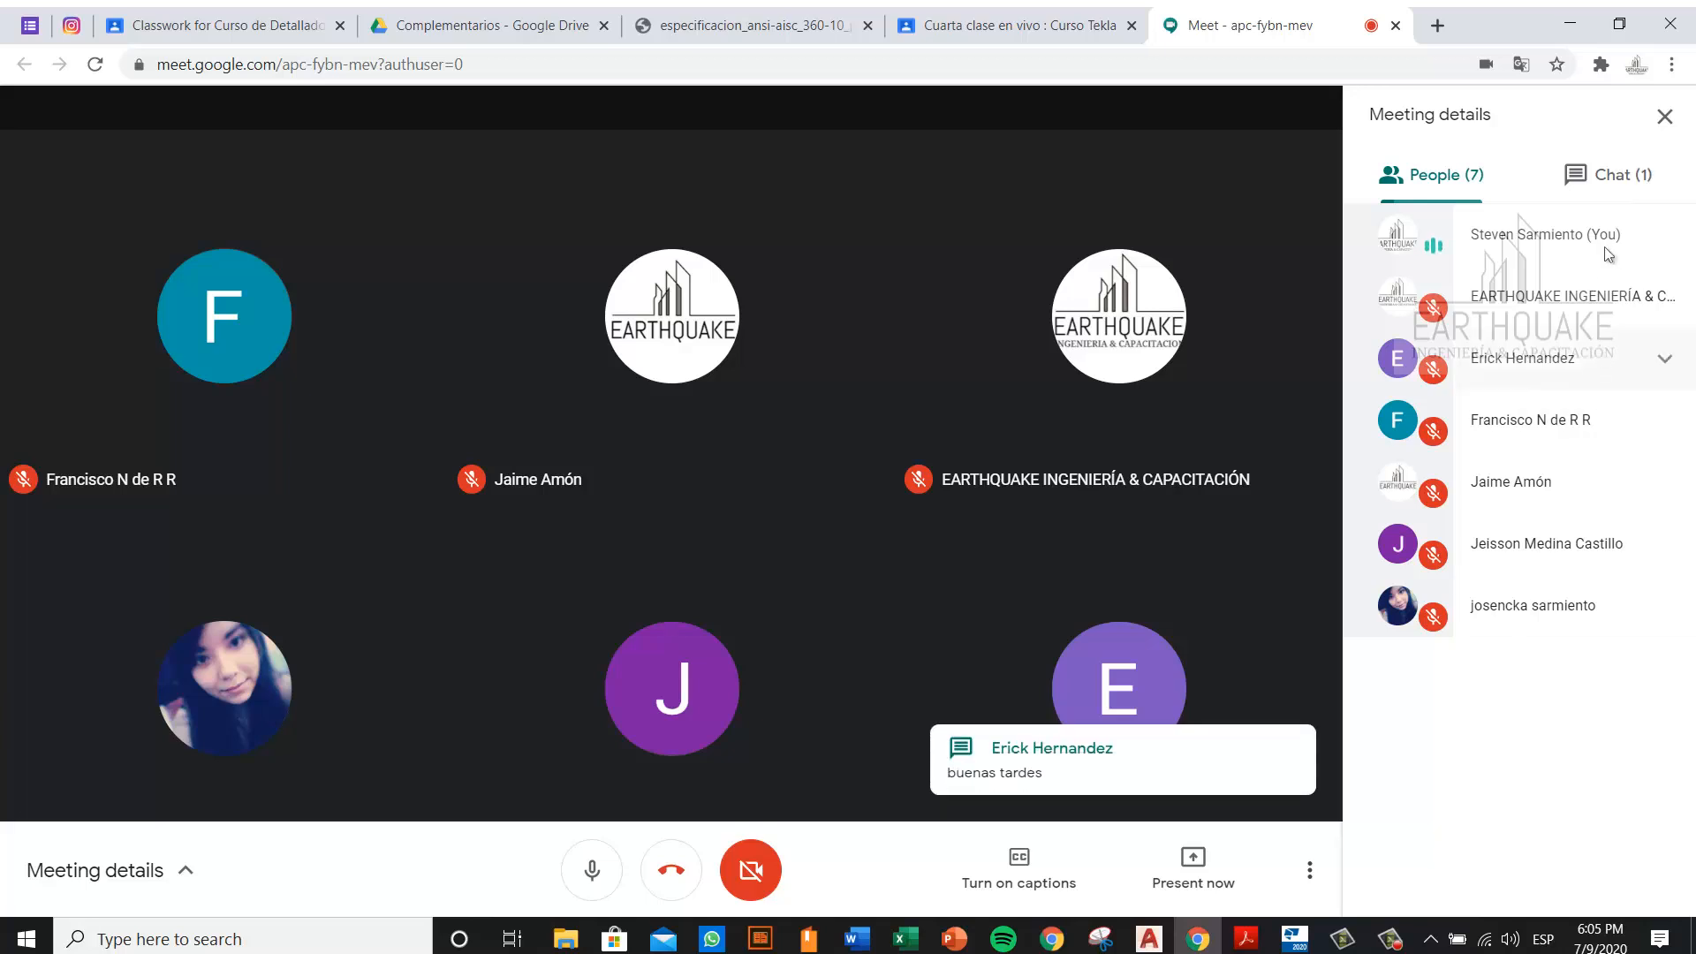
# Step: Check the participants' messages in the meeting chat and look briefly at the Tekla Structures model before returning to the meeting
pyautogui.click(1606, 174)
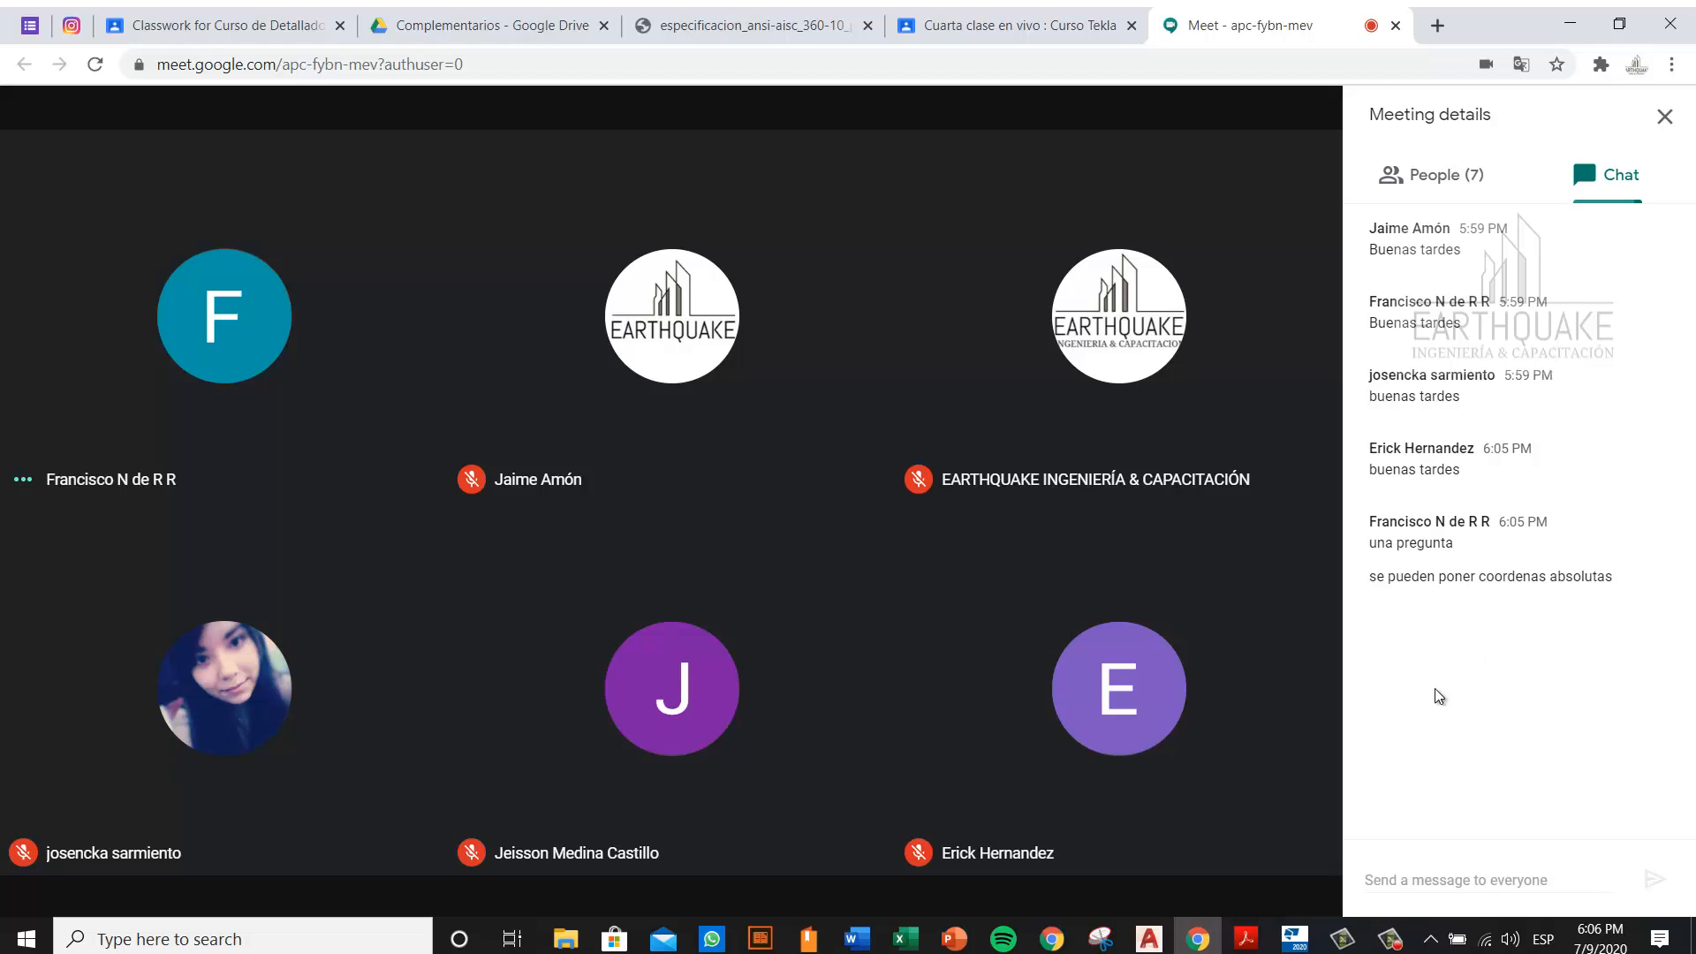
pyautogui.click(1295, 942)
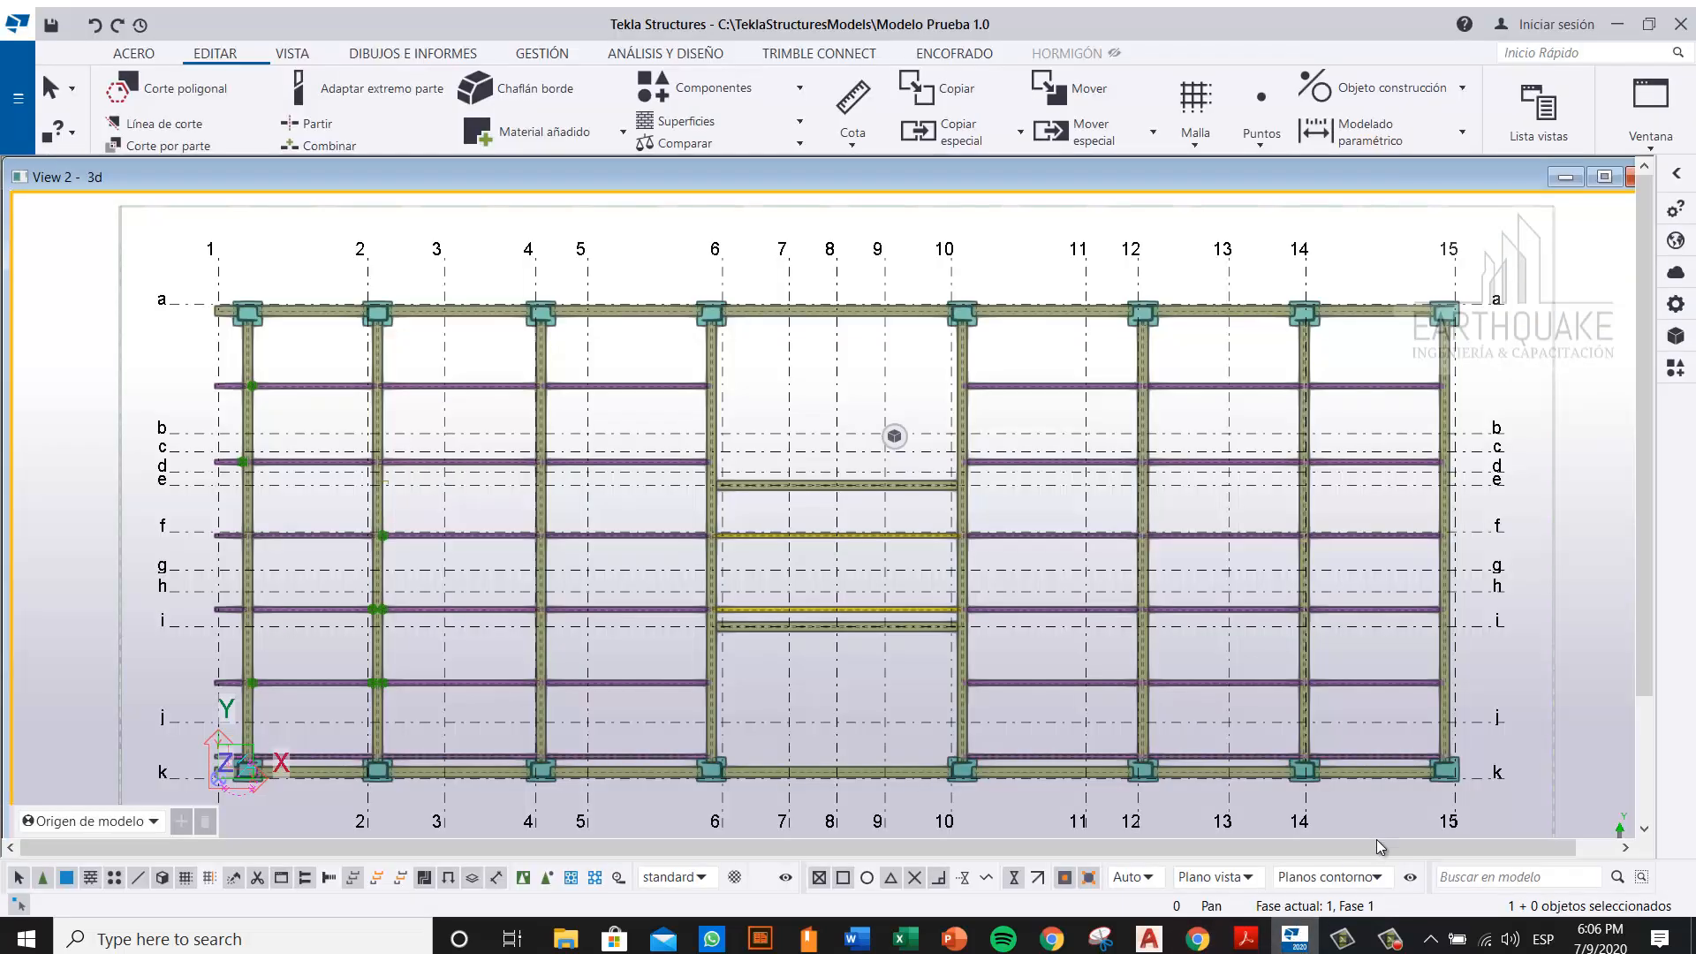
pyautogui.click(1201, 942)
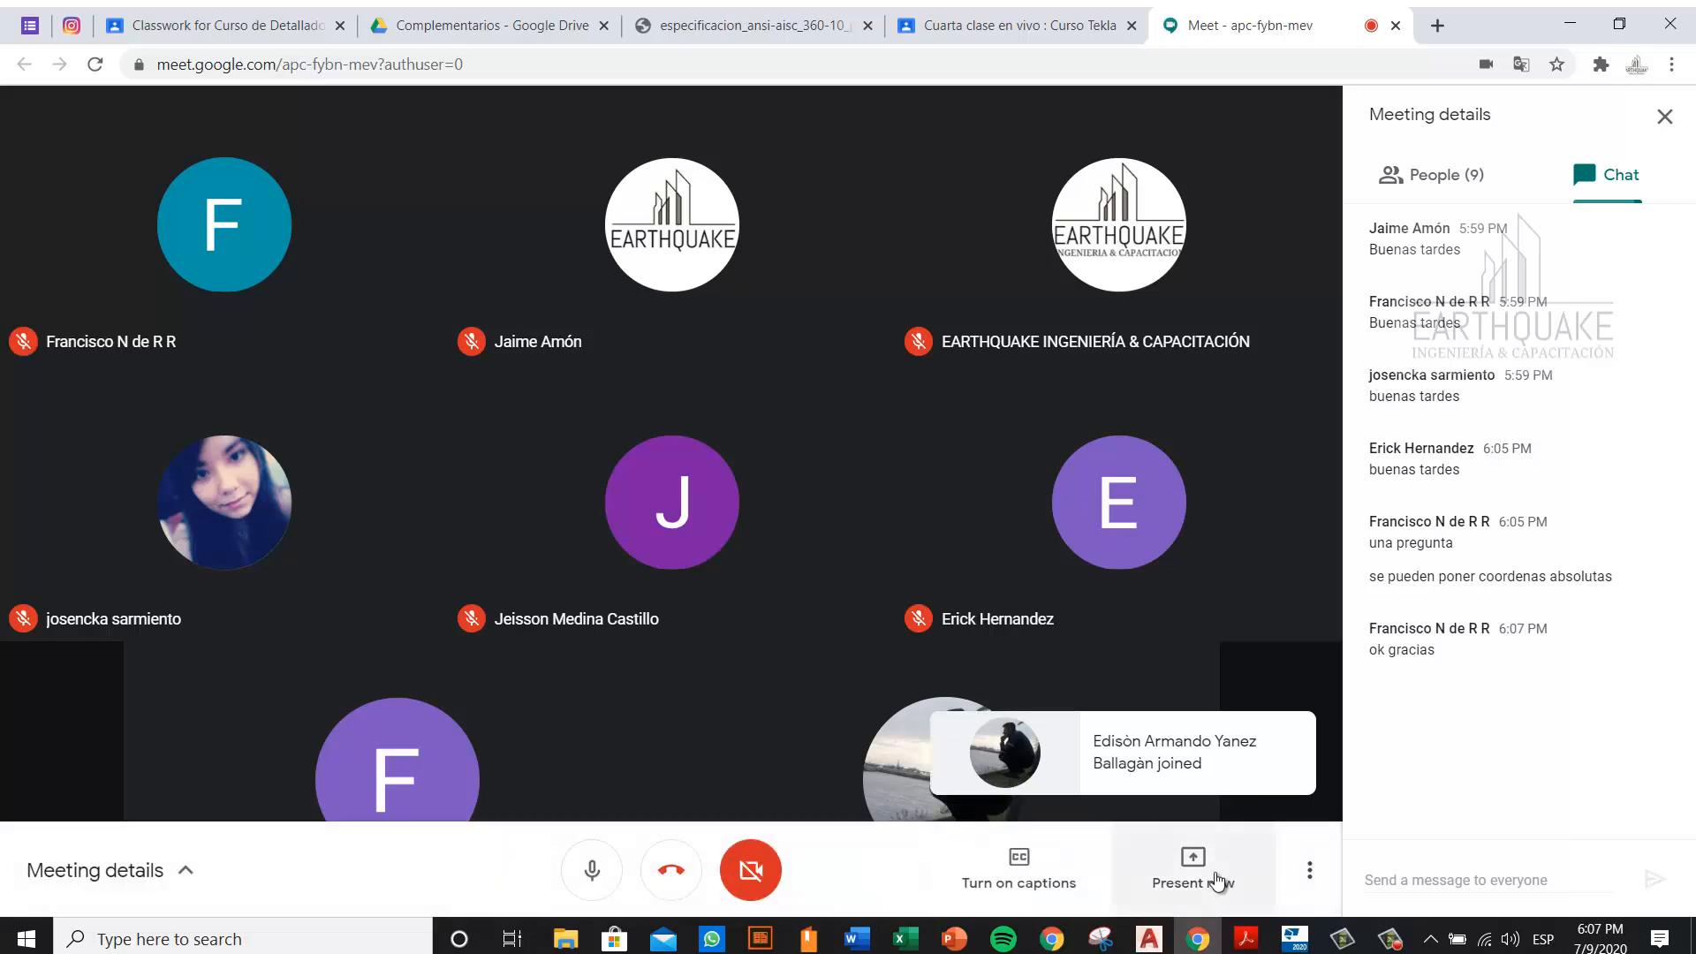
# Step: Present the entire screen to the meeting, dismissing the presentation notification and hiding the sharing bar
pyautogui.click(1203, 877)
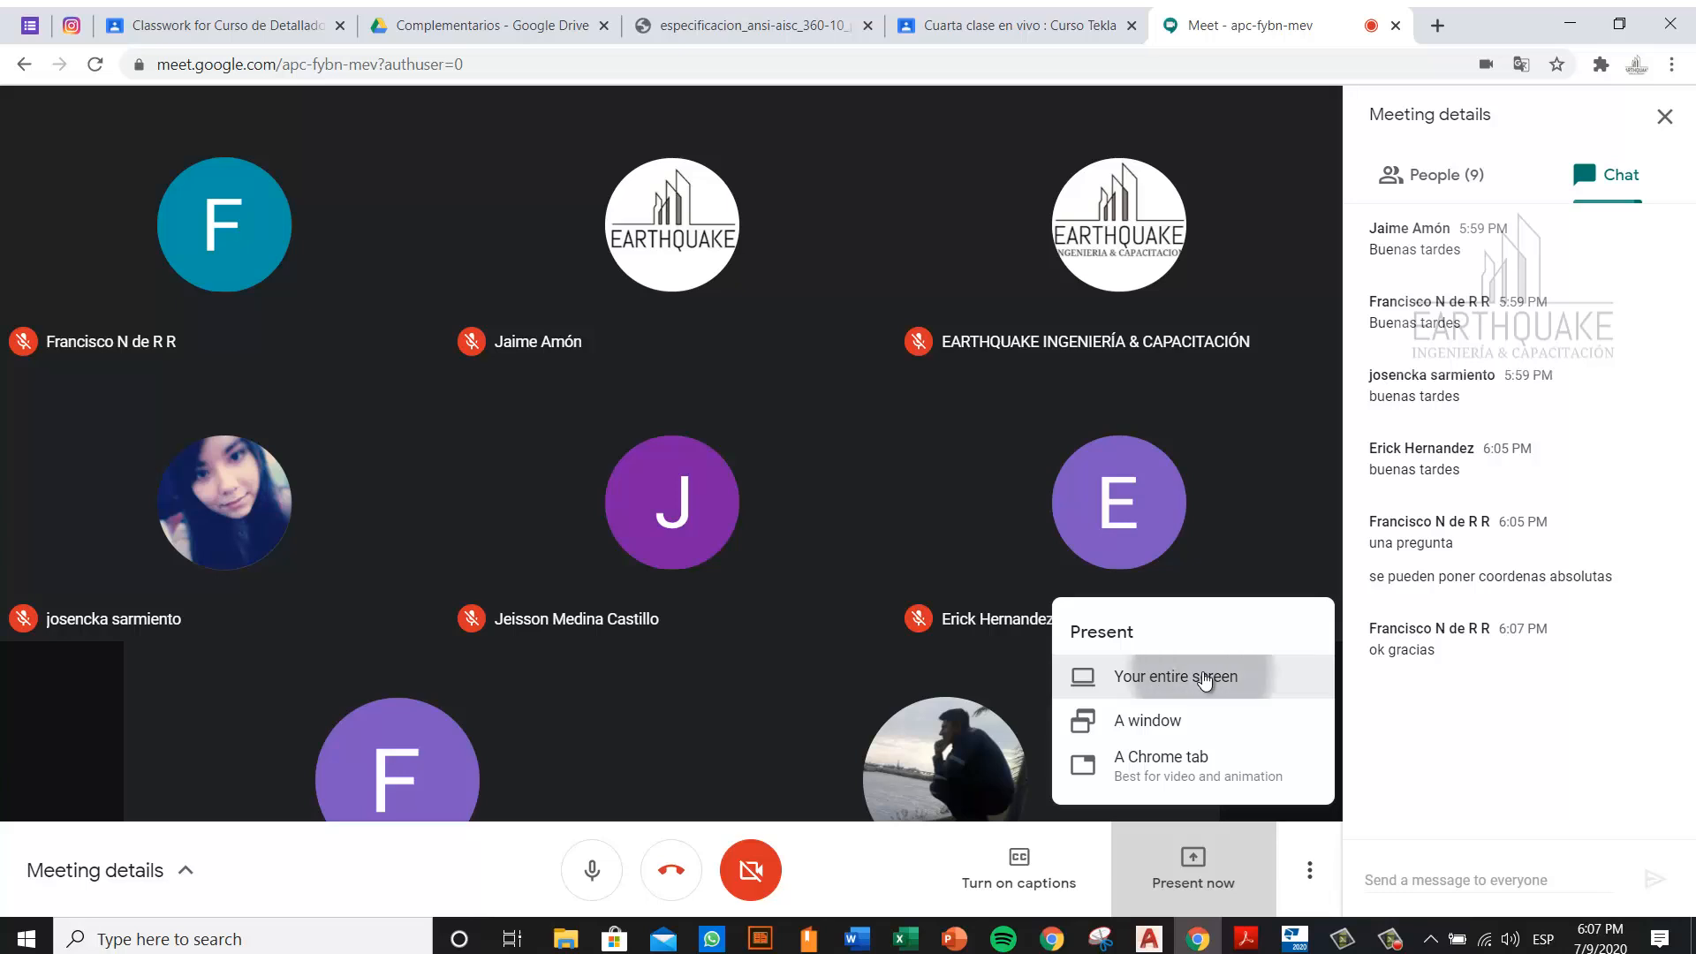
pyautogui.click(1202, 676)
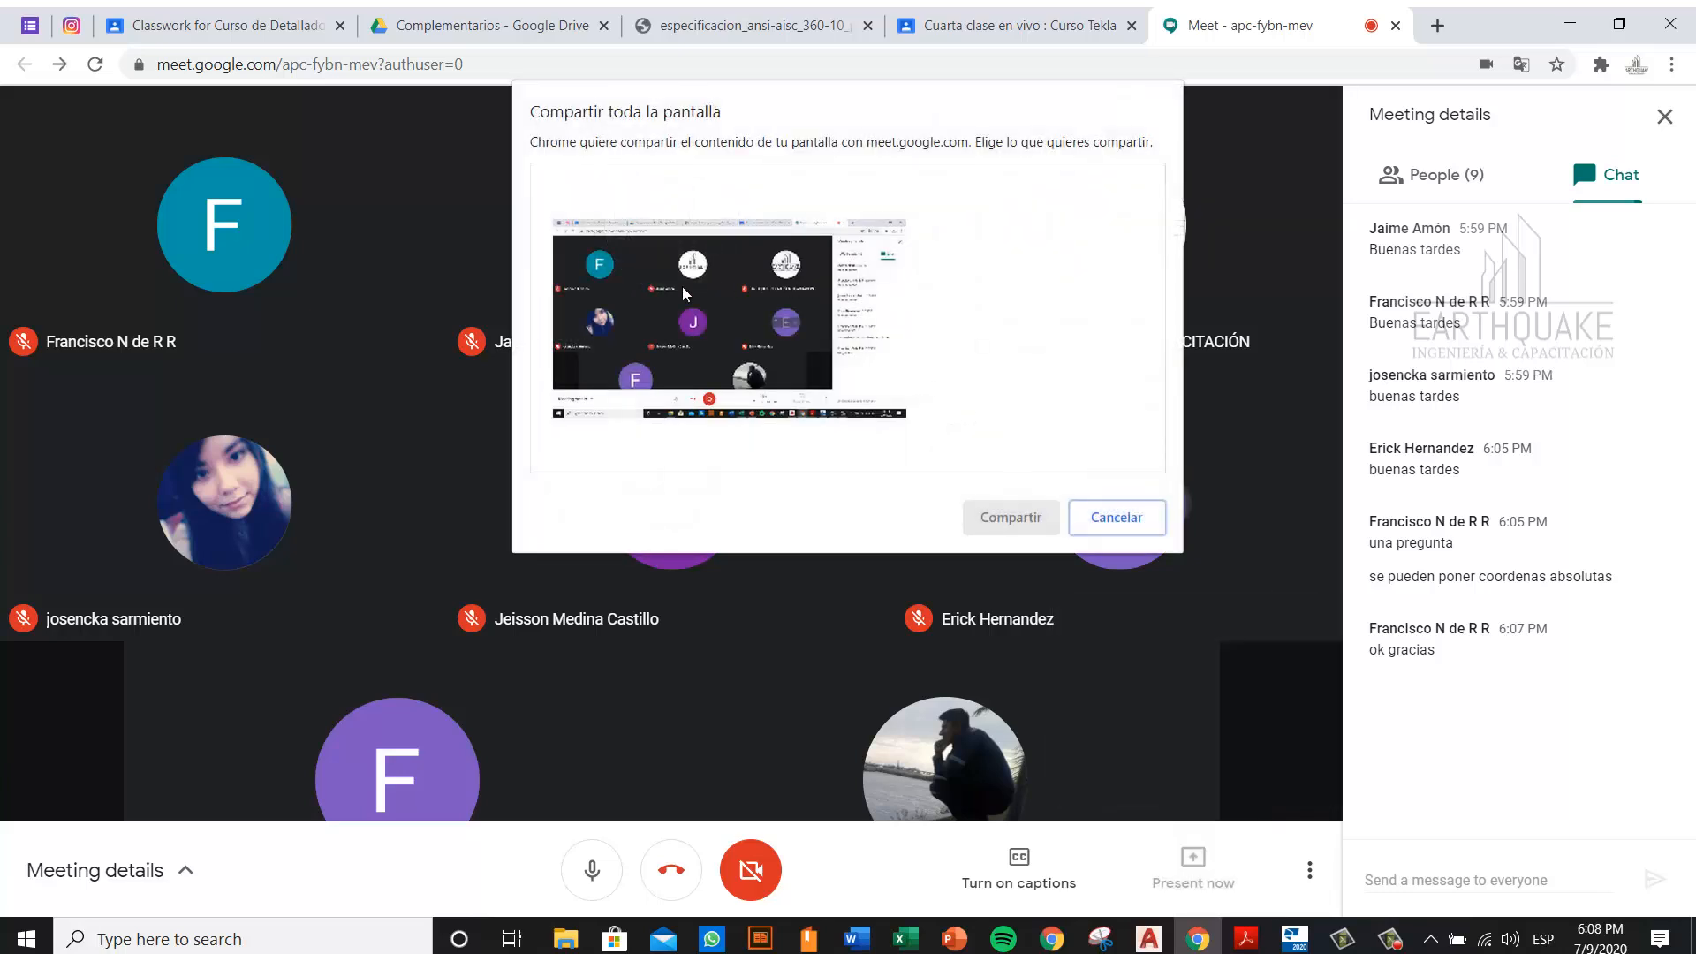
pyautogui.click(1005, 514)
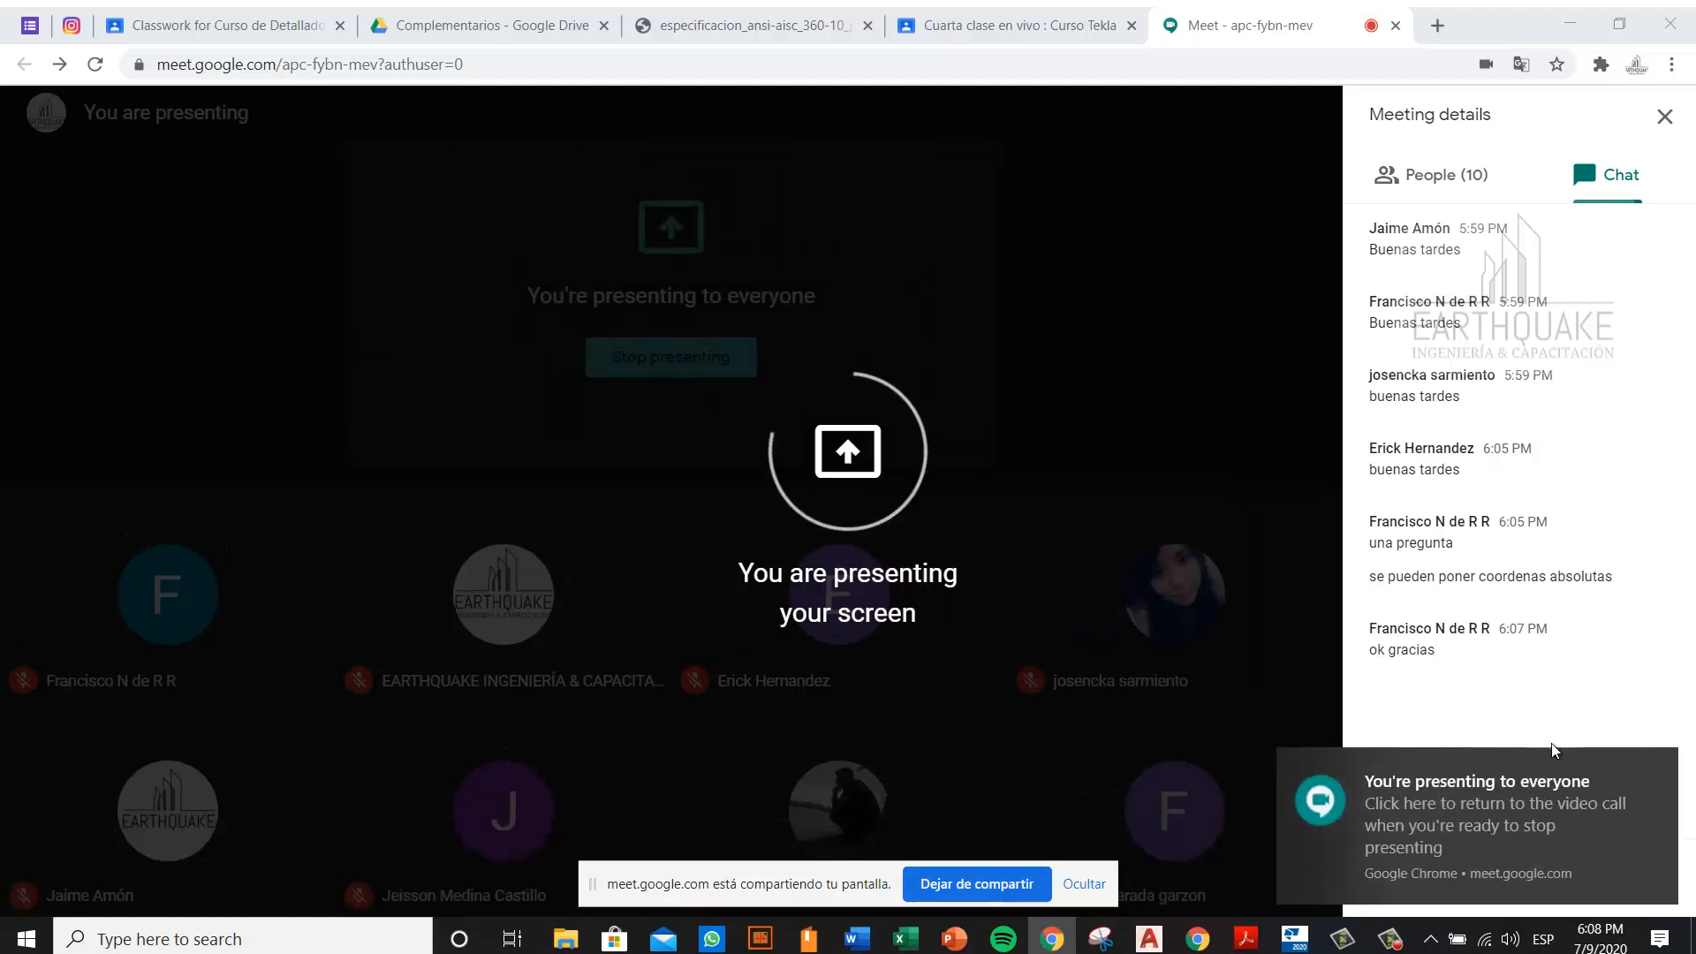
pyautogui.click(1655, 770)
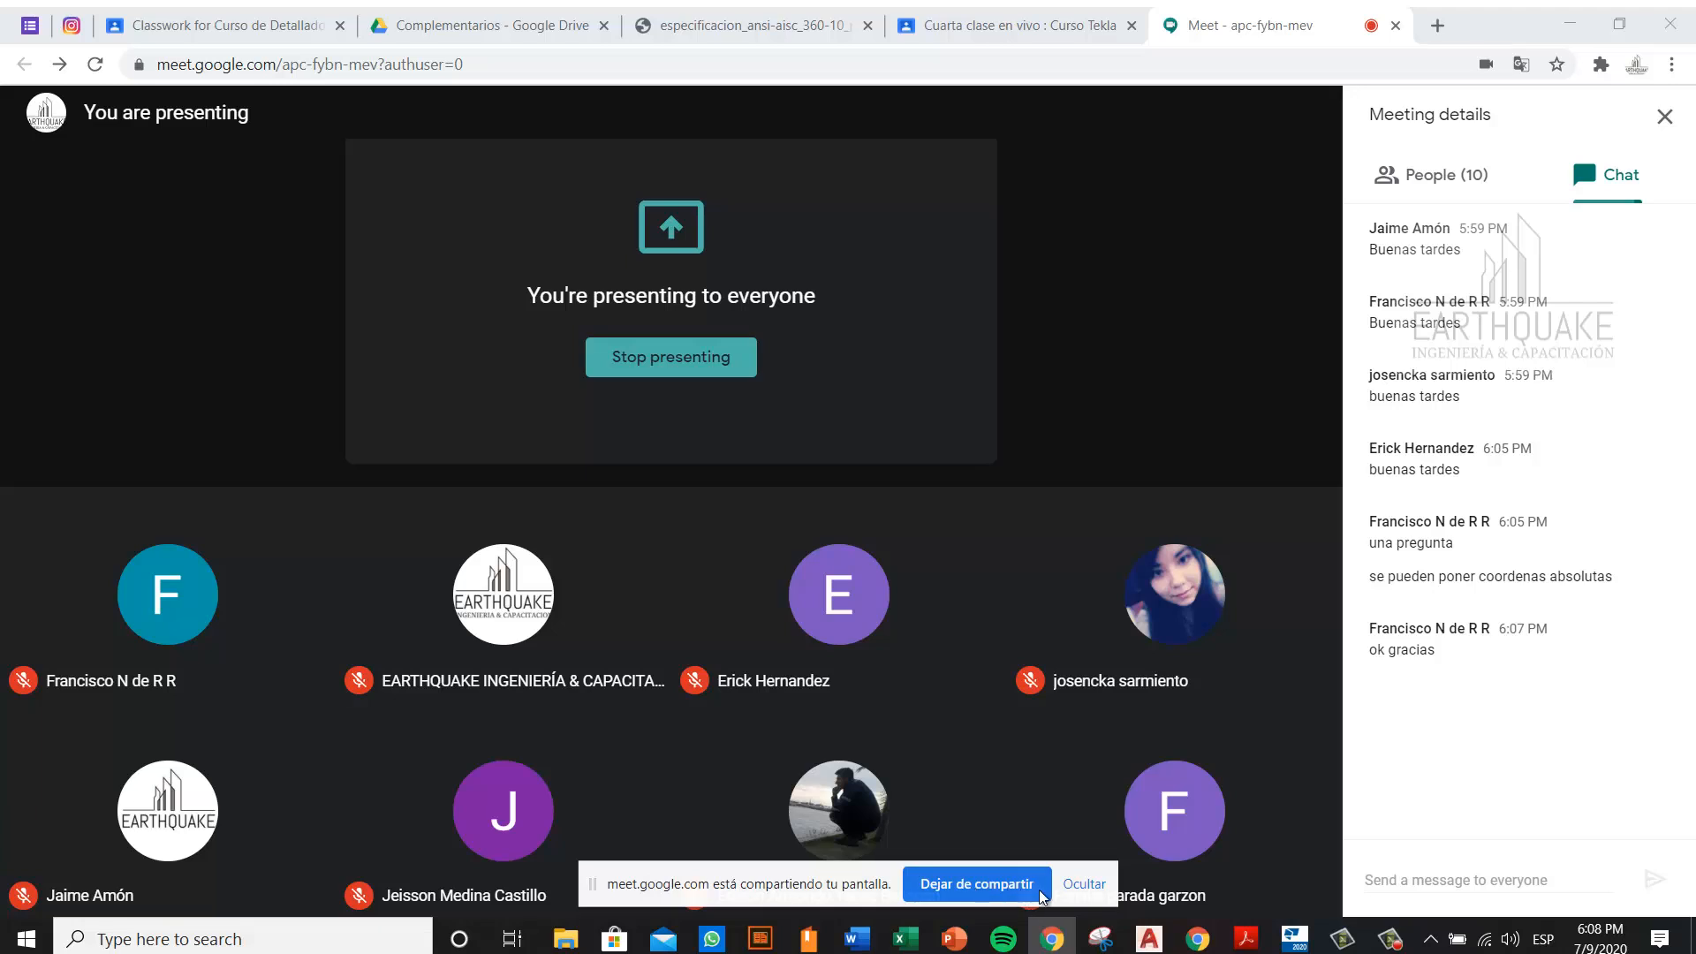
pyautogui.click(1082, 885)
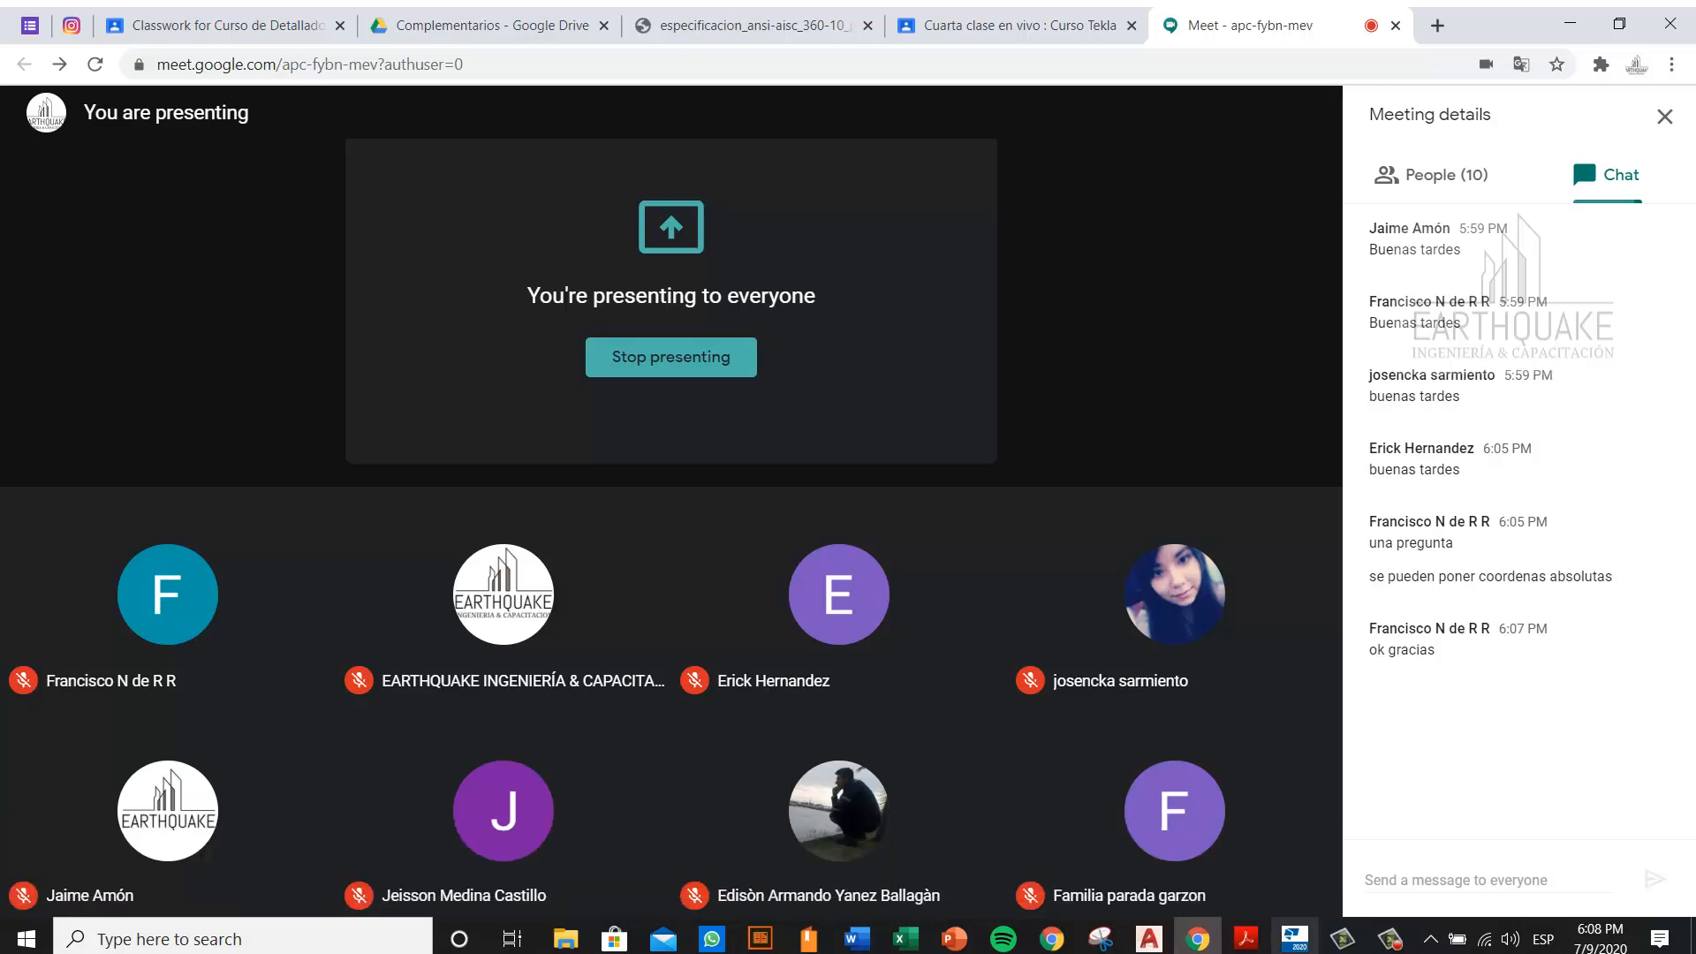
# Step: Switch to Tekla Structures and open the model's Options settings
pyautogui.click(1294, 938)
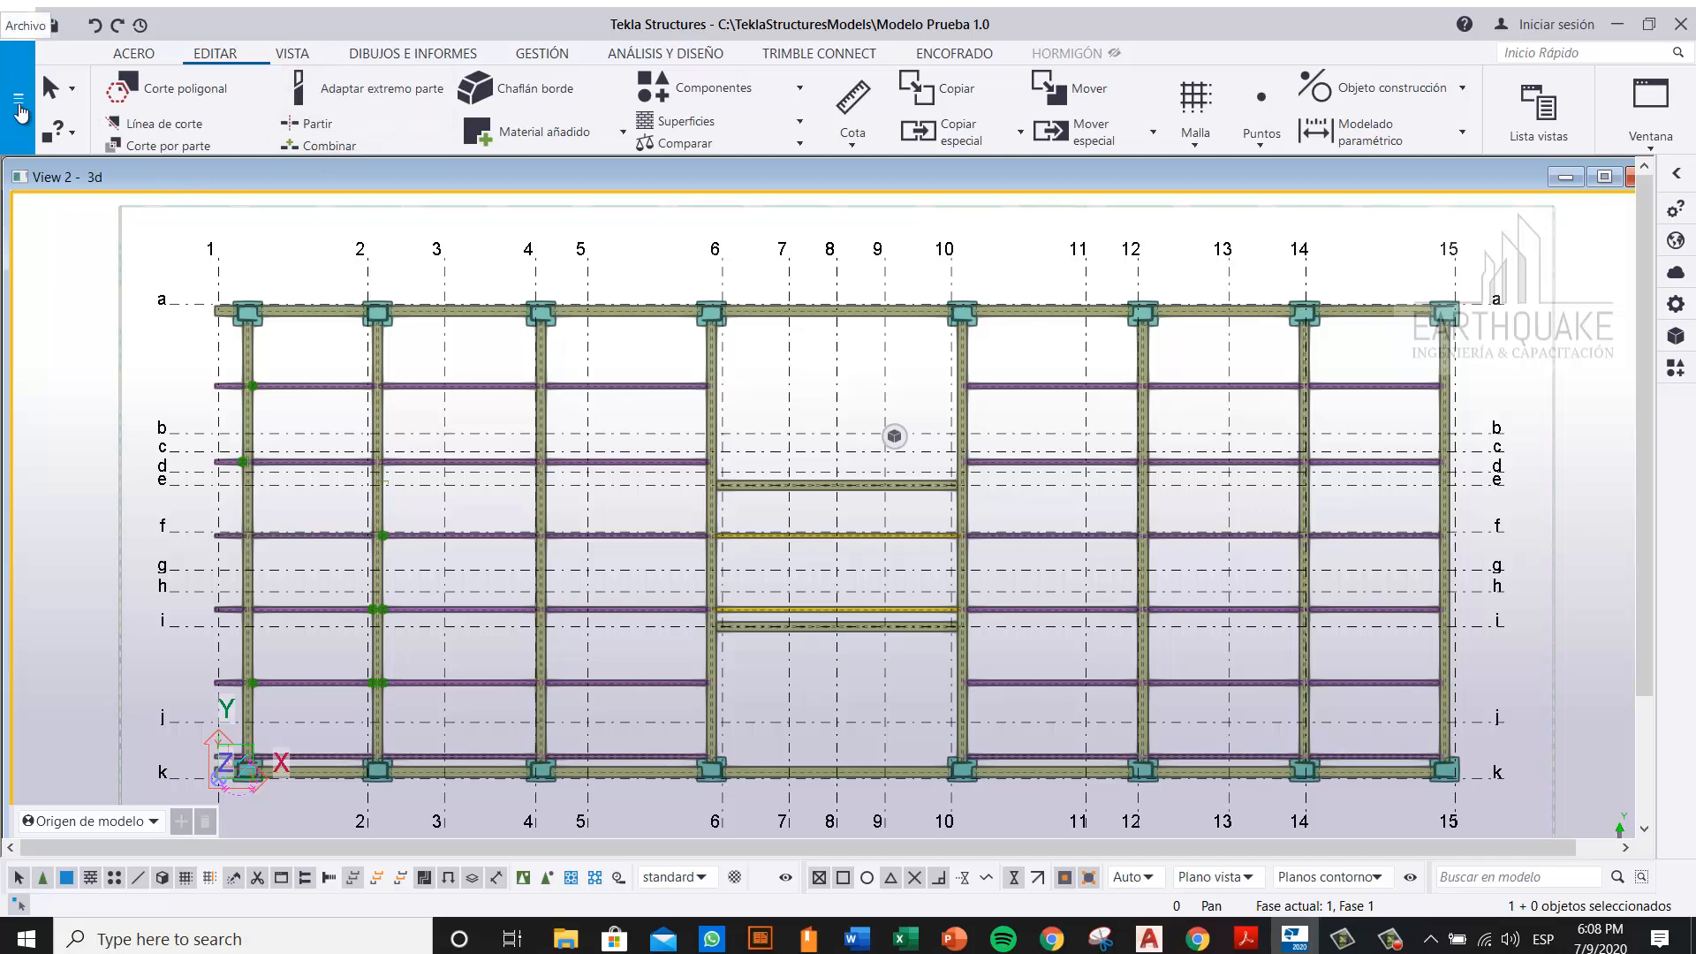
pyautogui.click(21, 106)
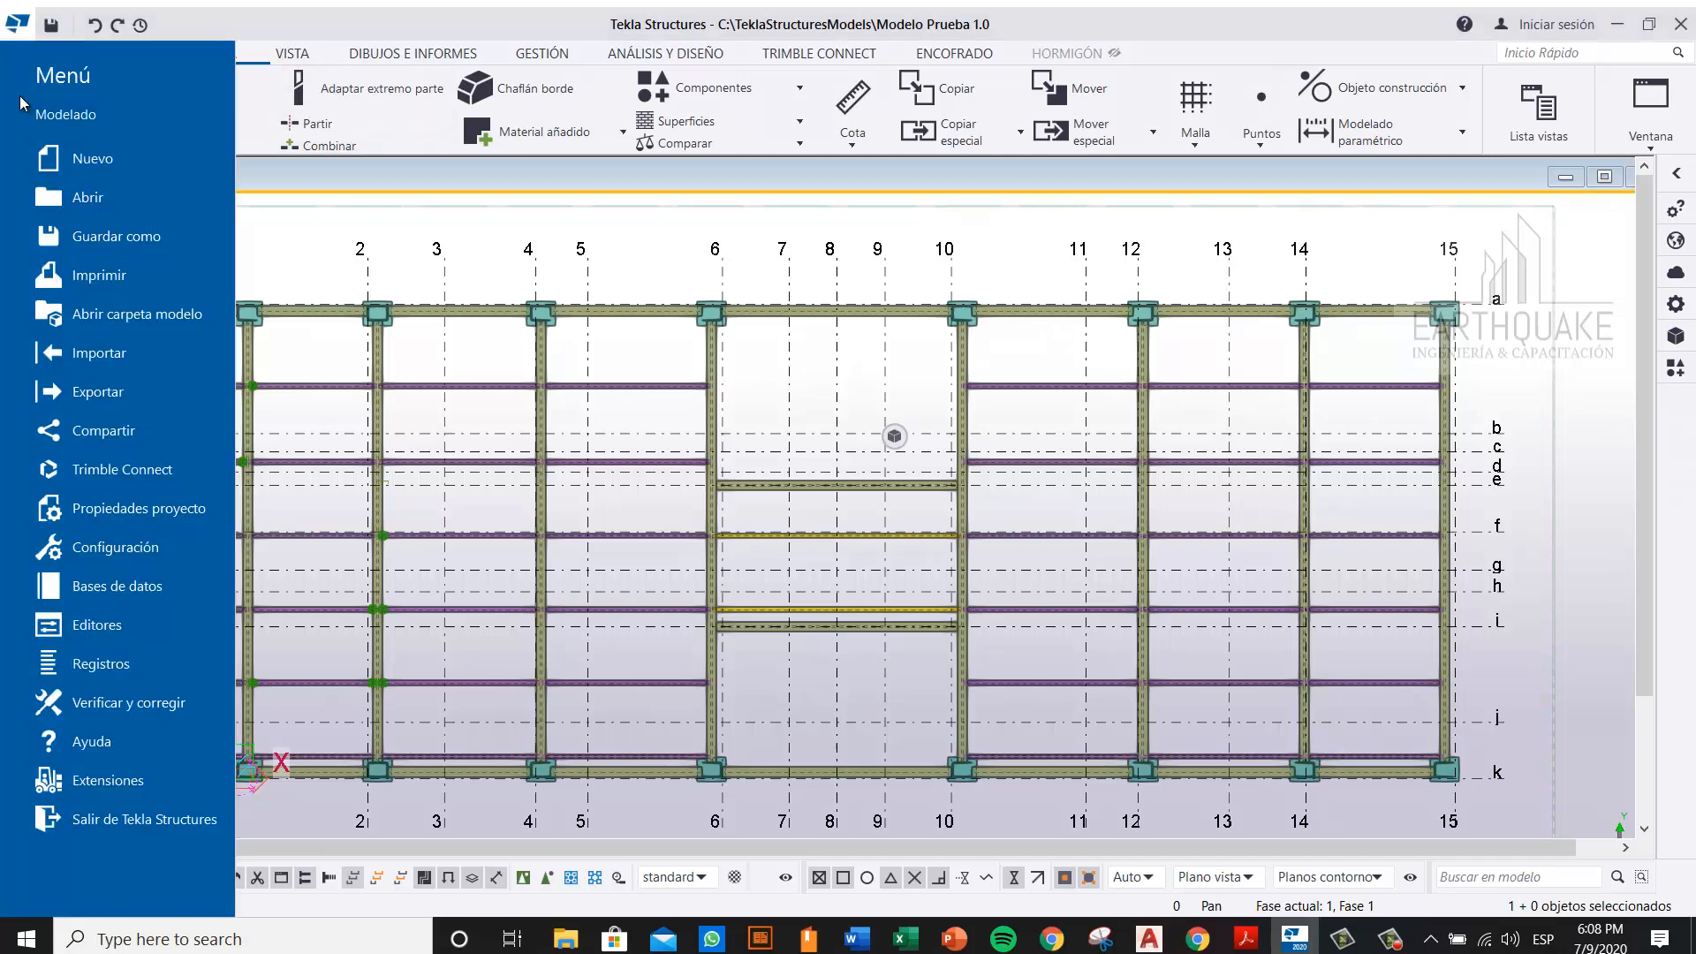
pyautogui.click(118, 553)
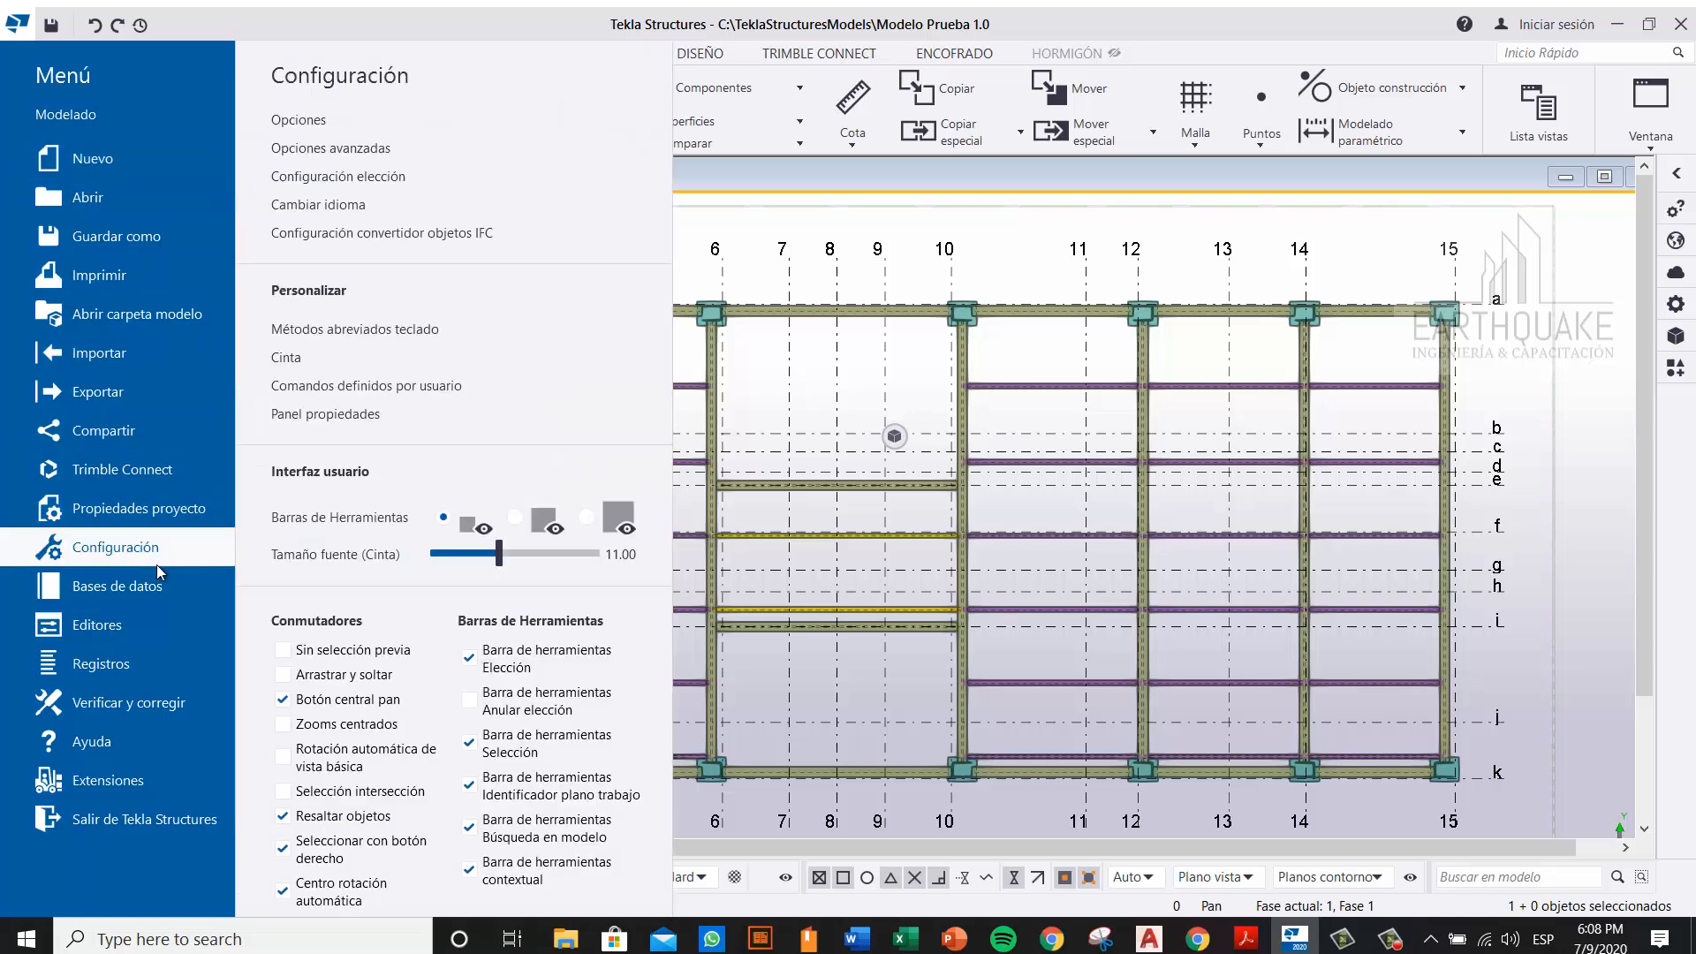
pyautogui.click(326, 120)
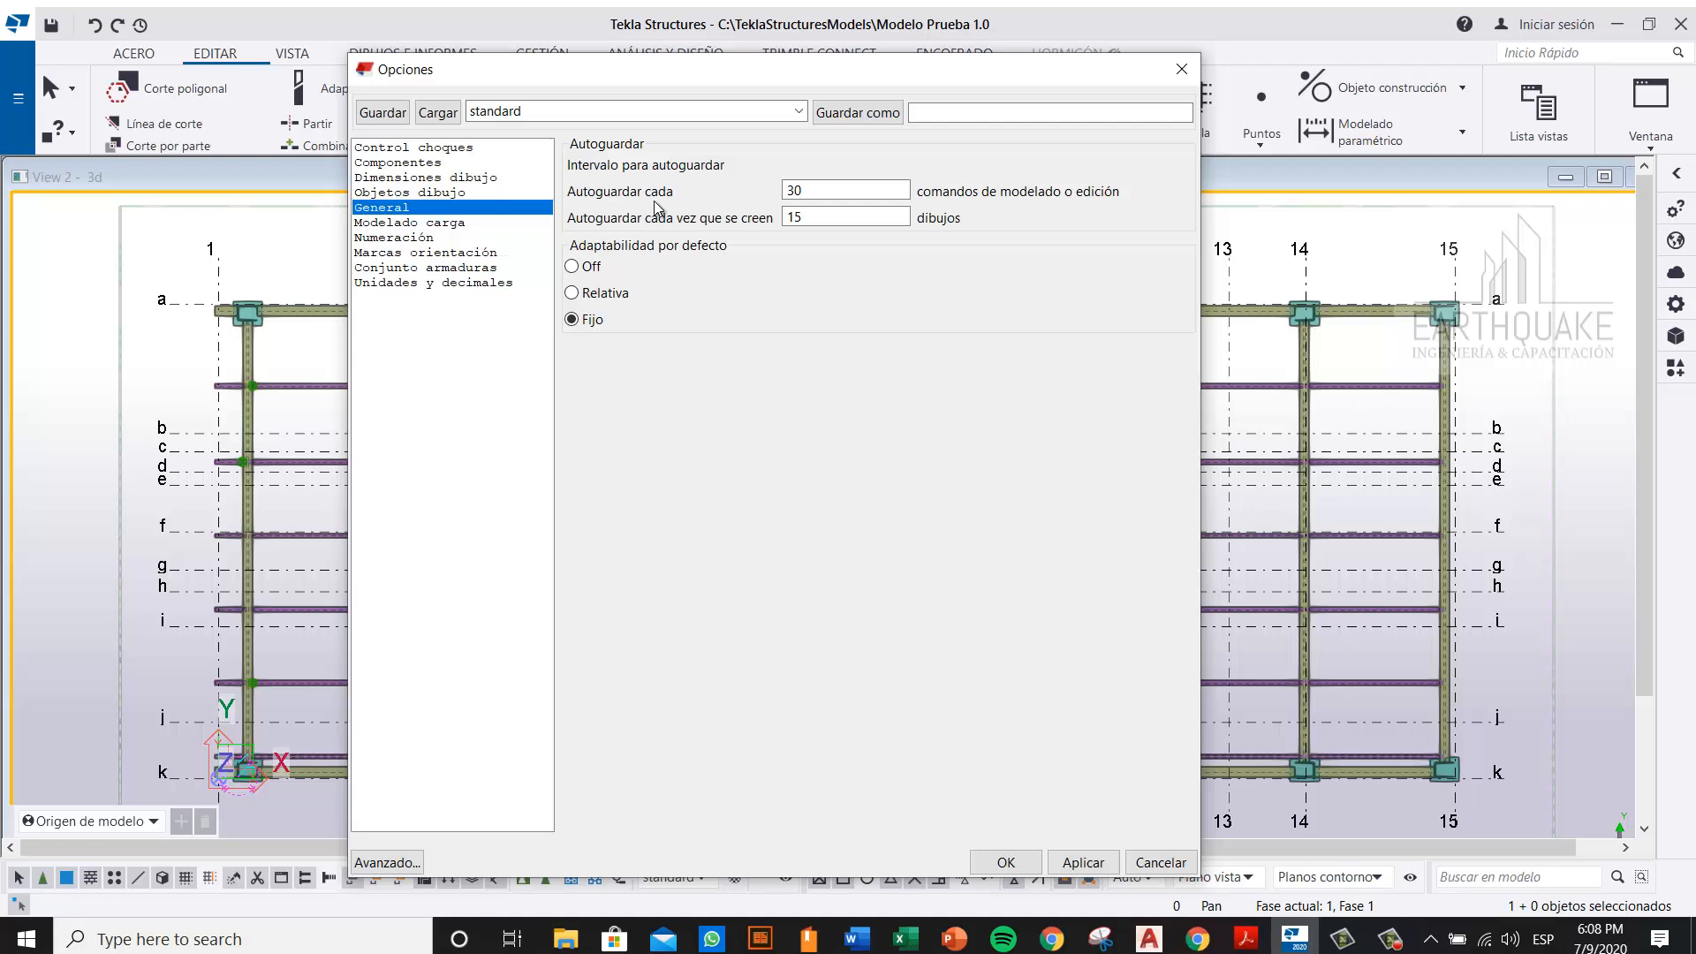
# Step: Examine the general autosave intervals and the drawing object, numbering and orientation mark options
pyautogui.click(843, 192)
pyautogui.click(853, 191)
pyautogui.click(832, 220)
pyautogui.moveTo(791, 53); pyautogui.dragTo(781, 115)
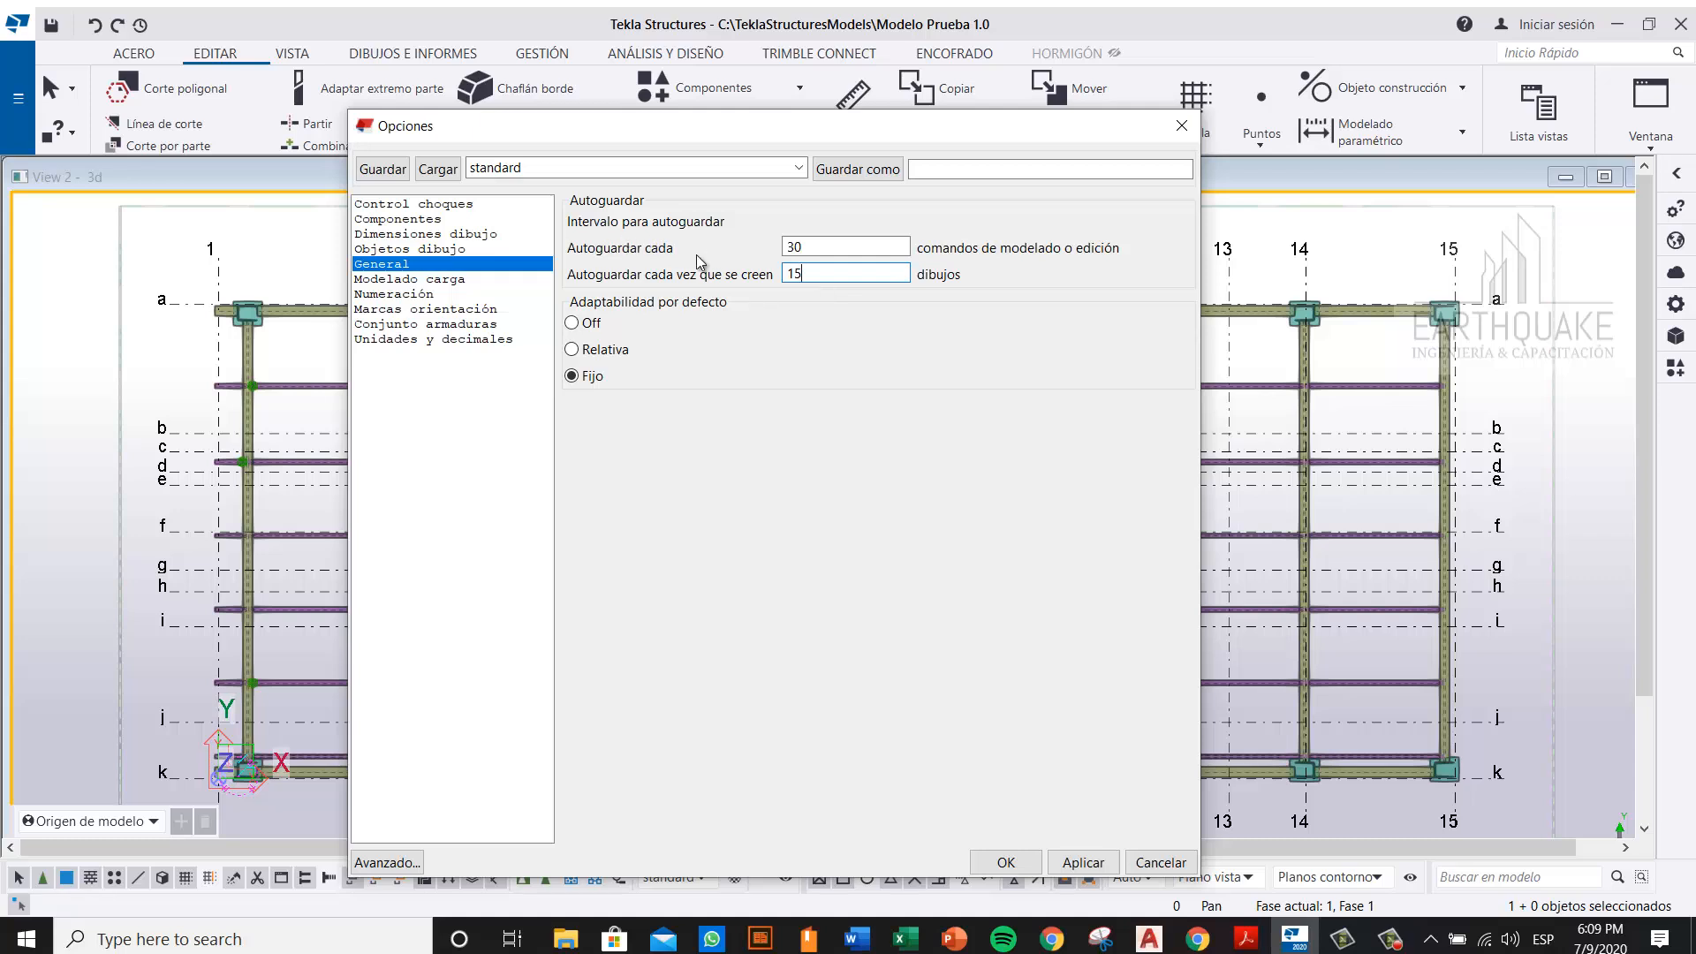
pyautogui.click(819, 247)
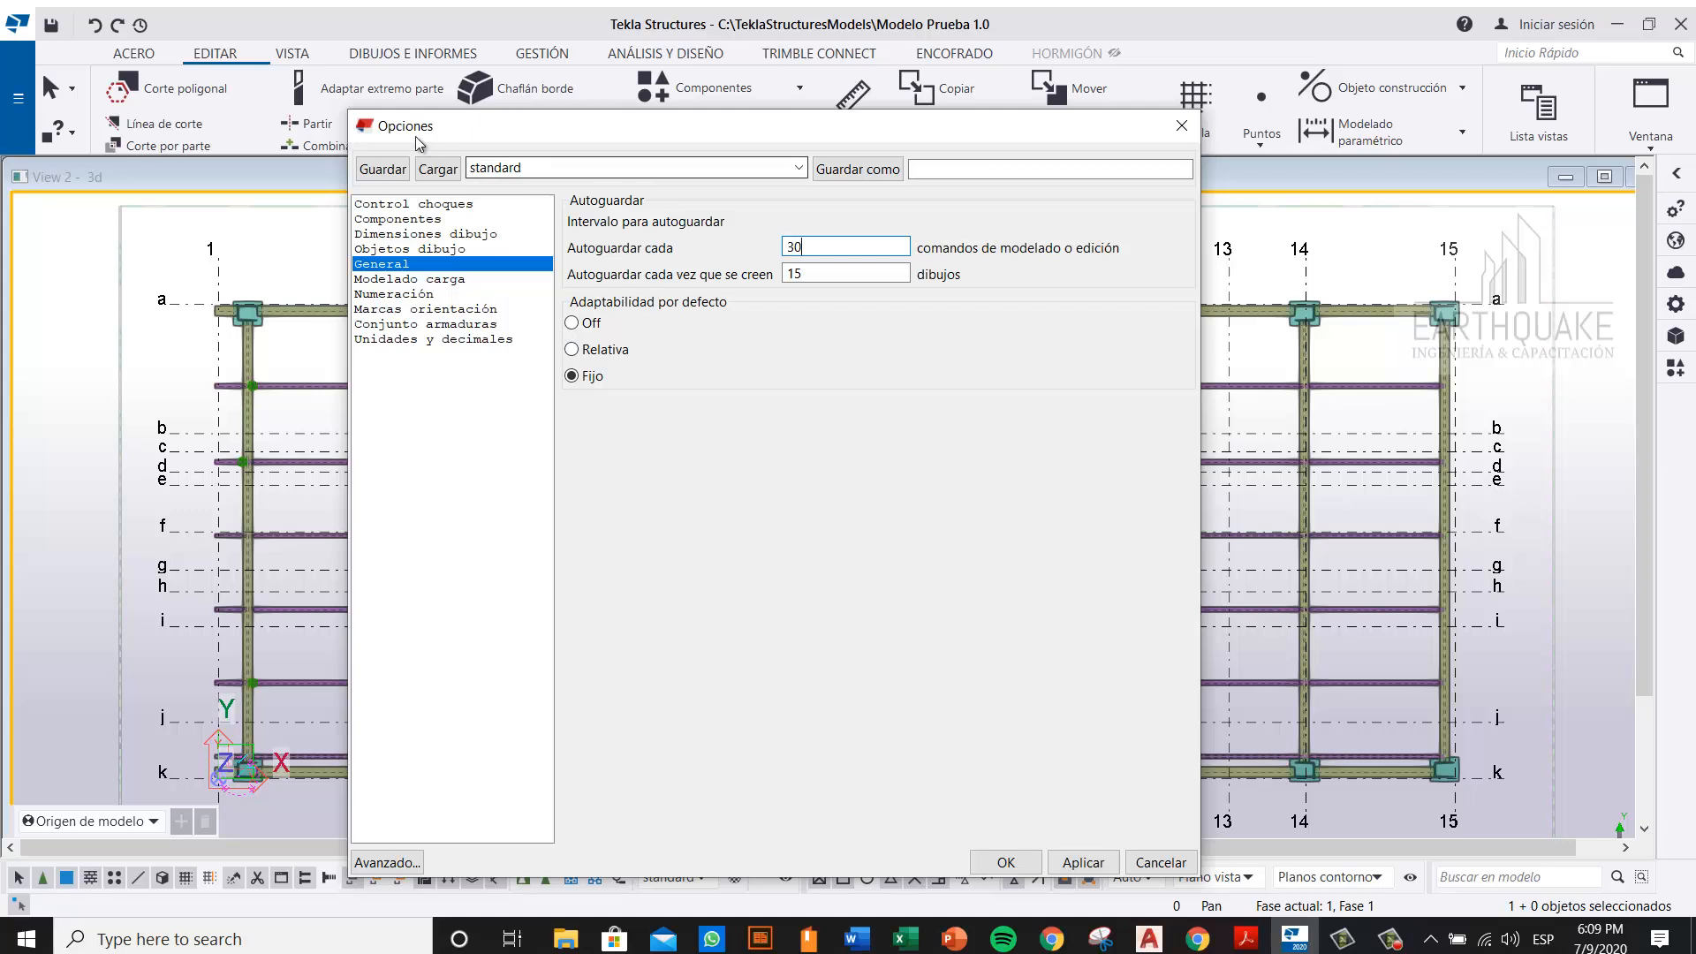
pyautogui.click(409, 248)
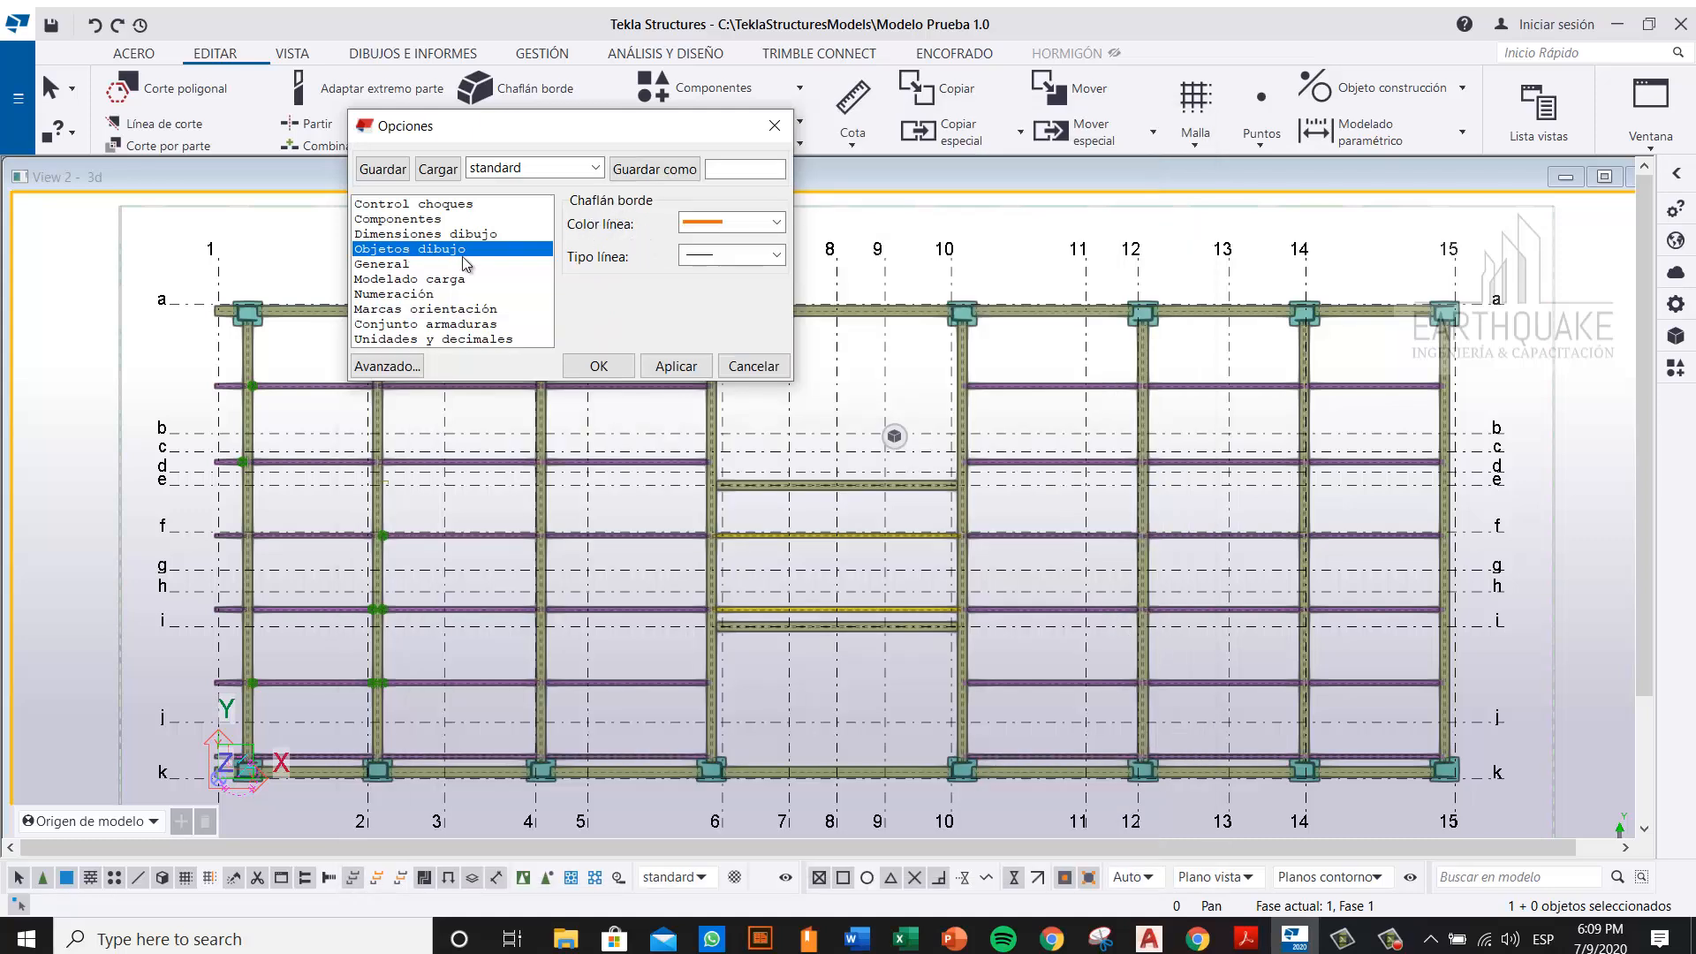
pyautogui.click(394, 294)
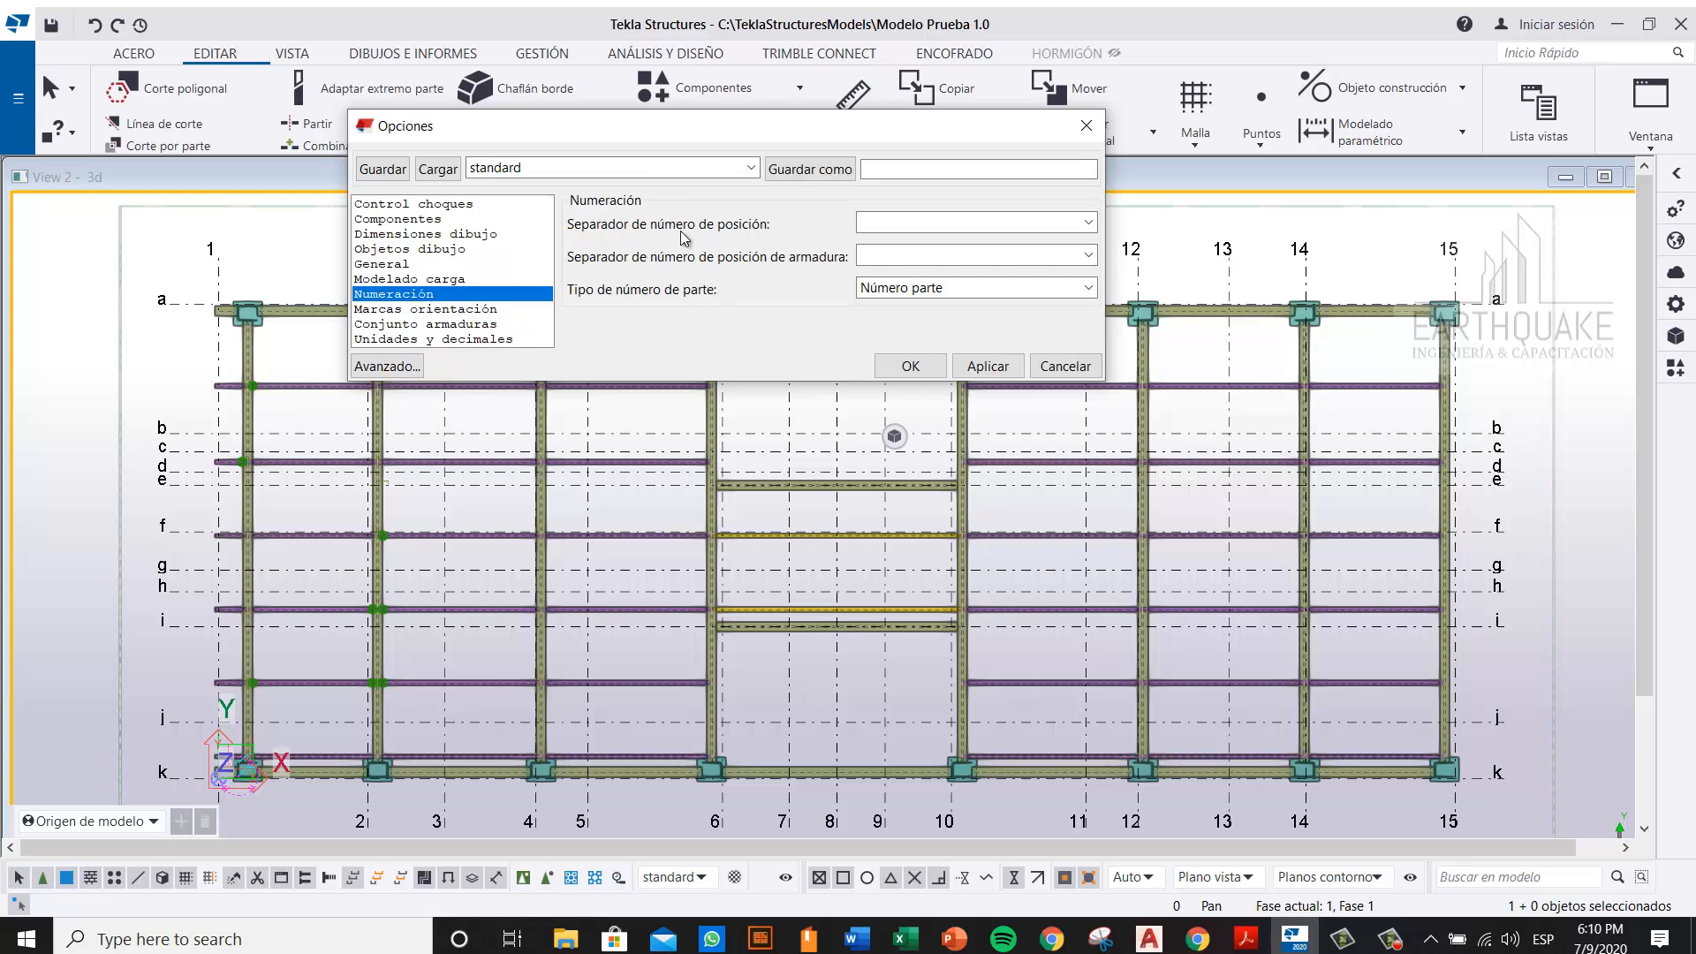
pyautogui.click(476, 314)
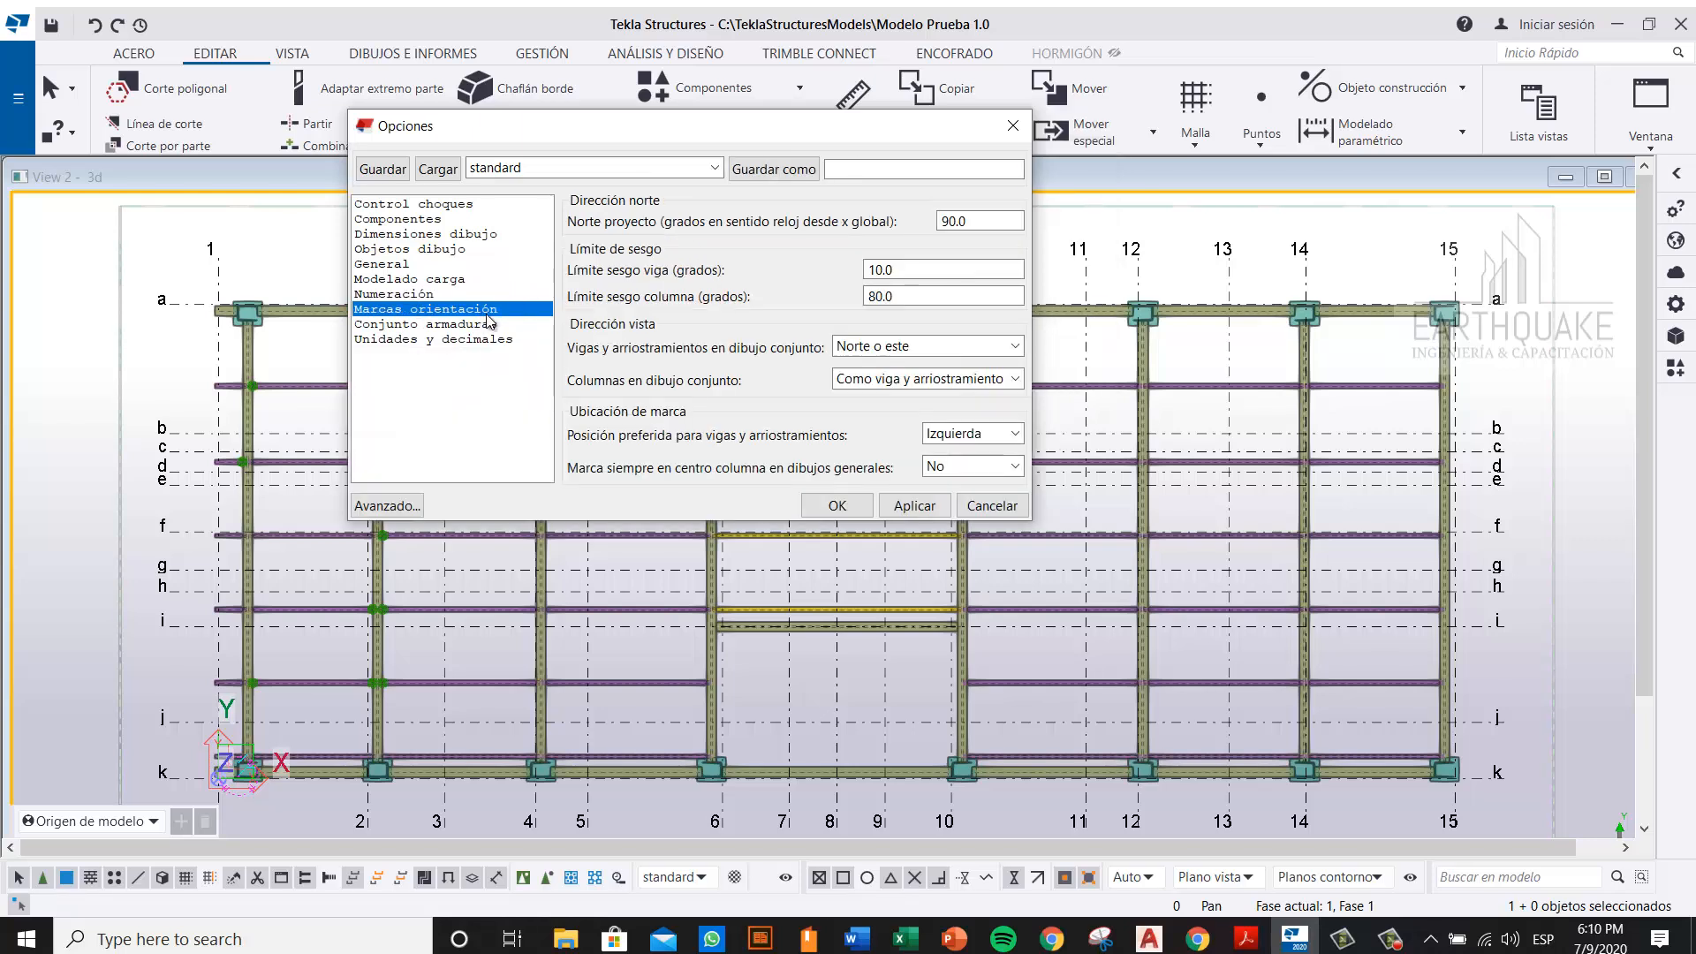
# Step: Set the default part material for components to A572-50 and accept the options
pyautogui.click(431, 220)
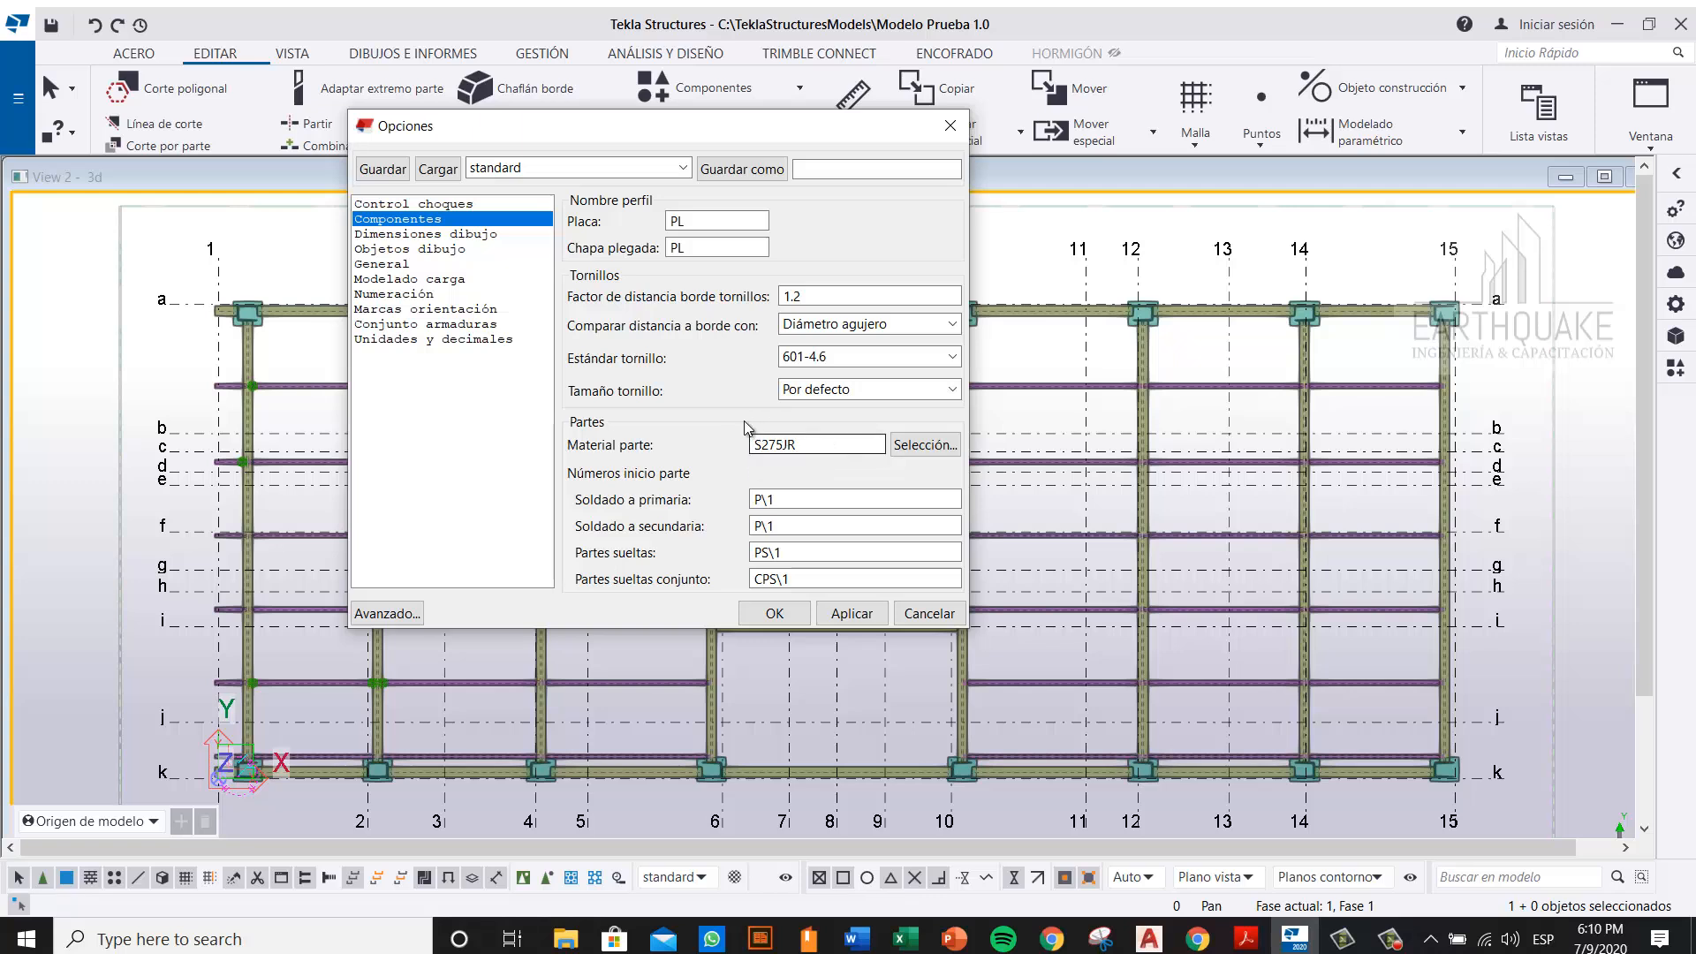
pyautogui.click(919, 447)
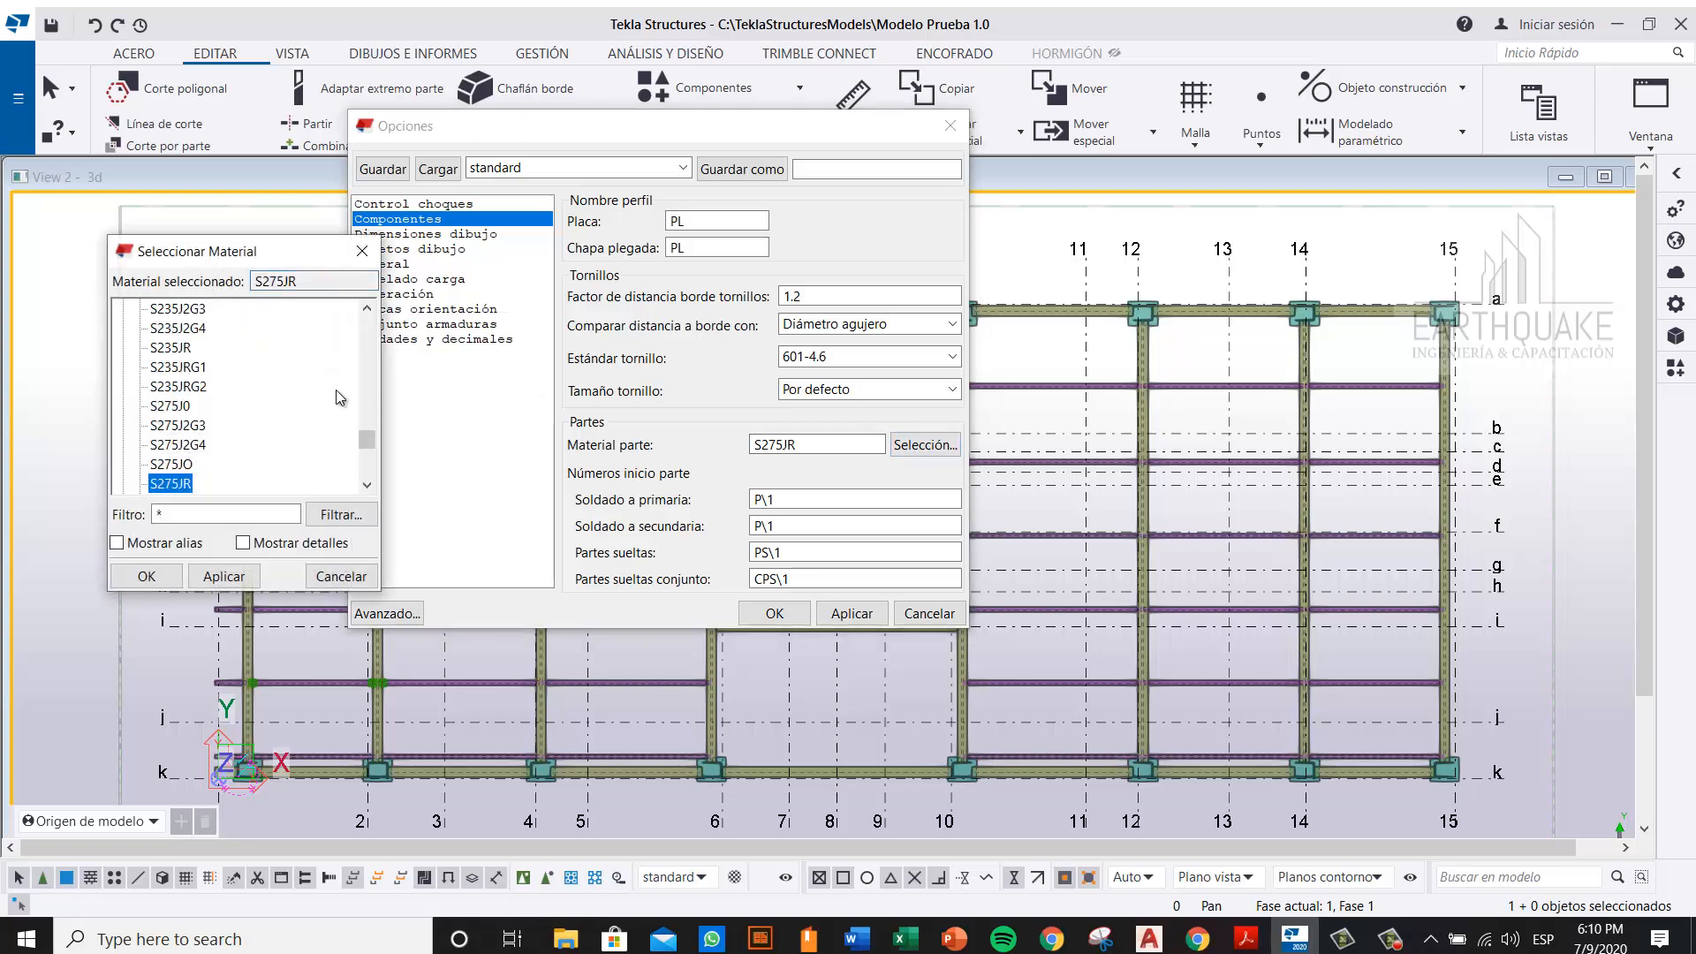
pyautogui.scroll(6, 247, 426)
pyautogui.scroll(8, 216, 432)
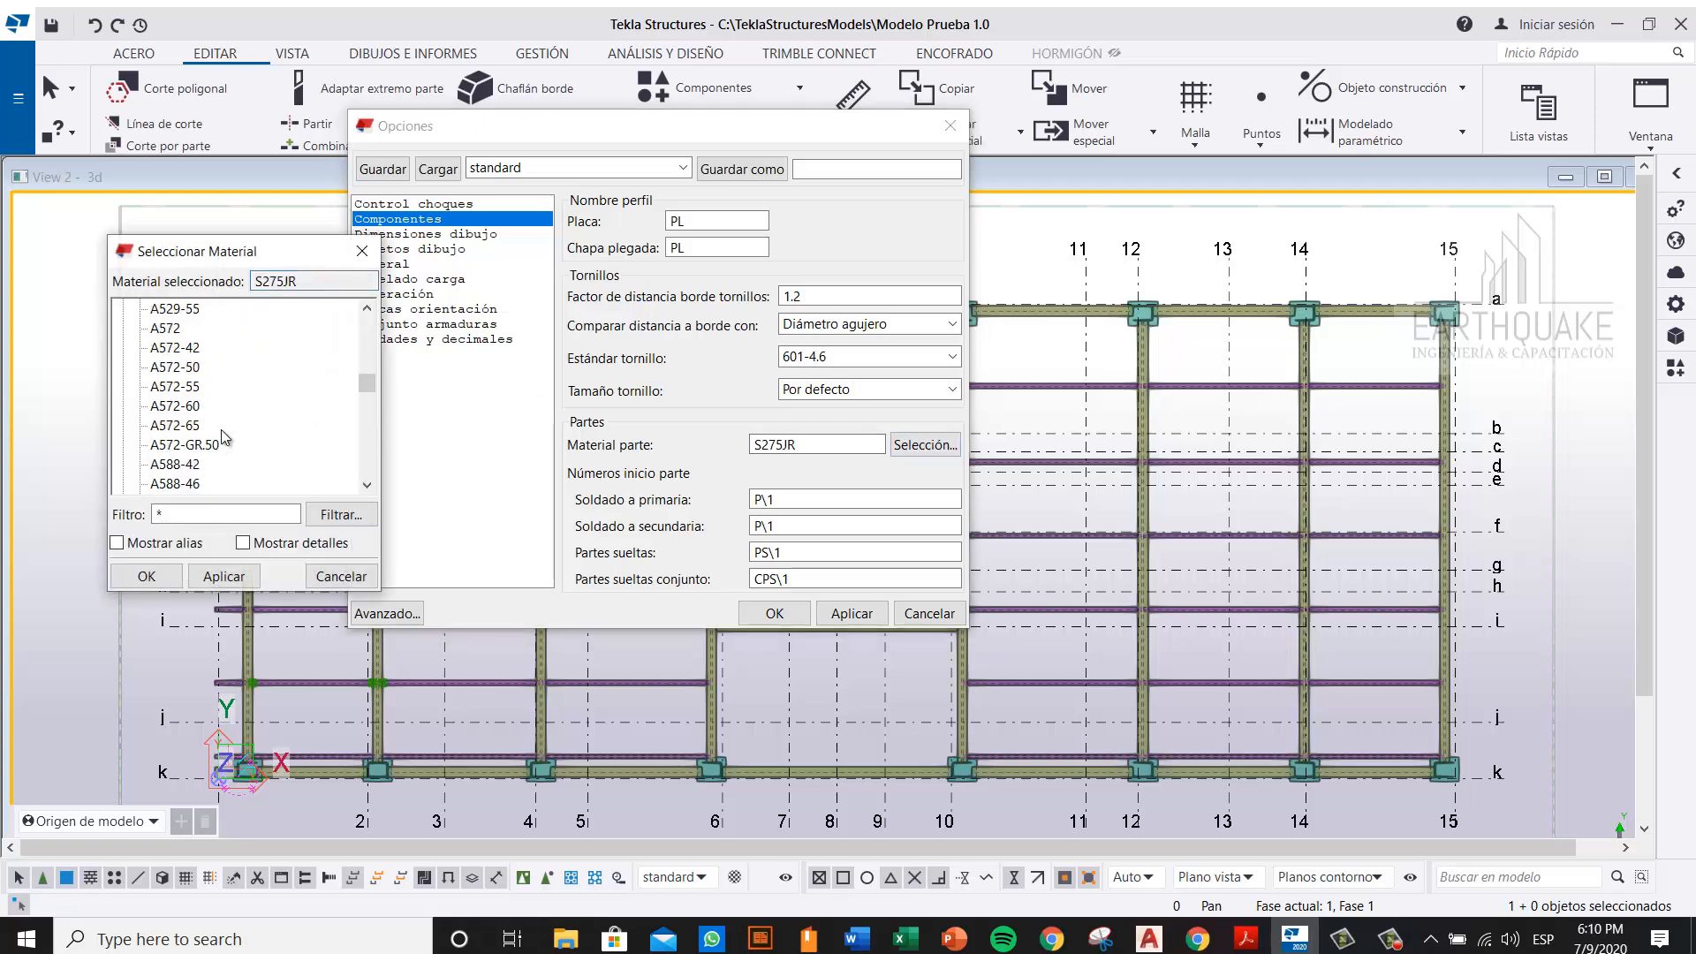
pyautogui.click(173, 367)
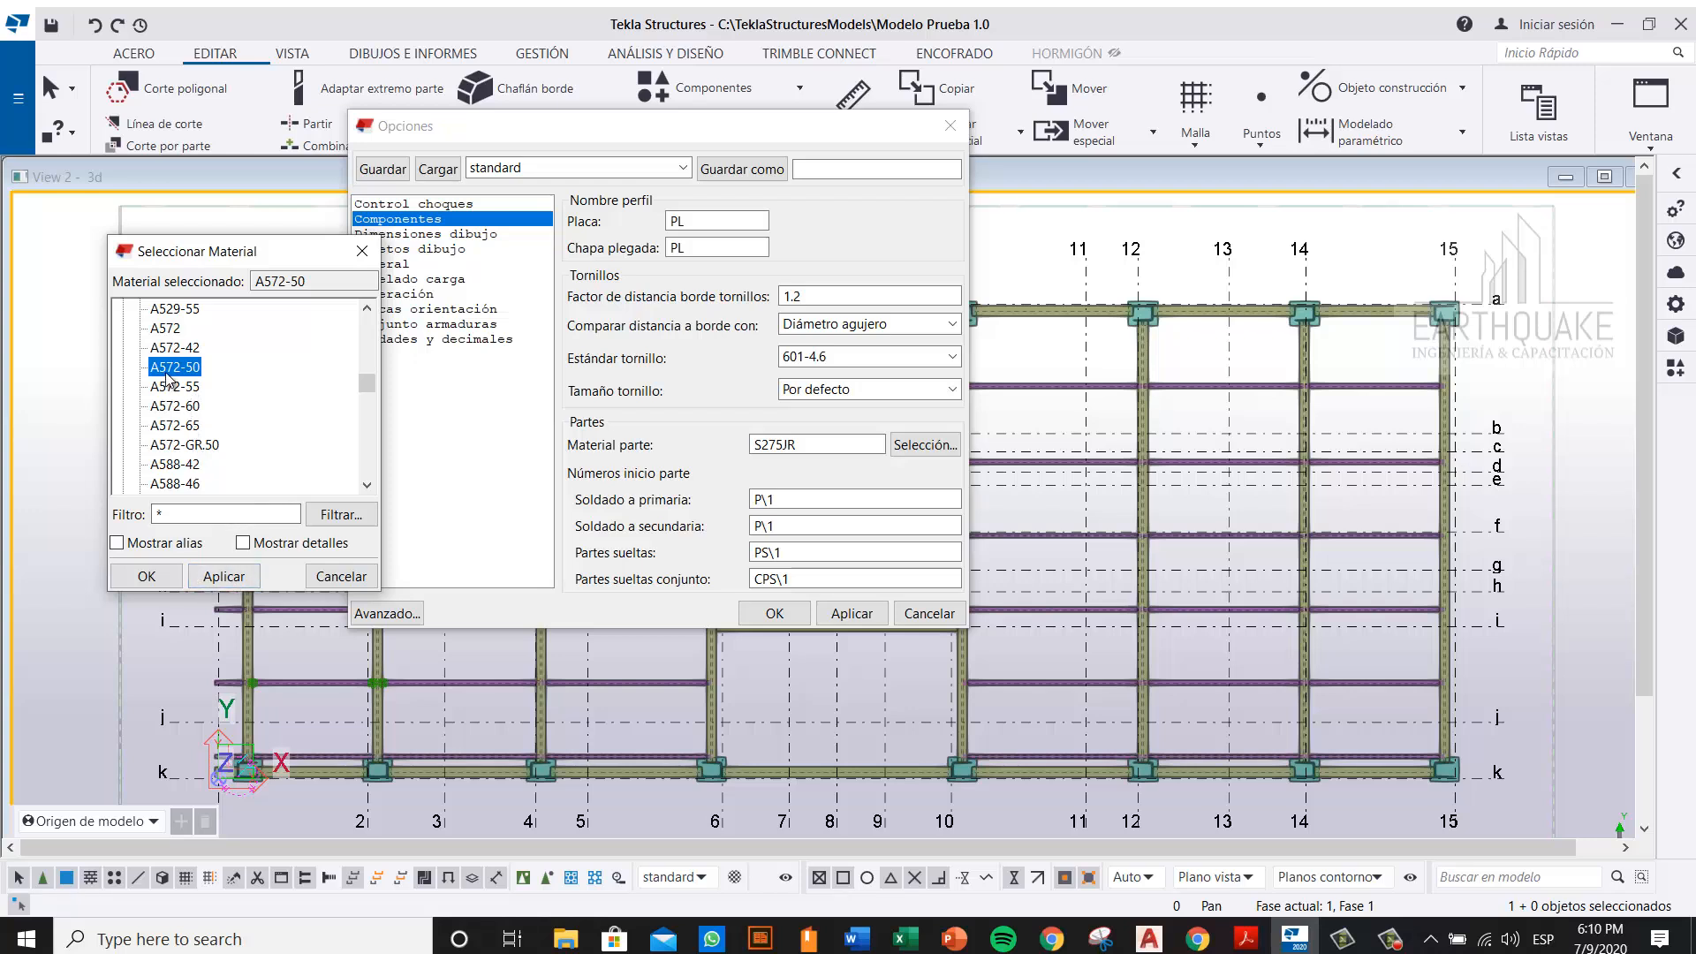
pyautogui.click(222, 577)
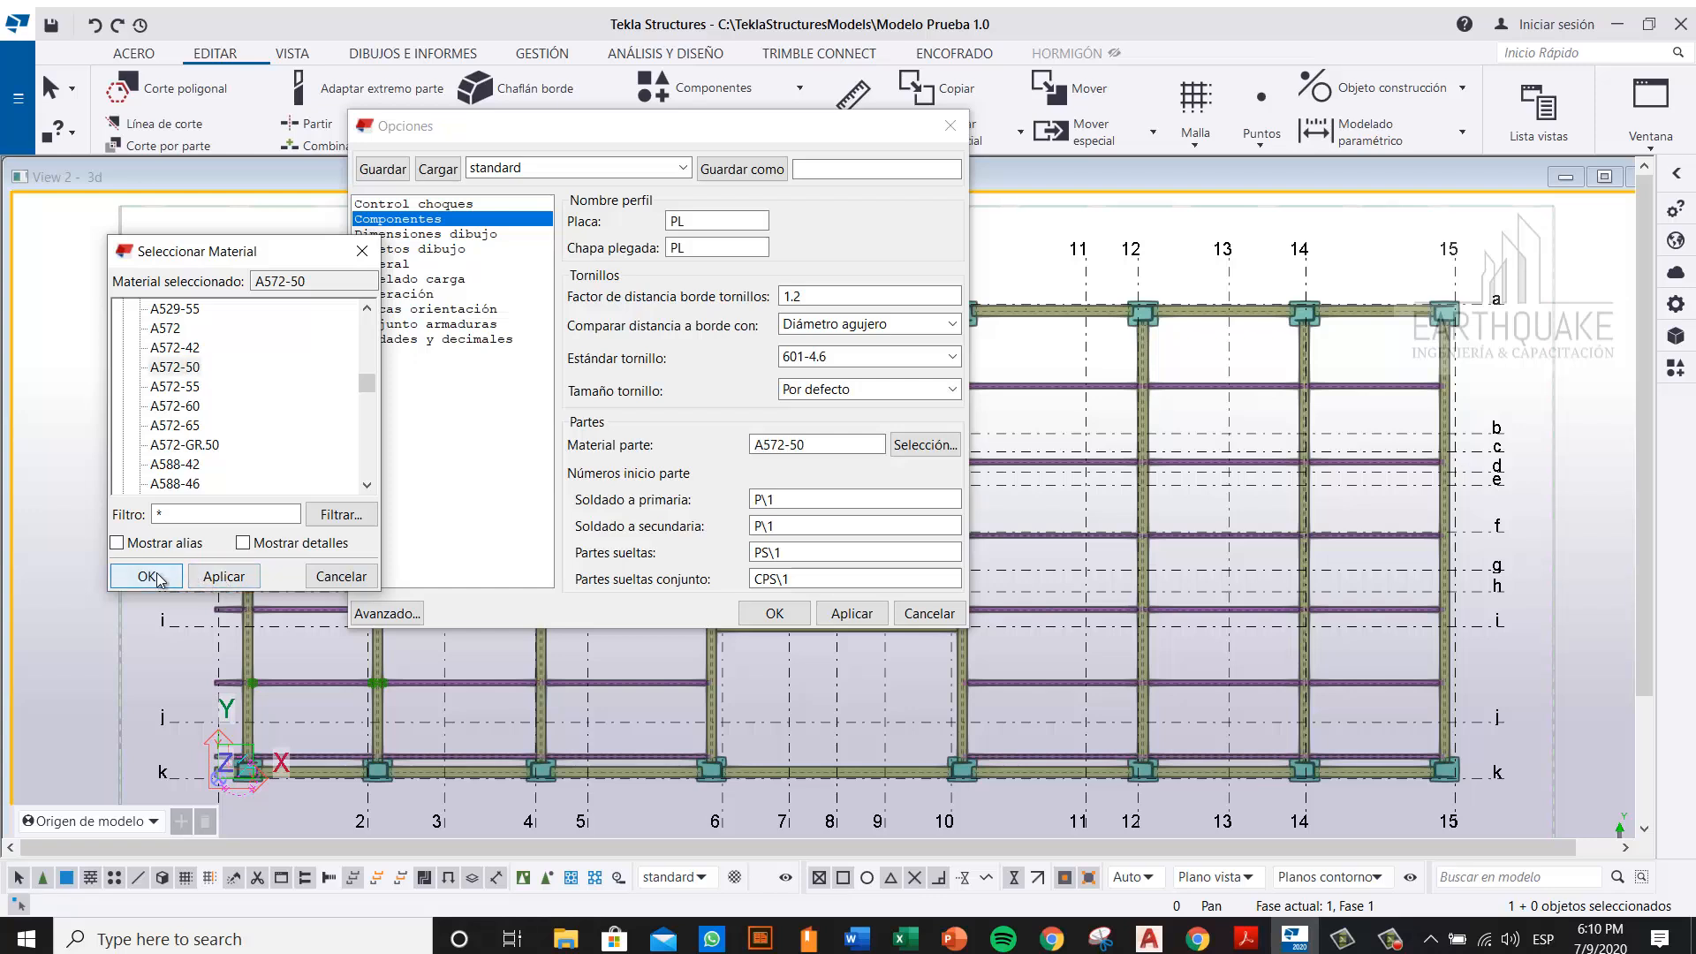
pyautogui.click(341, 576)
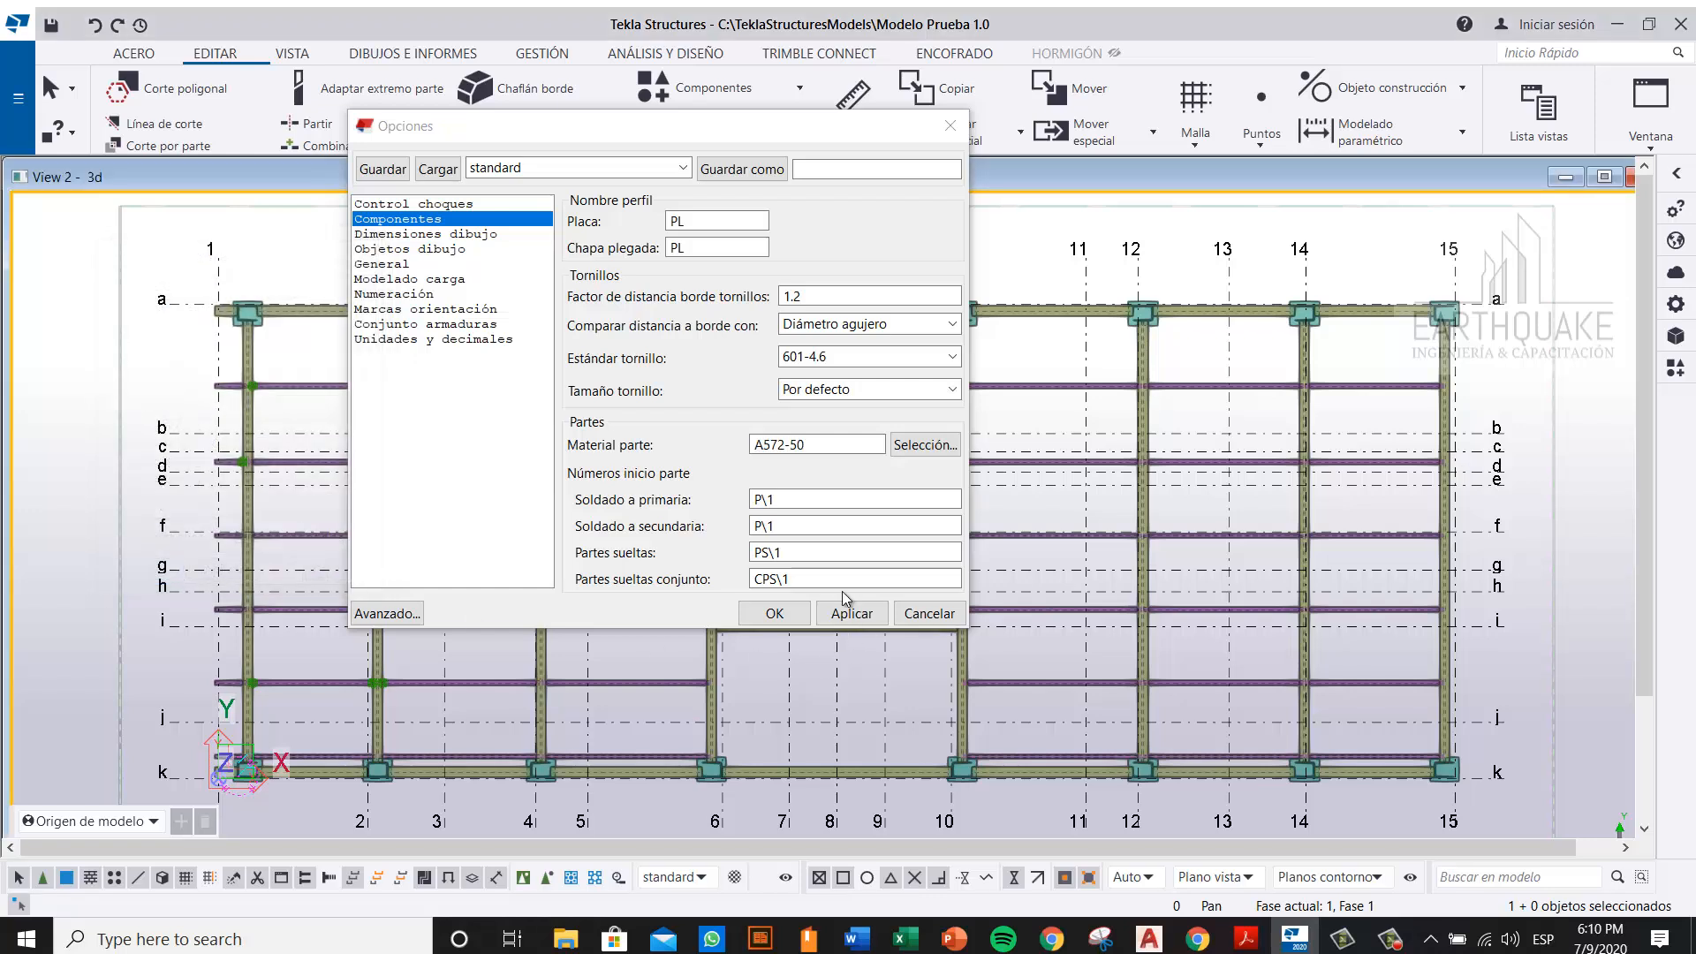
pyautogui.click(775, 613)
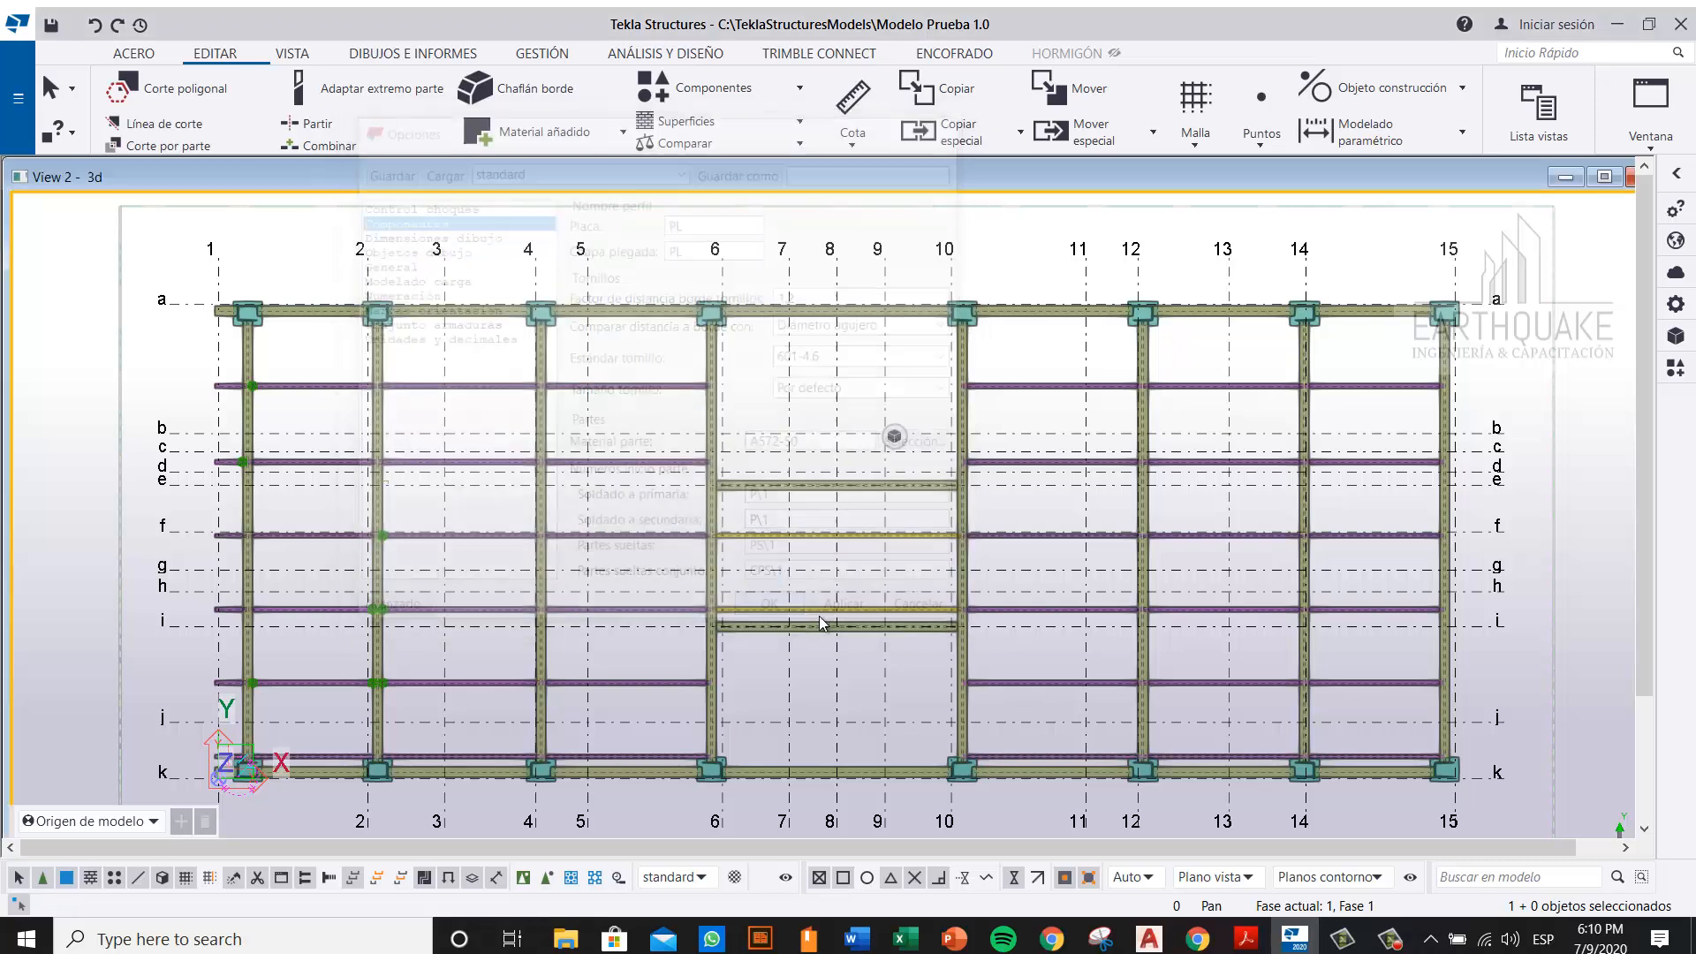
# Step: Try to display the steel beam properties while starting the beam and column commands
pyautogui.click(134, 54)
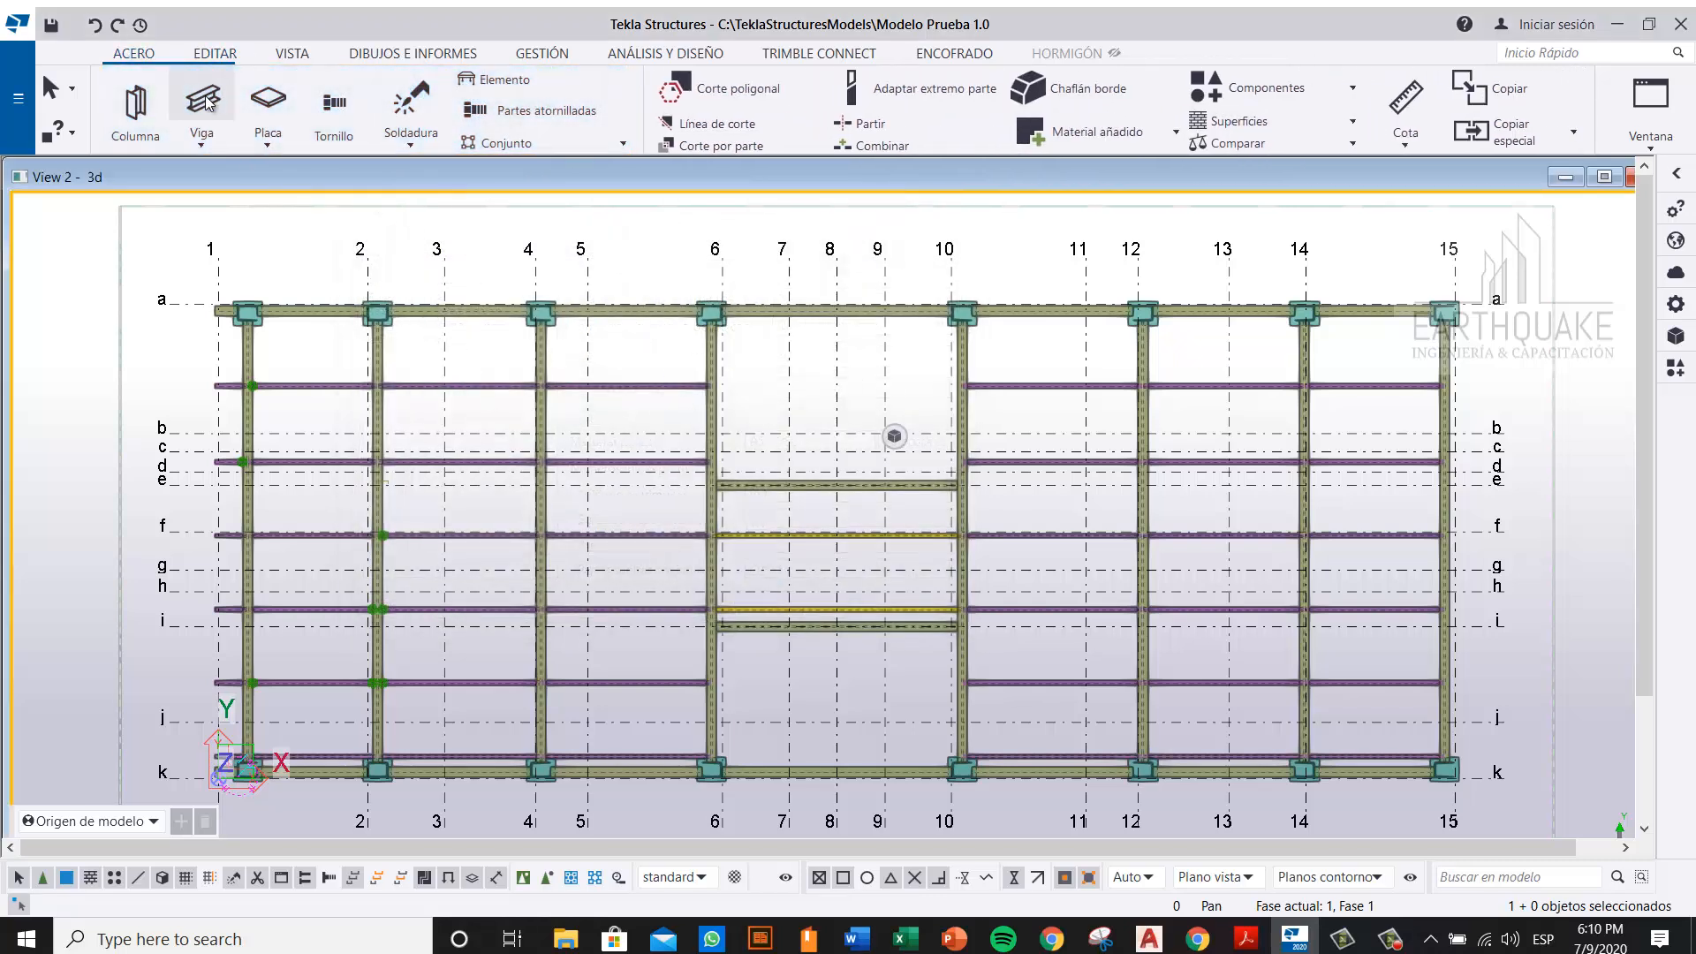
pyautogui.click(207, 101)
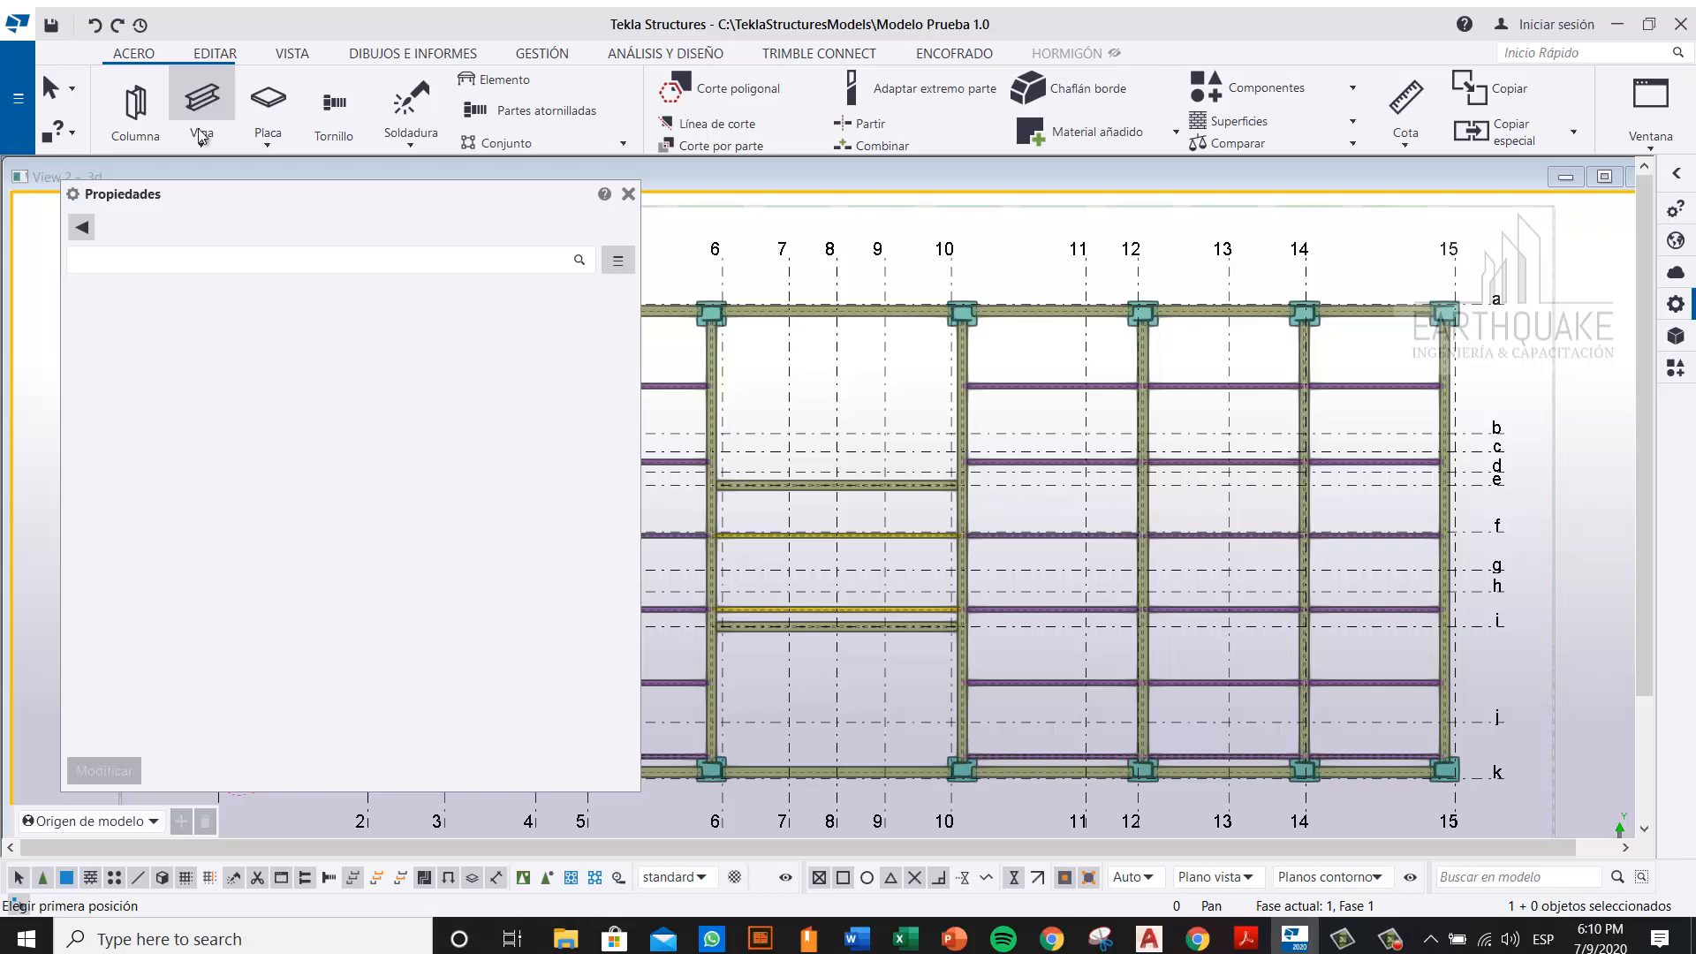
pyautogui.click(204, 101)
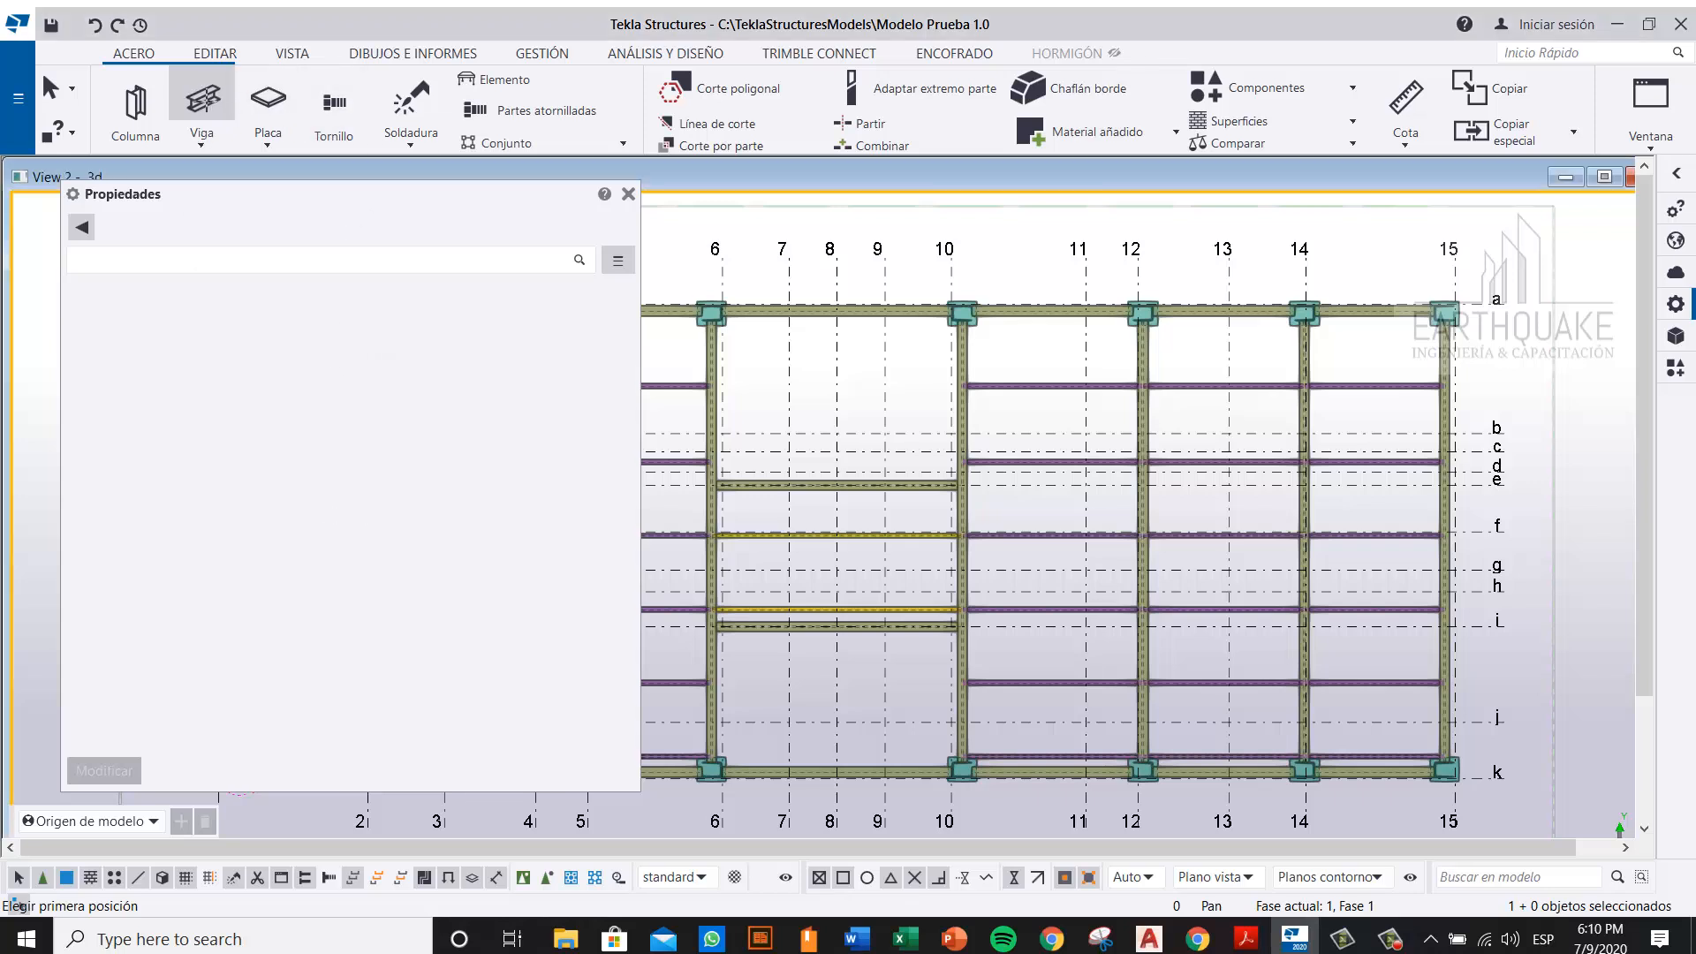
pyautogui.click(628, 193)
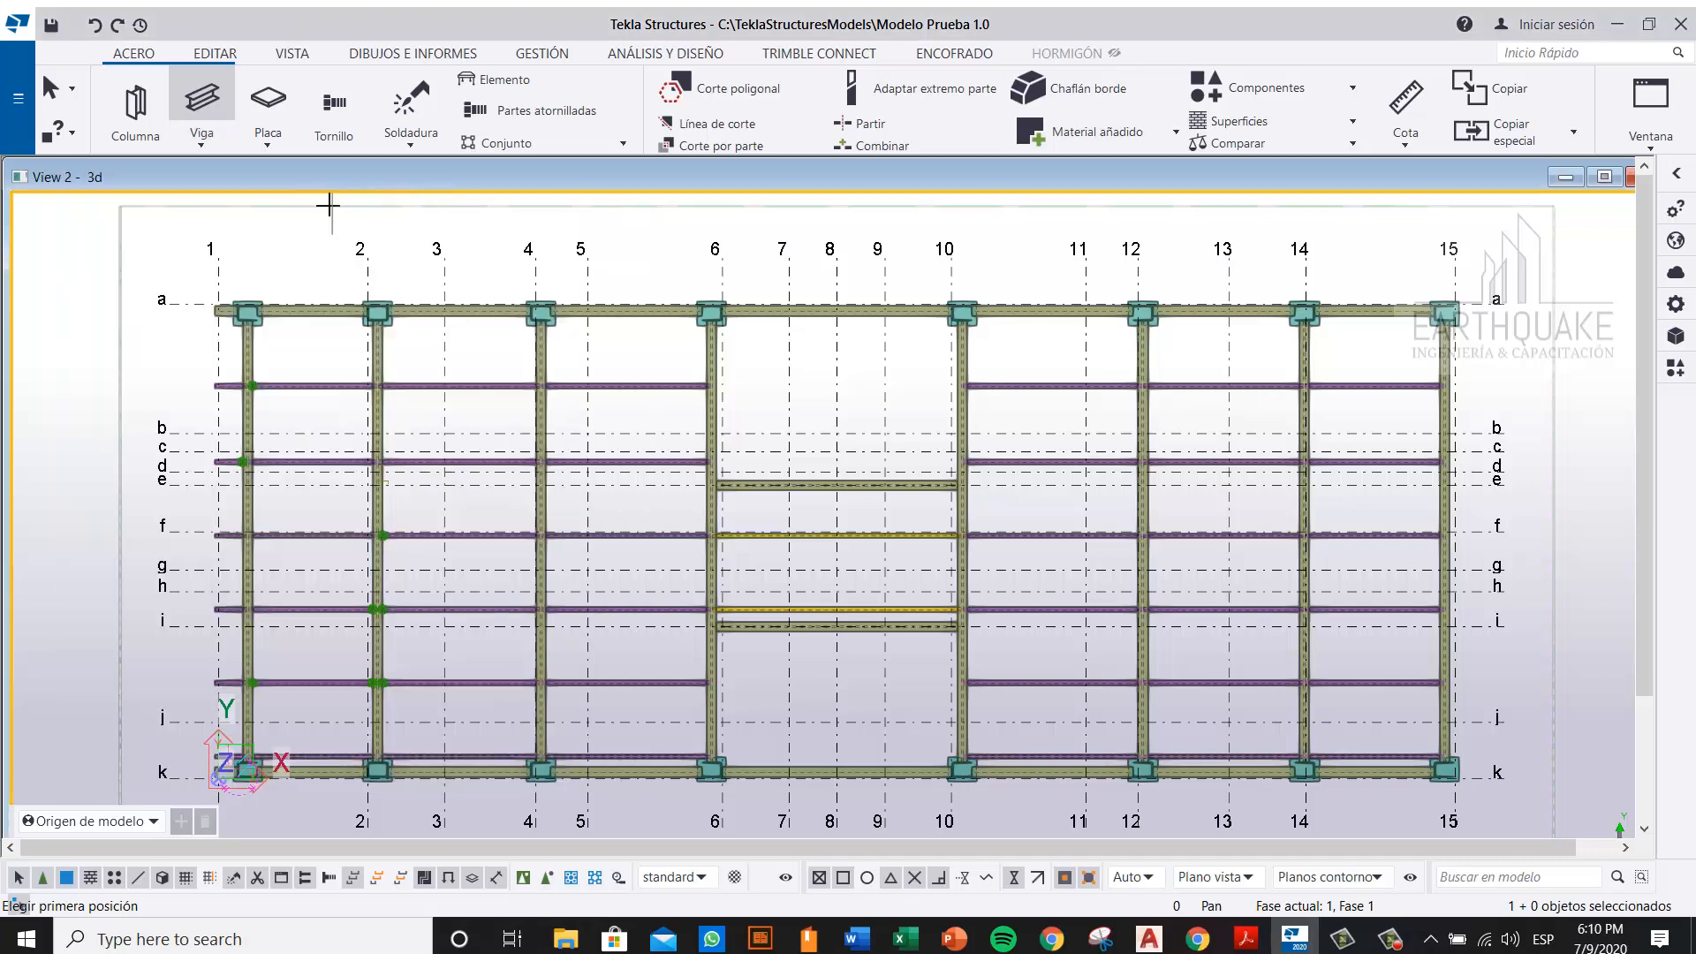
pyautogui.doubleClick(209, 105)
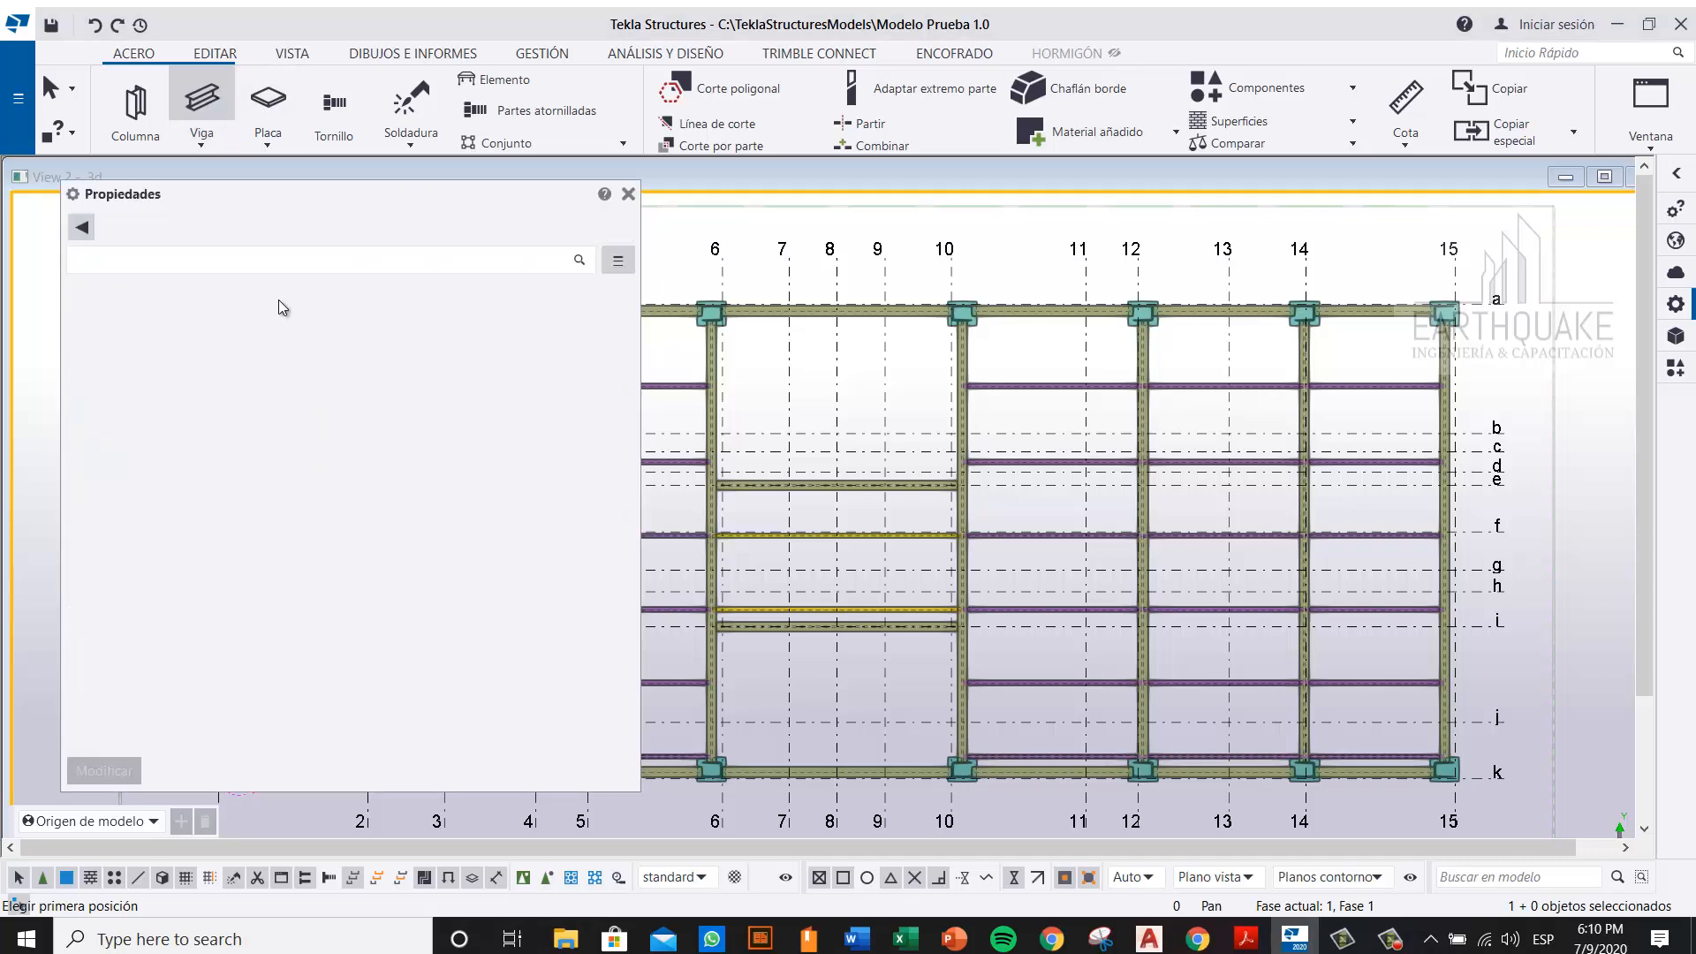
pyautogui.moveTo(303, 194); pyautogui.dragTo(529, 247)
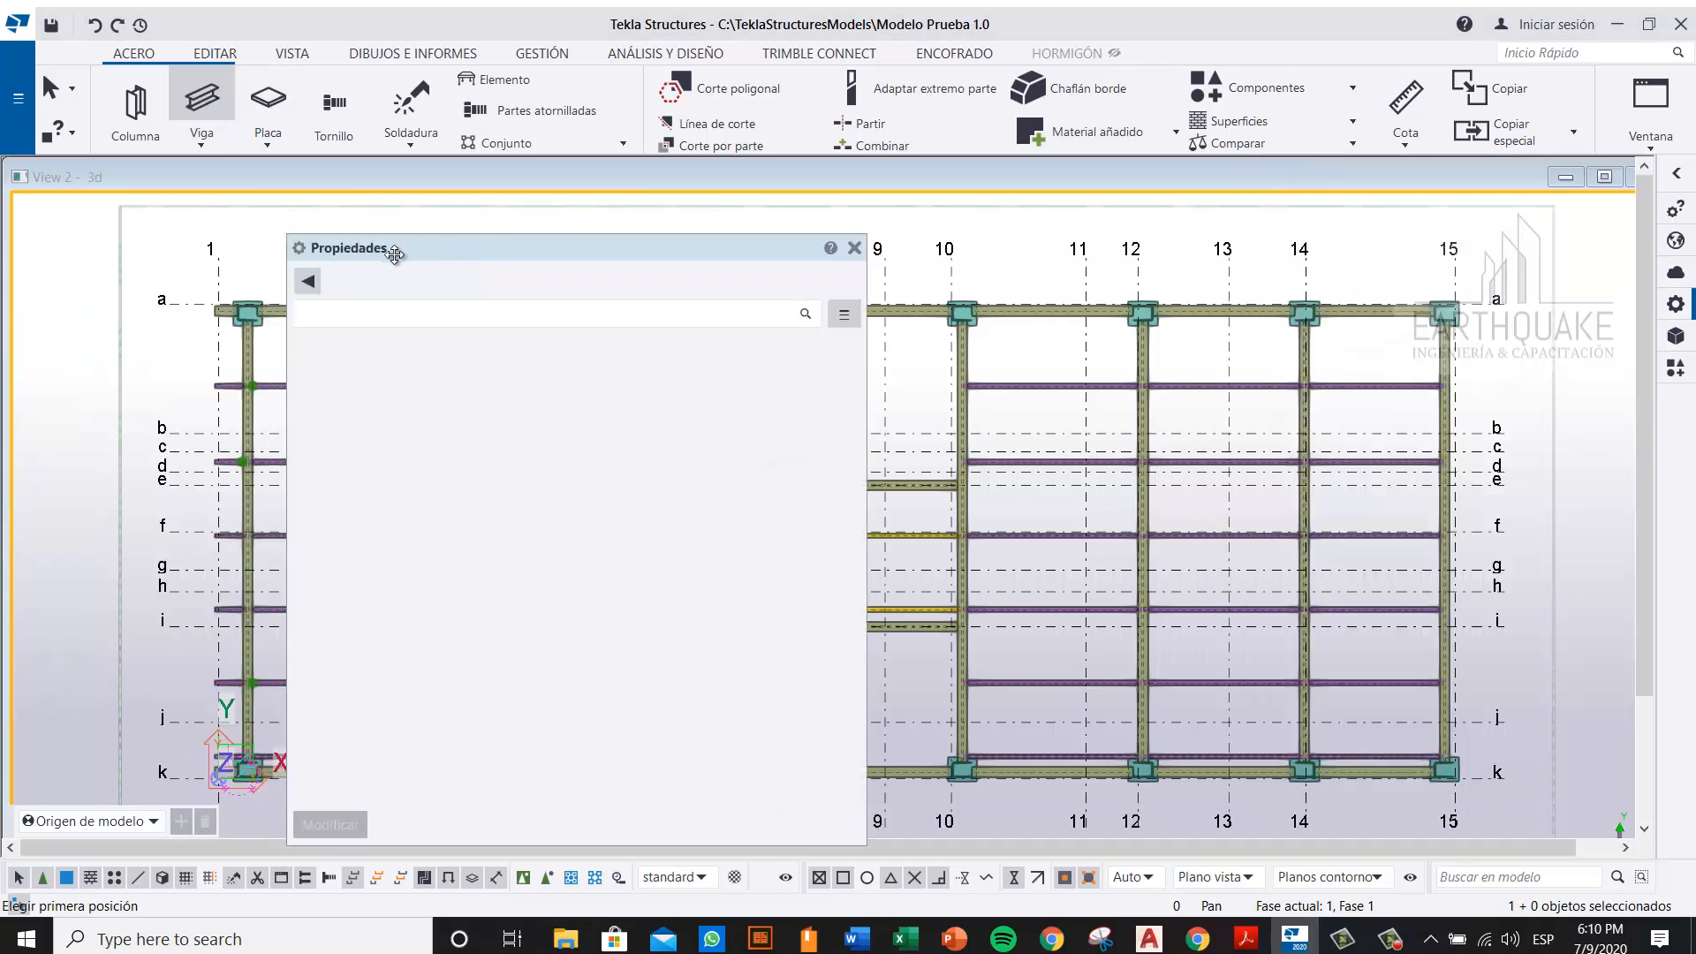
pyautogui.click(314, 283)
pyautogui.click(378, 282)
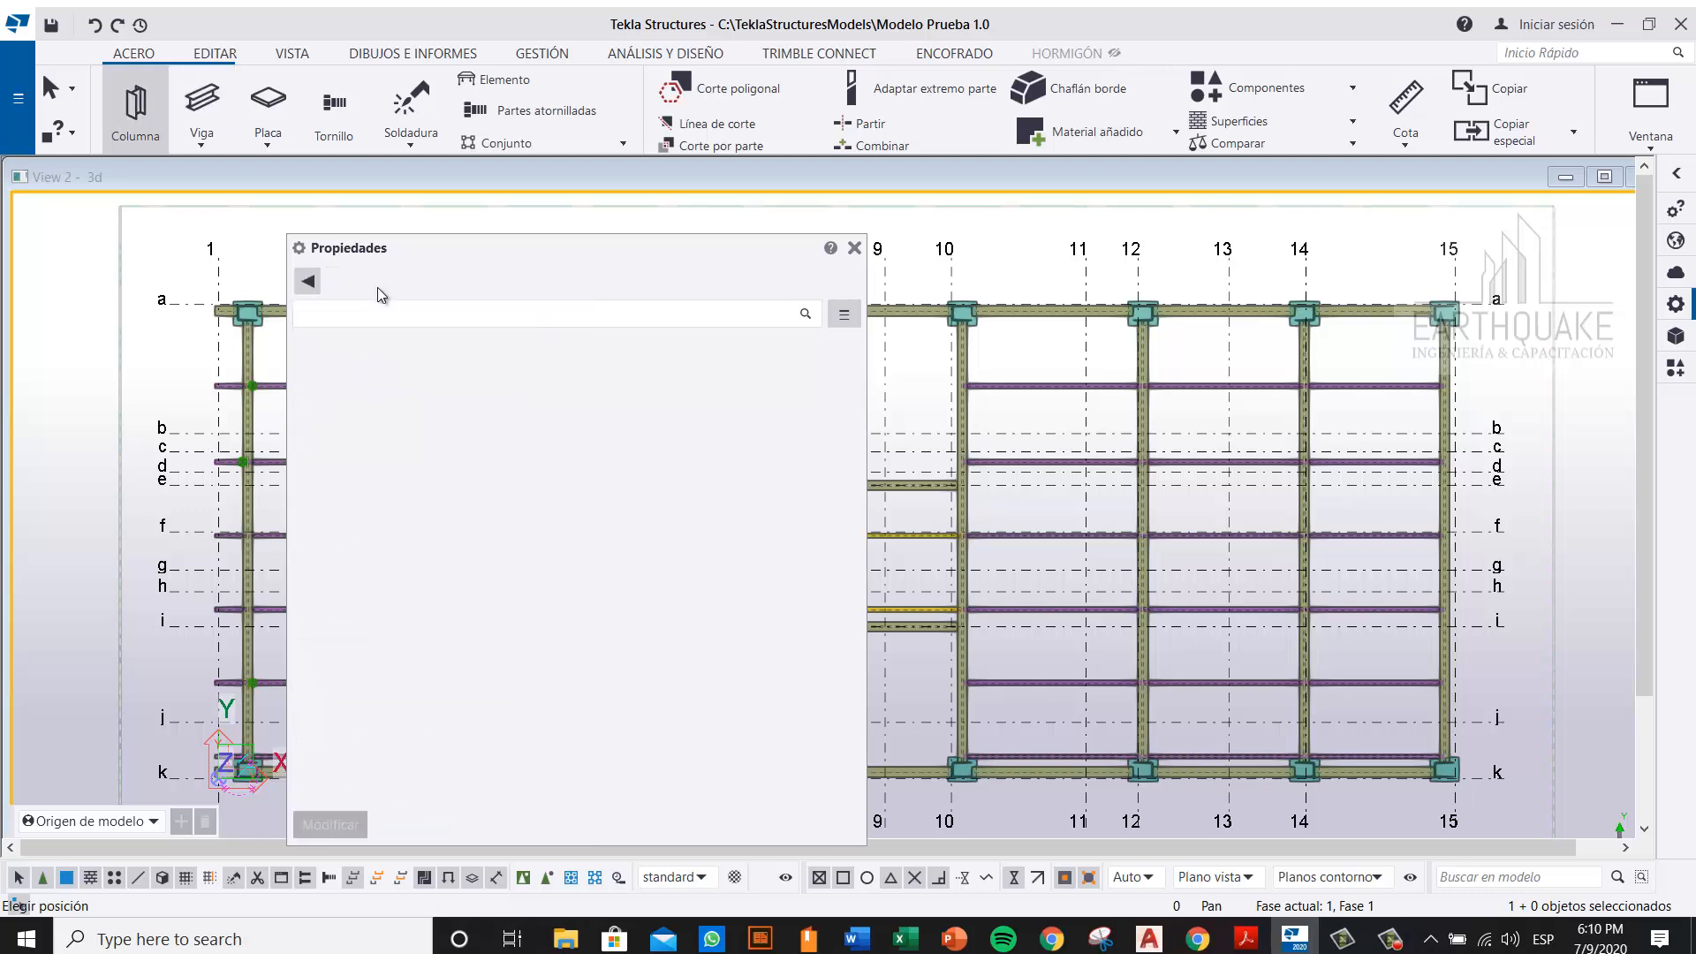
pyautogui.click(854, 248)
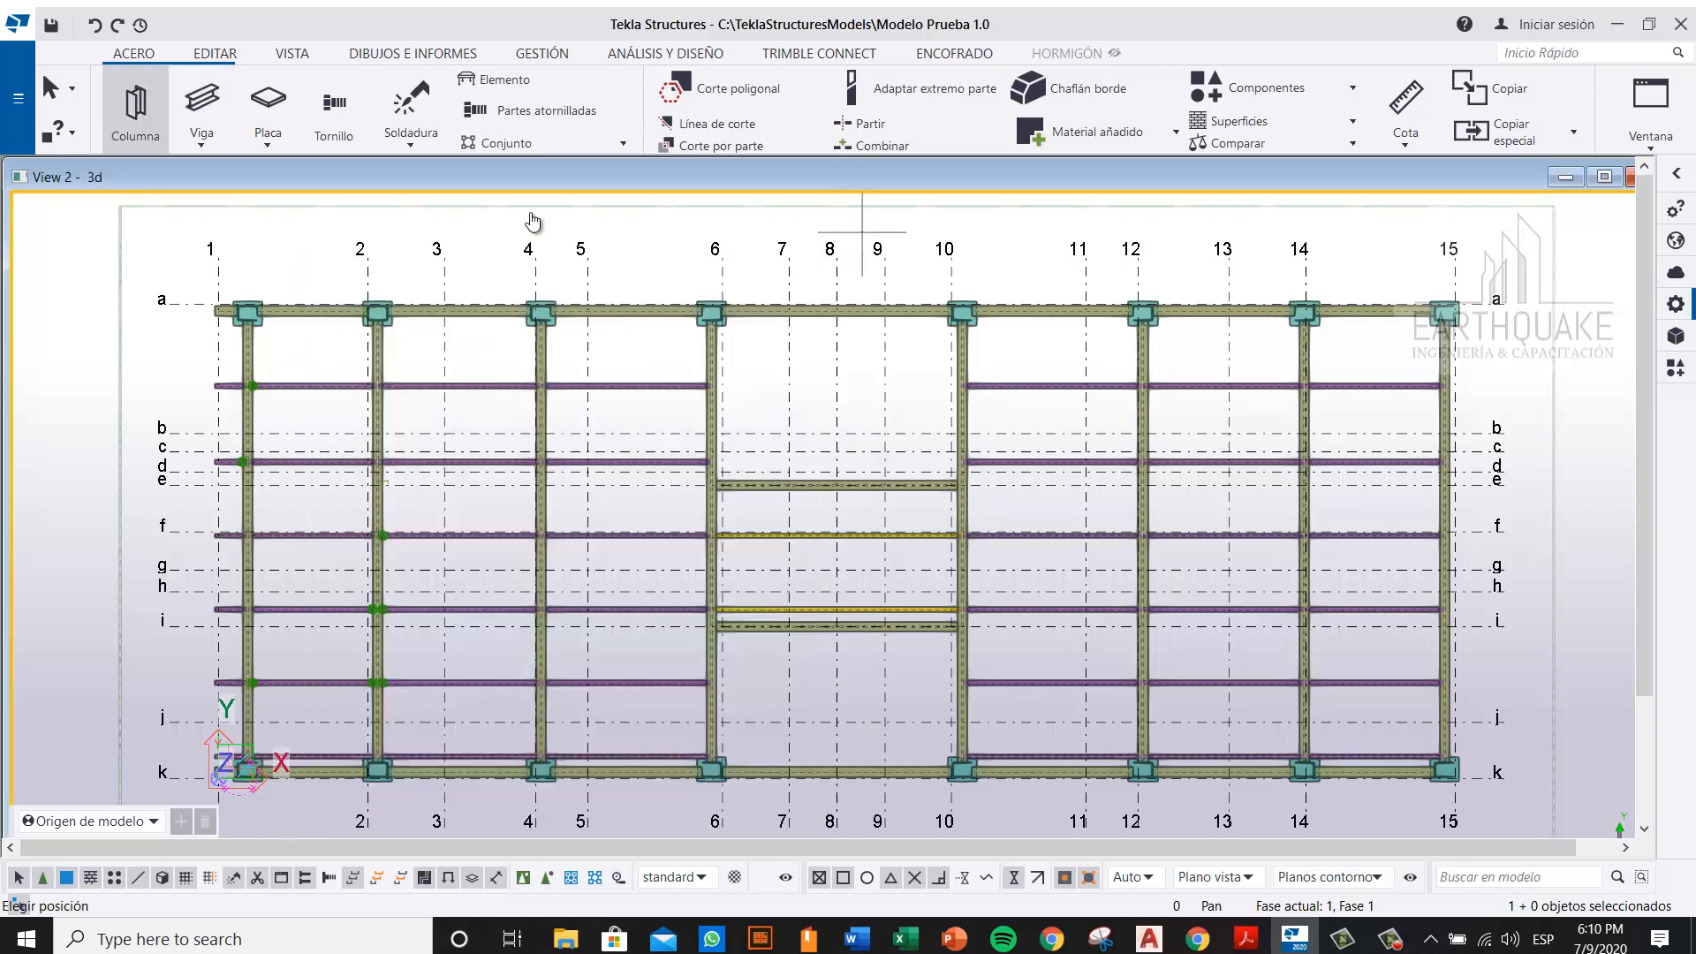
# Step: Open the steel beam properties to check the material value, close them, and end the beam command
pyautogui.doubleClick(202, 92)
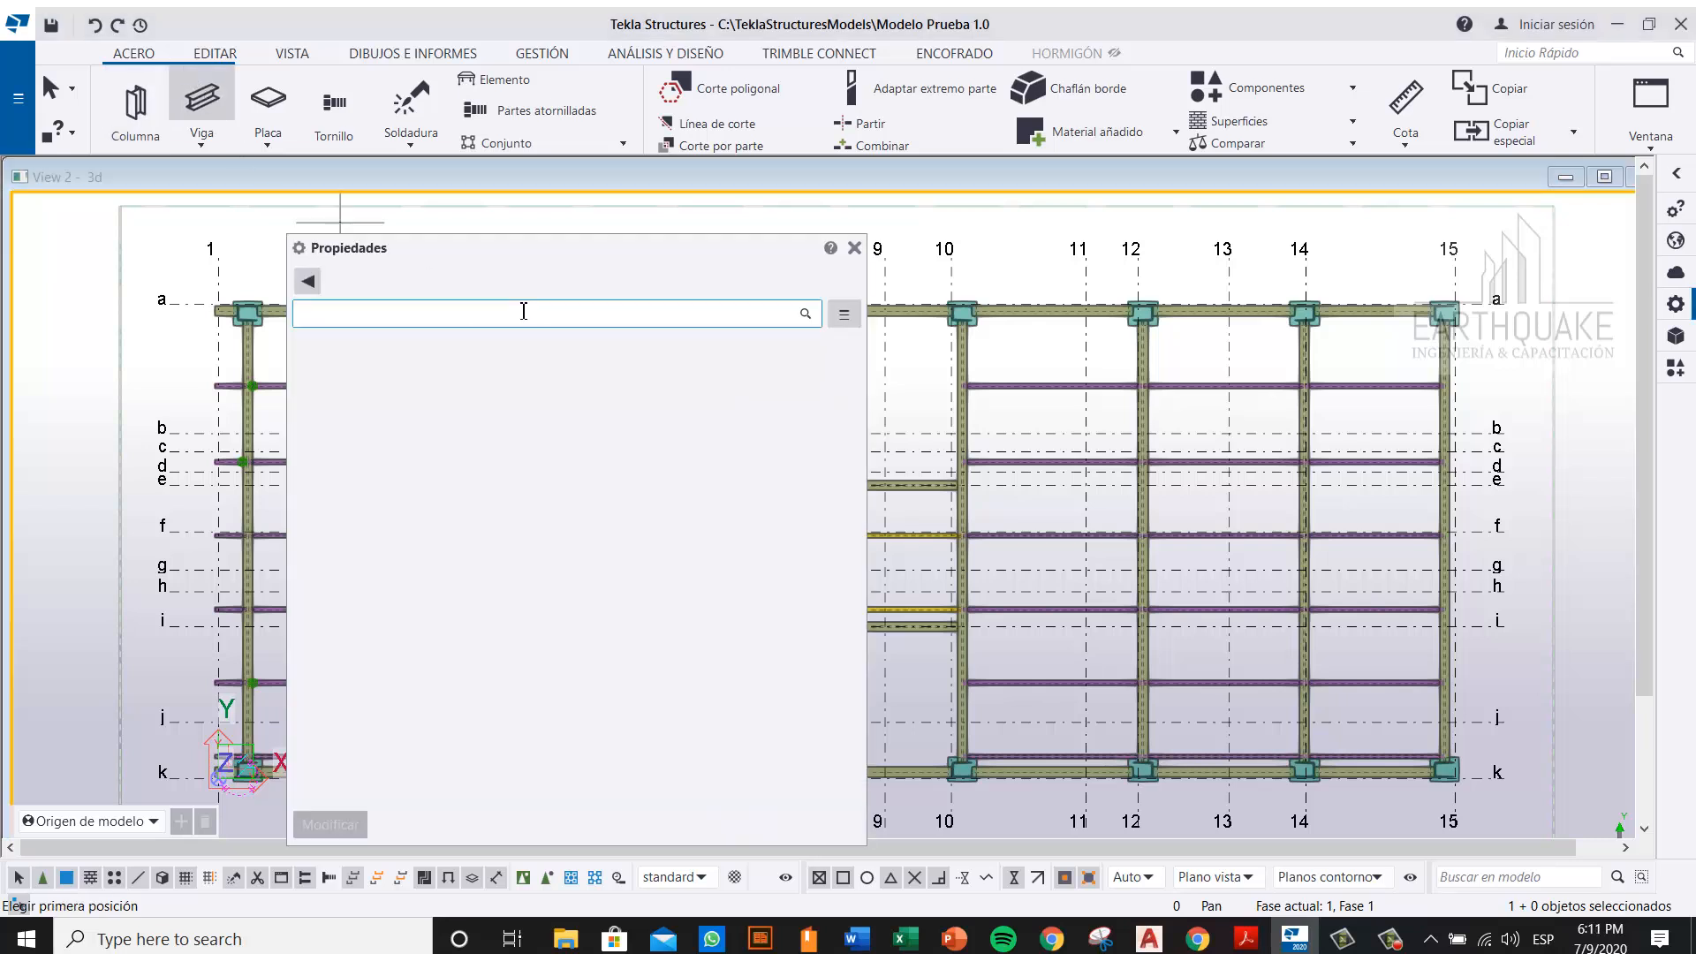
pyautogui.click(309, 283)
pyautogui.click(353, 316)
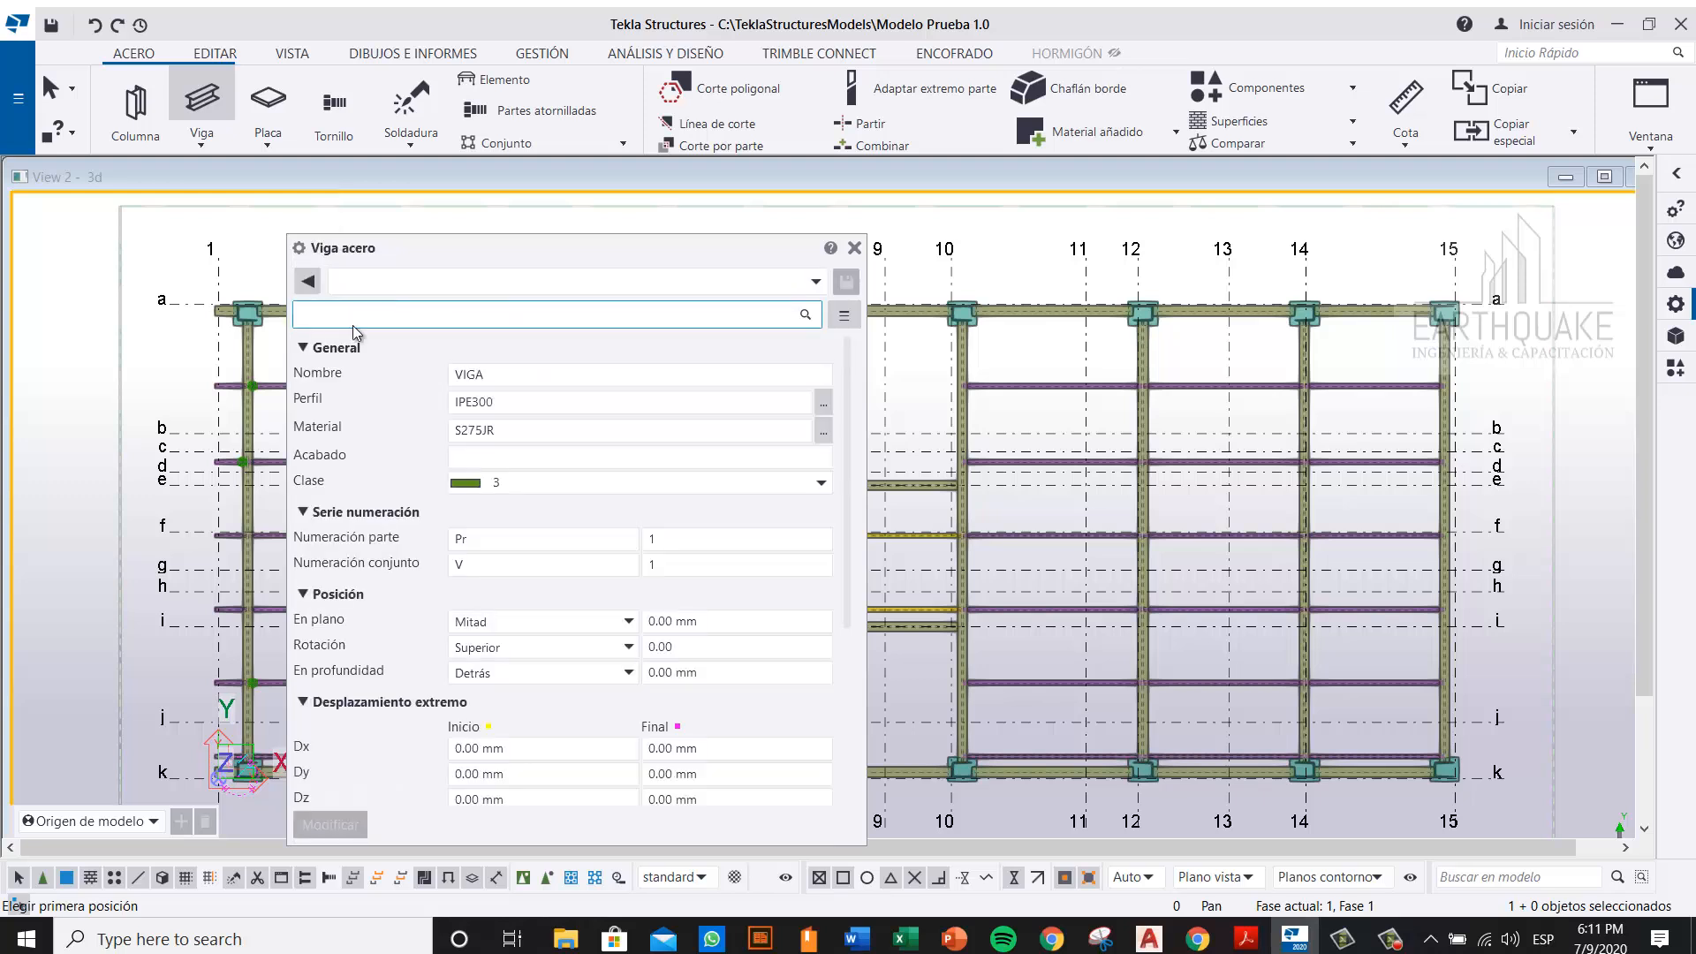
pyautogui.moveTo(552, 431); pyautogui.dragTo(435, 435)
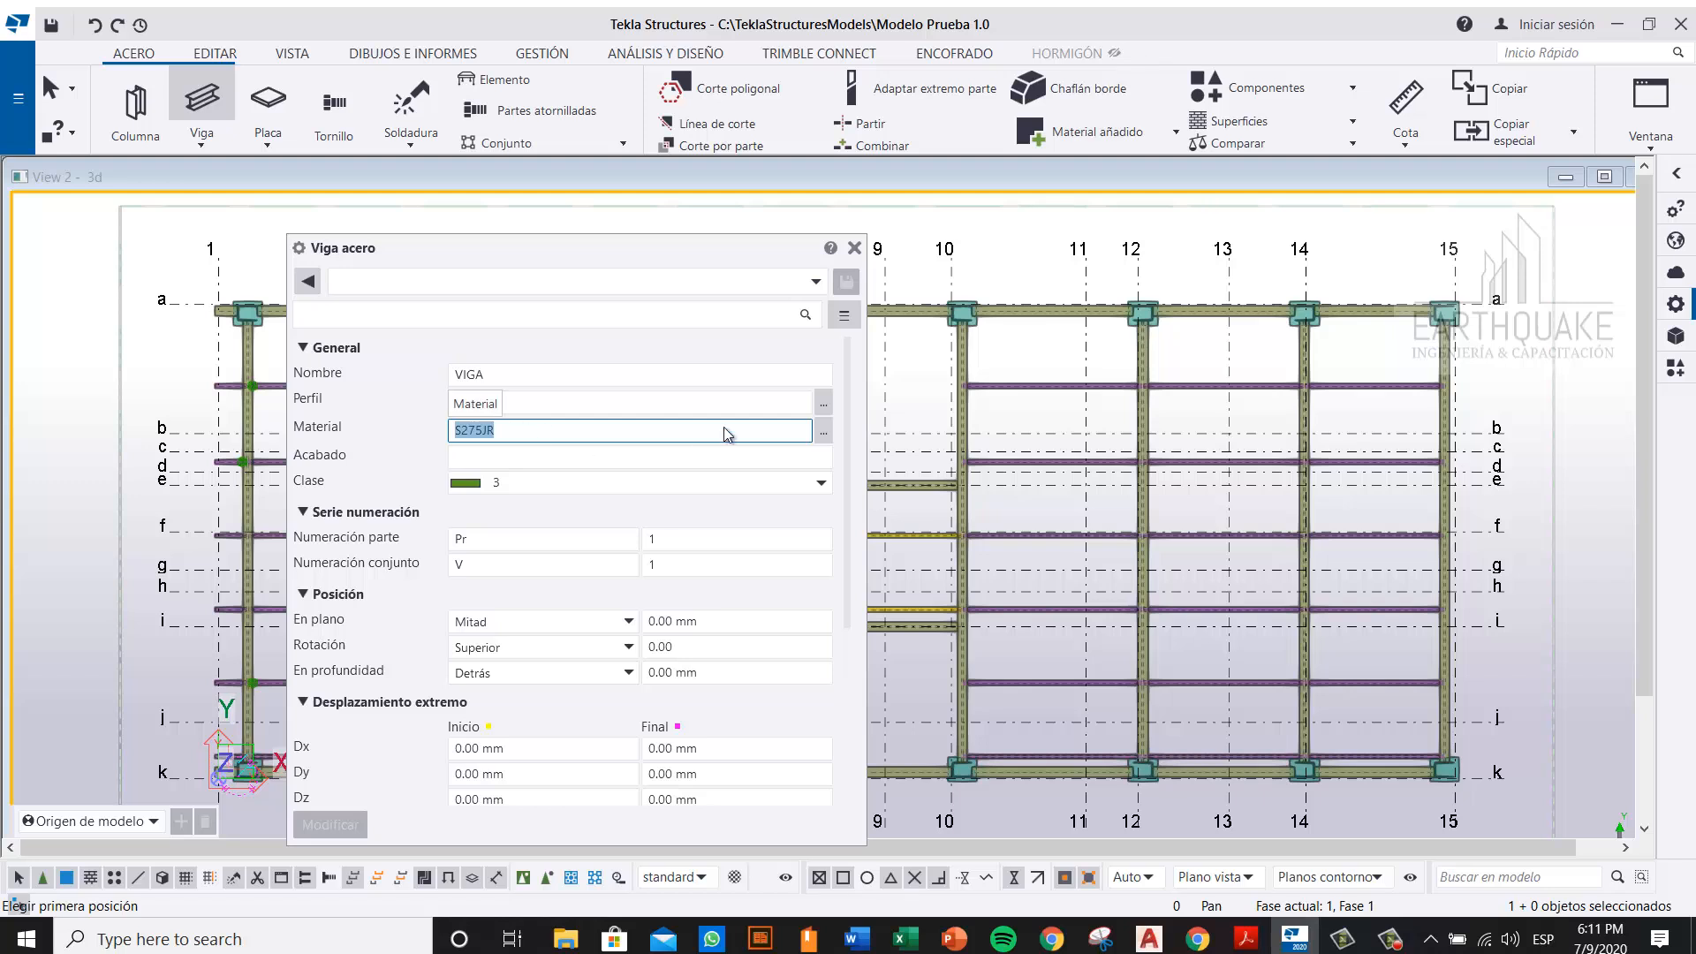
pyautogui.click(855, 248)
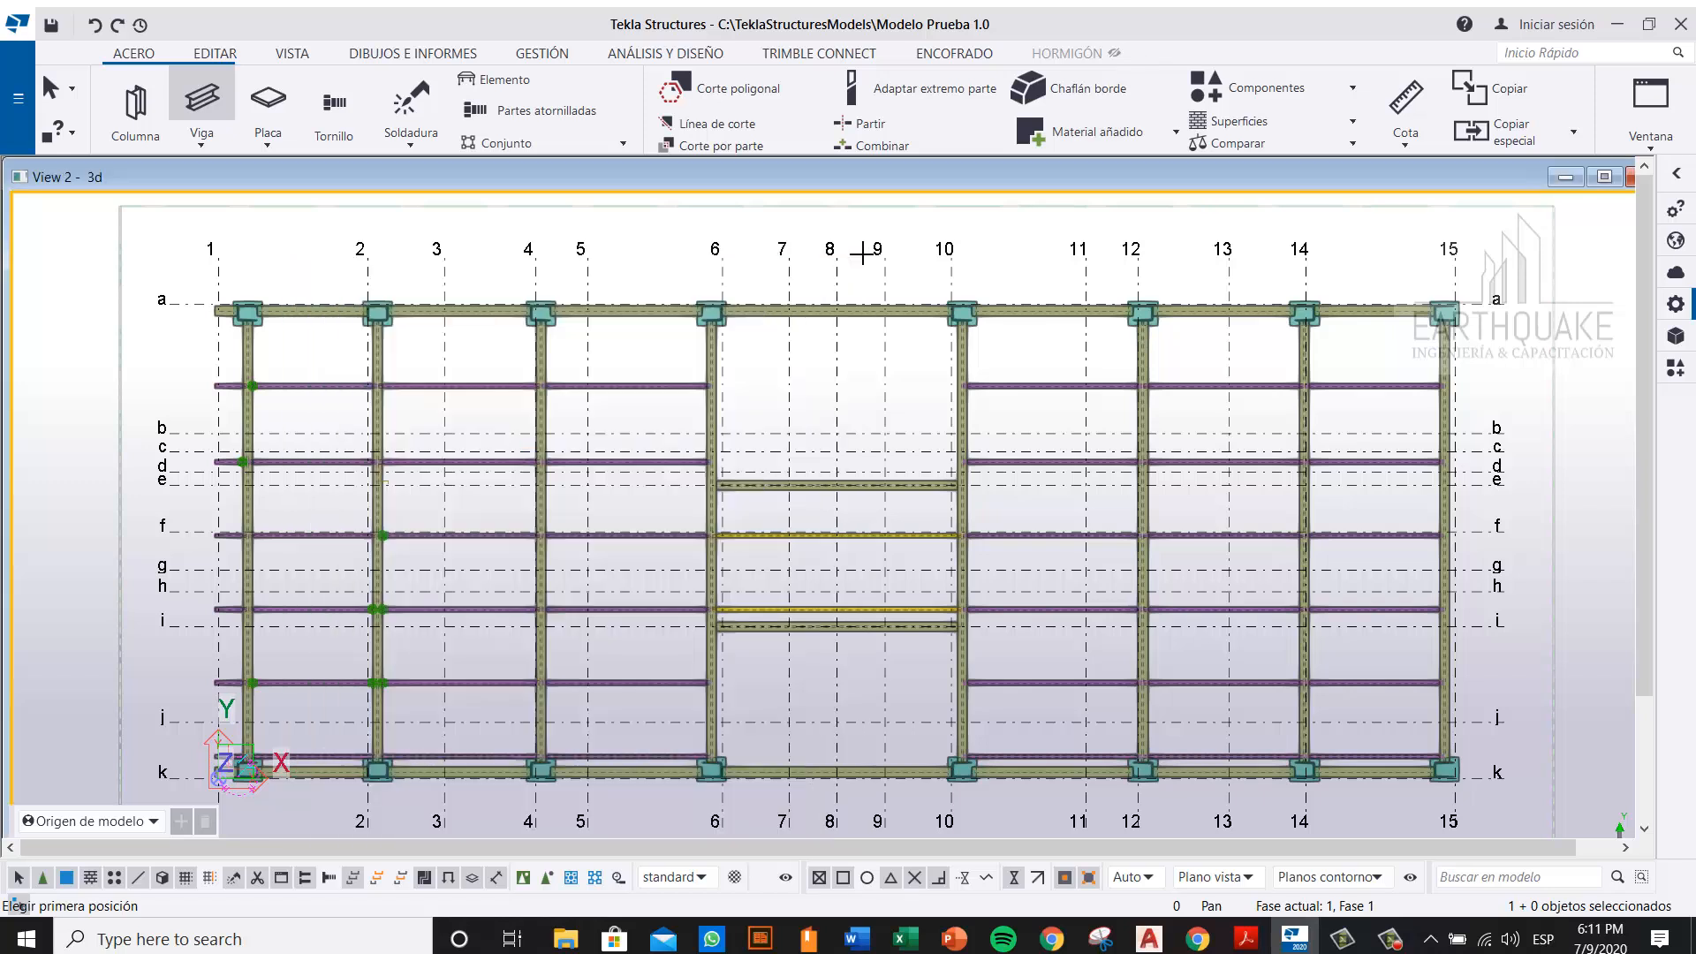
pyautogui.scroll(-2, 790, 389)
pyautogui.rightClick(830, 242)
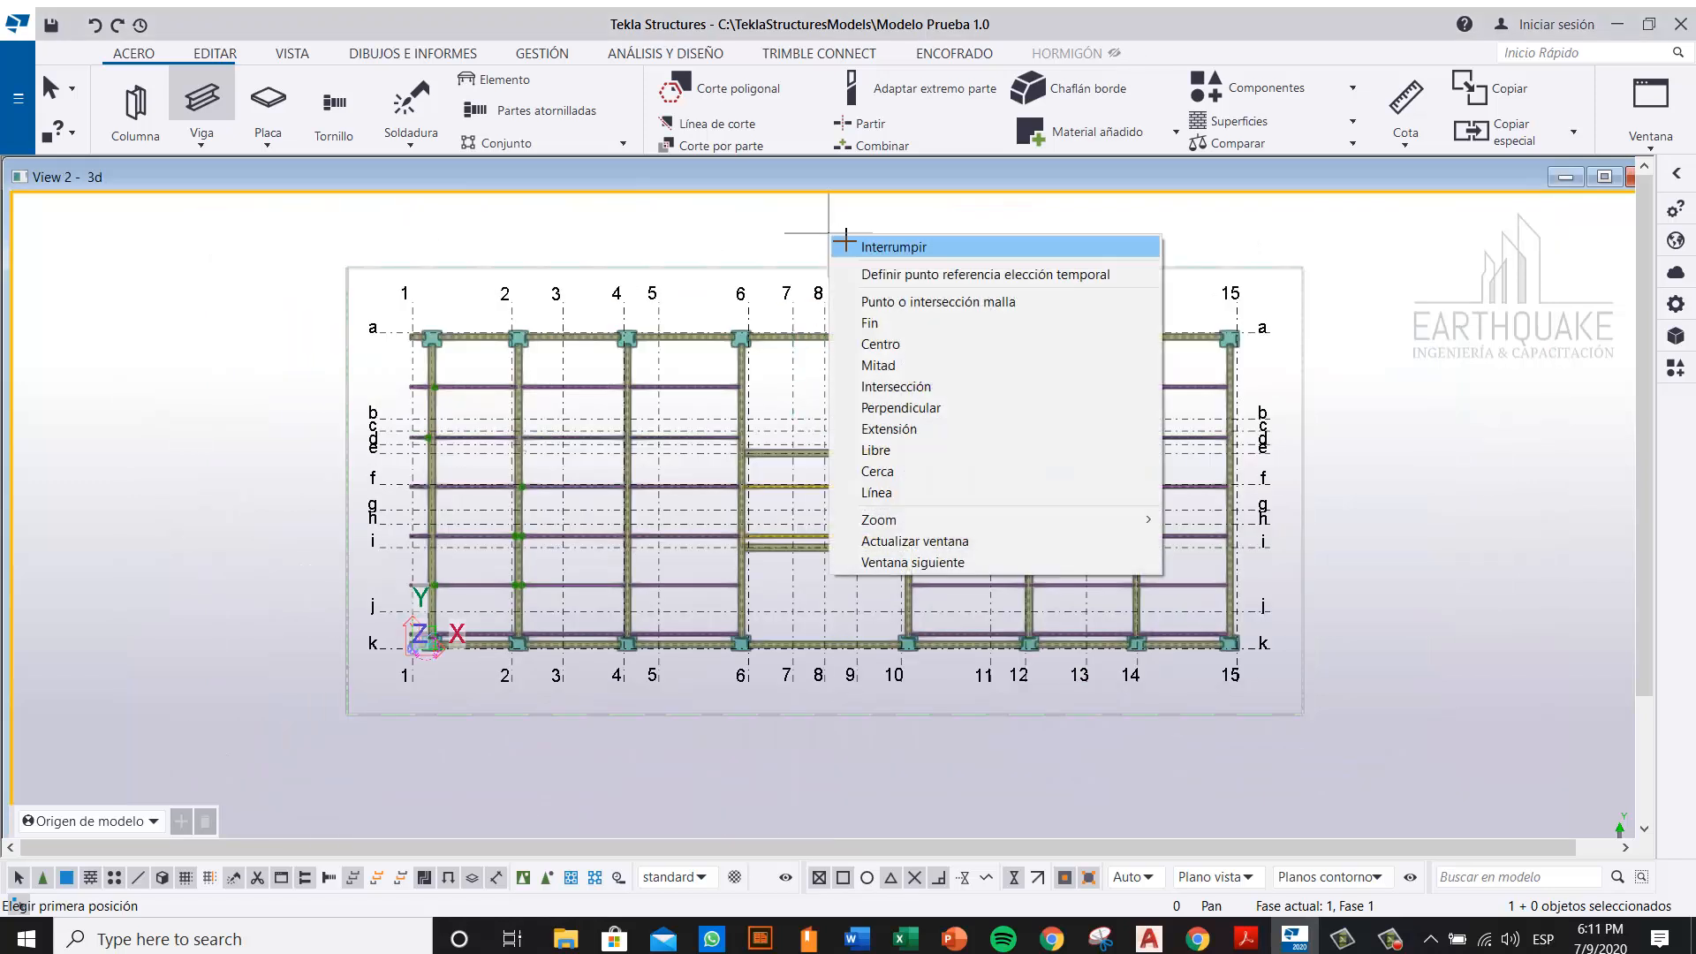
pyautogui.click(840, 237)
# Step: Switch the view to 3D, fit the work area to the entire model, and return to the plan view
pyautogui.moveTo(841, 242); pyautogui.dragTo(810, 280, button='middle')
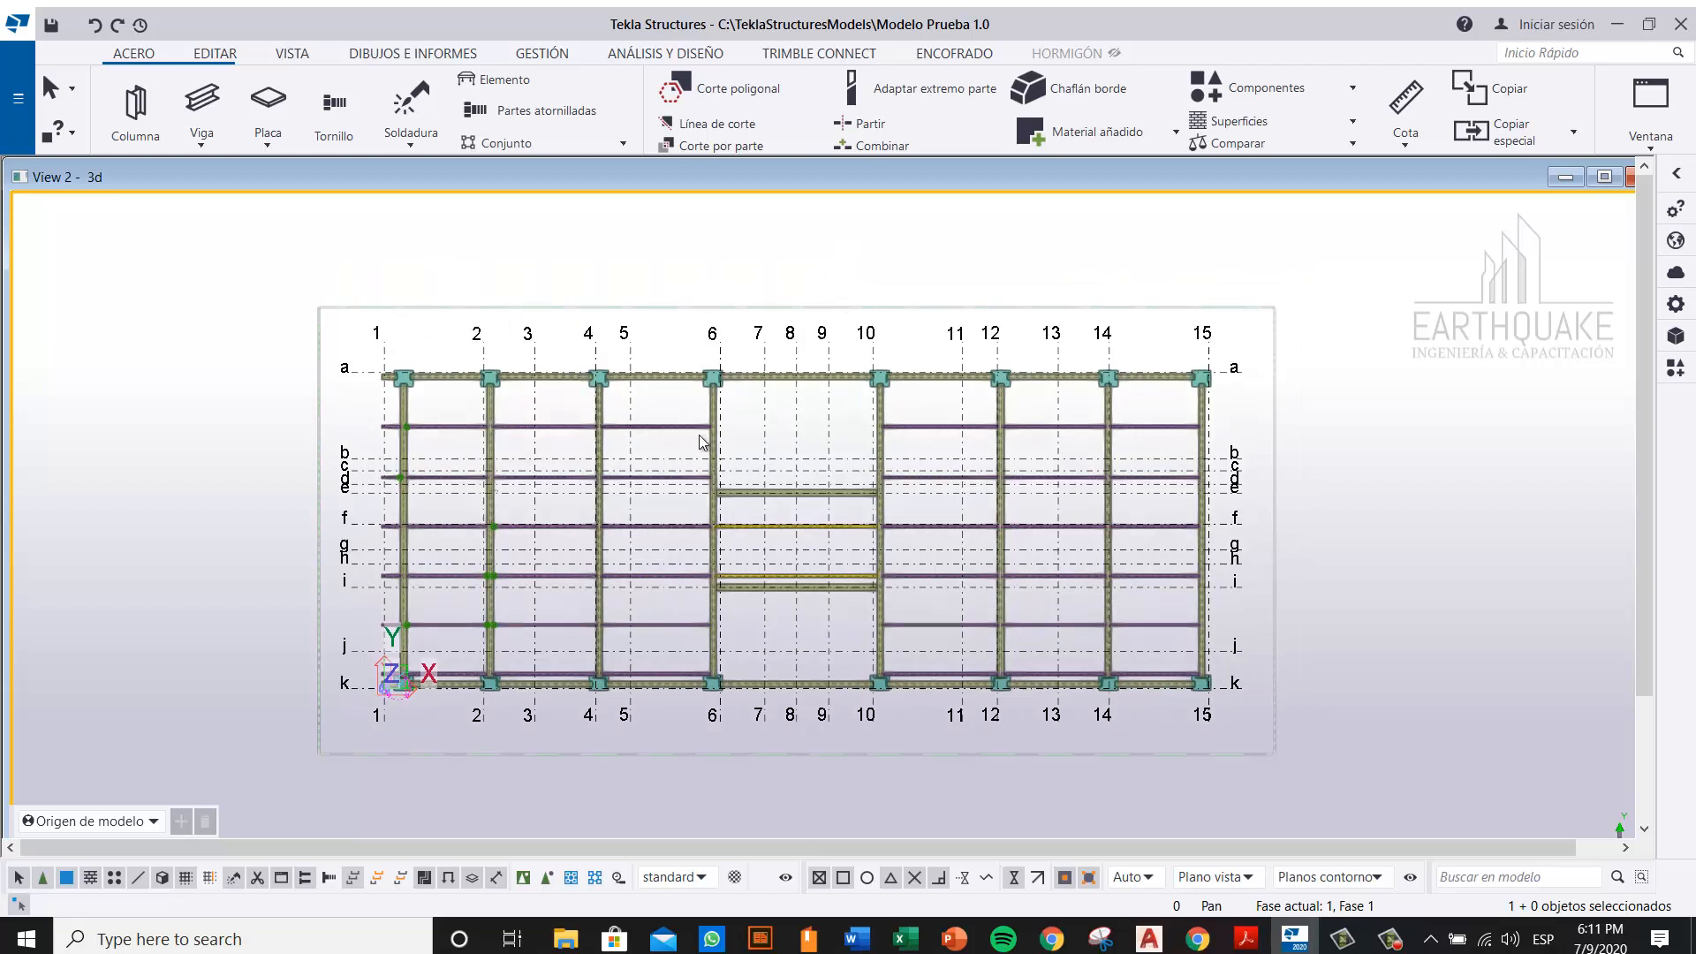
pyautogui.moveTo(768, 454); pyautogui.dragTo(785, 418, button='middle')
pyautogui.hotkey('ctrl', 'p')
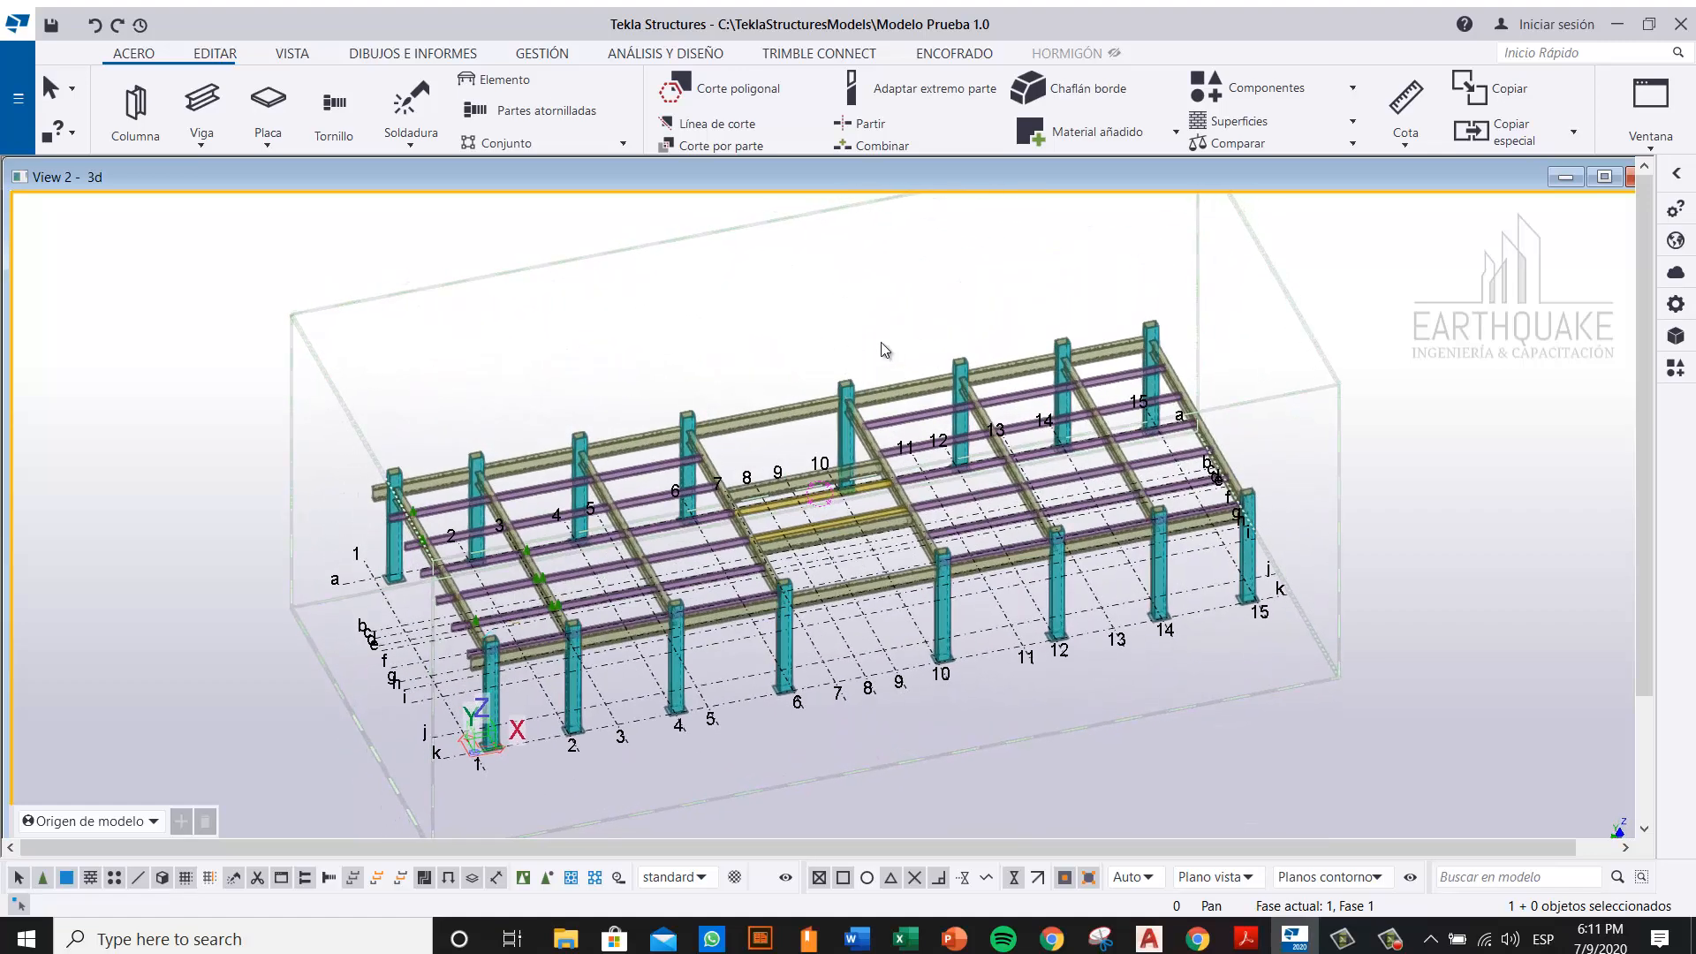
pyautogui.rightClick(577, 333)
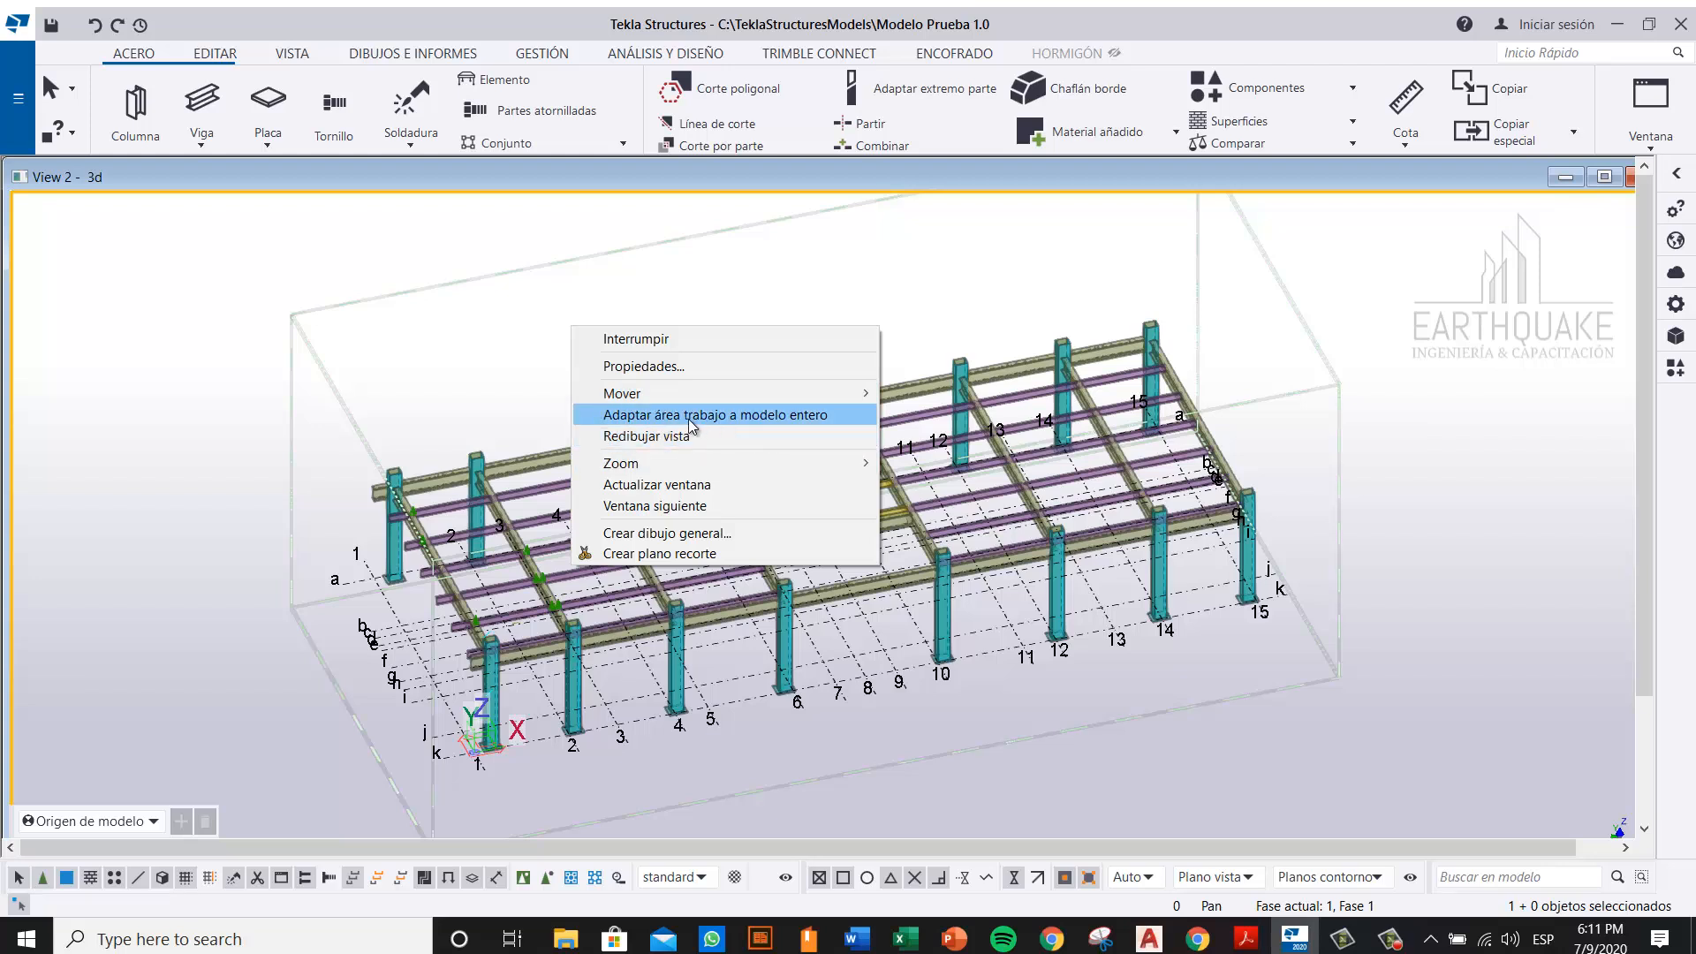
pyautogui.click(776, 420)
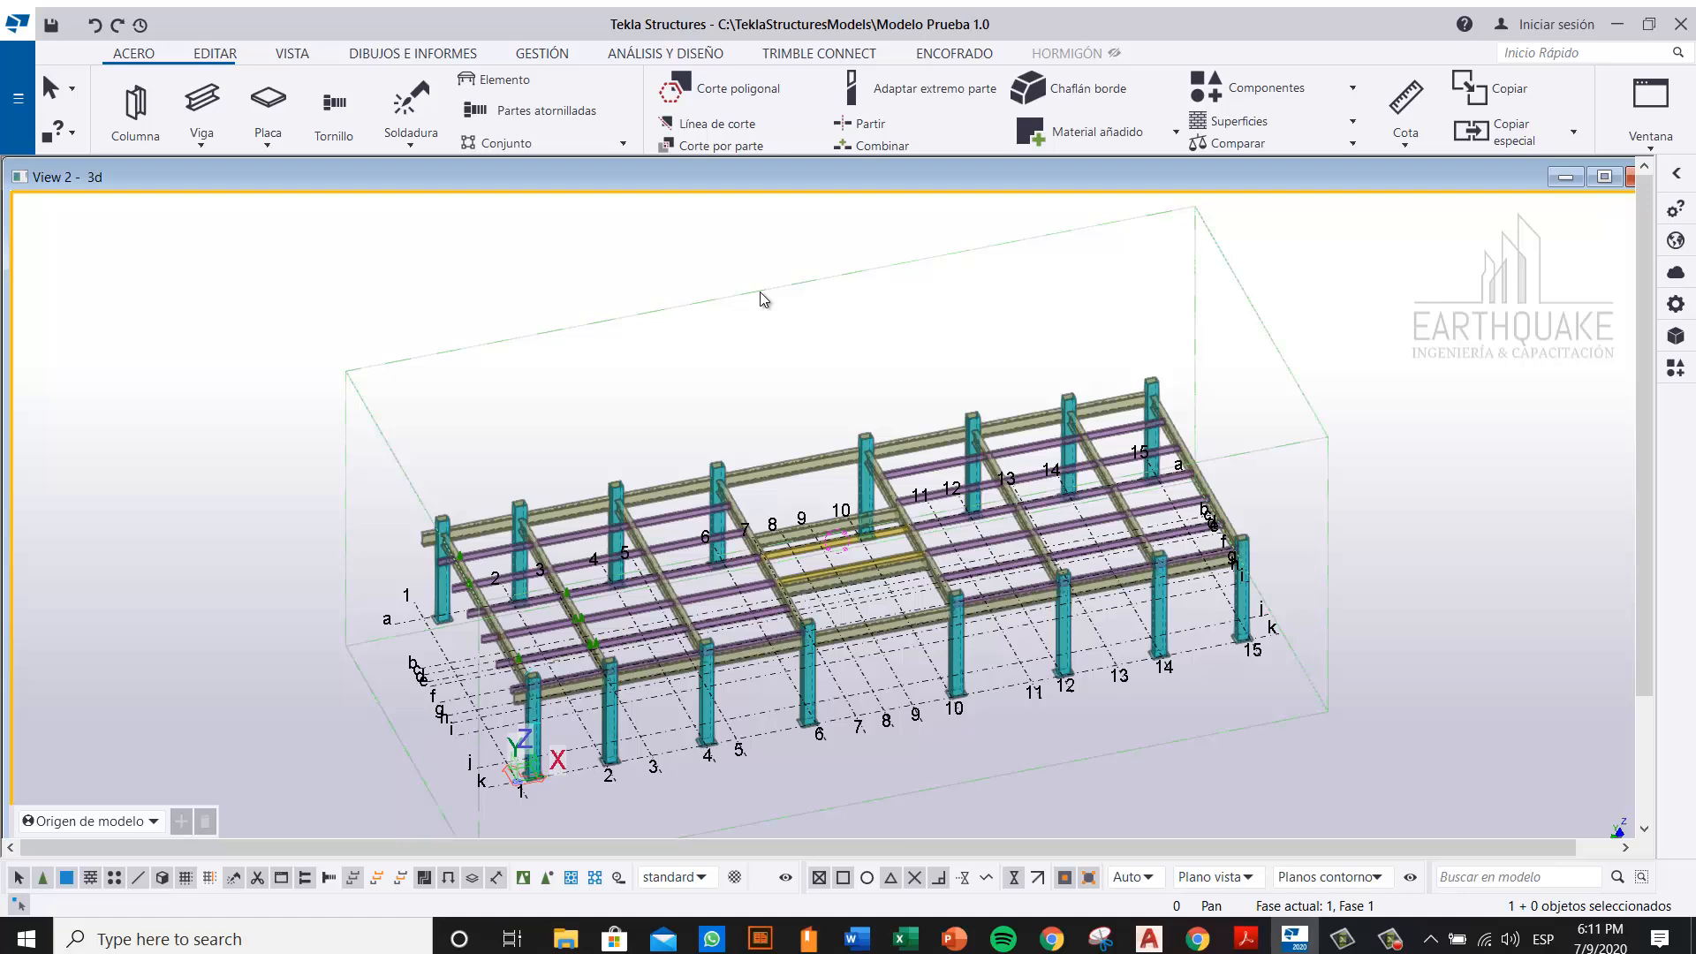
pyautogui.hotkey('ctrl', 'p')
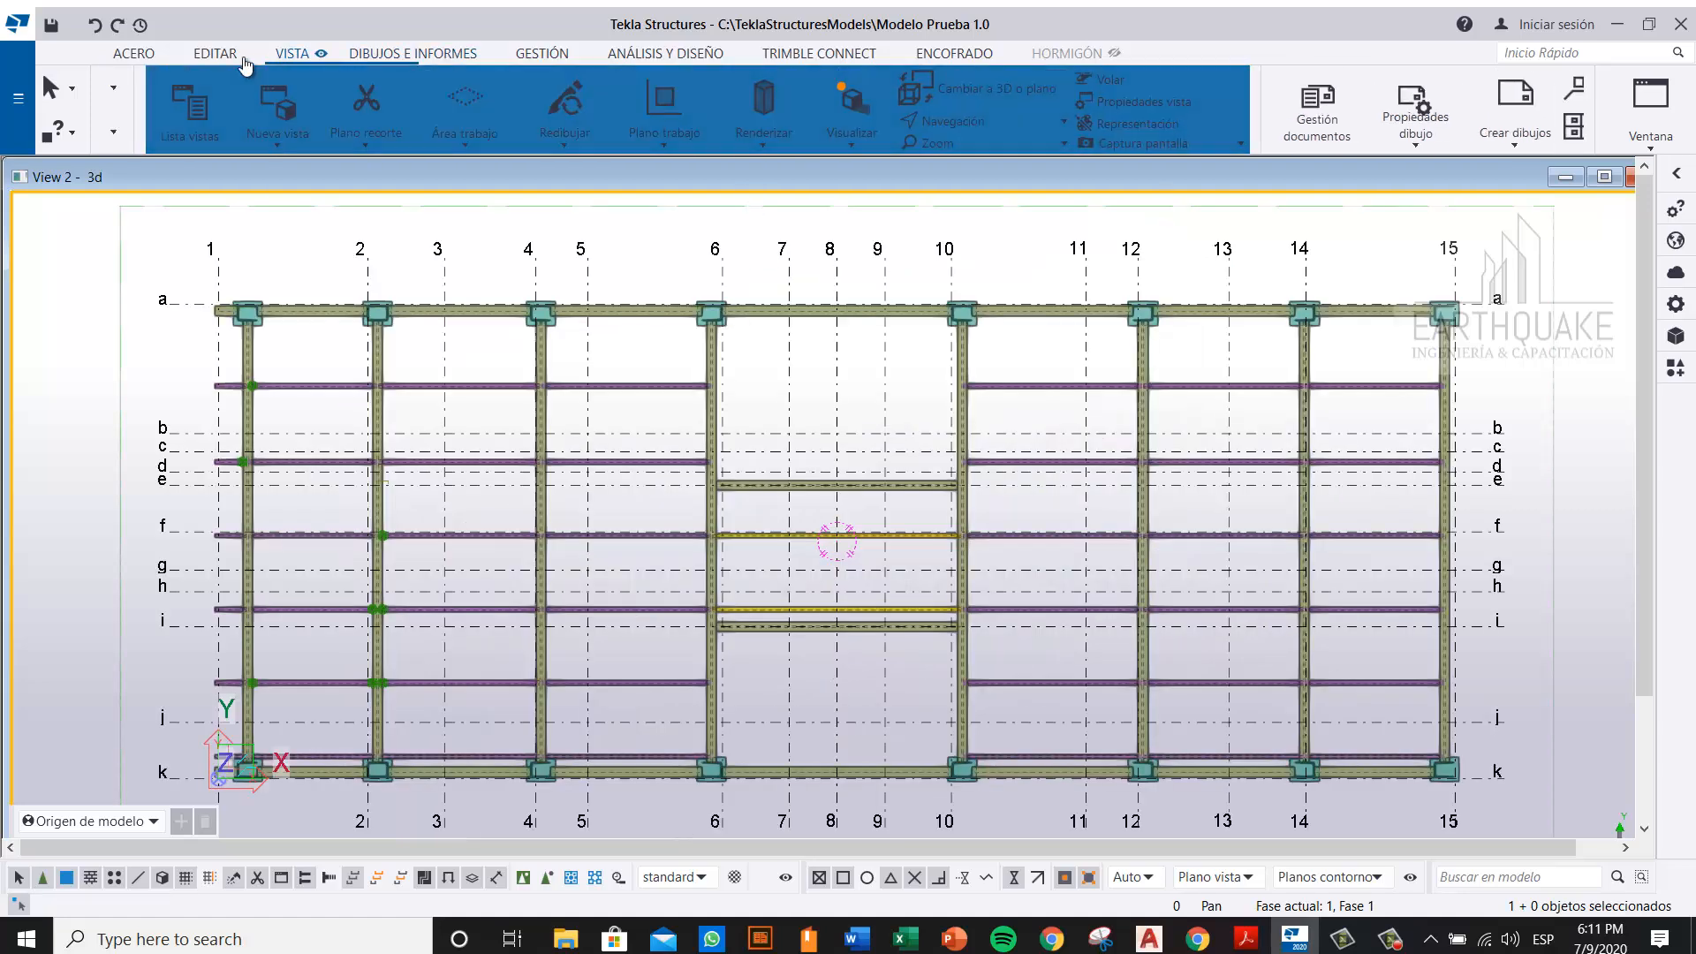
# Step: Define the work area with two corner points well outside the whole grid in the plan view
pyautogui.click(442, 149)
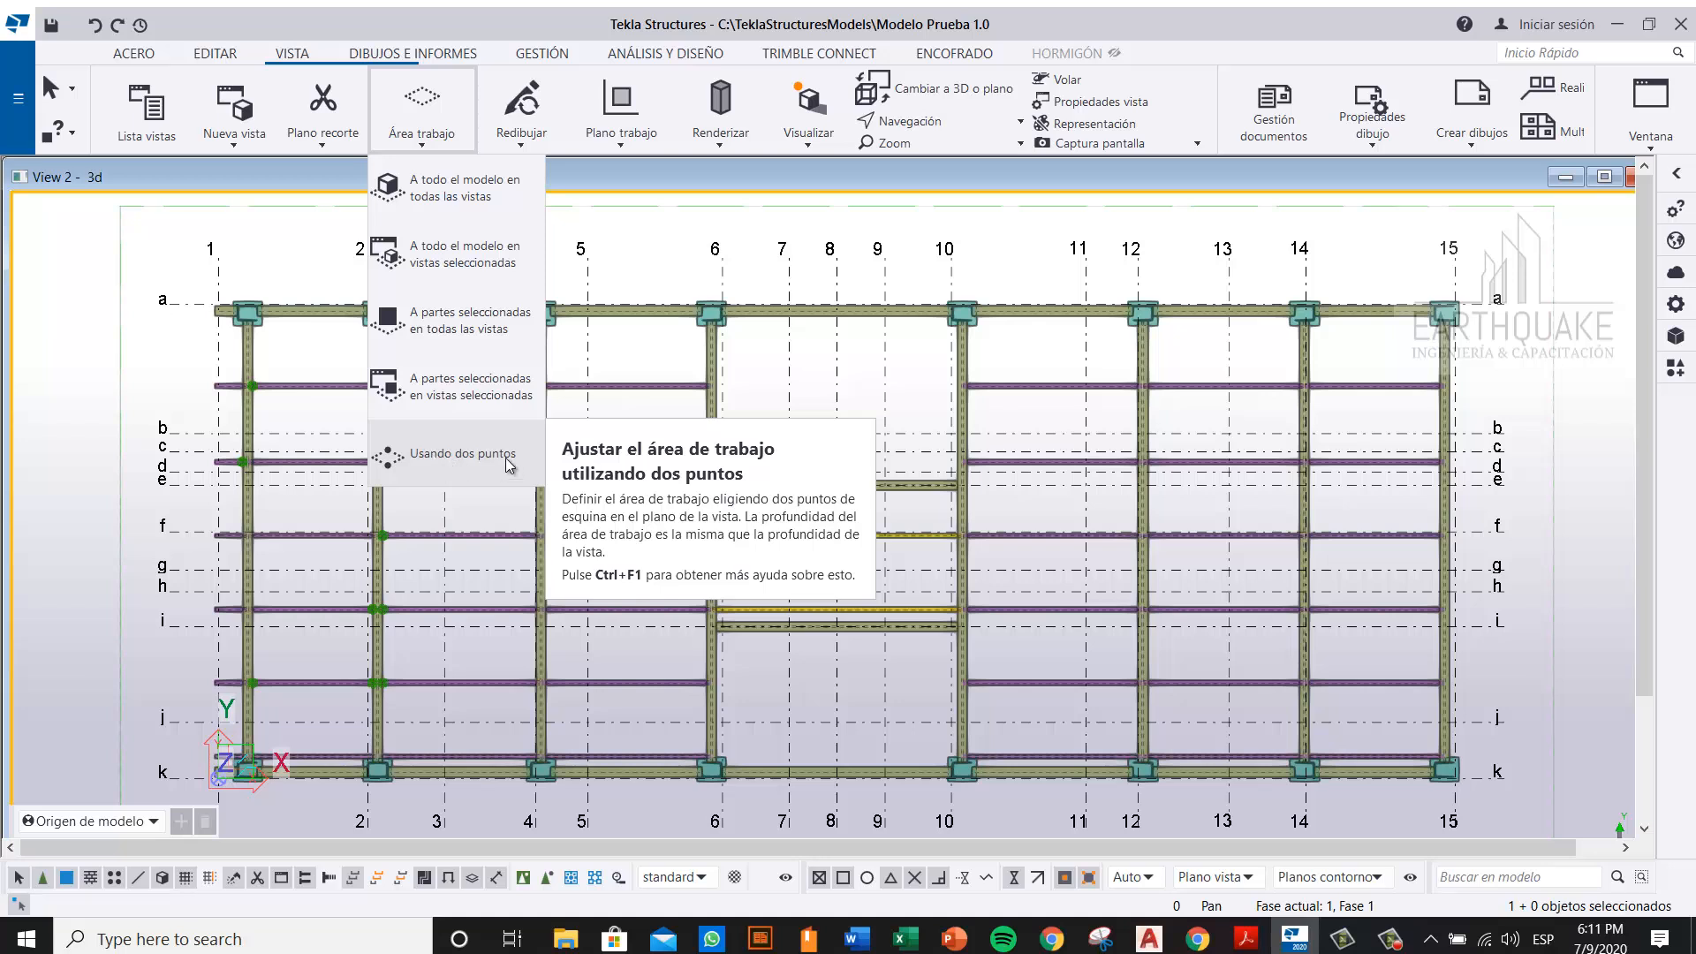
pyautogui.click(475, 458)
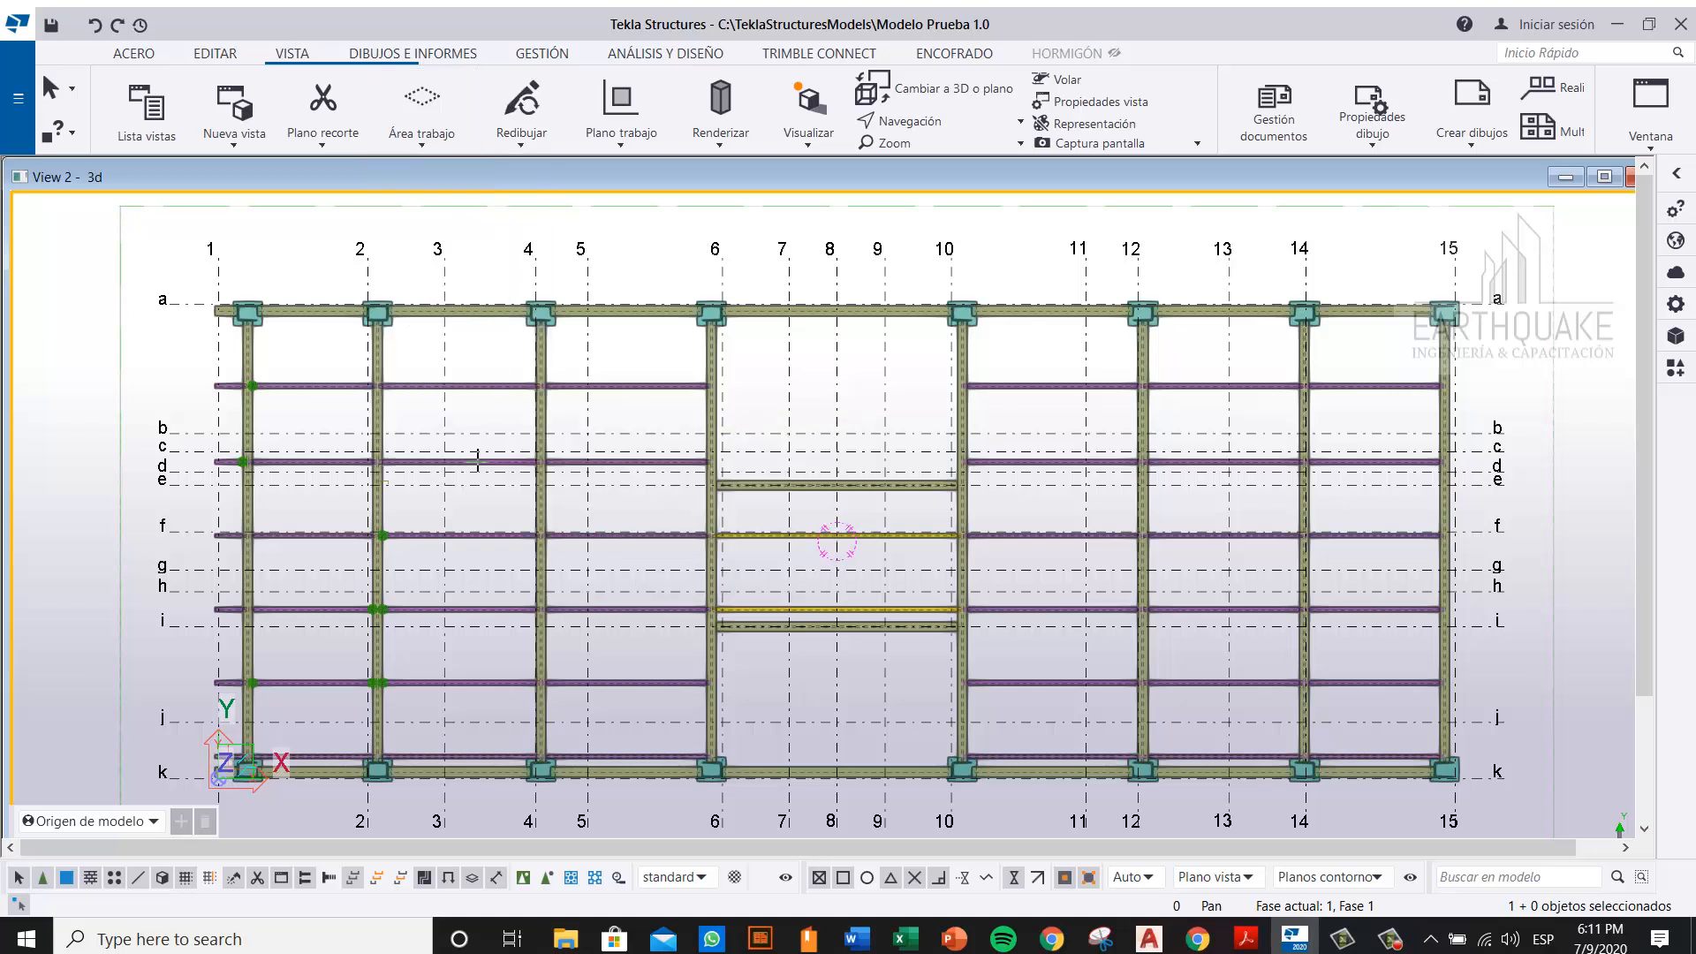
pyautogui.scroll(-2, 802, 459)
pyautogui.click(331, 253)
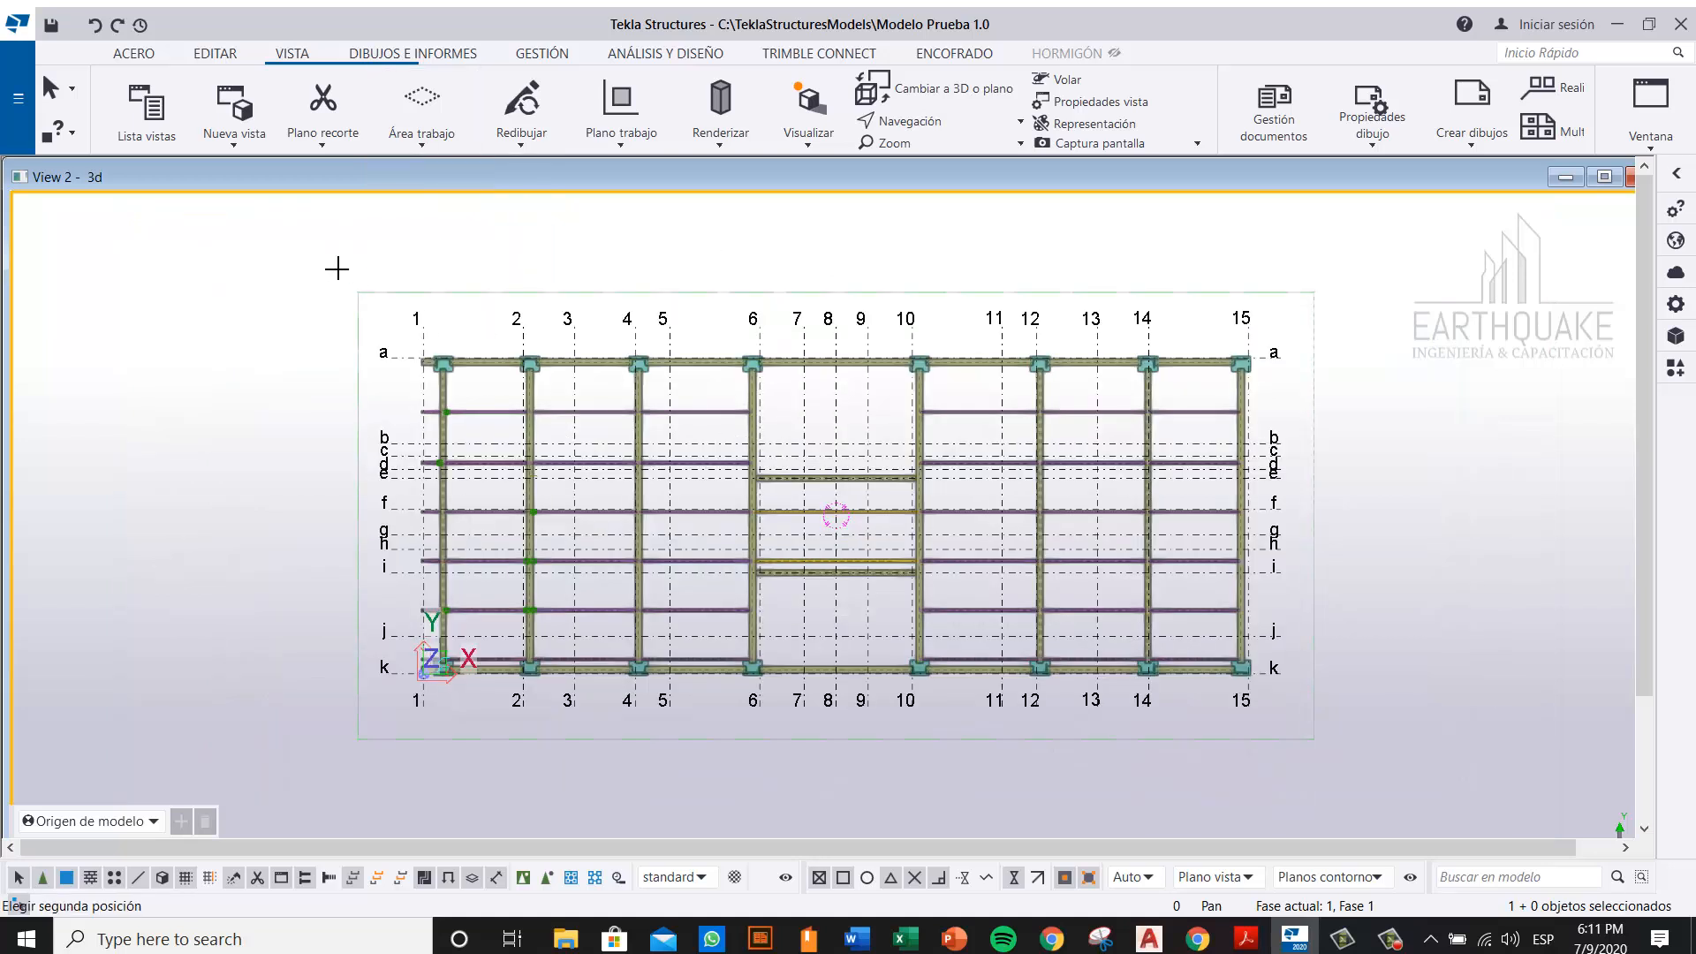
pyautogui.click(1359, 777)
pyautogui.scroll(-2, 619, 327)
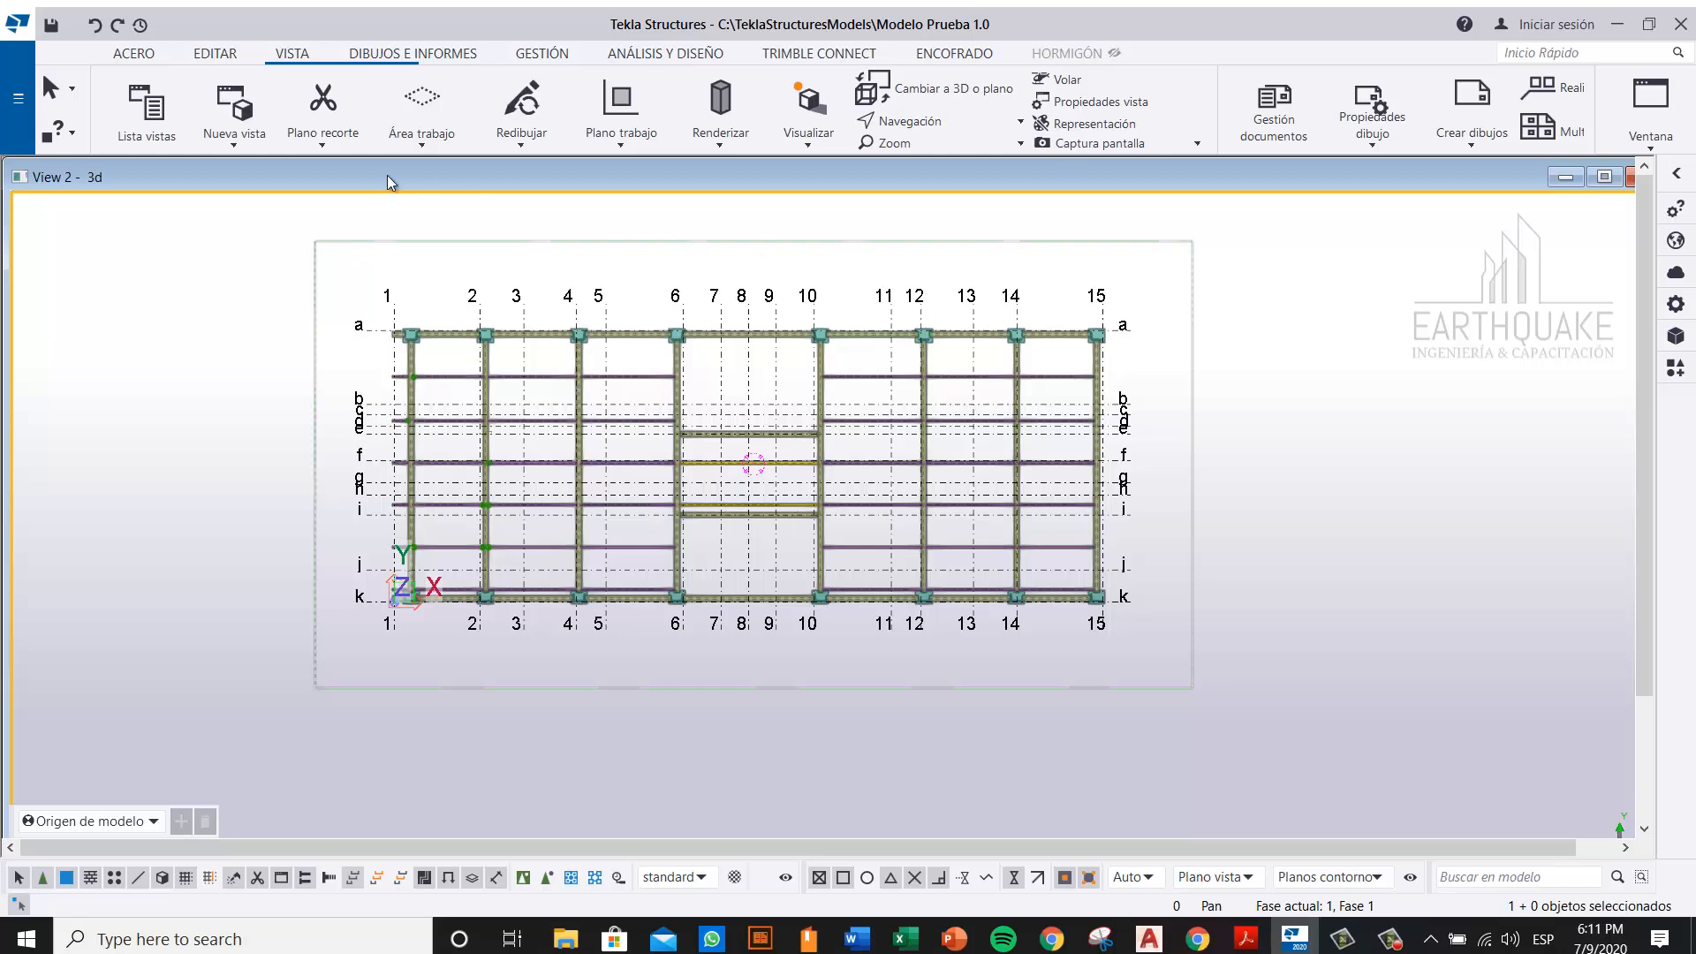
# Step: Redefine the work area with two points close around the grid and fit it back to the entire model
pyautogui.click(436, 143)
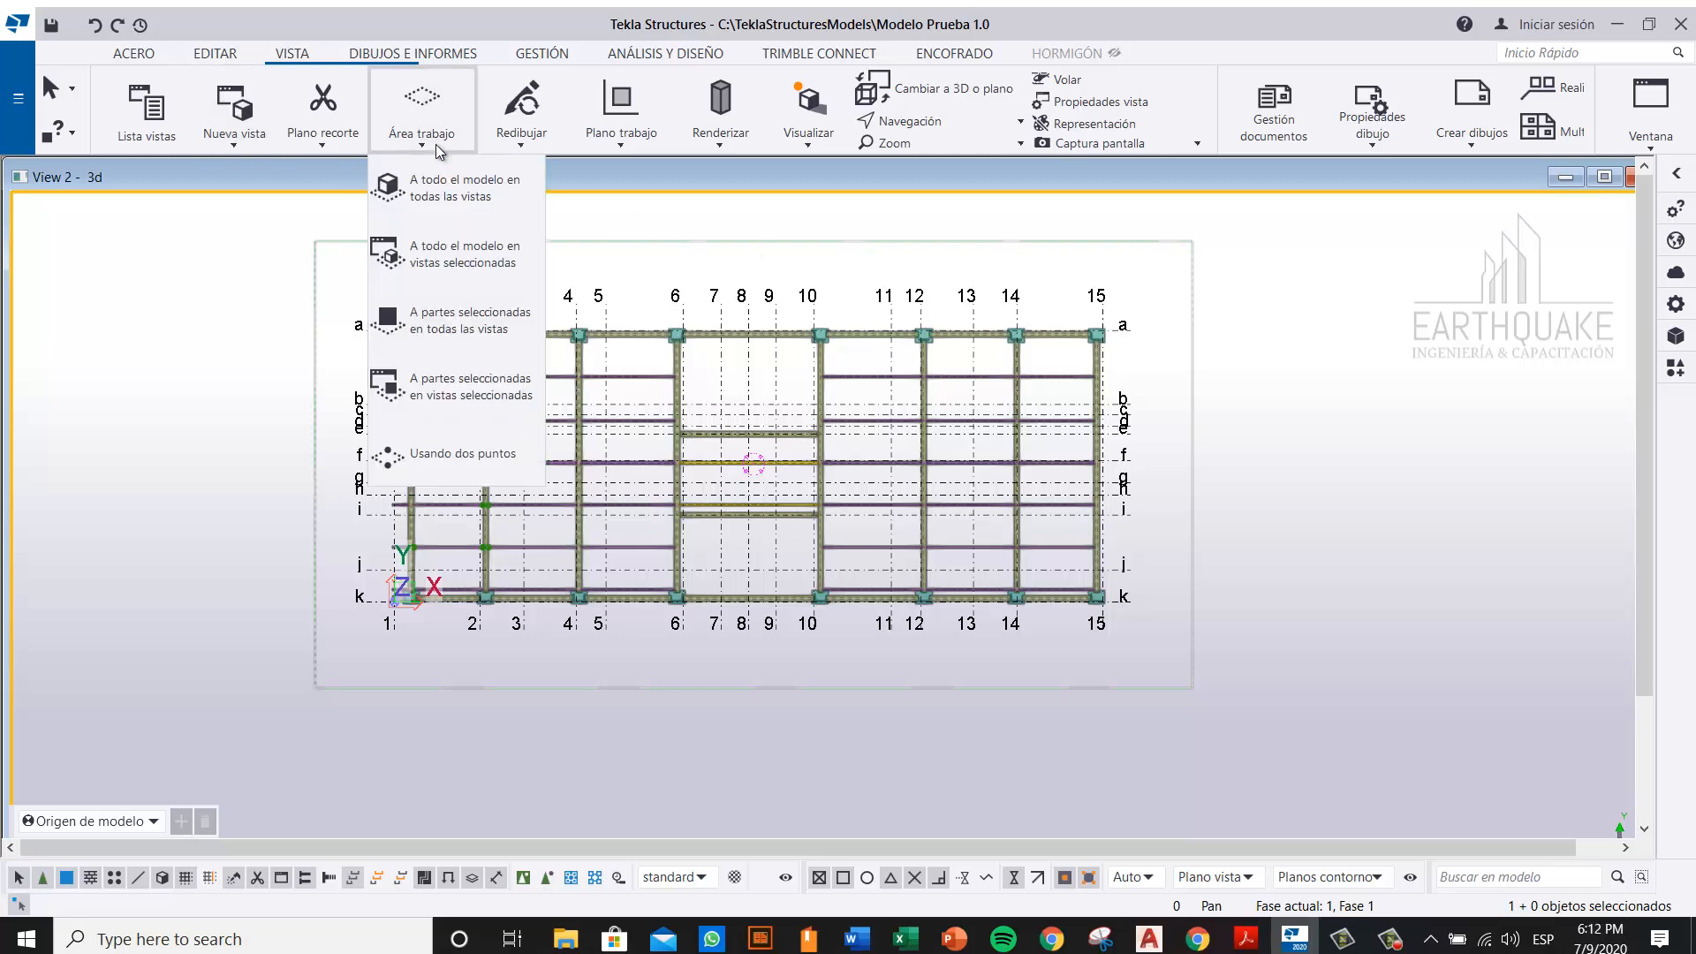
pyautogui.click(475, 455)
pyautogui.click(375, 313)
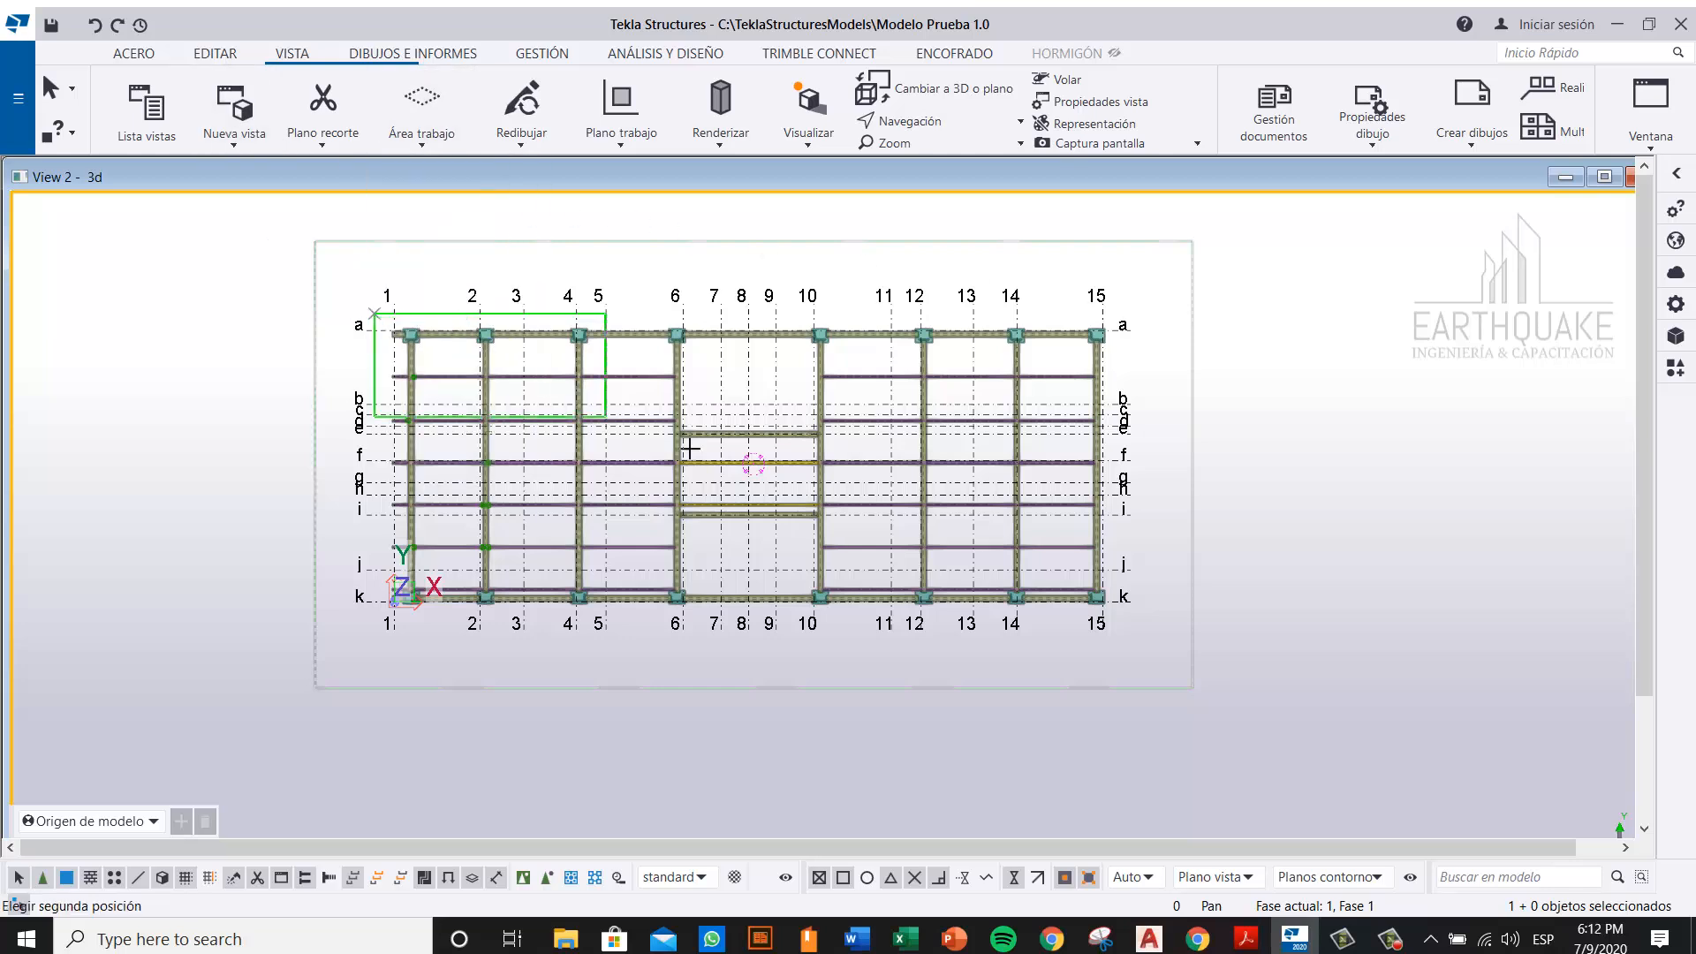
pyautogui.scroll(5, 1111, 613)
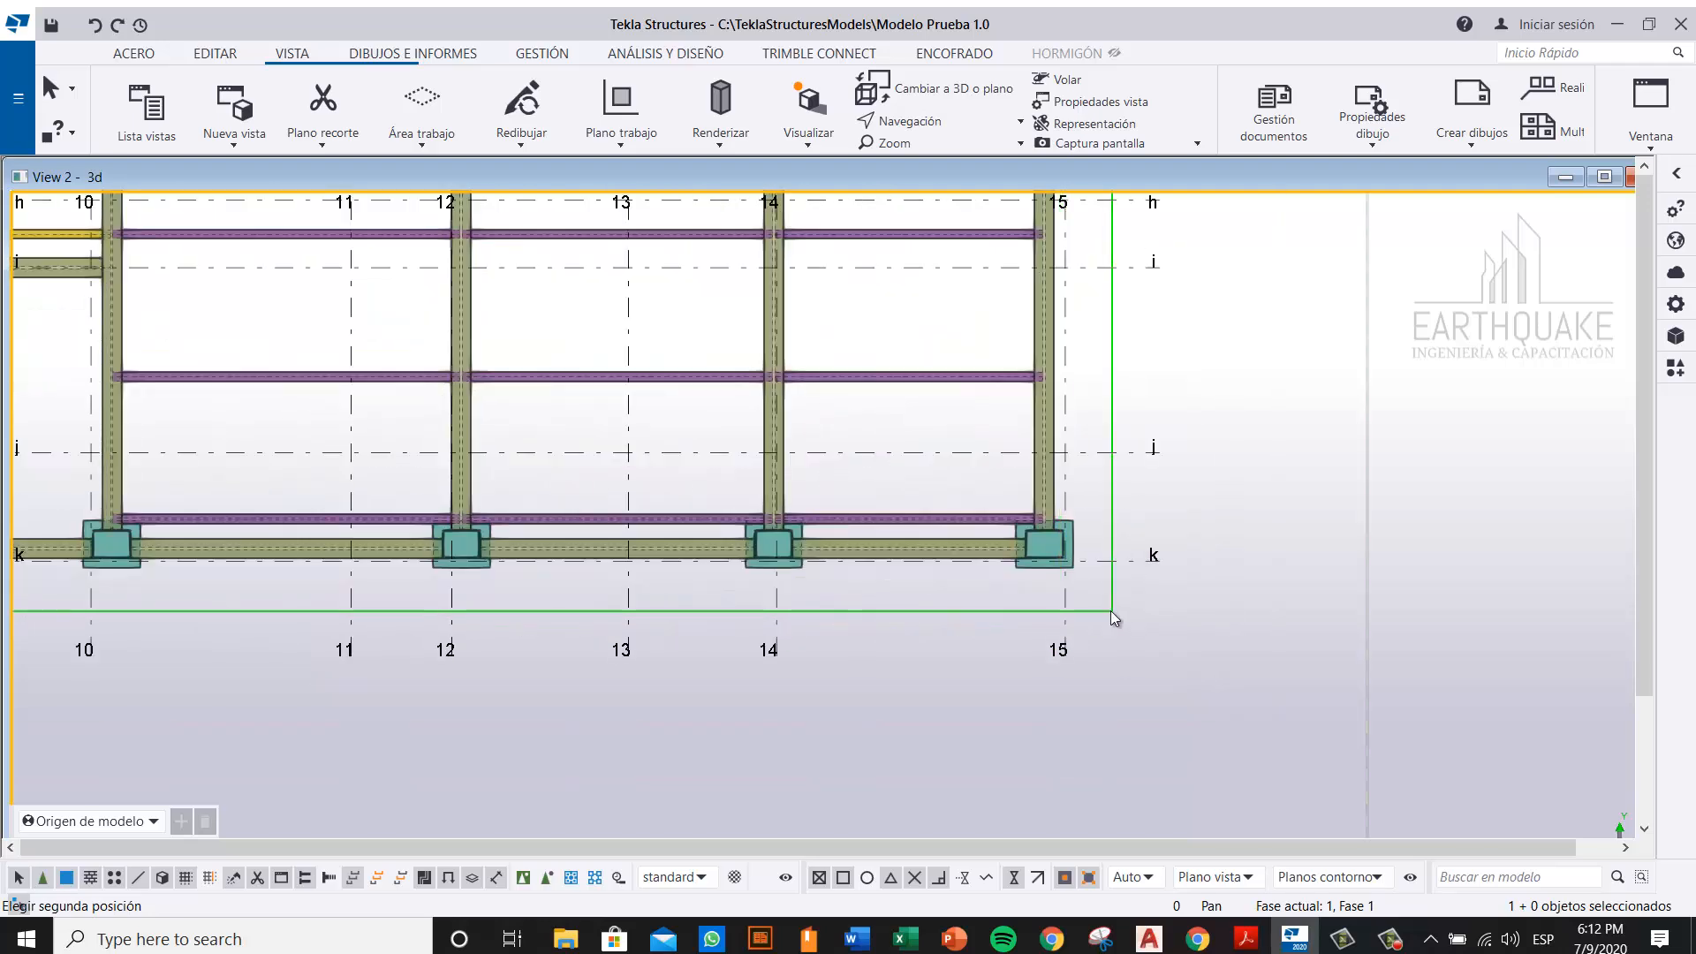
pyautogui.click(1112, 614)
pyautogui.scroll(-4, 1018, 487)
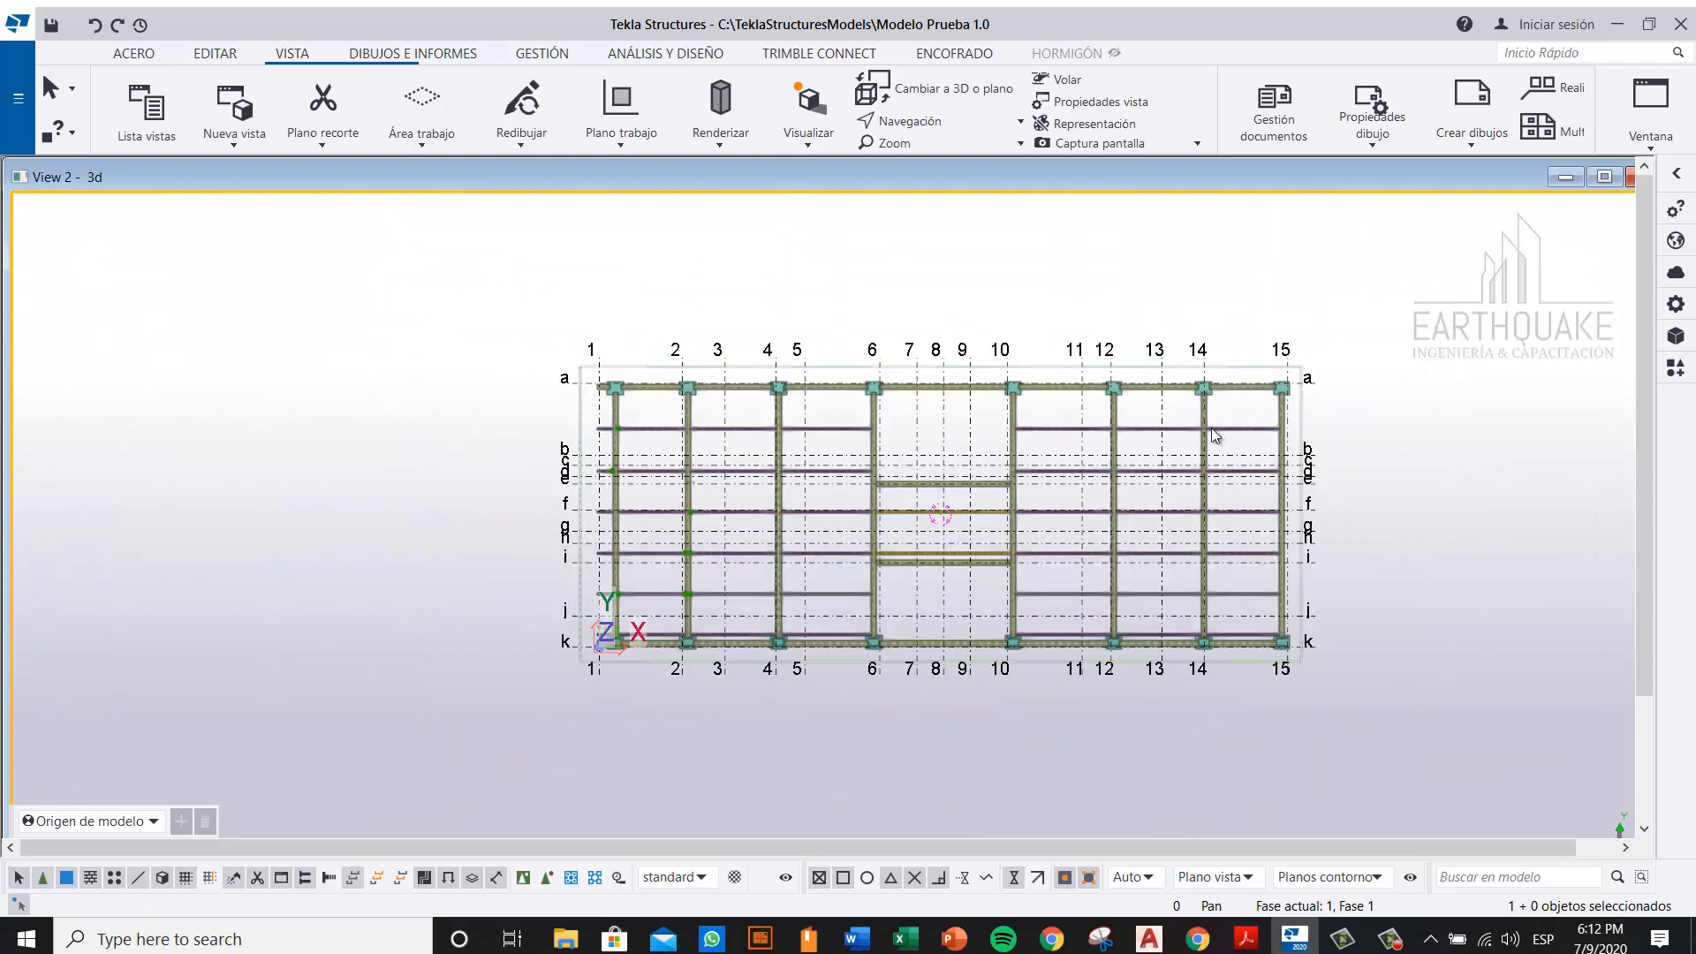
pyautogui.rightClick(1339, 322)
pyautogui.click(1413, 392)
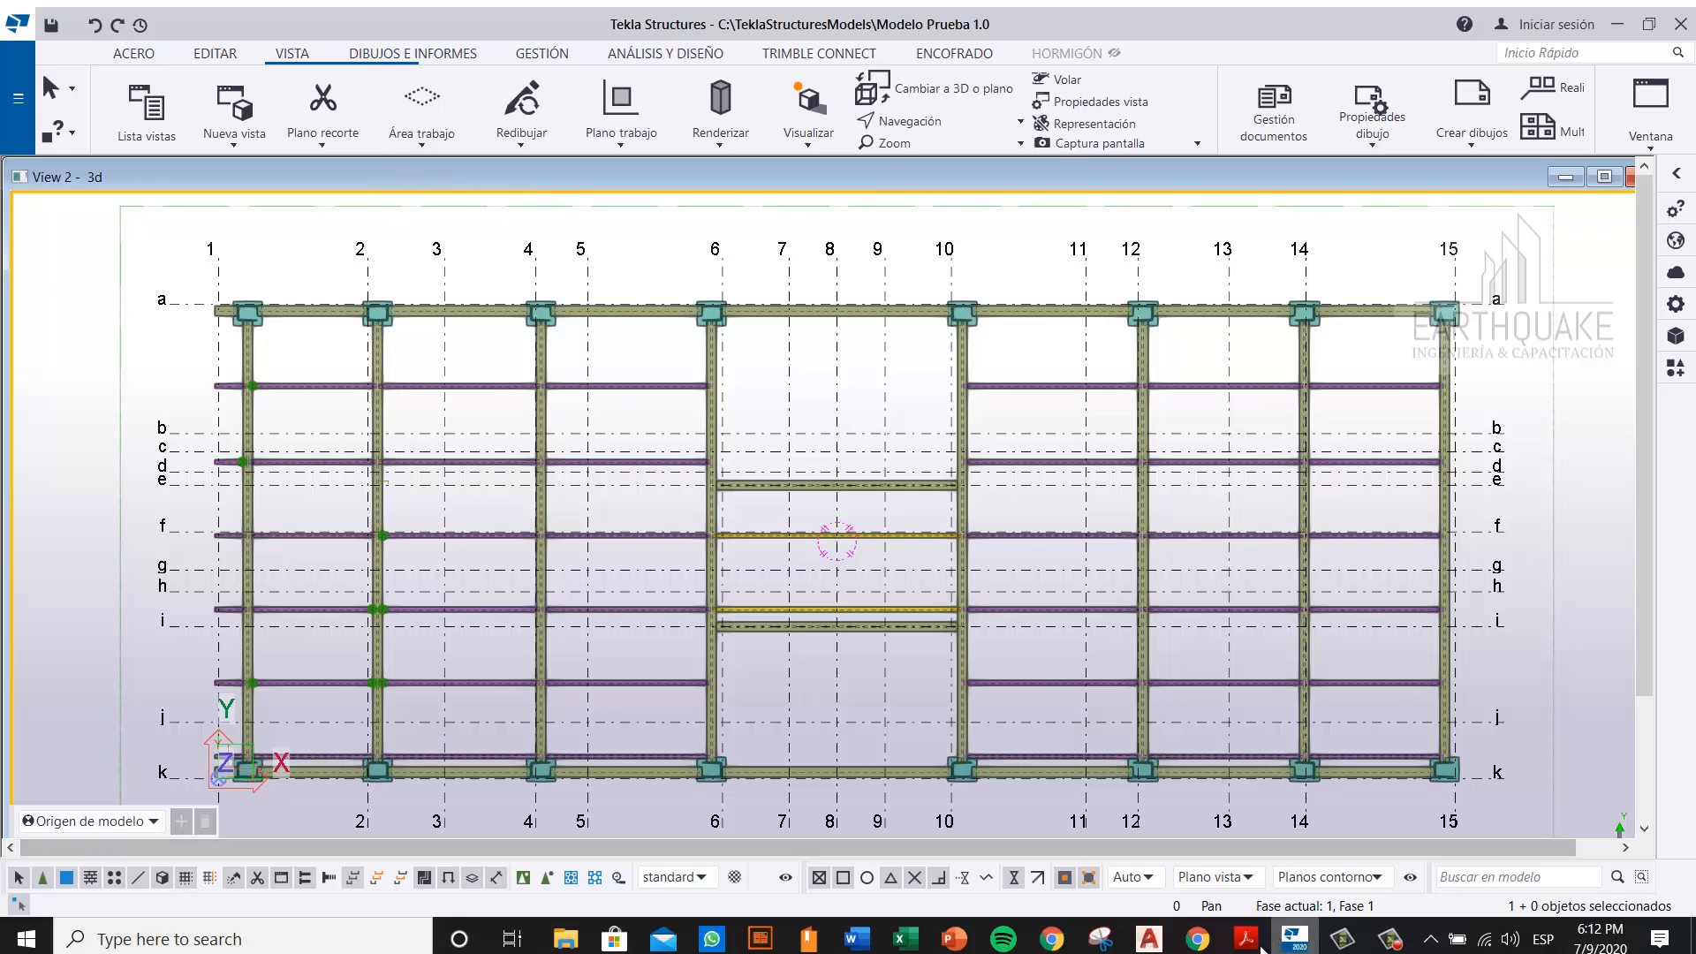
# Step: Switch to the Google Meet tab in Chrome to check the class chat and return to Tekla Structures
pyautogui.click(1197, 939)
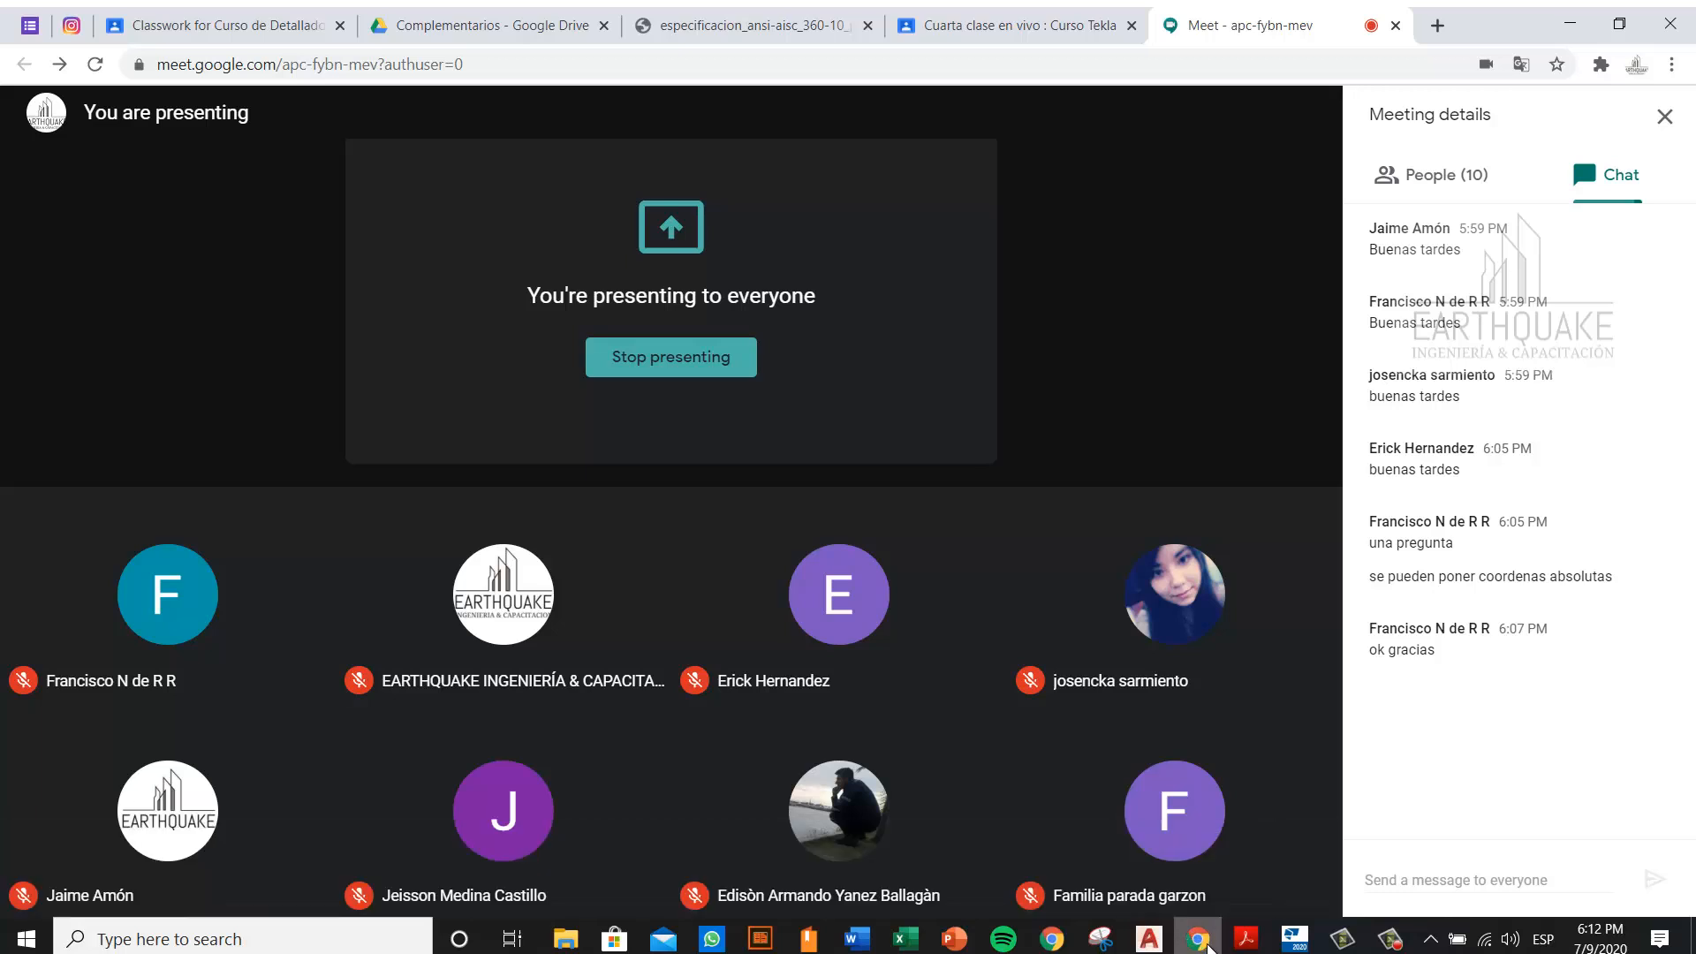
pyautogui.click(1207, 945)
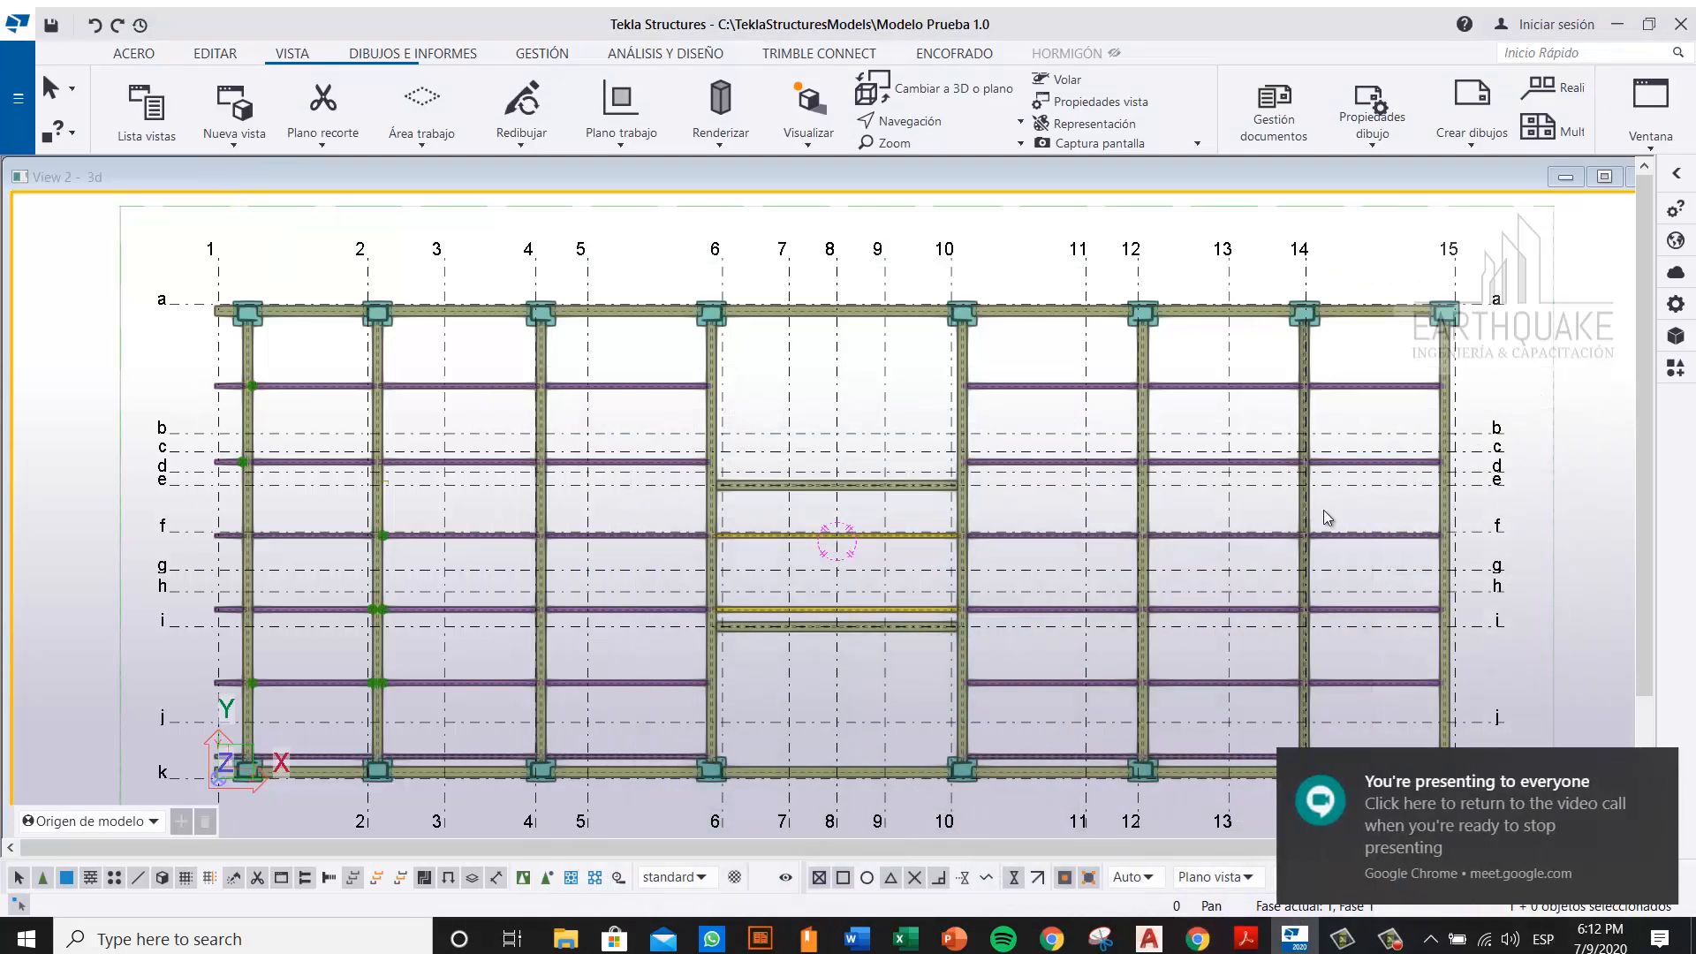
pyautogui.click(1658, 771)
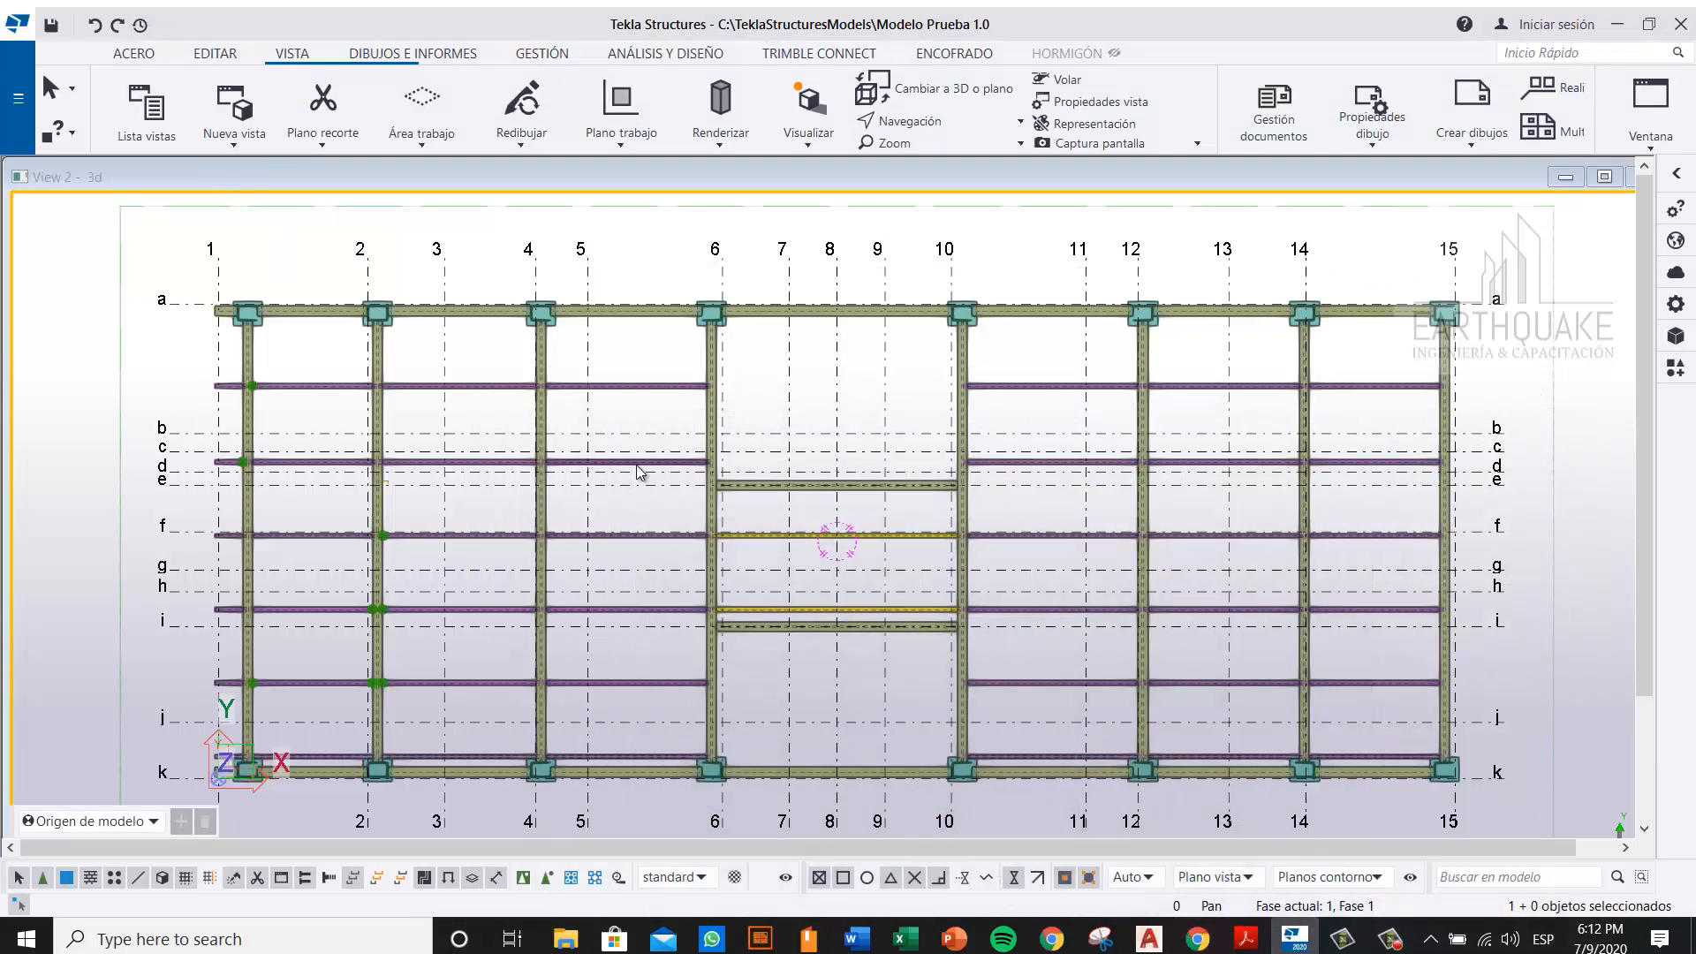
# Step: Delete the bolted angle connection component joining the secondary beam near grid line g to the main beam on axis 1
pyautogui.moveTo(640, 467); pyautogui.dragTo(897, 449, button='middle')
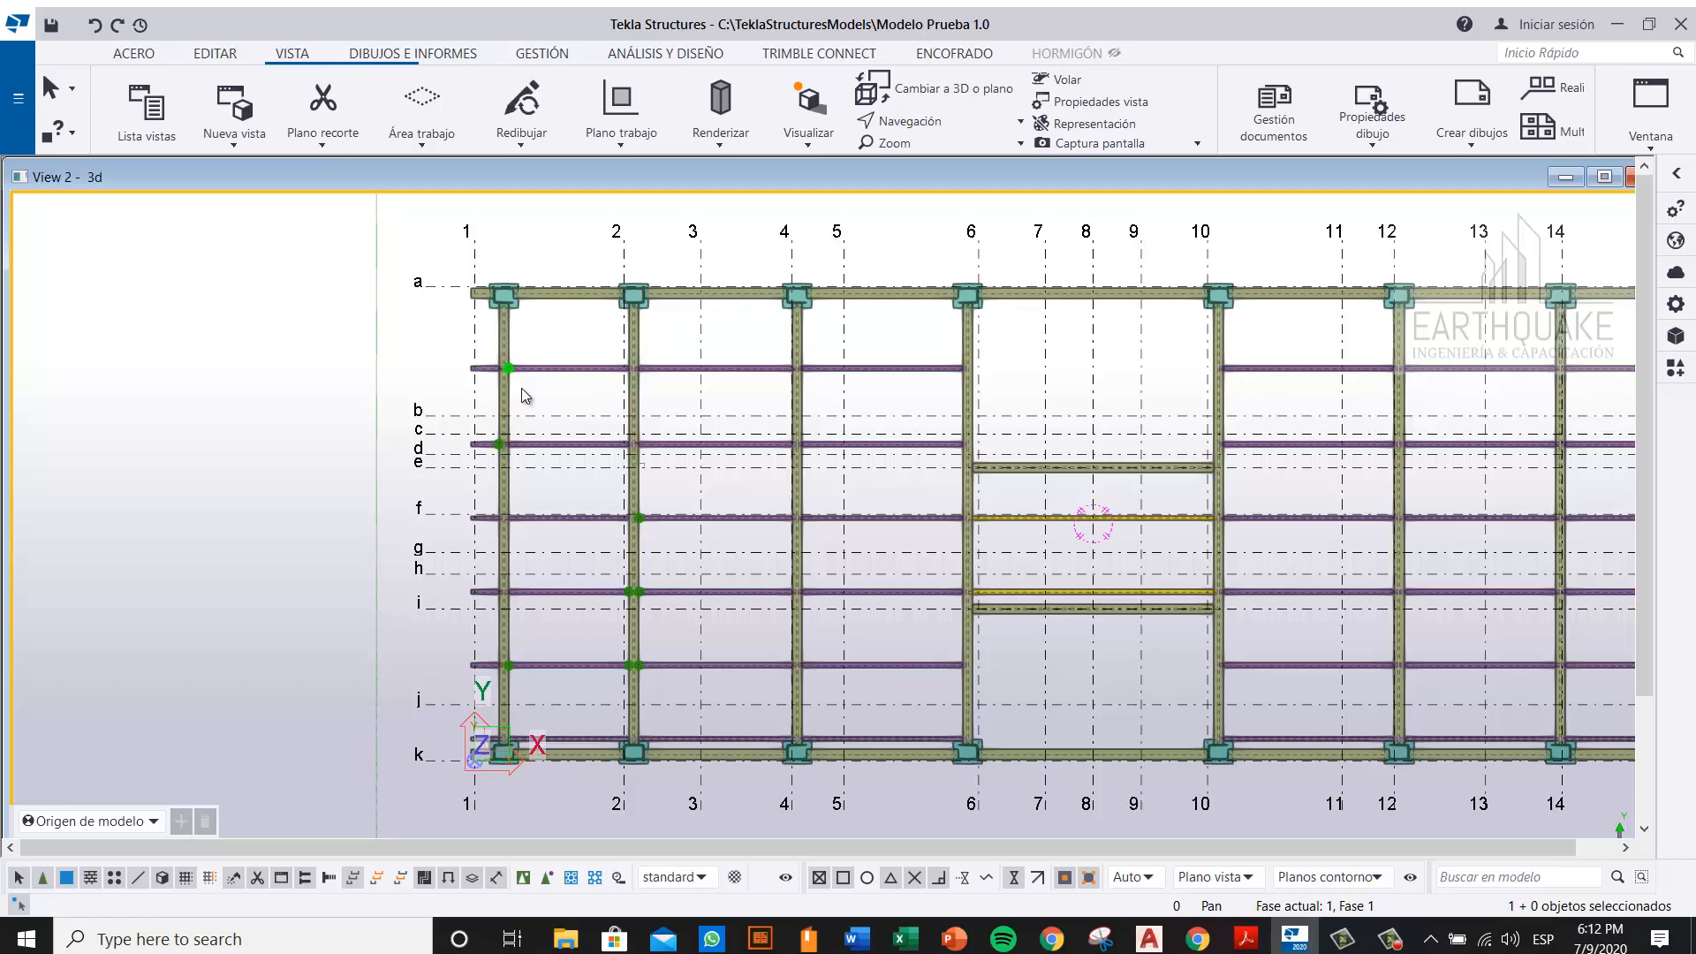
pyautogui.keyDown('ctrl'); pyautogui.moveTo(500, 385); pyautogui.dragTo(469, 301, button='middle'); pyautogui.keyUp('ctrl')
pyautogui.scroll(8, 471, 463)
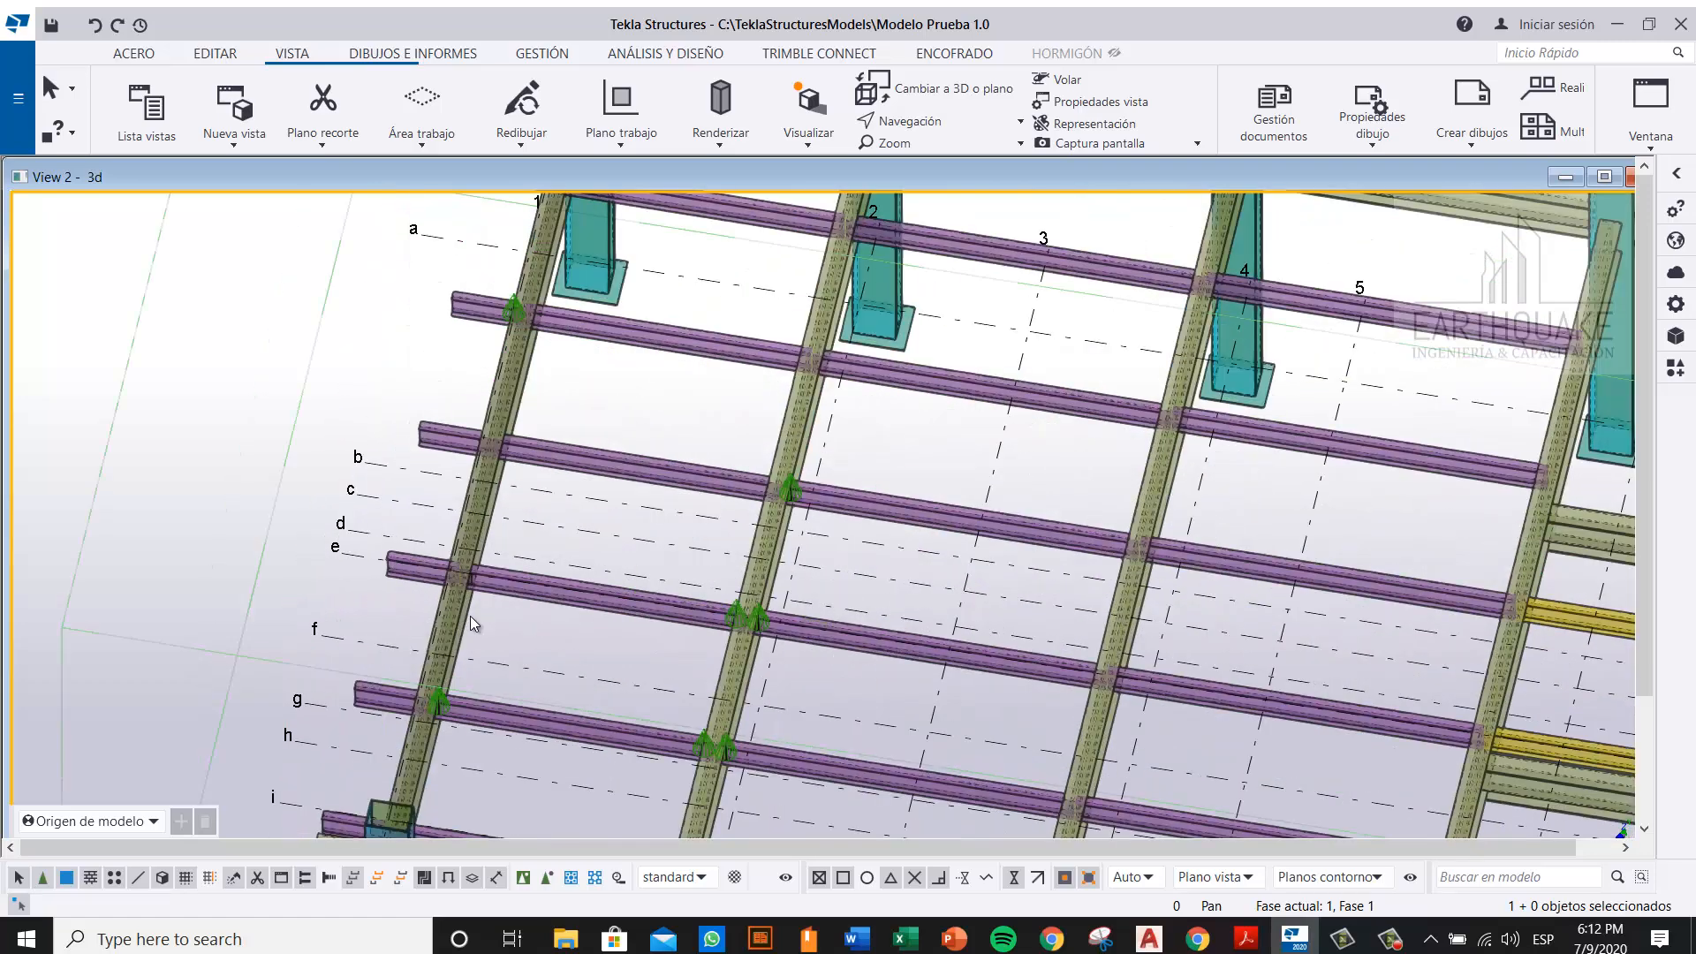
pyautogui.moveTo(608, 473); pyautogui.dragTo(640, 352, button='middle')
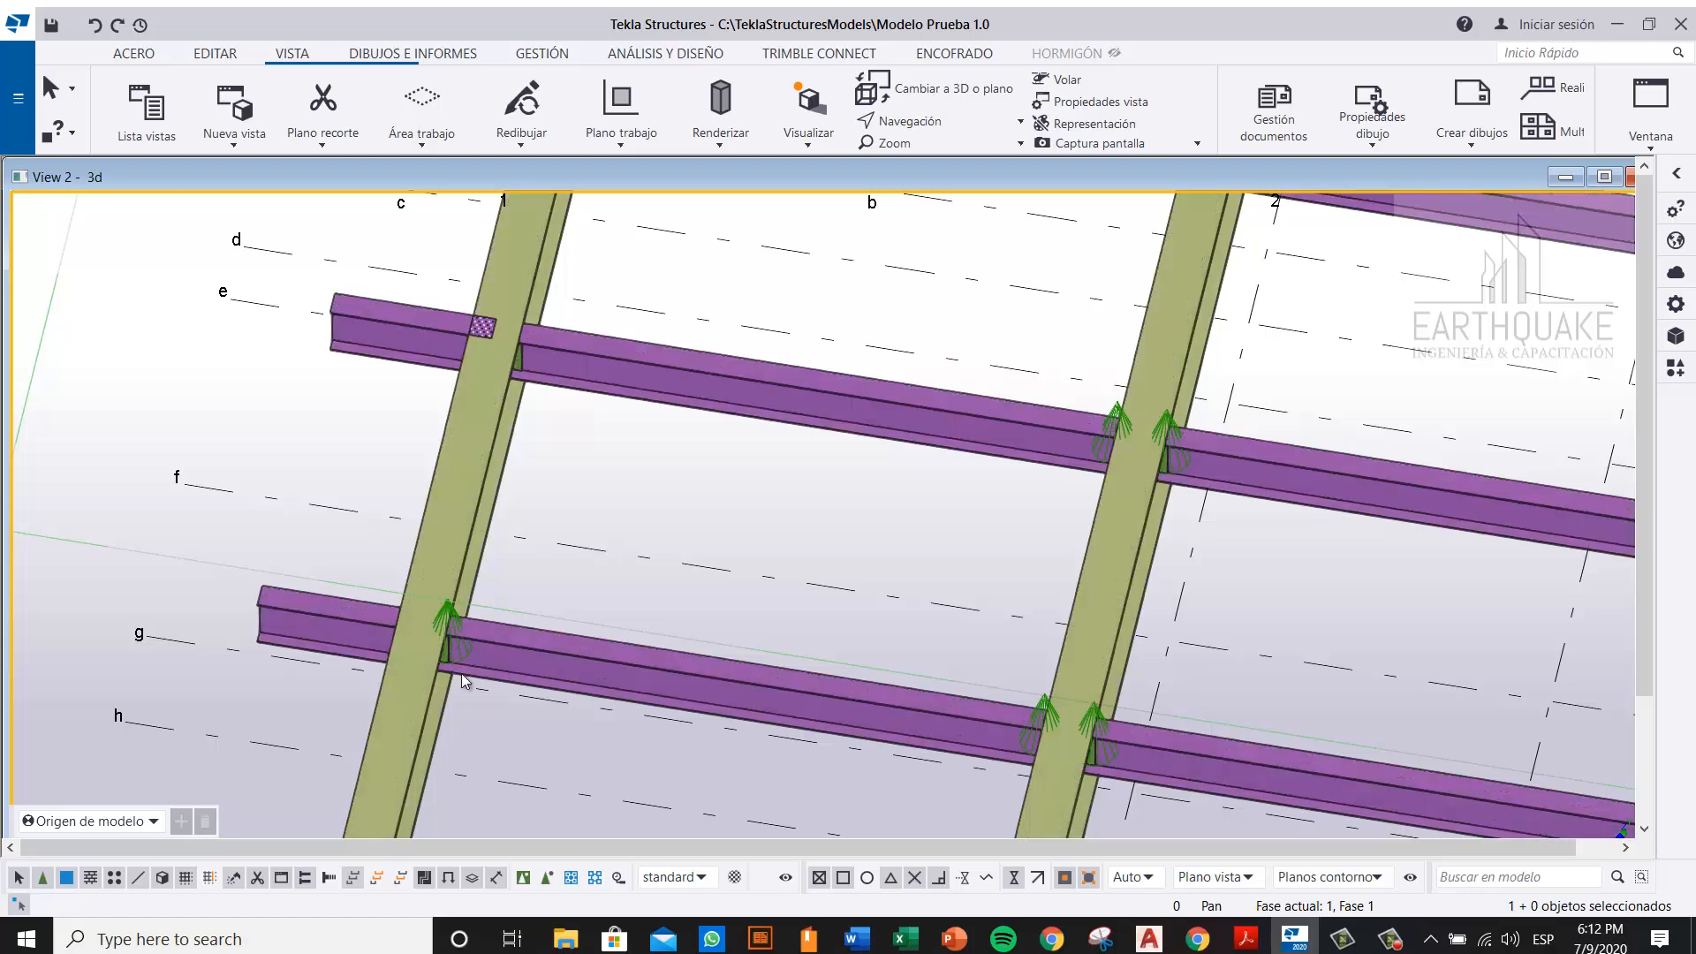
pyautogui.scroll(5, 460, 654)
pyautogui.keyDown('ctrl'); pyautogui.moveTo(468, 642); pyautogui.dragTo(470, 569, button='middle'); pyautogui.keyUp('ctrl')
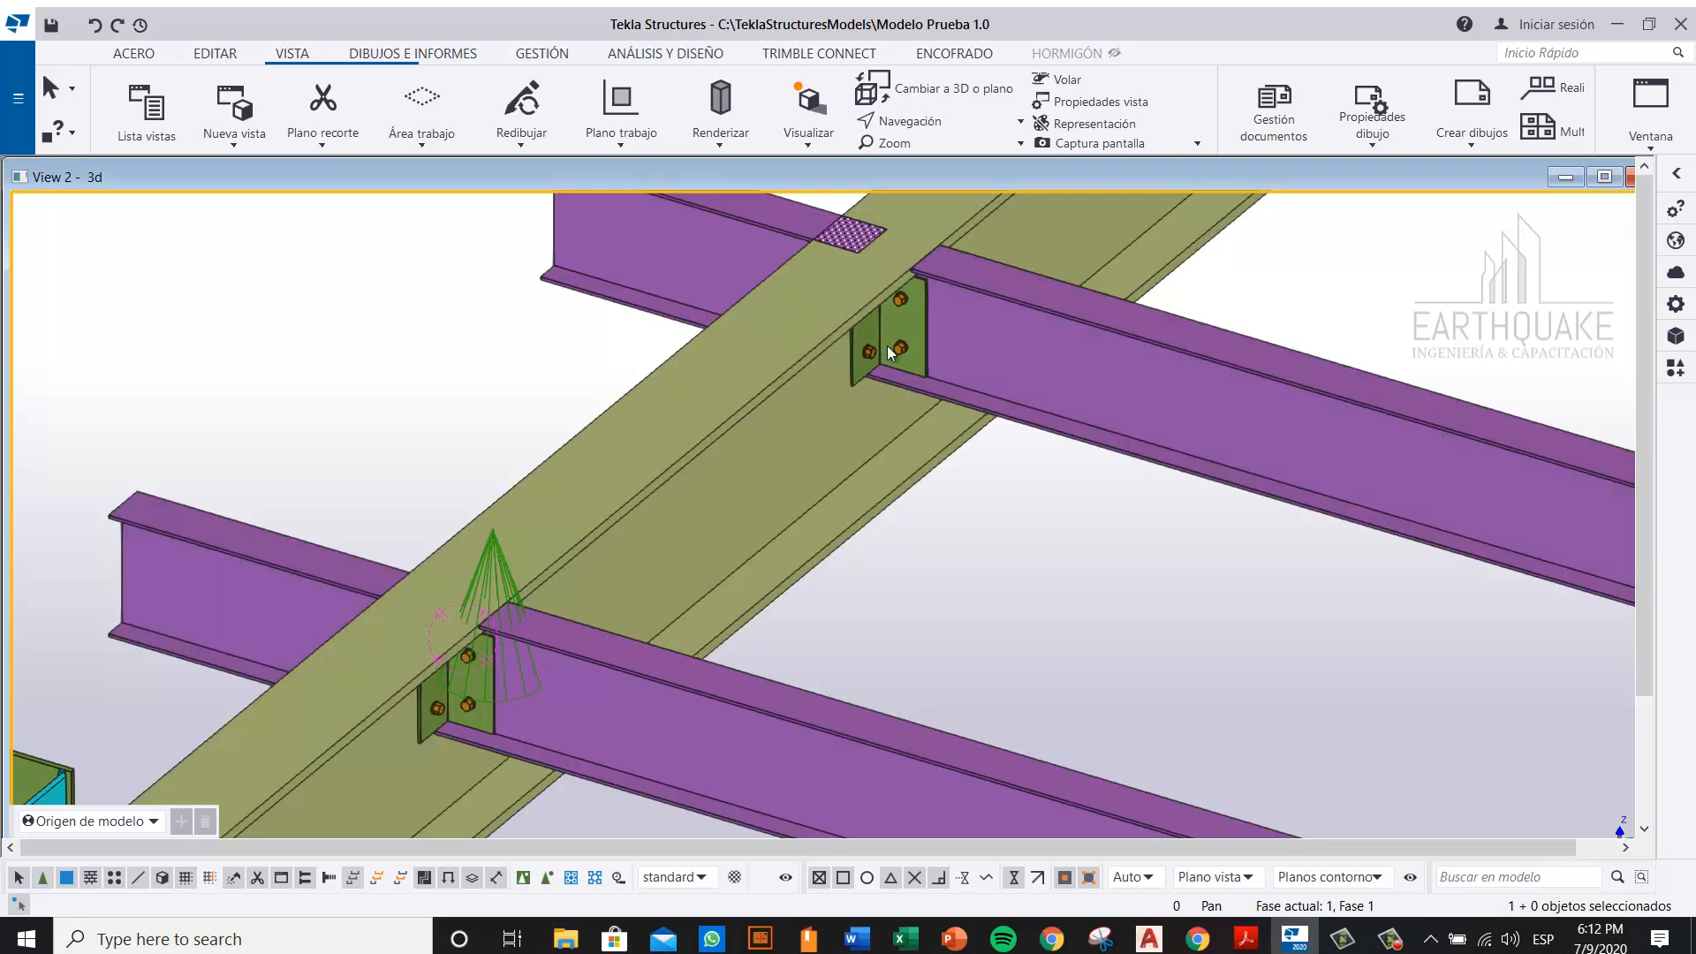
pyautogui.click(502, 590)
pyautogui.press('Delete')
# Step: Delete the remaining bolted angle connection on the adjacent secondary beam along the axis 1 main beam
pyautogui.scroll(-5, 887, 431)
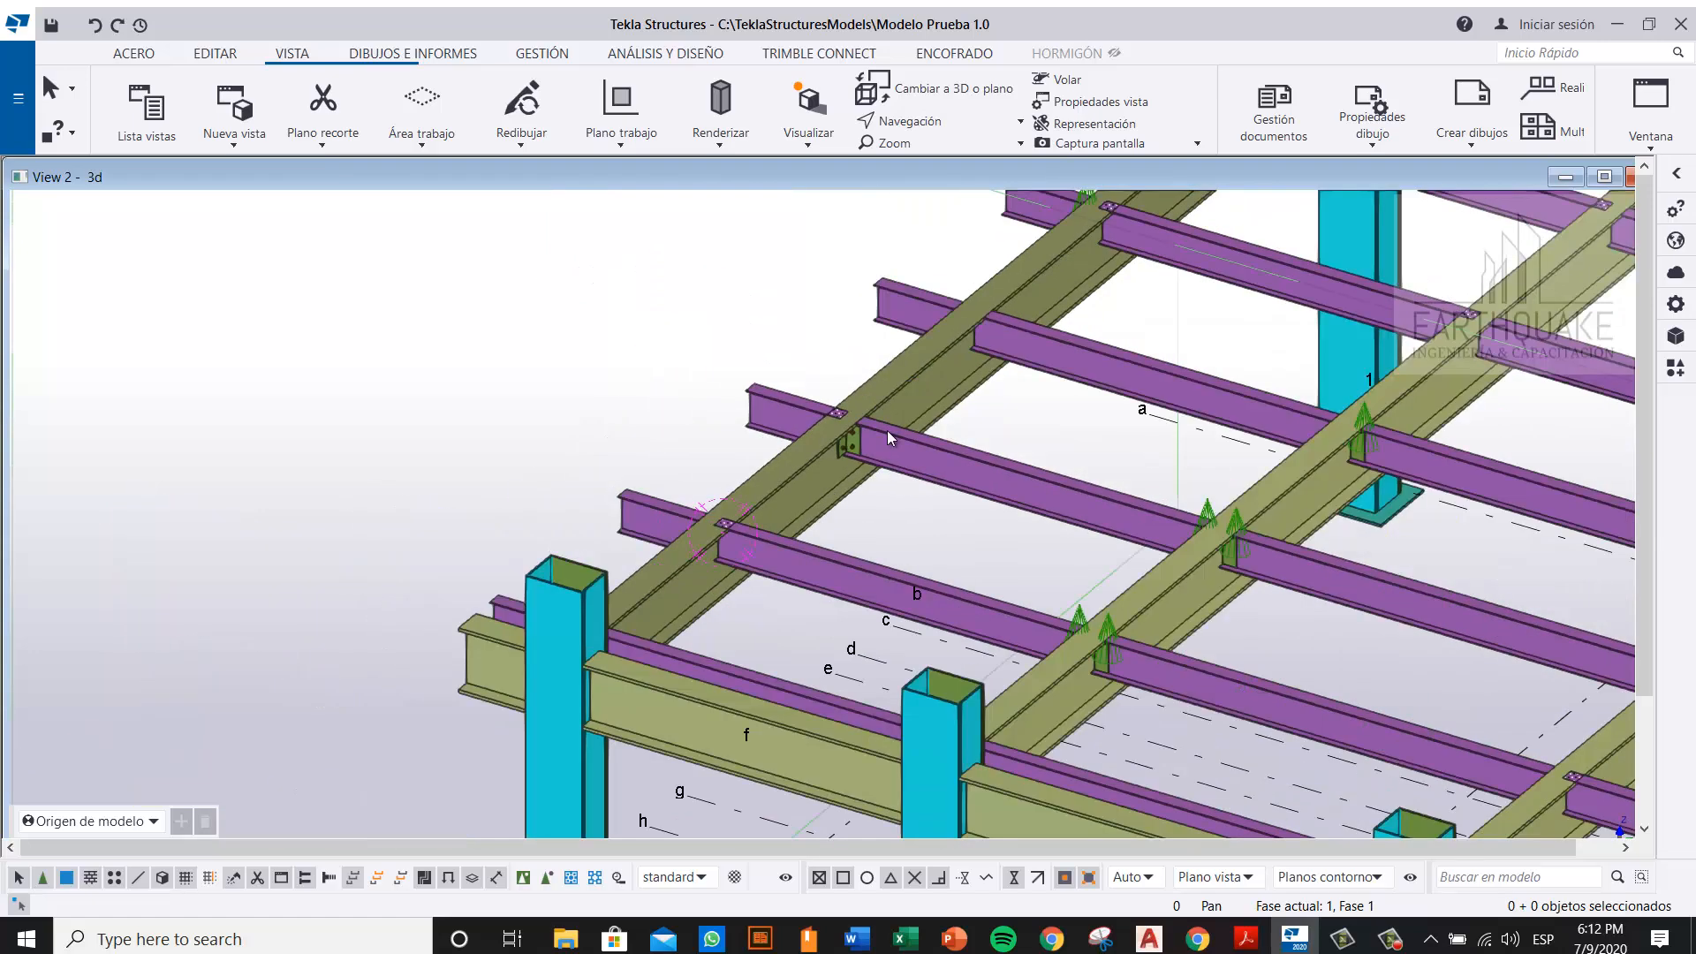
pyautogui.scroll(4, 770, 507)
pyautogui.scroll(2, 675, 572)
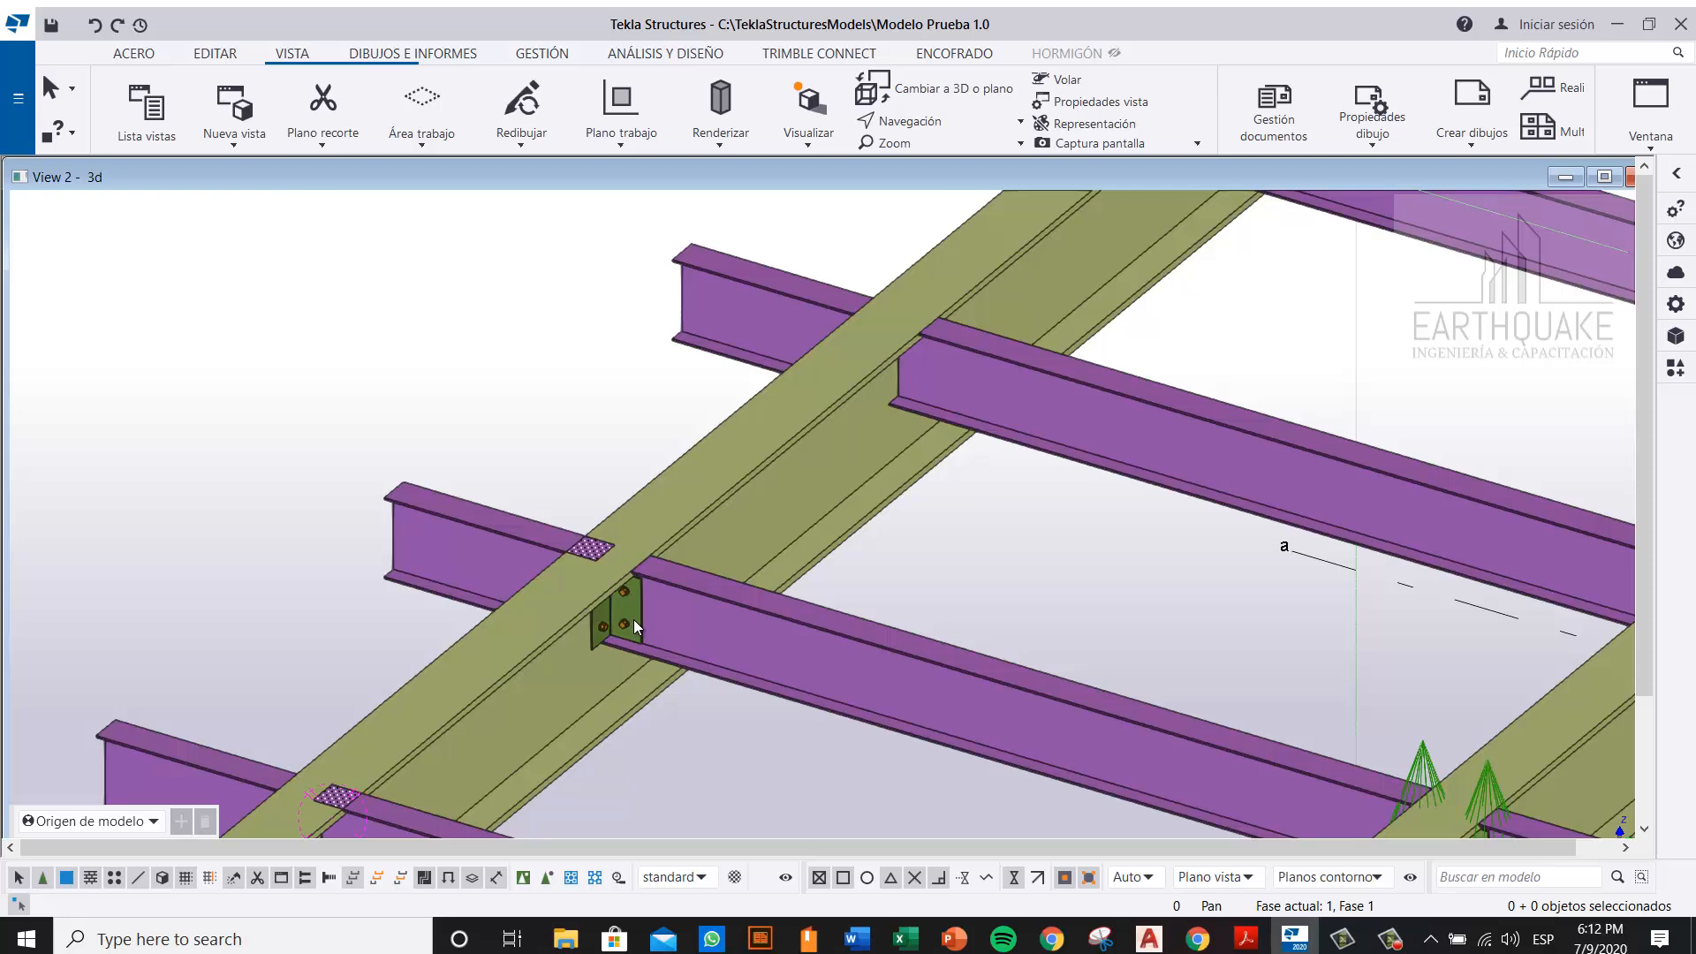
pyautogui.click(633, 618)
pyautogui.press('Delete')
pyautogui.scroll(-3, 1248, 569)
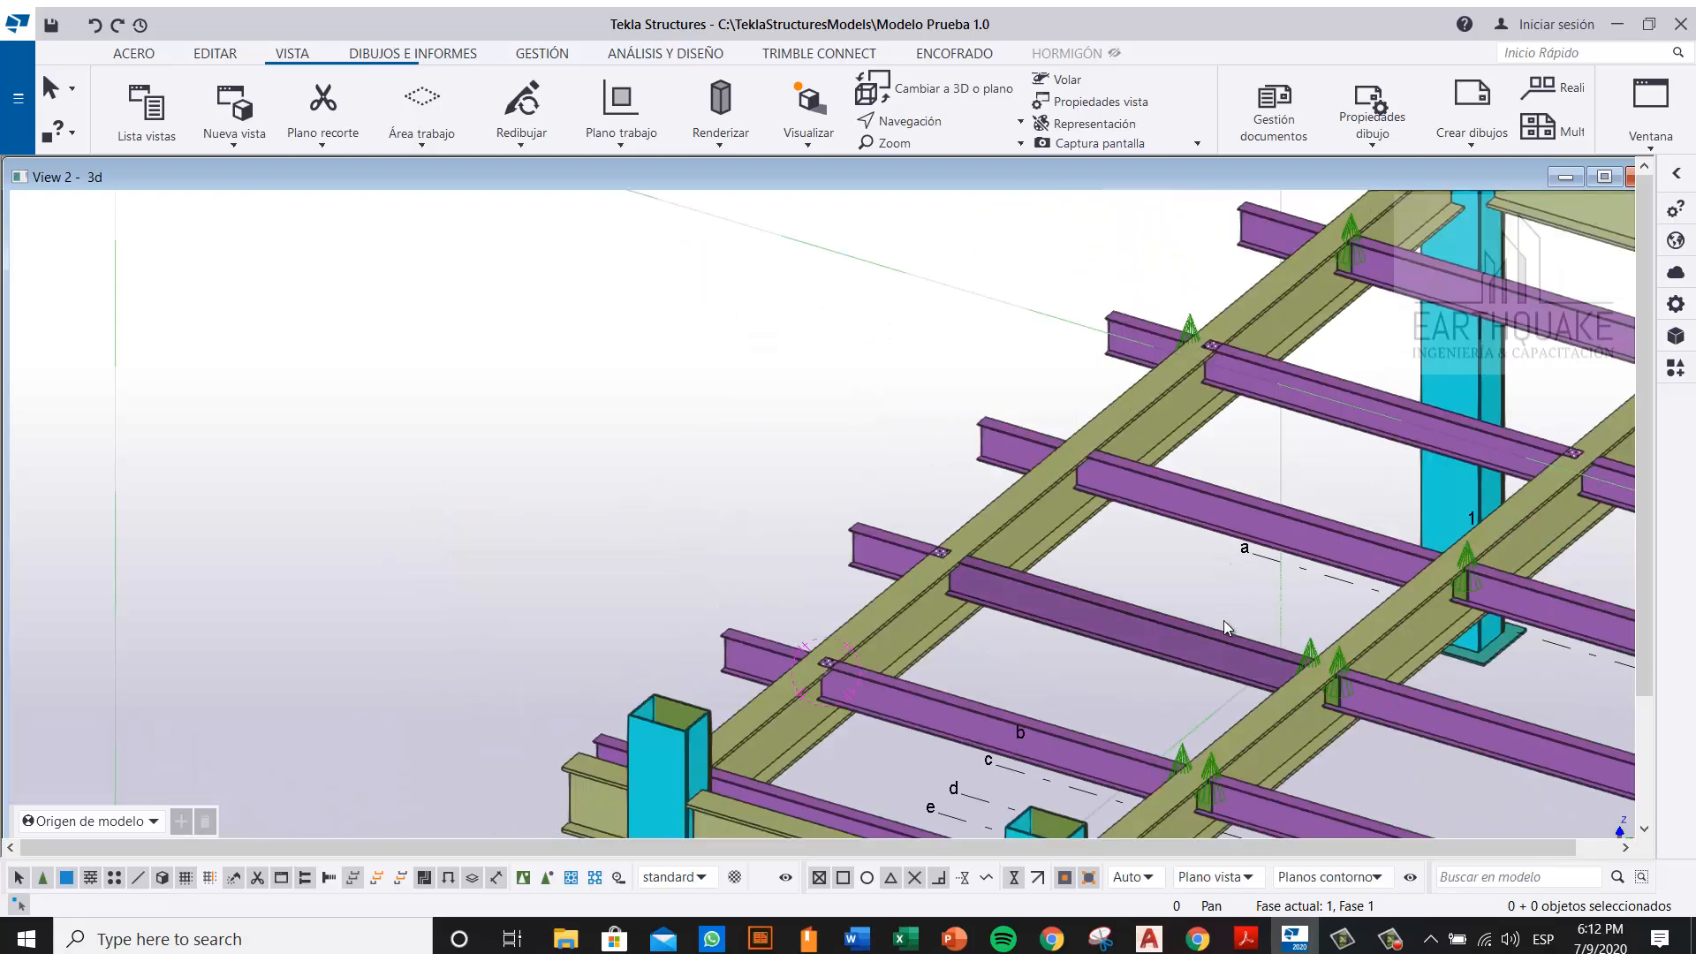
# Step: Search the applications and components catalog for "dv" and try to delete the DvLPerno component
pyautogui.keyDown('ctrl'); pyautogui.moveTo(1221, 638); pyautogui.dragTo(1473, 680, button='middle'); pyautogui.keyUp('ctrl')
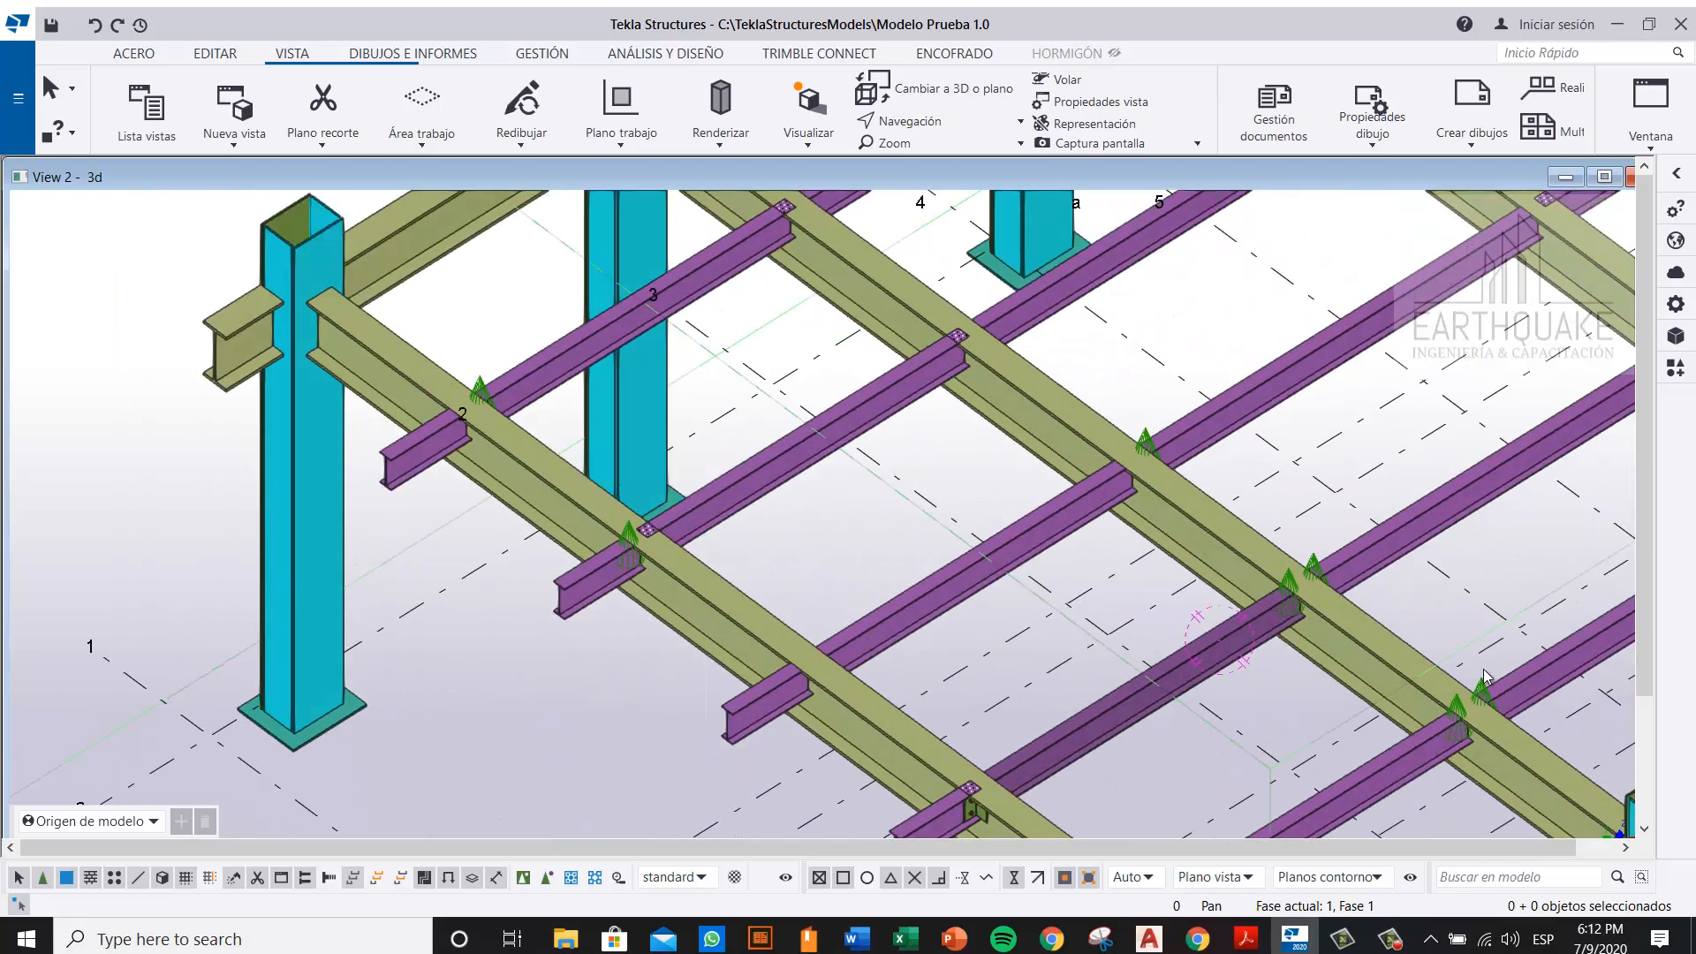
pyautogui.click(1677, 369)
pyautogui.click(1368, 230)
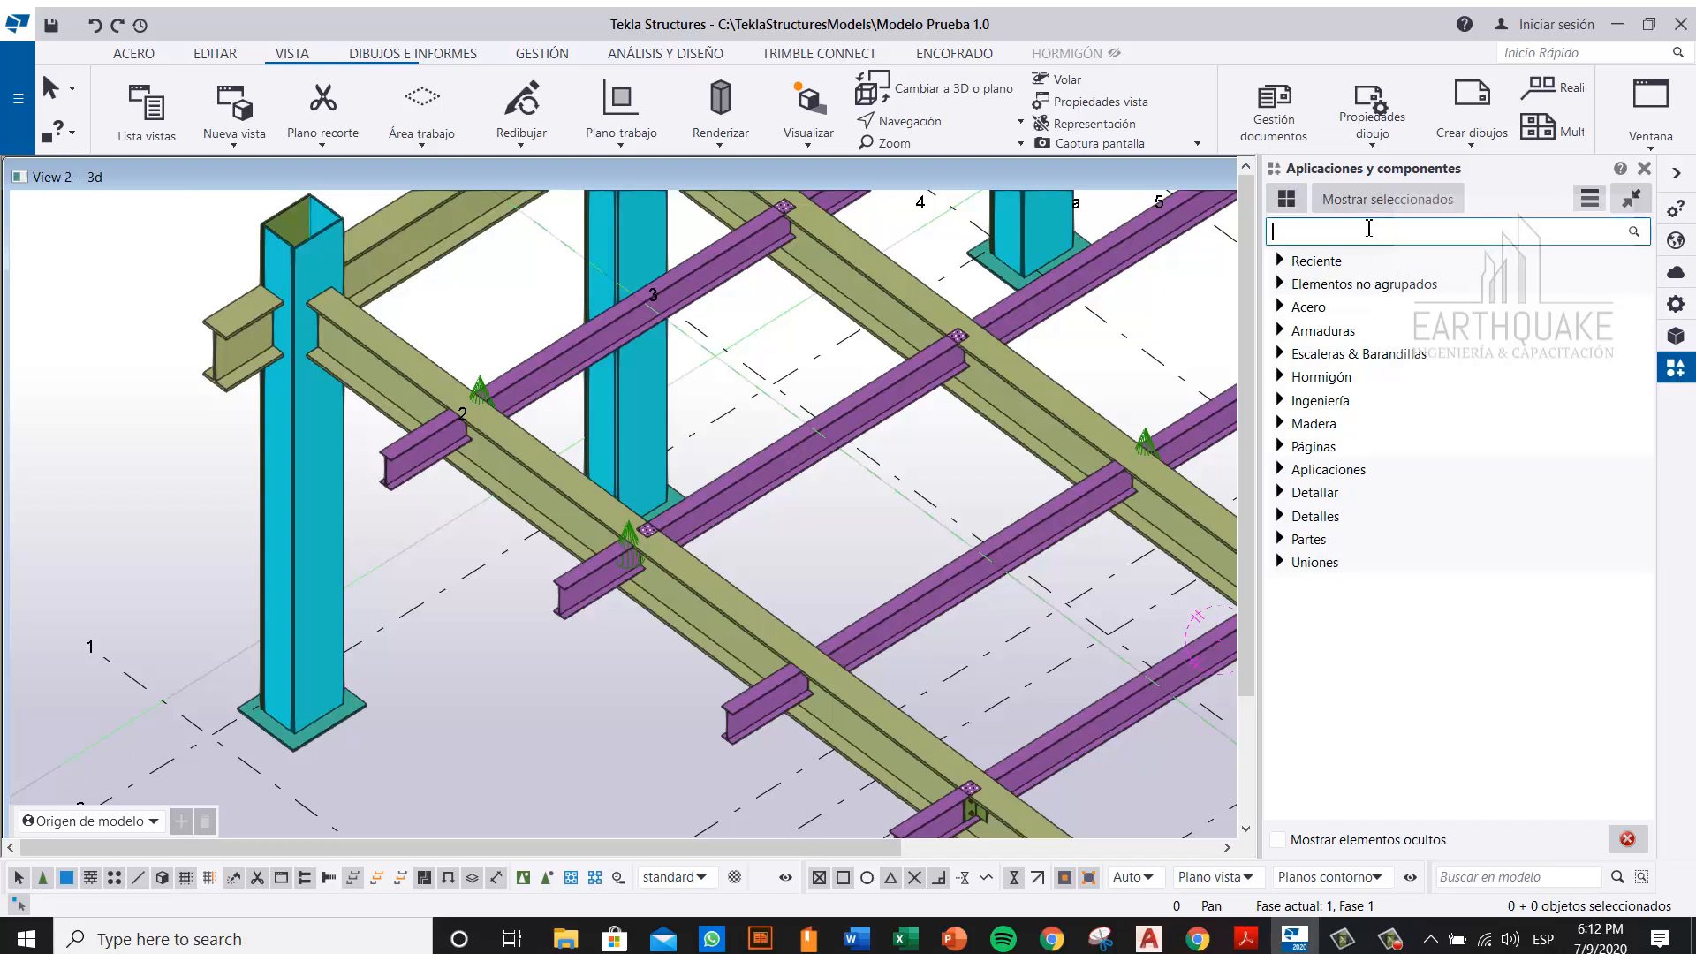
pyautogui.write('dv')
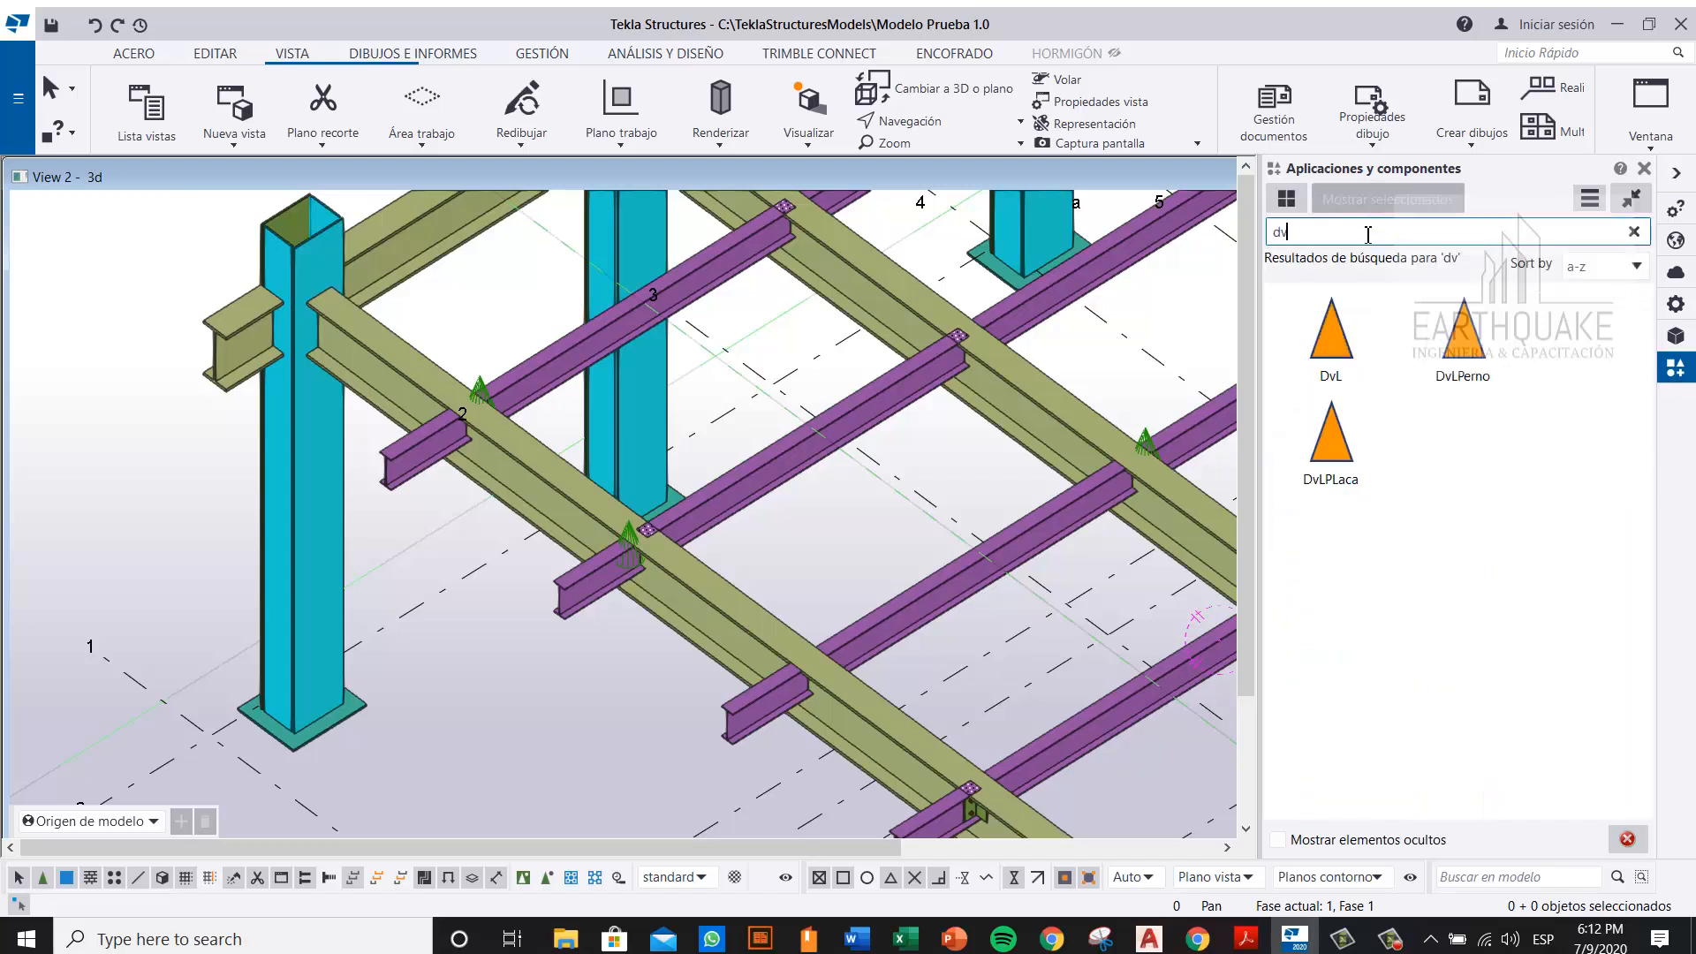
pyautogui.rightClick(1482, 329)
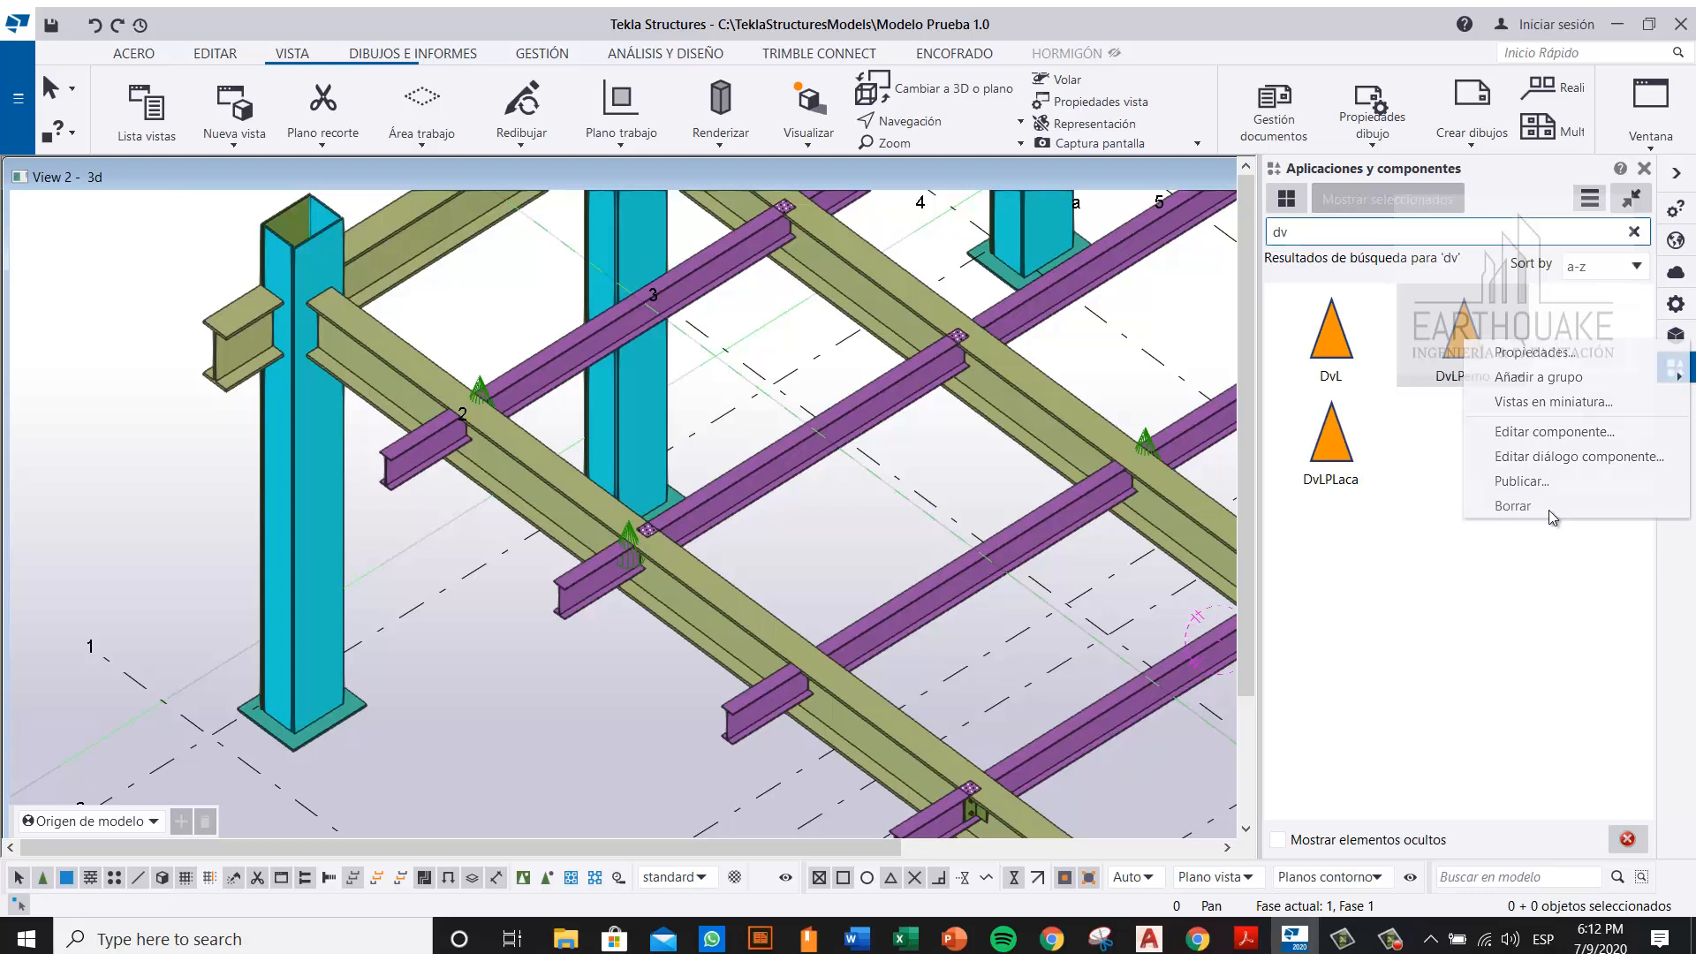
pyautogui.click(1512, 505)
pyautogui.click(795, 517)
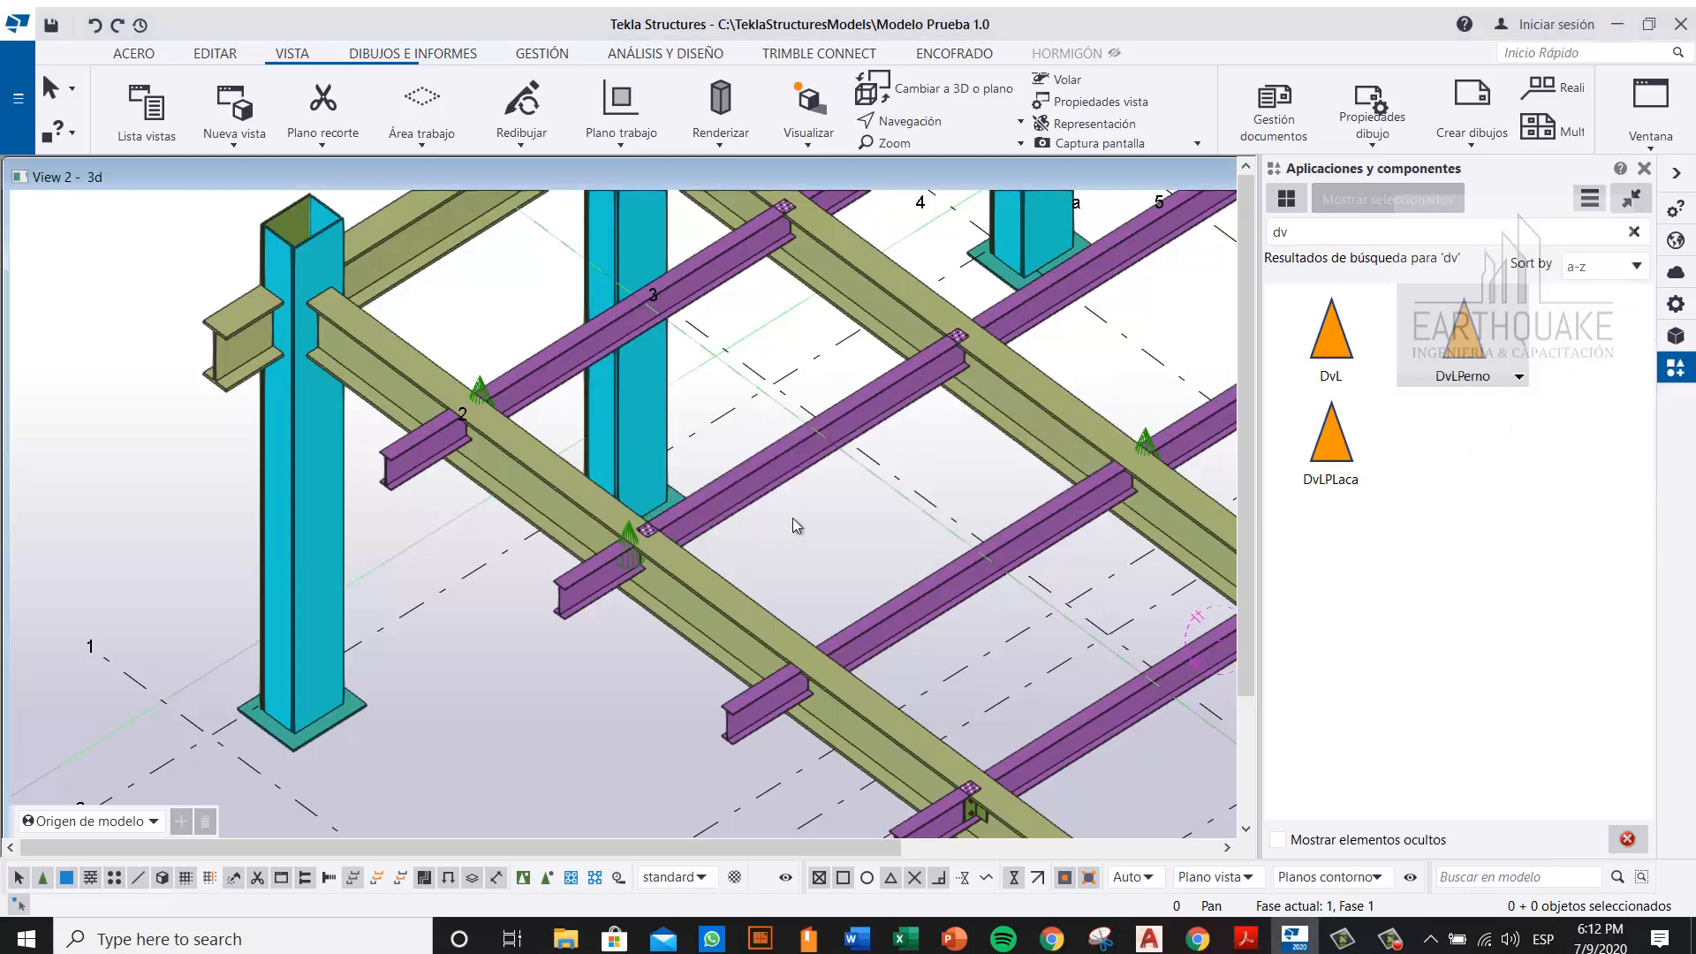
pyautogui.click(1679, 178)
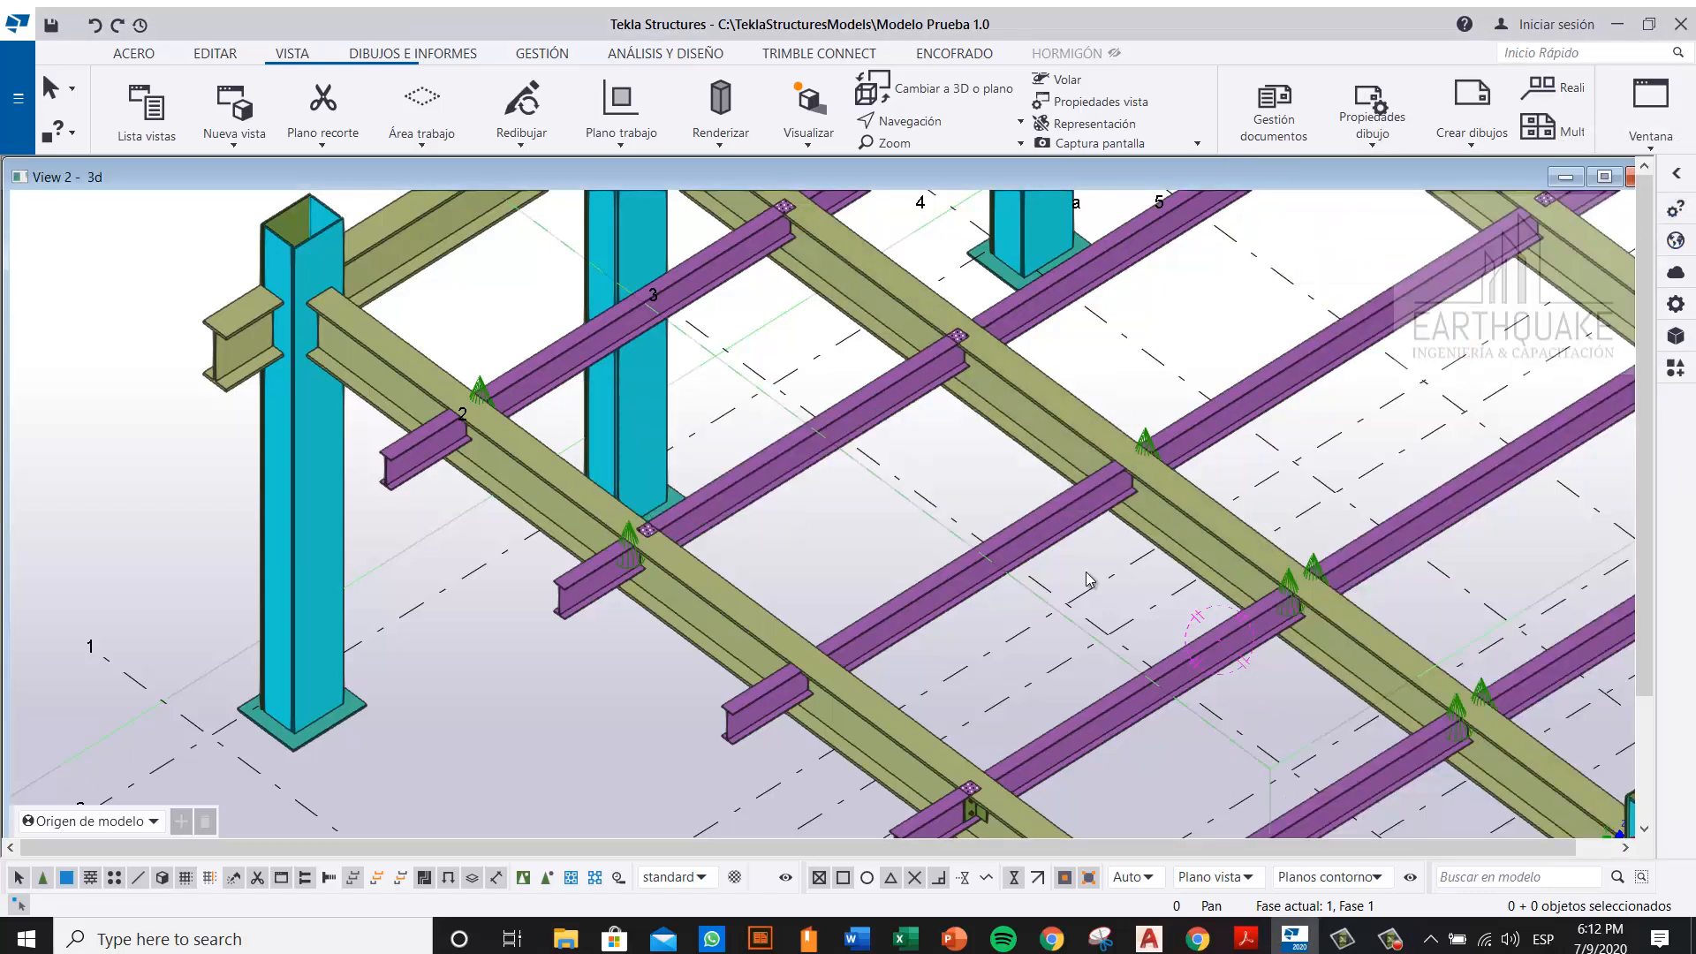
# Step: Show the 3D view's parts as shaded wireframe and inspect the plate connection between a secondary beam and the axis 1 main beam
pyautogui.keyDown('ctrl'); pyautogui.moveTo(1030, 585); pyautogui.dragTo(996, 613, button='middle'); pyautogui.keyUp('ctrl')
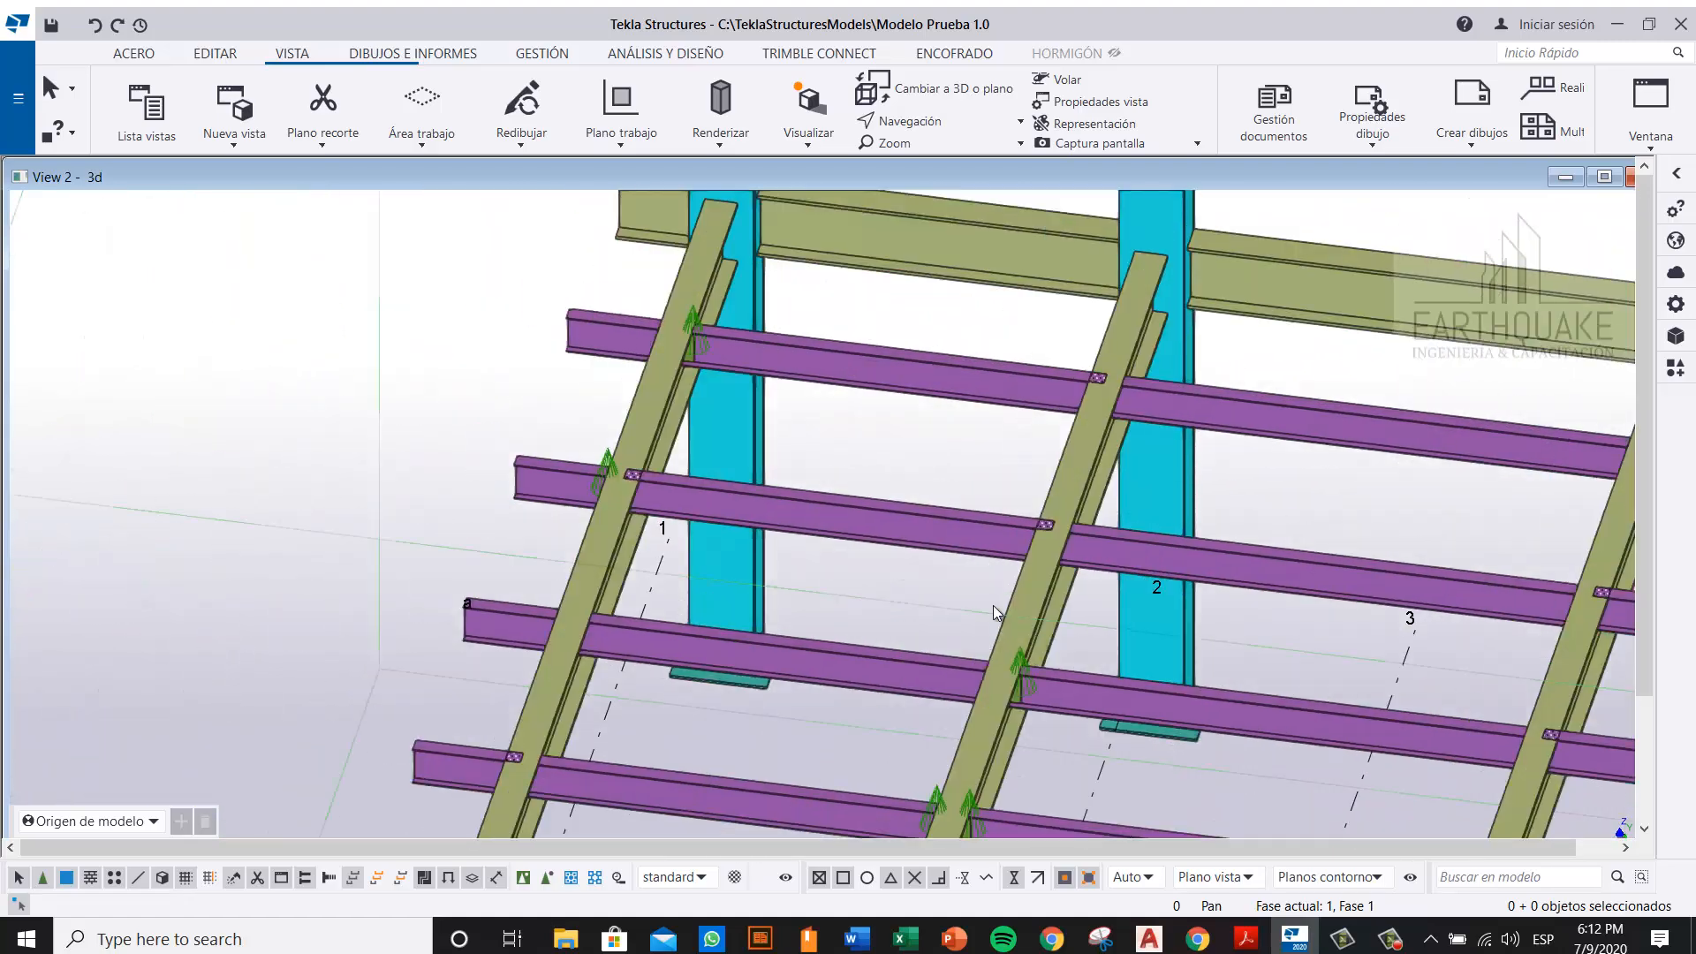
pyautogui.scroll(2, 633, 480)
pyautogui.hotkey('ctrl', '2')
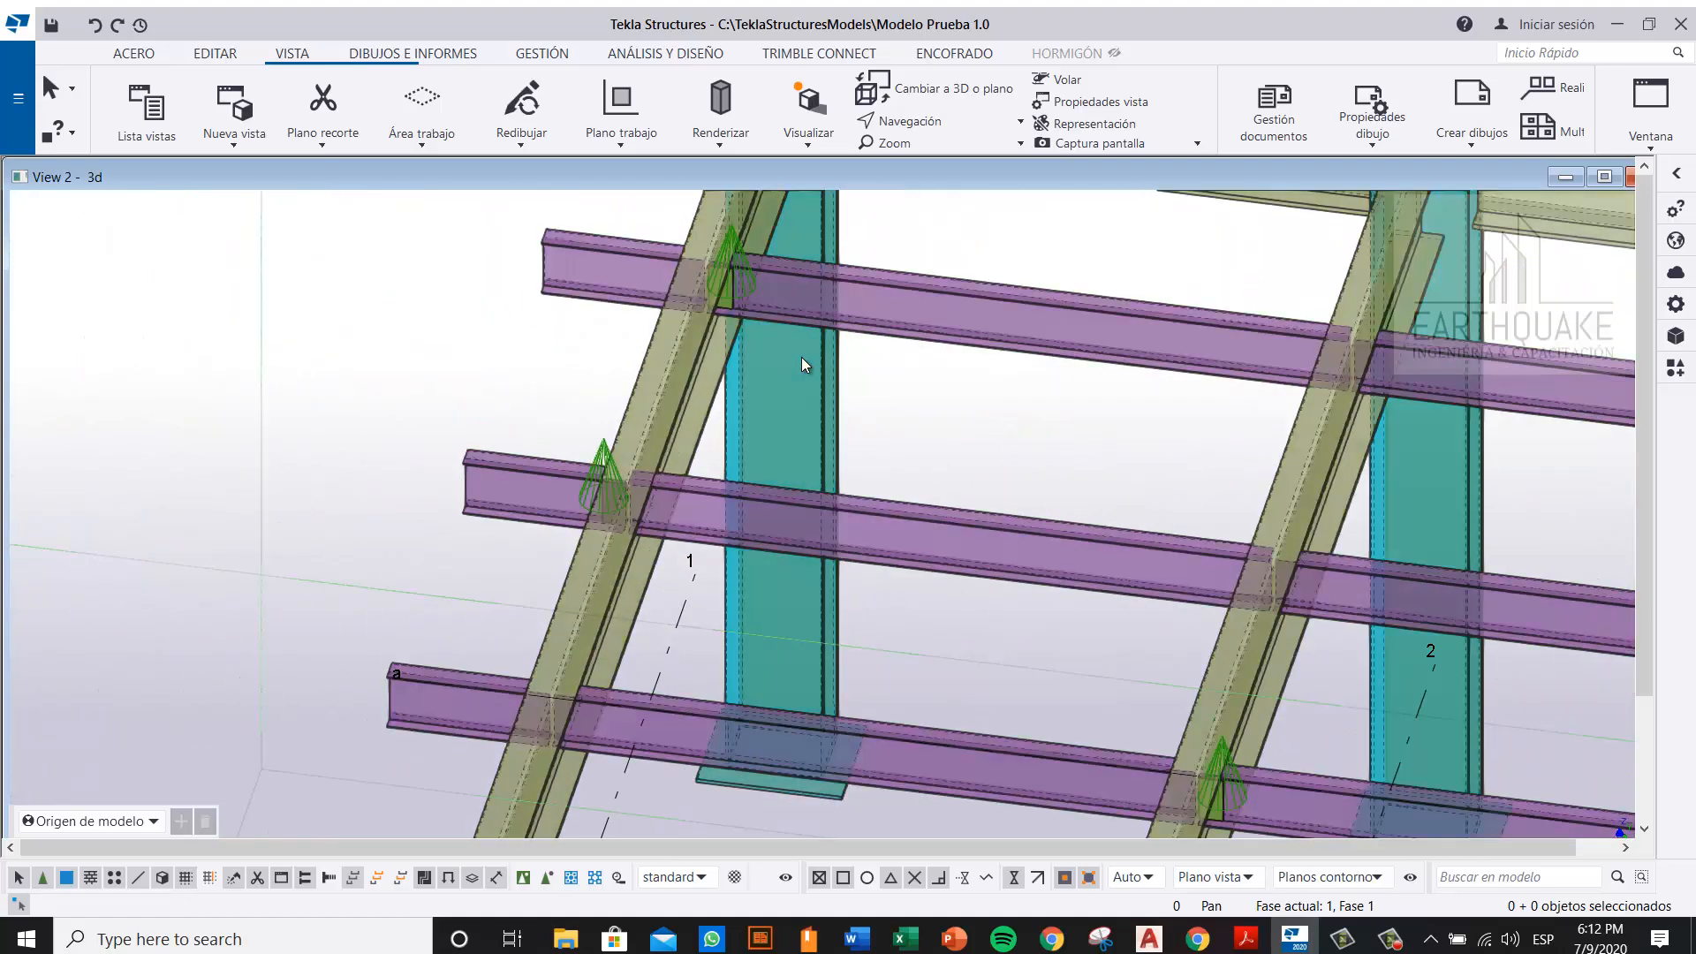
pyautogui.moveTo(813, 363)
pyautogui.keyDown('ctrl'); pyautogui.mouseDown(button='middle')
pyautogui.moveTo(739, 438)
pyautogui.moveTo(779, 438)
pyautogui.mouseUp(button='middle'); pyautogui.keyUp('ctrl')
pyautogui.scroll(6, 780, 438)
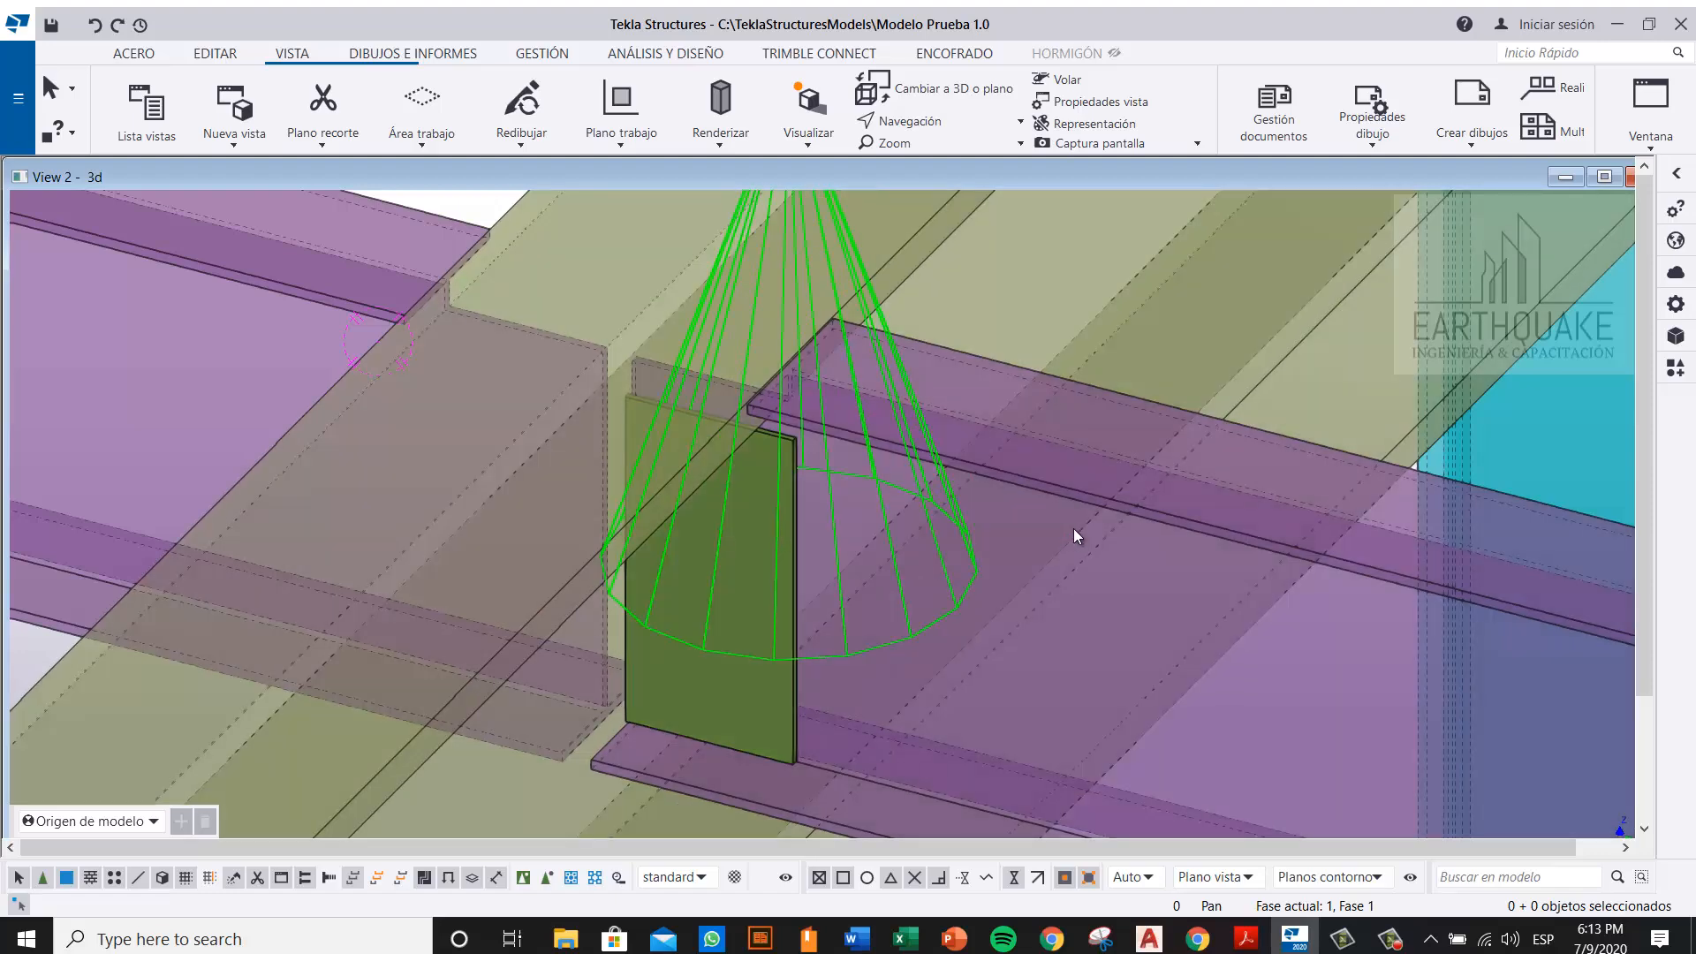
pyautogui.scroll(-2, 1083, 511)
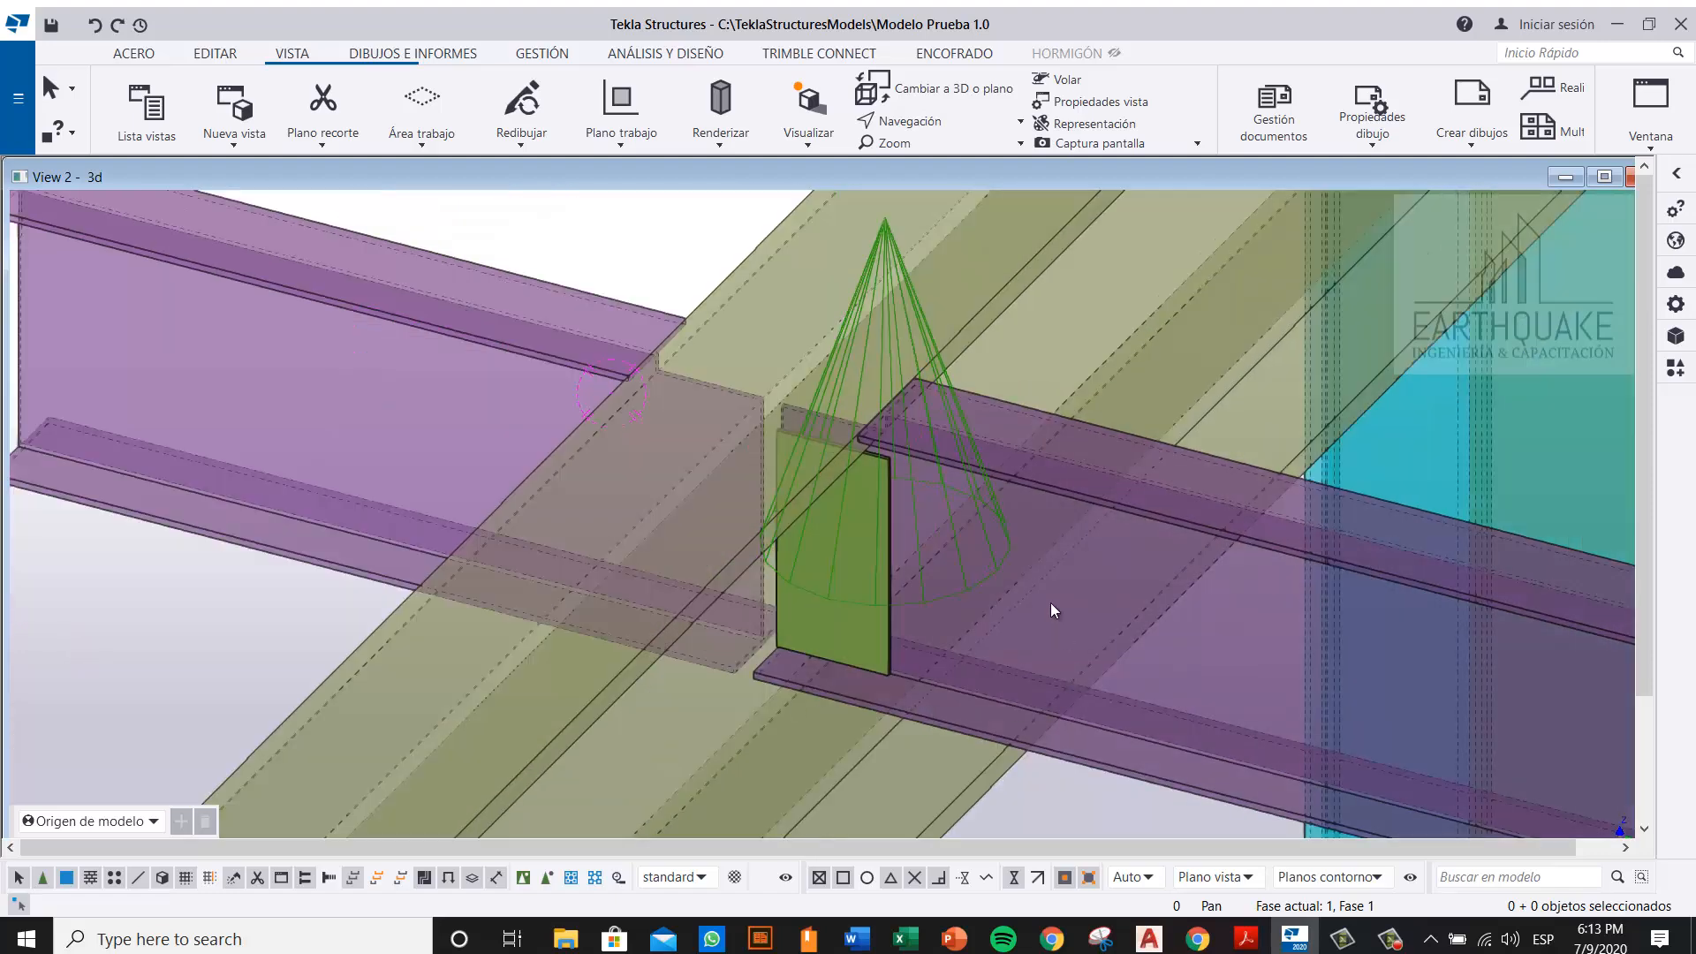
pyautogui.scroll(-4, 1115, 497)
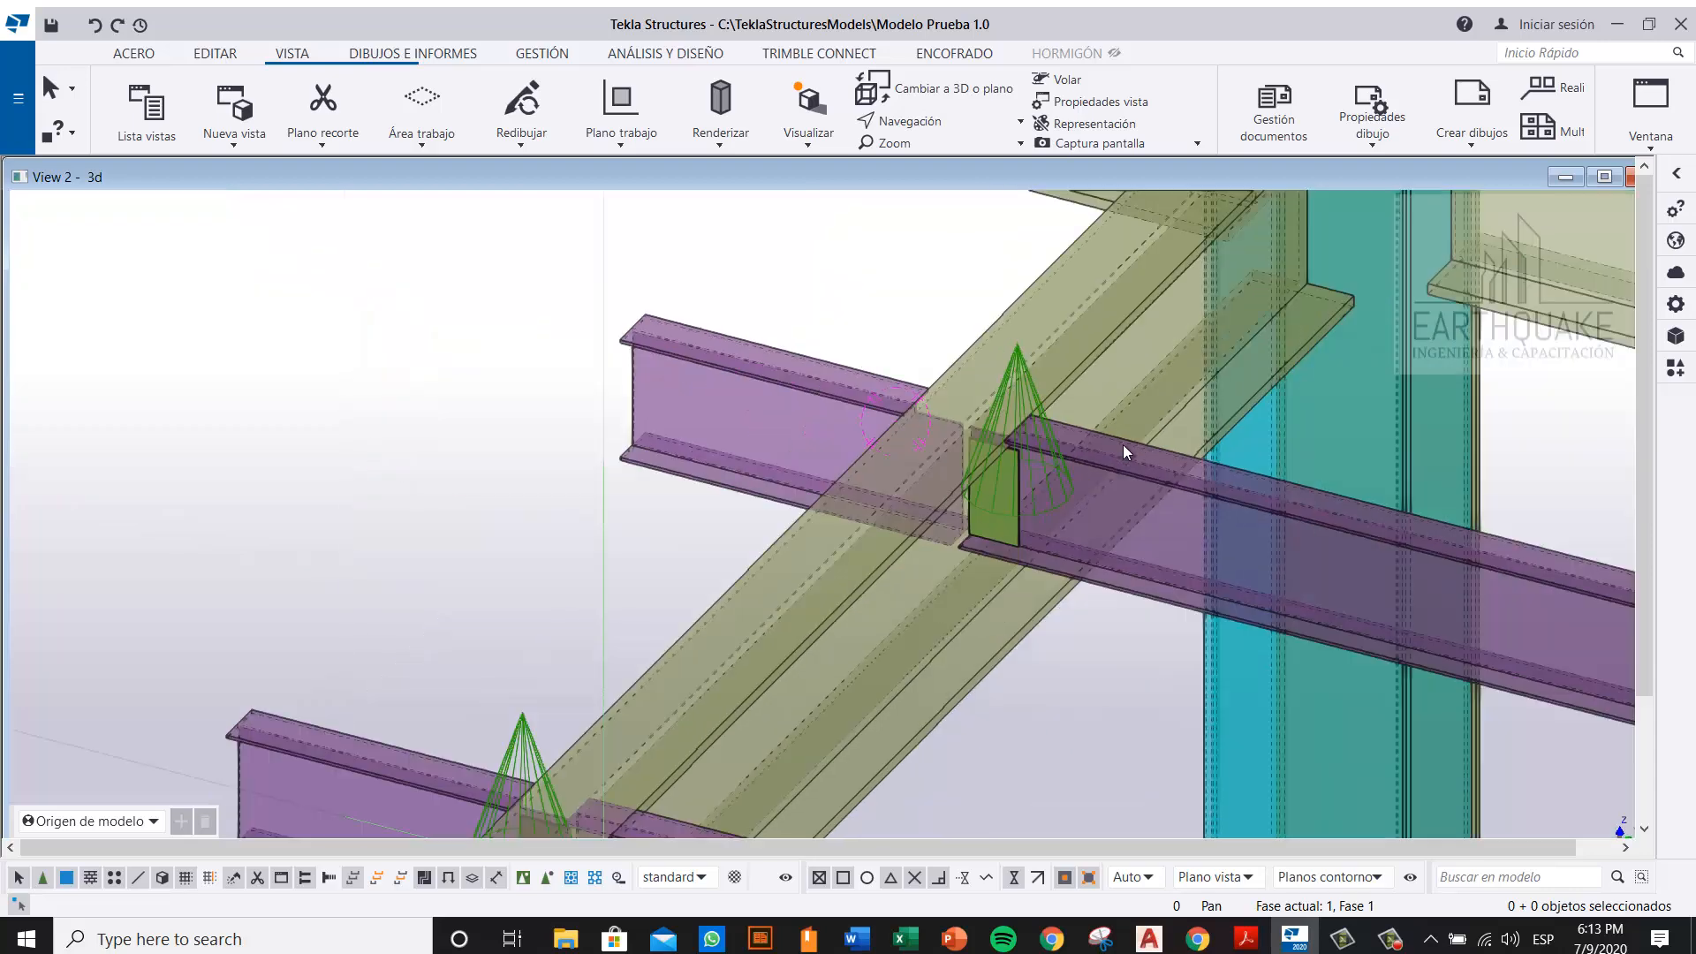
pyautogui.scroll(-1, 1016, 601)
# Step: Apply the DvLPLaca component from the applications and components catalog between the axis 1 main beam and the unconnected inner secondary beam
pyautogui.moveTo(946, 671); pyautogui.dragTo(1030, 403, button='middle')
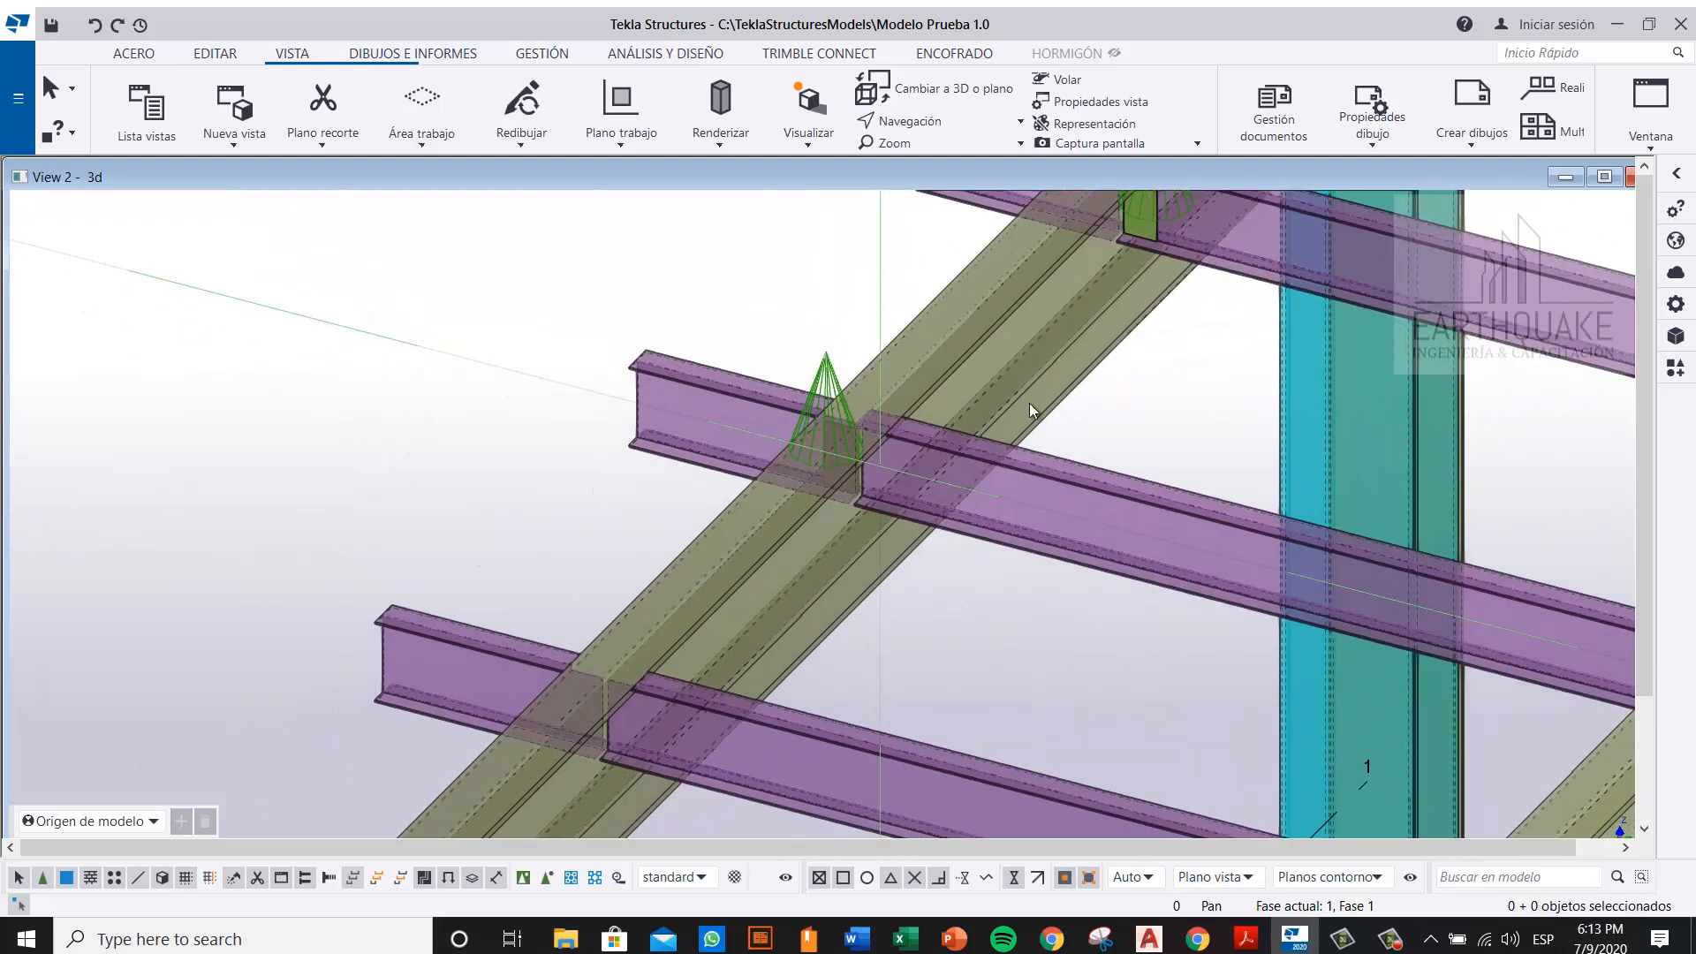
pyautogui.moveTo(655, 705); pyautogui.dragTo(726, 590, button='middle')
pyautogui.scroll(2, 716, 622)
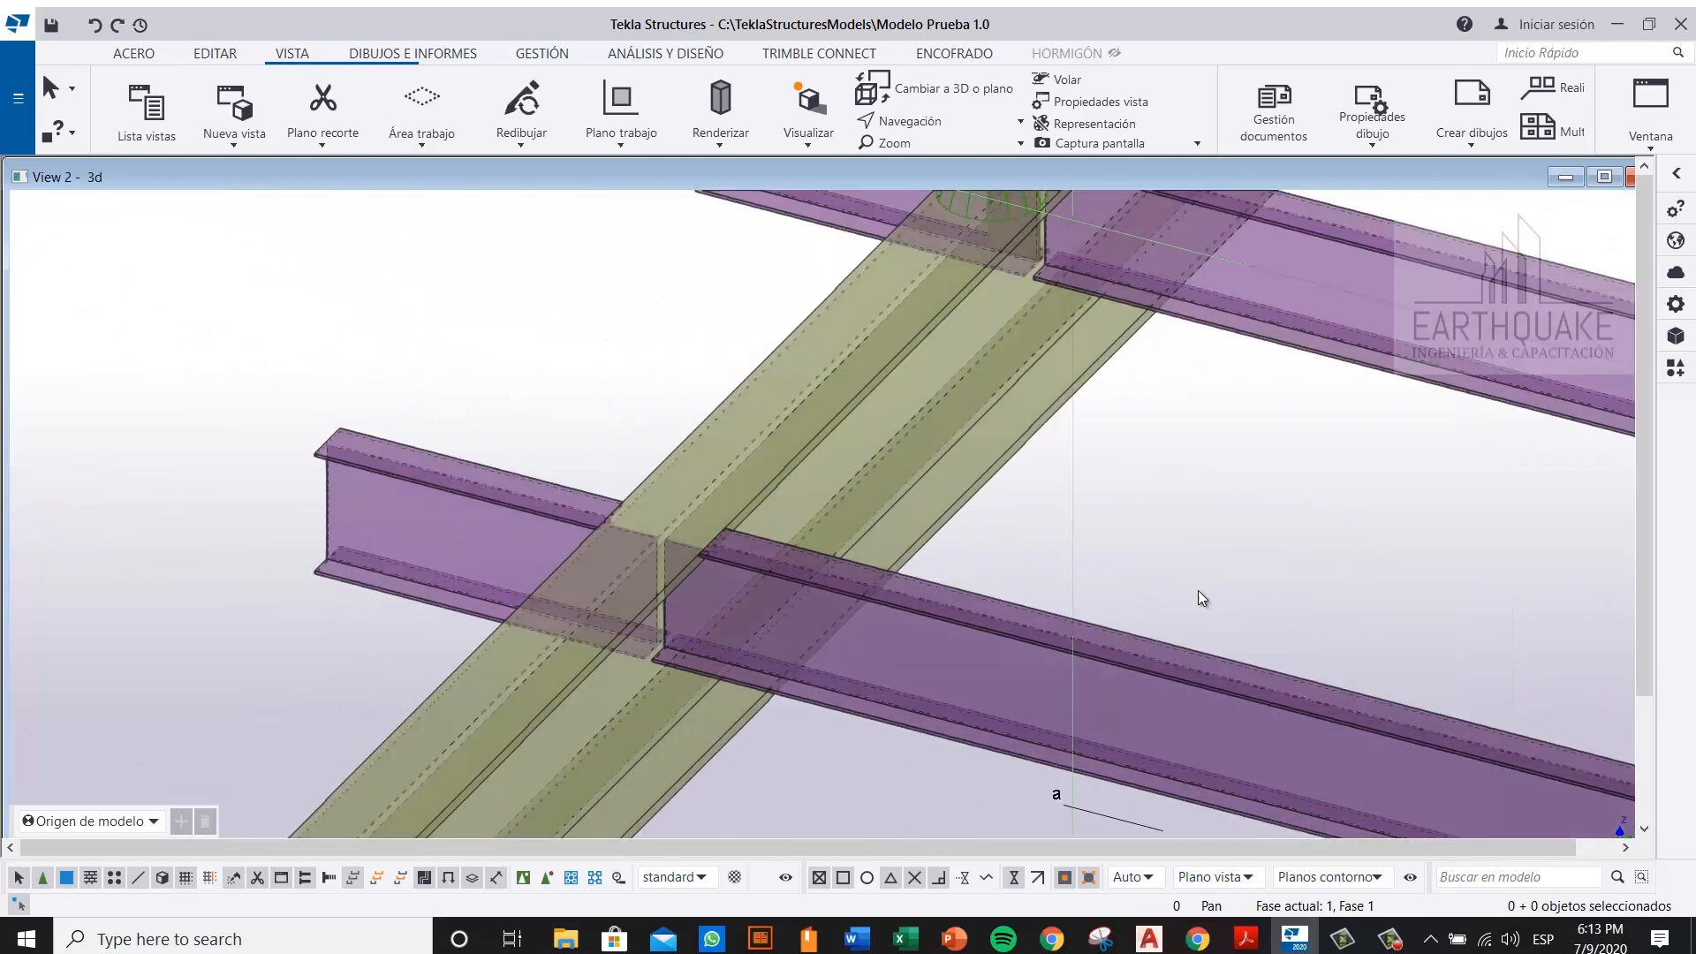
pyautogui.click(1676, 369)
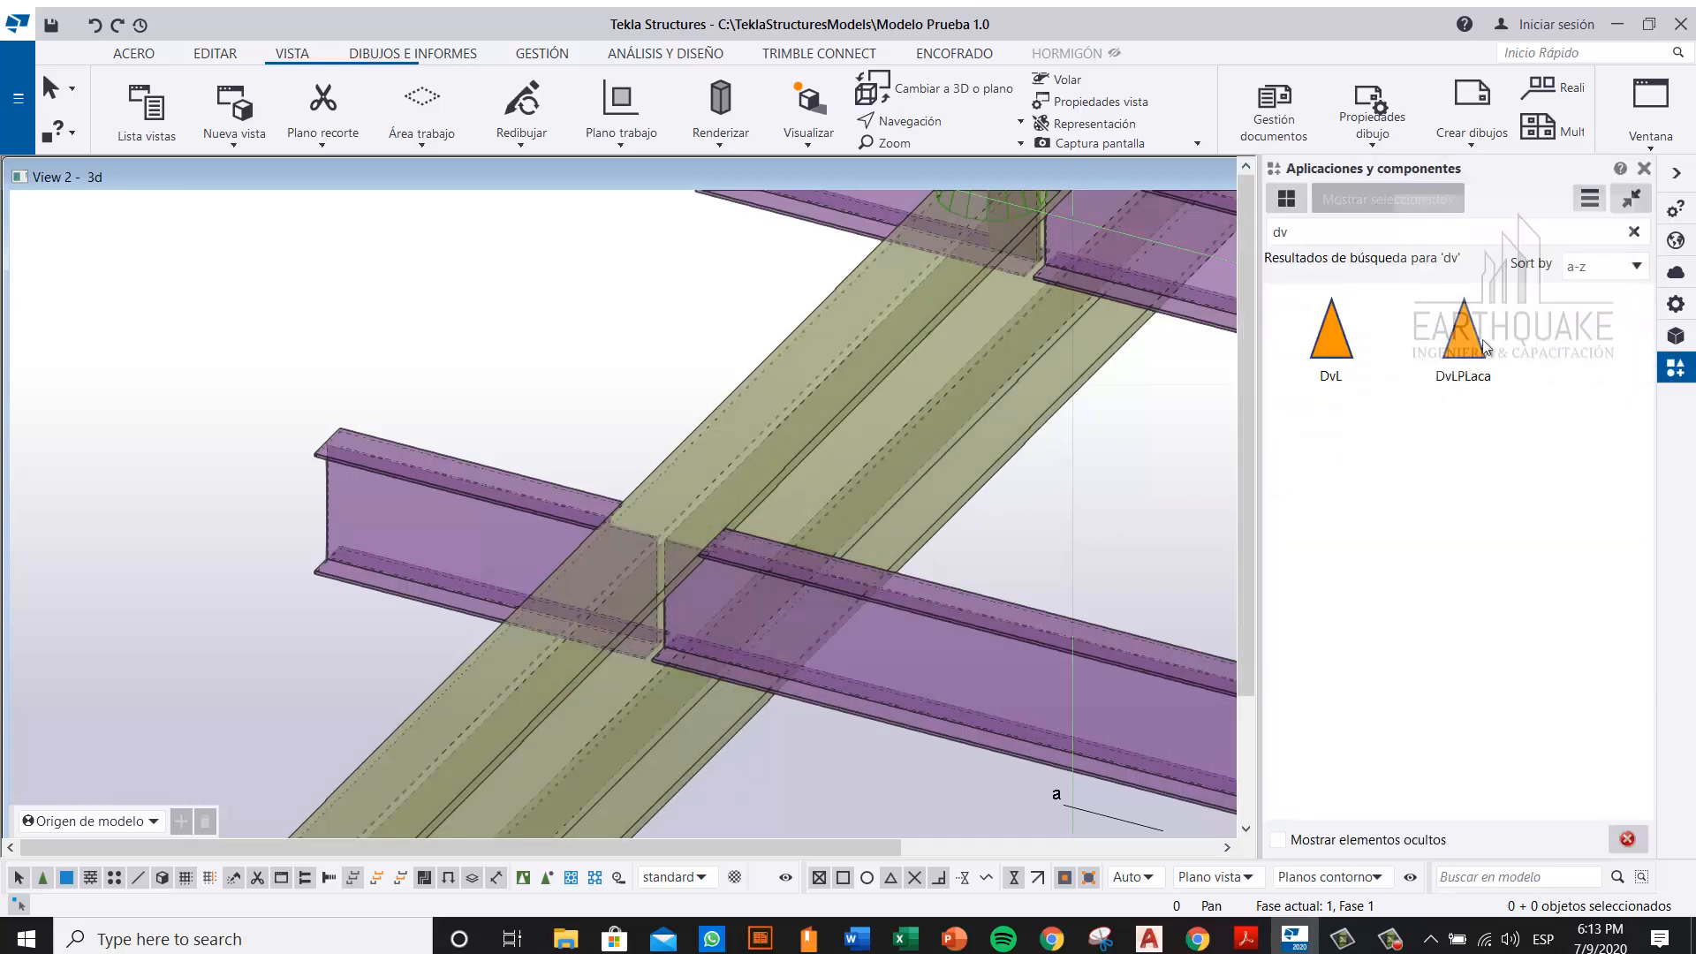
pyautogui.click(1486, 347)
pyautogui.scroll(2, 696, 608)
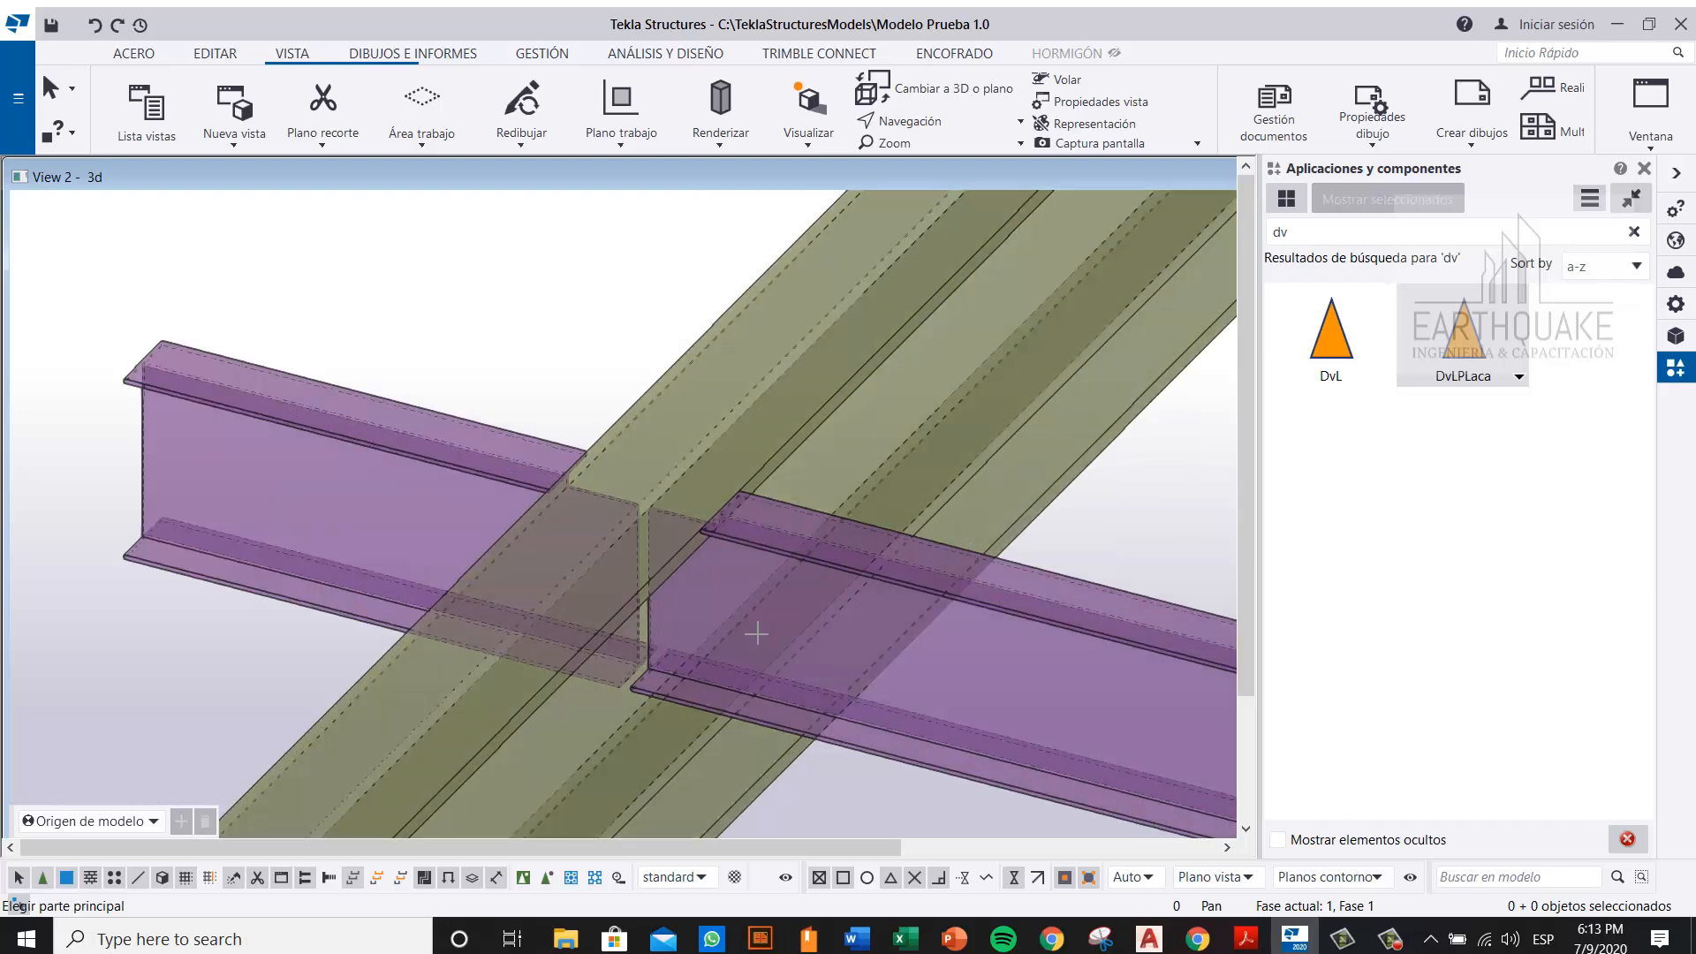
pyautogui.click(745, 406)
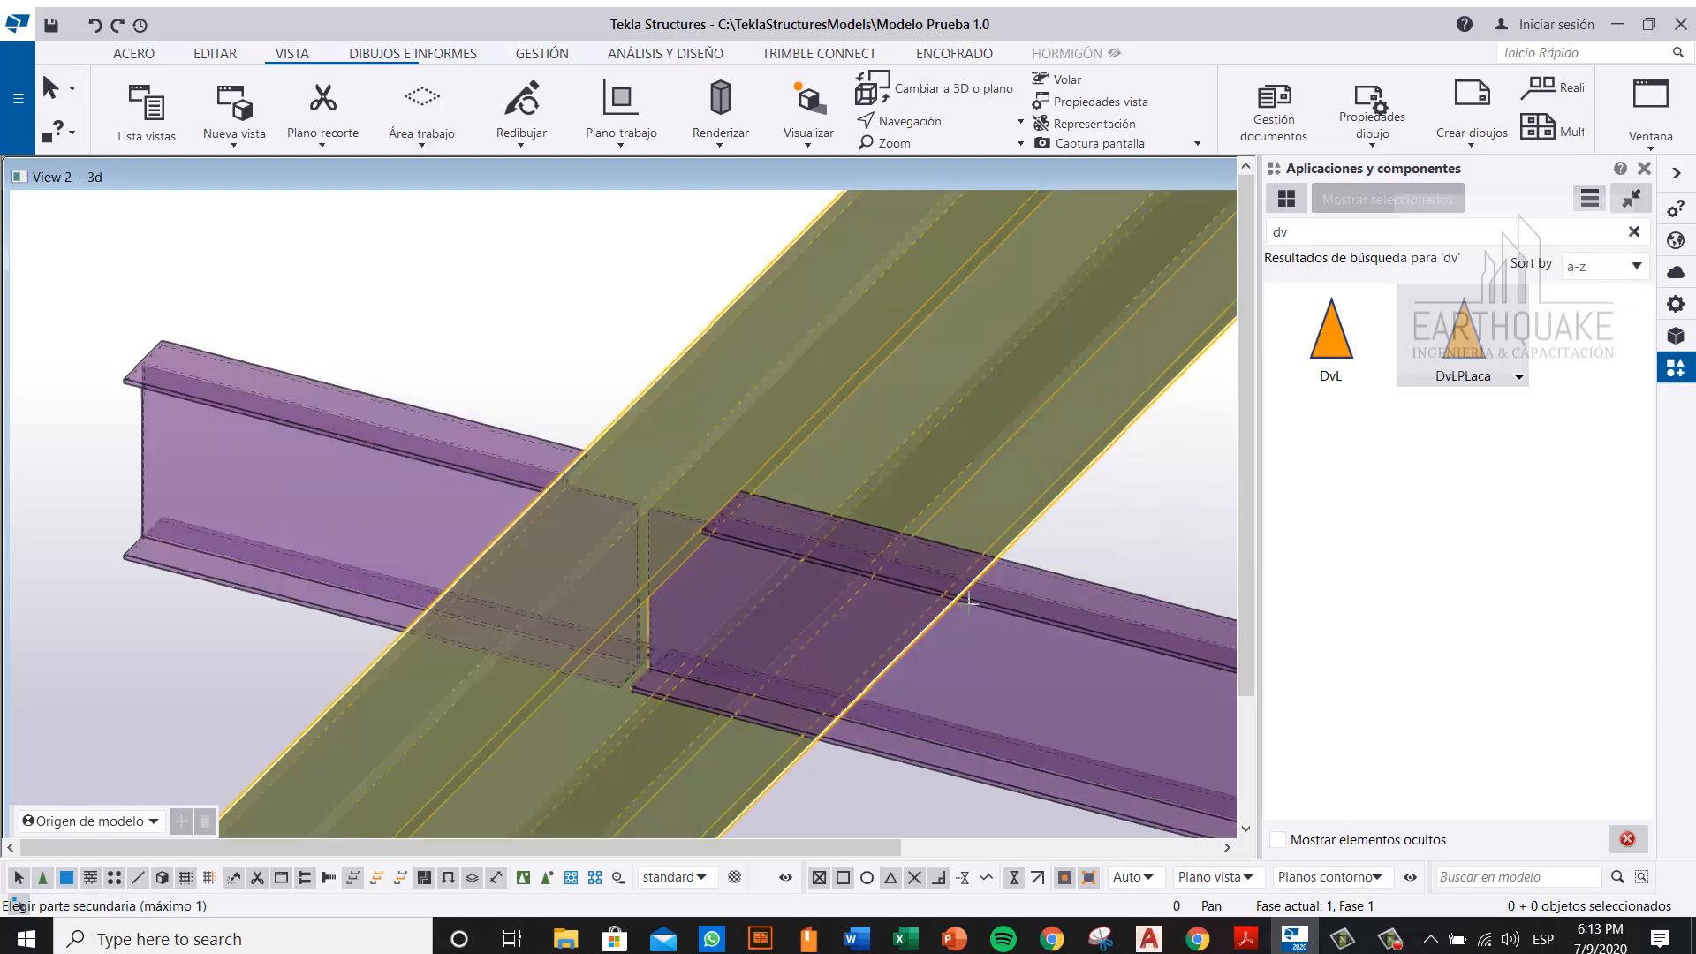
pyautogui.click(1093, 635)
pyautogui.rightClick(609, 257)
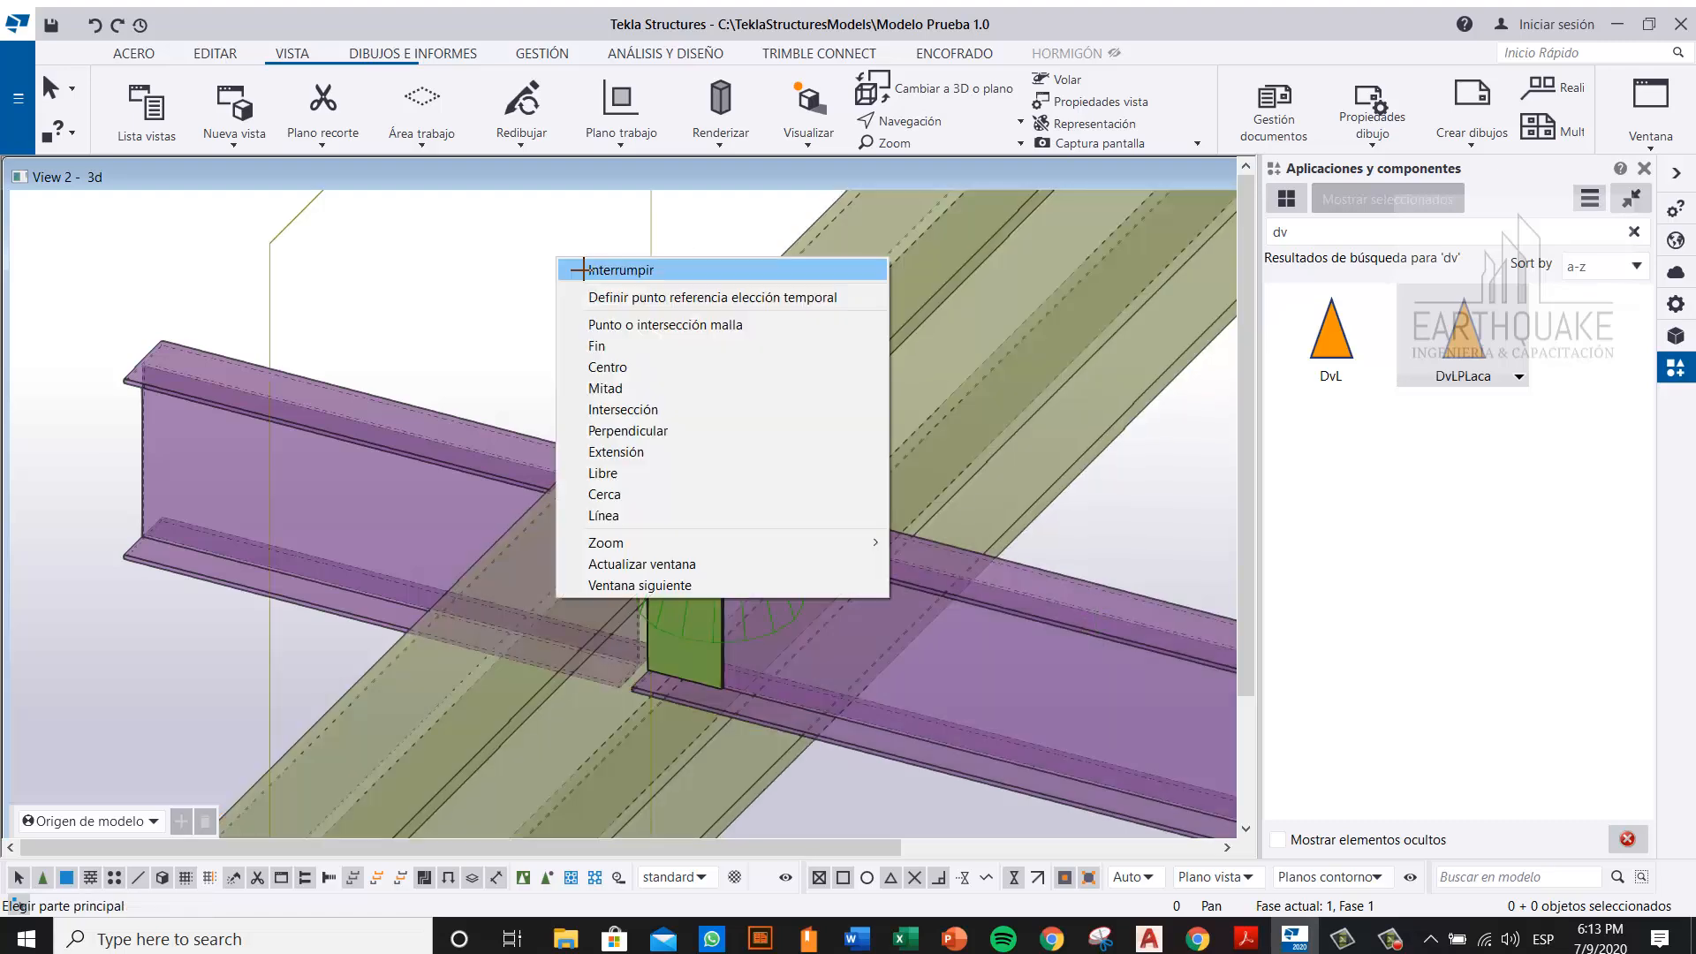
pyautogui.click(623, 265)
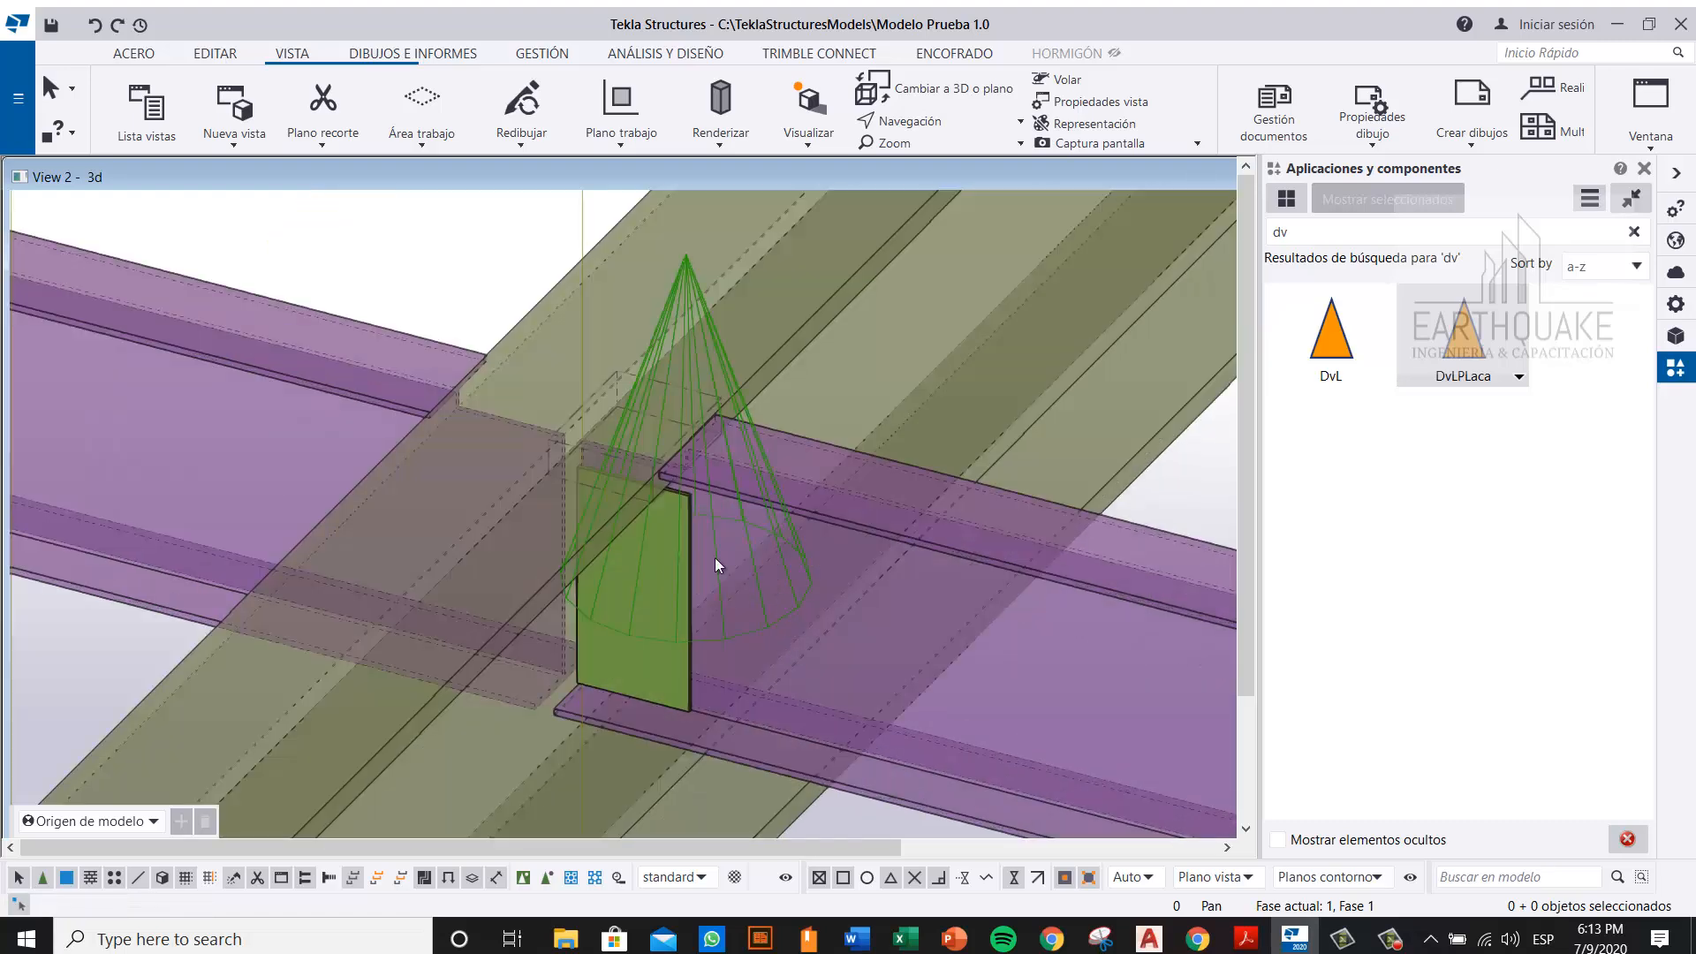
# Step: Close the components catalog and explode the new DvLPLaca connection into its individual parts
pyautogui.scroll(2, 687, 596)
pyautogui.scroll(2, 718, 597)
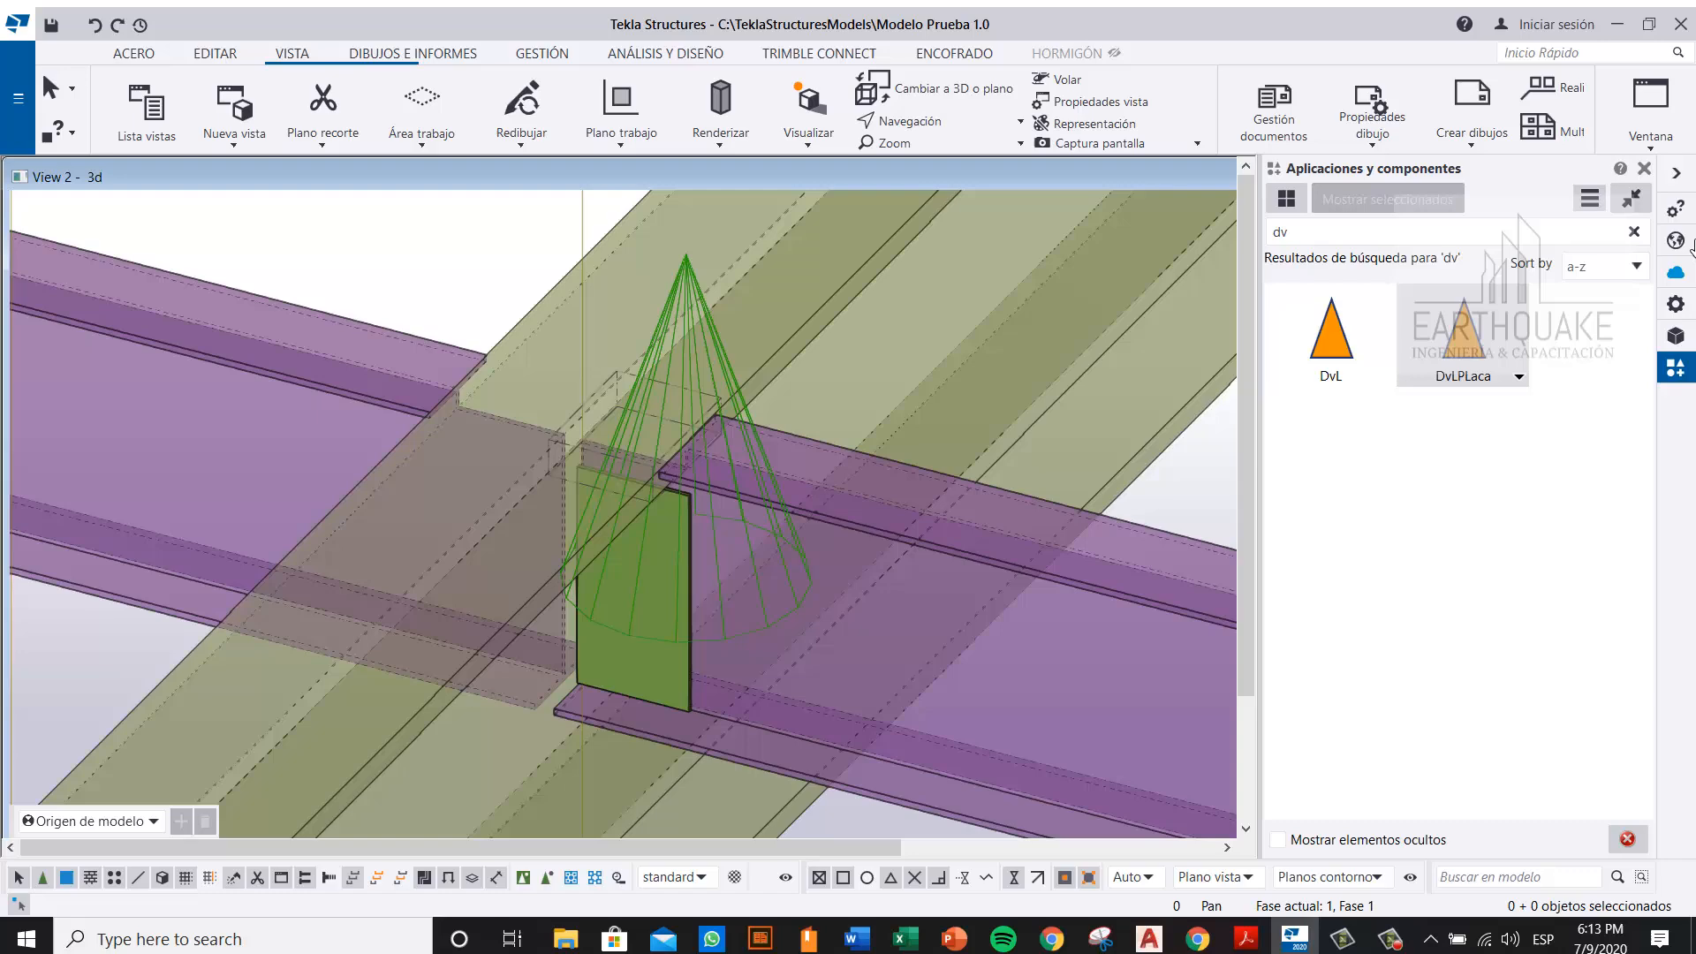
pyautogui.click(1676, 173)
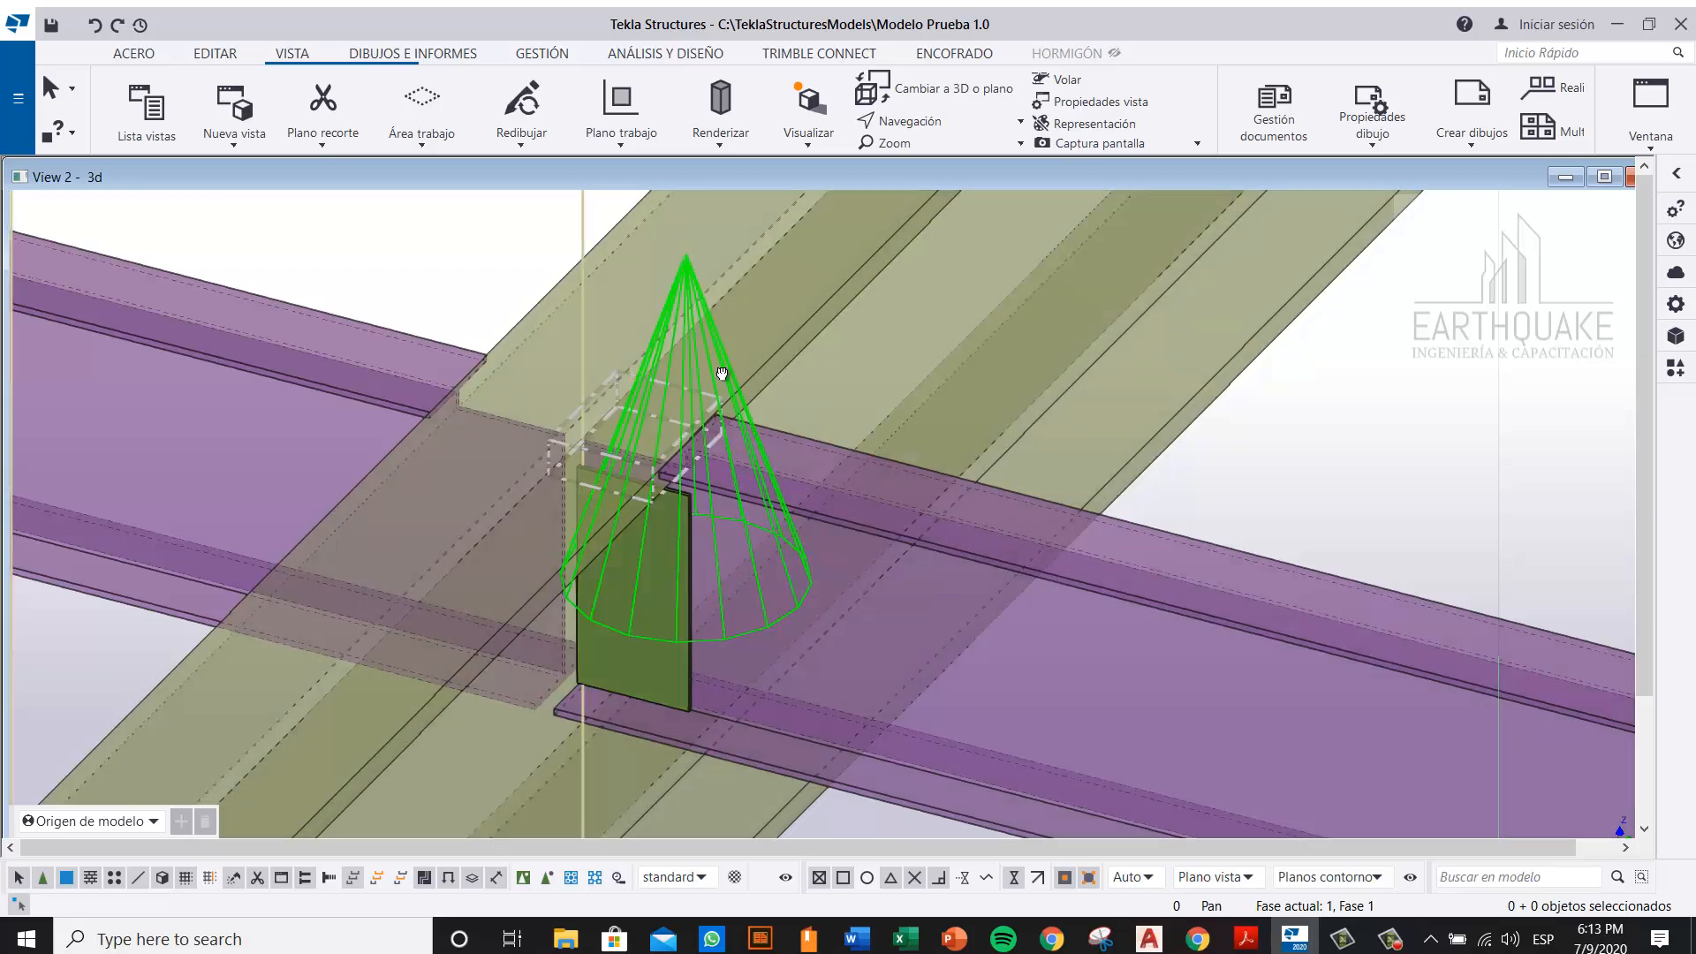
pyautogui.moveTo(717, 375); pyautogui.dragTo(917, 476, button='middle')
pyautogui.click(877, 427)
pyautogui.rightClick(877, 428)
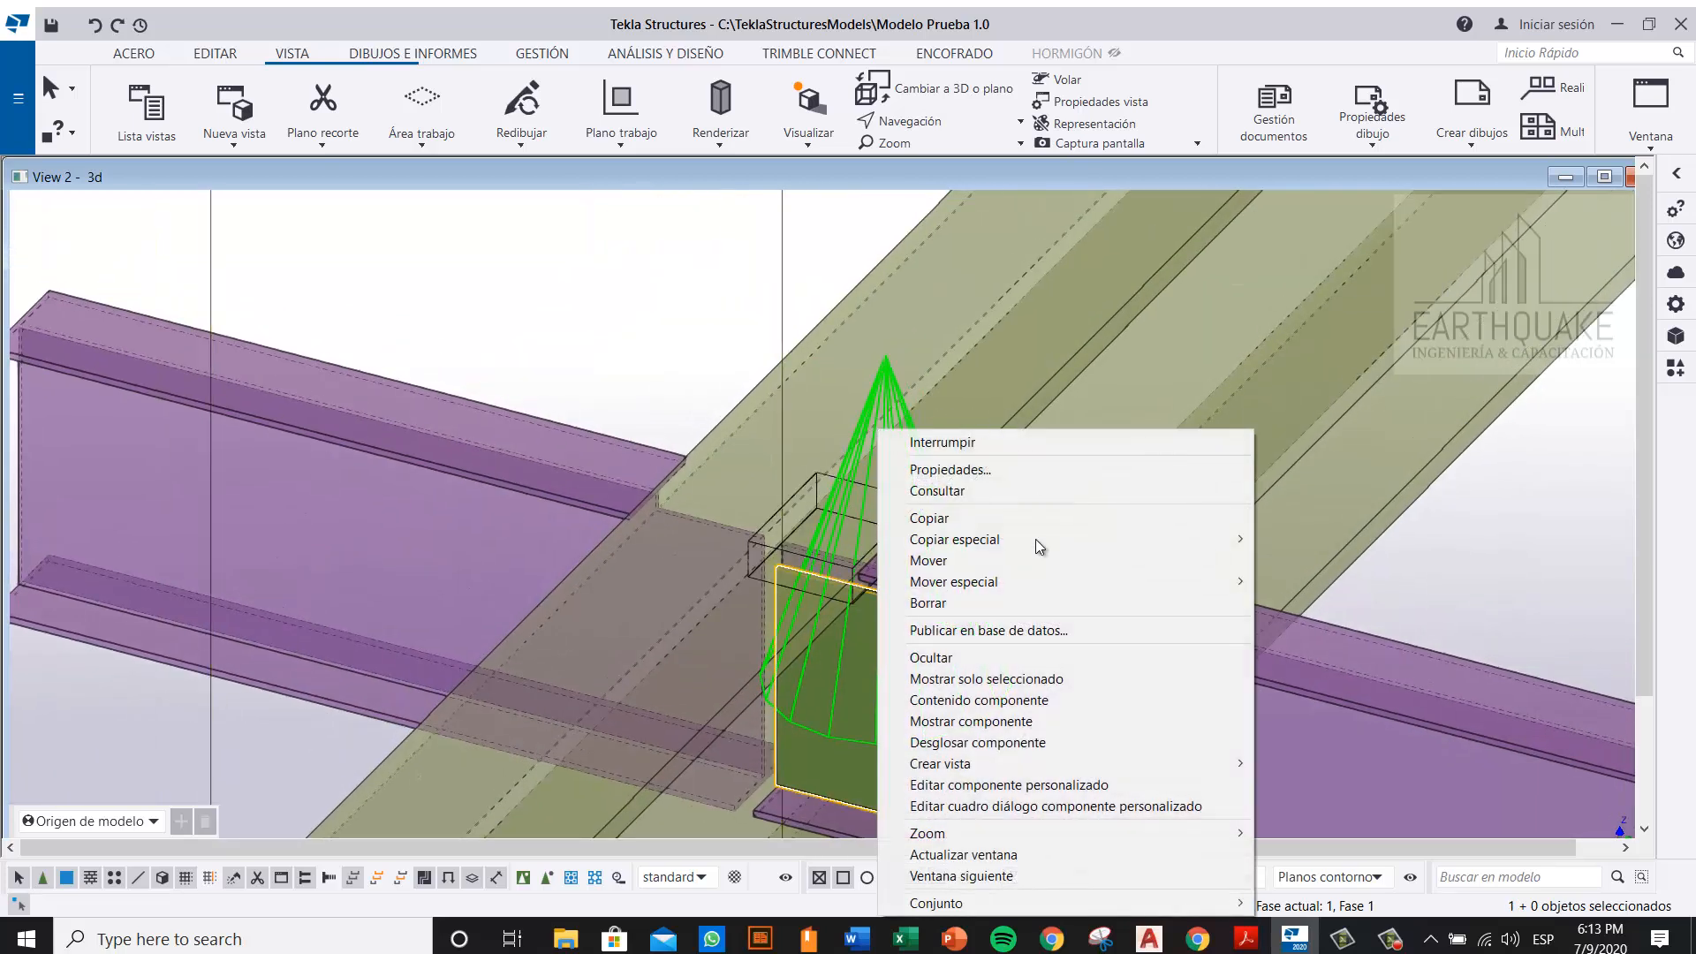
pyautogui.click(892, 389)
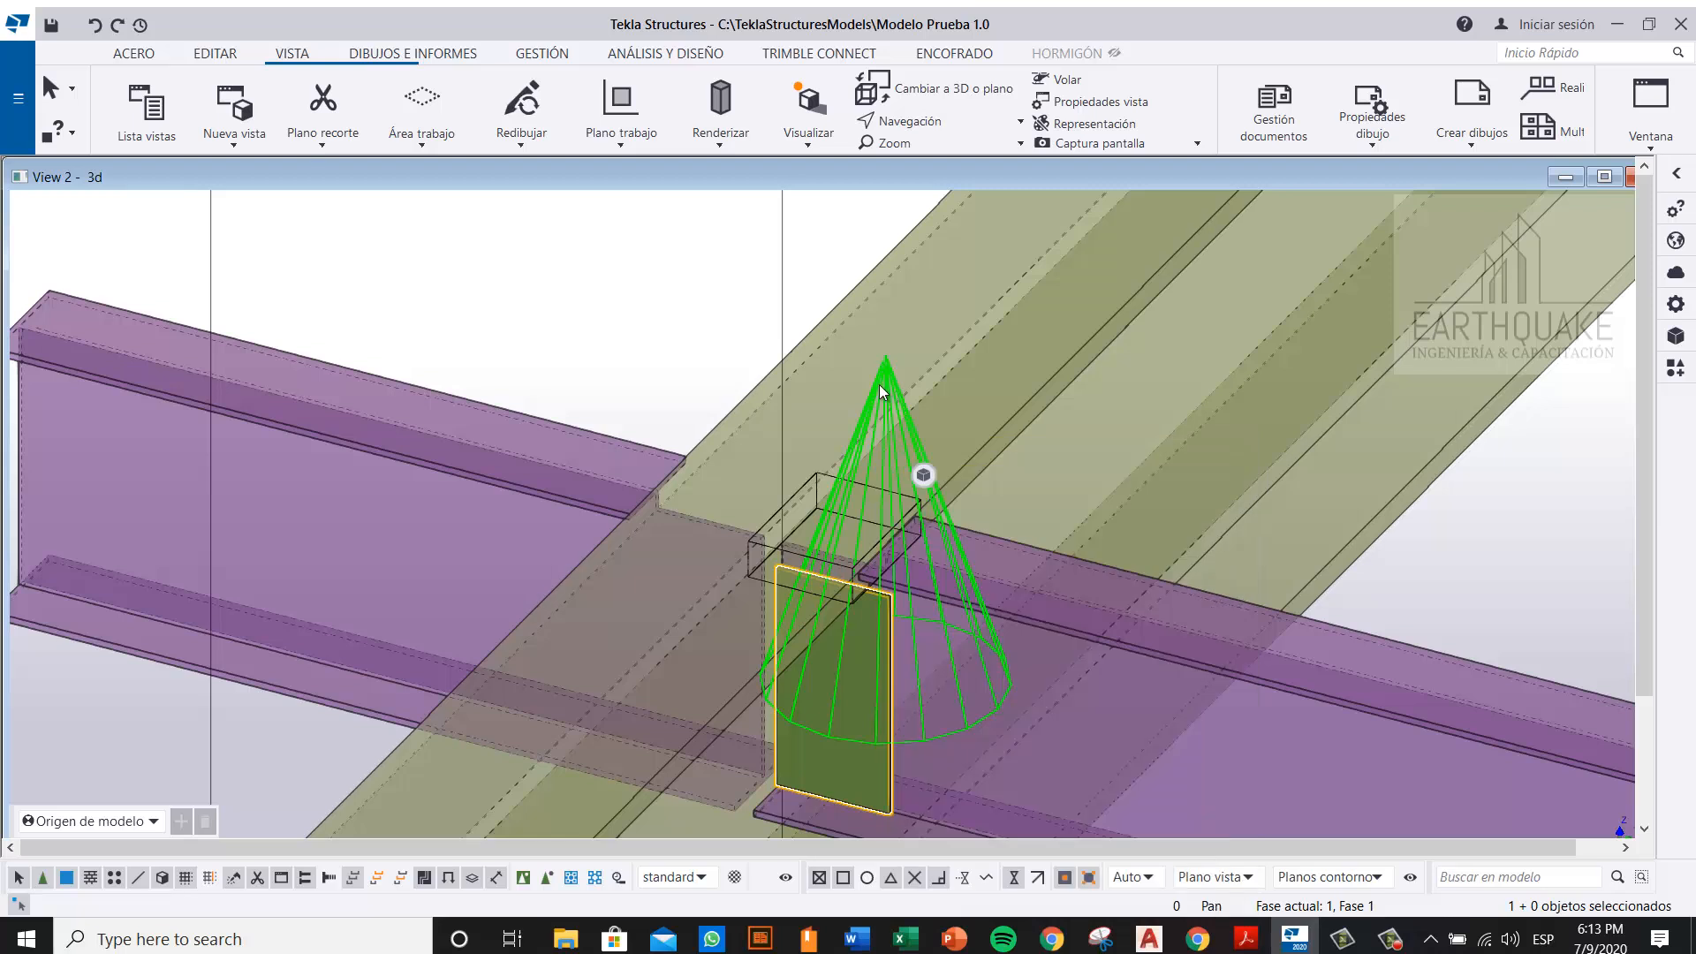
pyautogui.rightClick(878, 396)
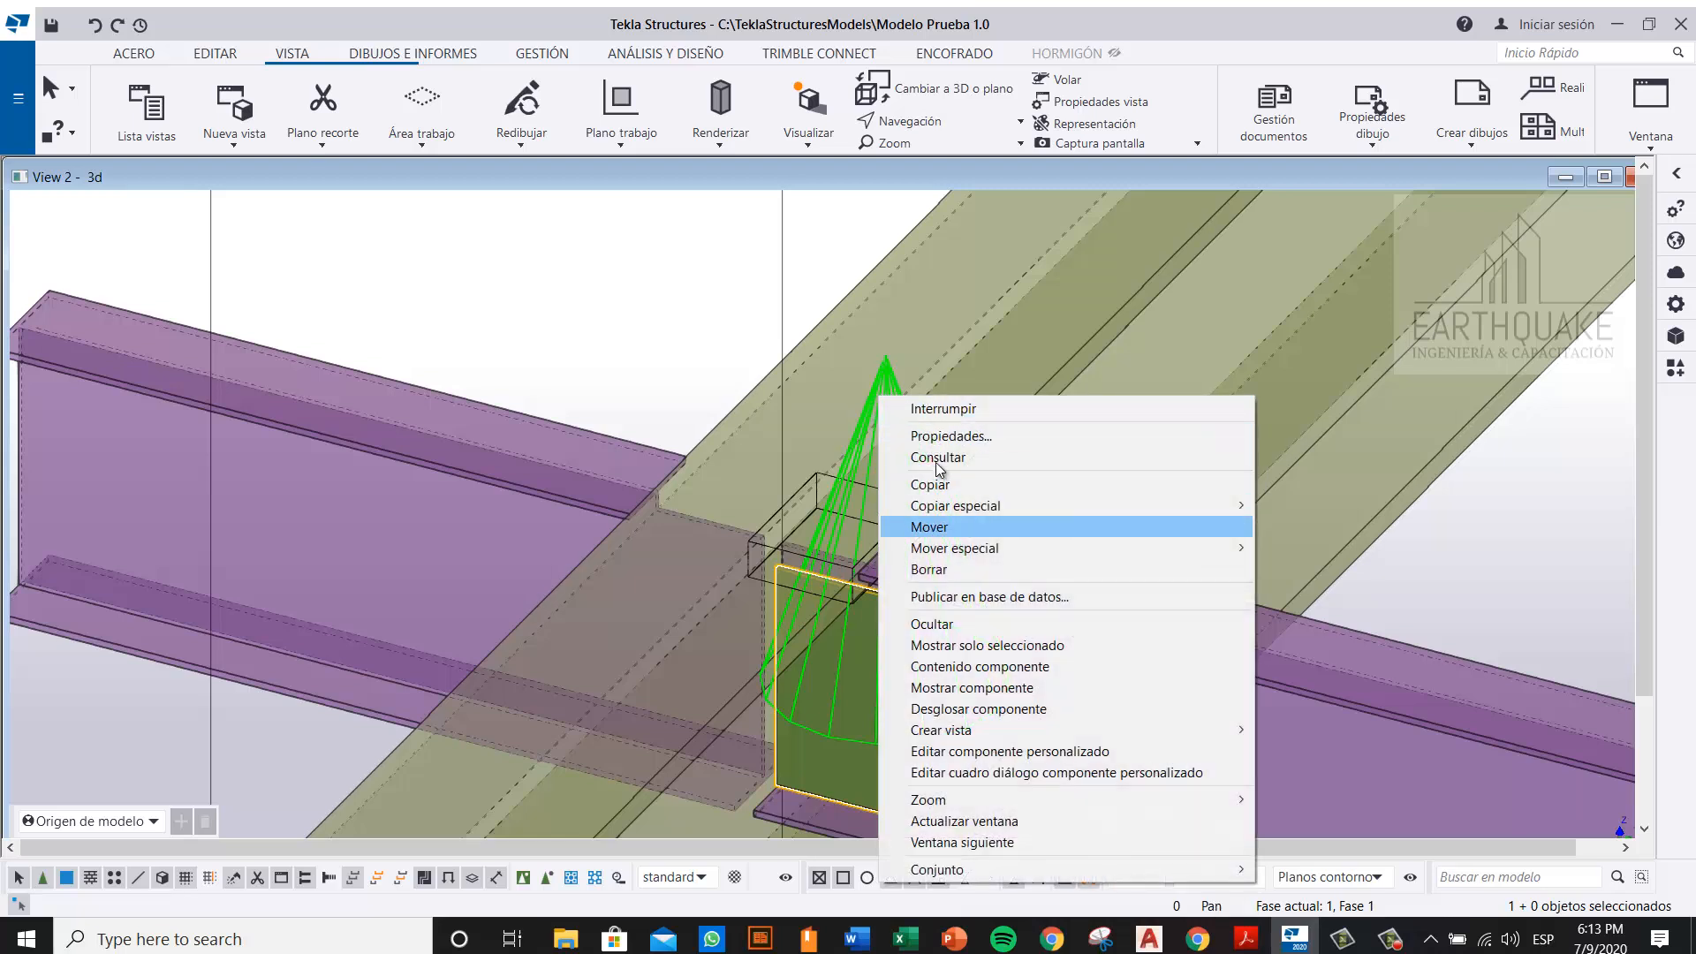
pyautogui.click(1049, 707)
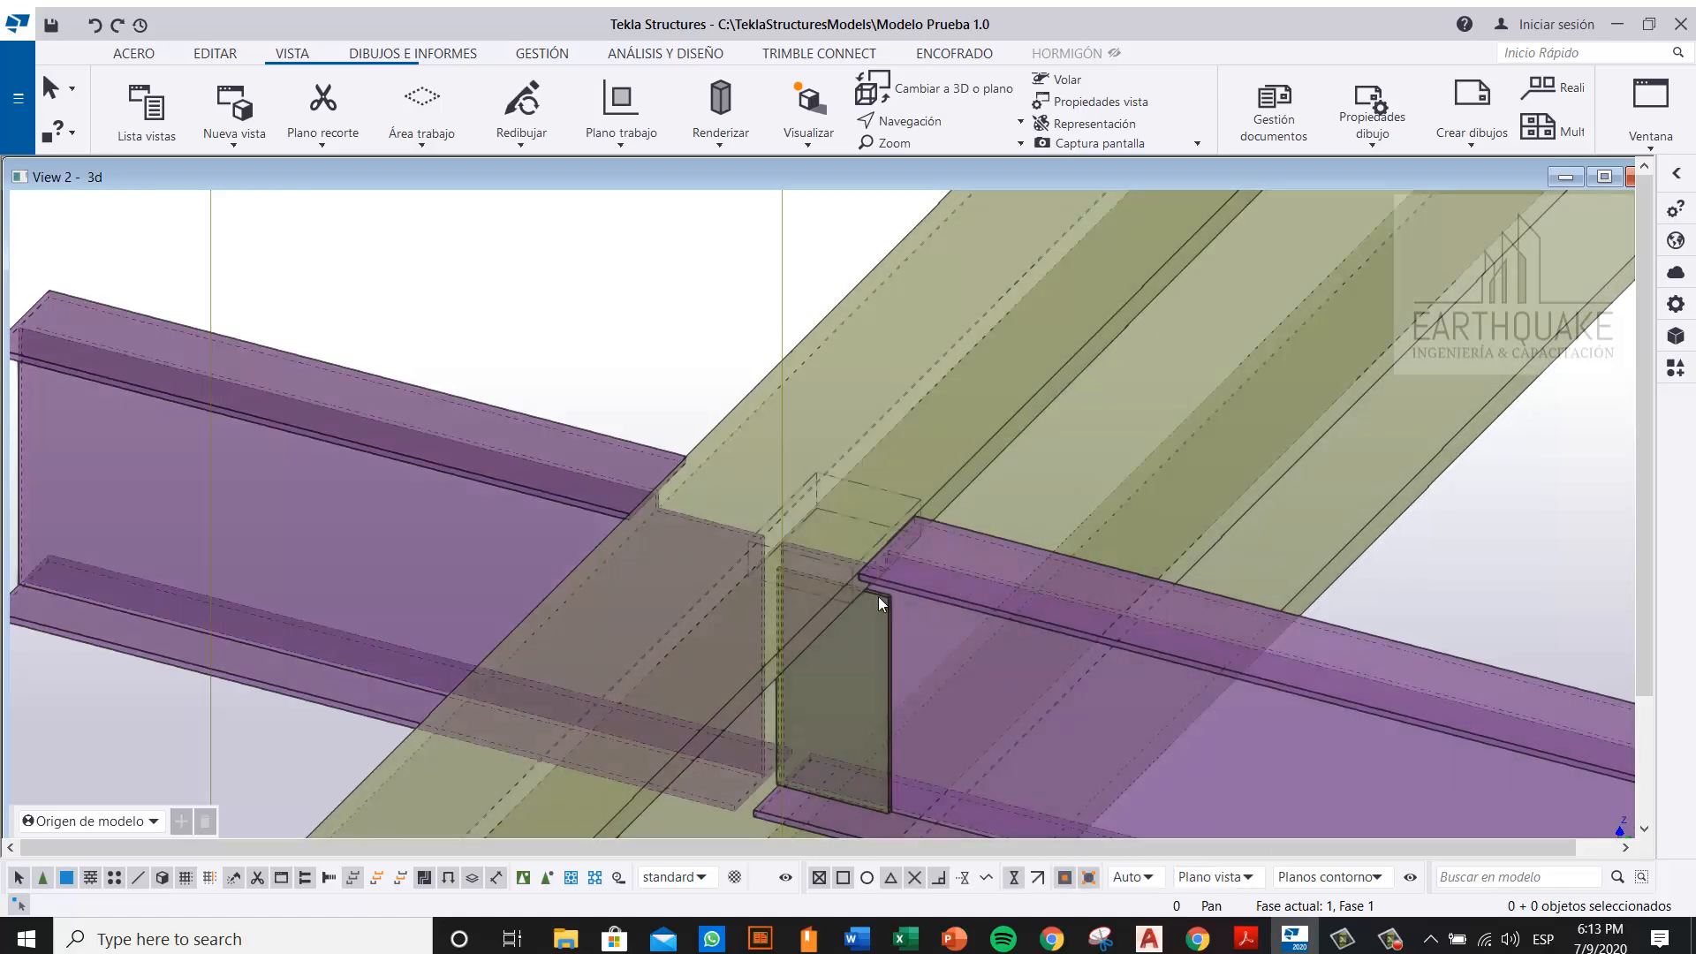
# Step: Redraw the 3D view and look closely at the exploded plate and the notched end of the secondary beam
pyautogui.moveTo(892, 595); pyautogui.dragTo(851, 566, button='middle')
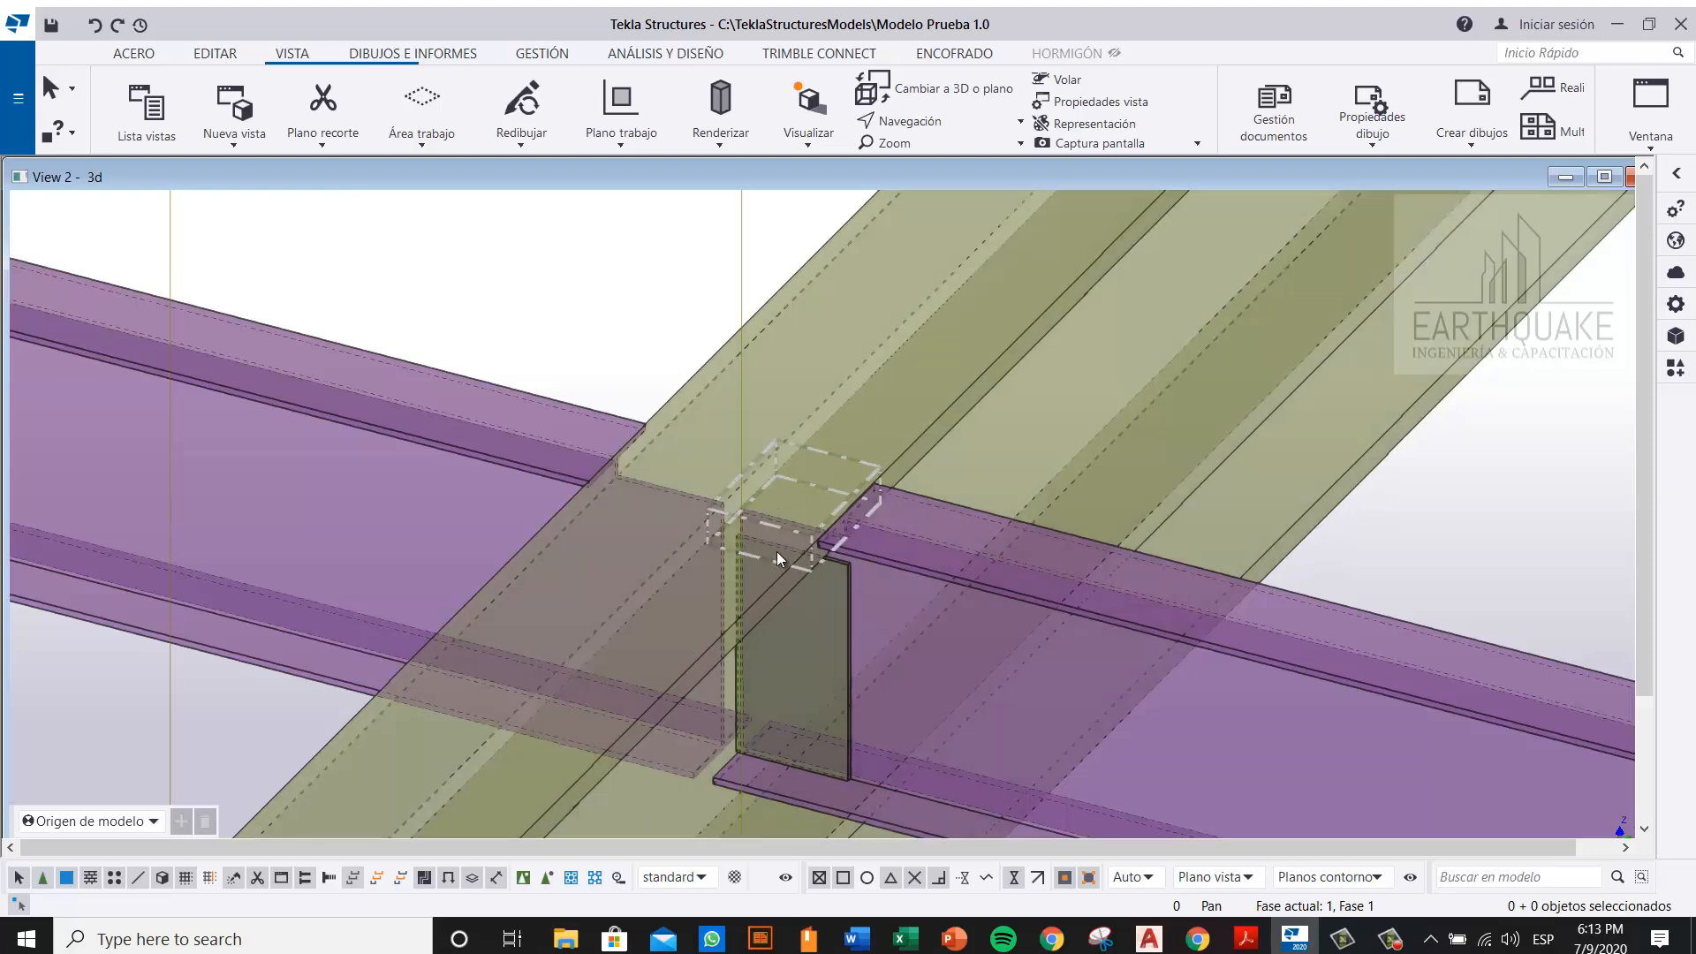
pyautogui.rightClick(606, 252)
pyautogui.click(550, 246)
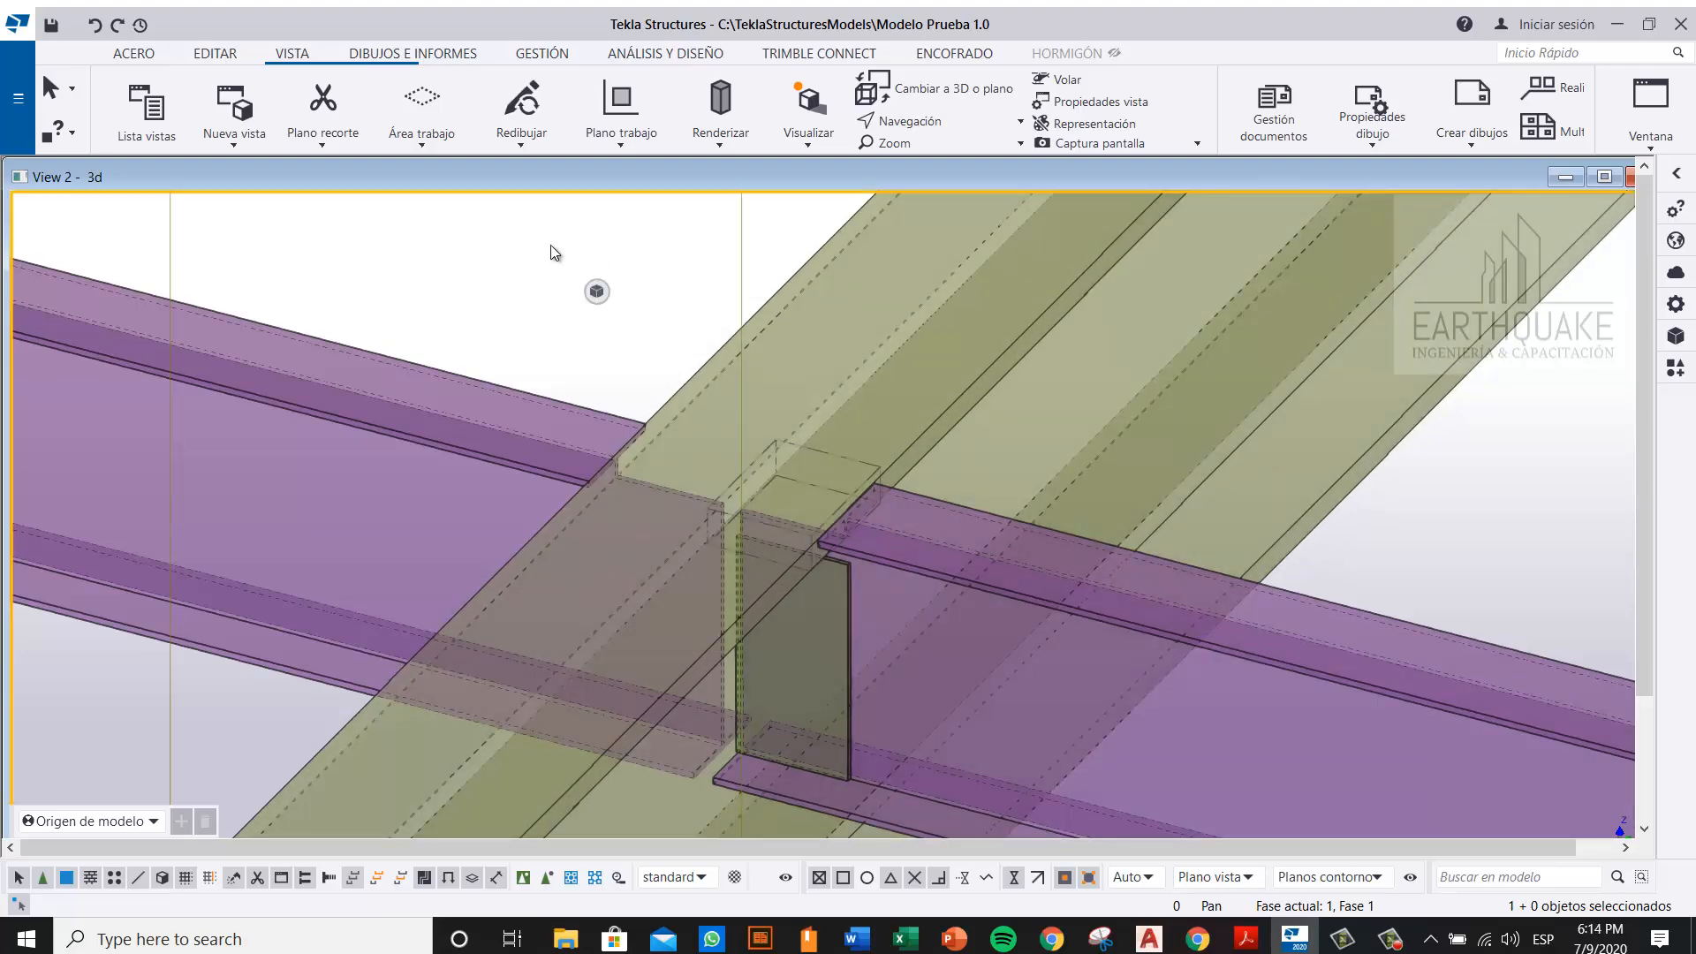
pyautogui.rightClick(550, 246)
pyautogui.click(680, 356)
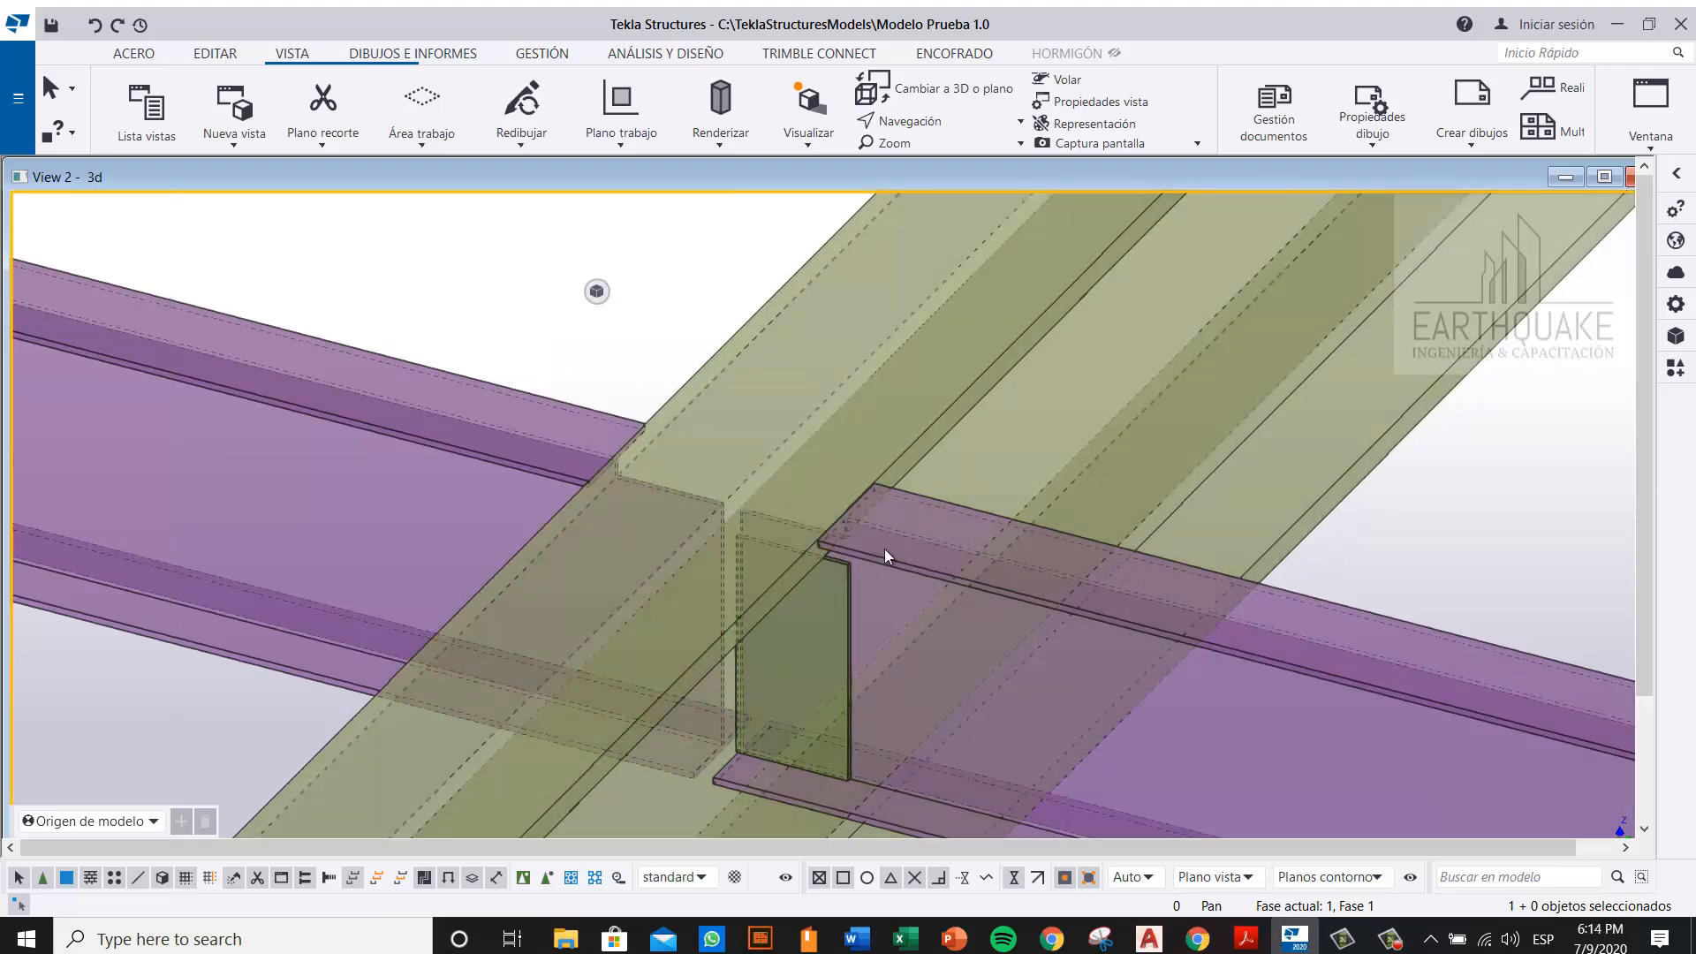
pyautogui.moveTo(883, 549); pyautogui.dragTo(753, 537, button='middle')
pyautogui.scroll(2, 662, 537)
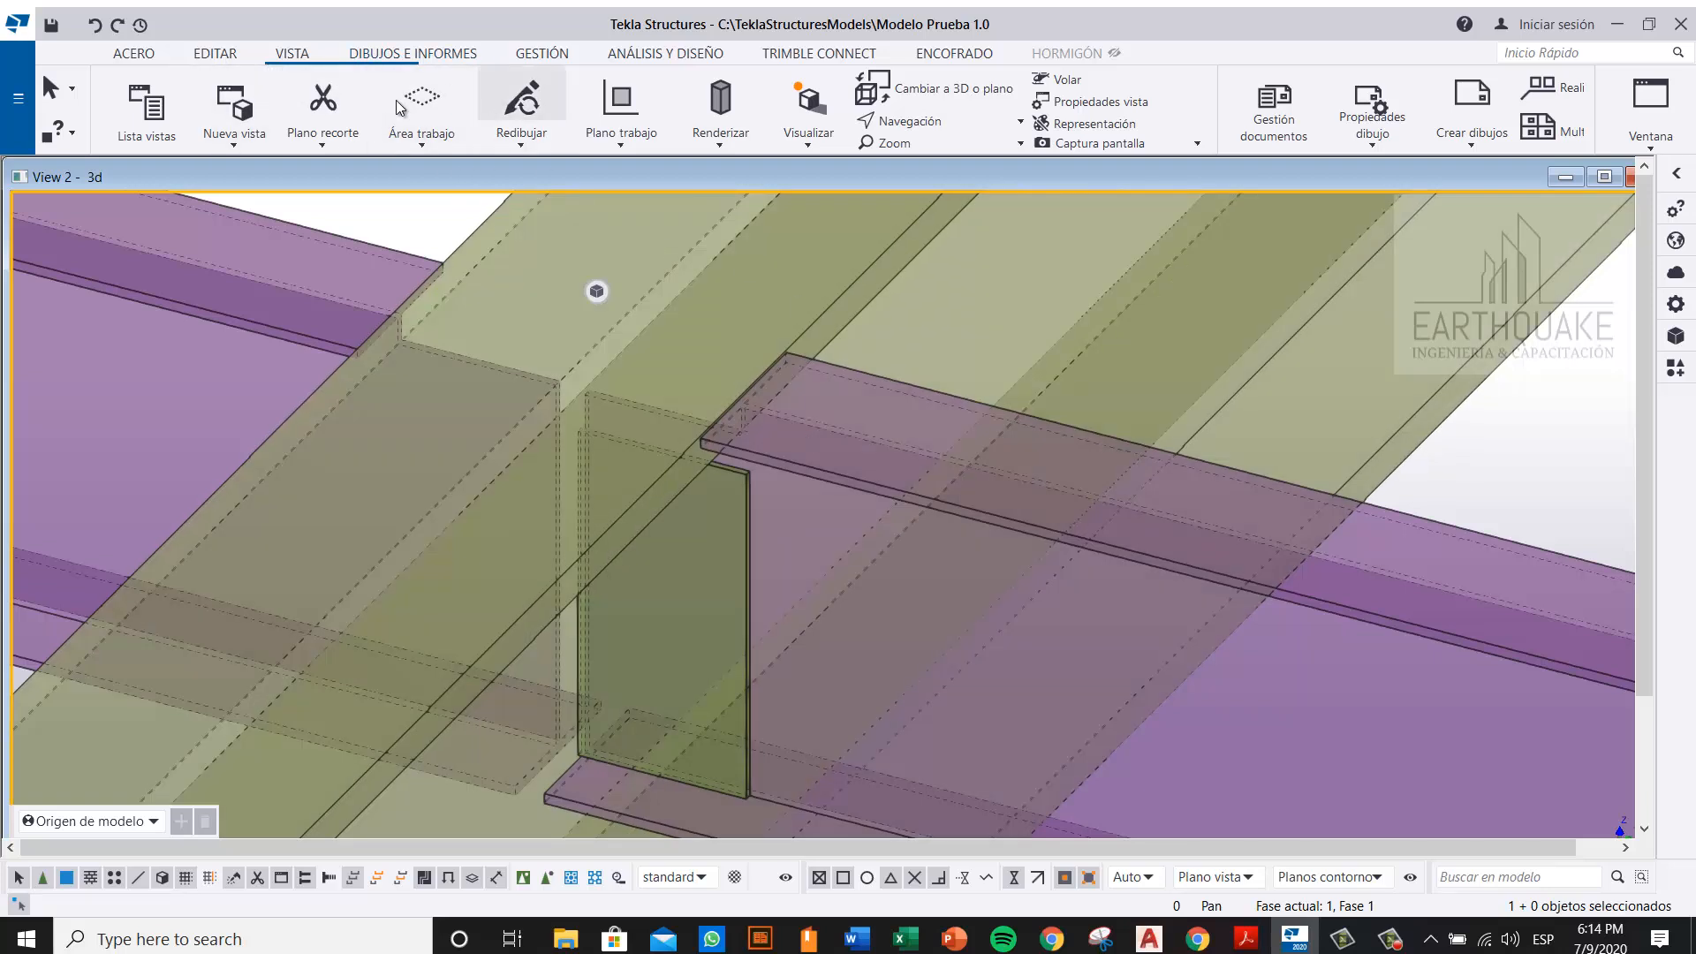
# Step: Make cuts and added material, fittings and construction lines visible in the model through the 3D view's properties
pyautogui.click(217, 54)
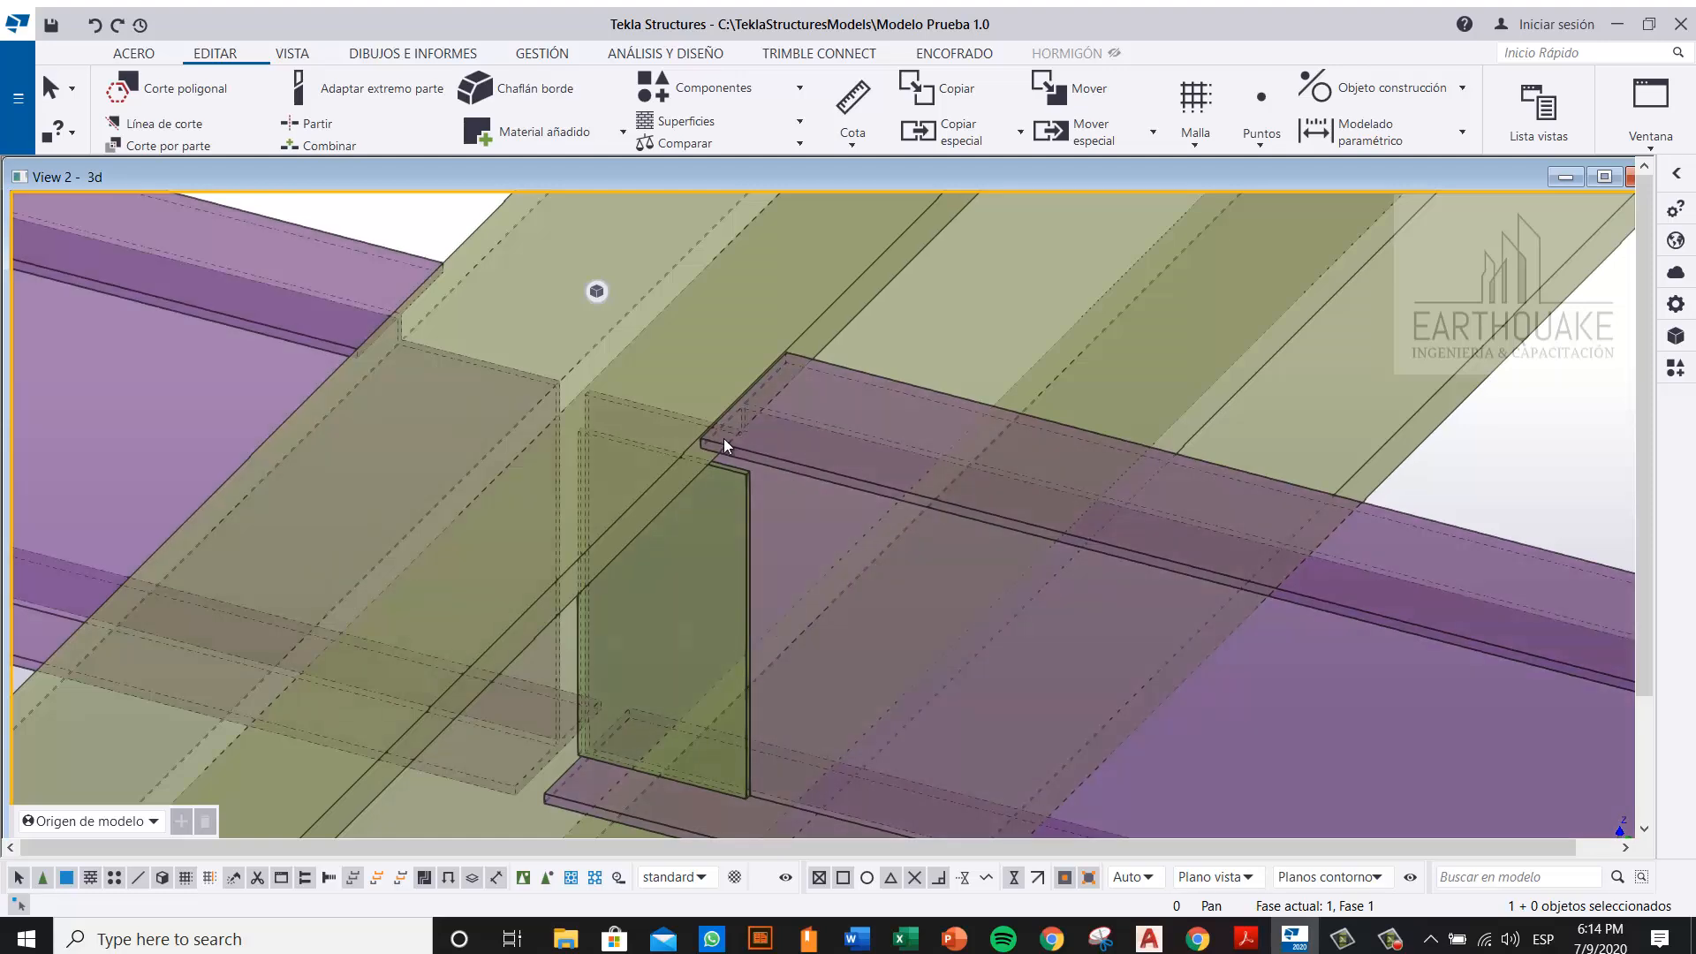
pyautogui.scroll(-2, 913, 448)
pyautogui.scroll(-2, 565, 257)
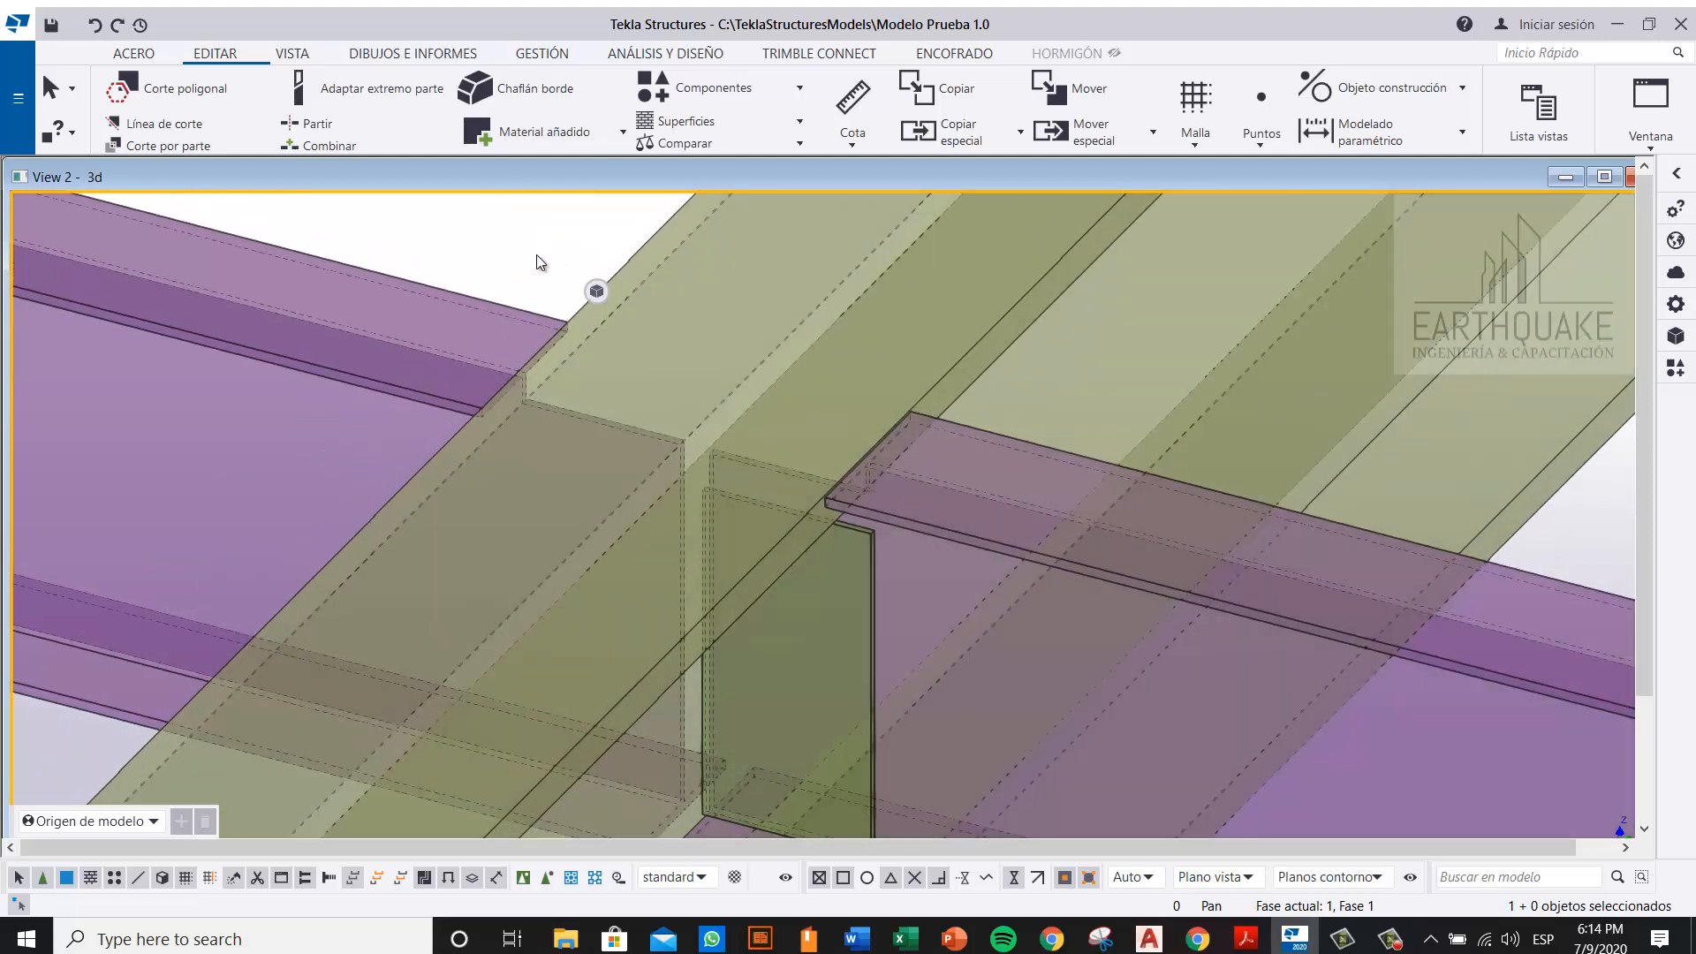
pyautogui.scroll(-2, 583, 341)
pyautogui.moveTo(583, 329); pyautogui.dragTo(597, 514, button='middle')
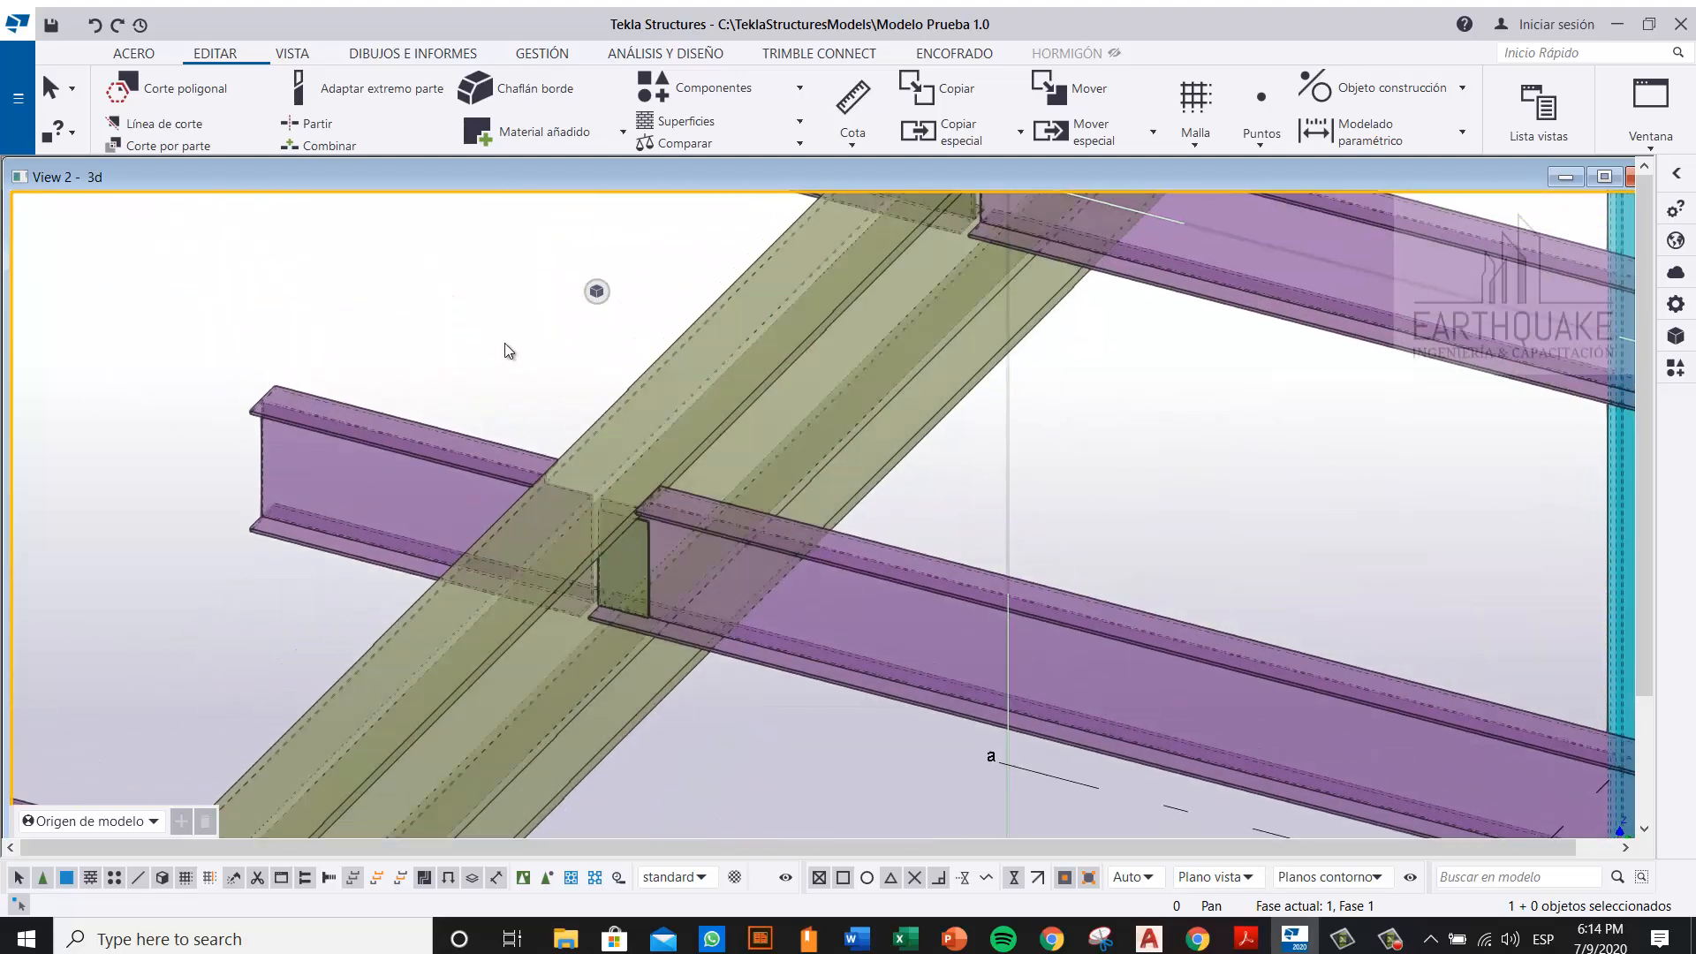
pyautogui.doubleClick(505, 343)
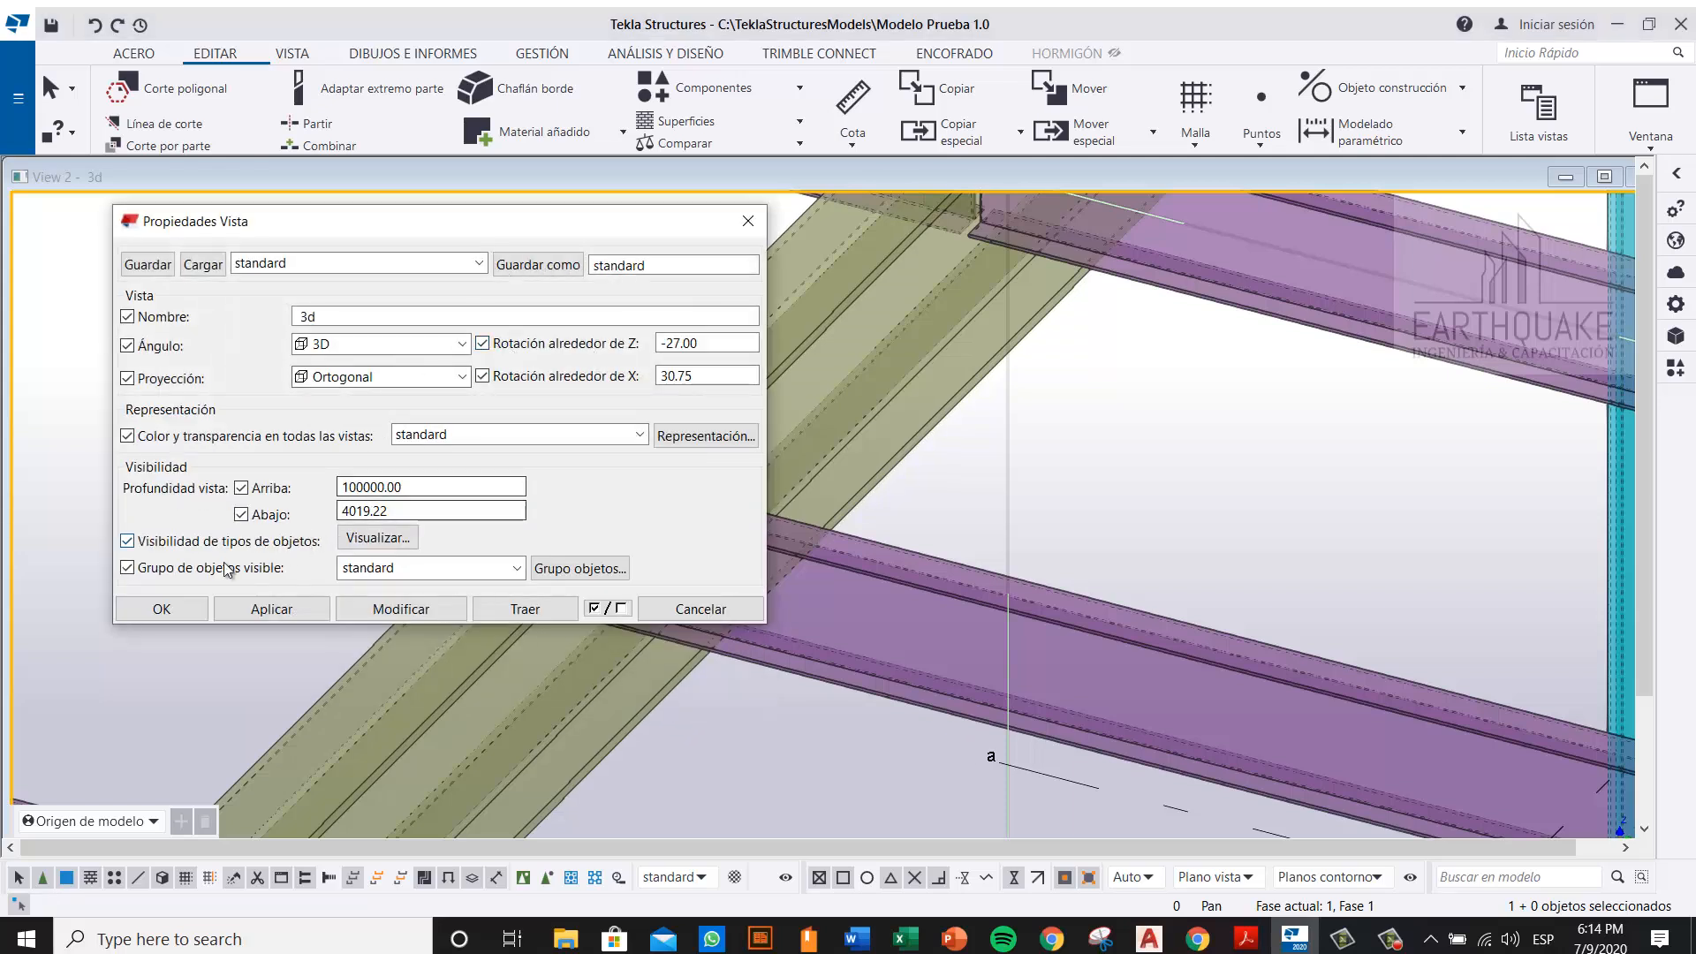
pyautogui.click(377, 538)
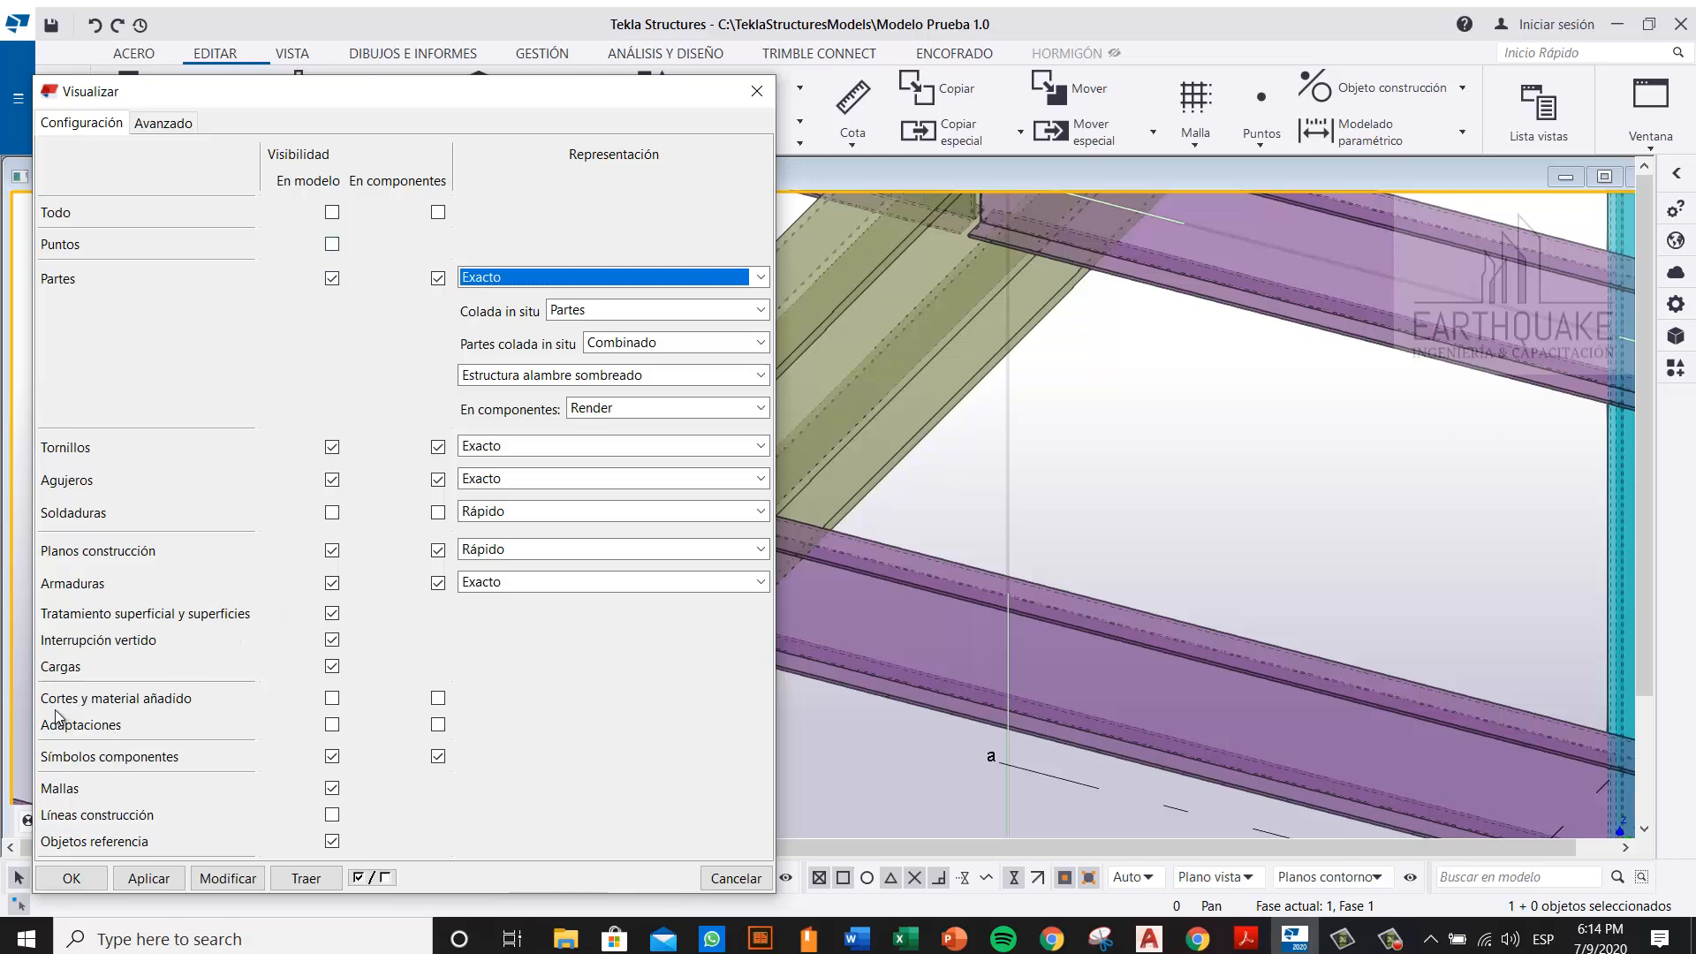
pyautogui.click(332, 702)
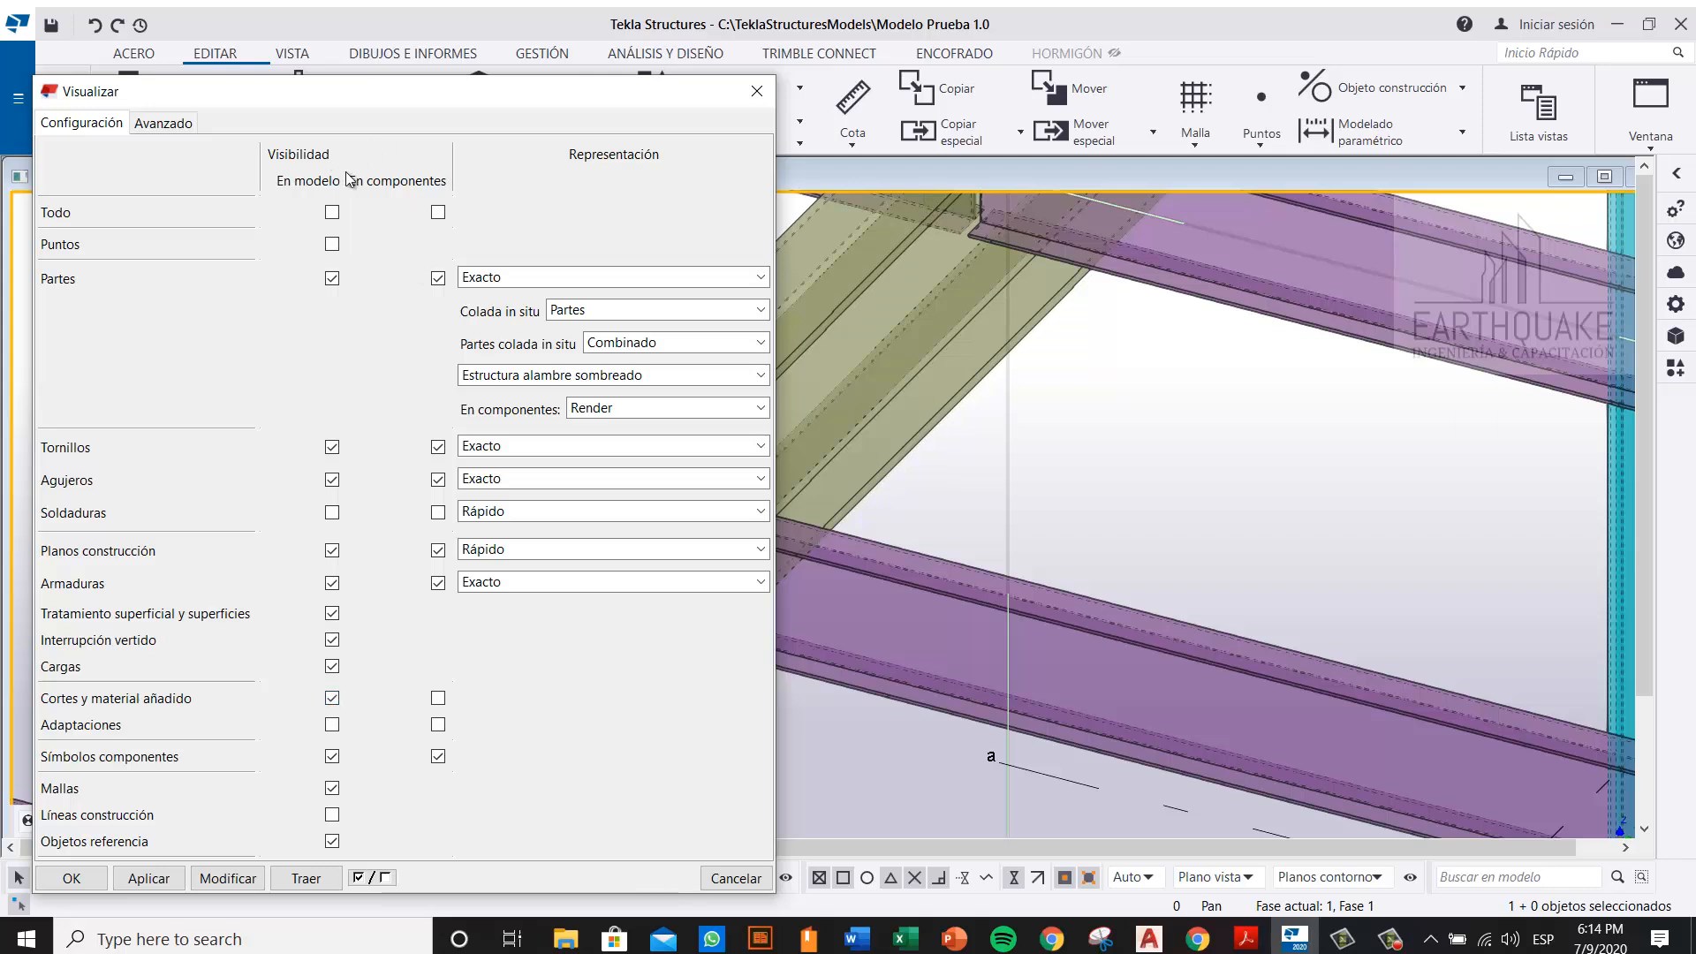
pyautogui.click(333, 725)
pyautogui.click(333, 815)
pyautogui.click(228, 878)
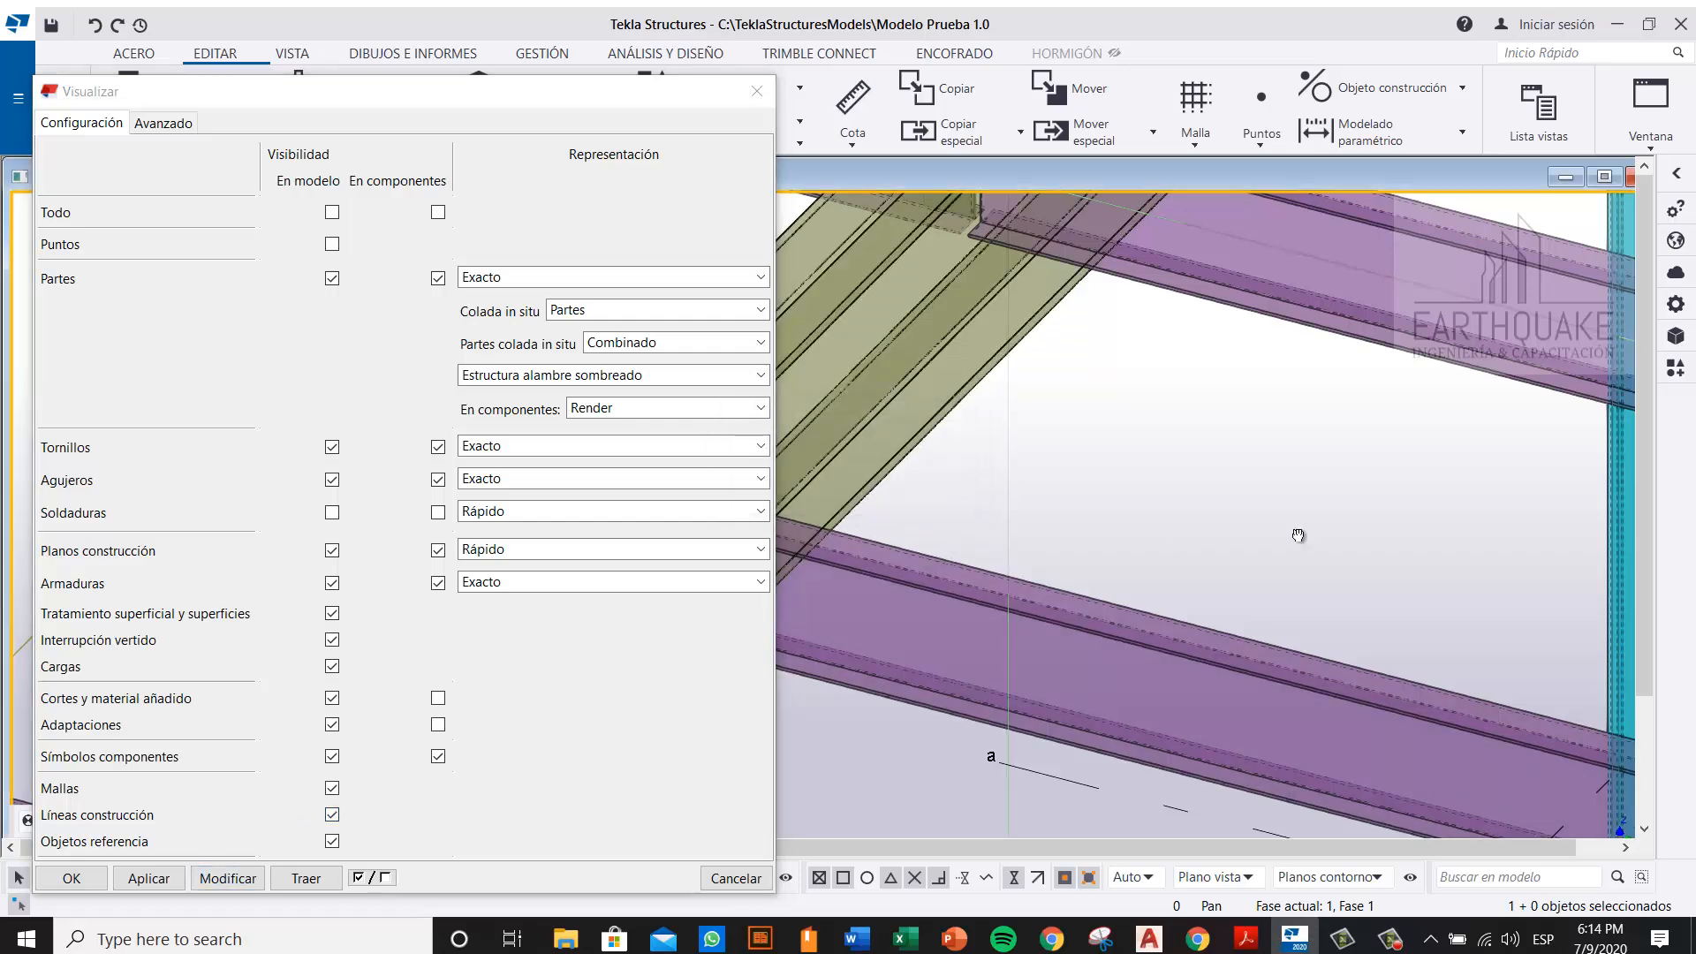
pyautogui.moveTo(1298, 535); pyautogui.dragTo(1253, 554, button='middle')
pyautogui.scroll(-2, 1252, 554)
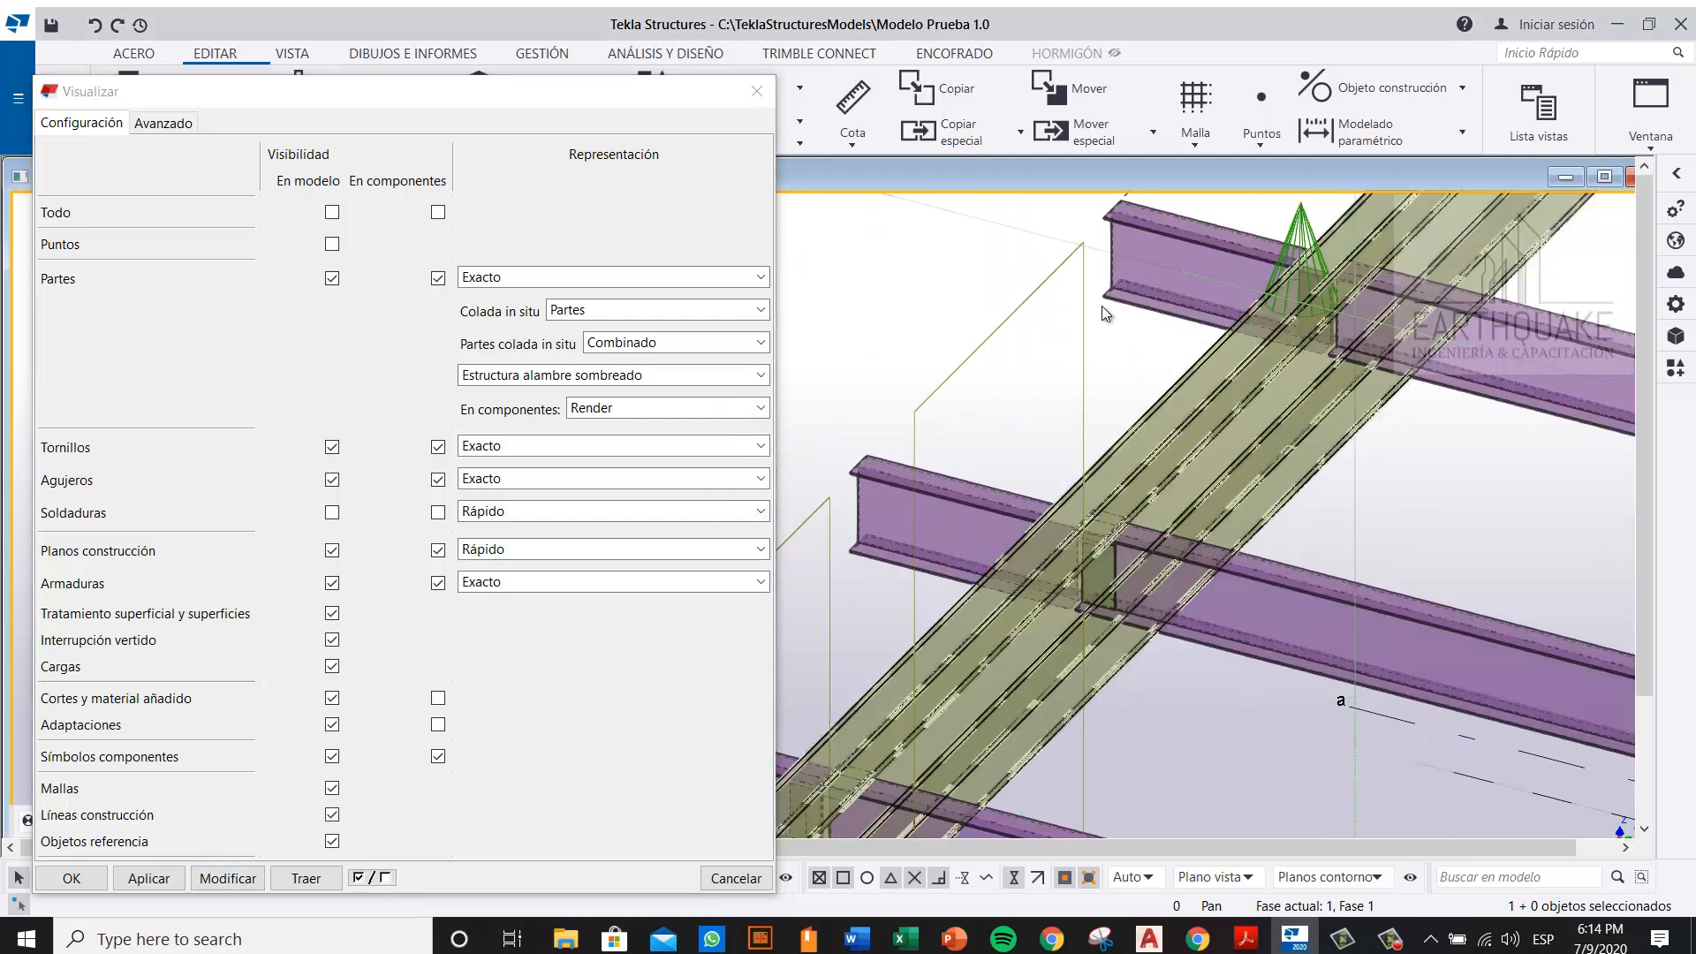
pyautogui.click(758, 92)
pyautogui.click(740, 217)
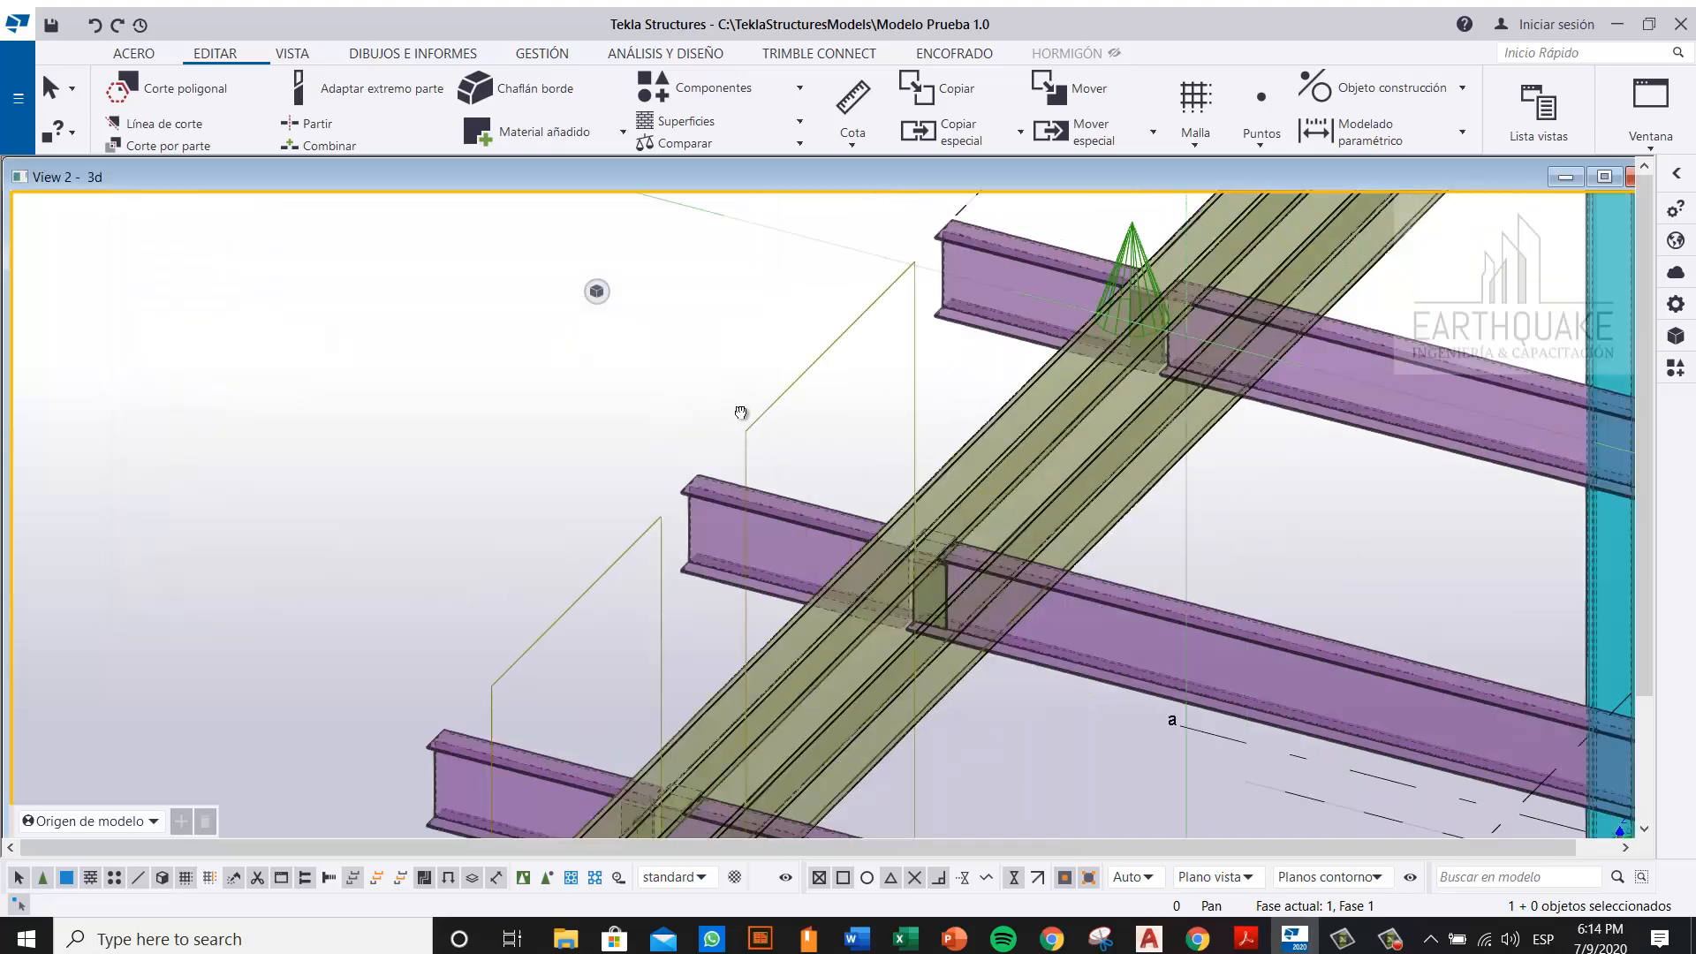
# Step: Examine the cuts and fittings displayed around the plate connections along the axis 1 main beam
pyautogui.scroll(-5, 787, 488)
pyautogui.scroll(3, 853, 404)
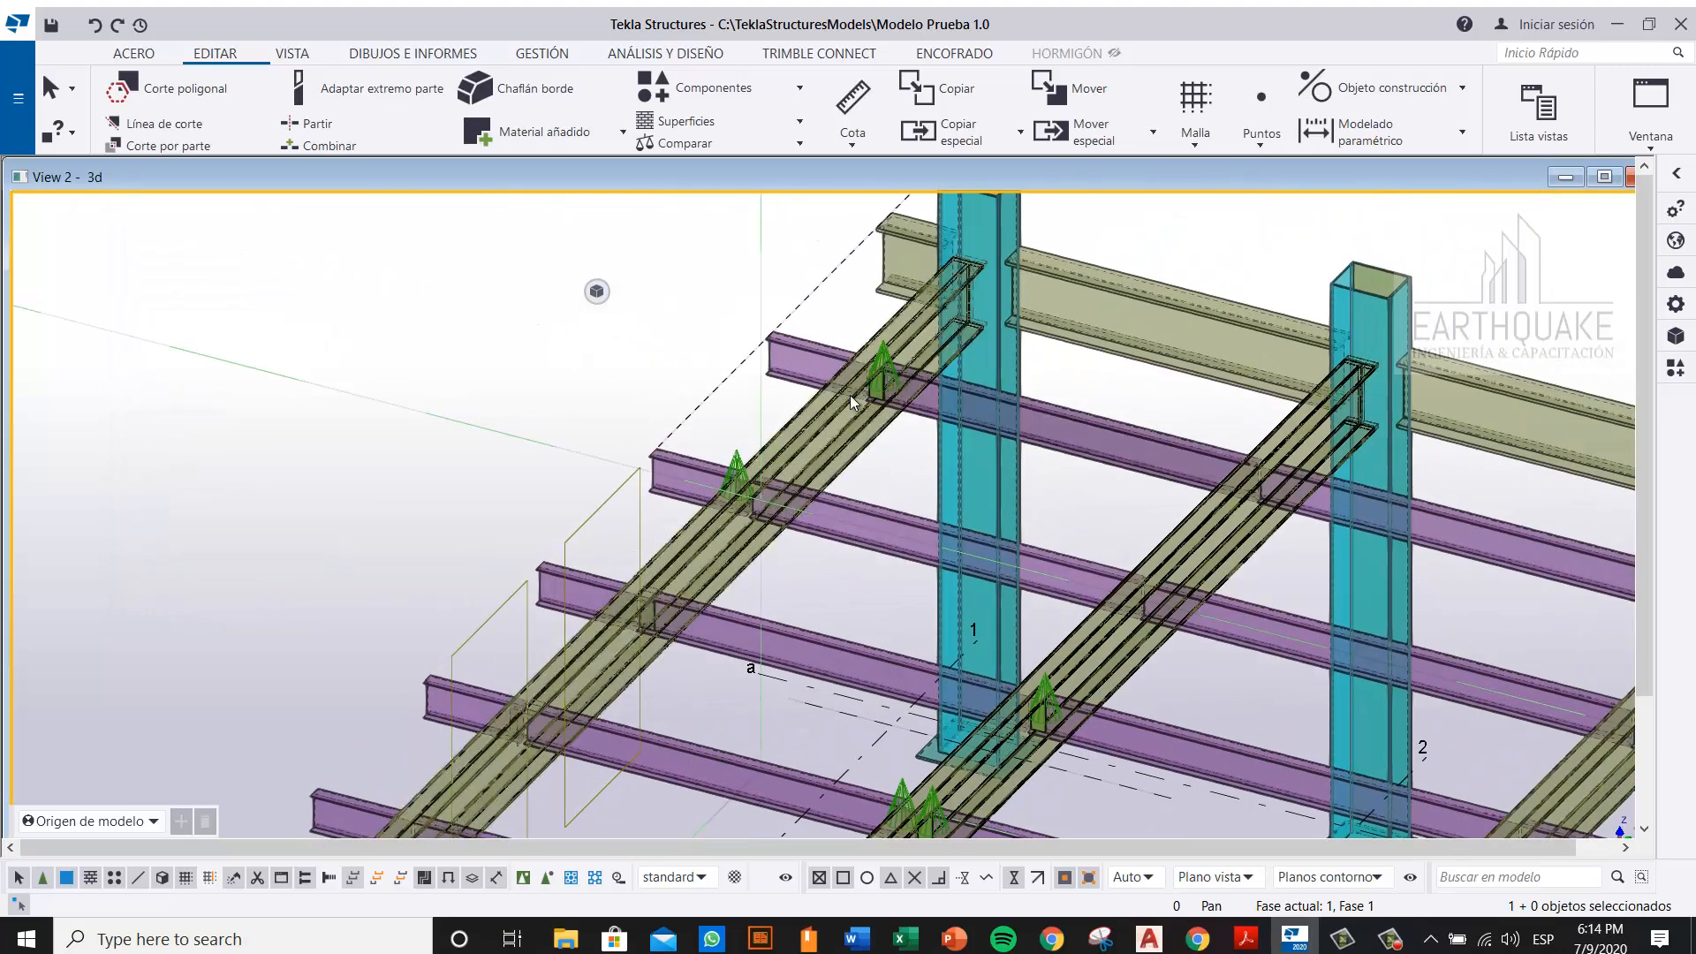
pyautogui.scroll(4, 707, 482)
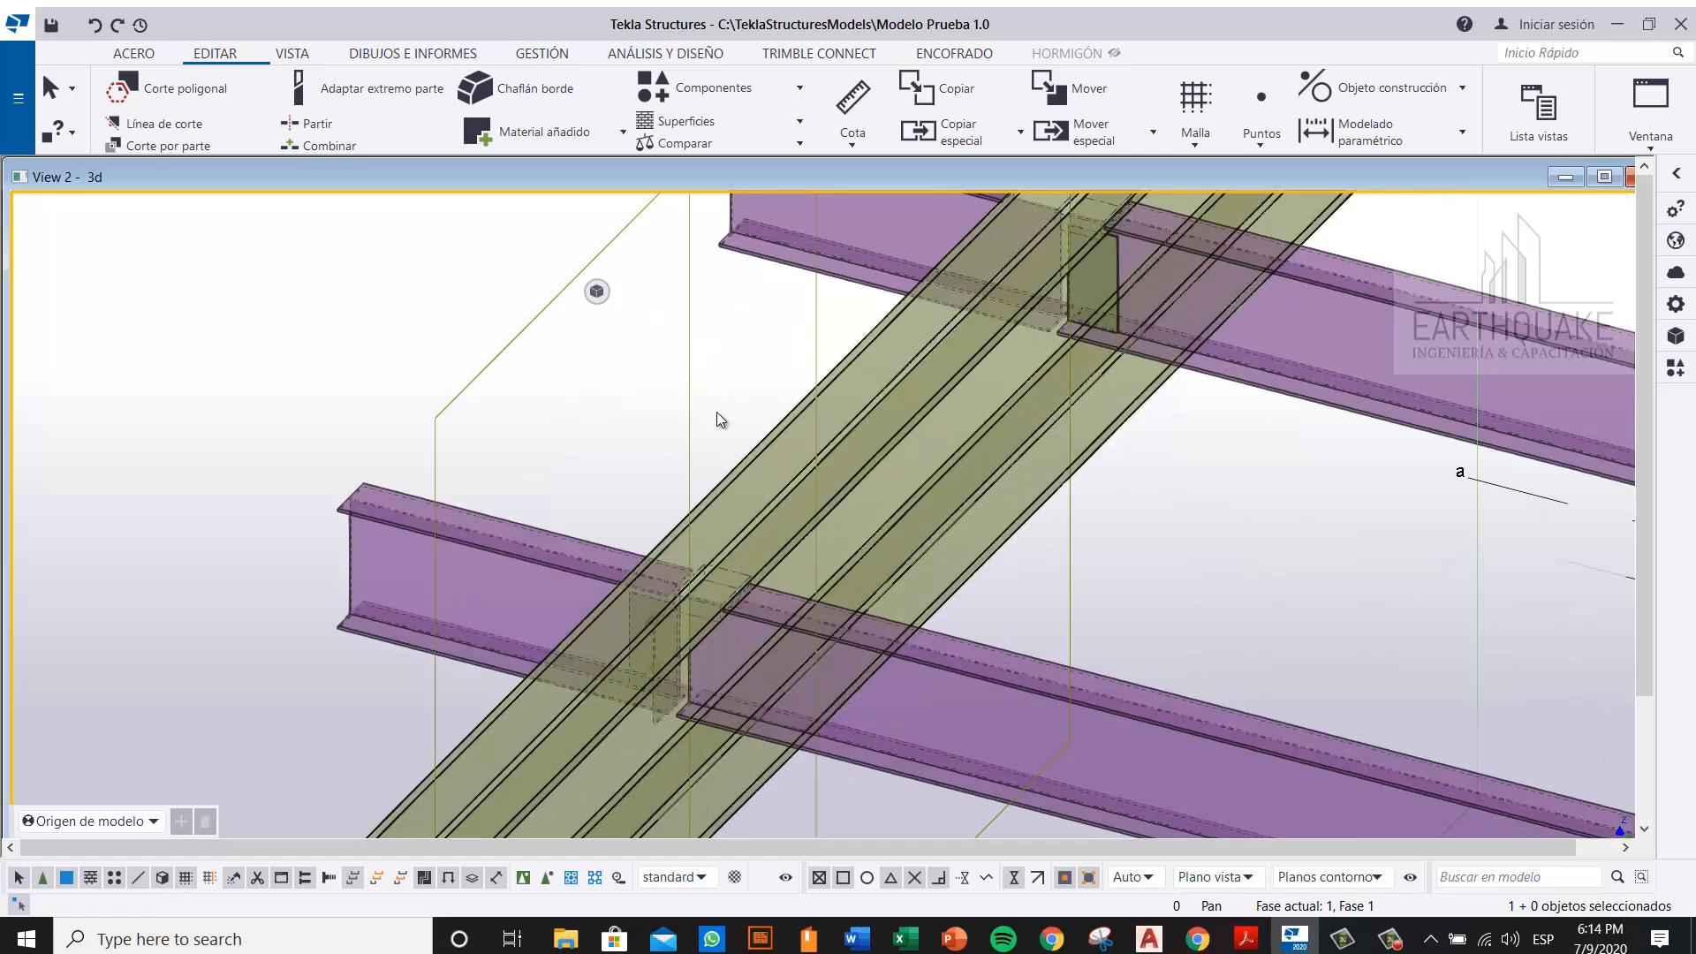
pyautogui.moveTo(717, 412); pyautogui.dragTo(626, 483, button='middle')
pyautogui.moveTo(931, 385); pyautogui.dragTo(718, 541, button='middle')
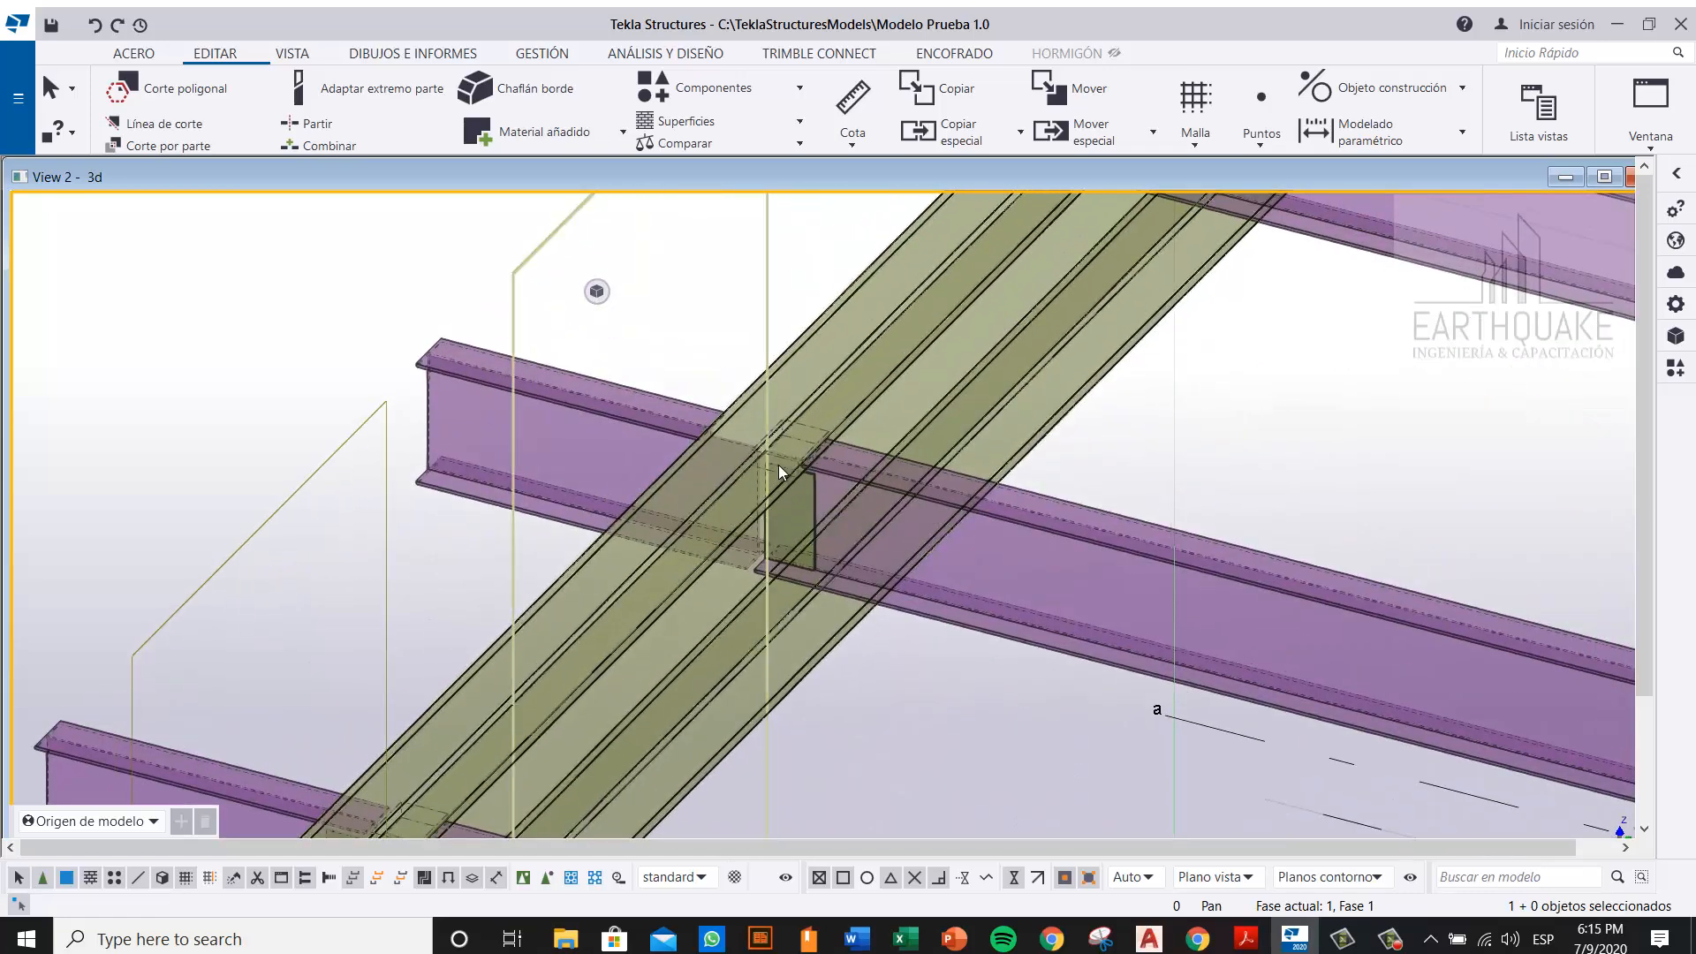
pyautogui.moveTo(937, 318); pyautogui.dragTo(779, 473, button='middle')
pyautogui.scroll(2, 780, 473)
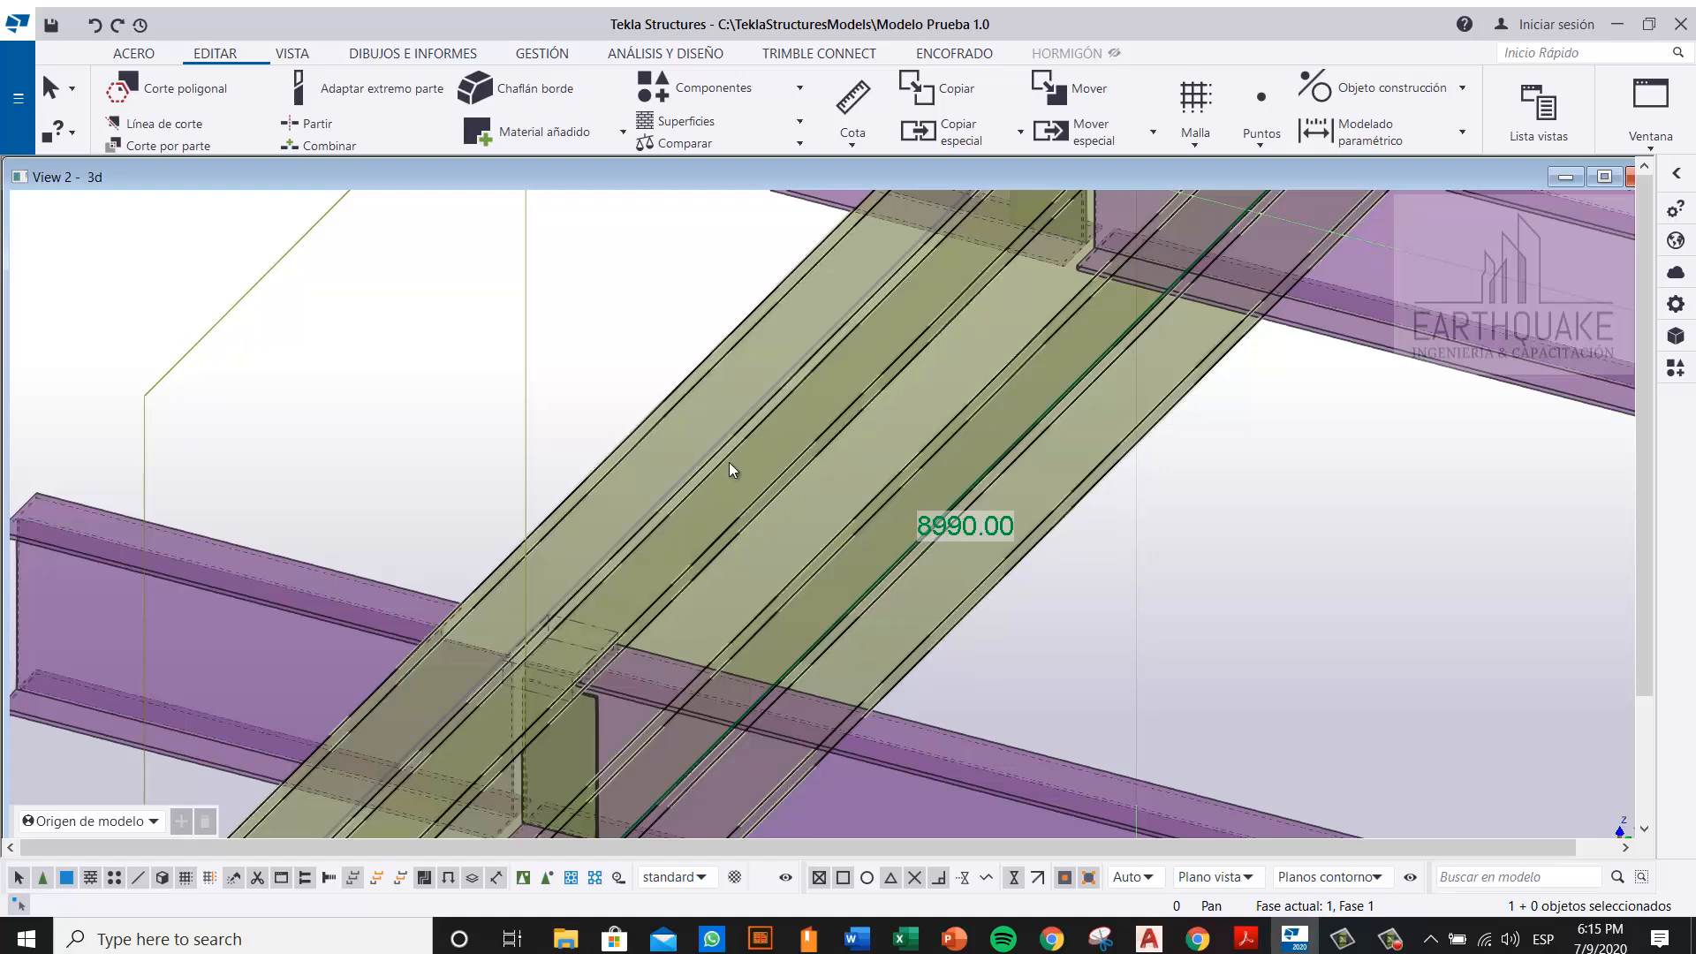
# Step: Apply the DvLPLaca connection with the olive main beam as main part and the purple beam on its far side as secondary part
pyautogui.scroll(-3, 846, 442)
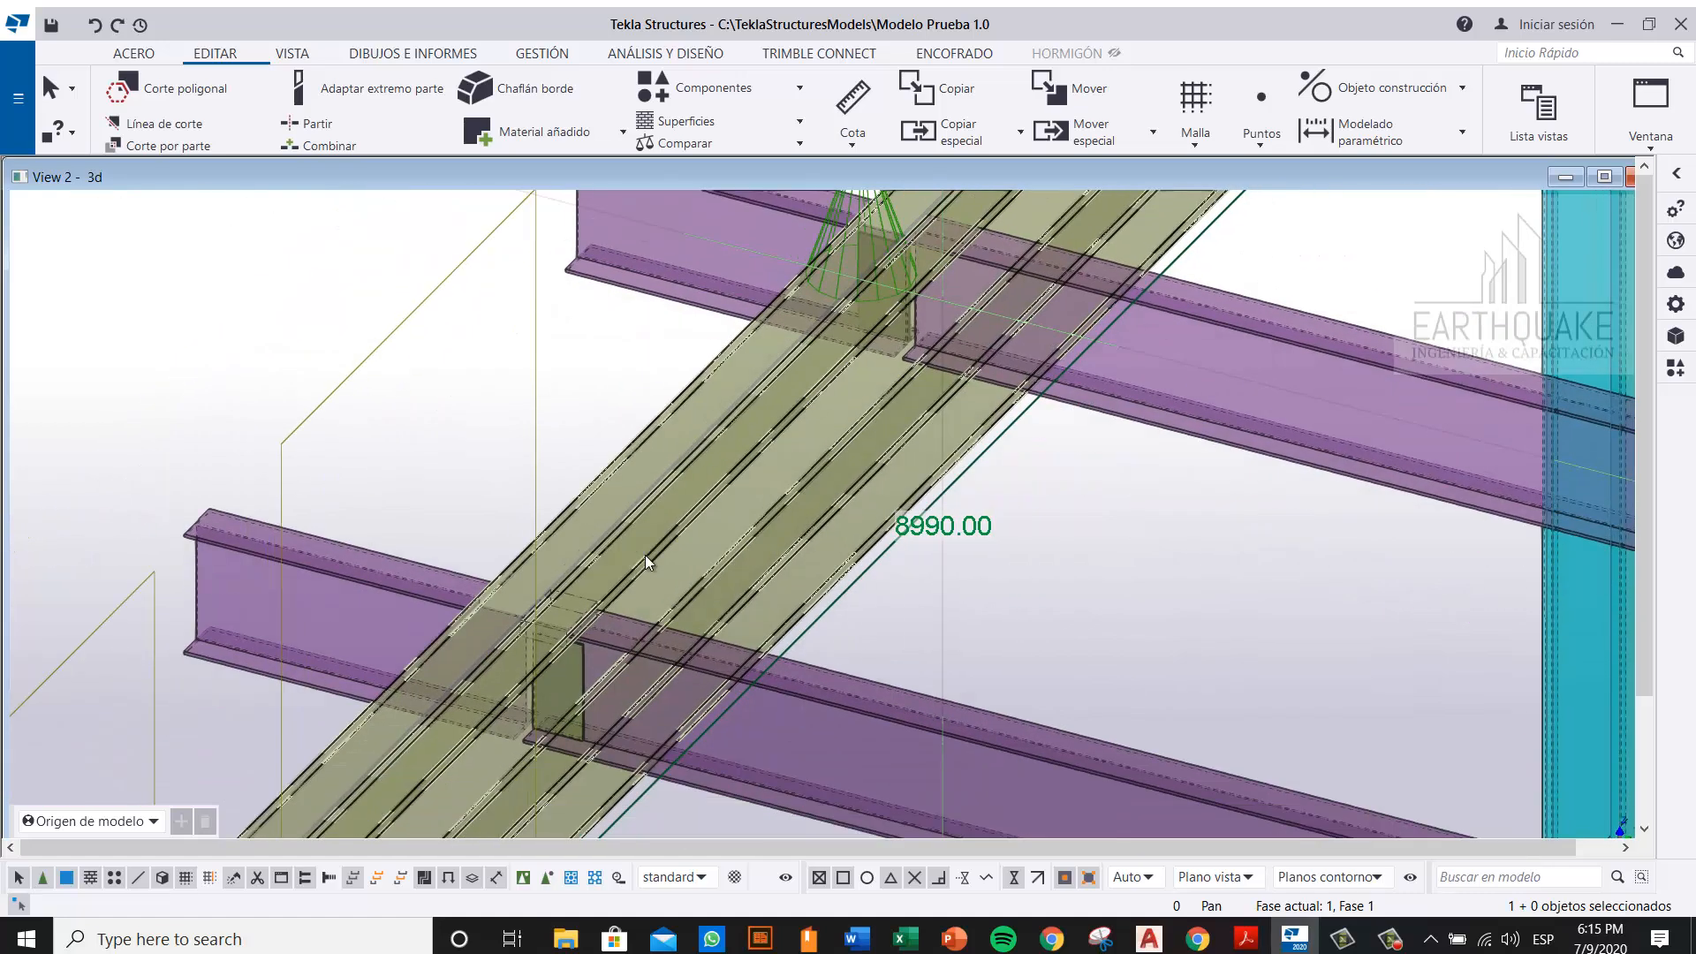
pyautogui.moveTo(645, 555); pyautogui.dragTo(683, 489, button='middle')
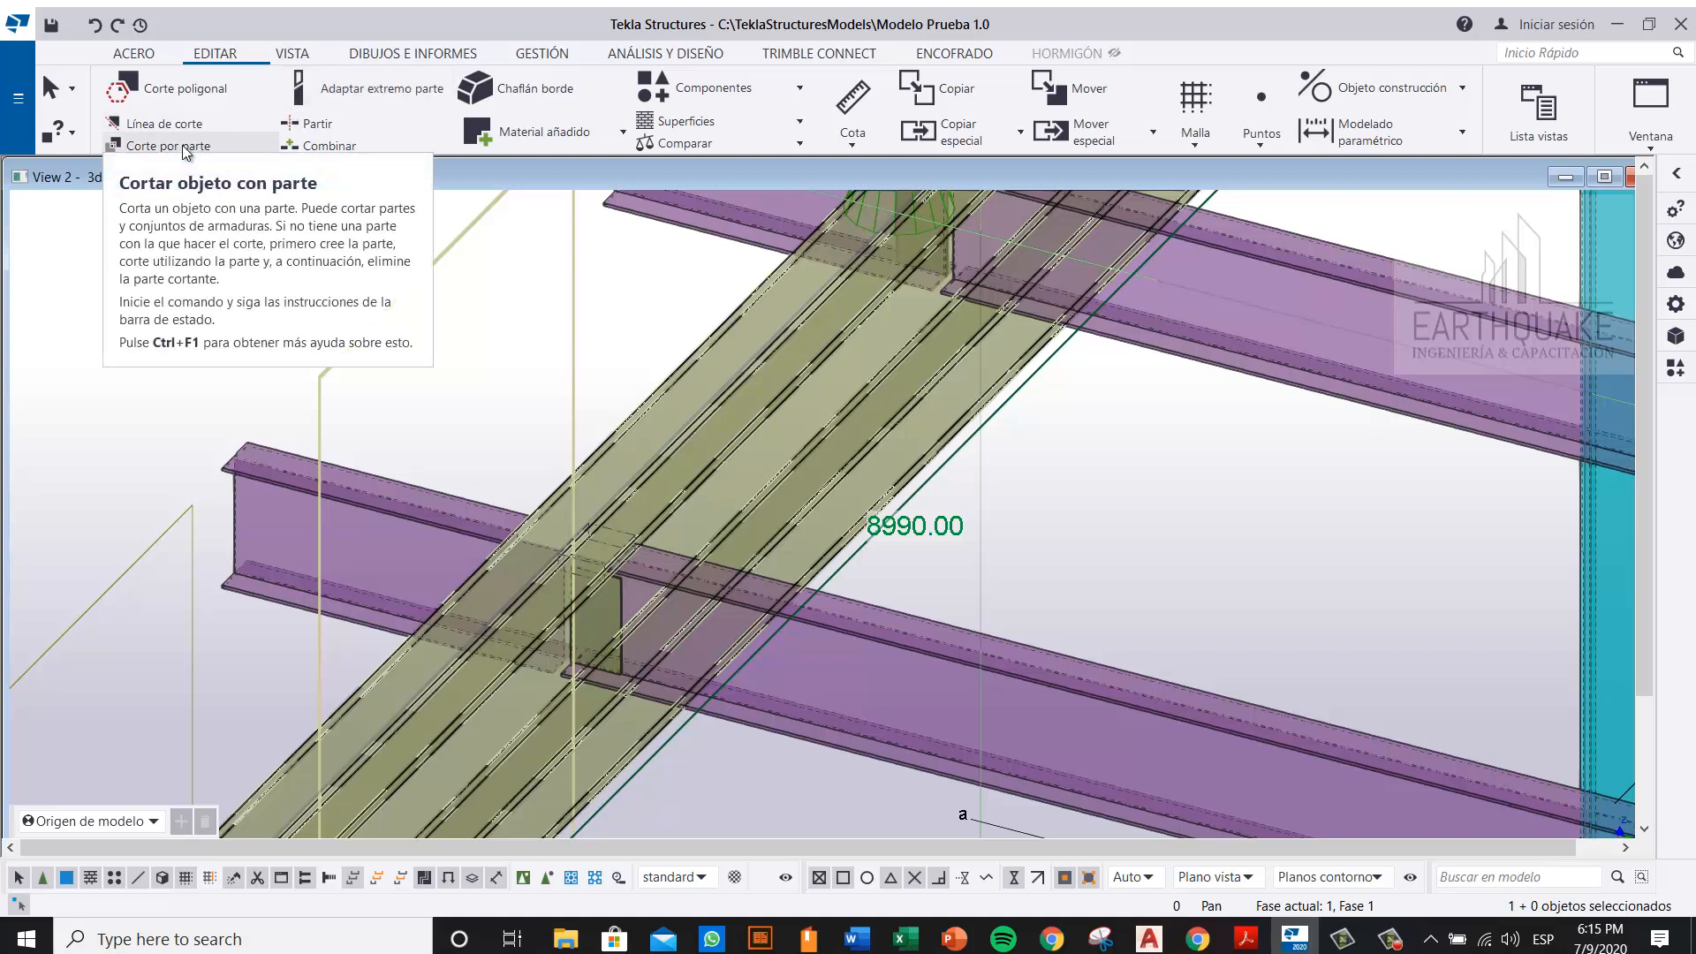
pyautogui.scroll(3, 539, 530)
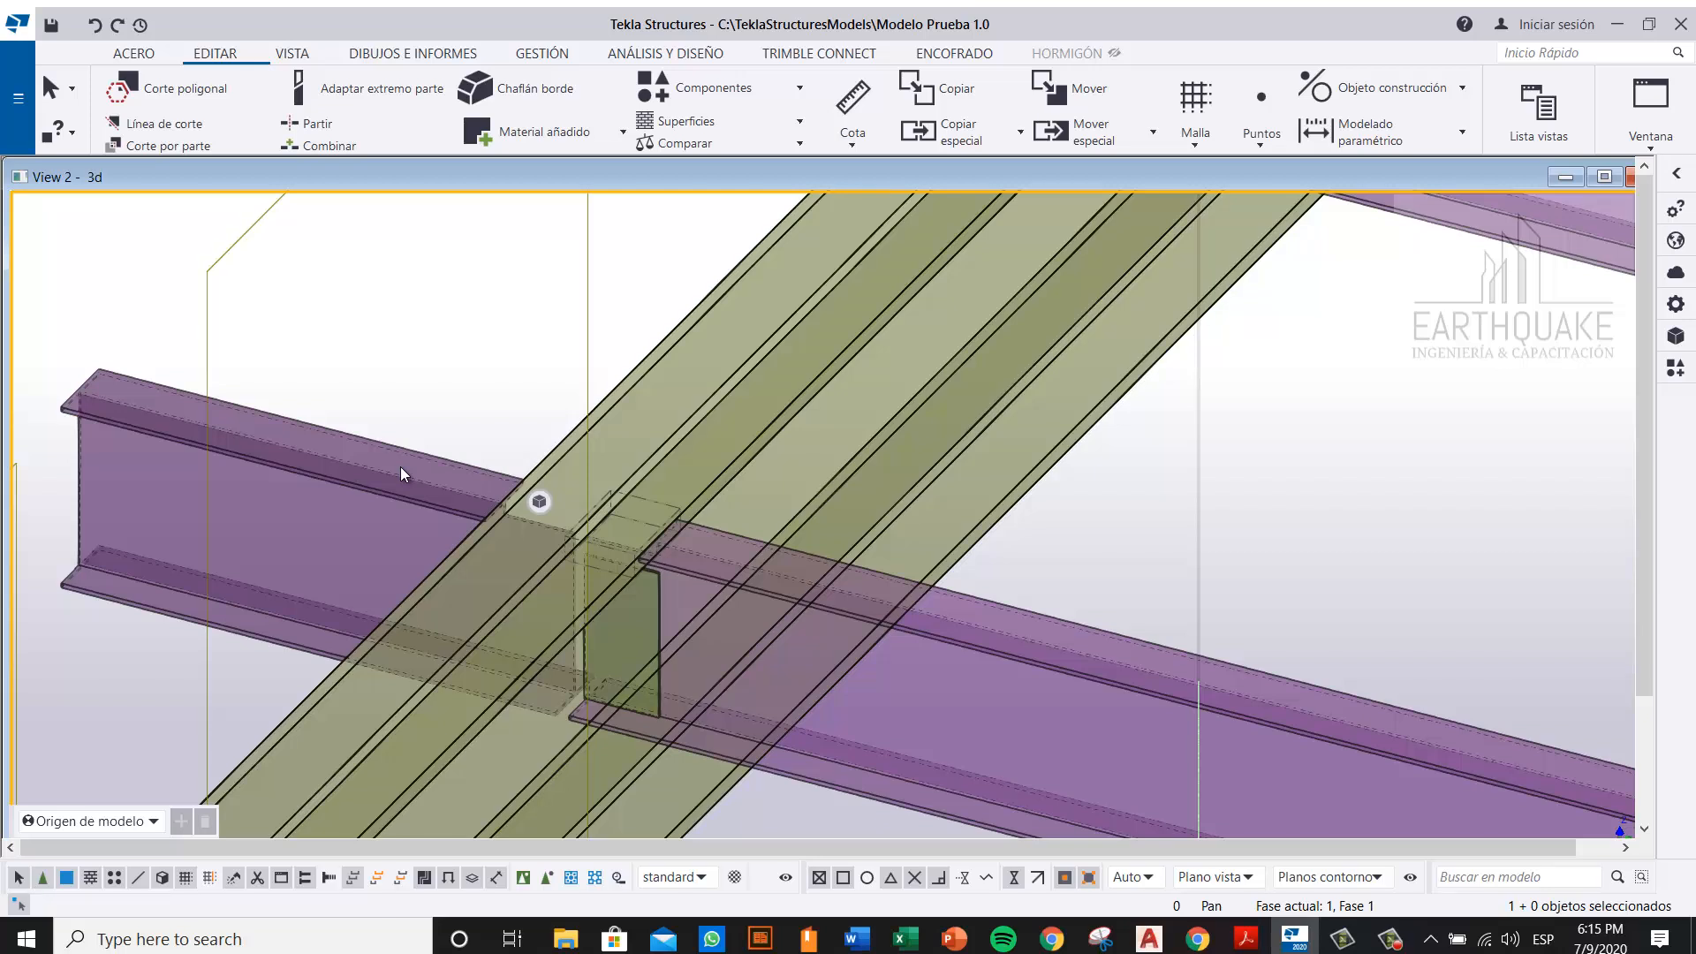
pyautogui.click(539, 502)
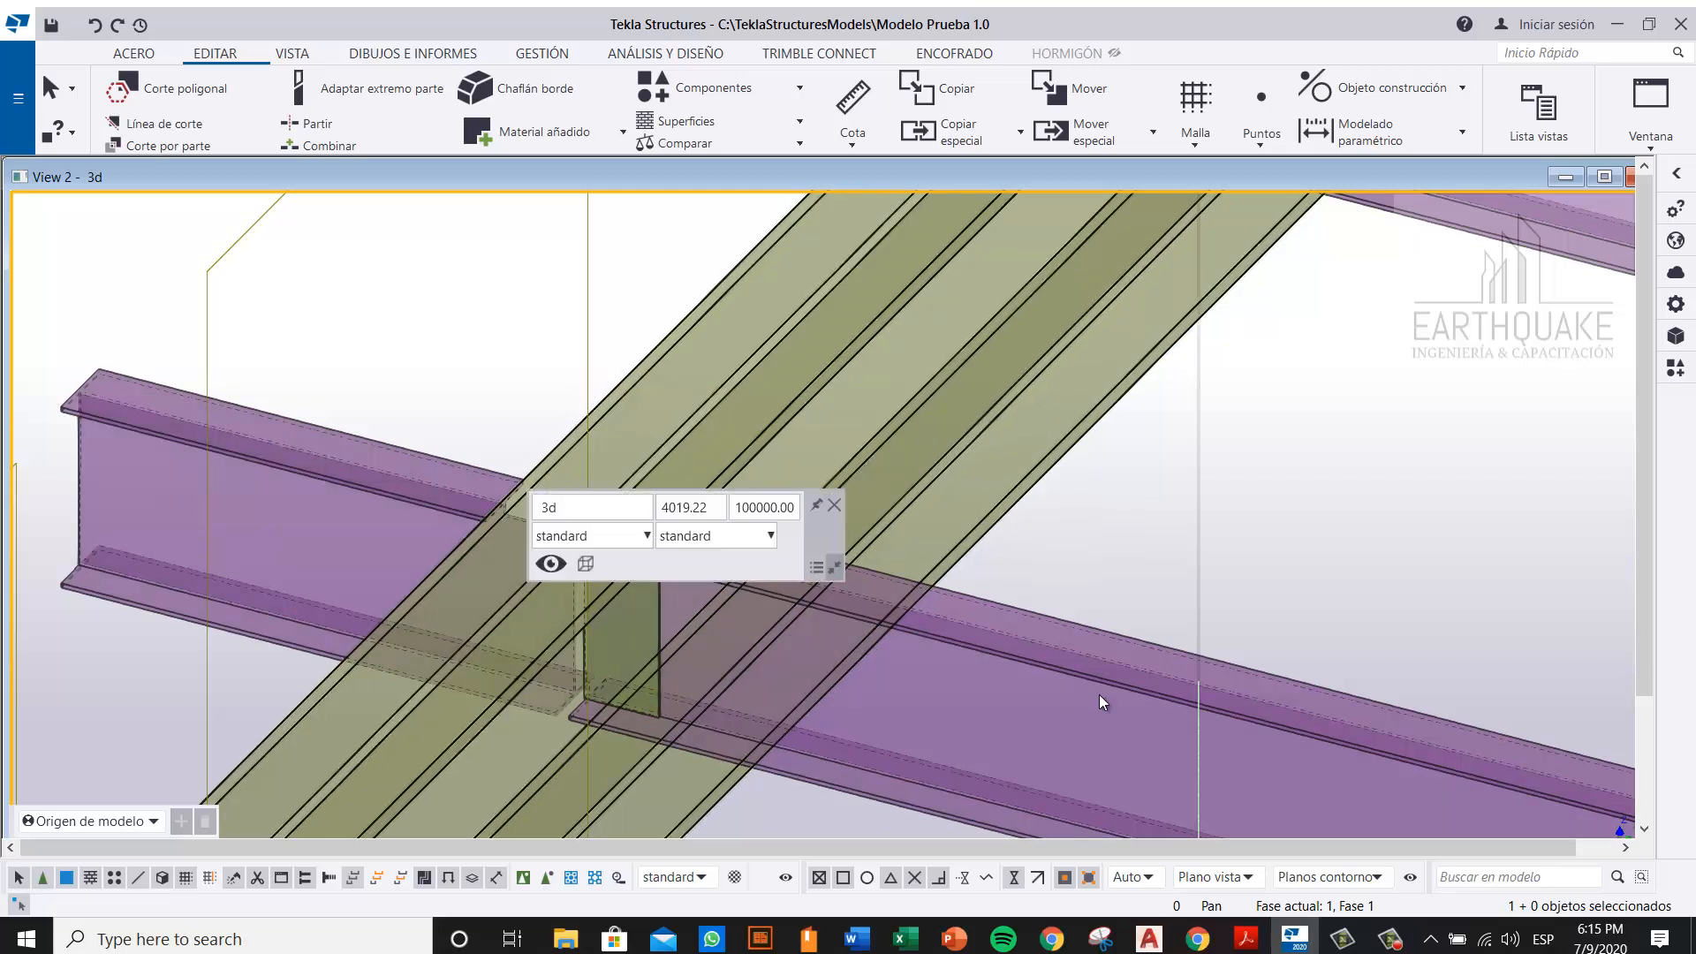
pyautogui.click(1676, 368)
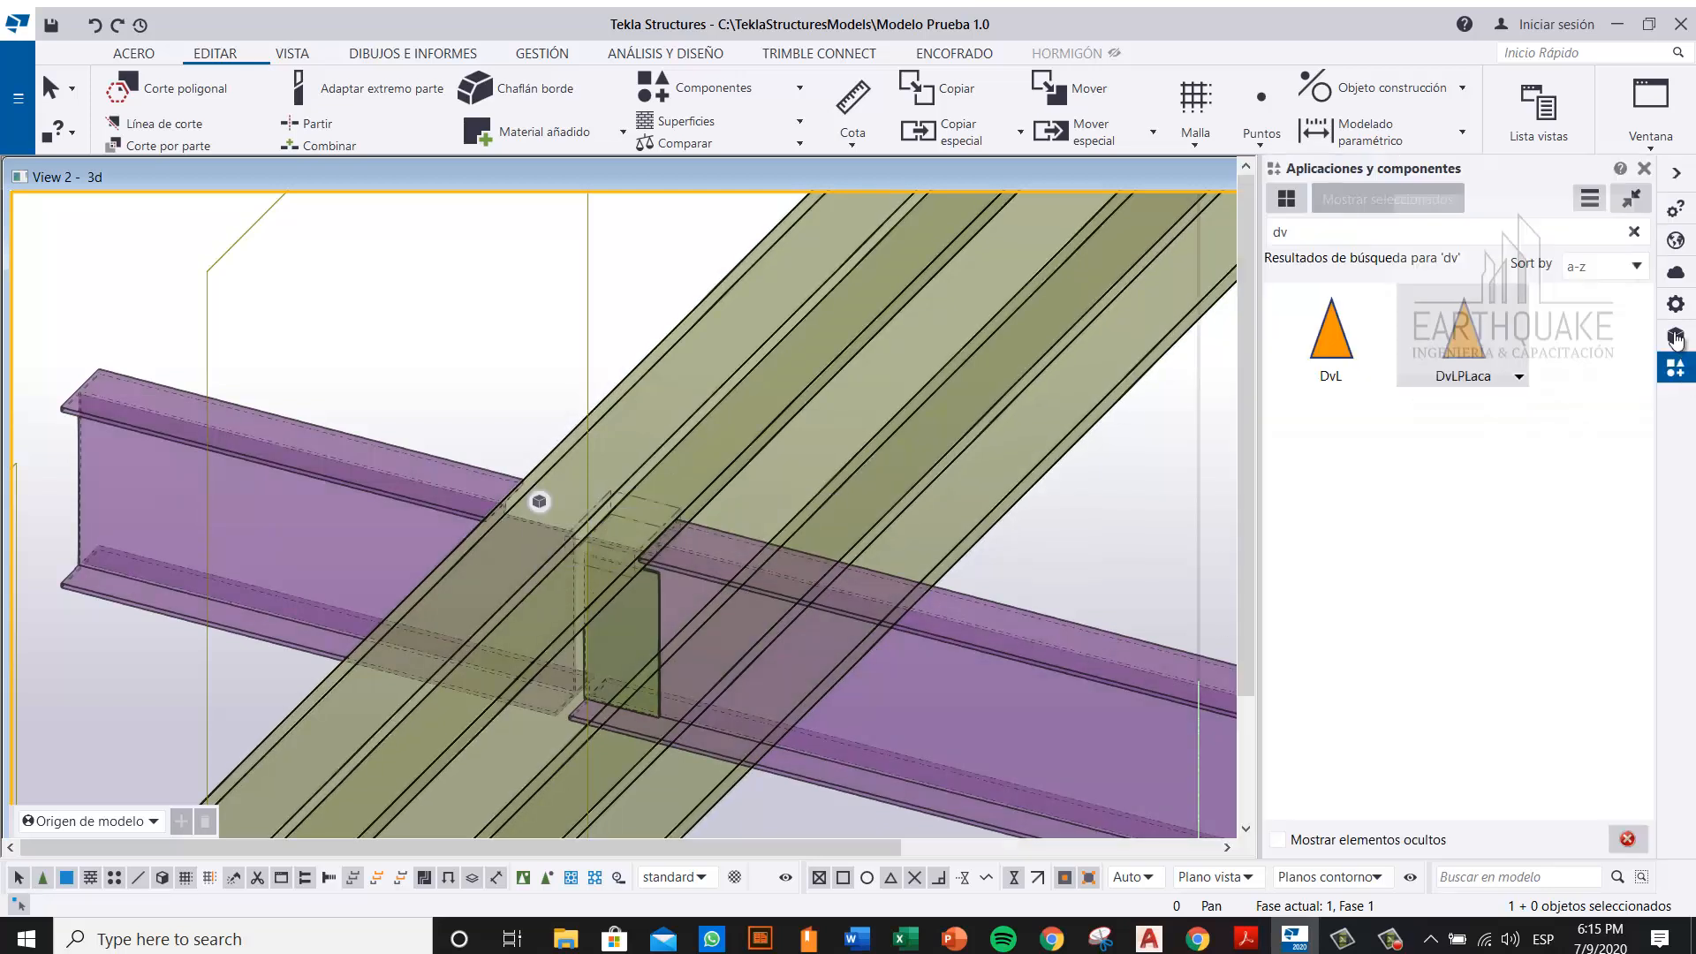
pyautogui.click(1488, 329)
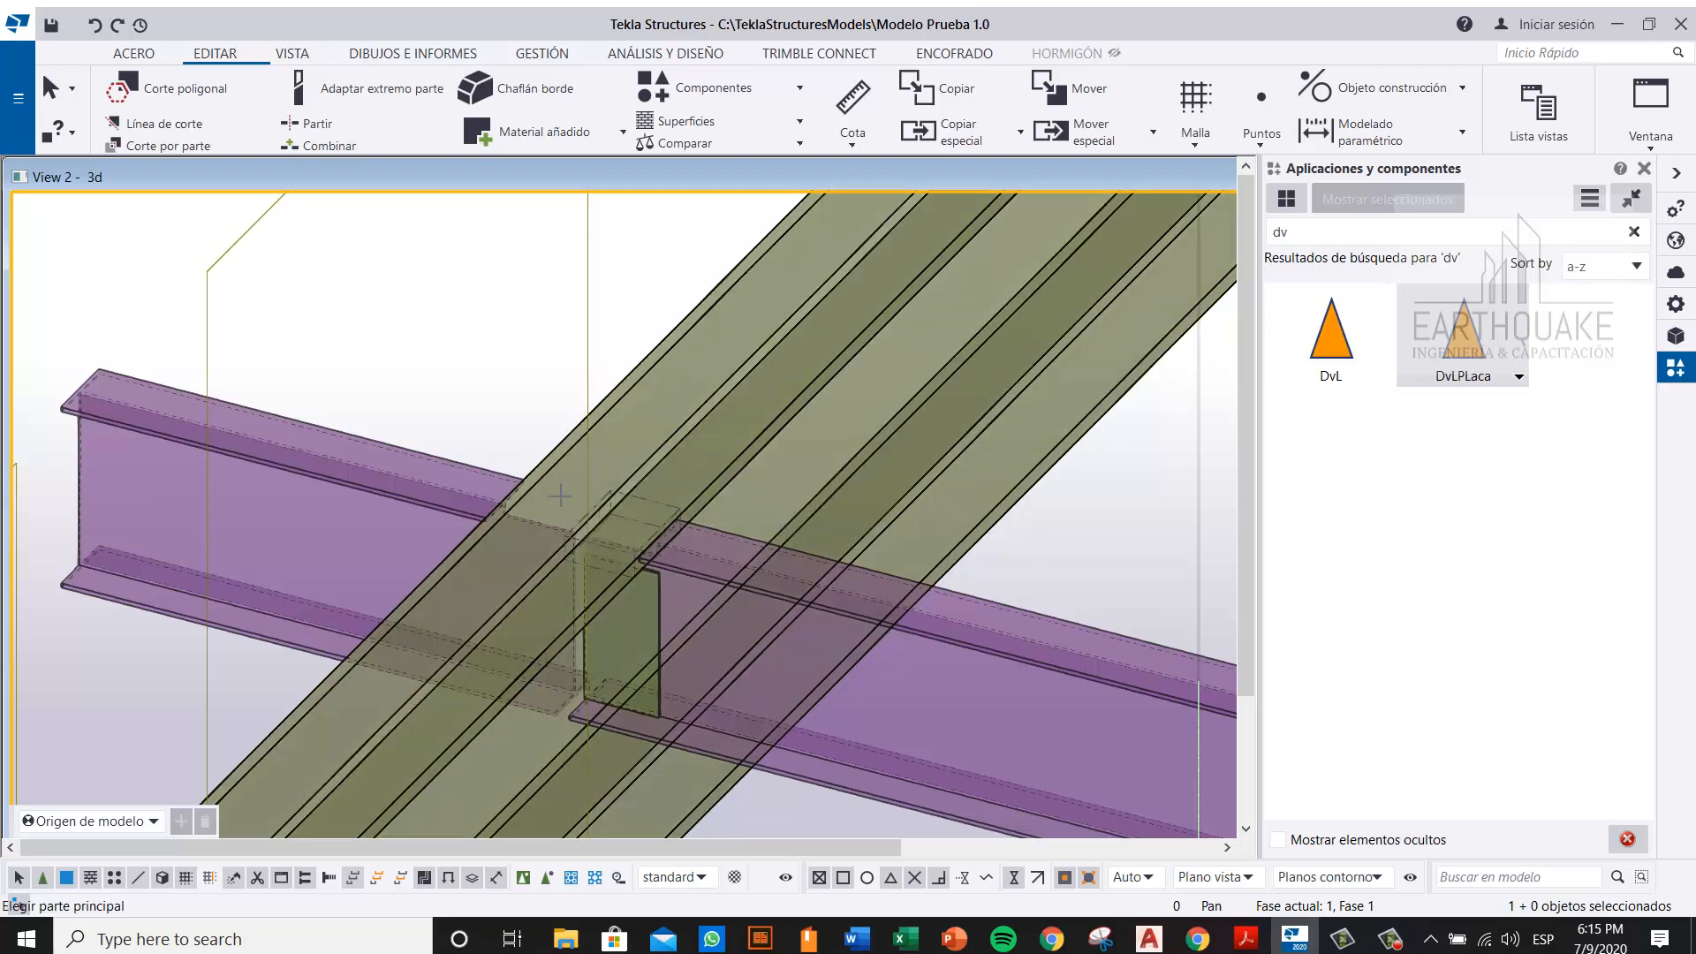
pyautogui.click(577, 468)
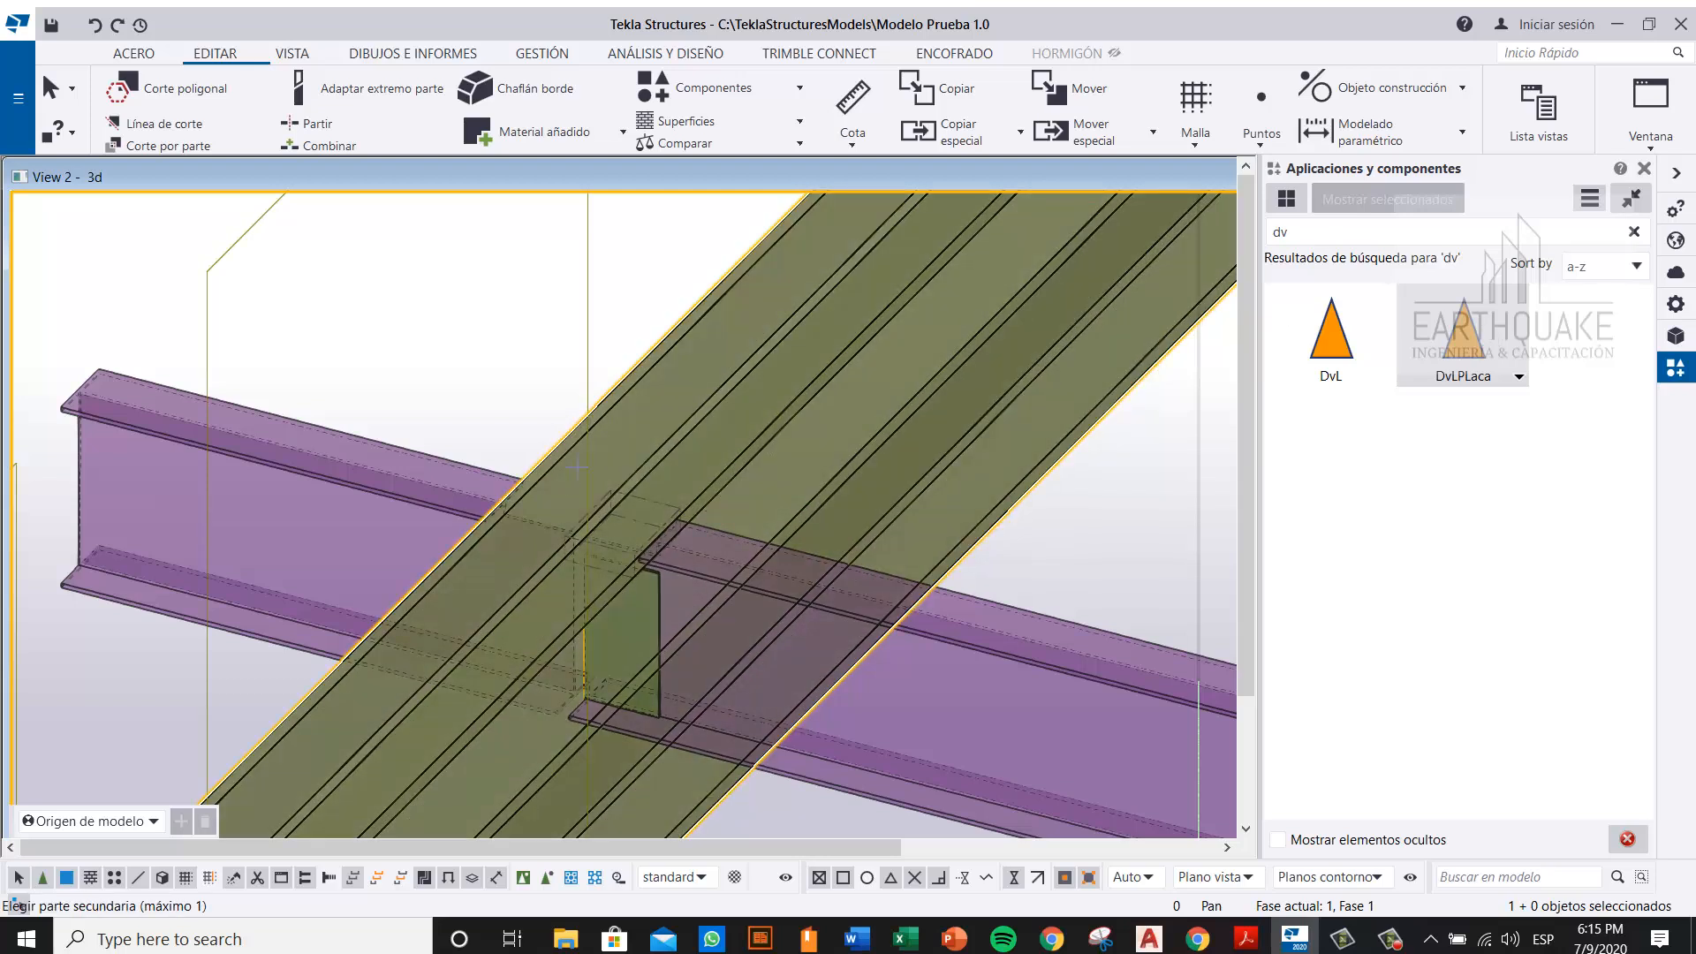
pyautogui.click(351, 435)
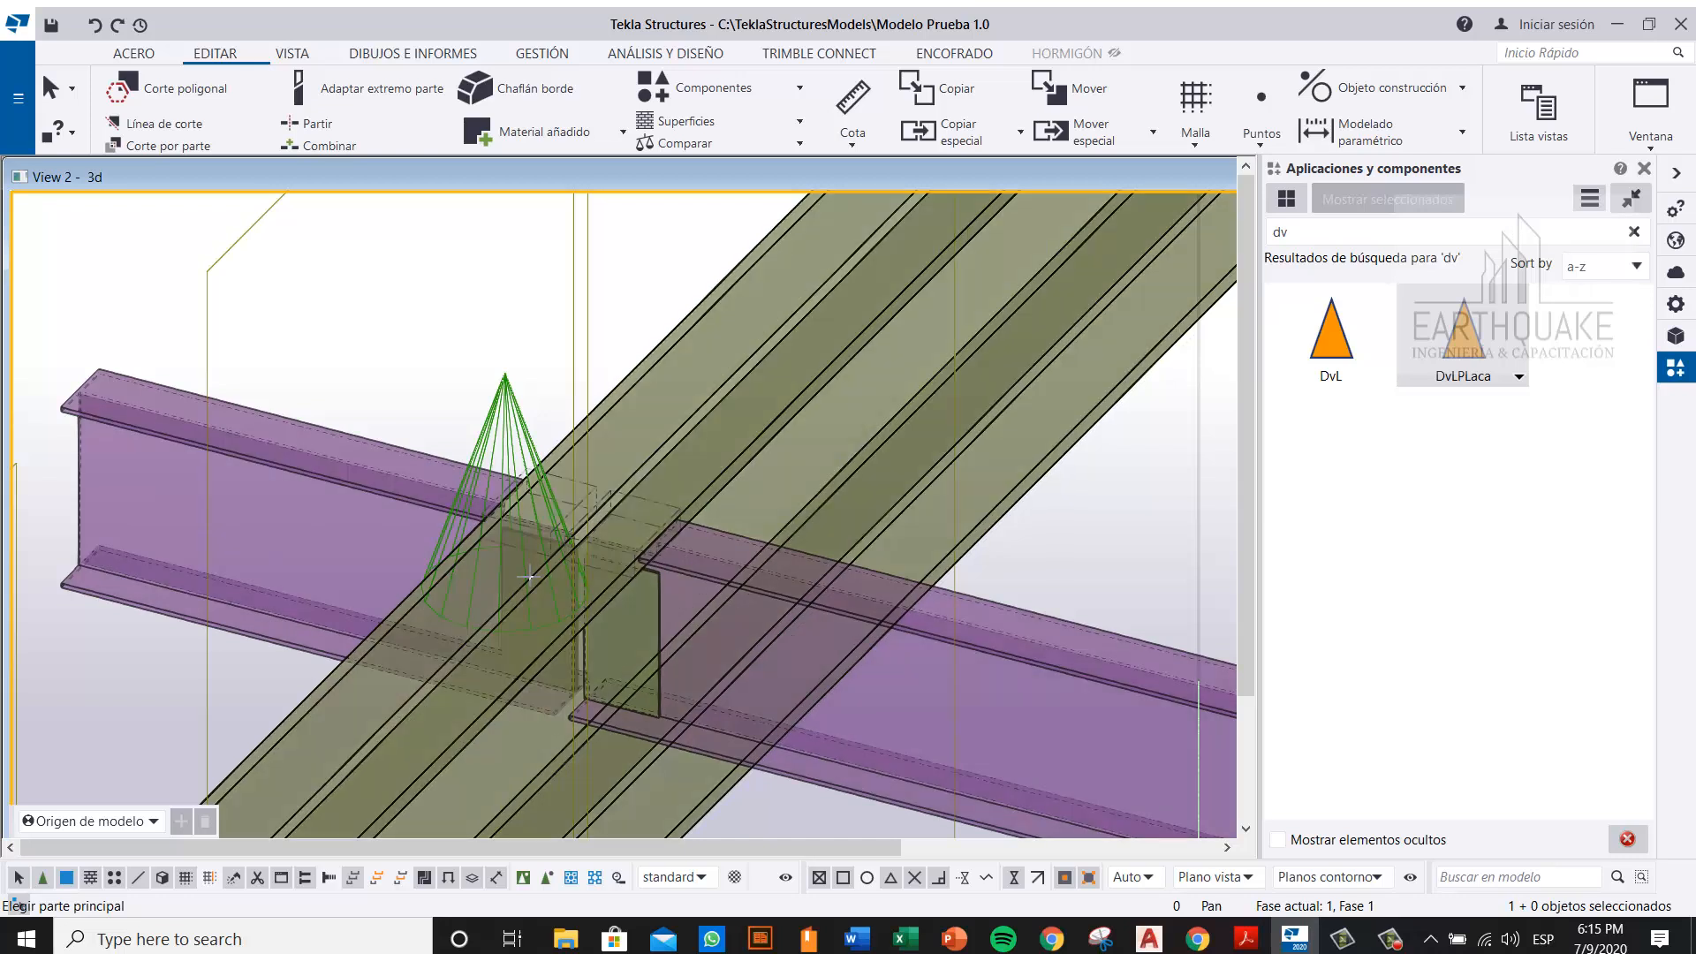
pyautogui.rightClick(434, 228)
pyautogui.click(462, 239)
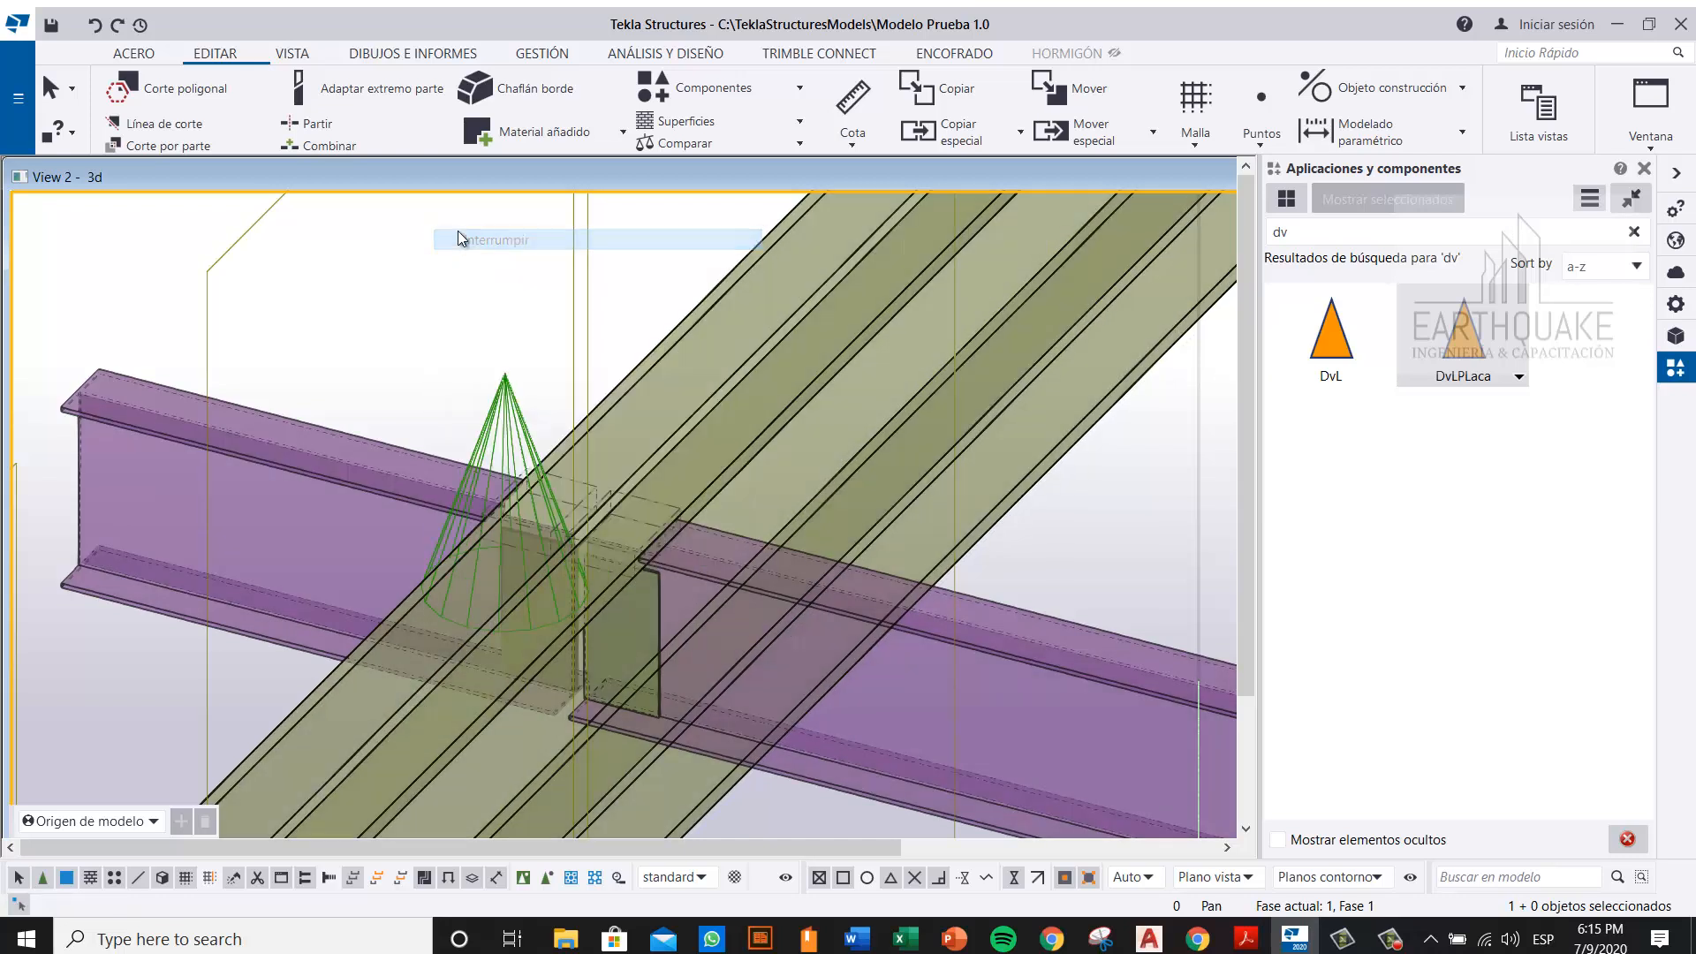
# Step: Explode the far-side beam's plate connection into individual parts and close the components catalog
pyautogui.click(521, 382)
pyautogui.rightClick(527, 383)
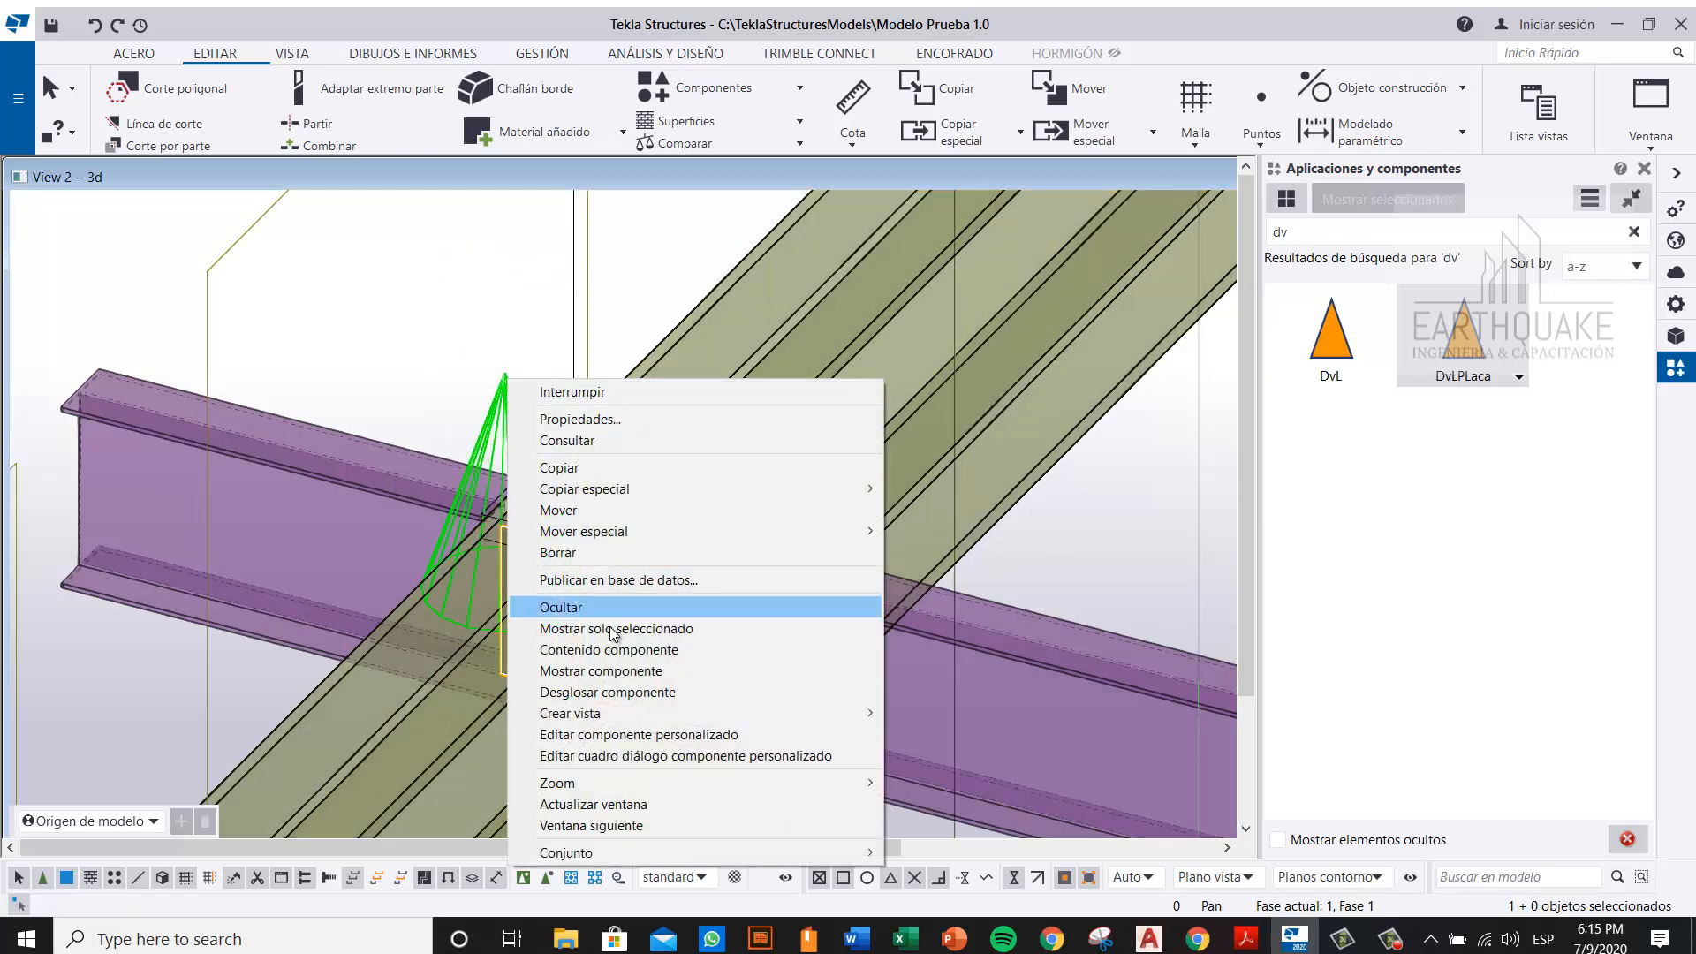
pyautogui.click(629, 701)
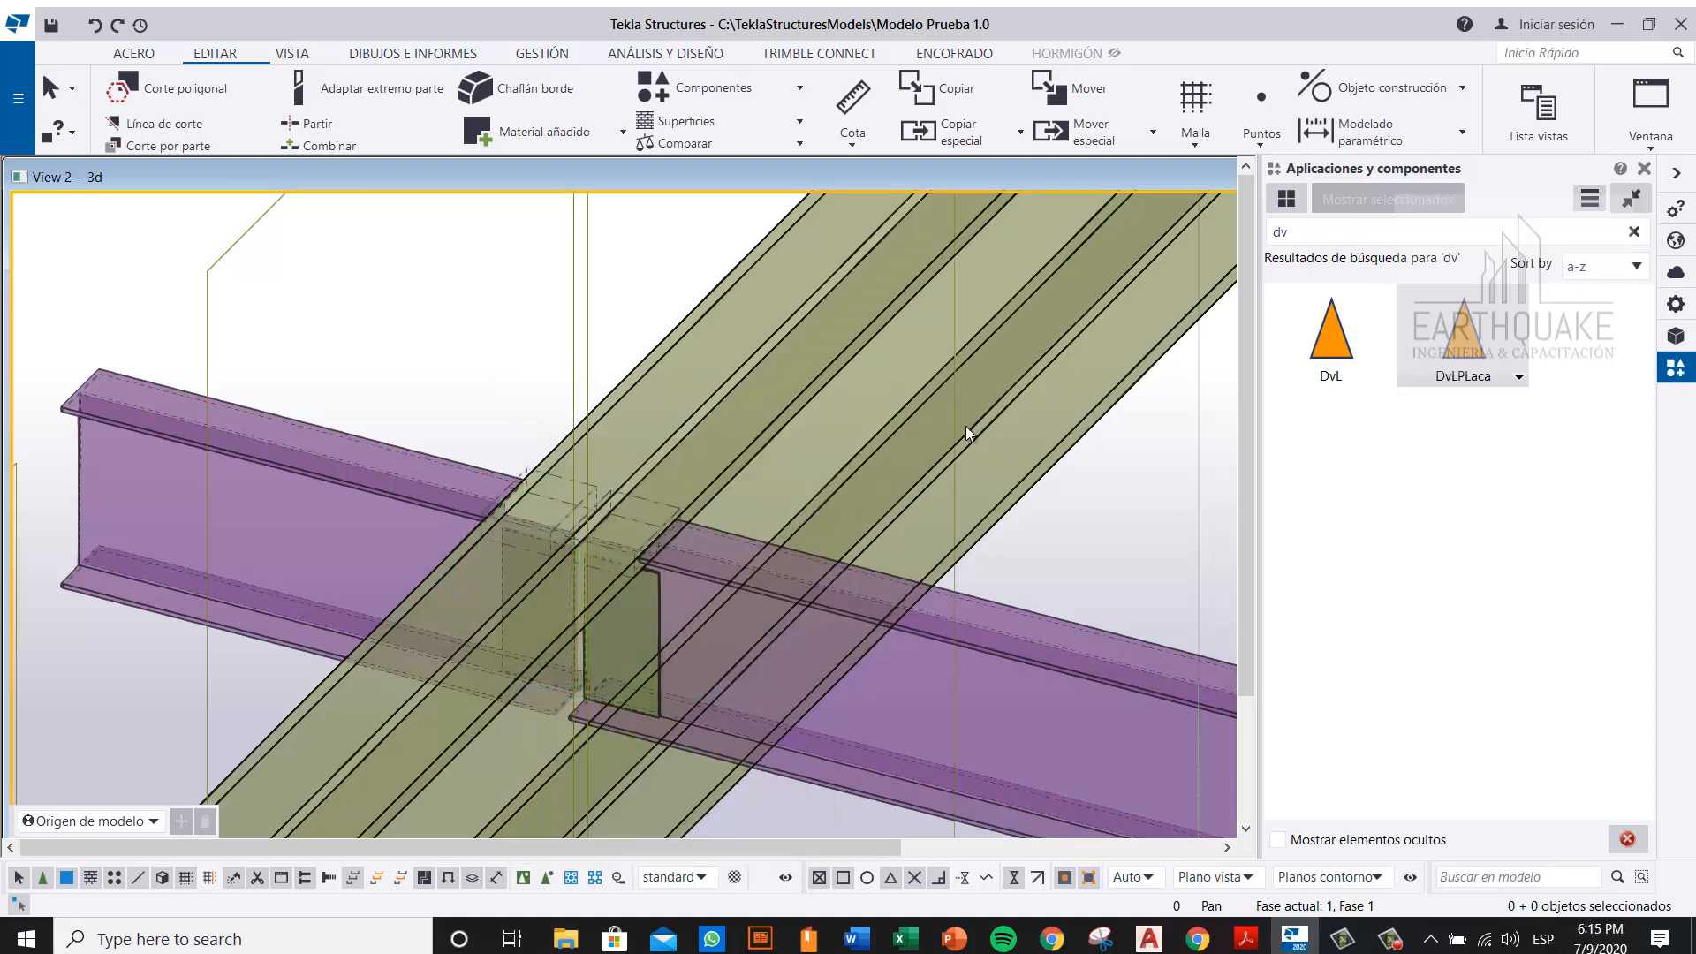
pyautogui.click(1676, 177)
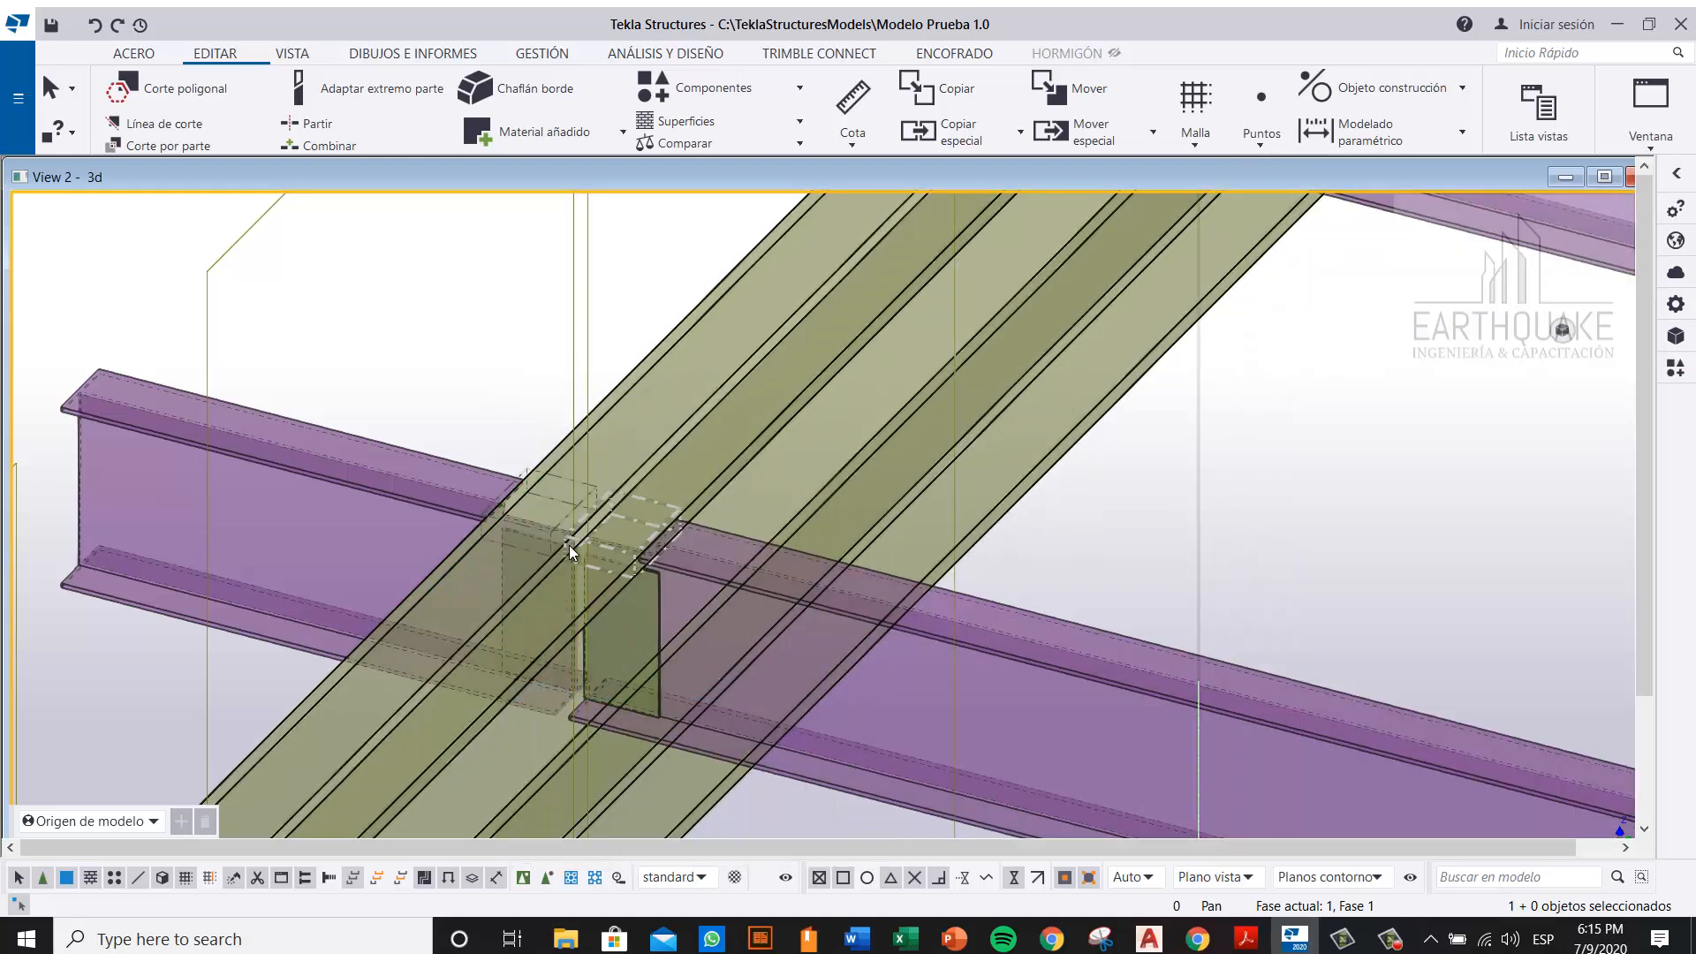
# Step: Switch the parts in the 3D view from transparent to opaque shaded rendering around the exploded plate connections
pyautogui.scroll(3, 507, 565)
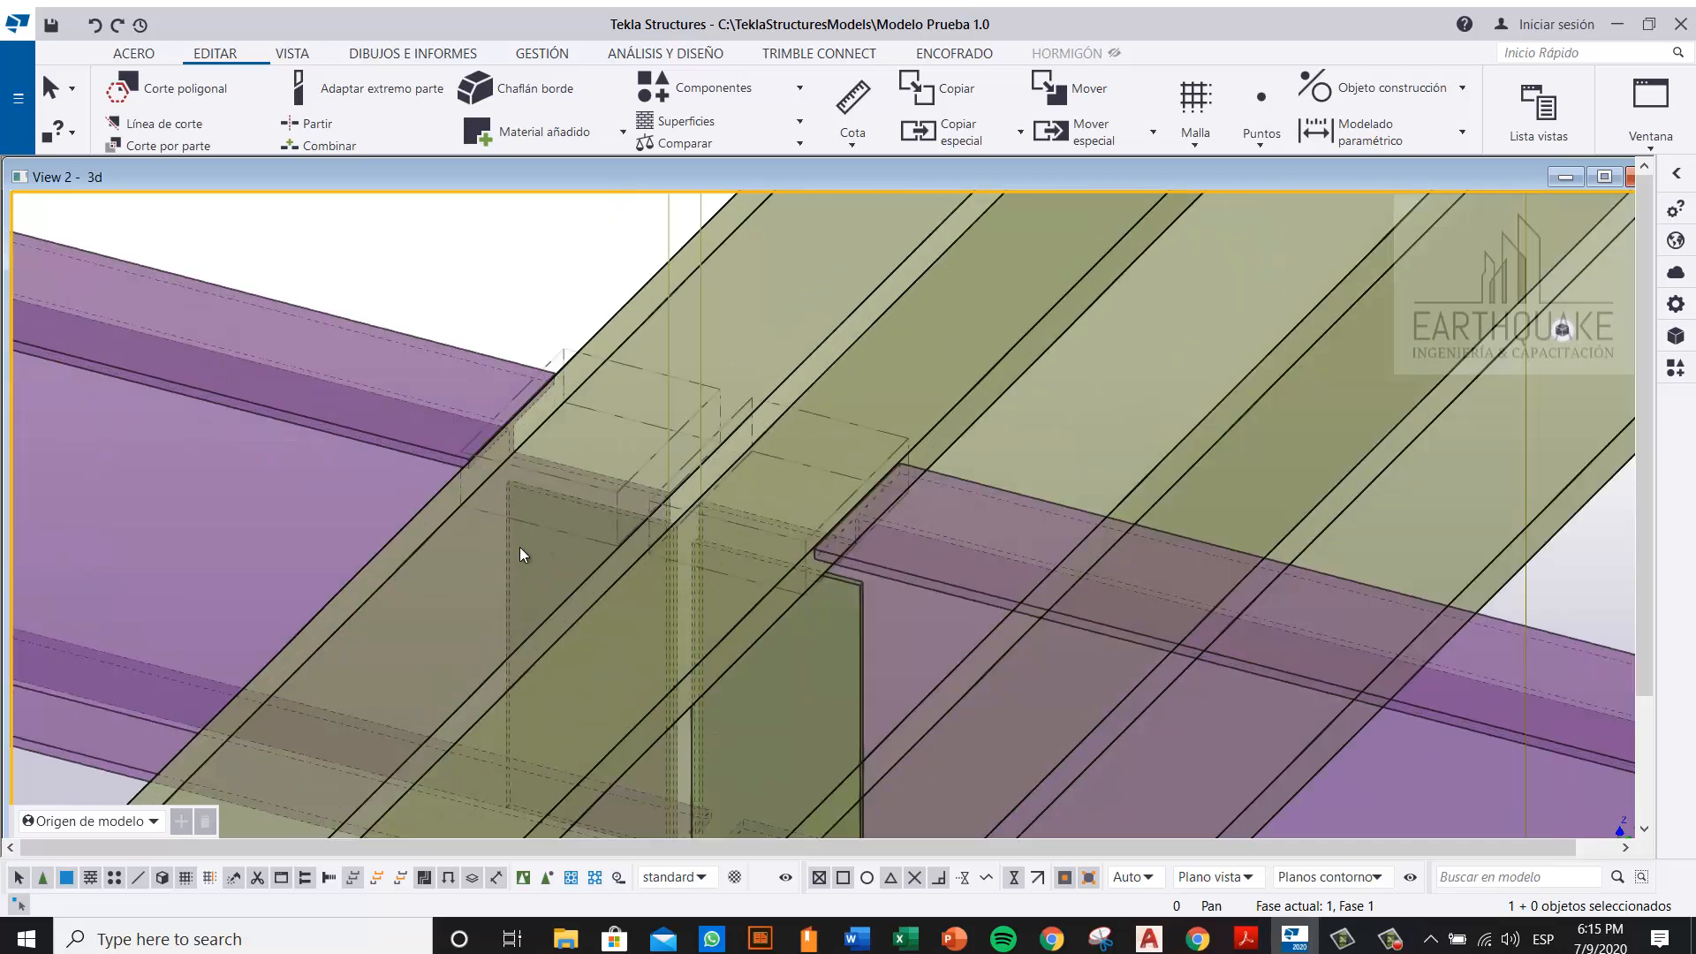
pyautogui.scroll(-2, 516, 564)
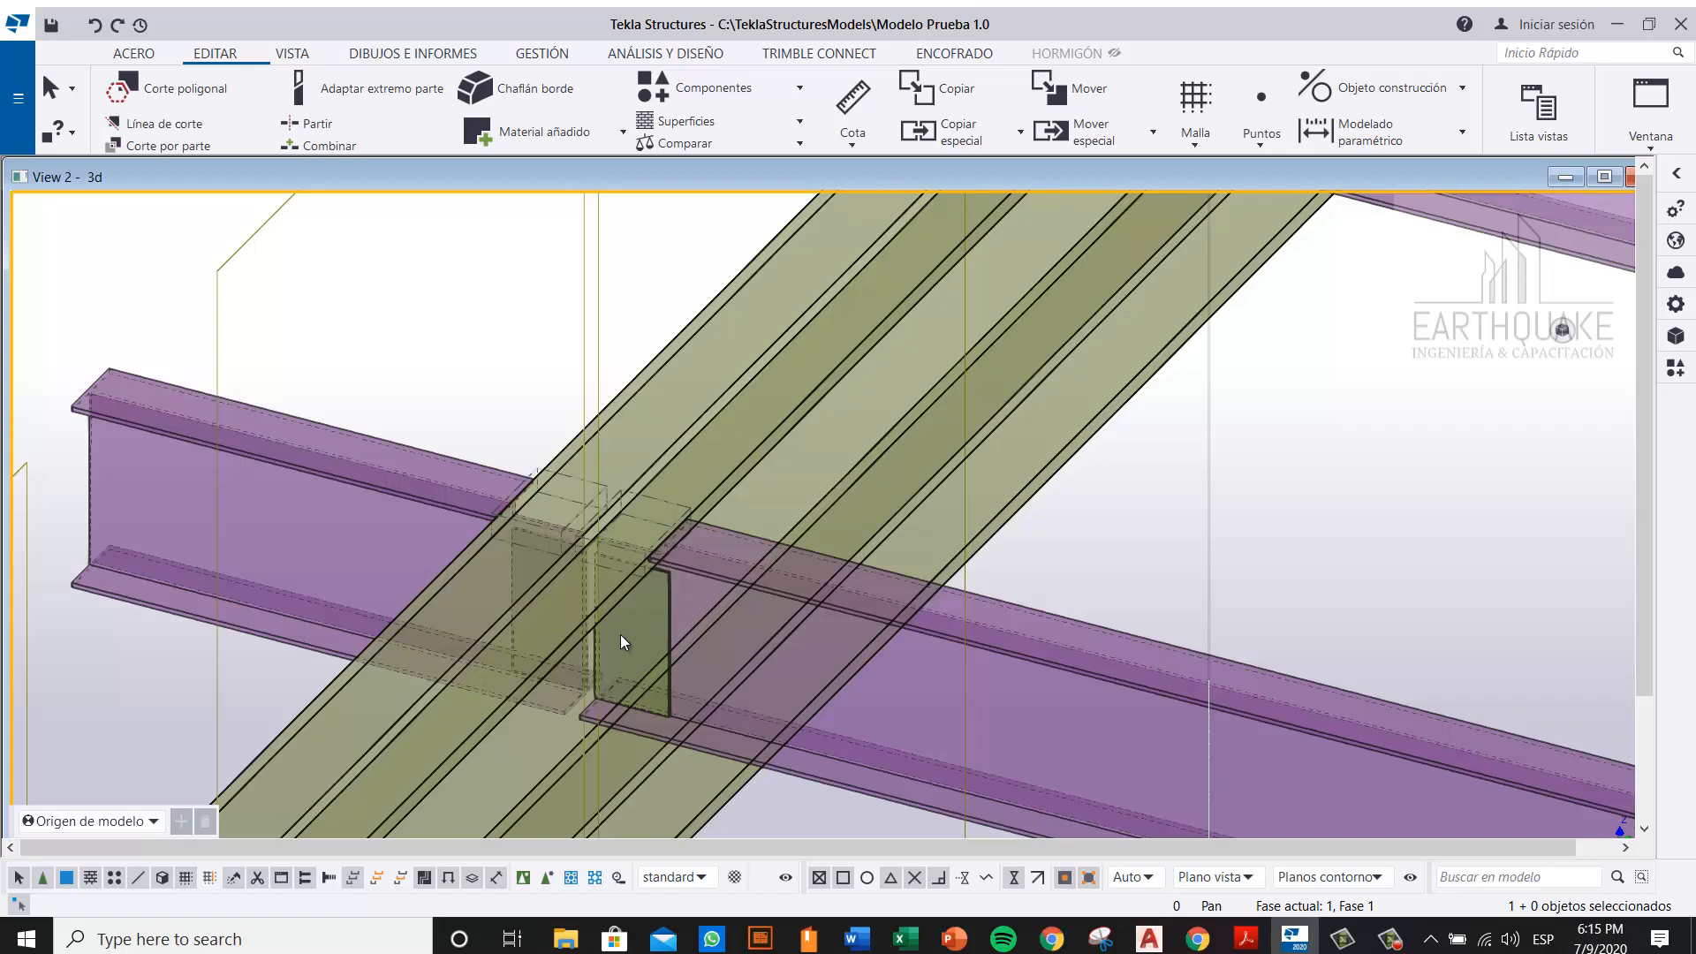
pyautogui.hotkey('ctrl', '4')
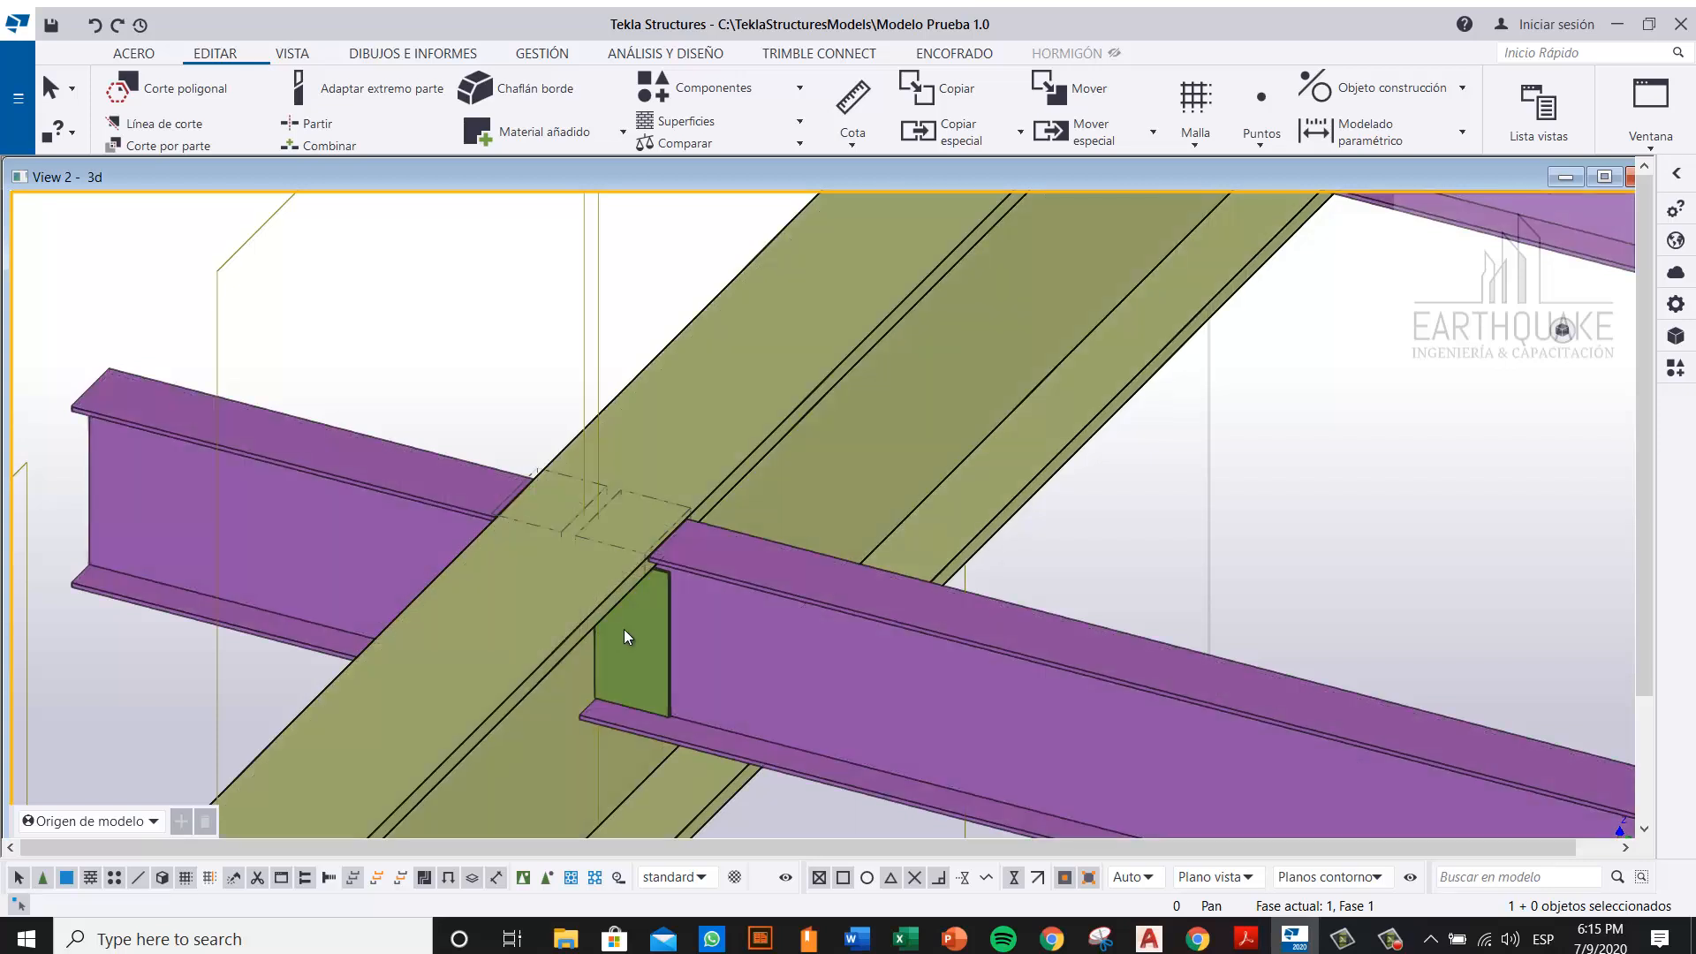
pyautogui.keyDown('ctrl'); pyautogui.moveTo(601, 605); pyautogui.dragTo(590, 554, button='middle'); pyautogui.keyUp('ctrl')
pyautogui.scroll(2, 661, 682)
pyautogui.scroll(2, 652, 653)
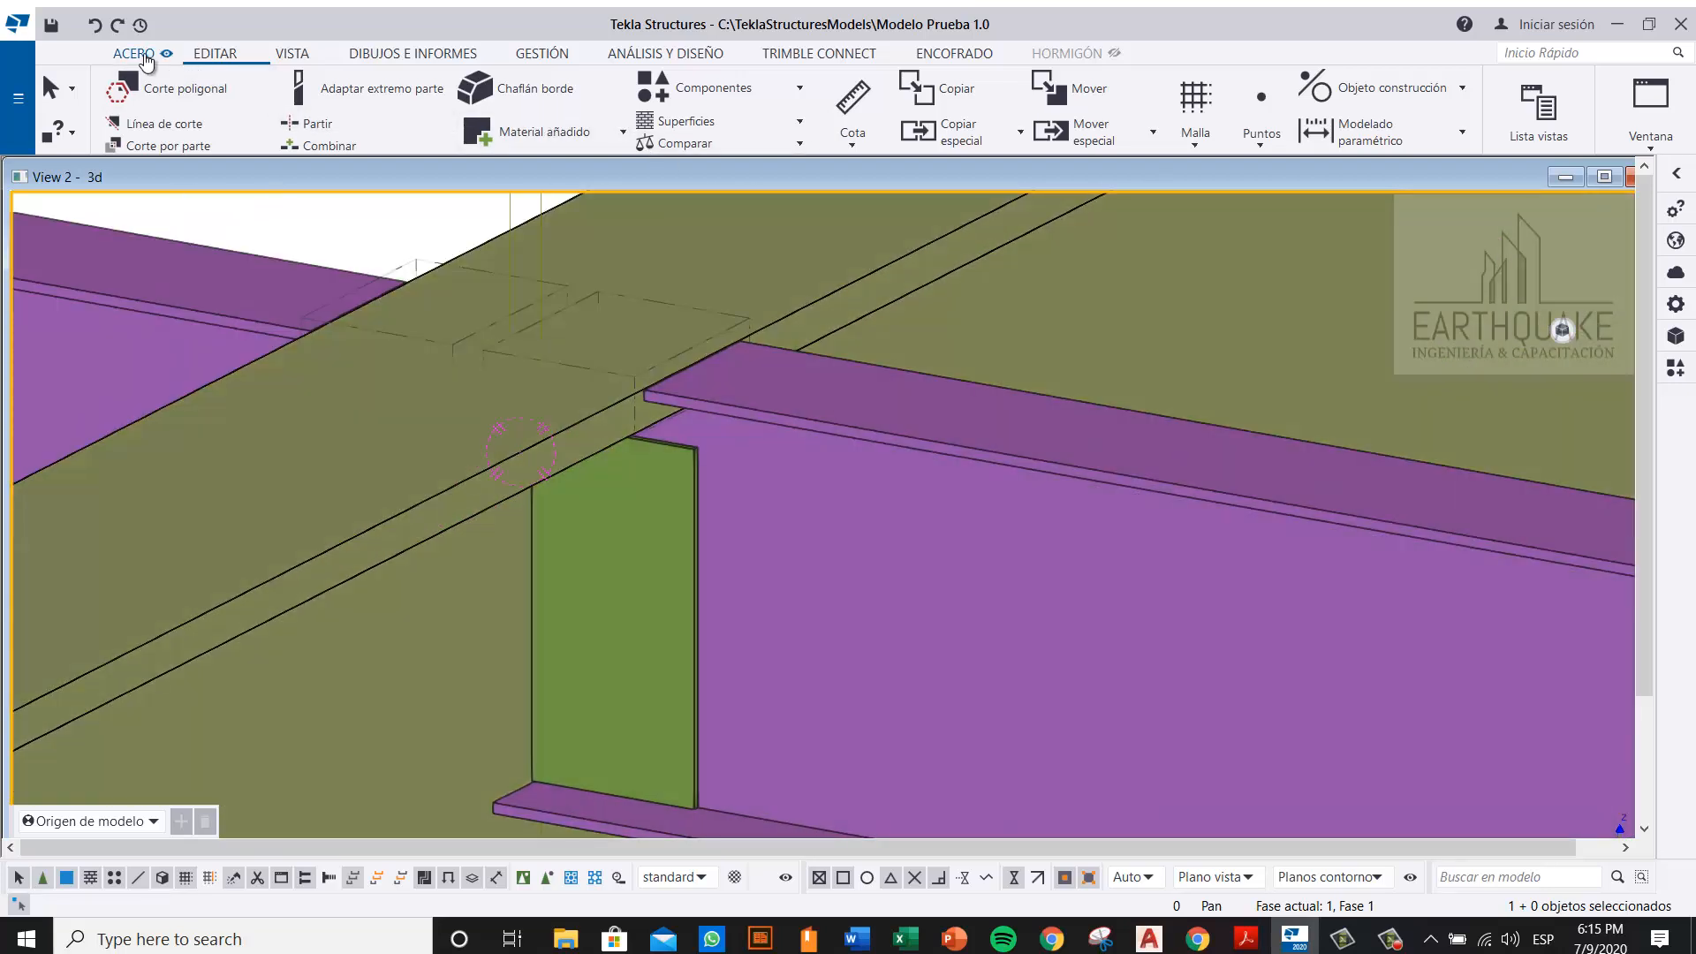
# Step: Start the steel bolt command and display the Tornillo object's properties
pyautogui.click(134, 55)
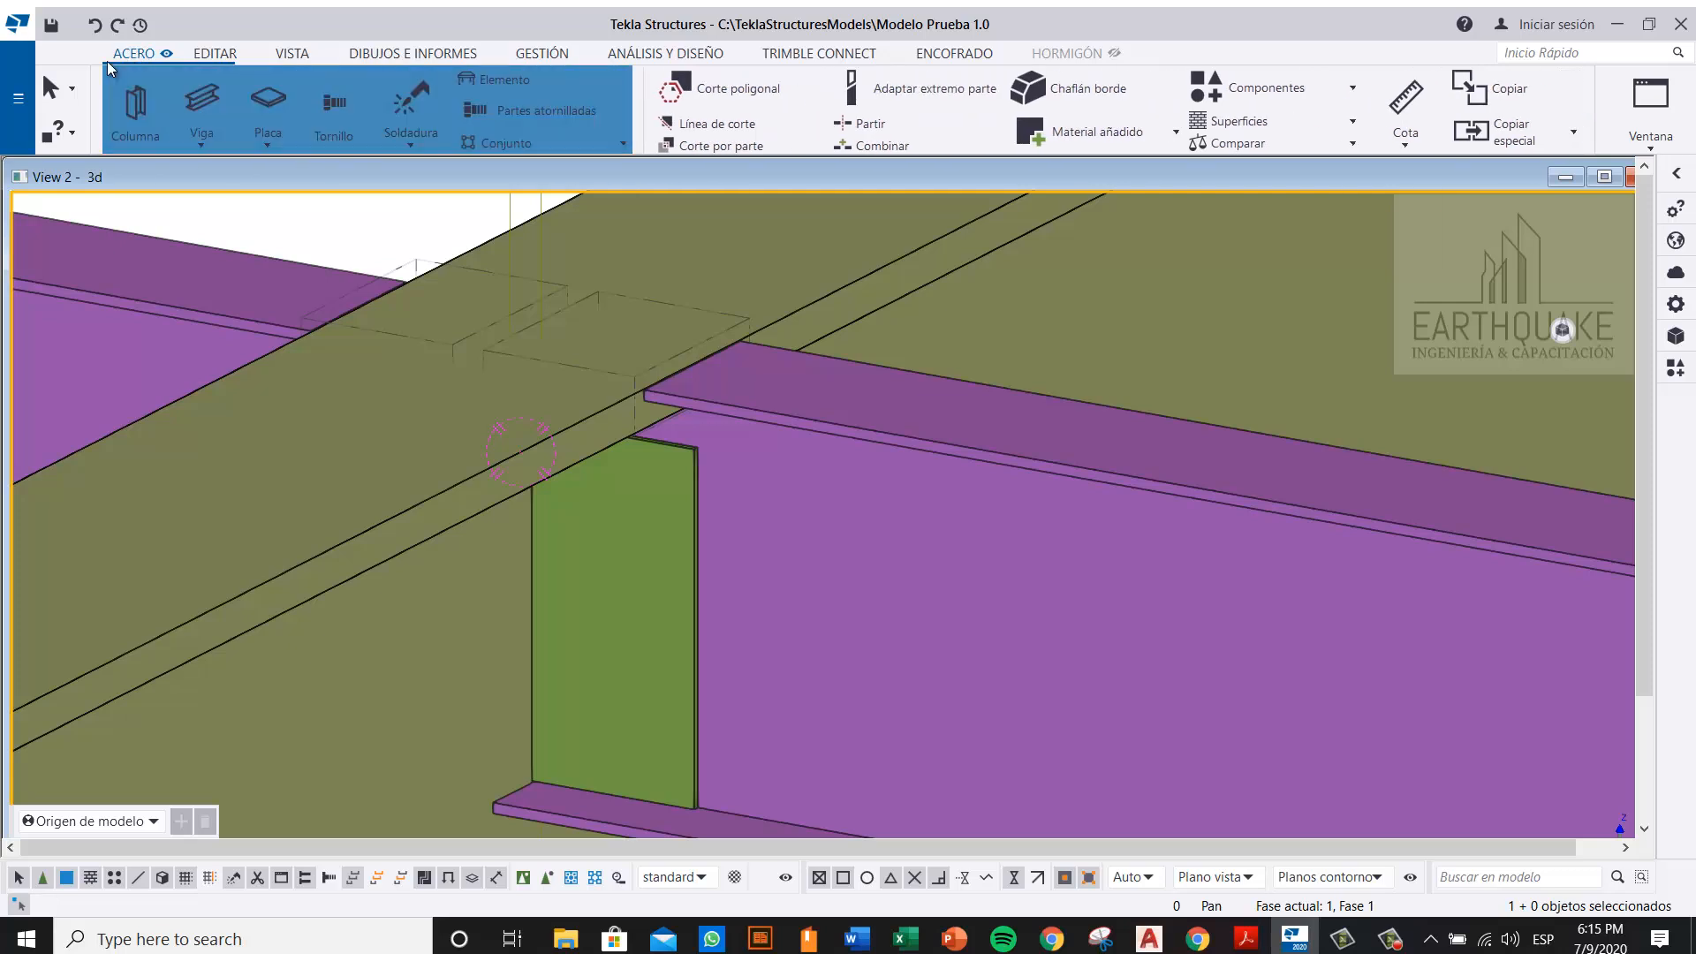
pyautogui.click(335, 108)
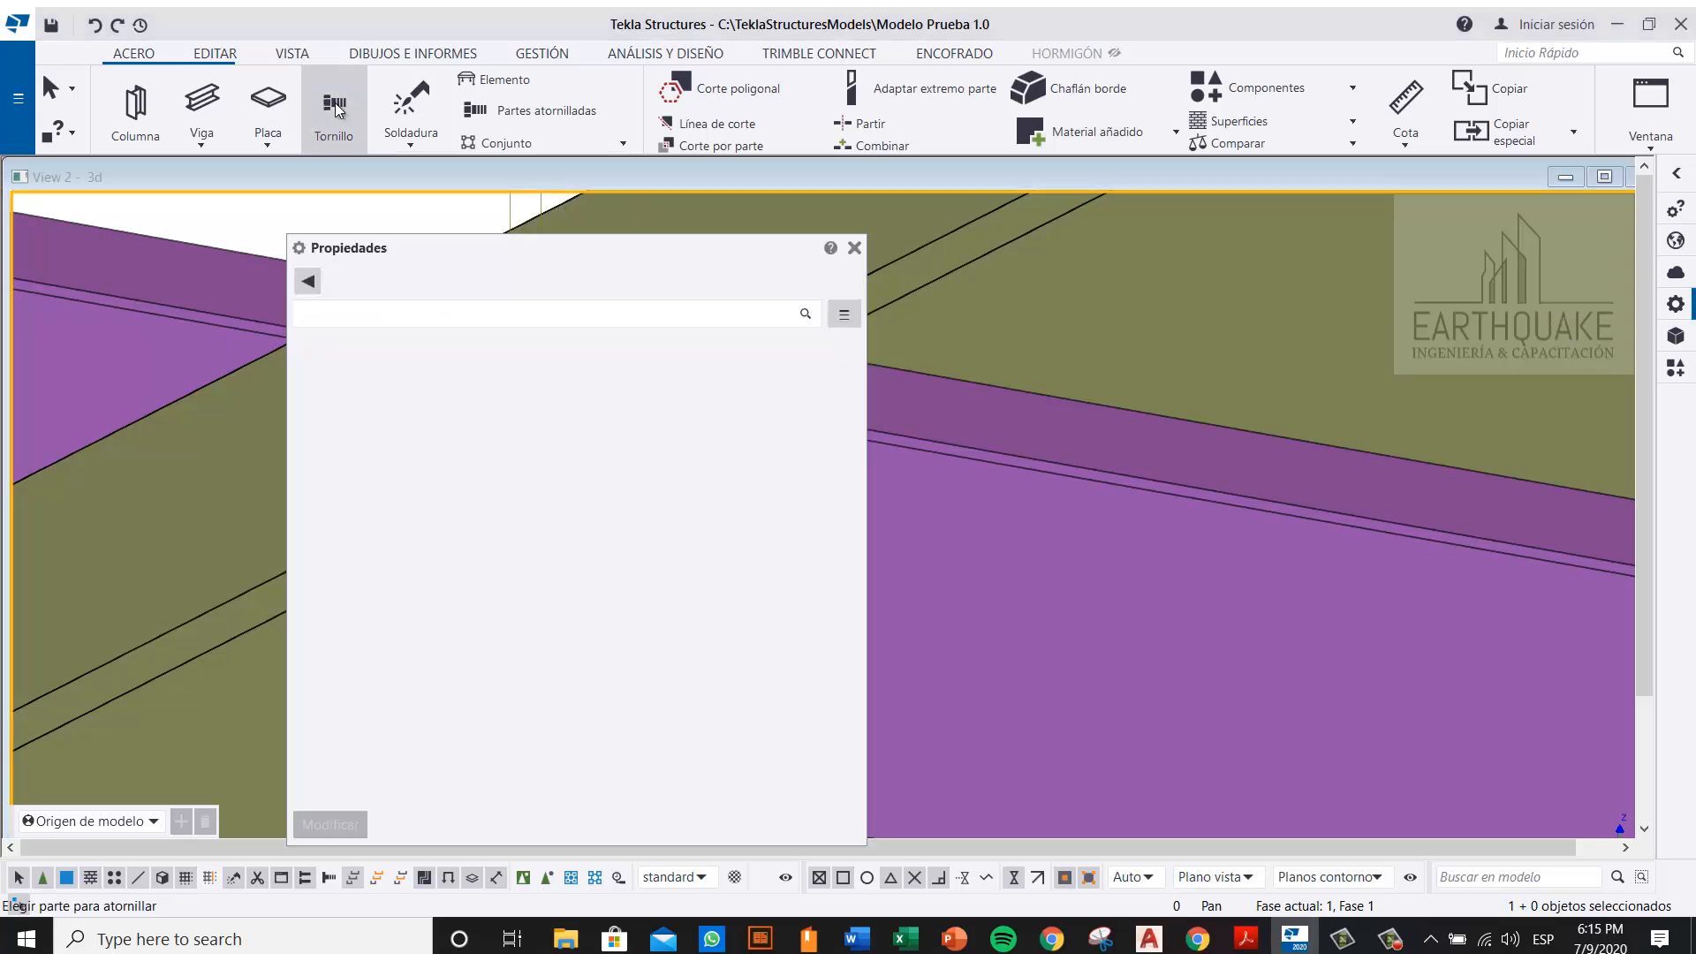
pyautogui.moveTo(522, 252); pyautogui.dragTo(451, 228)
pyautogui.click(783, 225)
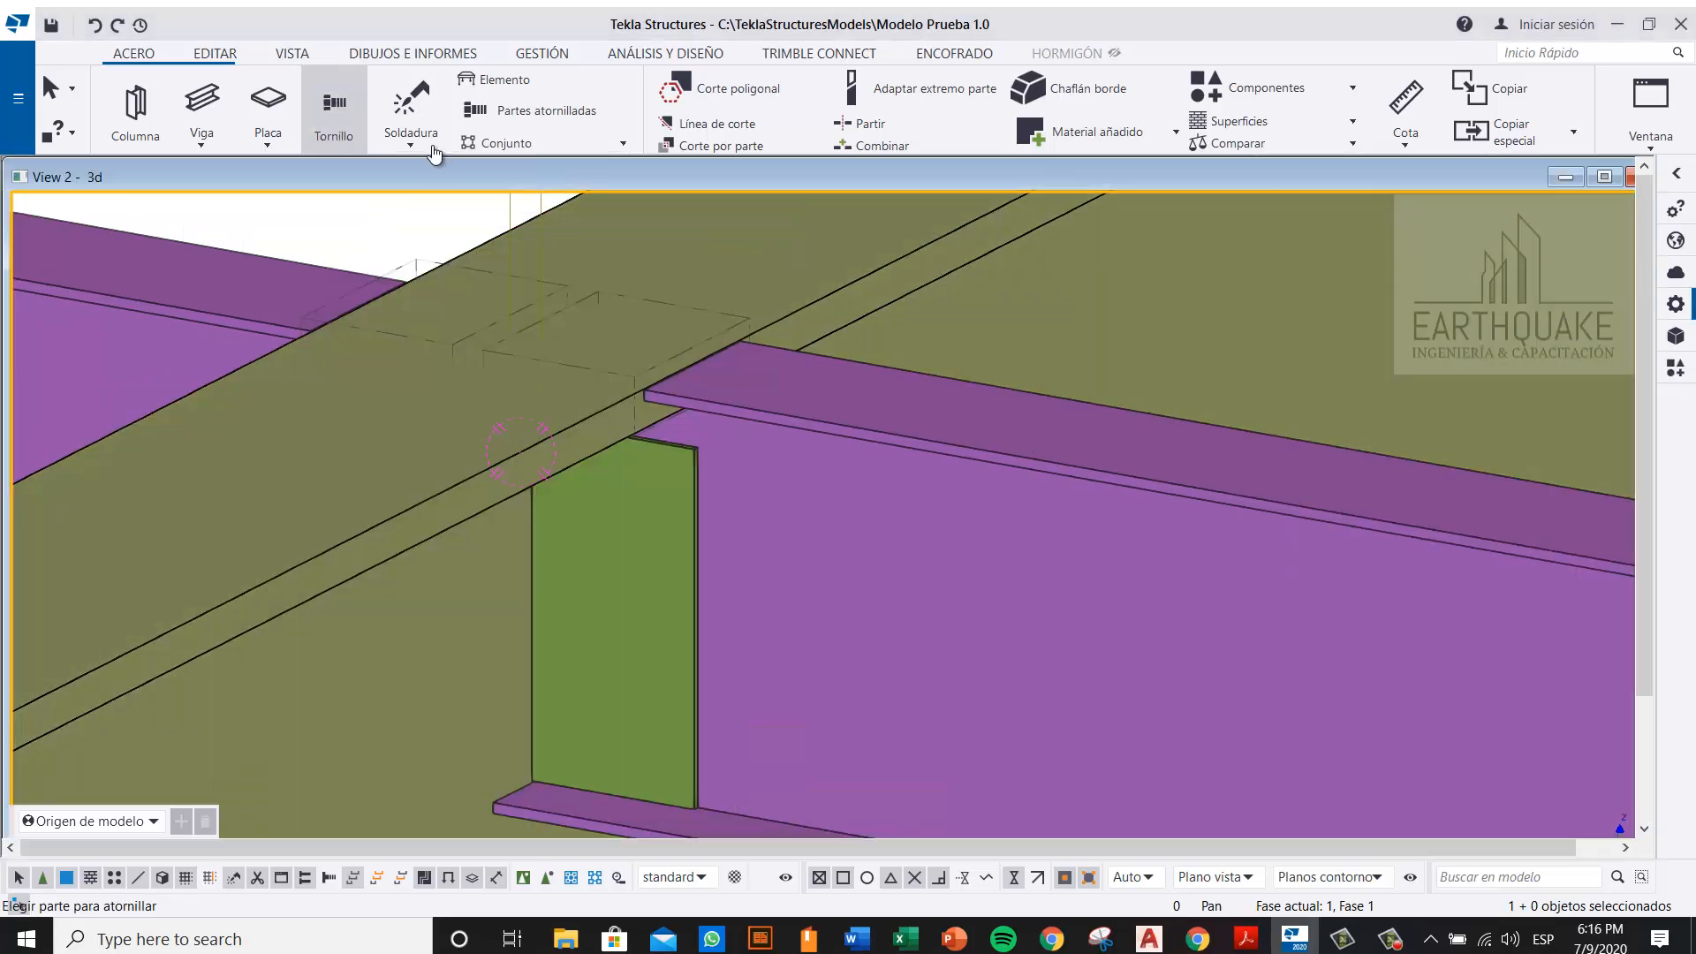
pyautogui.click(334, 106)
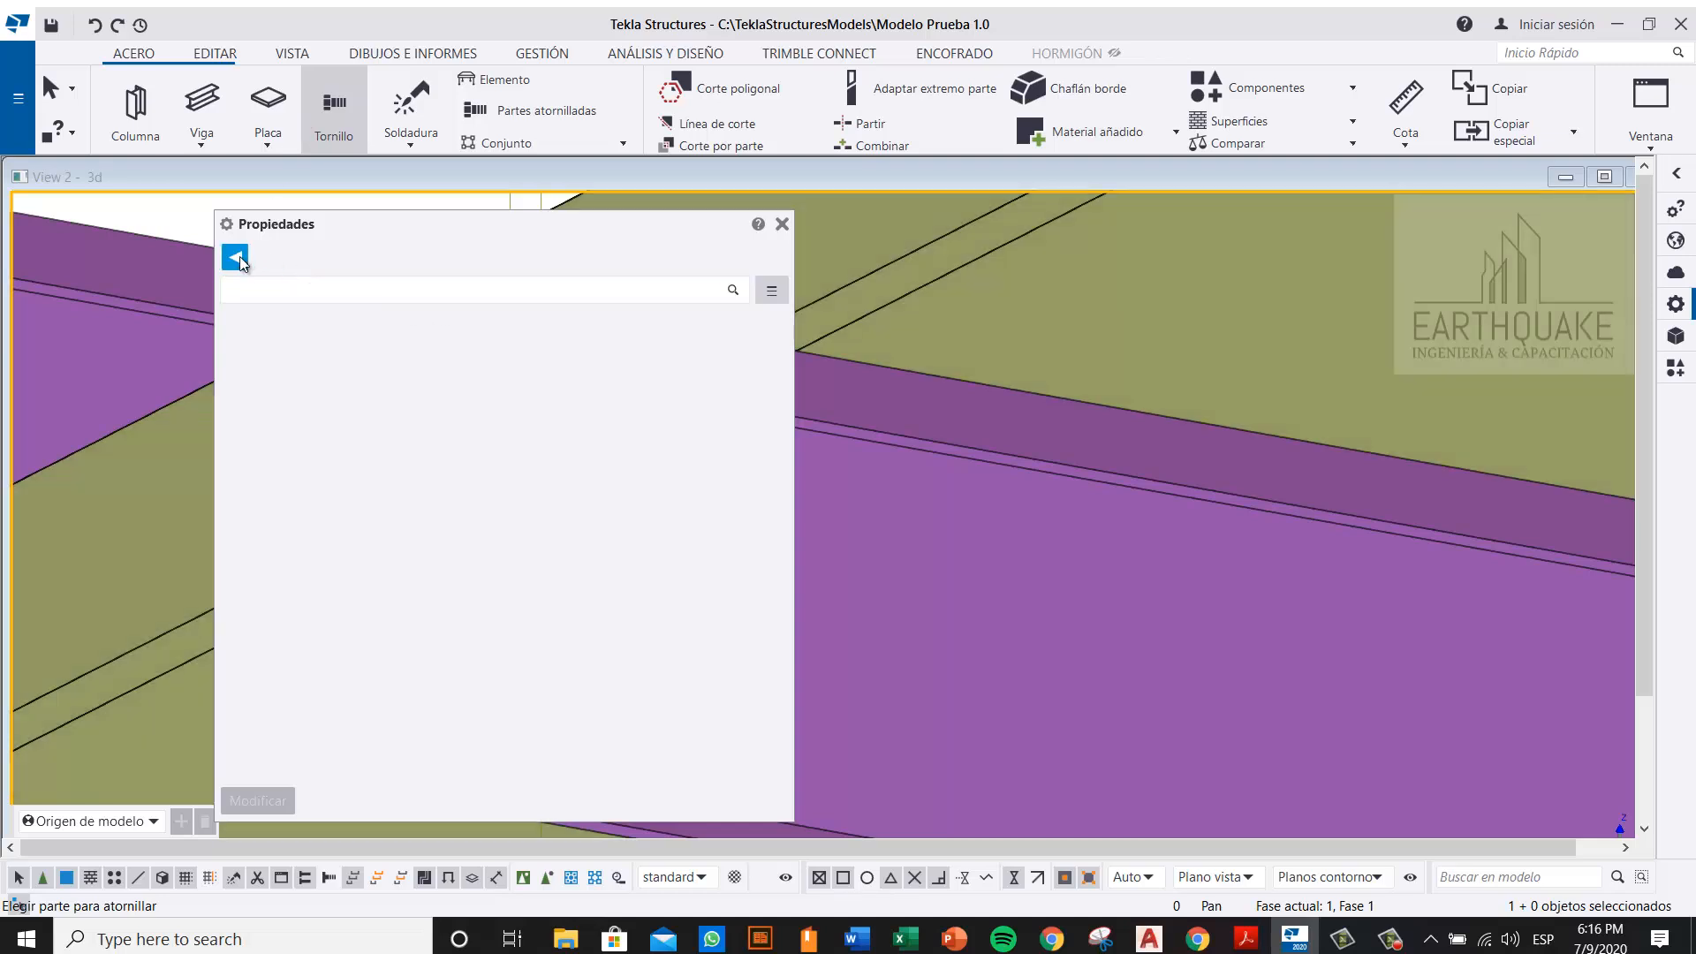
pyautogui.click(240, 256)
pyautogui.click(302, 495)
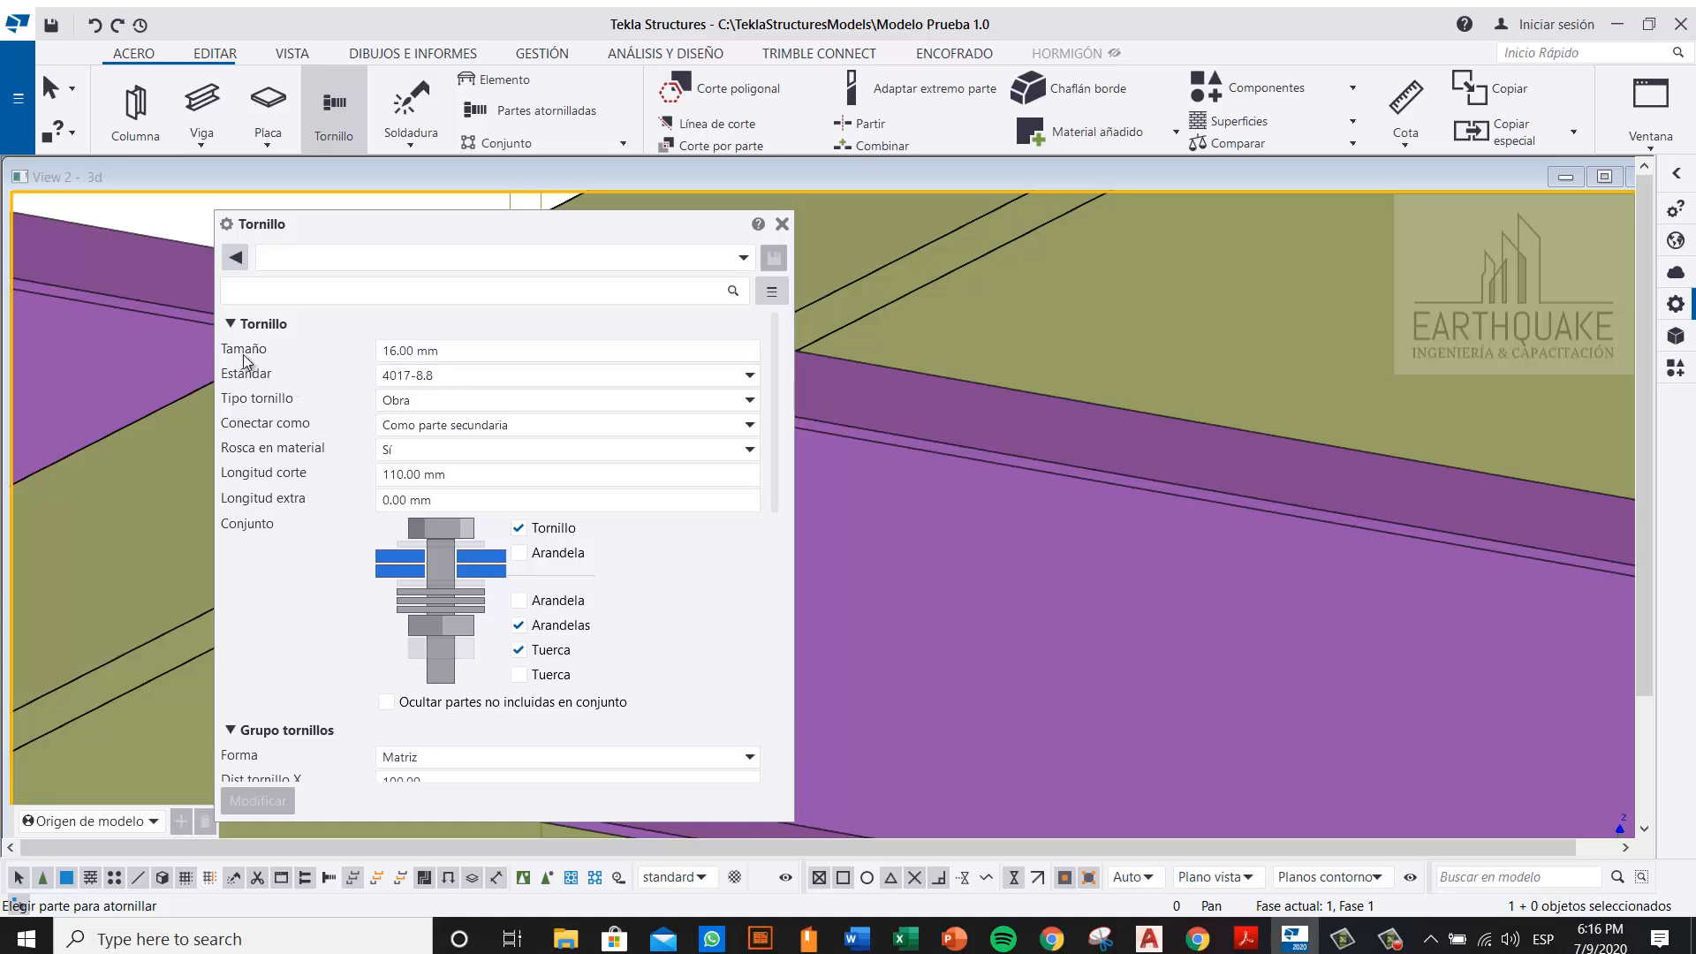
# Step: Choose 931-8.8-HGAL as the bolt standard after checking the available size and standards
pyautogui.click(485, 353)
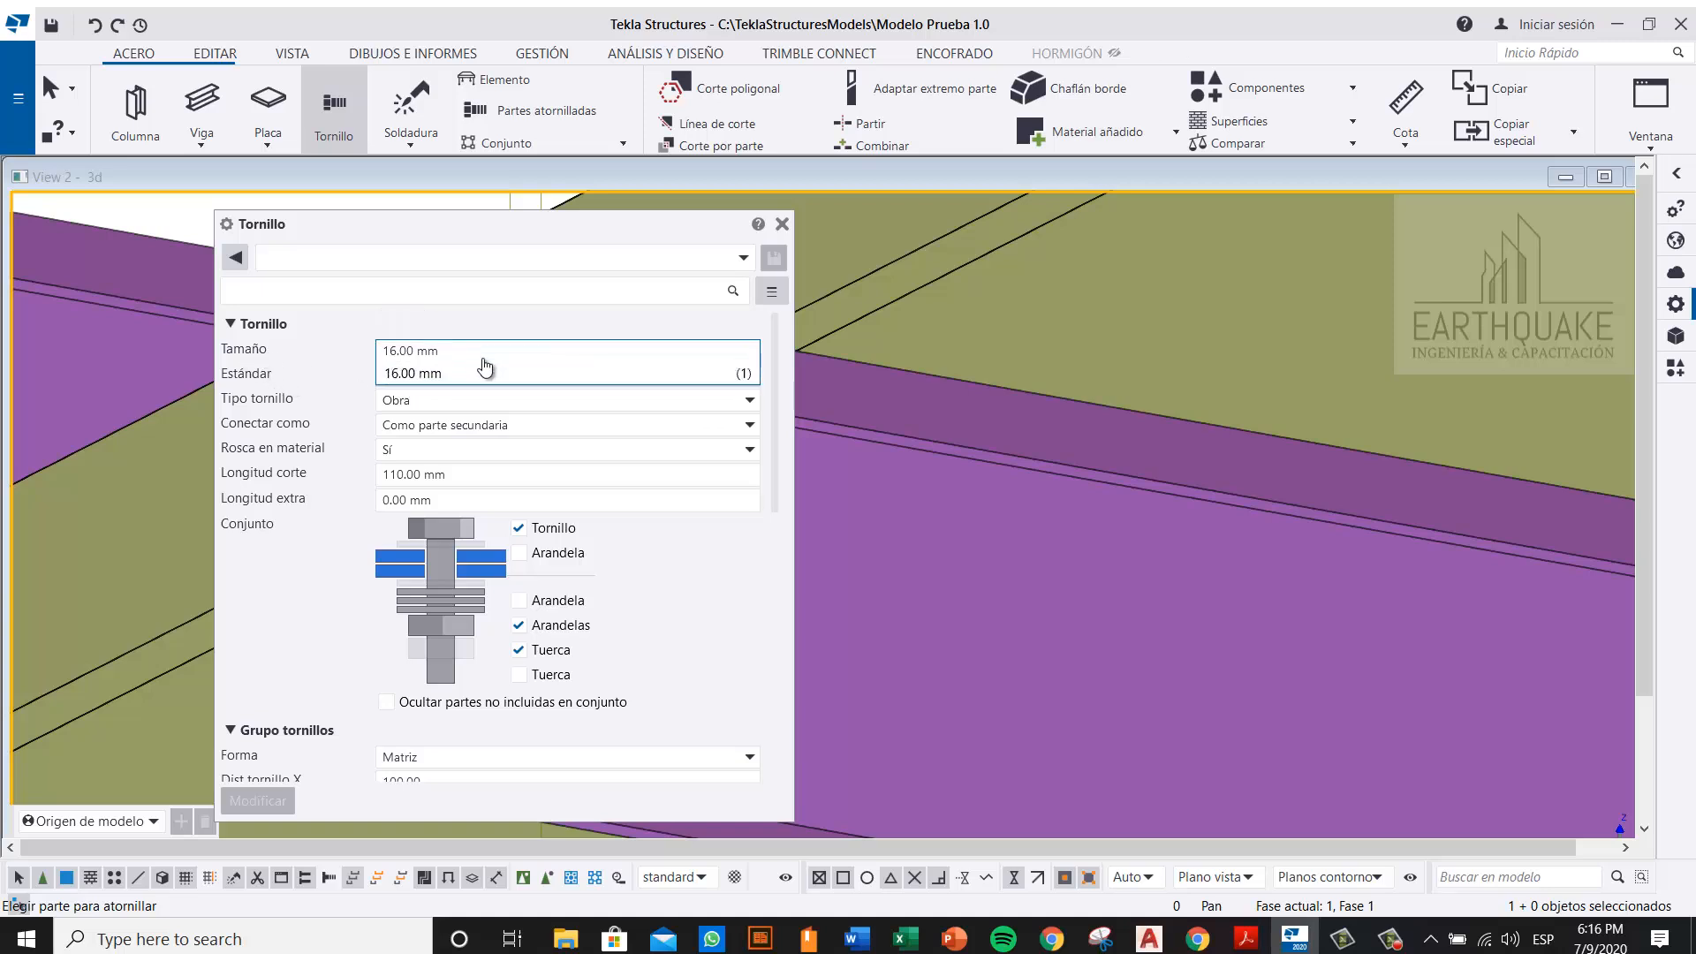
pyautogui.click(428, 372)
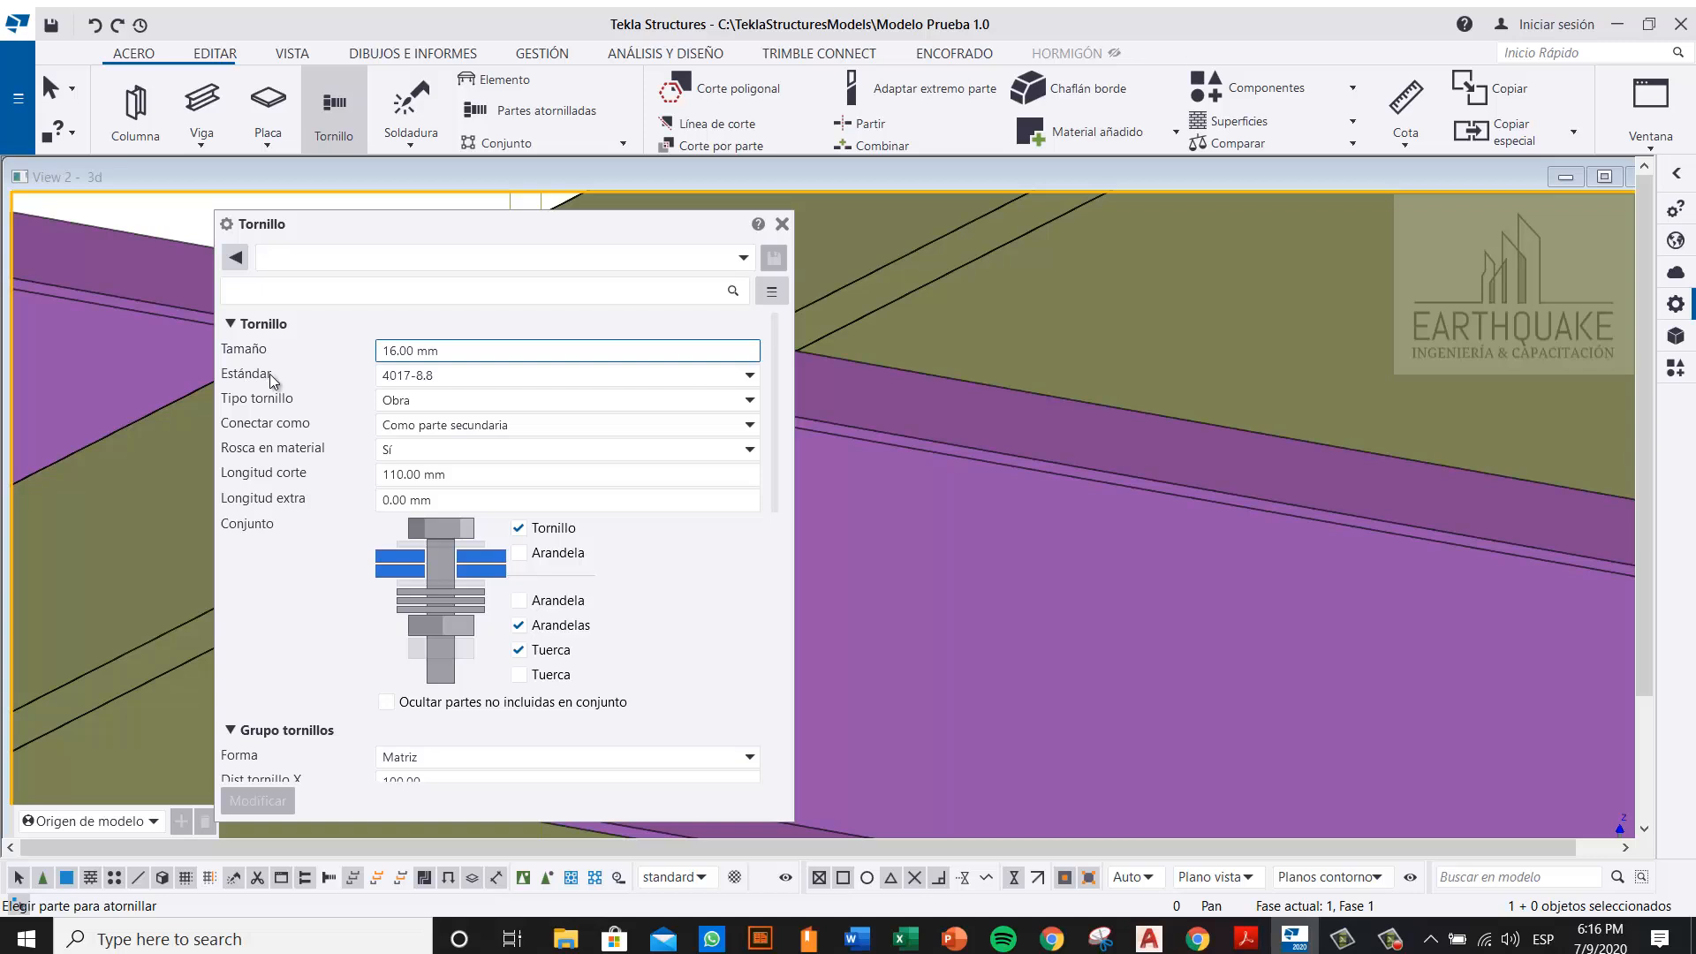
pyautogui.click(512, 376)
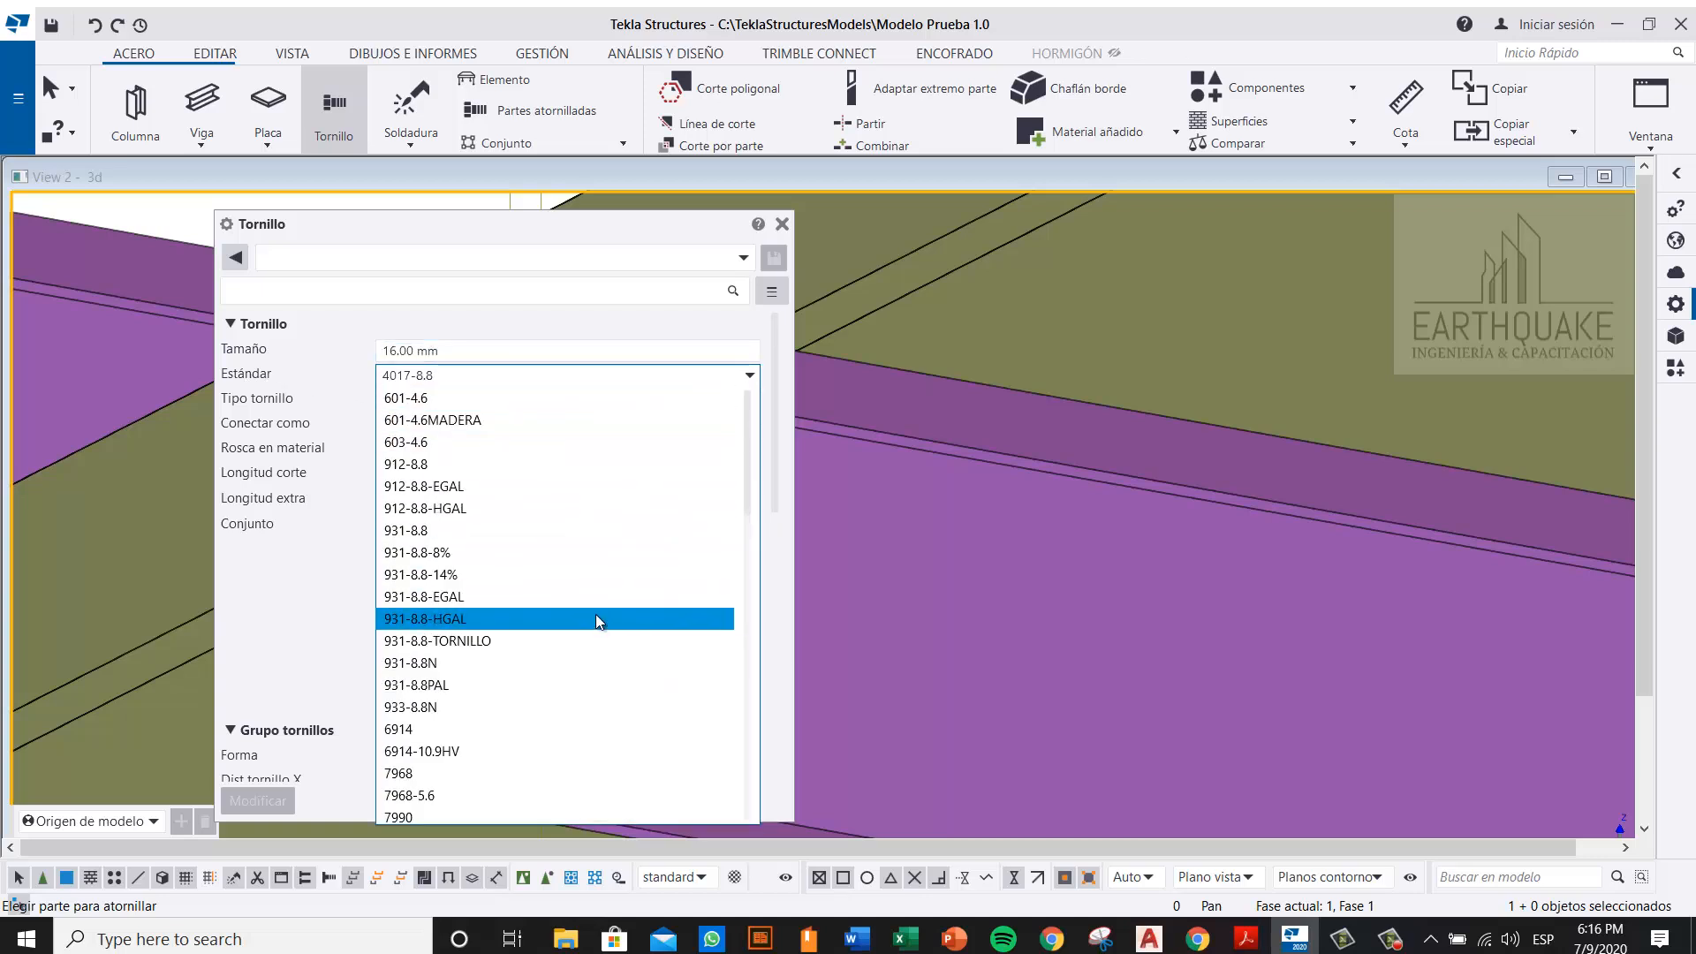
pyautogui.scroll(-2, 596, 623)
pyautogui.scroll(-9, 596, 623)
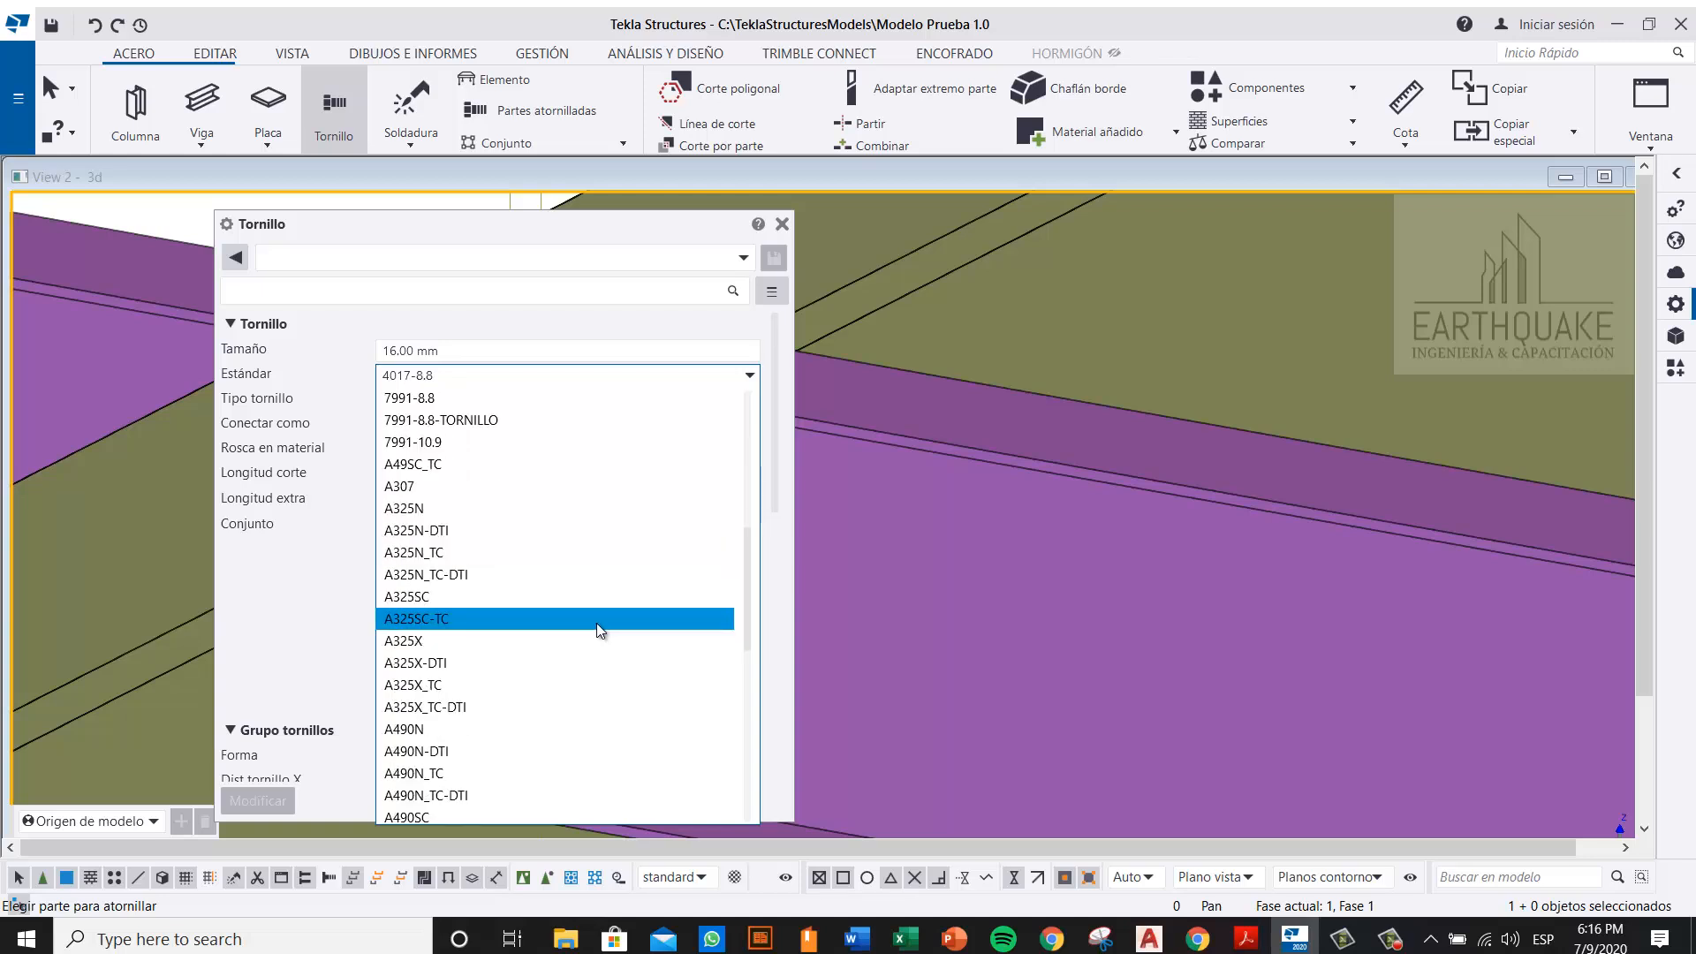
pyautogui.scroll(10, 596, 623)
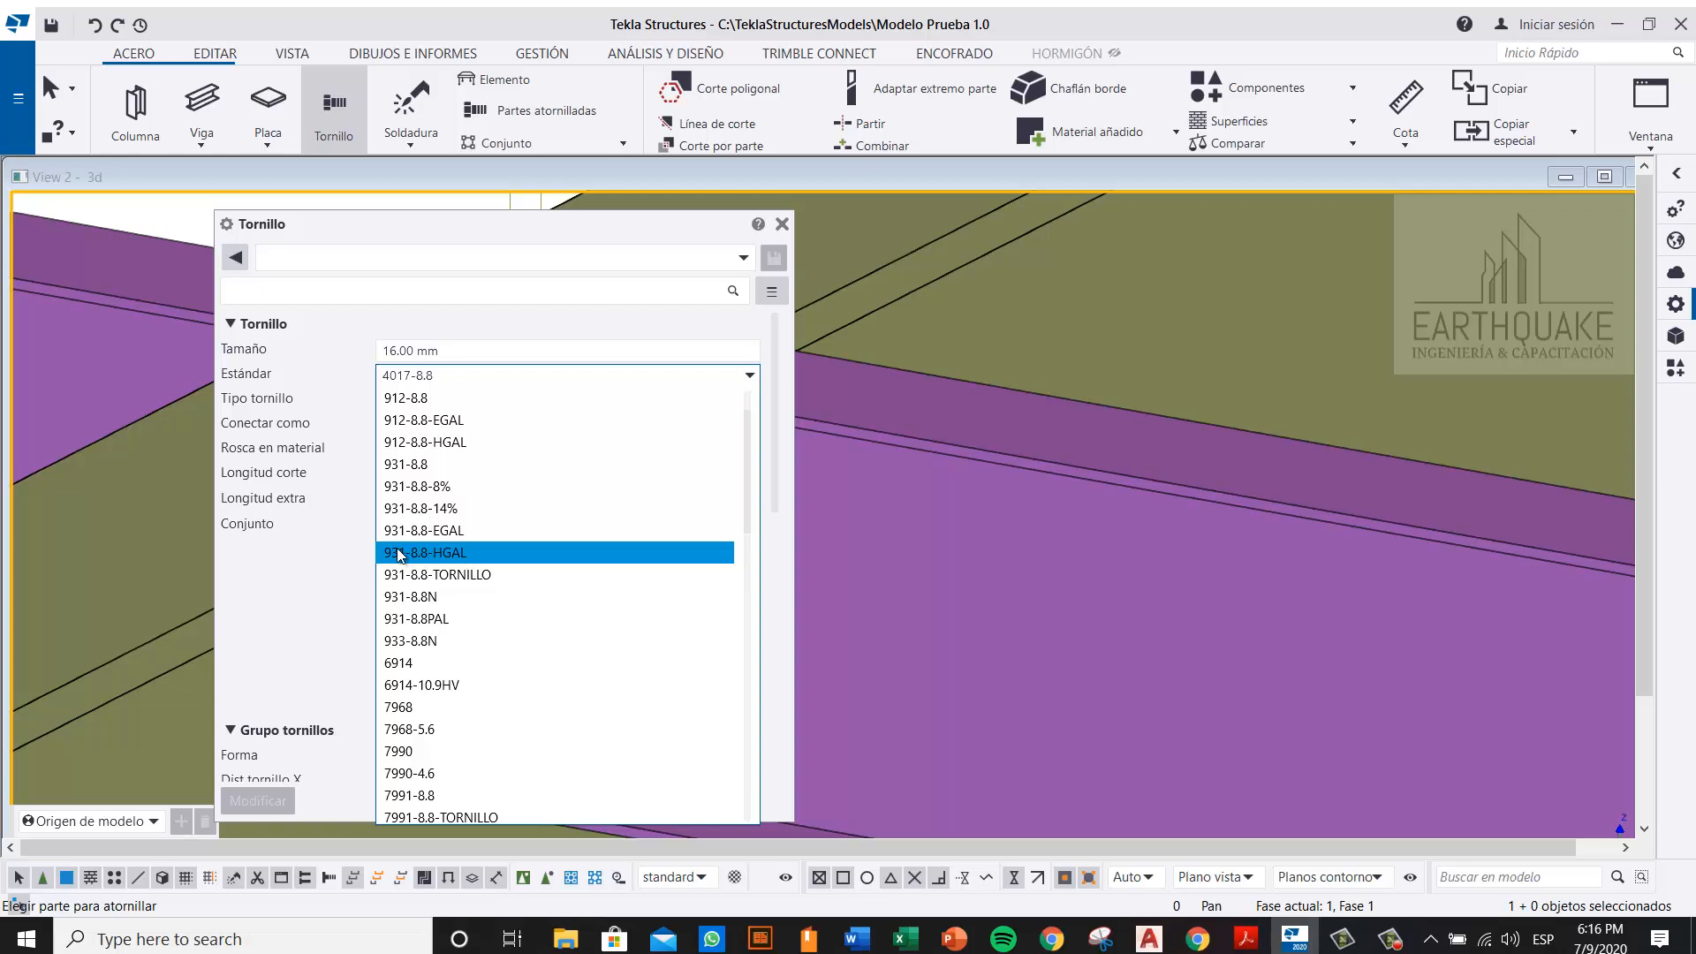
pyautogui.click(491, 553)
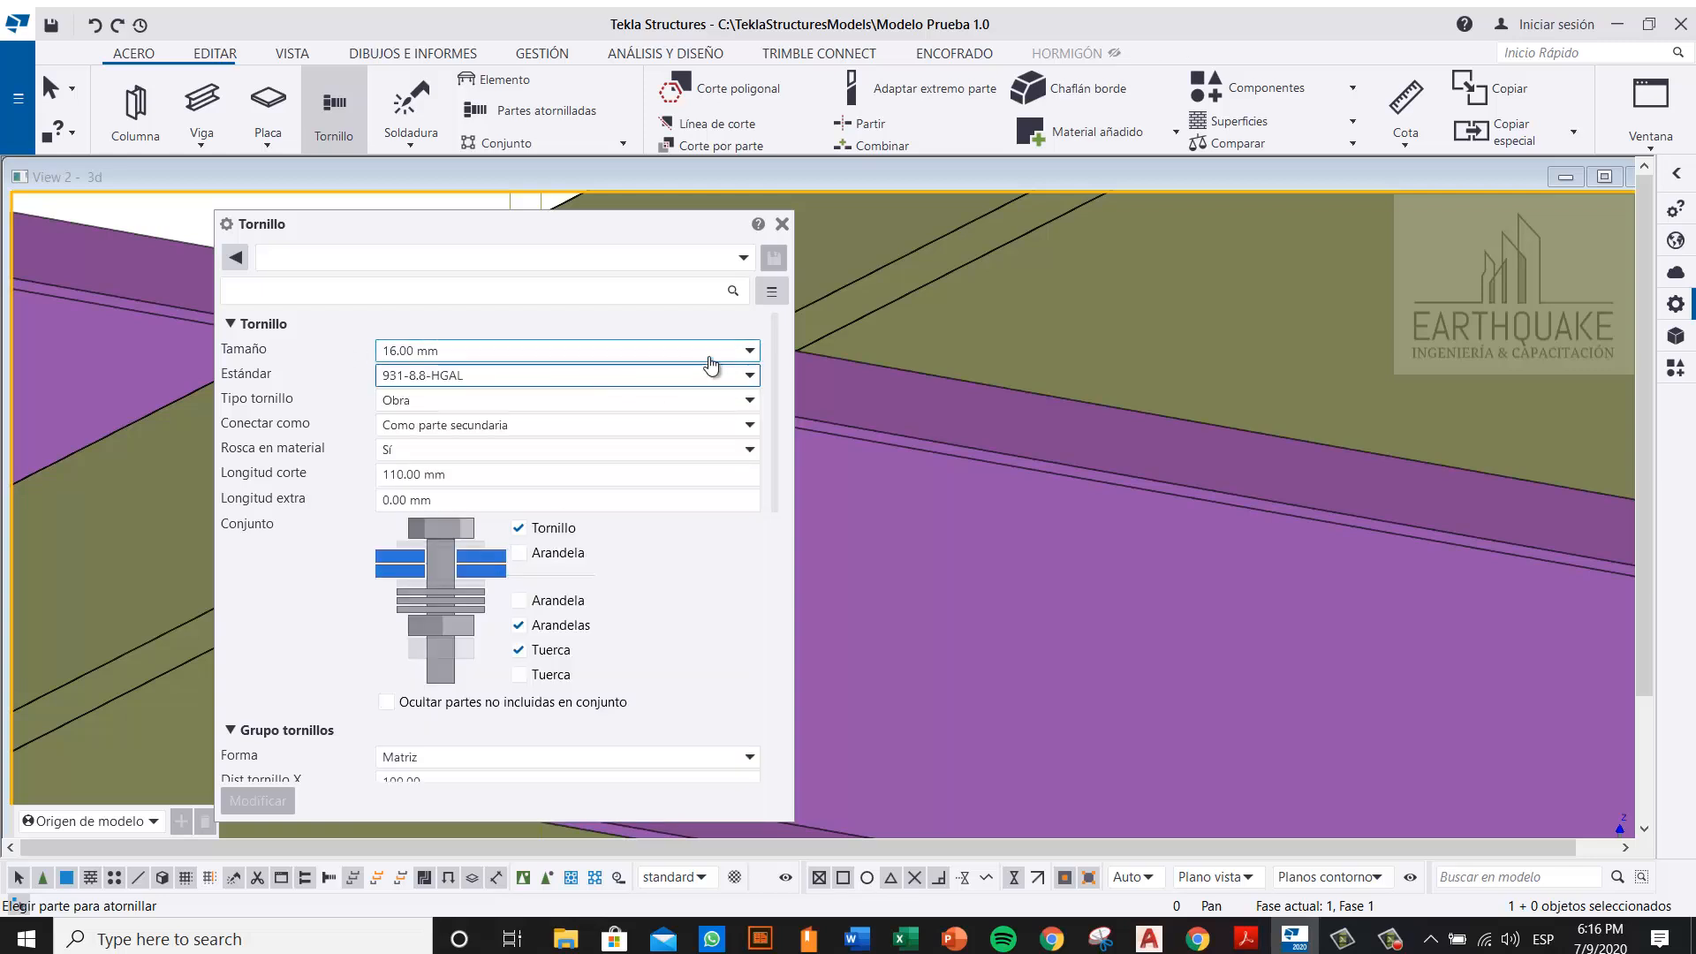
# Step: Set the bolt size to 12.00 mm and choose Obra as the bolt type
pyautogui.click(748, 353)
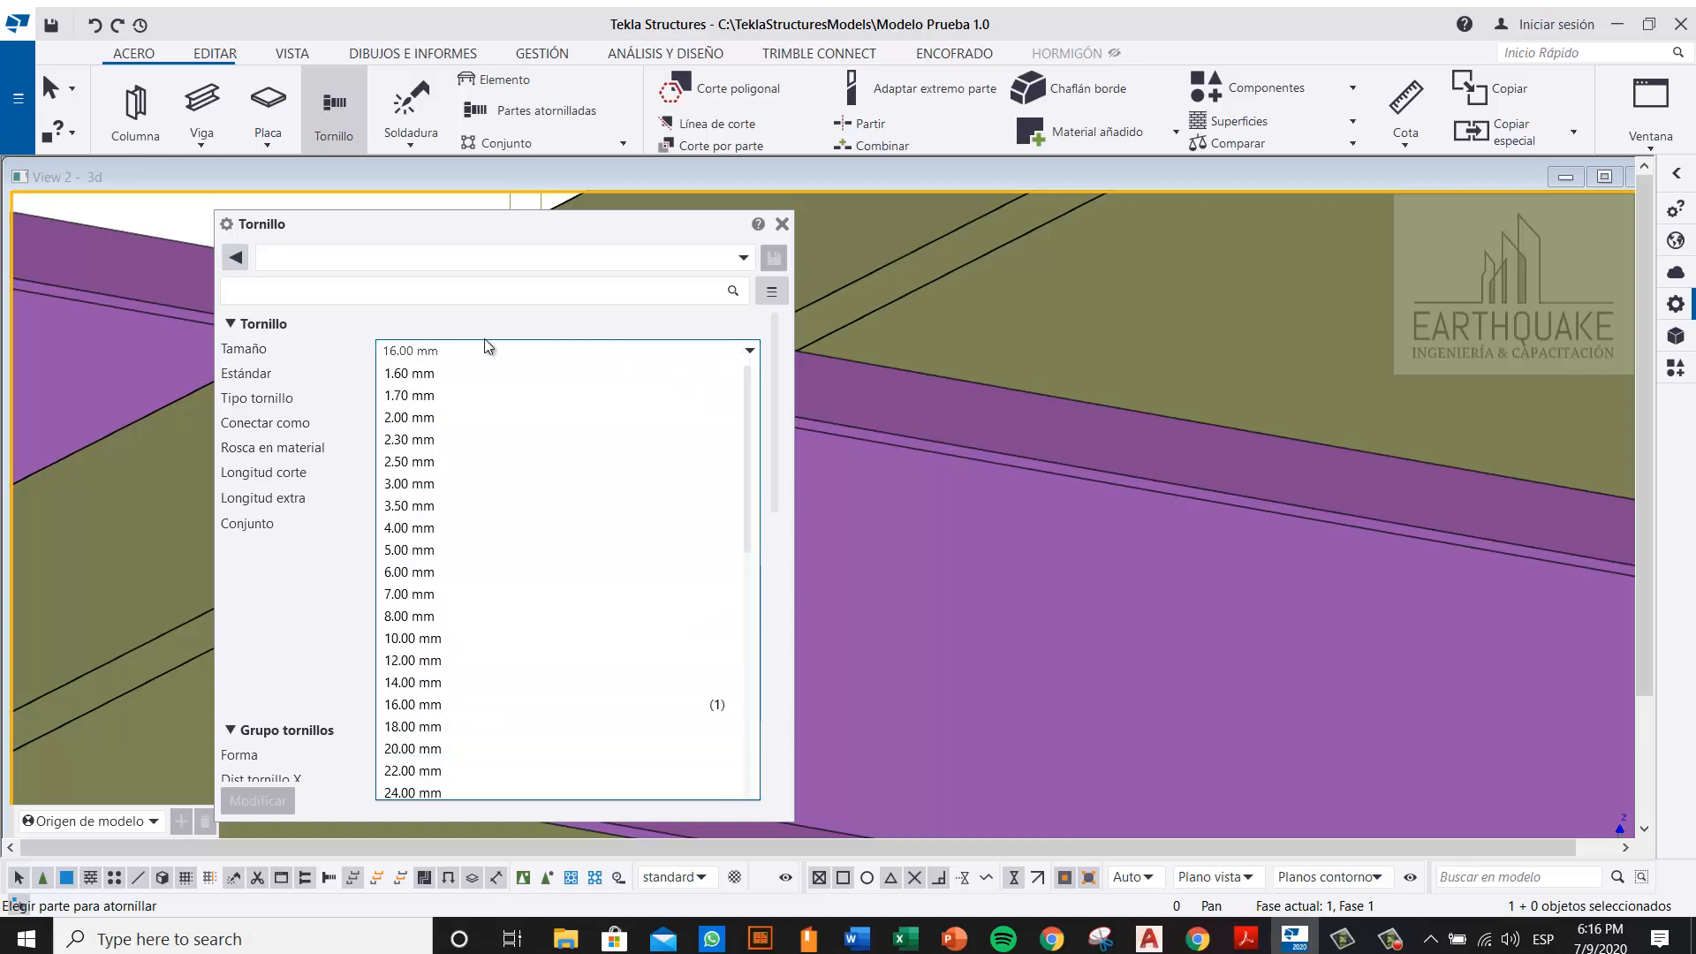
pyautogui.scroll(-3, 465, 532)
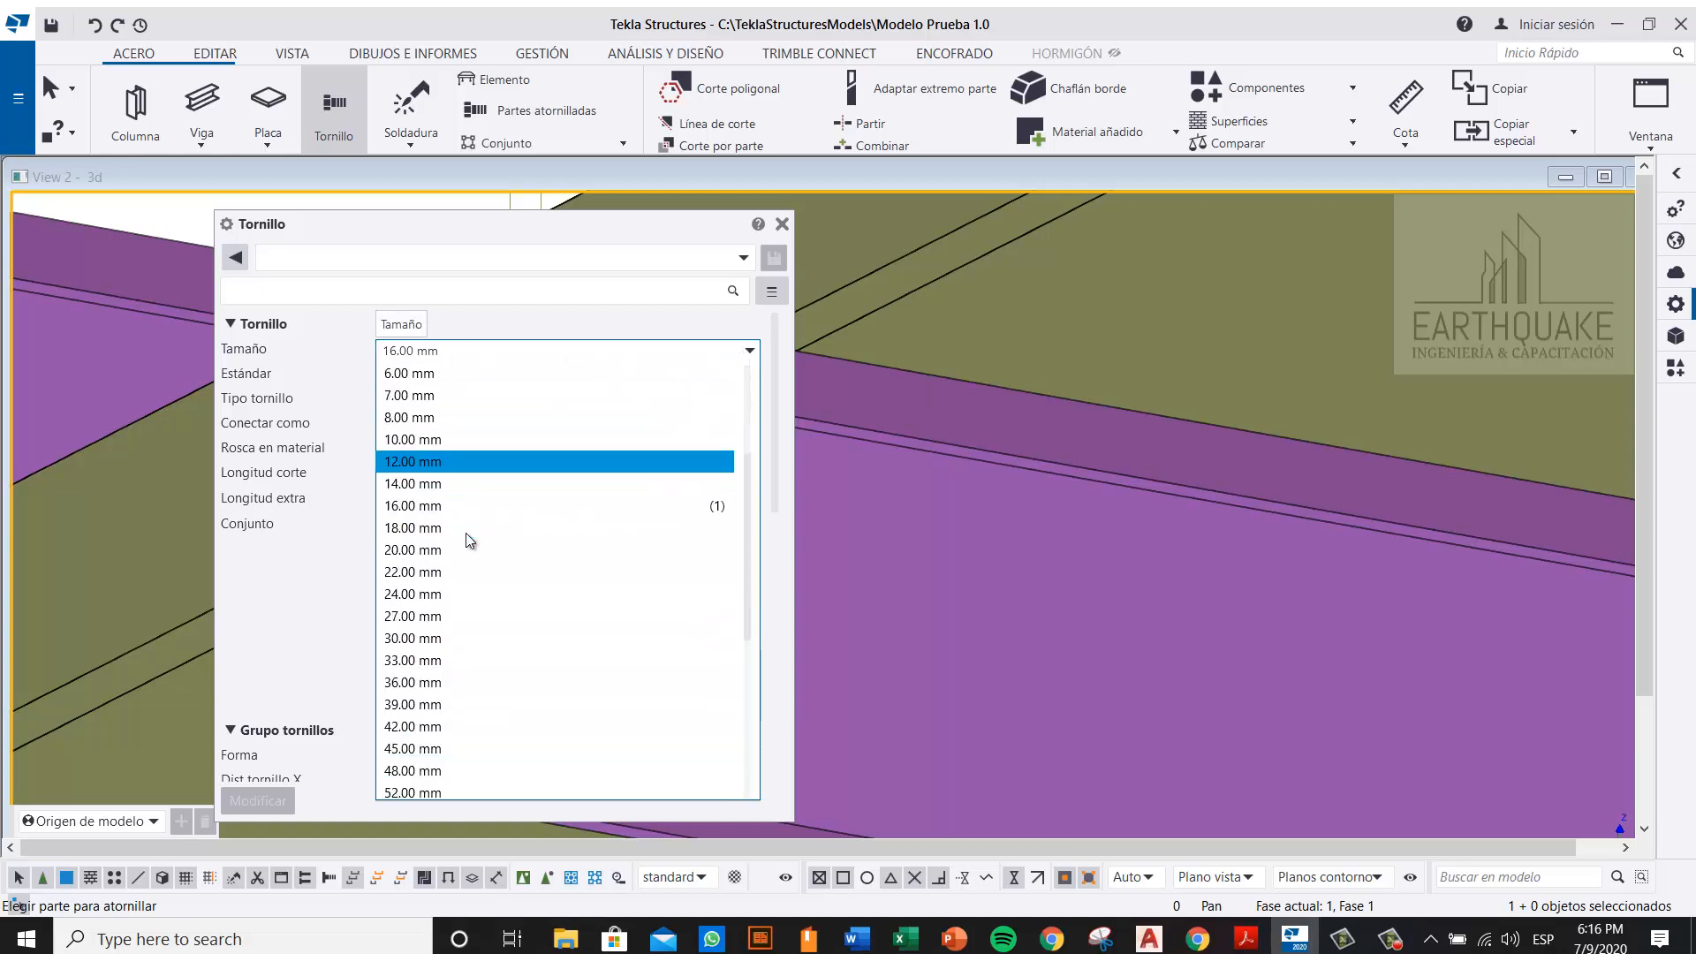
pyautogui.scroll(-5, 468, 574)
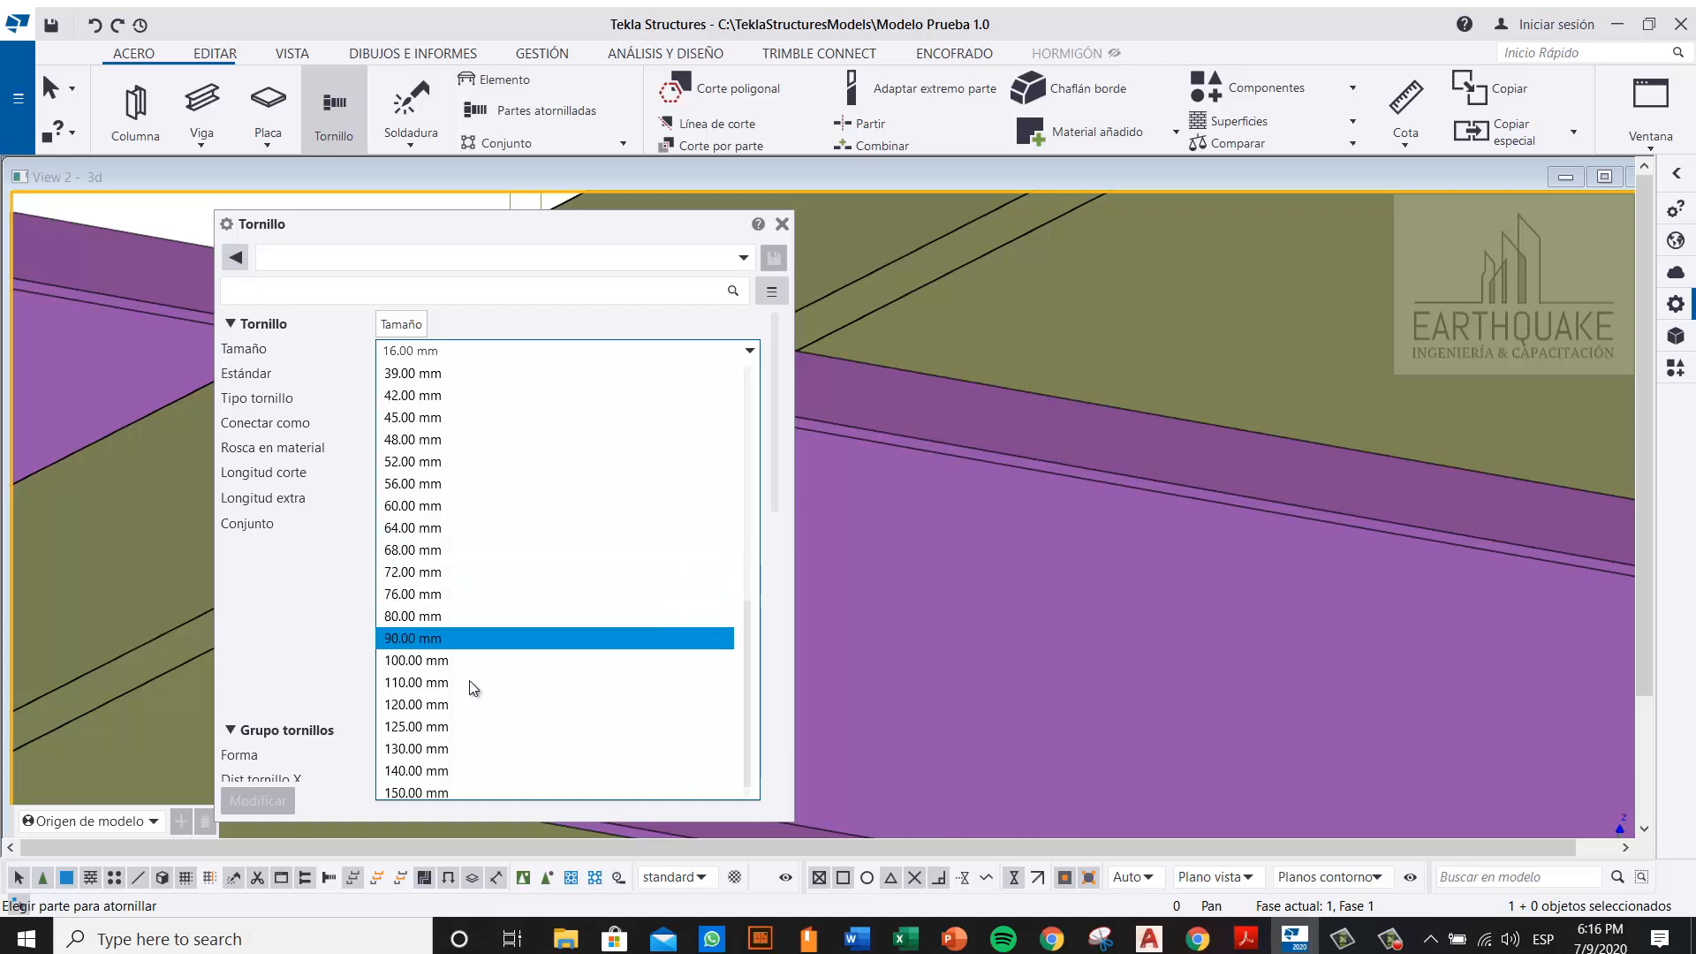
pyautogui.scroll(4, 531, 634)
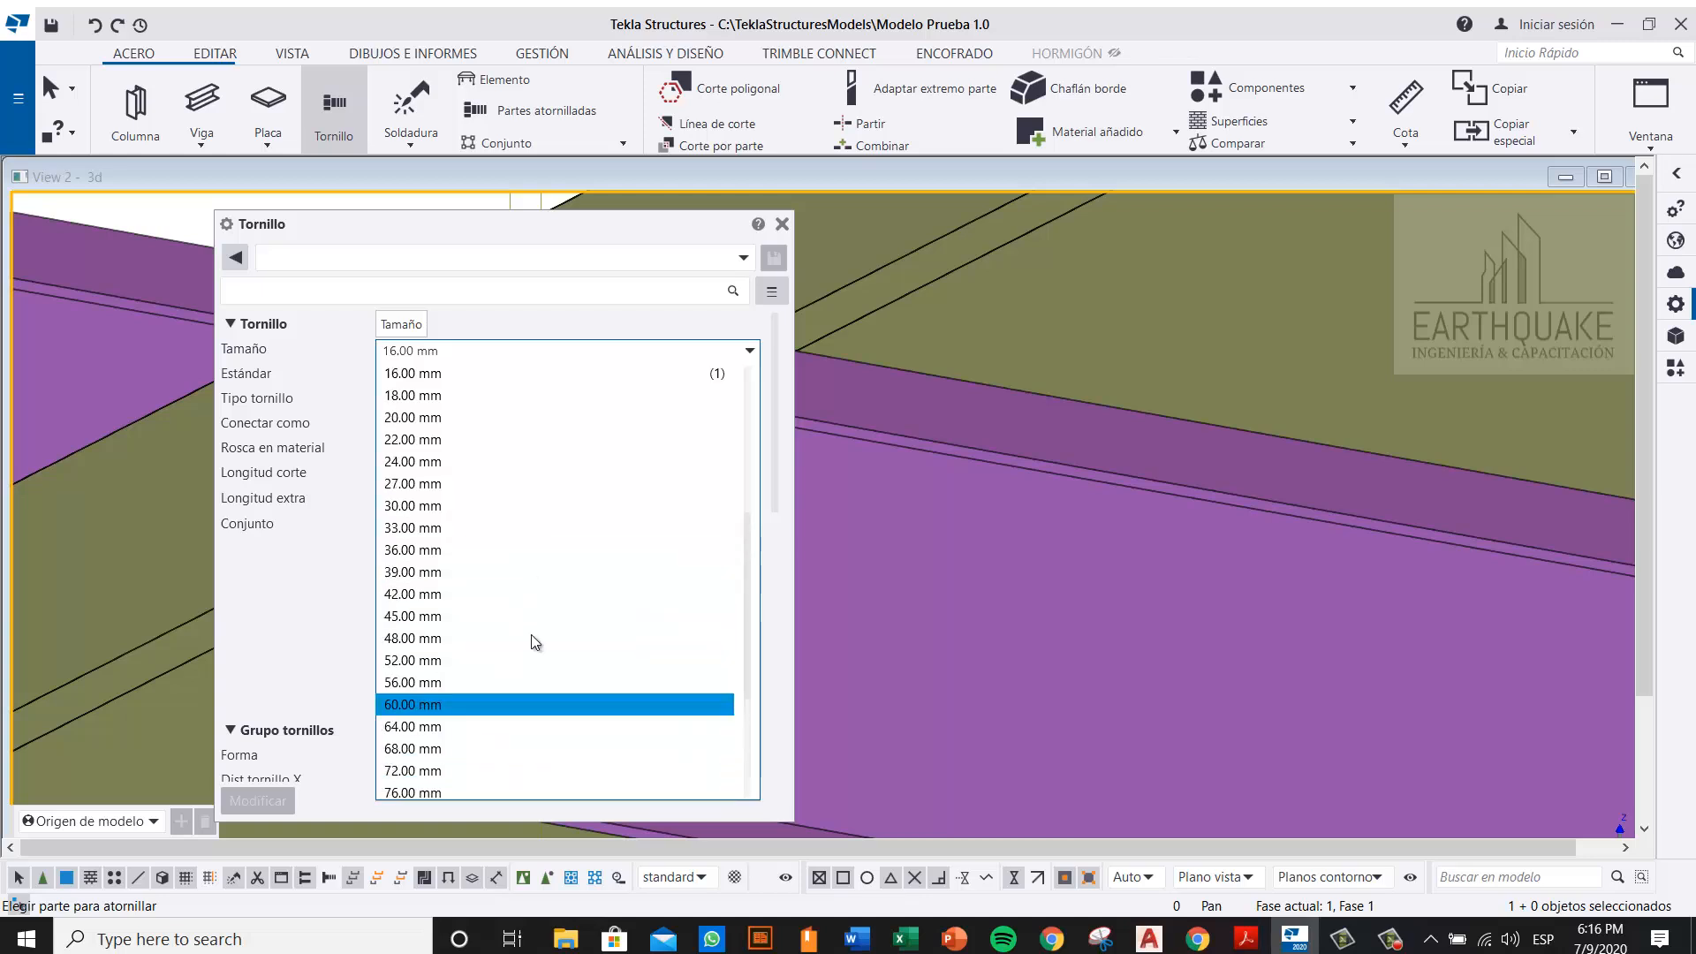
pyautogui.scroll(2, 532, 638)
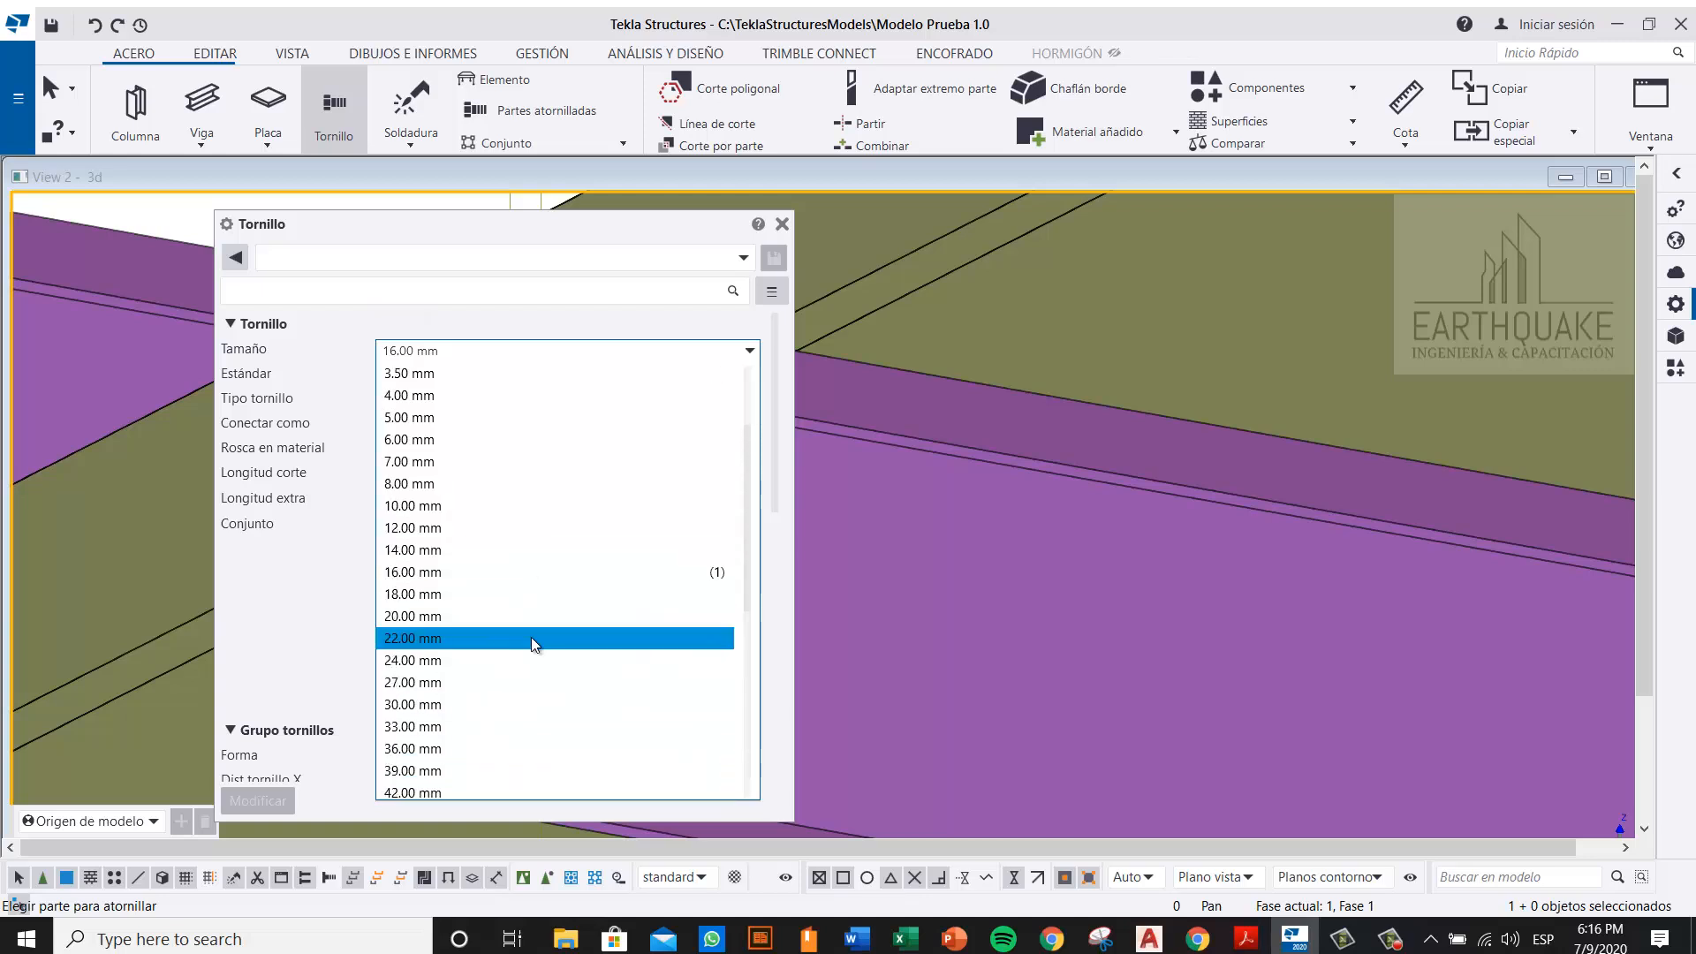
pyautogui.click(427, 530)
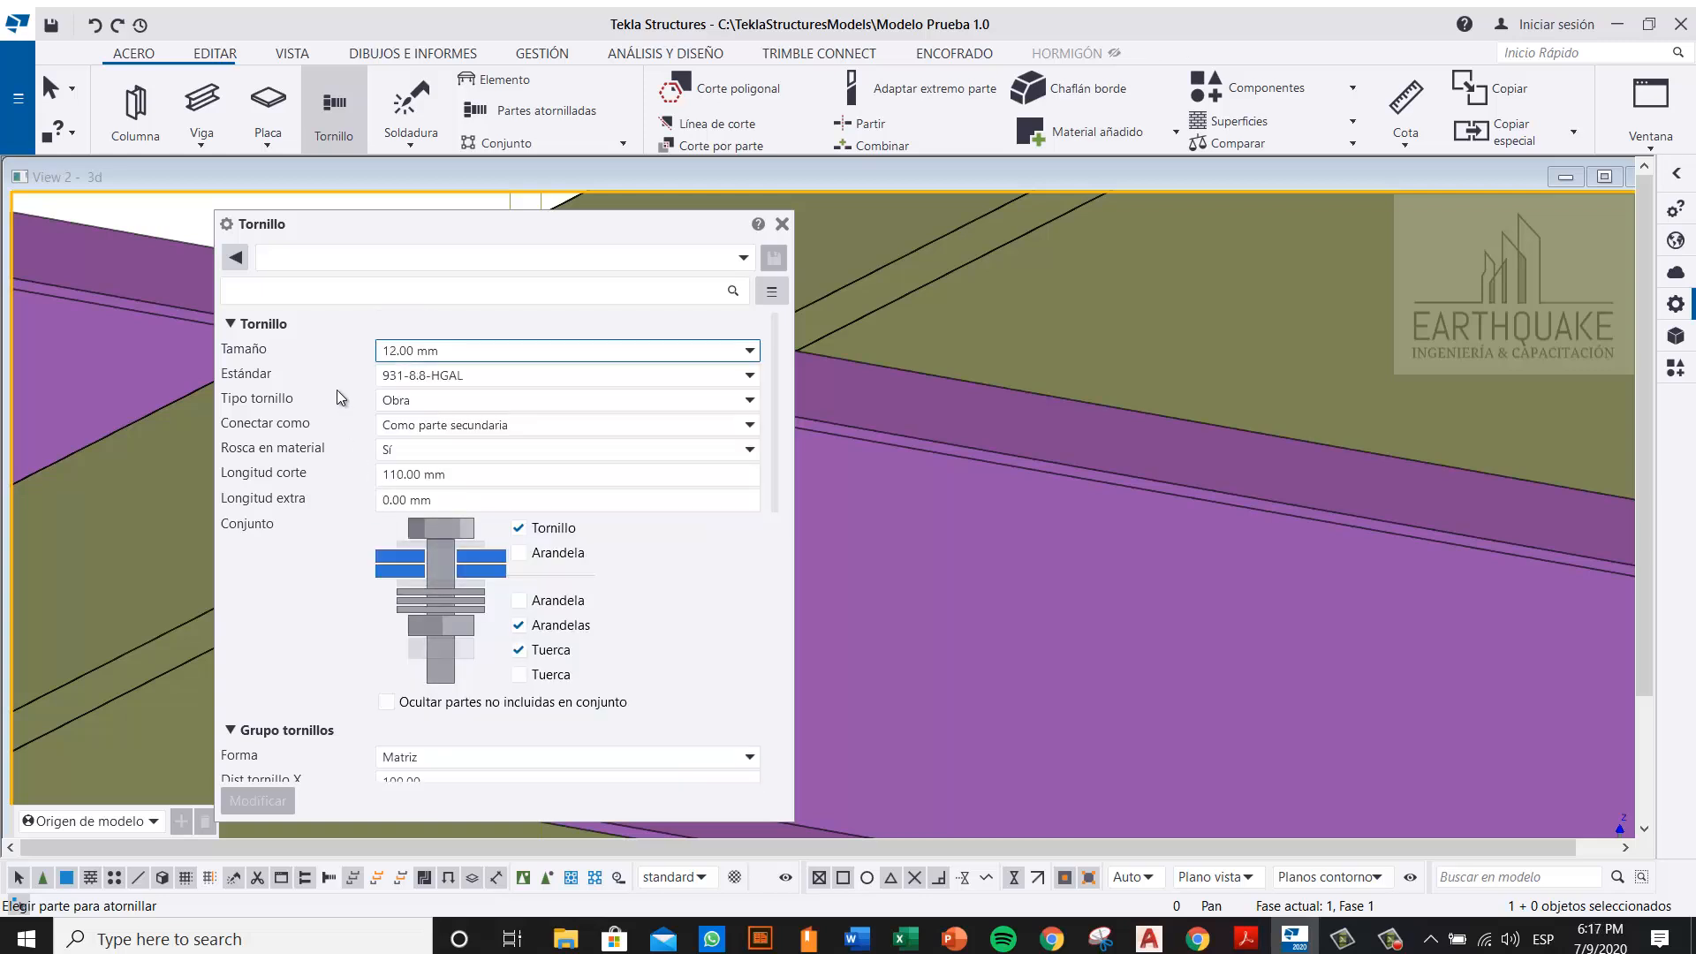
pyautogui.click(450, 402)
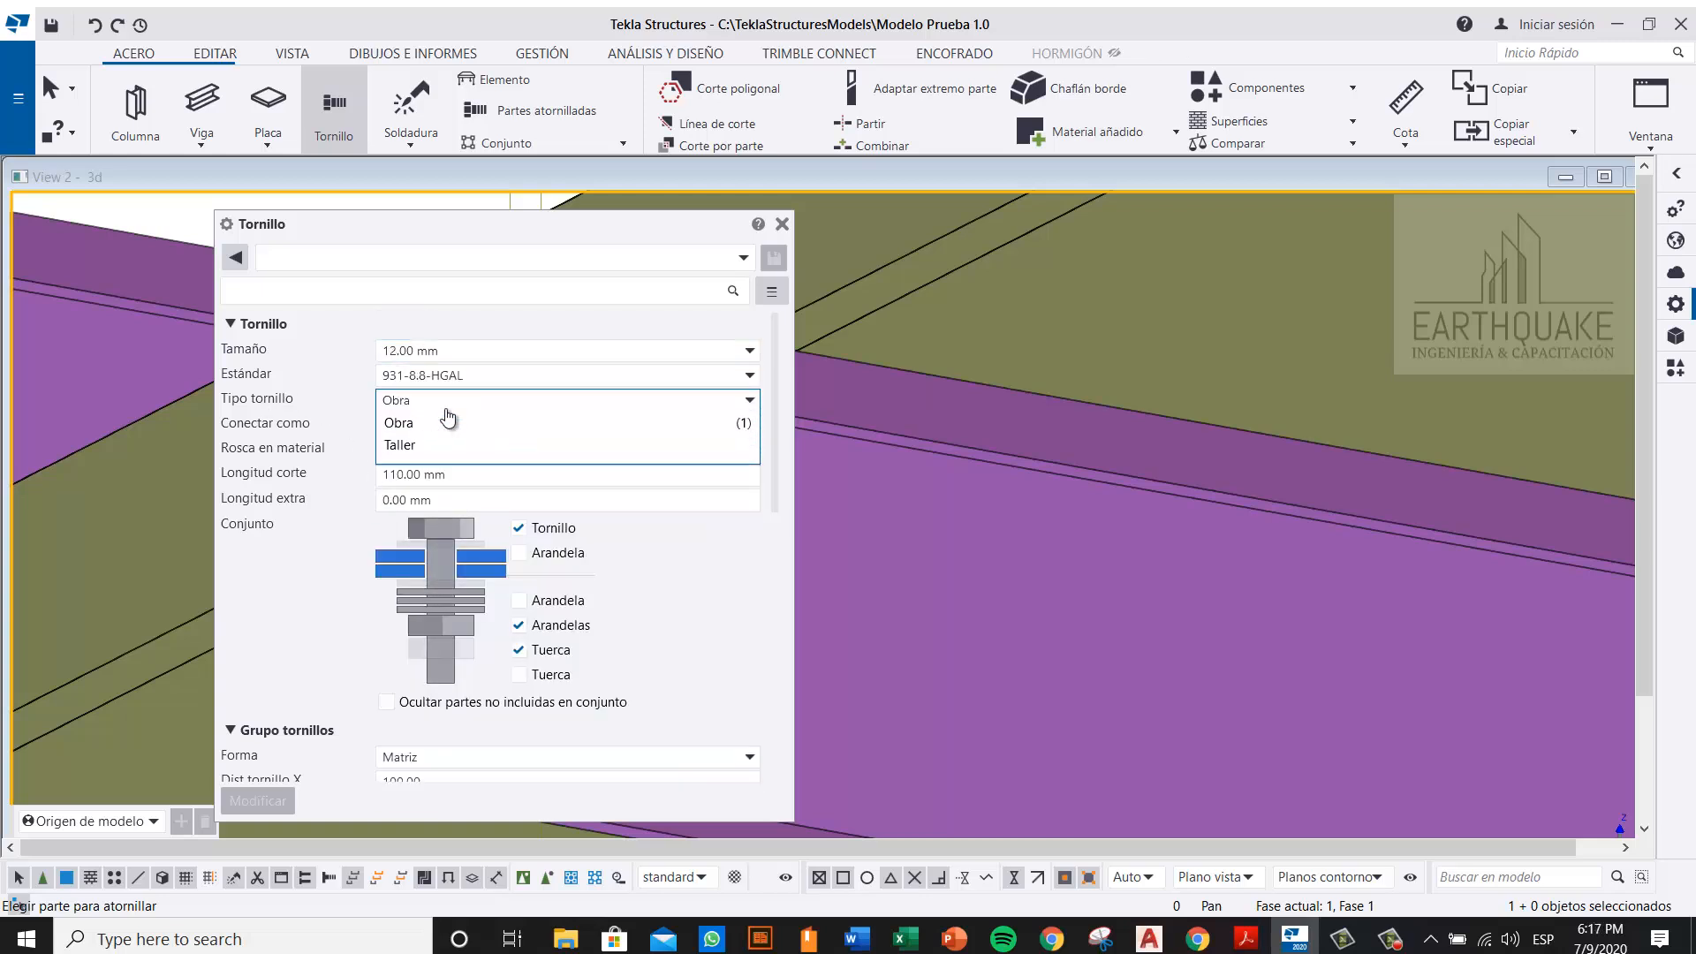
pyautogui.click(415, 424)
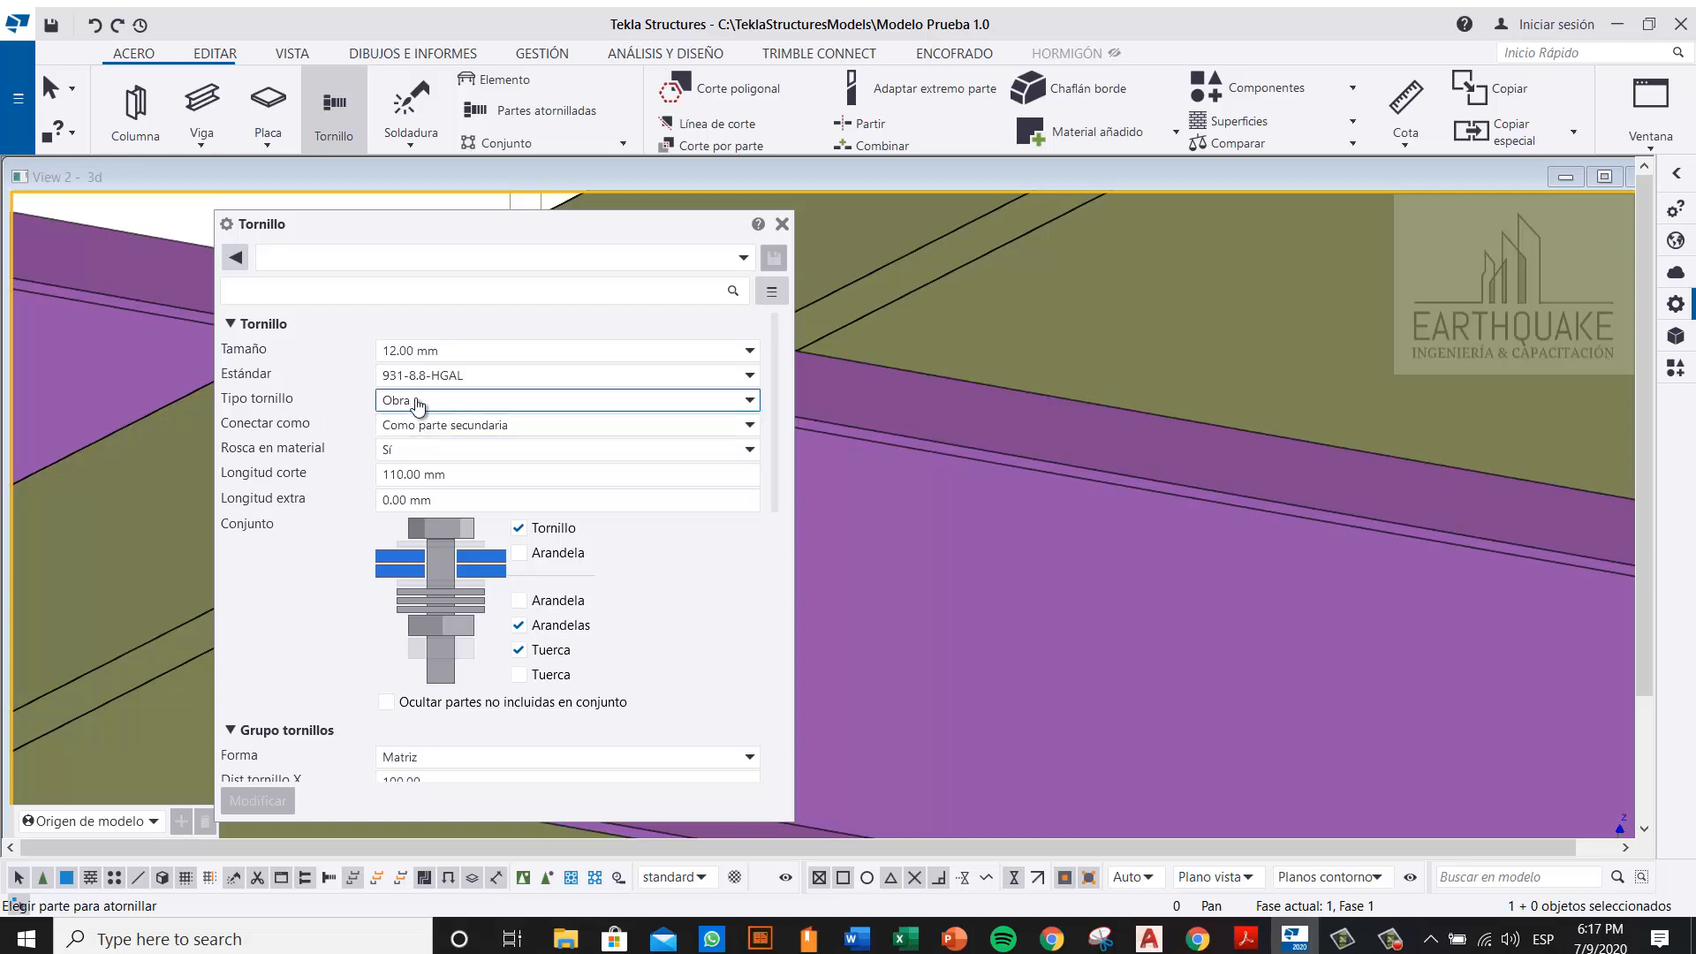
# Step: Check the Conectar como choices for the bolt and move the properties window clear of the connection plate
pyautogui.click(417, 405)
pyautogui.click(428, 429)
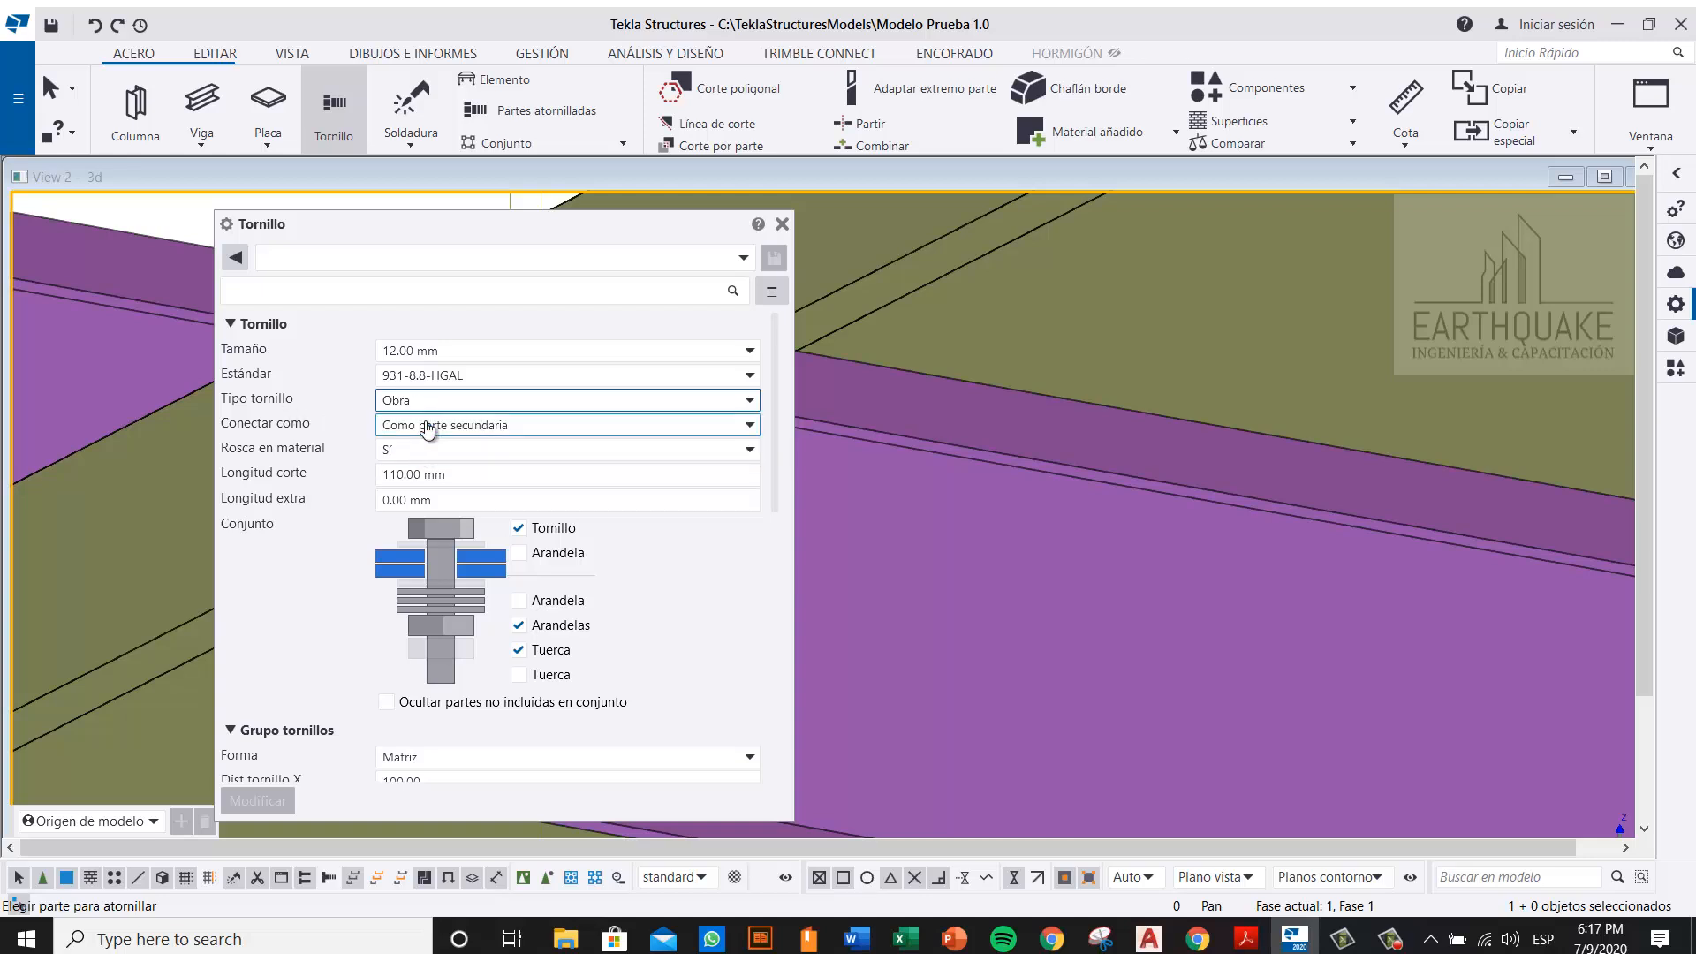
pyautogui.click(474, 427)
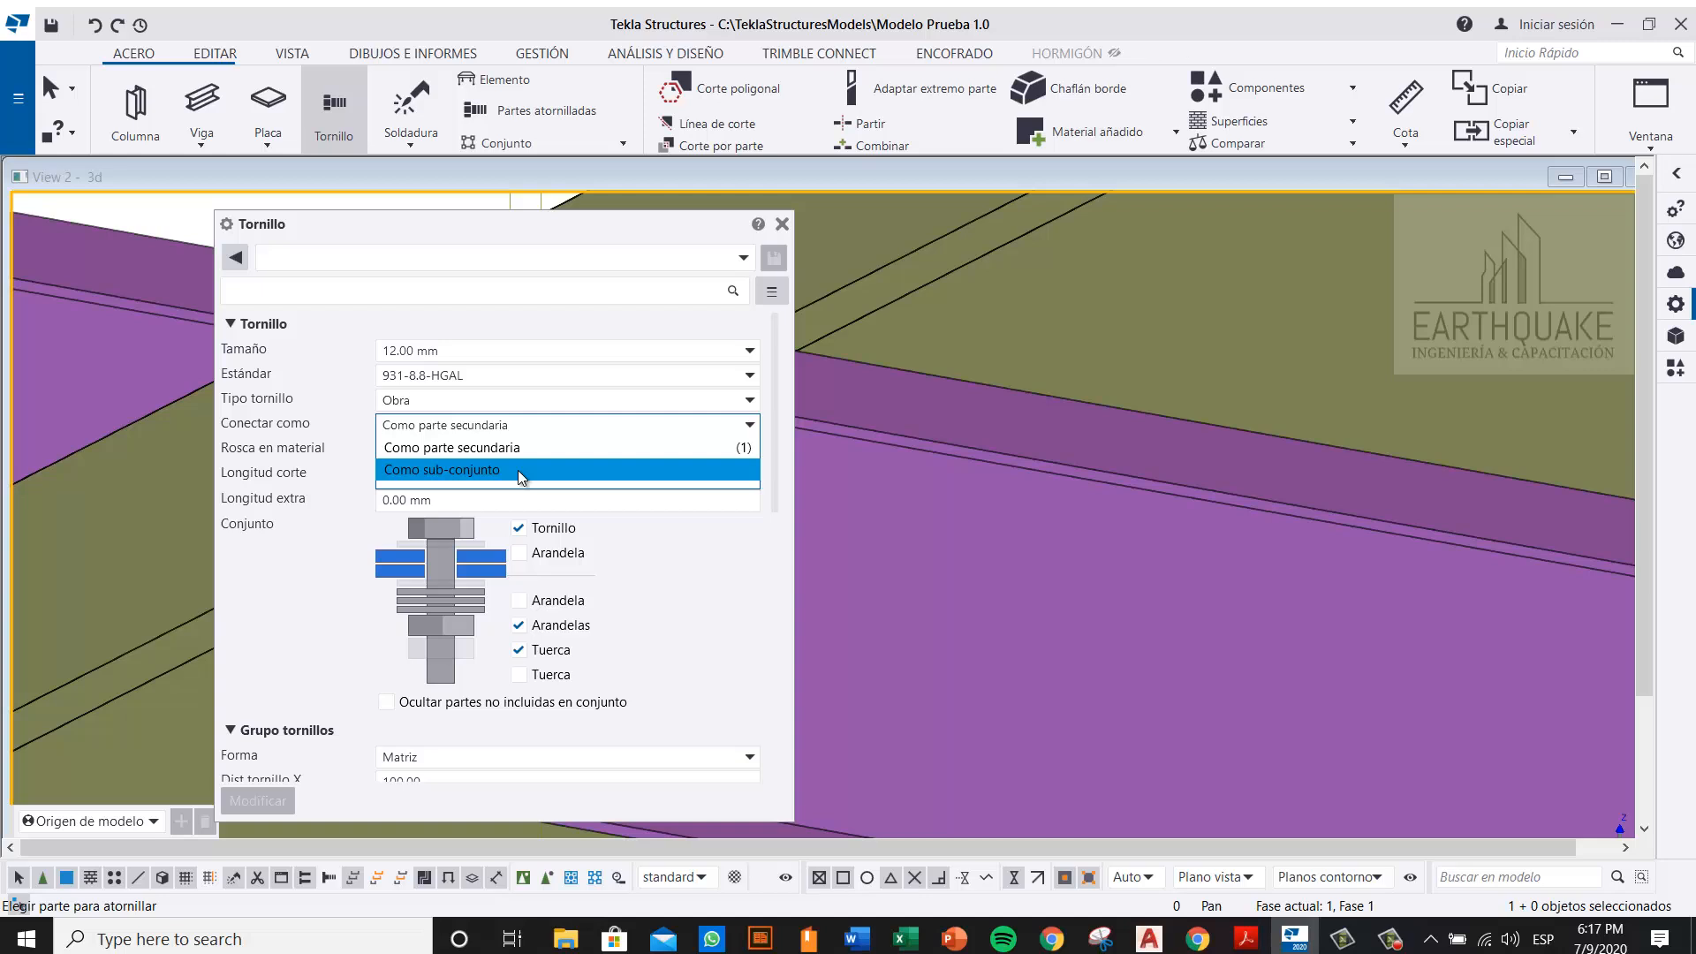
pyautogui.click(682, 232)
pyautogui.moveTo(682, 231); pyautogui.dragTo(487, 255)
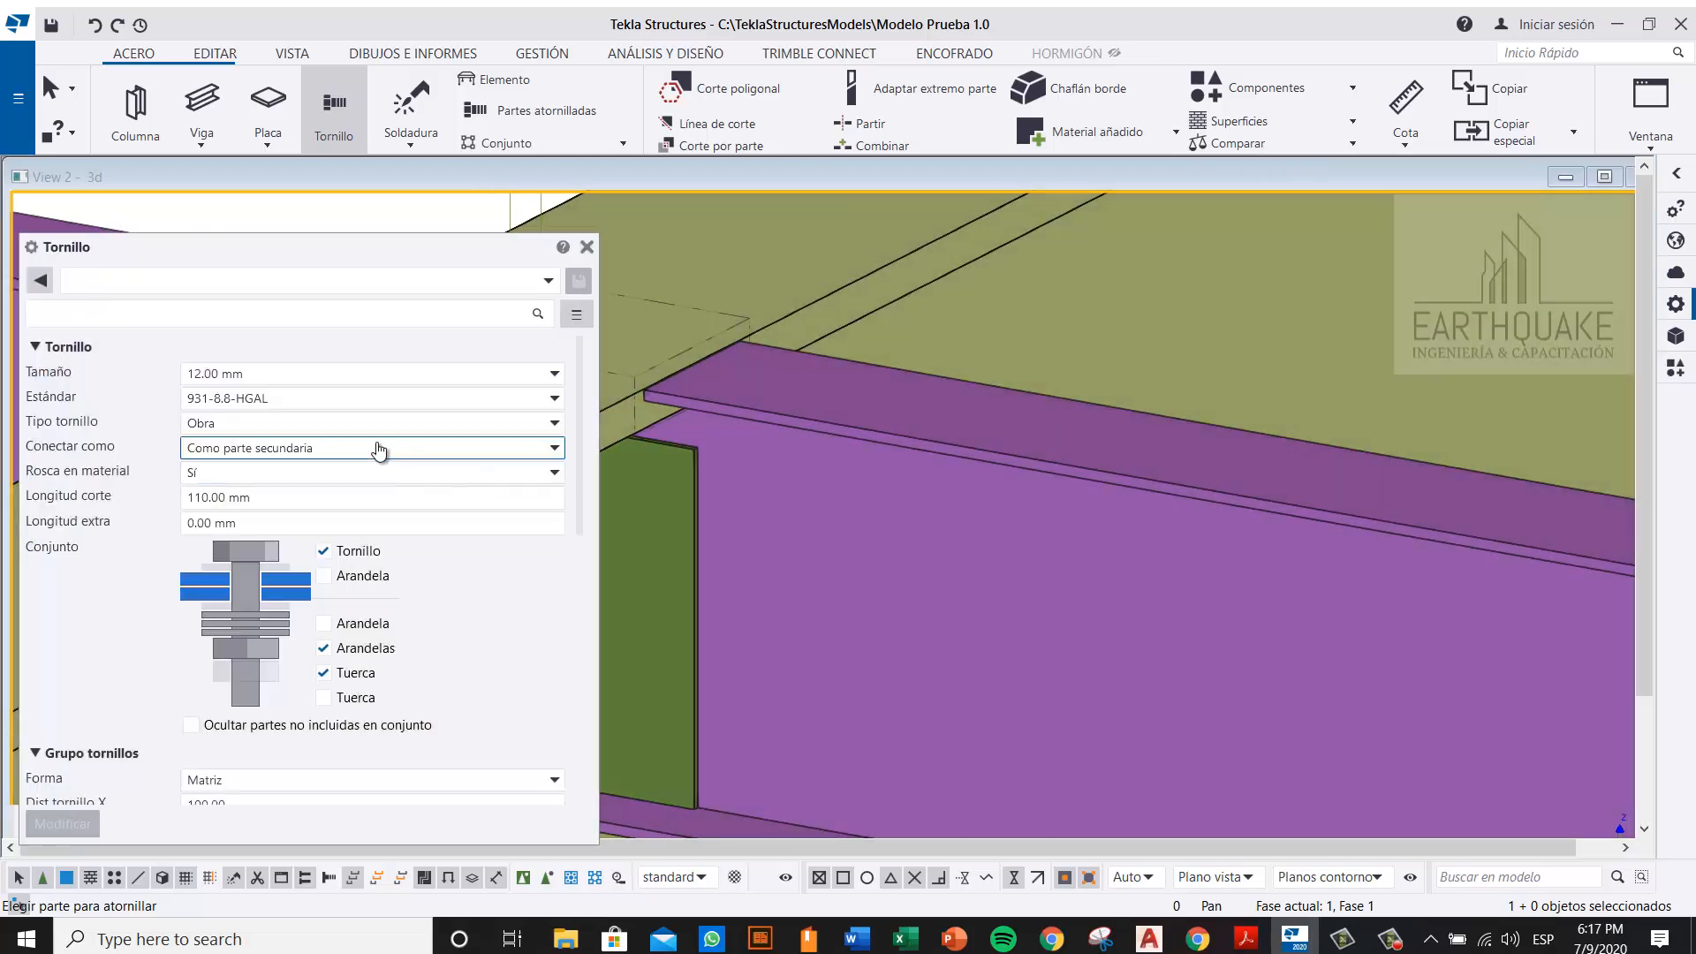
# Step: Review the bolt's connection method, thread in material, cut length and extra length settings
pyautogui.click(324, 451)
pyautogui.click(312, 474)
pyautogui.click(256, 478)
pyautogui.click(209, 505)
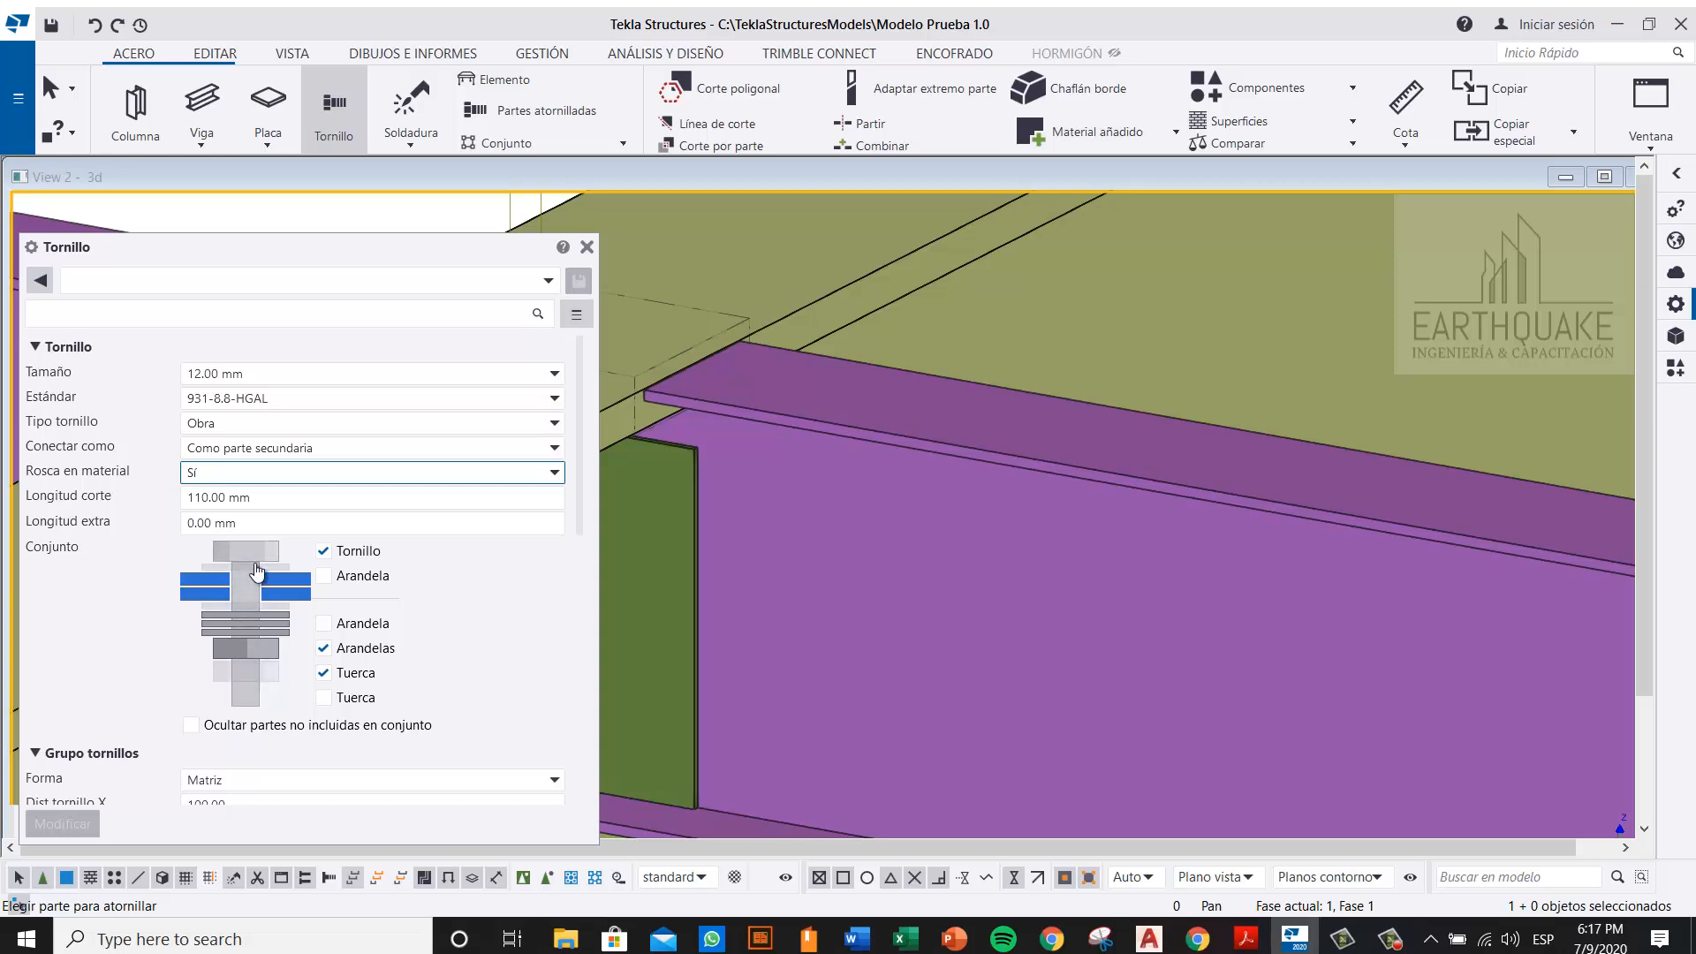
pyautogui.click(248, 527)
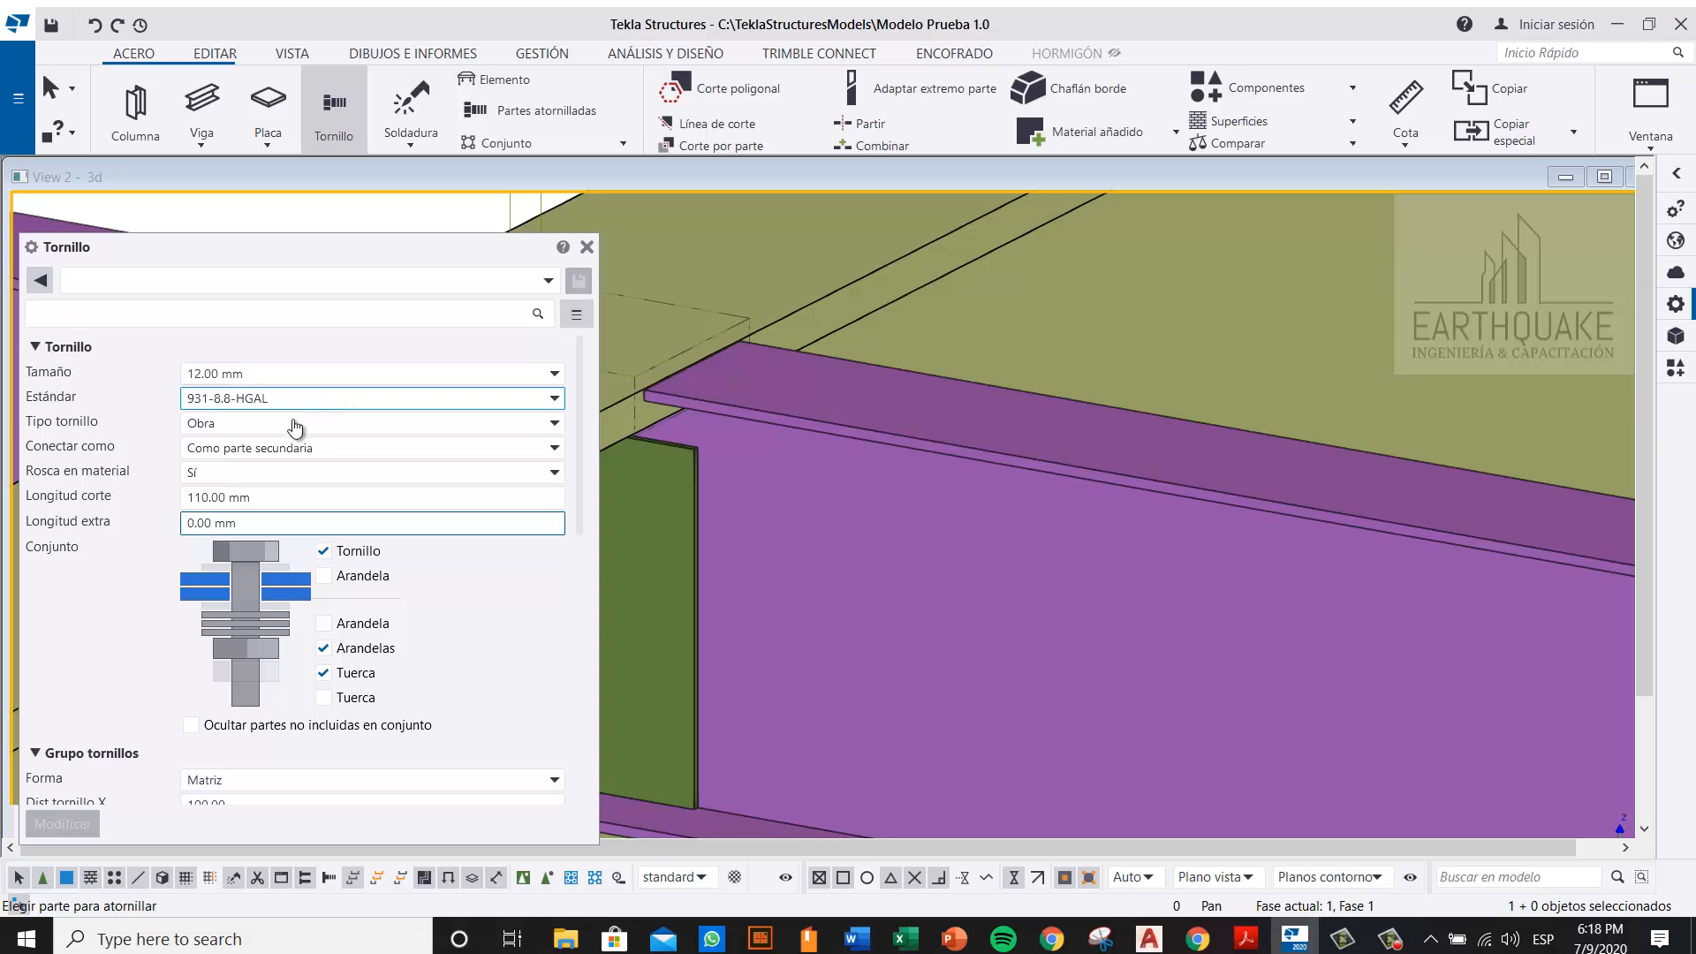
pyautogui.click(296, 497)
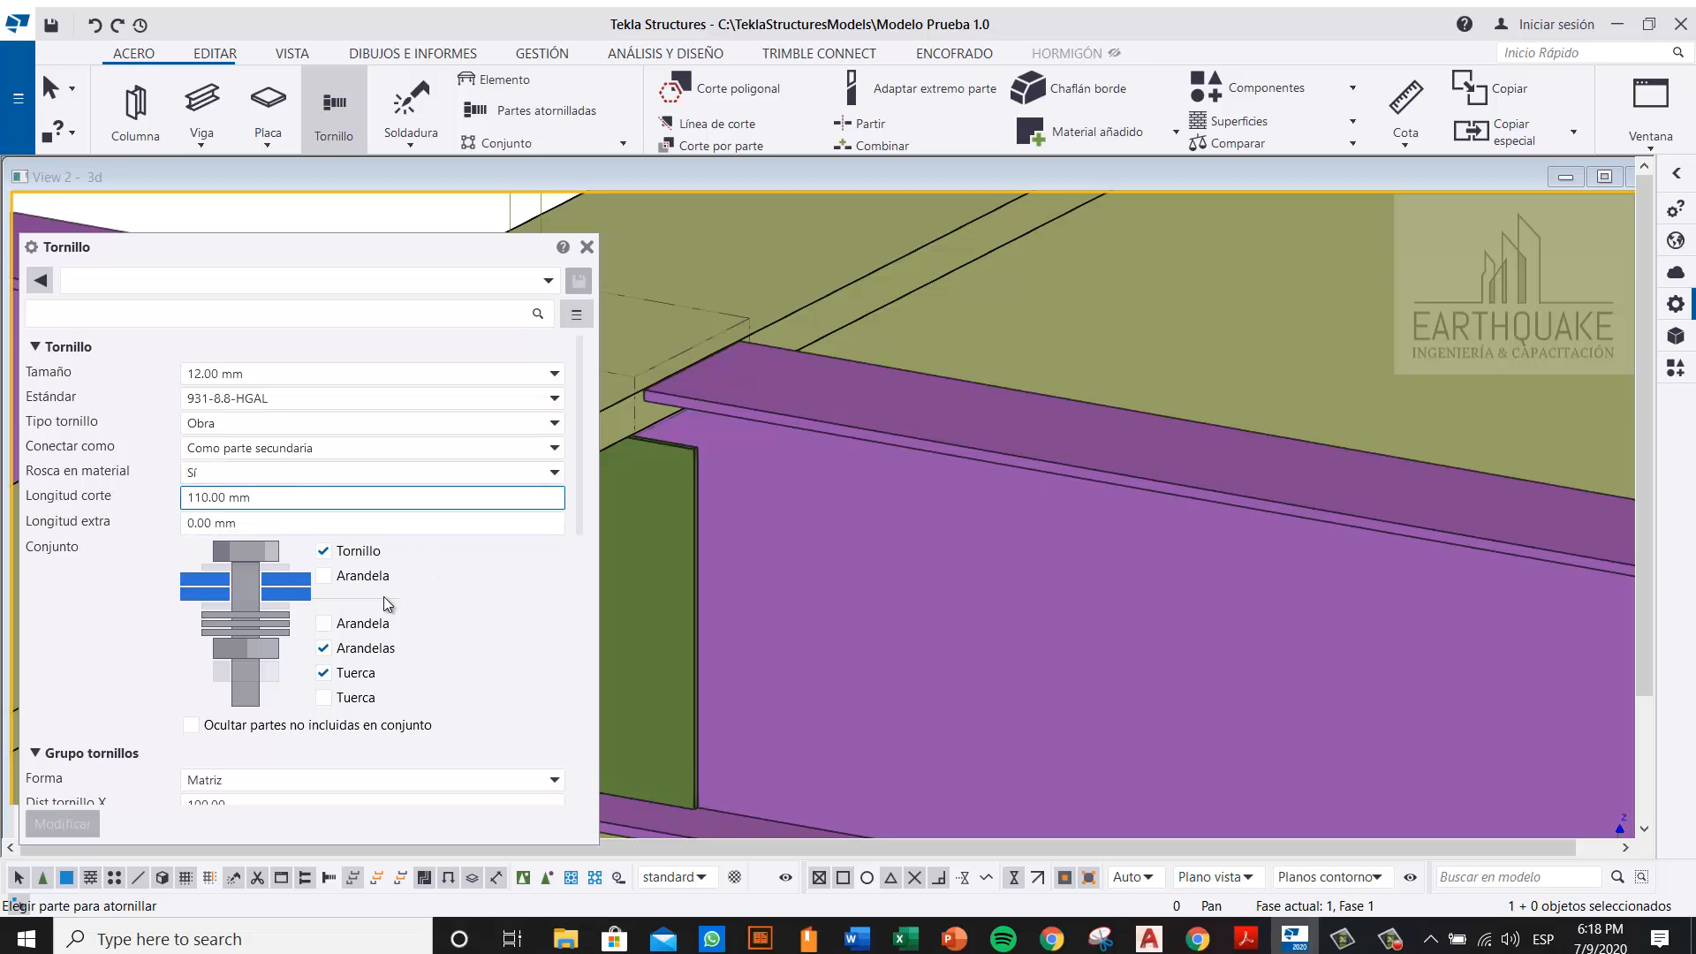
# Step: Configure the bolt assembly with the bolt, the washer under its head, the Arandelas on the nut side and one nut
pyautogui.scroll(-1, 383, 596)
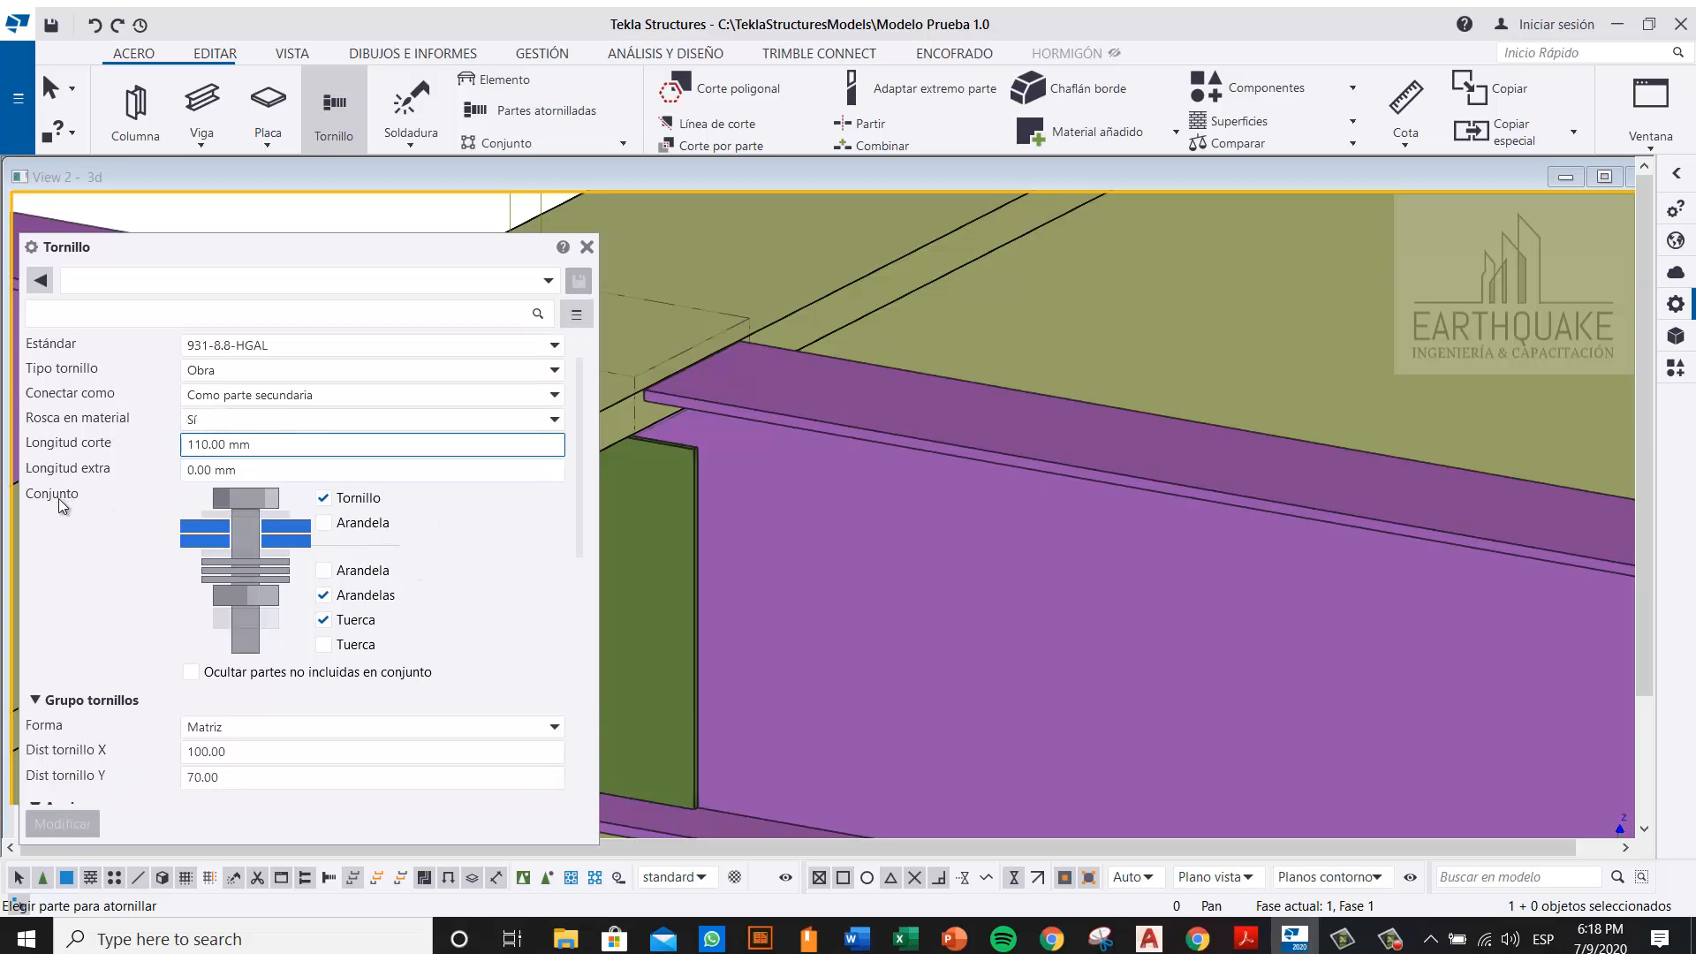
pyautogui.click(323, 500)
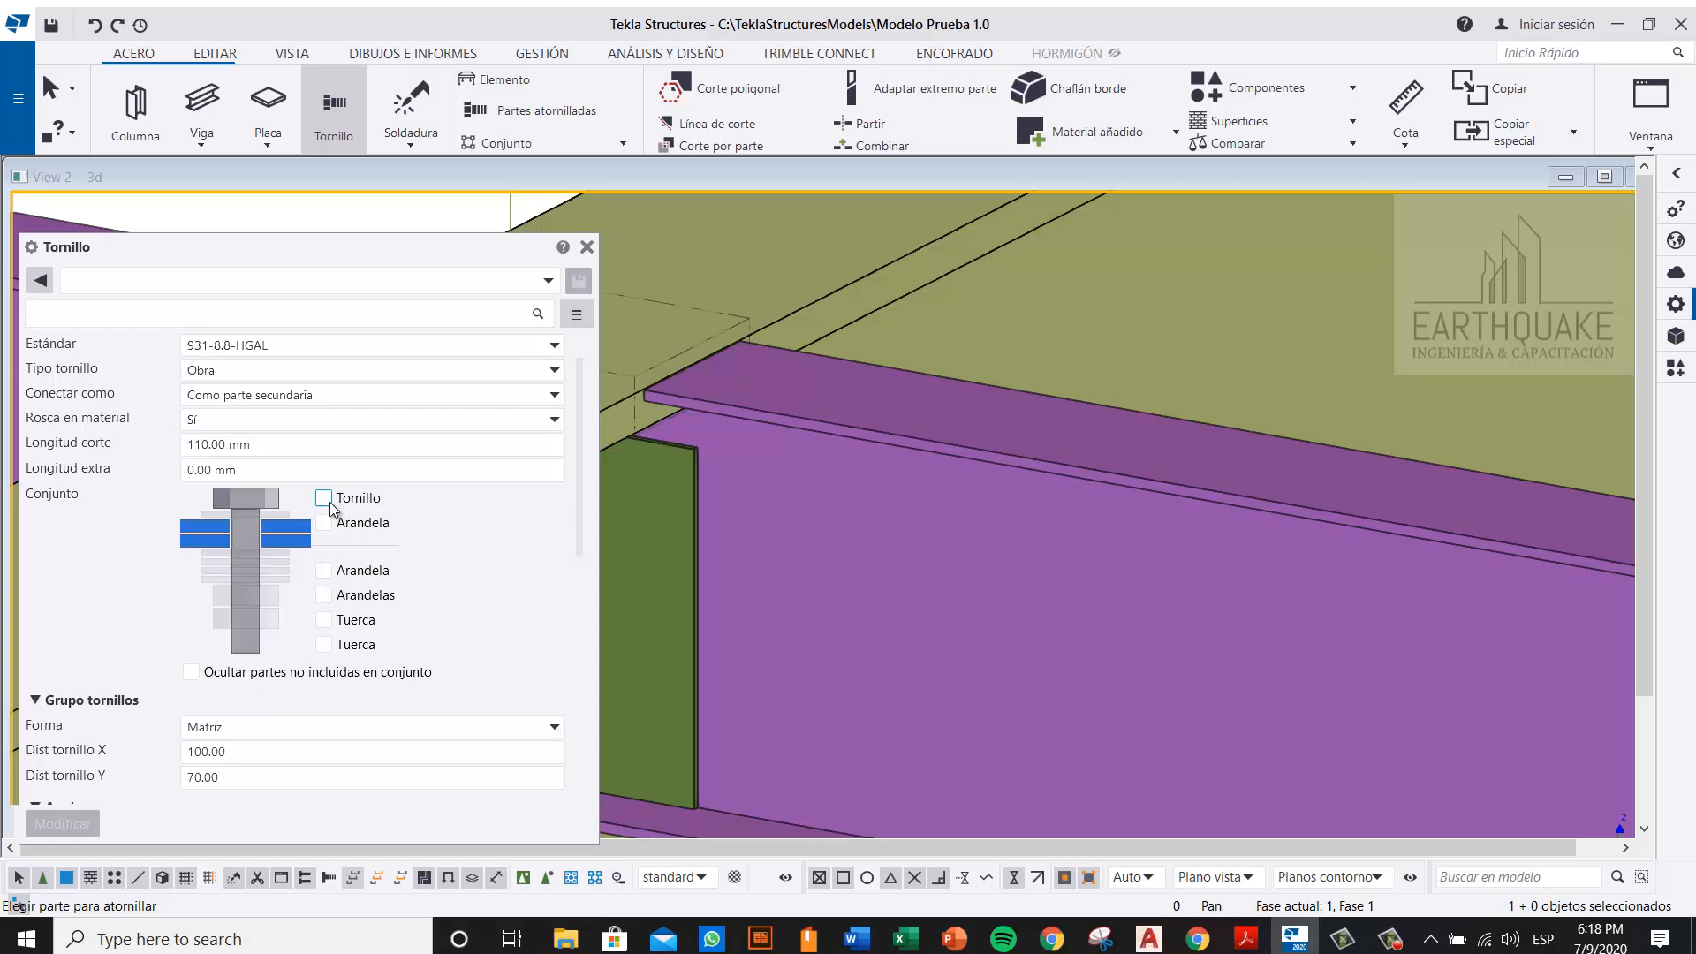
pyautogui.click(326, 500)
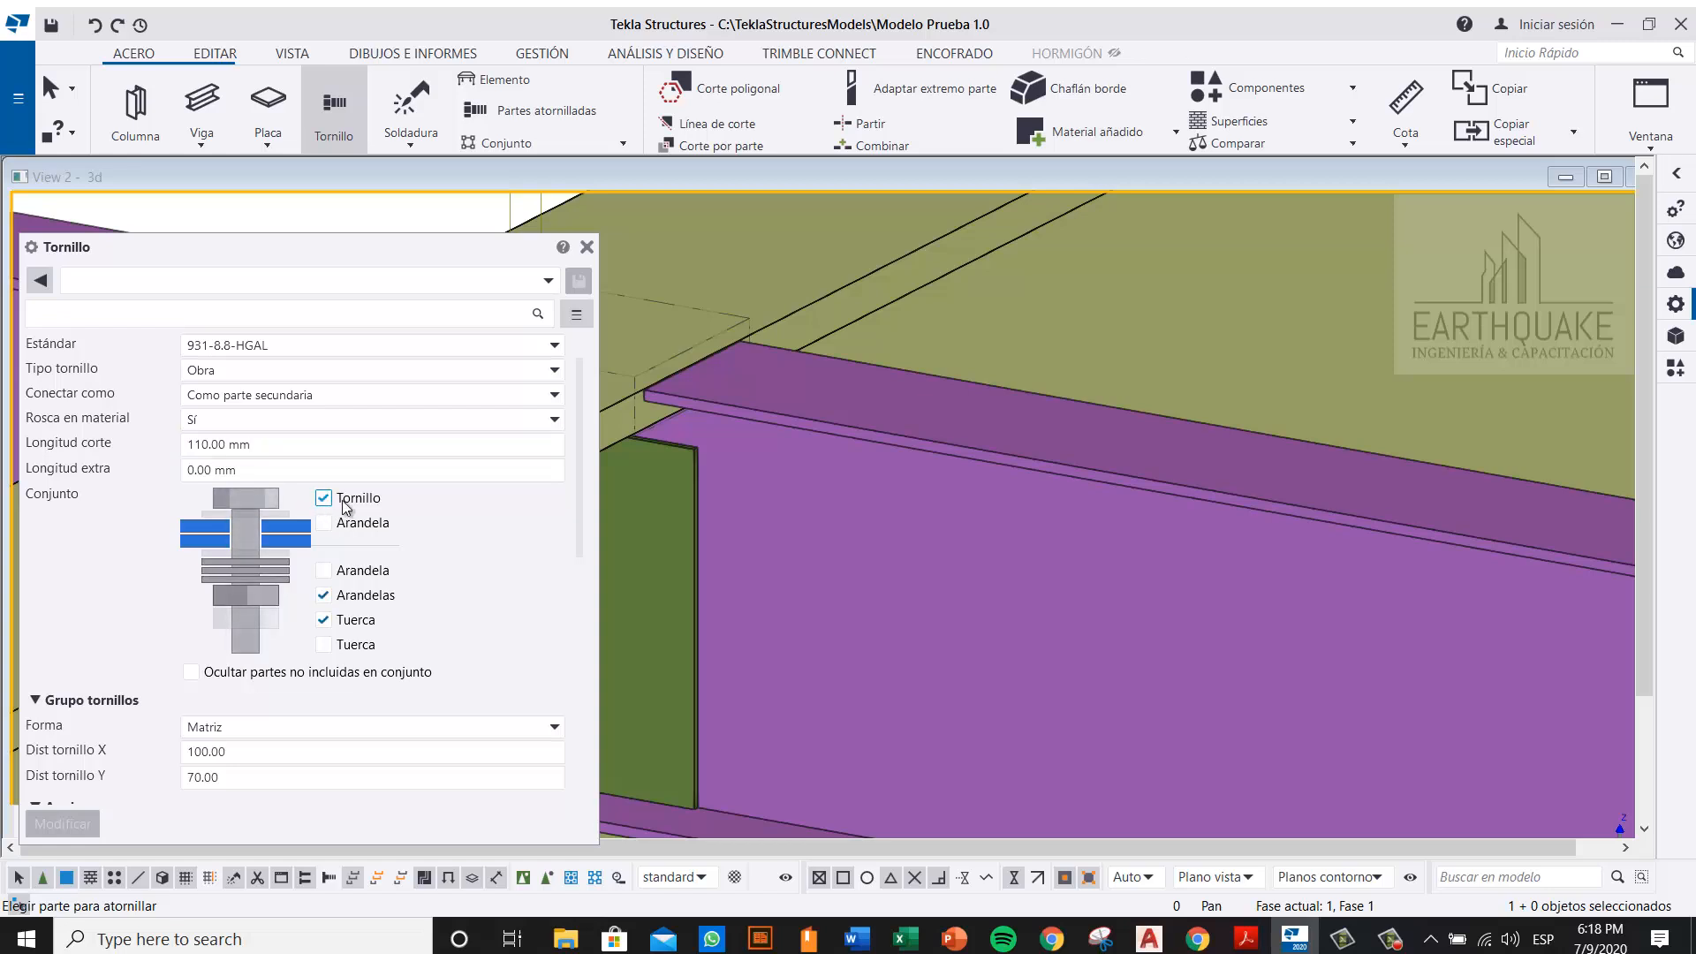
pyautogui.click(327, 599)
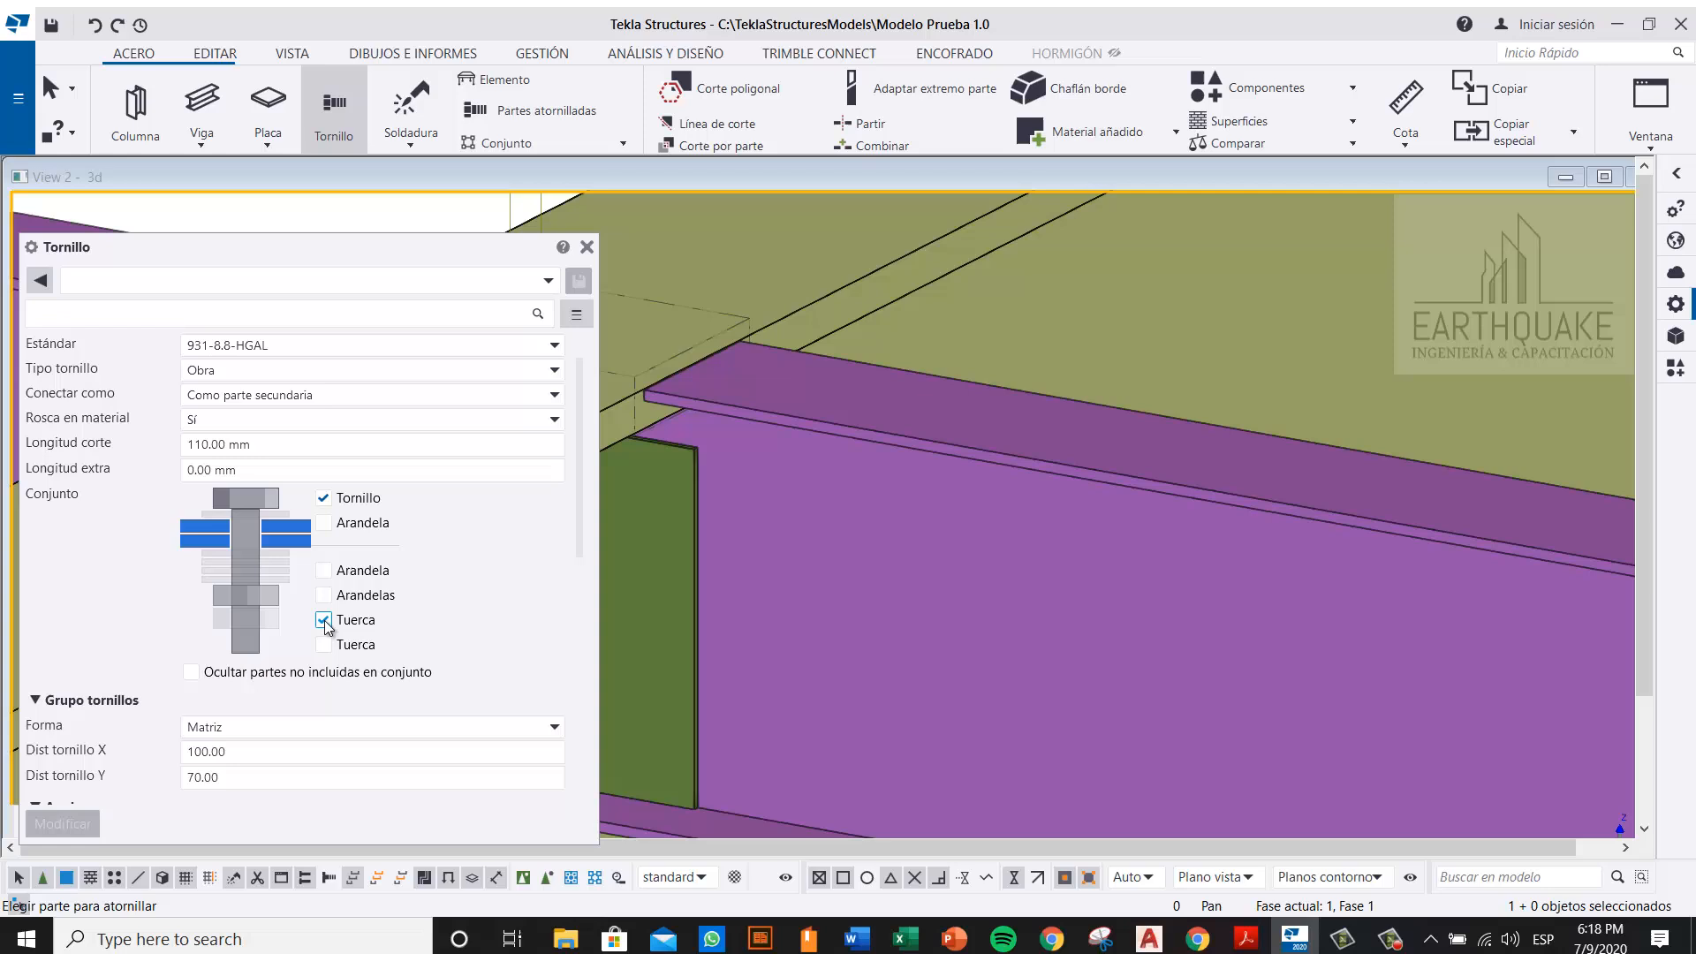
pyautogui.click(324, 524)
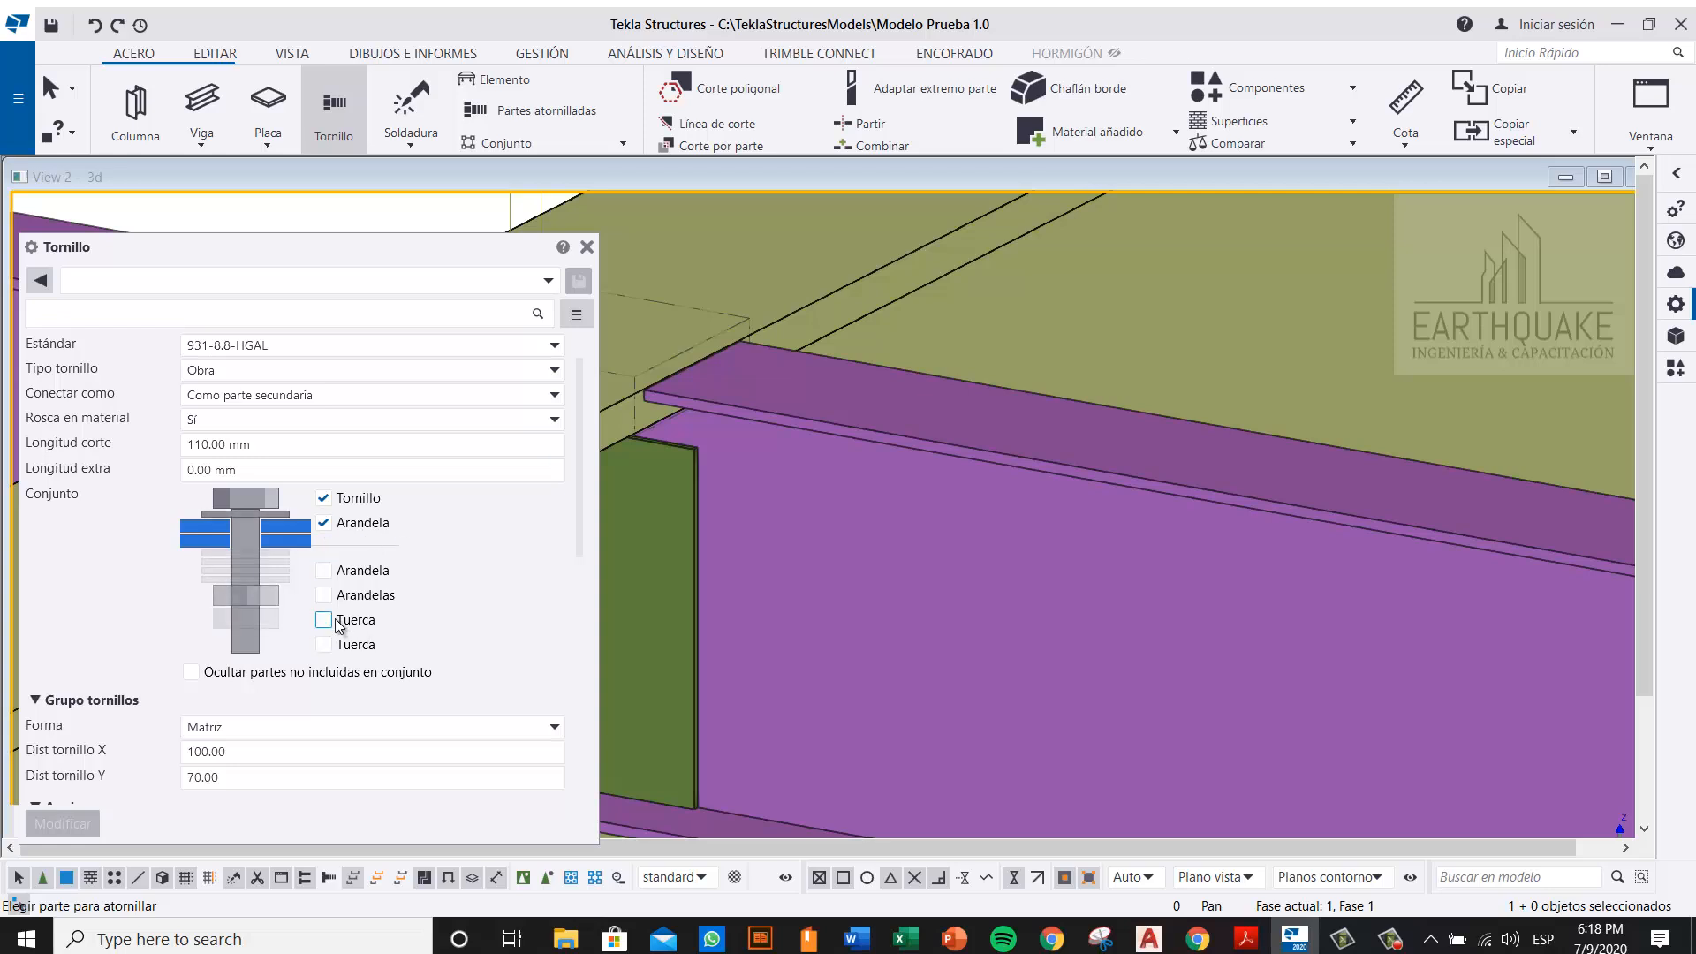
pyautogui.click(323, 621)
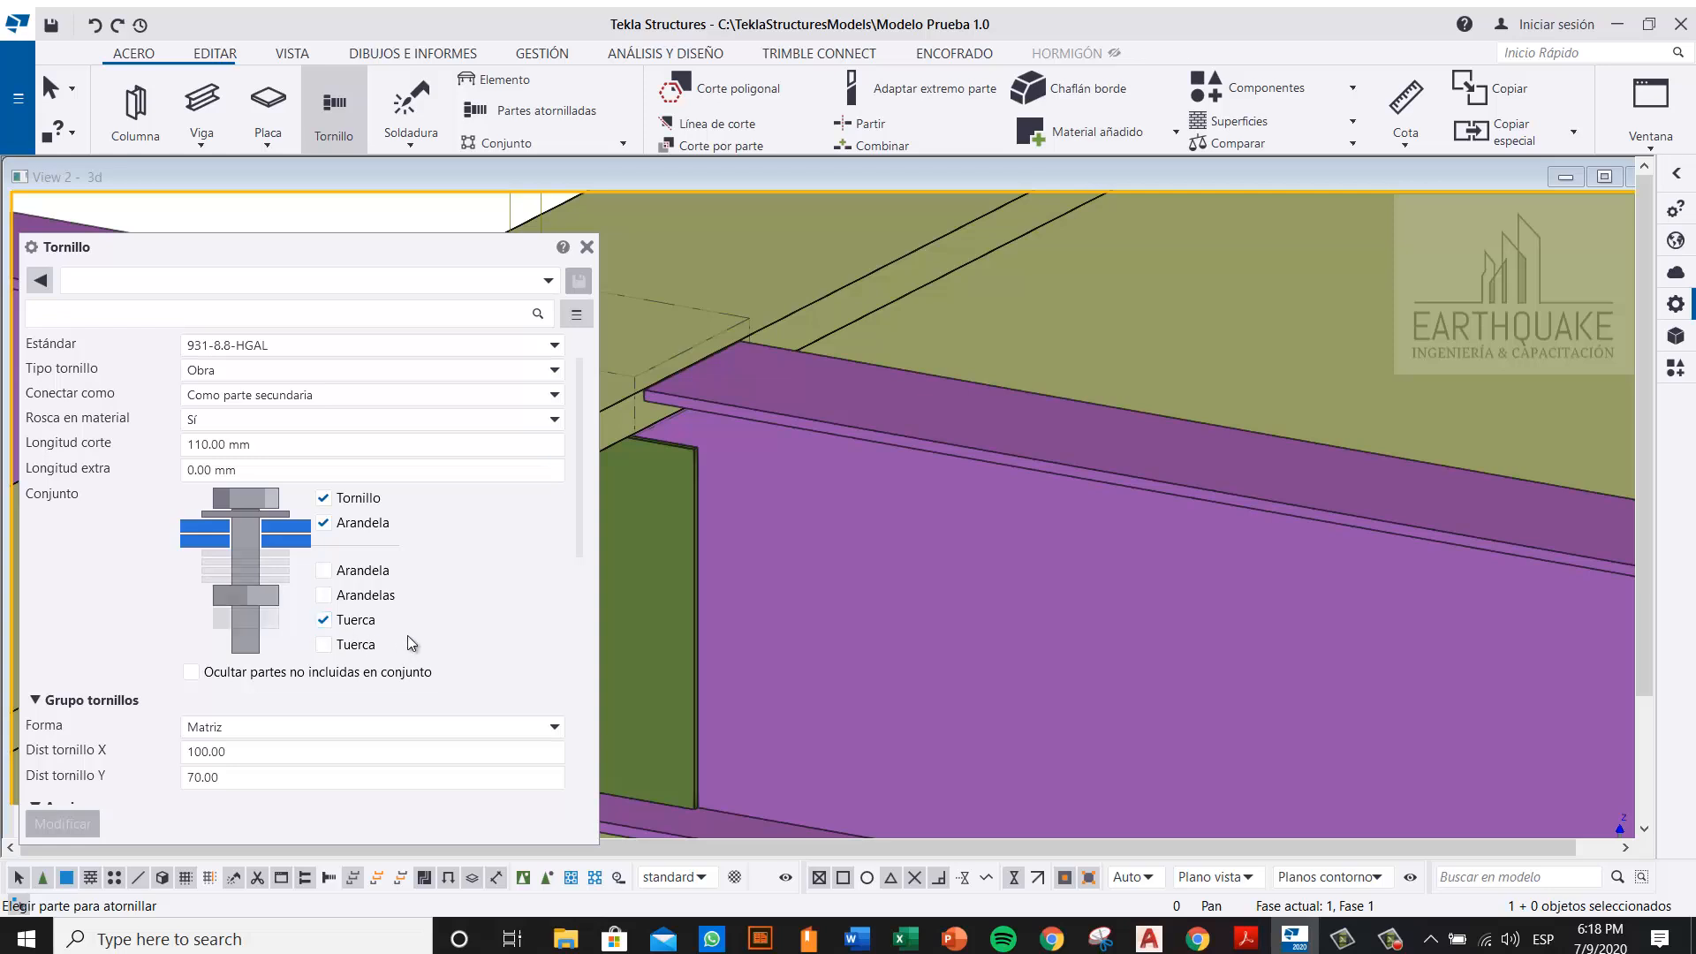
pyautogui.click(324, 597)
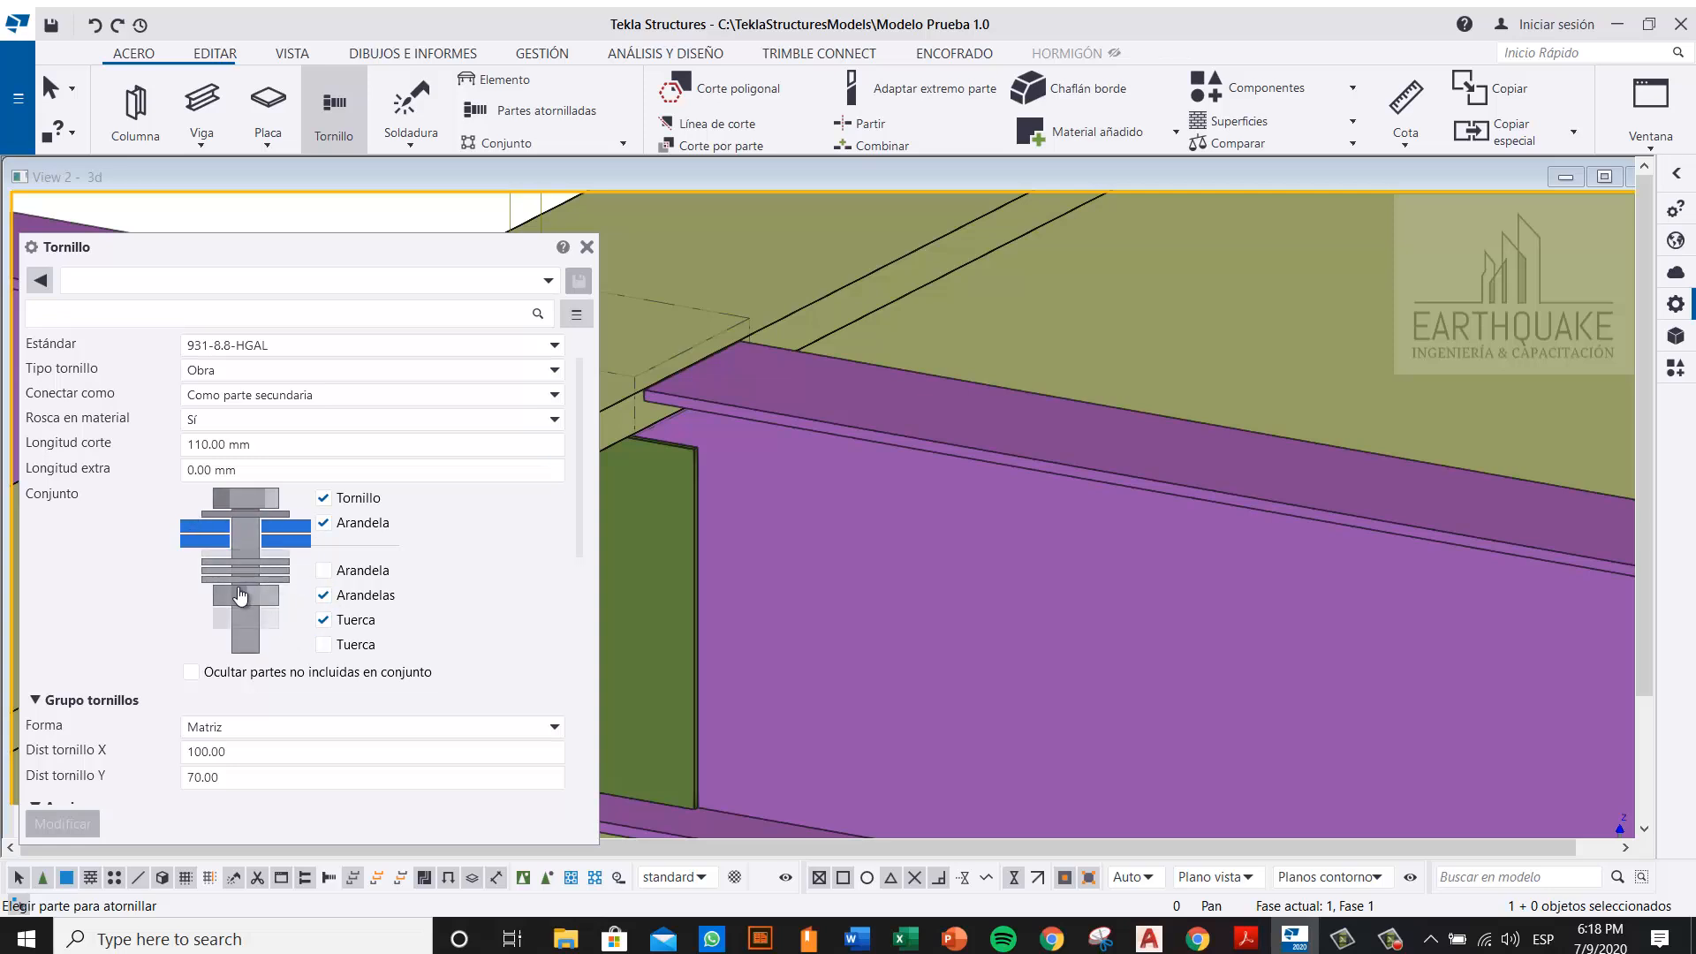
# Step: Try the Círculo and Lista shapes for the bolt group and return it to Matriz
pyautogui.scroll(-3, 241, 590)
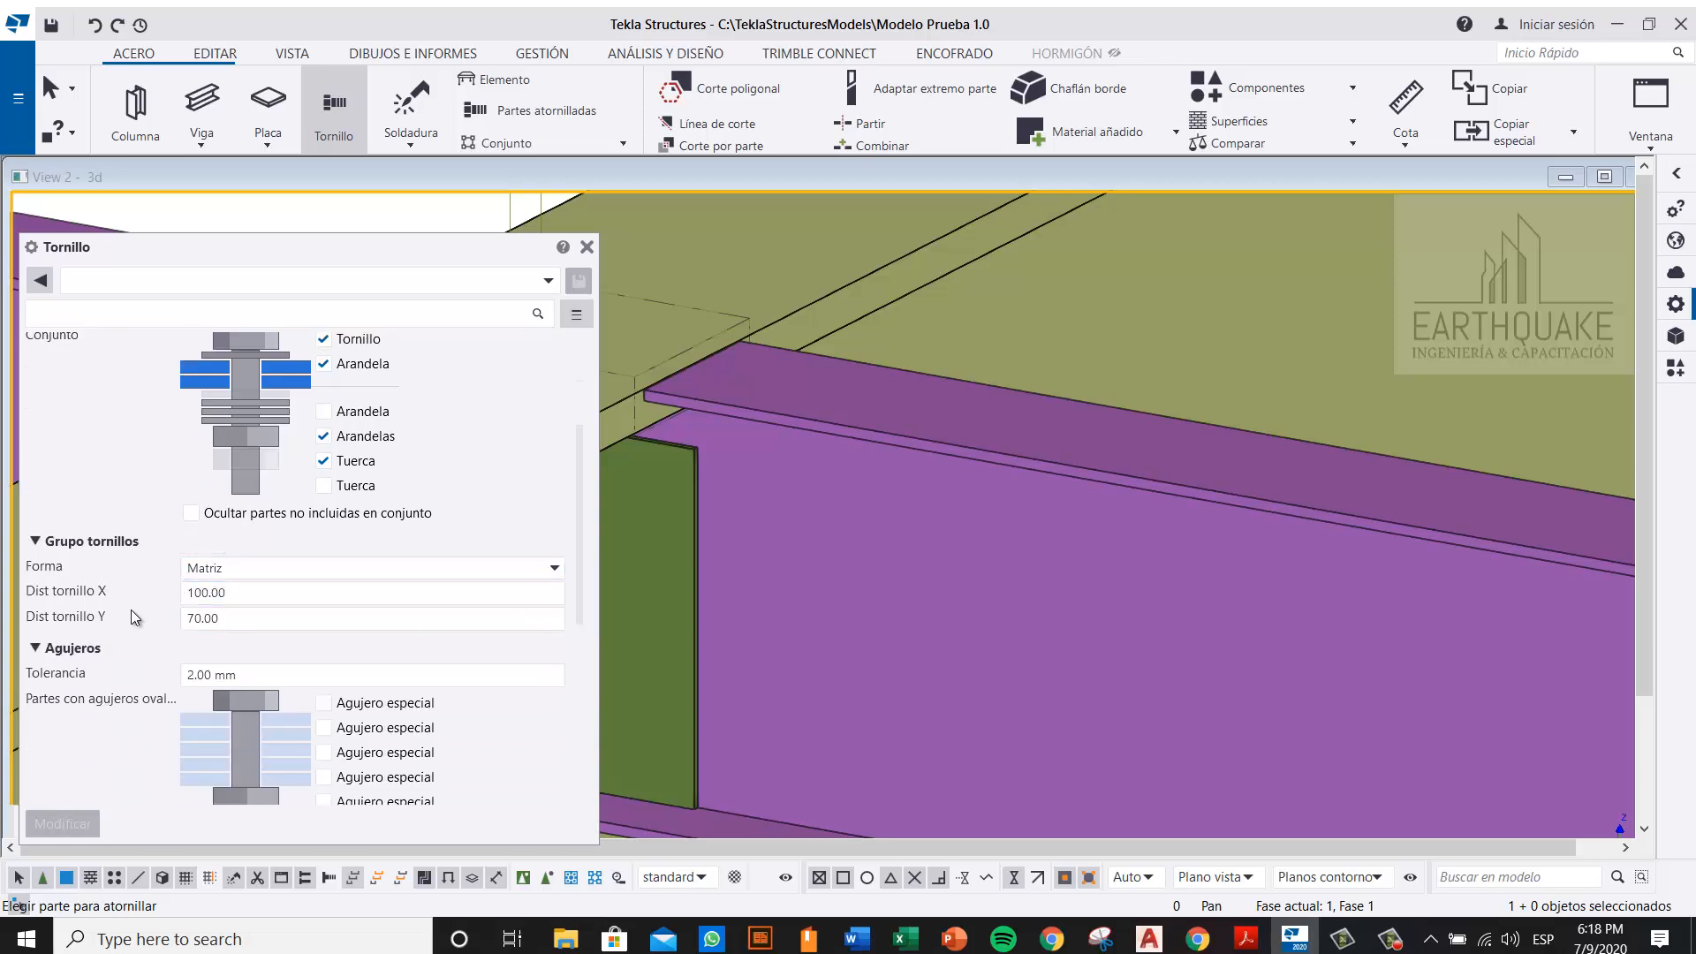
pyautogui.scroll(-1, 131, 610)
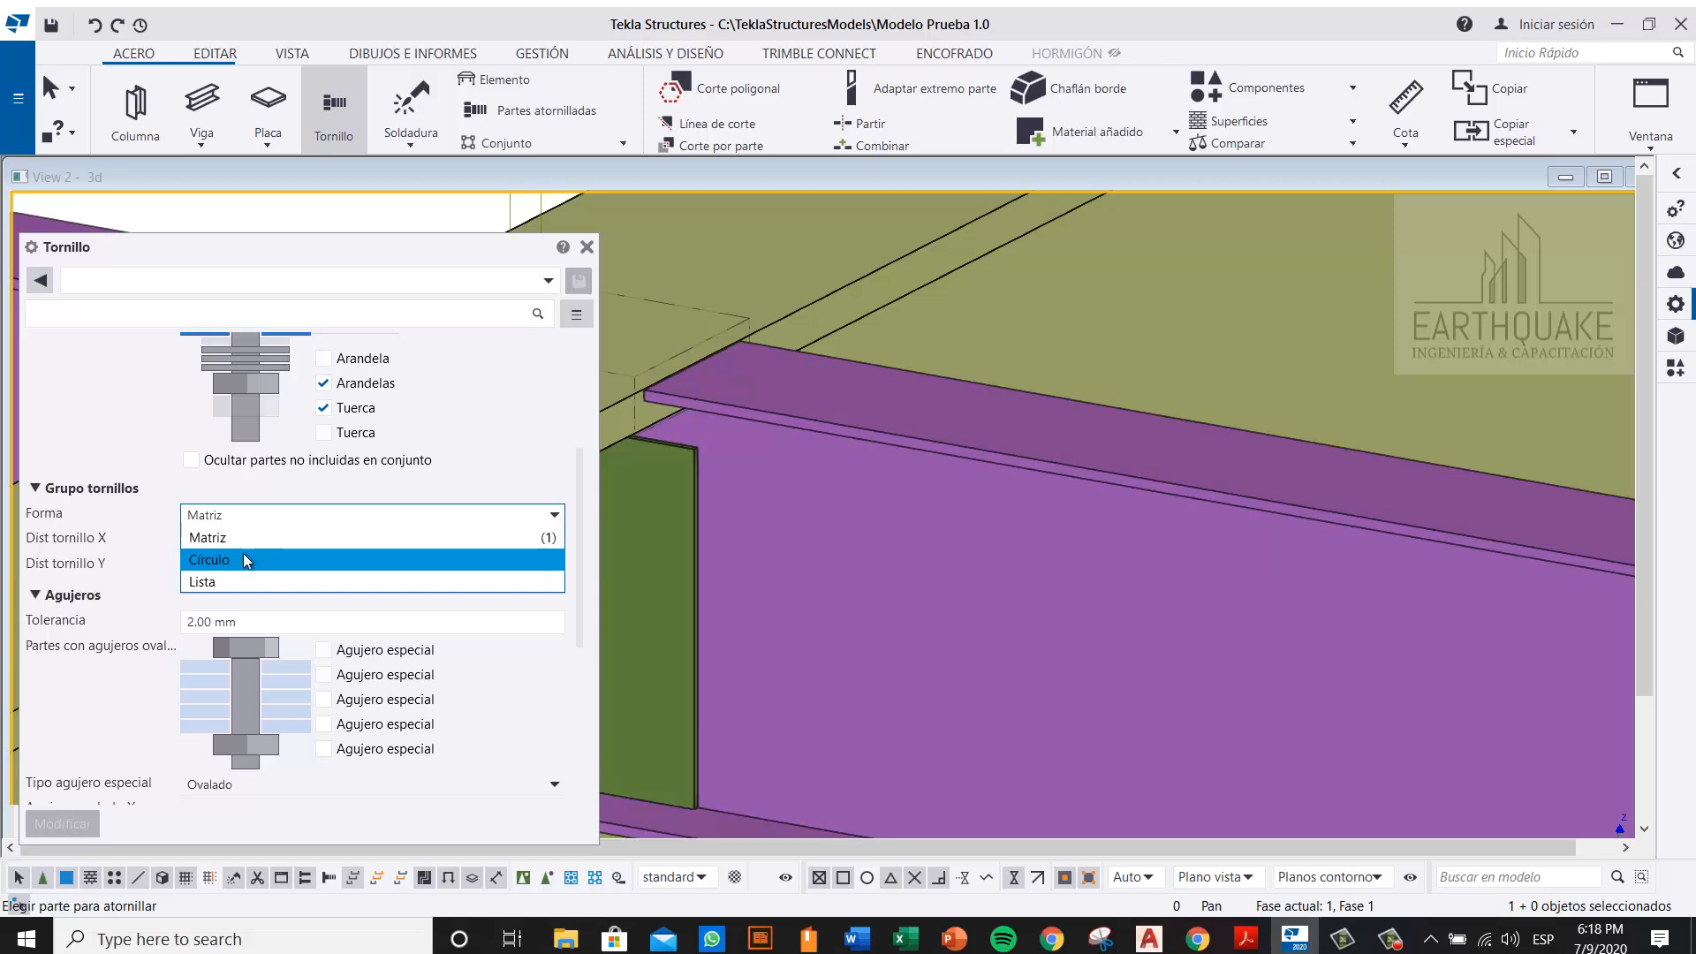
pyautogui.click(242, 557)
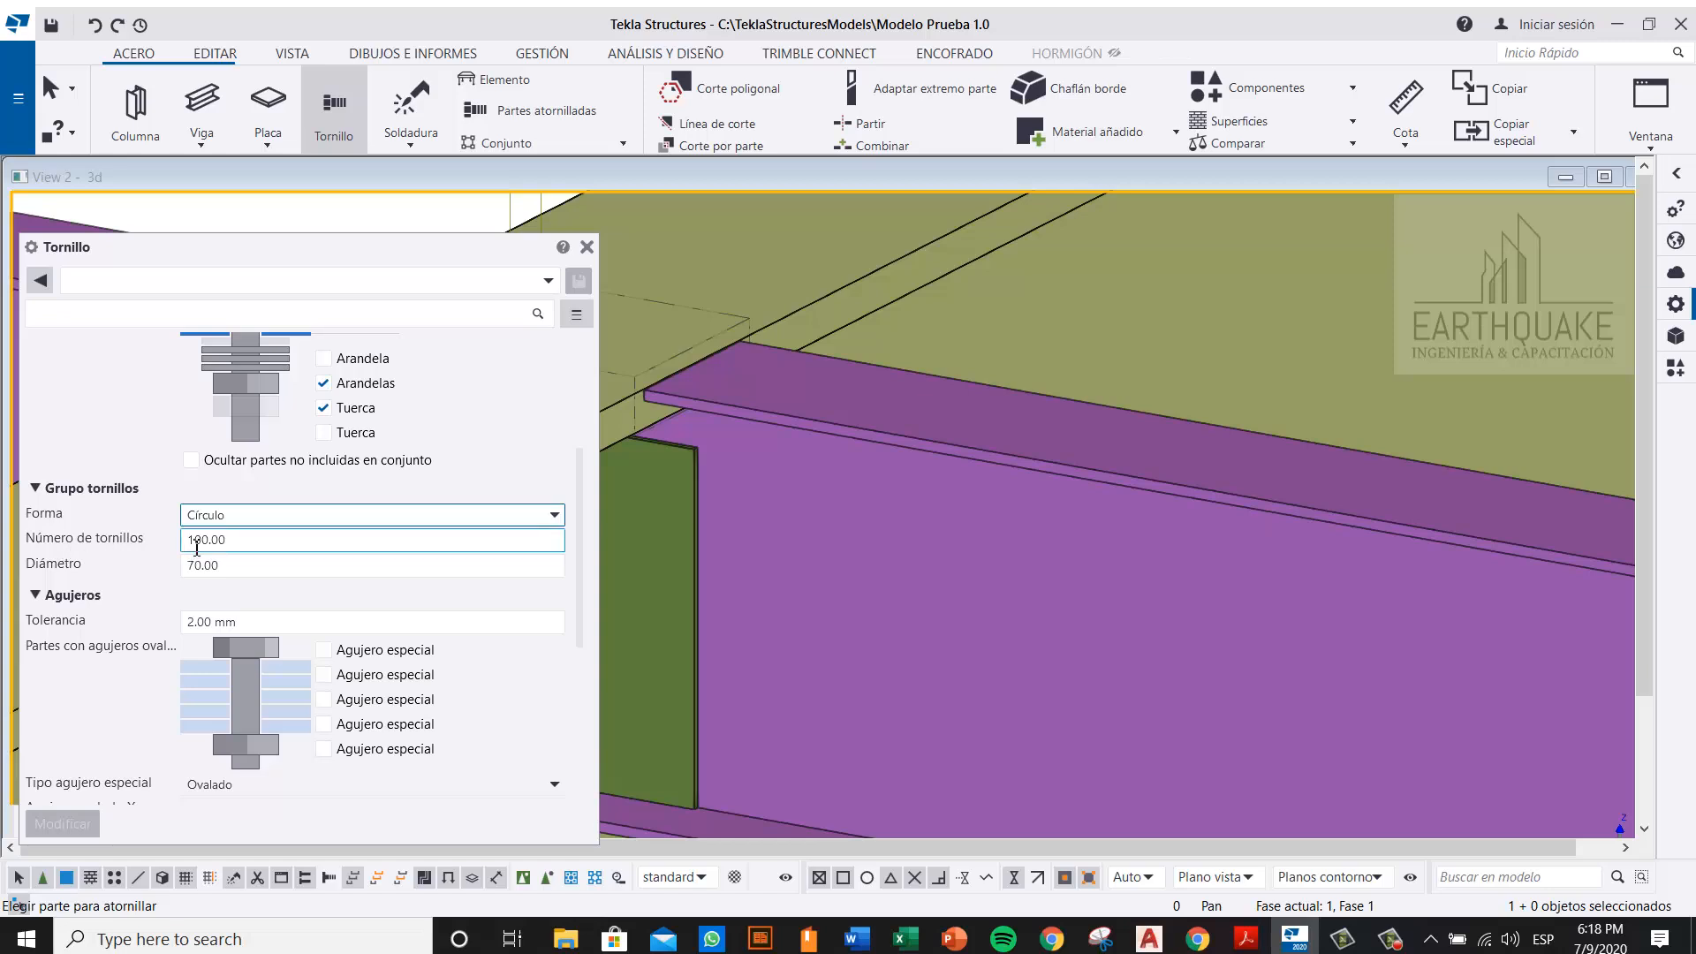
pyautogui.click(216, 566)
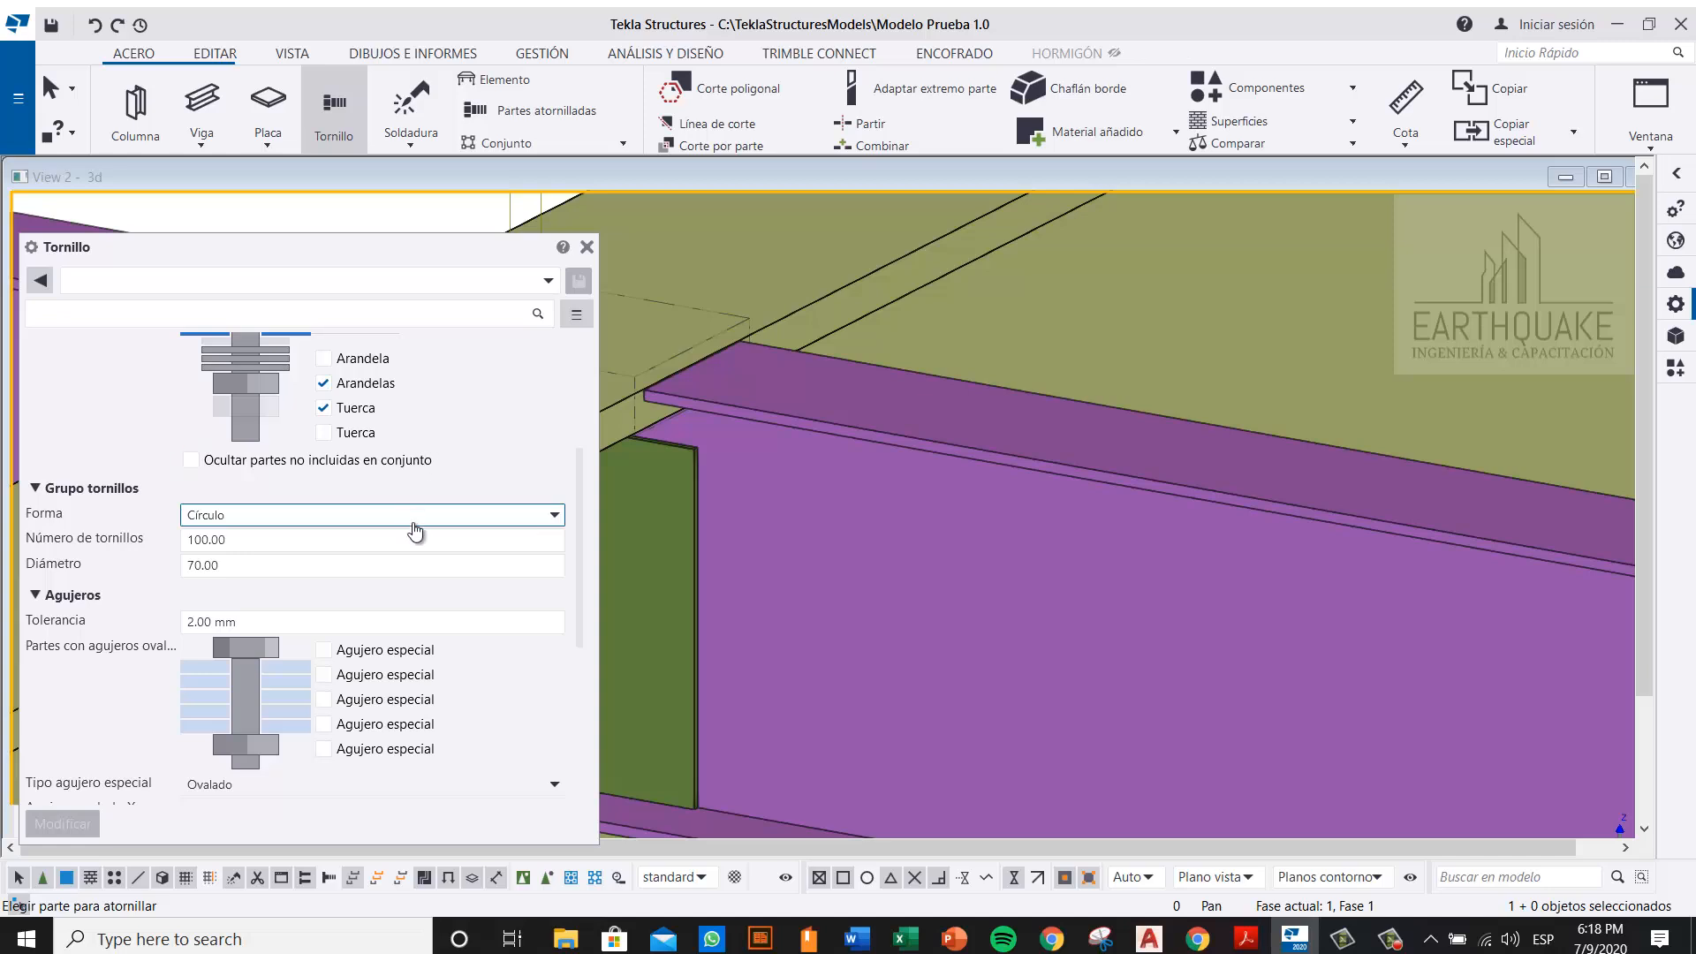
pyautogui.click(318, 515)
pyautogui.click(265, 579)
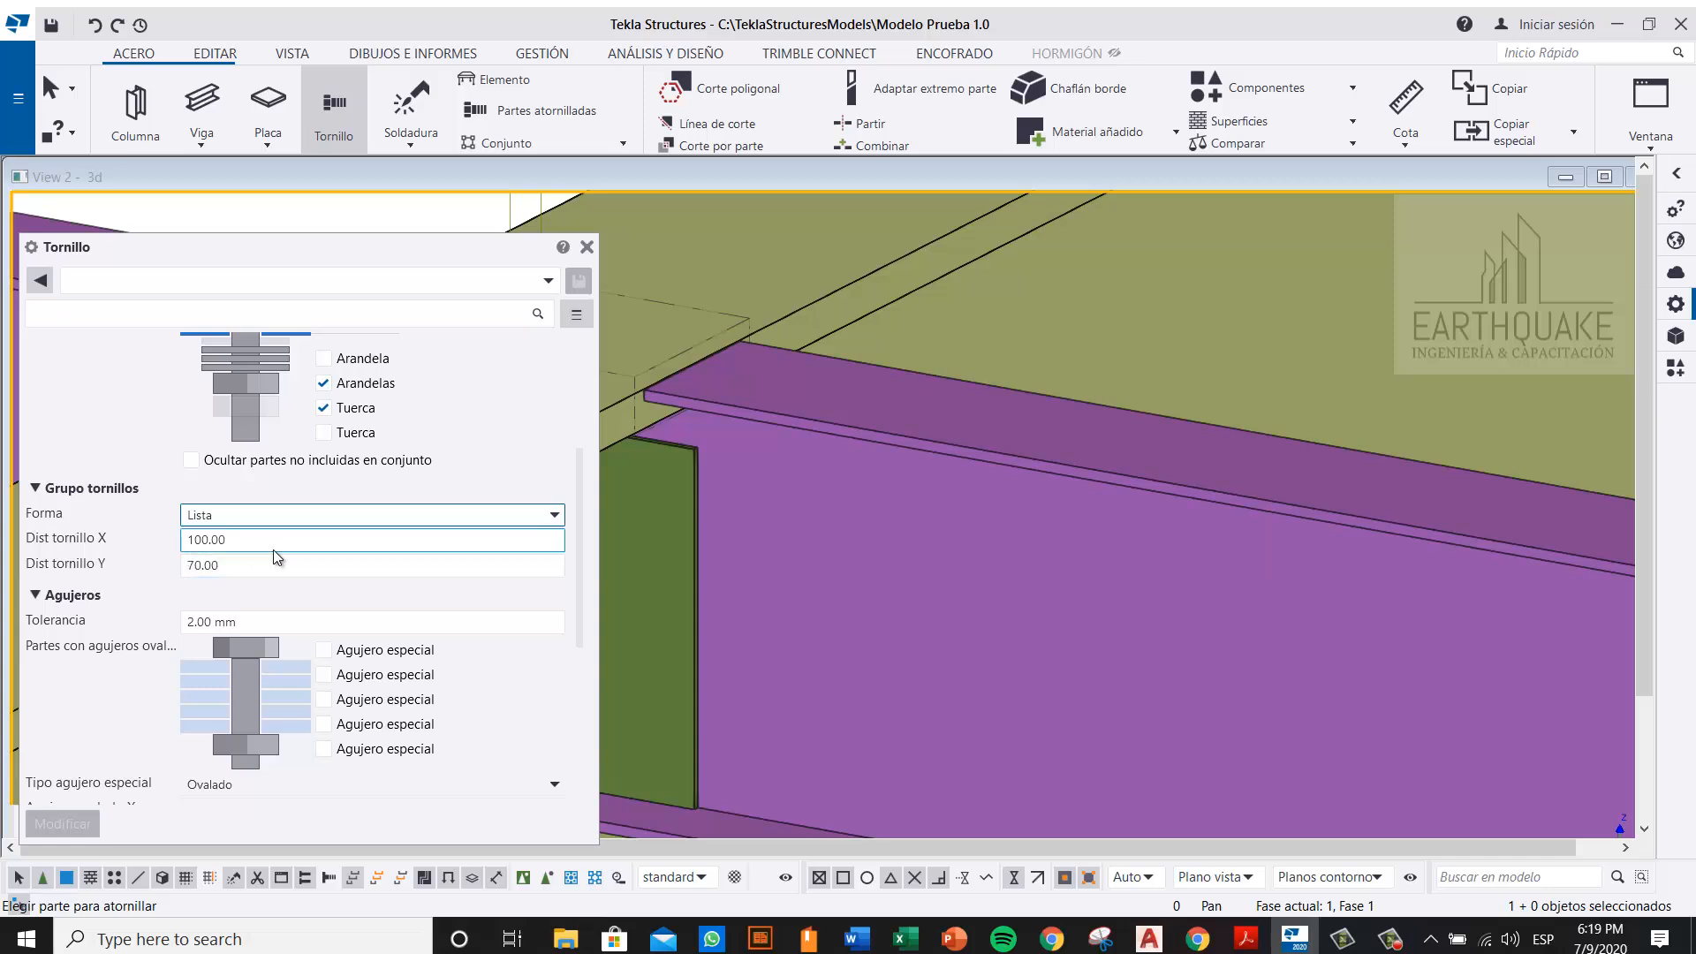
pyautogui.click(289, 518)
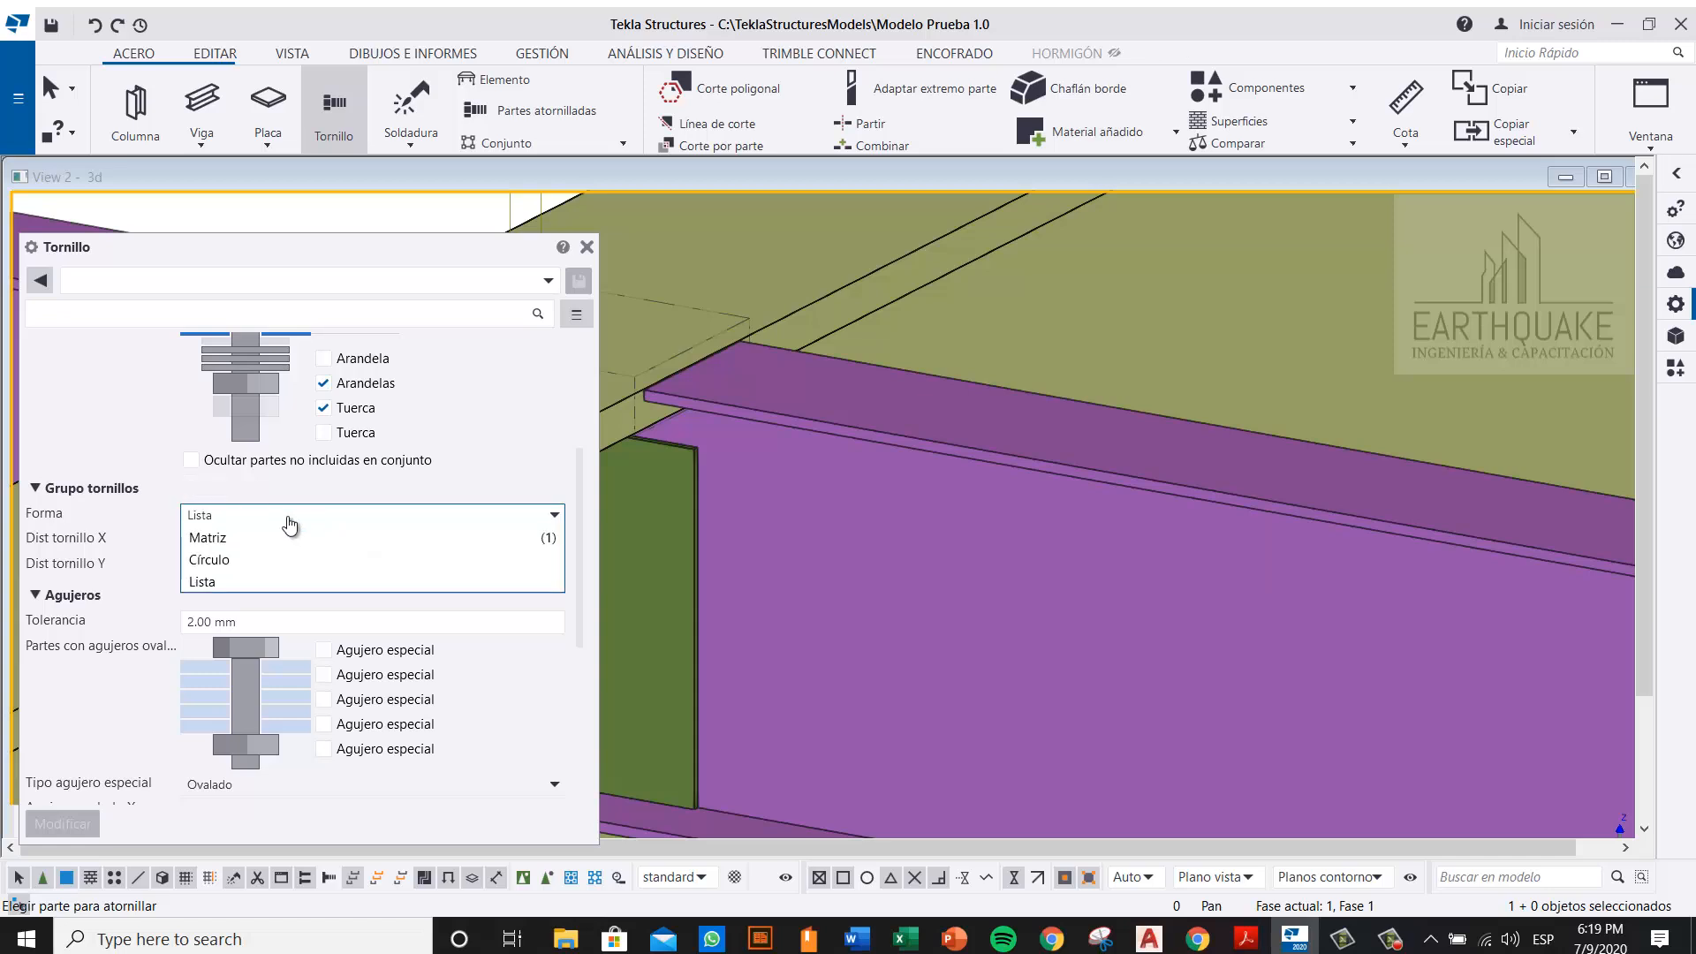
pyautogui.click(240, 535)
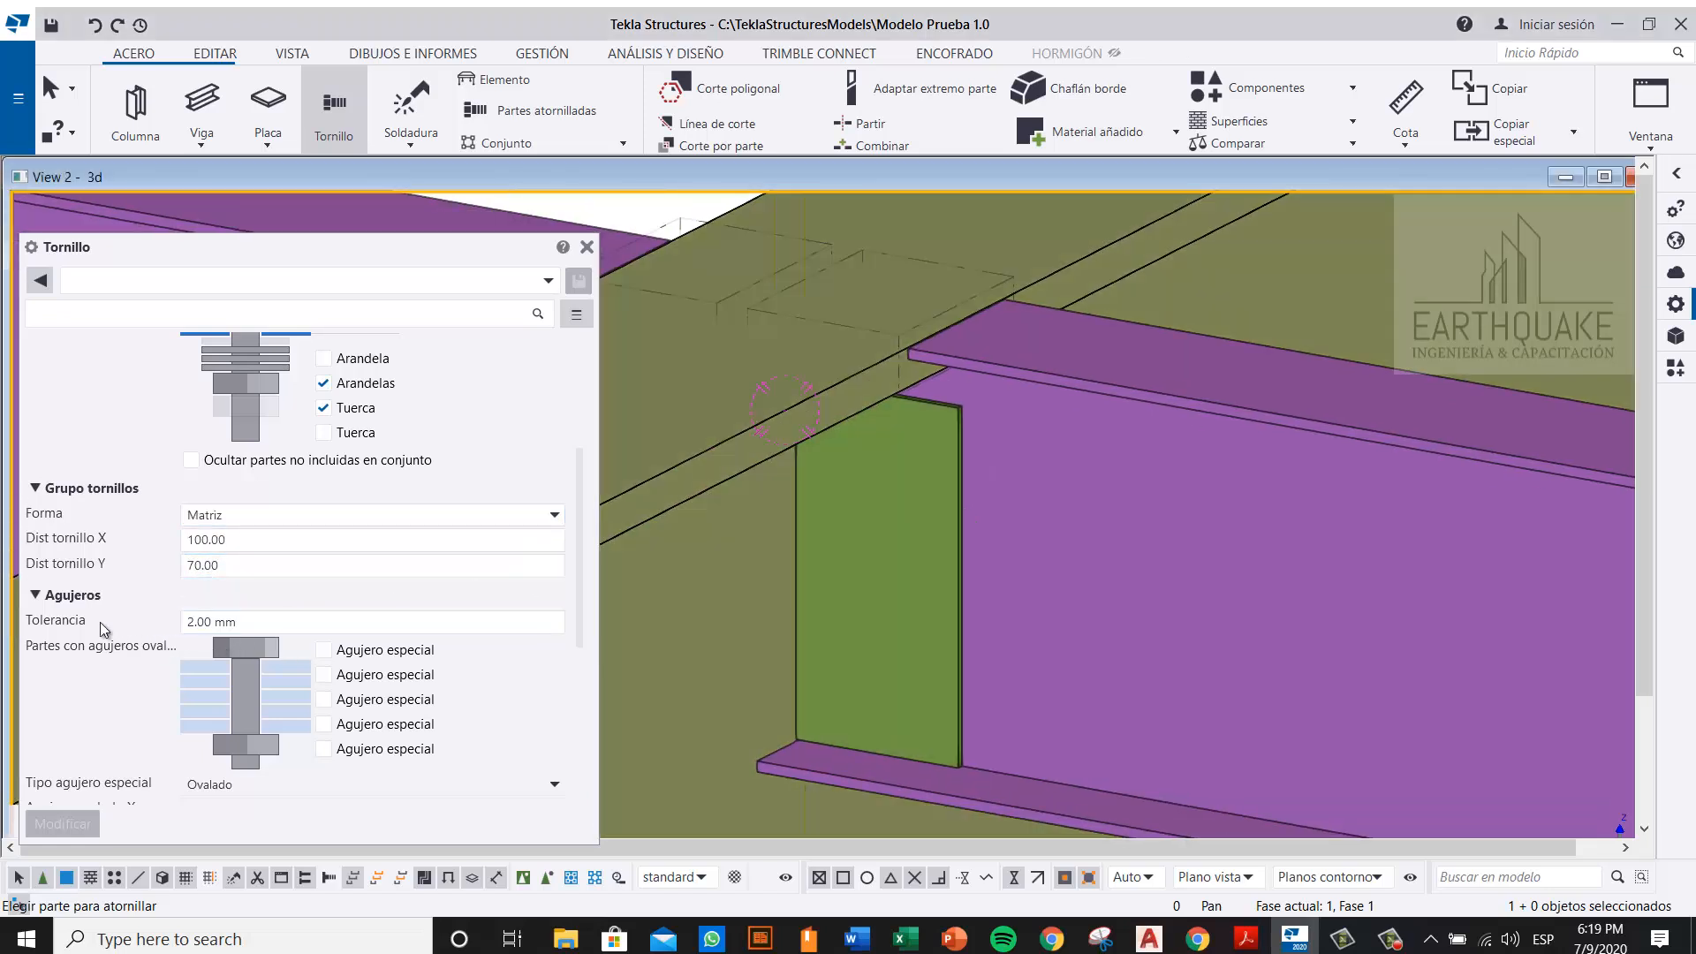
# Step: Examine the hole tolerance and special hole types, briefly enabling the special hole for the uppermost bolted part
pyautogui.scroll(-3, 99, 622)
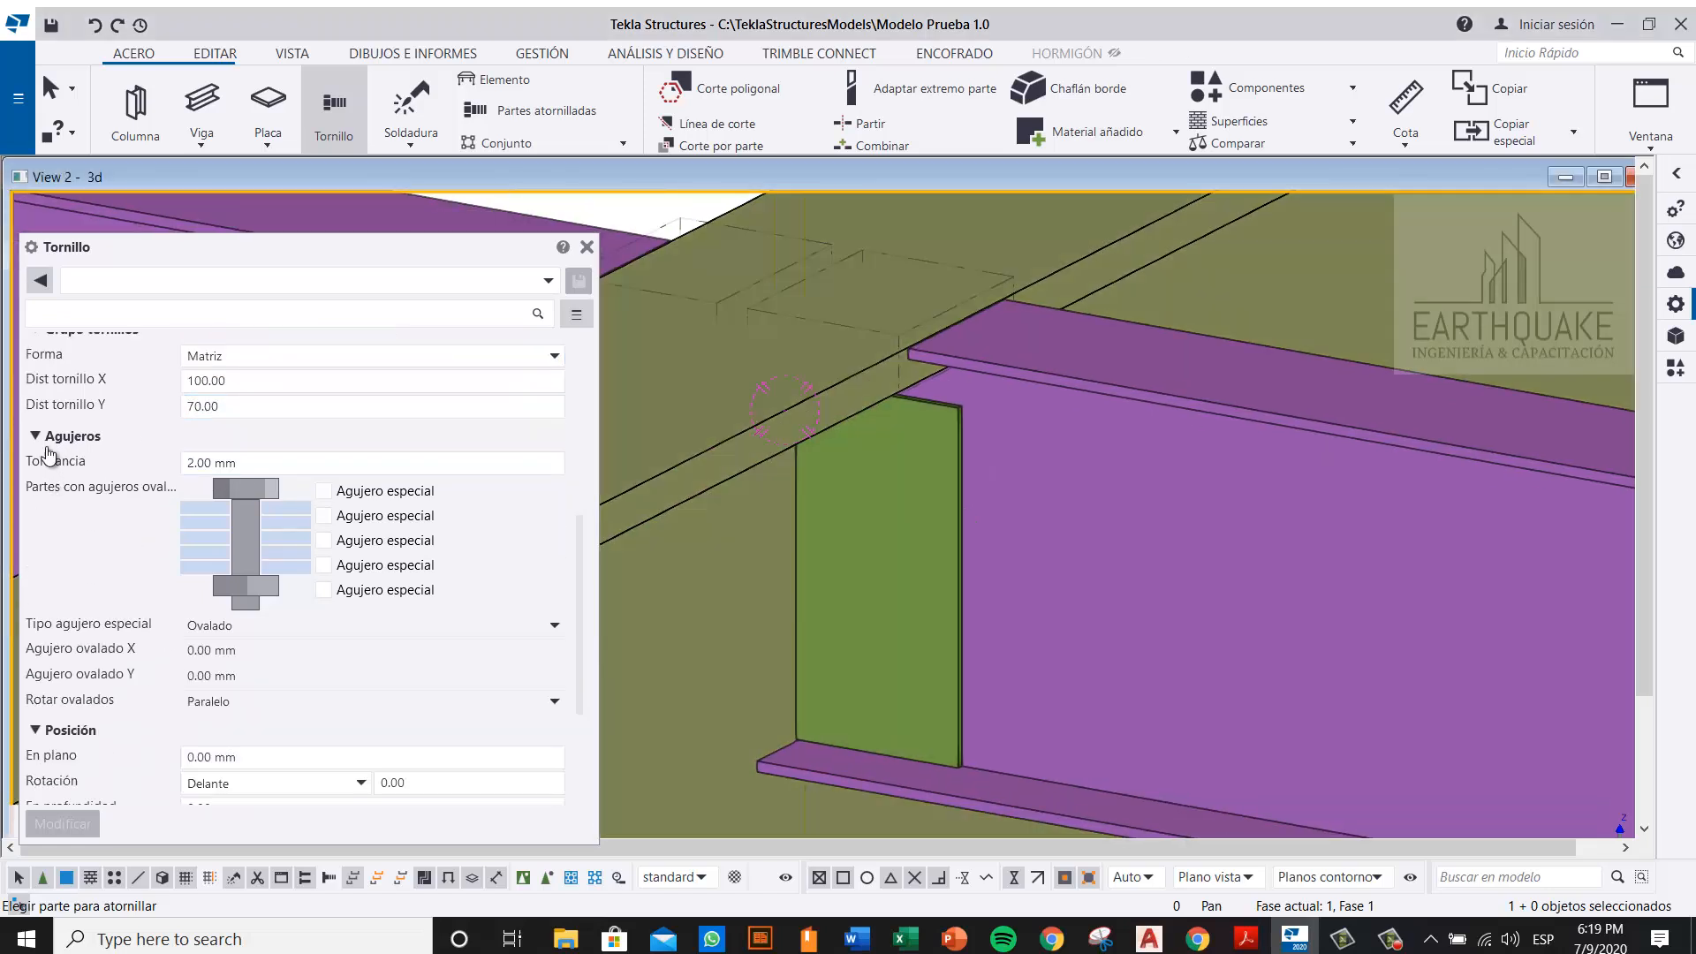
pyautogui.click(201, 463)
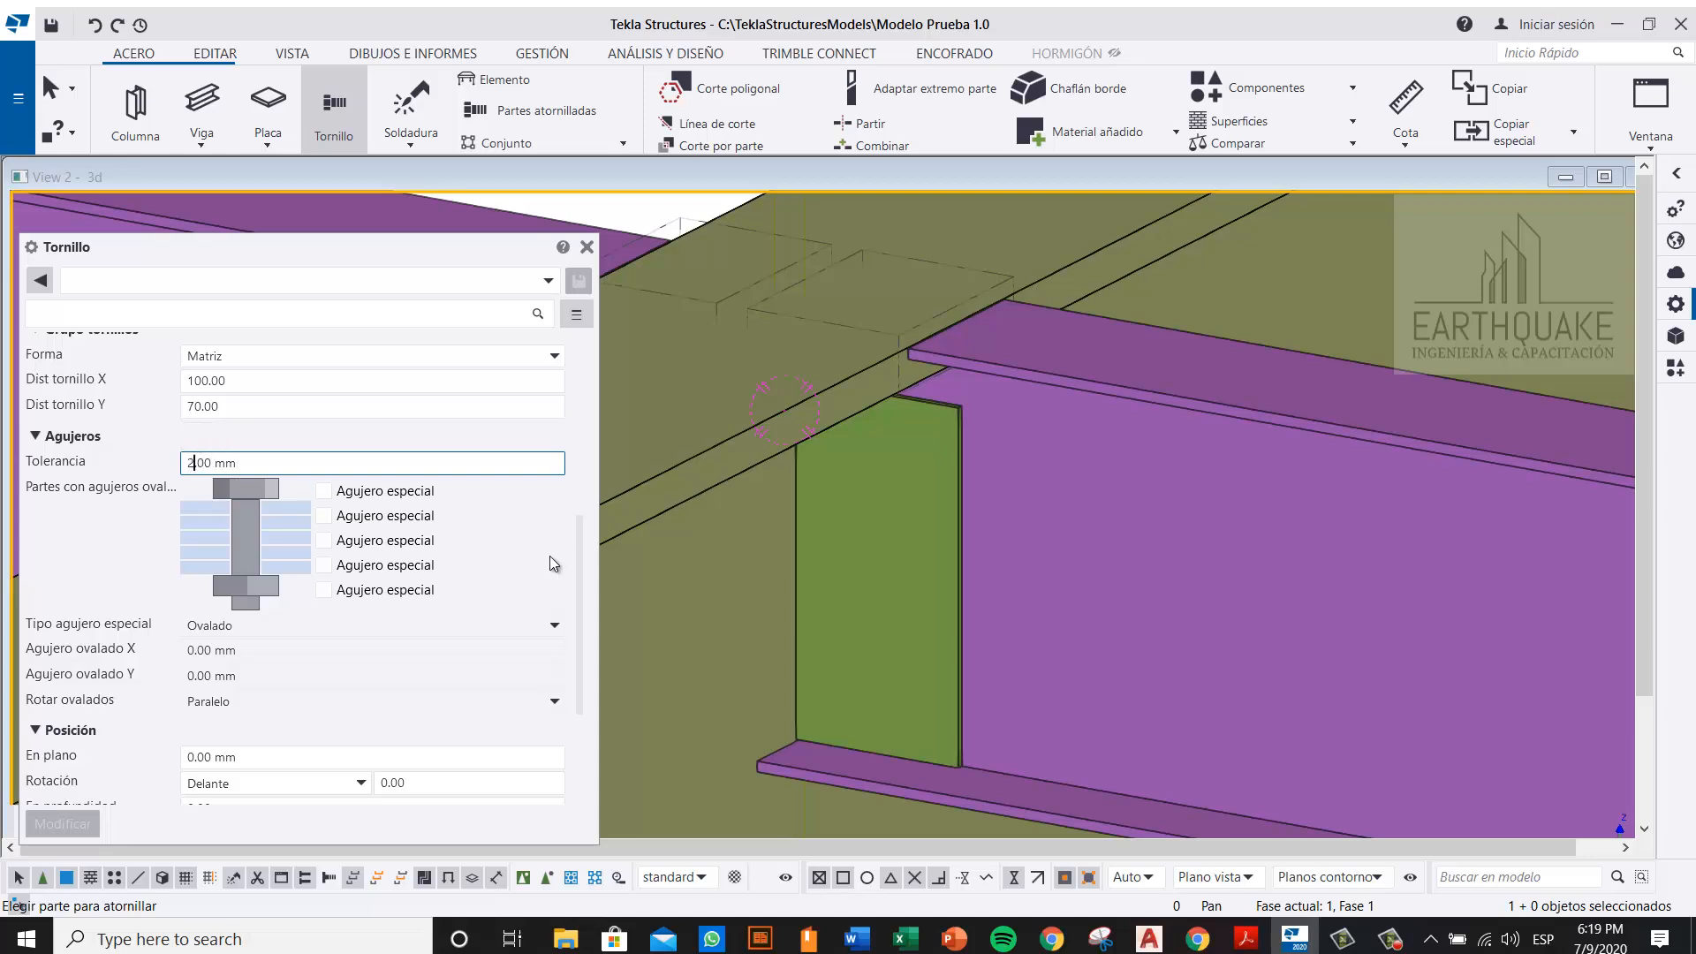
pyautogui.scroll(-2, 512, 586)
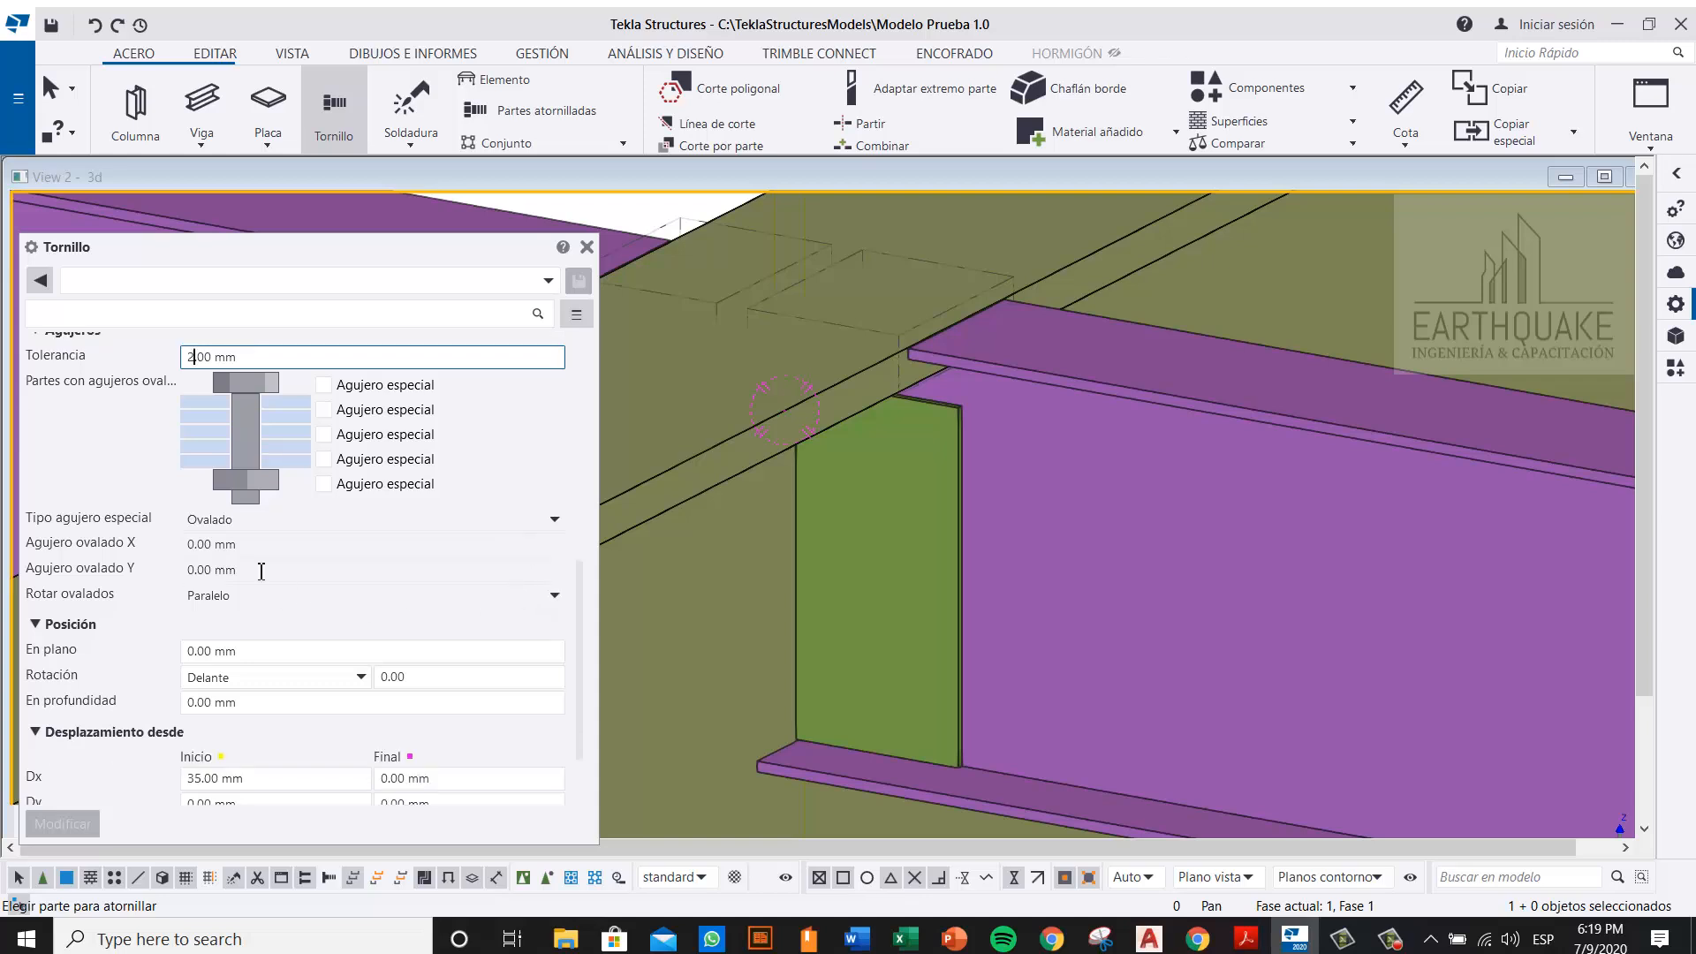
pyautogui.click(452, 521)
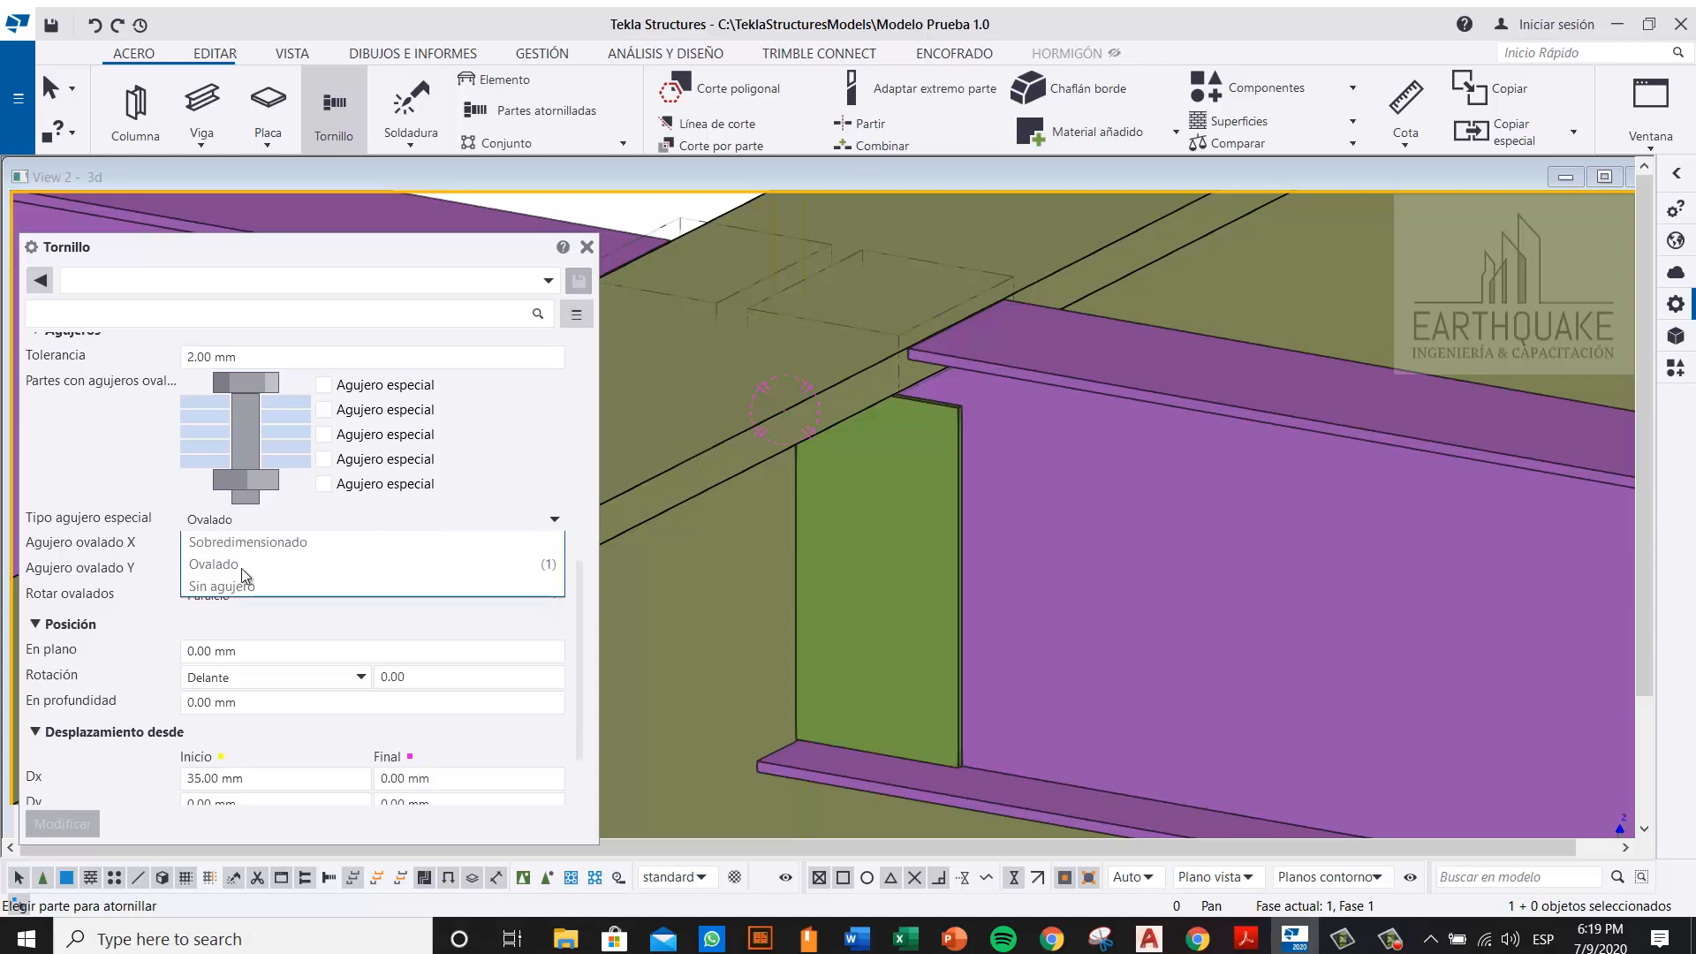
pyautogui.click(523, 467)
pyautogui.scroll(1, 450, 507)
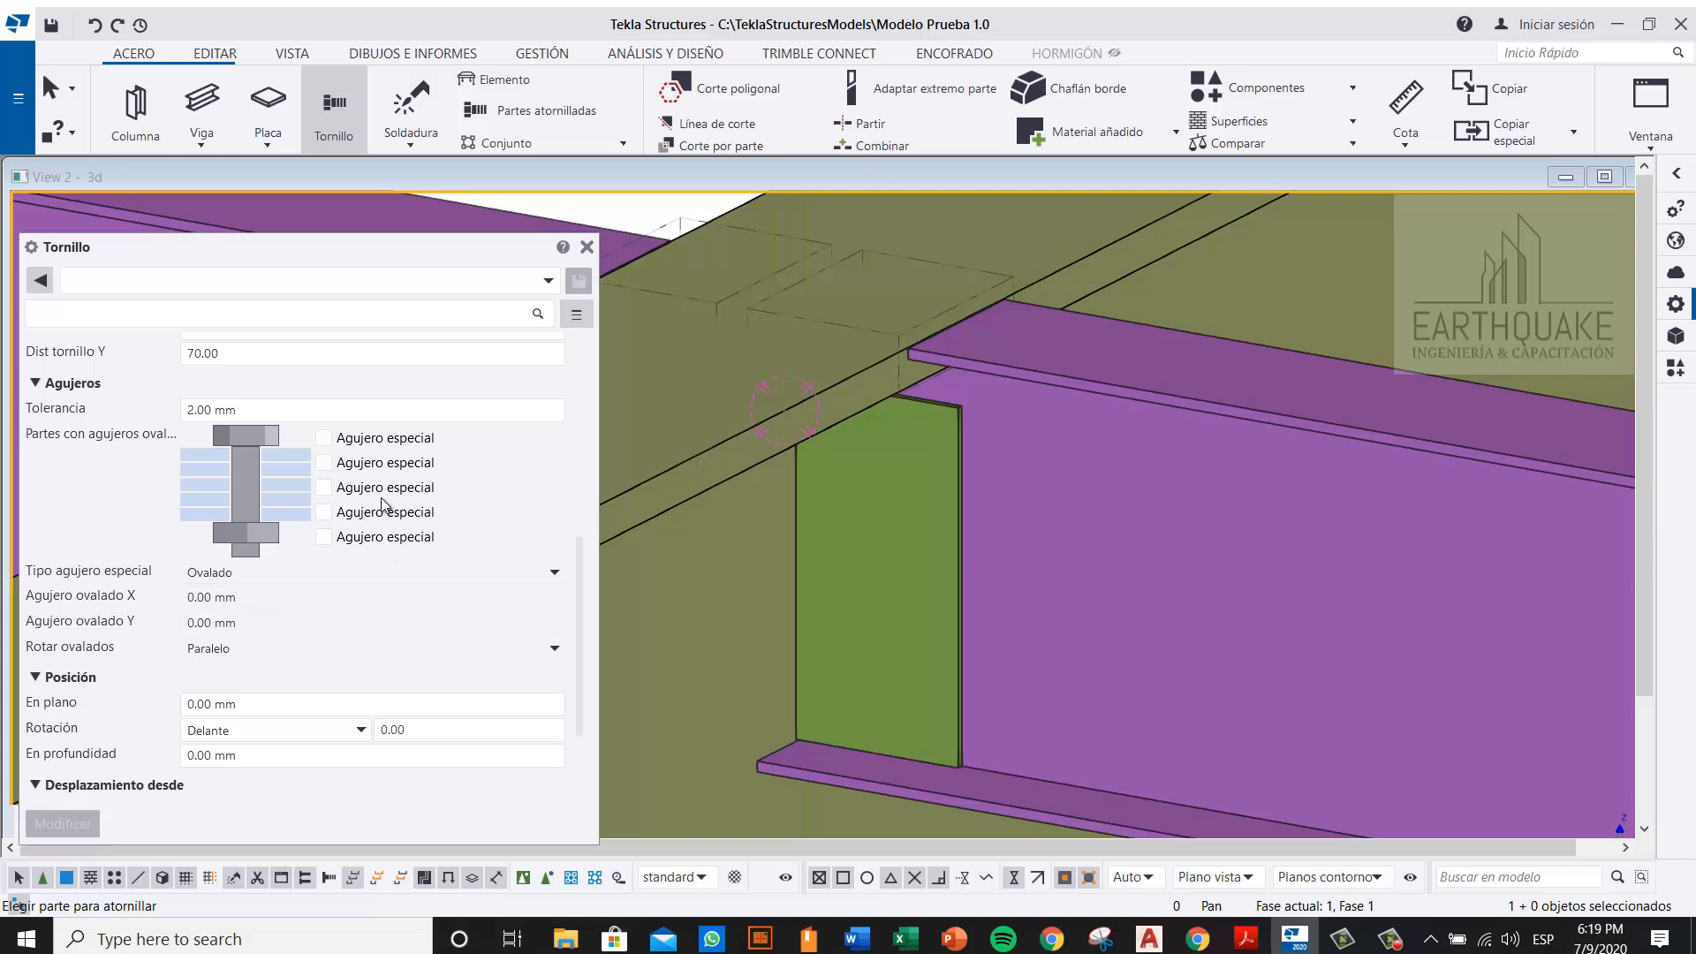
pyautogui.click(324, 438)
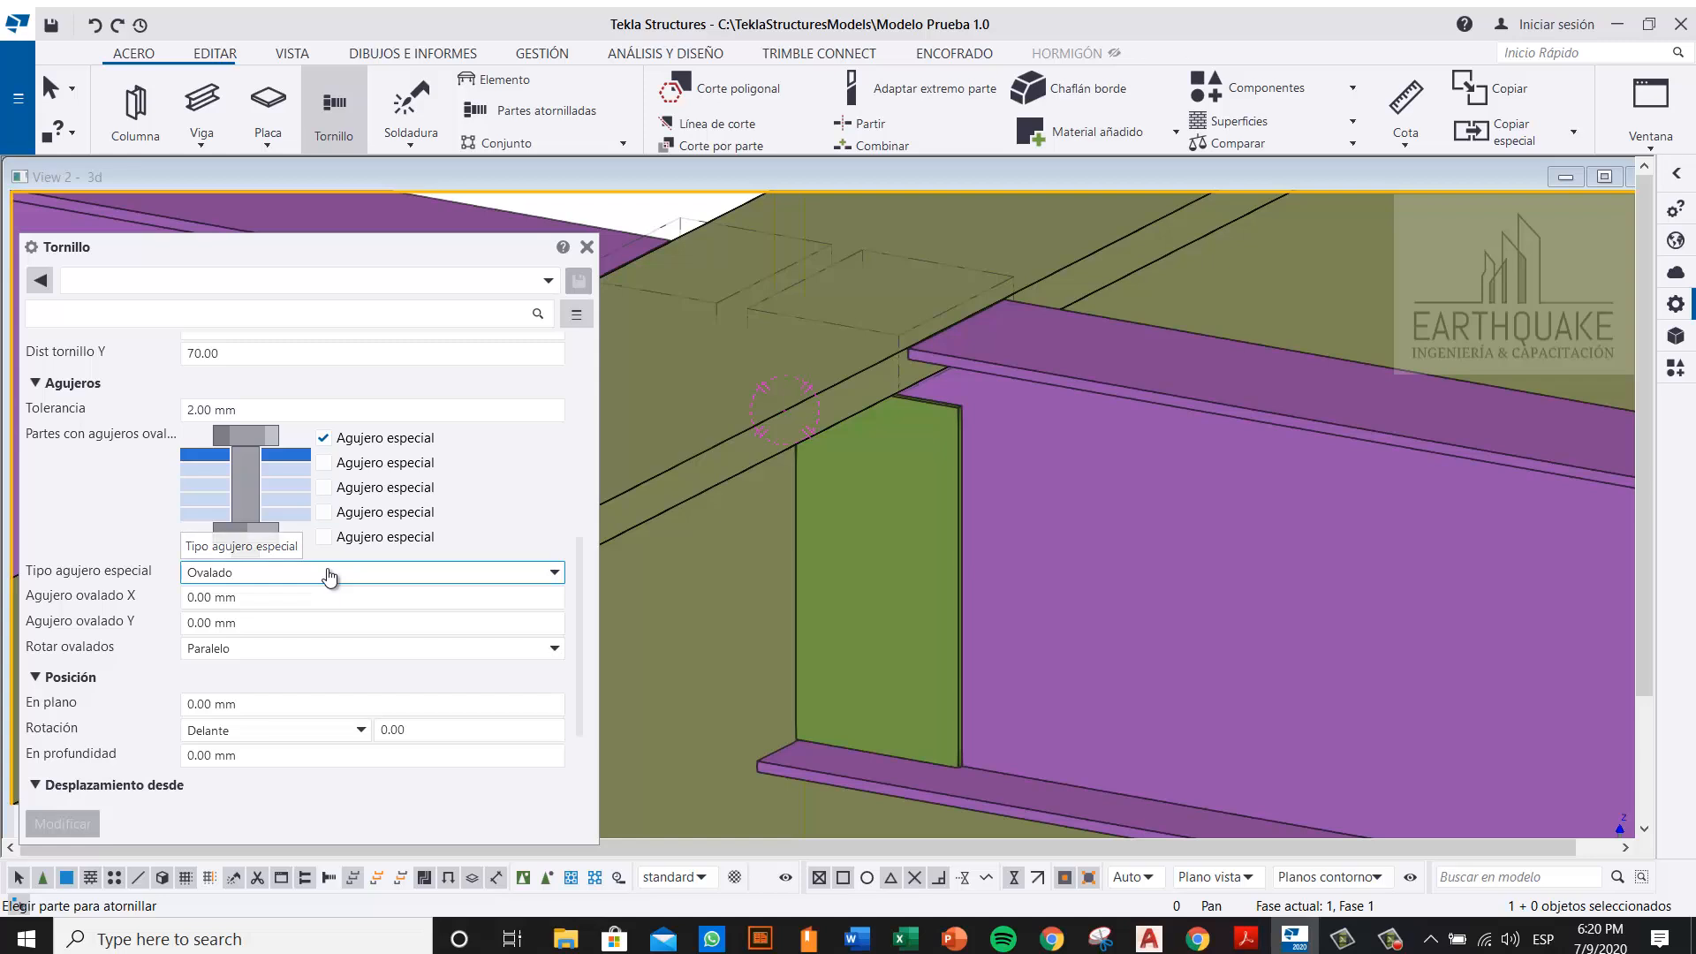
pyautogui.click(331, 439)
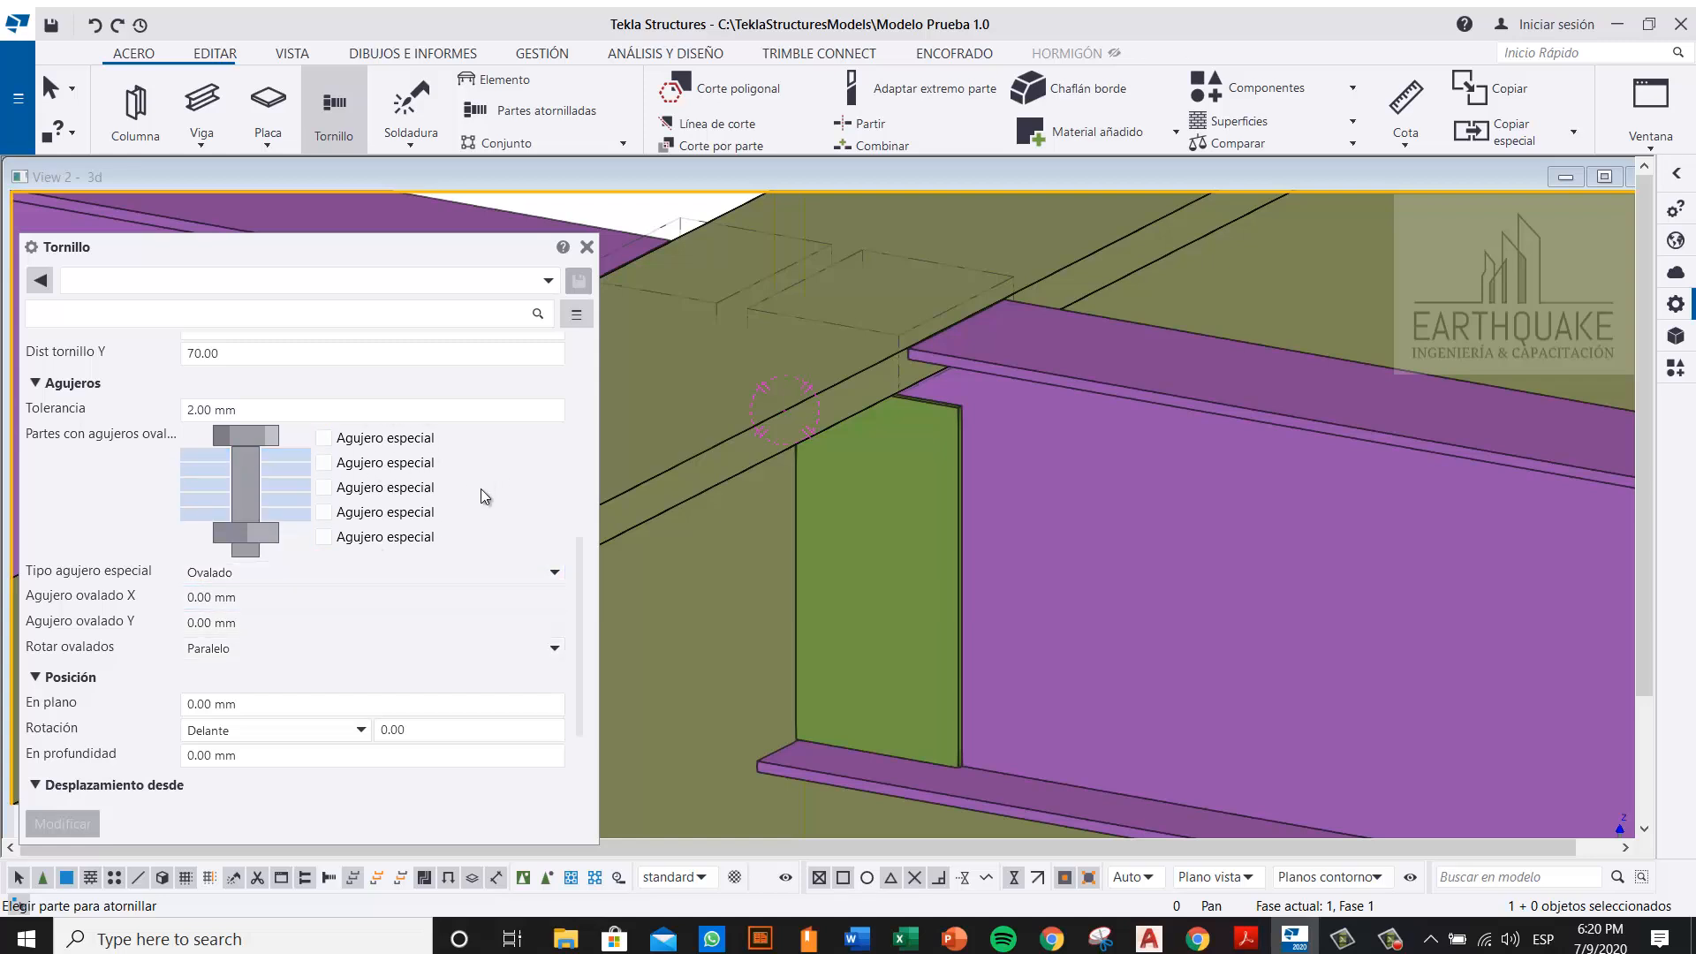
# Step: Review the bolt group's position settings and the available rotation options
pyautogui.scroll(-1, 473, 511)
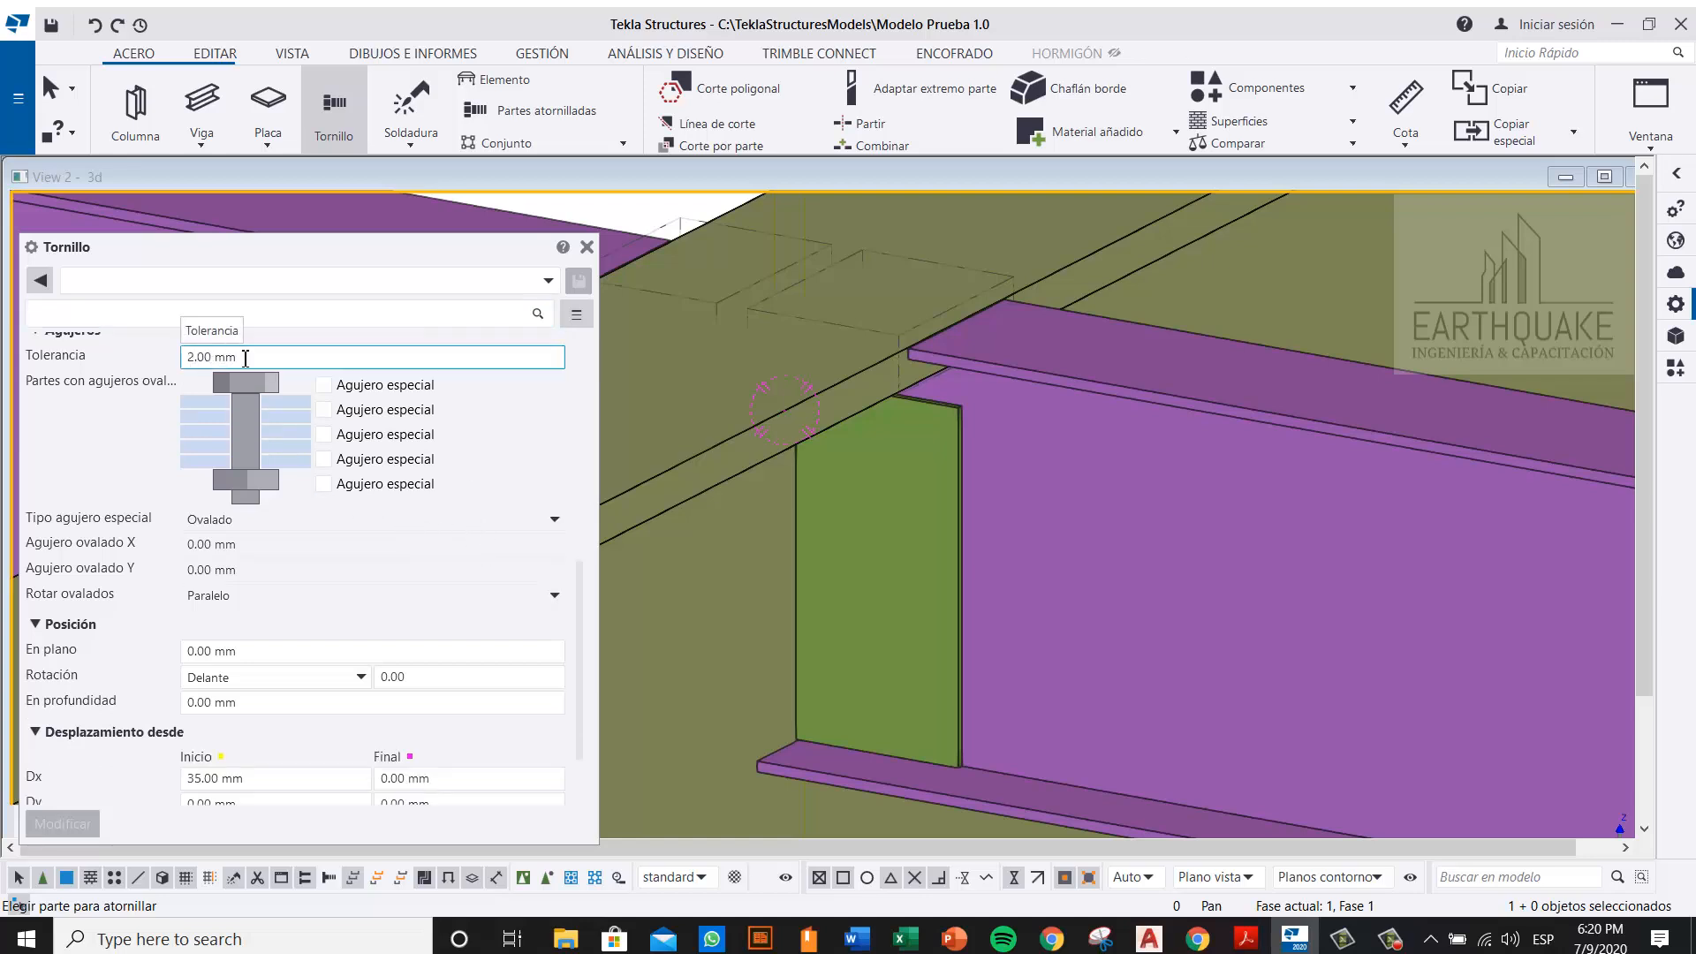
pyautogui.scroll(-1, 378, 623)
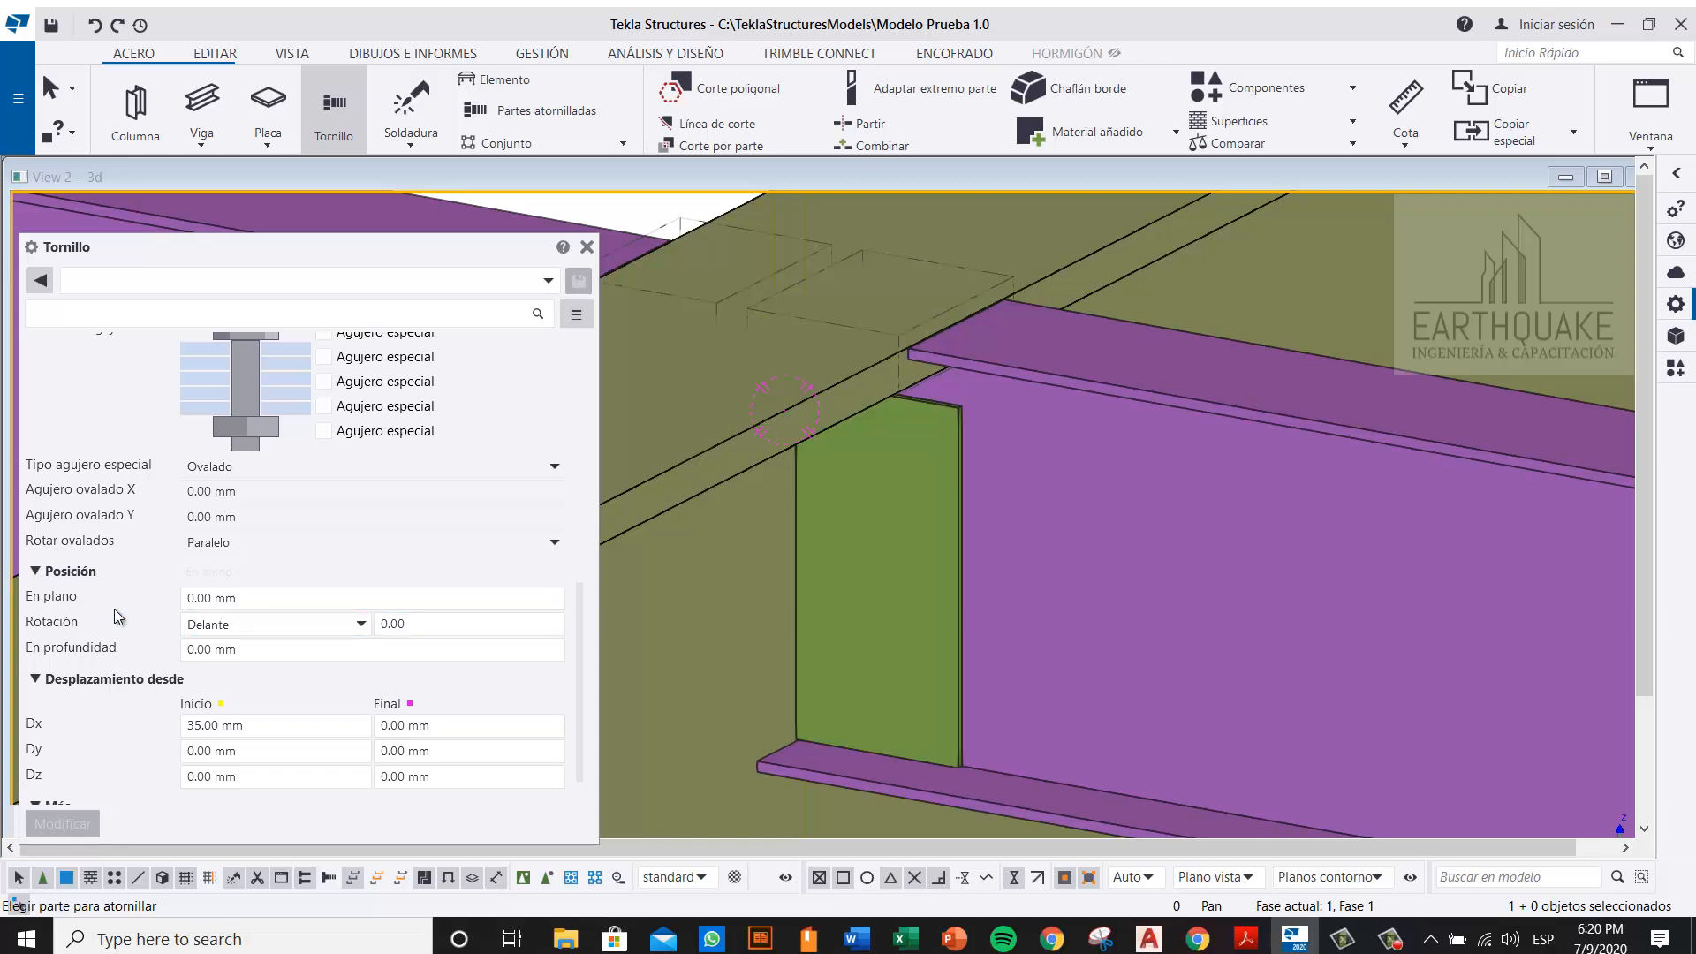
pyautogui.scroll(-1, 221, 562)
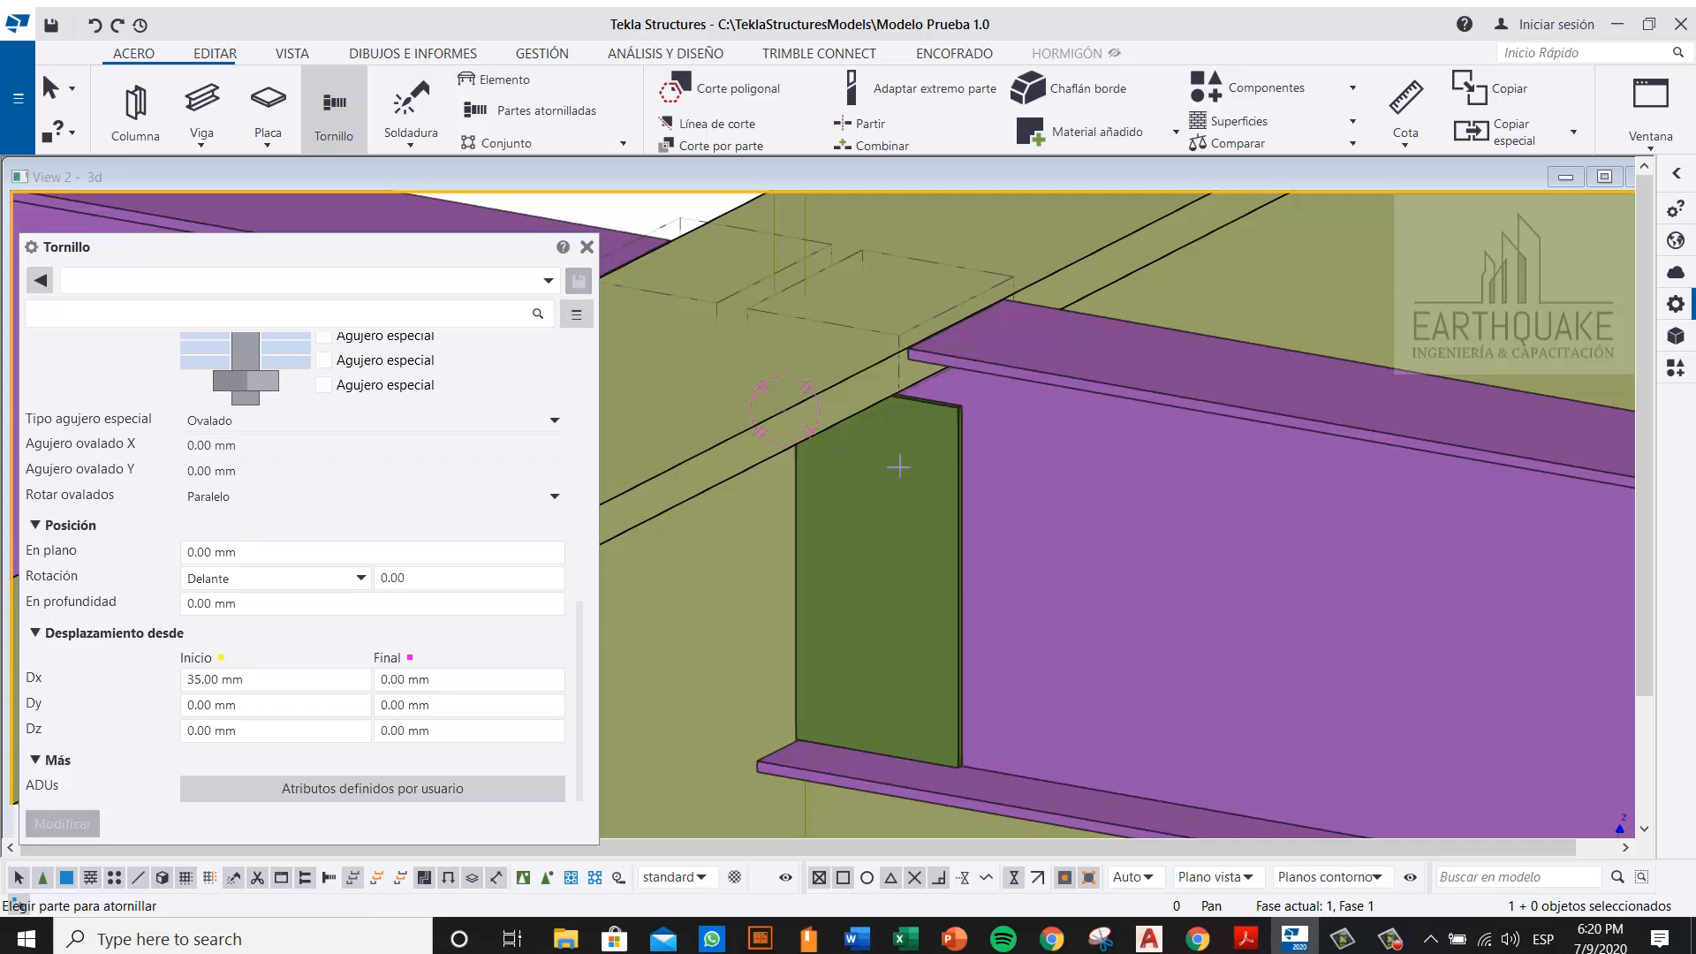
pyautogui.click(349, 580)
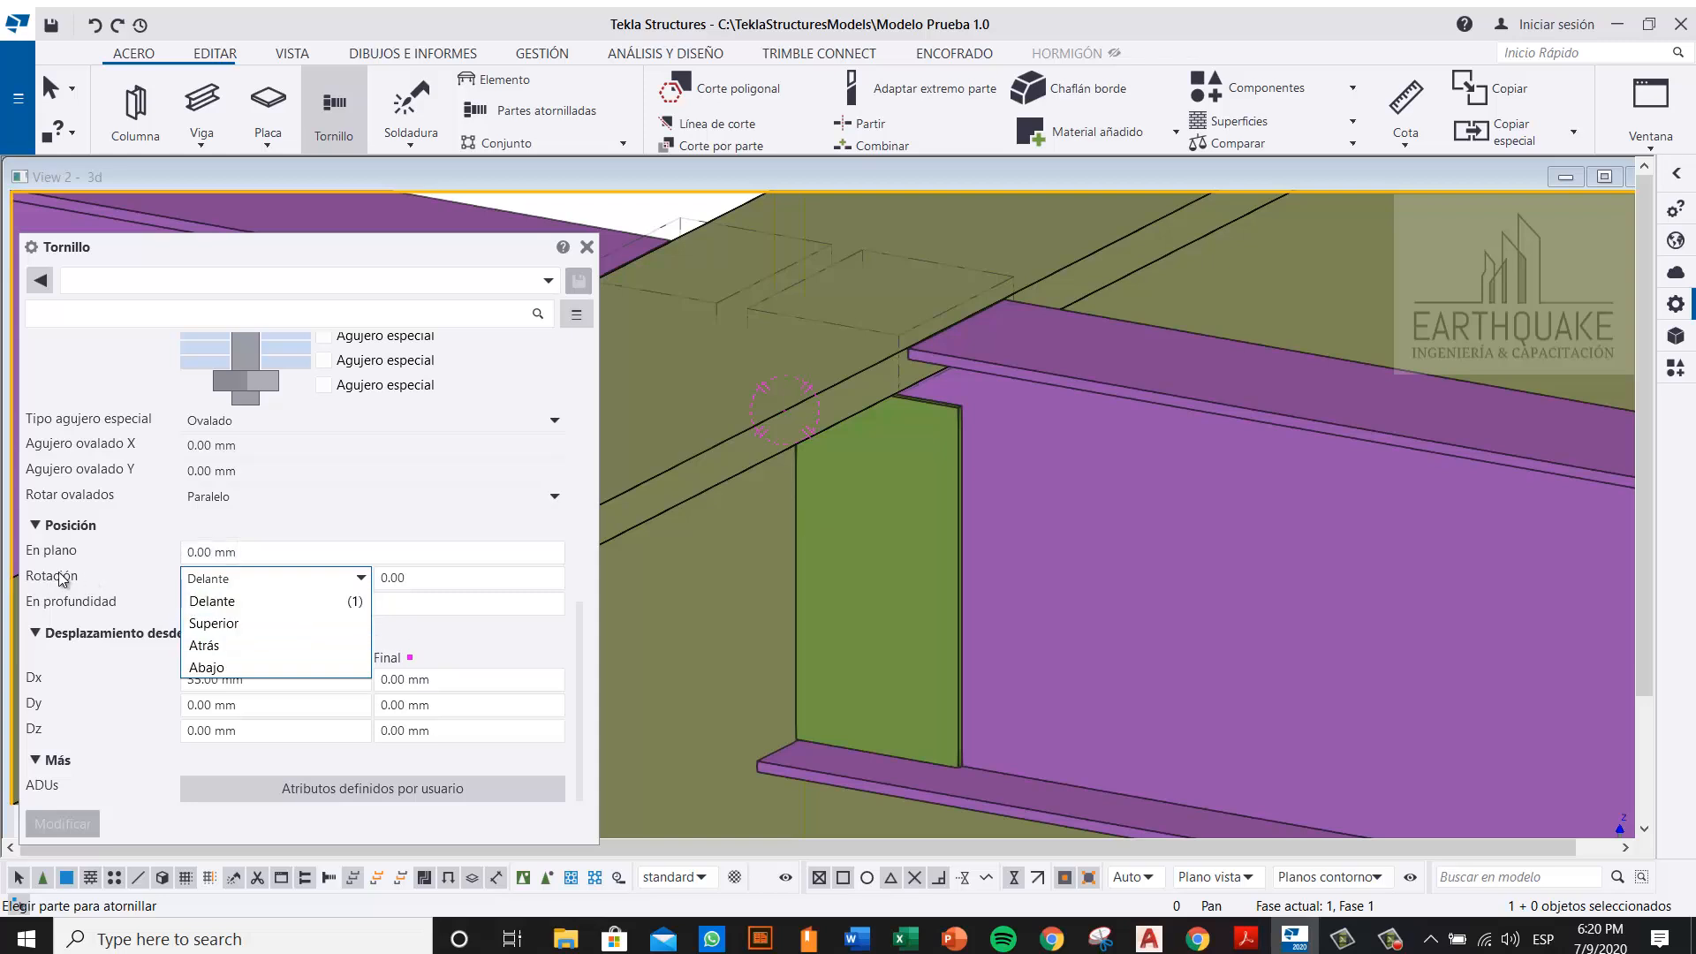
pyautogui.click(134, 573)
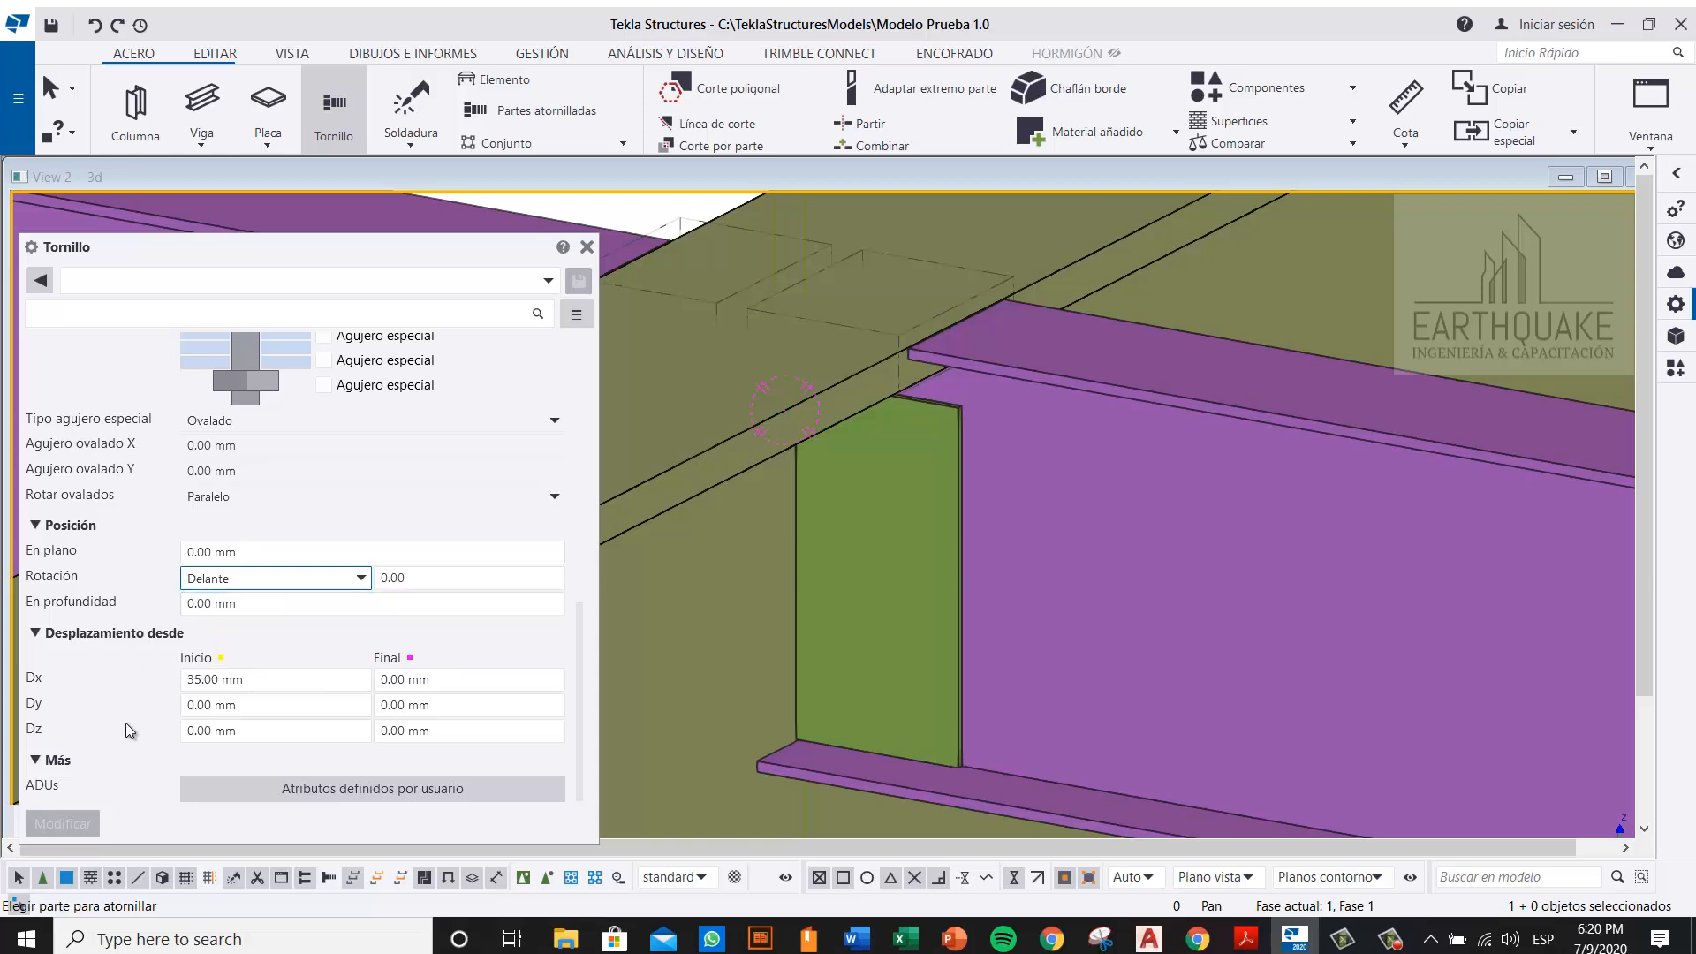
# Step: Set the bolt group's starting Dx offset to 0 mm
pyautogui.click(263, 680)
pyautogui.moveTo(263, 680); pyautogui.dragTo(180, 680)
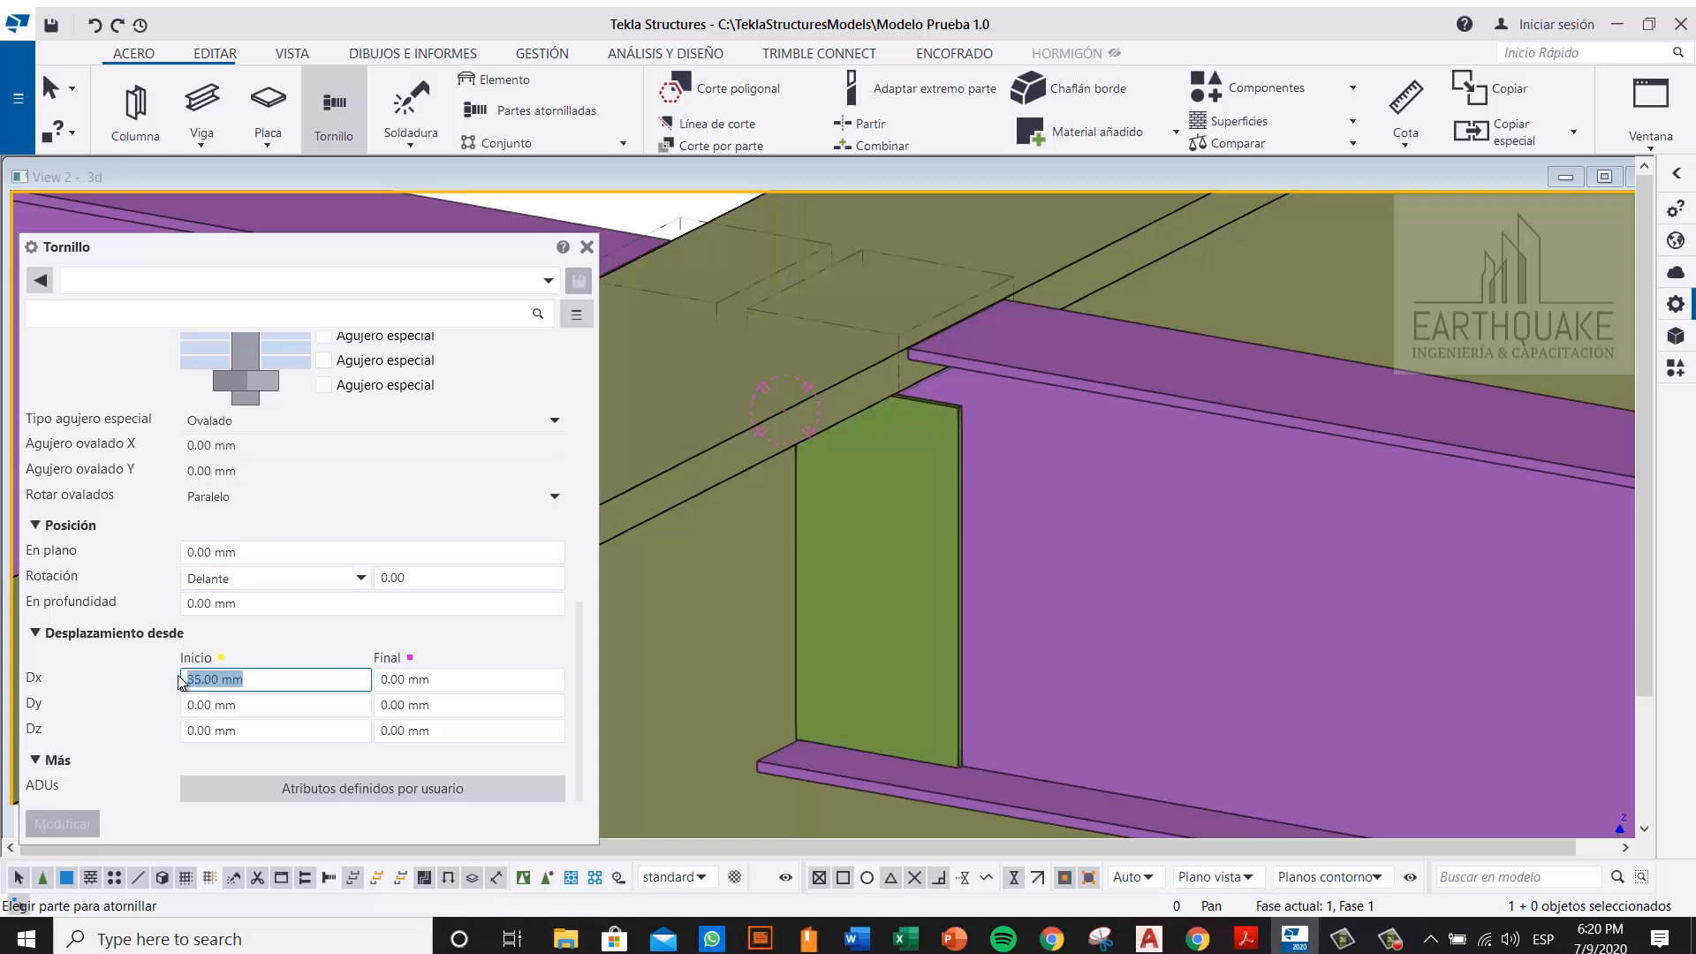
pyautogui.click(271, 682)
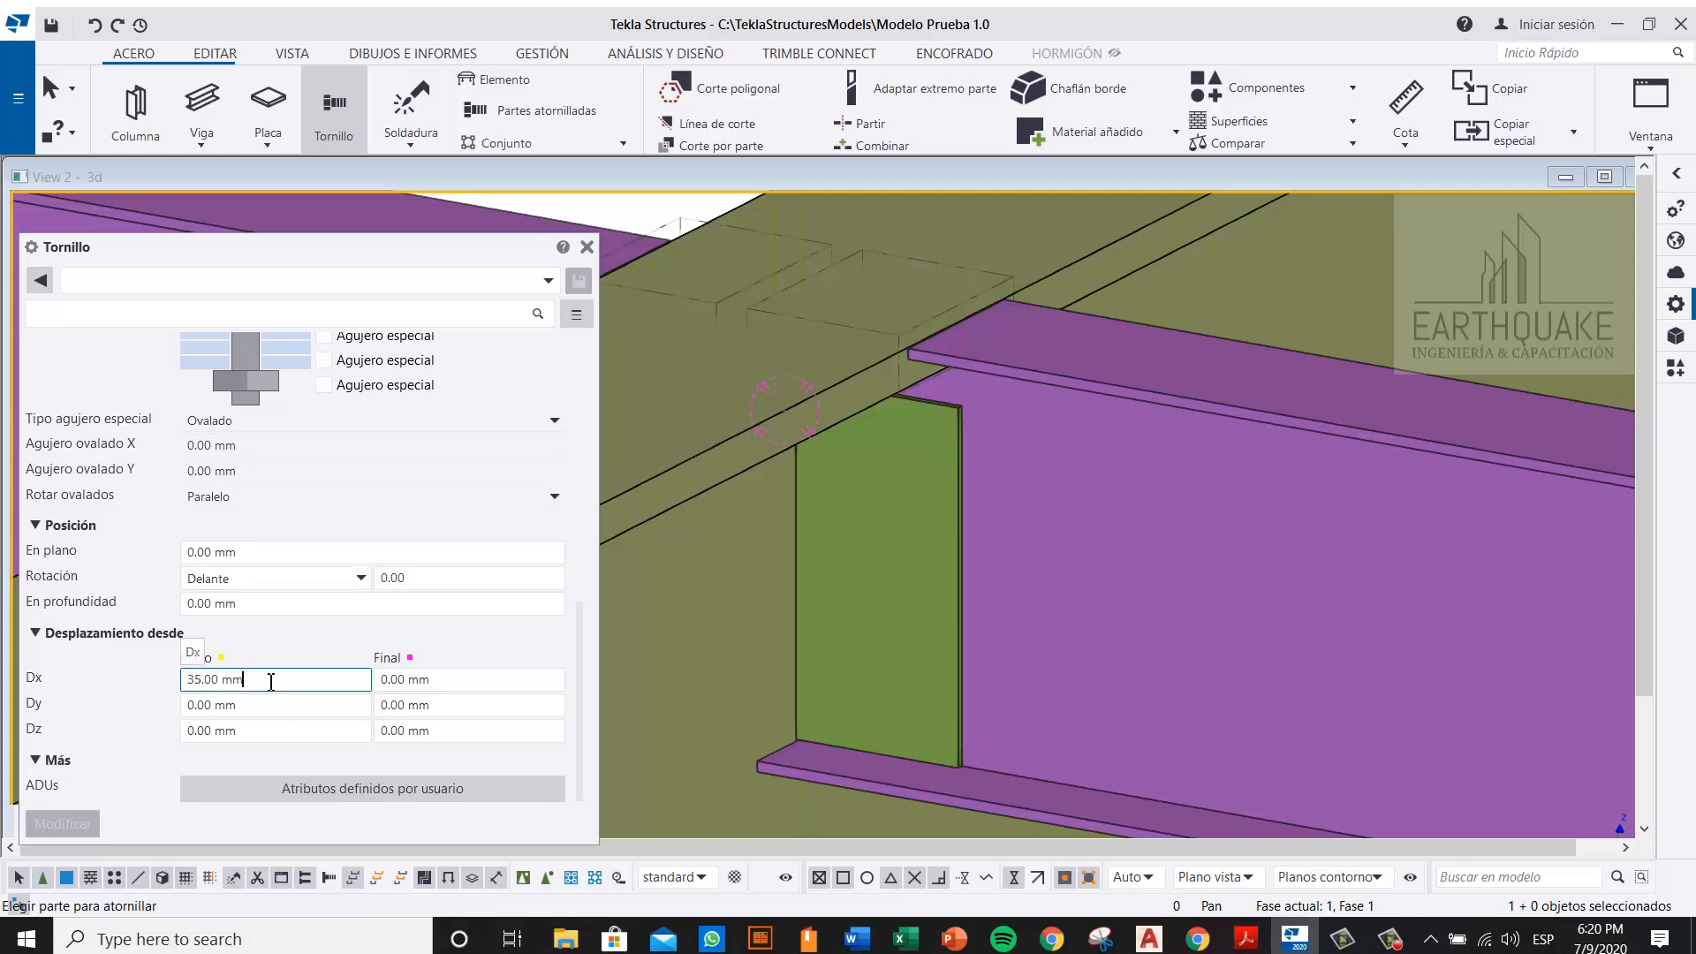
pyautogui.moveTo(221, 680); pyautogui.dragTo(182, 680)
pyautogui.write('0')
pyautogui.click(309, 604)
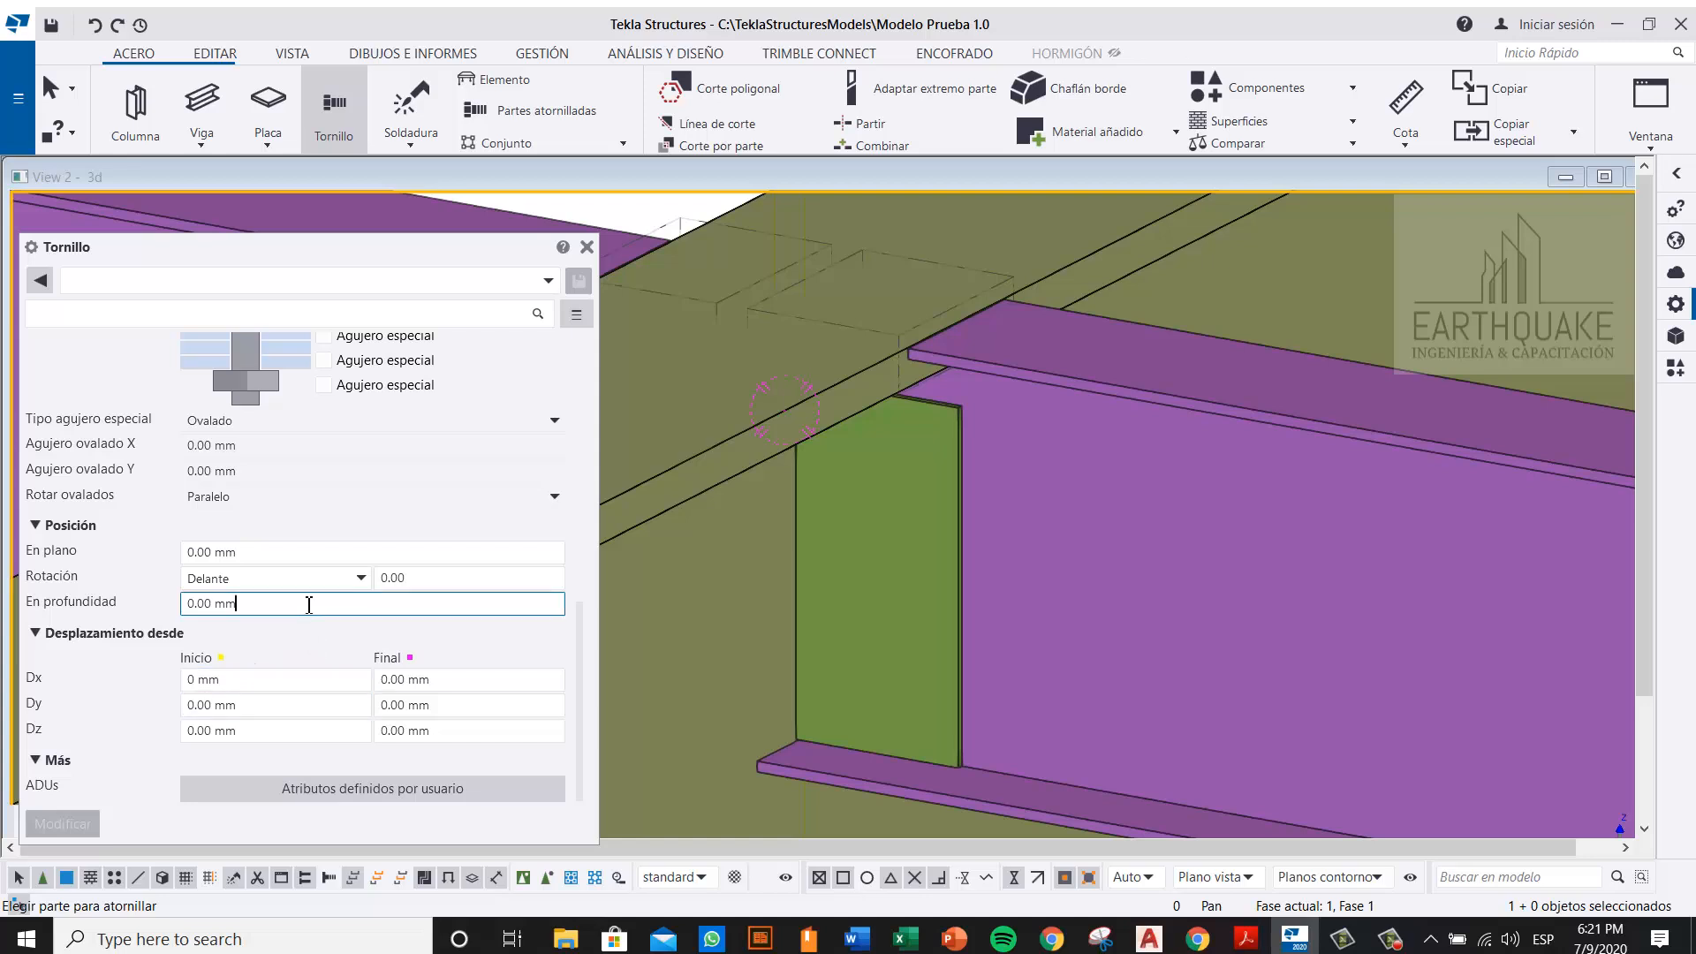
# Step: Choose the green connection plate and the purple beam as the parts to bolt together, with no further parts
pyautogui.press('Tab')
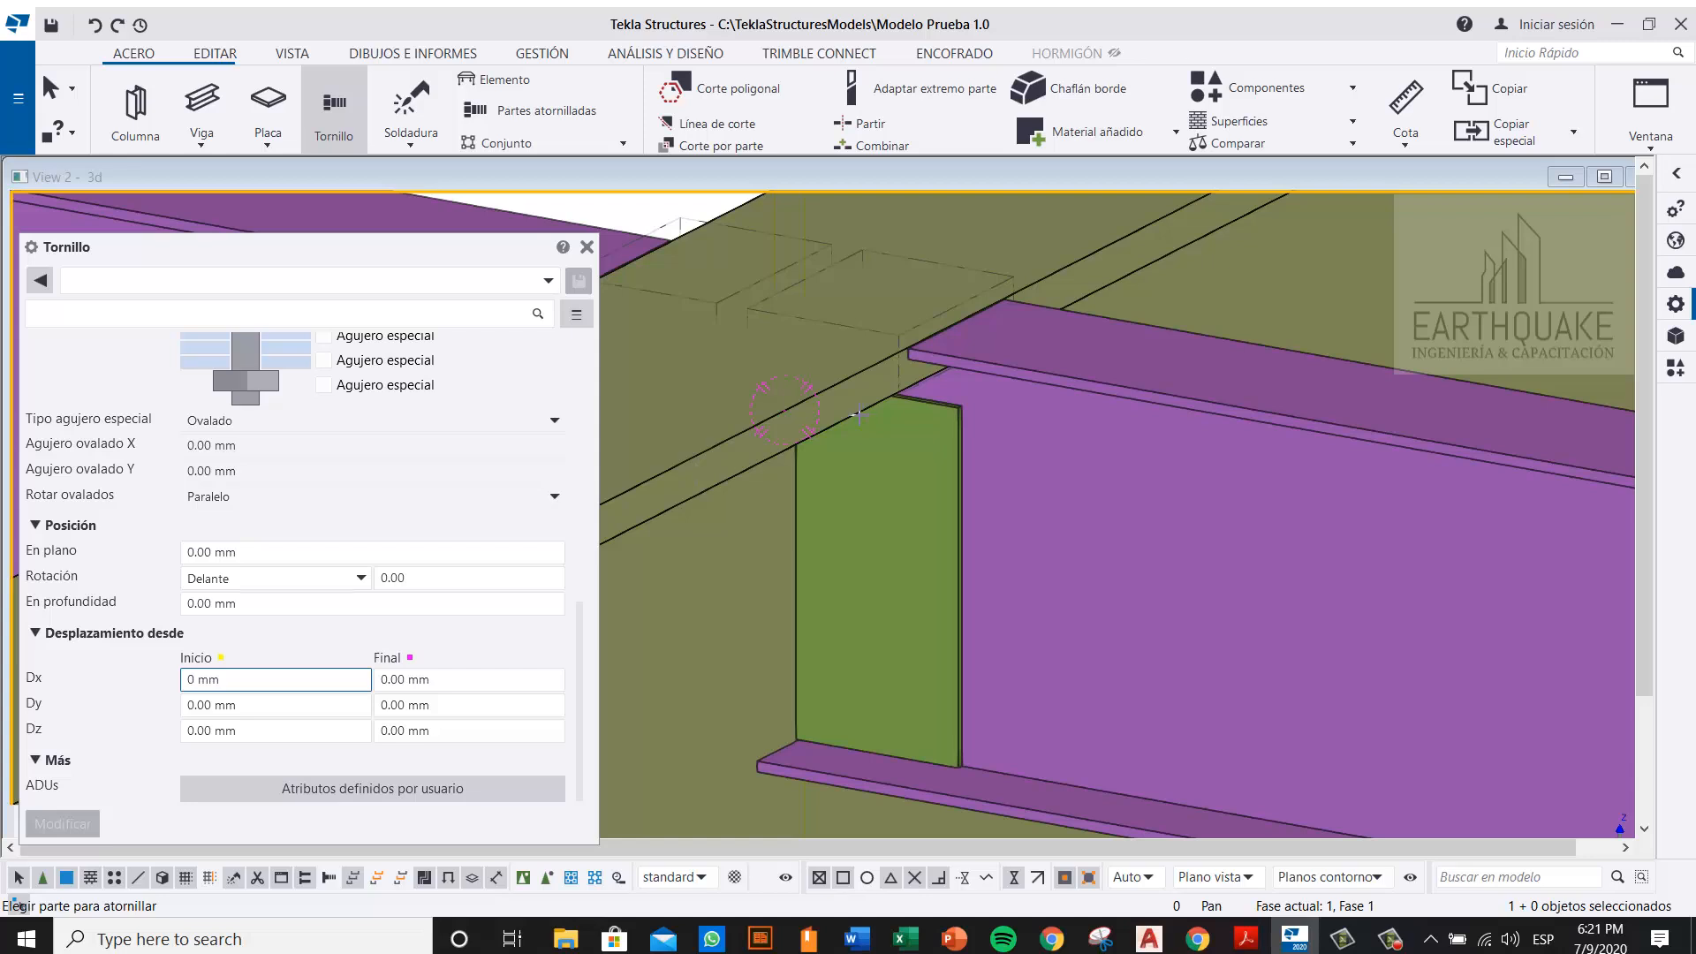
pyautogui.scroll(6, 447, 636)
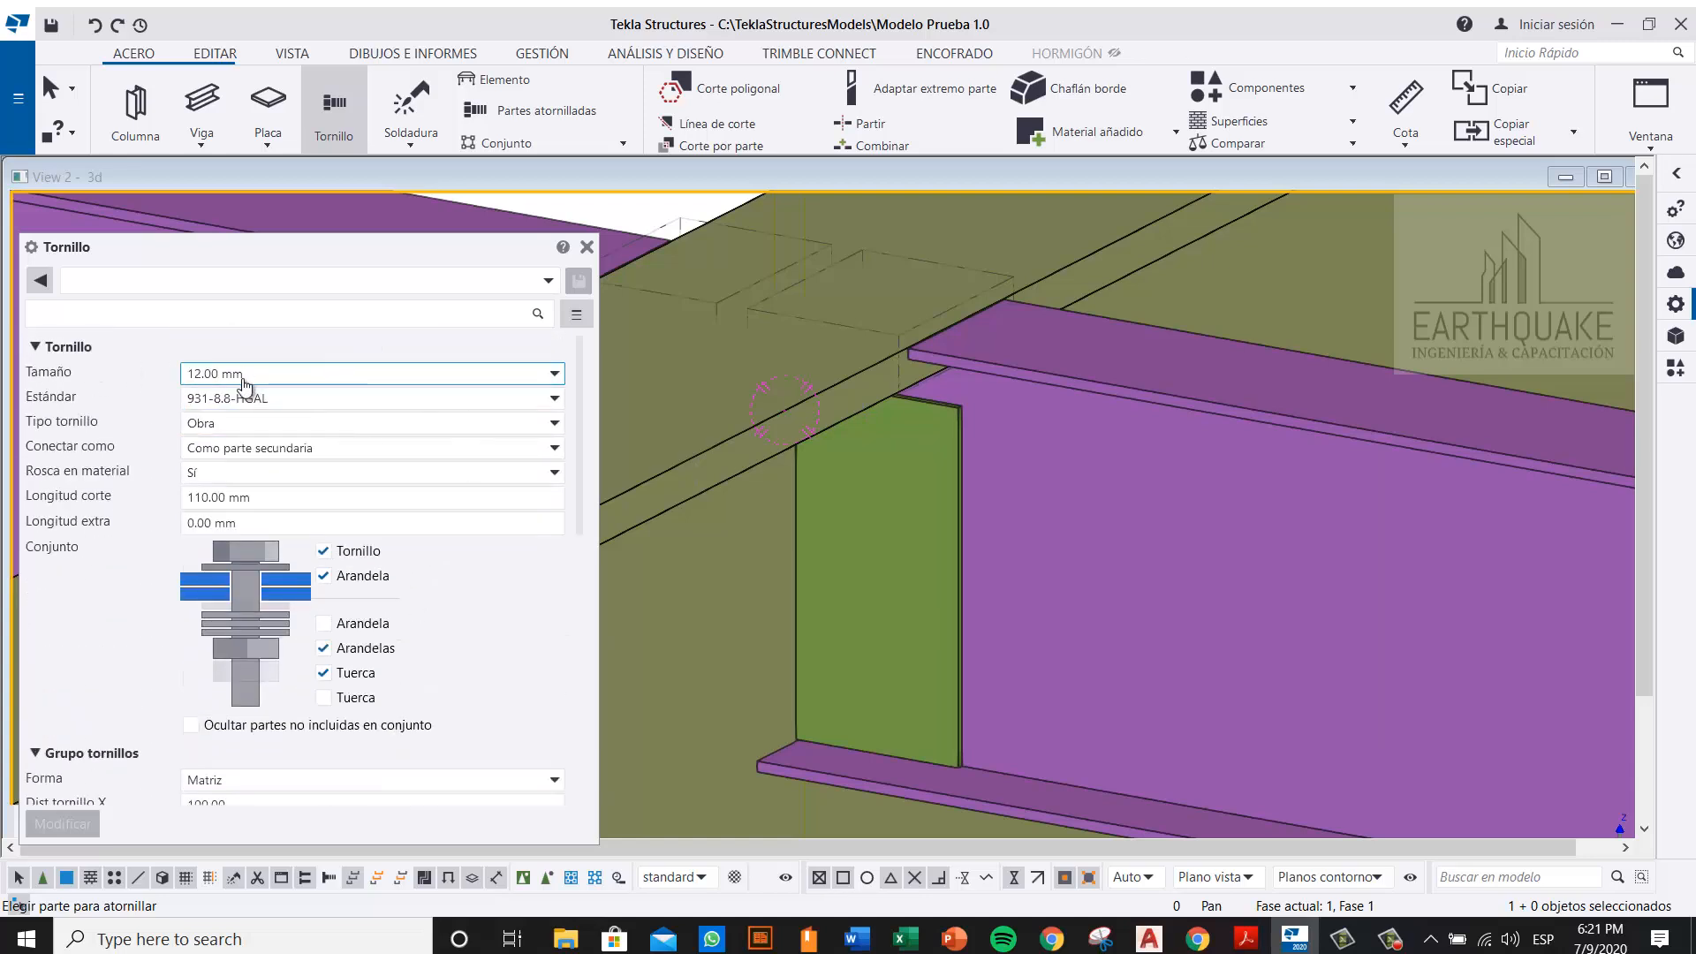
pyautogui.scroll(-2, 948, 576)
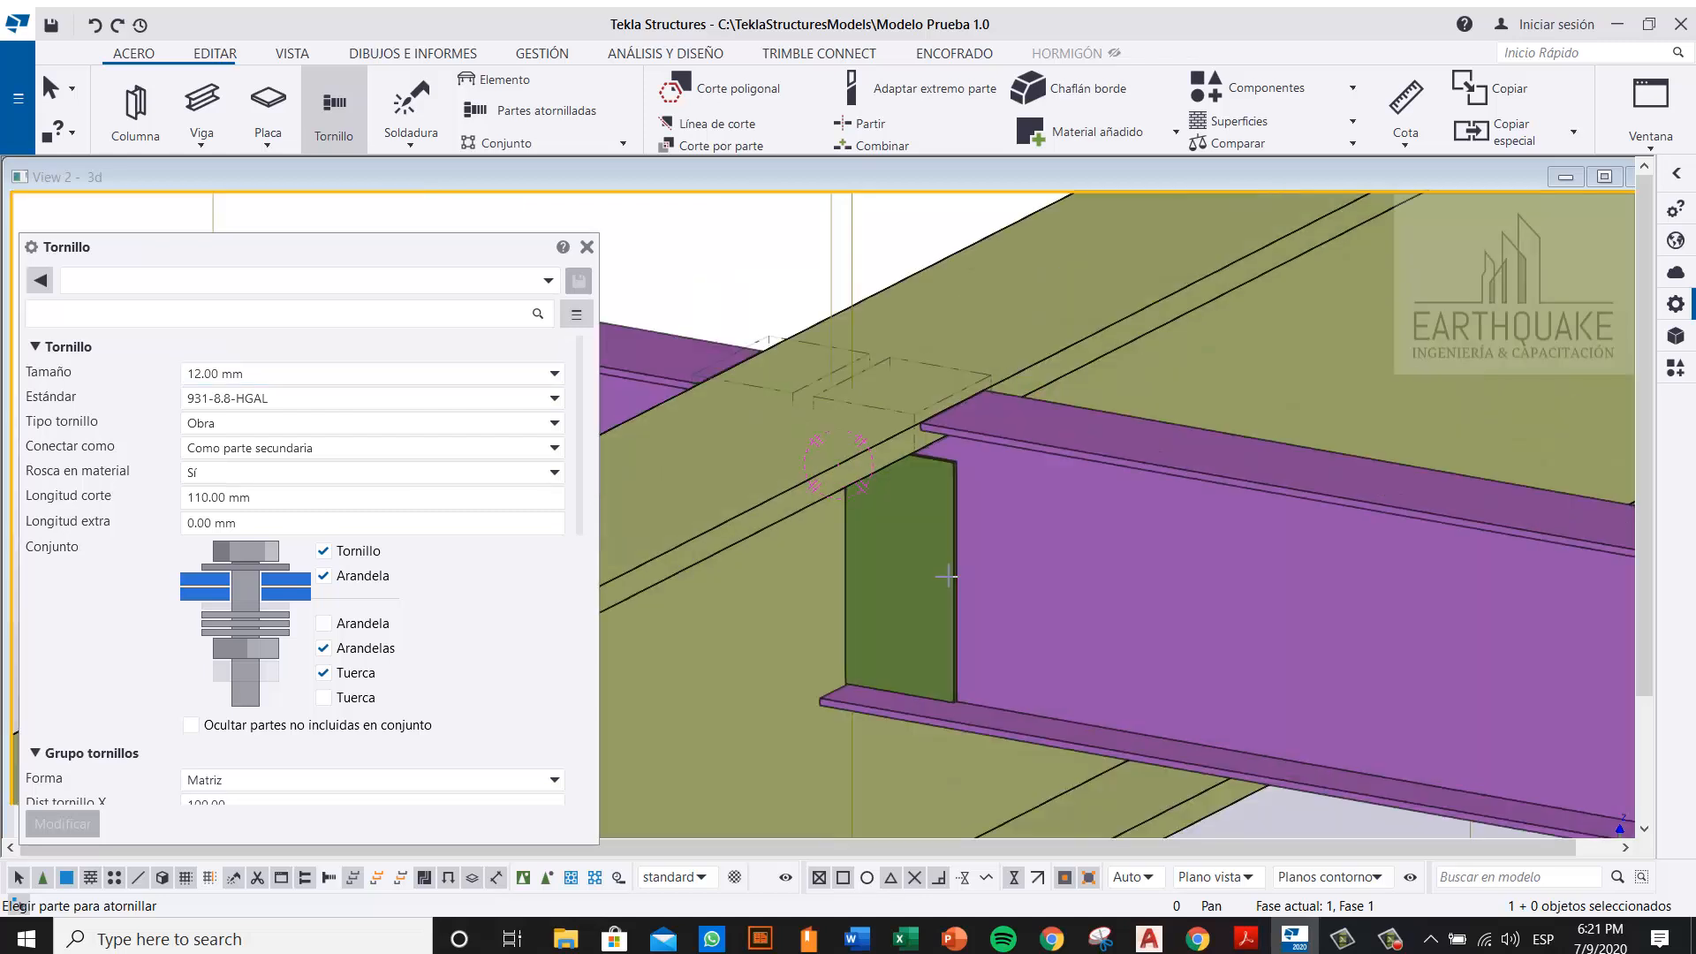
pyautogui.scroll(-1, 948, 576)
pyautogui.scroll(1, 956, 568)
pyautogui.scroll(1, 946, 570)
pyautogui.scroll(-1, 939, 565)
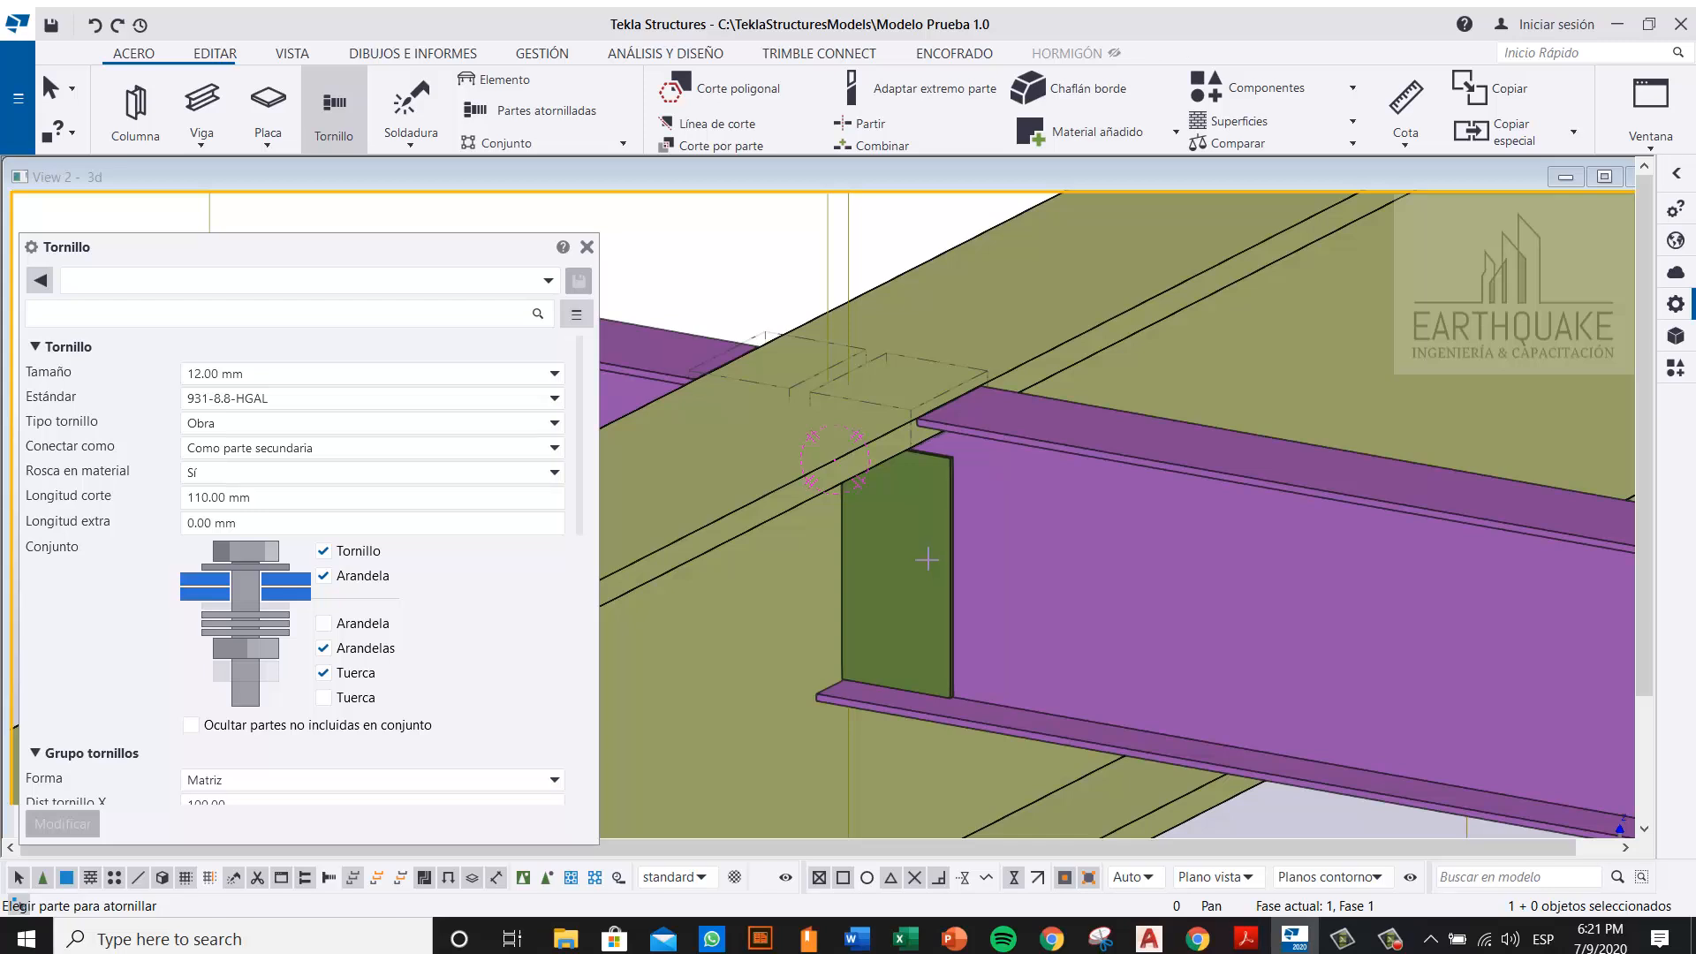
pyautogui.click(914, 537)
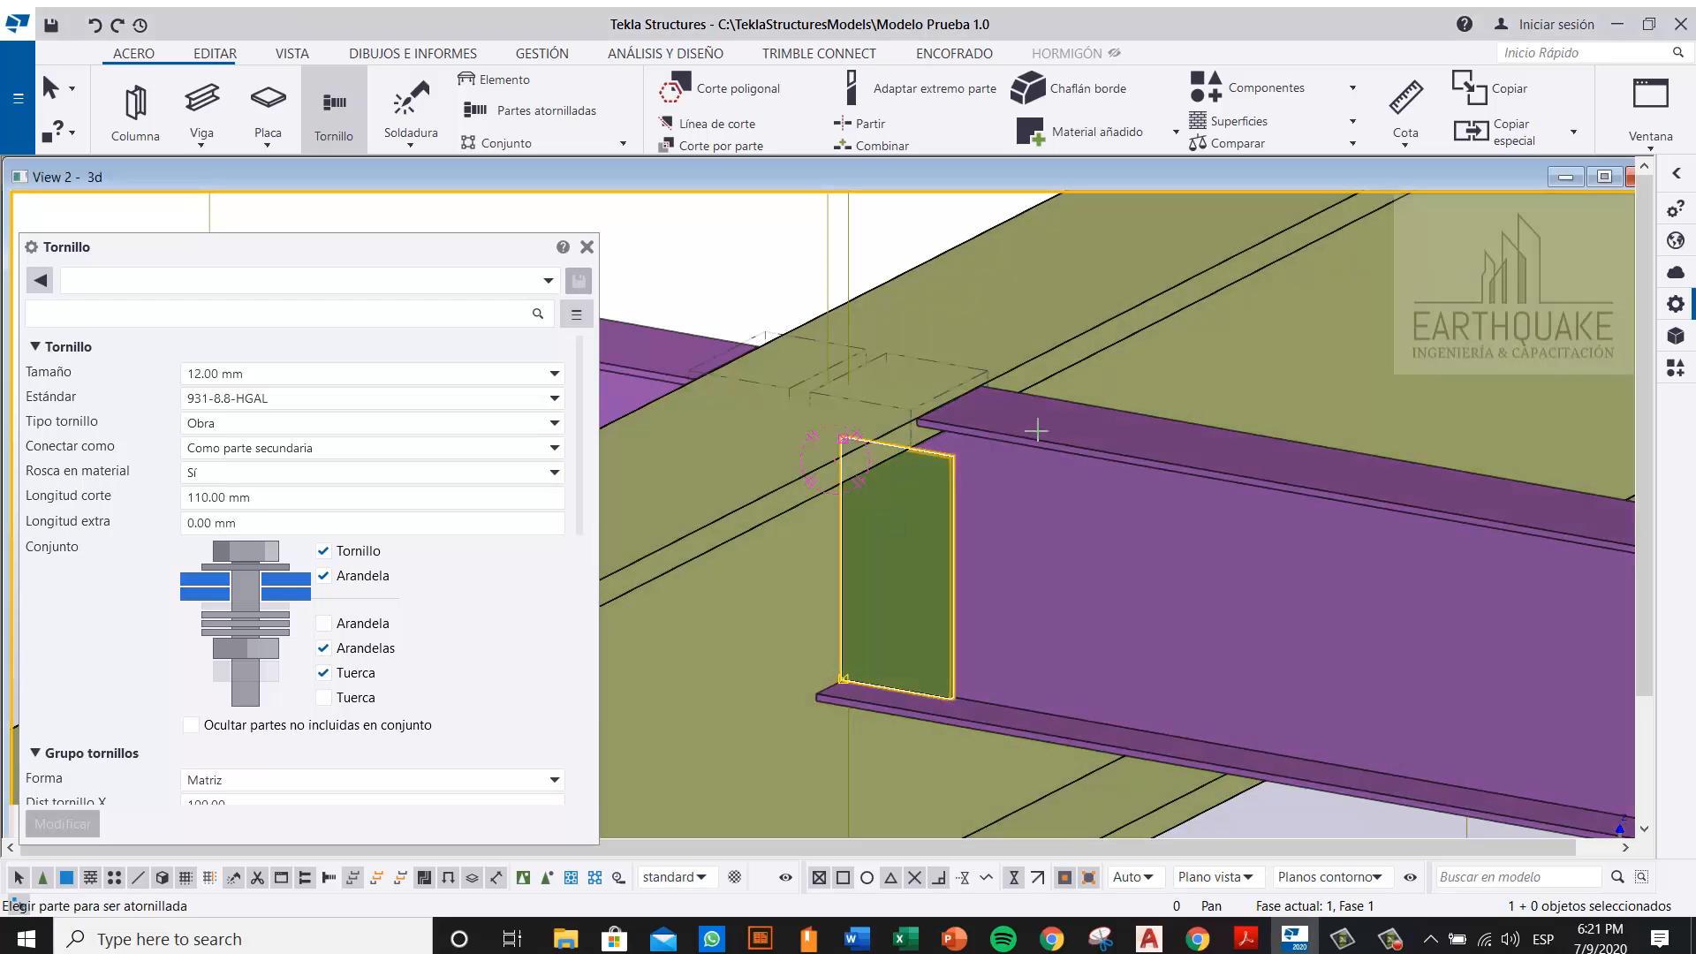
pyautogui.click(1045, 454)
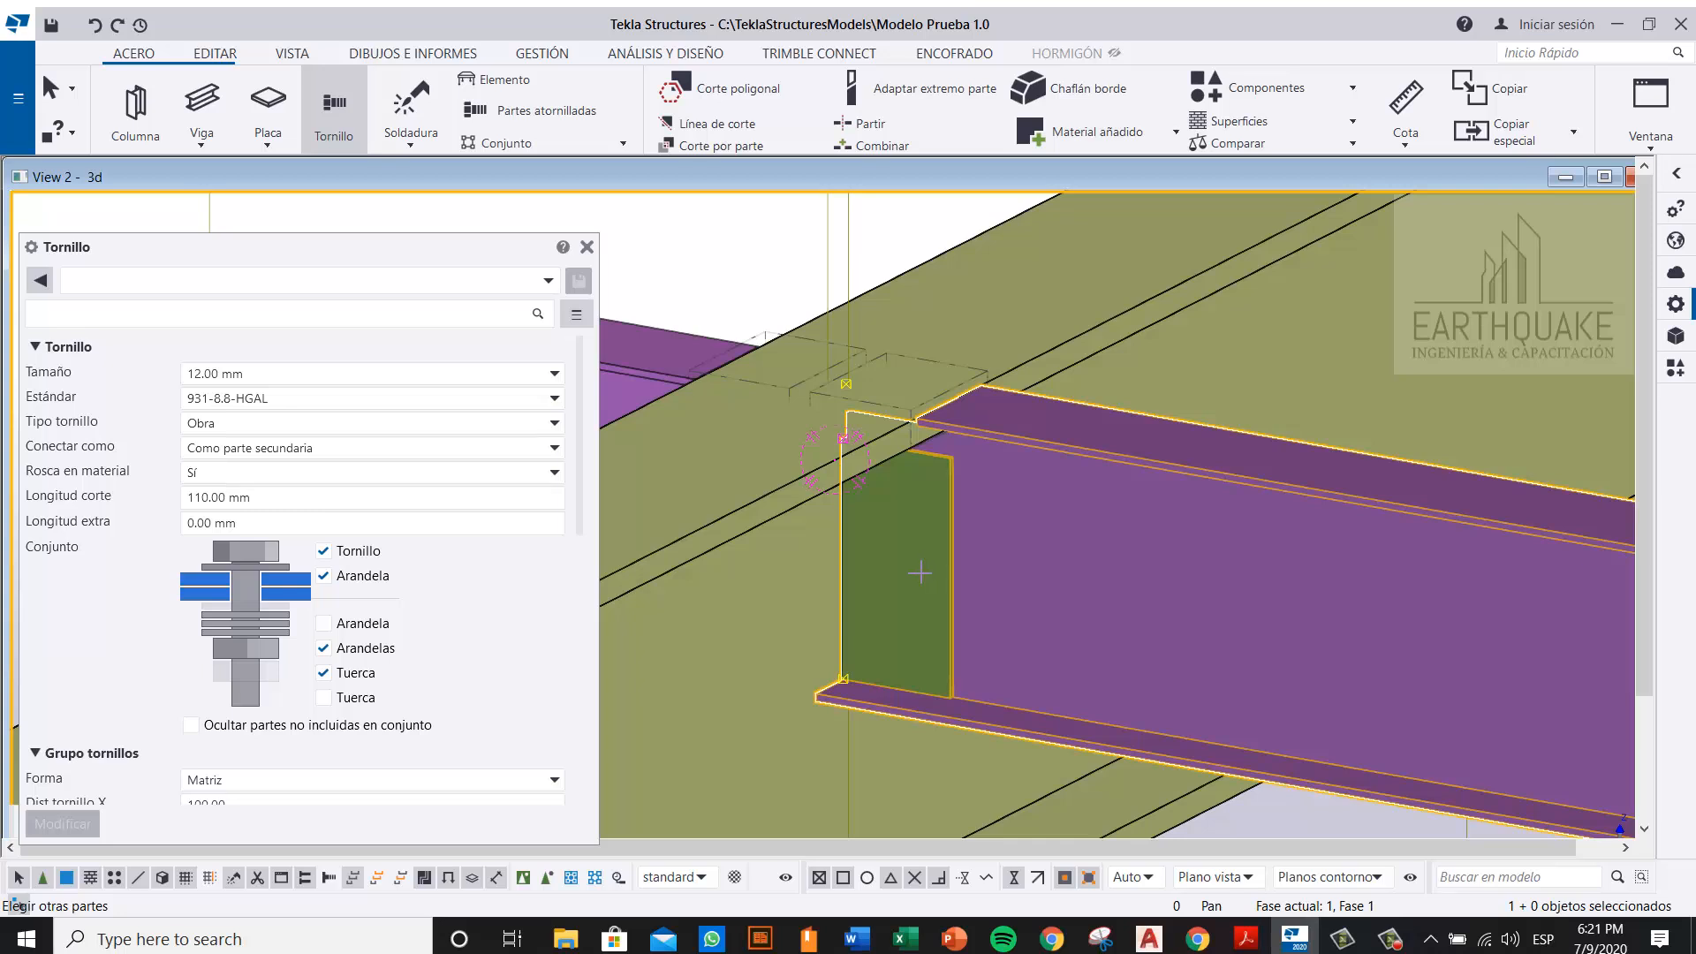
pyautogui.middleClick(921, 569)
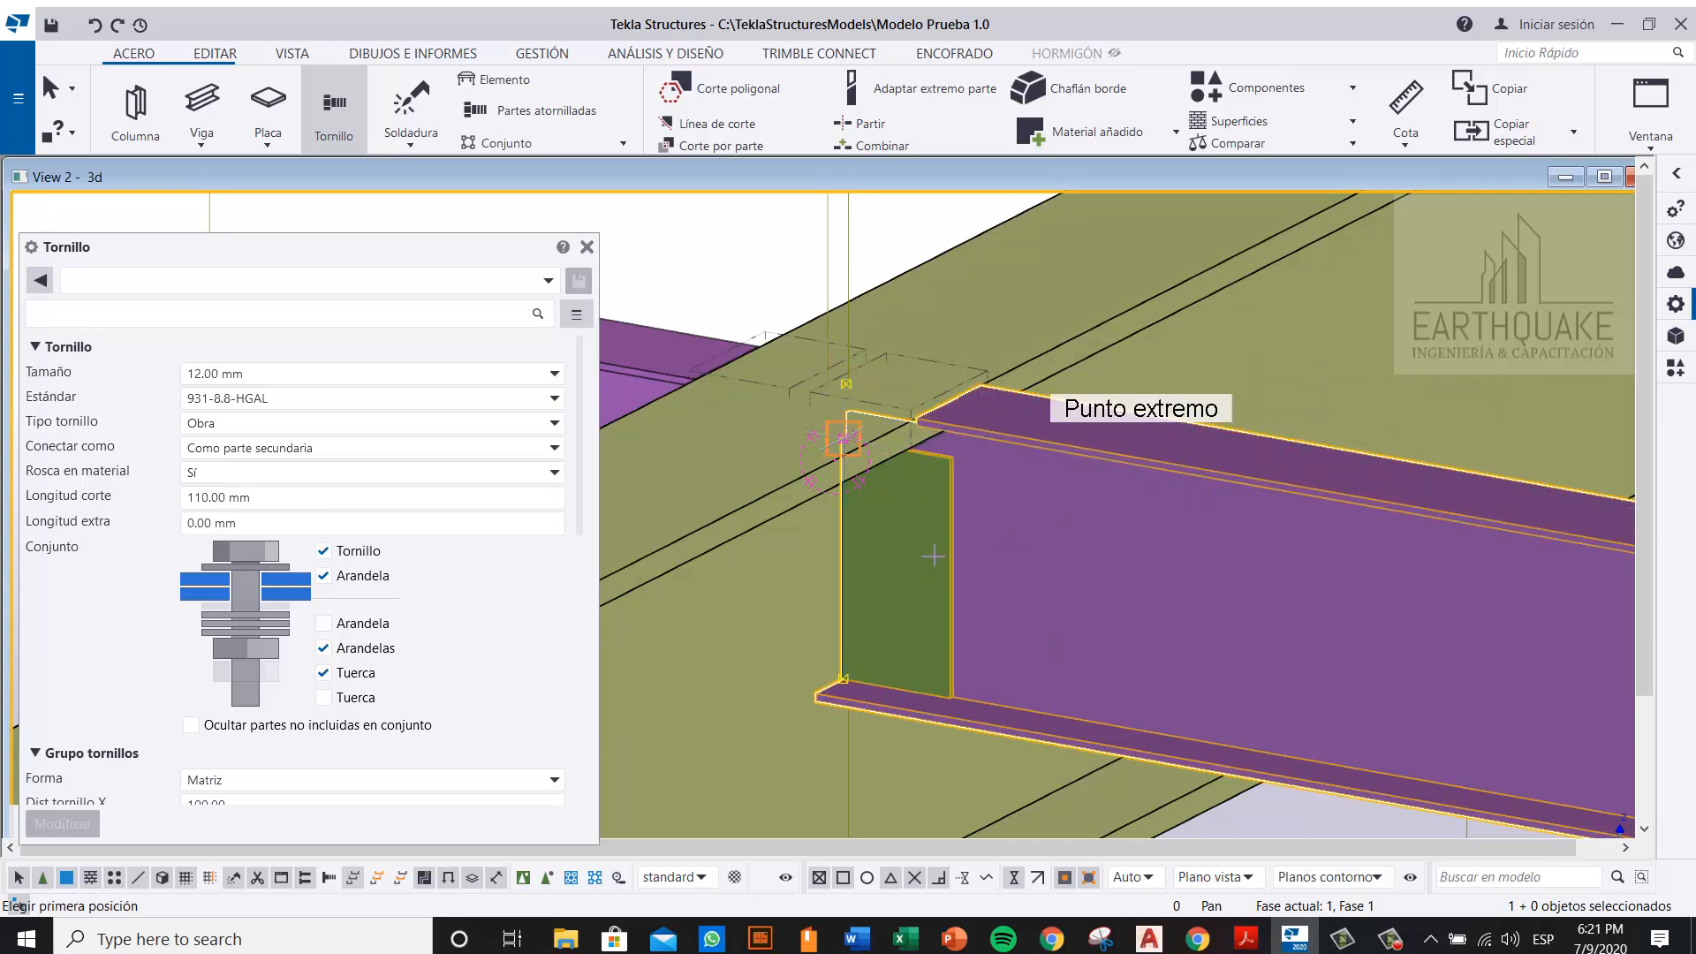
# Step: Make the parts transparent and set the bolt group's first position at the midpoint of the plate's bottom edge
pyautogui.hotkey('ctrl', '2')
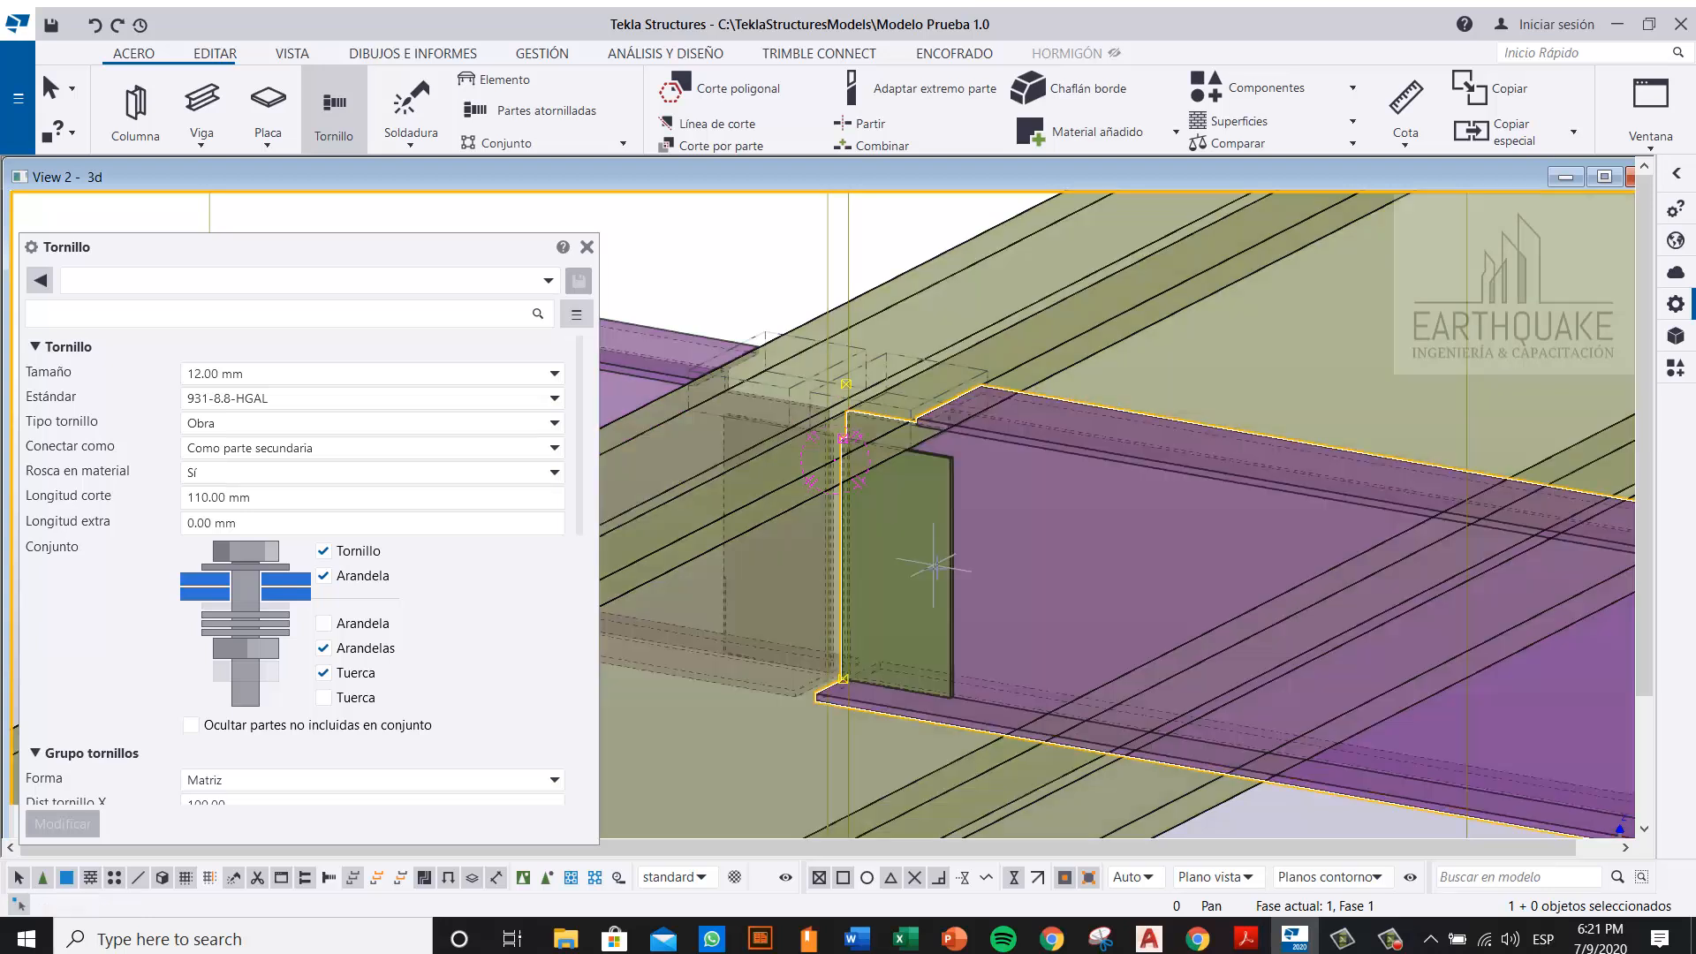
pyautogui.scroll(2, 1029, 483)
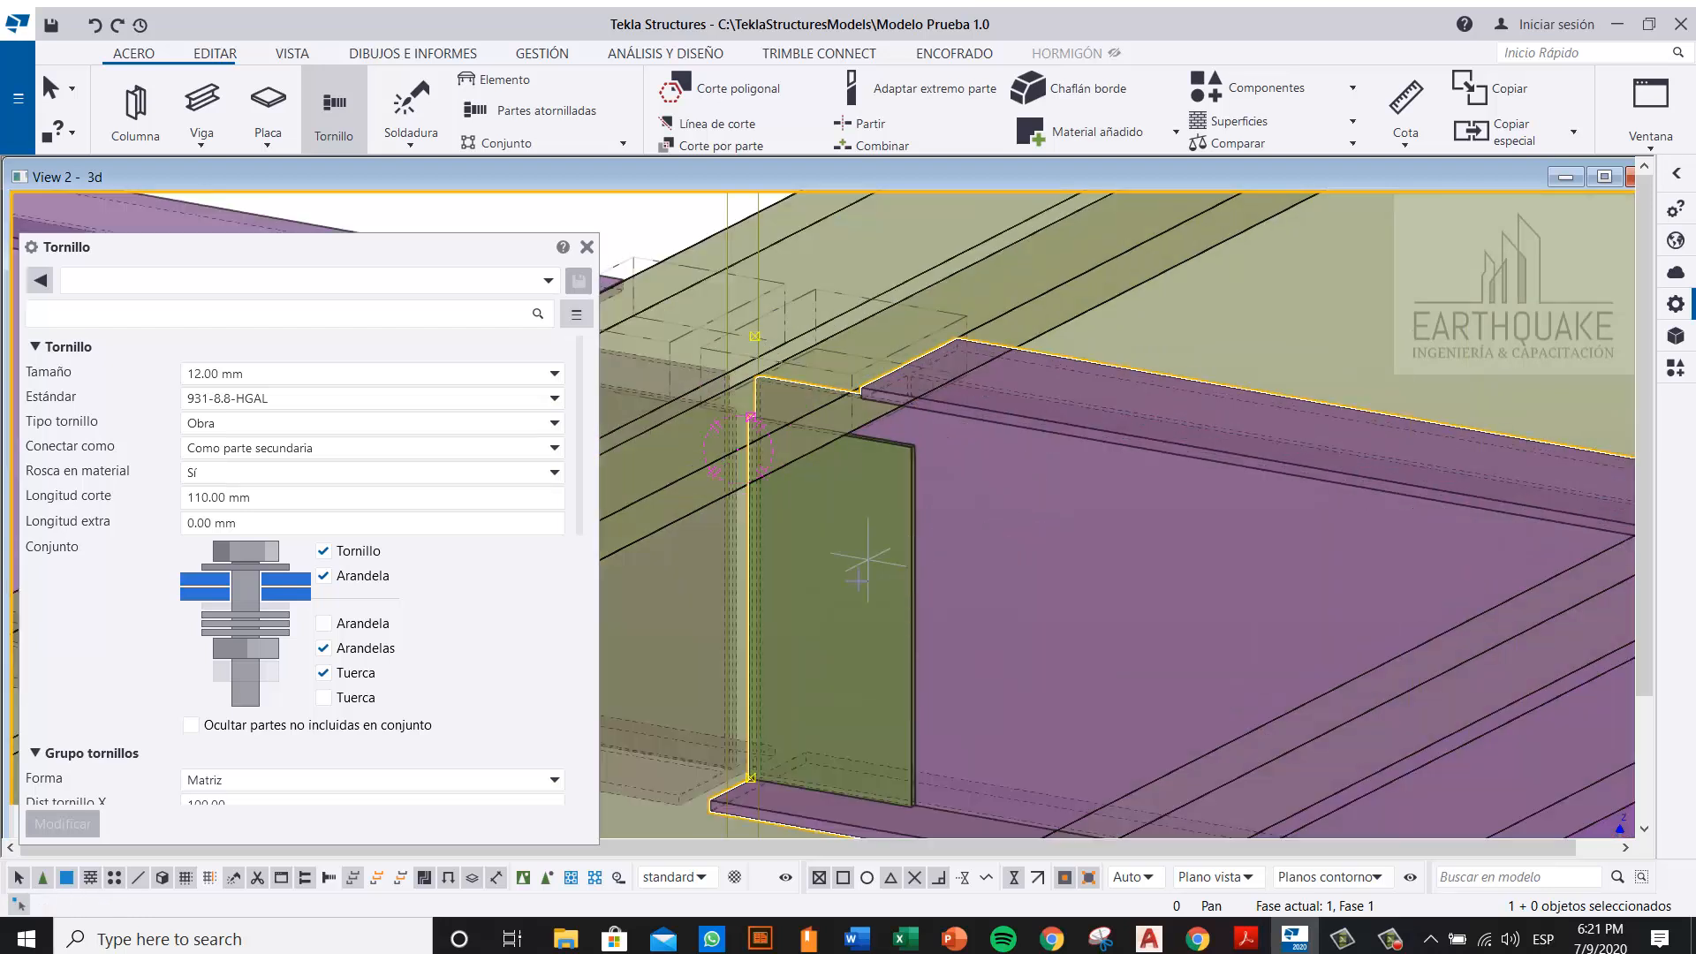
pyautogui.moveTo(867, 566); pyautogui.dragTo(917, 491, button='middle')
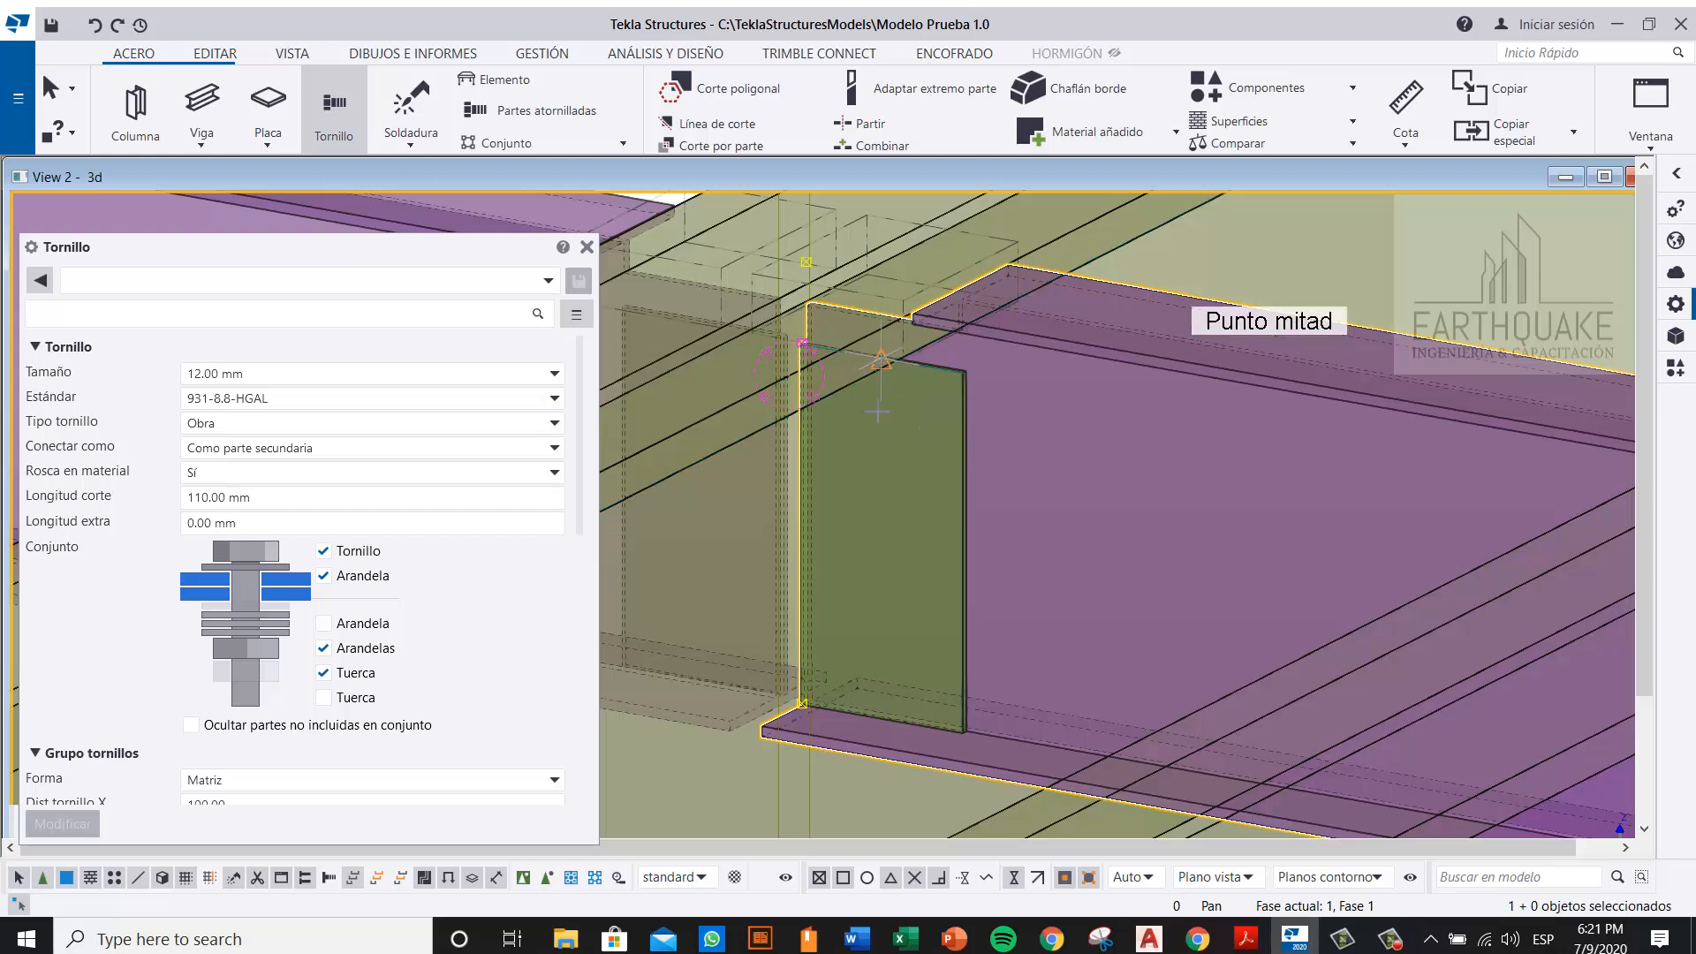
pyautogui.rightClick(875, 529)
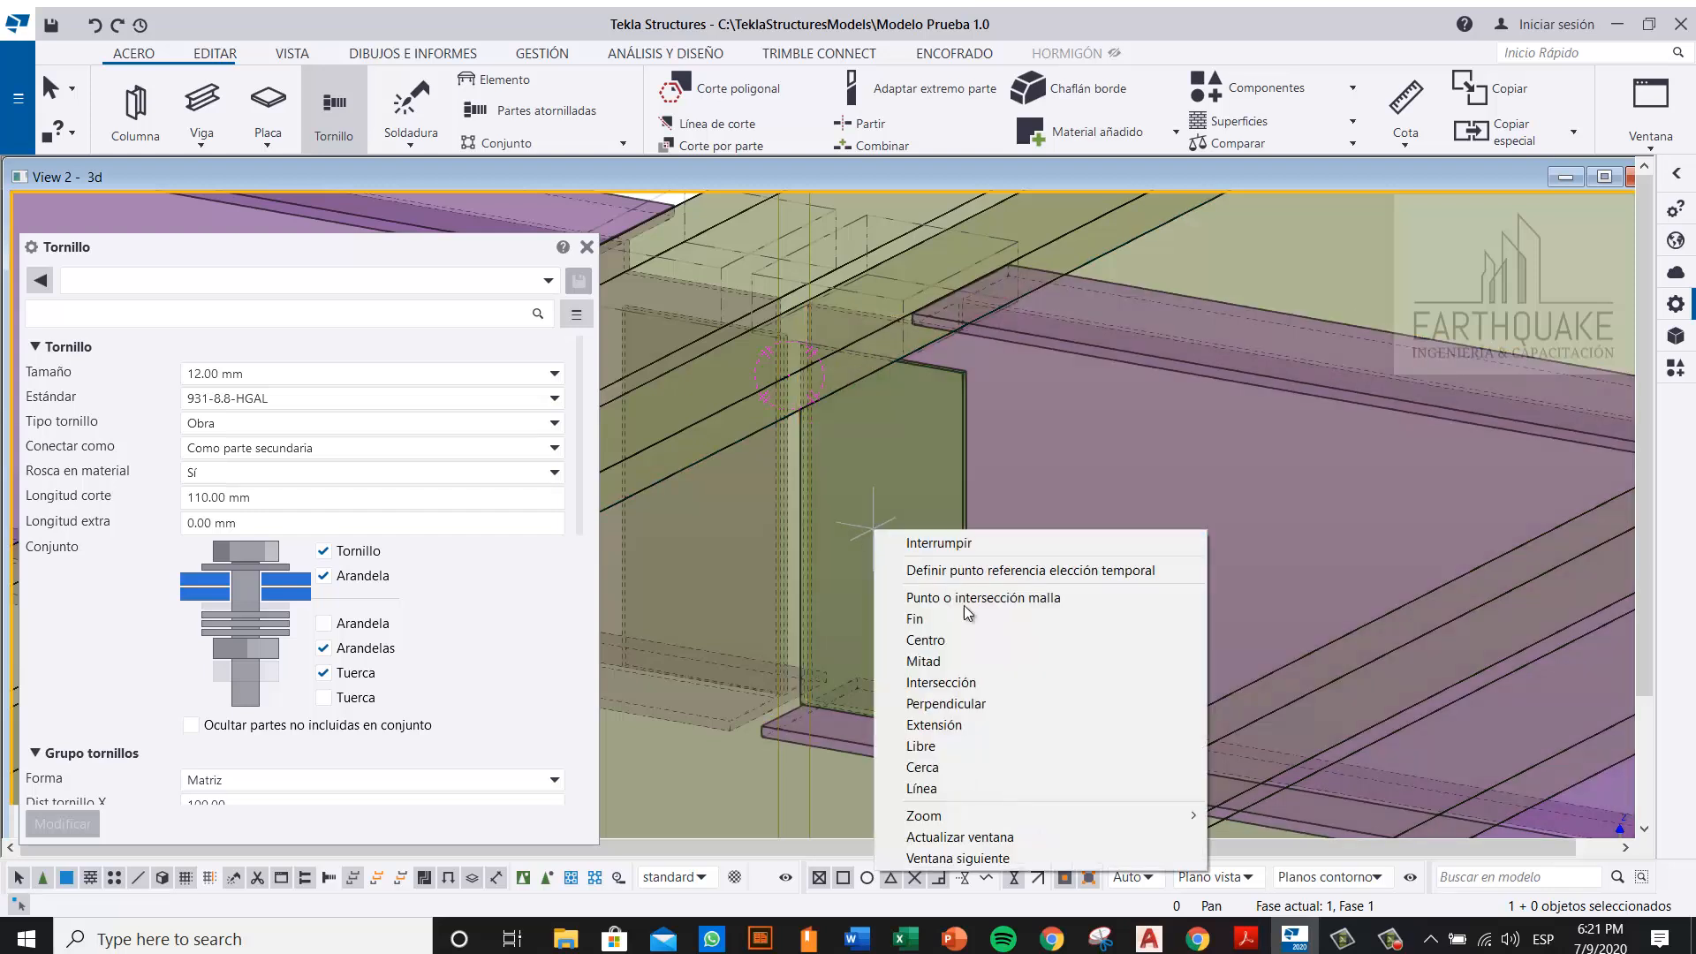
pyautogui.click(925, 660)
pyautogui.scroll(5, 894, 707)
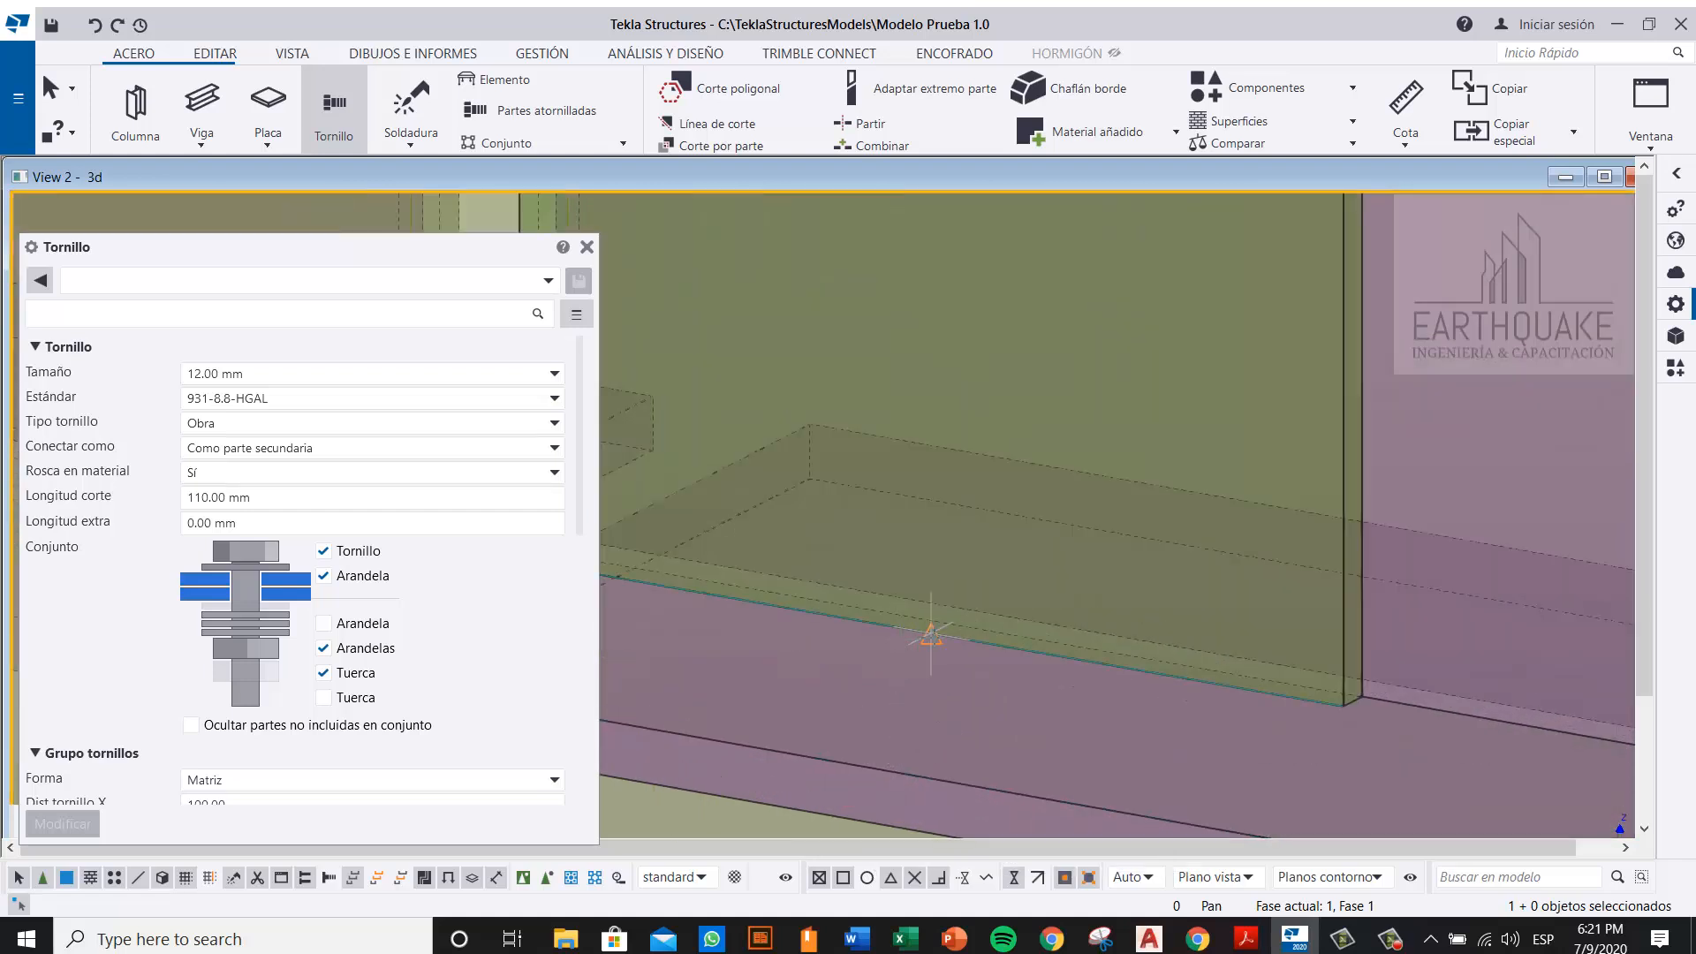
pyautogui.click(931, 635)
# Step: Set the bolt group's second position on the plate's top edge using the Perpendicular snap and end the Bolt command
pyautogui.scroll(-3, 932, 634)
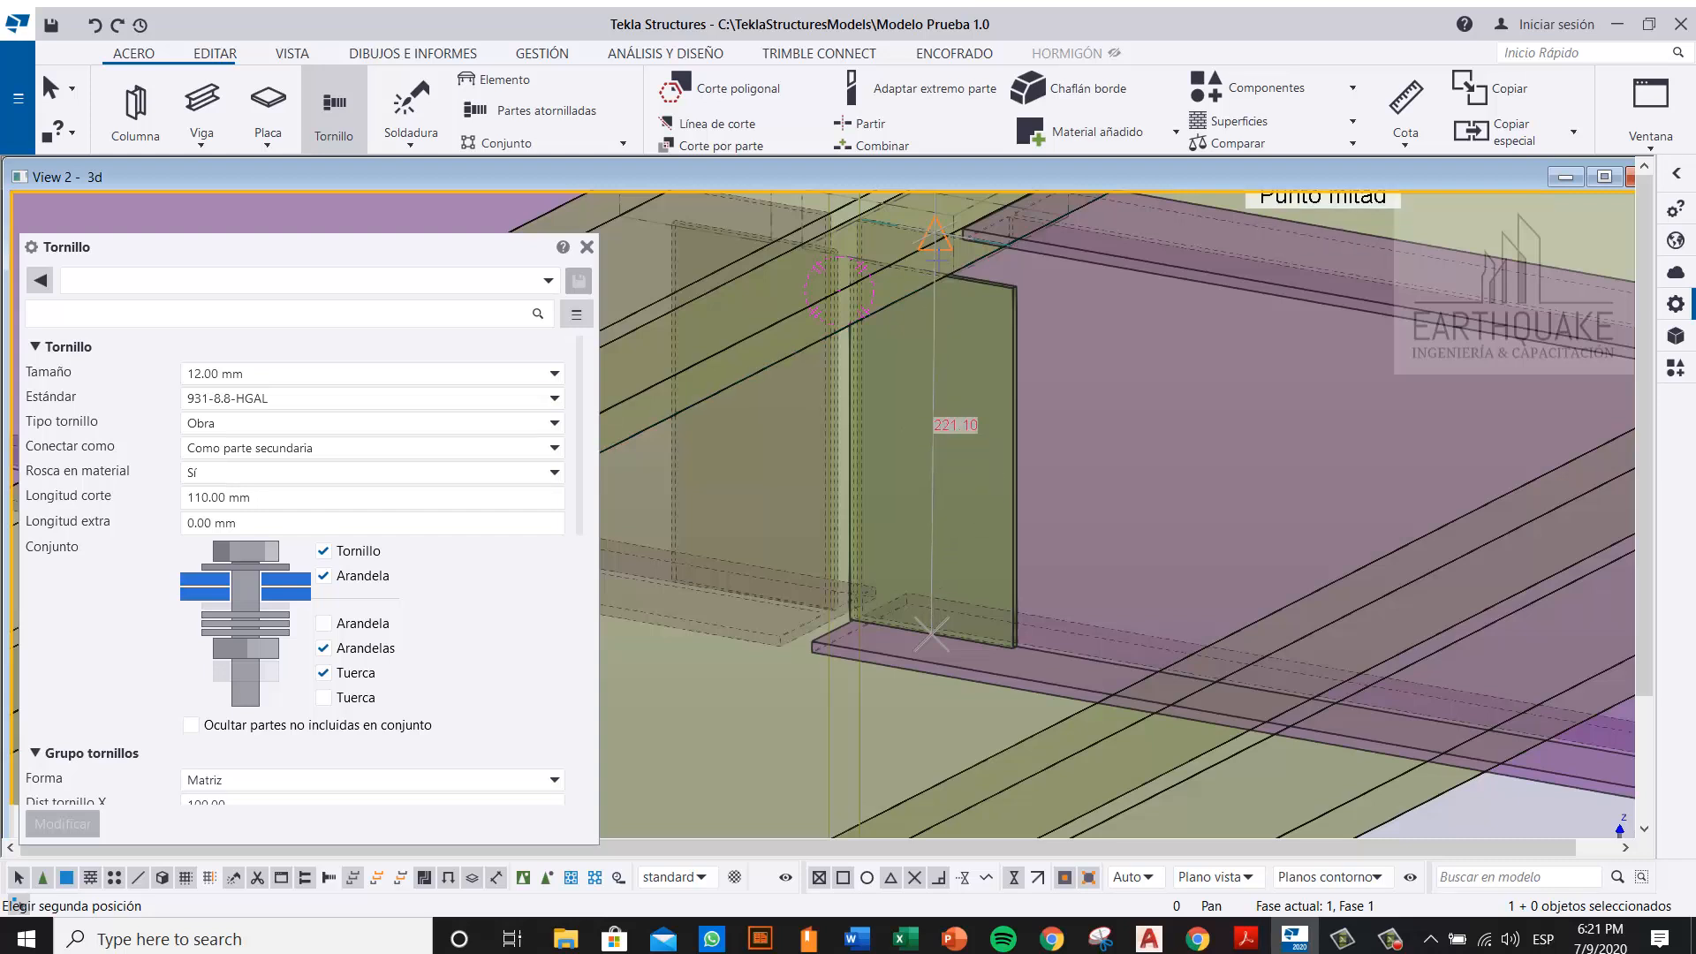
pyautogui.scroll(3, 934, 256)
pyautogui.rightClick(973, 260)
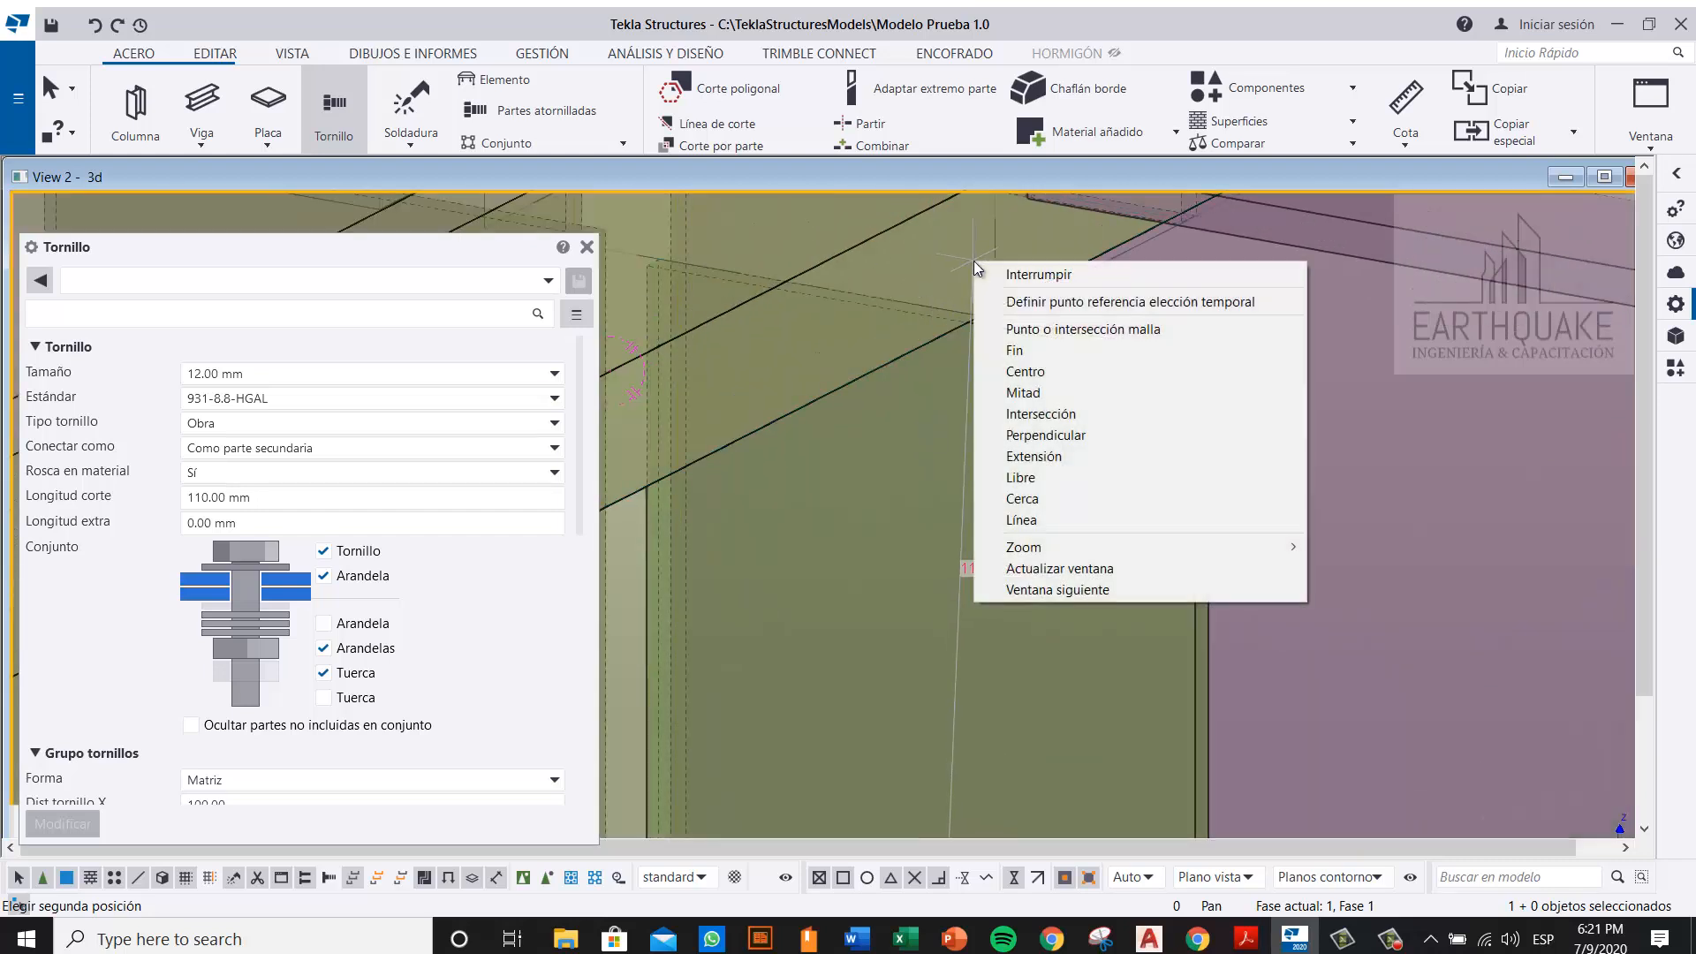
pyautogui.click(1103, 437)
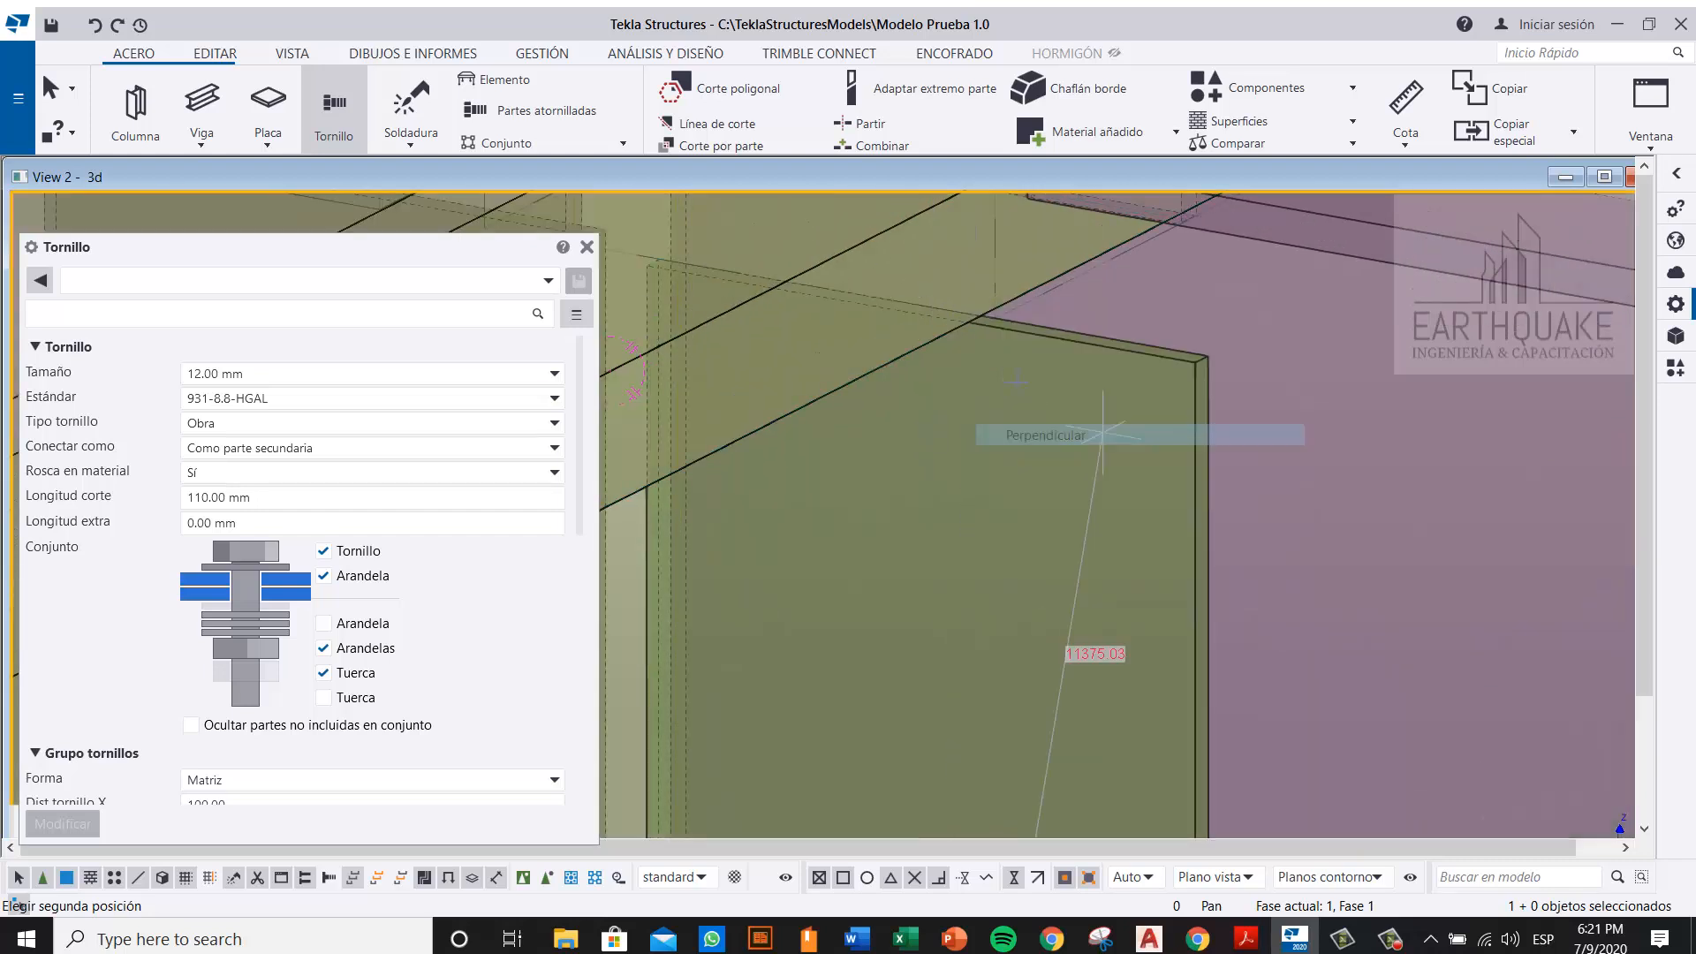
pyautogui.click(913, 318)
pyautogui.scroll(-3, 914, 322)
pyautogui.rightClick(1051, 506)
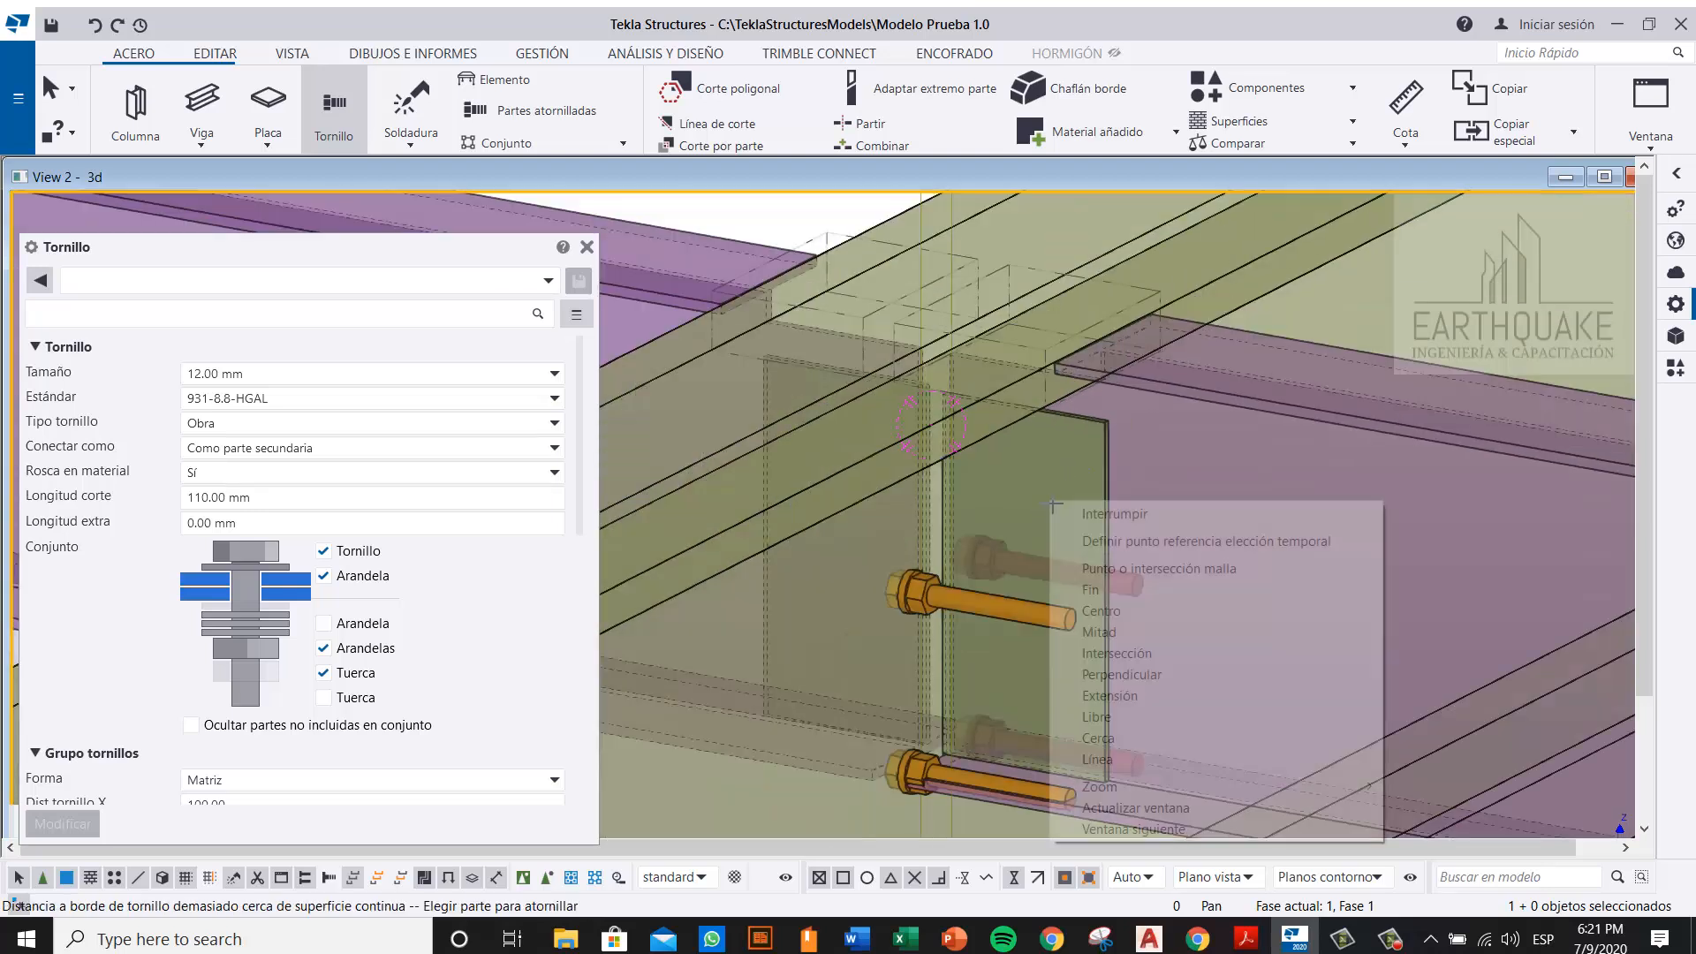
pyautogui.click(1080, 513)
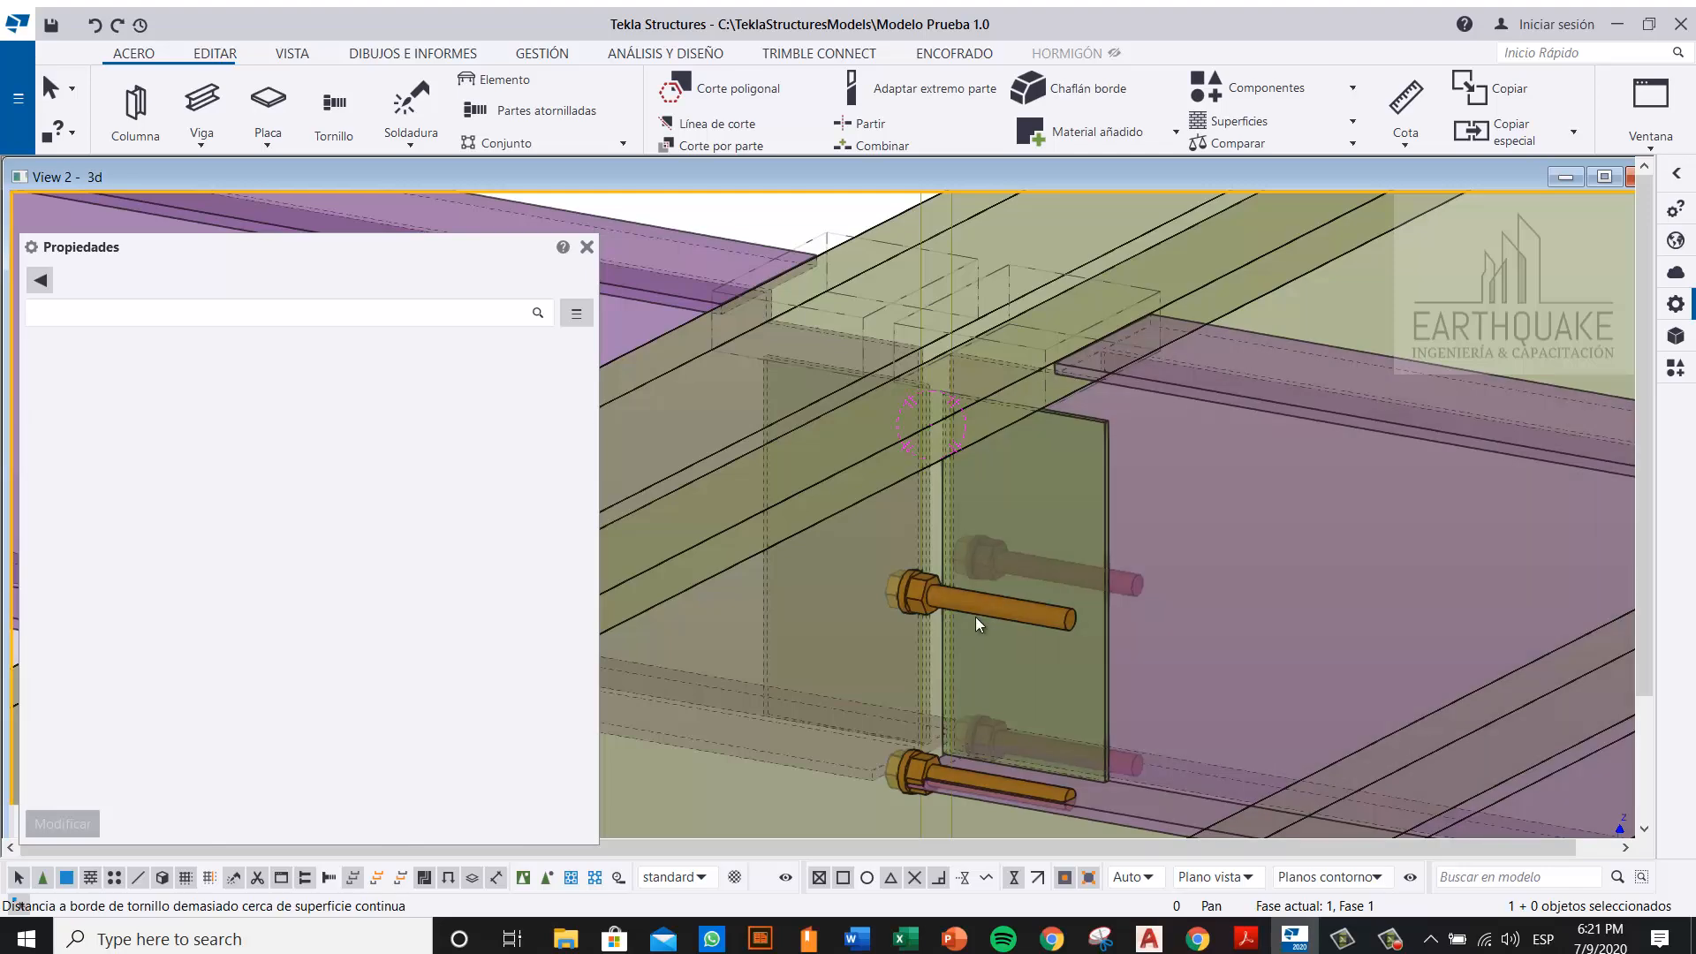
# Step: Examine the work plane's axis orientation at the model origin against the bolts just placed at the beam connection
pyautogui.scroll(-2, 990, 616)
pyautogui.keyDown('ctrl'); pyautogui.moveTo(1005, 609); pyautogui.dragTo(1217, 710, button='middle'); pyautogui.keyUp('ctrl')
pyautogui.scroll(-5, 1104, 521)
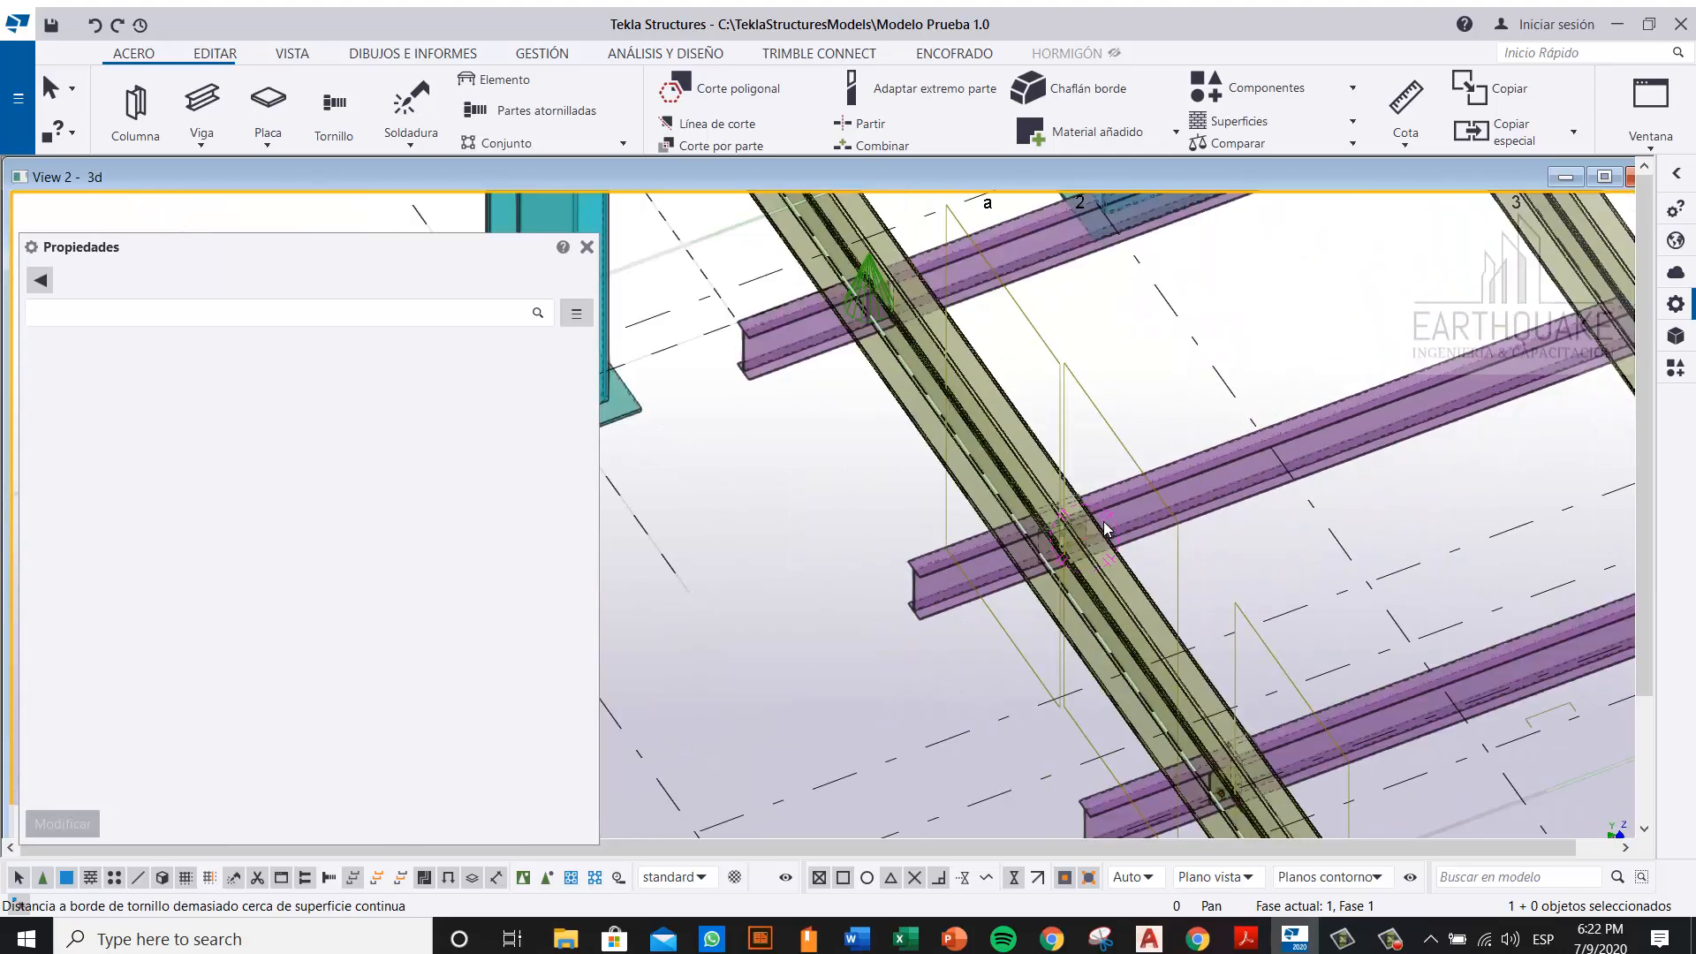
pyautogui.moveTo(1212, 637); pyautogui.dragTo(1075, 408, button='middle')
pyautogui.scroll(-2, 1074, 408)
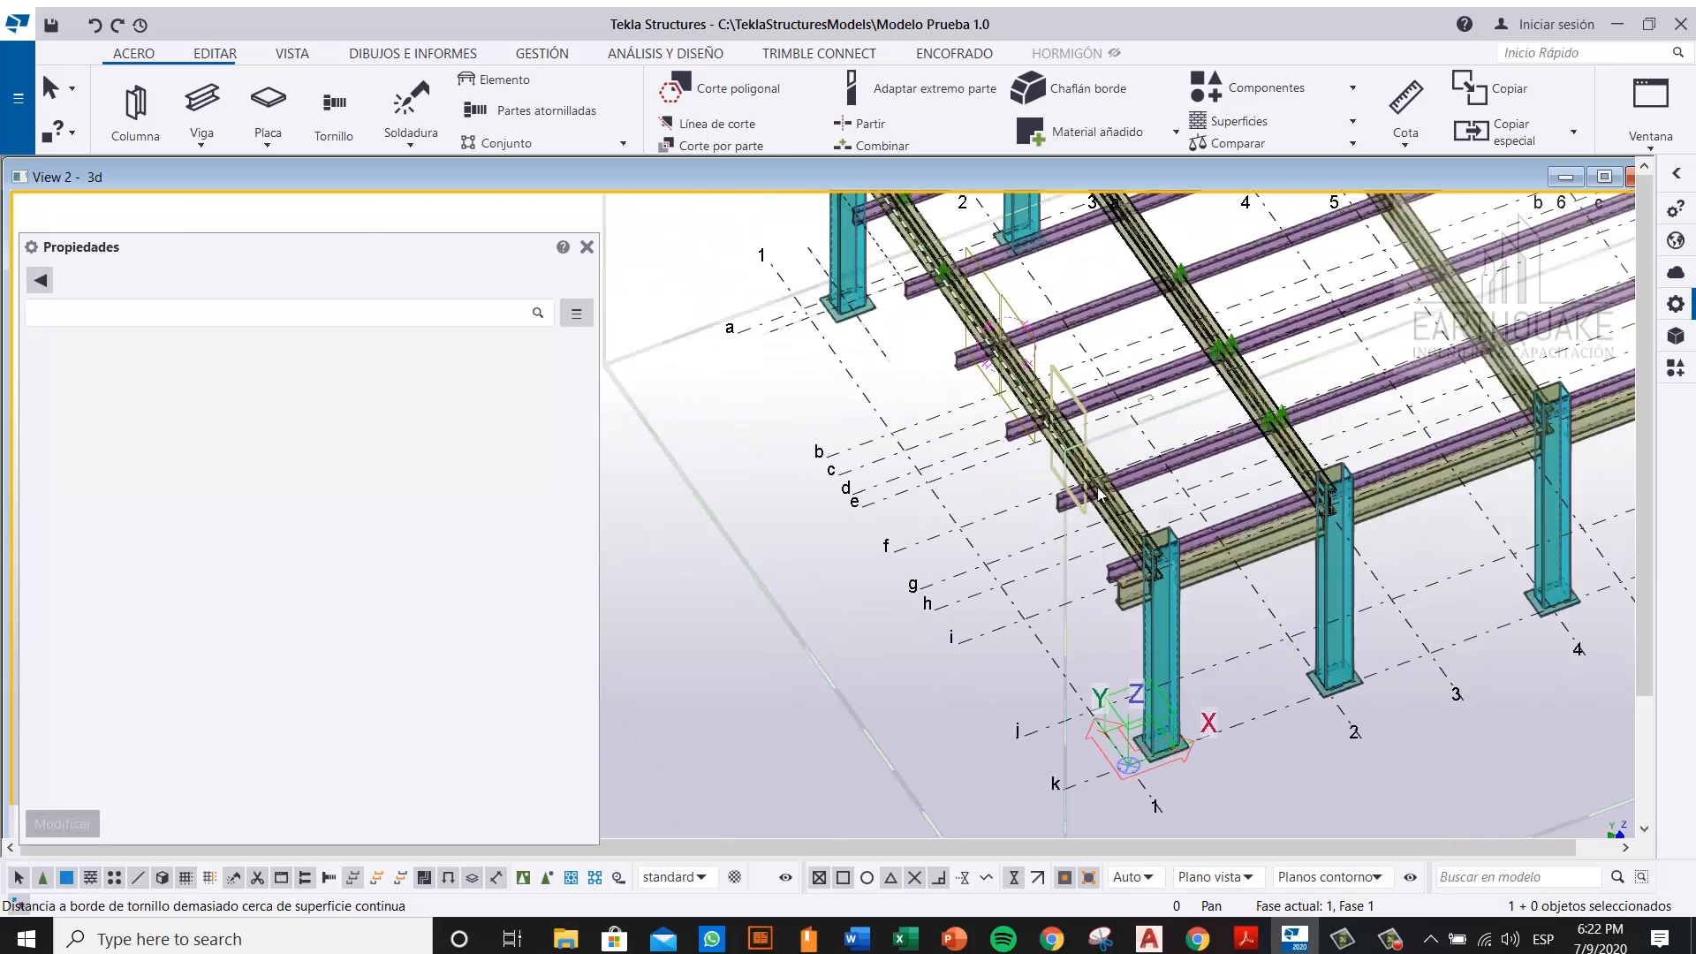
pyautogui.scroll(3, 1190, 763)
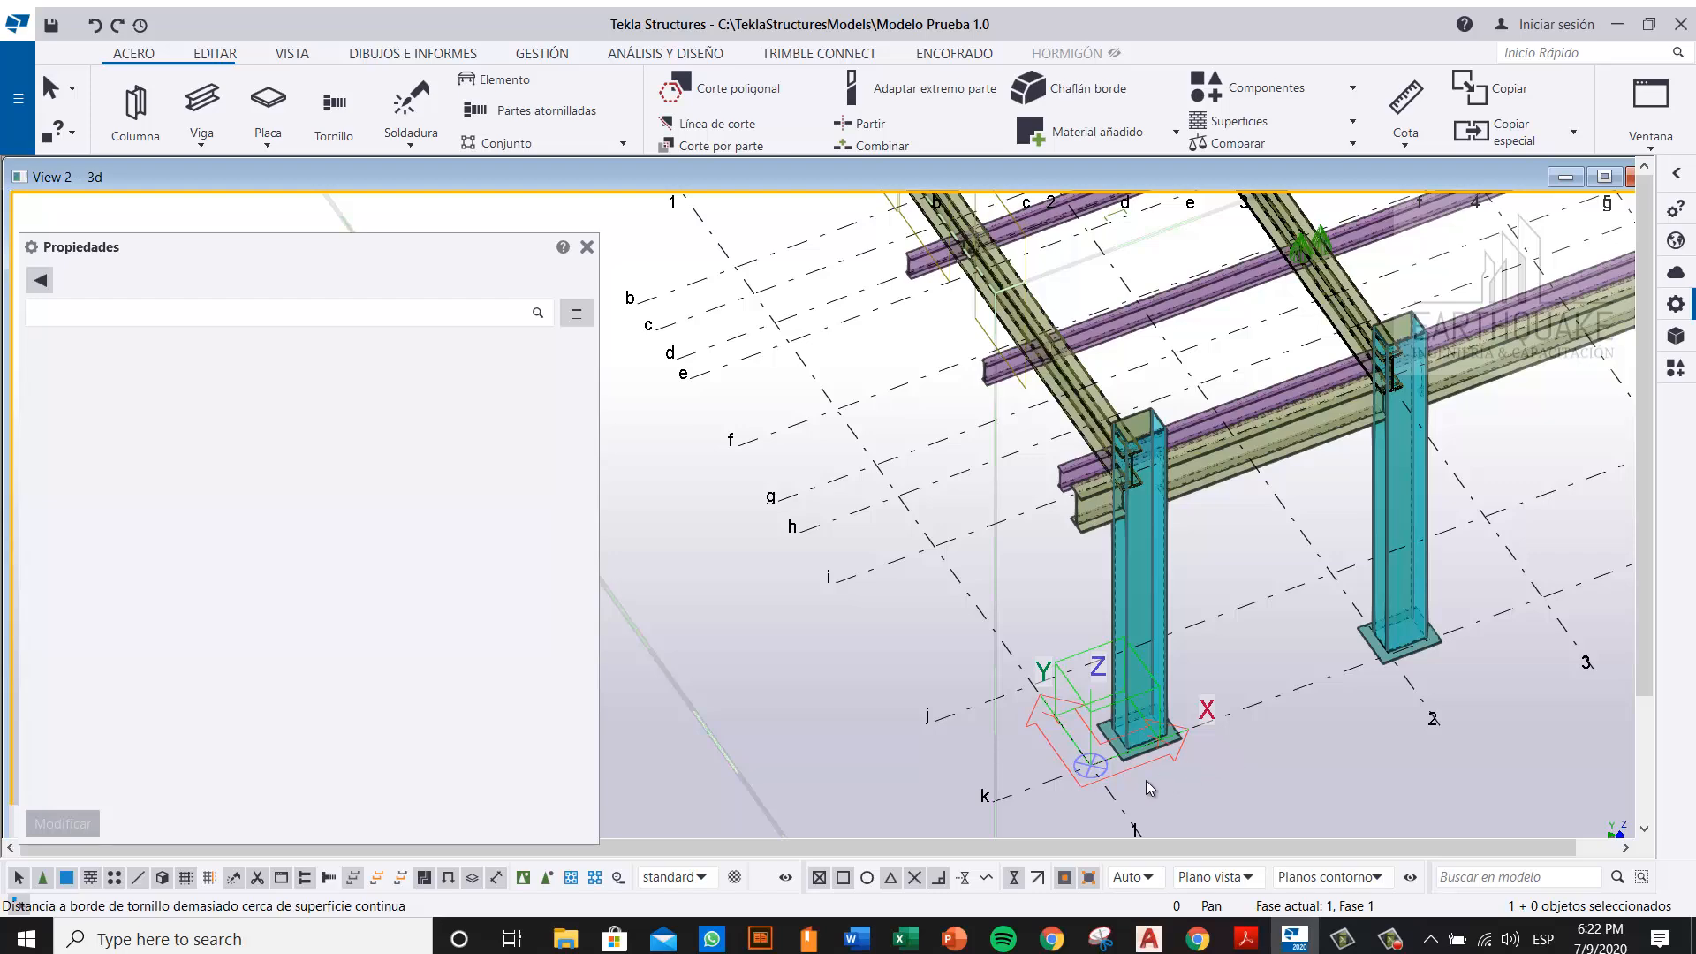
pyautogui.scroll(-3, 1173, 766)
pyautogui.scroll(6, 1052, 327)
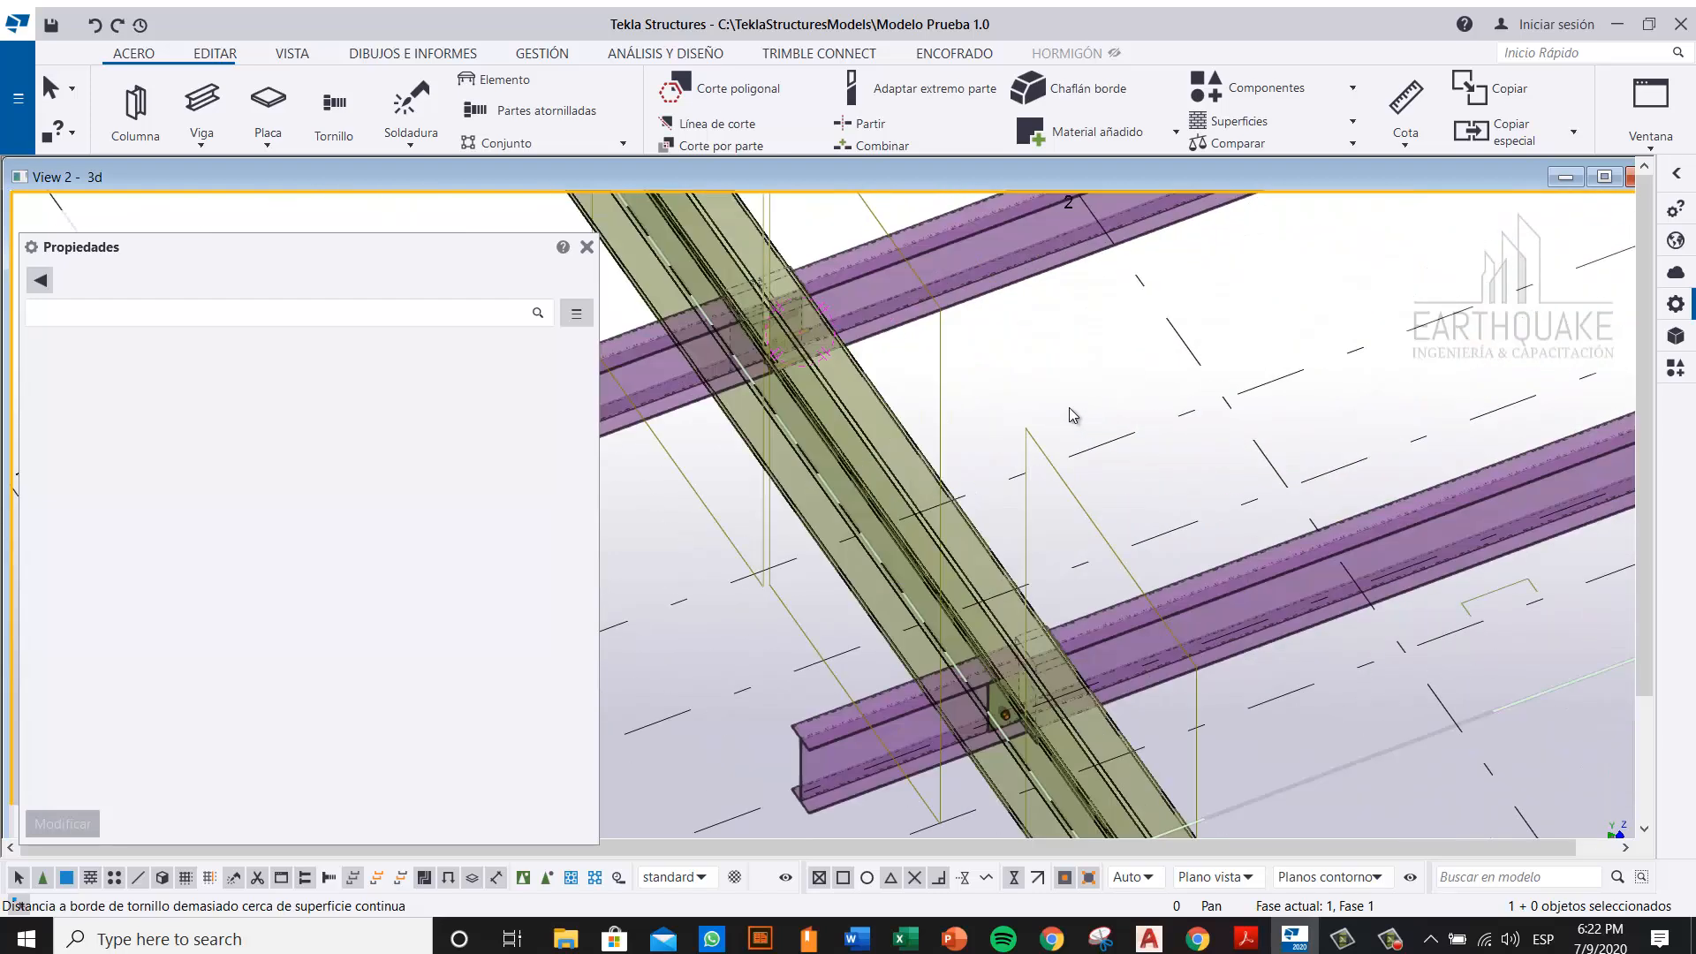
pyautogui.keyDown('ctrl'); pyautogui.moveTo(1087, 449); pyautogui.dragTo(889, 328, button='middle'); pyautogui.keyUp('ctrl')
pyautogui.moveTo(958, 408); pyautogui.dragTo(1313, 642, button='middle')
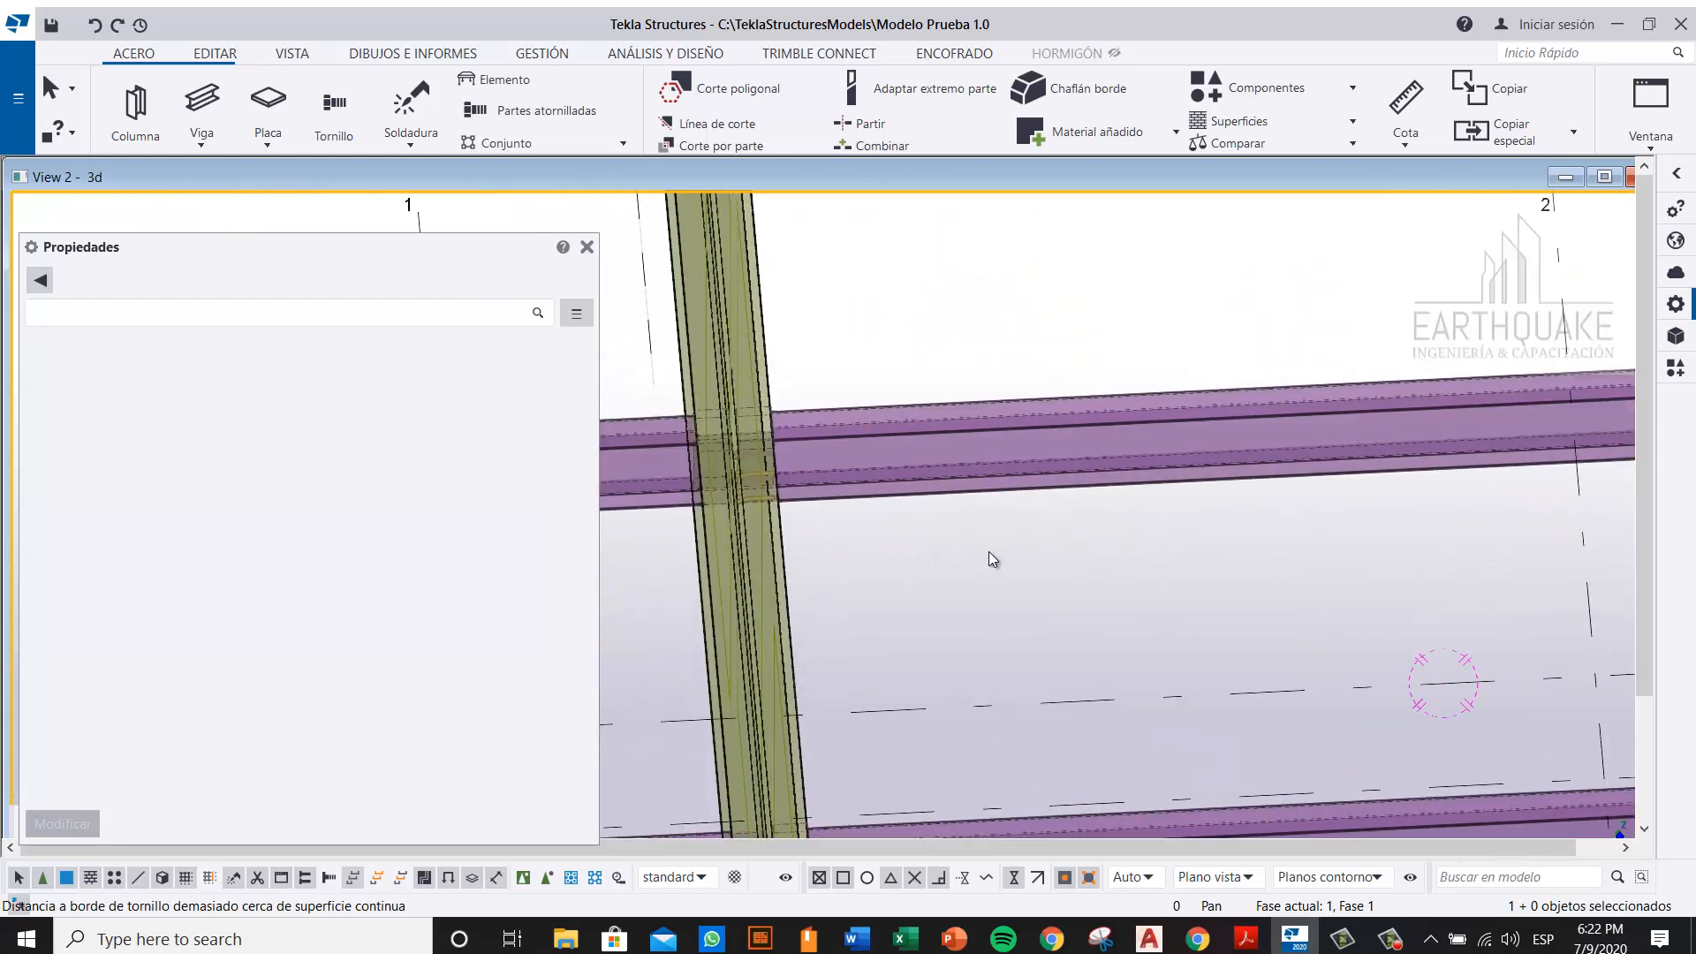
pyautogui.keyDown('ctrl'); pyautogui.moveTo(744, 468); pyautogui.dragTo(648, 401, button='middle'); pyautogui.keyUp('ctrl')
pyautogui.scroll(3, 921, 703)
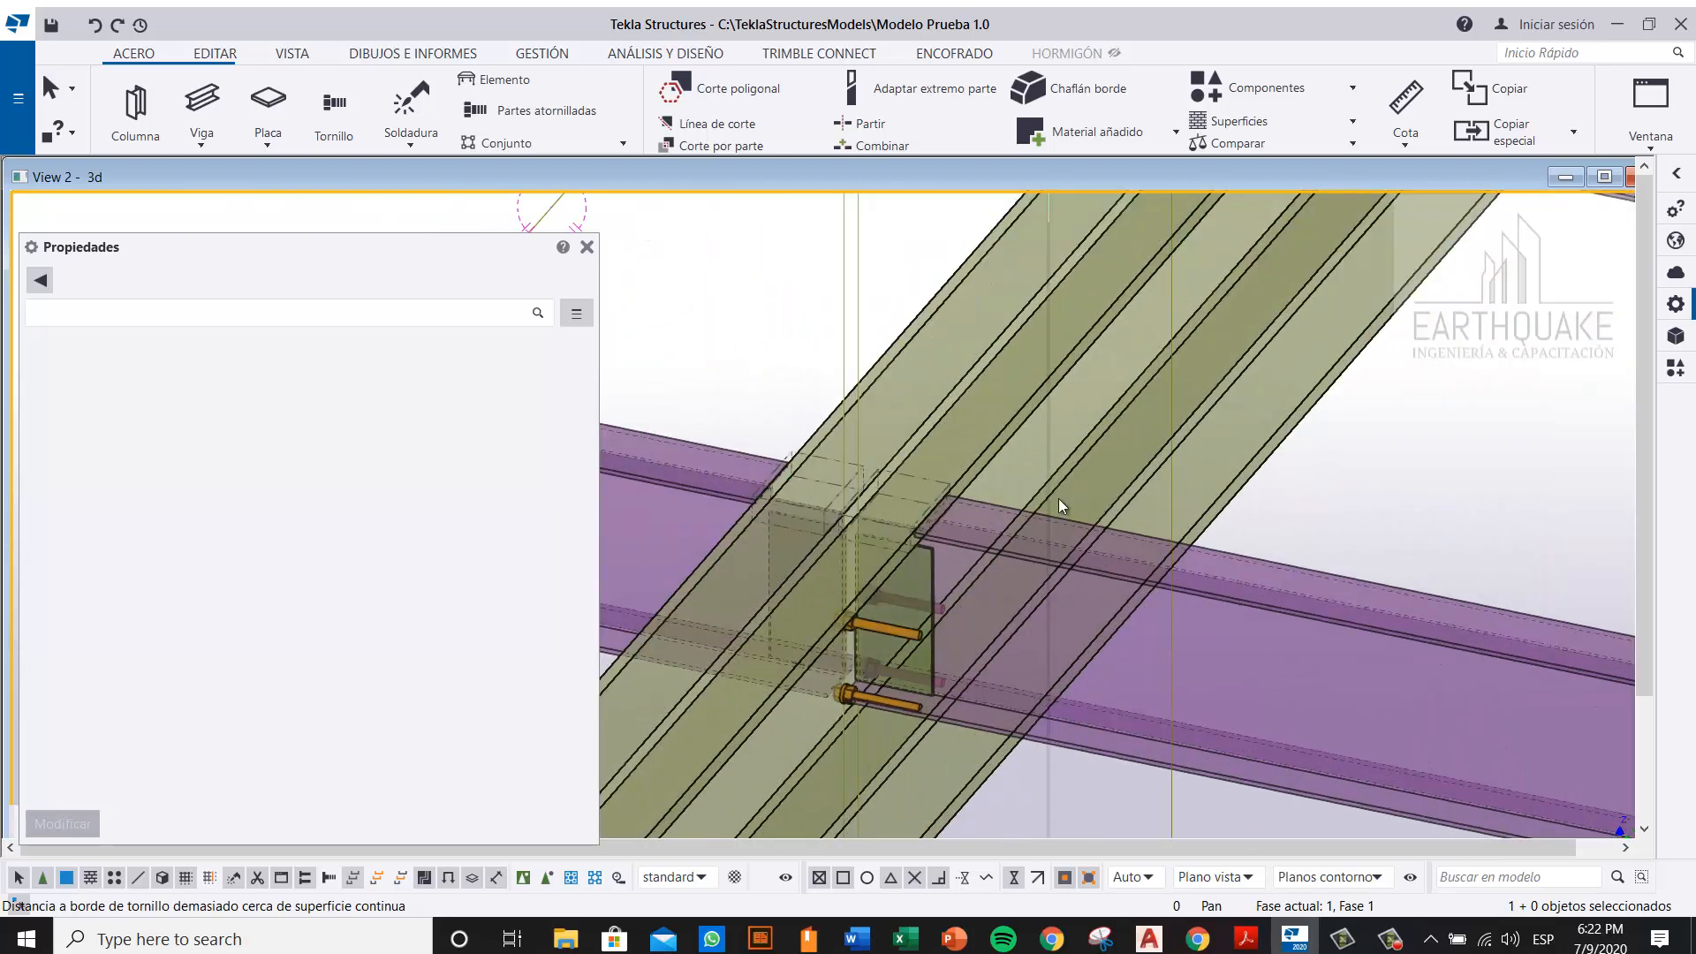
# Step: Set the work plane parallel to the XZ plane with a depth coordinate of 0.00
pyautogui.click(292, 54)
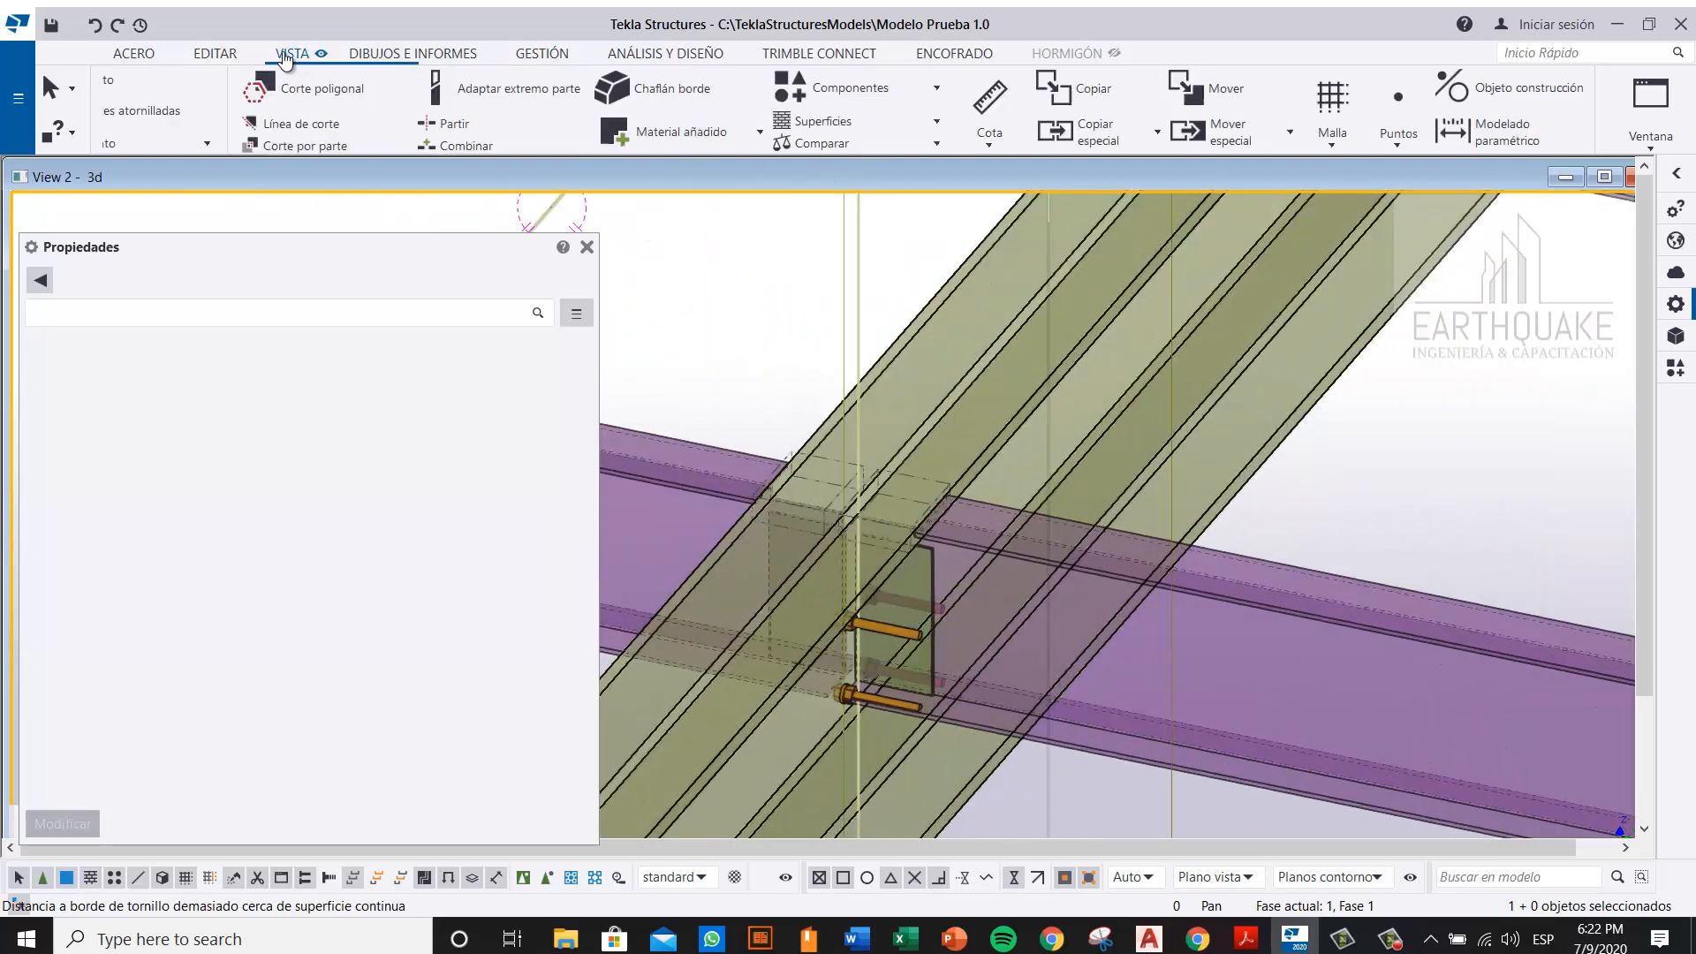
pyautogui.click(587, 248)
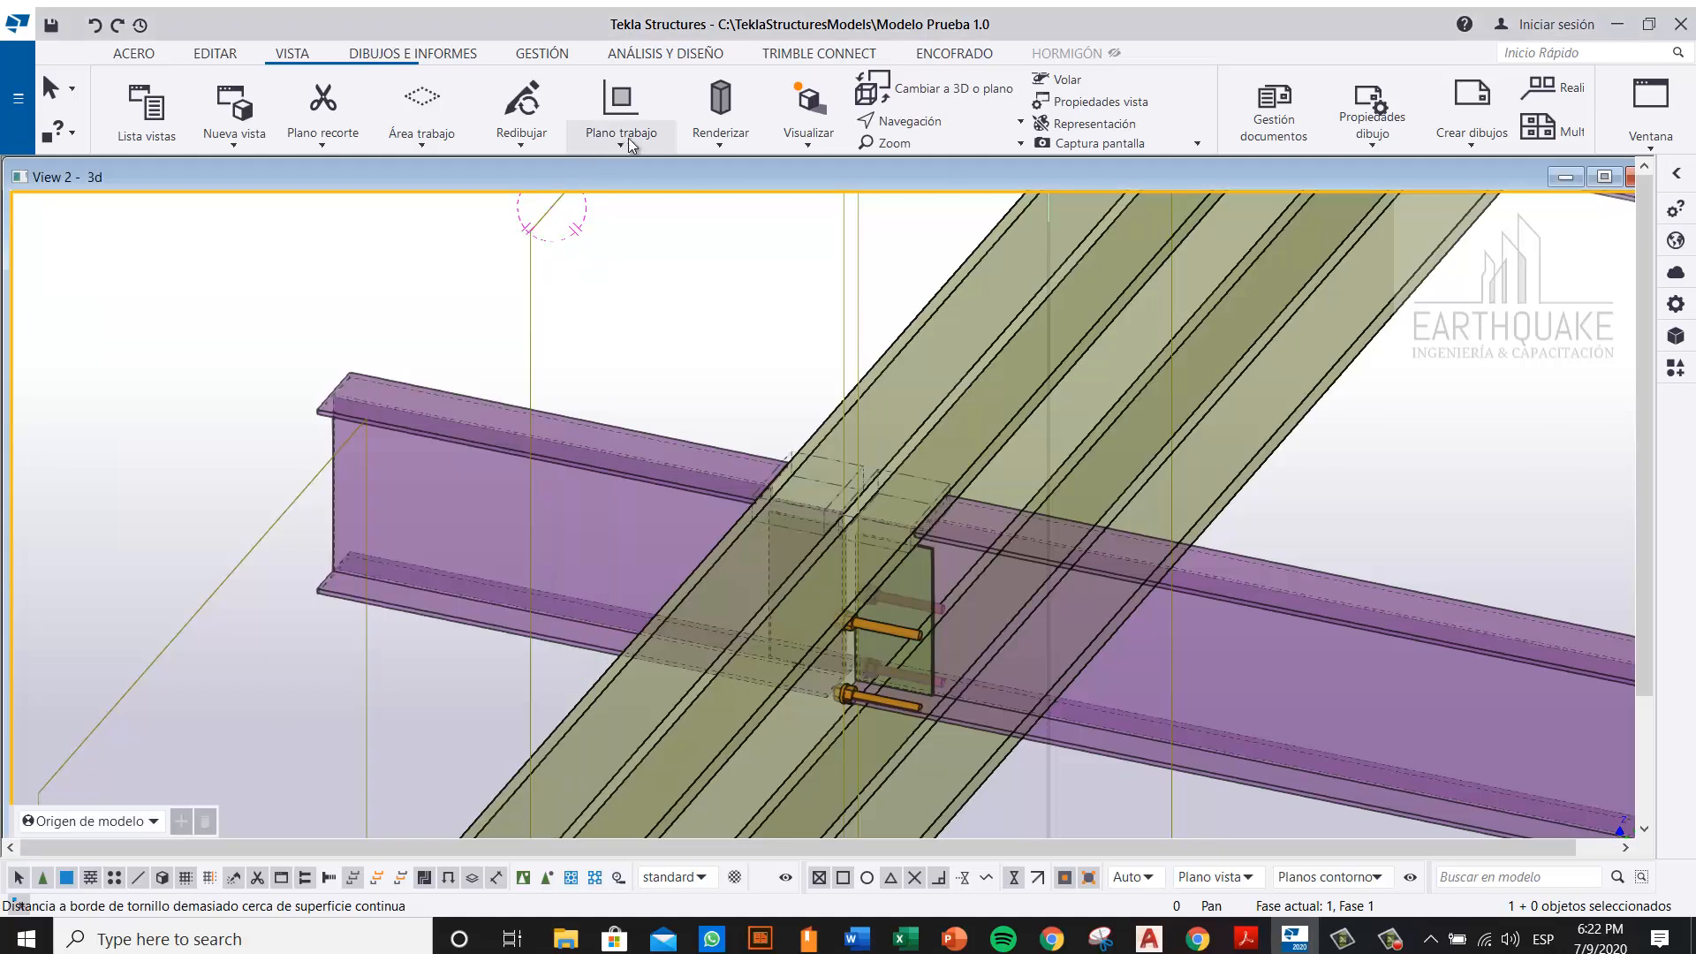
pyautogui.click(617, 143)
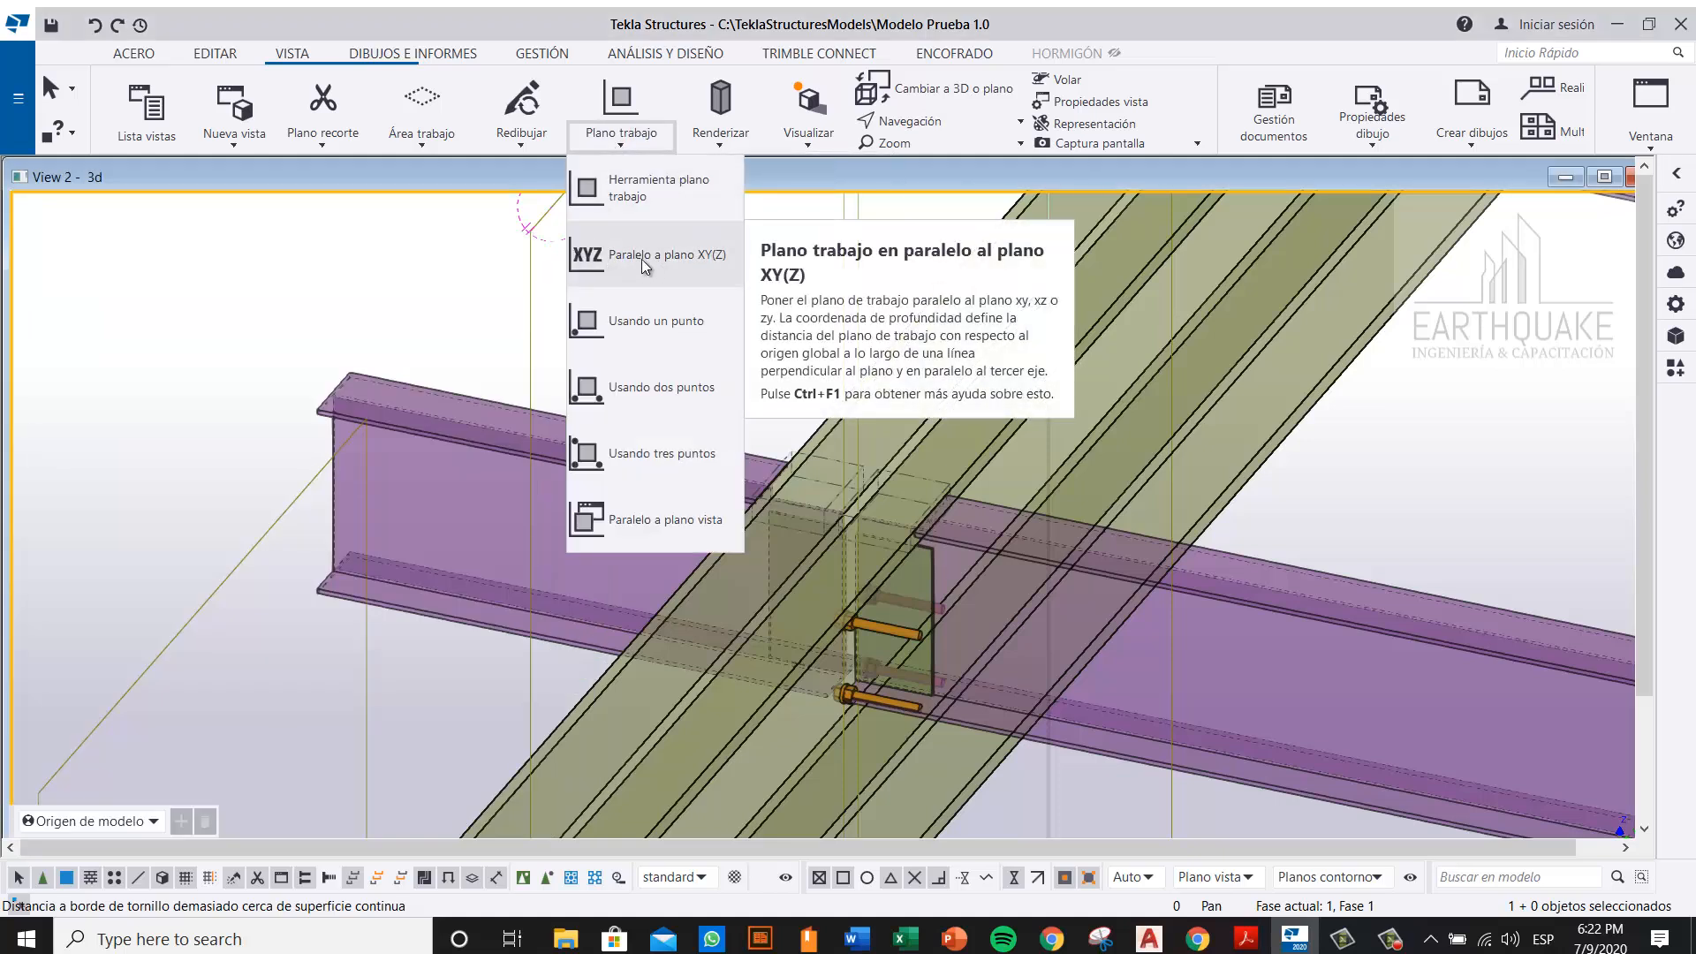
pyautogui.click(697, 272)
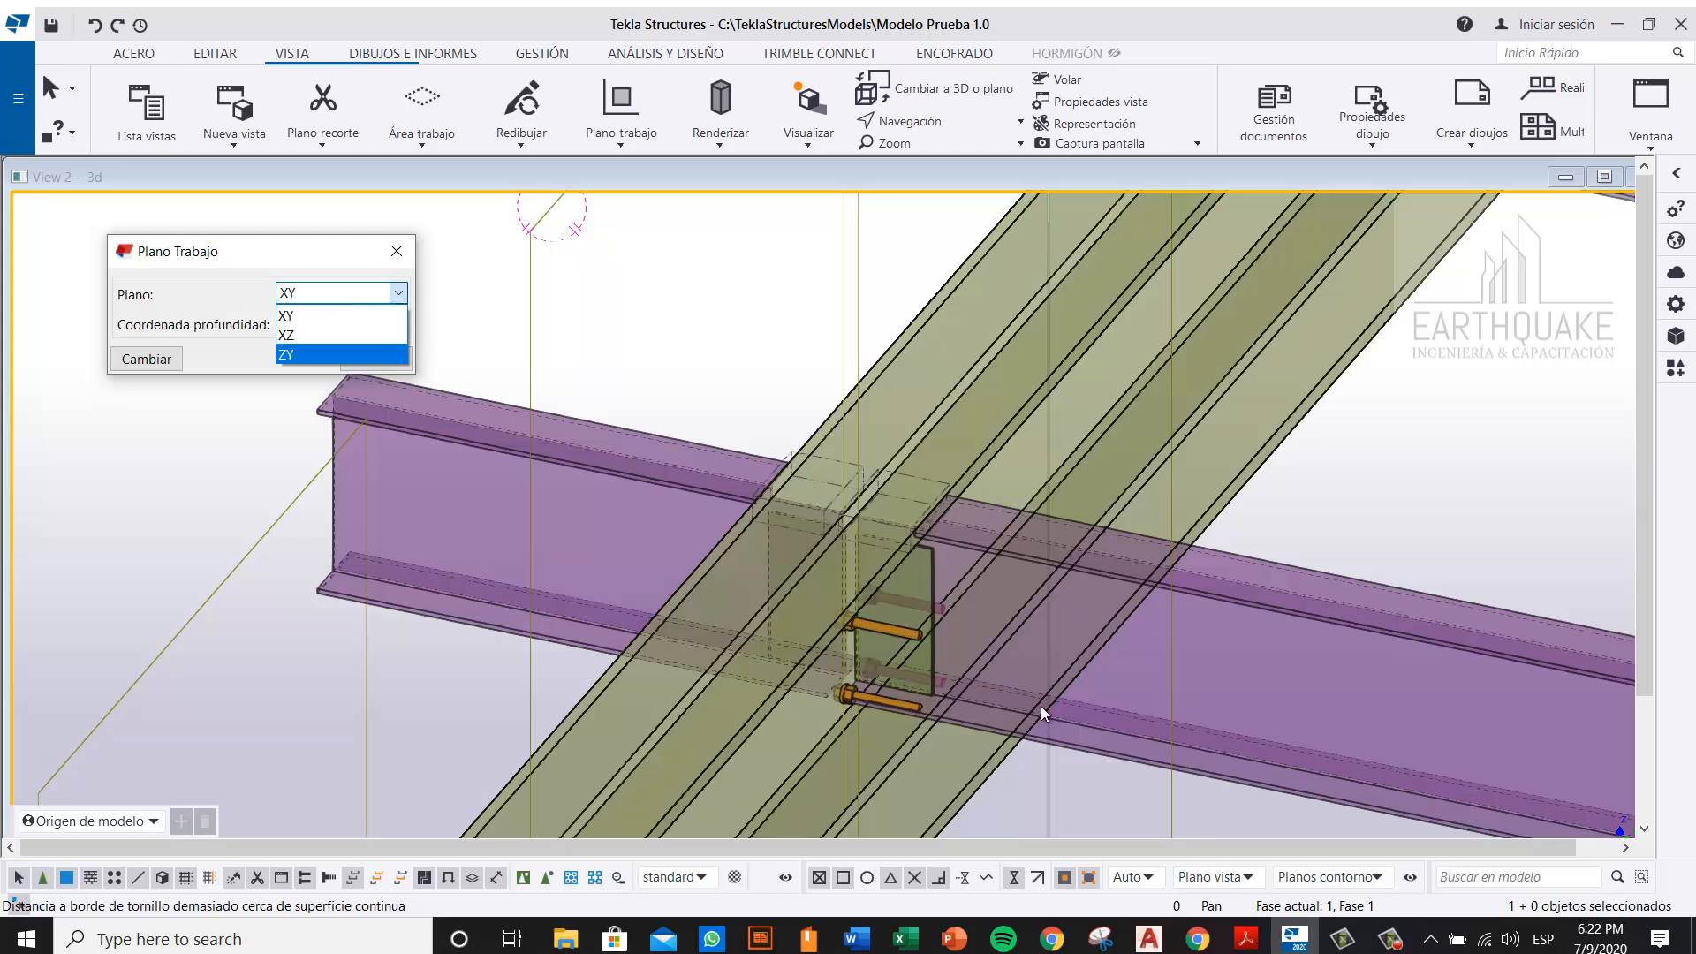
pyautogui.click(300, 334)
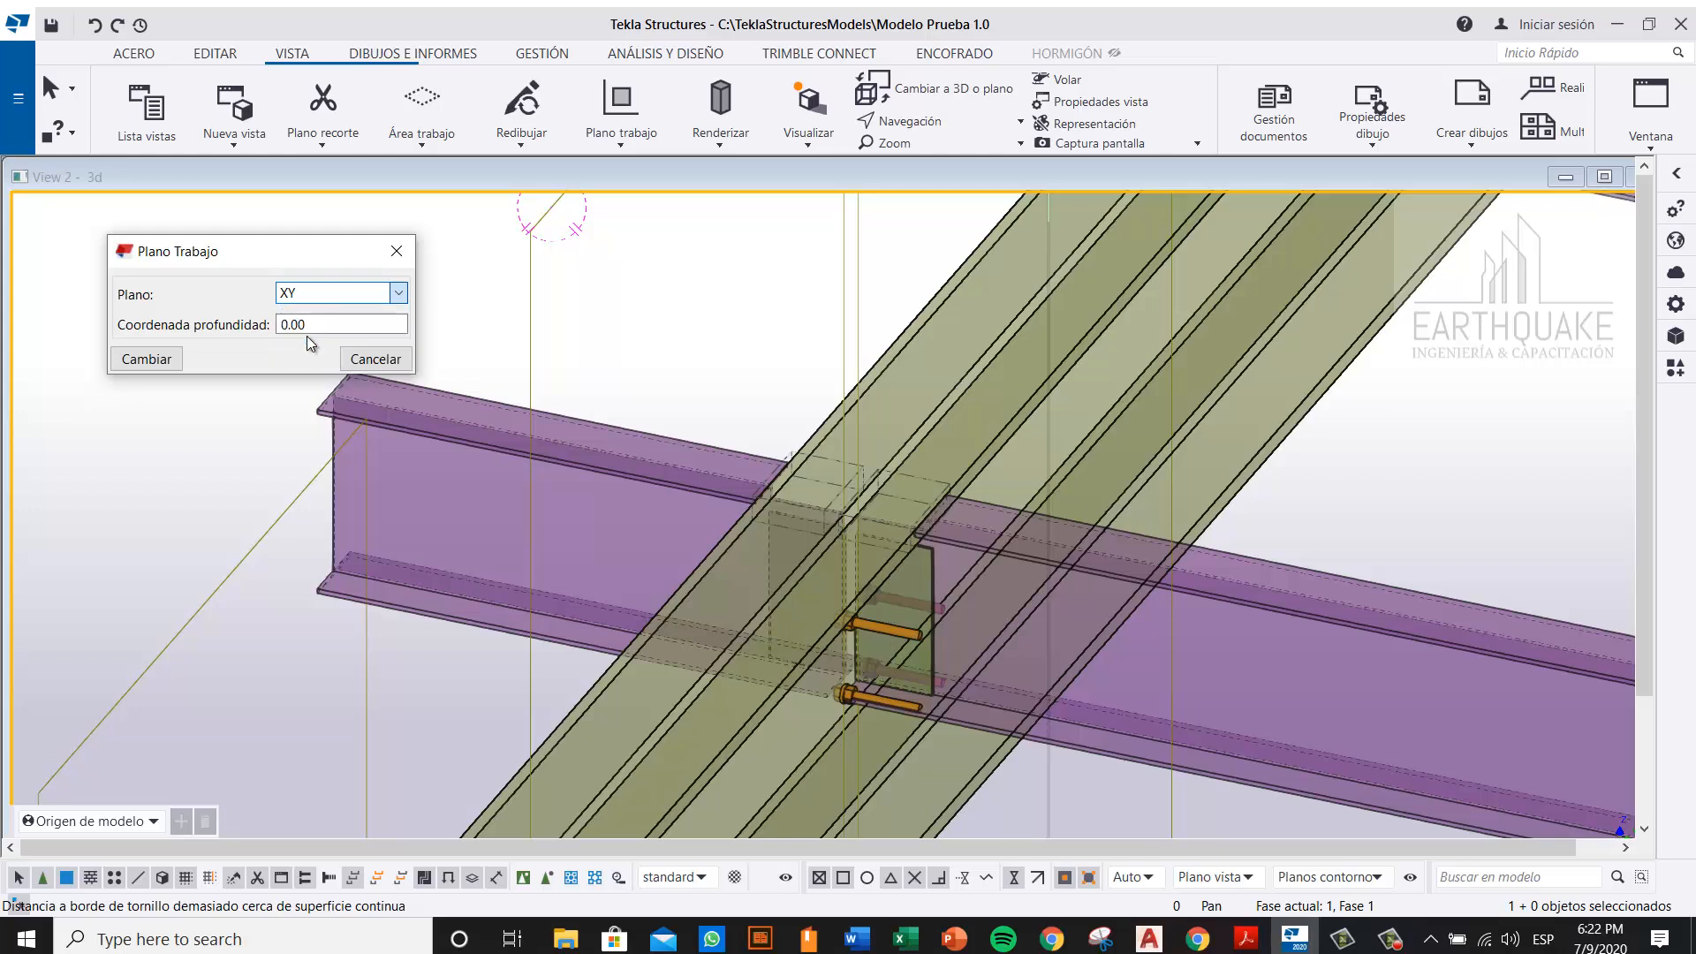
pyautogui.click(147, 359)
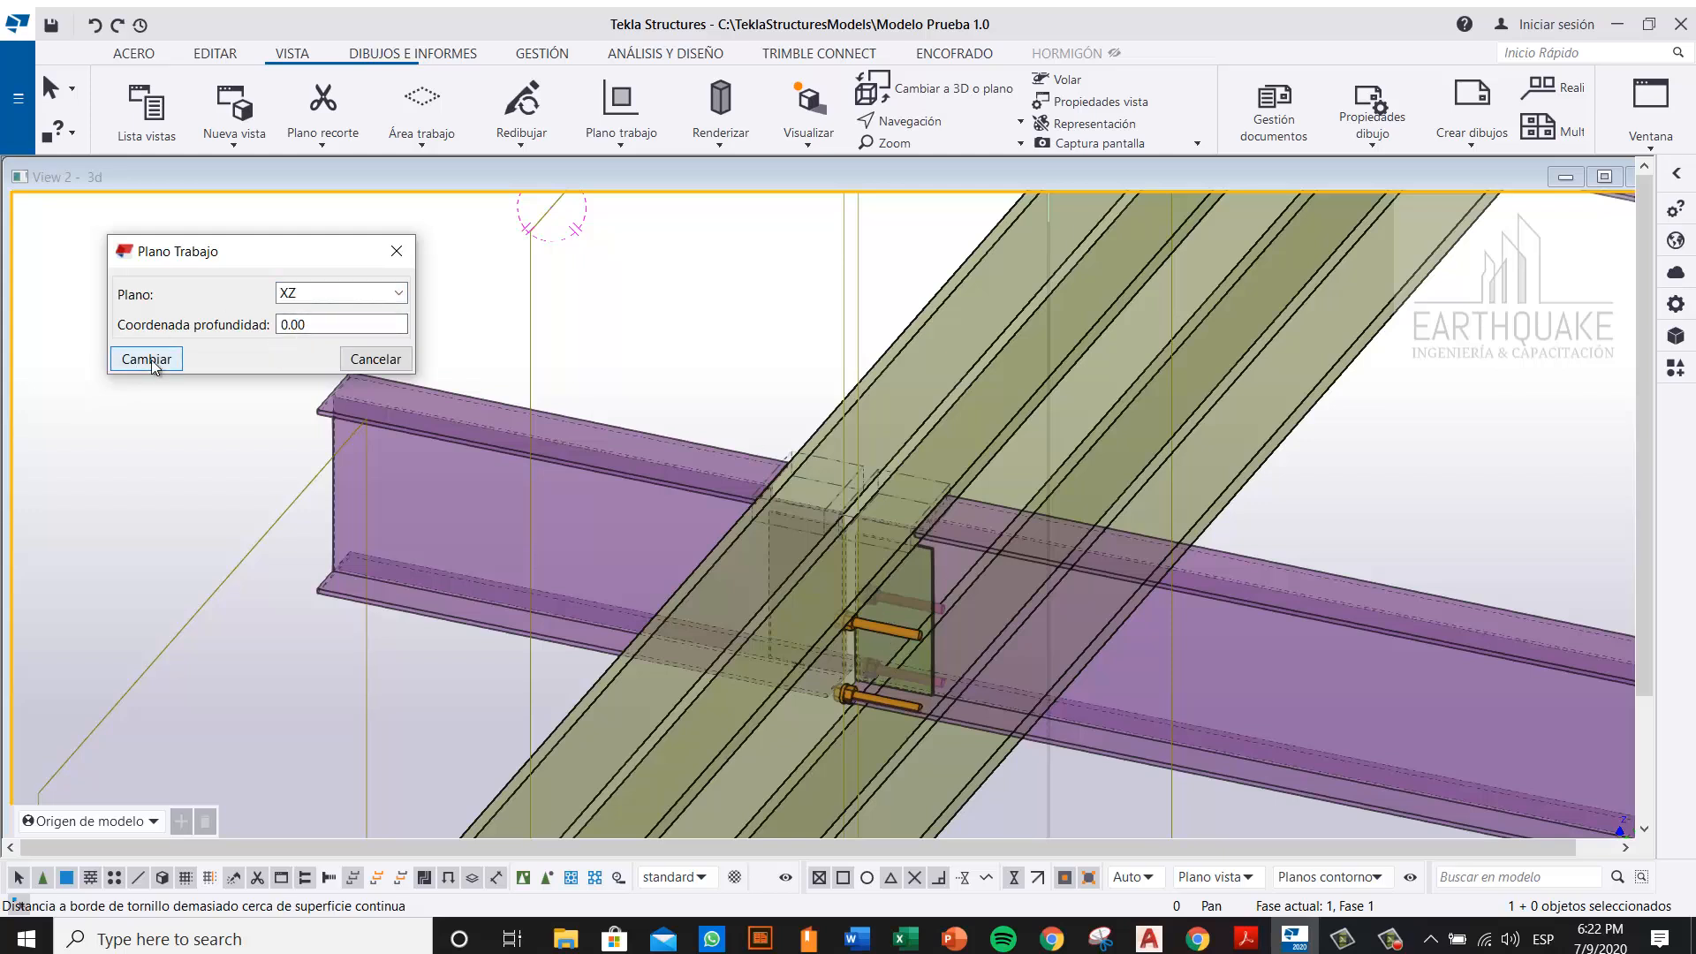
pyautogui.click(402, 257)
# Step: Check the work plane's axes at the model origin, then start the Bolt command for the connection plate and the adjoining purple beam
pyautogui.scroll(-5, 755, 326)
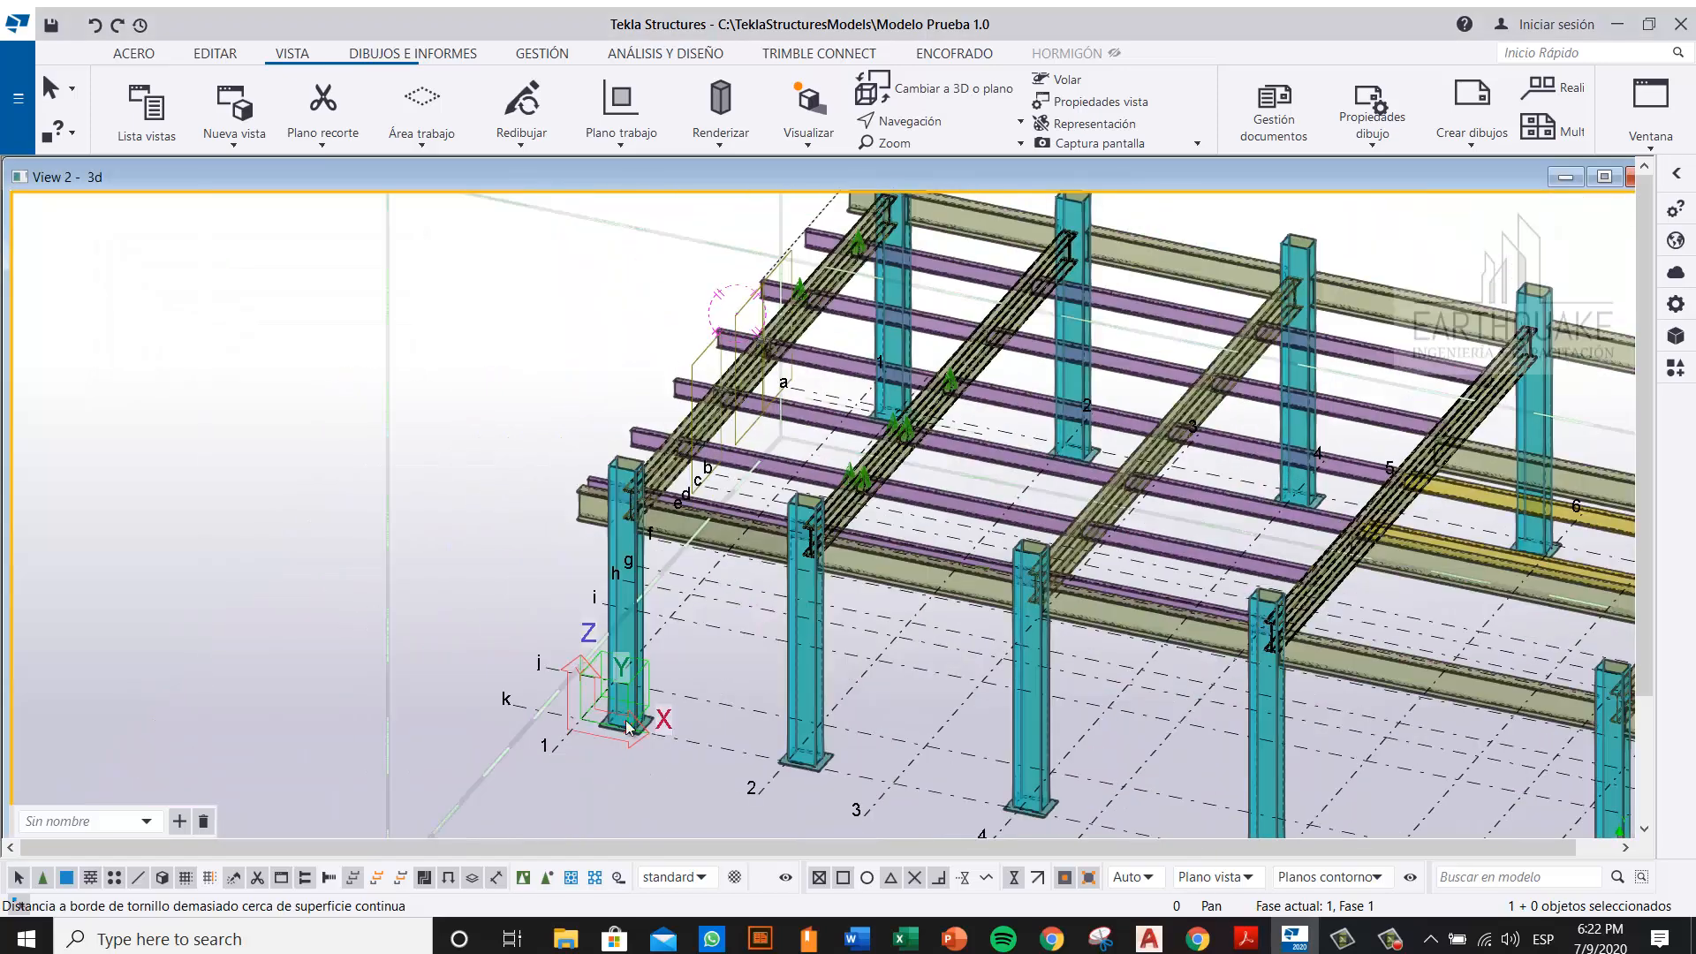
pyautogui.scroll(3, 629, 726)
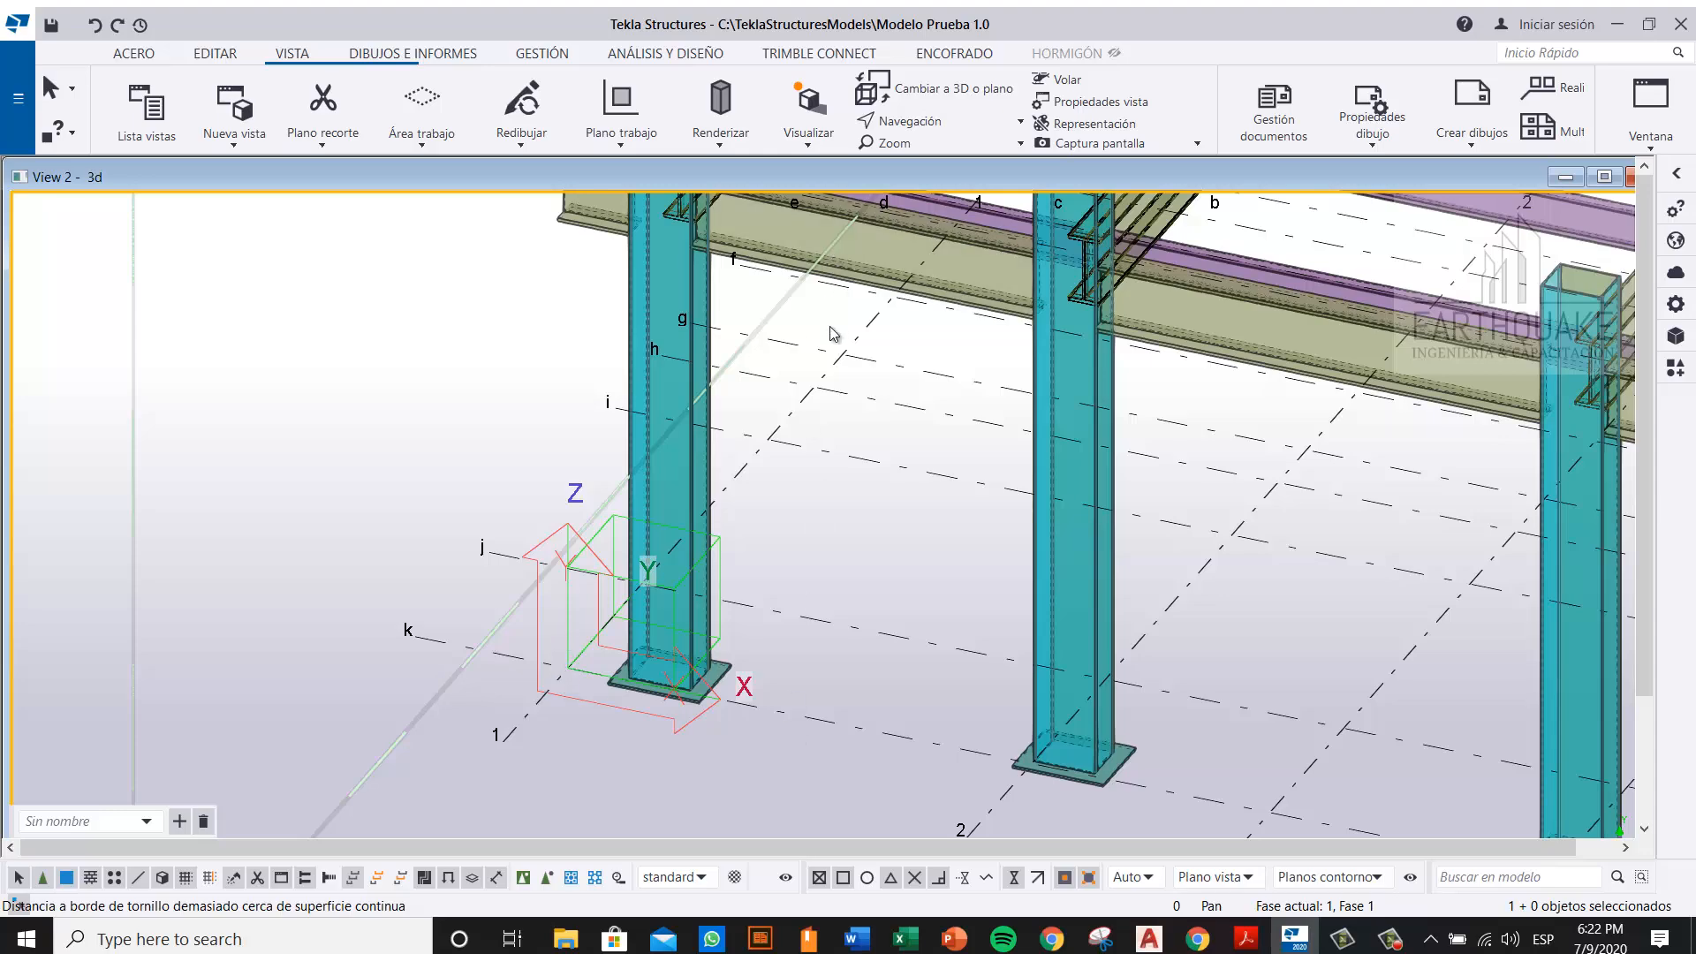
pyautogui.moveTo(830, 333); pyautogui.dragTo(523, 812, button='middle')
pyautogui.scroll(6, 658, 437)
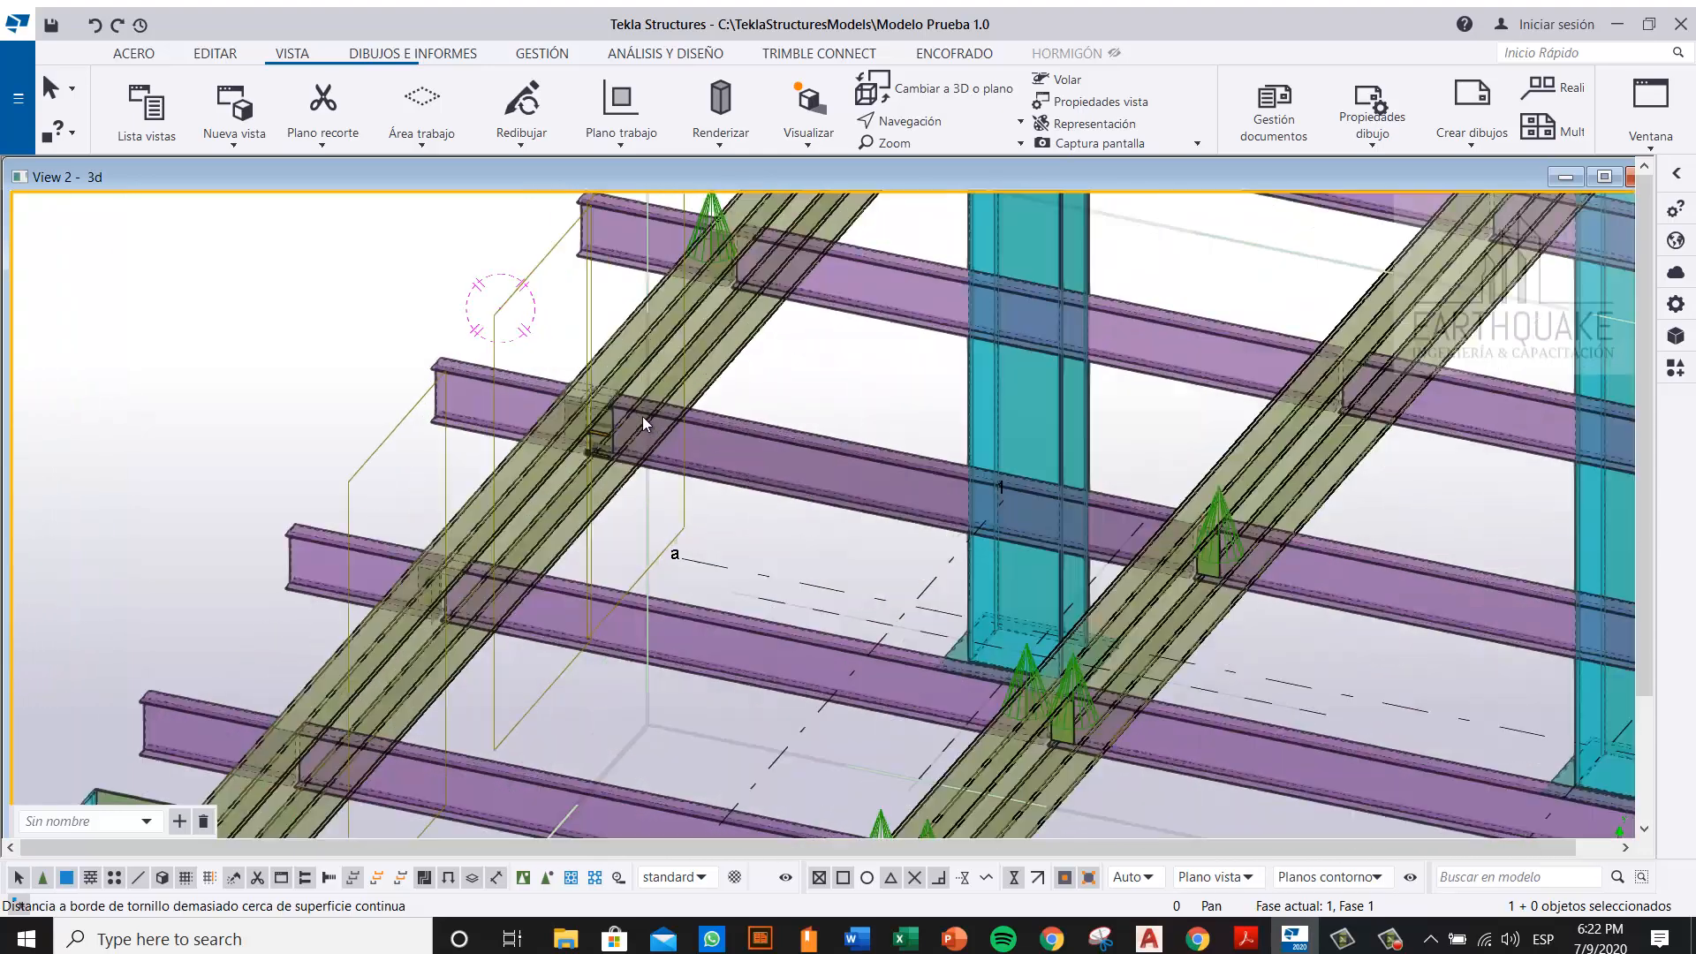
pyautogui.click(127, 56)
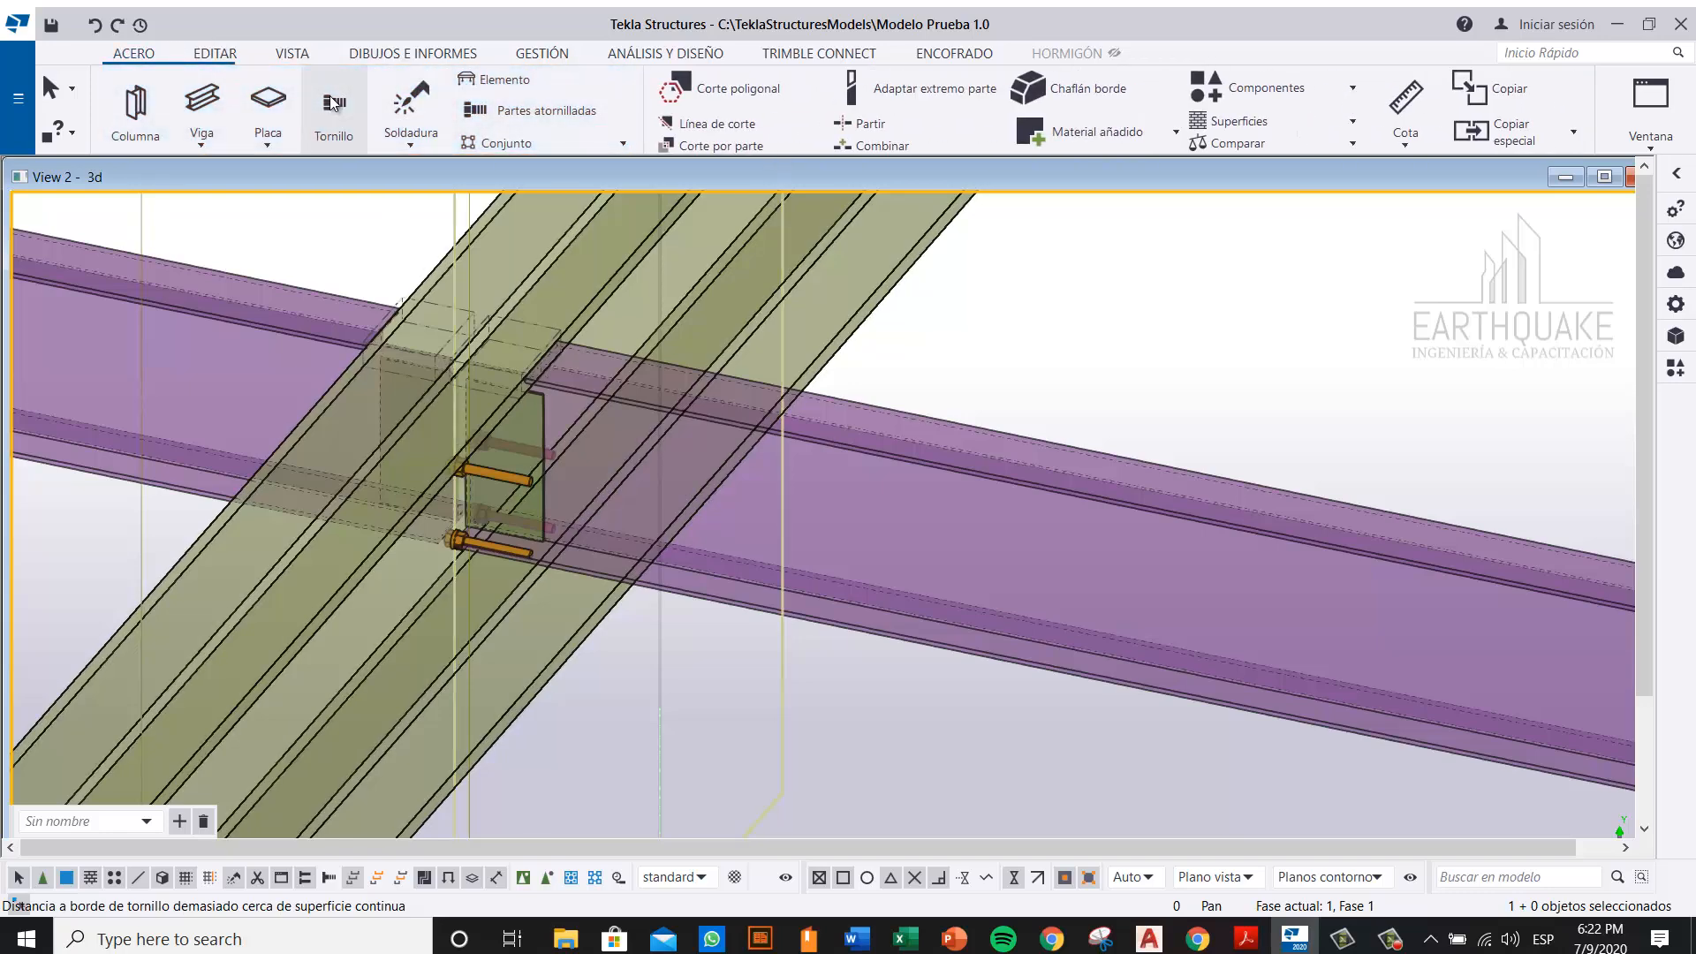
pyautogui.click(332, 105)
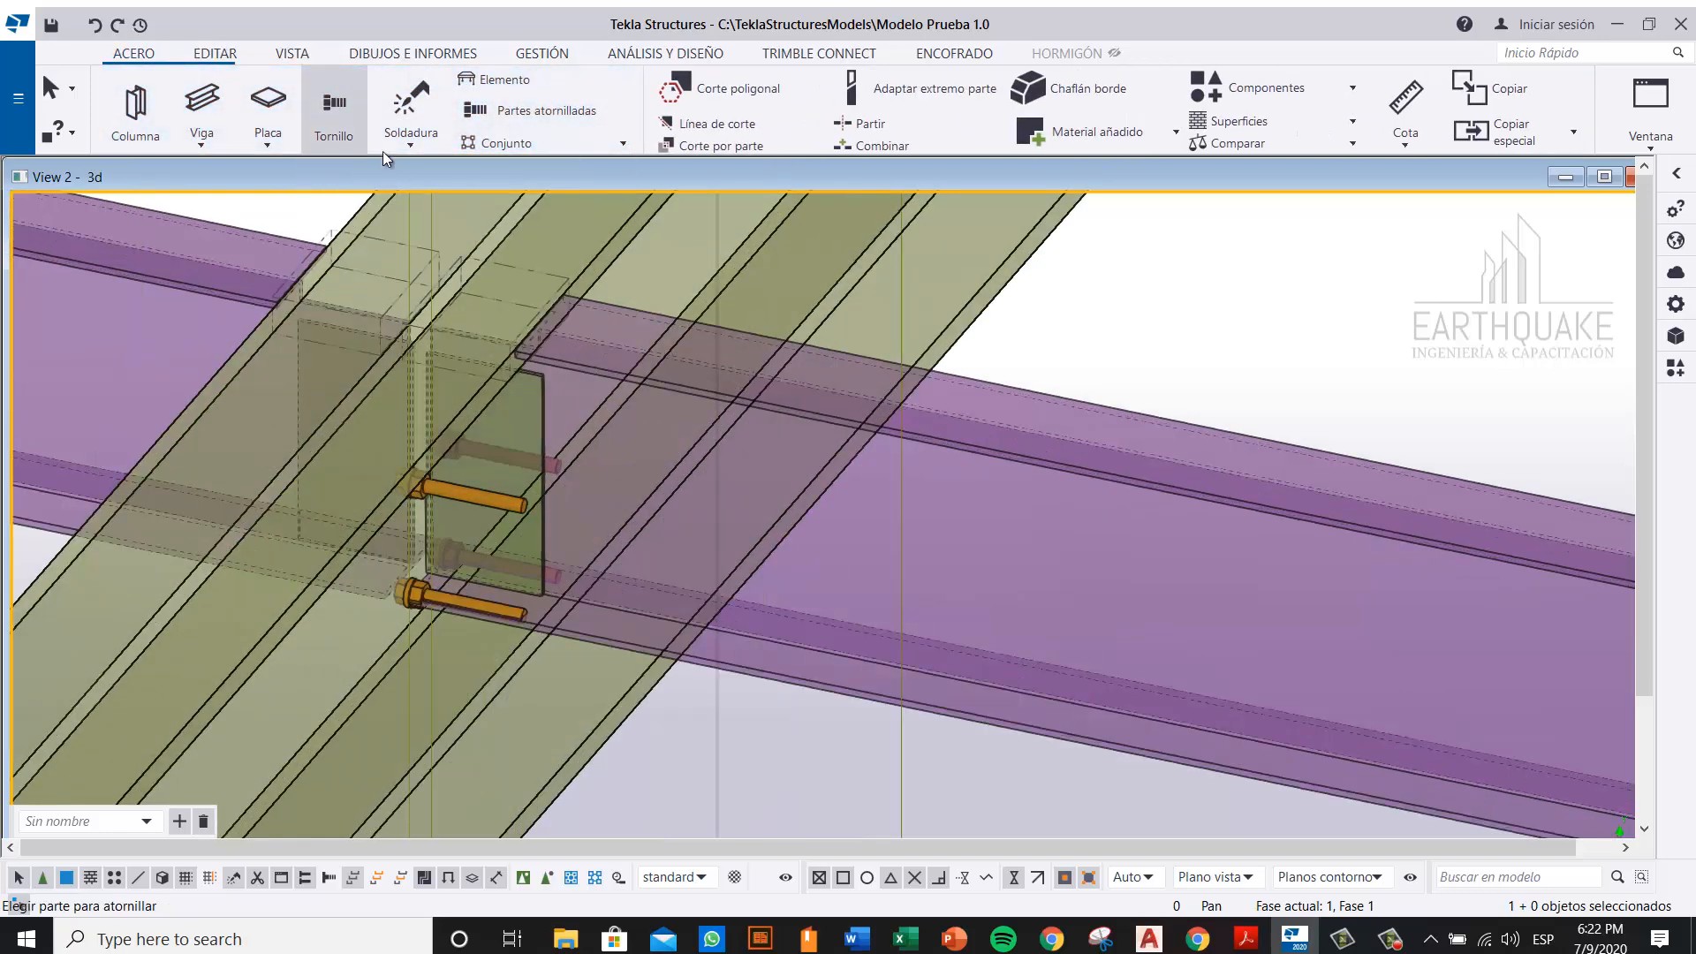
pyautogui.click(536, 424)
pyautogui.click(674, 383)
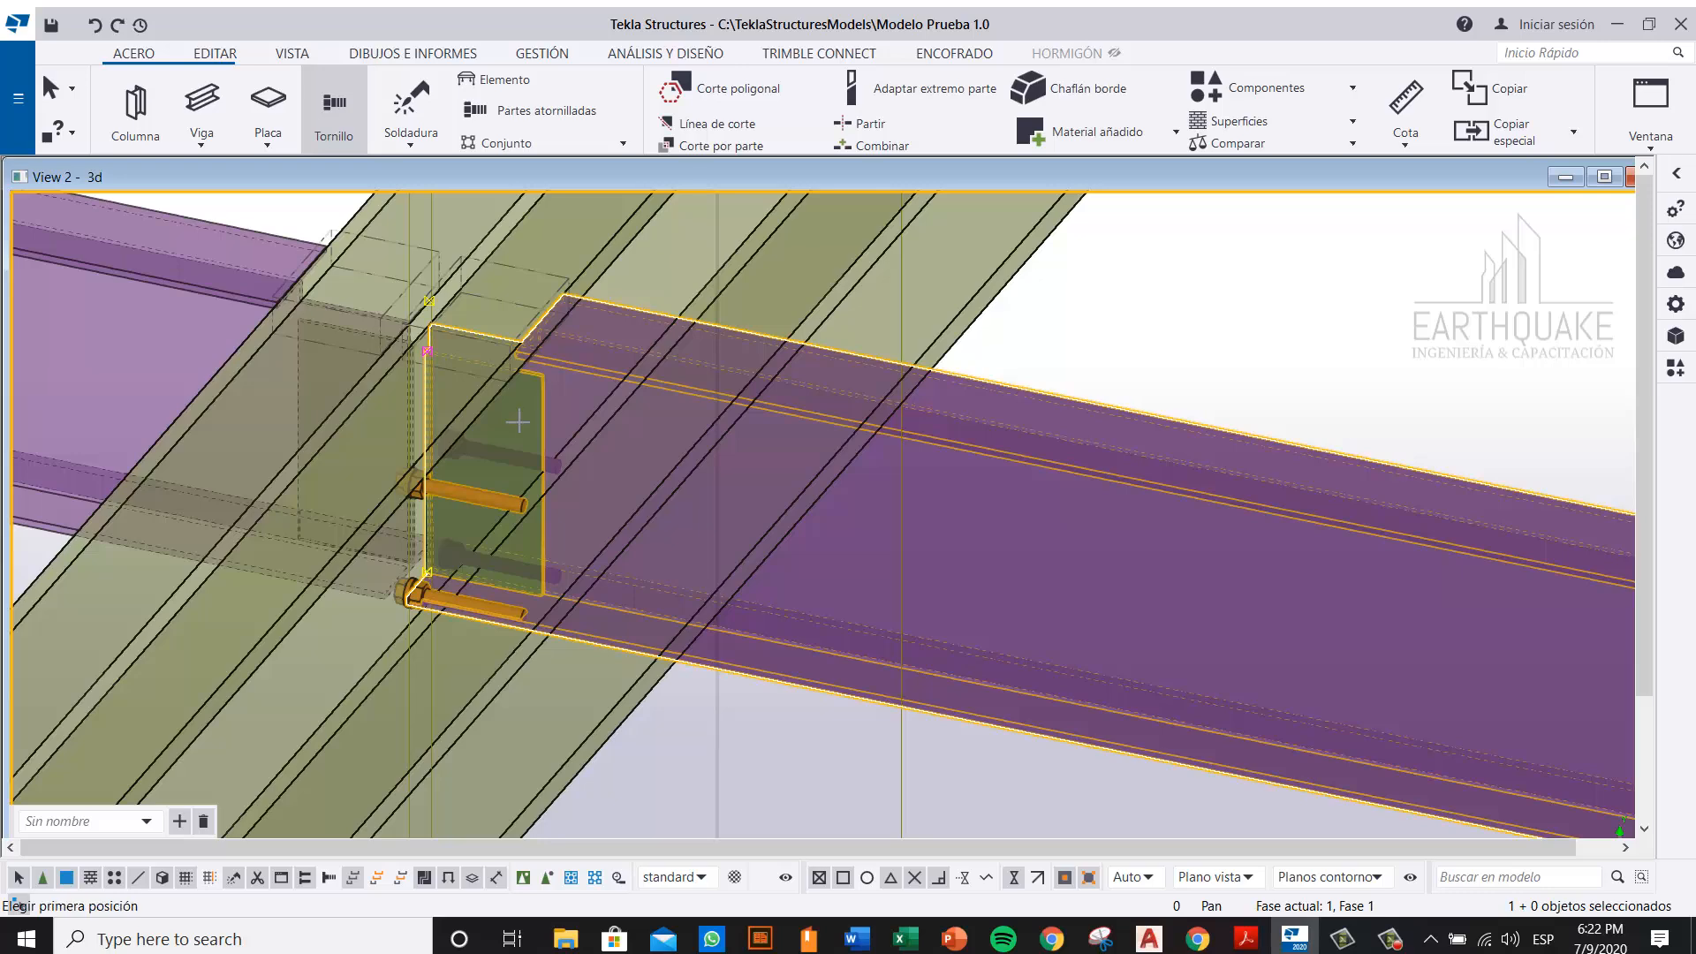
# Step: Set the new bolt group's first position at the midpoint of the plate's lower edge using the Mitad snap
pyautogui.scroll(-2, 518, 422)
pyautogui.scroll(3, 530, 415)
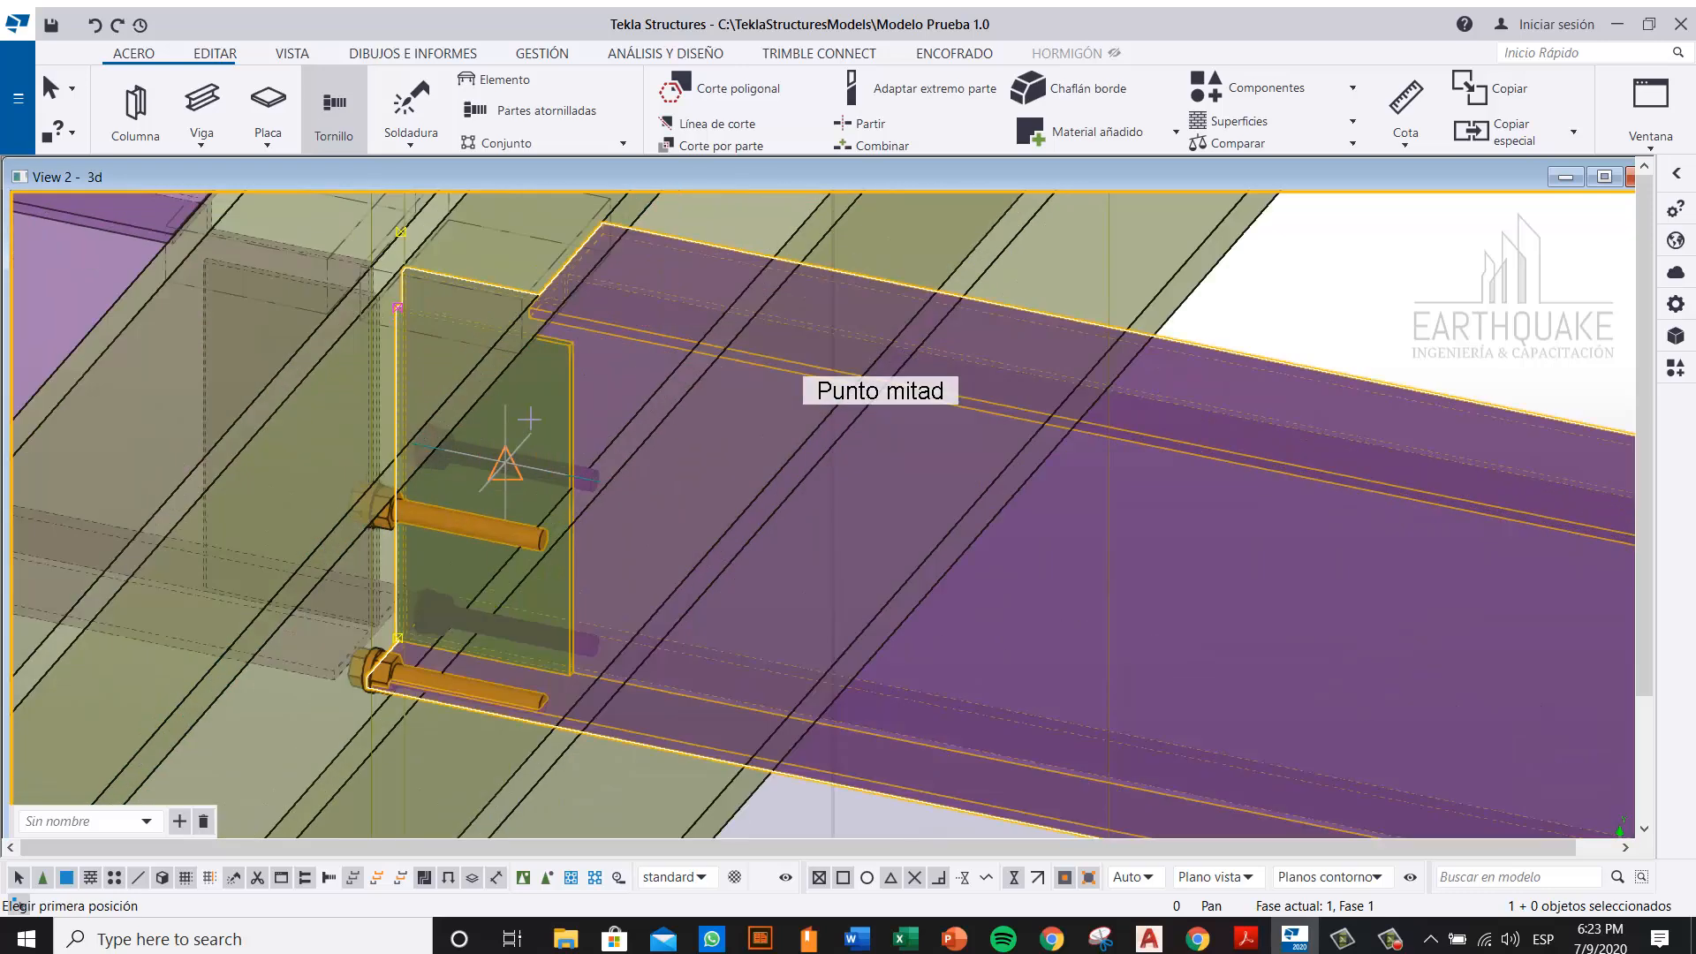
pyautogui.rightClick(544, 411)
pyautogui.click(592, 544)
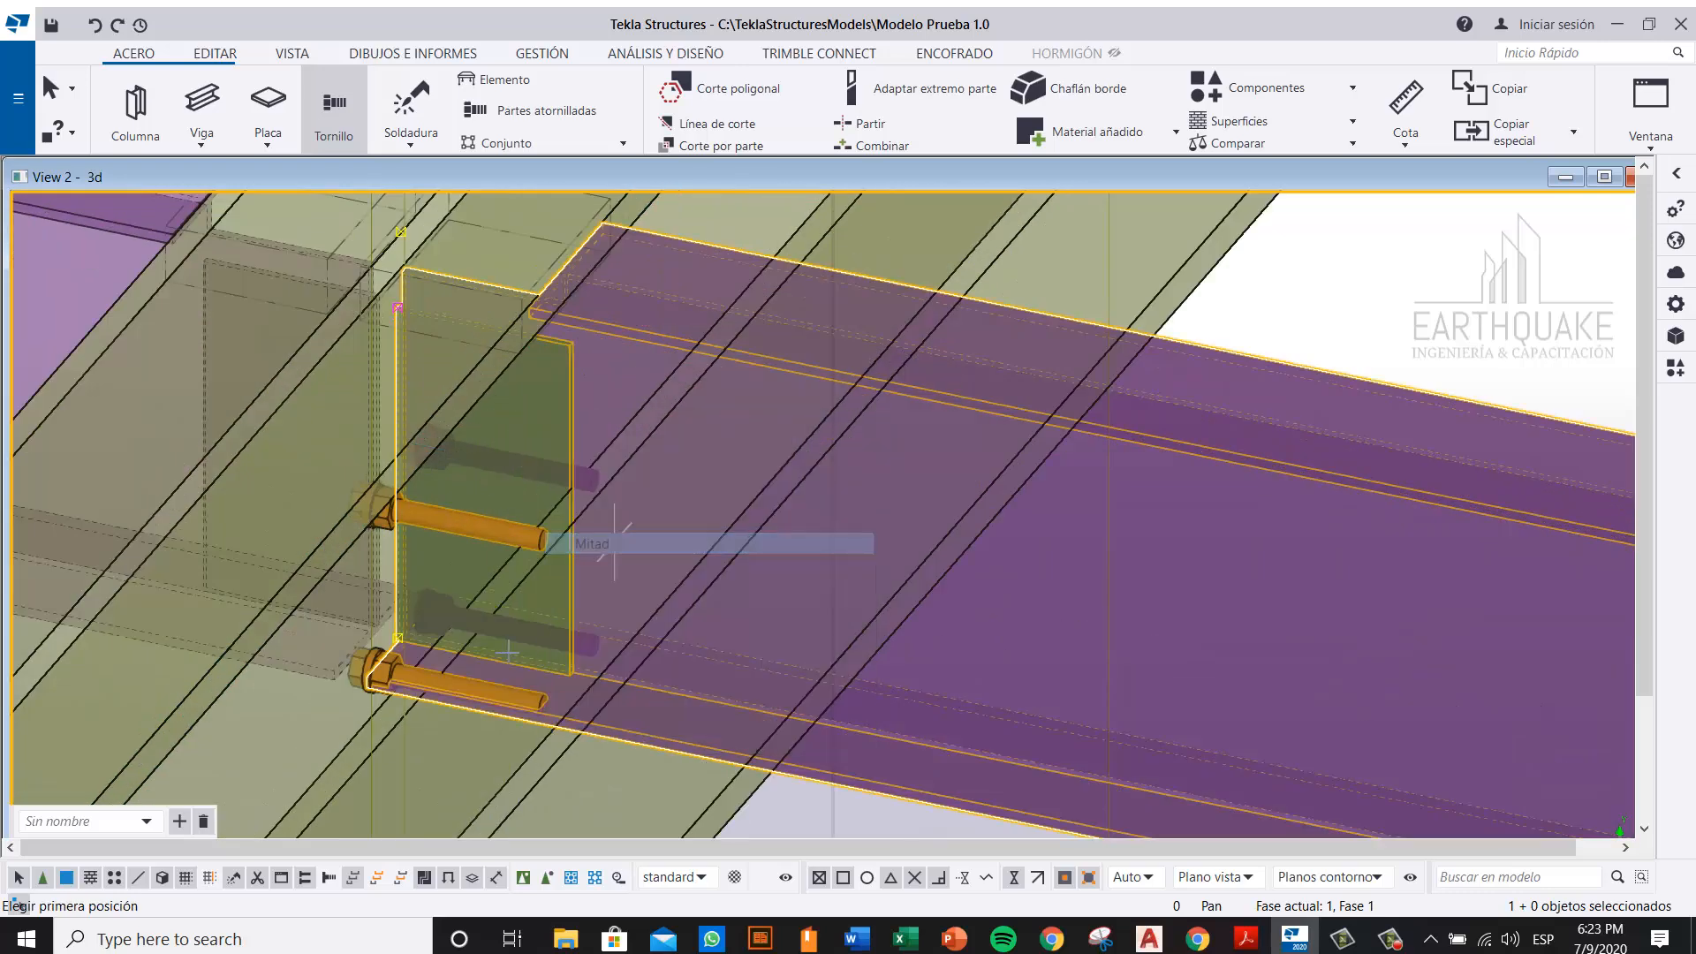
pyautogui.scroll(3, 470, 662)
pyautogui.click(465, 673)
pyautogui.scroll(-2, 465, 673)
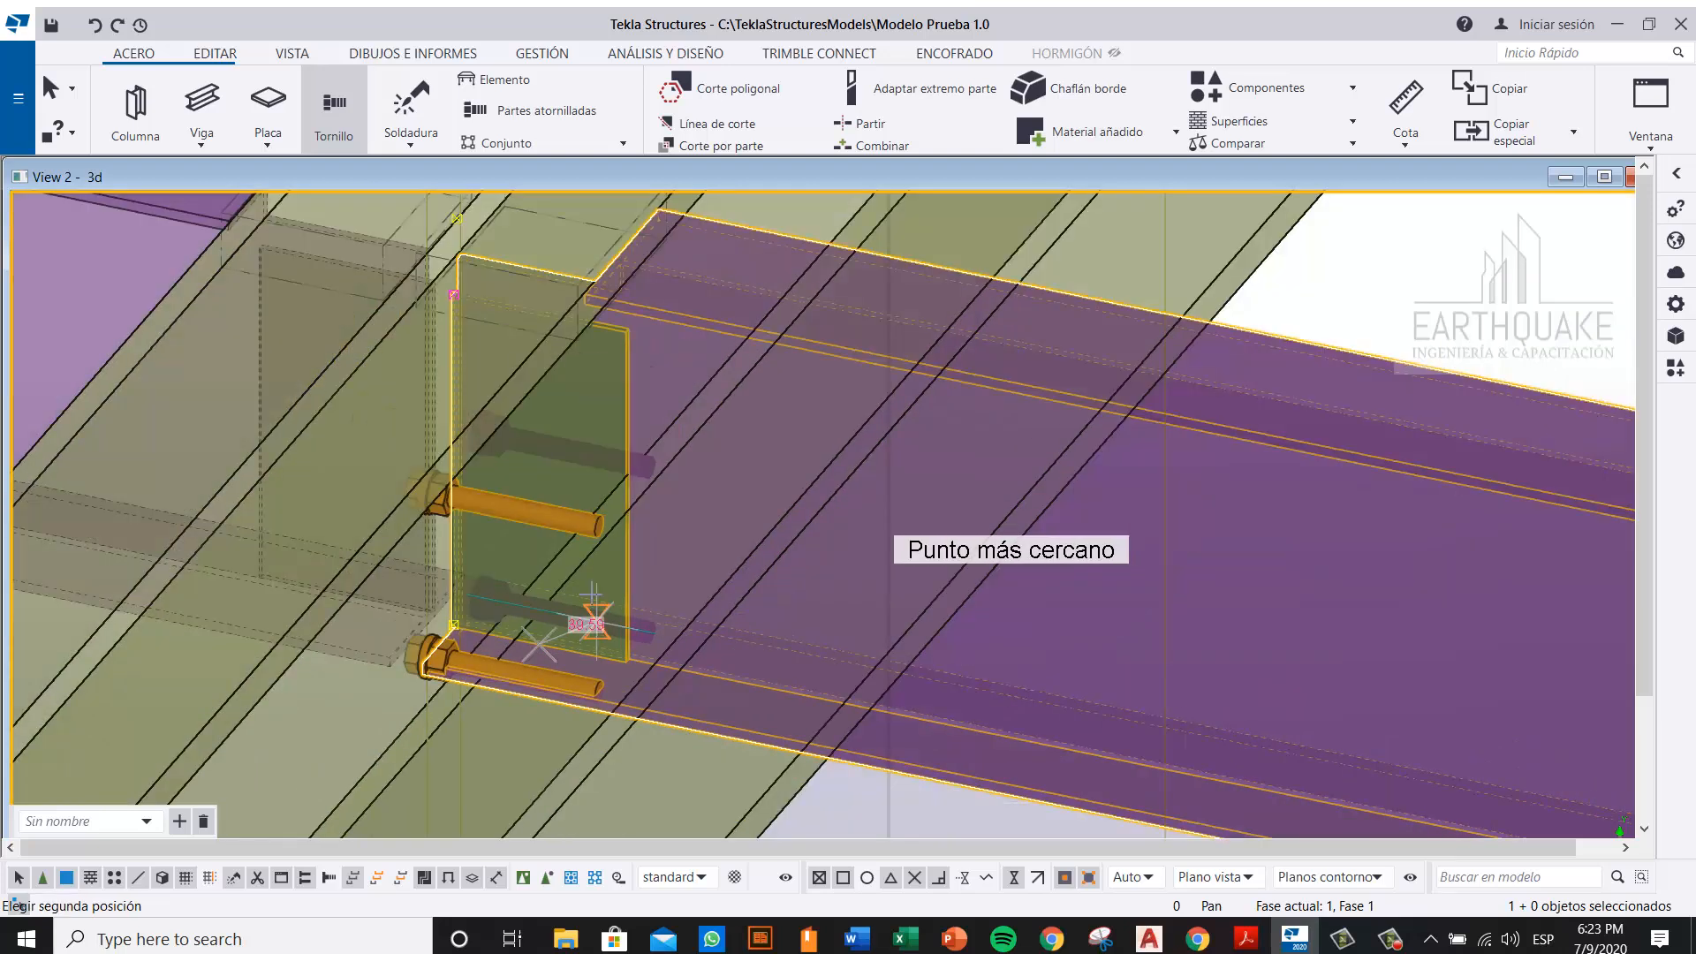
# Step: Set the new bolt group's second position on the plate's upper edge using the Perpendicular snap and end the Bolt command
pyautogui.scroll(3, 556, 411)
pyautogui.rightClick(545, 289)
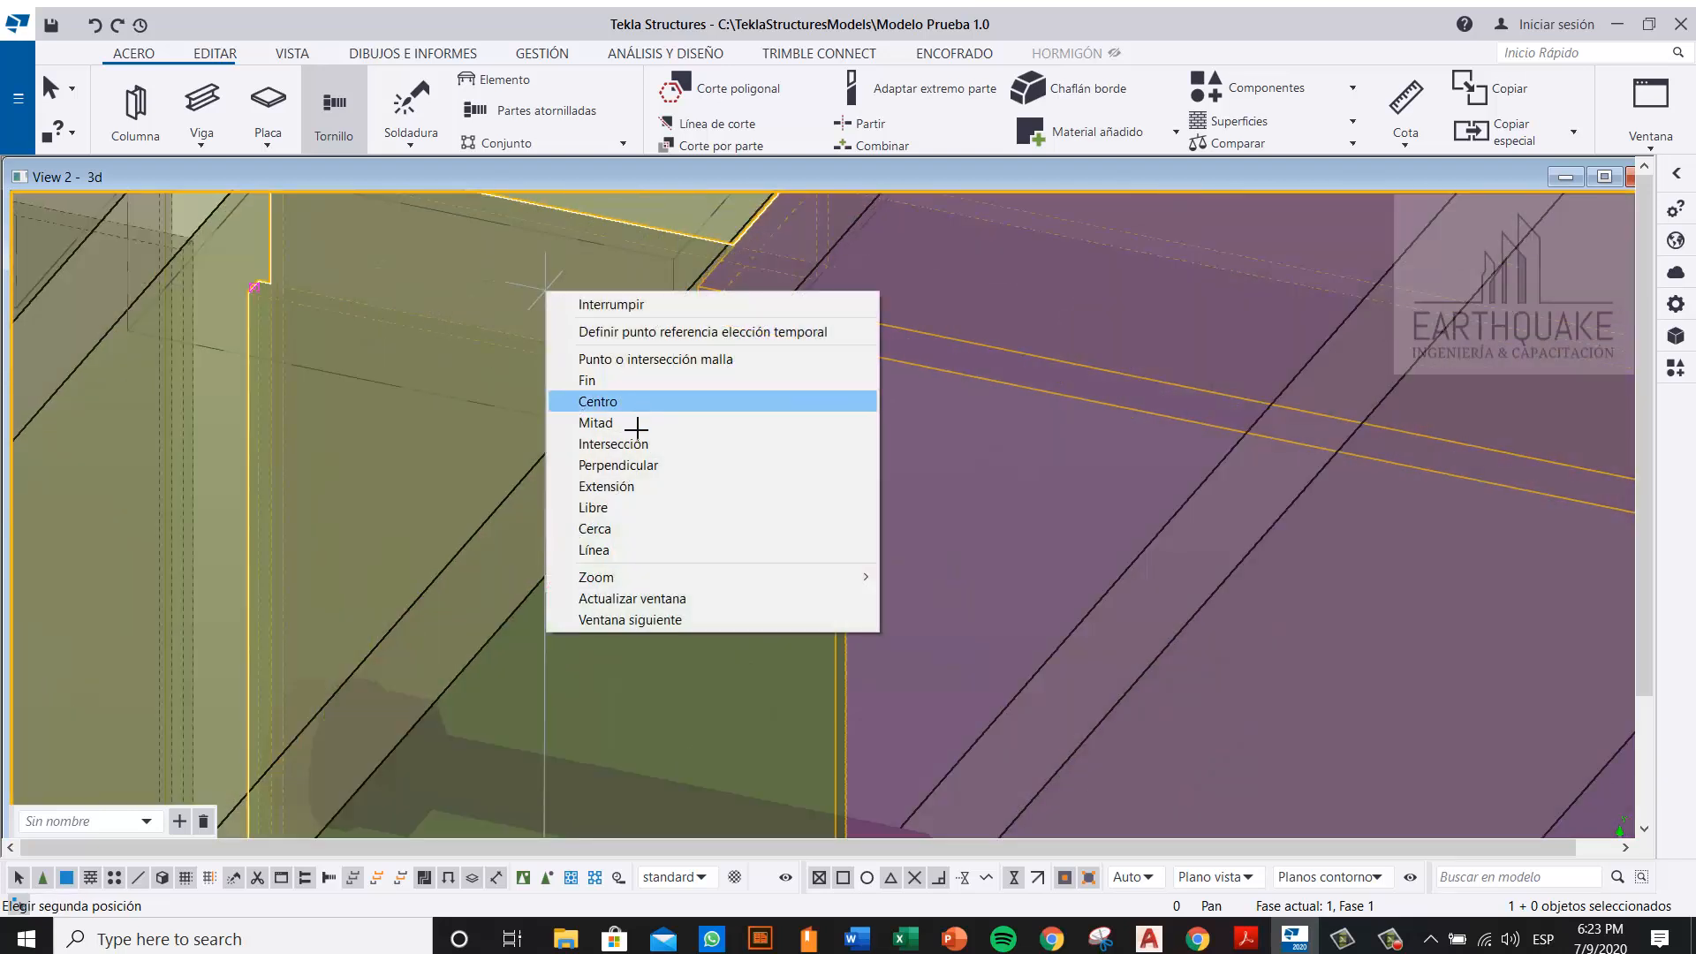
pyautogui.click(618, 465)
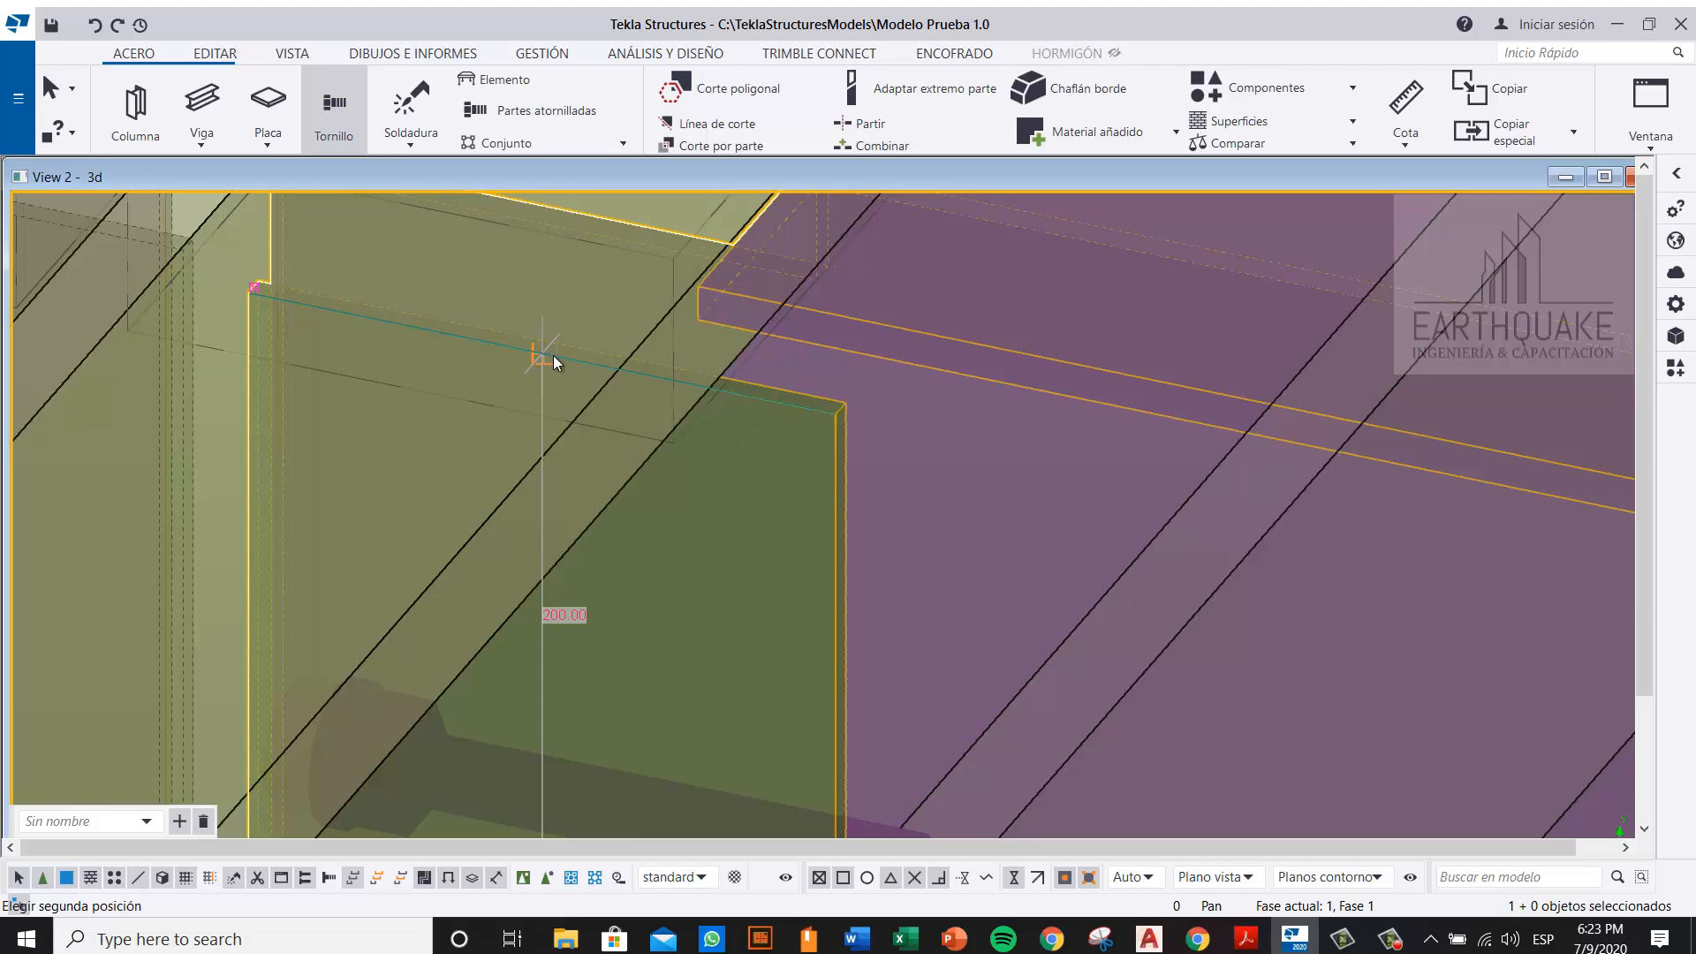
pyautogui.click(553, 355)
pyautogui.scroll(-2, 621, 371)
pyautogui.scroll(2, 639, 490)
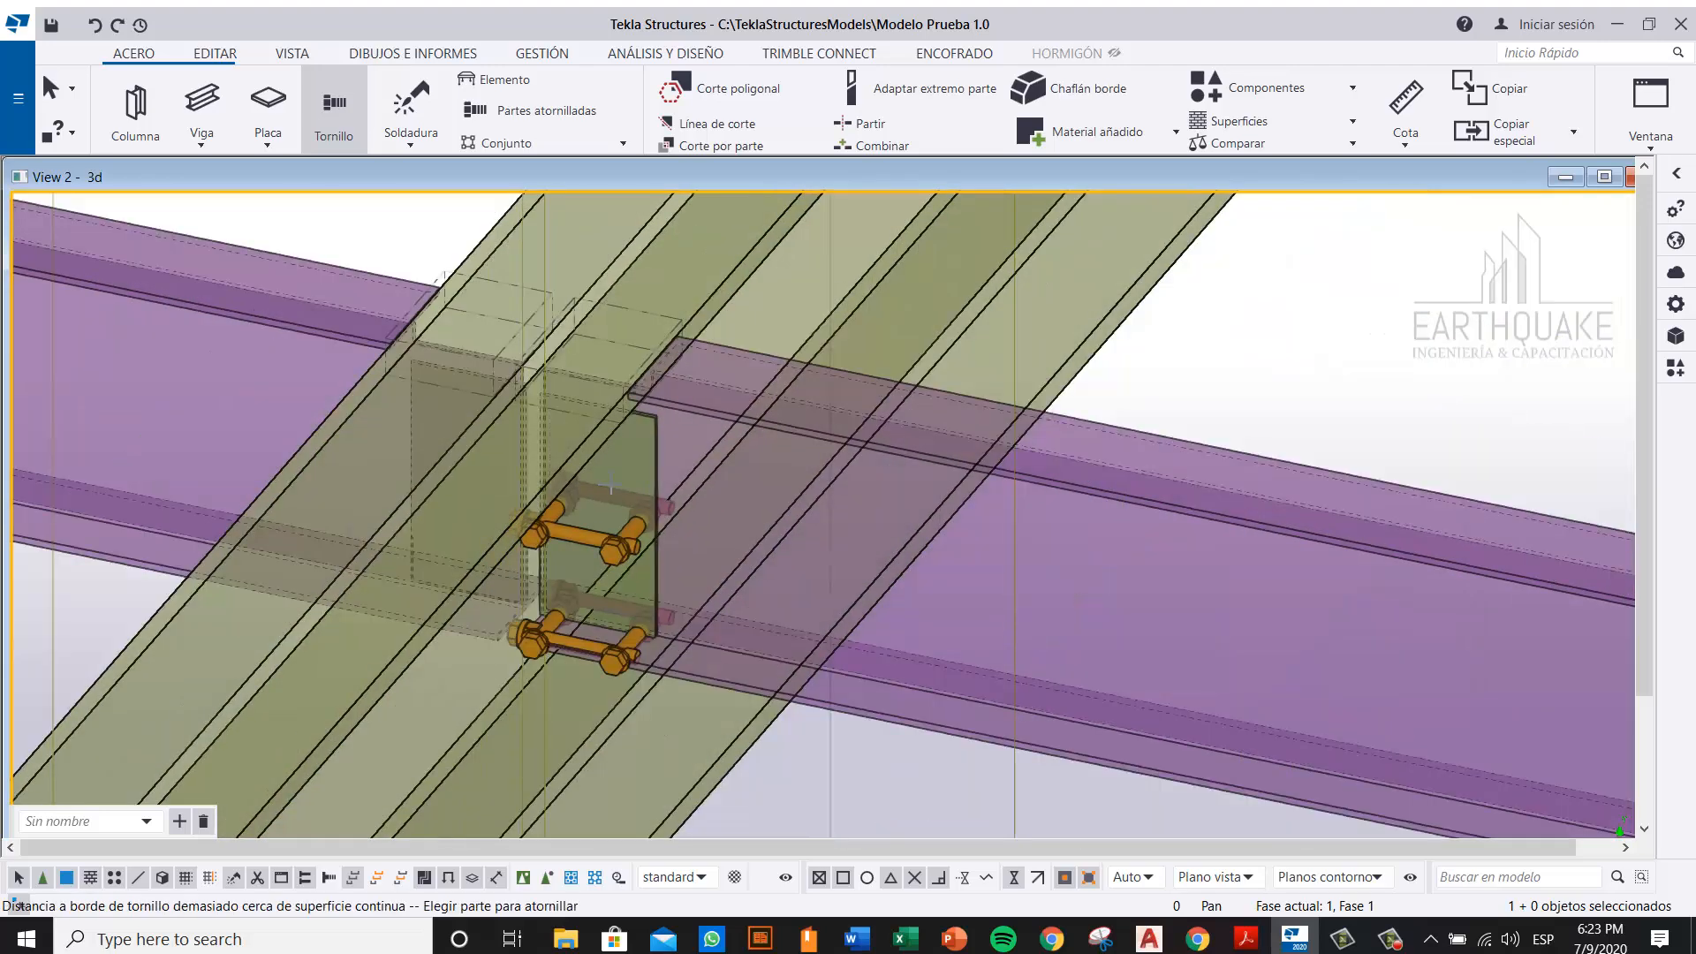
pyautogui.rightClick(640, 491)
pyautogui.click(649, 492)
pyautogui.scroll(2, 634, 580)
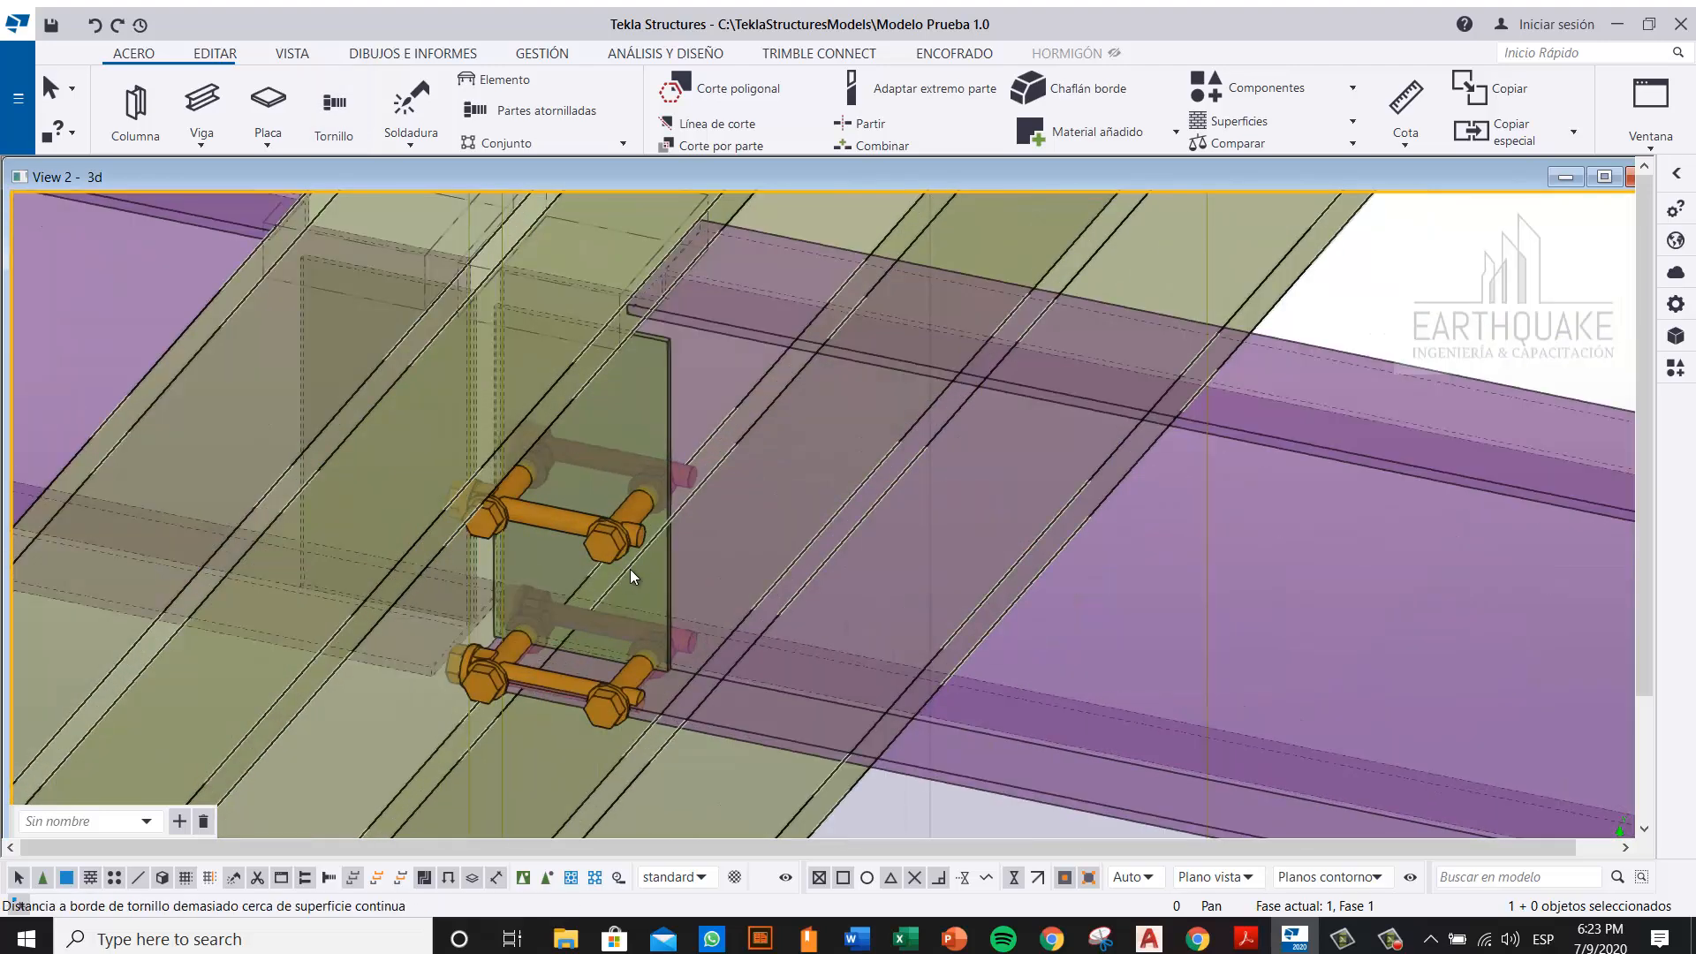
# Step: Compare the two bolt groups at the plate and delete the one that passes perpendicularly through it
pyautogui.scroll(4, 591, 583)
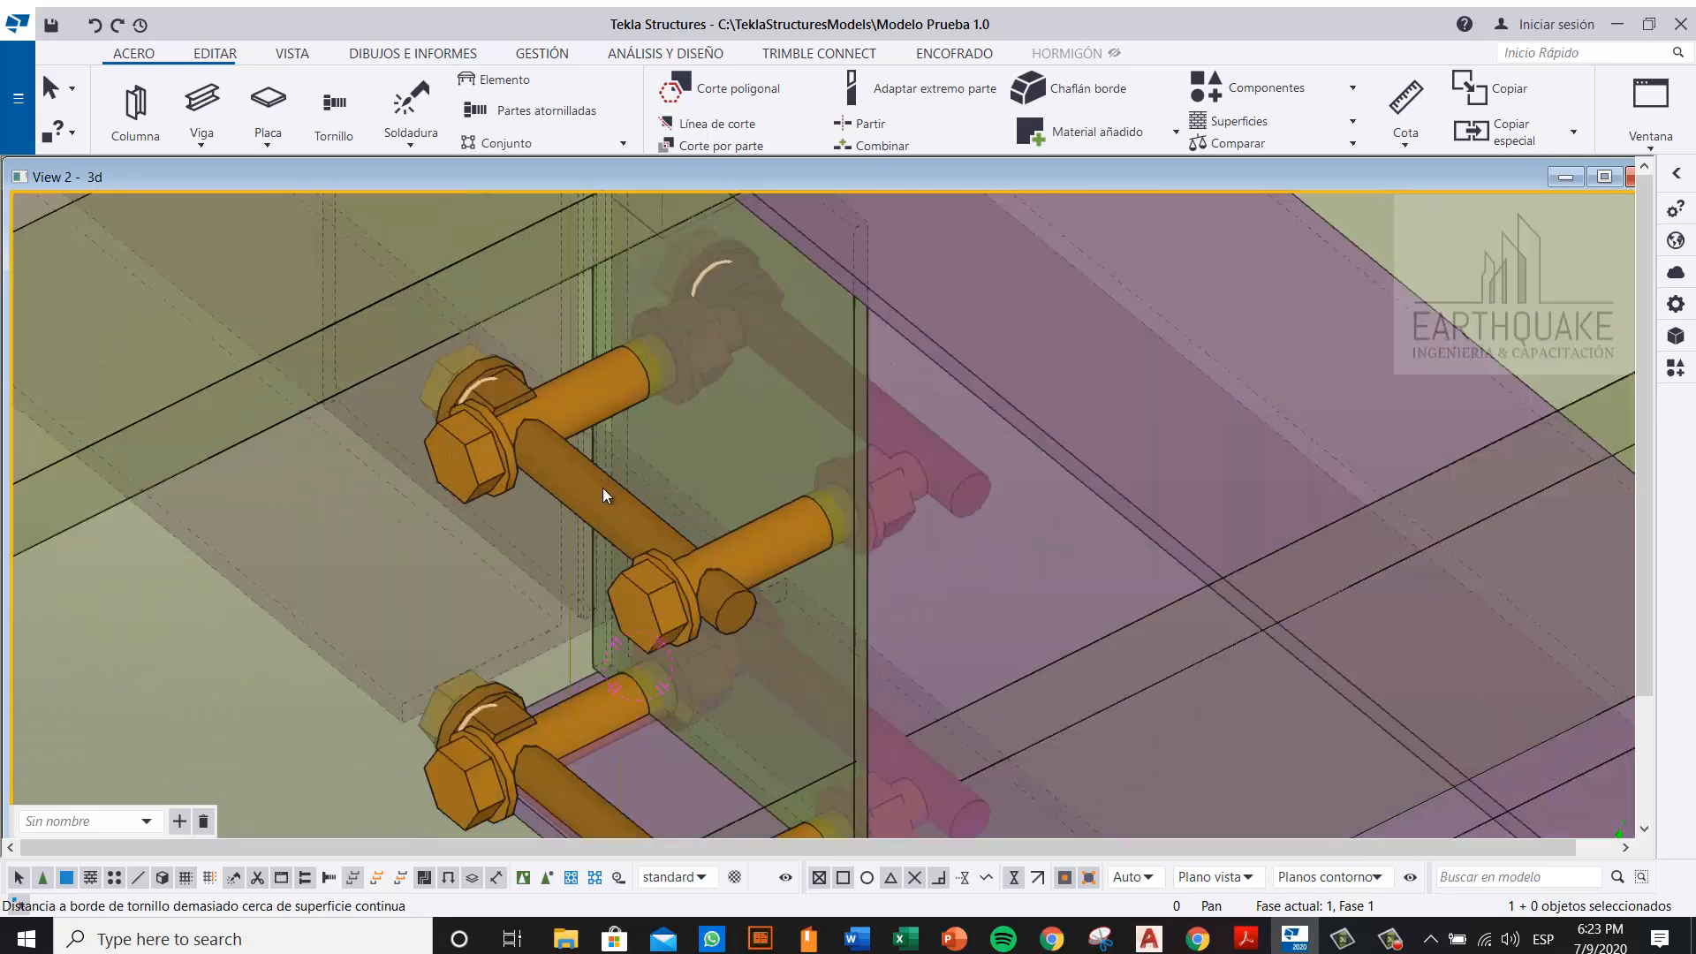
pyautogui.click(603, 488)
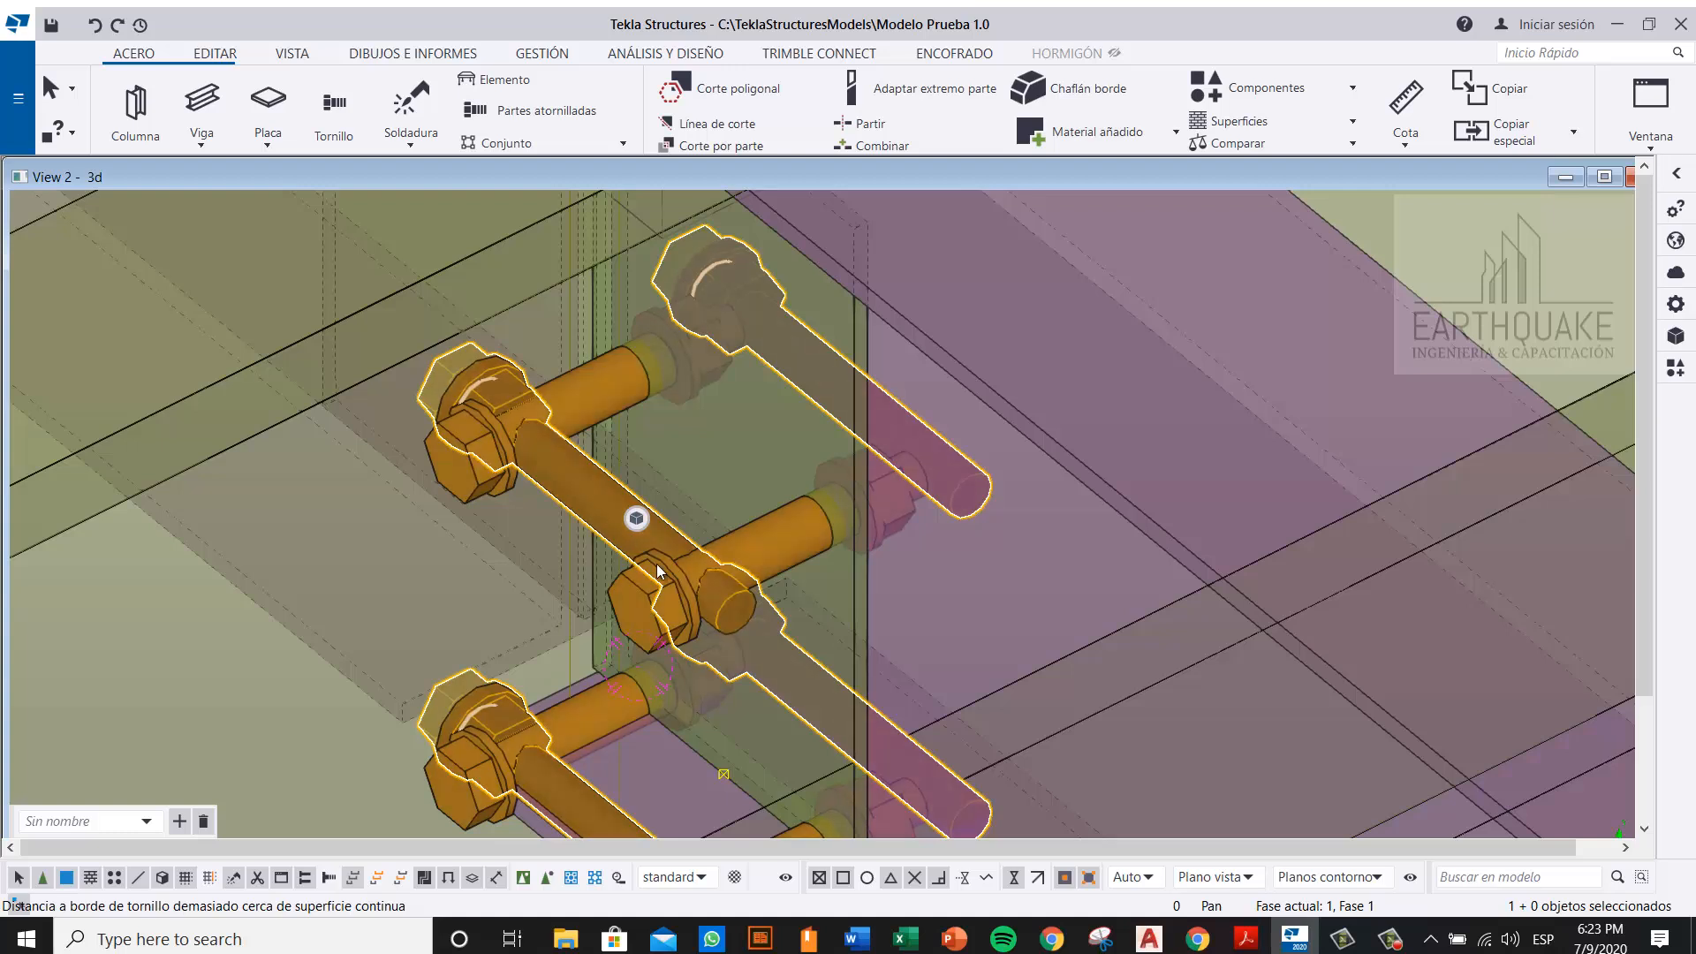
pyautogui.moveTo(637, 518)
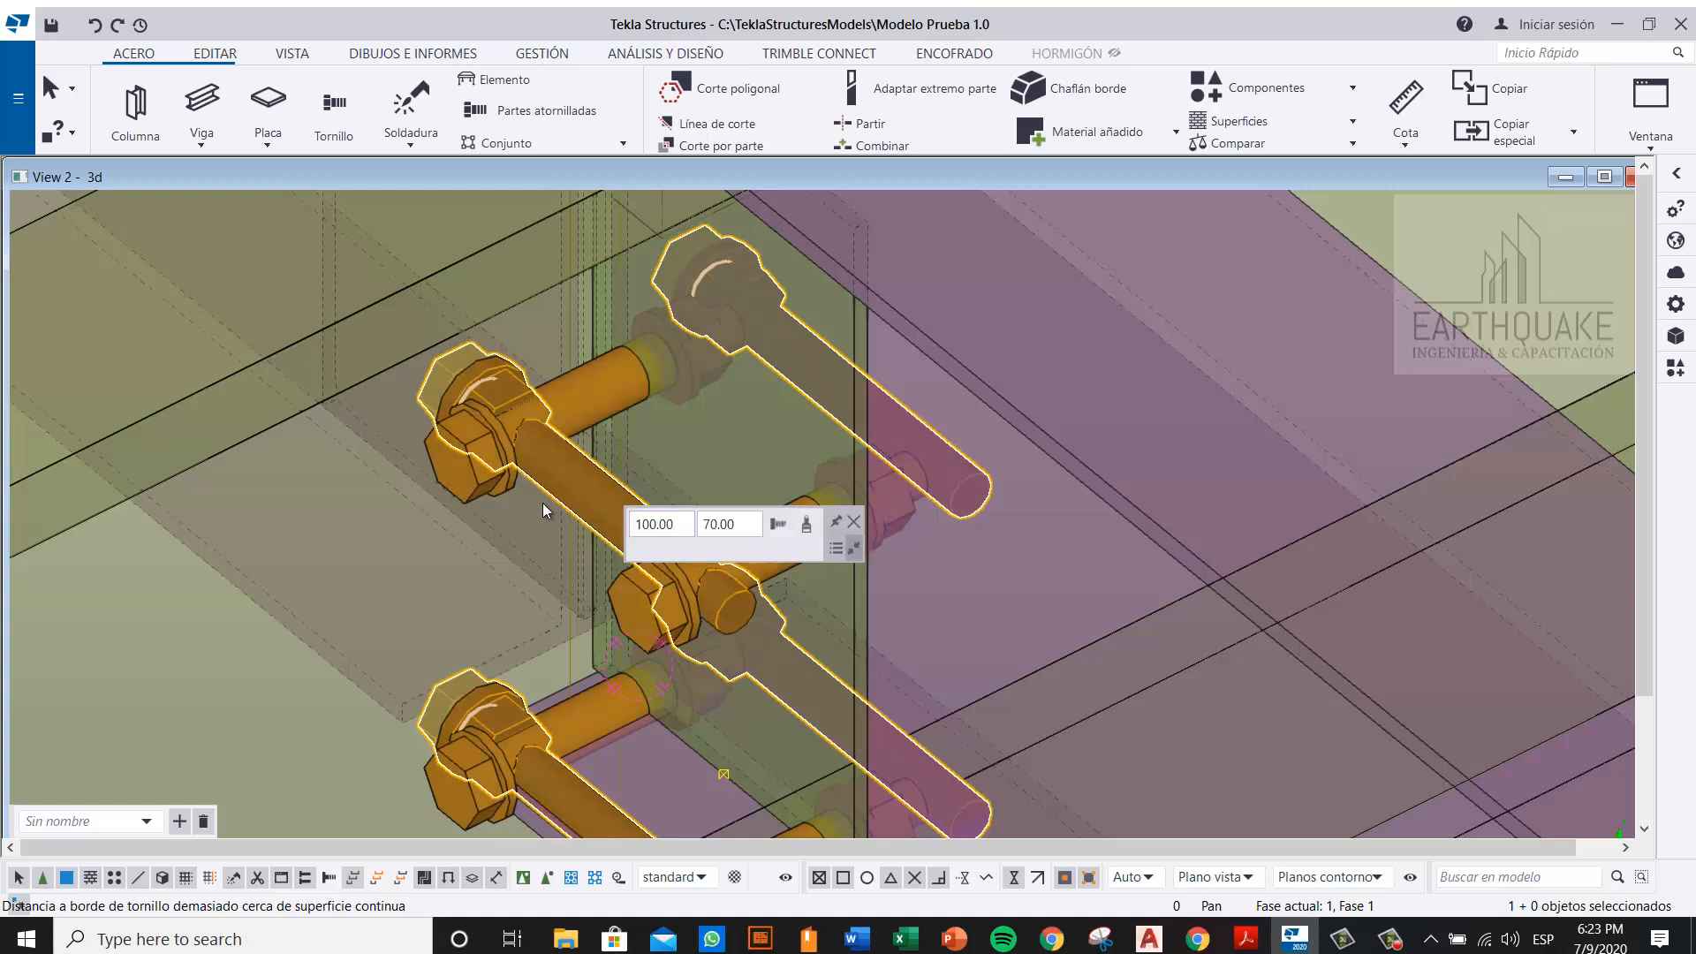
pyautogui.scroll(-2, 542, 502)
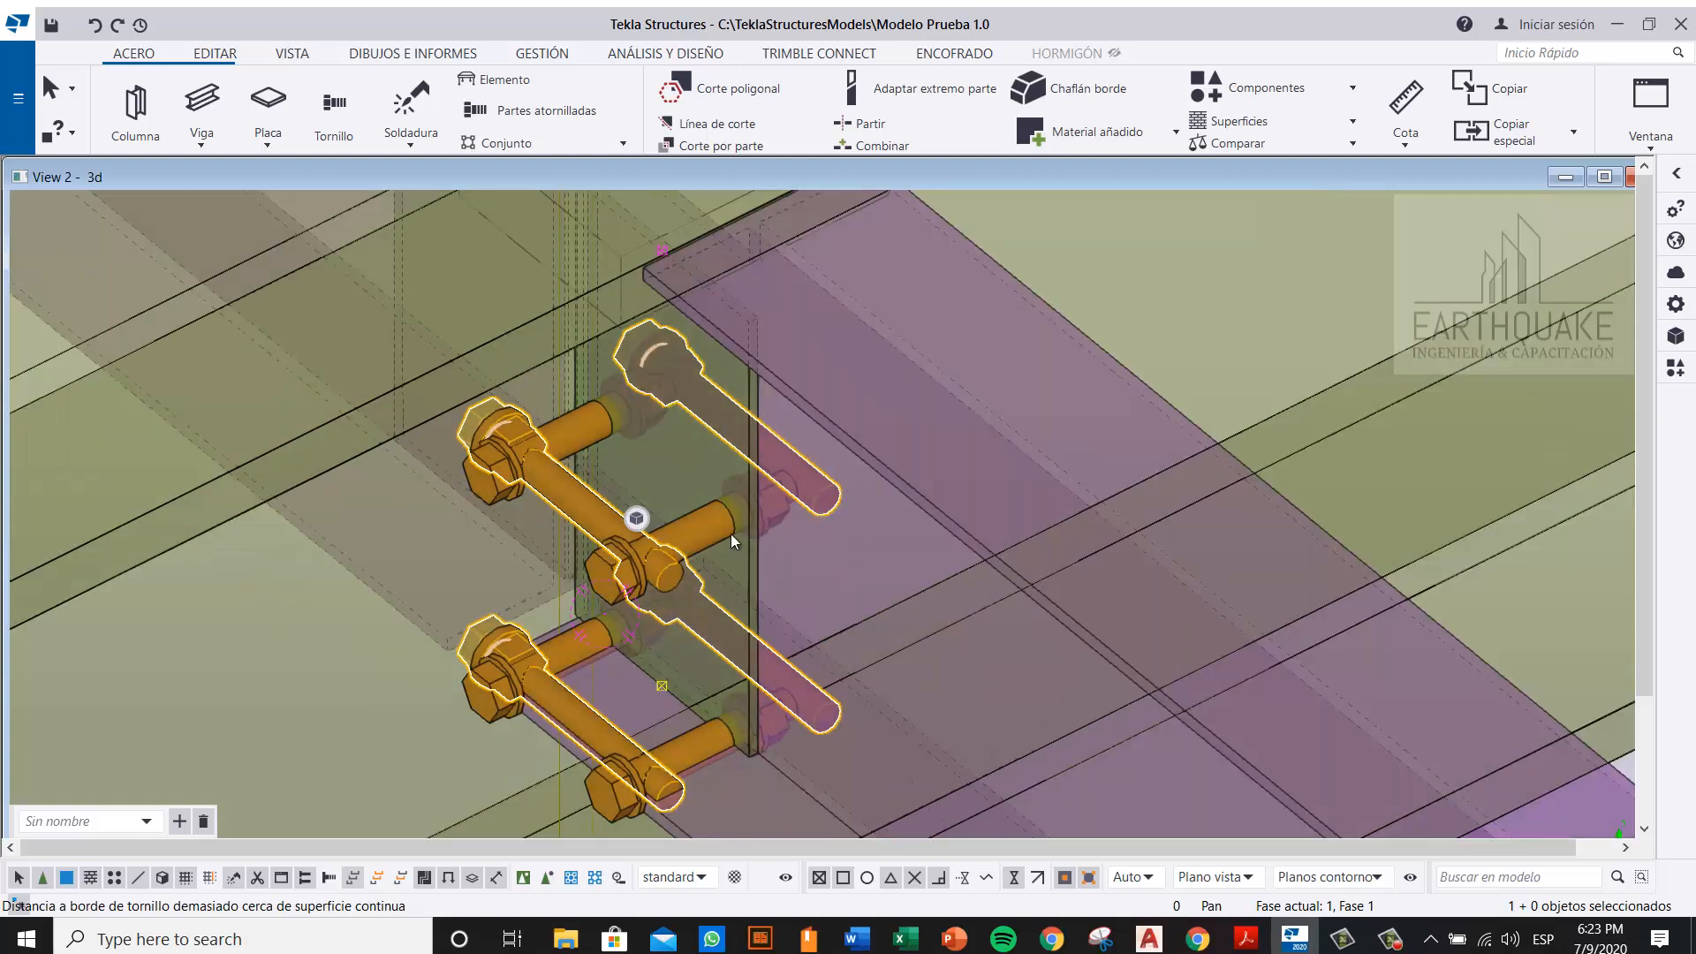
pyautogui.click(708, 526)
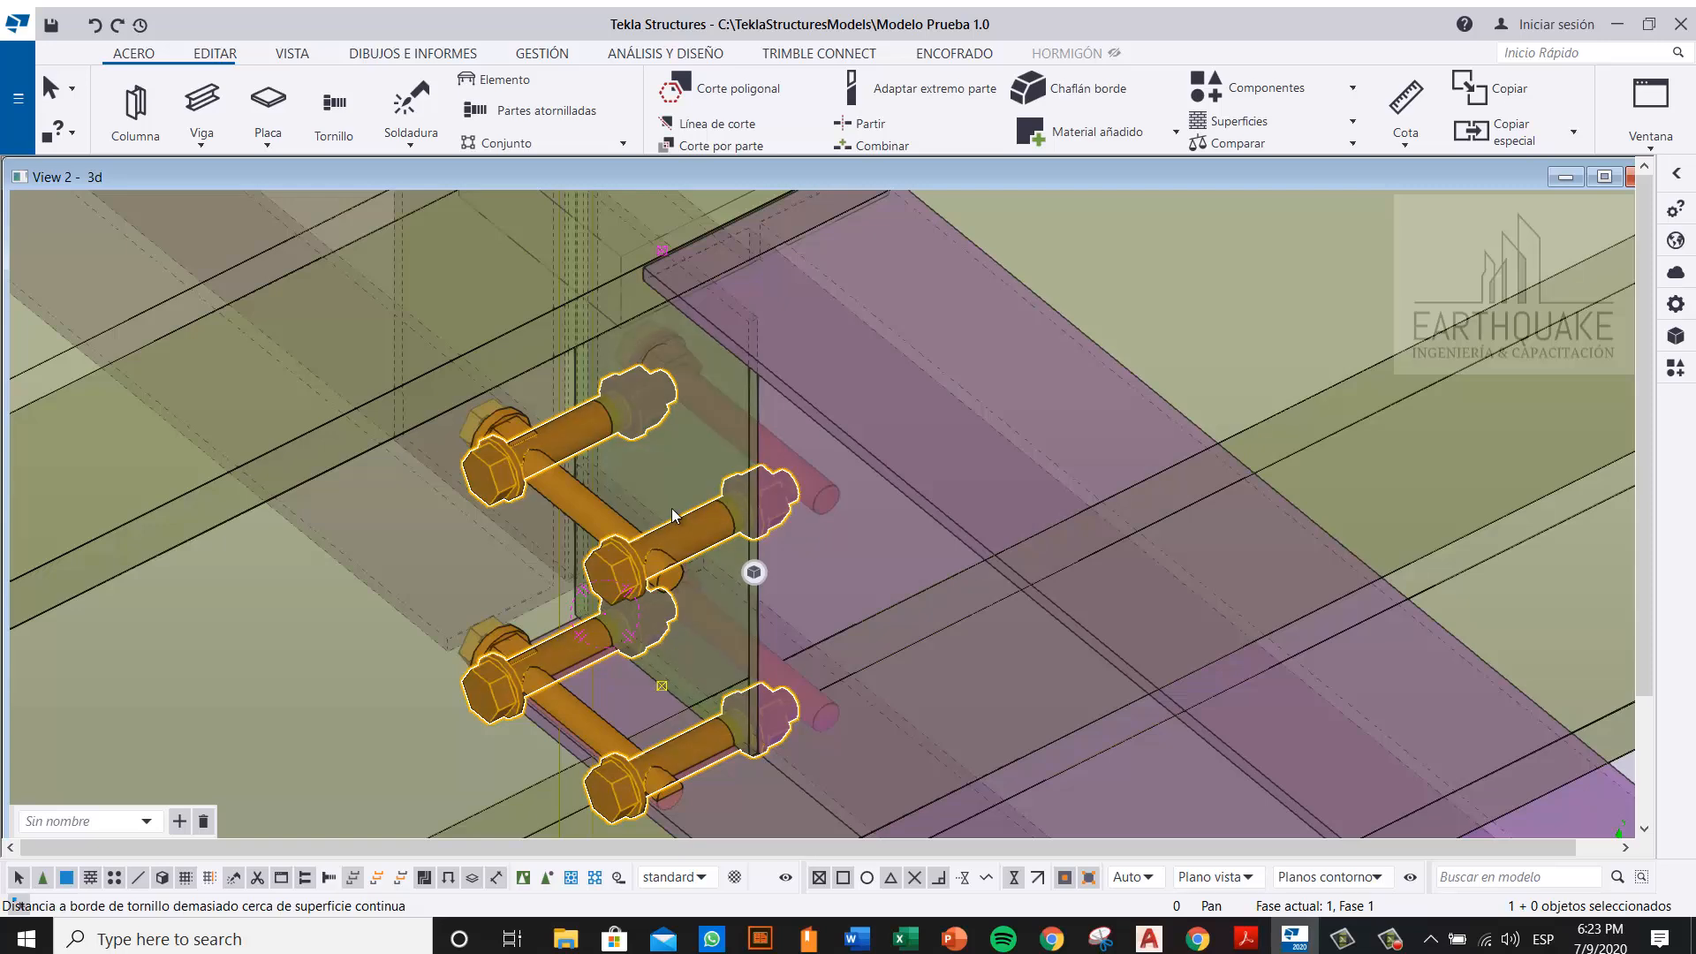
pyautogui.keyDown('ctrl'); pyautogui.moveTo(672, 507); pyautogui.dragTo(746, 491, button='middle'); pyautogui.keyUp('ctrl')
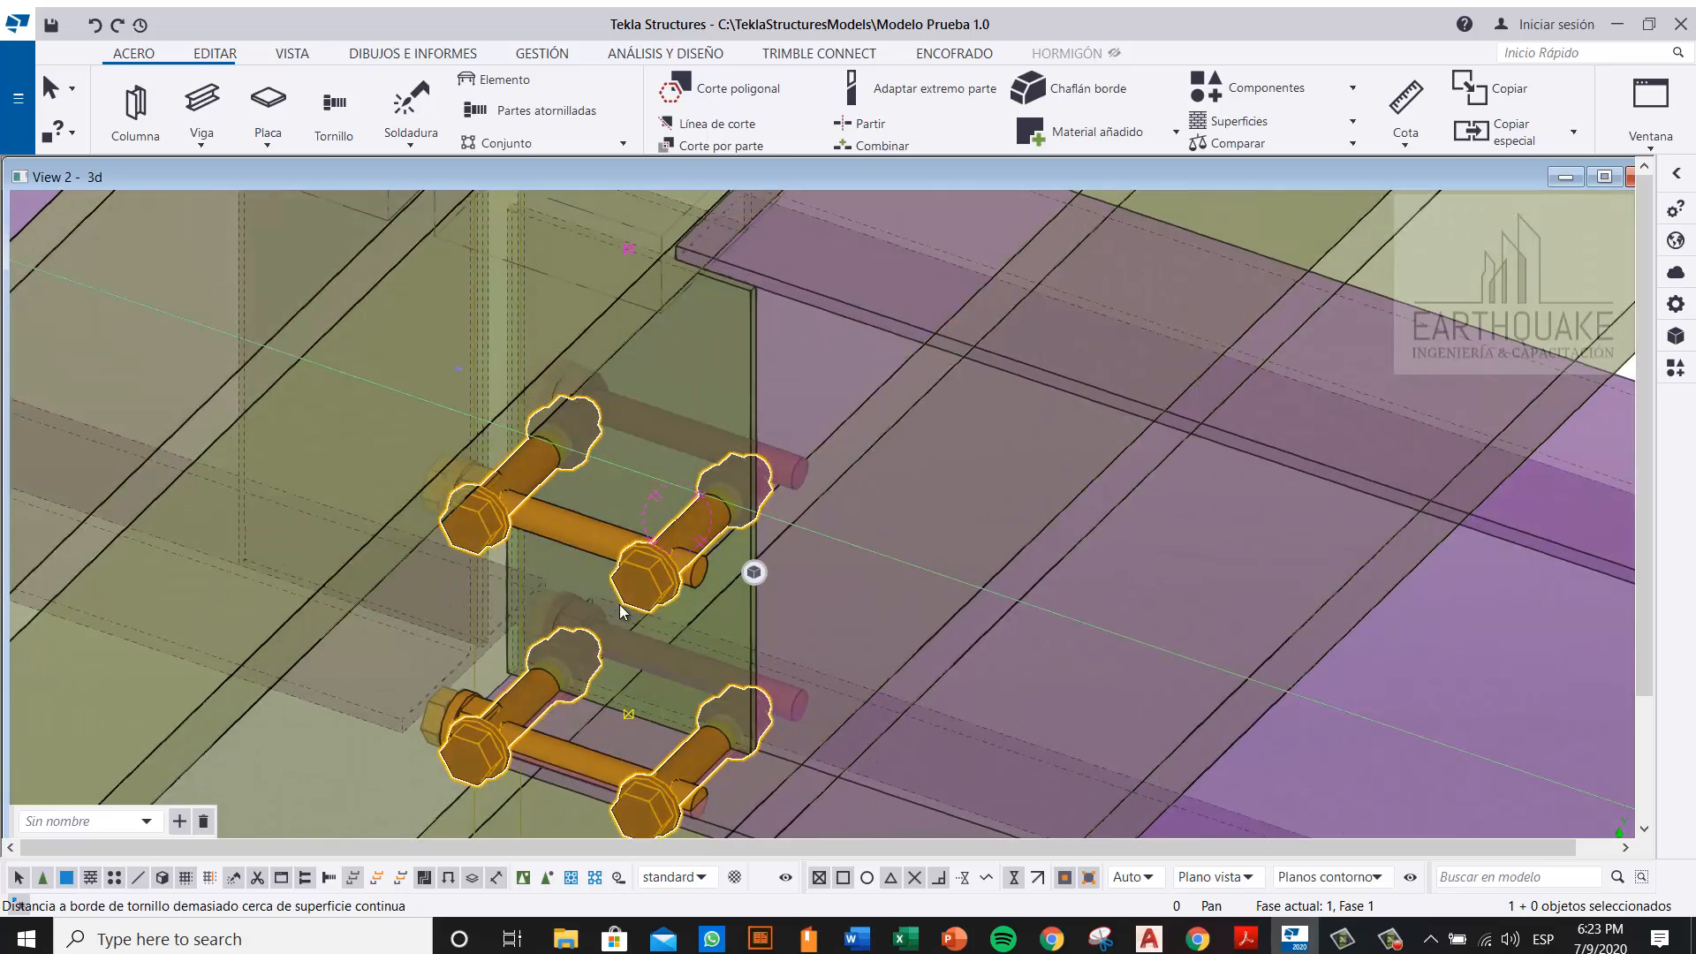
pyautogui.press('Delete')
# Step: Set the work plane parallel to the XY plane with a depth coordinate of 0.00 and close the dialog
pyautogui.click(387, 60)
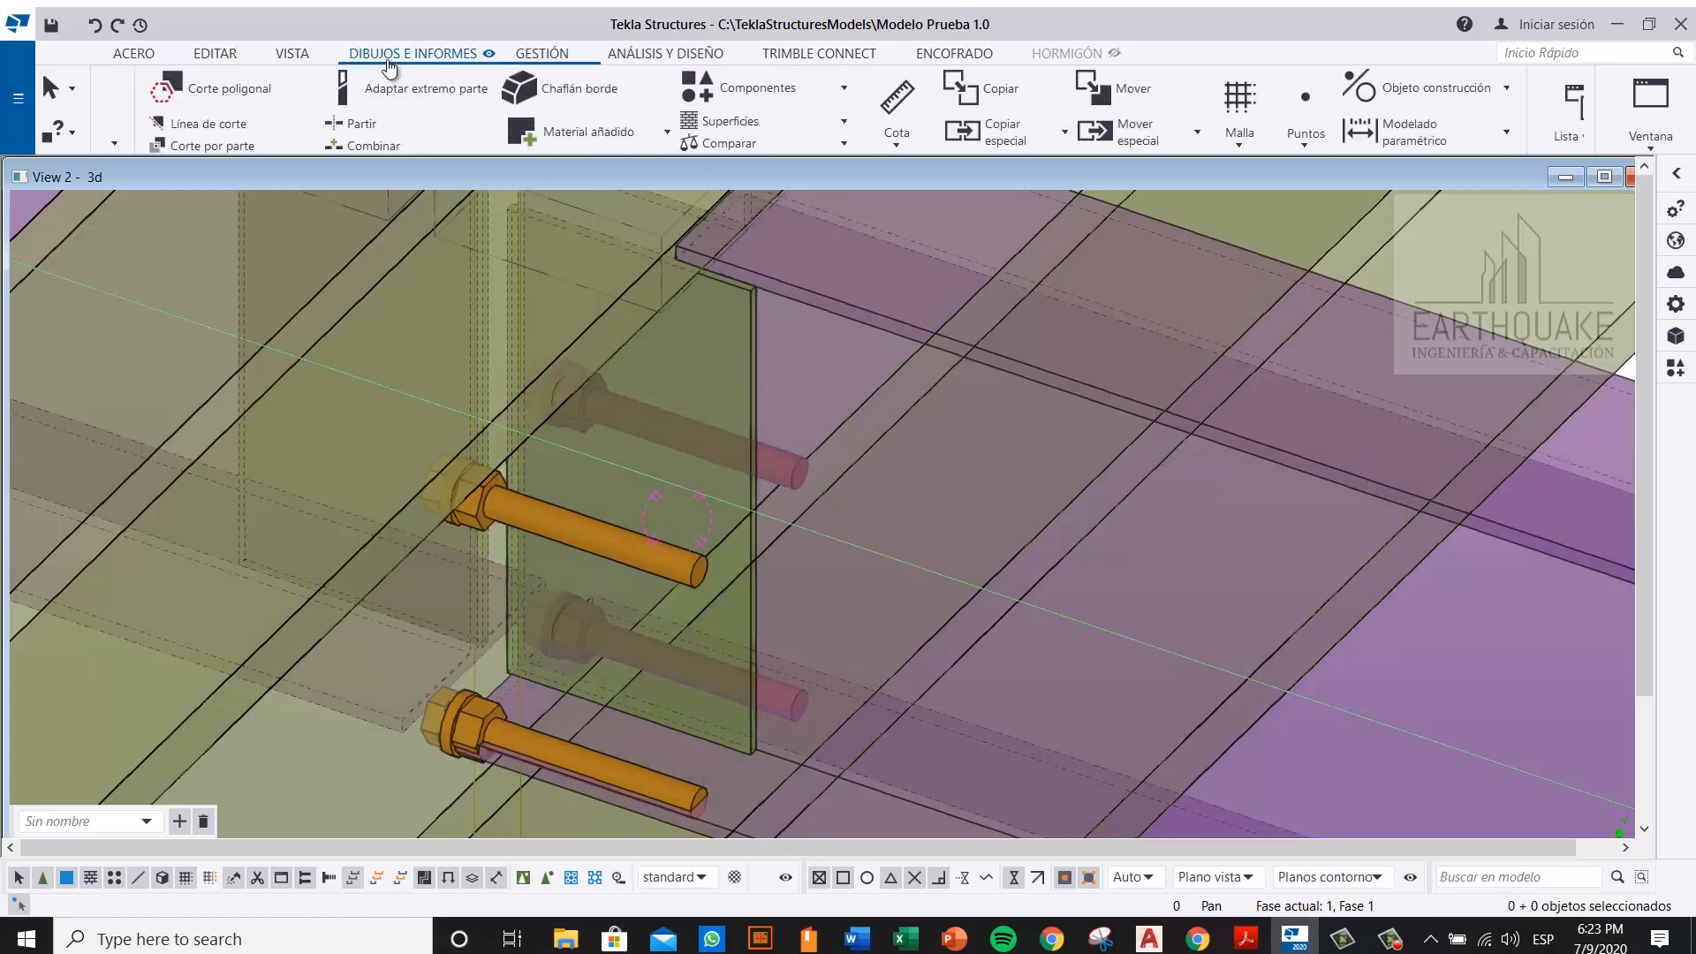
pyautogui.click(290, 56)
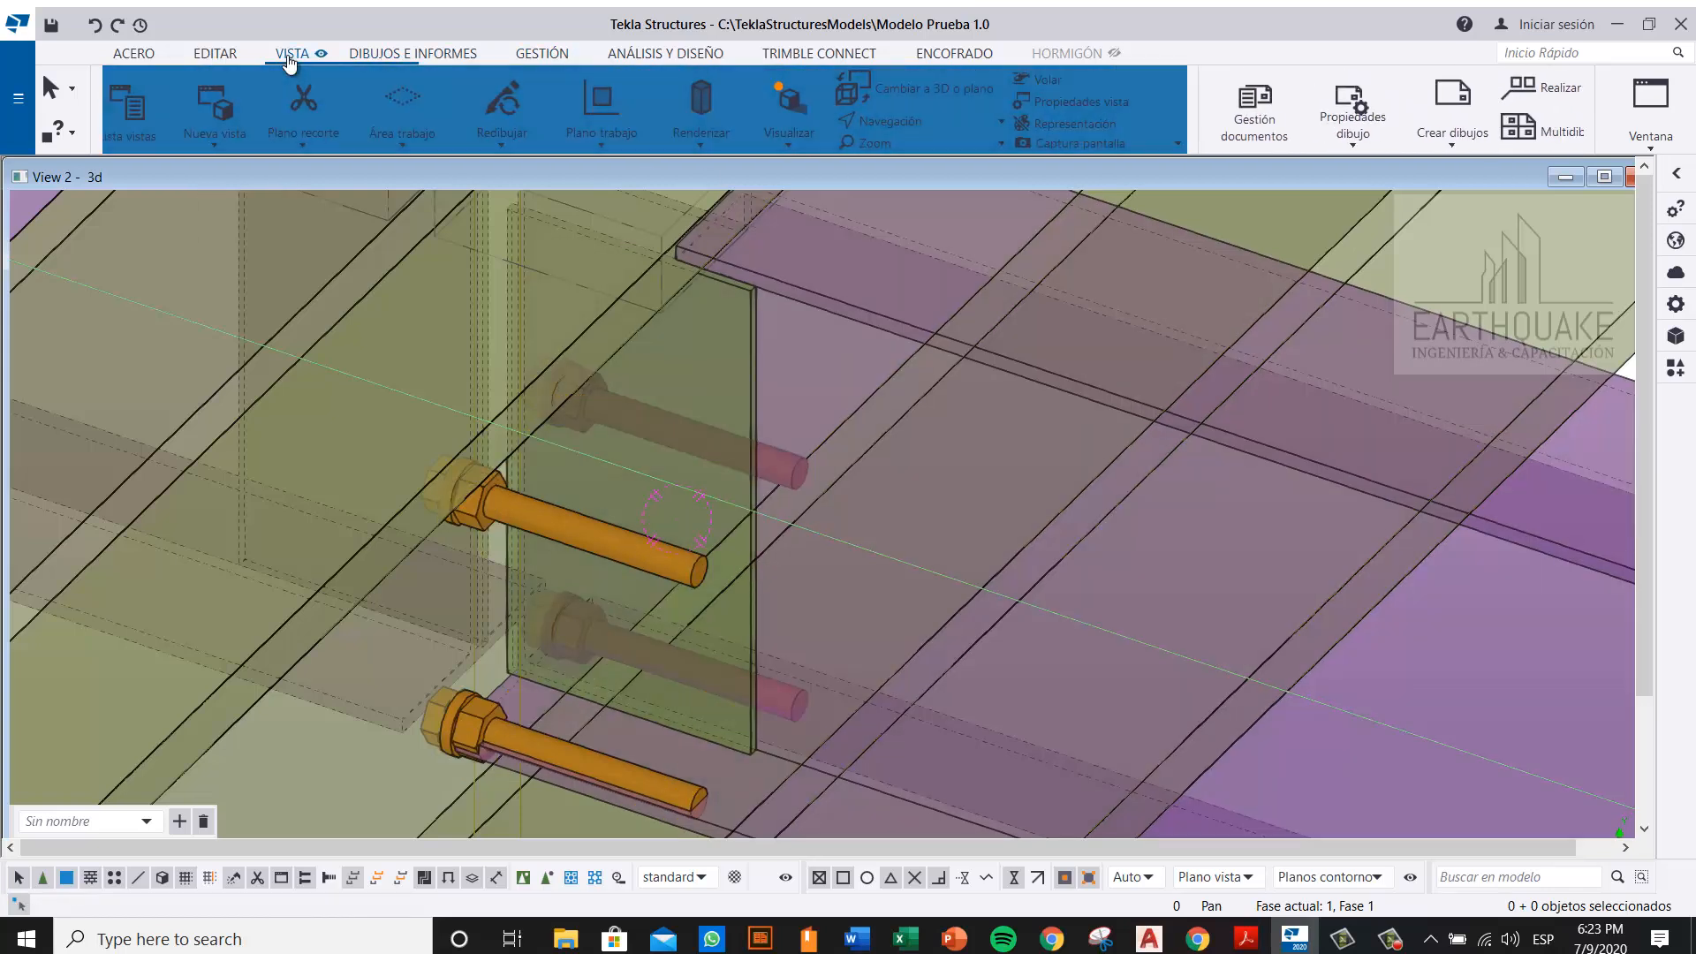
pyautogui.click(629, 137)
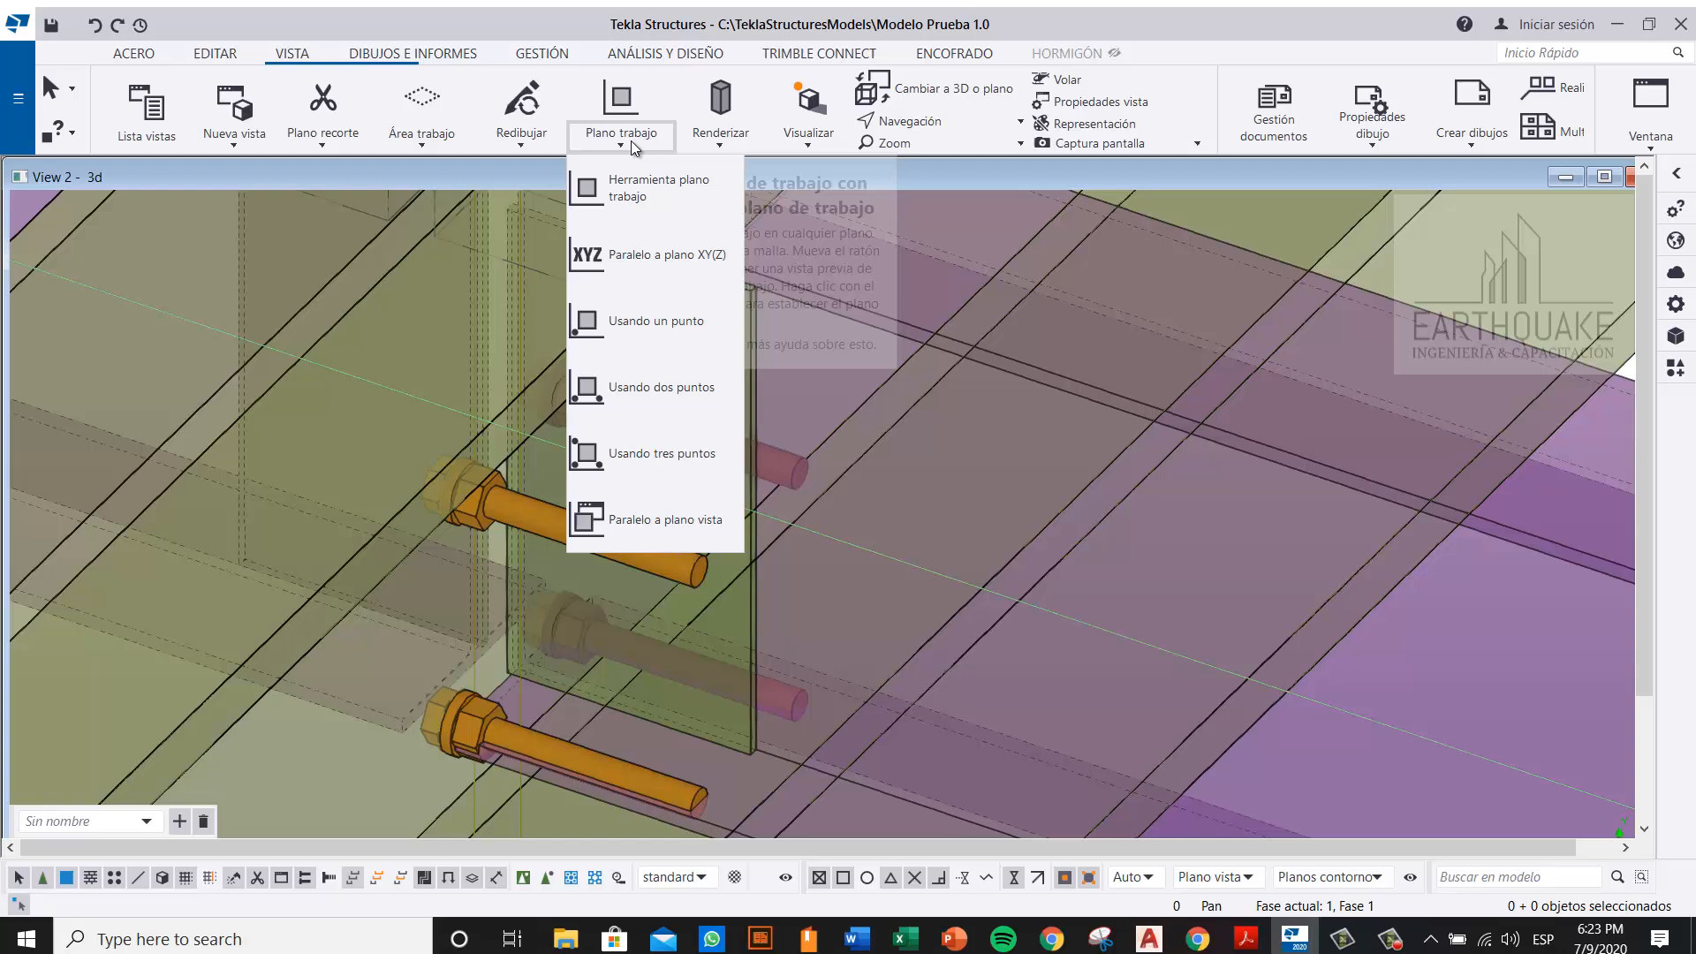
pyautogui.click(614, 265)
pyautogui.click(309, 292)
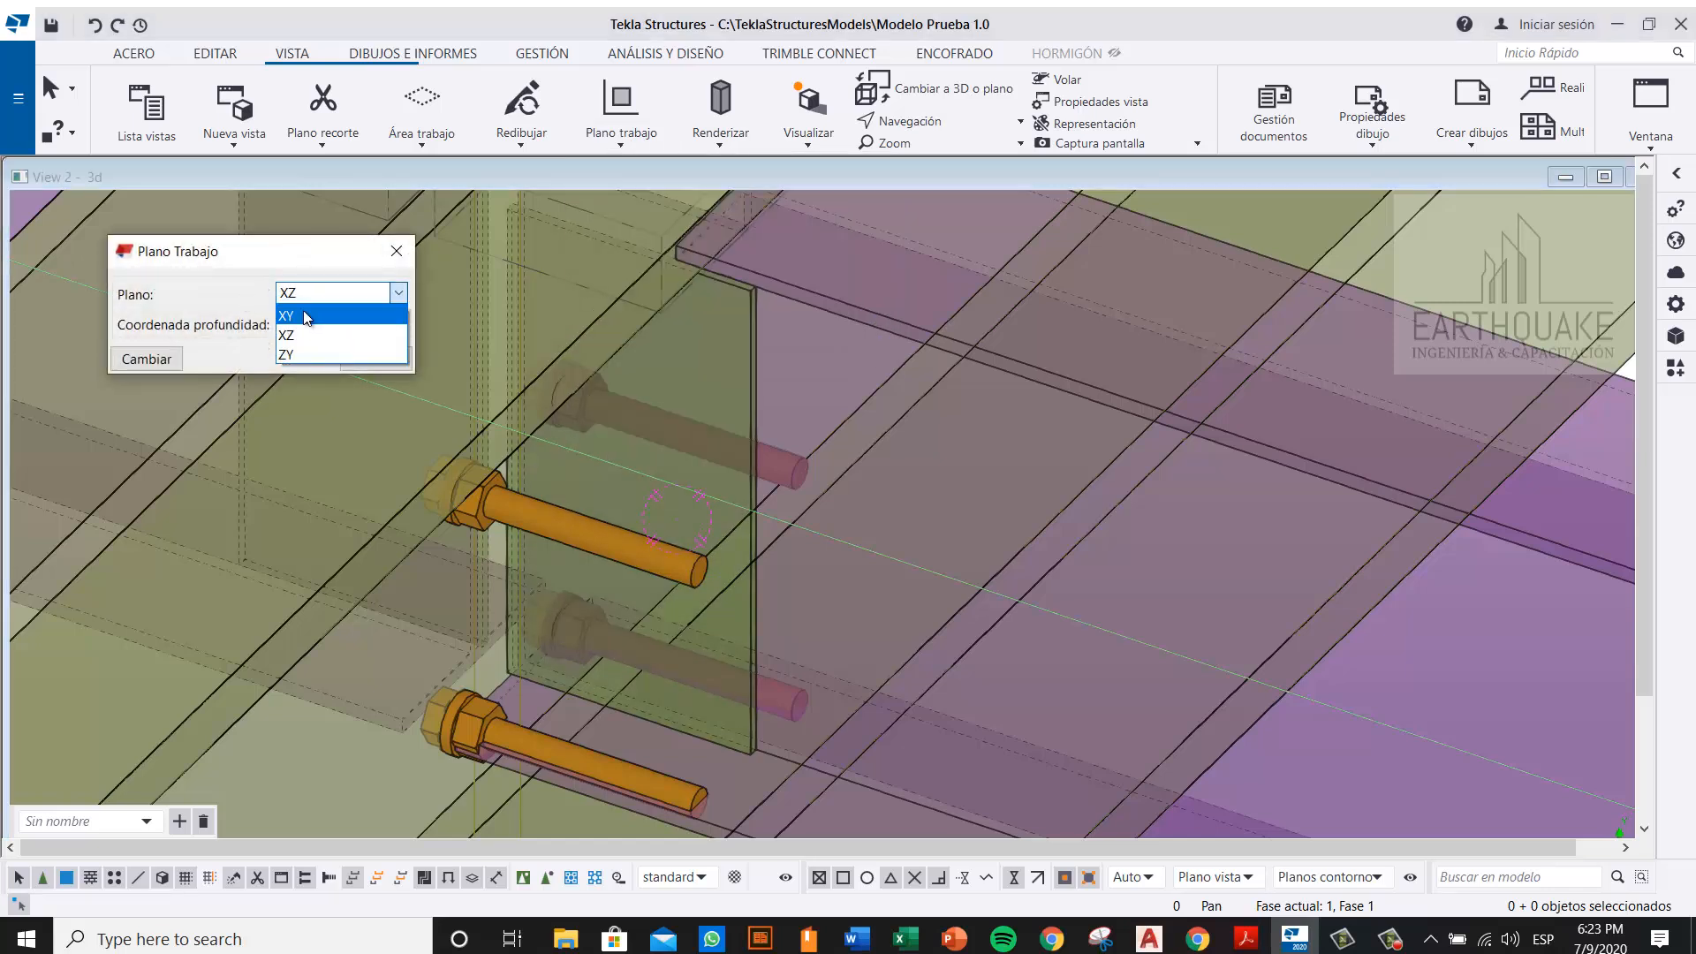
pyautogui.click(307, 316)
pyautogui.click(159, 360)
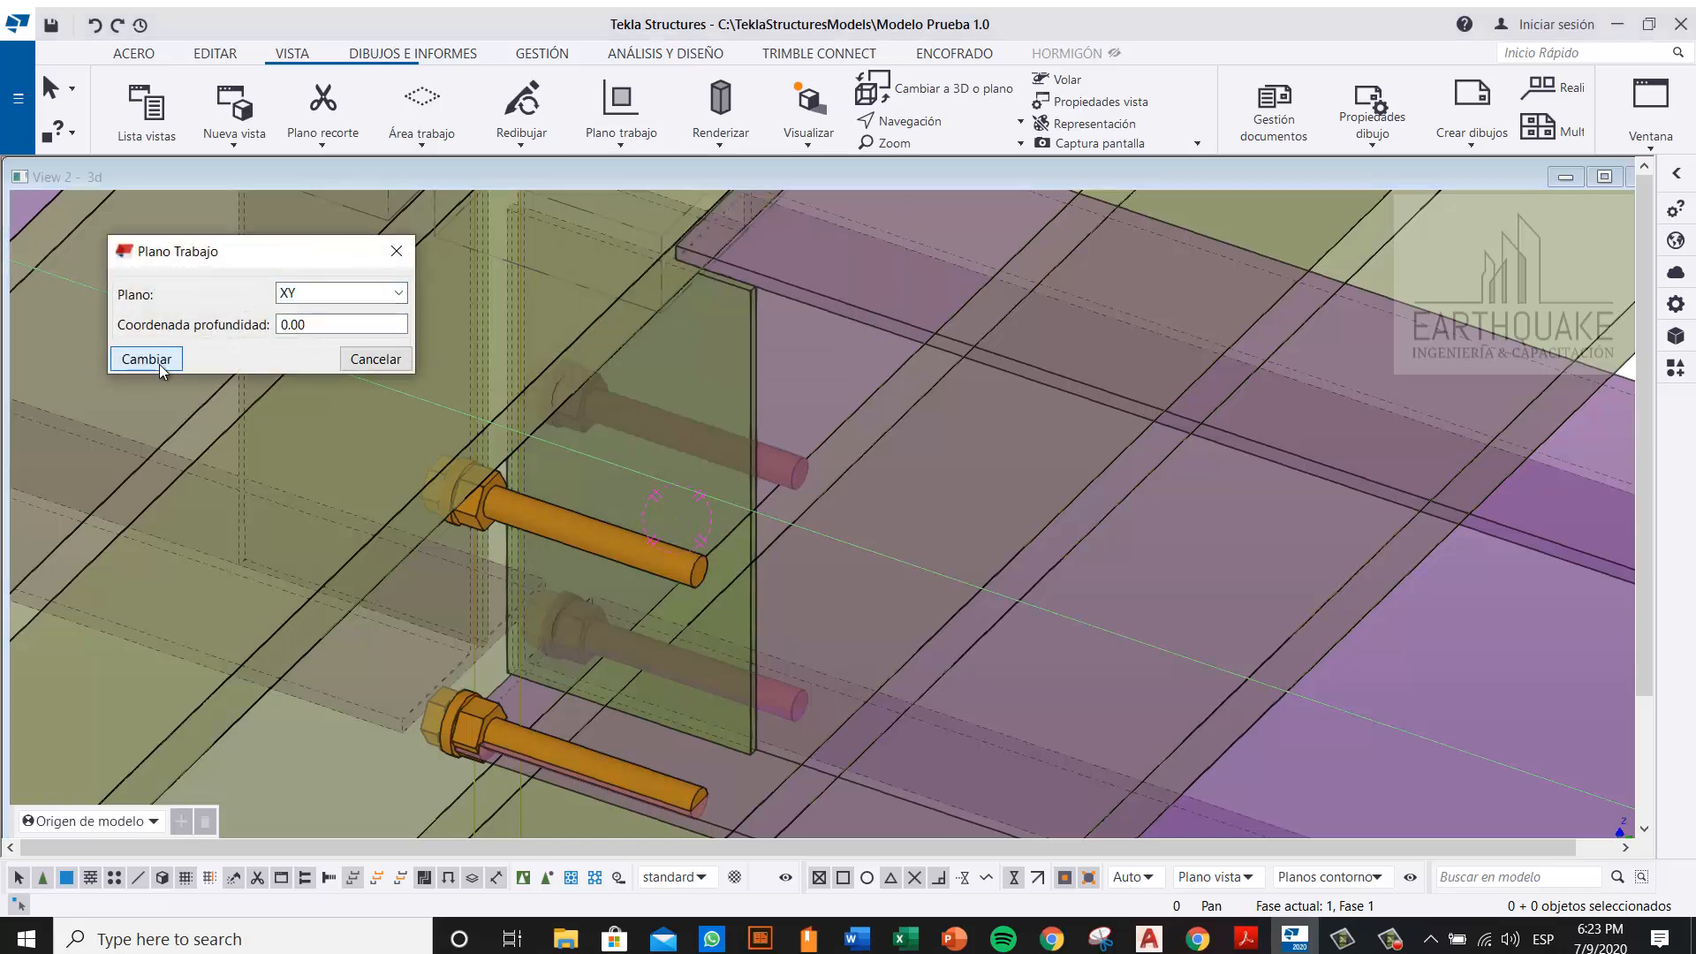
pyautogui.click(375, 358)
# Step: Change the remaining bolt group's rotation to Superior and apply the modification
pyautogui.doubleClick(551, 520)
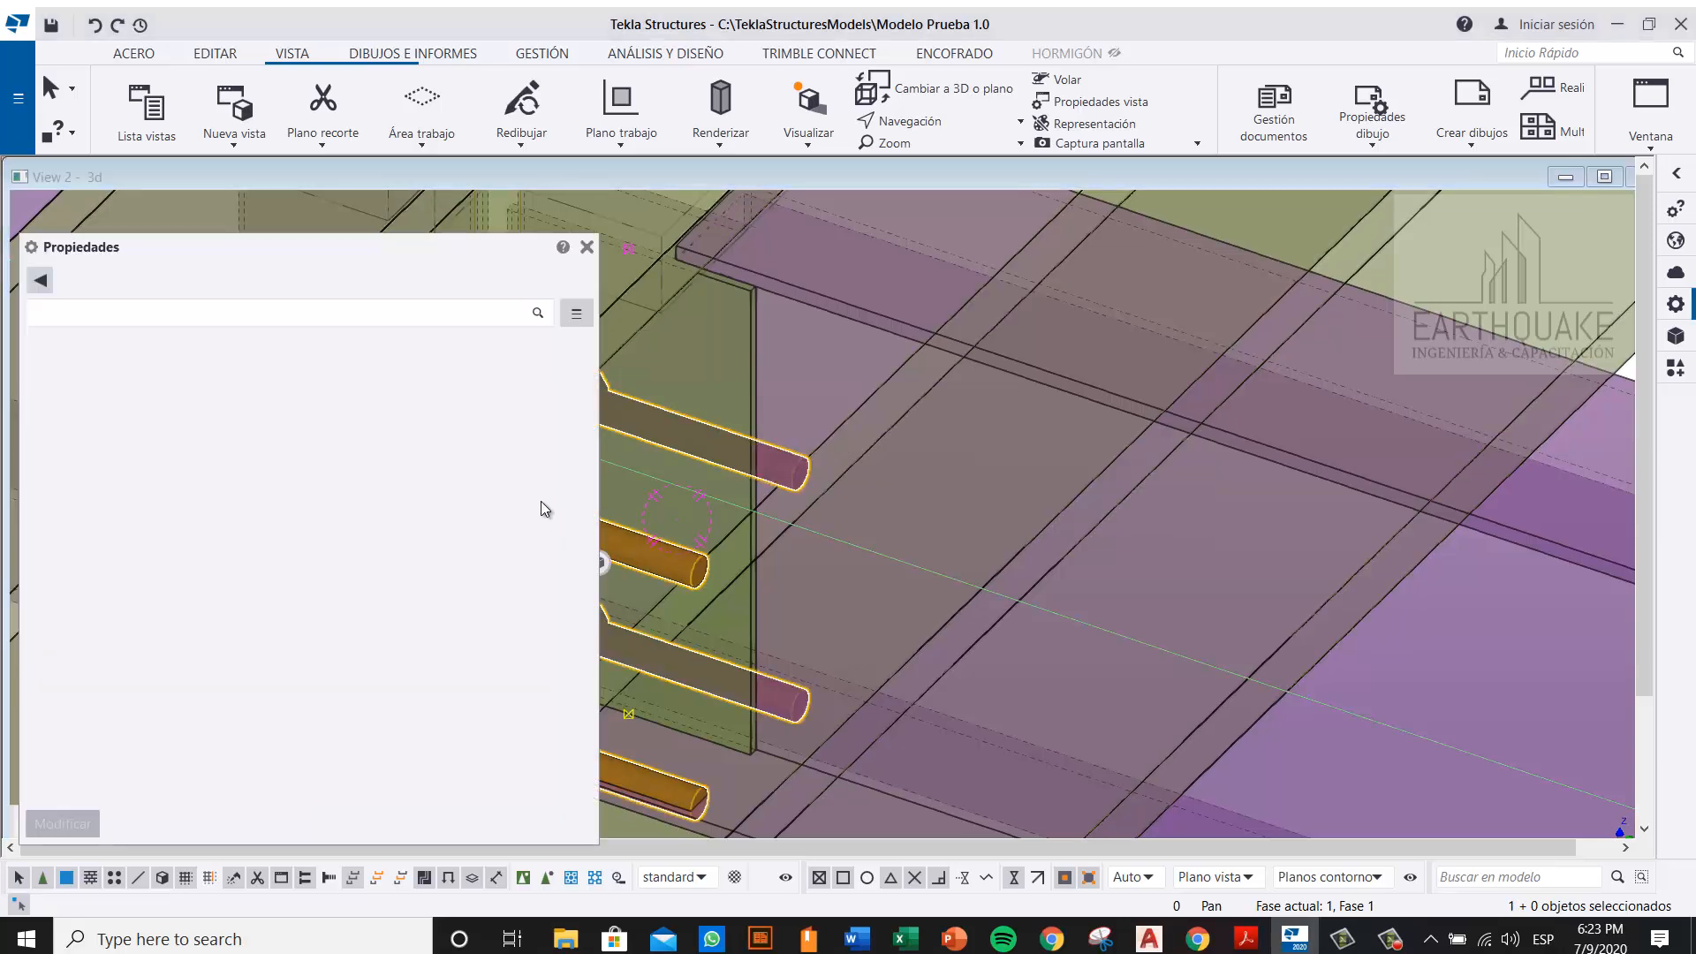
pyautogui.scroll(-5, 274, 583)
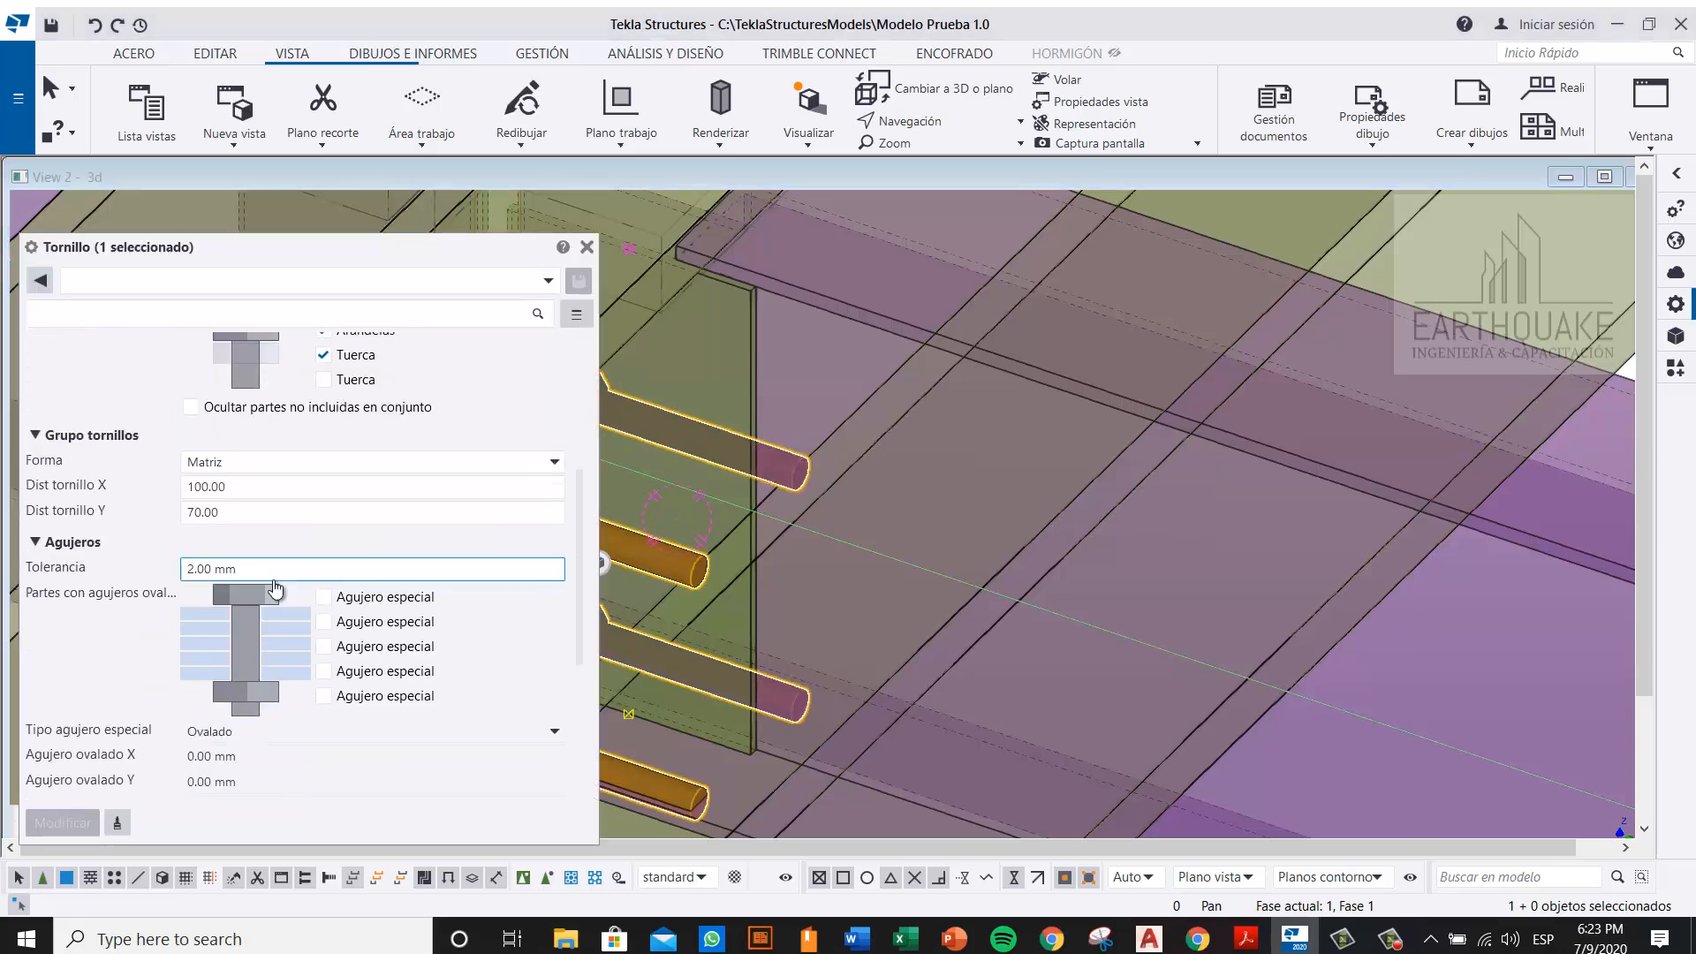
pyautogui.scroll(-1, 275, 589)
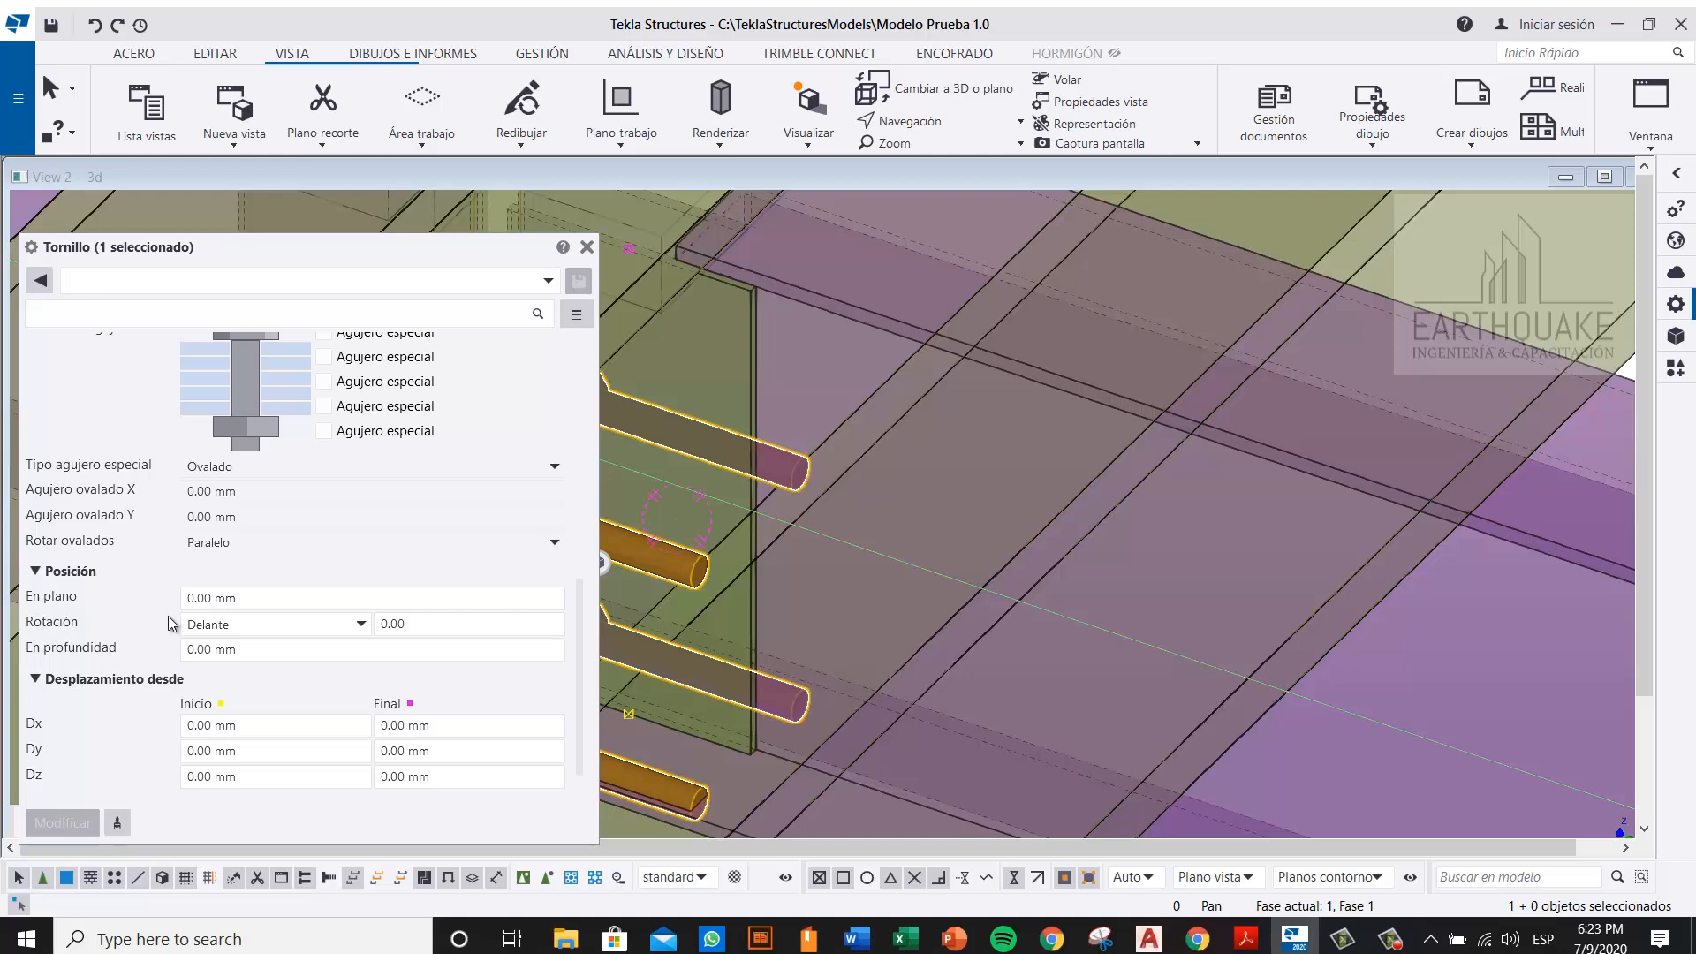
pyautogui.click(252, 629)
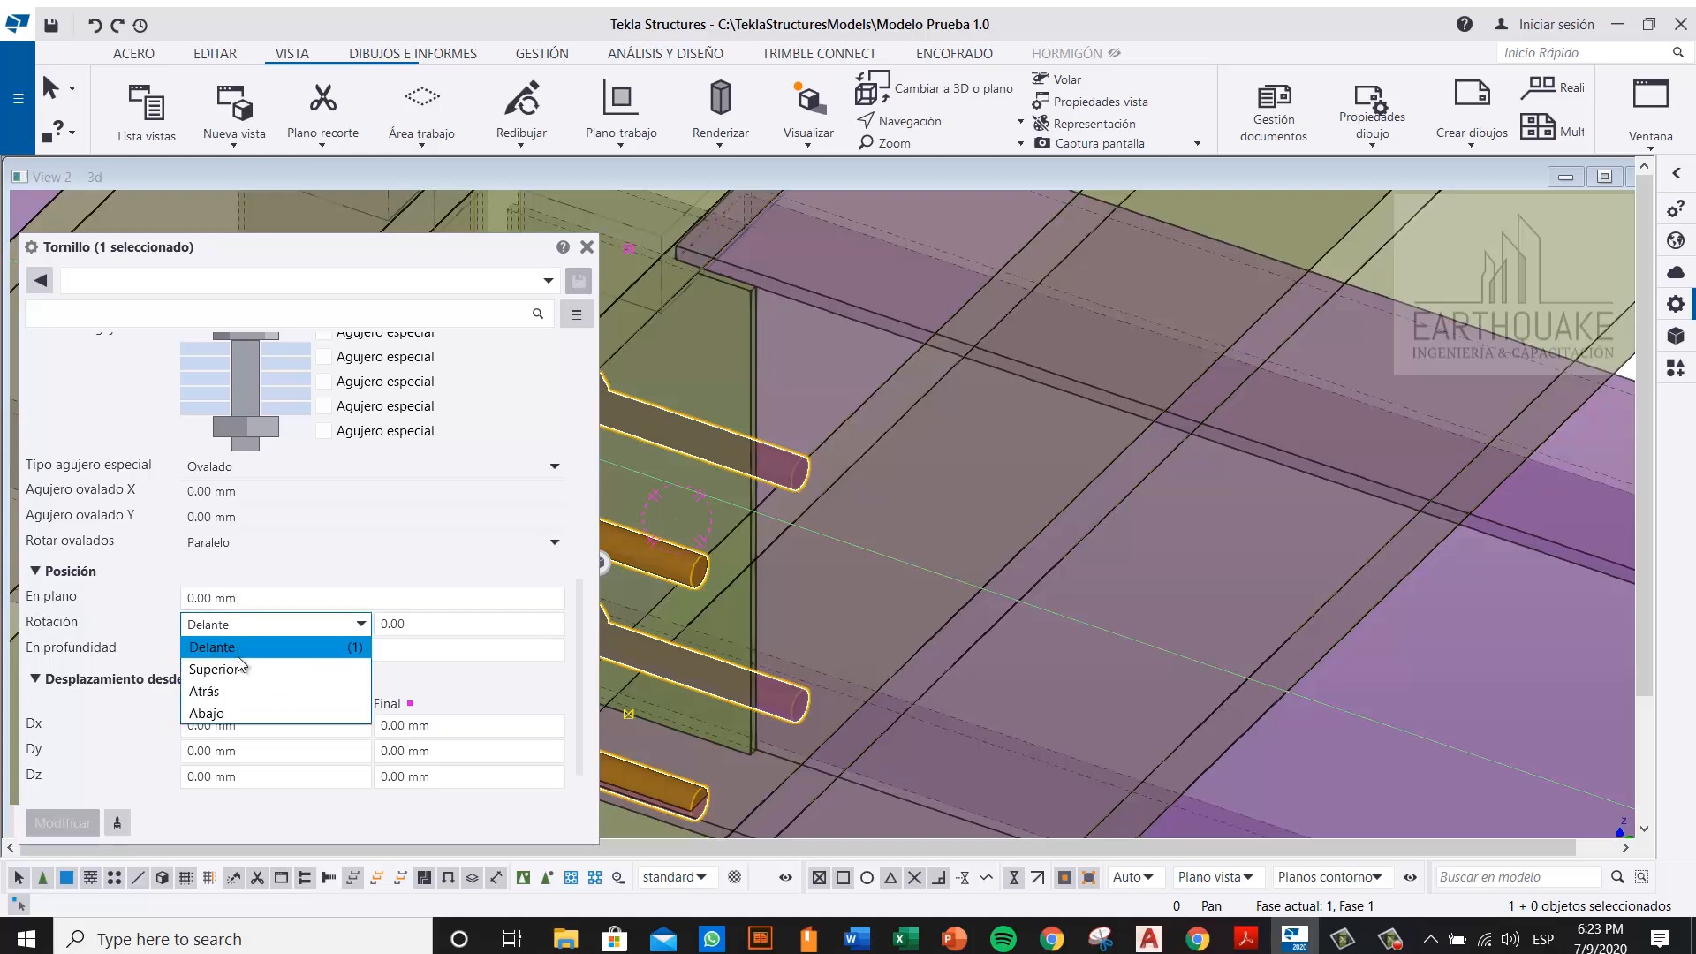
pyautogui.click(221, 671)
pyautogui.click(62, 823)
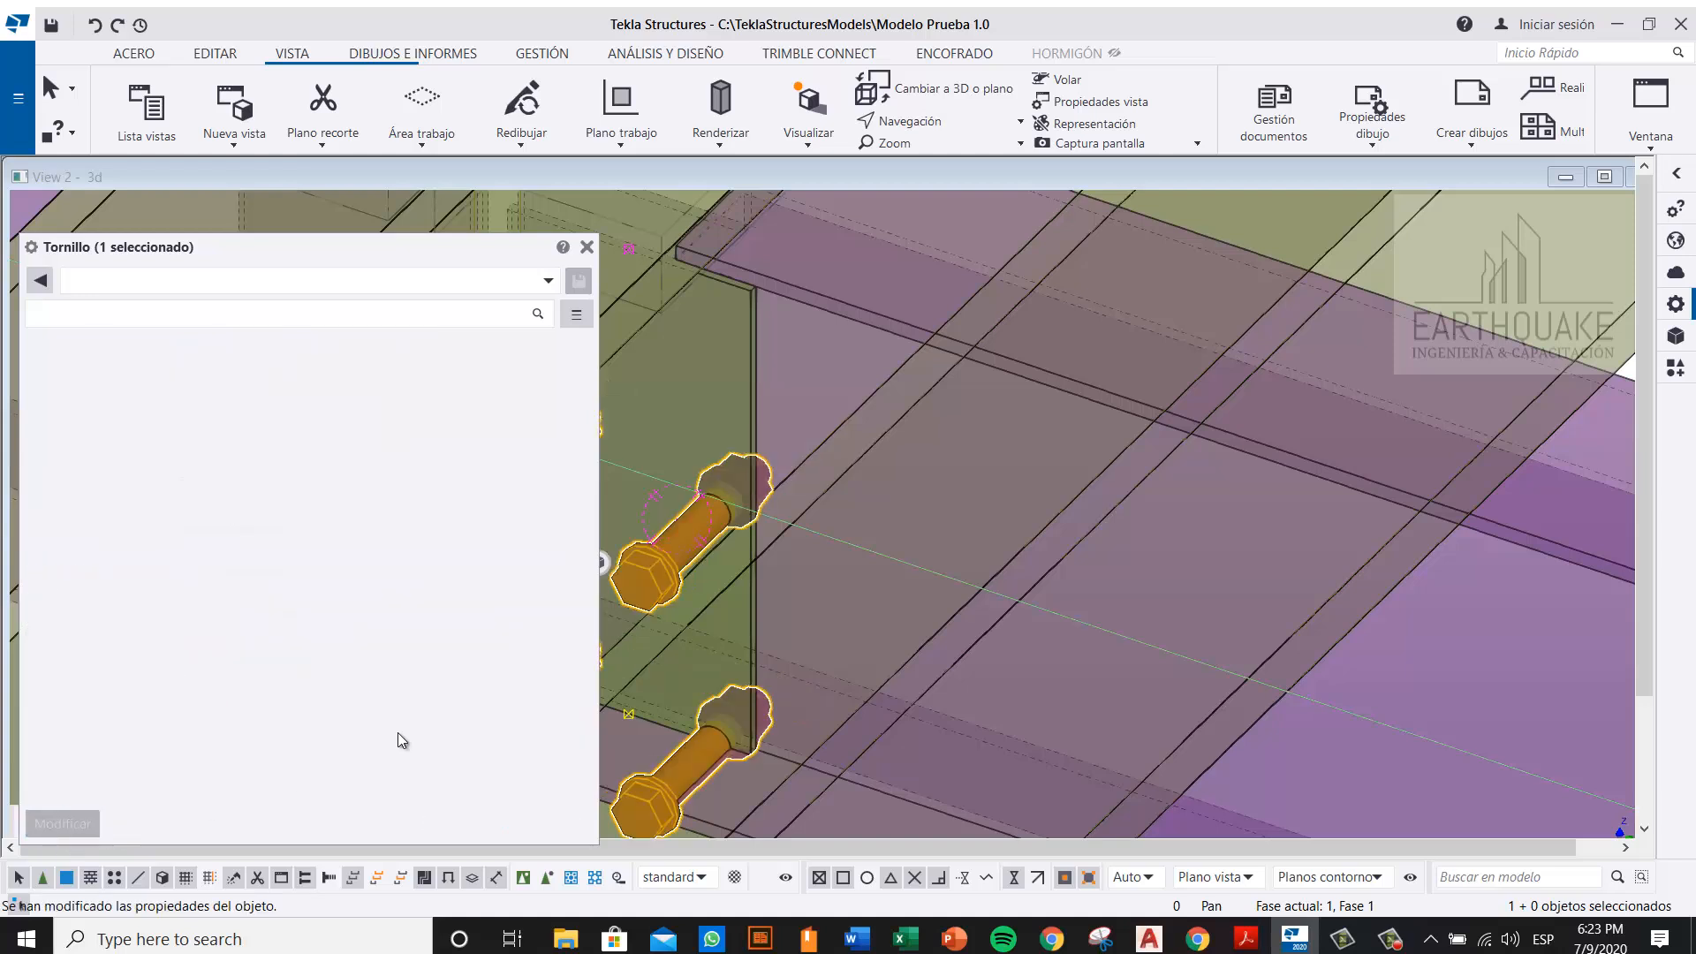
# Step: Inspect the rotated bolt group in plan, set its cut length to 10 mm and apply the modification
pyautogui.moveTo(628, 460); pyautogui.dragTo(827, 449, button='middle')
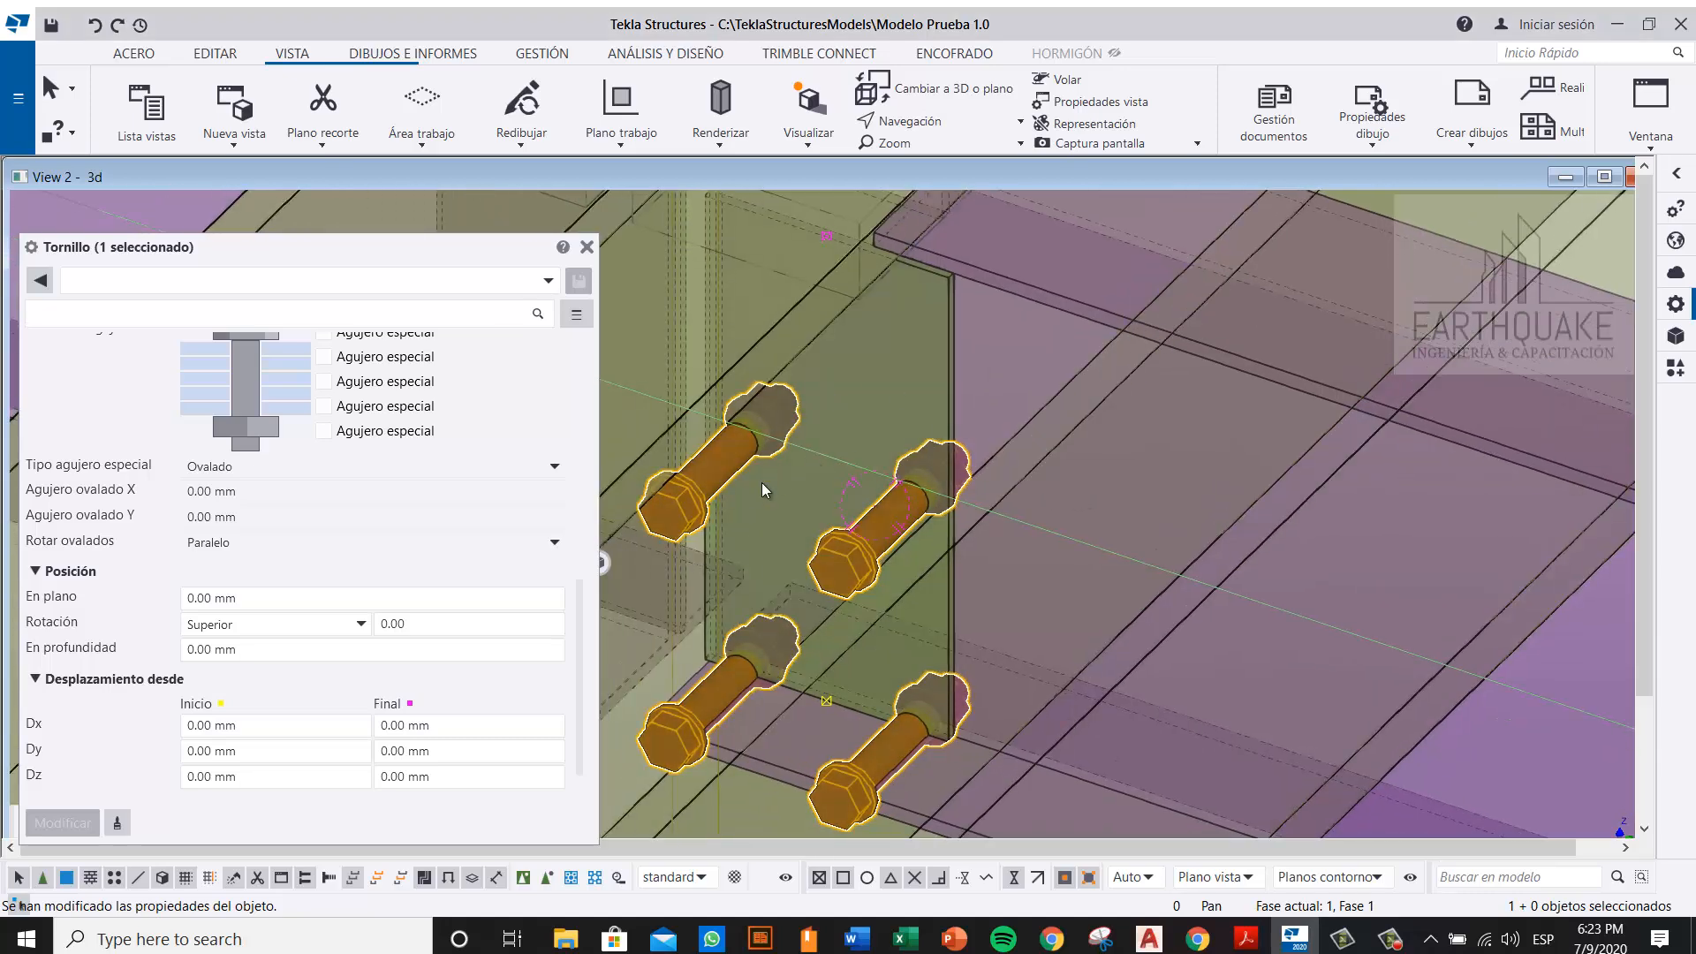
pyautogui.moveTo(894, 569); pyautogui.dragTo(856, 512, button='middle')
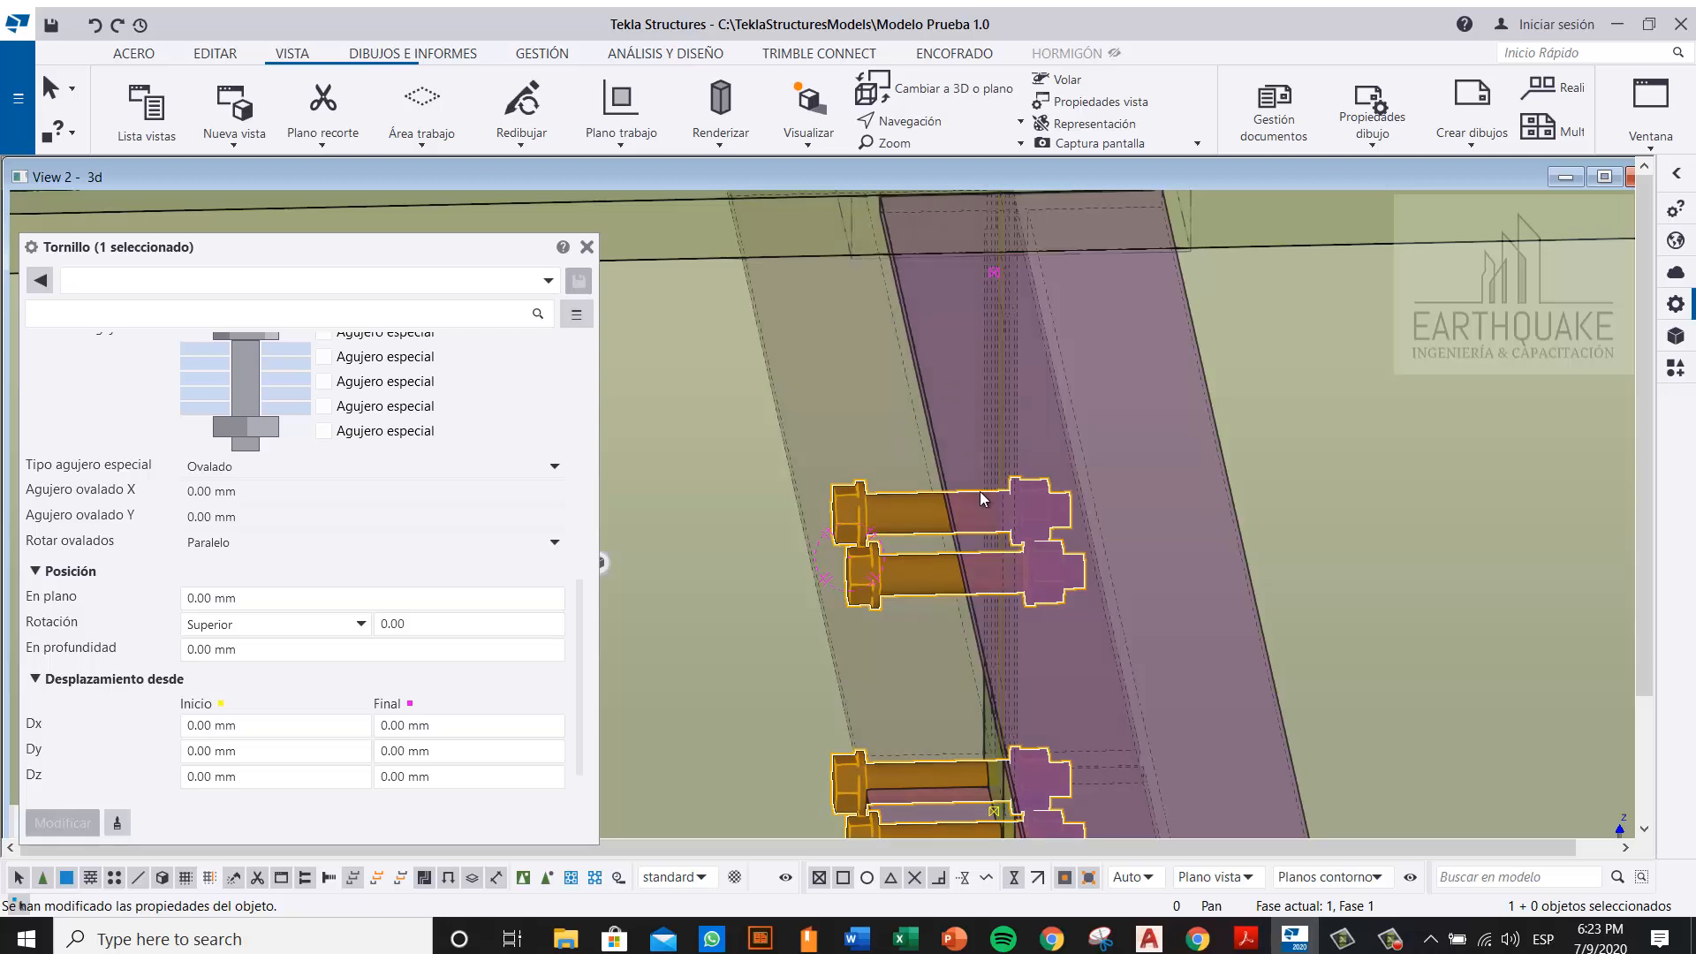
pyautogui.hotkey('ctrl', 'p')
pyautogui.moveTo(618, 533); pyautogui.dragTo(819, 502, button='middle')
pyautogui.scroll(10, 819, 502)
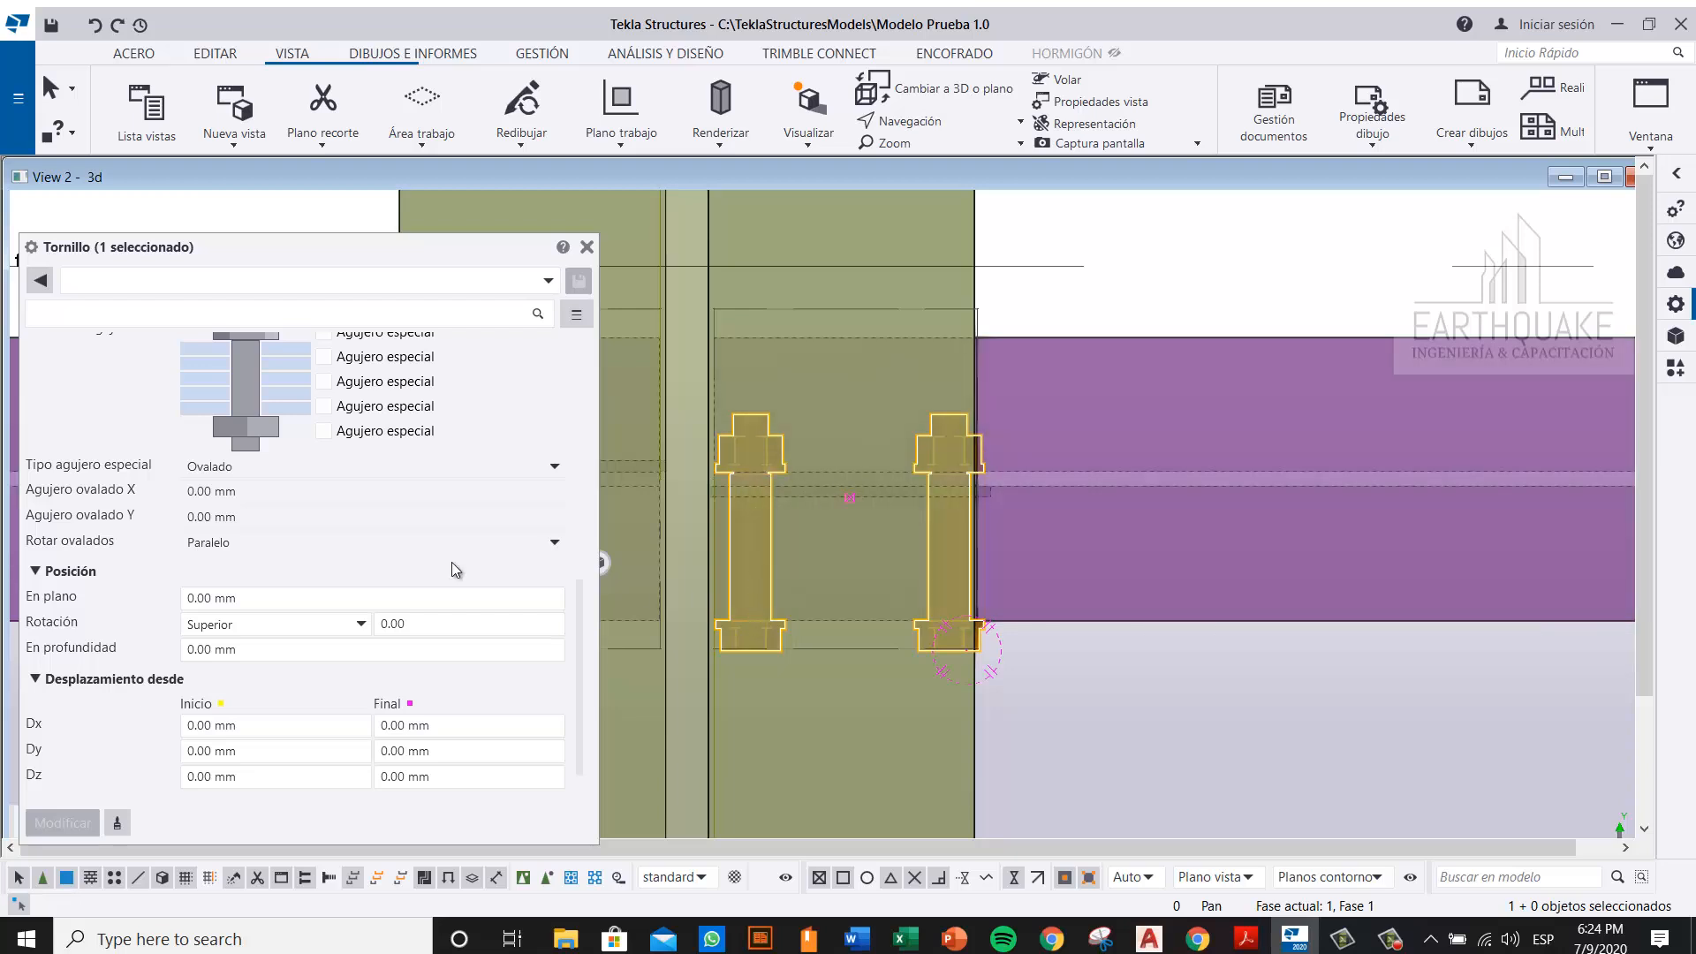
pyautogui.scroll(10, 238, 565)
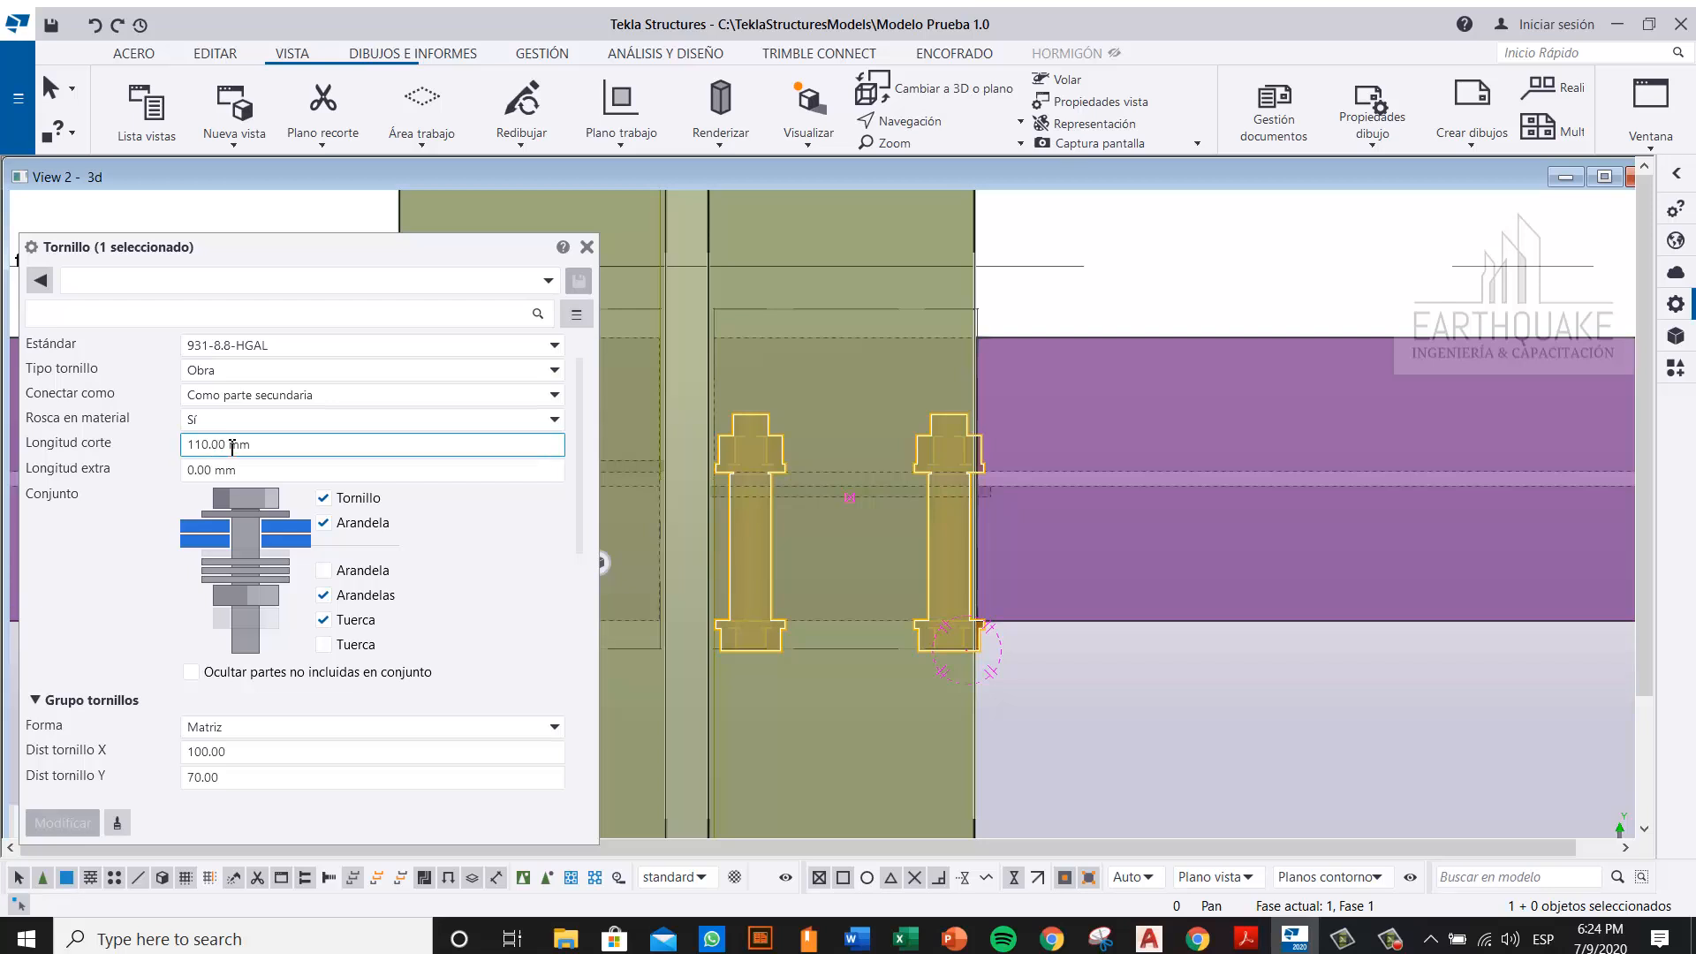
pyautogui.click(193, 445)
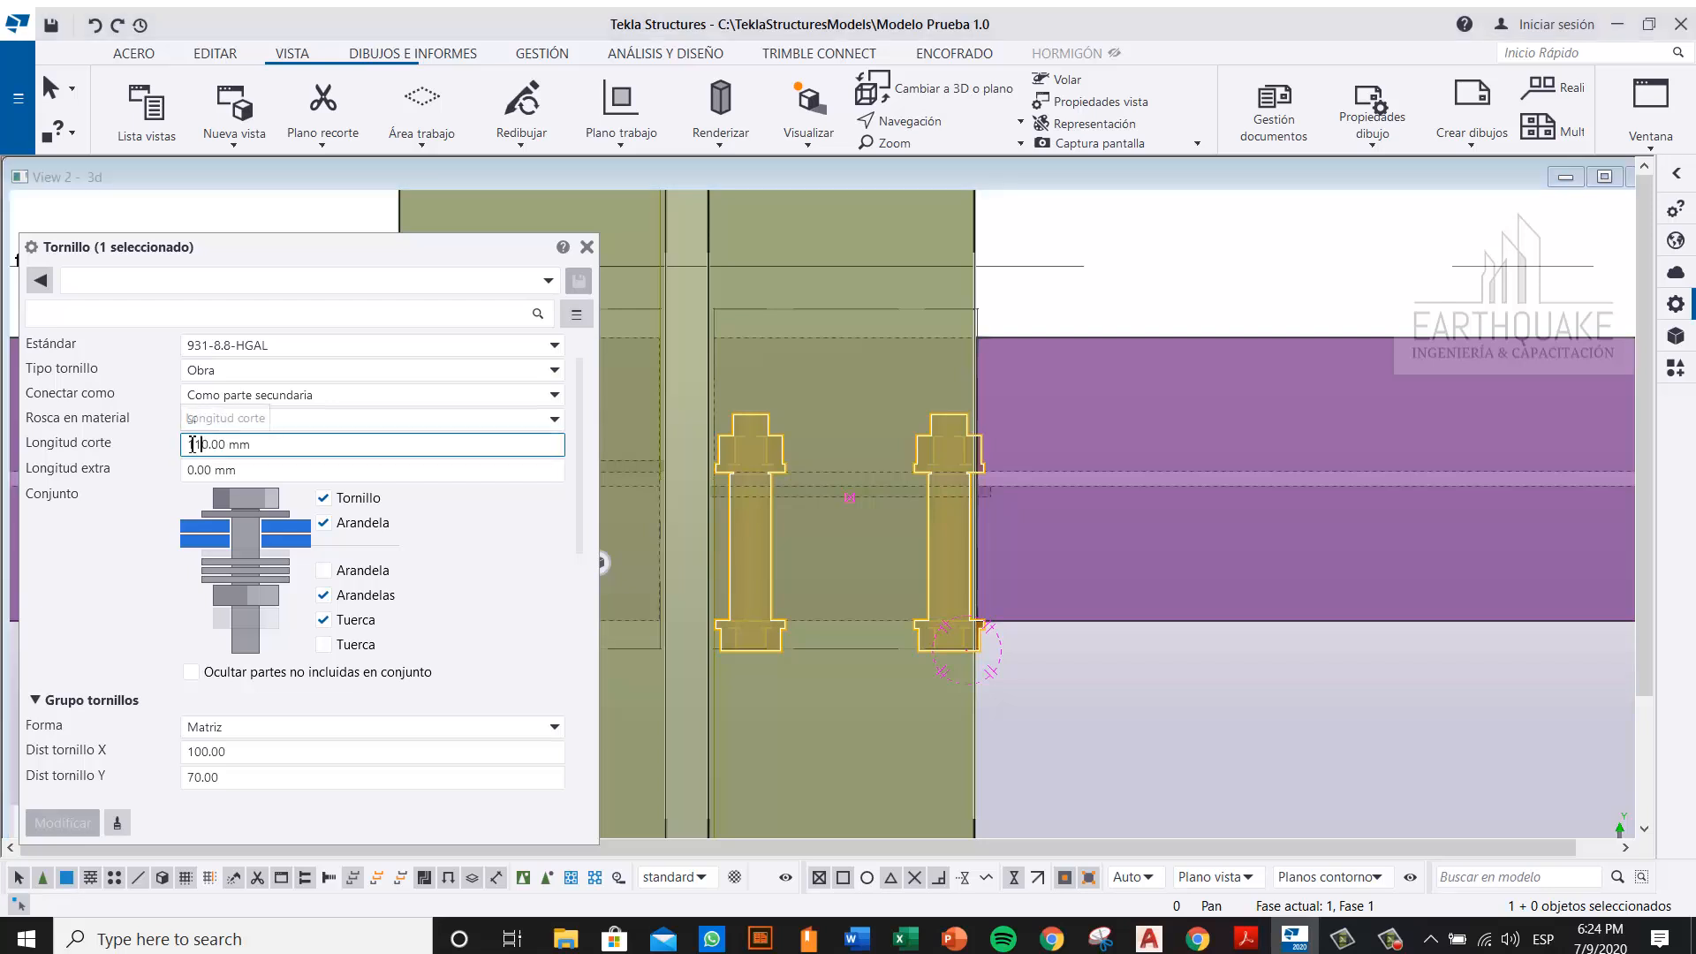
pyautogui.write('10')
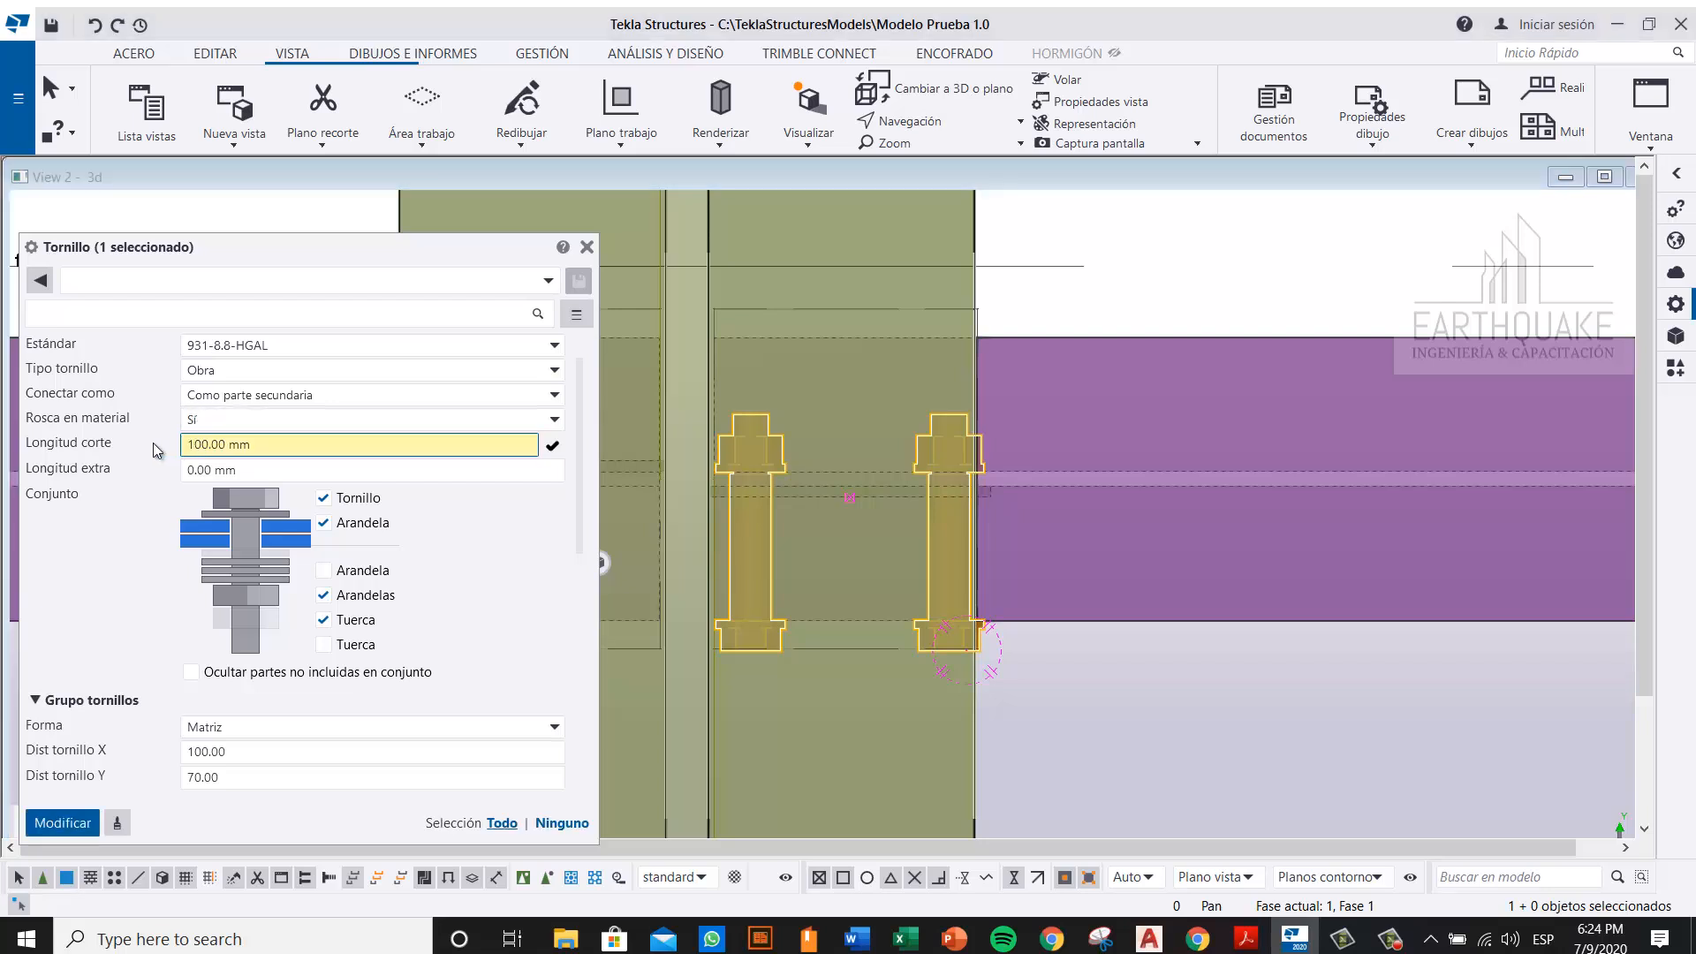
pyautogui.press('BackSpace')
pyautogui.click(92, 821)
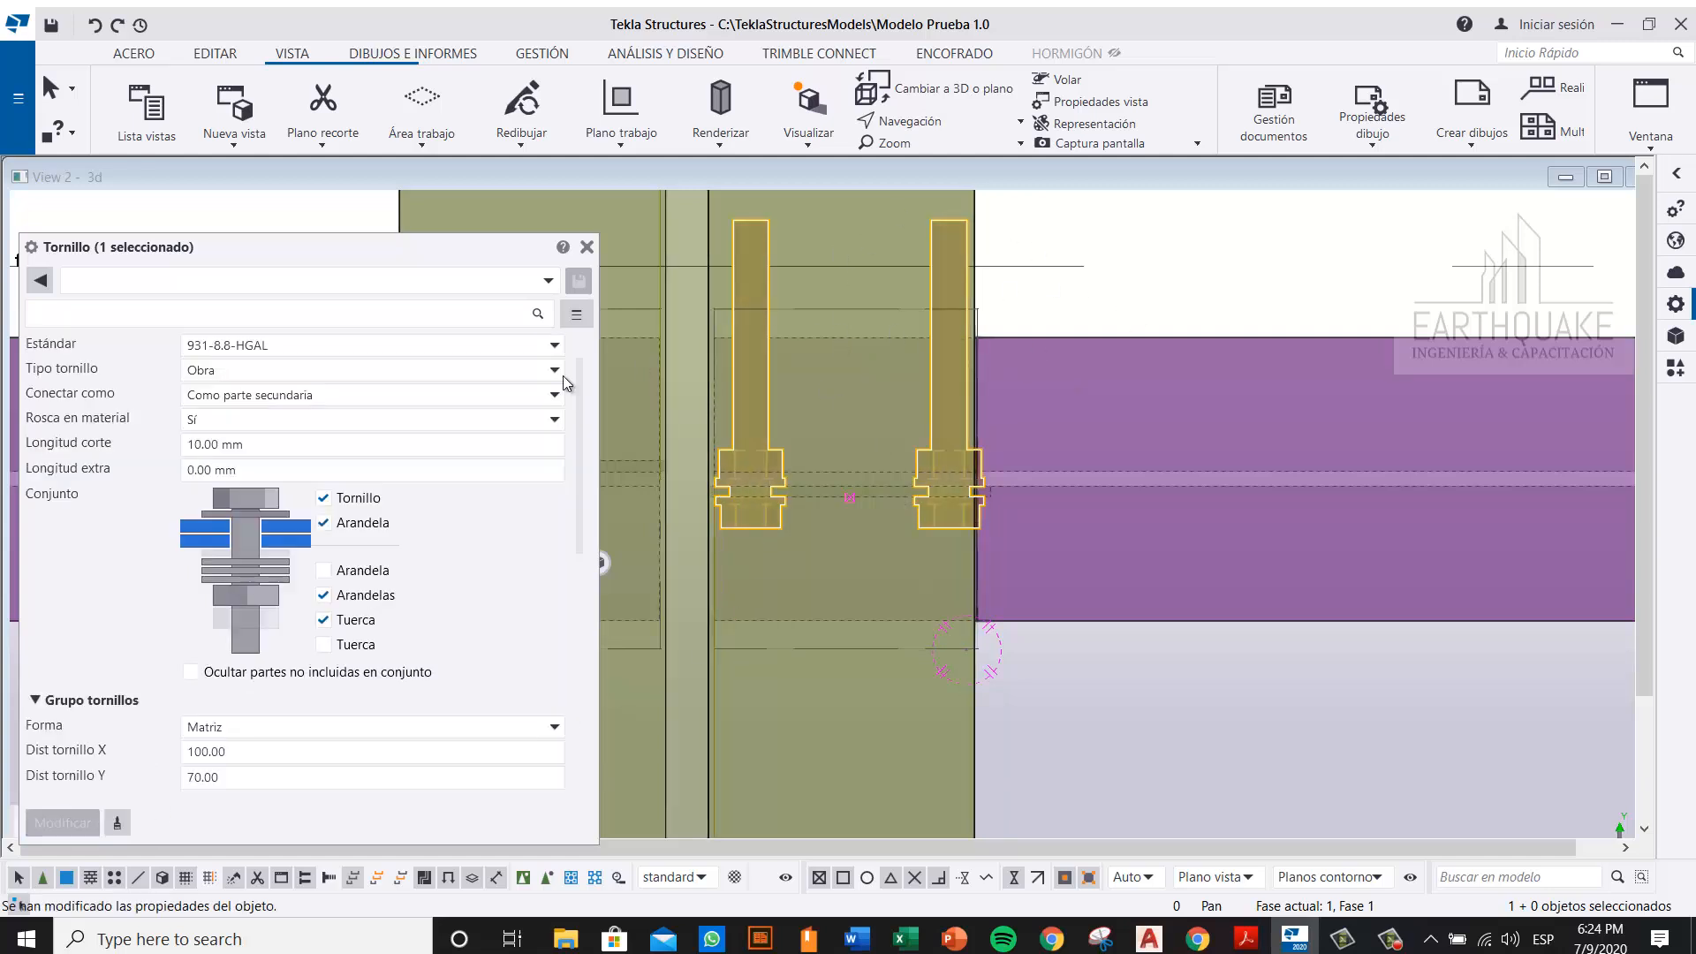
# Step: Reduce the bolt group to a single bolt by setting bolt distances X and Y to 0 and apply the modification
pyautogui.scroll(-3, 441, 562)
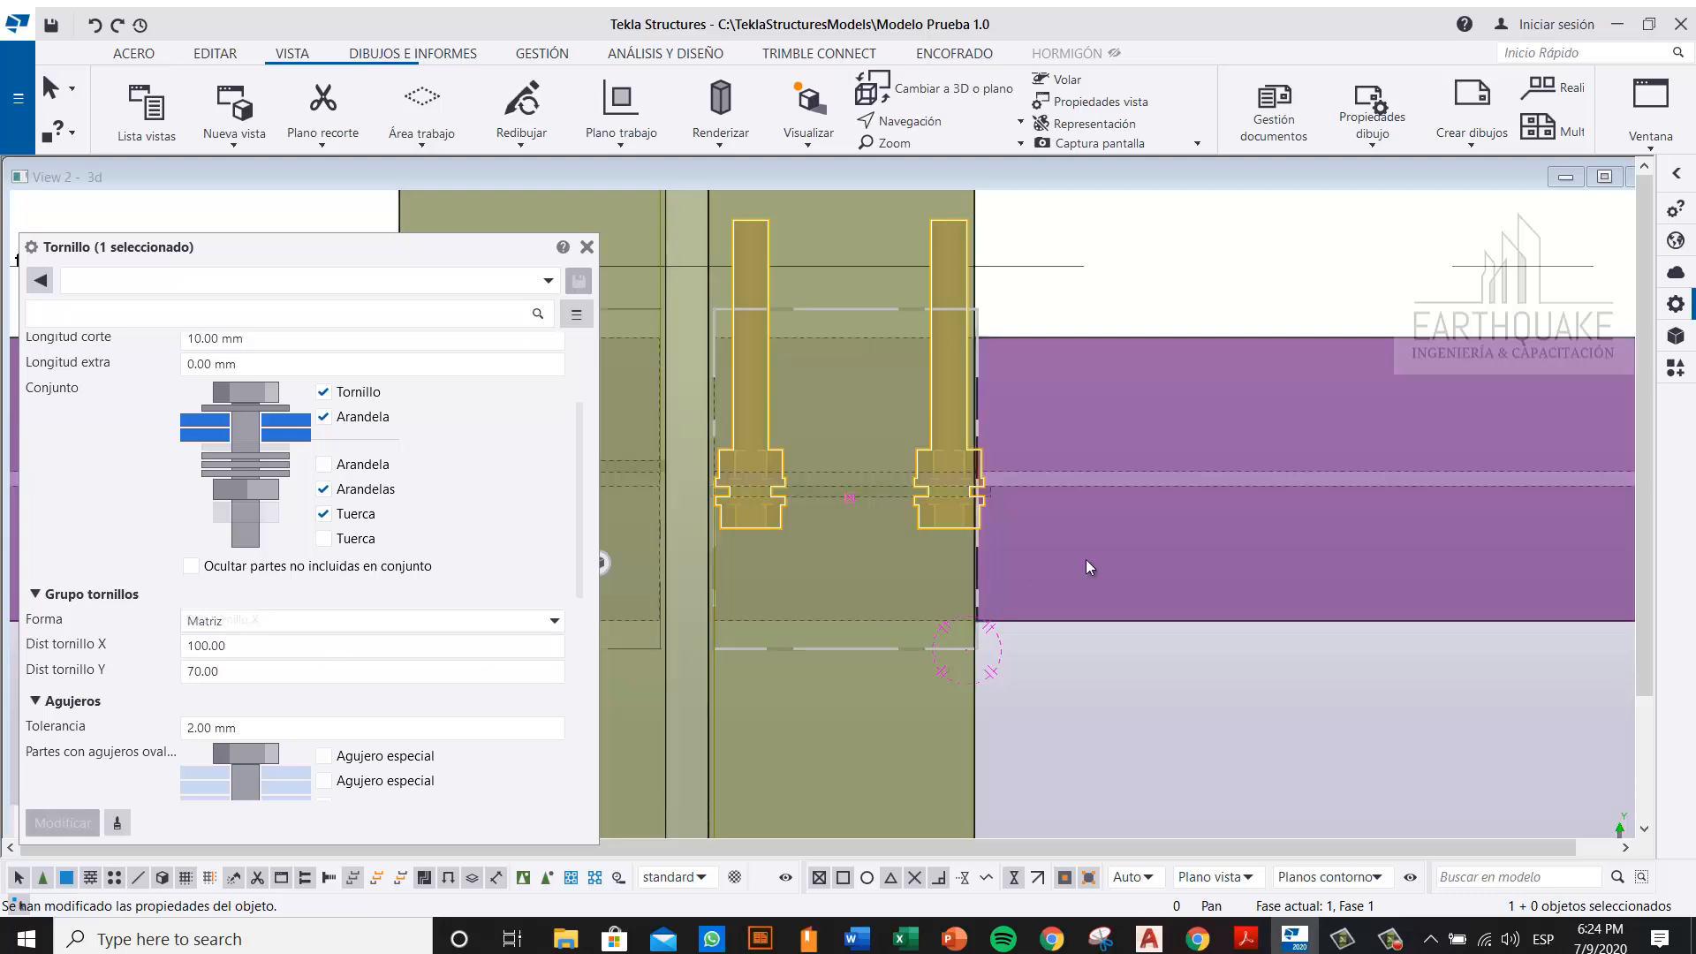
pyautogui.keyDown('ctrl'); pyautogui.moveTo(966, 548); pyautogui.dragTo(982, 579, button='middle'); pyautogui.keyUp('ctrl')
pyautogui.scroll(-4, 982, 579)
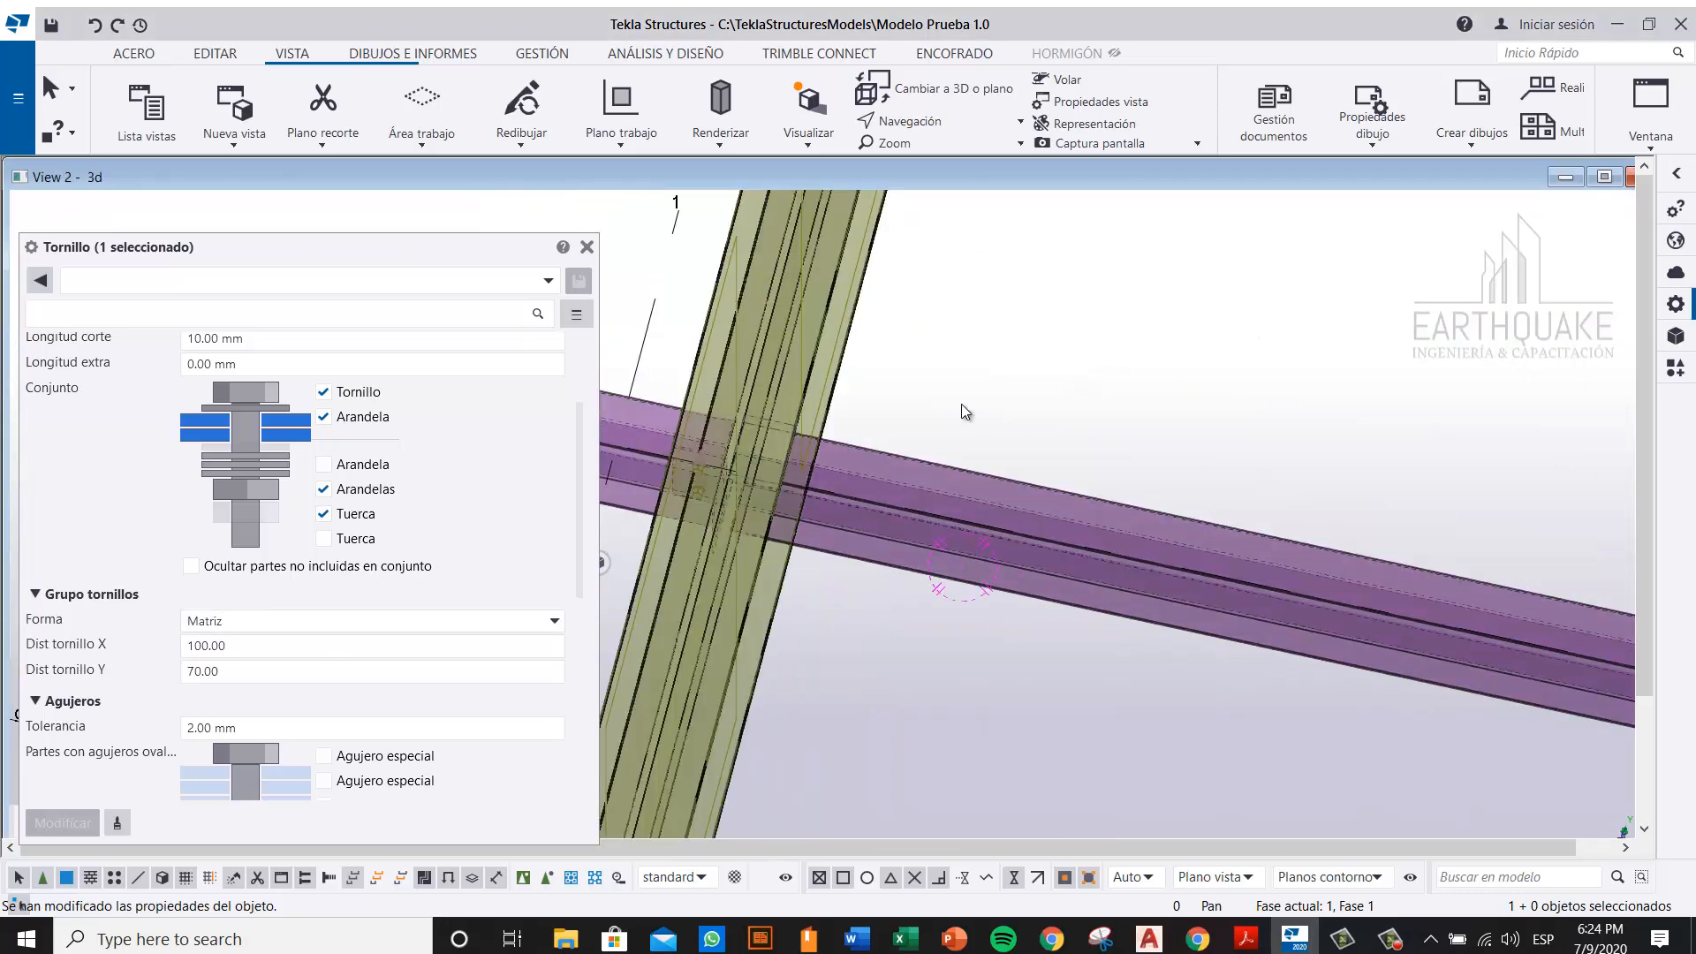
pyautogui.moveTo(961, 405); pyautogui.dragTo(974, 634, button='middle')
pyautogui.scroll(-3, 947, 543)
pyautogui.scroll(8, 973, 368)
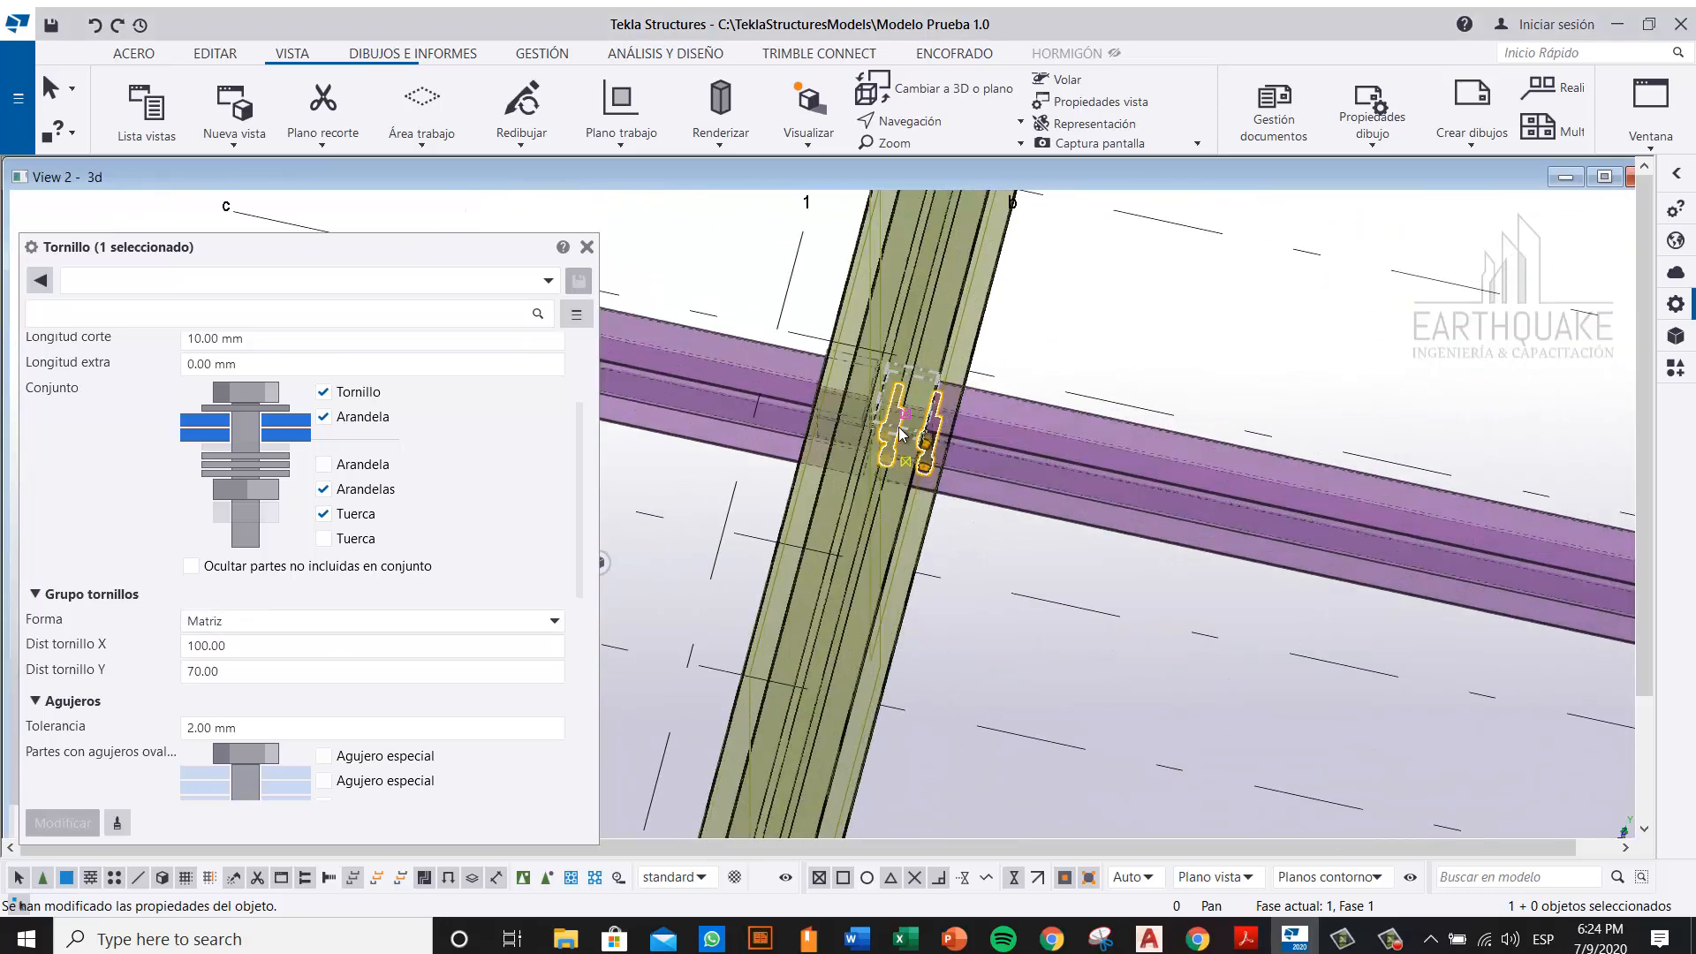
pyautogui.scroll(5, 898, 466)
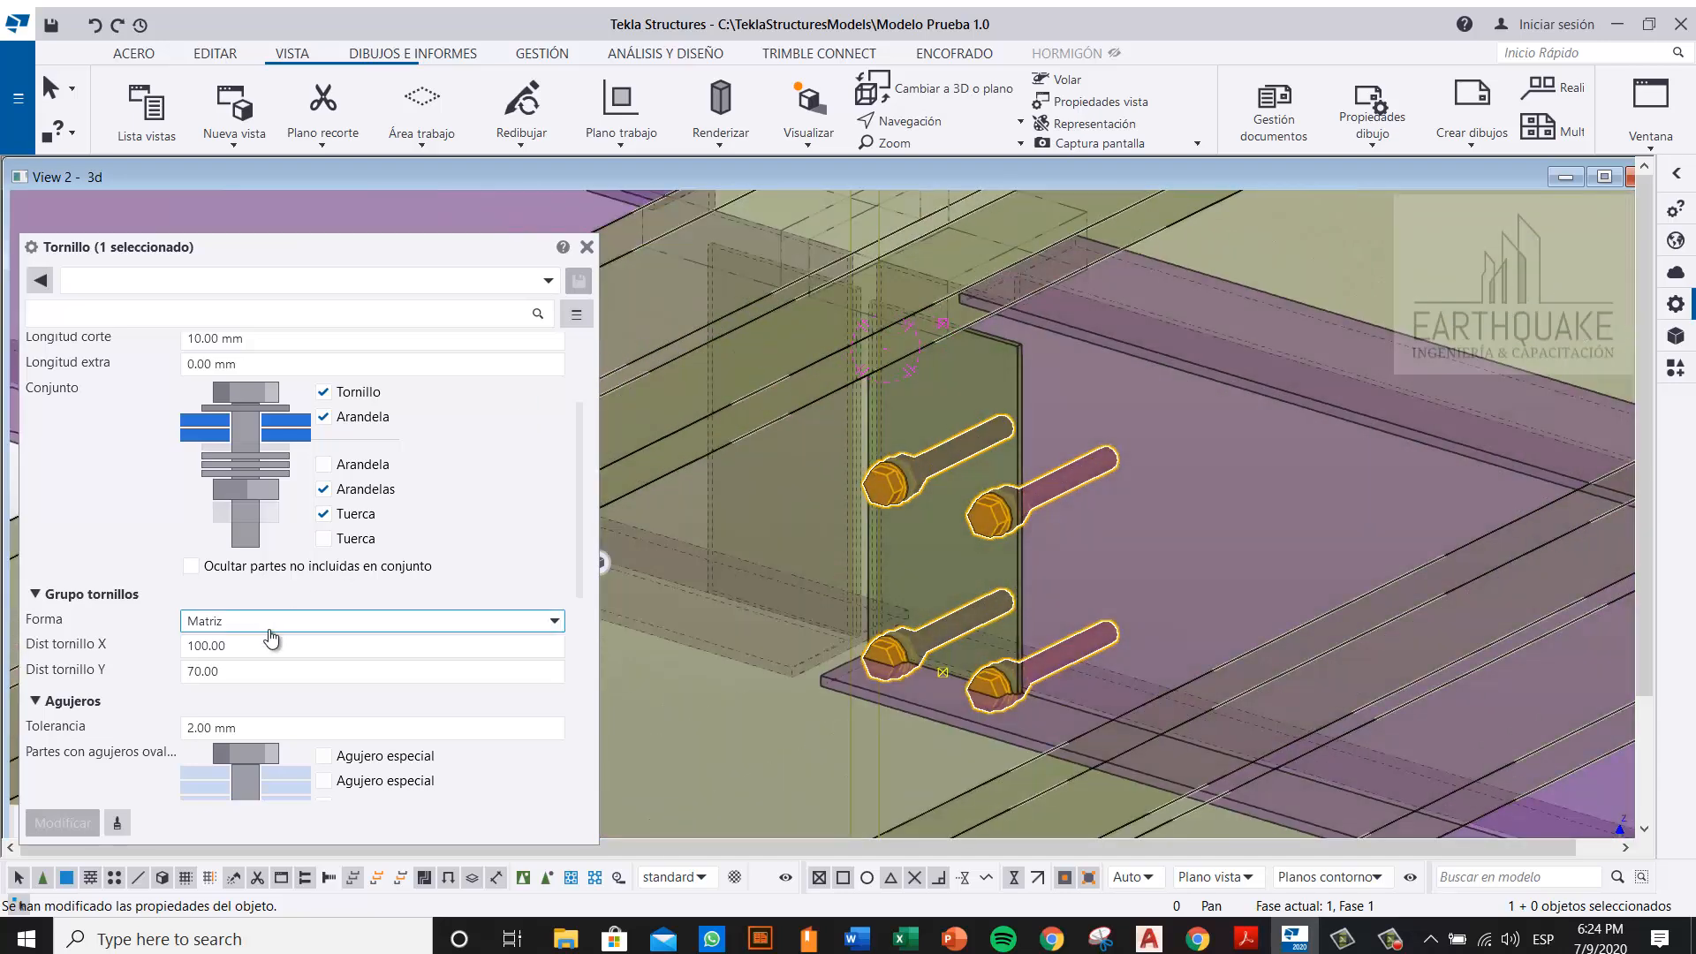
pyautogui.click(182, 648)
pyautogui.write('0')
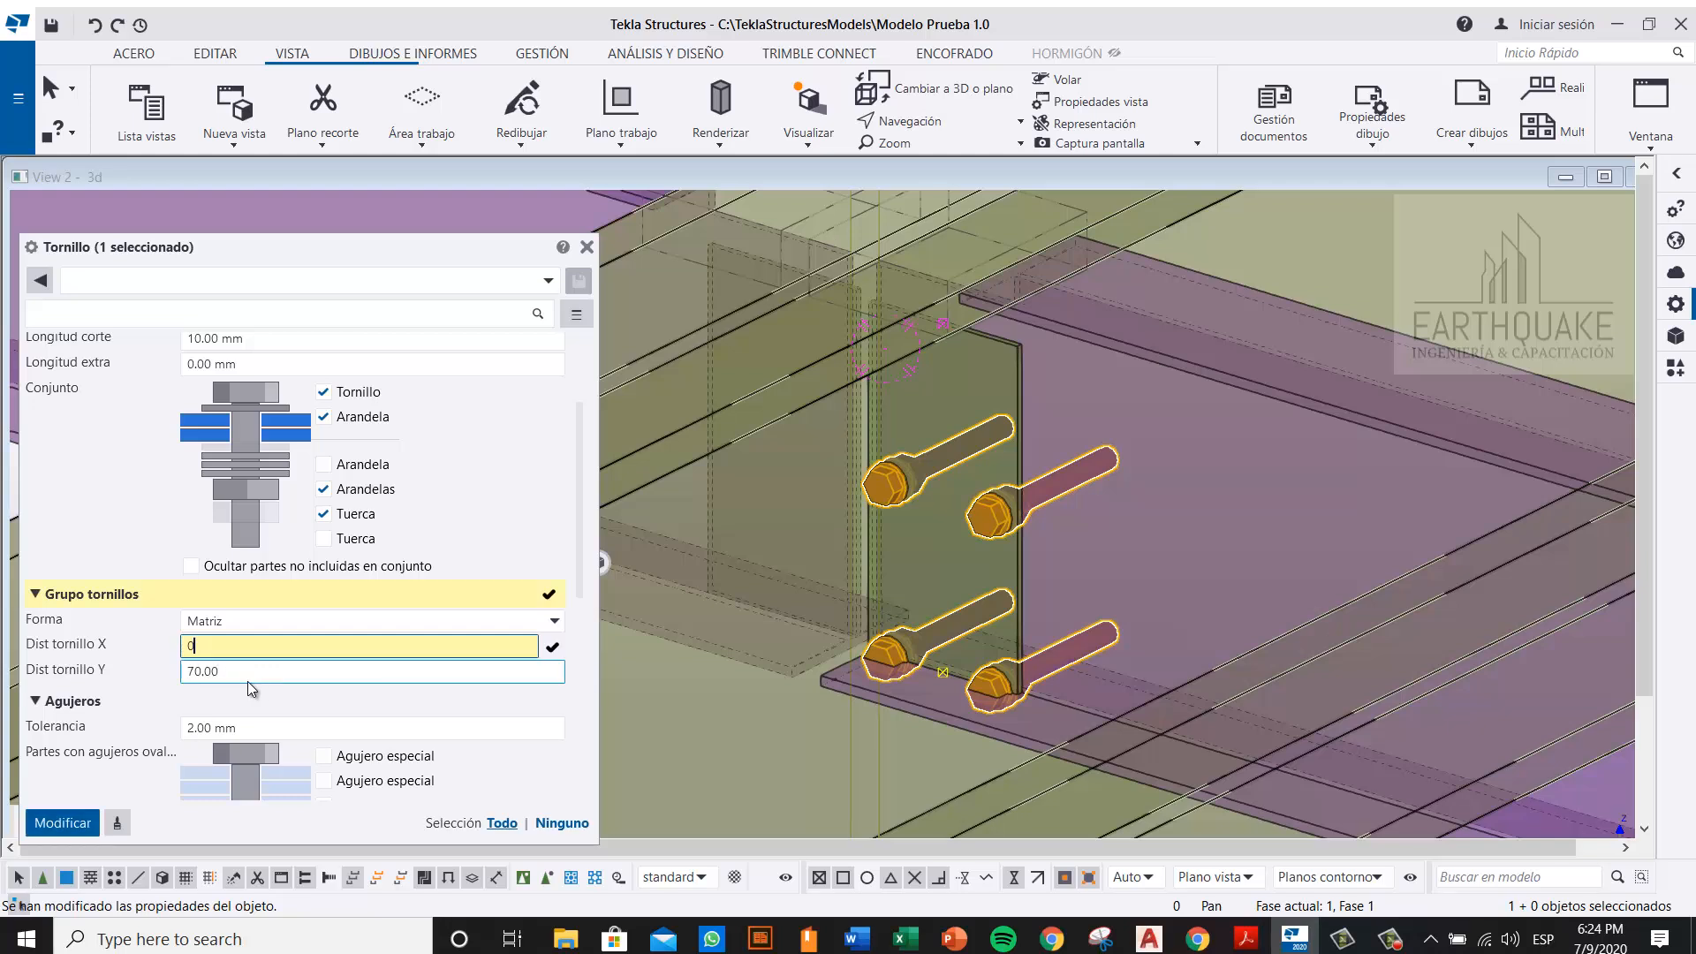
pyautogui.doubleClick(220, 673)
pyautogui.write('0')
pyautogui.click(68, 829)
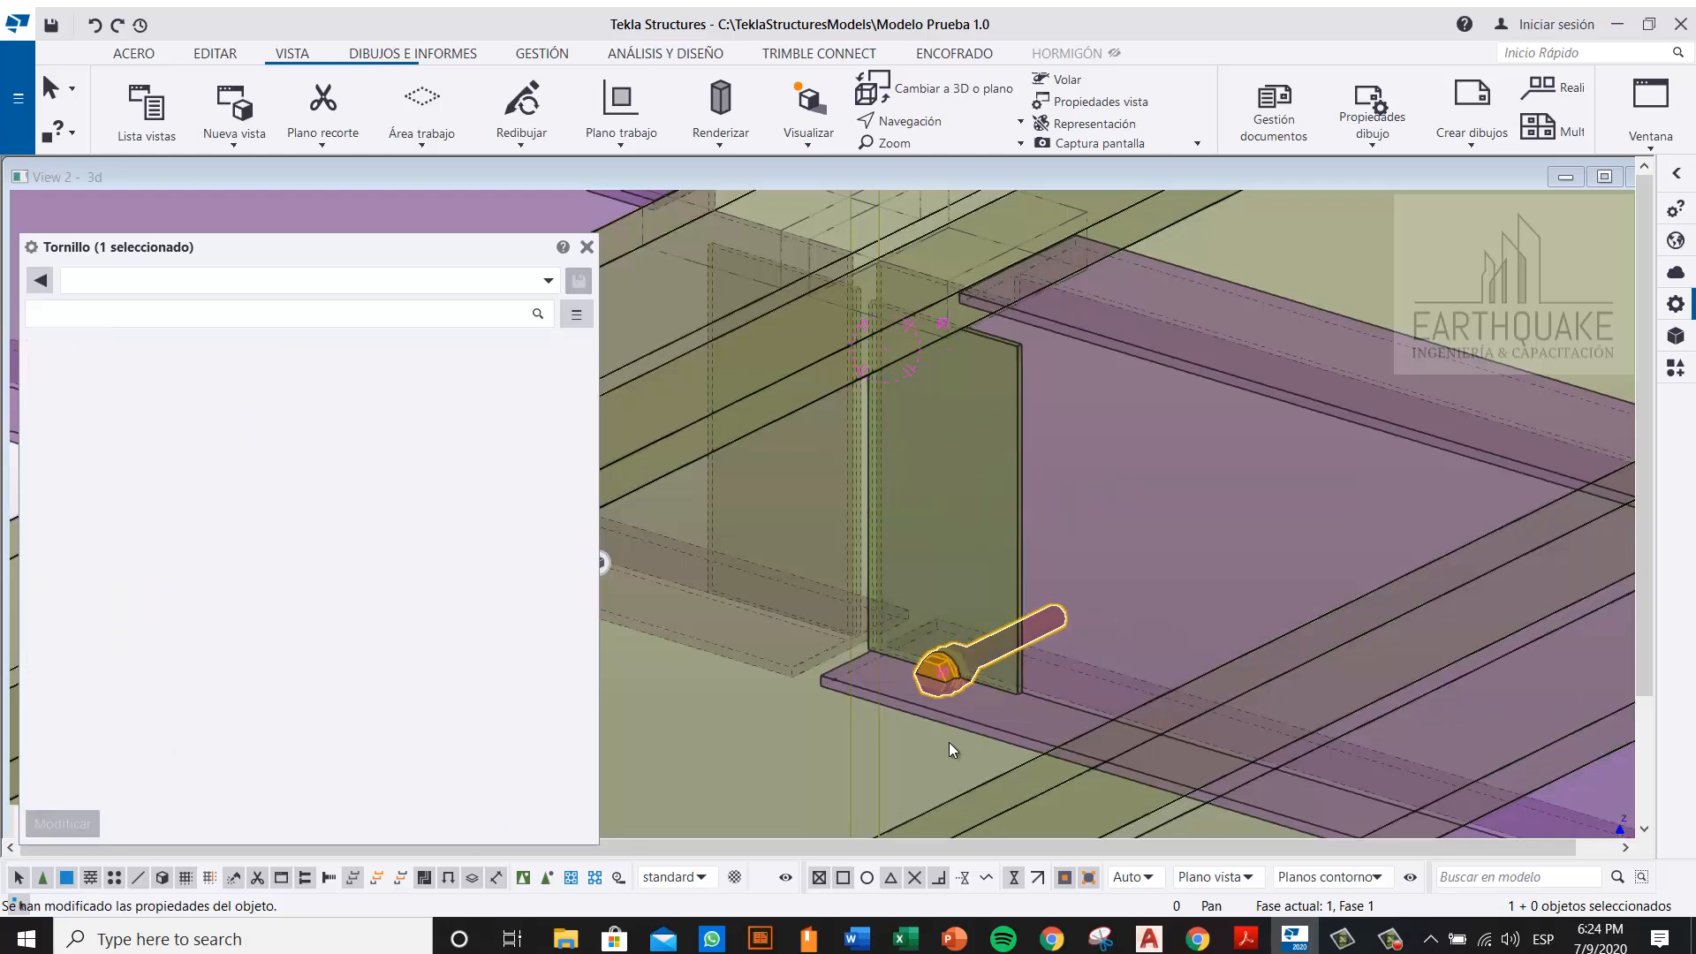
# Step: Set the single bolt's start offset Dy to 50 mm and apply the modification
pyautogui.moveTo(963, 685); pyautogui.dragTo(946, 642, button='middle')
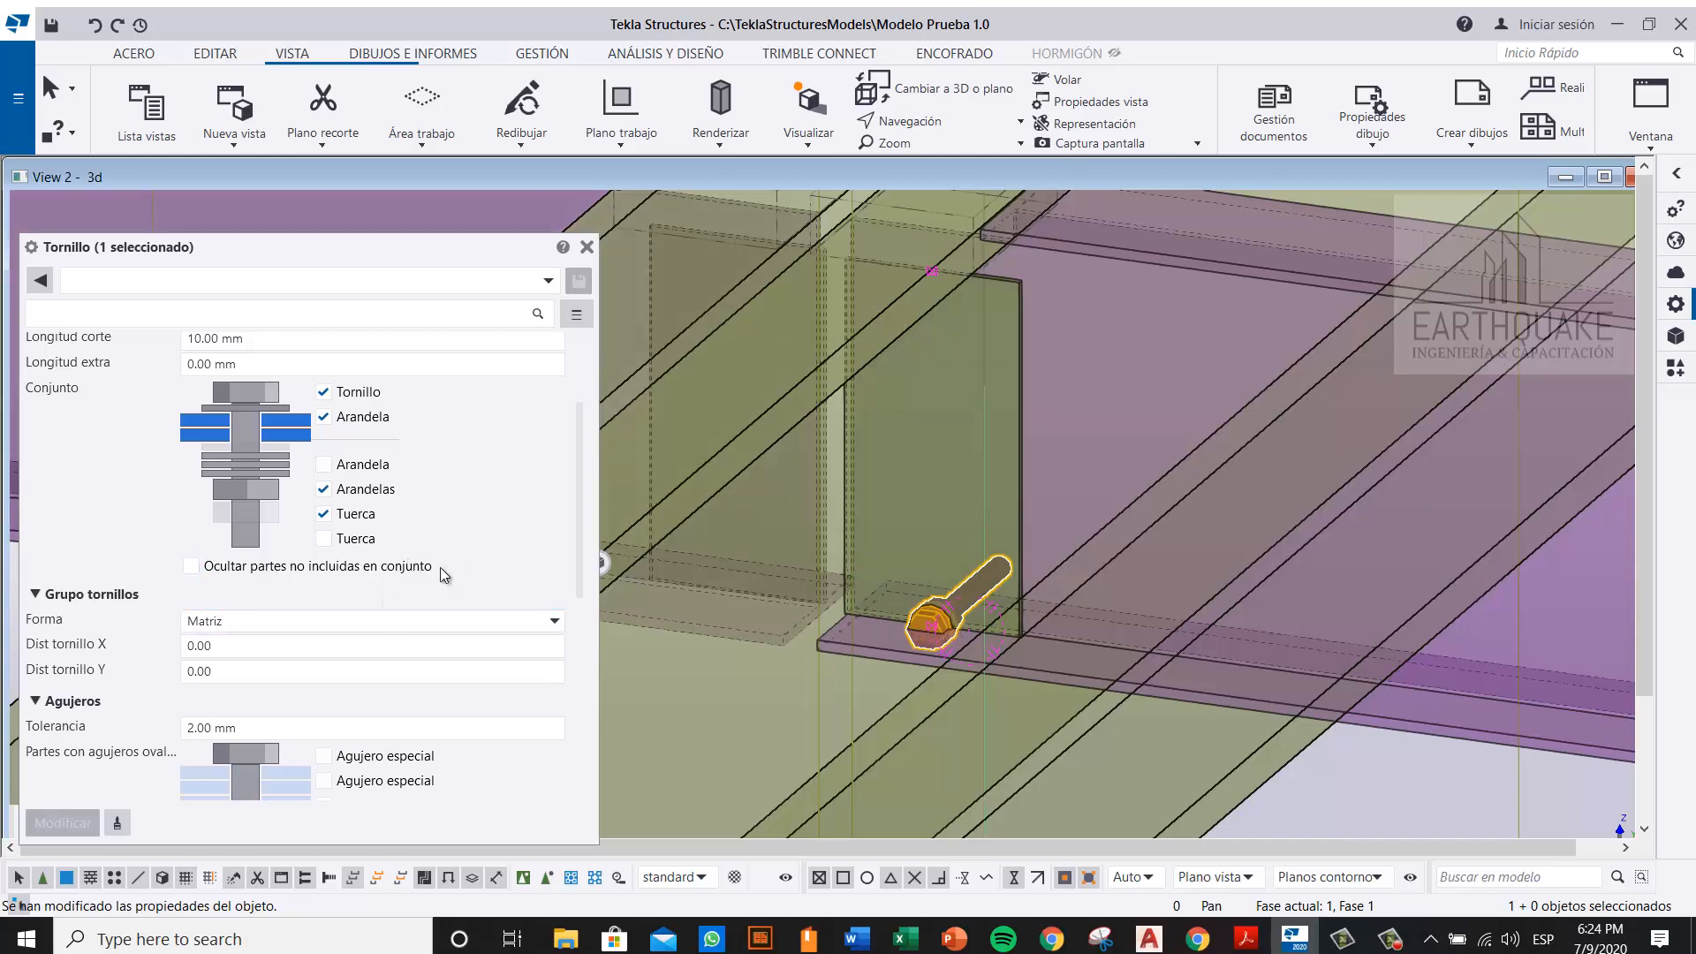
pyautogui.scroll(-1, 454, 563)
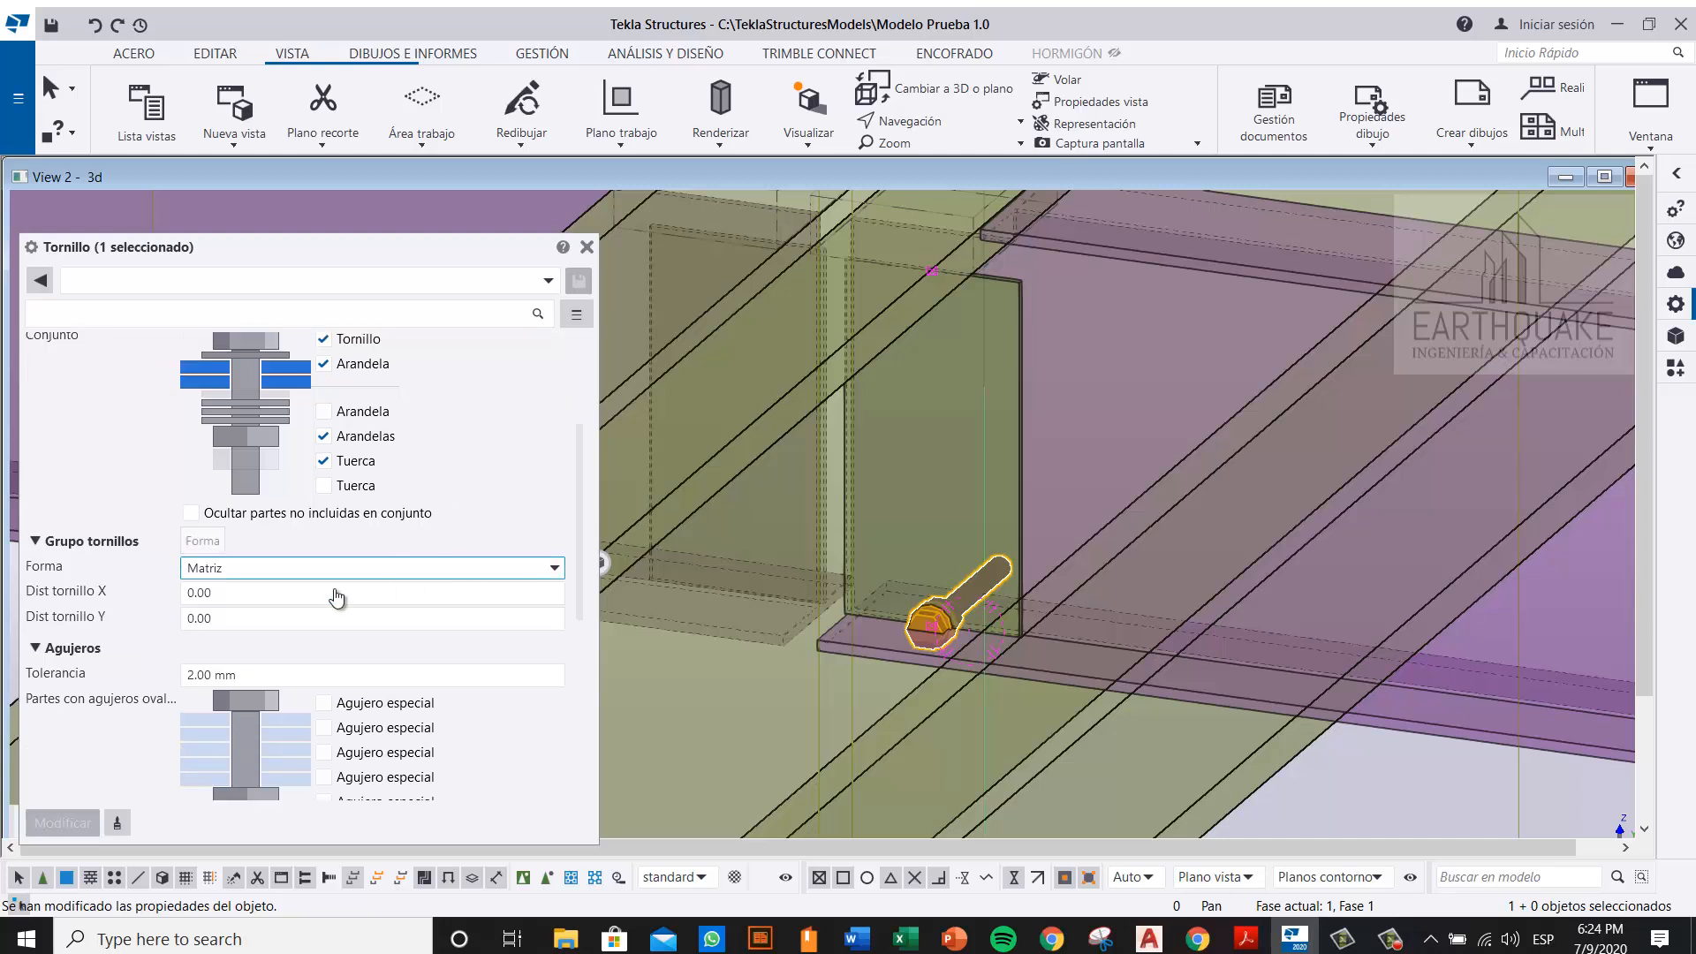
pyautogui.scroll(-5, 384, 628)
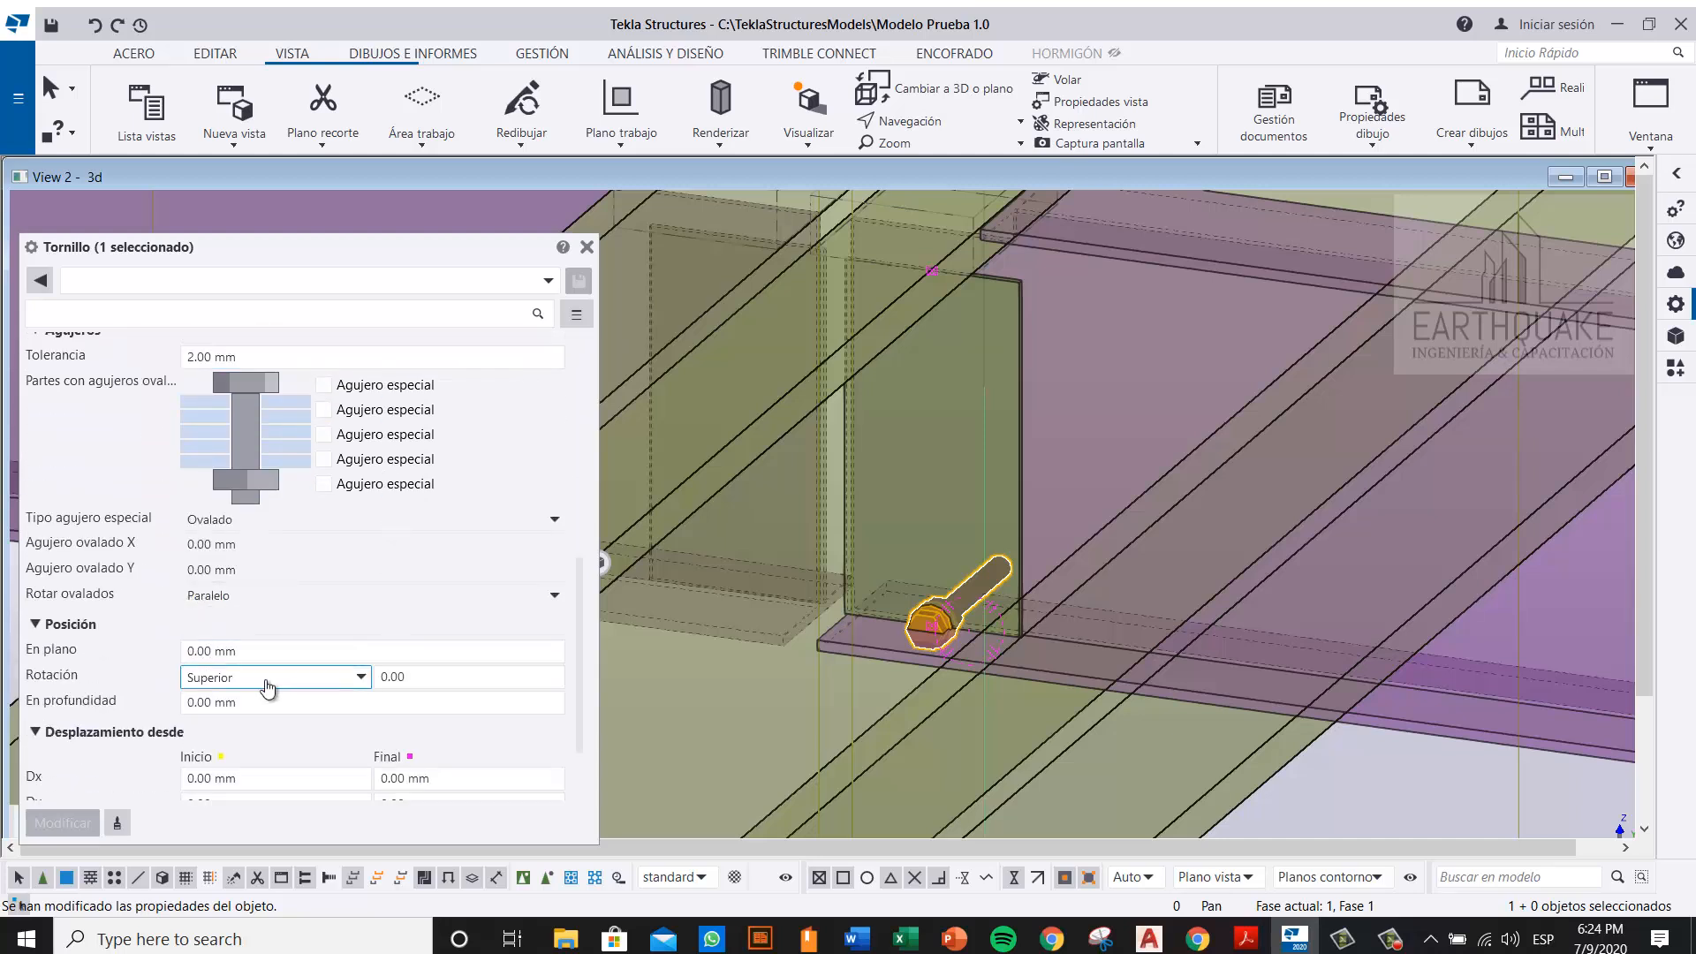
pyautogui.scroll(-2, 268, 688)
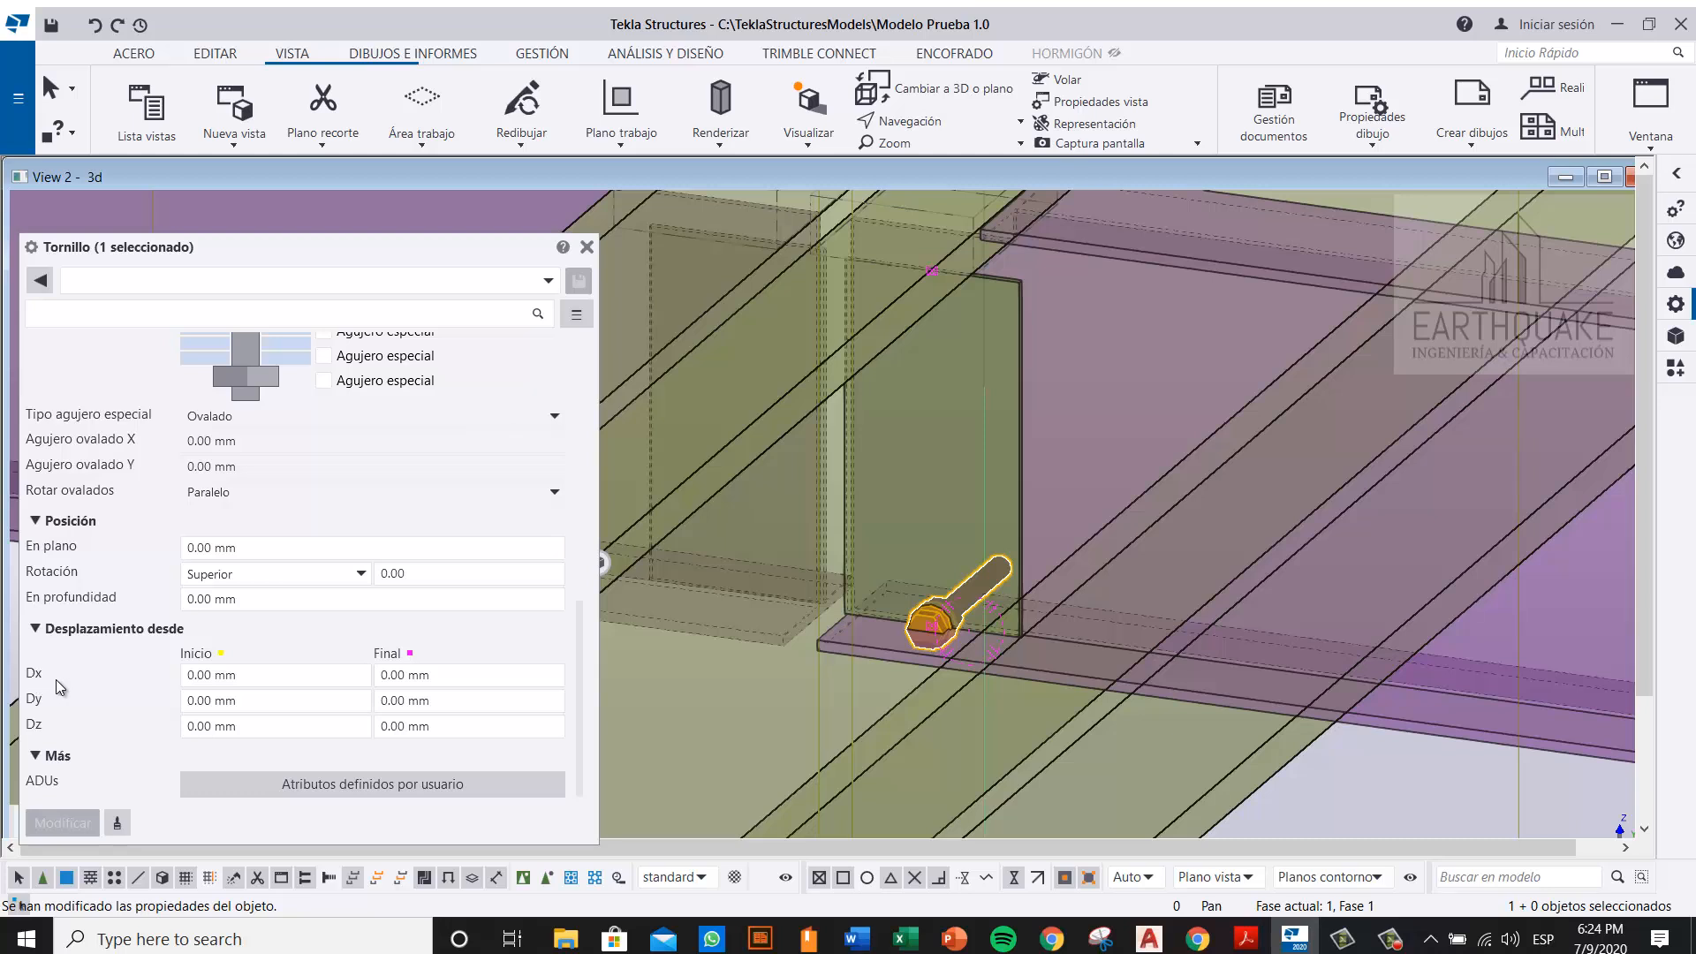
pyautogui.click(190, 728)
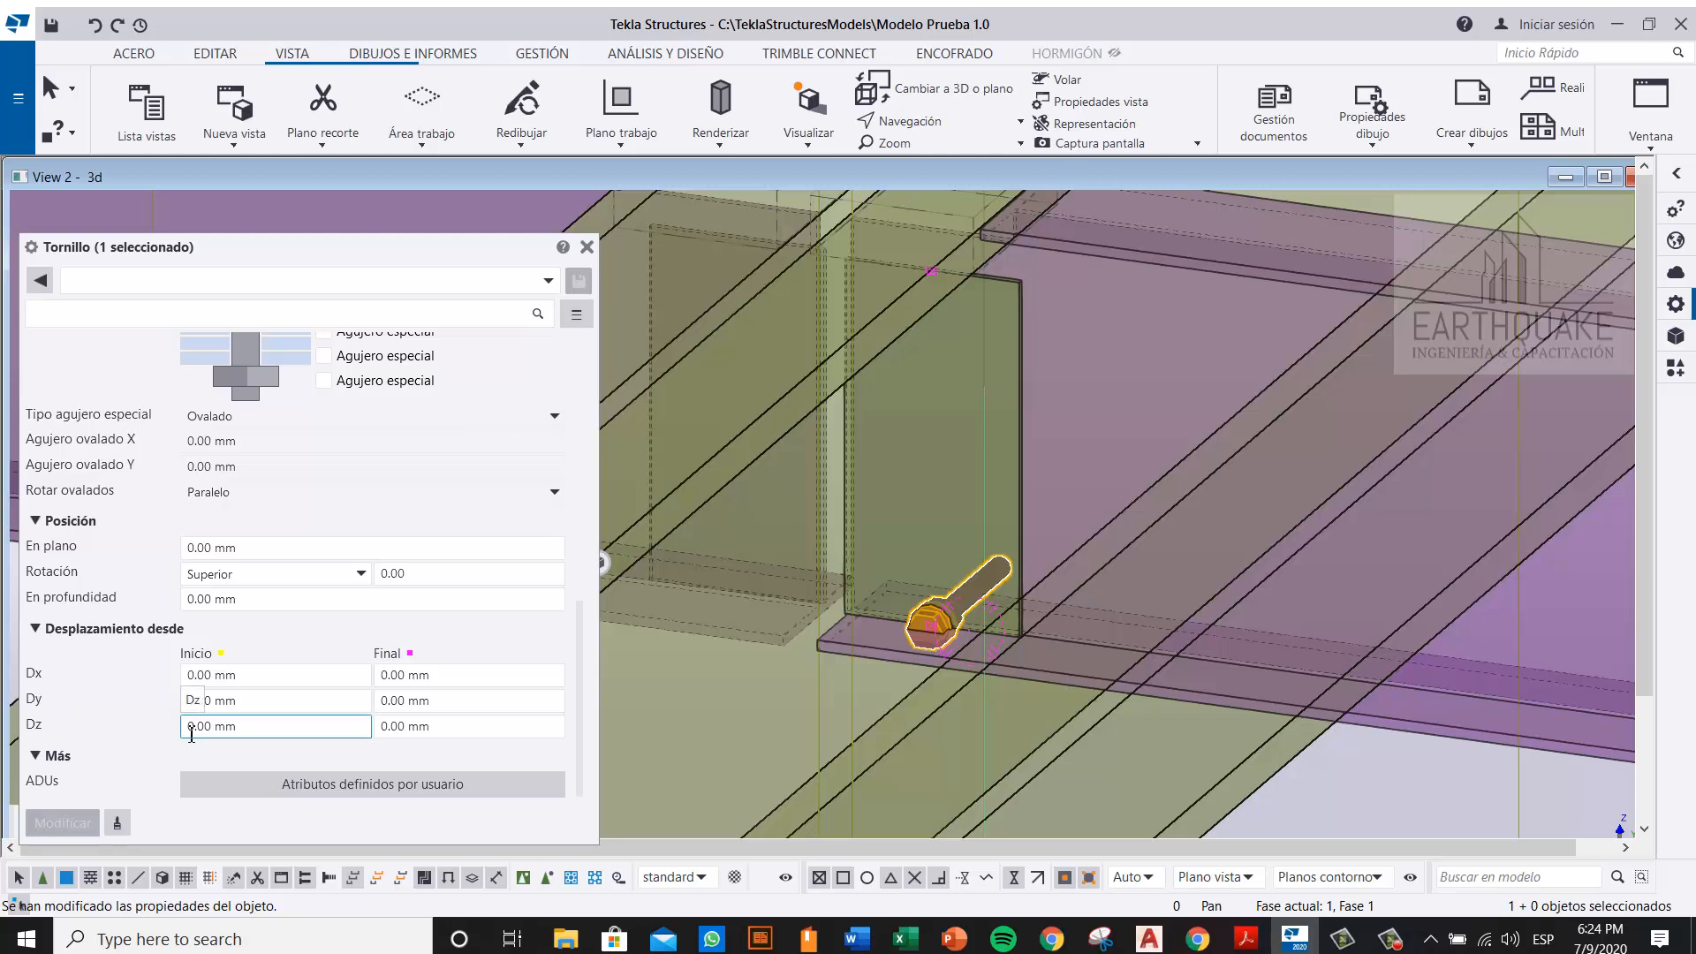
pyautogui.click(190, 701)
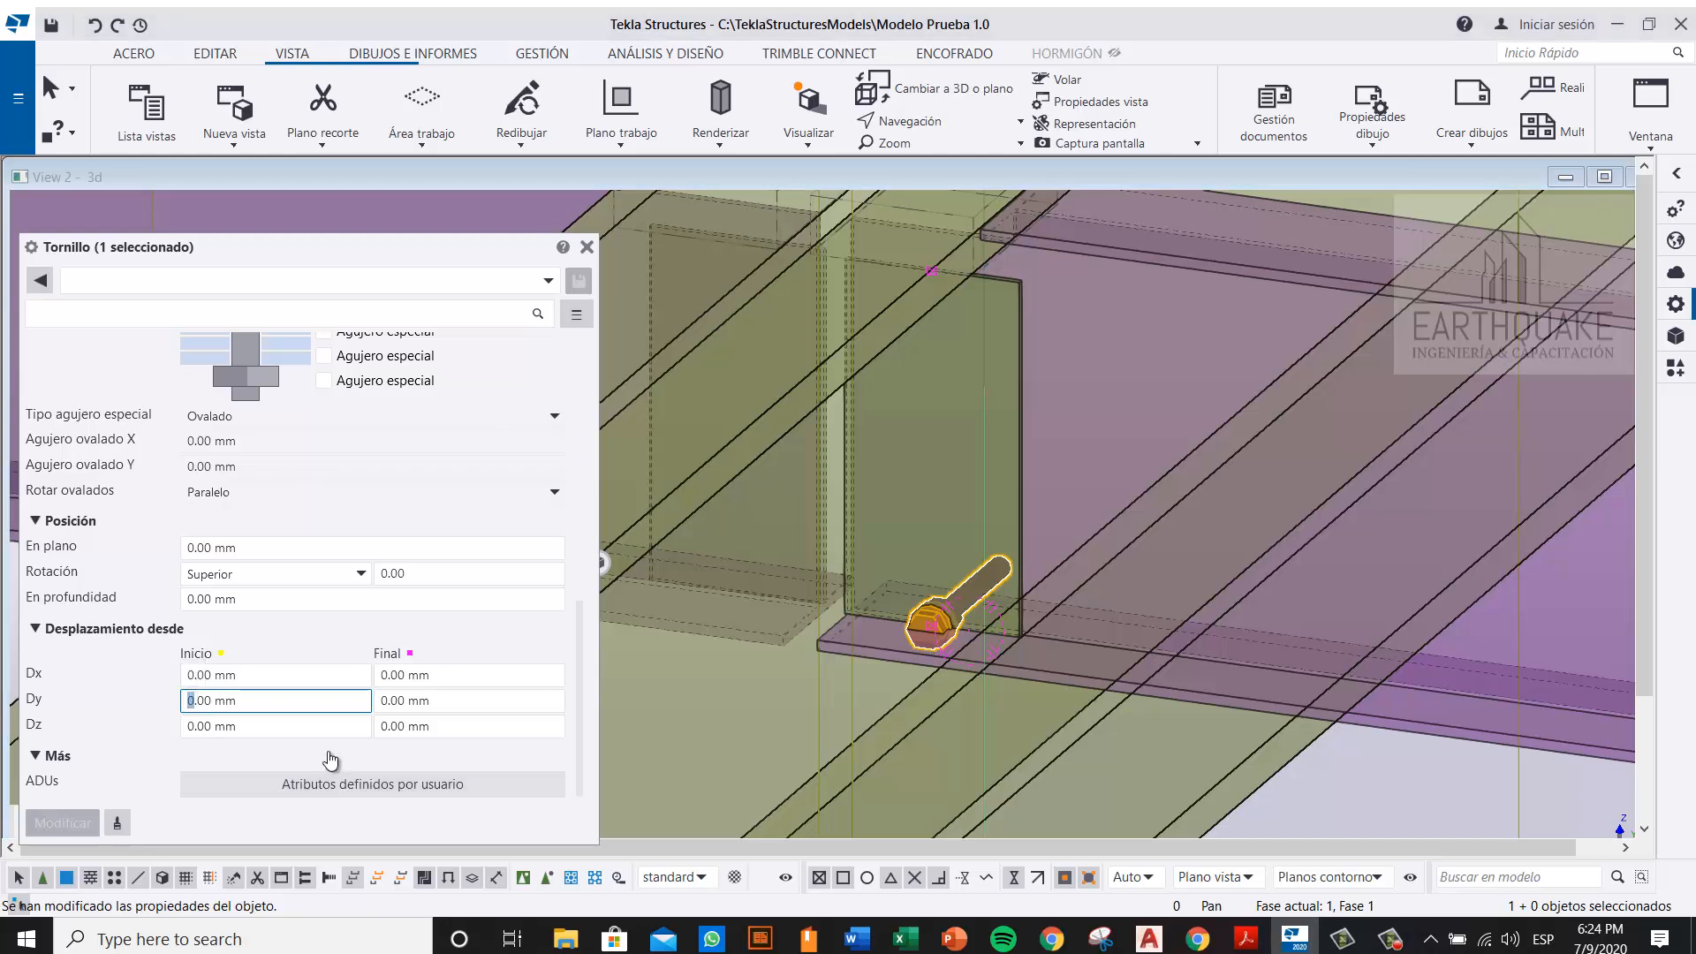
pyautogui.write('5')
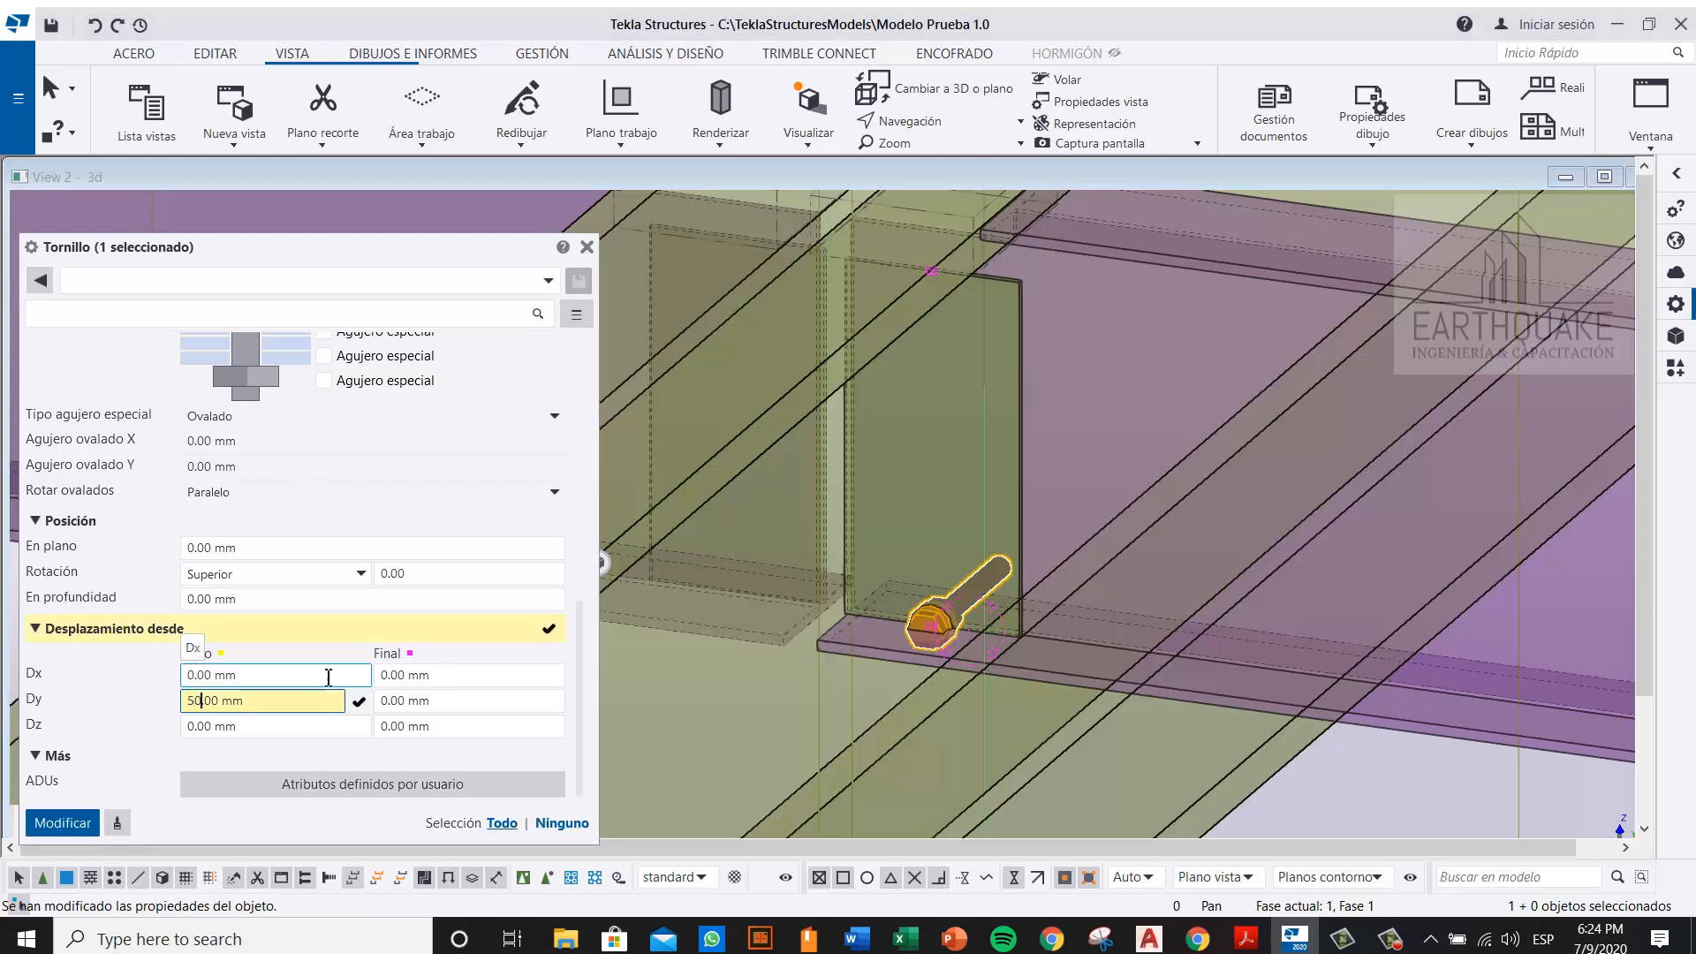
pyautogui.click(62, 822)
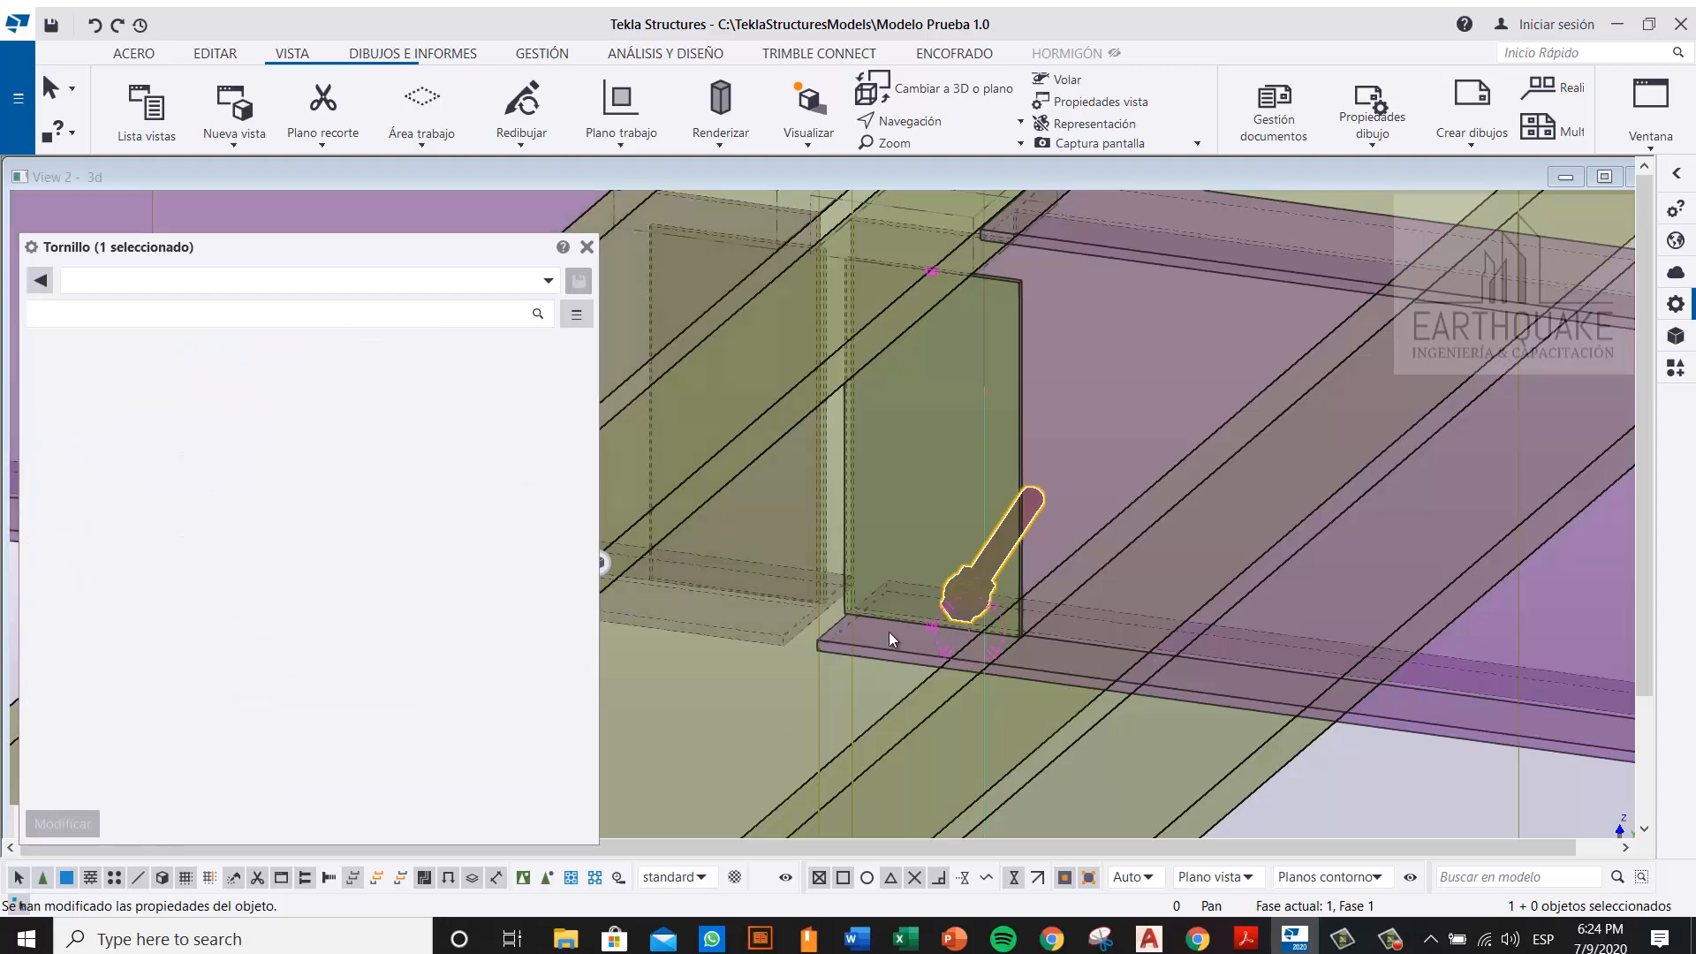
# Step: Reset the bolt's start offset Dy to 0 mm, set its start offset Dx to 50 mm and apply the modification
pyautogui.scroll(4, 996, 539)
pyautogui.scroll(-5, 1020, 495)
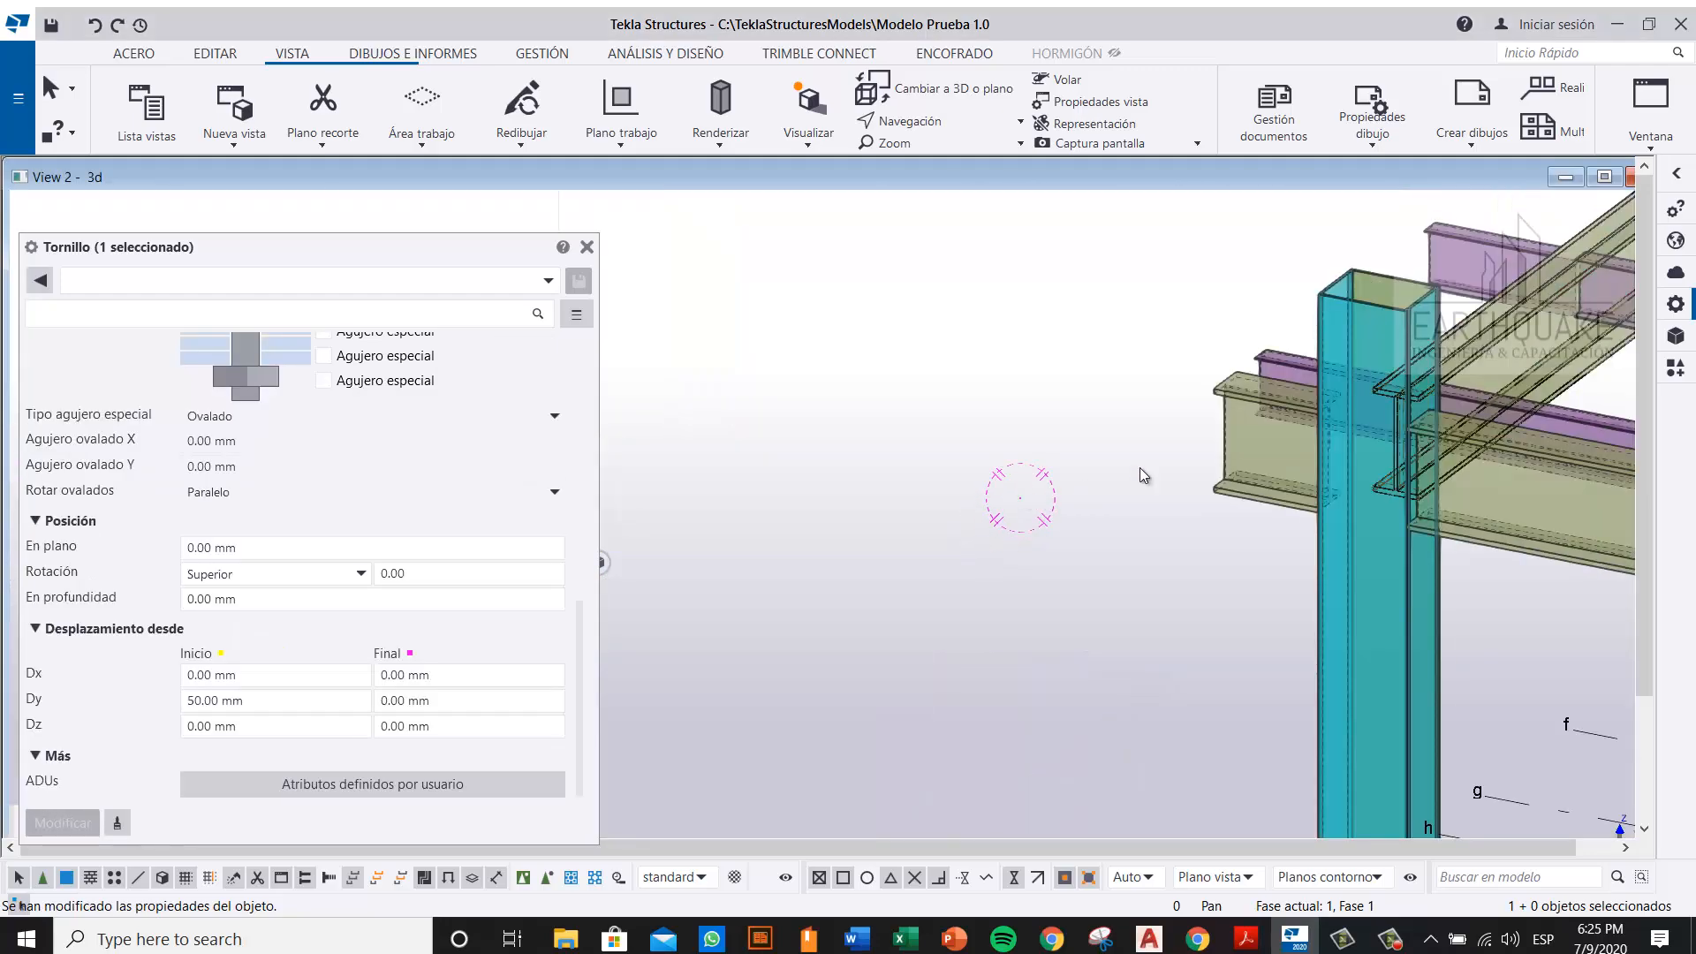
pyautogui.moveTo(1192, 443); pyautogui.dragTo(675, 677, button='middle')
pyautogui.moveTo(1444, 261); pyautogui.dragTo(1161, 423, button='middle')
pyautogui.scroll(4, 1163, 426)
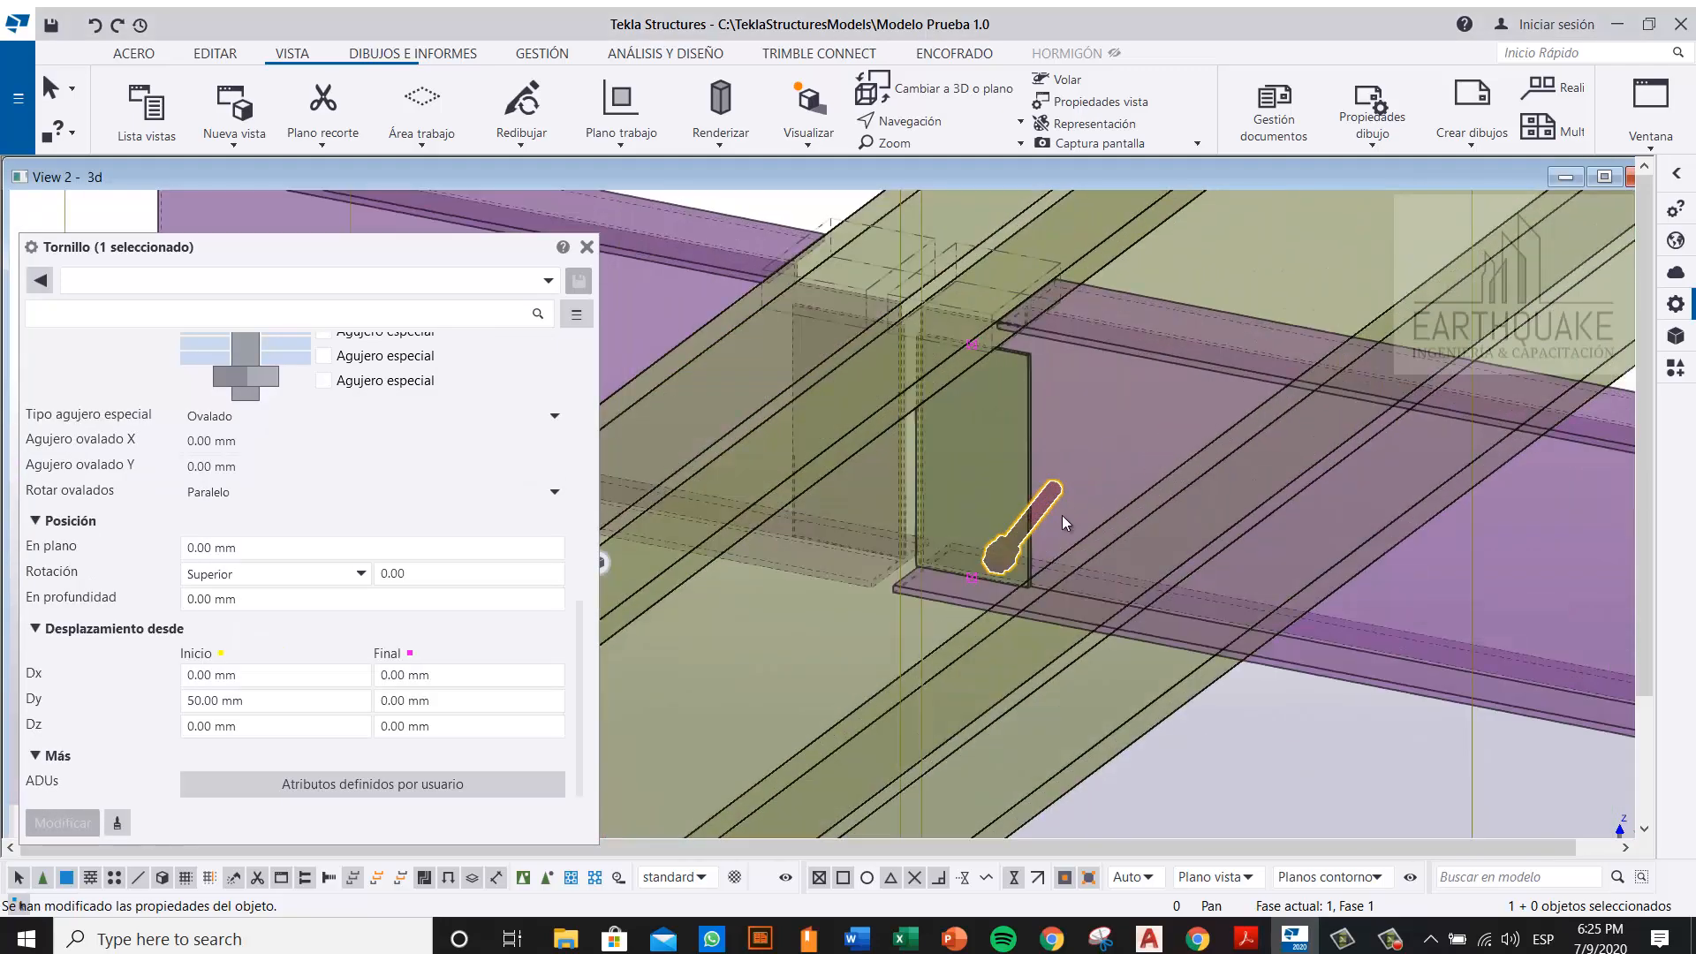
pyautogui.scroll(2, 996, 558)
pyautogui.keyDown('ctrl'); pyautogui.moveTo(997, 558); pyautogui.dragTo(876, 596, button='middle'); pyautogui.keyUp('ctrl')
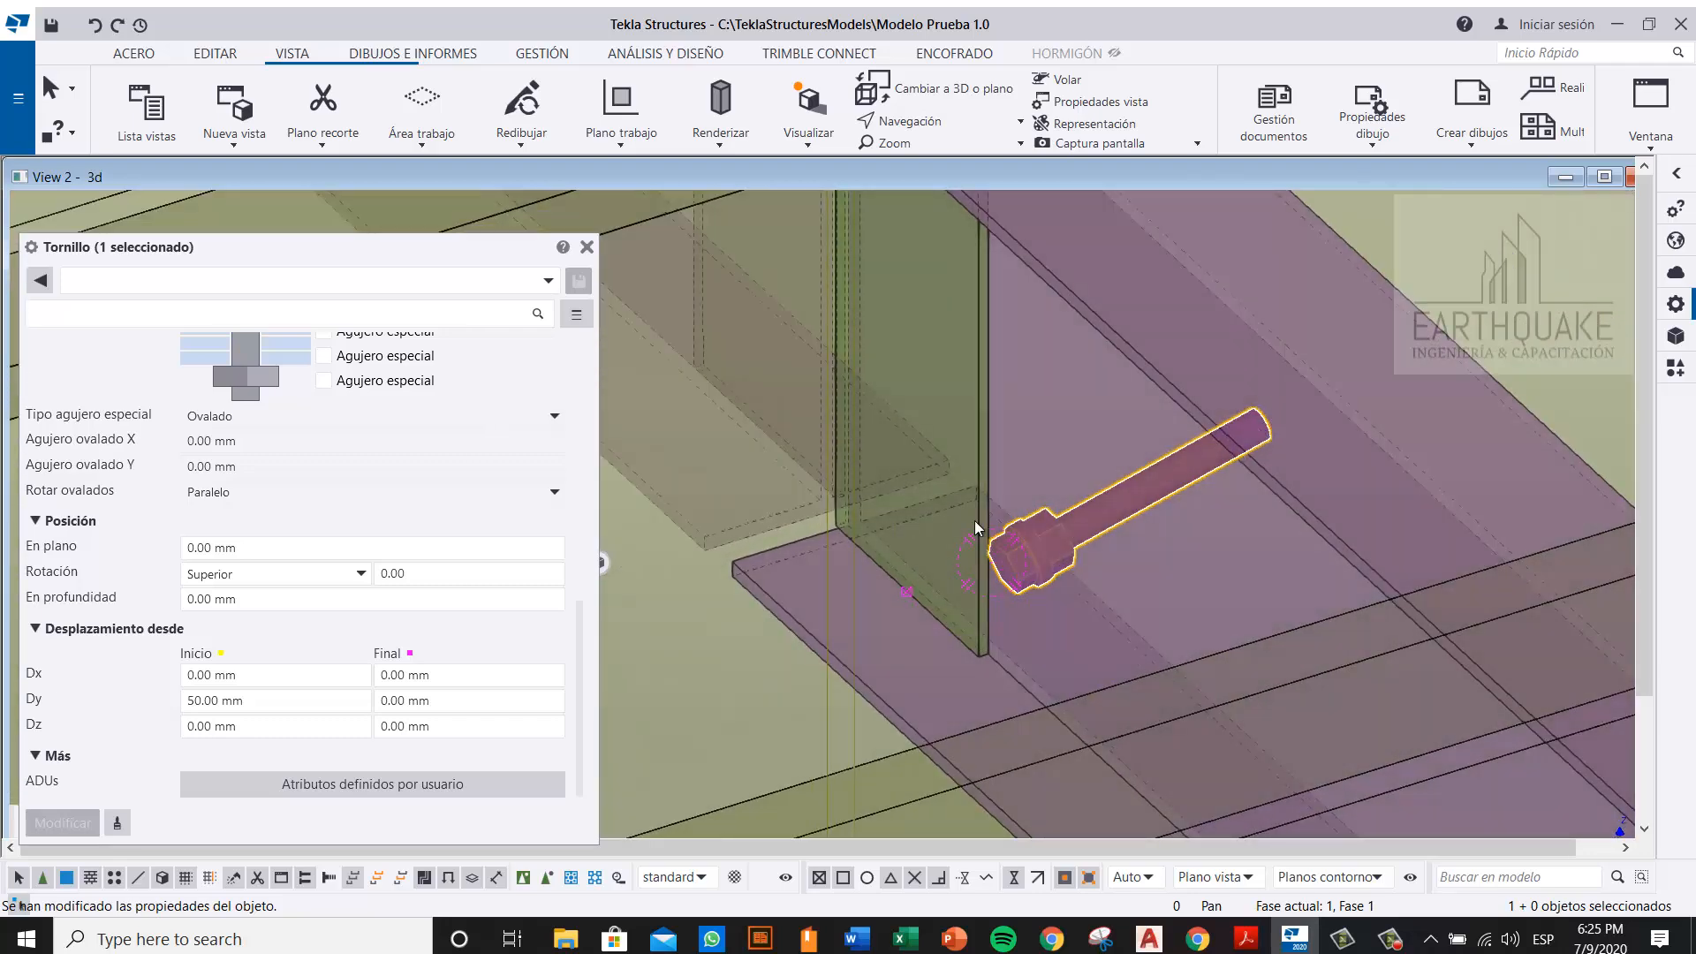
pyautogui.click(333, 696)
pyautogui.moveTo(199, 703); pyautogui.dragTo(174, 700)
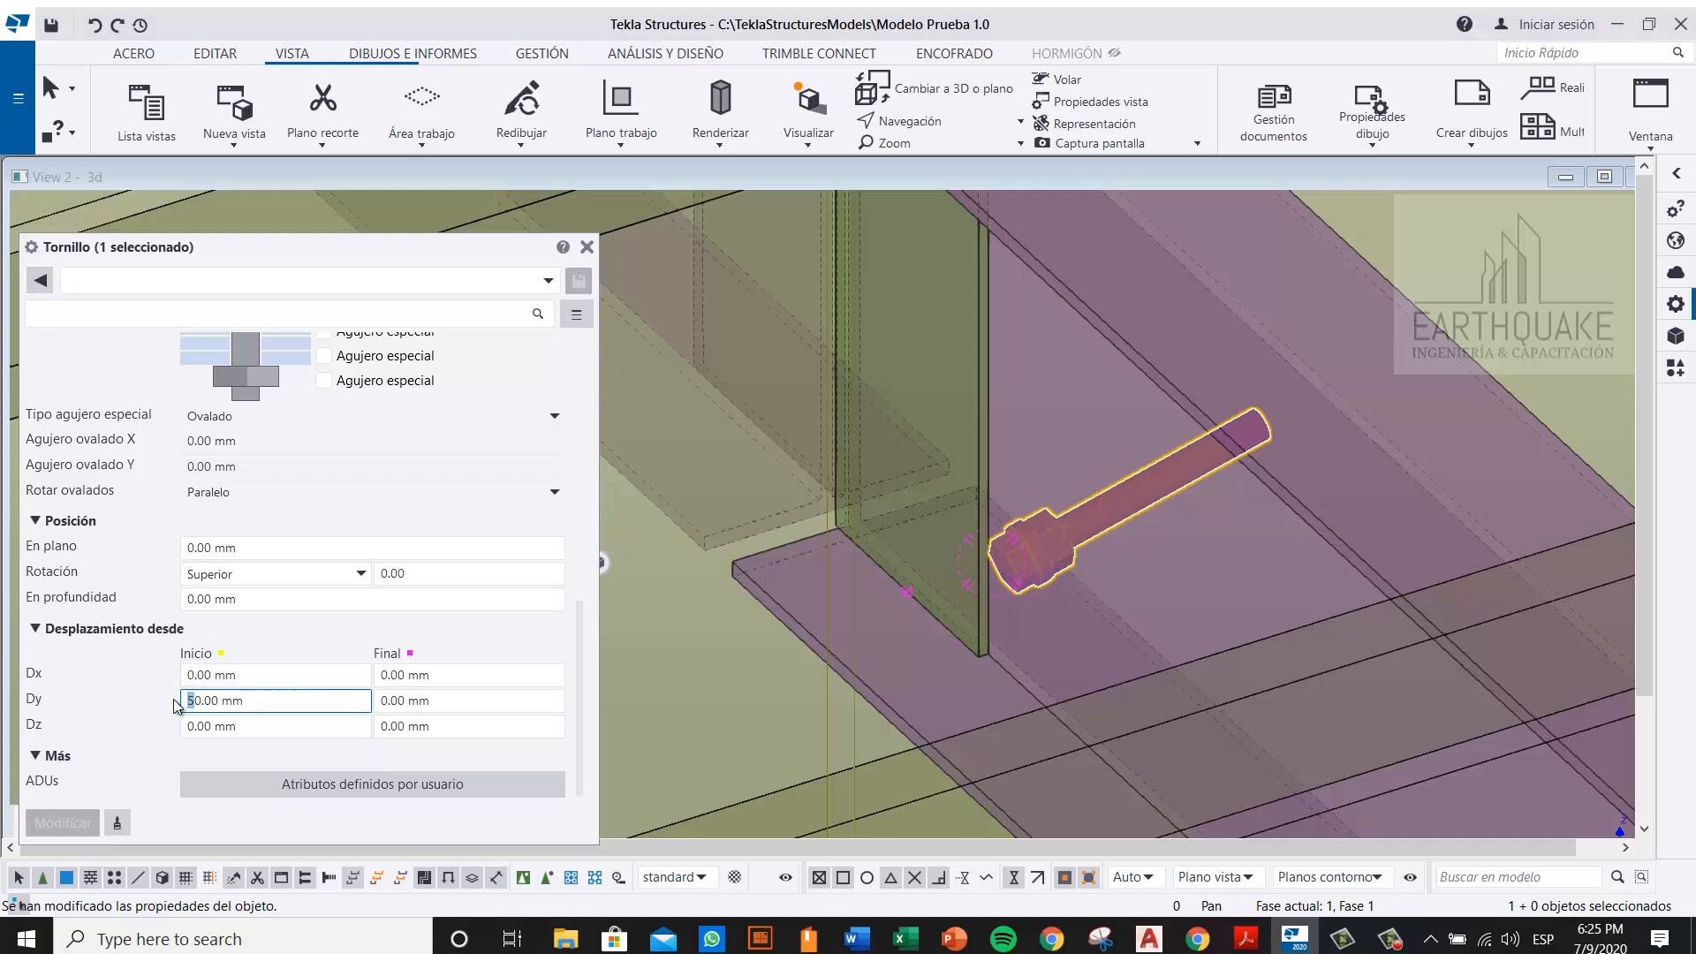
pyautogui.press('BackSpace')
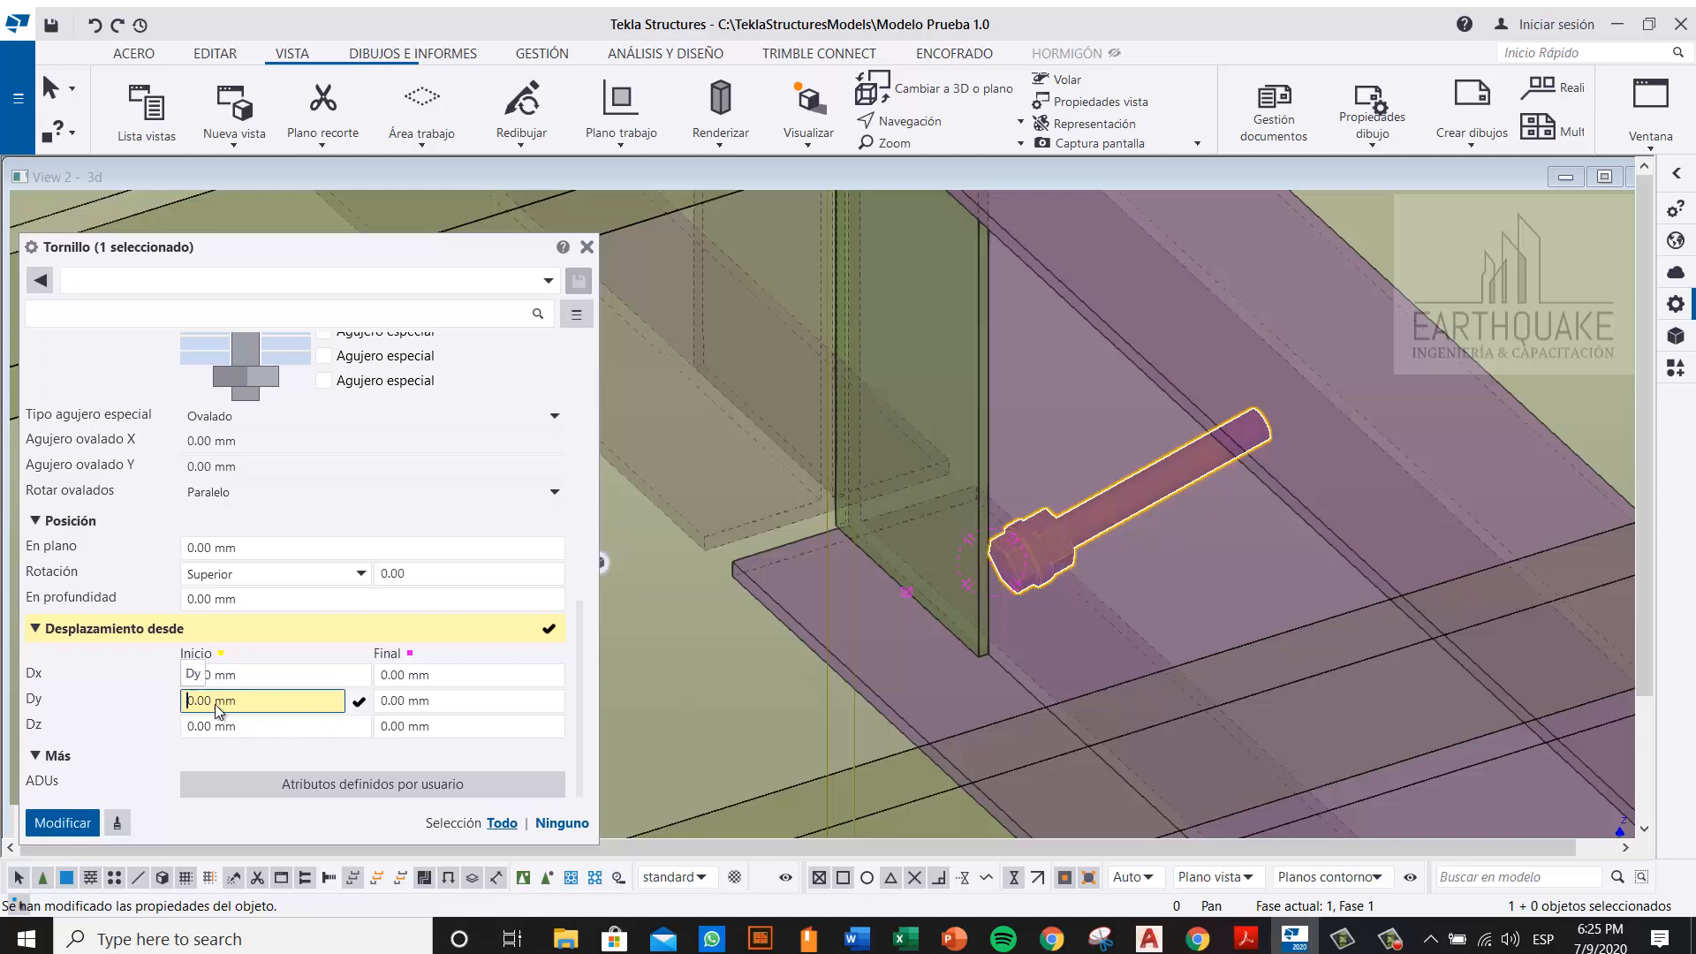
pyautogui.click(193, 674)
pyautogui.write('1')
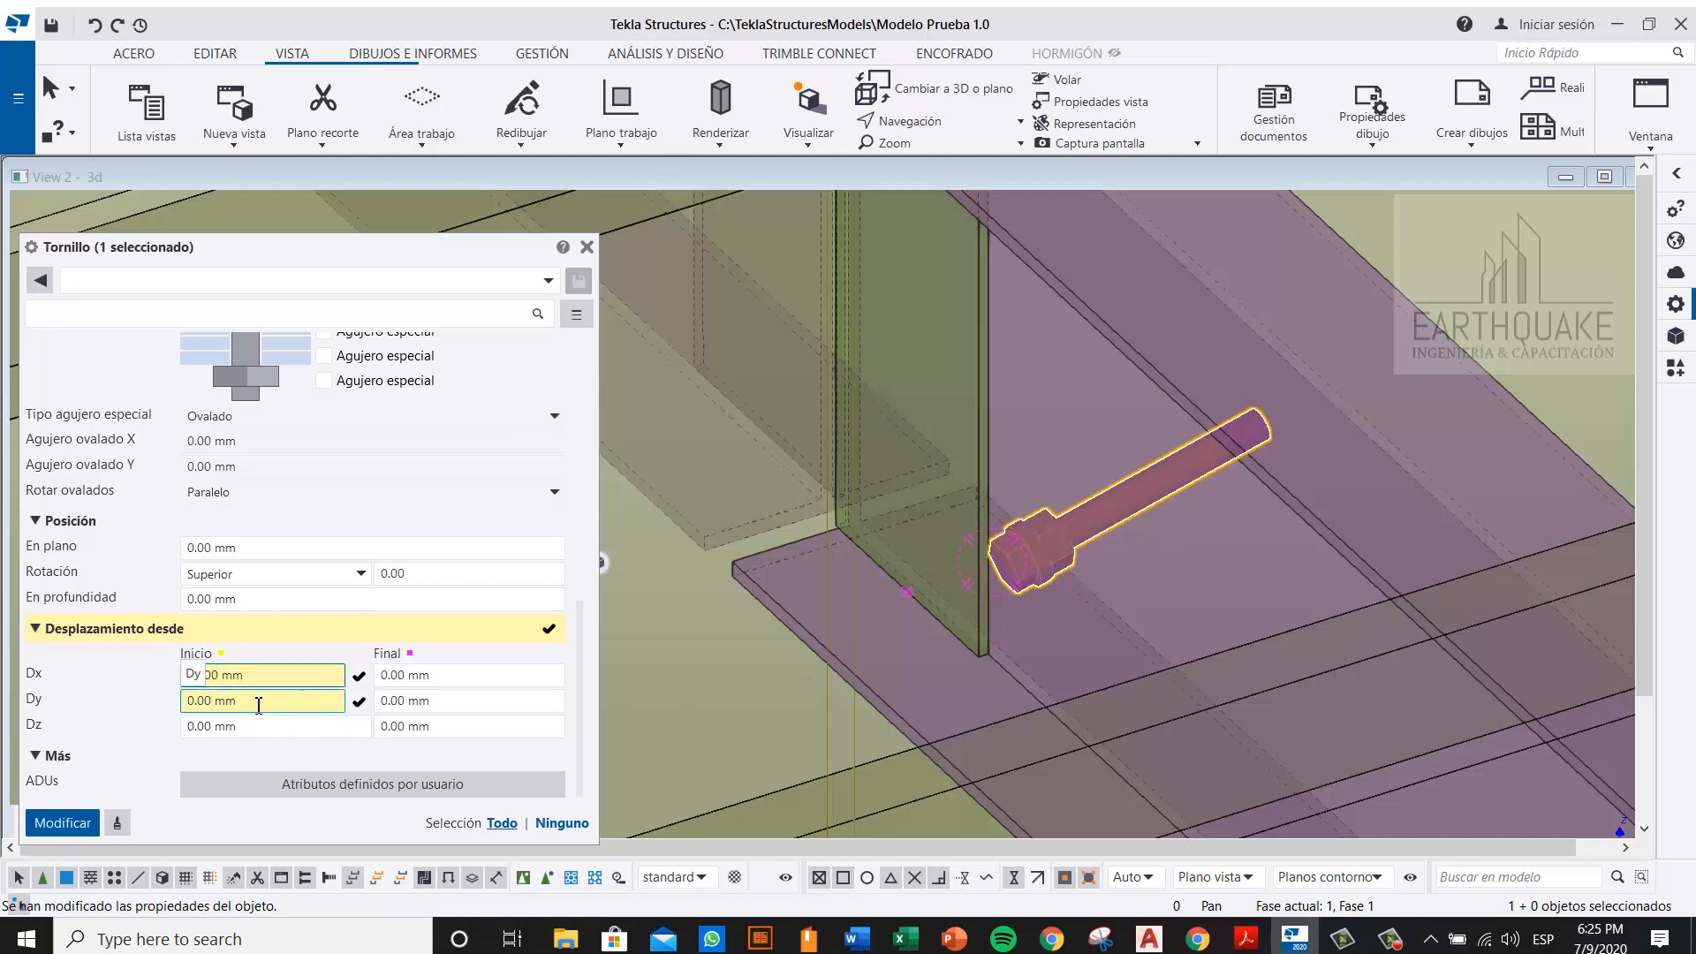
pyautogui.click(62, 823)
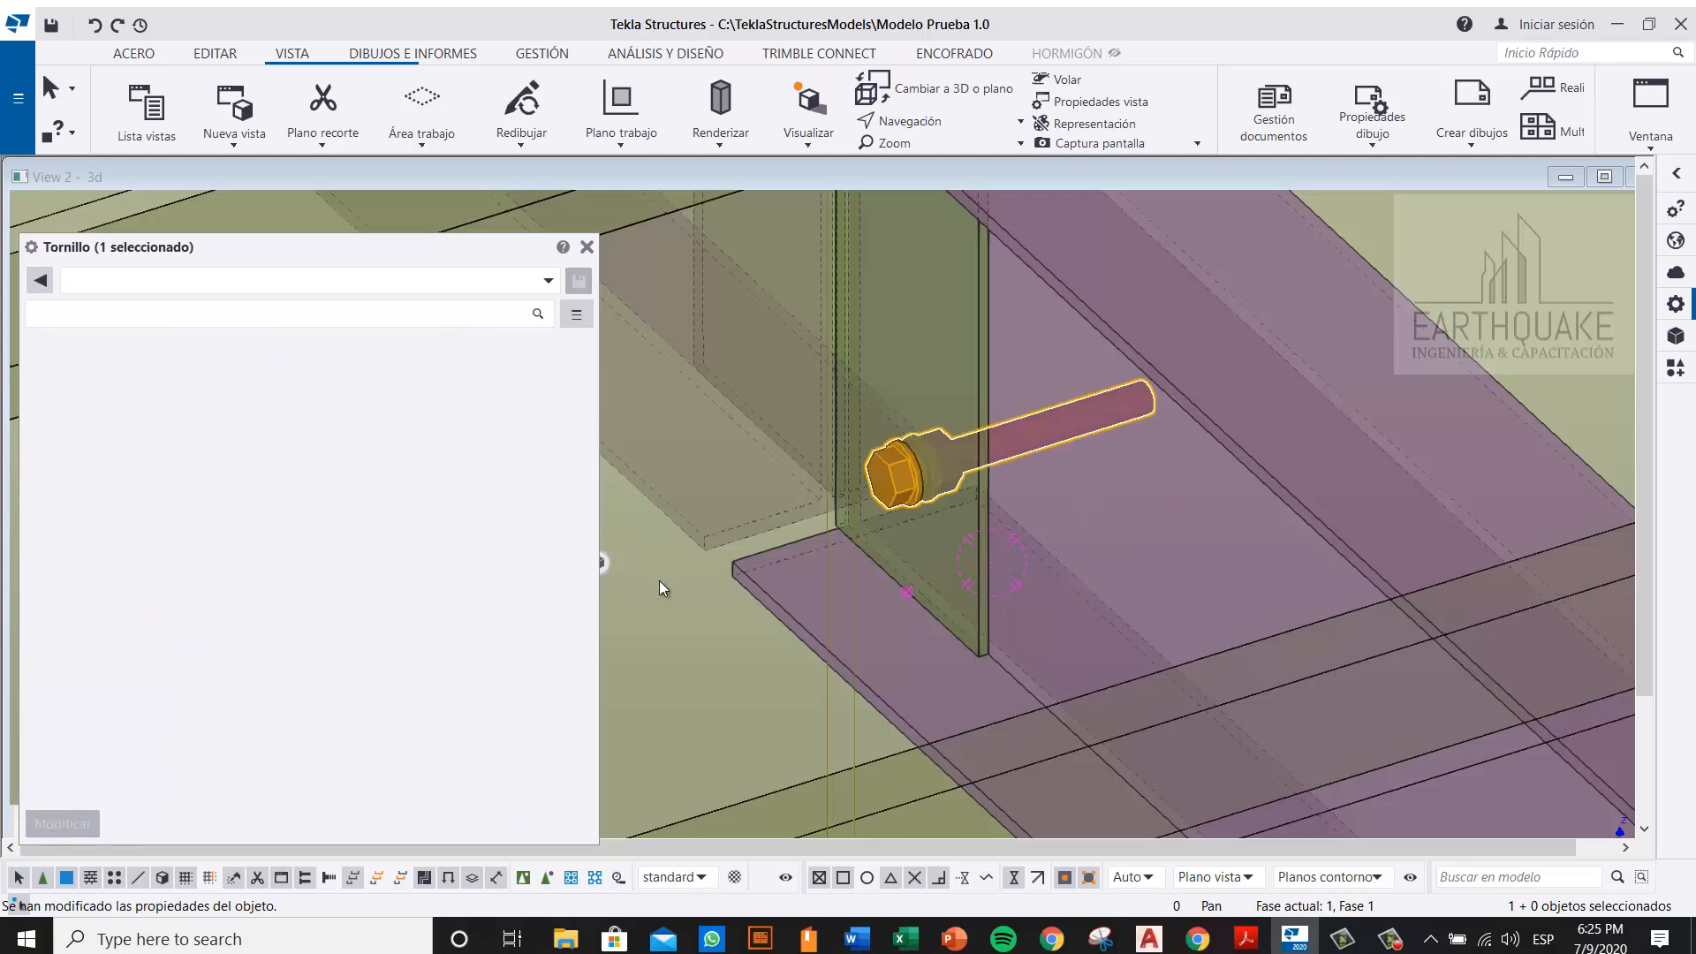
# Step: Set the bolt's start offset Dz to 50 mm and apply the modification
pyautogui.moveTo(1025, 459); pyautogui.dragTo(1074, 450, button='middle')
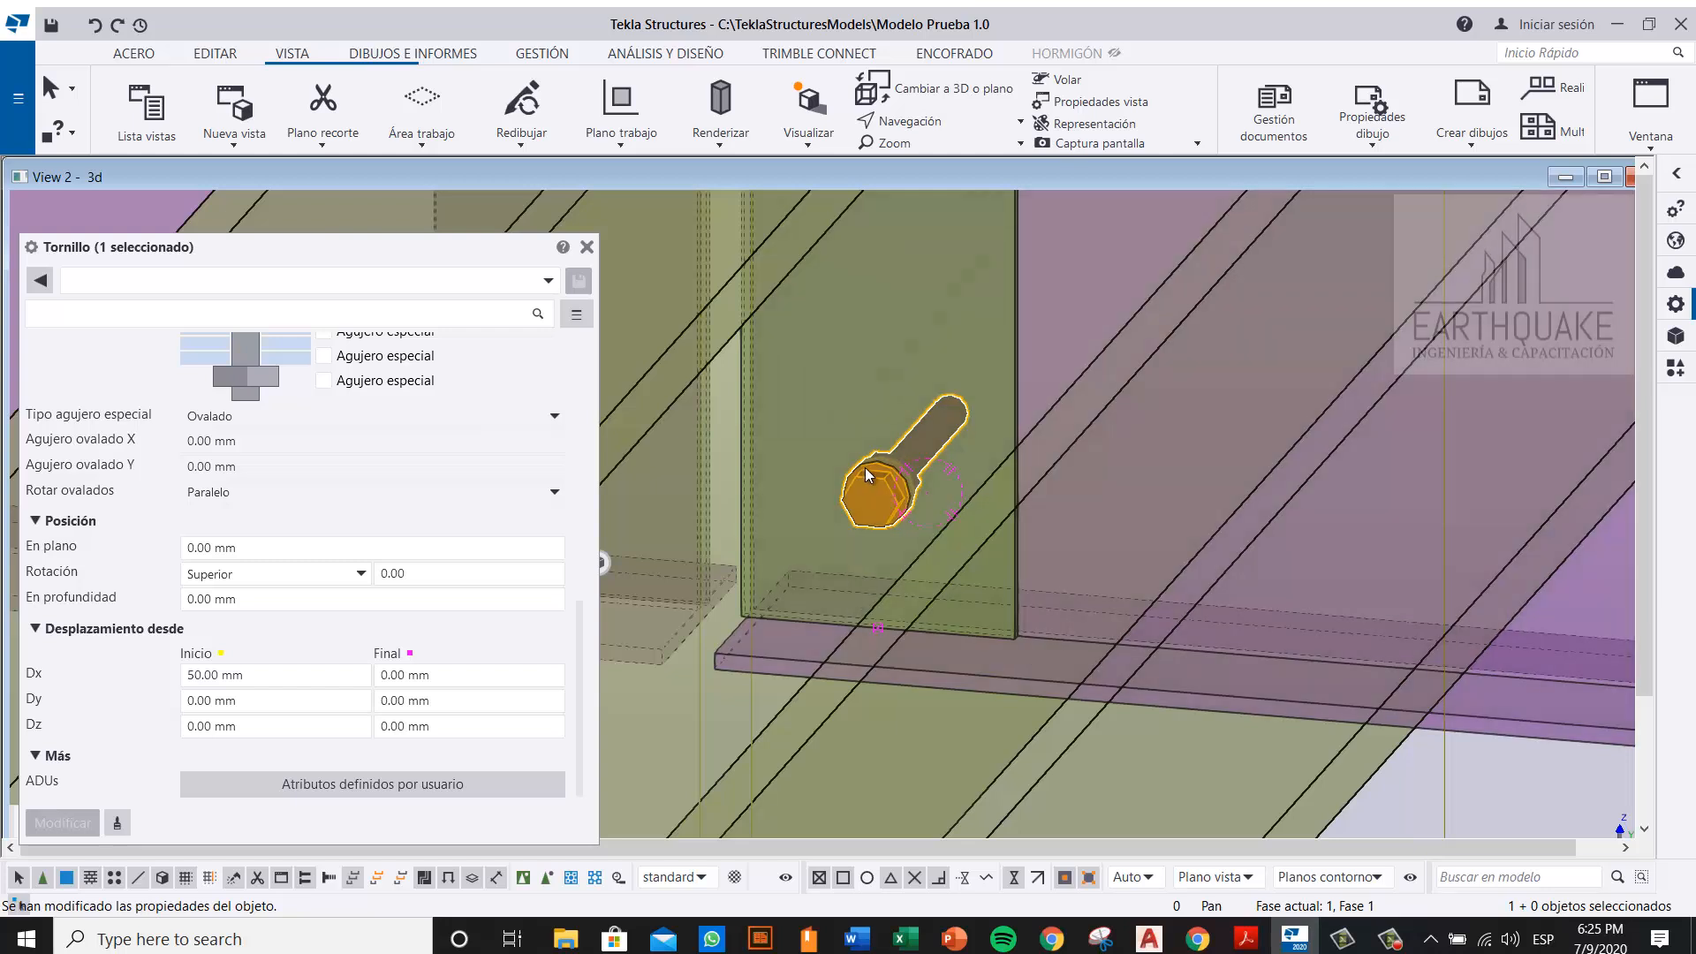
pyautogui.click(188, 726)
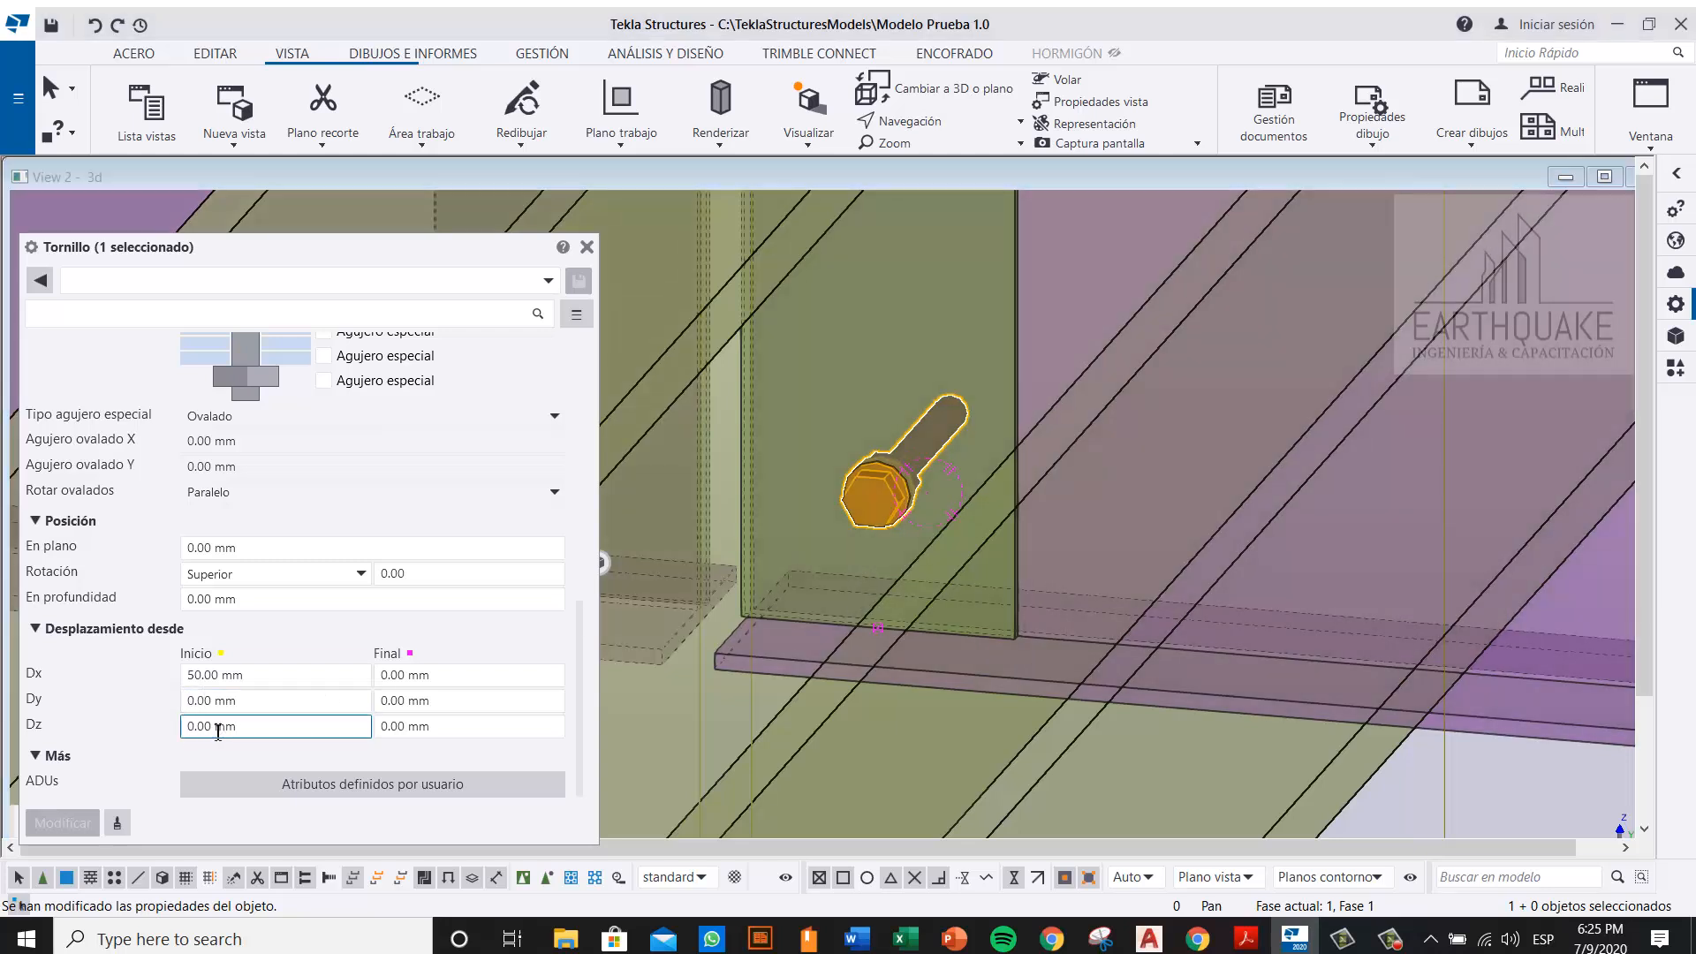
pyautogui.write('5')
pyautogui.click(62, 822)
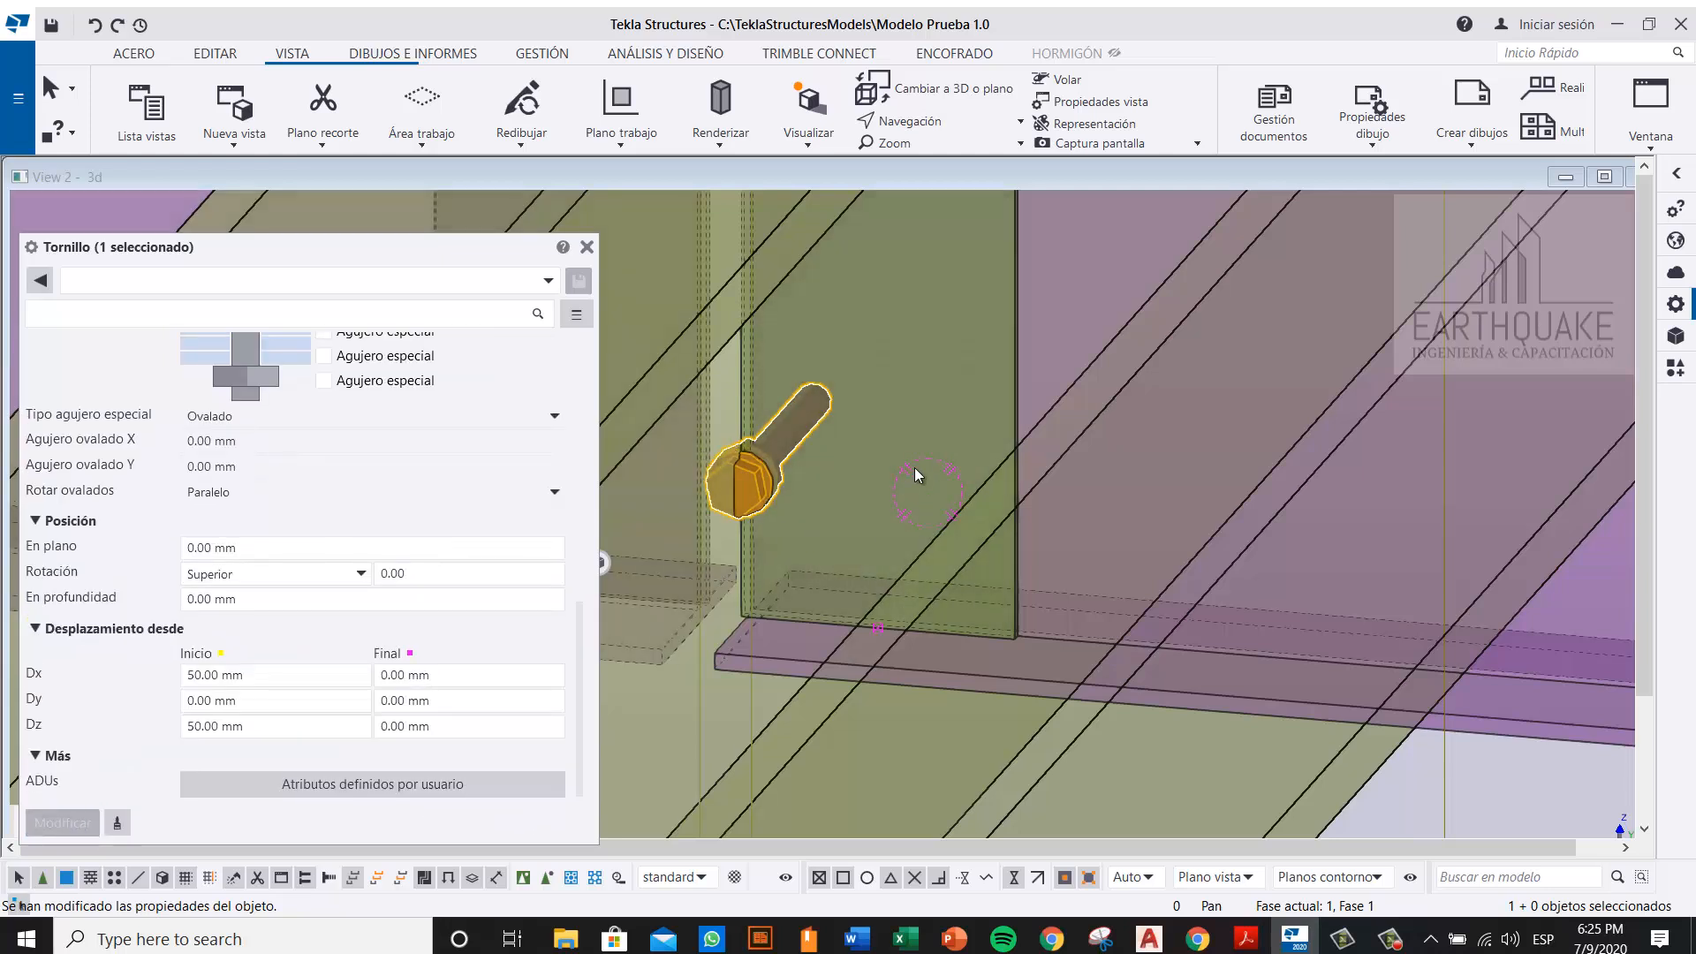
# Step: Return the bolt's start offset Dz to 0 mm and apply the modification
pyautogui.scroll(-2, 914, 472)
pyautogui.scroll(-1, 844, 500)
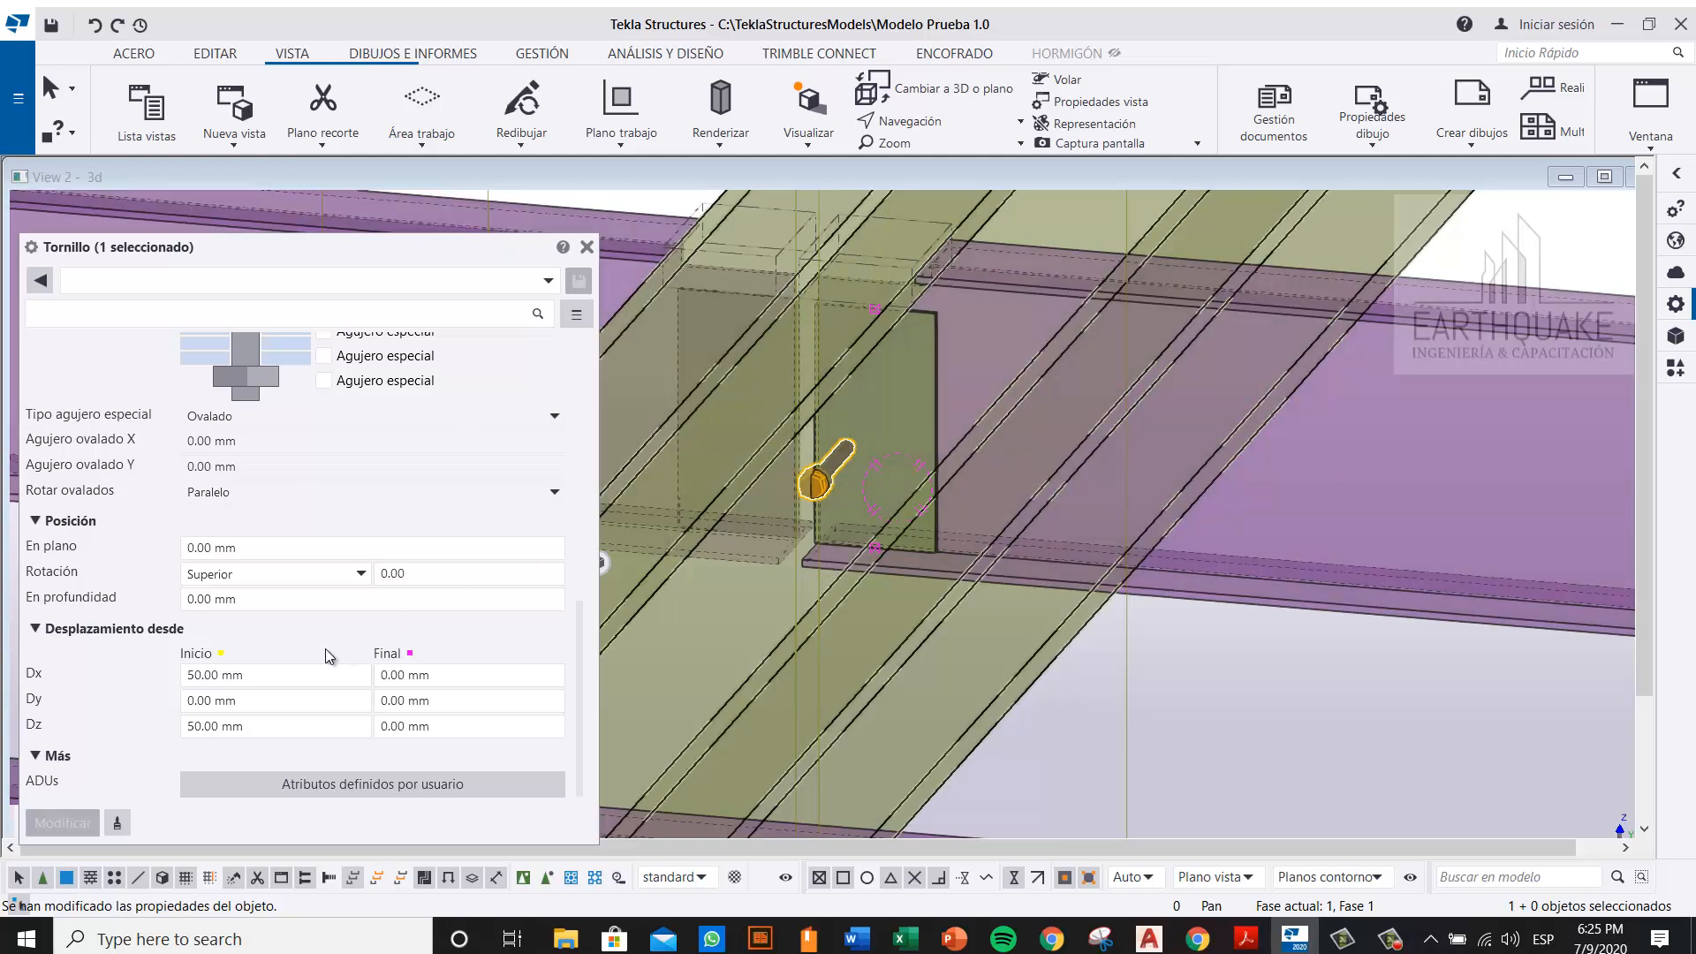
pyautogui.scroll(2, 889, 447)
pyautogui.click(212, 700)
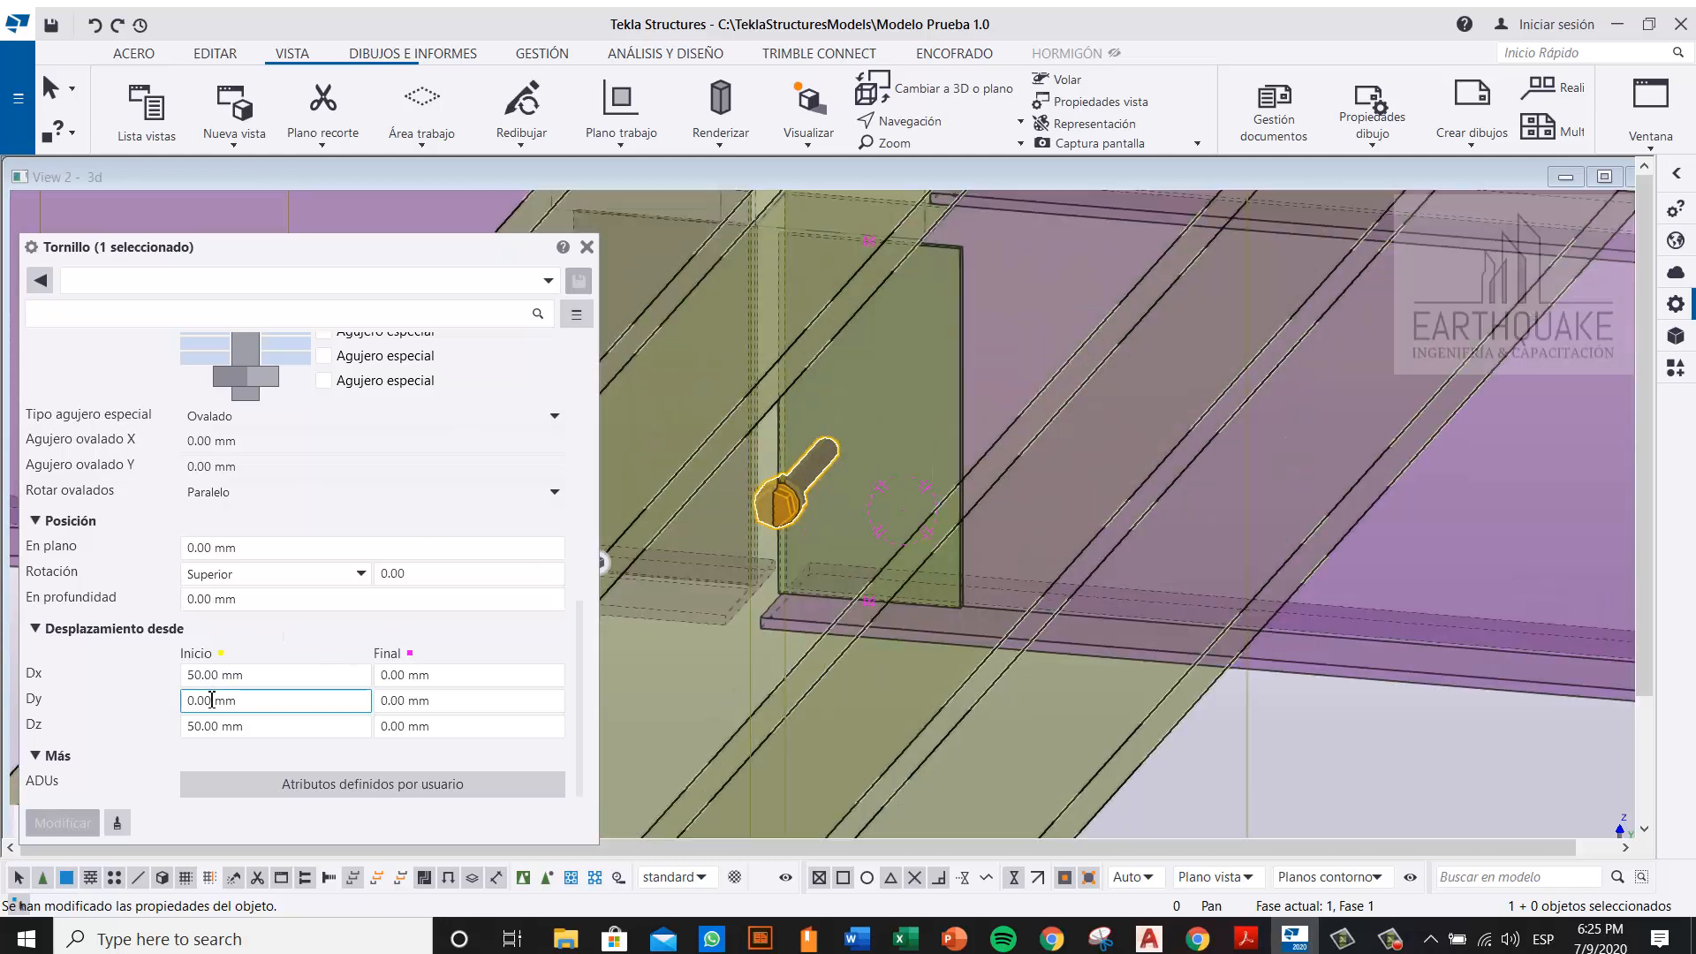
pyautogui.moveTo(196, 726); pyautogui.dragTo(184, 707)
pyautogui.press('BackSpace')
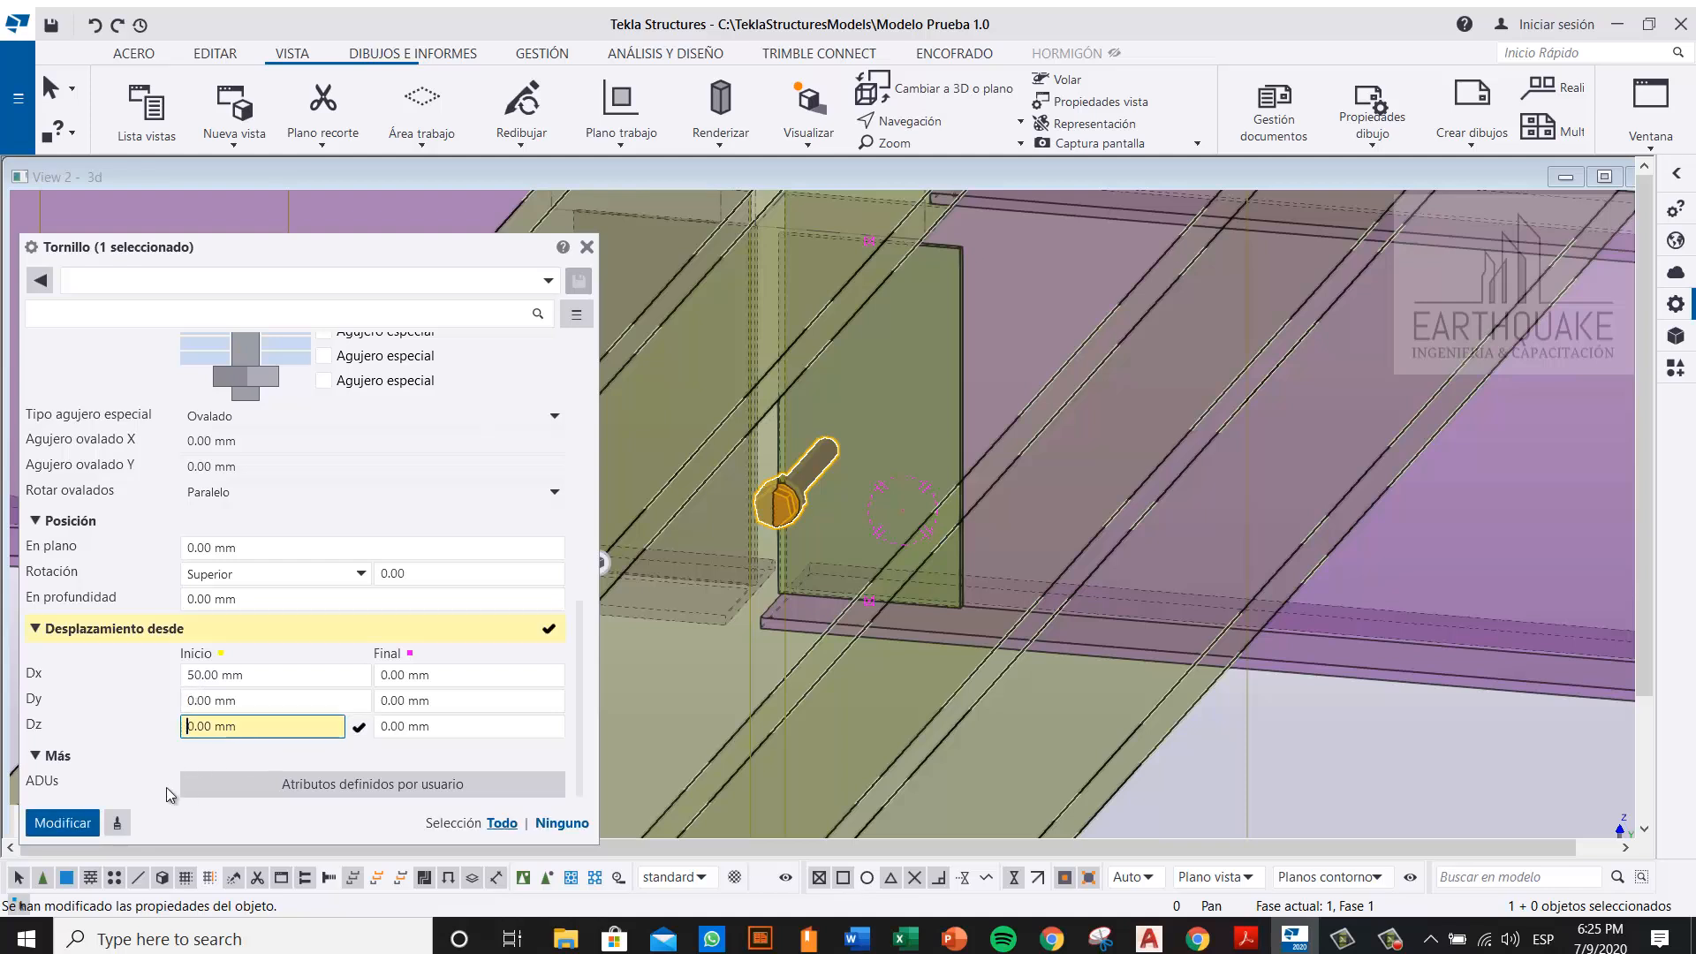
pyautogui.click(60, 822)
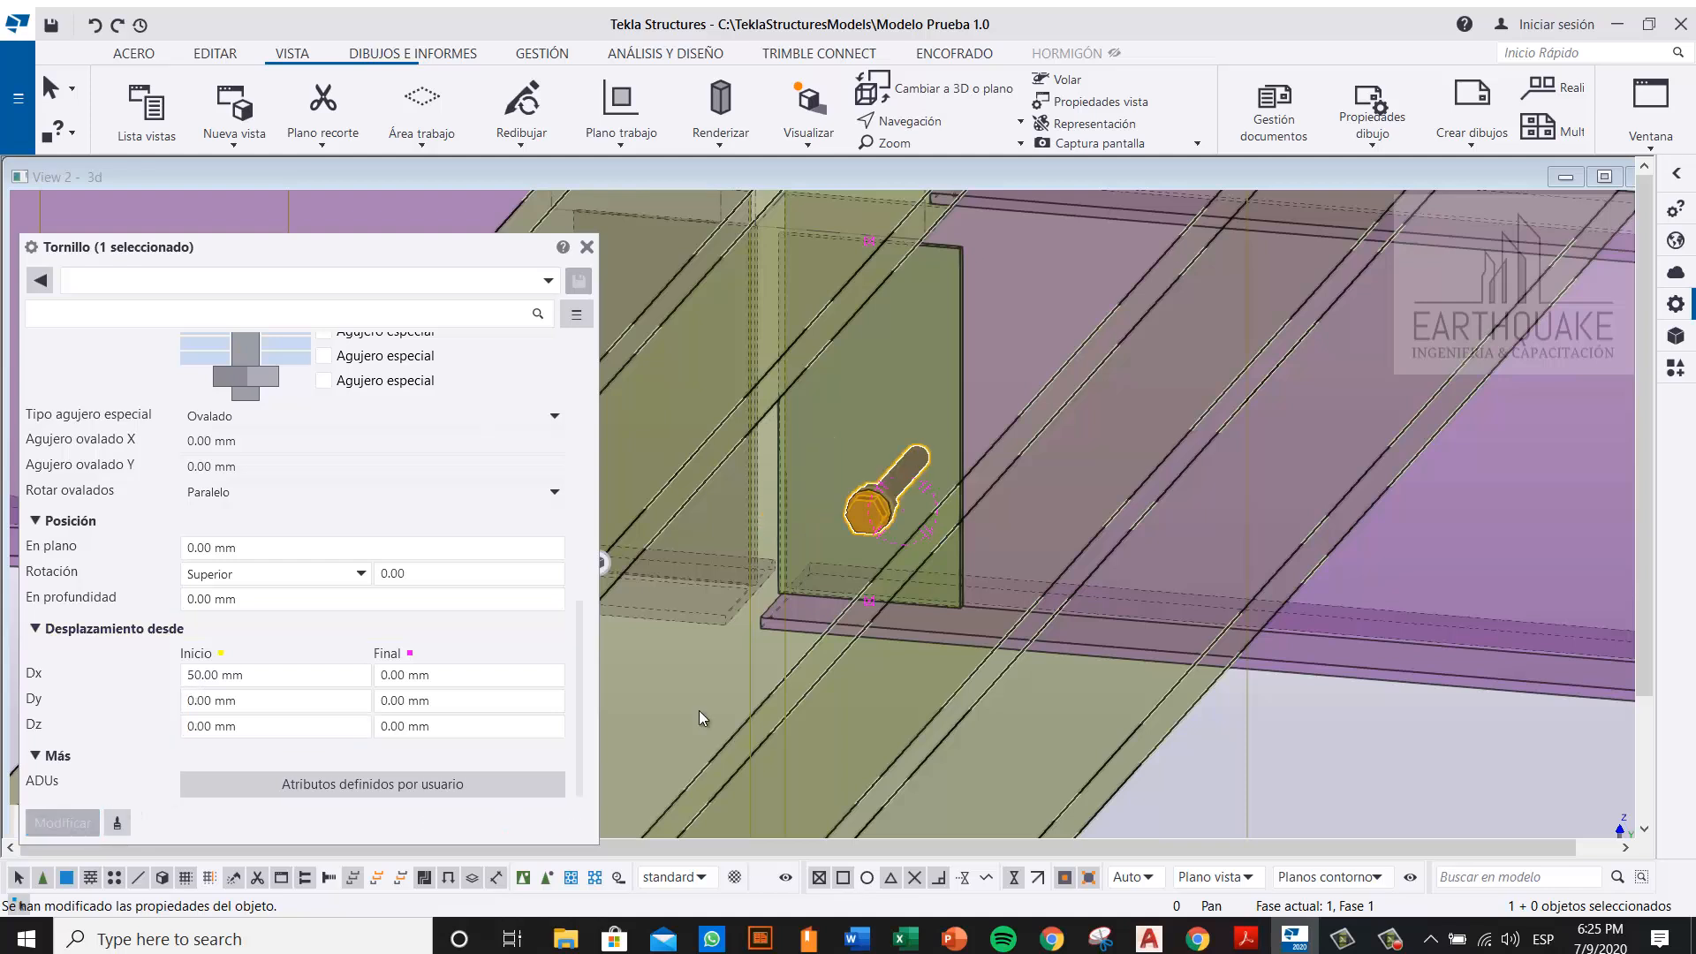
# Step: Set the single bolt's start offset Dx to 100 mm and apply the modification
pyautogui.click(969, 359)
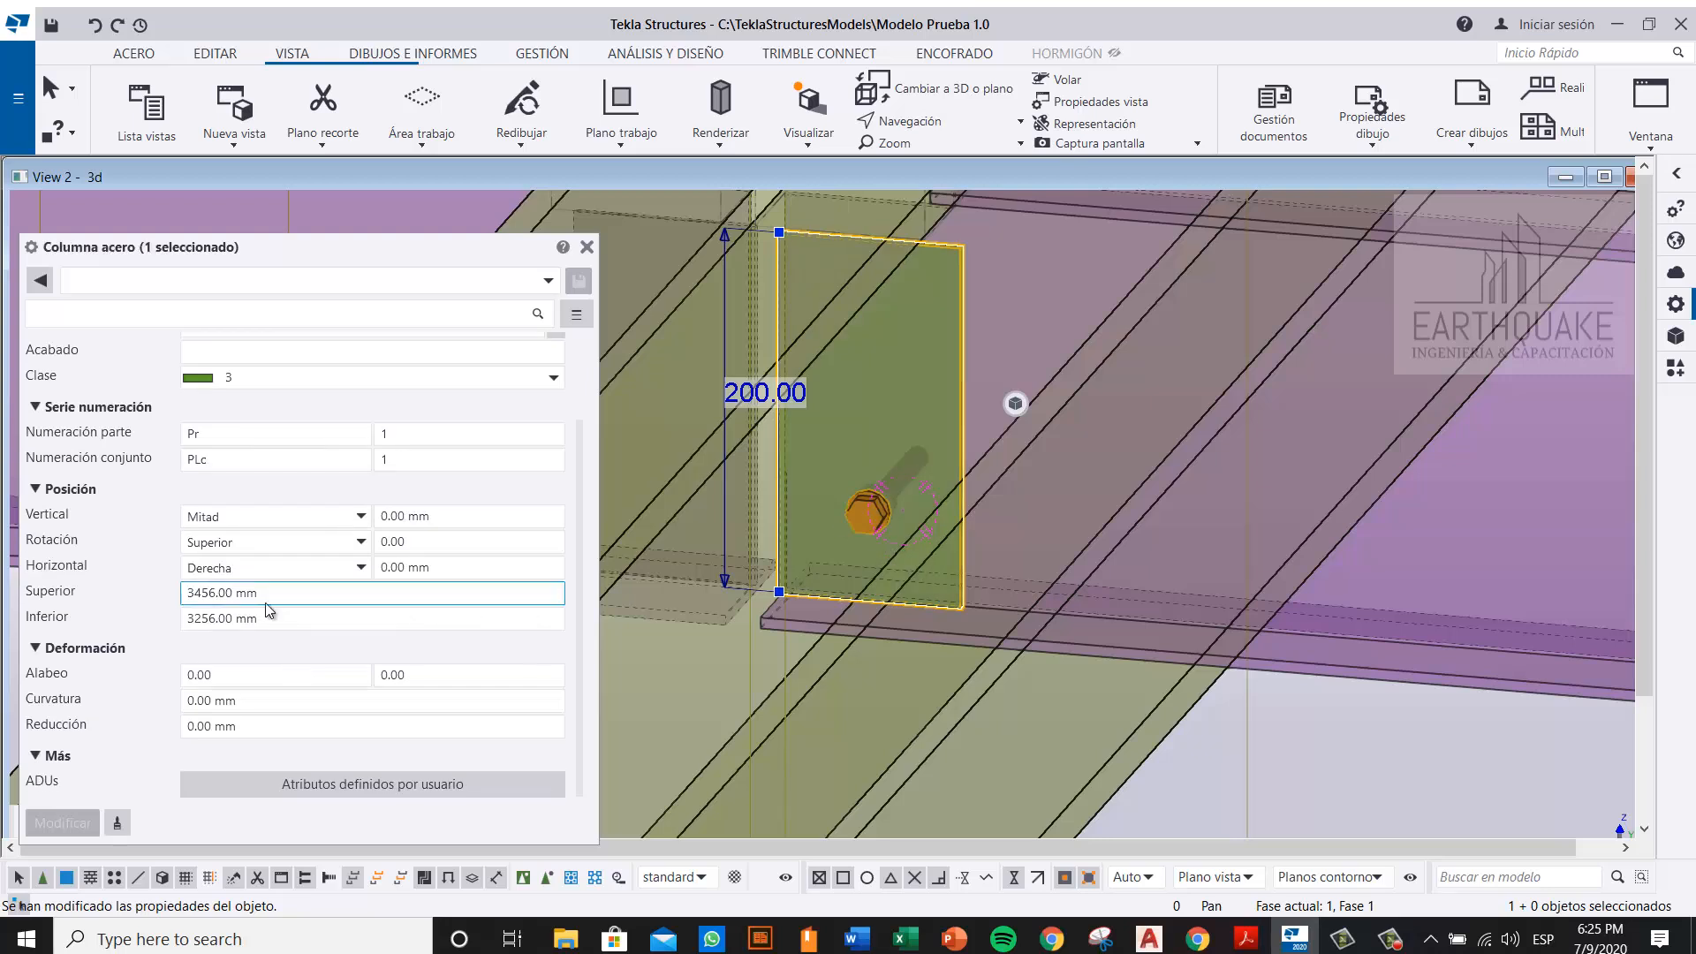
pyautogui.click(875, 519)
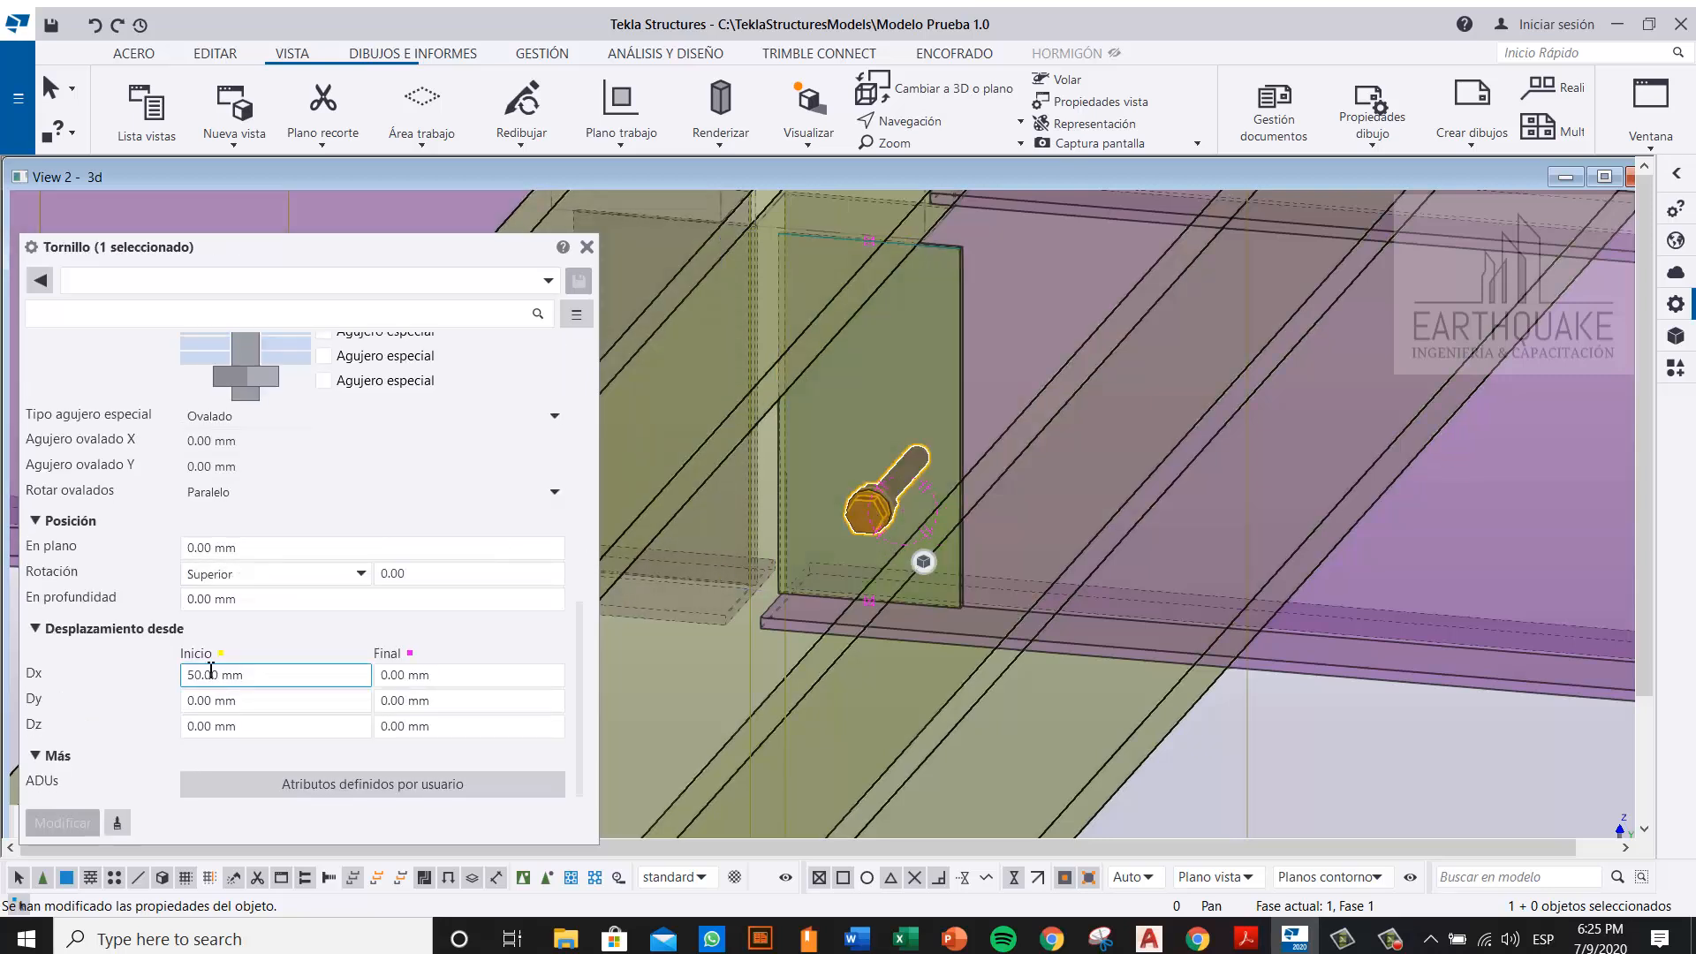
pyautogui.moveTo(206, 673); pyautogui.dragTo(190, 654)
pyautogui.write('0')
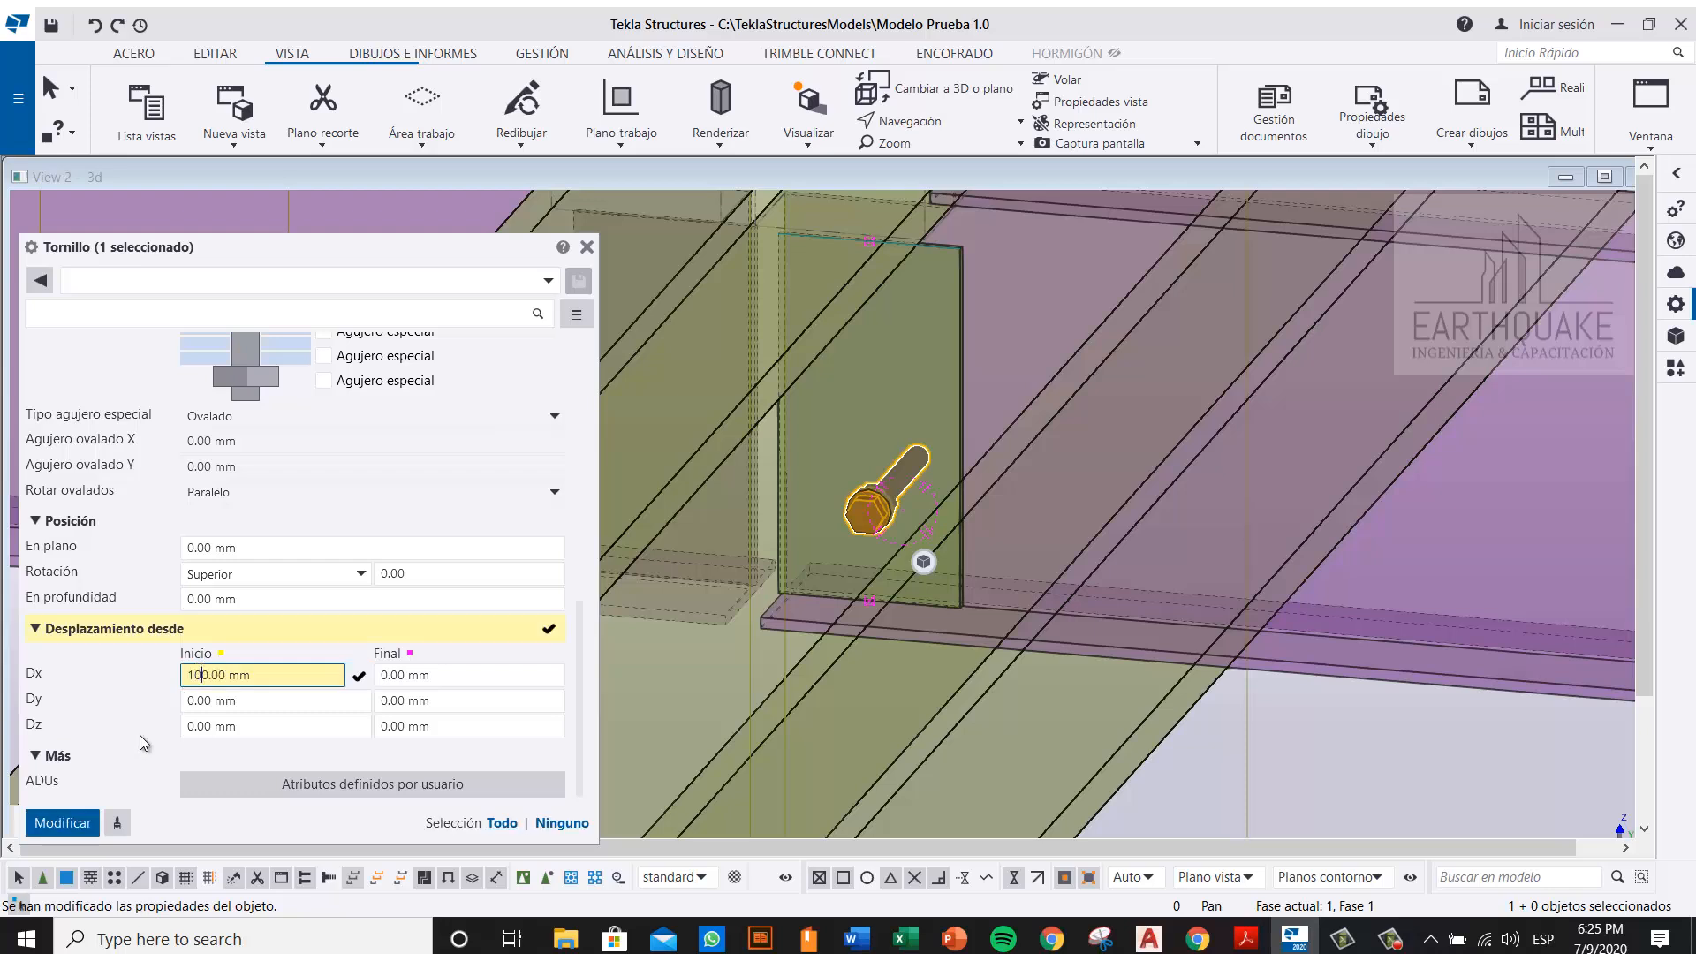
pyautogui.click(62, 822)
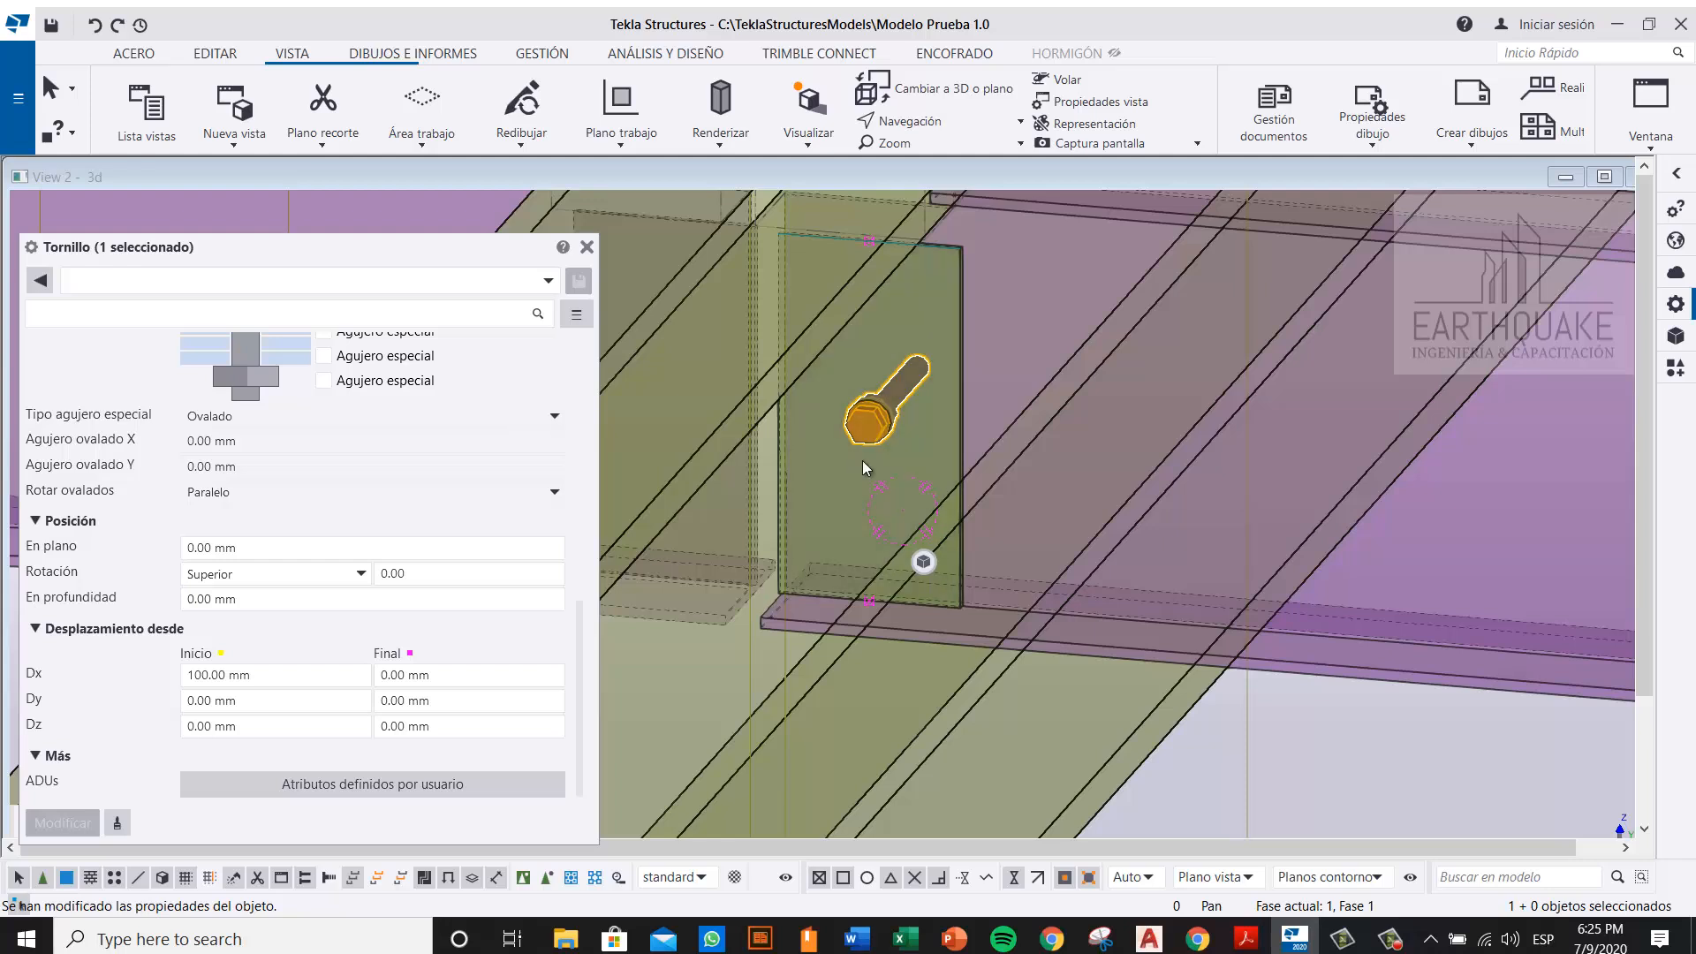
# Step: Set the bolt group's X spacing to 100 mm and apply the modification
pyautogui.scroll(7, 270, 600)
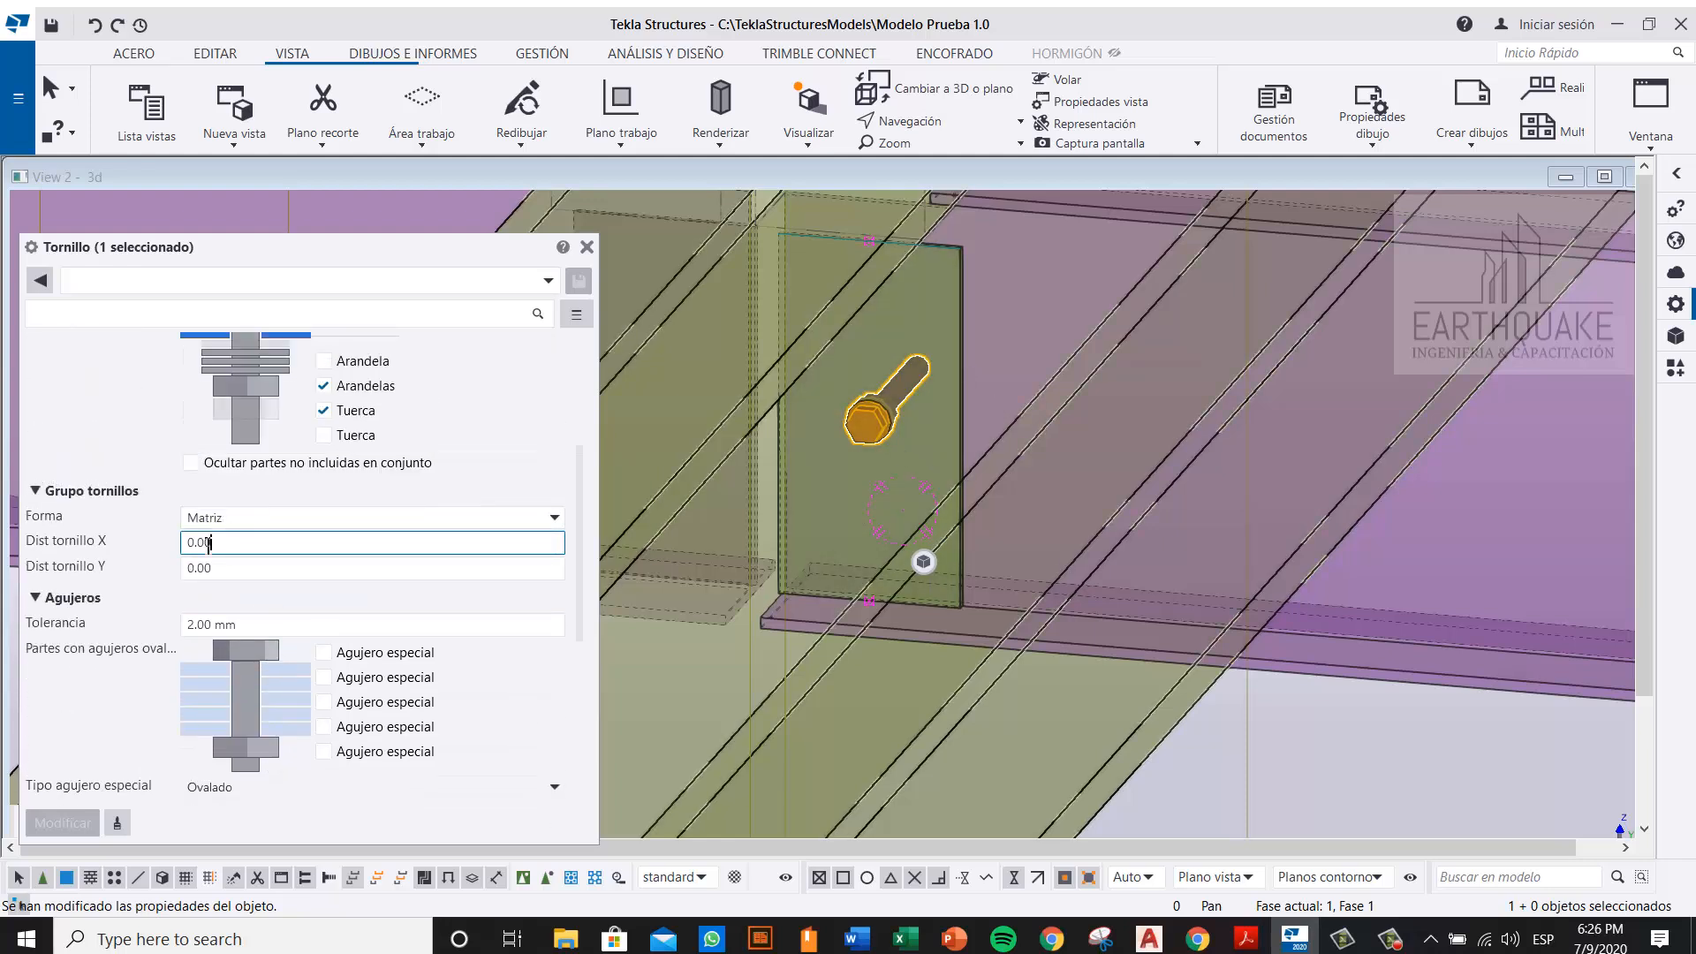
pyautogui.doubleClick(228, 542)
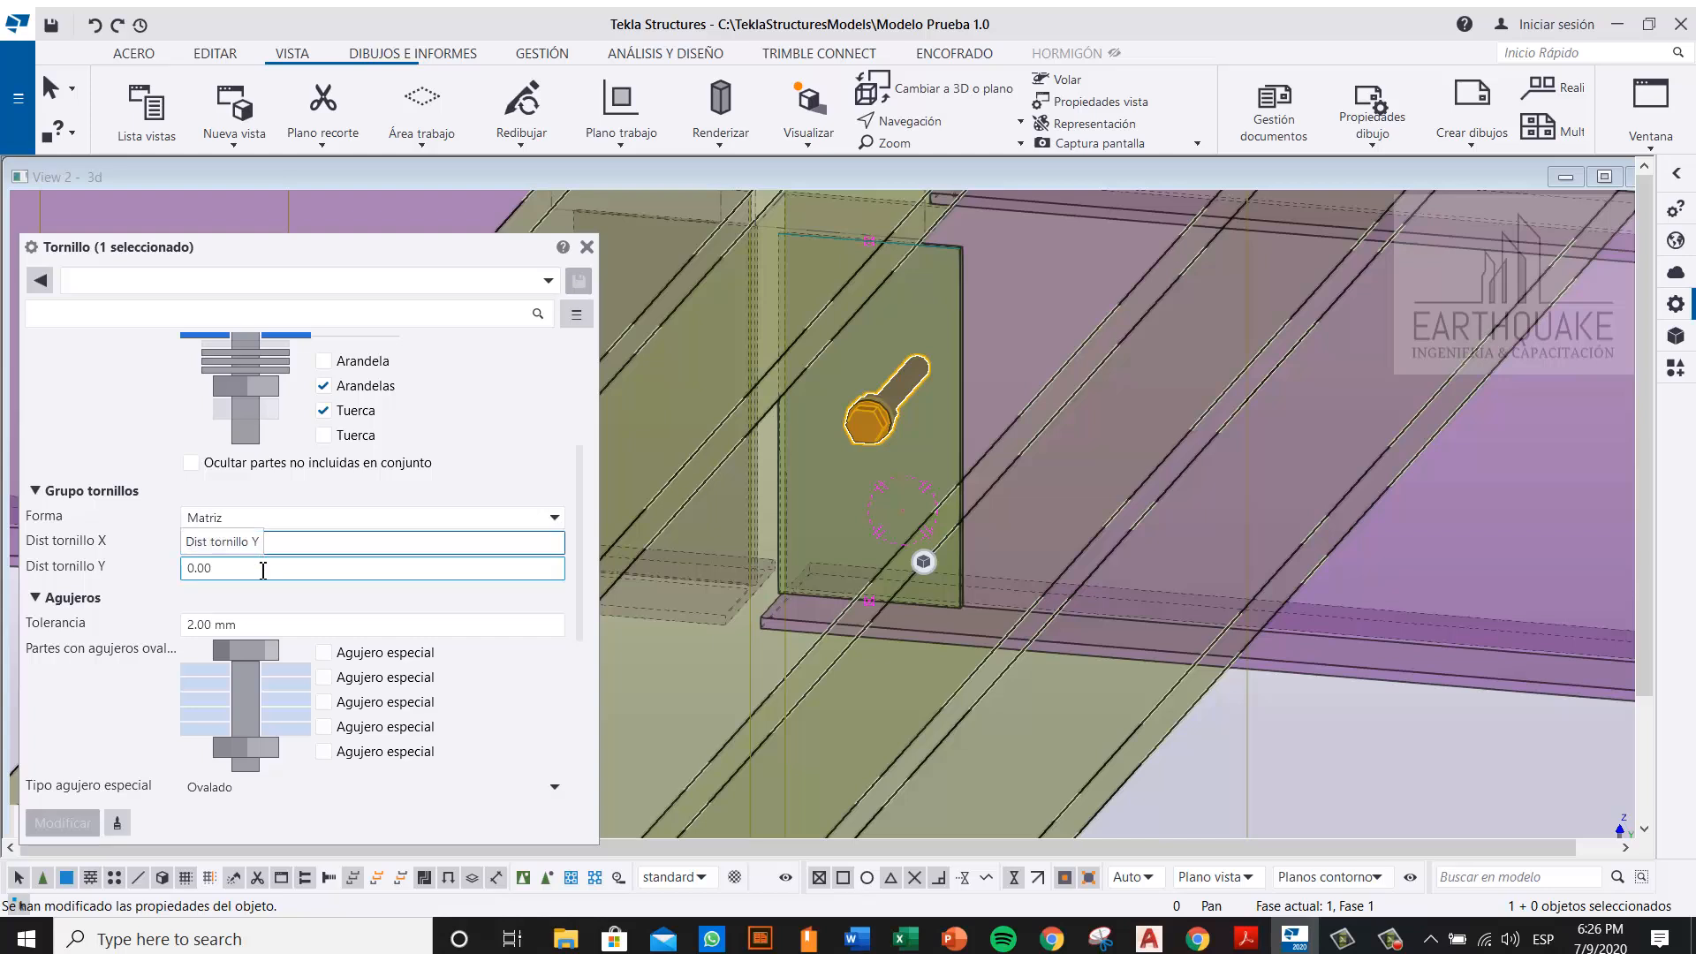
pyautogui.click(262, 569)
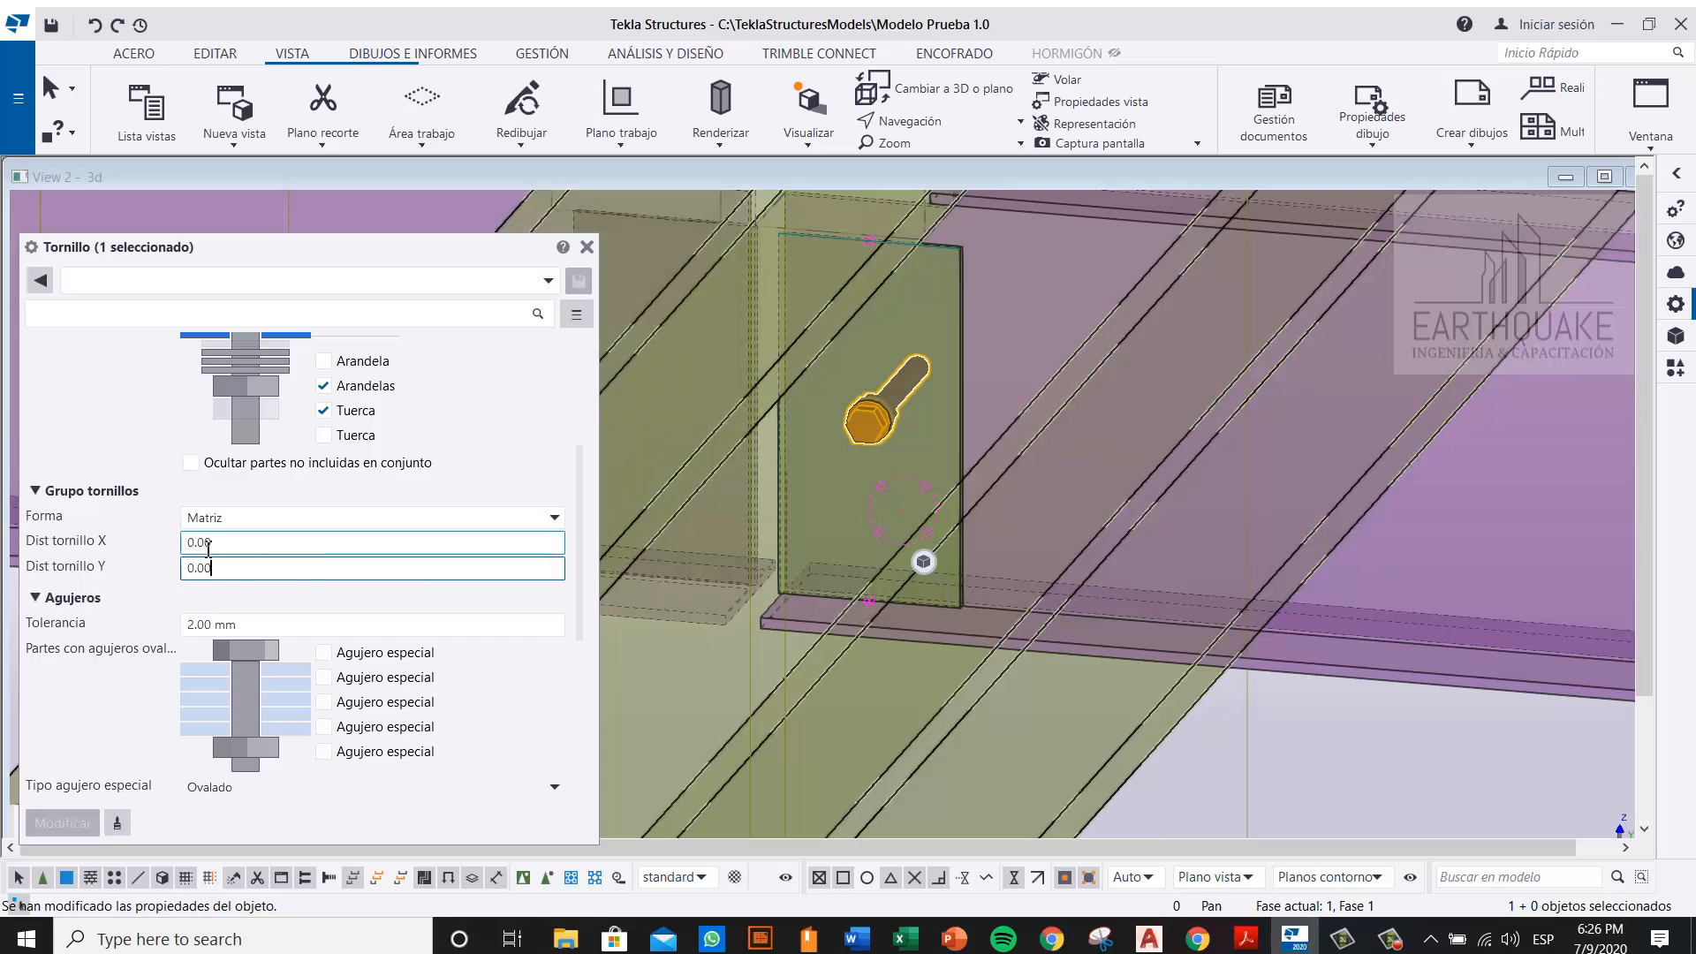
pyautogui.moveTo(227, 544); pyautogui.dragTo(183, 548)
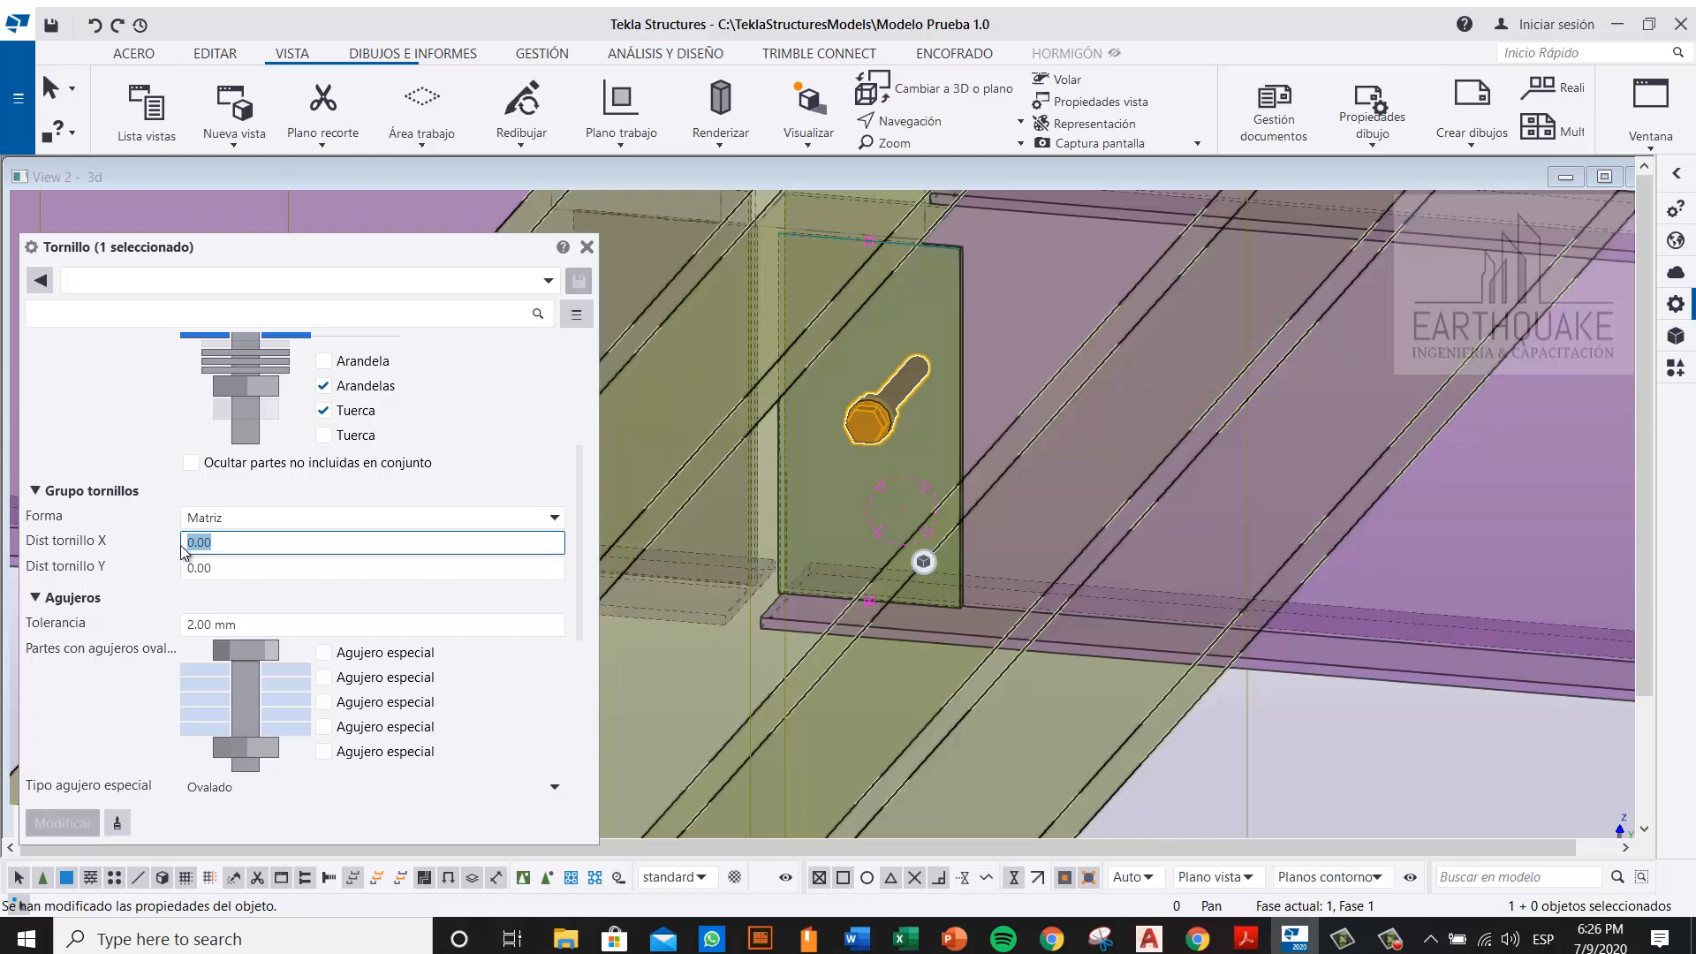
pyautogui.write('30')
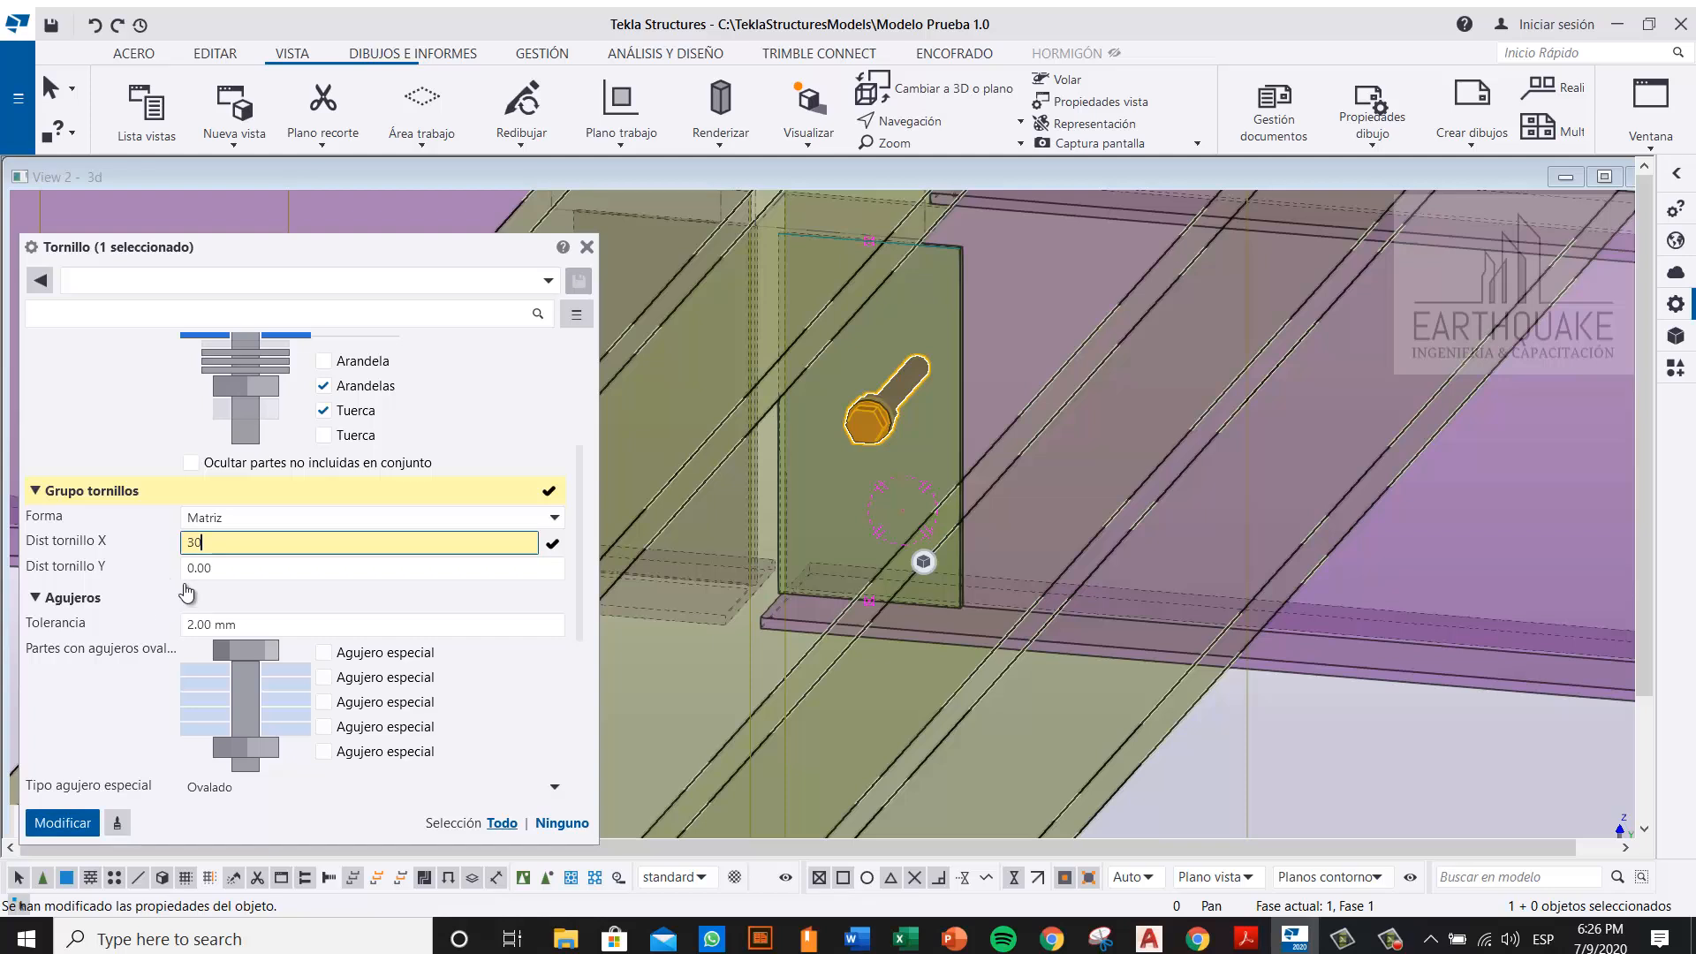
pyautogui.press('BackSpace')
pyautogui.write('100')
pyautogui.click(67, 827)
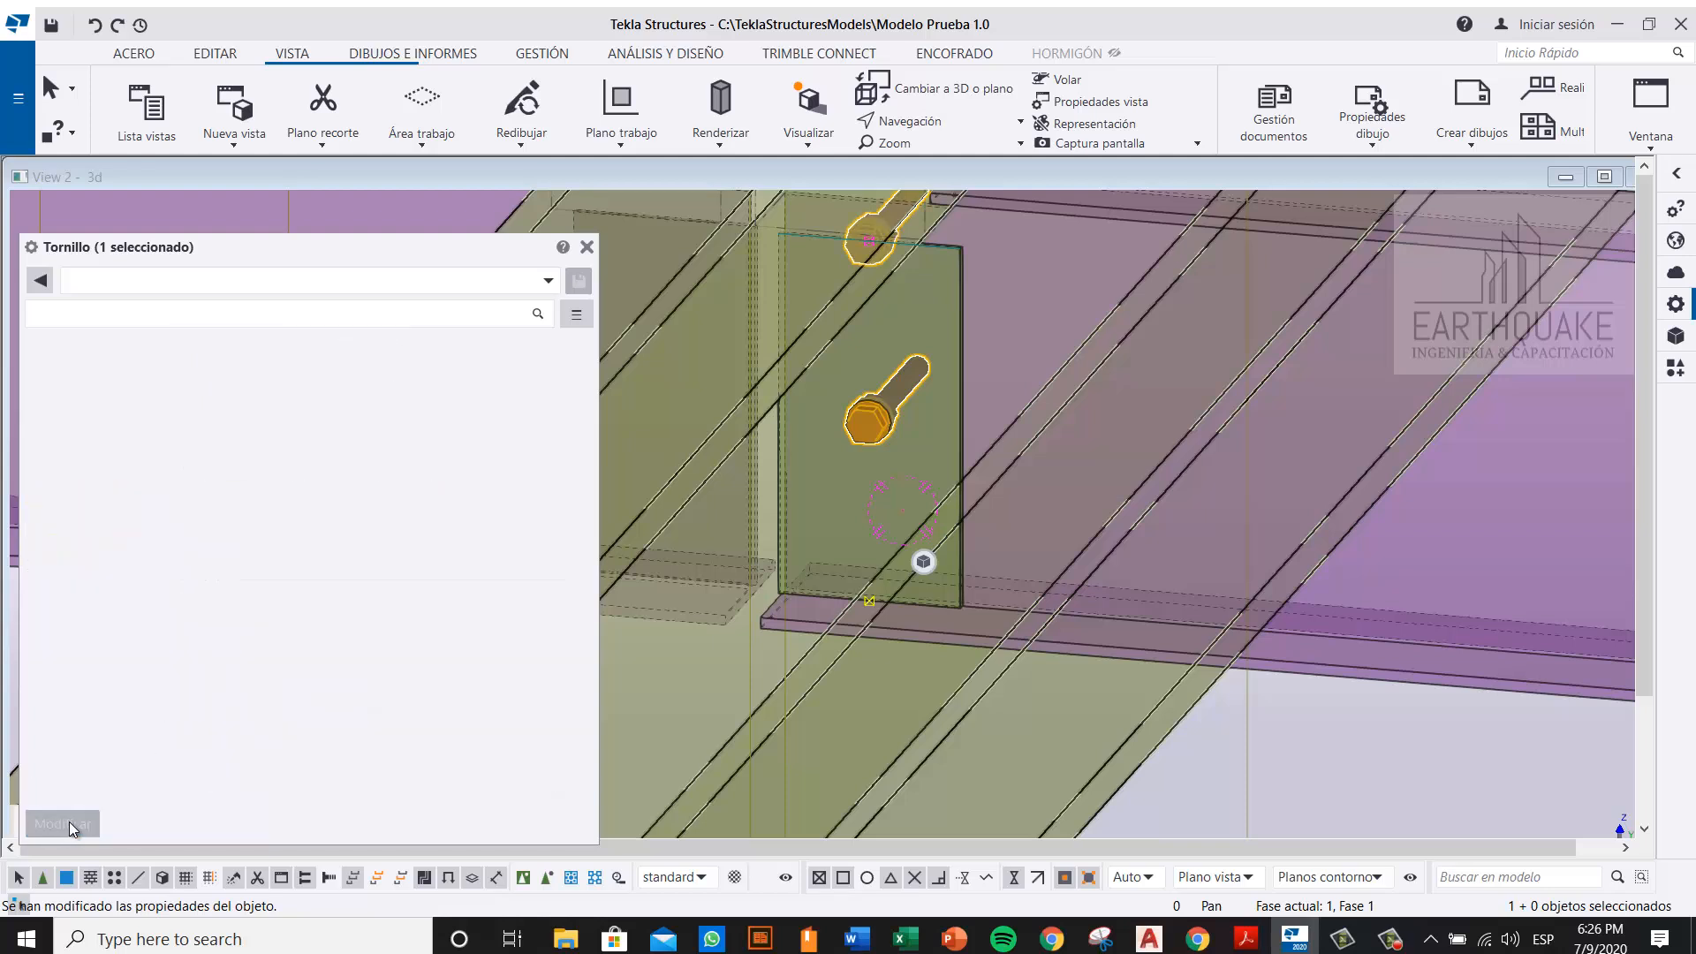
# Step: Set the two-bolt group's start offset Dx to 50 mm and apply the modification
pyautogui.moveTo(888, 374); pyautogui.dragTo(893, 465, button='middle')
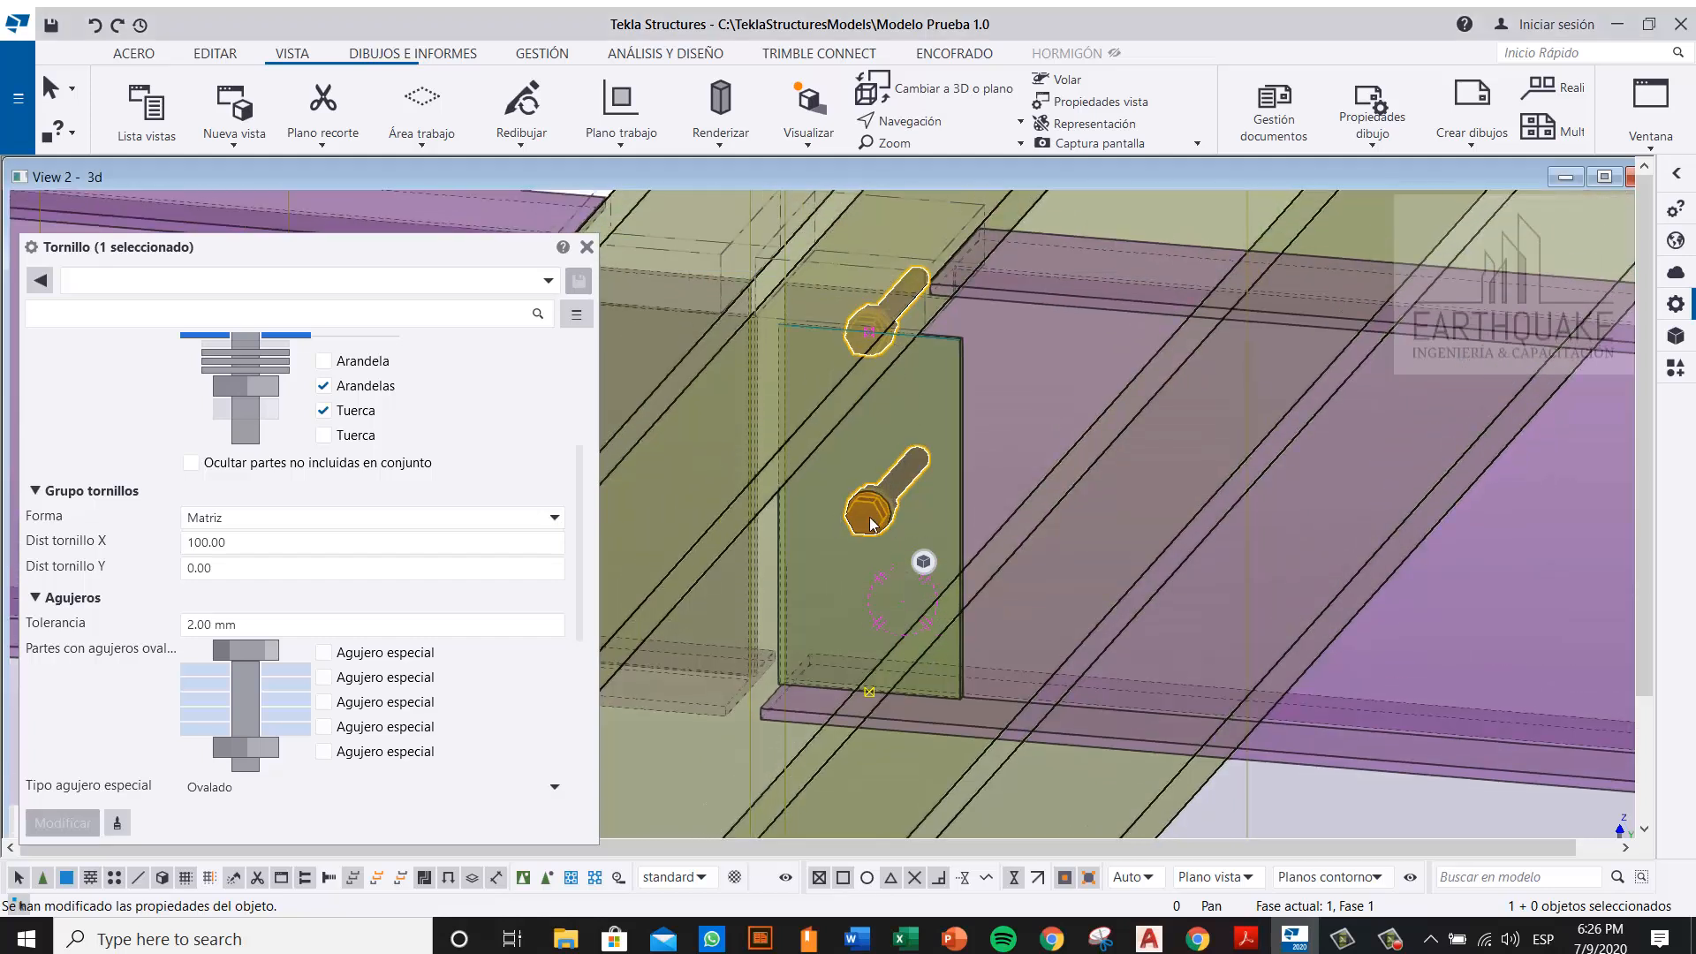
pyautogui.scroll(-5, 395, 594)
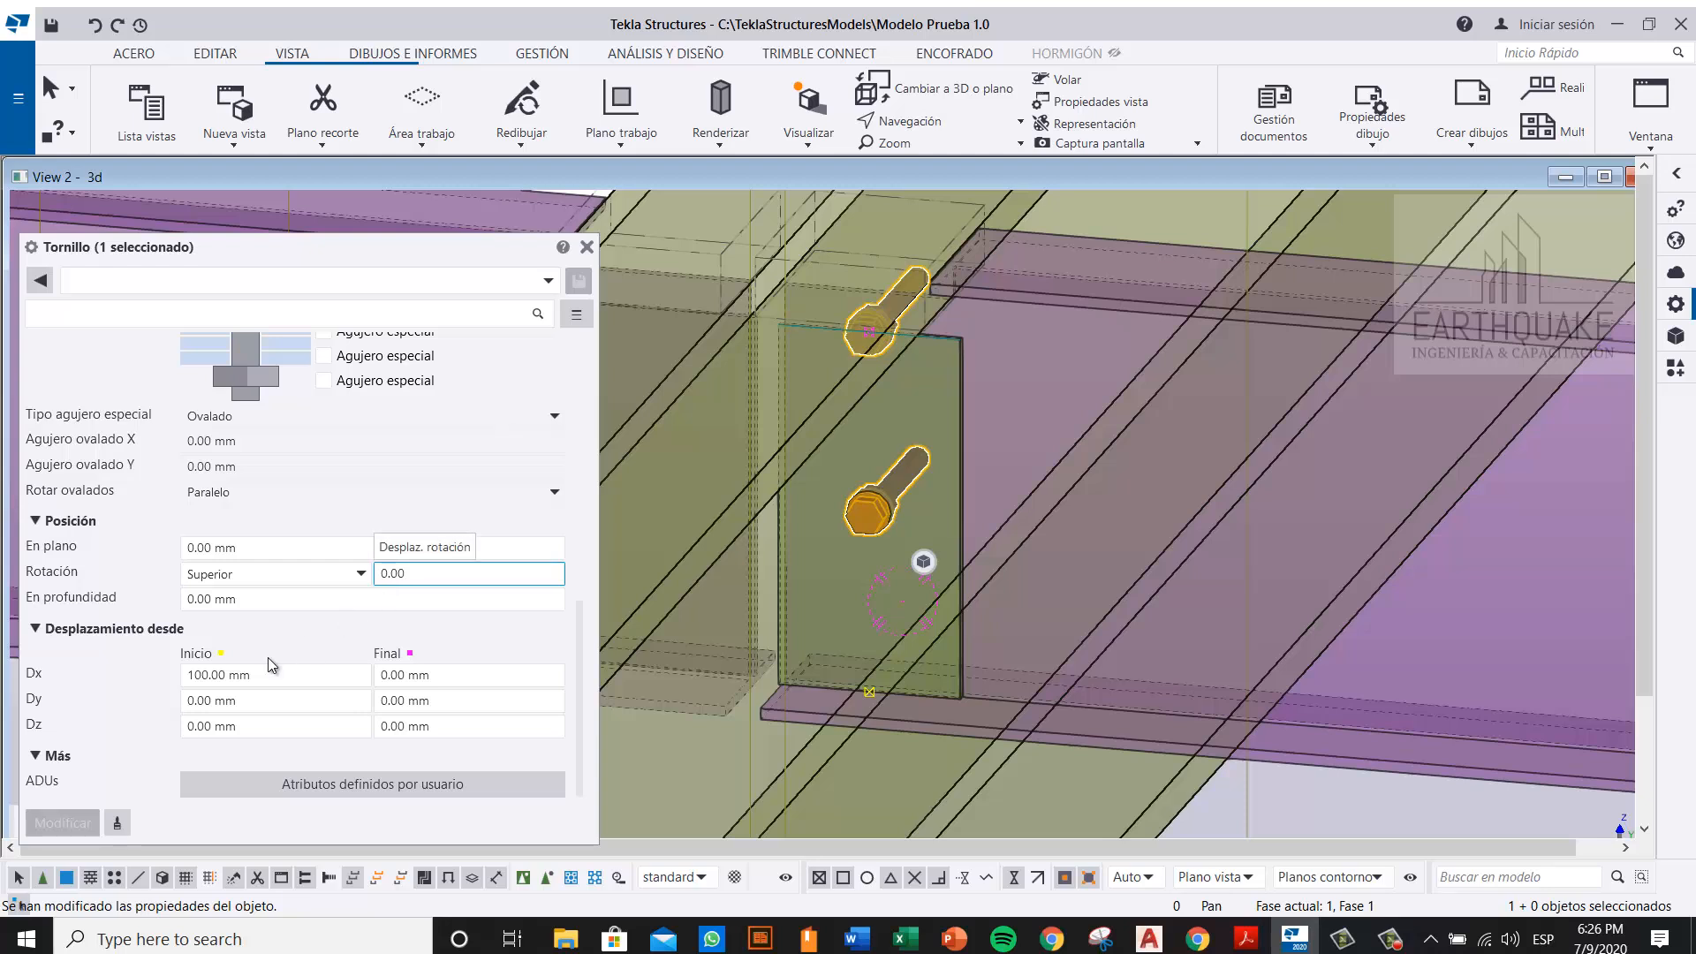
pyautogui.click(218, 675)
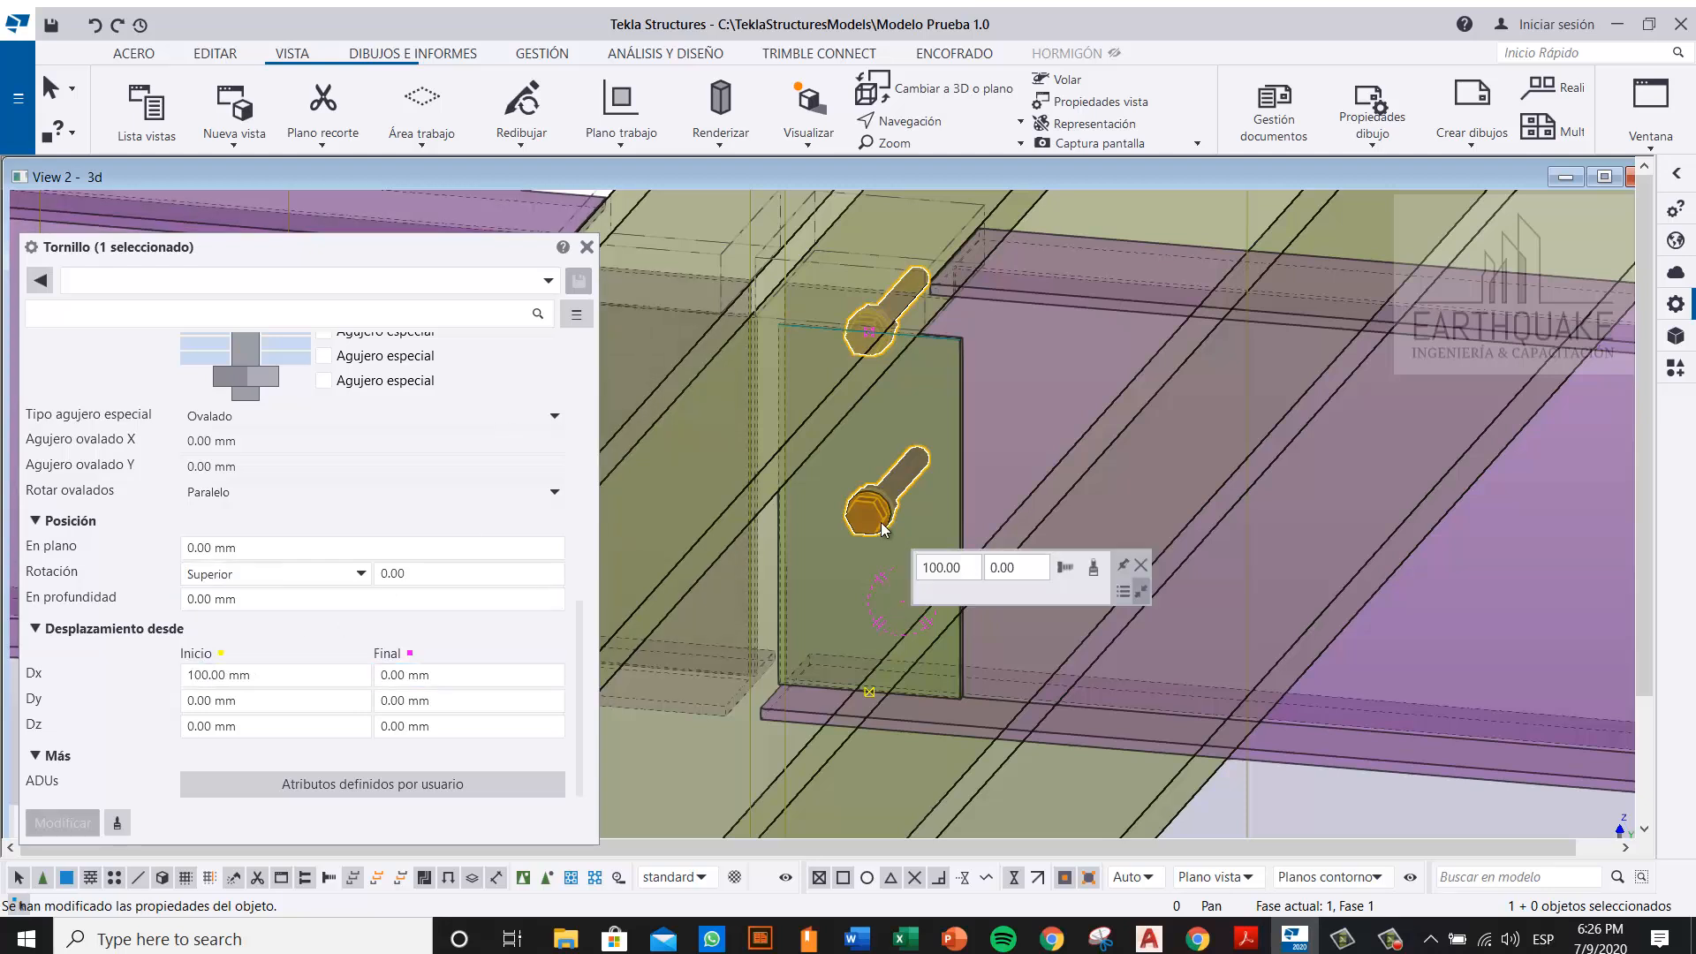
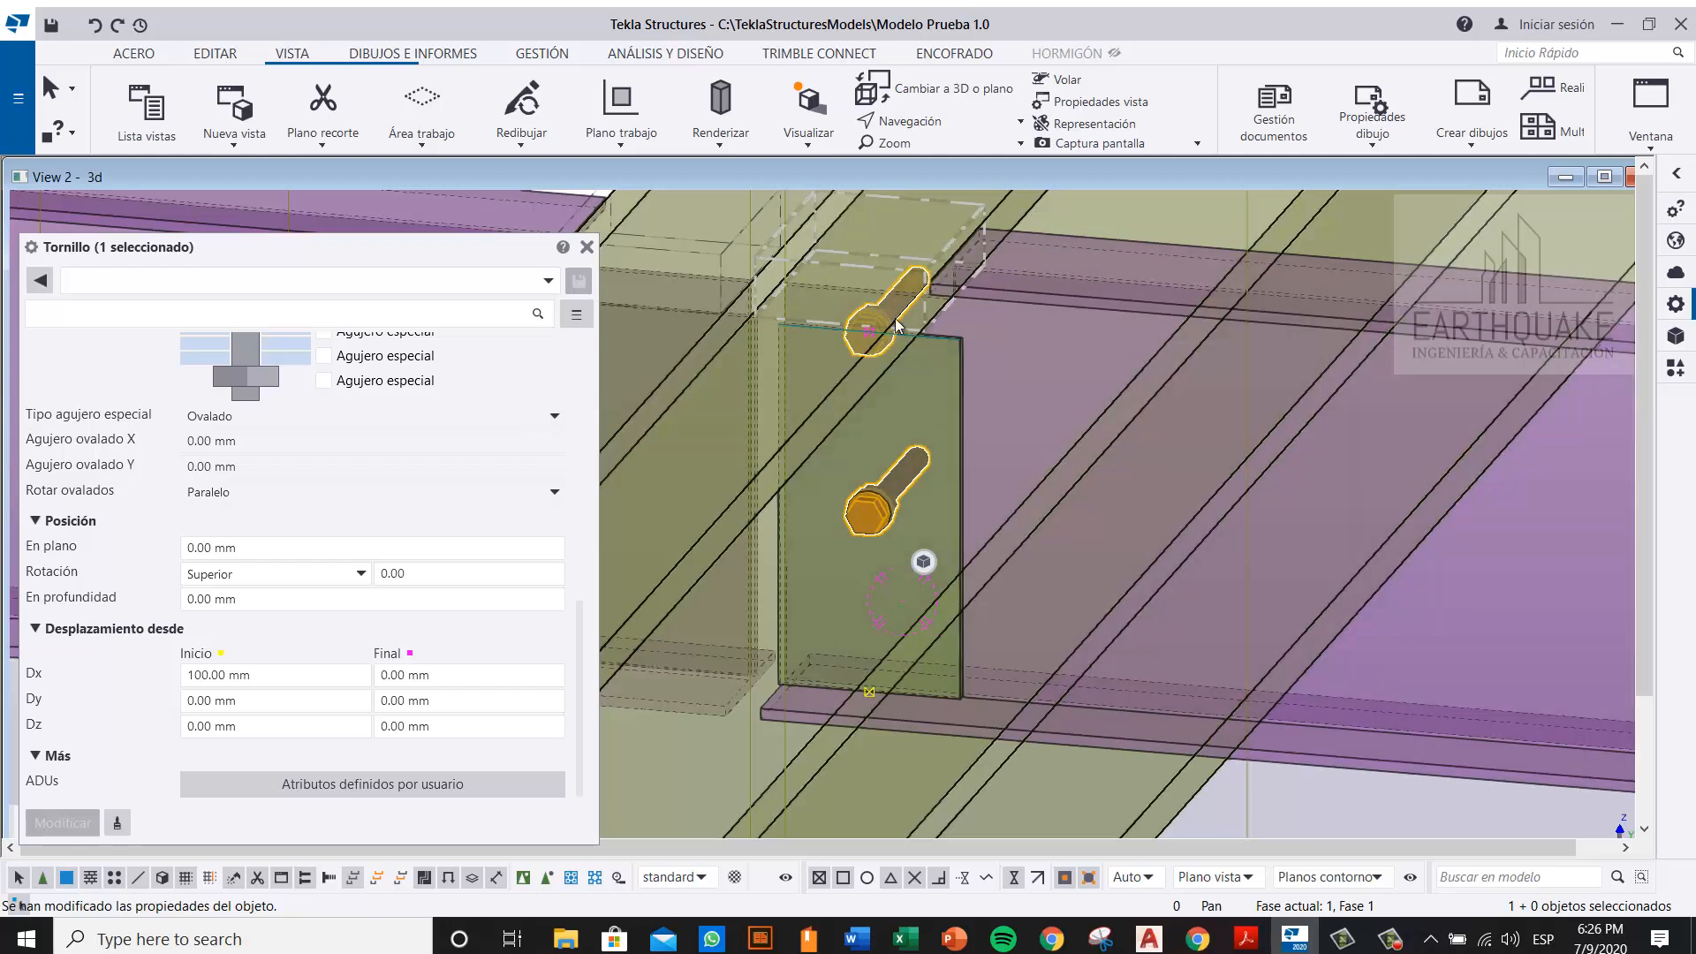
pyautogui.click(194, 675)
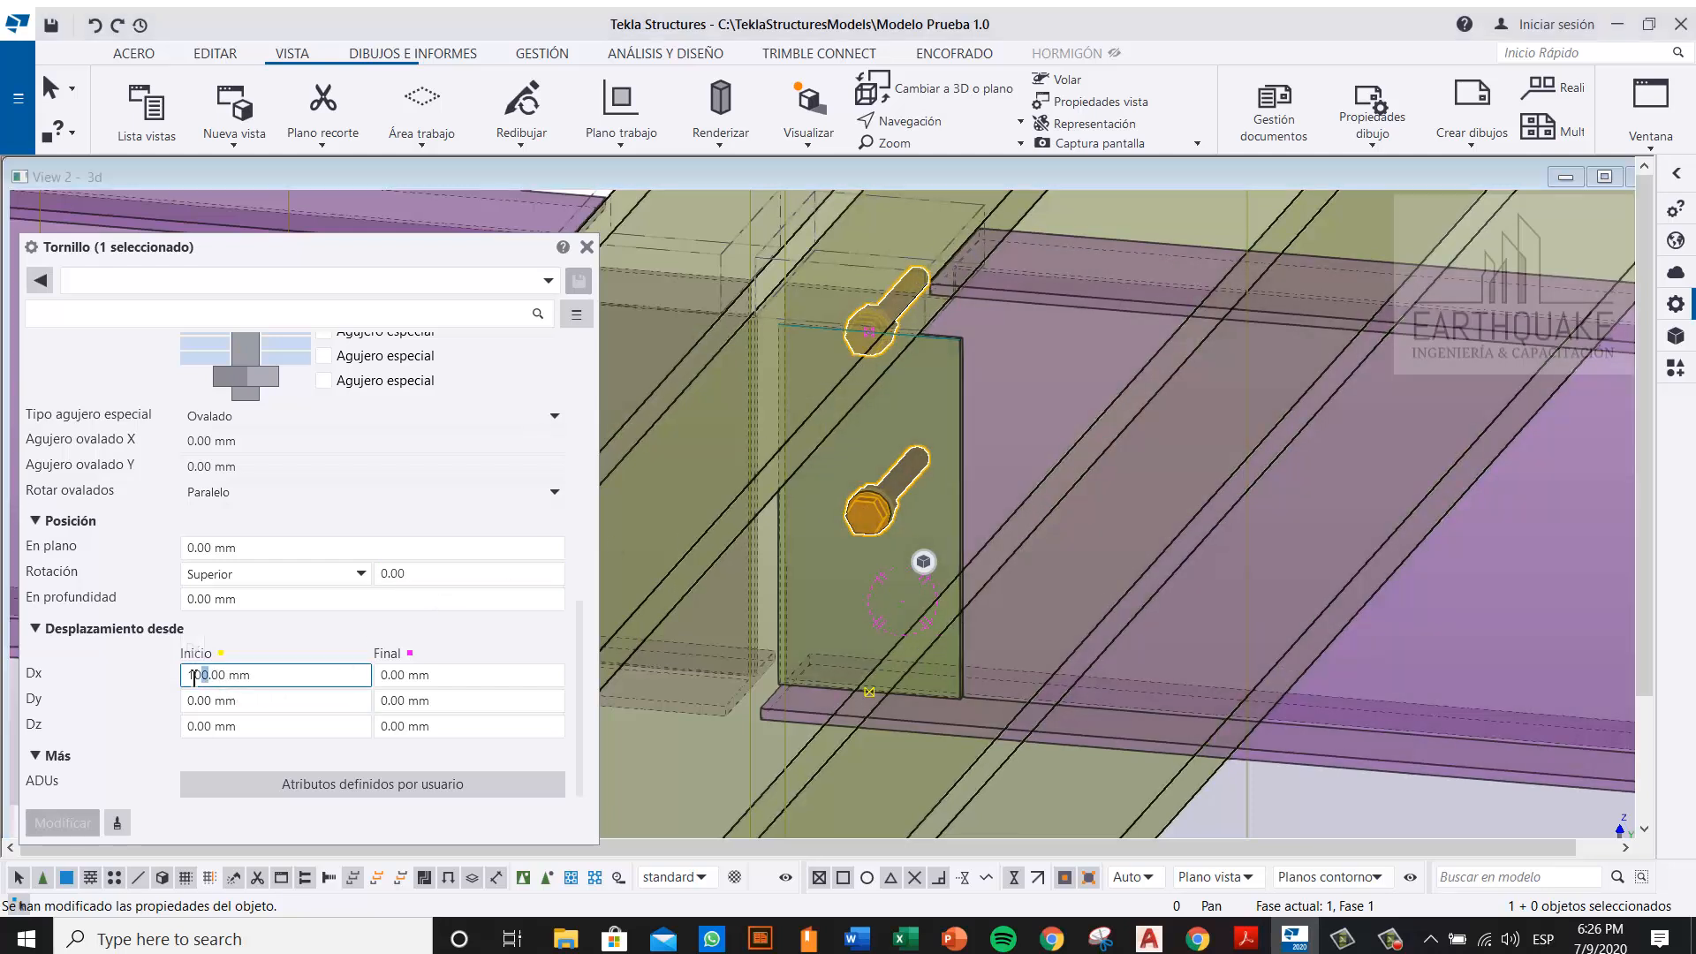
pyautogui.write('50')
pyautogui.press('Return')
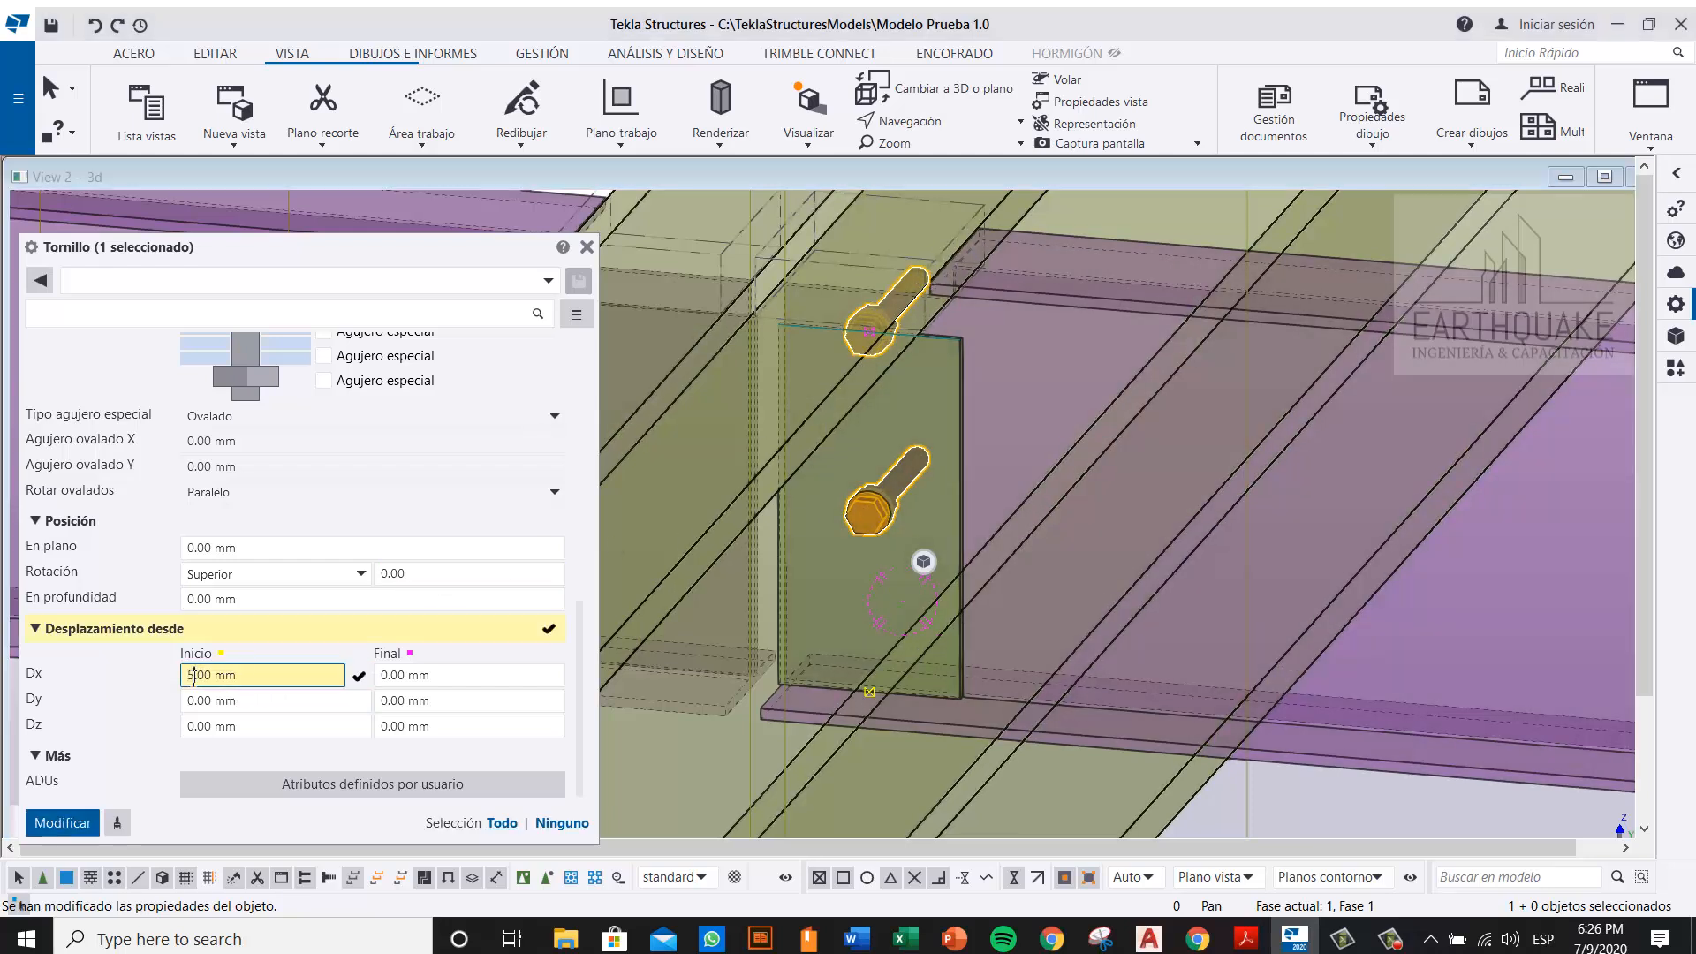
pyautogui.click(60, 820)
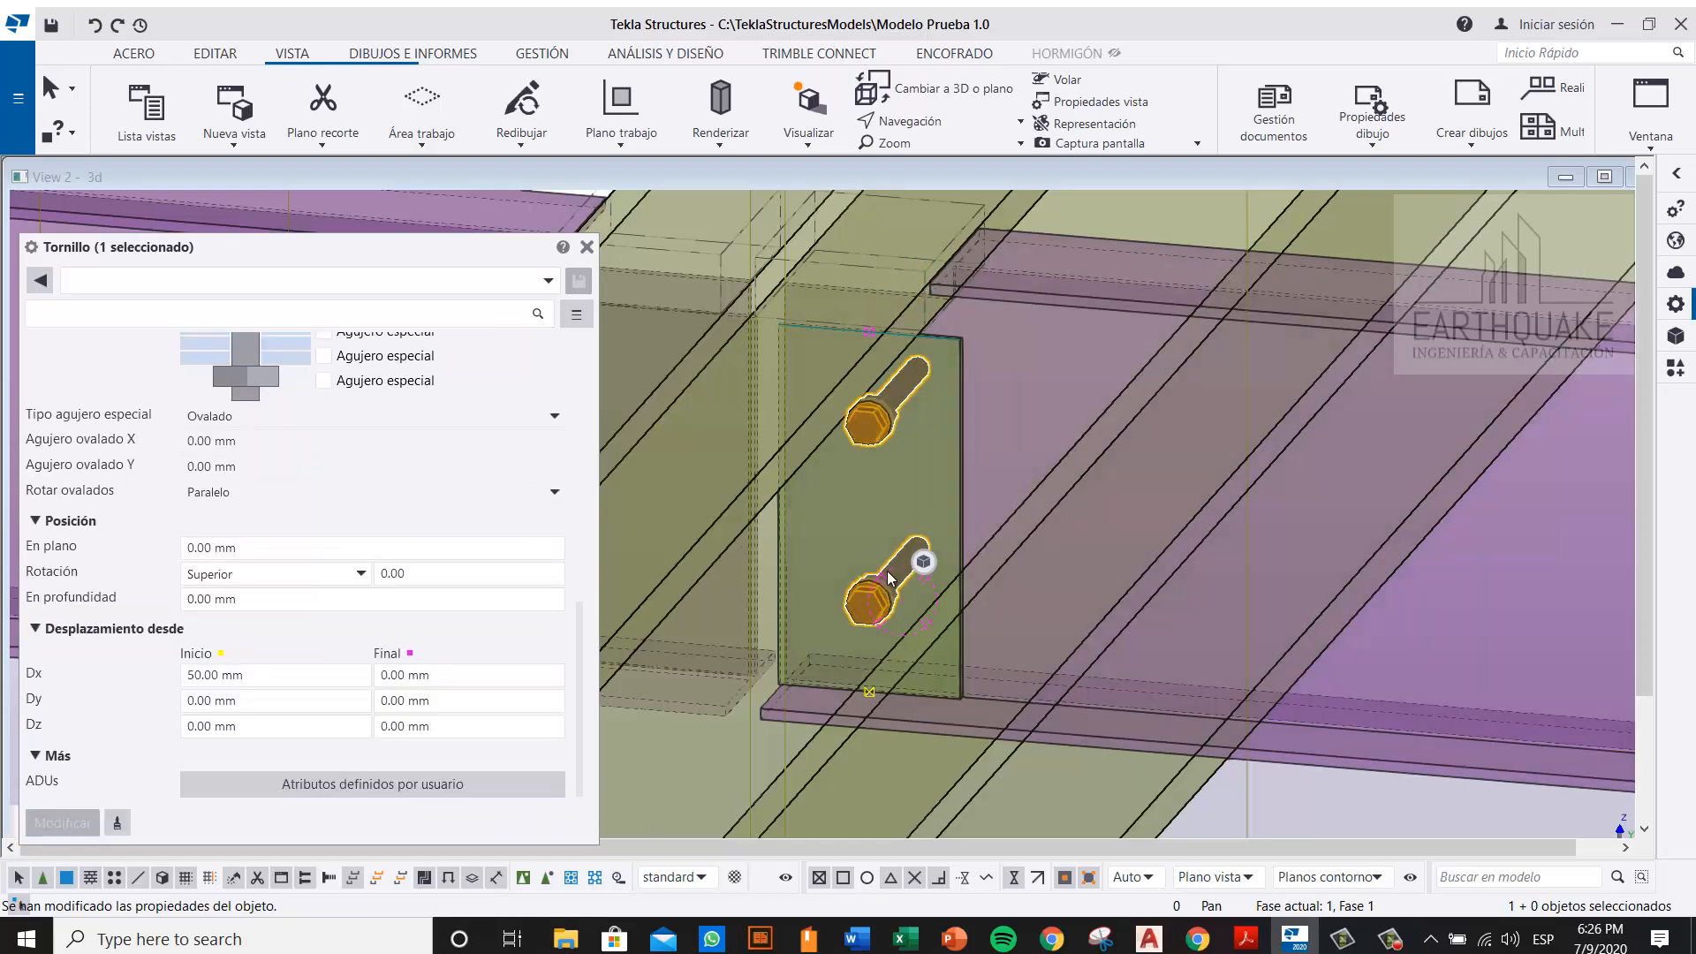
# Step: Inspect the two bolts through the plate and beam from several angles and review the bolt group's properties
pyautogui.scroll(2, 905, 502)
pyautogui.scroll(-3, 877, 616)
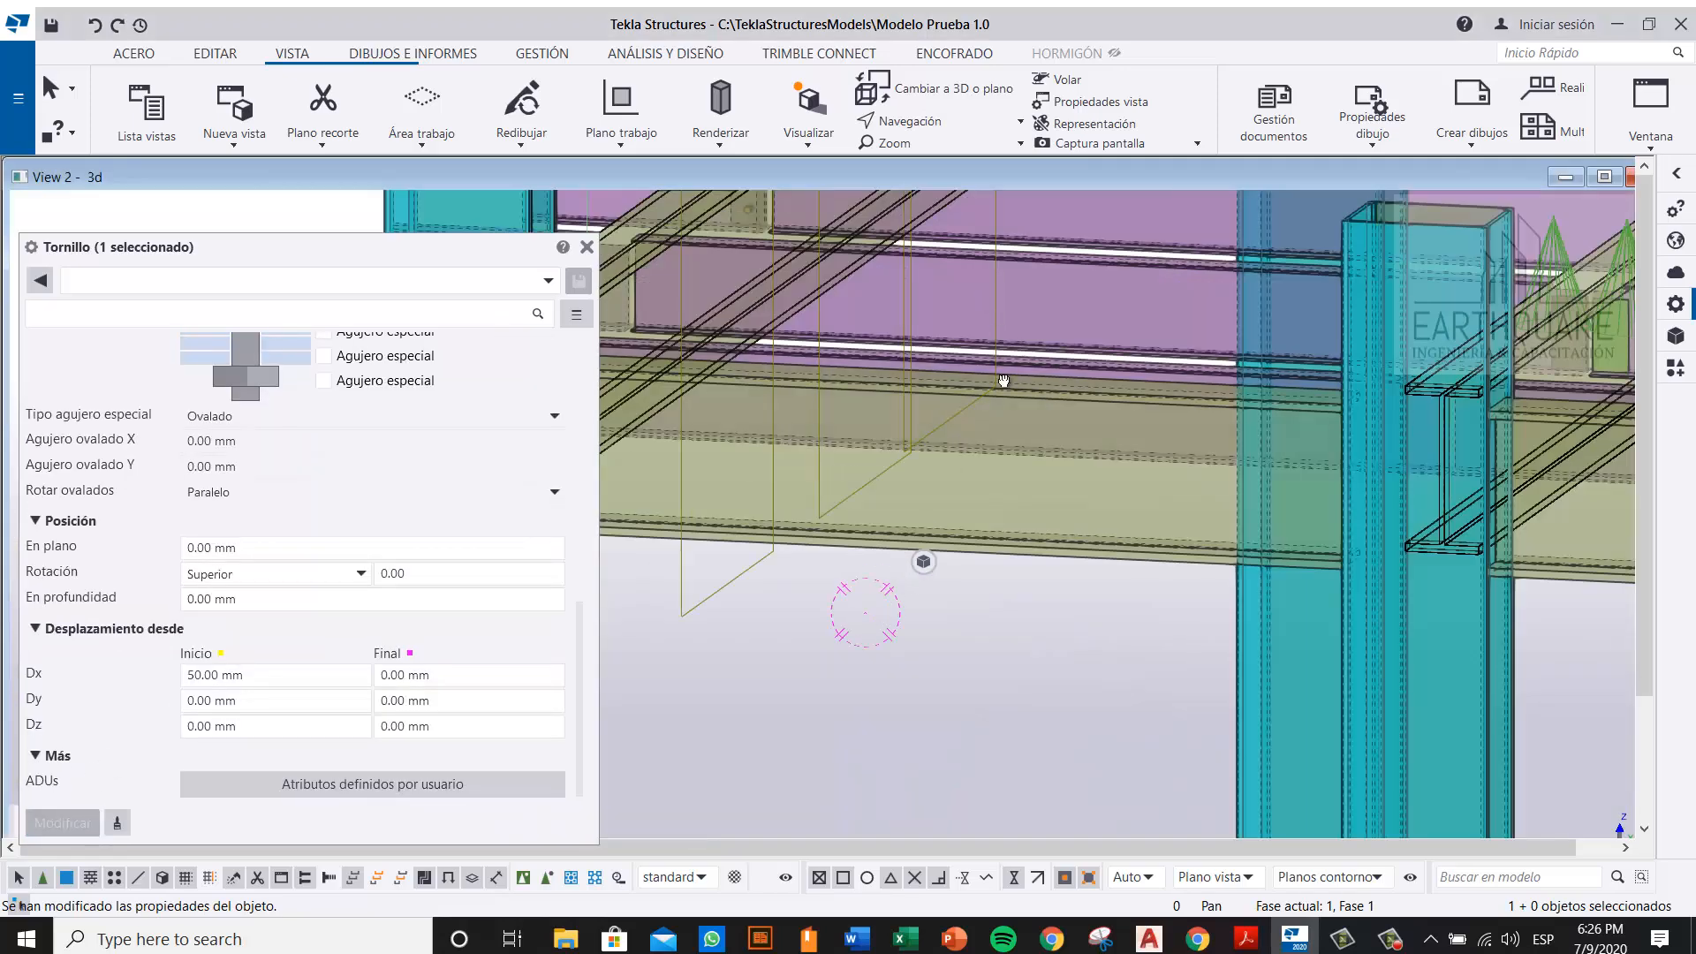
pyautogui.scroll(5, 1016, 570)
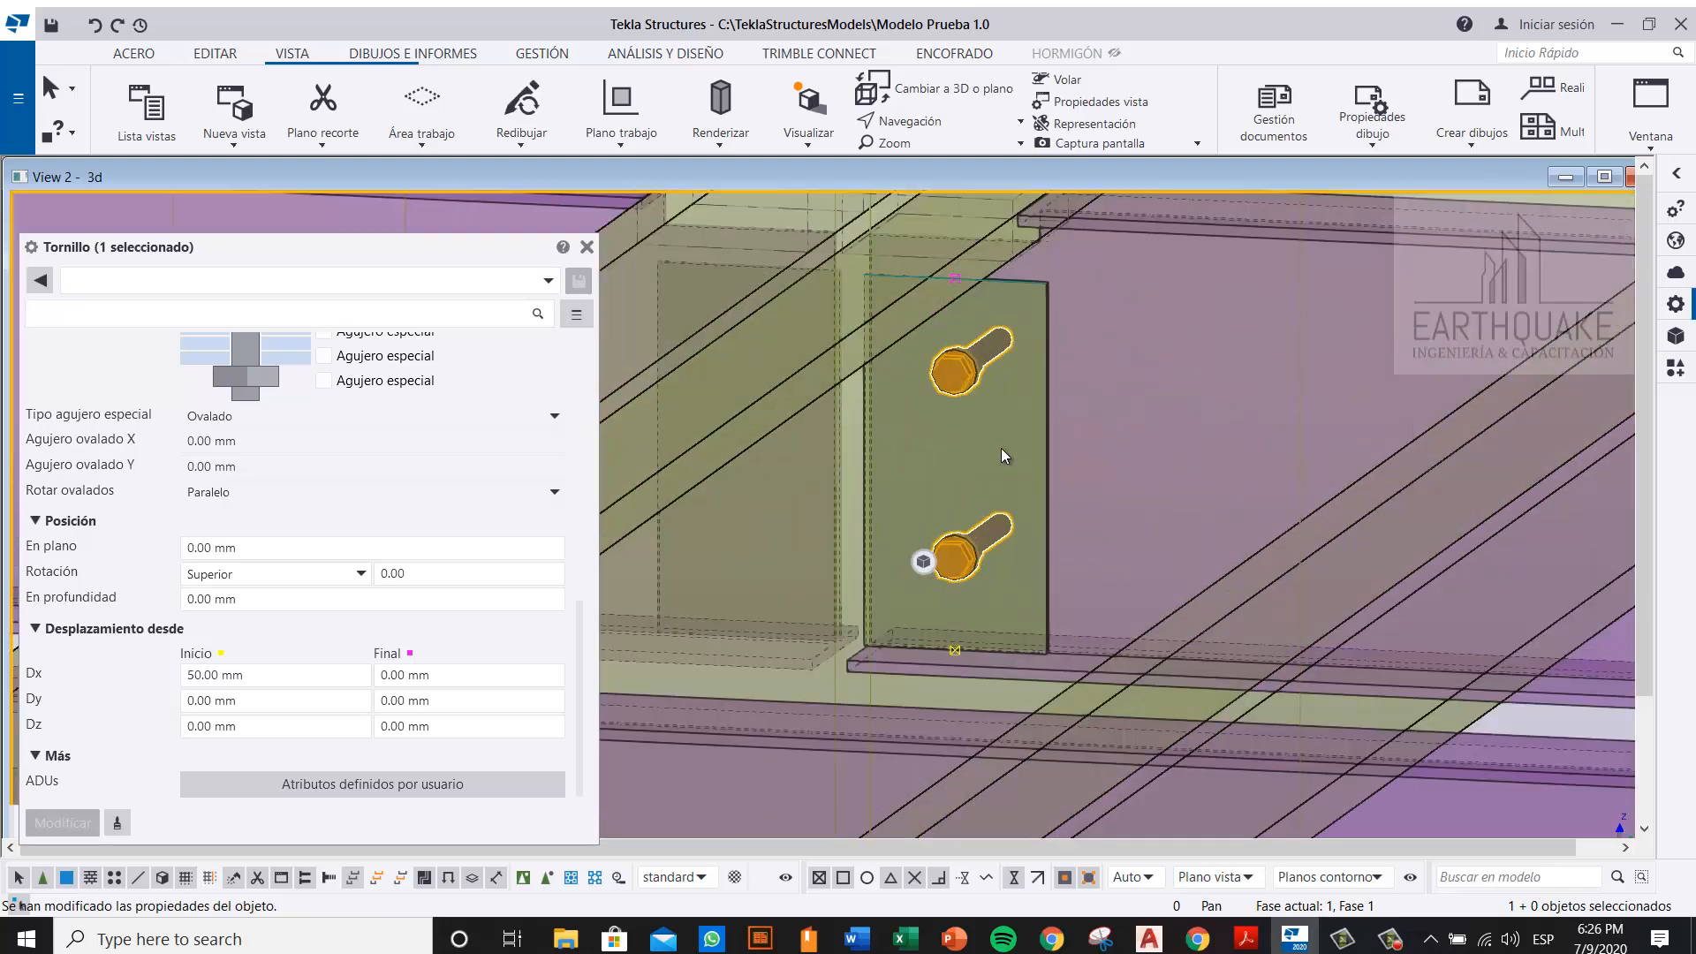
pyautogui.click(1000, 448)
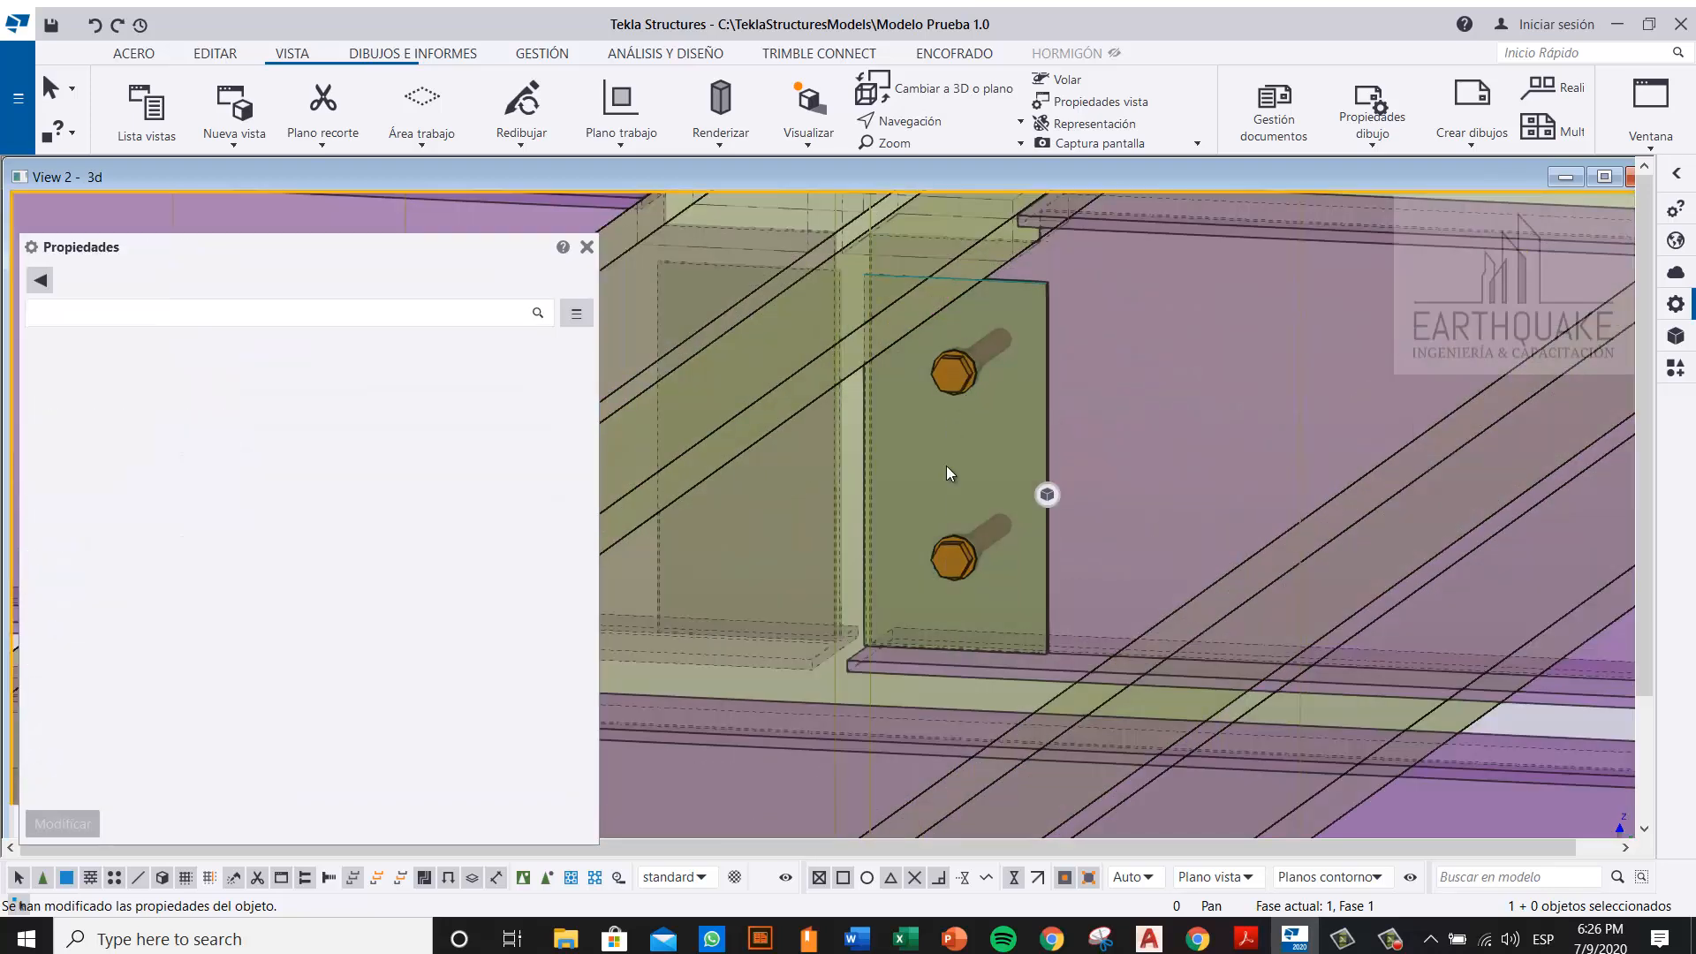
pyautogui.scroll(-2, 966, 595)
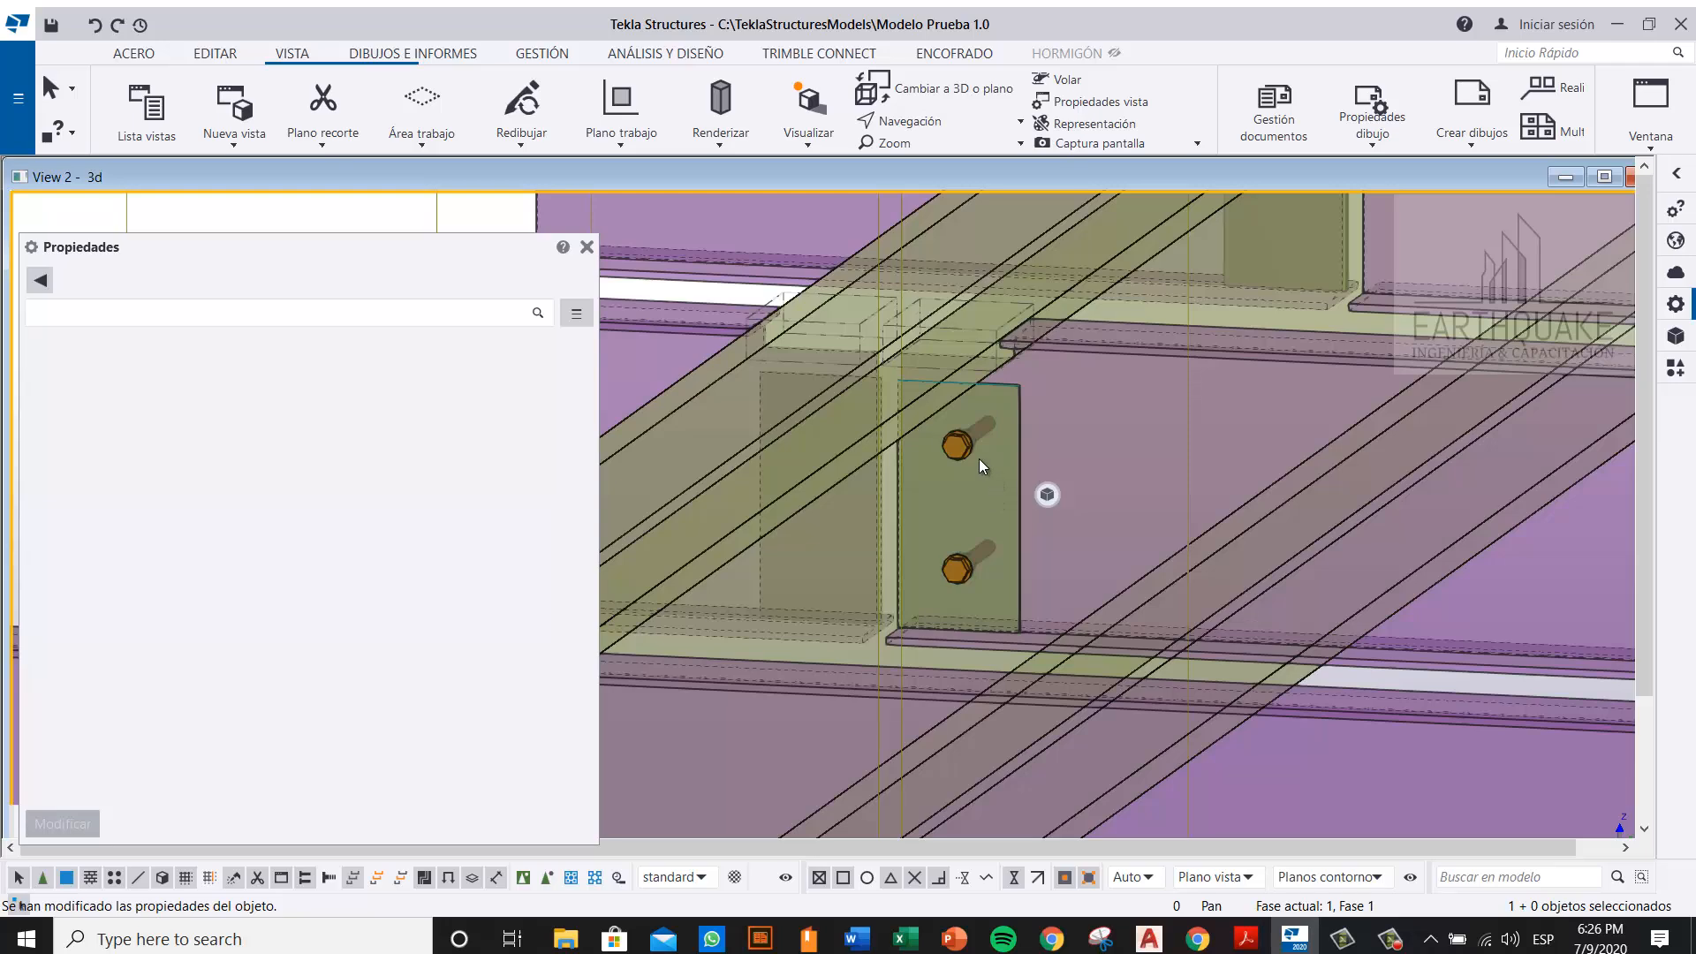
pyautogui.keyDown('ctrl'); pyautogui.moveTo(979, 458); pyautogui.dragTo(1111, 406, button='middle'); pyautogui.keyUp('ctrl')
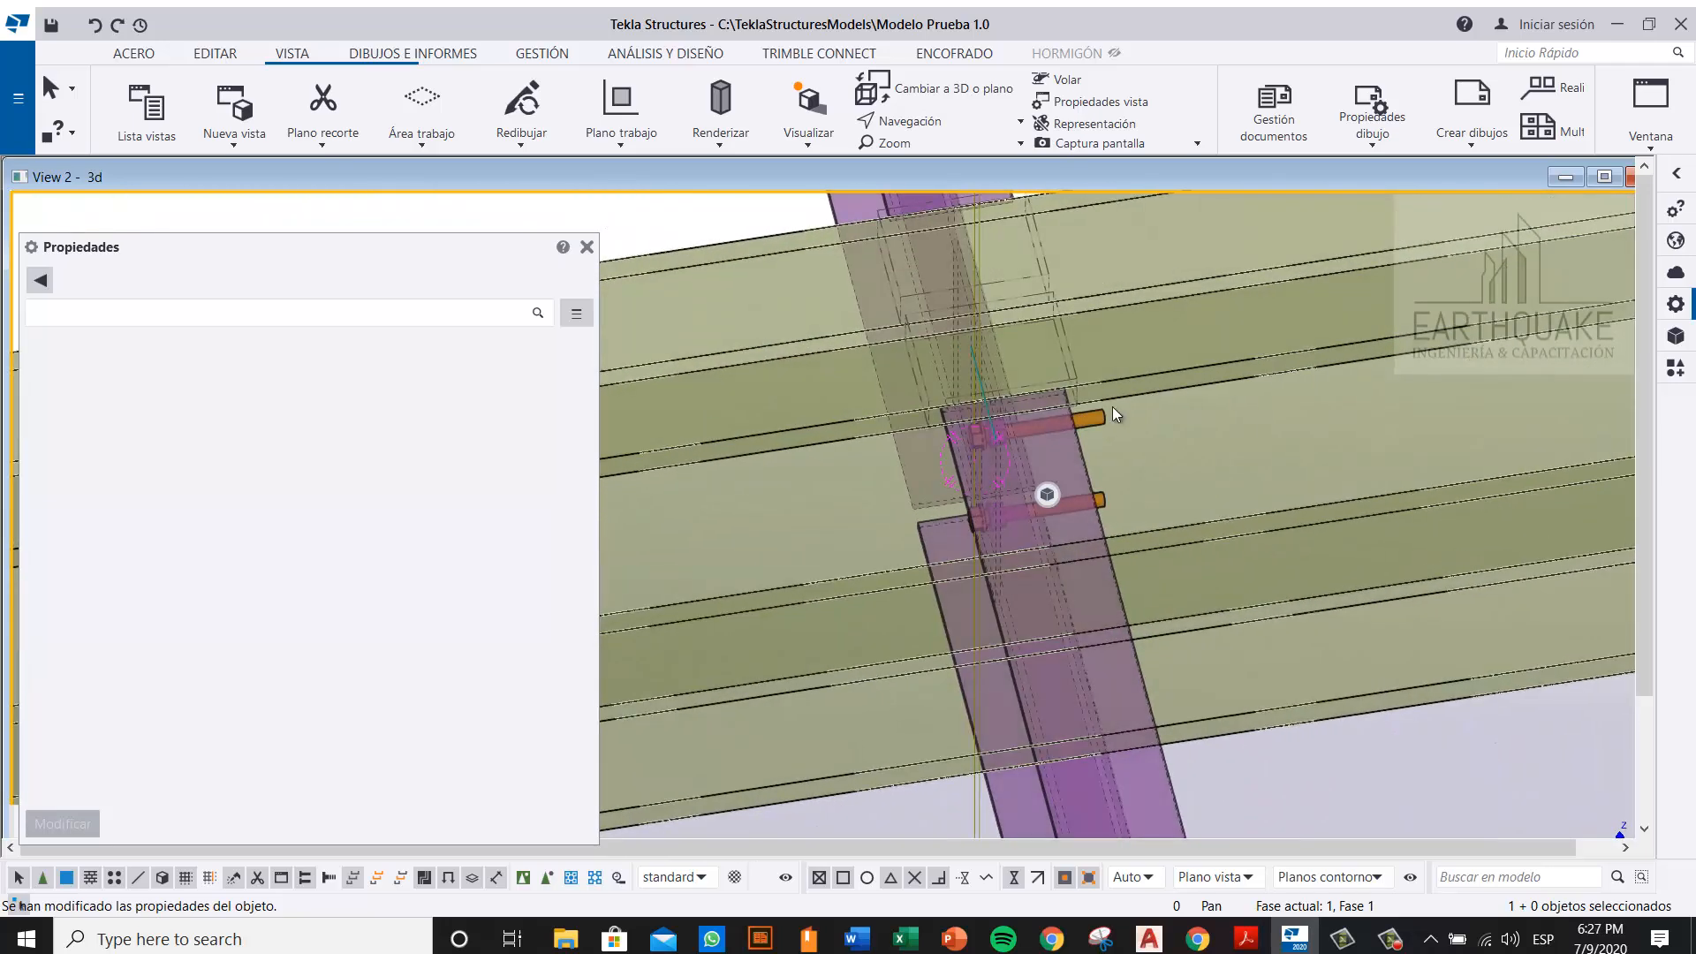
pyautogui.click(1087, 417)
pyautogui.click(1101, 421)
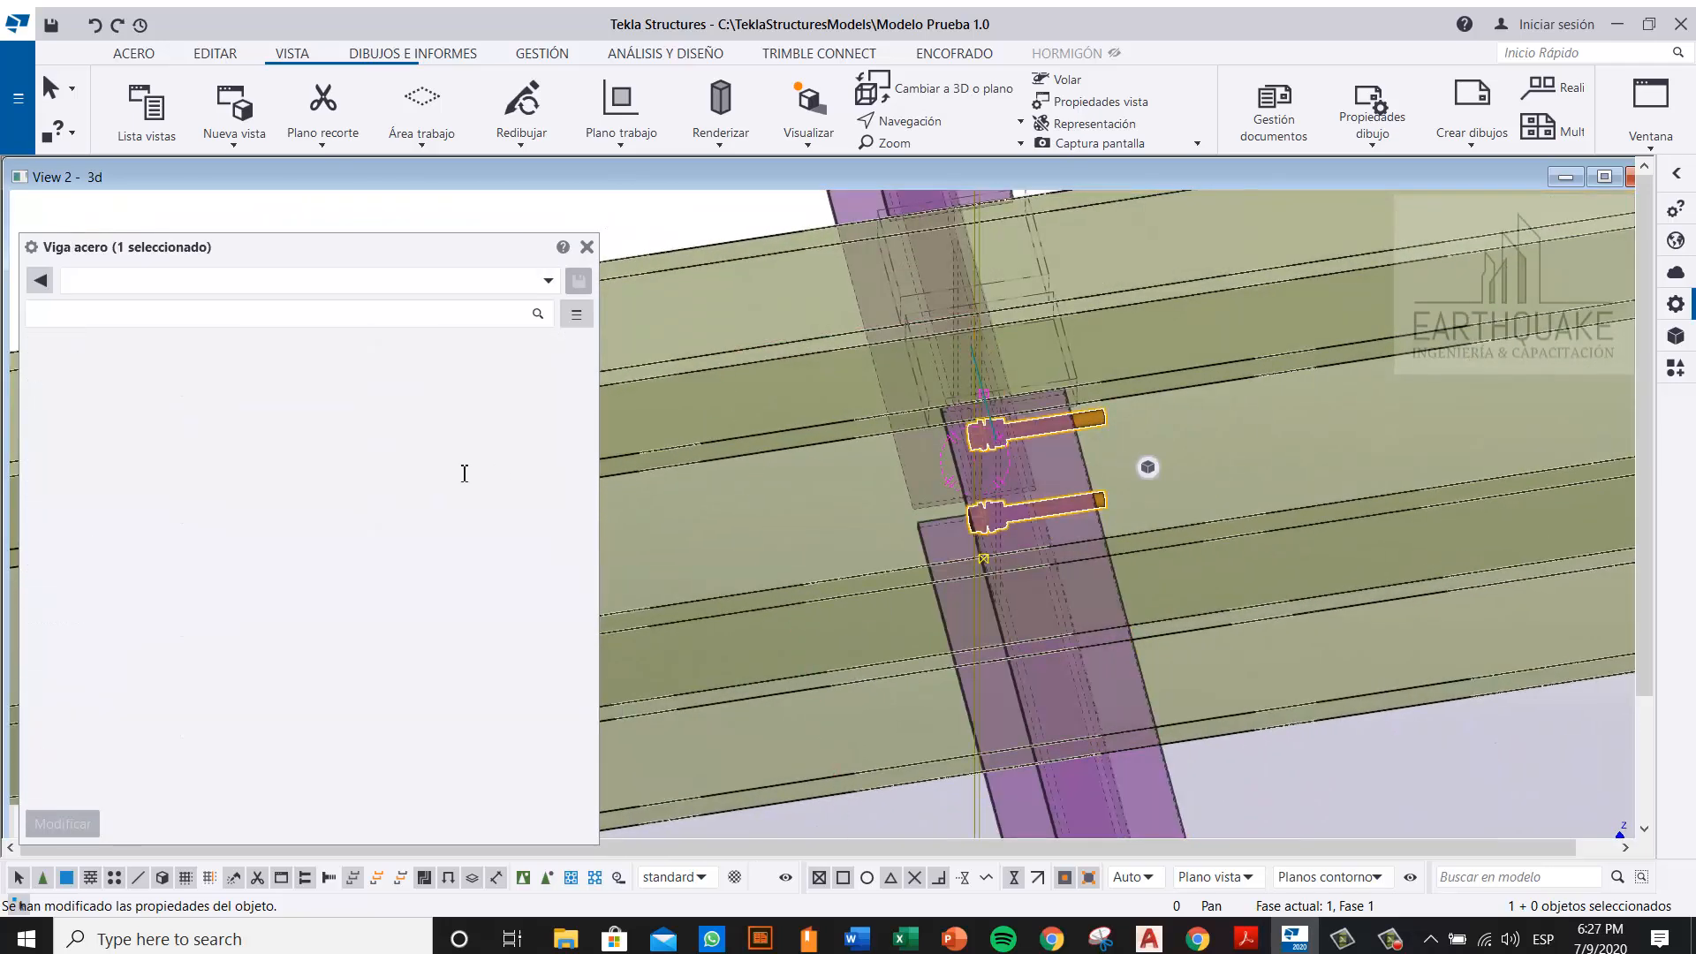
pyautogui.scroll(5, 288, 601)
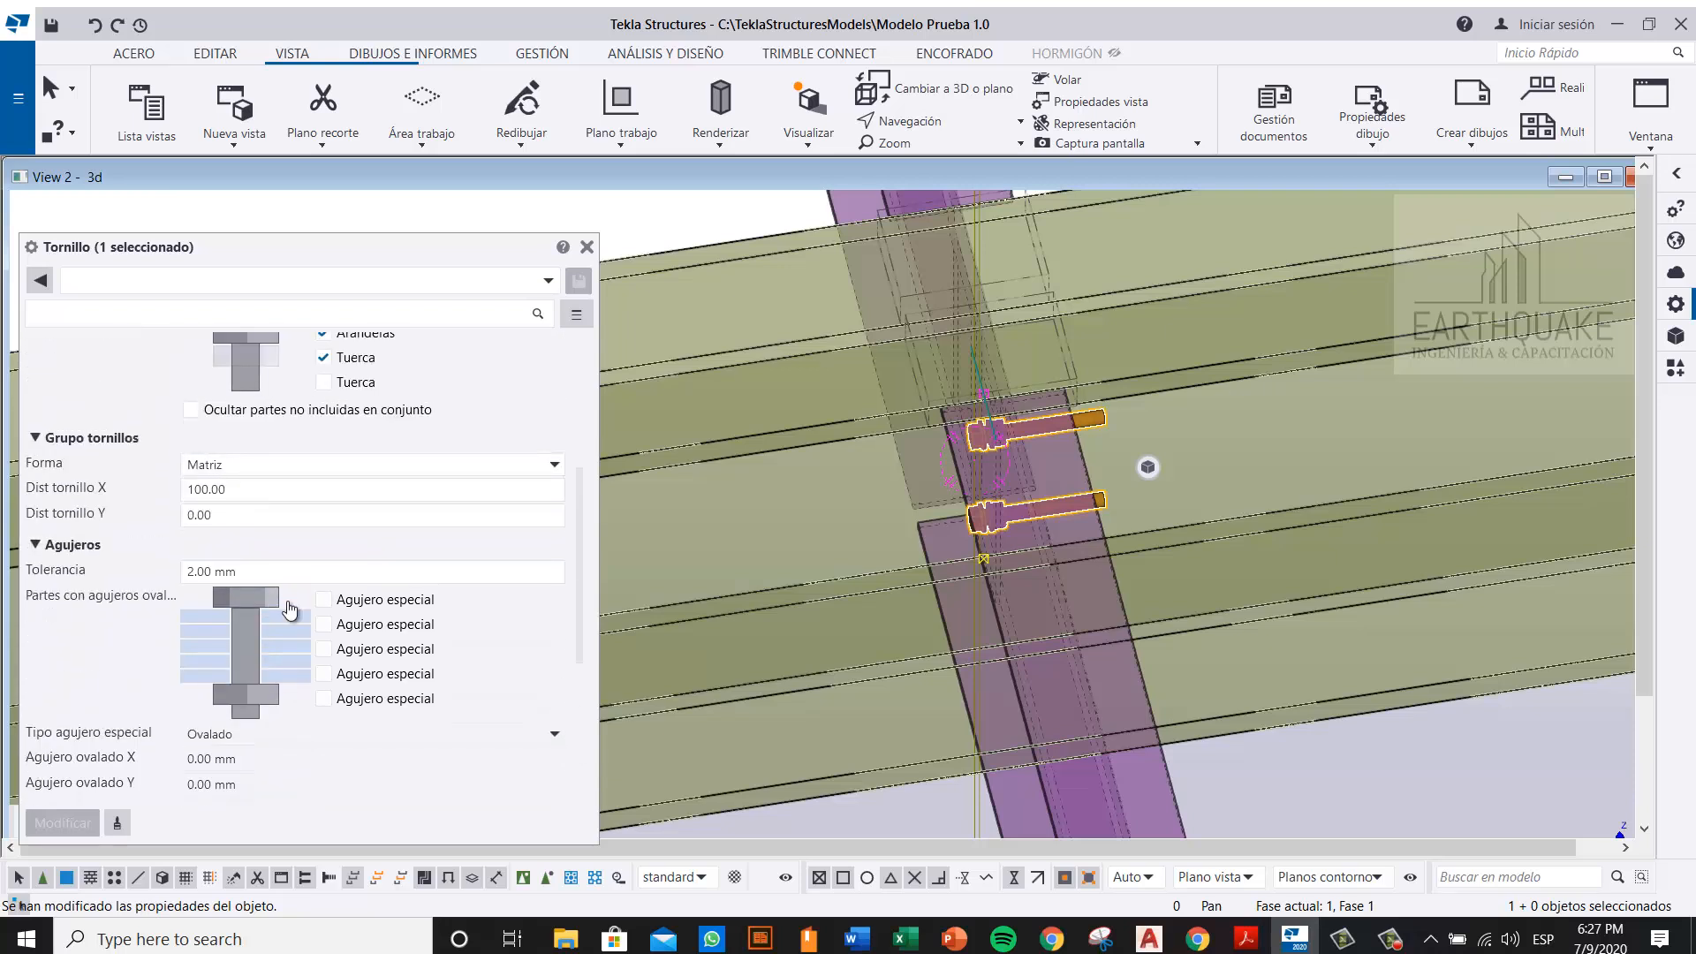
pyautogui.scroll(5, 288, 601)
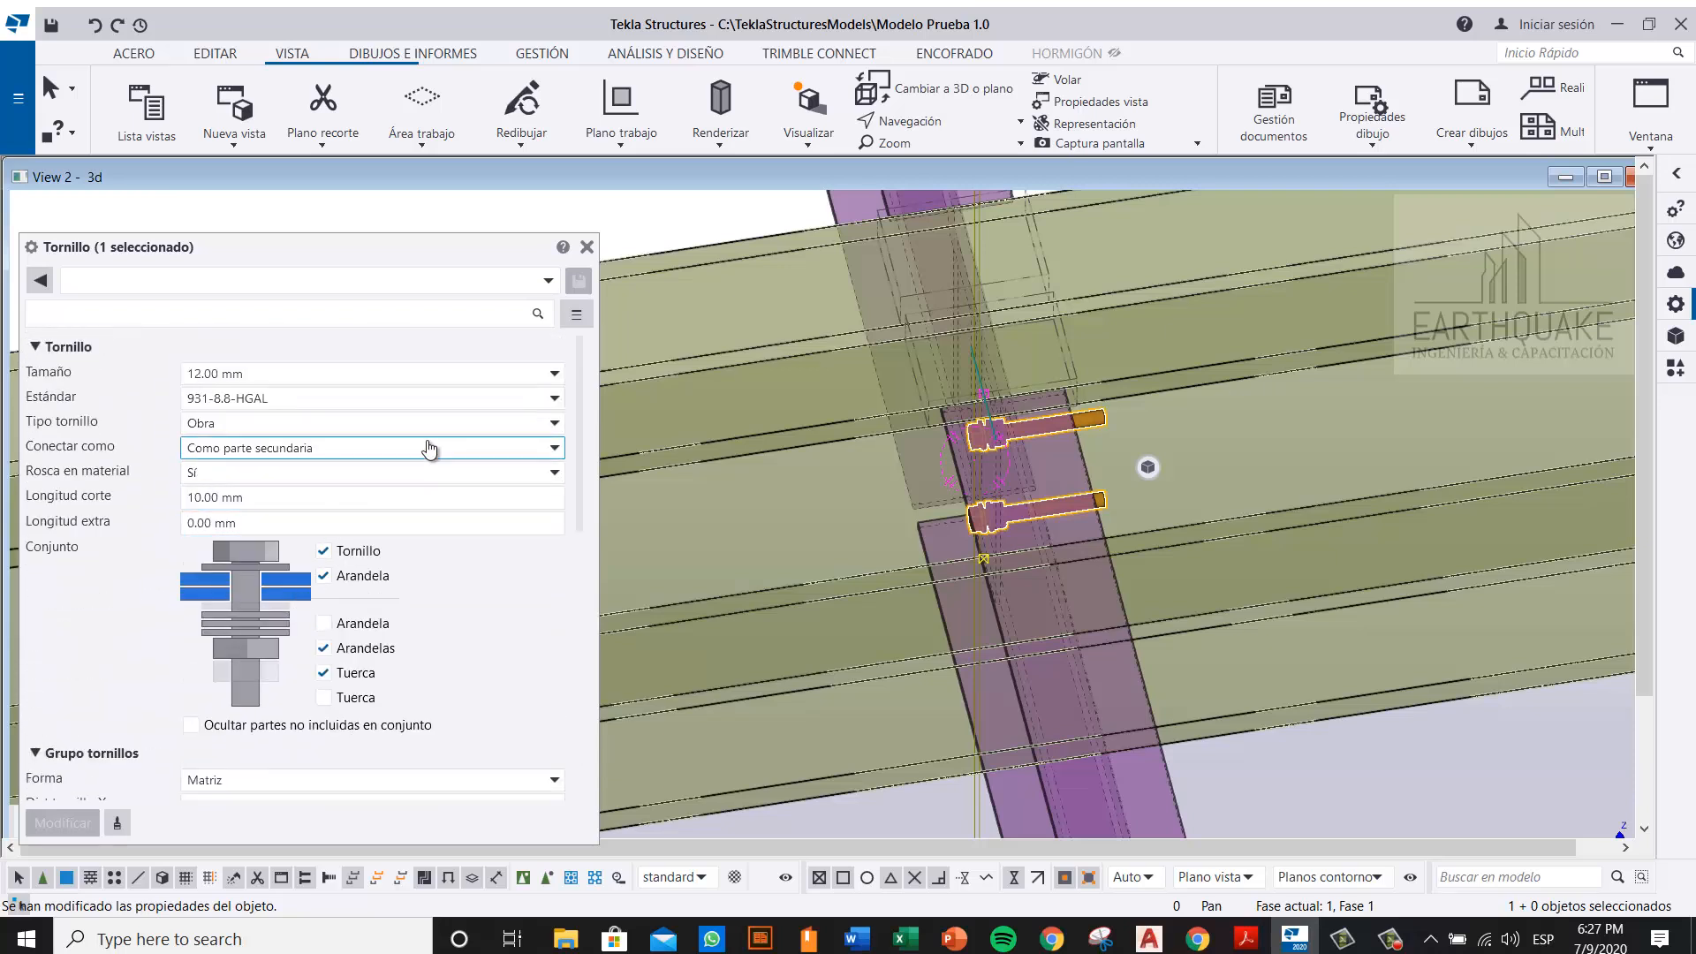
pyautogui.scroll(-10, 433, 649)
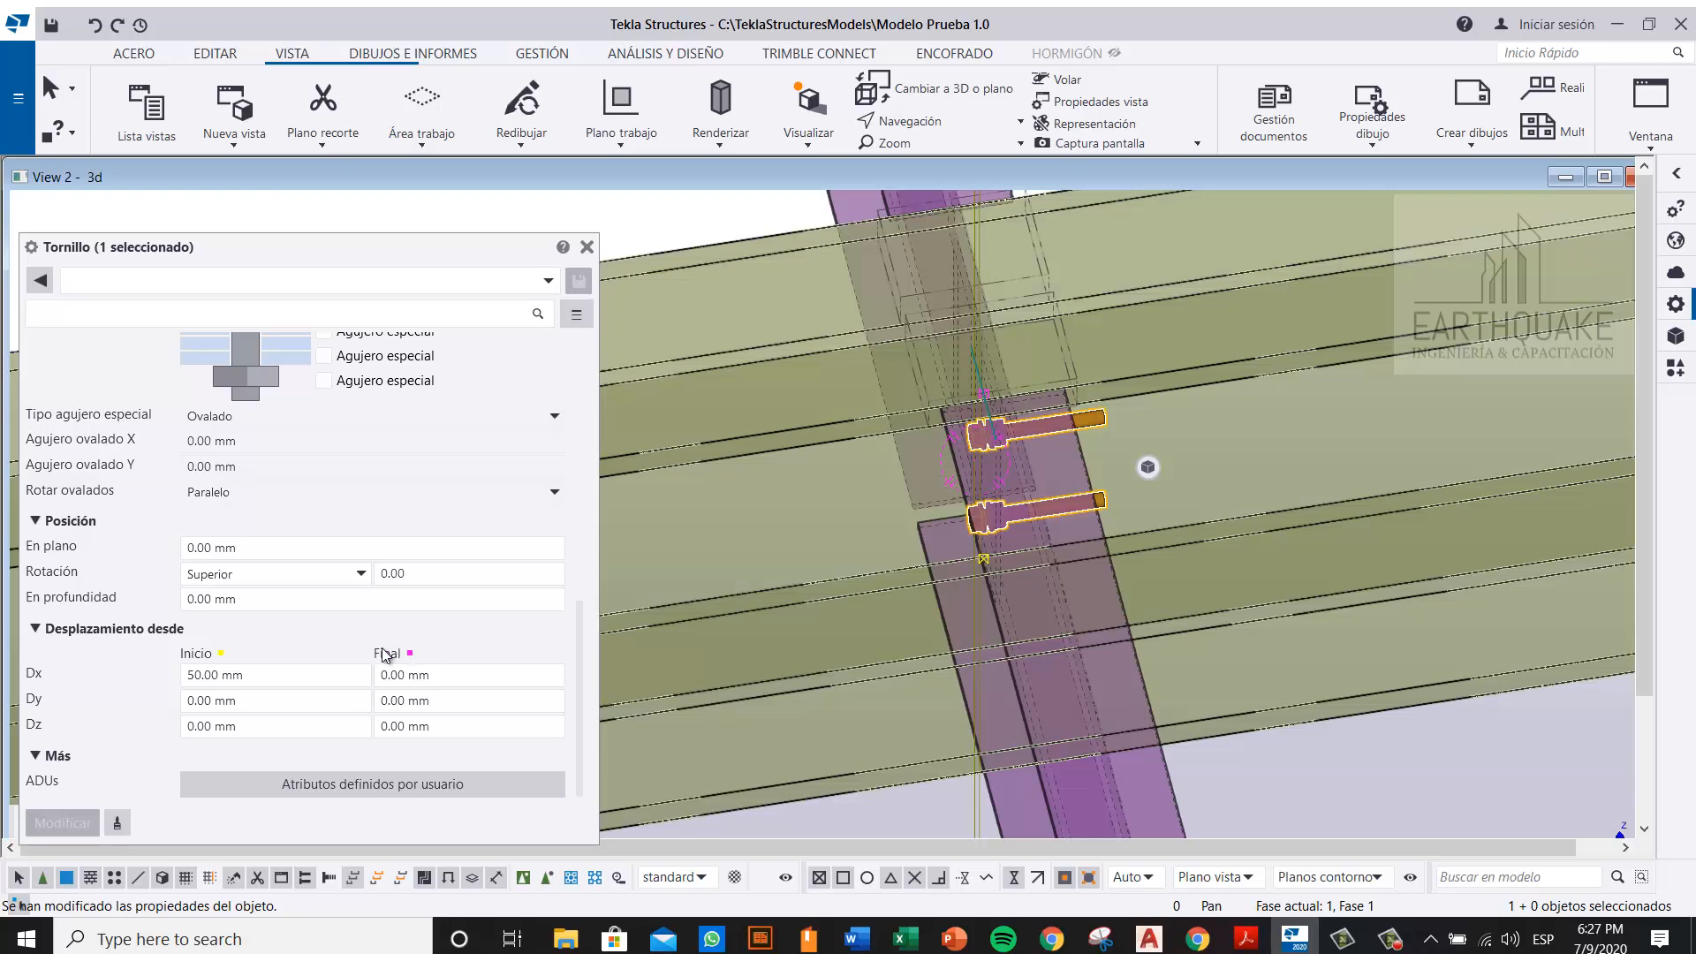
pyautogui.click(586, 247)
pyautogui.moveTo(820, 406); pyautogui.dragTo(797, 542, button='middle')
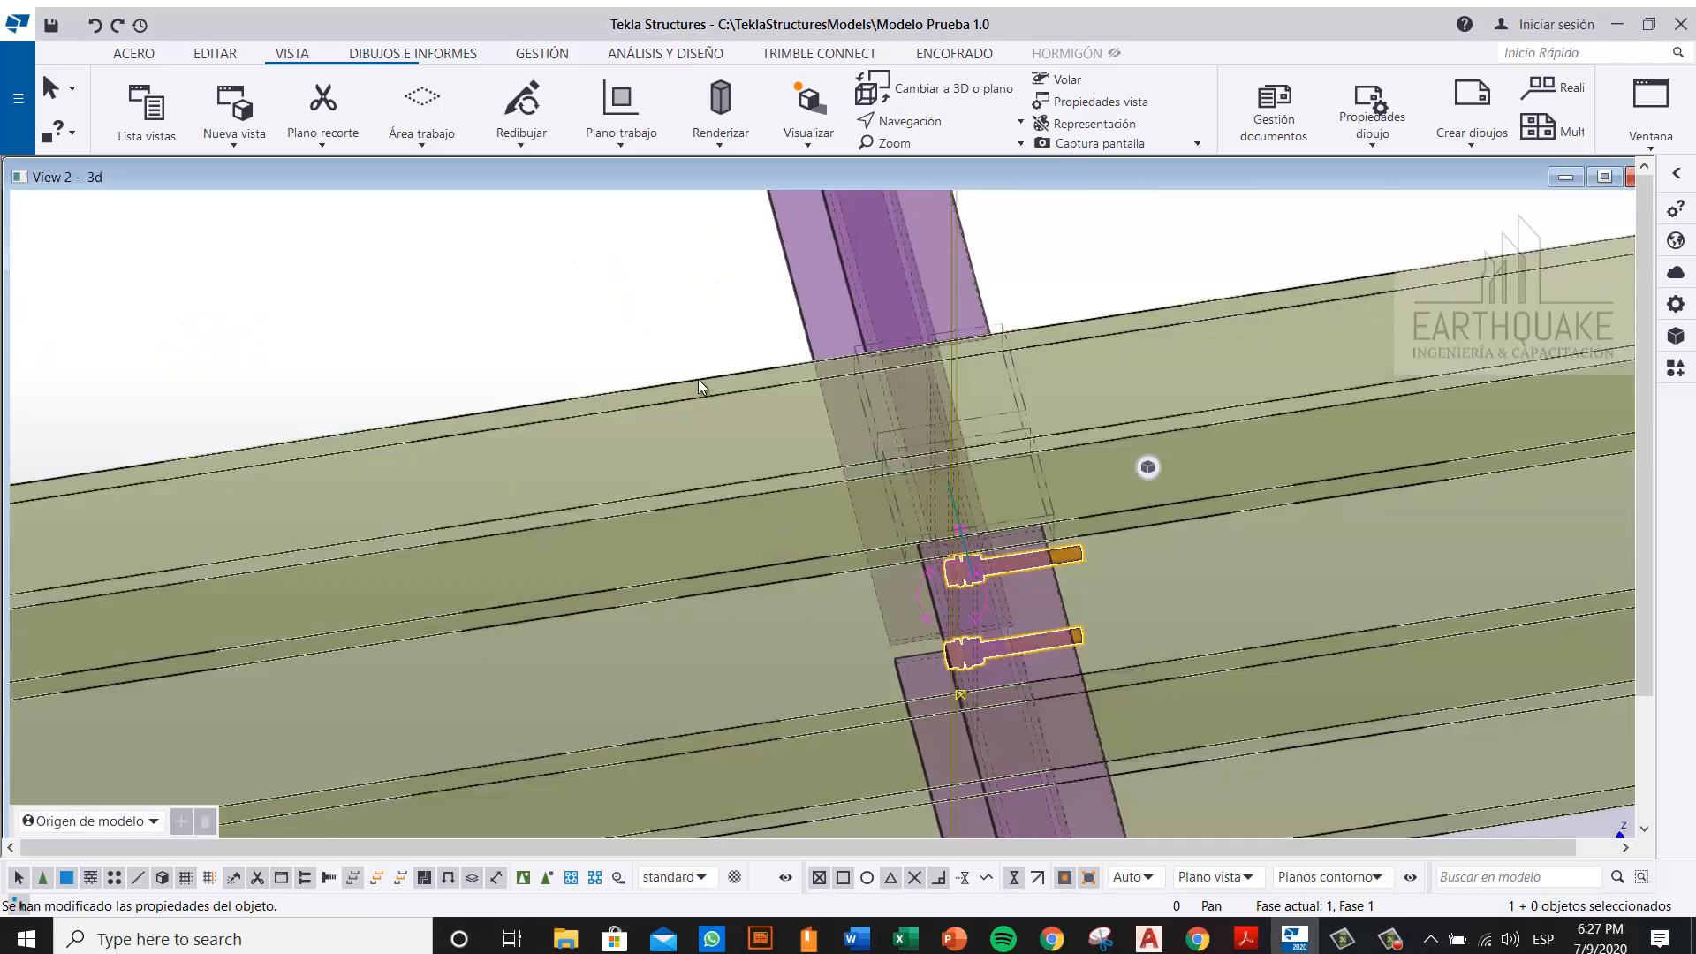
pyautogui.doubleClick(646, 314)
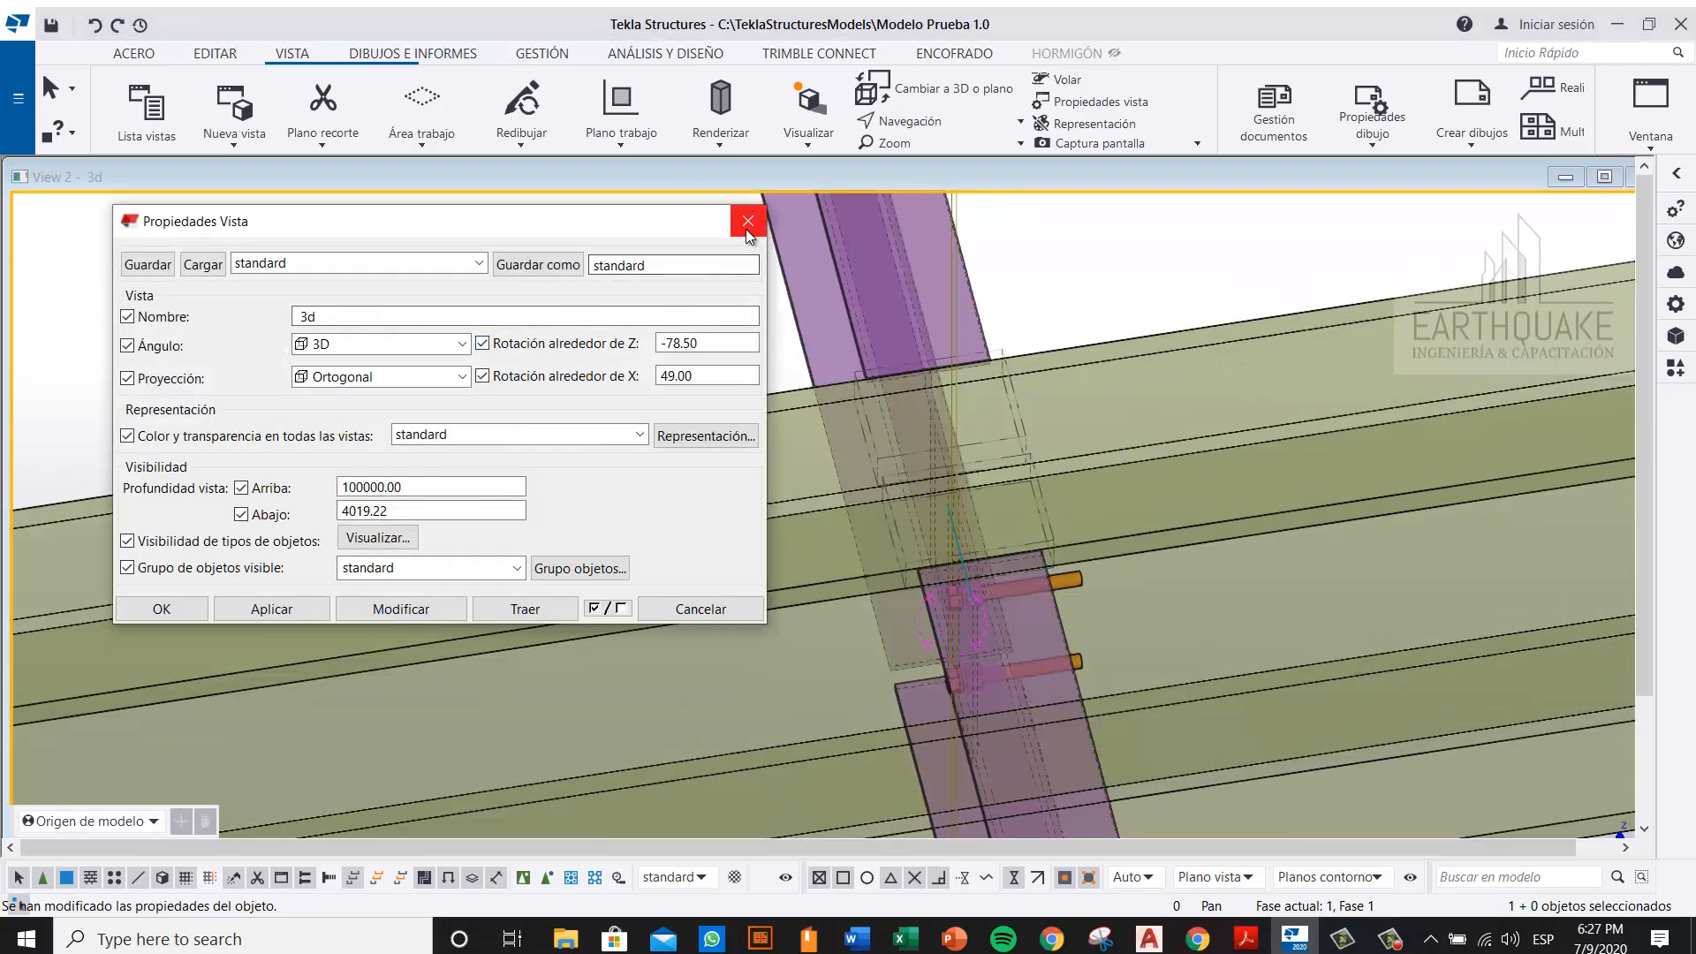
pyautogui.click(748, 222)
pyautogui.scroll(5, 1060, 538)
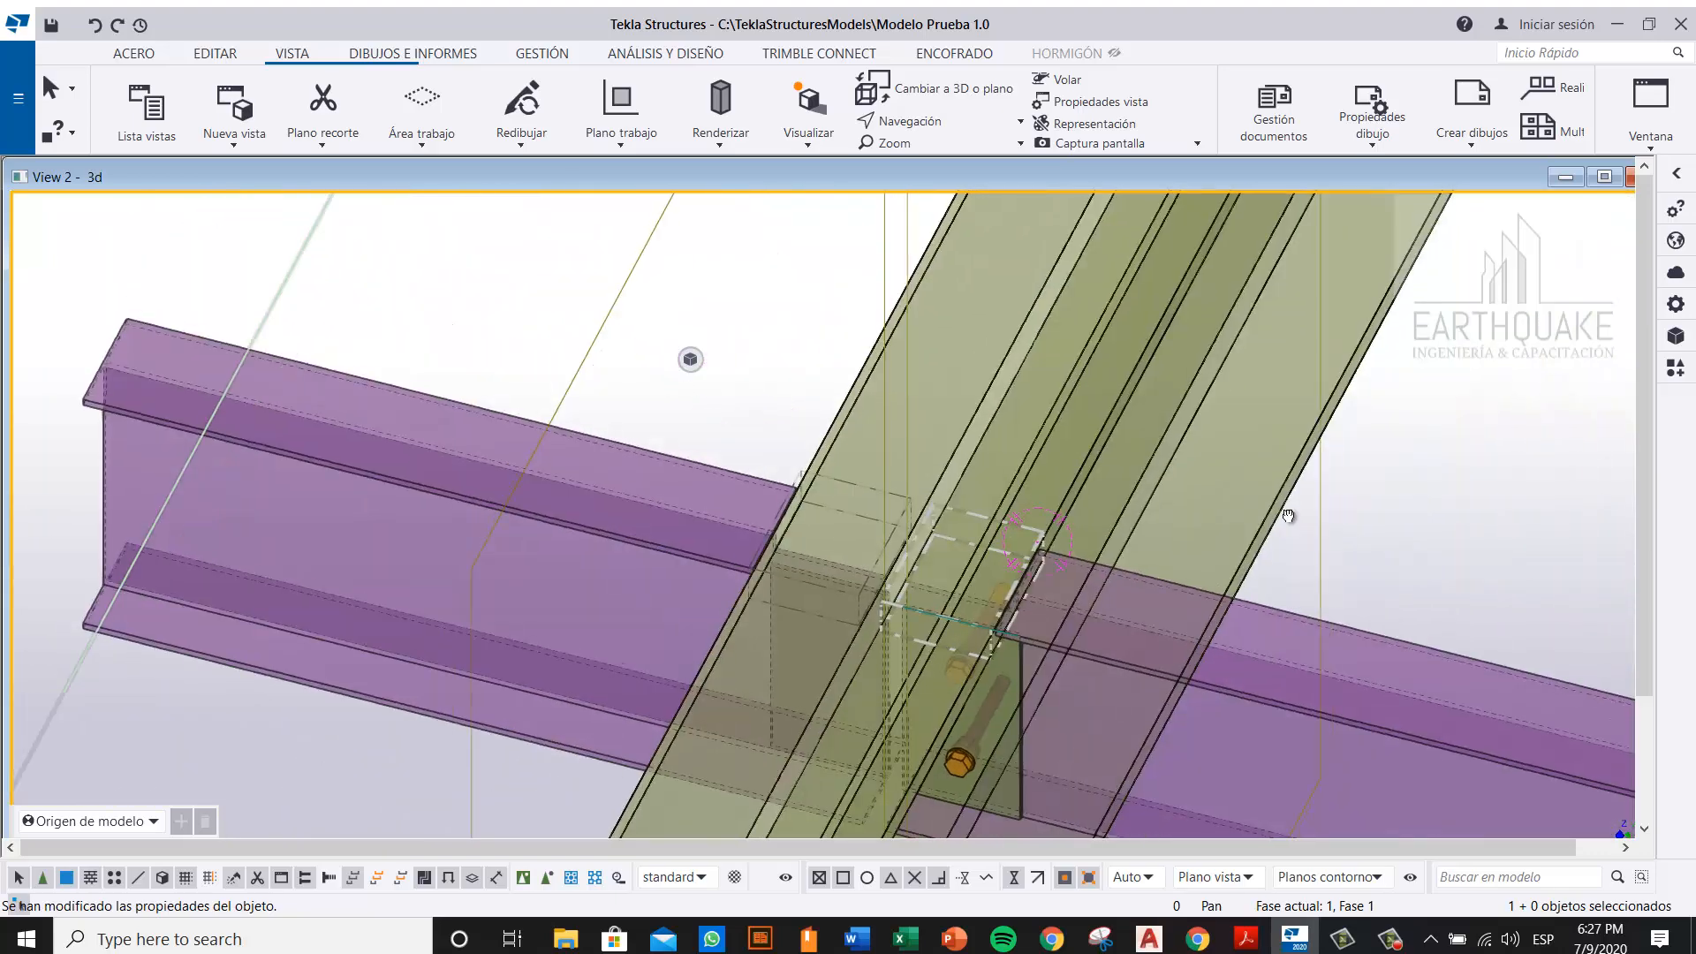
pyautogui.keyDown('ctrl'); pyautogui.moveTo(1288, 515); pyautogui.dragTo(1120, 564, button='middle'); pyautogui.keyUp('ctrl')
pyautogui.scroll(-2, 803, 530)
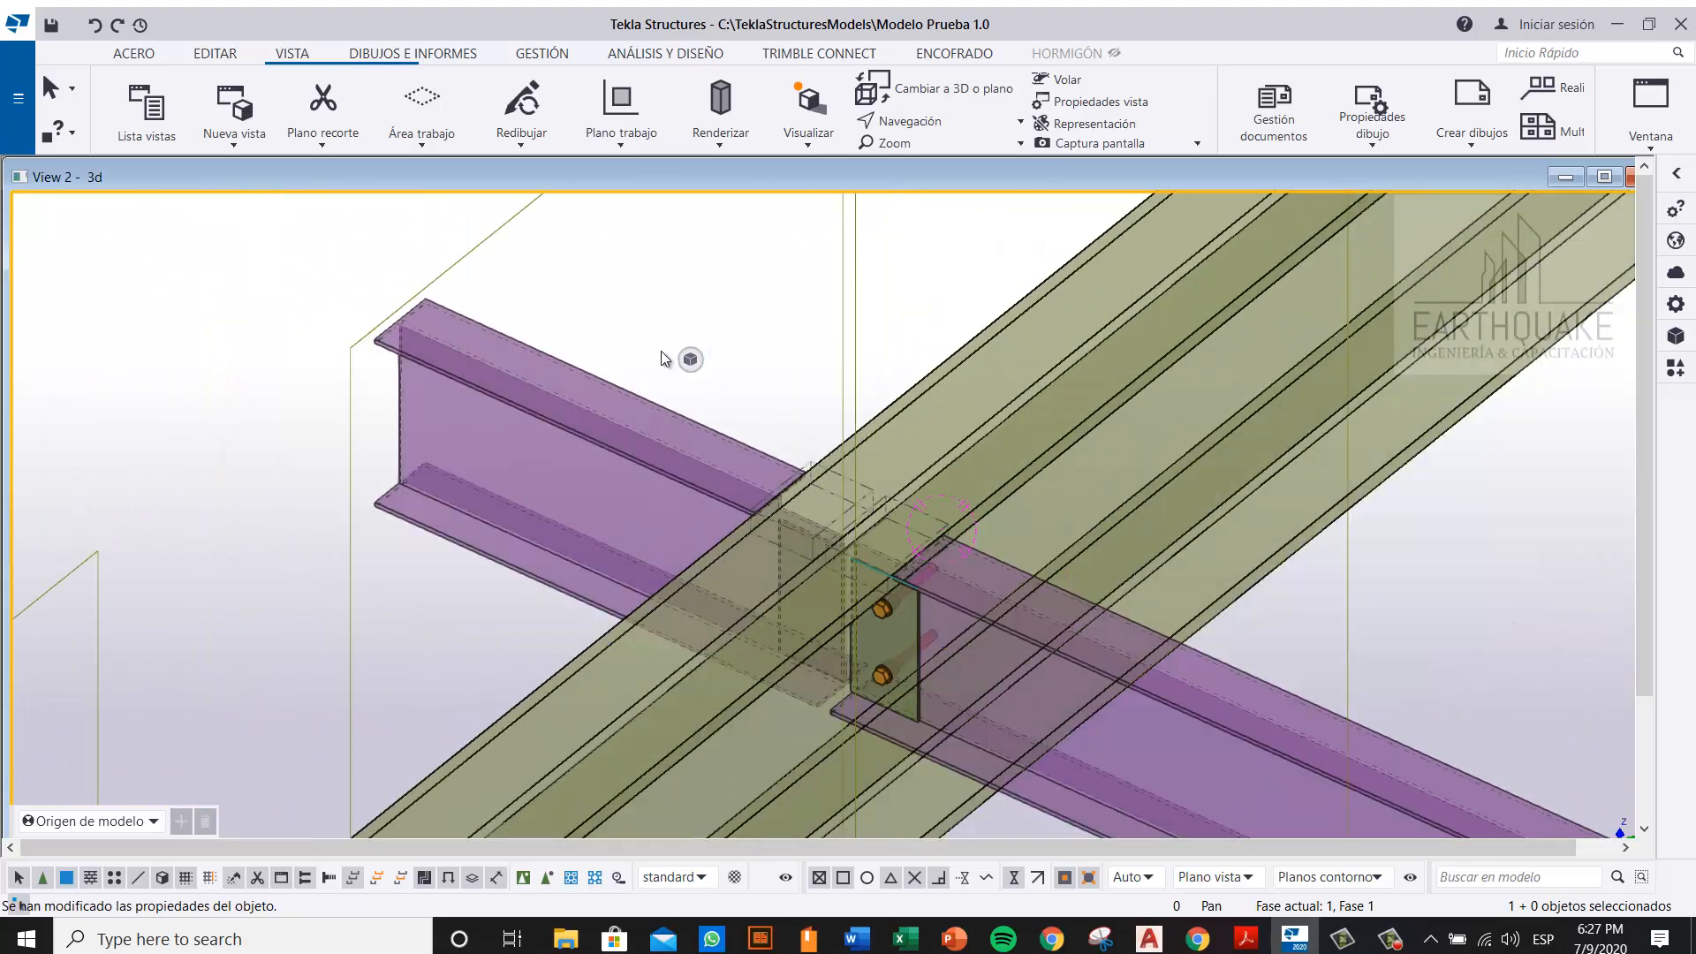
pyautogui.doubleClick(664, 286)
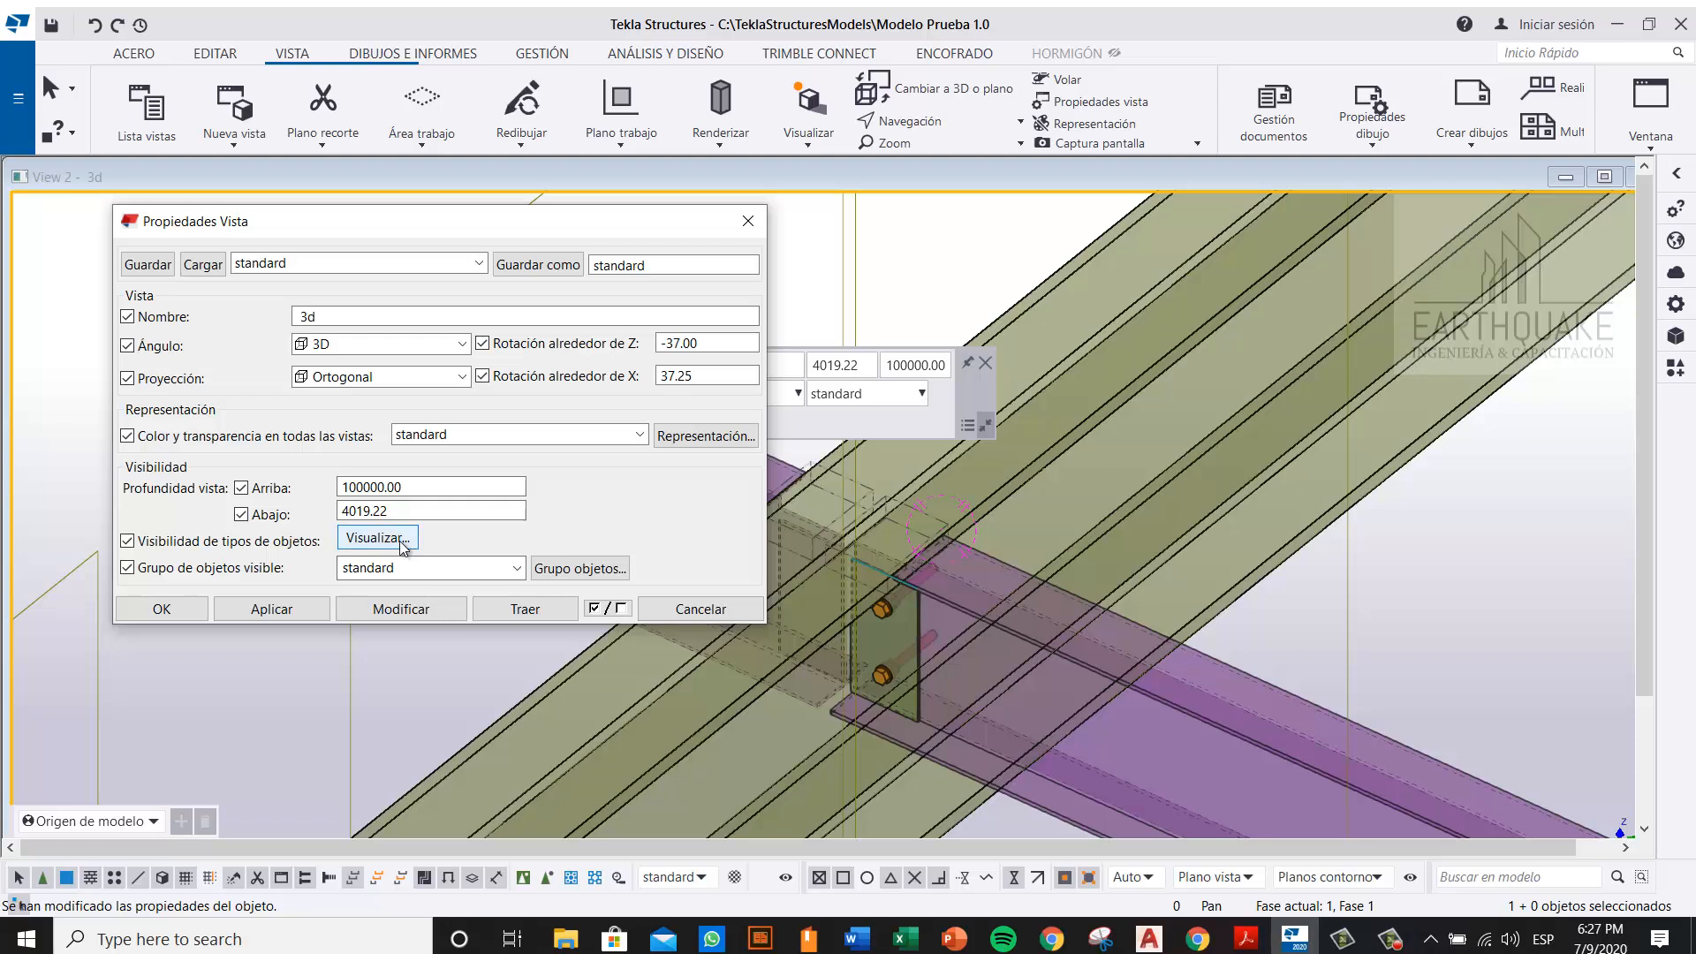
pyautogui.click(749, 221)
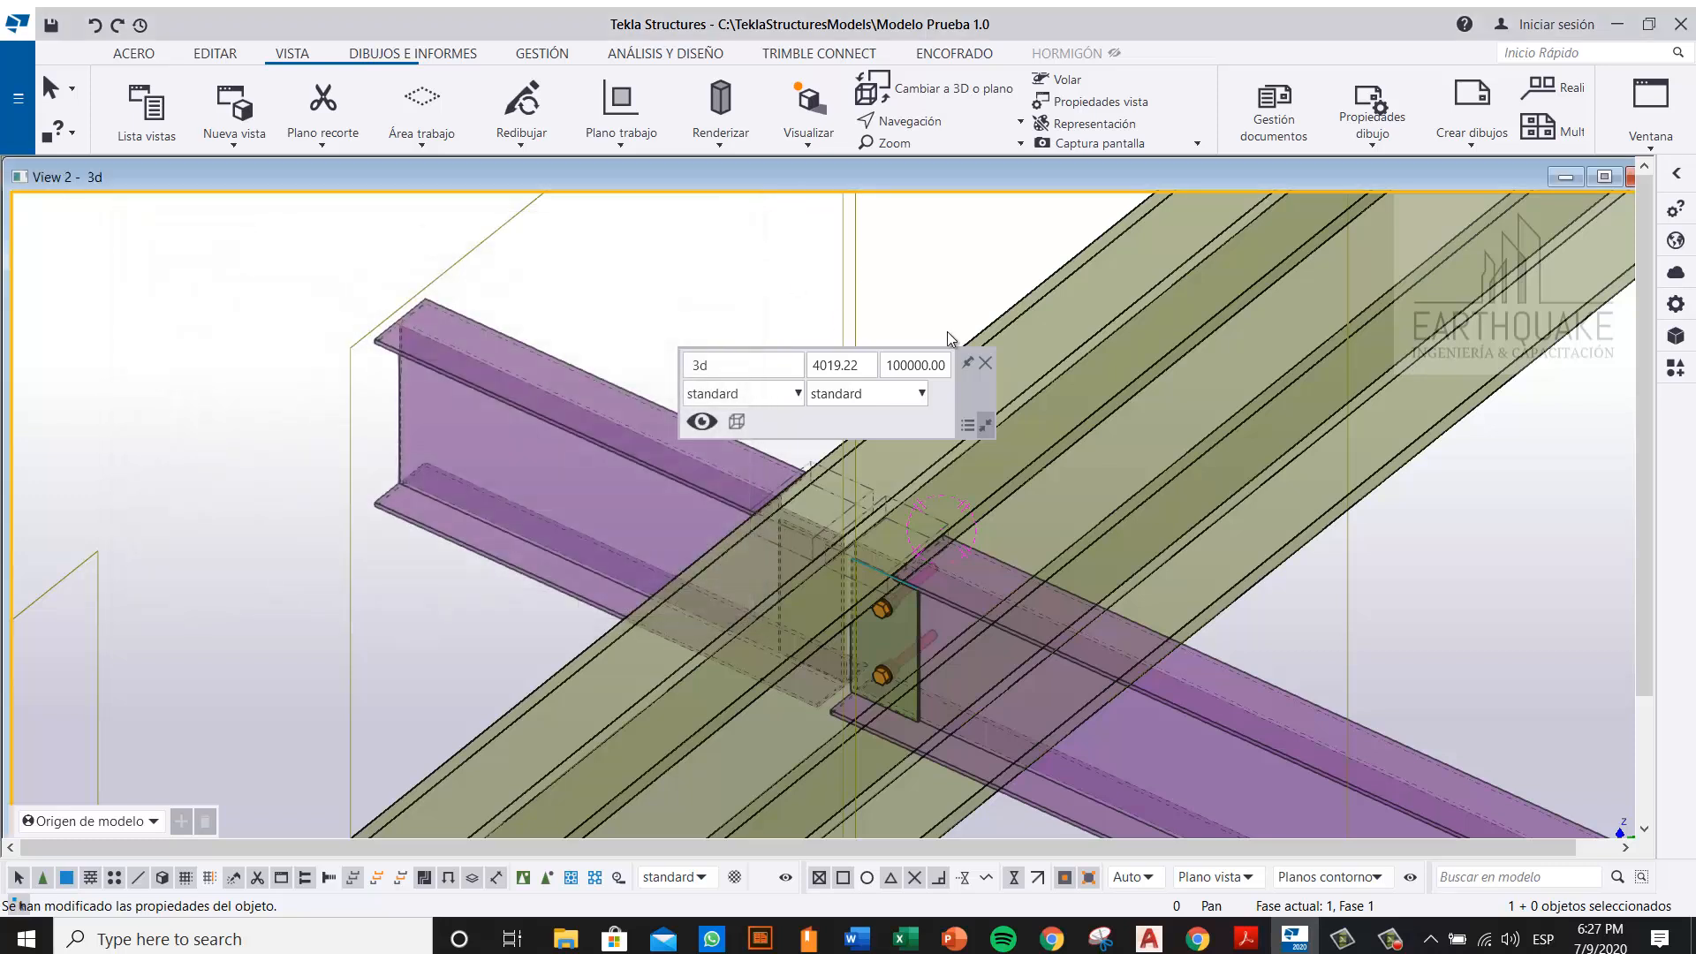
pyautogui.click(987, 363)
# Step: Delete the unbolted connection plate on the opposite side of the main beam from the bolted plate
pyautogui.moveTo(929, 649); pyautogui.dragTo(744, 617, button='middle')
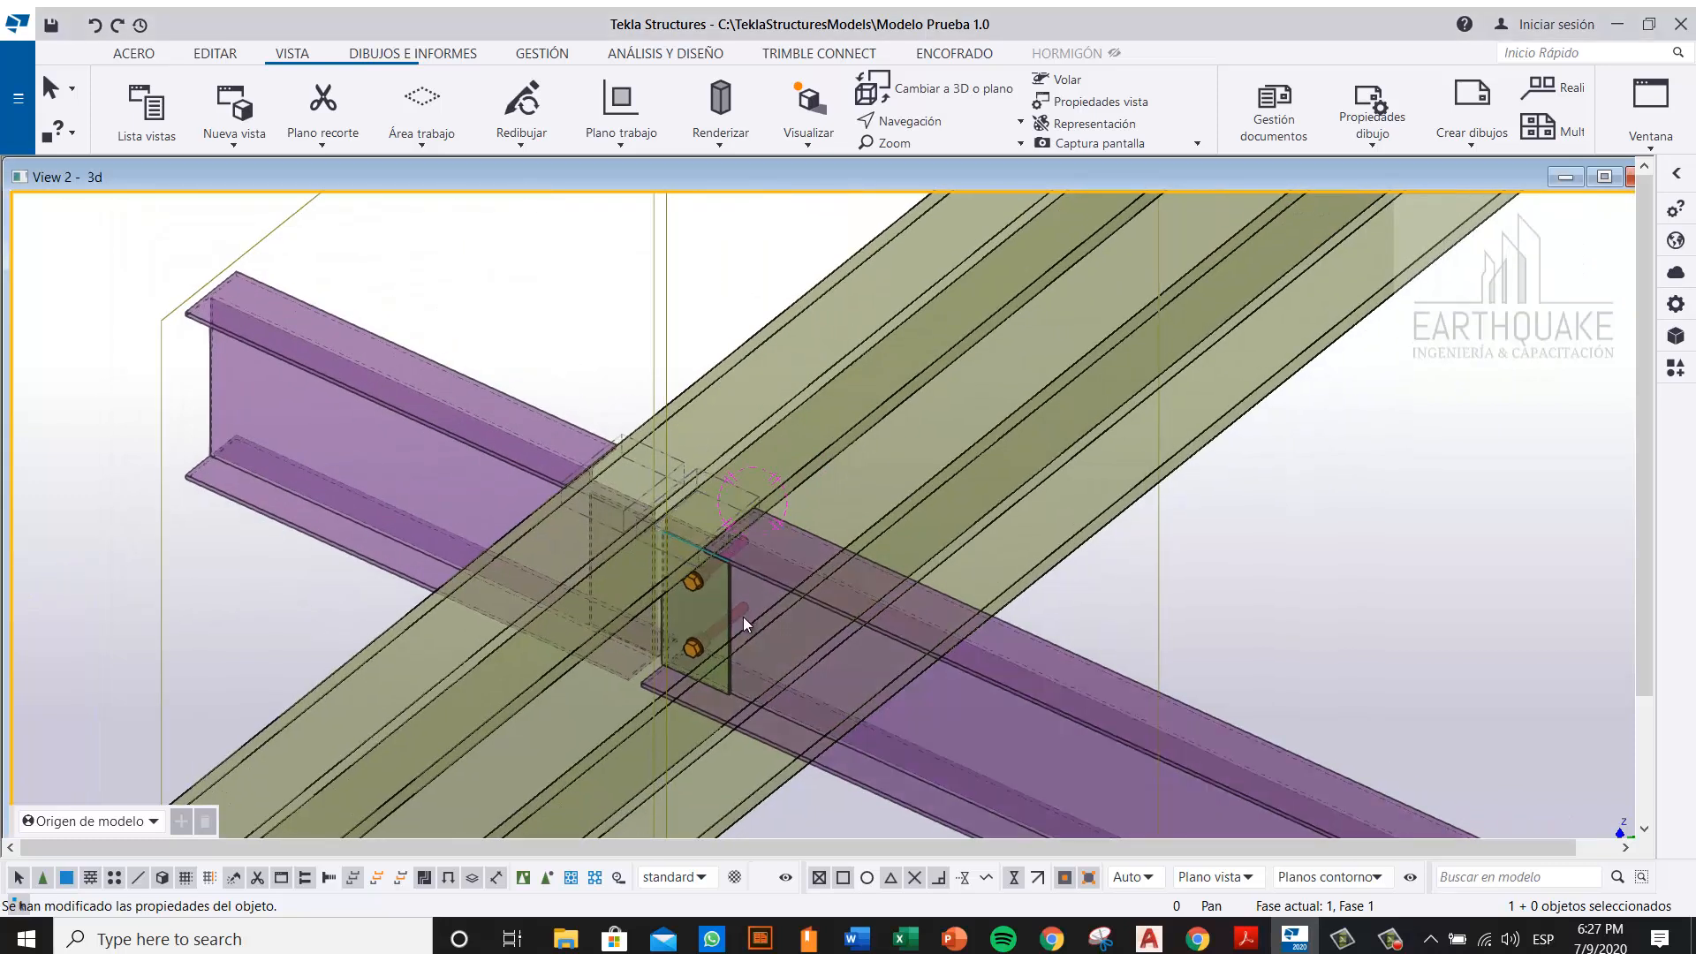
pyautogui.scroll(2, 743, 617)
pyautogui.scroll(2, 730, 606)
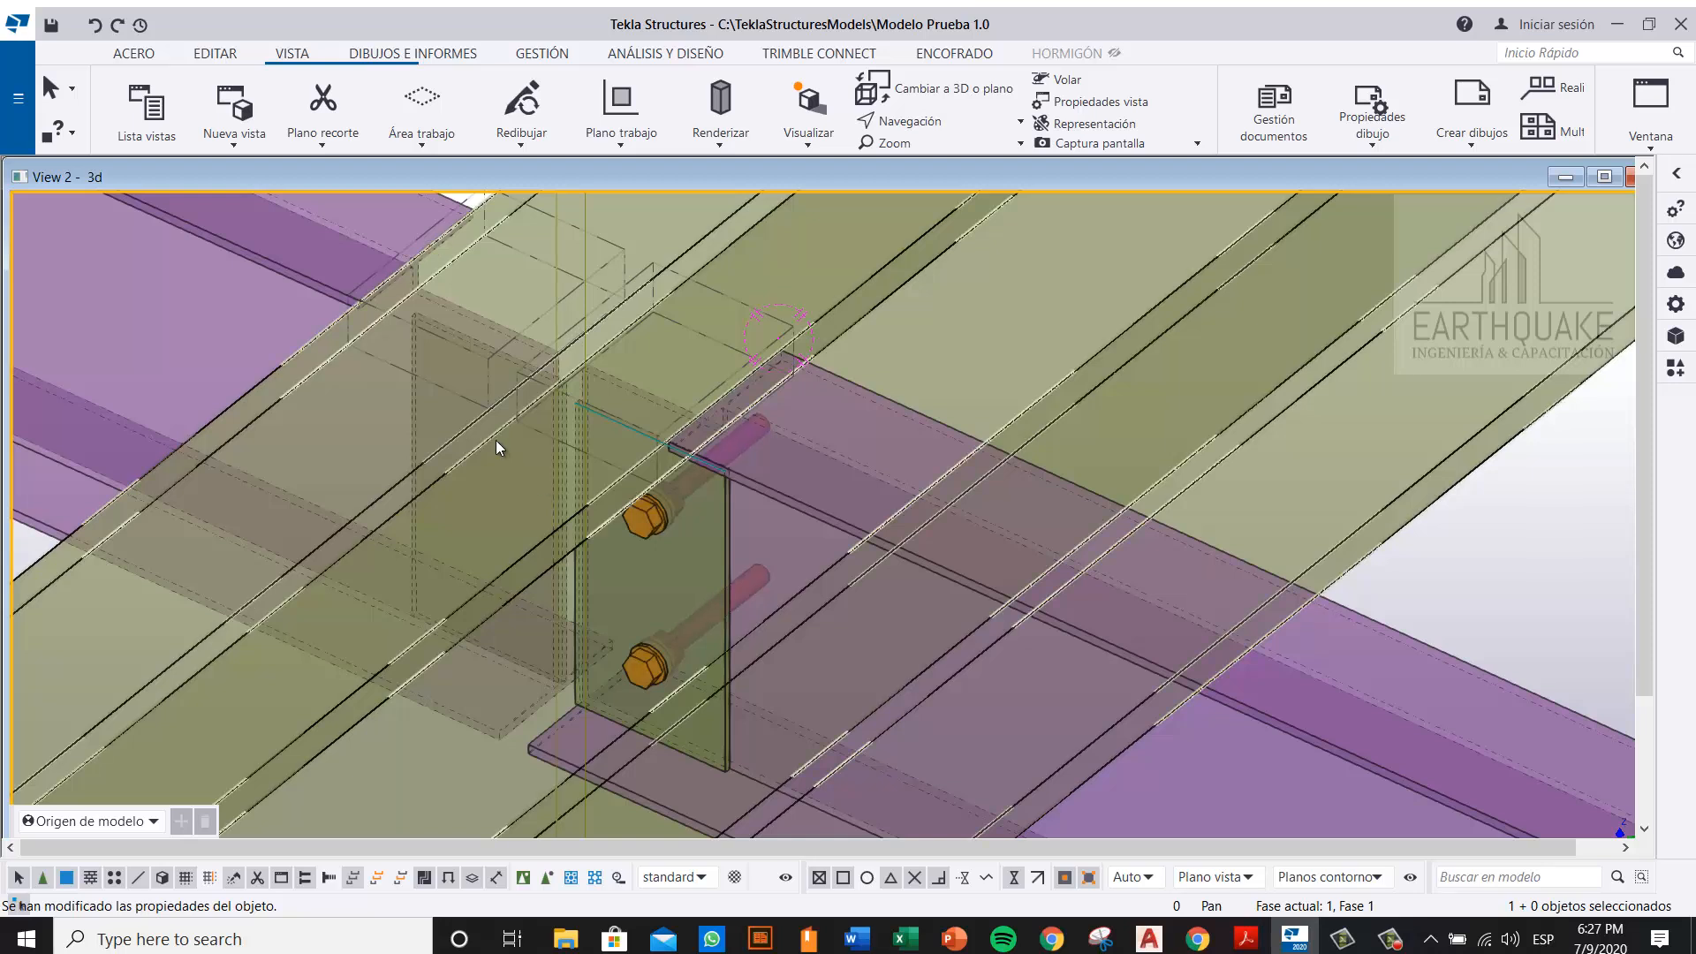
pyautogui.click(416, 417)
pyautogui.press('Delete')
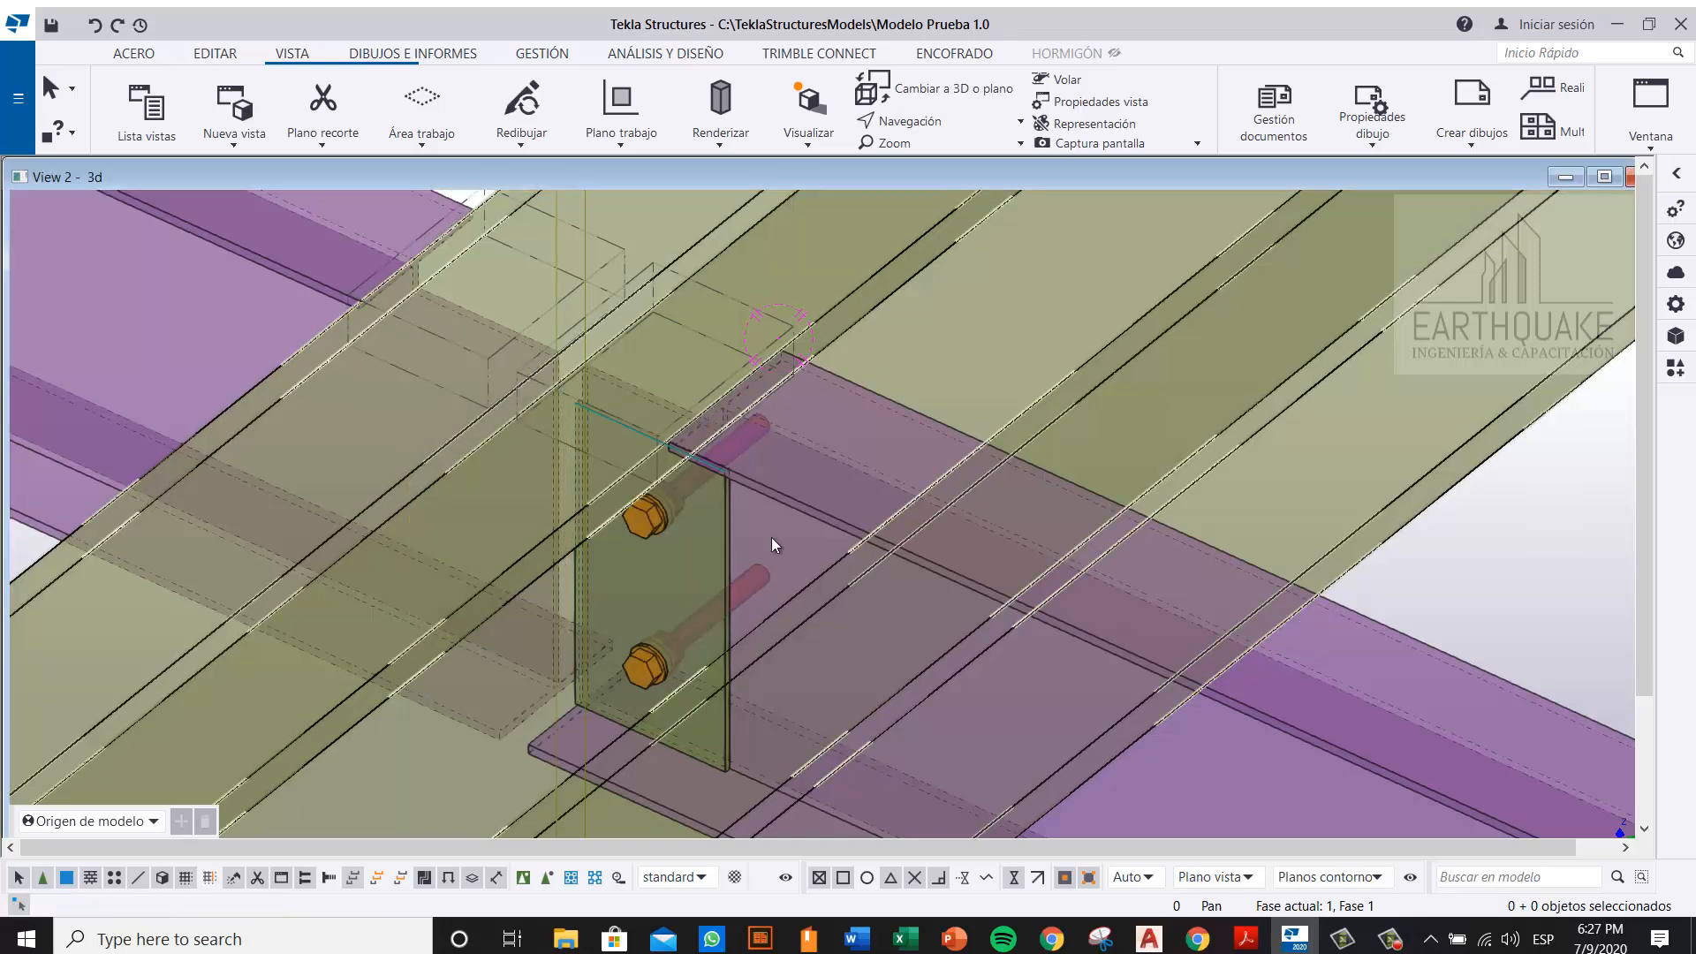
# Step: Begin defining a new custom component of type Unión named DvlPerno
pyautogui.click(1675, 368)
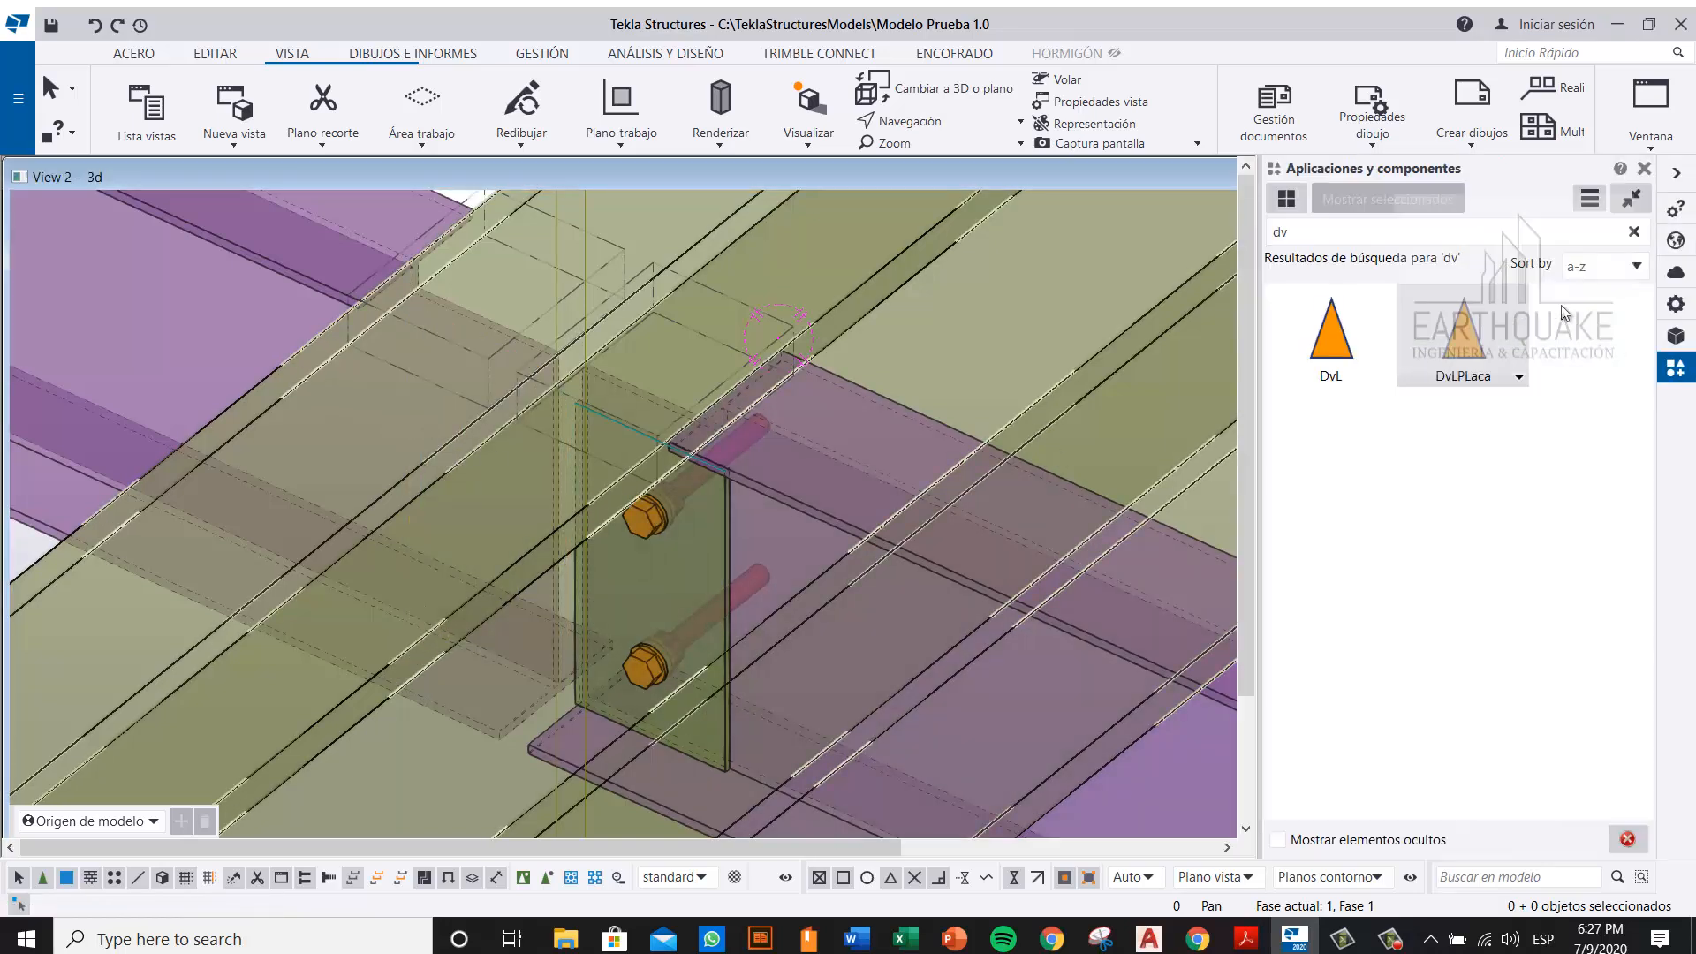
pyautogui.click(1590, 198)
pyautogui.click(1529, 183)
pyautogui.click(1589, 200)
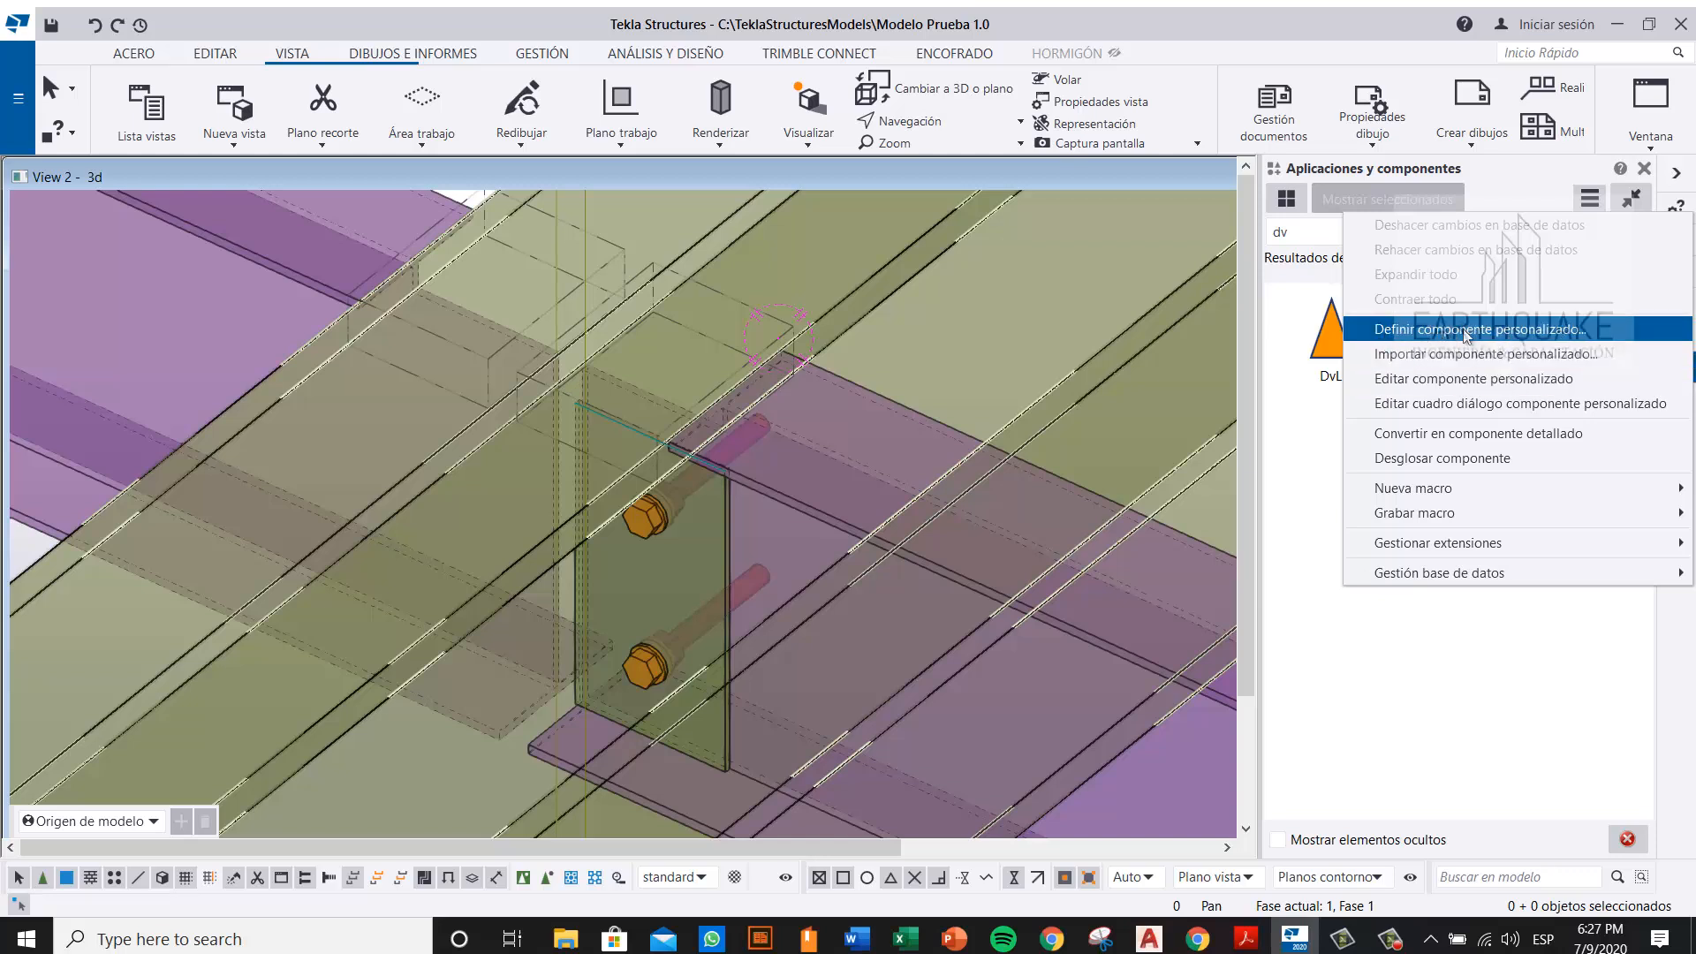
pyautogui.click(1479, 331)
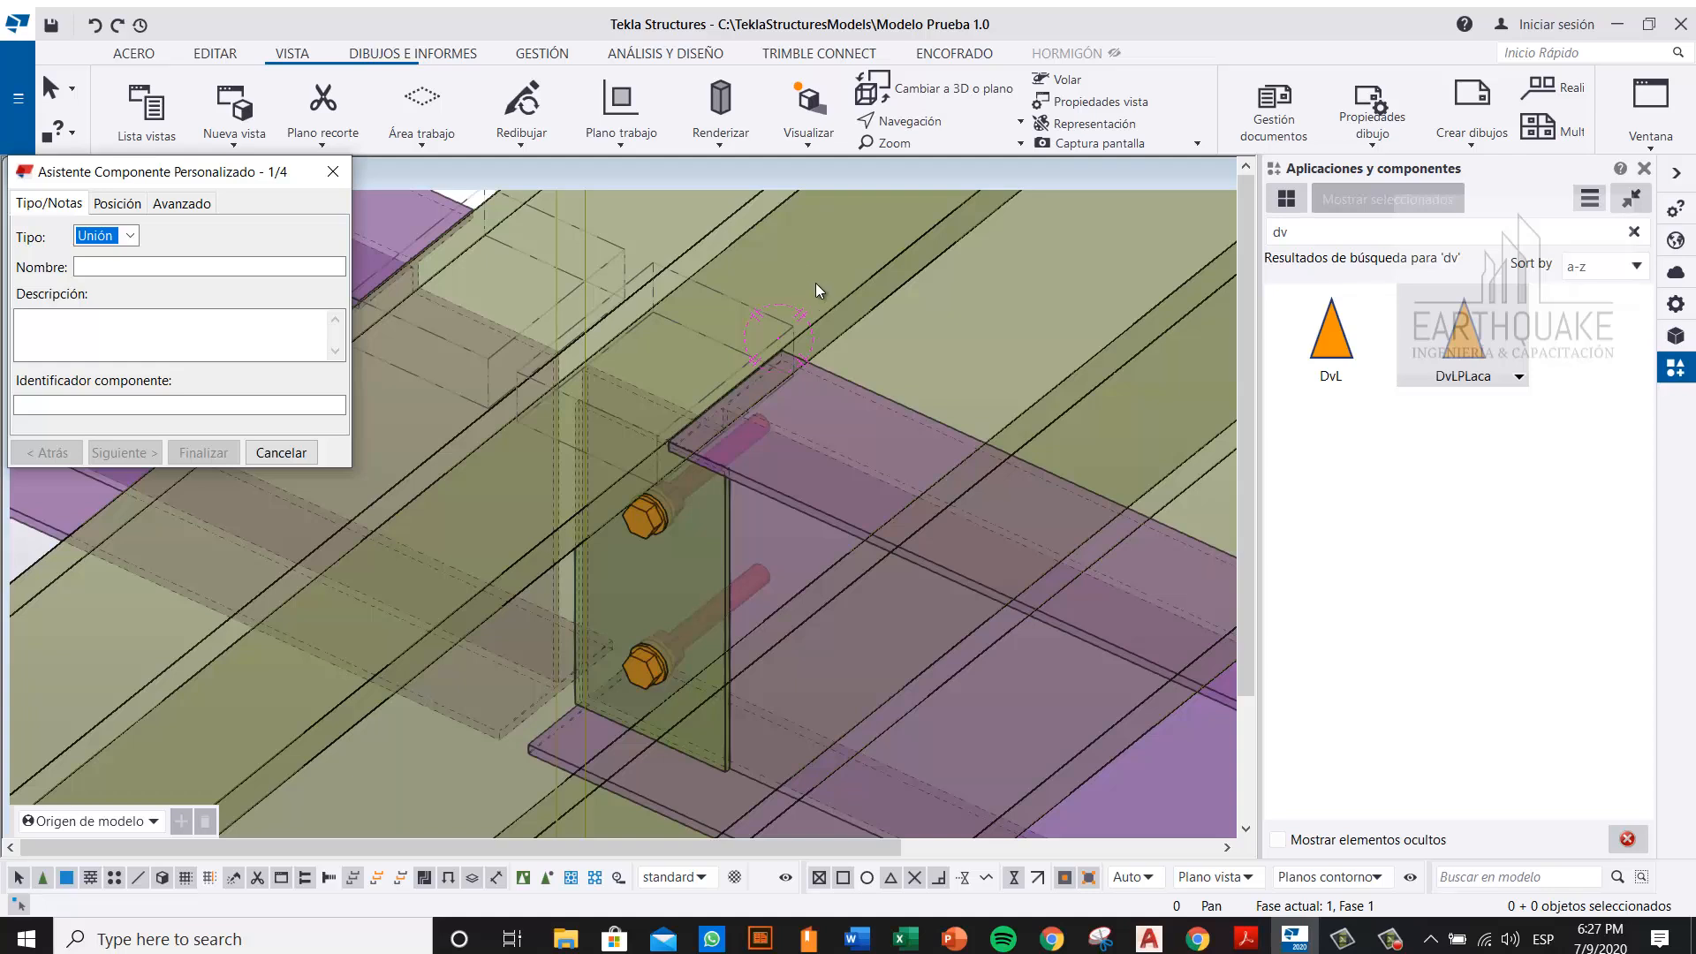
pyautogui.click(113, 268)
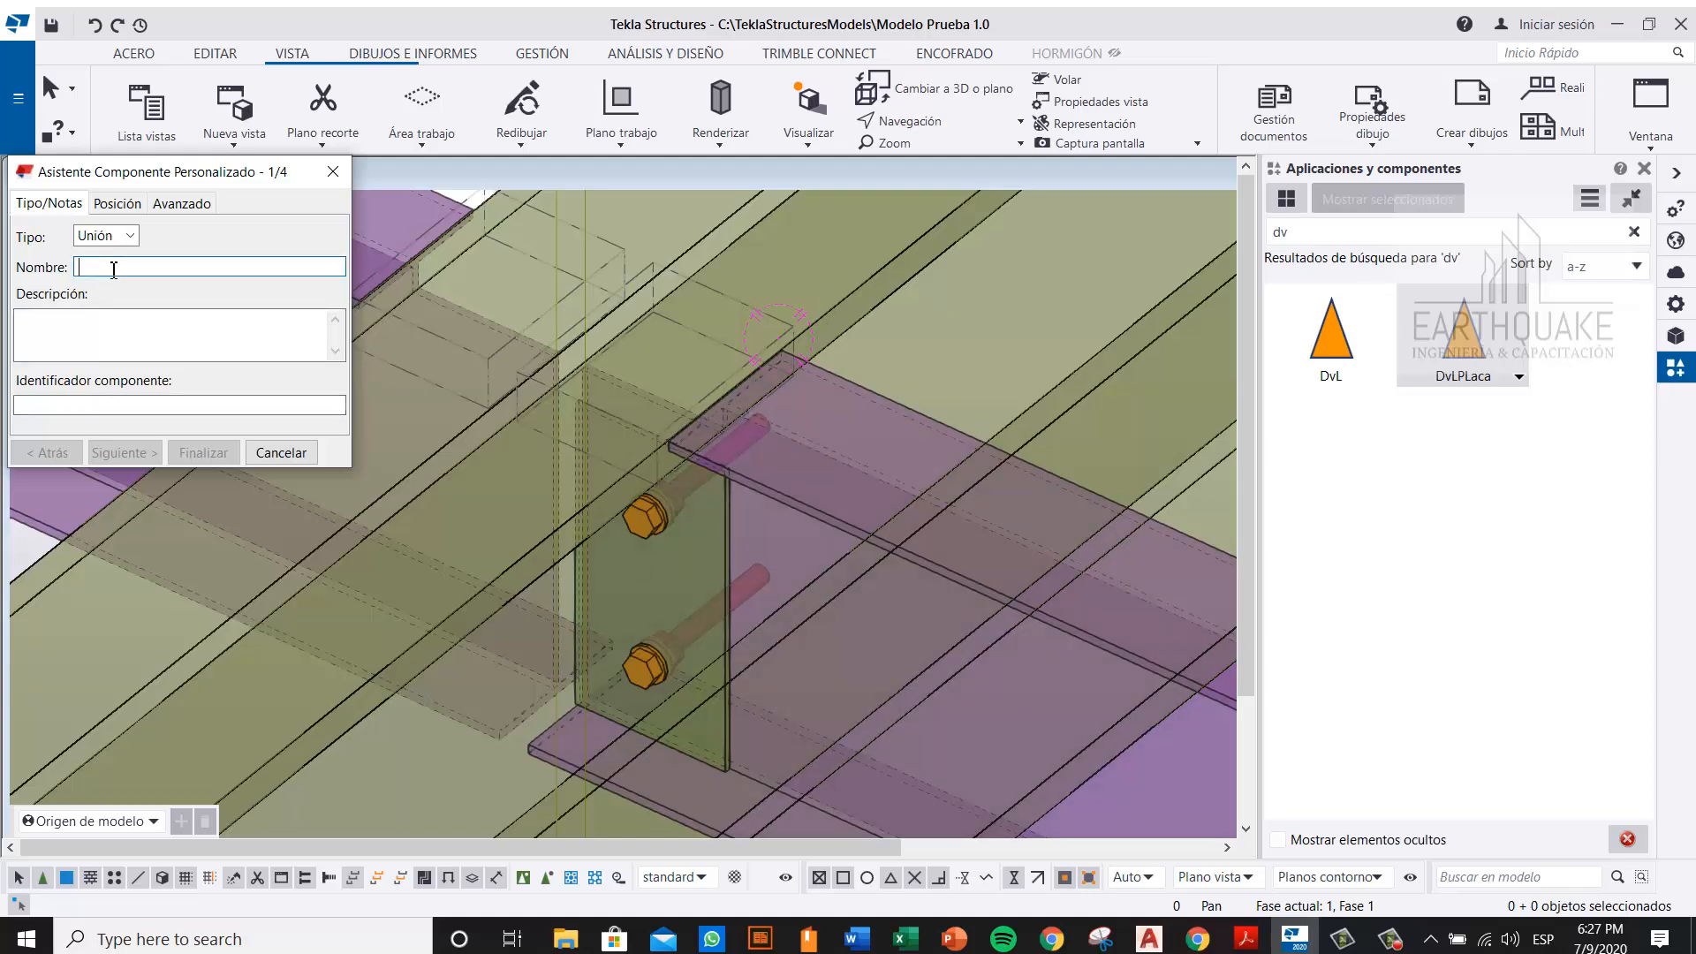
pyautogui.write('DvlPerno')
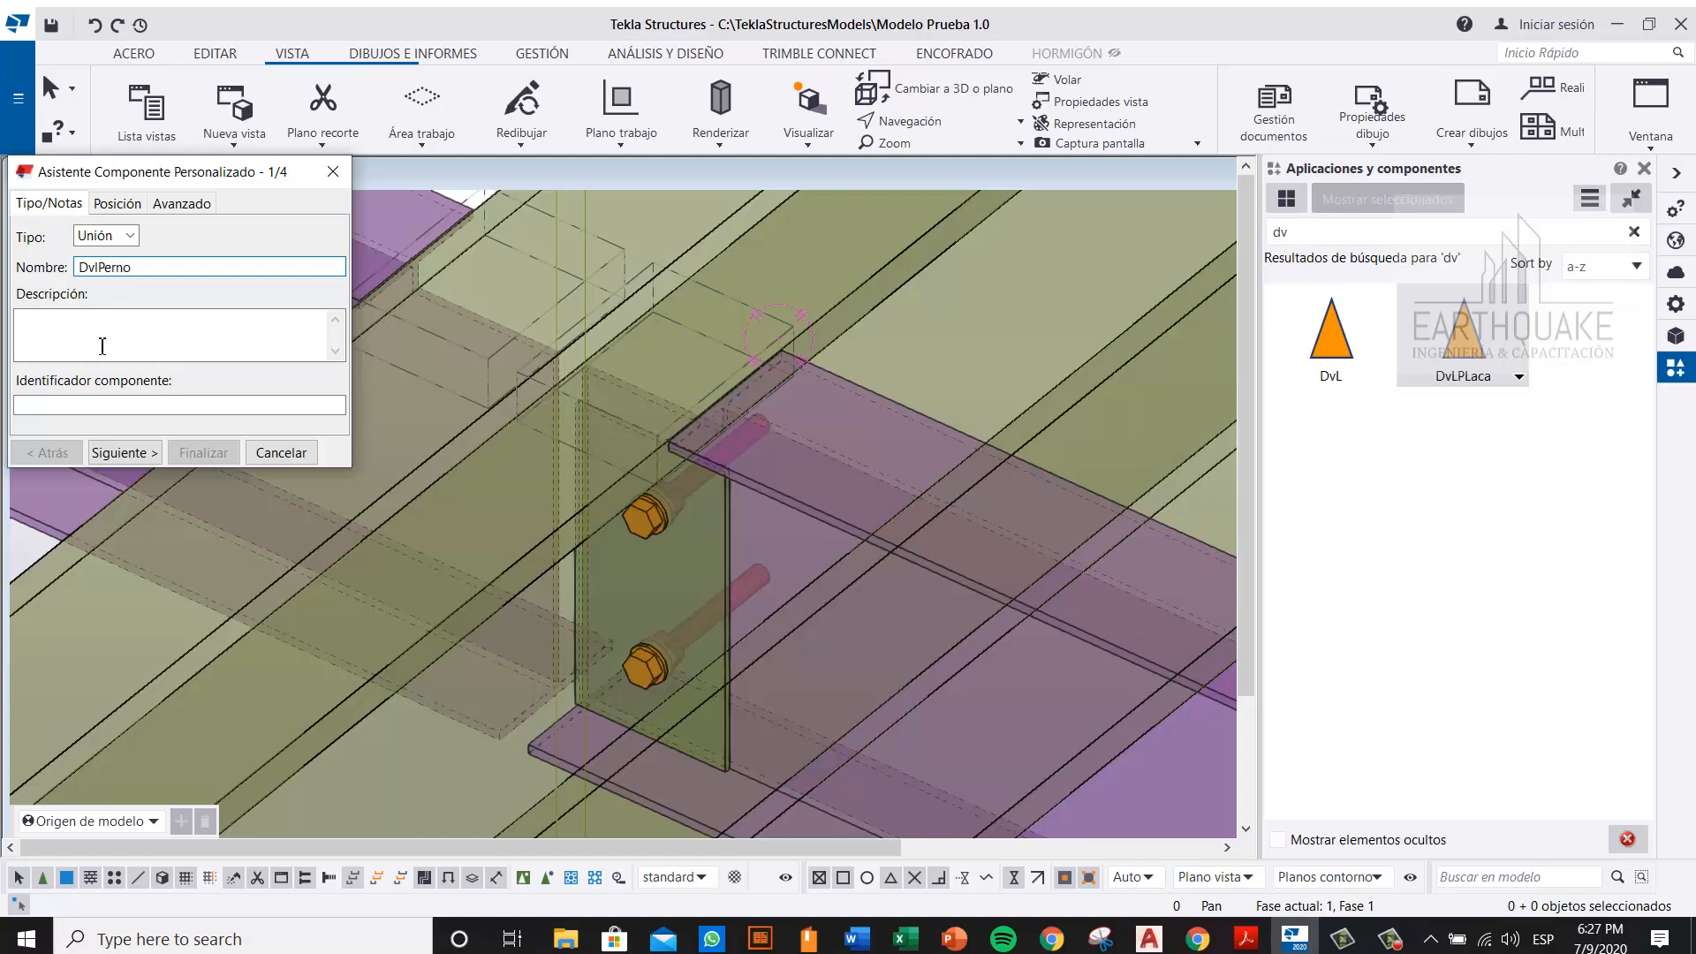
pyautogui.click(142, 452)
# Step: Choose the bolt group, the connection plate and the secondary beam's end cut as the objects forming the custom component
pyautogui.moveTo(625, 394); pyautogui.dragTo(675, 432, button='middle')
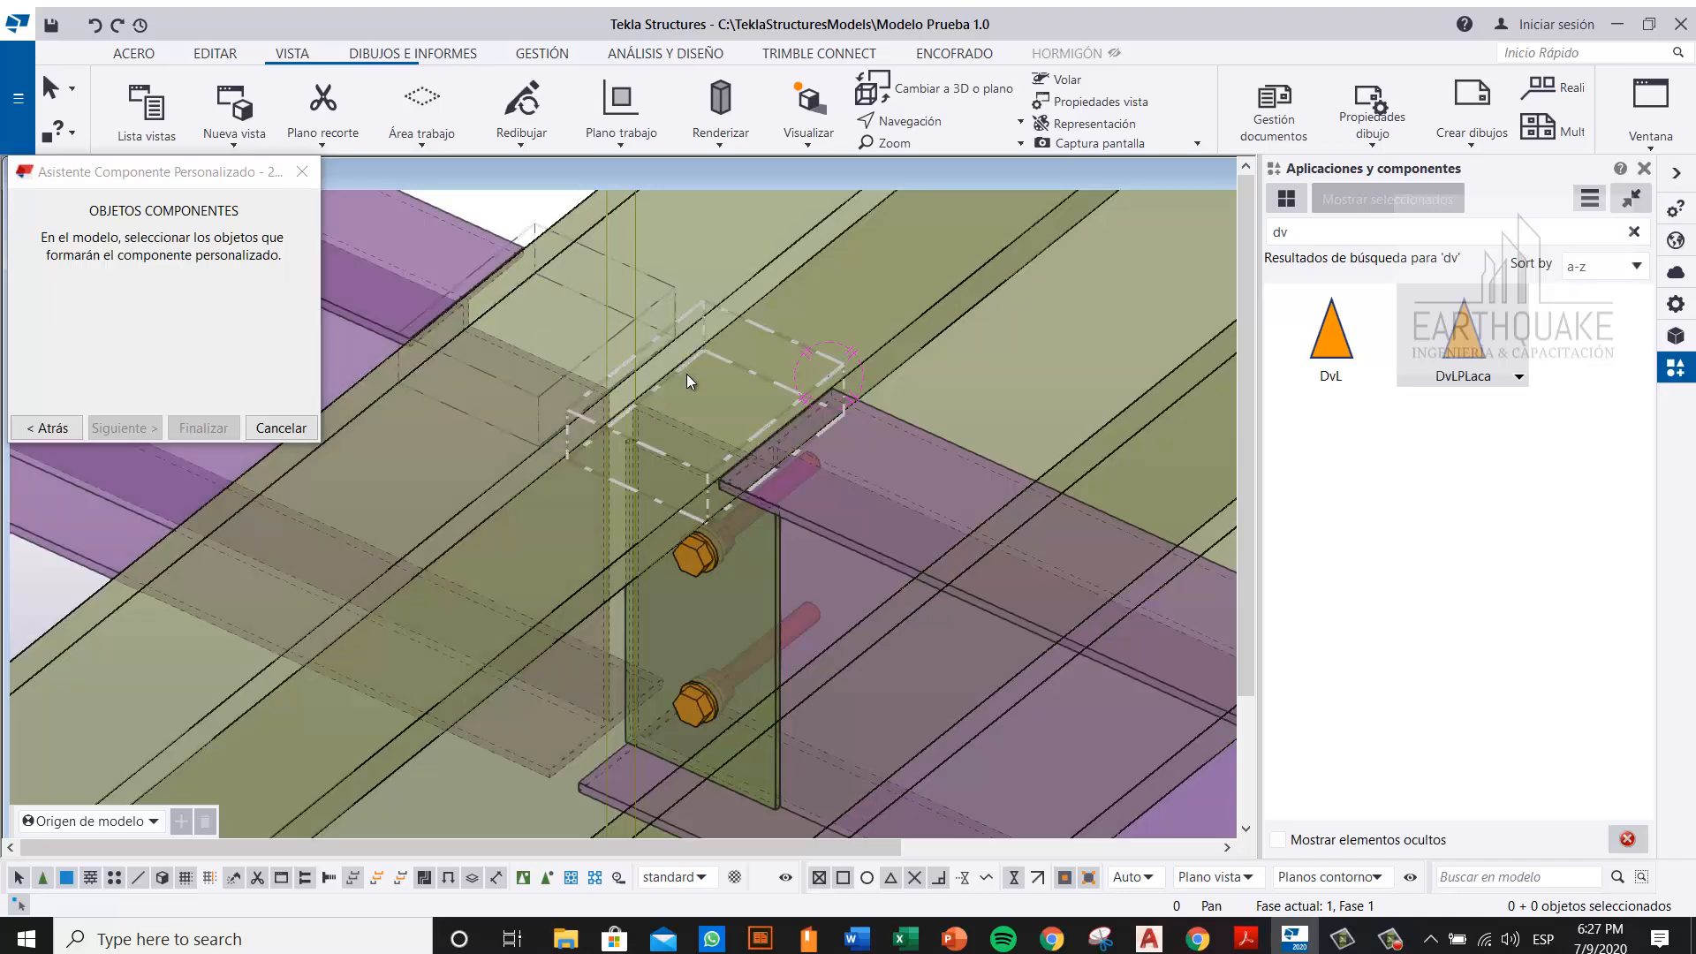
pyautogui.scroll(-5, 710, 385)
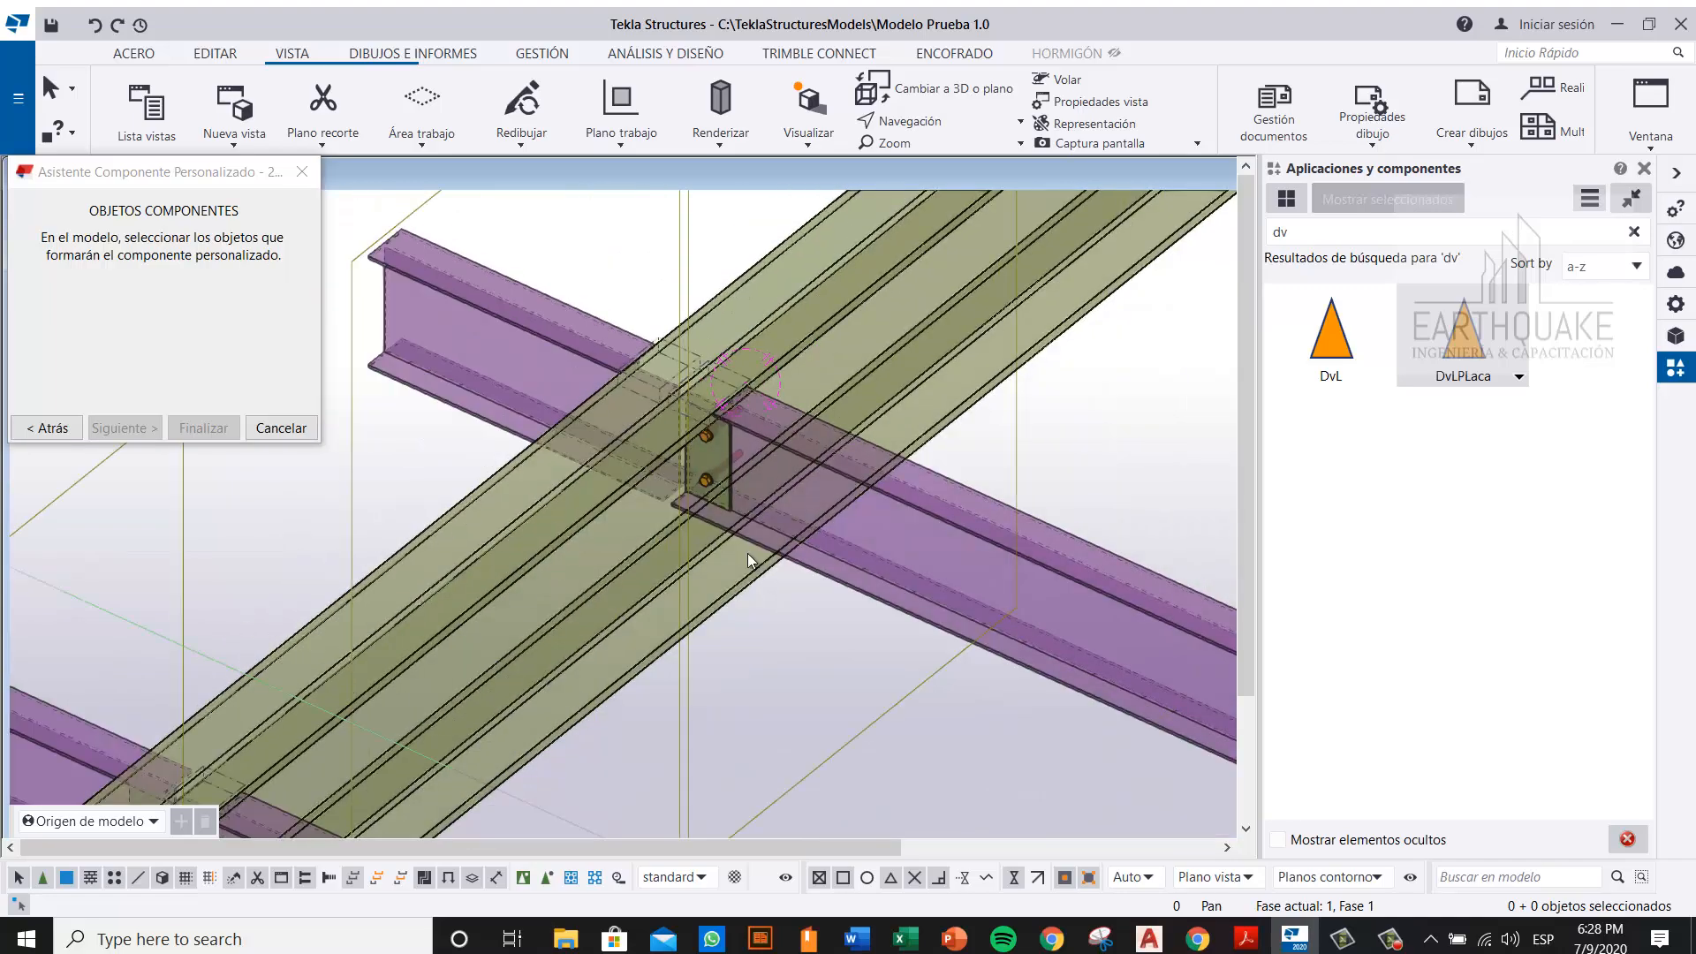
pyautogui.keyDown('ctrl'); pyautogui.moveTo(748, 553); pyautogui.dragTo(750, 473, button='middle'); pyautogui.keyUp('ctrl')
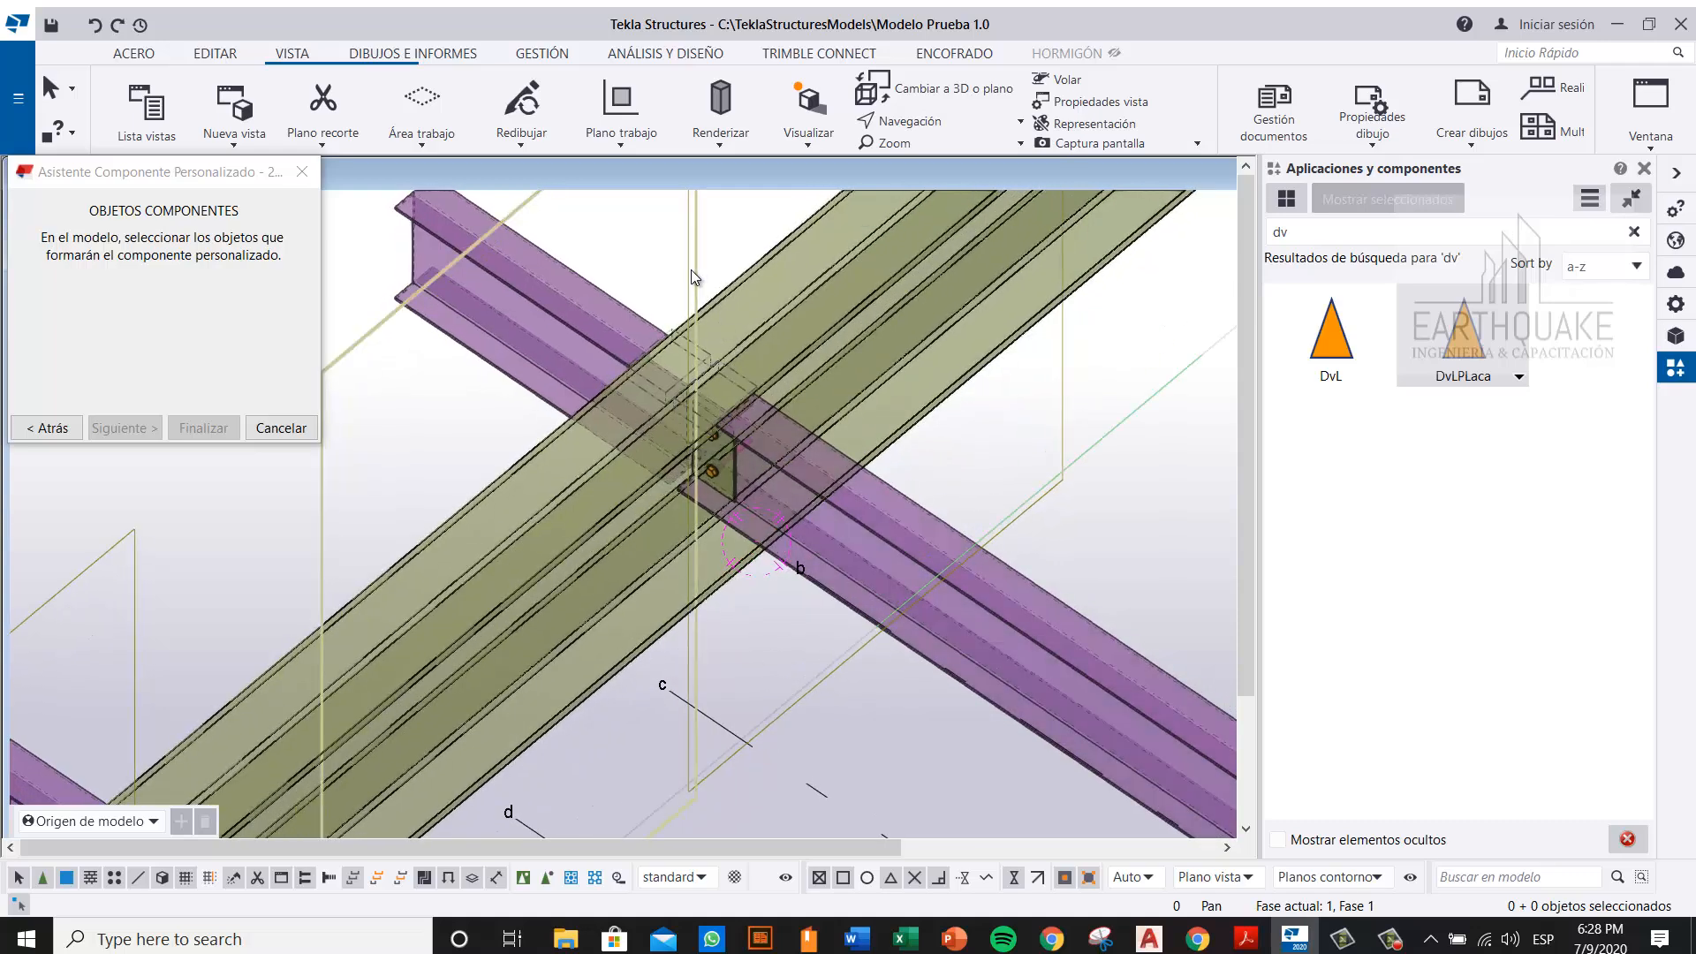
pyautogui.scroll(5, 718, 431)
pyautogui.click(709, 576)
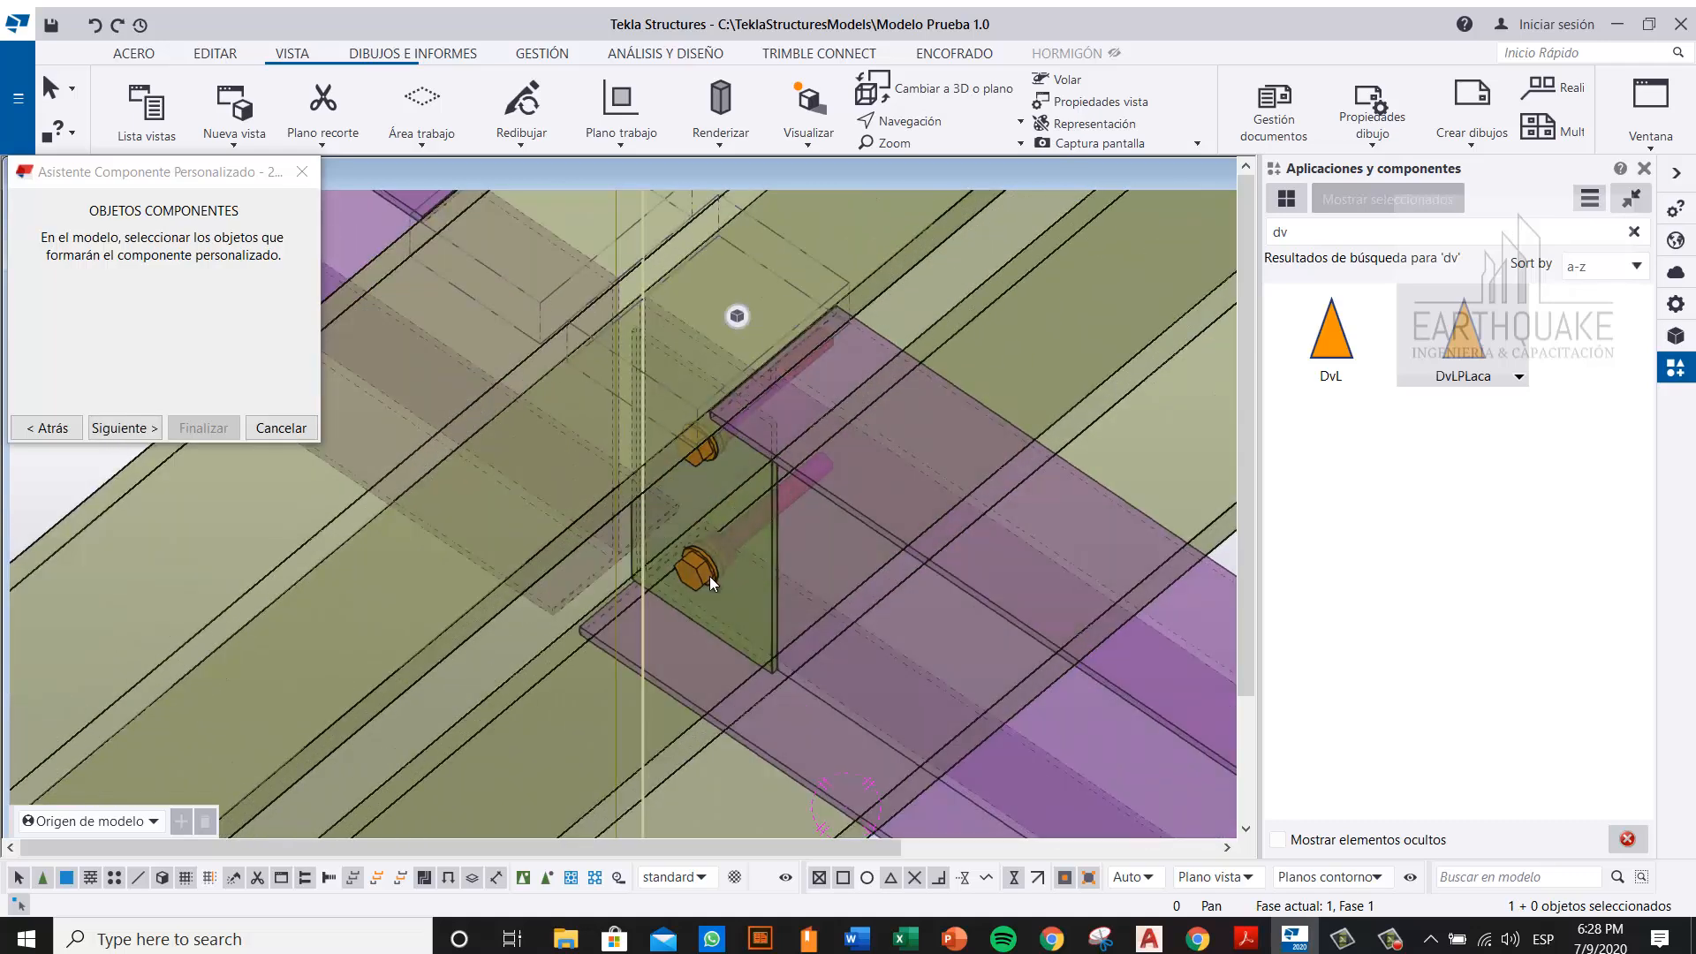
pyautogui.keyDown('ctrl'); pyautogui.click(776, 594); pyautogui.keyUp('ctrl')
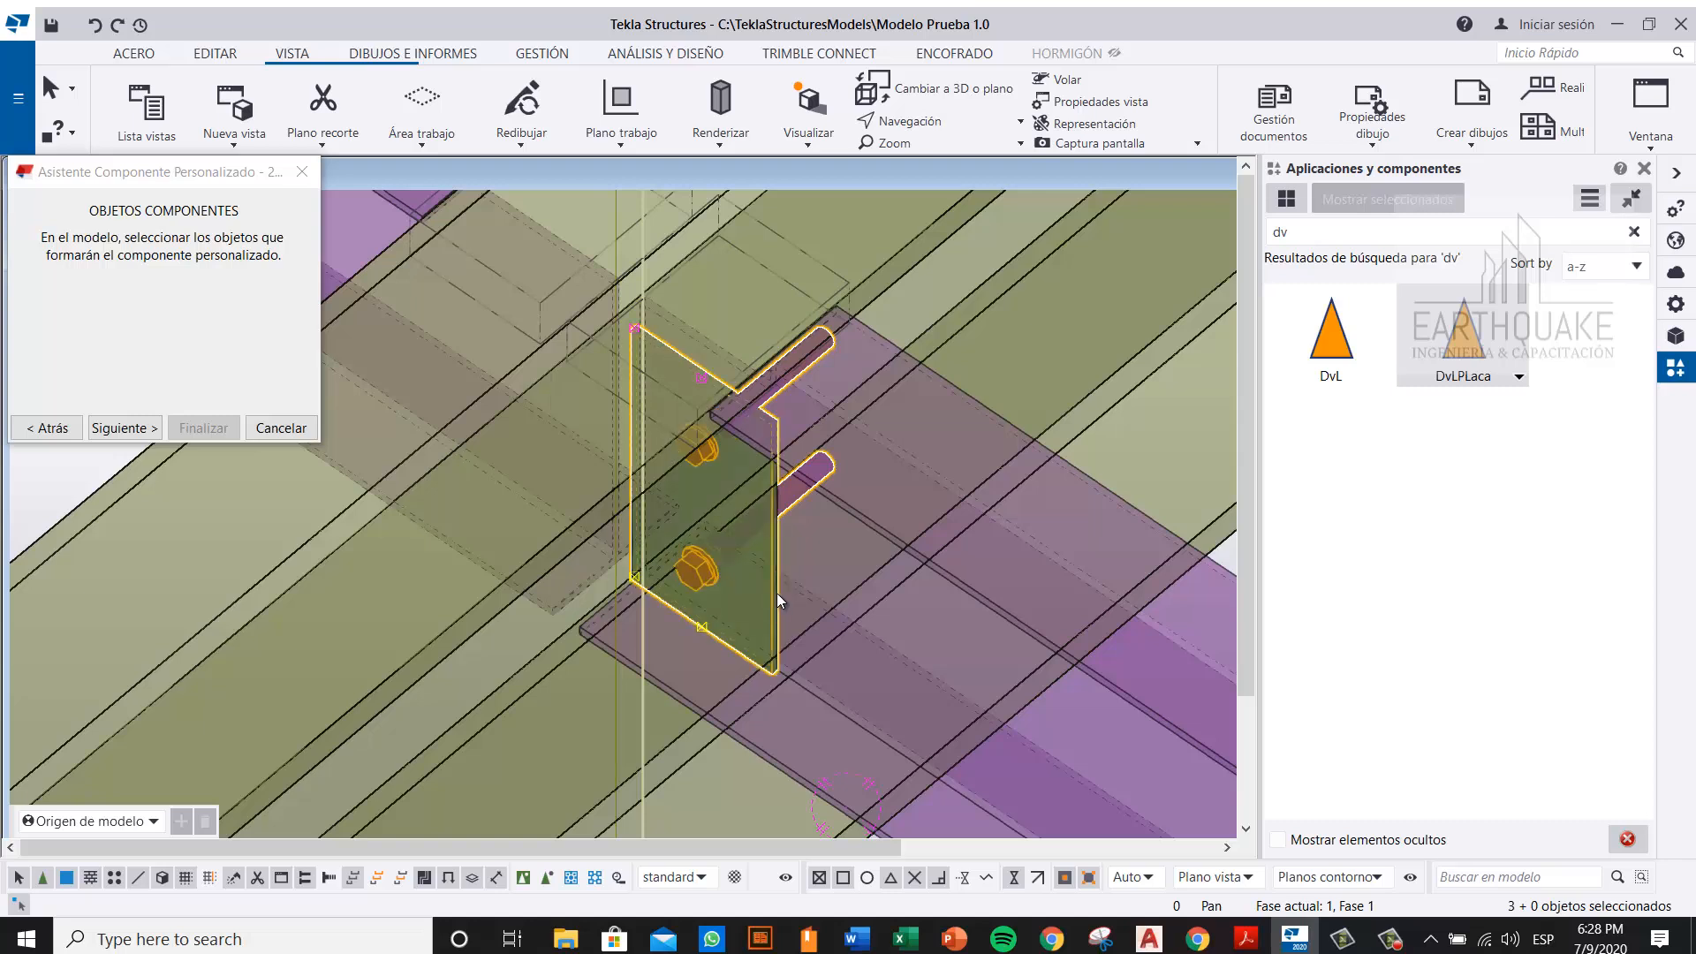
pyautogui.scroll(2, 786, 238)
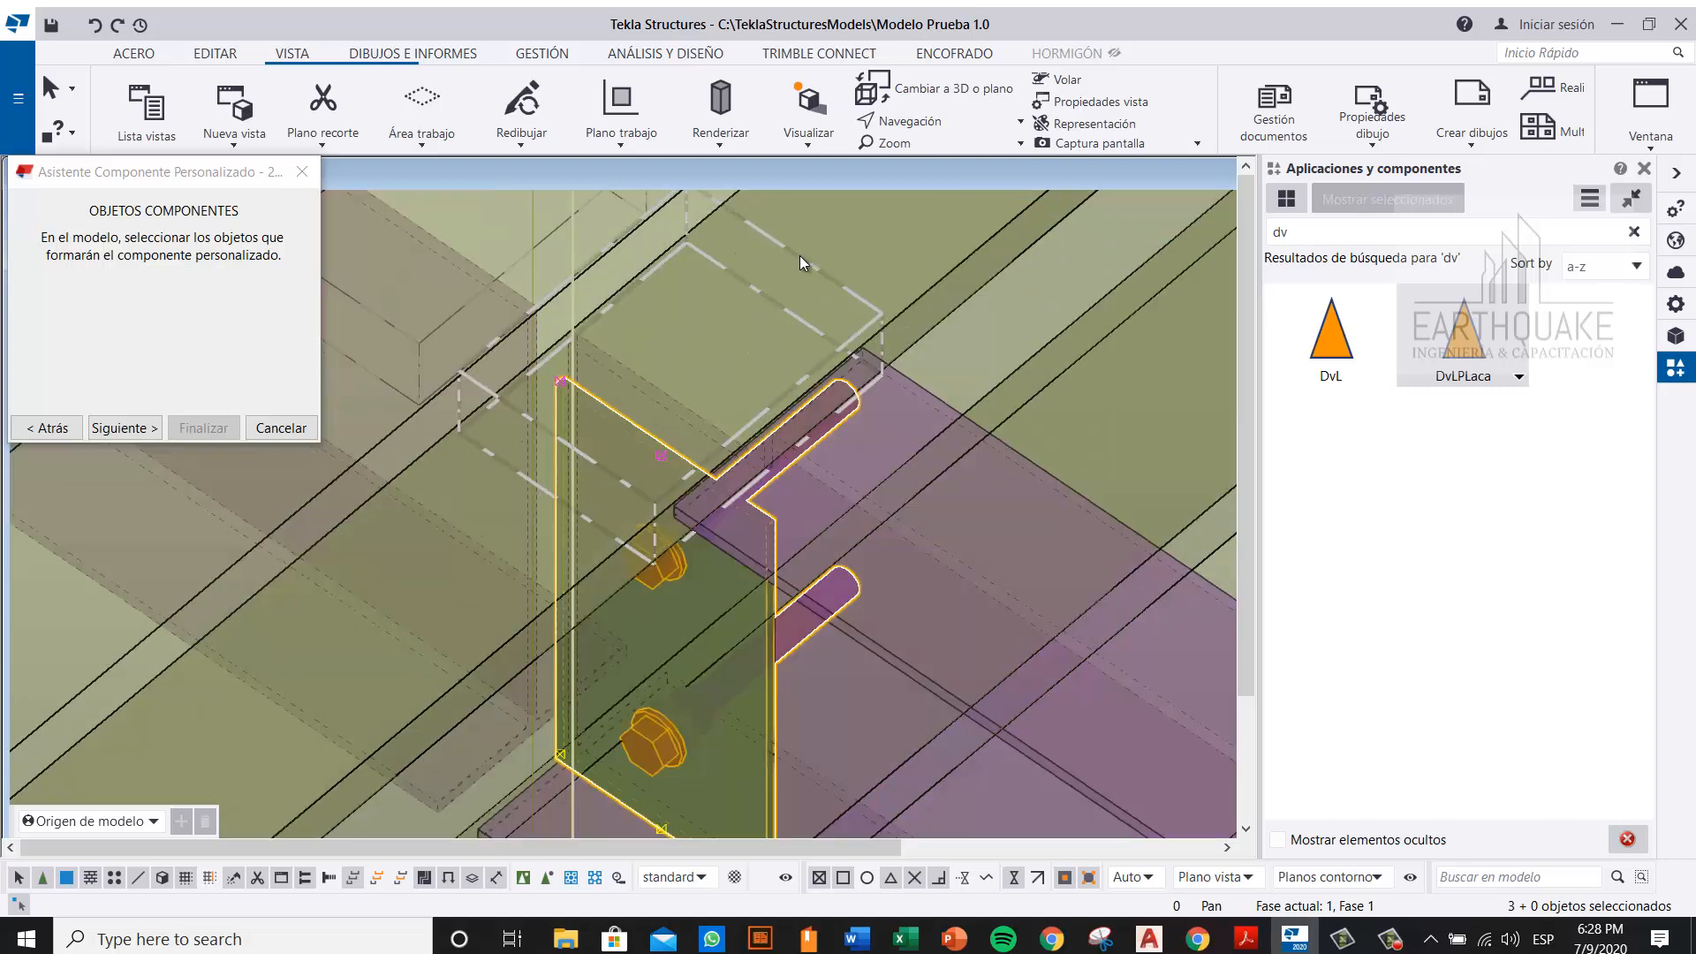
pyautogui.keyDown('ctrl'); pyautogui.click(799, 257); pyautogui.keyUp('ctrl')
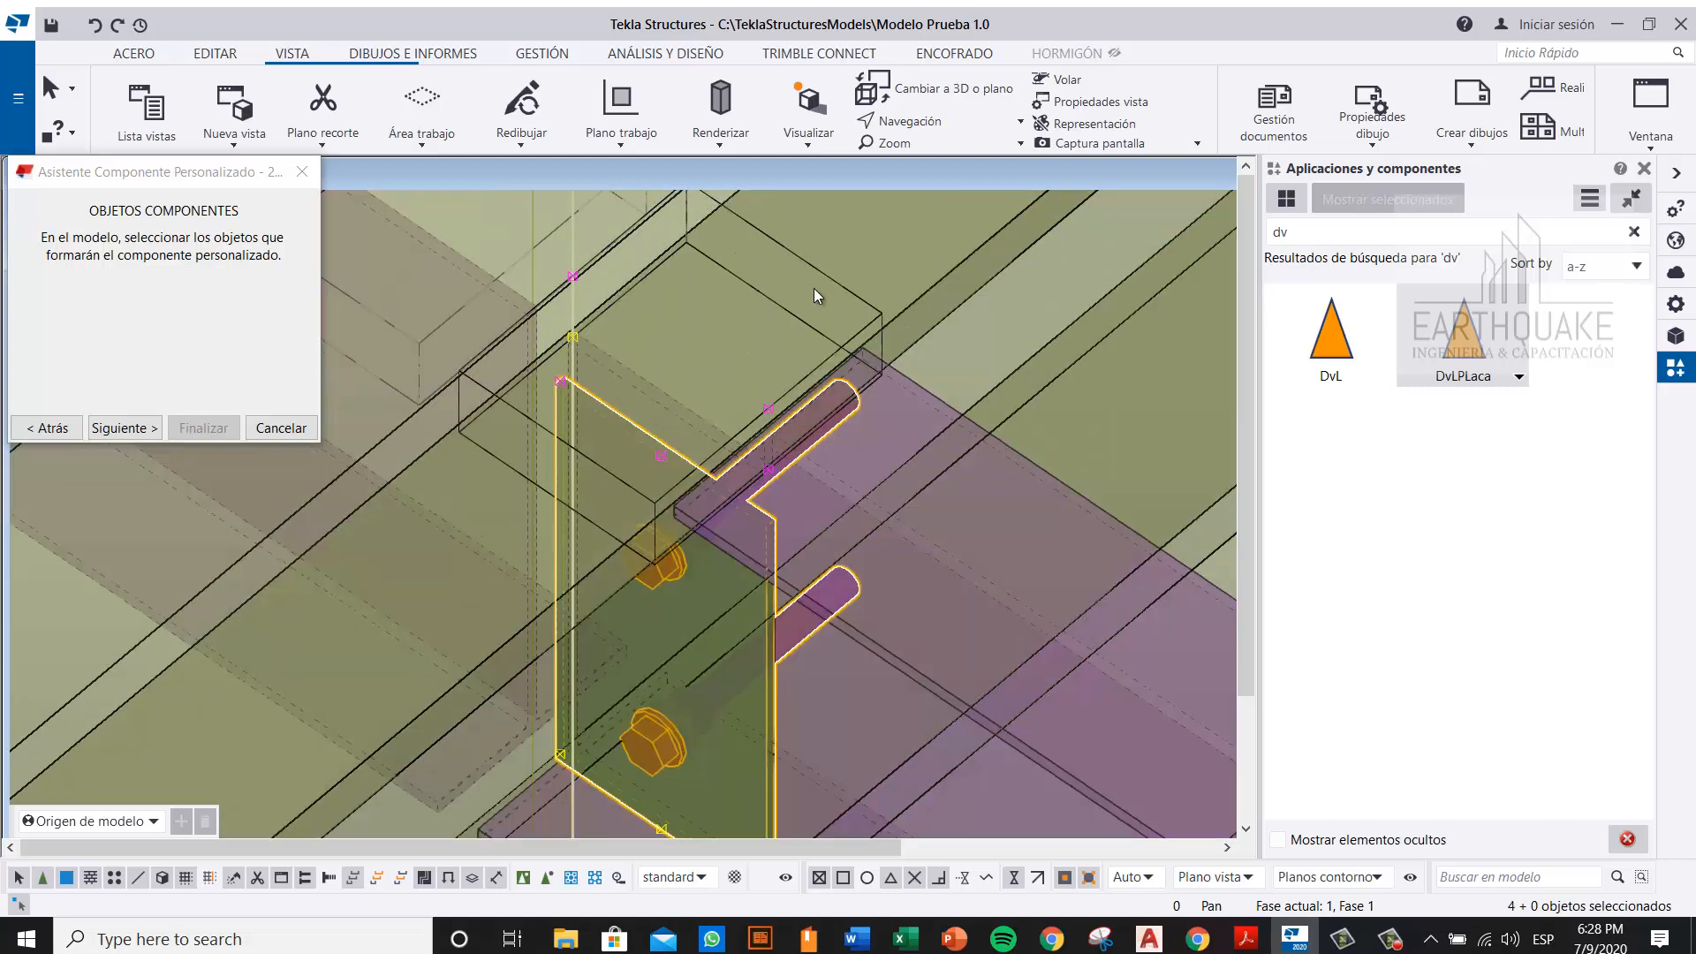
pyautogui.click(124, 428)
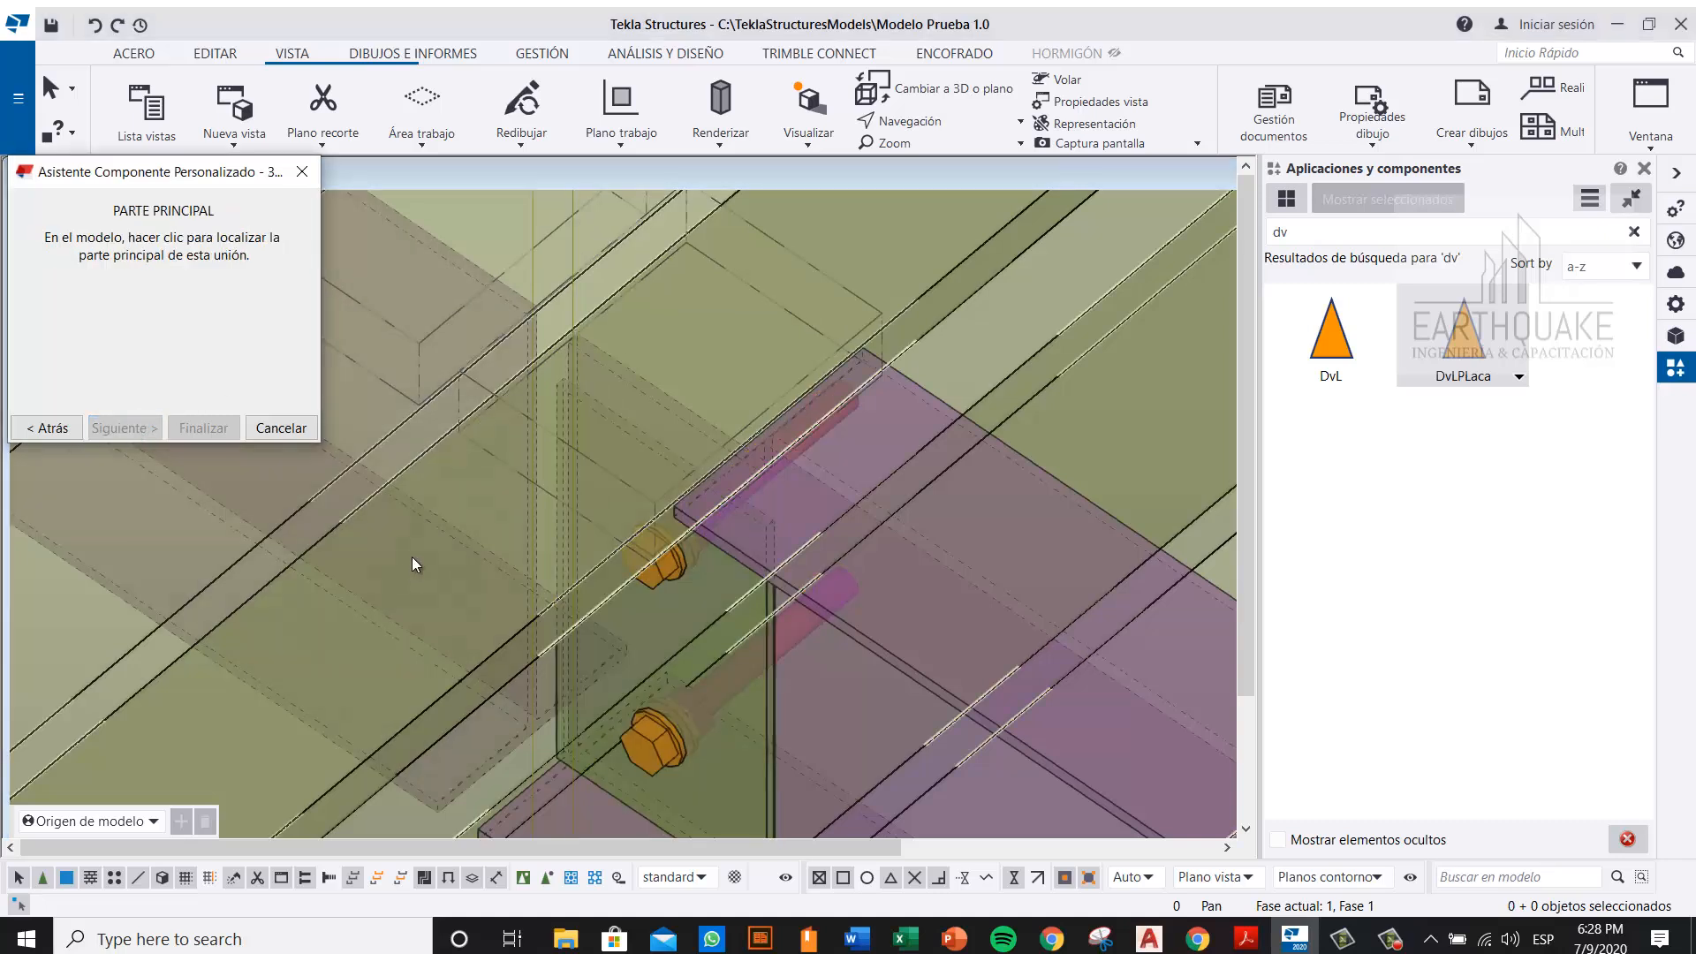
# Step: Assign the green main beam as main part and the purple beam as secondary part, and finish the component definition
pyautogui.scroll(-4, 612, 347)
pyautogui.click(624, 304)
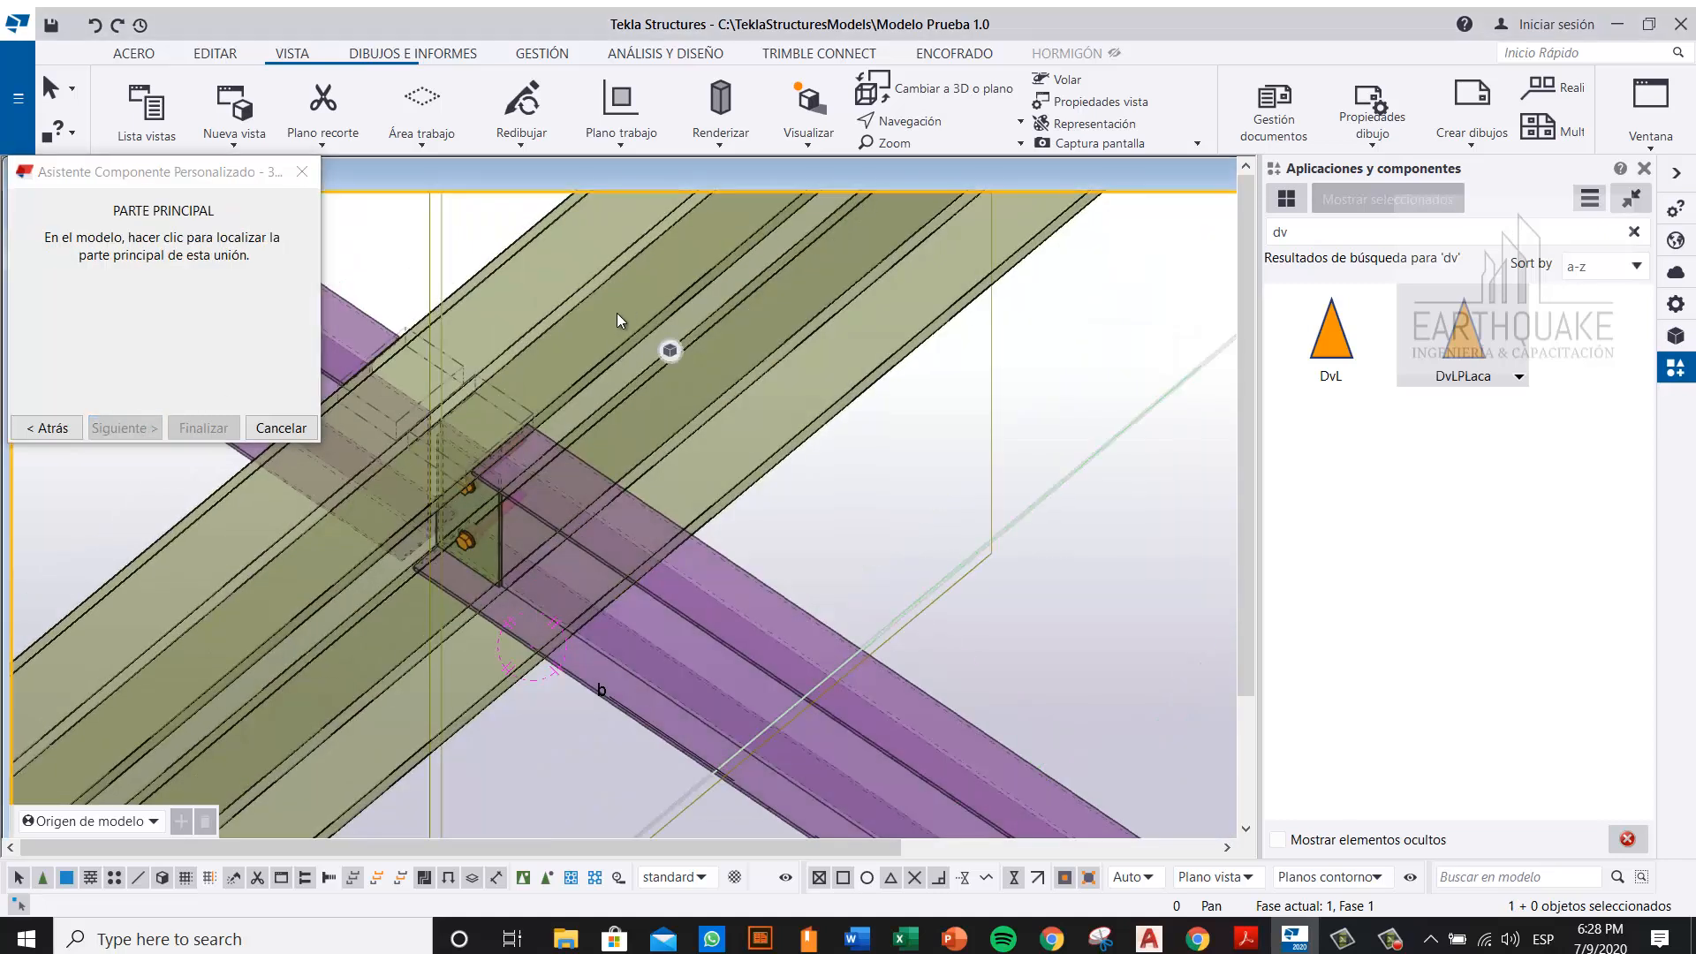
pyautogui.click(558, 317)
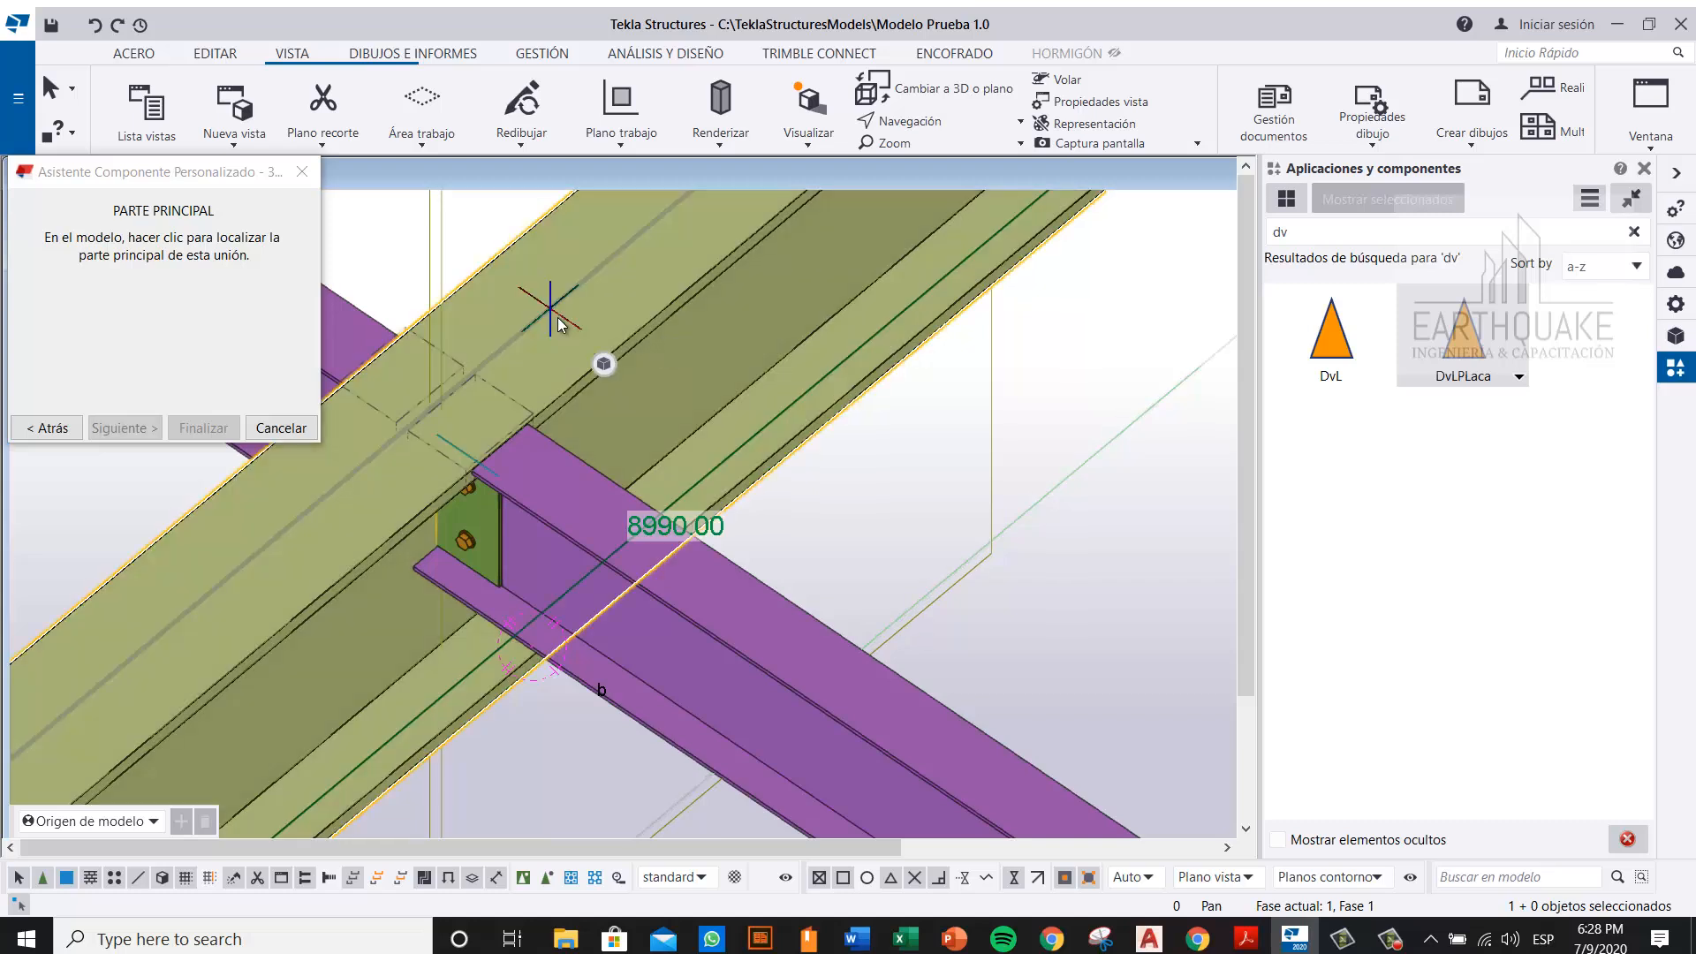
pyautogui.click(763, 642)
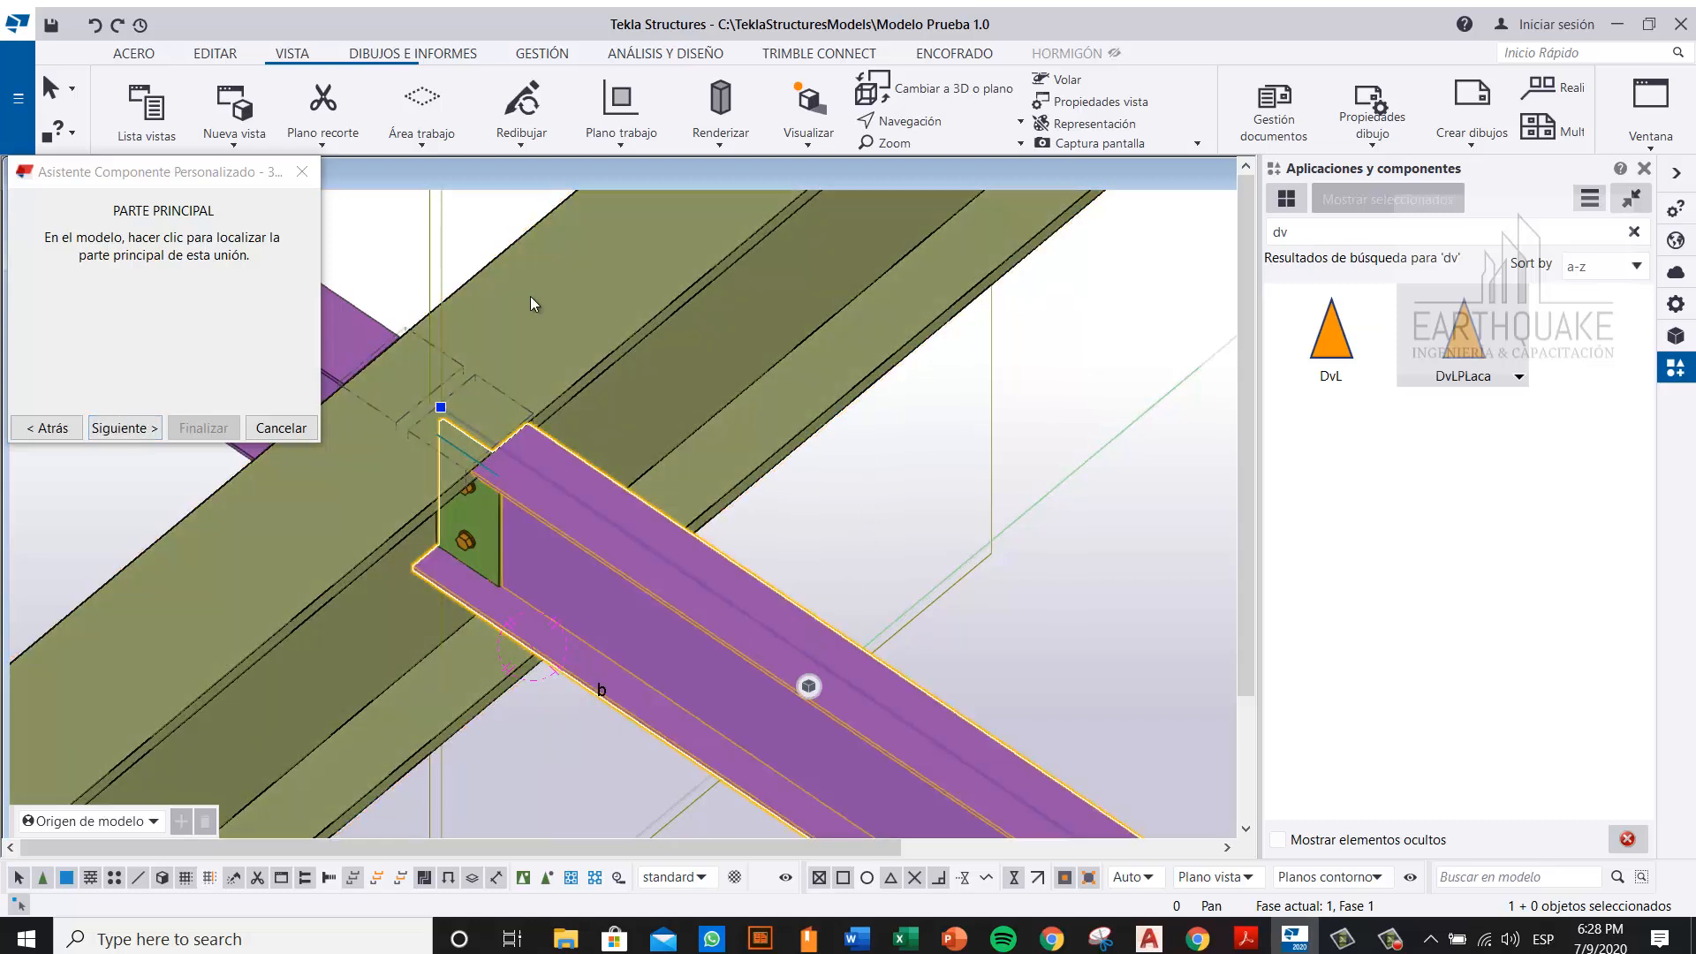
pyautogui.click(122, 428)
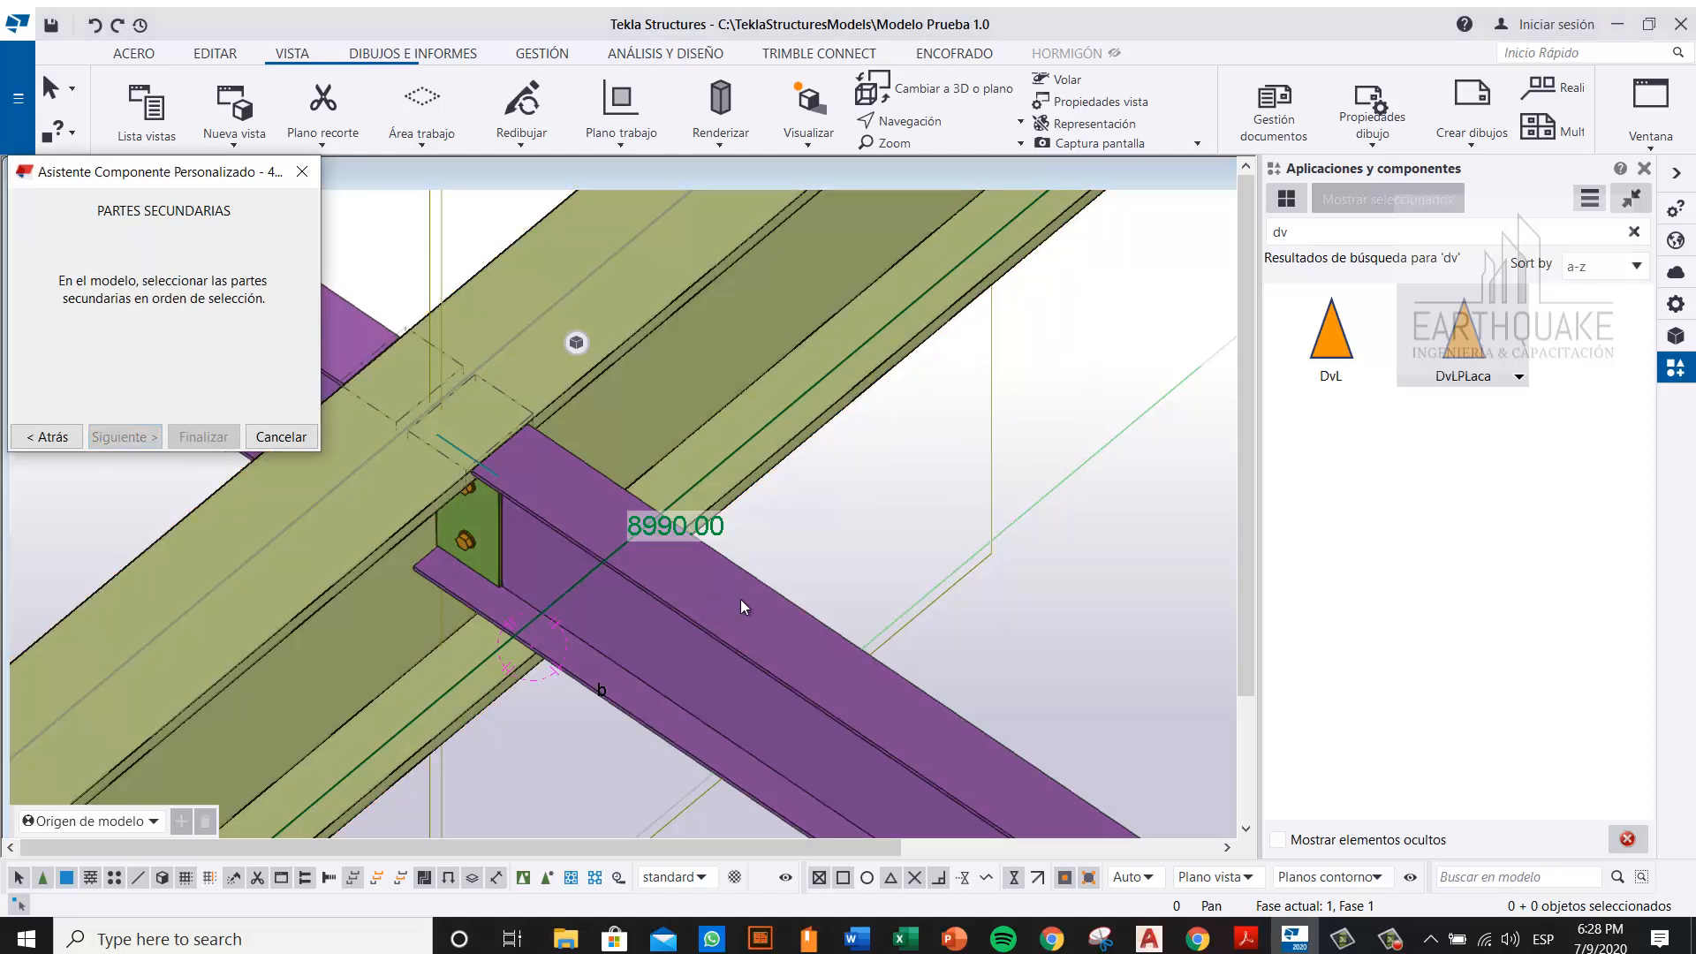
pyautogui.click(738, 602)
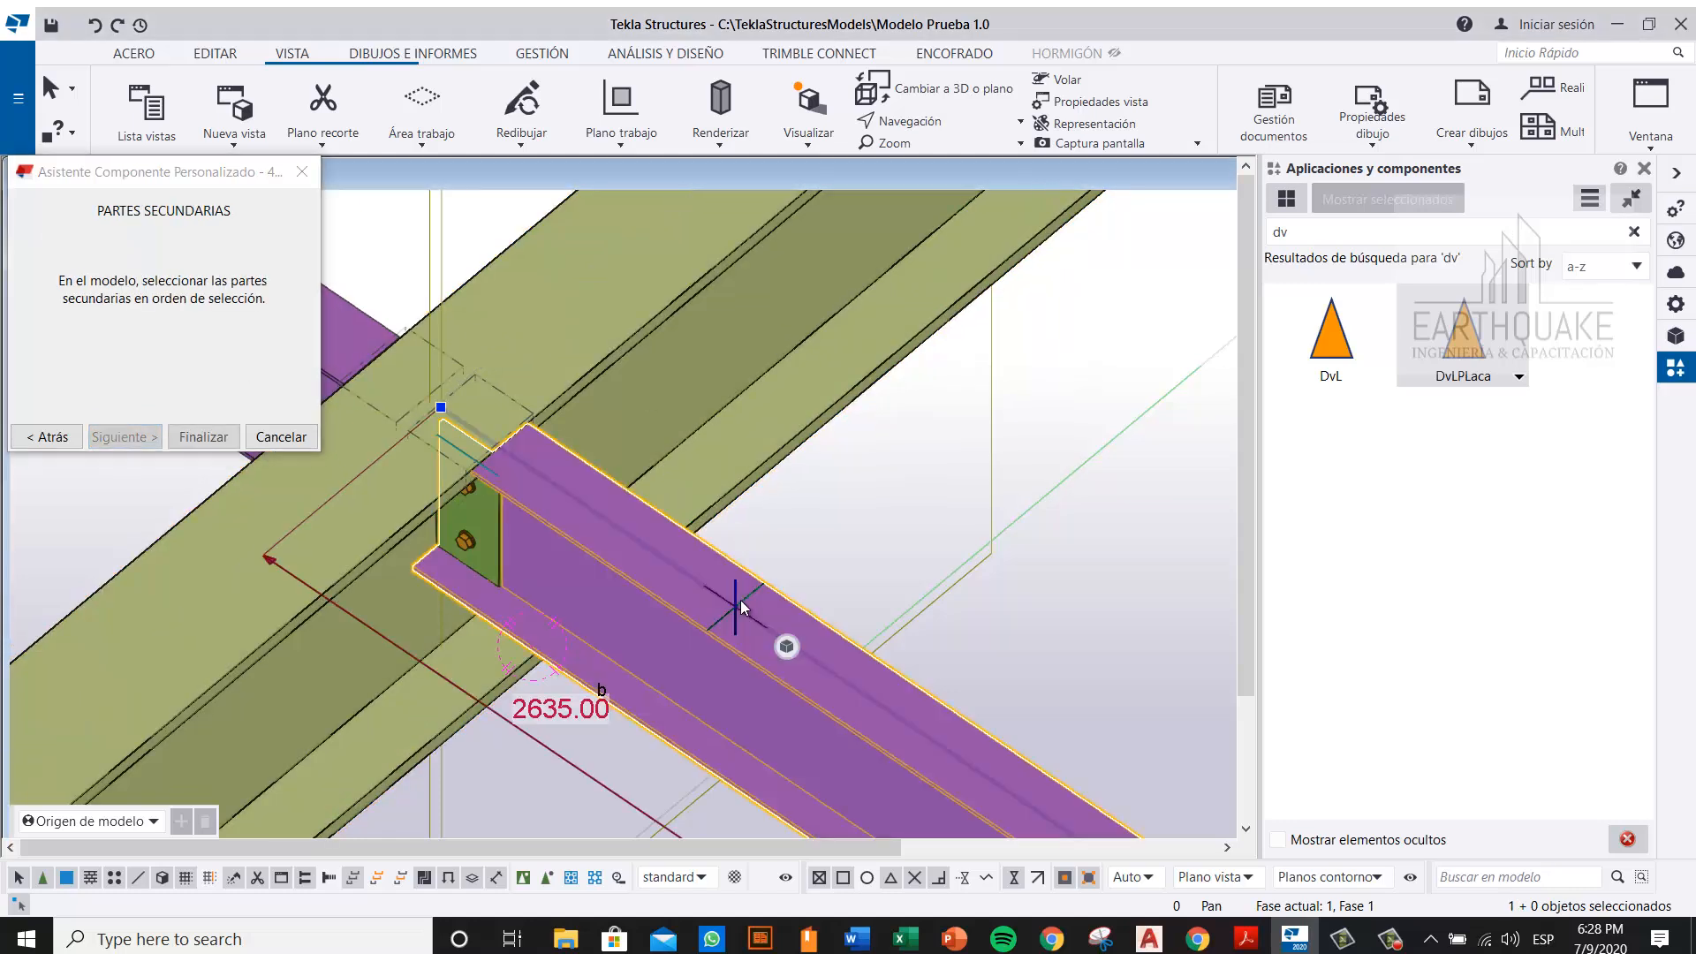
pyautogui.click(201, 437)
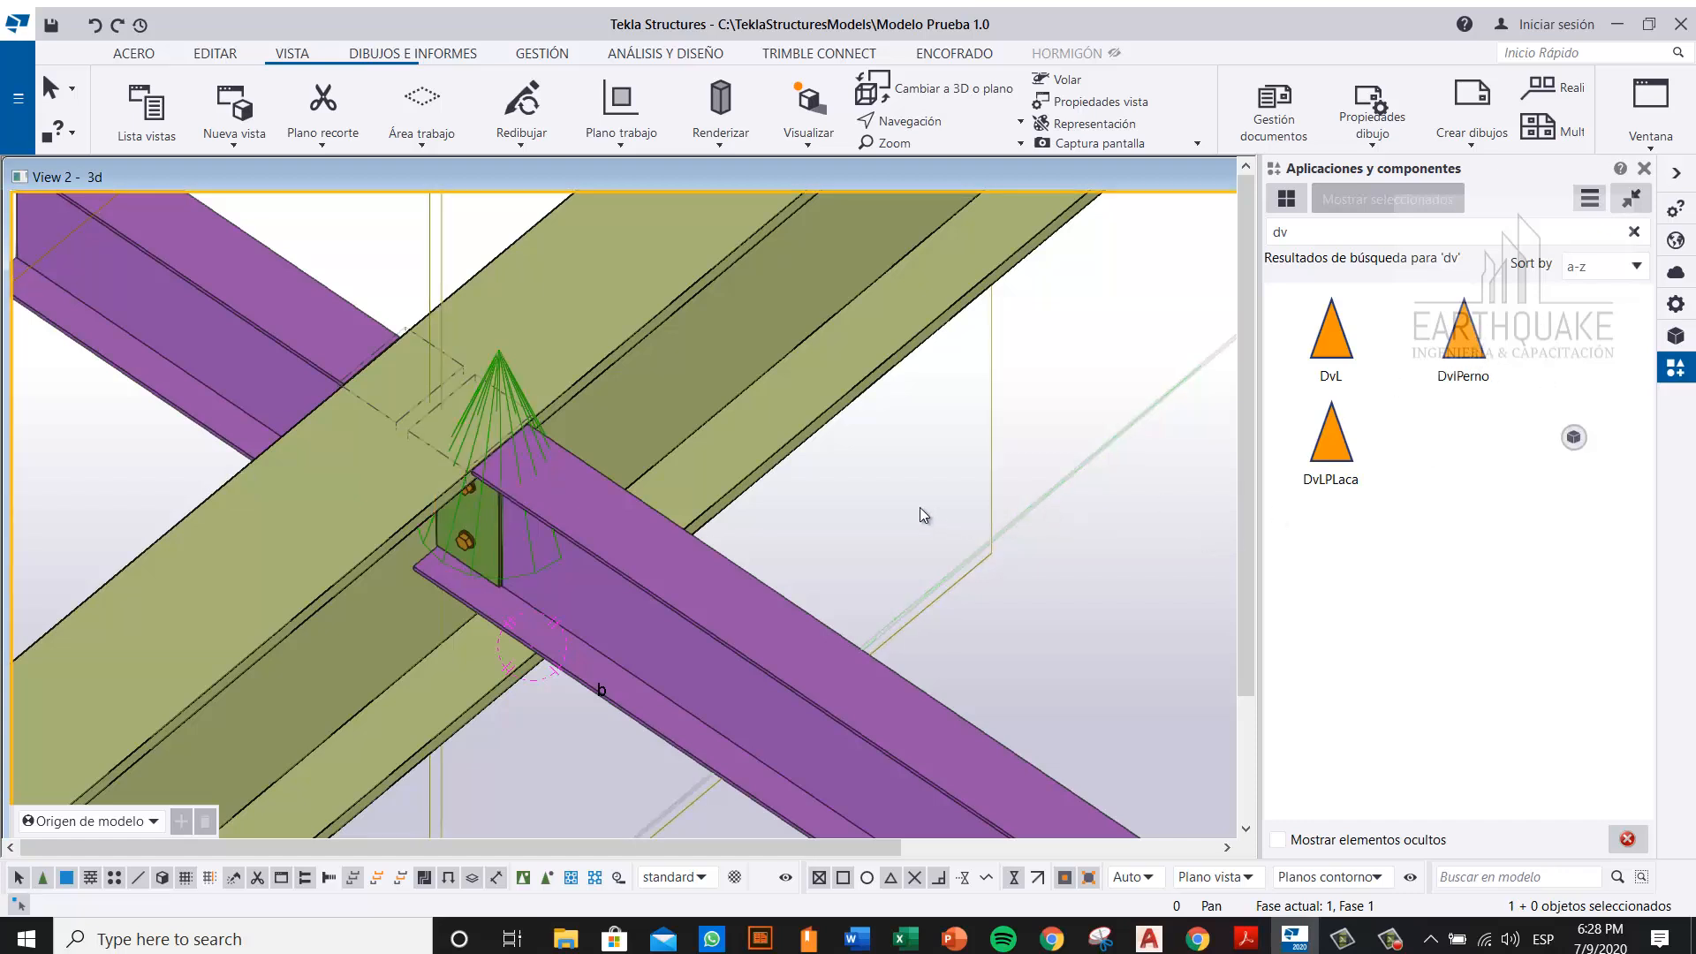
# Step: Insert the DvlPerno component between the main beam and the next unbolted purple secondary beam
pyautogui.rightClick(927, 477)
pyautogui.click(996, 589)
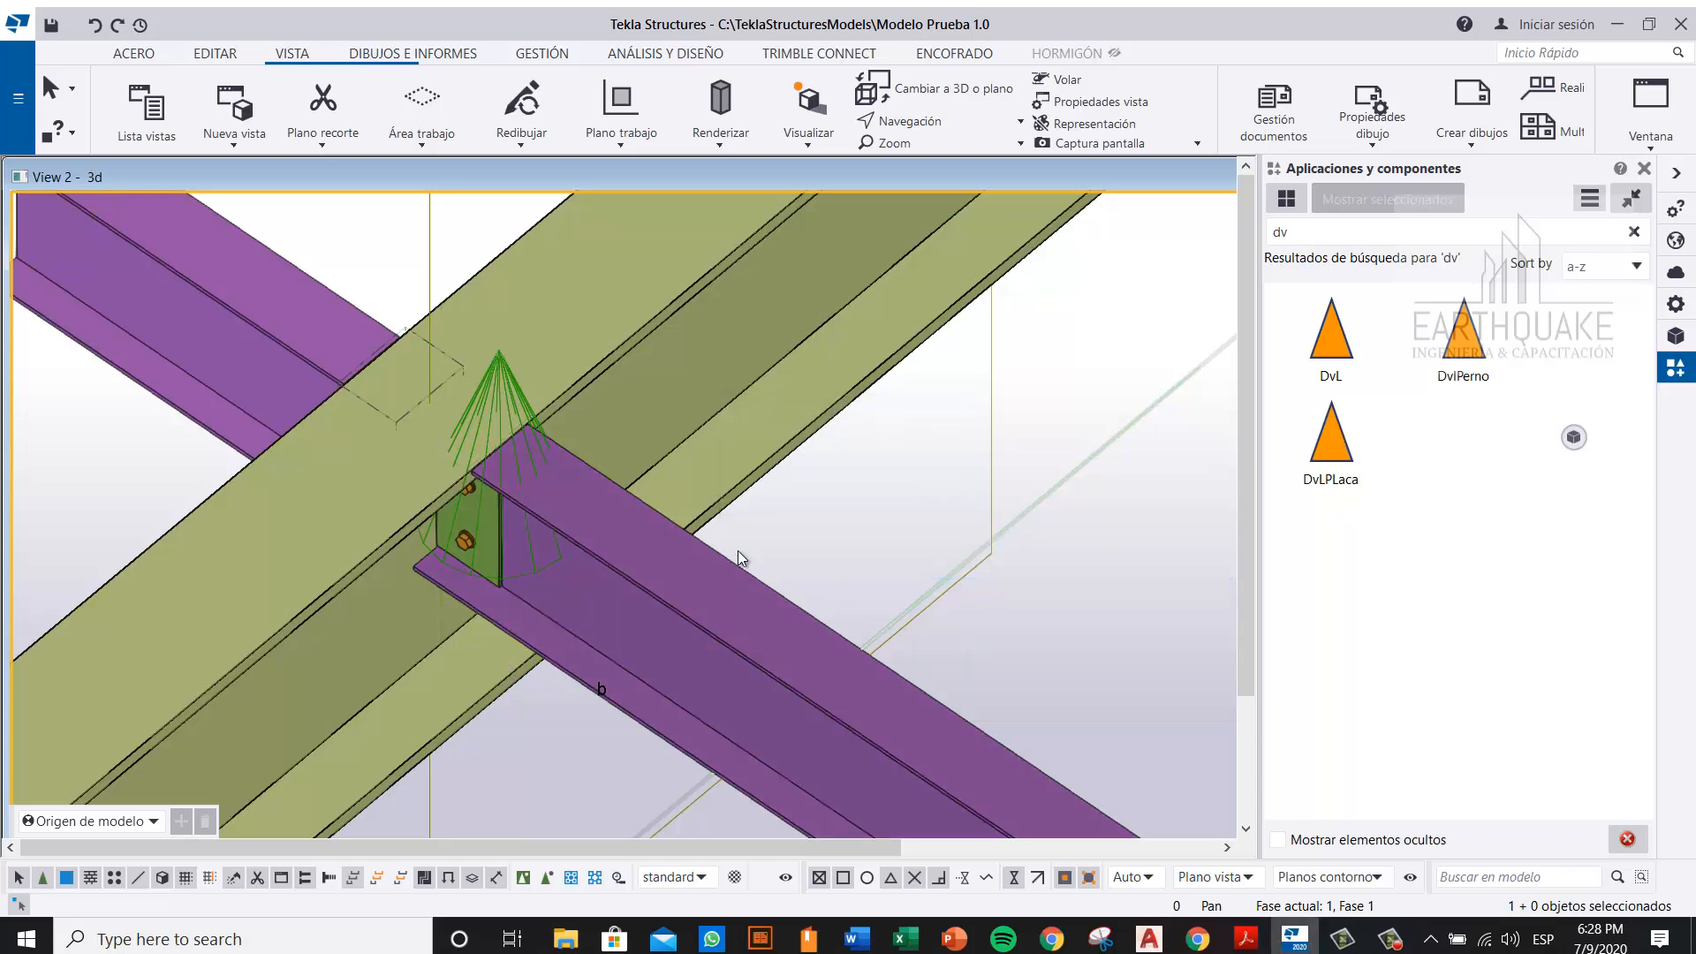
pyautogui.scroll(-3, 739, 550)
pyautogui.moveTo(867, 564); pyautogui.dragTo(714, 684, button='middle')
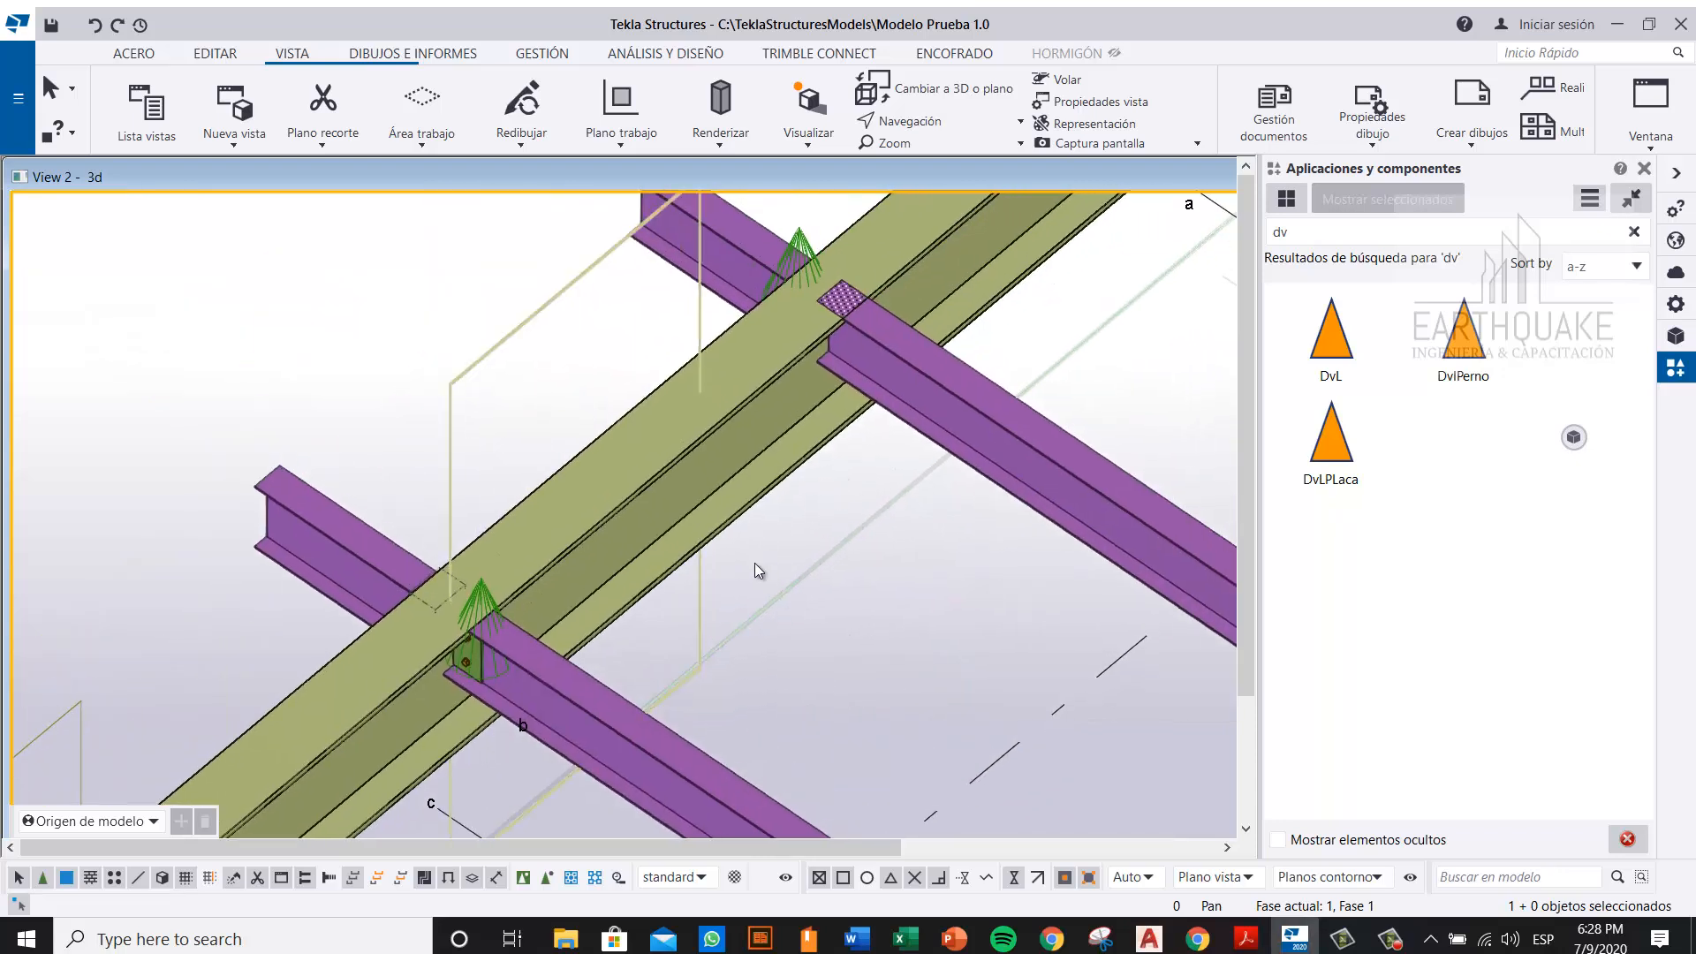
pyautogui.moveTo(723, 620); pyautogui.dragTo(666, 710, button='middle')
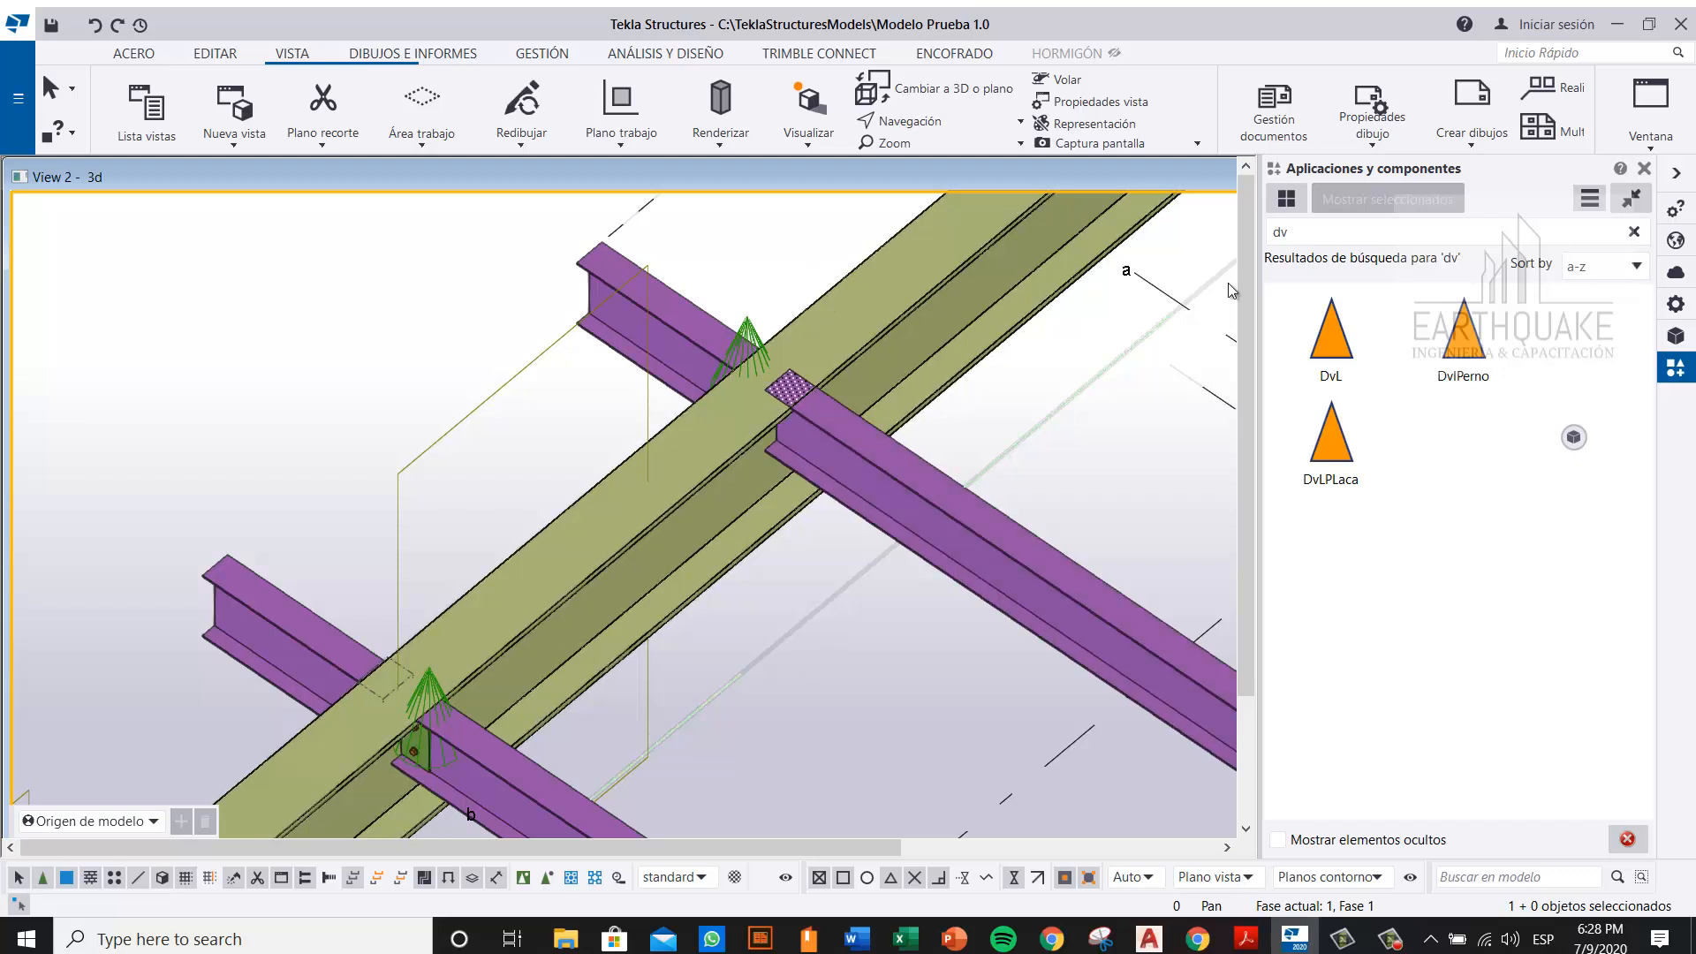
pyautogui.click(1474, 340)
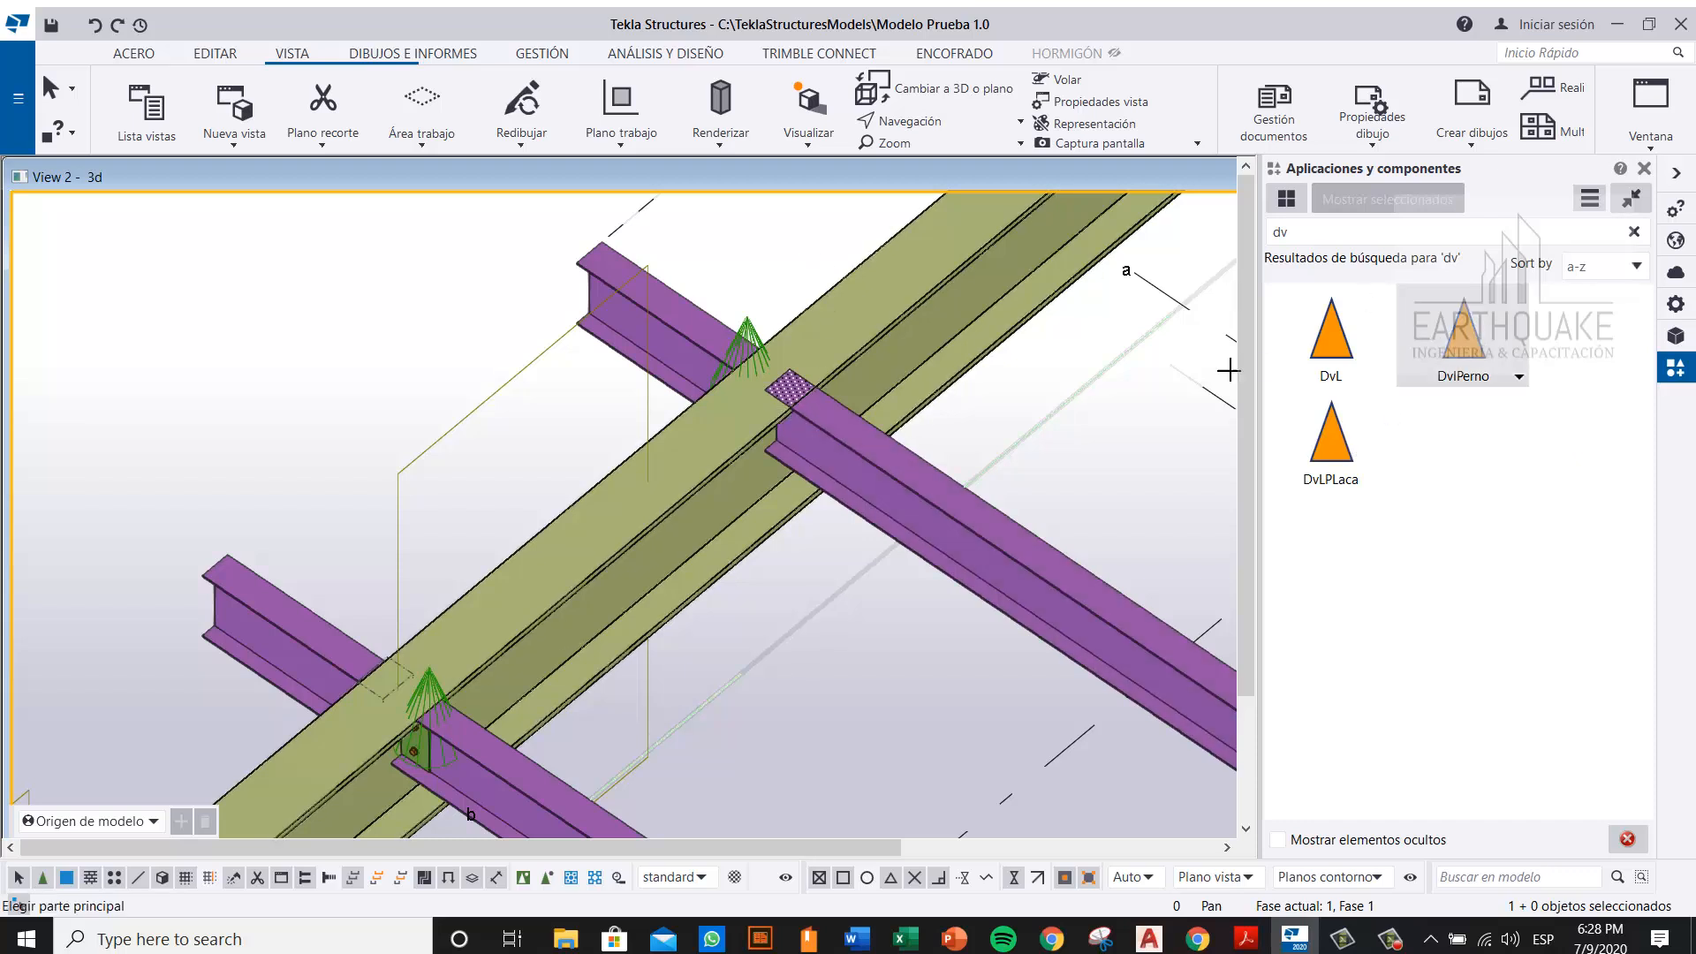
pyautogui.moveTo(884, 293); pyautogui.dragTo(753, 379, button='middle')
pyautogui.click(752, 379)
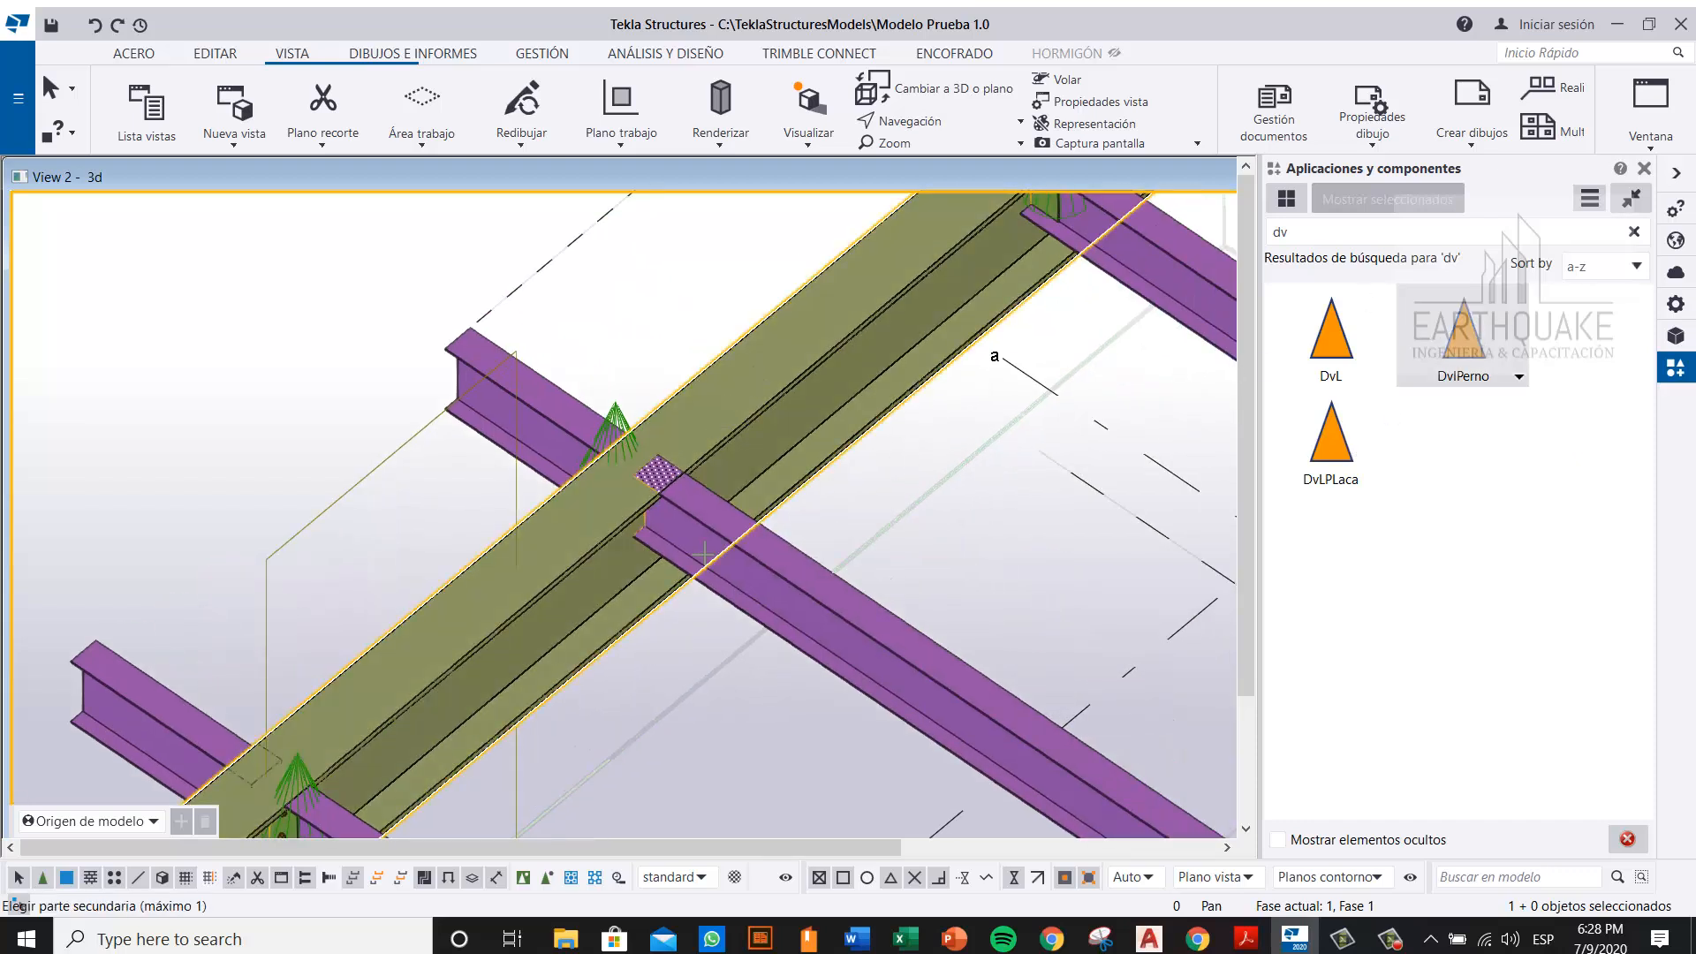
pyautogui.click(702, 552)
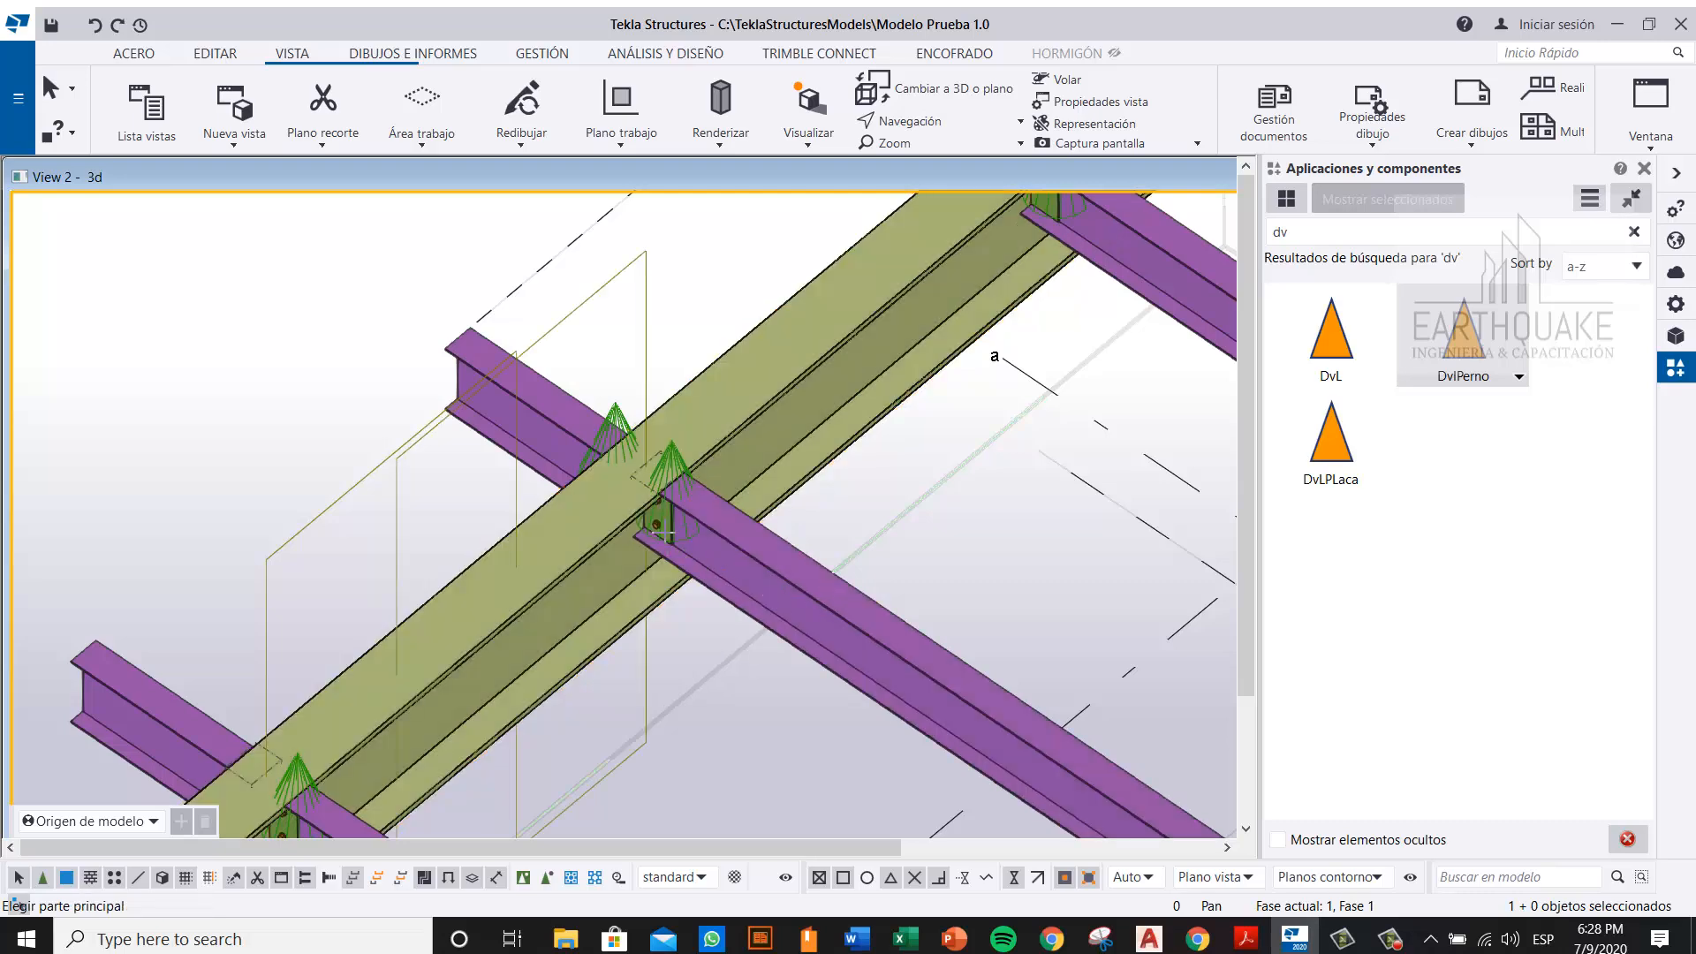
pyautogui.scroll(6, 662, 531)
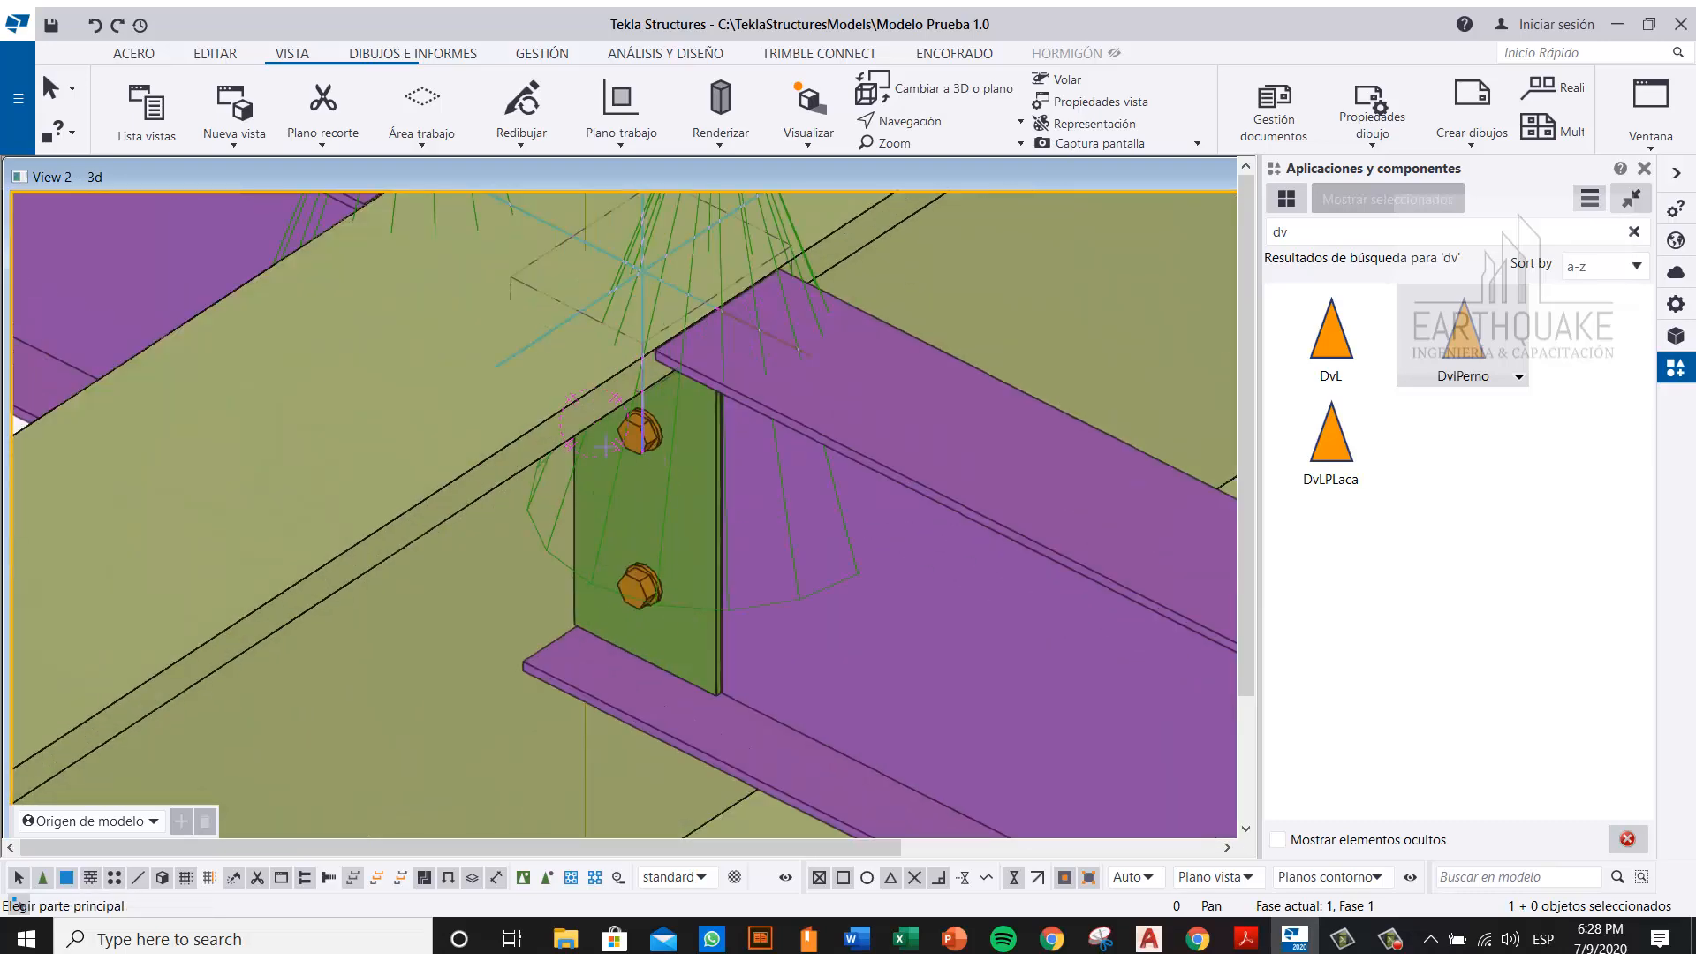
pyautogui.scroll(-5, 700, 497)
pyautogui.rightClick(619, 237)
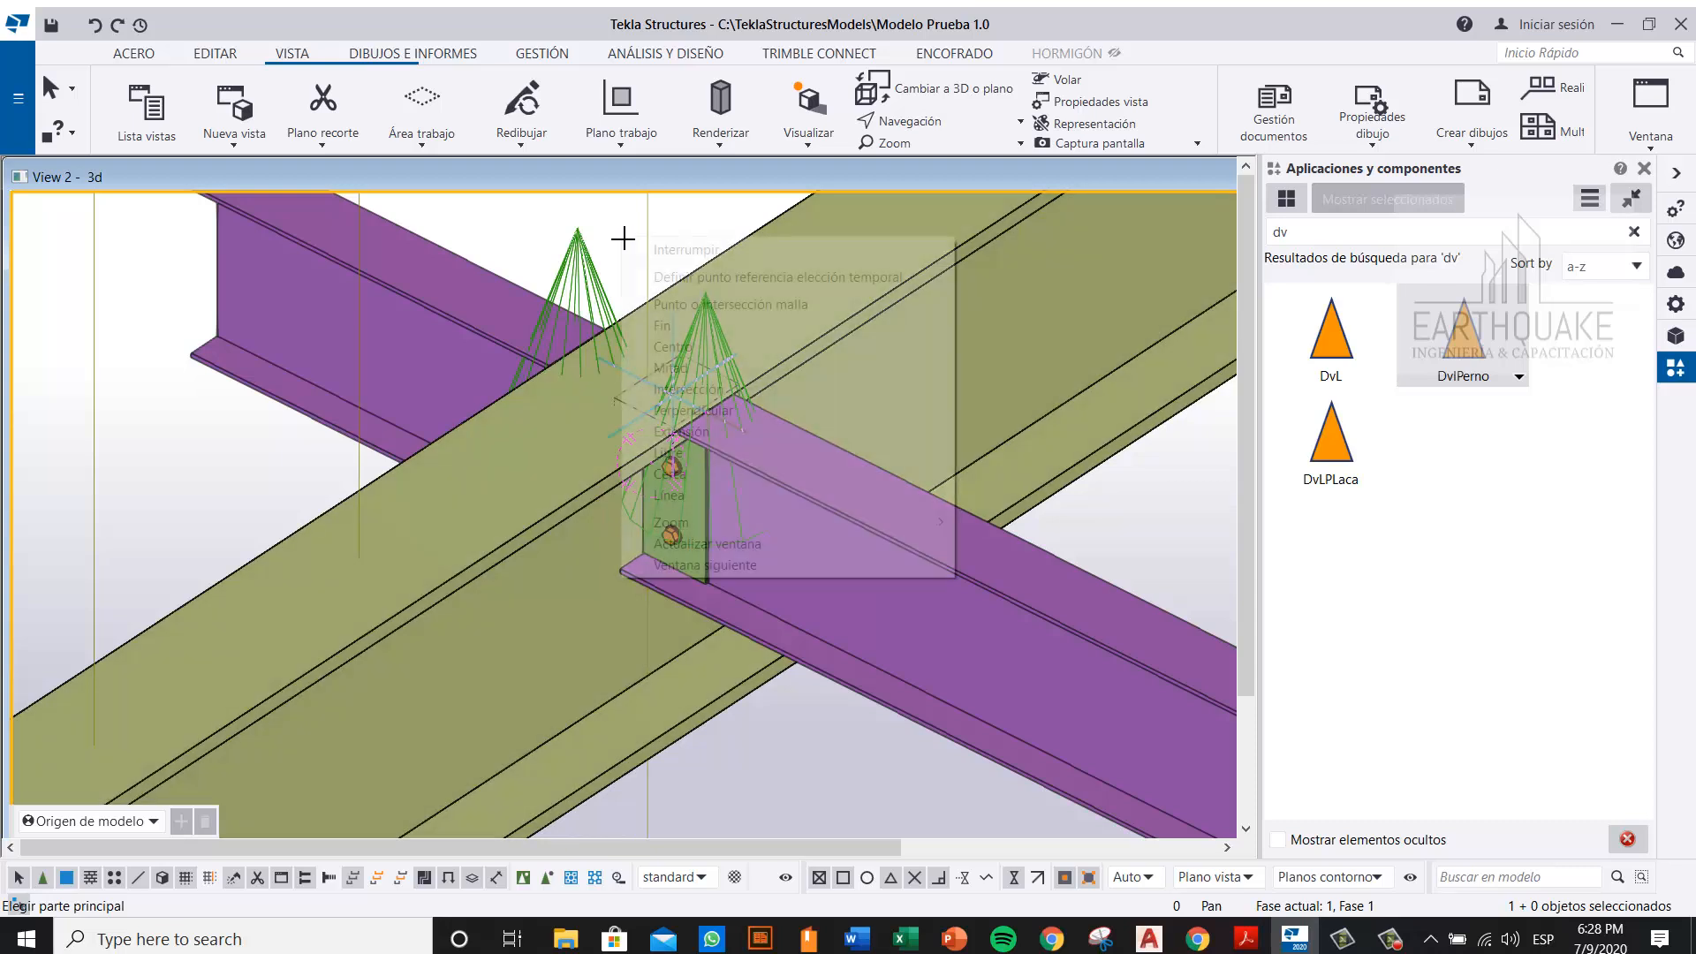
# Step: Open the newly inserted bolted connection in the custom component editor and hide the components catalogue
pyautogui.scroll(3, 702, 512)
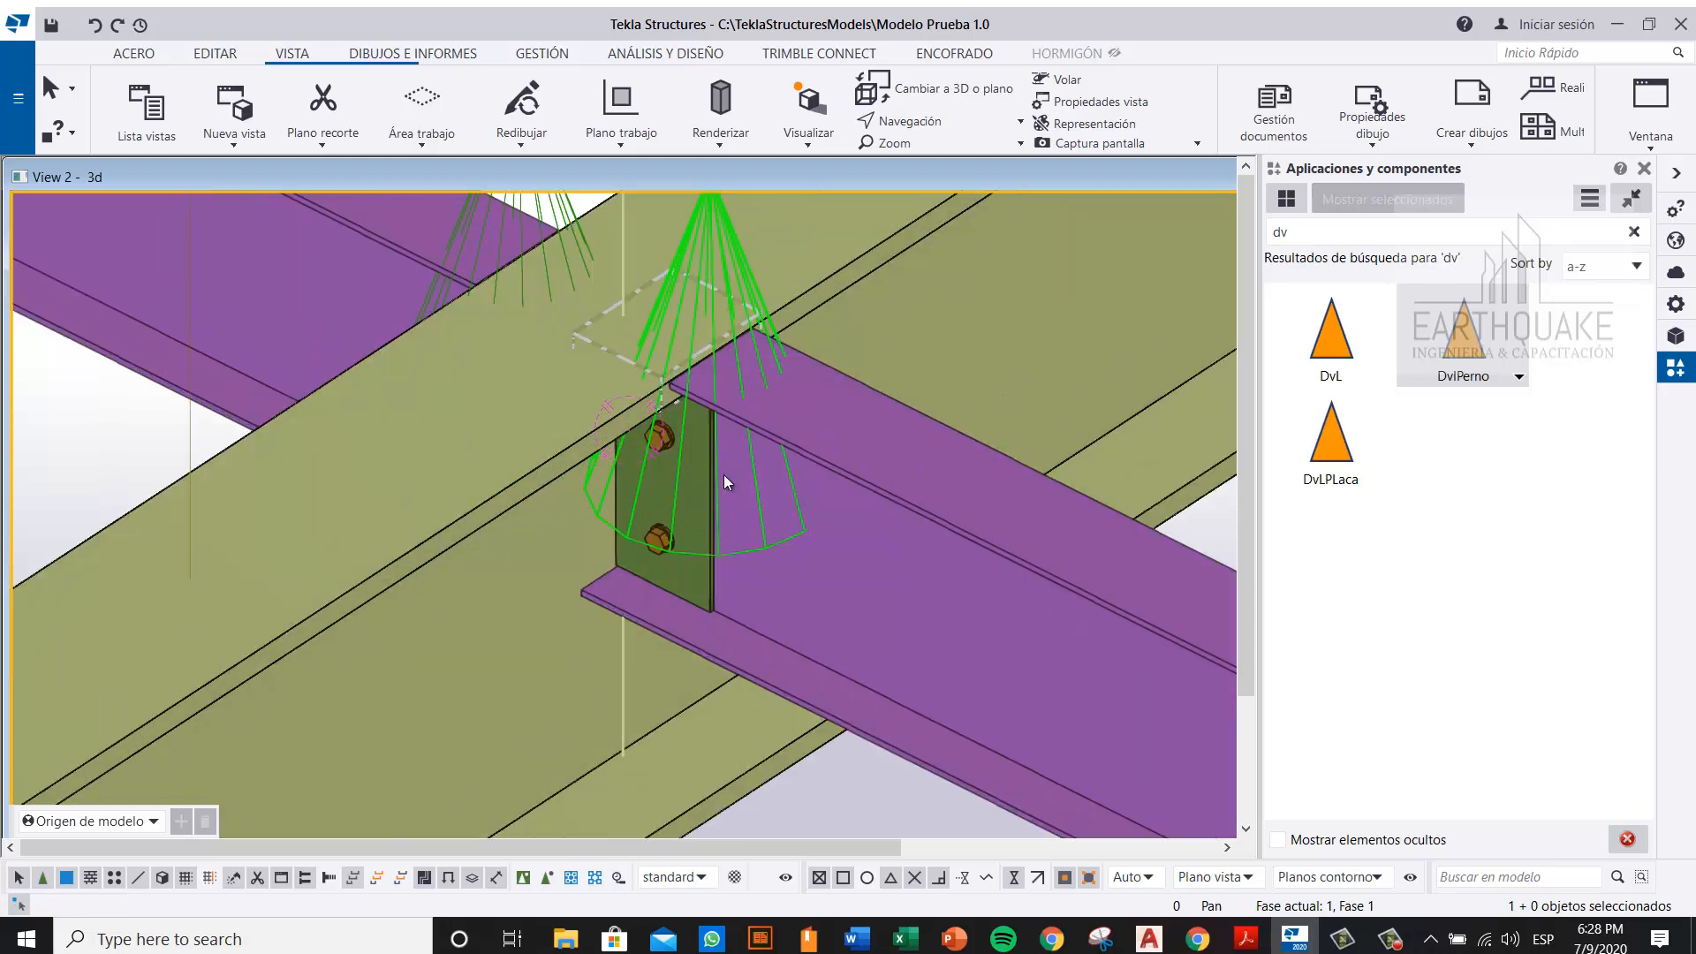
pyautogui.scroll(-4, 685, 489)
pyautogui.scroll(2, 693, 357)
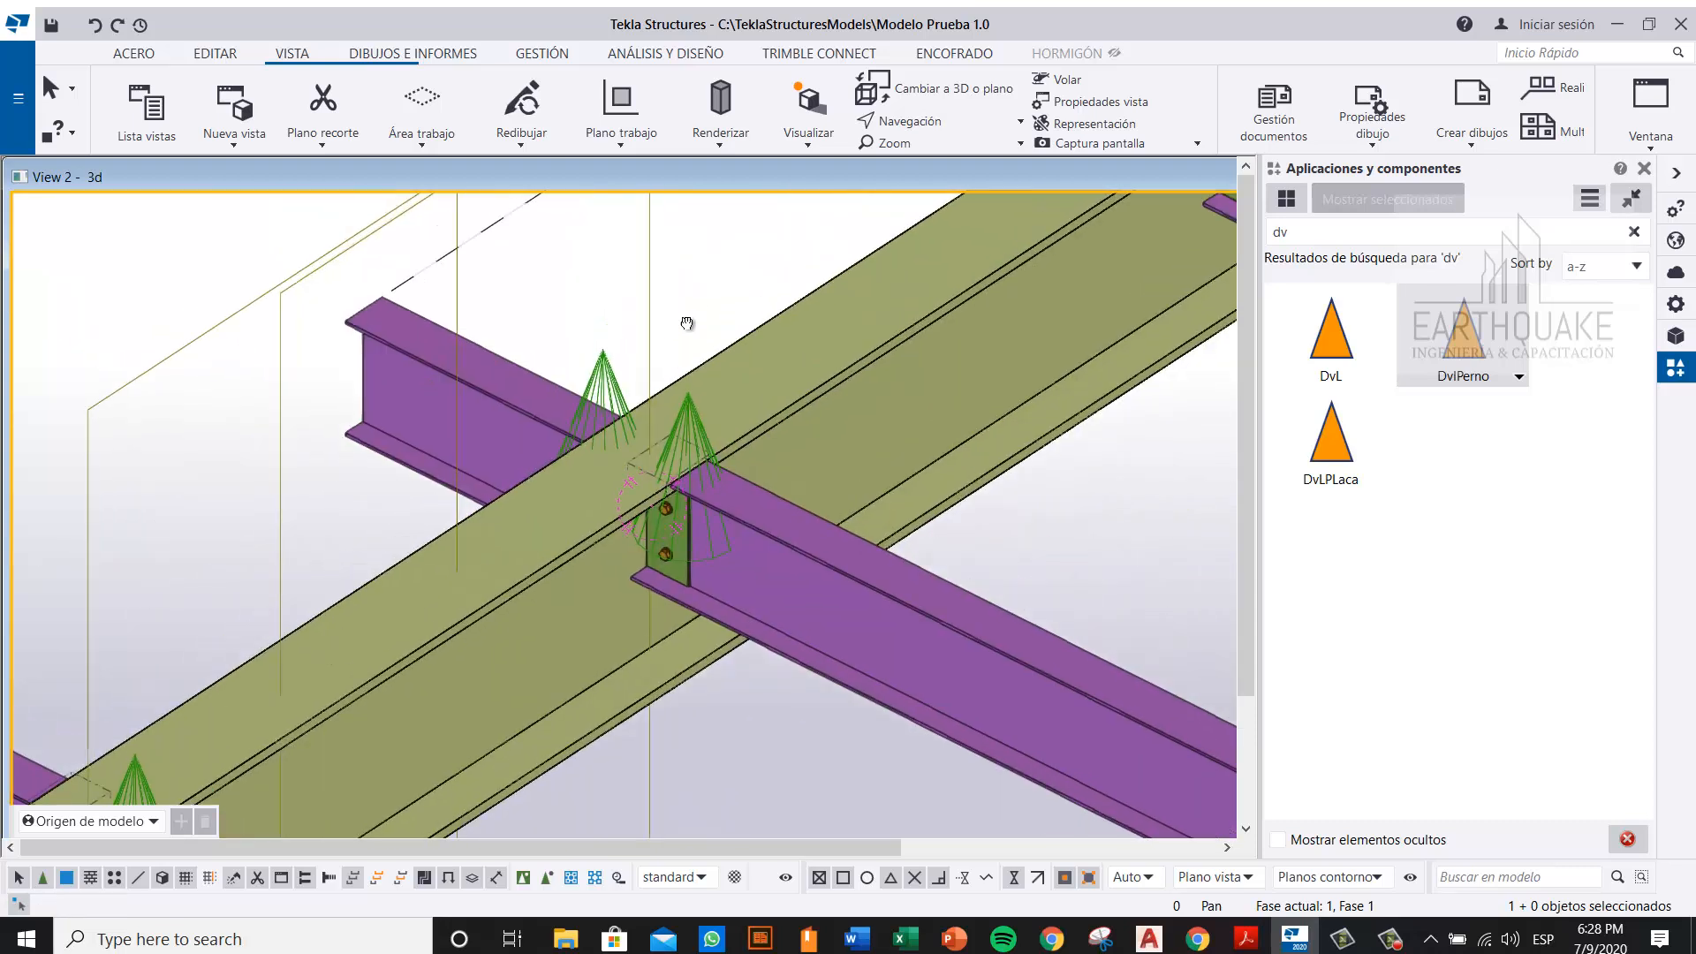
pyautogui.scroll(-2, 682, 322)
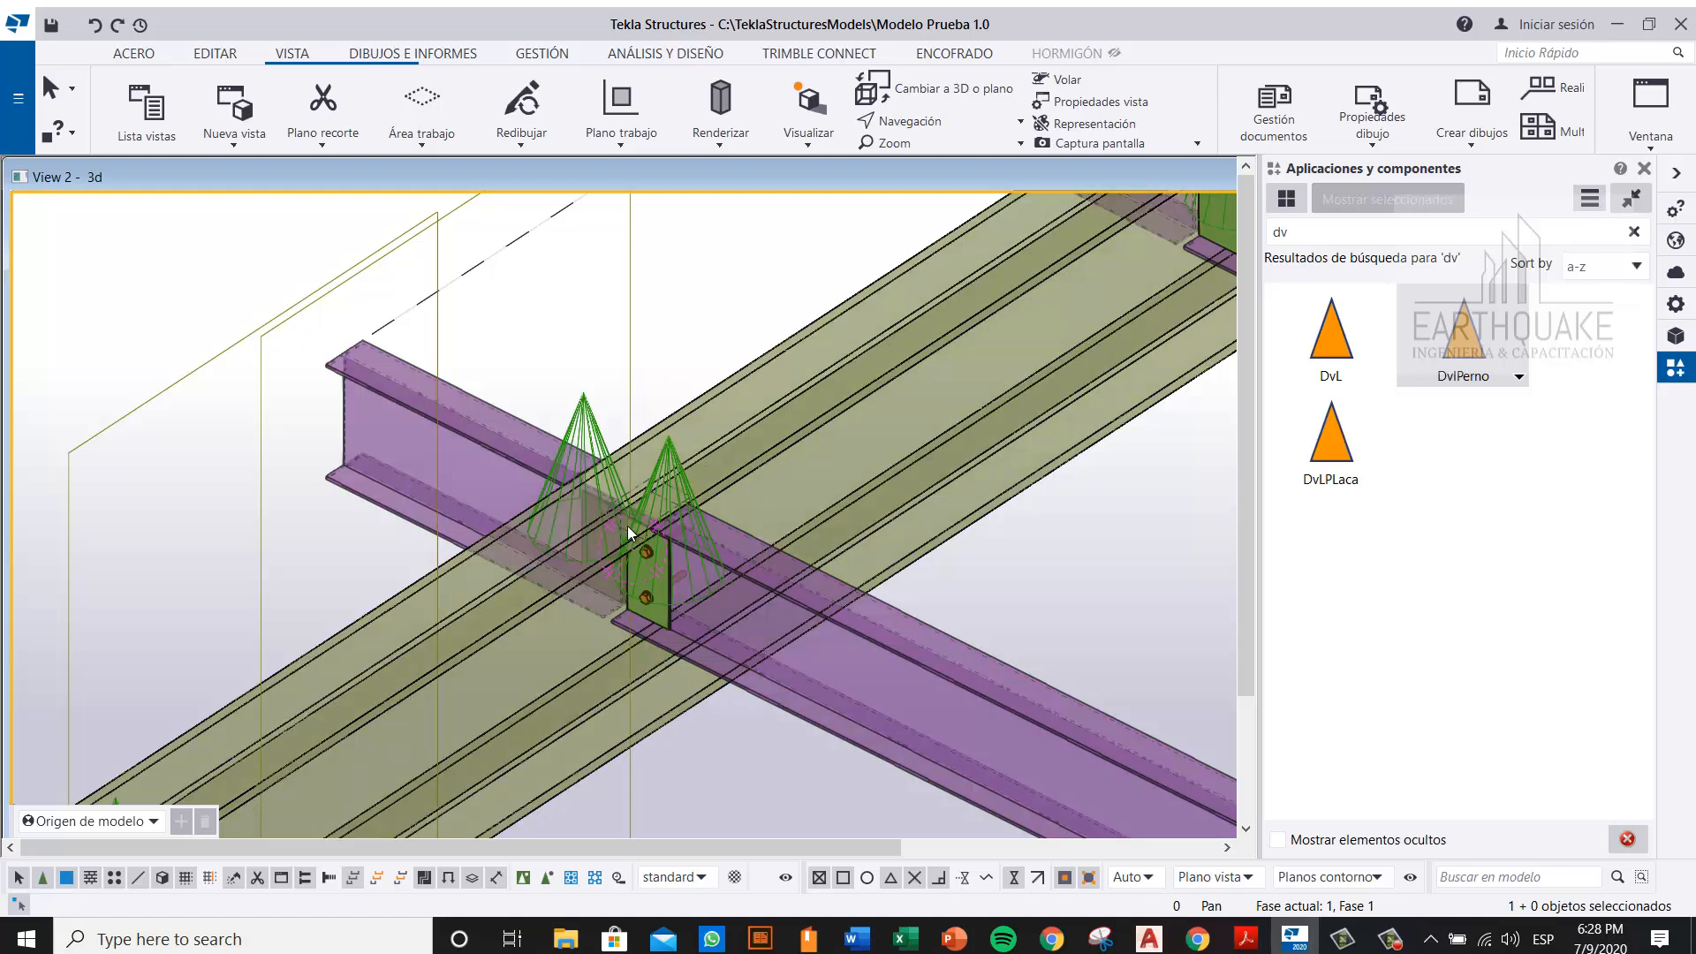
pyautogui.scroll(4, 627, 527)
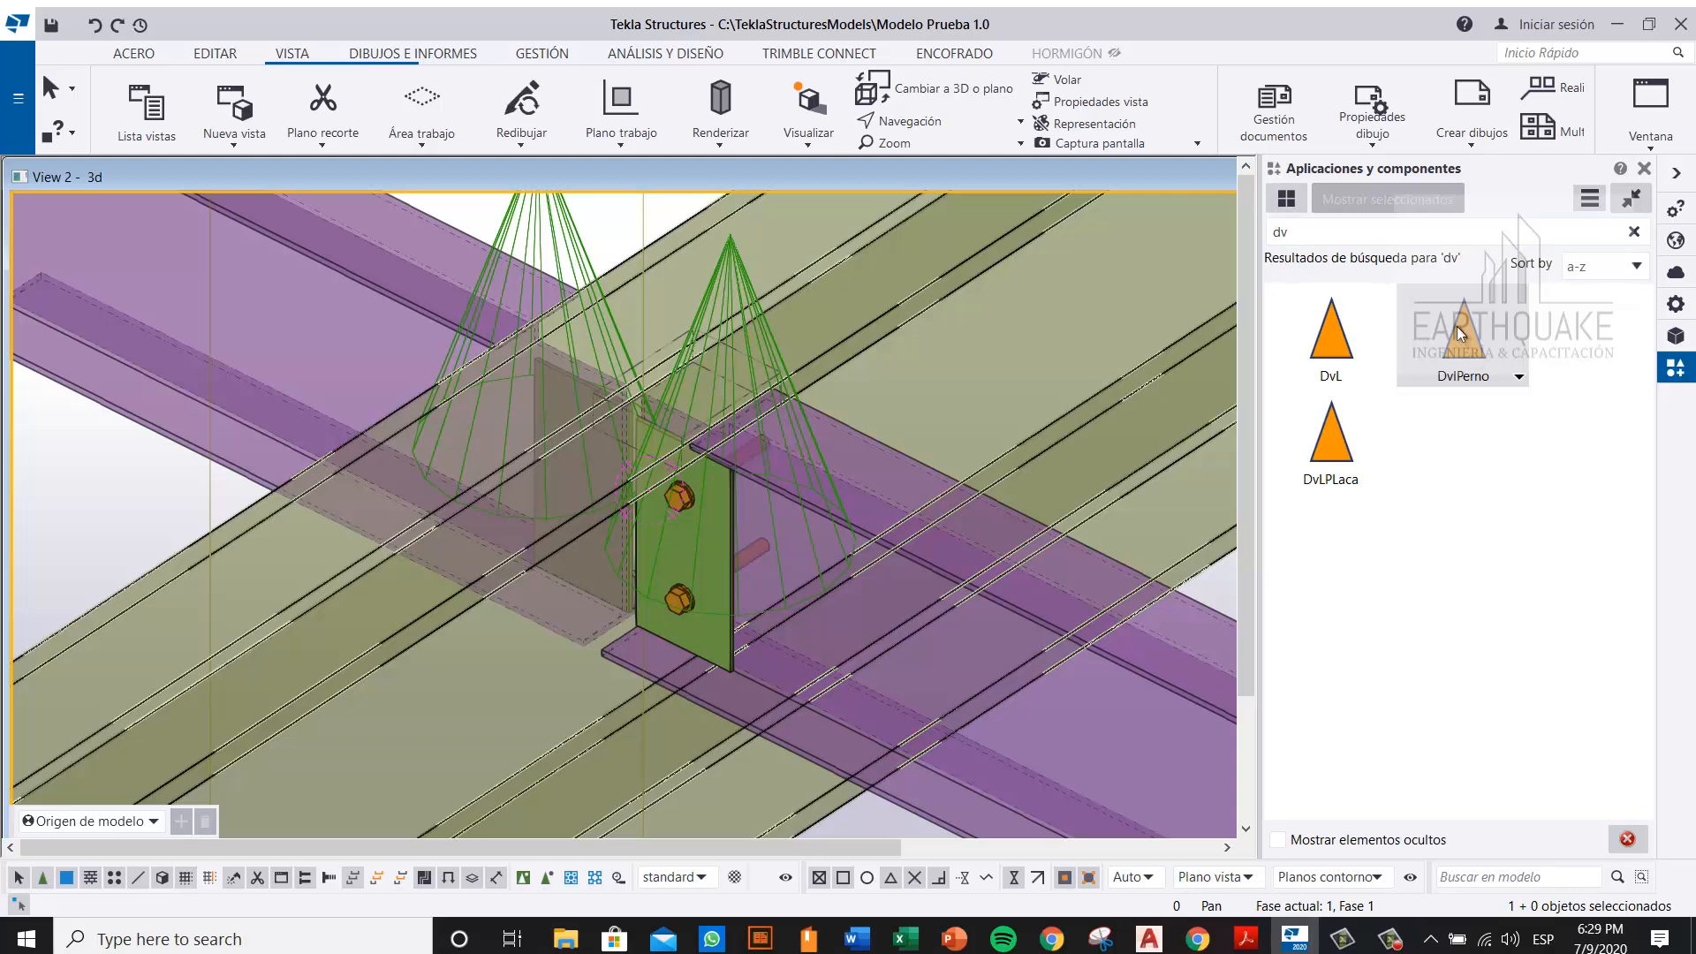
pyautogui.click(1589, 199)
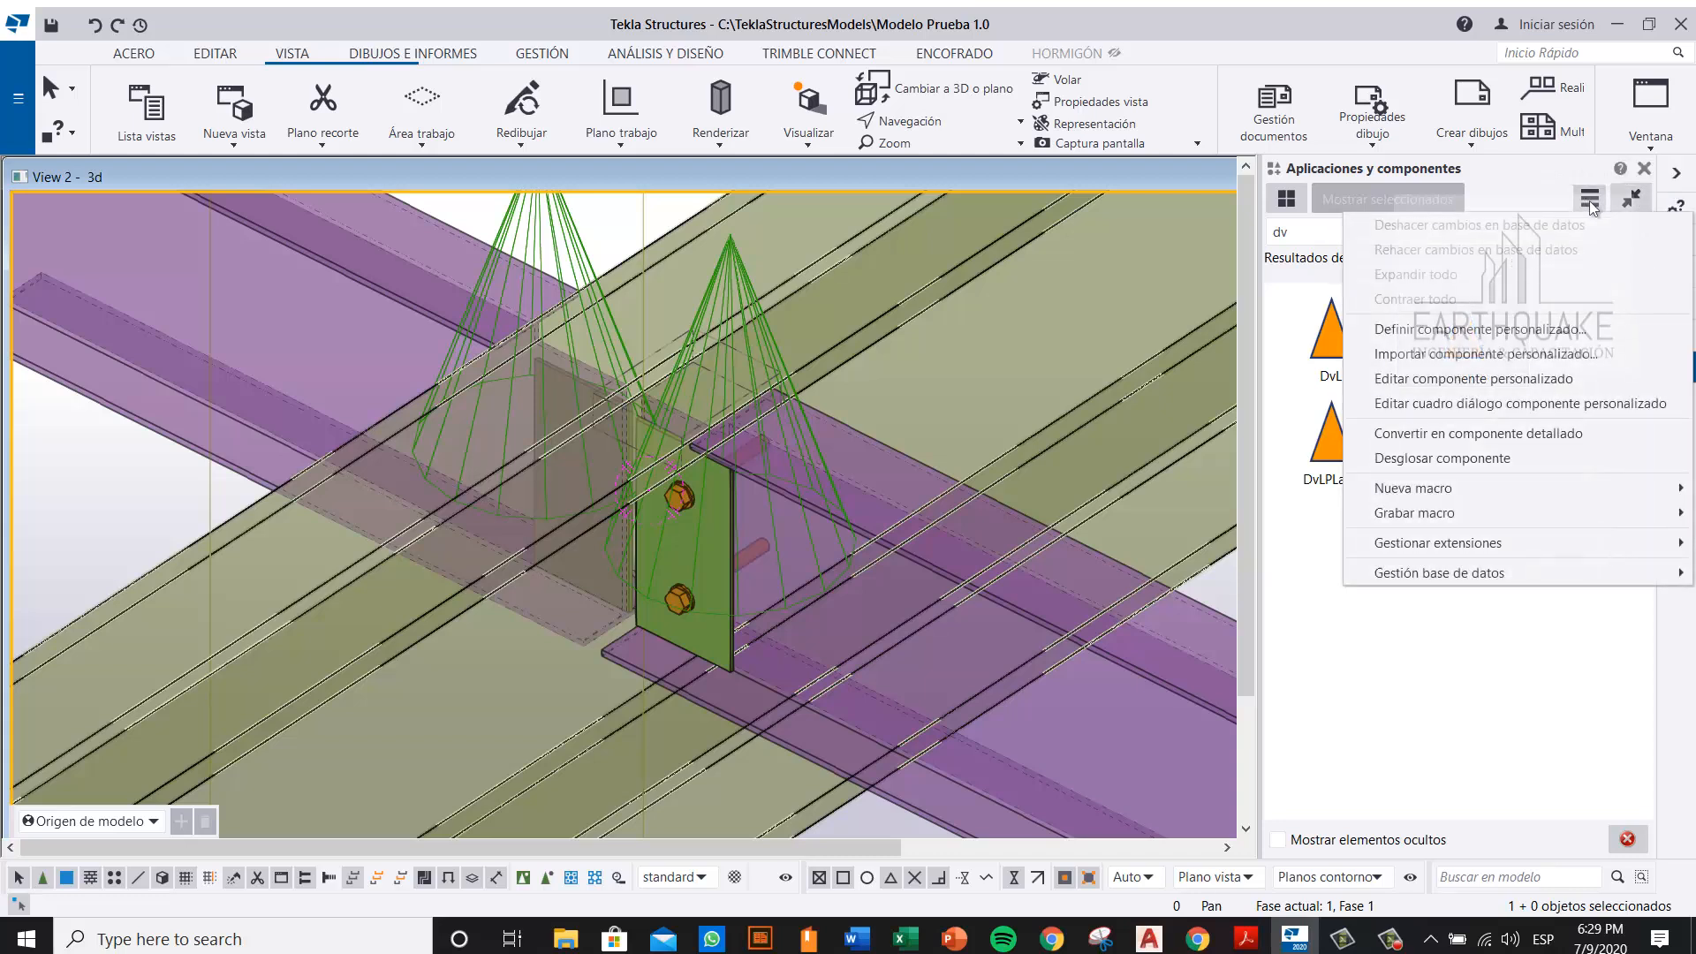
pyautogui.click(1574, 378)
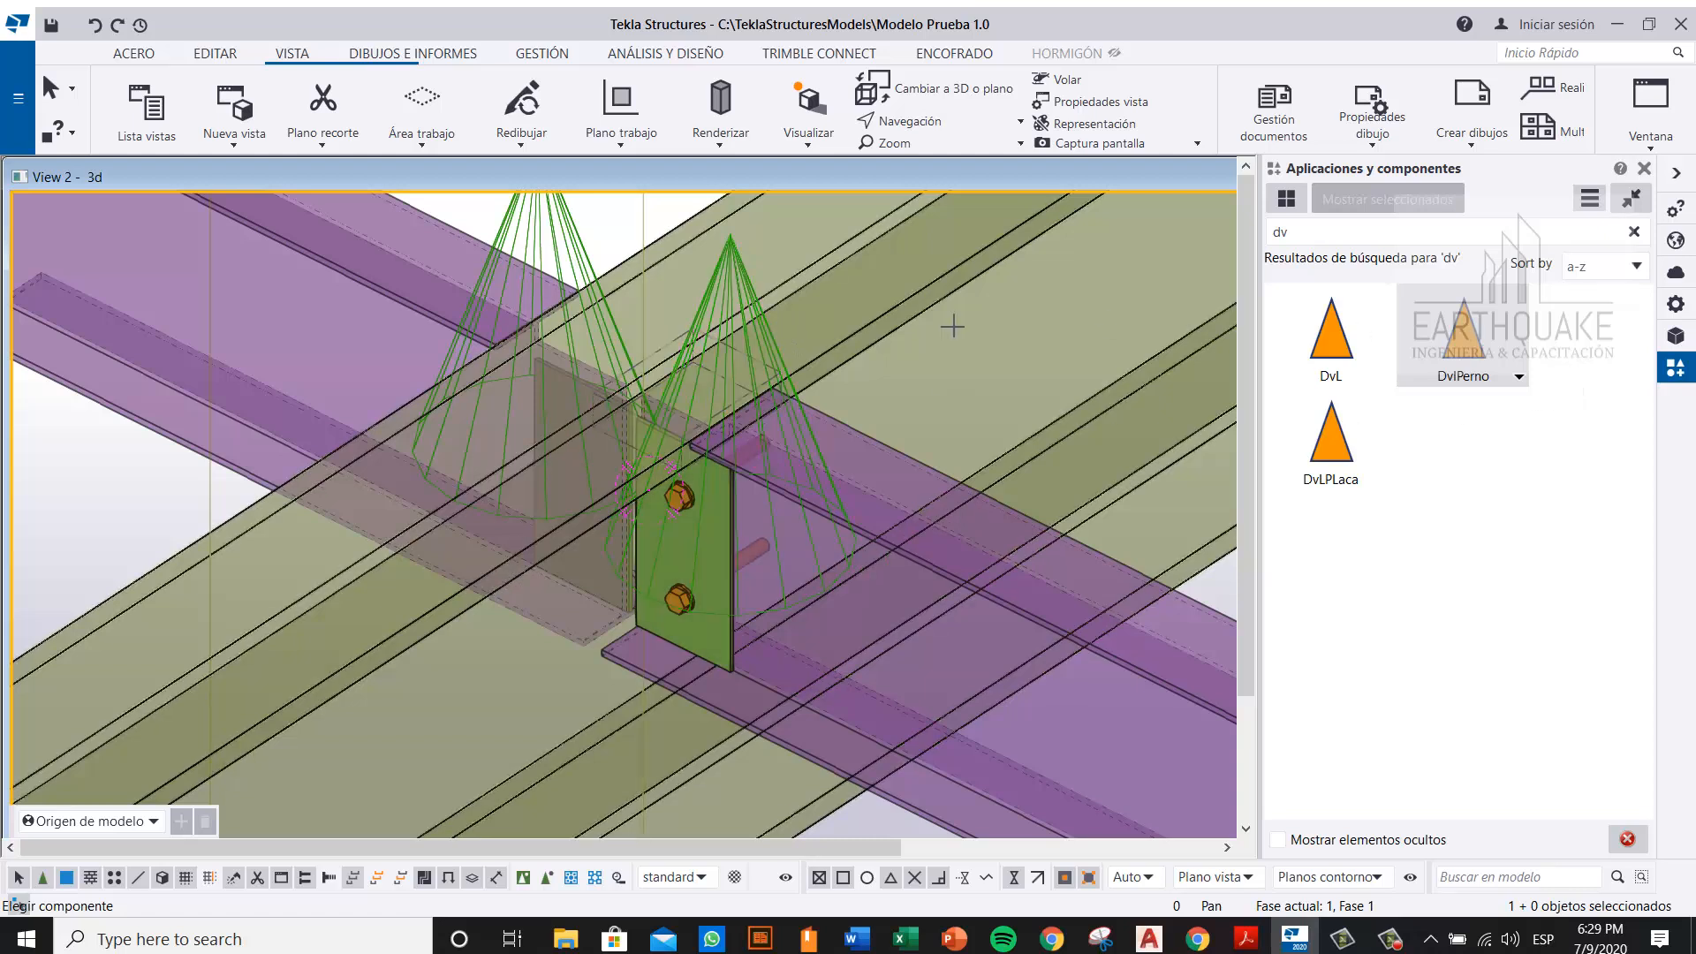
pyautogui.click(735, 293)
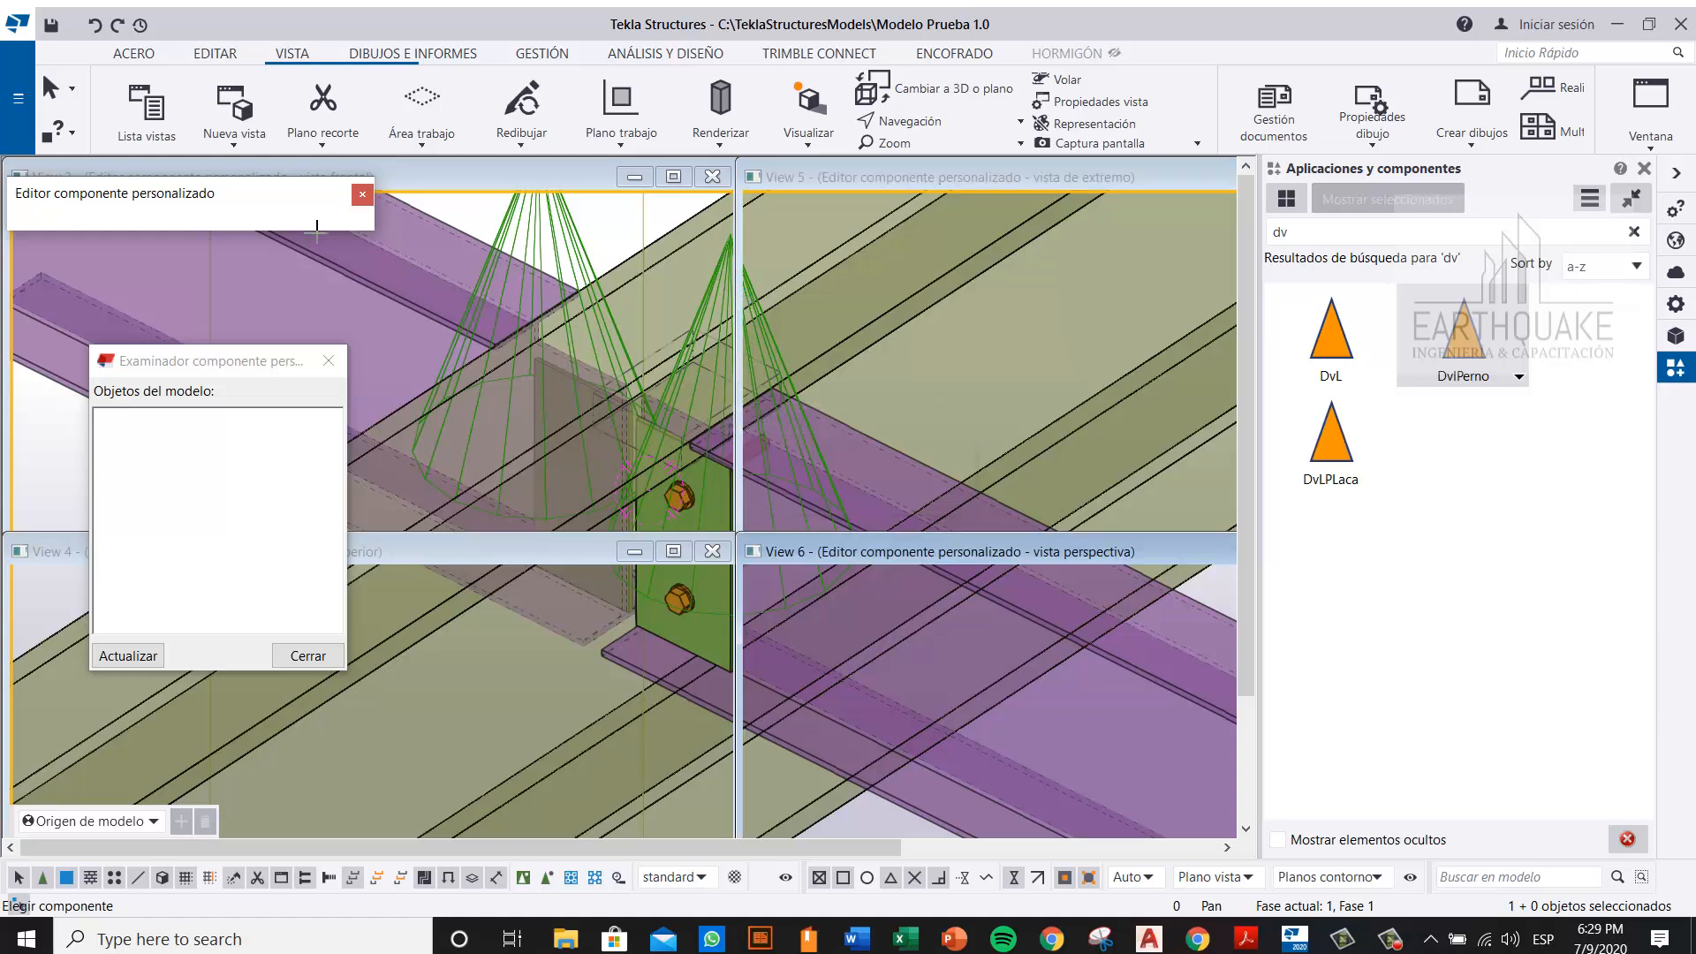
pyautogui.click(1674, 180)
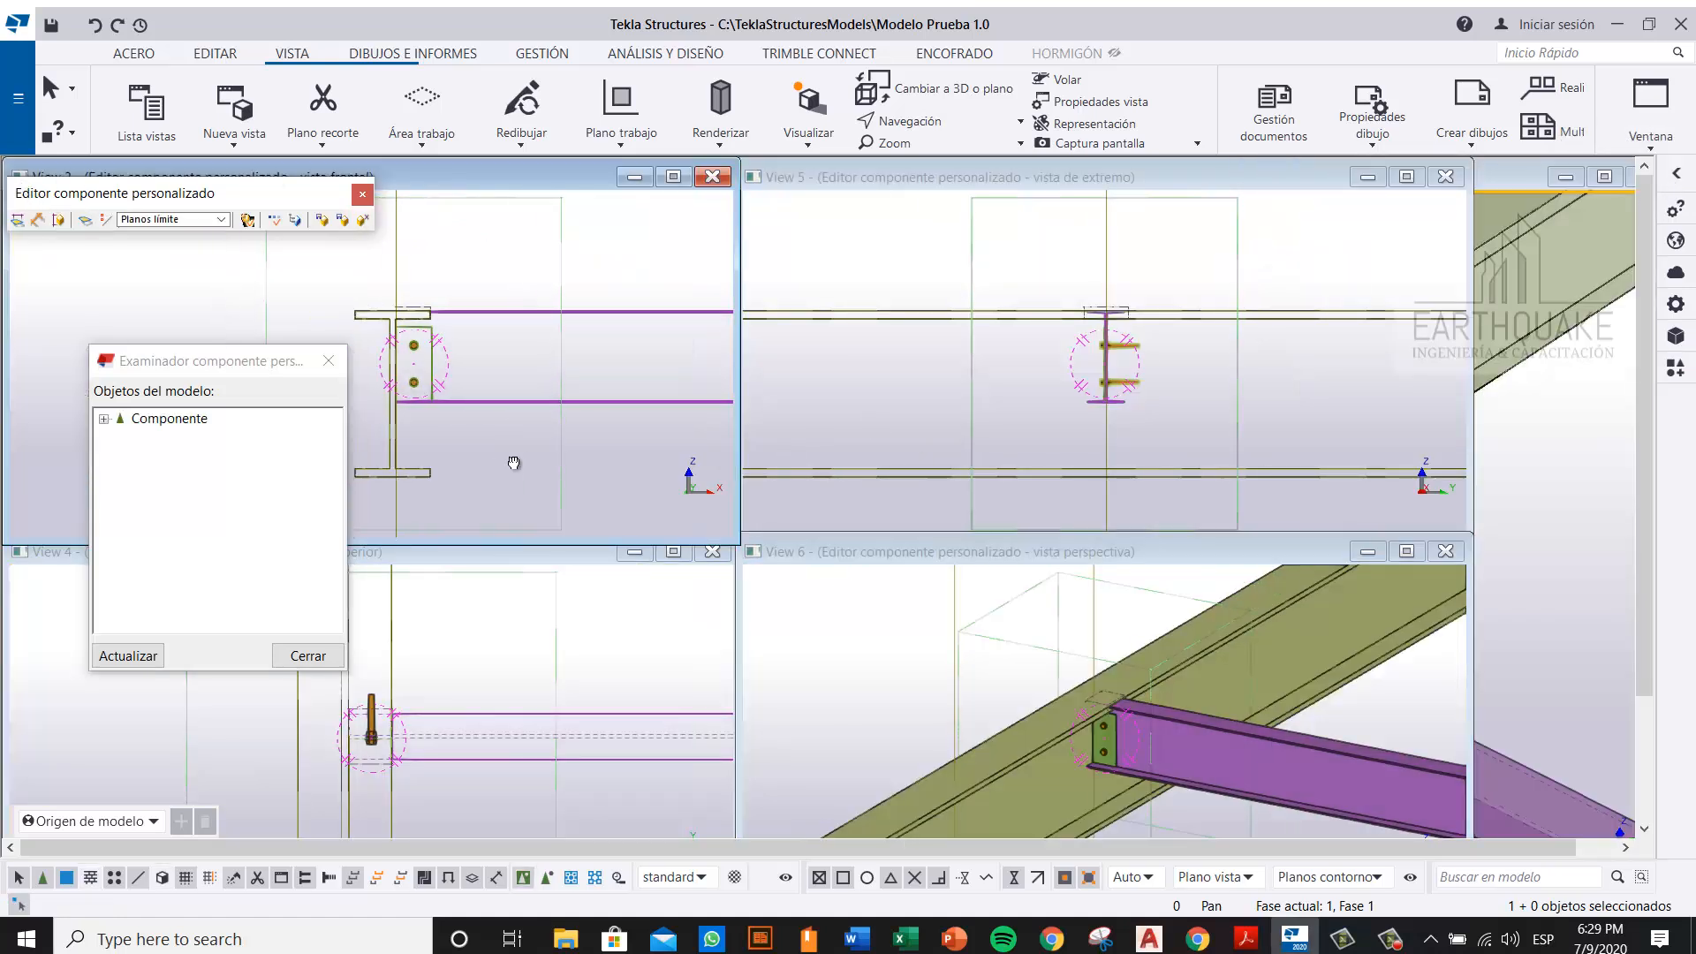
# Step: Maximize the component editor's perspective view and display its parts transparently around the bolted plate
pyautogui.moveTo(238, 367); pyautogui.dragTo(185, 349)
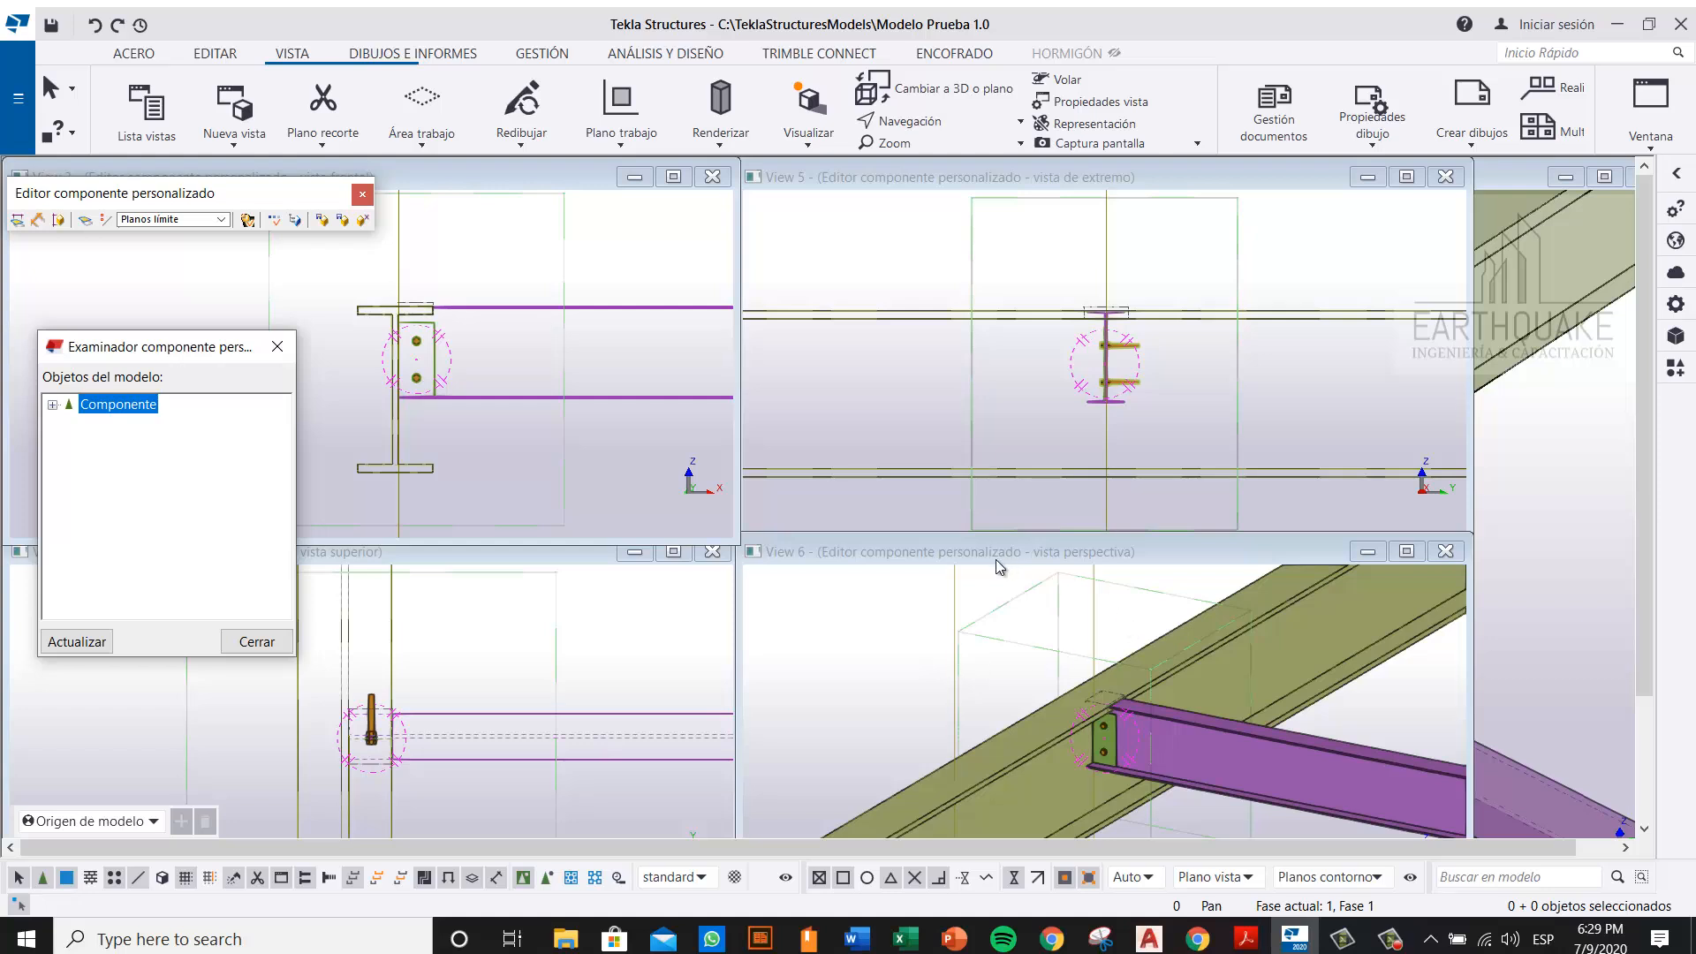
pyautogui.click(885, 554)
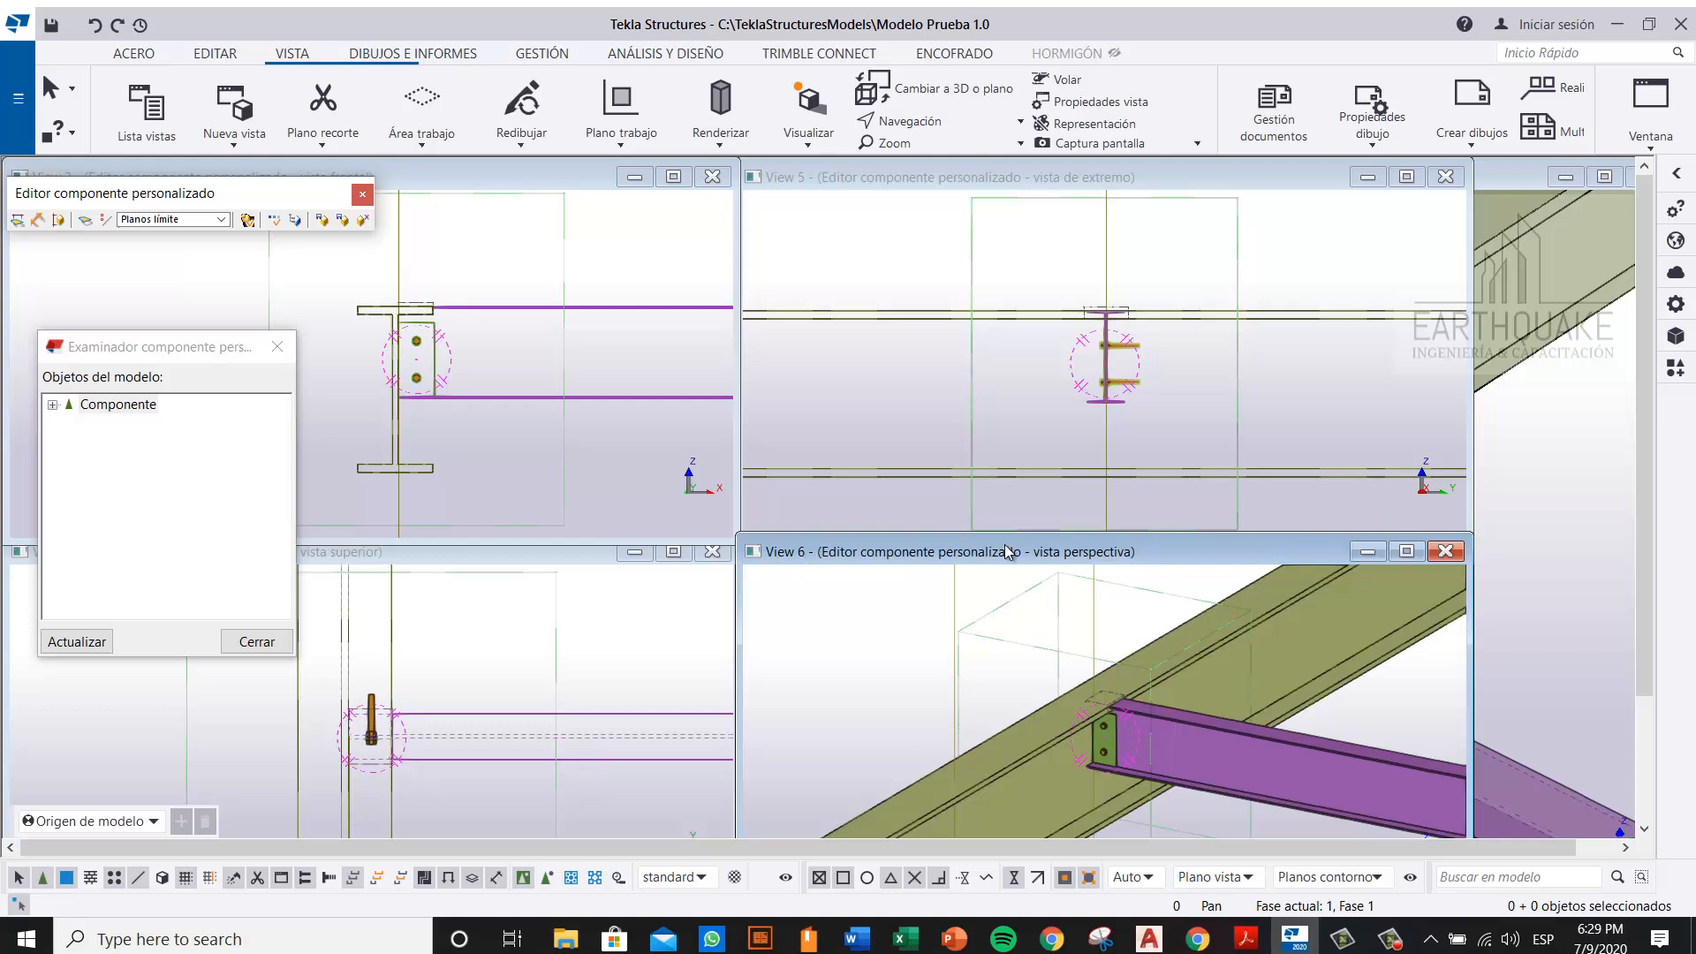
pyautogui.click(1407, 552)
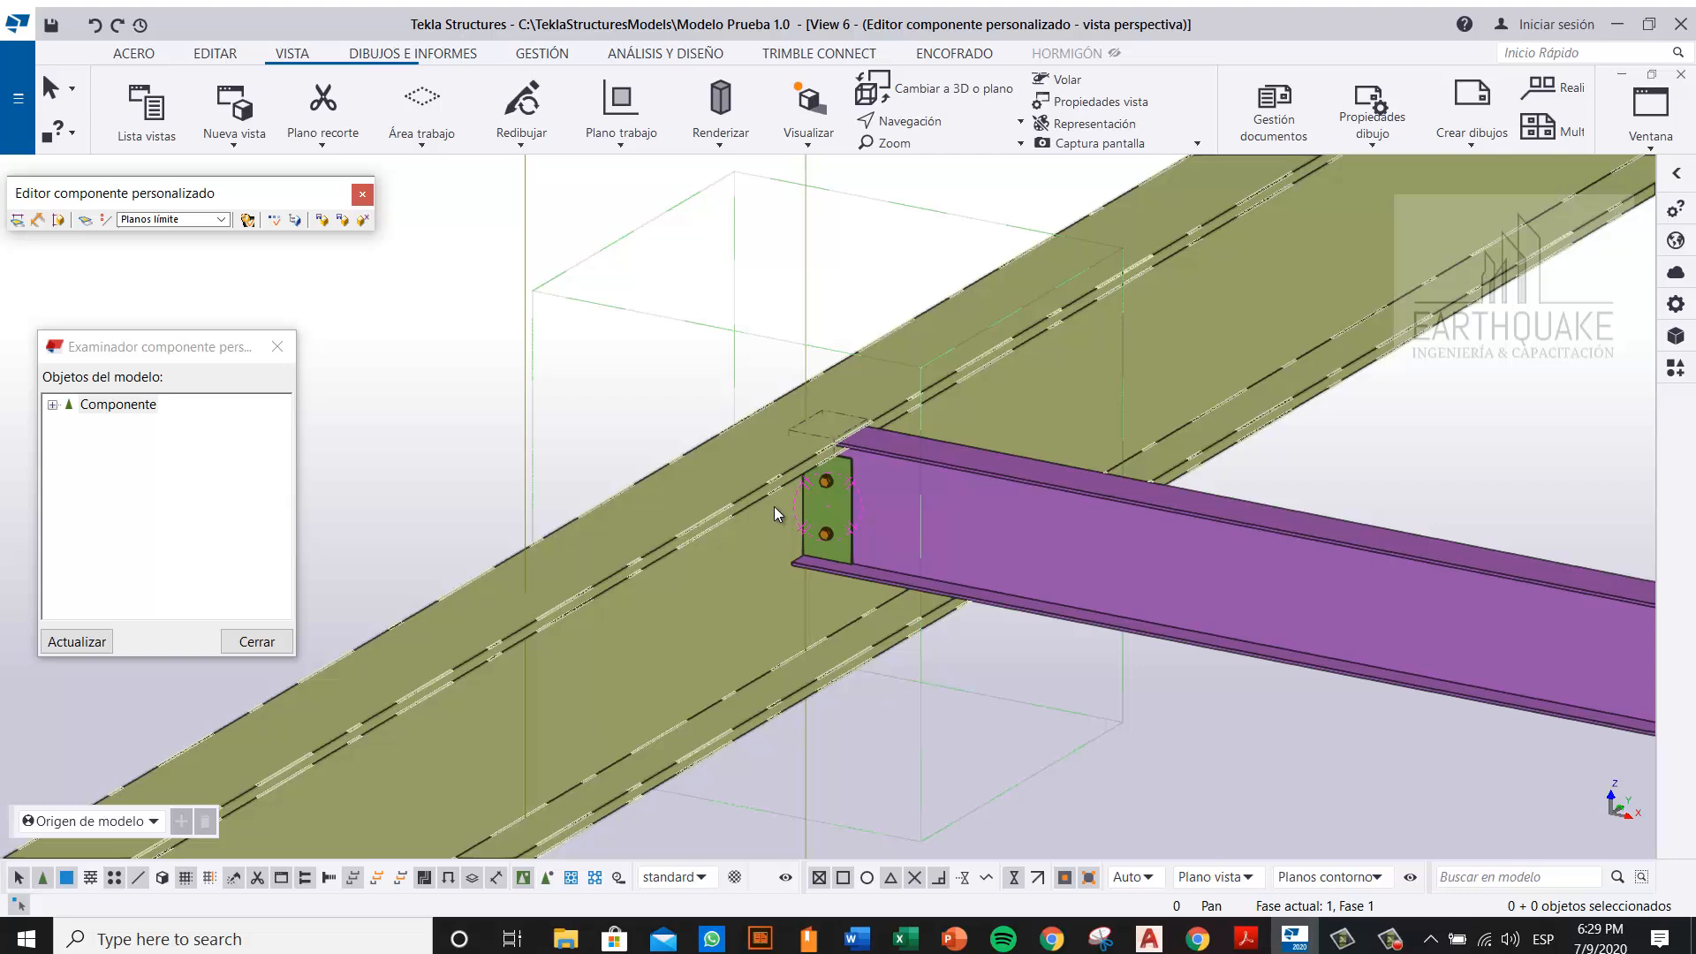
pyautogui.hotkey('ctrl', '2')
pyautogui.scroll(2, 853, 523)
pyautogui.moveTo(881, 481); pyautogui.dragTo(903, 553, button='middle')
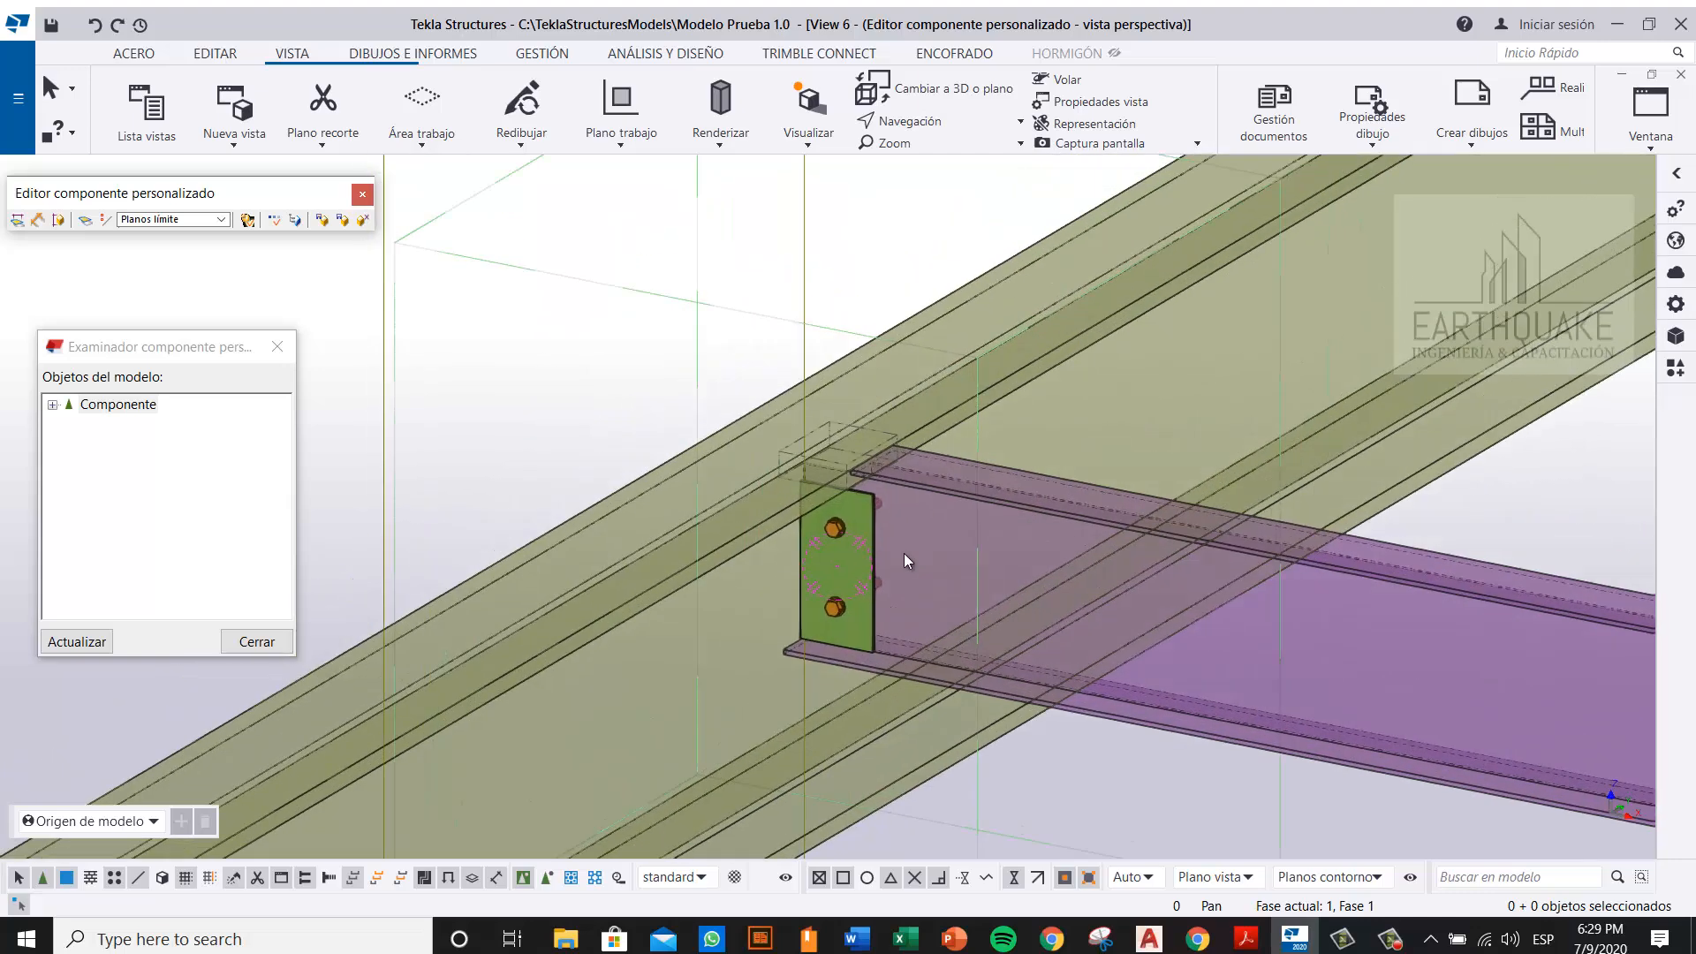
pyautogui.scroll(2, 904, 554)
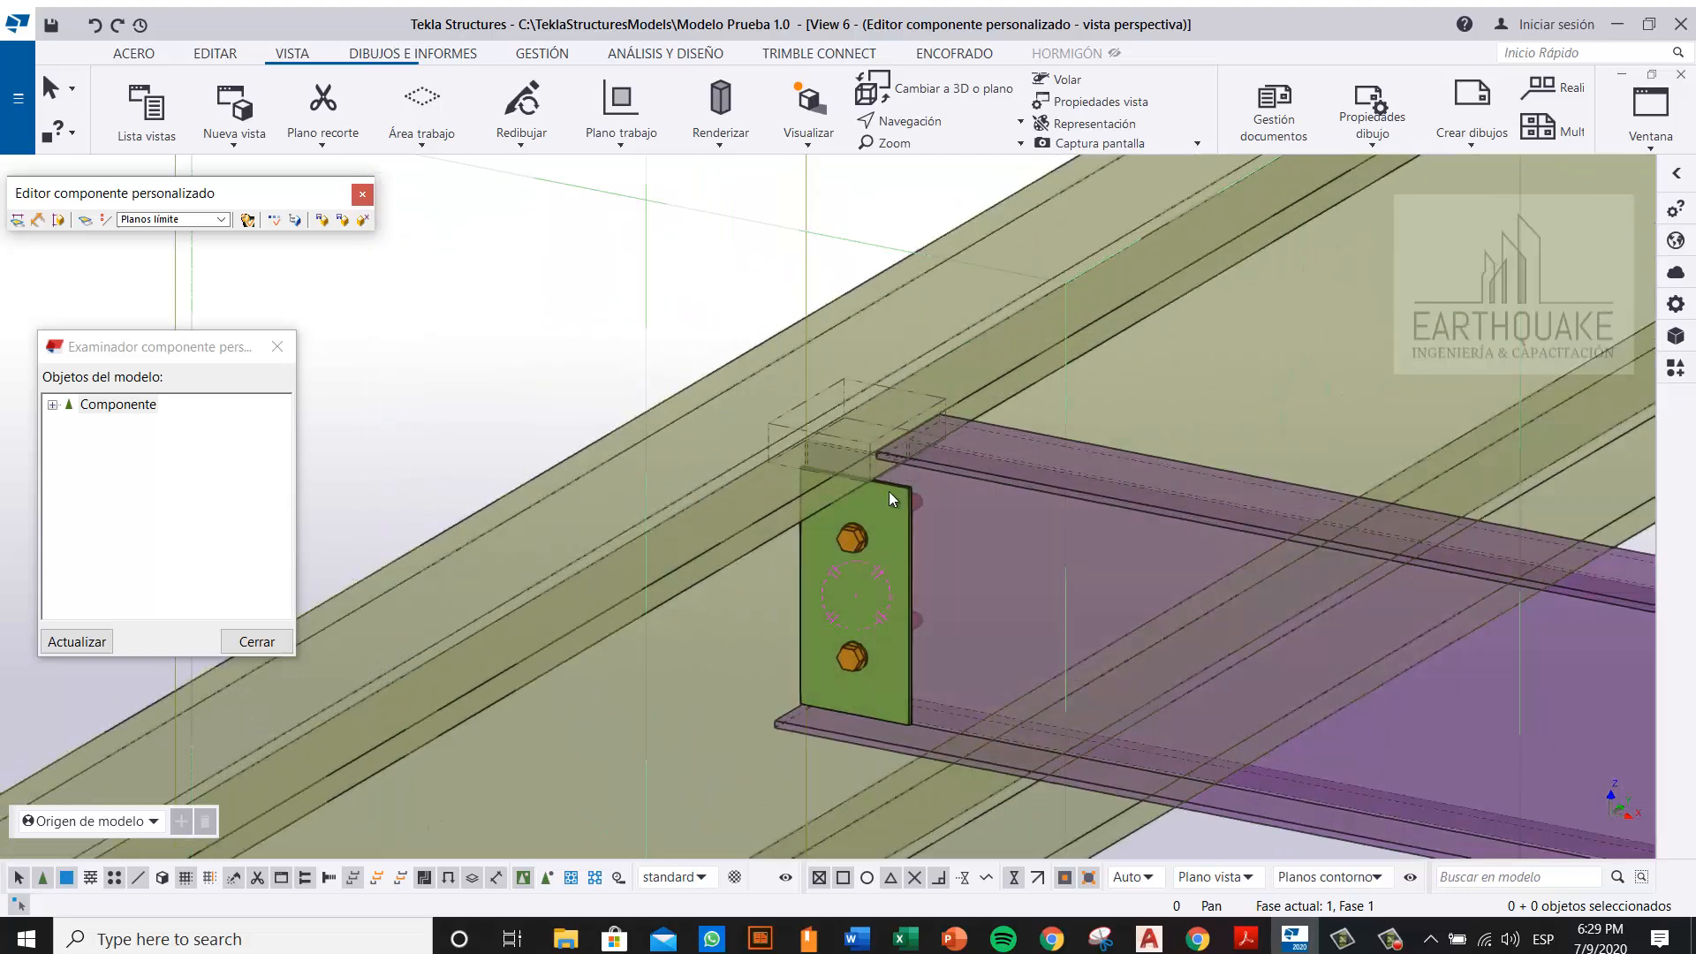
pyautogui.scroll(2, 865, 625)
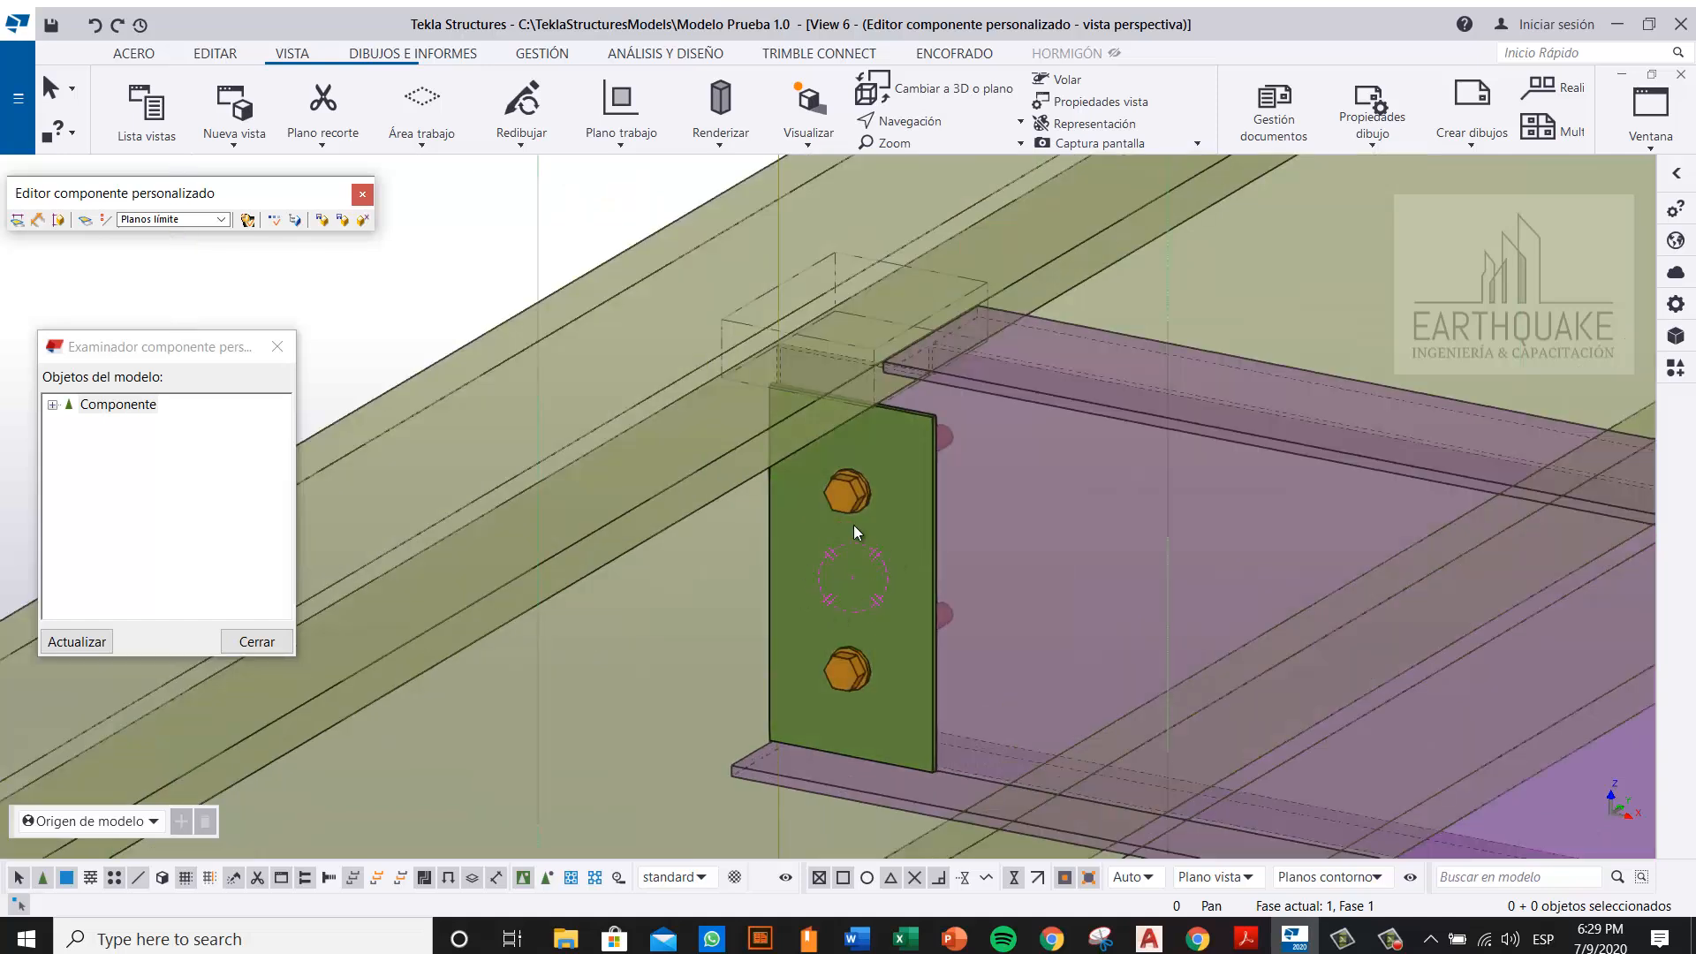
# Step: Open the properties of the green connection plate that holds the two bolts
pyautogui.click(924, 554)
pyautogui.doubleClick(903, 527)
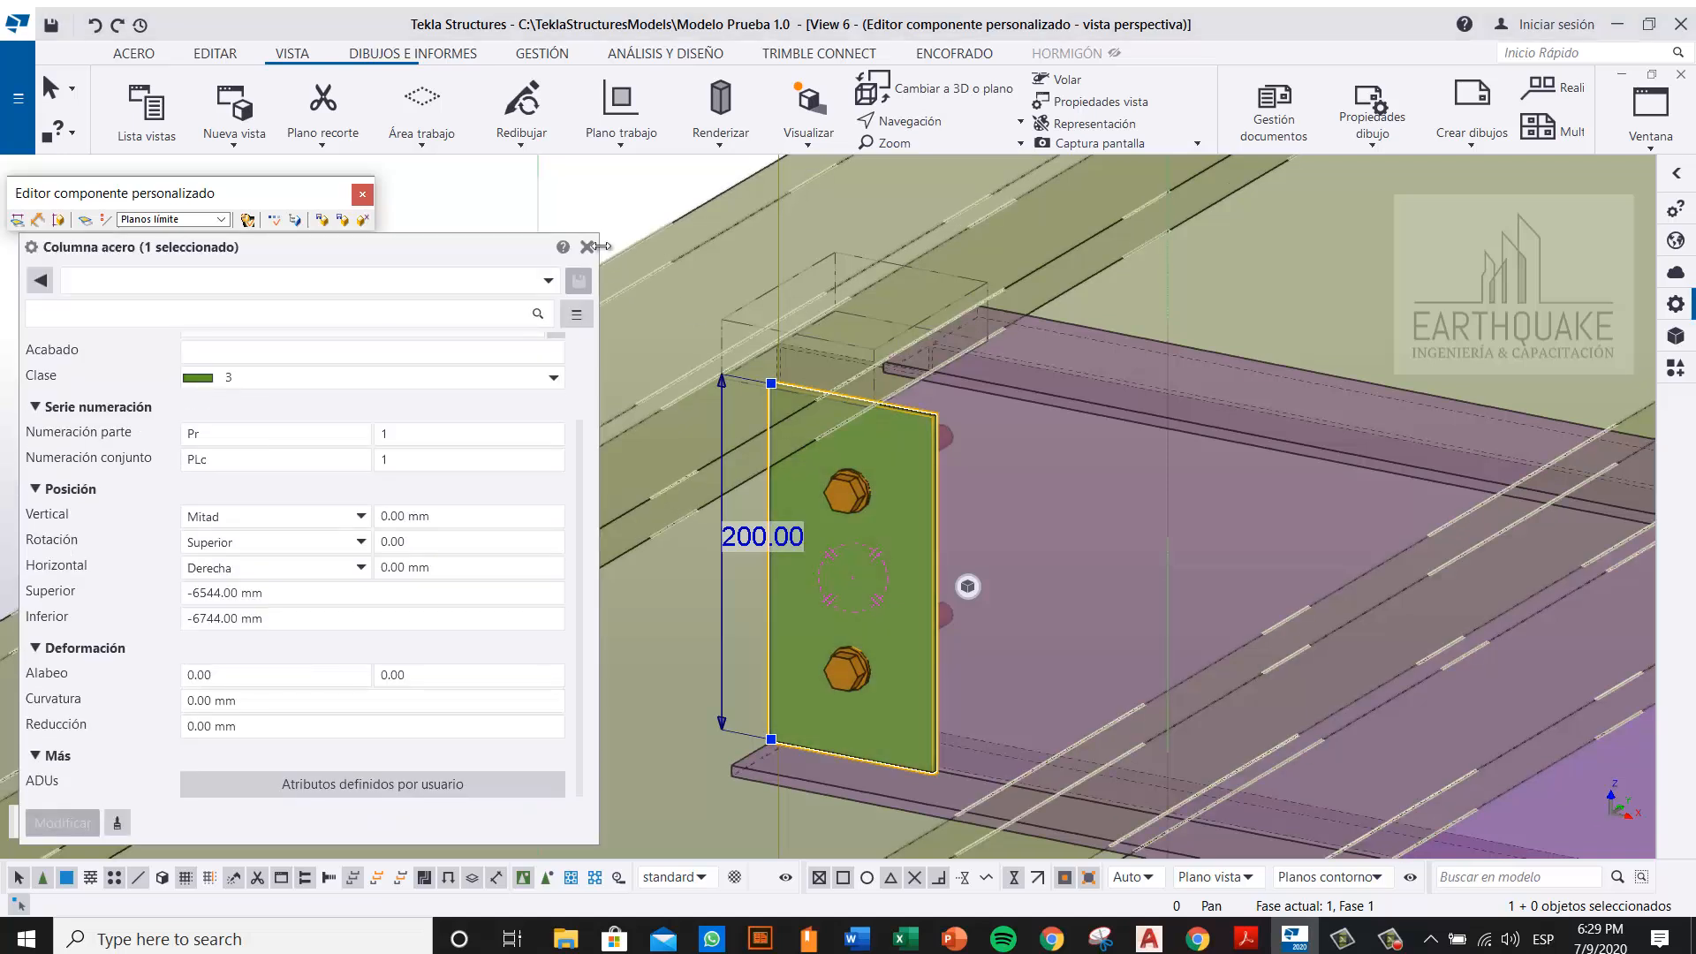
pyautogui.click(586, 248)
pyautogui.click(908, 549)
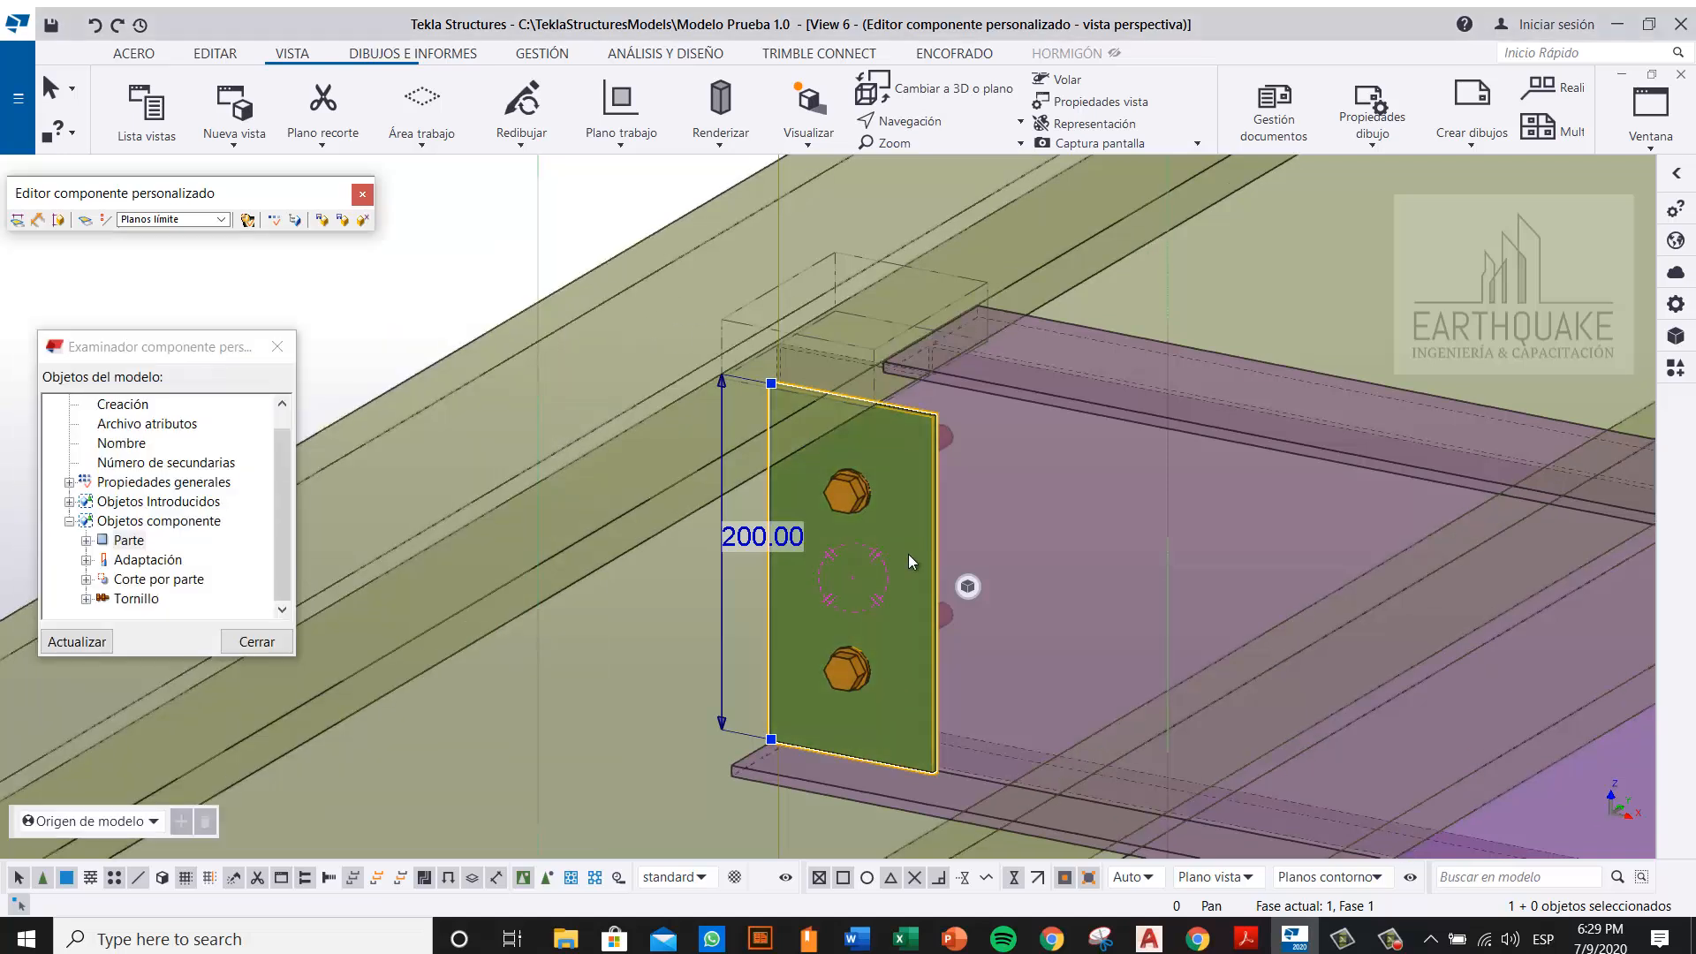
pyautogui.doubleClick(908, 554)
pyautogui.scroll(2, 573, 505)
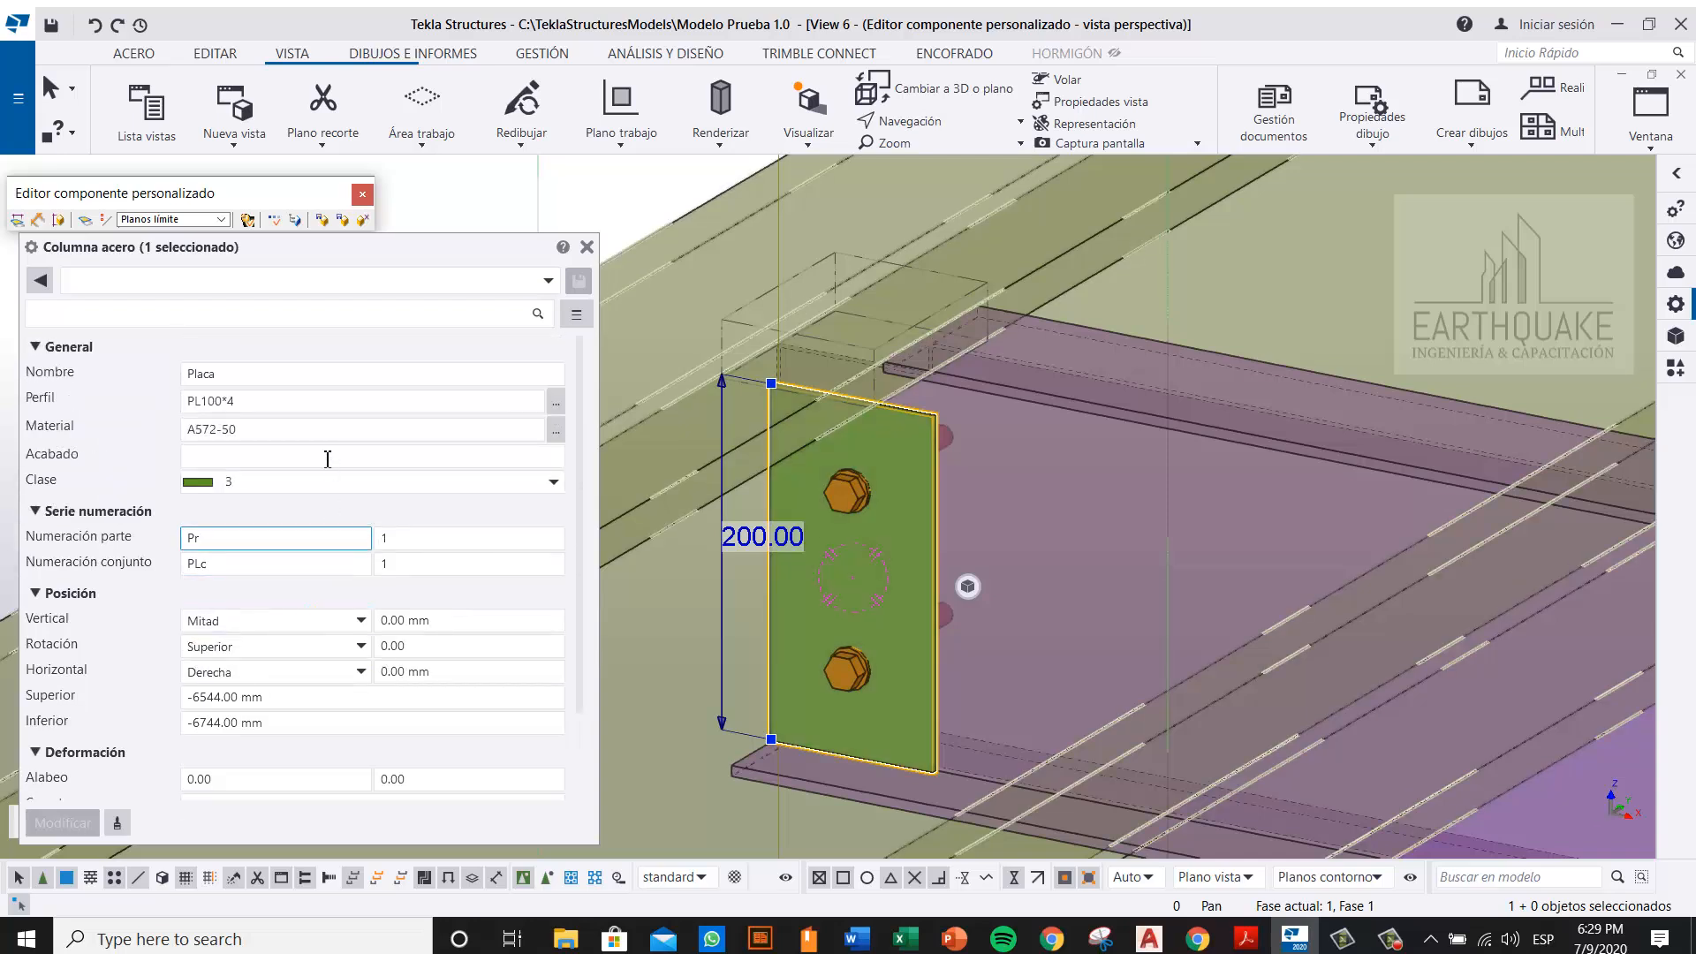
# Step: Change the connection plate's profile to the L section L100*100*4, with a plate thickness of 4 mm, and apply it to the part
pyautogui.click(234, 400)
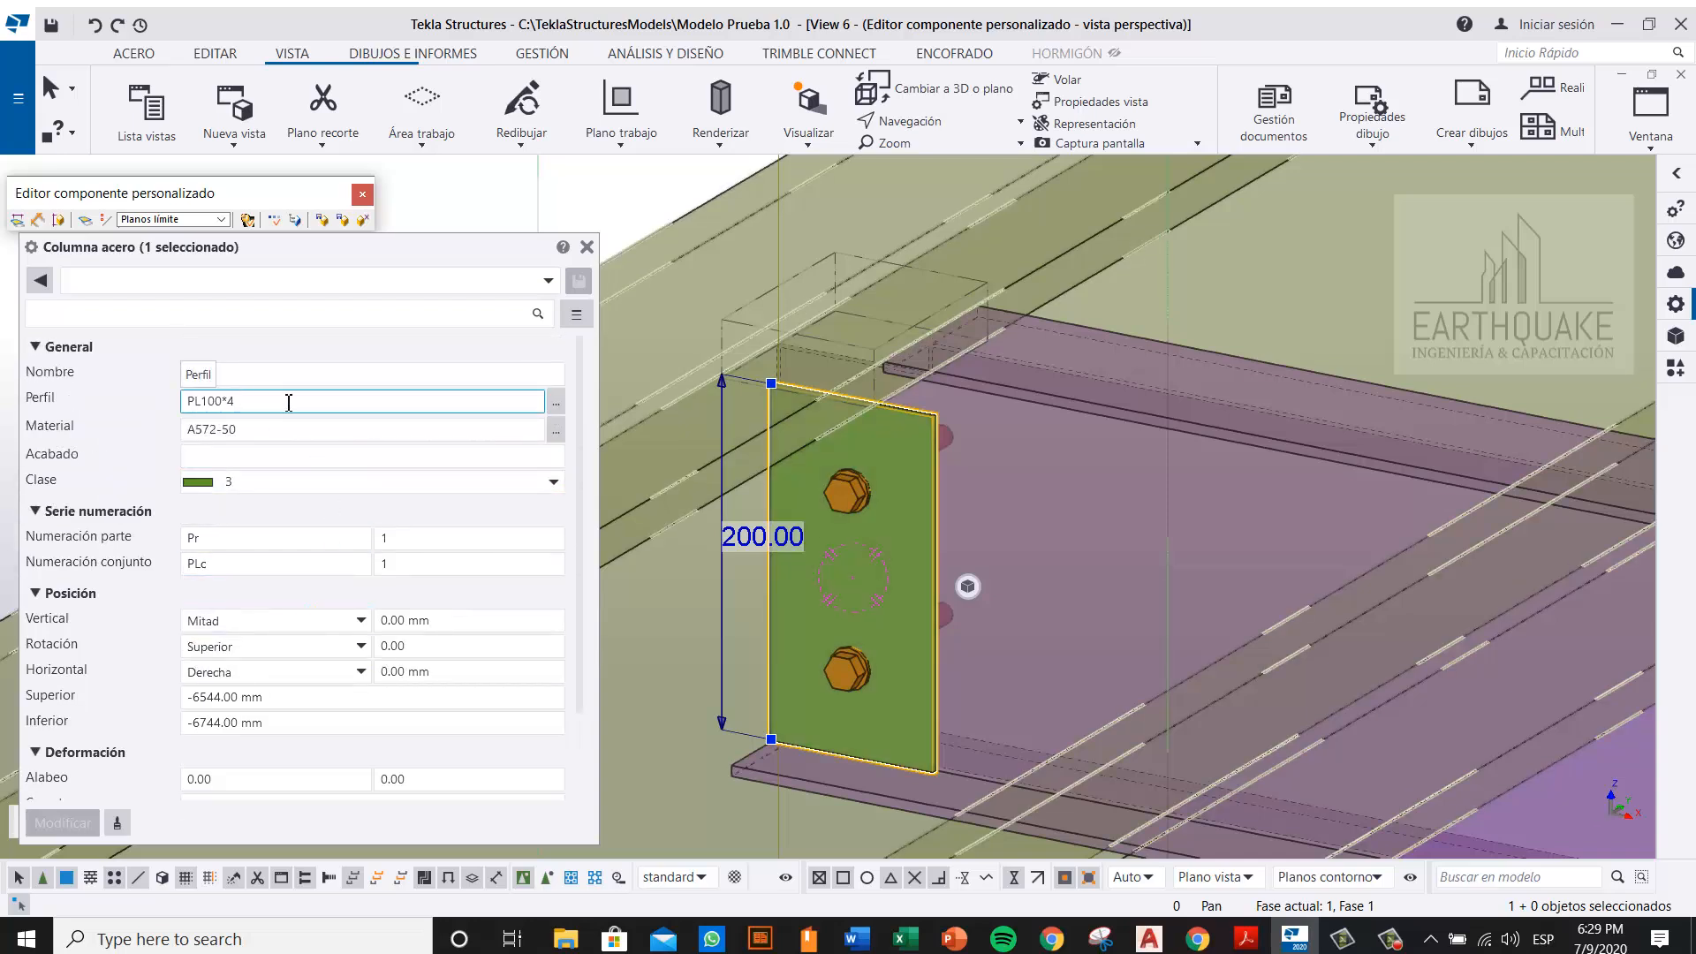
pyautogui.click(555, 406)
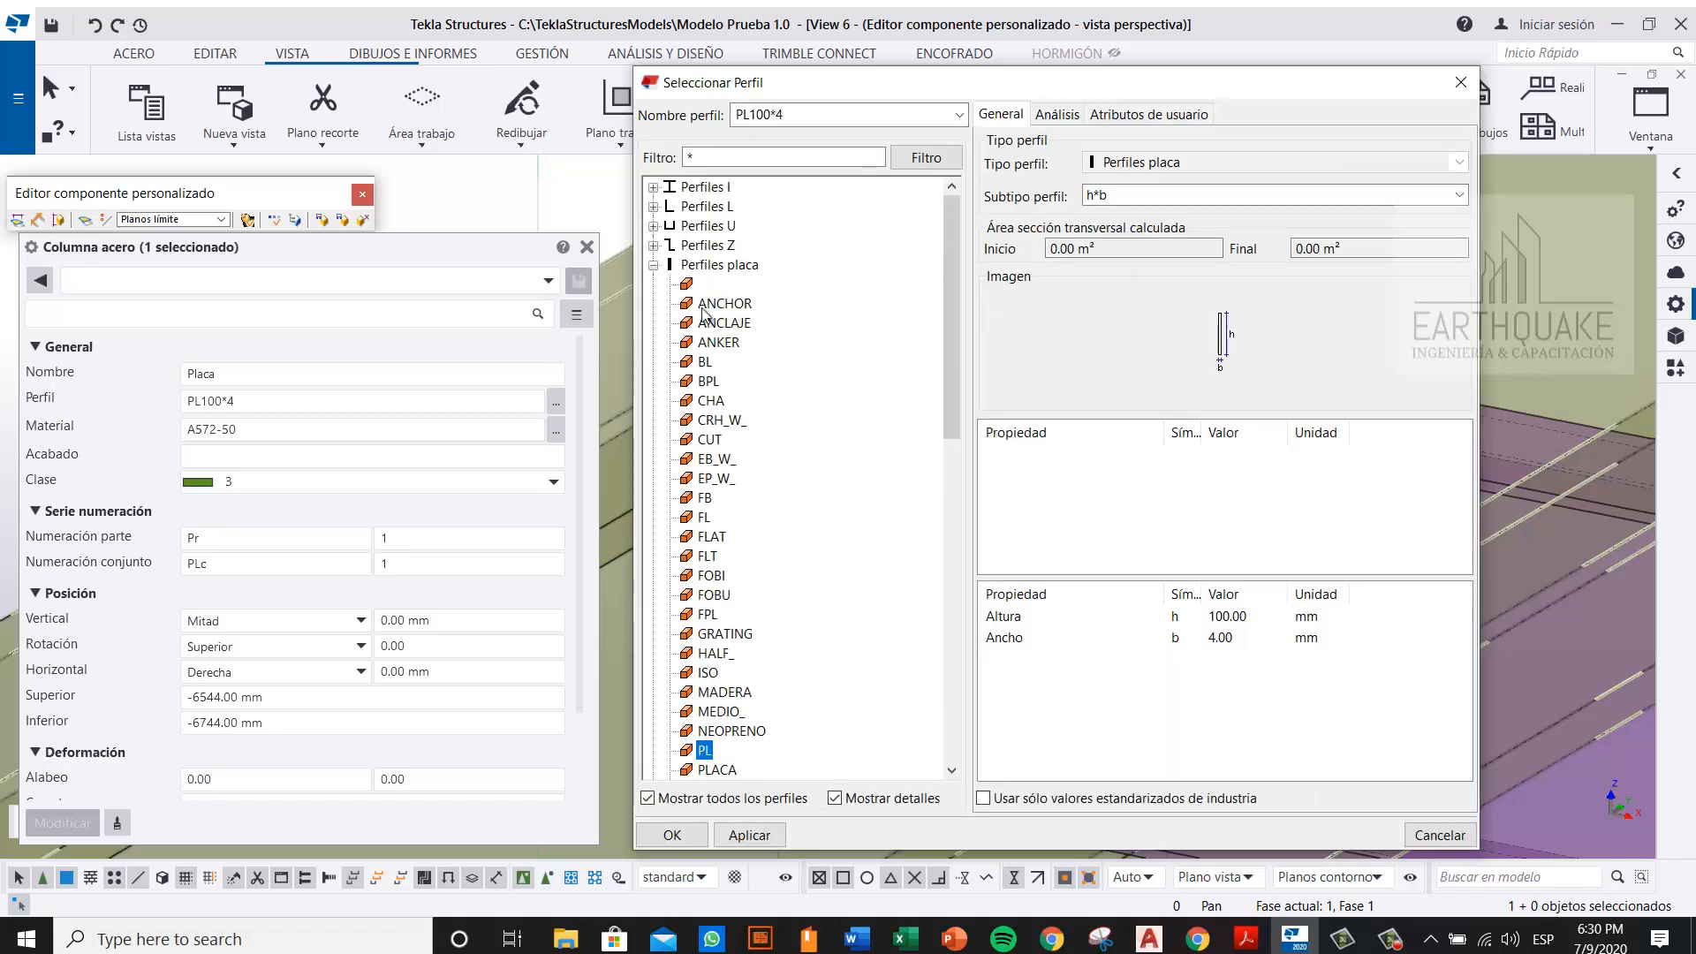
pyautogui.click(653, 265)
pyautogui.click(653, 207)
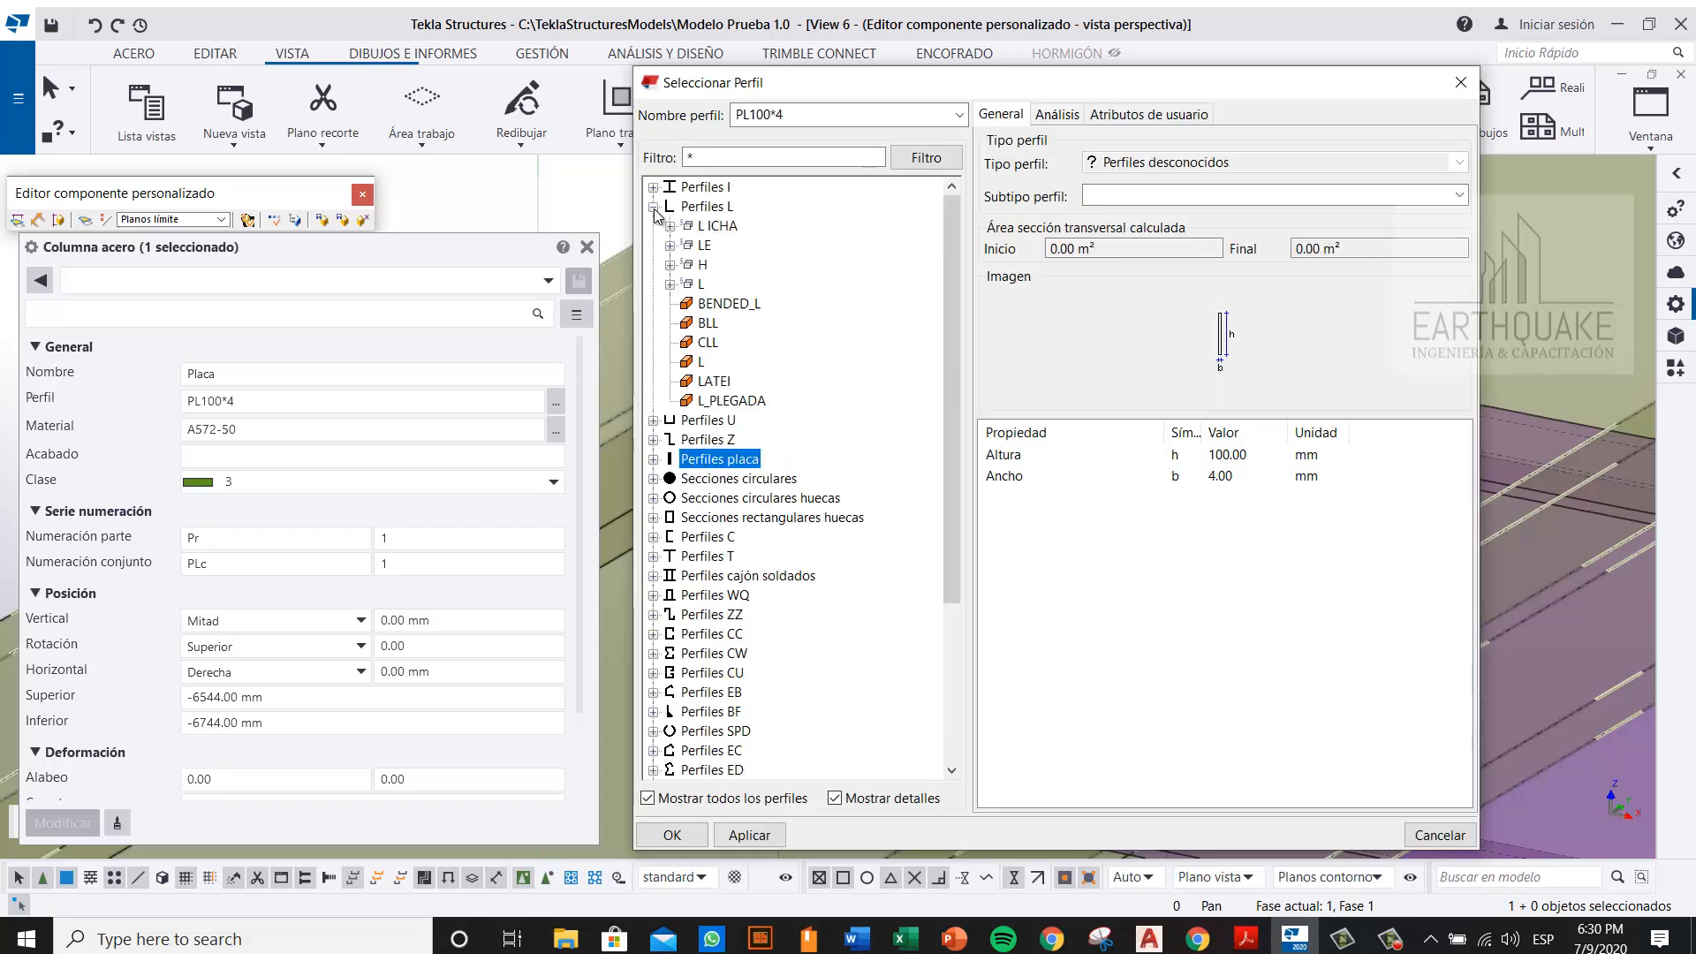
pyautogui.click(701, 362)
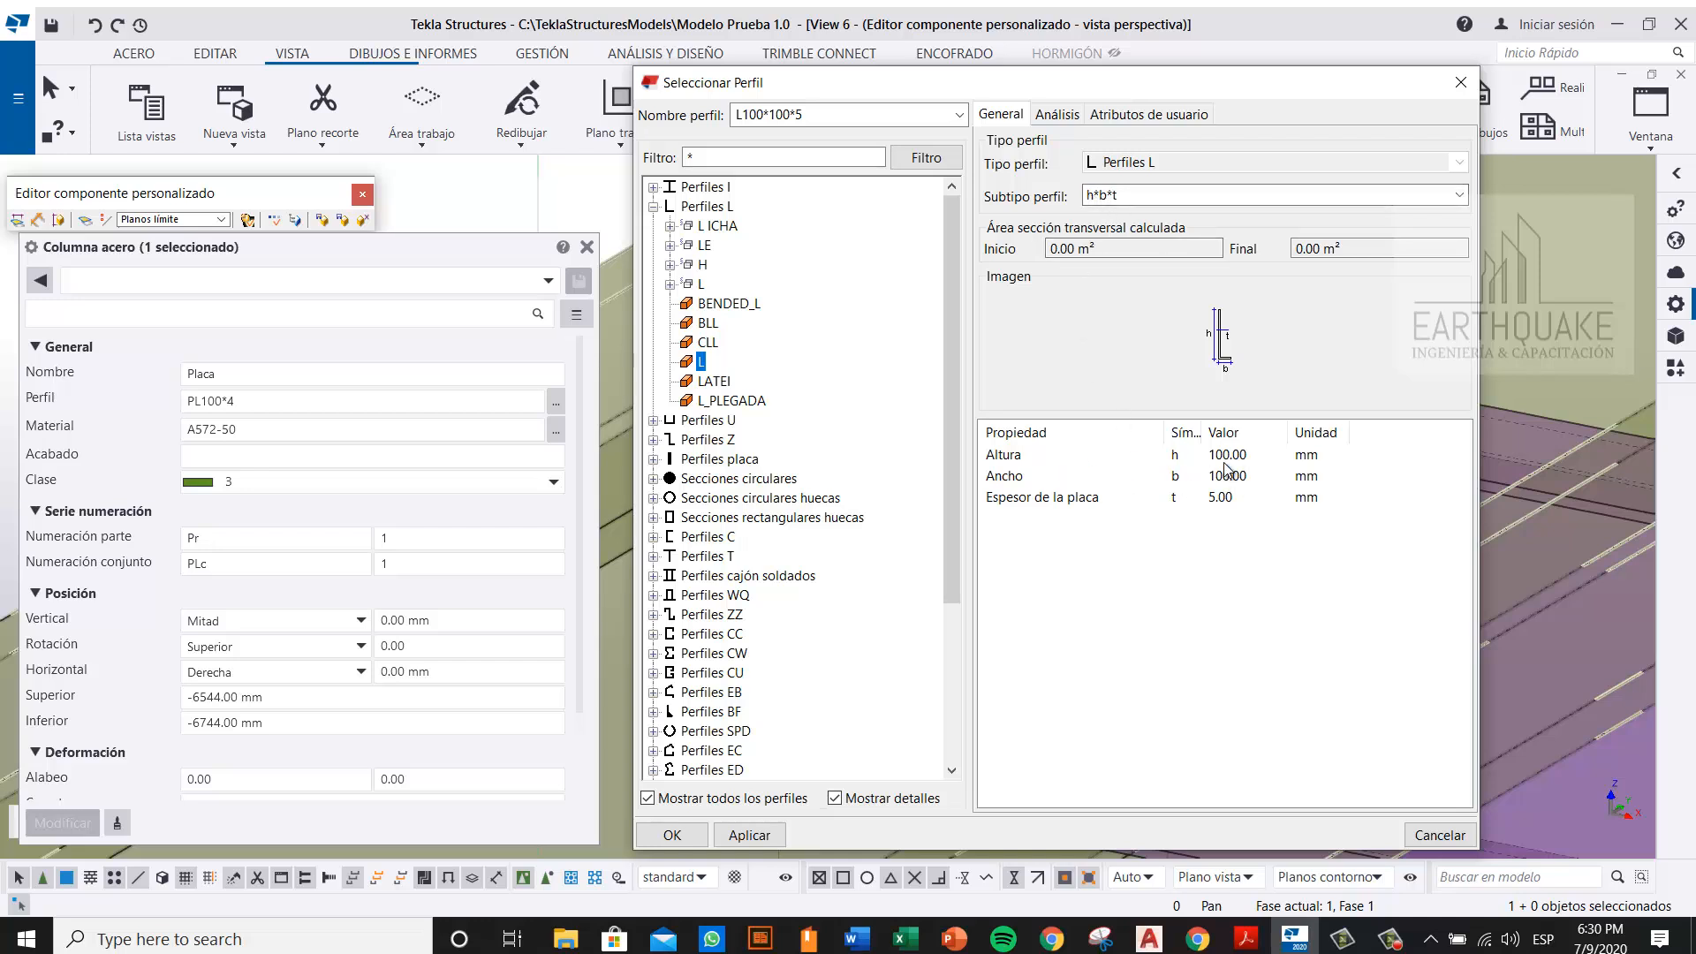
pyautogui.click(1218, 496)
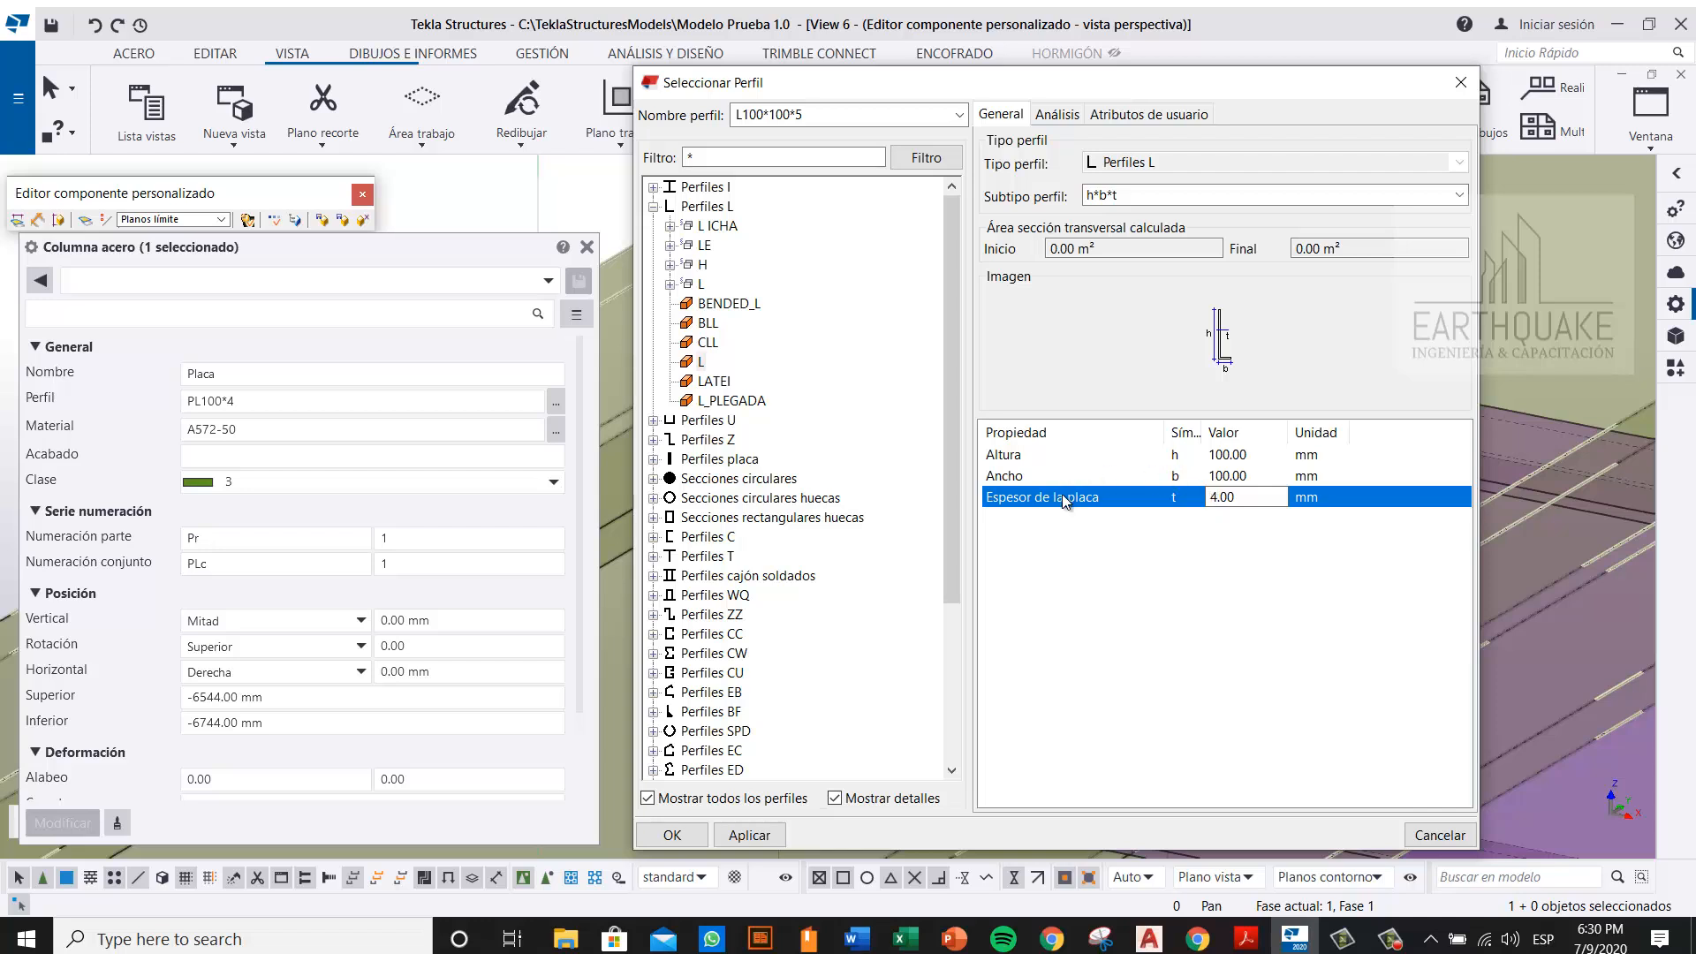
pyautogui.click(753, 836)
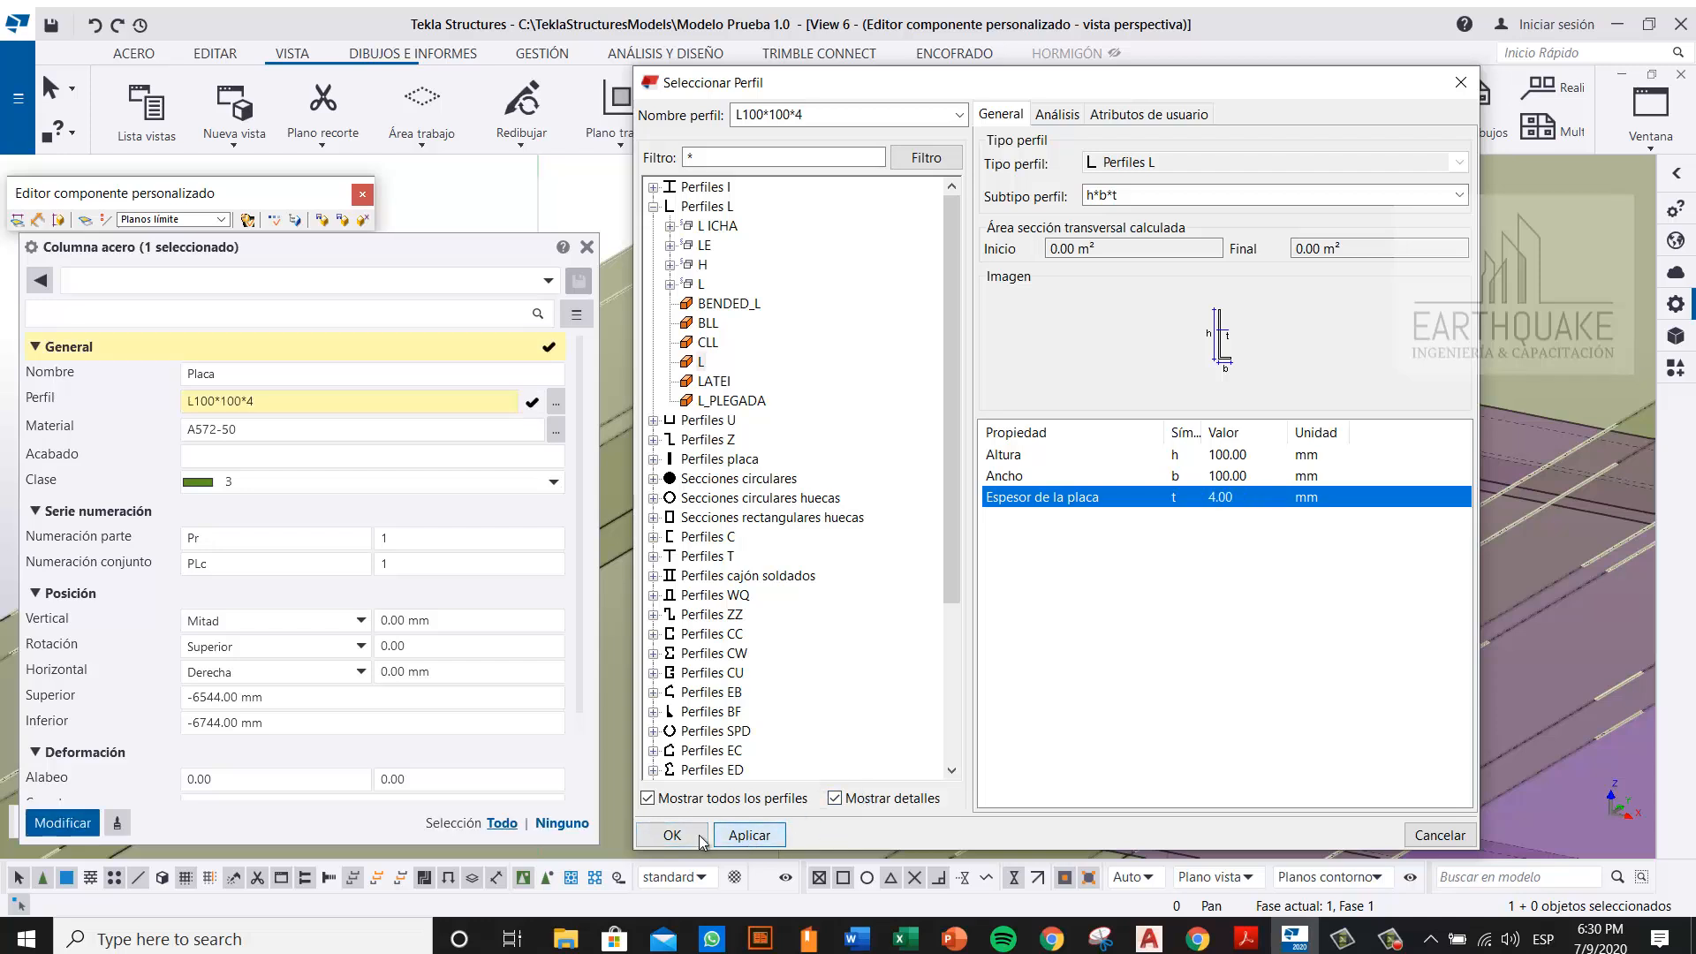
pyautogui.click(672, 835)
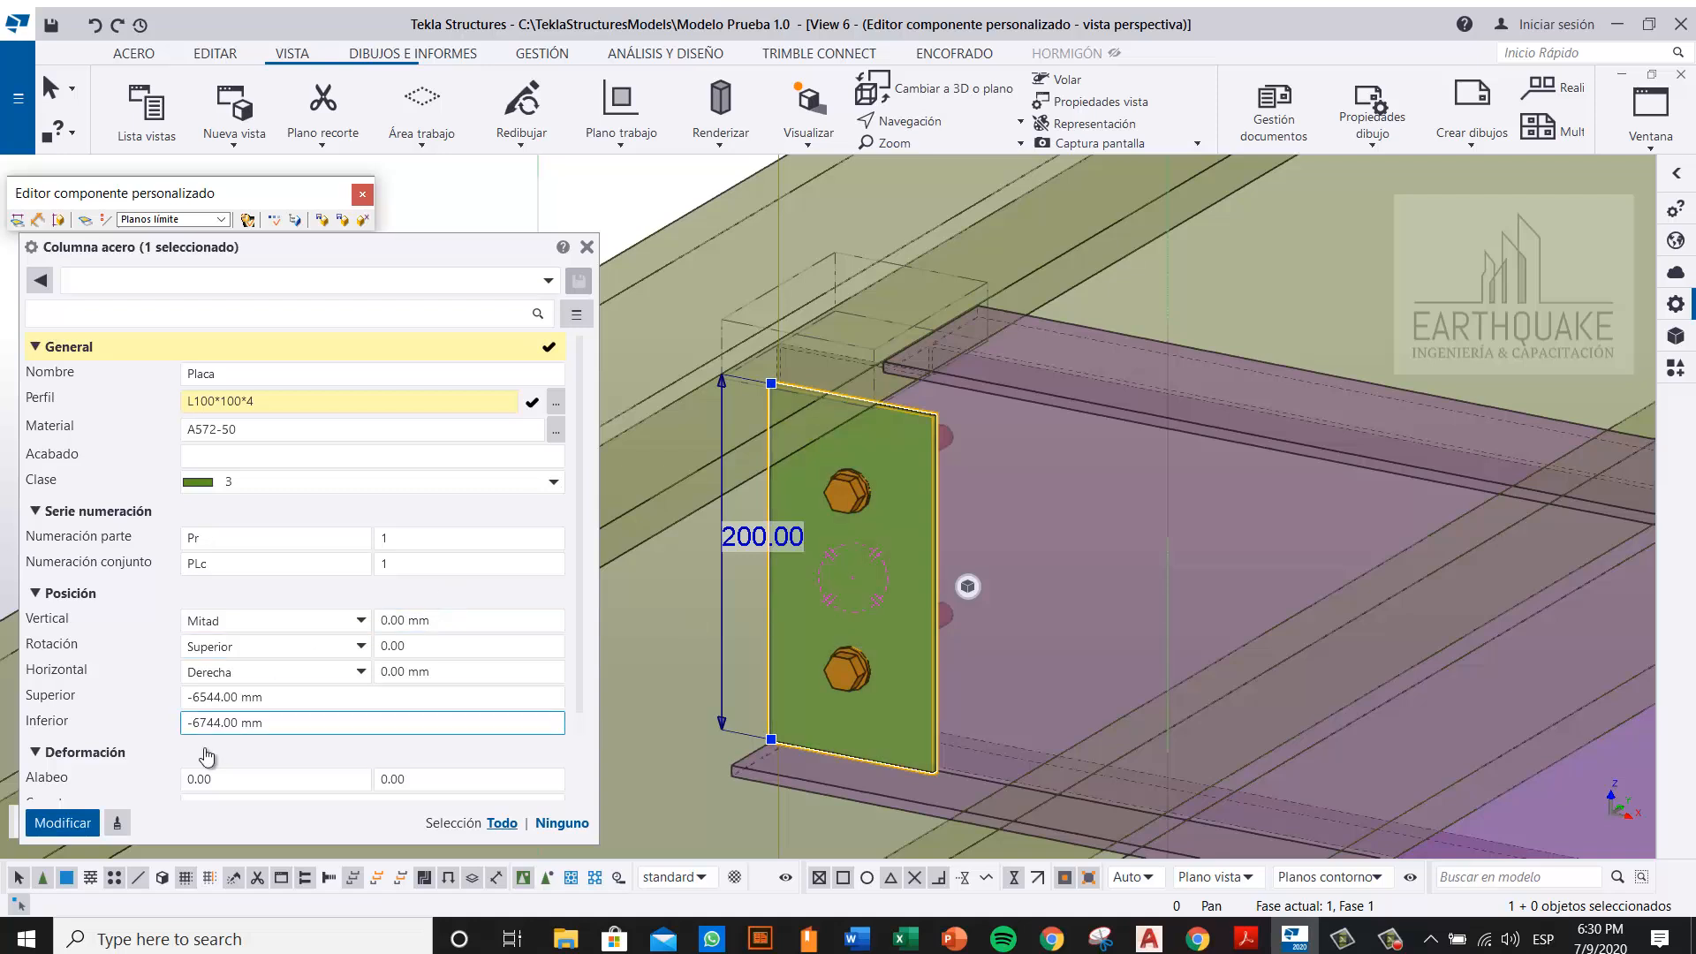
pyautogui.click(63, 822)
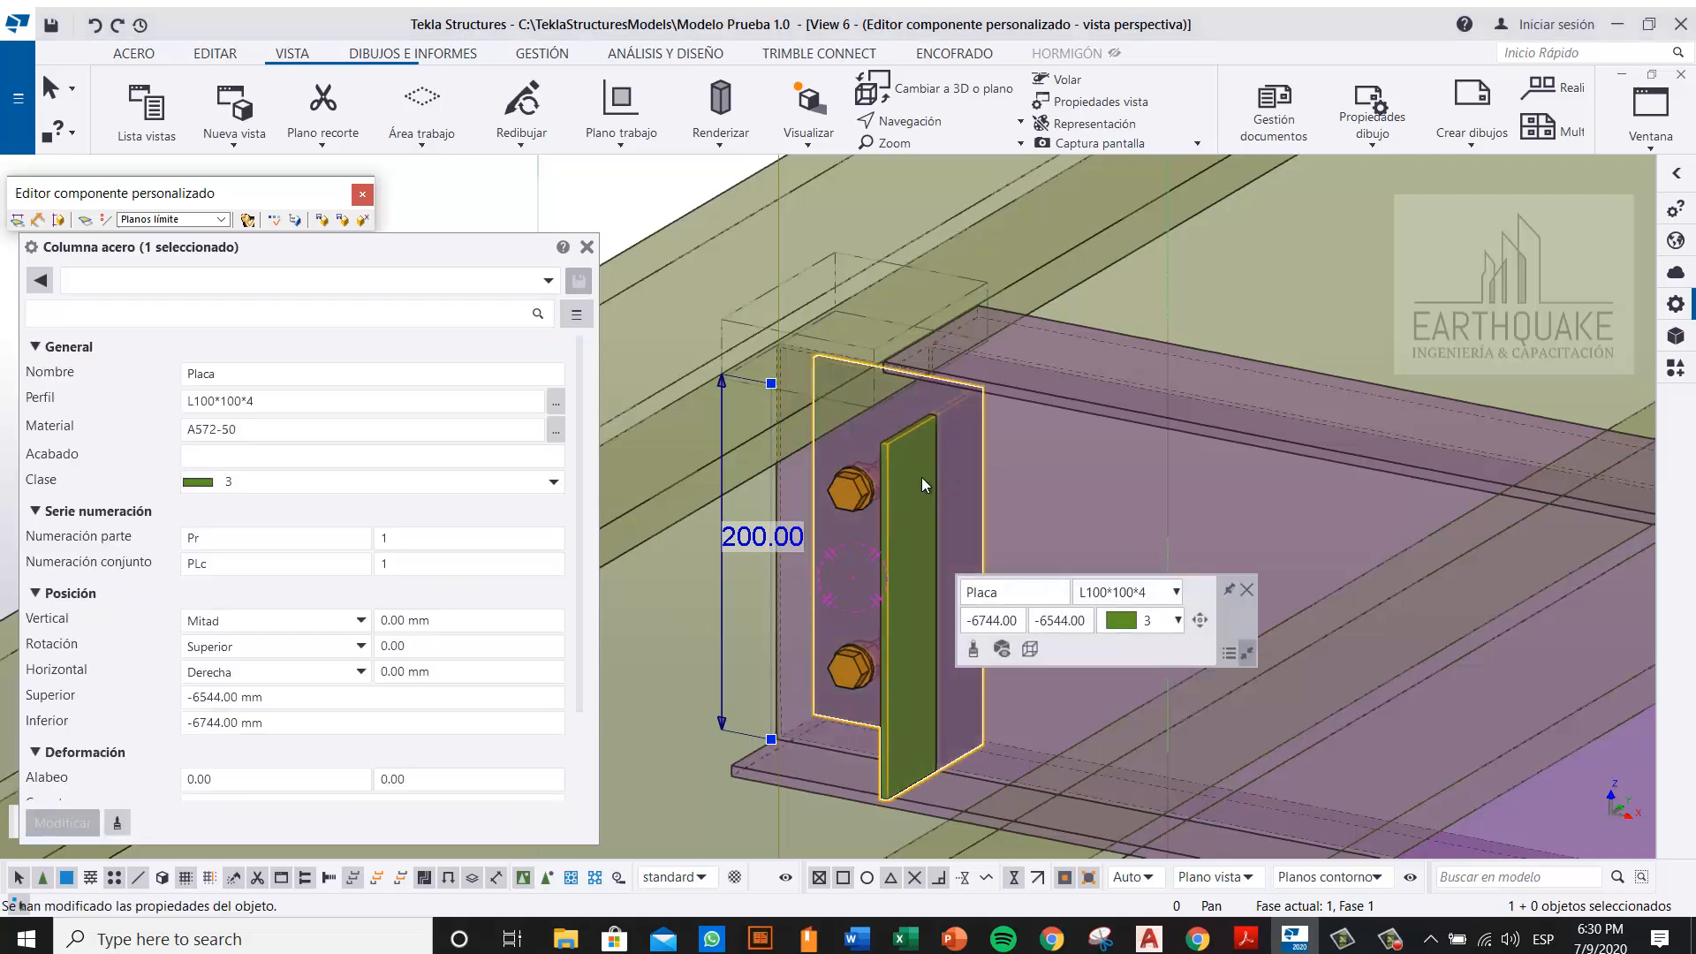
# Step: Set the L profile's rotation to Atrás, apply the modification and close its properties
pyautogui.scroll(-2, 185, 625)
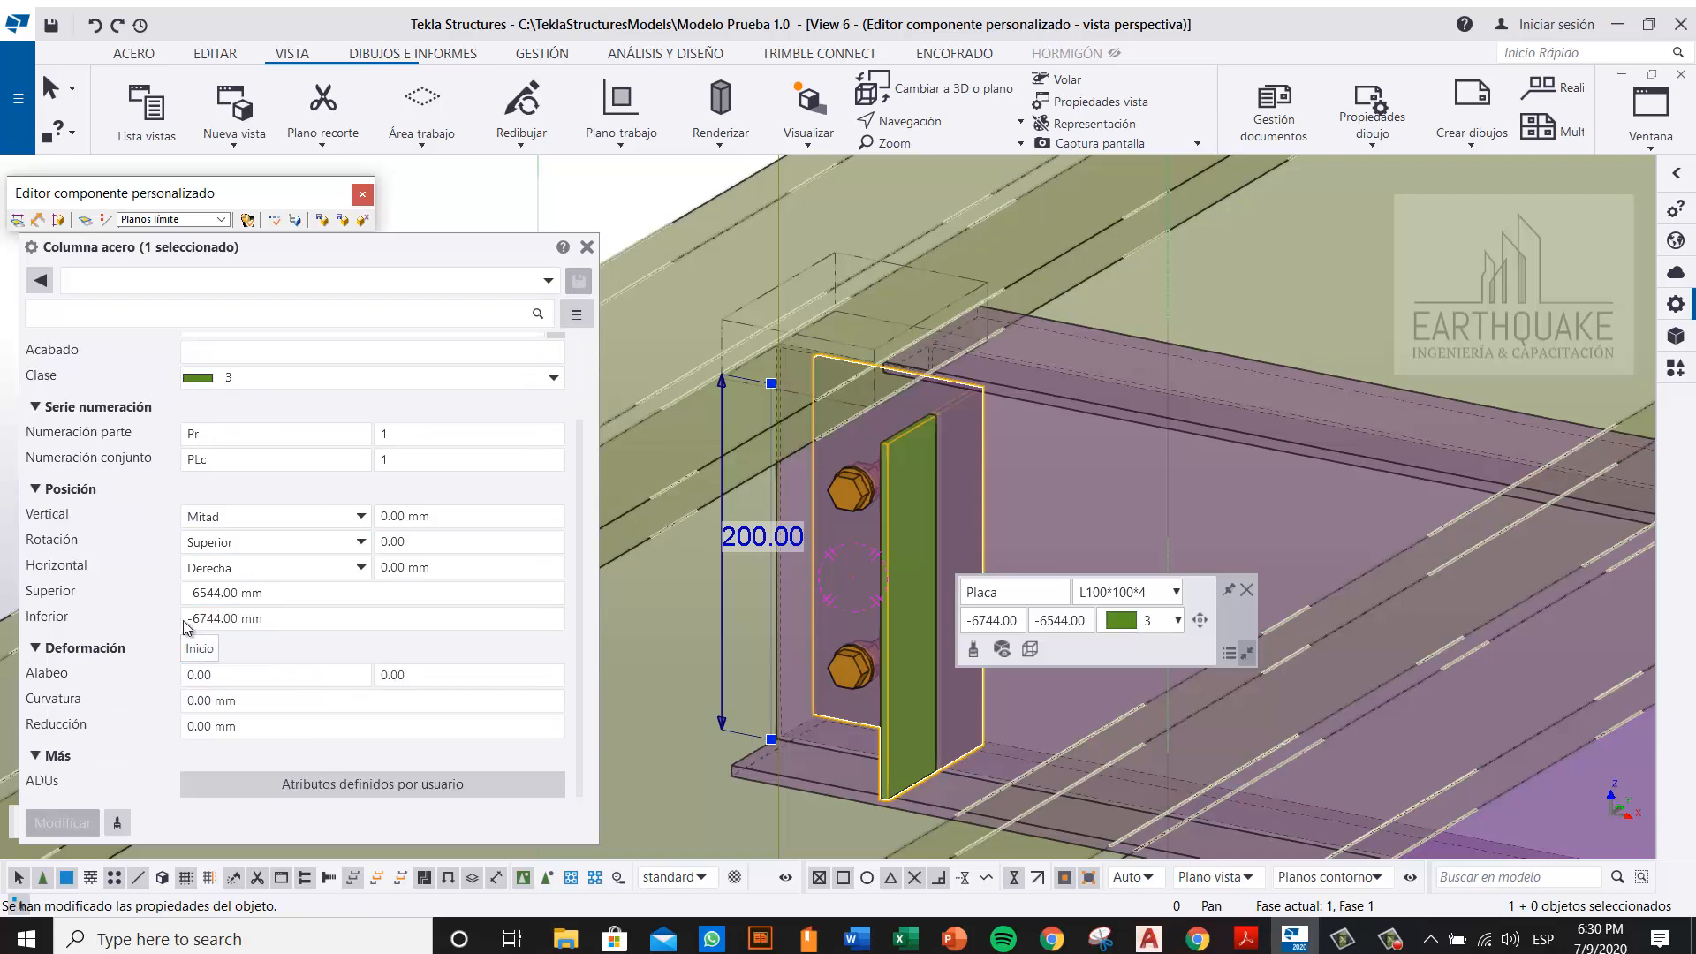
pyautogui.click(284, 543)
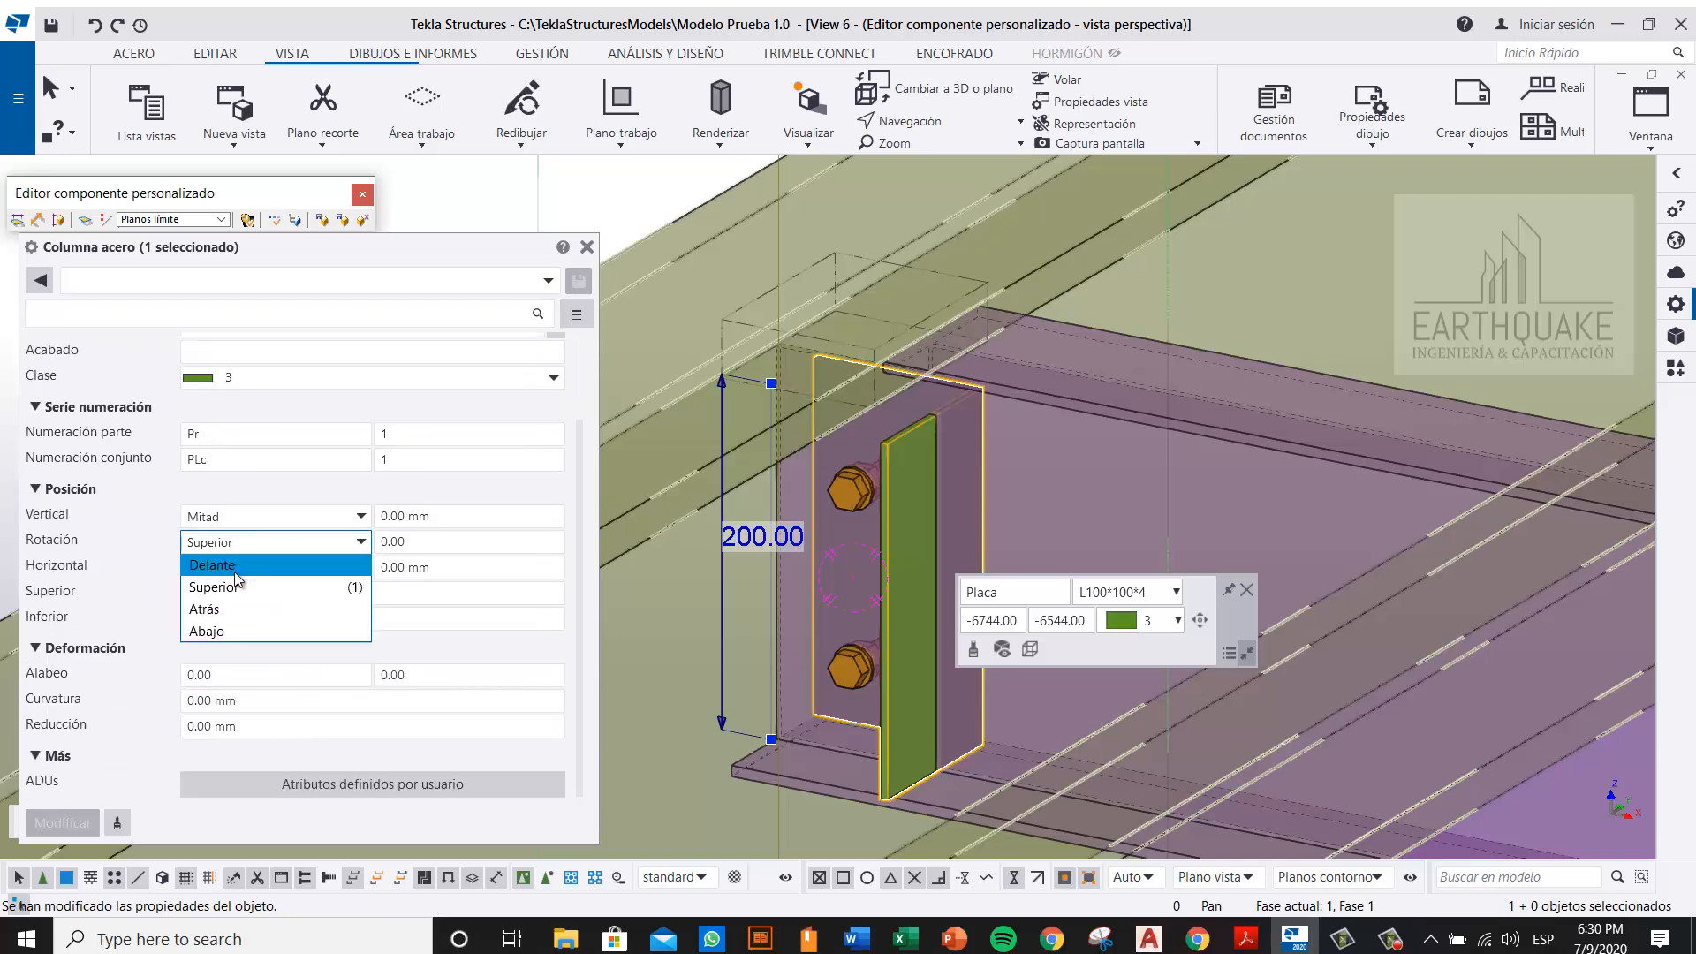
pyautogui.click(205, 609)
pyautogui.click(62, 823)
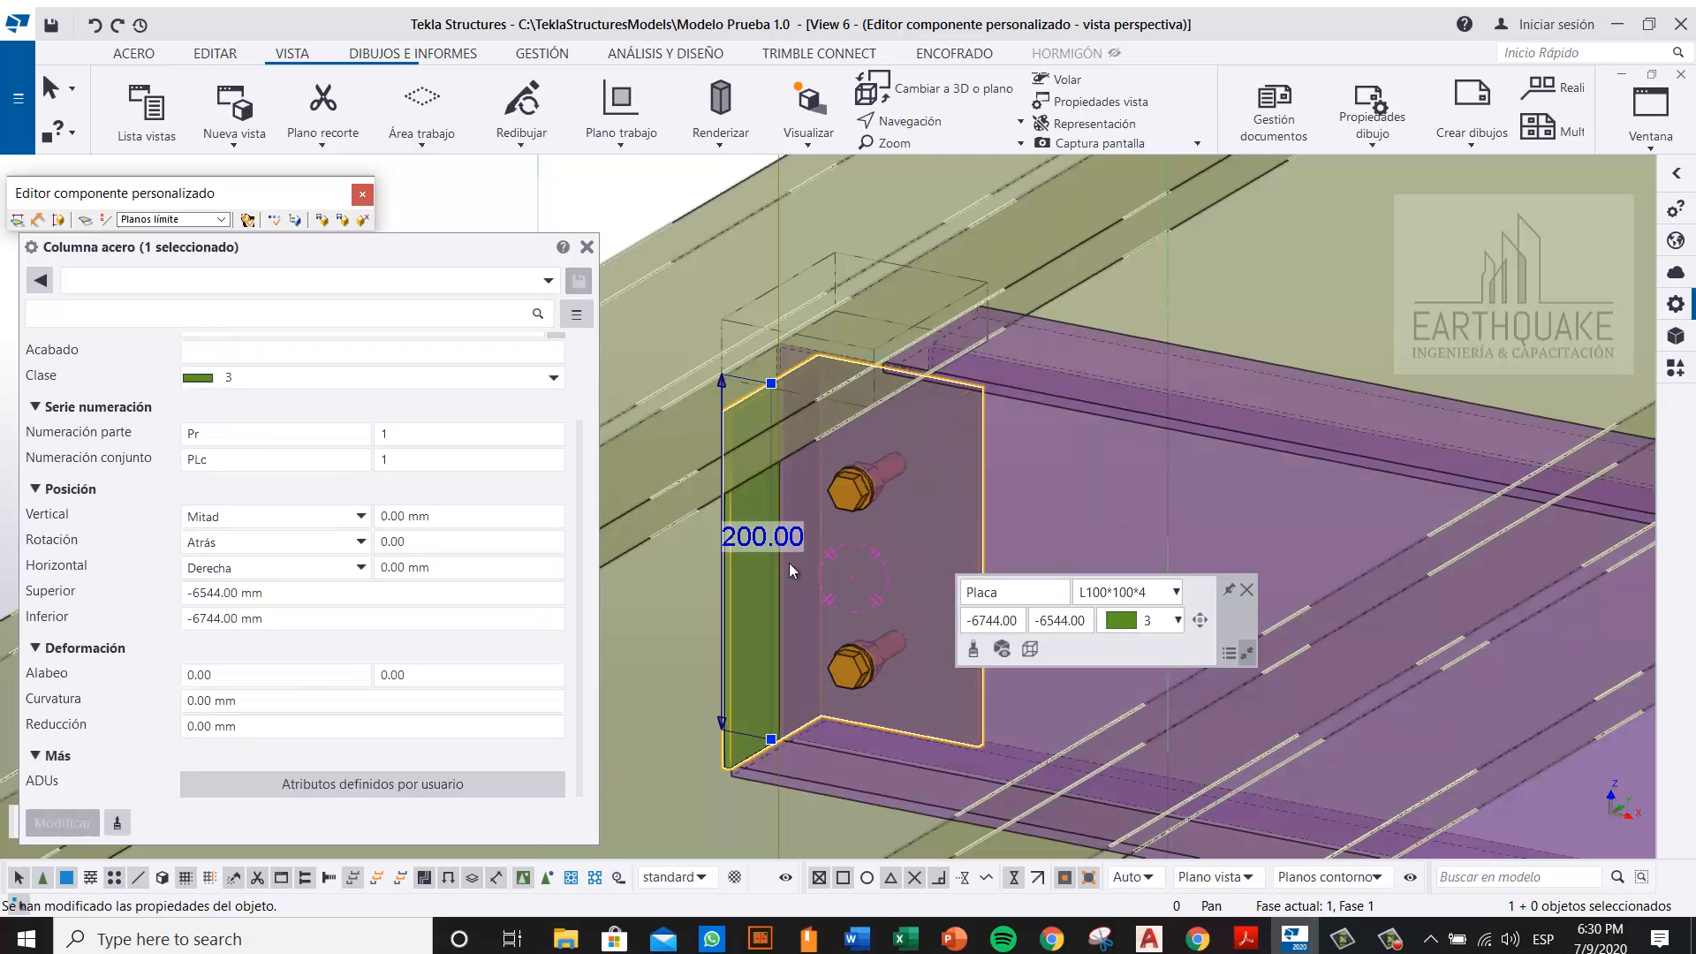
pyautogui.click(586, 246)
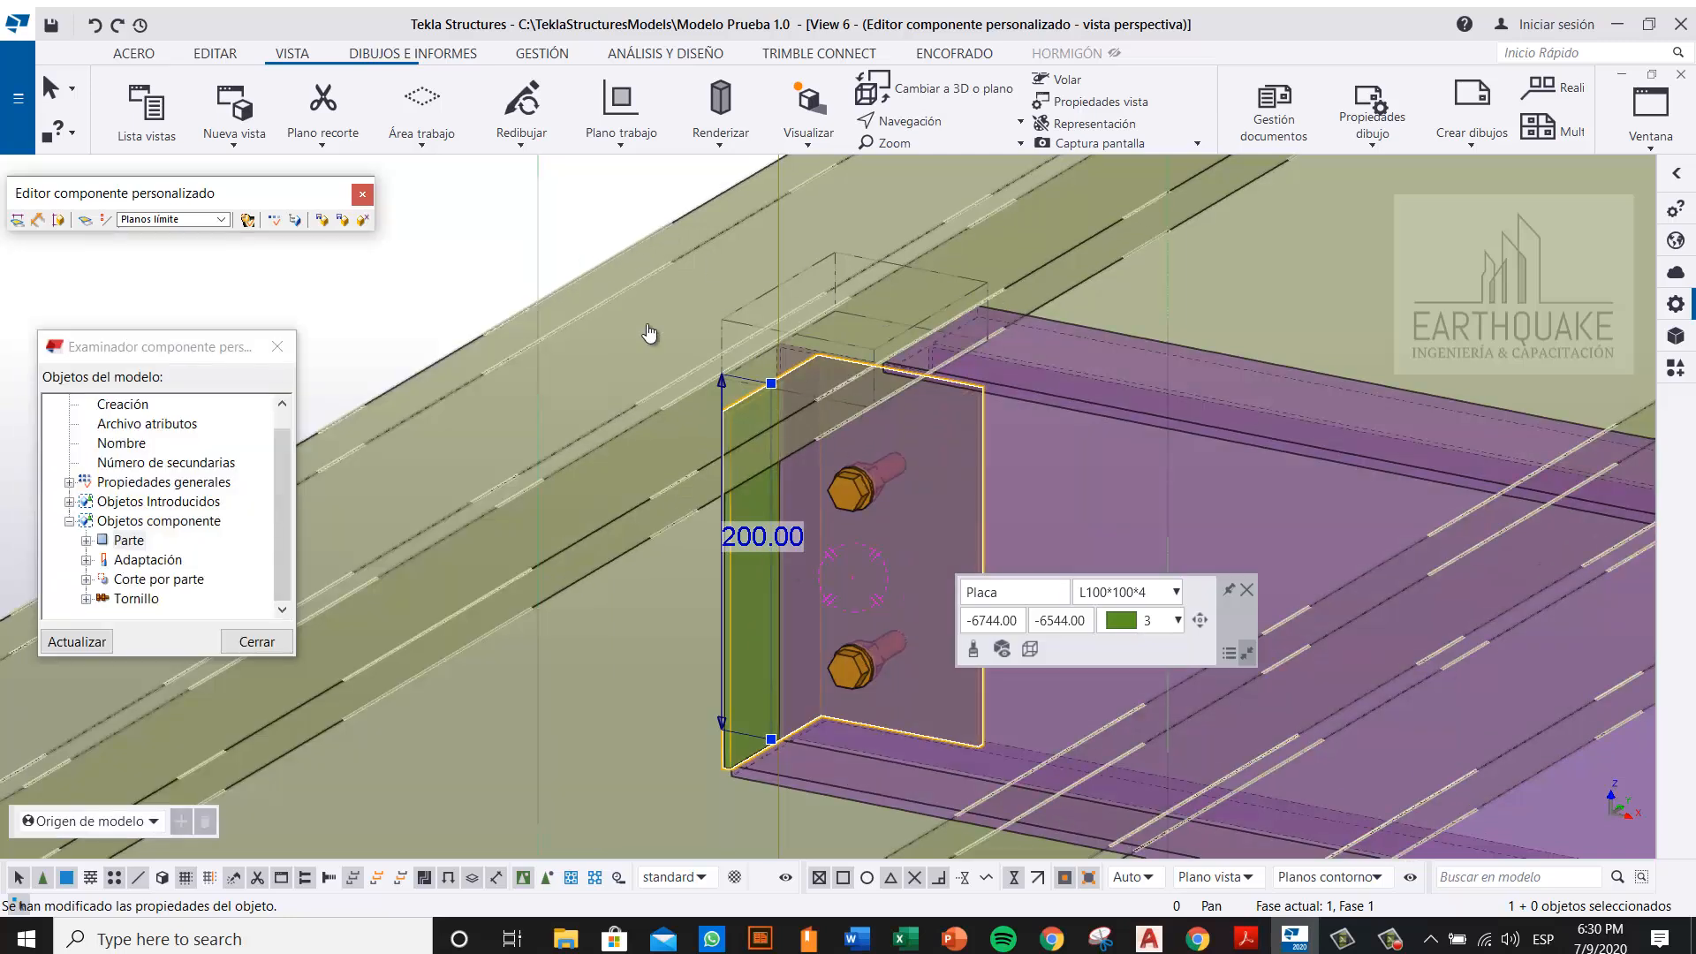
# Step: Move the L profile in plan view, using the outer end corner of the leg along the purple beam as the origin
pyautogui.hotkey('ctrl', 'p')
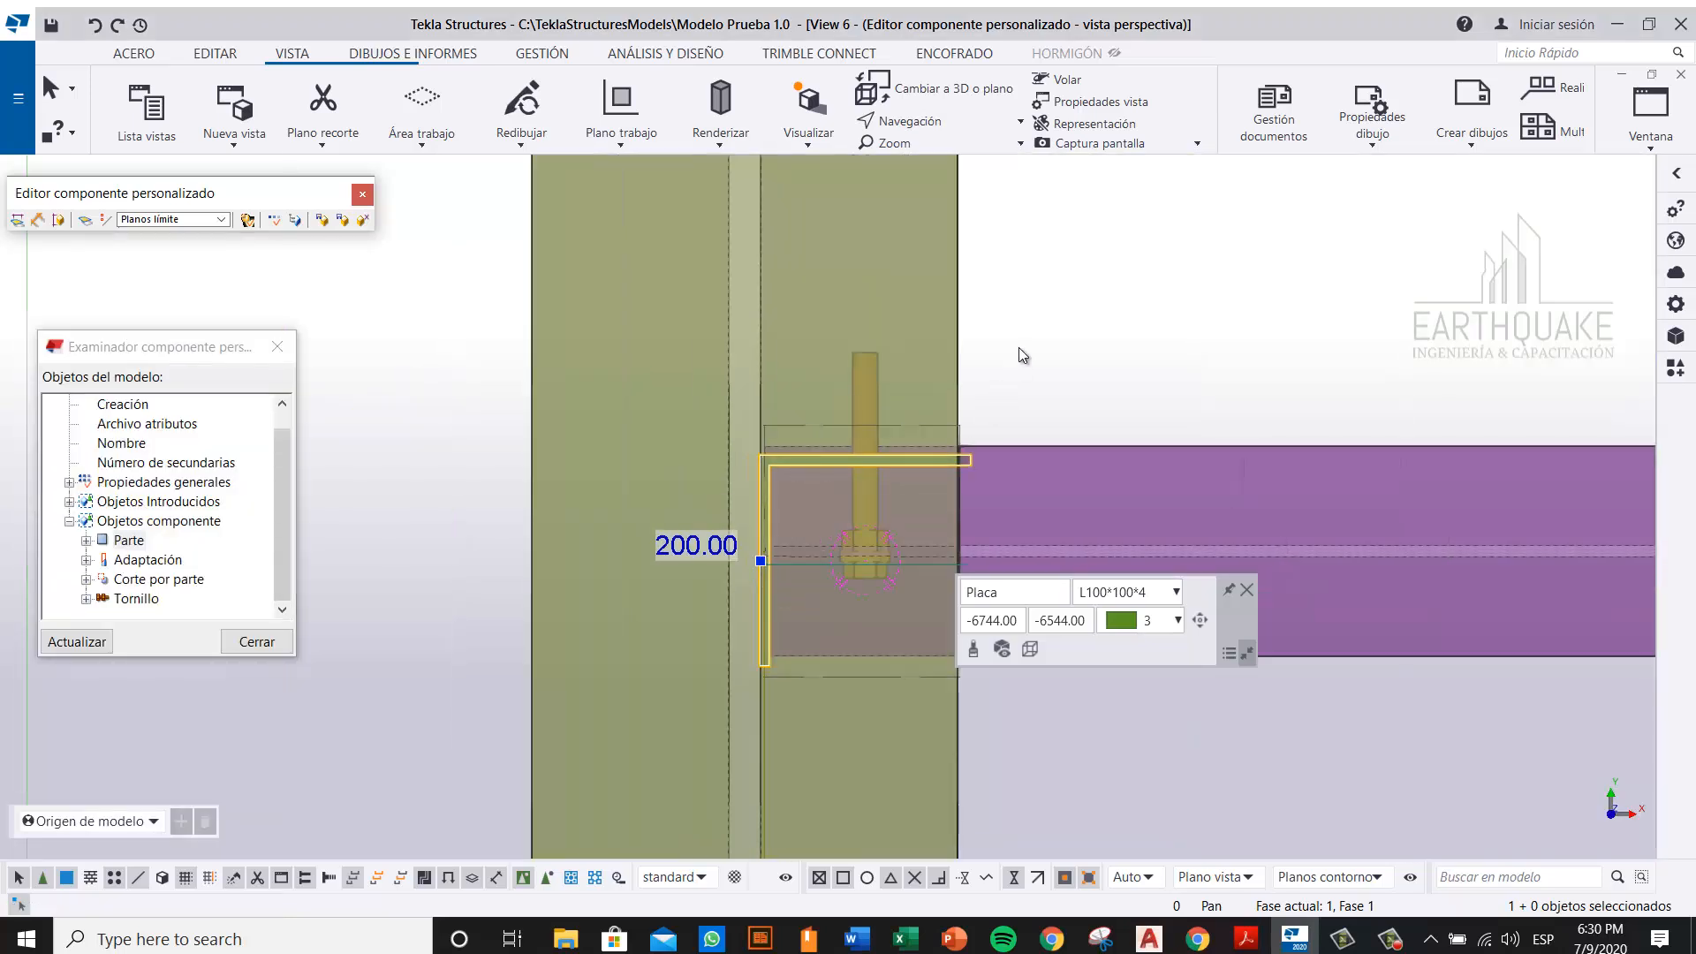
pyautogui.rightClick(1020, 347)
pyautogui.click(1051, 500)
pyautogui.scroll(4, 985, 473)
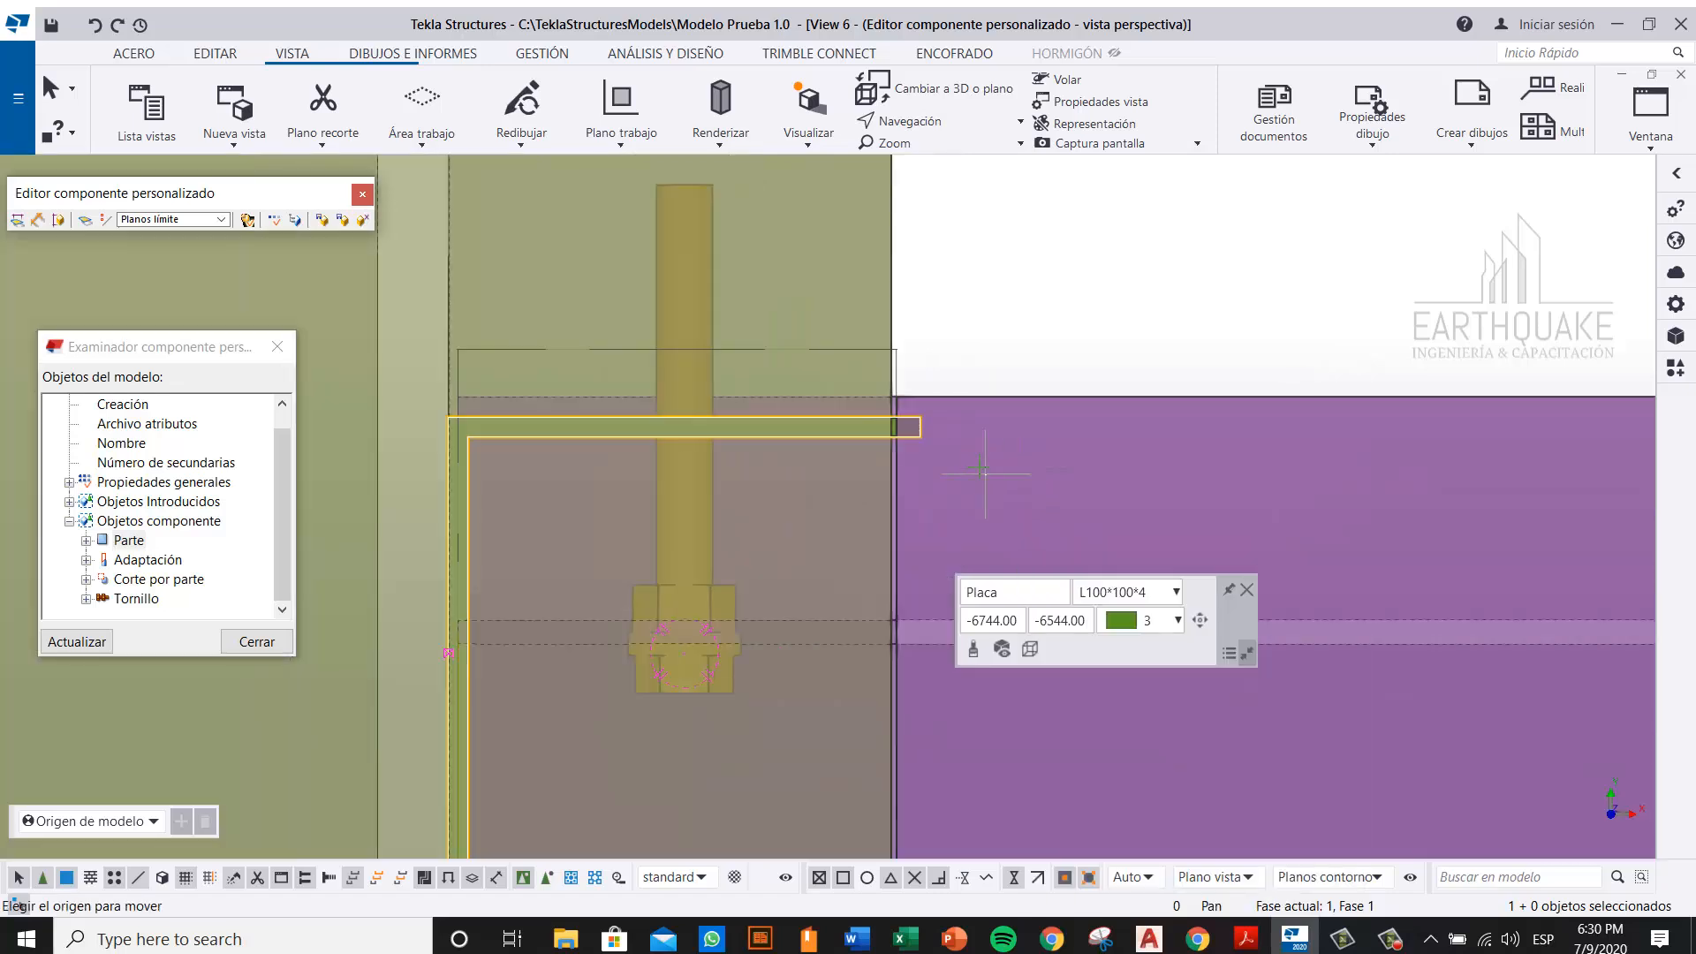
pyautogui.click(918, 418)
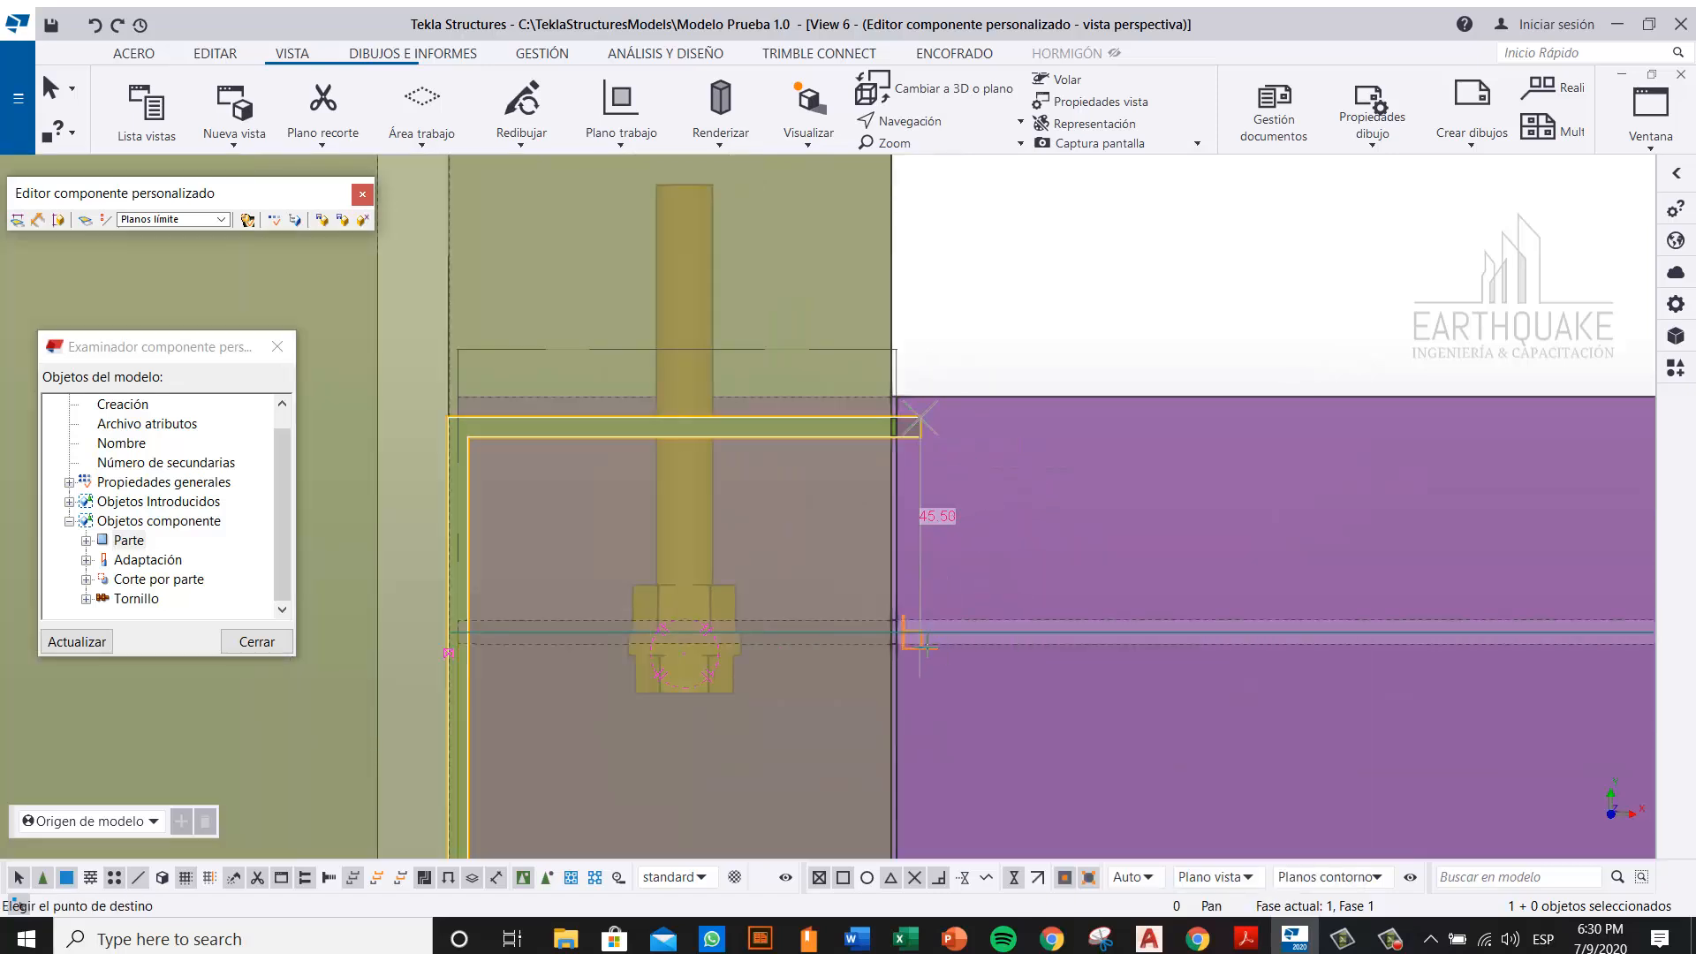
pyautogui.scroll(2, 920, 651)
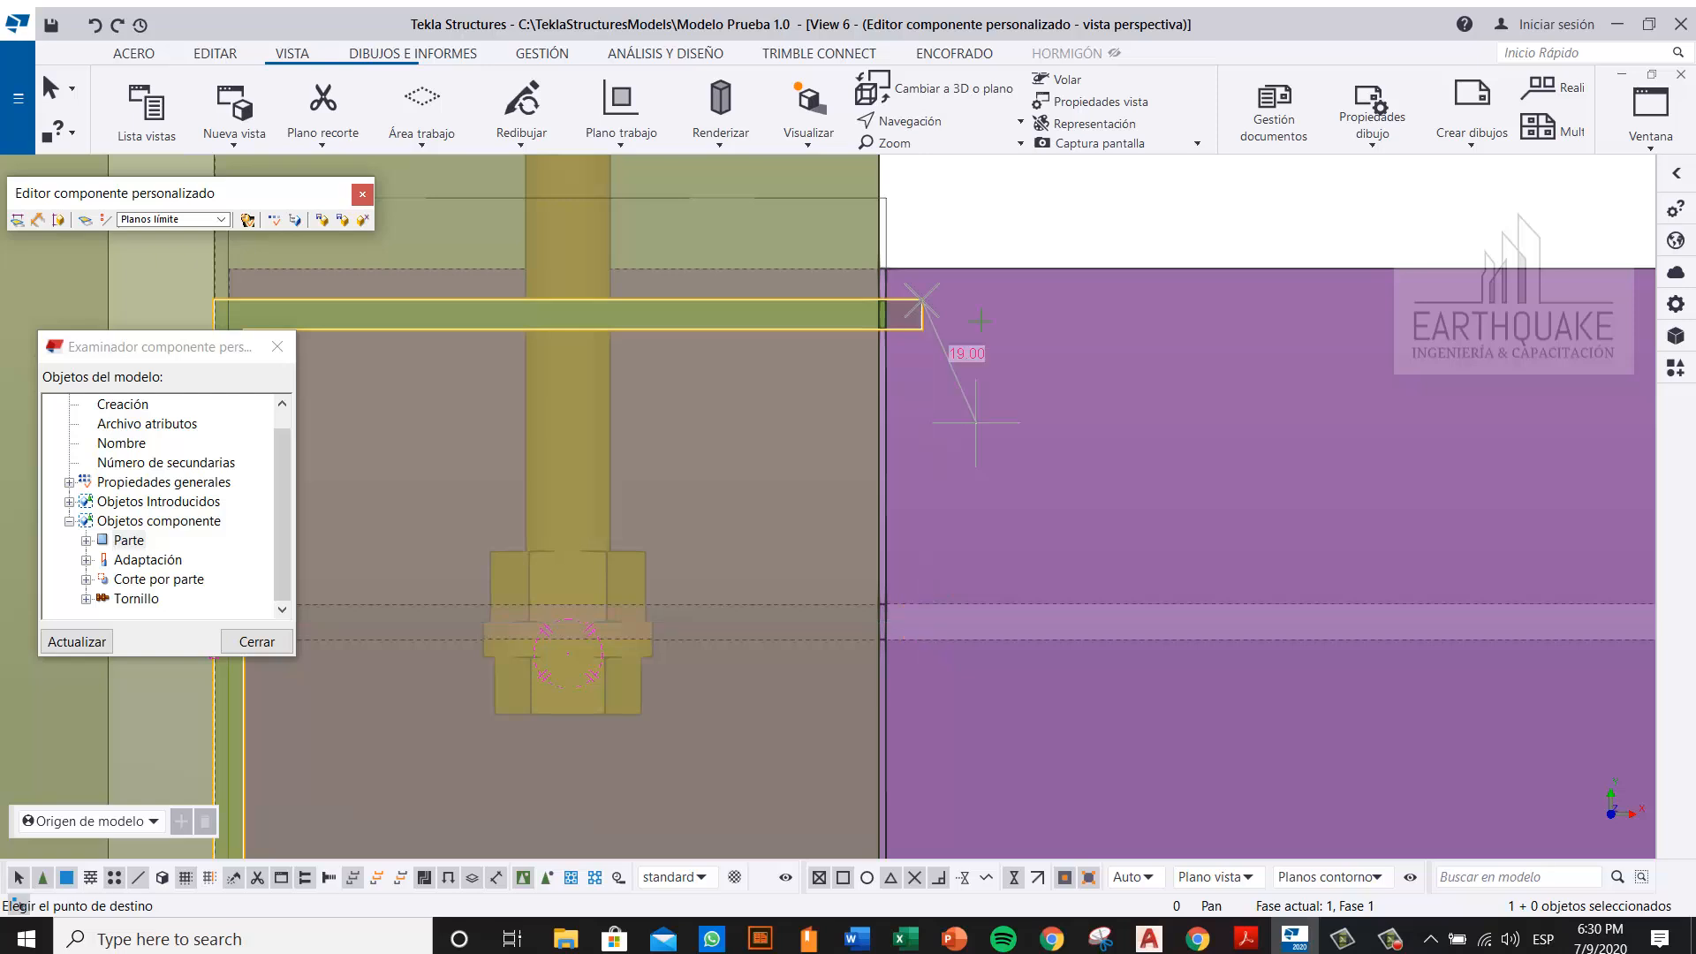
# Step: Place the selected connection angle at the perpendicular snap point on the purple beam's web
pyautogui.rightClick(965, 500)
pyautogui.click(1038, 676)
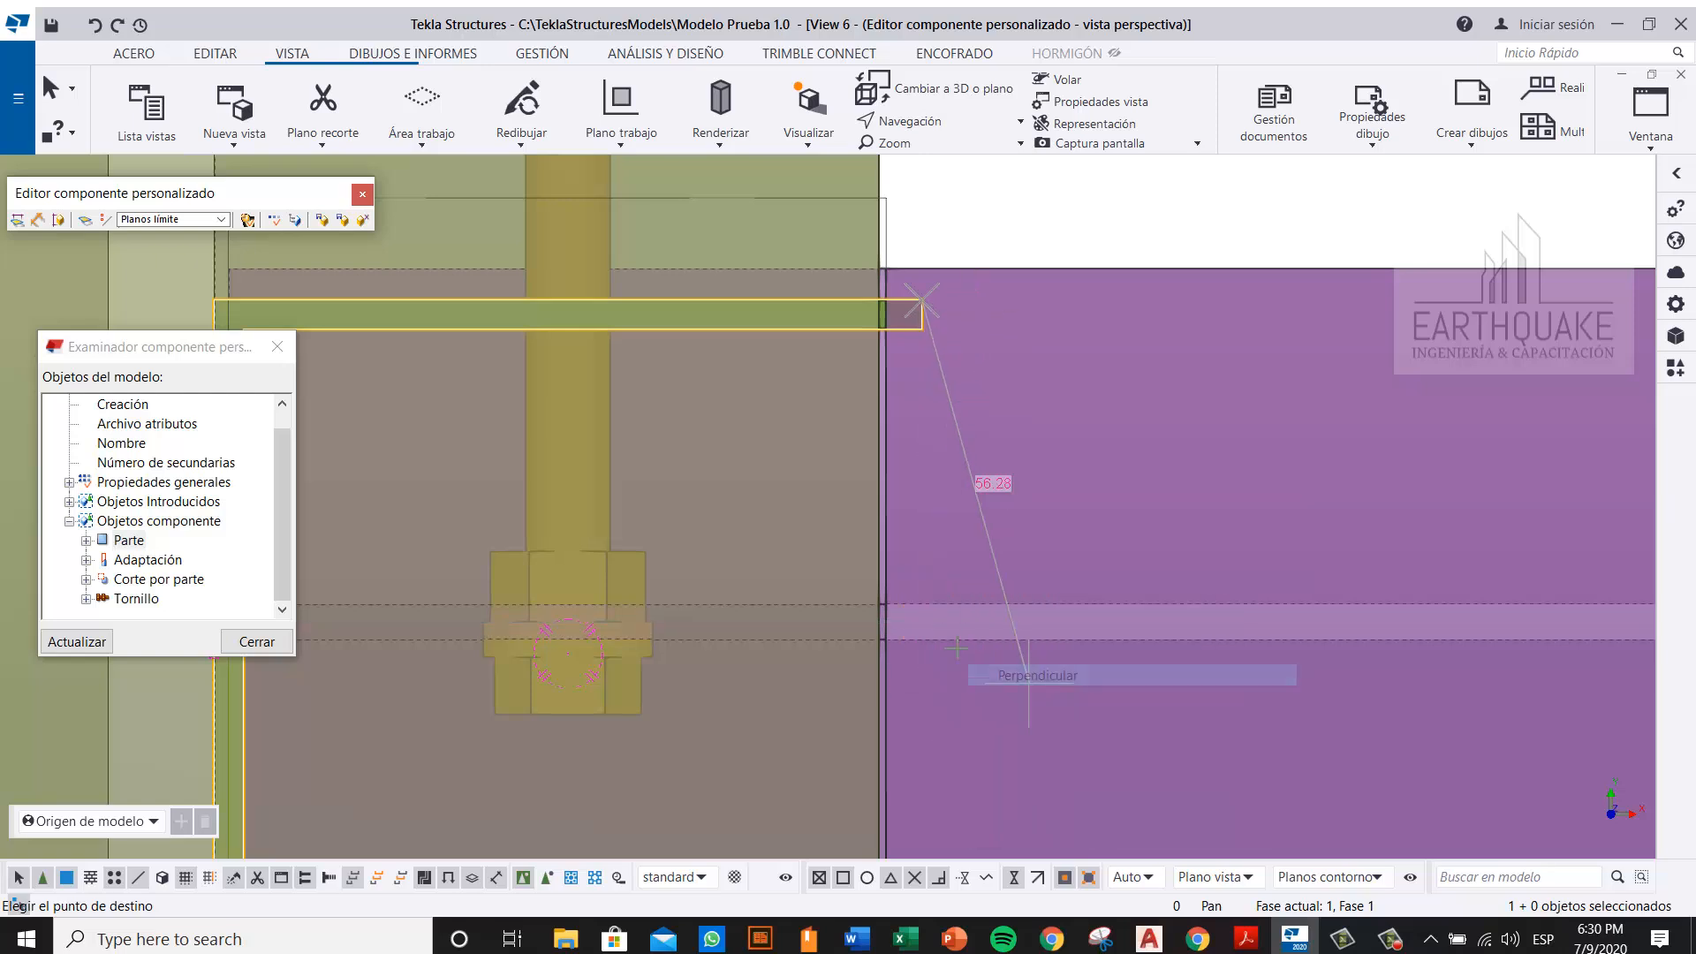
pyautogui.click(933, 644)
pyautogui.scroll(-5, 946, 643)
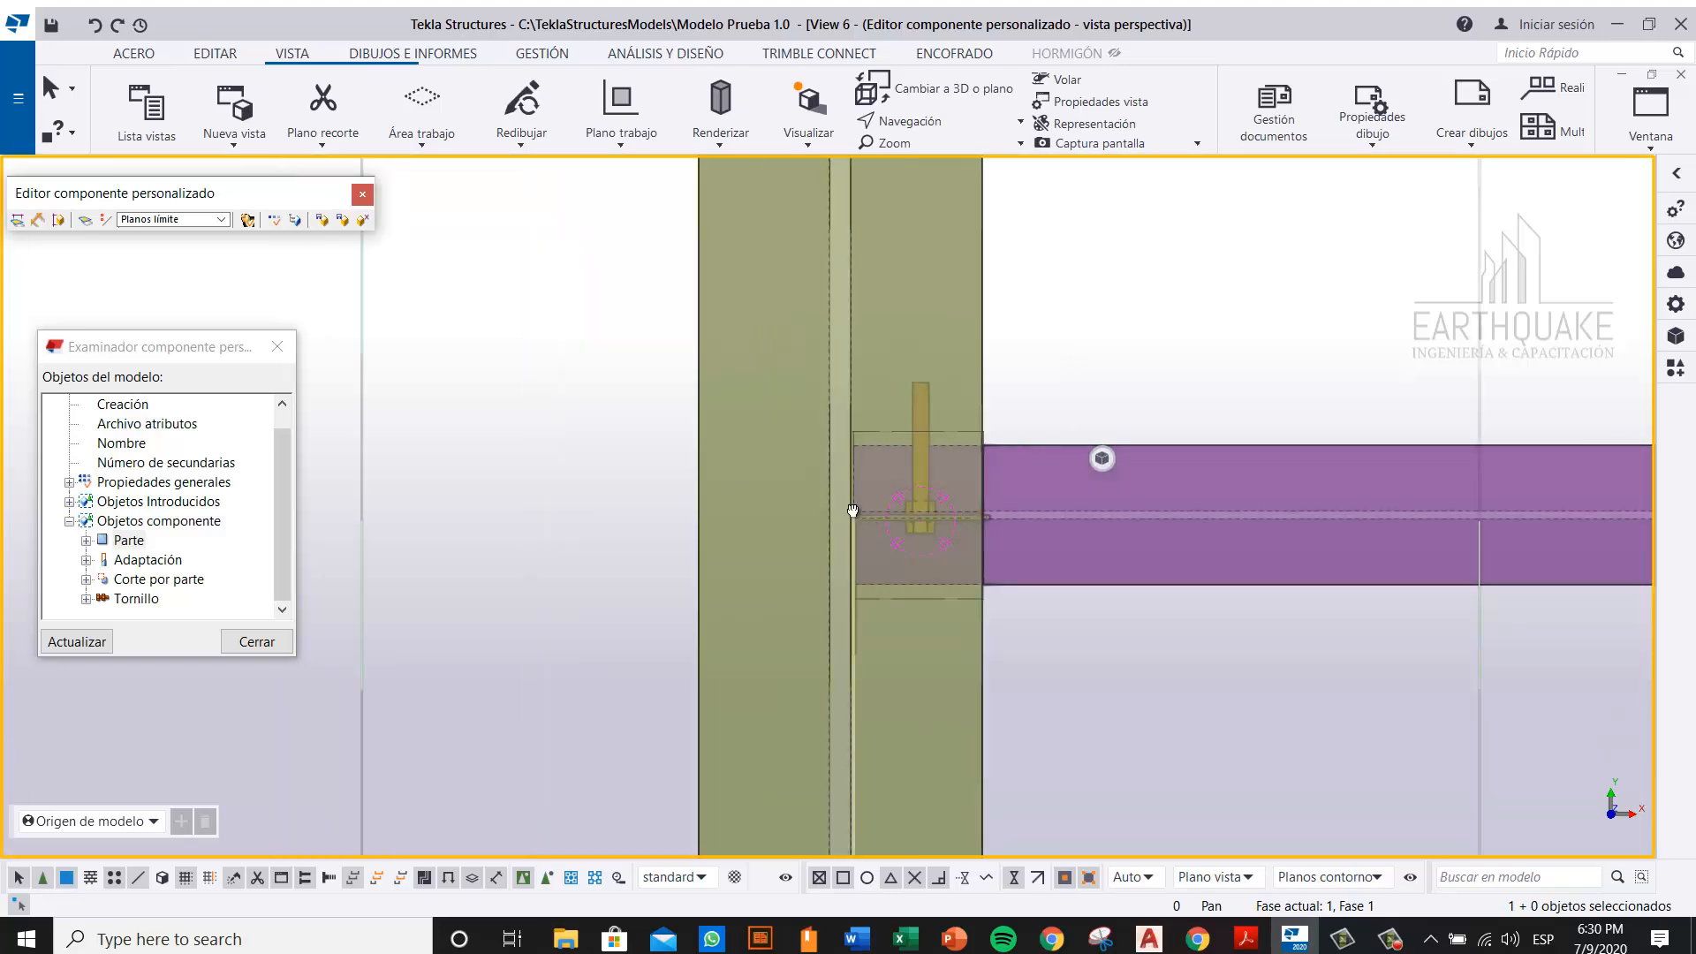
# Step: Start a bolt group with the angle as the part to bolt and the green main beam as the part bolted to it
pyautogui.keyDown('ctrl'); pyautogui.moveTo(982, 501); pyautogui.dragTo(823, 613, button='middle'); pyautogui.keyUp('ctrl')
pyautogui.scroll(10, 650, 496)
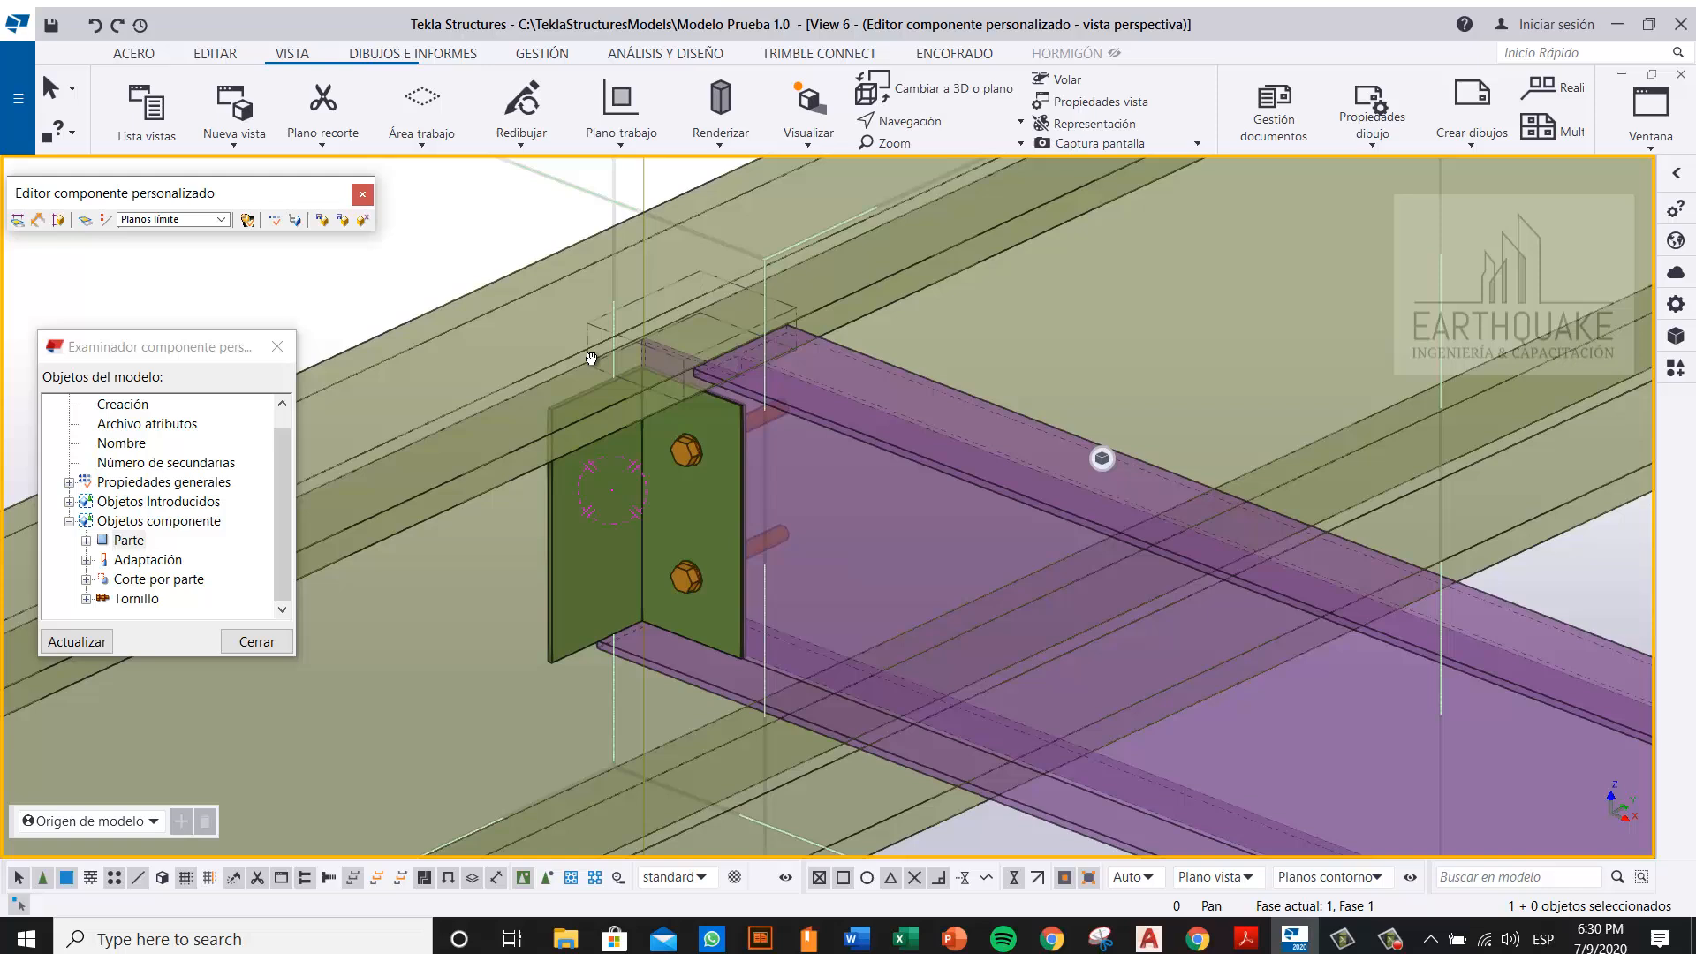
pyautogui.moveTo(591, 358); pyautogui.dragTo(803, 570, button='middle')
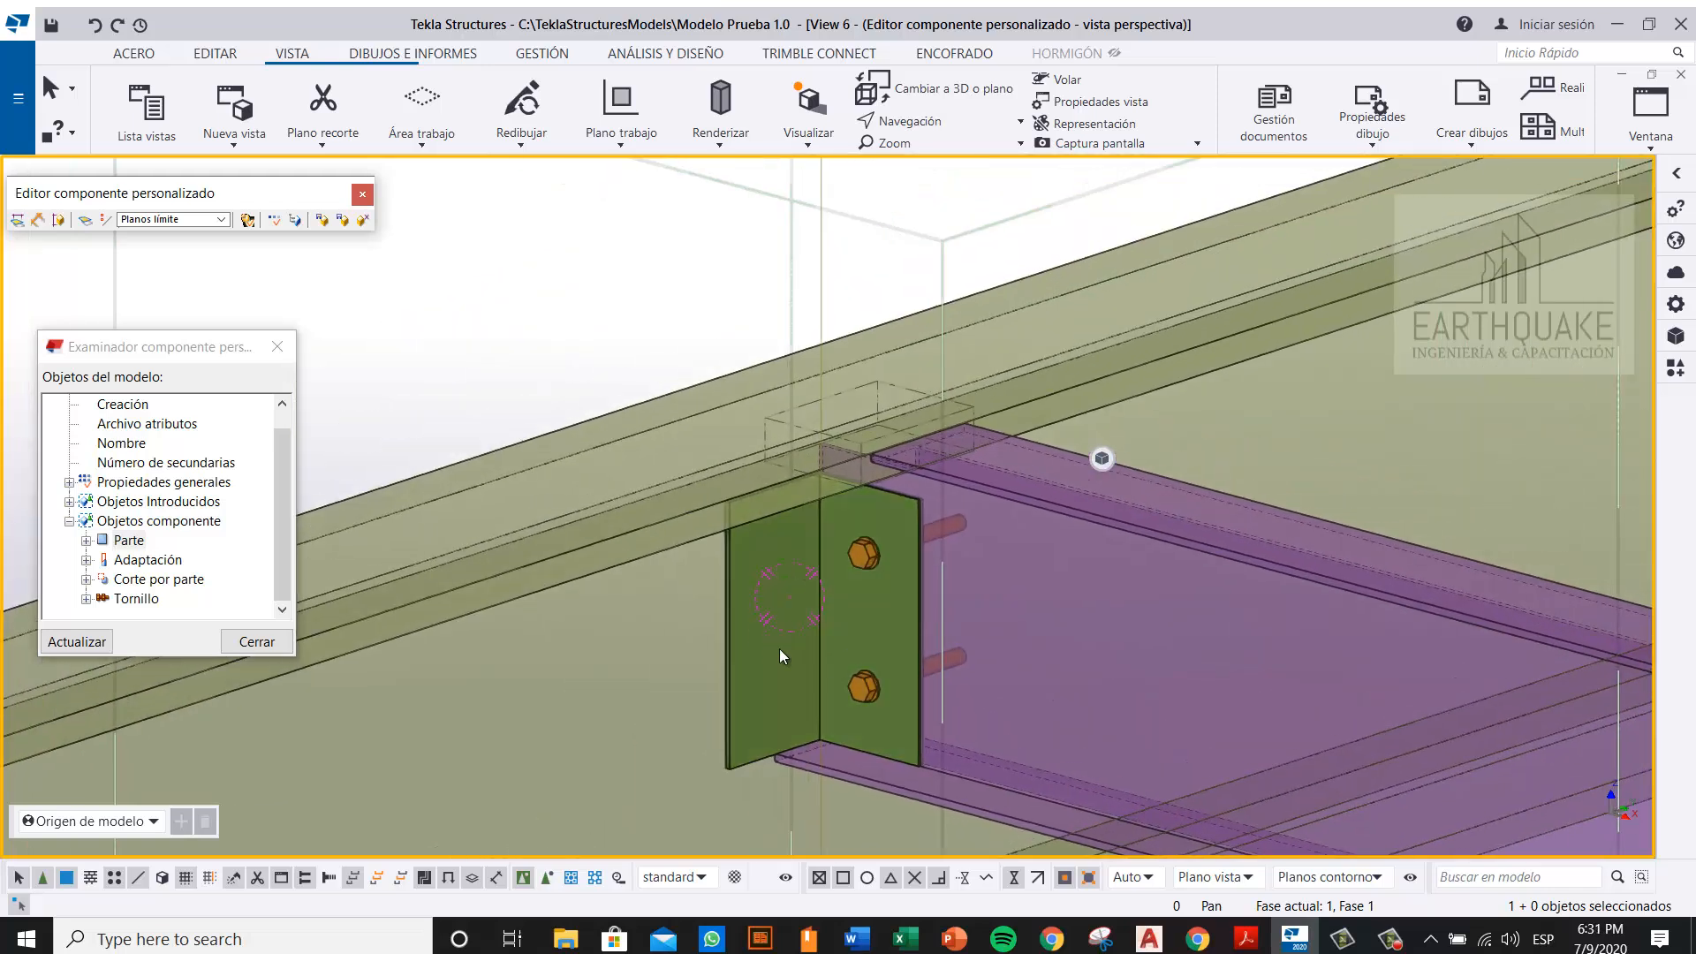
pyautogui.click(144, 56)
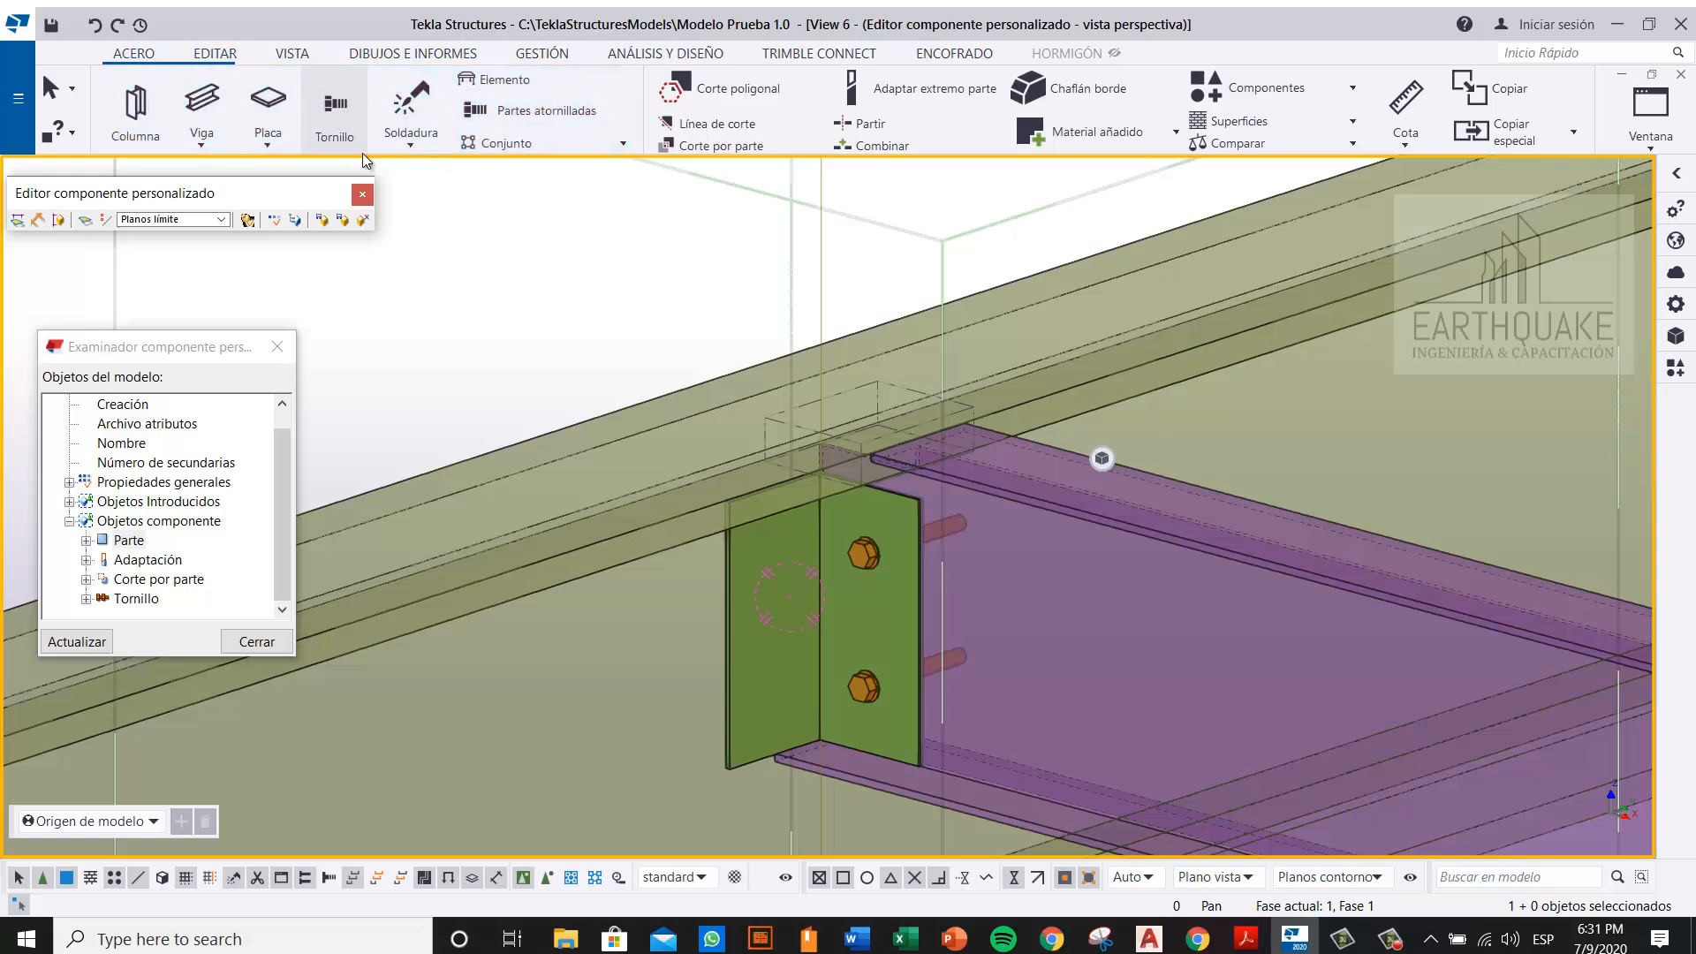
pyautogui.click(334, 113)
pyautogui.scroll(2, 787, 604)
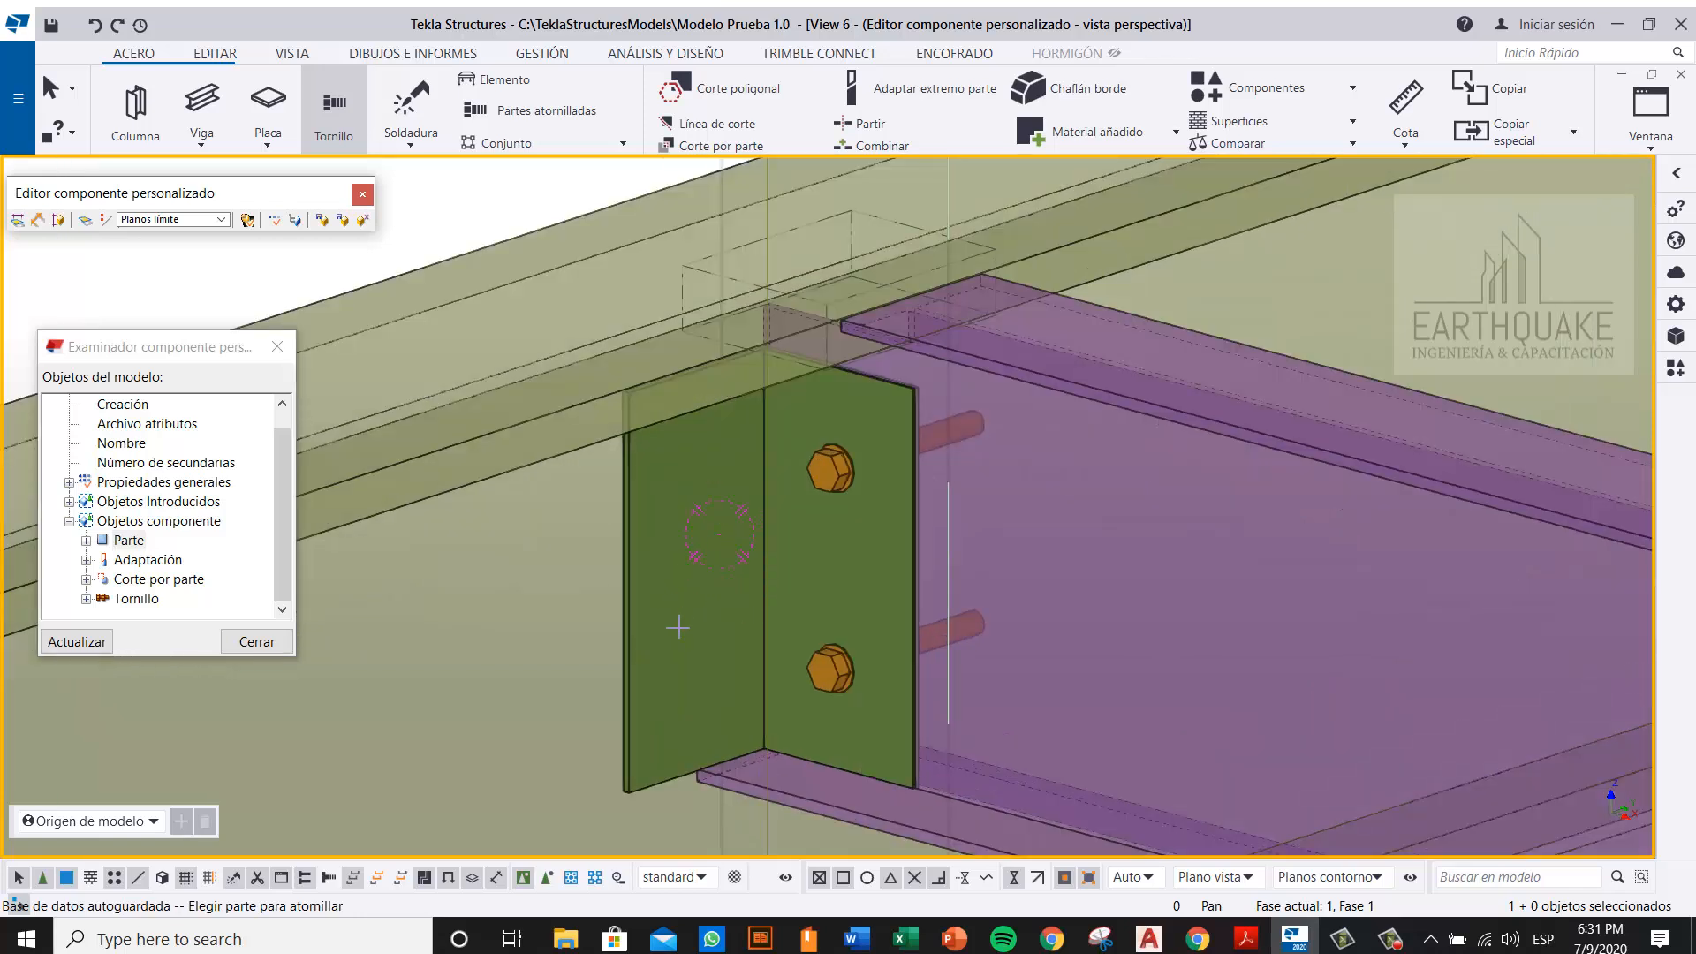
pyautogui.click(701, 465)
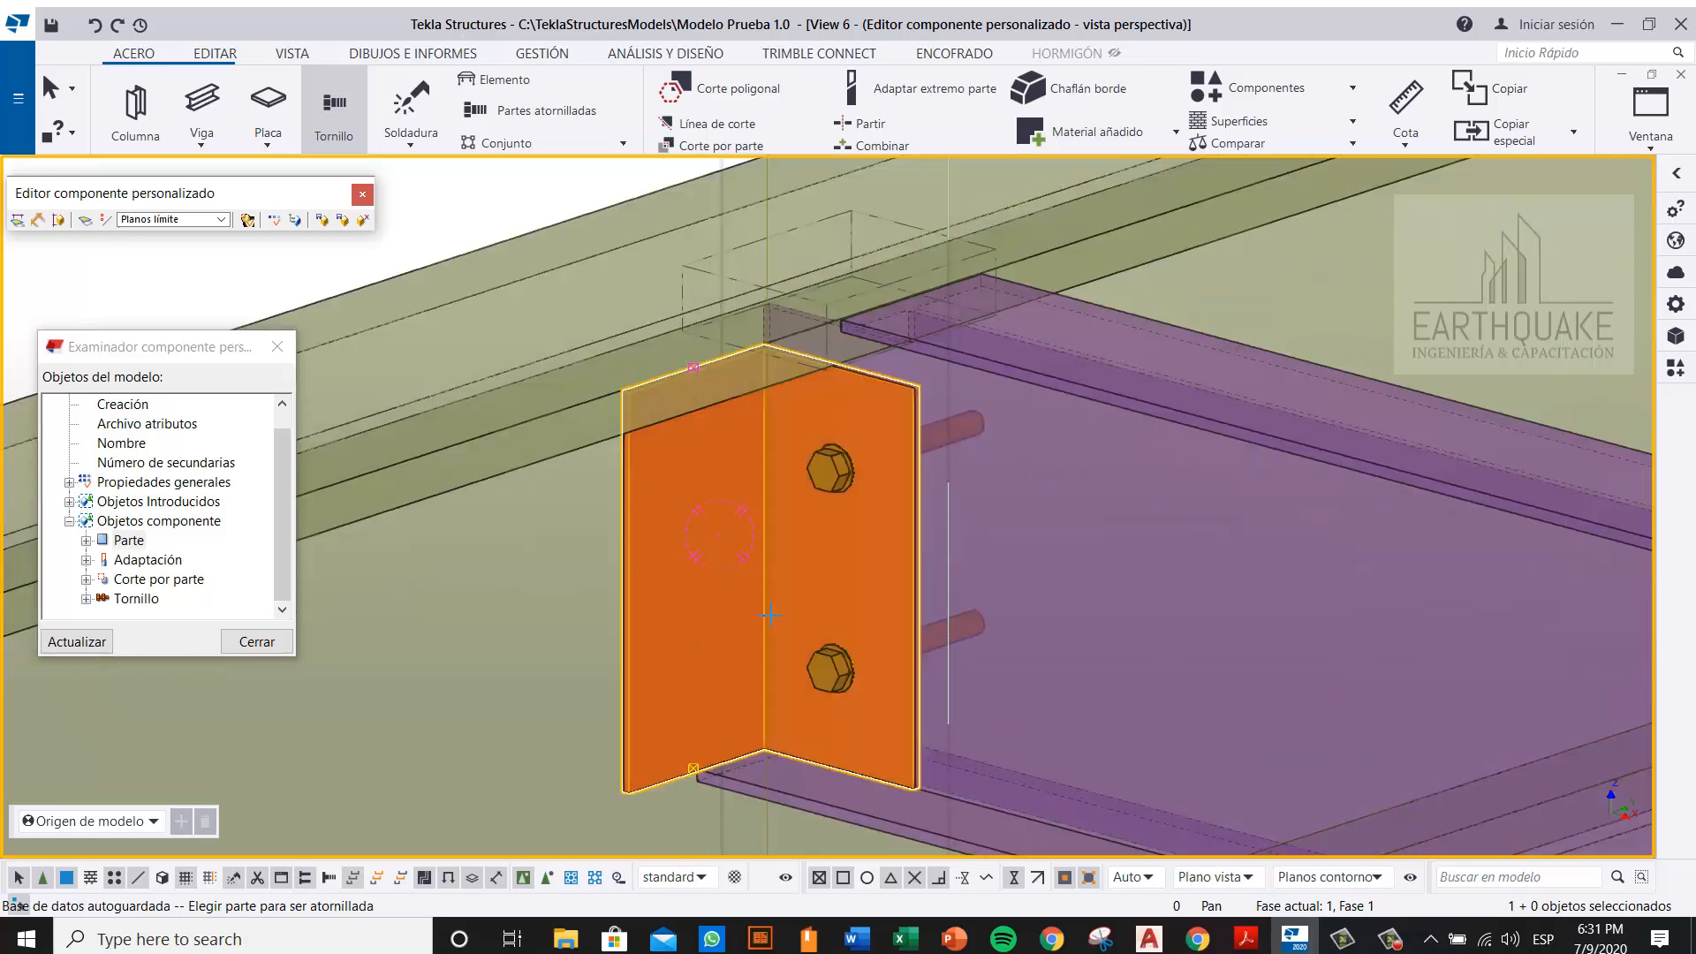
pyautogui.click(527, 234)
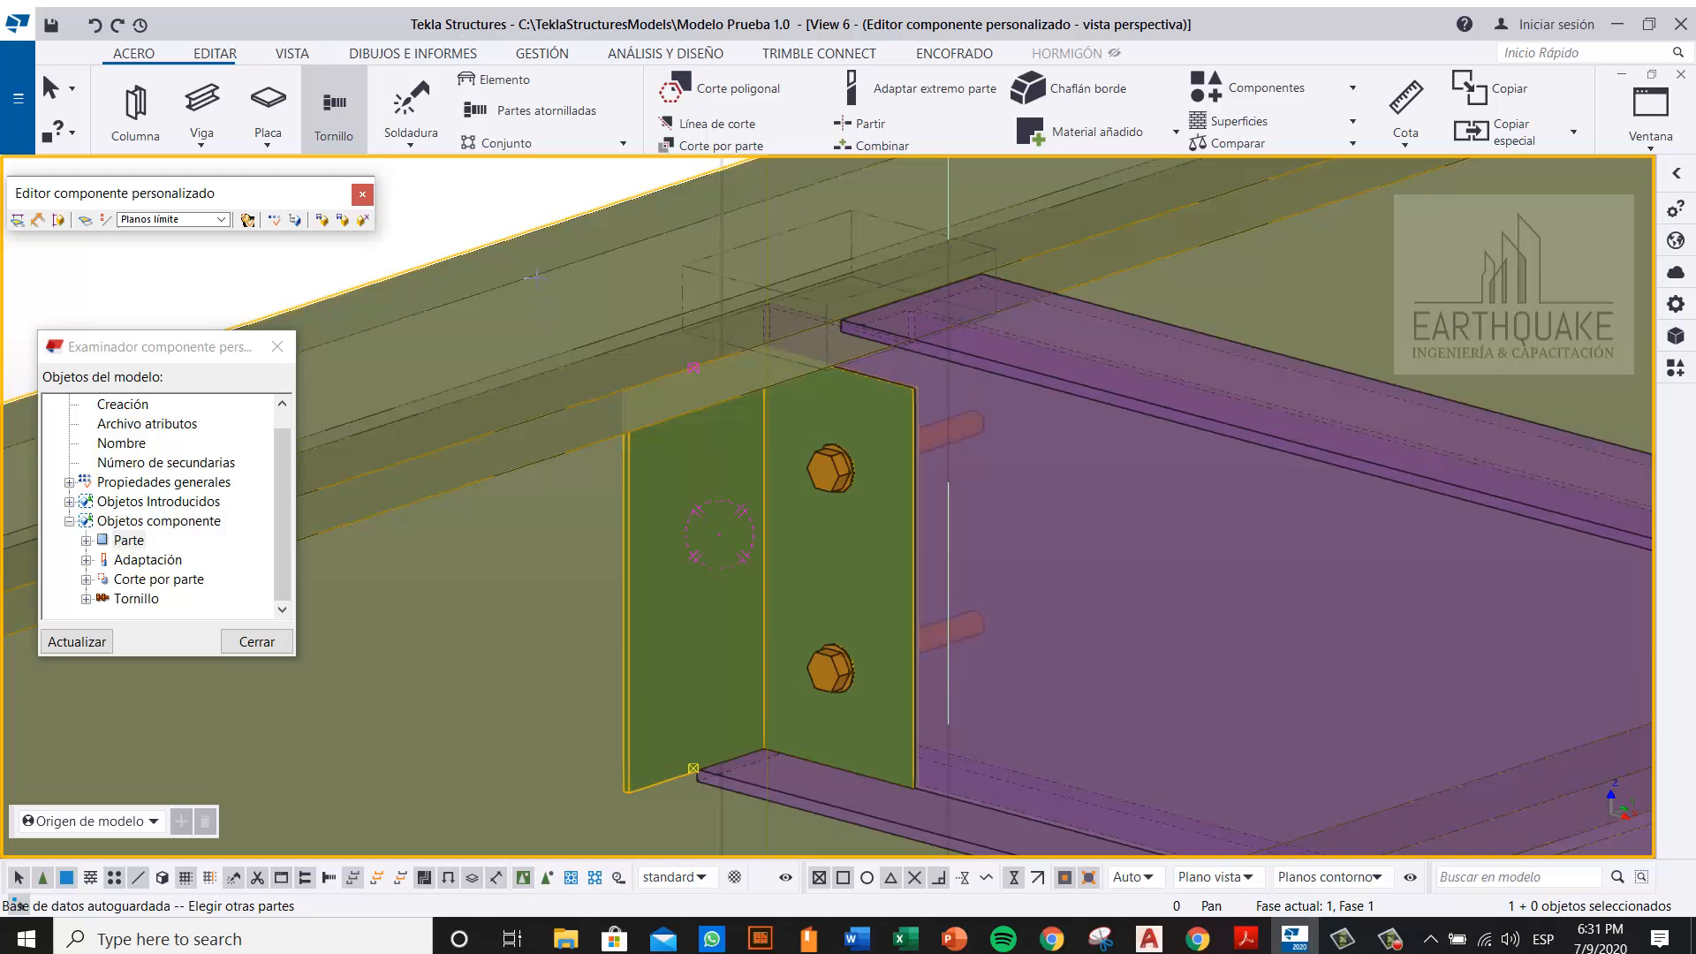
pyautogui.middleClick(583, 309)
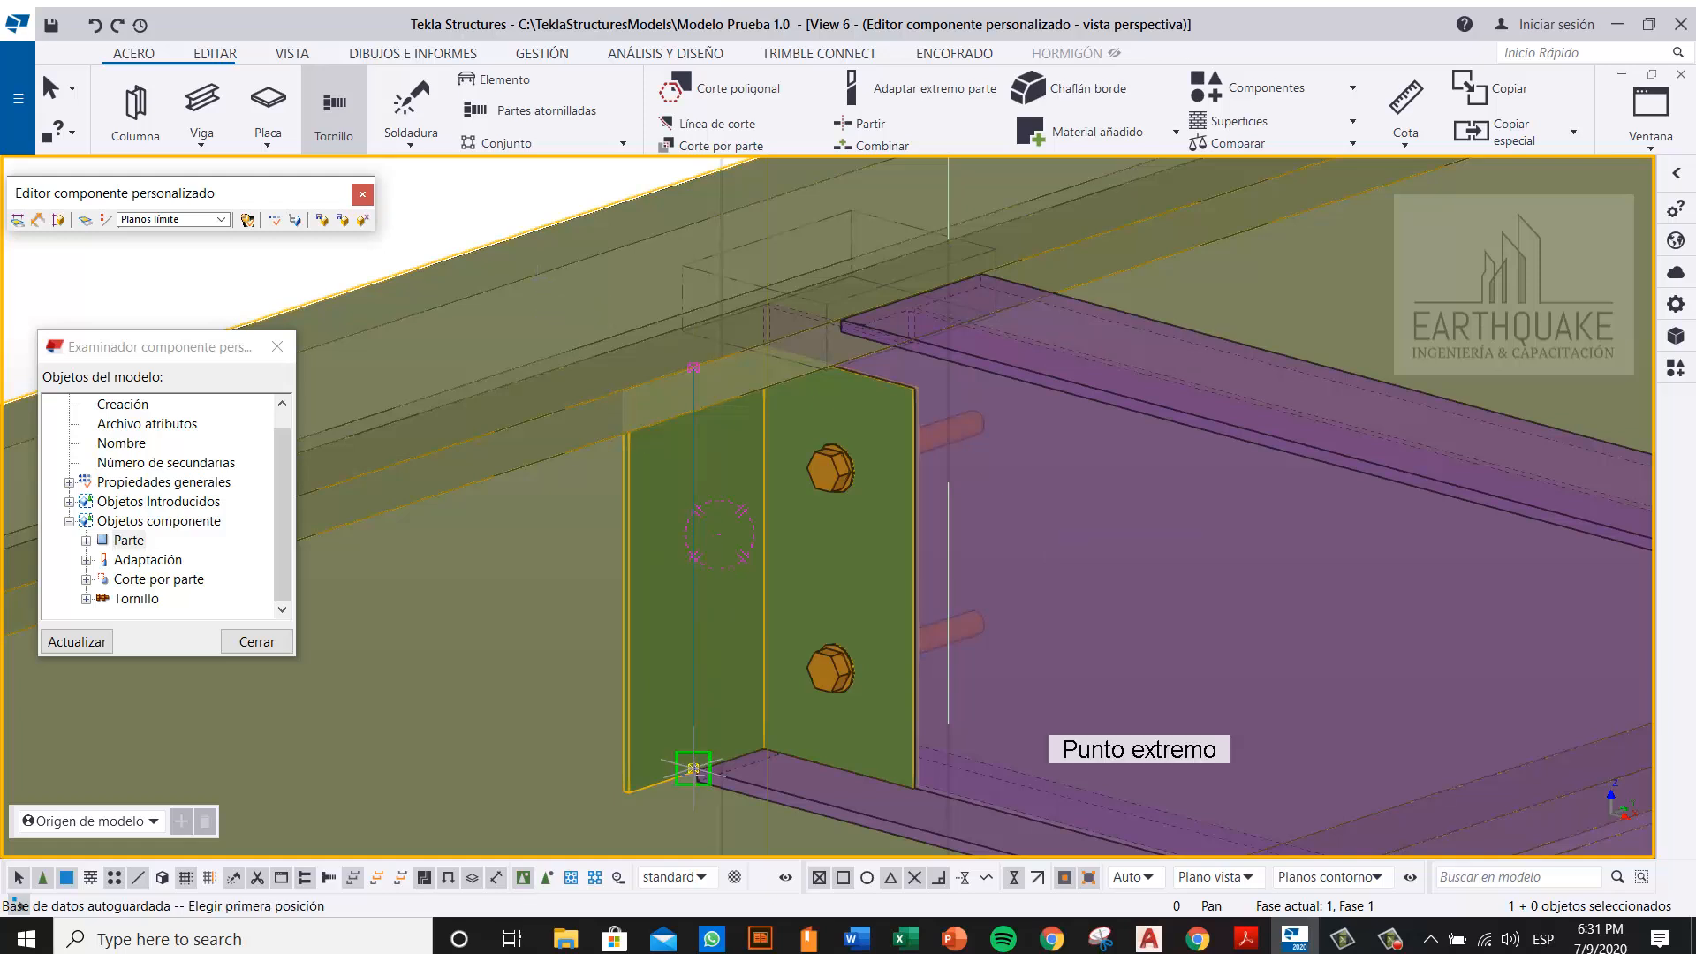
# Step: Set the bolt group's first position at the midpoint of the bottom edge of the angle leg against the main beam
pyautogui.scroll(6, 698, 760)
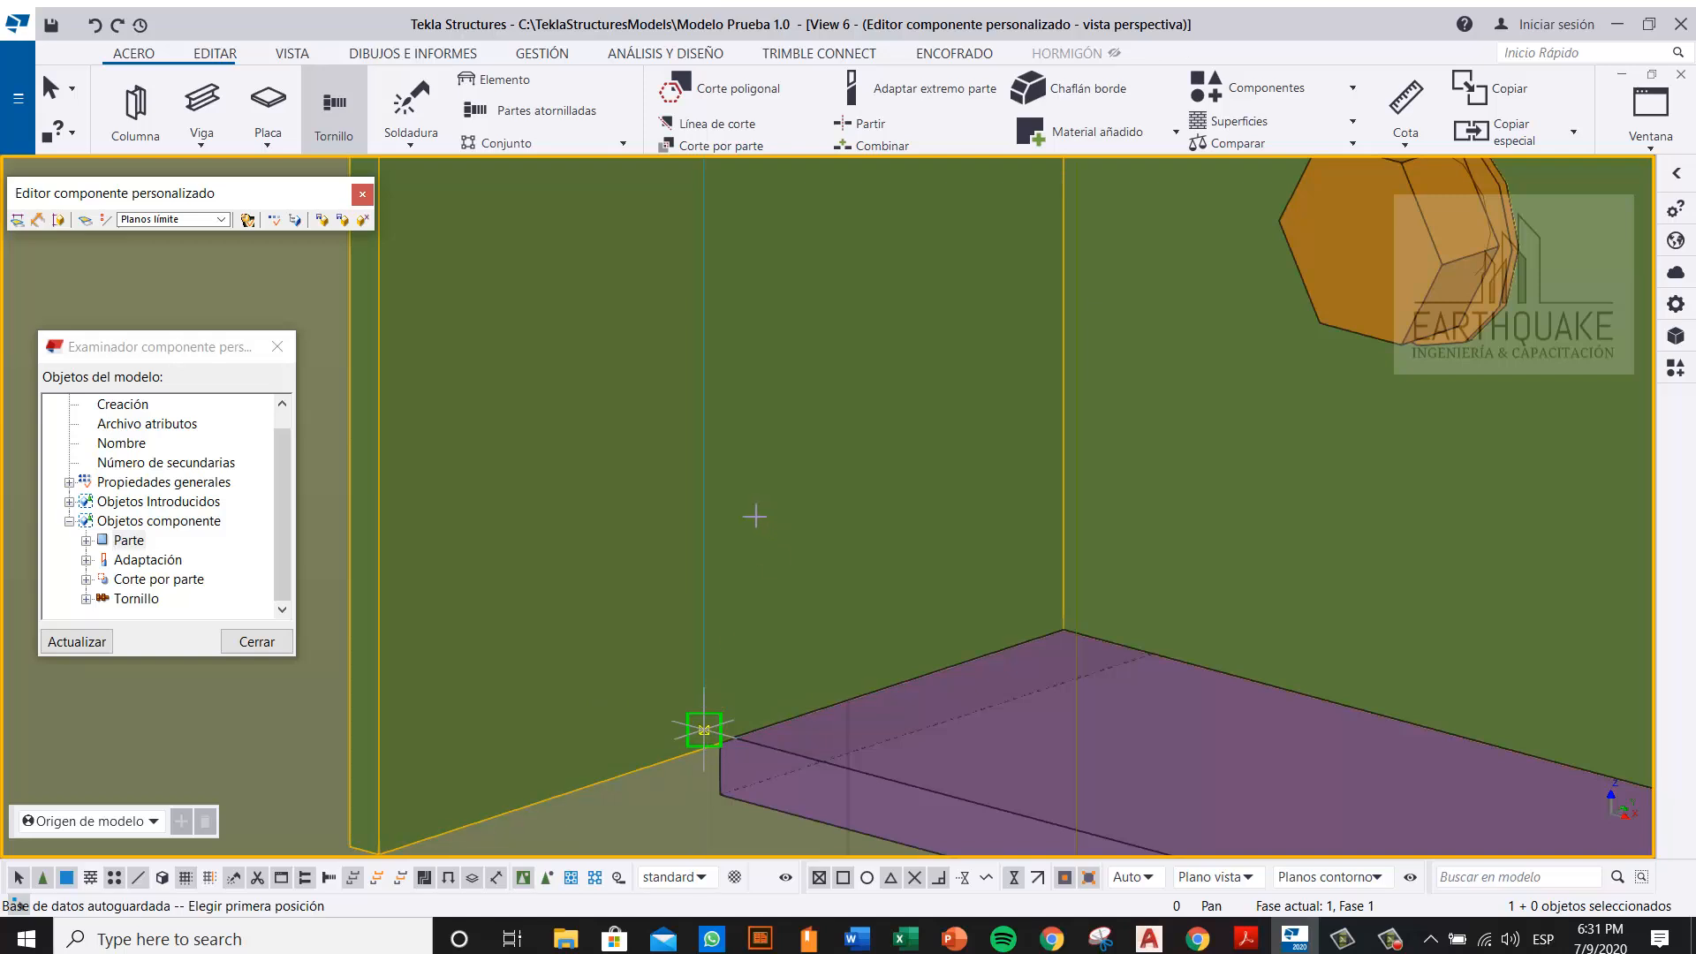
pyautogui.scroll(-3, 774, 347)
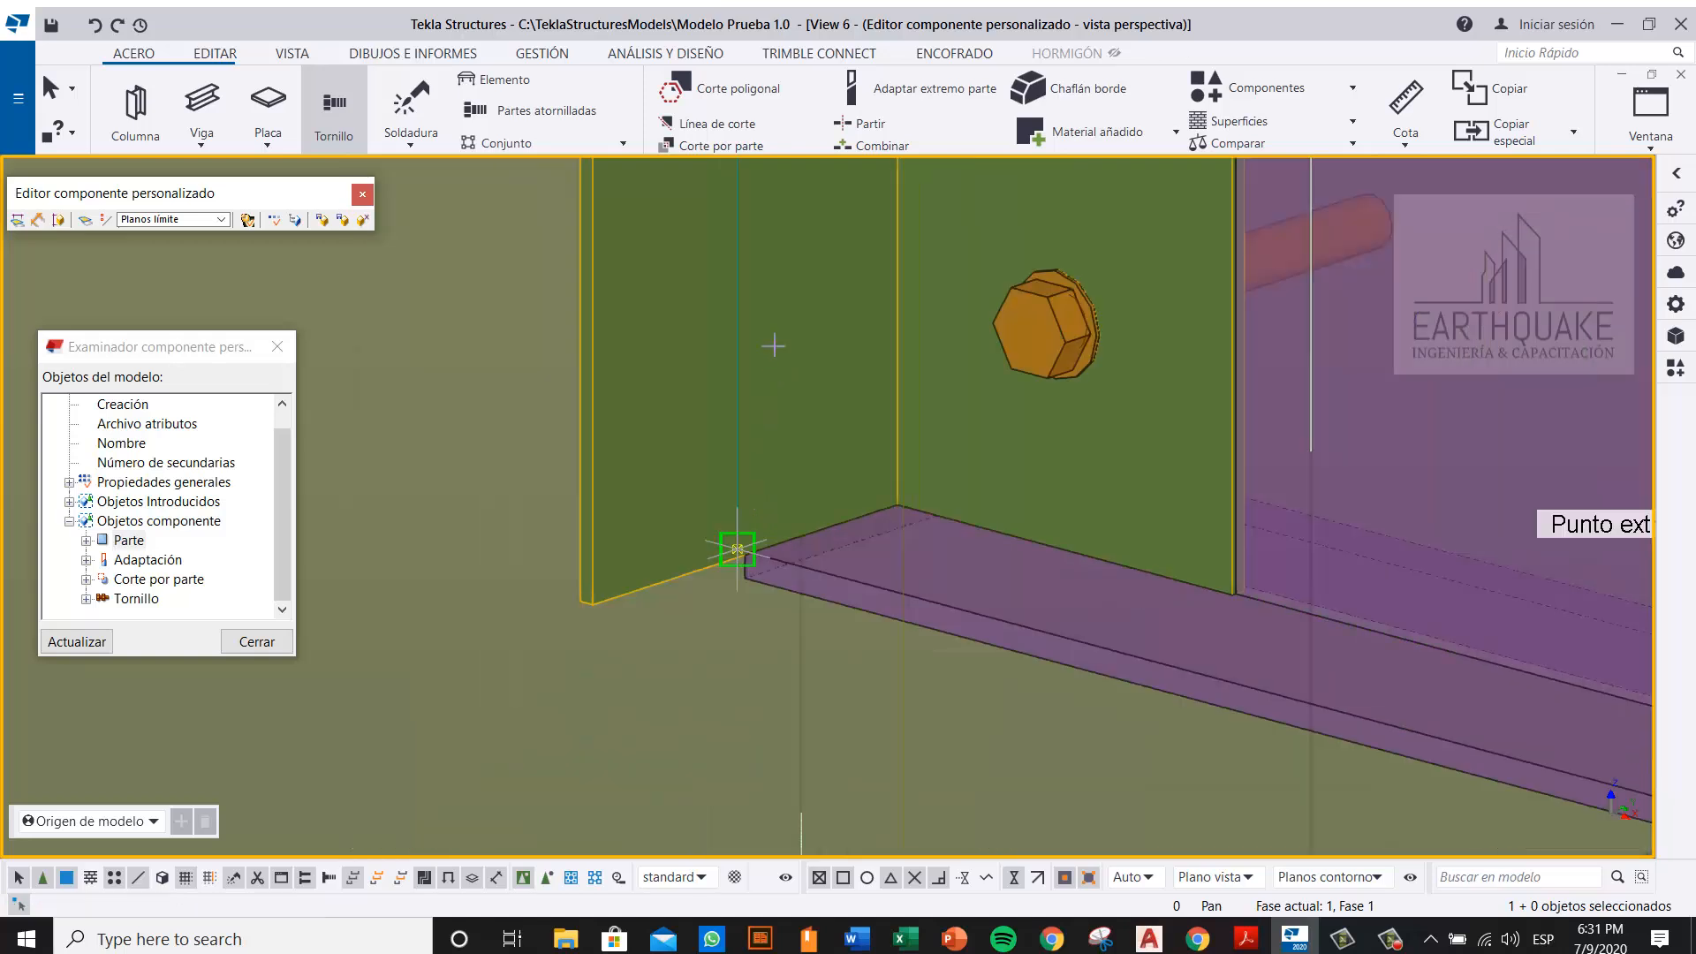
pyautogui.rightClick(773, 344)
pyautogui.click(870, 474)
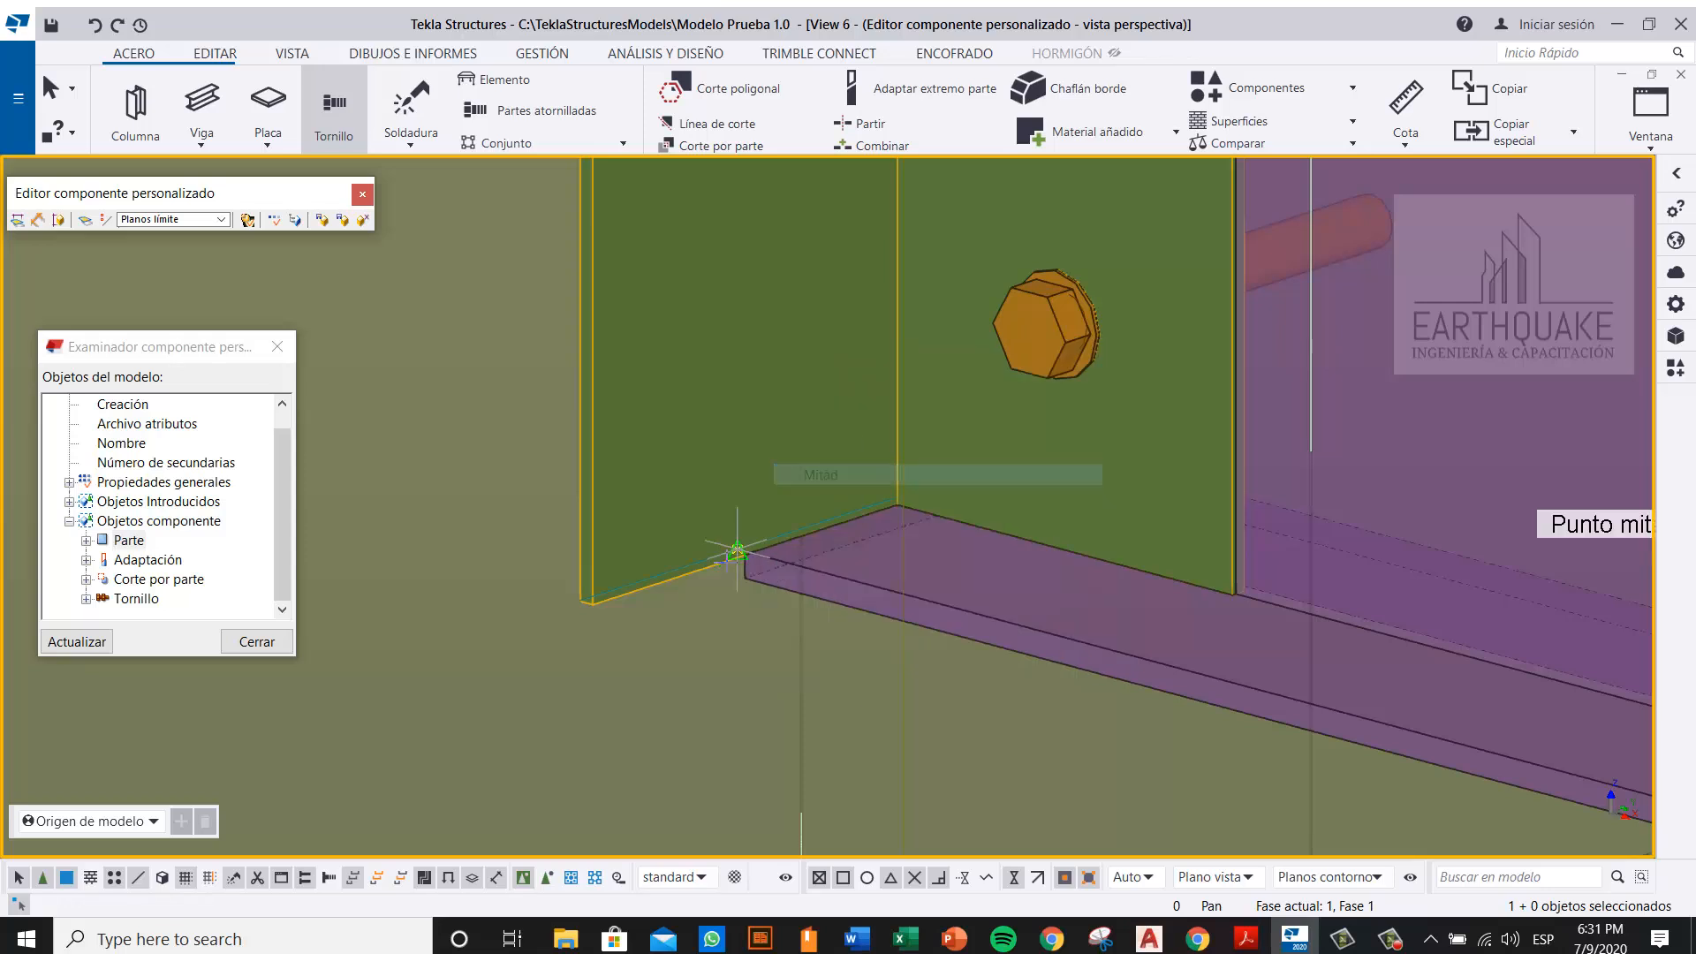
pyautogui.scroll(5, 745, 546)
pyautogui.click(745, 546)
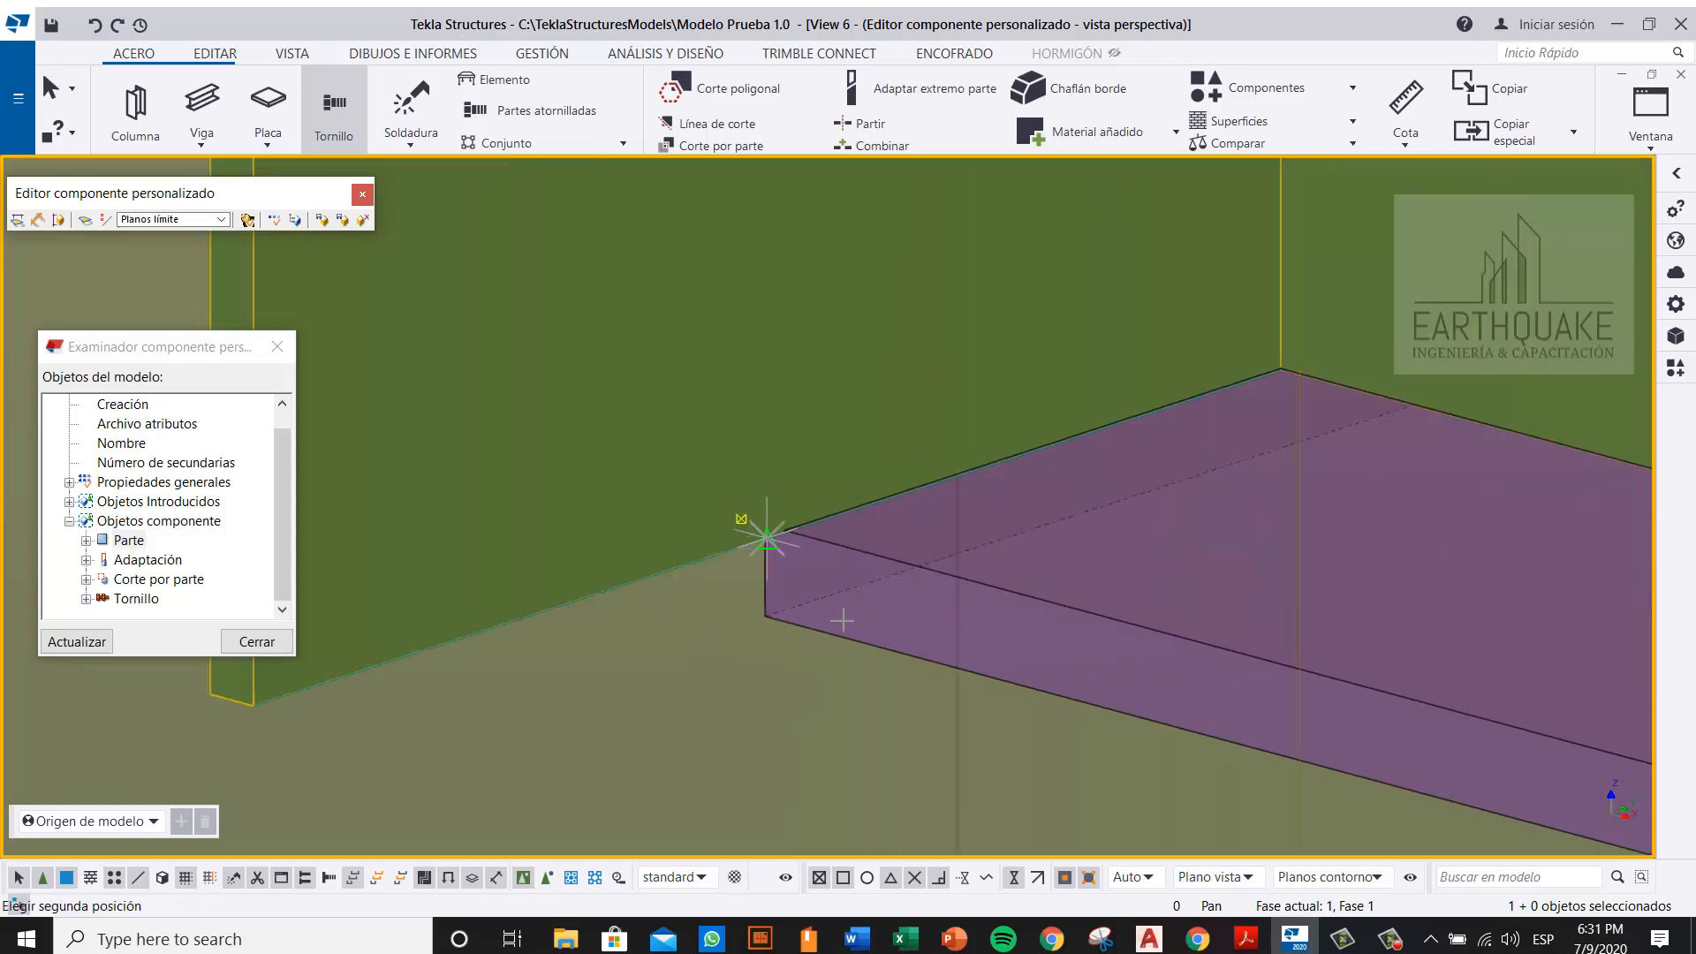
# Step: Set the bolt group's second position at the midpoint of the same leg's top edge and finish bolting
pyautogui.scroll(-3, 852, 606)
pyautogui.scroll(3, 861, 590)
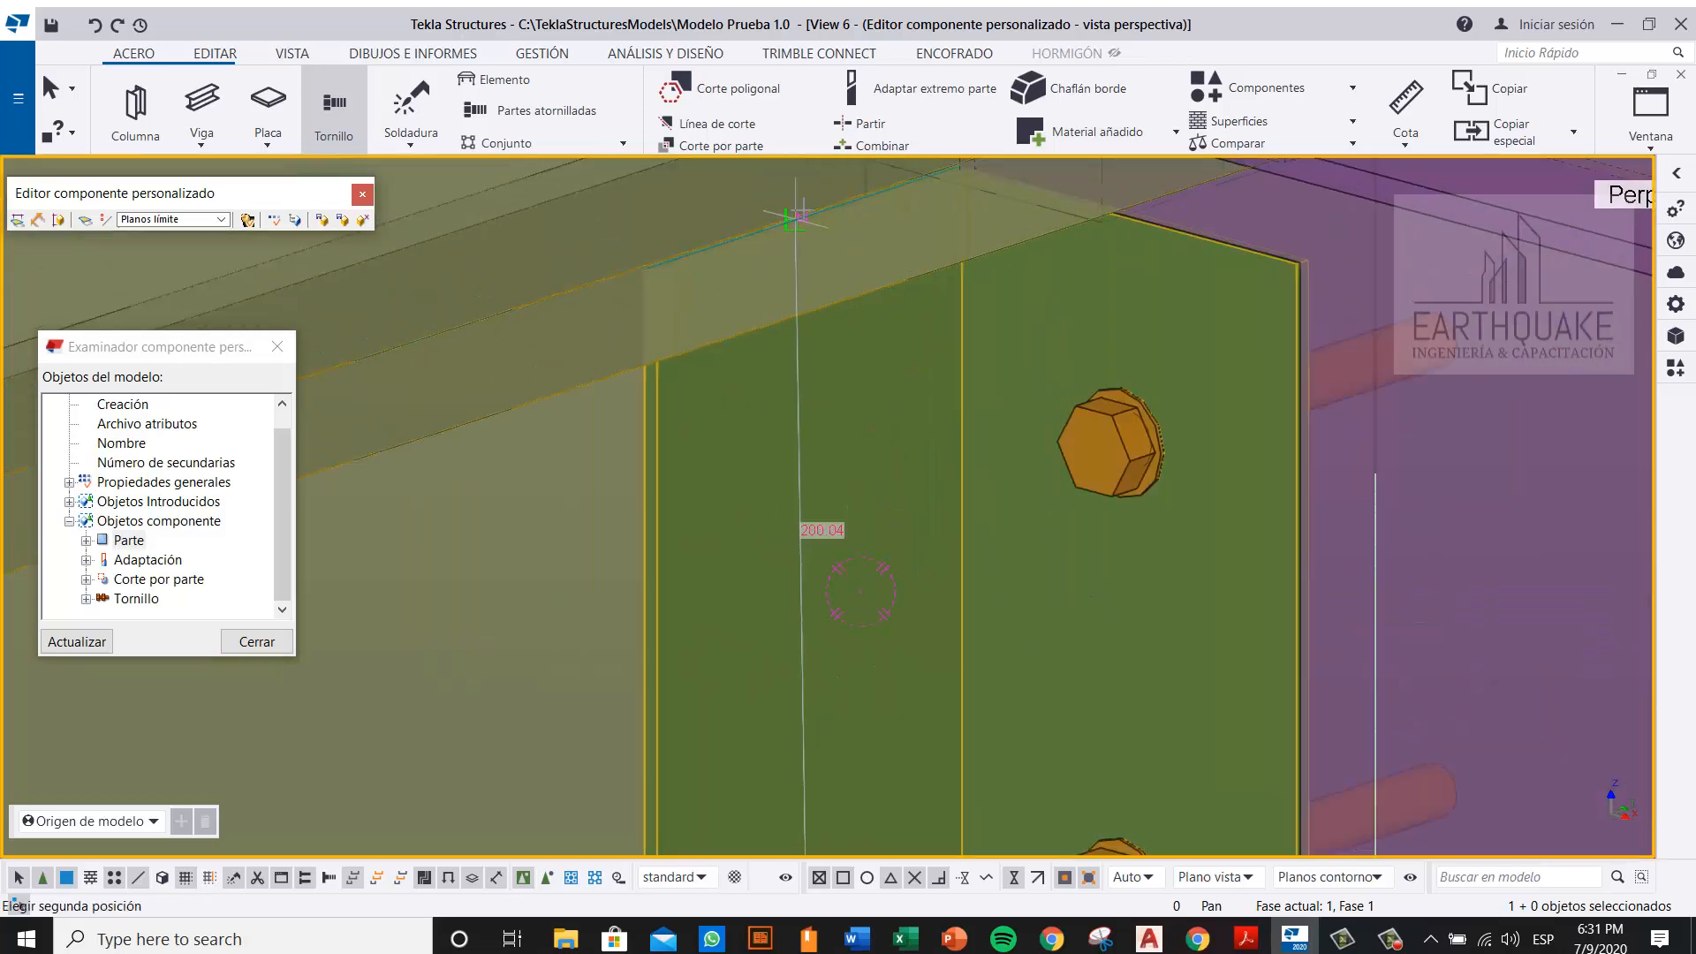
pyautogui.scroll(3, 795, 216)
pyautogui.rightClick(899, 231)
pyautogui.click(961, 404)
pyautogui.click(961, 405)
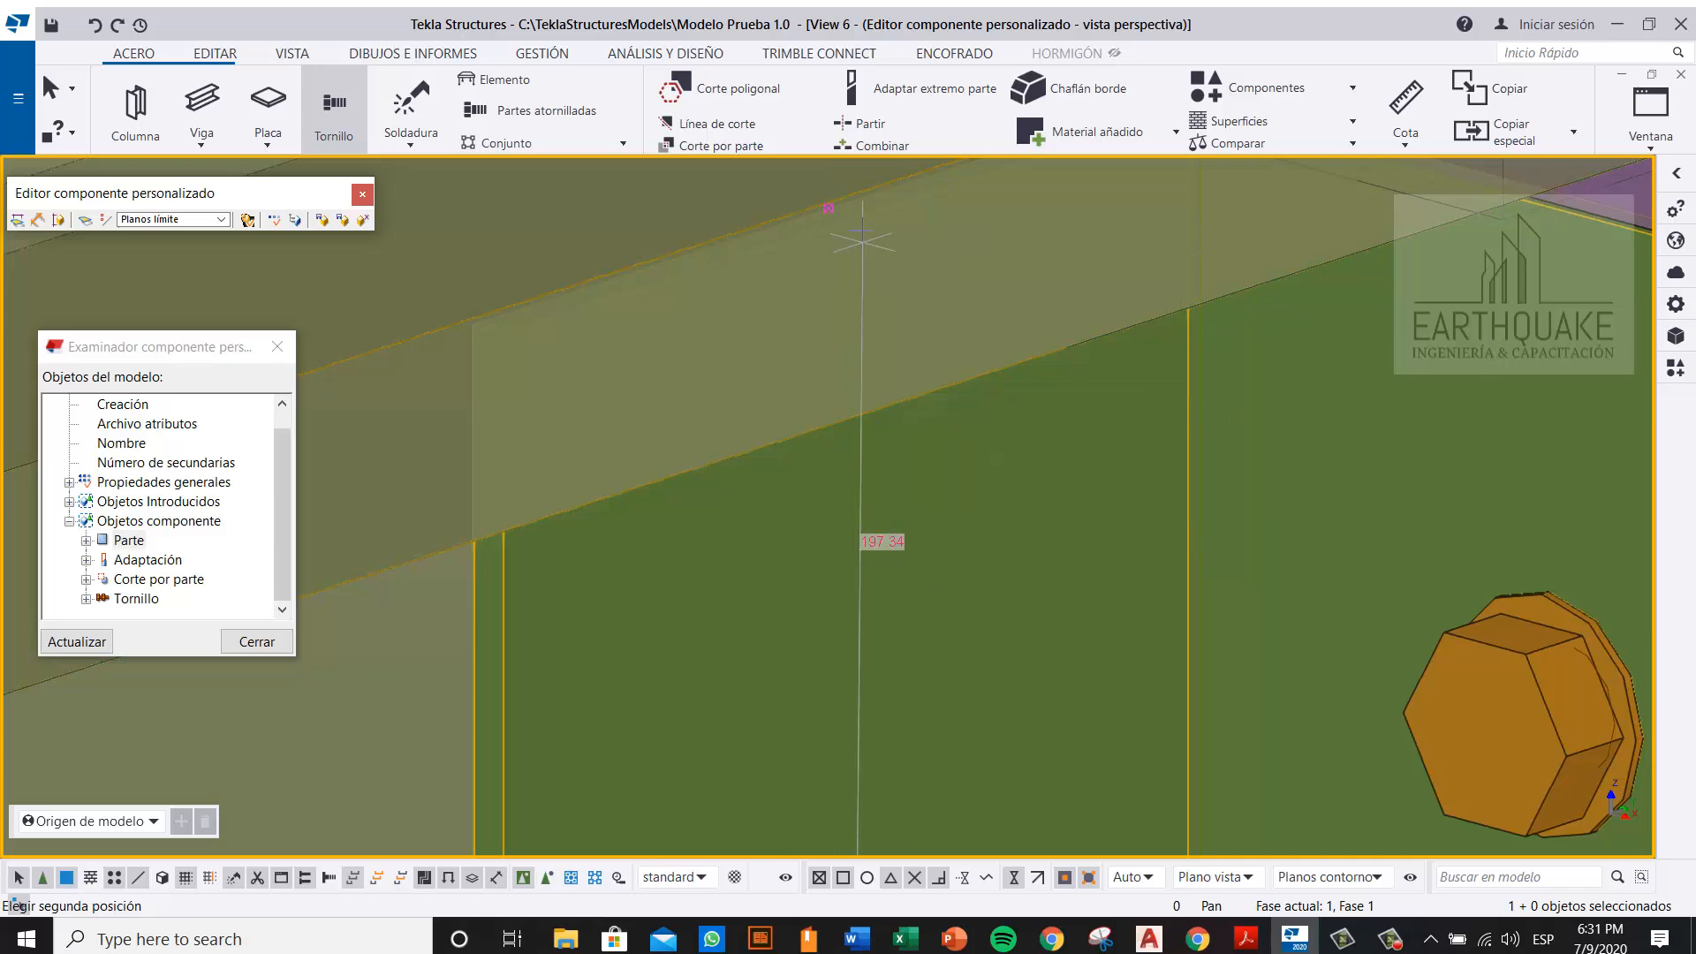
pyautogui.click(1014, 478)
pyautogui.scroll(-5, 1014, 477)
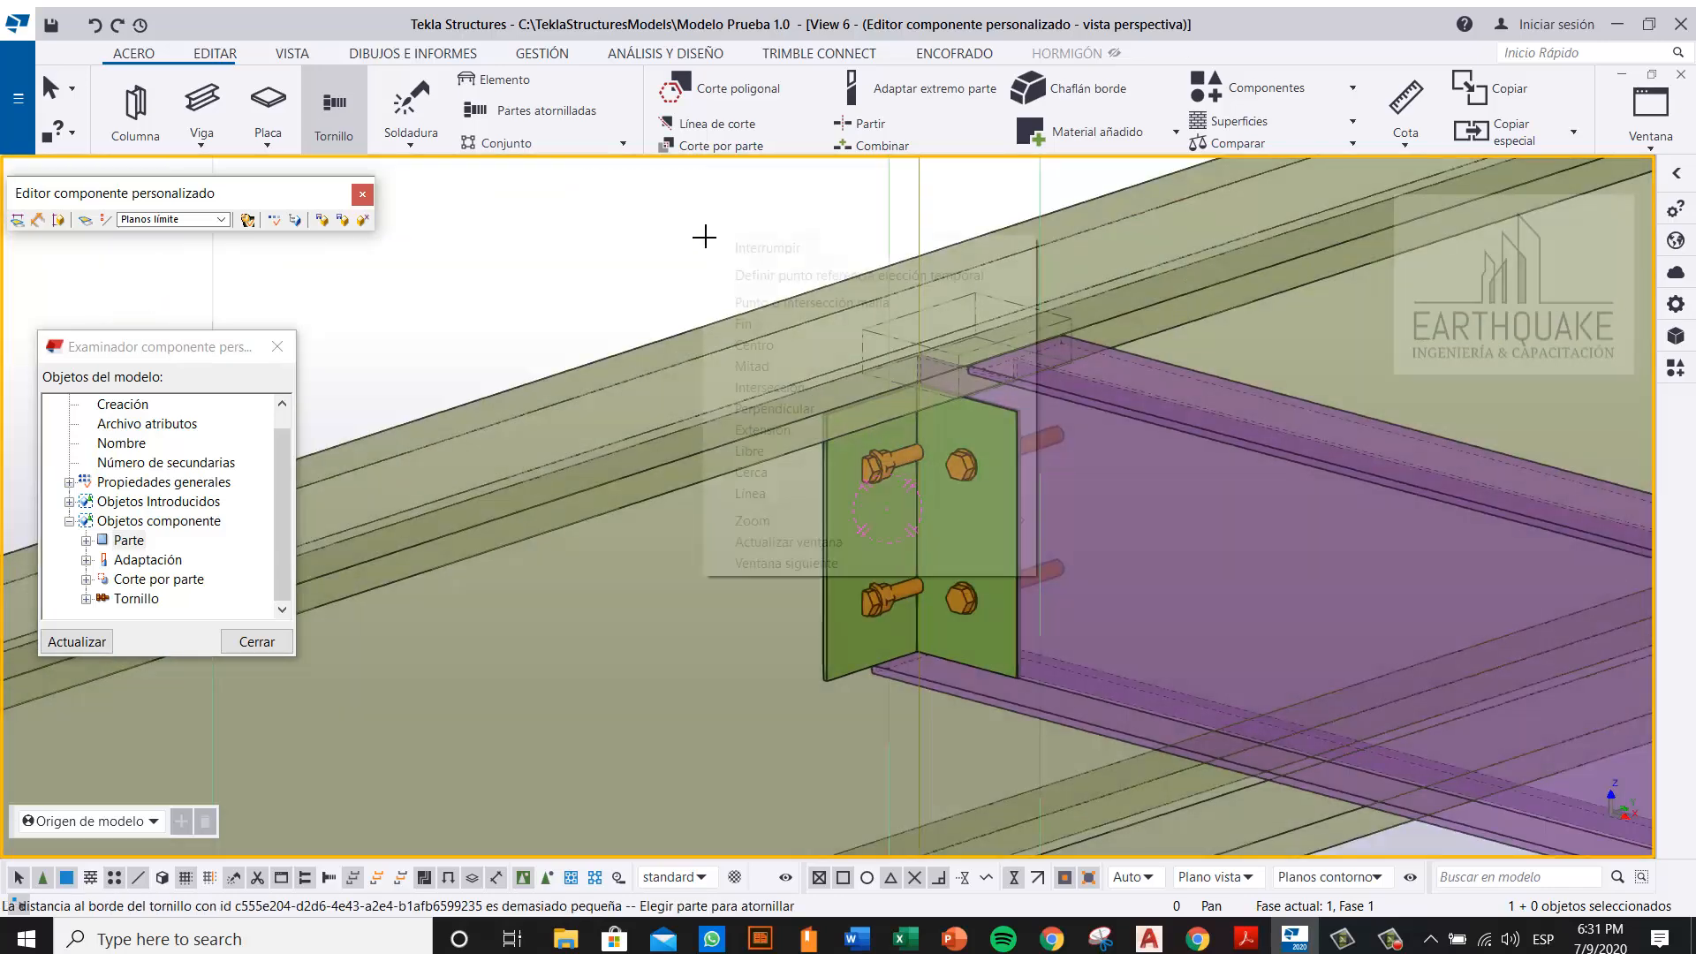
pyautogui.rightClick(704, 235)
pyautogui.click(745, 250)
# Step: Open the properties of the new bolt group on the main beam side and go to its position settings
pyautogui.scroll(2, 898, 477)
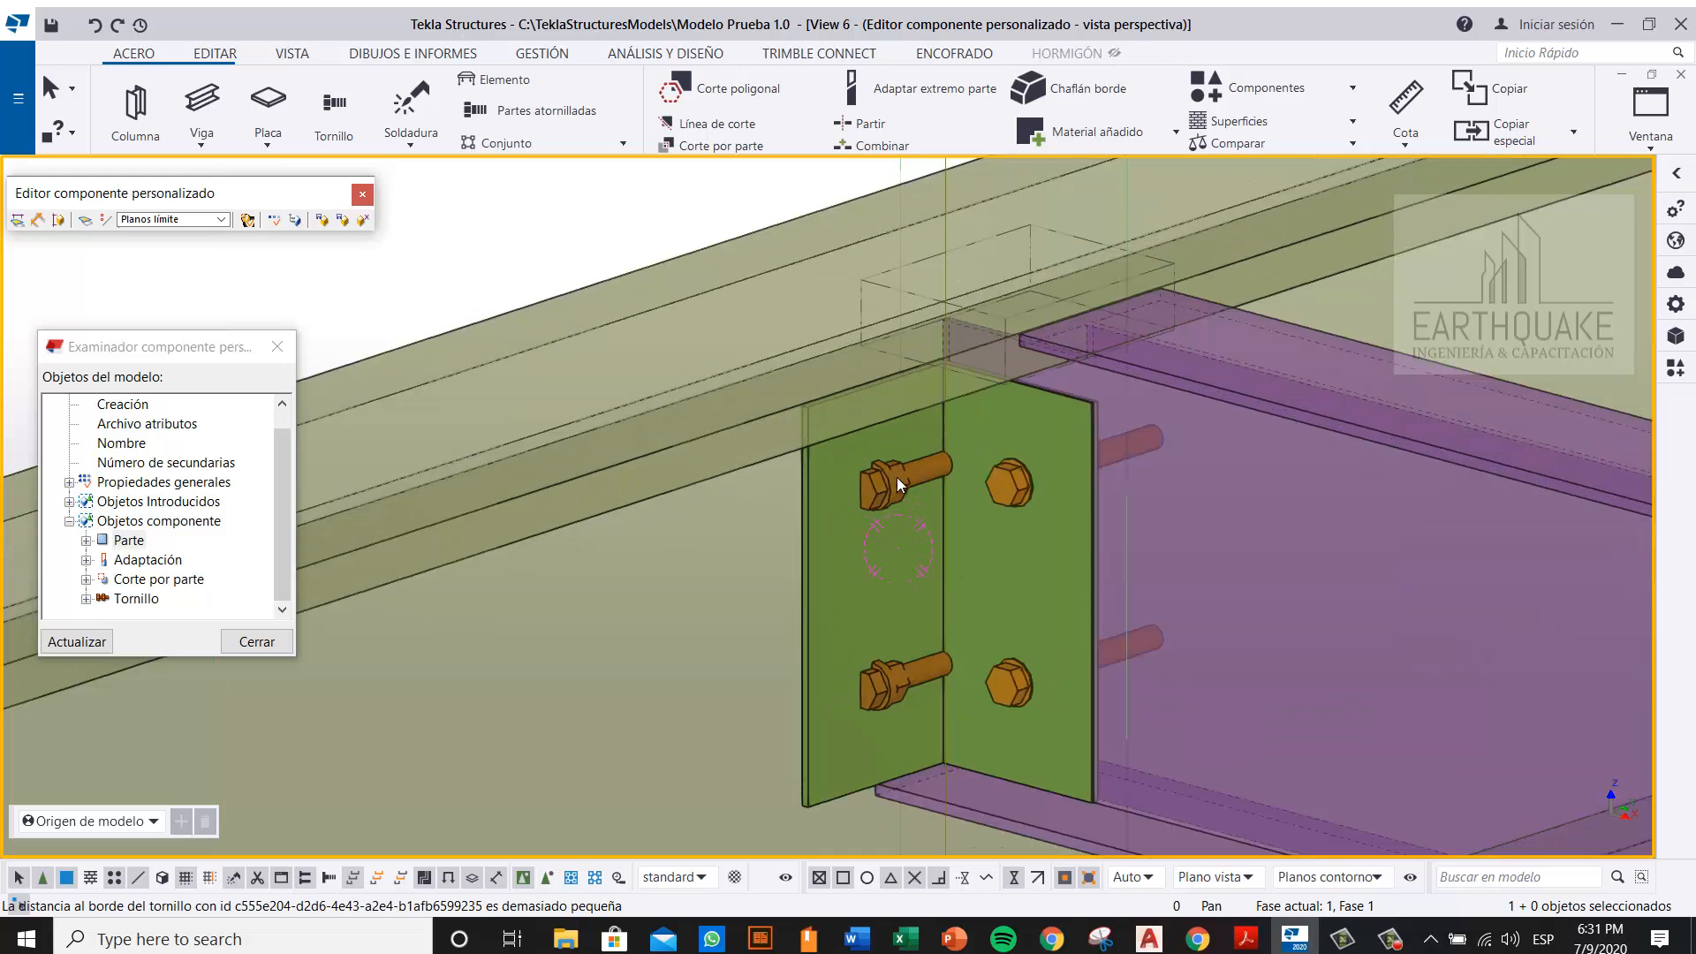
pyautogui.doubleClick(853, 478)
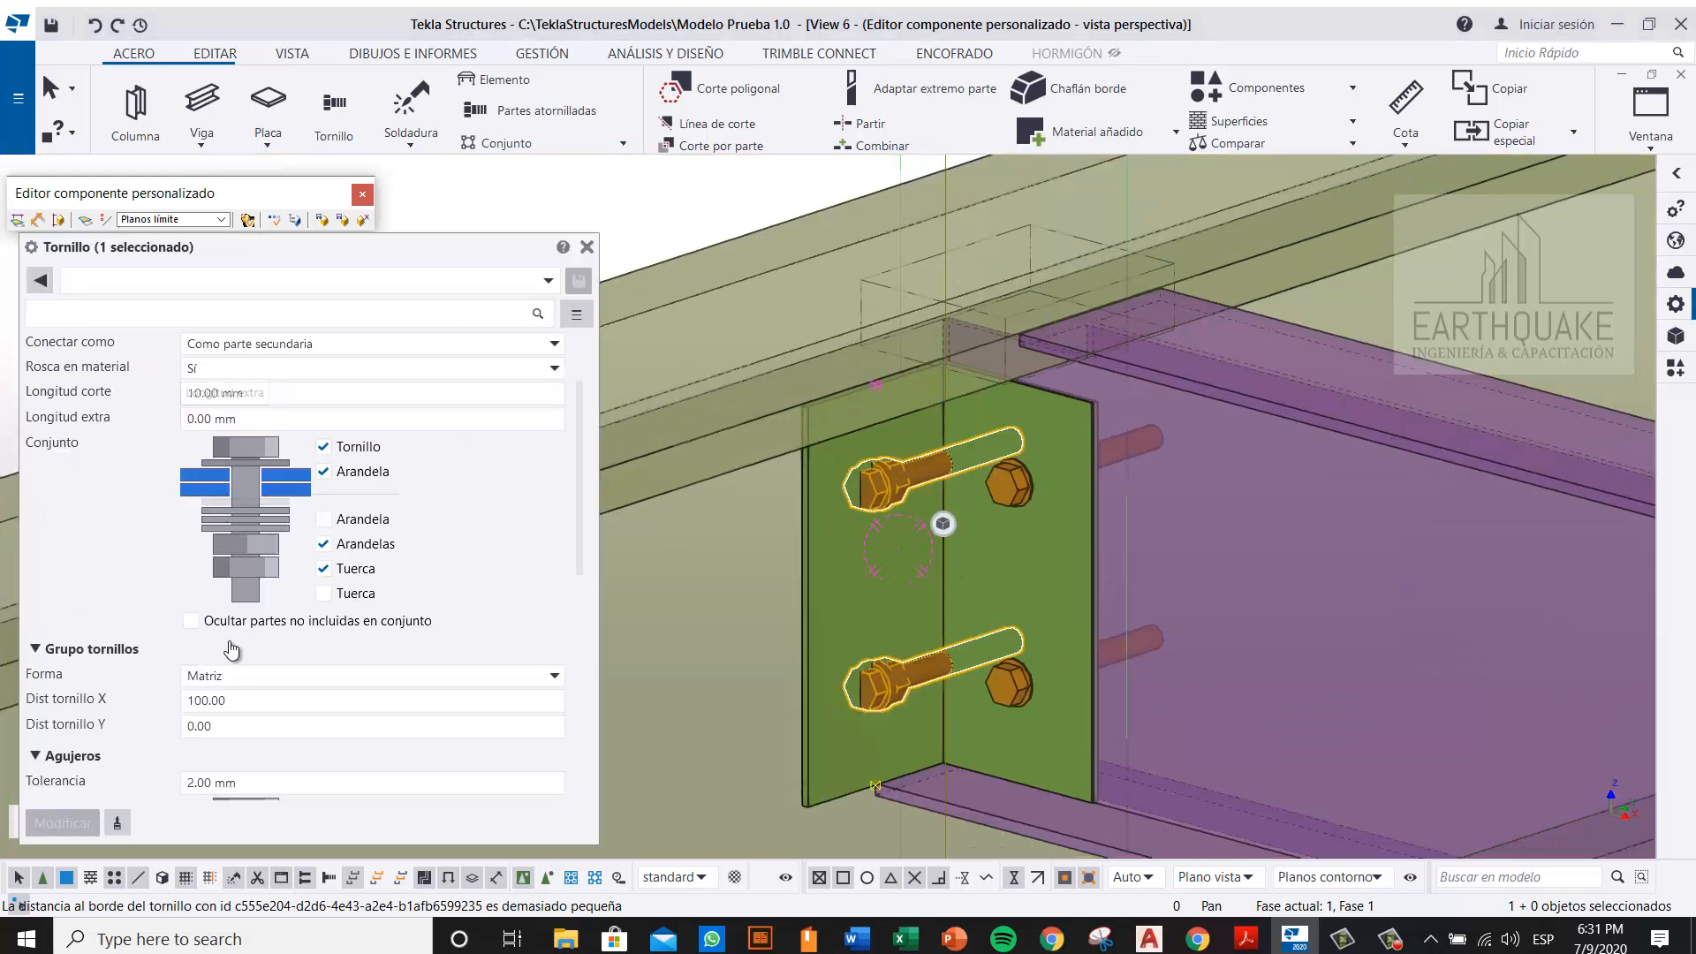
pyautogui.scroll(-5, 253, 653)
pyautogui.scroll(-3, 253, 654)
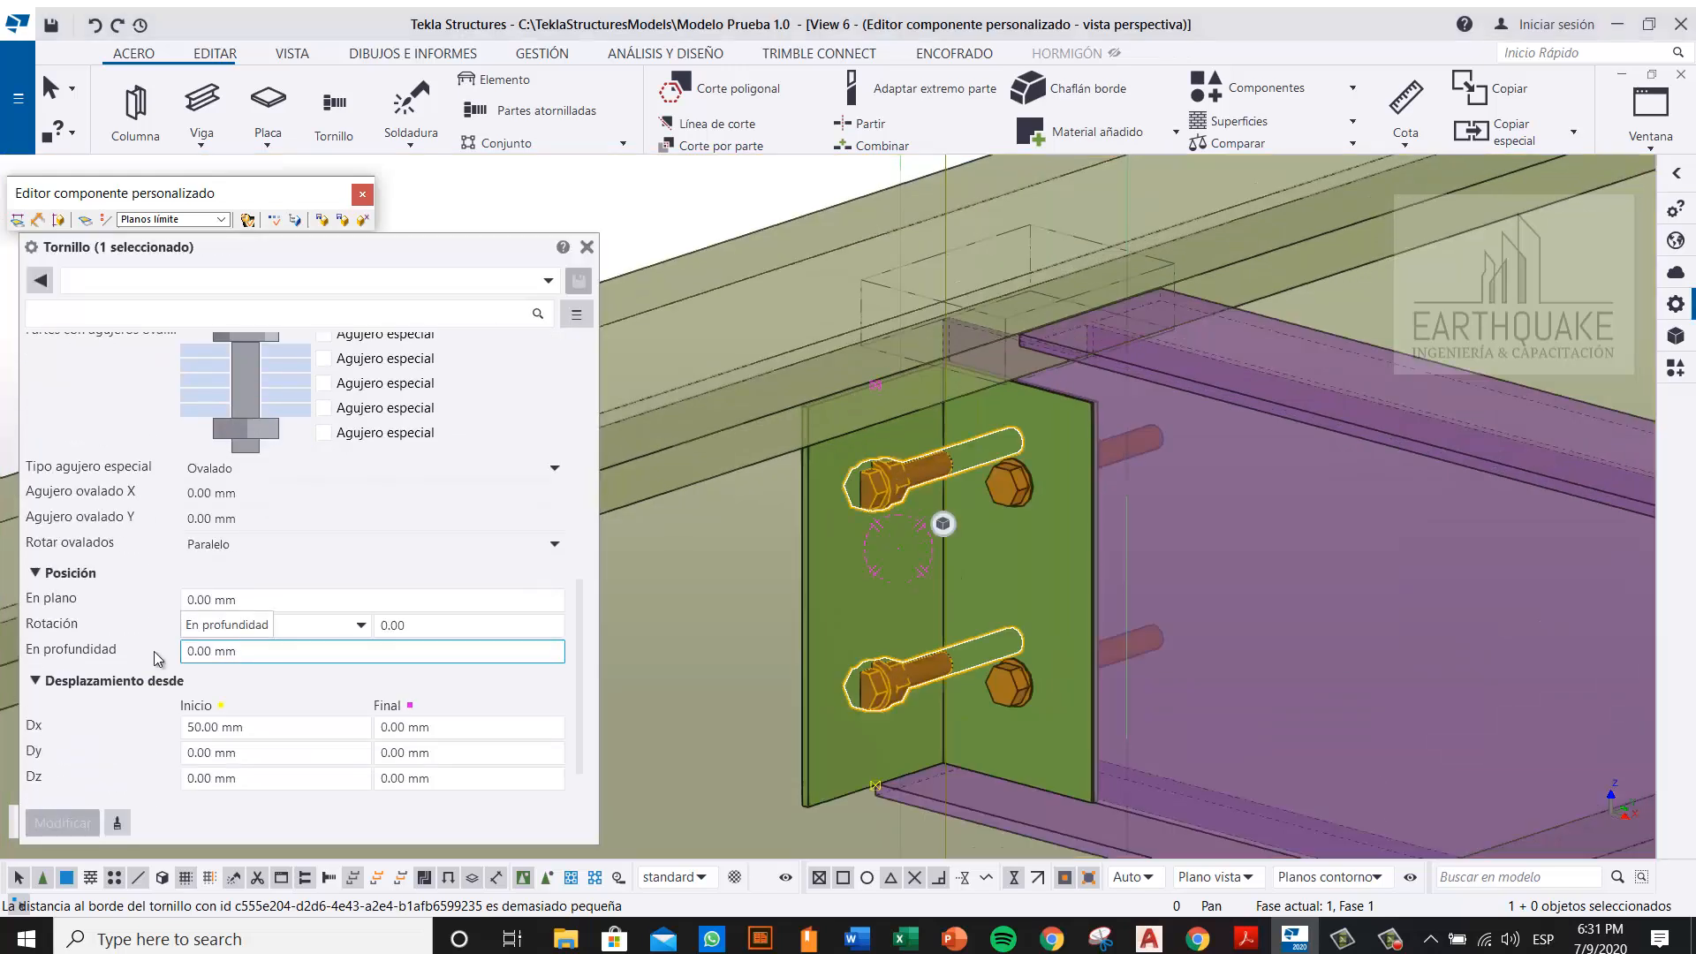
# Step: Set the new bolt group's rotation to Delante and apply it
pyautogui.click(254, 629)
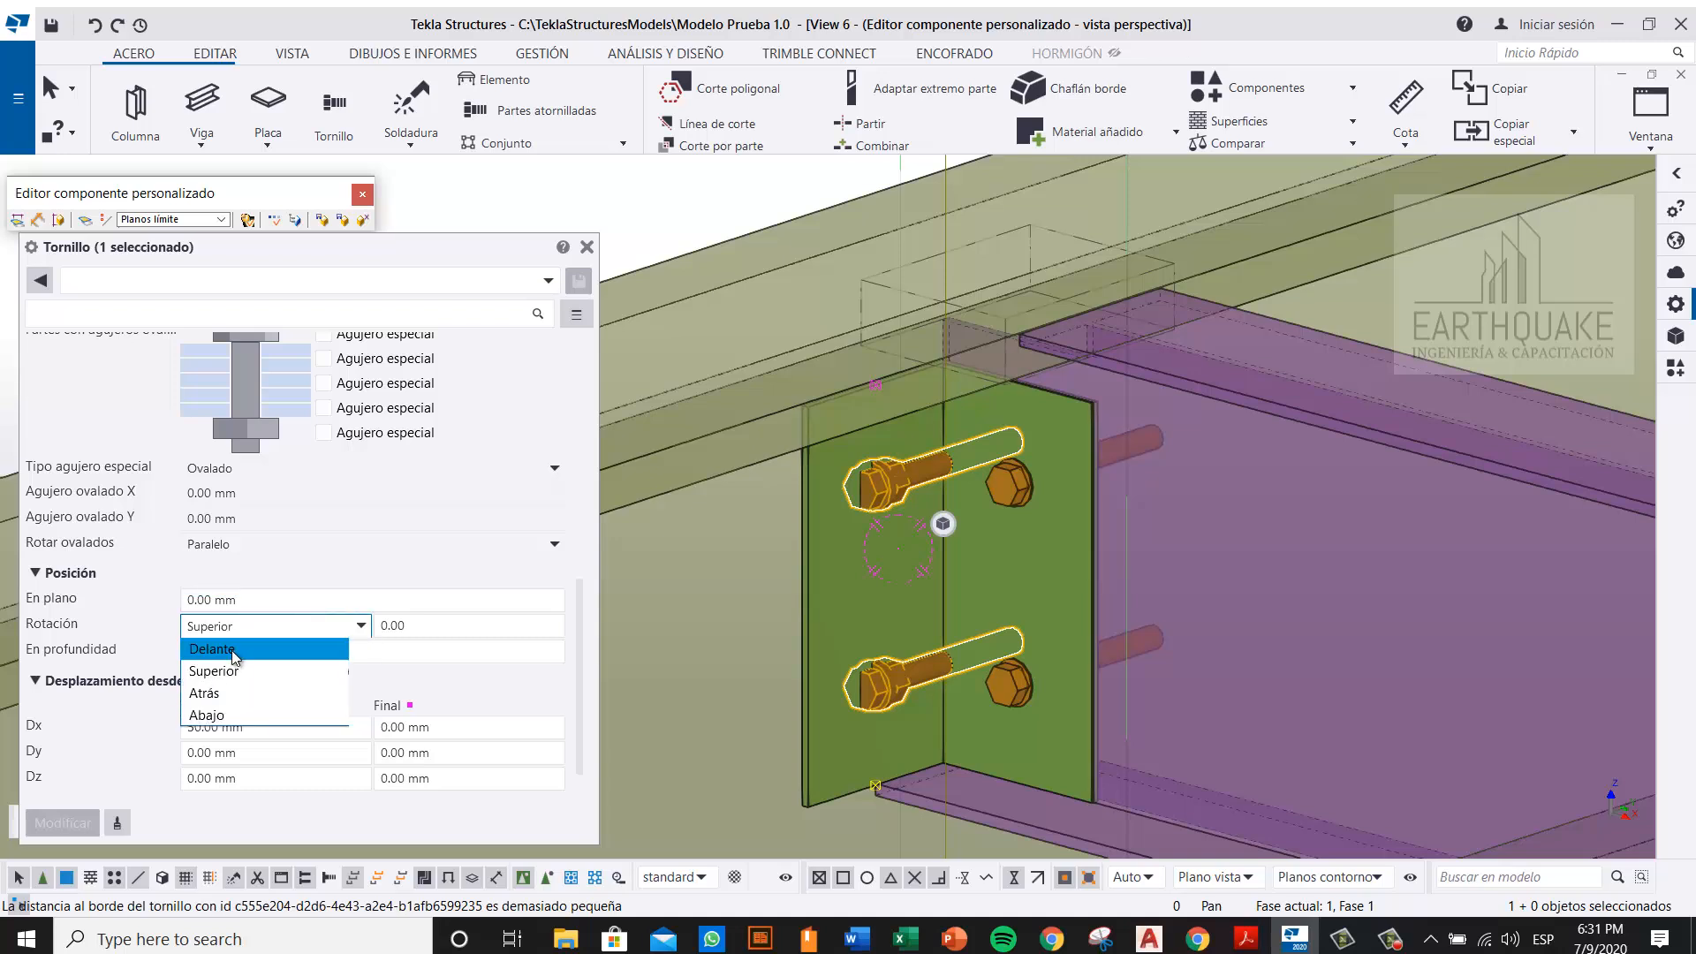
pyautogui.click(232, 650)
pyautogui.click(78, 825)
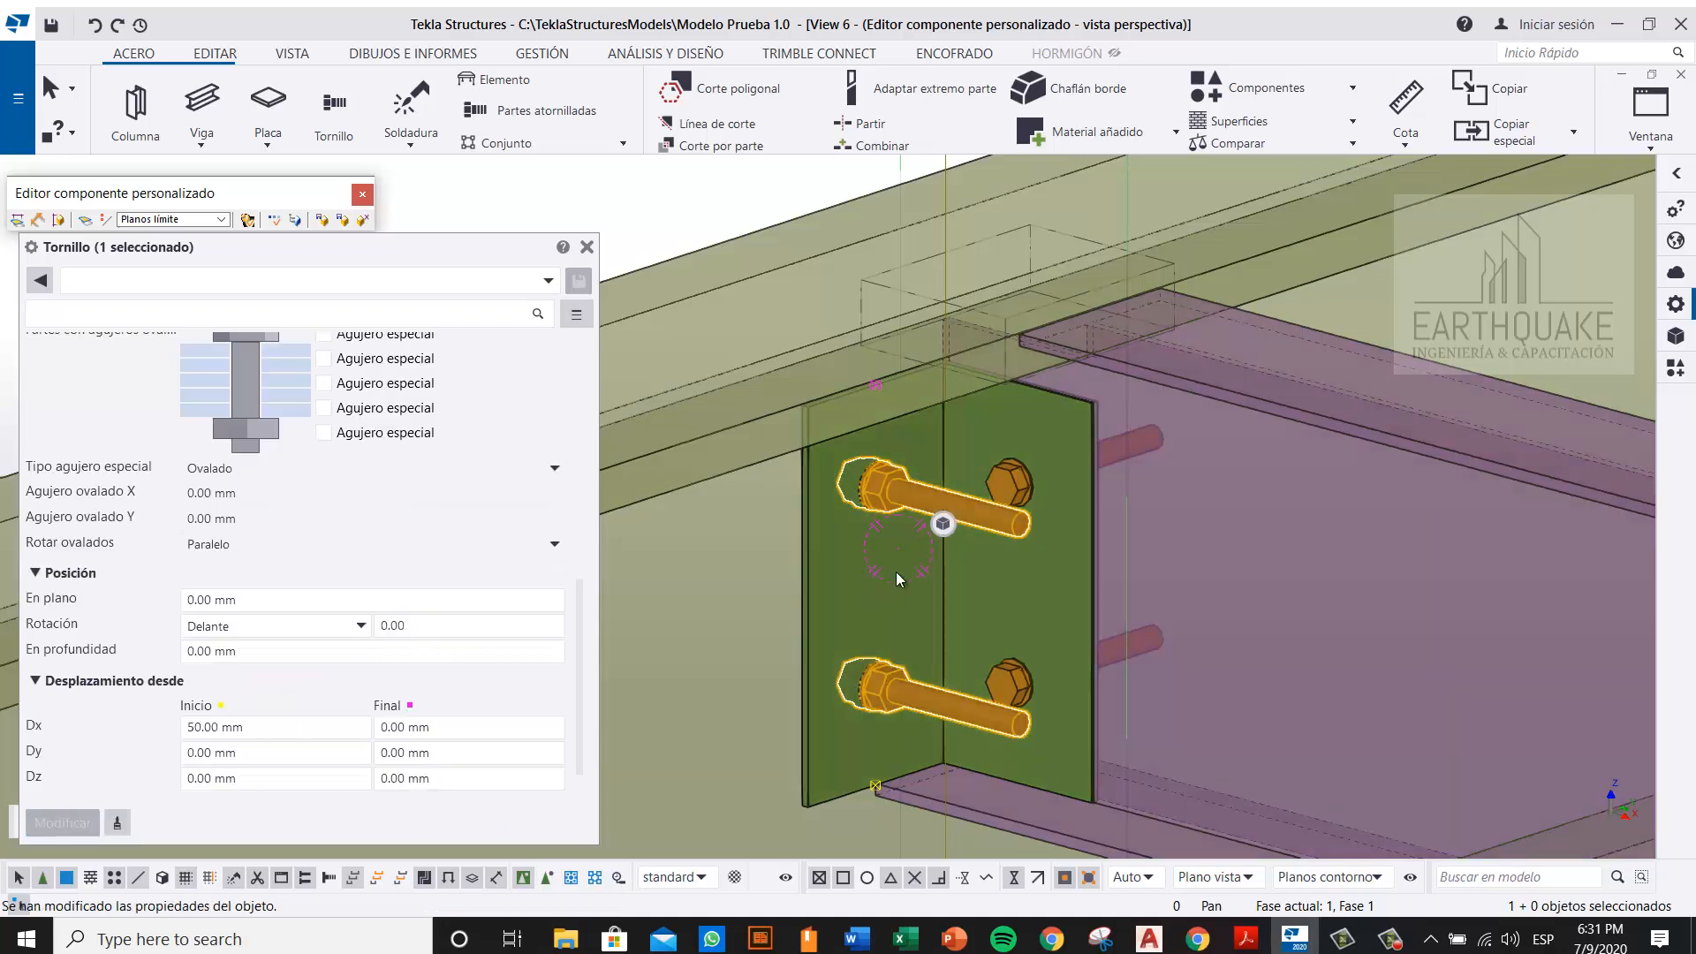
# Step: Set the bolt group's rotation to Atrás, apply the change and close the bolt properties
pyautogui.click(249, 629)
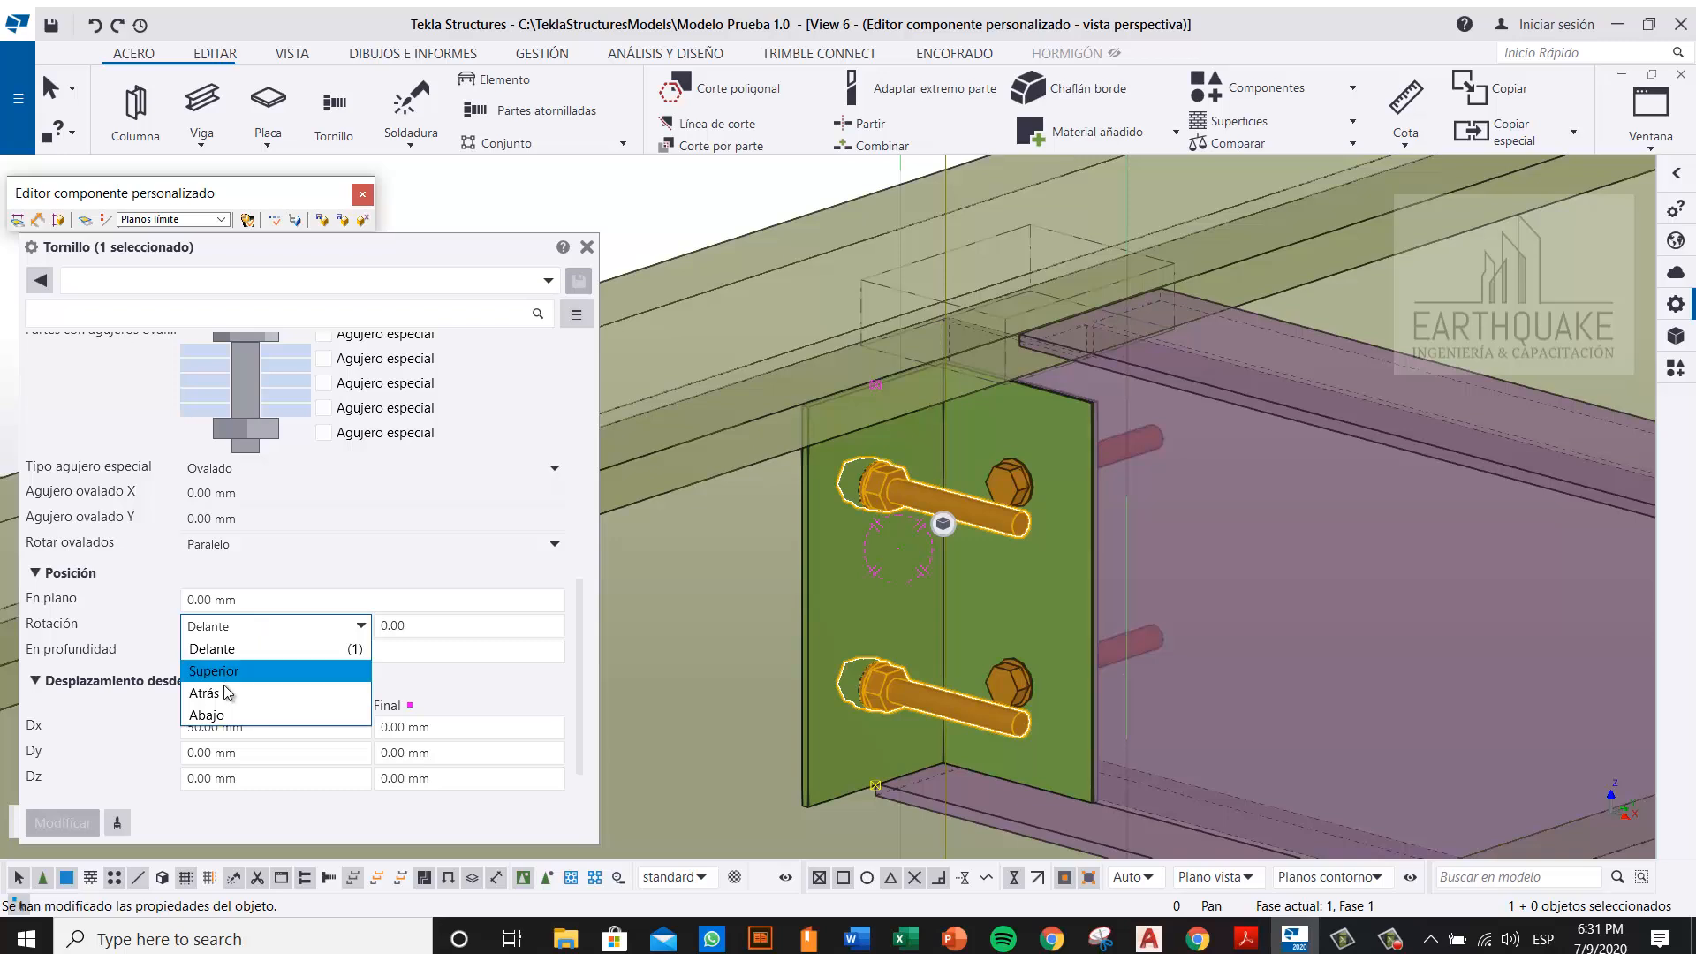
pyautogui.click(221, 693)
pyautogui.click(62, 823)
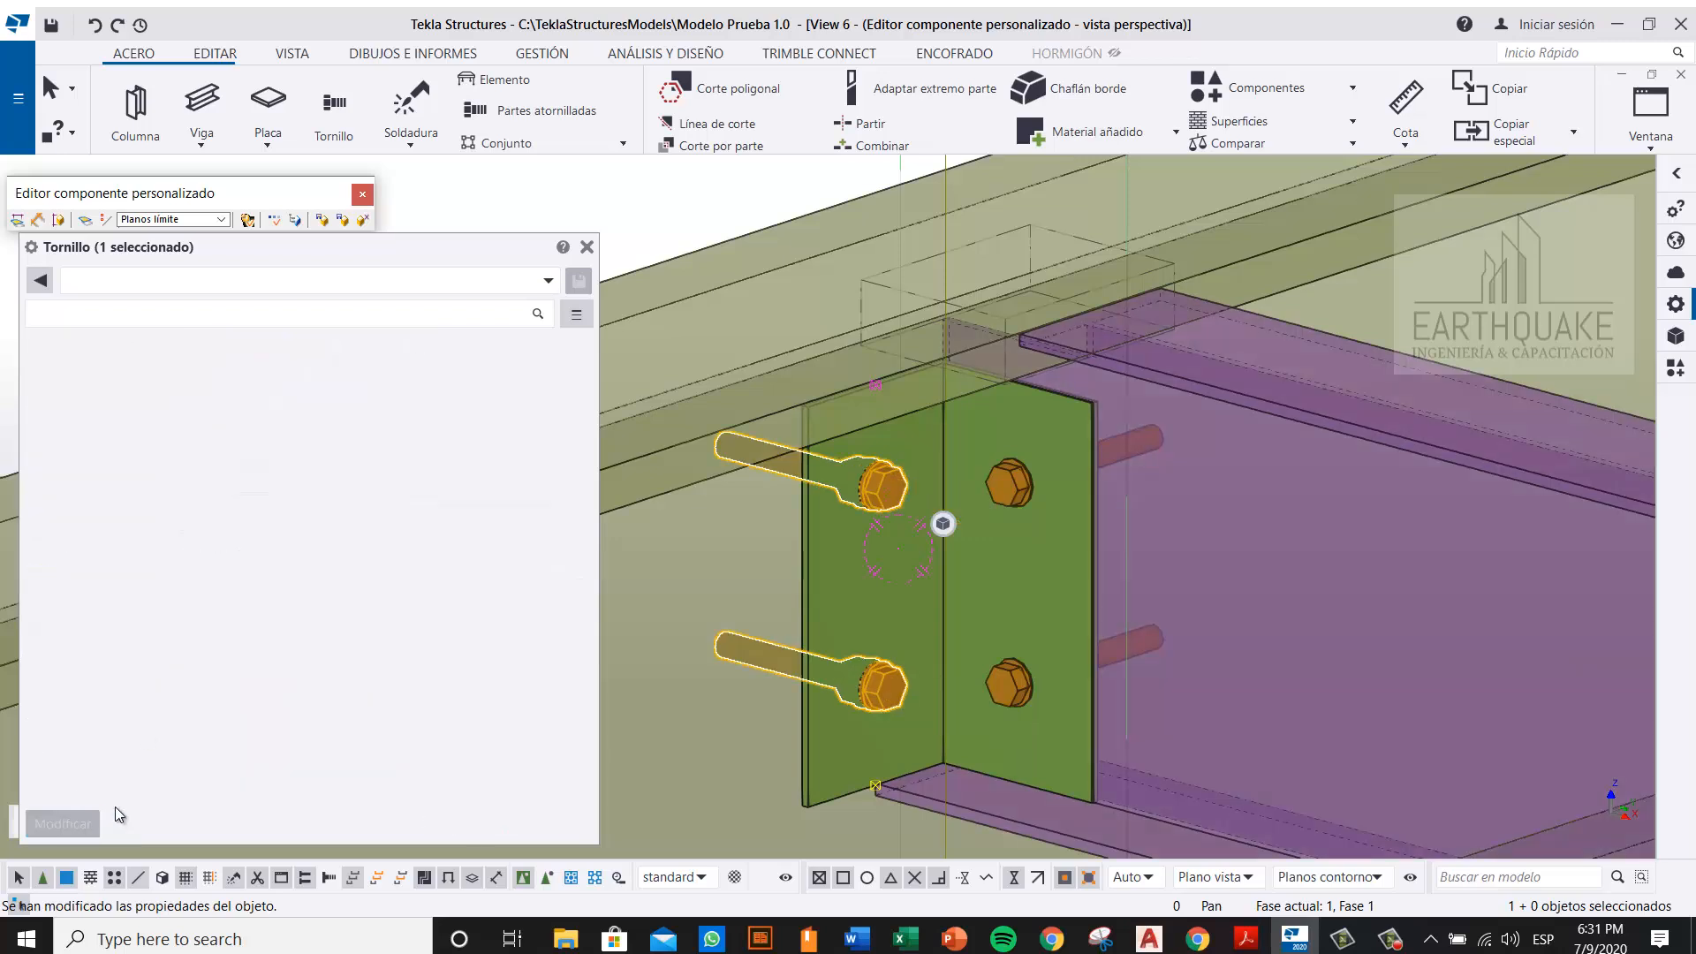
pyautogui.scroll(-5, 975, 512)
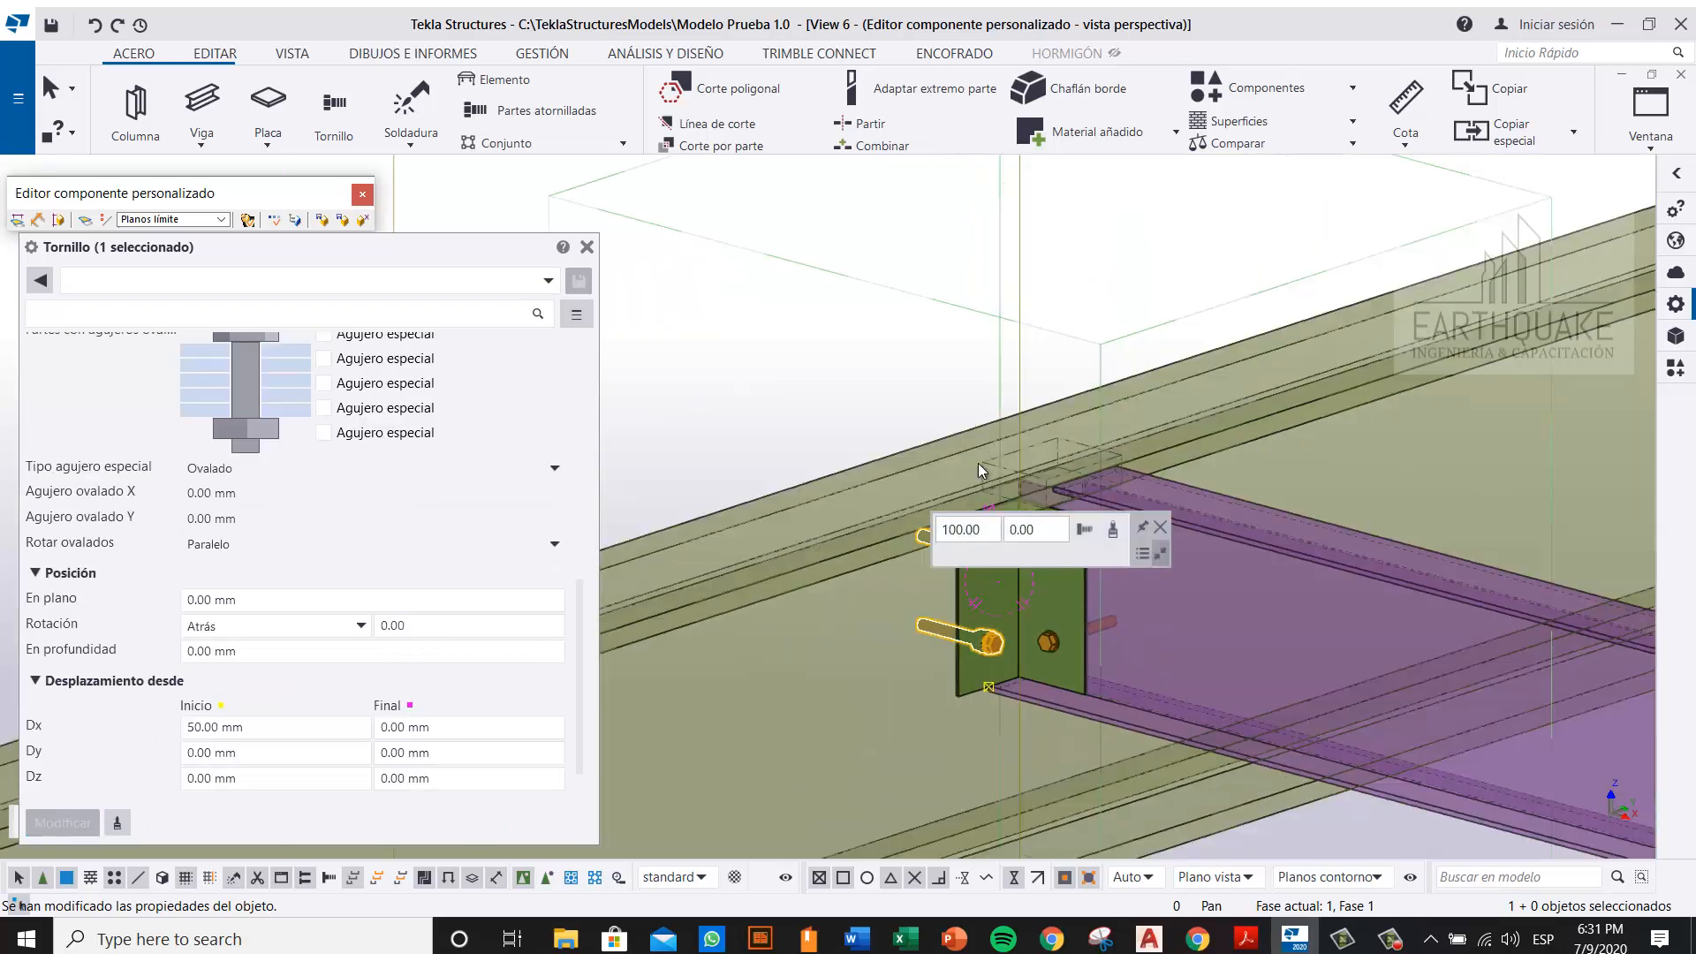
pyautogui.click(816, 354)
pyautogui.click(587, 250)
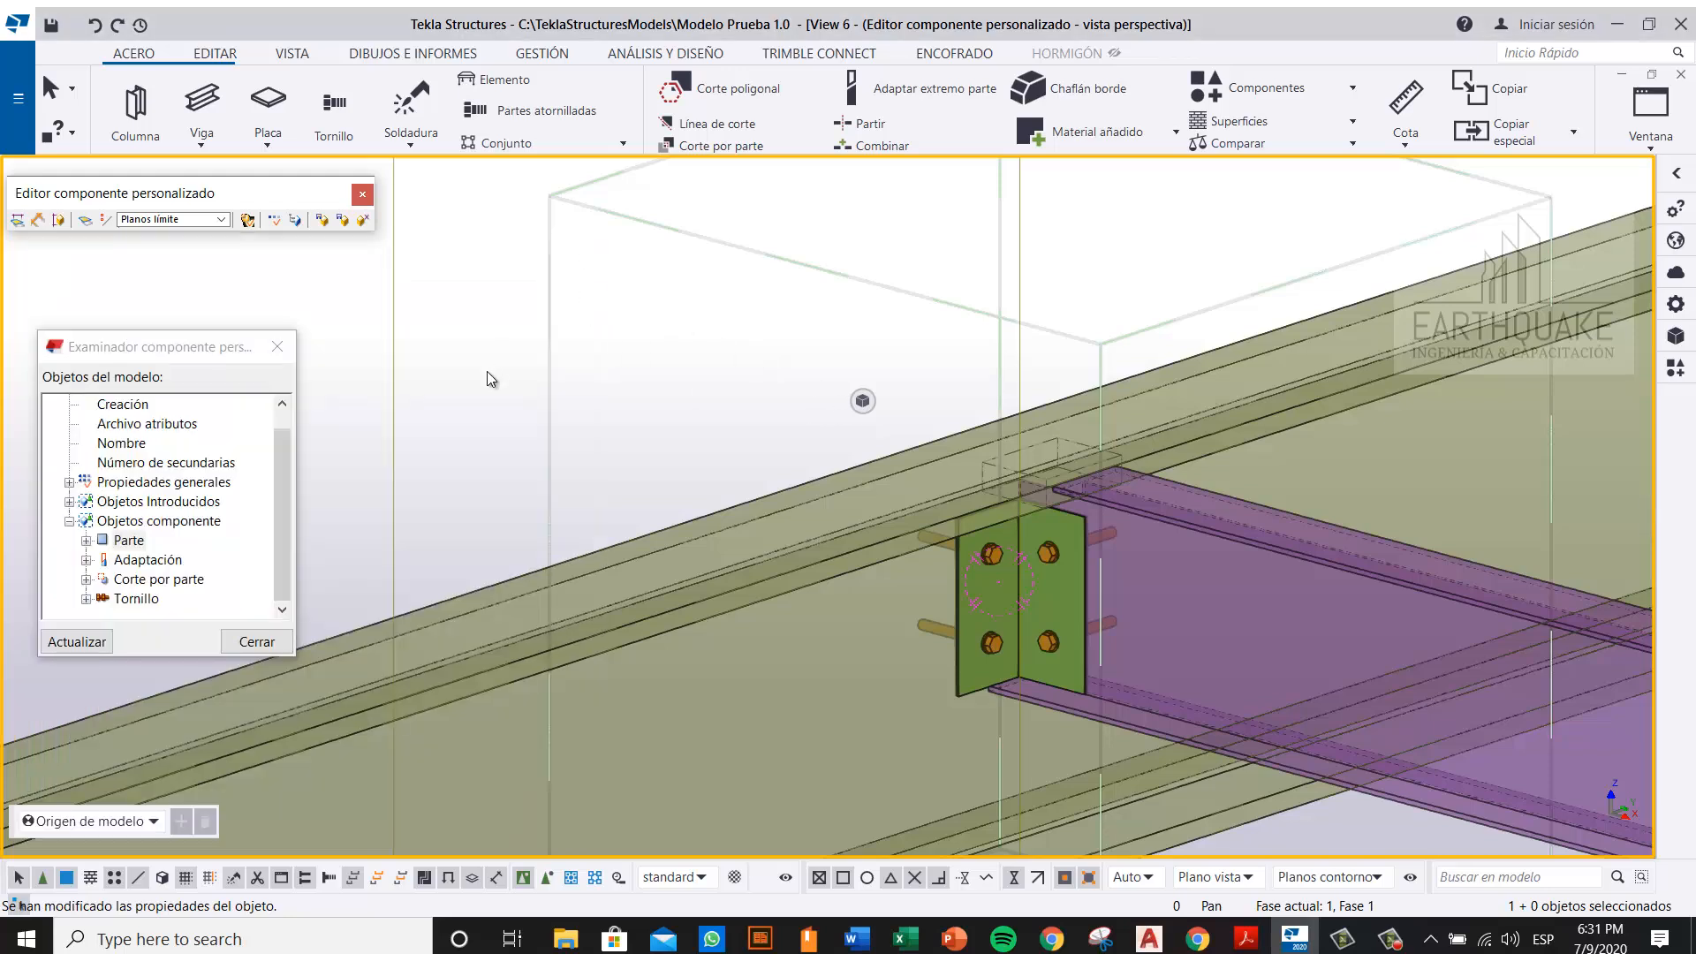
# Step: Reposition the custom component editor toolbar and review the plane types it offers for binding
pyautogui.moveTo(42, 201); pyautogui.dragTo(319, 228)
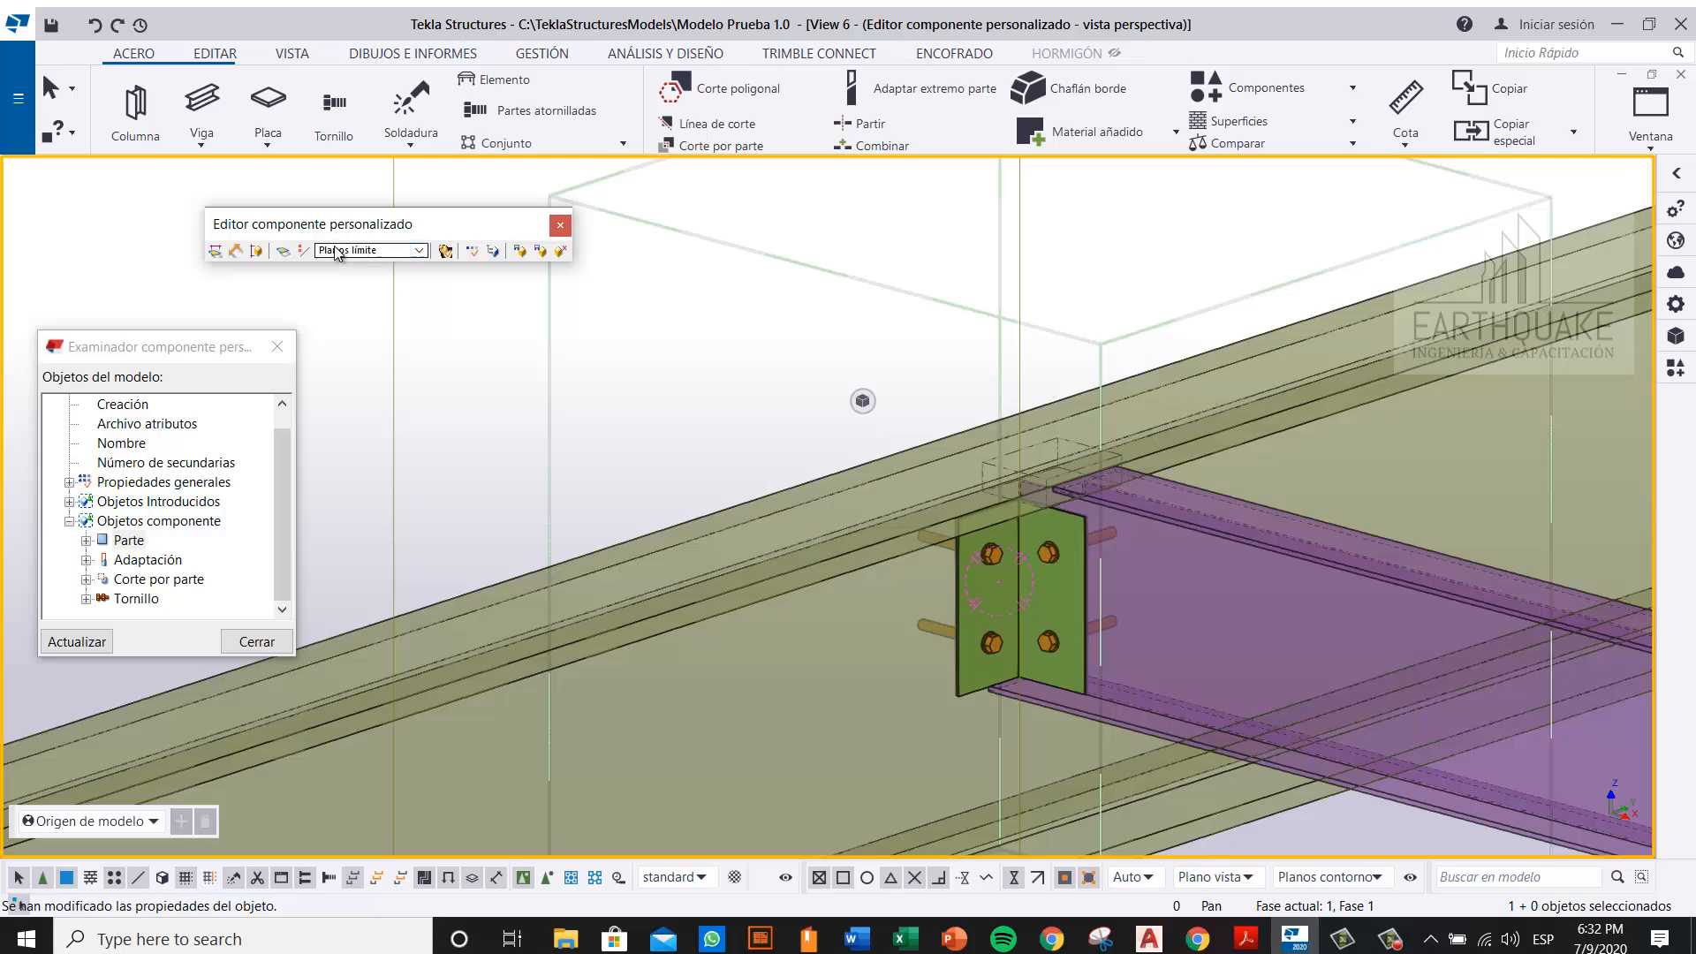
pyautogui.click(367, 251)
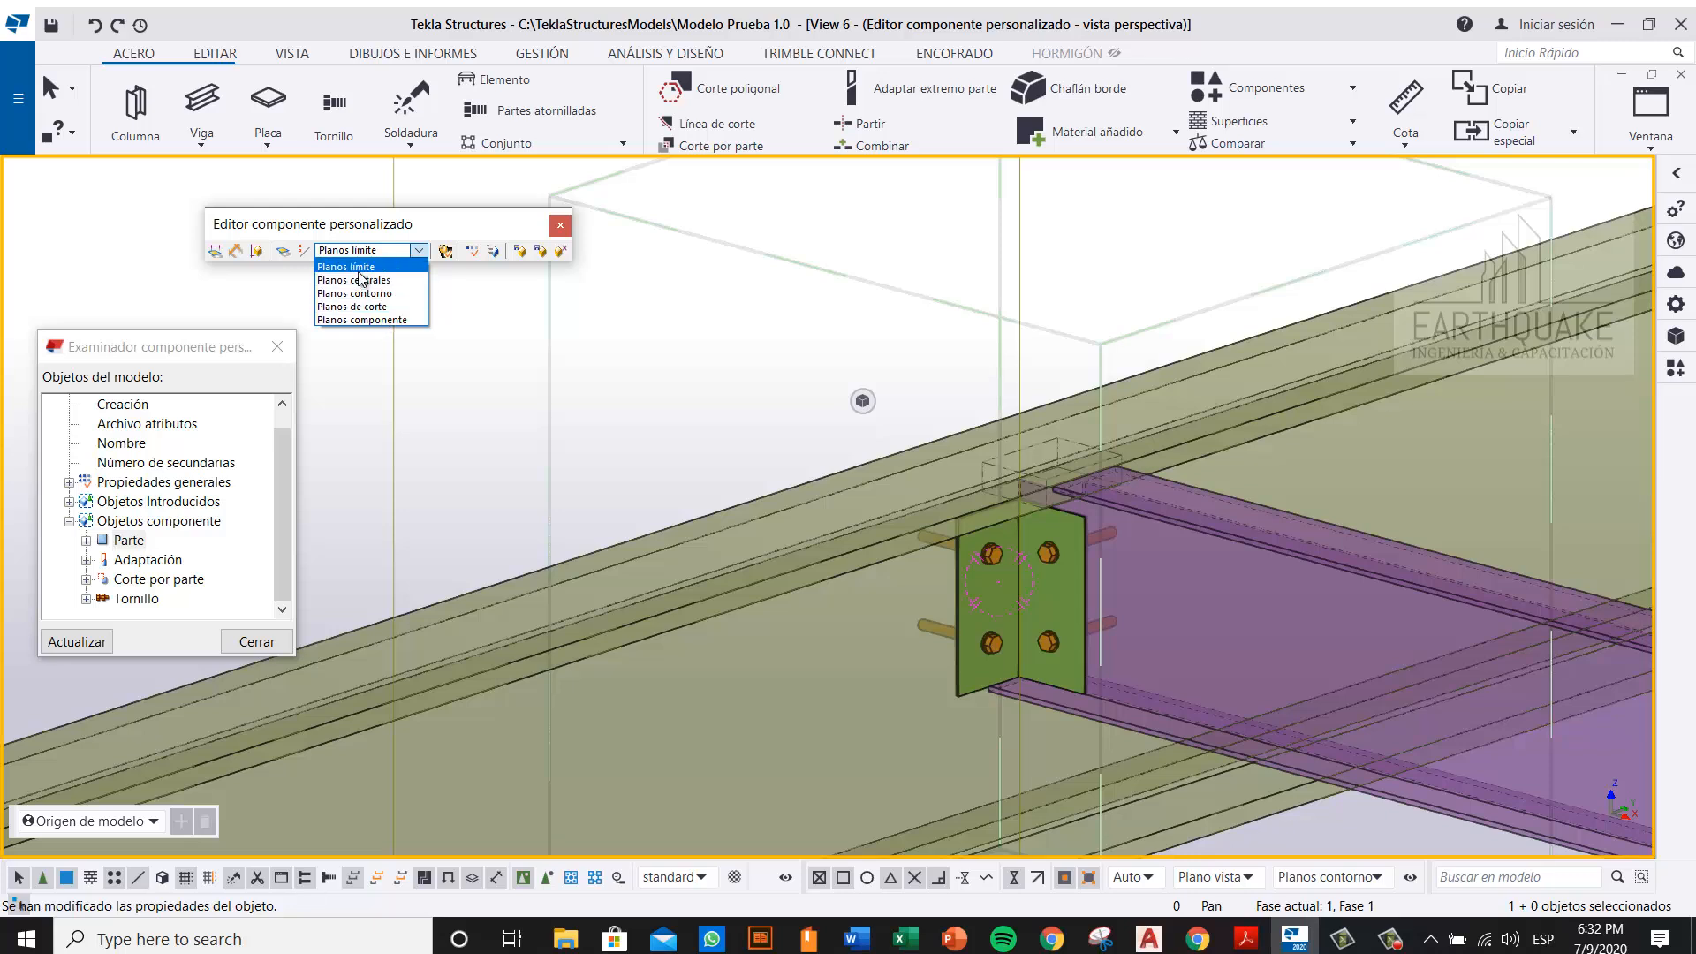
pyautogui.click(619, 350)
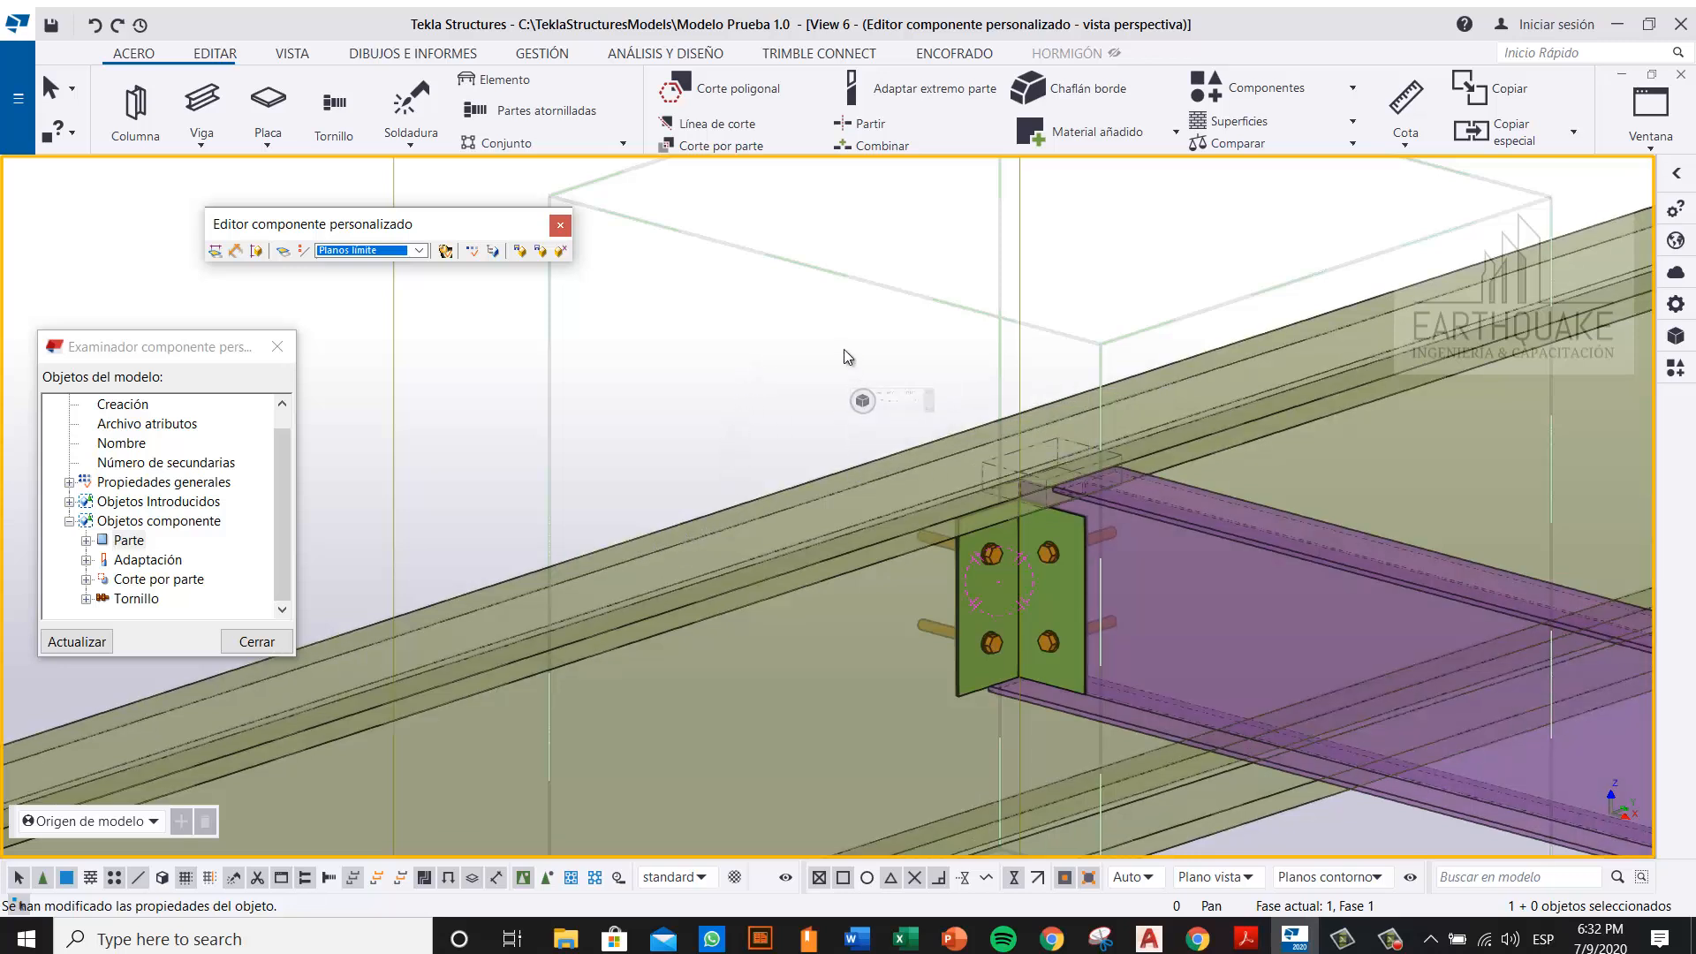
# Step: Start binding the angle's upper end point to a plane, using Planos contorno as the plane type
pyautogui.moveTo(846, 357); pyautogui.dragTo(701, 371, button='middle')
pyautogui.scroll(2, 872, 642)
pyautogui.scroll(2, 872, 641)
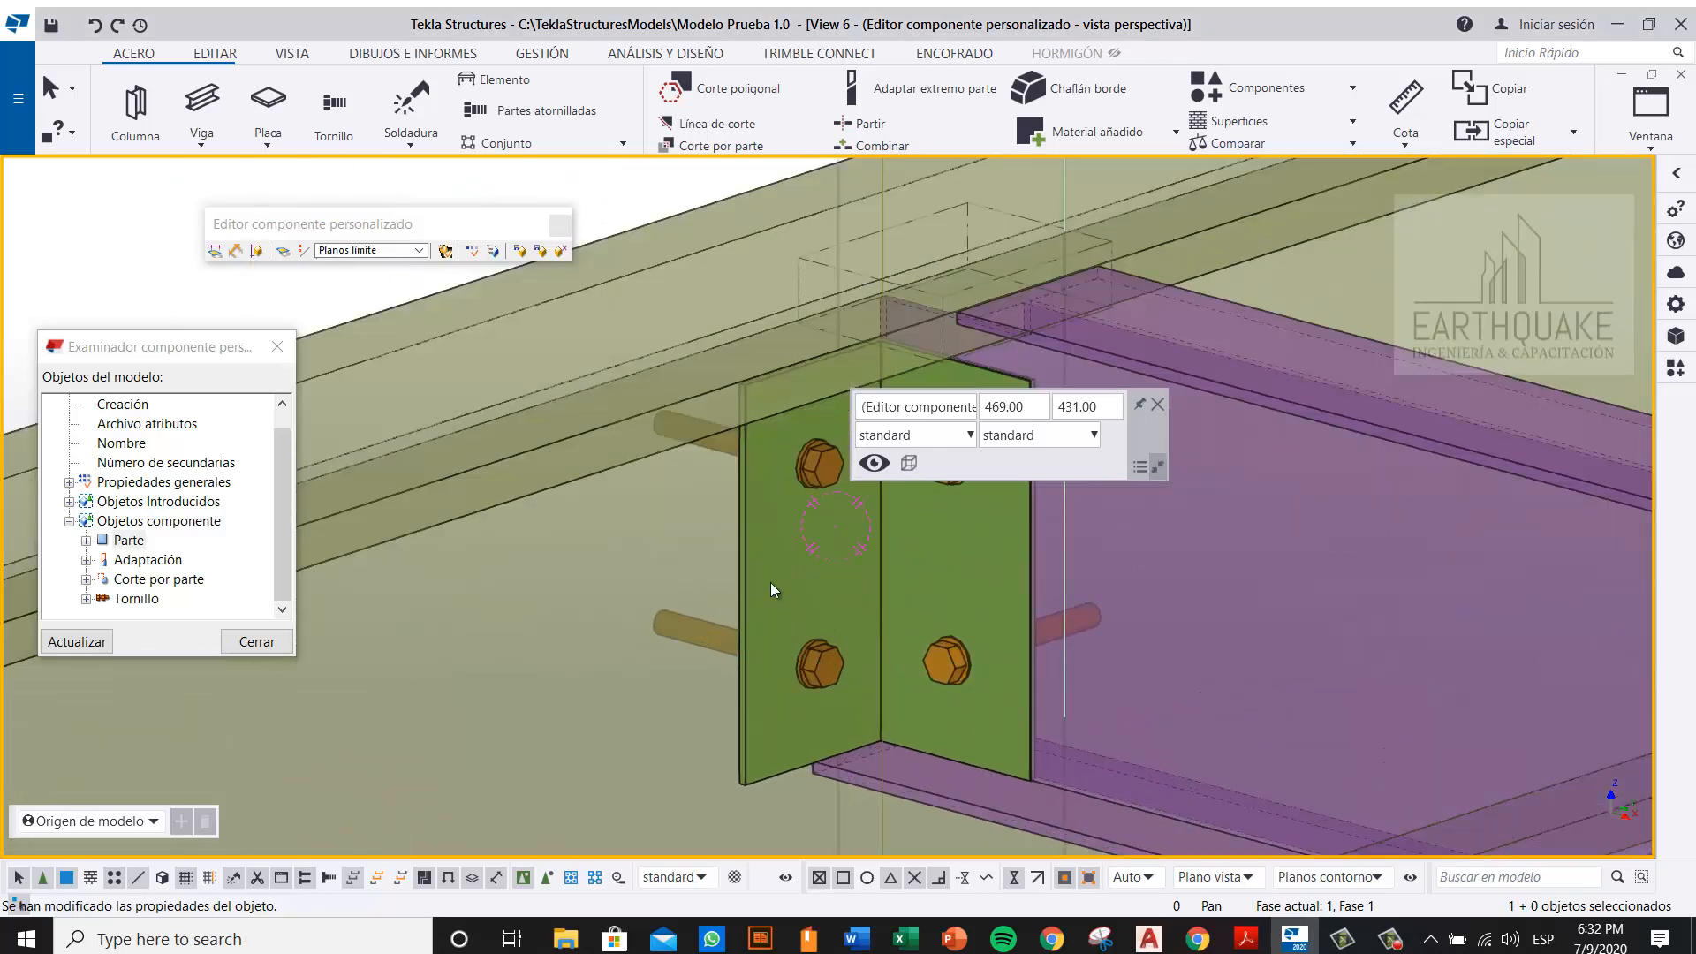
pyautogui.click(762, 574)
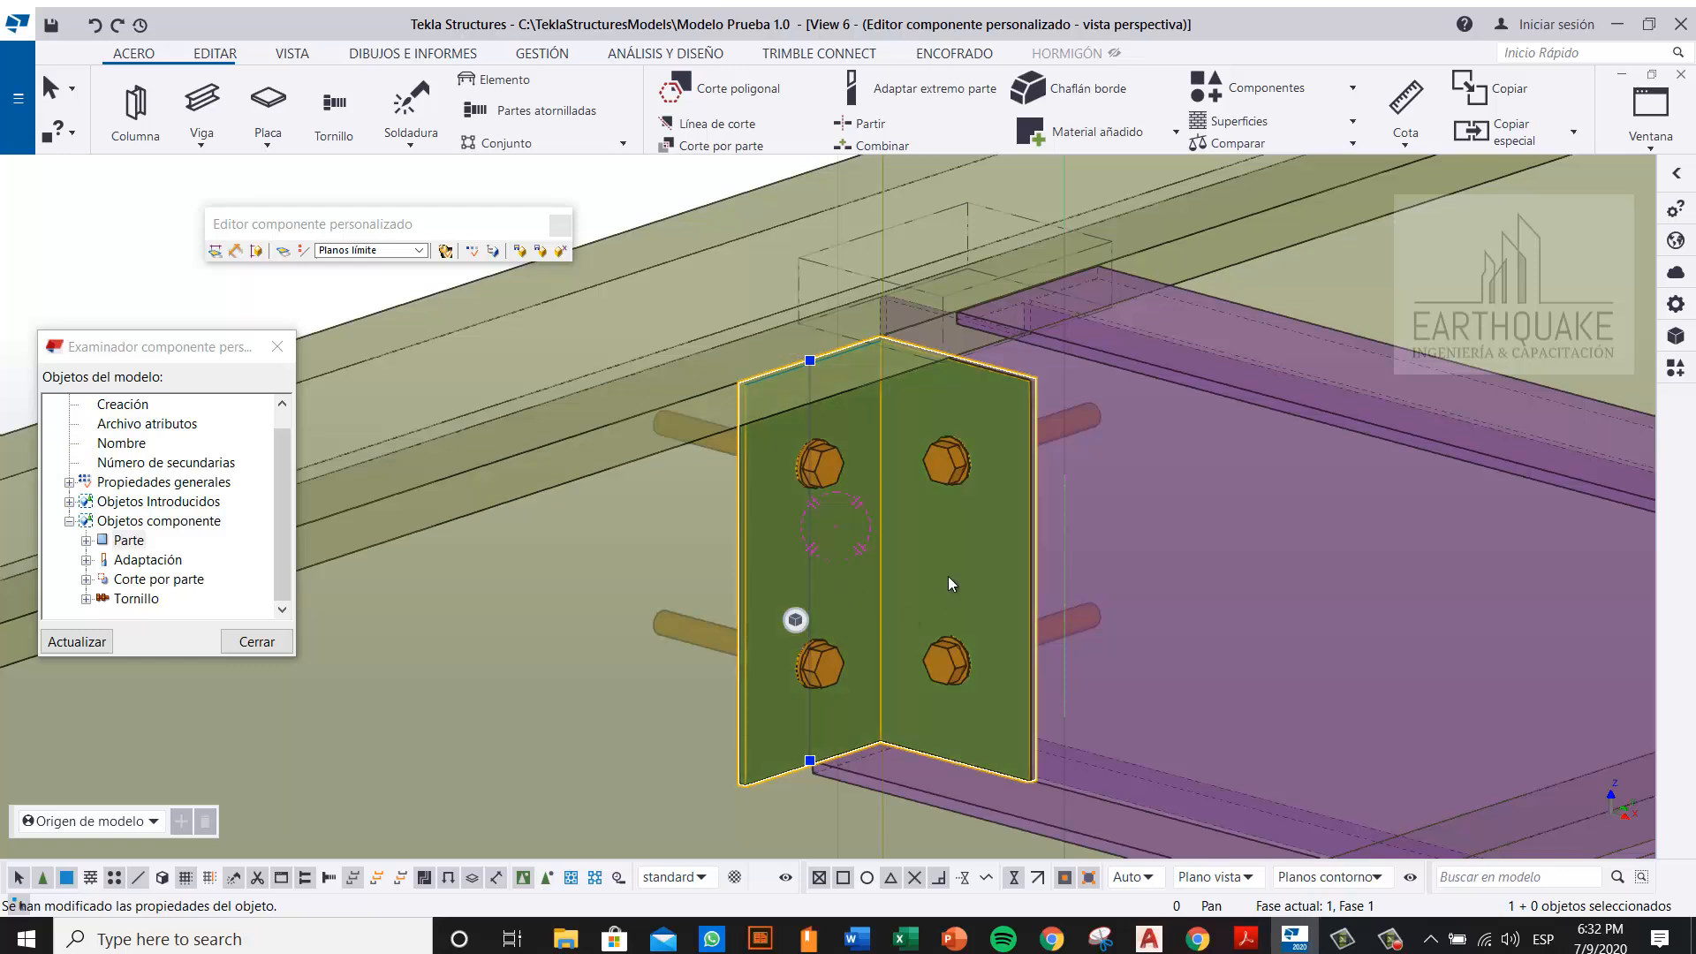
pyautogui.click(810, 361)
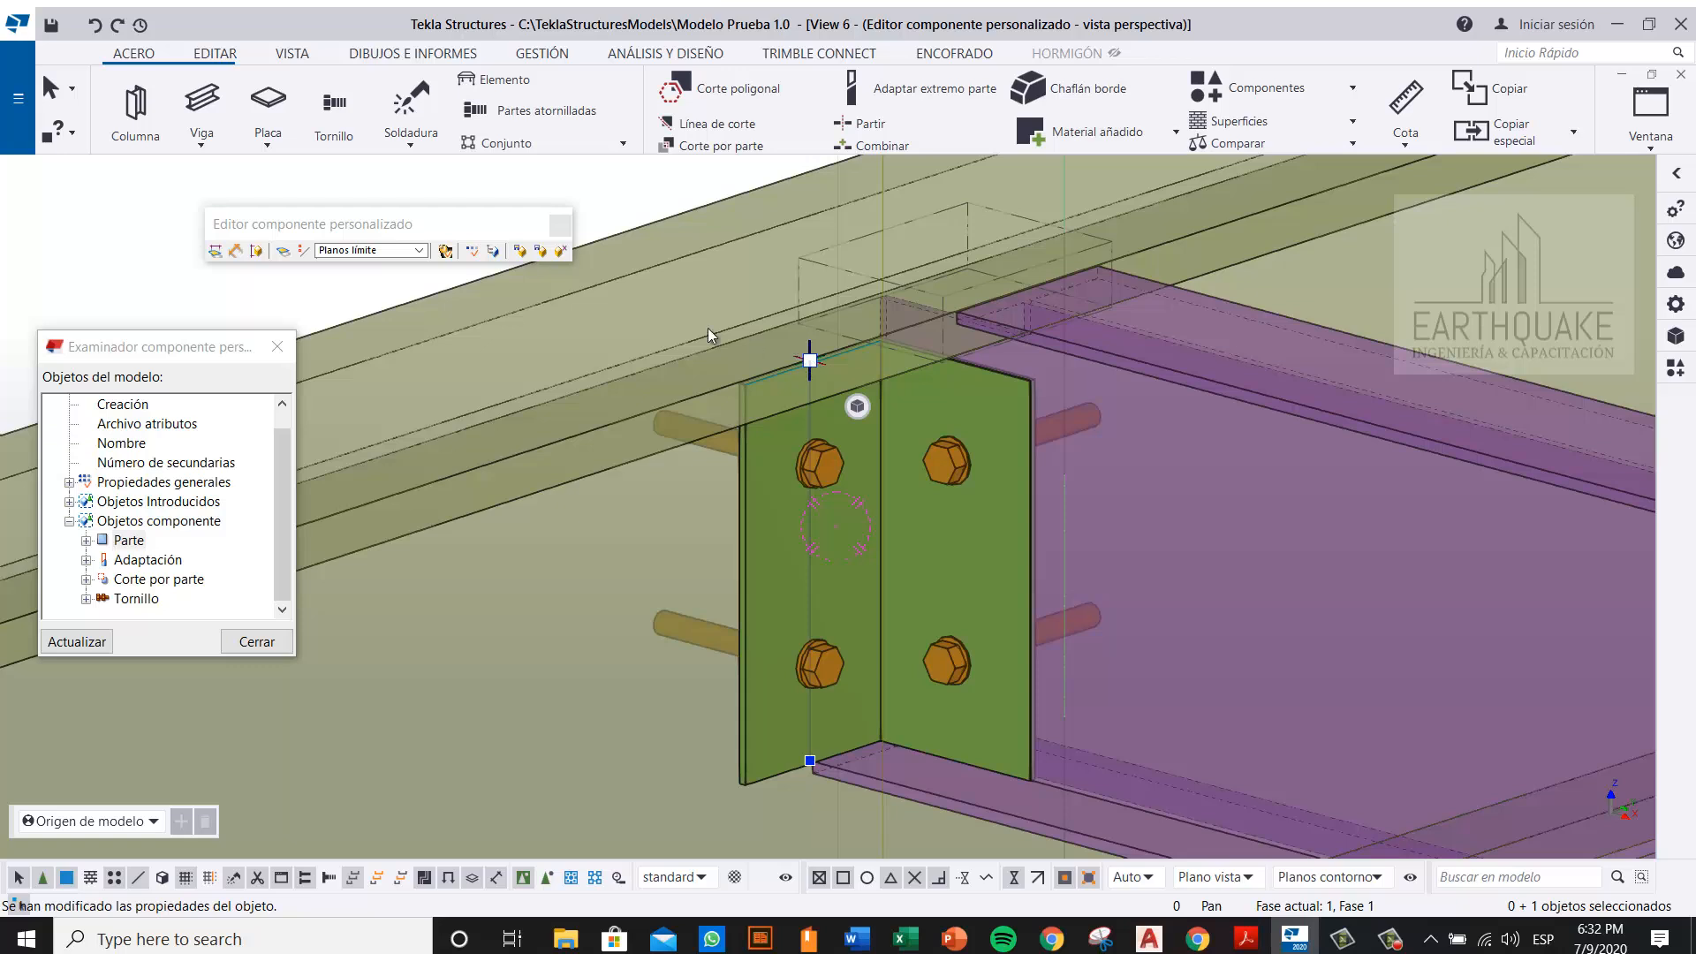
pyautogui.click(402, 253)
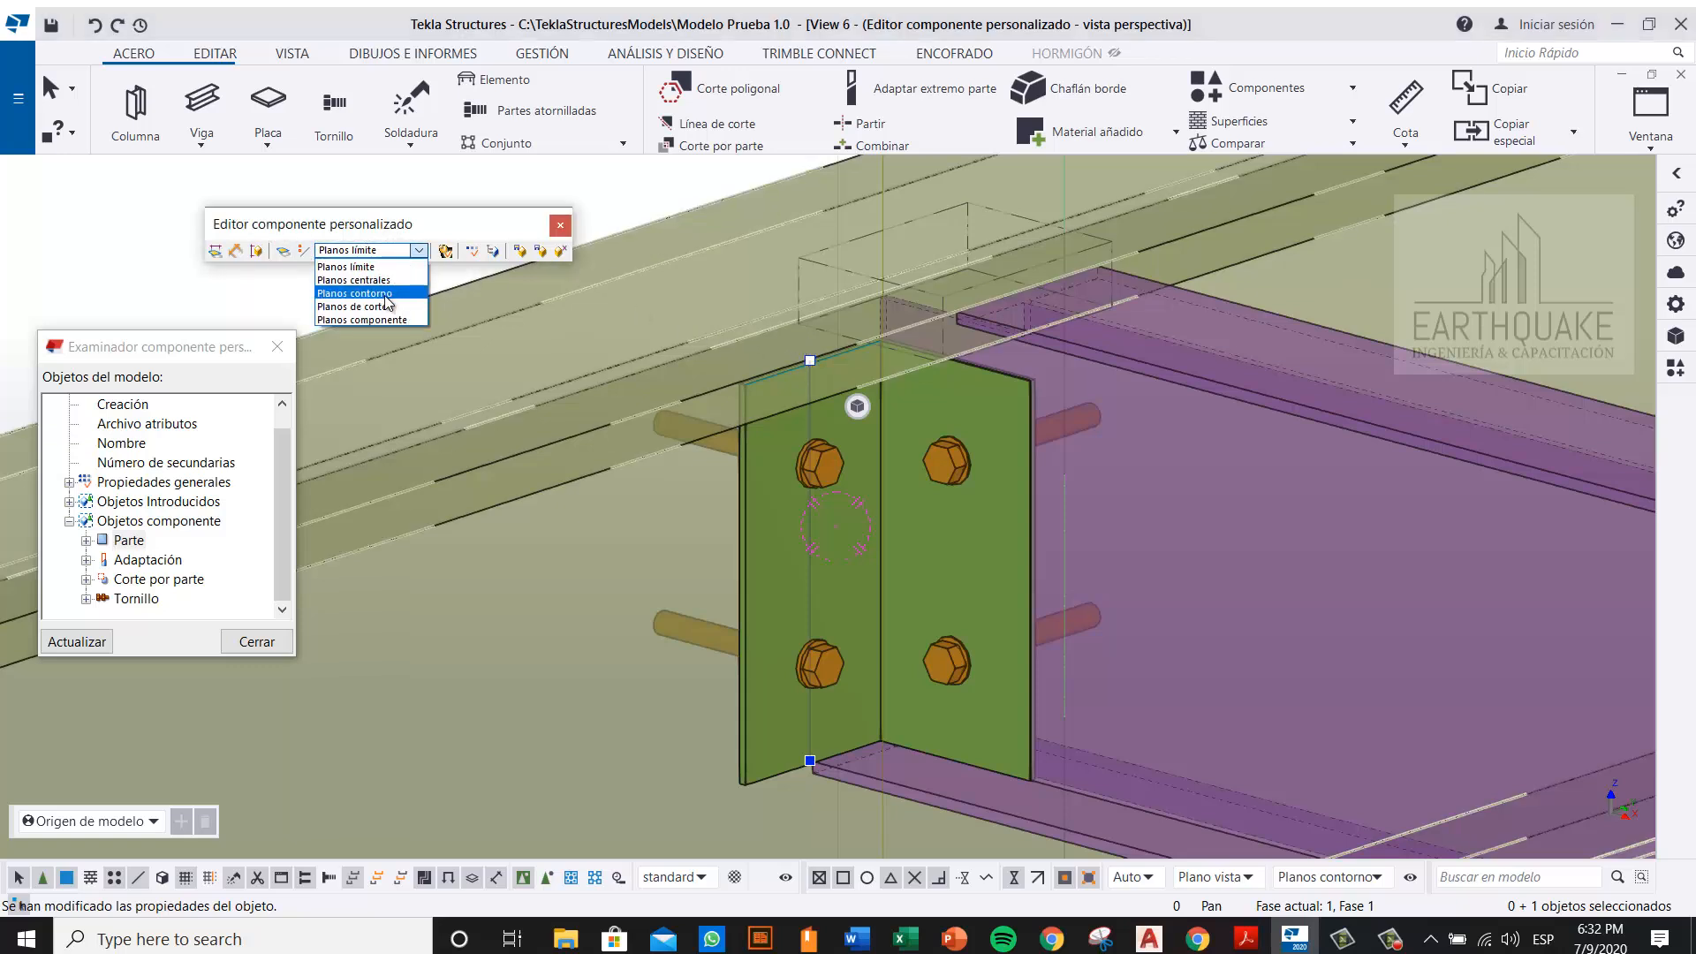
pyautogui.click(386, 293)
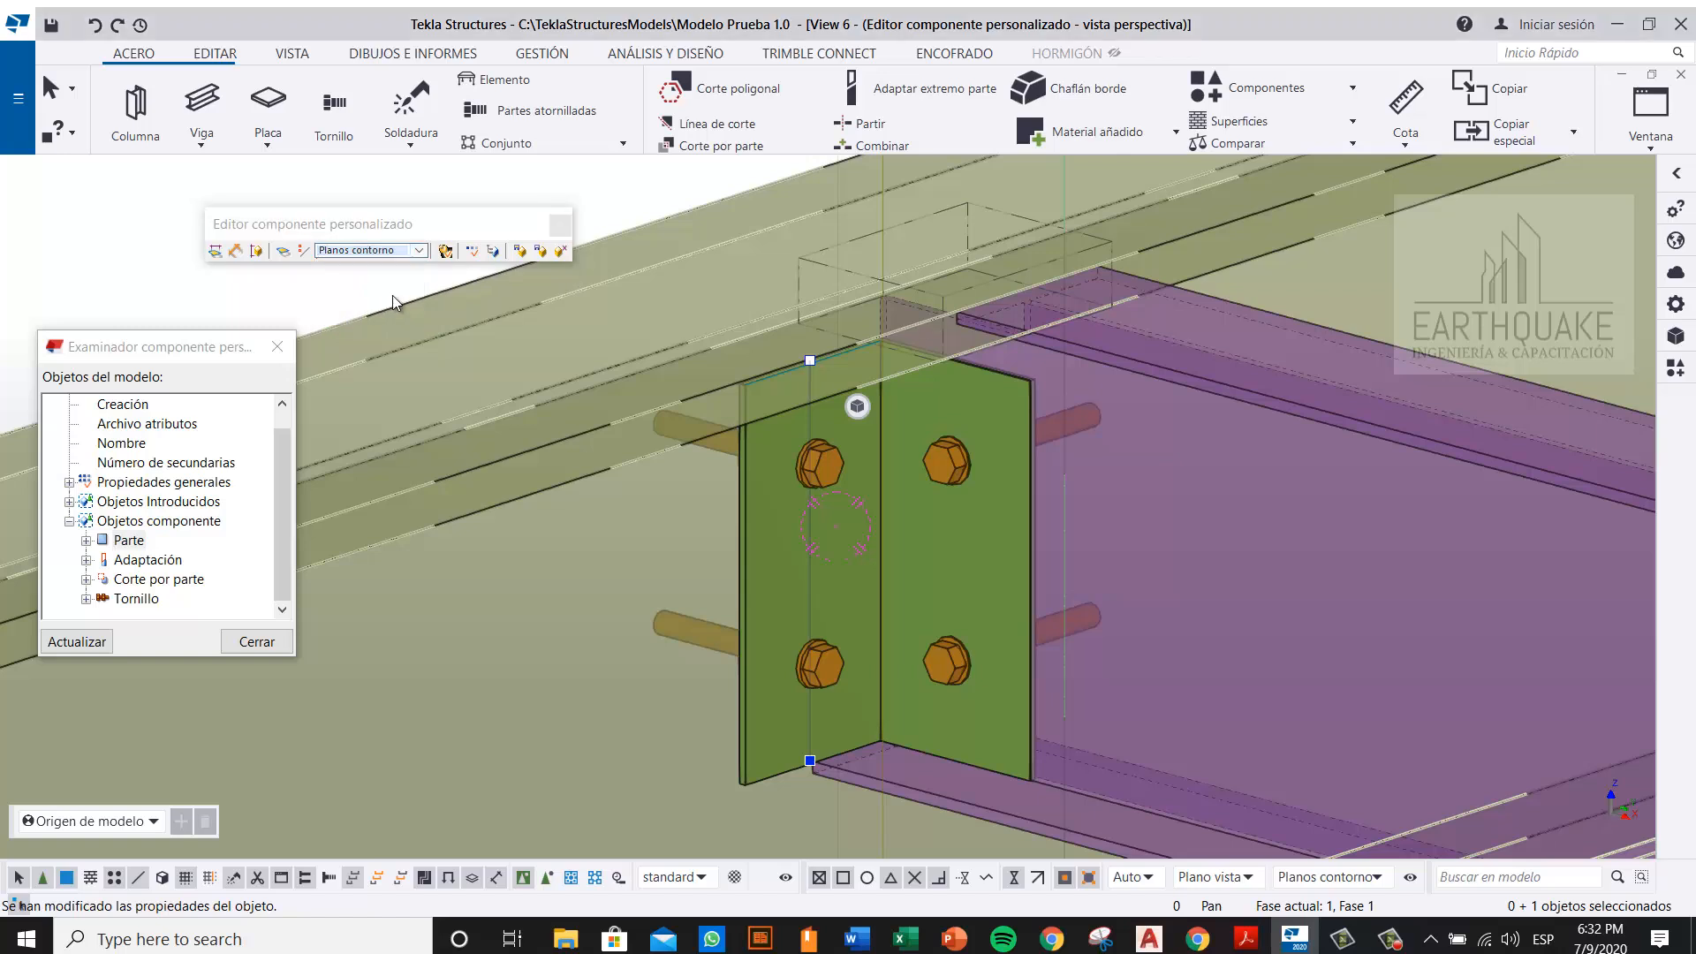
pyautogui.rightClick(810, 361)
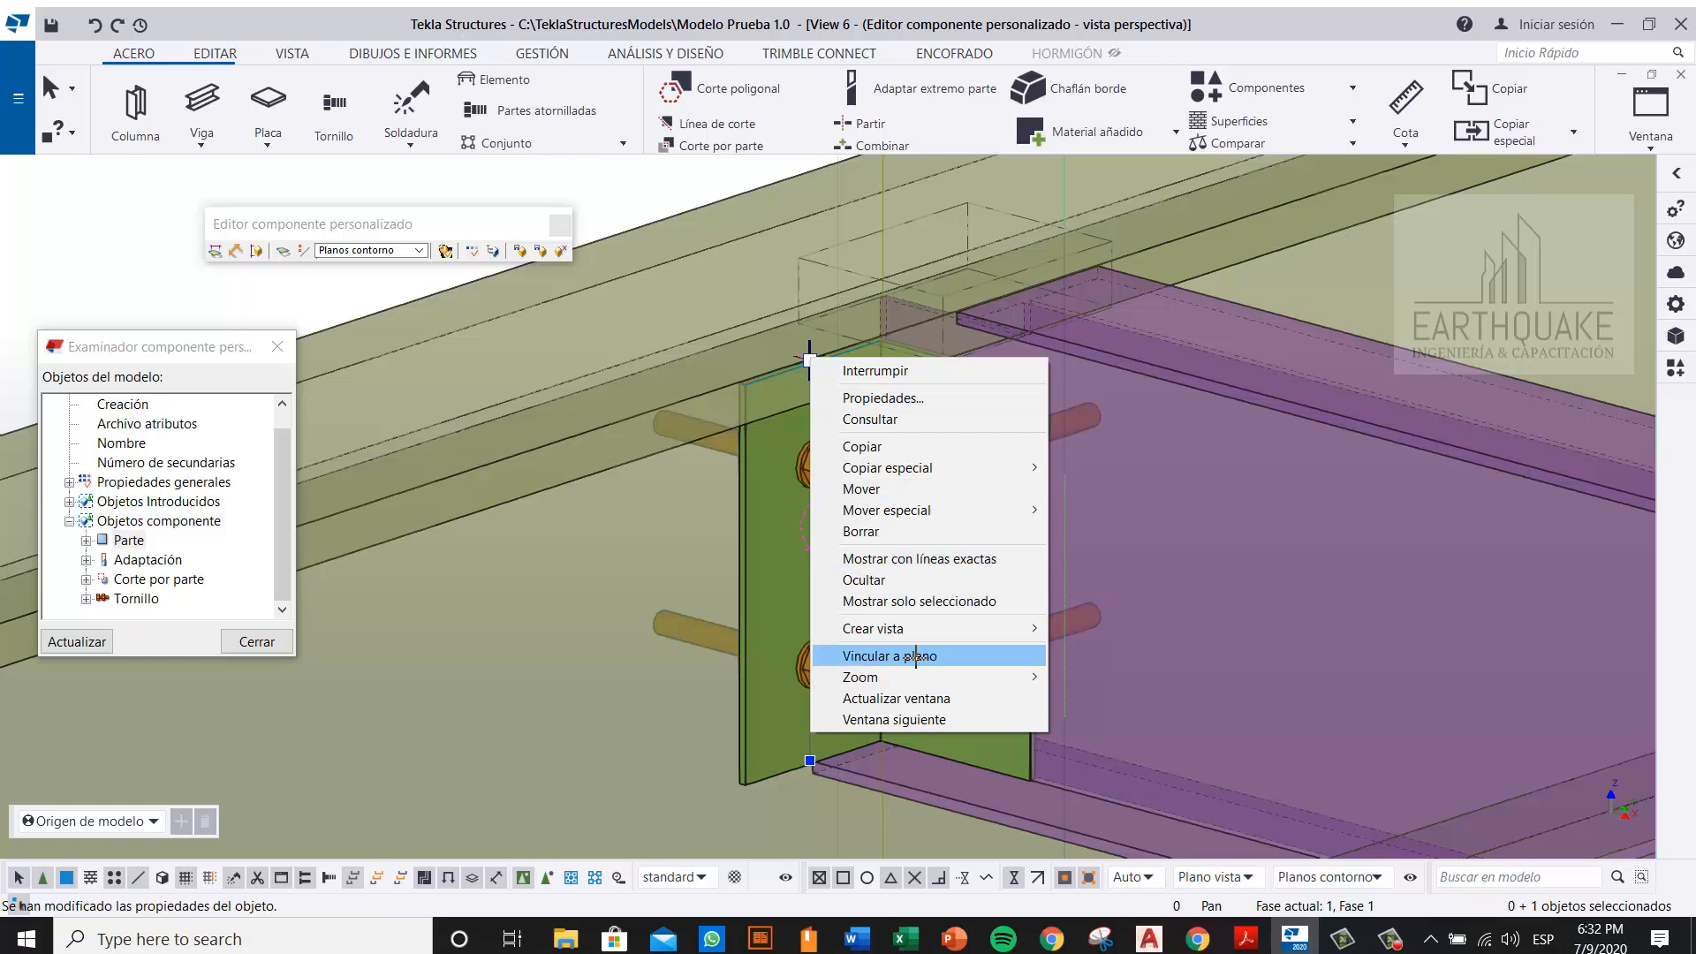
pyautogui.click(916, 656)
# Step: Examine which contour planes on the webs and flanges of both beams are available for binding the angle's upper end point
pyautogui.scroll(-5, 1273, 305)
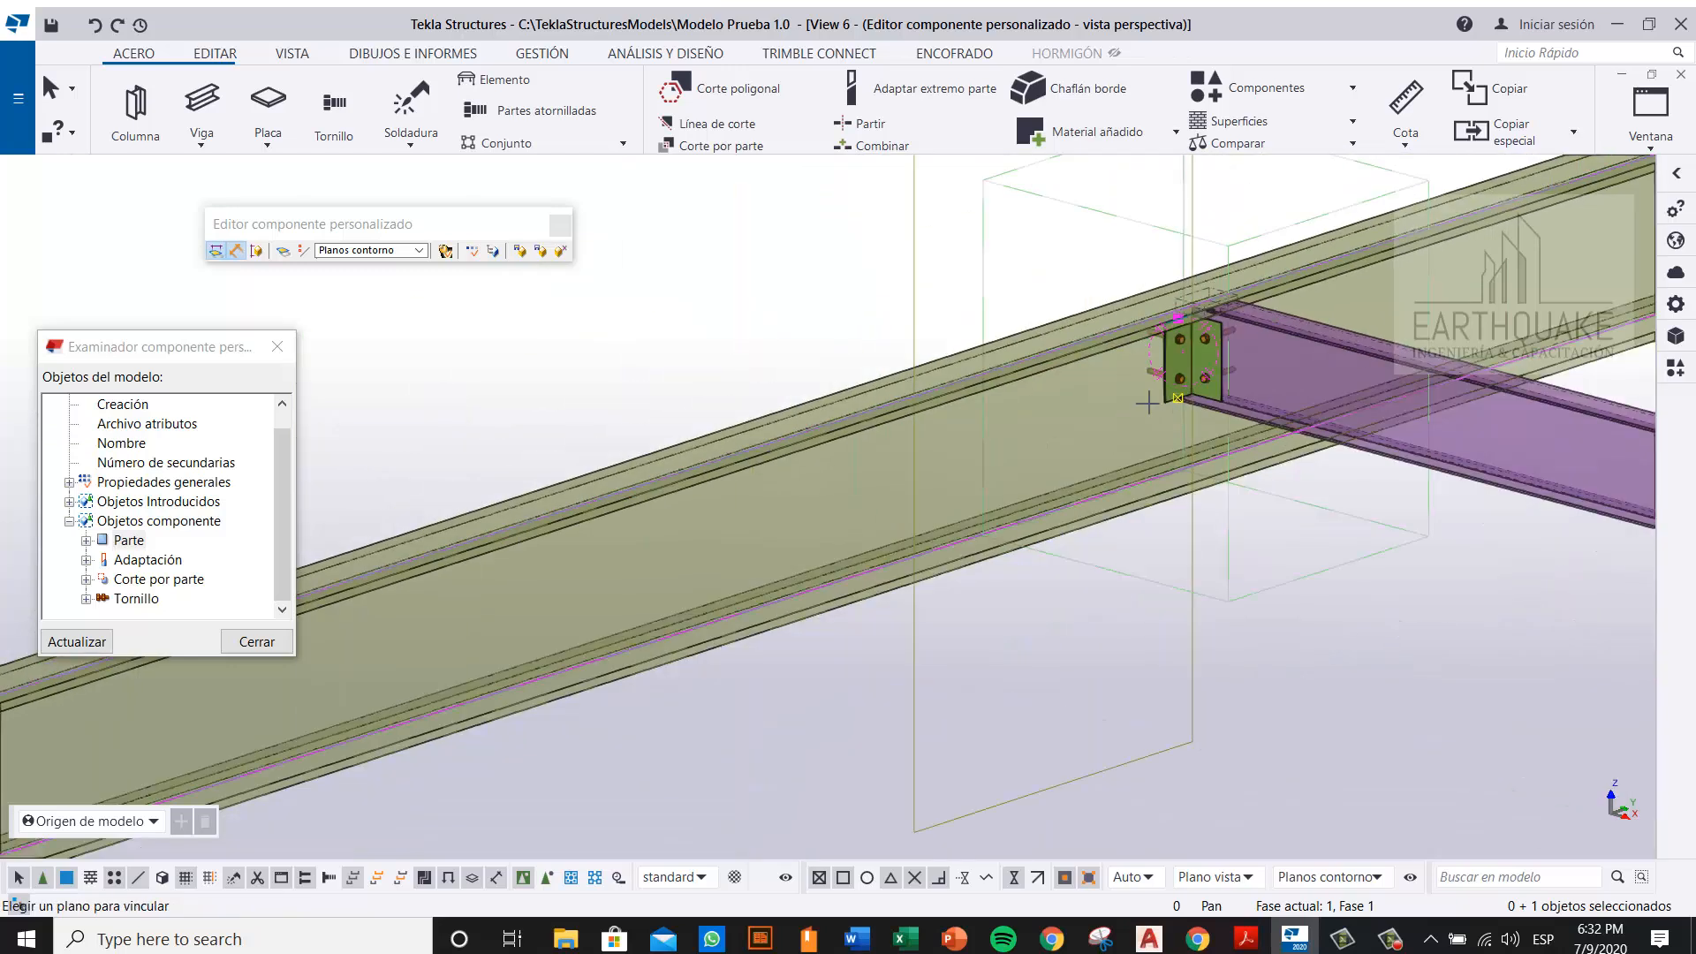
pyautogui.click(1101, 430)
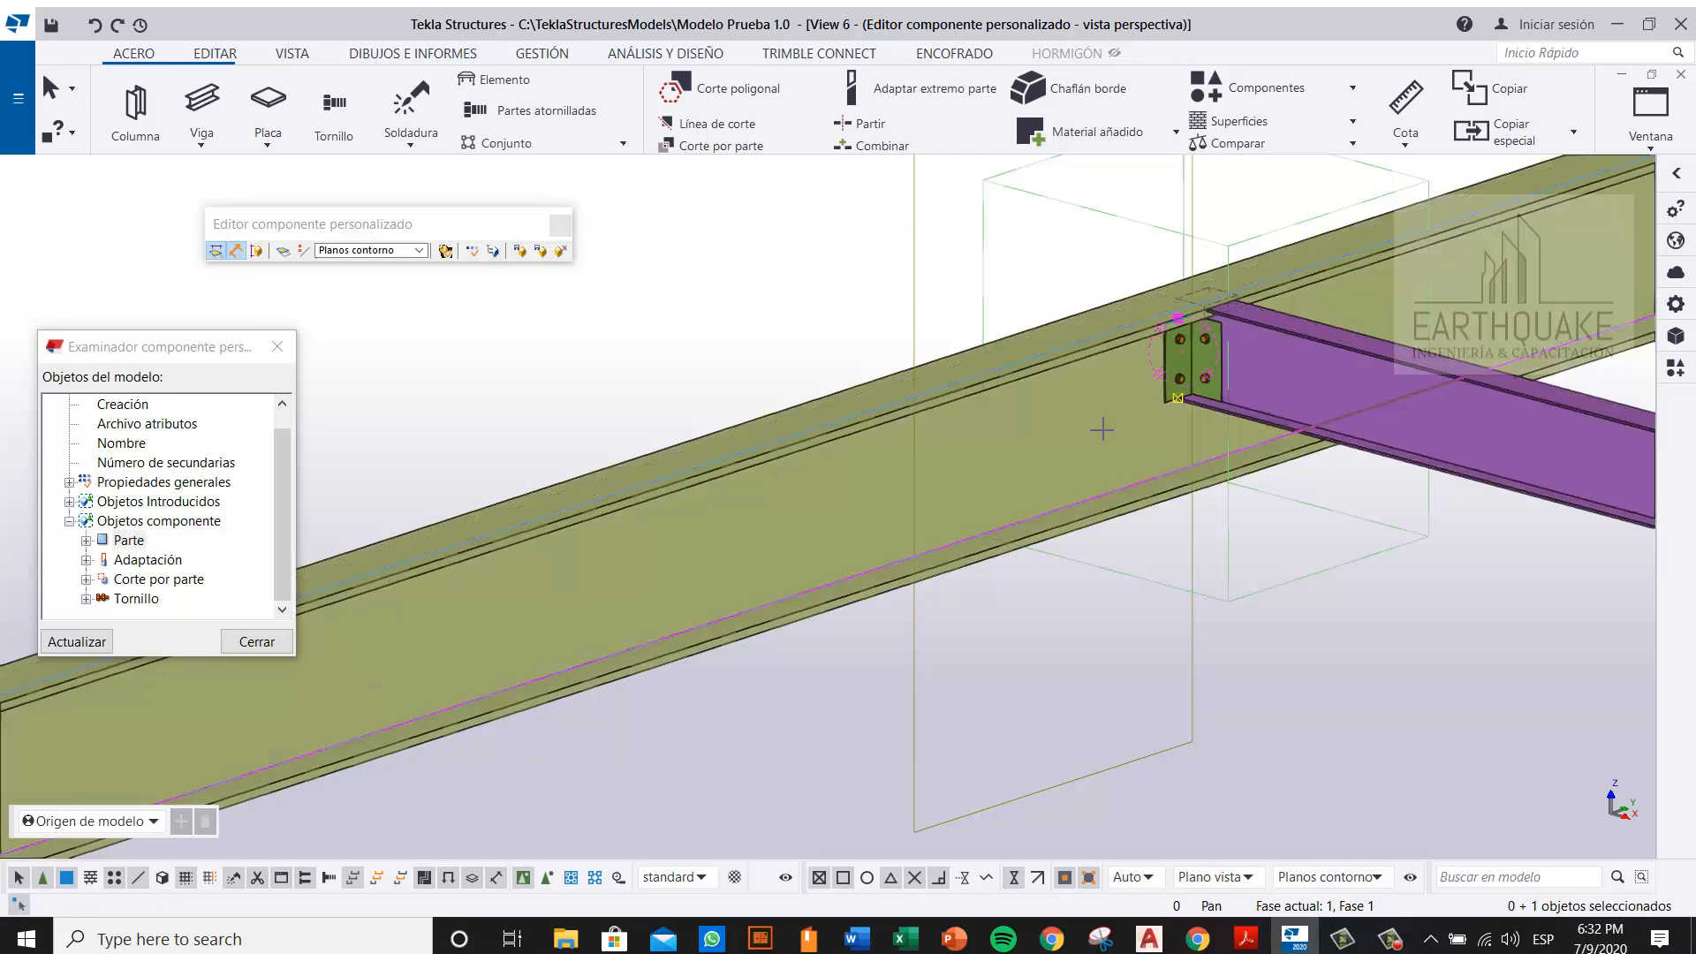
pyautogui.scroll(5, 1092, 445)
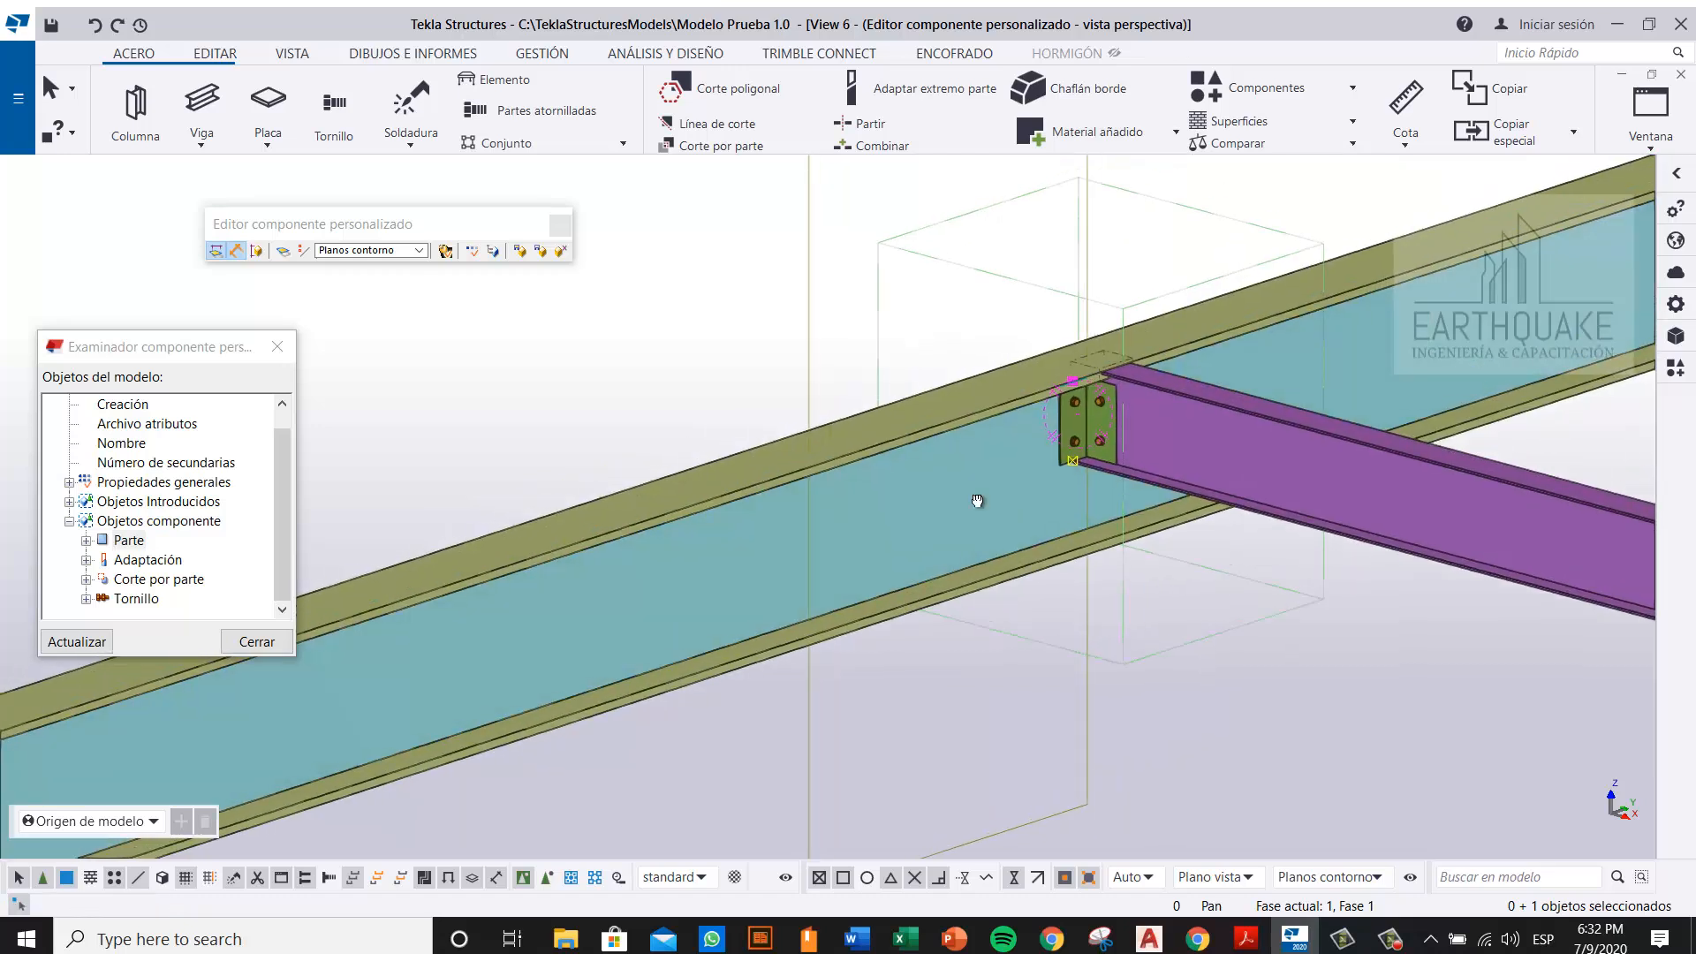
pyautogui.scroll(3, 1016, 520)
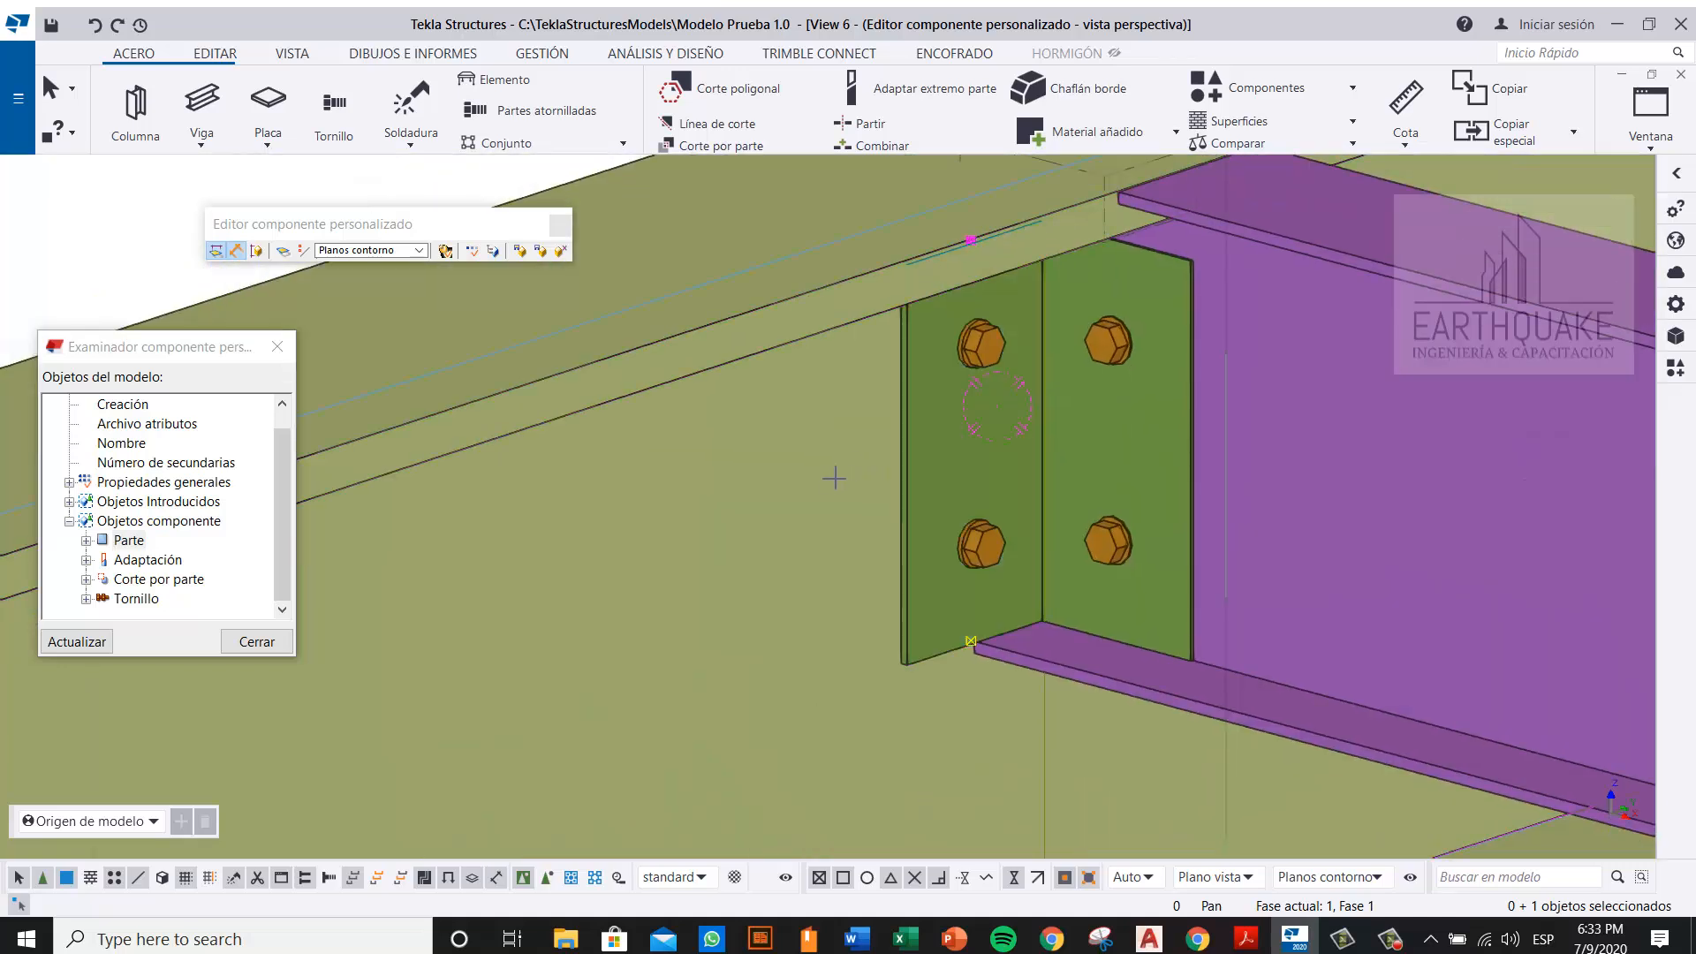
pyautogui.scroll(-3, 824, 553)
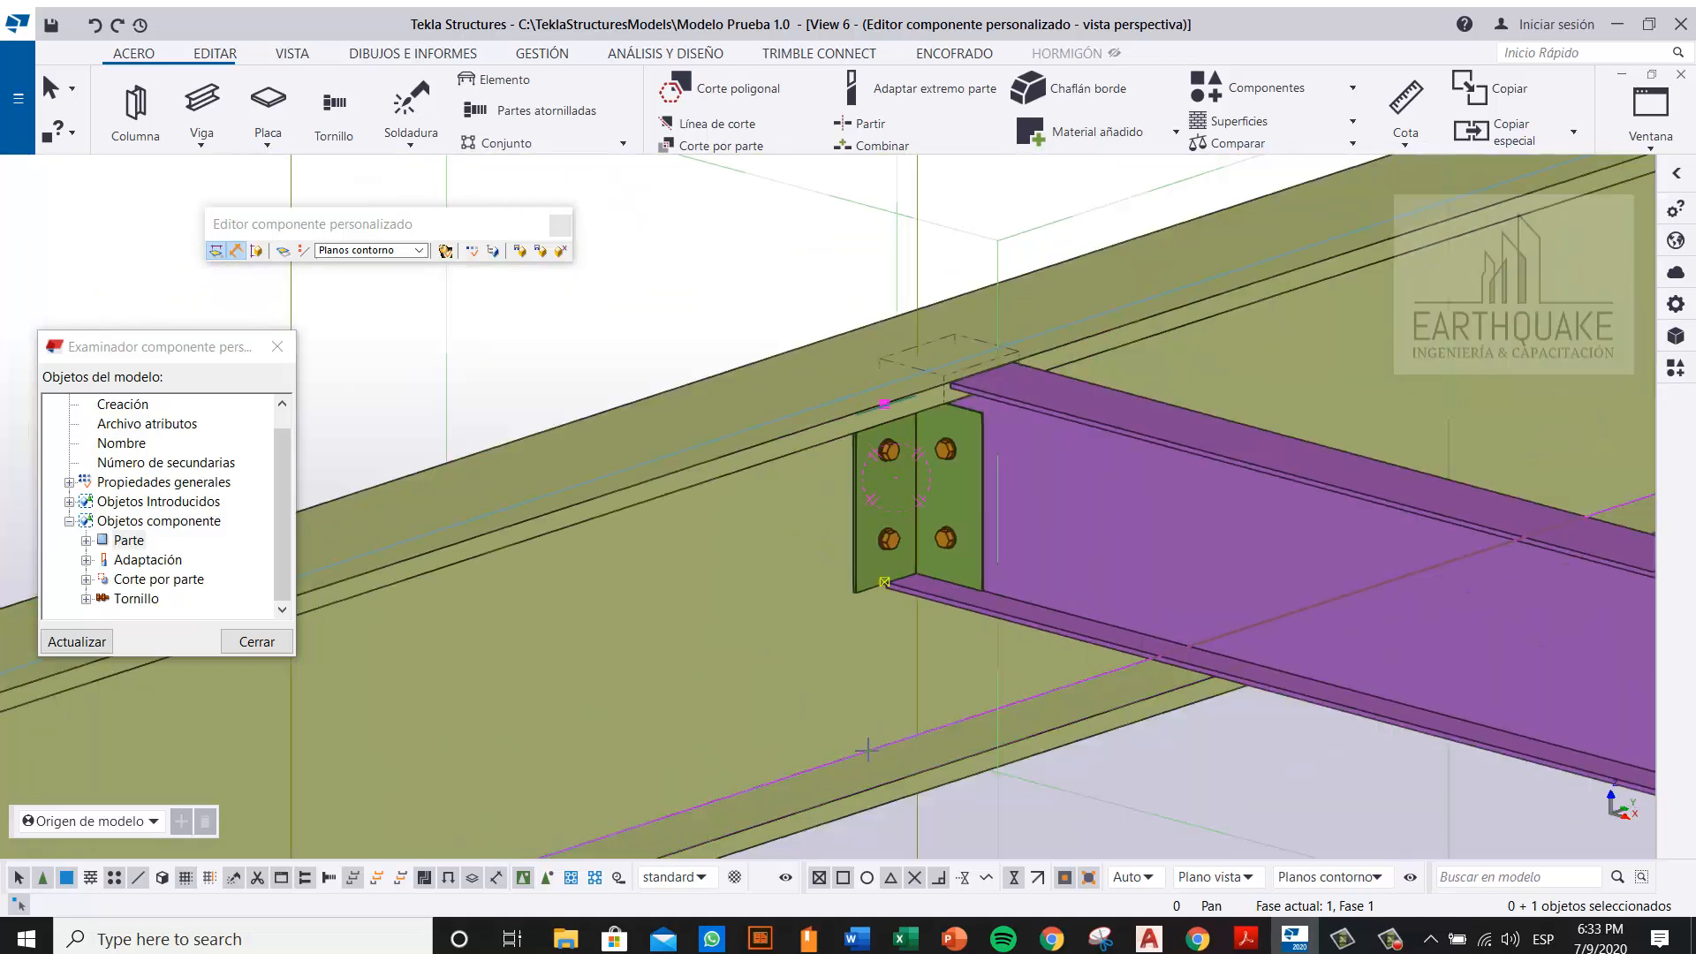
pyautogui.scroll(4, 929, 783)
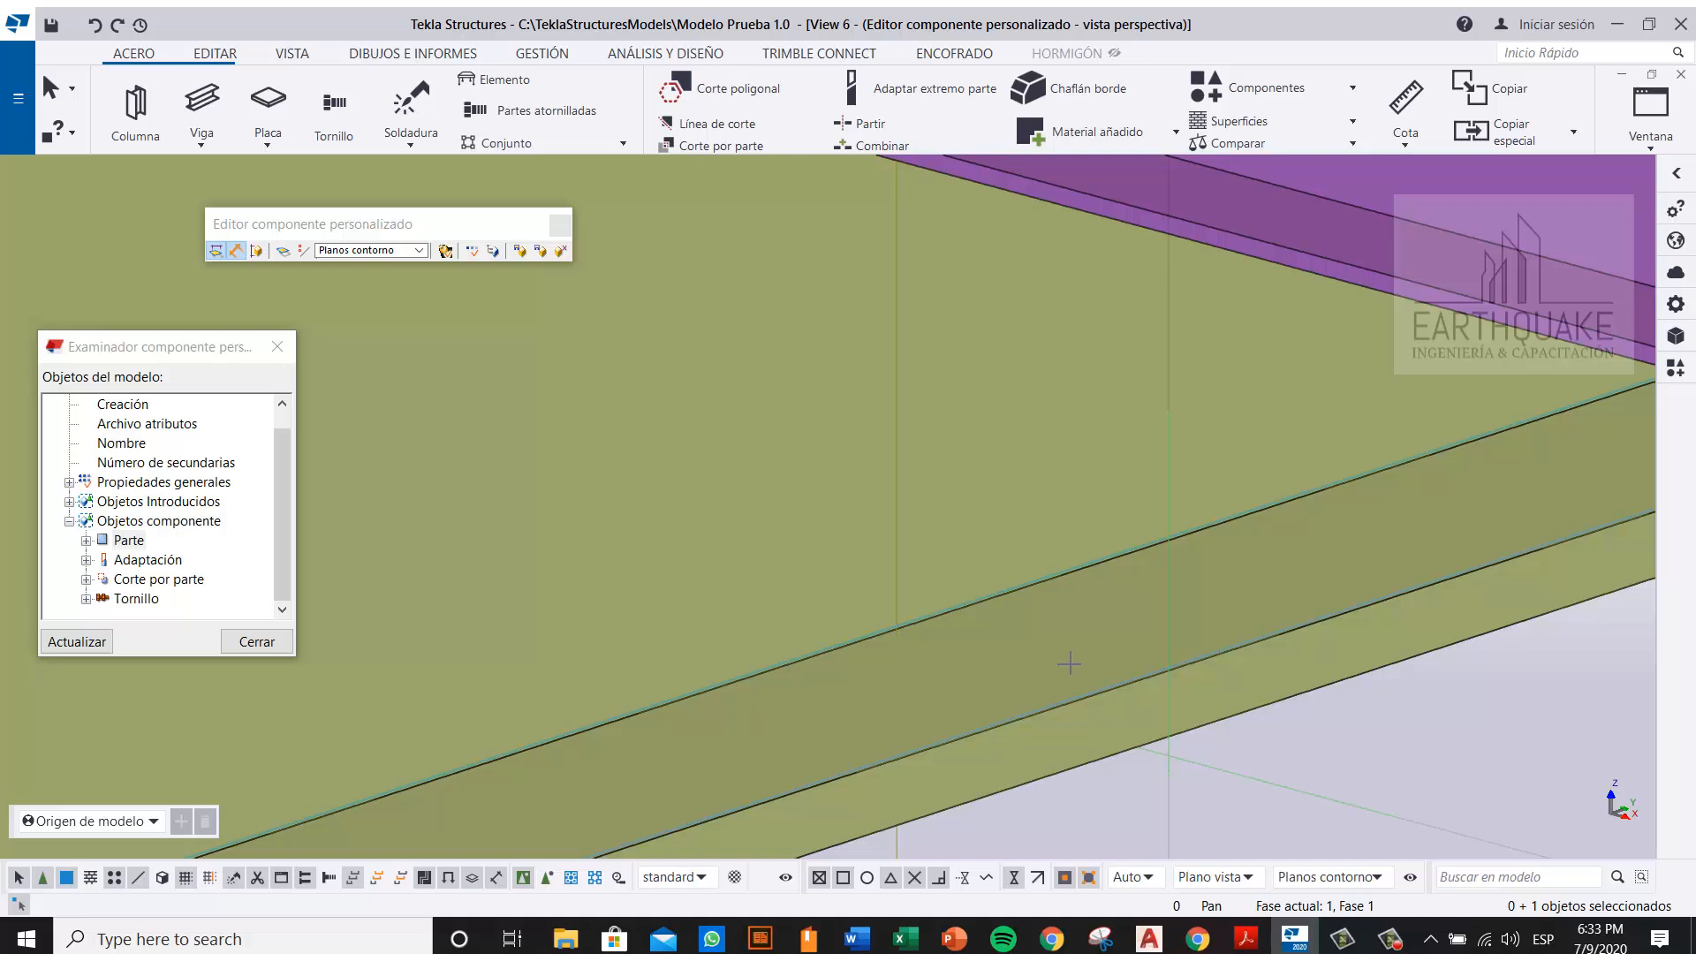
pyautogui.scroll(-4, 1091, 647)
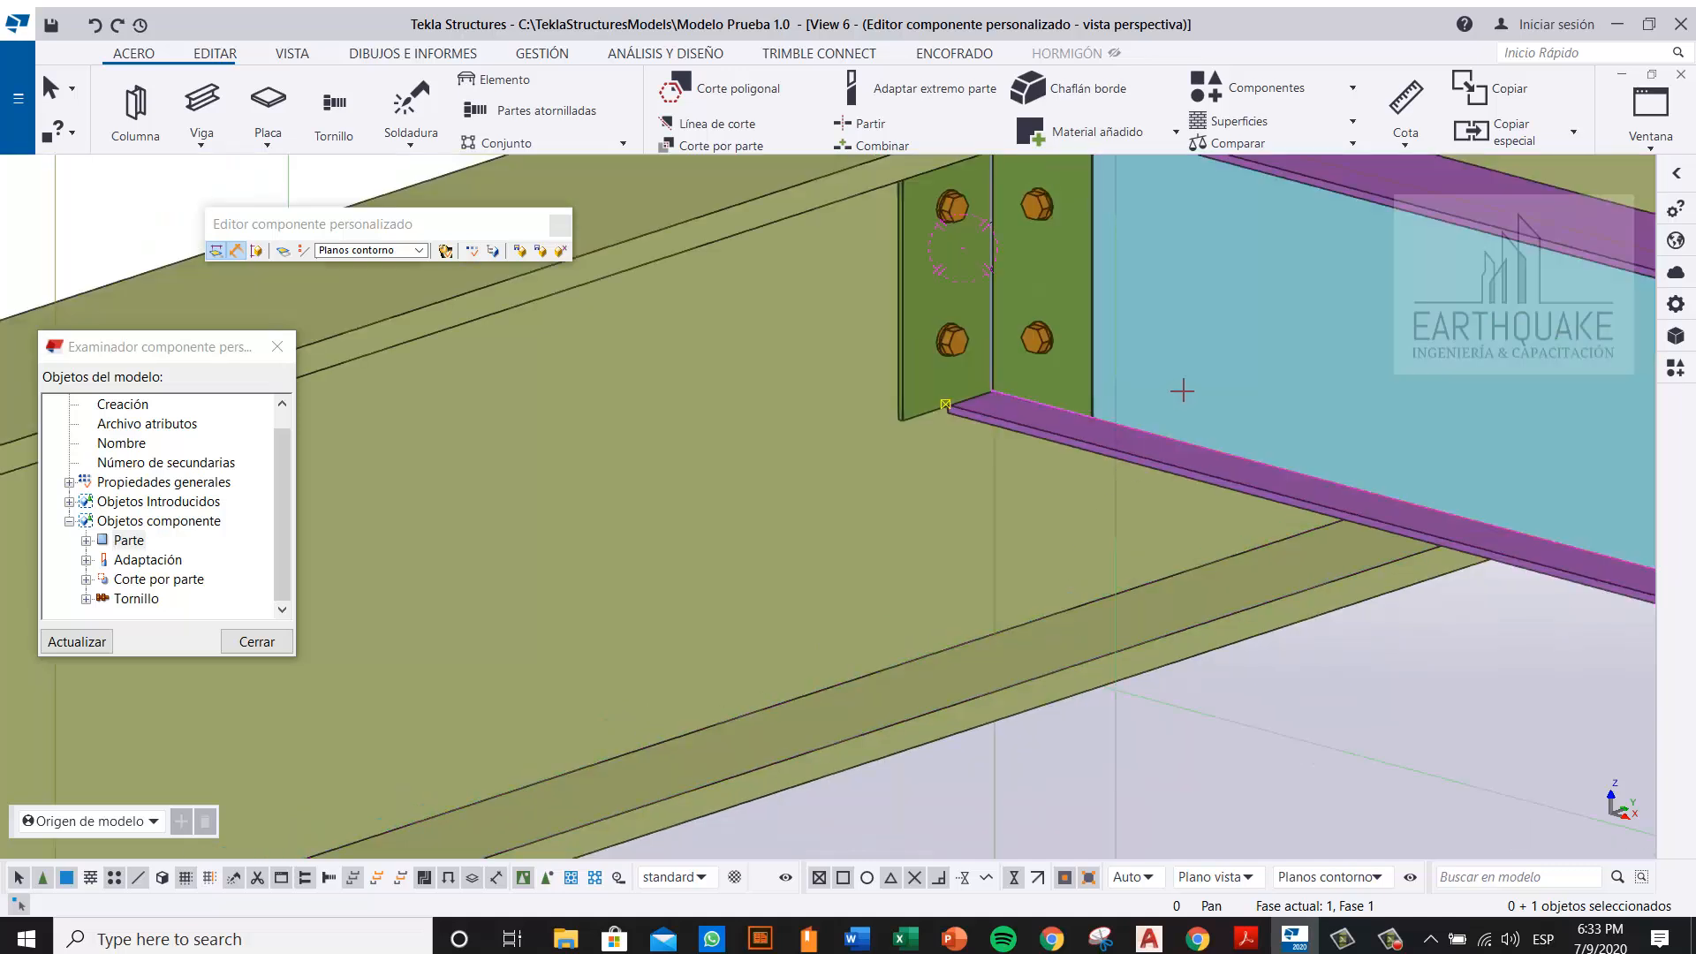
pyautogui.moveTo(1151, 454); pyautogui.dragTo(1102, 496, button='middle')
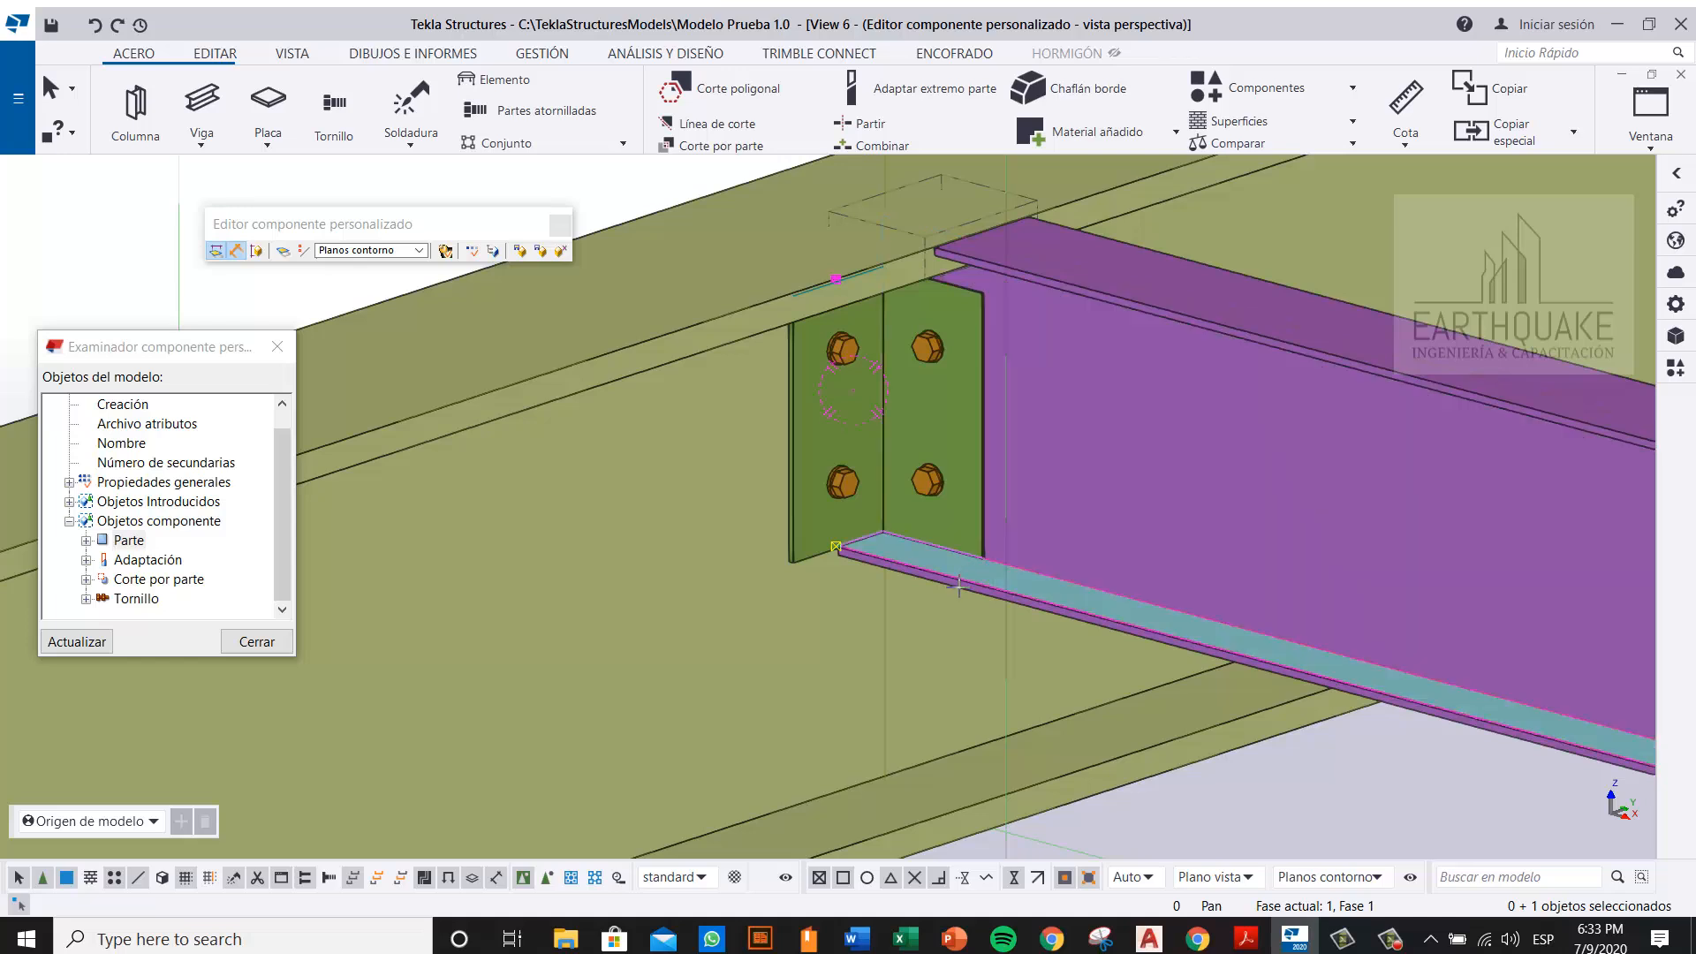
pyautogui.scroll(3, 959, 587)
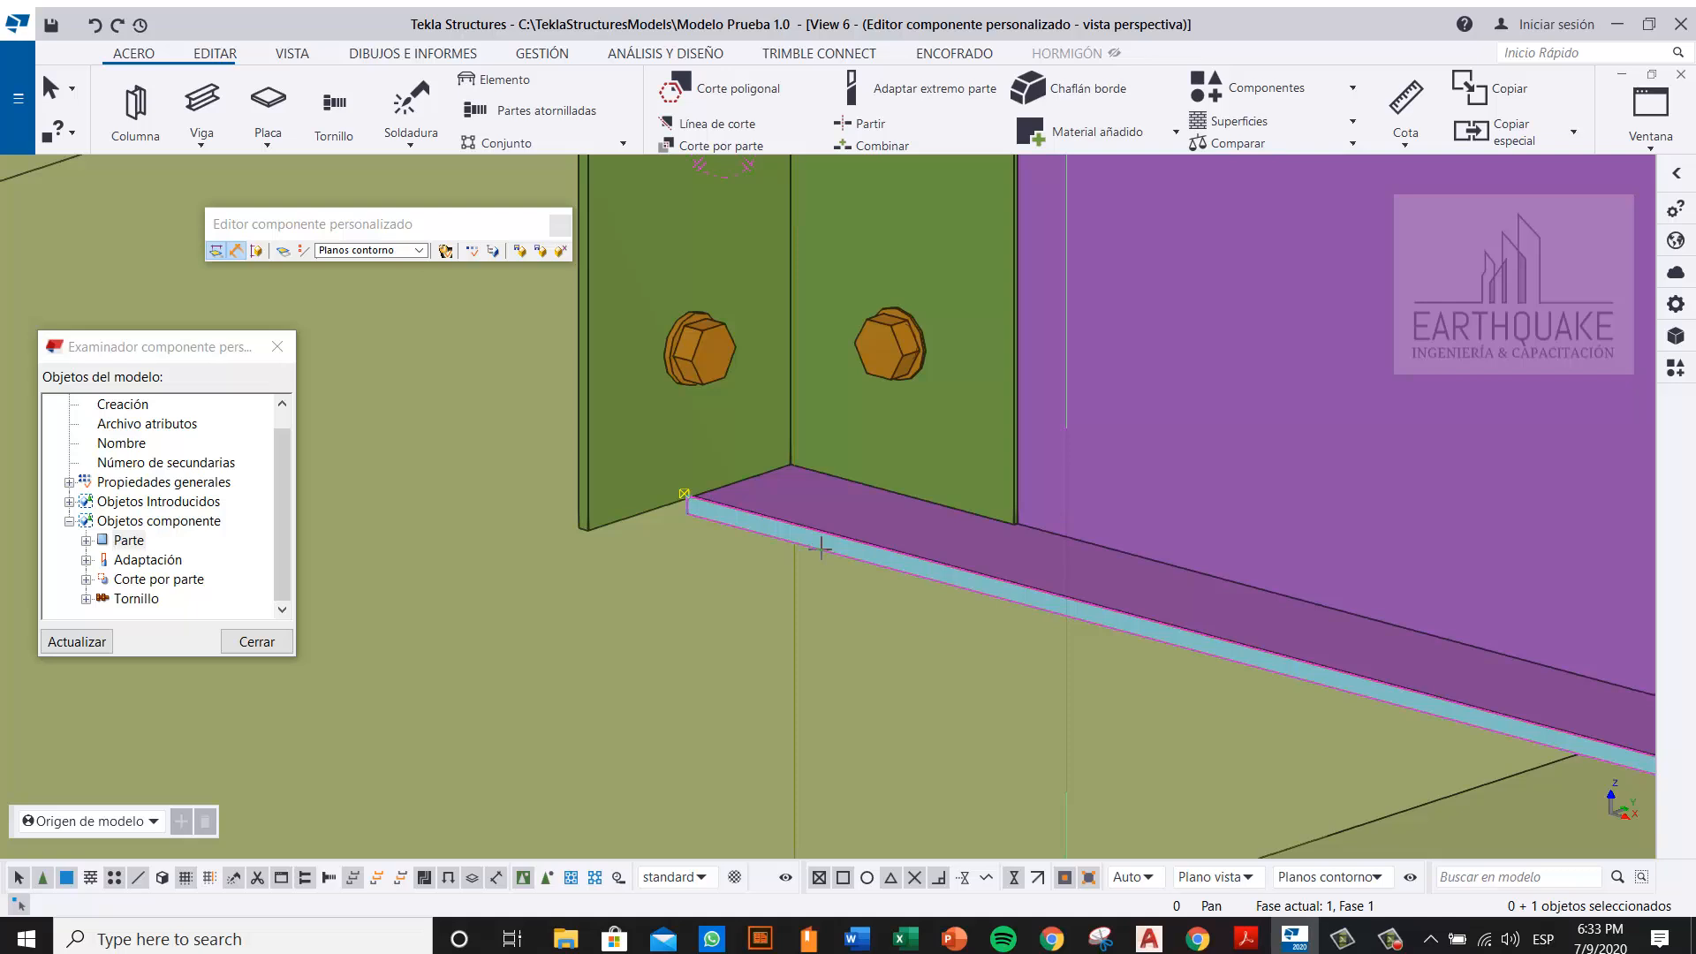
pyautogui.keyDown('ctrl'); pyautogui.moveTo(976, 535); pyautogui.dragTo(957, 381, button='middle'); pyautogui.keyUp('ctrl')
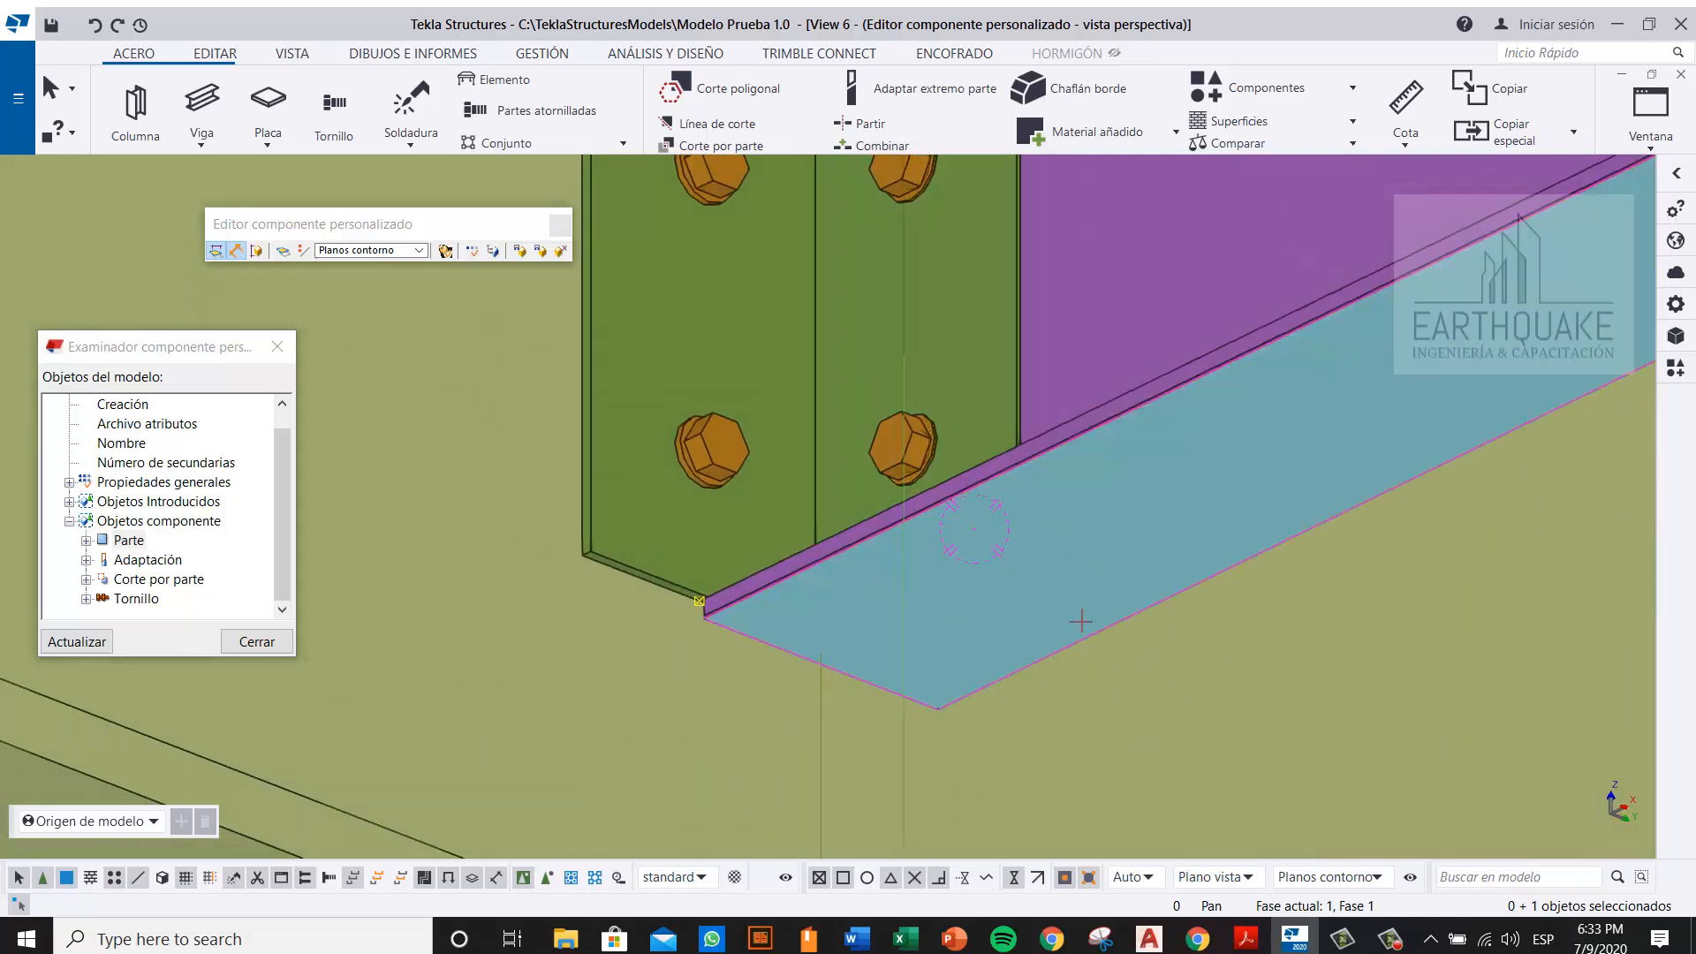
pyautogui.scroll(-5, 1042, 583)
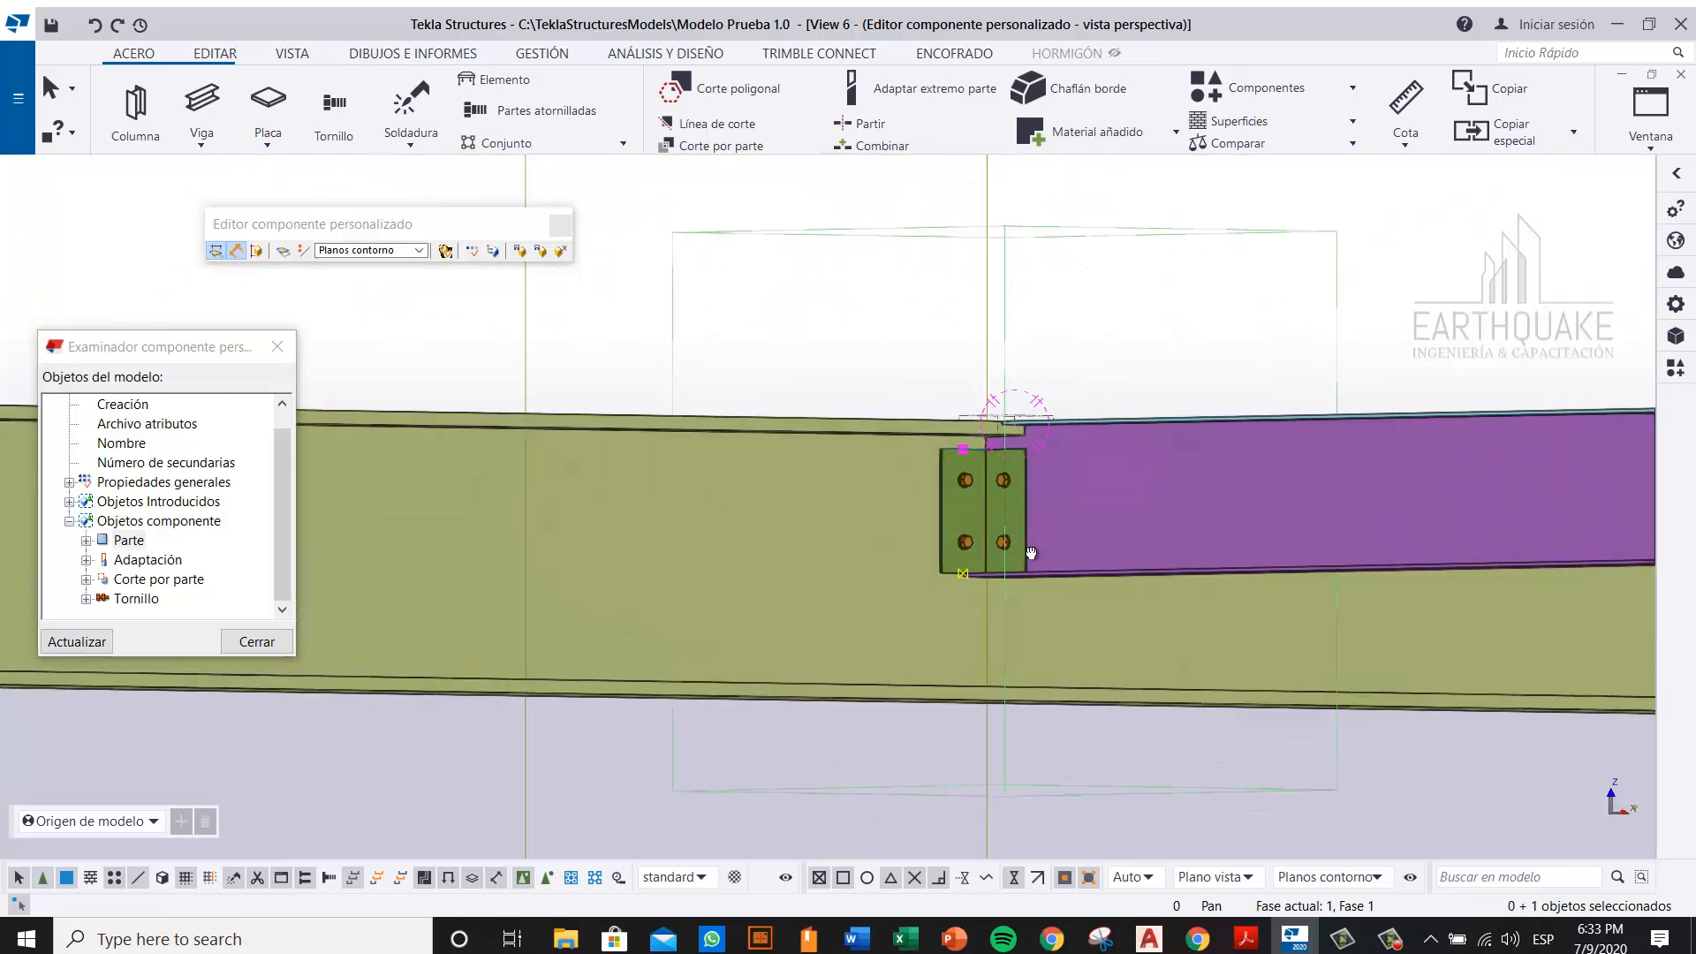
pyautogui.scroll(3, 1118, 447)
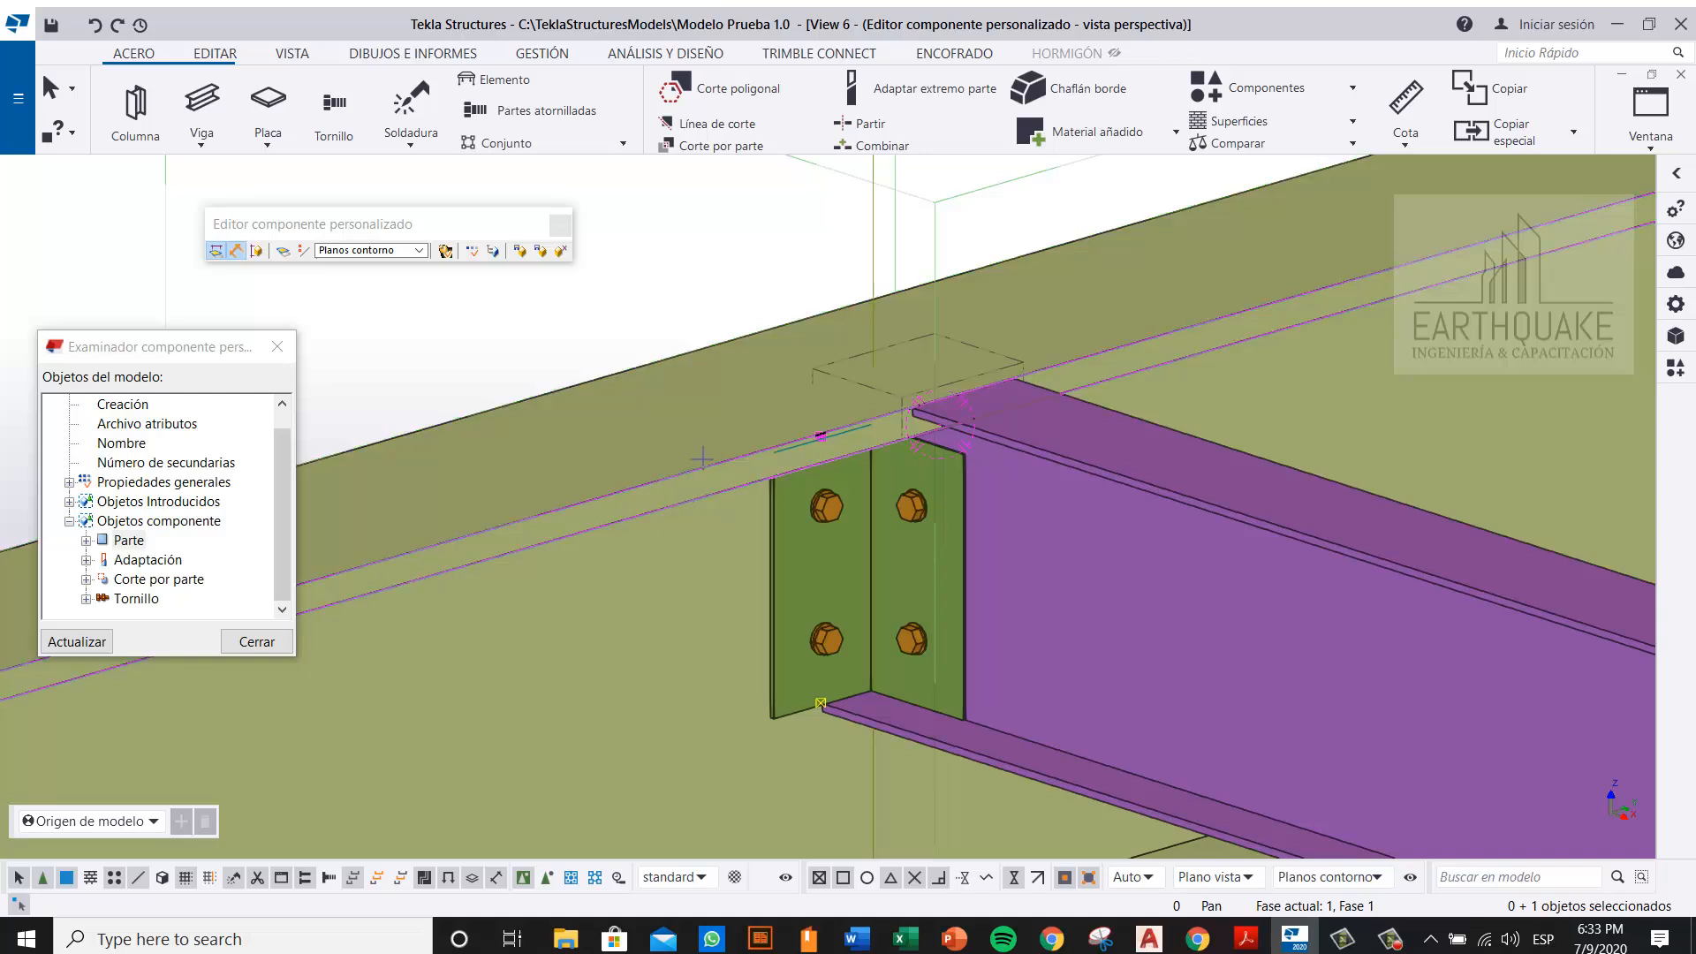
pyautogui.scroll(3, 705, 400)
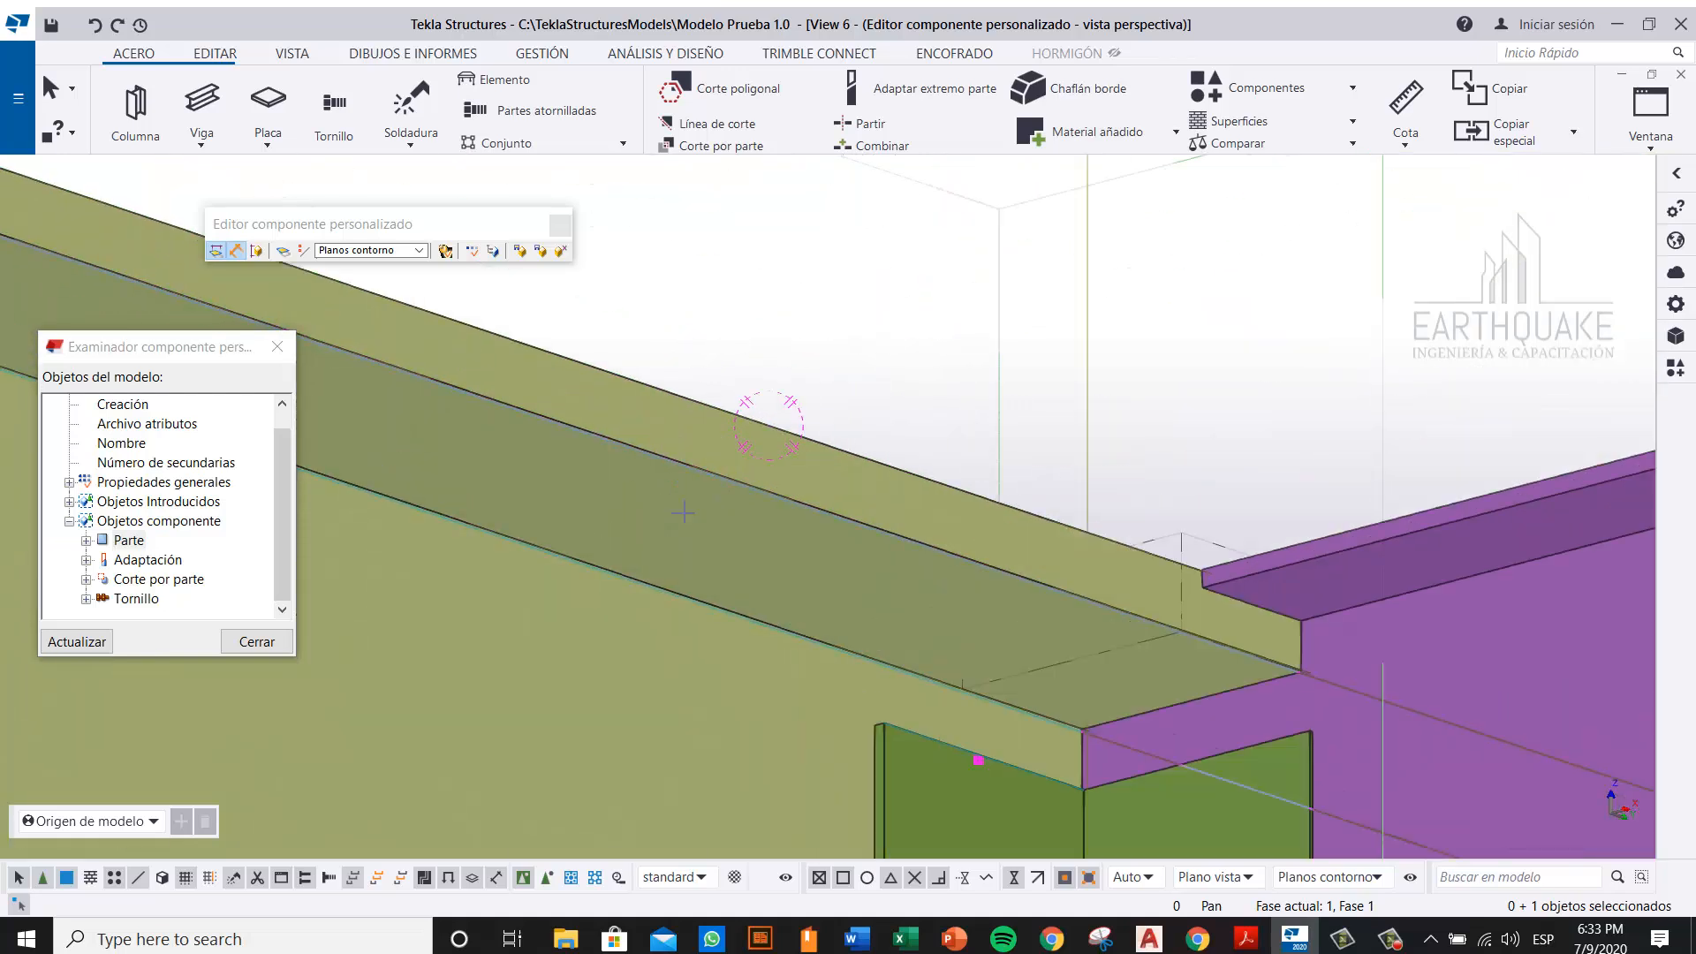
pyautogui.moveTo(820, 545); pyautogui.dragTo(769, 415, button='middle')
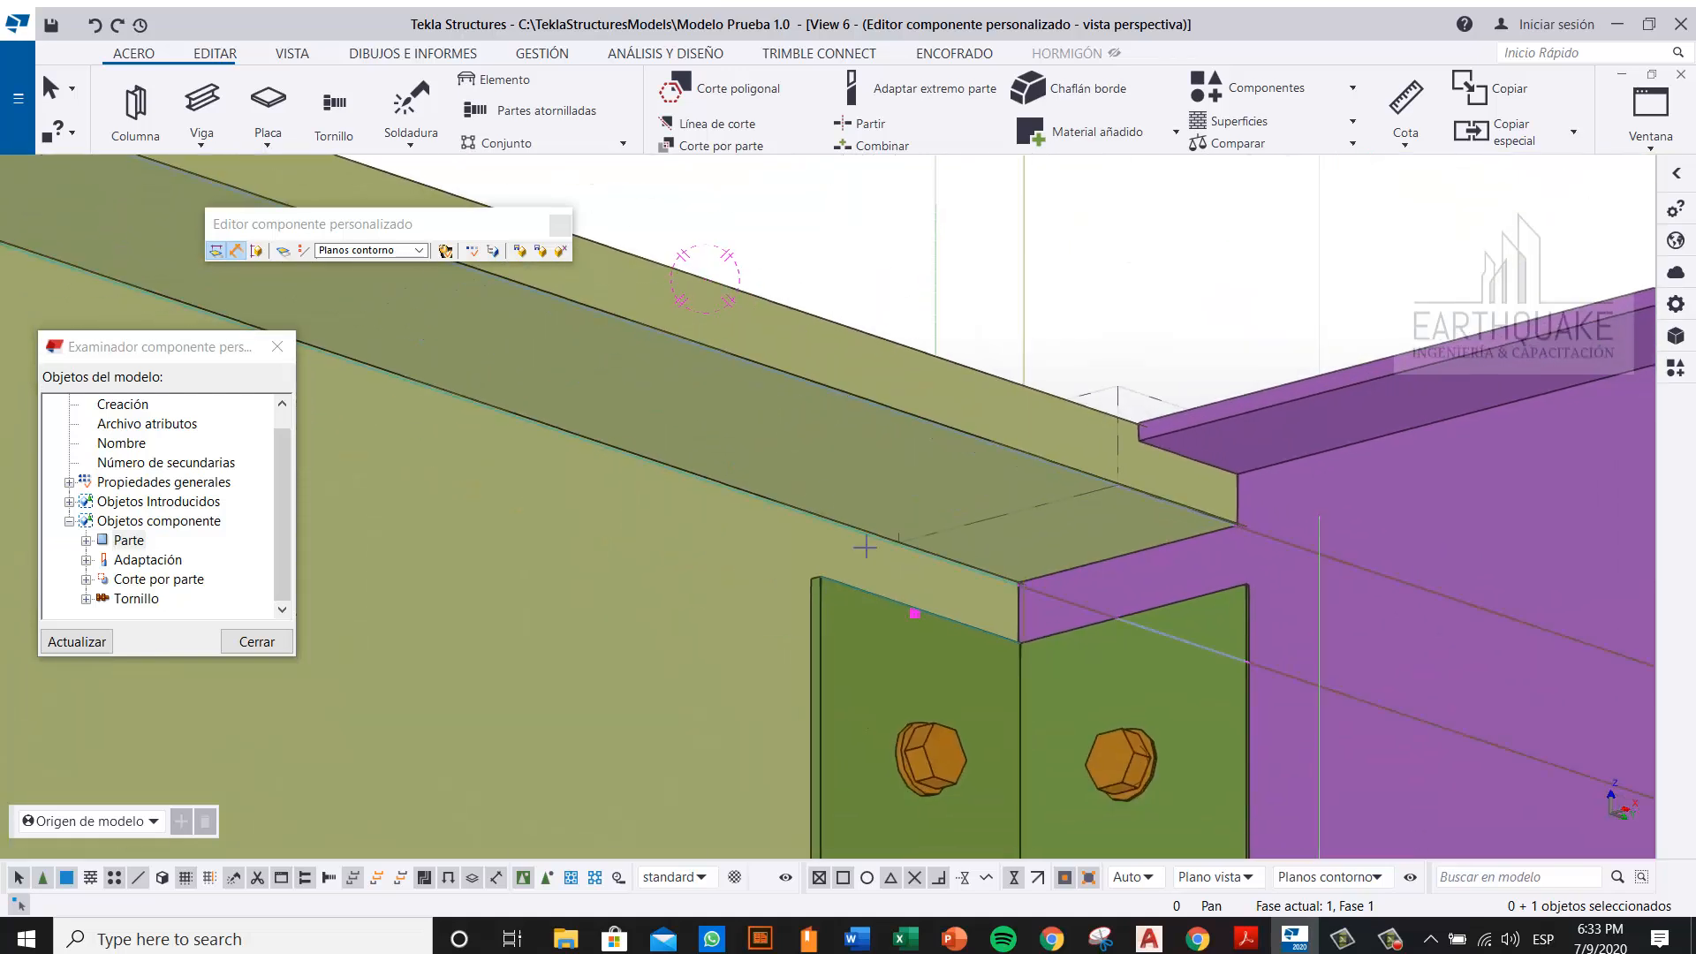
pyautogui.keyDown('ctrl'); pyautogui.moveTo(910, 609); pyautogui.dragTo(910, 664, button='middle'); pyautogui.keyUp('ctrl')
pyautogui.scroll(3, 902, 618)
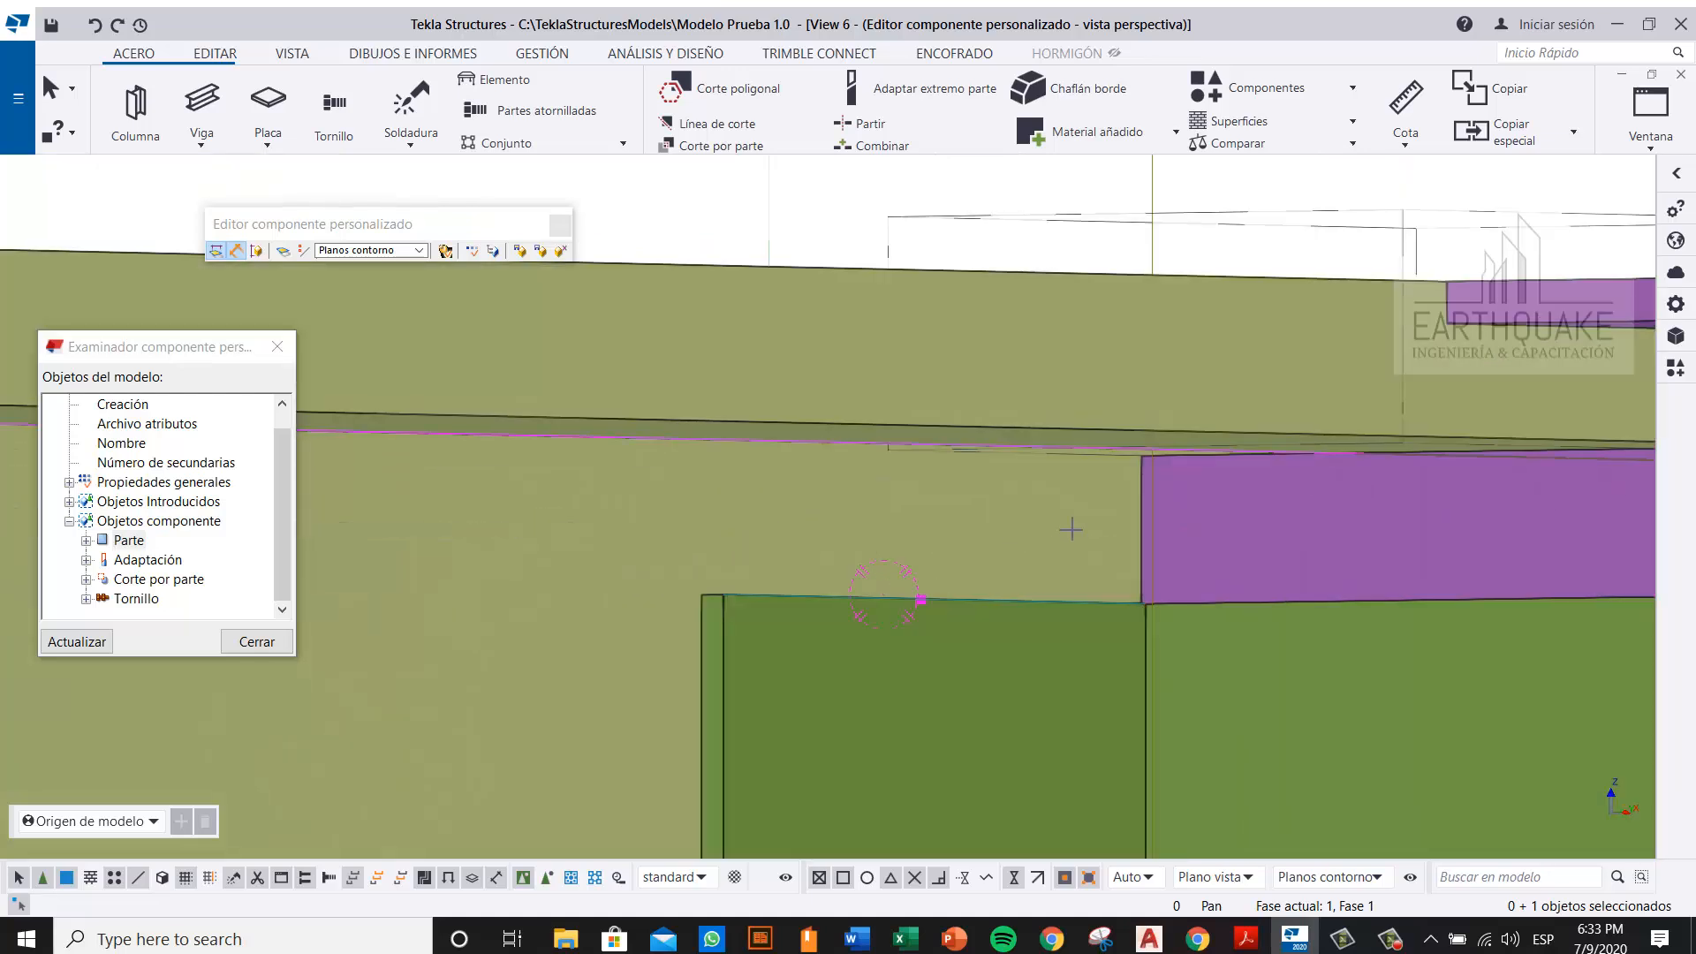
# Step: Bind the angle's upper end point to a contour plane at the main beam's upper flange and end the binding command
pyautogui.scroll(-3, 1071, 529)
pyautogui.keyDown('ctrl'); pyautogui.moveTo(894, 594); pyautogui.dragTo(901, 526, button='middle'); pyautogui.keyUp('ctrl')
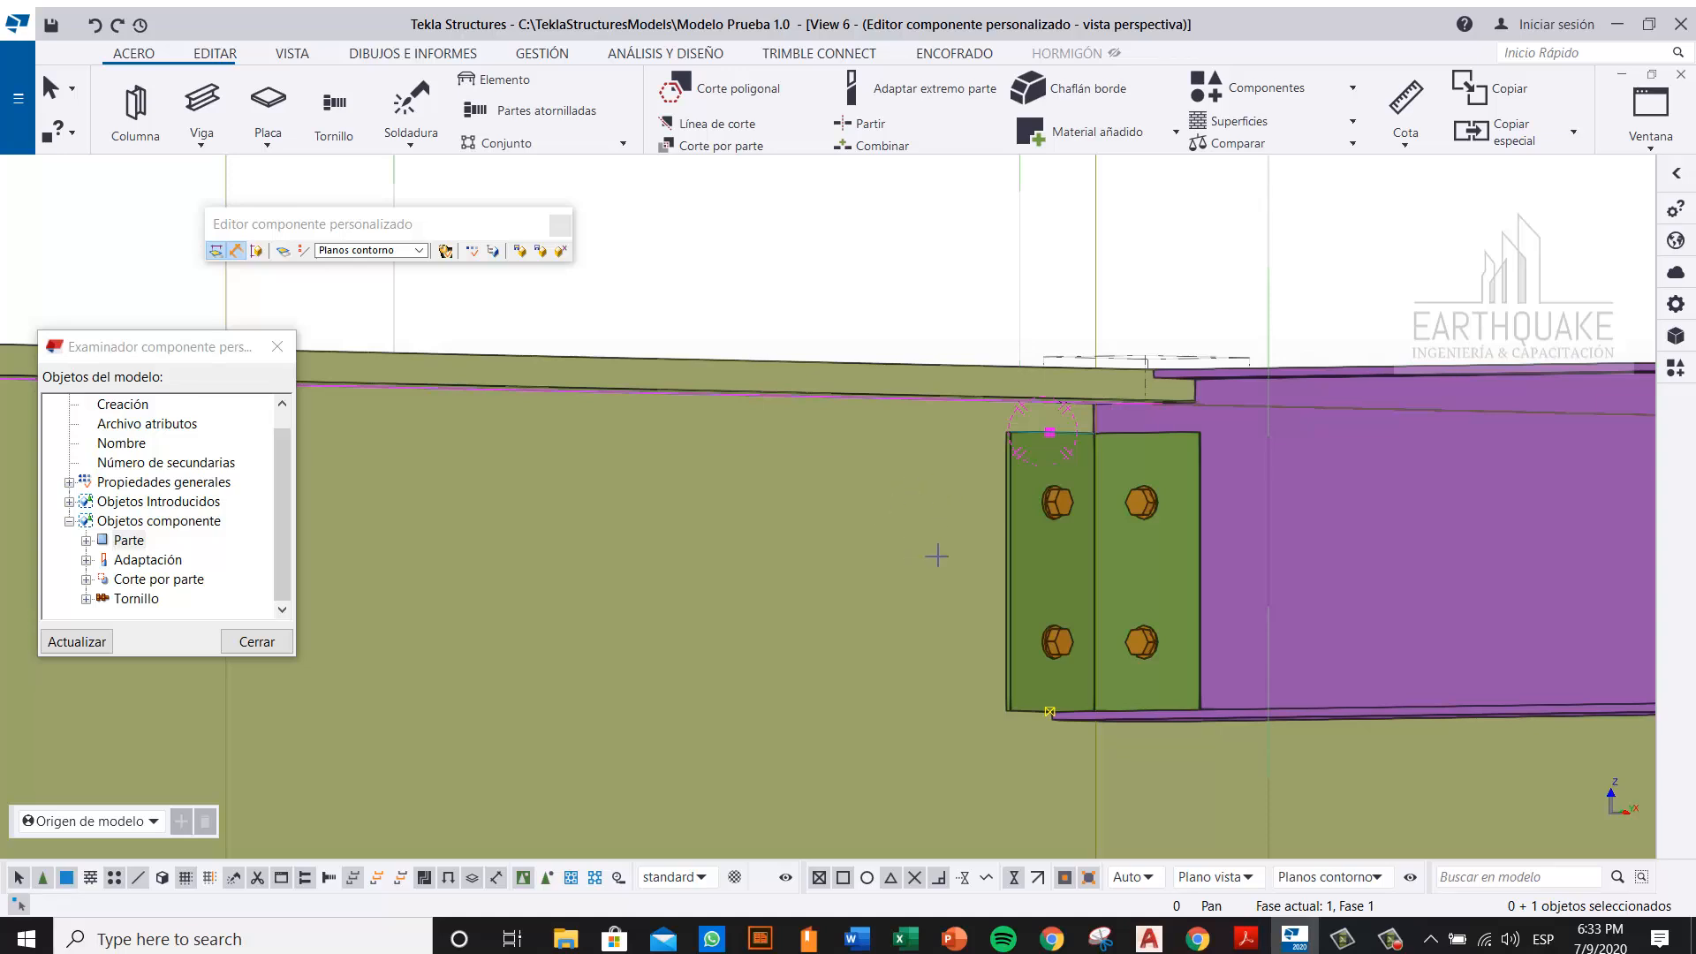
pyautogui.scroll(-2, 936, 556)
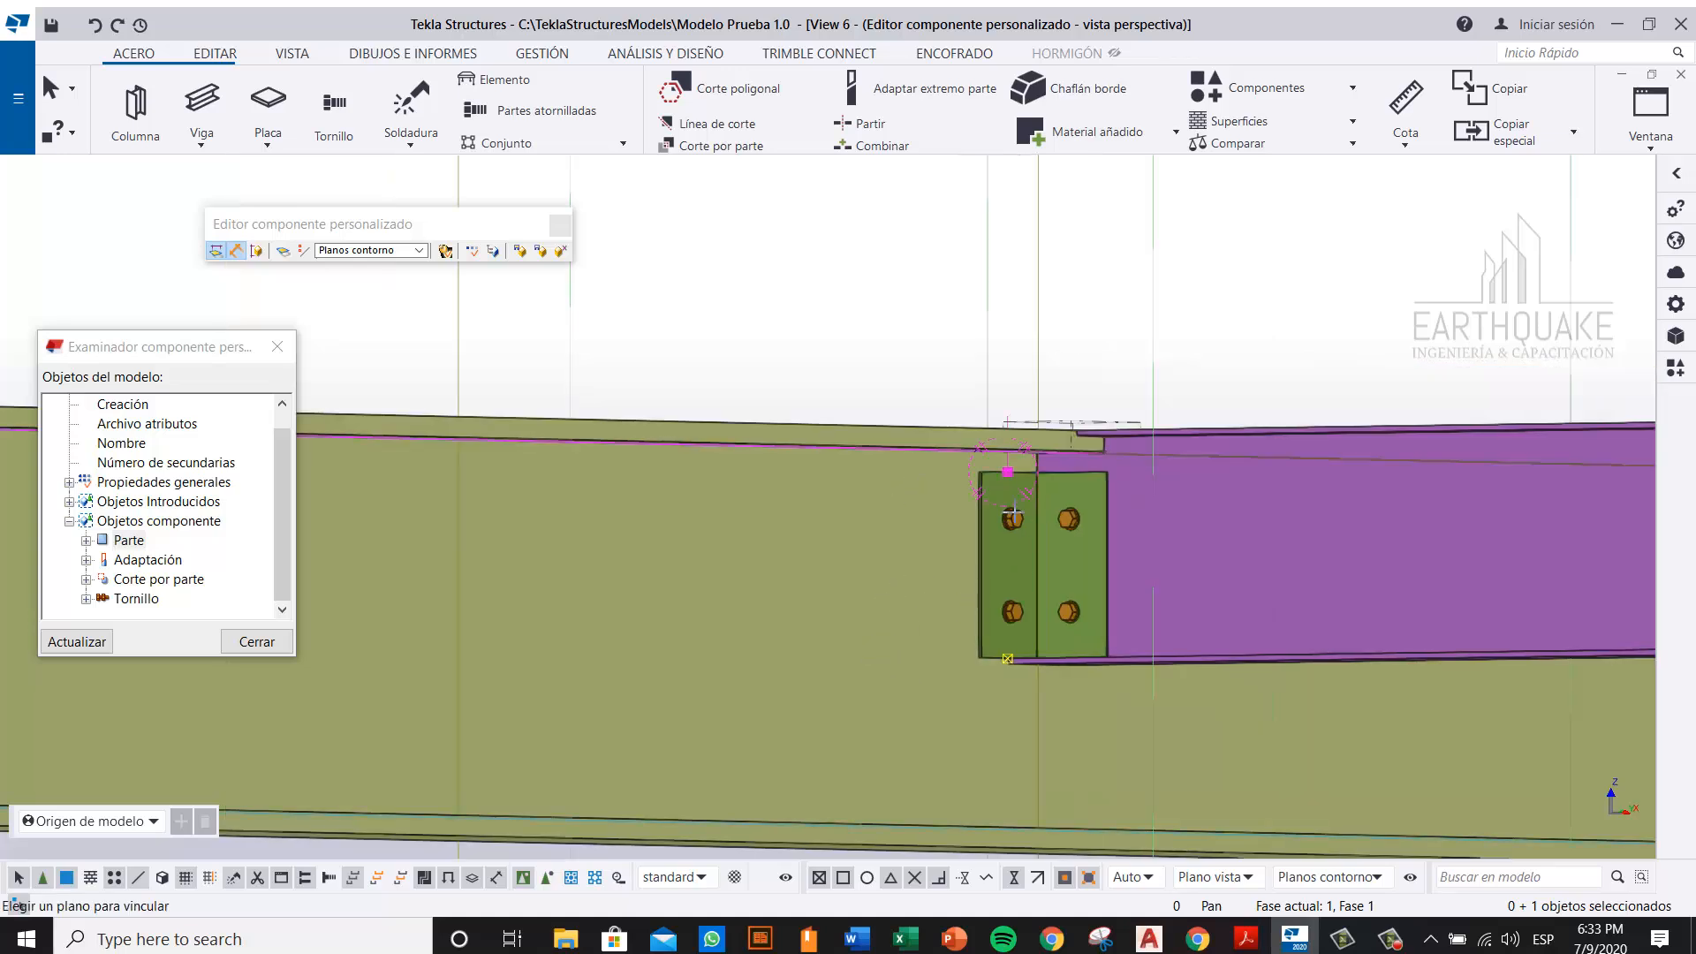
pyautogui.scroll(6, 1016, 472)
pyautogui.rightClick(1003, 408)
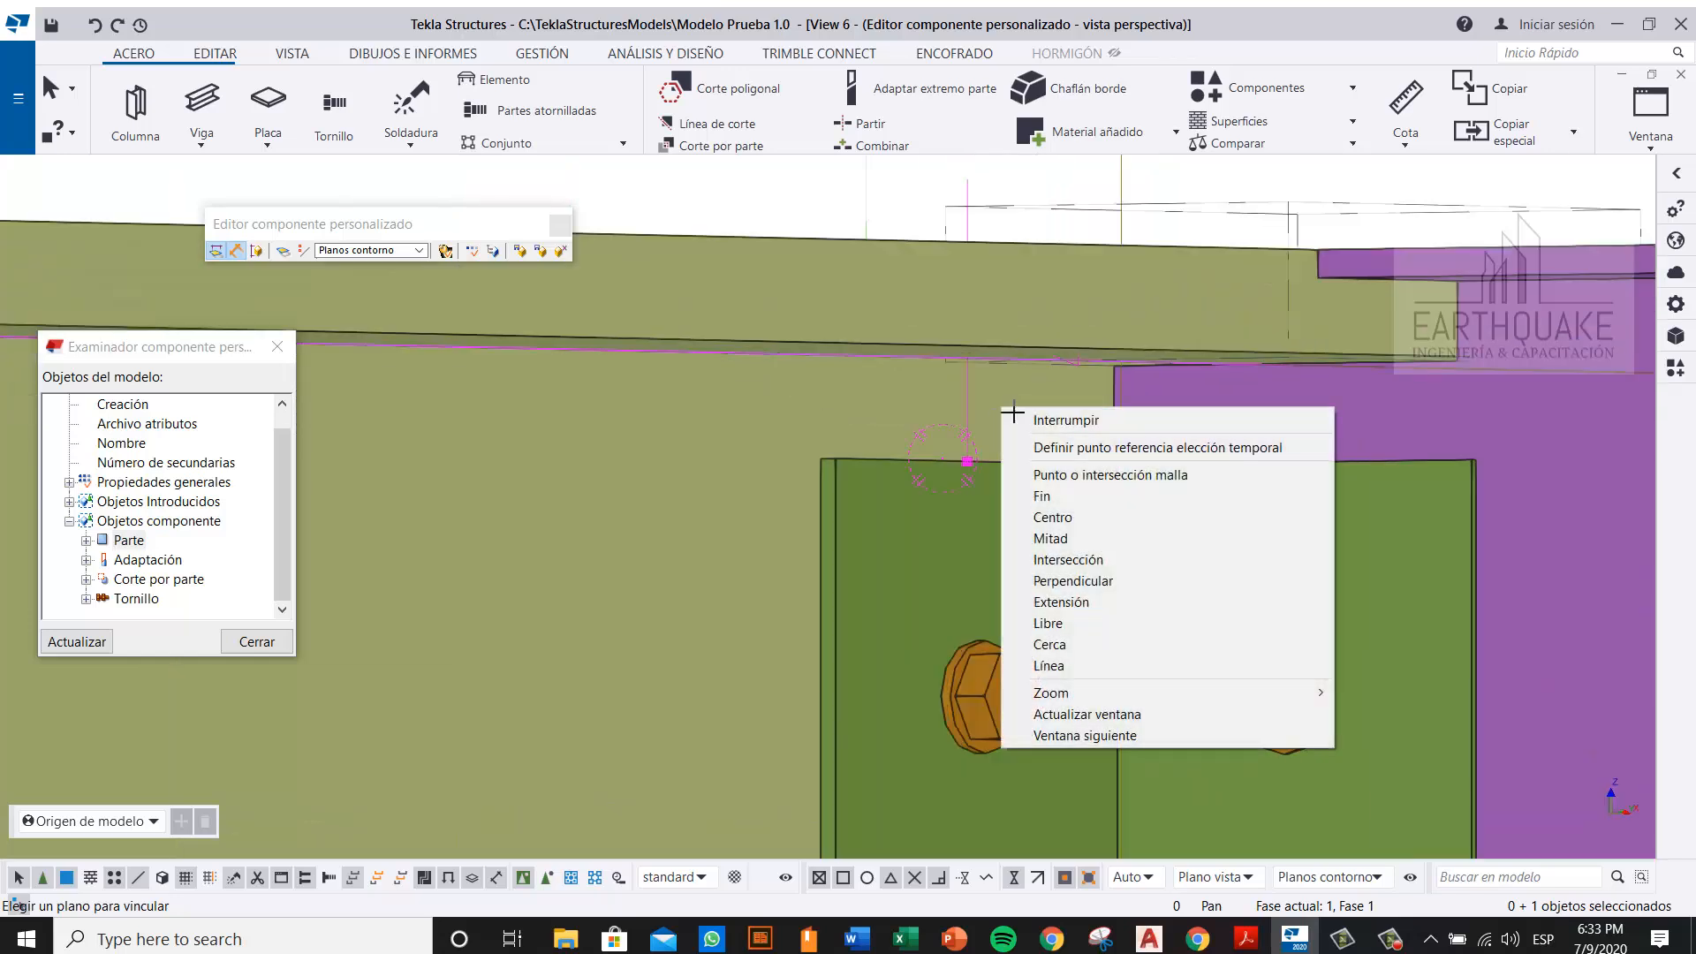
pyautogui.click(1051, 419)
# Step: Bind the angle's lower end point to a contour plane of the main beam and end the binding command
pyautogui.scroll(1, 981, 486)
pyautogui.keyDown('ctrl'); pyautogui.moveTo(980, 500); pyautogui.dragTo(992, 522, button='middle'); pyautogui.keyUp('ctrl')
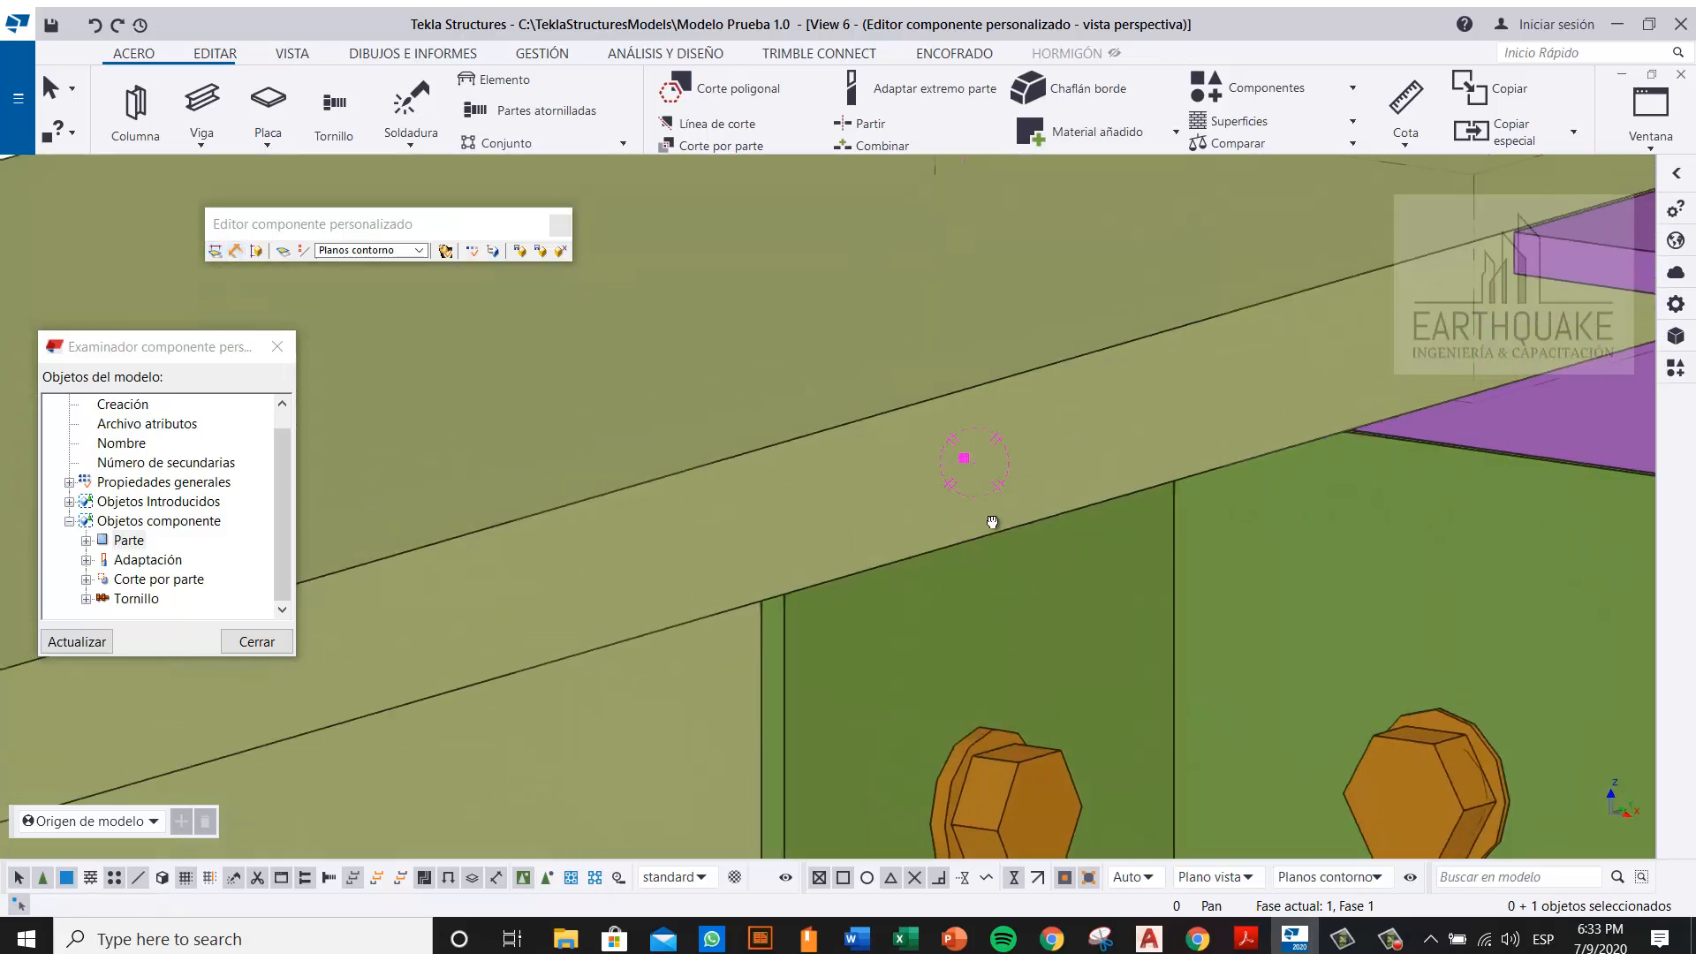
pyautogui.scroll(-3, 989, 543)
pyautogui.scroll(-2, 873, 599)
pyautogui.click(862, 602)
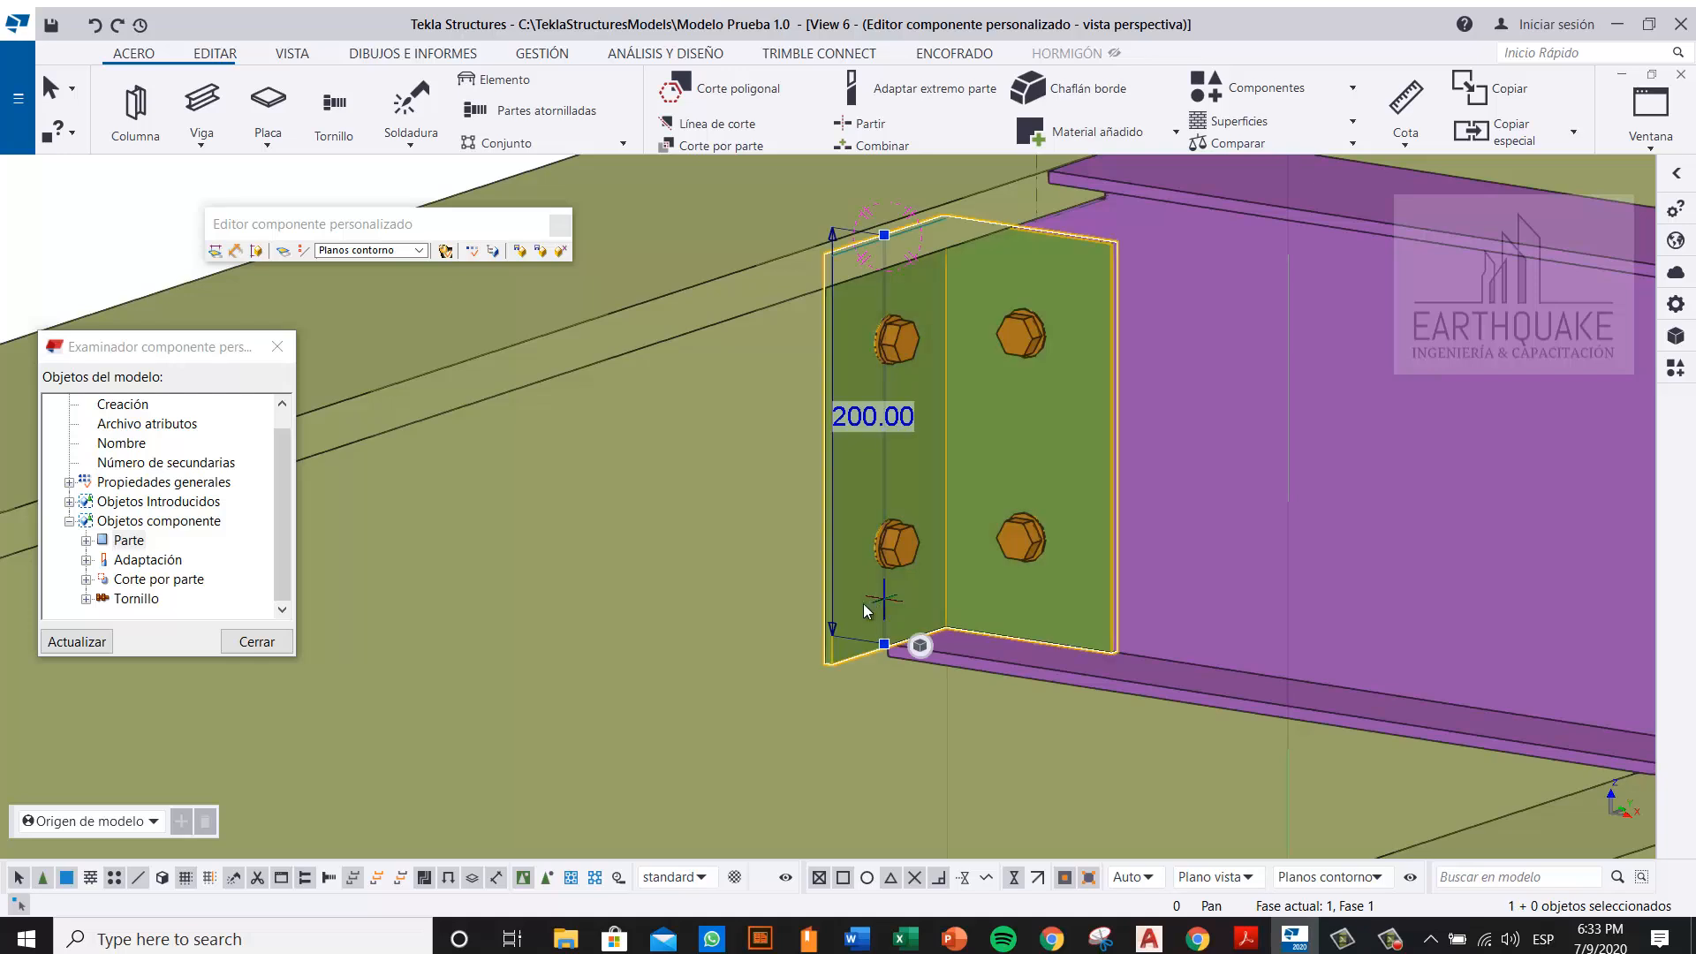
pyautogui.scroll(4, 897, 597)
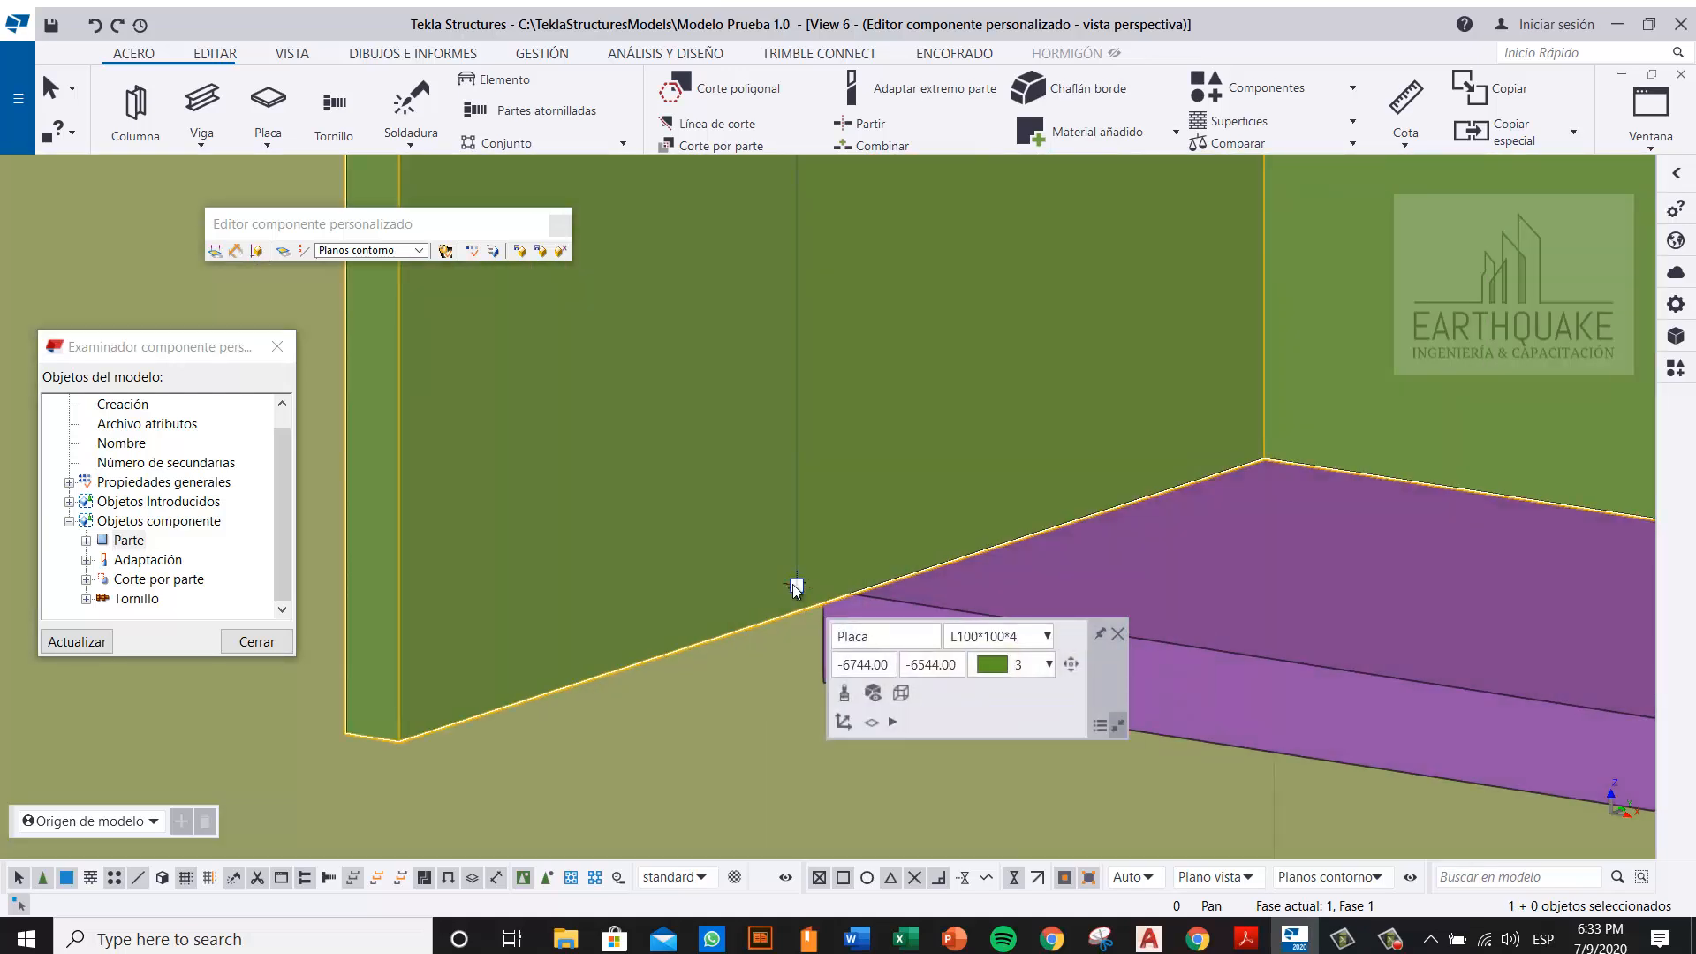
pyautogui.click(797, 586)
pyautogui.rightClick(797, 587)
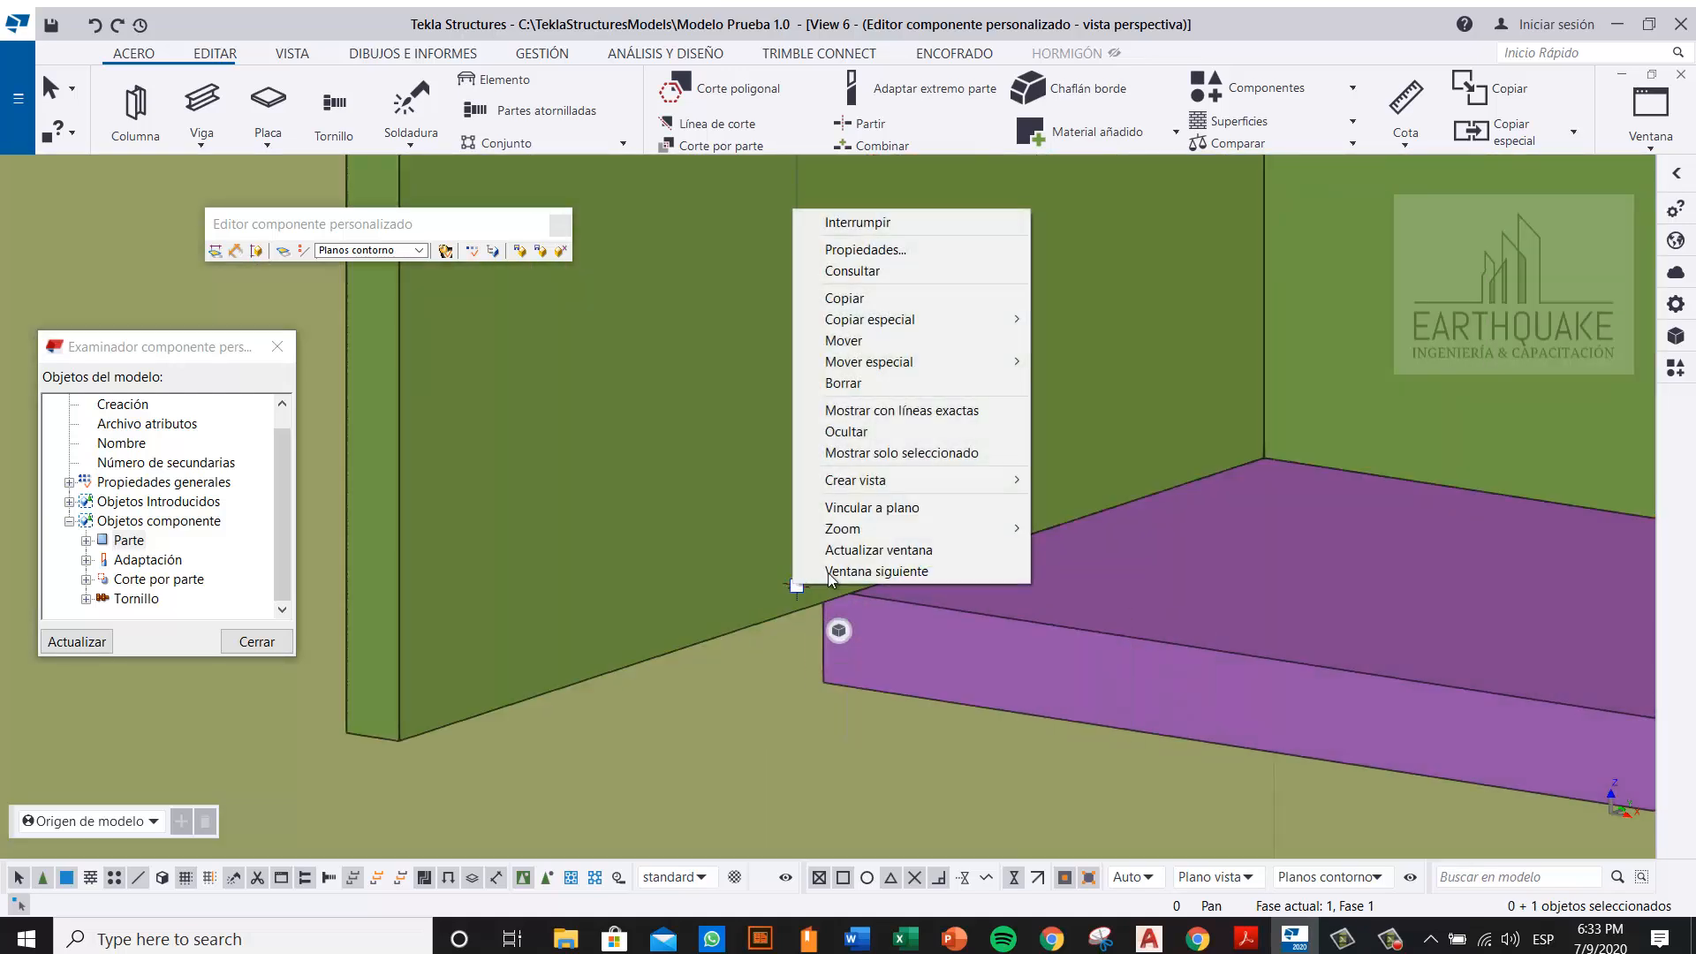
pyautogui.click(928, 502)
pyautogui.scroll(-5, 1193, 453)
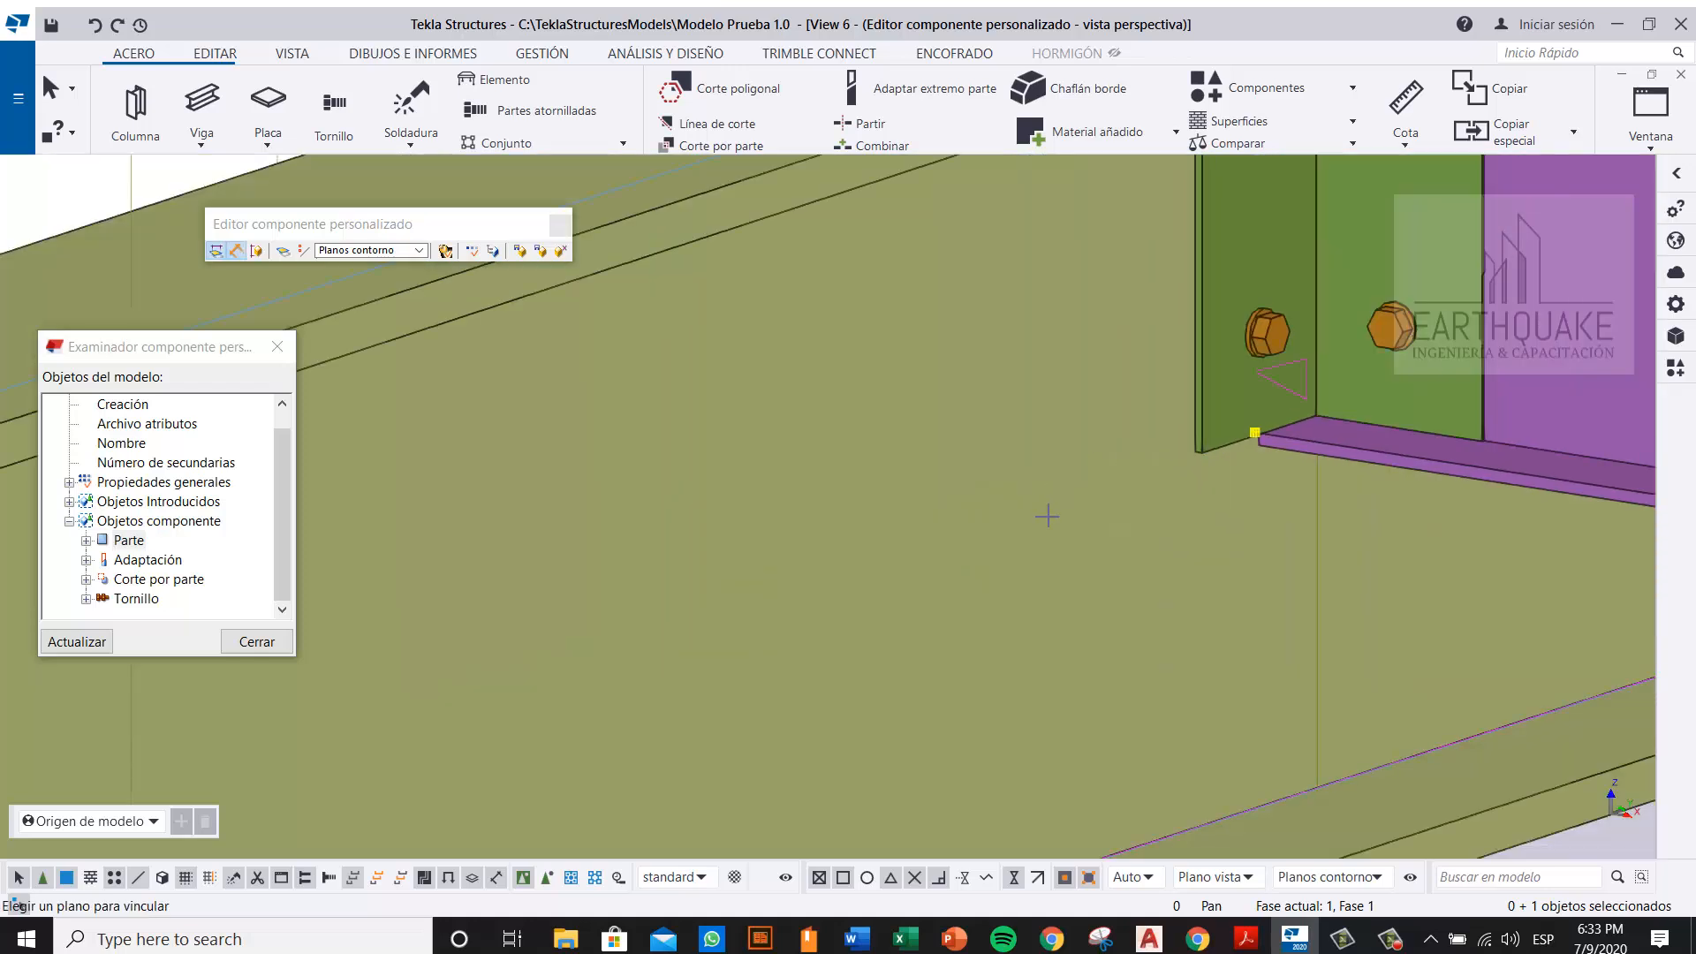
pyautogui.rightClick(1117, 392)
pyautogui.click(1157, 403)
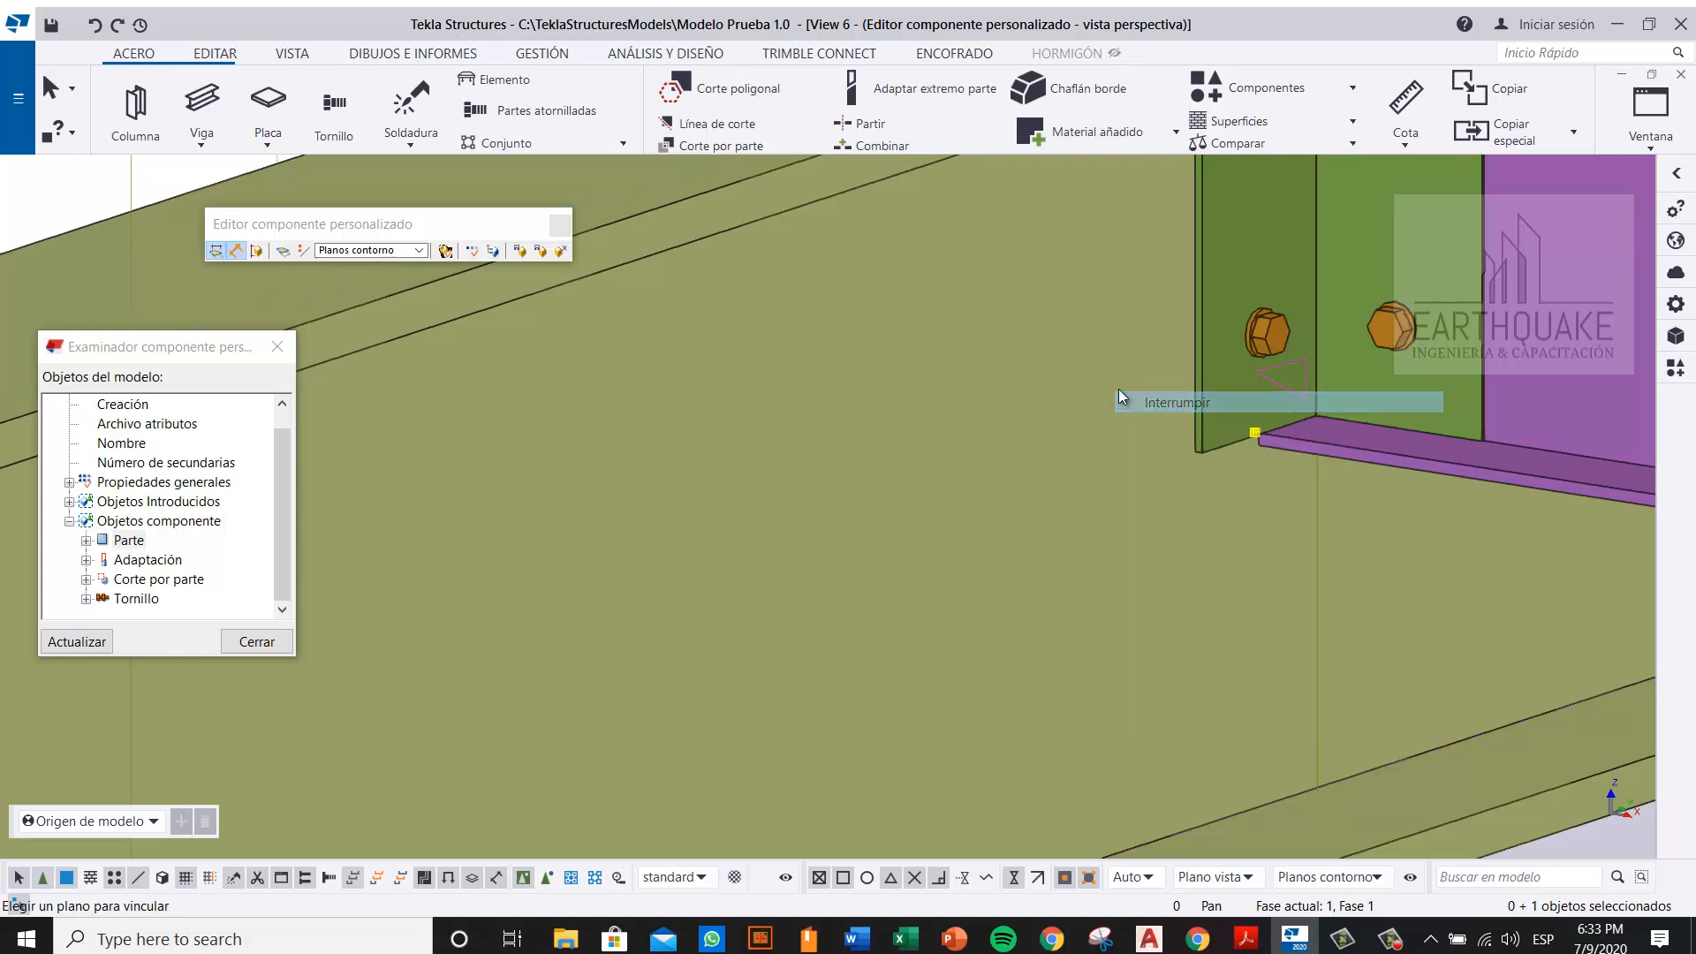
# Step: Inspect the binding symbol at the angle's lower end and the connection around it
pyautogui.scroll(5, 989, 501)
pyautogui.scroll(2, 999, 497)
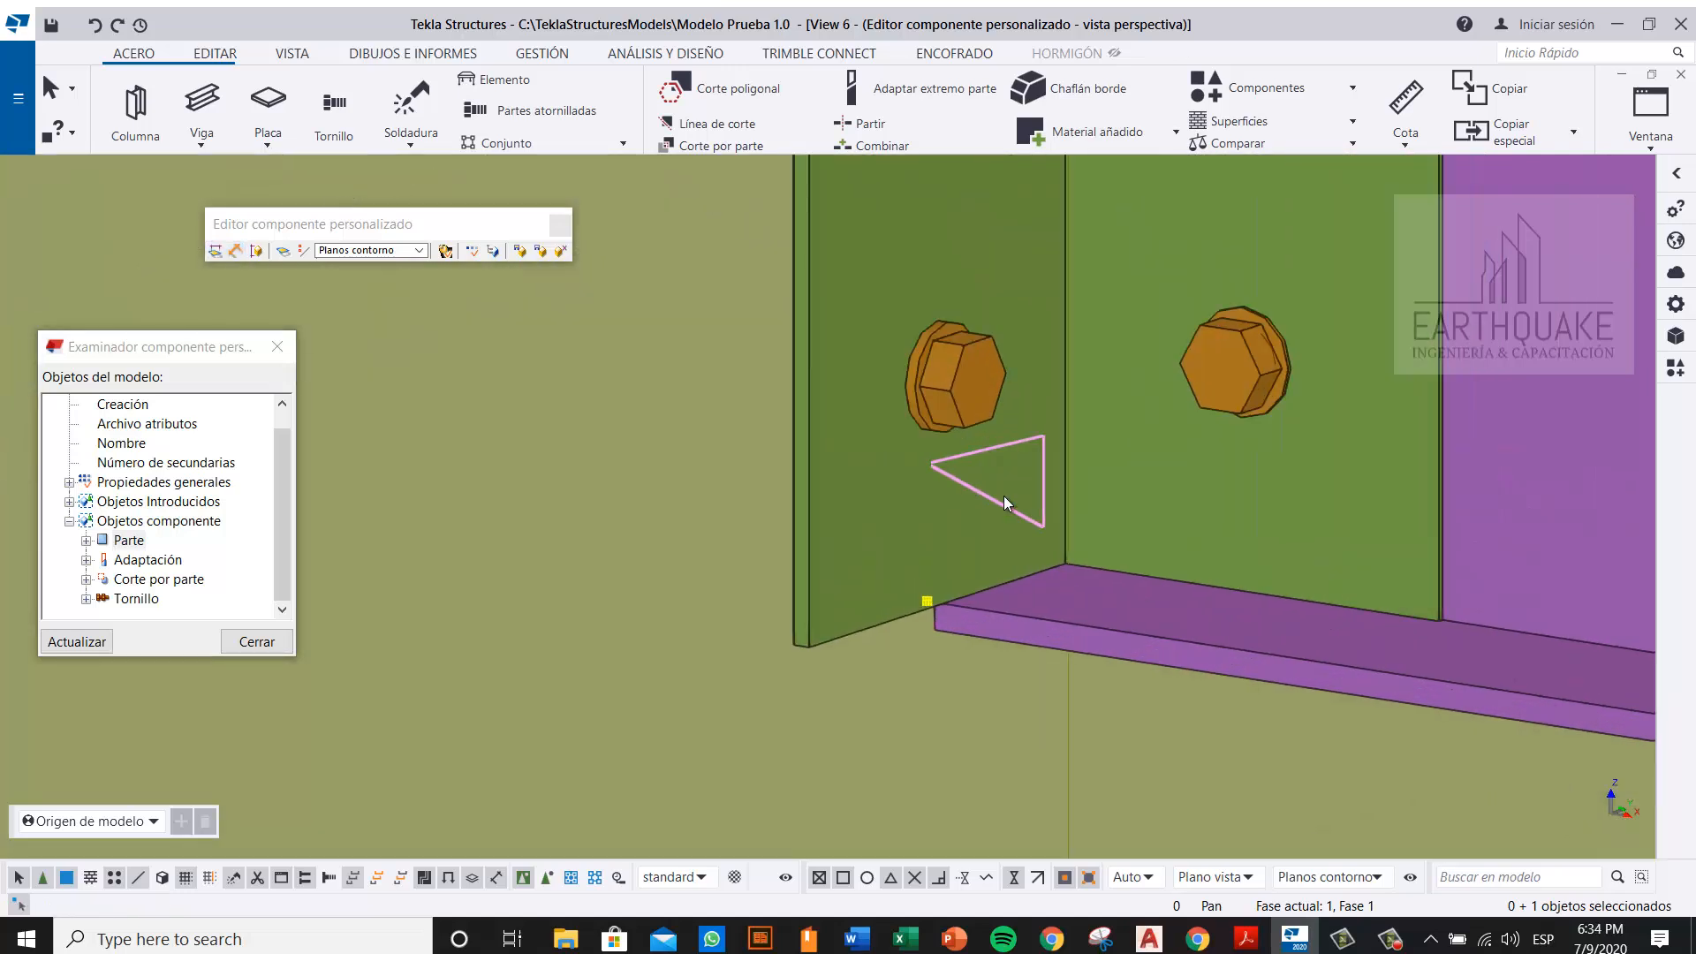
pyautogui.scroll(-4, 993, 485)
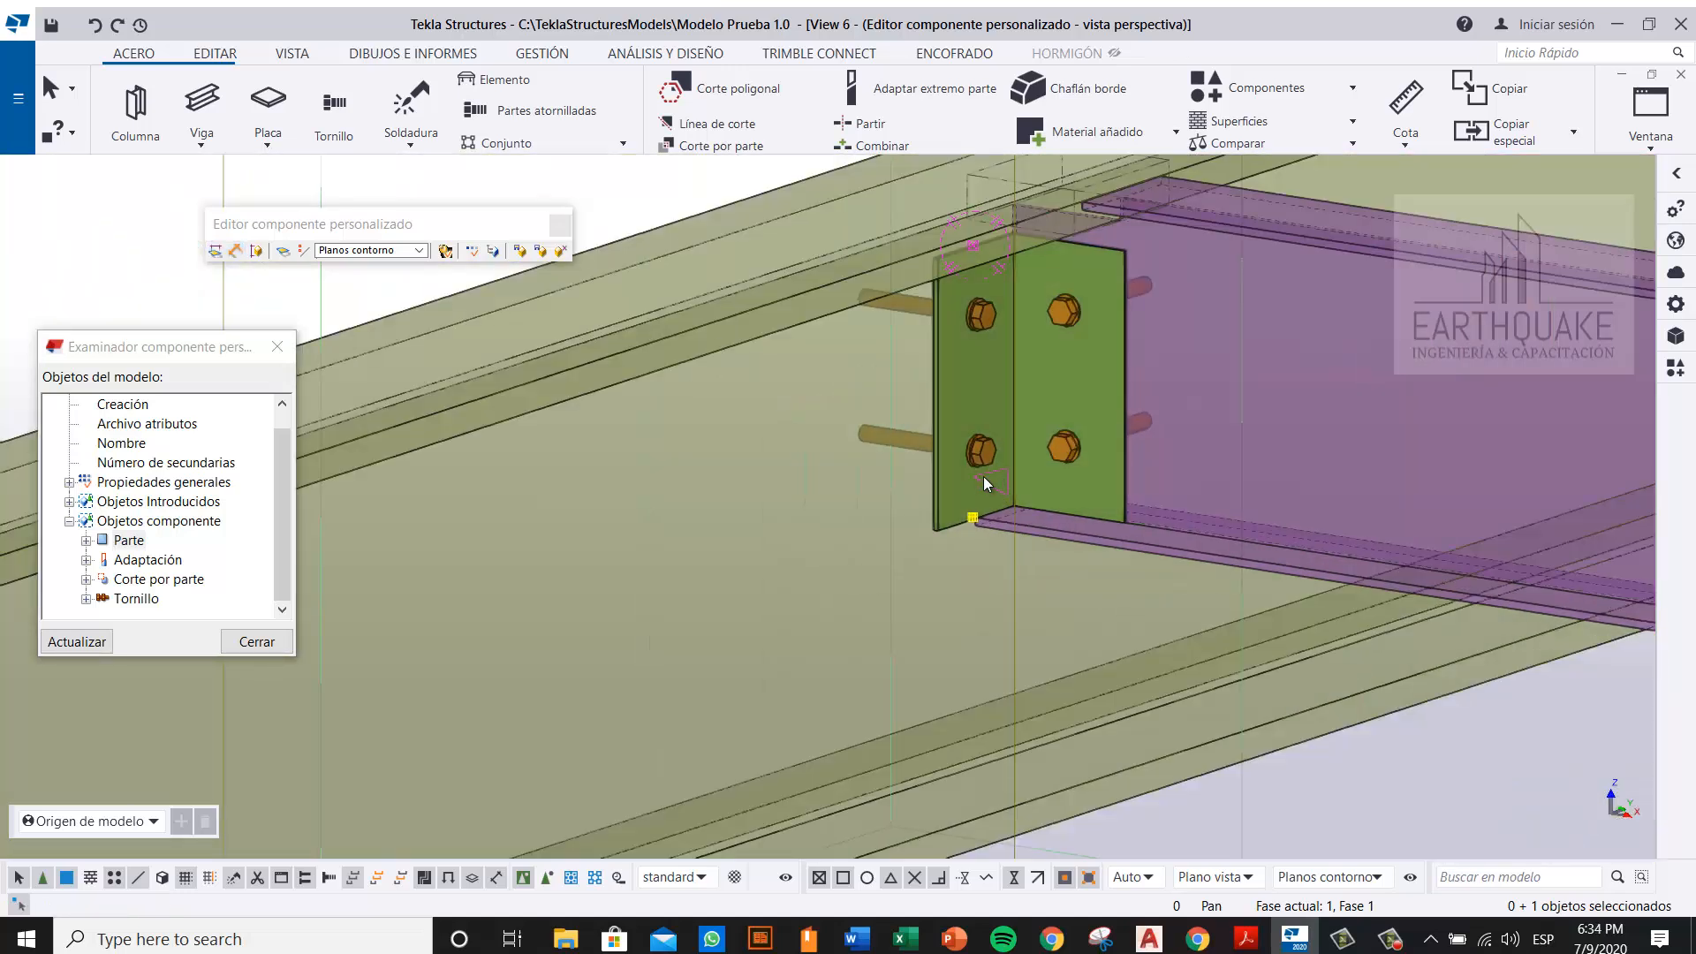
pyautogui.scroll(1, 1007, 495)
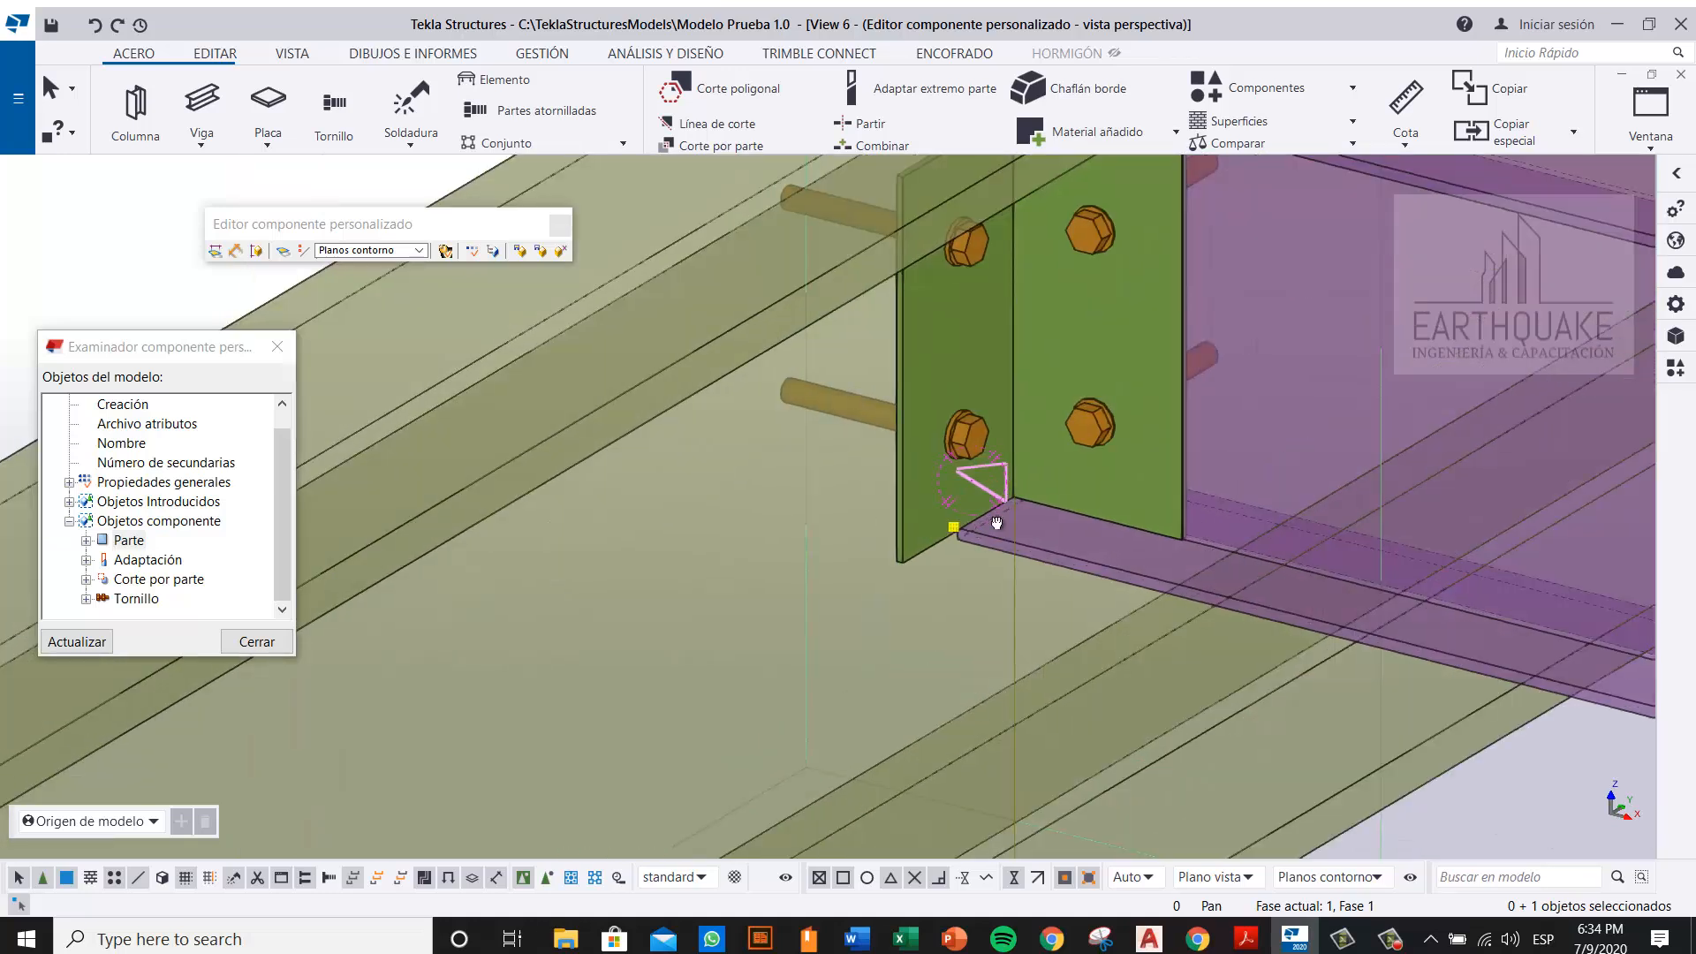
pyautogui.moveTo(1003, 486); pyautogui.dragTo(921, 618, button='middle')
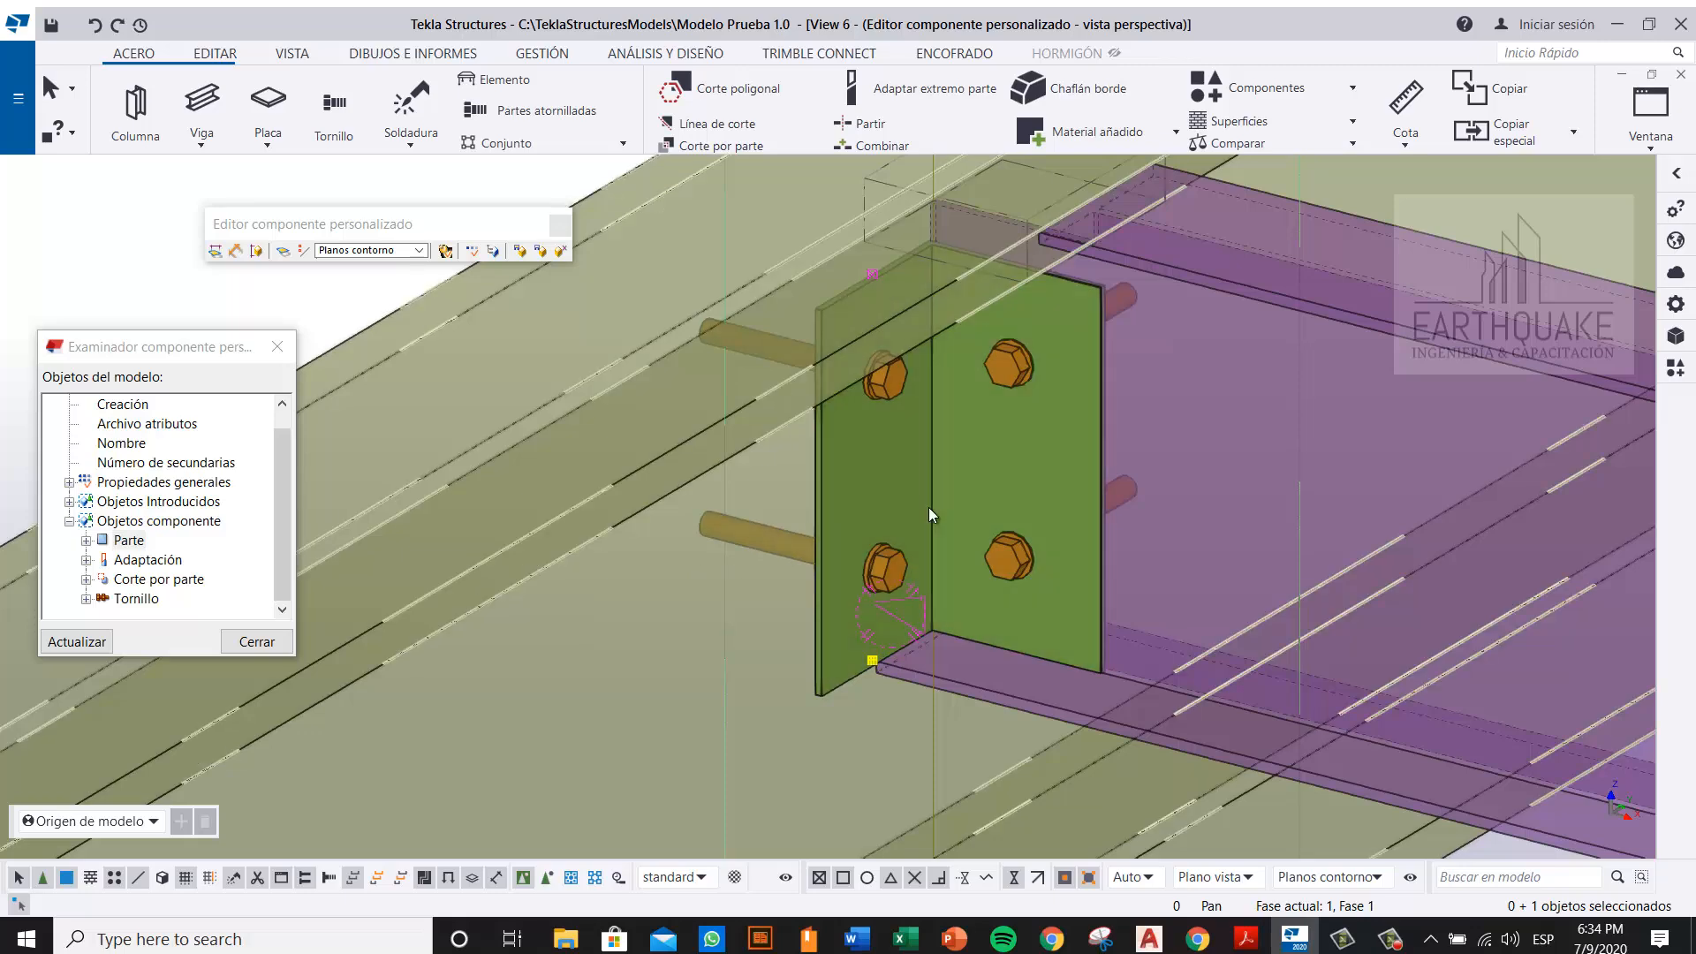
pyautogui.scroll(-3, 959, 517)
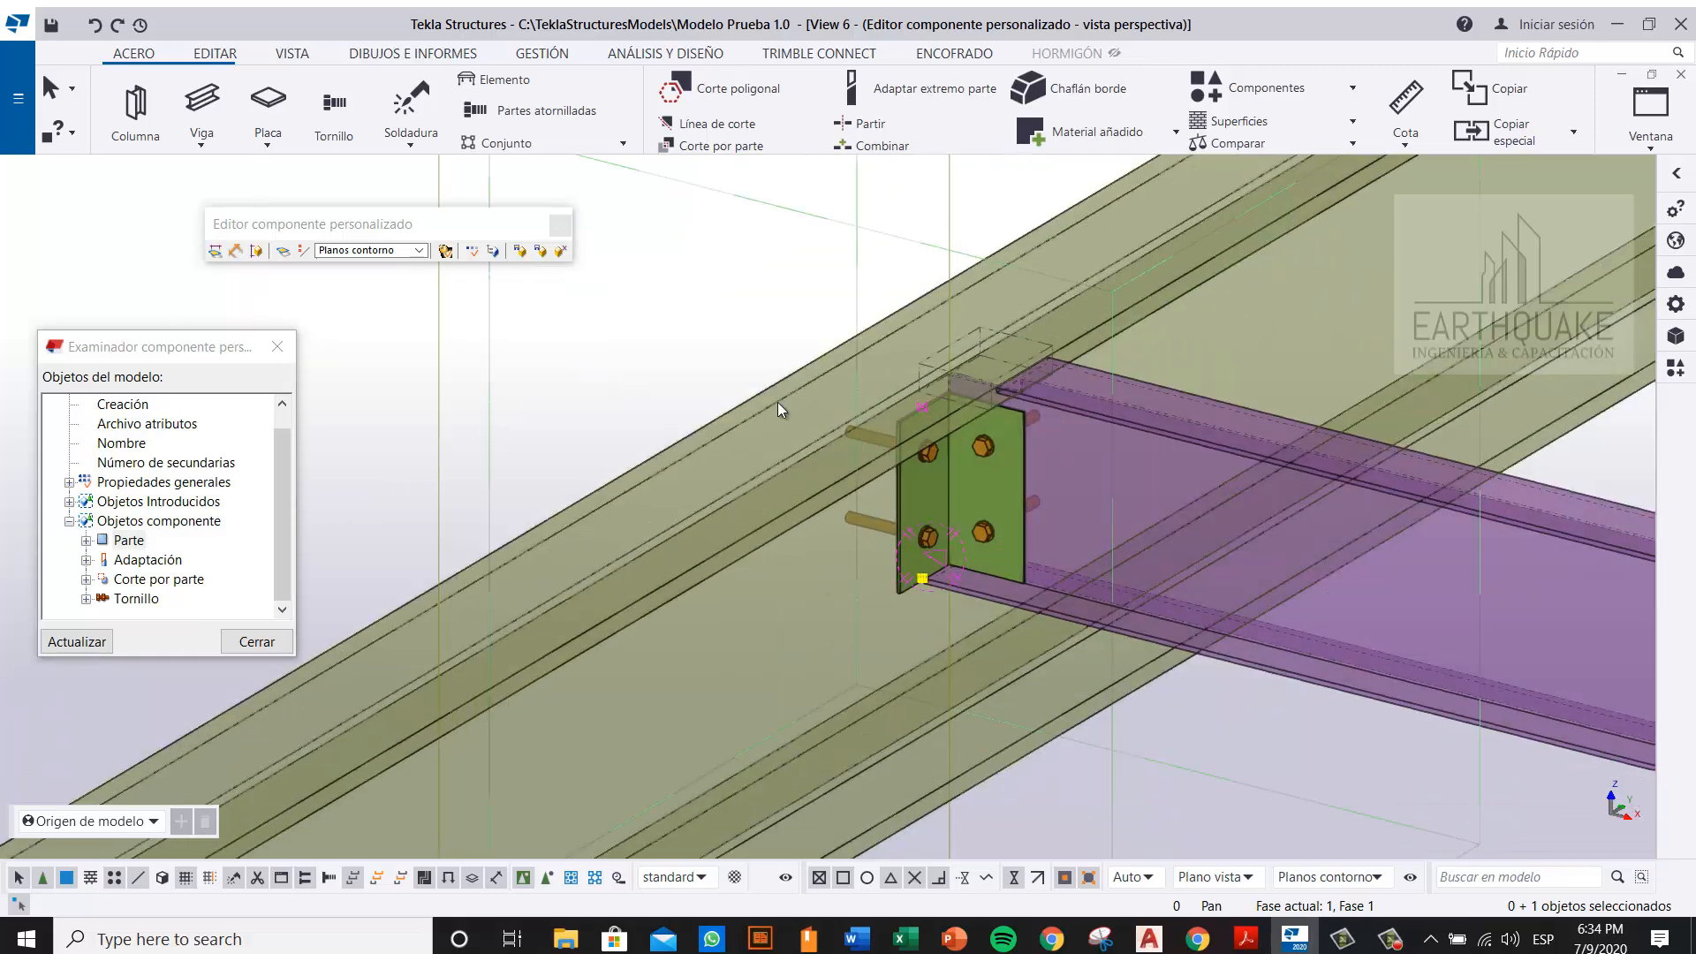
# Step: Check the Planos límite planes on the main beam and restore the binding plane type to Planos contorno
pyautogui.click(395, 251)
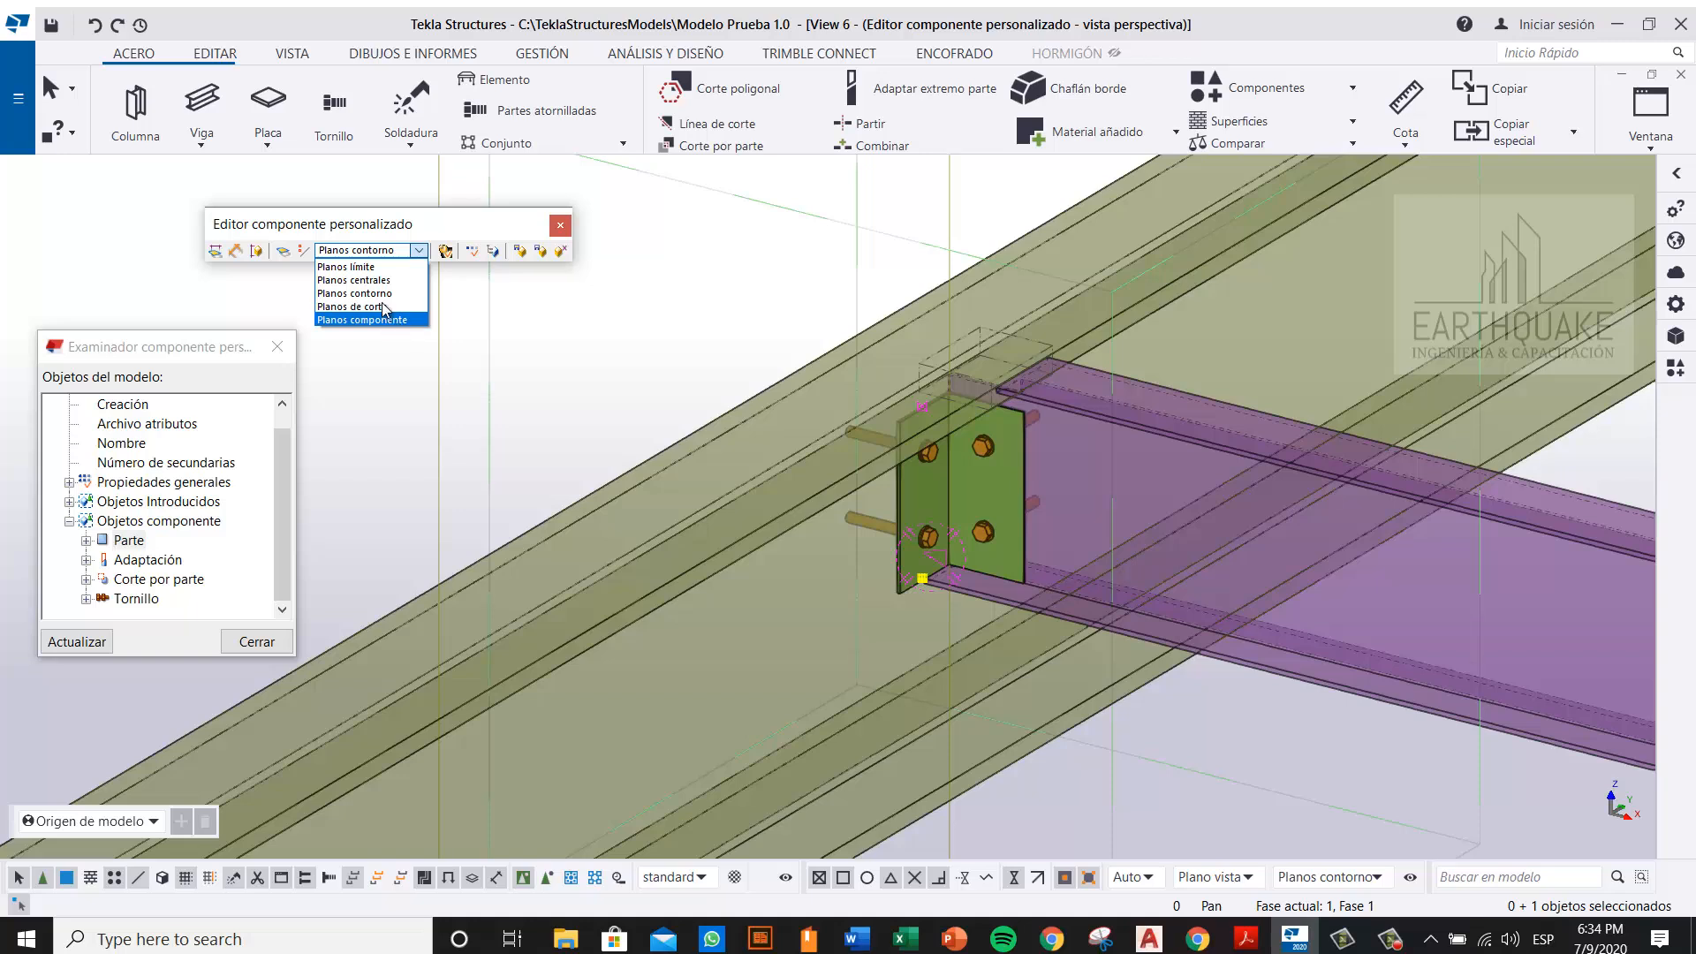
pyautogui.click(353, 266)
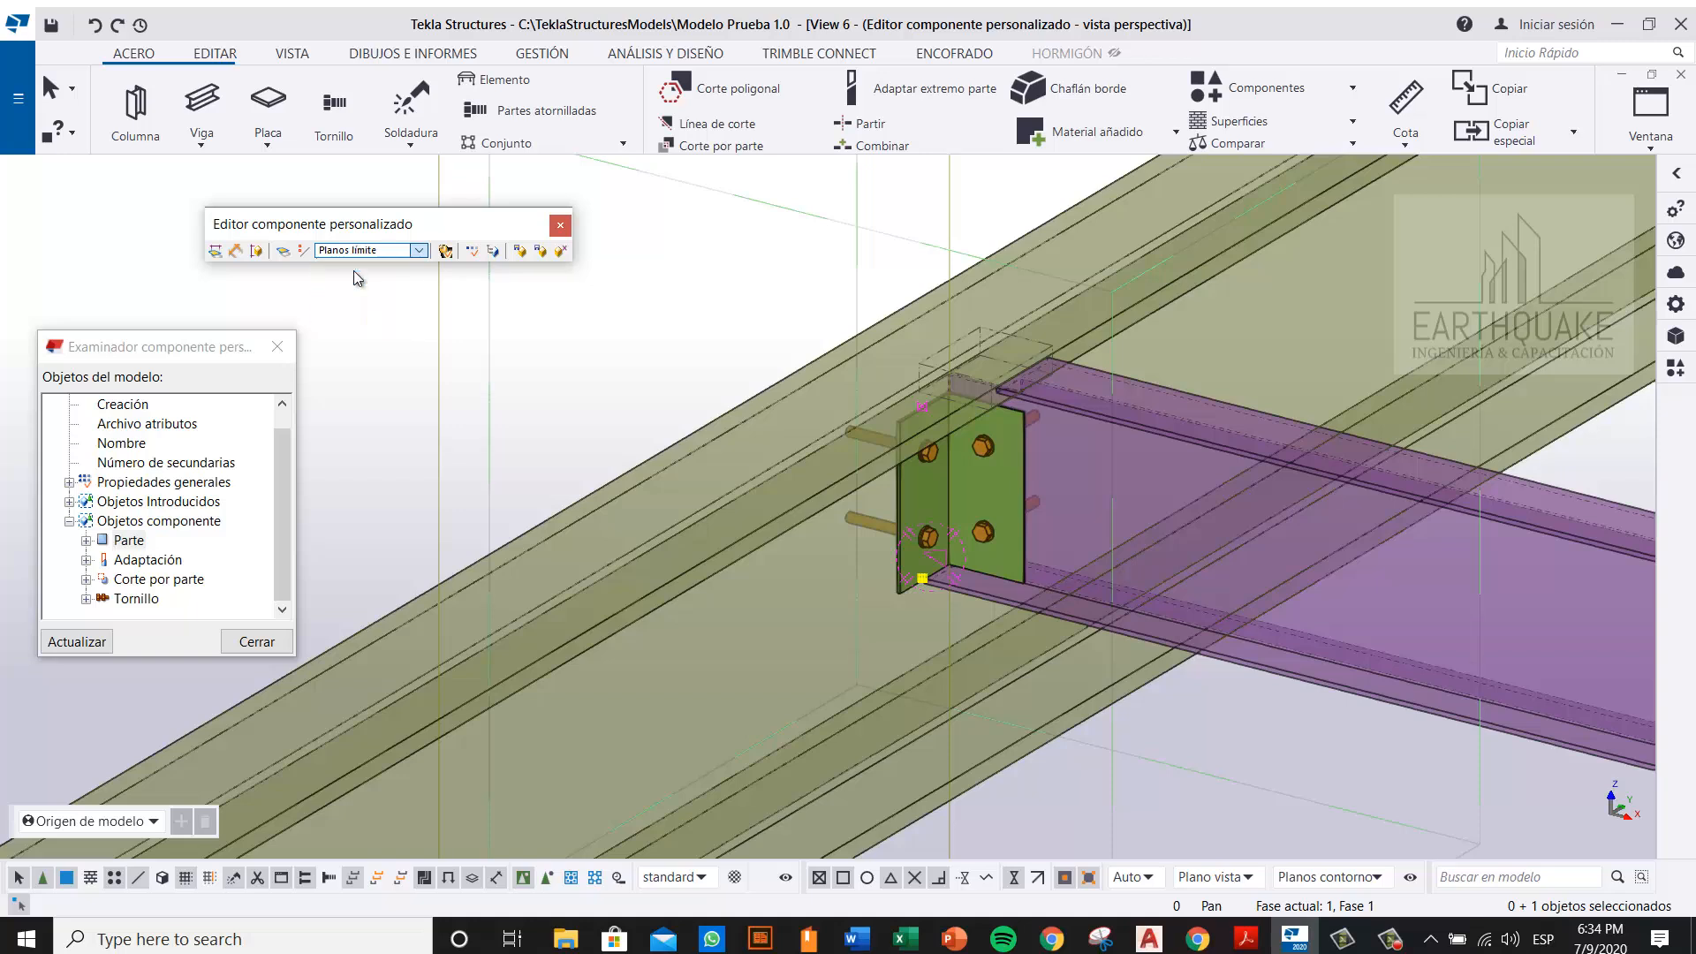
pyautogui.click(564, 232)
pyautogui.click(933, 519)
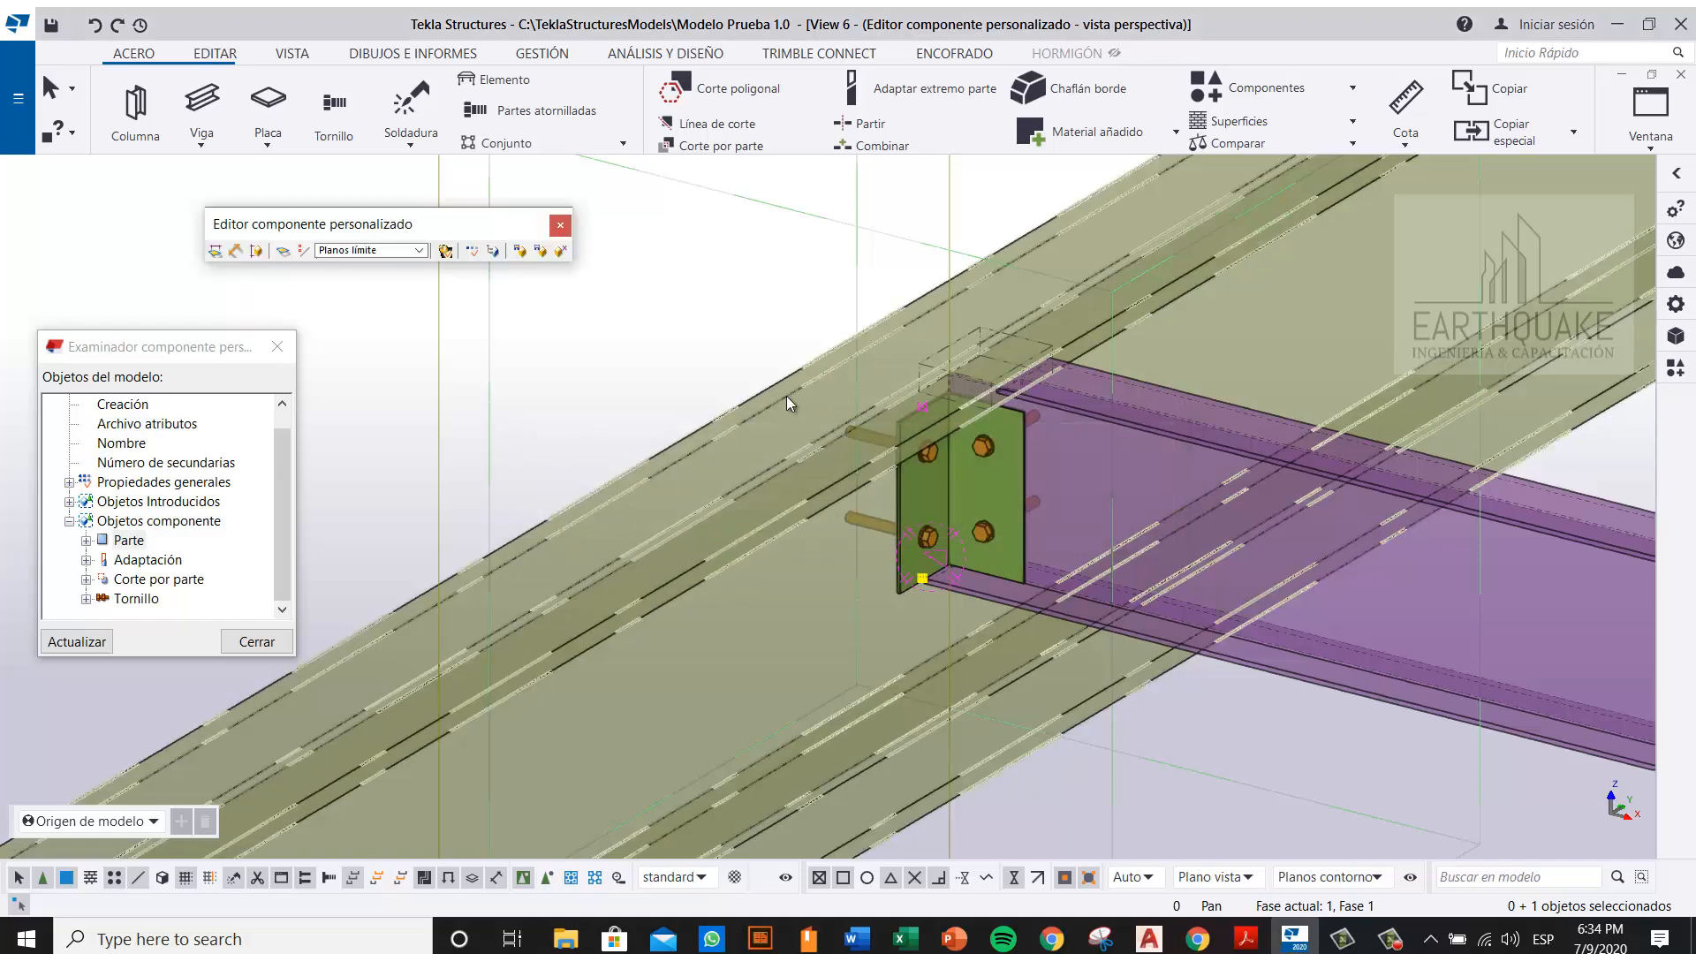
pyautogui.moveTo(1047, 469); pyautogui.dragTo(956, 537, button='middle')
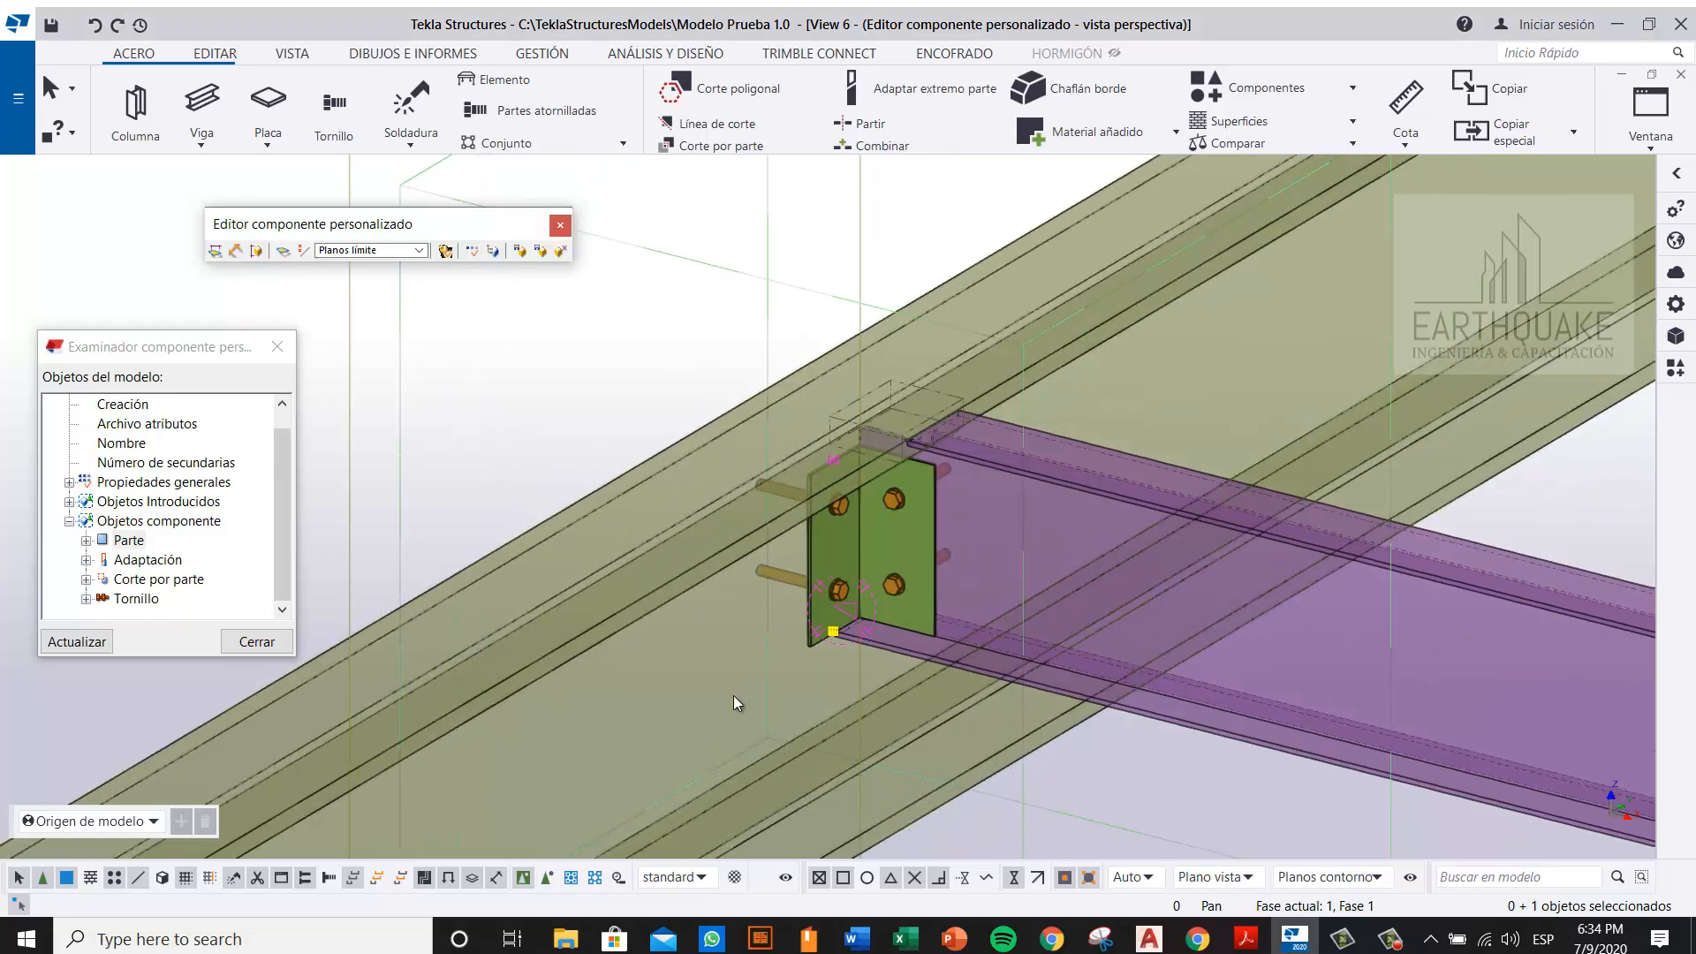
pyautogui.click(388, 250)
pyautogui.click(395, 299)
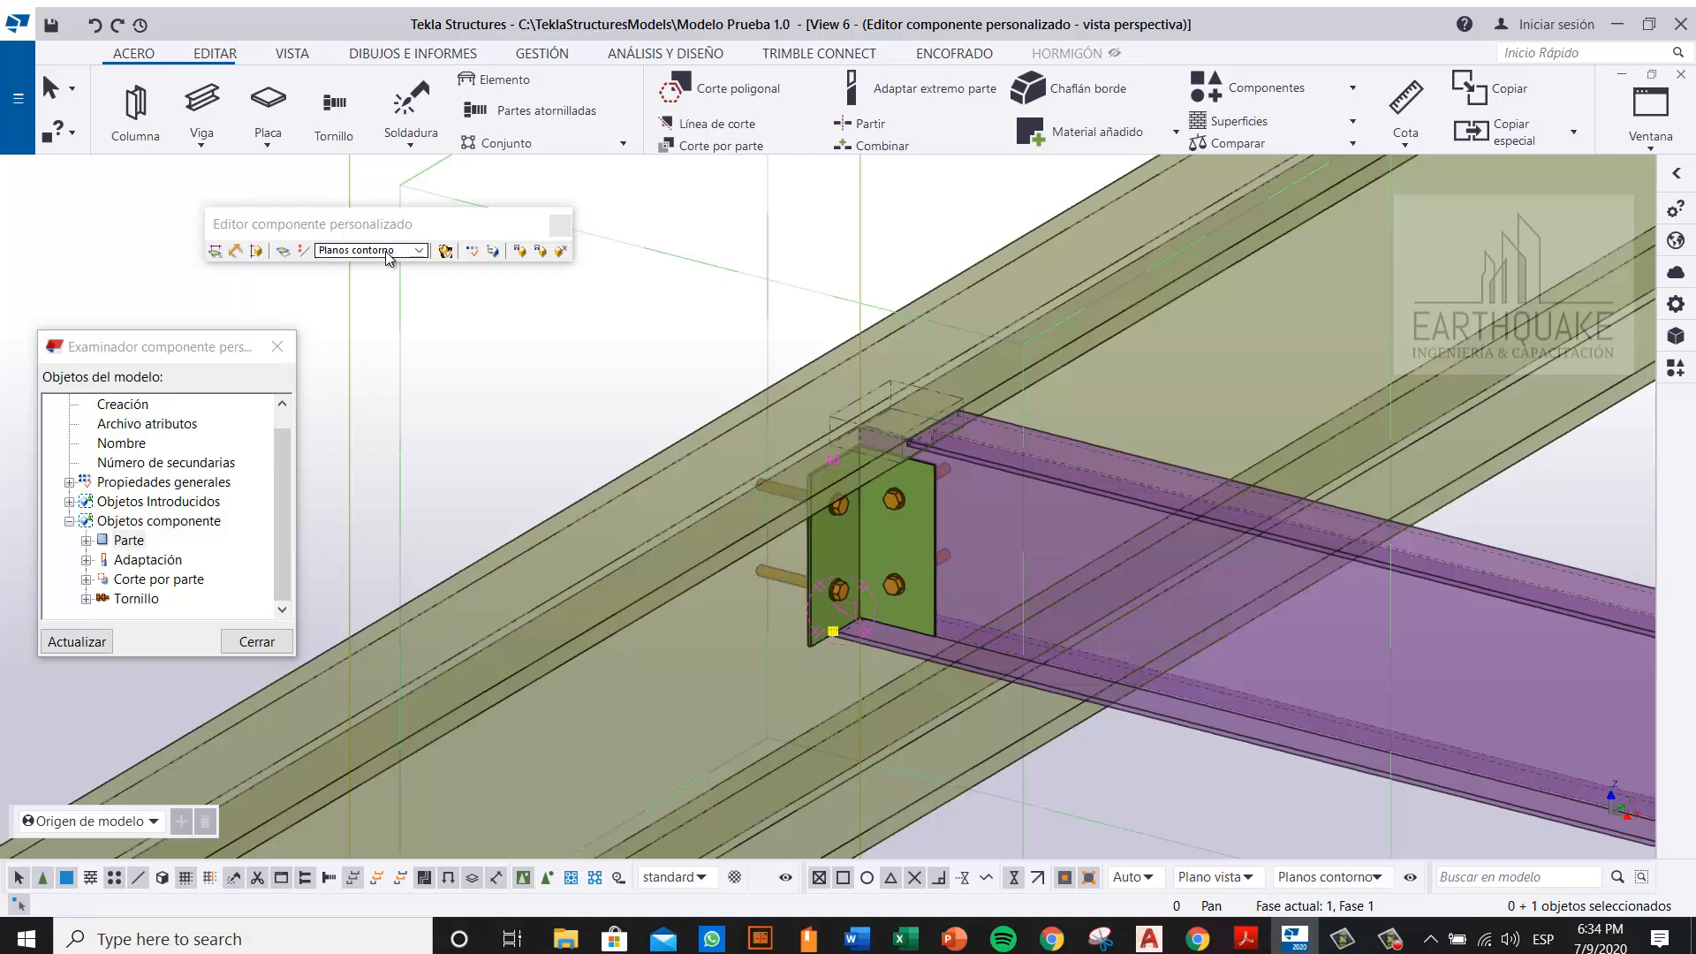
# Step: Save the DvlPerno custom component, replacing all its occurrences in the model, and close the component editor with the changes saved
pyautogui.click(539, 254)
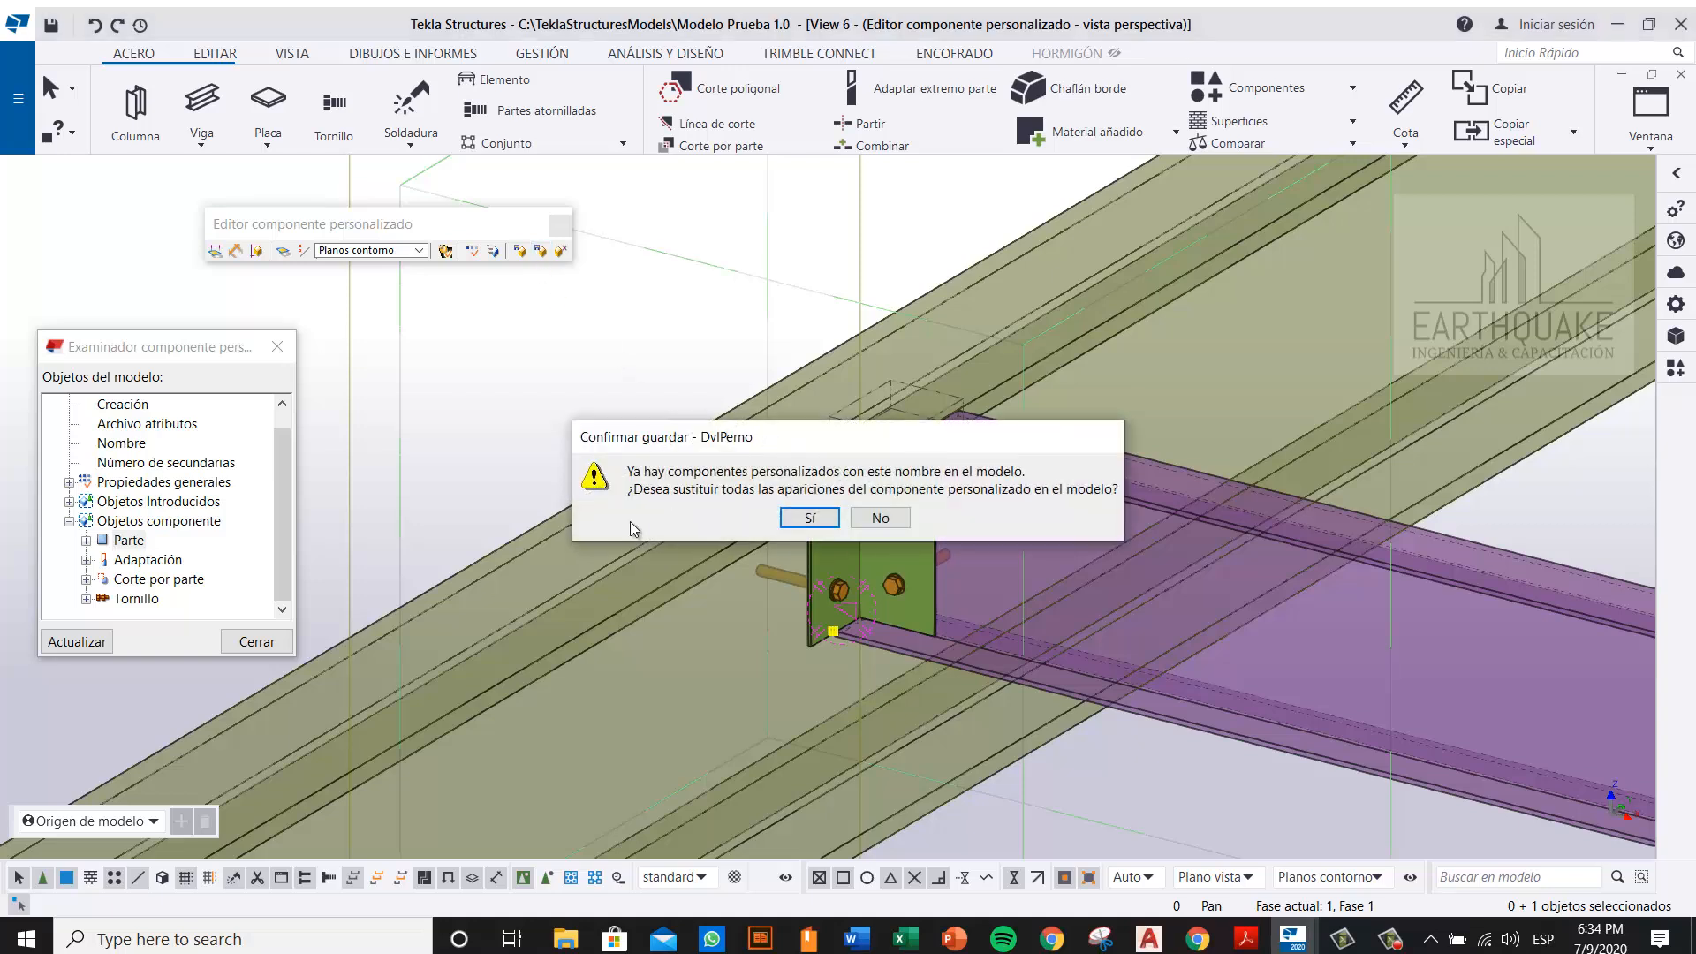
pyautogui.click(815, 518)
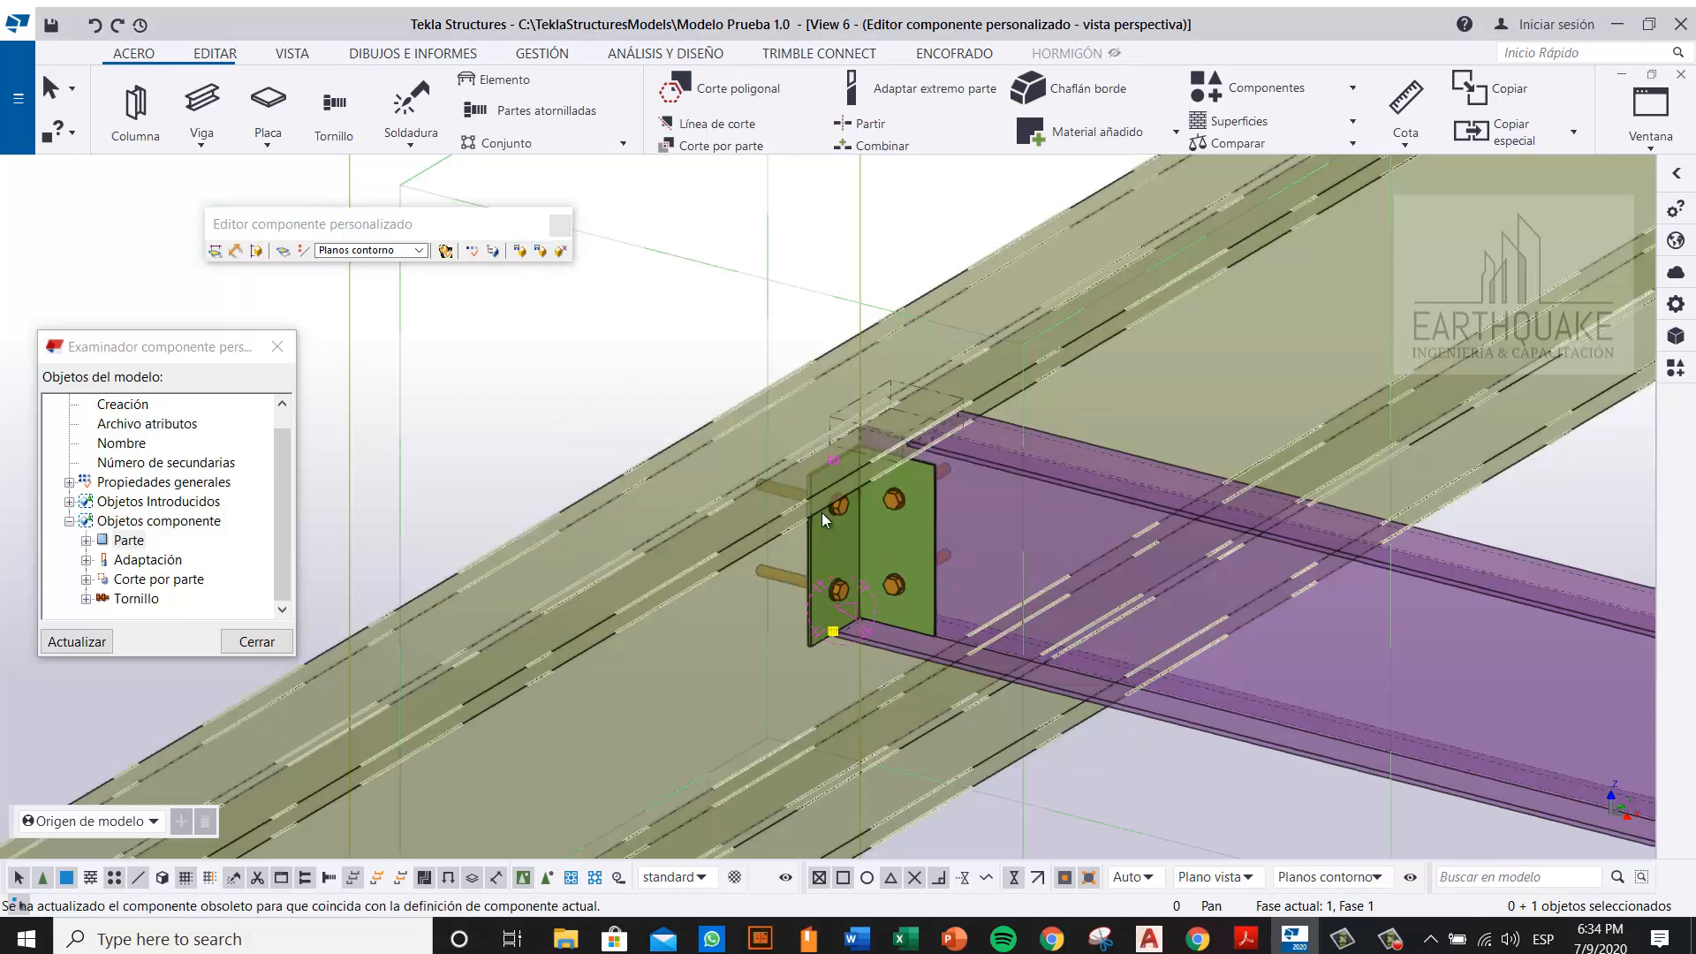
pyautogui.click(561, 227)
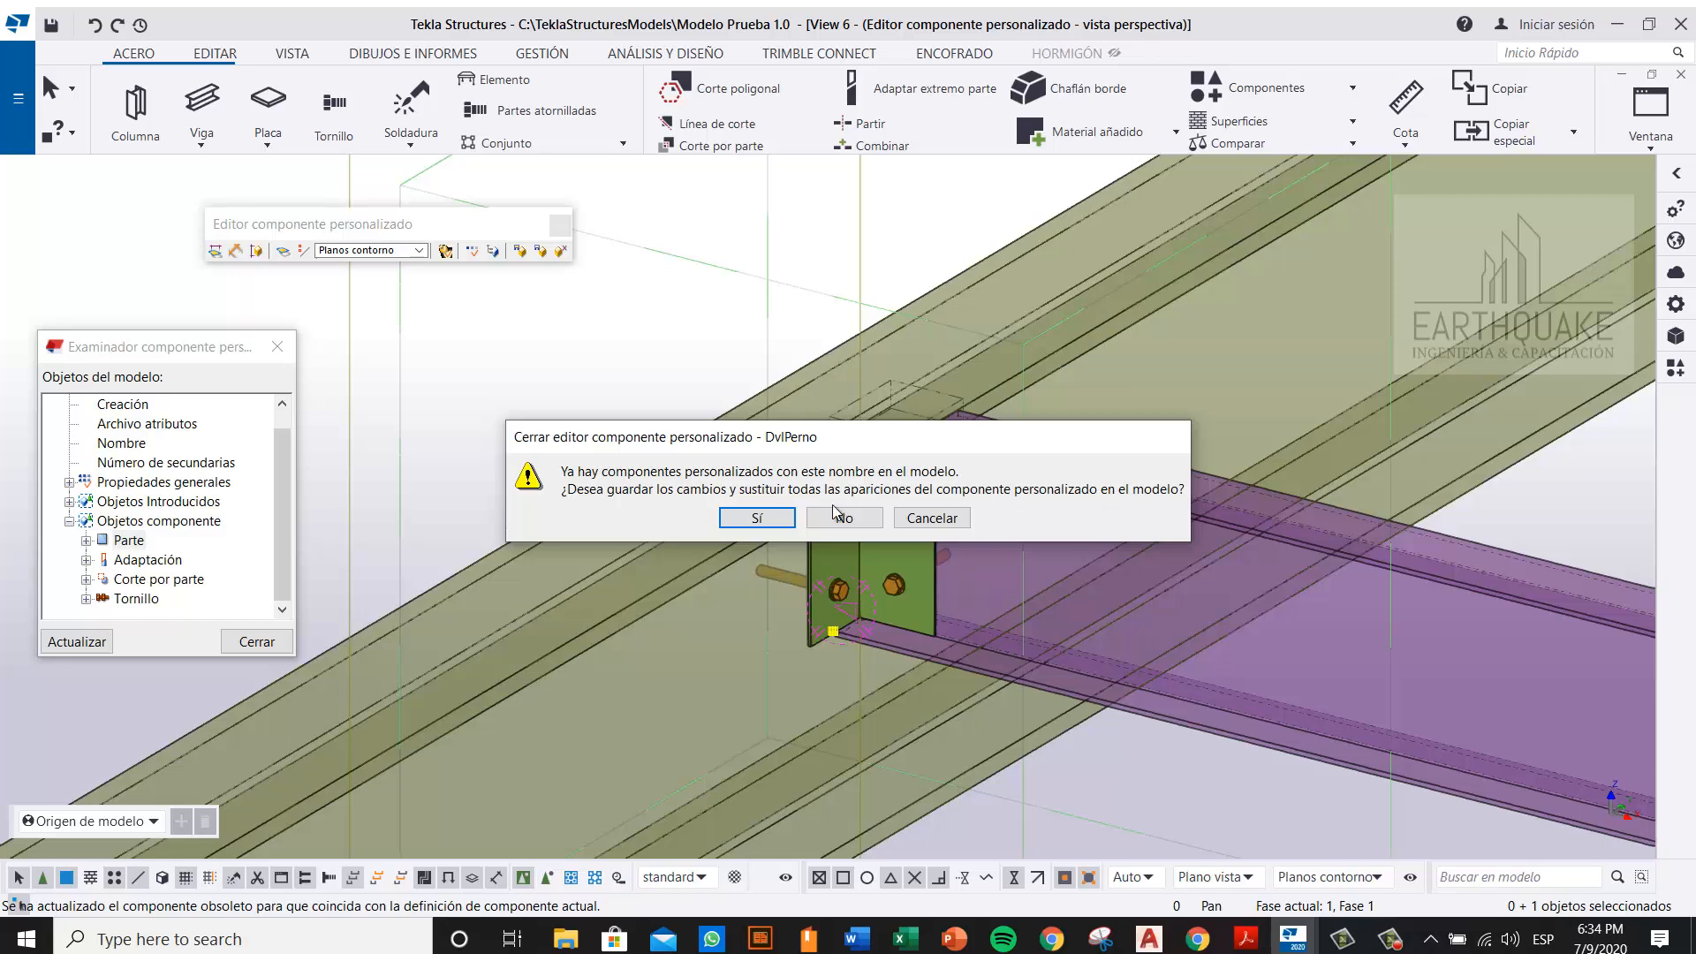
pyautogui.click(758, 518)
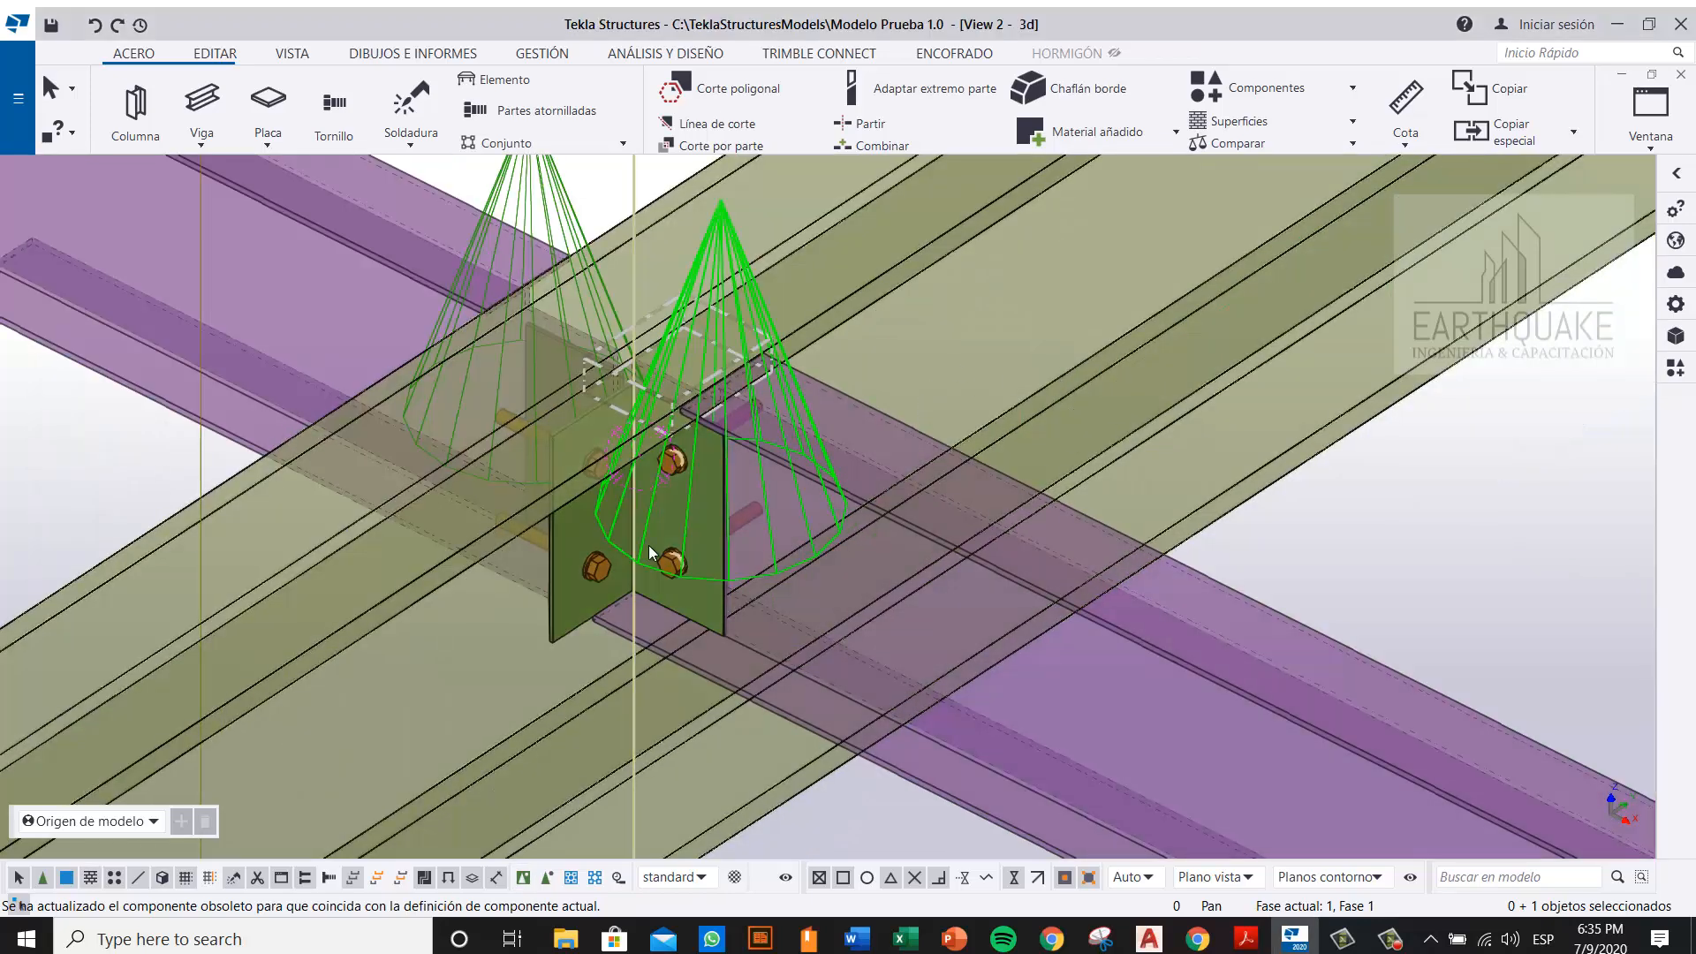
# Step: Delete the DvlPerno connection between the main beam and the free-ended secondary beam
pyautogui.scroll(-5, 868, 544)
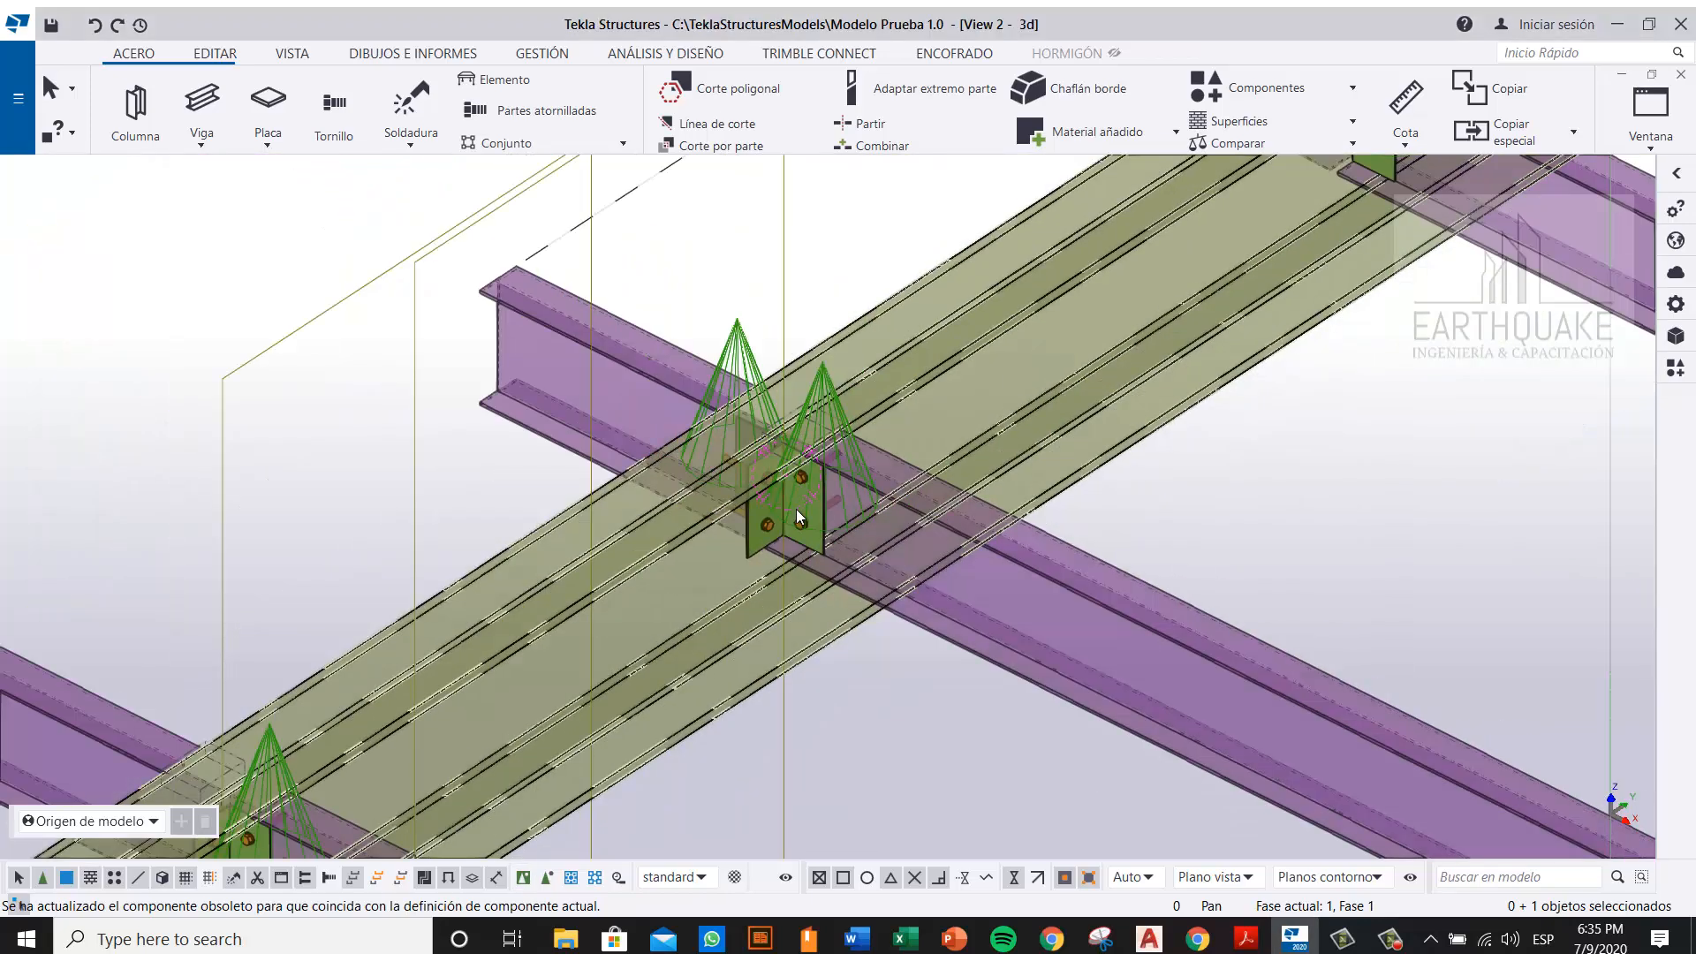
pyautogui.keyDown('ctrl'); pyautogui.moveTo(795, 513); pyautogui.dragTo(719, 474, button='middle'); pyautogui.keyUp('ctrl')
pyautogui.scroll(5, 783, 521)
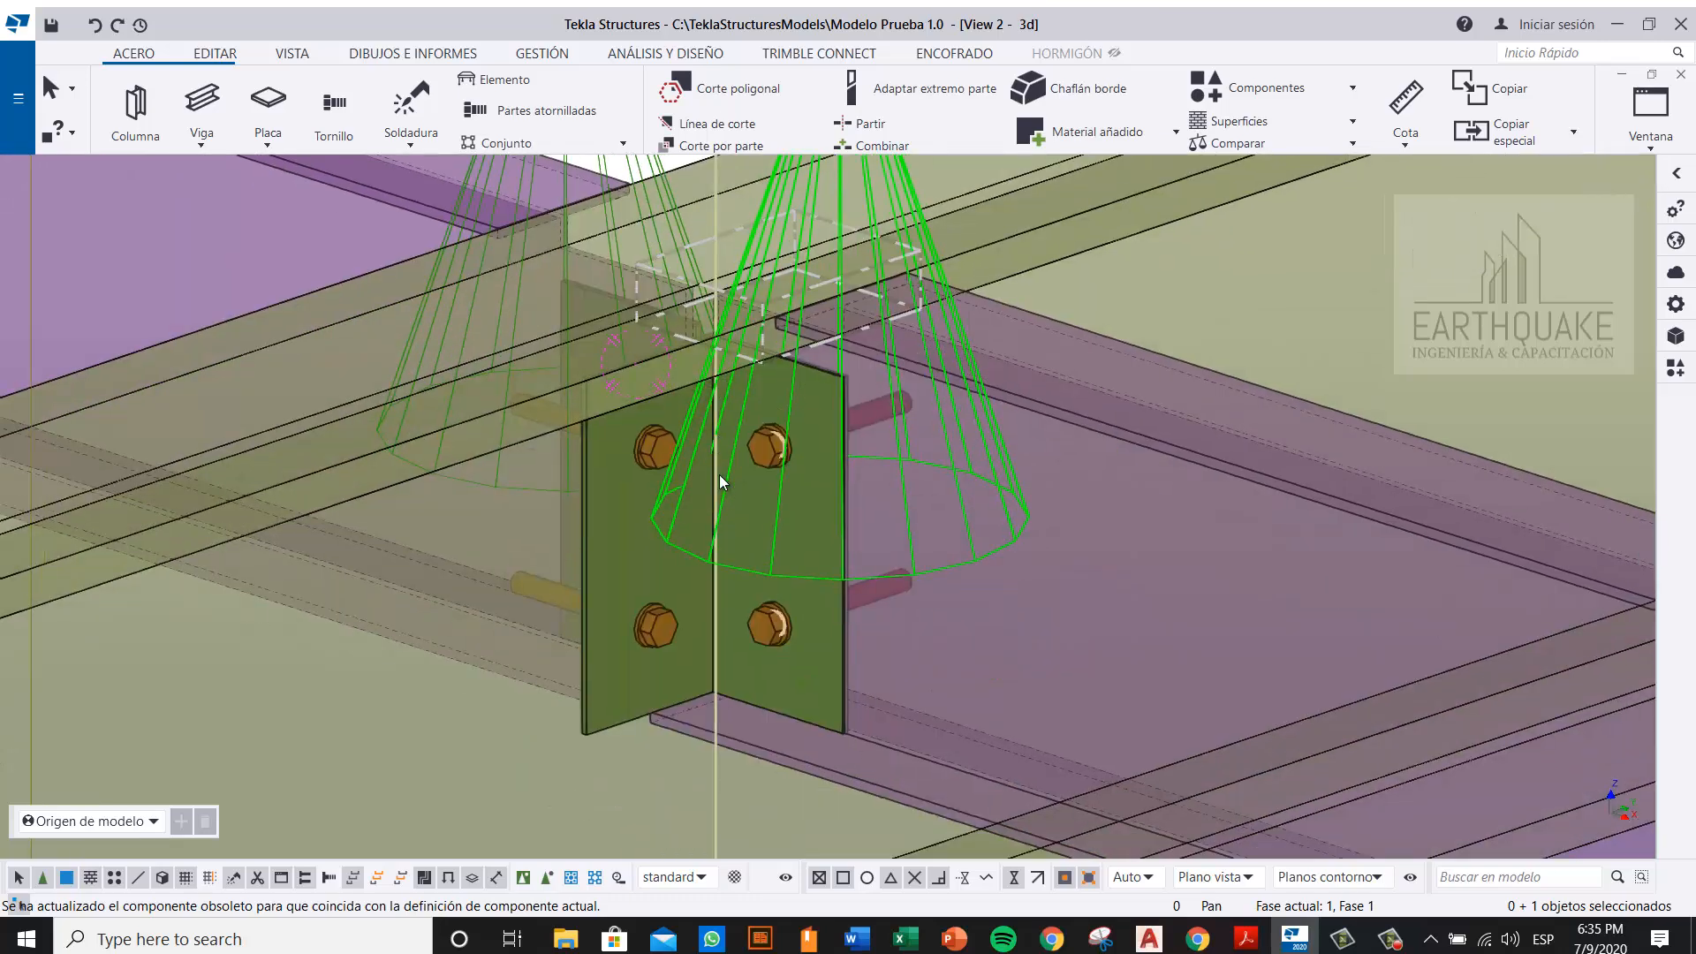
pyautogui.scroll(-1, 844, 605)
pyautogui.scroll(-2, 831, 603)
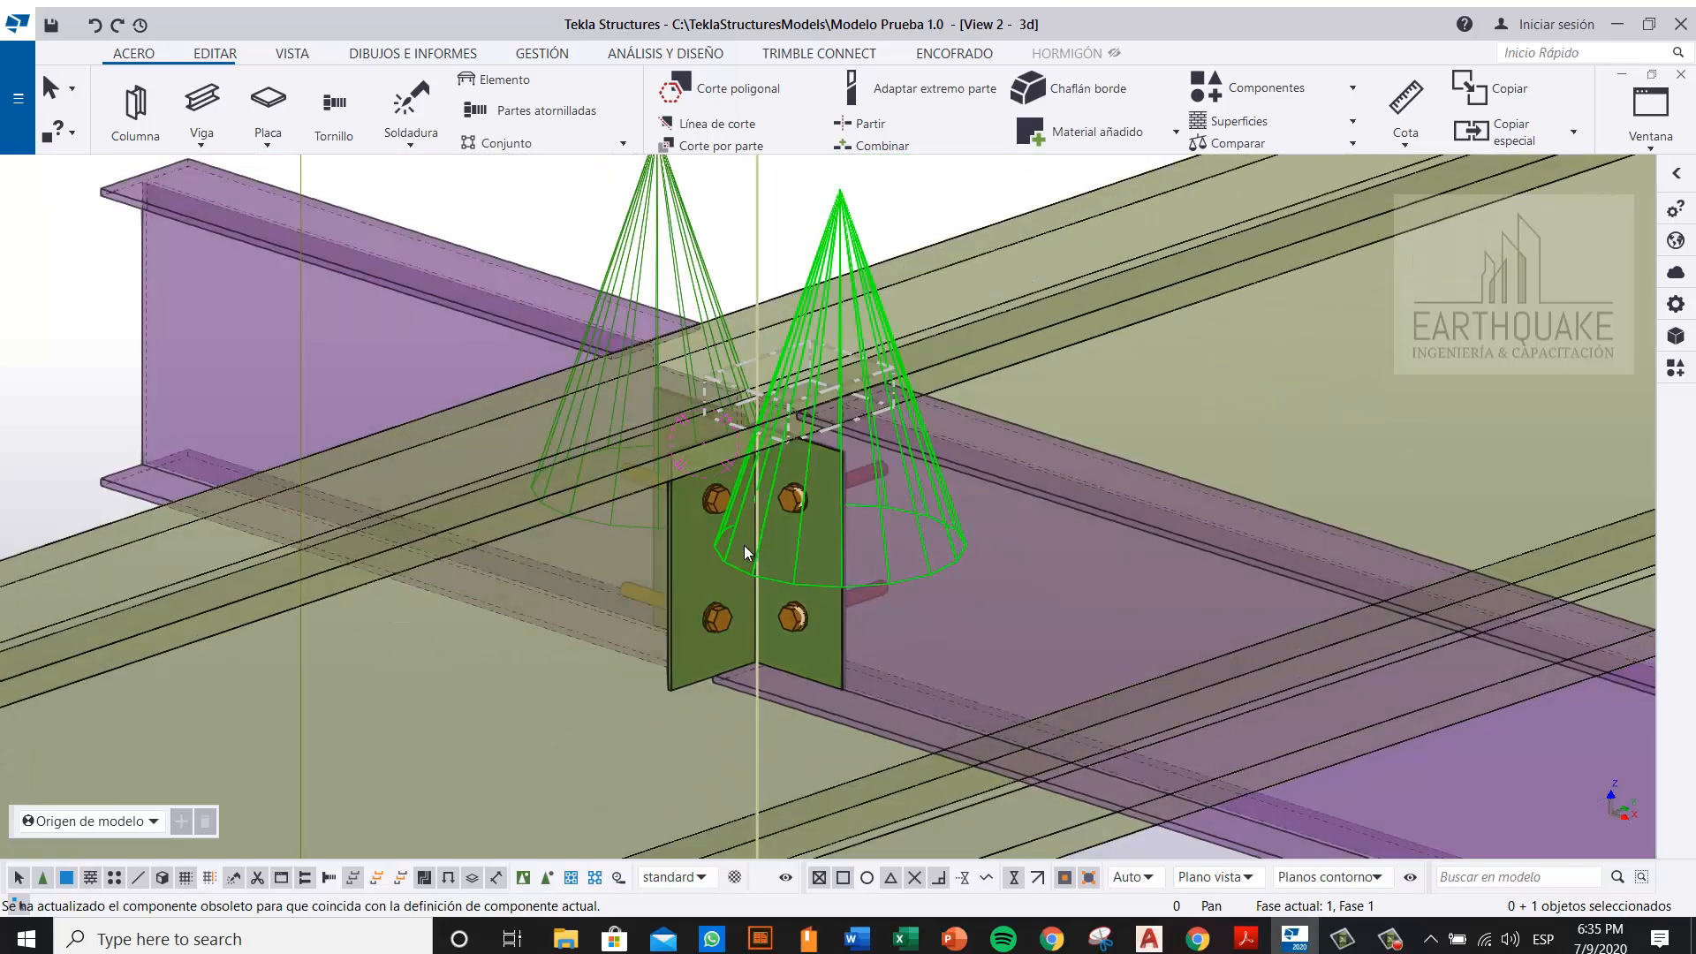
pyautogui.keyDown('ctrl'); pyautogui.moveTo(744, 544); pyautogui.dragTo(523, 544, button='middle'); pyautogui.keyUp('ctrl')
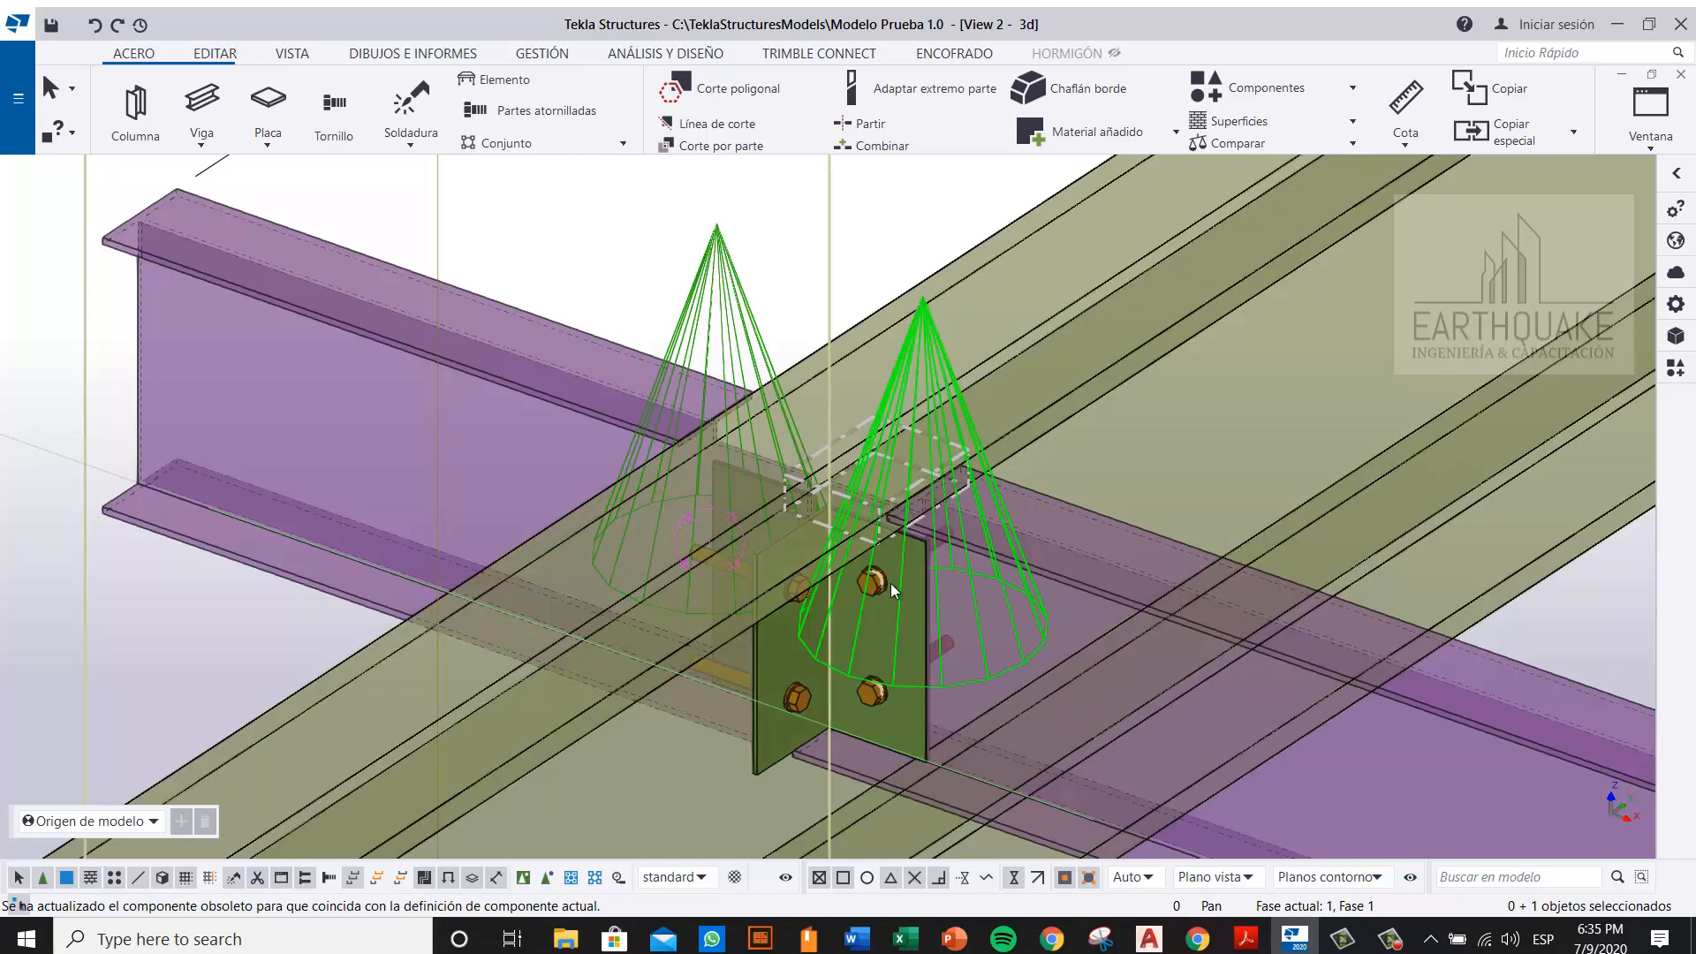
pyautogui.click(739, 308)
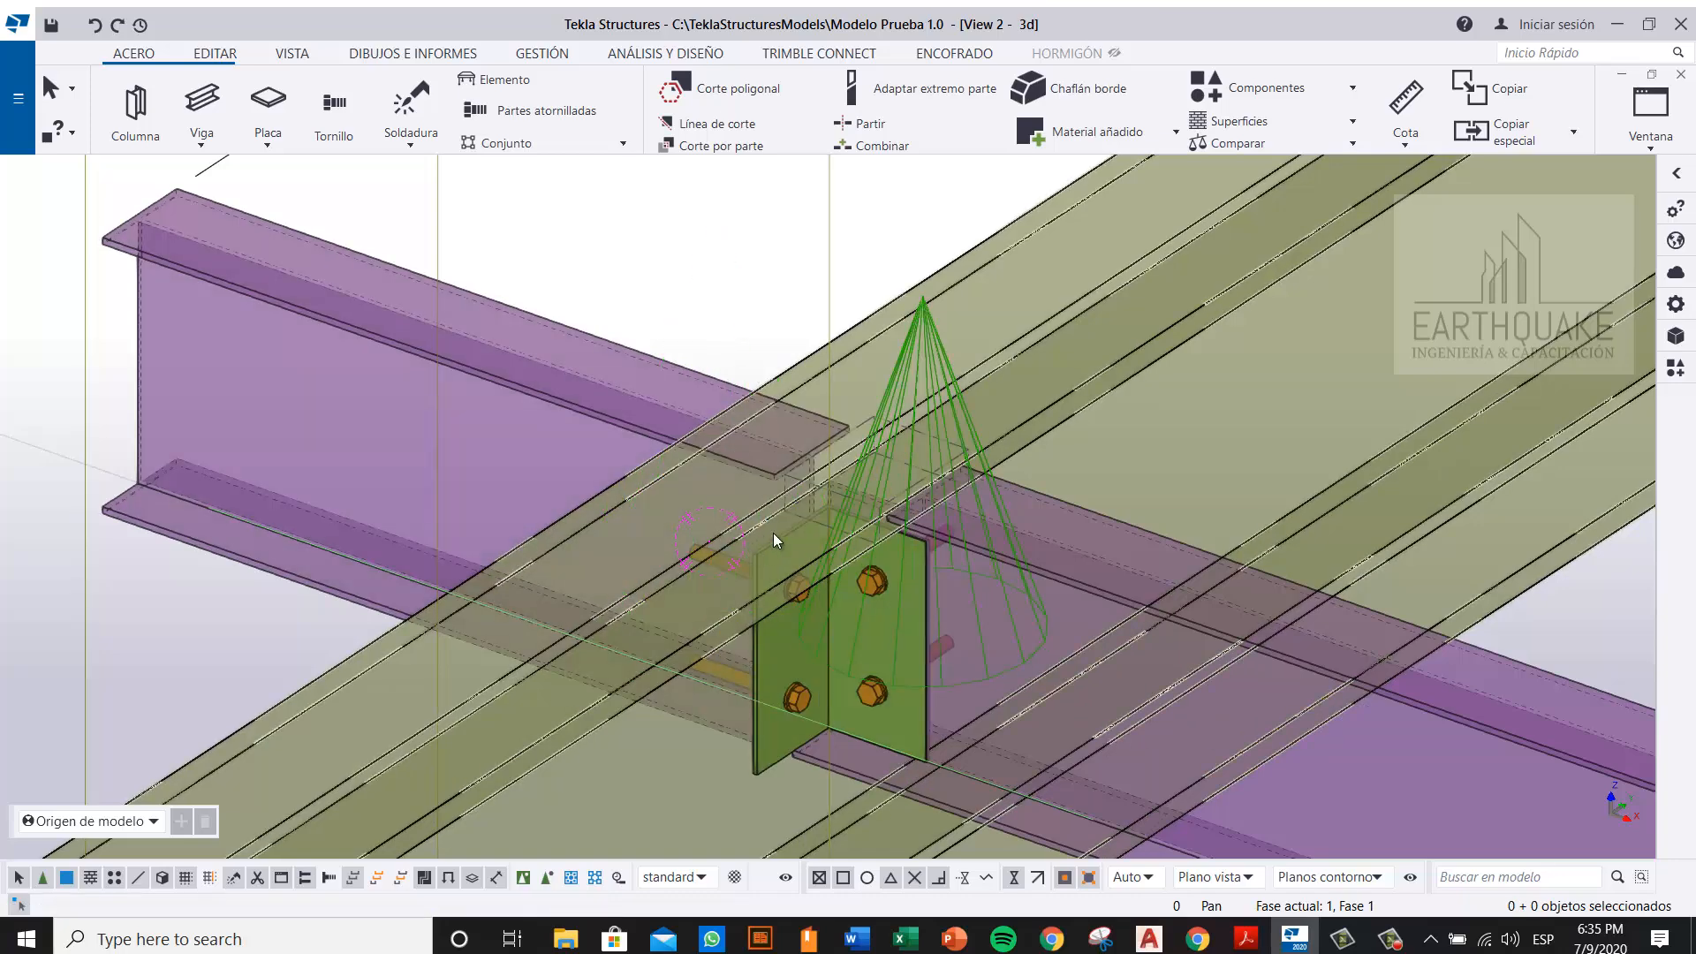
# Step: Insert the DvlPerno component with the large beam as main part and the free-ended beam as secondary part, and end the command
pyautogui.click(1676, 367)
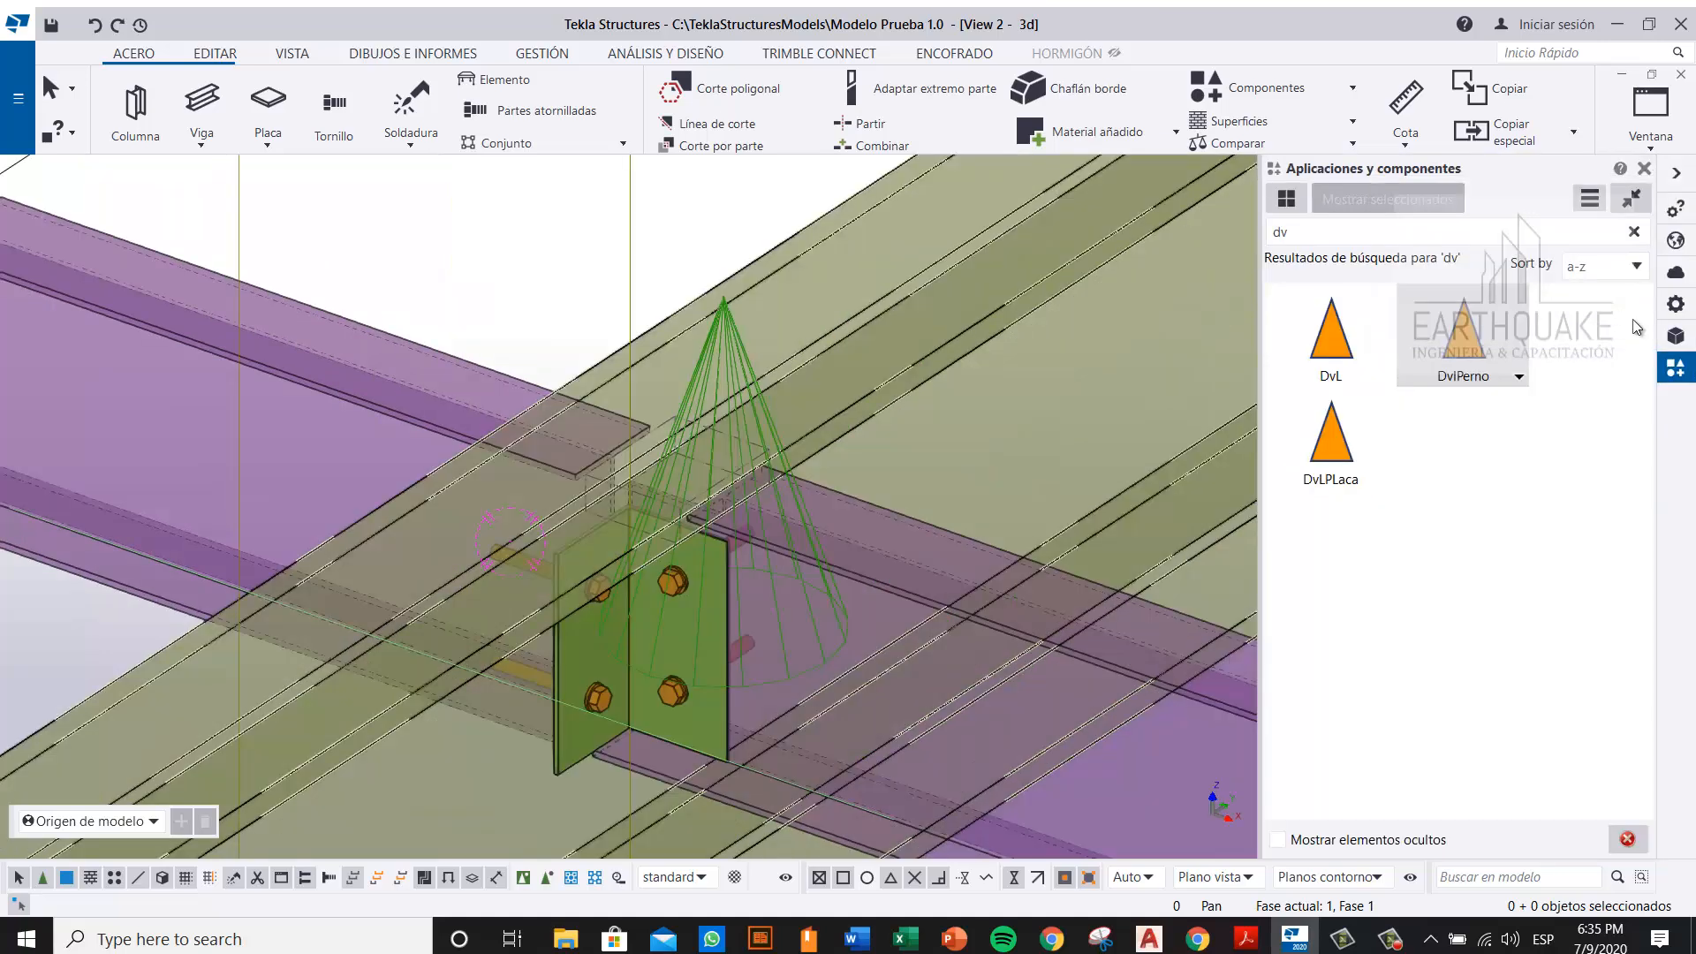
pyautogui.click(1472, 343)
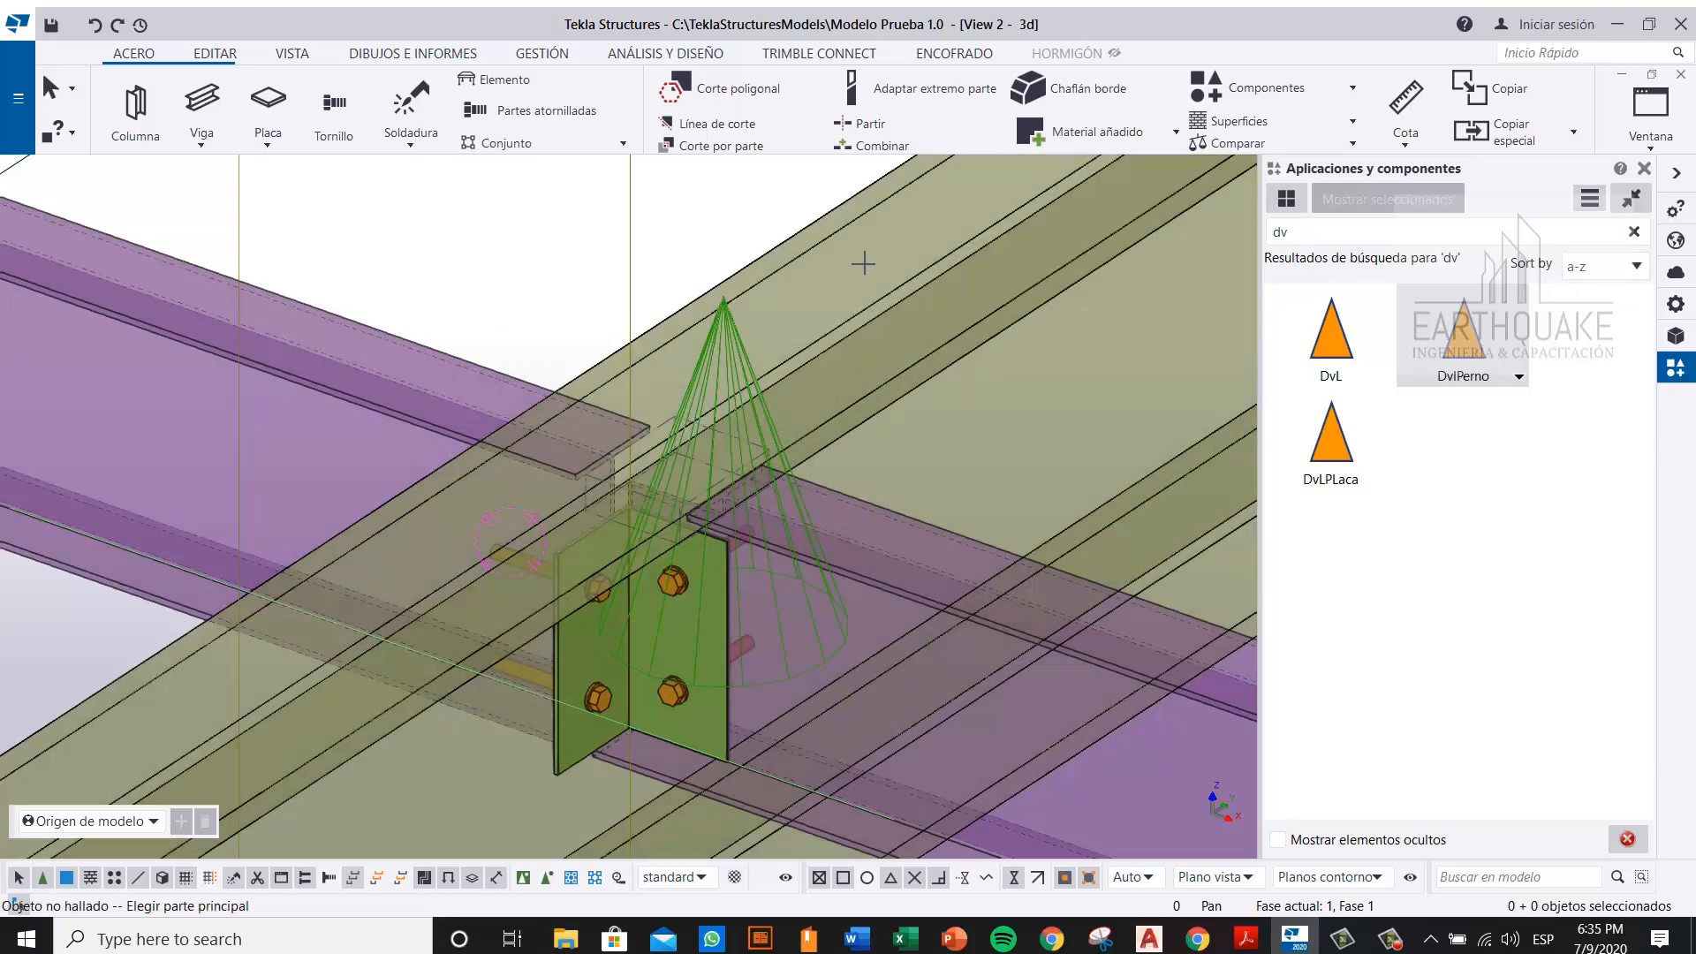
pyautogui.click(794, 201)
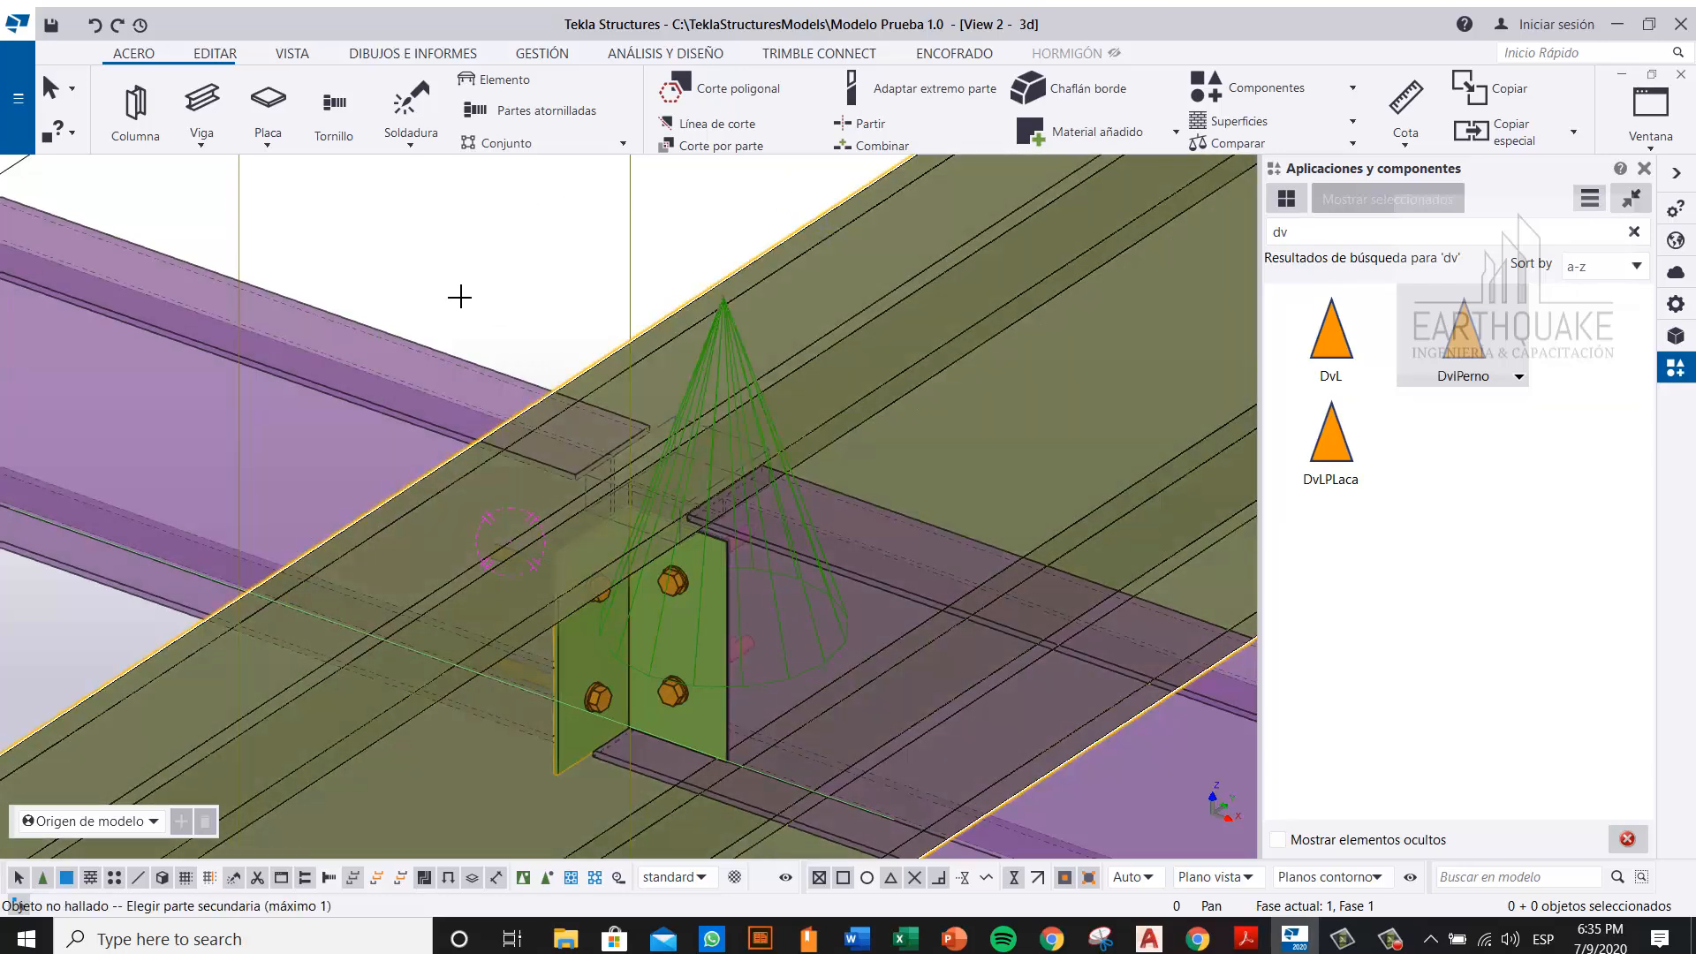
pyautogui.click(418, 372)
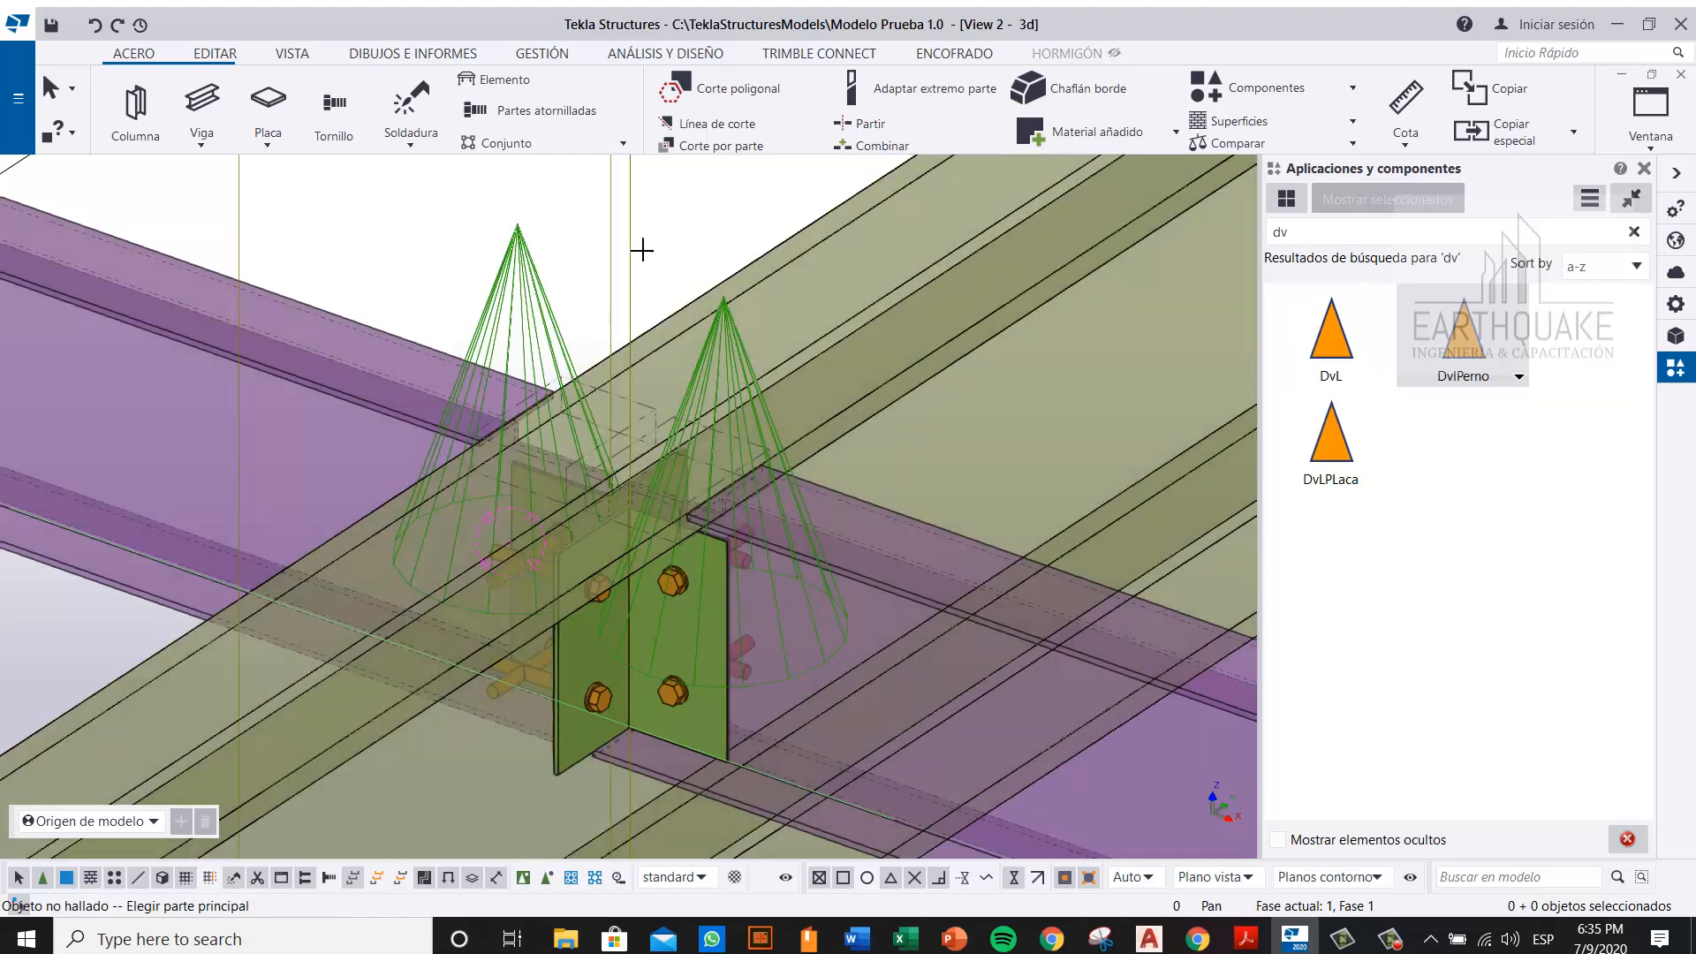
pyautogui.rightClick(629, 246)
pyautogui.click(689, 256)
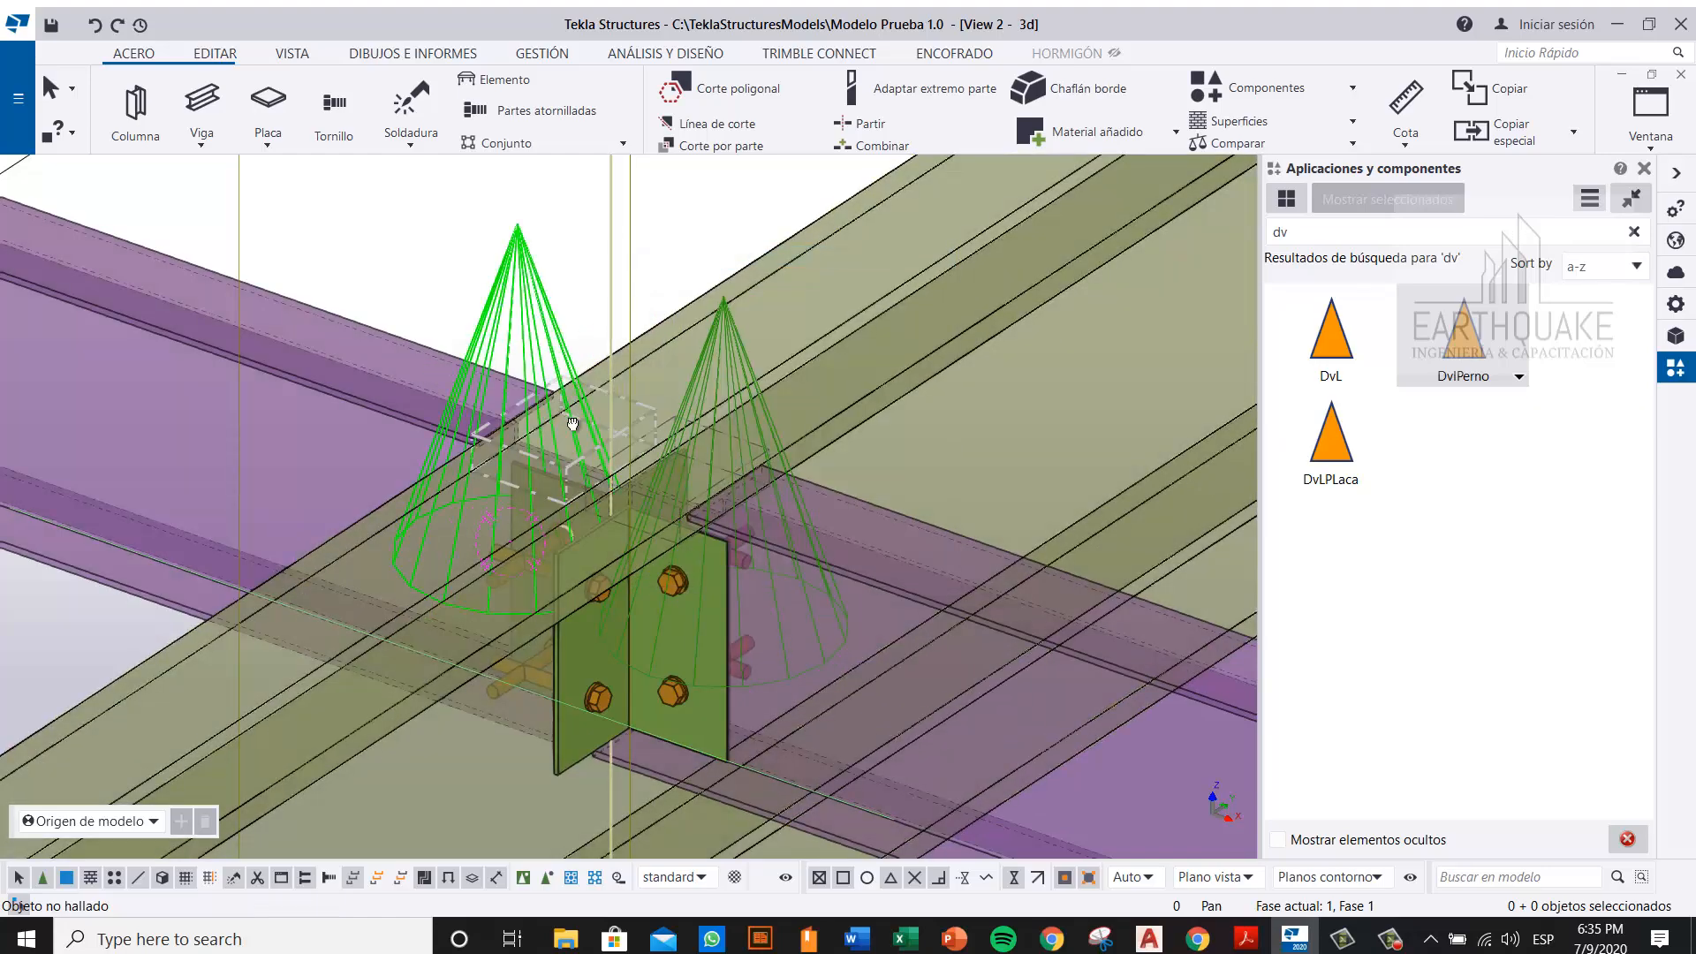
# Step: Examine the angles and bolts of both connections from either side of the main beam
pyautogui.keyDown('ctrl'); pyautogui.moveTo(573, 426); pyautogui.dragTo(1232, 399, button='middle'); pyautogui.keyUp('ctrl')
pyautogui.click(1674, 174)
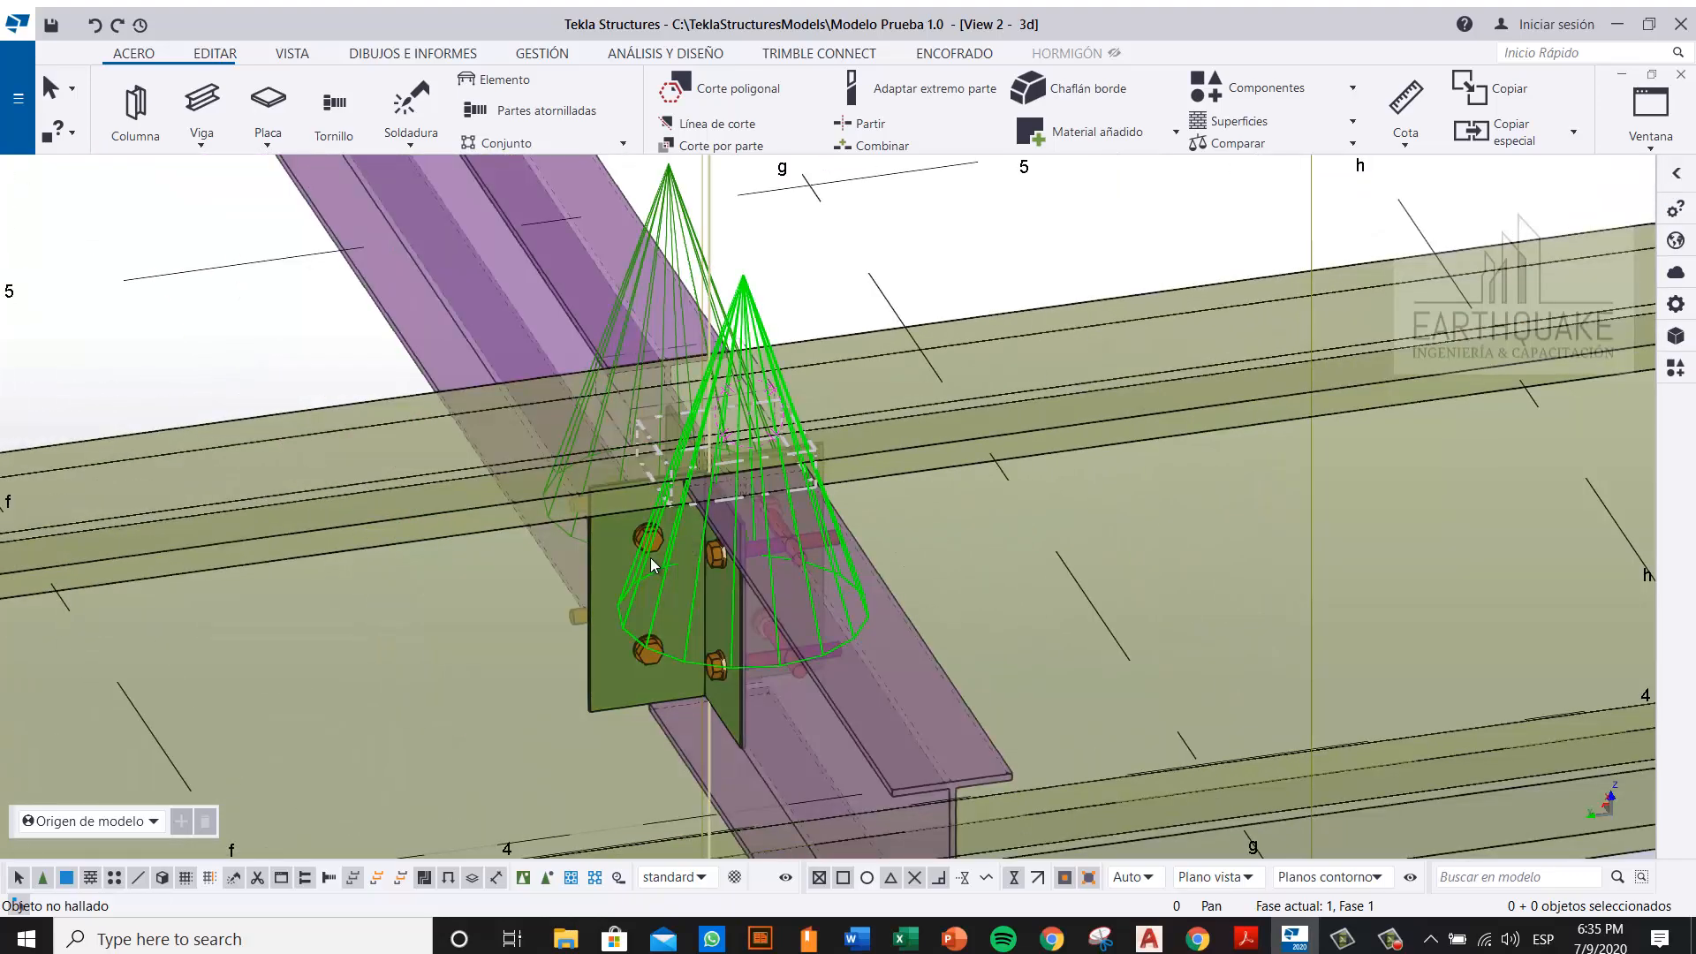
pyautogui.keyDown('ctrl'); pyautogui.moveTo(651, 558); pyautogui.dragTo(562, 608, button='middle'); pyautogui.keyUp('ctrl')
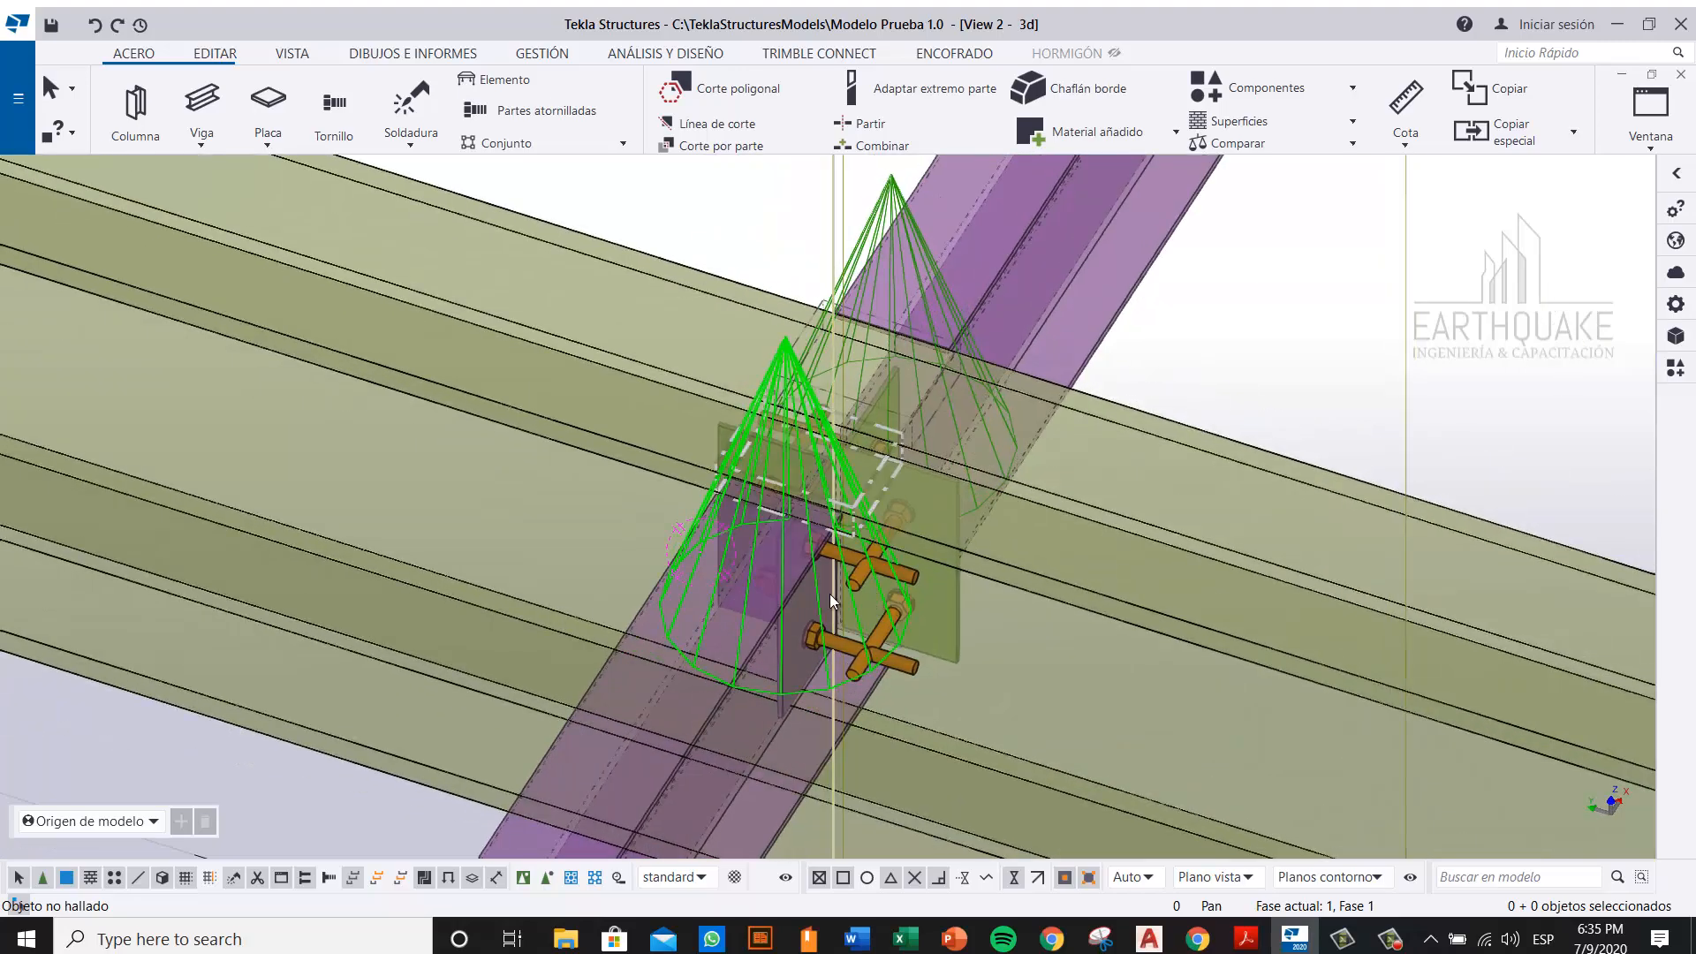
pyautogui.keyDown('ctrl'); pyautogui.moveTo(829, 593); pyautogui.dragTo(943, 541, button='middle'); pyautogui.keyUp('ctrl')
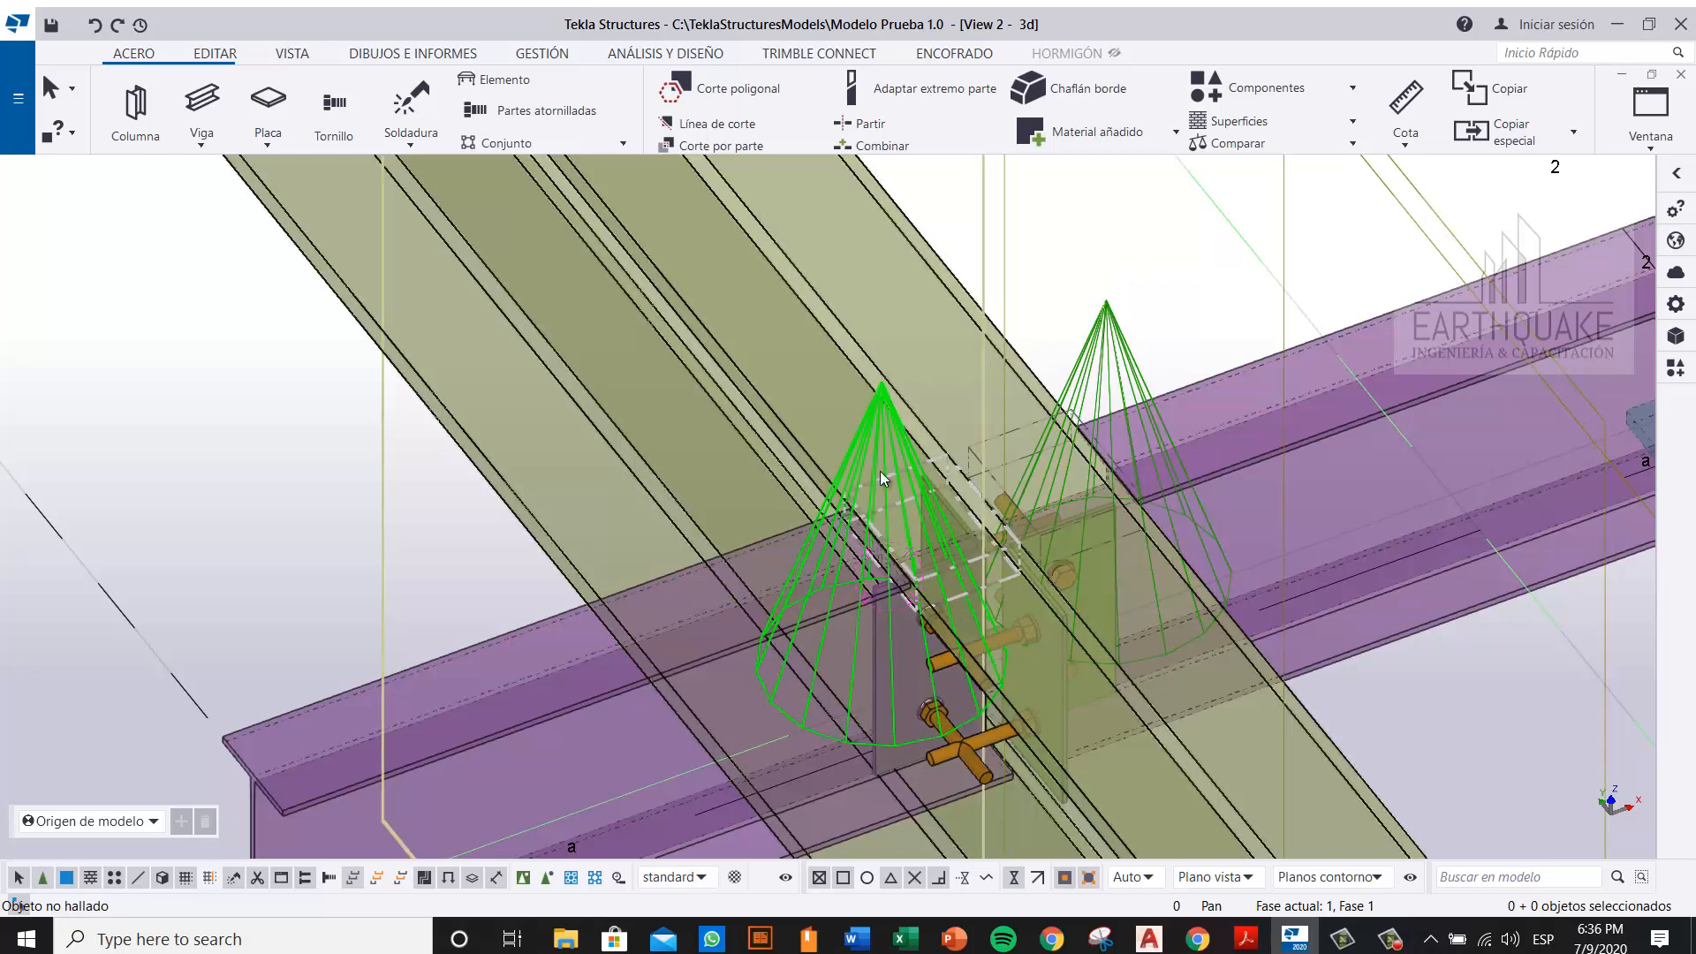
pyautogui.scroll(-3, 873, 480)
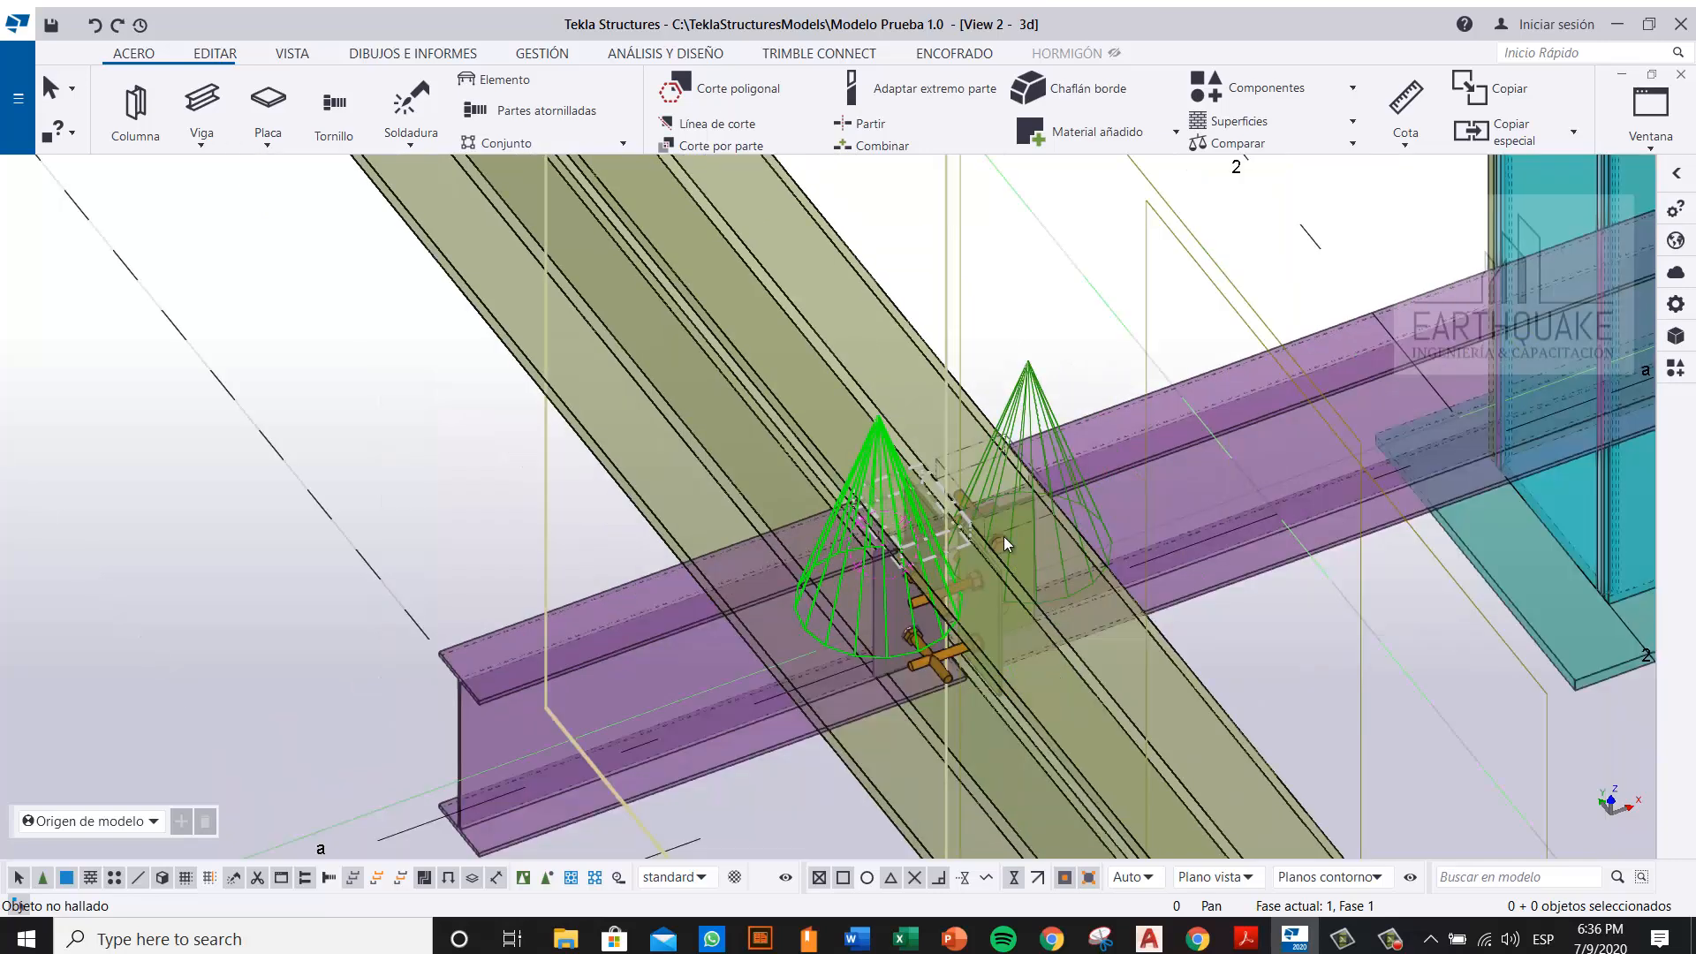
pyautogui.keyDown('ctrl'); pyautogui.moveTo(1009, 541); pyautogui.dragTo(1051, 576, button='middle'); pyautogui.keyUp('ctrl')
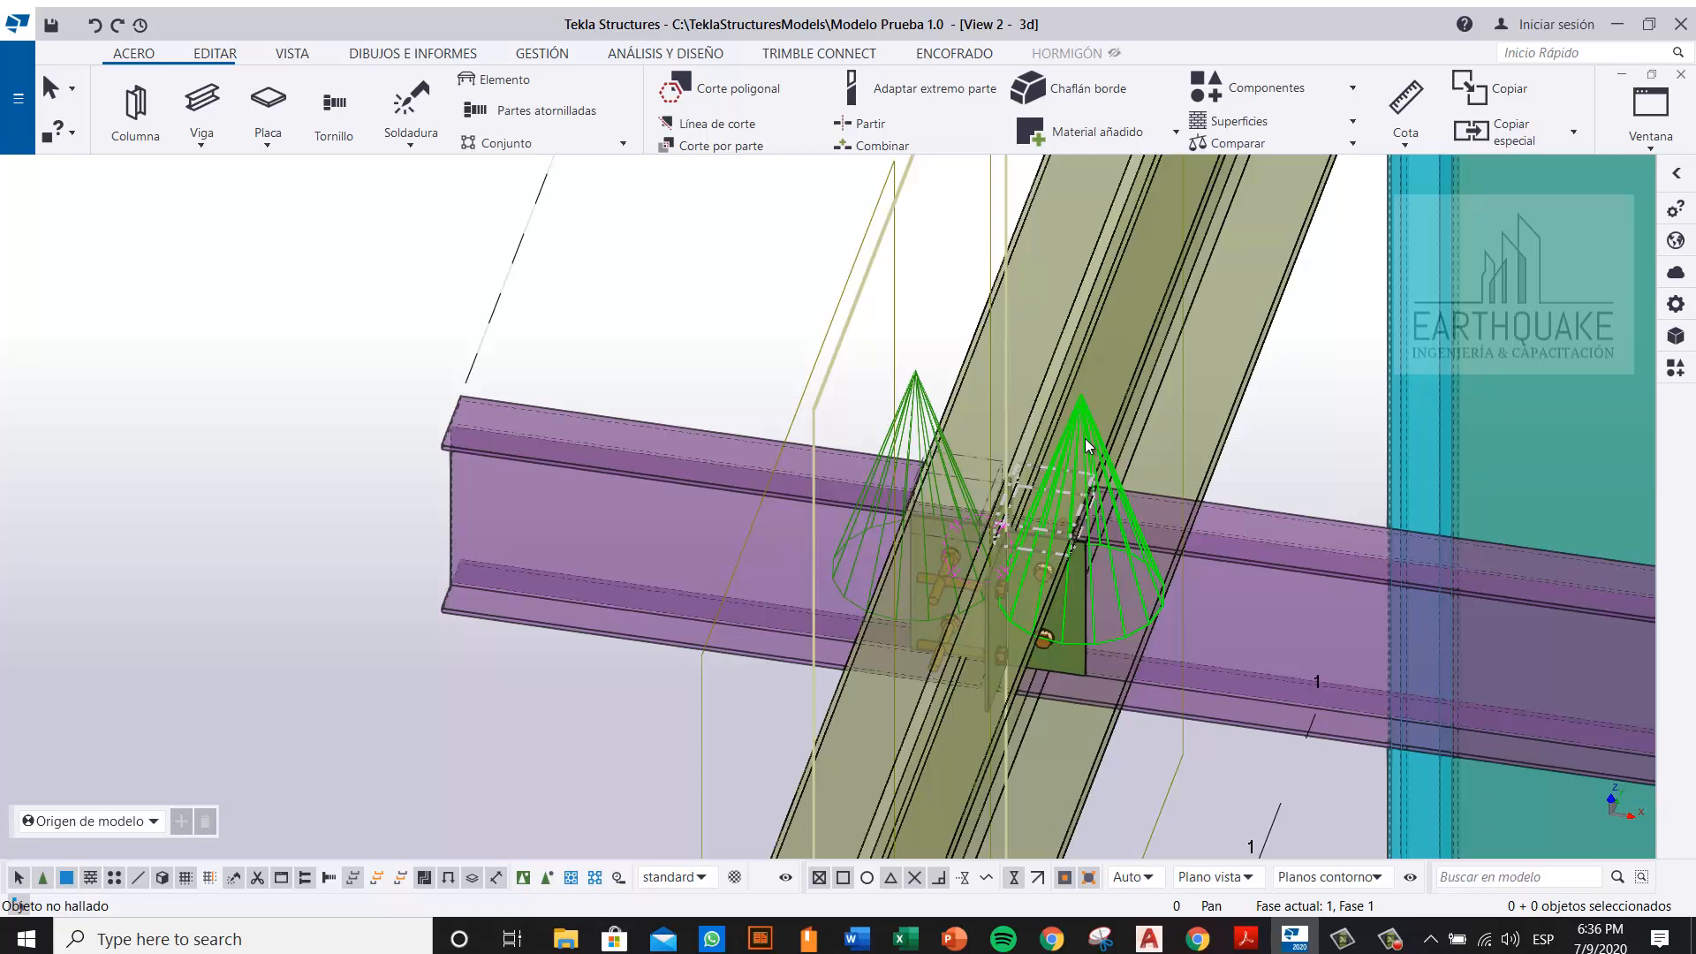
# Step: Delete the reinserted DvlPerno connection at the free-ended secondary beam
pyautogui.click(623, 438)
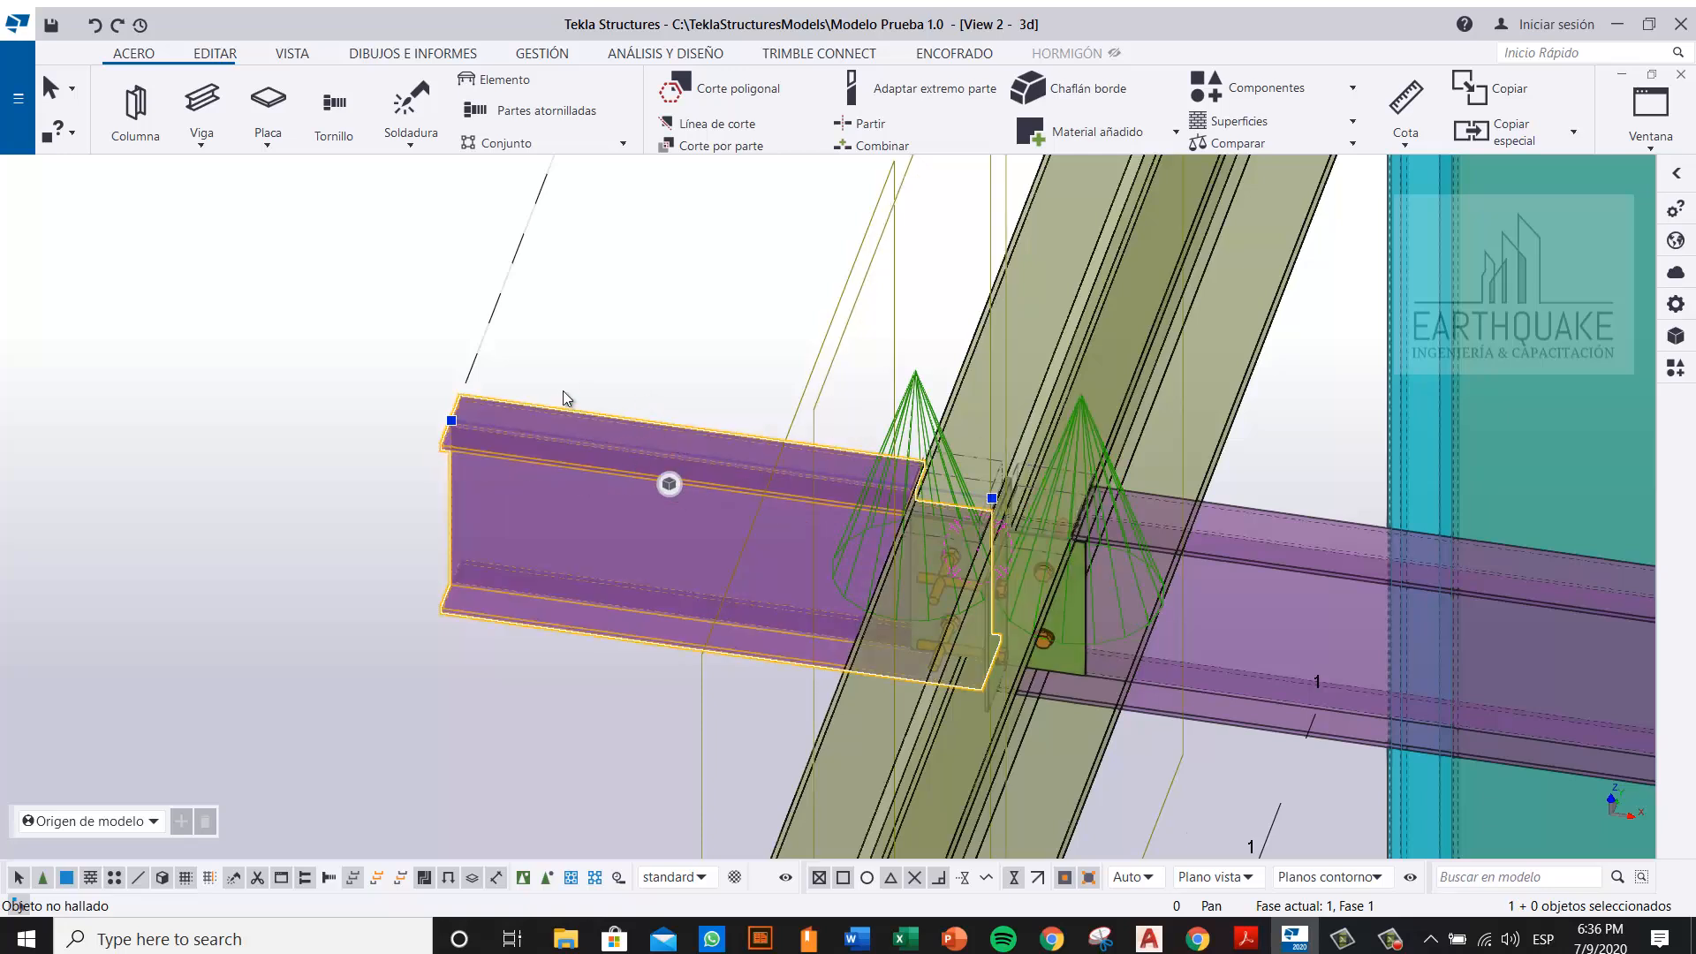
pyautogui.click(686, 300)
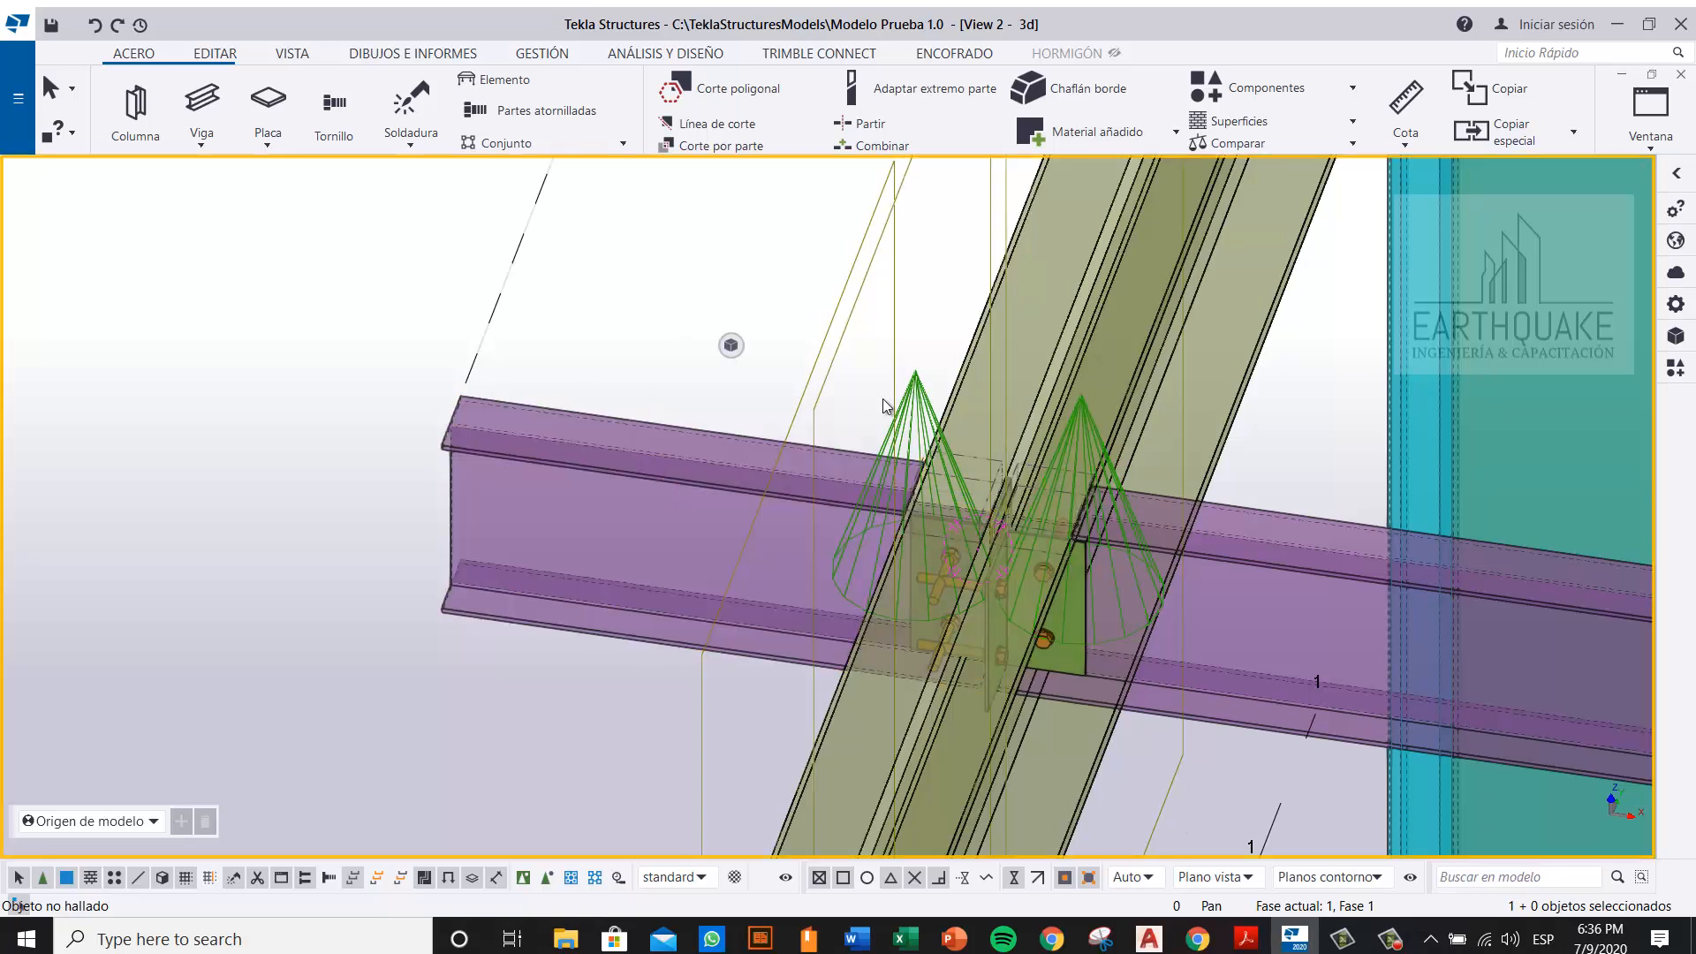
pyautogui.click(920, 455)
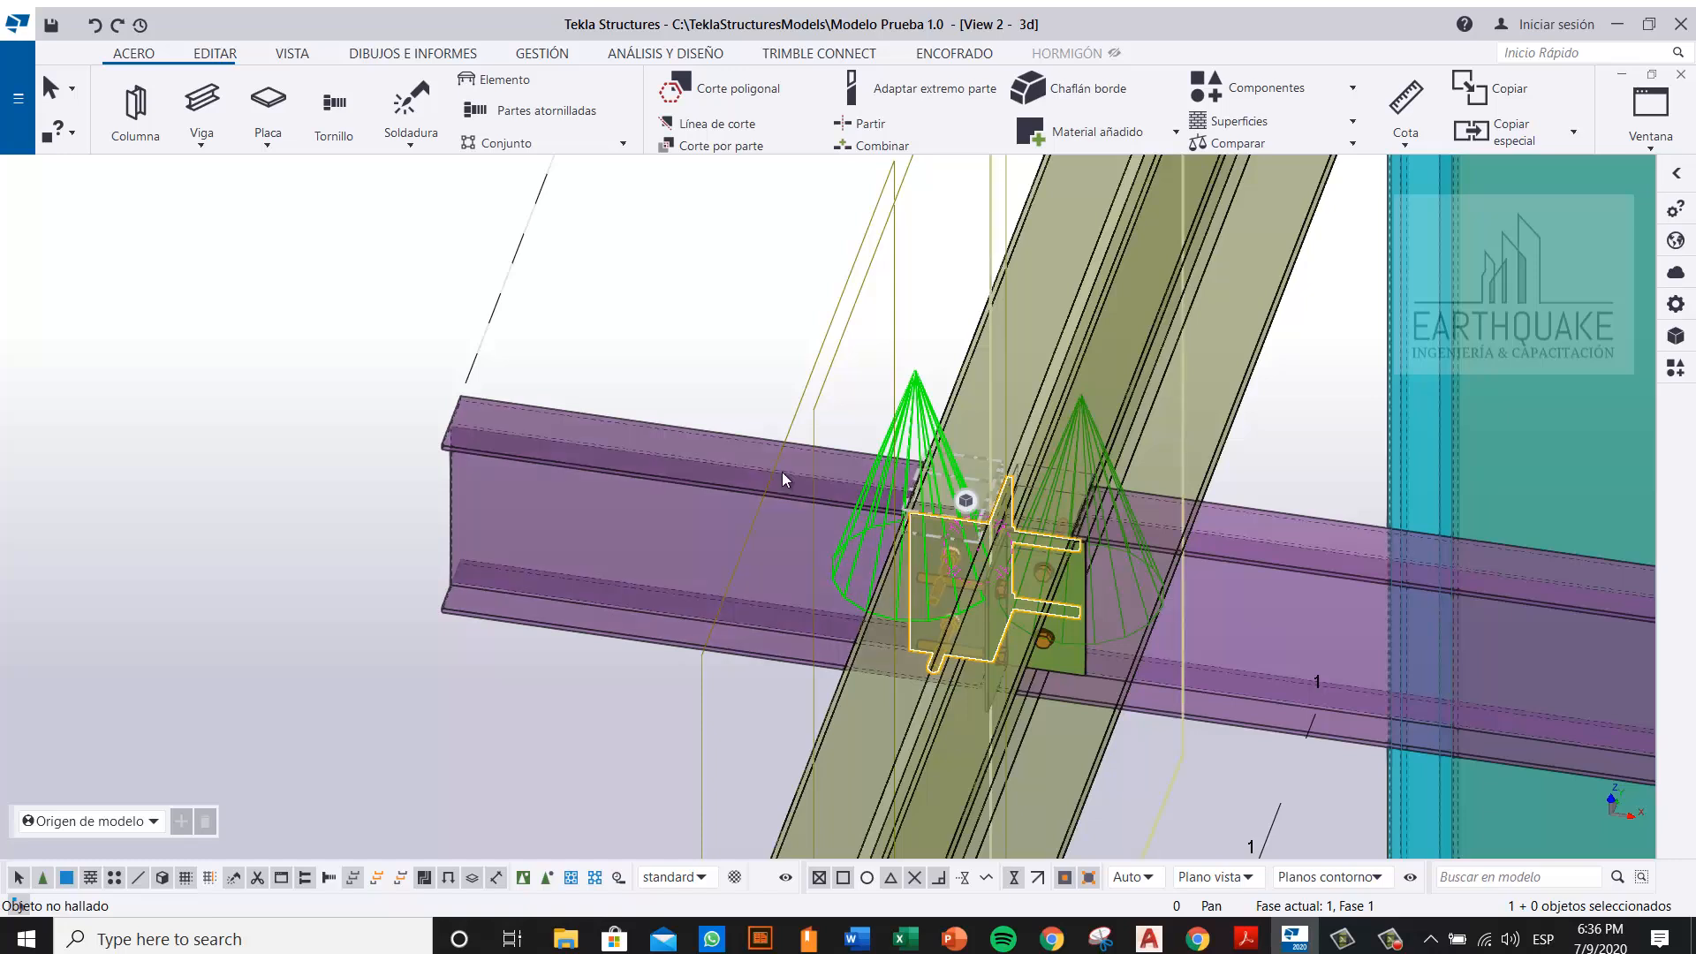
pyautogui.rightClick(918, 414)
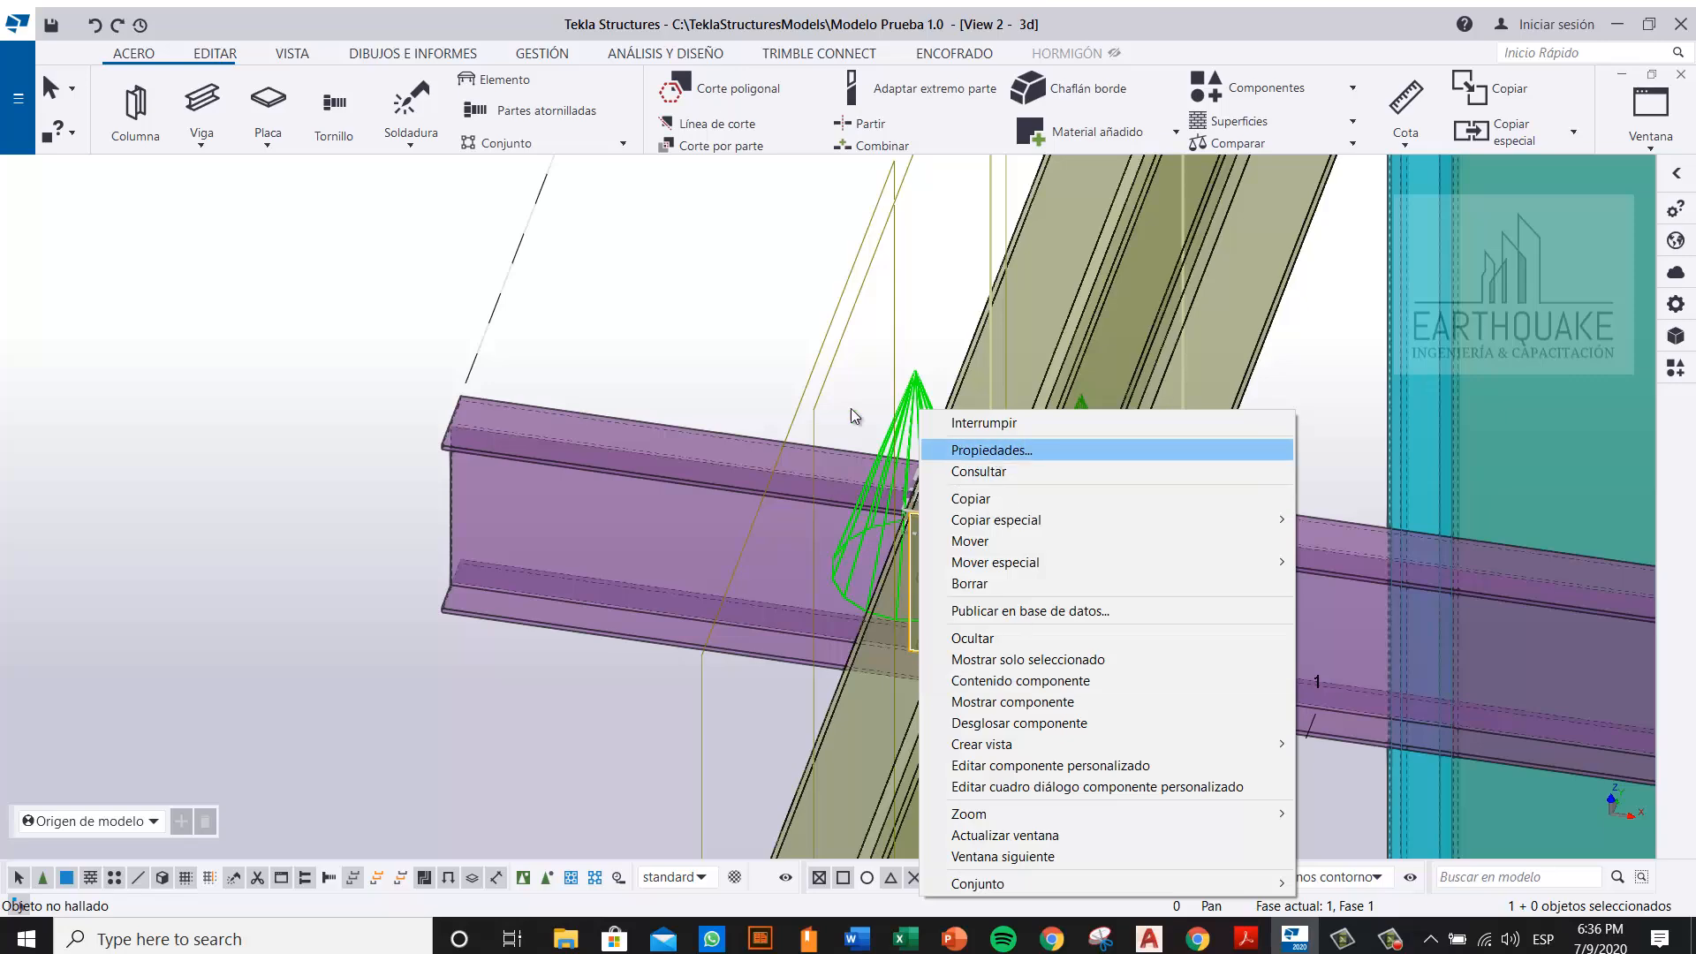
pyautogui.click(737, 326)
pyautogui.click(922, 397)
pyautogui.click(924, 415)
pyautogui.press('Delete')
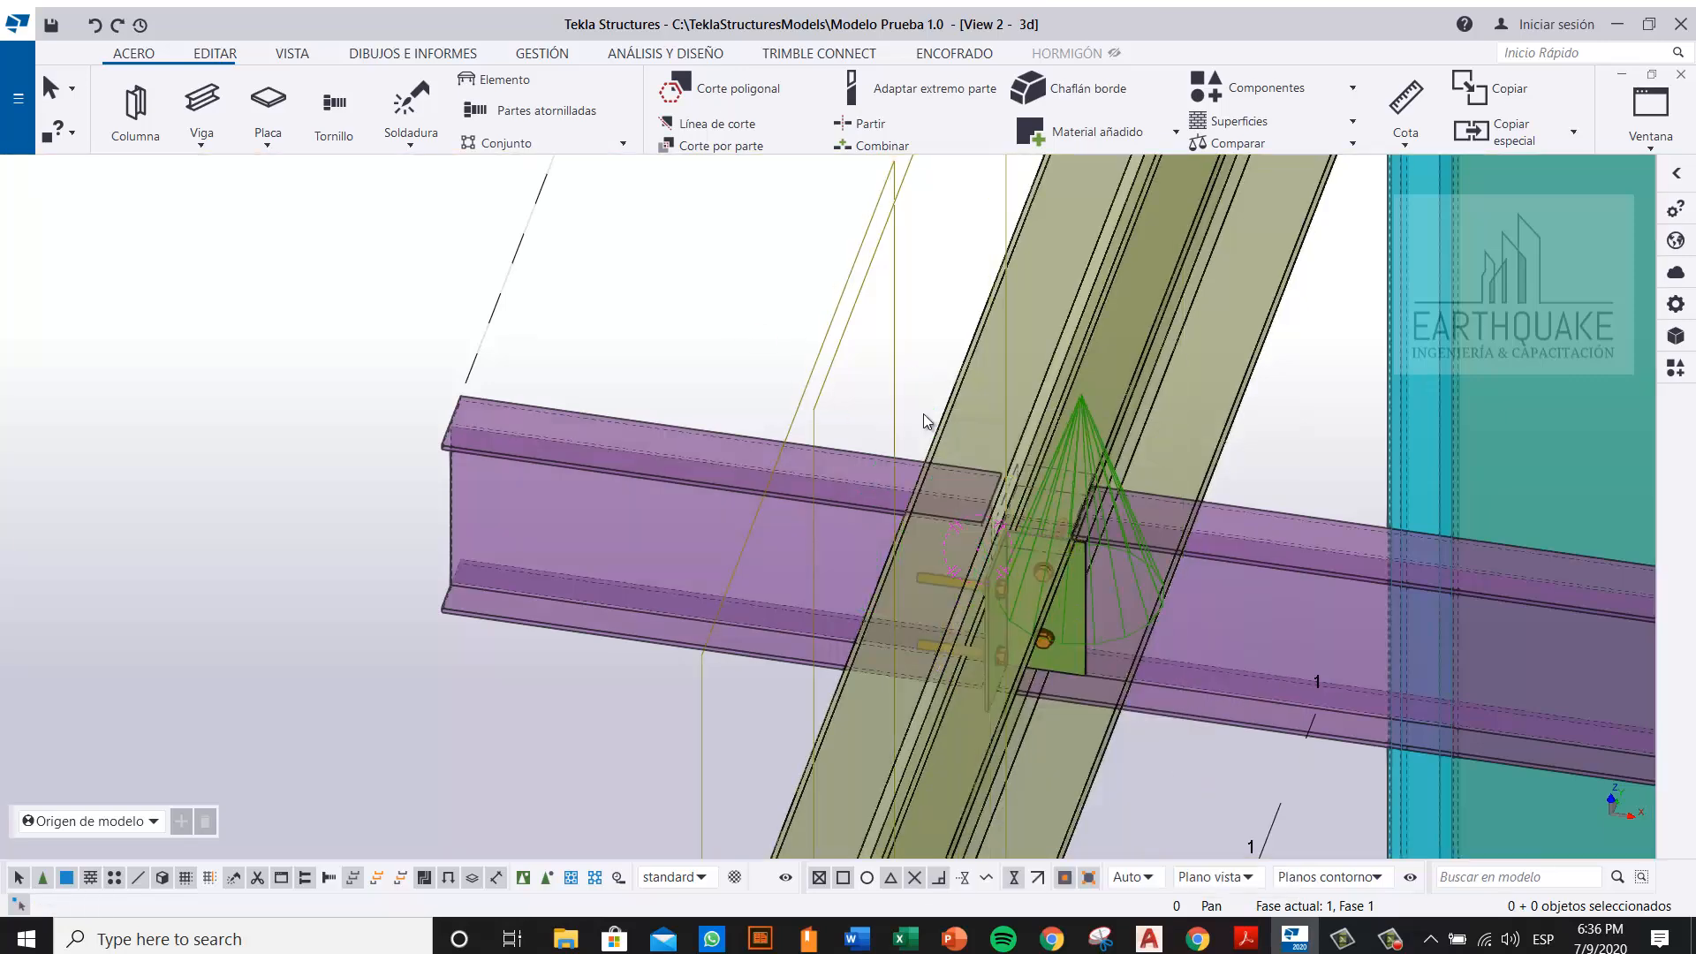
# Step: Insert the DvL component with the large beam as main part and the free-ended beam as secondary part, and end the command
pyautogui.keyDown('ctrl'); pyautogui.moveTo(893, 375); pyautogui.dragTo(837, 371, button='middle'); pyautogui.keyUp('ctrl')
pyautogui.moveTo(934, 405); pyautogui.dragTo(804, 353, button='middle')
pyautogui.scroll(2, 979, 571)
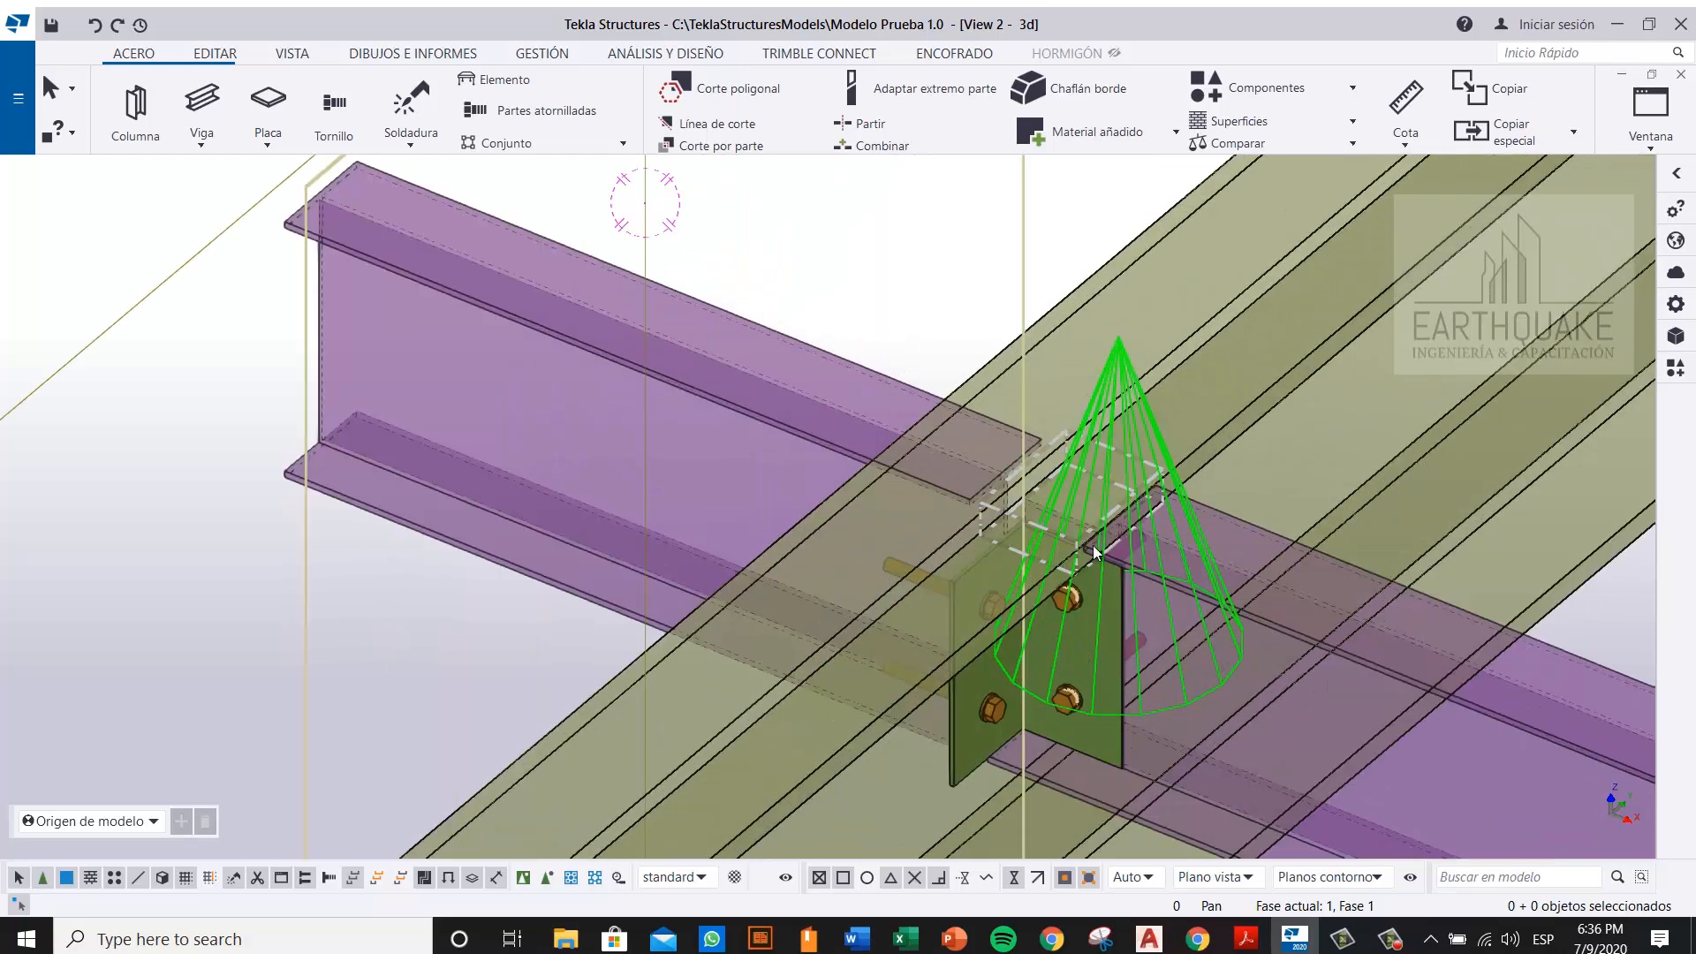
pyautogui.click(1675, 367)
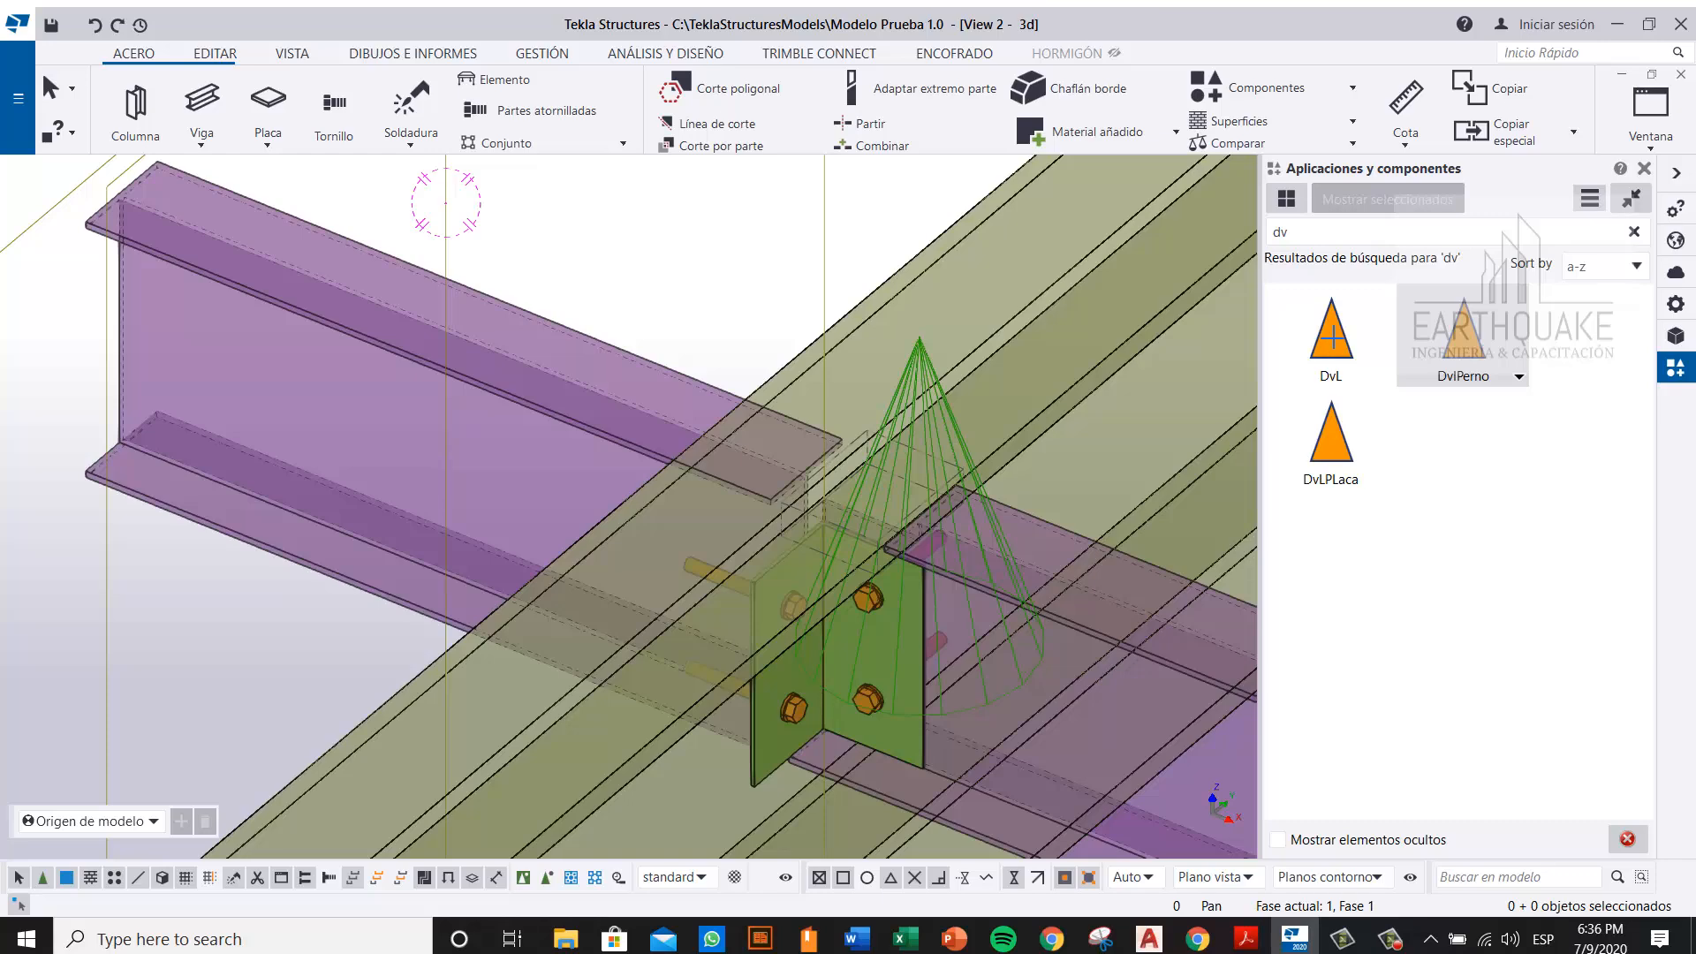
pyautogui.click(1331, 335)
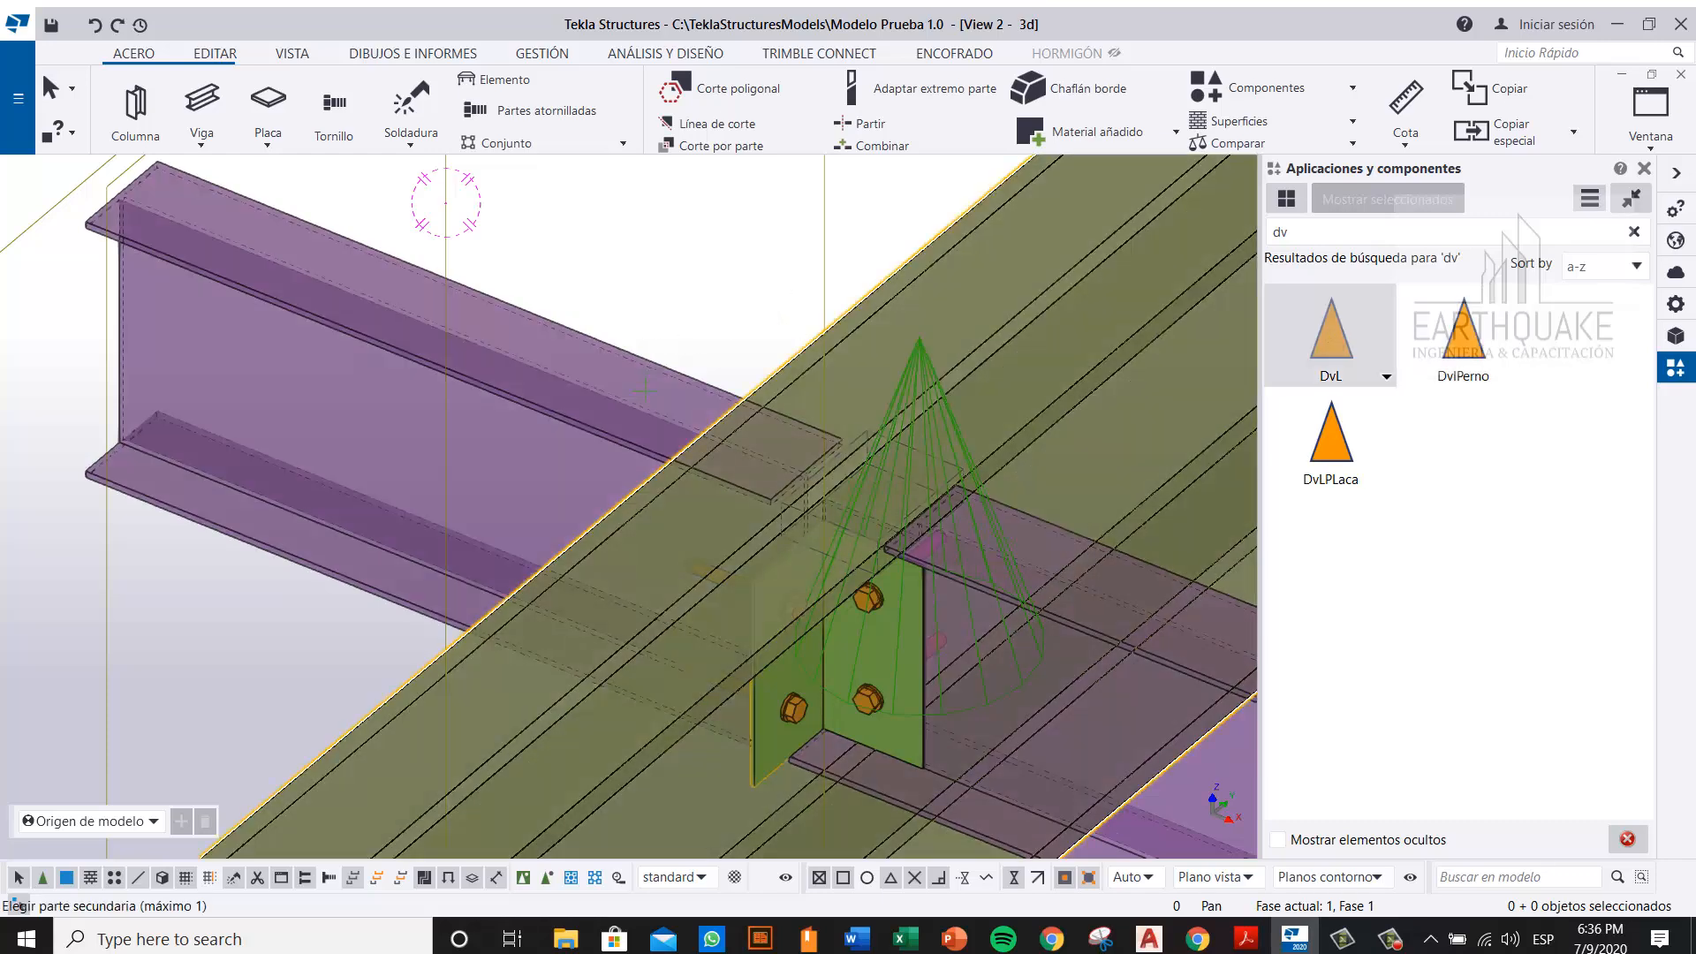
pyautogui.click(645, 392)
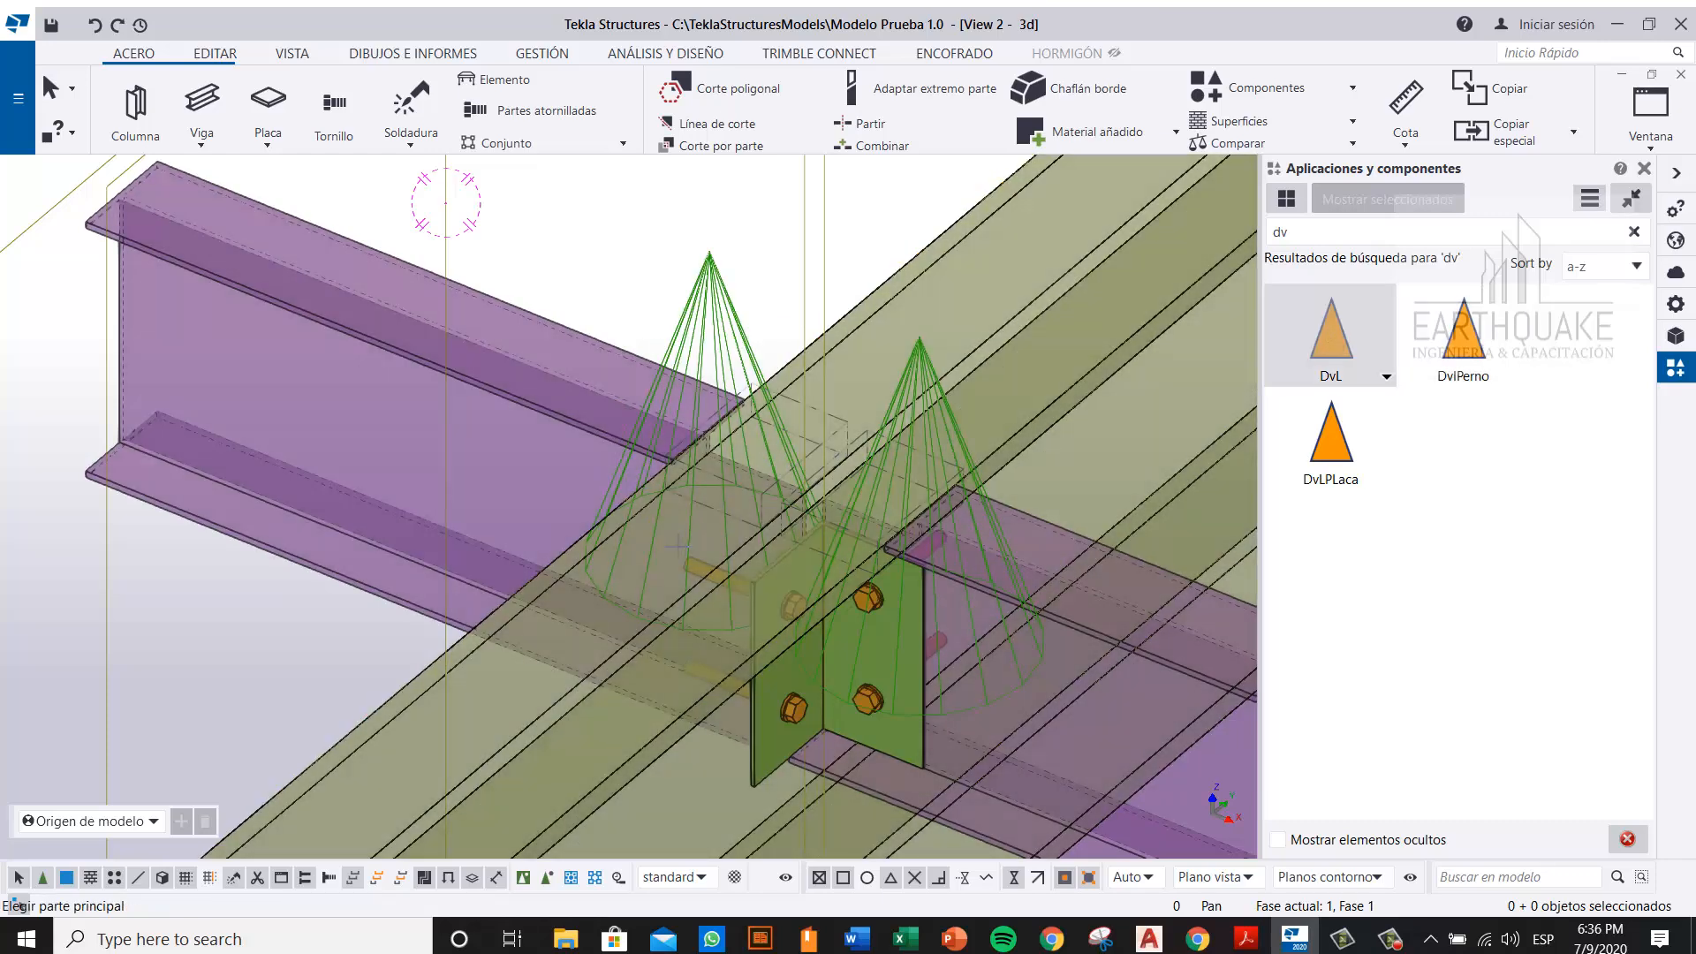
pyautogui.rightClick(723, 203)
pyautogui.click(760, 211)
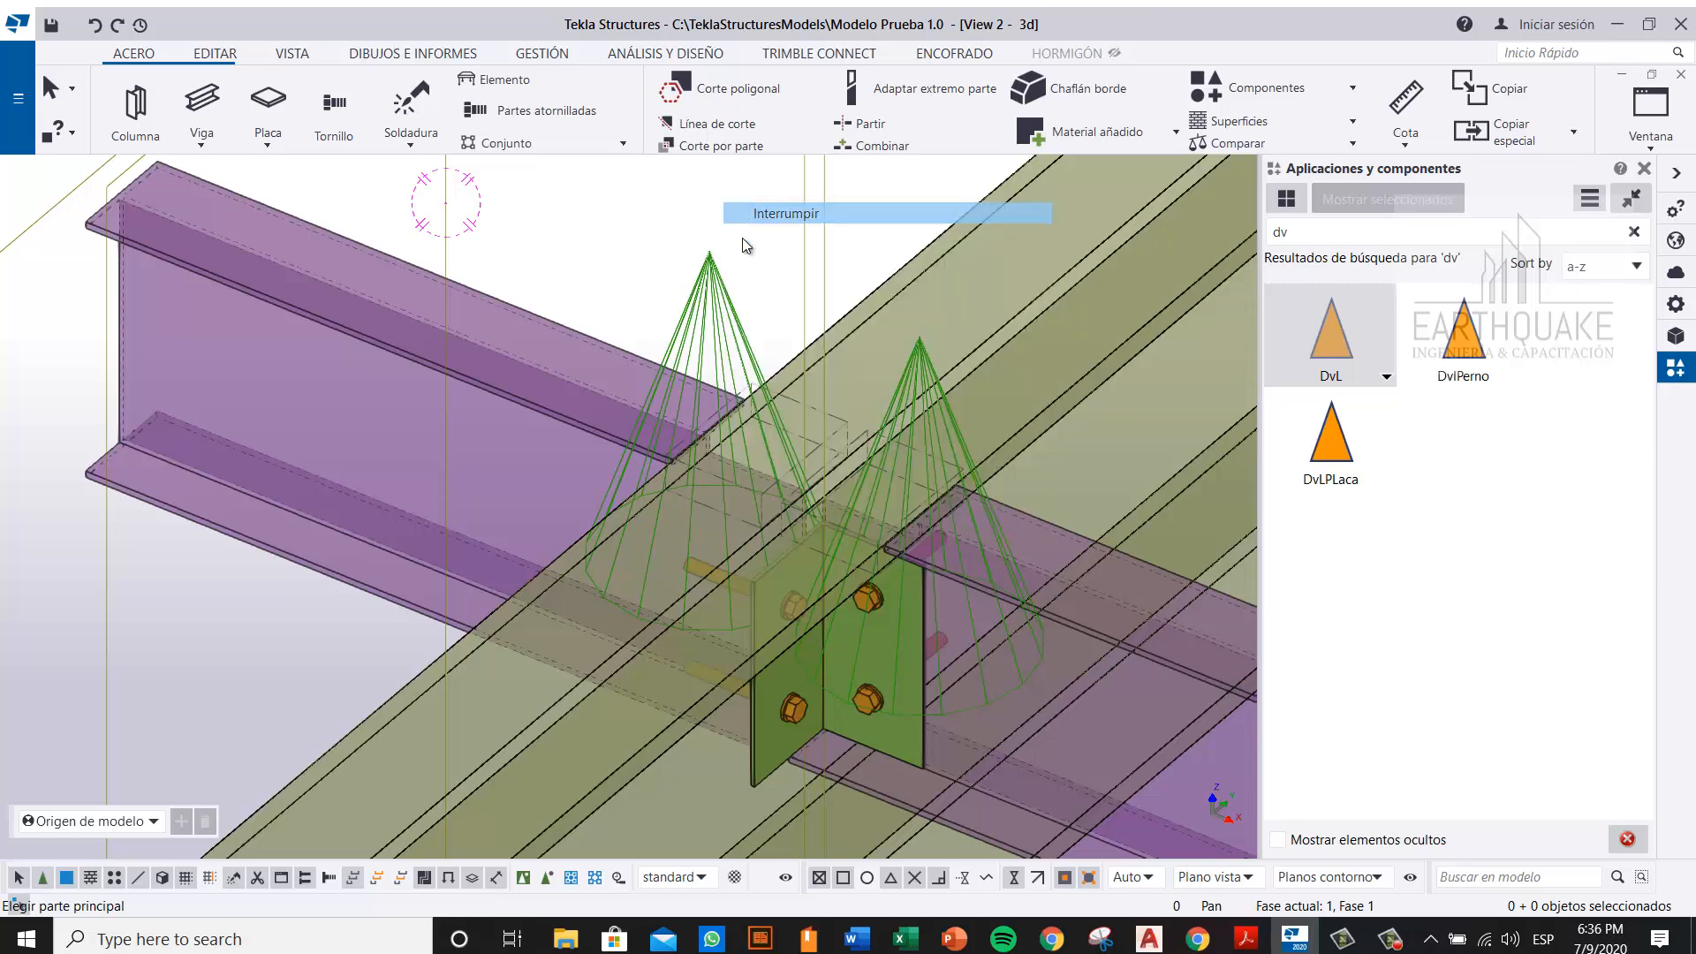
# Step: Explode the DvL component at the free-ended secondary beam into separate objects
pyautogui.click(724, 279)
pyautogui.rightClick(724, 281)
pyautogui.click(854, 600)
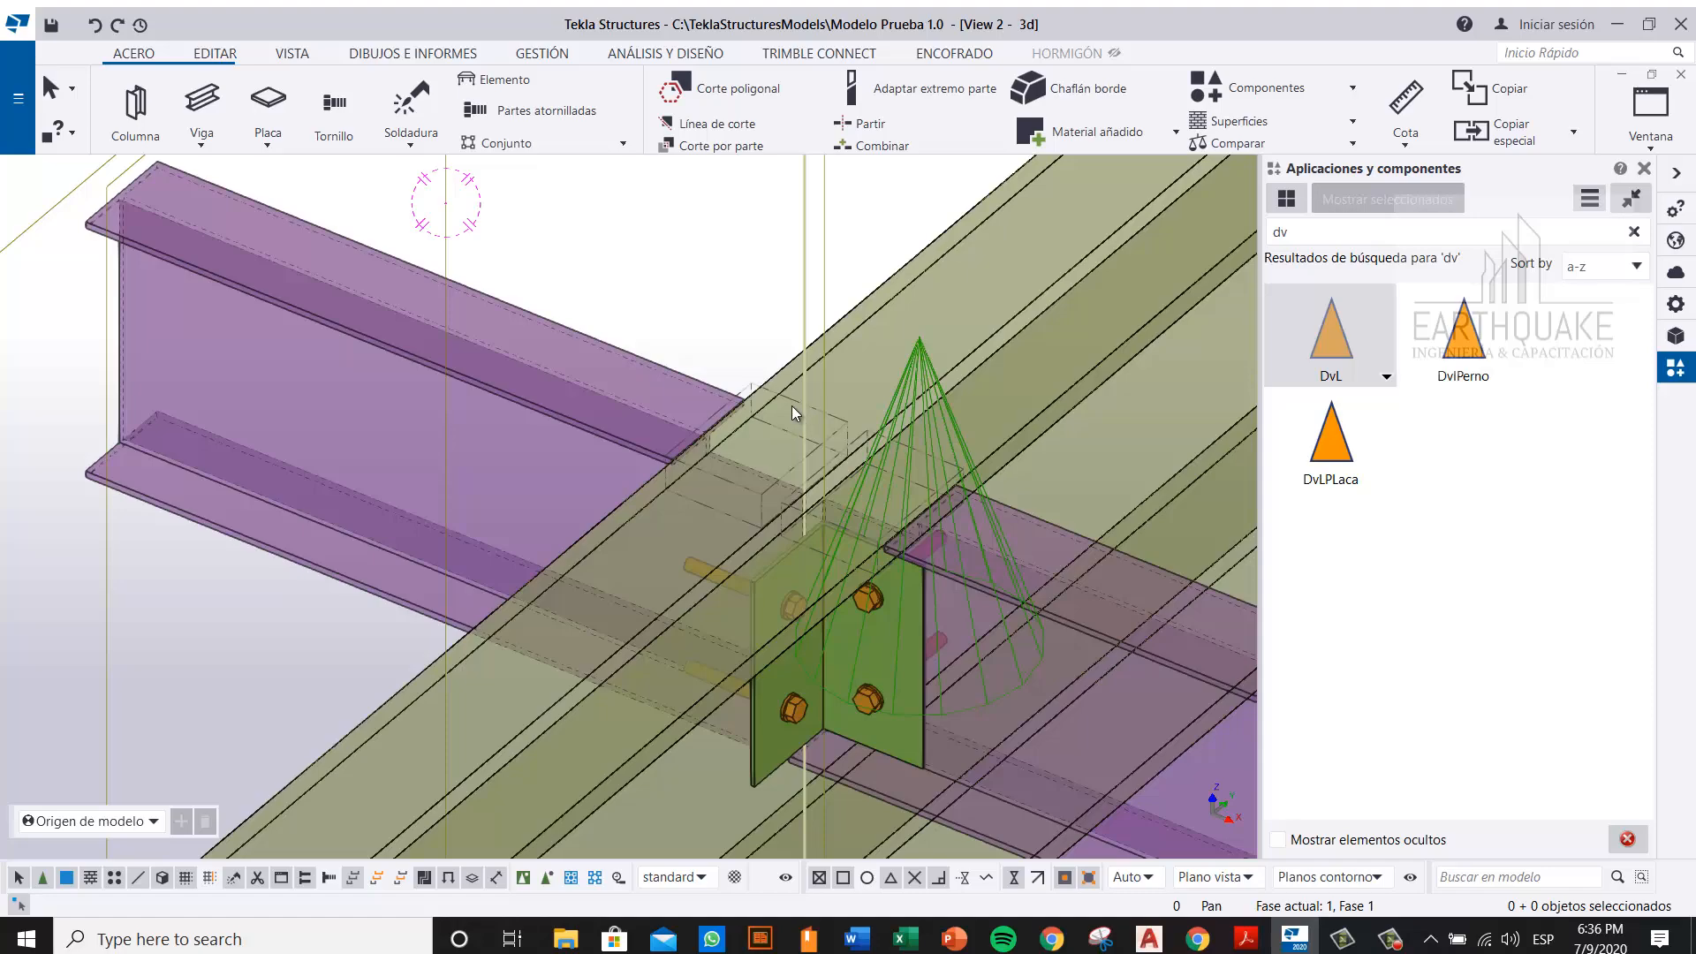
# Step: Collapse the component catalog and examine the connection's angle and bolts from the other side of the main beam
pyautogui.click(1676, 173)
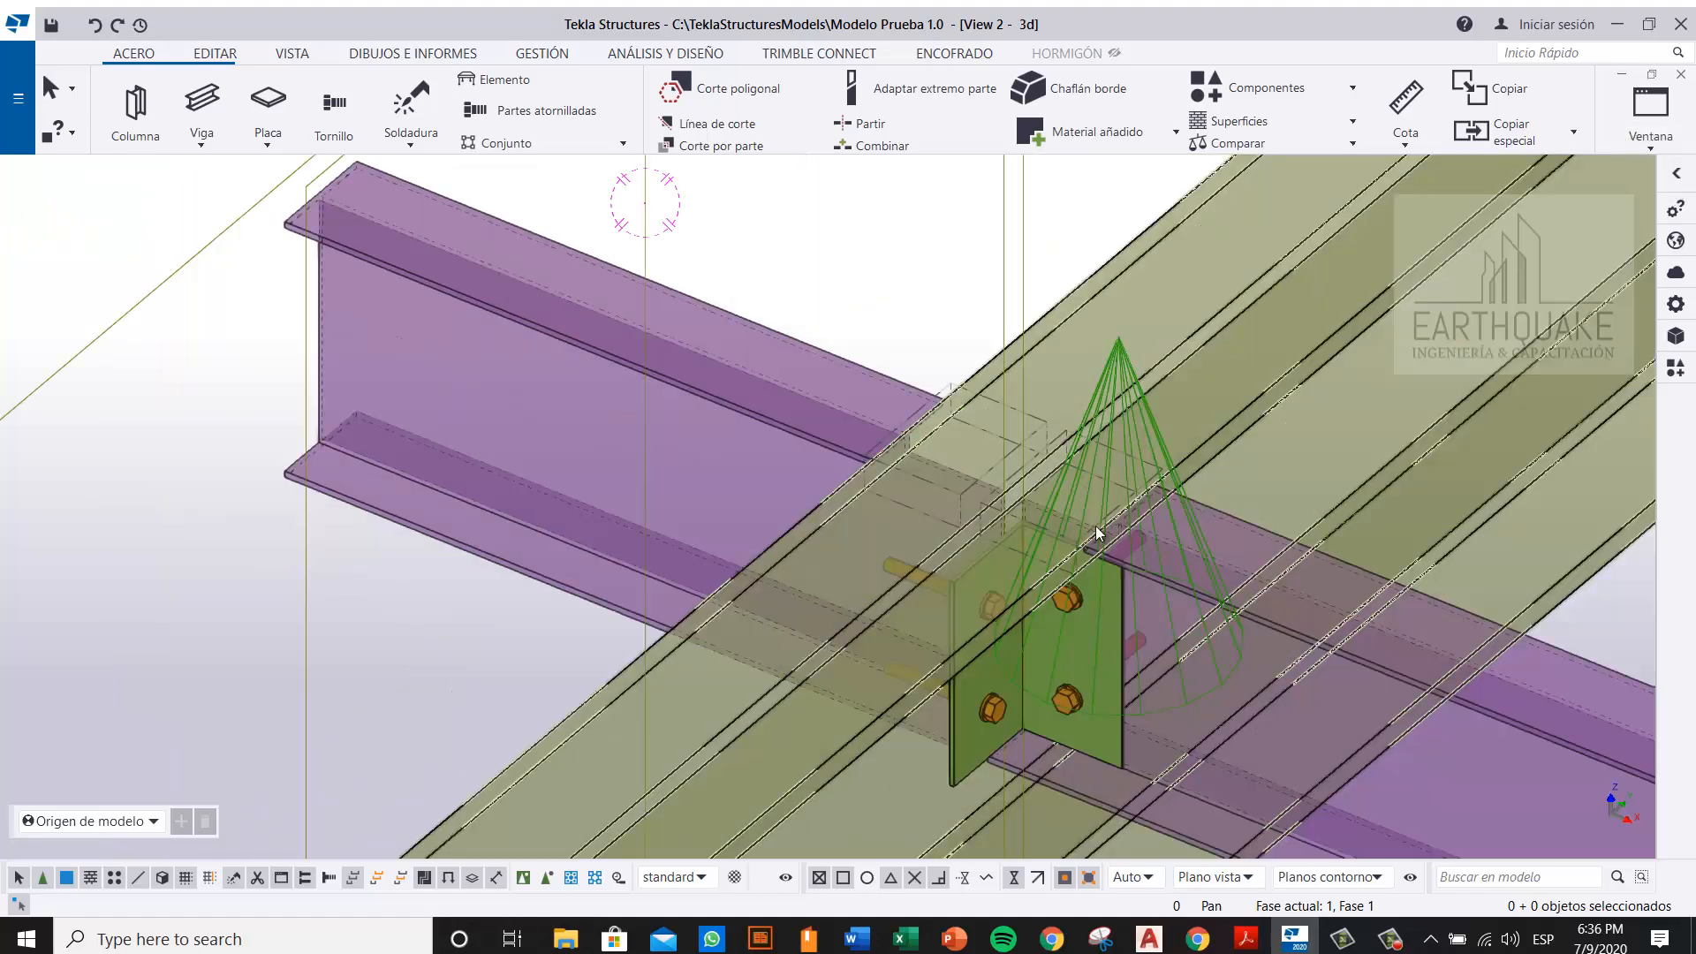
pyautogui.keyDown('ctrl'); pyautogui.moveTo(1137, 619); pyautogui.dragTo(1405, 590, button='middle'); pyautogui.keyUp('ctrl')
pyautogui.moveTo(997, 795); pyautogui.dragTo(956, 597, button='middle')
pyautogui.scroll(5, 975, 691)
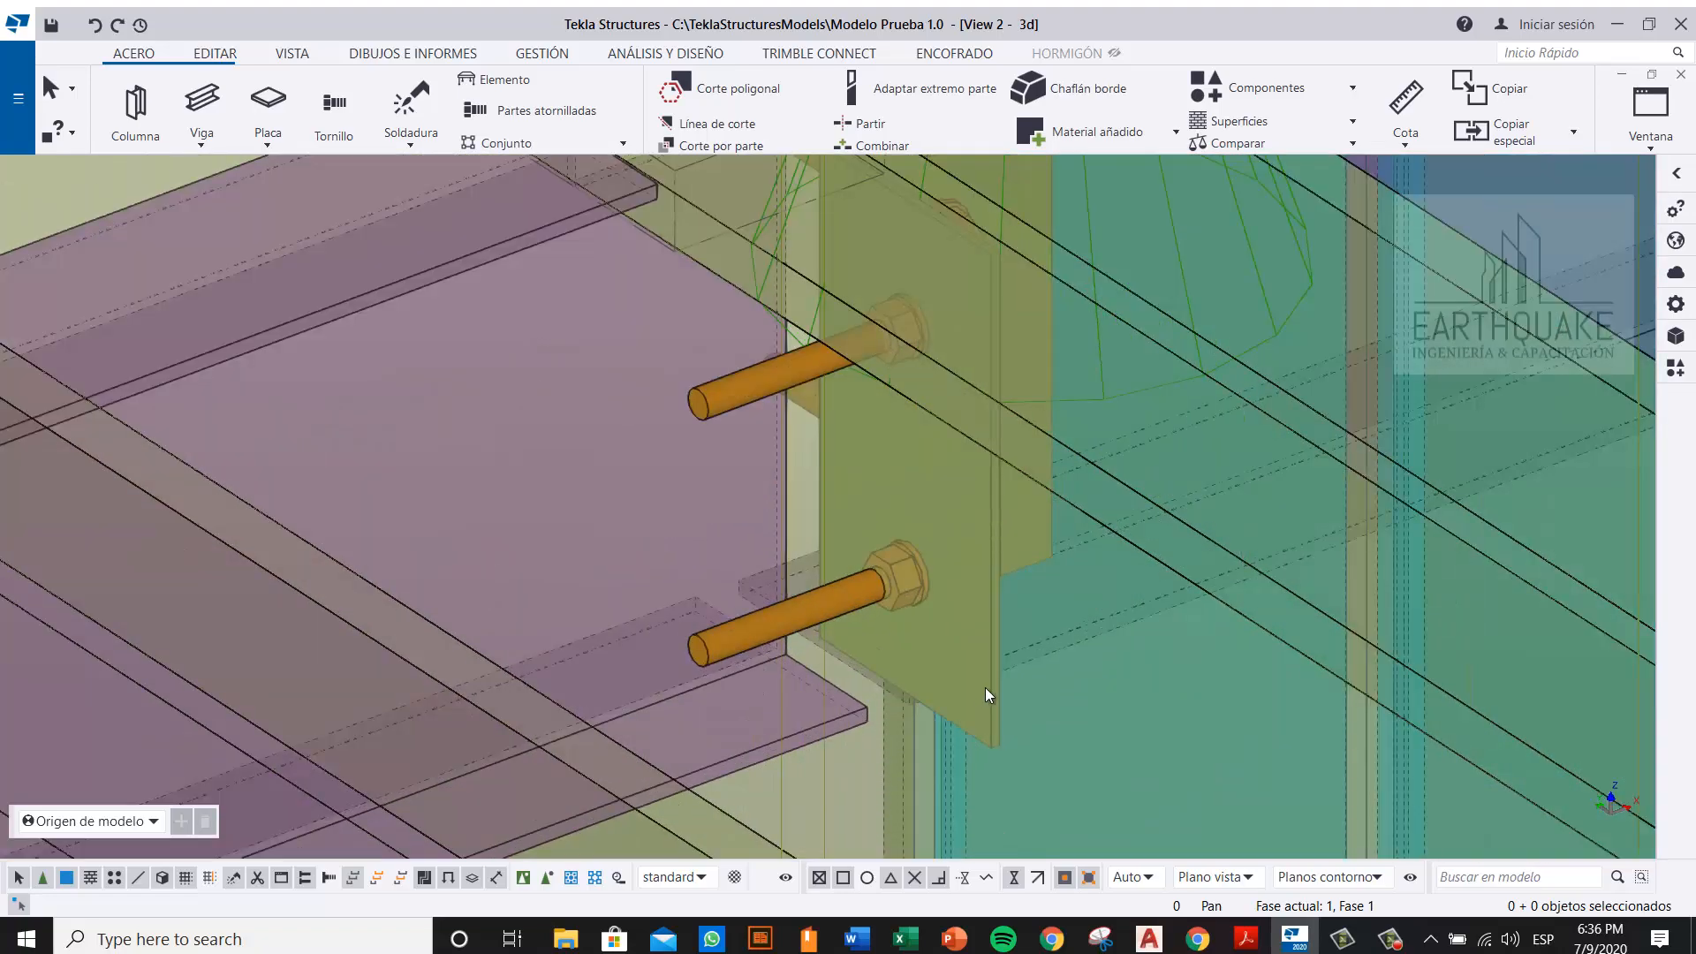
pyautogui.click(984, 688)
pyautogui.scroll(-3, 989, 652)
pyautogui.moveTo(969, 623)
pyautogui.keyDown('ctrl'); pyautogui.mouseDown(button='middle')
pyautogui.moveTo(1007, 537)
pyautogui.moveTo(950, 566)
pyautogui.moveTo(1033, 550)
pyautogui.mouseUp(button='middle'); pyautogui.keyUp('ctrl')
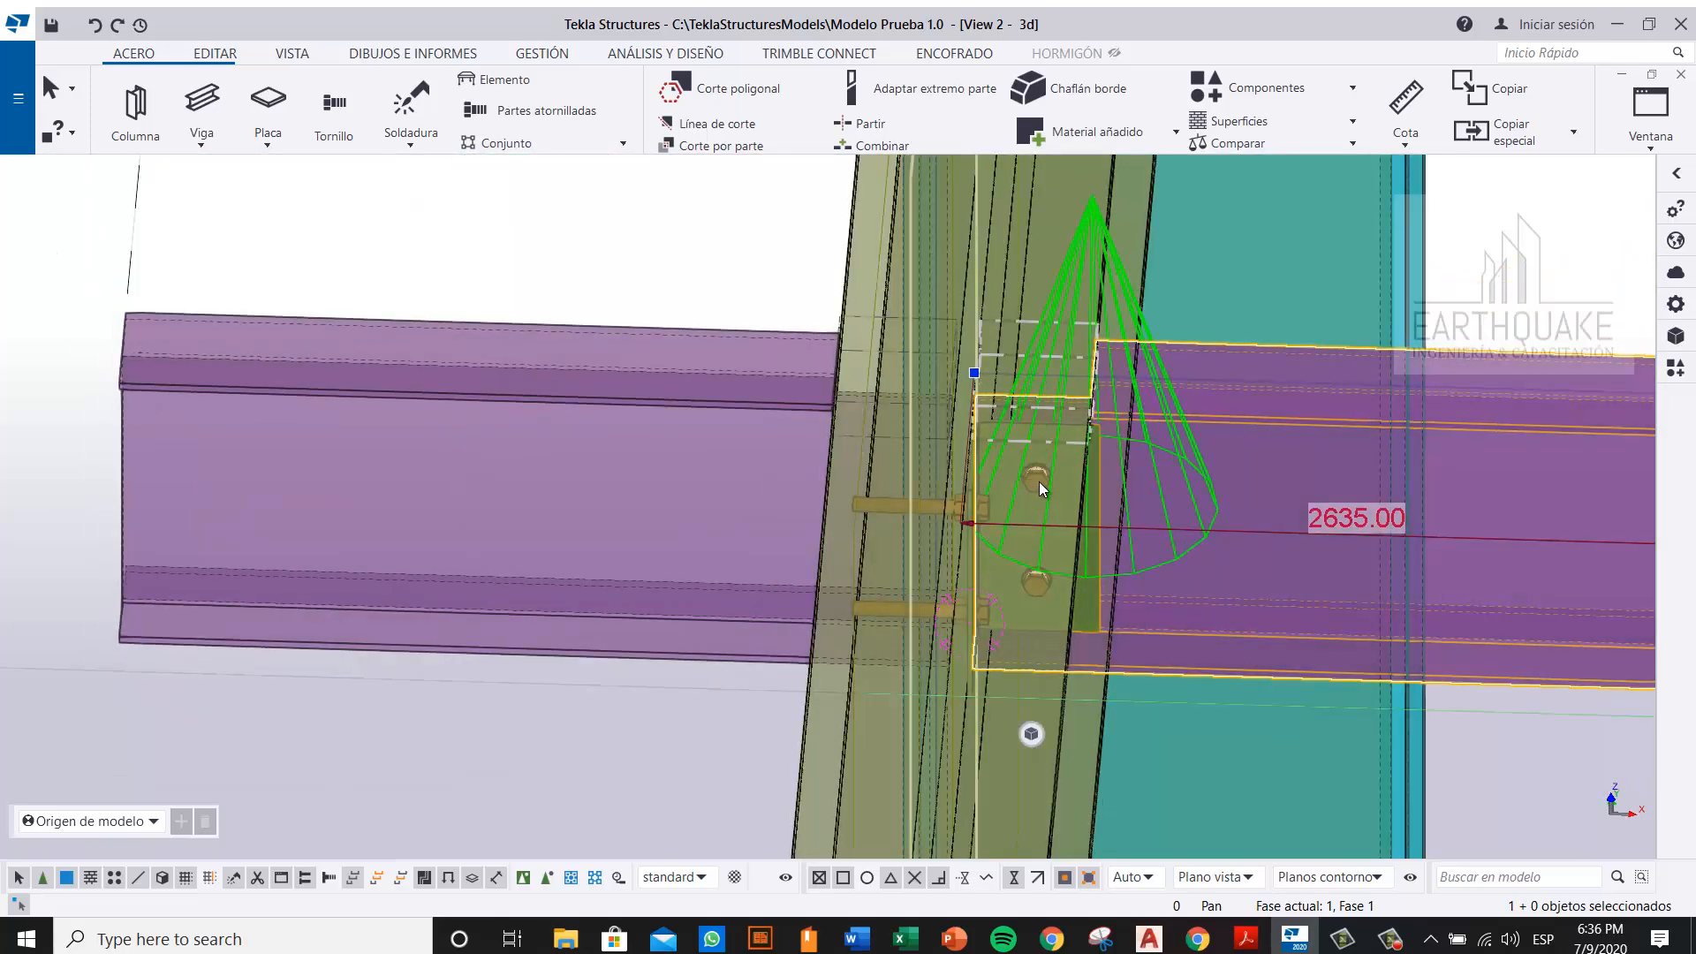
# Step: Explode the DvL connection component in the plan view so its angle and bolts become individually selectable
pyautogui.hotkey('ctrl', 'p')
pyautogui.scroll(10, 209, 433)
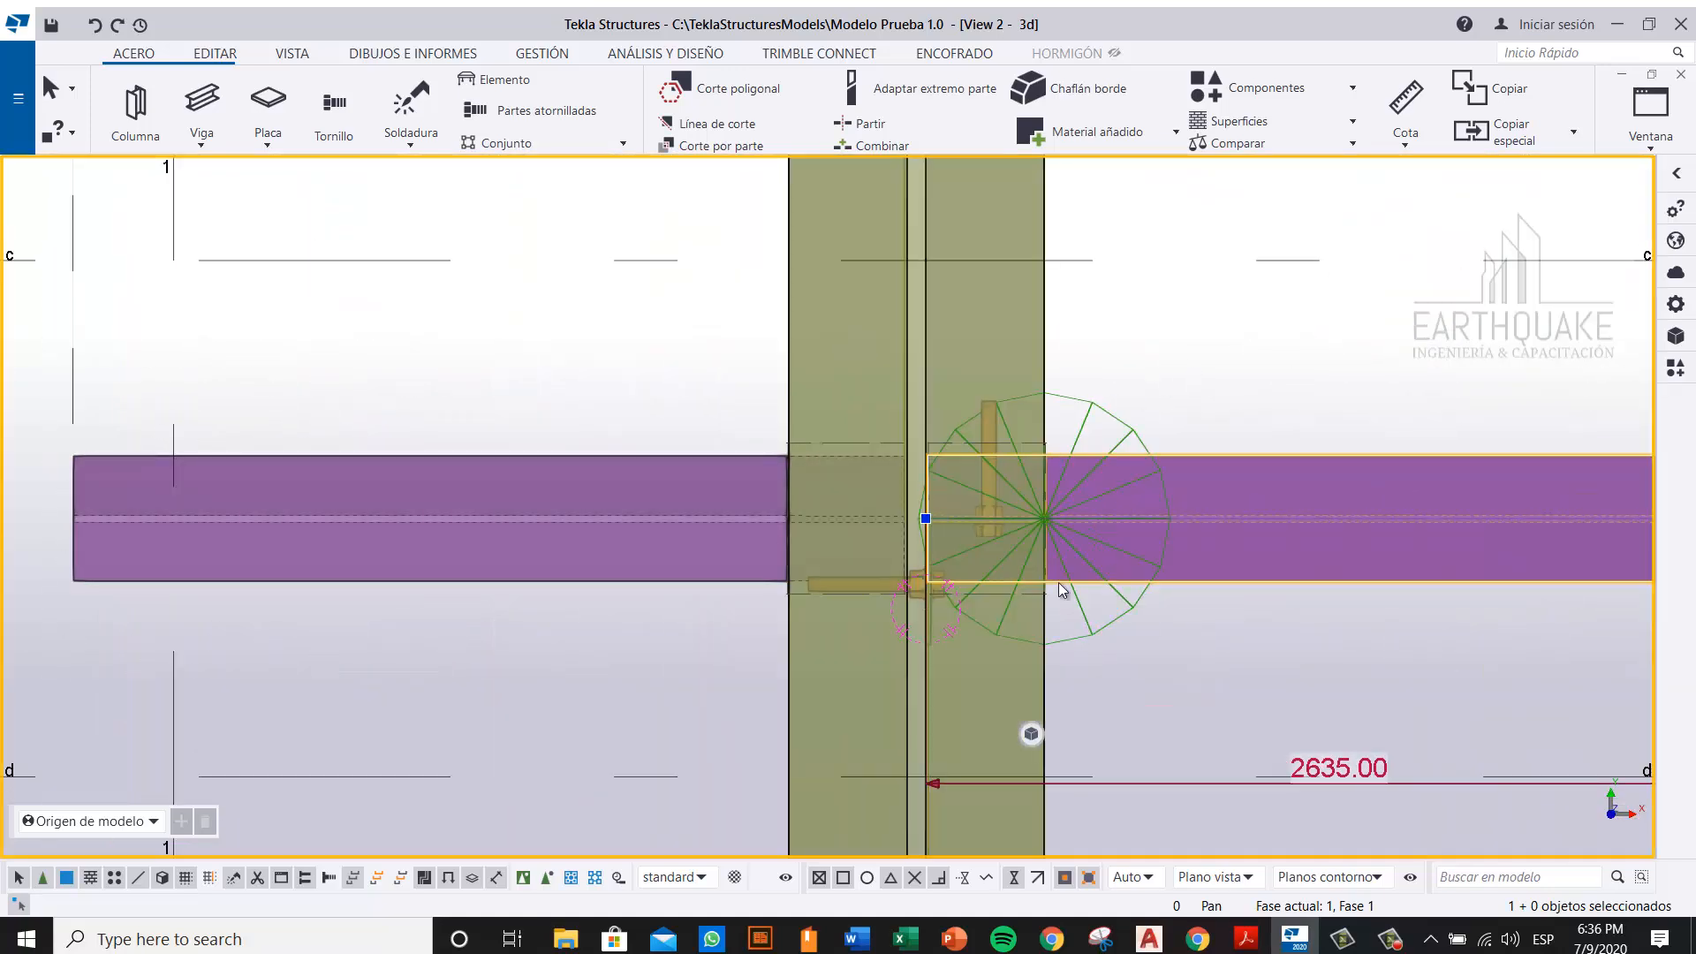
pyautogui.scroll(5, 936, 616)
pyautogui.click(1189, 342)
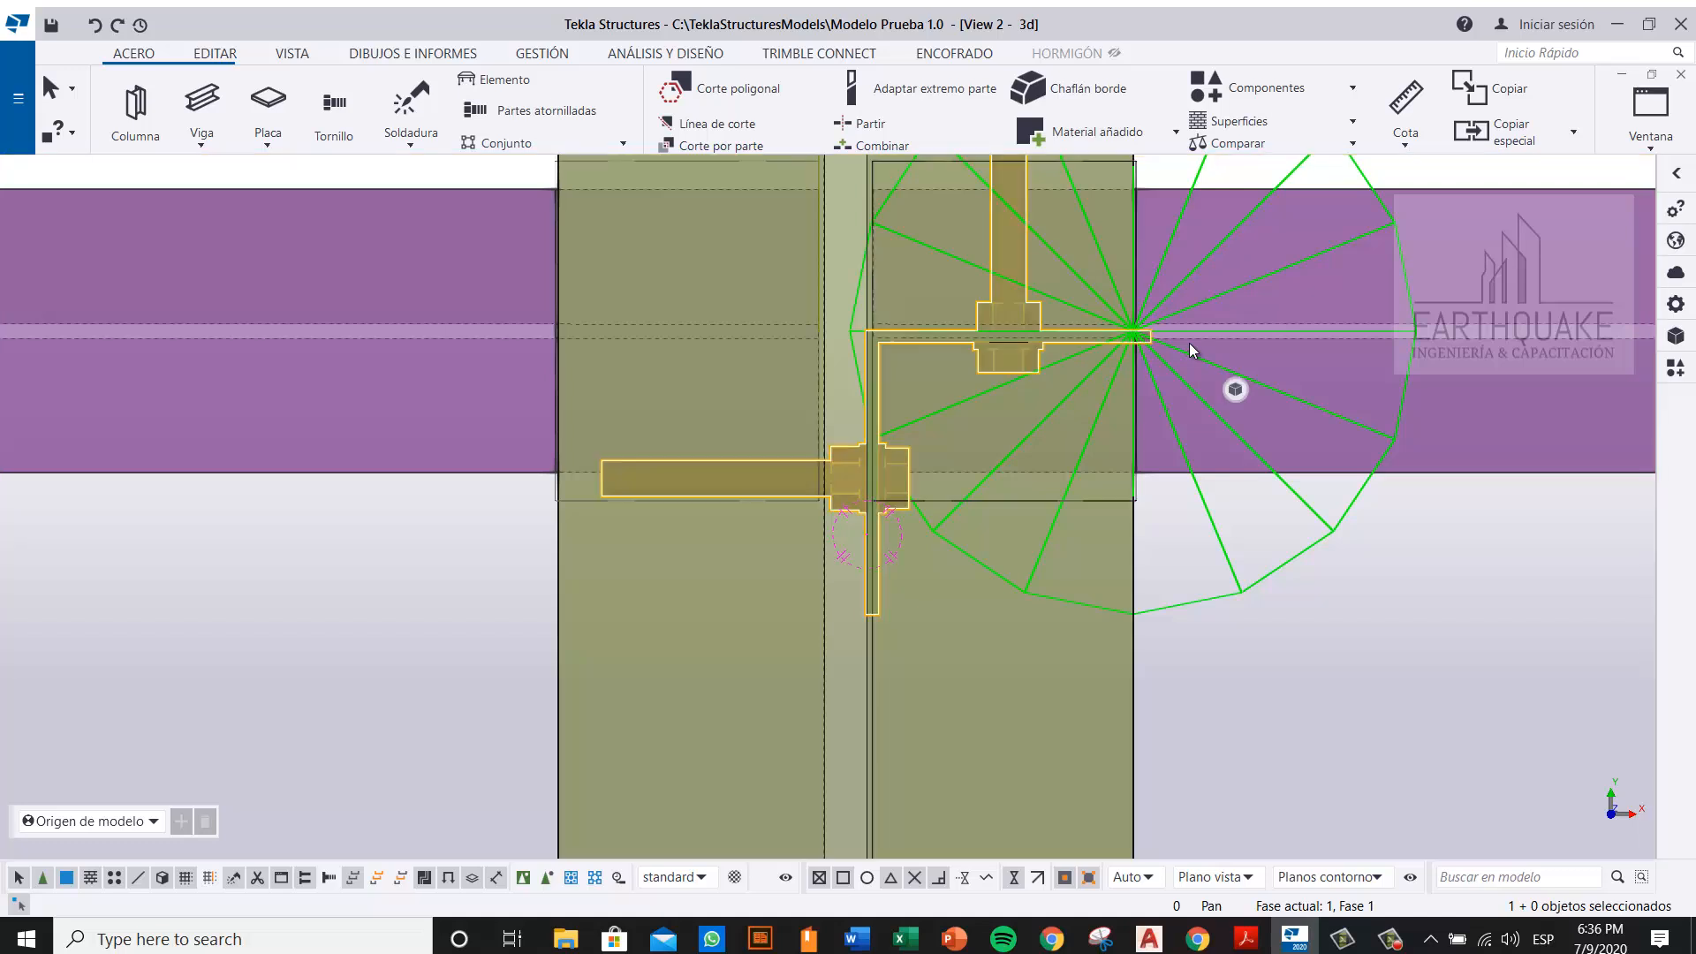
pyautogui.rightClick(1189, 342)
pyautogui.click(1288, 657)
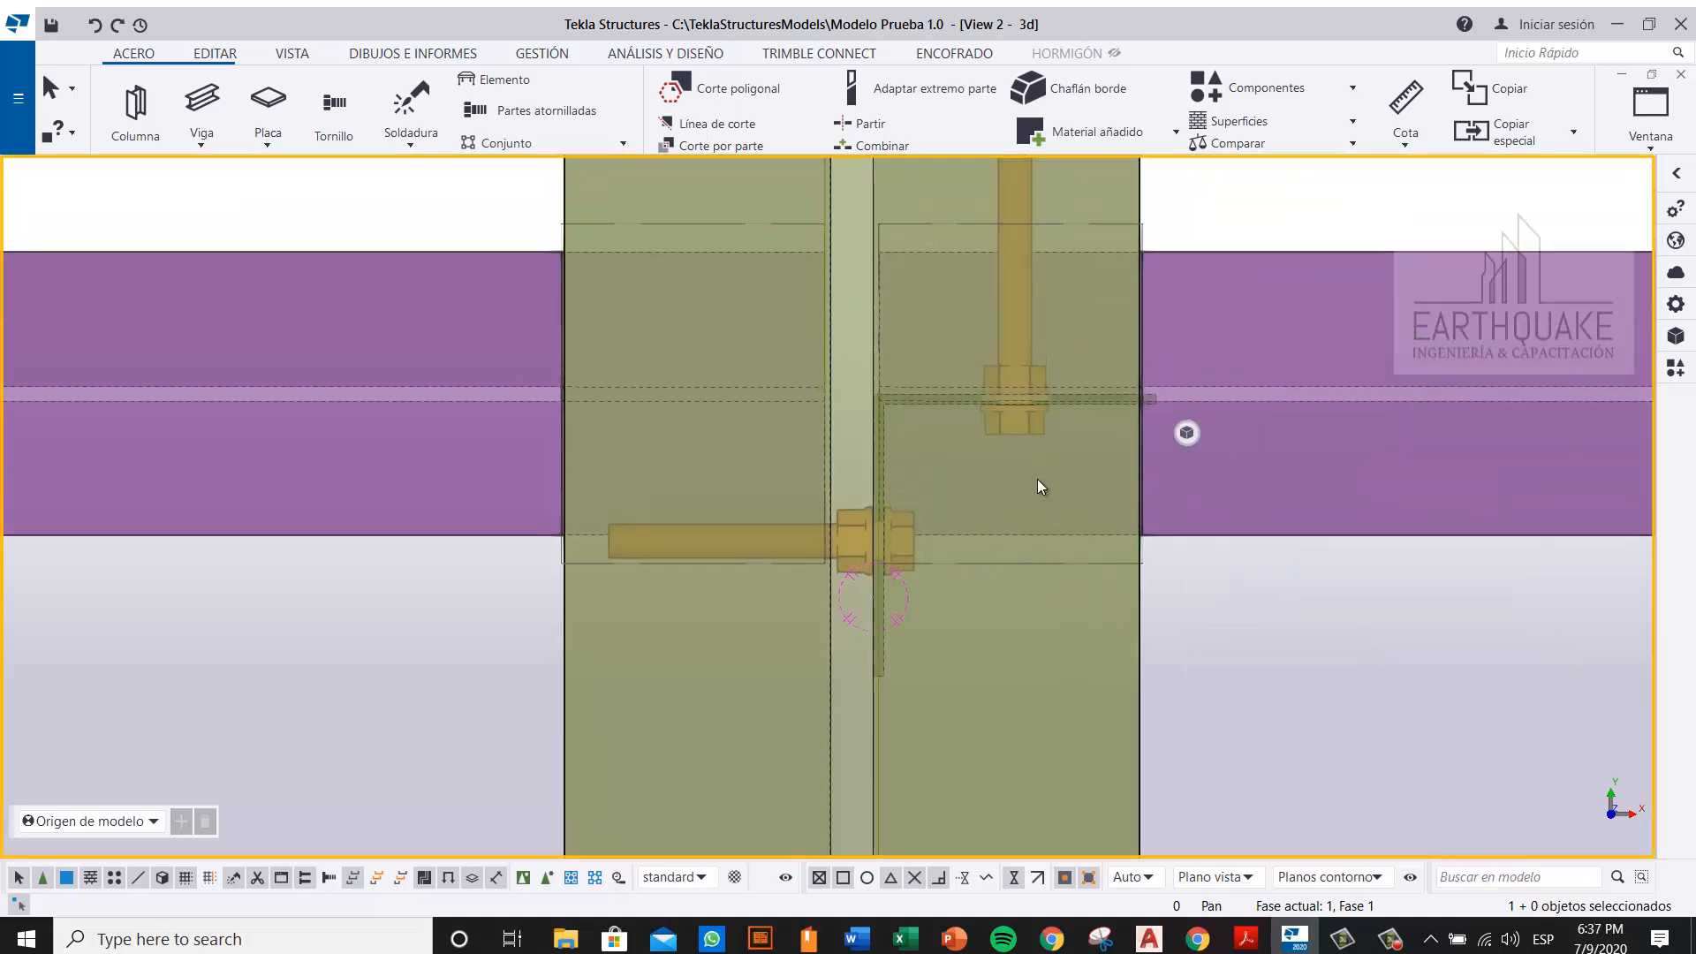
# Step: Mirror-copy the secondary beam carrying the angle across the main beam's centreline, with X0 590.00, Y0 6650.00 and angle -90.00
pyautogui.moveTo(1037, 479); pyautogui.dragTo(1035, 521, button='middle')
pyautogui.scroll(4, 1148, 431)
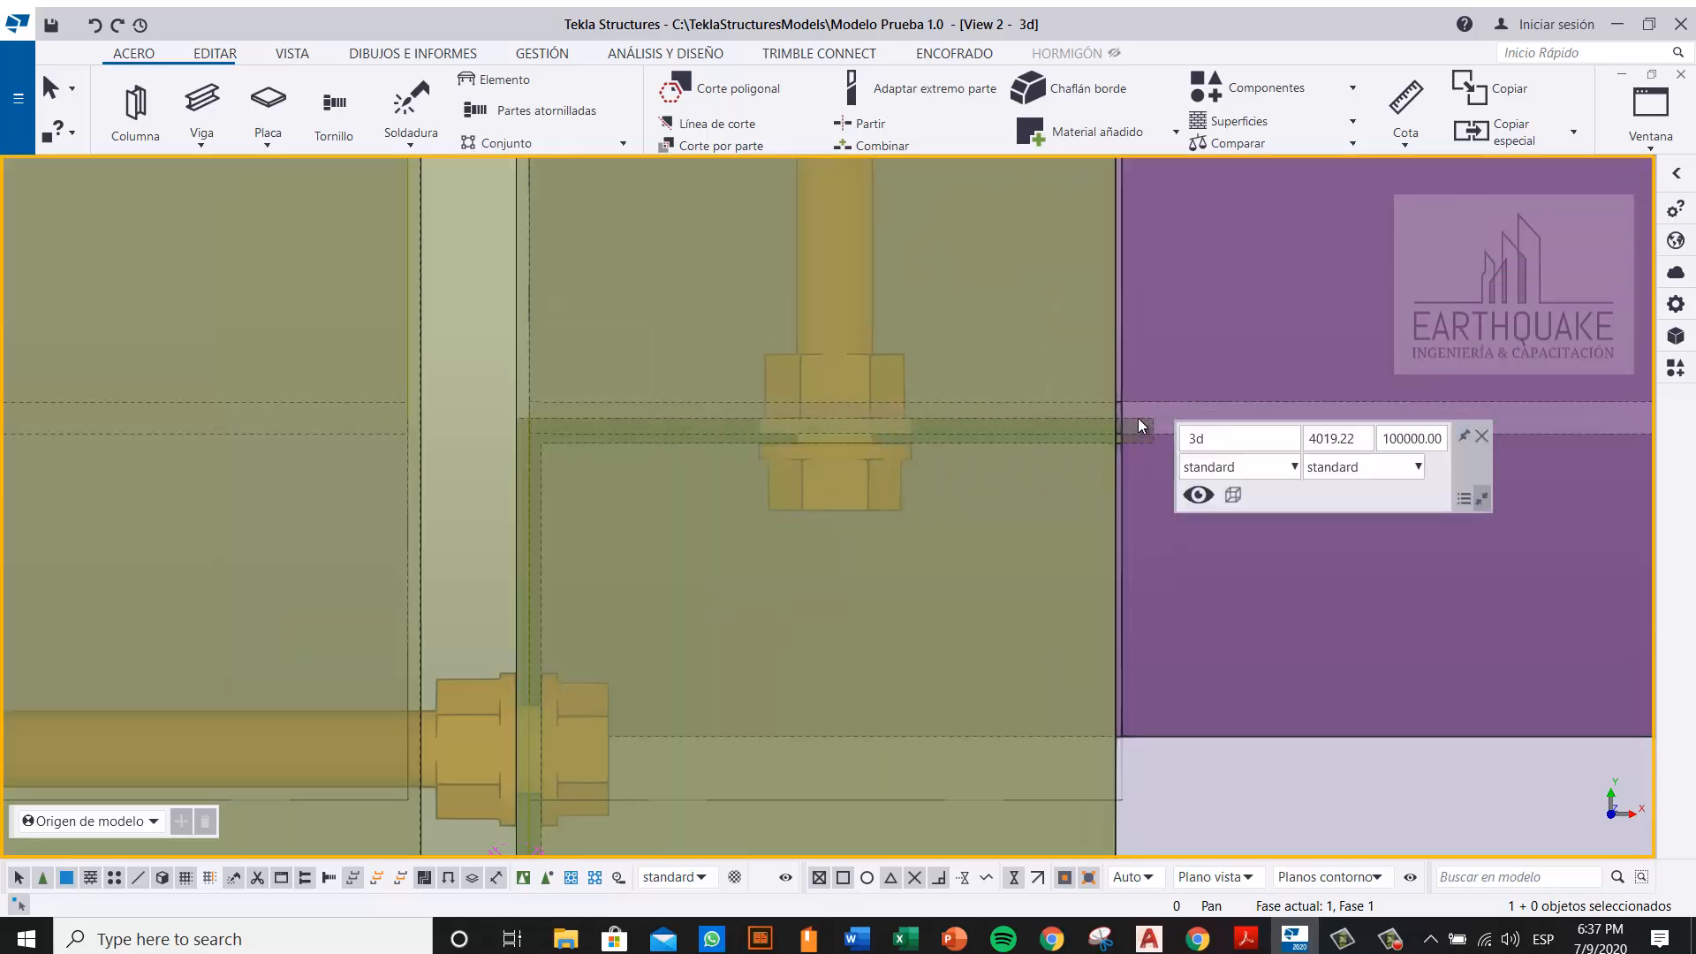
pyautogui.click(1139, 418)
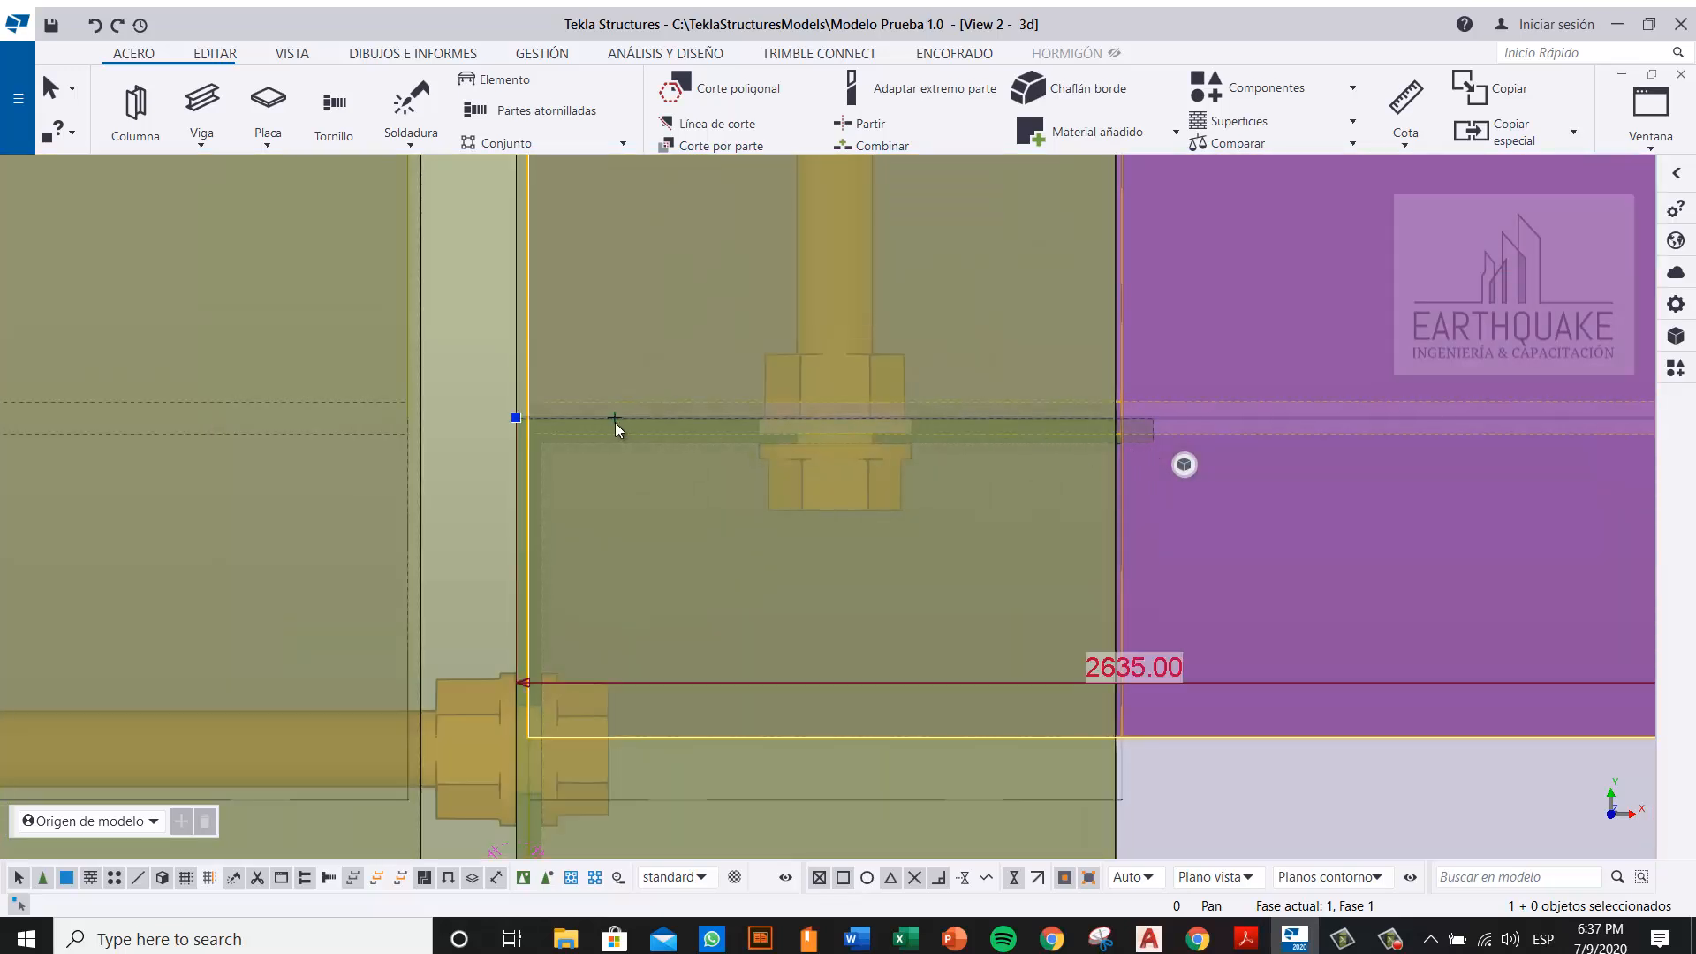
pyautogui.rightClick(616, 424)
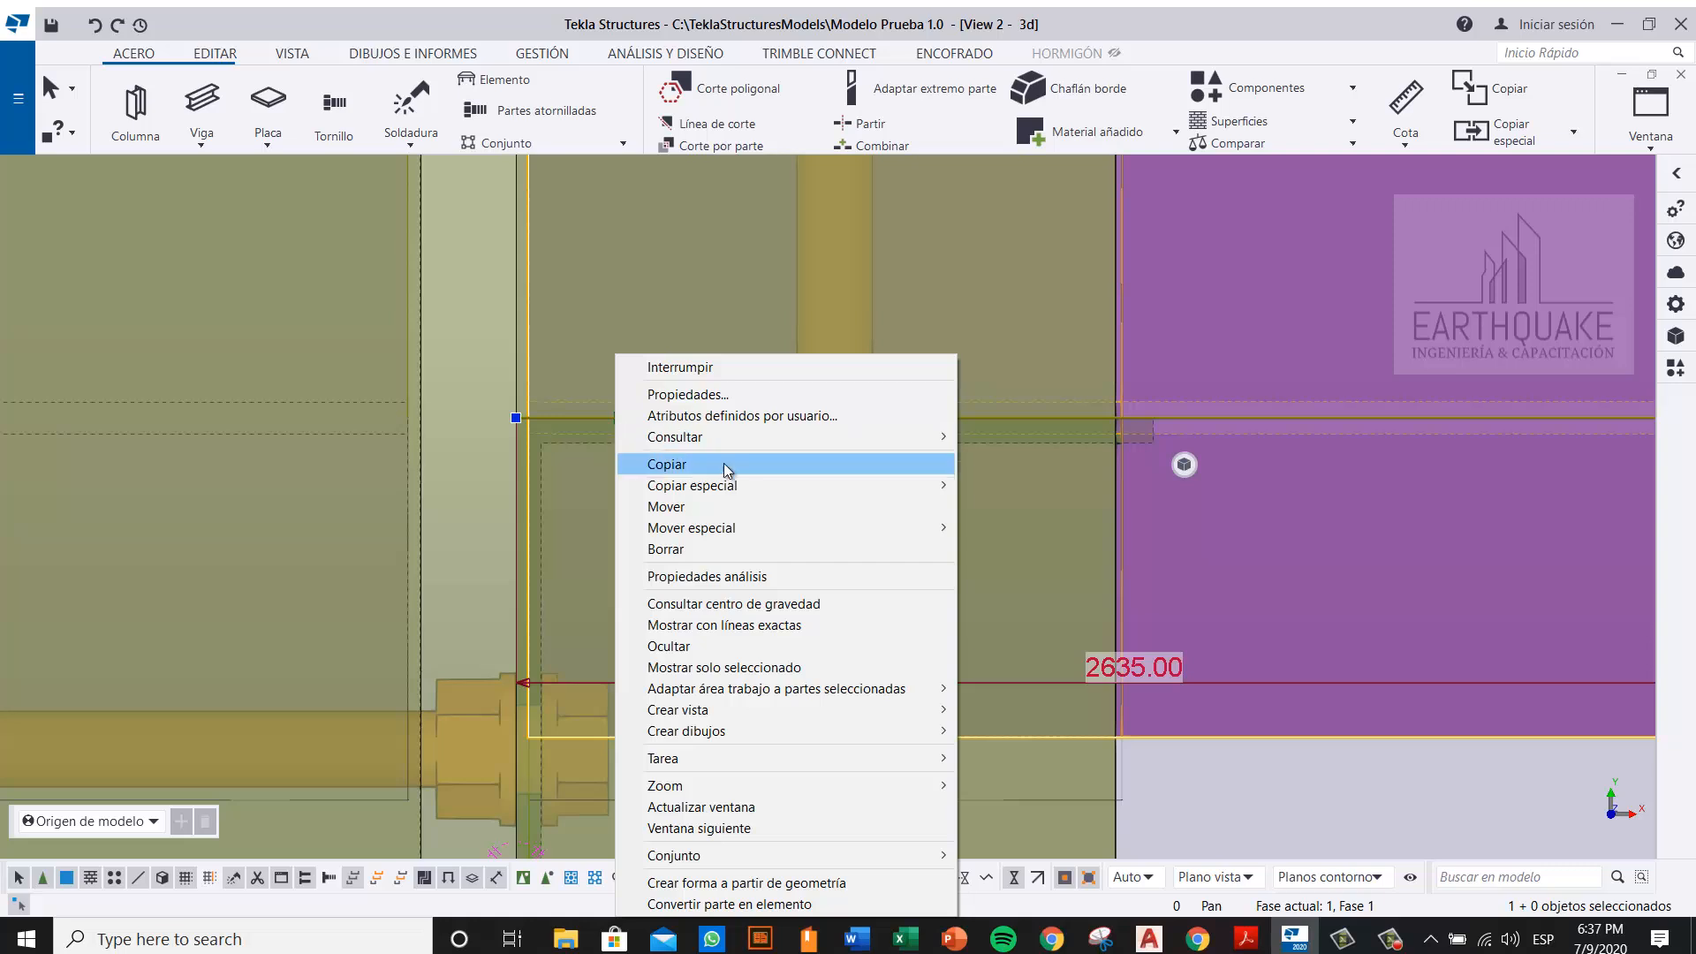
pyautogui.moveTo(839, 490)
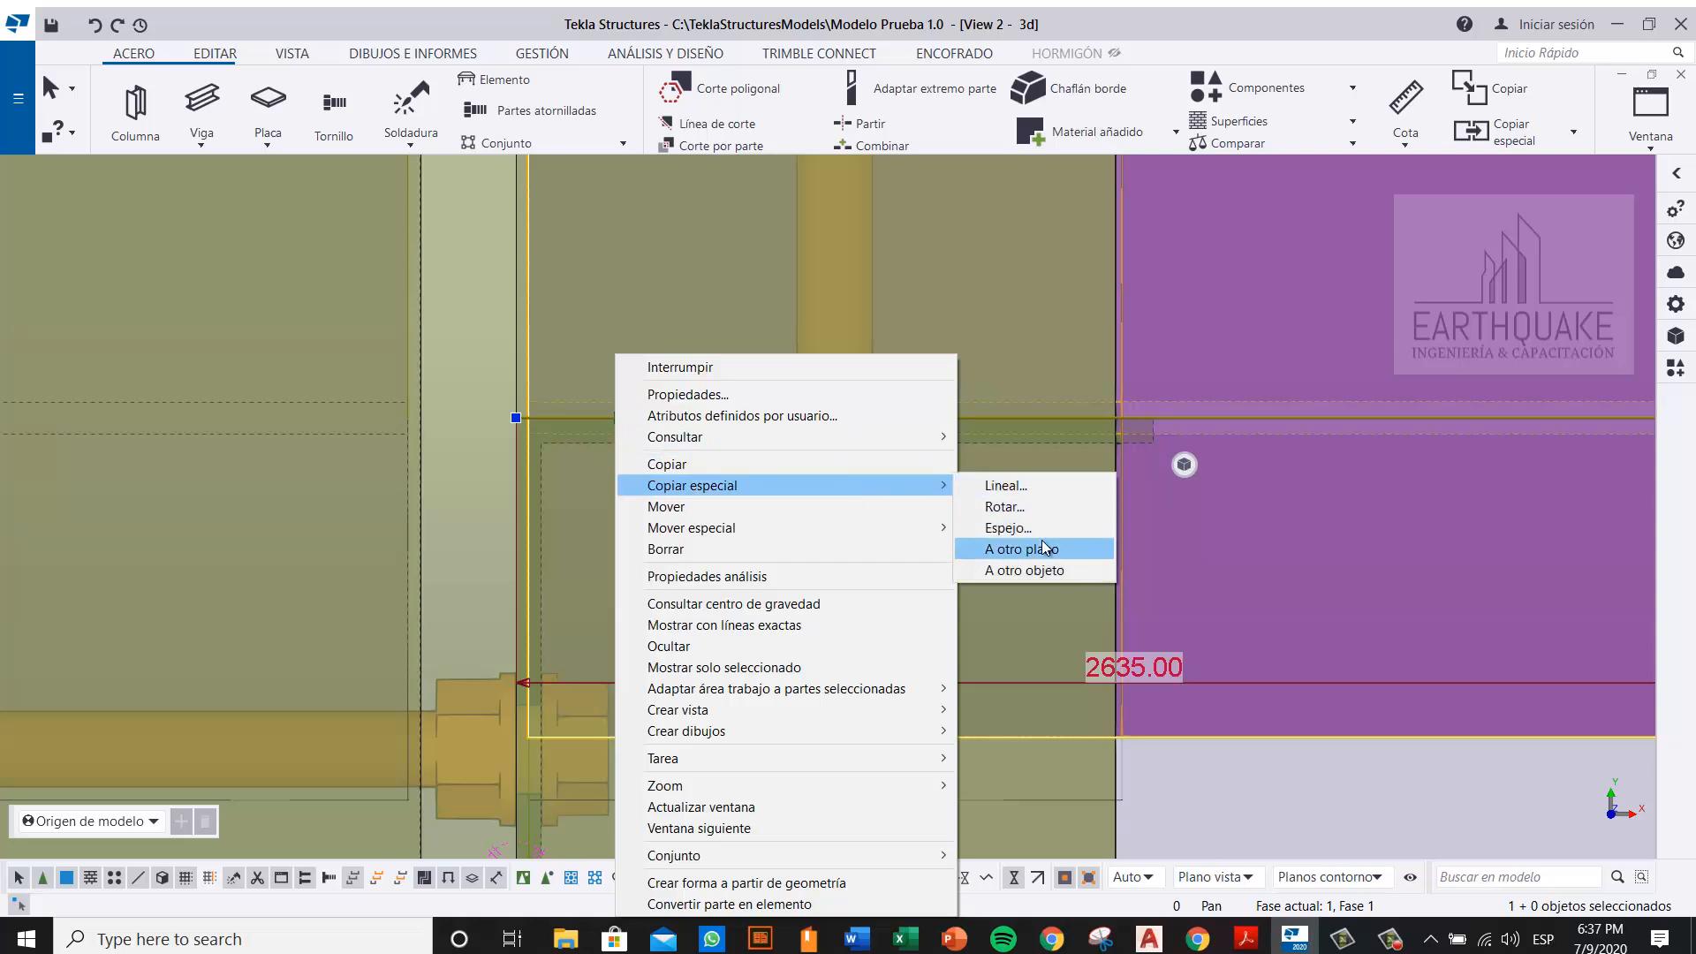
pyautogui.click(1008, 528)
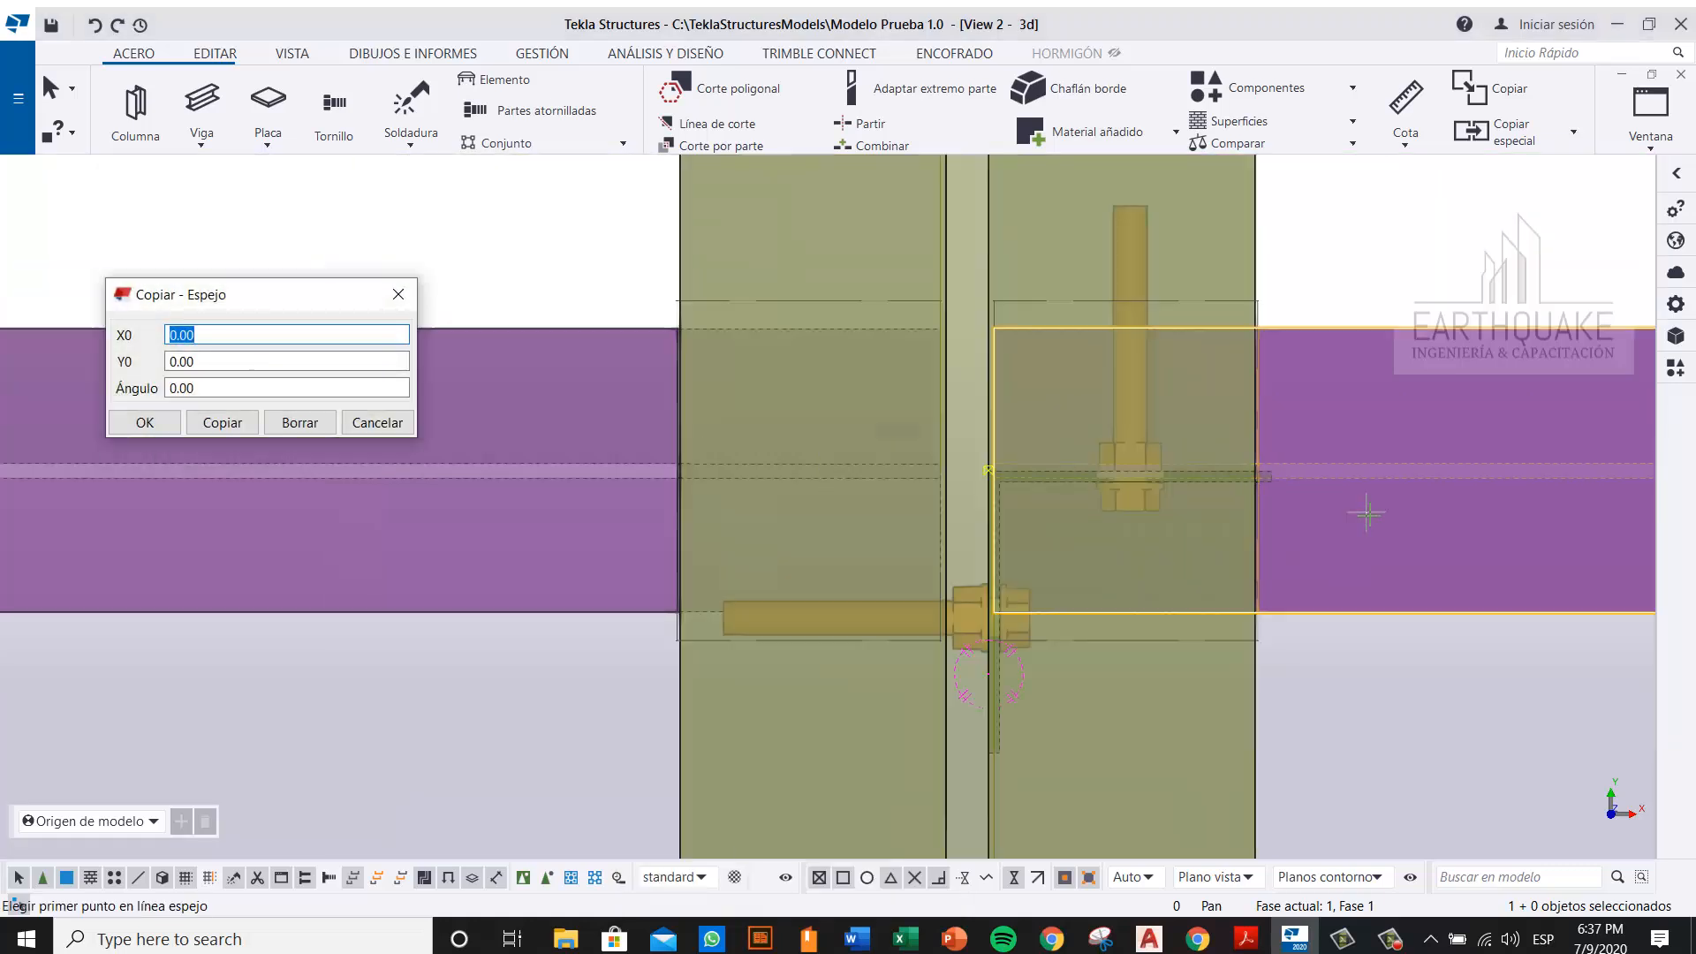
pyautogui.scroll(-4, 991, 334)
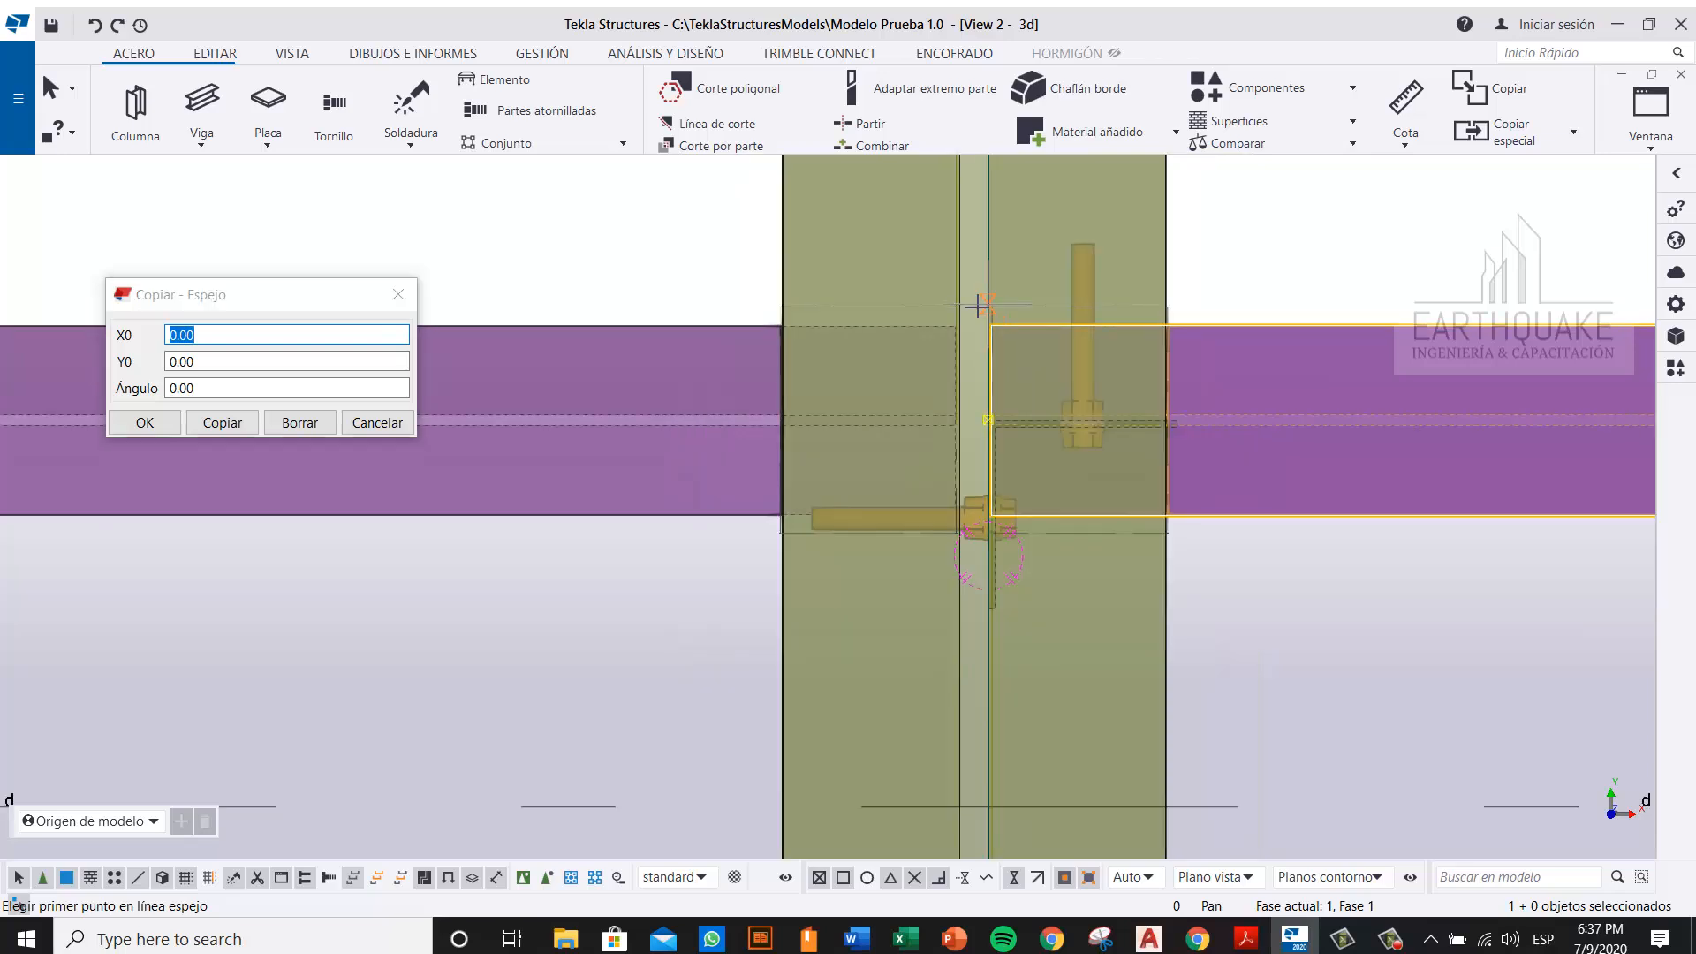
pyautogui.scroll(3, 977, 343)
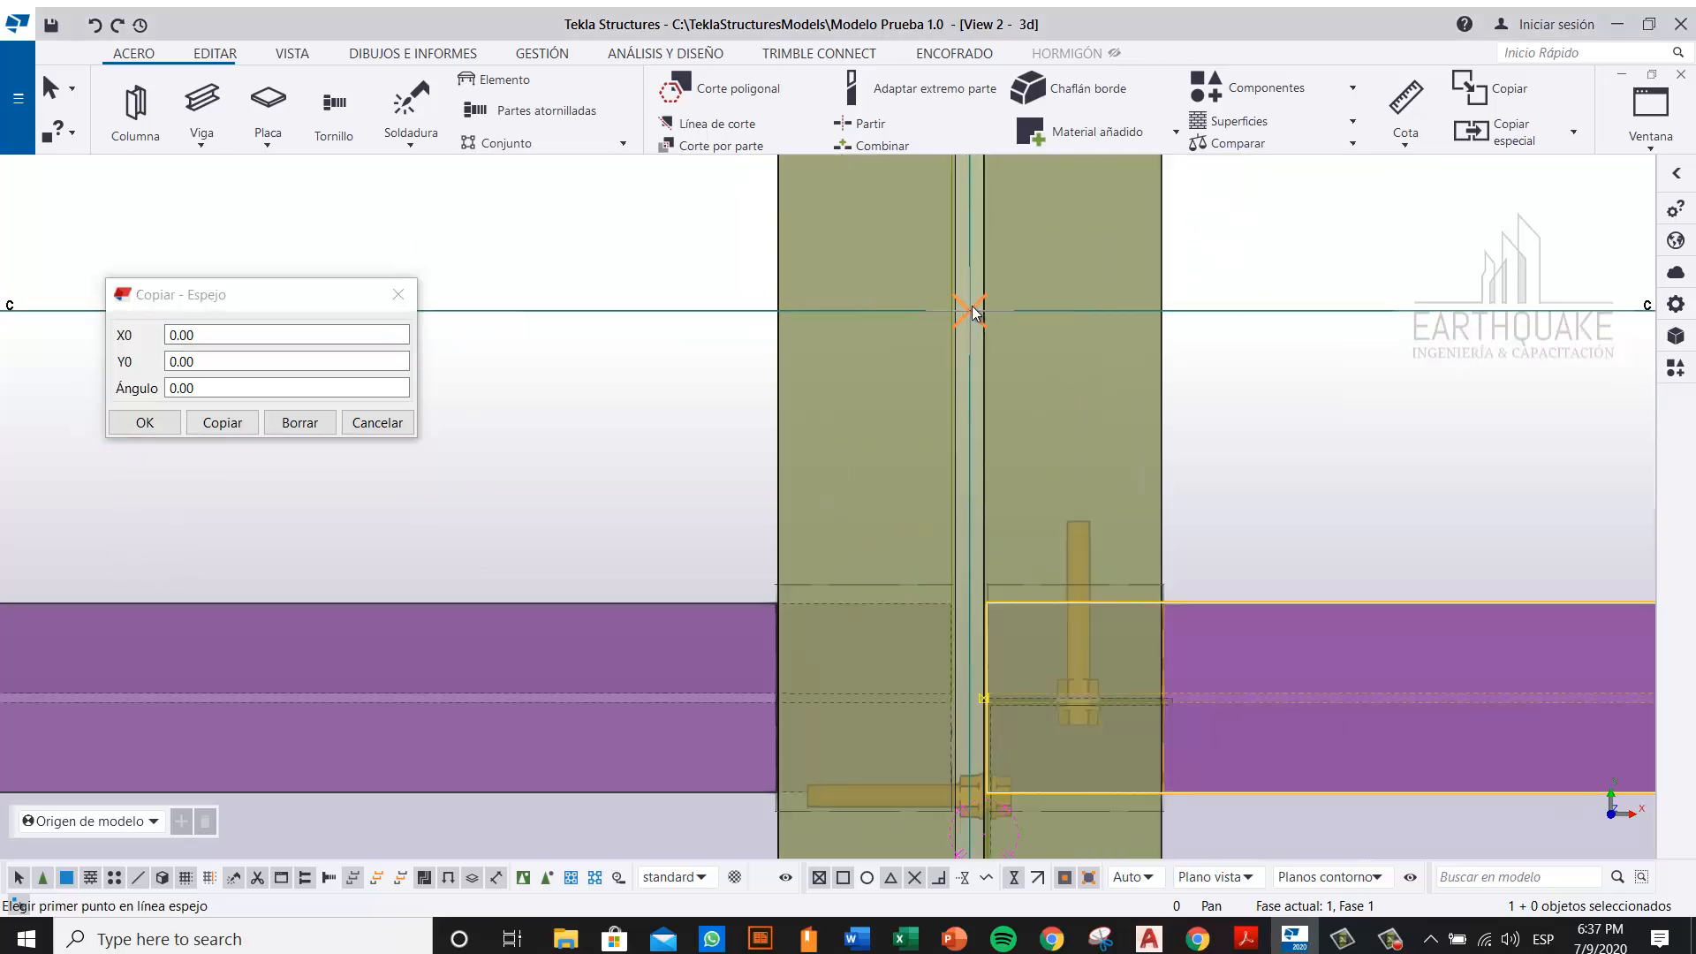
pyautogui.scroll(-2, 971, 308)
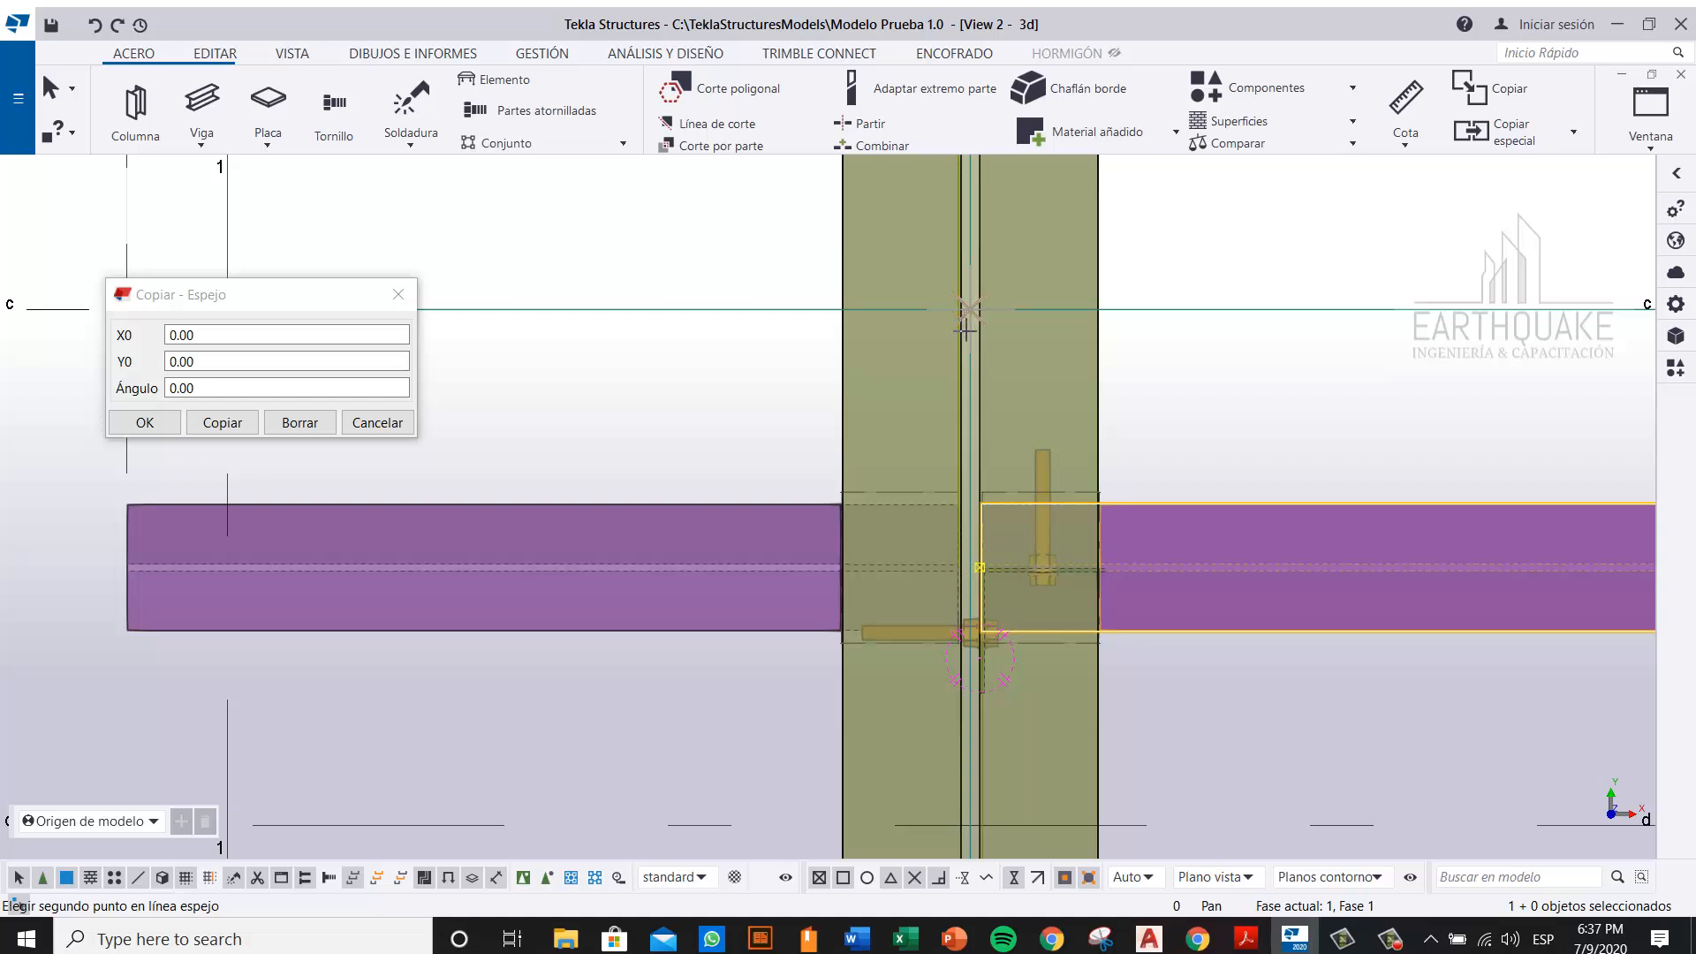
pyautogui.rightClick(970, 345)
pyautogui.click(1043, 523)
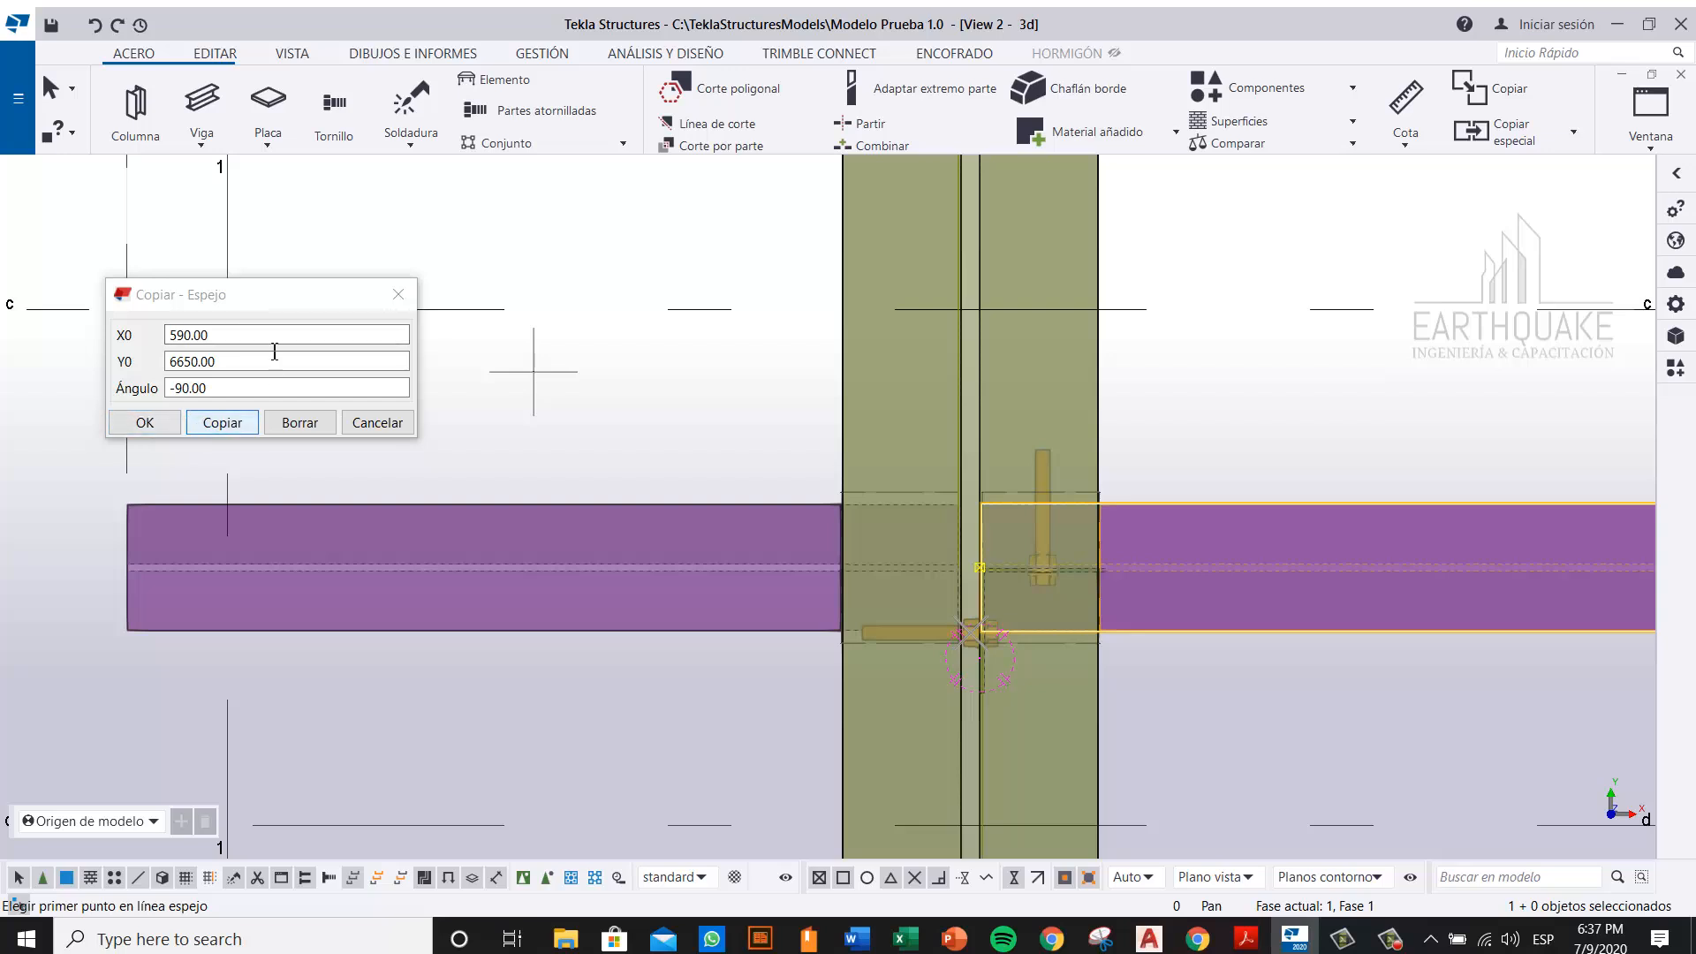
pyautogui.click(216, 425)
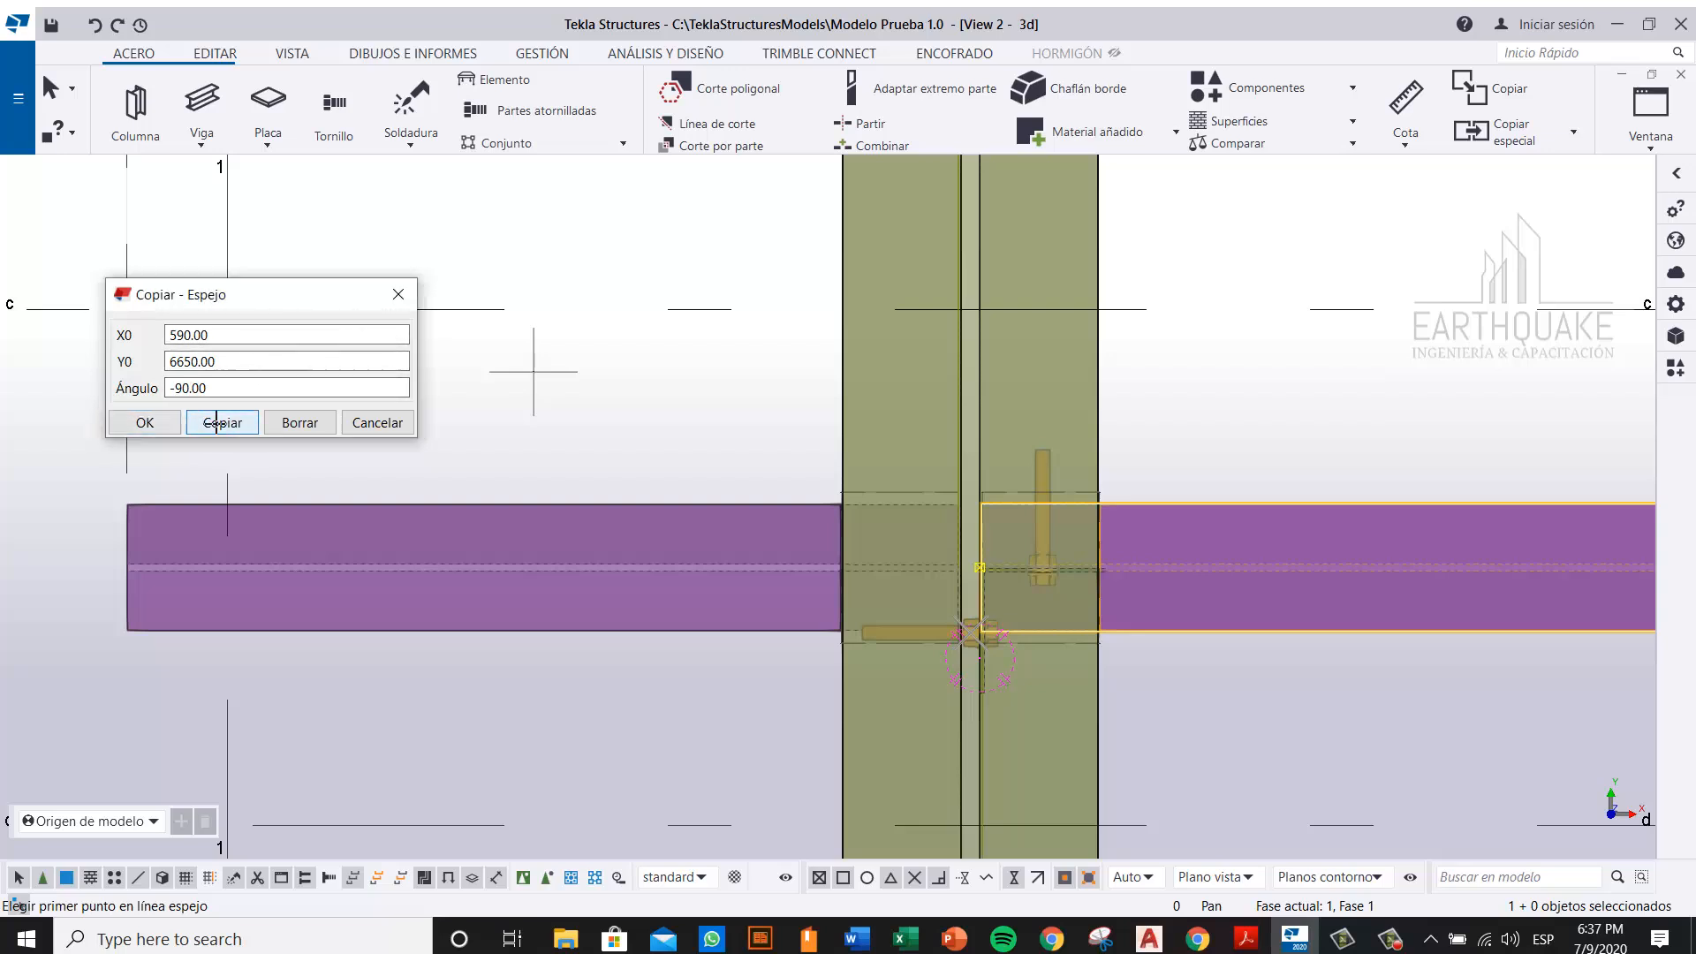
pyautogui.click(142, 421)
# Step: Leave the mirror command and examine the mirrored beam and the surrounding frame in 3D
pyautogui.scroll(-2, 867, 469)
pyautogui.keyDown('ctrl'); pyautogui.moveTo(931, 518); pyautogui.dragTo(908, 560, button='middle'); pyautogui.keyUp('ctrl')
pyautogui.scroll(-4, 908, 560)
pyautogui.scroll(3, 964, 326)
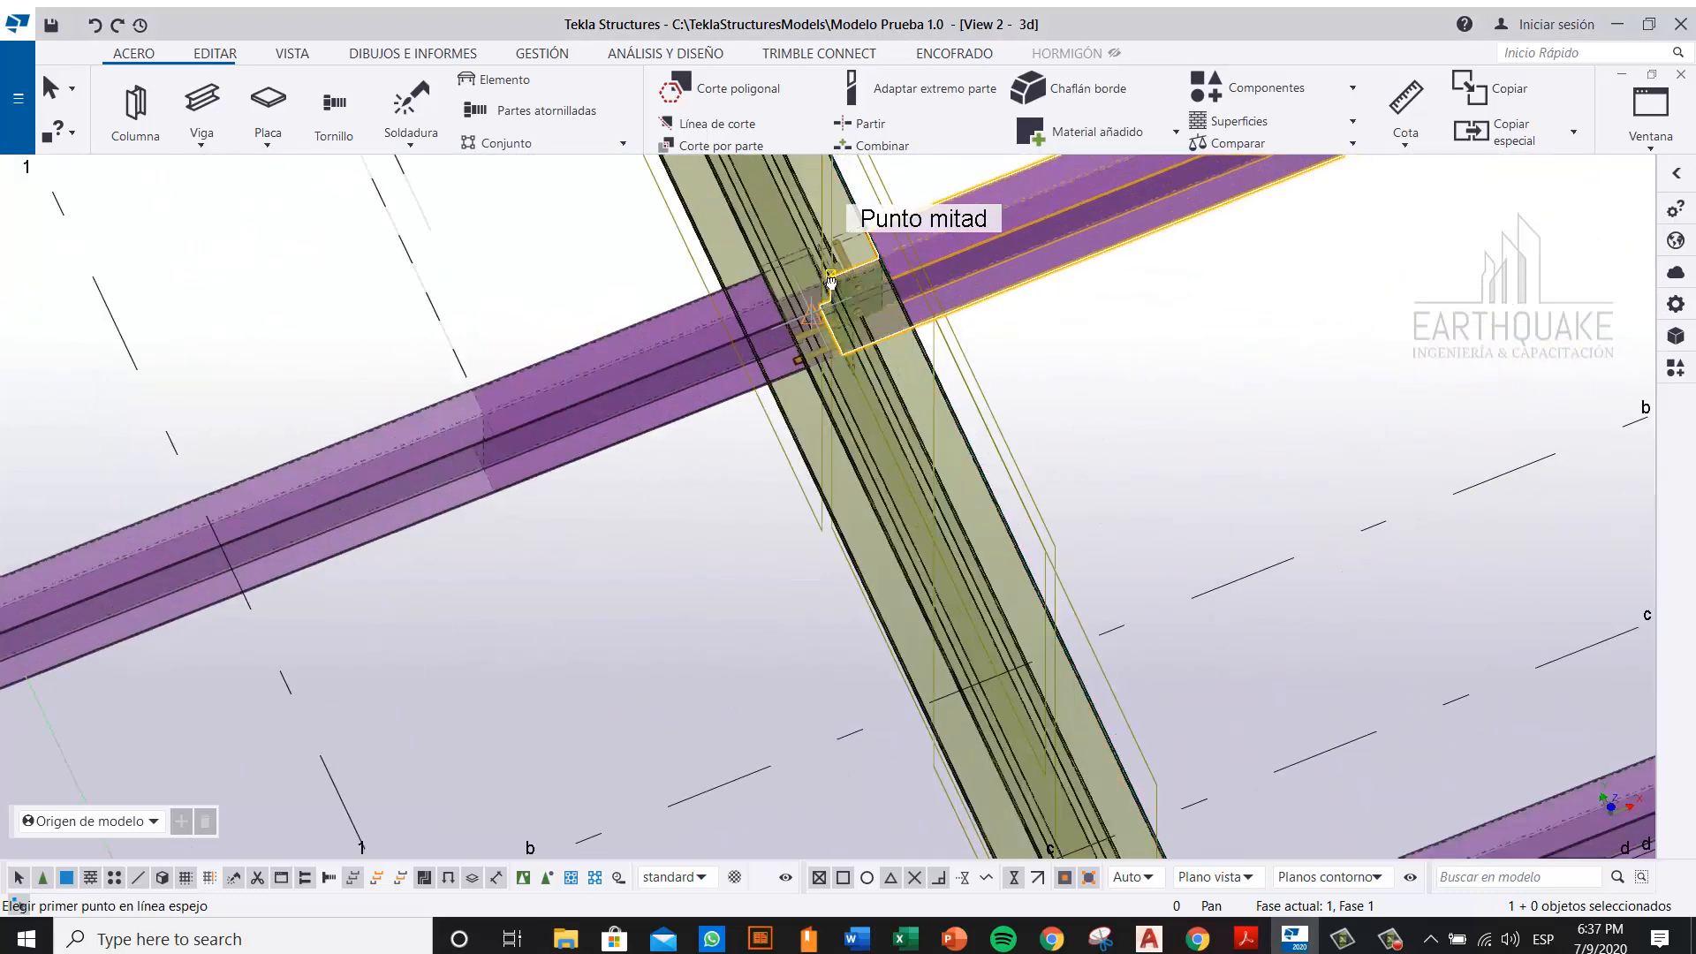
pyautogui.scroll(-5, 831, 281)
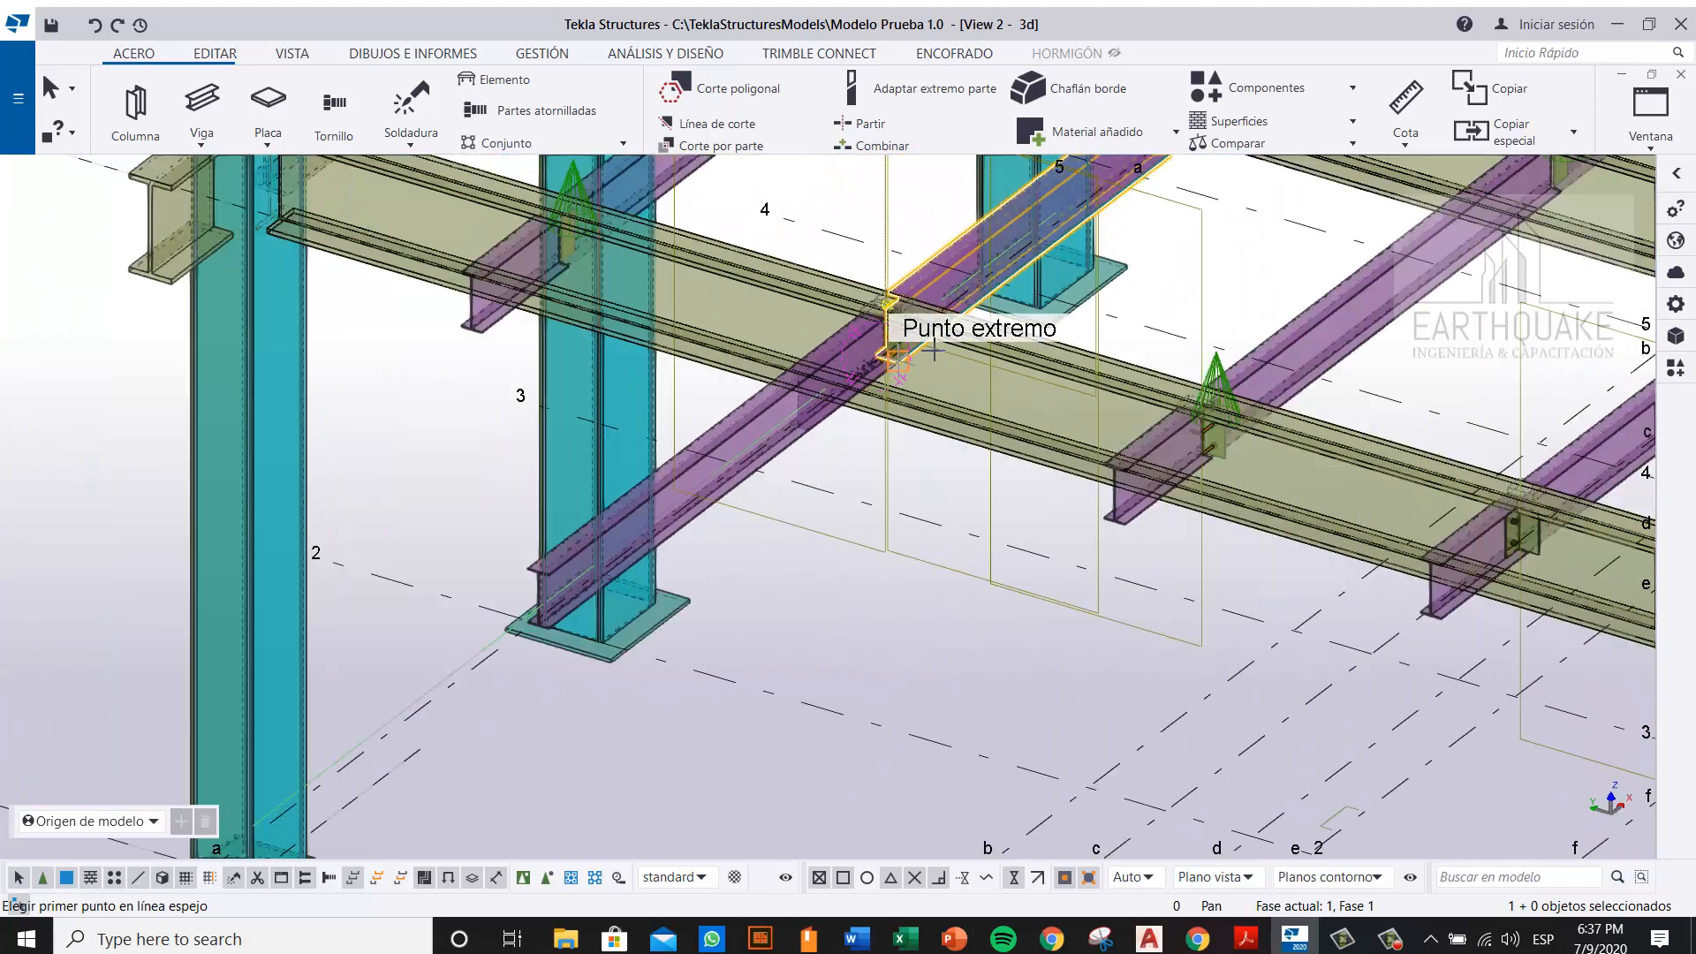
pyautogui.scroll(-2, 935, 351)
pyautogui.moveTo(956, 412); pyautogui.dragTo(910, 304, button='middle')
pyautogui.moveTo(814, 530); pyautogui.dragTo(779, 390, button='middle')
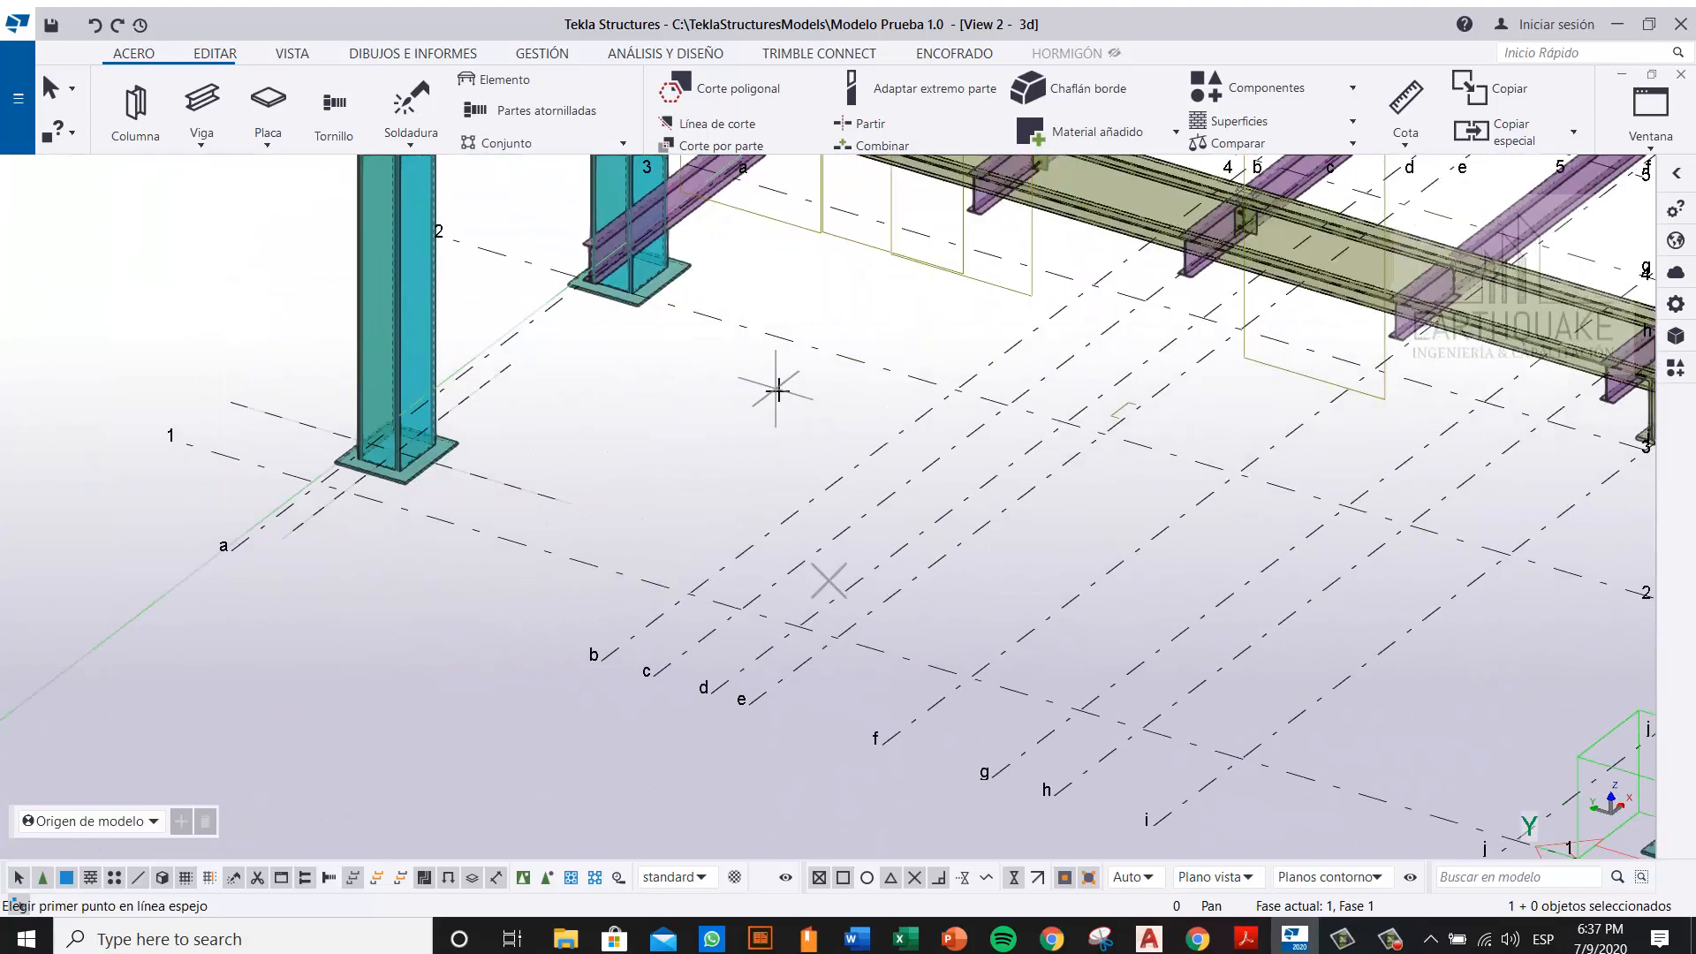
pyautogui.scroll(-3, 787, 416)
pyautogui.scroll(3, 759, 338)
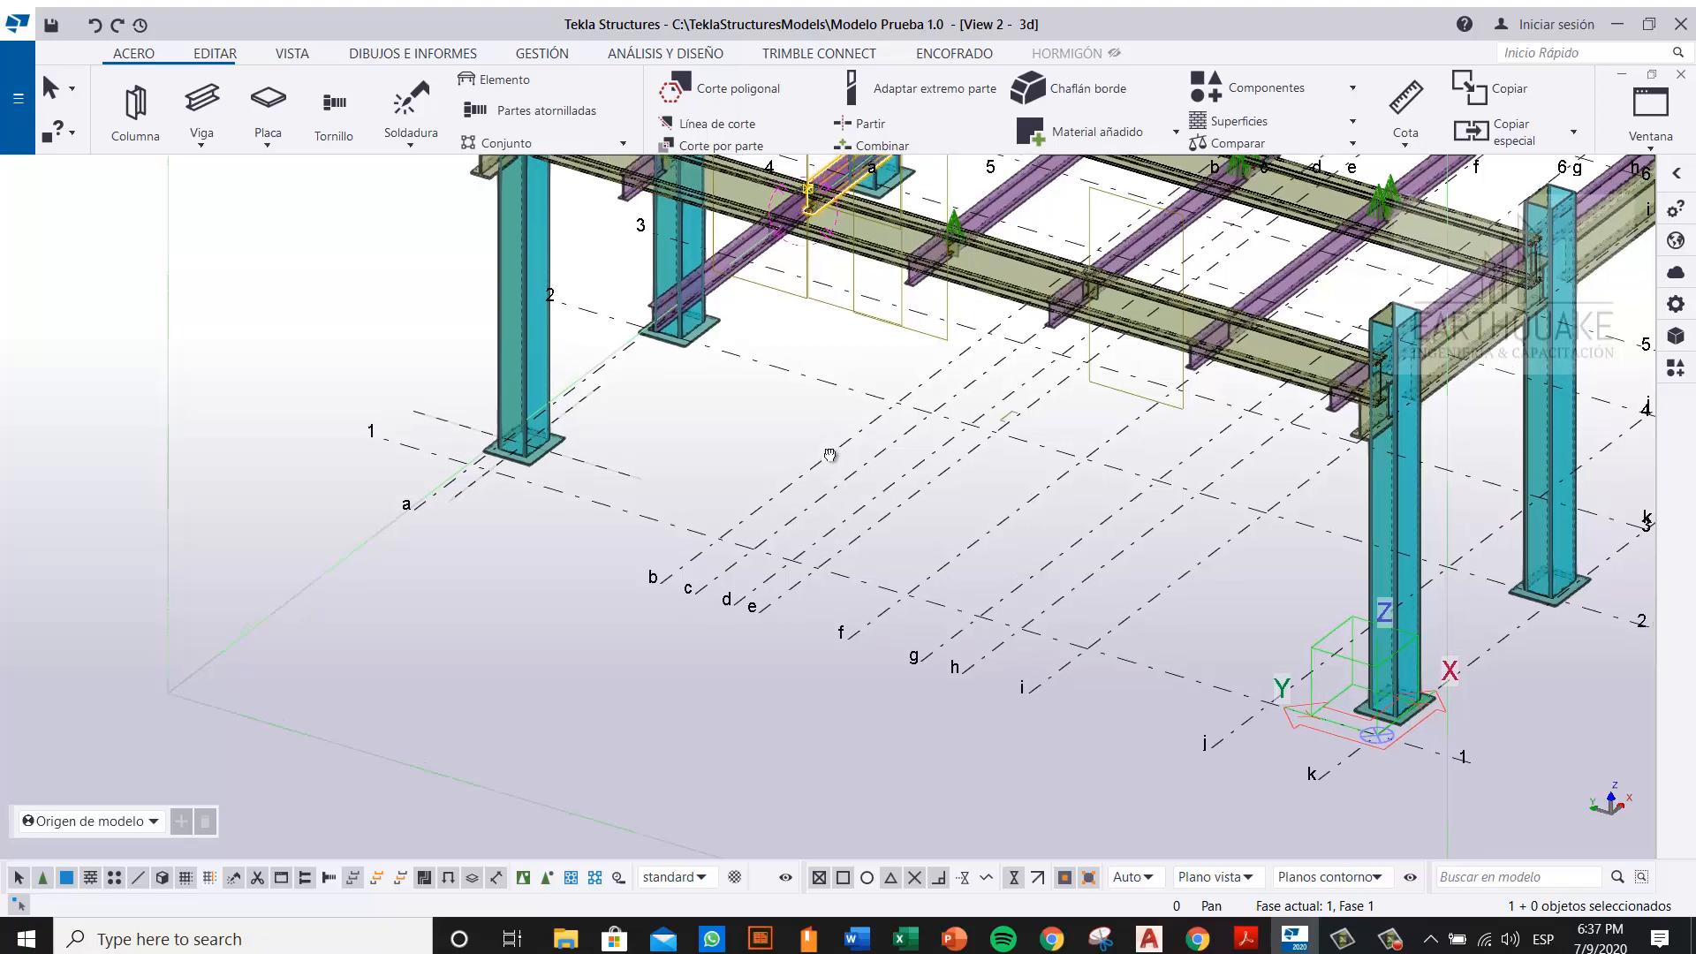
pyautogui.scroll(6, 759, 339)
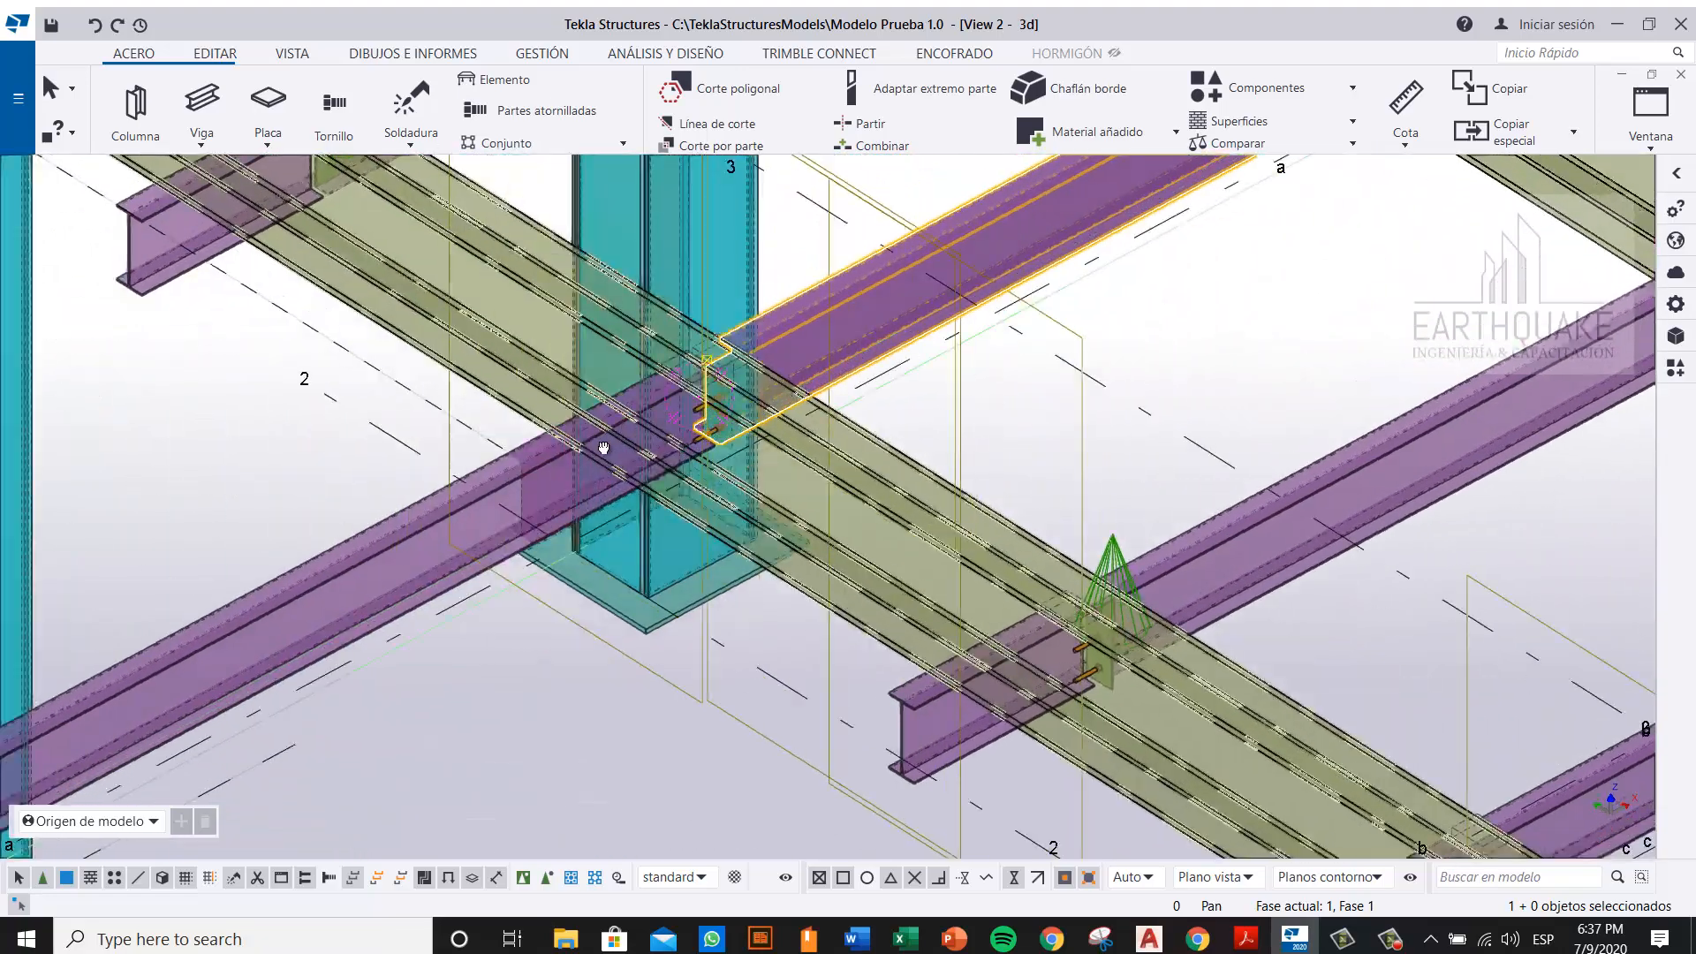
# Step: Copy the connection angle across the main beam's web to the lower web corner of the opposite secondary beam, and end the command
pyautogui.scroll(5, 723, 369)
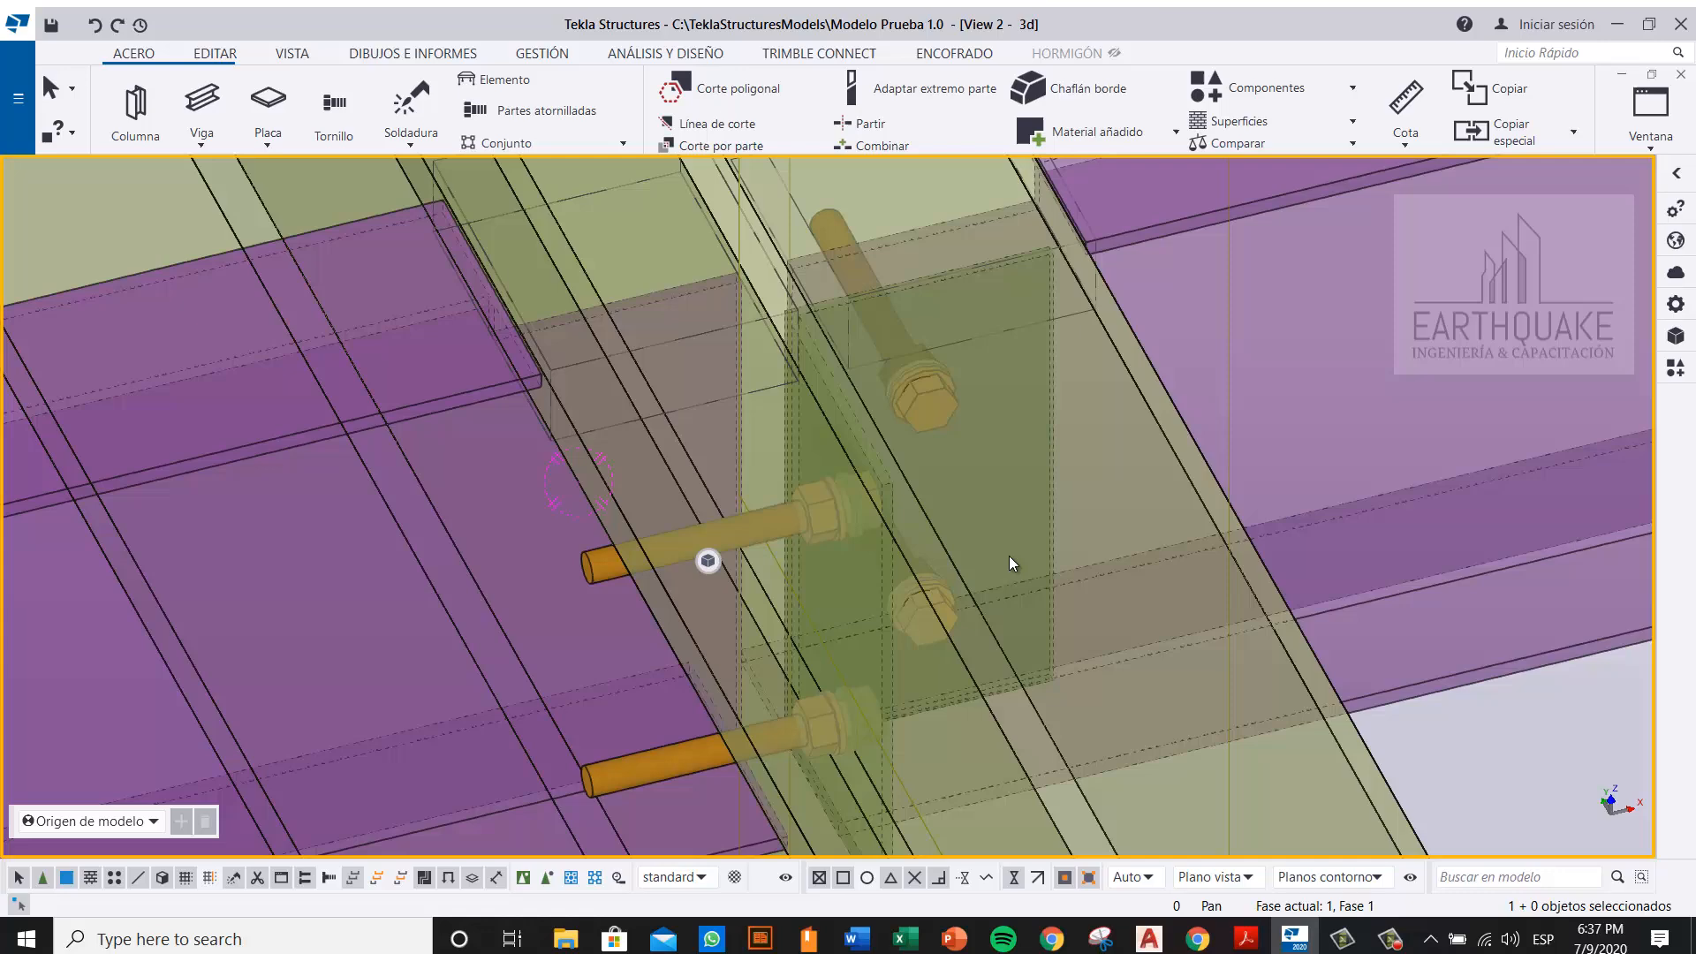
pyautogui.click(1042, 533)
pyautogui.rightClick(1041, 534)
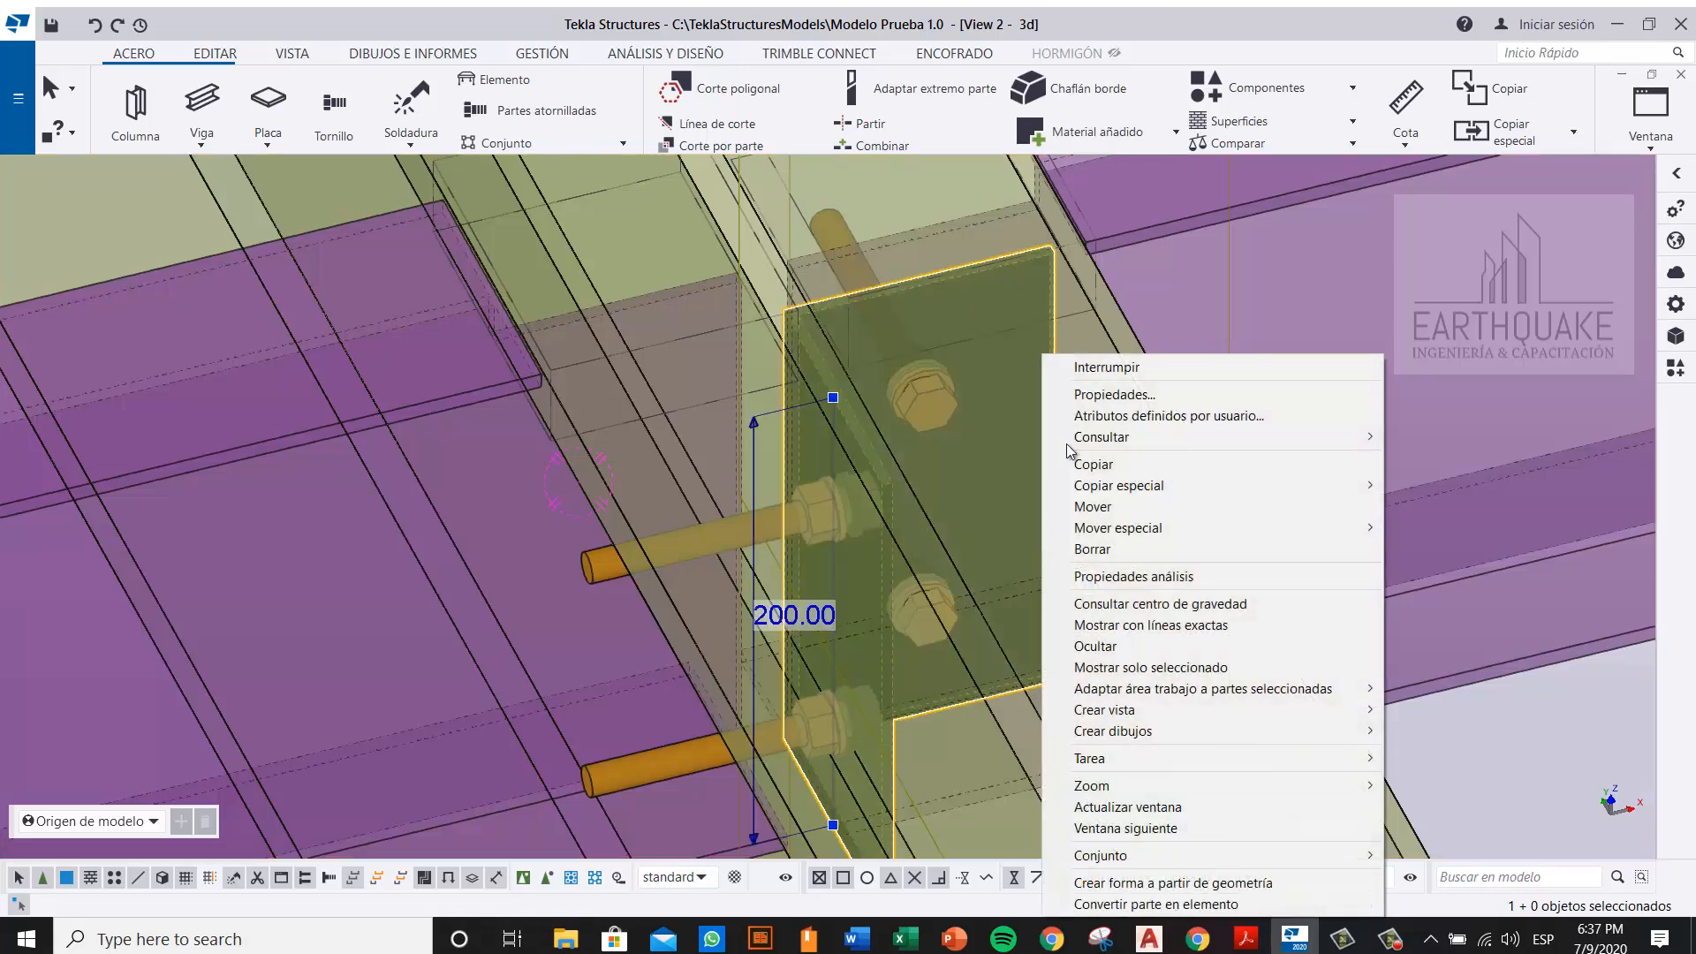
pyautogui.click(1156, 465)
pyautogui.scroll(4, 1087, 580)
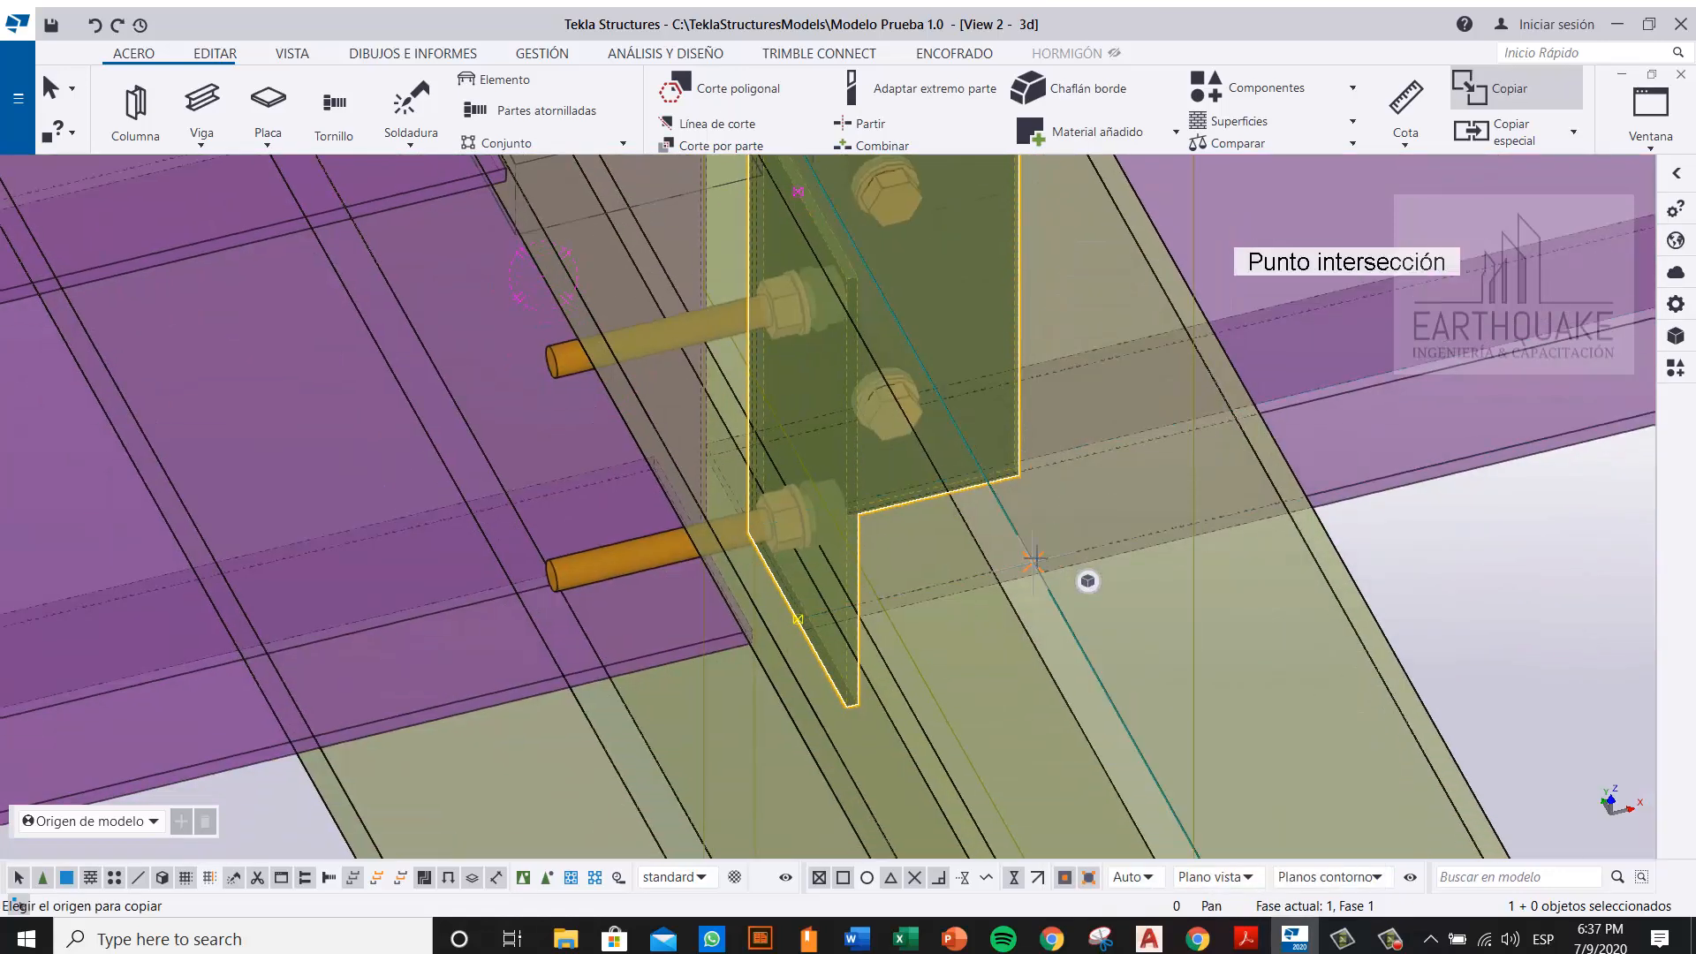
pyautogui.click(1001, 363)
pyautogui.moveTo(341, 454); pyautogui.dragTo(975, 432, button='middle')
pyautogui.scroll(-3, 950, 429)
pyautogui.scroll(4, 978, 433)
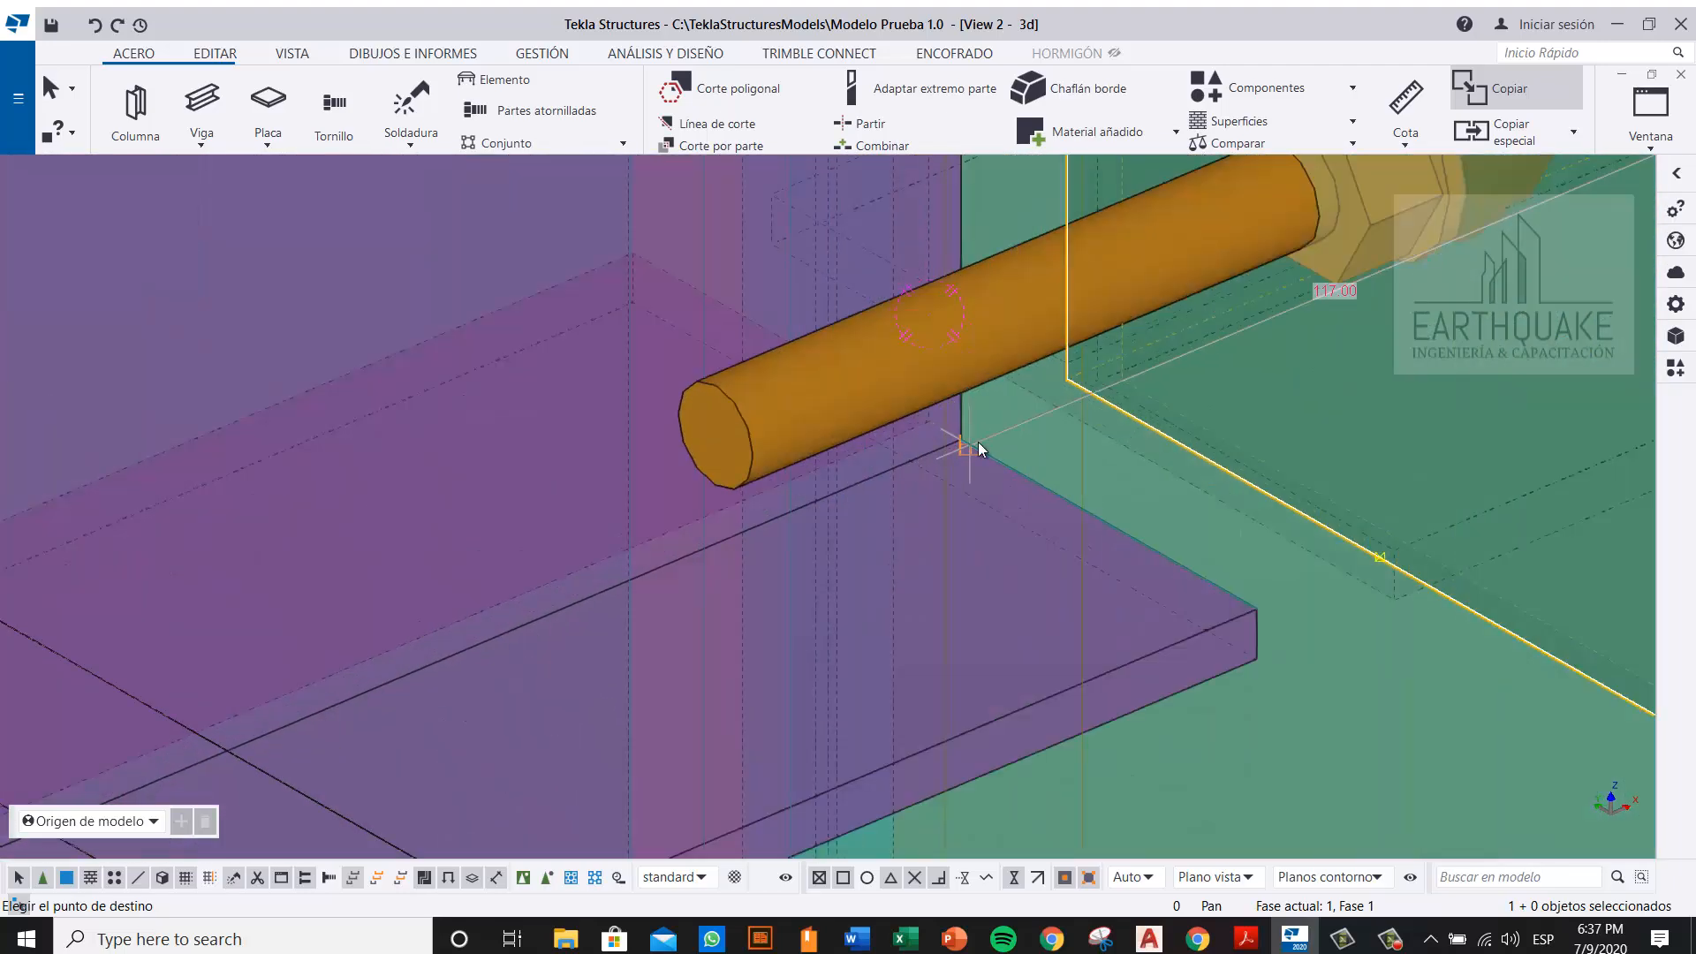
pyautogui.click(975, 443)
pyautogui.scroll(-2, 916, 618)
pyautogui.scroll(-3, 886, 623)
pyautogui.rightClick(977, 334)
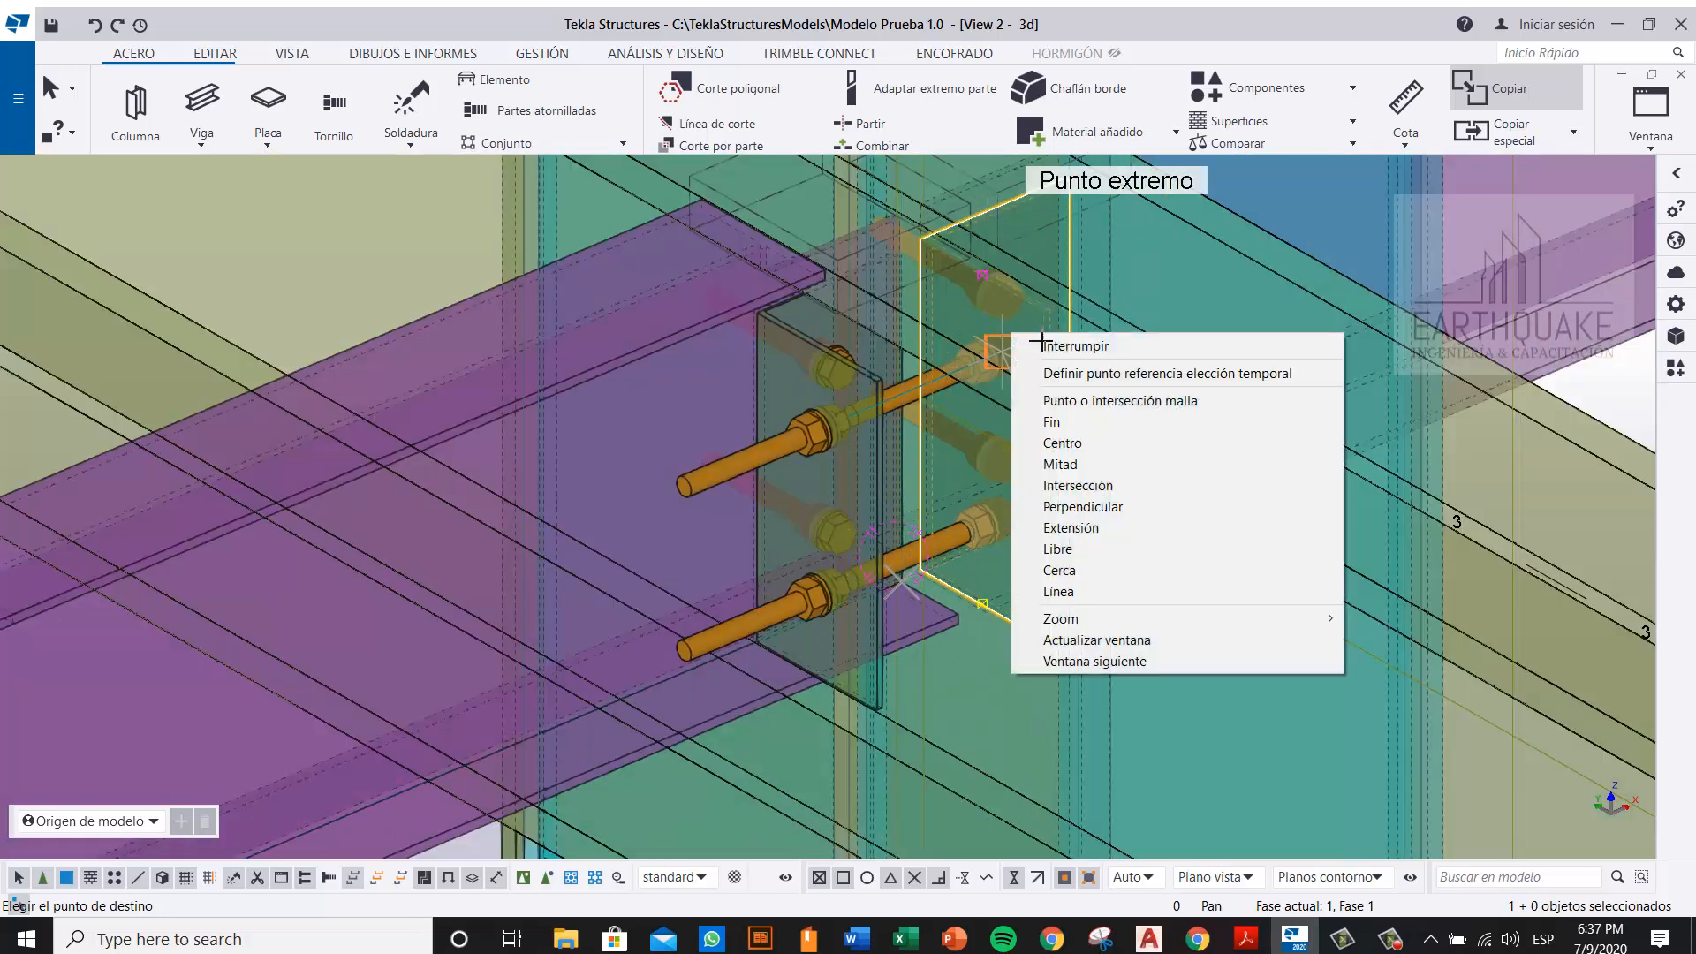
pyautogui.click(1025, 343)
# Step: Delete both bolt groups that were copied along with the angle
pyautogui.click(767, 449)
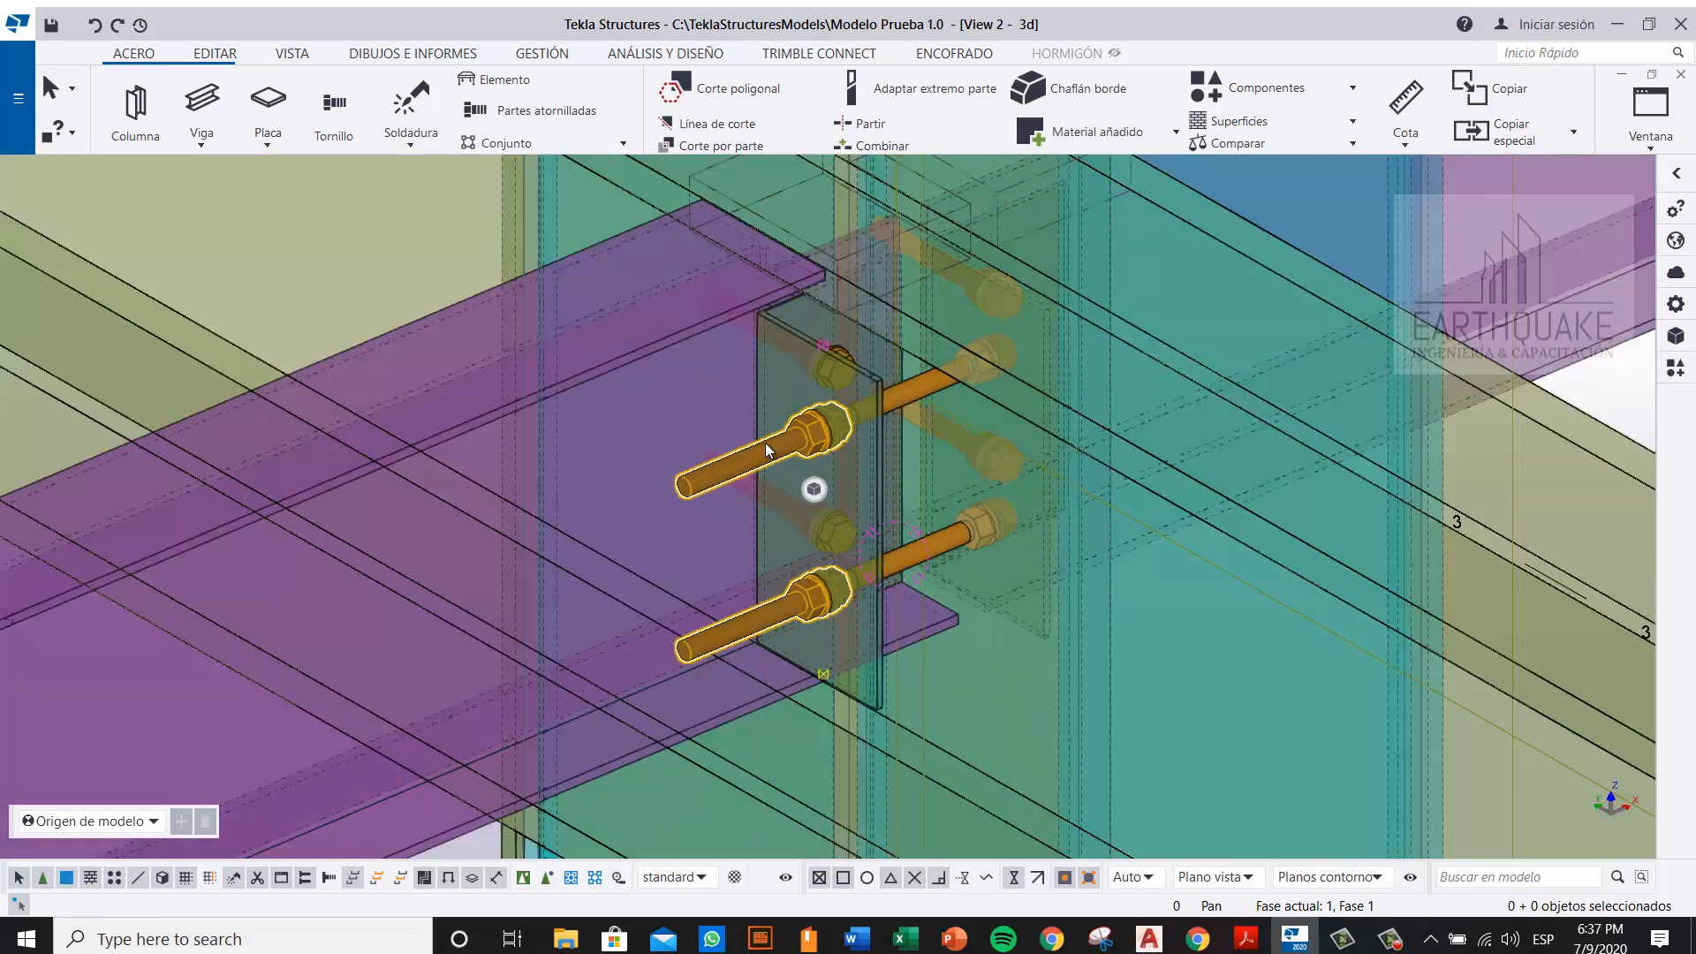
pyautogui.keyDown('ctrl'); pyautogui.moveTo(823, 431); pyautogui.dragTo(729, 481, button='middle'); pyautogui.keyUp('ctrl')
pyautogui.scroll(-2, 1042, 402)
pyautogui.scroll(-3, 724, 501)
pyautogui.scroll(8, 649, 508)
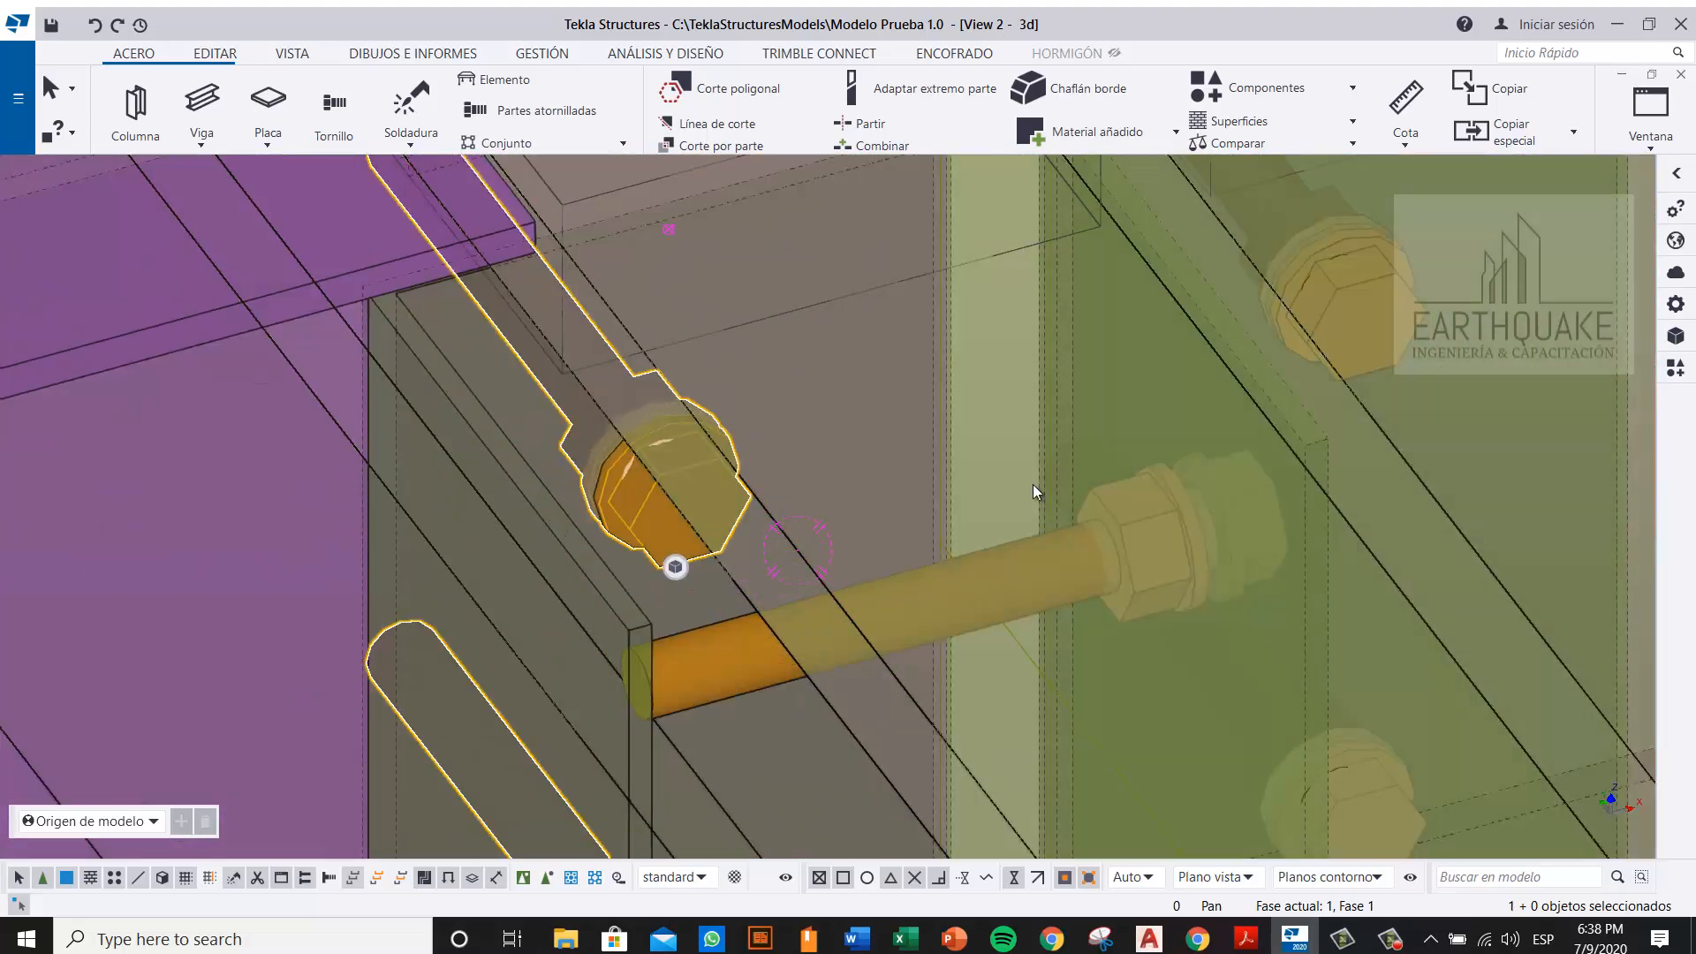
pyautogui.scroll(-2, 888, 381)
pyautogui.scroll(-2, 886, 379)
# Step: Try the Delante rotation on the copied angle, set its rotation to Superior, and check its orientation from both sides
pyautogui.click(818, 583)
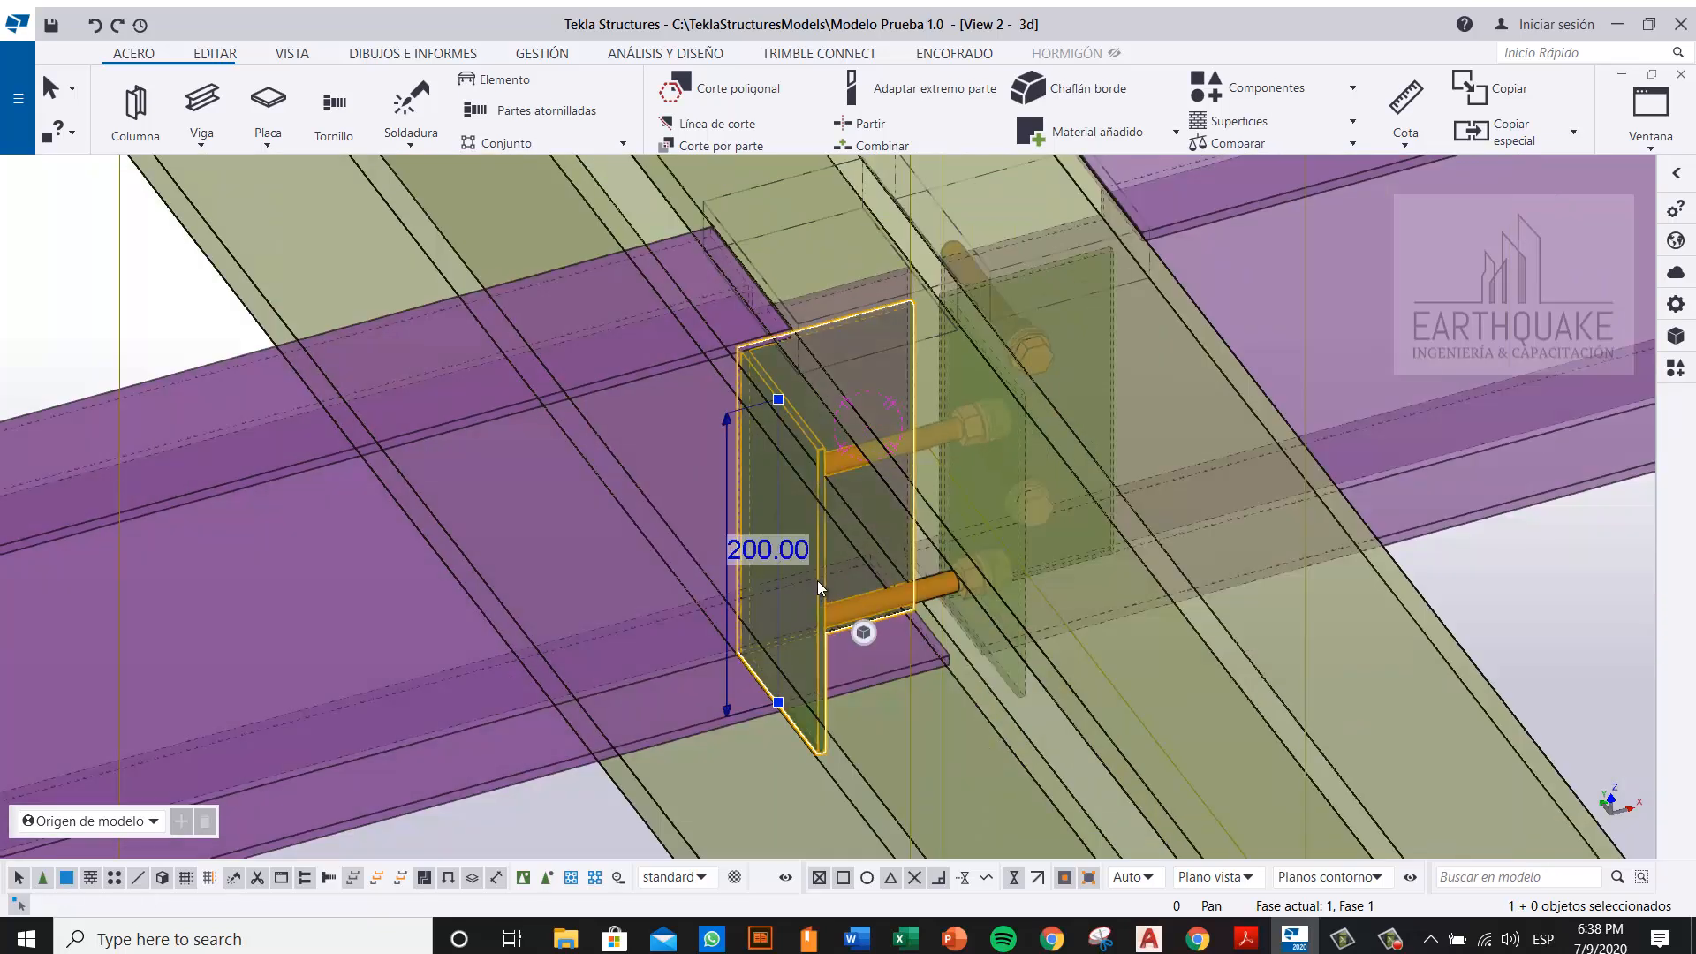
pyautogui.doubleClick(815, 562)
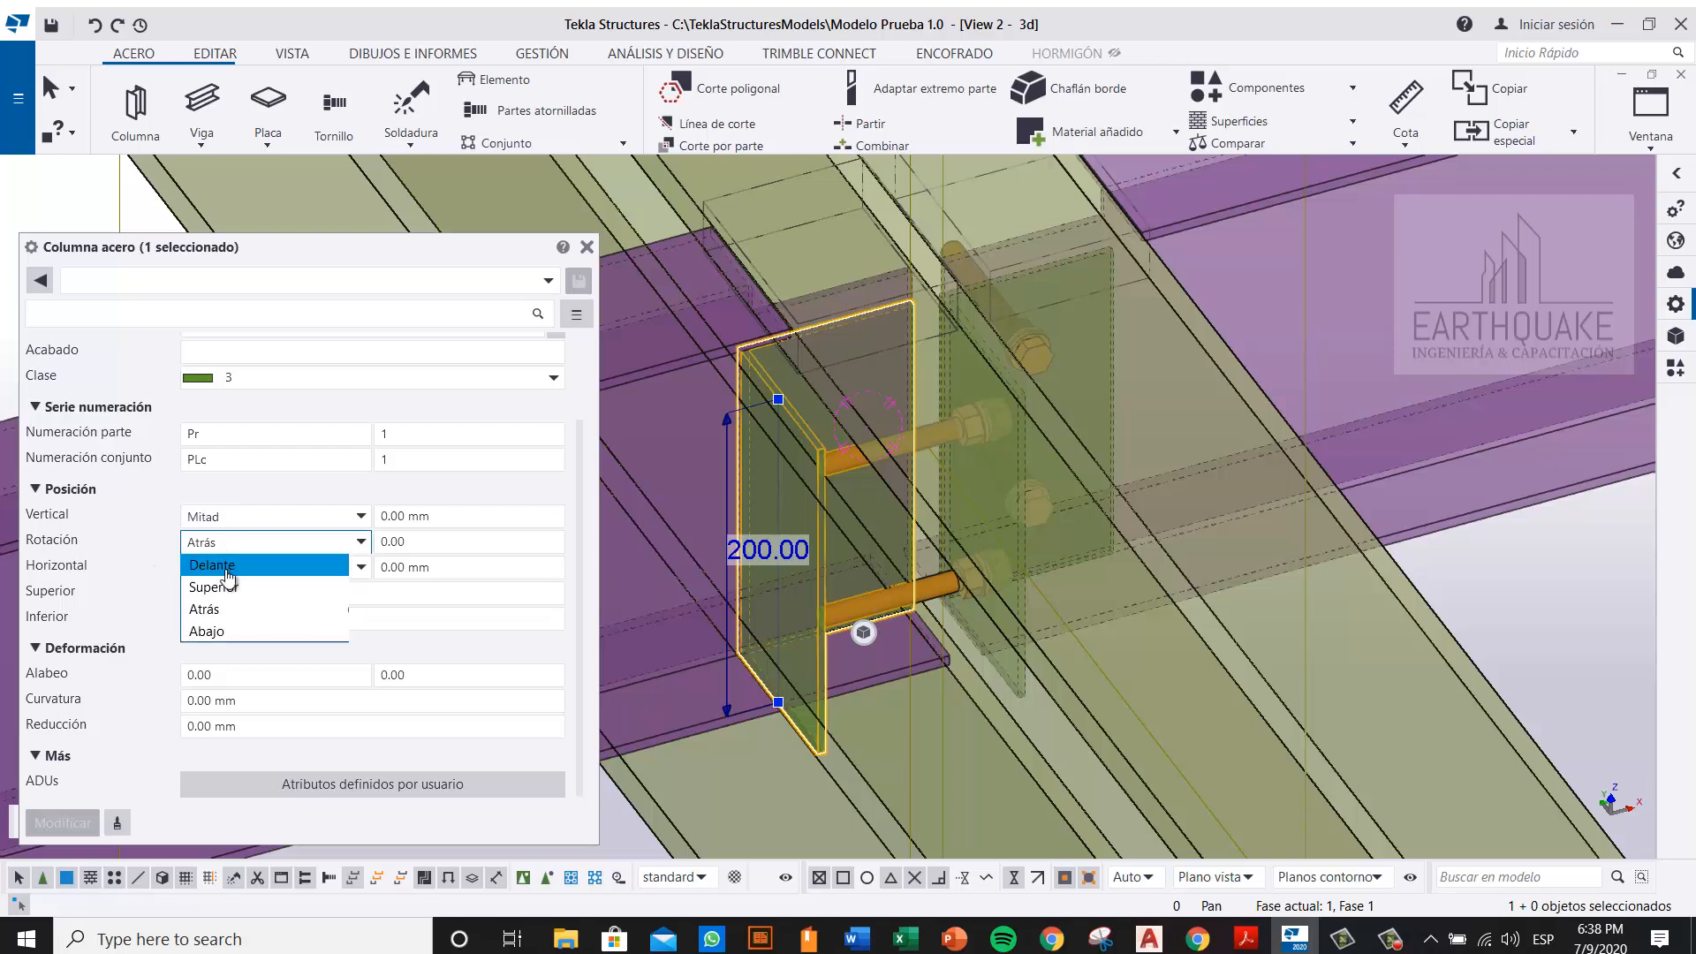
pyautogui.click(227, 569)
pyautogui.click(77, 828)
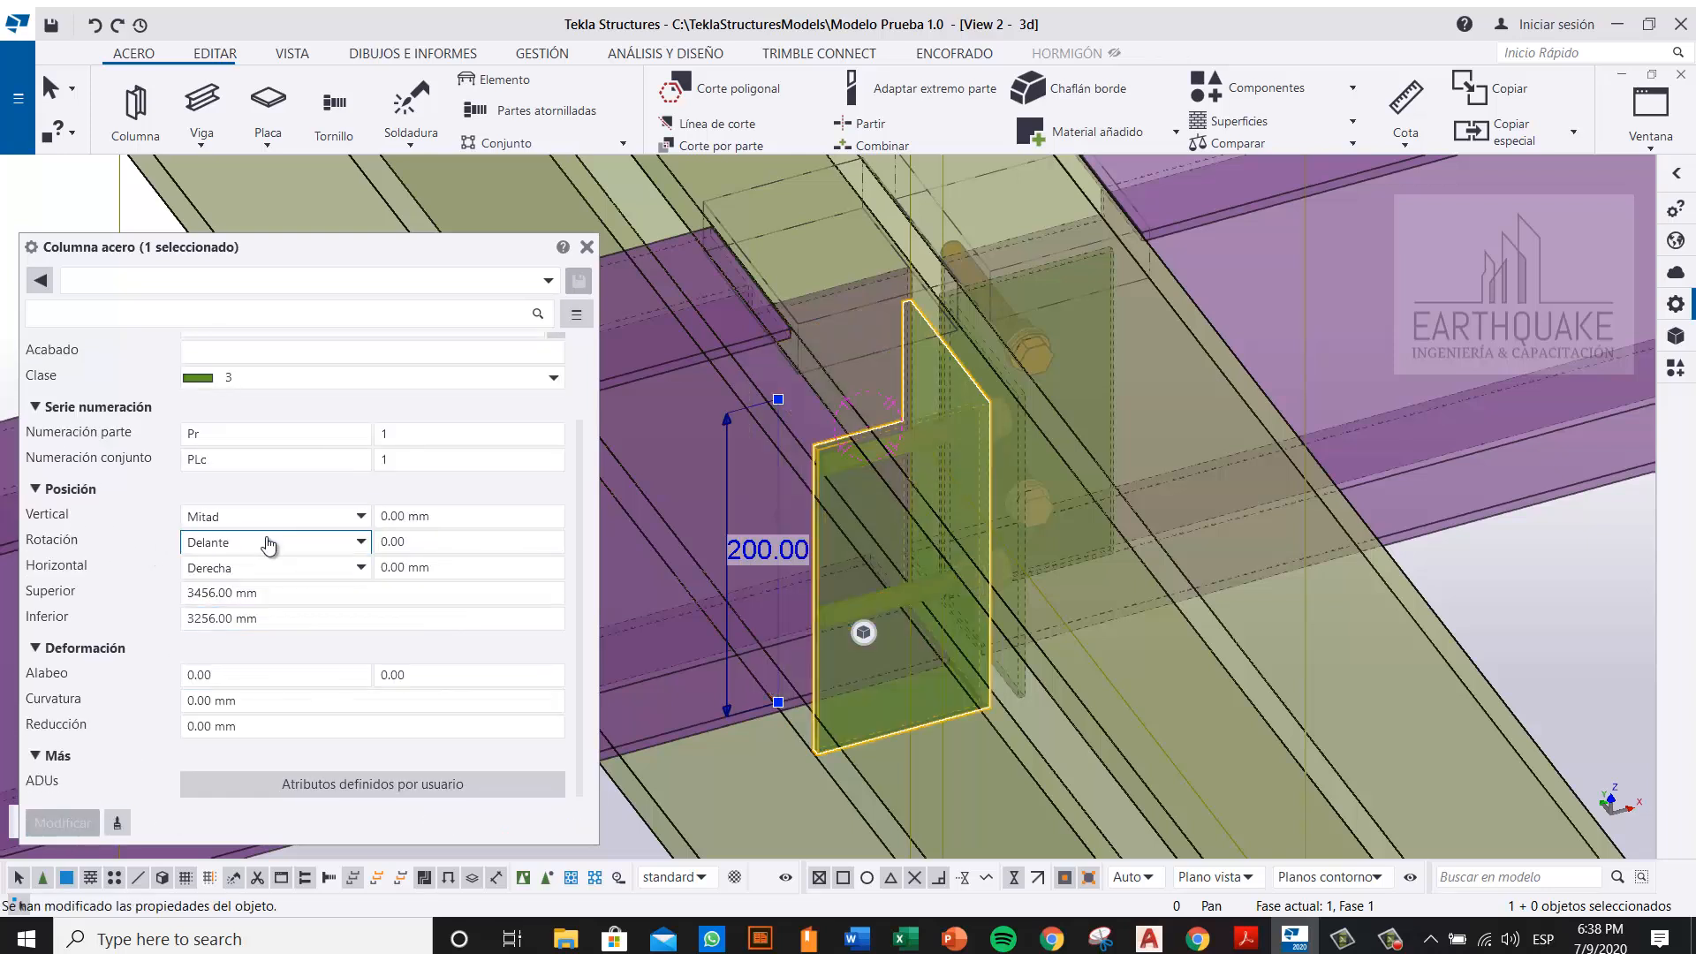
pyautogui.click(269, 545)
pyautogui.click(221, 590)
pyautogui.click(69, 824)
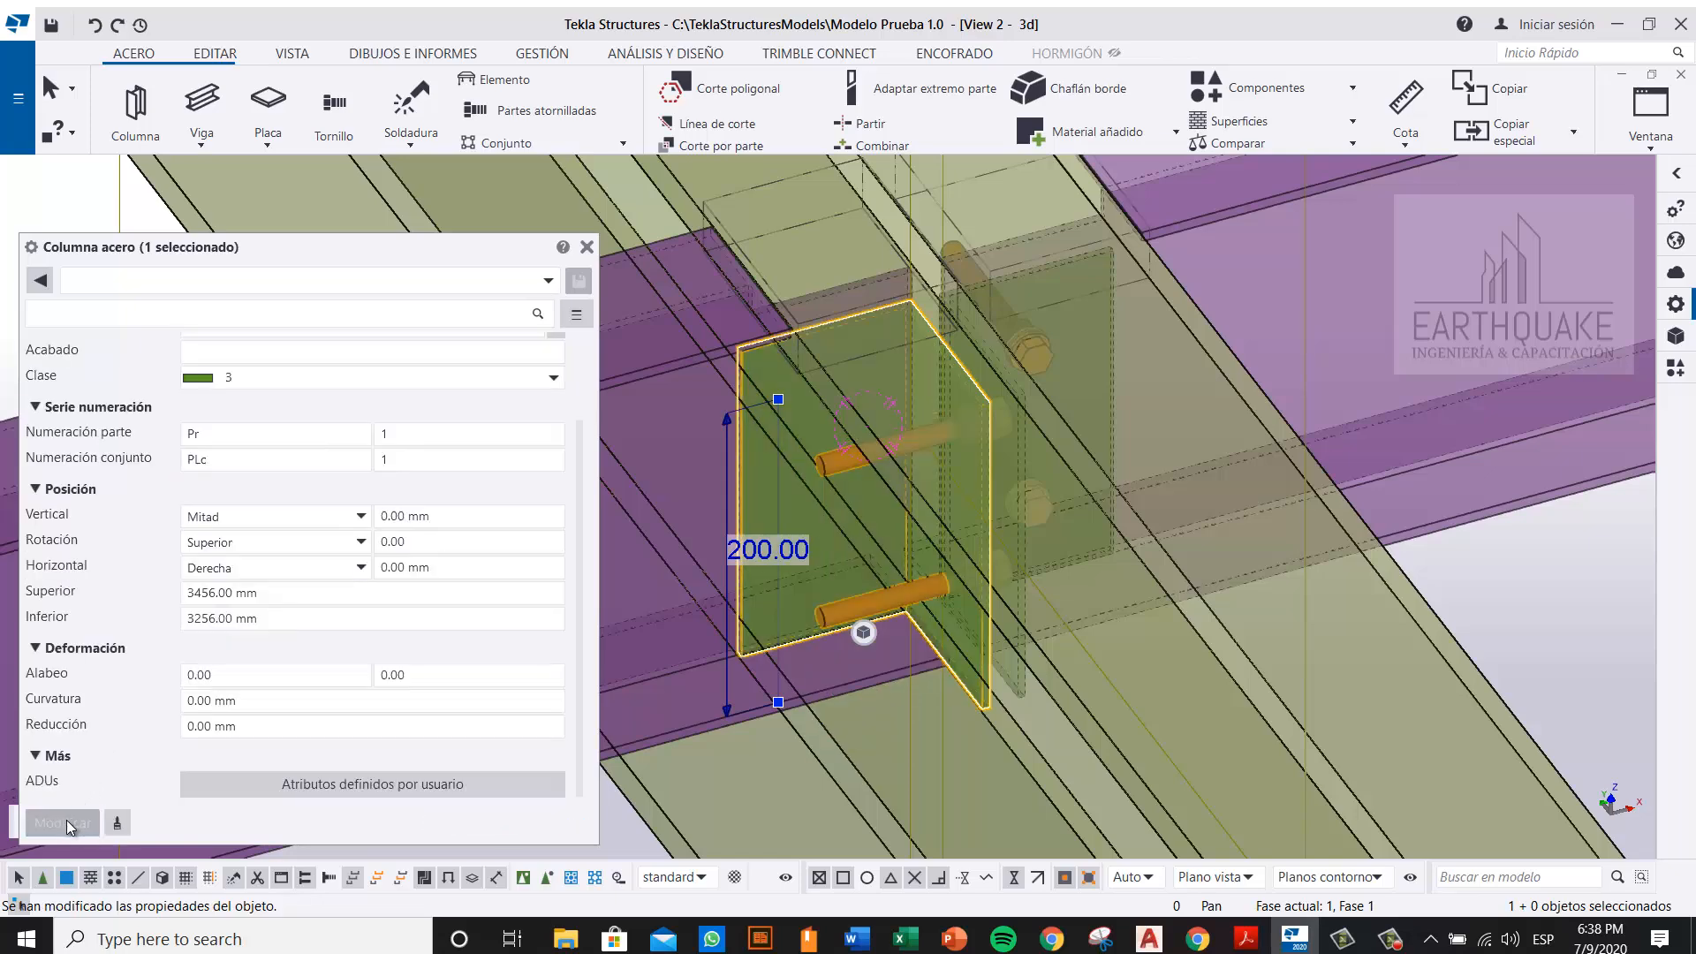
pyautogui.keyDown('ctrl'); pyautogui.moveTo(945, 458); pyautogui.dragTo(1046, 448, button='middle'); pyautogui.keyUp('ctrl')
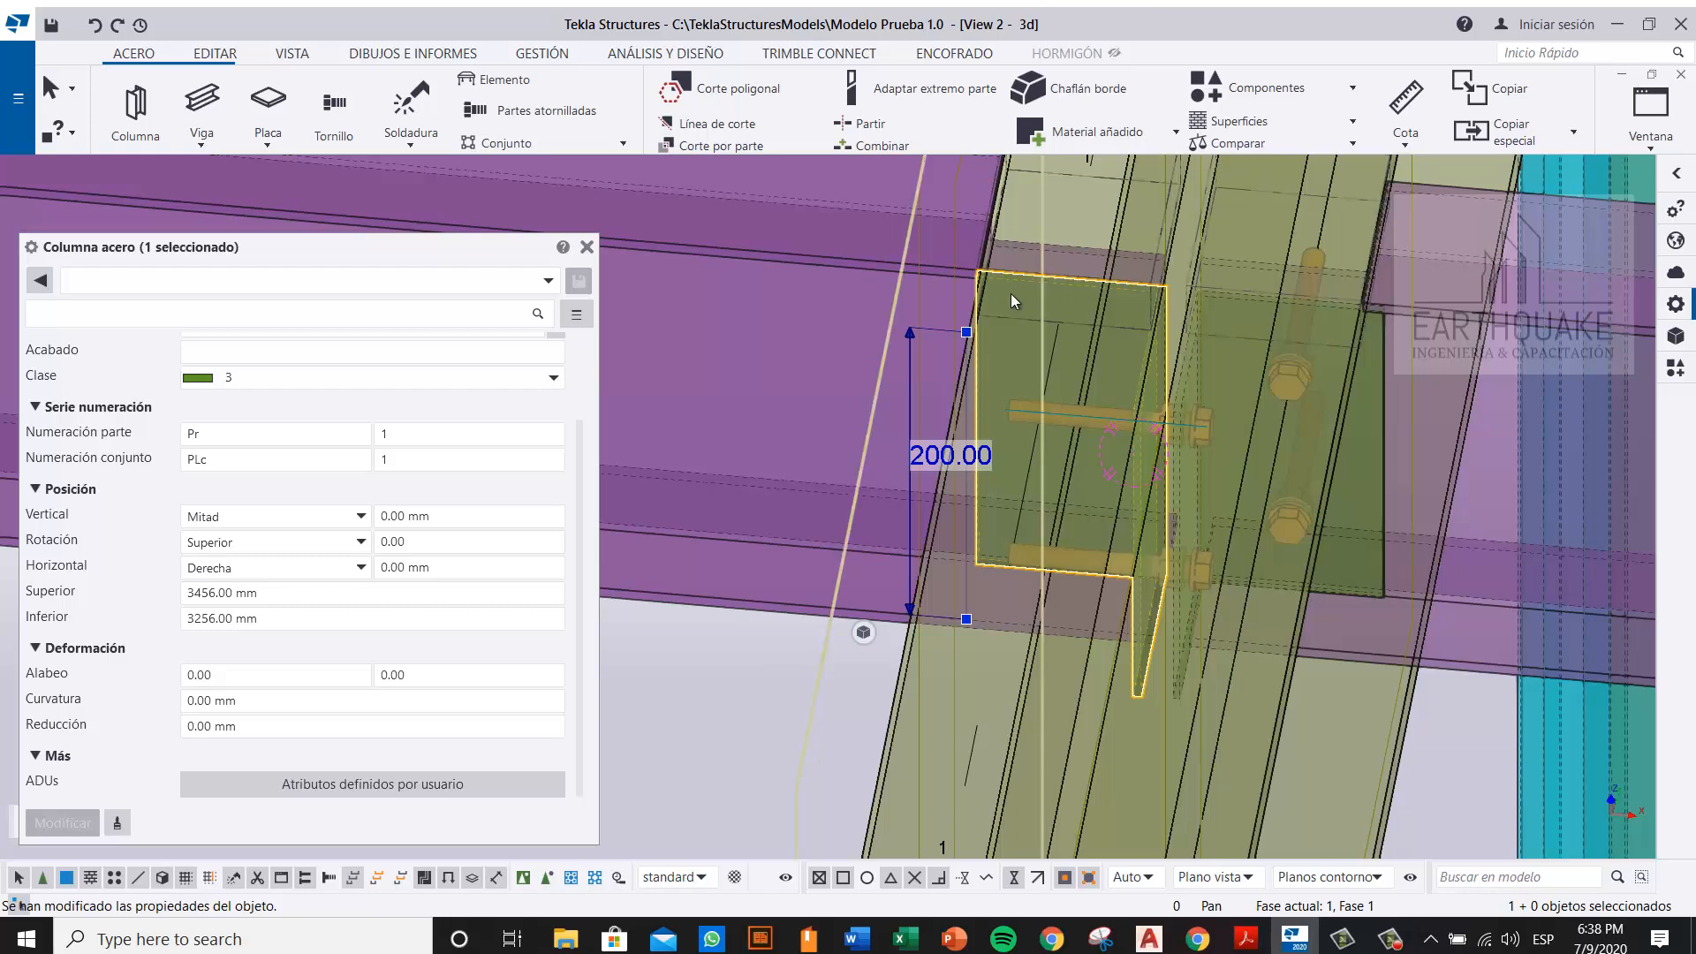
pyautogui.keyDown('ctrl'); pyautogui.moveTo(1317, 360); pyautogui.dragTo(1089, 383, button='middle'); pyautogui.keyUp('ctrl')
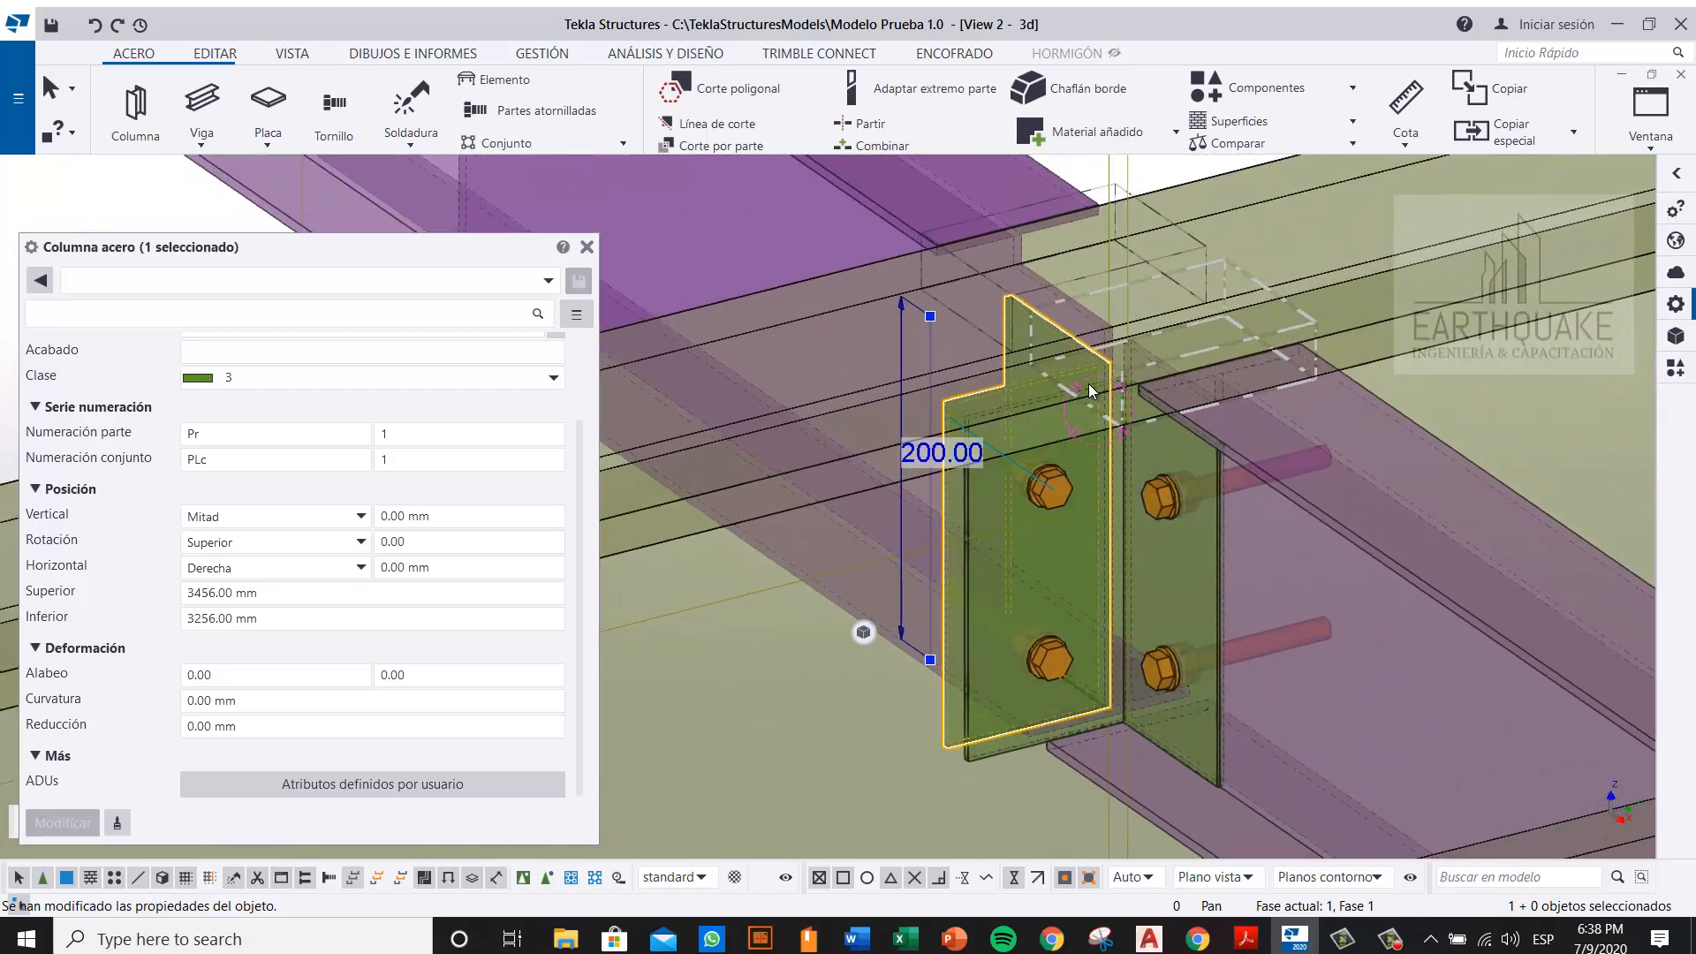
pyautogui.keyDown('ctrl'); pyautogui.moveTo(1080, 494); pyautogui.dragTo(1042, 552, button='middle'); pyautogui.keyUp('ctrl')
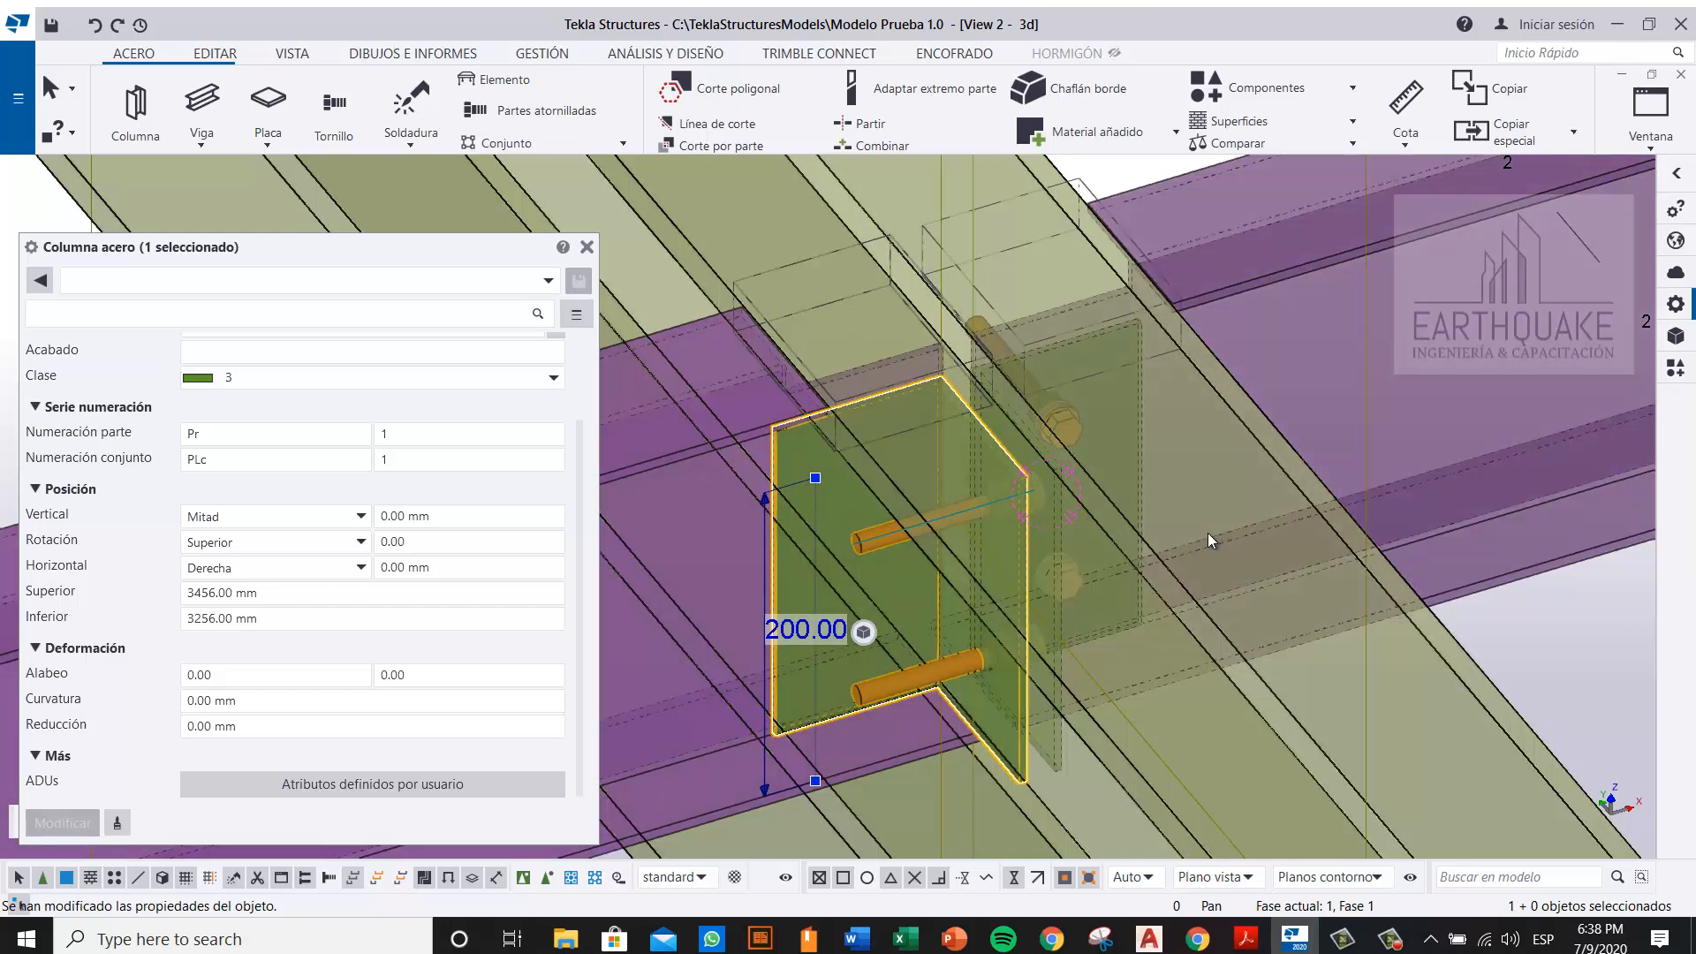
# Step: Start a bolt group joining the copied angle to the secondary beam, with the first position at the midpoint of the angle's upper edge
pyautogui.click(587, 246)
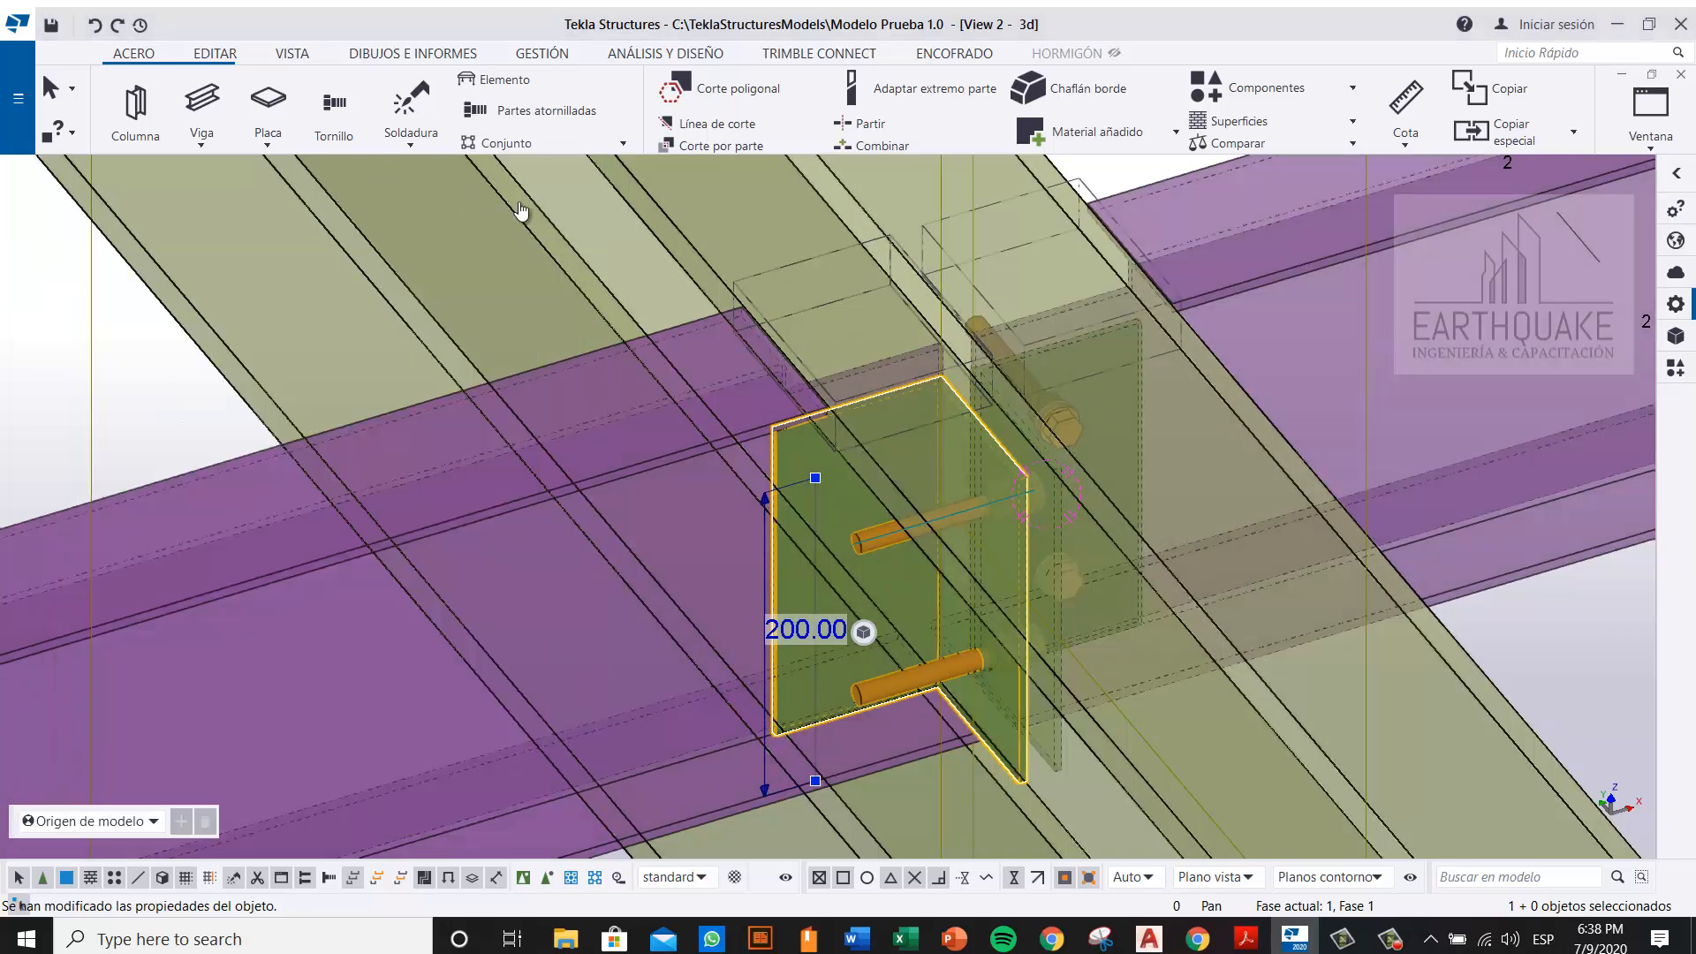
pyautogui.click(334, 110)
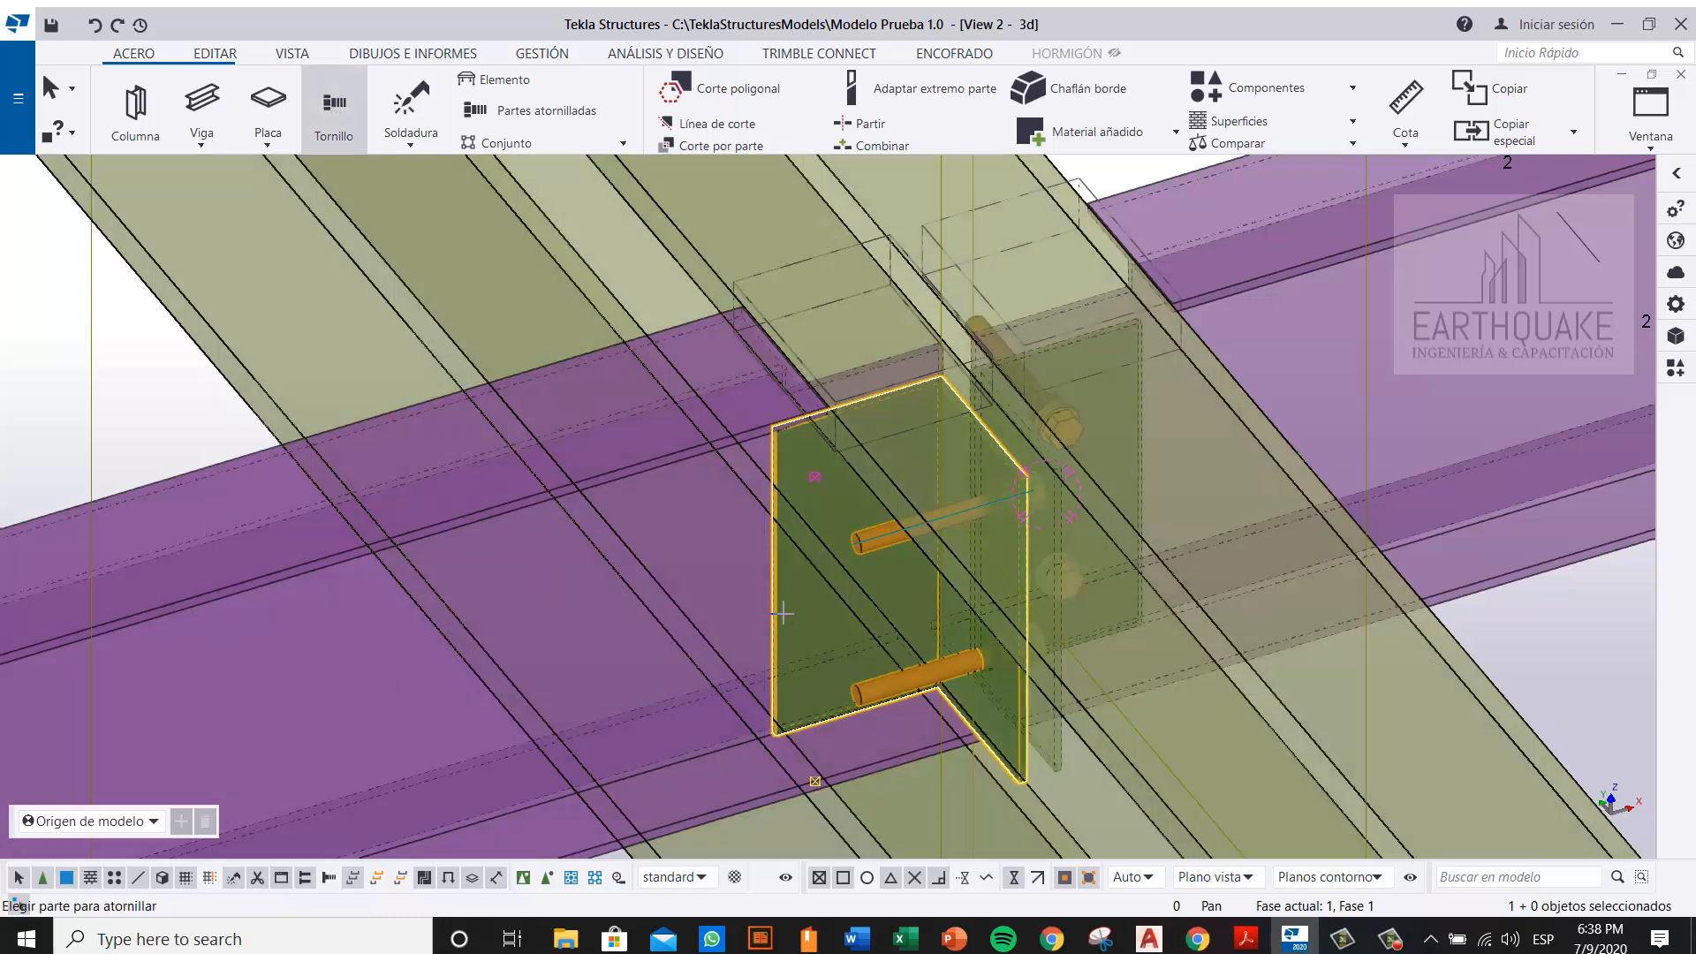
pyautogui.click(782, 612)
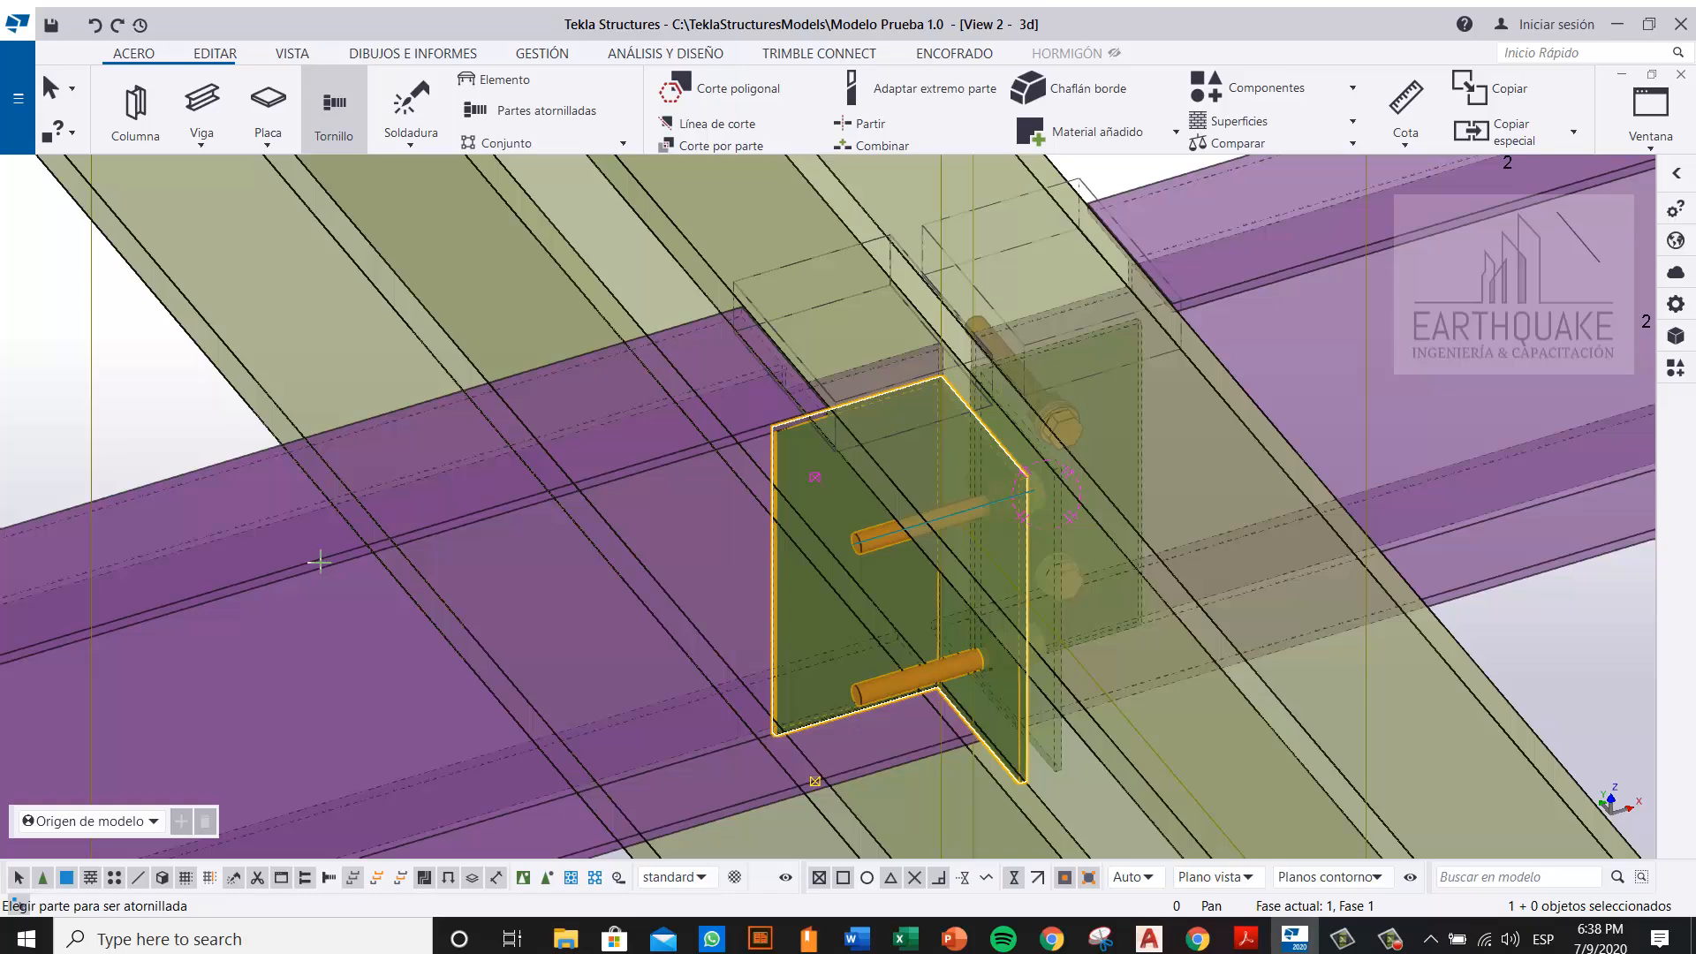
pyautogui.click(320, 562)
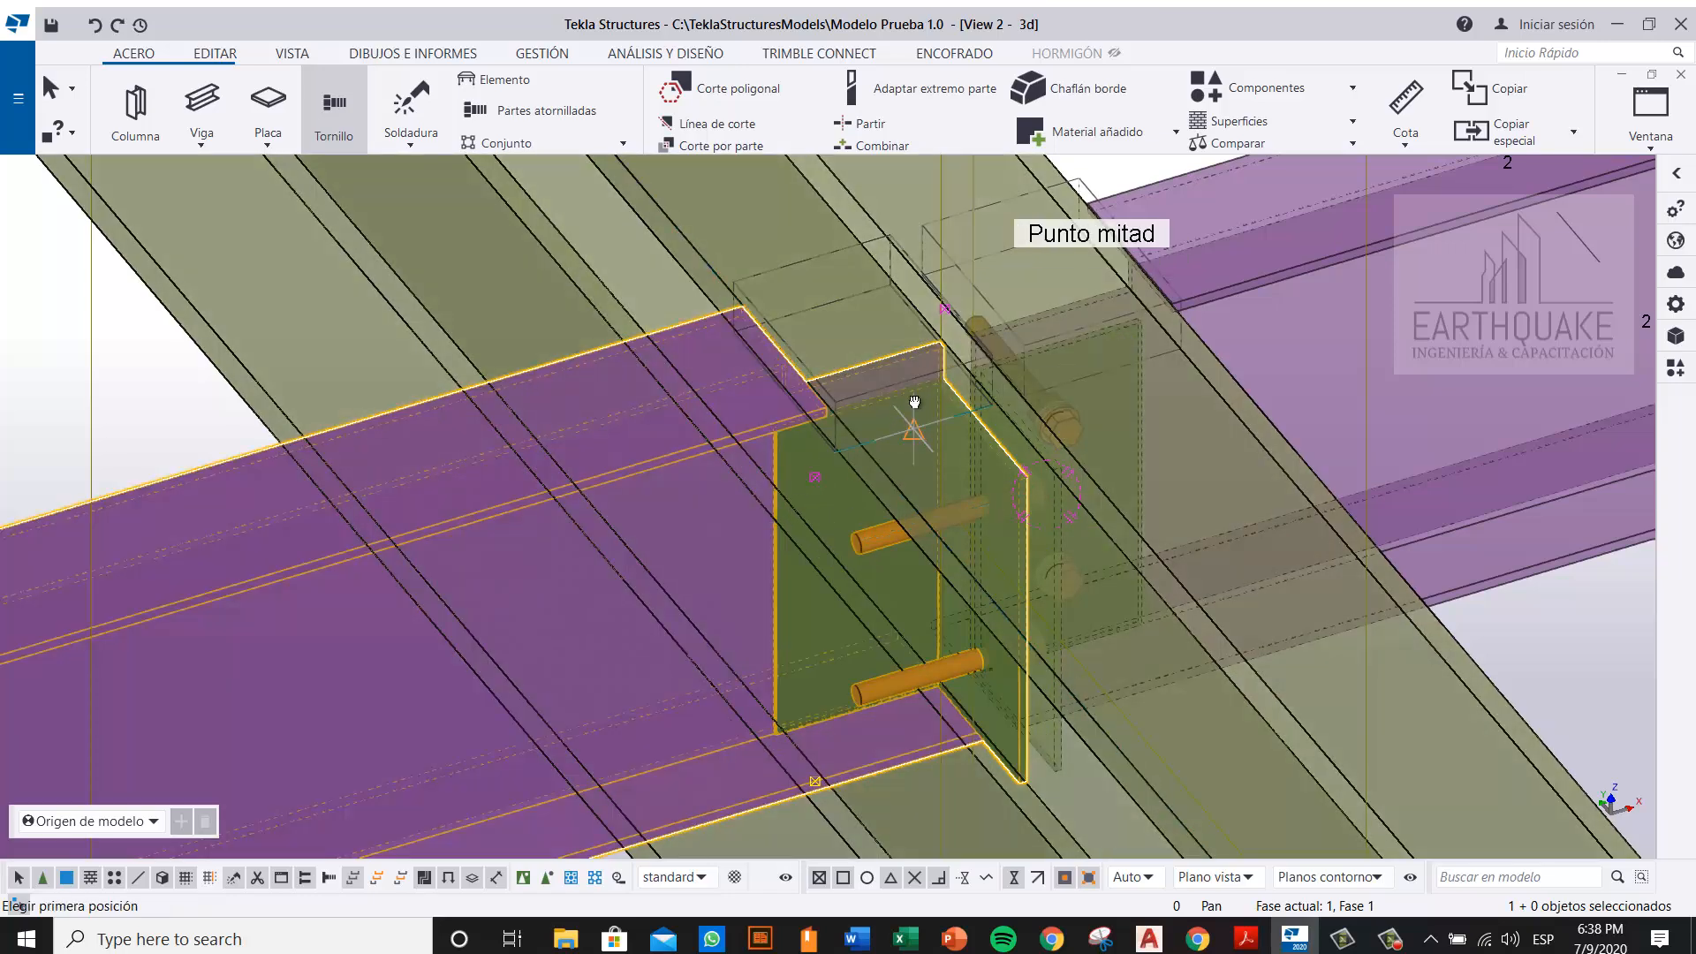
pyautogui.scroll(8, 914, 403)
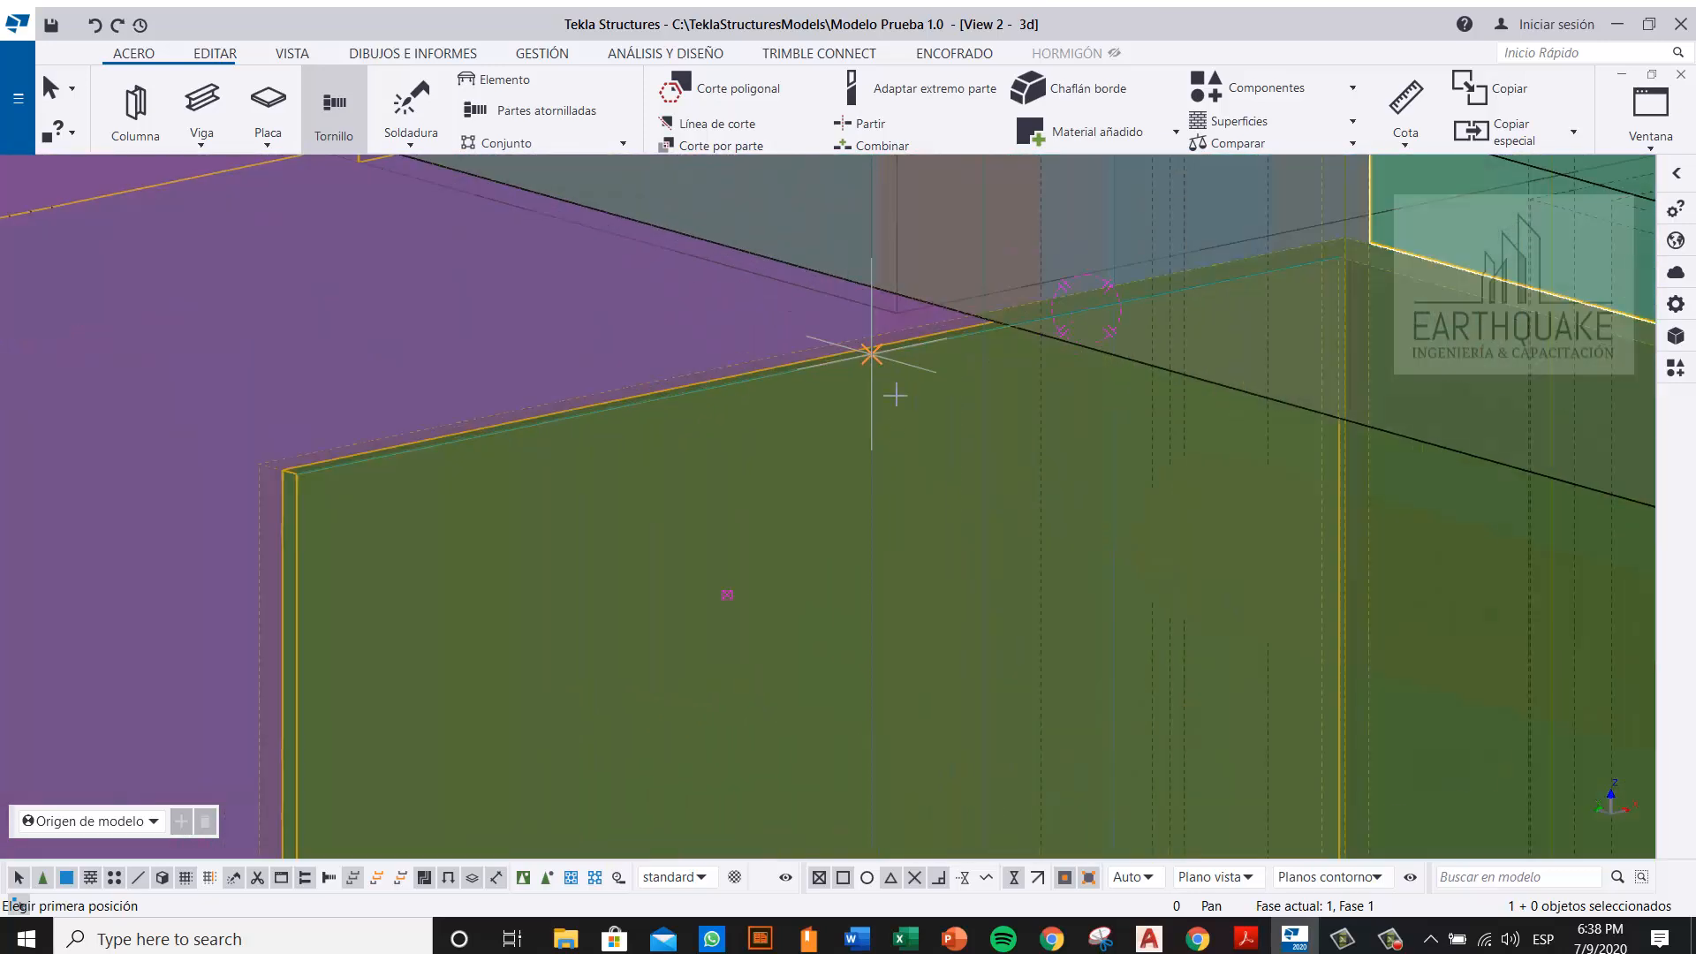
pyautogui.rightClick(888, 436)
pyautogui.click(938, 568)
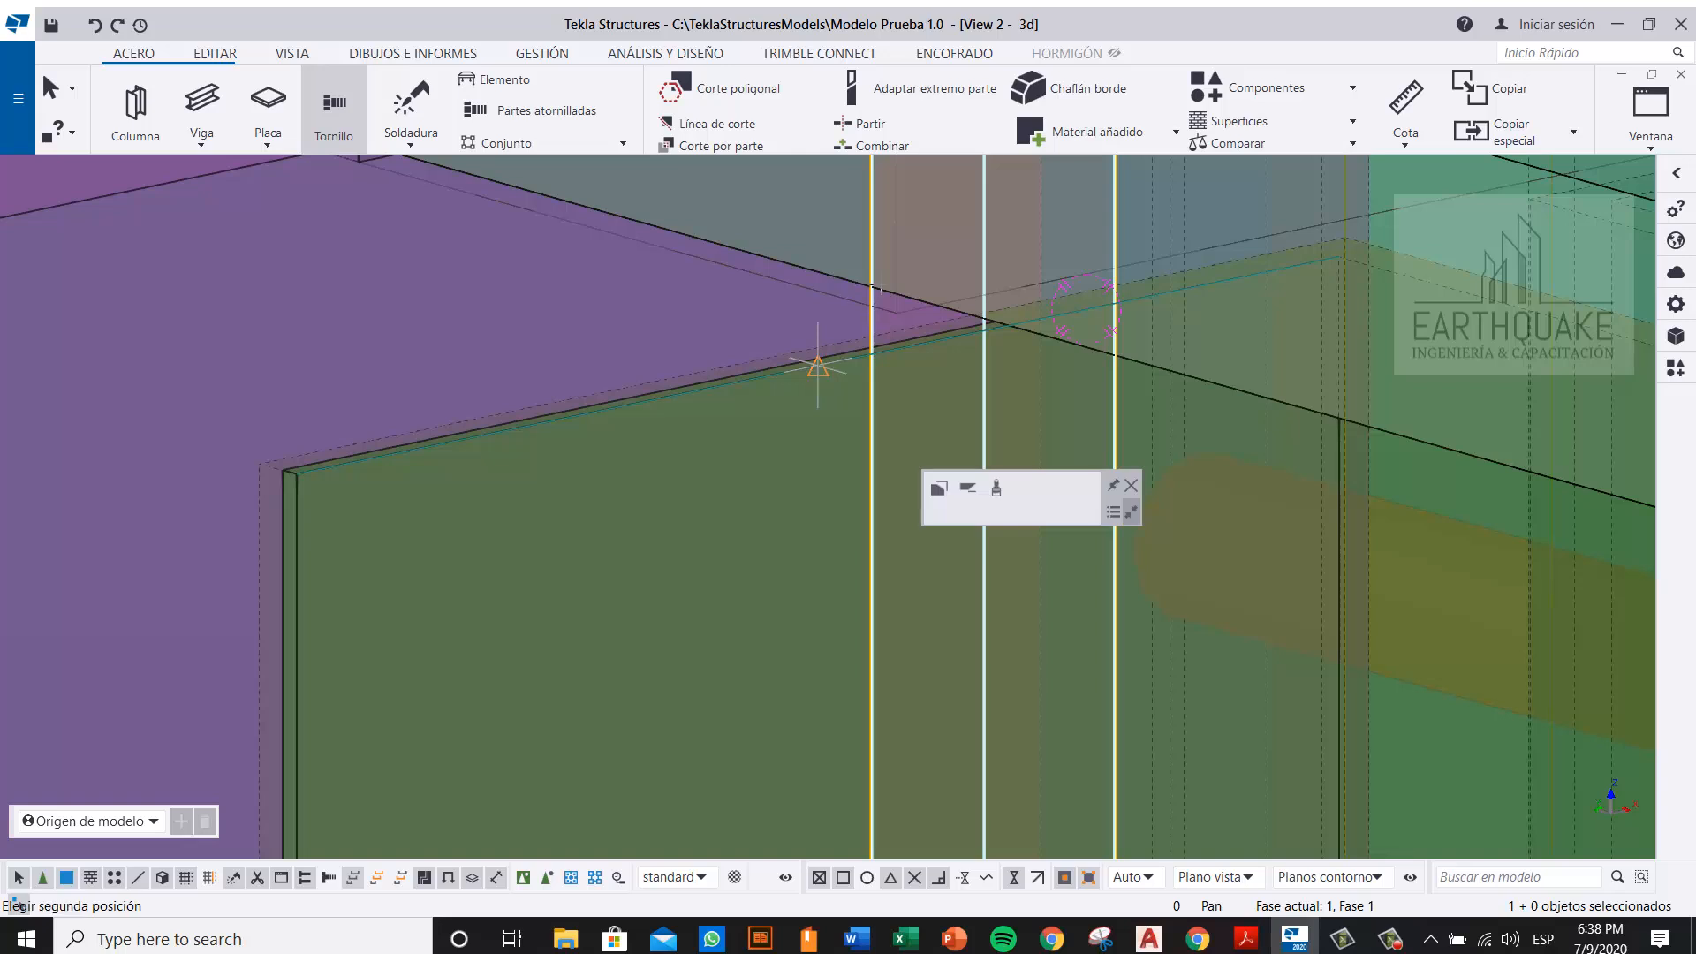
# Step: Place the bolt group's second position perpendicular to the angle's lower edge and end the bolt command
pyautogui.scroll(-5, 818, 366)
pyautogui.rightClick(886, 348)
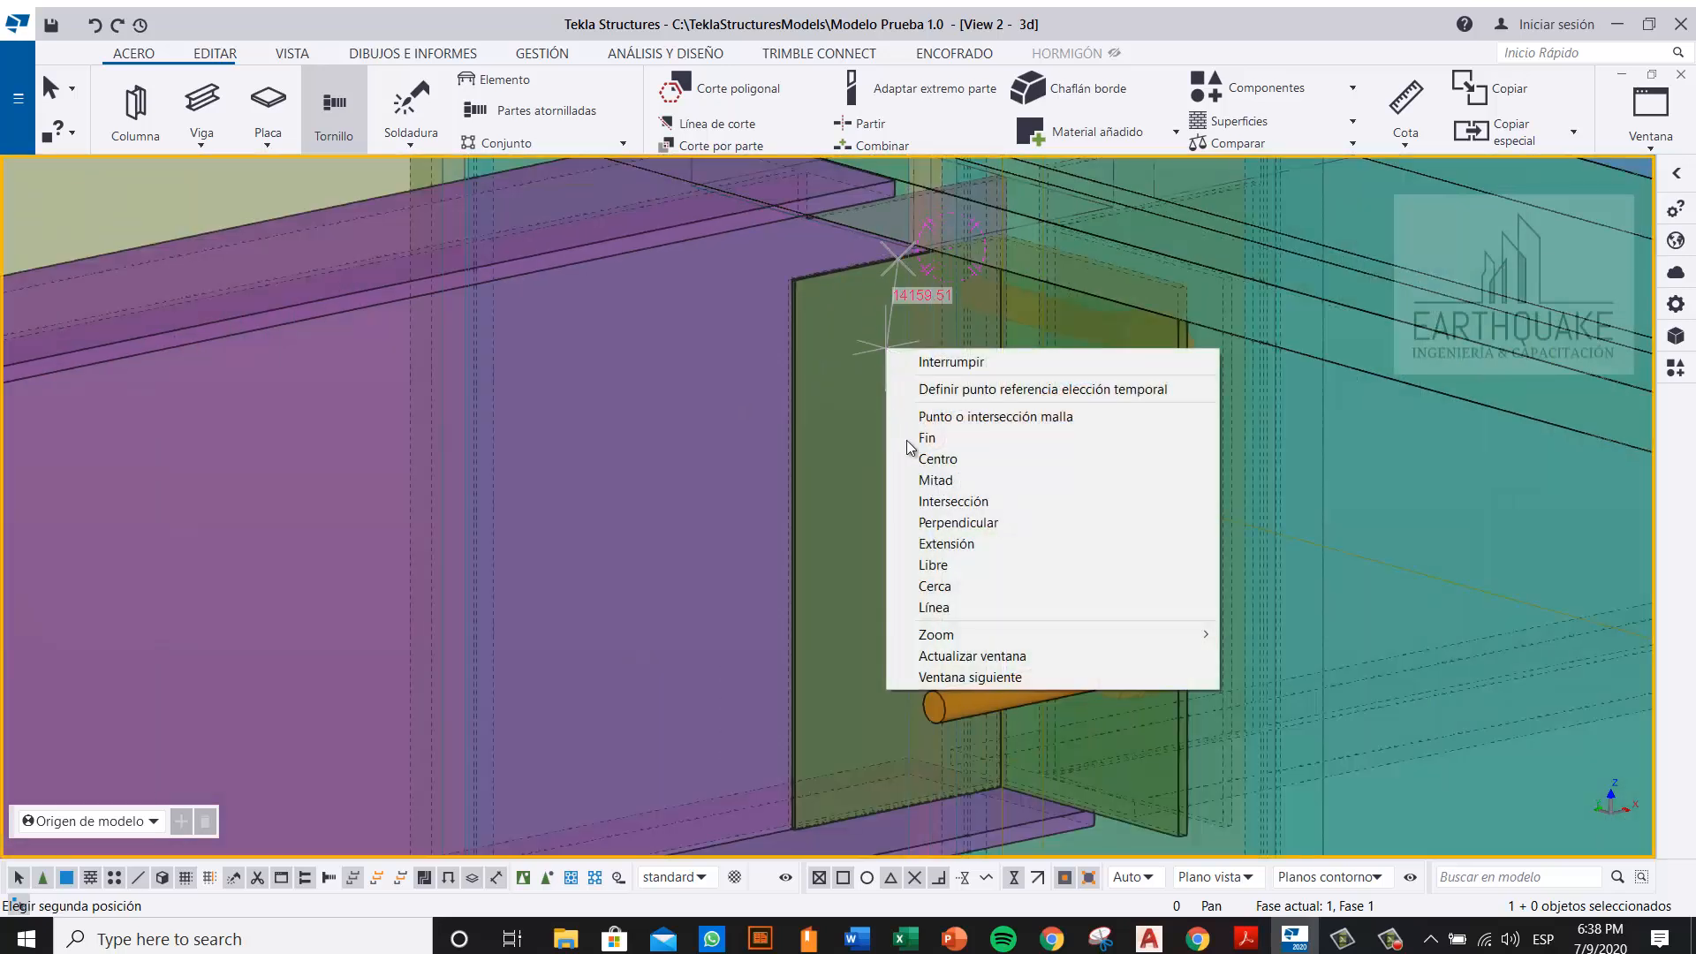
pyautogui.click(958, 522)
pyautogui.scroll(6, 912, 744)
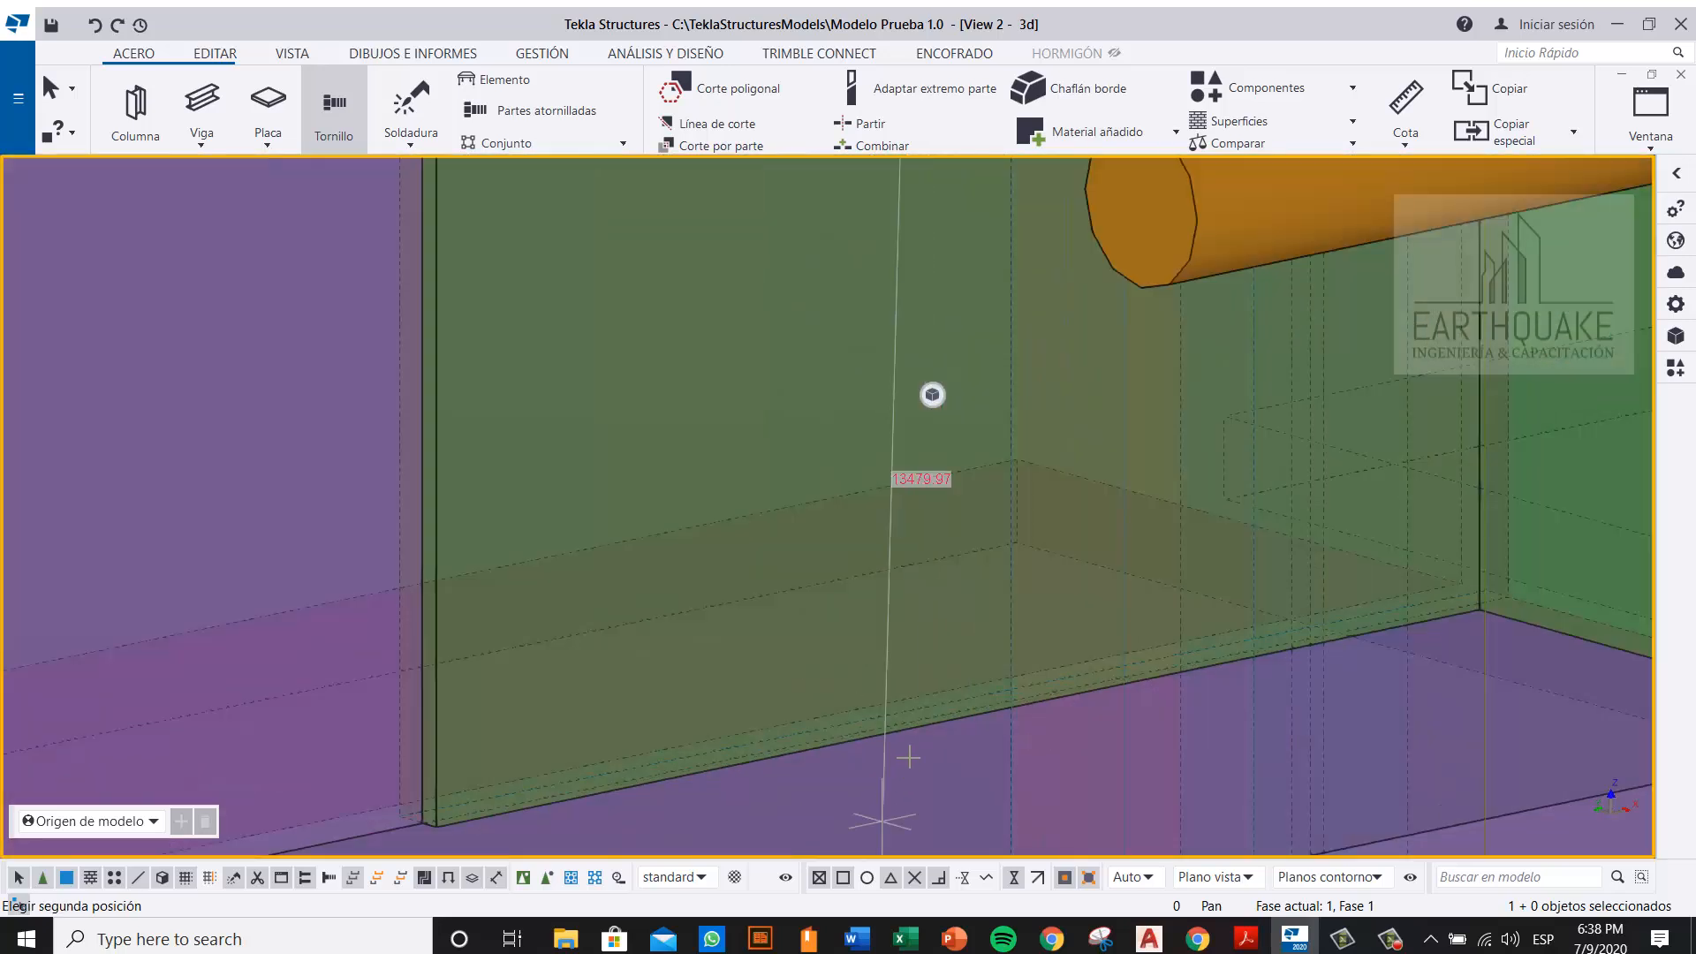
pyautogui.click(995, 702)
pyautogui.scroll(-5, 927, 689)
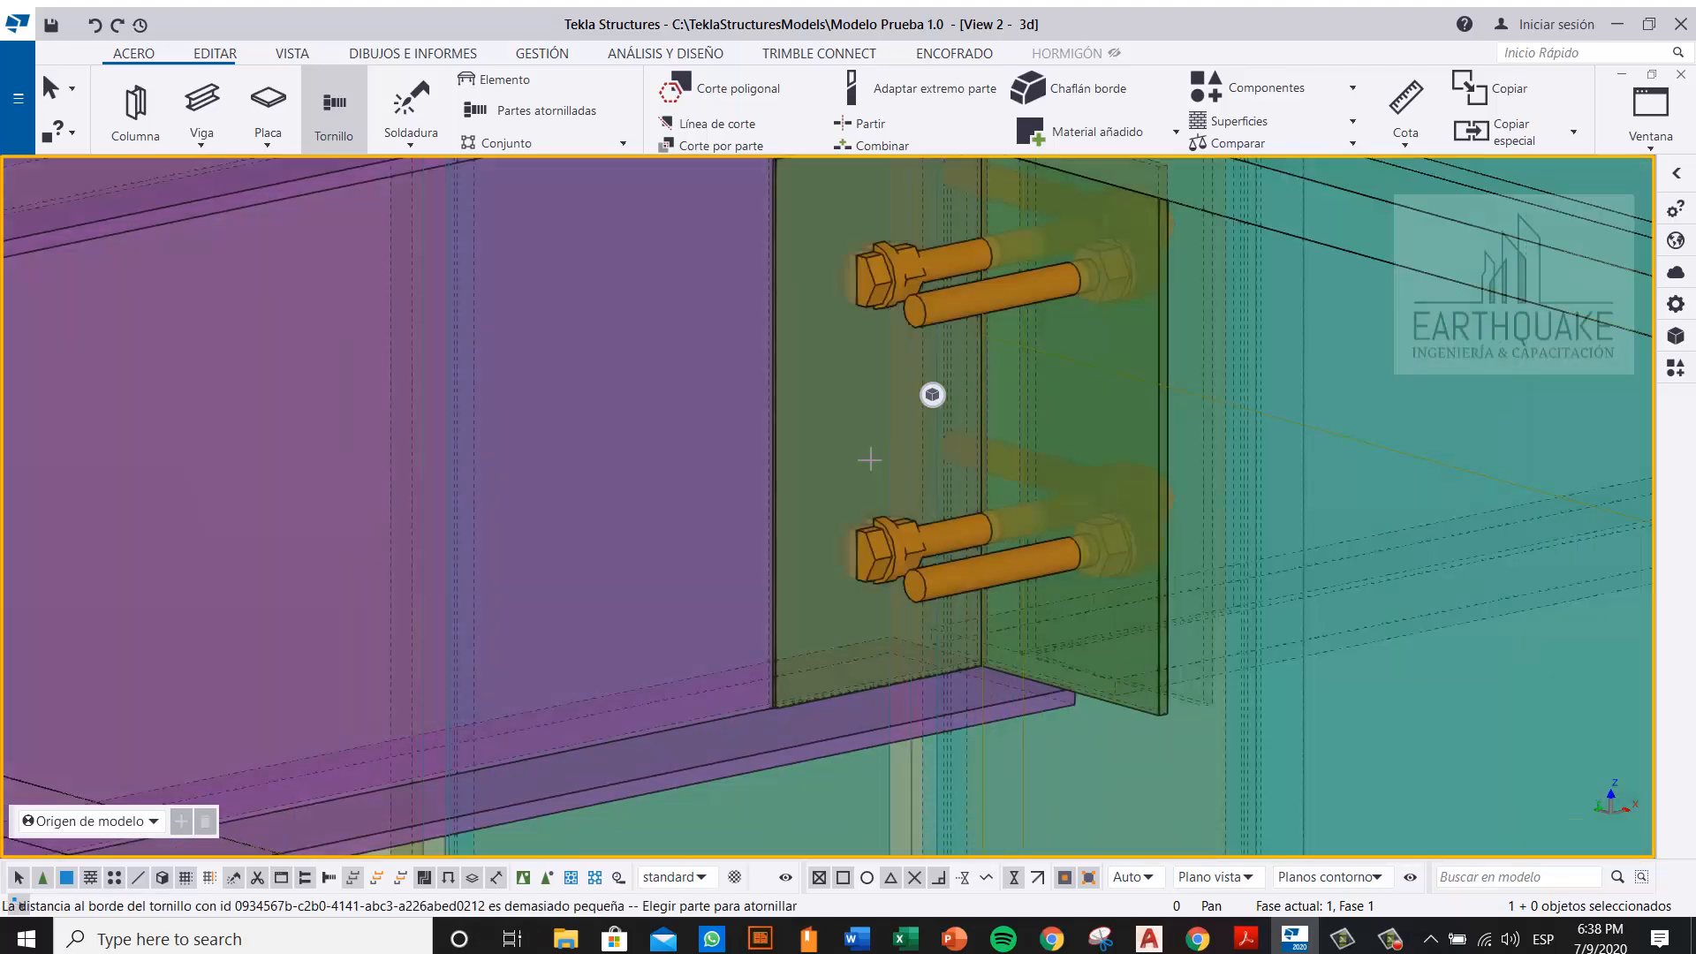
pyautogui.rightClick(853, 434)
pyautogui.click(867, 443)
# Step: Copy all properties of the opposite angle's secondary-beam bolt group to the new bolt group on the copied angle, and close the properties
pyautogui.scroll(-3, 867, 447)
pyautogui.keyDown('ctrl'); pyautogui.moveTo(946, 378); pyautogui.dragTo(810, 506, button='middle'); pyautogui.keyUp('ctrl')
pyautogui.moveTo(726, 461); pyautogui.dragTo(476, 586, button='middle')
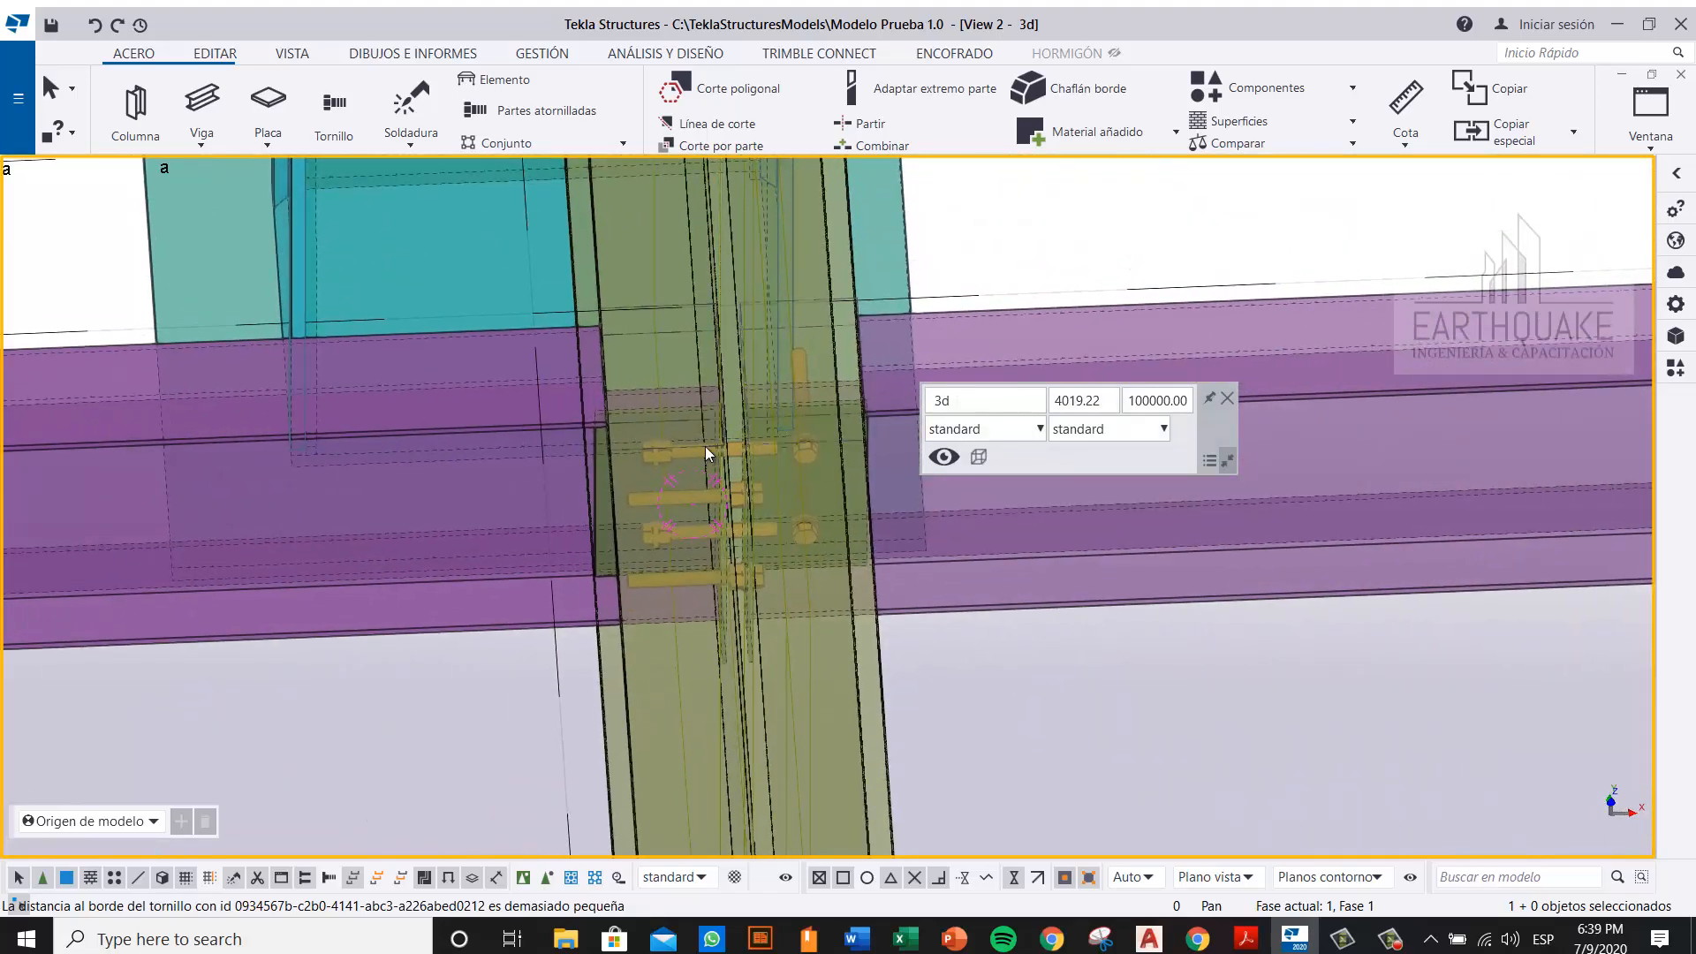
pyautogui.scroll(3, 705, 447)
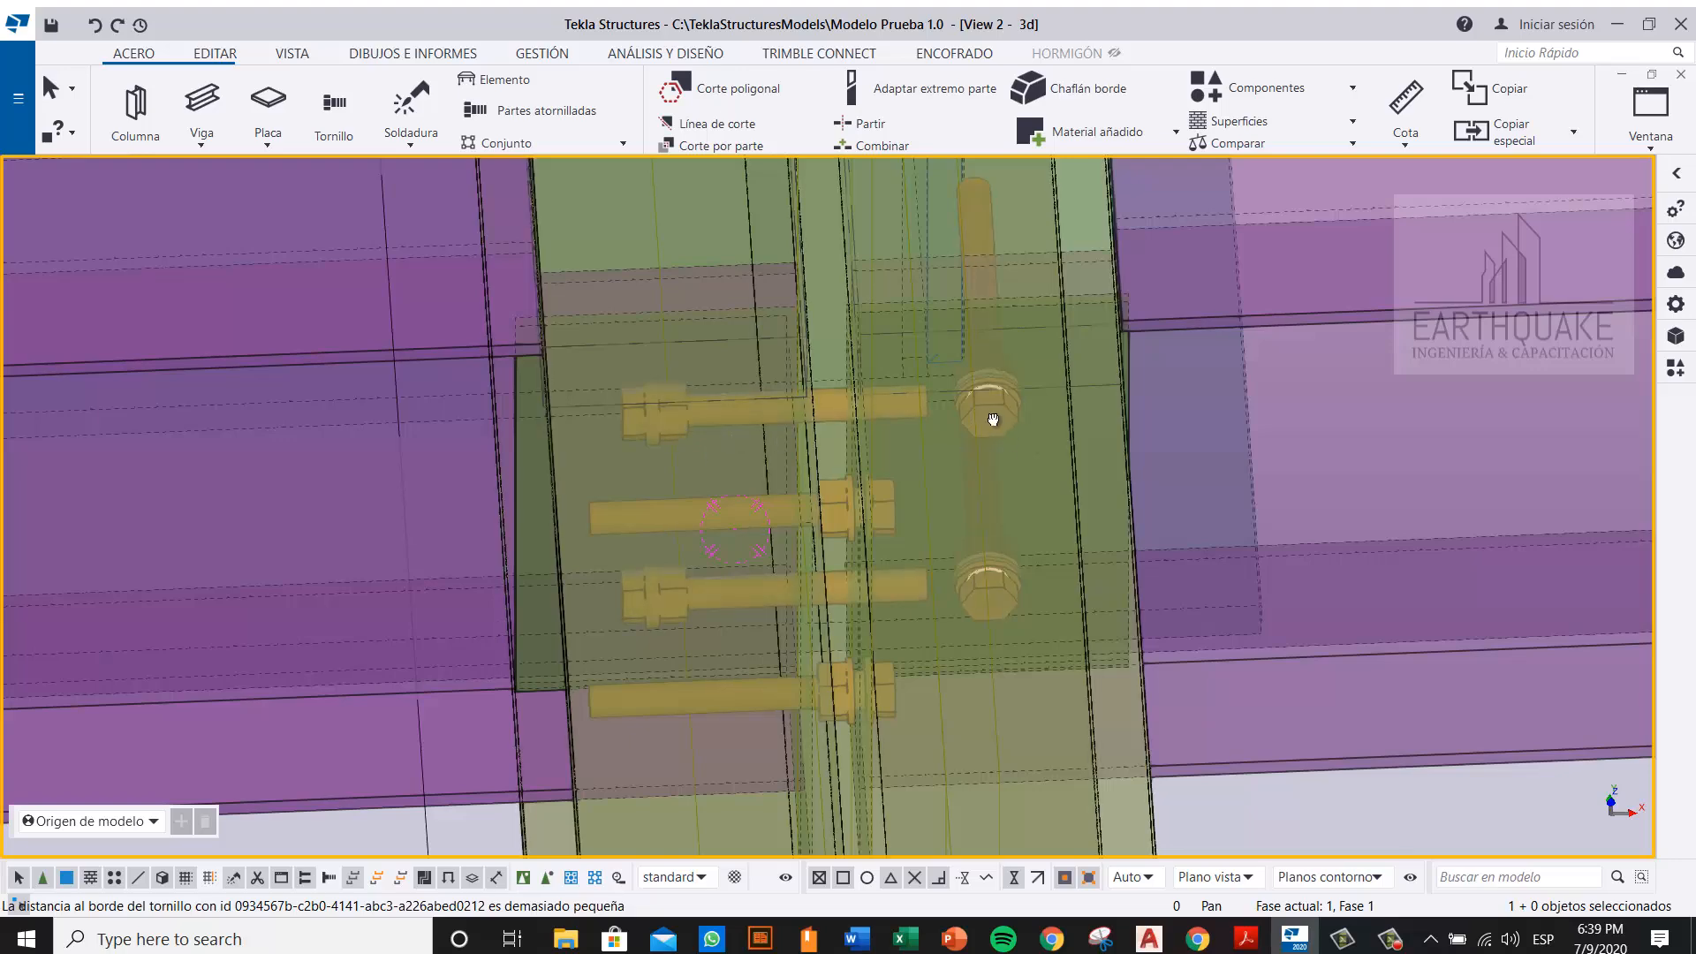
pyautogui.keyDown('ctrl'); pyautogui.moveTo(993, 419); pyautogui.dragTo(1053, 587, button='middle'); pyautogui.keyUp('ctrl')
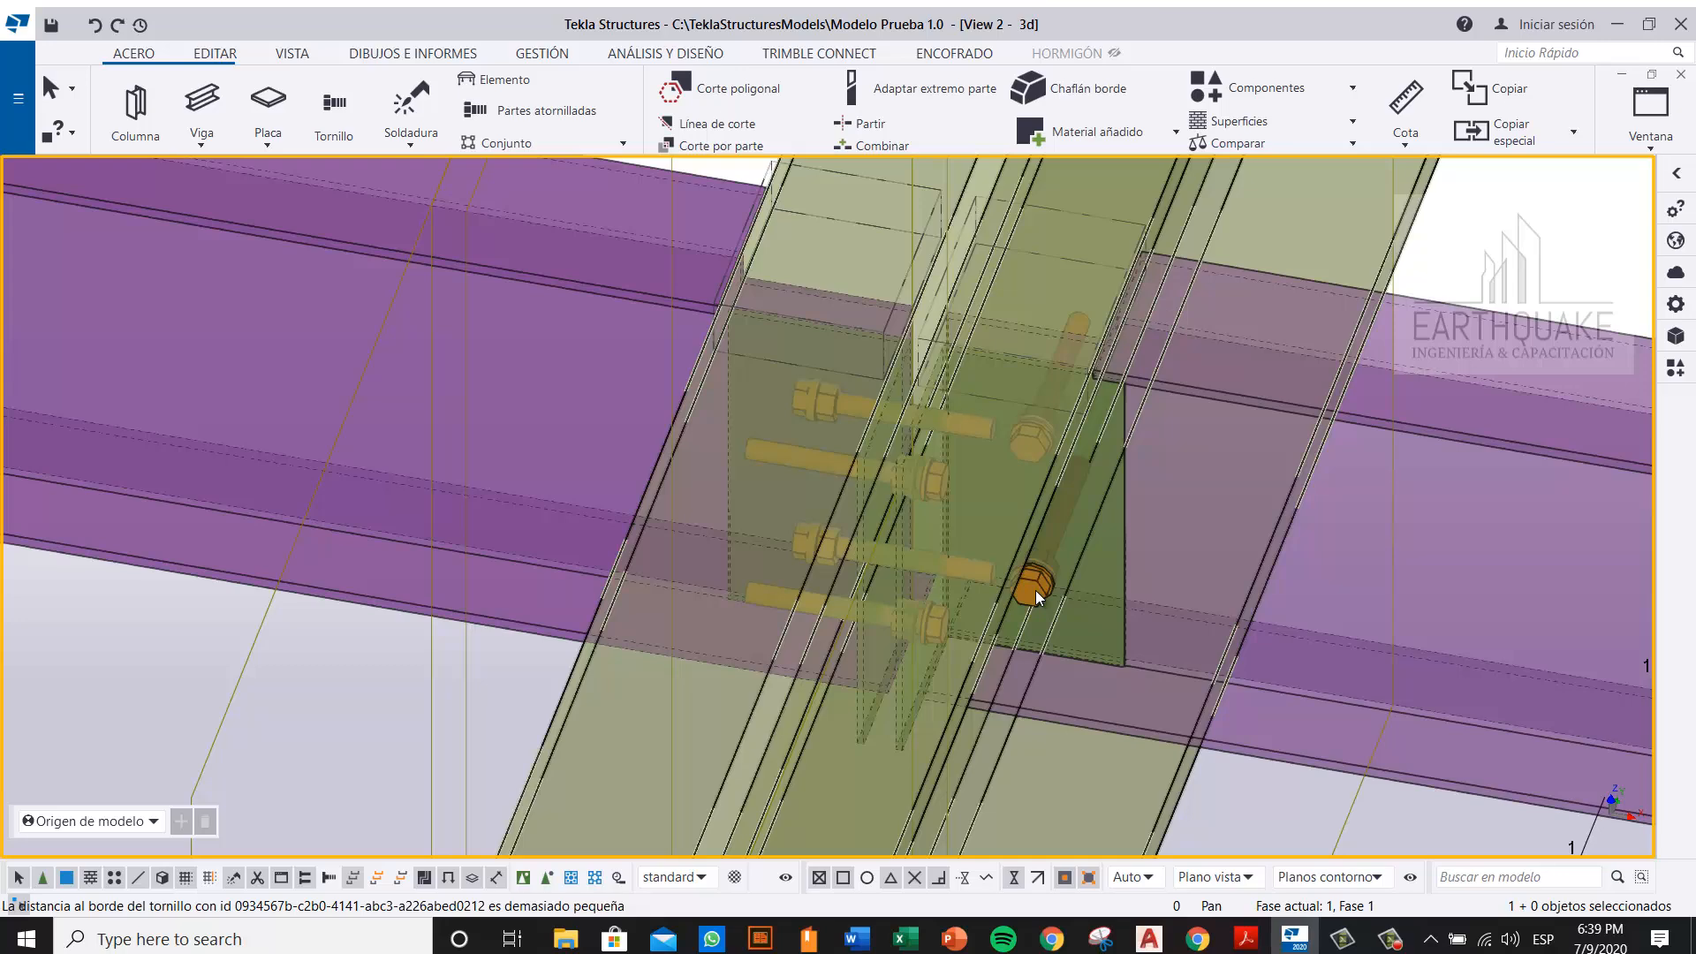
pyautogui.keyDown('ctrl'); pyautogui.moveTo(1026, 575); pyautogui.dragTo(1015, 563, button='middle'); pyautogui.keyUp('ctrl')
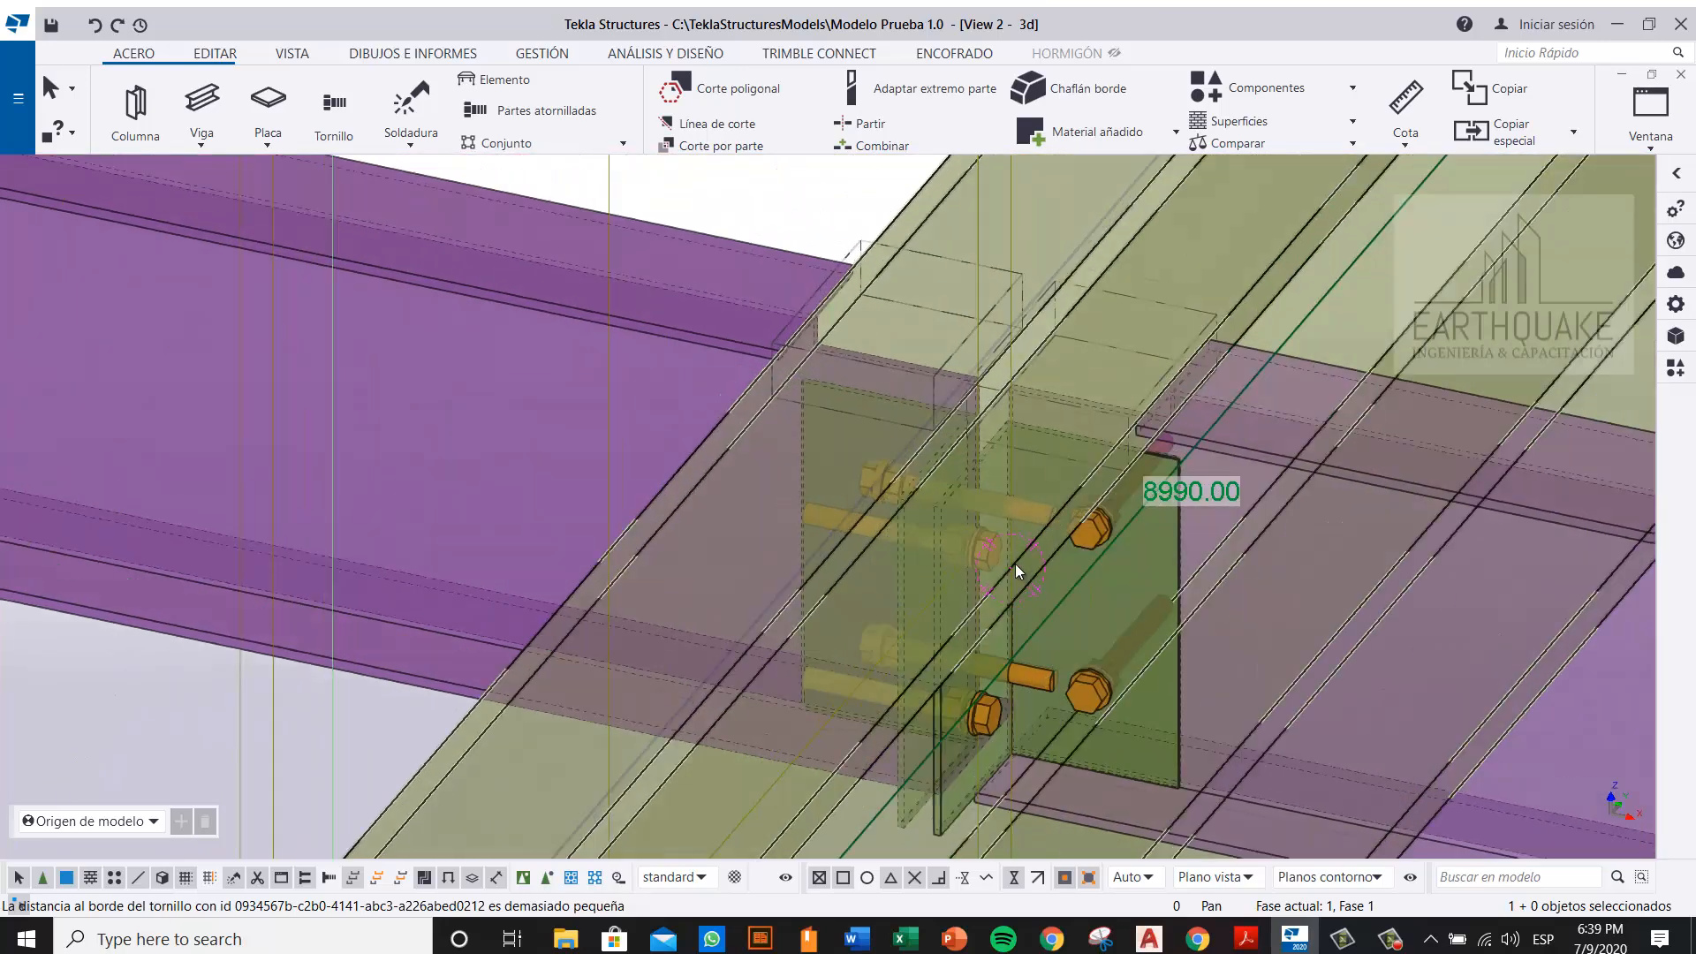
pyautogui.click(1086, 702)
pyautogui.doubleClick(1086, 703)
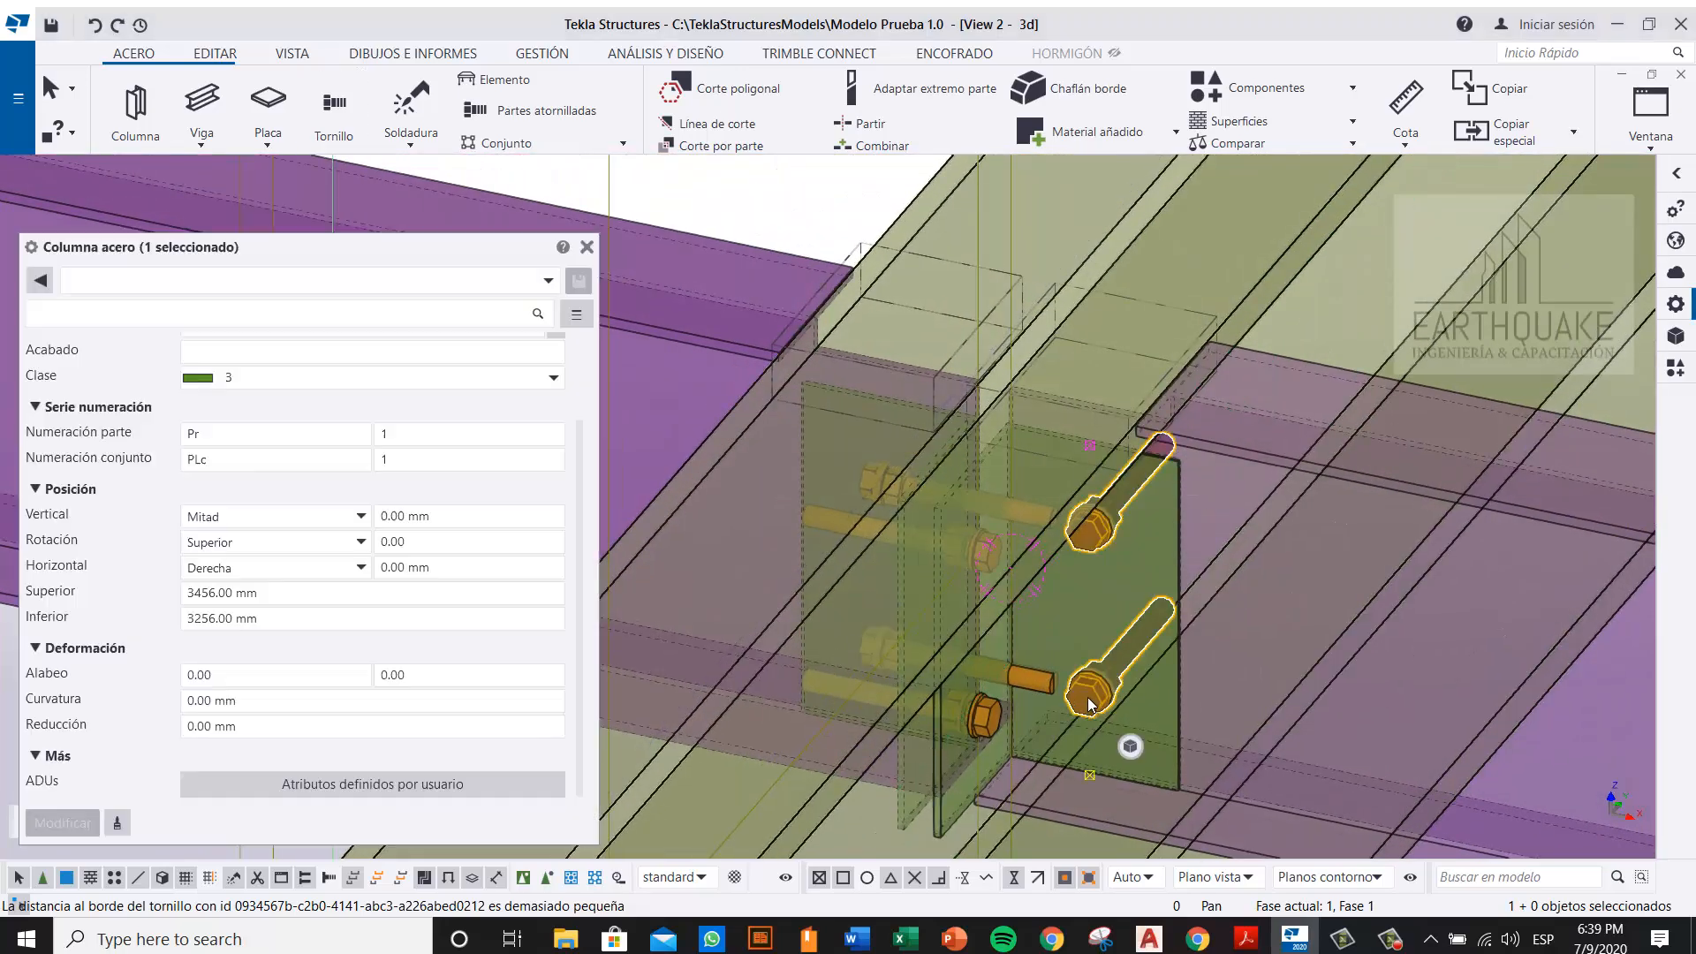
pyautogui.click(117, 824)
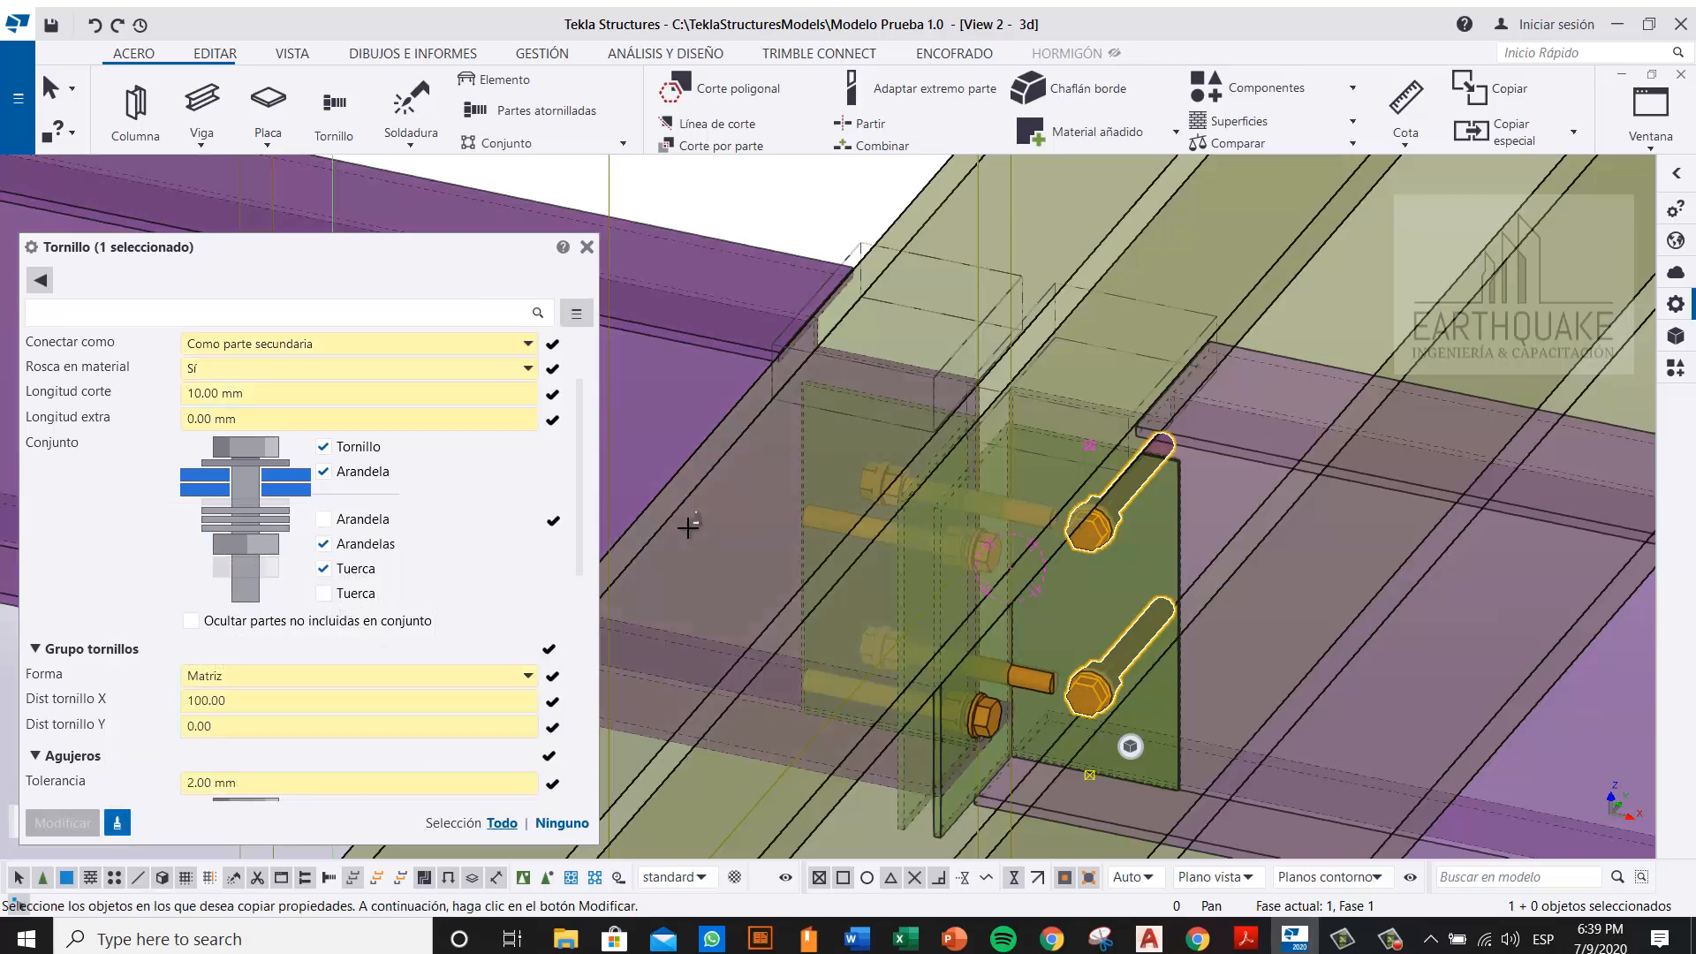
pyautogui.scroll(5, 892, 481)
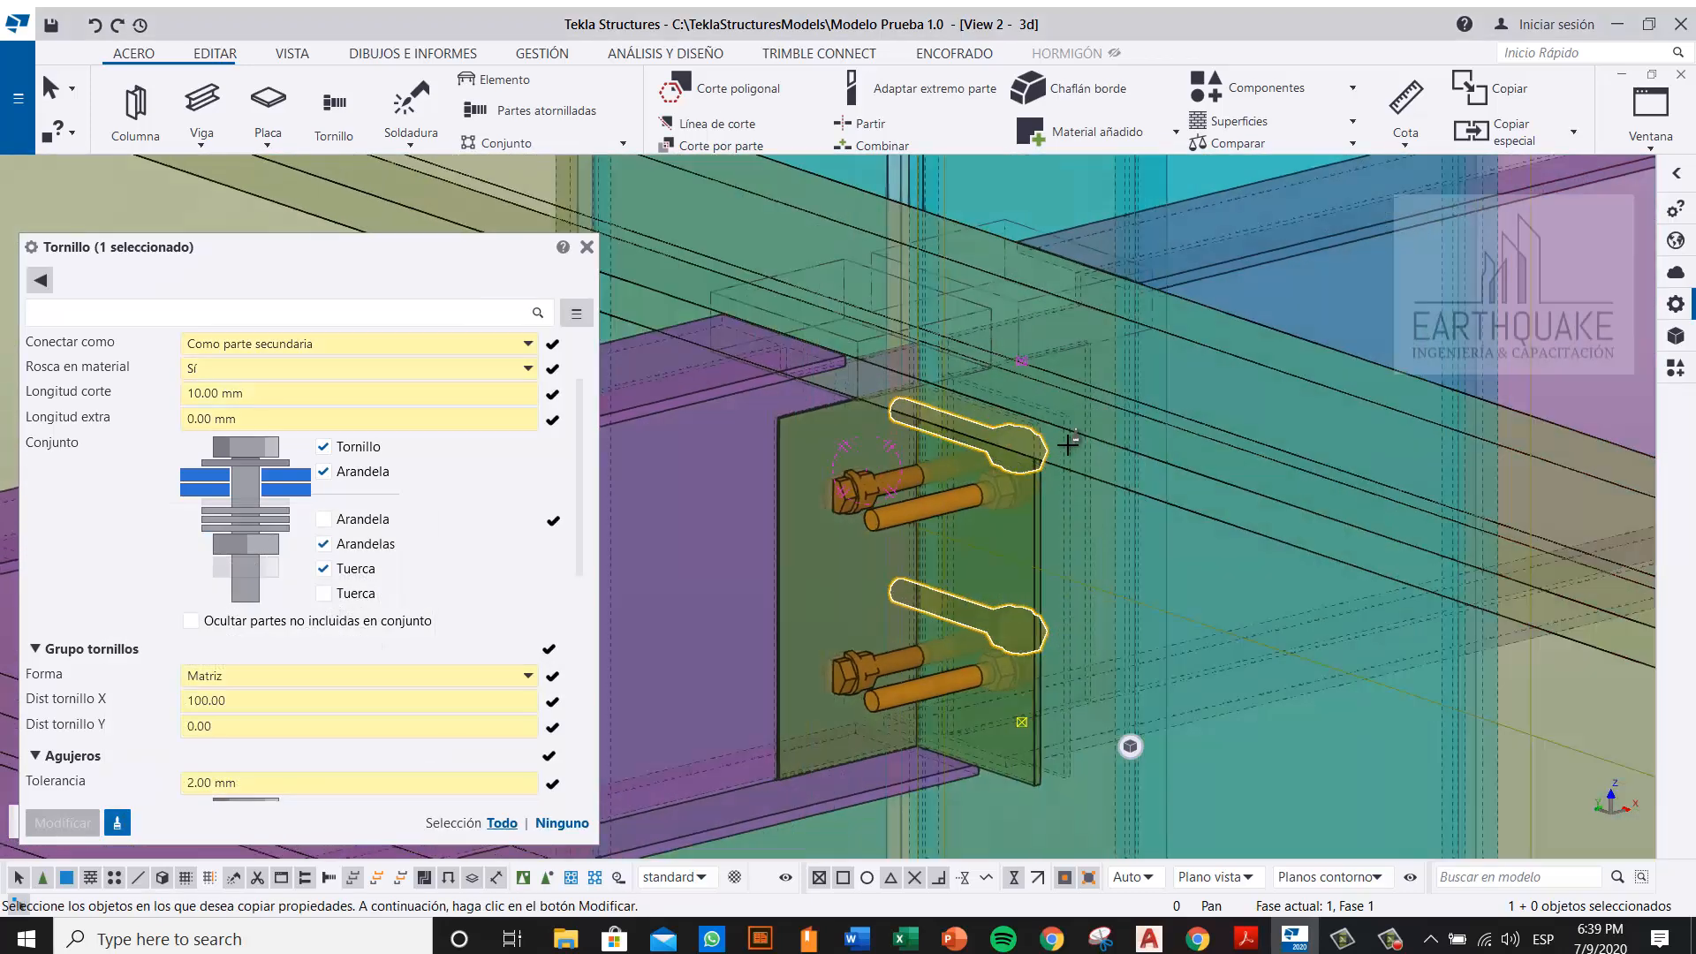
pyautogui.click(857, 494)
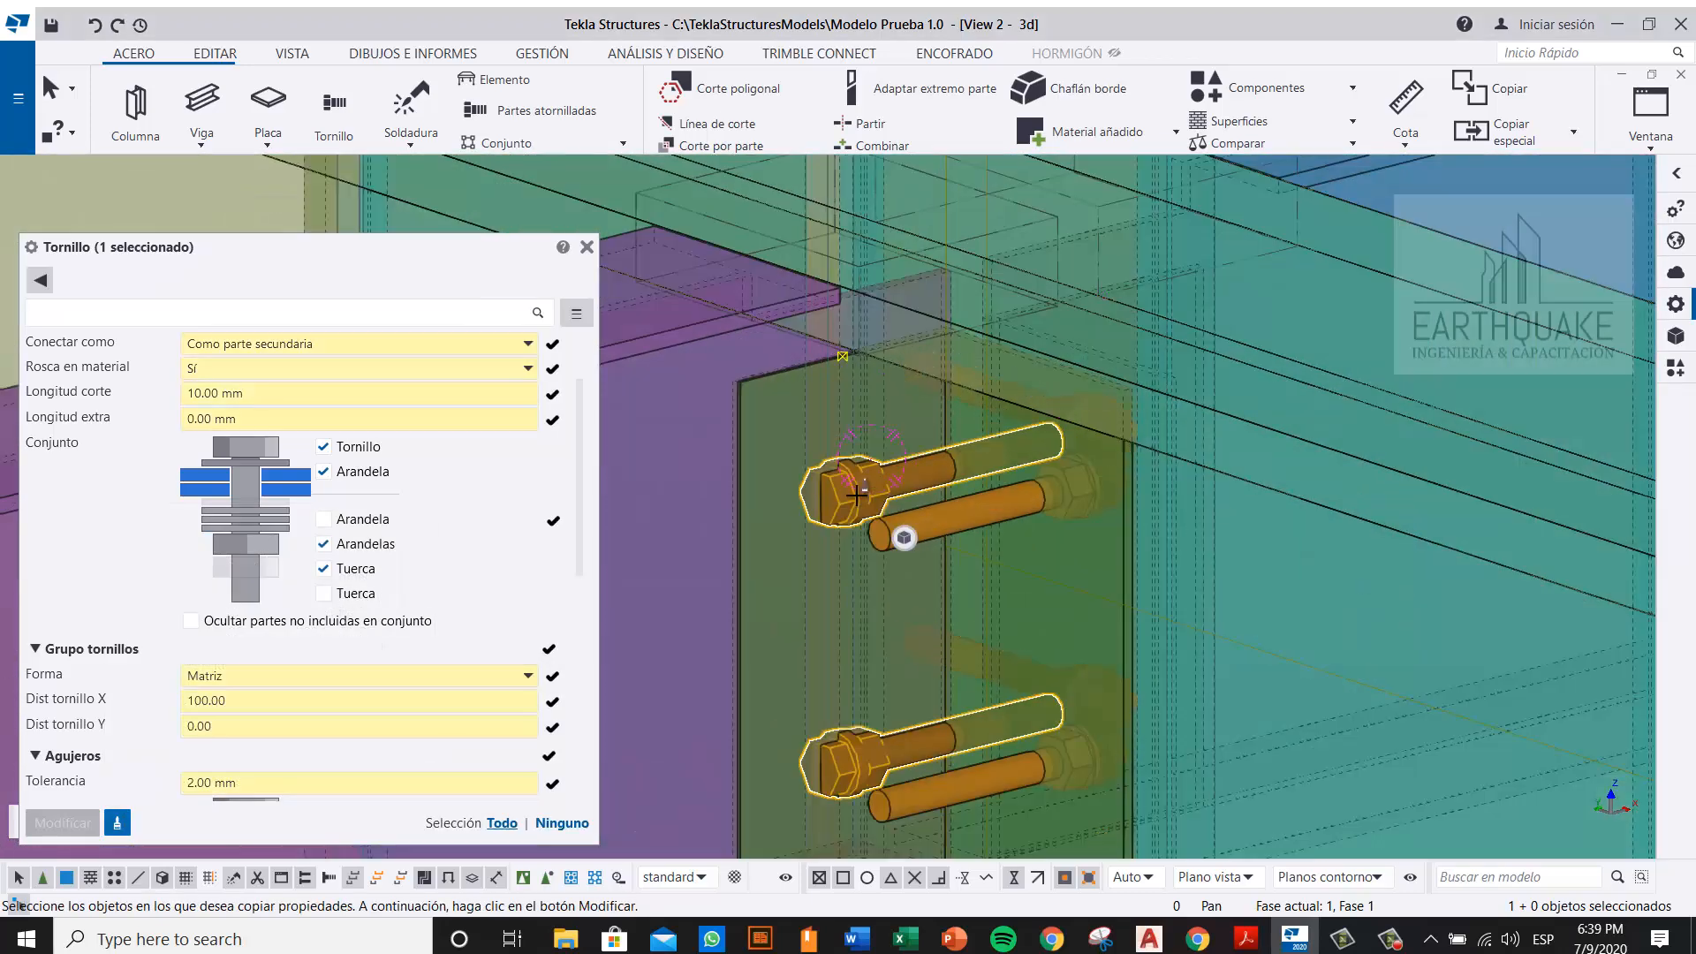
pyautogui.click(60, 825)
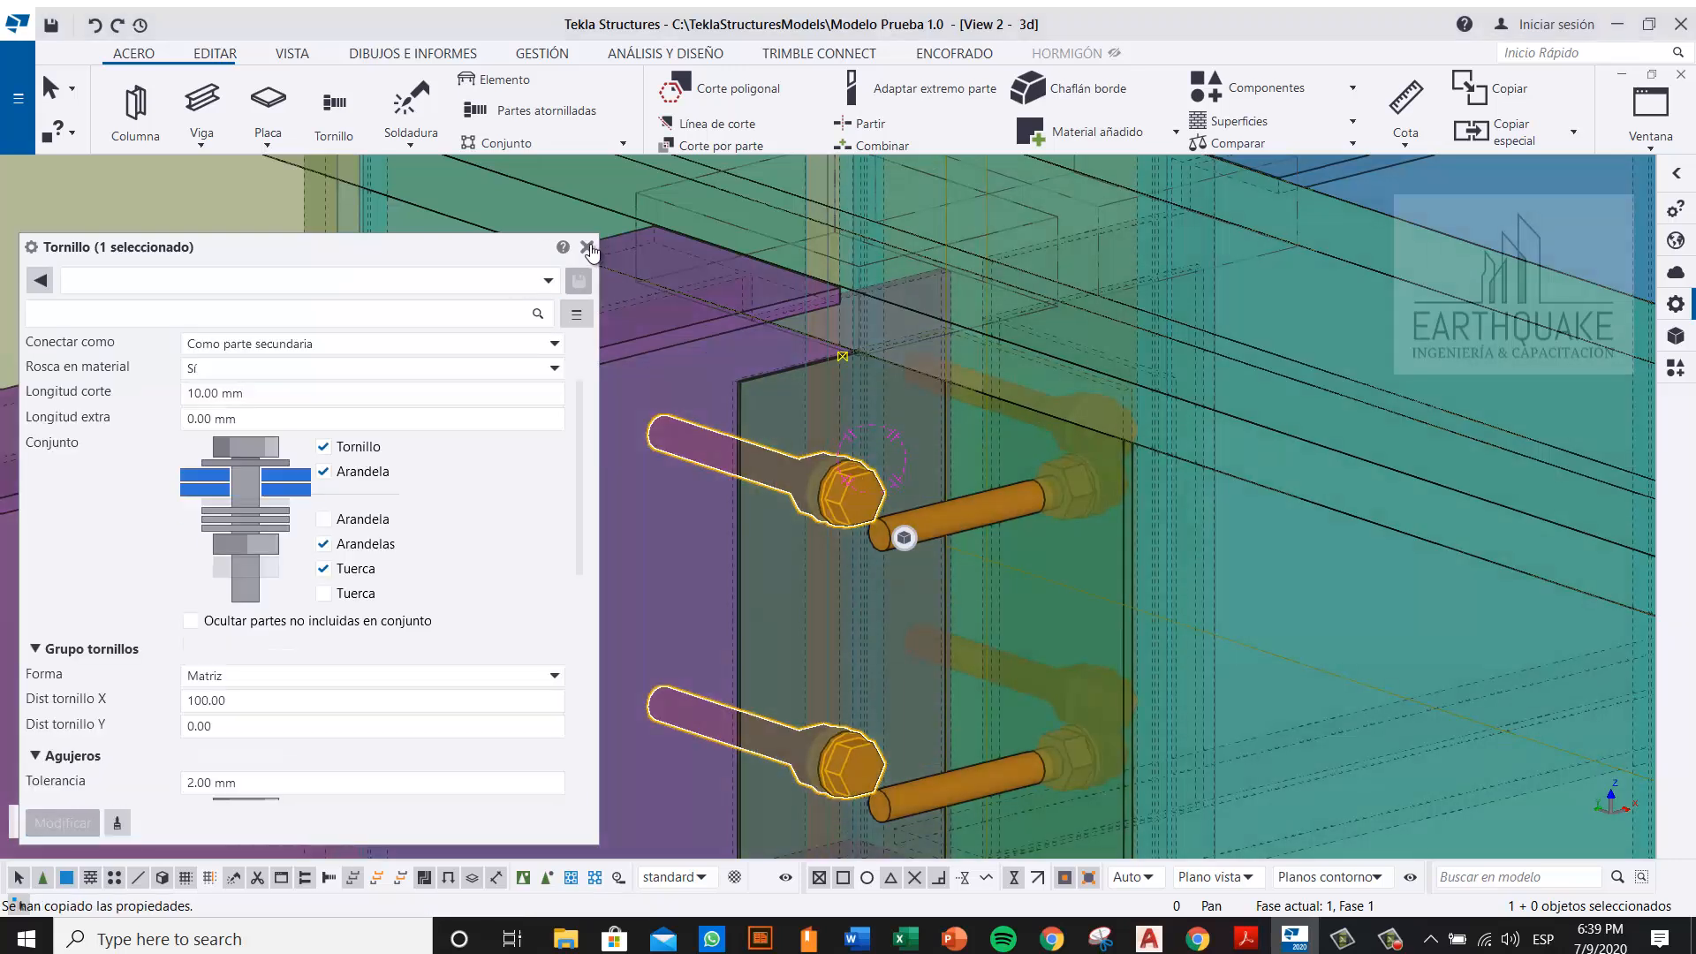
pyautogui.click(586, 248)
# Step: Delete the existing bolt group that passes through the main beam's web
pyautogui.scroll(-2, 888, 576)
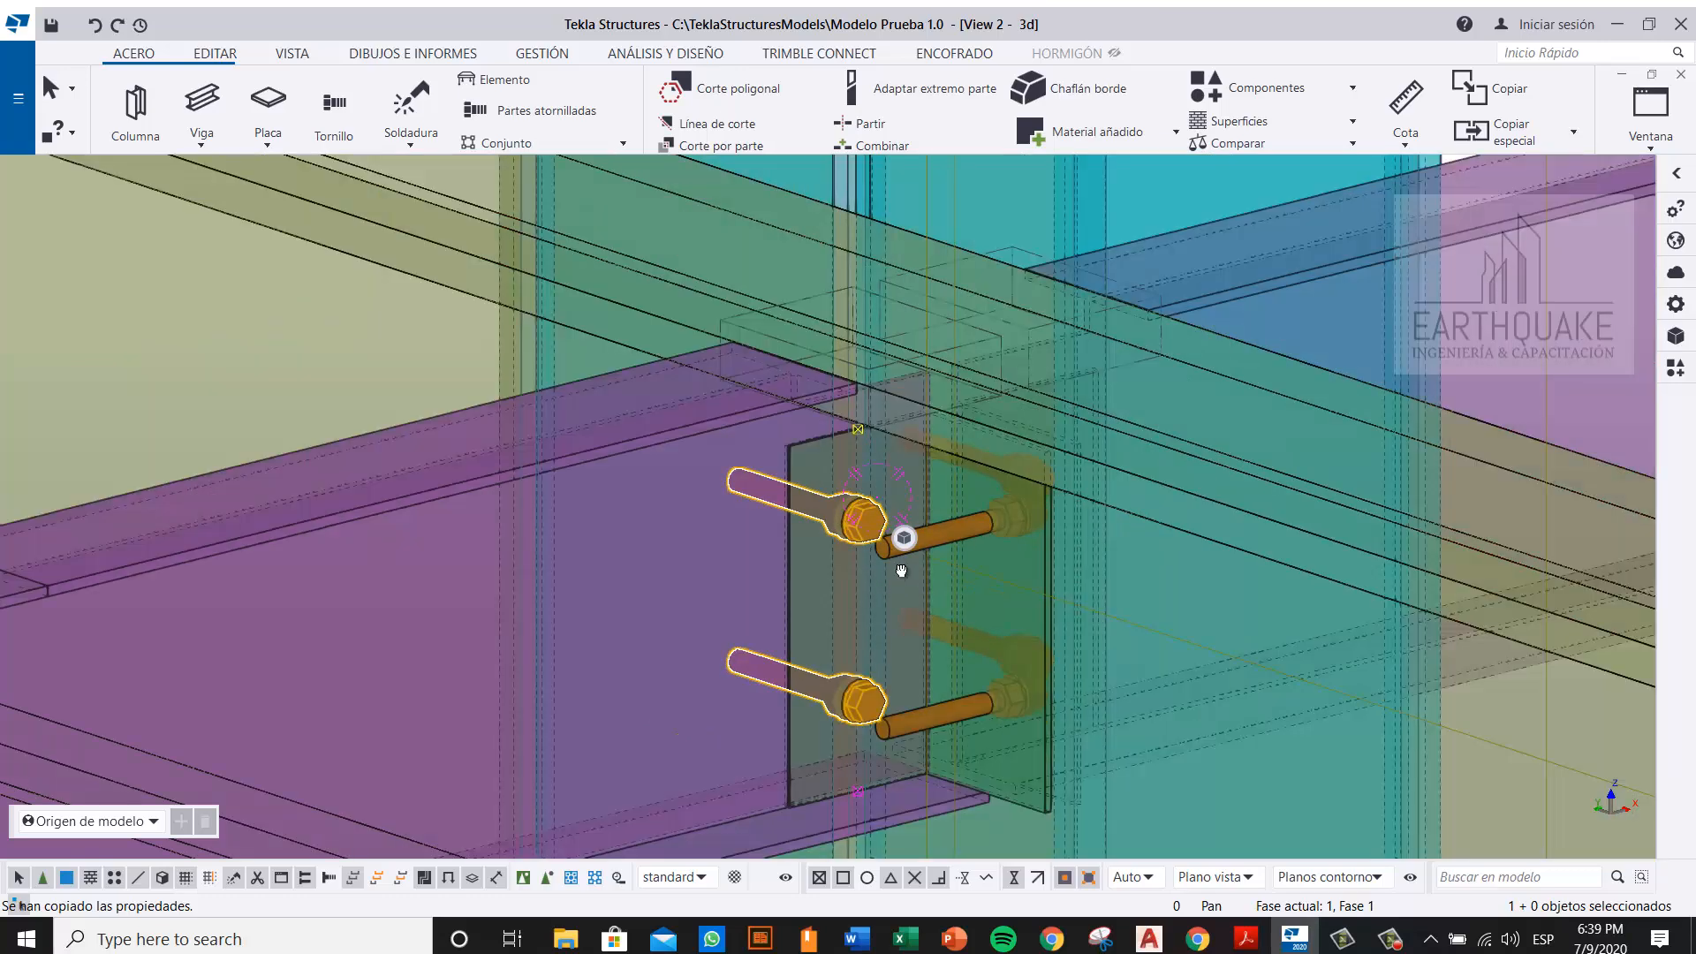
pyautogui.keyDown('ctrl'); pyautogui.moveTo(901, 568); pyautogui.dragTo(859, 623, button='middle'); pyautogui.keyUp('ctrl')
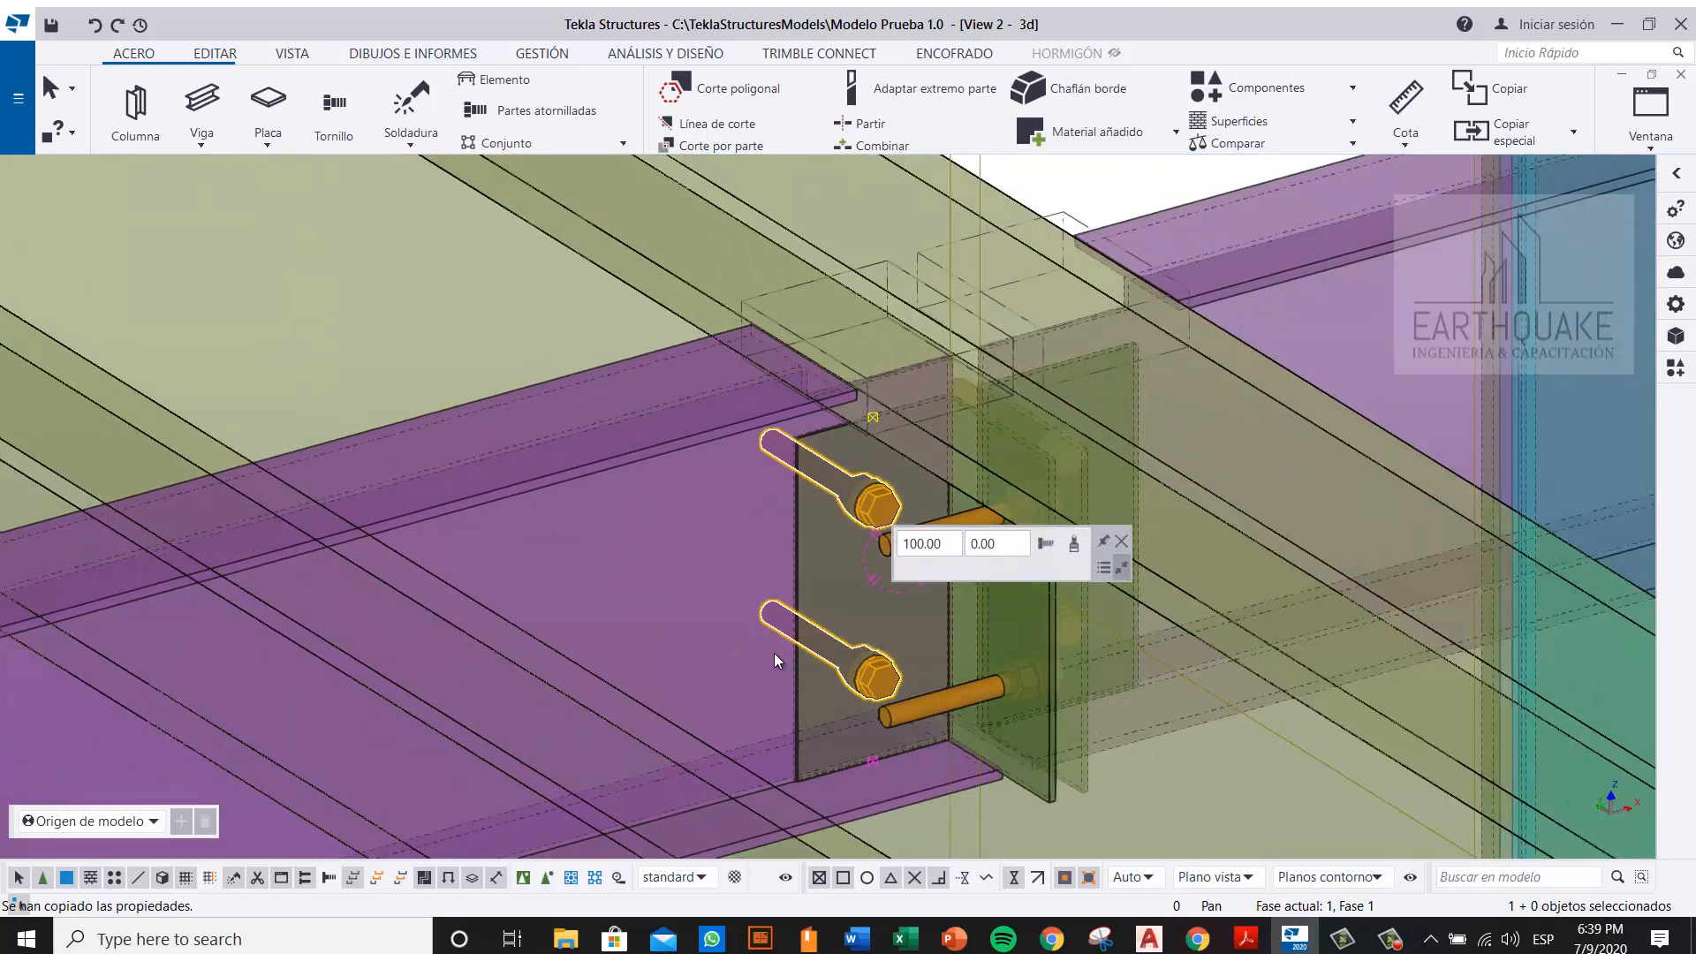
pyautogui.click(1136, 183)
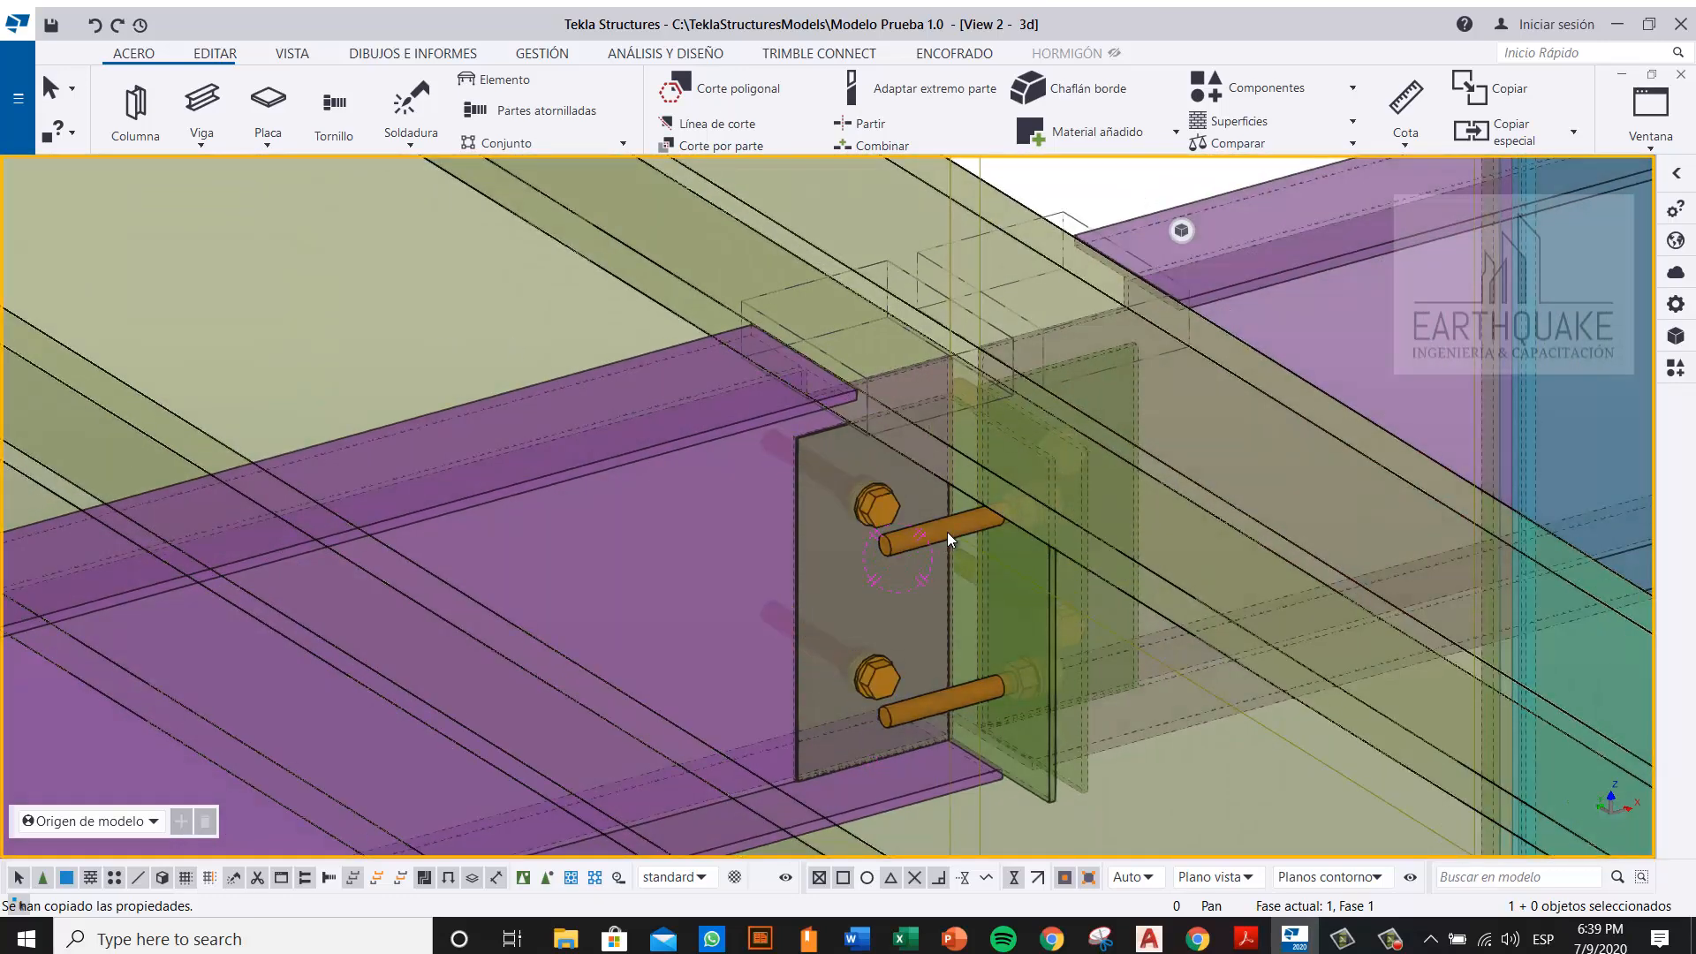
pyautogui.click(947, 532)
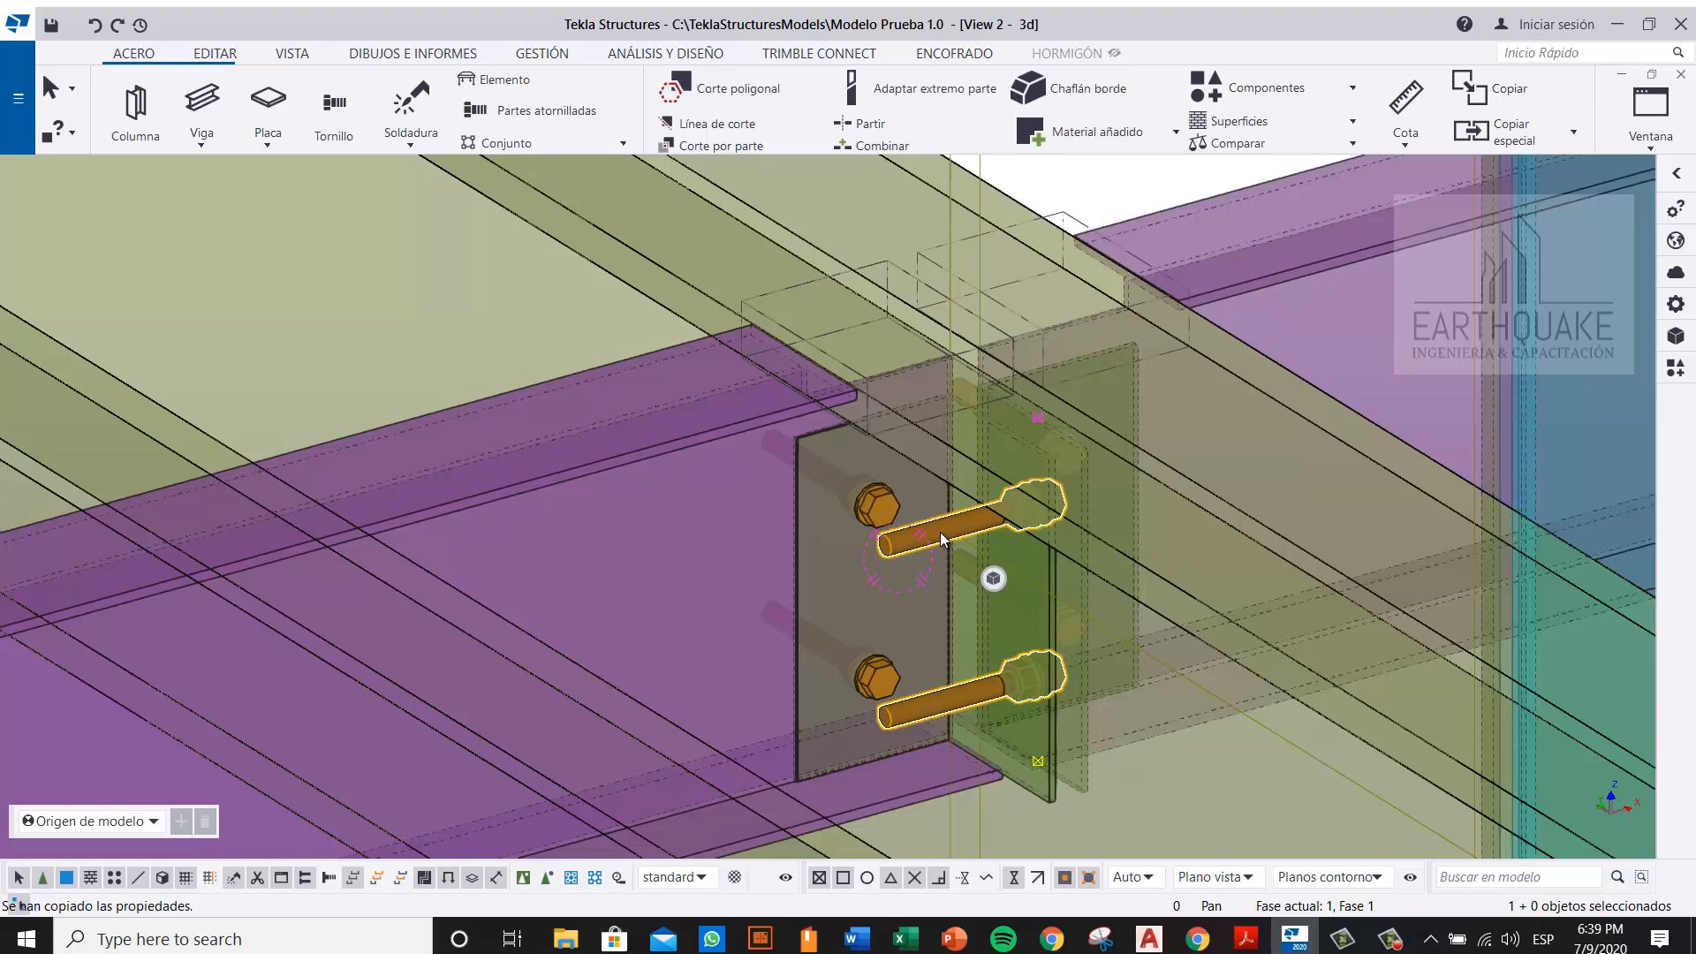
pyautogui.press('Delete')
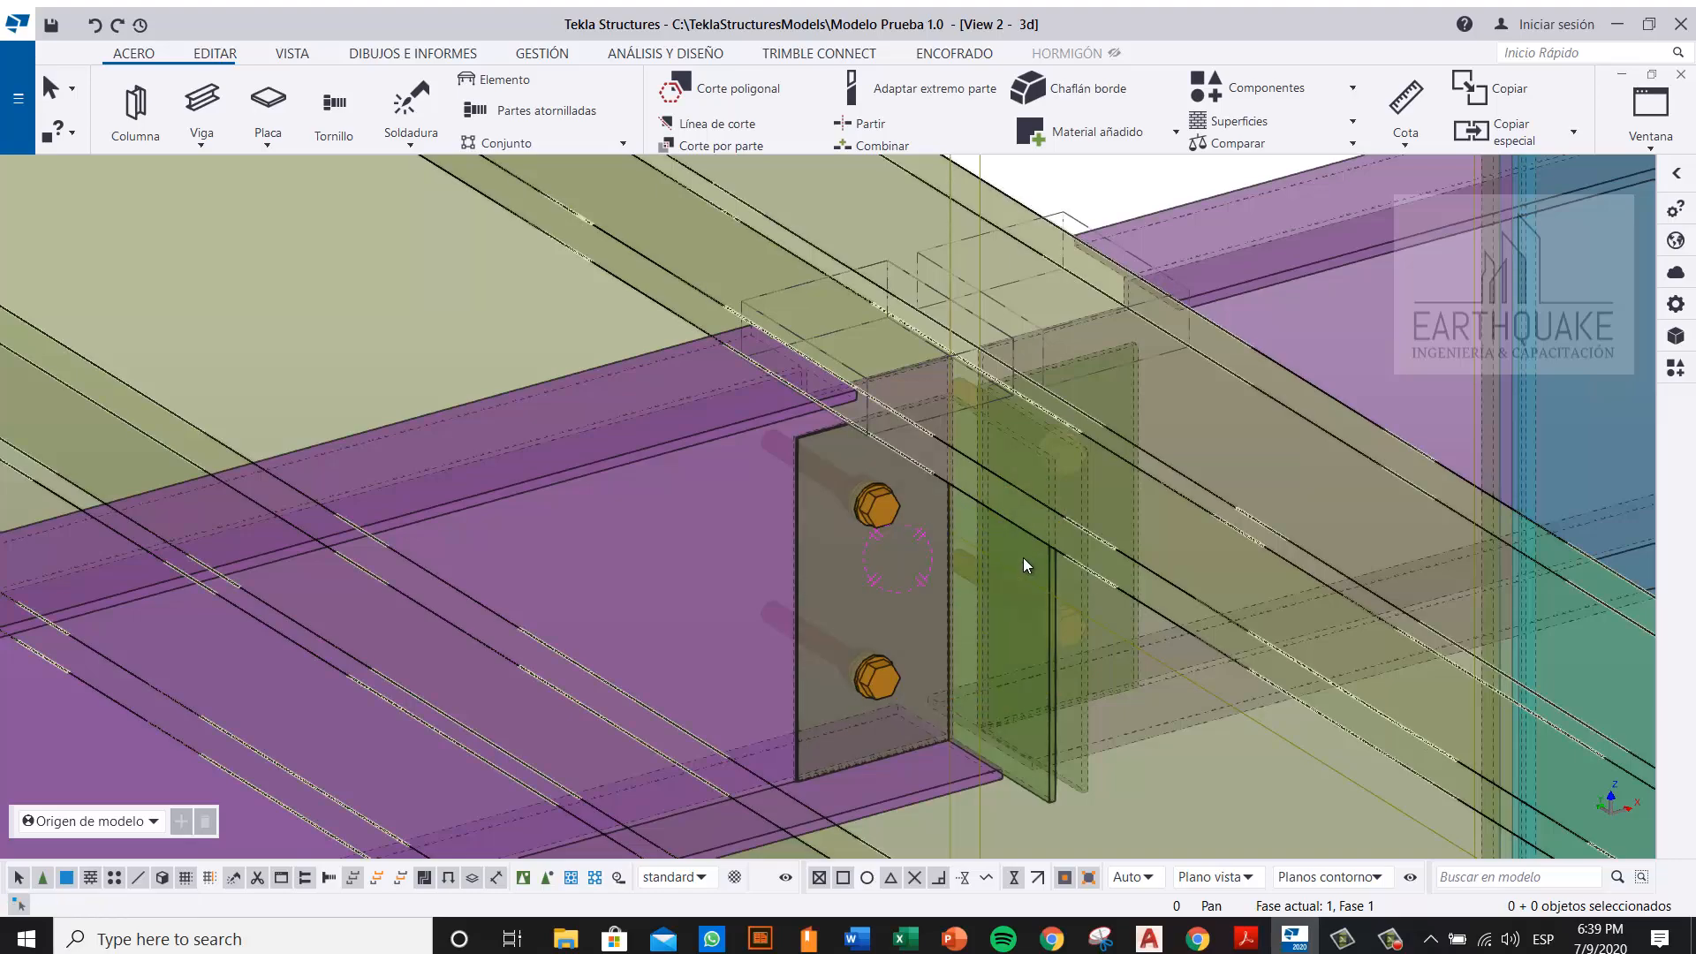
# Step: Start a new bolt group with one connection angle as the part to bolt and the angle across the main beam's web as the second
pyautogui.keyDown('ctrl'); pyautogui.moveTo(1023, 559); pyautogui.dragTo(1115, 194, button='middle'); pyautogui.keyUp('ctrl')
pyautogui.click(1115, 193)
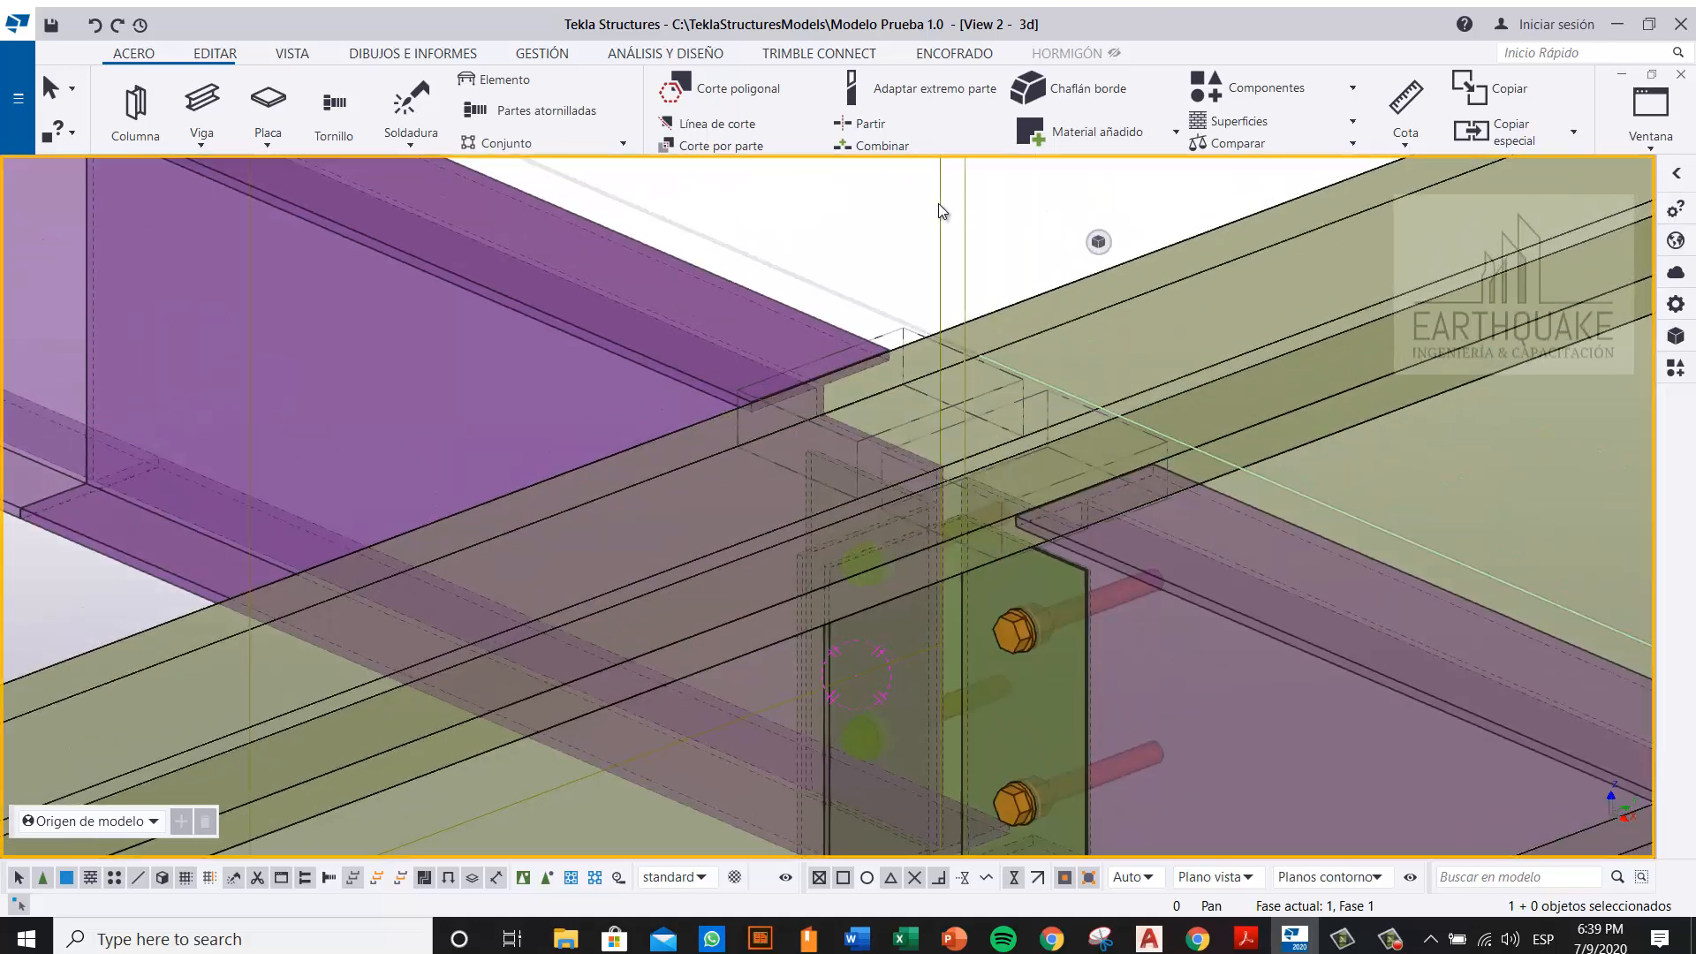
pyautogui.click(334, 115)
pyautogui.moveTo(863, 776); pyautogui.dragTo(836, 640, button='middle')
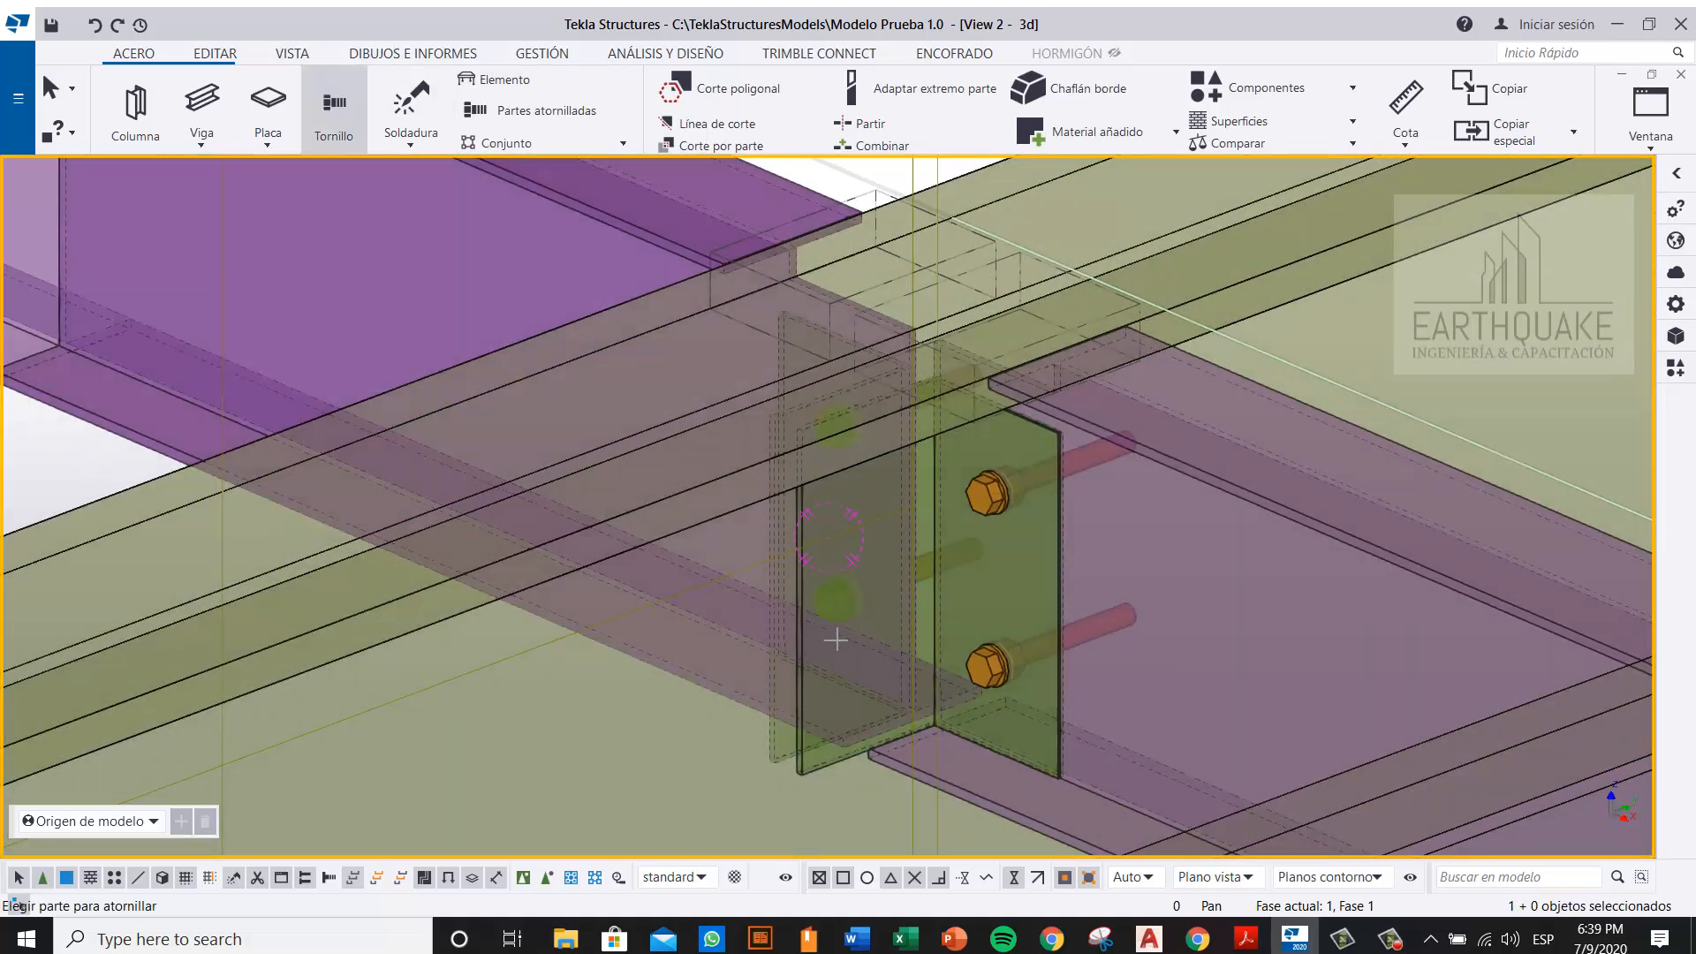
pyautogui.click(823, 760)
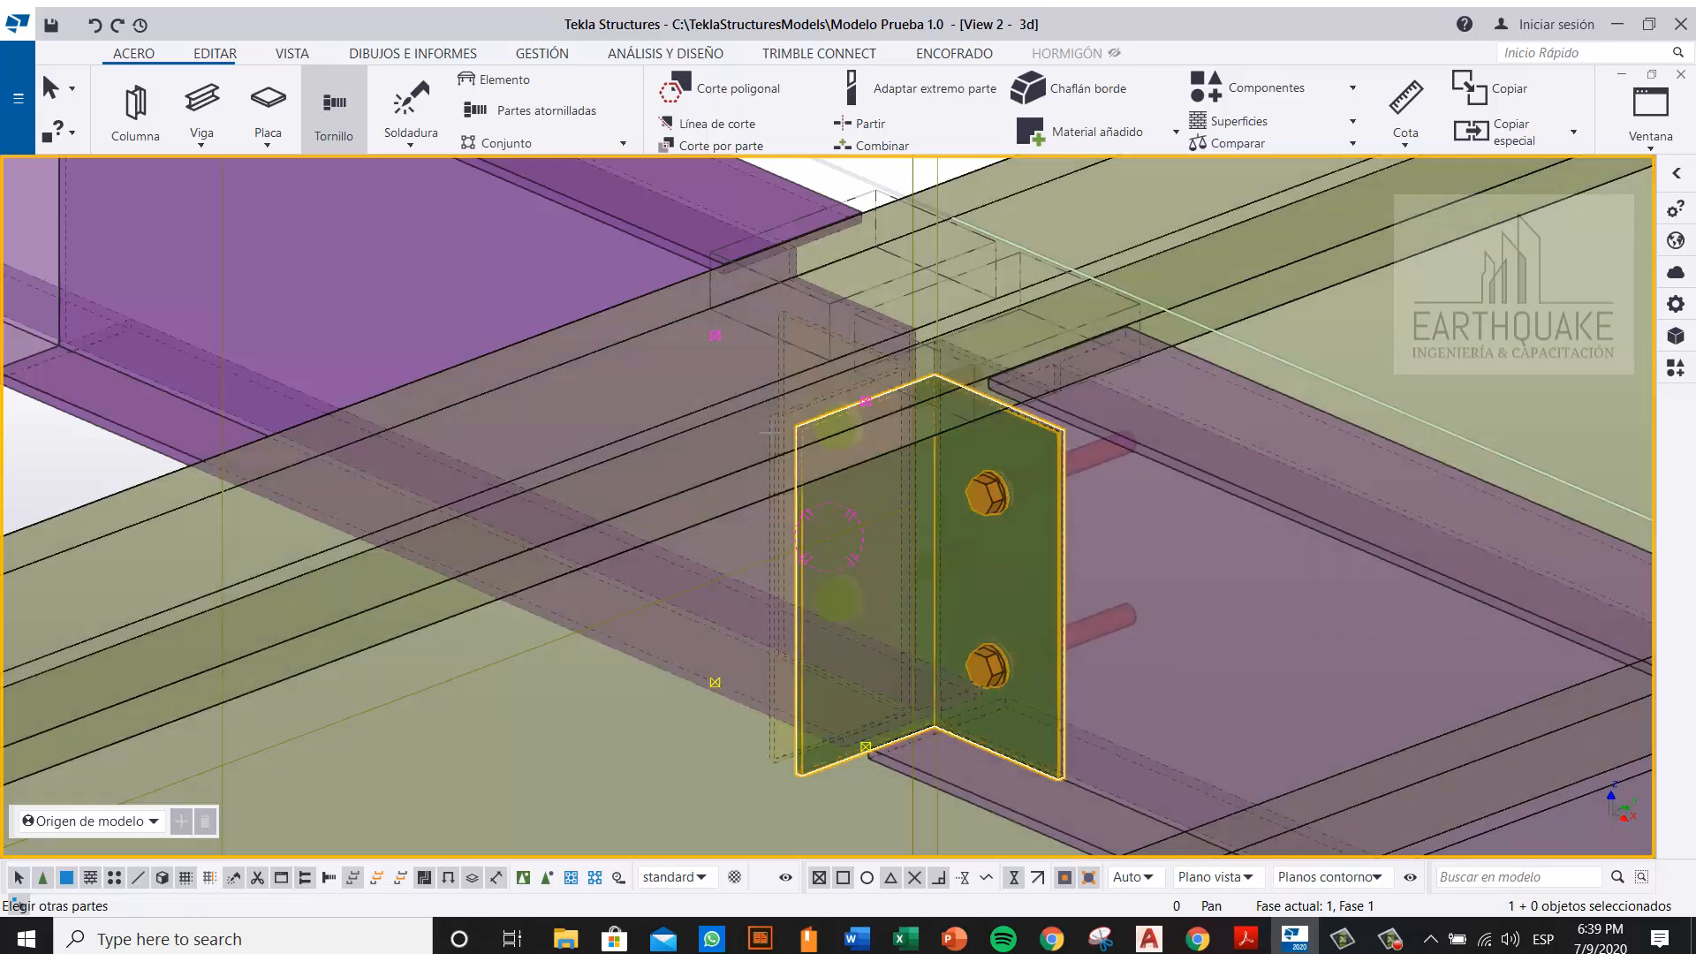
pyautogui.click(778, 424)
# Step: Add the main beam as an additional part to the bolt group joining the two web angles and finish the part selection
pyautogui.keyDown('ctrl'); pyautogui.moveTo(808, 410); pyautogui.dragTo(1153, 400, button='middle'); pyautogui.keyUp('ctrl')
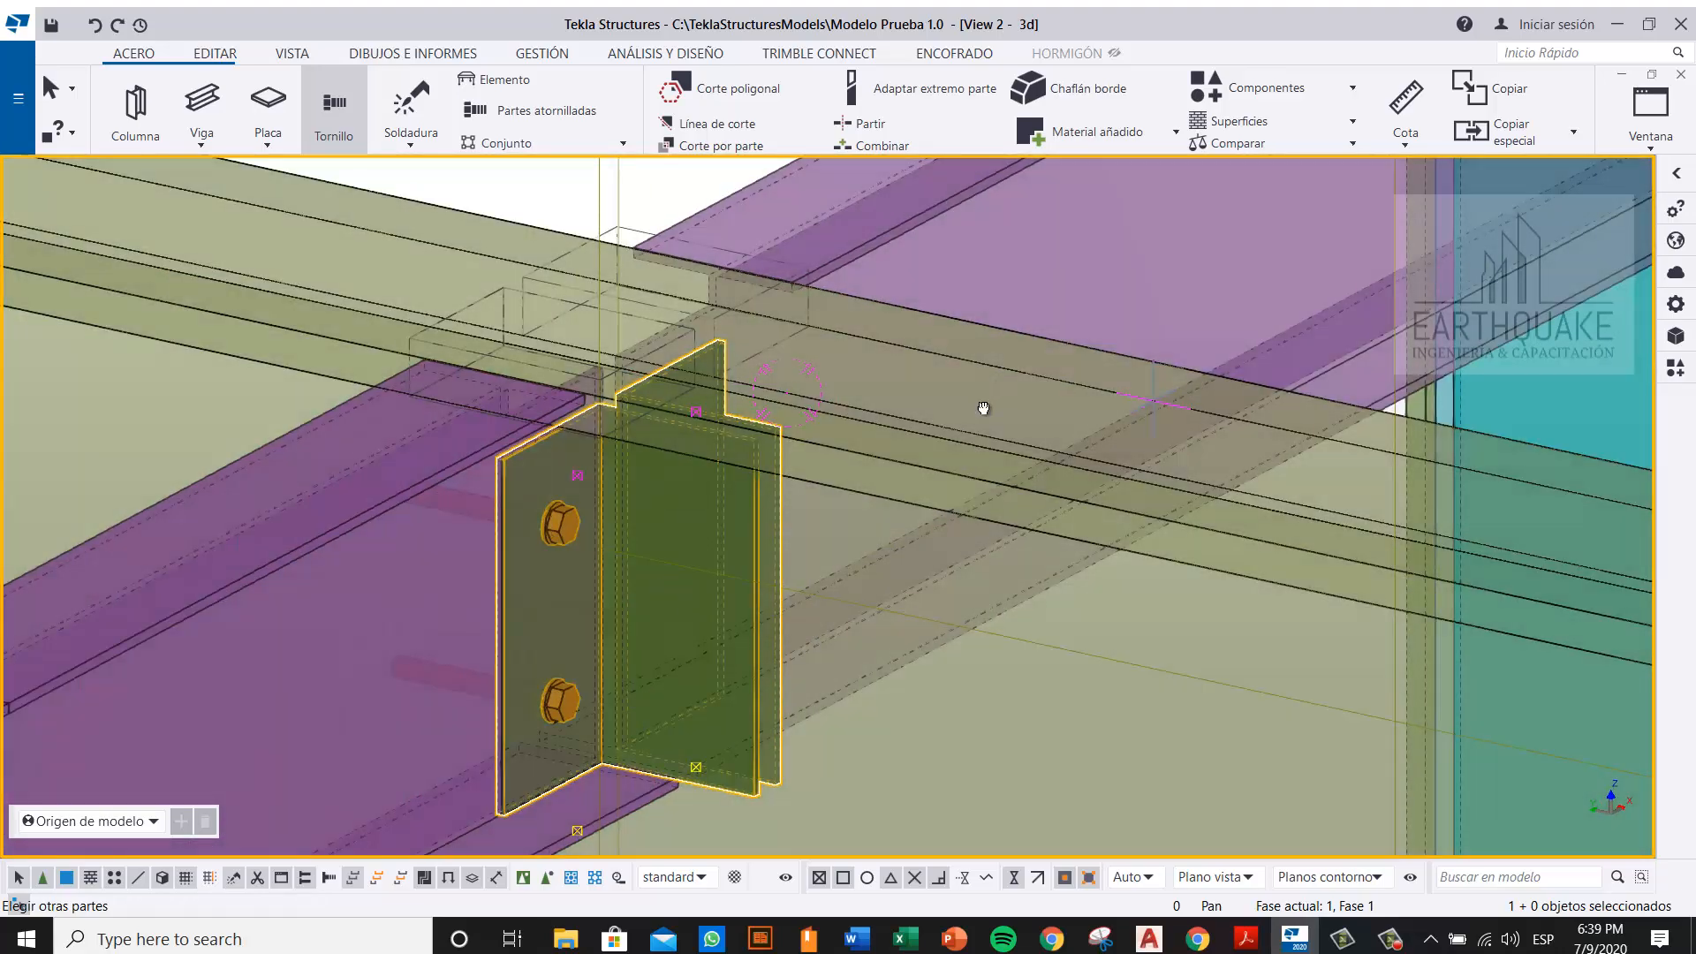
pyautogui.keyDown('ctrl'); pyautogui.moveTo(983, 408); pyautogui.dragTo(916, 436, button='middle'); pyautogui.keyUp('ctrl')
pyautogui.scroll(-4, 1109, 420)
pyautogui.moveTo(640, 644); pyautogui.dragTo(826, 405, button='middle')
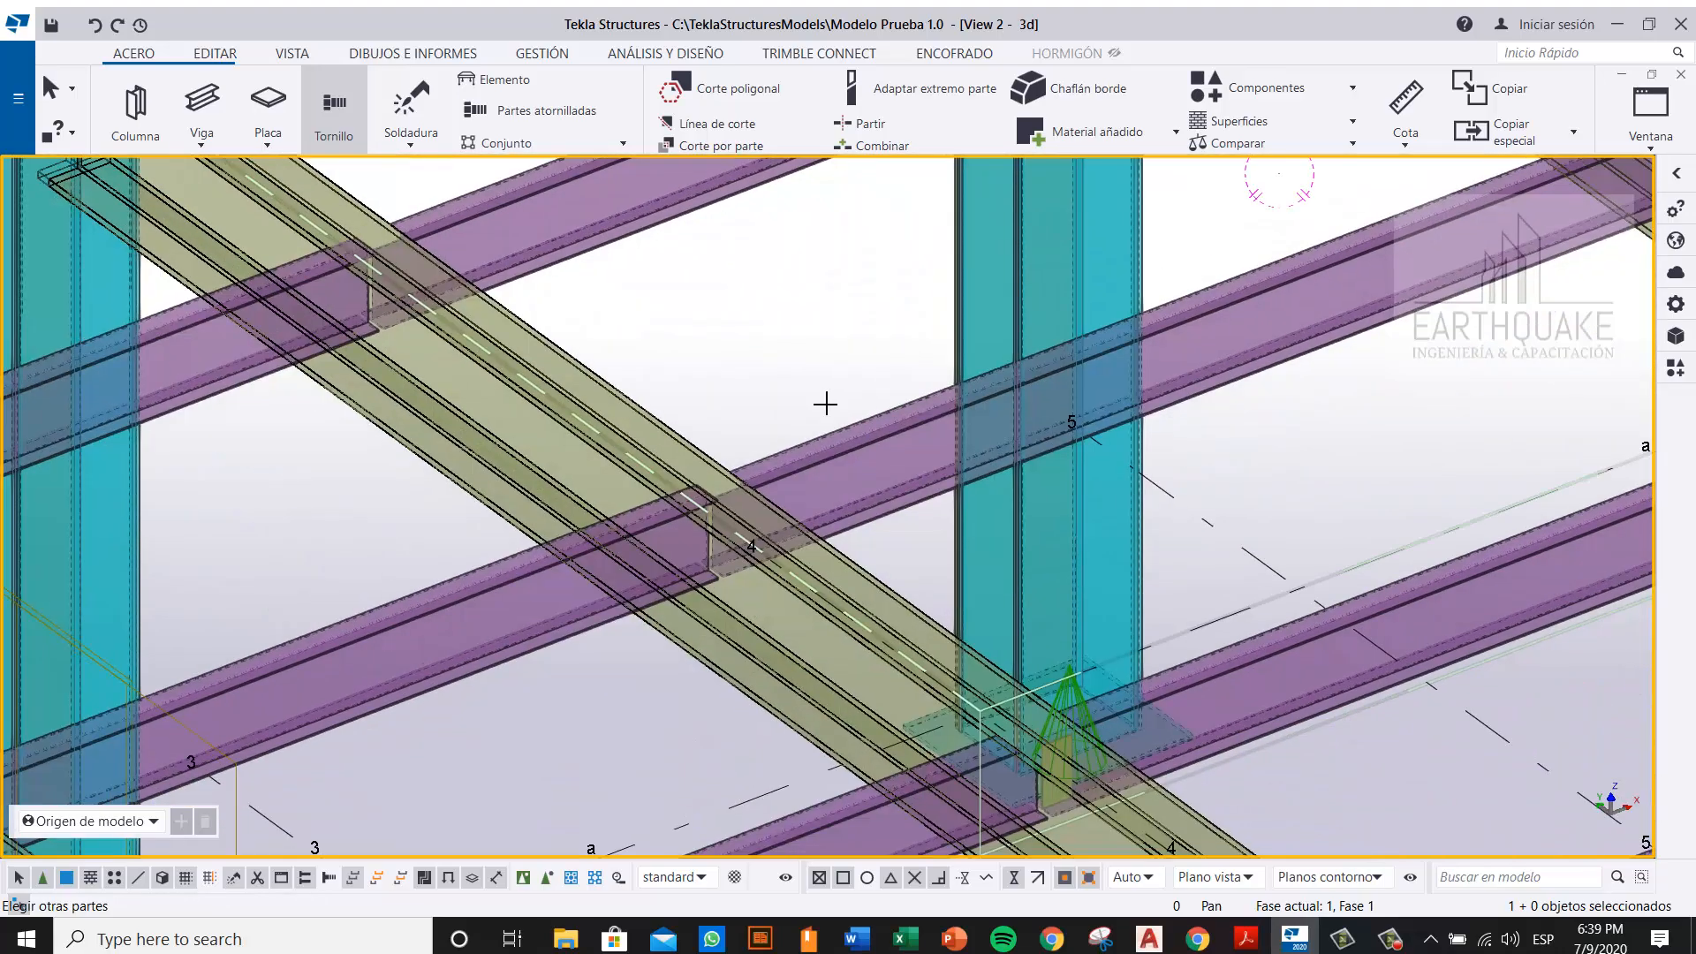
pyautogui.scroll(-4, 891, 447)
pyautogui.moveTo(866, 659); pyautogui.dragTo(926, 550, button='middle')
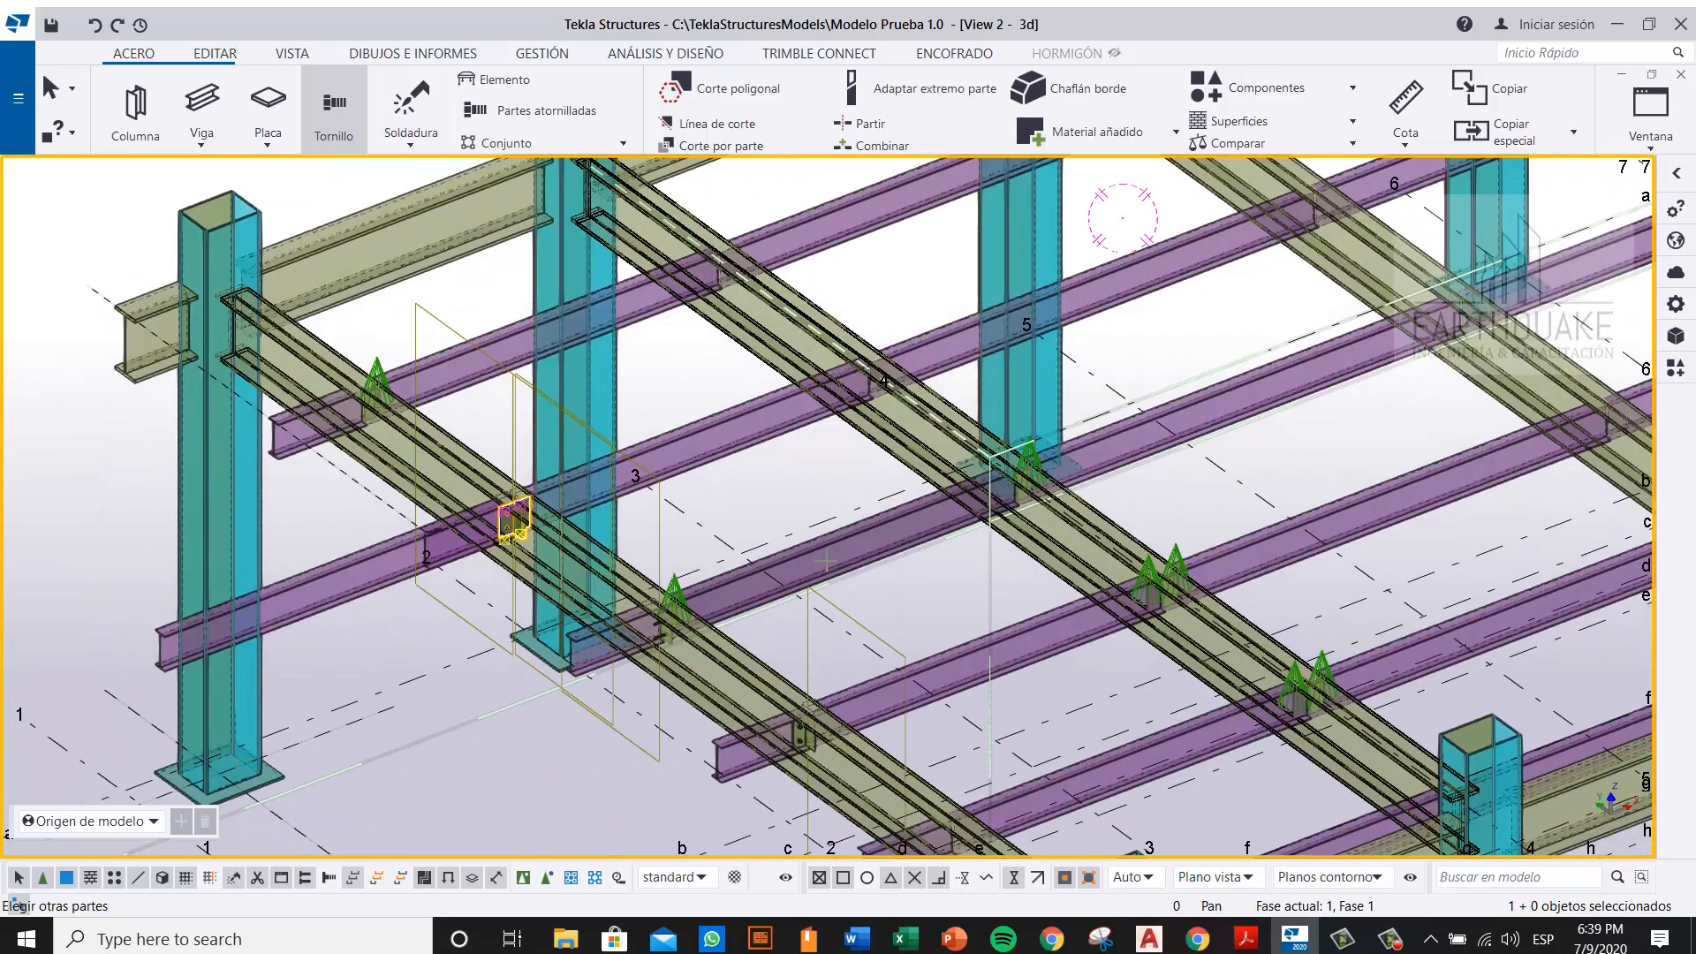
pyautogui.scroll(8, 431, 480)
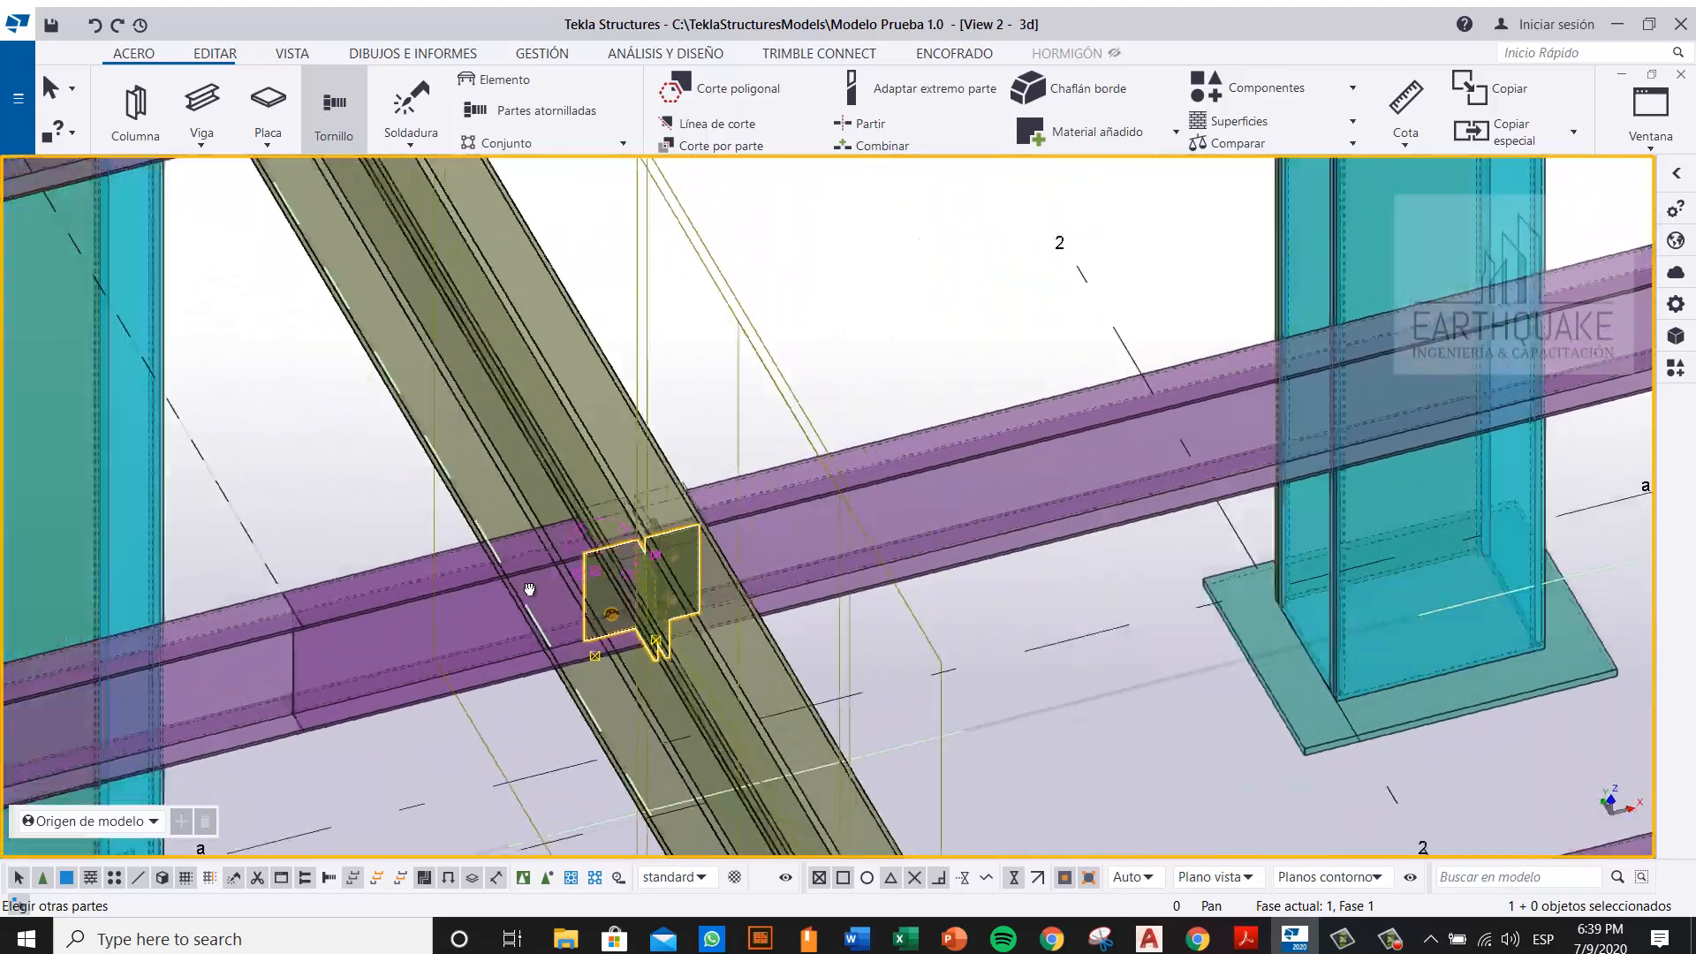
pyautogui.scroll(-8, 546, 564)
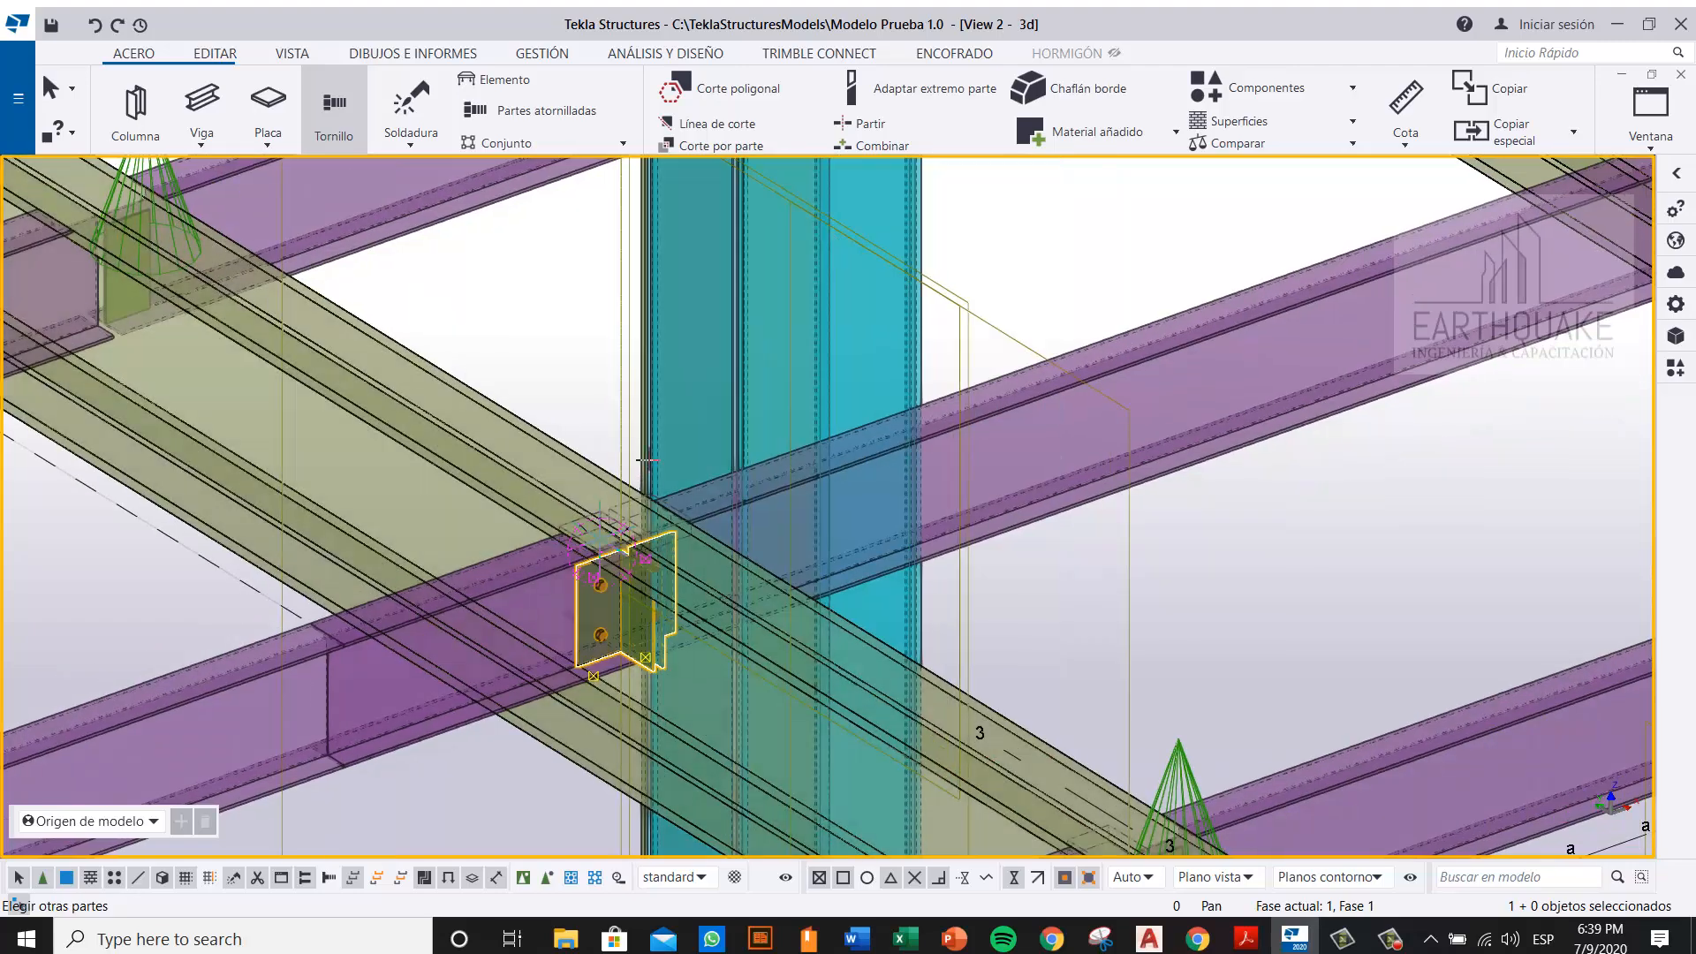
pyautogui.scroll(3, 539, 497)
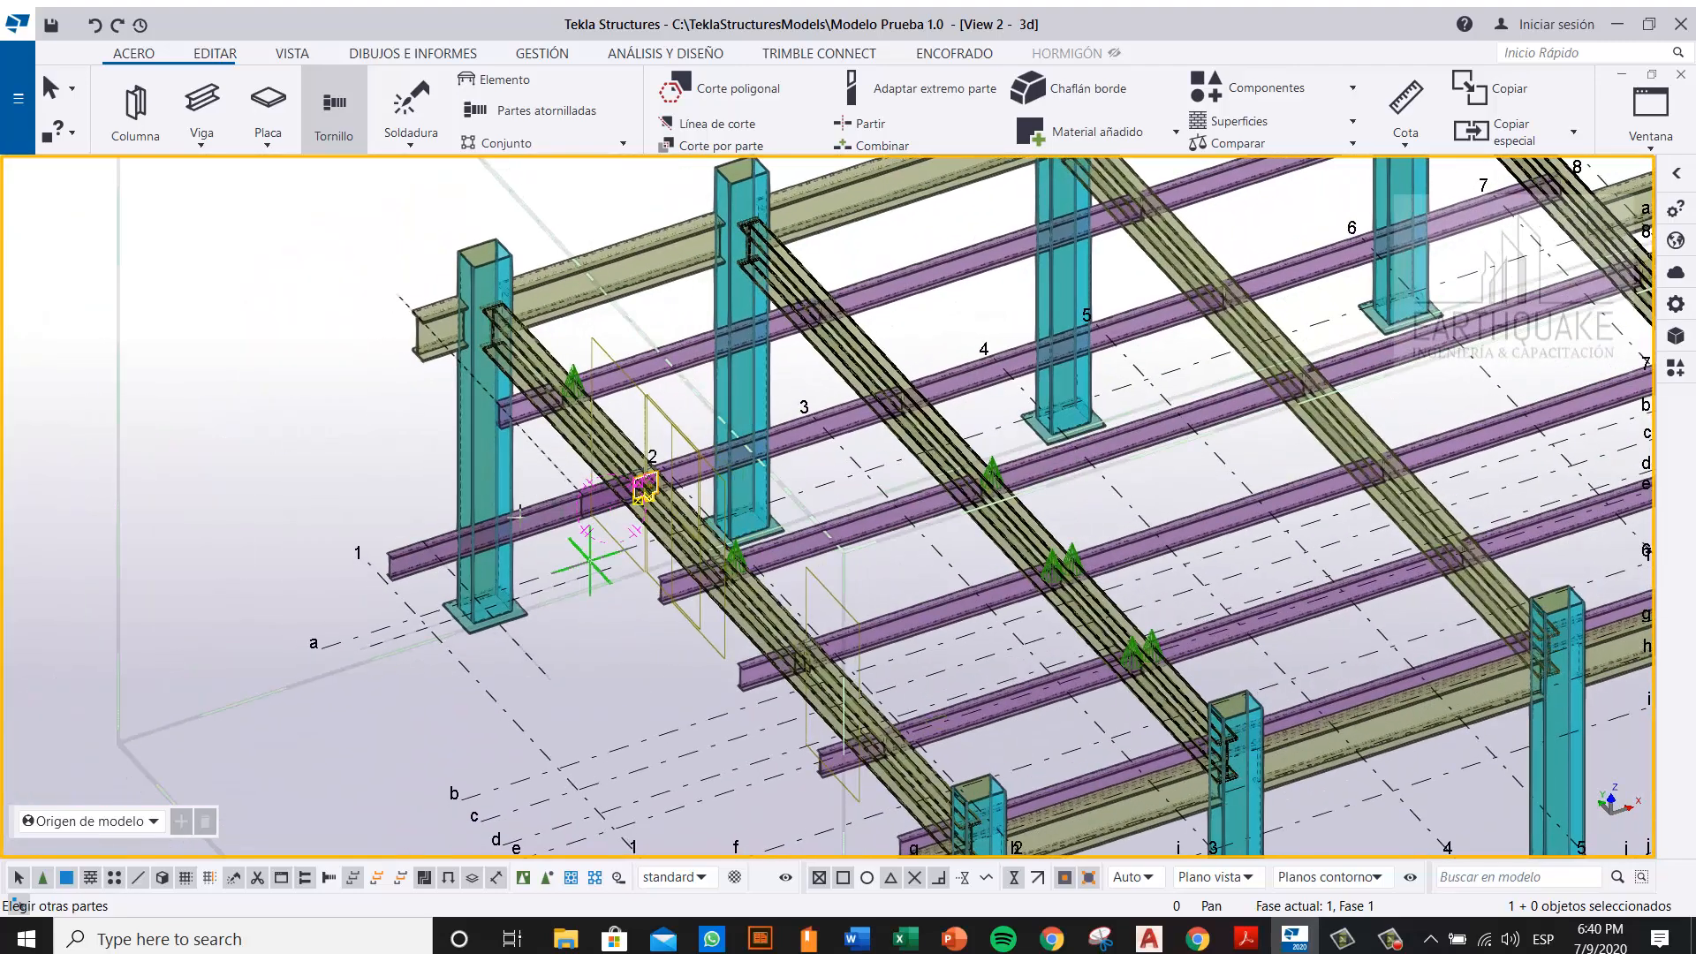
pyautogui.scroll(5, 520, 514)
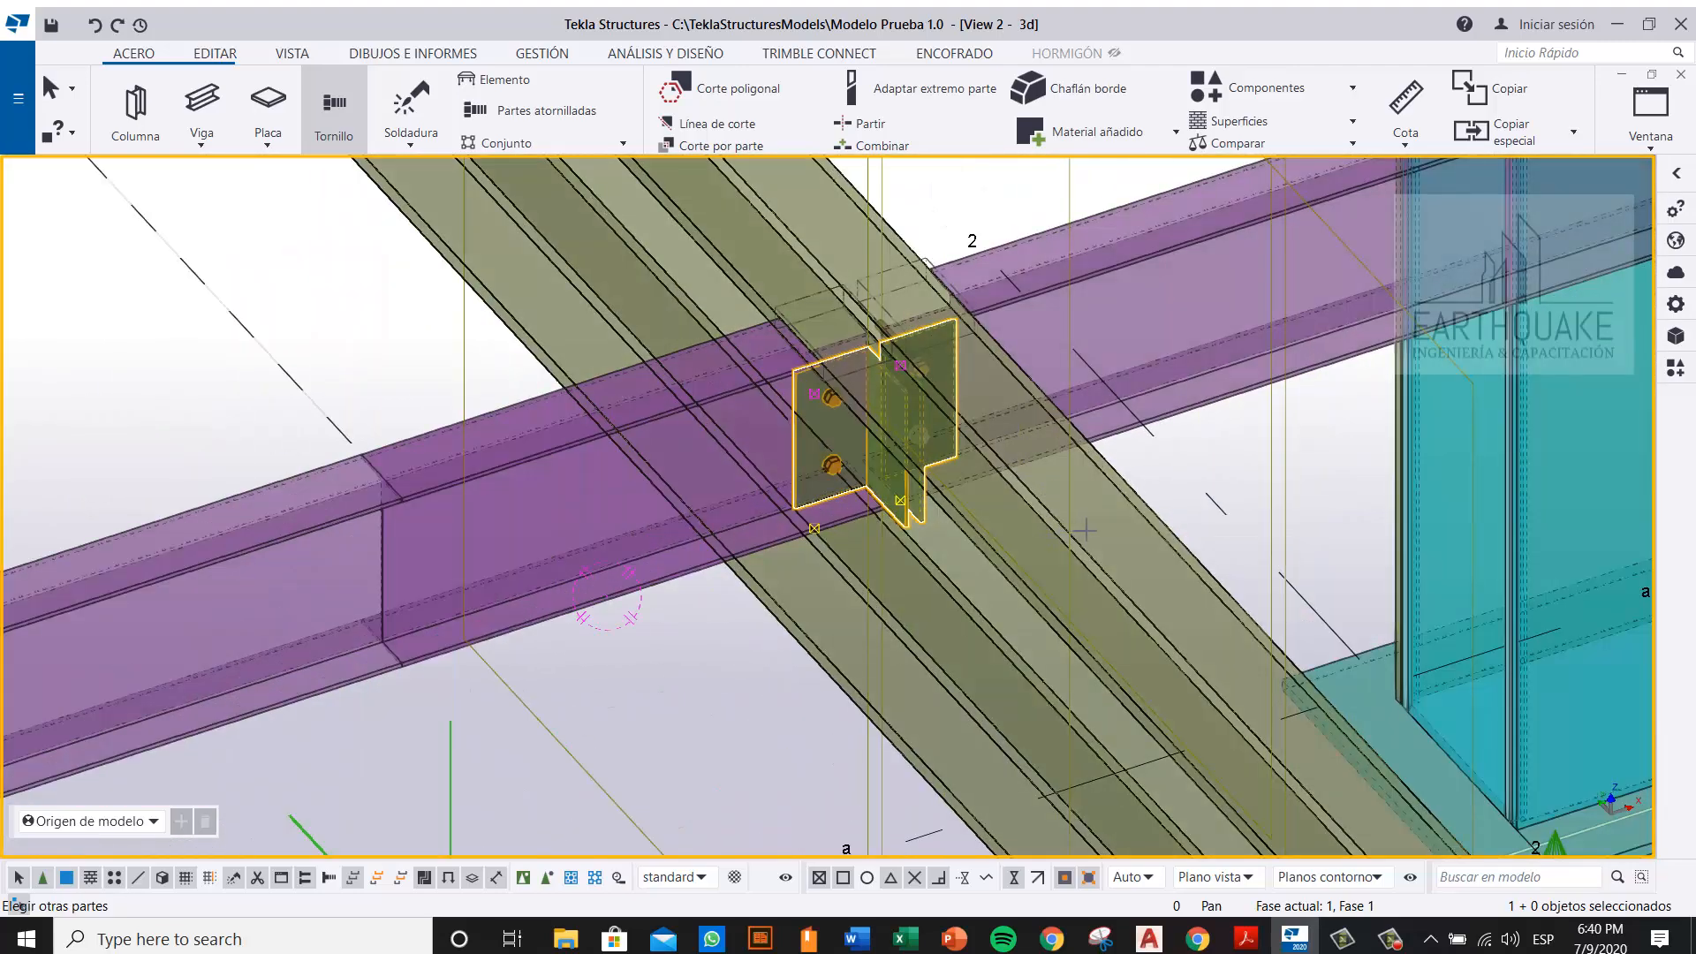
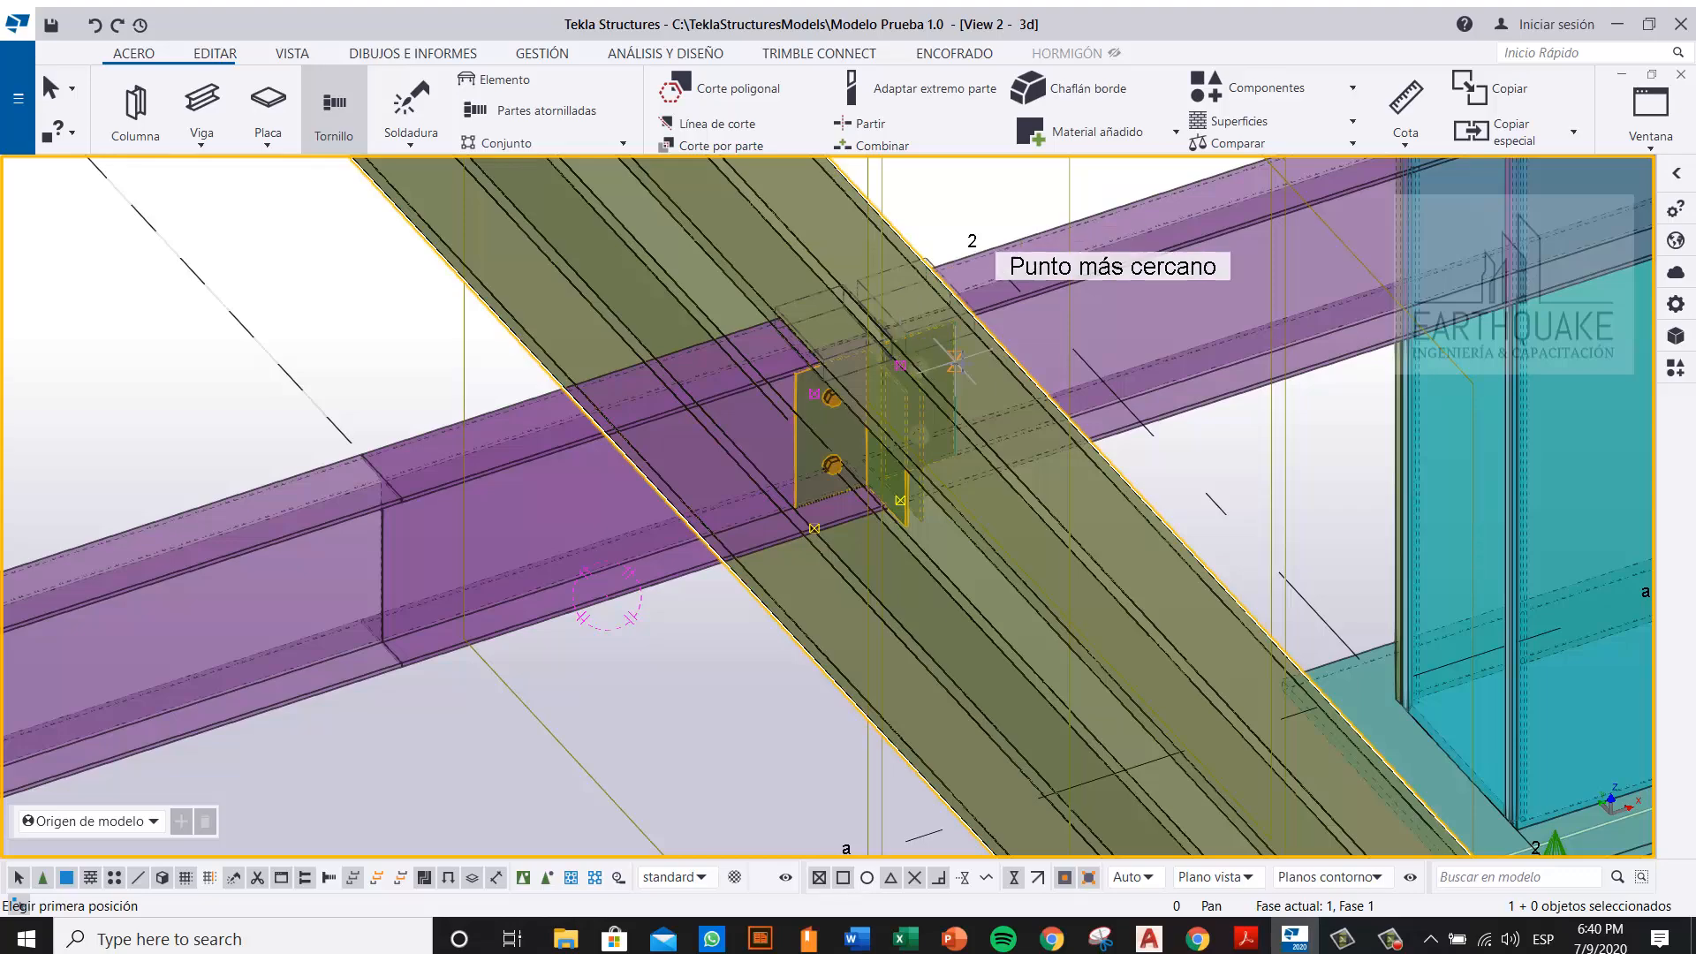
# Step: Place the bolt group's first position on the upper edge of the angle leg against the main beam's web
pyautogui.keyDown('ctrl'); pyautogui.moveTo(872, 374); pyautogui.dragTo(931, 343, button='middle'); pyautogui.keyUp('ctrl')
pyautogui.scroll(4, 916, 353)
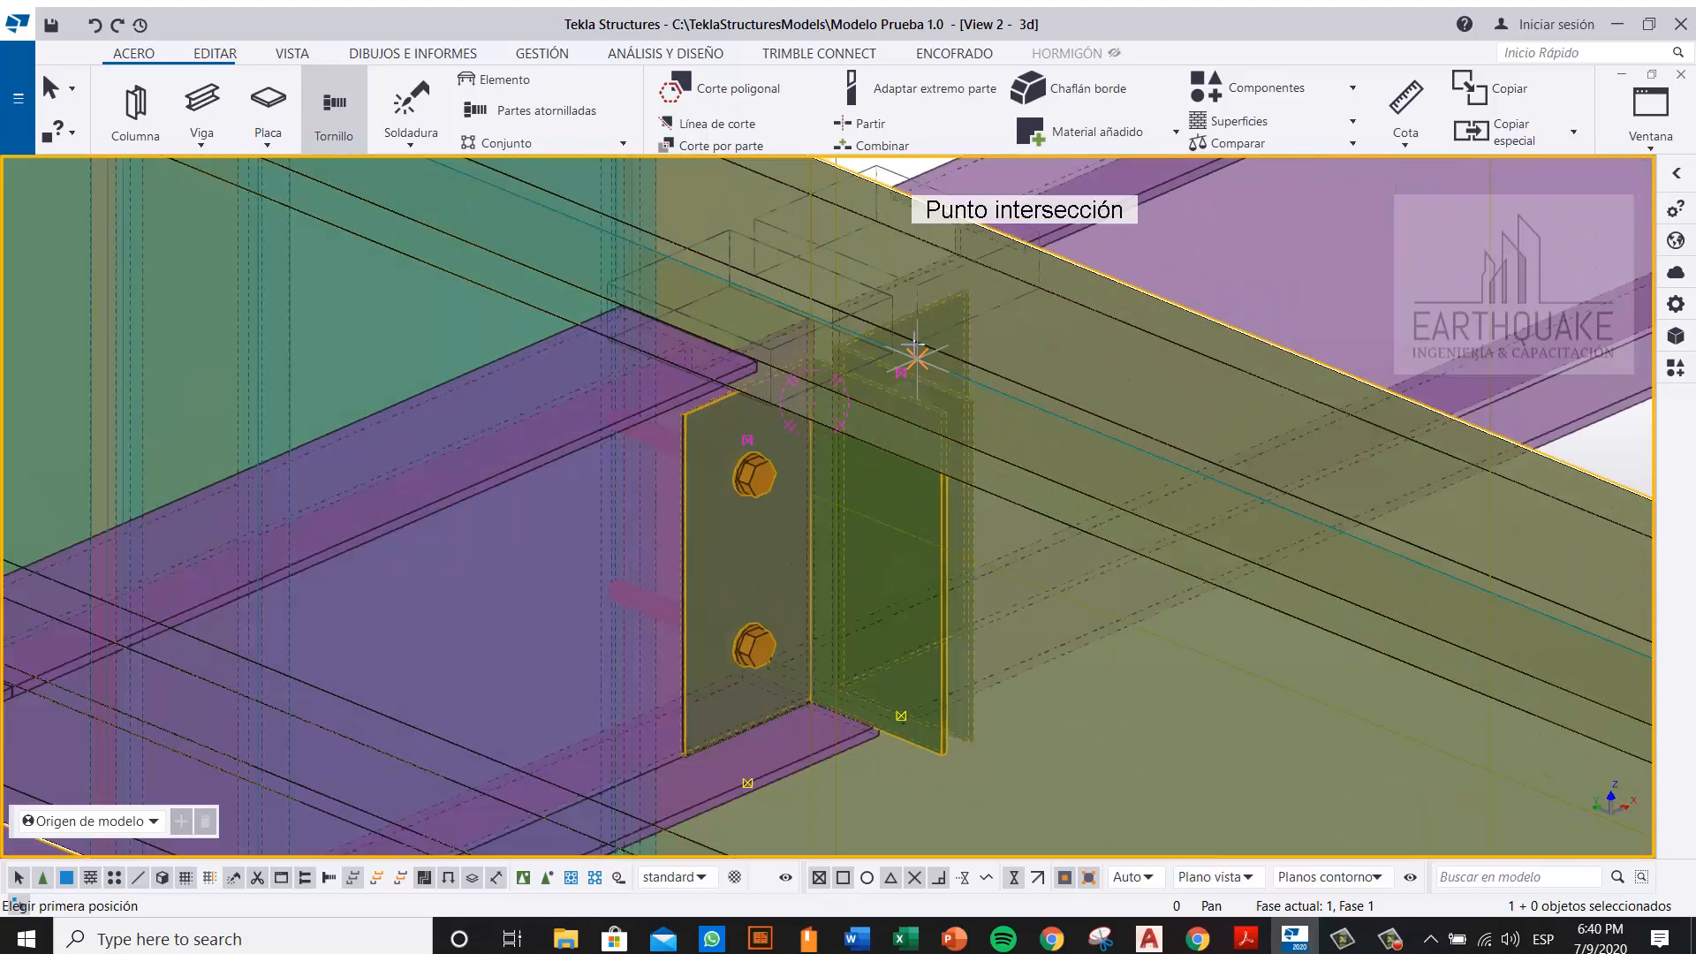
pyautogui.keyDown('ctrl'); pyautogui.moveTo(839, 433); pyautogui.dragTo(851, 496, button='middle'); pyautogui.keyUp('ctrl')
pyautogui.rightClick(851, 495)
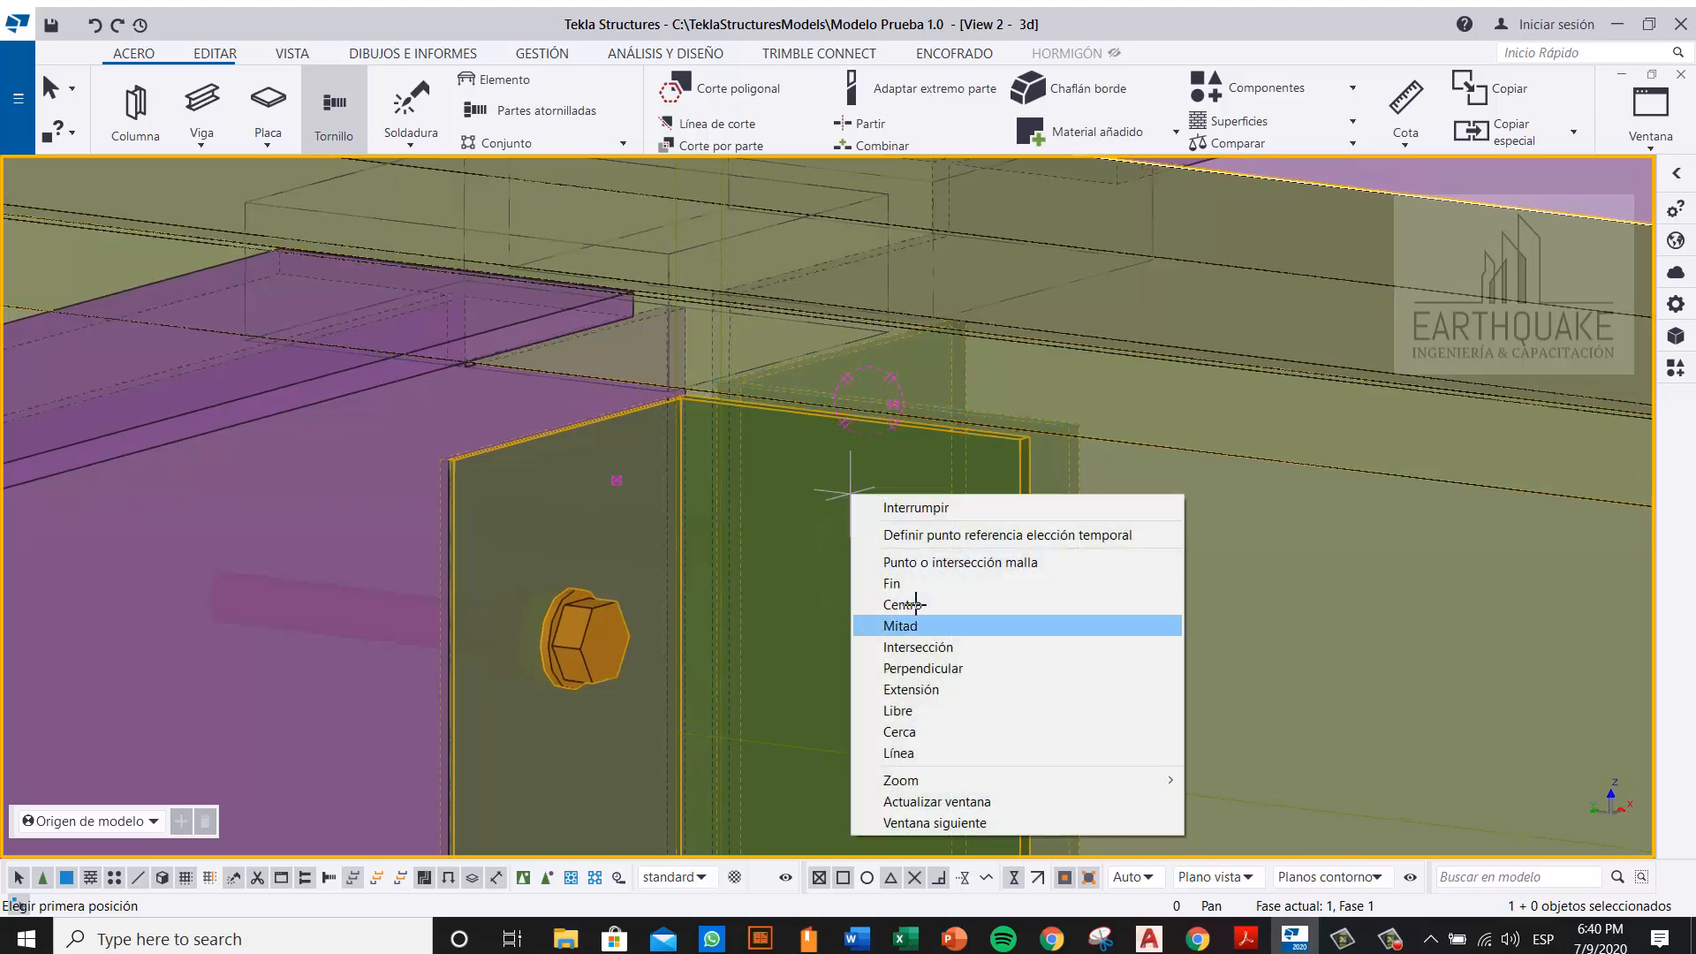
pyautogui.click(910, 604)
pyautogui.click(848, 433)
pyautogui.scroll(-3, 844, 434)
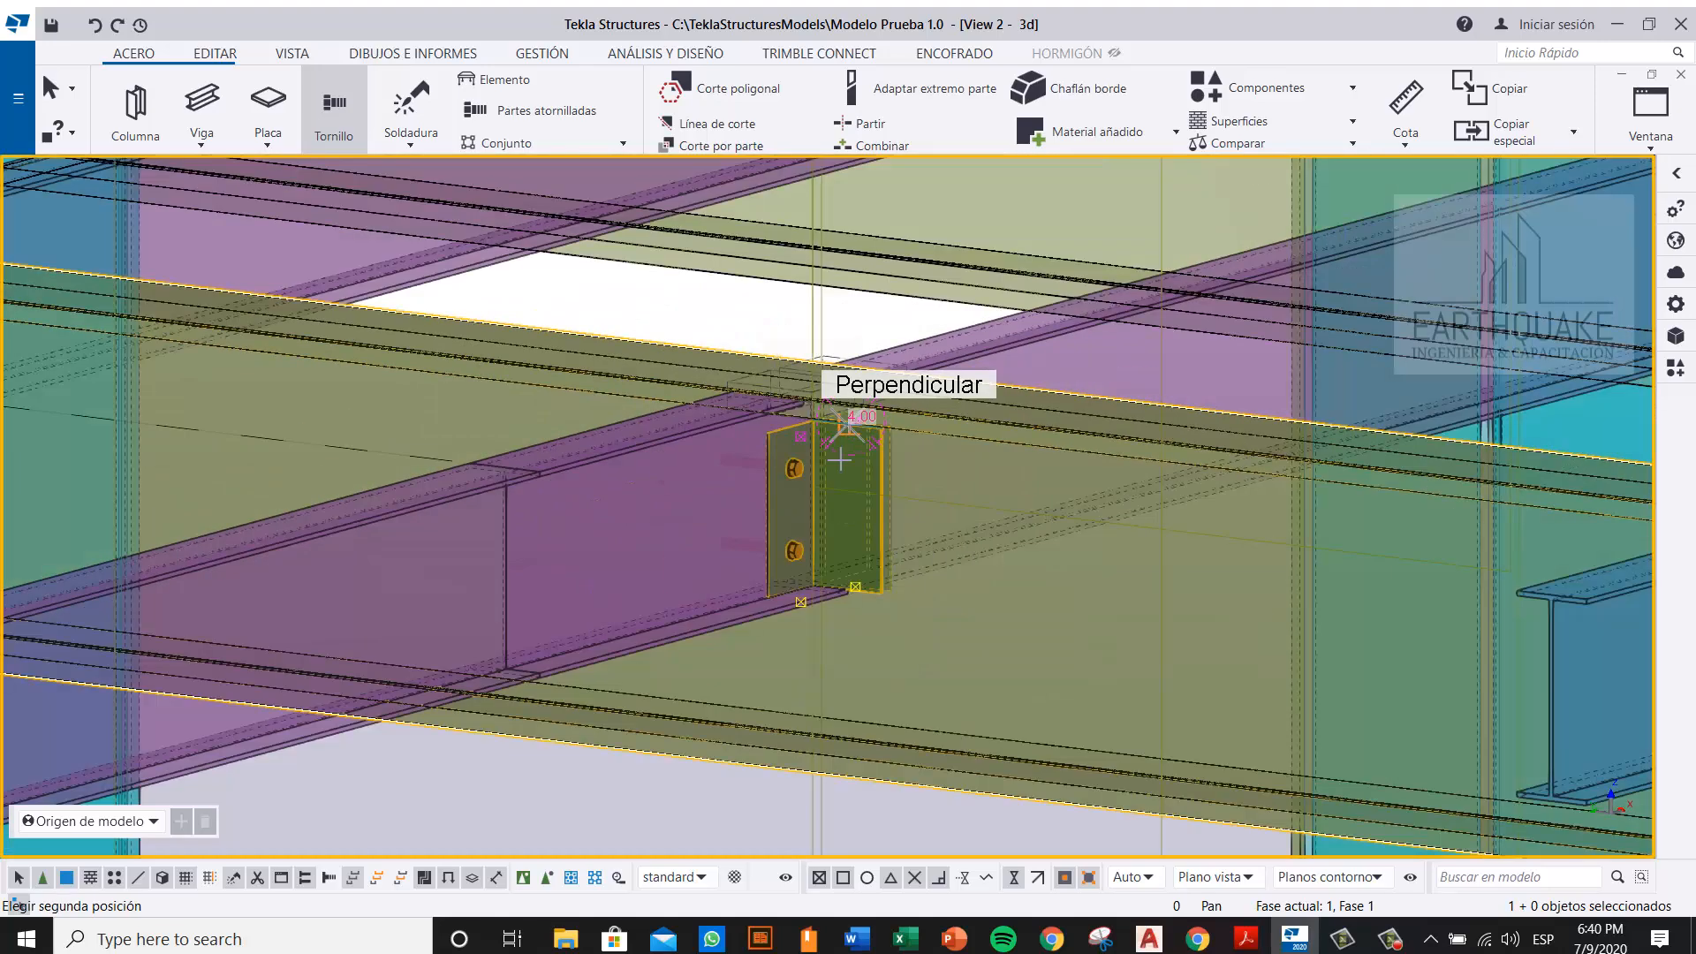
# Step: Place the bolt group's second position perpendicular to the lower edge of the angle's web leg and end the bolt command
pyautogui.scroll(4, 883, 566)
pyautogui.rightClick(925, 576)
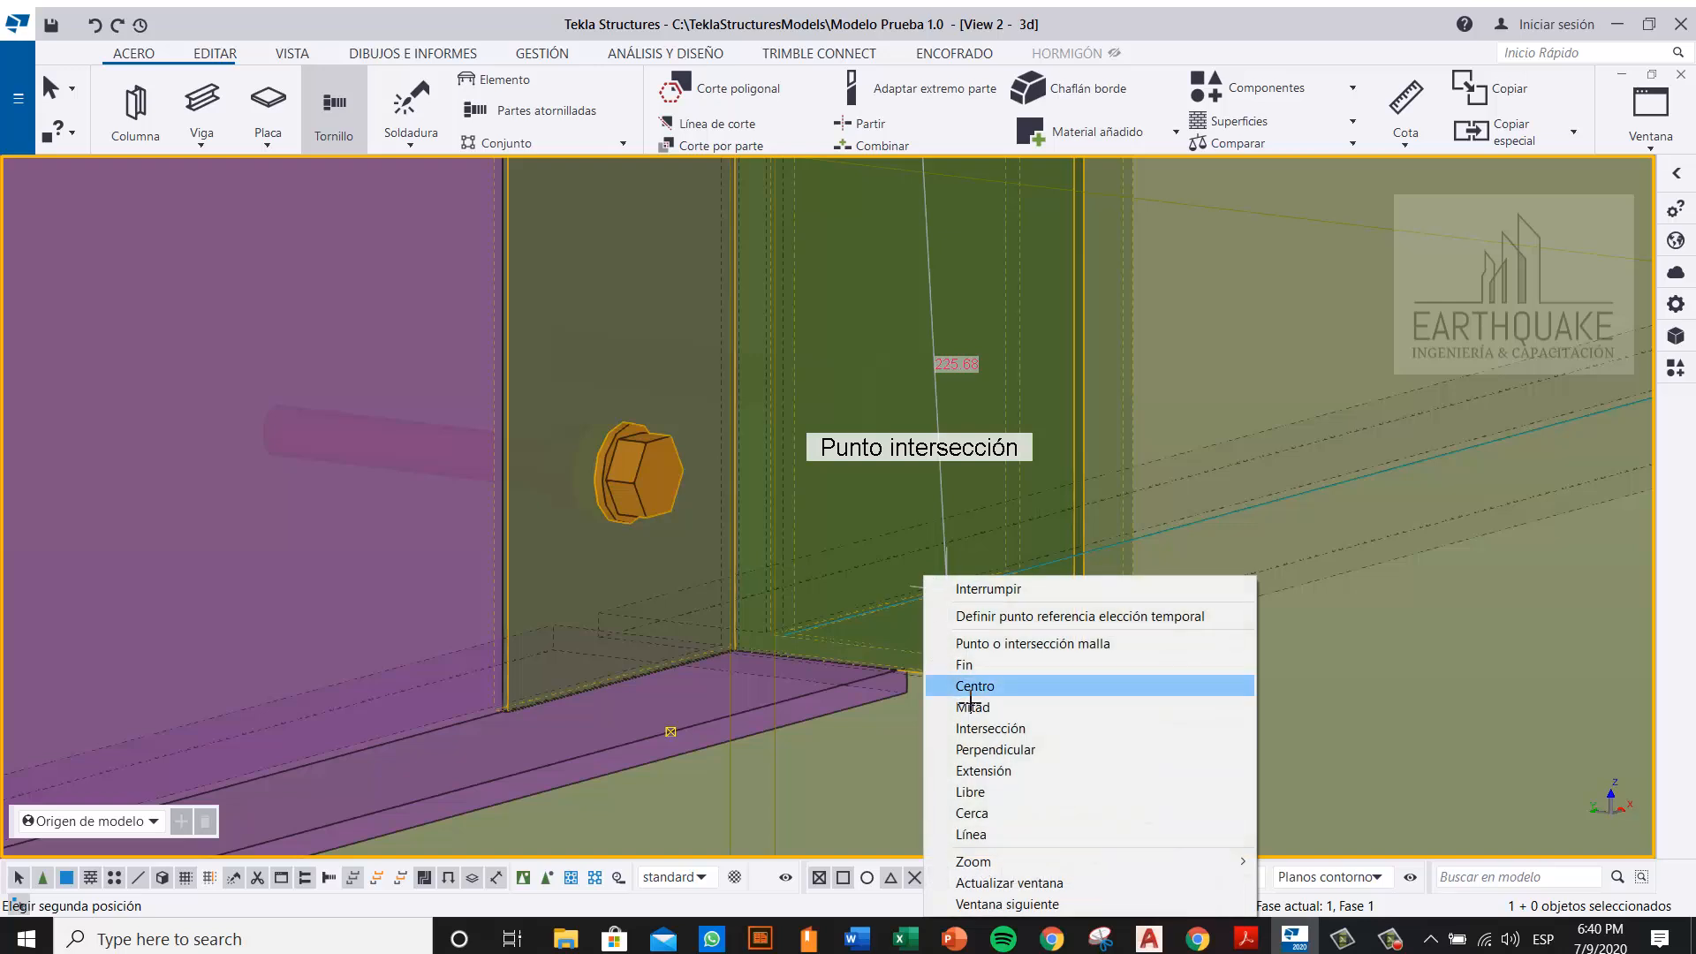
pyautogui.click(954, 747)
pyautogui.scroll(4, 901, 674)
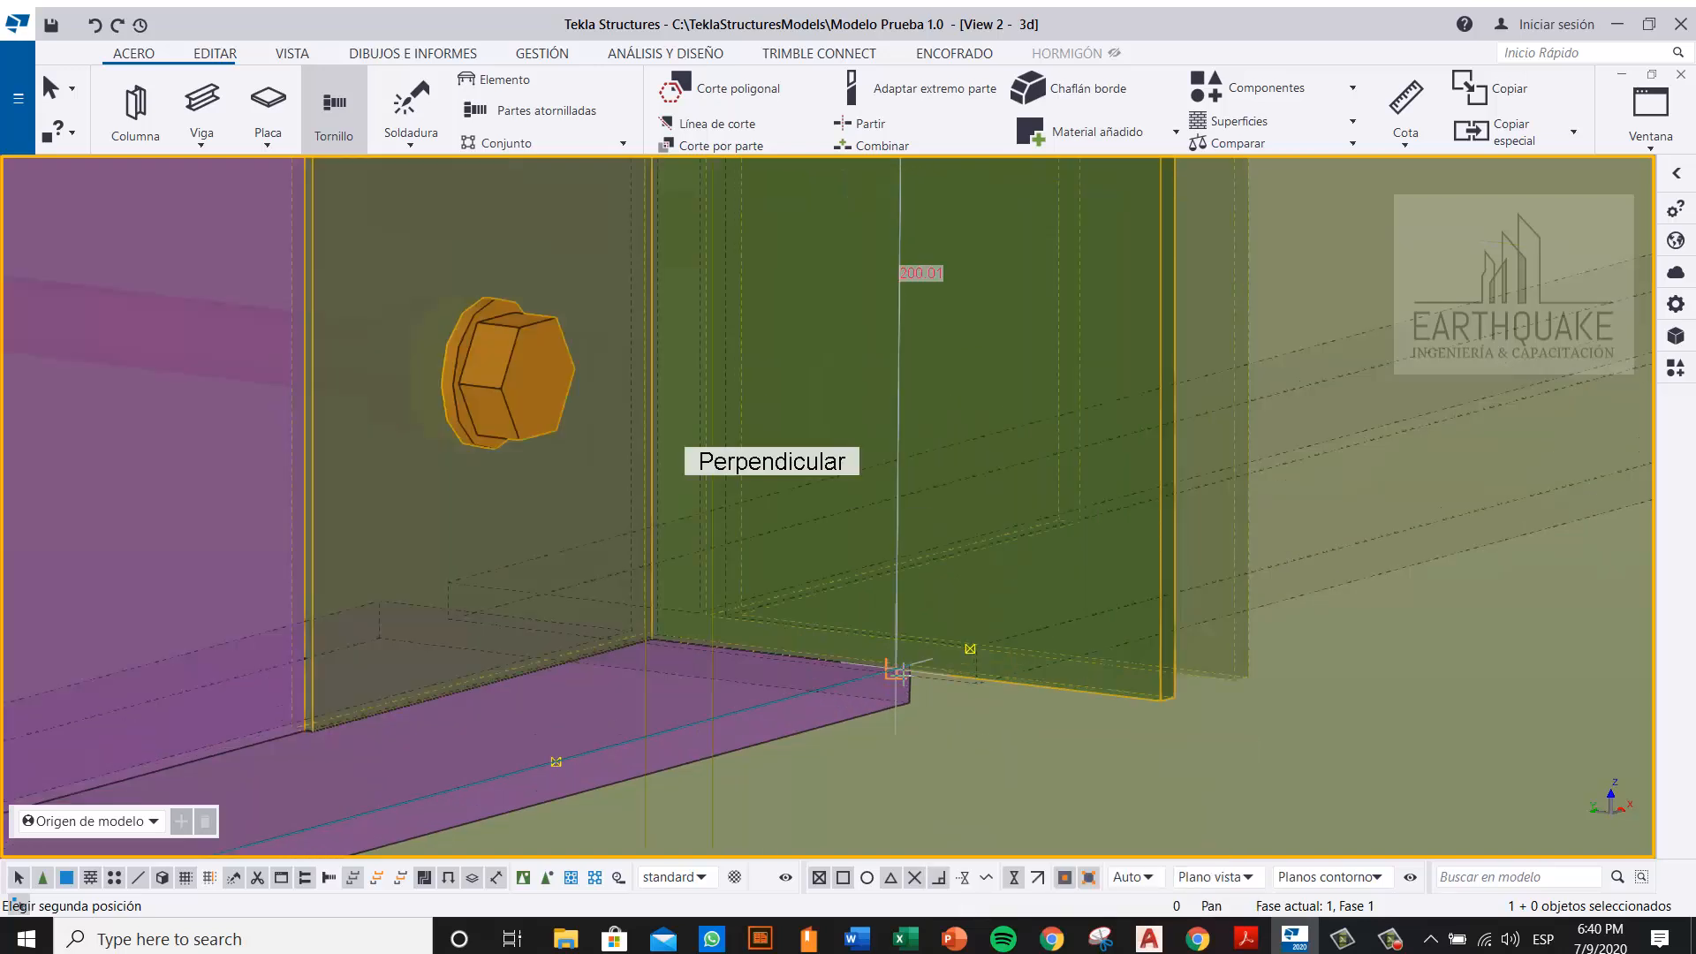
pyautogui.click(877, 654)
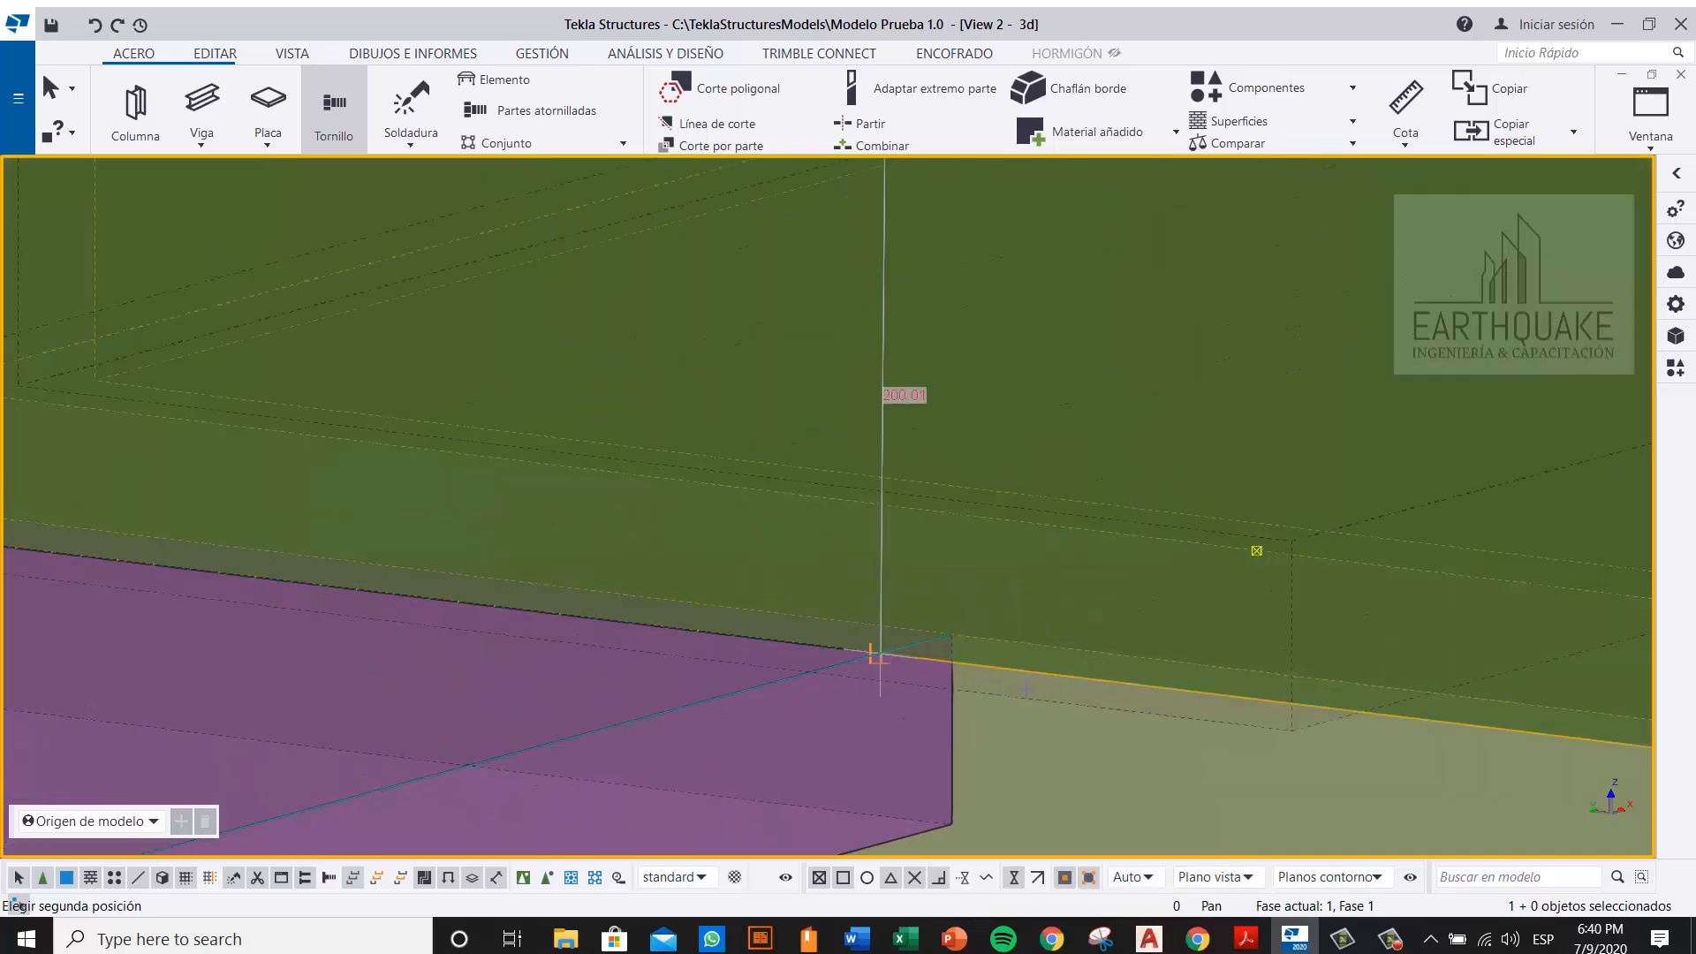
pyautogui.scroll(-5, 1025, 658)
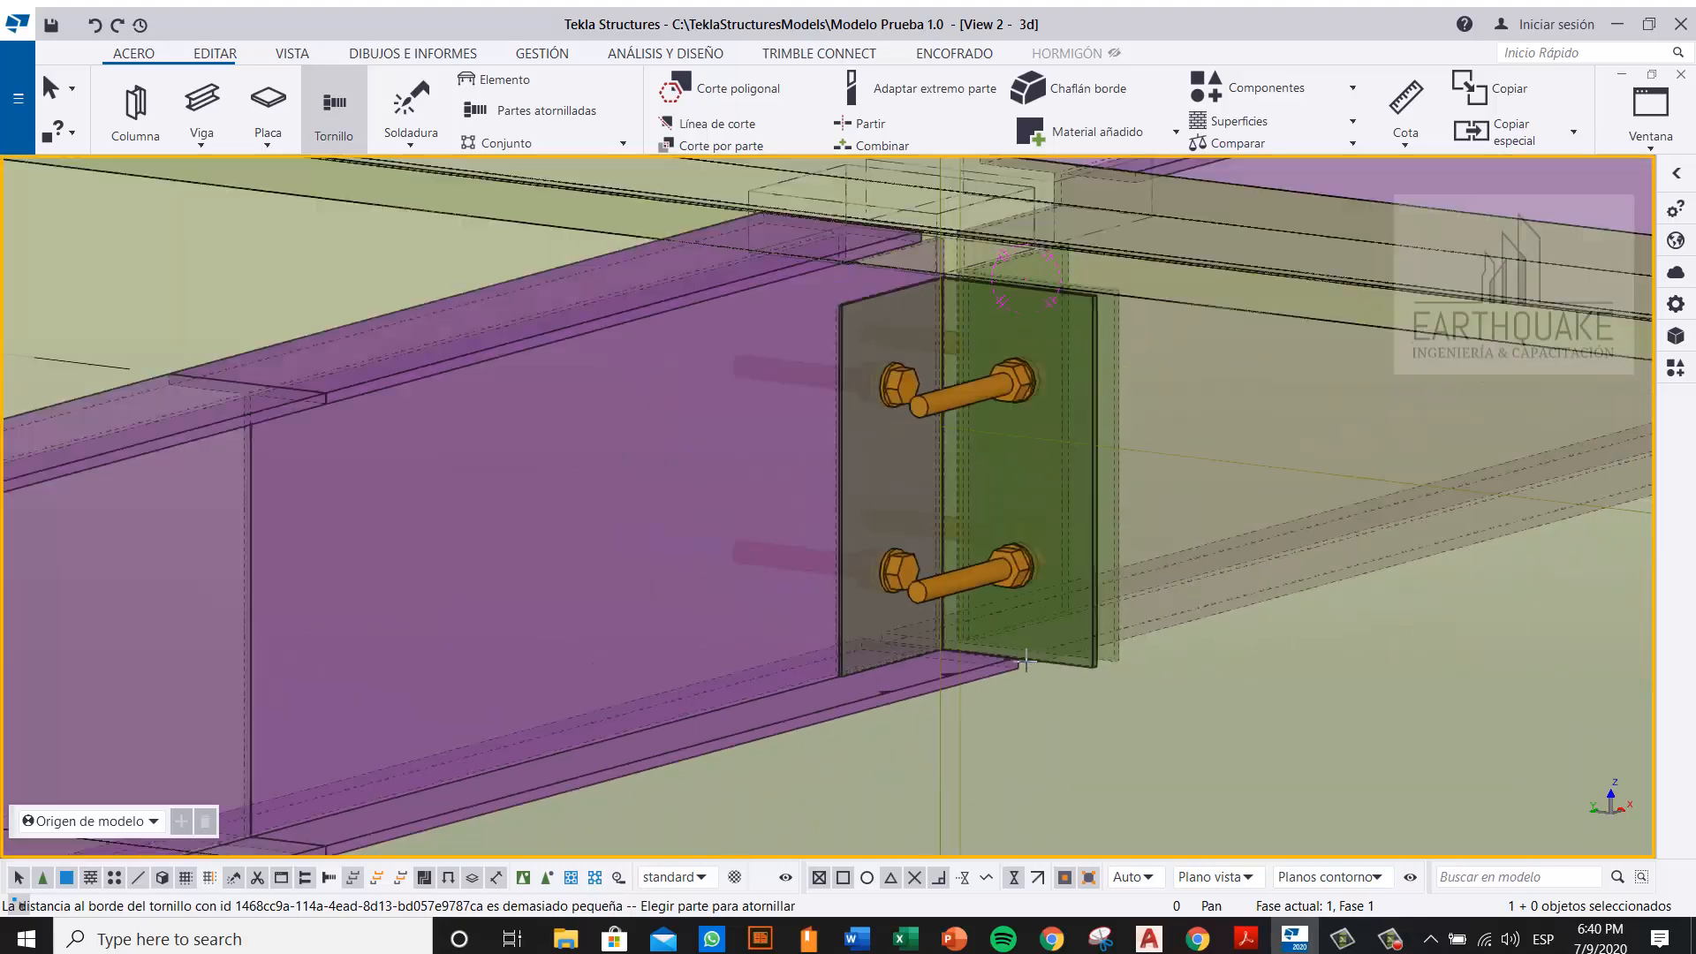
pyautogui.rightClick(1099, 352)
pyautogui.scroll(-10, 975, 474)
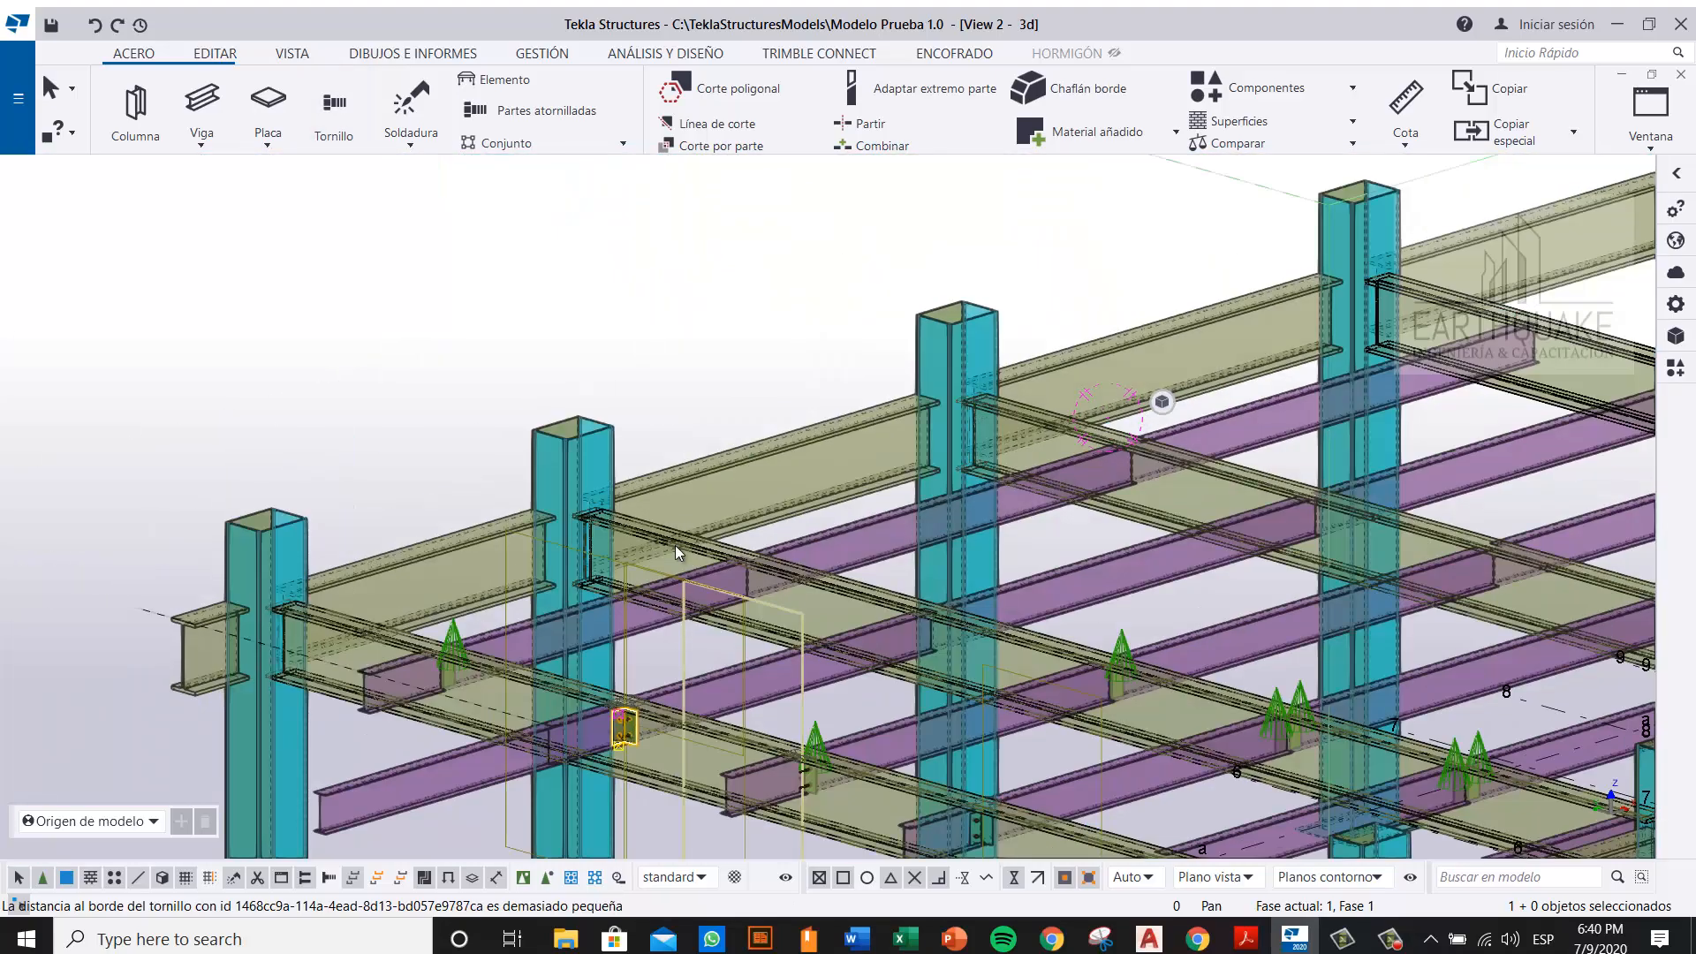
# Step: Delete the newly placed bolt group that passes through the main beam's web
pyautogui.keyDown('ctrl'); pyautogui.moveTo(624, 638); pyautogui.dragTo(575, 698, button='middle'); pyautogui.keyUp('ctrl')
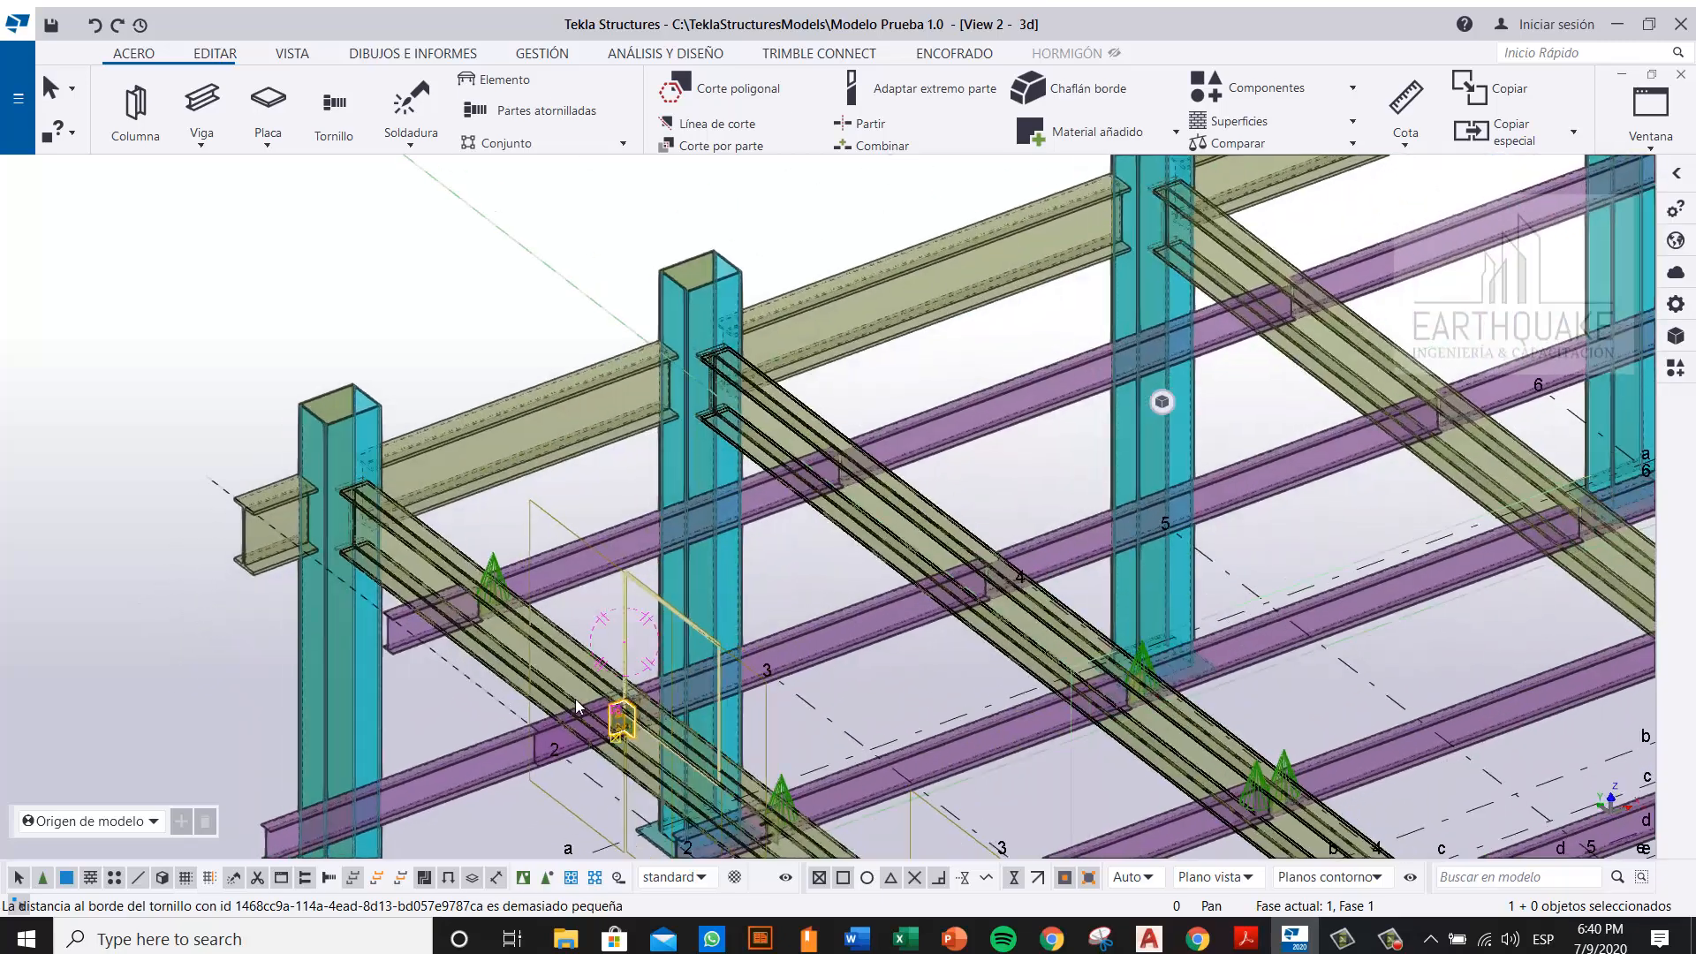
pyautogui.scroll(-2, 575, 698)
pyautogui.click(496, 753)
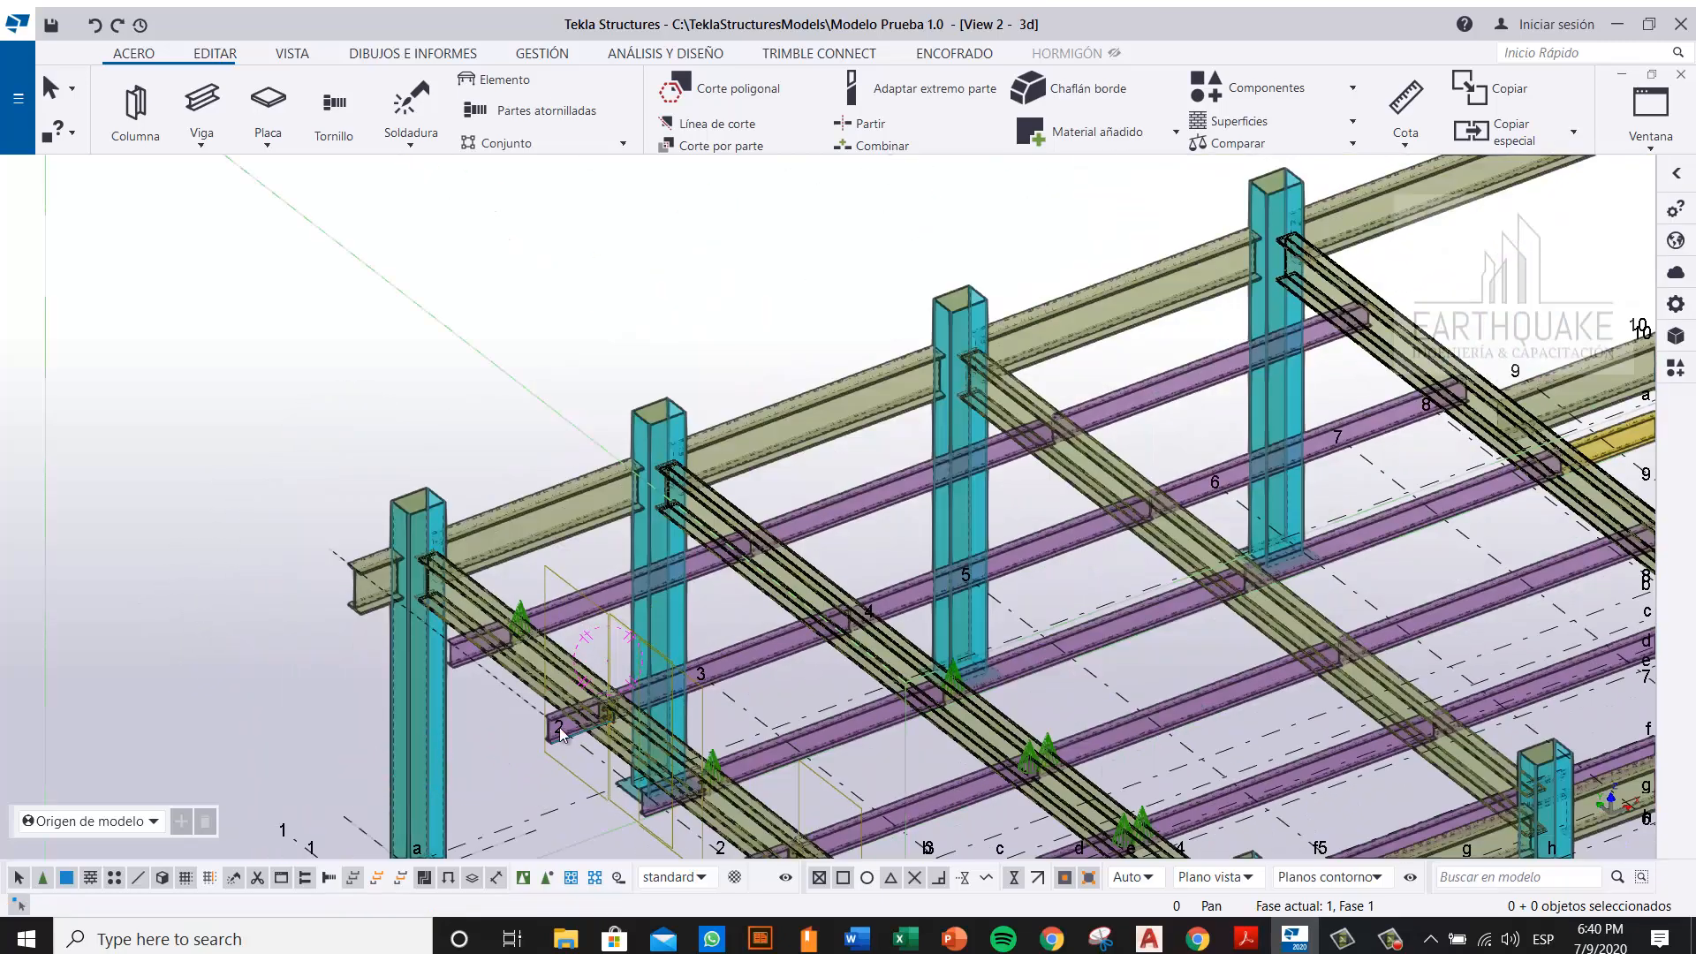
pyautogui.scroll(6, 562, 734)
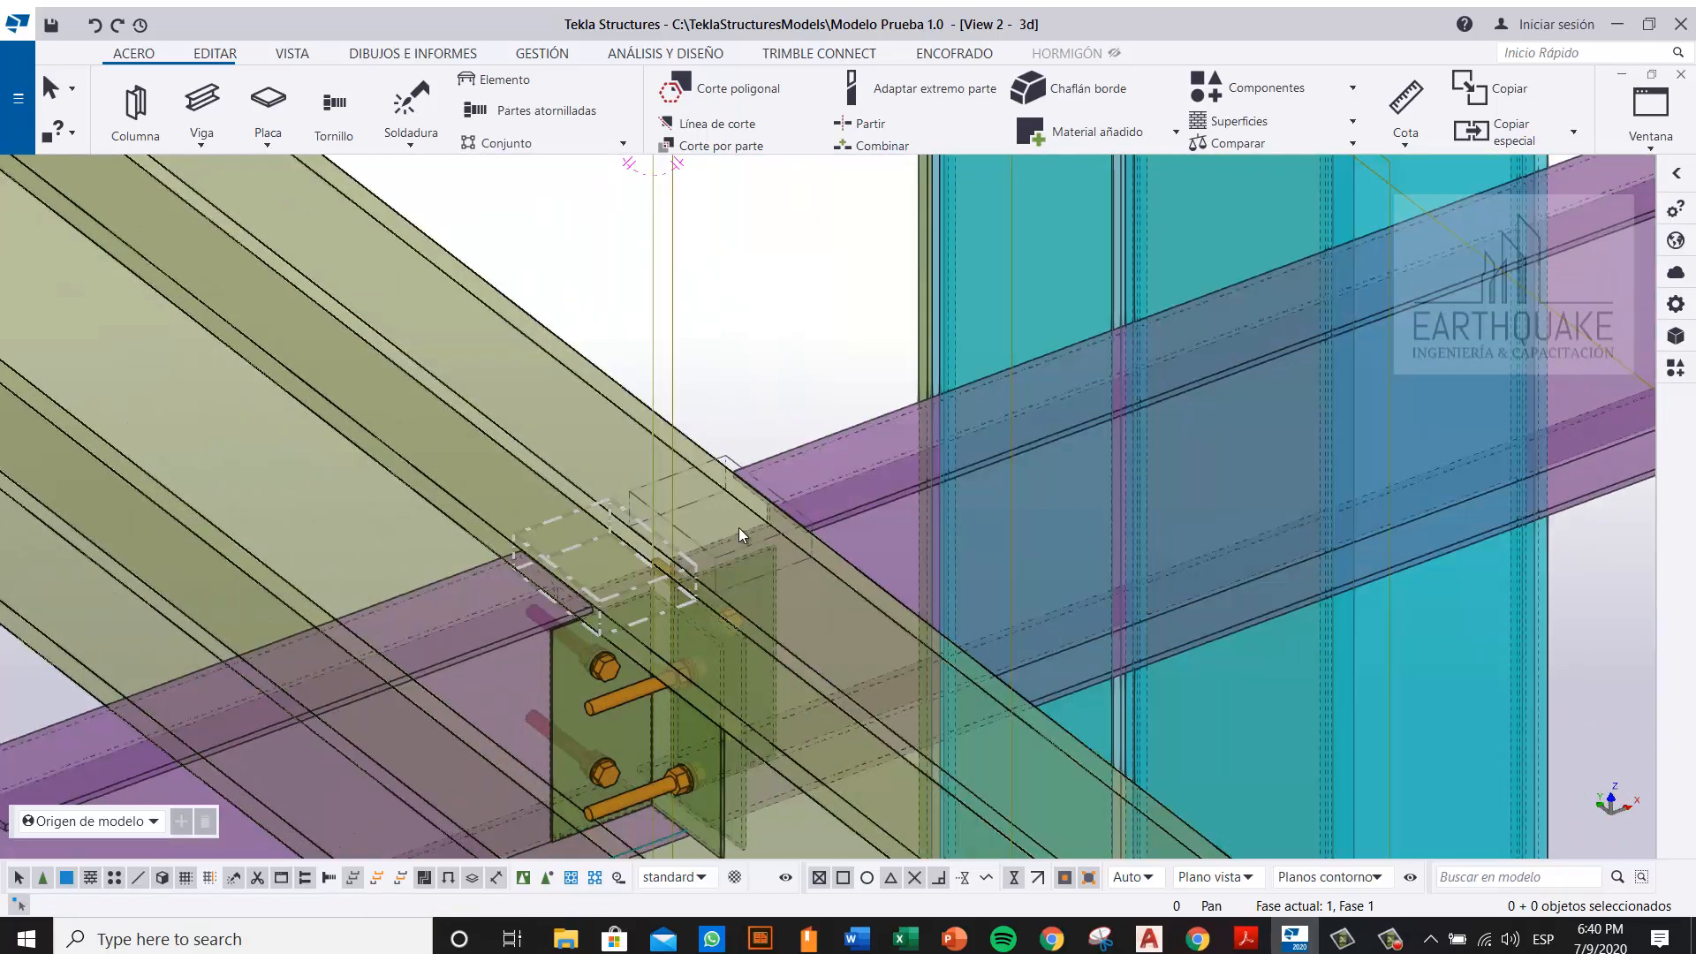
pyautogui.keyDown('ctrl'); pyautogui.moveTo(741, 530); pyautogui.dragTo(873, 659, button='middle'); pyautogui.keyUp('ctrl')
pyautogui.scroll(6, 843, 611)
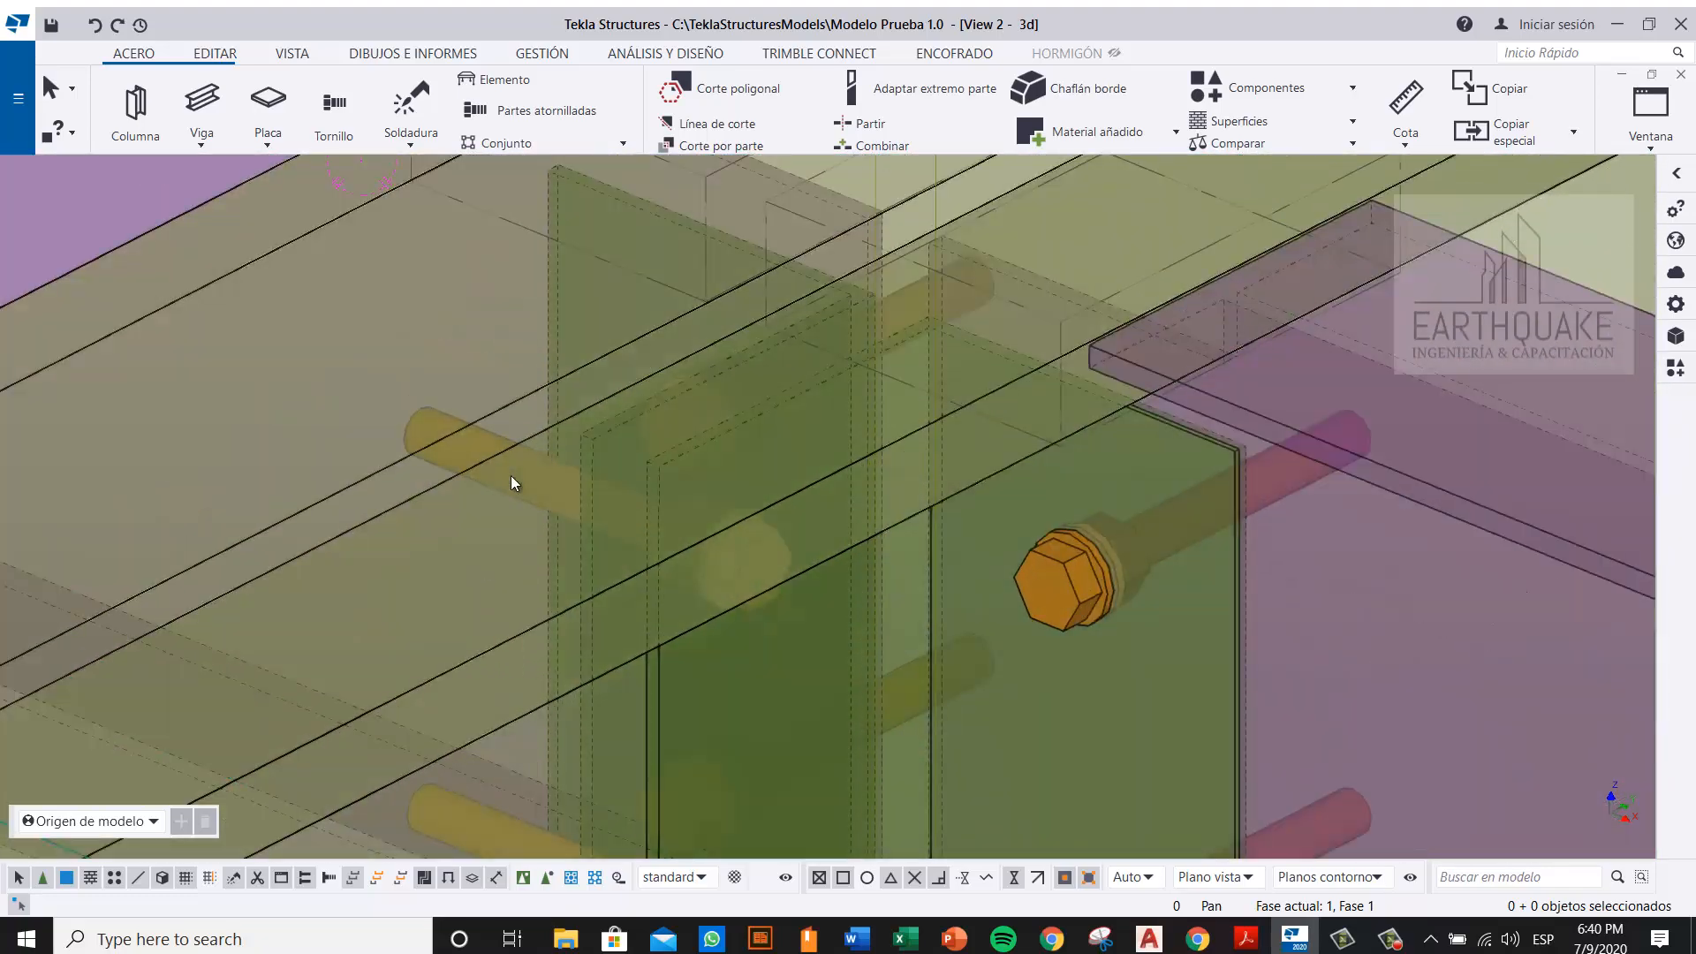
pyautogui.click(515, 477)
pyautogui.press('Delete')
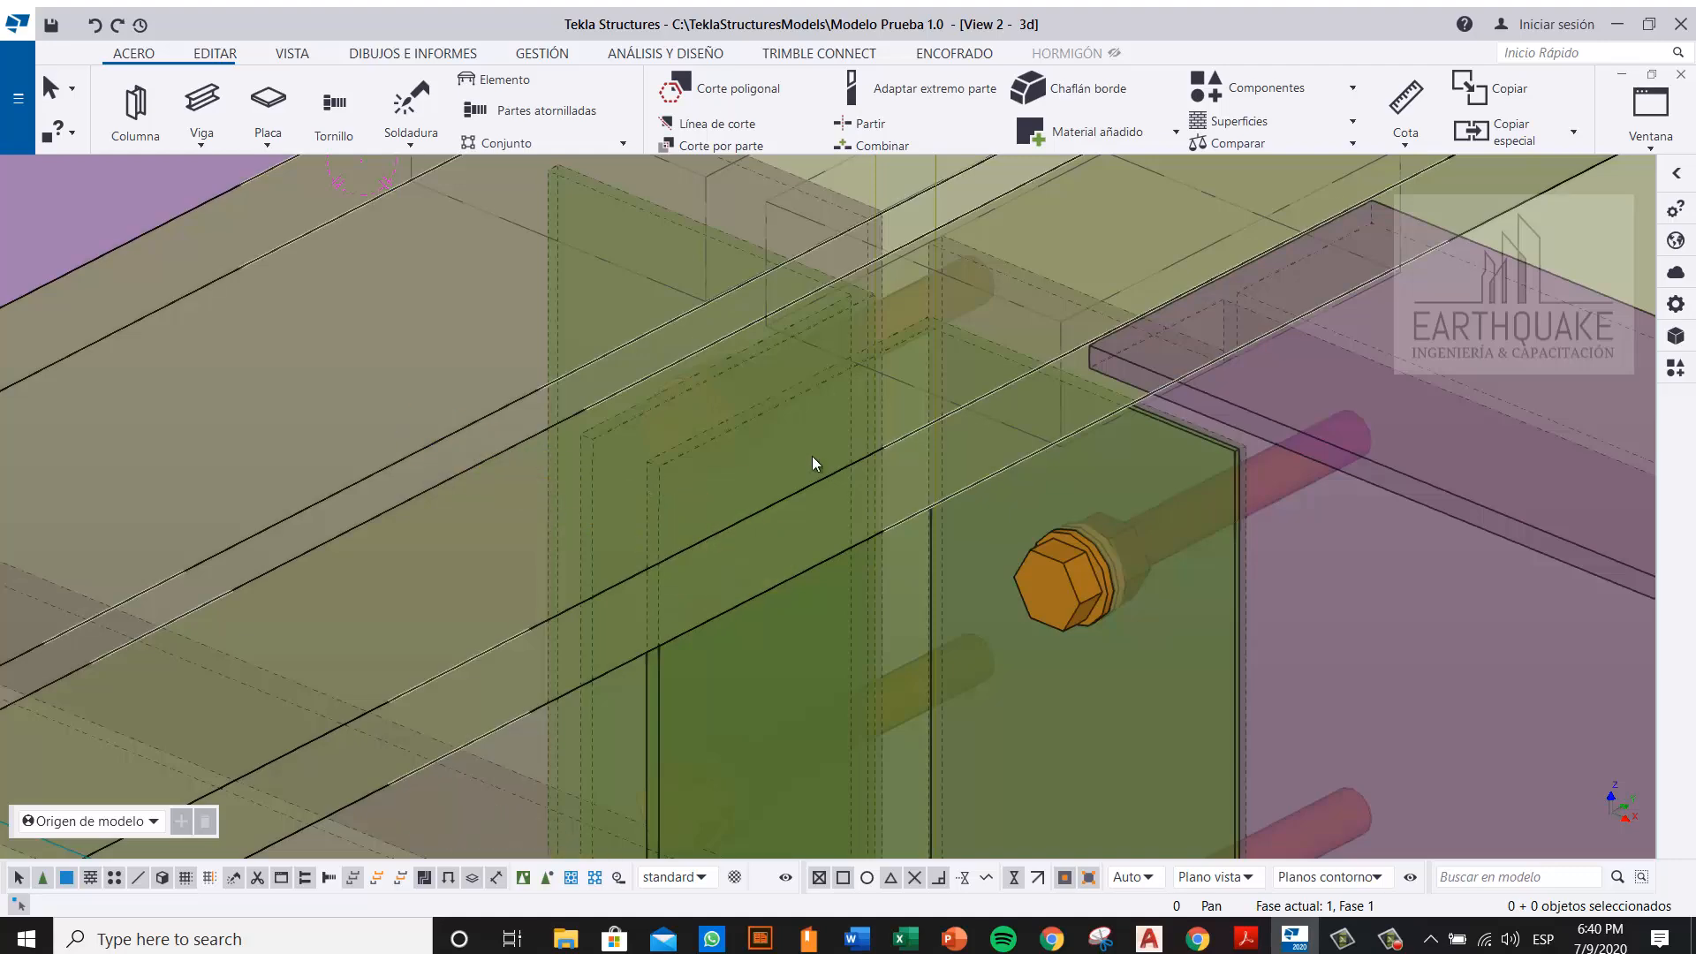
# Step: Start a new bolt group through one connection angle, the angle across the main beam's web, and the main beam itself
pyautogui.scroll(-5, 813, 456)
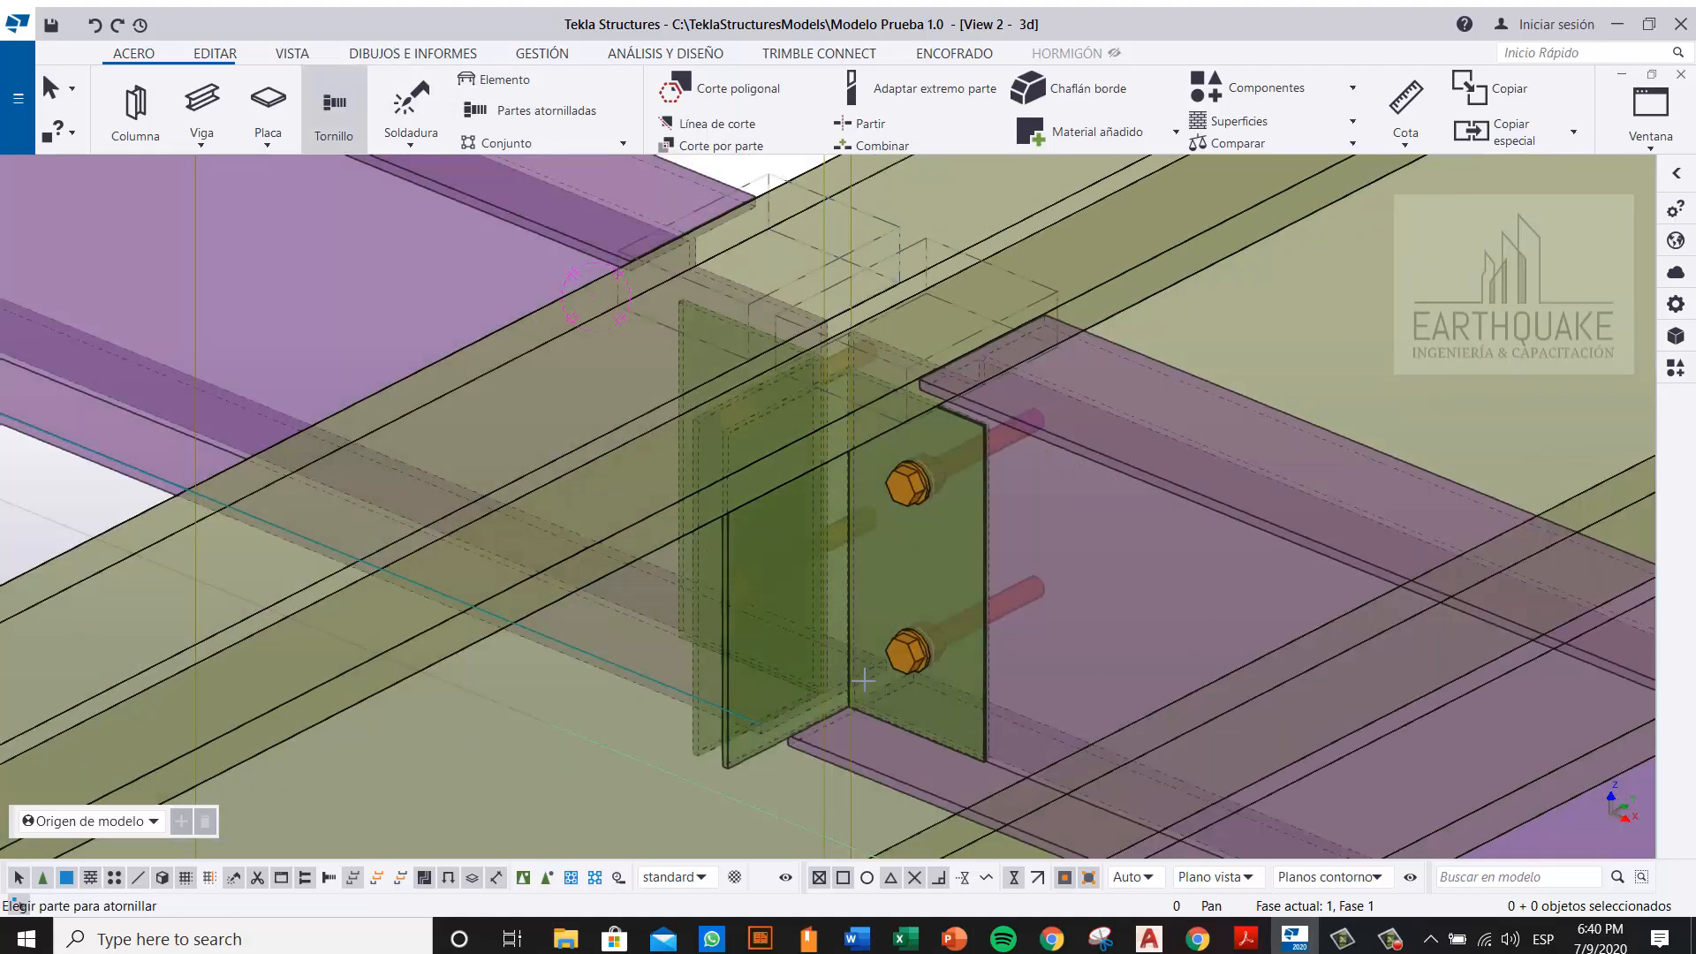
pyautogui.click(929, 516)
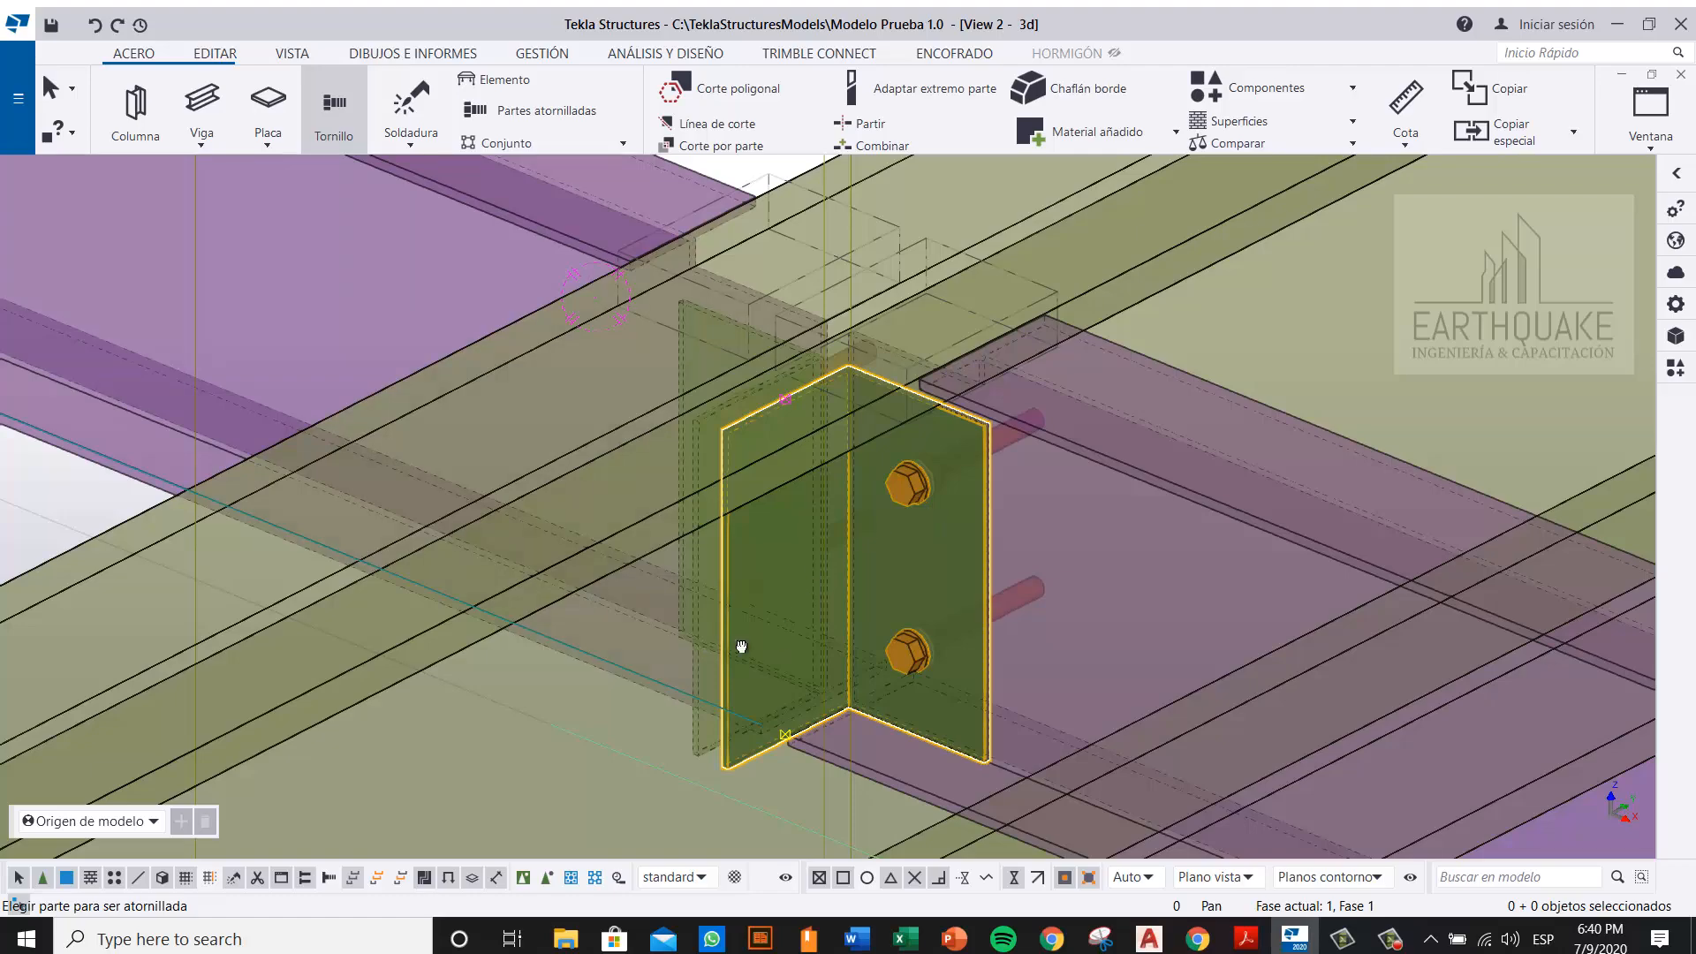
pyautogui.keyDown('ctrl'); pyautogui.moveTo(741, 647); pyautogui.dragTo(1075, 580, button='middle'); pyautogui.keyUp('ctrl')
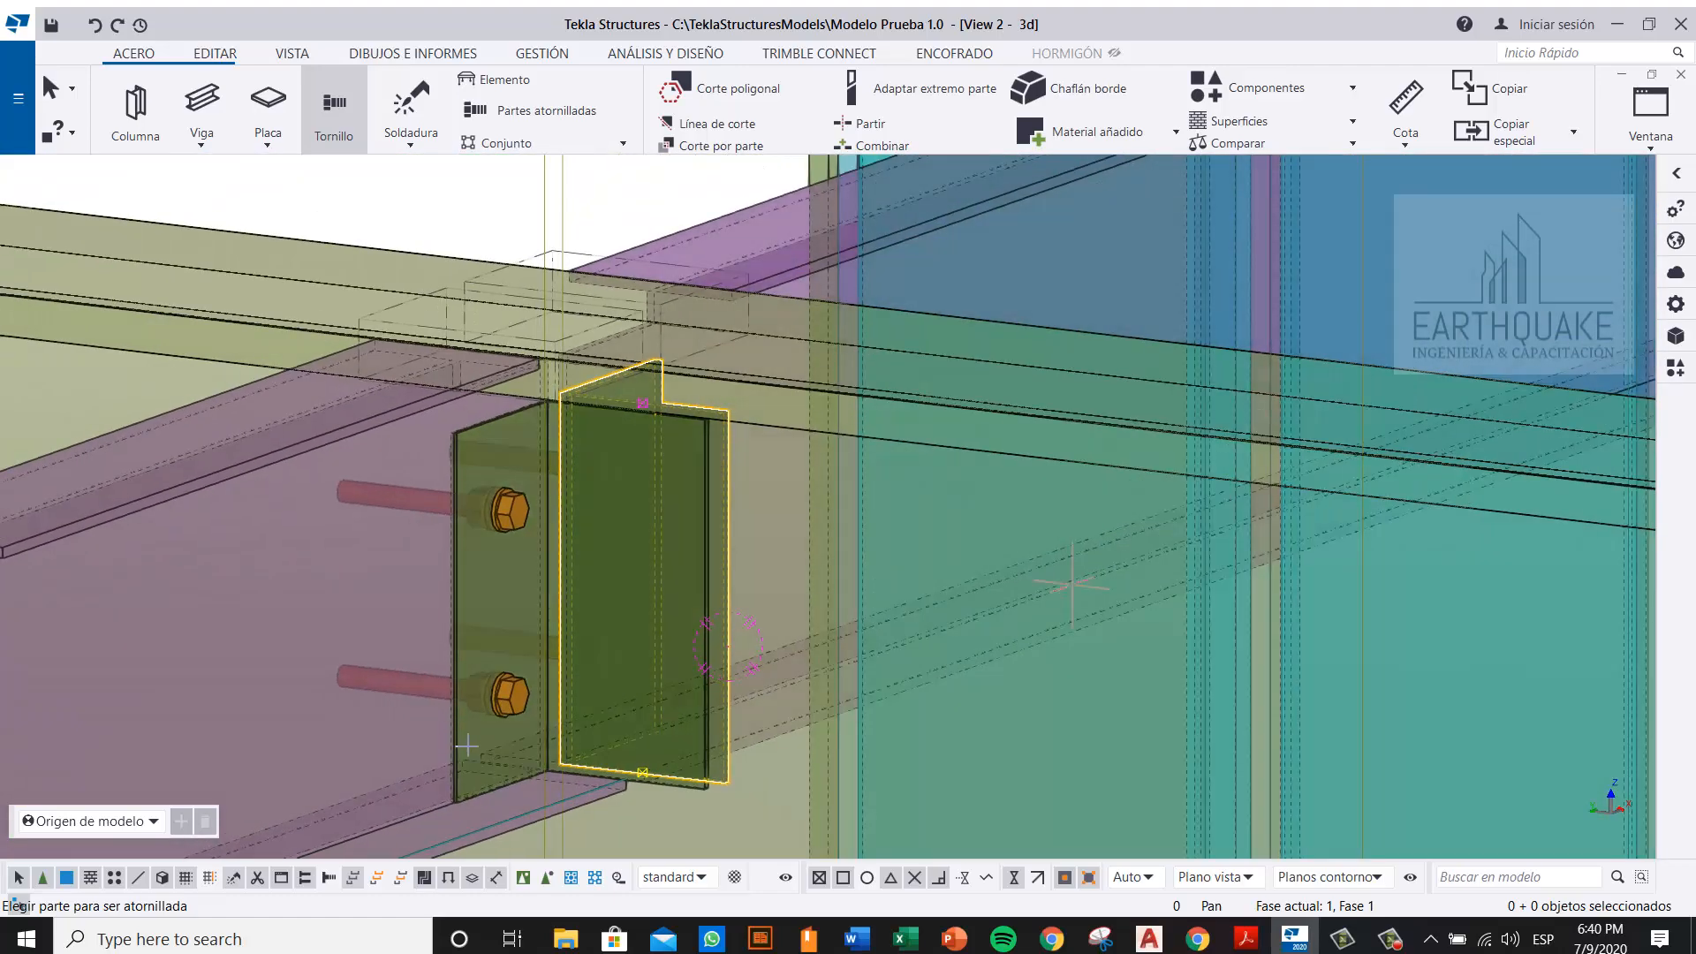
pyautogui.click(459, 766)
pyautogui.keyDown('ctrl'); pyautogui.moveTo(769, 485); pyautogui.dragTo(734, 549, button='middle'); pyautogui.keyUp('ctrl')
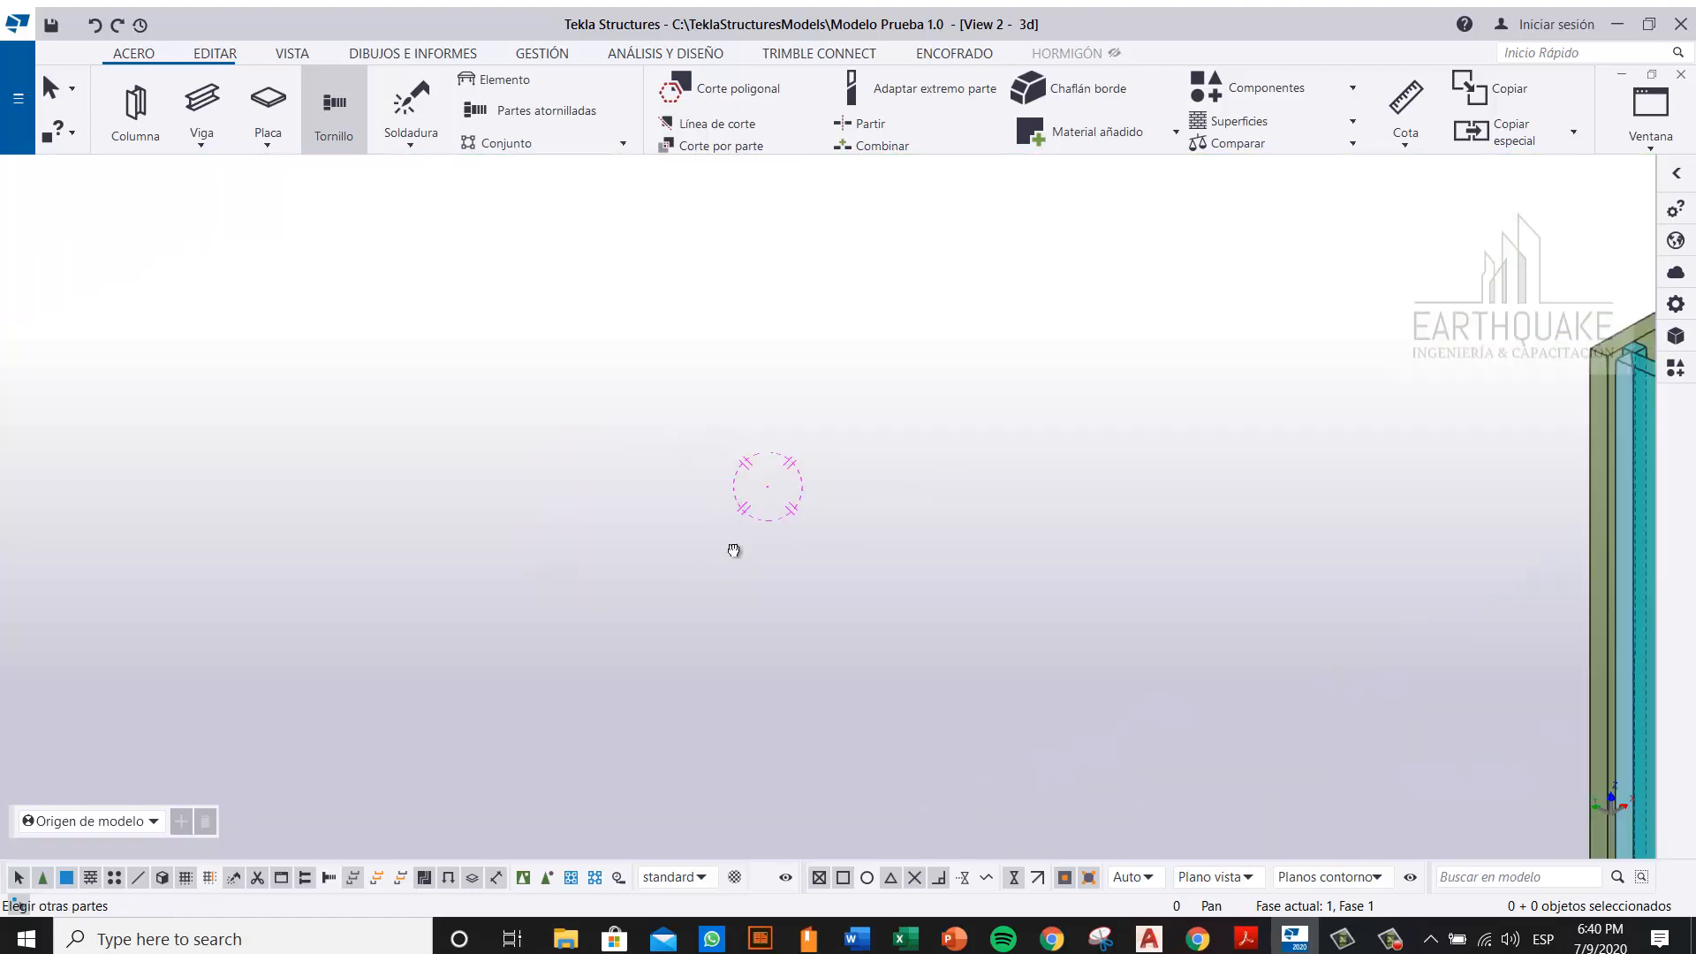
pyautogui.scroll(-3, 735, 549)
pyautogui.scroll(-5, 956, 526)
pyautogui.scroll(8, 847, 546)
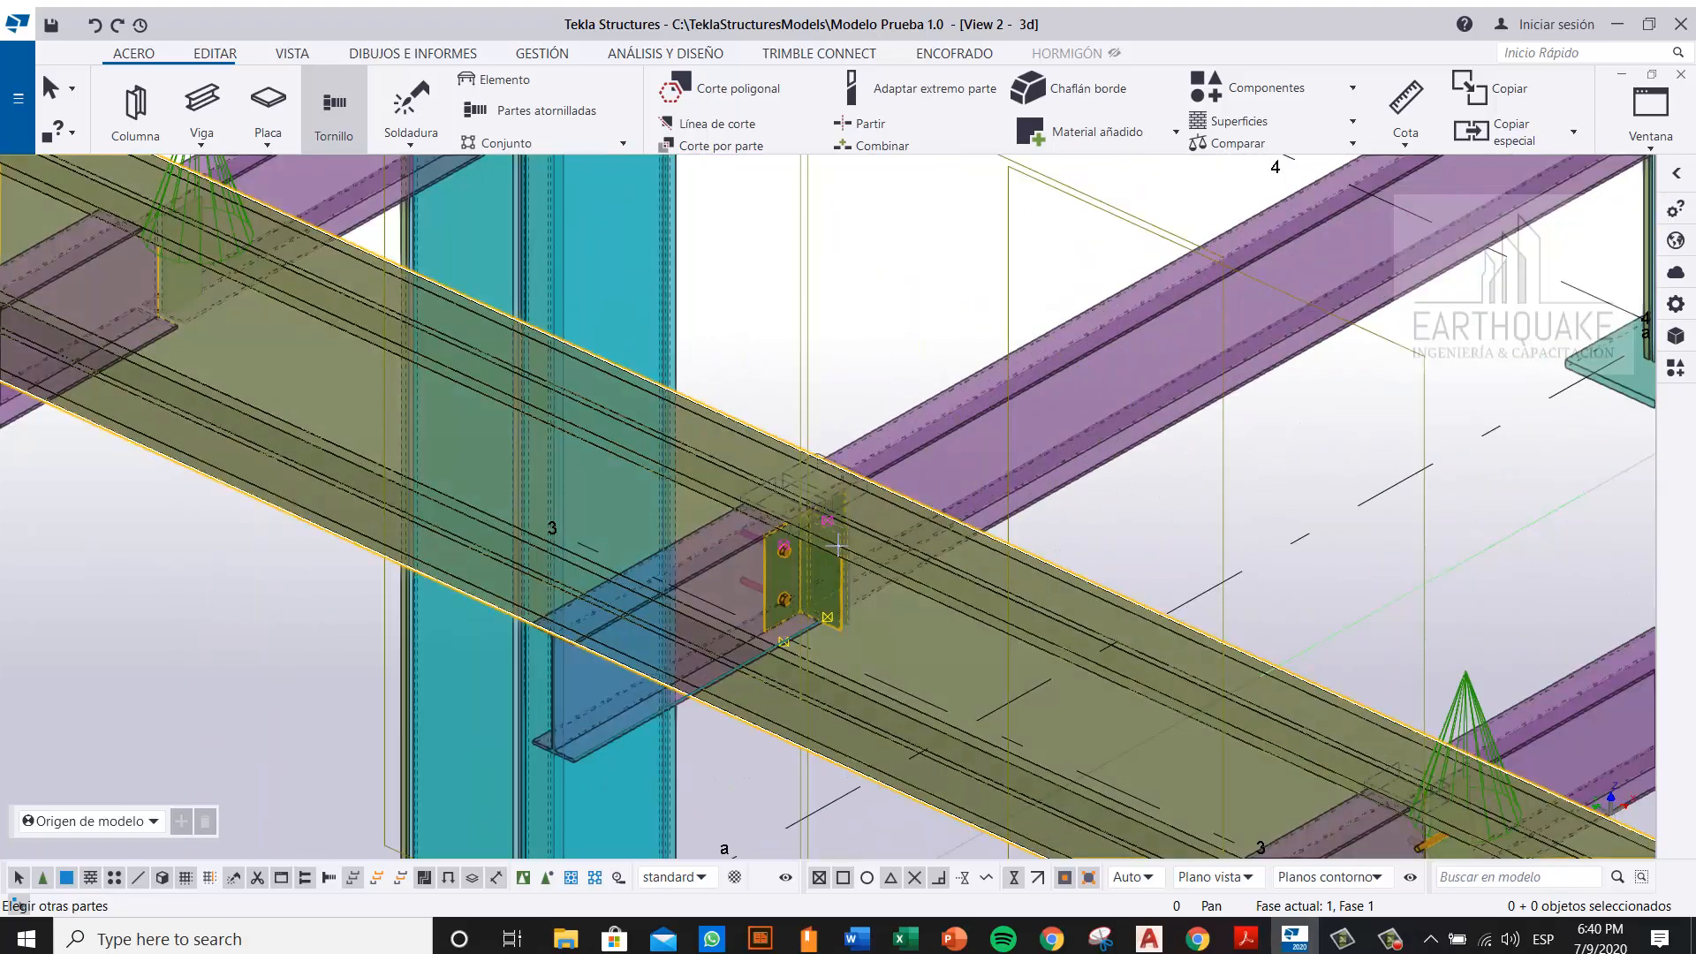
# Step: Finish the part selection and place the bolt group's first position on the upper edge of the angle's web leg
pyautogui.keyDown('ctrl'); pyautogui.moveTo(848, 549); pyautogui.dragTo(499, 545, button='middle'); pyautogui.keyUp('ctrl')
pyautogui.scroll(7, 795, 555)
pyautogui.keyDown('ctrl'); pyautogui.moveTo(795, 456); pyautogui.dragTo(694, 376, button='middle'); pyautogui.keyUp('ctrl')
pyautogui.scroll(5, 681, 287)
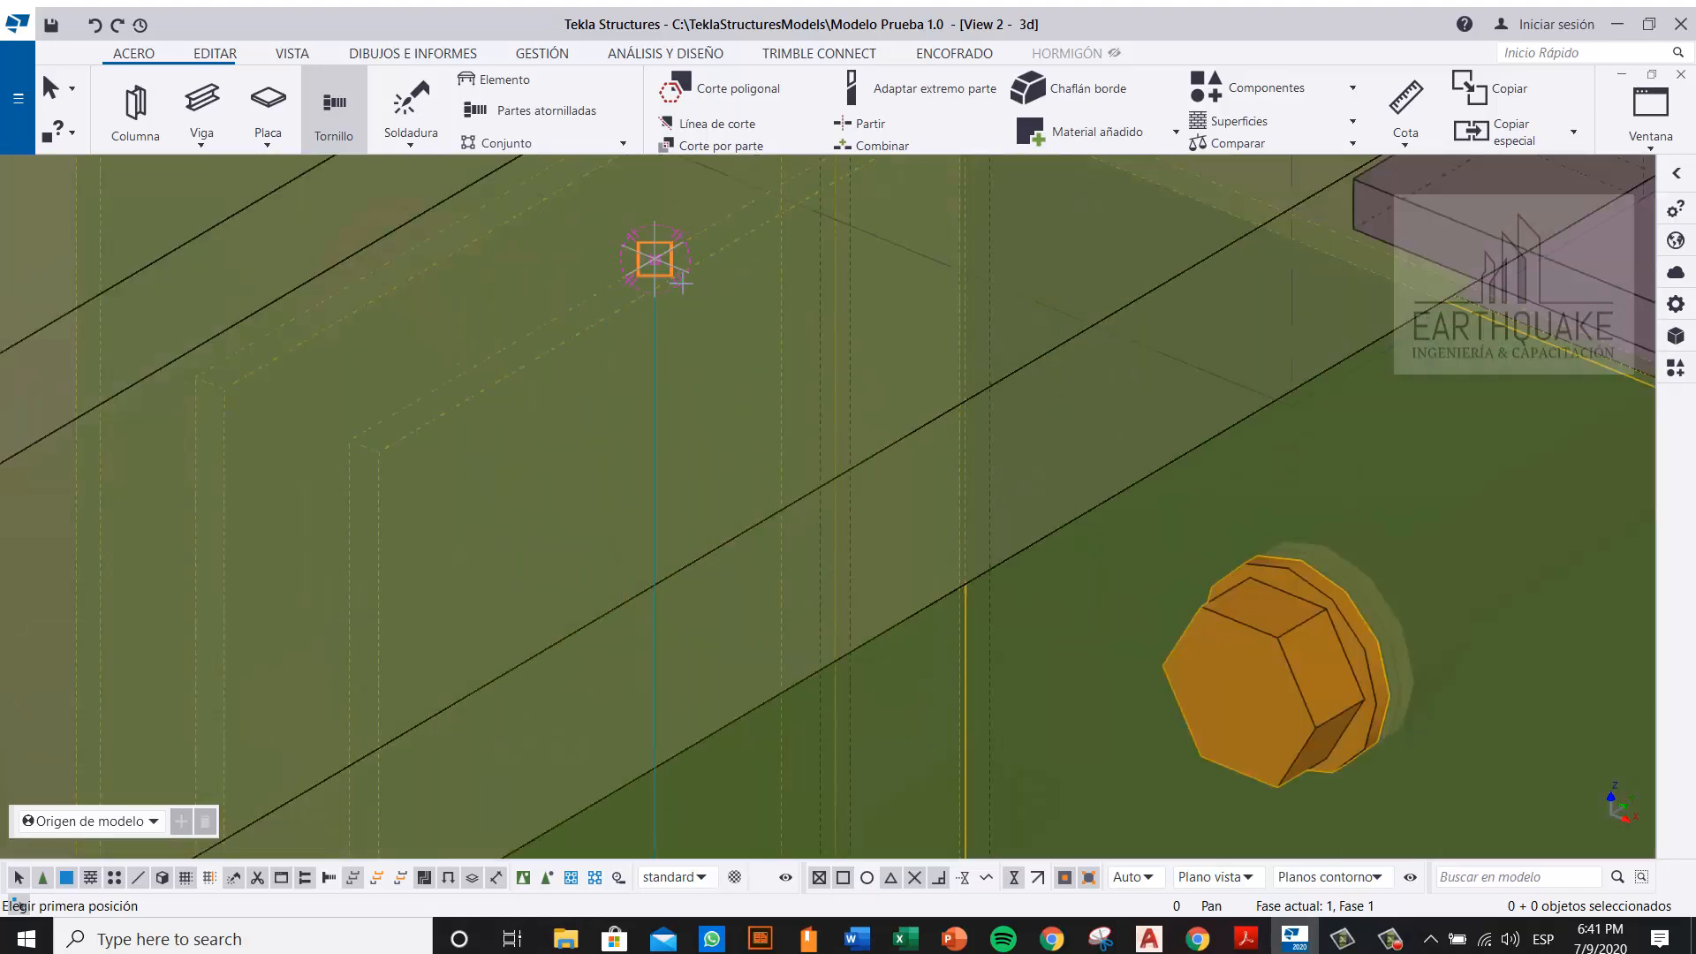
pyautogui.click(672, 279)
# Step: Set the bolt group's second position perpendicular to the angle's lower edge and interrupt the bolt command
pyautogui.scroll(-4, 672, 279)
pyautogui.rightClick(676, 559)
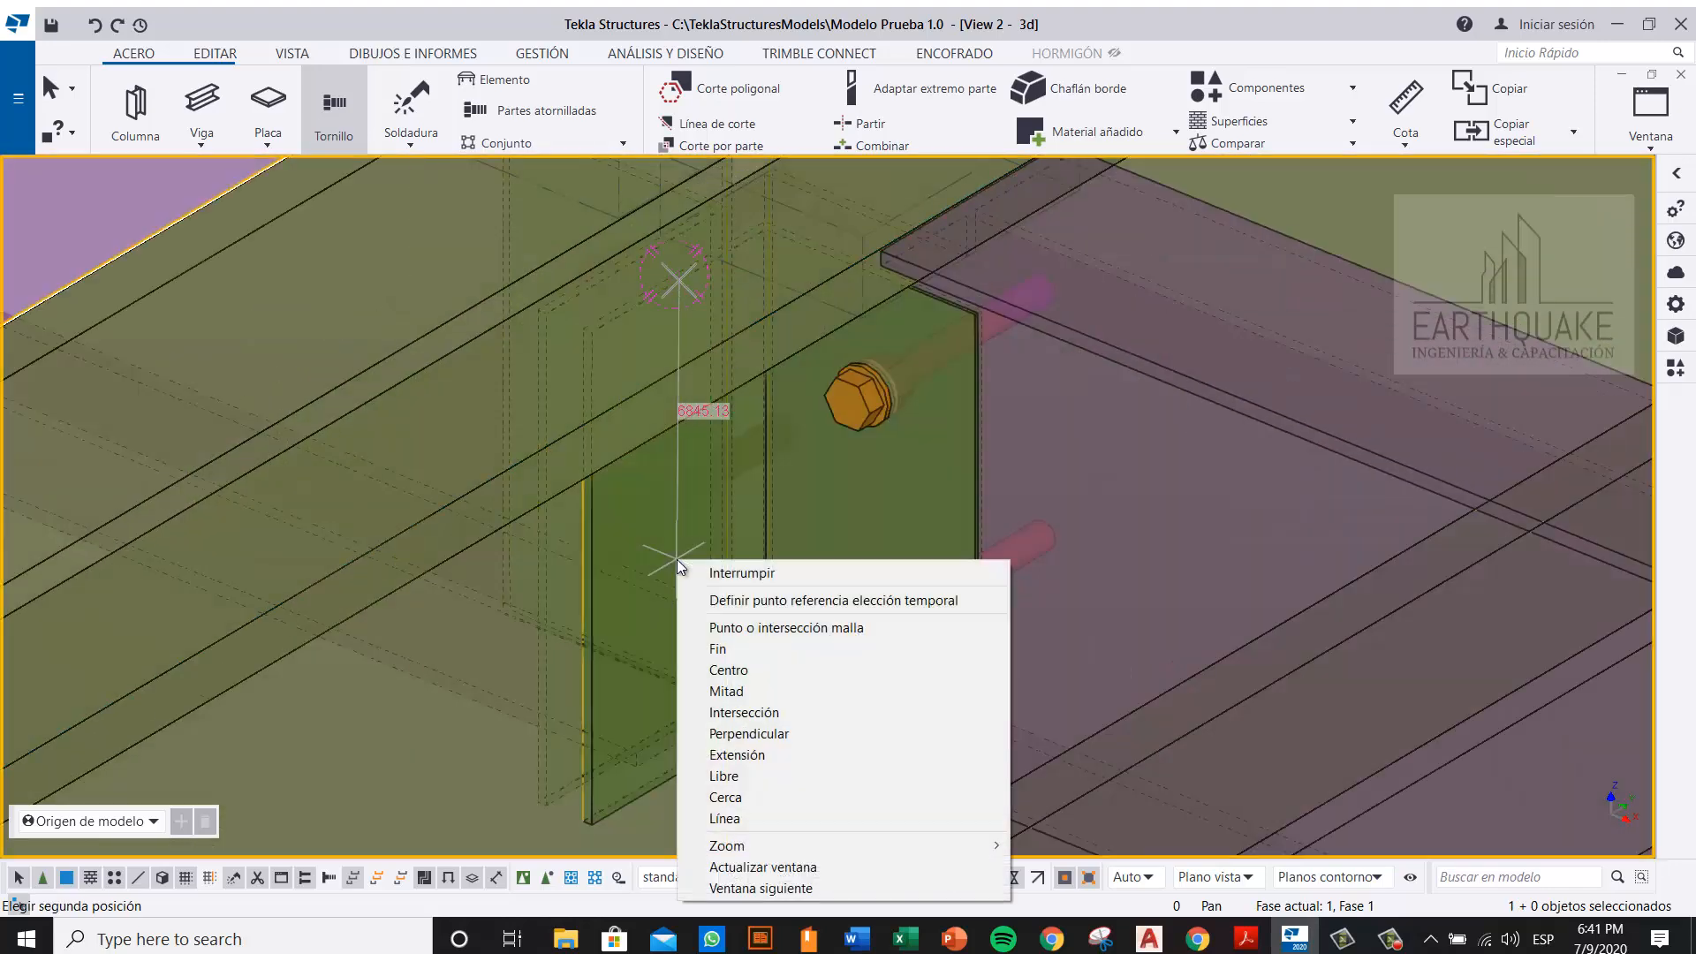
pyautogui.click(757, 734)
pyautogui.scroll(3, 680, 773)
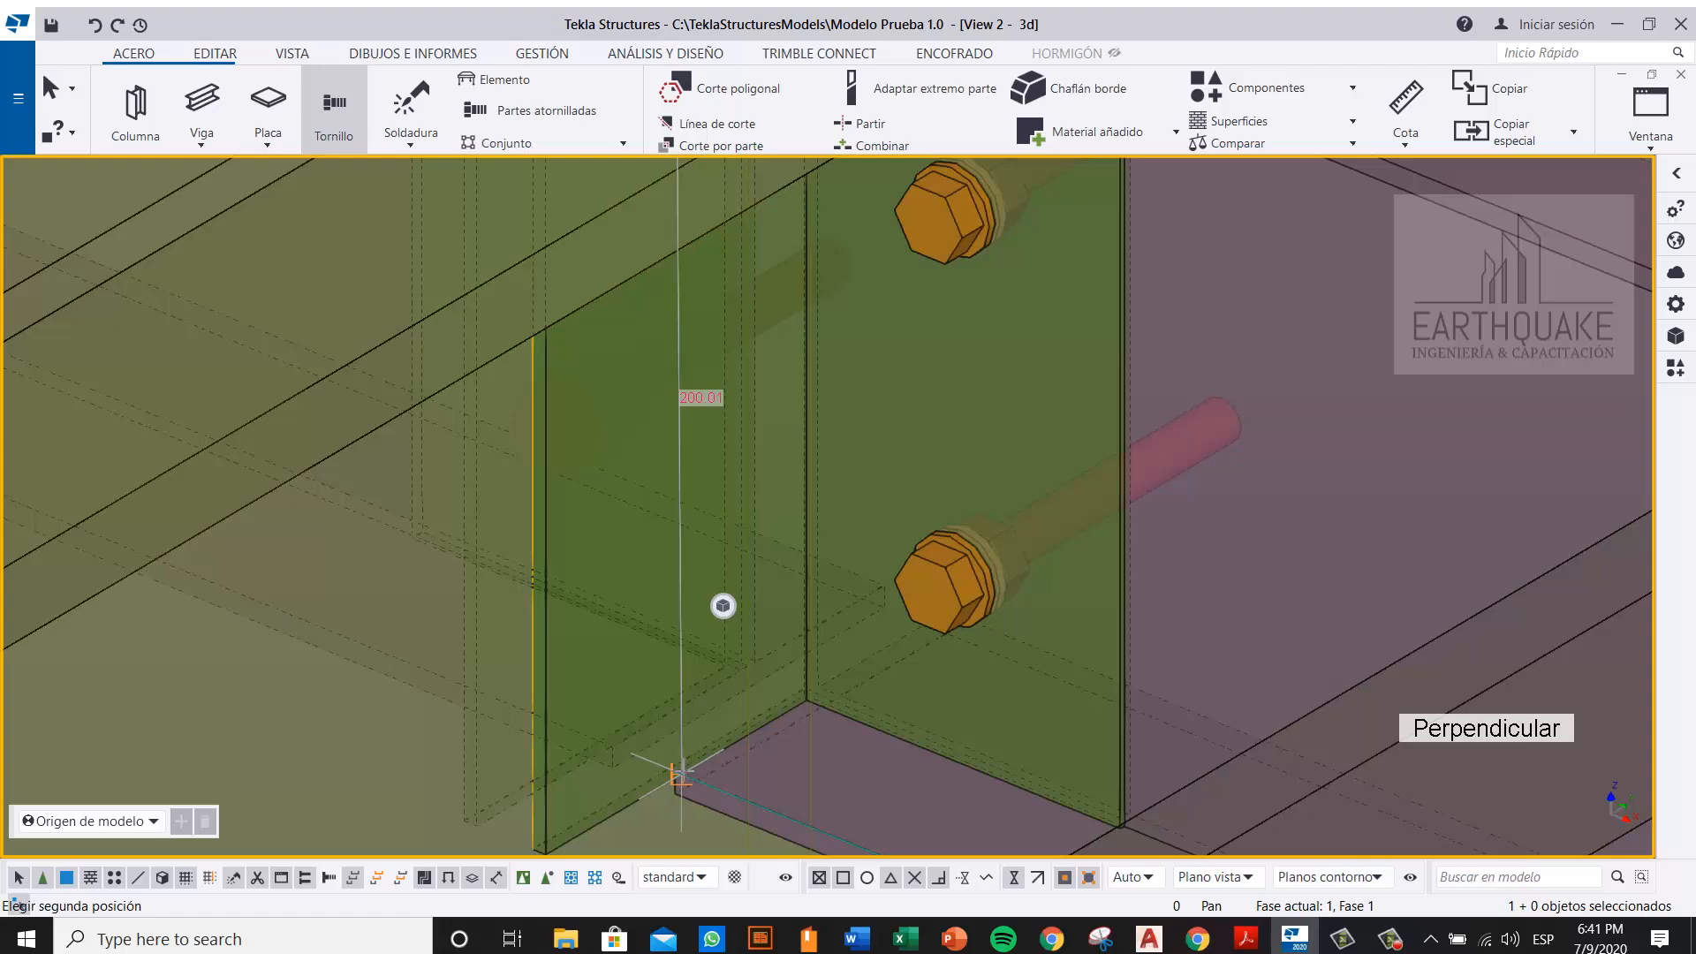
pyautogui.scroll(3, 681, 774)
pyautogui.click(711, 755)
pyautogui.scroll(-4, 711, 755)
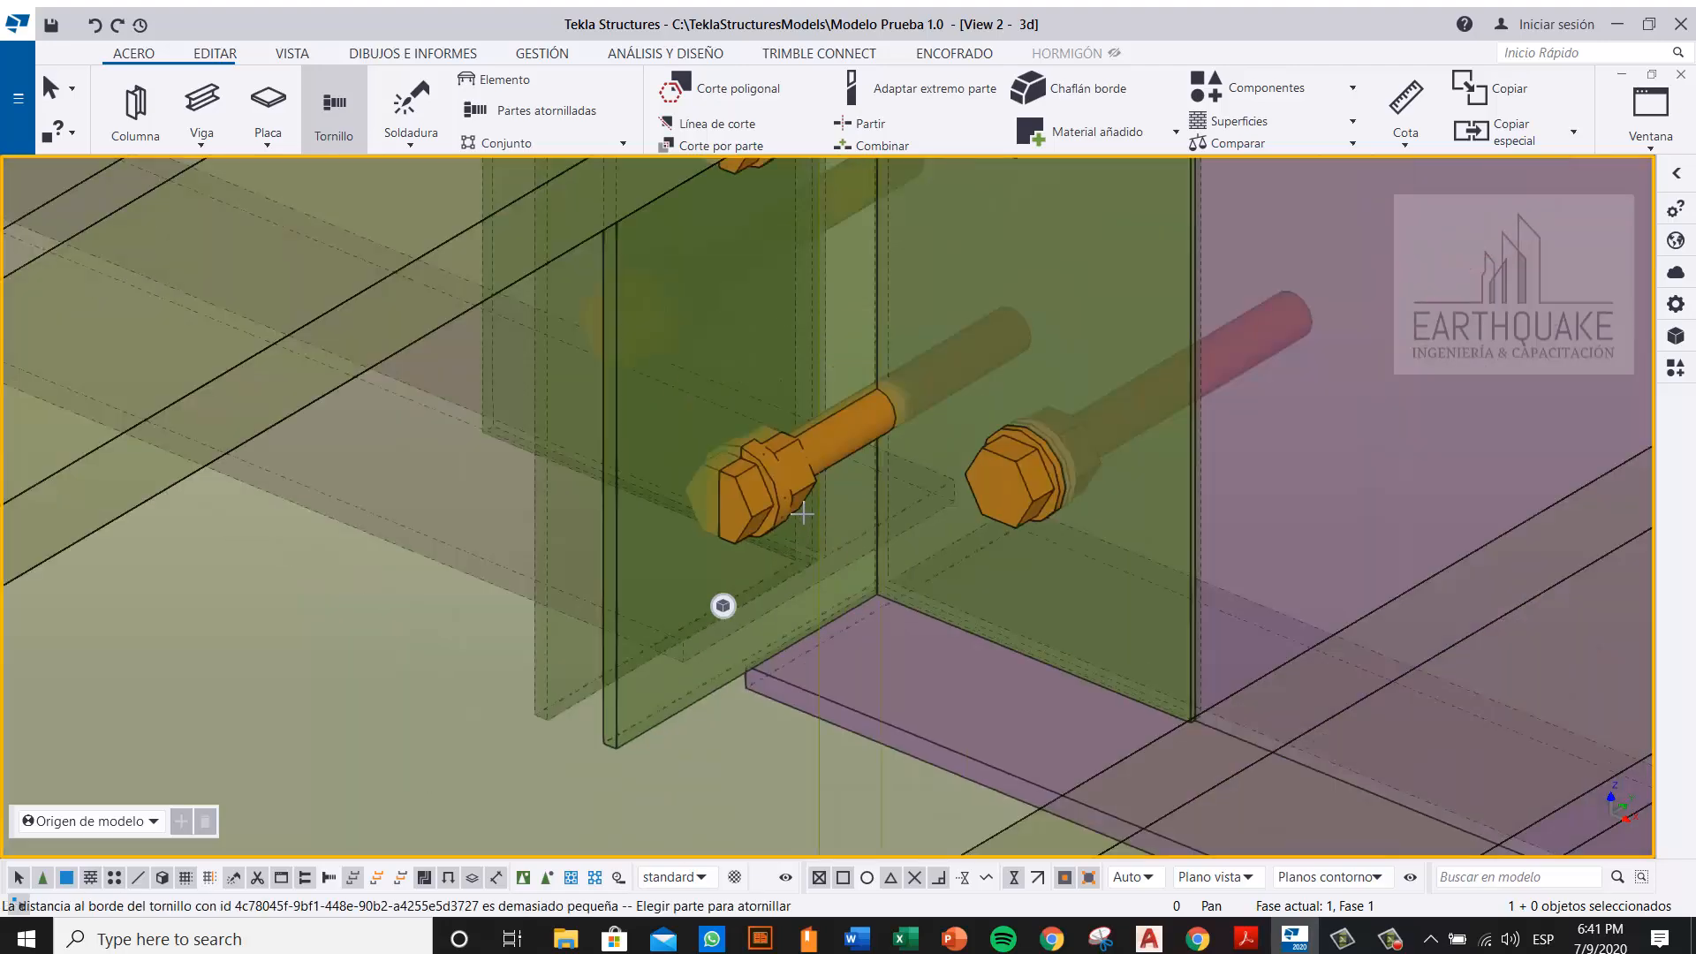
pyautogui.scroll(-2, 944, 403)
pyautogui.rightClick(943, 404)
pyautogui.click(993, 413)
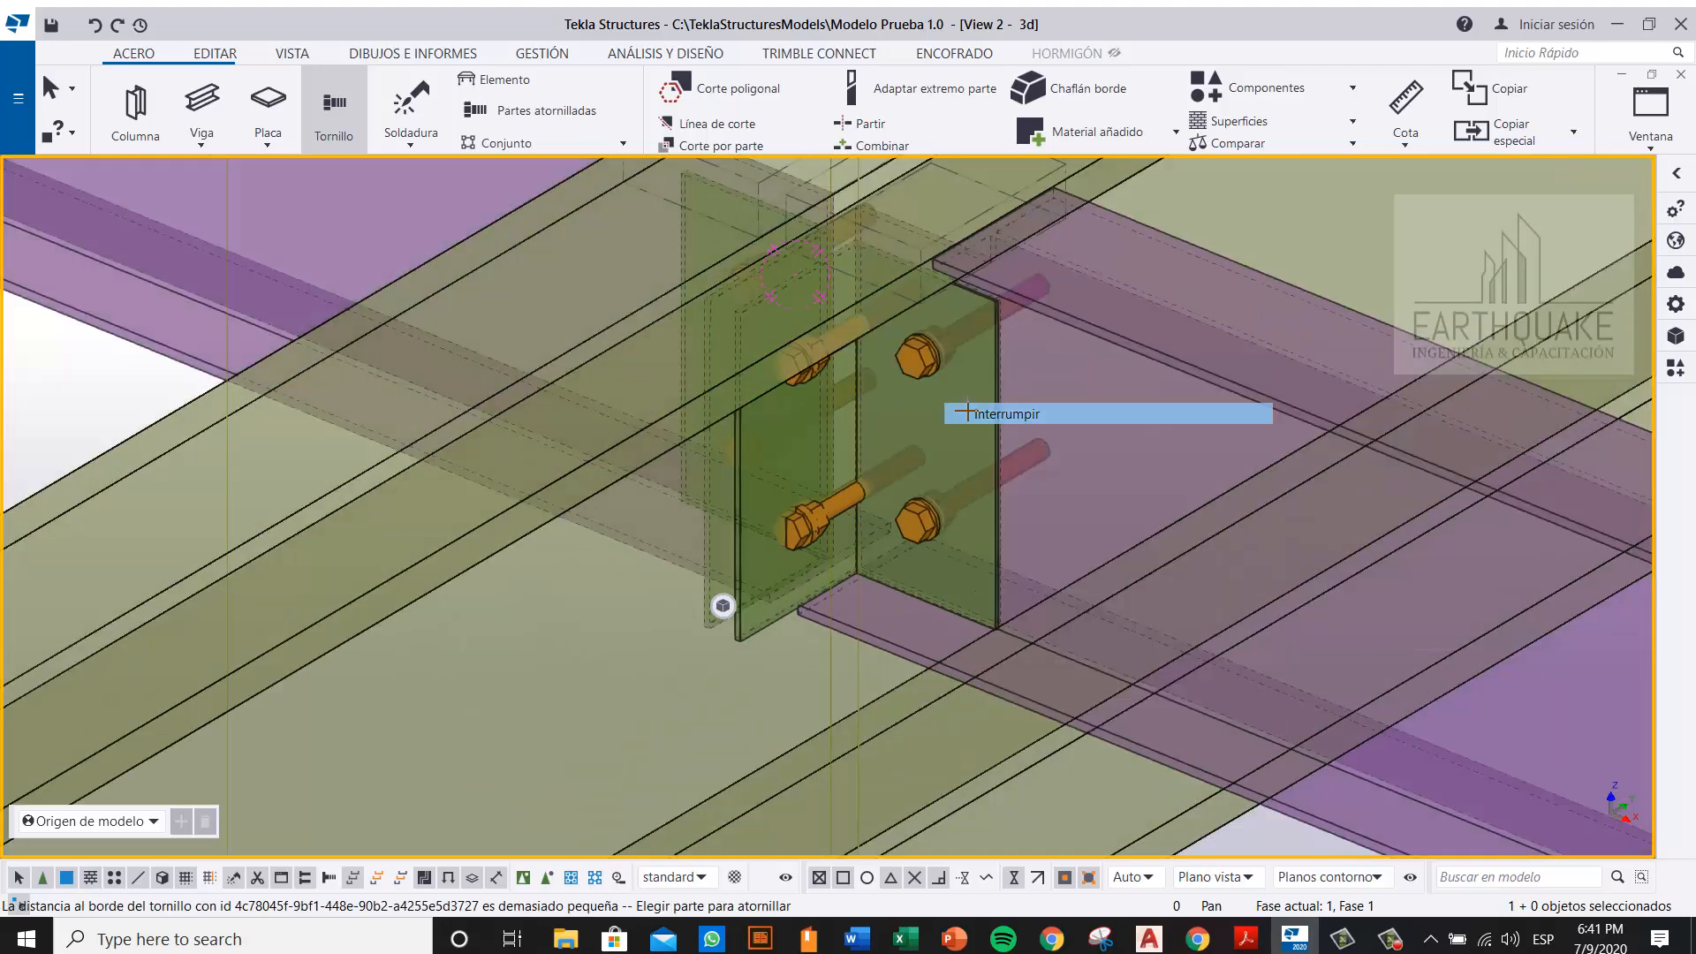
# Step: Set the new web bolt group's rotation to Delante, apply the modification, and switch the model view to plan
pyautogui.doubleClick(812, 530)
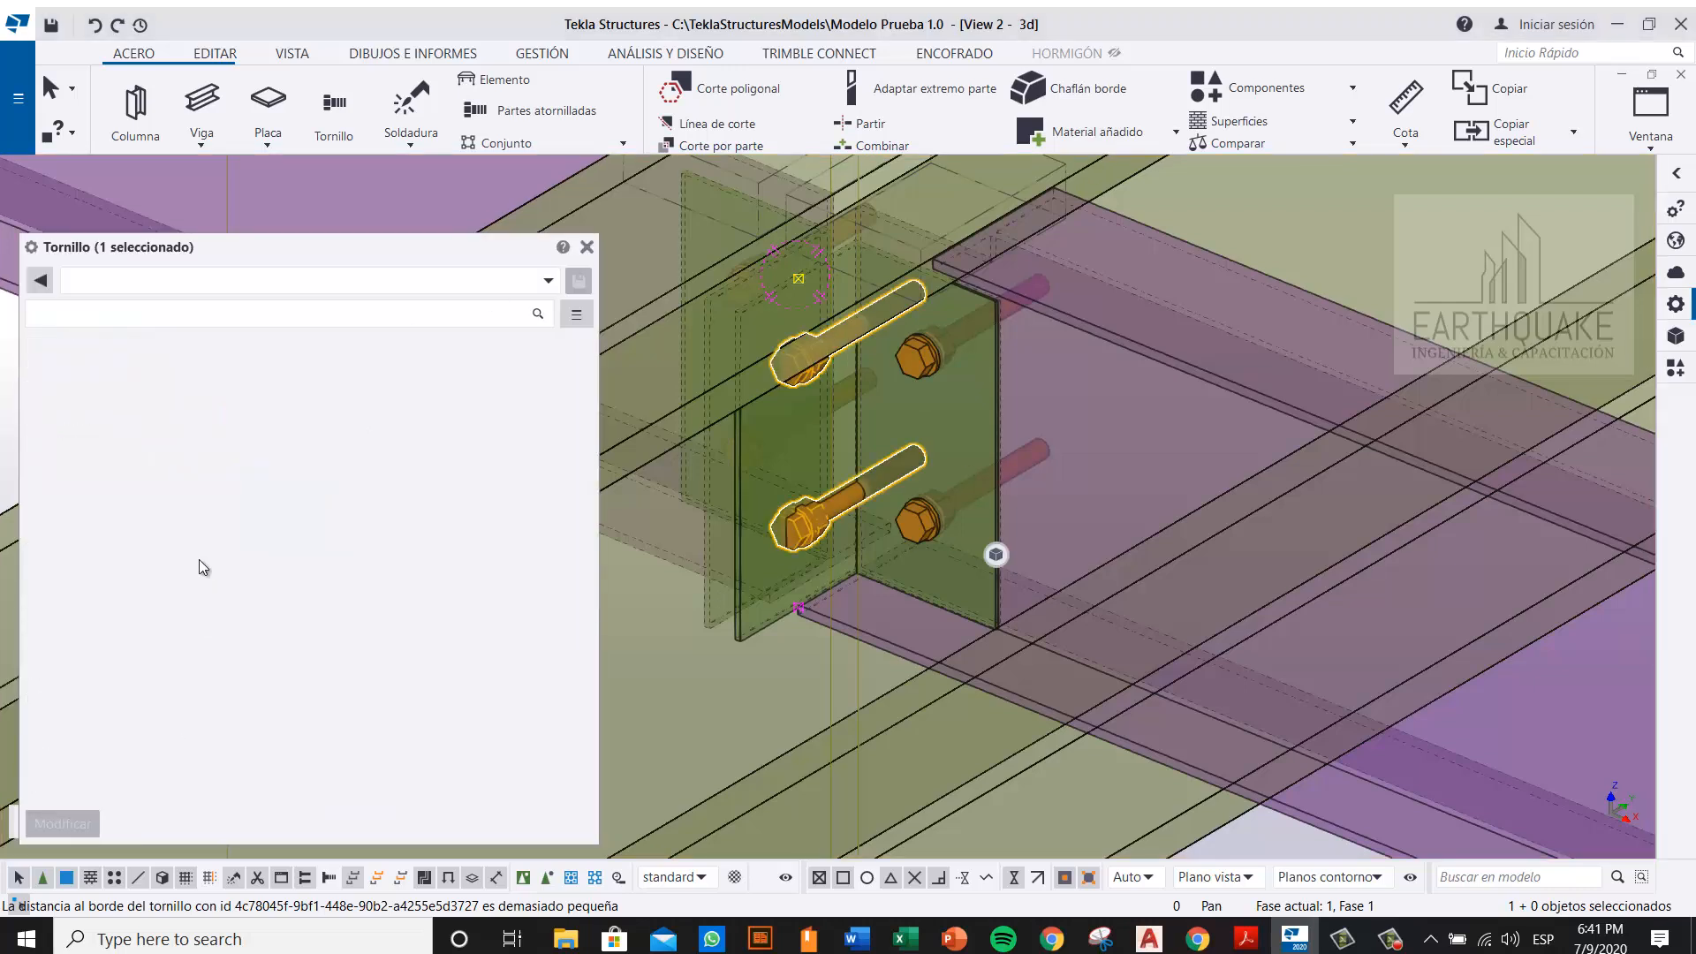
pyautogui.scroll(-6, 270, 645)
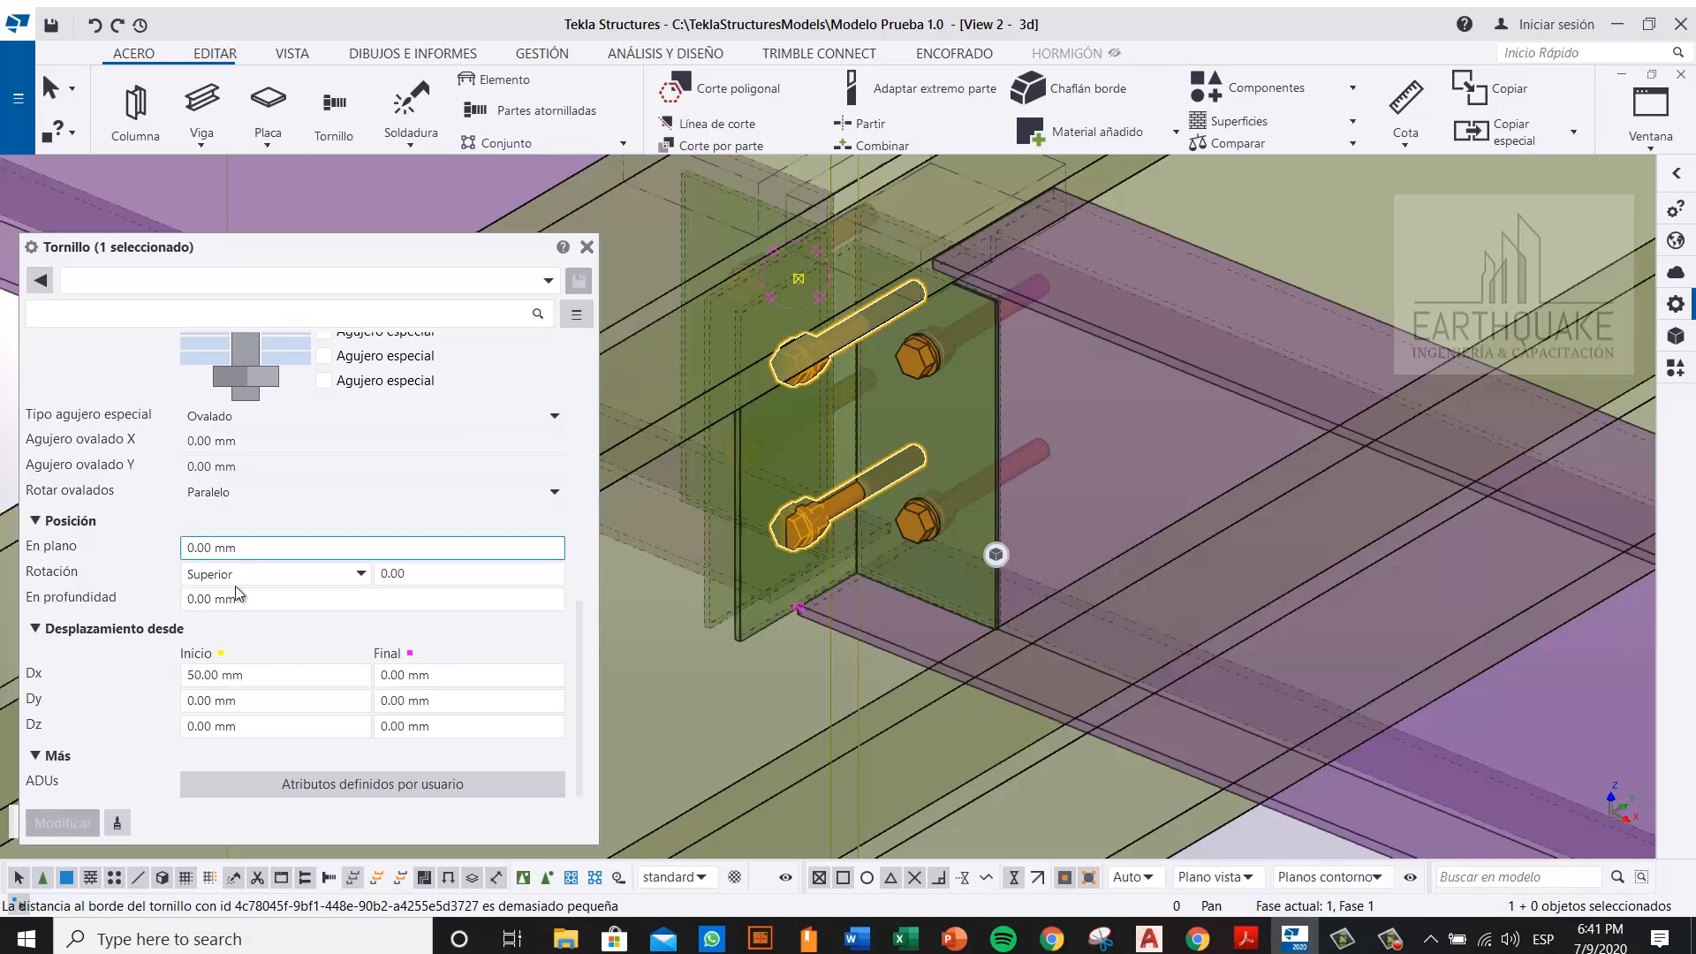
pyautogui.click(204, 619)
pyautogui.click(62, 823)
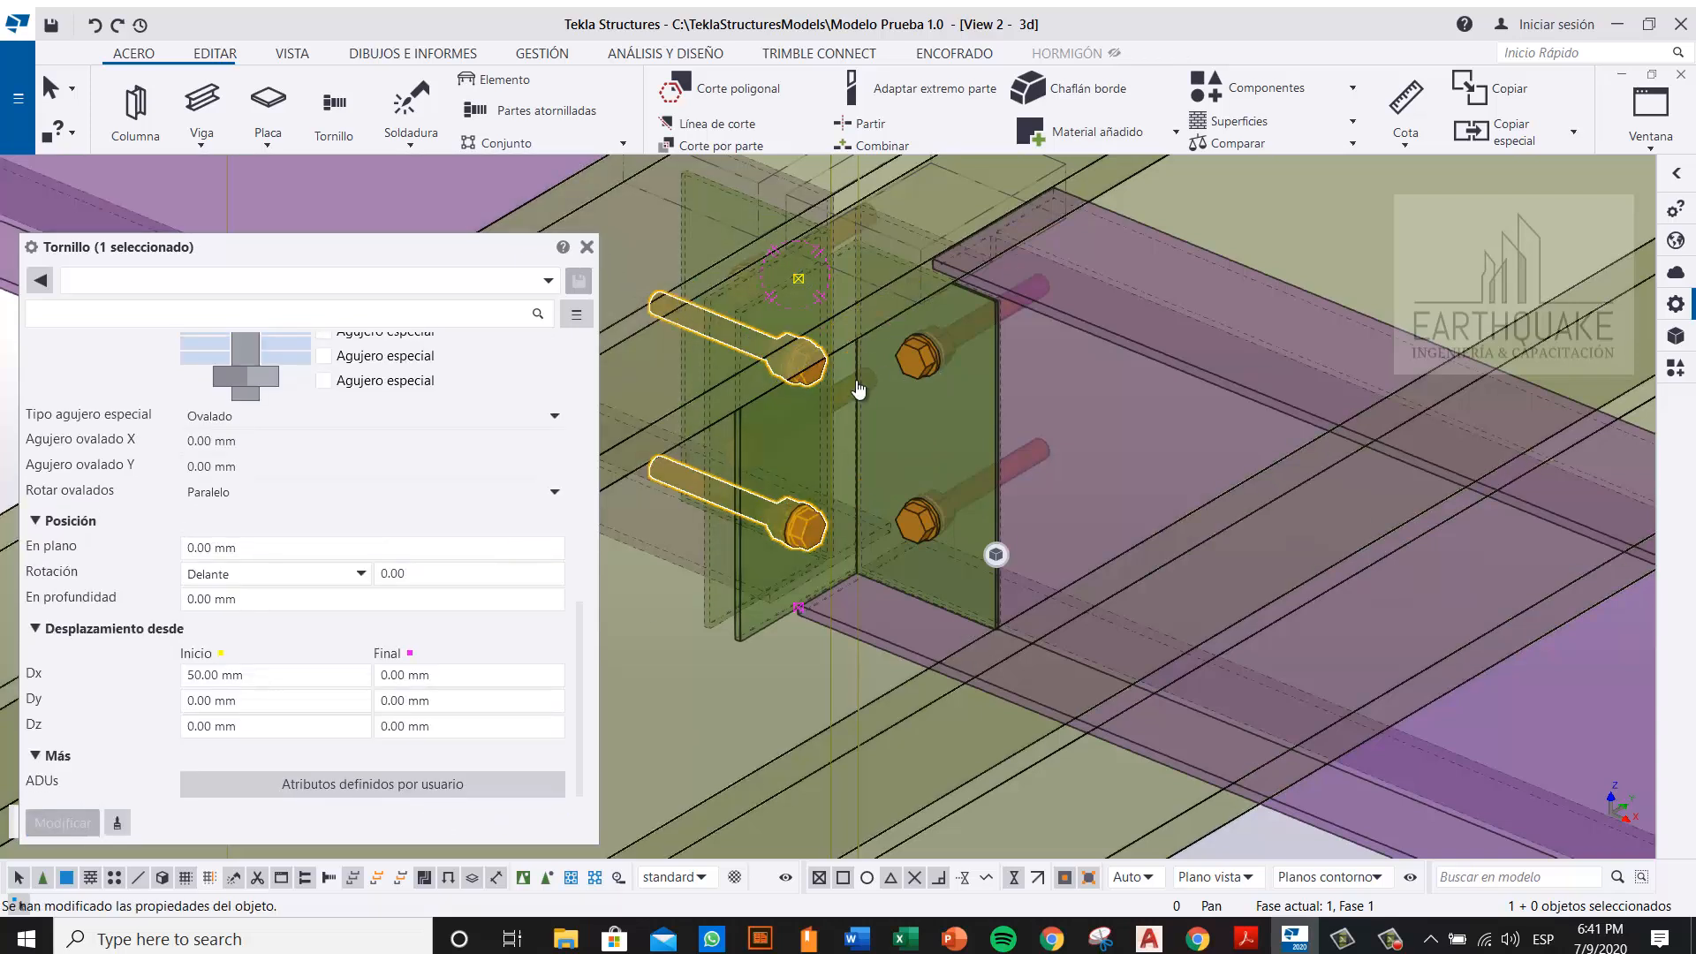
pyautogui.keyDown('ctrl'); pyautogui.moveTo(774, 378); pyautogui.dragTo(938, 486, button='middle'); pyautogui.keyUp('ctrl')
pyautogui.hotkey('ctrl', 'p')
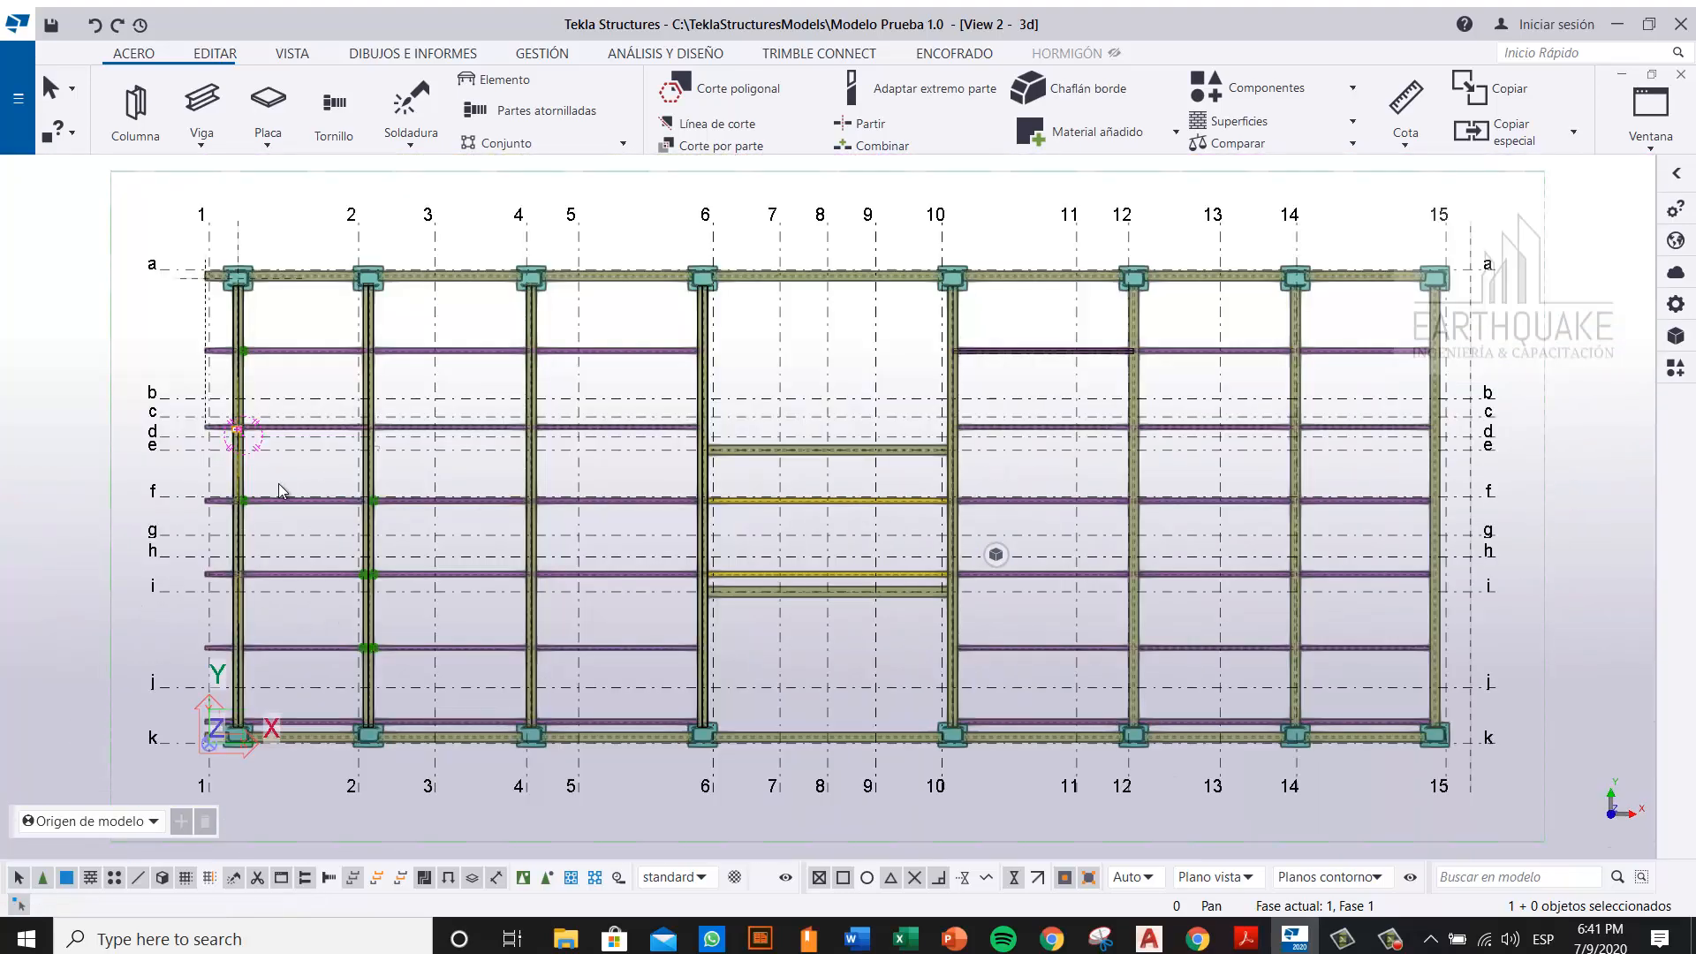
# Step: Review the web bolt group's properties and its position between the two angles in plan
pyautogui.scroll(10, 275, 415)
pyautogui.scroll(4, 423, 336)
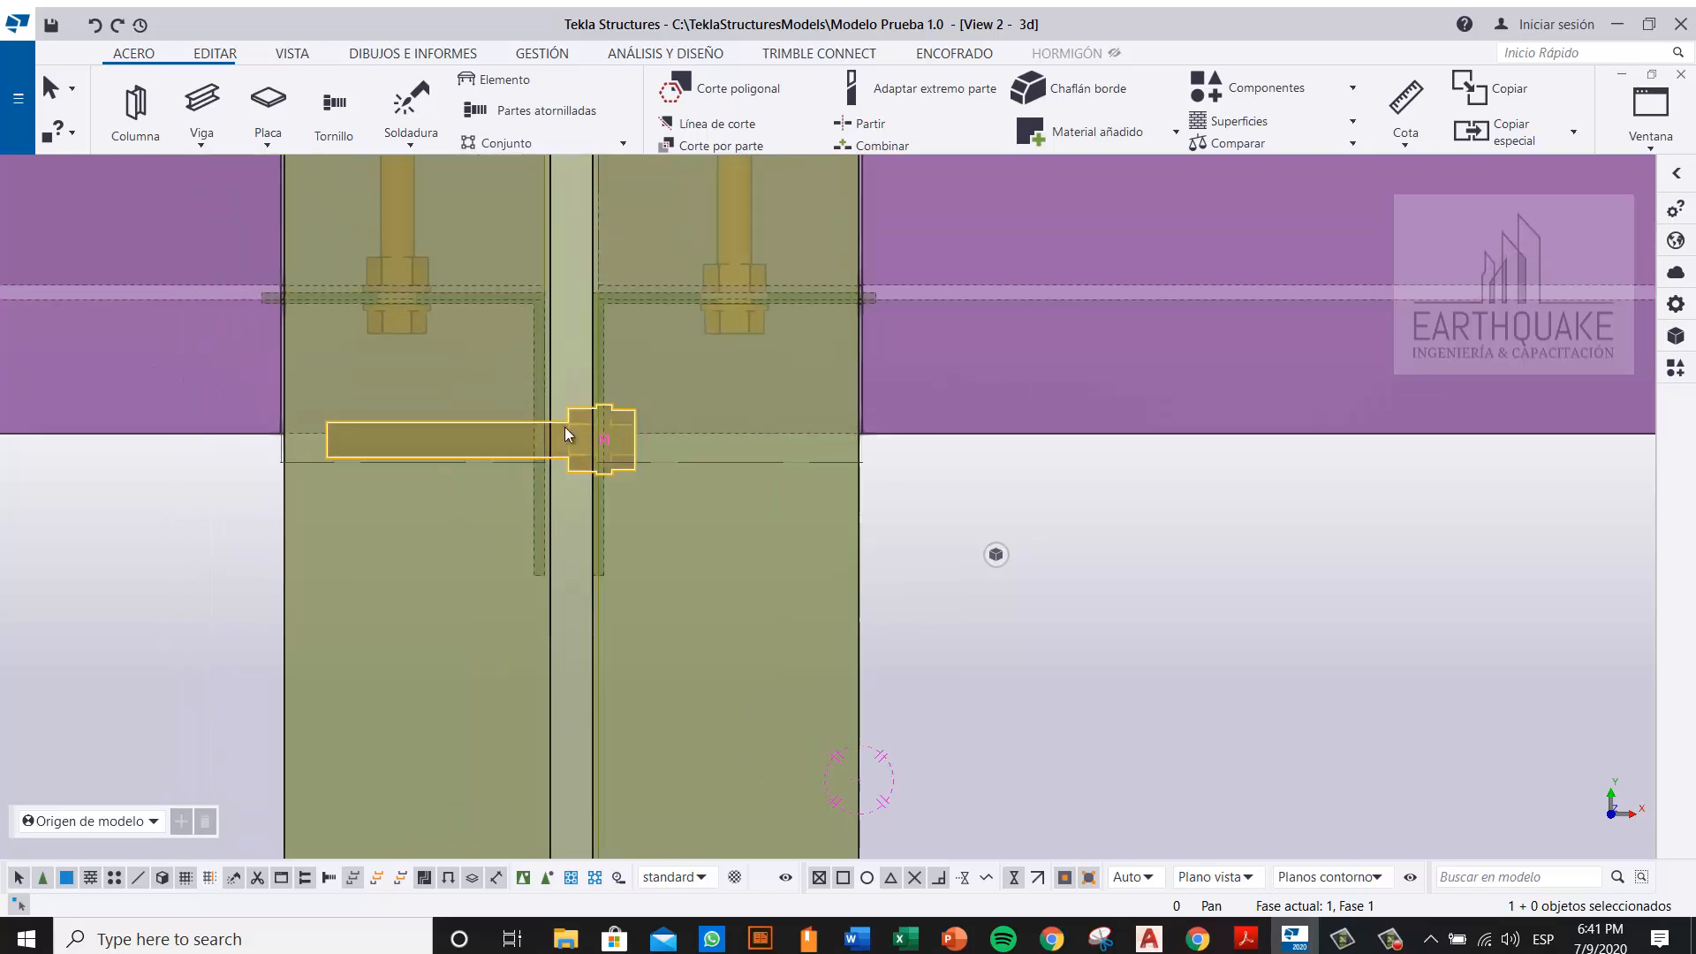
pyautogui.doubleClick(417, 445)
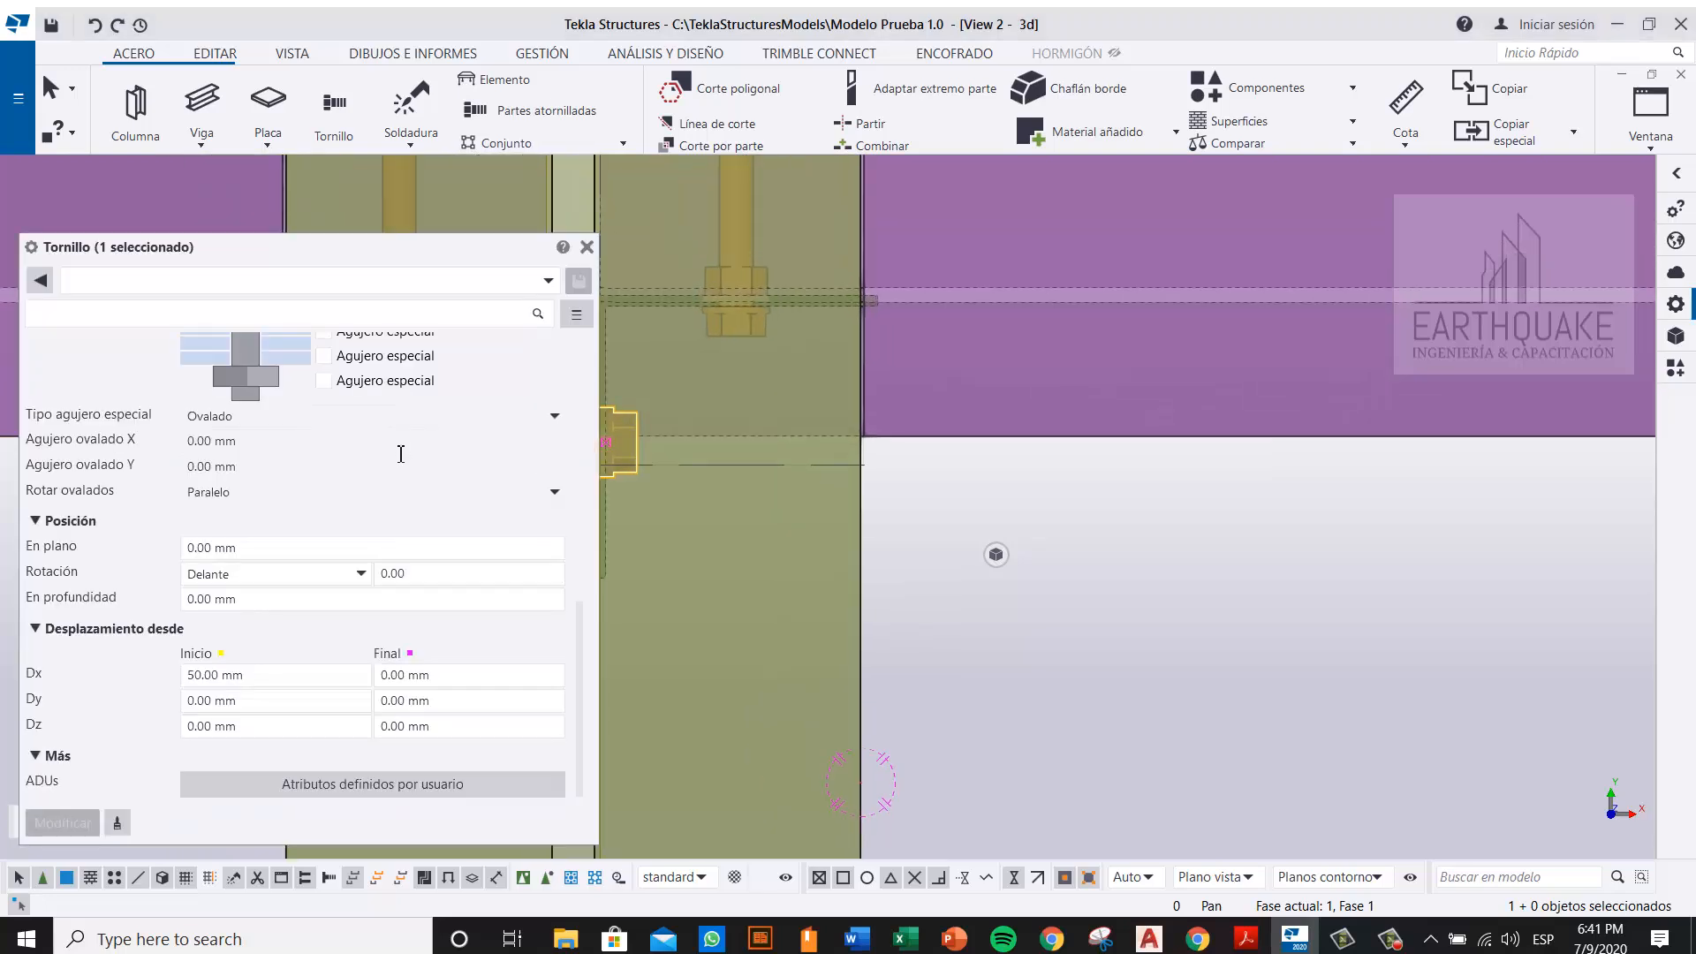
pyautogui.scroll(4, 298, 631)
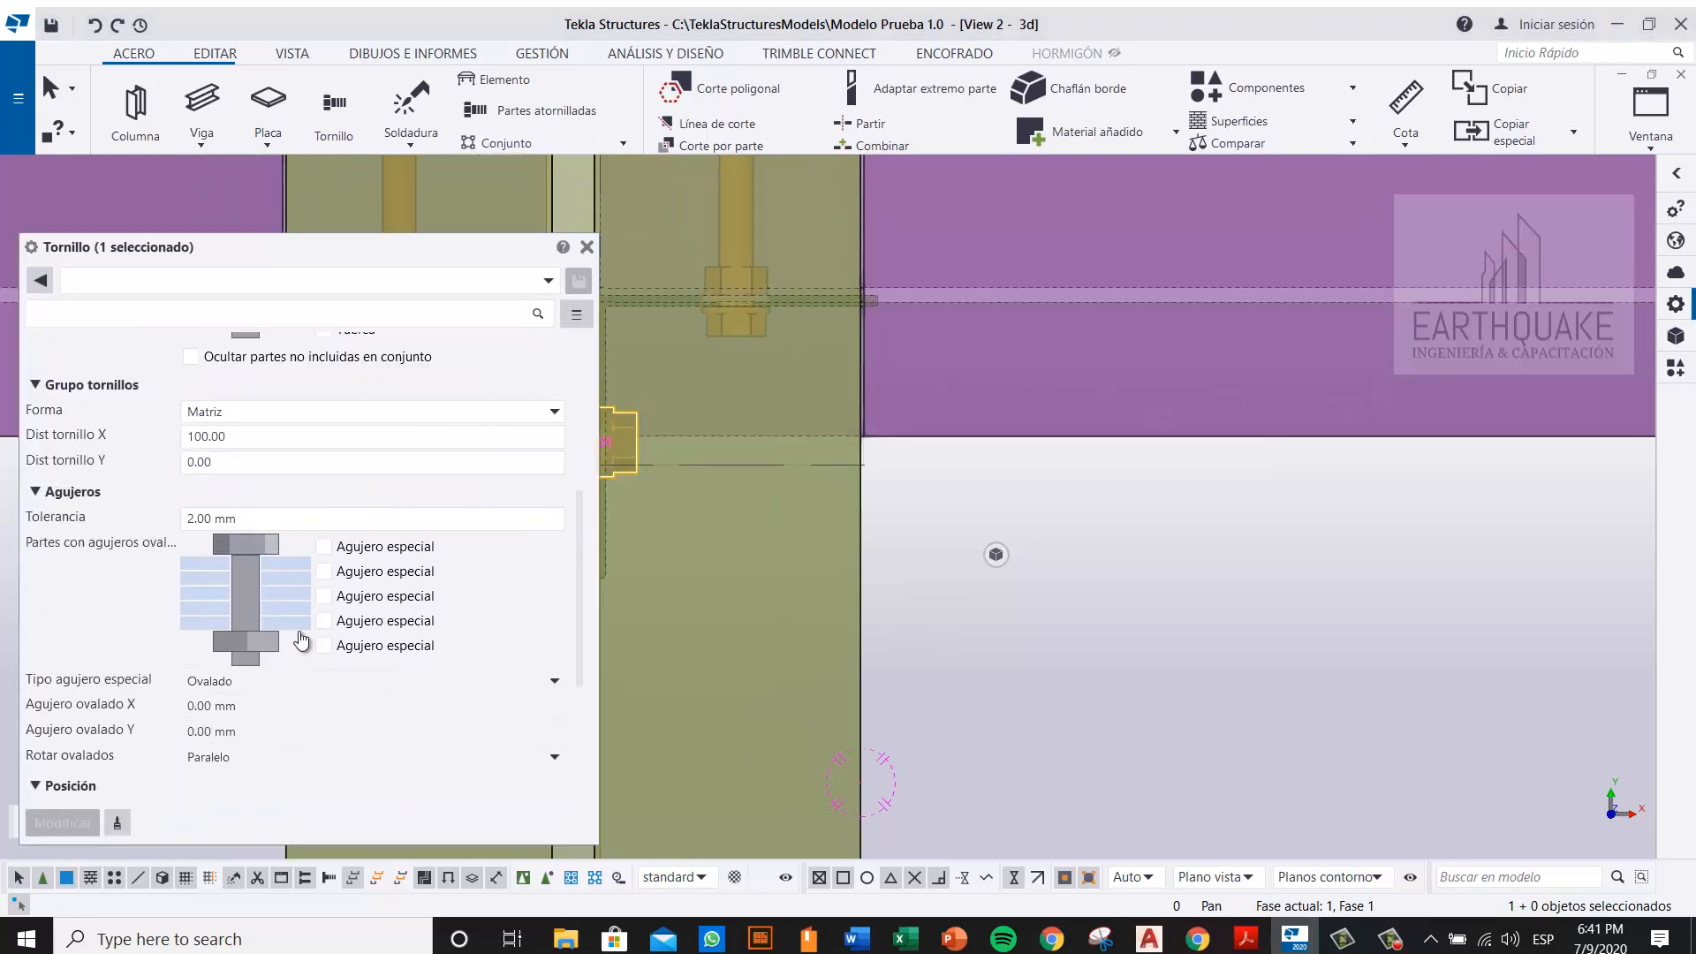
pyautogui.scroll(2, 427, 512)
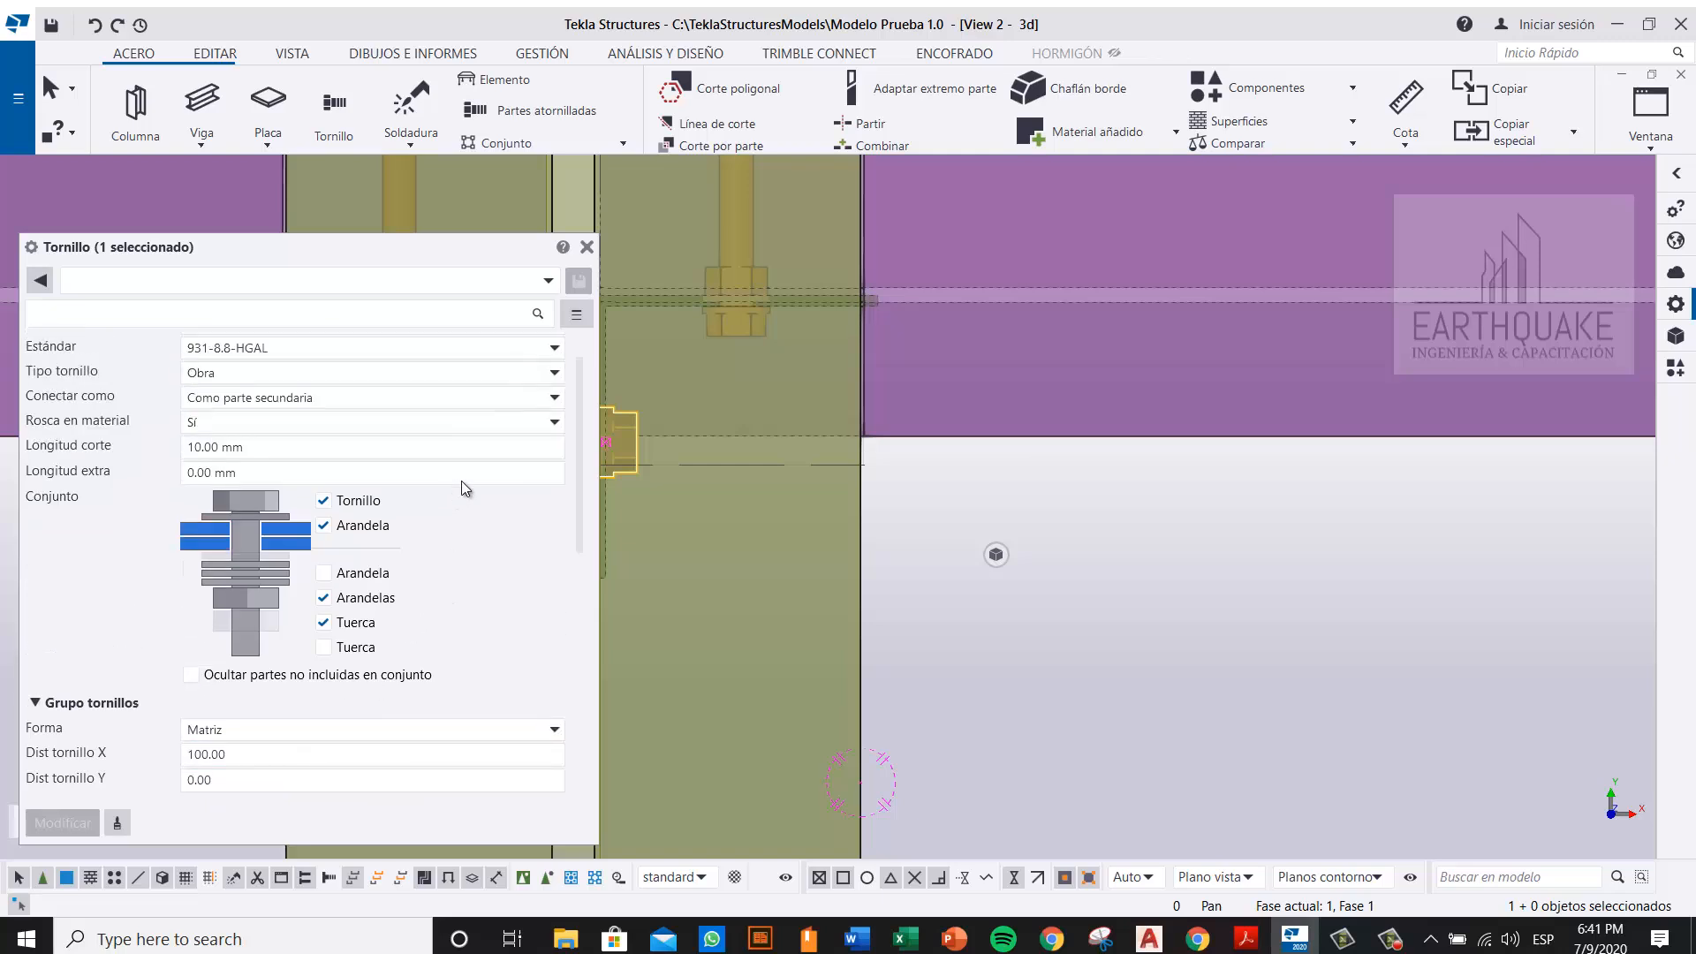
pyautogui.moveTo(1089, 508); pyautogui.dragTo(1473, 567, button='middle')
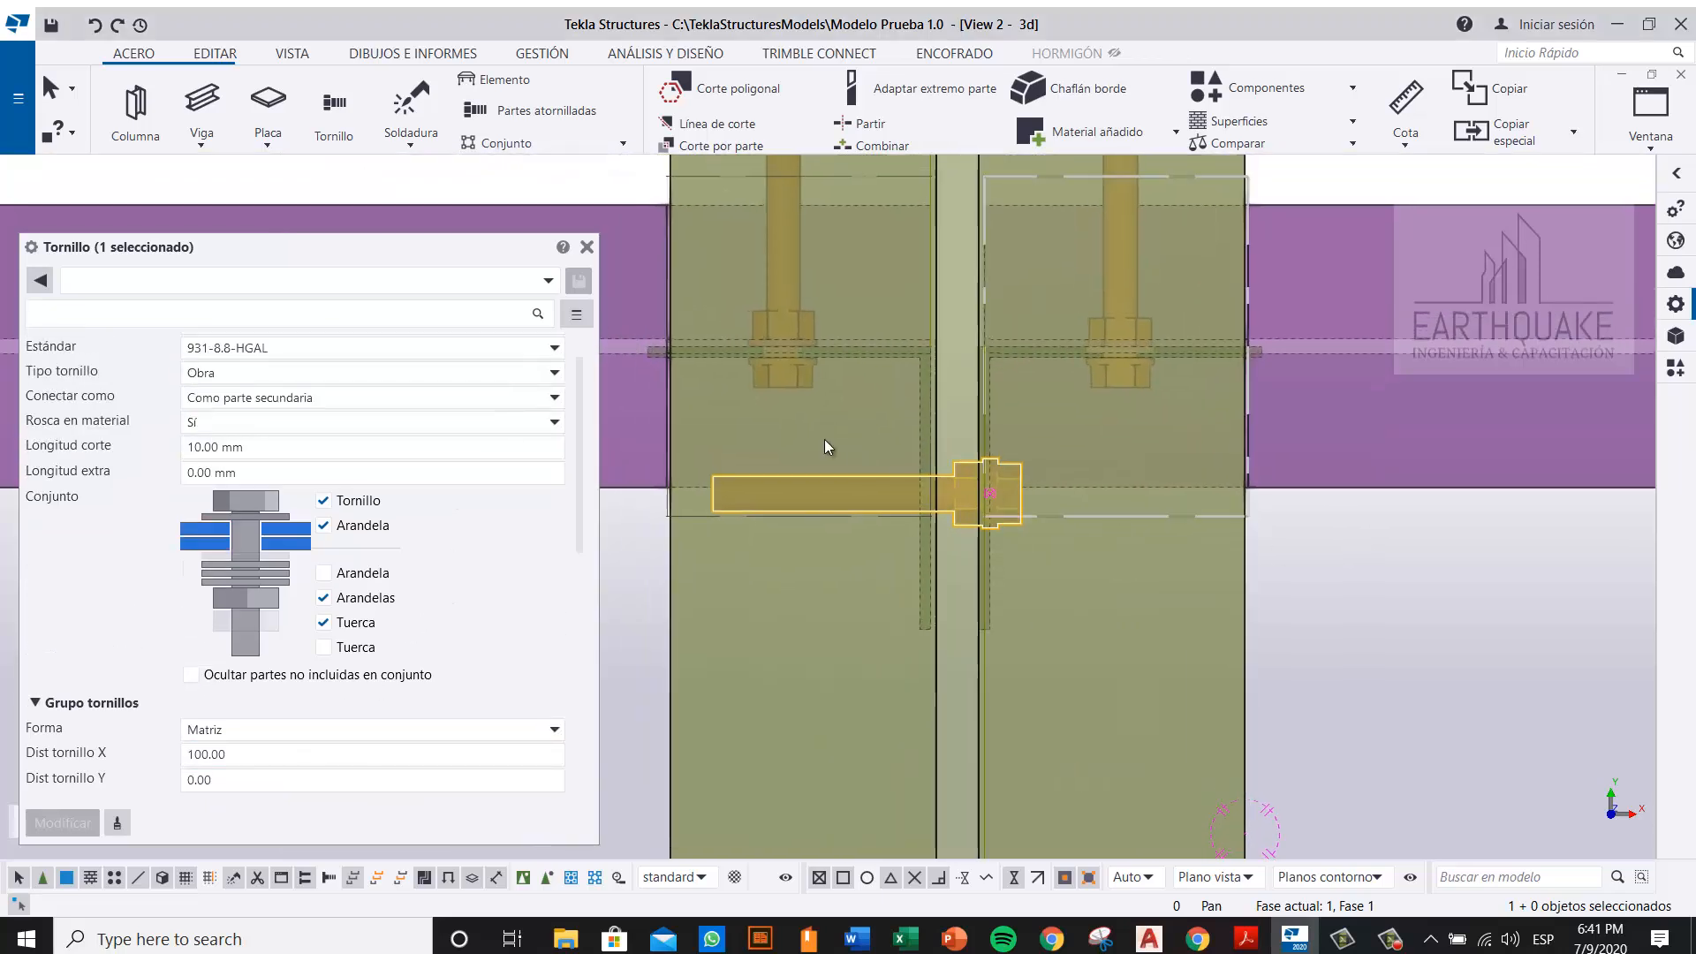
pyautogui.moveTo(853, 451); pyautogui.dragTo(916, 505, button='middle')
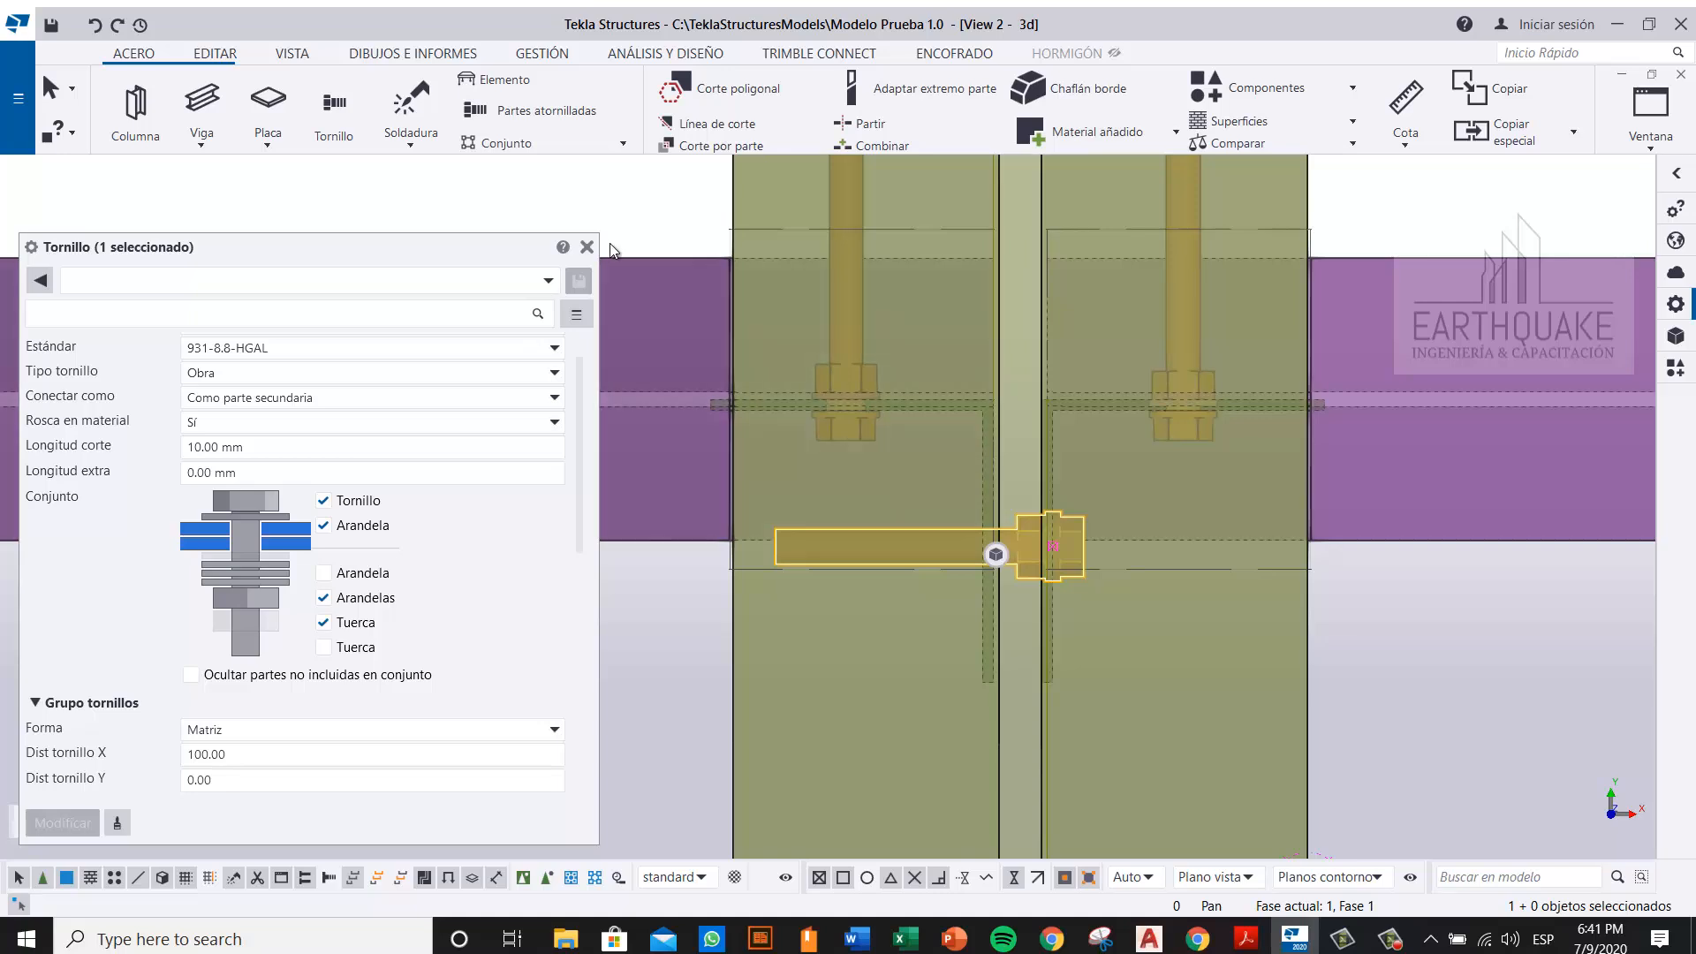
pyautogui.click(587, 247)
# Step: Move the angle on the overhanging secondary beam's side from its outer corner so its leg sits flush against that beam's web face
pyautogui.scroll(5, 717, 405)
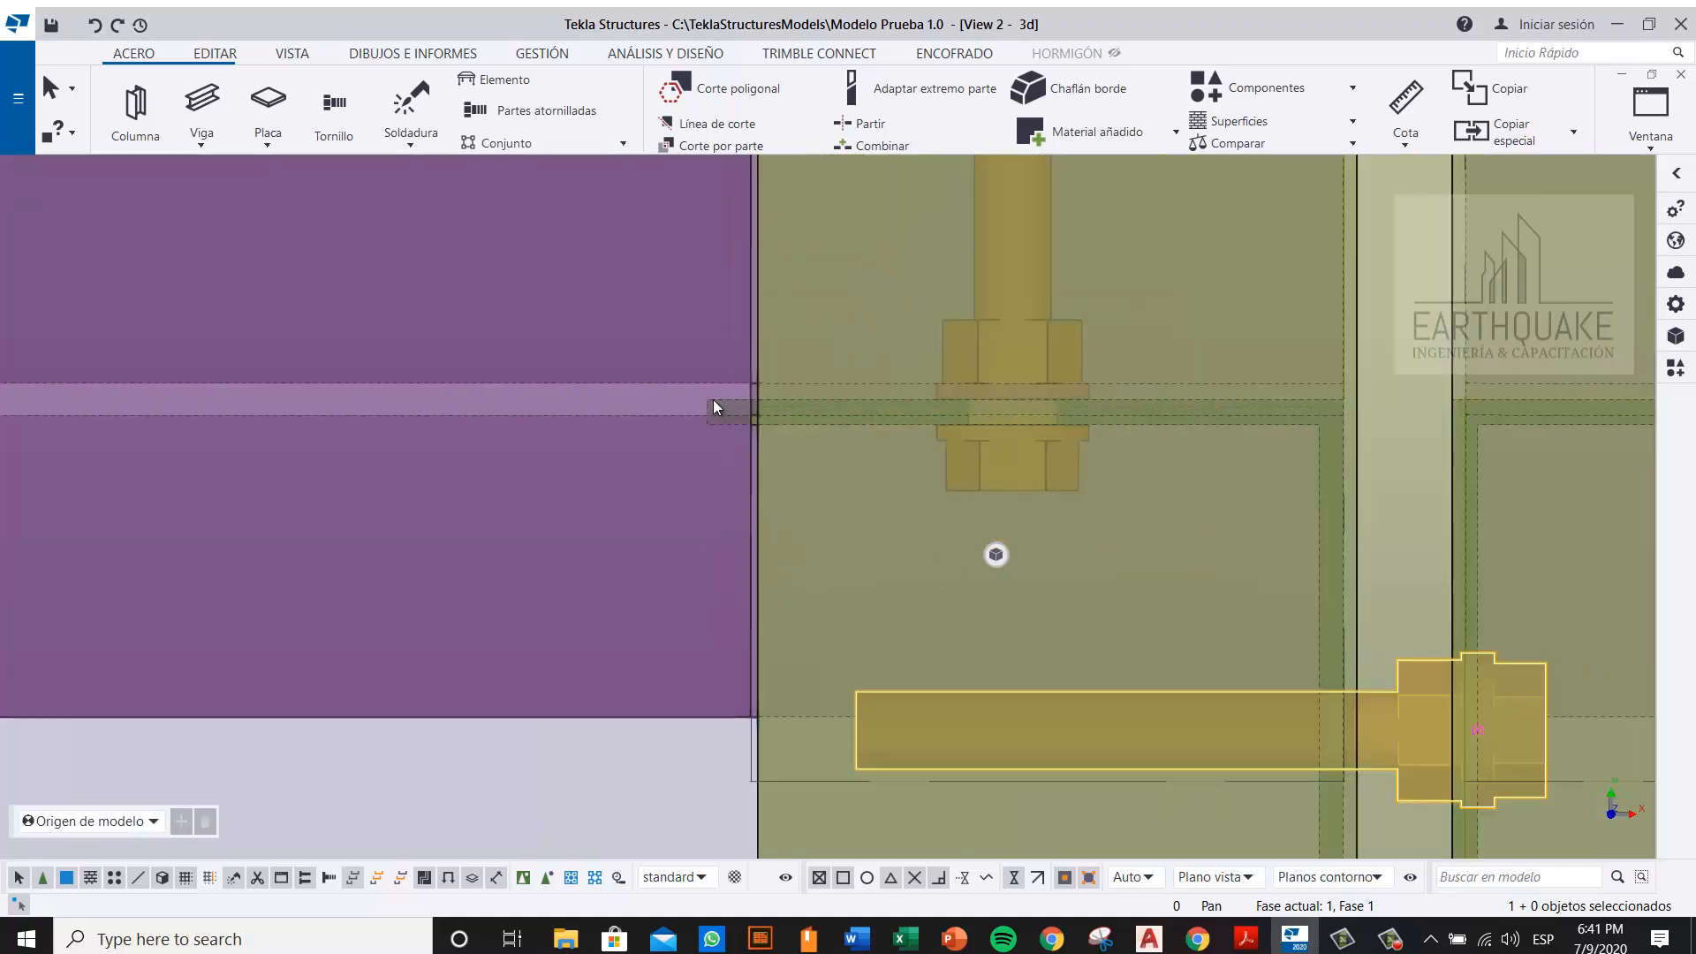
pyautogui.scroll(-3, 715, 401)
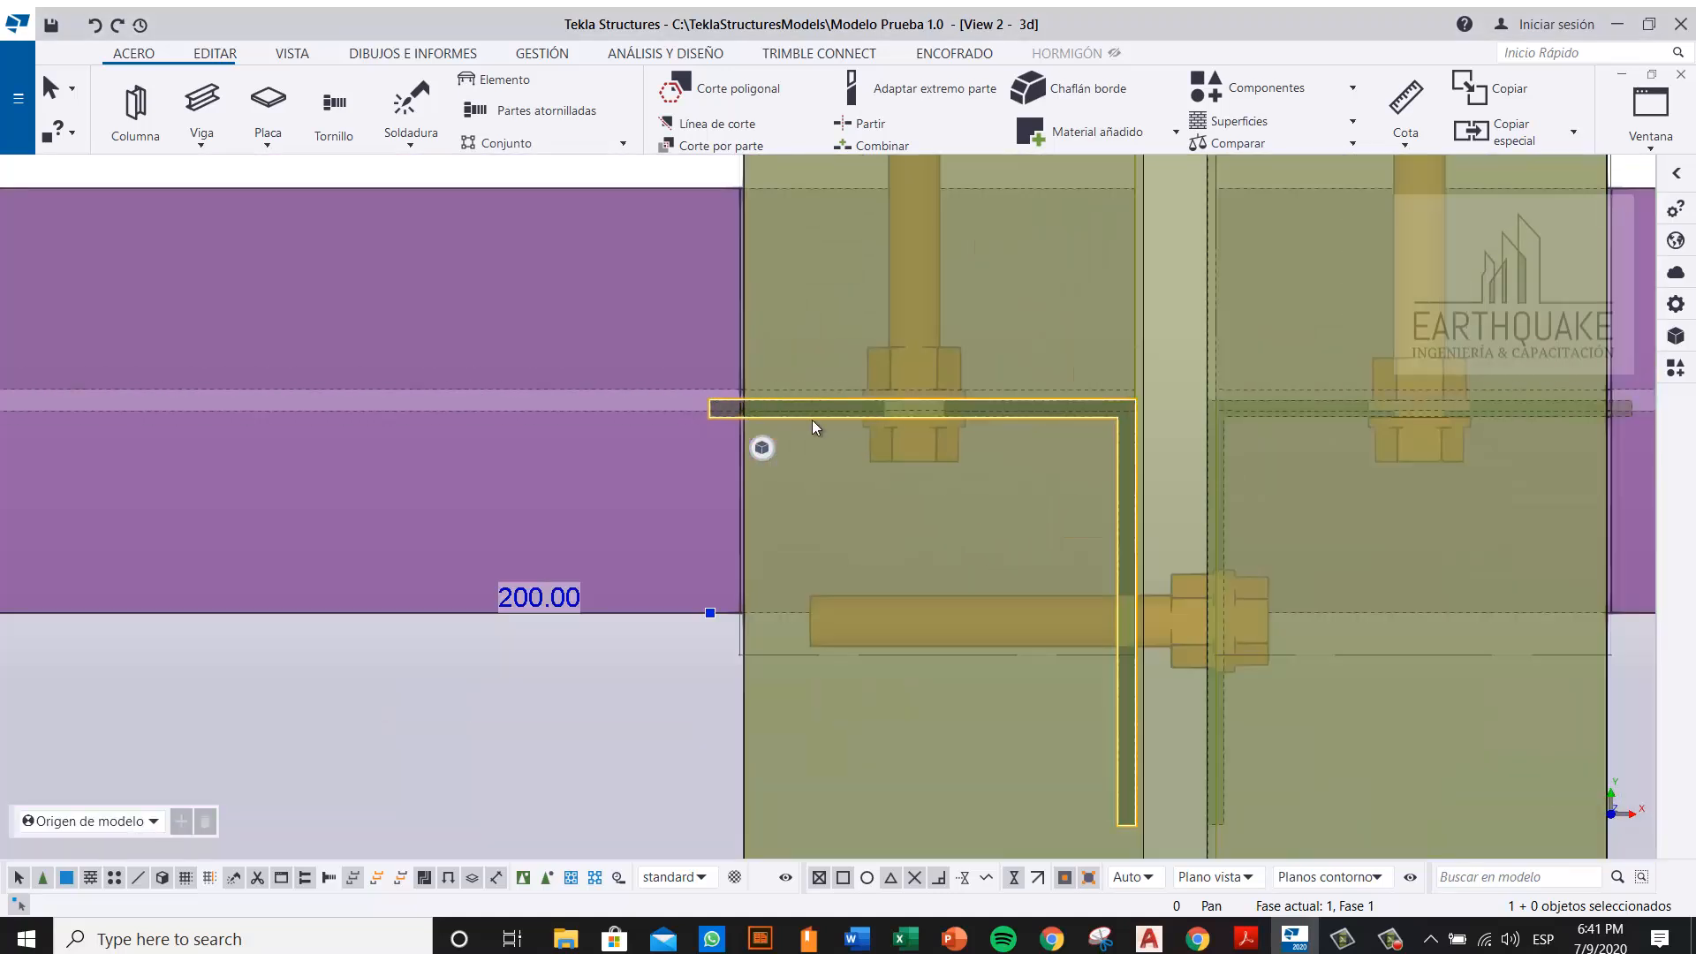
pyautogui.rightClick(1042, 480)
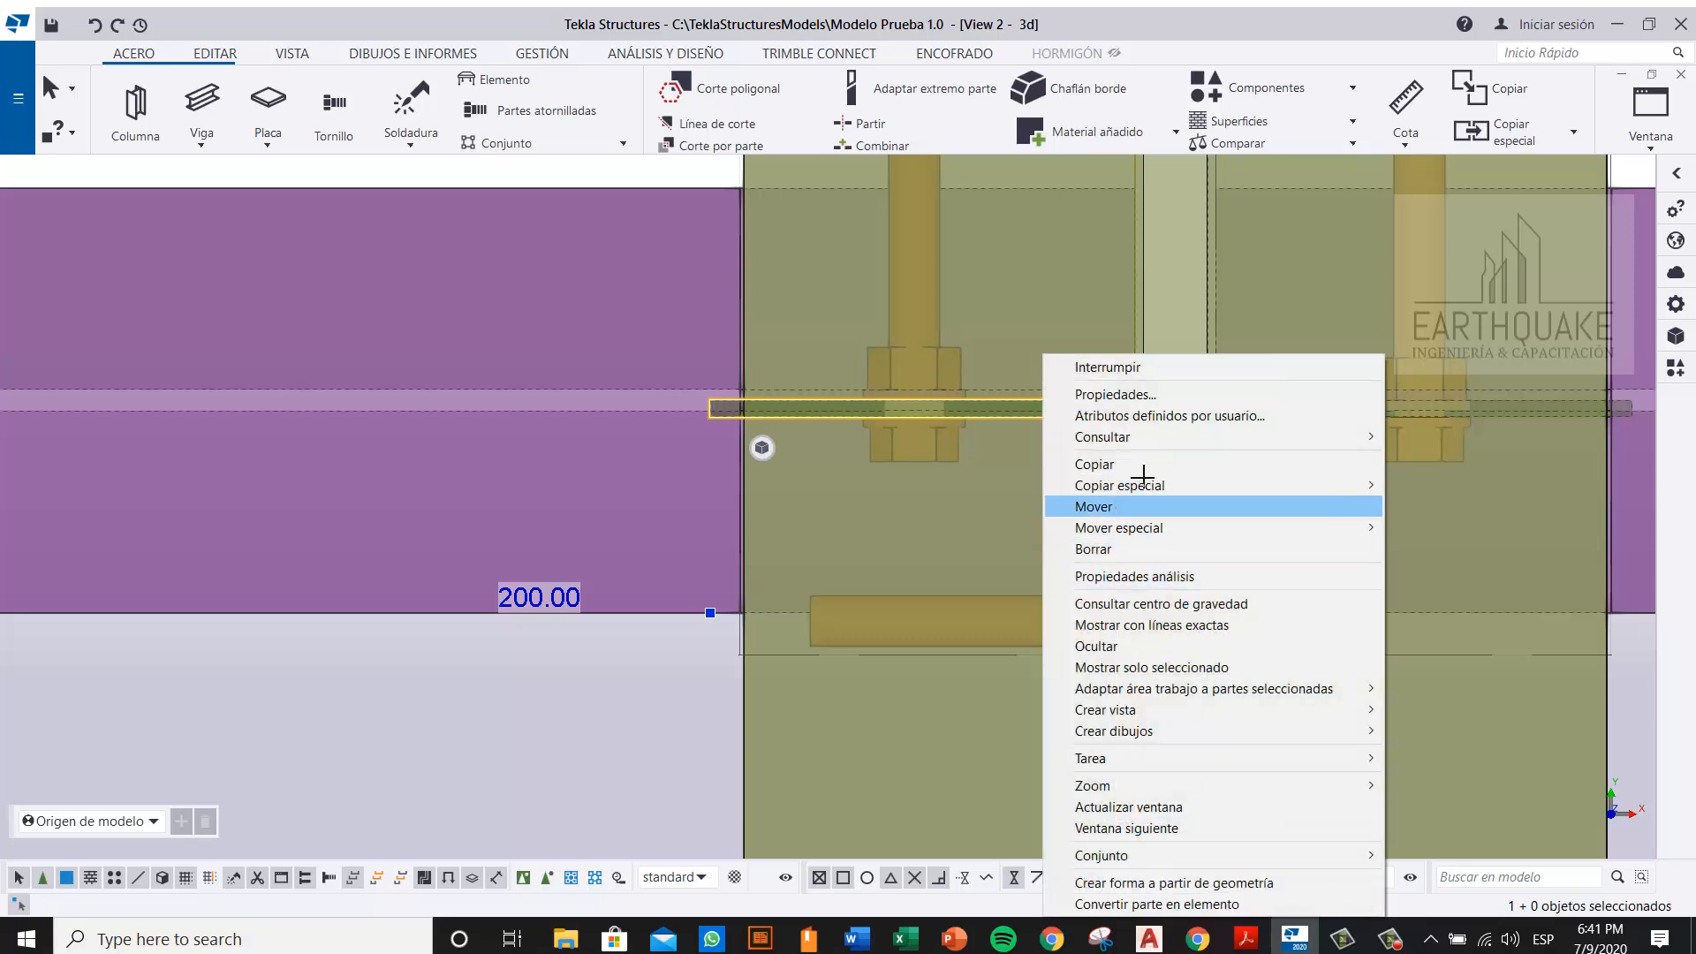
pyautogui.click(1139, 504)
pyautogui.scroll(3, 1148, 412)
pyautogui.scroll(2, 1149, 412)
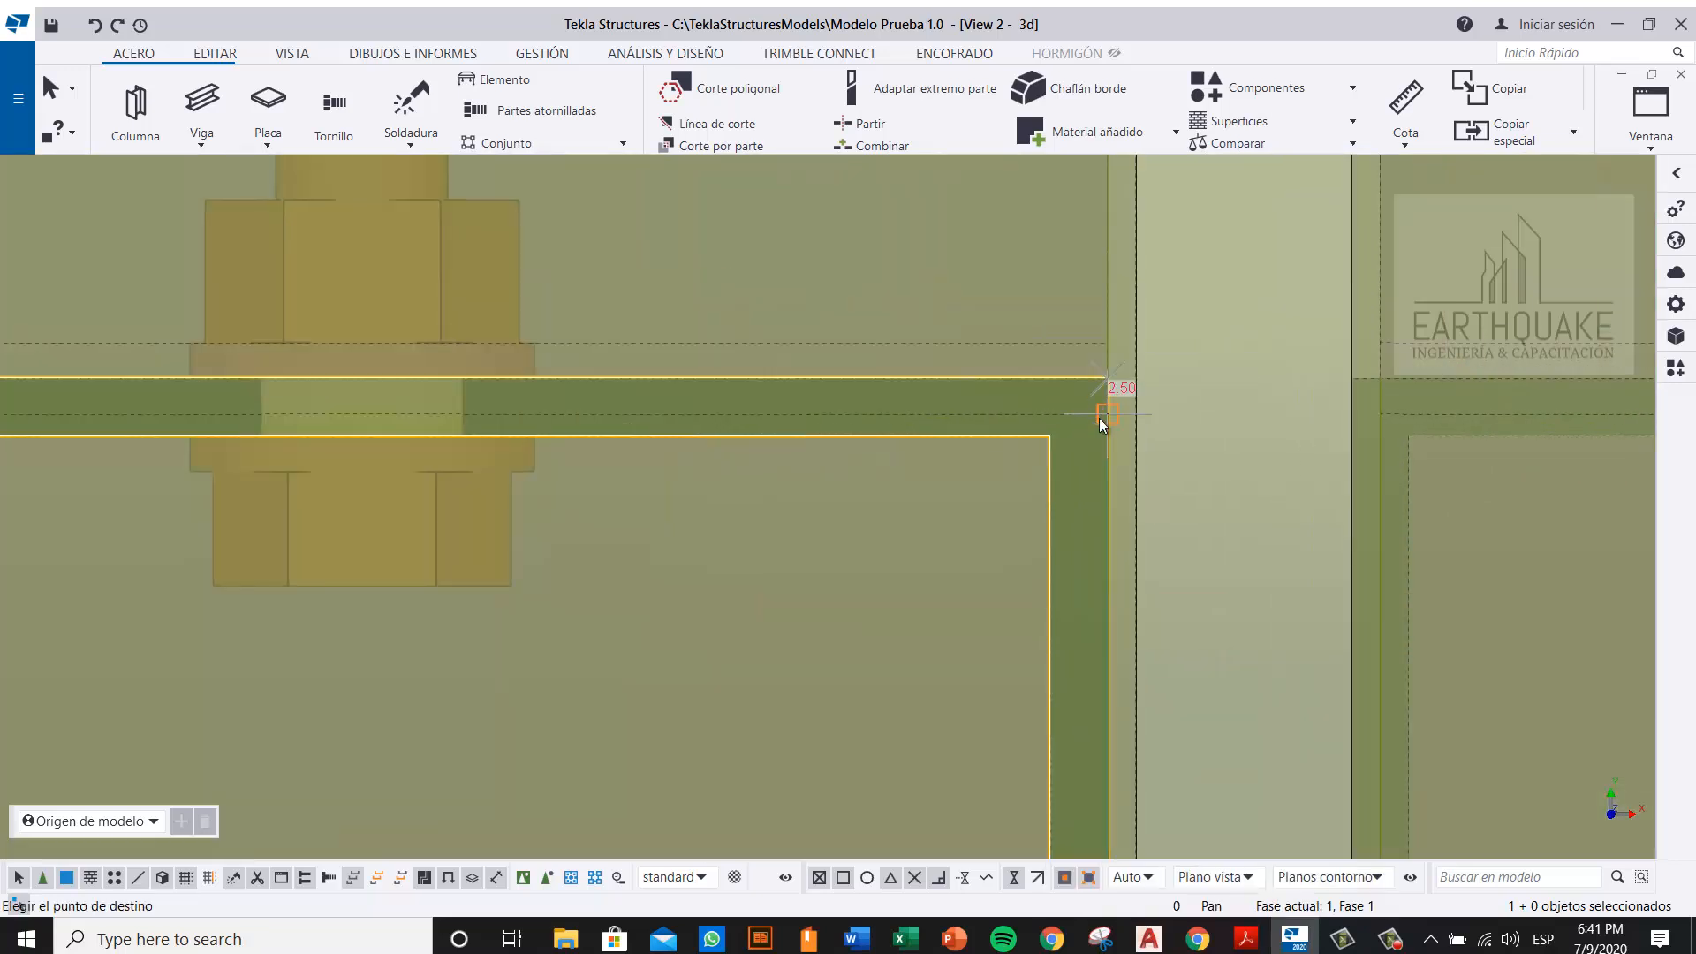
pyautogui.click(975, 417)
pyautogui.scroll(-3, 963, 424)
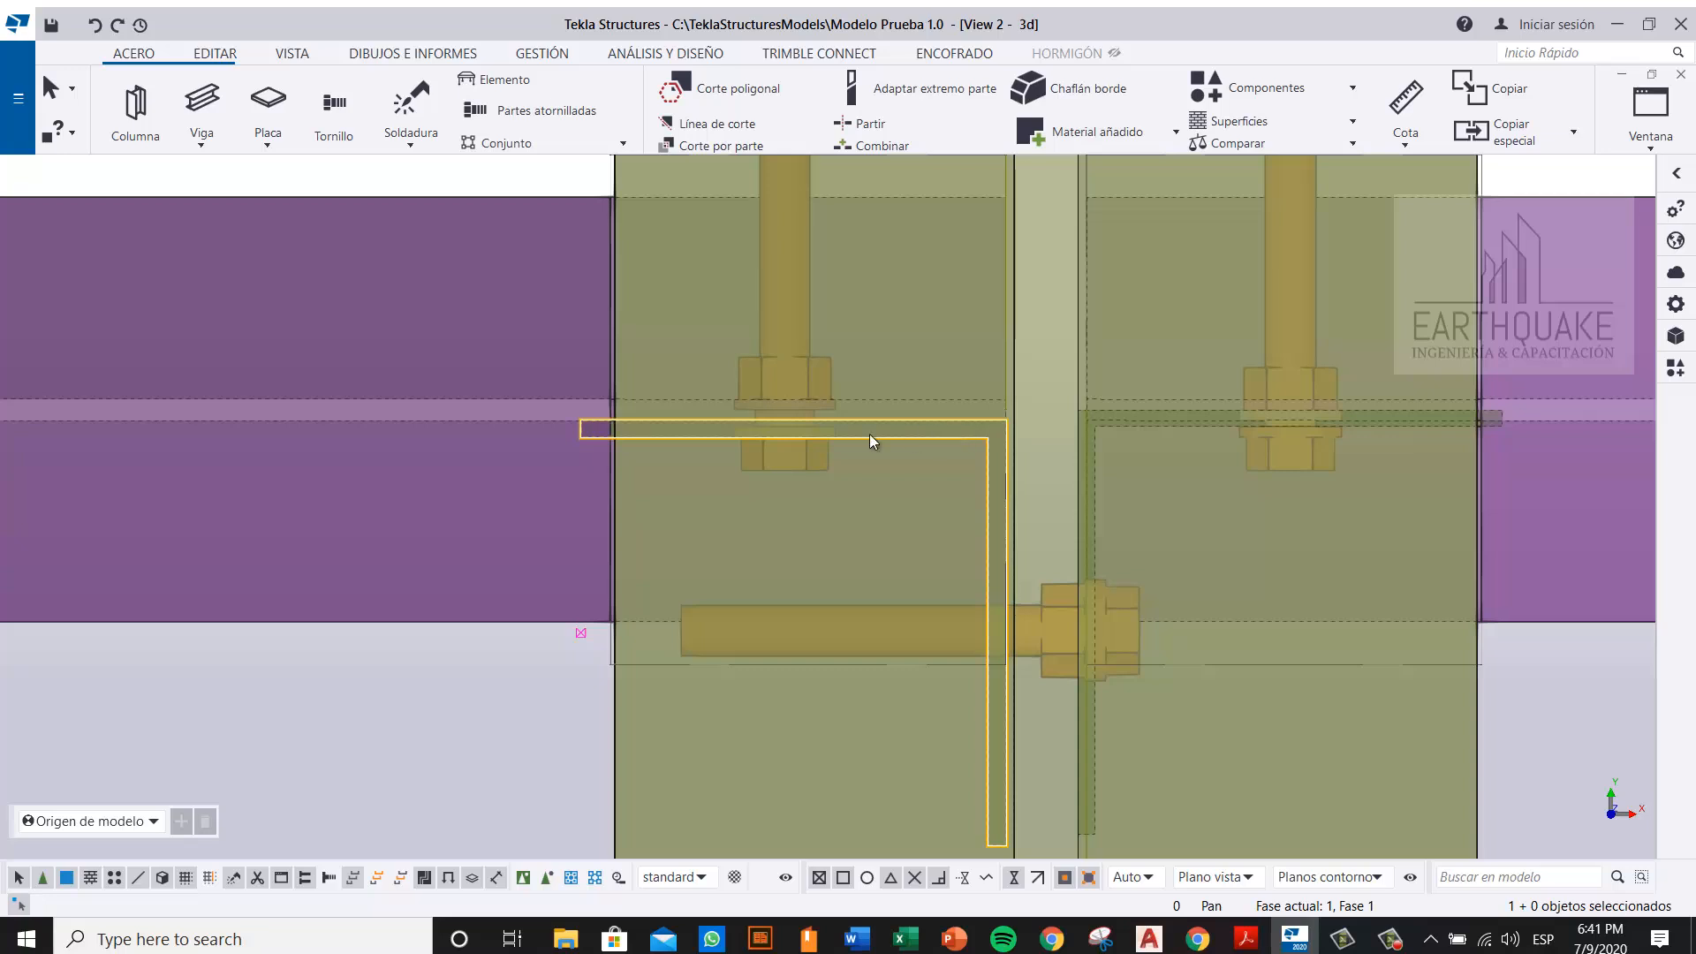
pyautogui.click(806, 372)
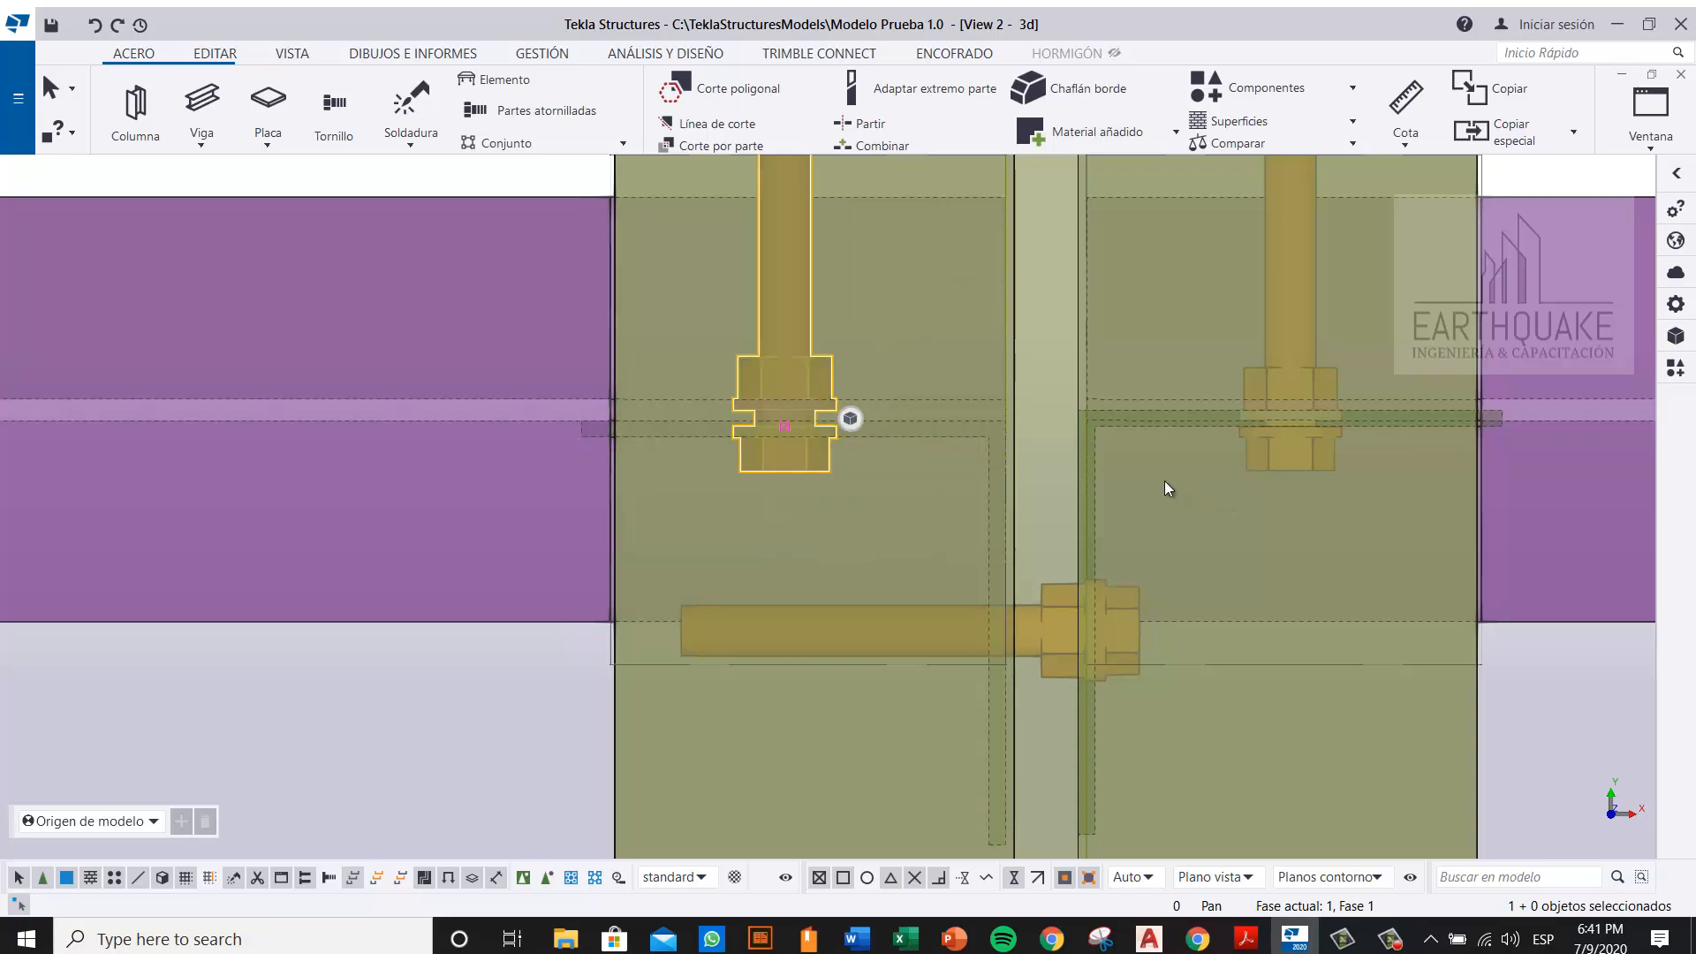
pyautogui.click(1280, 386)
pyautogui.click(813, 288)
pyautogui.scroll(-5, 856, 391)
pyautogui.moveTo(890, 475)
pyautogui.keyDown('ctrl'); pyautogui.mouseDown(button='middle')
pyautogui.moveTo(972, 423)
pyautogui.moveTo(914, 452)
pyautogui.mouseUp(button='middle'); pyautogui.keyUp('ctrl')
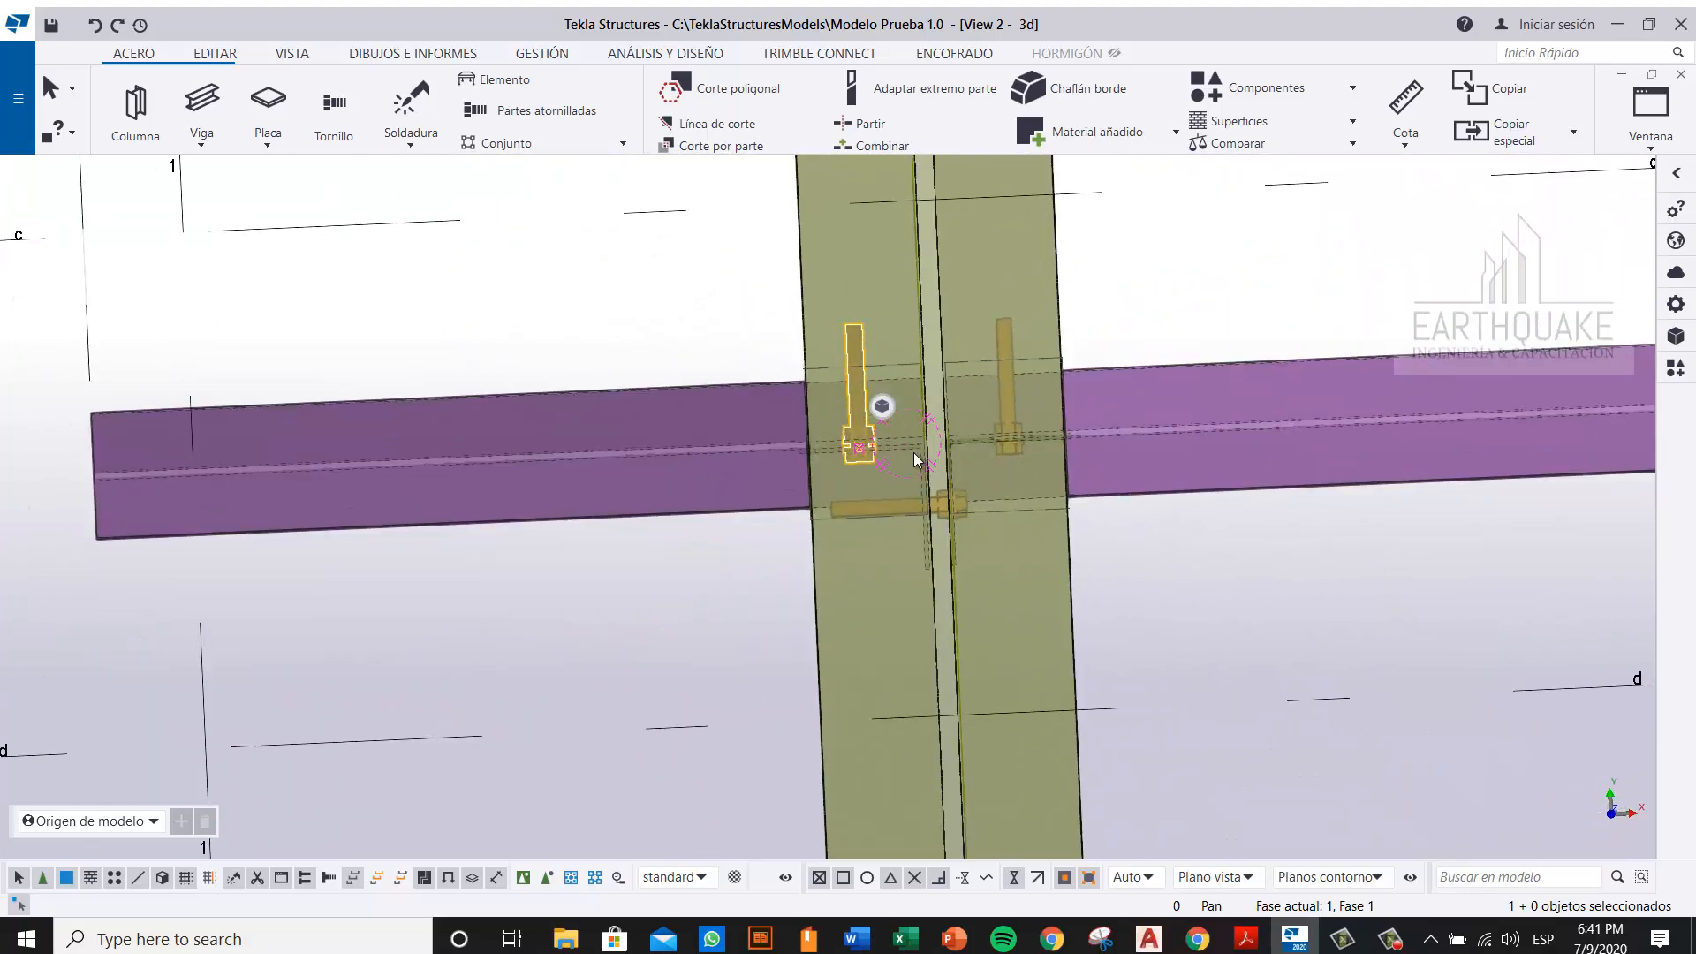
pyautogui.scroll(5, 936, 505)
pyautogui.hotkey('ctrl', 'p')
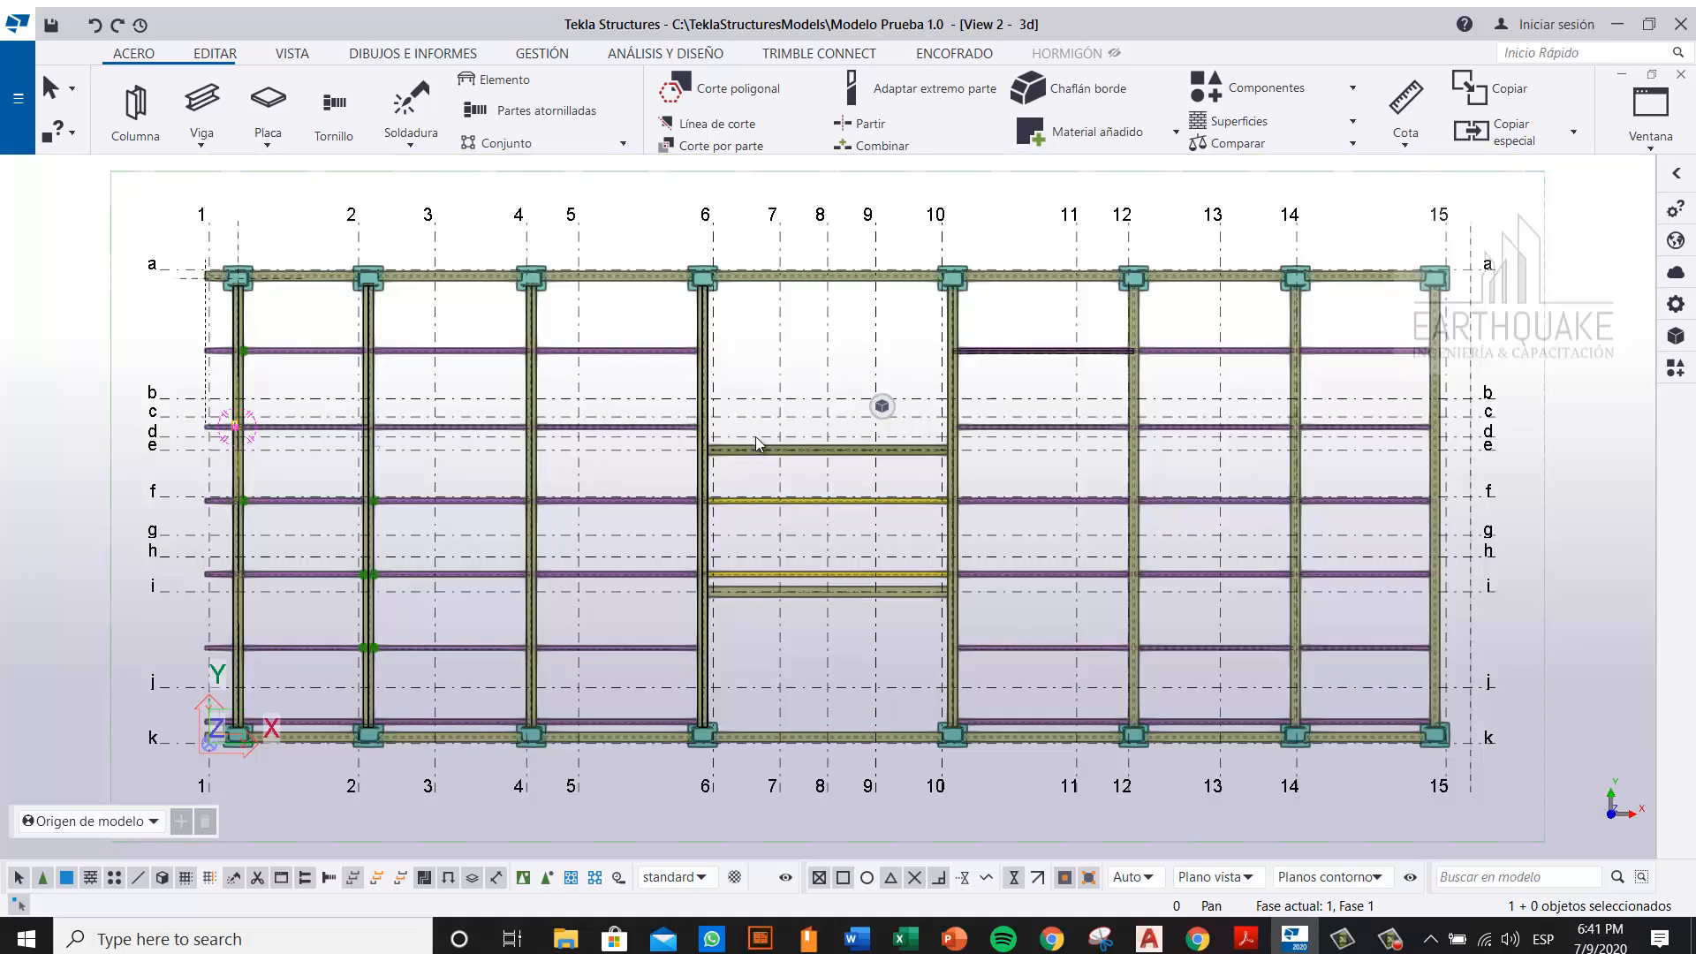
pyautogui.scroll(5, 194, 443)
pyautogui.scroll(9, 332, 383)
pyautogui.scroll(4, 518, 531)
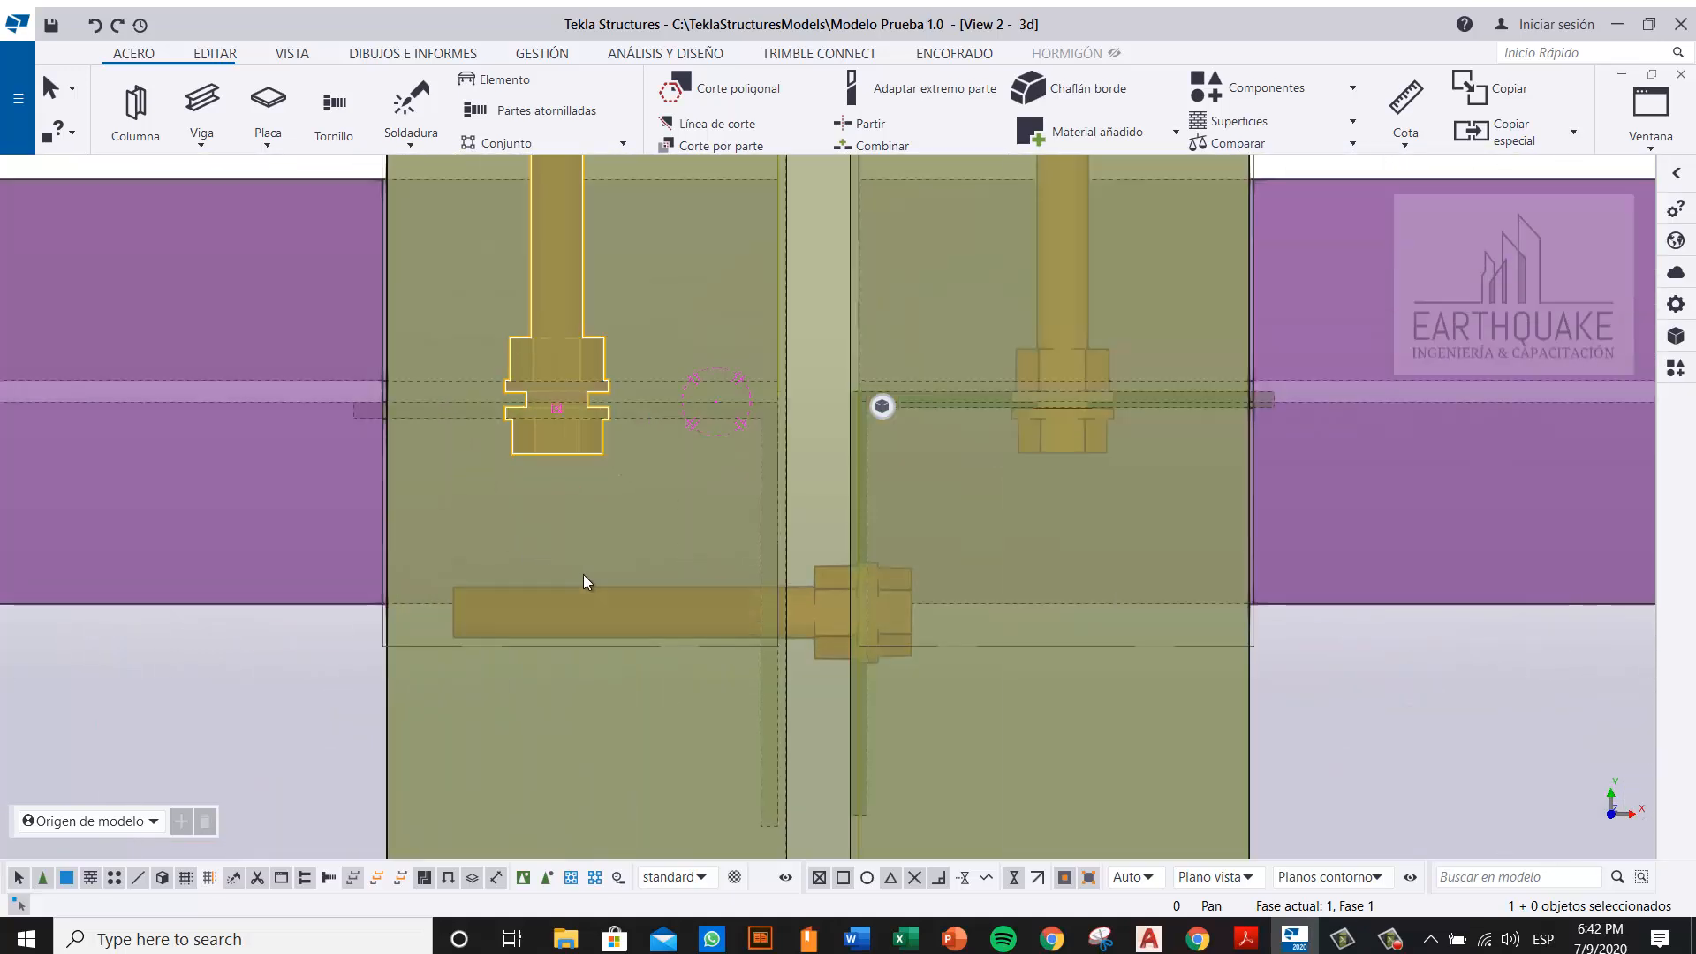
pyautogui.scroll(4, 661, 638)
pyautogui.rightClick(911, 467)
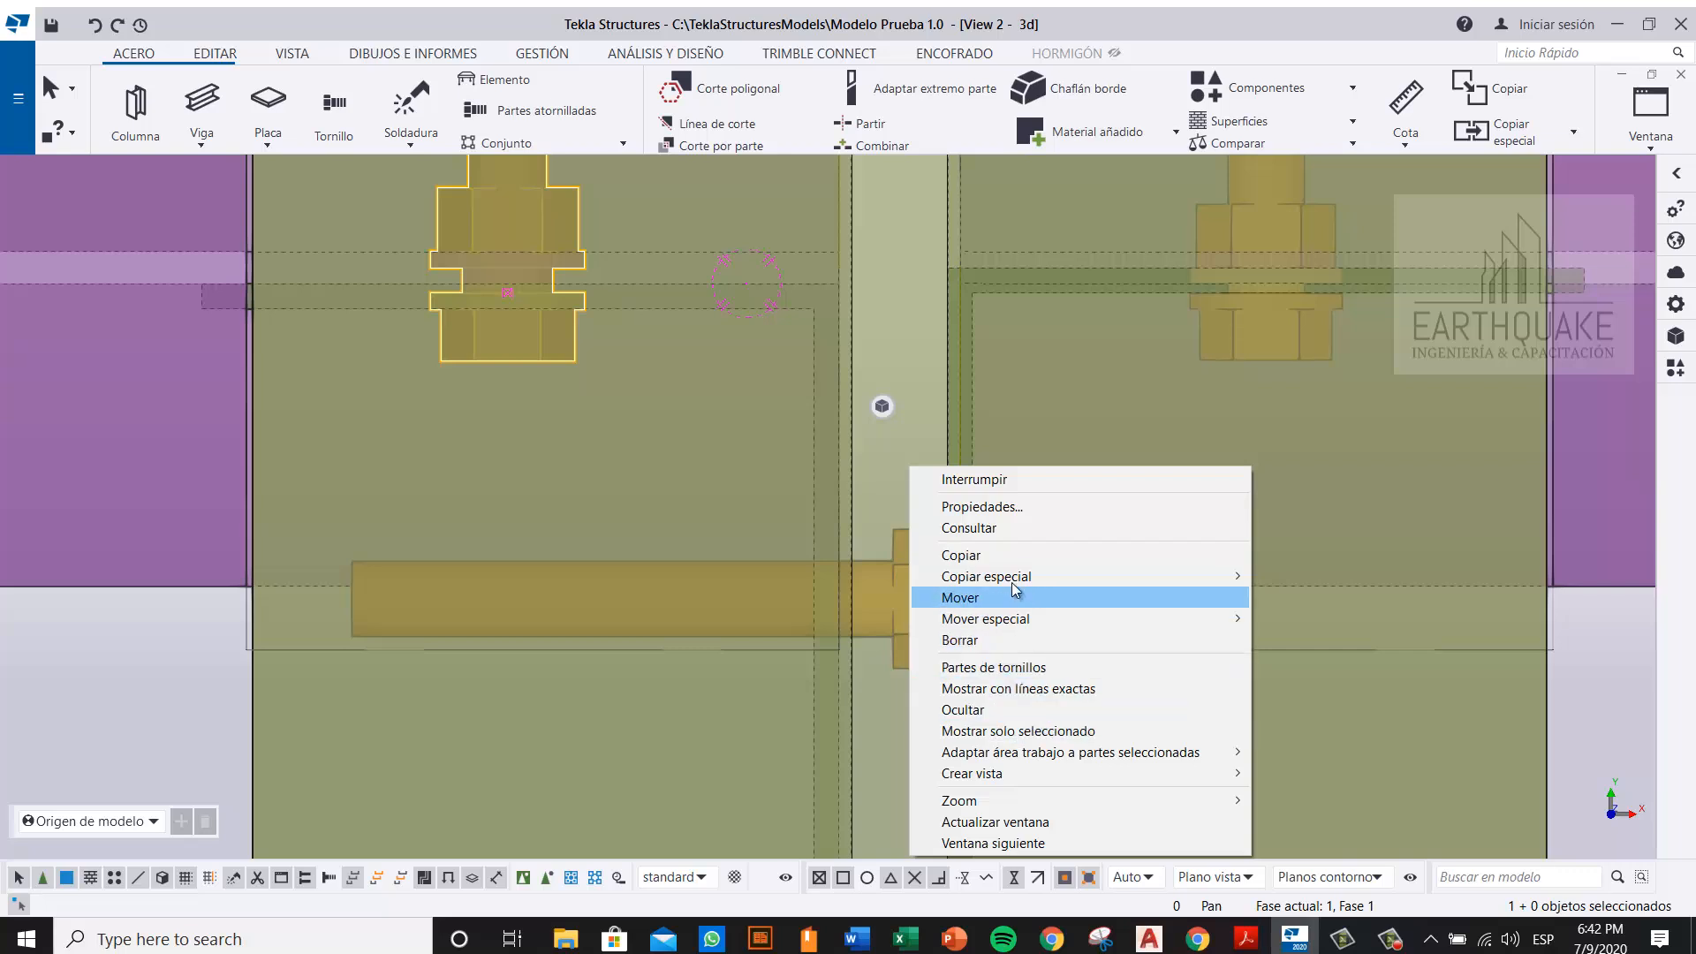
pyautogui.click(892, 512)
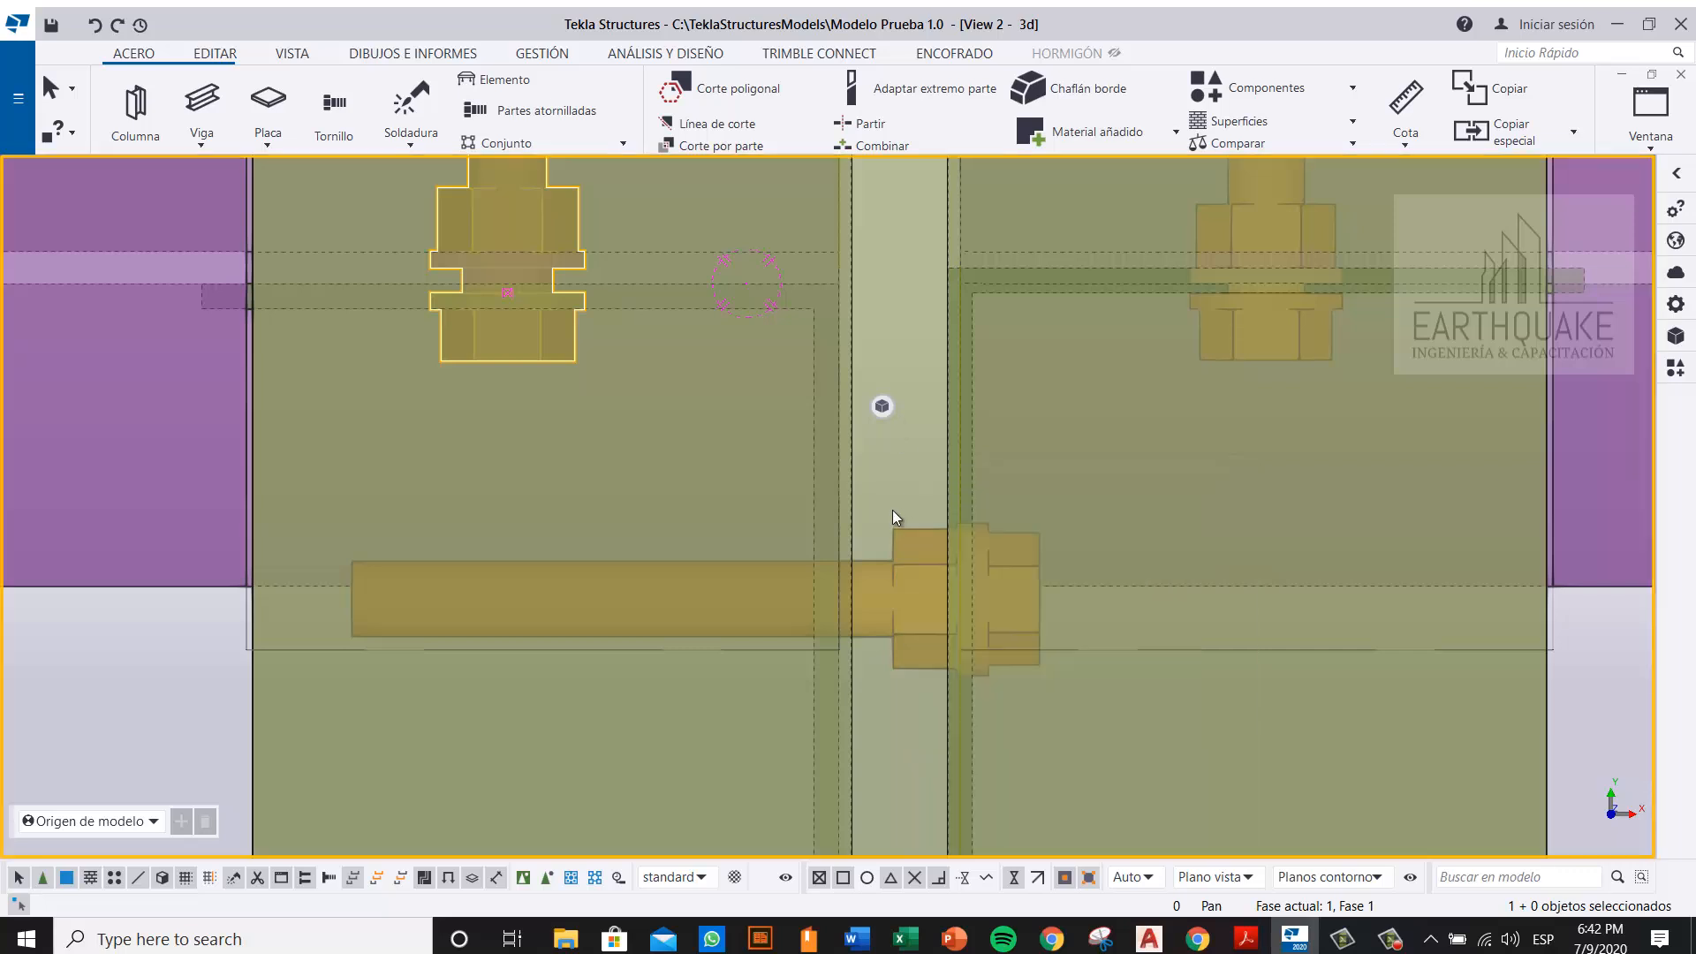
pyautogui.scroll(-2, 893, 511)
pyautogui.rightClick(497, 664)
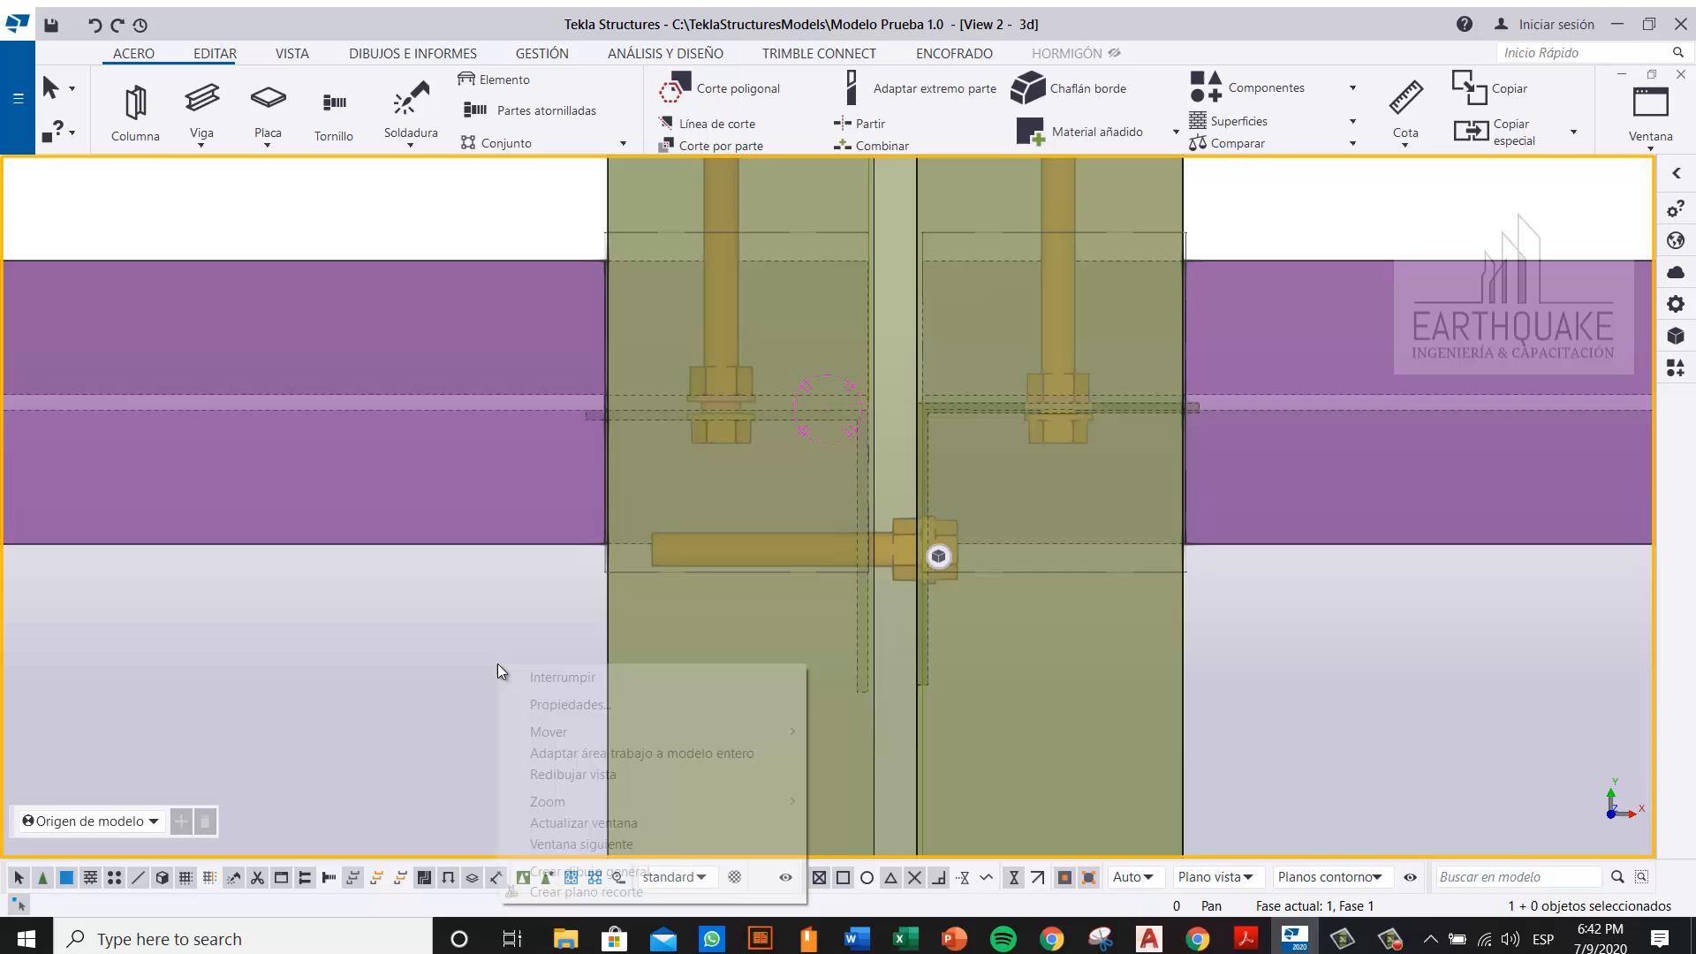
pyautogui.click(596, 781)
# Step: Move the same angle from its leg's lower corner perpendicular onto the main beam's web face to close the gap
pyautogui.scroll(4, 851, 730)
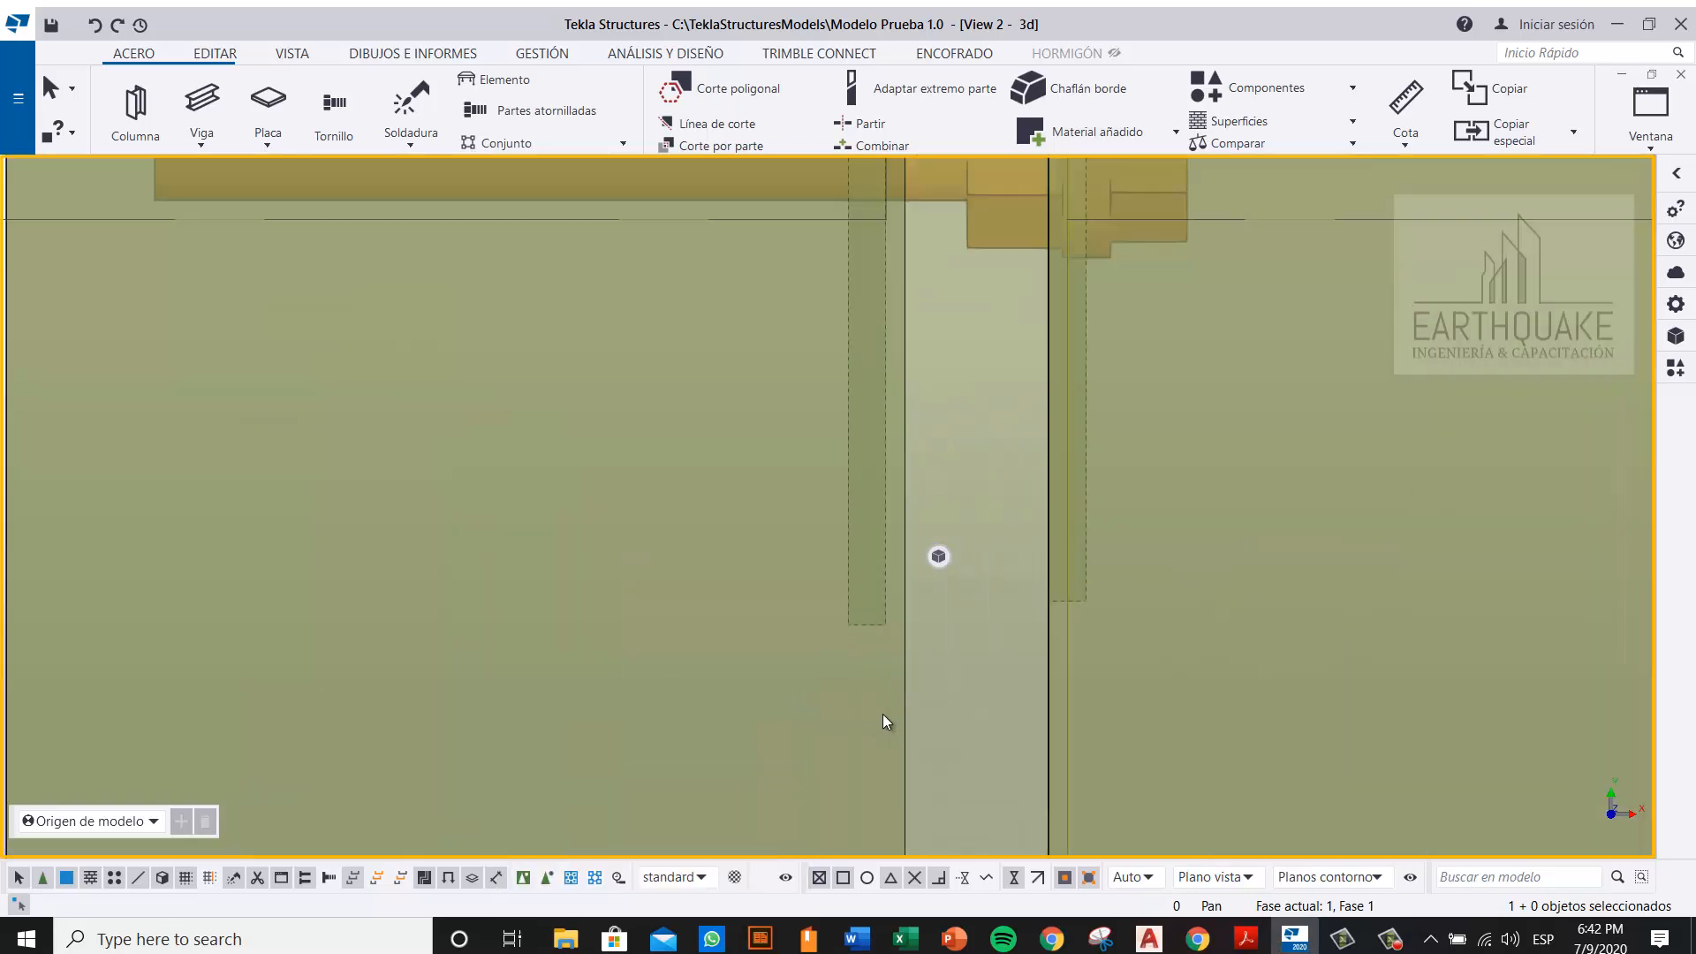
pyautogui.rightClick(867, 618)
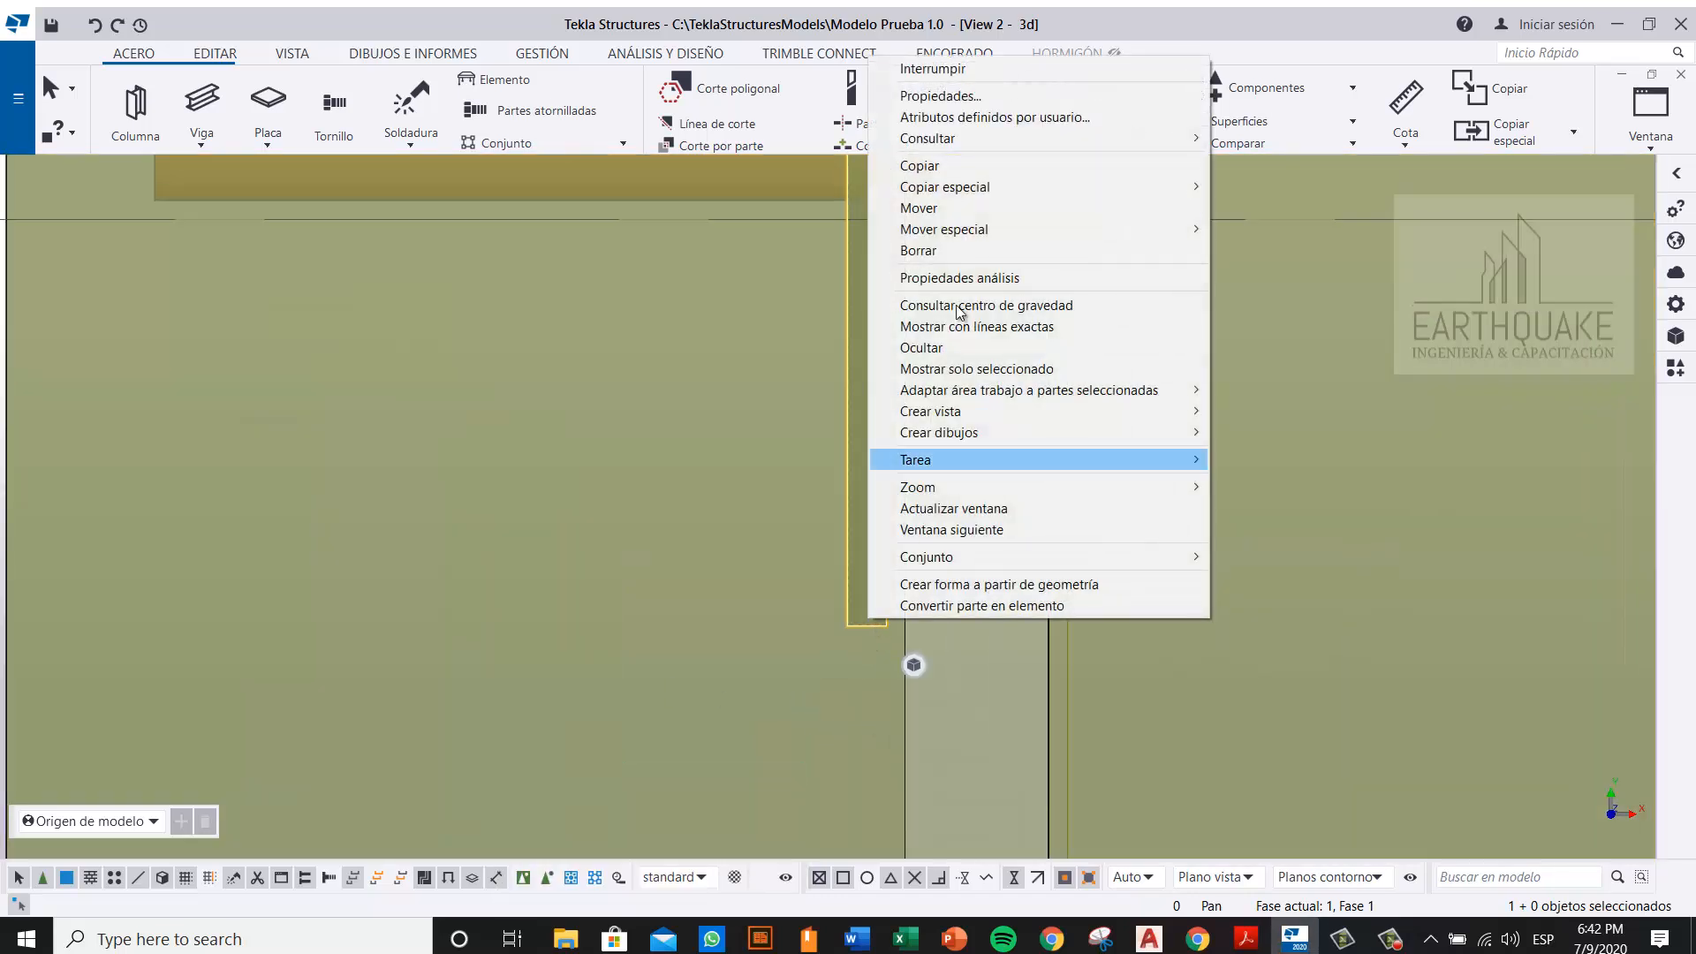
pyautogui.click(971, 210)
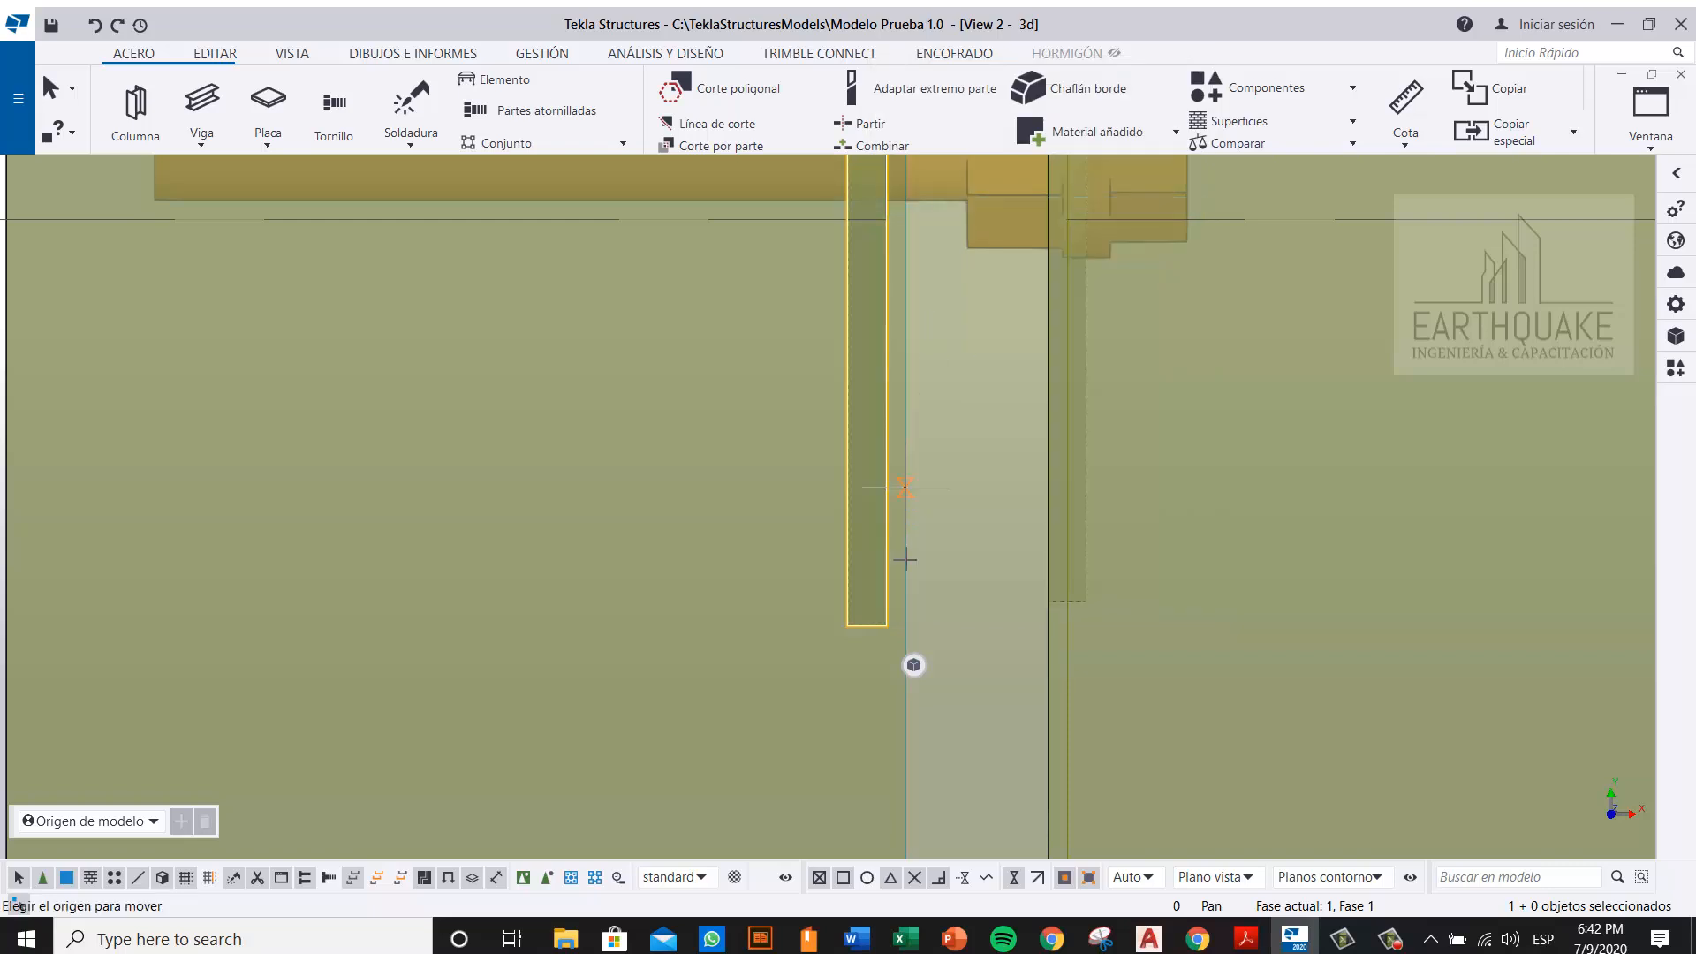
pyautogui.click(887, 625)
pyautogui.click(905, 625)
pyautogui.scroll(-3, 911, 635)
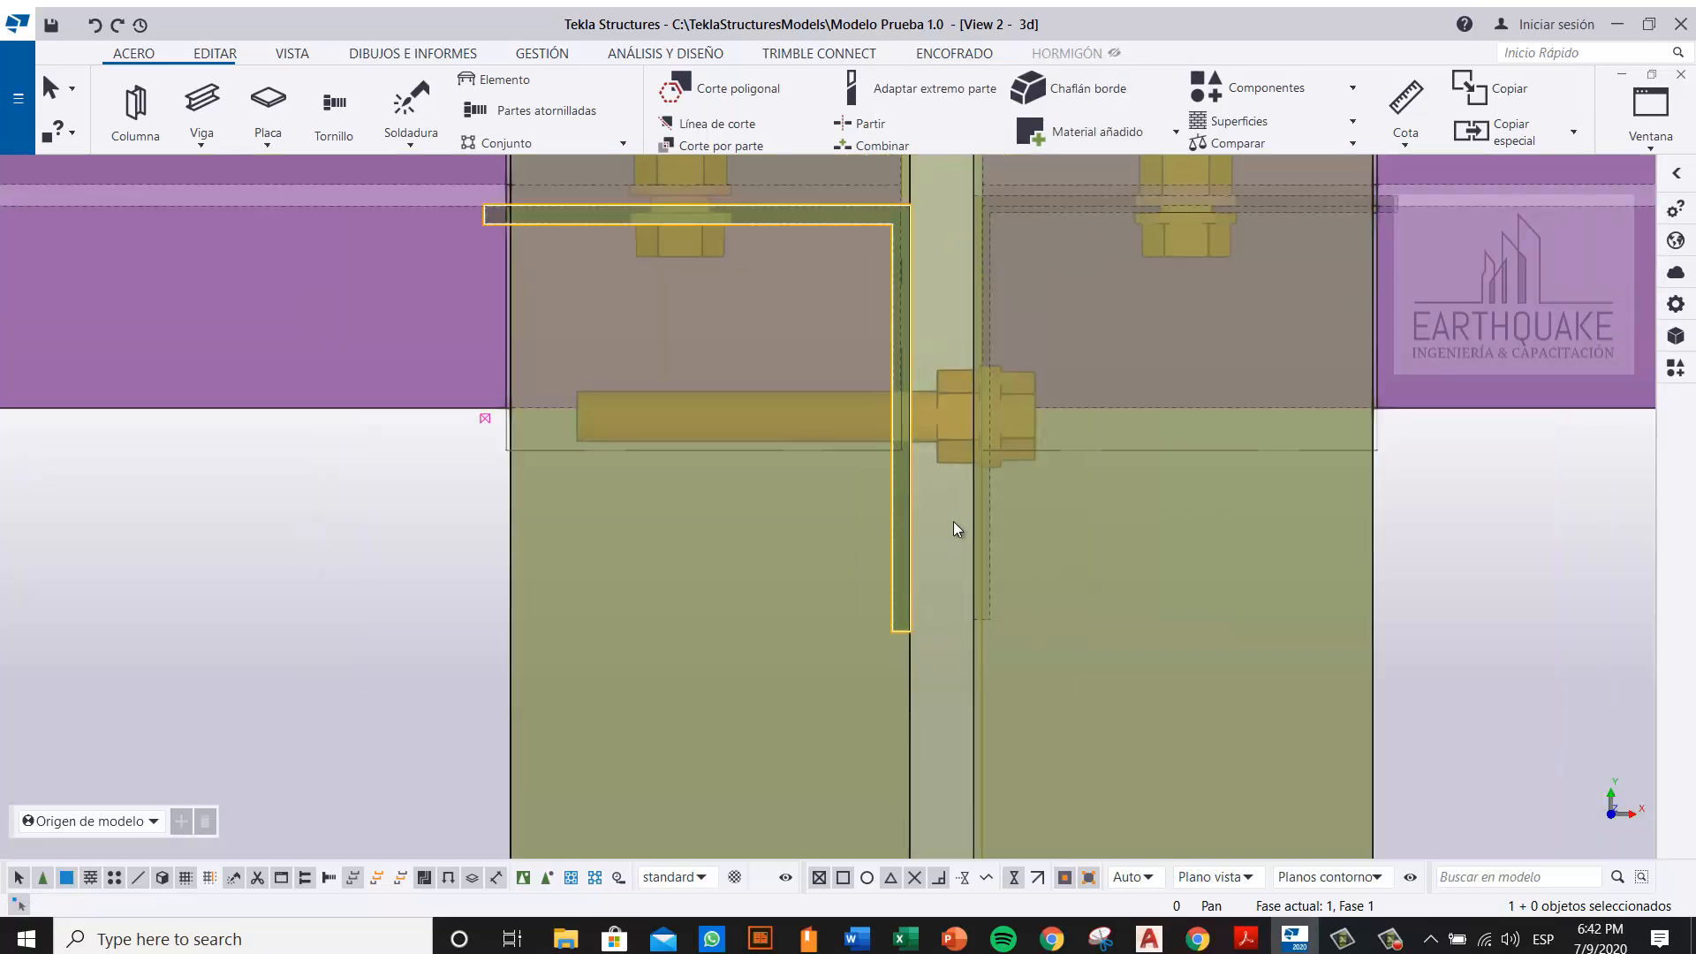
# Step: Set the web bolt group's X bolt spacing to 1, apply the modification and close the properties
pyautogui.doubleClick(936, 413)
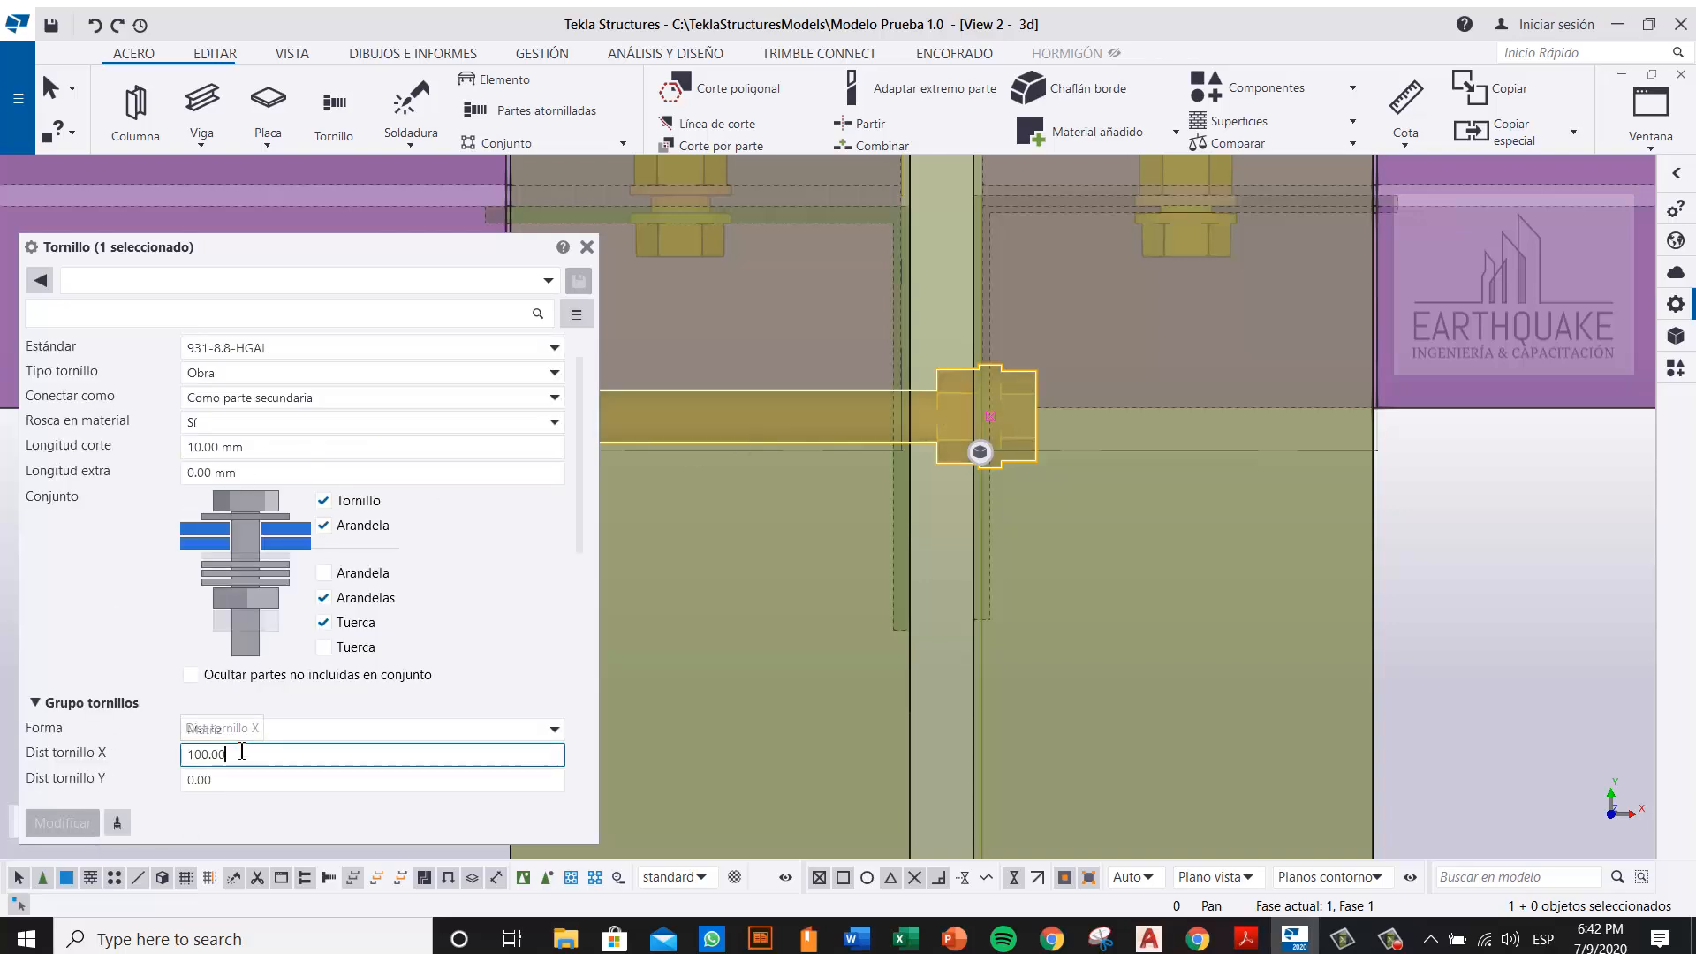
pyautogui.write('1')
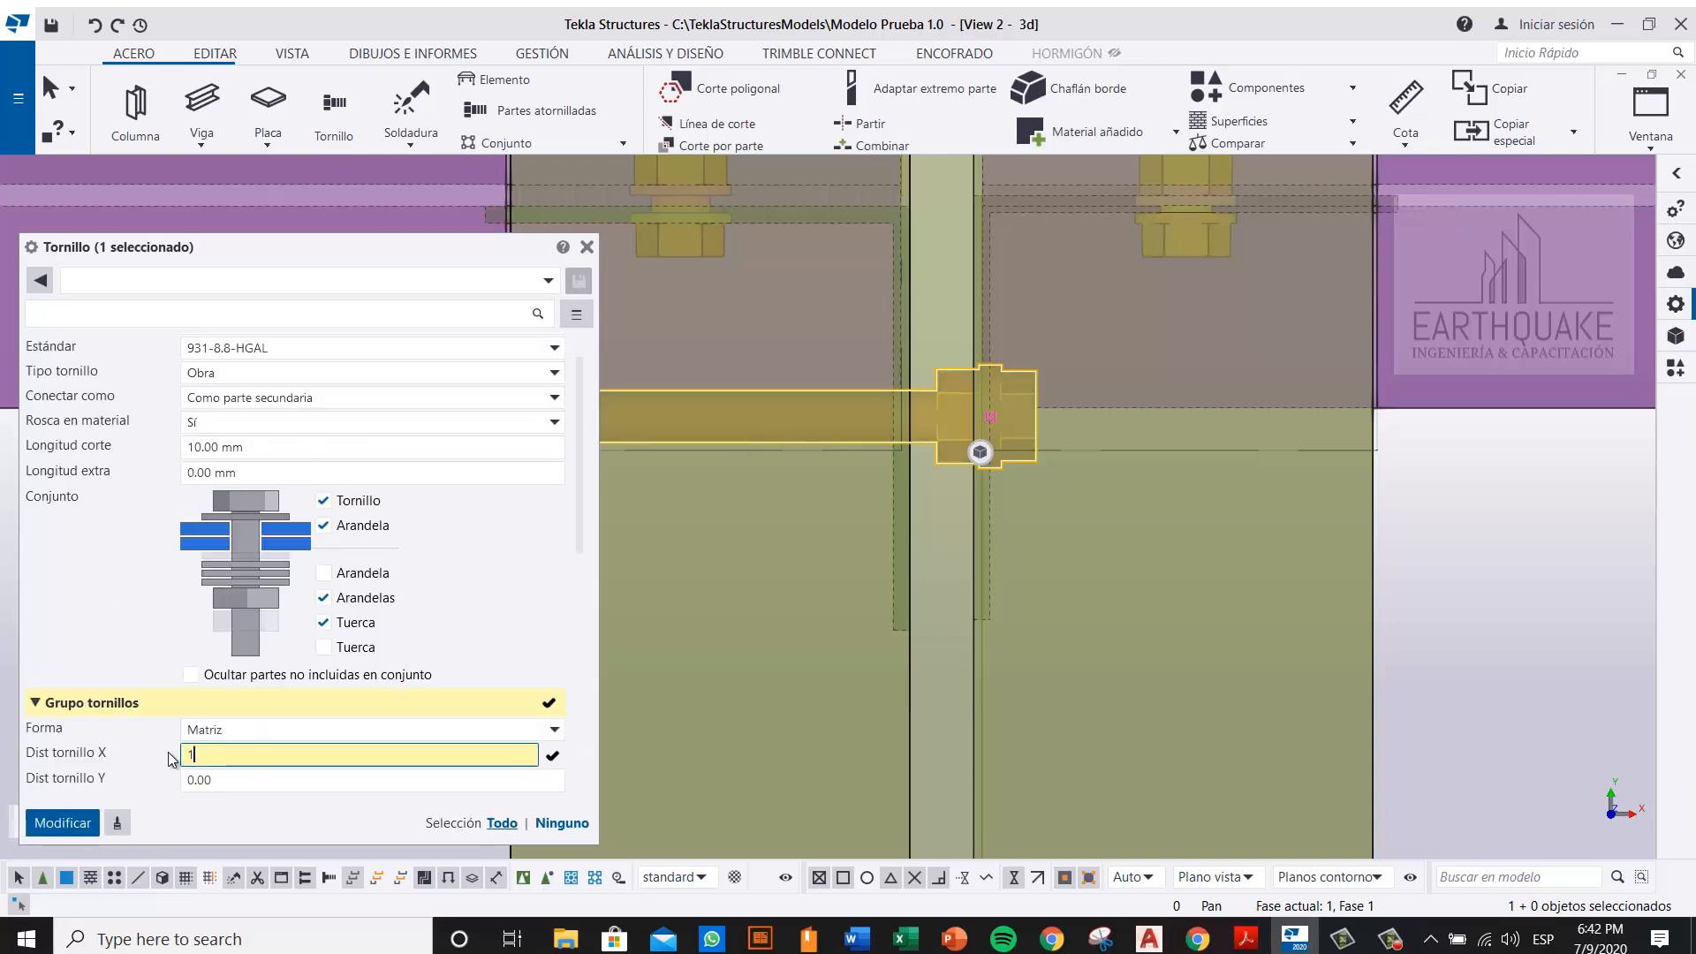
pyautogui.click(67, 825)
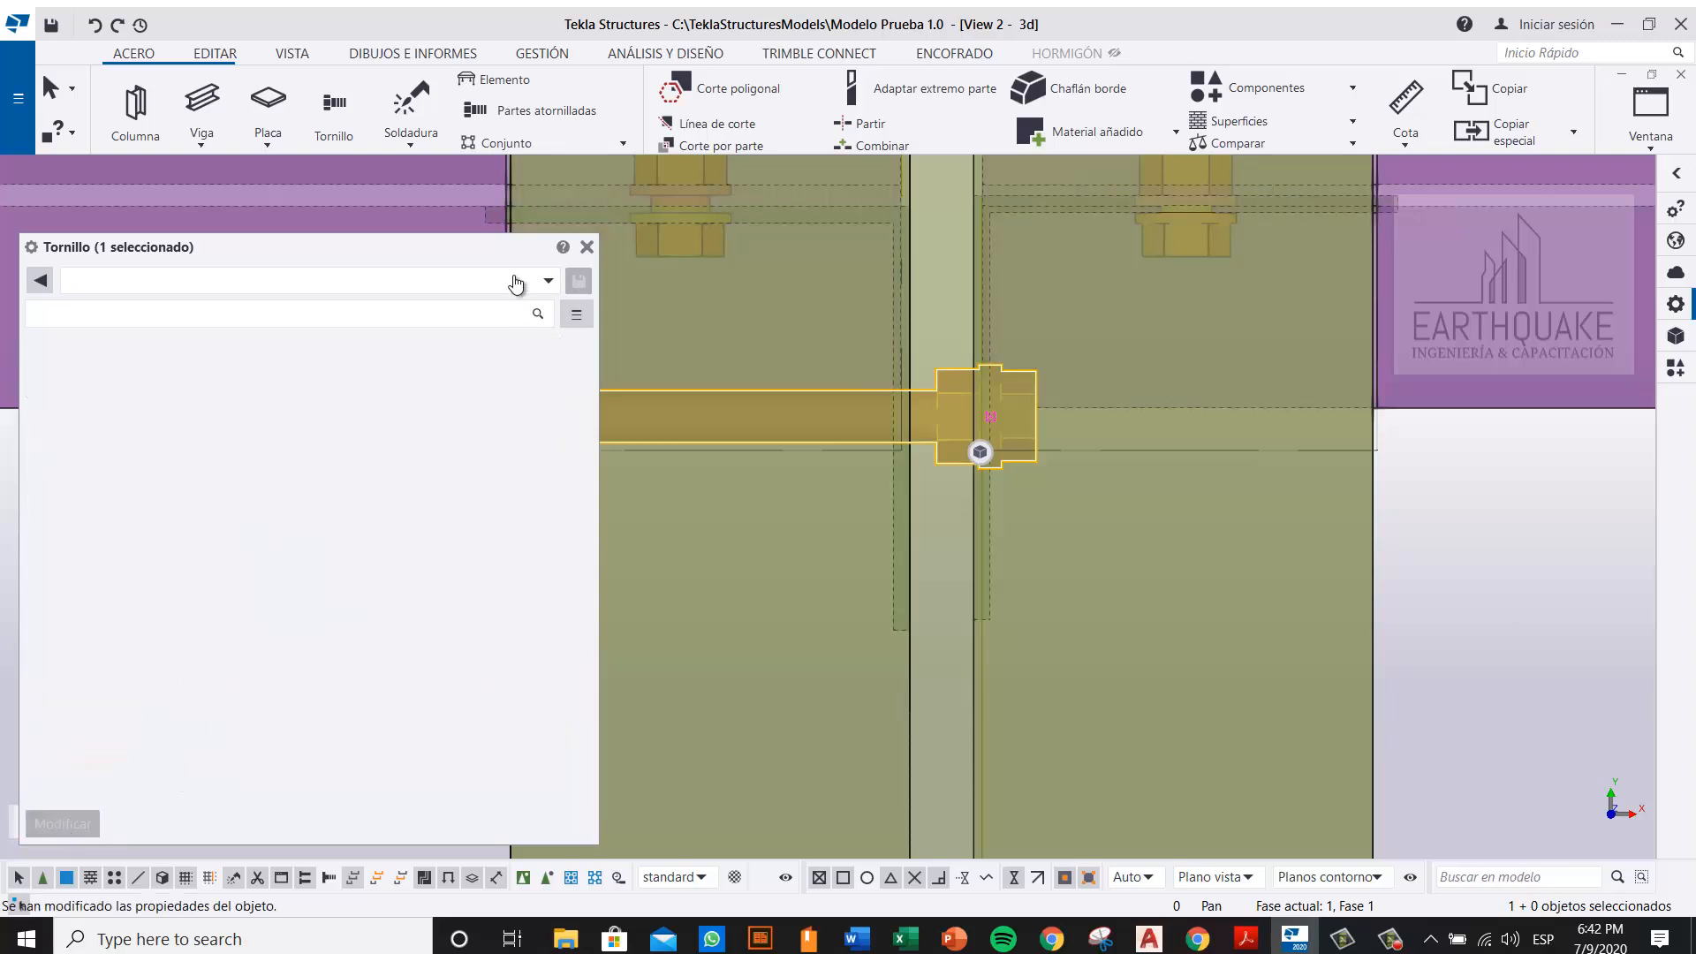
pyautogui.click(586, 247)
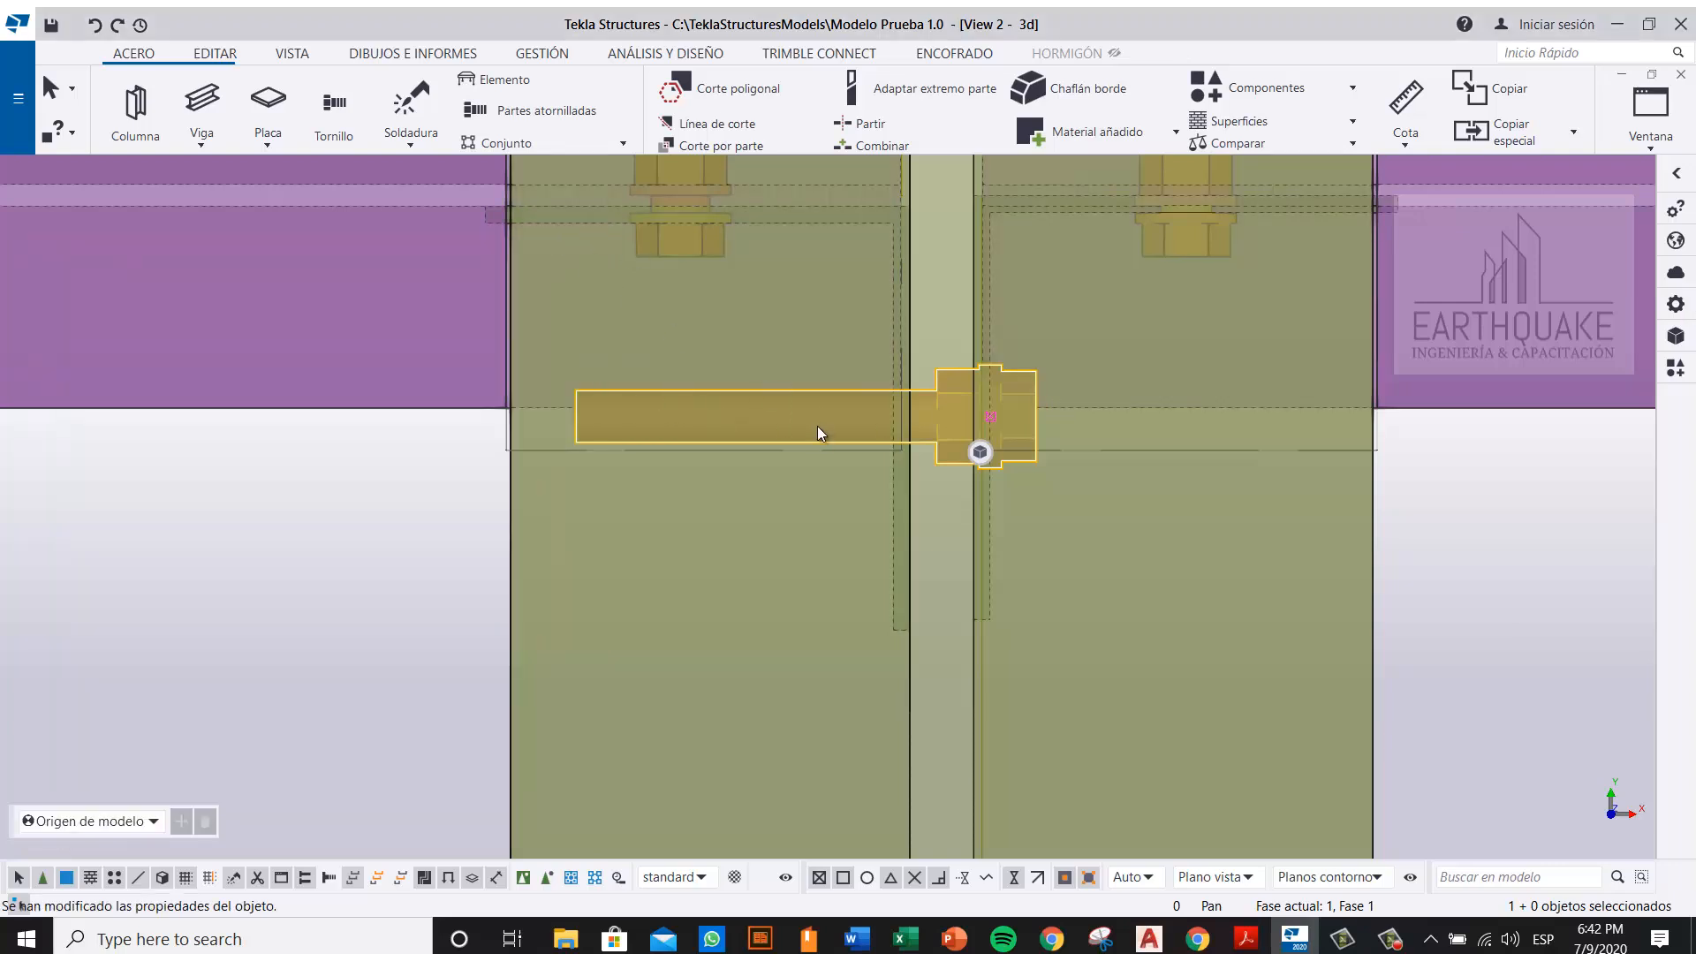
# Step: Delete the bolt group through the main beam's web and the one joining the moved angle to the overhanging secondary beam
pyautogui.press('Delete')
pyautogui.scroll(-2, 767, 464)
pyautogui.moveTo(724, 184); pyautogui.dragTo(726, 350, button='middle')
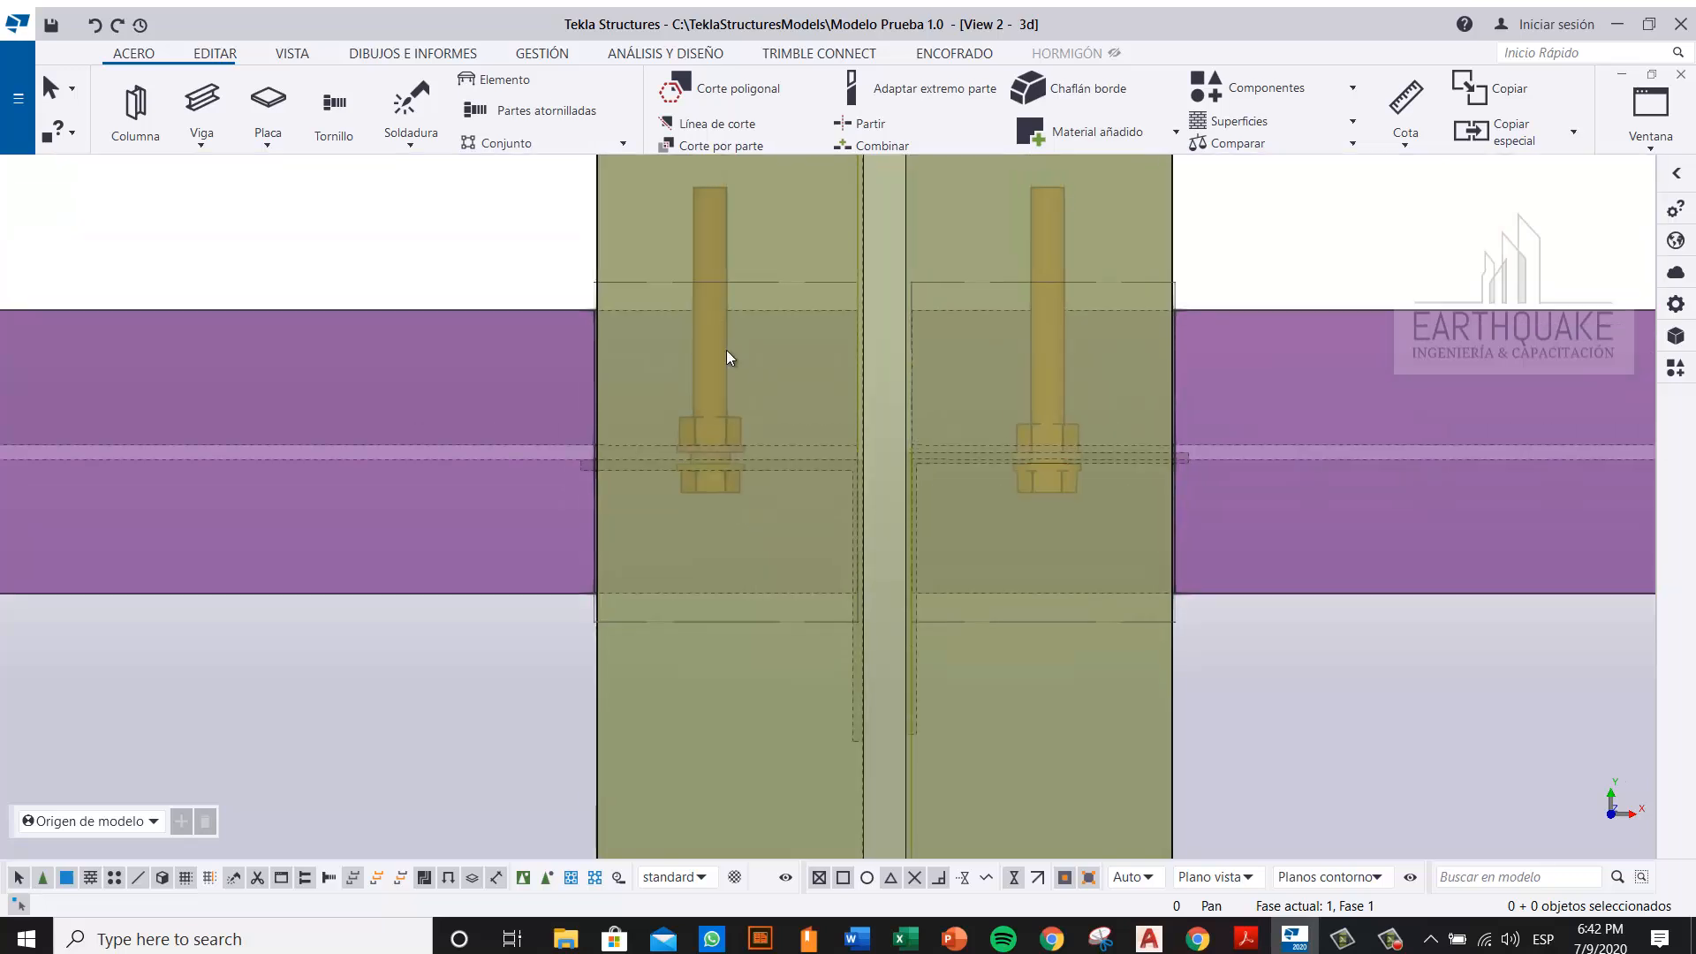
pyautogui.click(718, 375)
pyautogui.press('Delete')
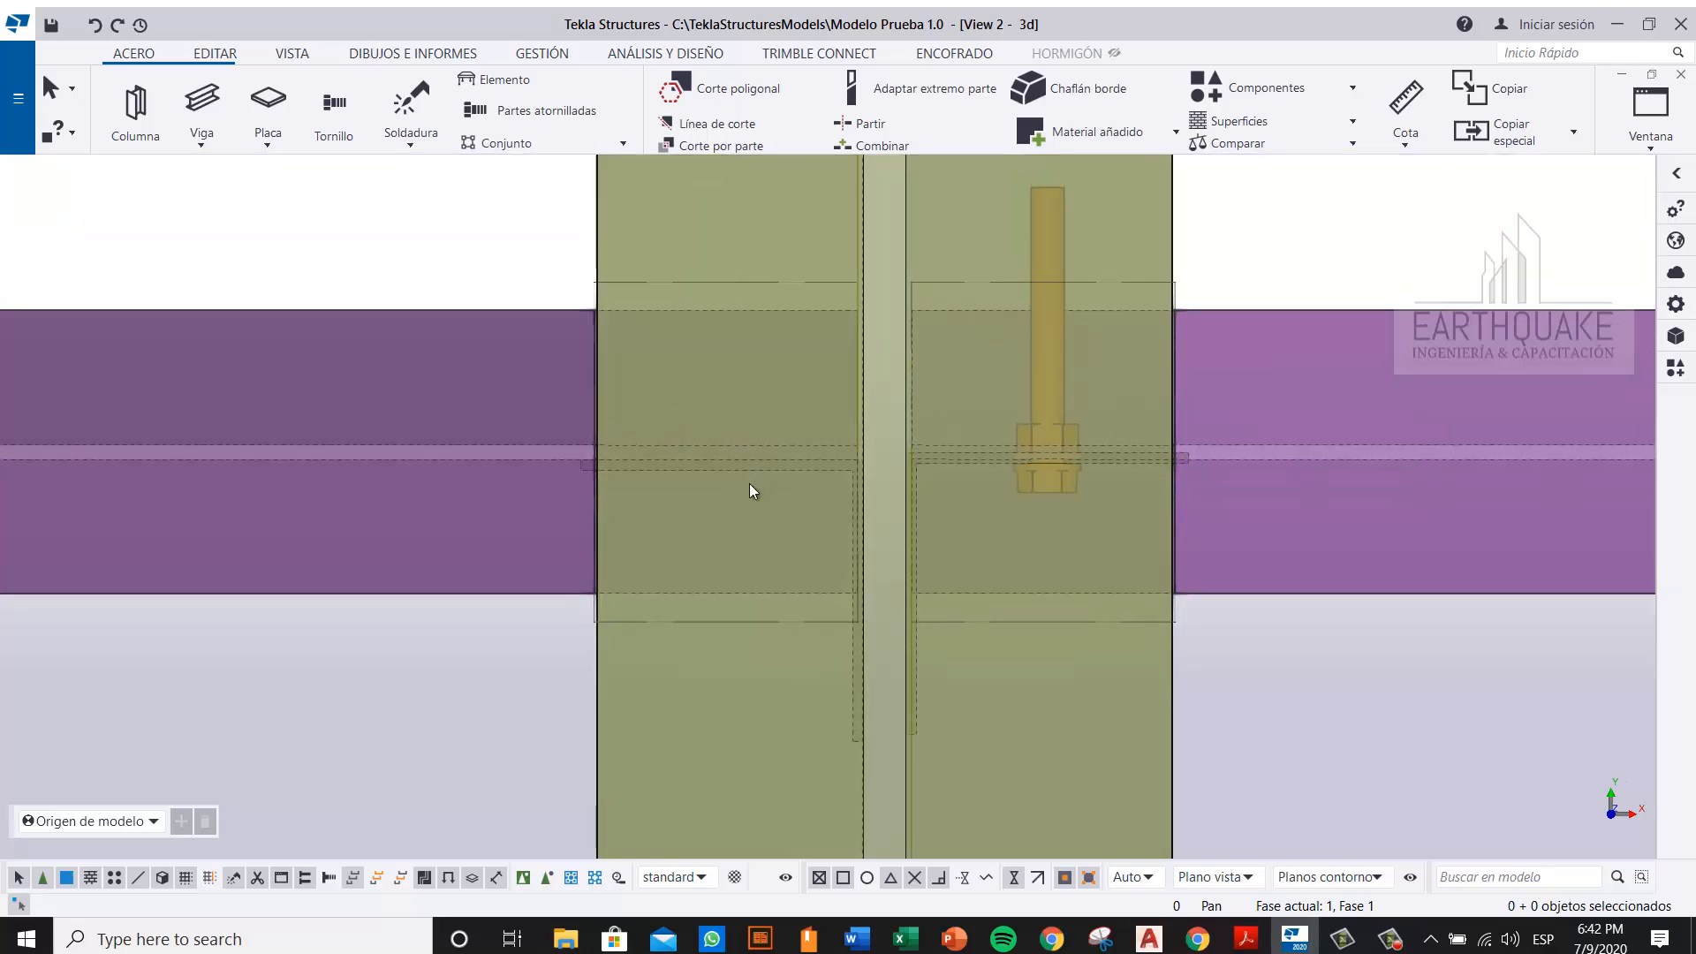
# Step: Examine the angle connections along the main beam from several 3D angles, up to the angle on the overhanging secondary beam
pyautogui.keyDown('ctrl'); pyautogui.moveTo(771, 499); pyautogui.dragTo(792, 527, button='middle'); pyautogui.keyUp('ctrl')
pyautogui.scroll(-4, 791, 539)
pyautogui.moveTo(833, 439); pyautogui.dragTo(693, 487, button='middle')
pyautogui.keyDown('ctrl'); pyautogui.moveTo(745, 487); pyautogui.dragTo(865, 396, button='middle'); pyautogui.keyUp('ctrl')
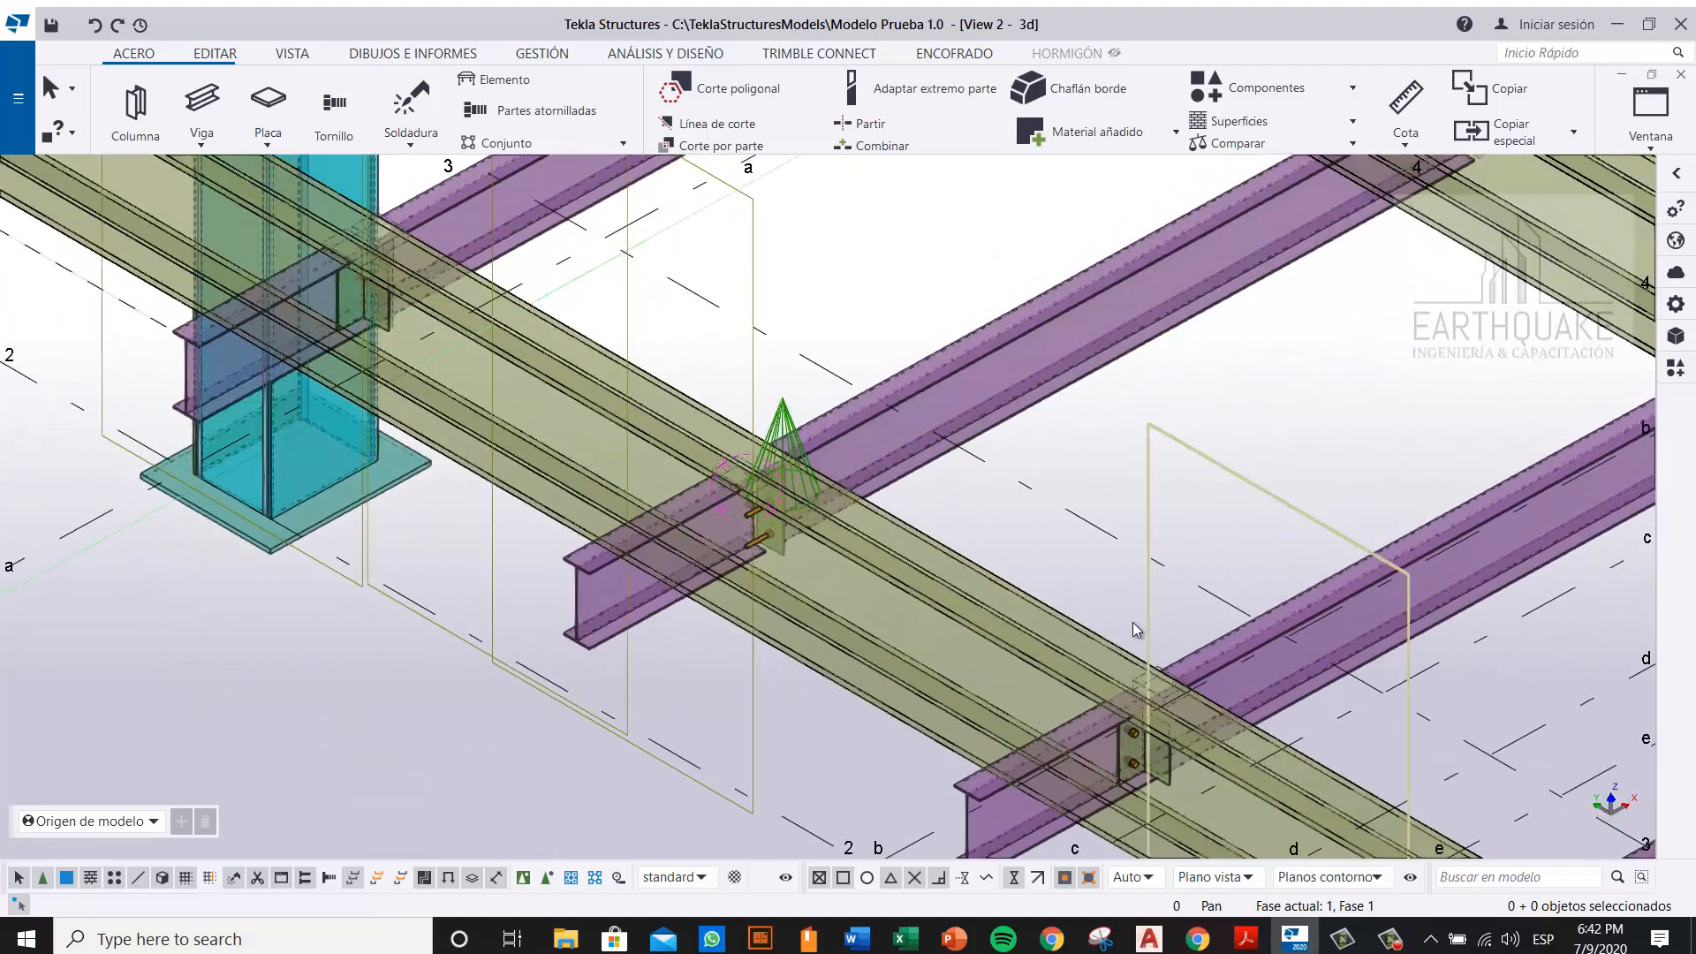
pyautogui.moveTo(1224, 809); pyautogui.dragTo(1058, 686, button='middle')
pyautogui.keyDown('ctrl'); pyautogui.moveTo(766, 528); pyautogui.dragTo(880, 470, button='middle'); pyautogui.keyUp('ctrl')
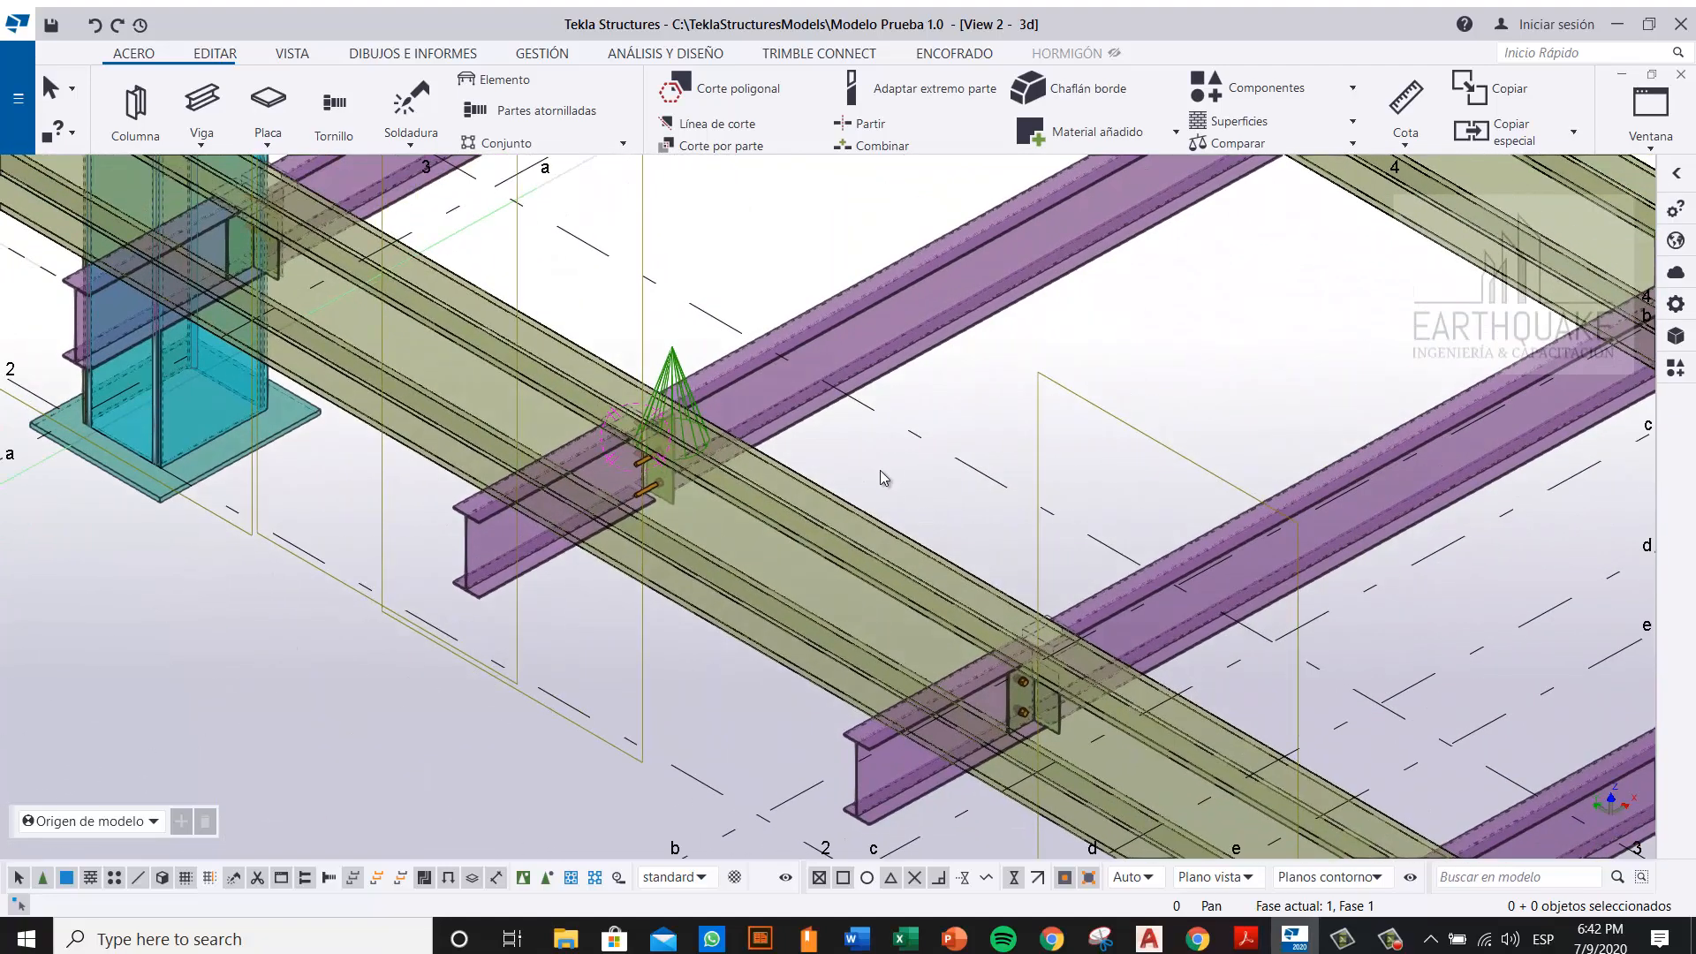
pyautogui.scroll(6, 618, 468)
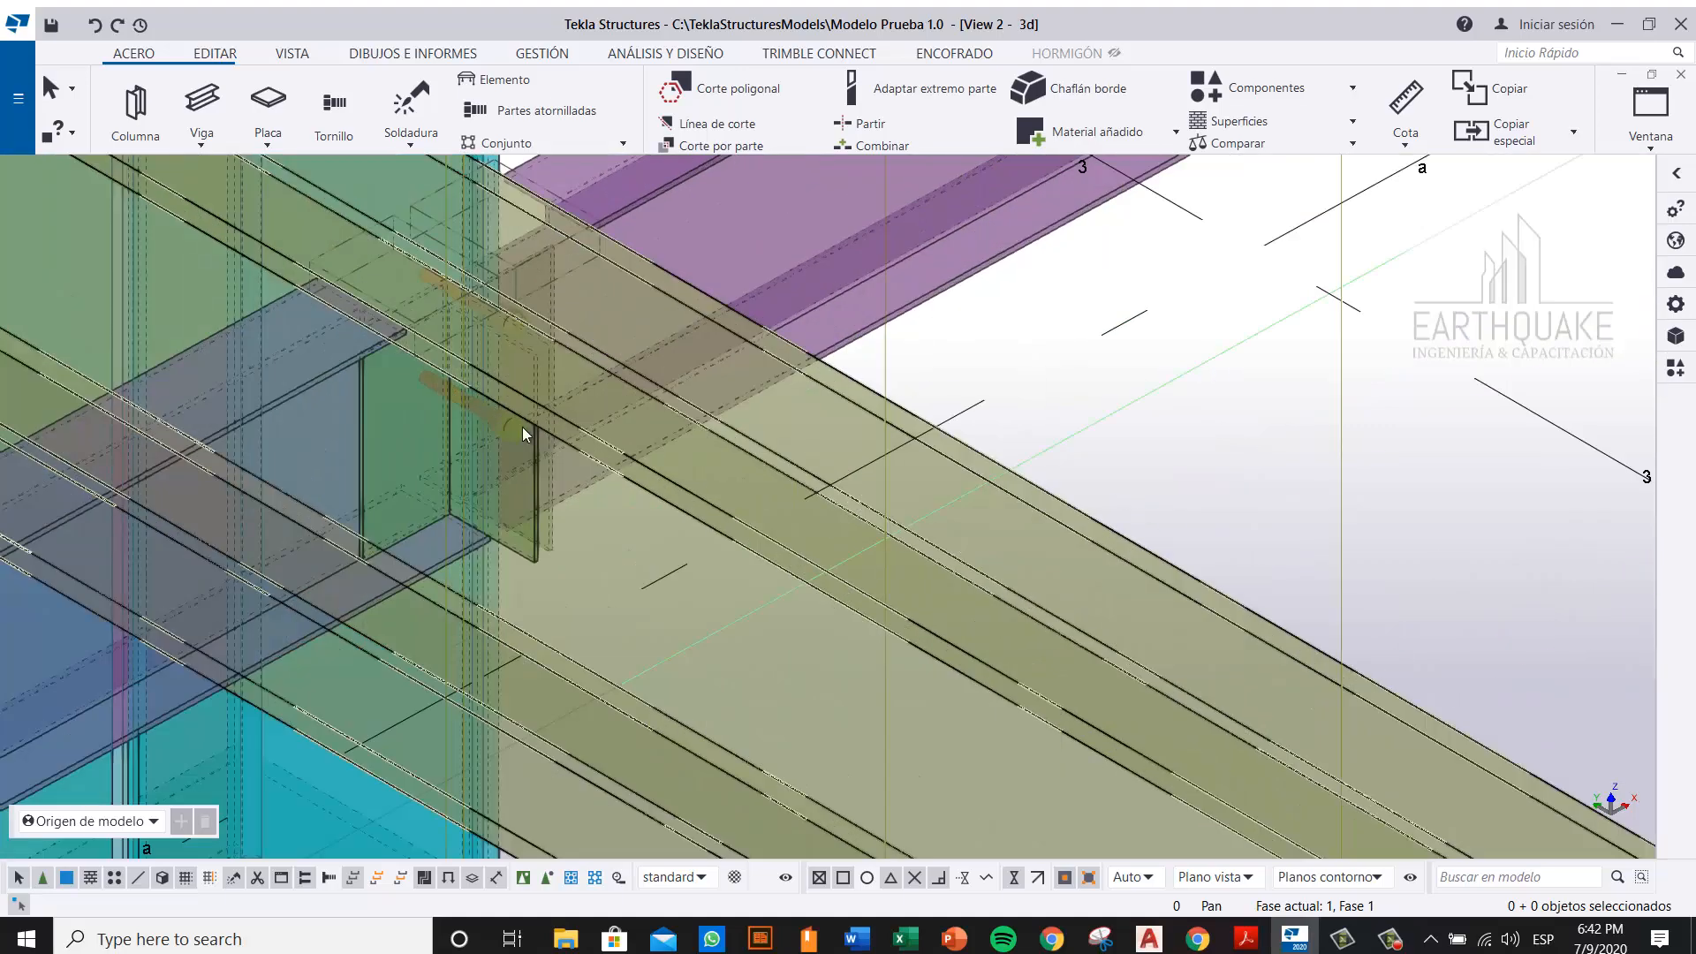
pyautogui.scroll(-8, 613, 528)
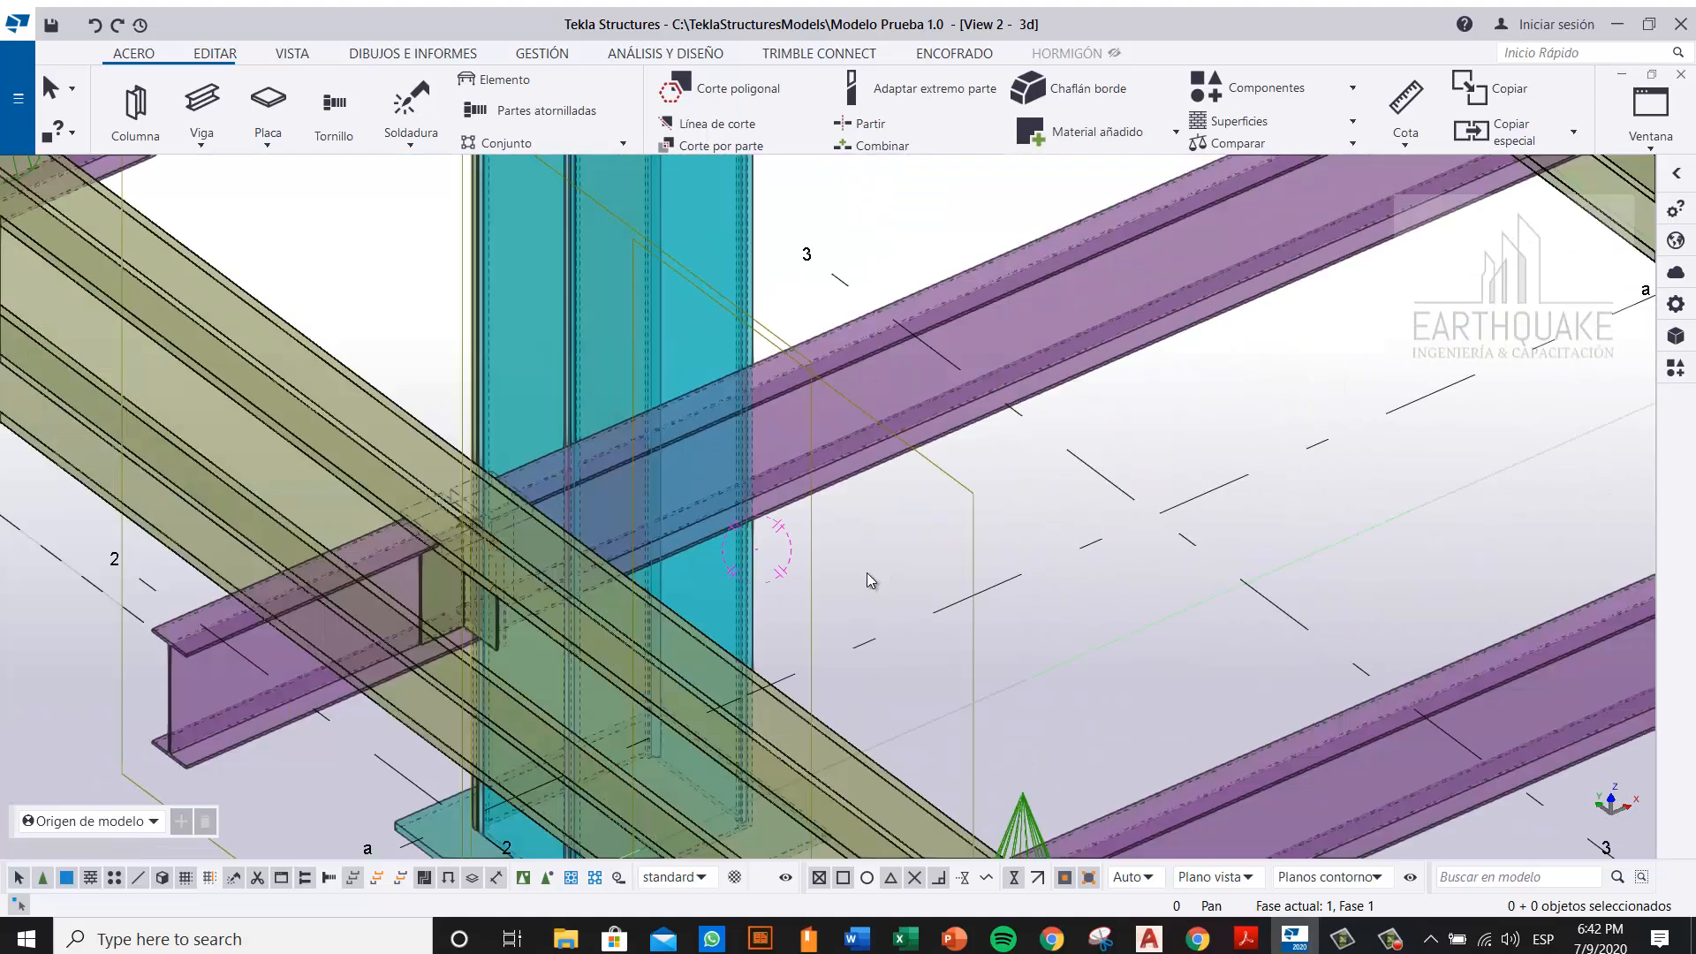
pyautogui.scroll(8, 599, 570)
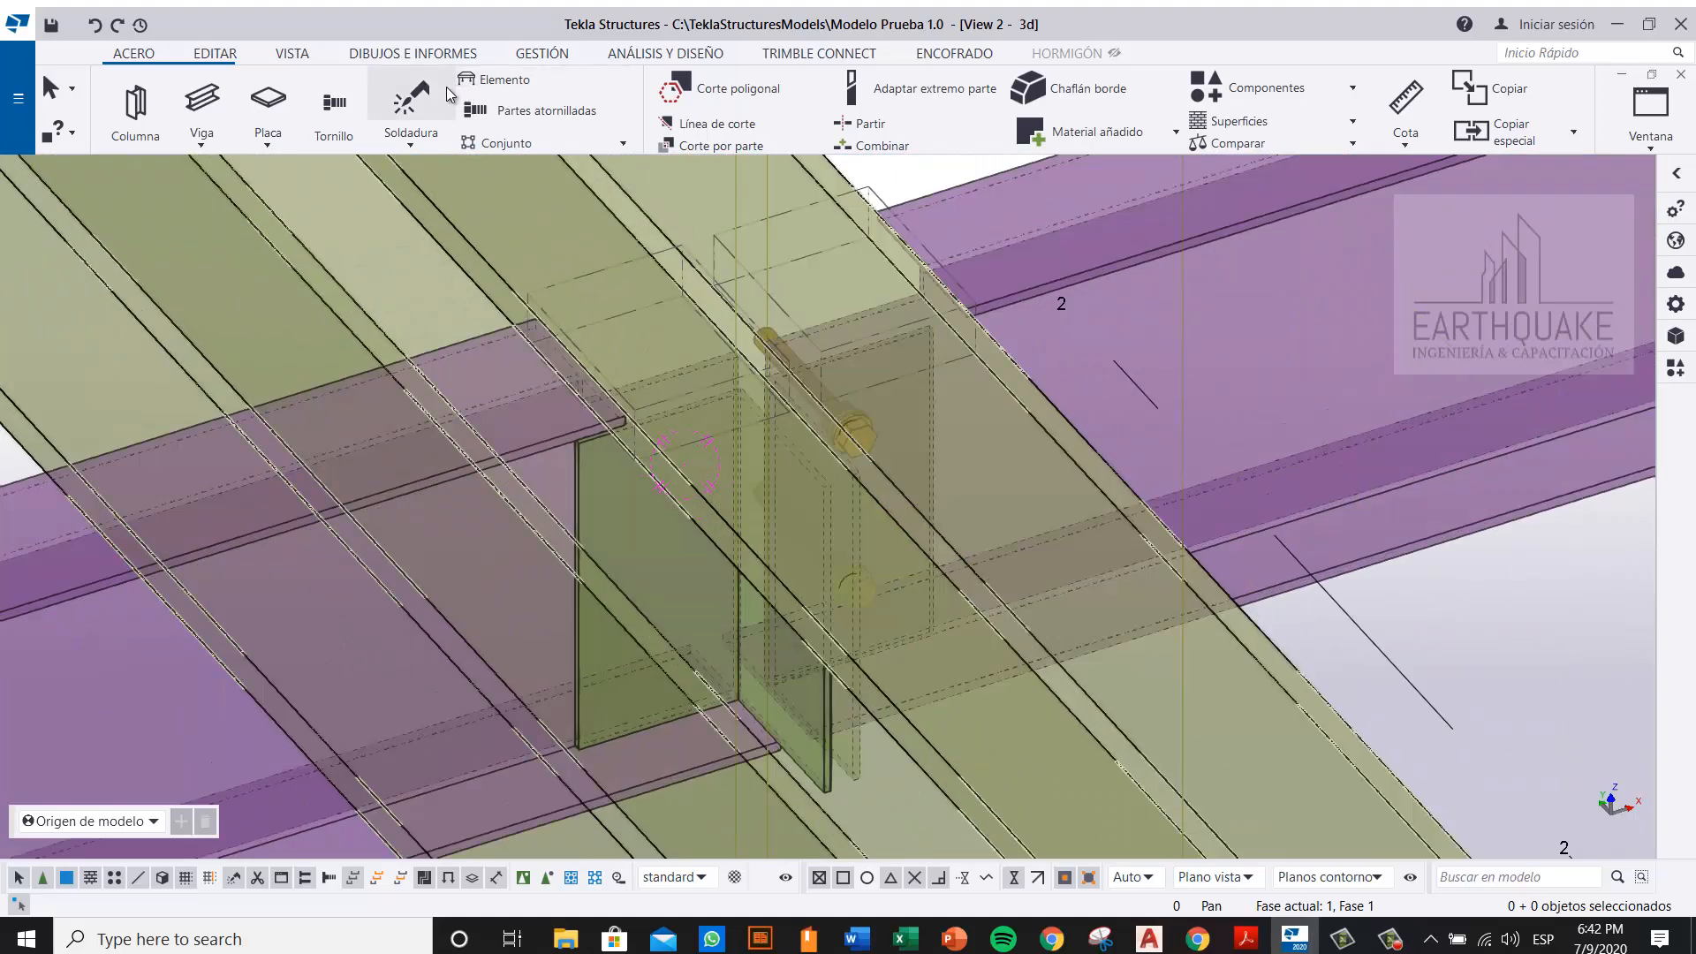
pyautogui.click(311, 120)
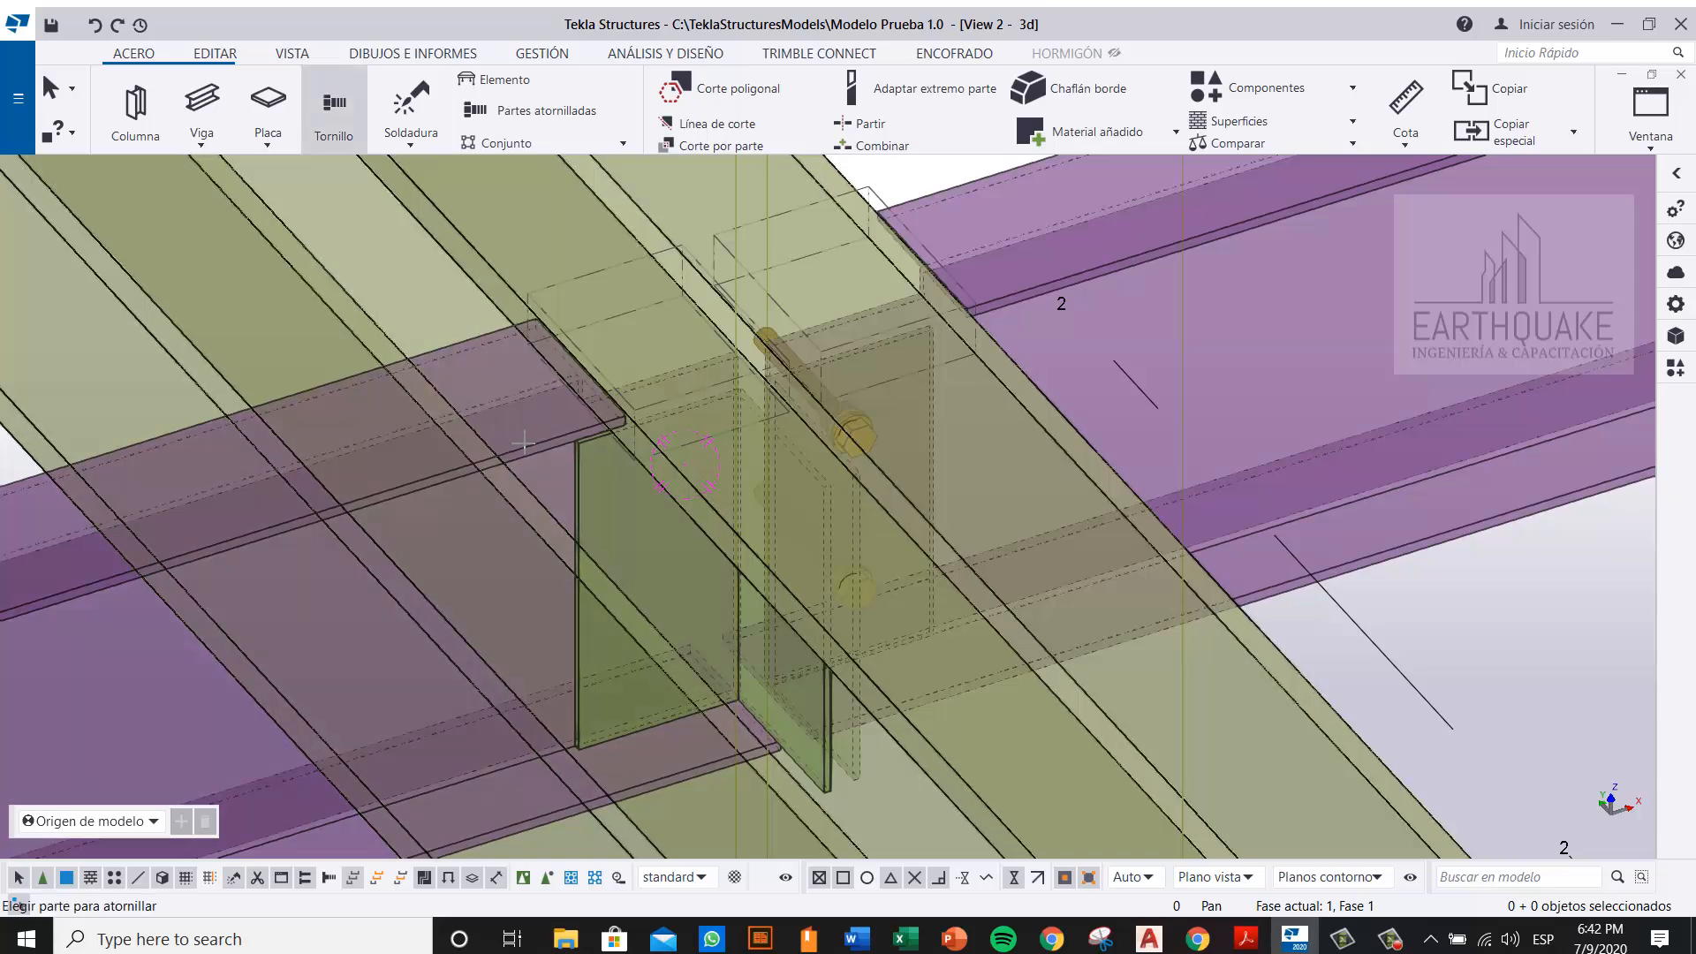
pyautogui.click(523, 443)
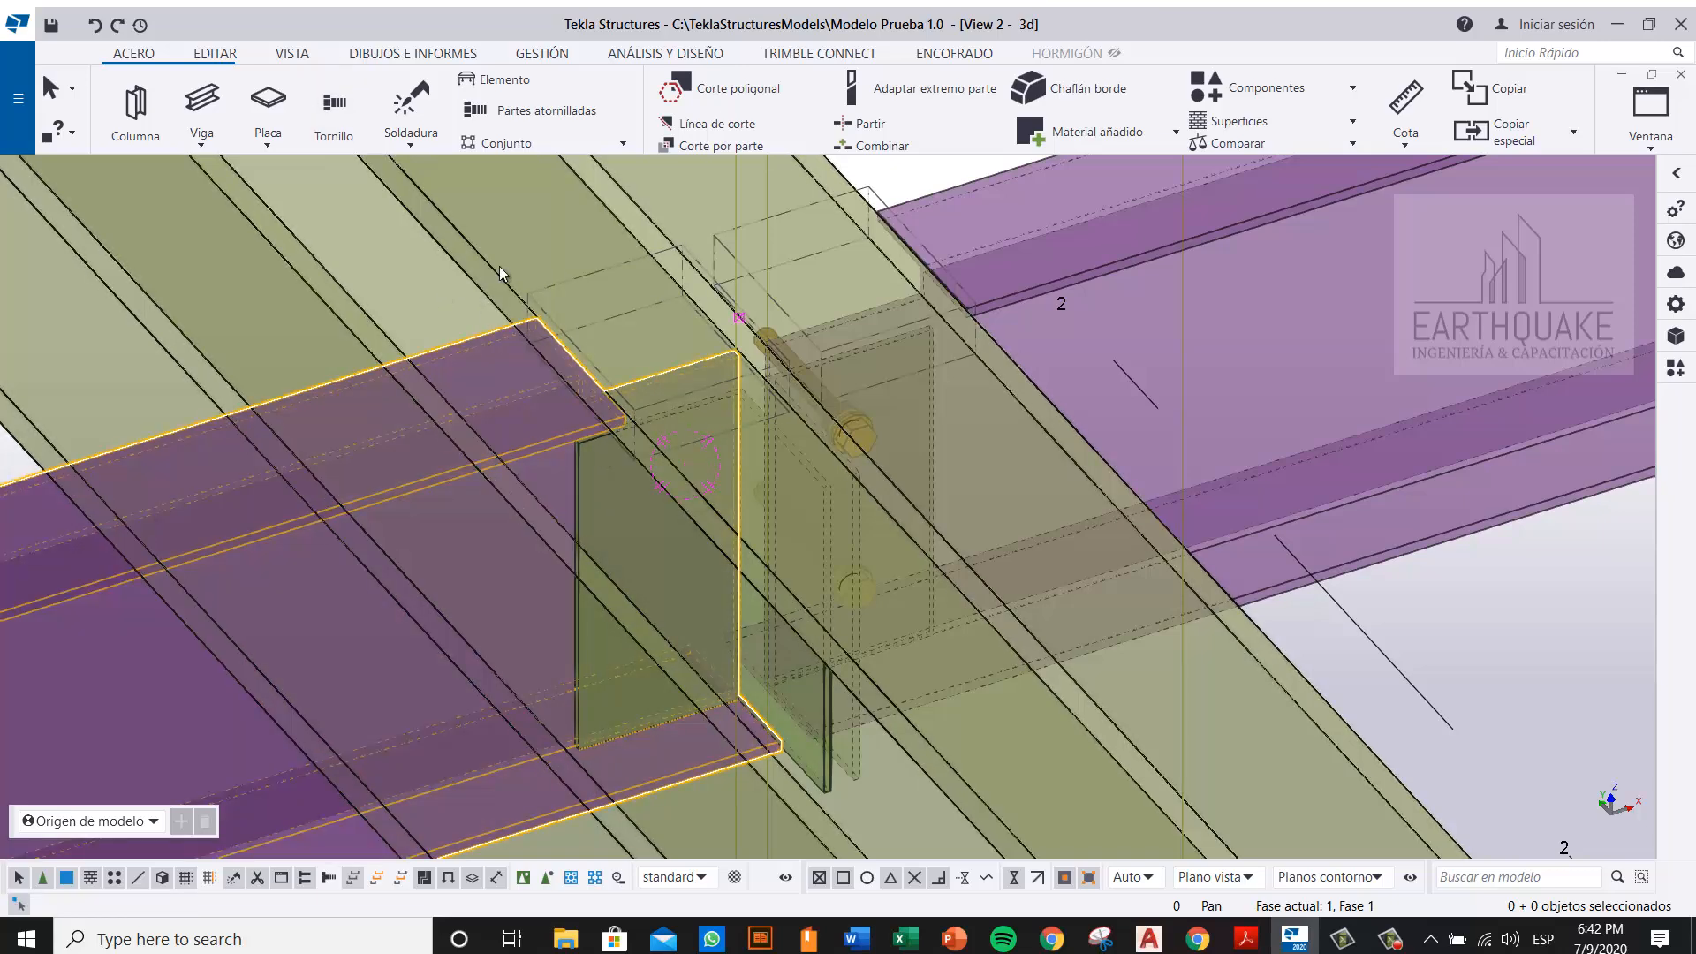
pyautogui.click(933, 178)
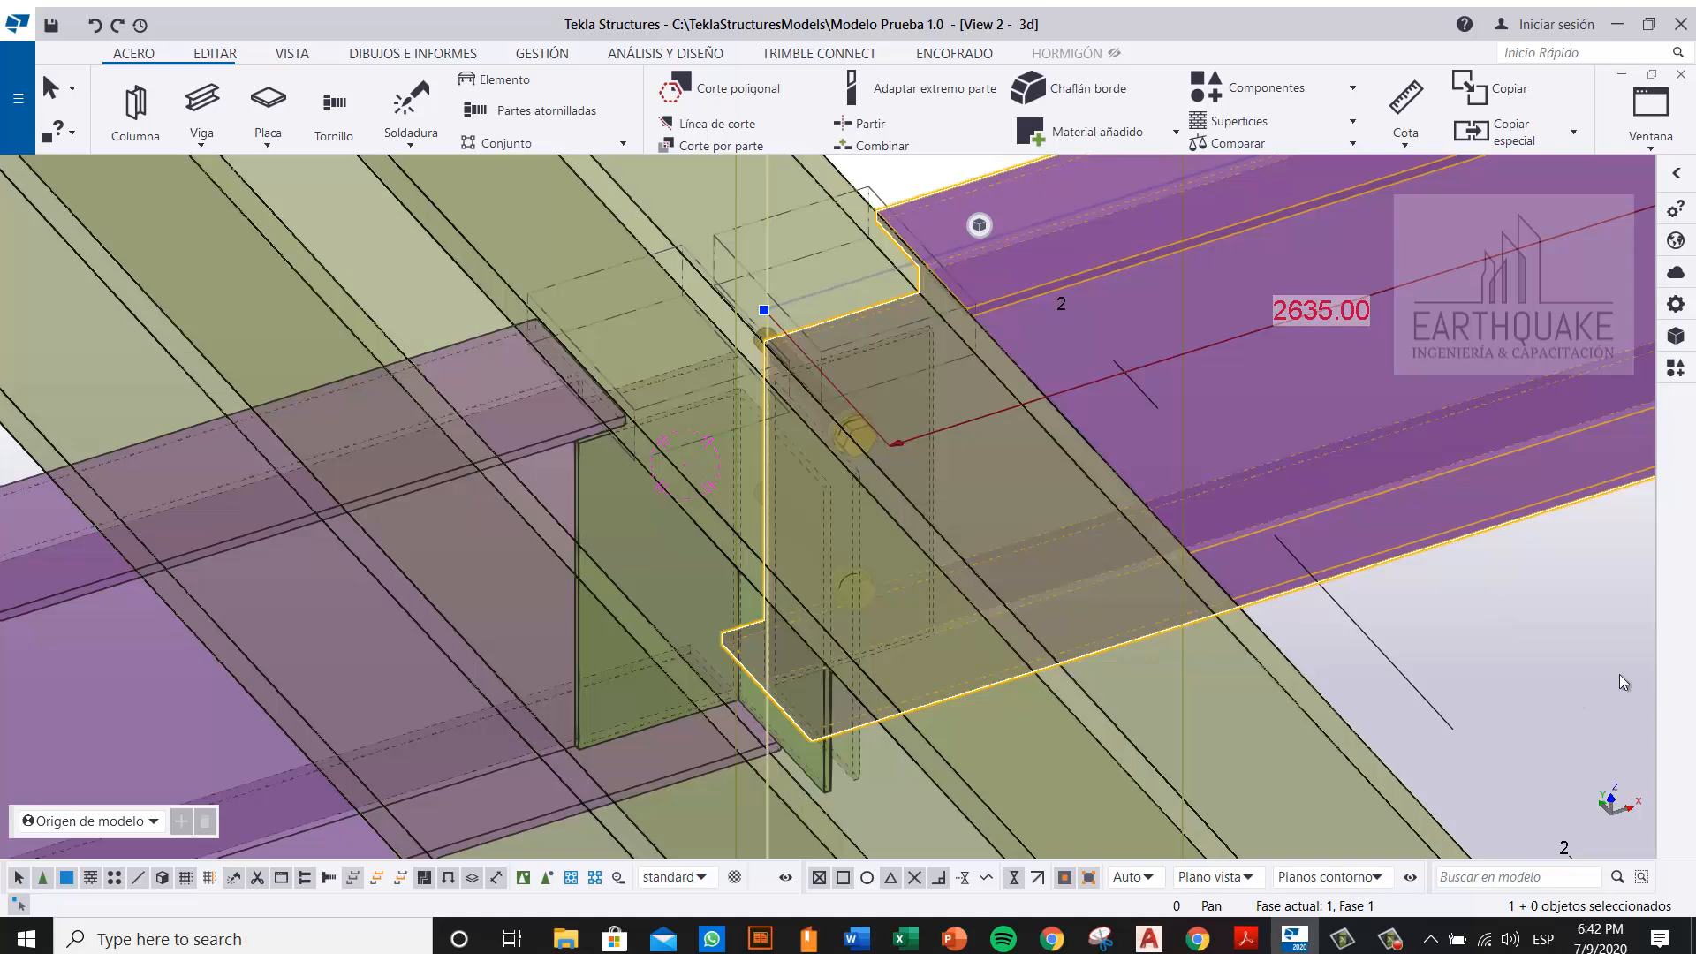
pyautogui.click(1495, 615)
# Step: Bolt the angle to the overhanging secondary beam's web, placing the group between the midpoints of the angle leg's upper and lower edges
pyautogui.click(333, 104)
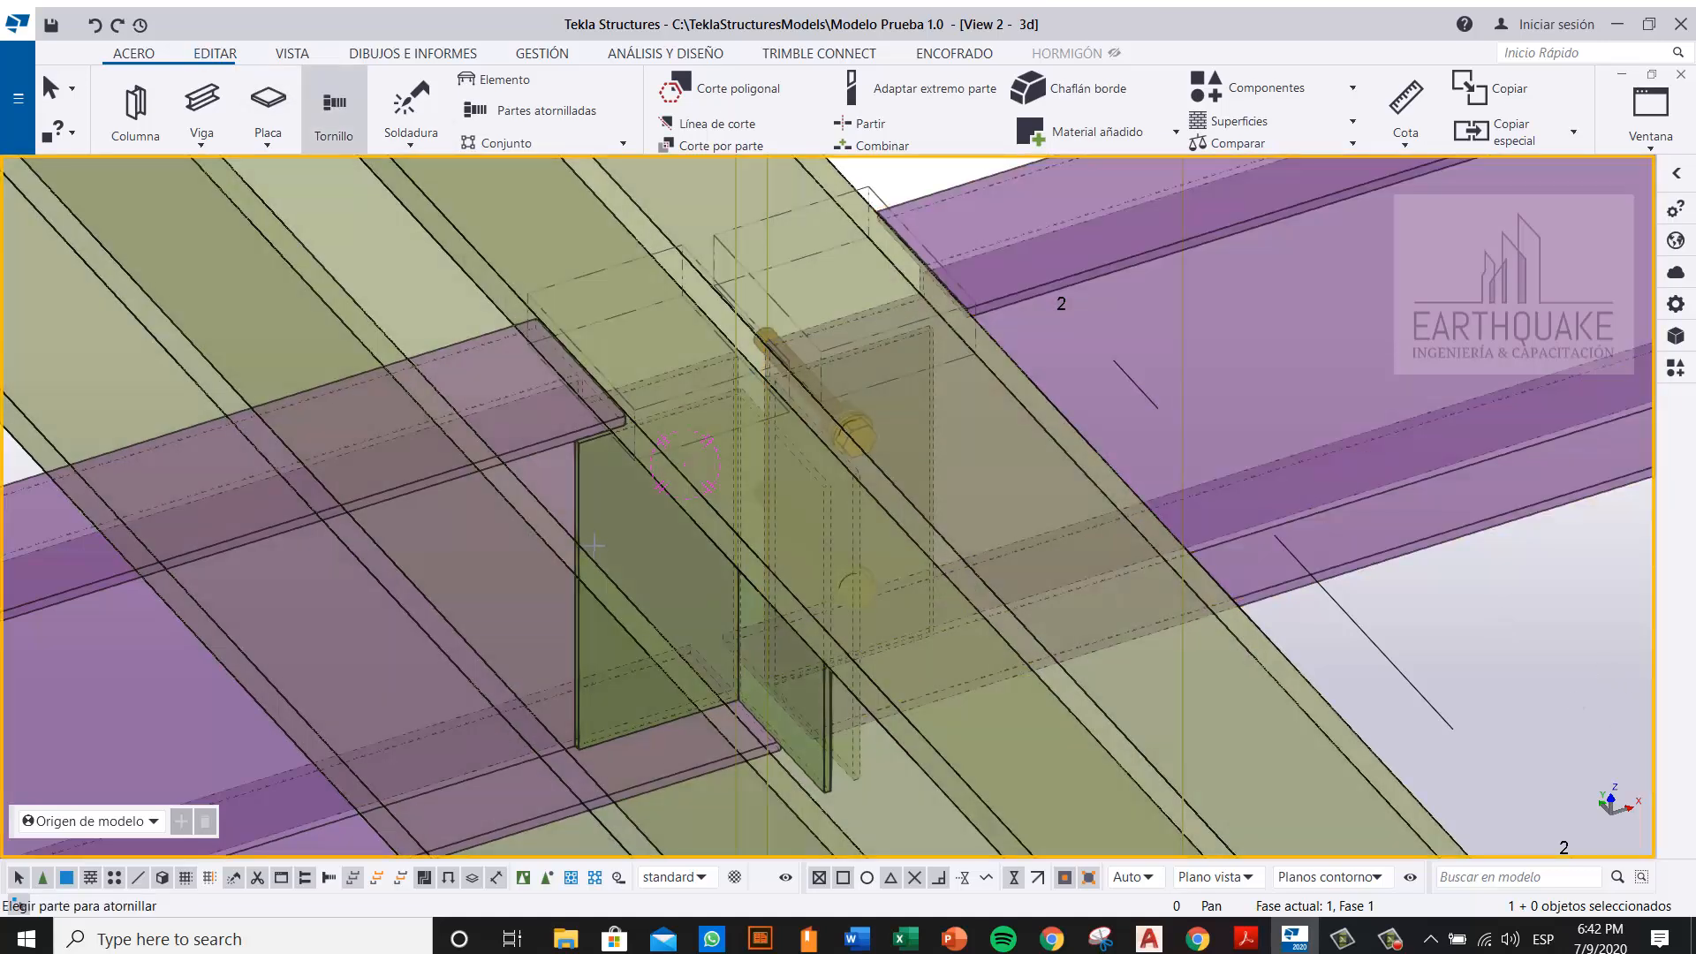
pyautogui.click(582, 523)
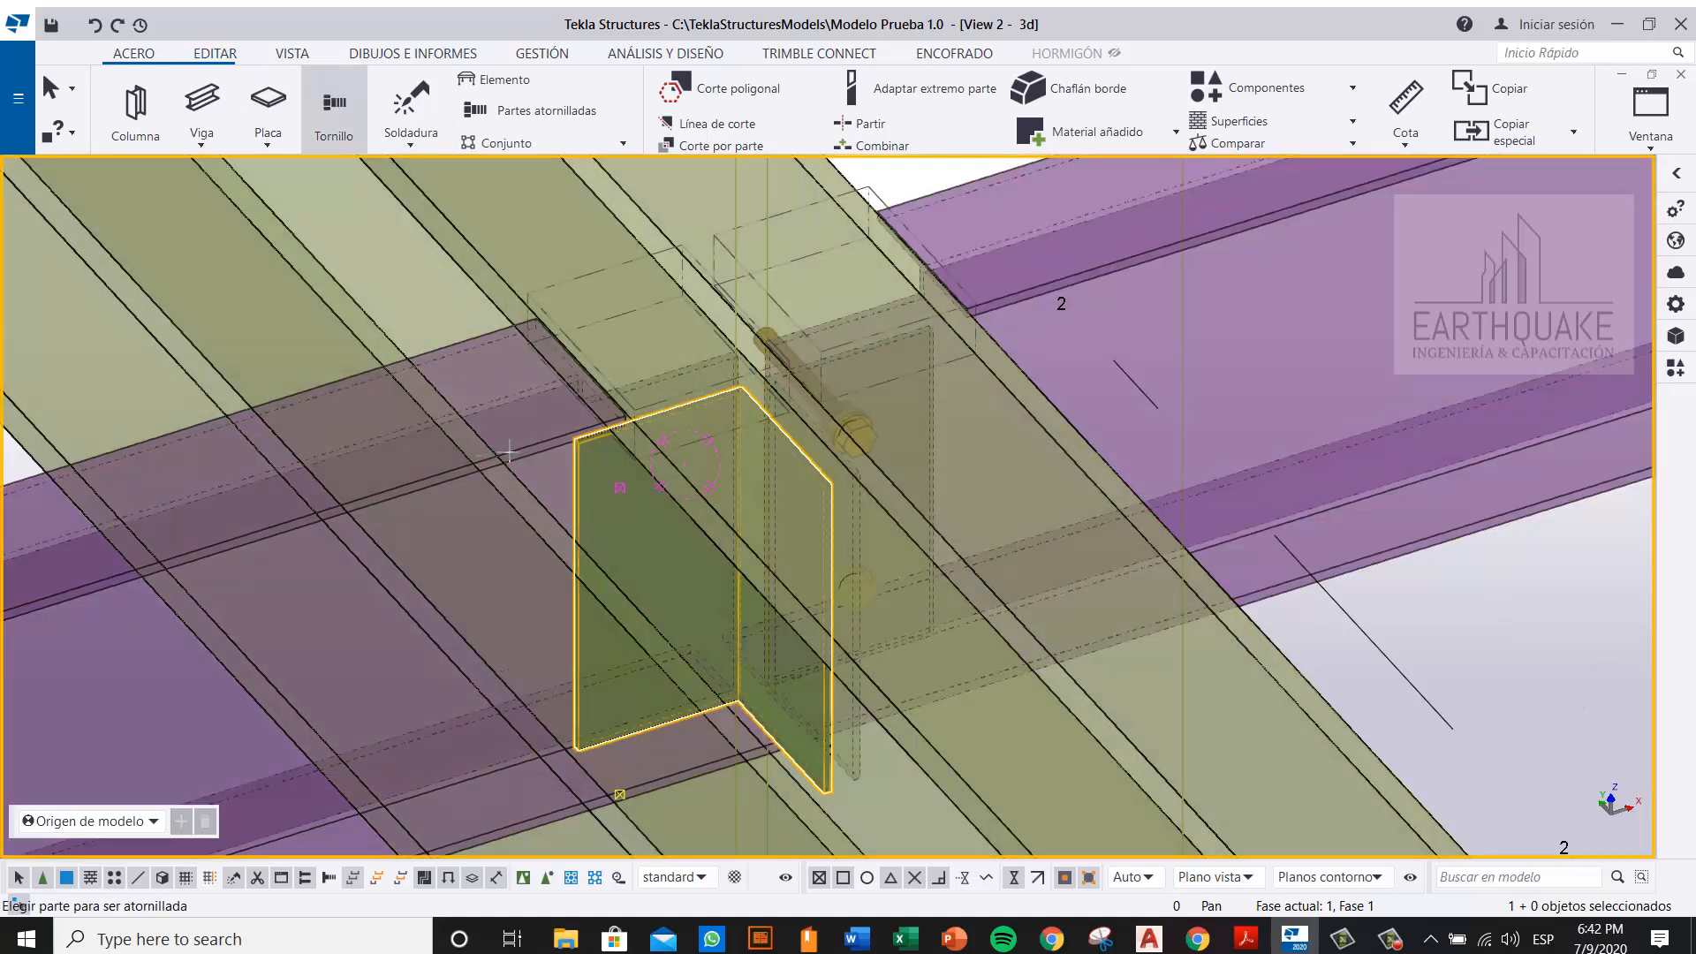
pyautogui.click(572, 506)
pyautogui.middleClick(633, 529)
pyautogui.scroll(2, 667, 410)
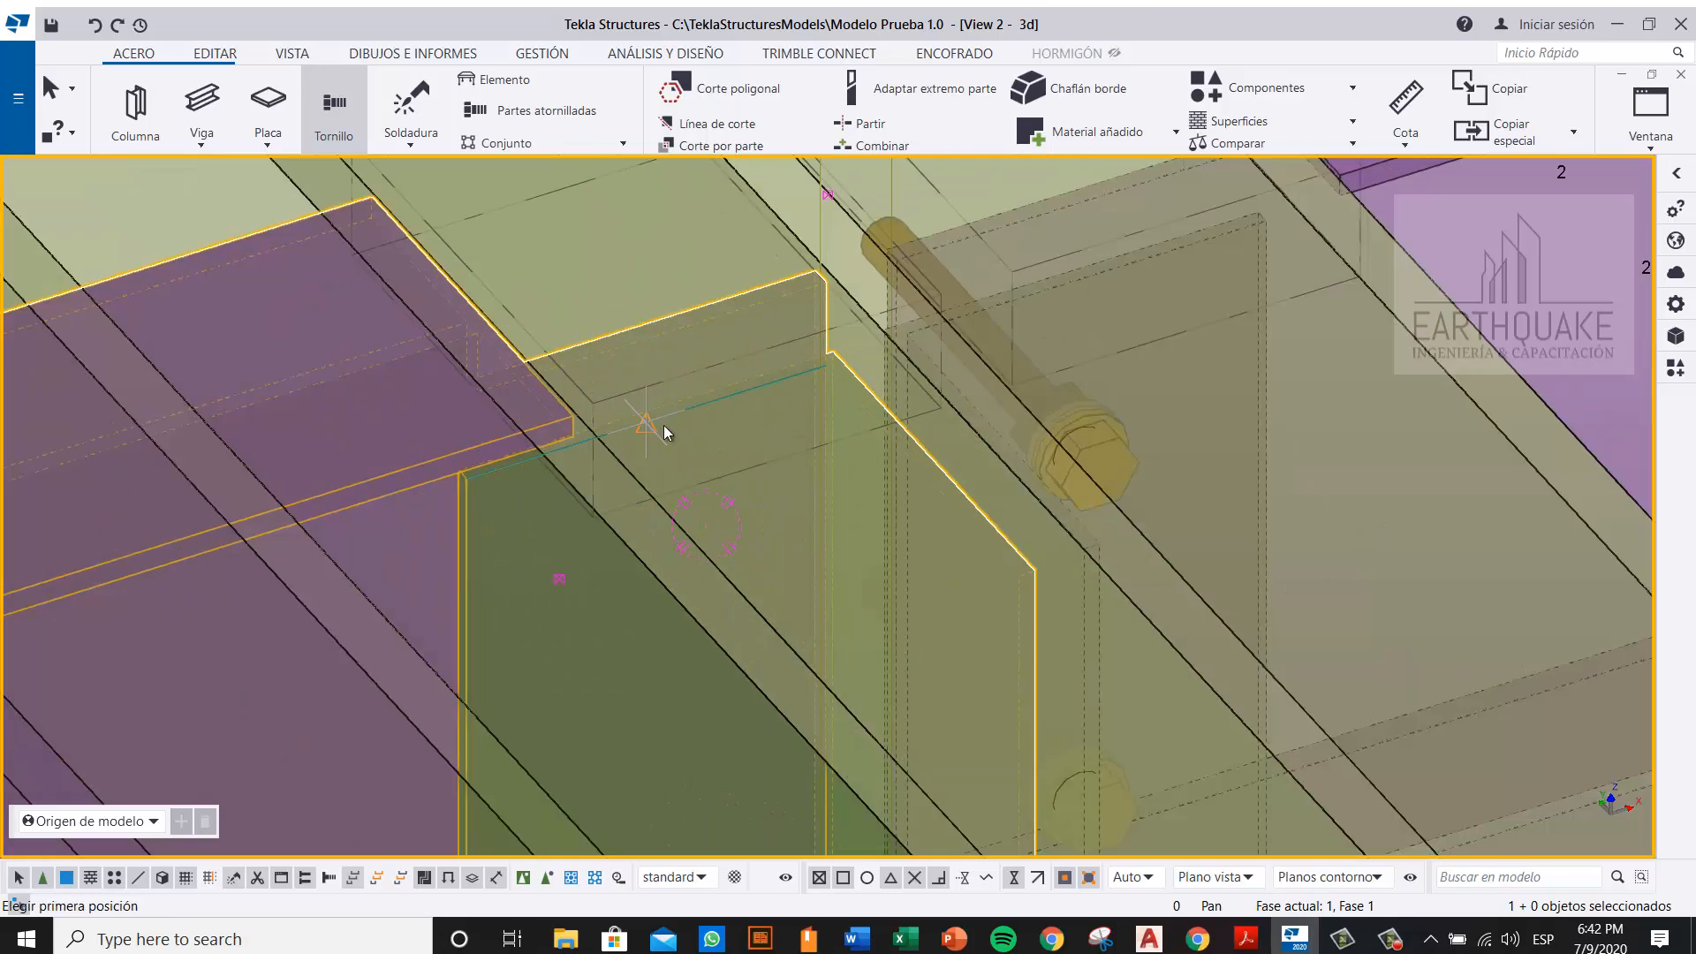
pyautogui.click(657, 420)
pyautogui.scroll(-4, 672, 406)
pyautogui.scroll(4, 655, 542)
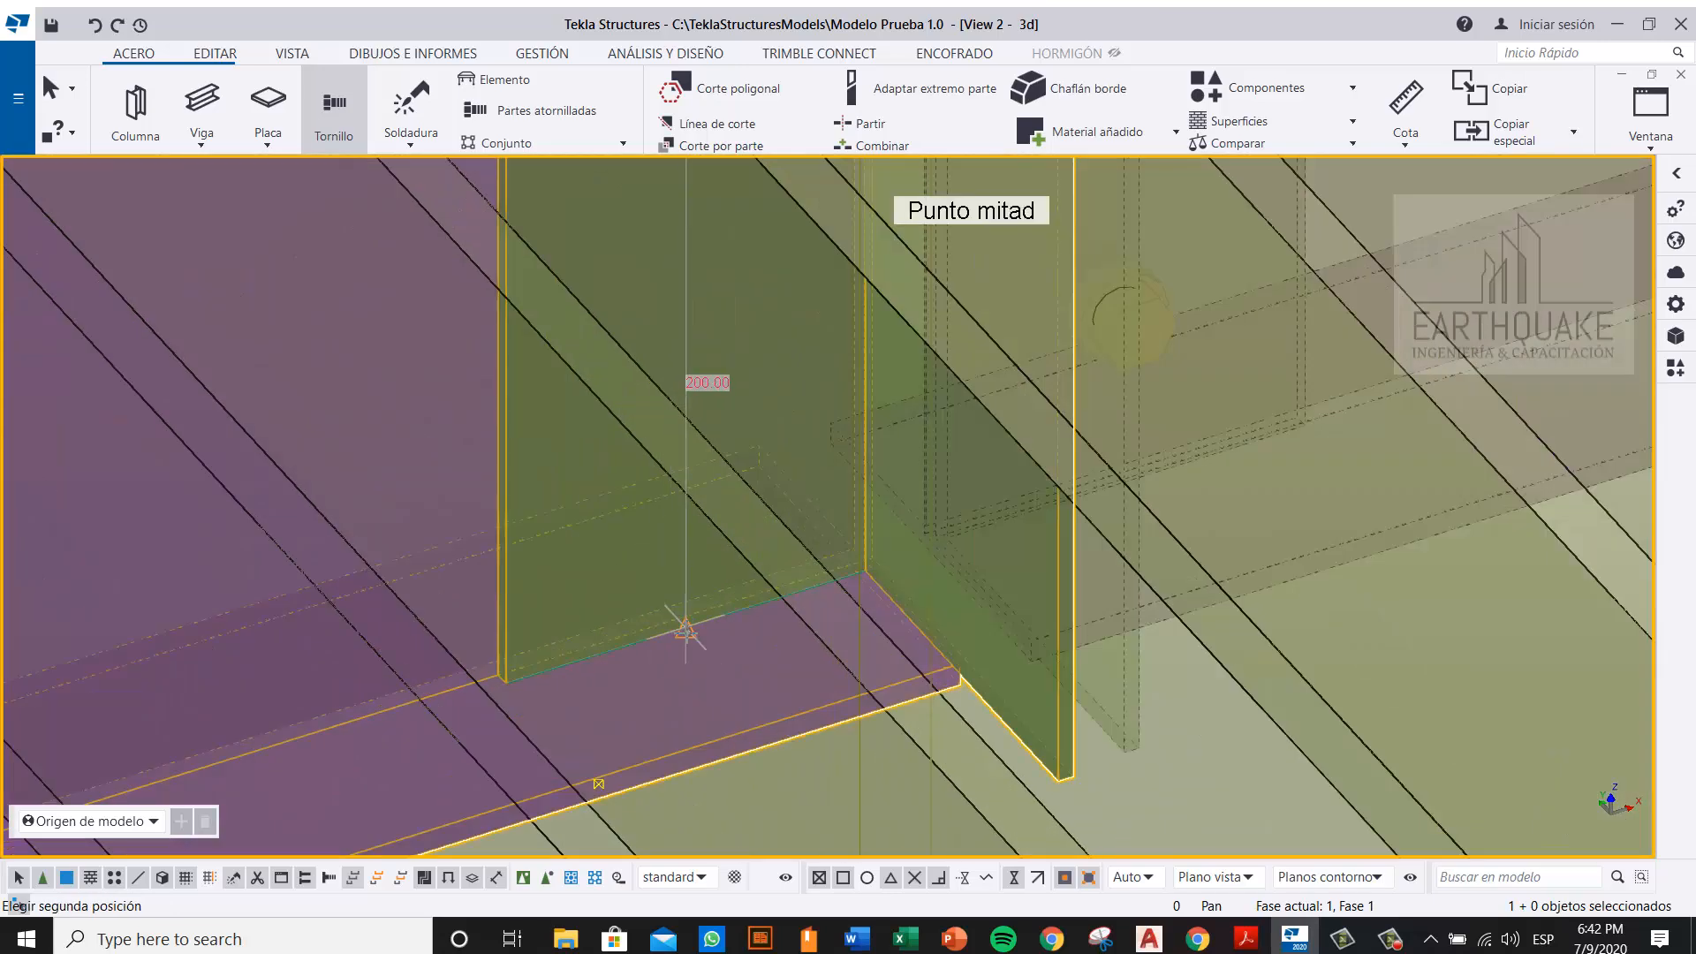
pyautogui.click(686, 629)
pyautogui.scroll(-3, 686, 629)
pyautogui.rightClick(724, 407)
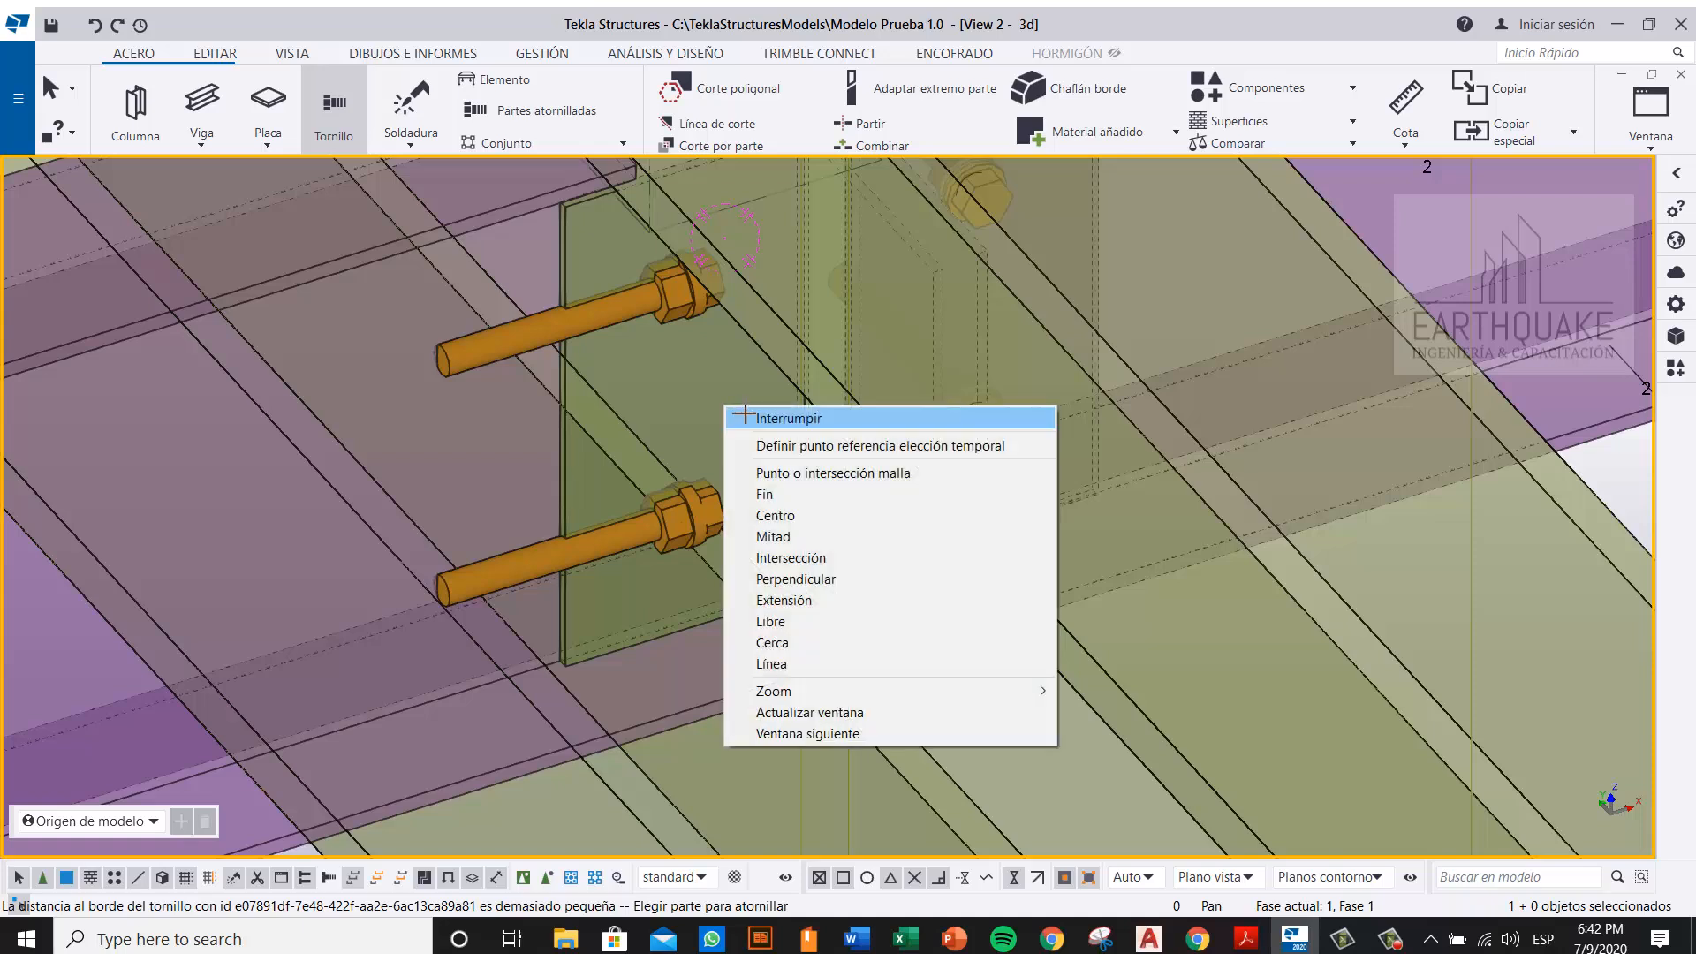
pyautogui.click(769, 418)
# Step: Set the new bolt group's rotation to Superior, apply the modification and close the properties
pyautogui.doubleClick(673, 301)
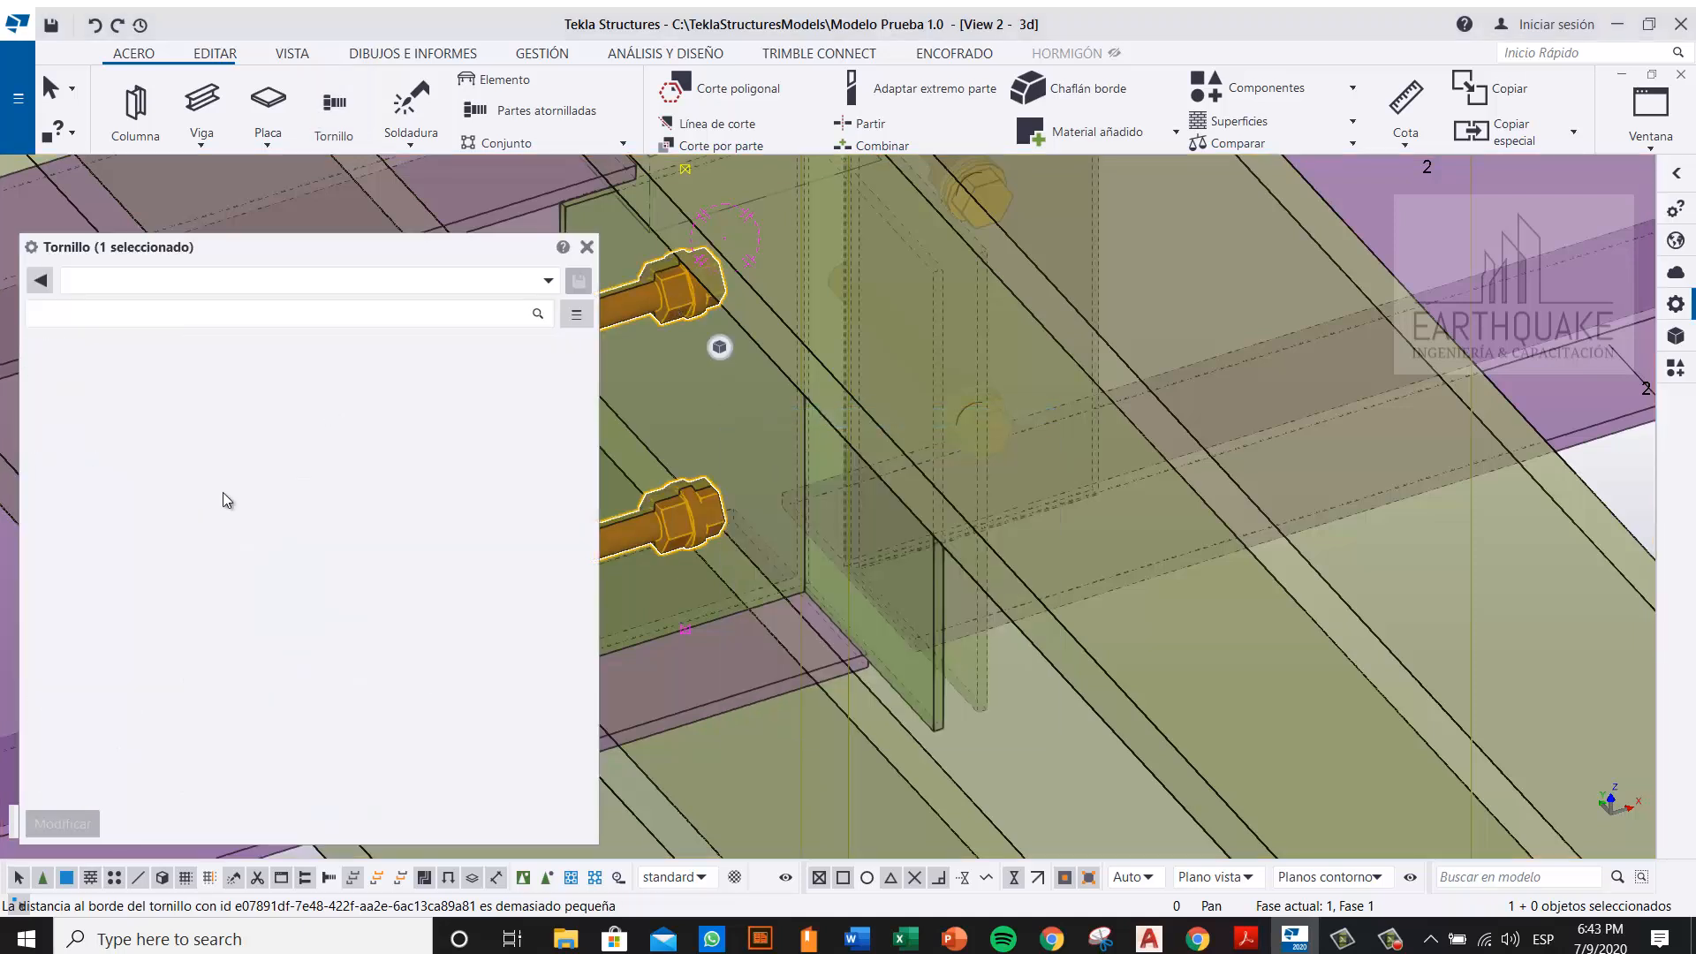
pyautogui.scroll(-8, 404, 601)
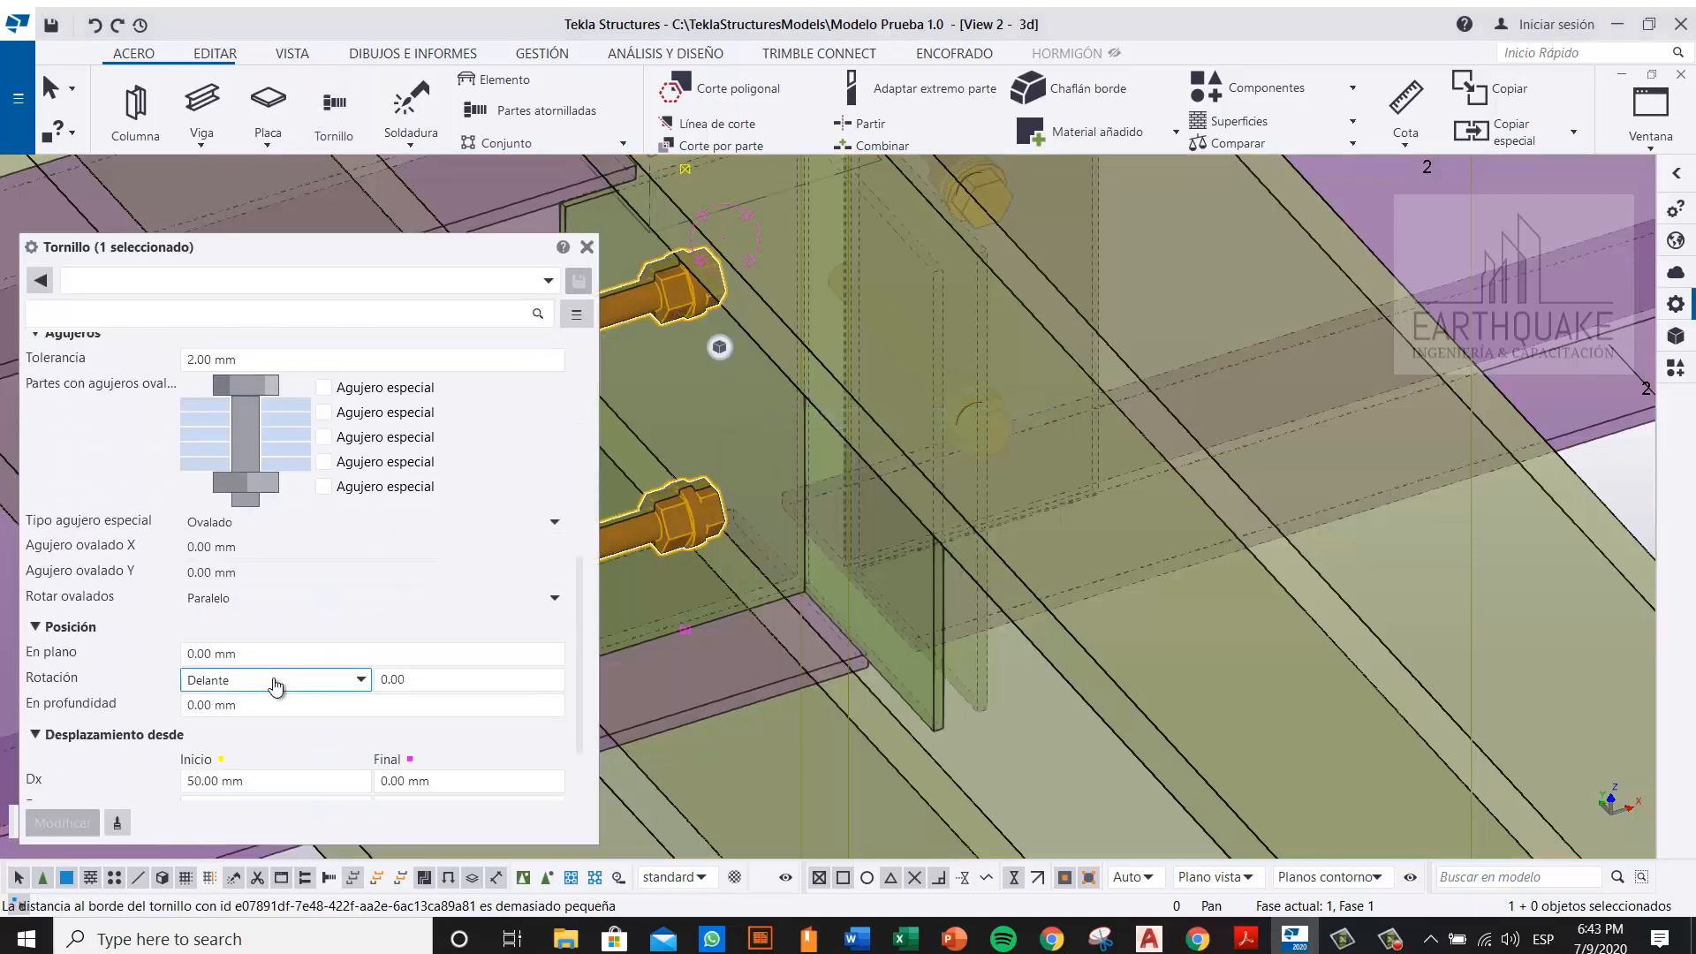
pyautogui.click(274, 689)
pyautogui.click(212, 727)
pyautogui.click(63, 822)
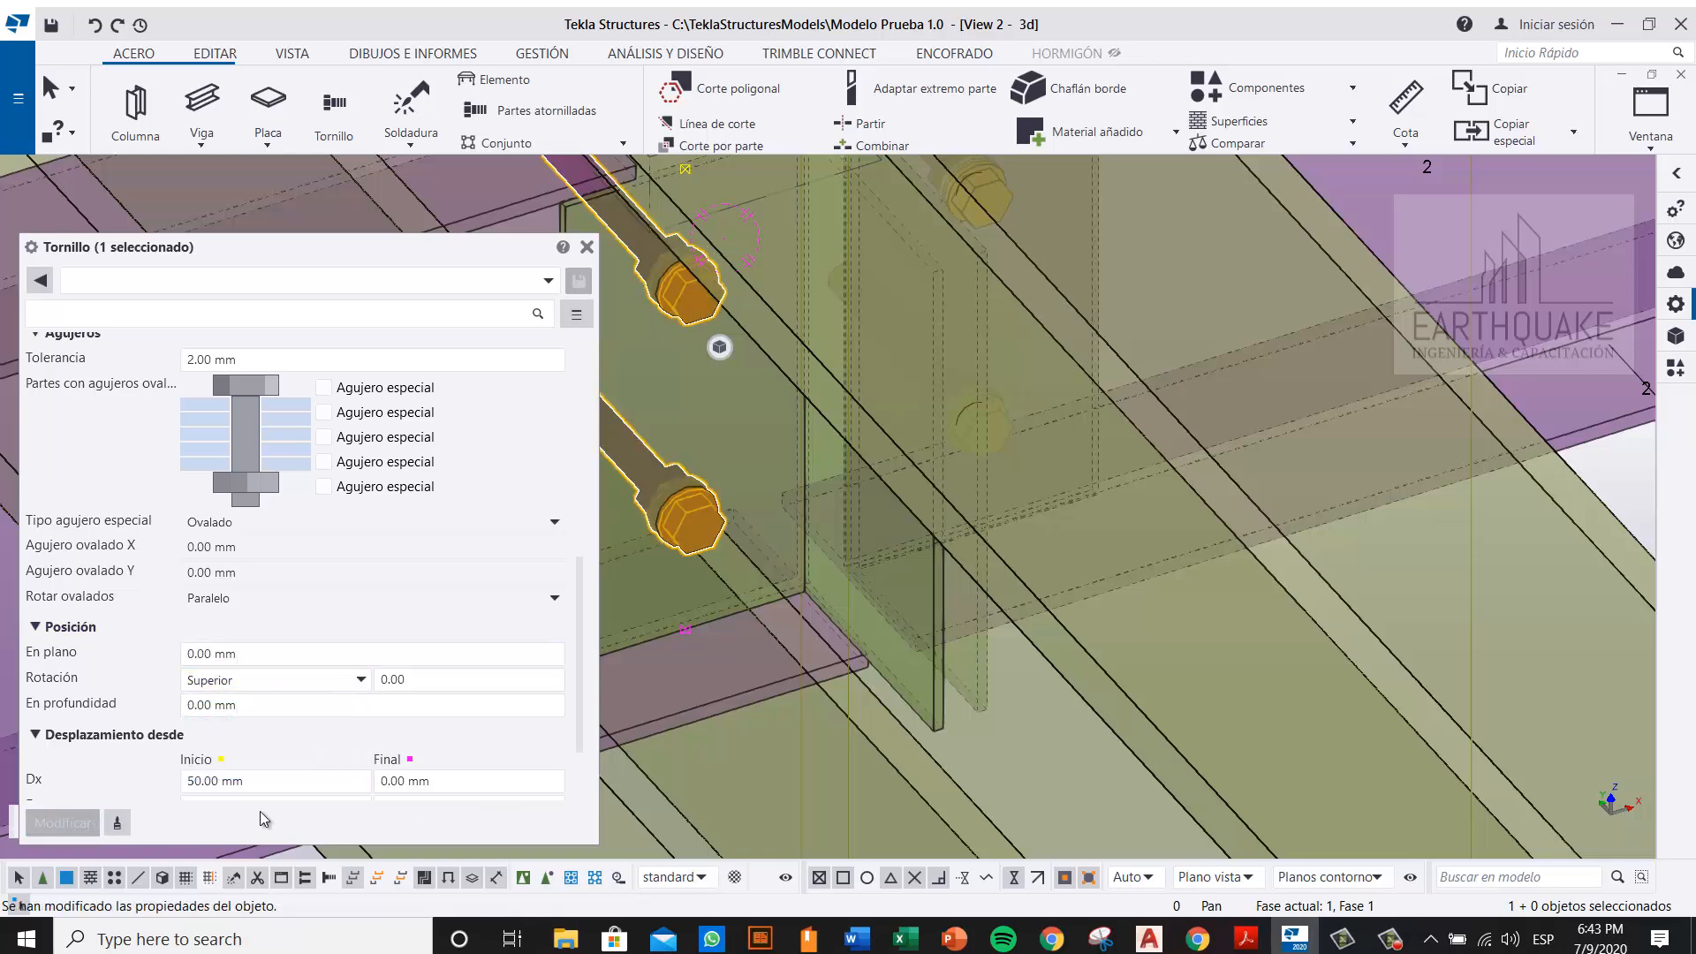
pyautogui.click(587, 249)
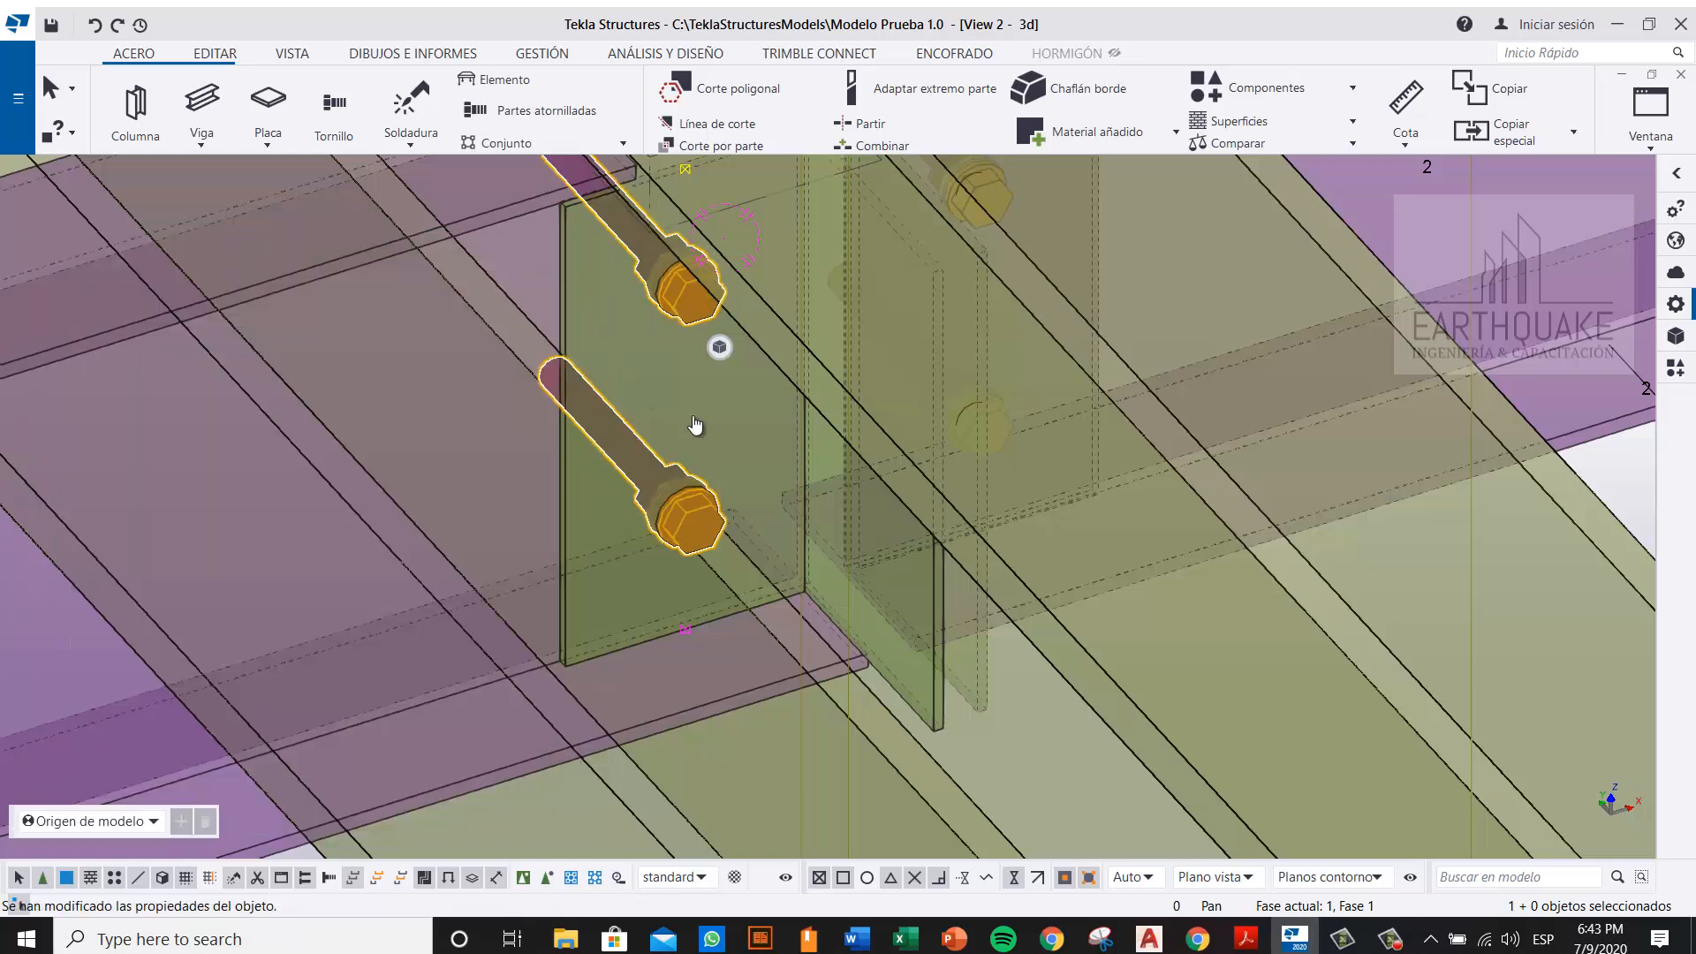
# Step: Inspect the bolts and angles on both sides of the main beam's web in 3D and in plan view
pyautogui.keyDown('ctrl'); pyautogui.moveTo(631, 351); pyautogui.dragTo(667, 394, button='middle'); pyautogui.keyUp('ctrl')
pyautogui.scroll(-5, 657, 415)
pyautogui.scroll(-2, 656, 414)
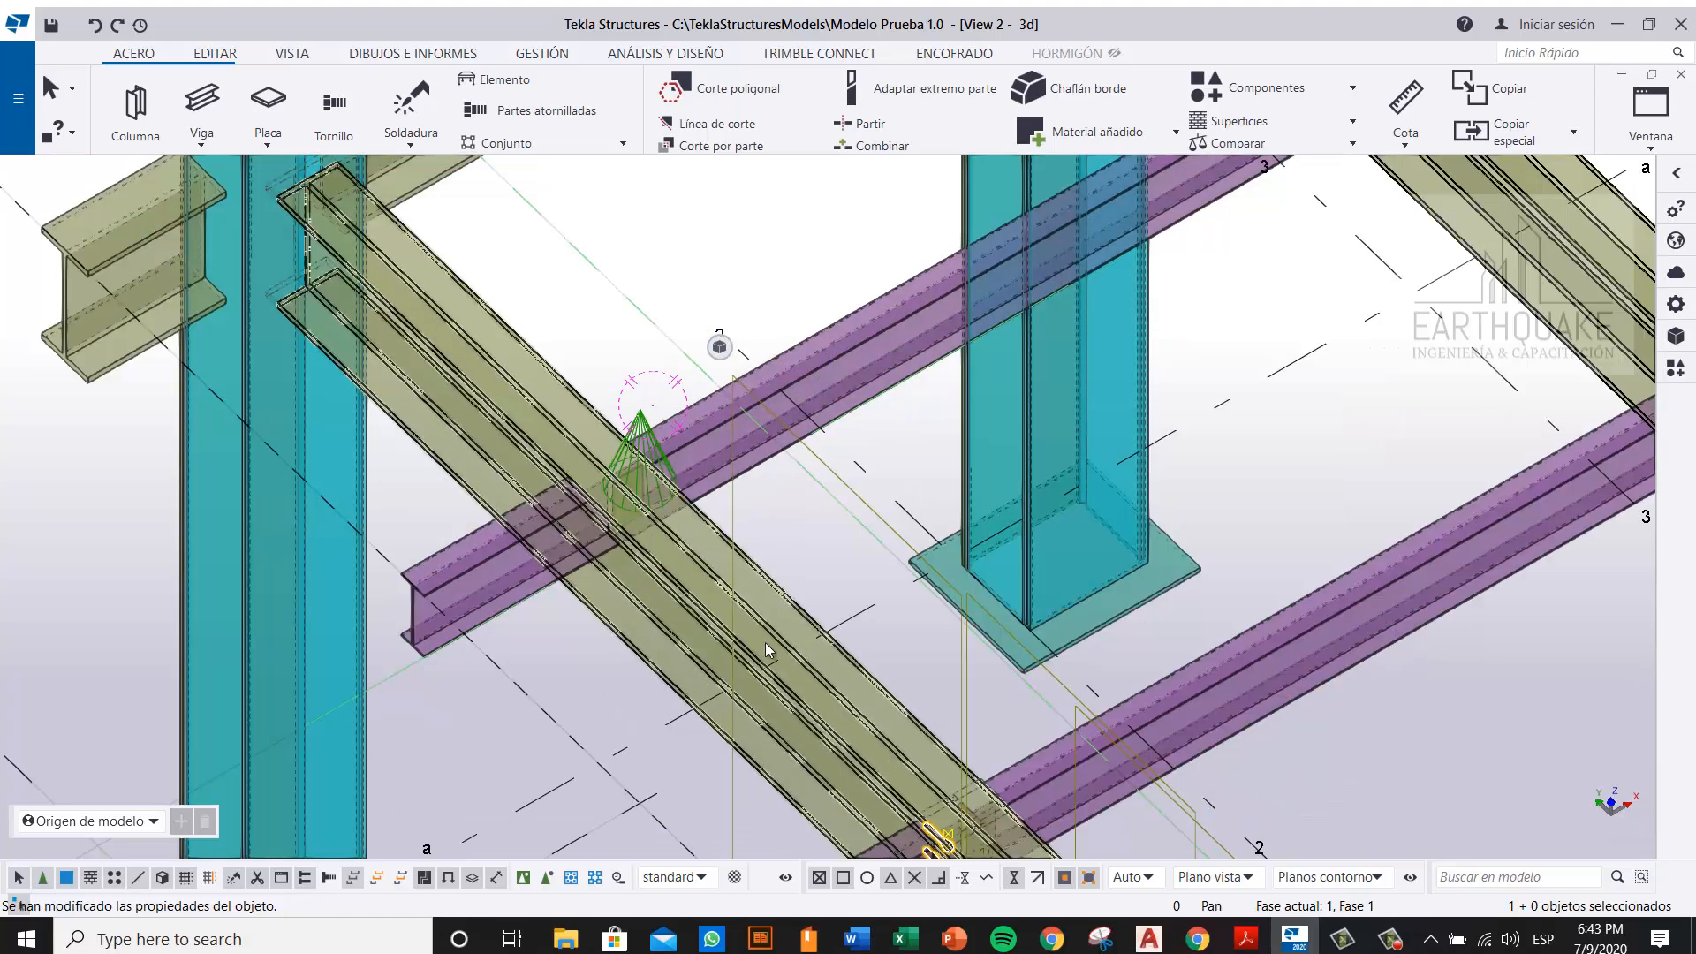
pyautogui.moveTo(863, 648); pyautogui.dragTo(736, 367, button='middle')
pyautogui.keyDown('ctrl'); pyautogui.moveTo(736, 367); pyautogui.dragTo(852, 598, button='middle'); pyautogui.keyUp('ctrl')
pyautogui.scroll(8, 854, 605)
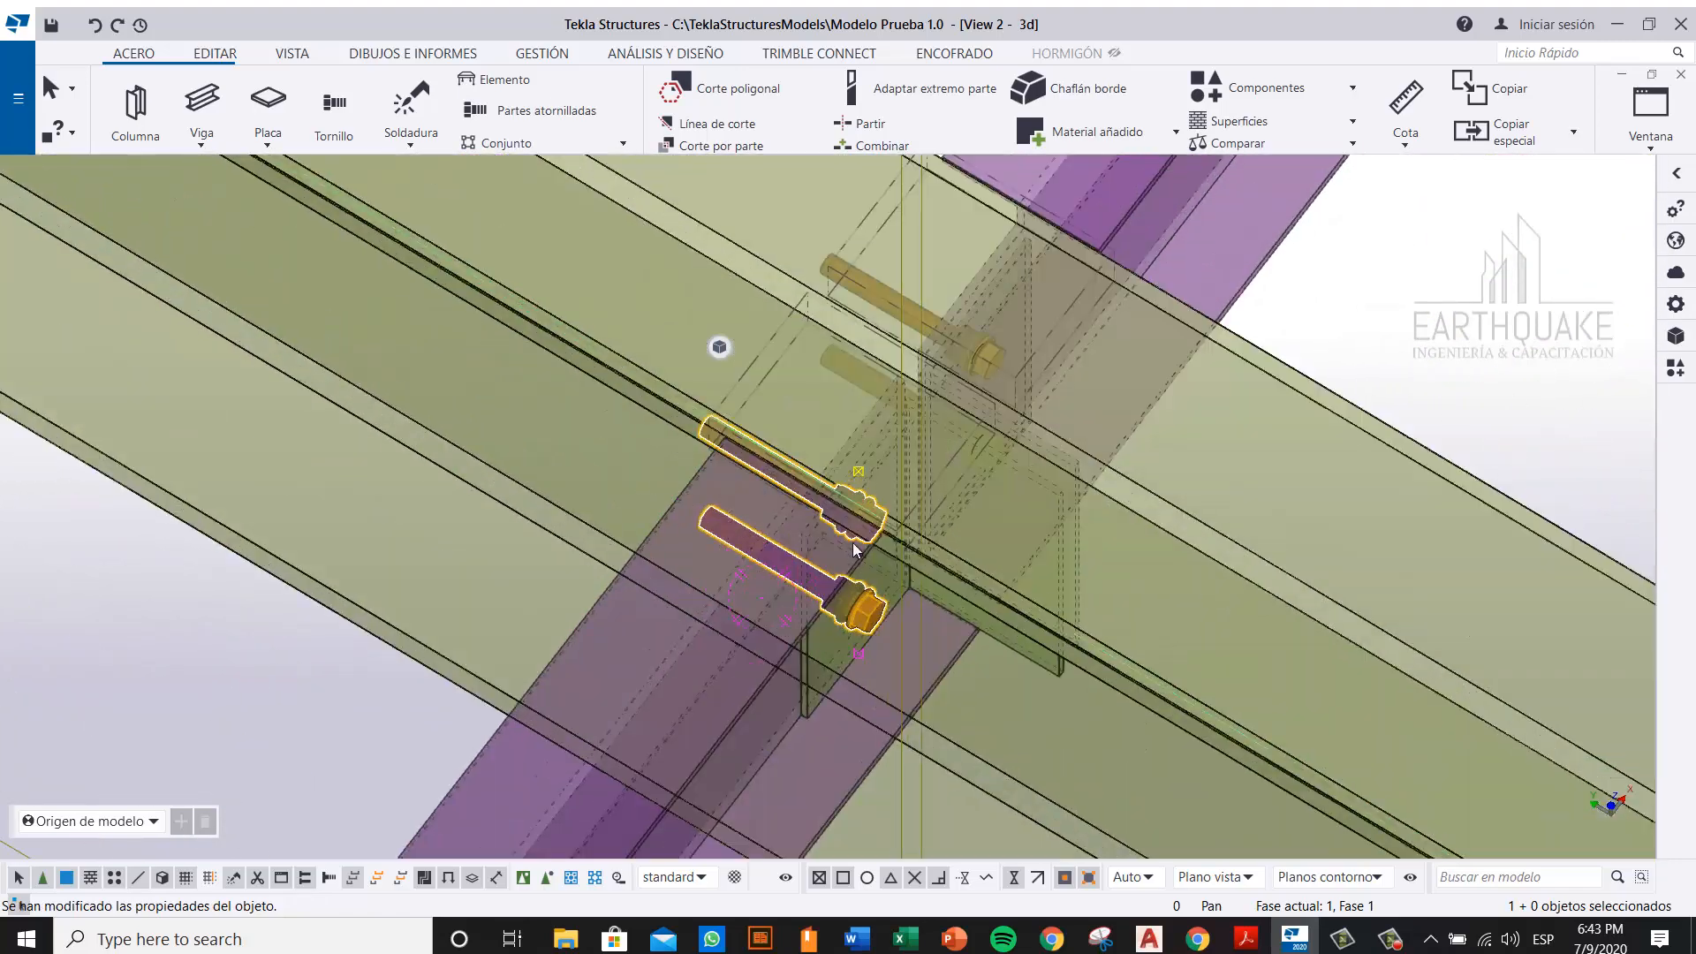
pyautogui.hotkey('ctrl', 'p')
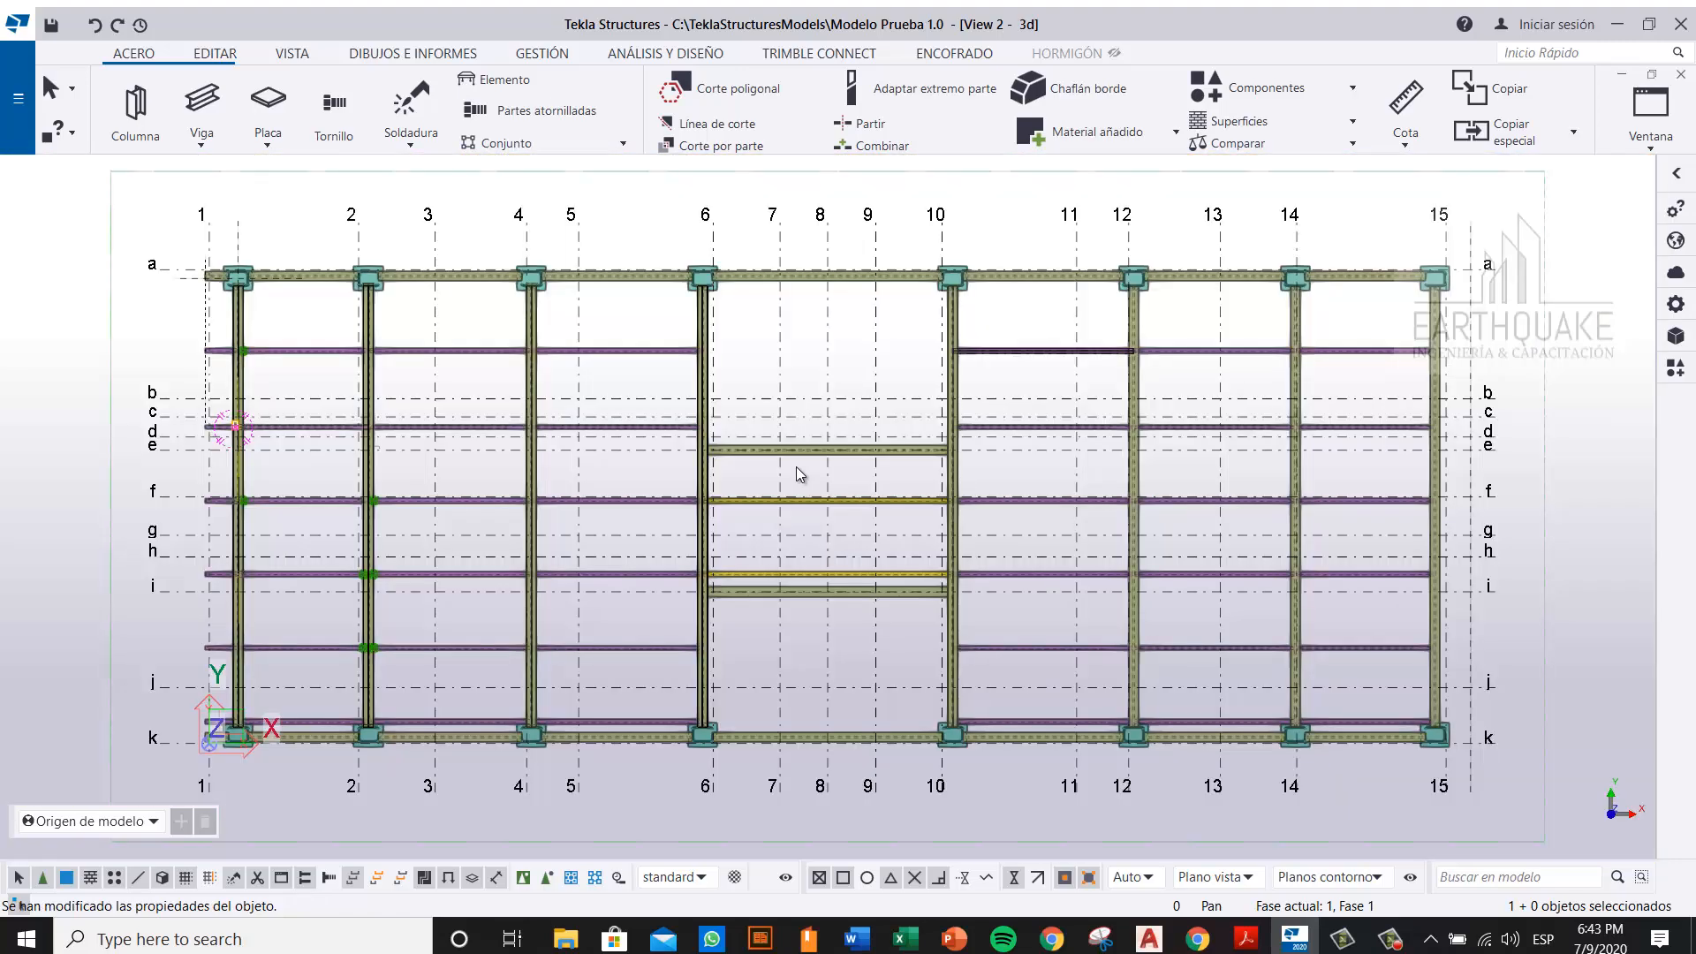
pyautogui.scroll(10, 243, 418)
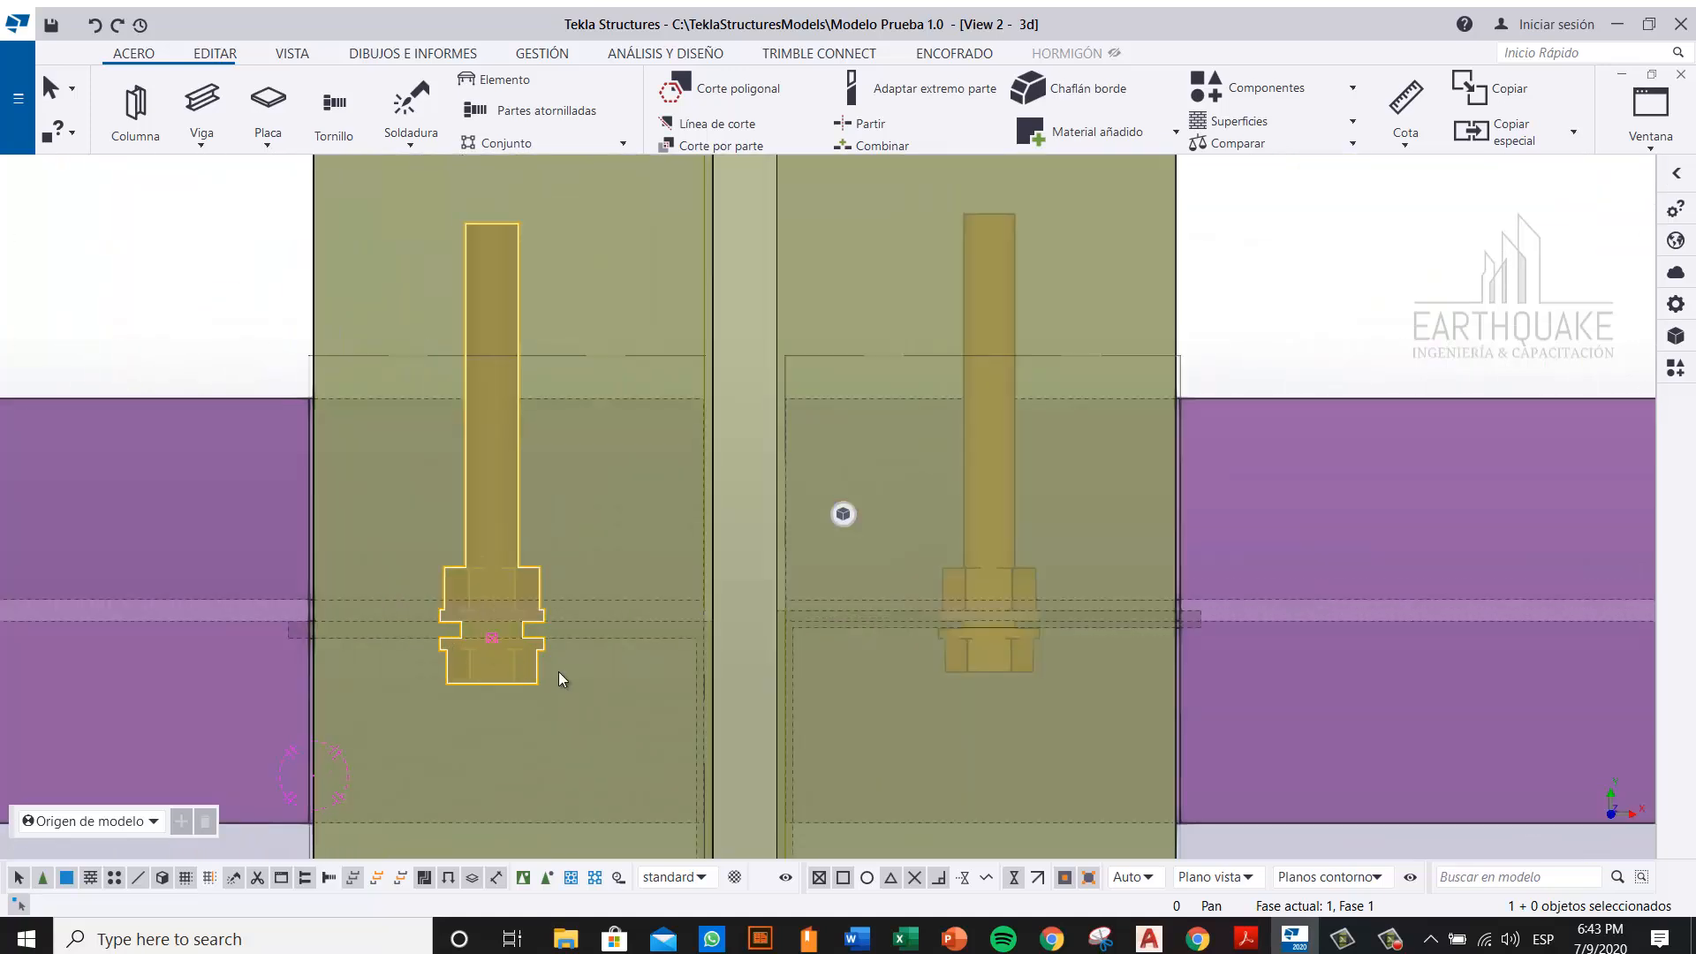
pyautogui.moveTo(929, 558); pyautogui.dragTo(1242, 537, button='middle')
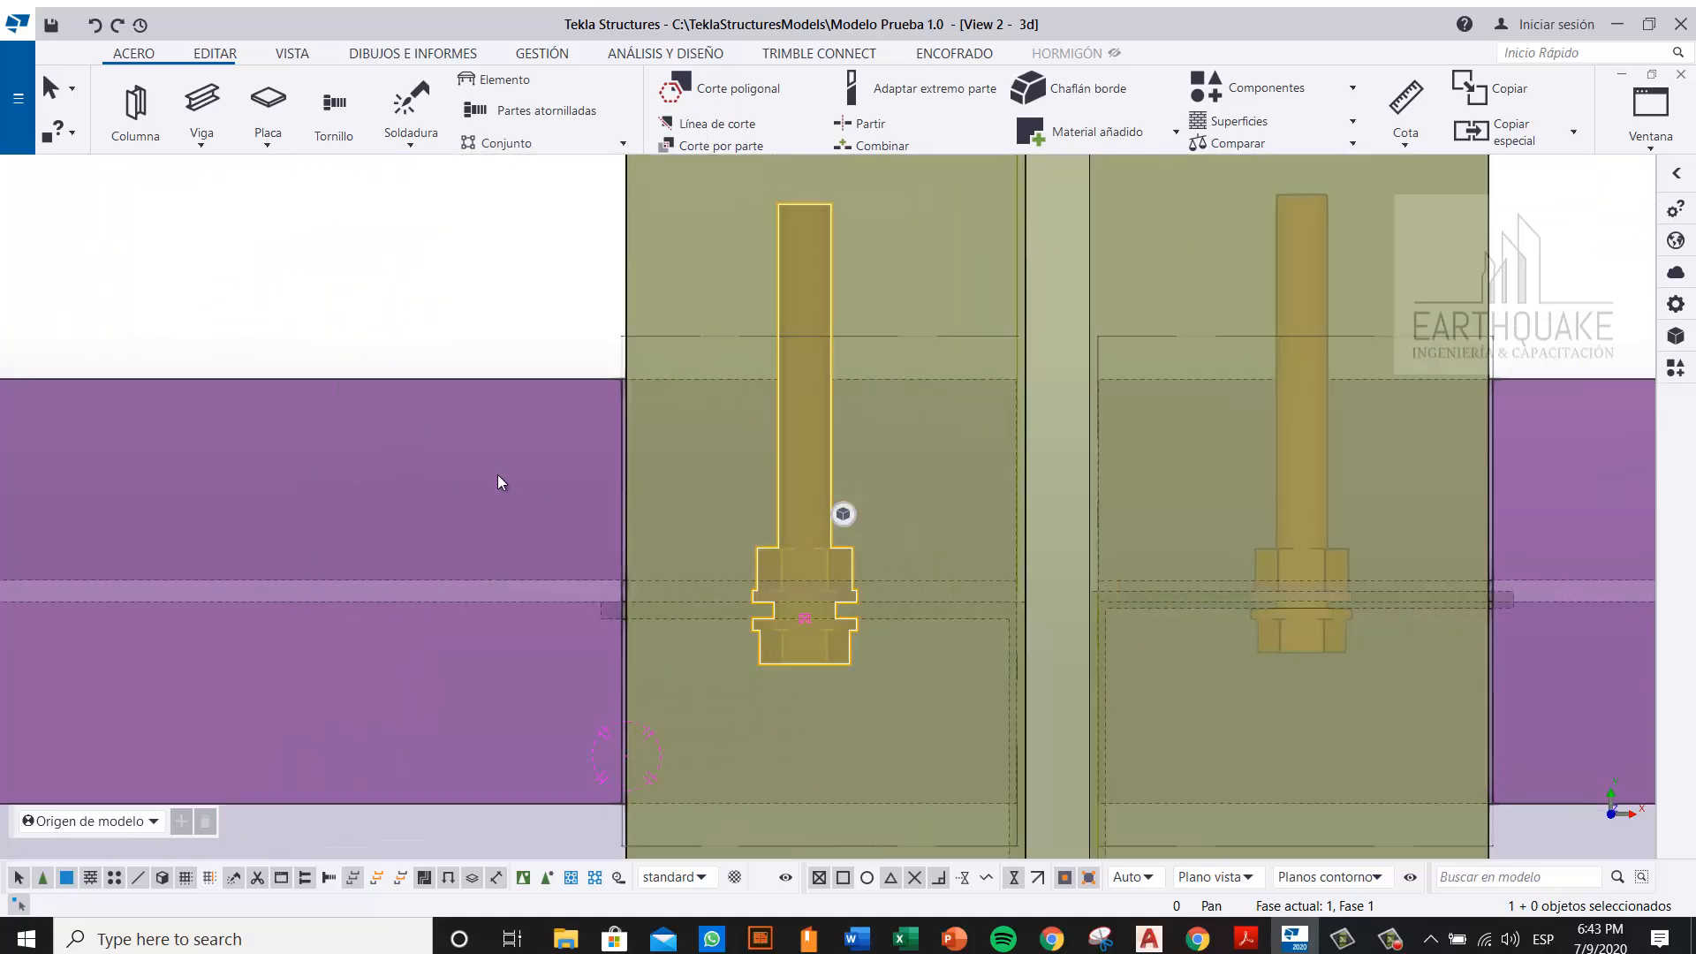
pyautogui.click(559, 378)
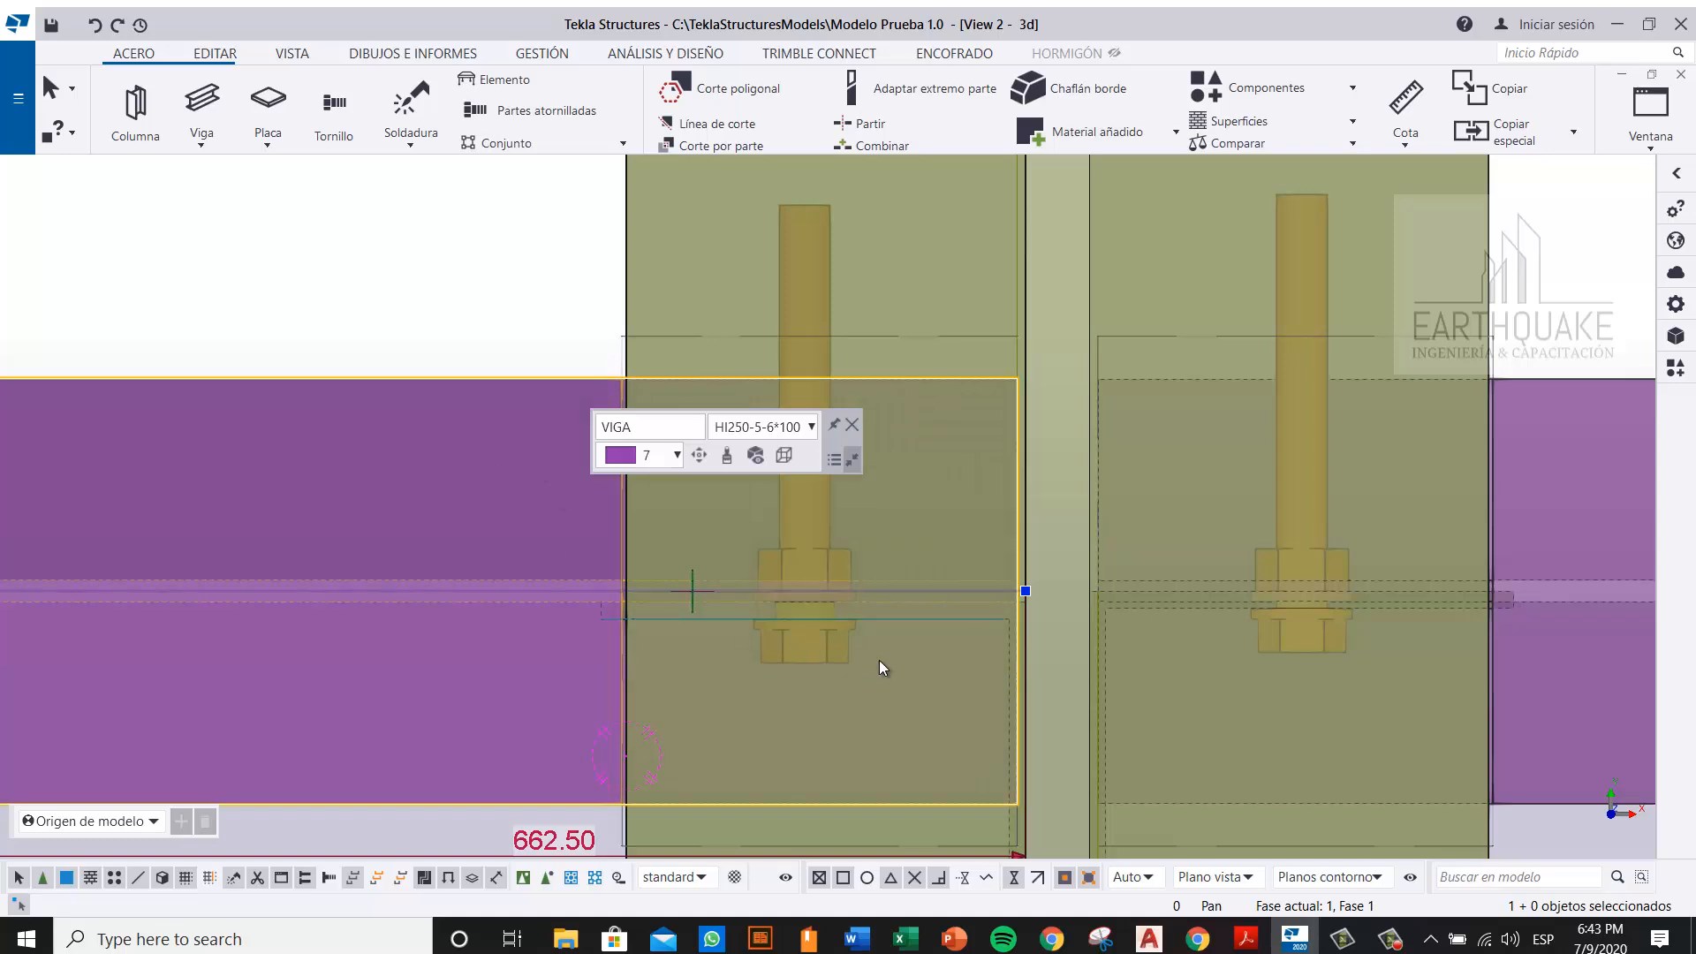
pyautogui.scroll(-2, 968, 665)
pyautogui.scroll(2, 1346, 669)
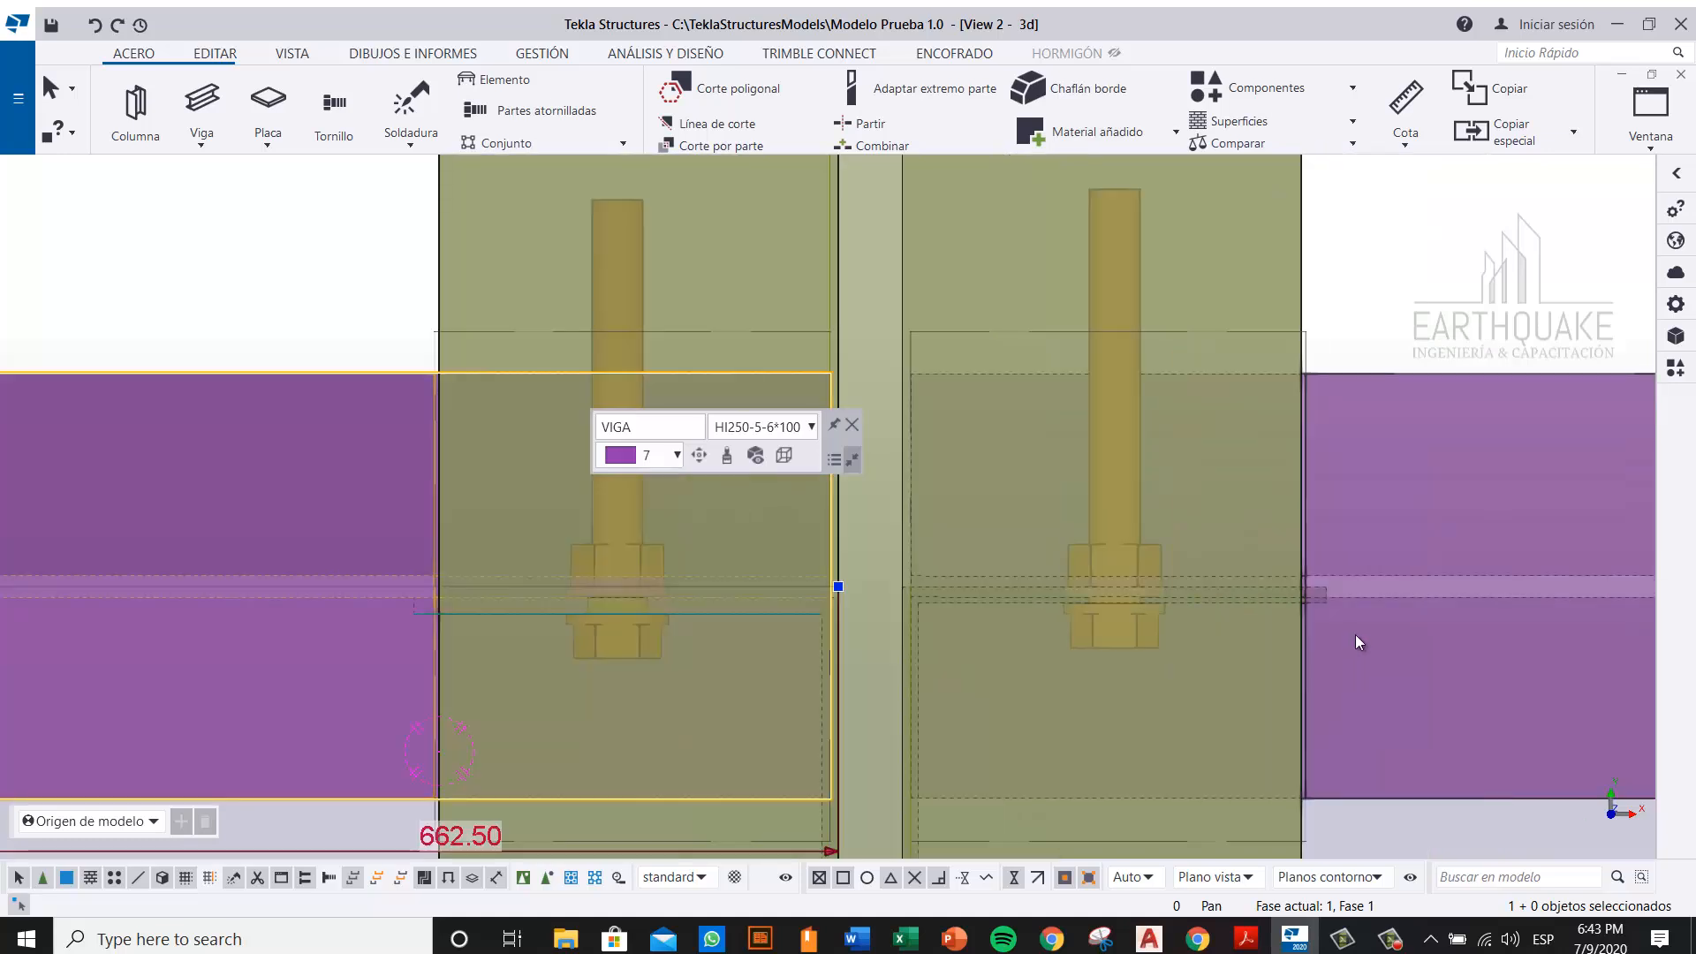
# Step: Move the angle on the longer secondary beam's side from its outer corner so its leg sits flush against that beam's web face
pyautogui.moveTo(1511, 348); pyautogui.dragTo(1317, 315, button='middle')
pyautogui.click(1199, 551)
pyautogui.scroll(3, 1149, 521)
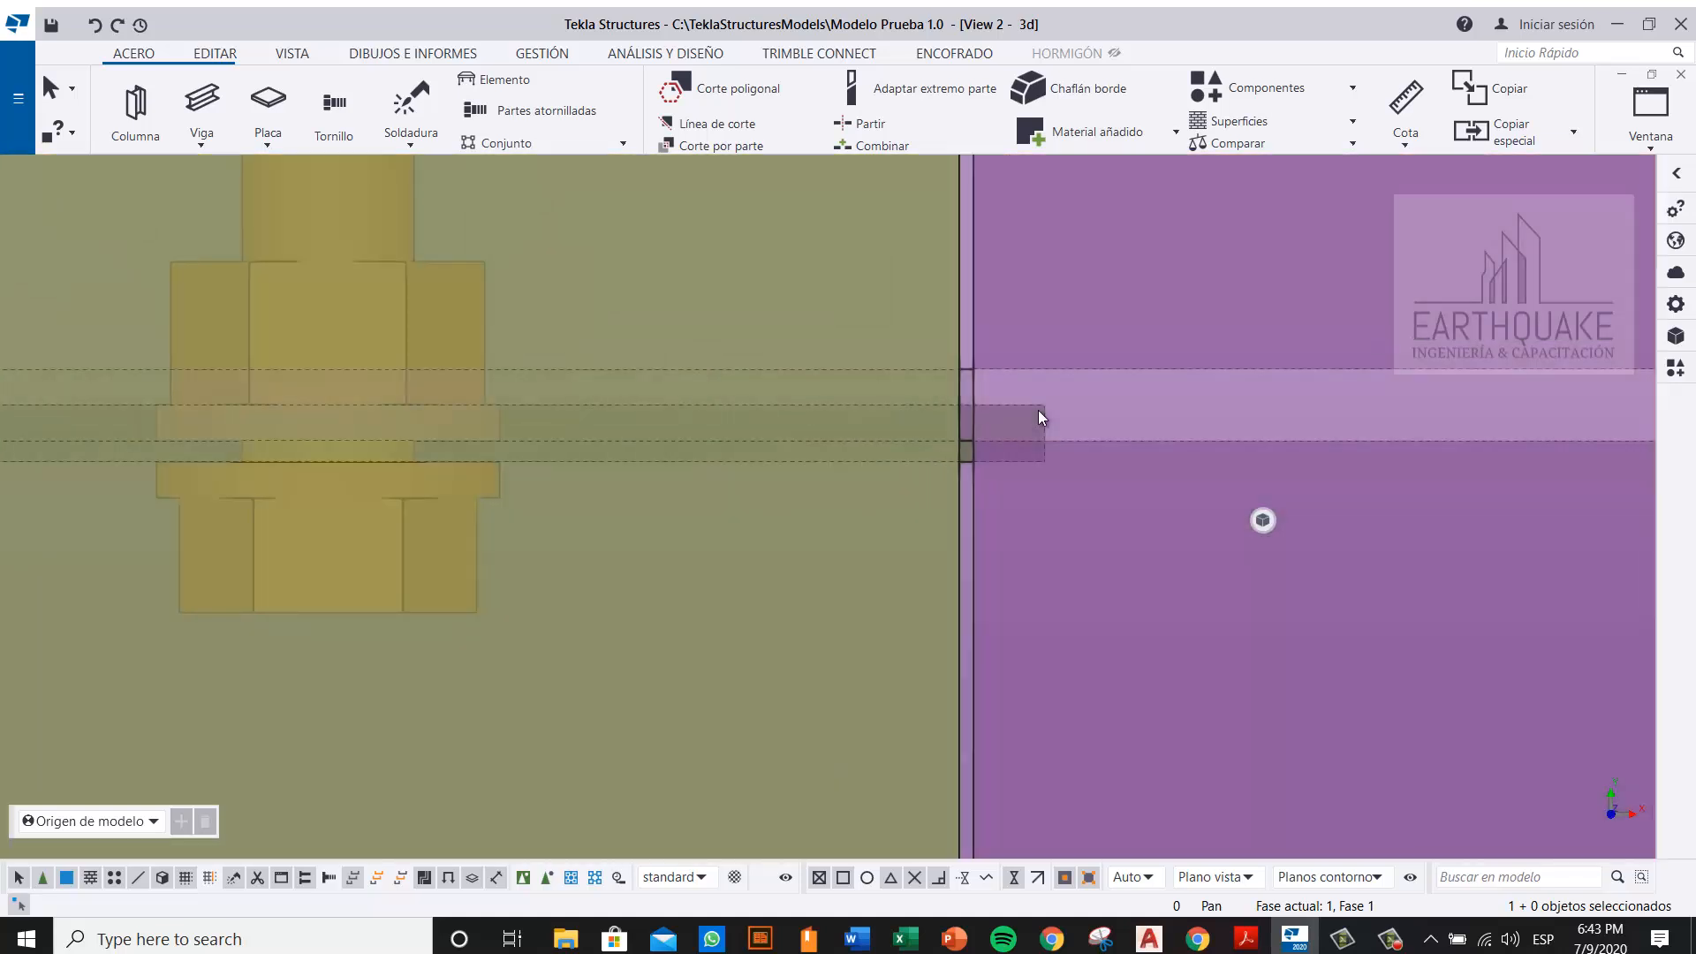
pyautogui.rightClick(1037, 410)
pyautogui.click(1120, 510)
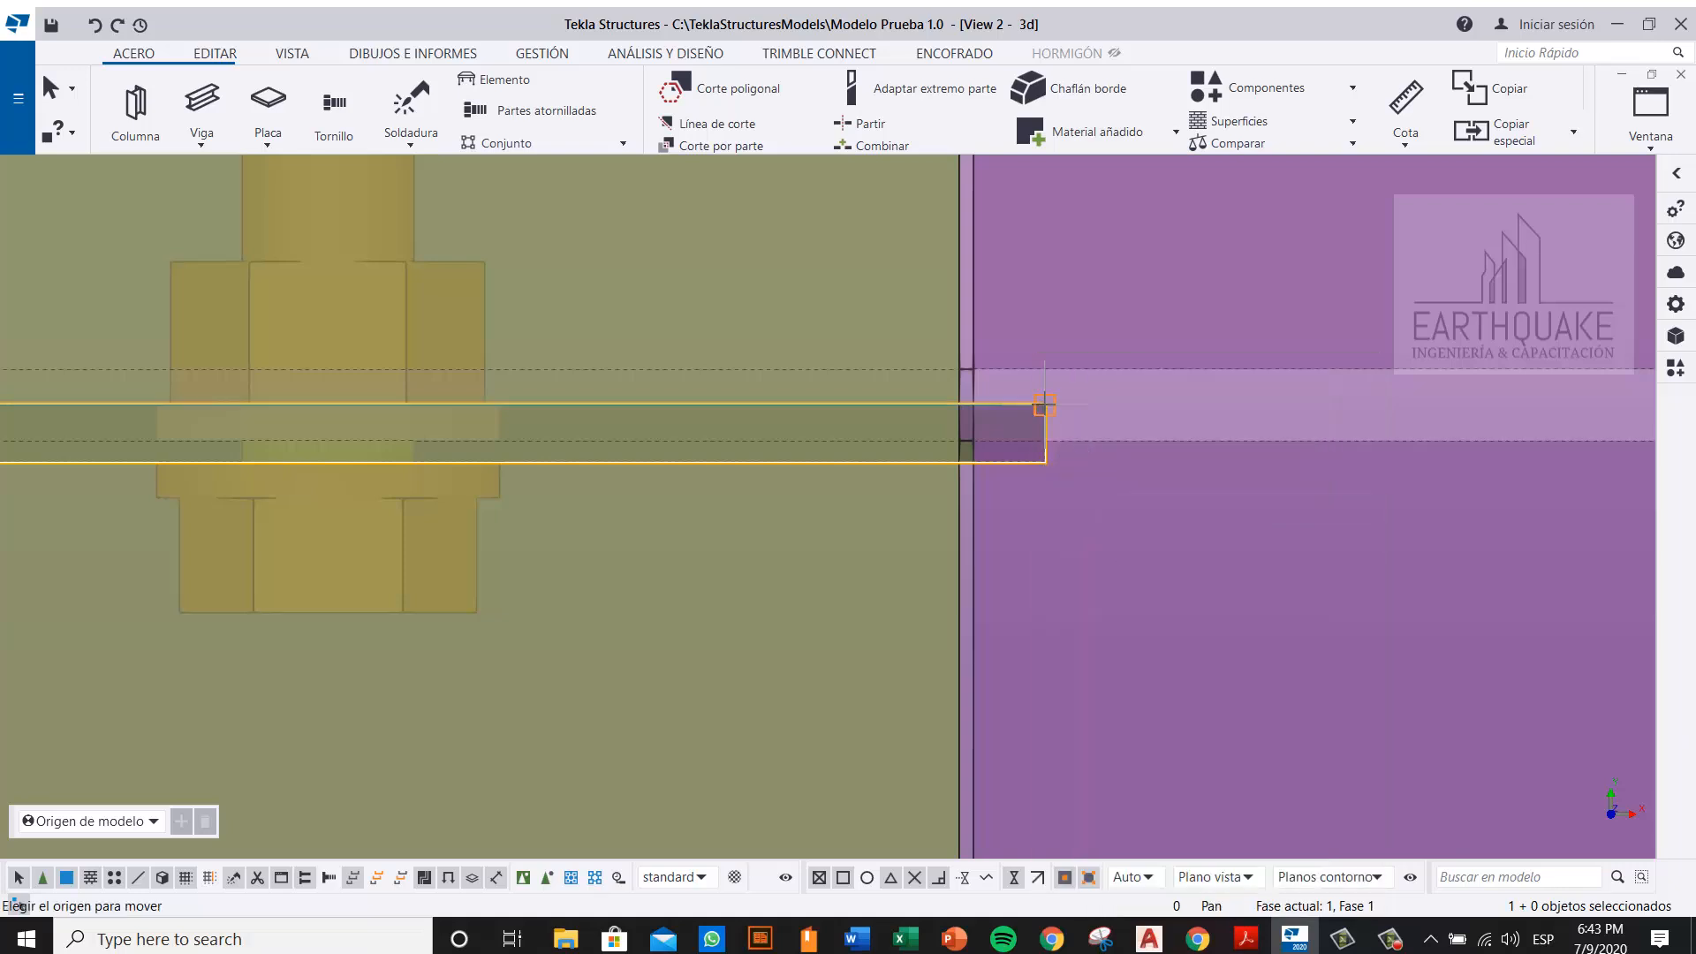
pyautogui.click(1047, 440)
pyautogui.scroll(-4, 1027, 588)
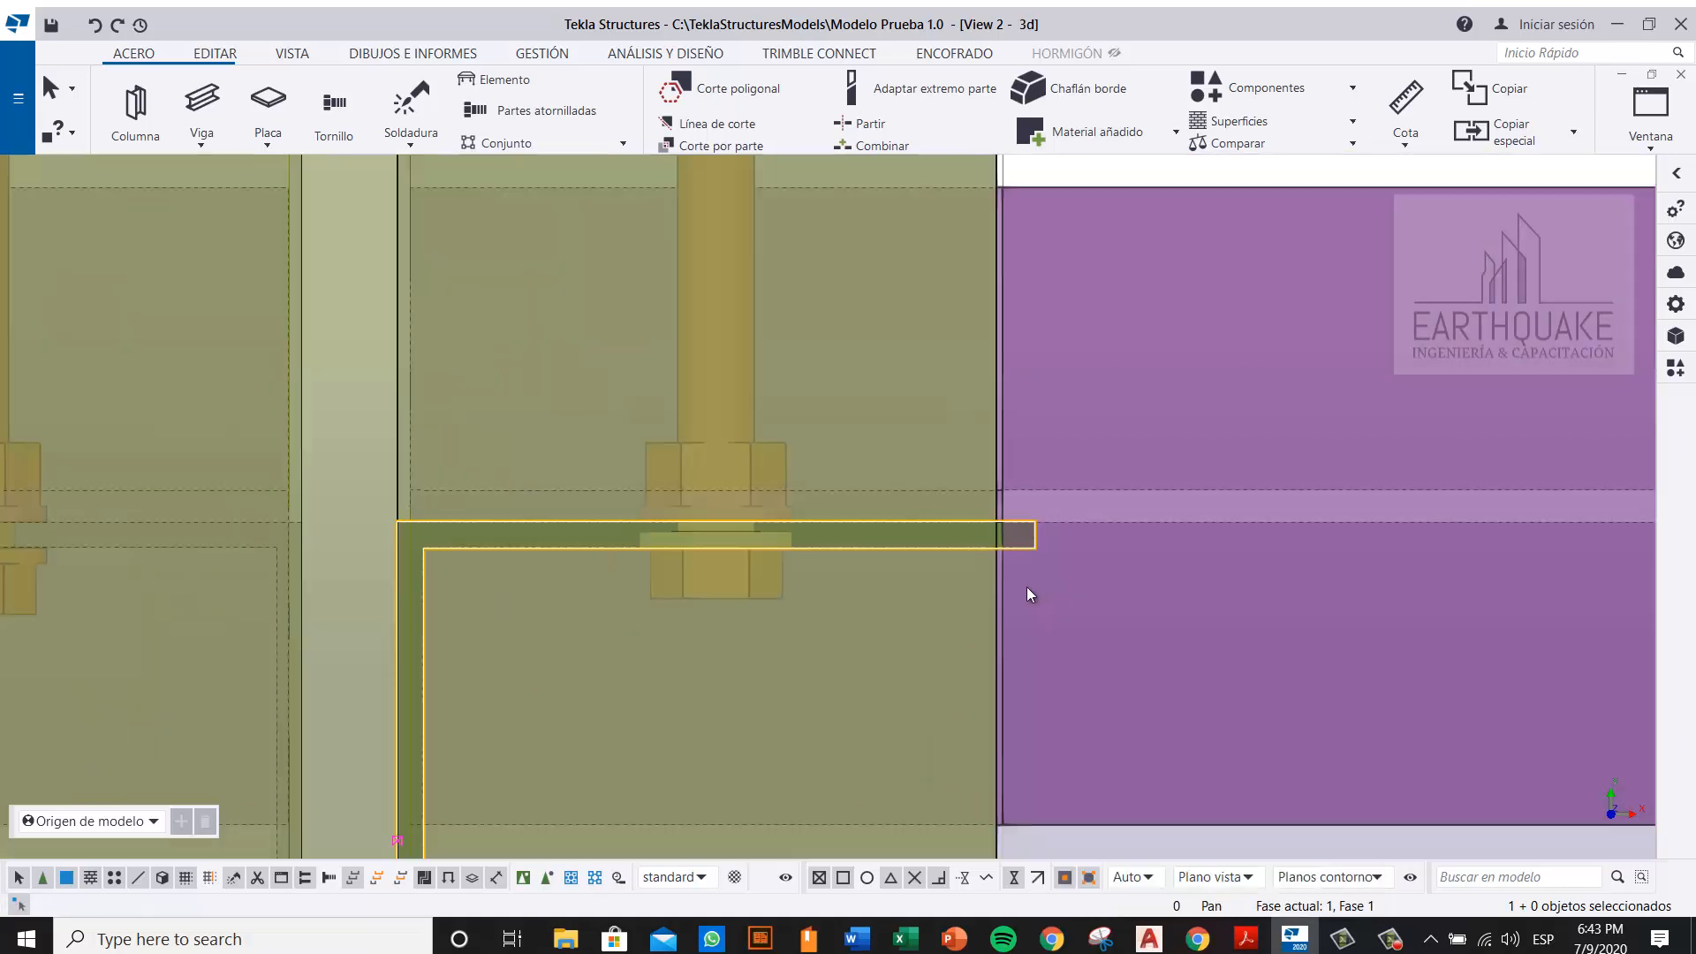
pyautogui.click(1201, 236)
pyautogui.scroll(2, 601, 539)
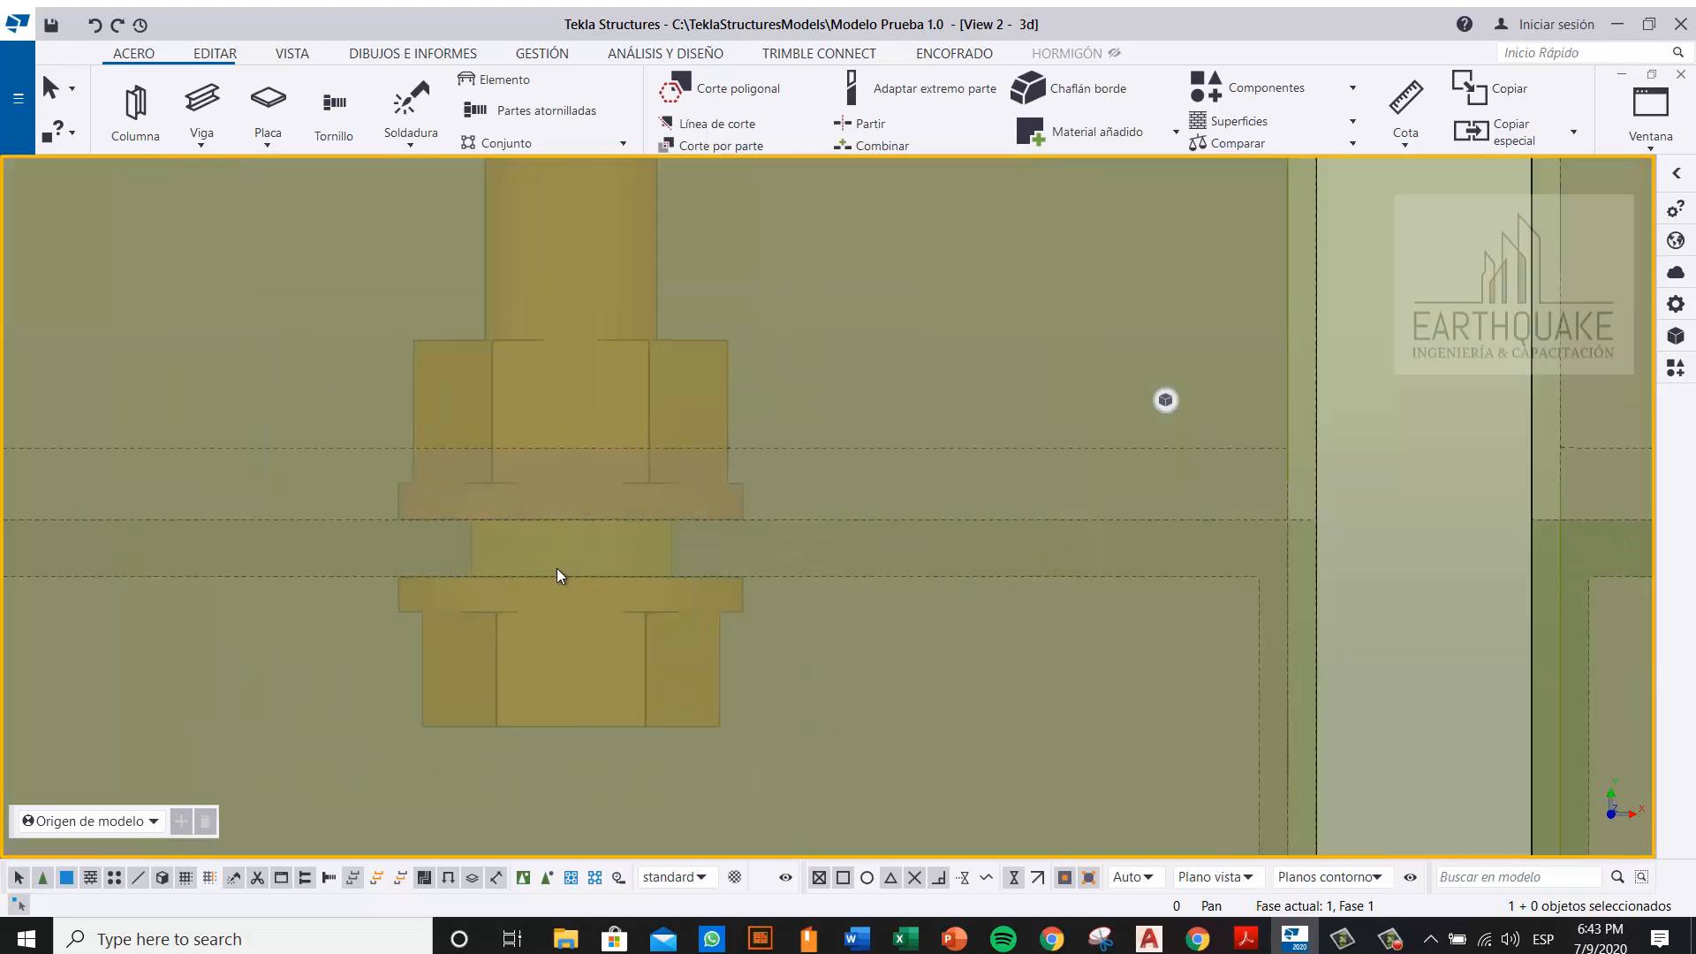
# Step: Hide the construction lines (Líneas construcción) in the 3D view's object visibility settings, apply the change and redraw the view
pyautogui.scroll(-6, 560, 576)
pyautogui.keyDown('ctrl'); pyautogui.moveTo(813, 555); pyautogui.dragTo(730, 393, button='middle'); pyautogui.keyUp('ctrl')
pyautogui.rightClick(645, 337)
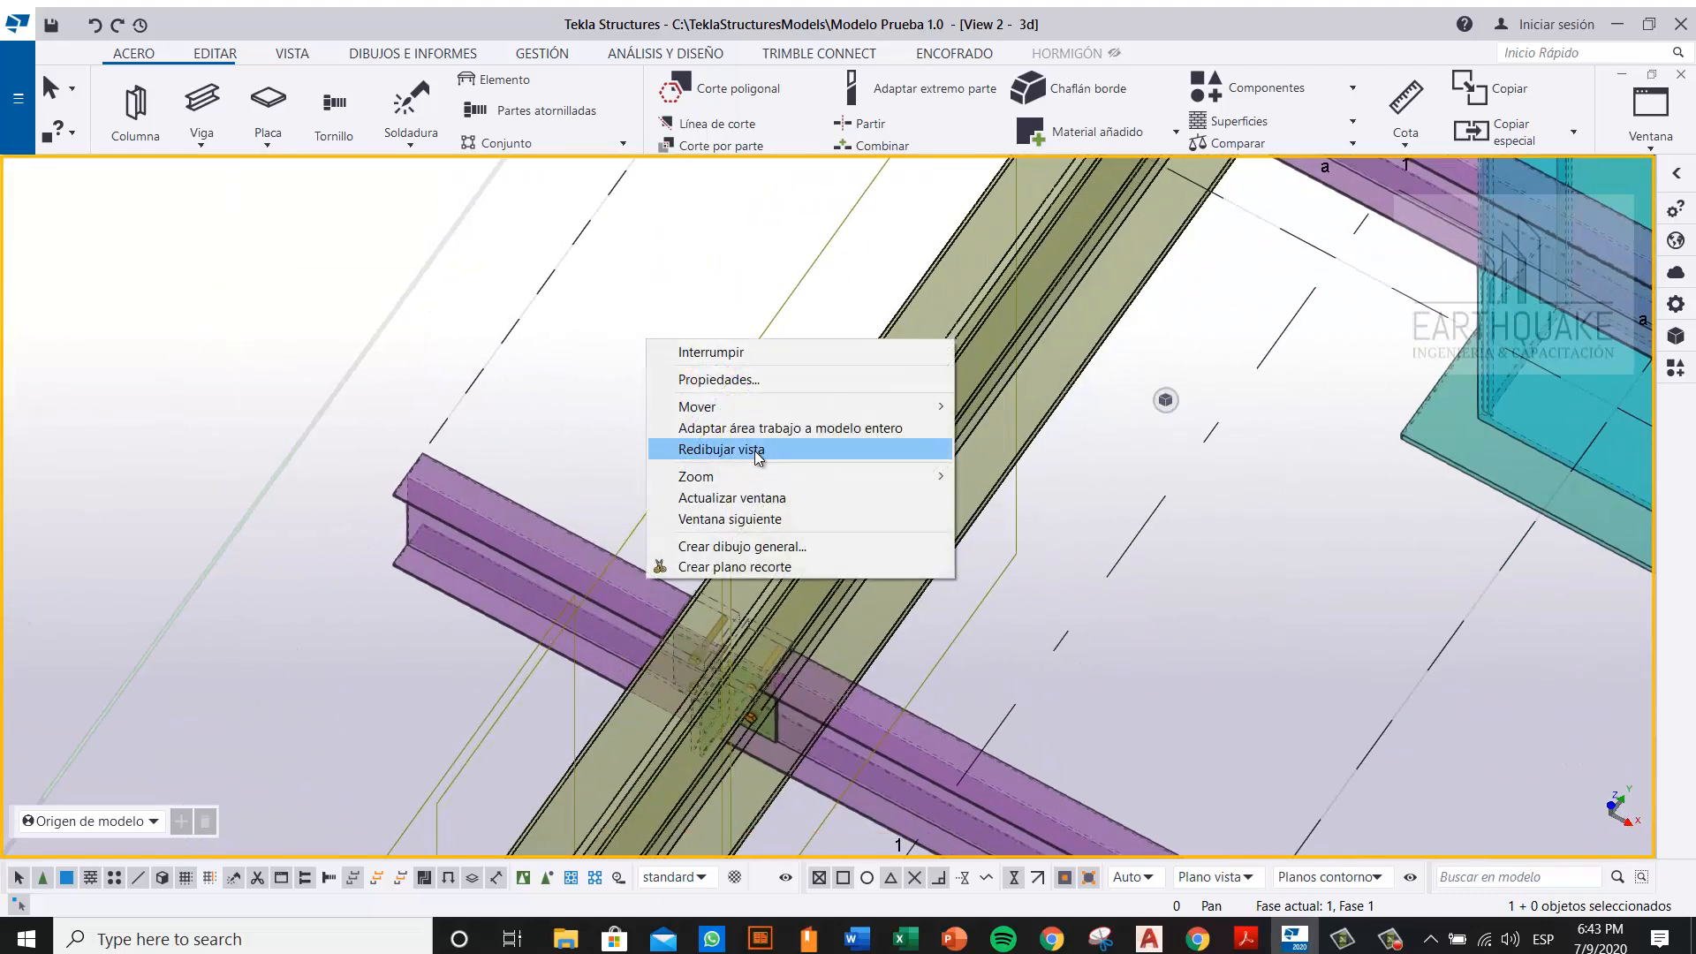
pyautogui.click(706, 379)
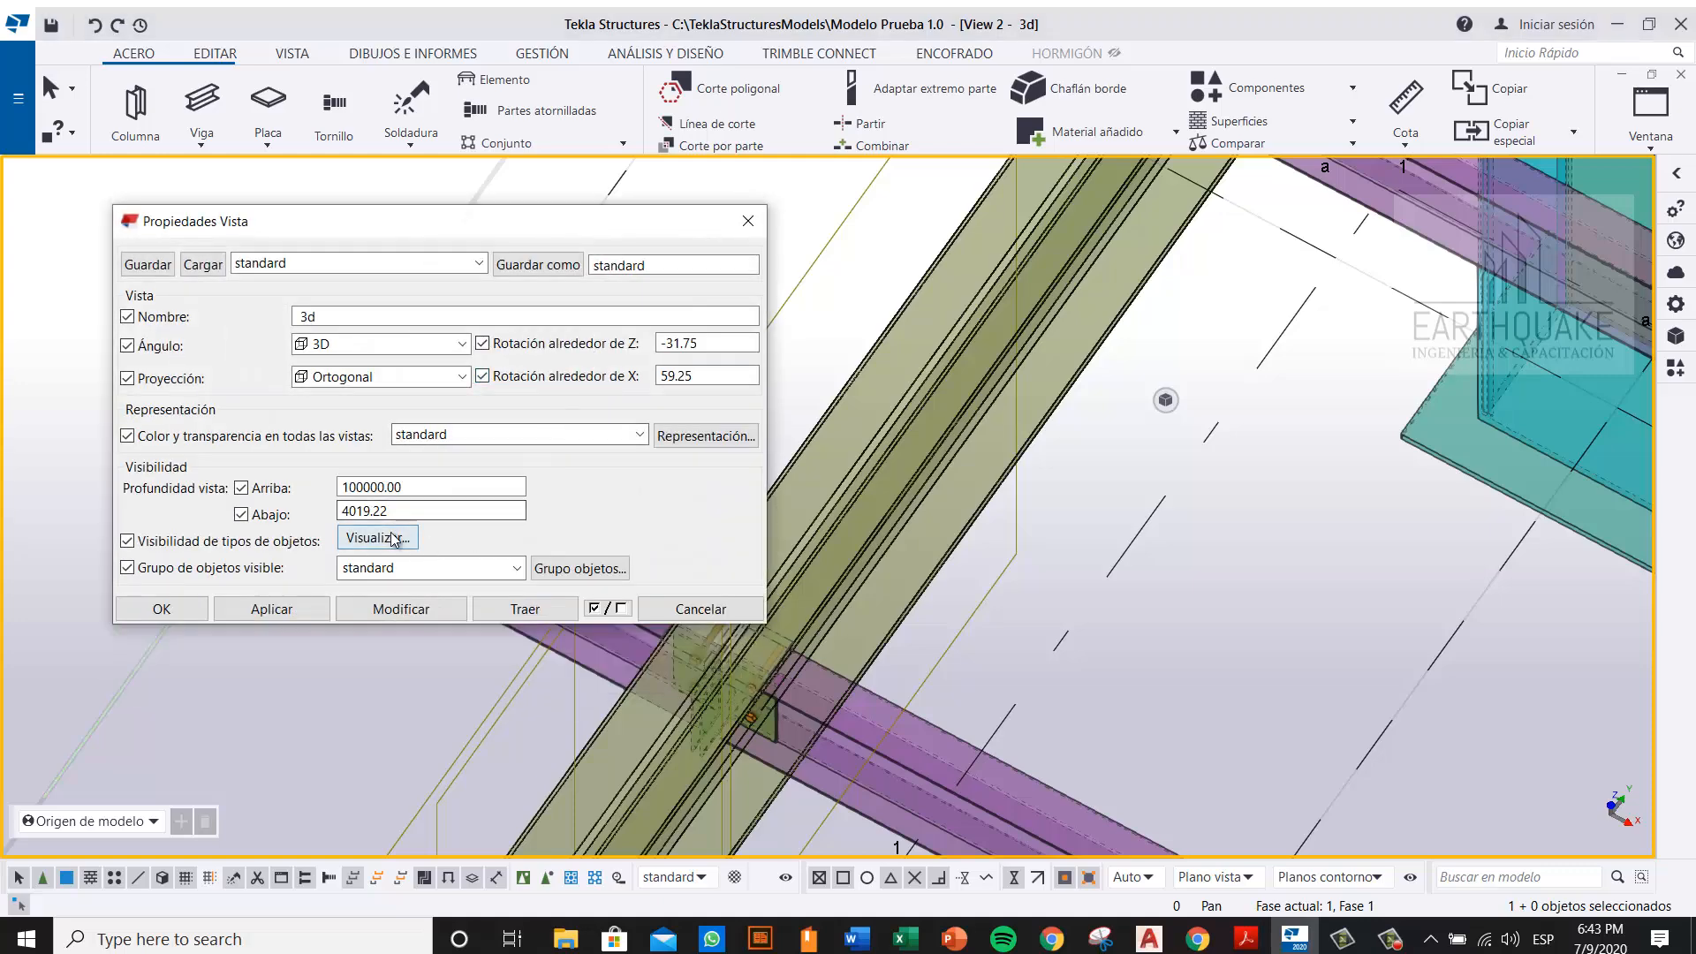
pyautogui.click(378, 538)
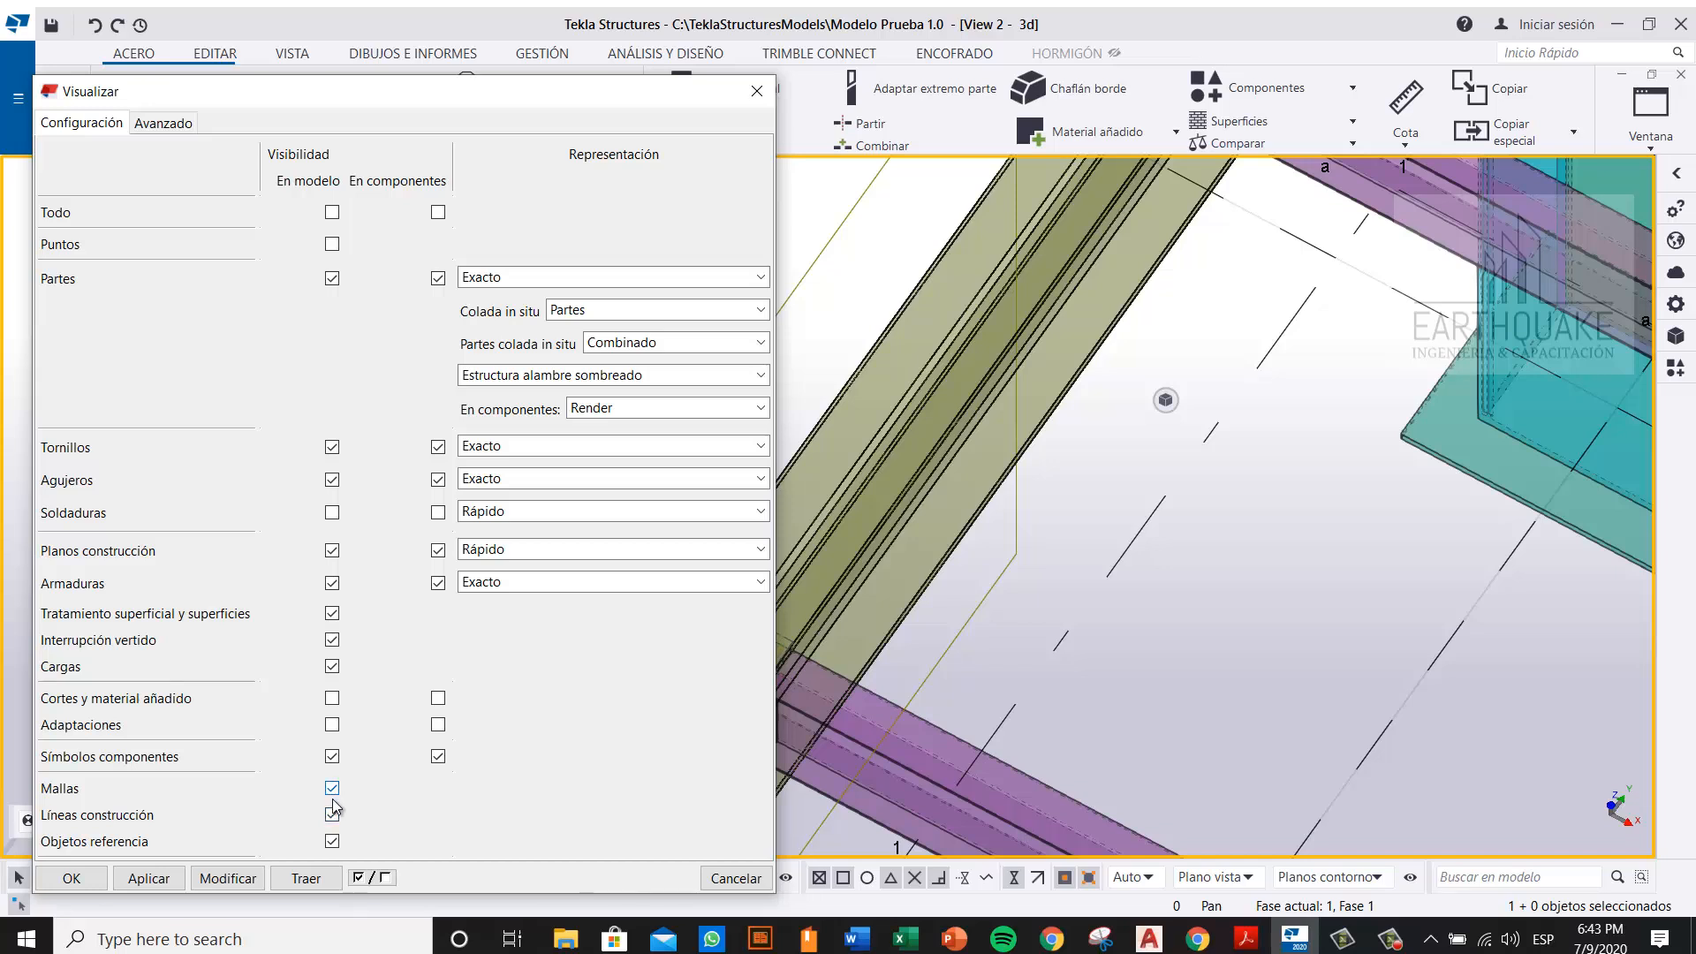
pyautogui.click(217, 883)
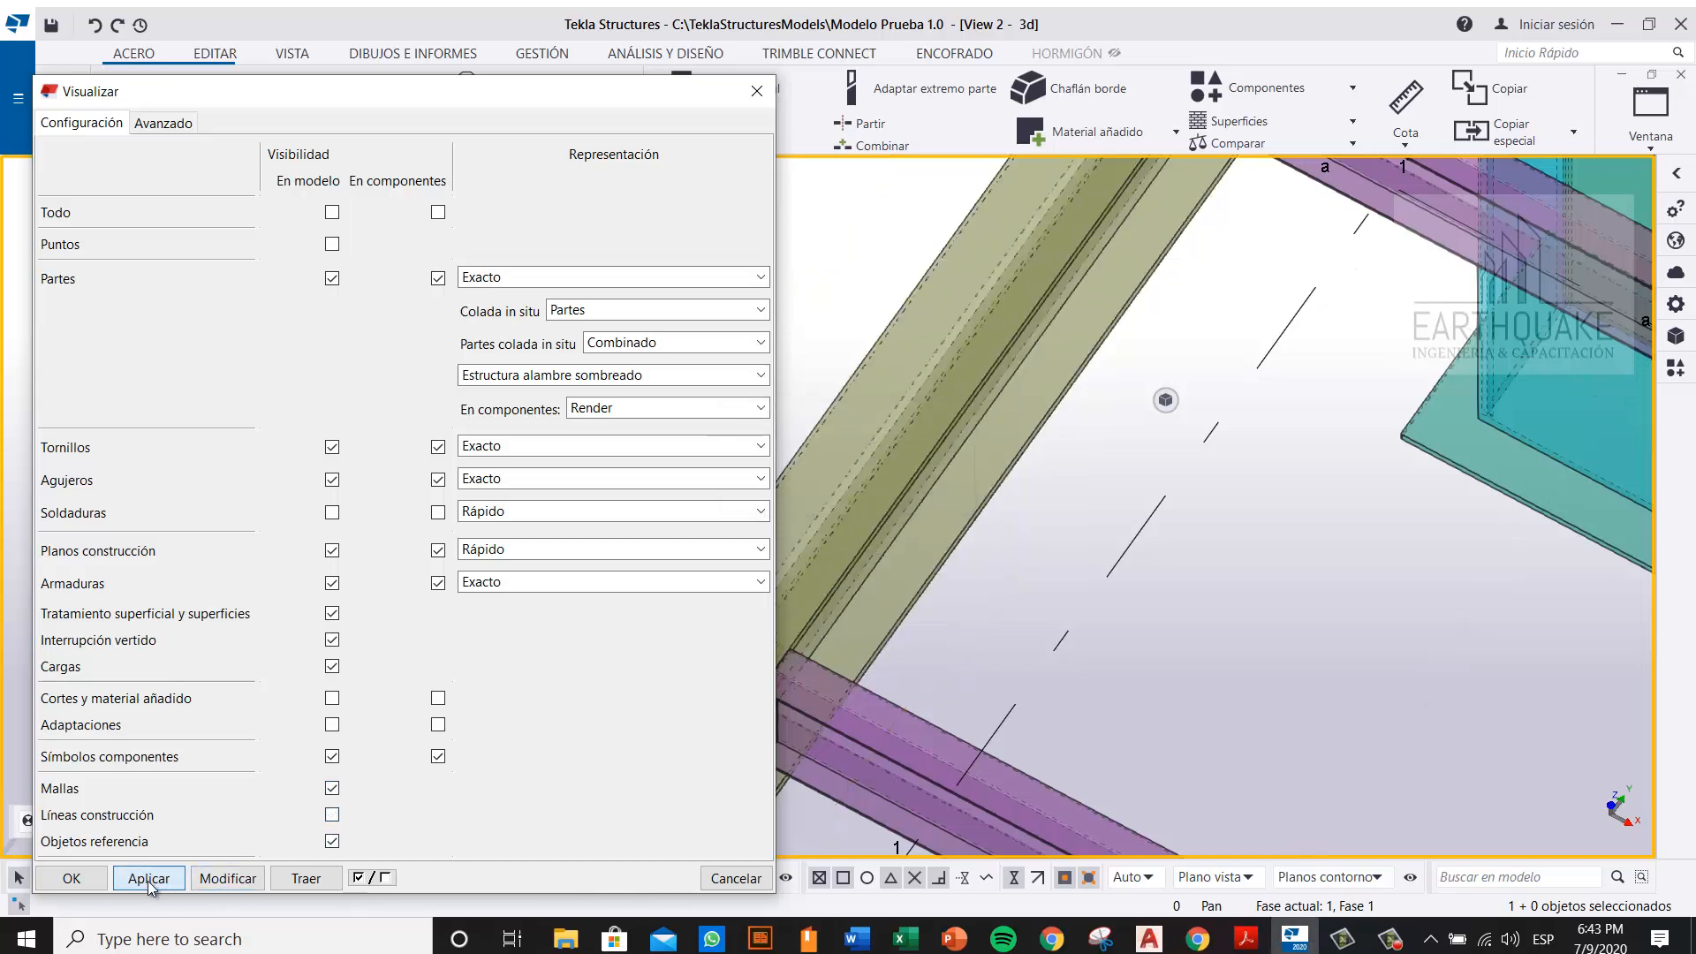
pyautogui.click(88, 878)
pyautogui.click(432, 600)
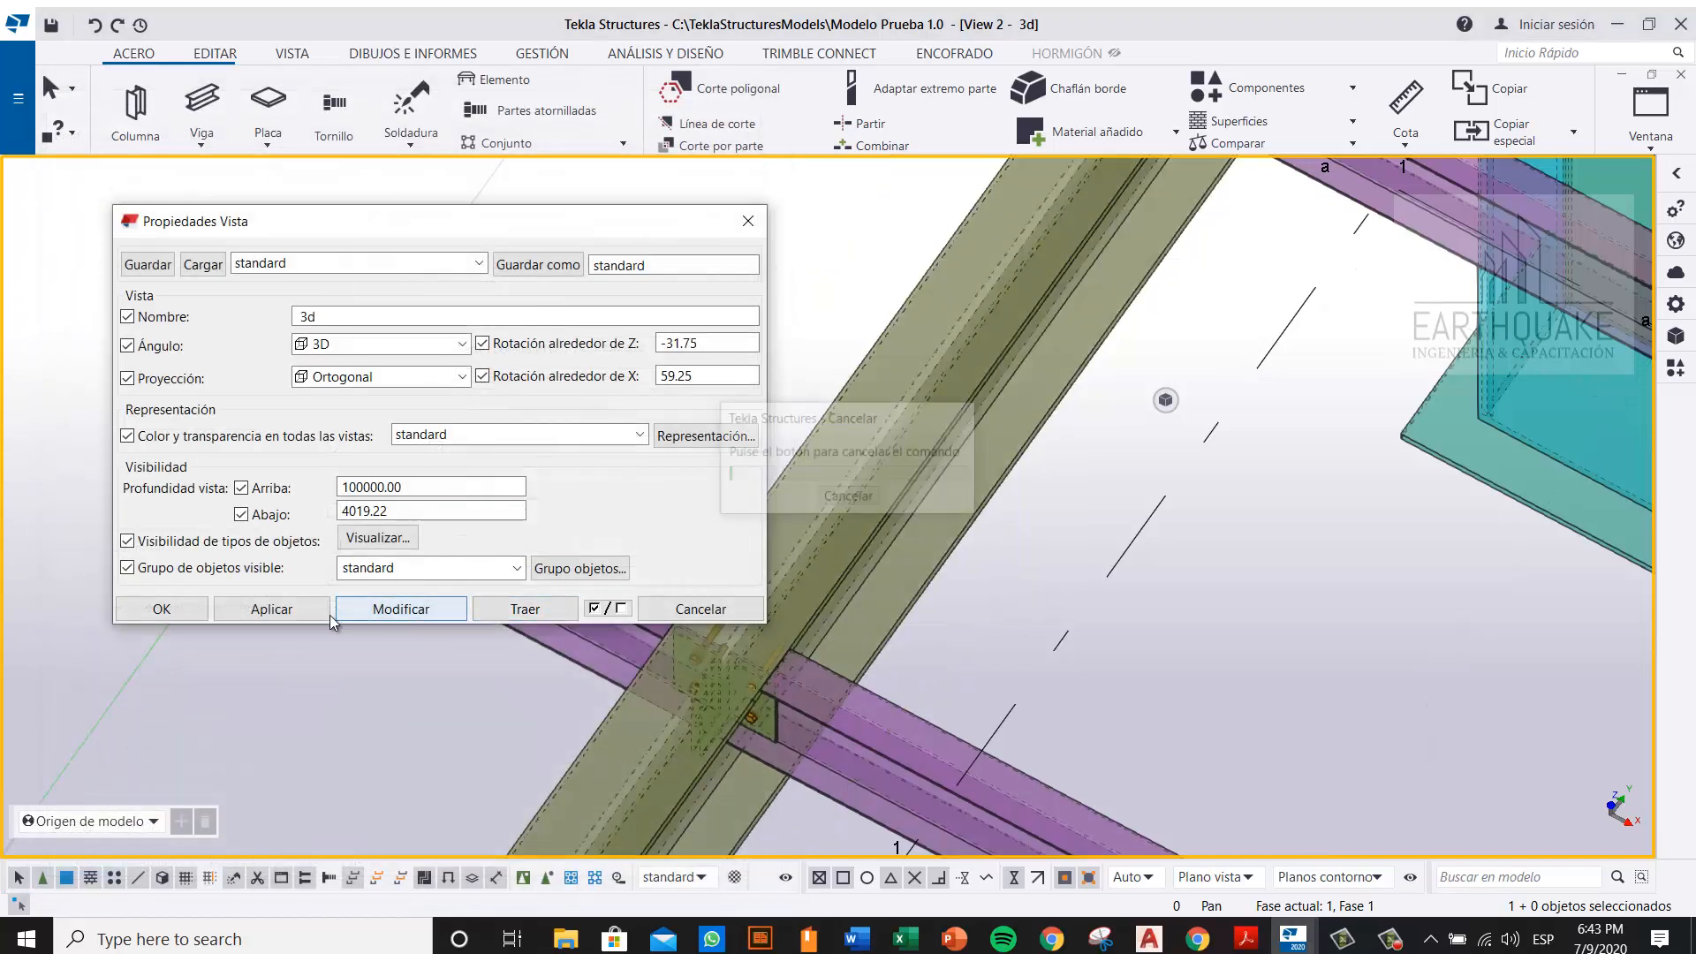
pyautogui.click(186, 609)
pyautogui.rightClick(616, 382)
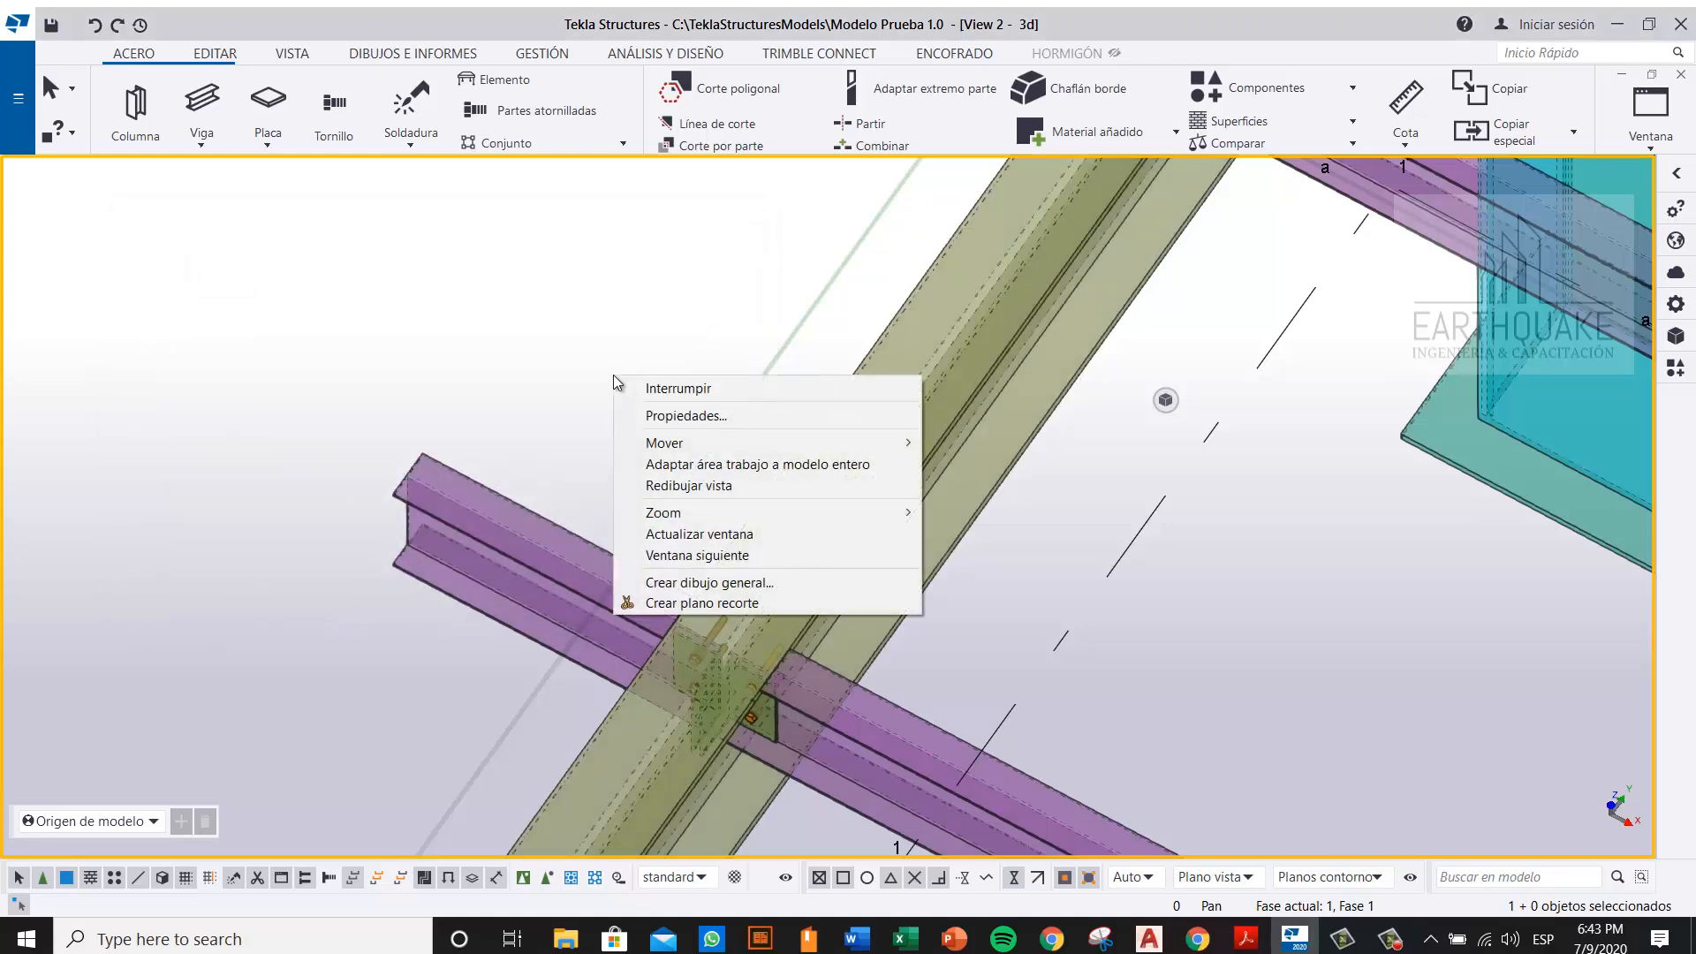
pyautogui.click(751, 484)
pyautogui.moveTo(831, 735); pyautogui.dragTo(730, 543, button='middle')
pyautogui.scroll(8, 730, 542)
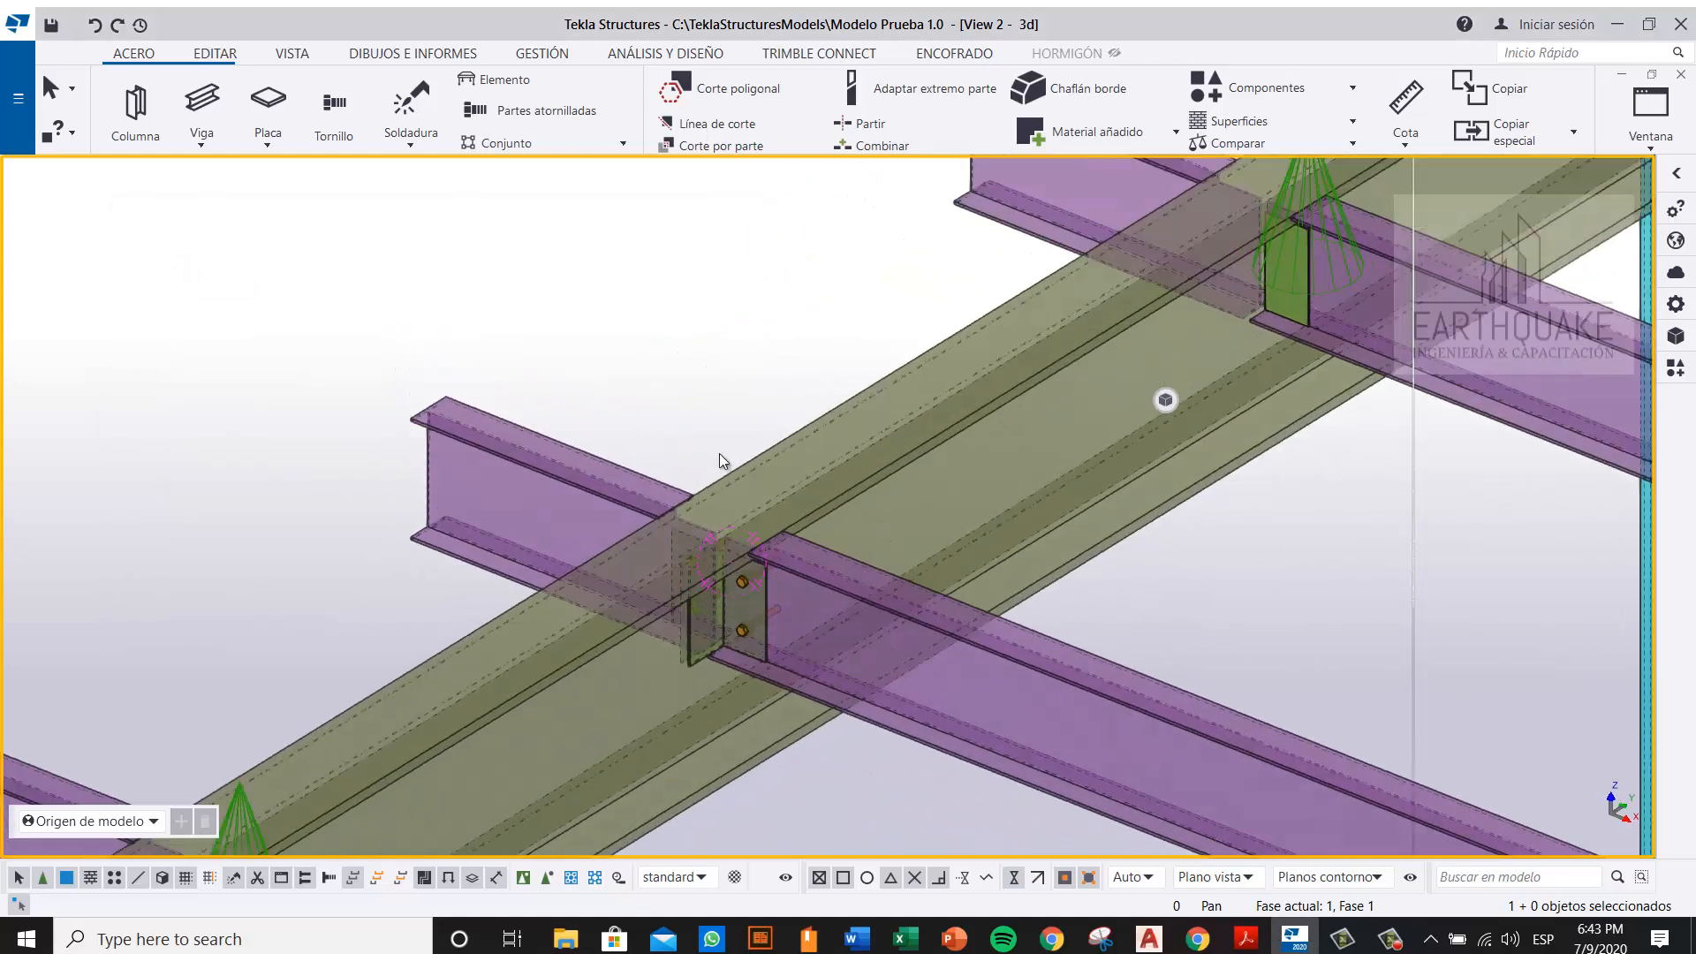
# Step: Delete the old bolt groups through the longer secondary beam's web and the main beam's web
pyautogui.press('Delete')
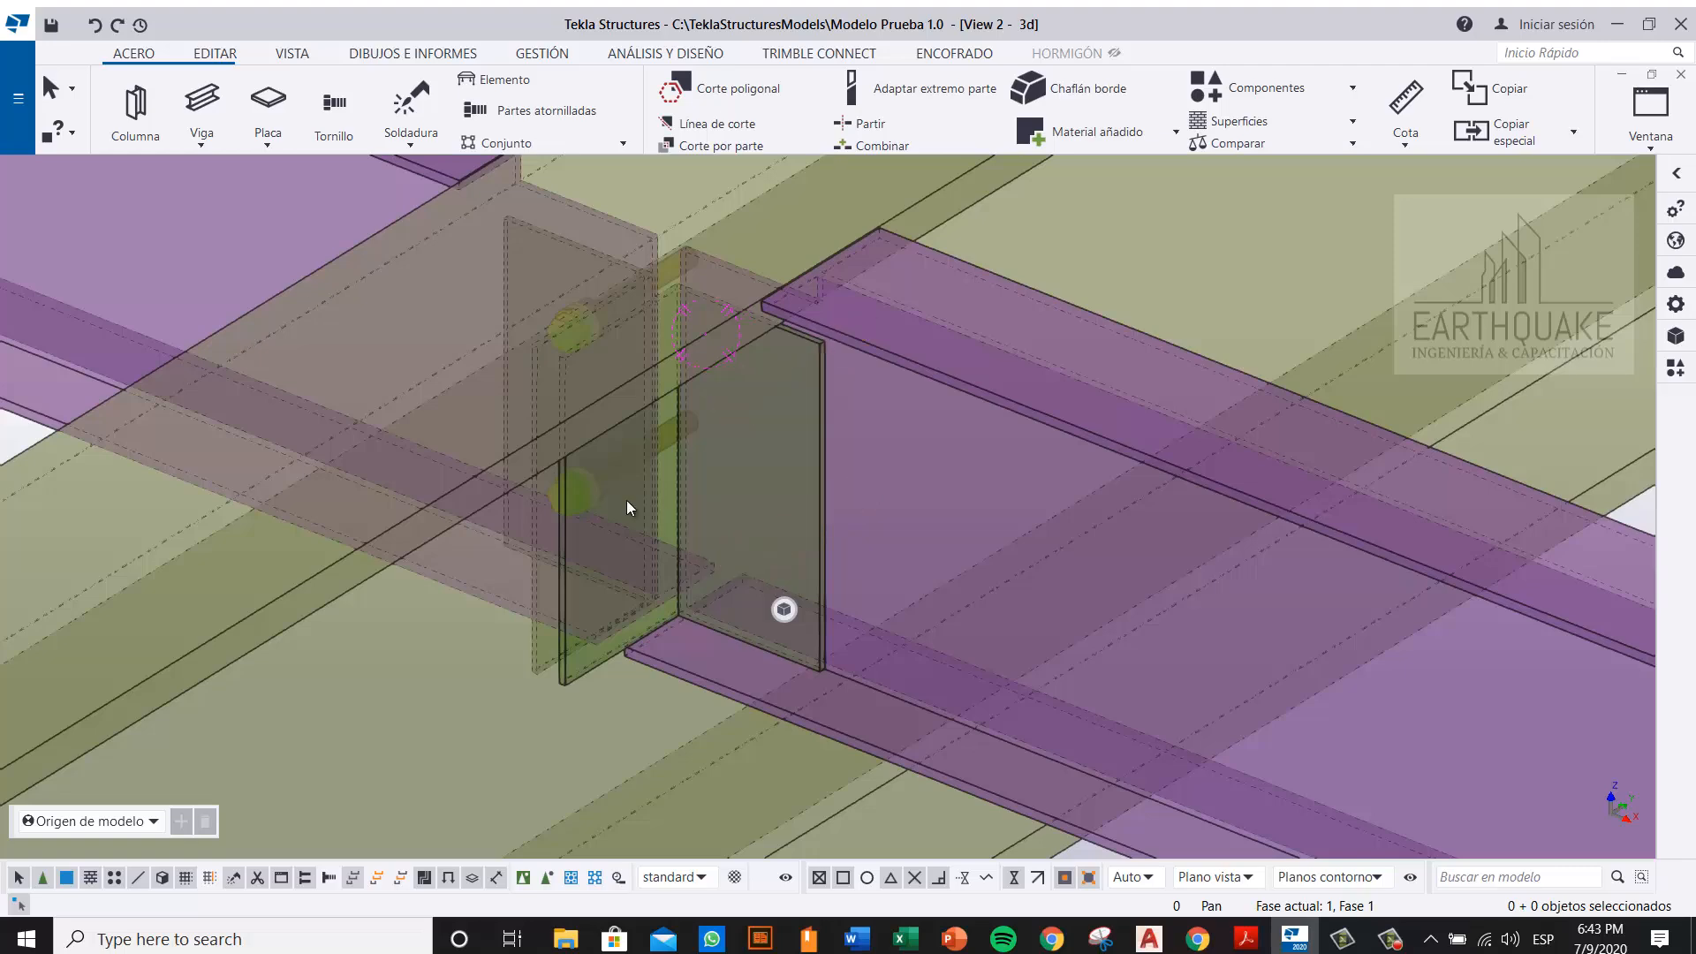
pyautogui.scroll(6, 603, 457)
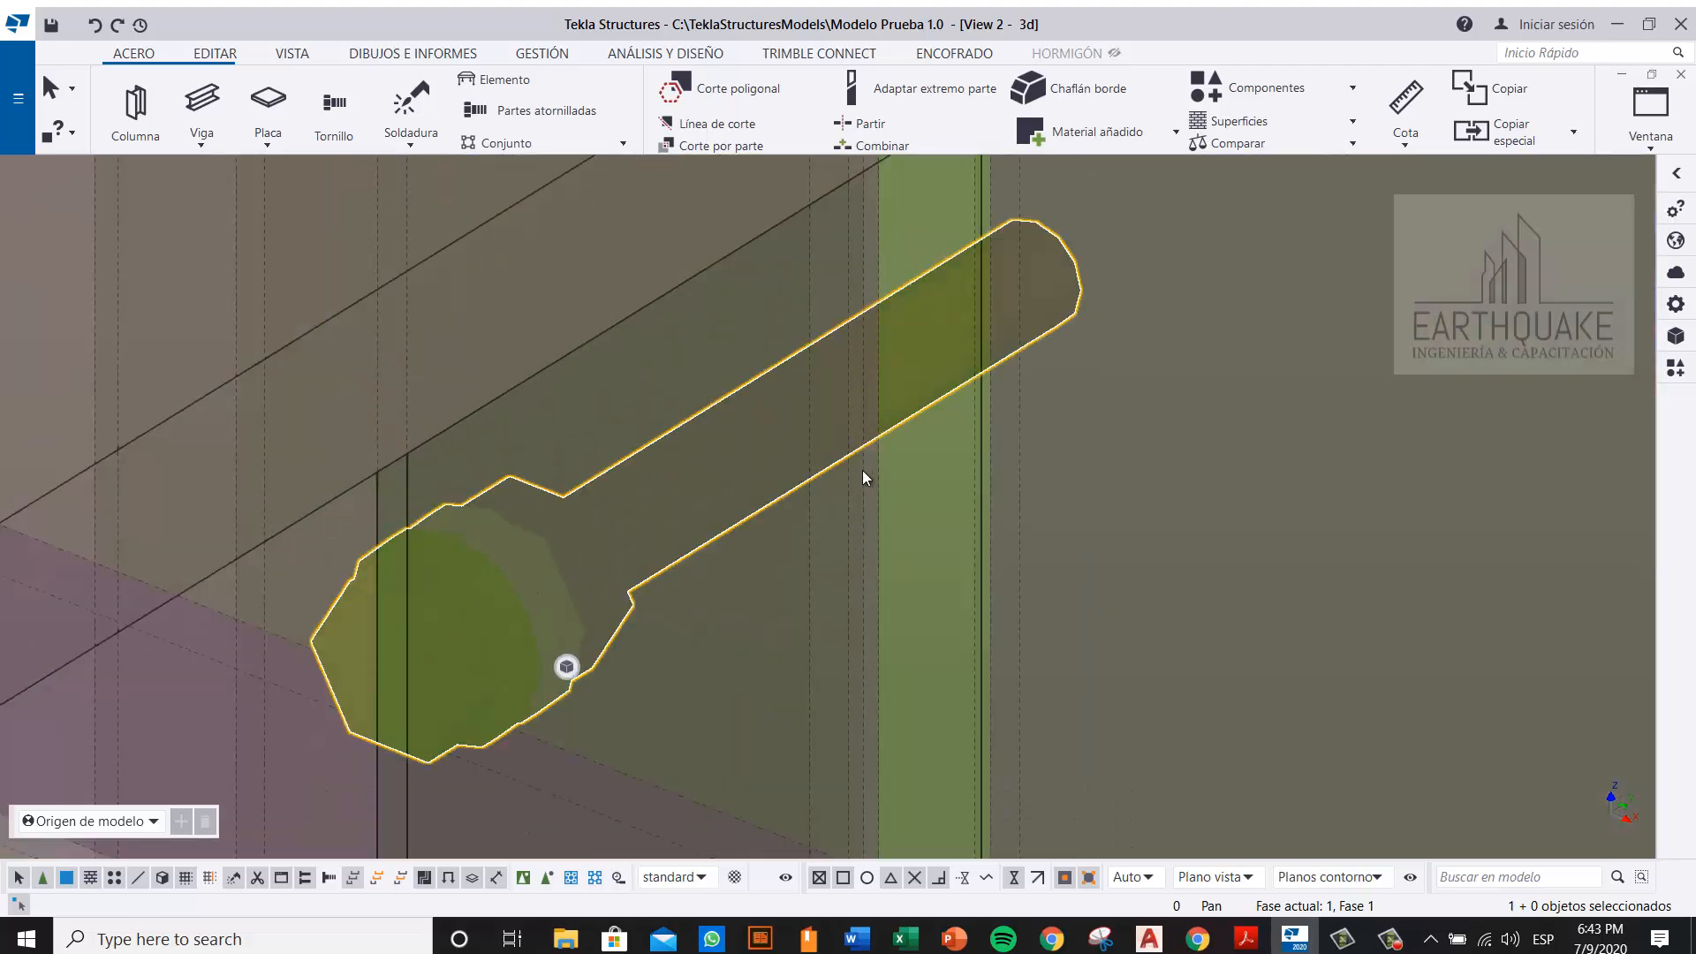
pyautogui.scroll(-10, 865, 470)
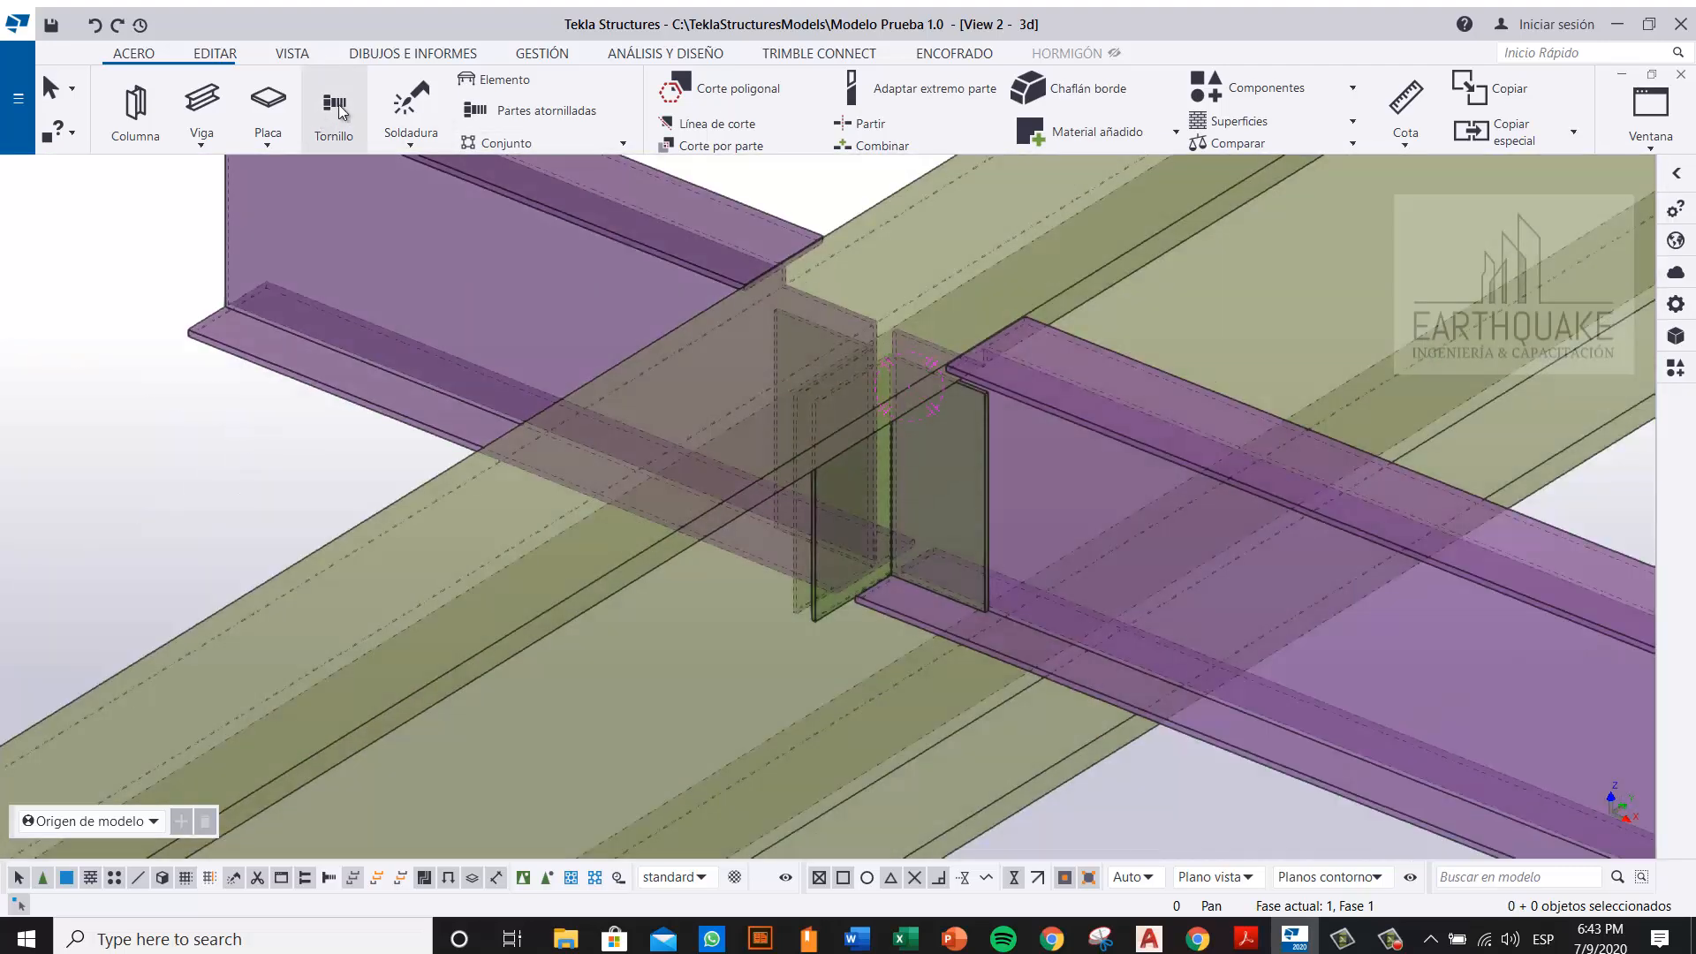
# Step: Create a bolt group joining the angle to the longer secondary beam's web, running from the leg's lower edge to its upper edge
pyautogui.click(341, 112)
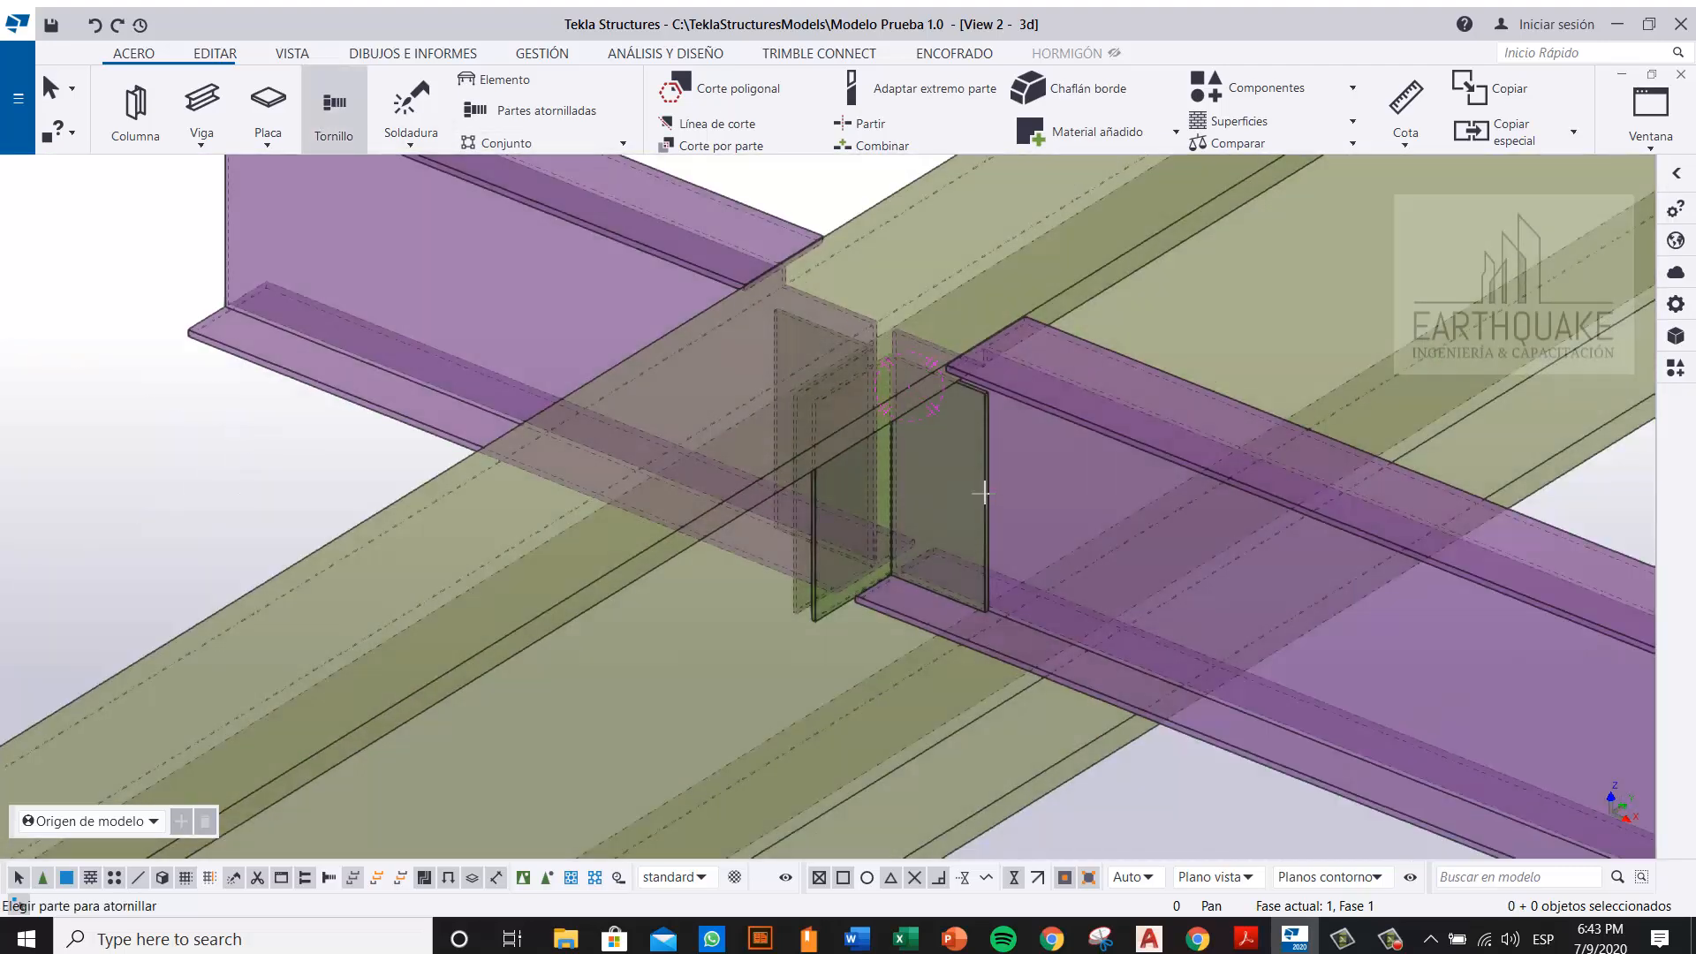
pyautogui.moveTo(1009, 473); pyautogui.dragTo(844, 552, button='middle')
pyautogui.click(811, 552)
pyautogui.click(878, 481)
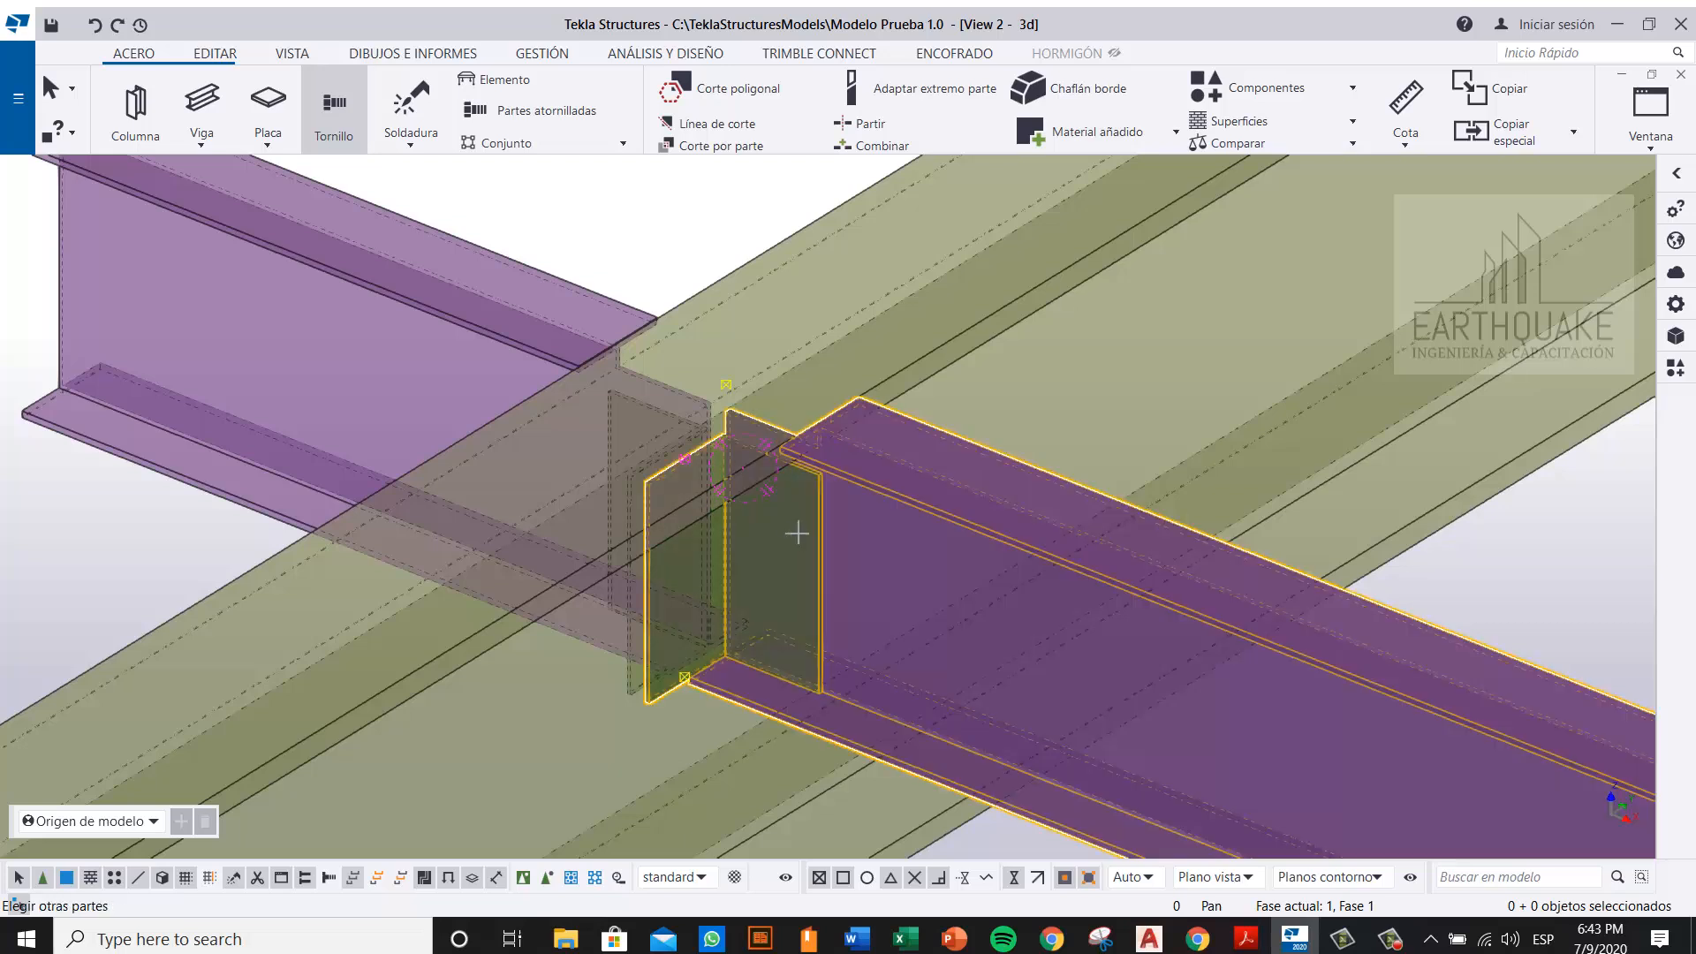
pyautogui.scroll(4, 793, 535)
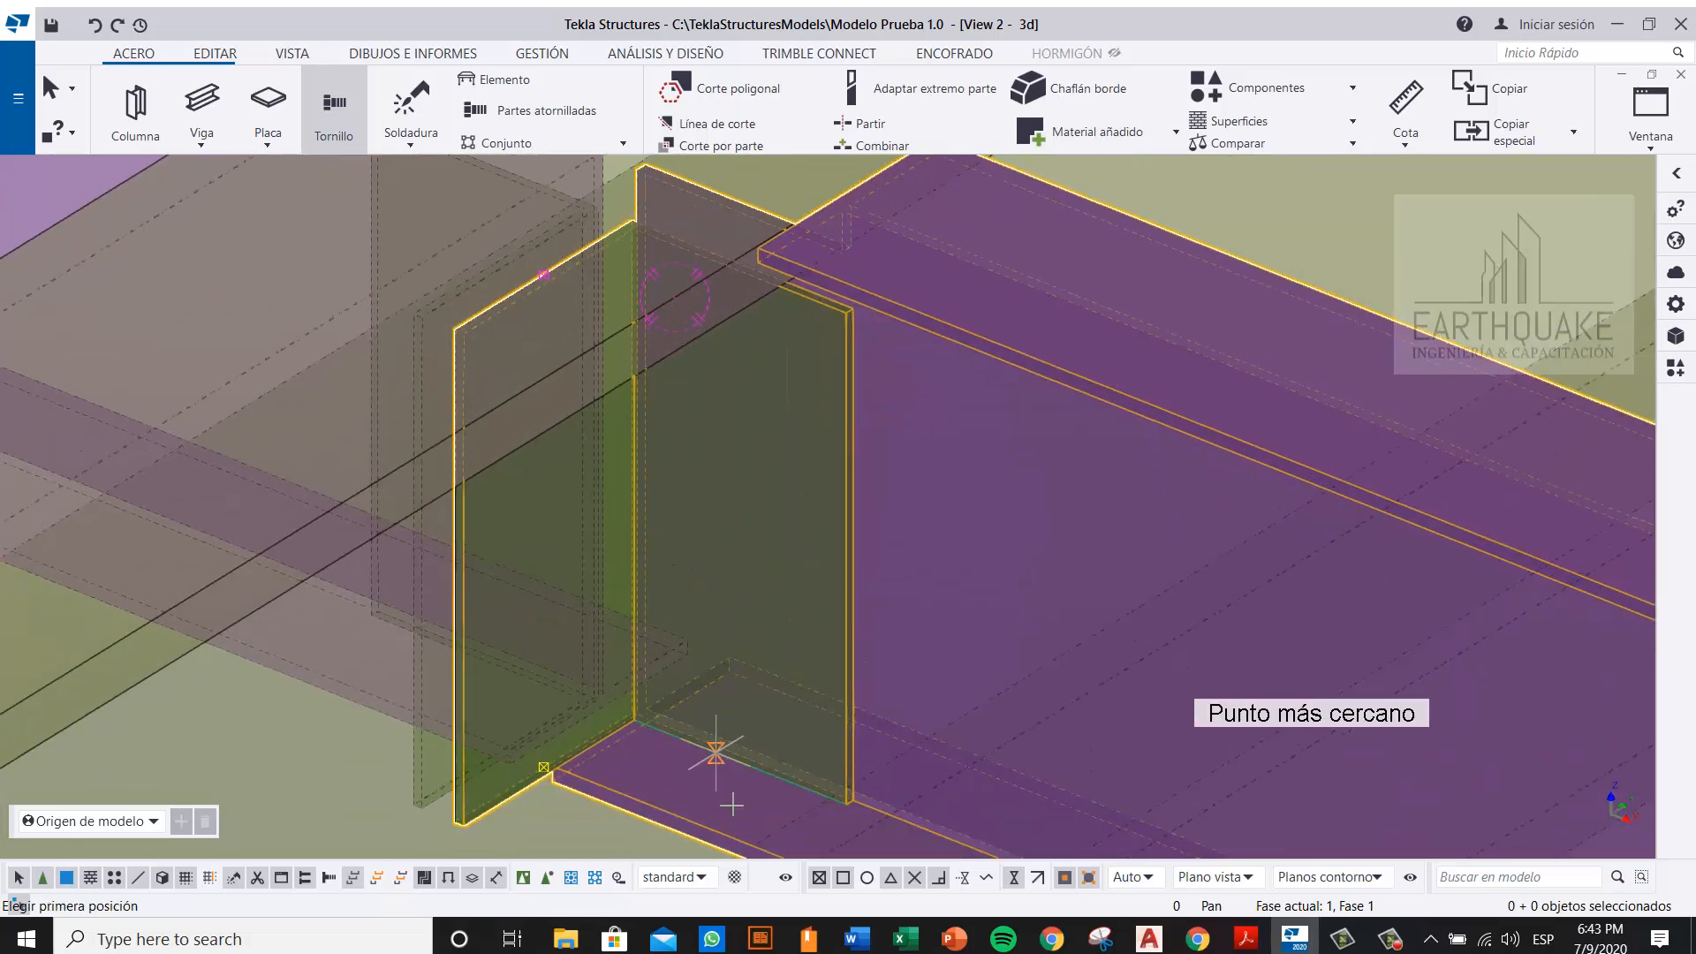
pyautogui.click(740, 765)
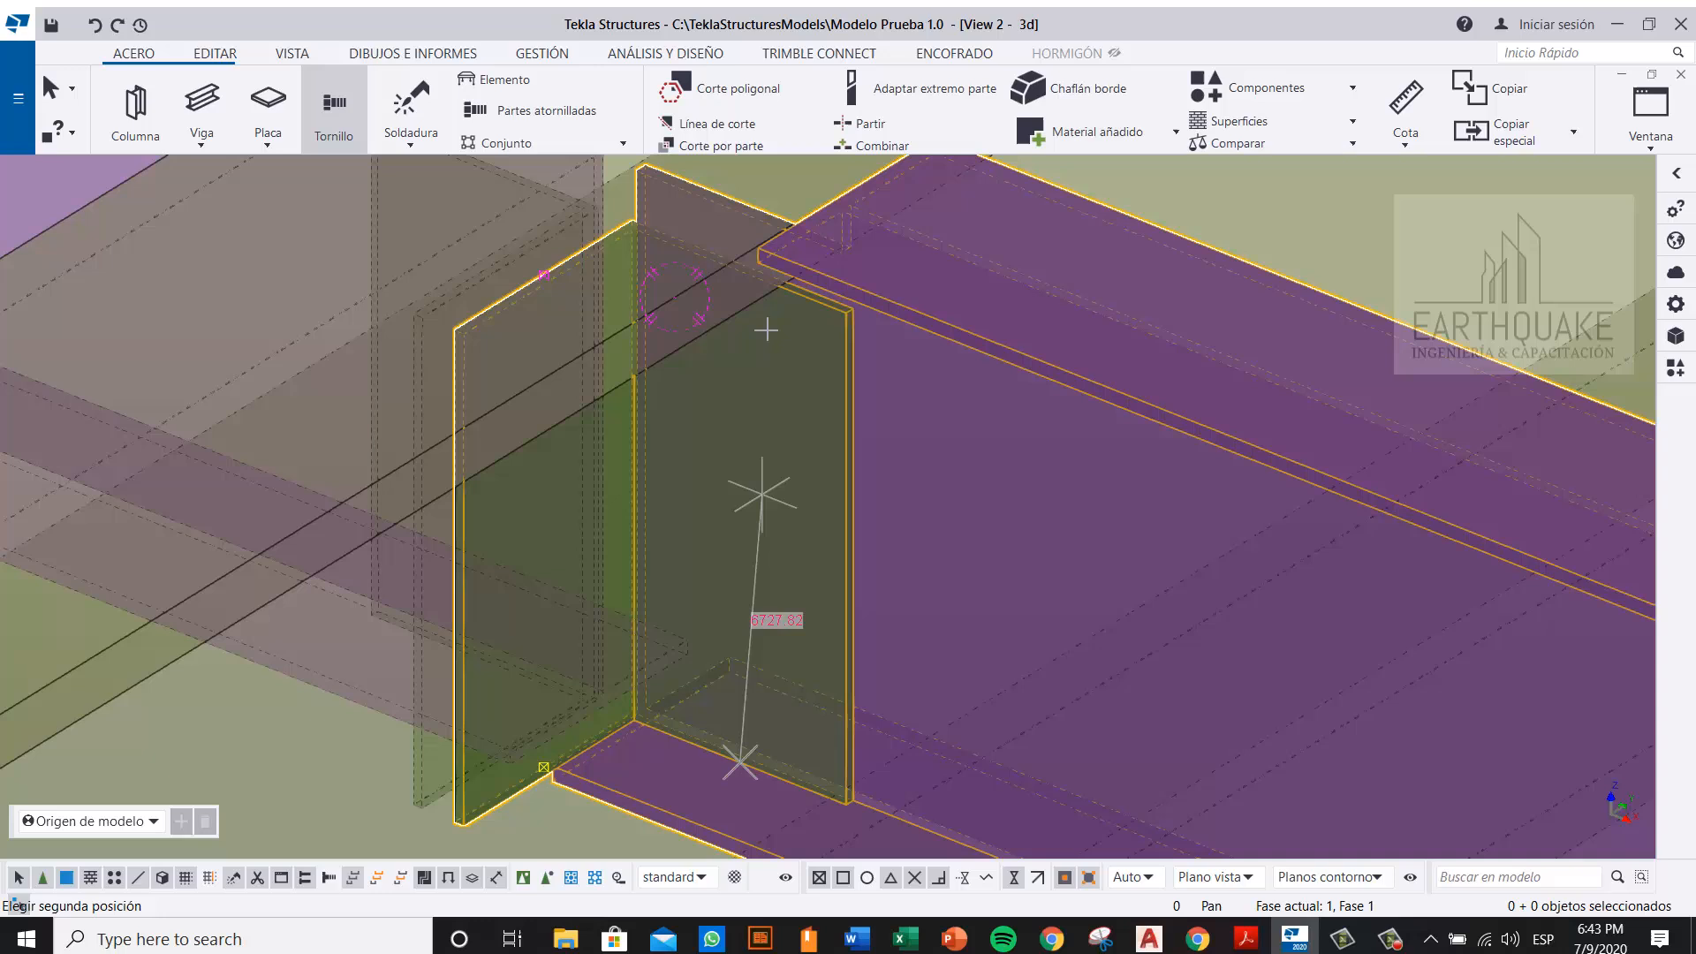
pyautogui.rightClick(757, 263)
pyautogui.click(800, 454)
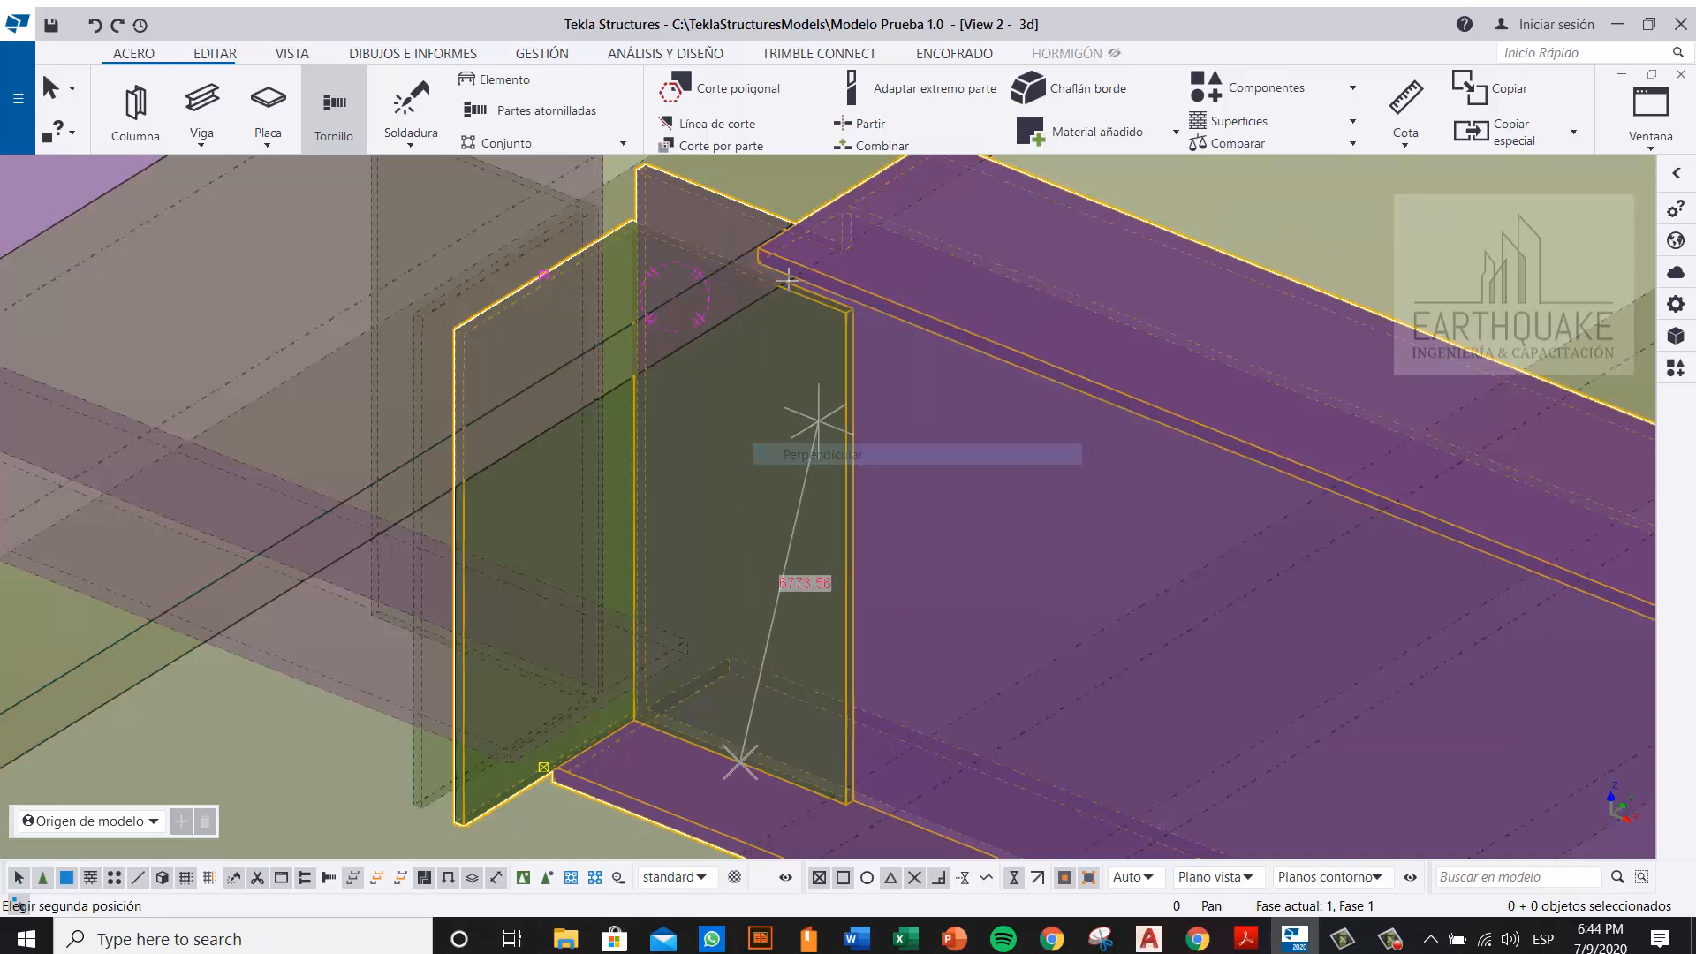
pyautogui.scroll(2, 742, 265)
pyautogui.scroll(3, 742, 265)
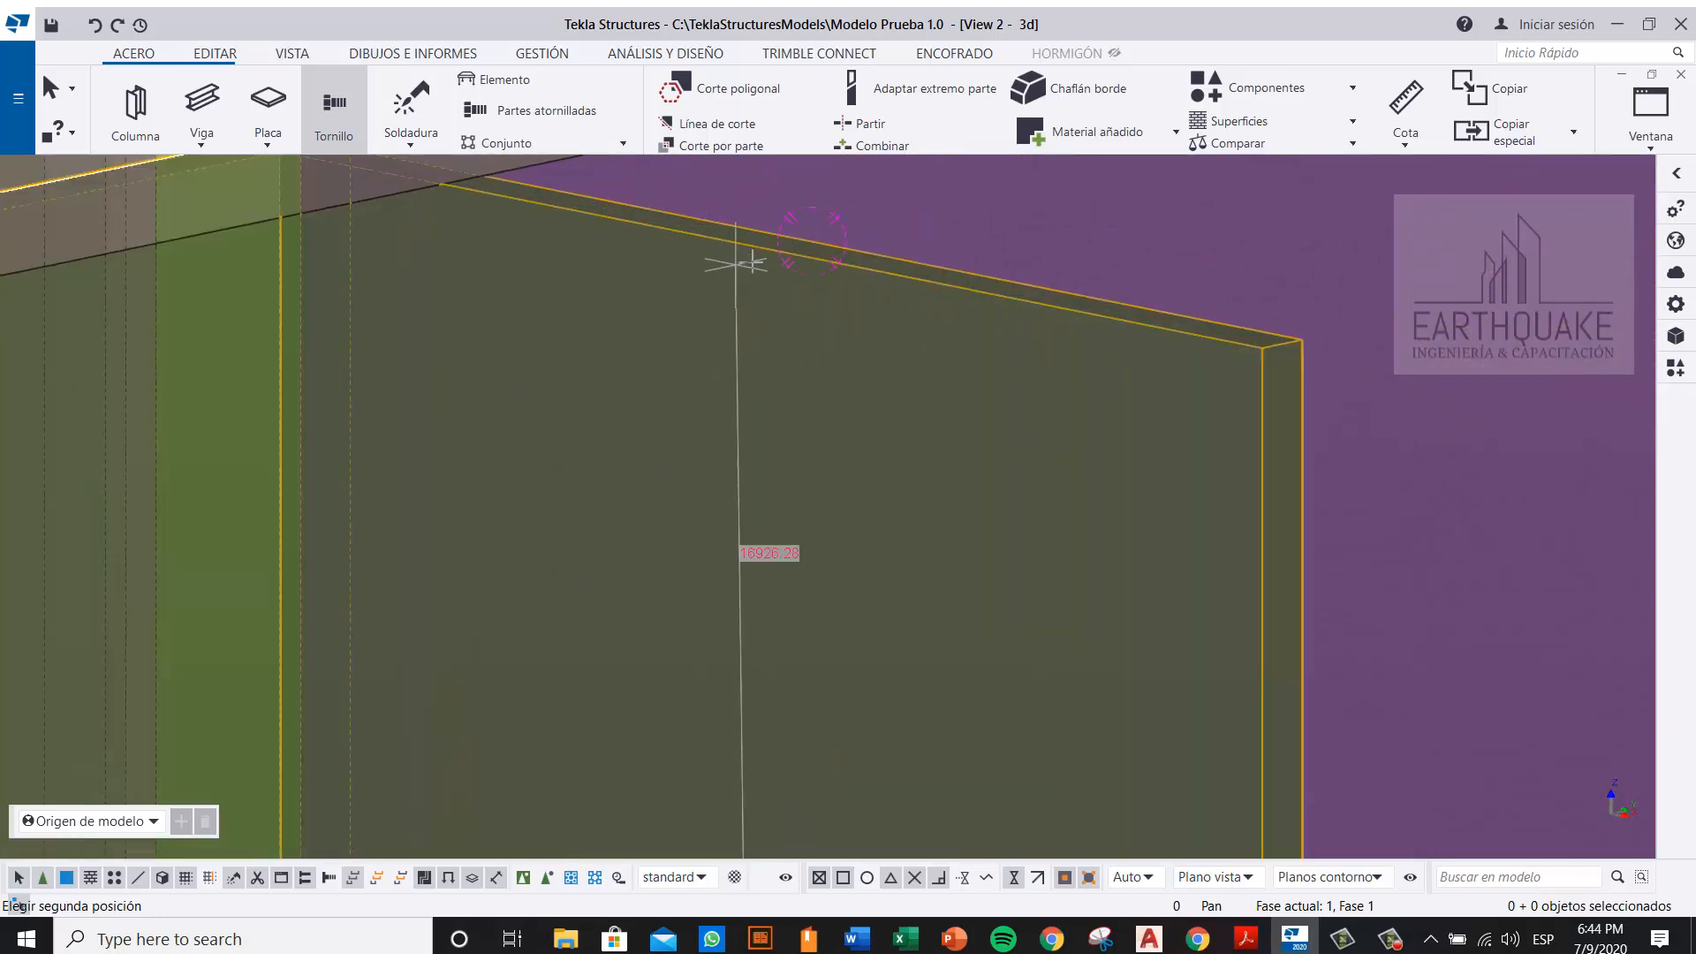
pyautogui.click(759, 260)
pyautogui.scroll(-5, 761, 283)
pyautogui.keyDown('ctrl'); pyautogui.moveTo(778, 460); pyautogui.dragTo(586, 739, button='middle'); pyautogui.keyUp('ctrl')
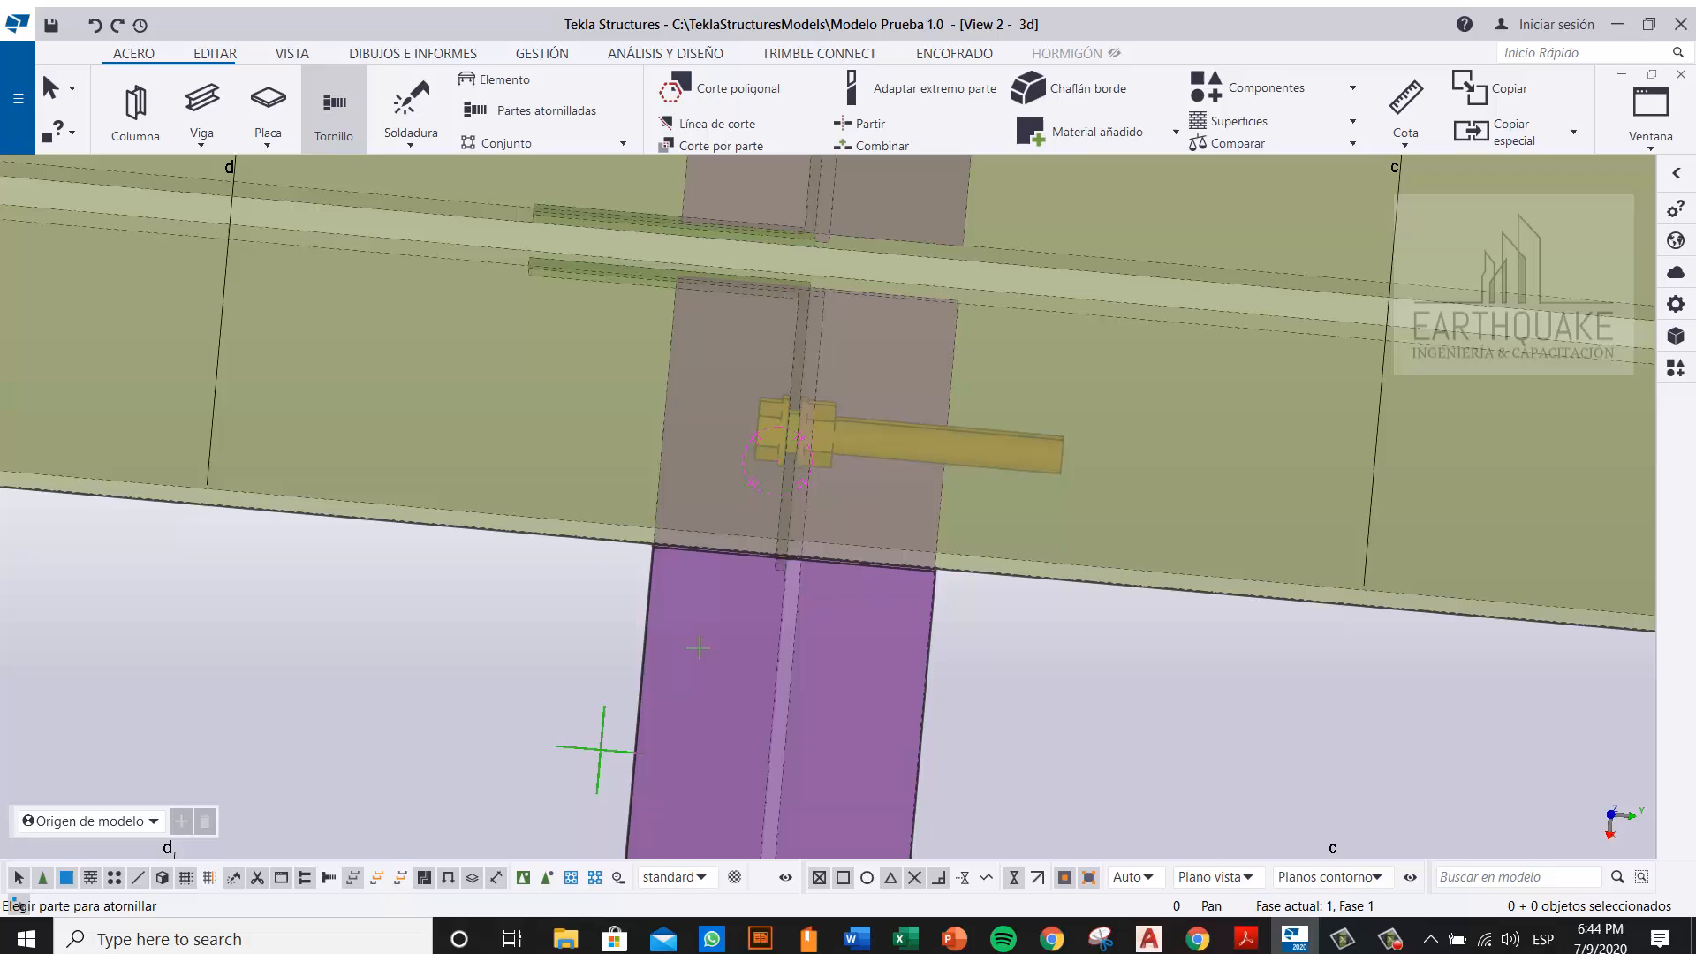
pyautogui.click(823, 422)
pyautogui.keyDown('ctrl'); pyautogui.moveTo(823, 424); pyautogui.dragTo(822, 422, button='middle'); pyautogui.keyUp('ctrl')
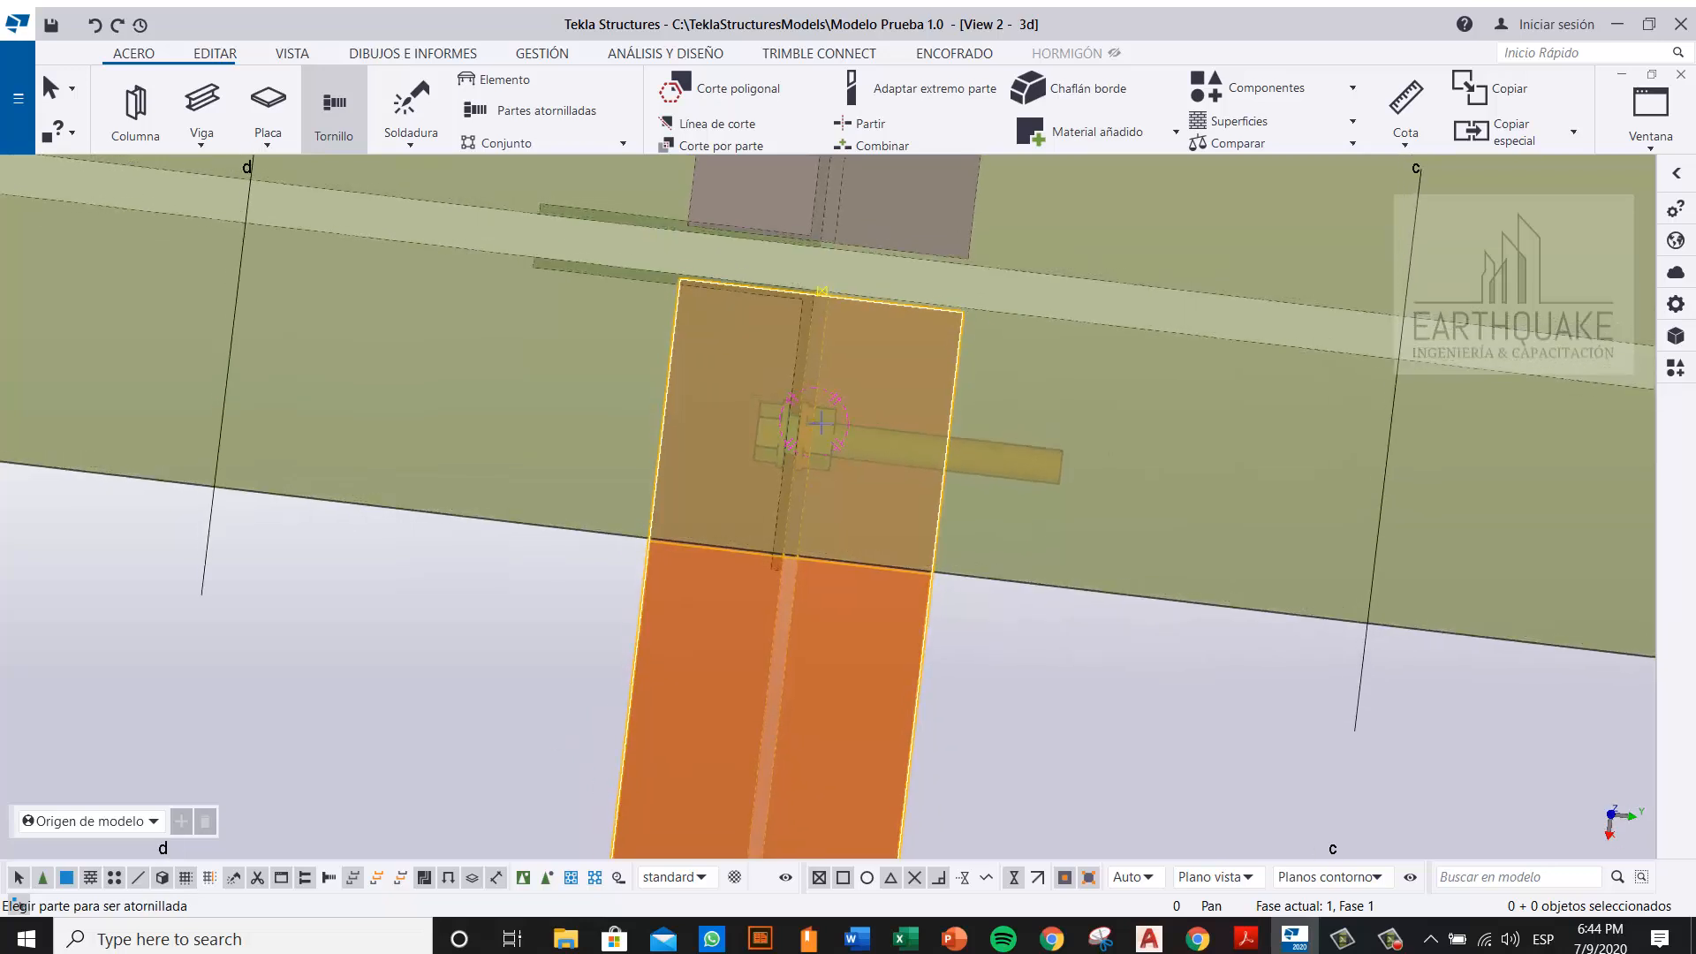
pyautogui.click(822, 422)
pyautogui.scroll(3, 894, 438)
pyautogui.rightClick(888, 326)
pyautogui.click(953, 339)
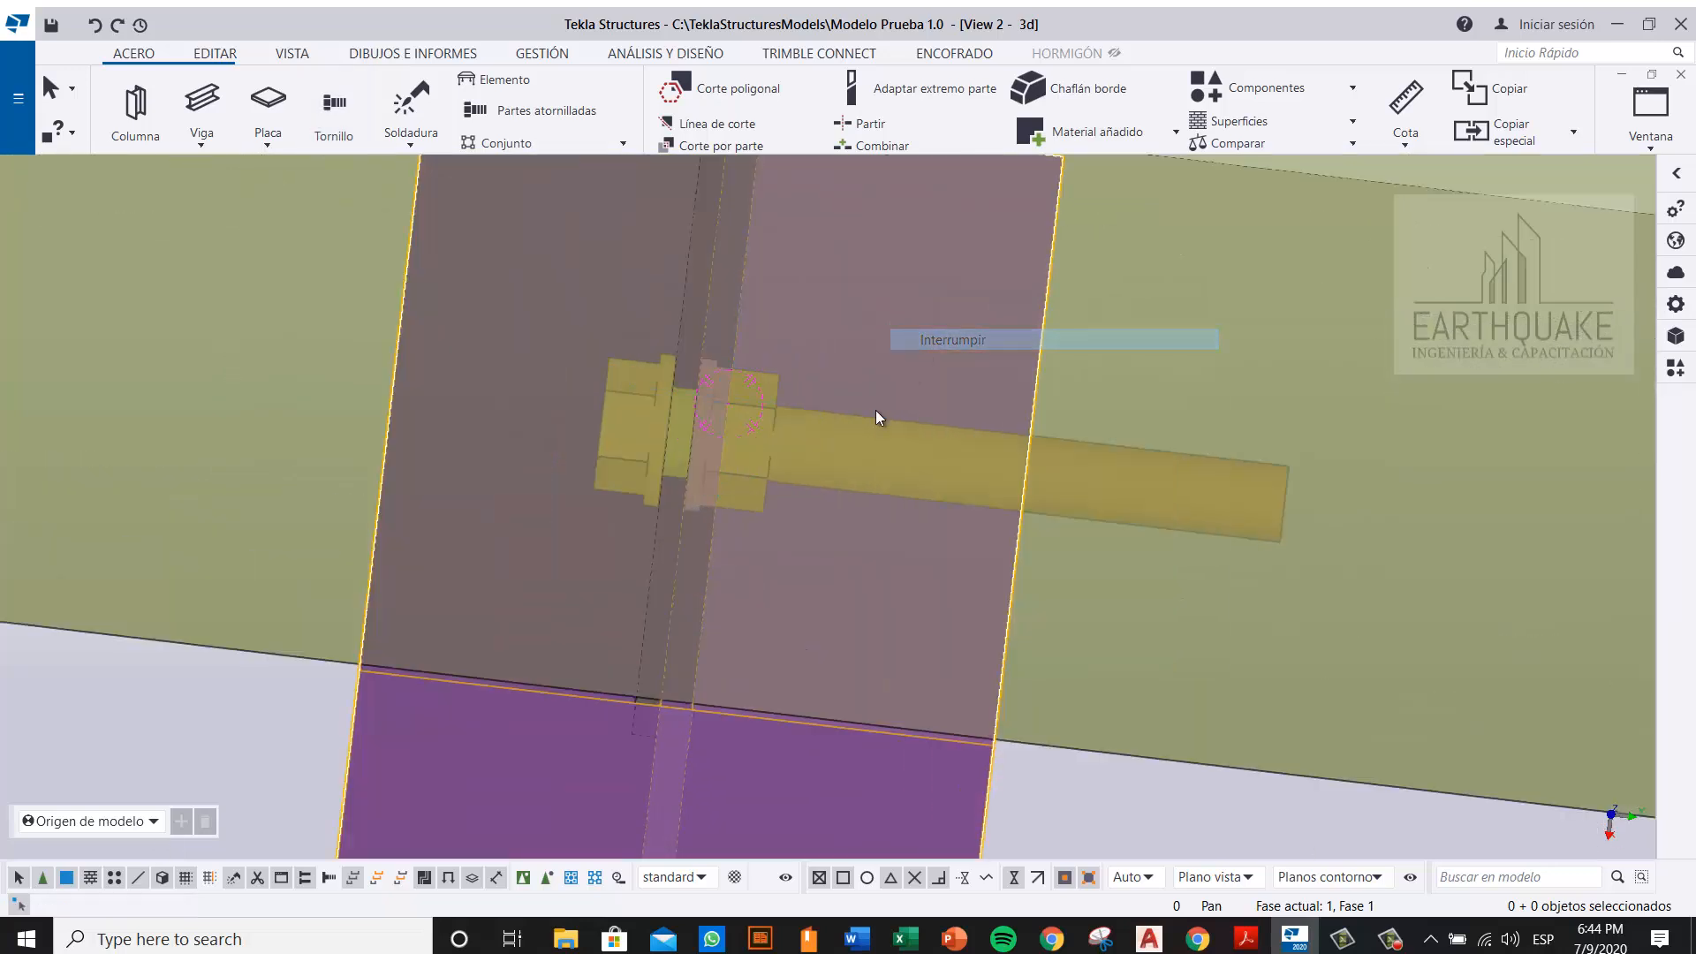
# Step: Remove the washers (Arandelas) on the nut side of the longer secondary beam's bolt group, apply the change and close the properties
pyautogui.doubleClick(1193, 484)
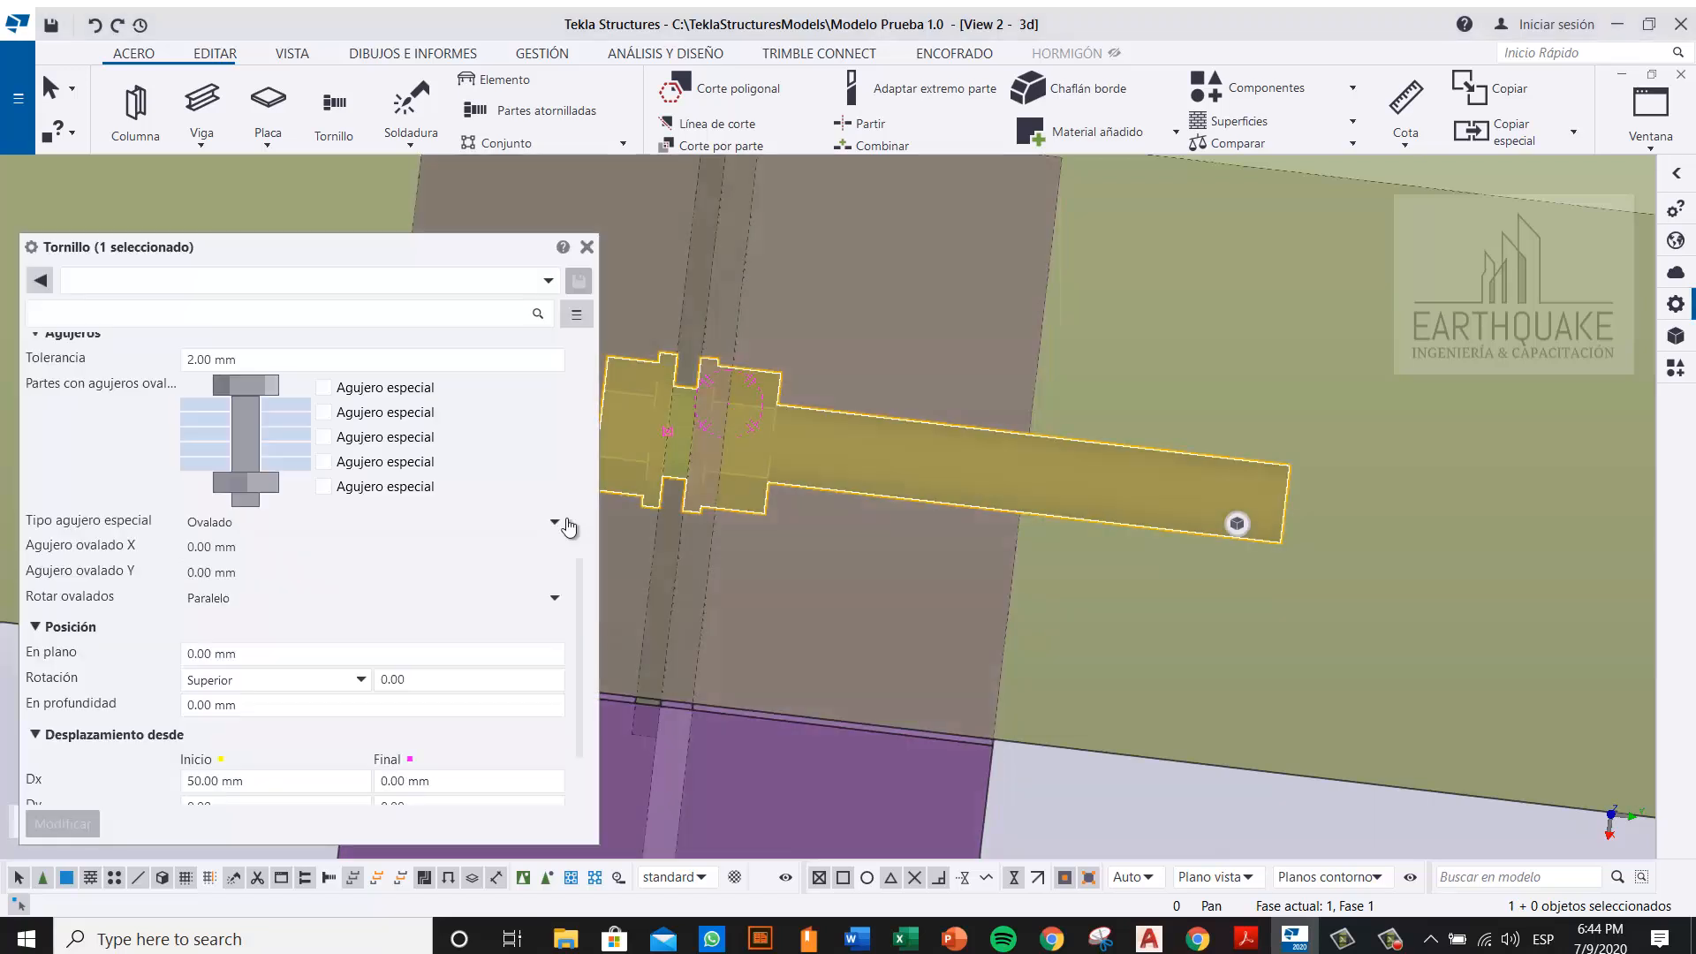
pyautogui.scroll(3, 435, 573)
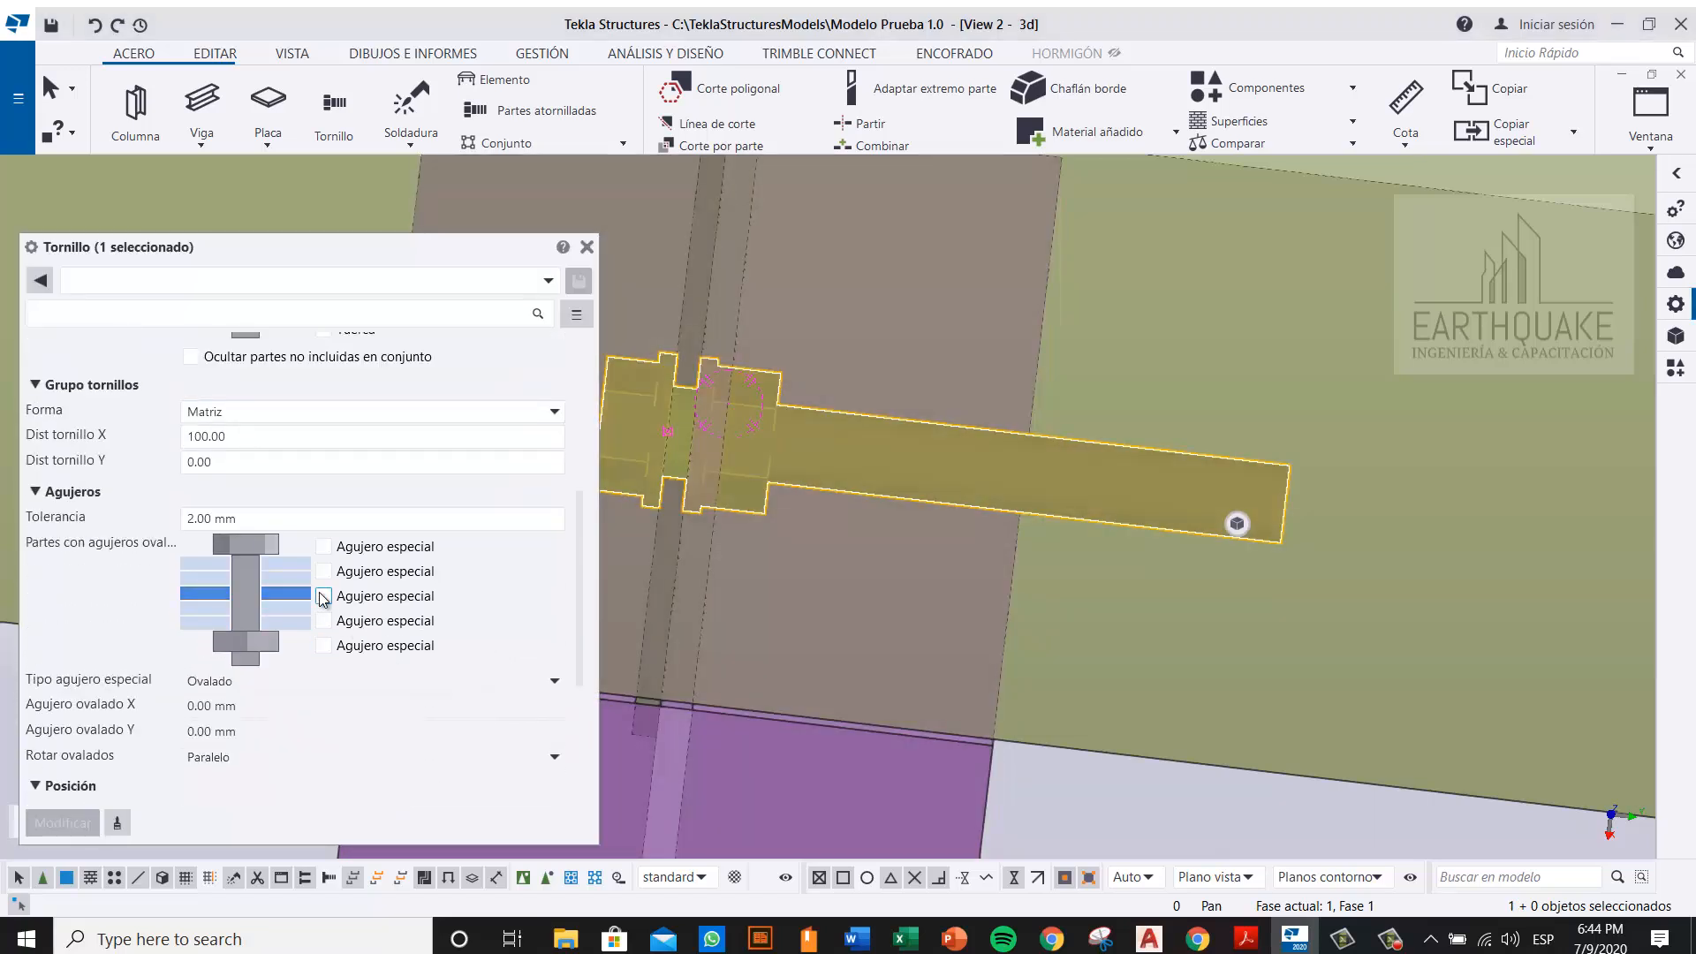
pyautogui.scroll(5, 327, 575)
pyautogui.click(324, 545)
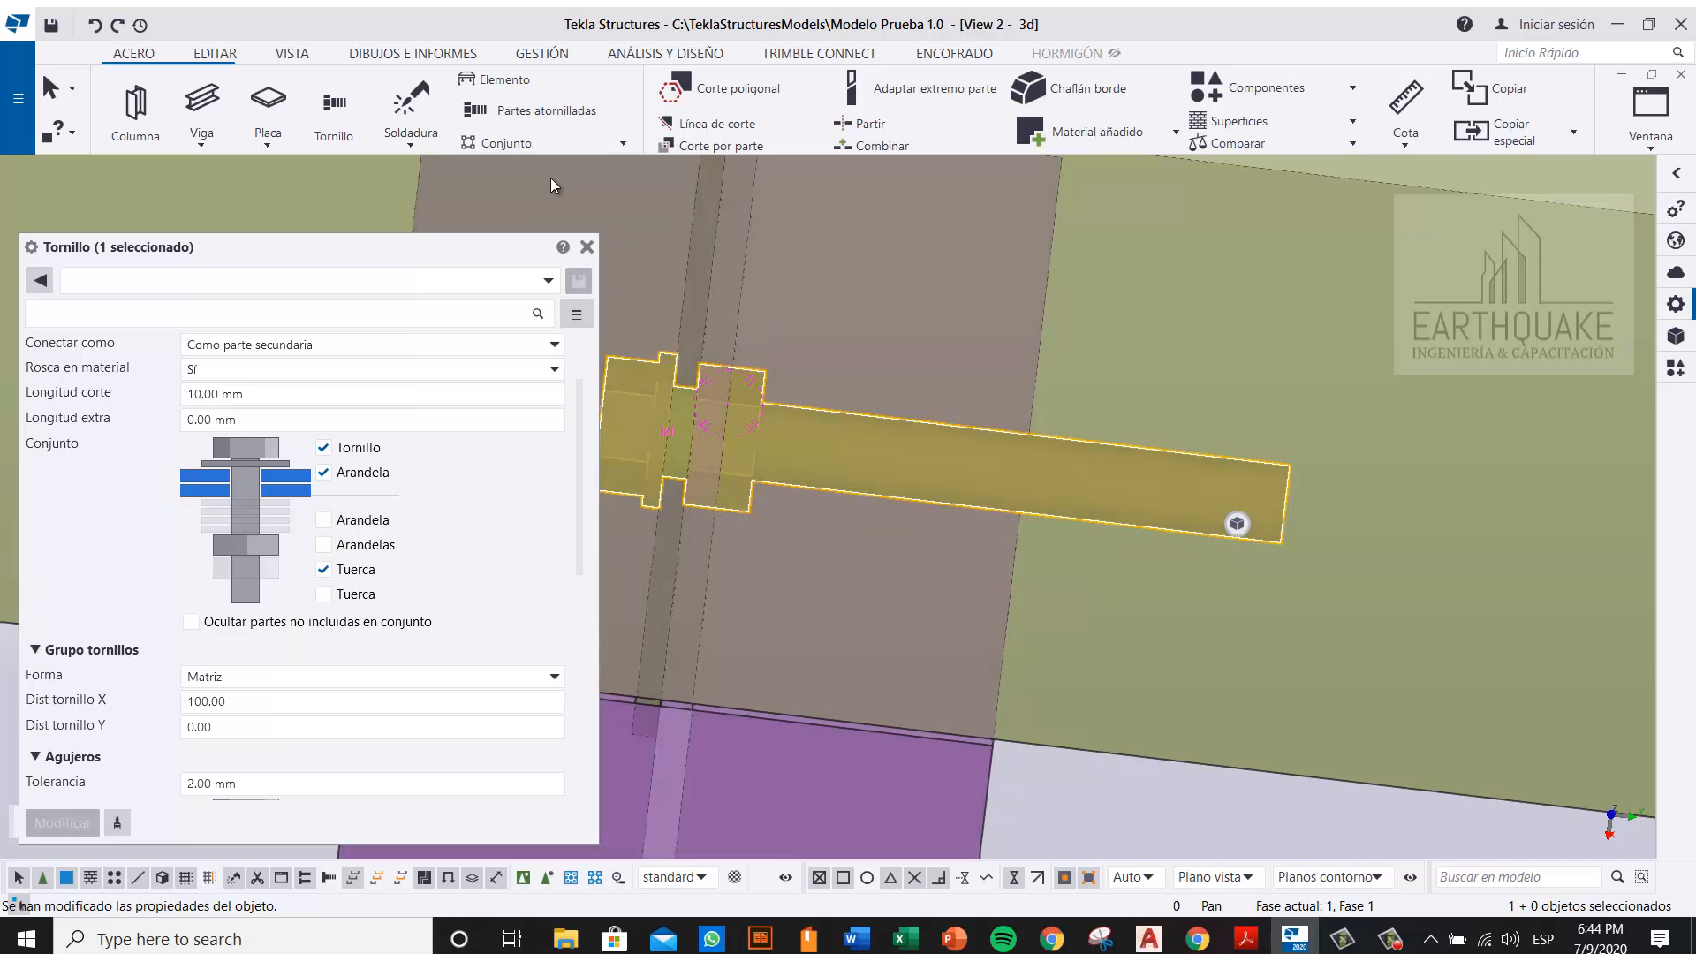
pyautogui.click(586, 248)
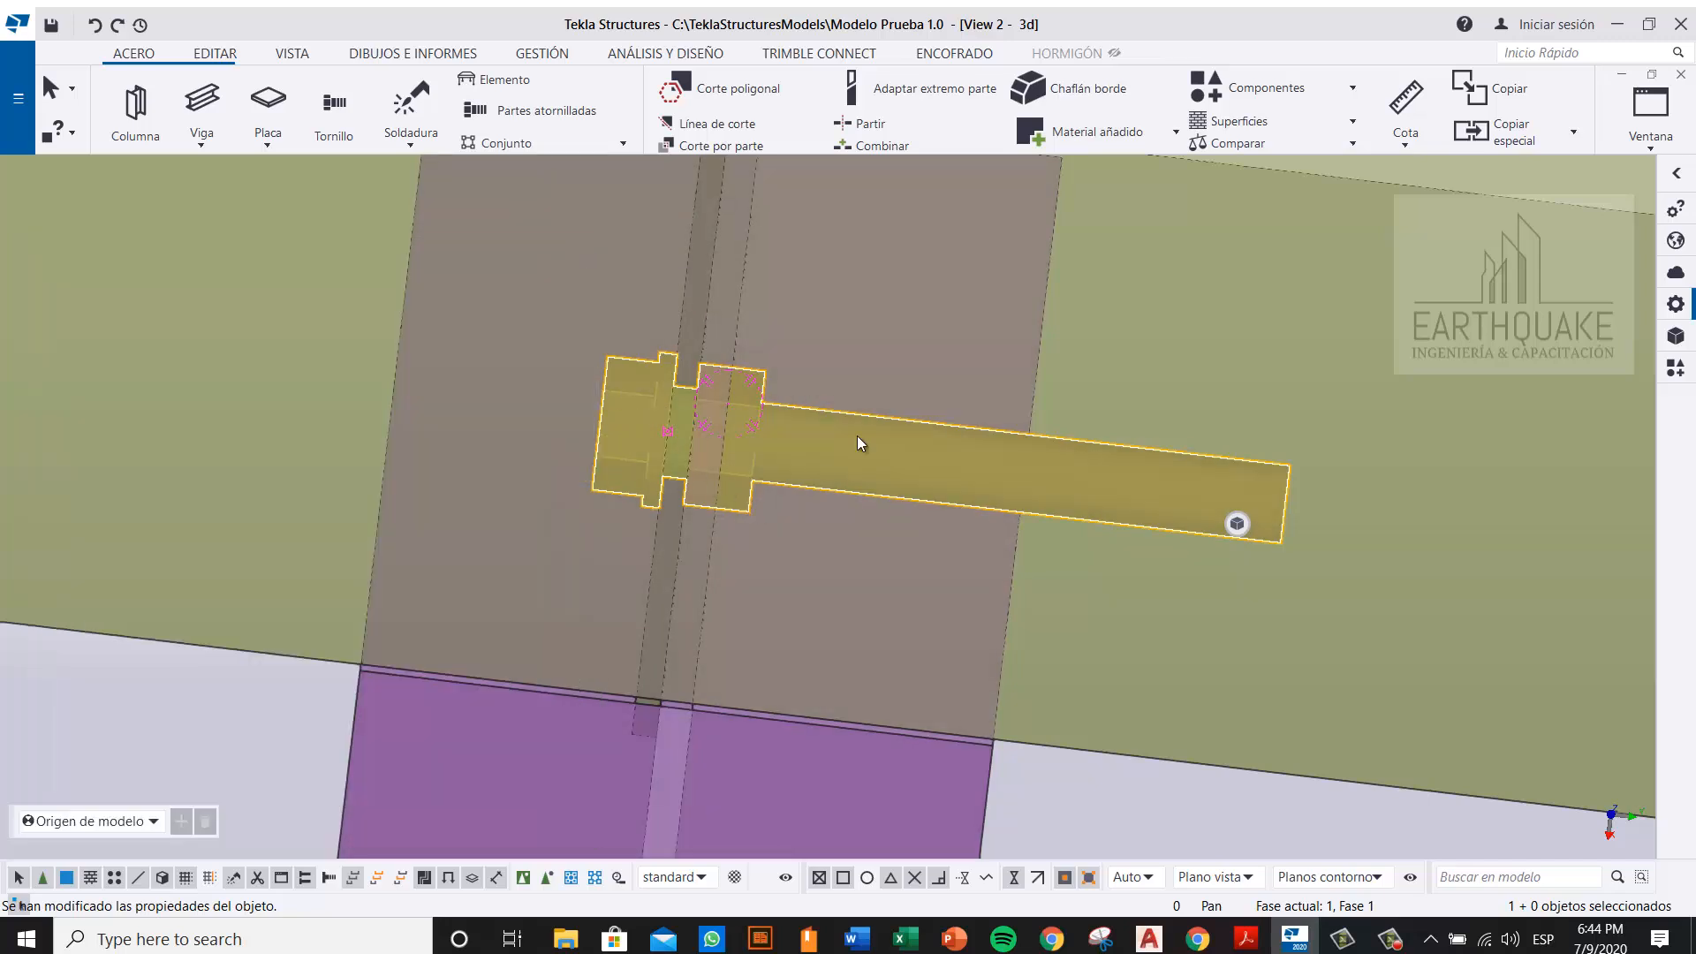
pyautogui.scroll(-8, 861, 442)
pyautogui.moveTo(913, 417); pyautogui.dragTo(1011, 334, button='middle')
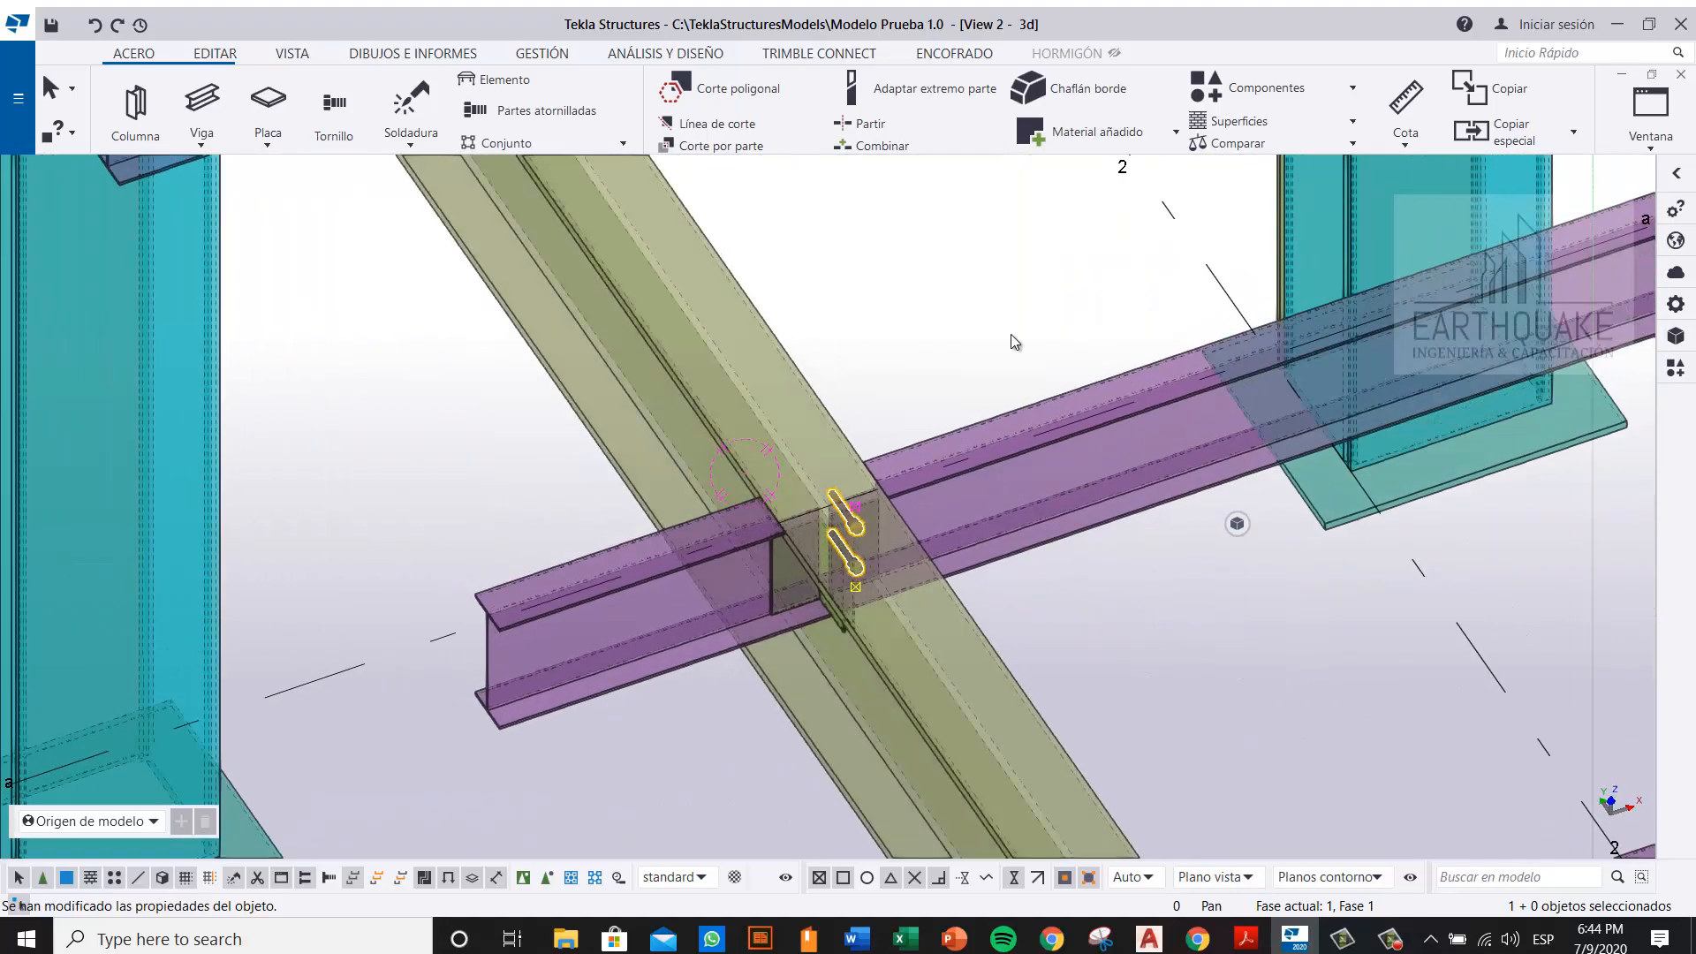
pyautogui.click(334, 104)
pyautogui.scroll(5, 653, 628)
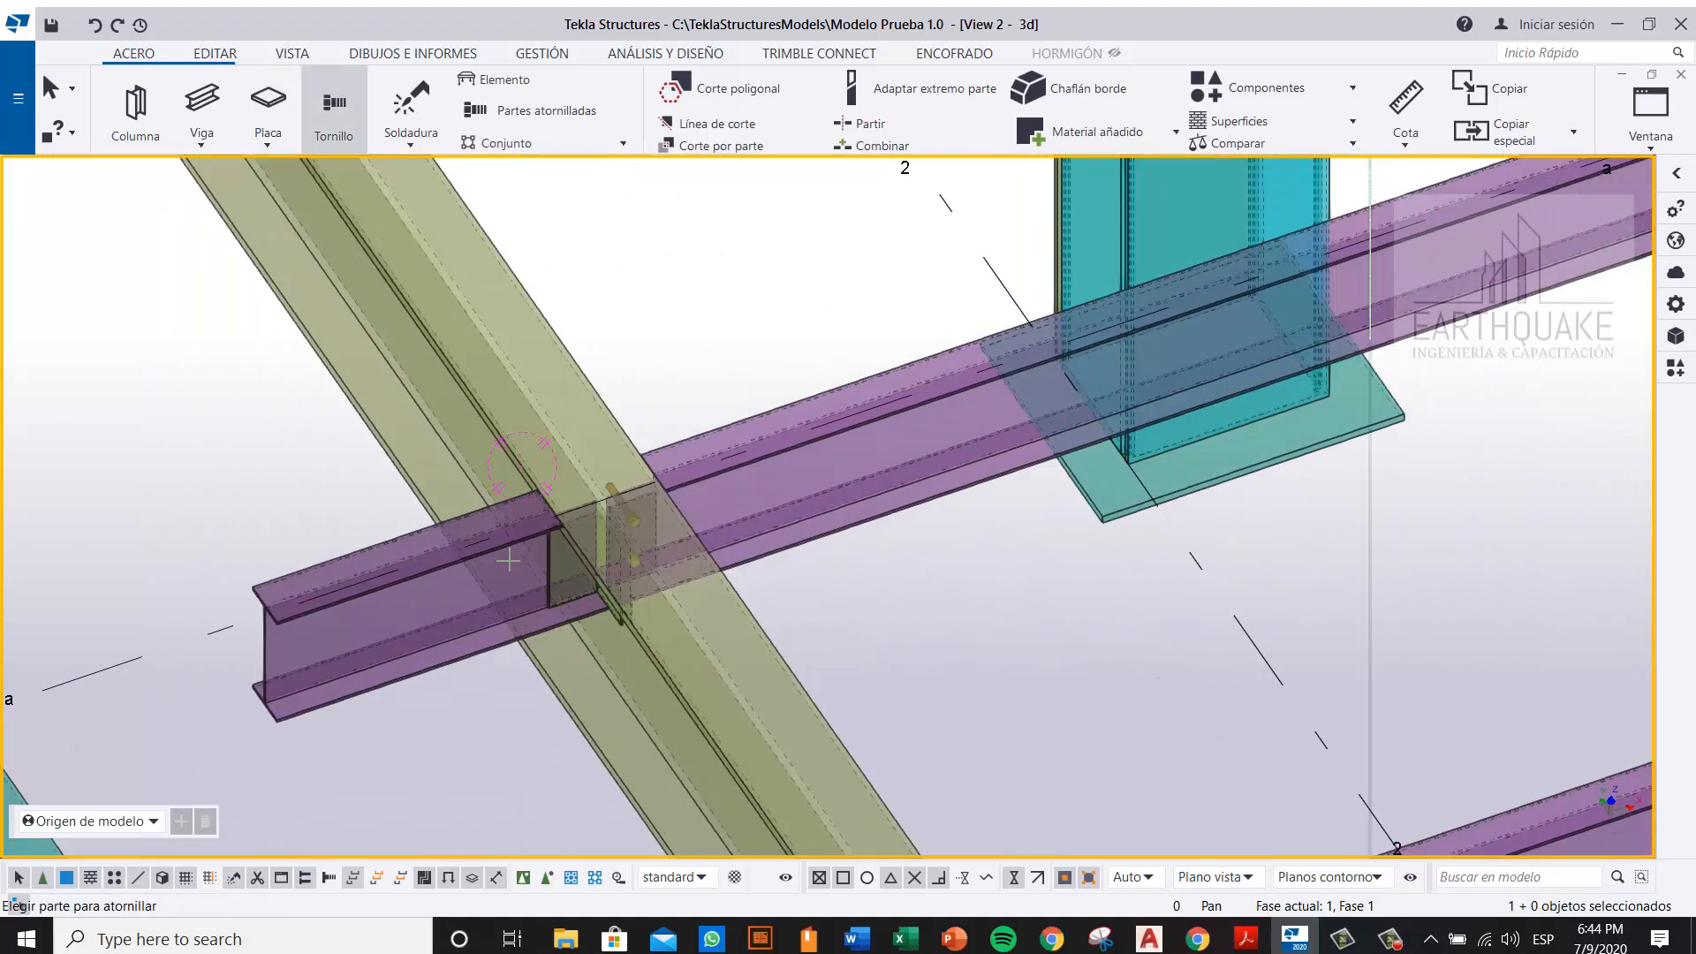
pyautogui.click(655, 624)
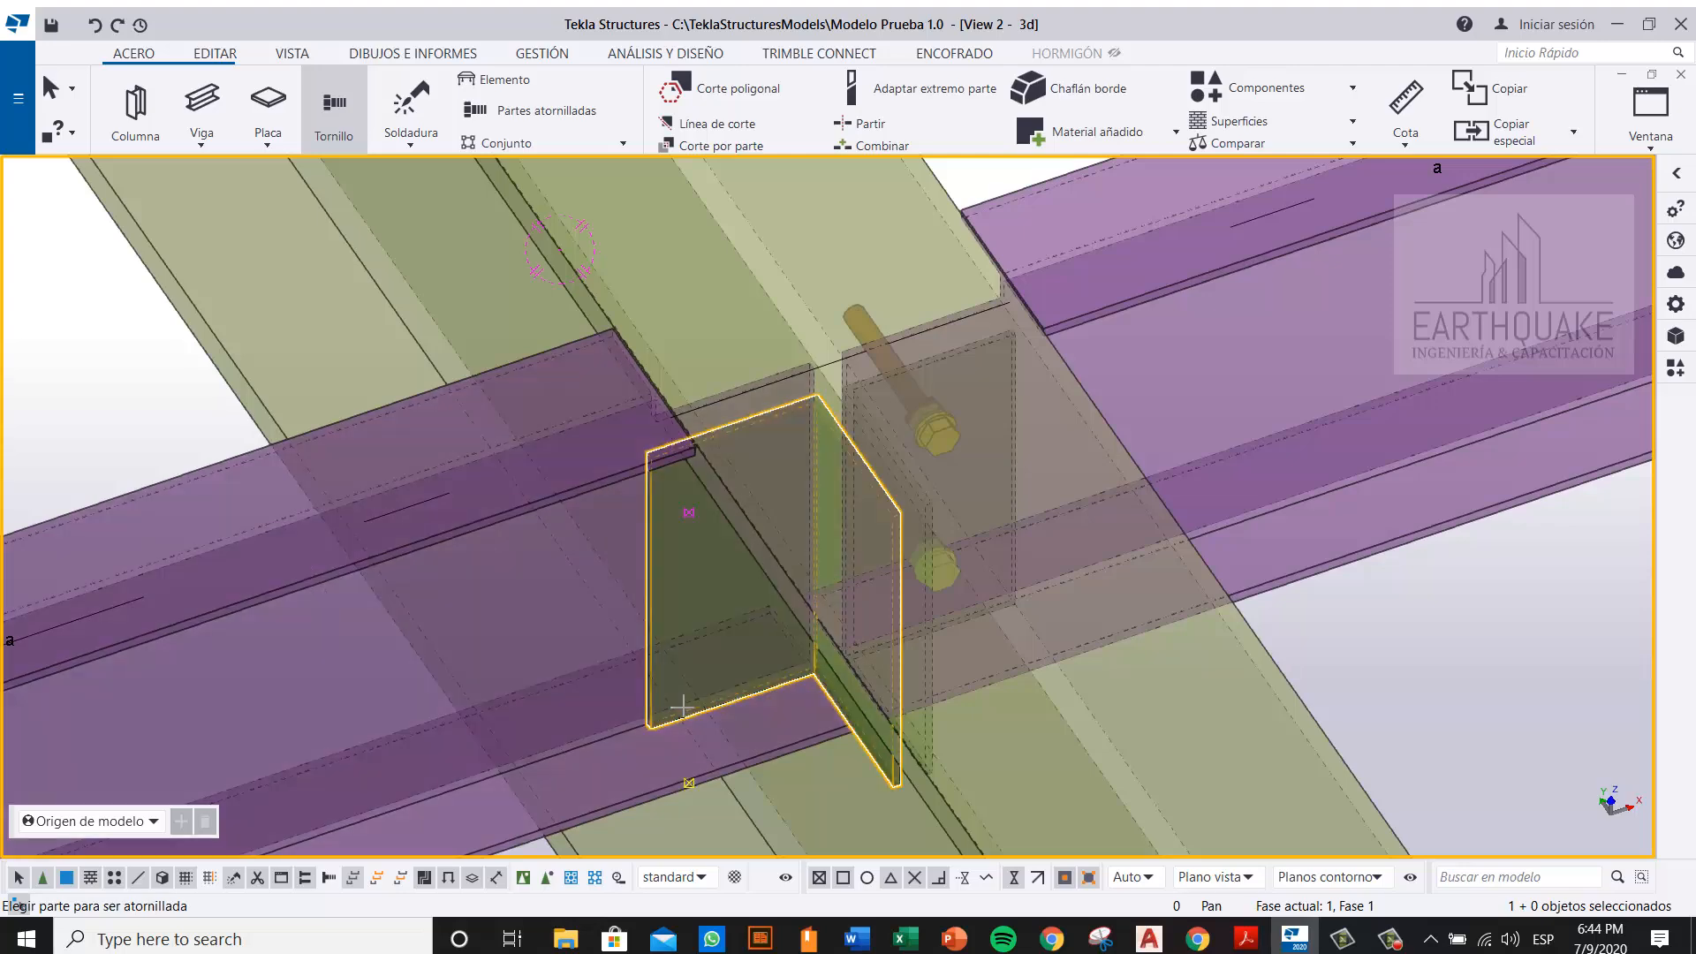
pyautogui.click(524, 640)
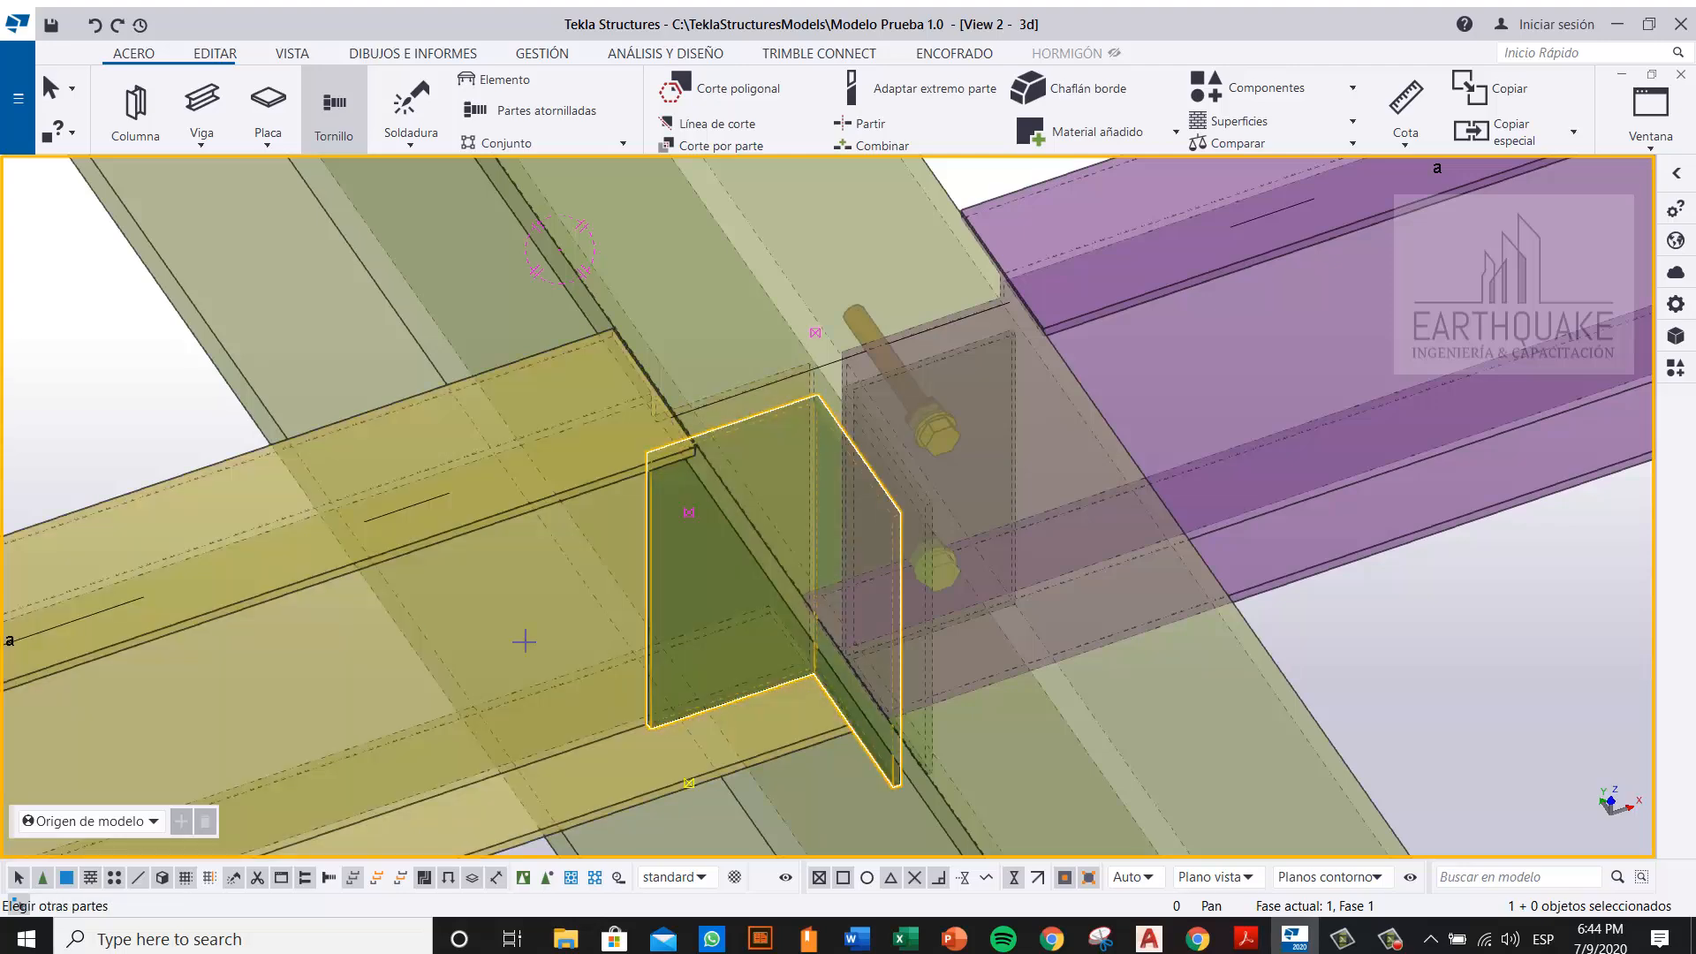
pyautogui.scroll(4, 723, 745)
pyautogui.rightClick(739, 654)
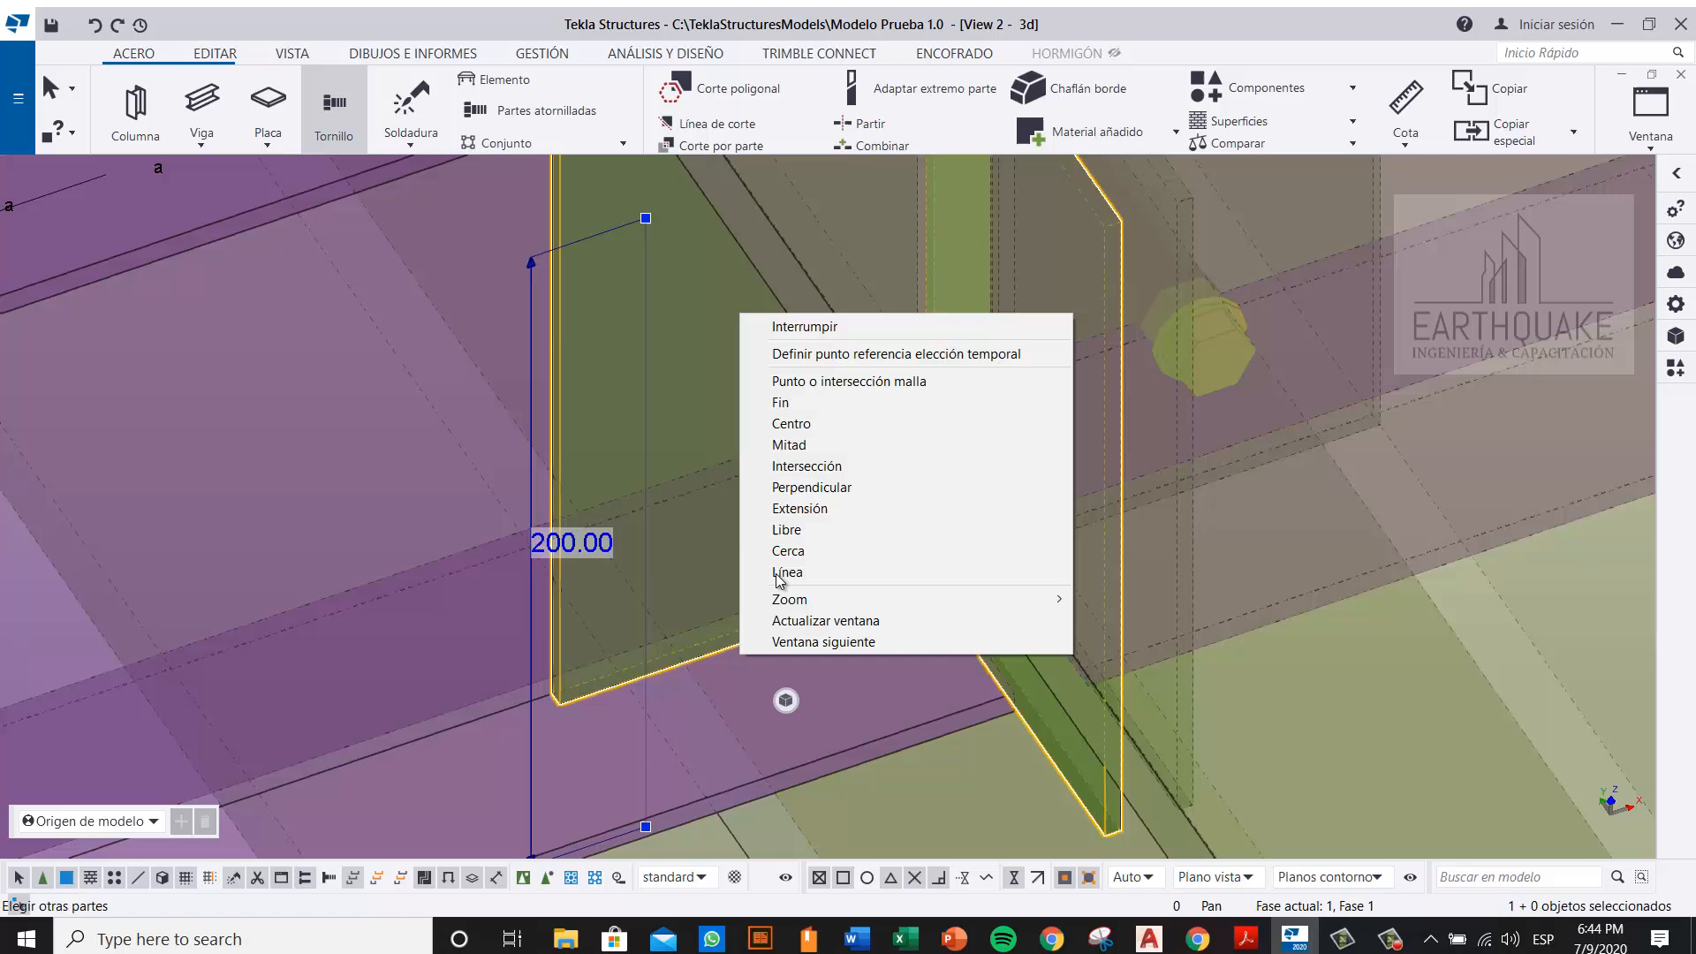
pyautogui.click(839, 444)
pyautogui.middleClick(687, 420)
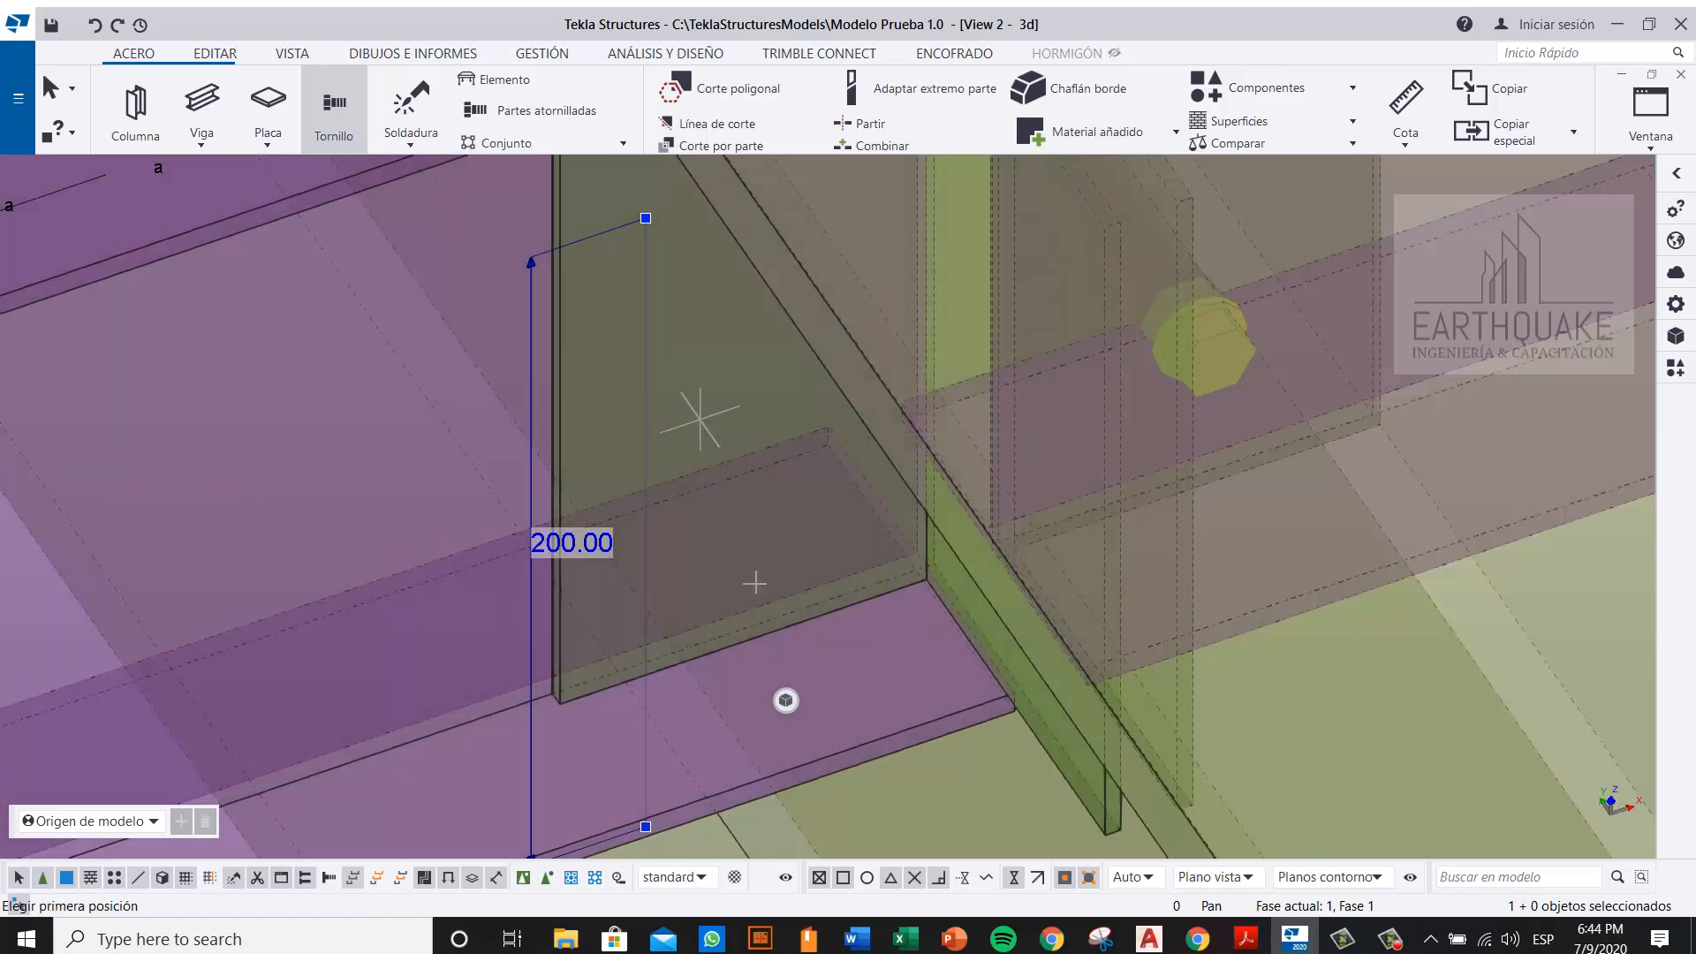
pyautogui.scroll(-4, 751, 632)
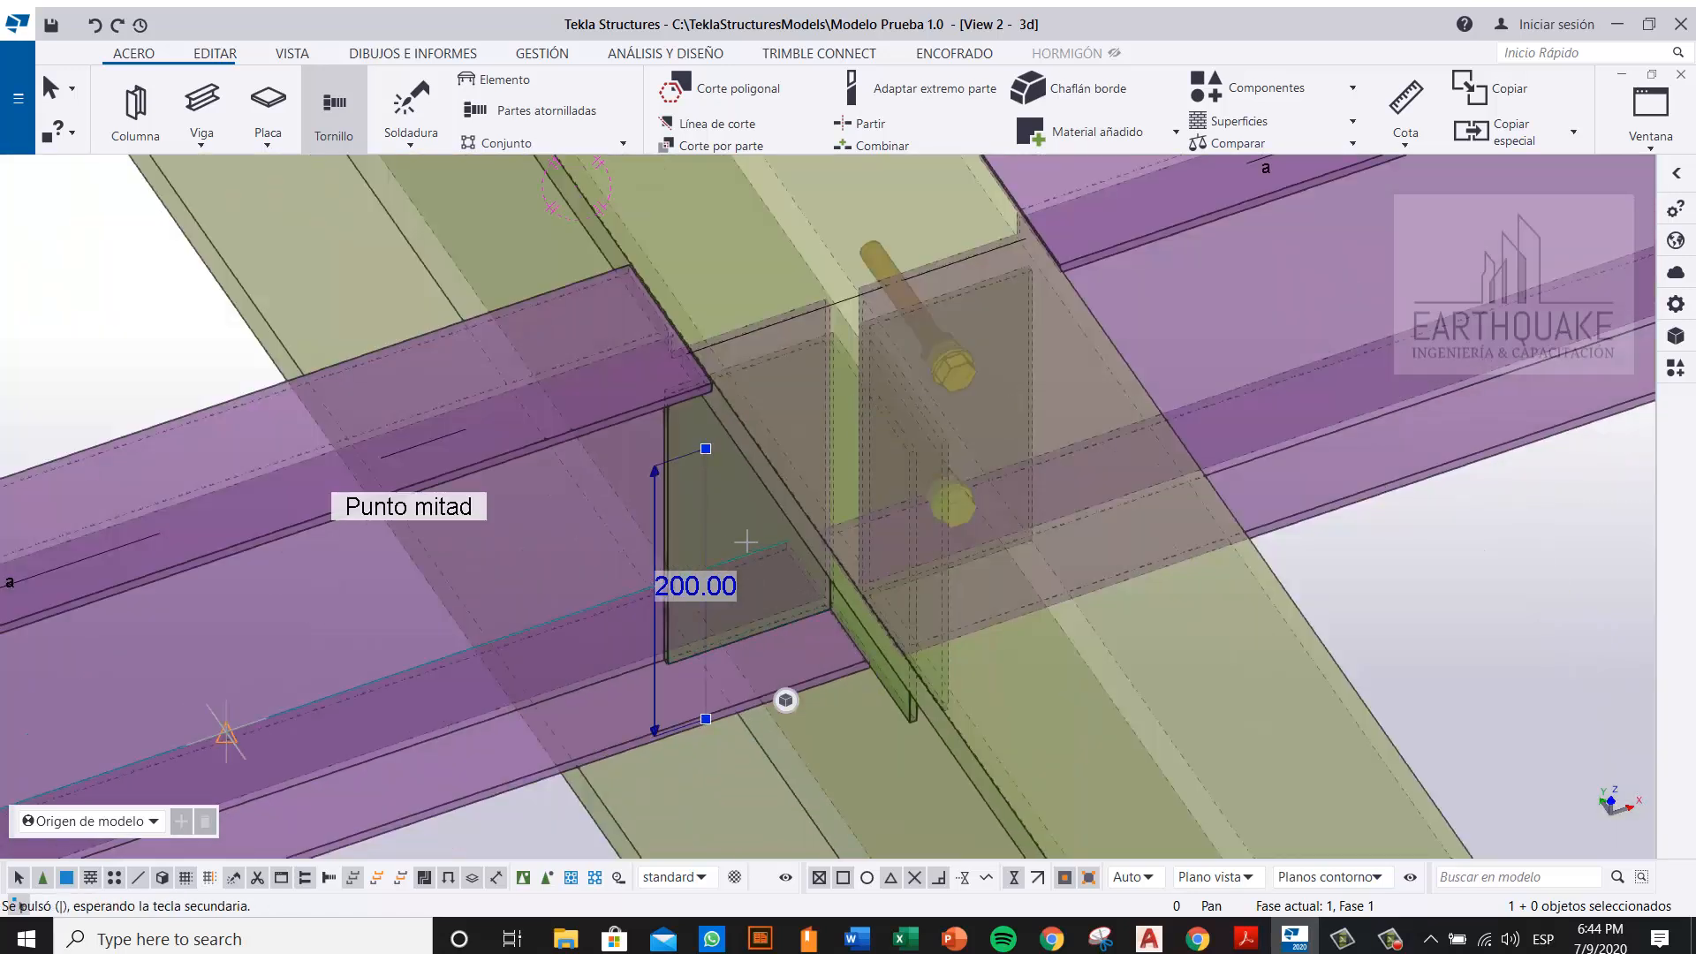
pyautogui.press('Escape')
pyautogui.press('Escape')
# Step: Bolt the other angle to the shorter secondary beam's web, from the midpoint of the leg's lower edge to its upper edge's midpoint
pyautogui.click(341, 144)
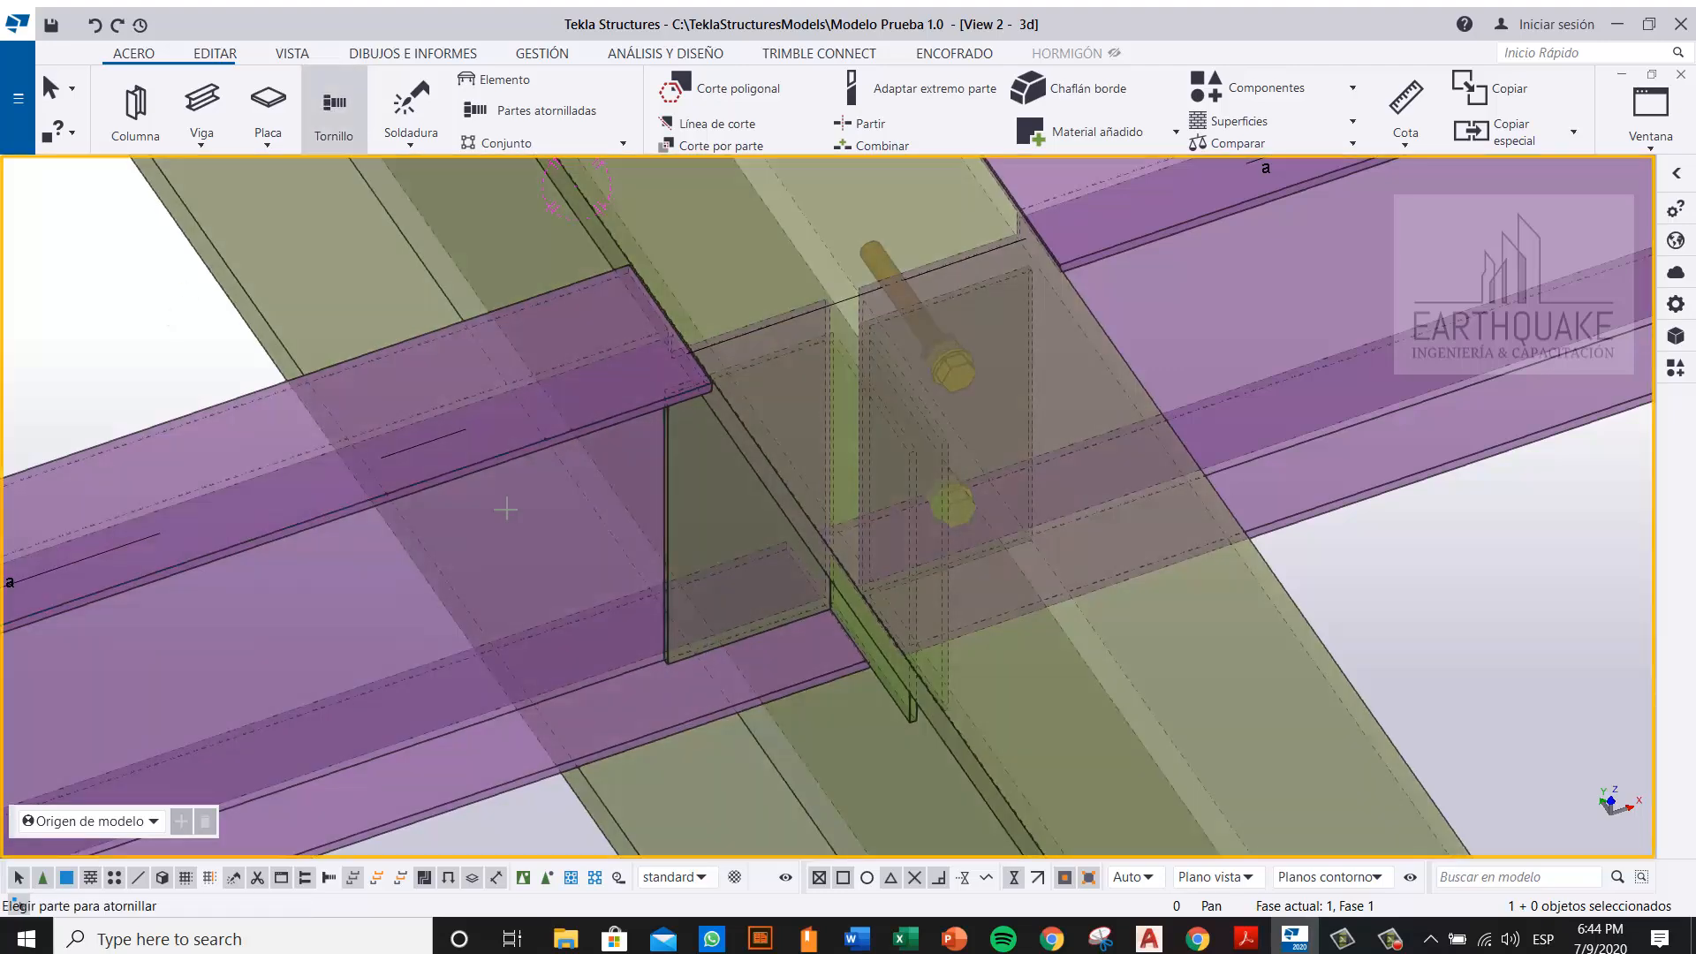
pyautogui.click(693, 530)
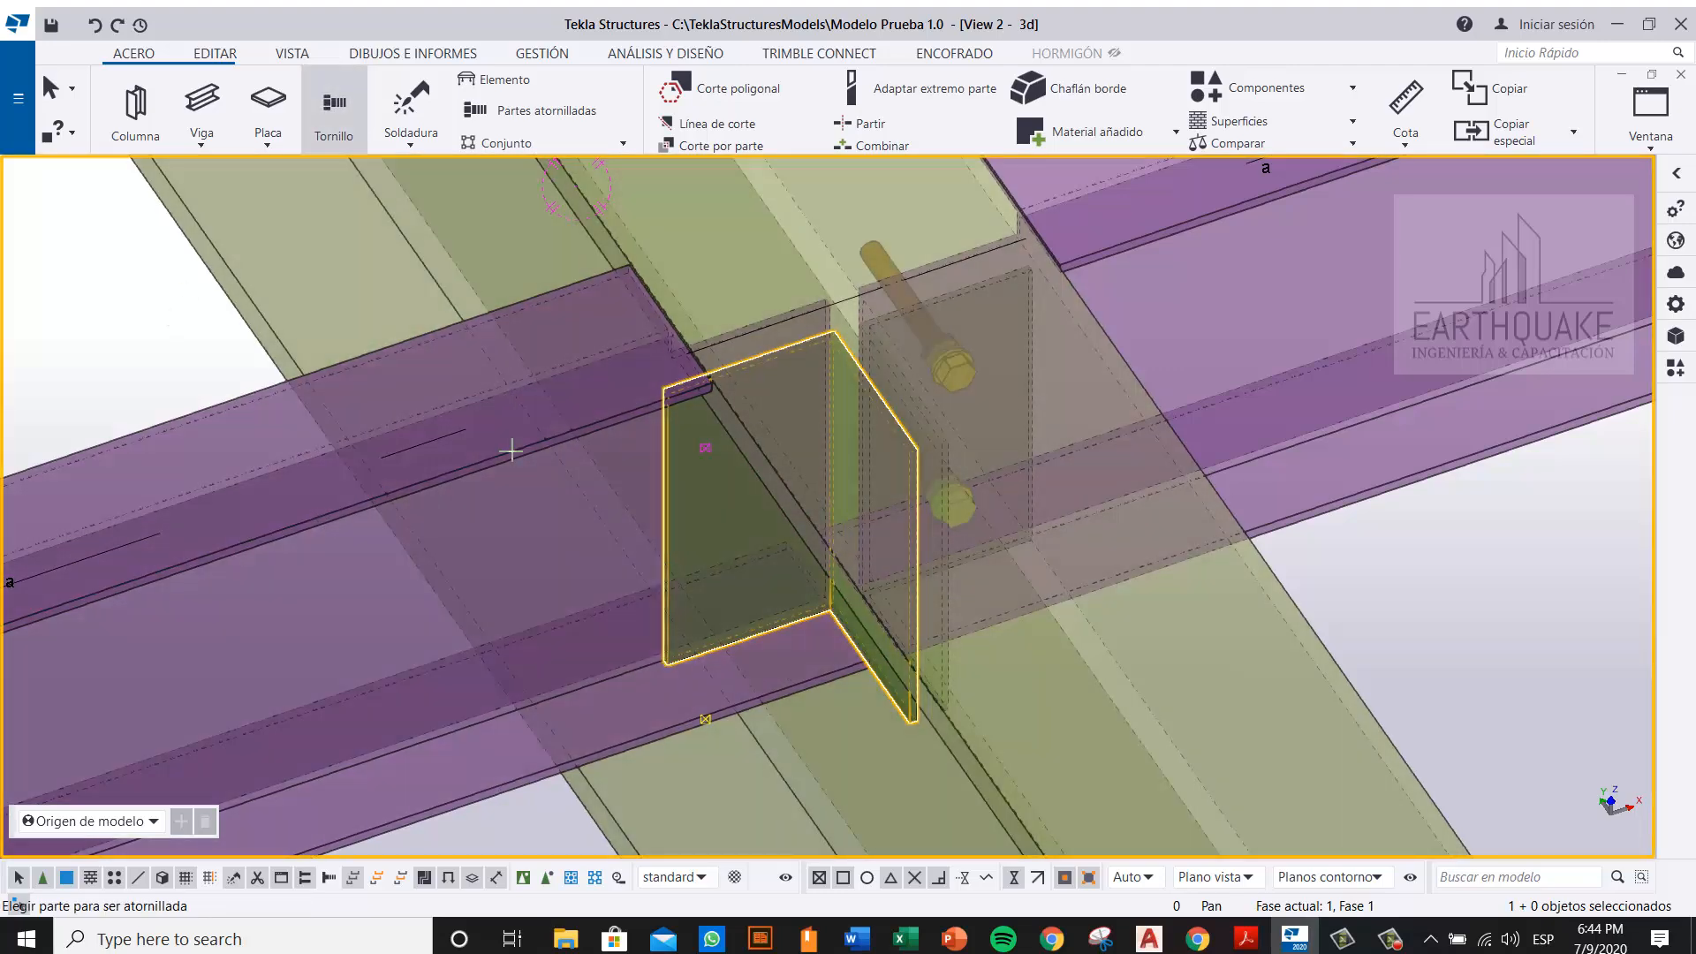
pyautogui.click(510, 451)
pyautogui.scroll(5, 707, 636)
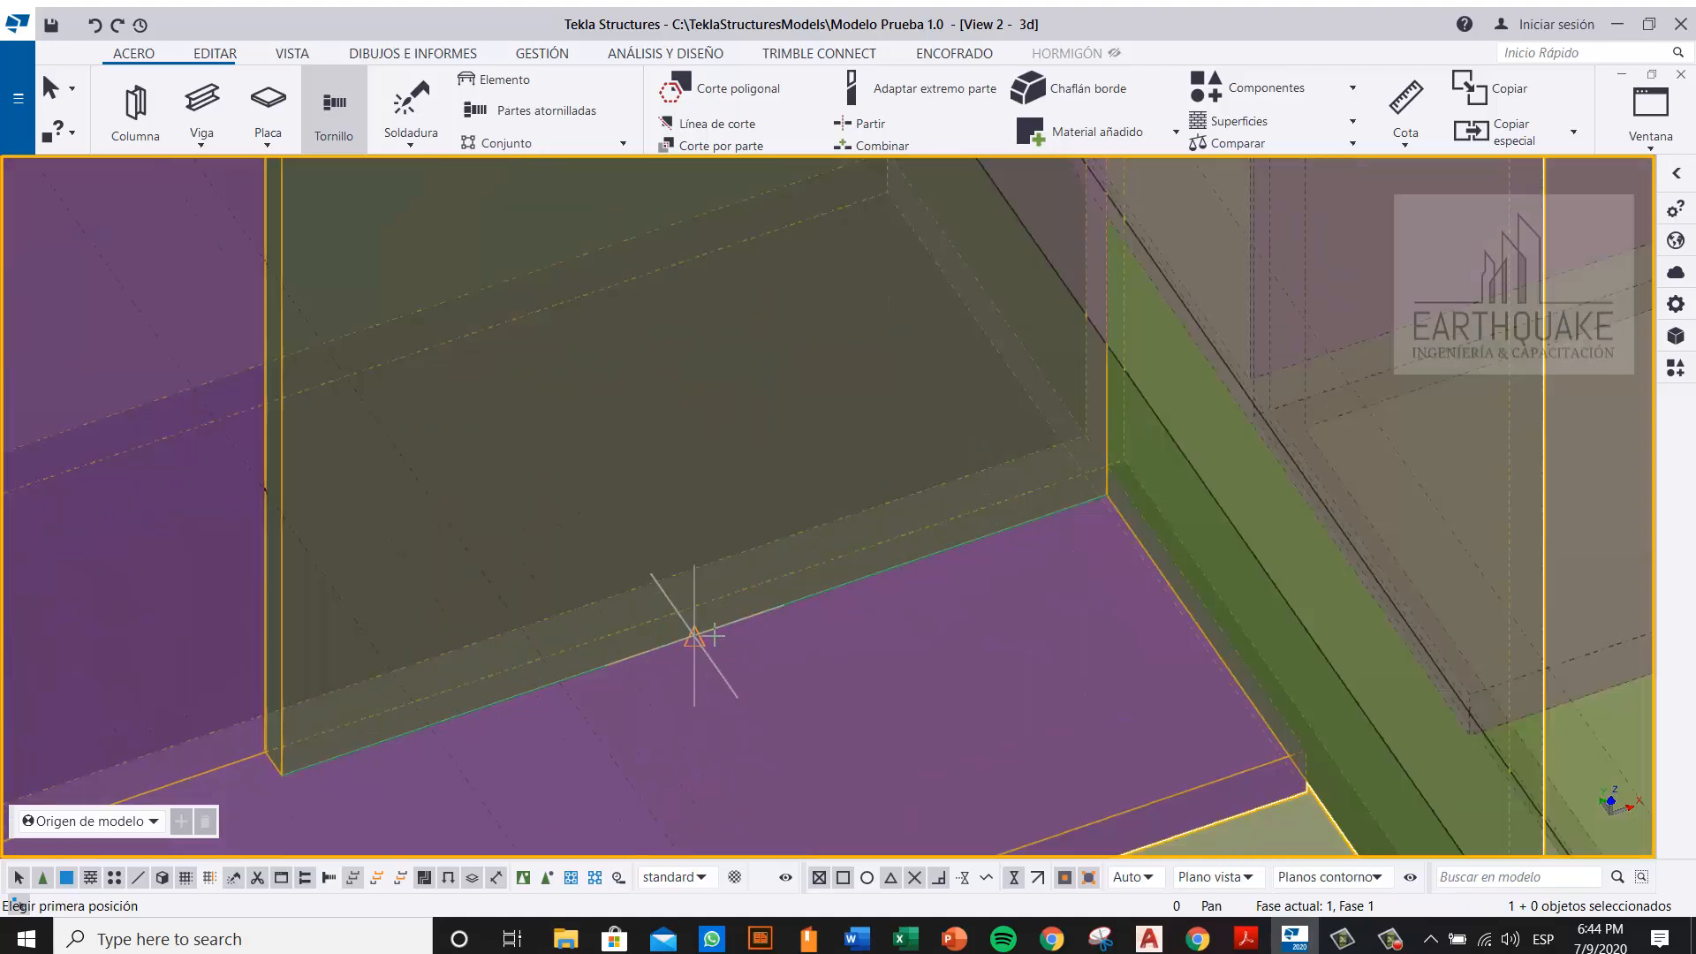
pyautogui.click(696, 636)
pyautogui.scroll(-5, 694, 636)
pyautogui.scroll(4, 672, 358)
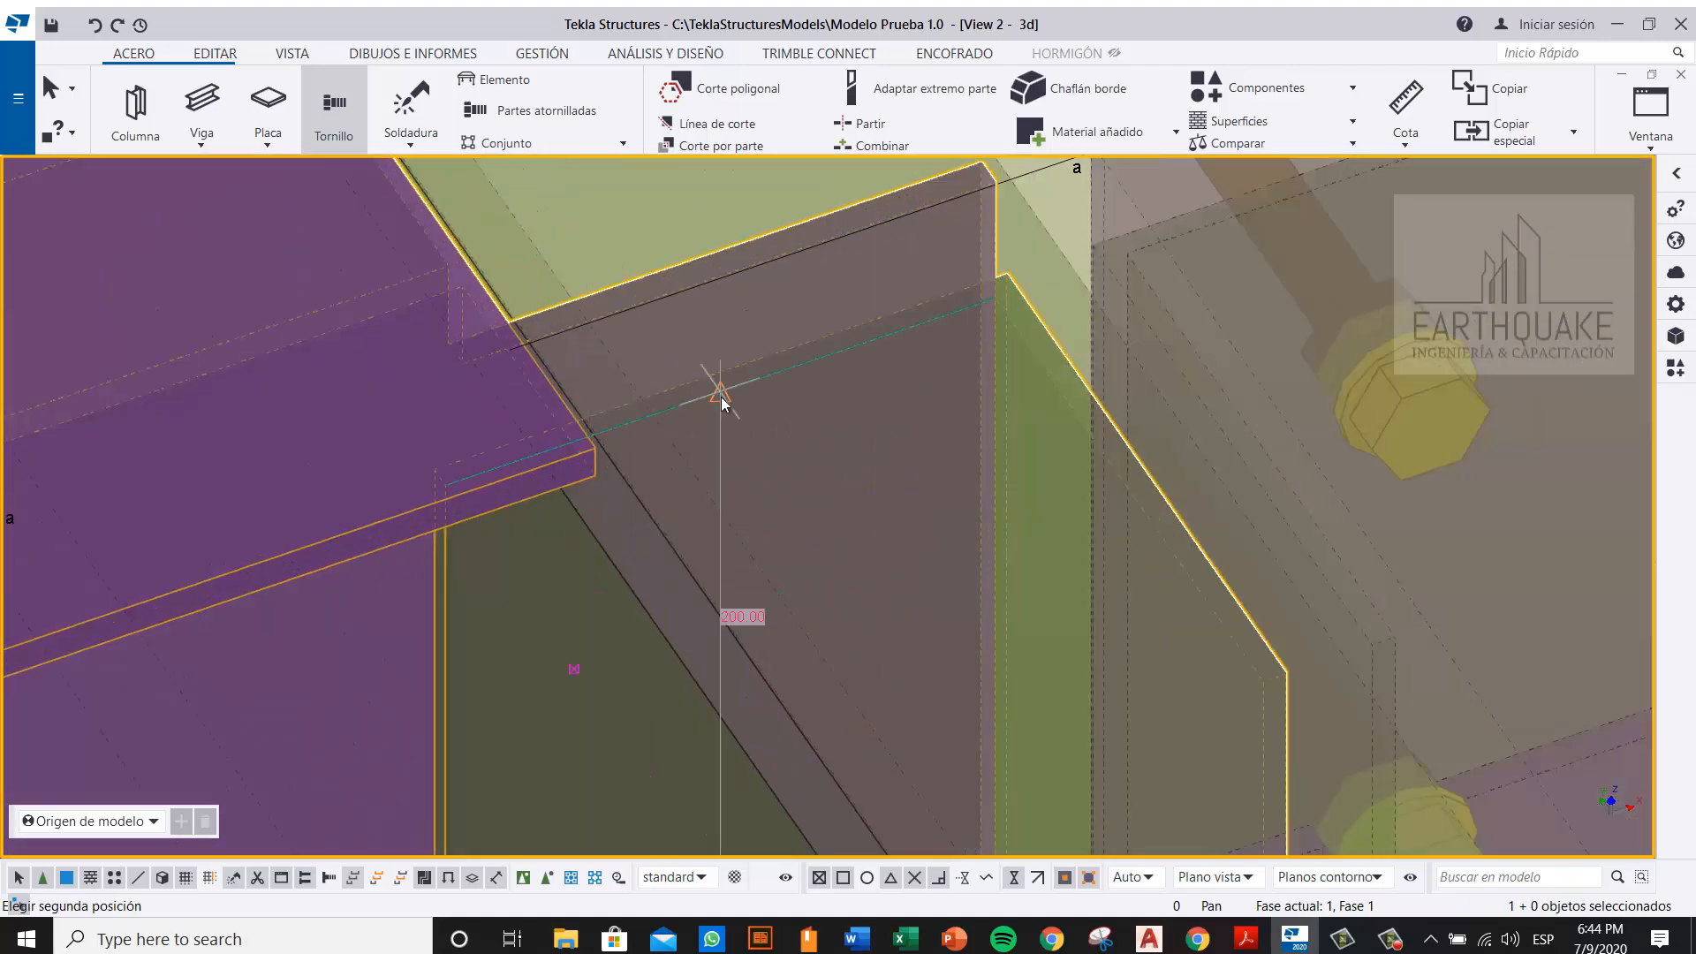
pyautogui.click(720, 395)
pyautogui.scroll(-5, 848, 485)
pyautogui.scroll(-2, 883, 557)
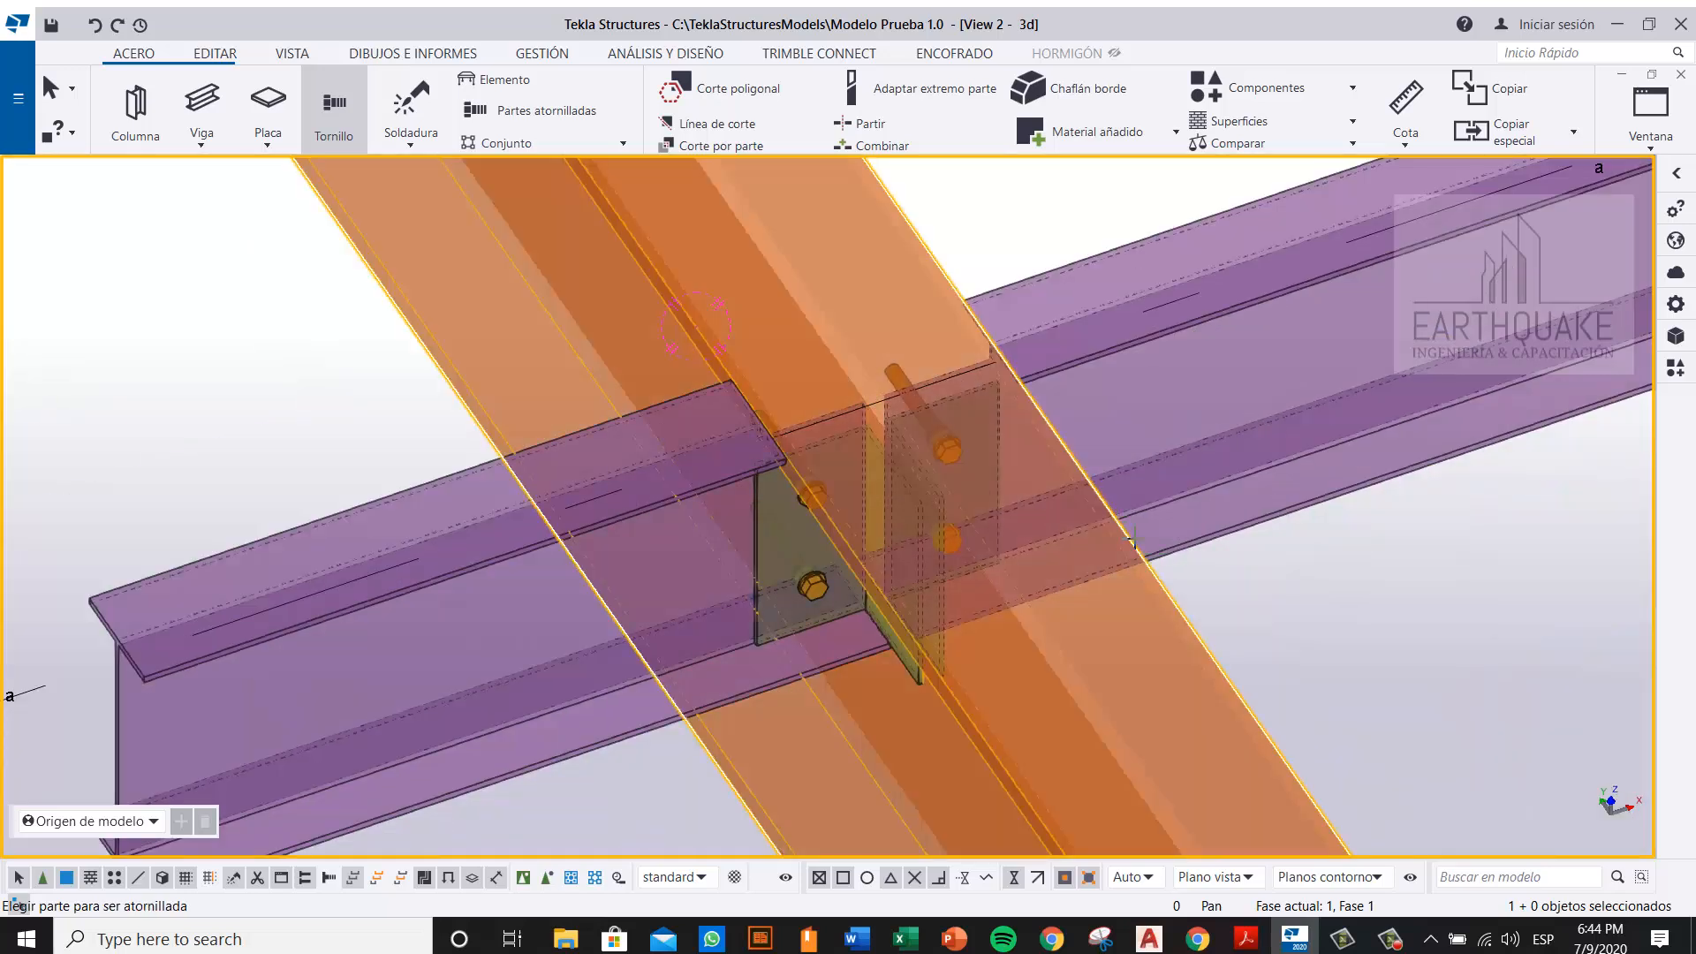
pyautogui.click(1162, 572)
pyautogui.press('Escape')
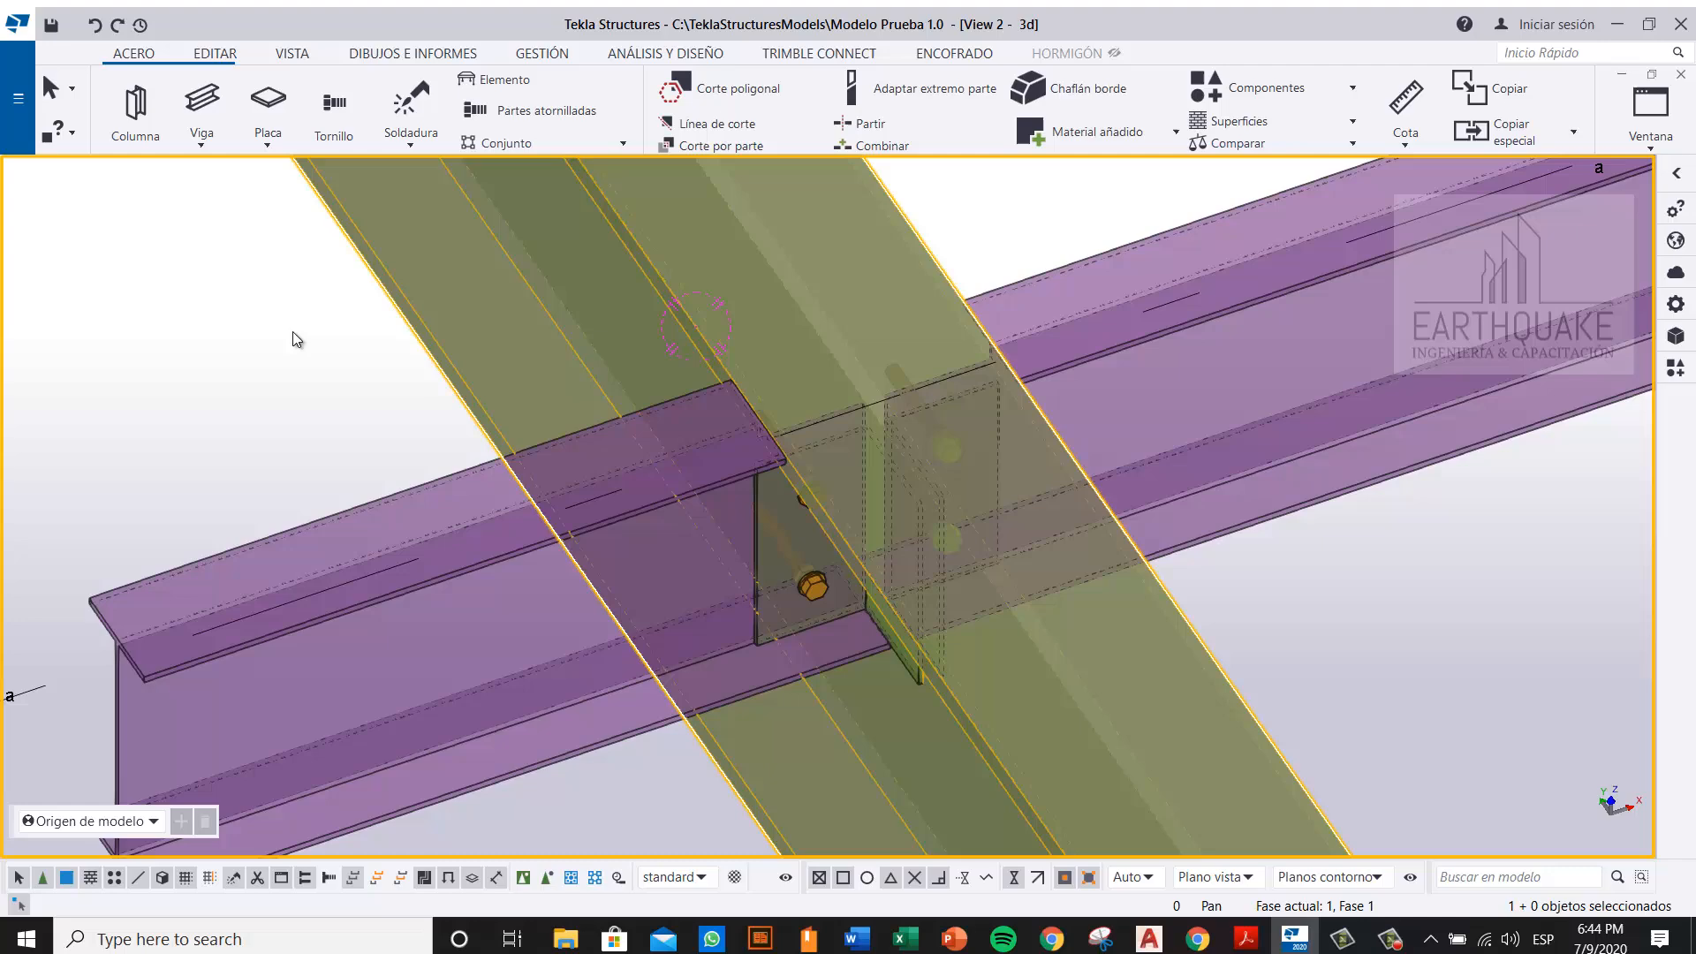
# Step: Bolt both angles to the main beam's web, from the midpoint of the leg's lower edge to its upper edge's midpoint
pyautogui.click(338, 125)
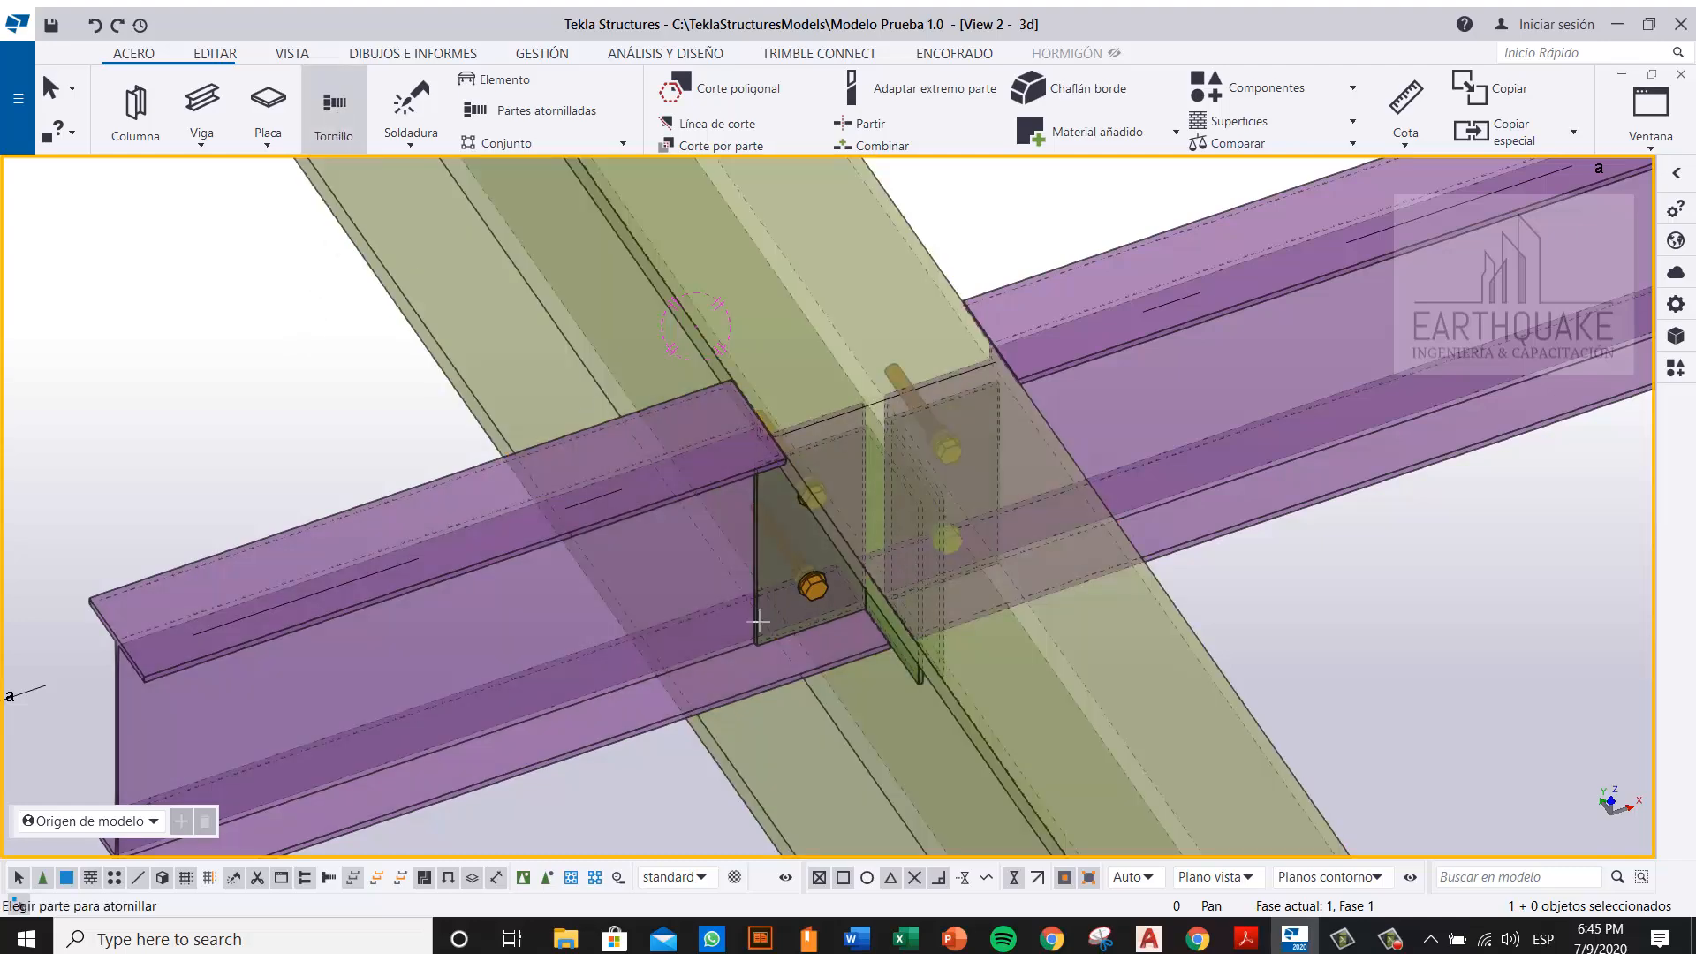
pyautogui.click(758, 621)
pyautogui.keyDown('ctrl'); pyautogui.moveTo(758, 621); pyautogui.dragTo(934, 616, button='middle'); pyautogui.keyUp('ctrl')
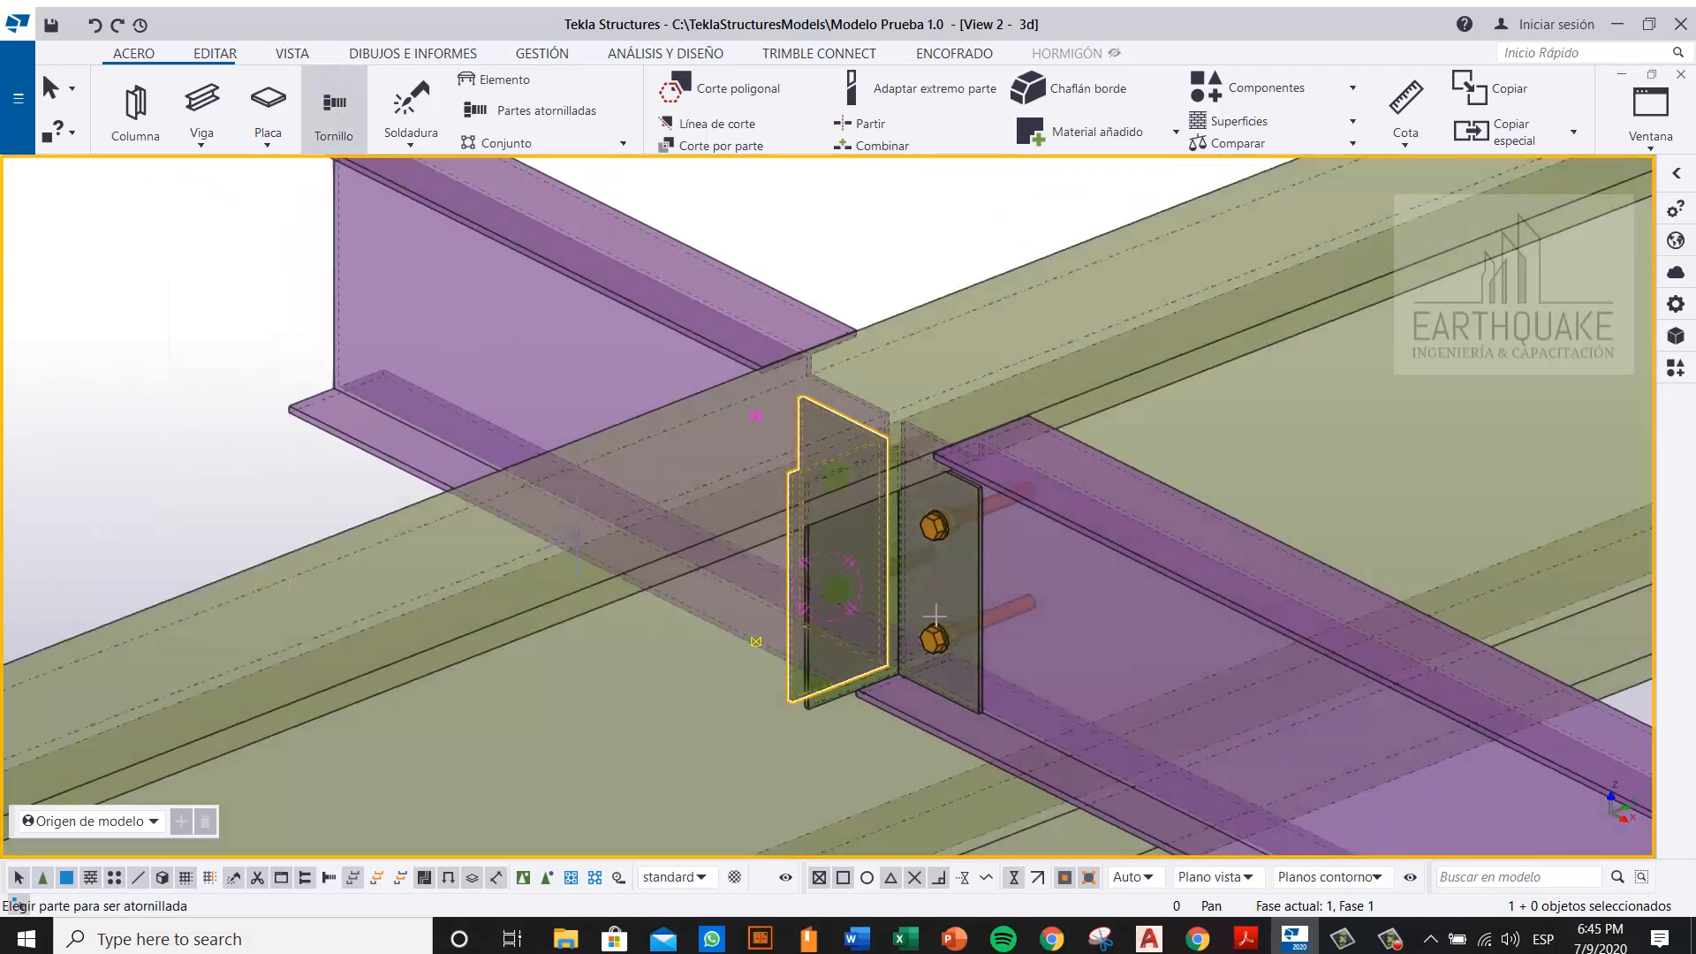
pyautogui.click(935, 616)
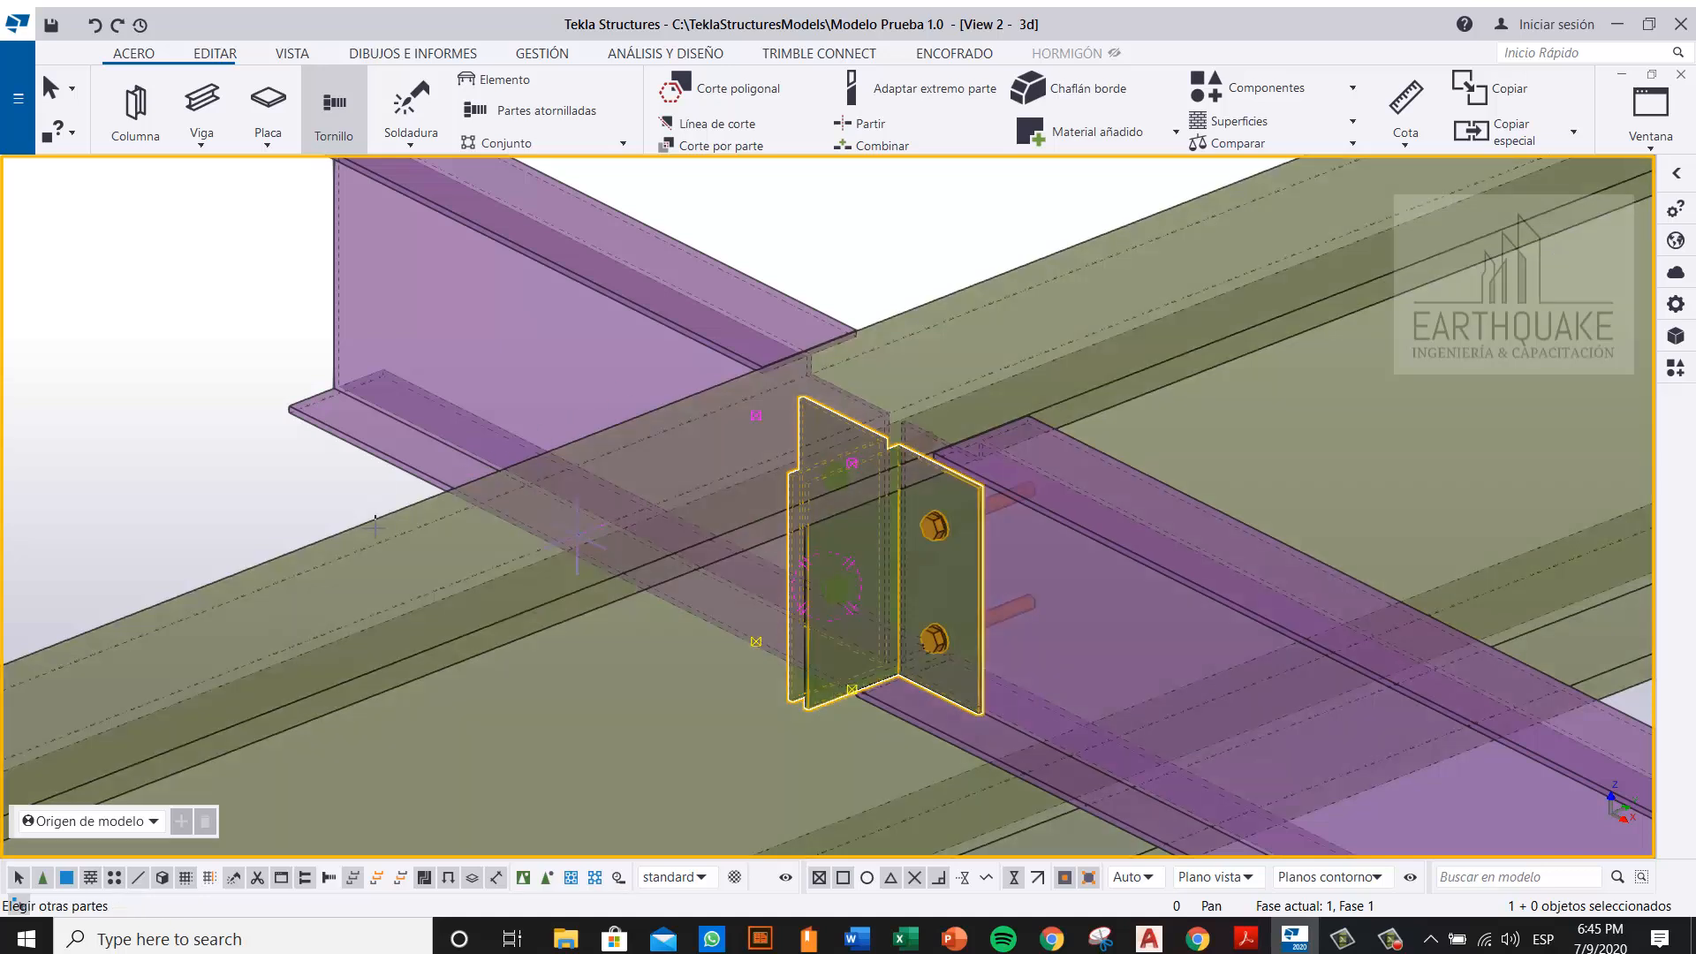
pyautogui.click(411, 546)
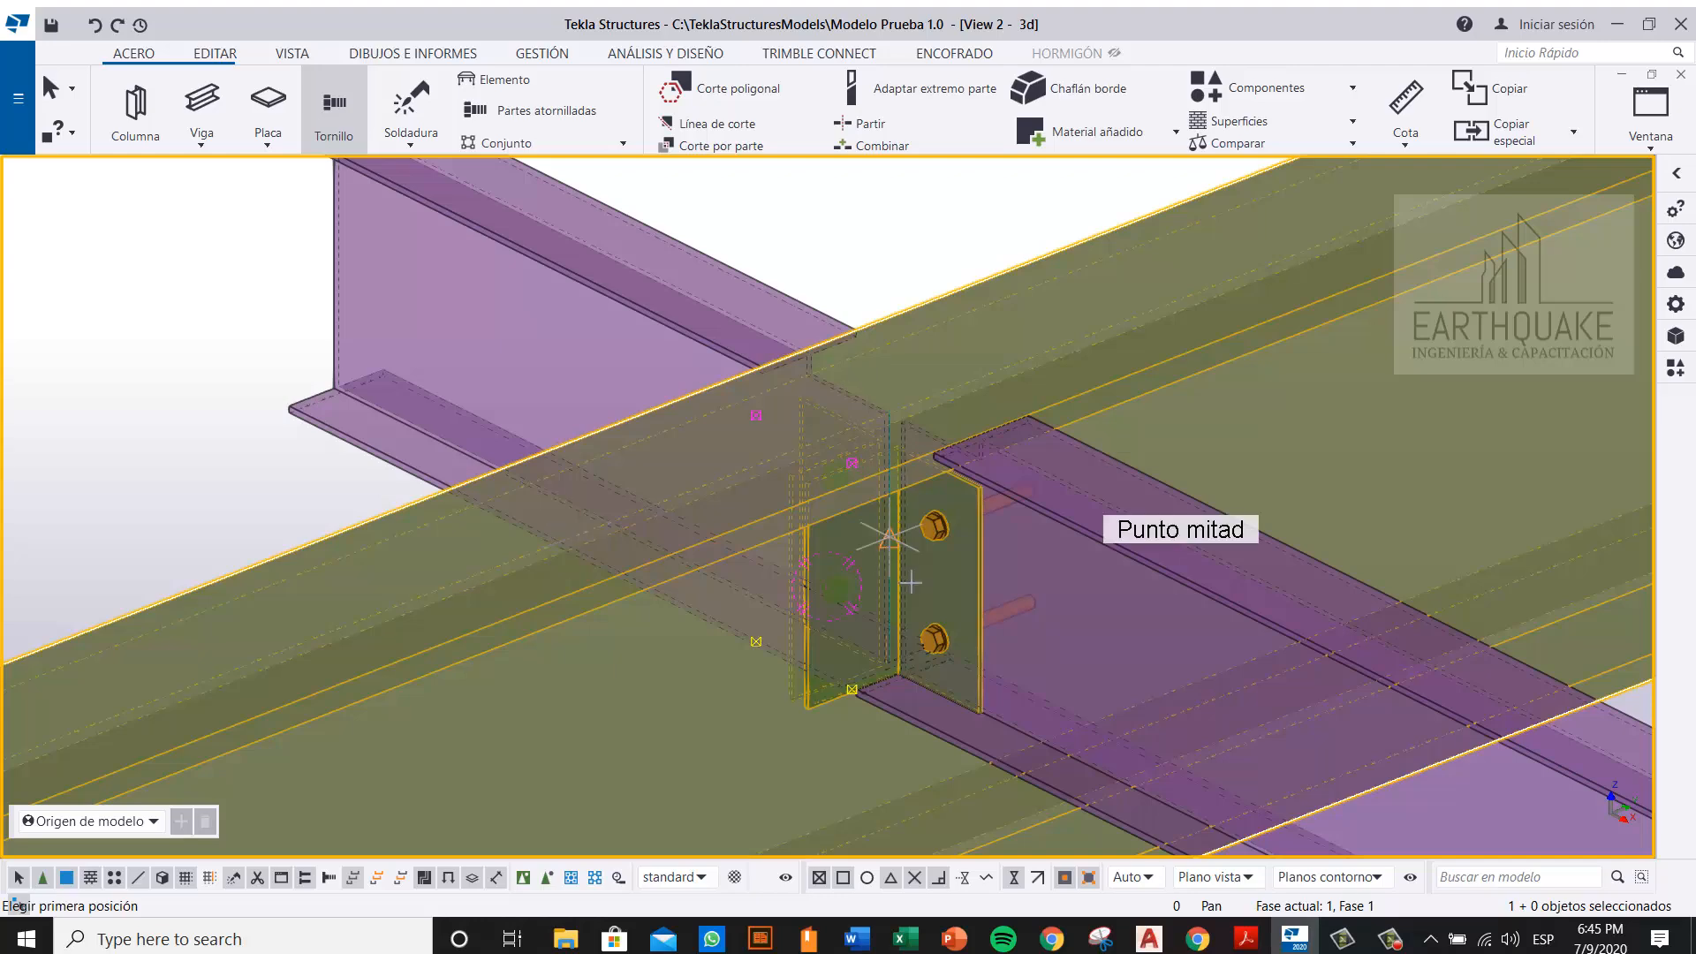
pyautogui.scroll(5, 911, 582)
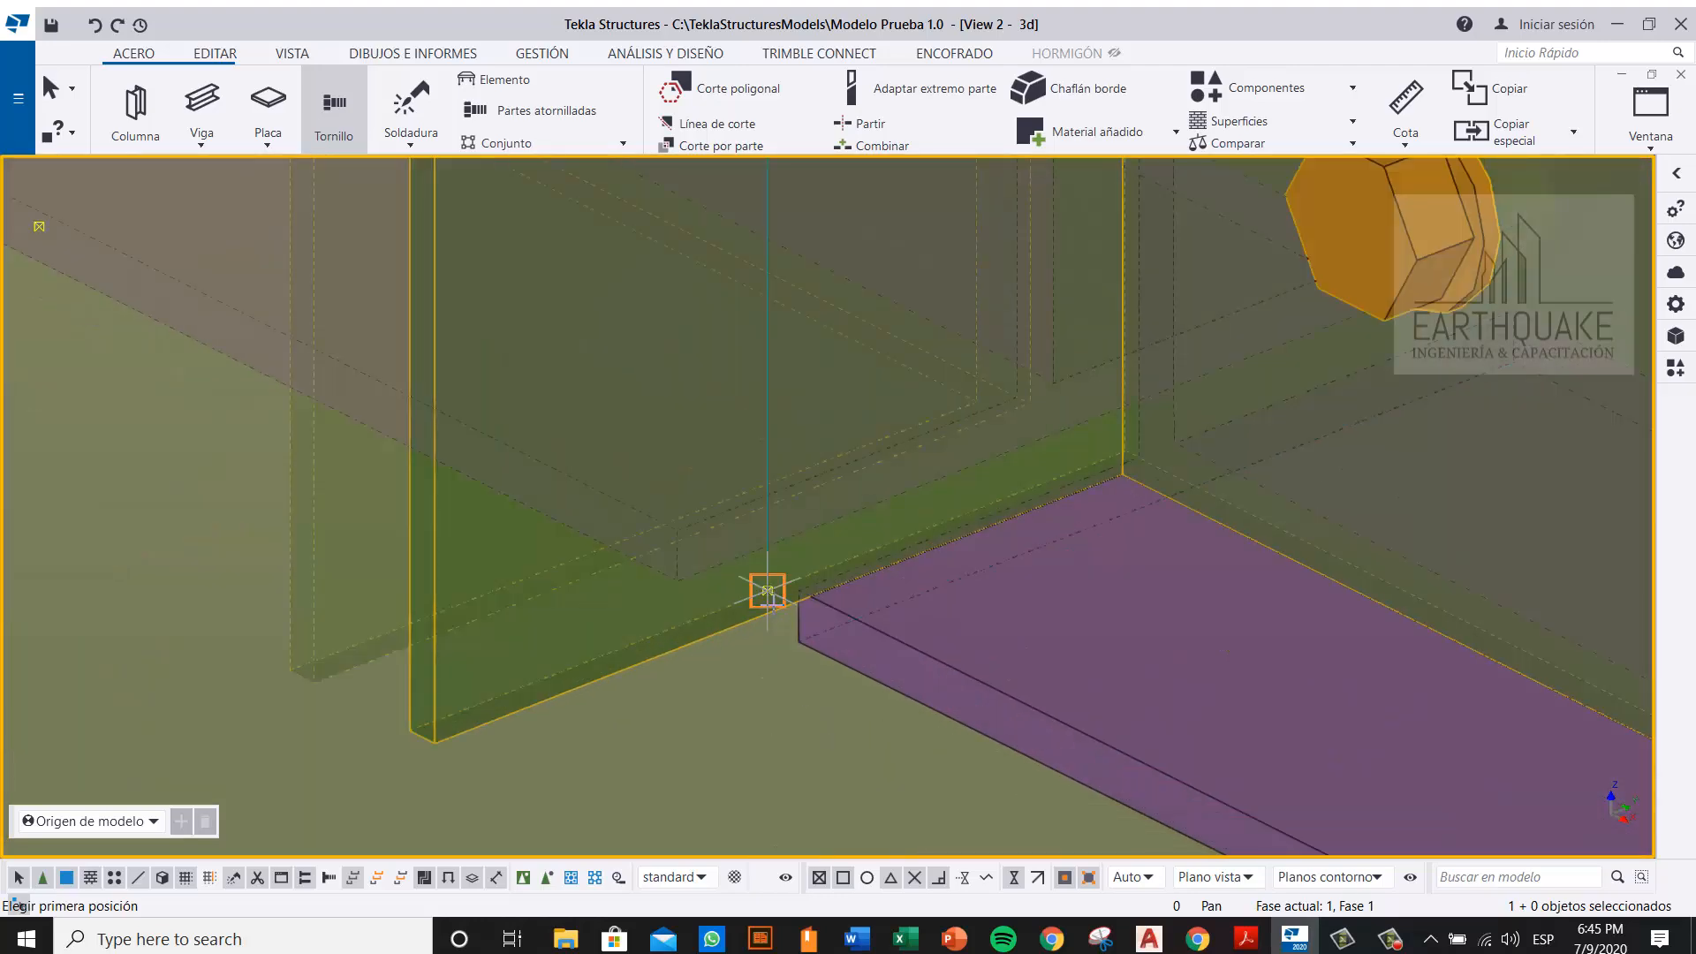
pyautogui.scroll(2, 771, 598)
pyautogui.click(784, 607)
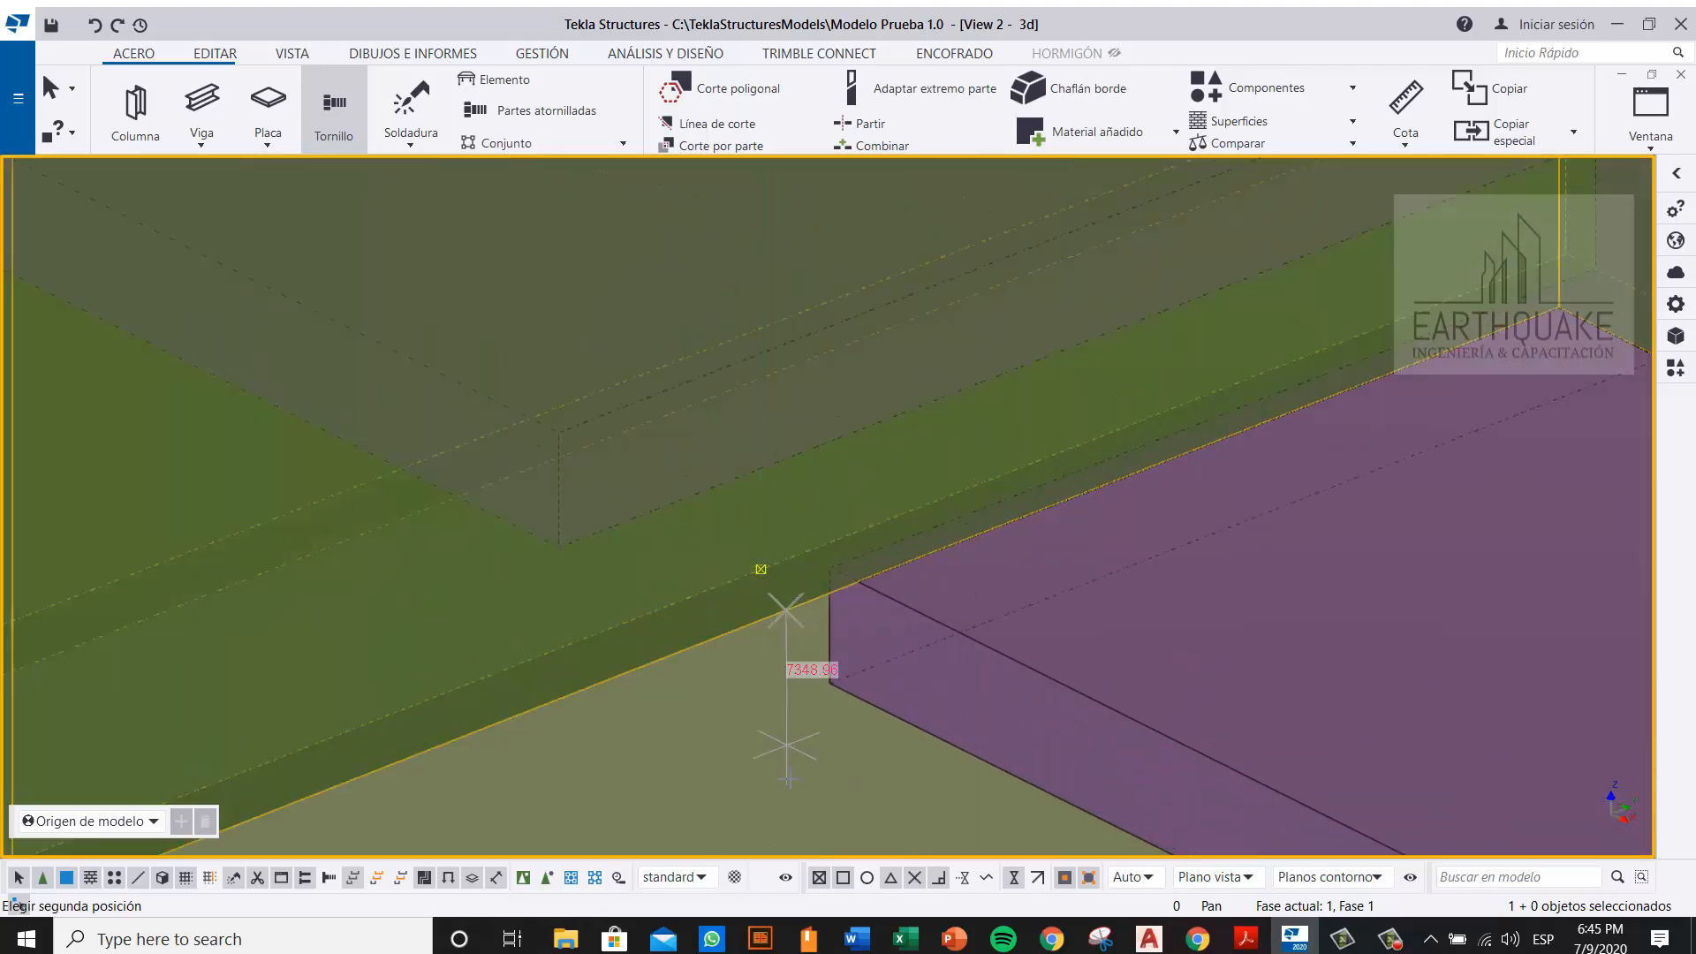
pyautogui.scroll(-3, 790, 618)
pyautogui.scroll(3, 814, 240)
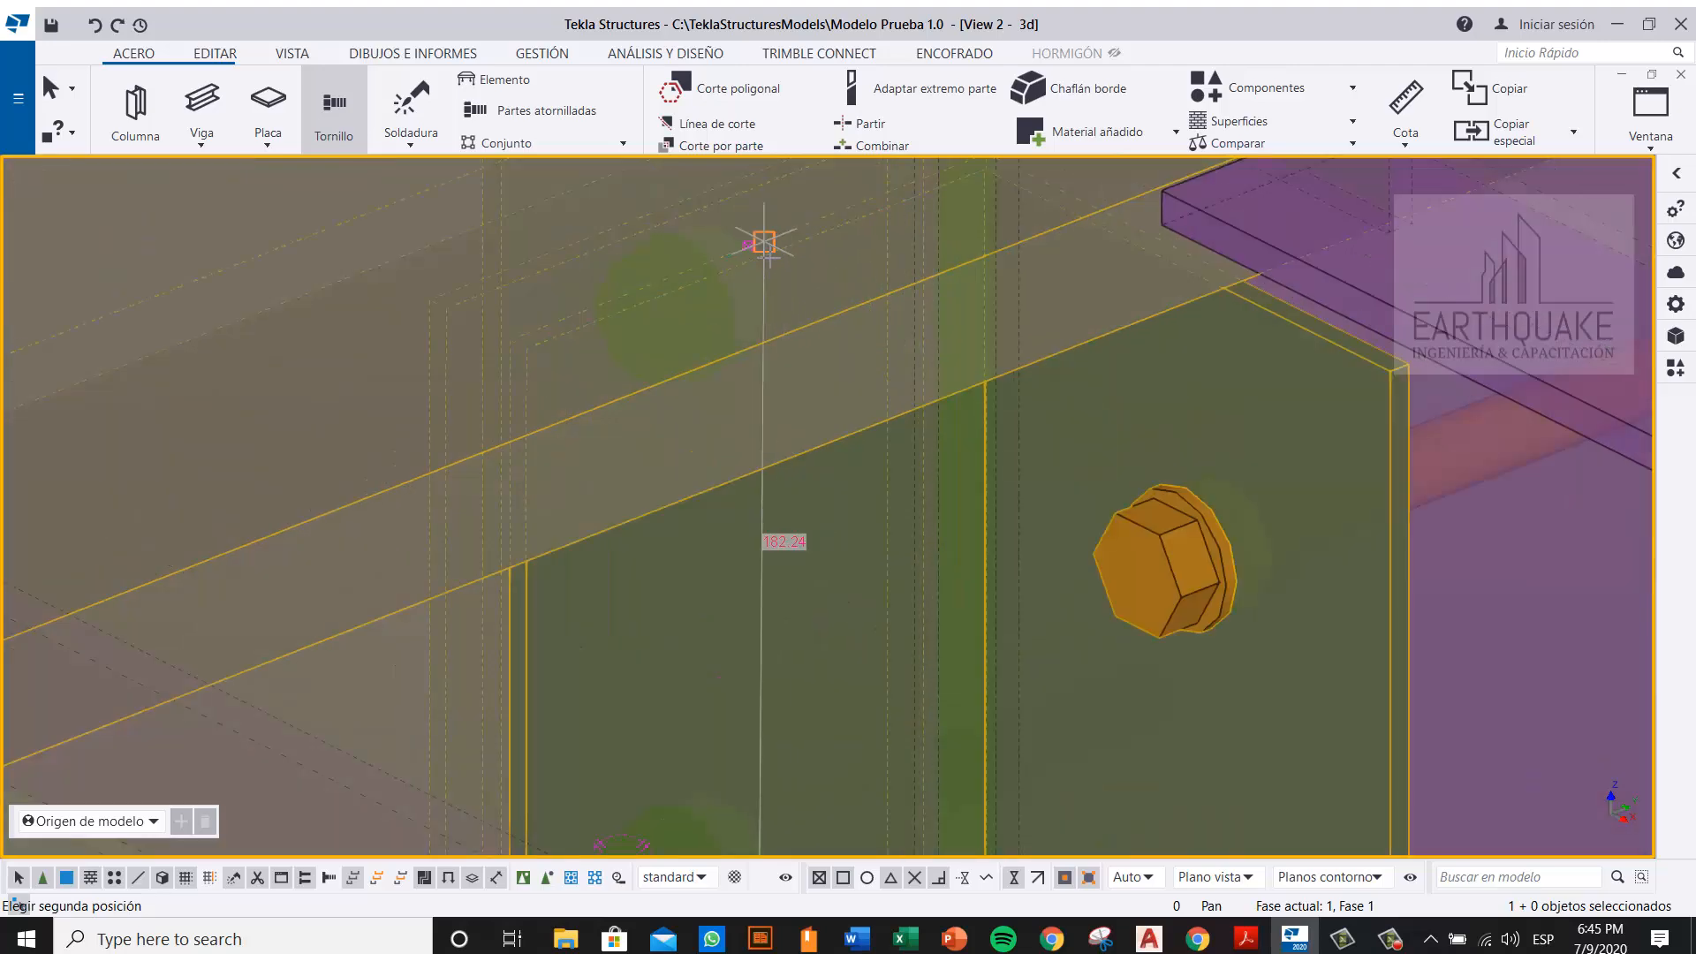
pyautogui.scroll(3, 748, 246)
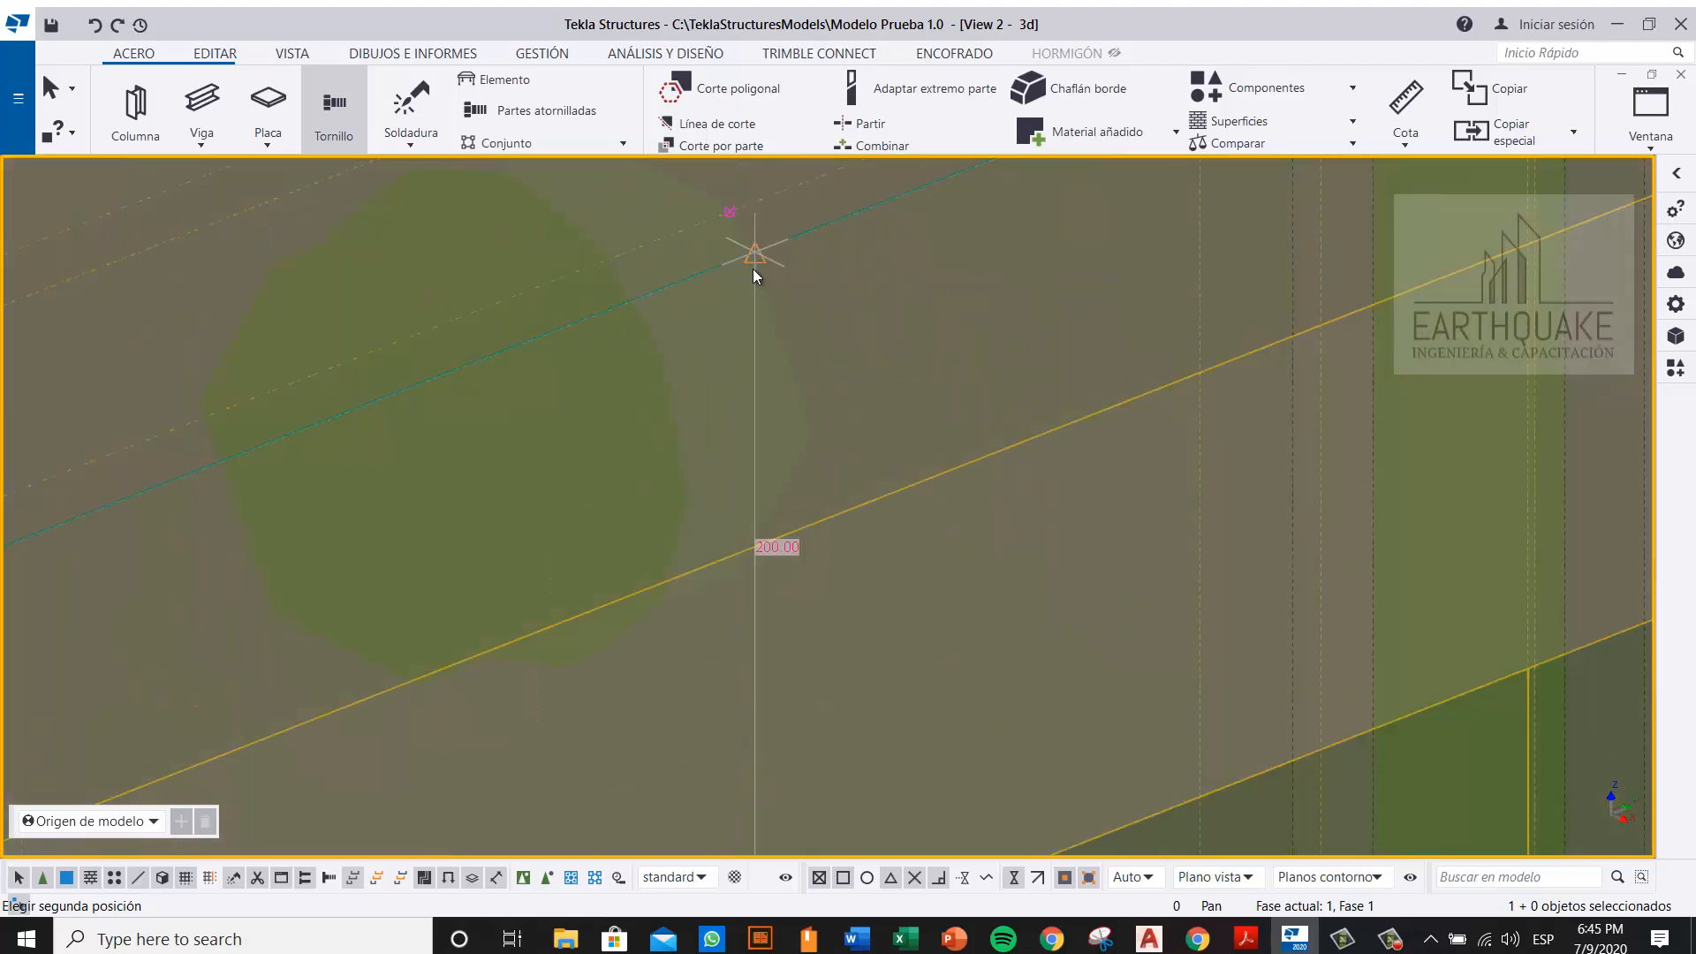
pyautogui.scroll(-5, 755, 256)
pyautogui.rightClick(871, 465)
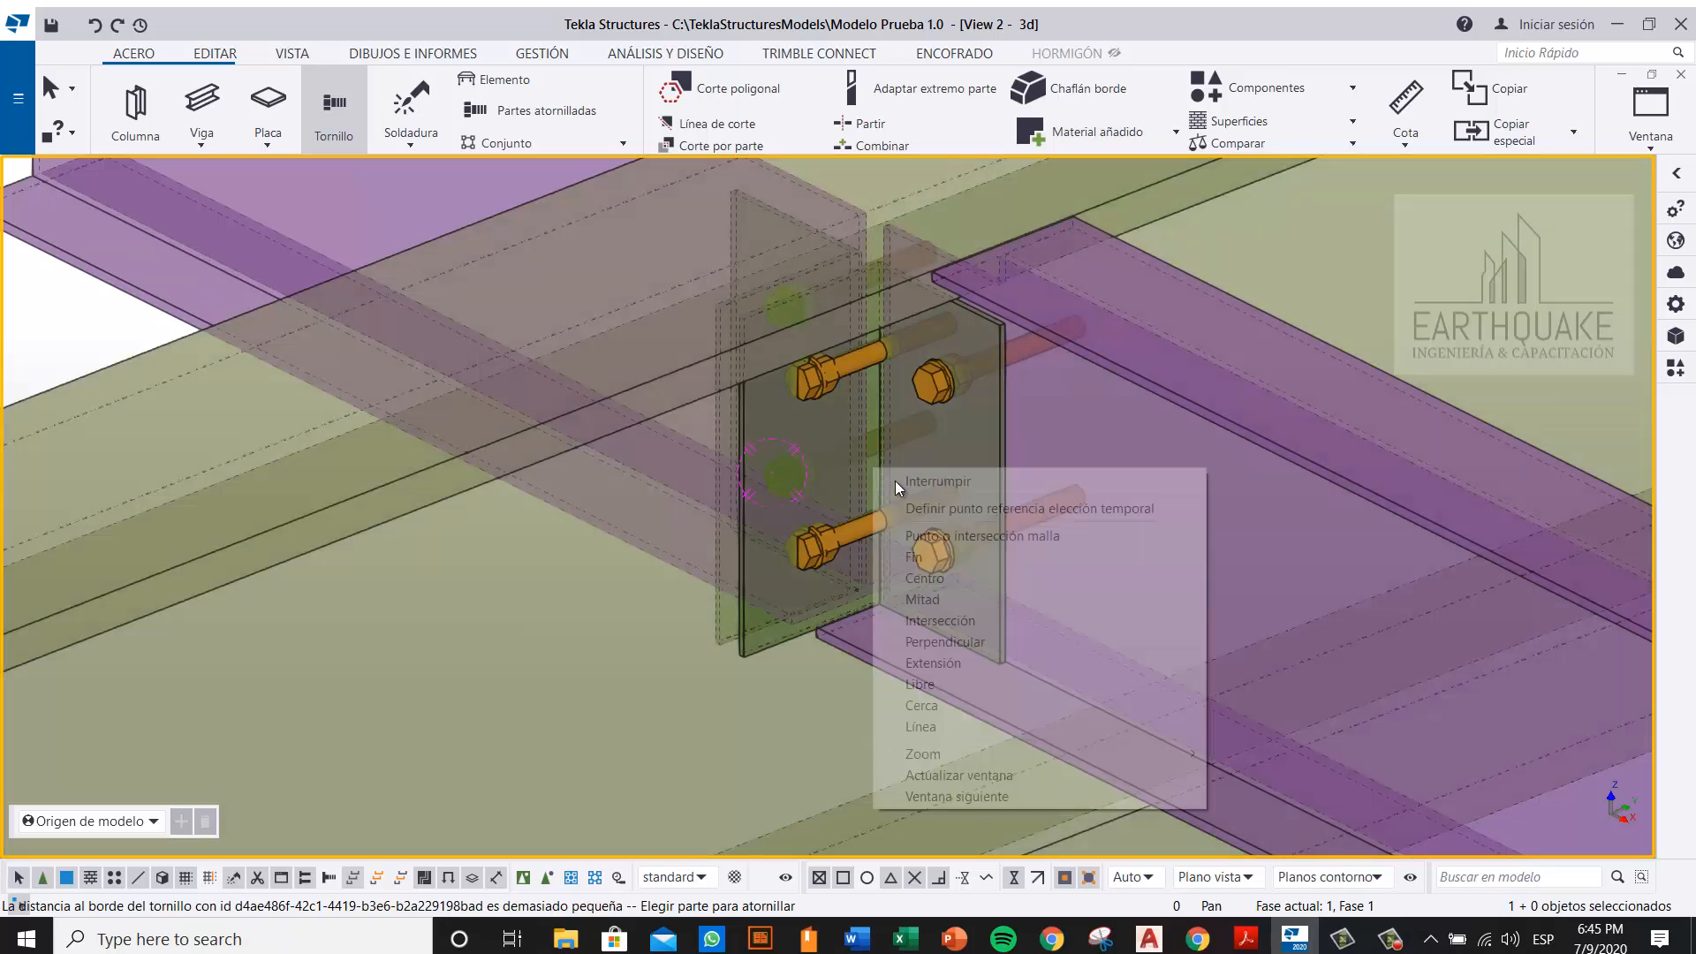
pyautogui.click(894, 482)
# Step: Try the Delante rotation on the new main-beam bolt group, settle on Atrás, apply it and close the properties
pyautogui.doubleClick(846, 537)
pyautogui.scroll(-10, 265, 656)
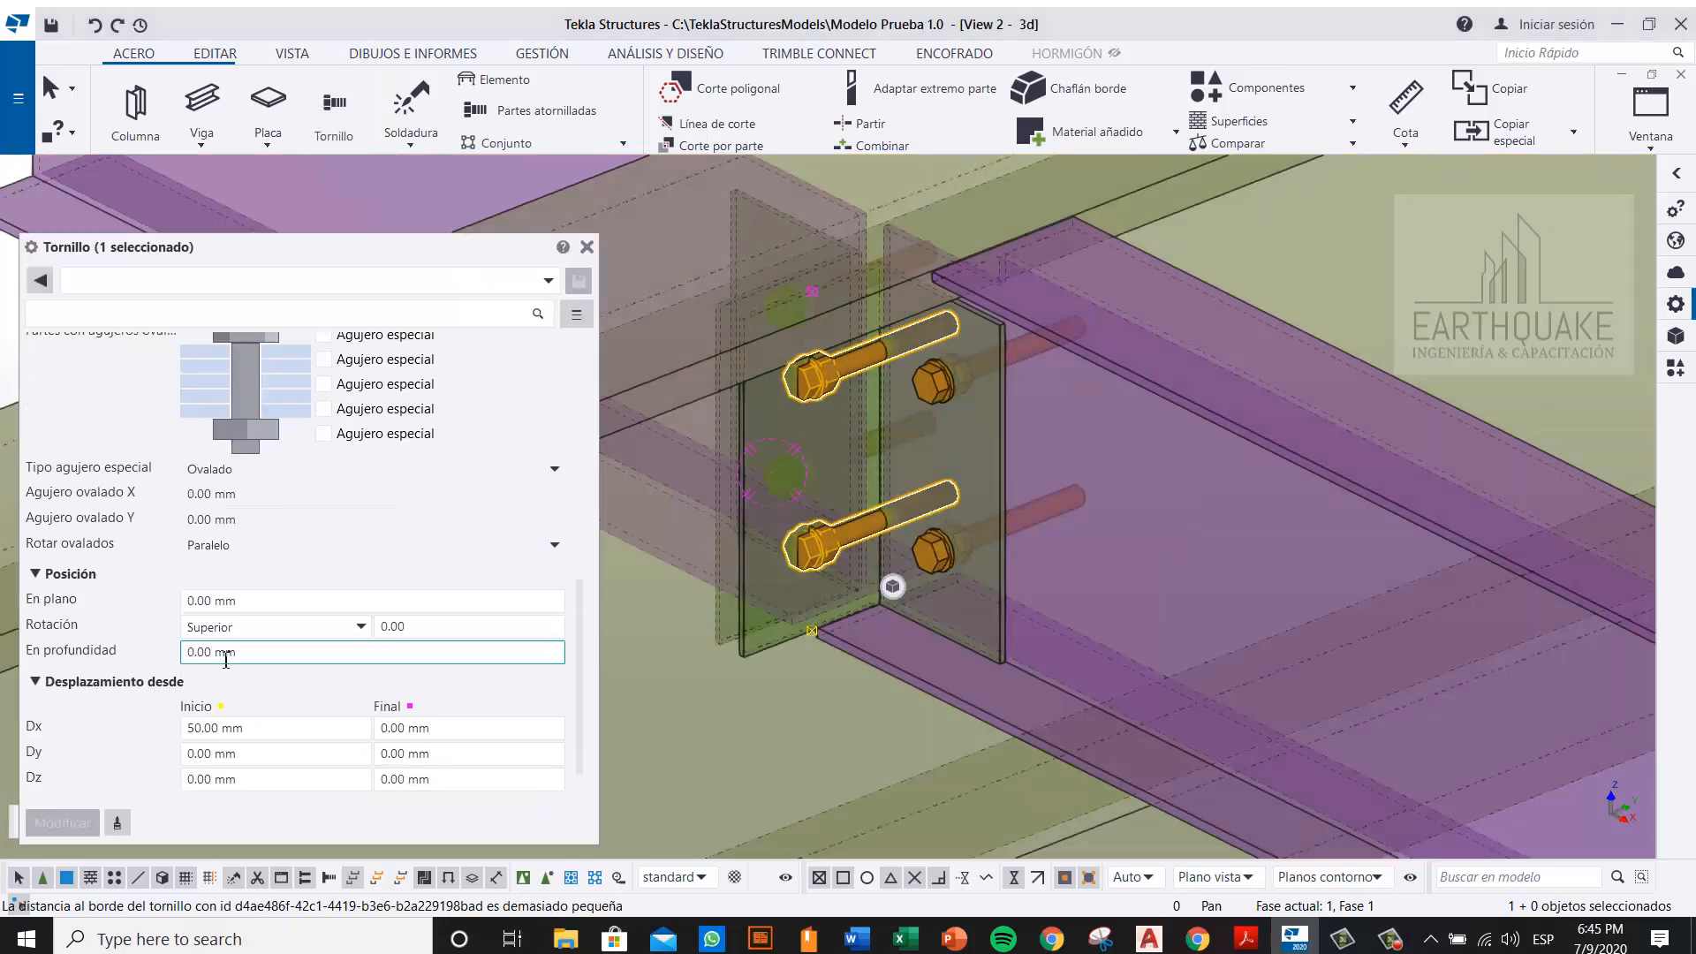
pyautogui.click(245, 628)
pyautogui.click(245, 650)
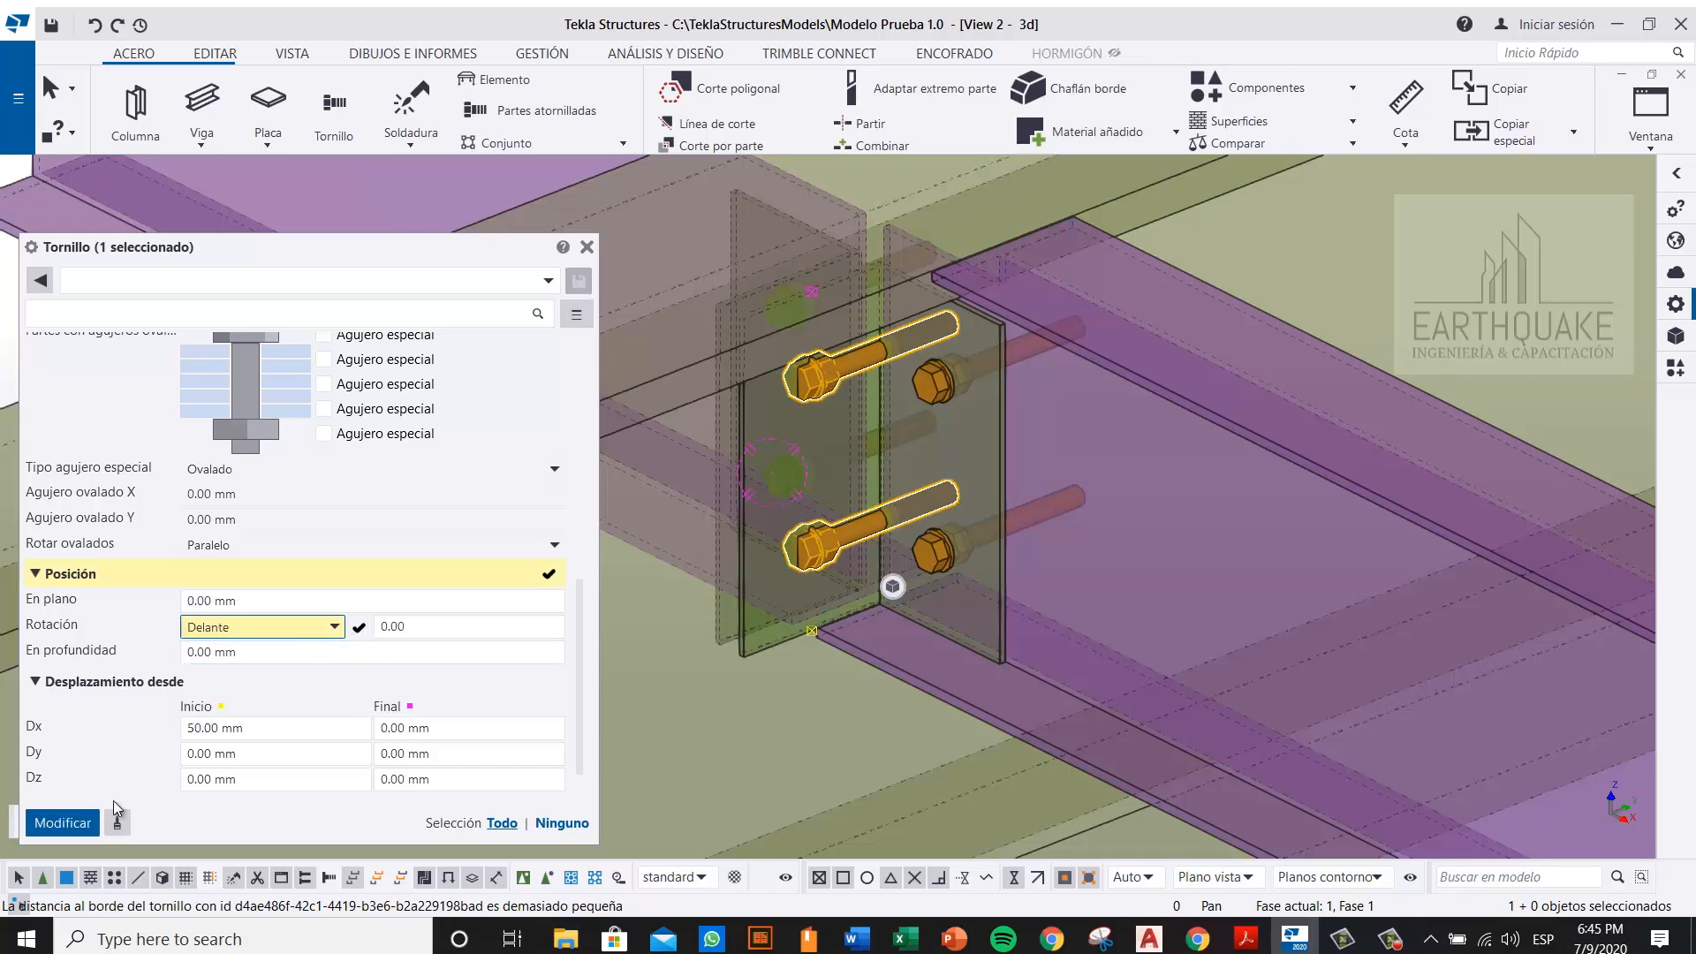
pyautogui.click(79, 822)
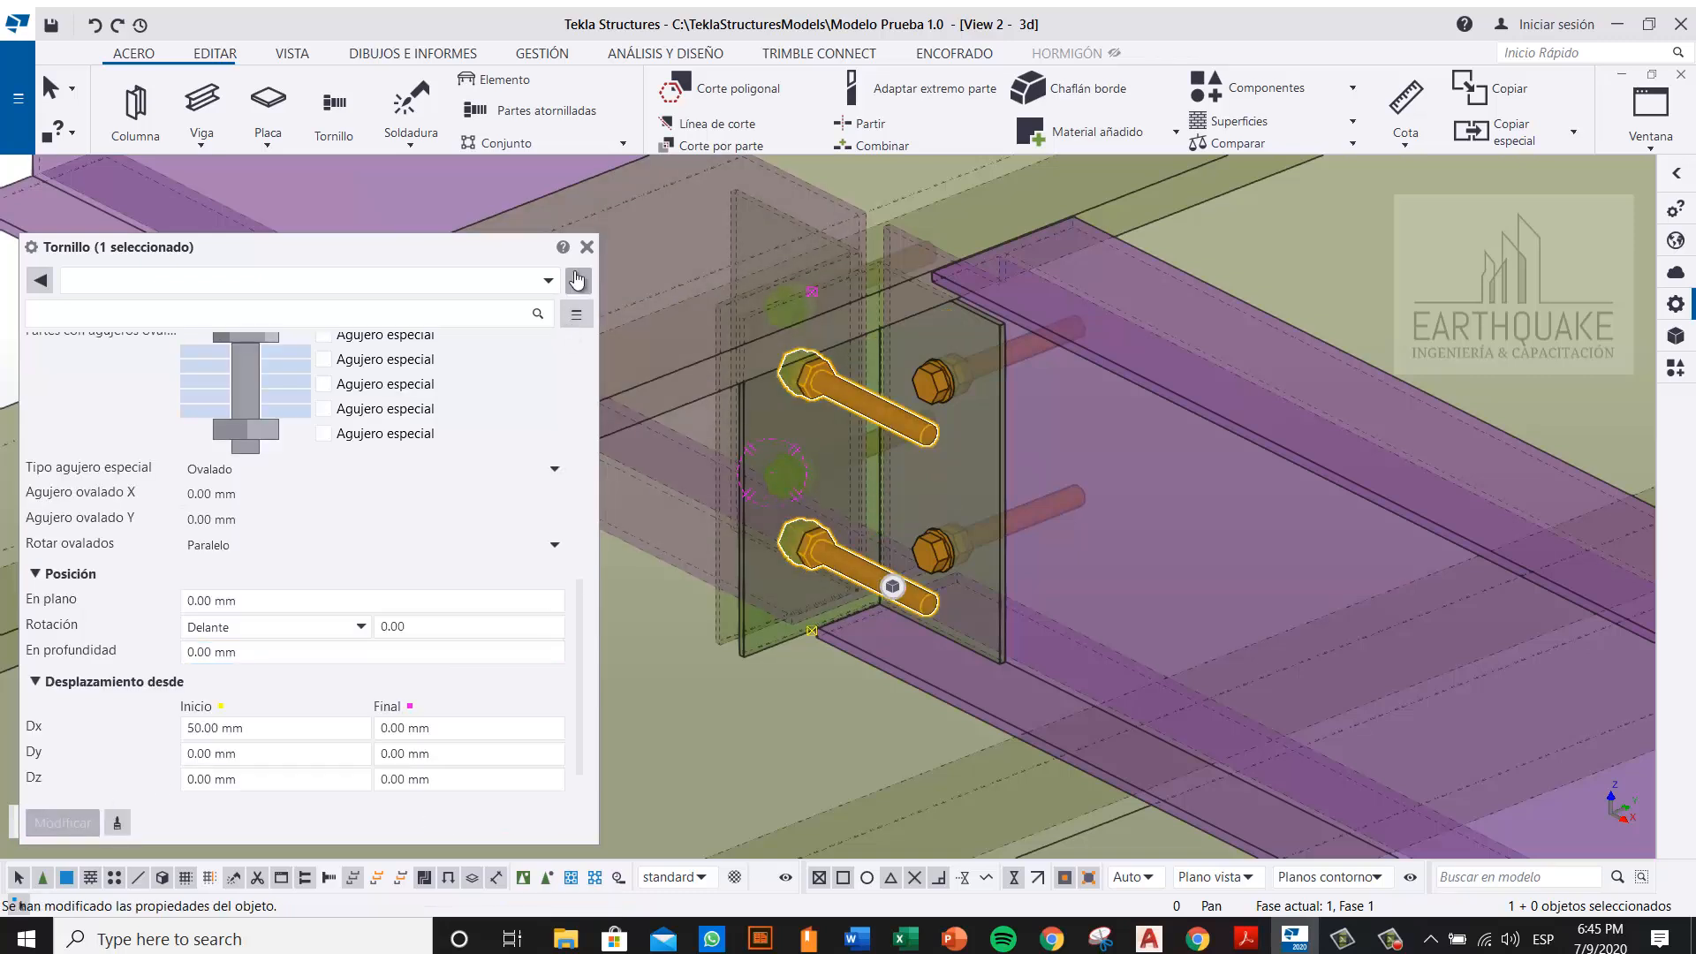
pyautogui.click(231, 627)
pyautogui.click(228, 693)
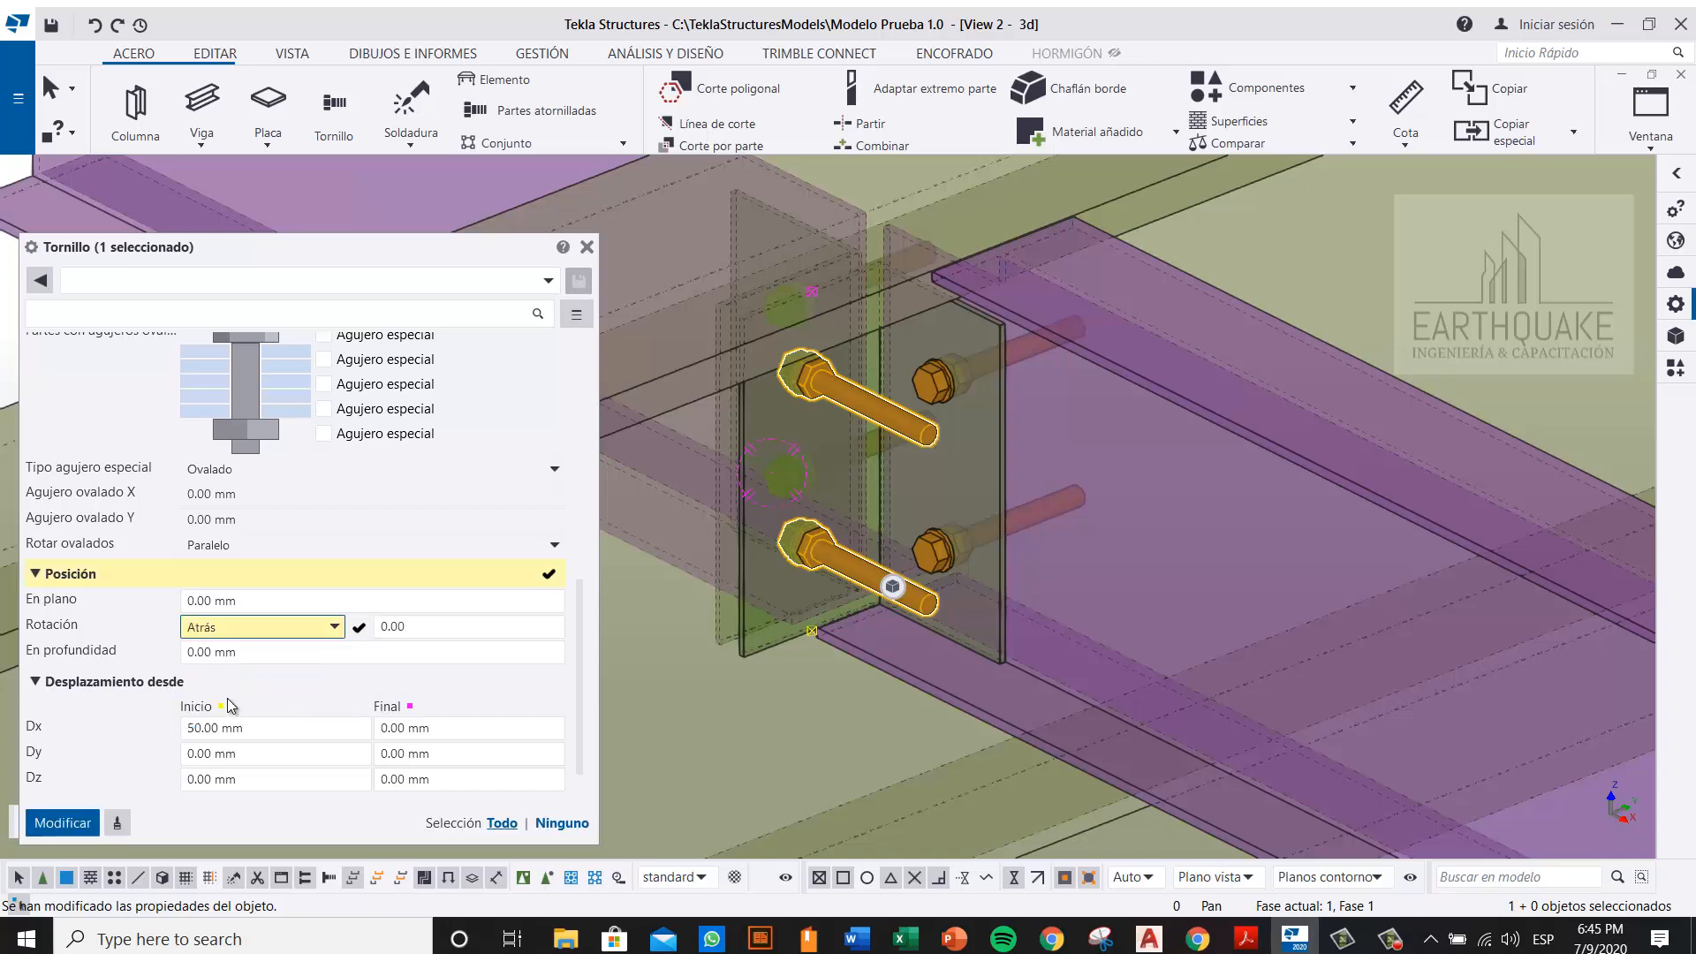
pyautogui.click(62, 822)
pyautogui.click(587, 246)
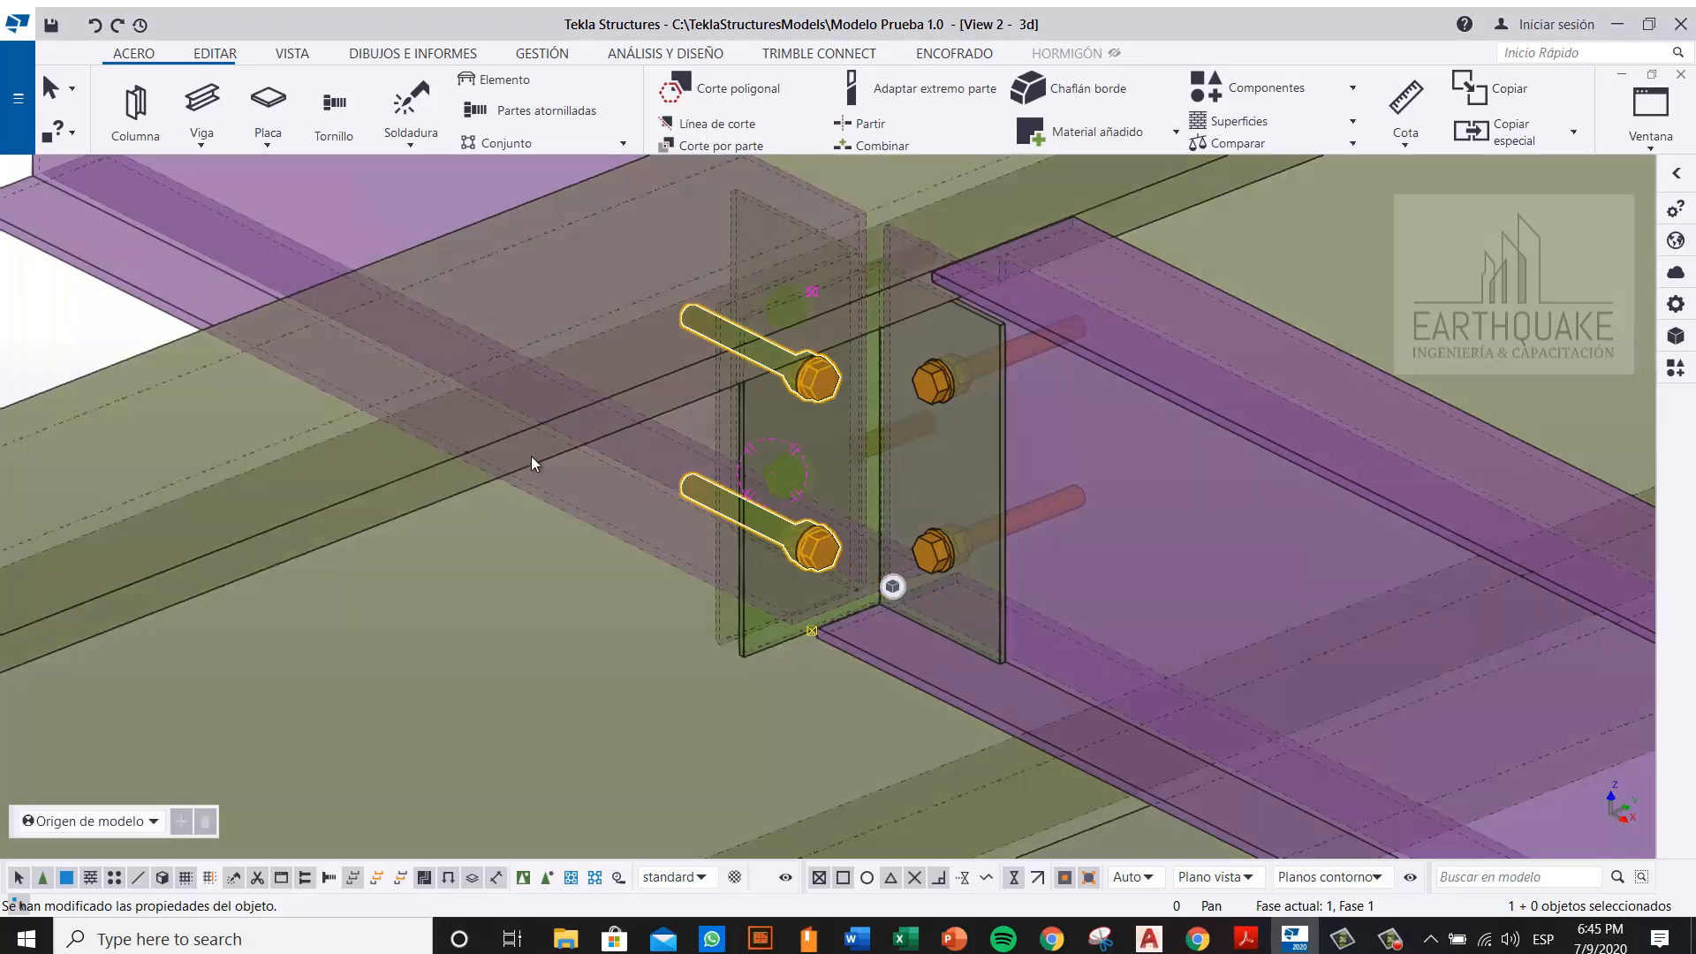
# Step: Turn on the in-model visibility of cuts and added material (Cortes y material añadido) for the 3D view
pyautogui.scroll(-2, 531, 455)
pyautogui.moveTo(532, 456); pyautogui.dragTo(711, 275, button='middle')
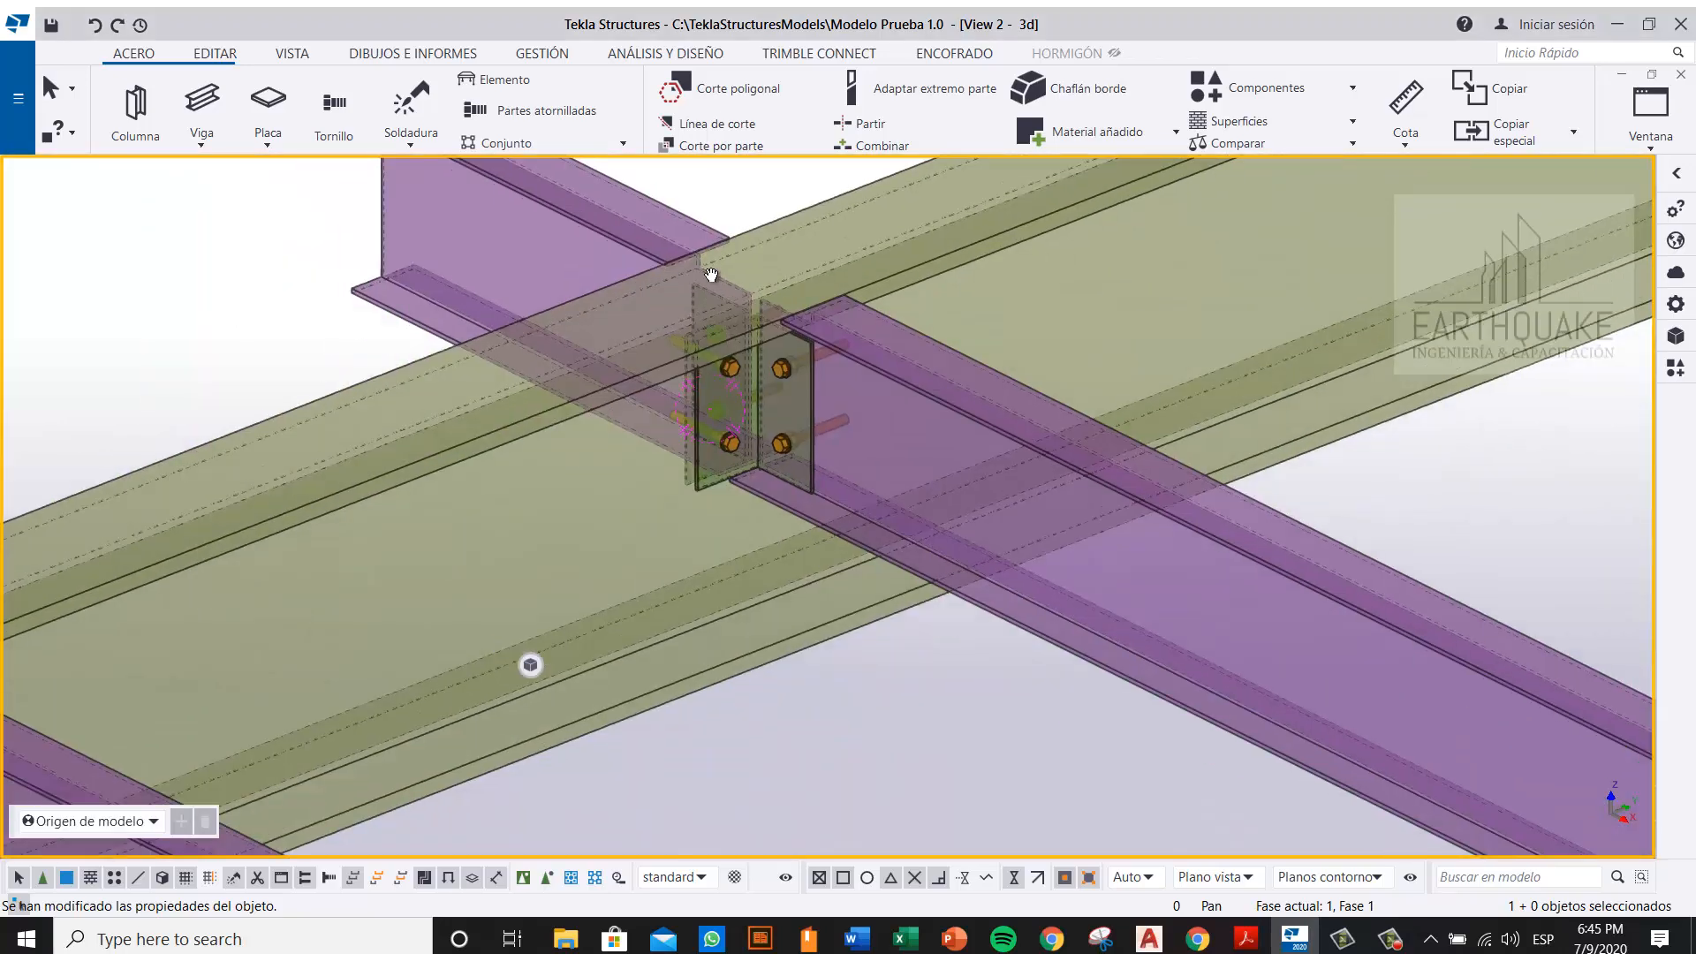
pyautogui.moveTo(694, 384); pyautogui.dragTo(746, 603, button='middle')
pyautogui.scroll(4, 654, 385)
pyautogui.scroll(-2, 746, 603)
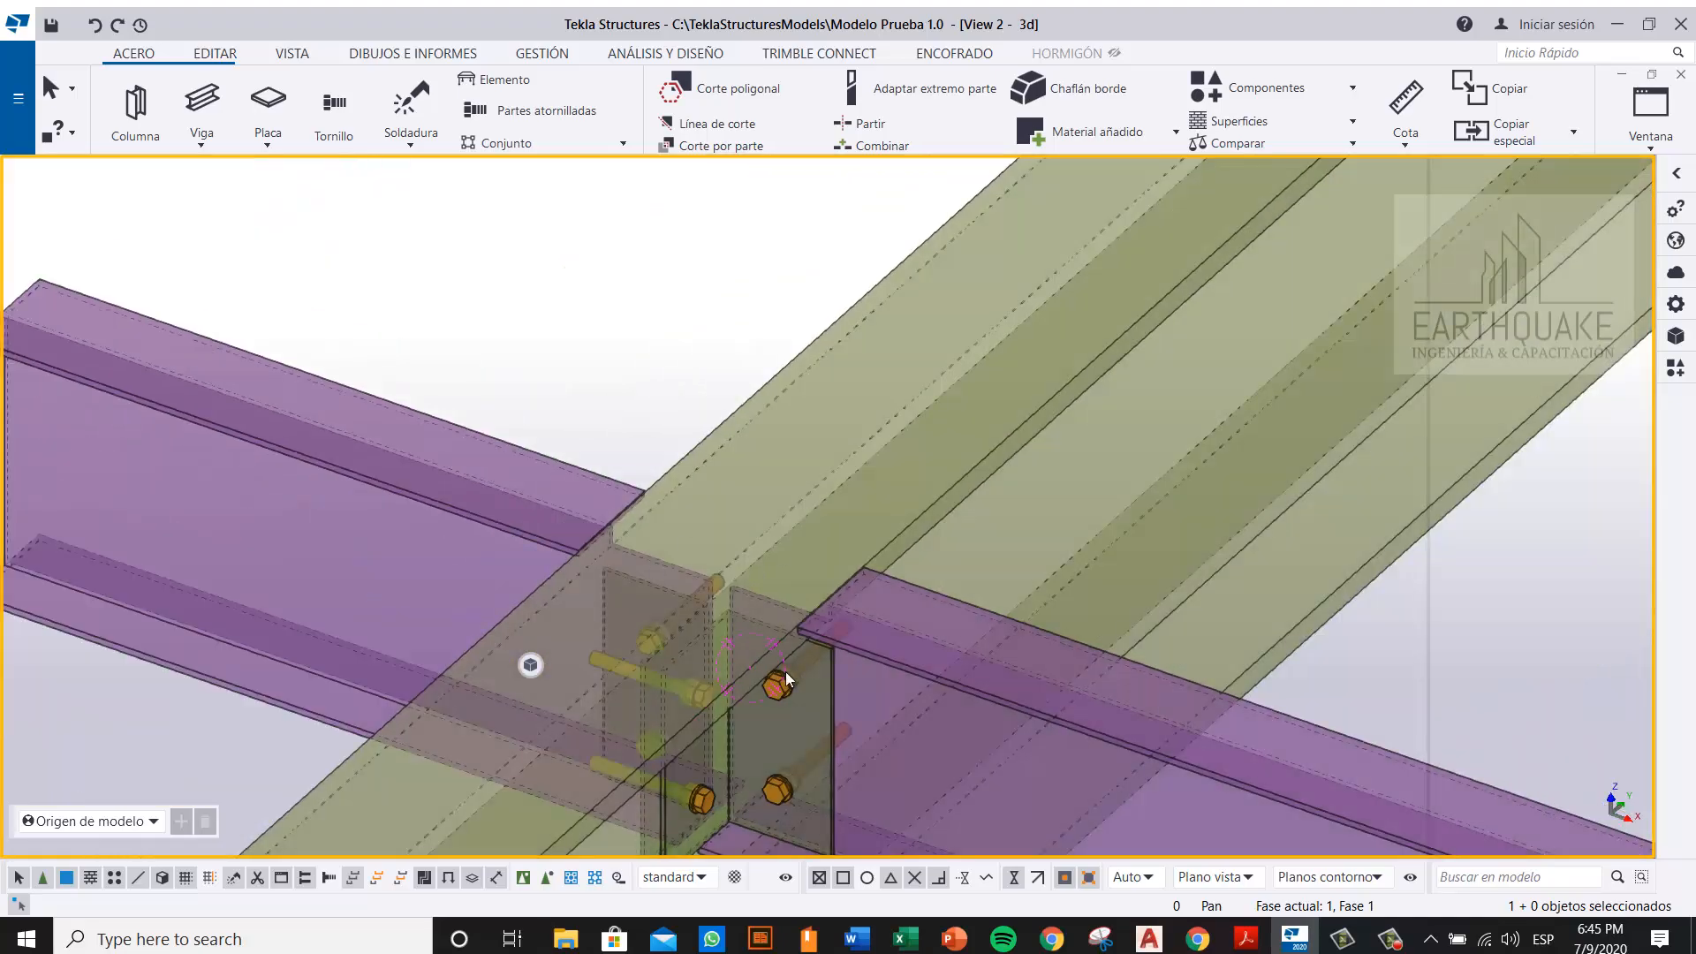
pyautogui.moveTo(786, 671); pyautogui.dragTo(776, 544, button='middle')
pyautogui.doubleClick(598, 263)
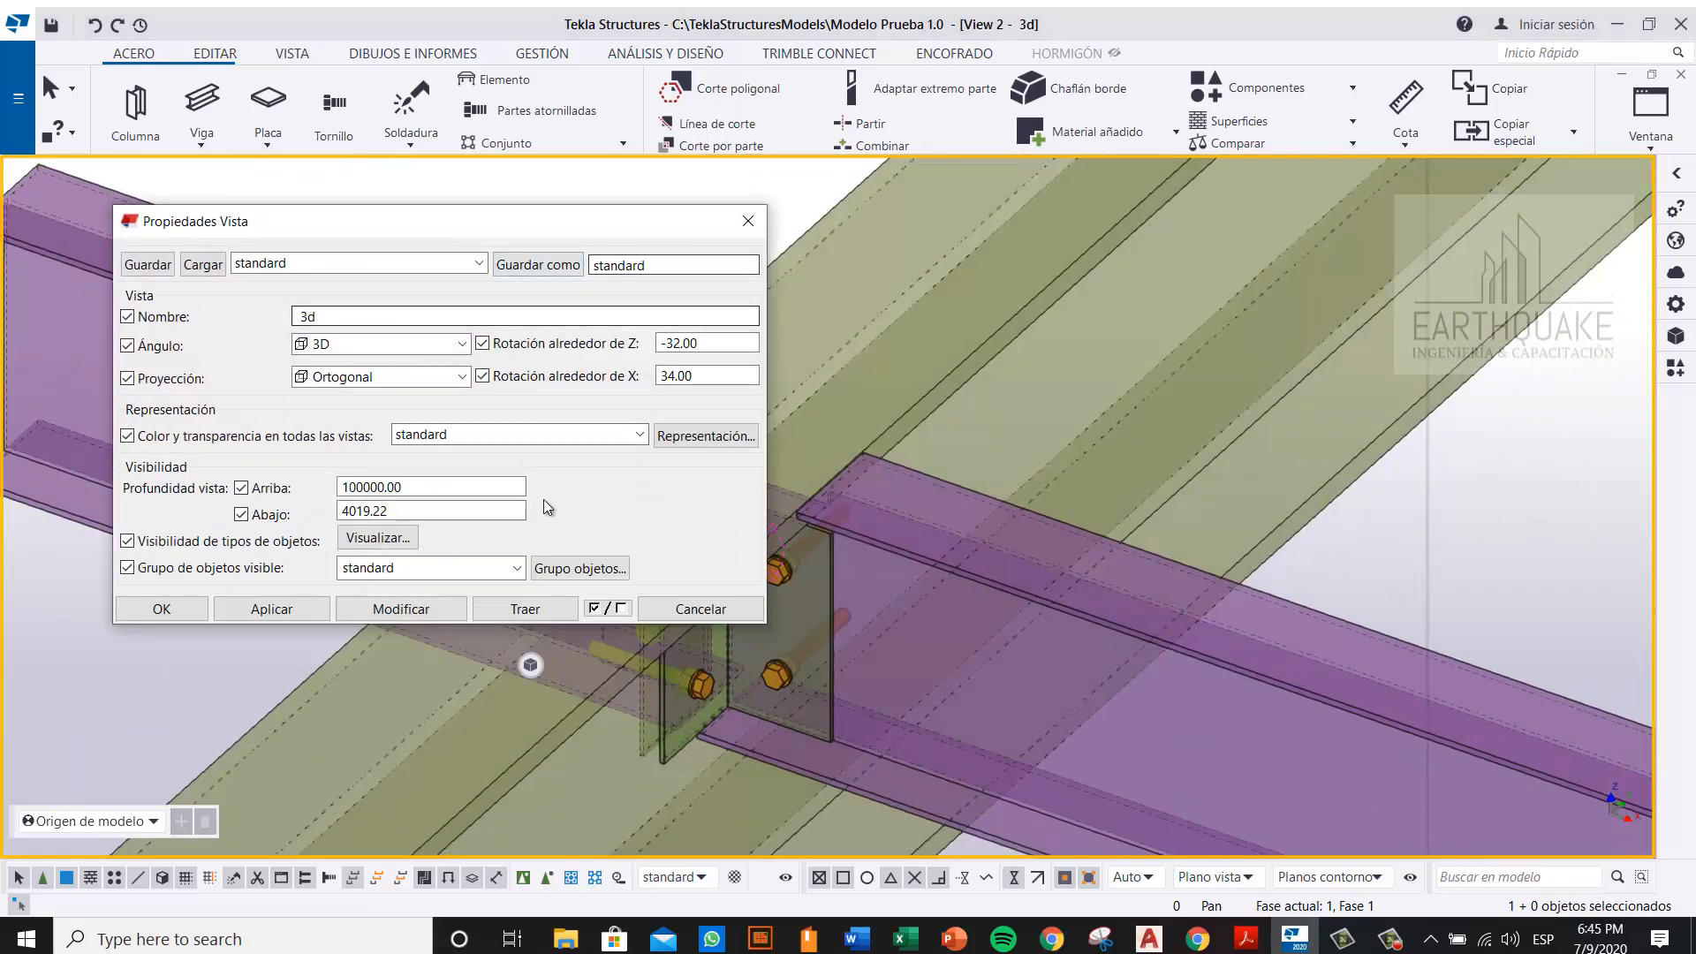
pyautogui.click(378, 538)
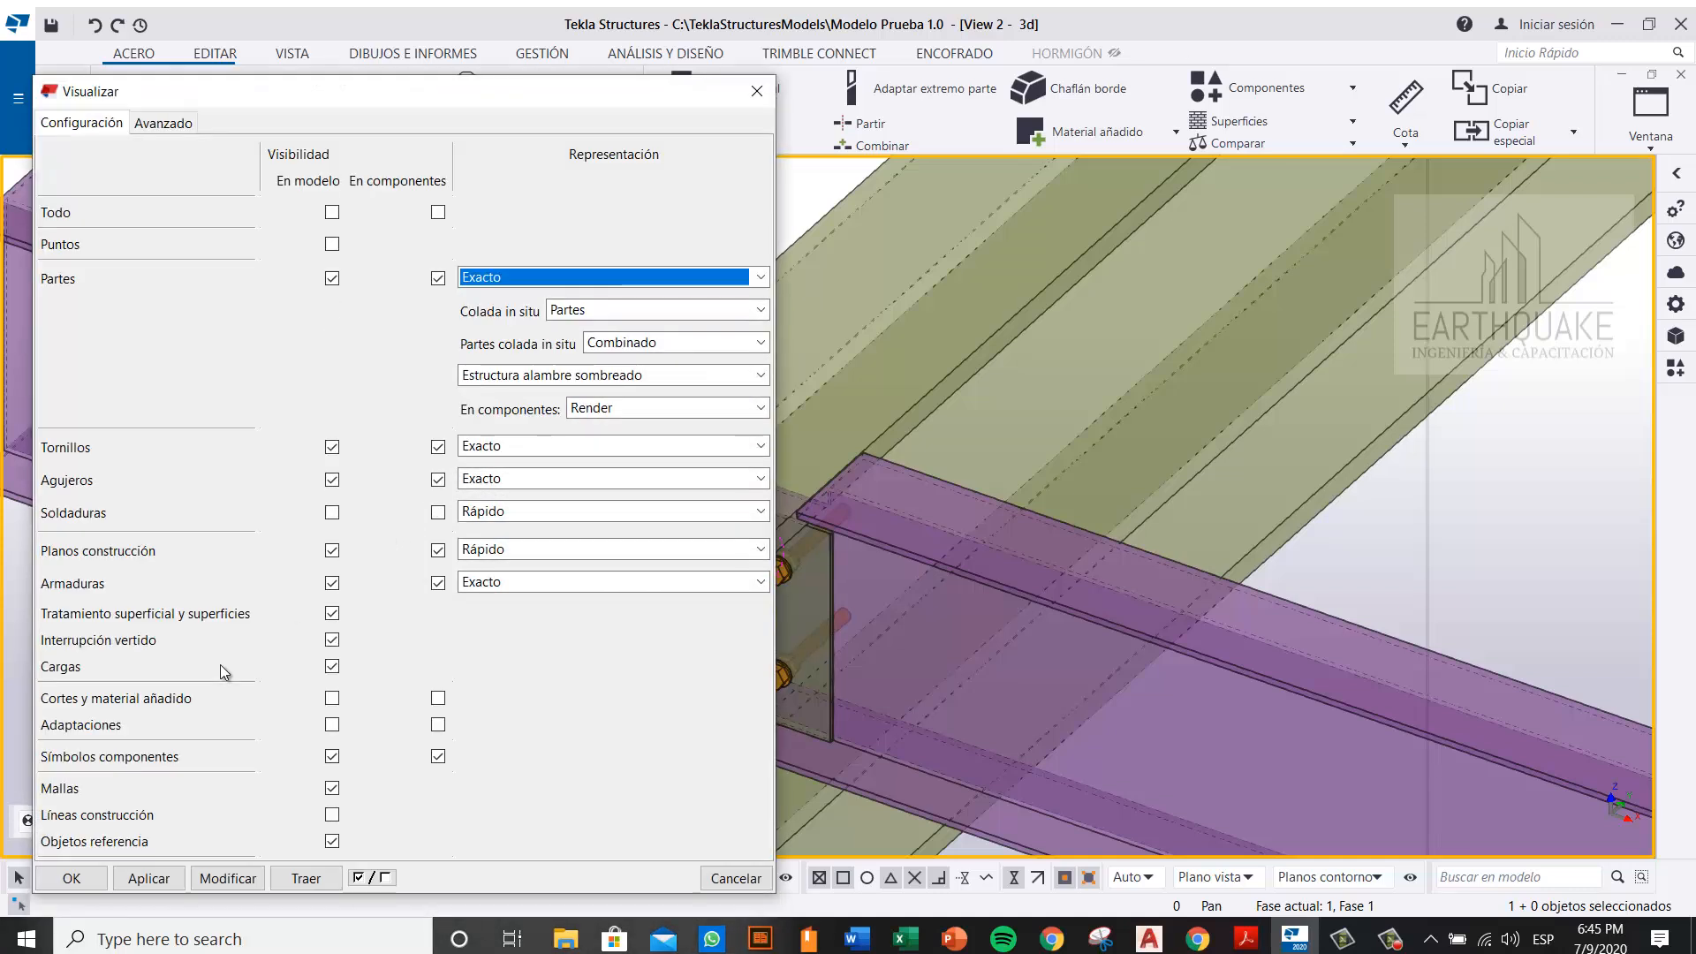
pyautogui.click(328, 704)
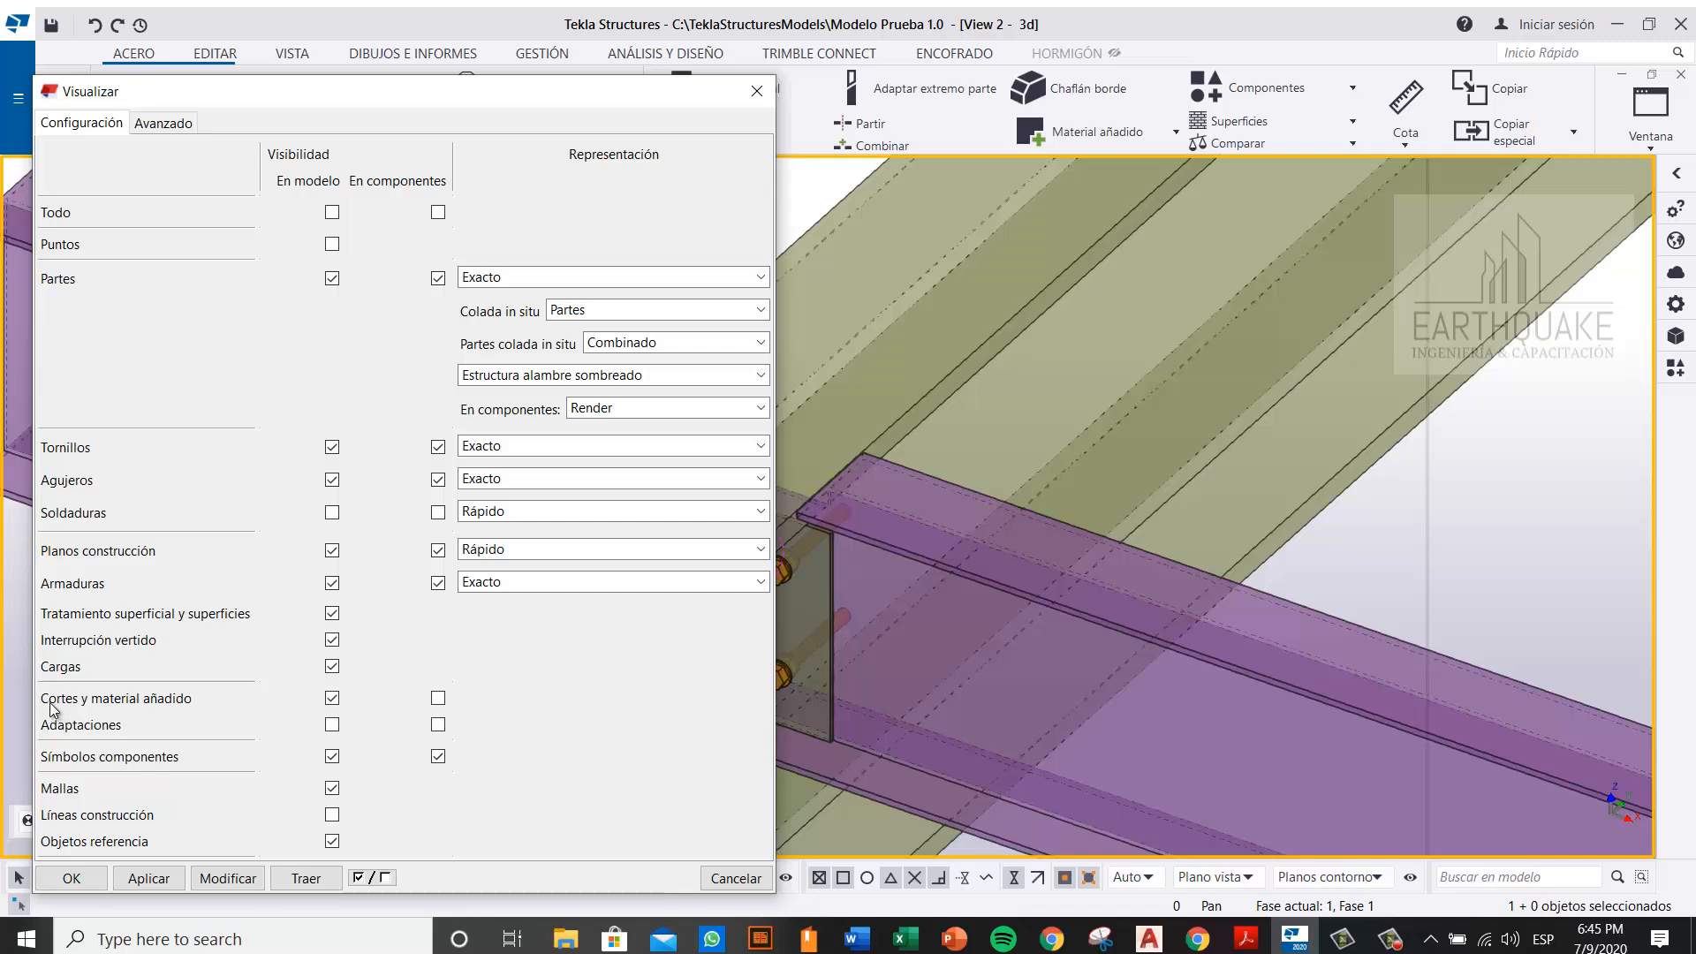
pyautogui.click(228, 878)
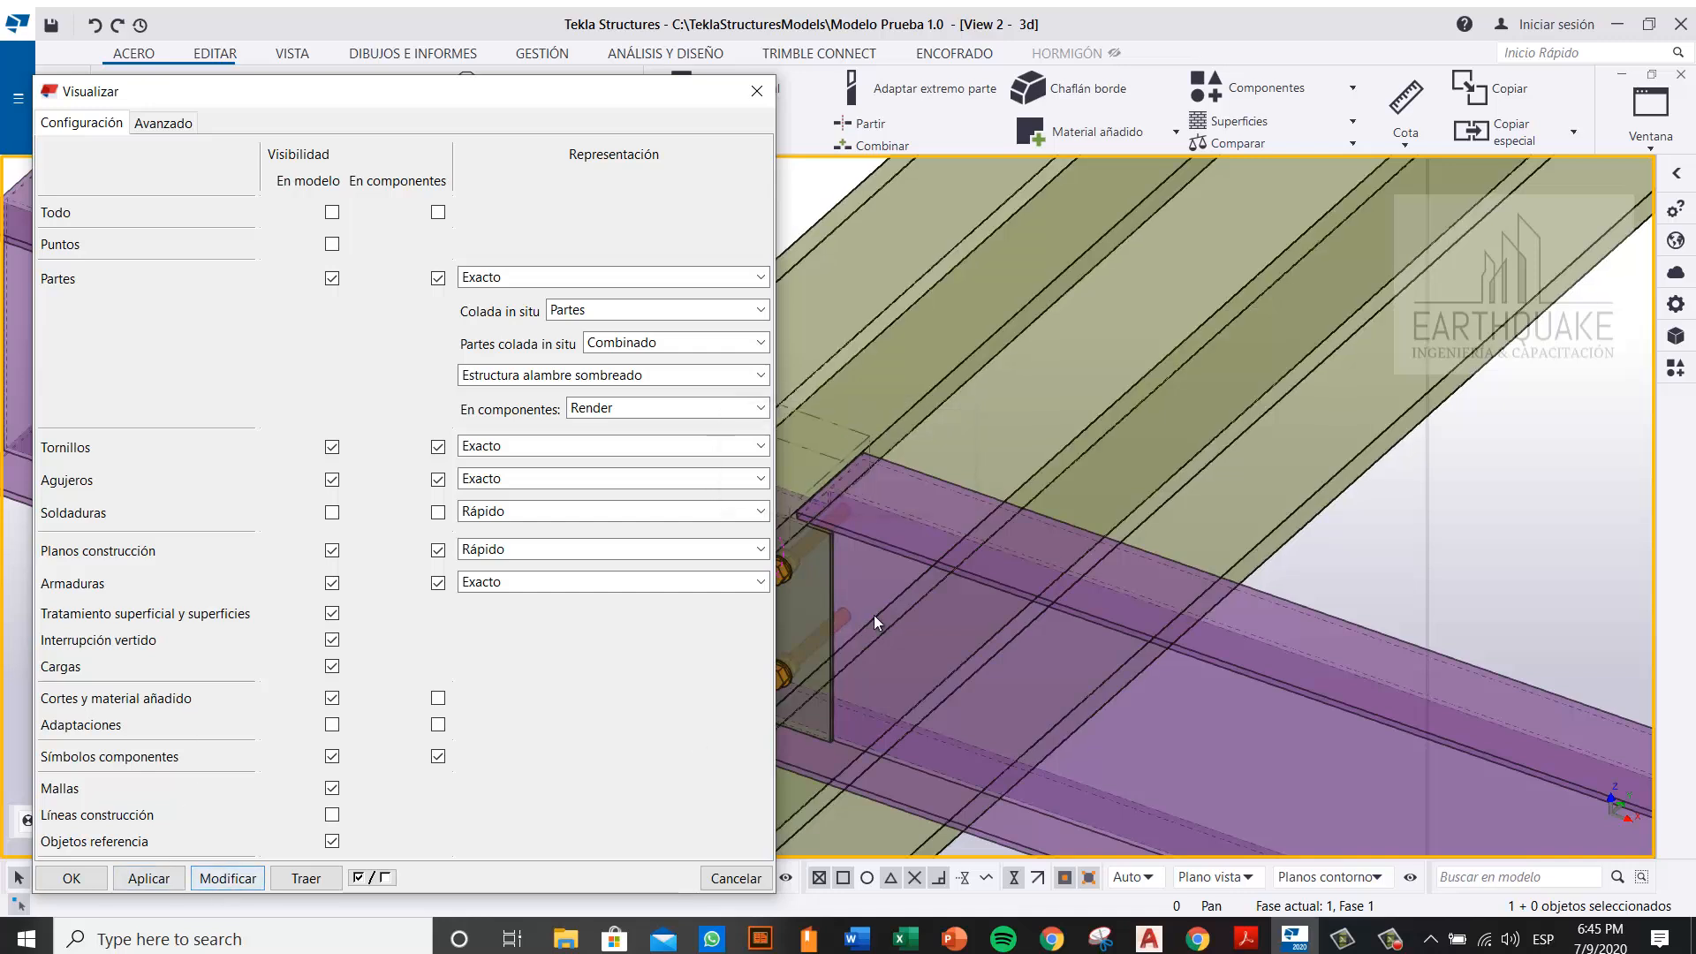
pyautogui.moveTo(924, 519); pyautogui.dragTo(1189, 519, button='middle')
pyautogui.scroll(-2, 1100, 473)
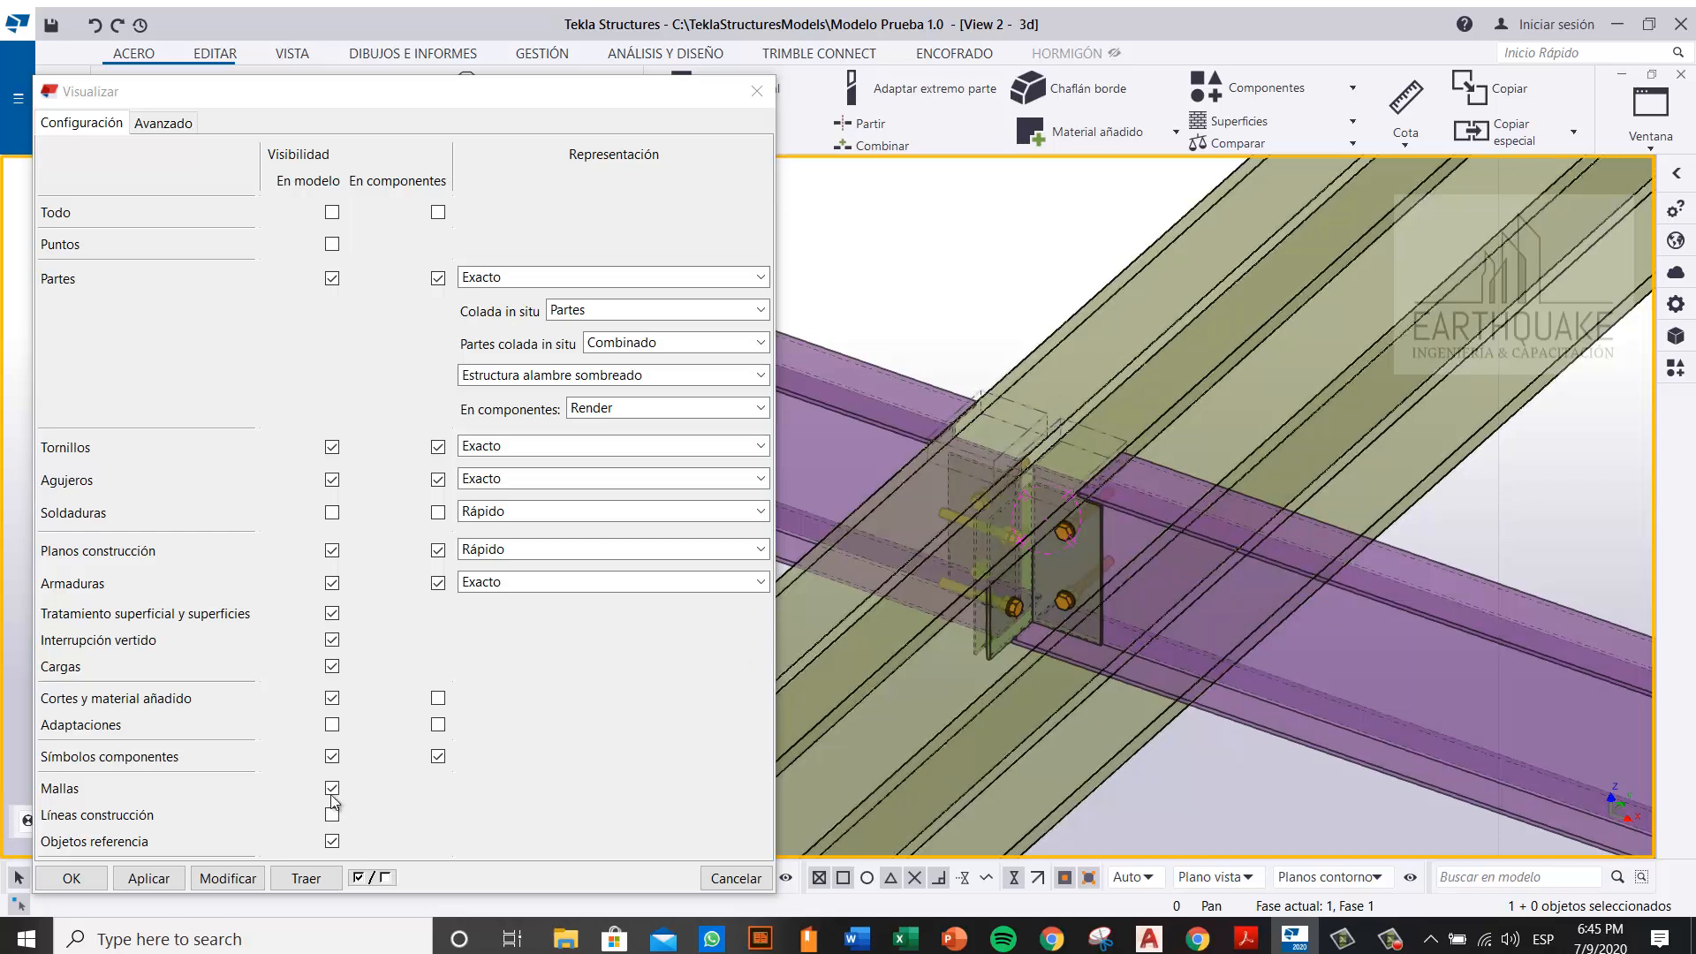
# Step: Show adaptations (Adaptaciones) and construction lines (Líneas construcción) in the model as well, apply and close the view properties
pyautogui.click(333, 724)
pyautogui.click(332, 814)
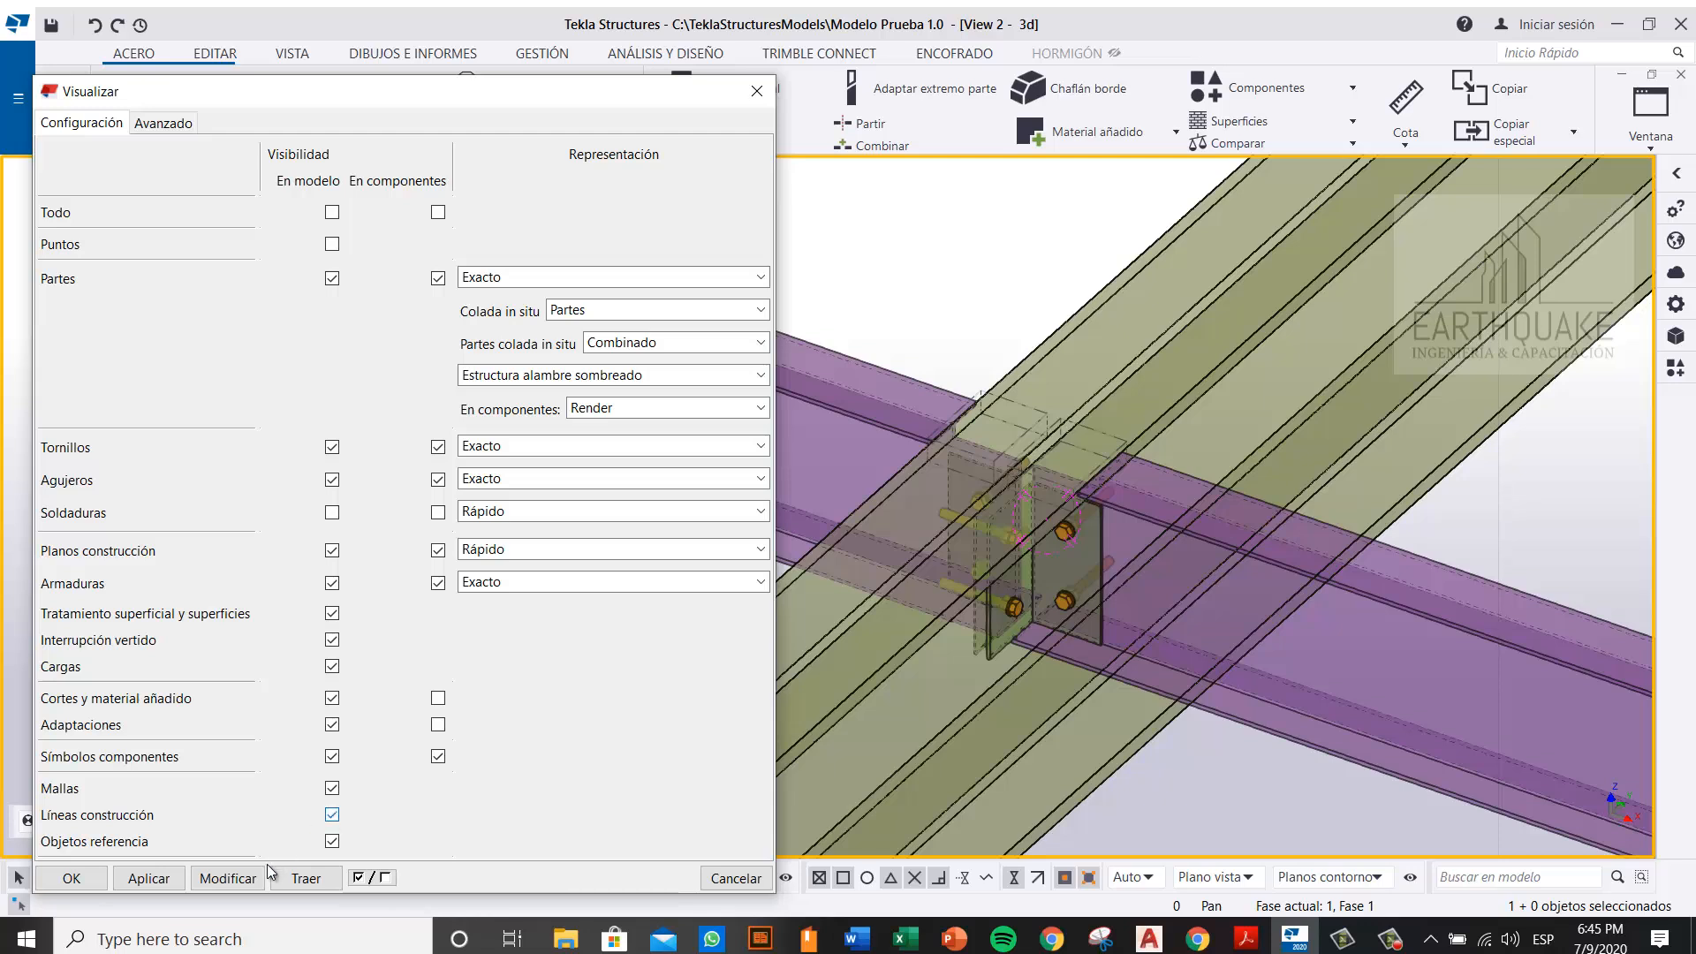
pyautogui.click(228, 878)
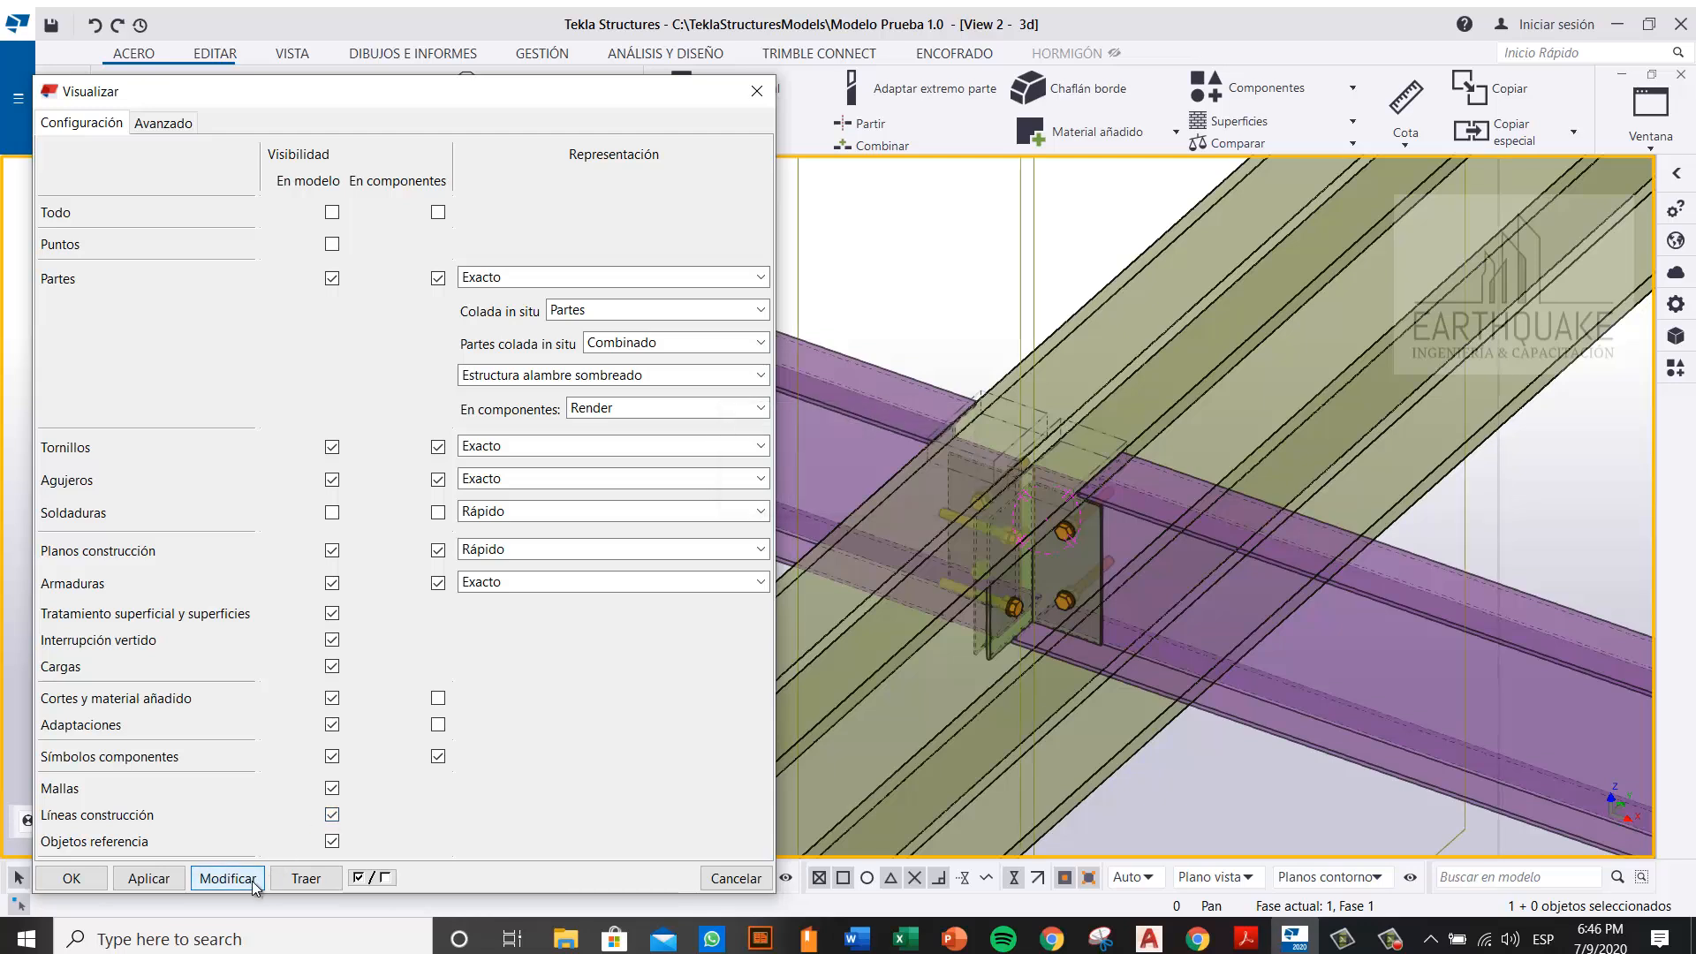
pyautogui.click(75, 878)
pyautogui.click(401, 609)
pyautogui.click(162, 608)
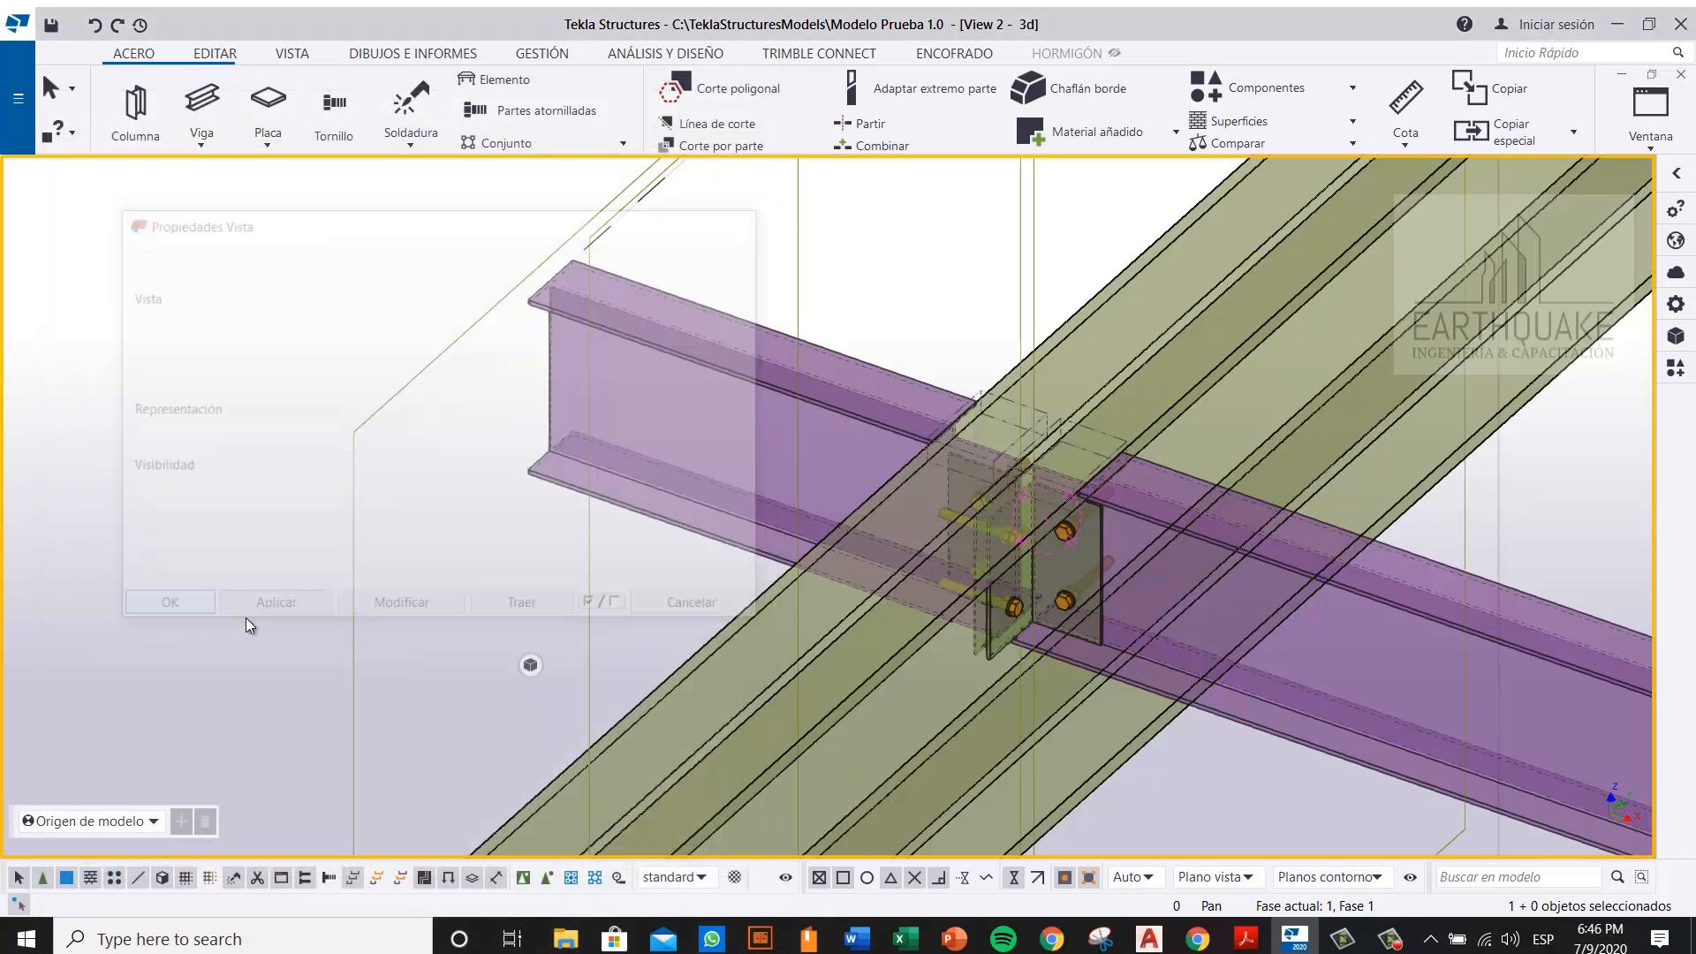
# Step: Delete the old connection components on the two neighbouring secondary beams and the rectangular outline left at the lower one
pyautogui.moveTo(483, 617); pyautogui.dragTo(359, 737, button='middle')
pyautogui.scroll(-2, 751, 514)
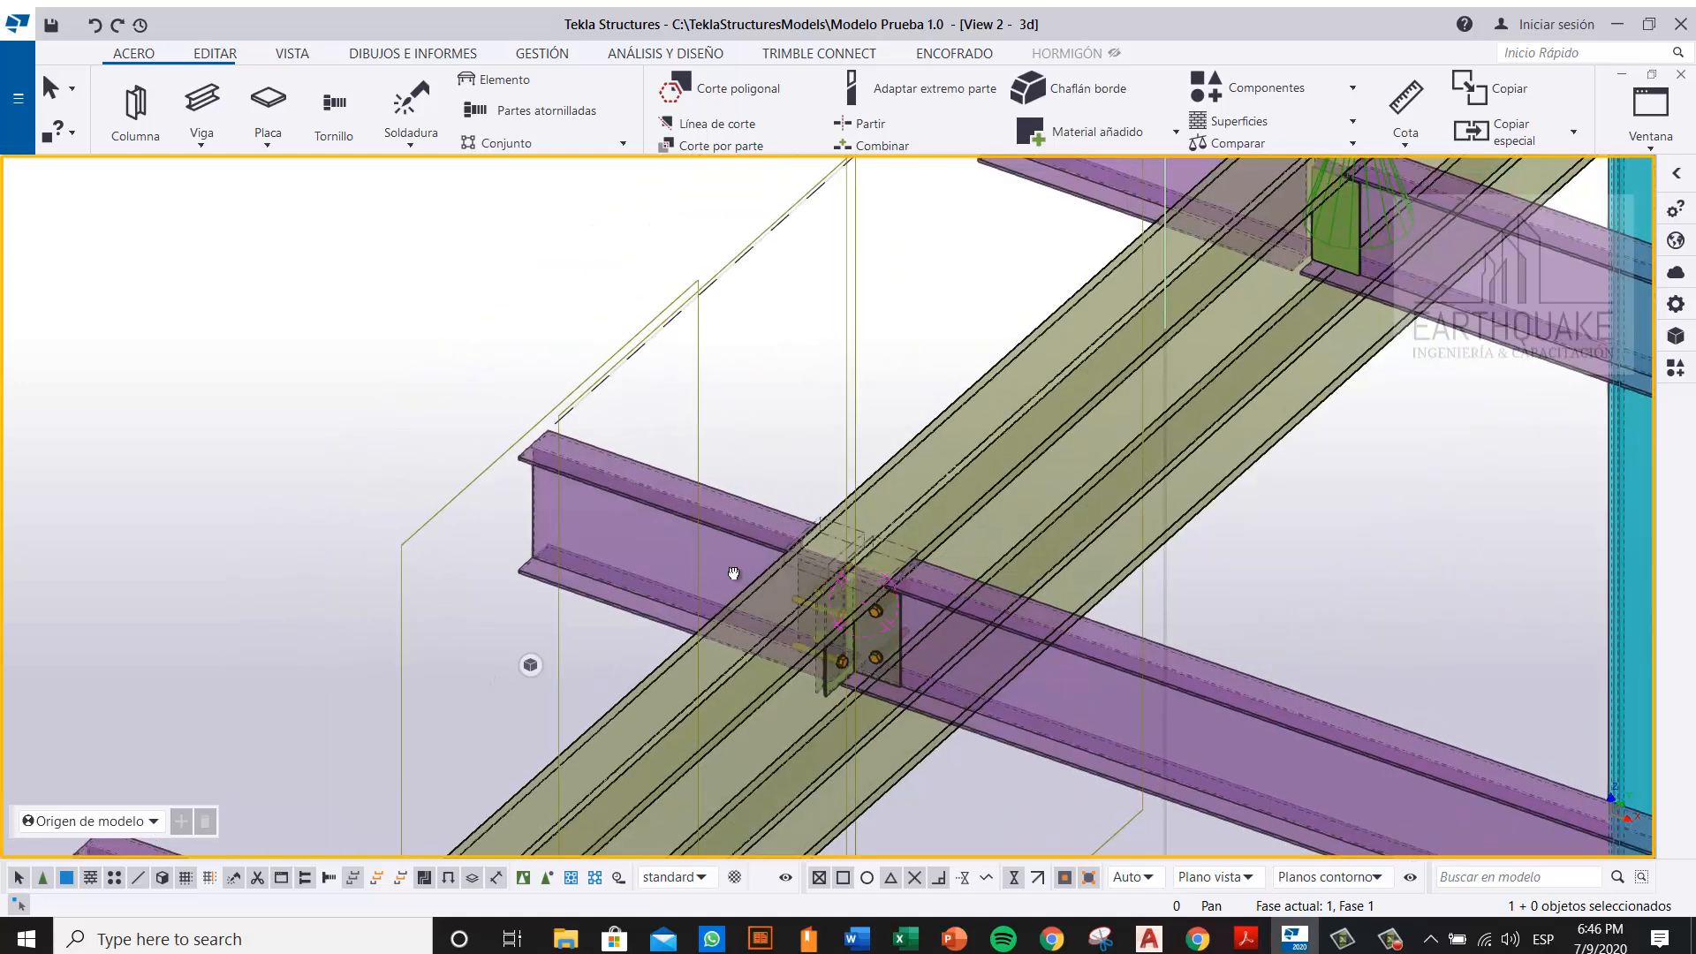
pyautogui.moveTo(734, 574); pyautogui.dragTo(653, 706, button='middle')
pyautogui.scroll(-2, 936, 428)
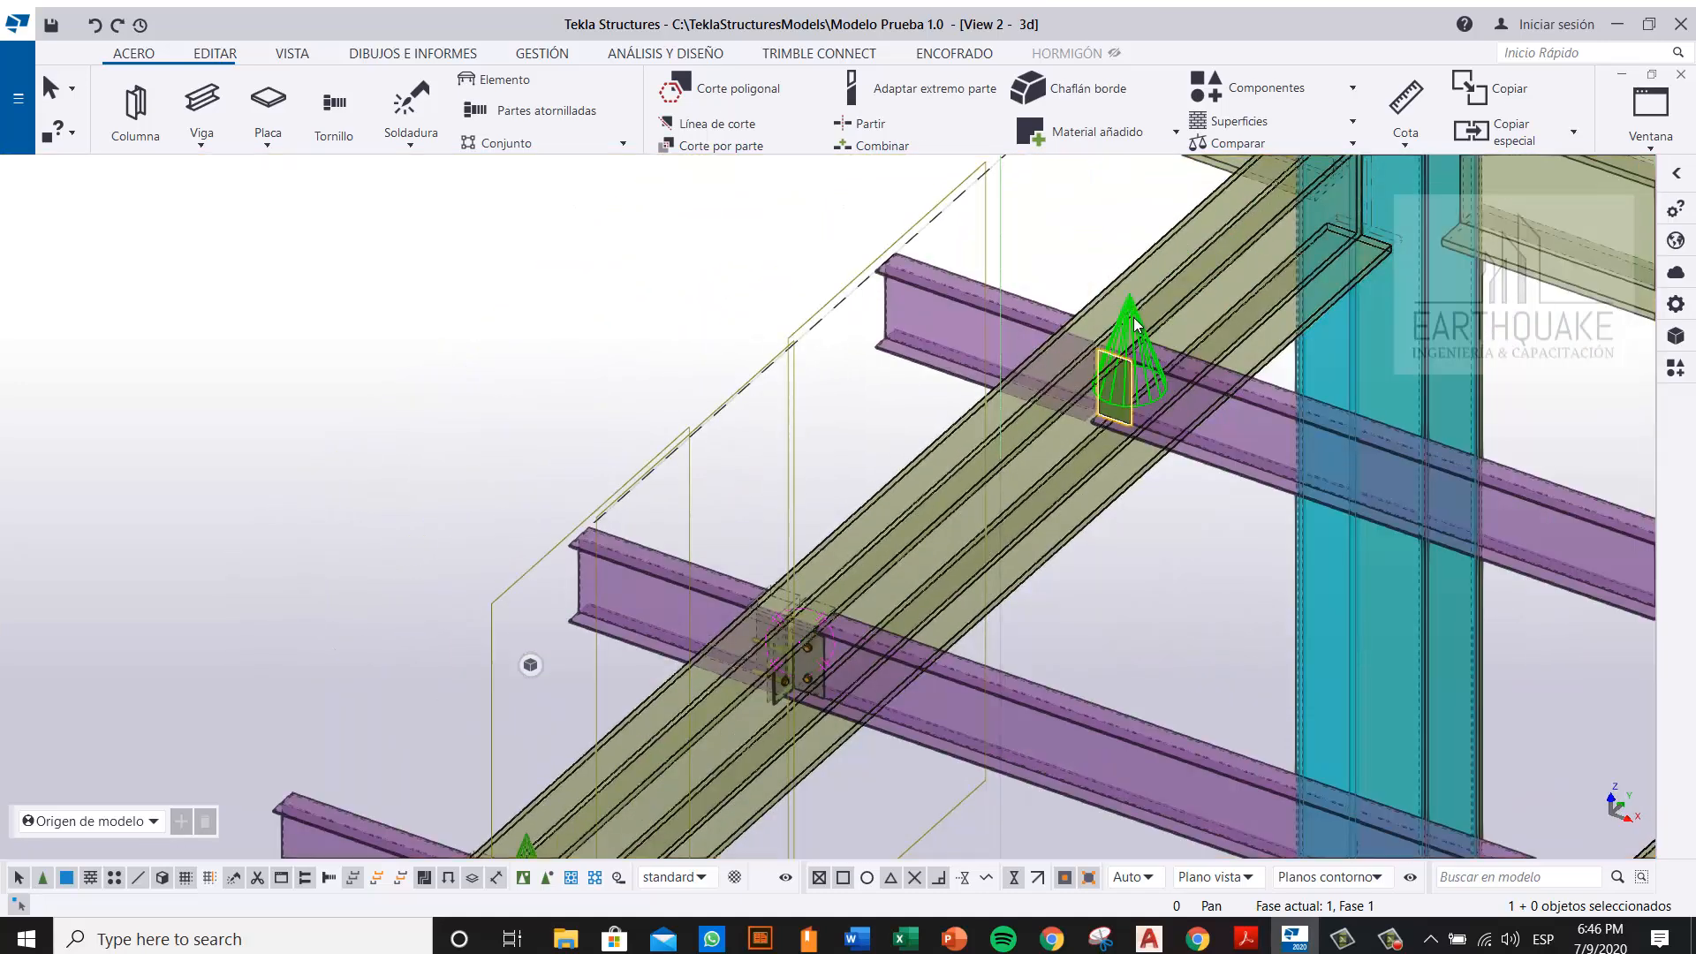
pyautogui.press('Escape')
pyautogui.moveTo(796, 497); pyautogui.dragTo(859, 269, button='middle')
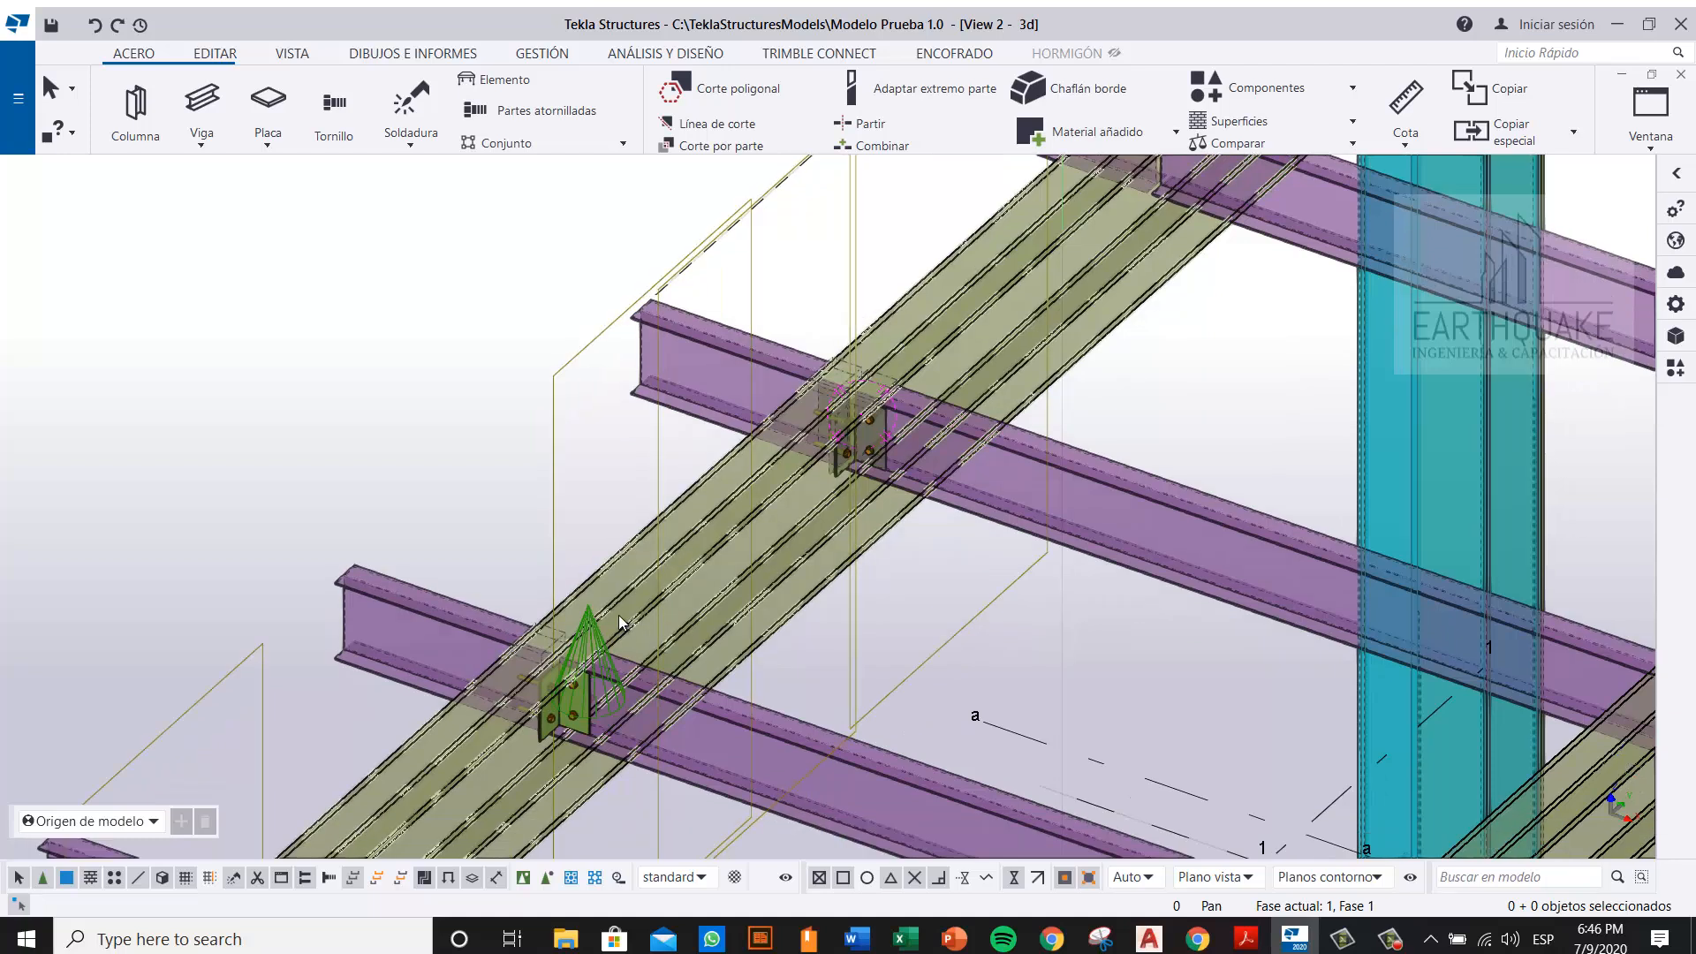
pyautogui.click(590, 638)
pyautogui.press('Delete')
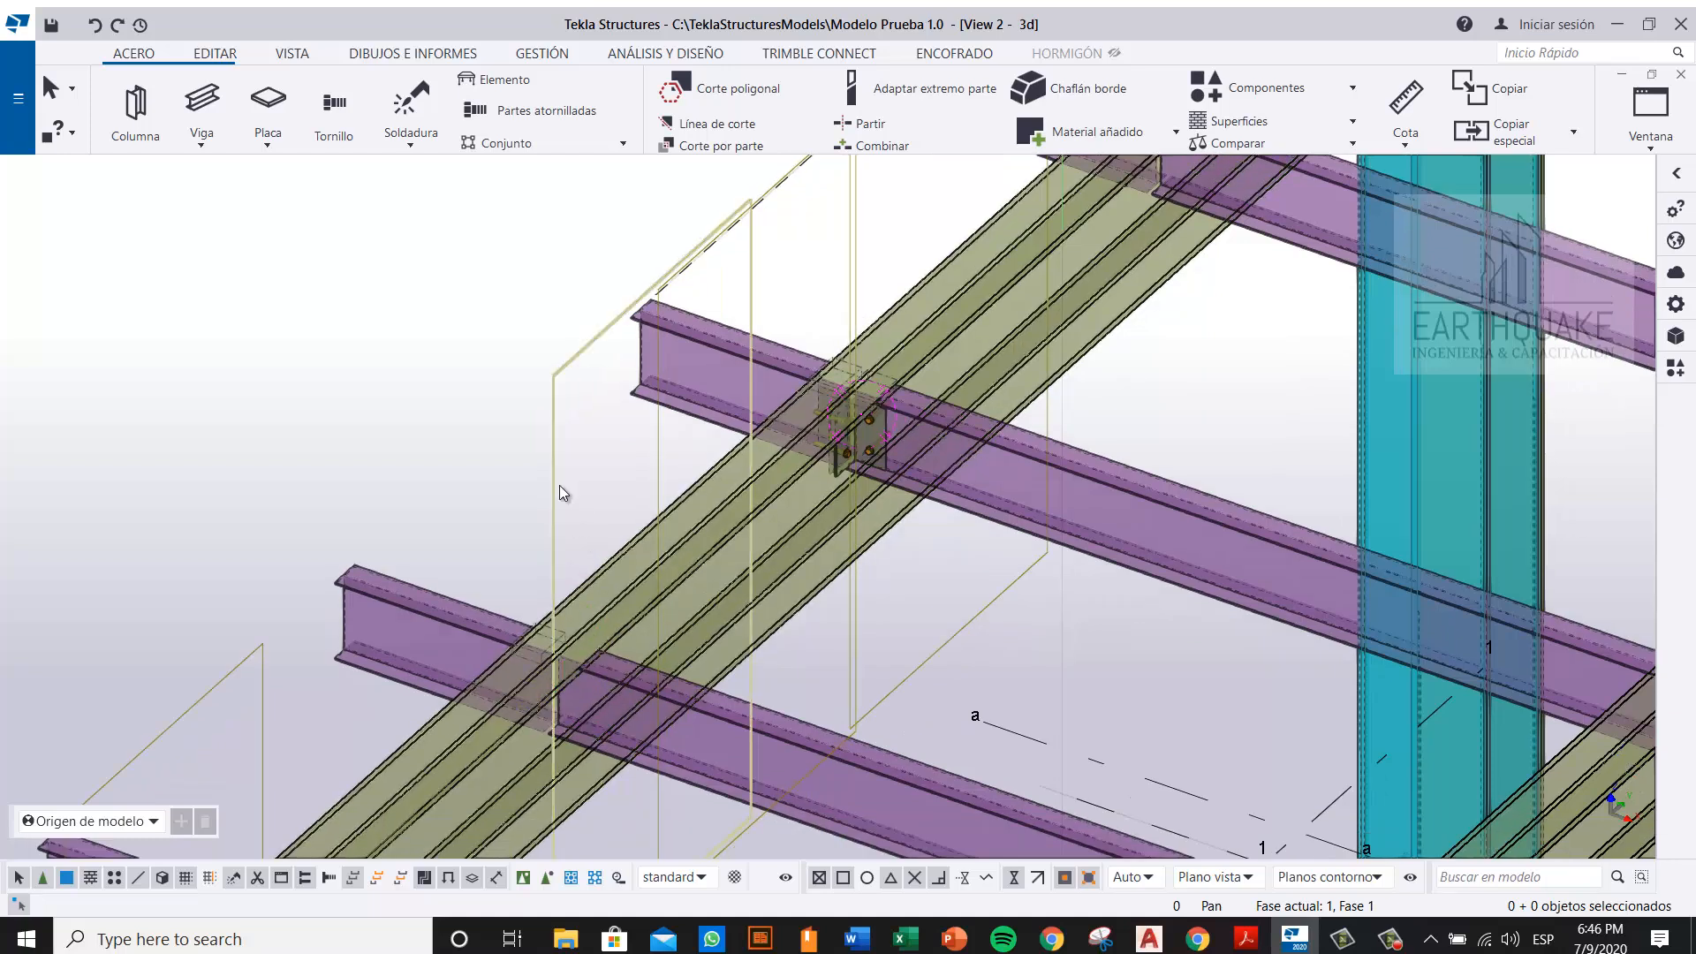
pyautogui.press('Delete')
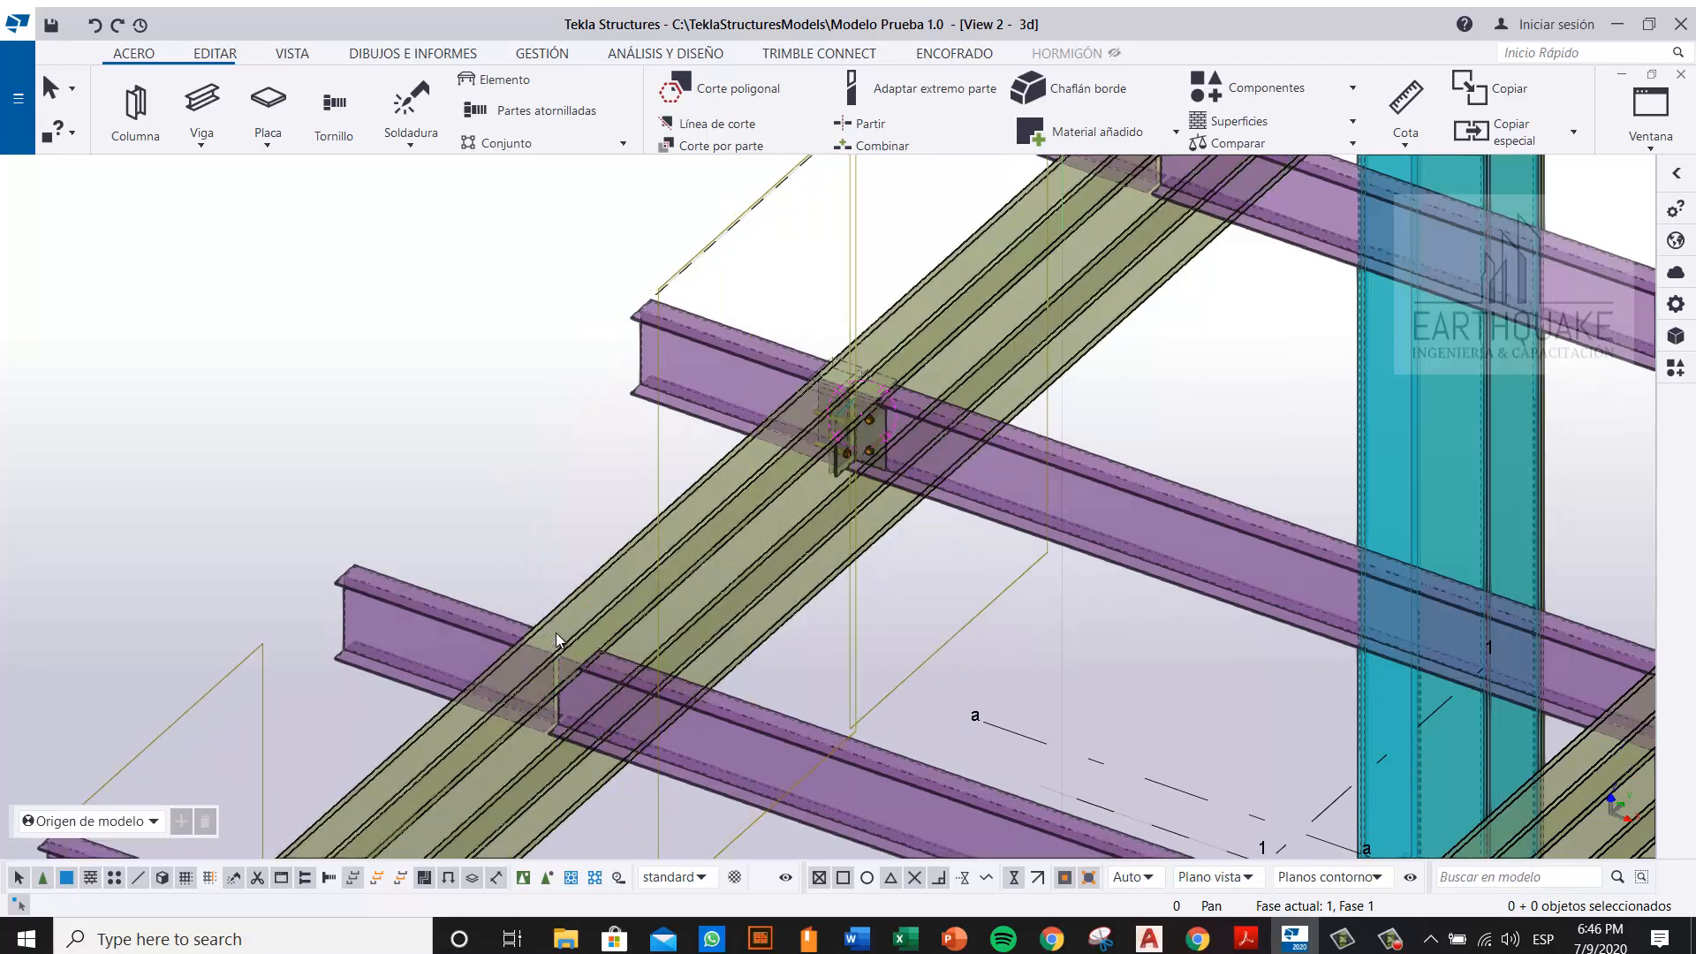
# Step: Start a new custom component definition of type Unión named DvlPerno2 and proceed to choosing its component objects
pyautogui.scroll(6, 772, 428)
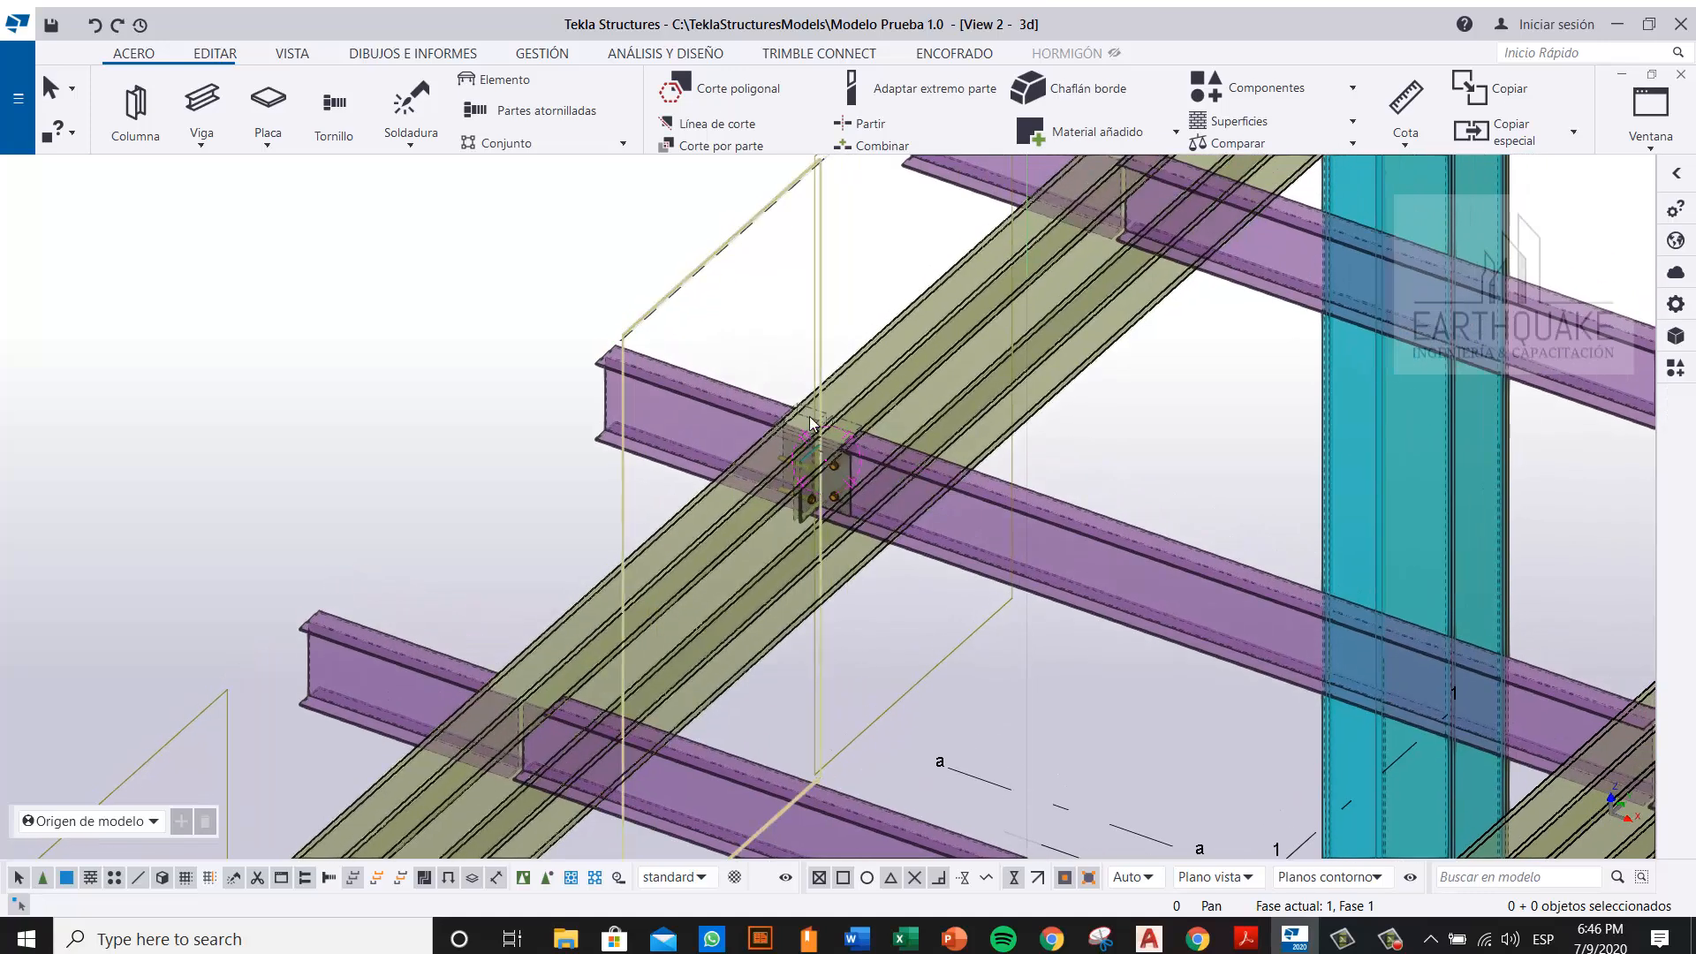
pyautogui.scroll(-3, 827, 500)
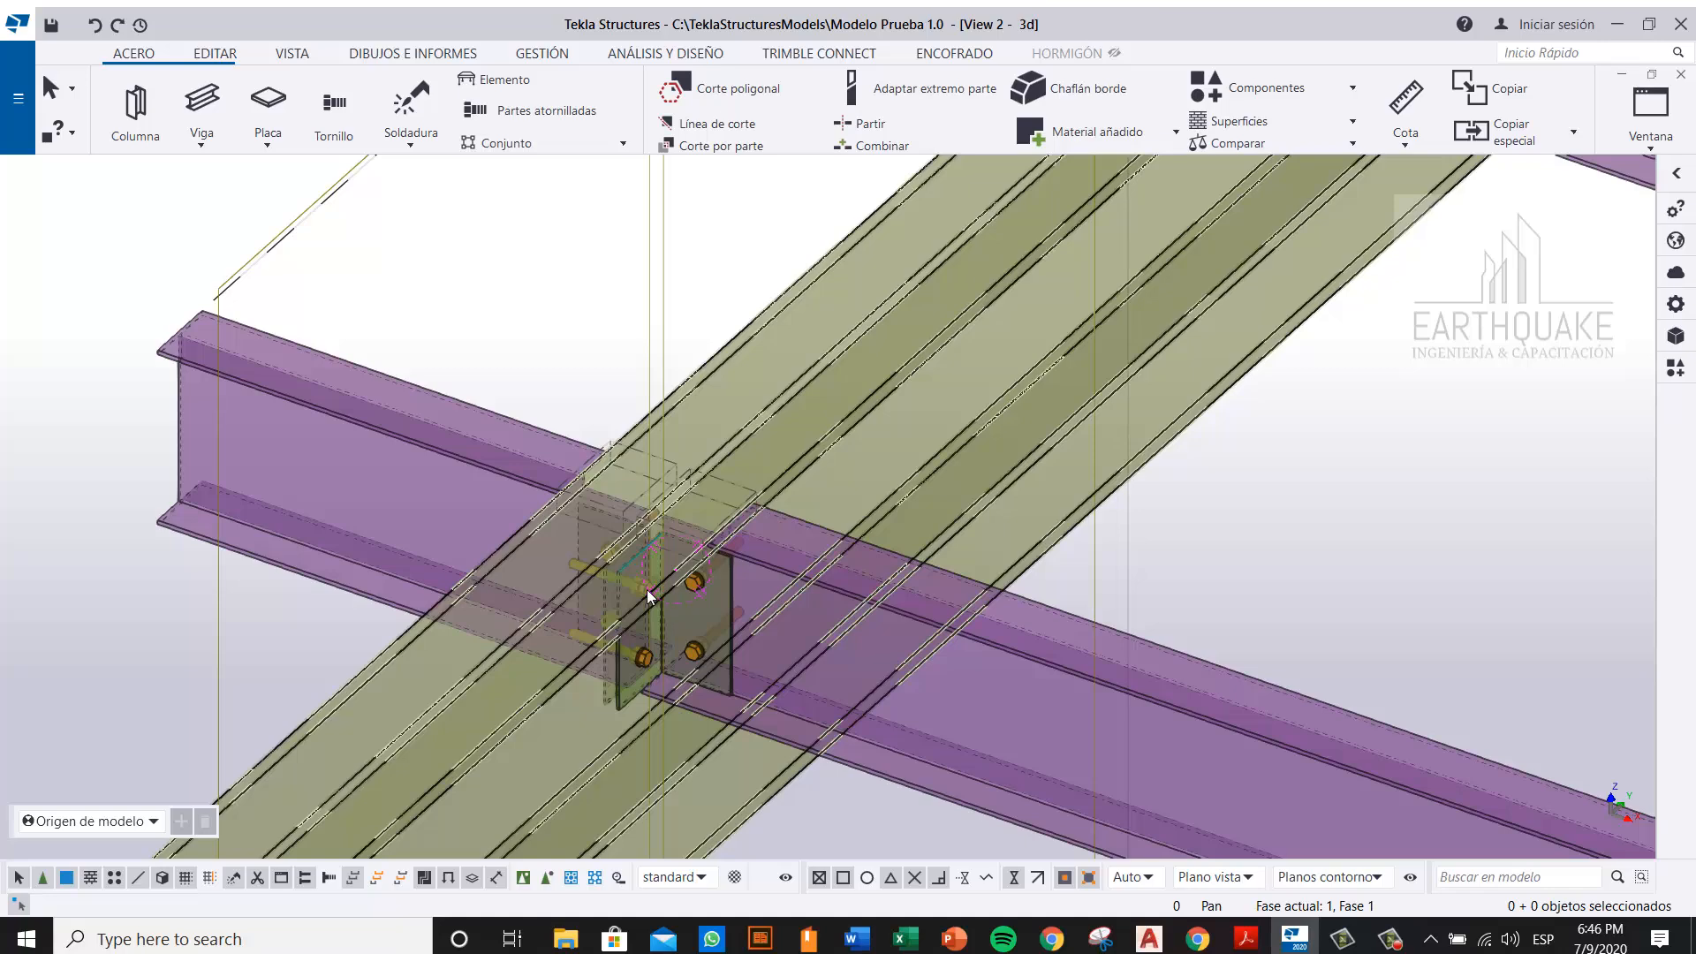
pyautogui.scroll(5, 606, 609)
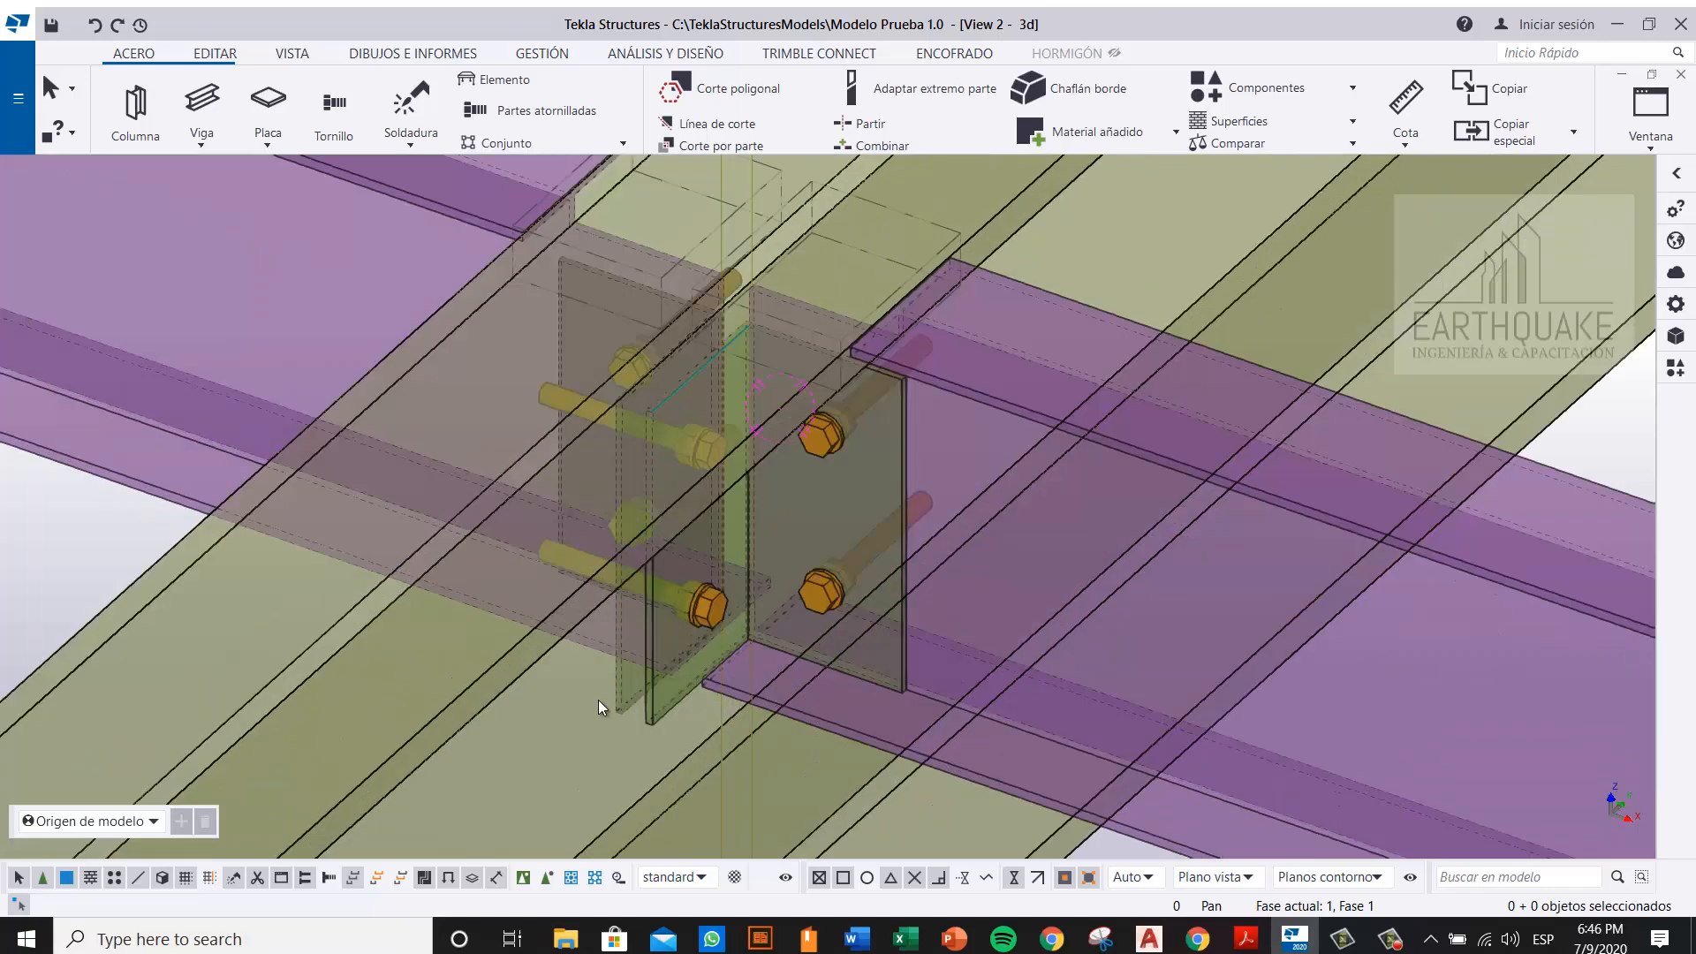
pyautogui.scroll(-2, 622, 657)
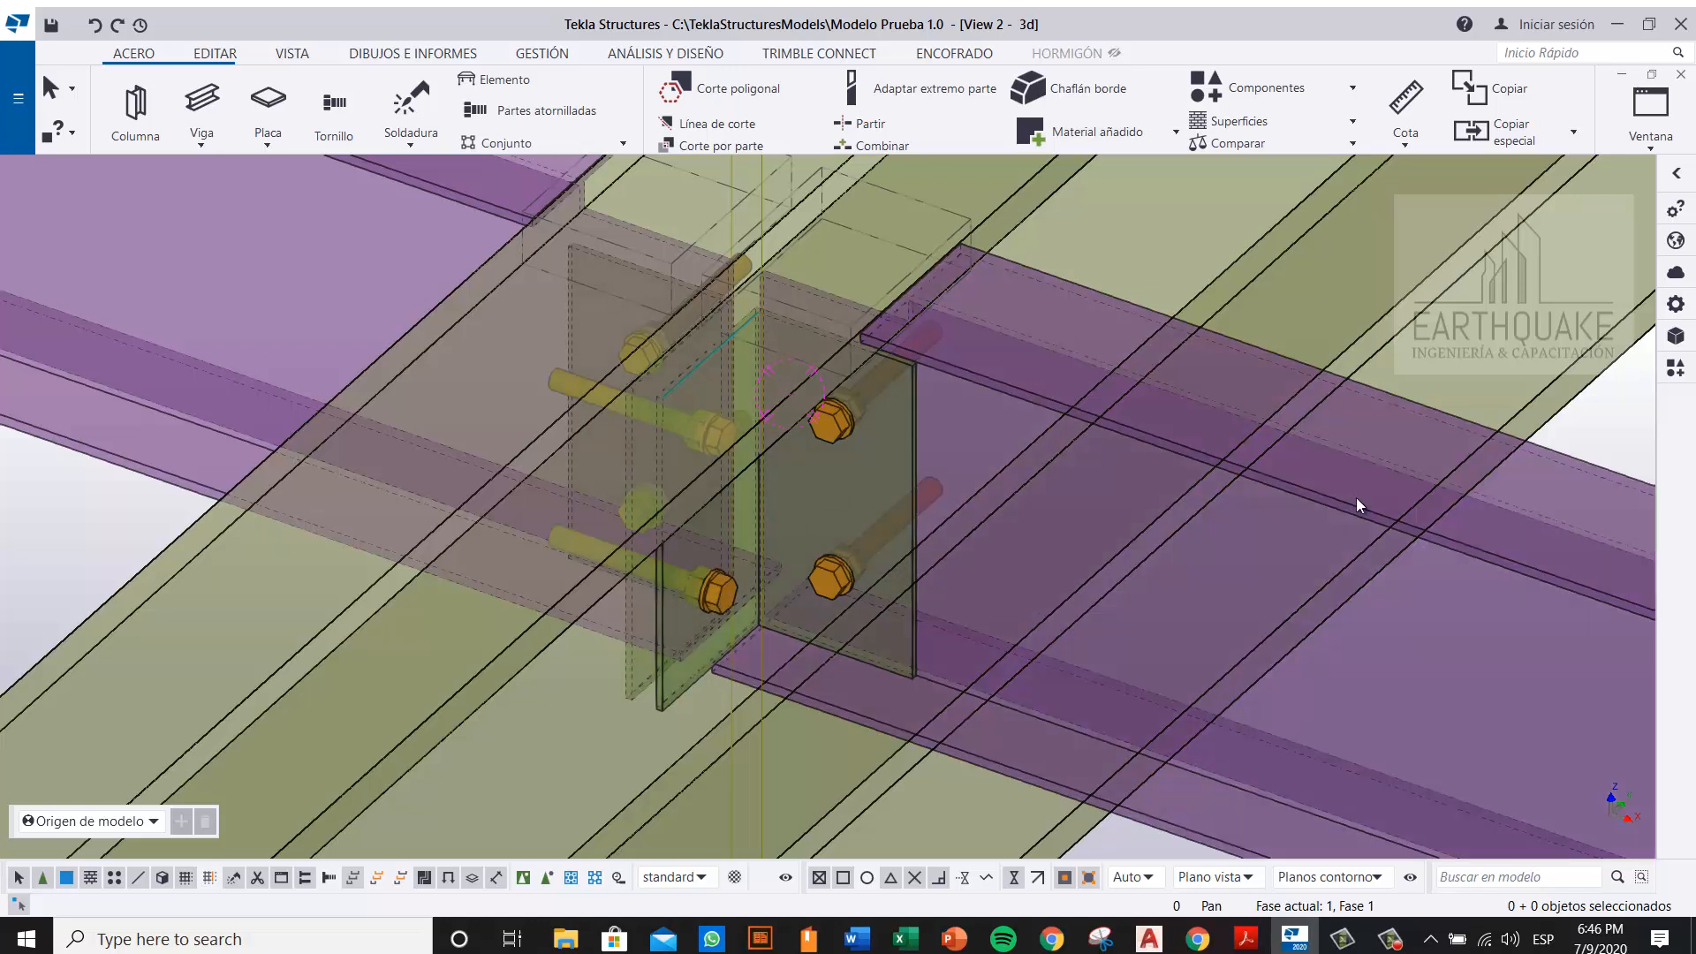
pyautogui.click(1676, 366)
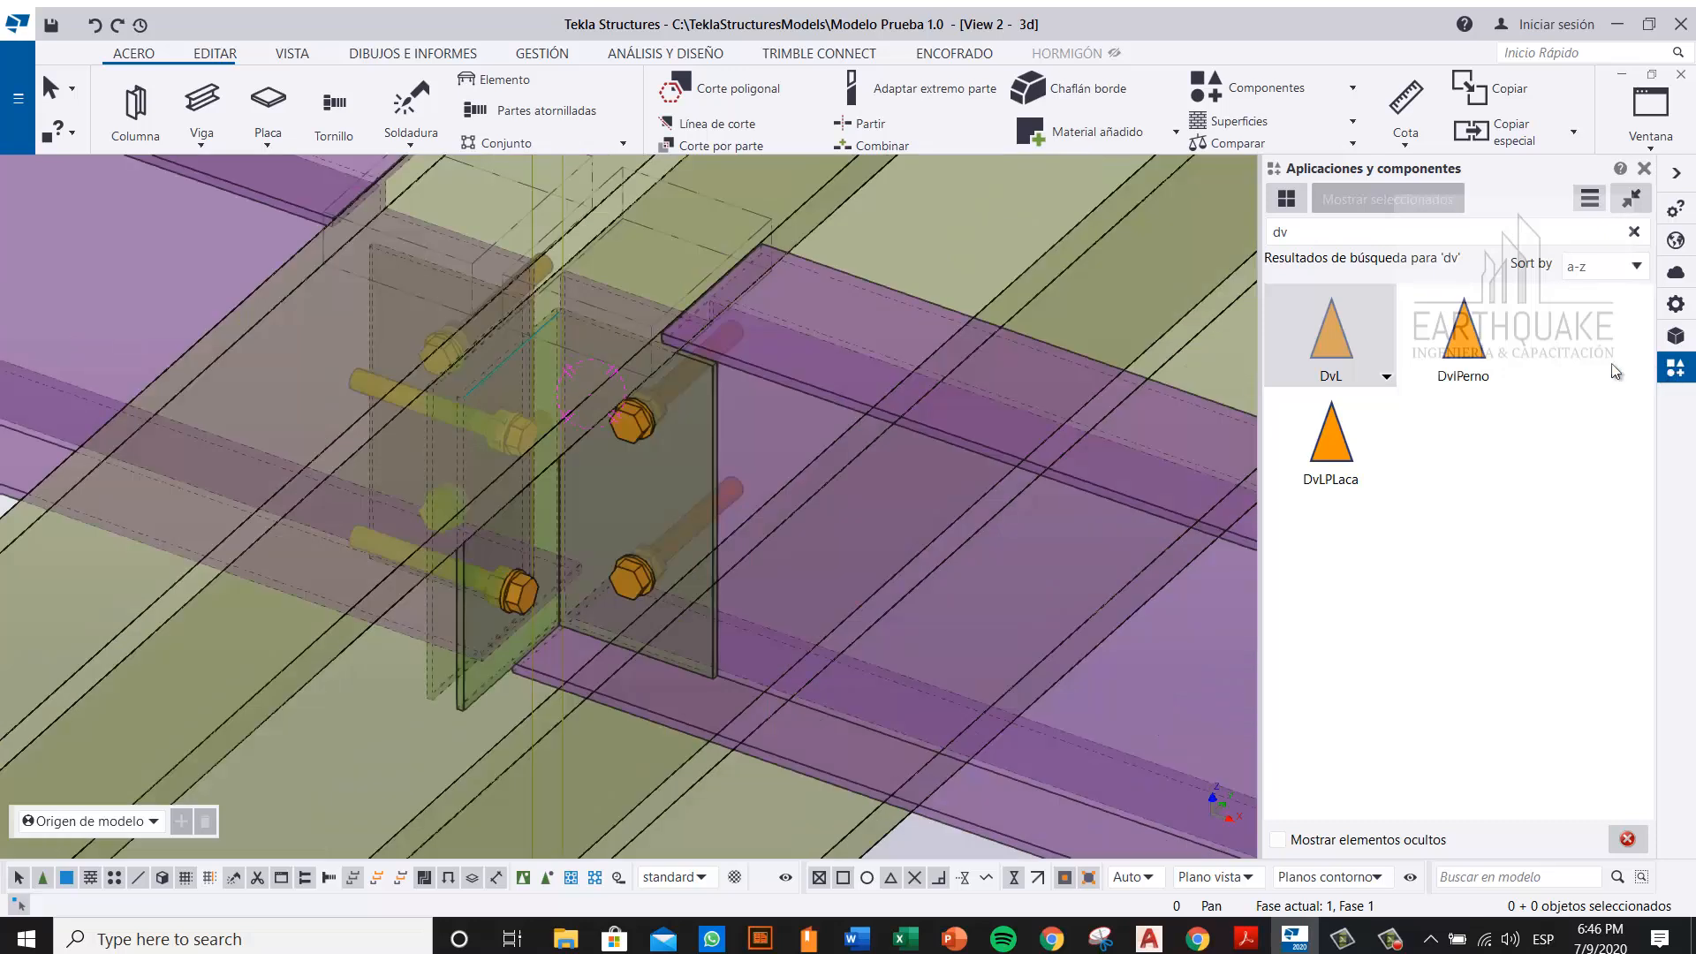
pyautogui.click(1590, 201)
pyautogui.click(1481, 333)
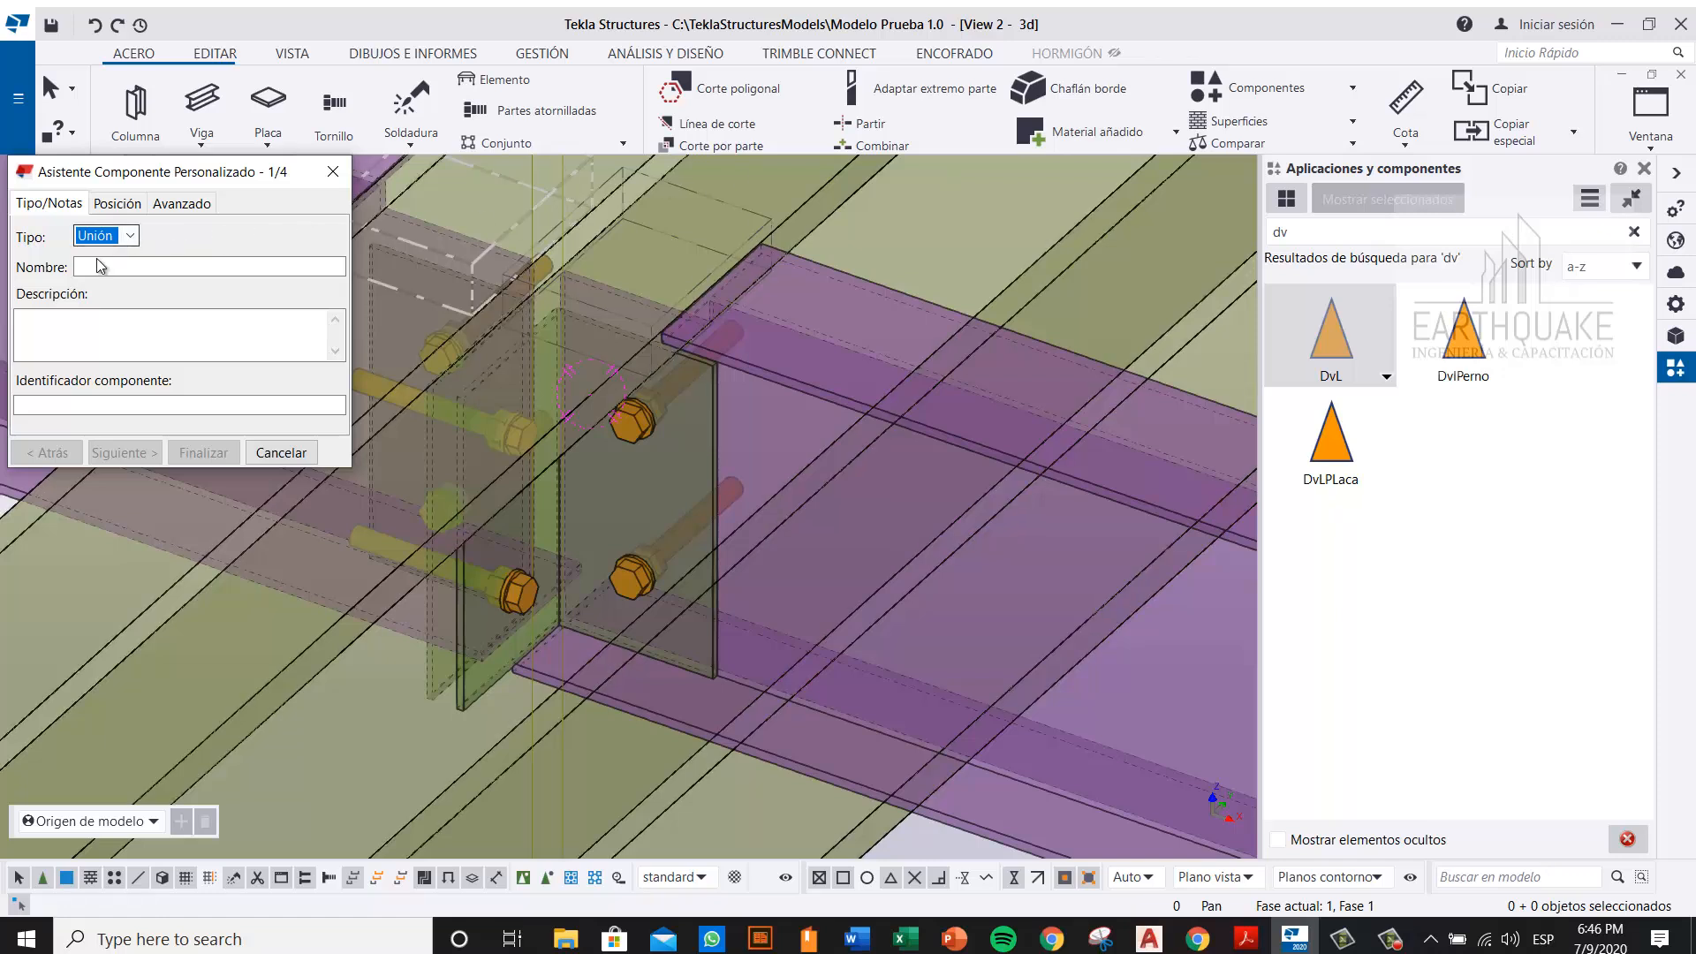
pyautogui.click(103, 268)
pyautogui.write('D')
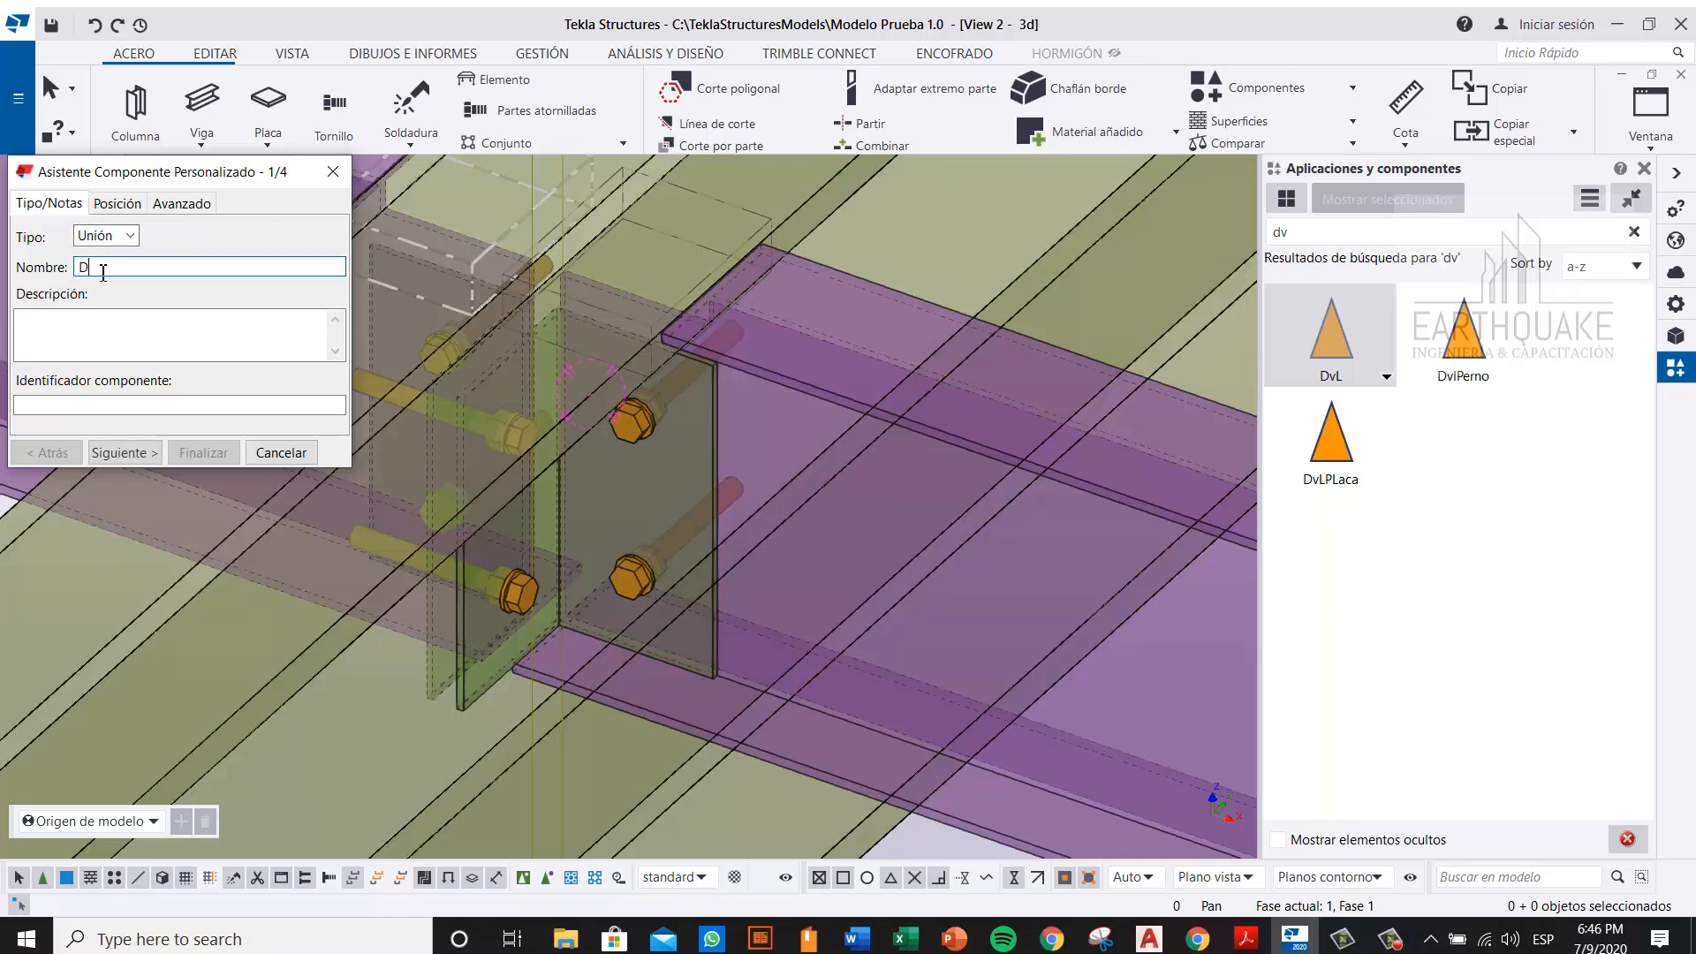
pyautogui.write('vlPerno2')
pyautogui.click(124, 452)
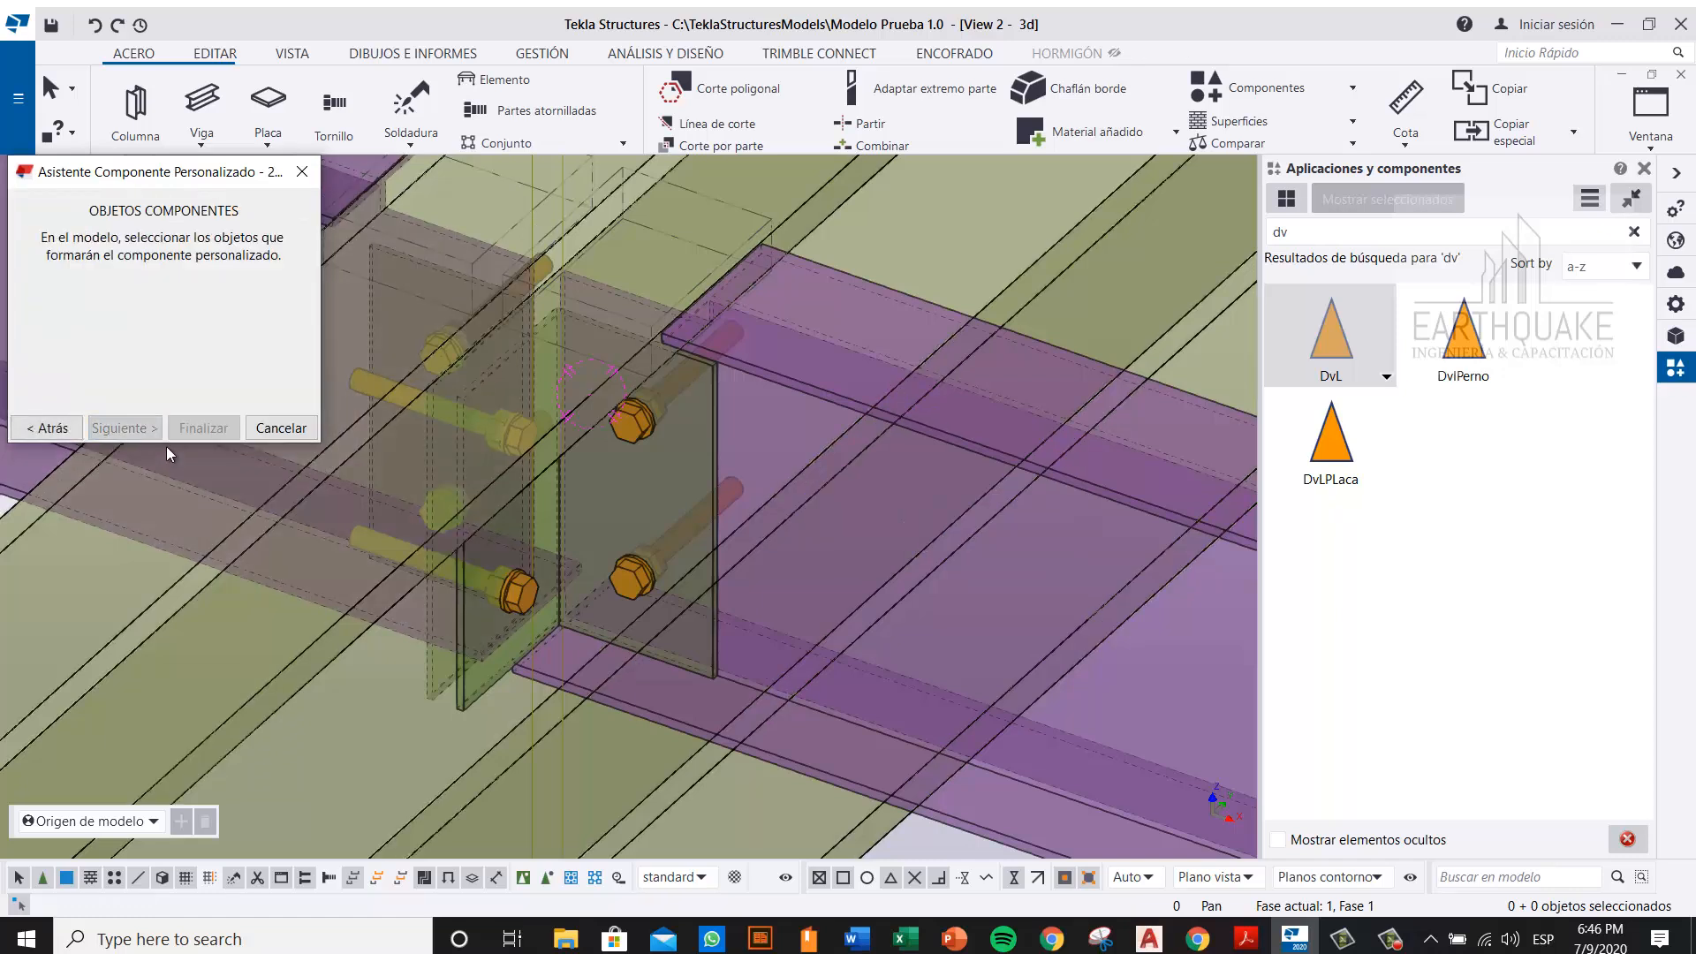
# Step: Choose the two vertical construction planes and the two box-shaped cuts at the connection as component objects
pyautogui.moveTo(628, 501); pyautogui.dragTo(839, 629, button='middle')
pyautogui.scroll(-3, 729, 556)
pyautogui.moveTo(771, 412); pyautogui.dragTo(764, 548, button='middle')
pyautogui.moveTo(808, 289); pyautogui.dragTo(675, 373)
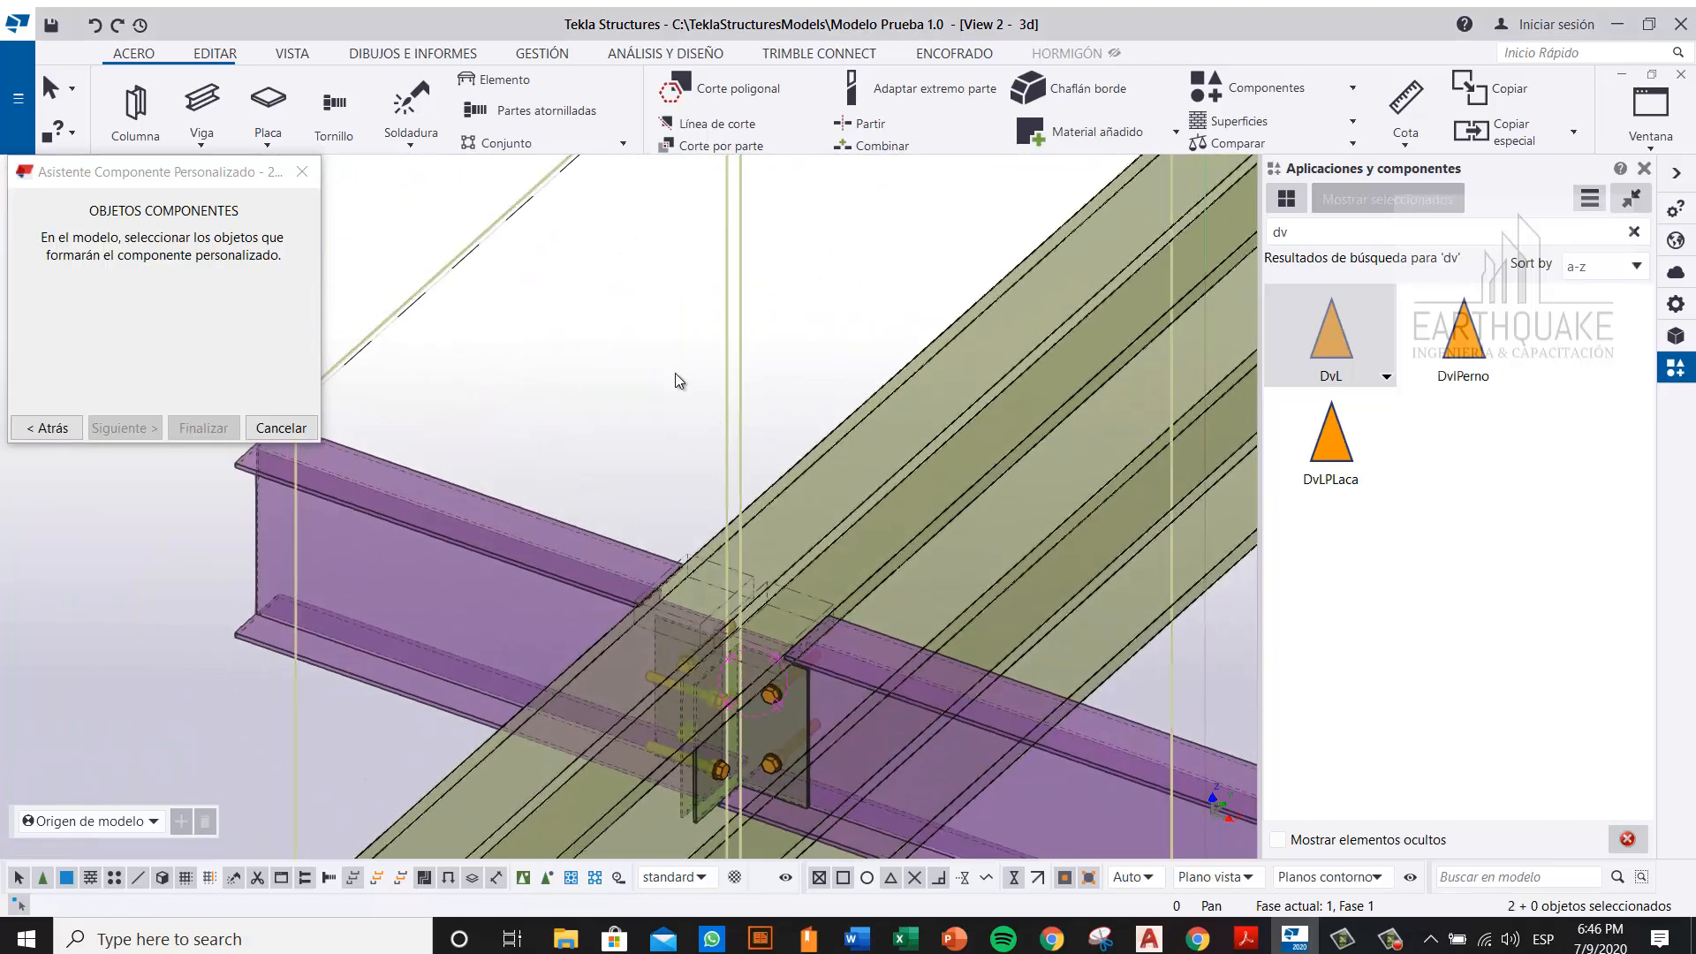
pyautogui.scroll(5, 740, 733)
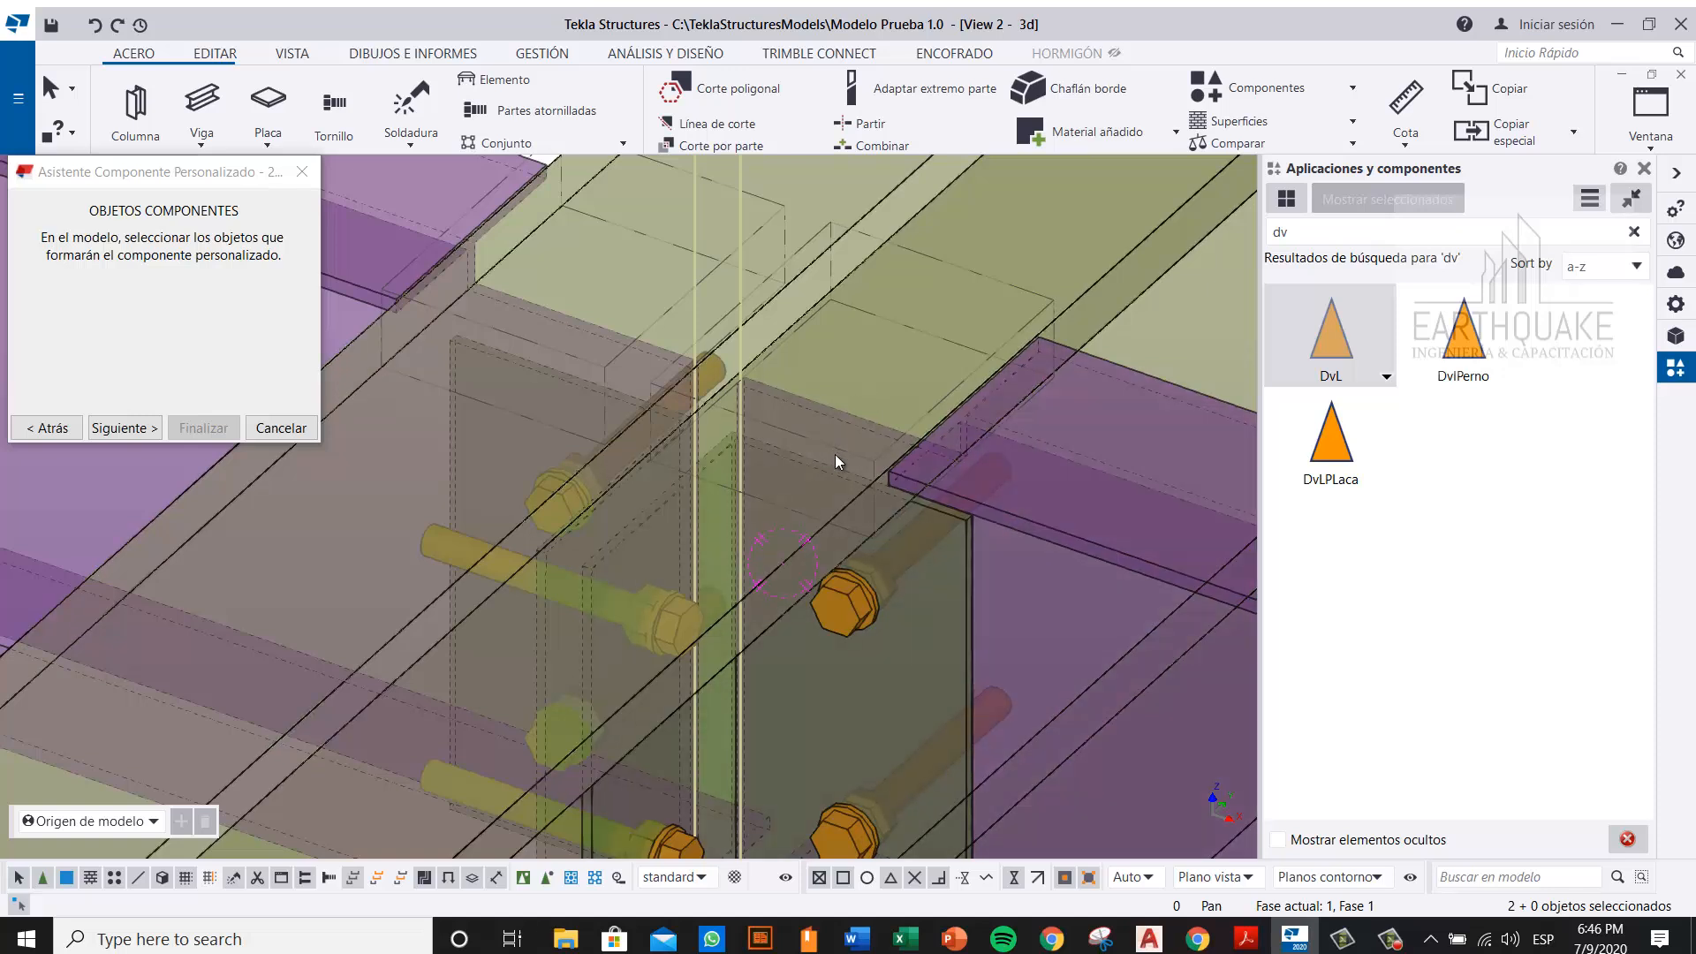
pyautogui.keyDown('shift'); pyautogui.click(834, 454); pyautogui.keyUp('shift')
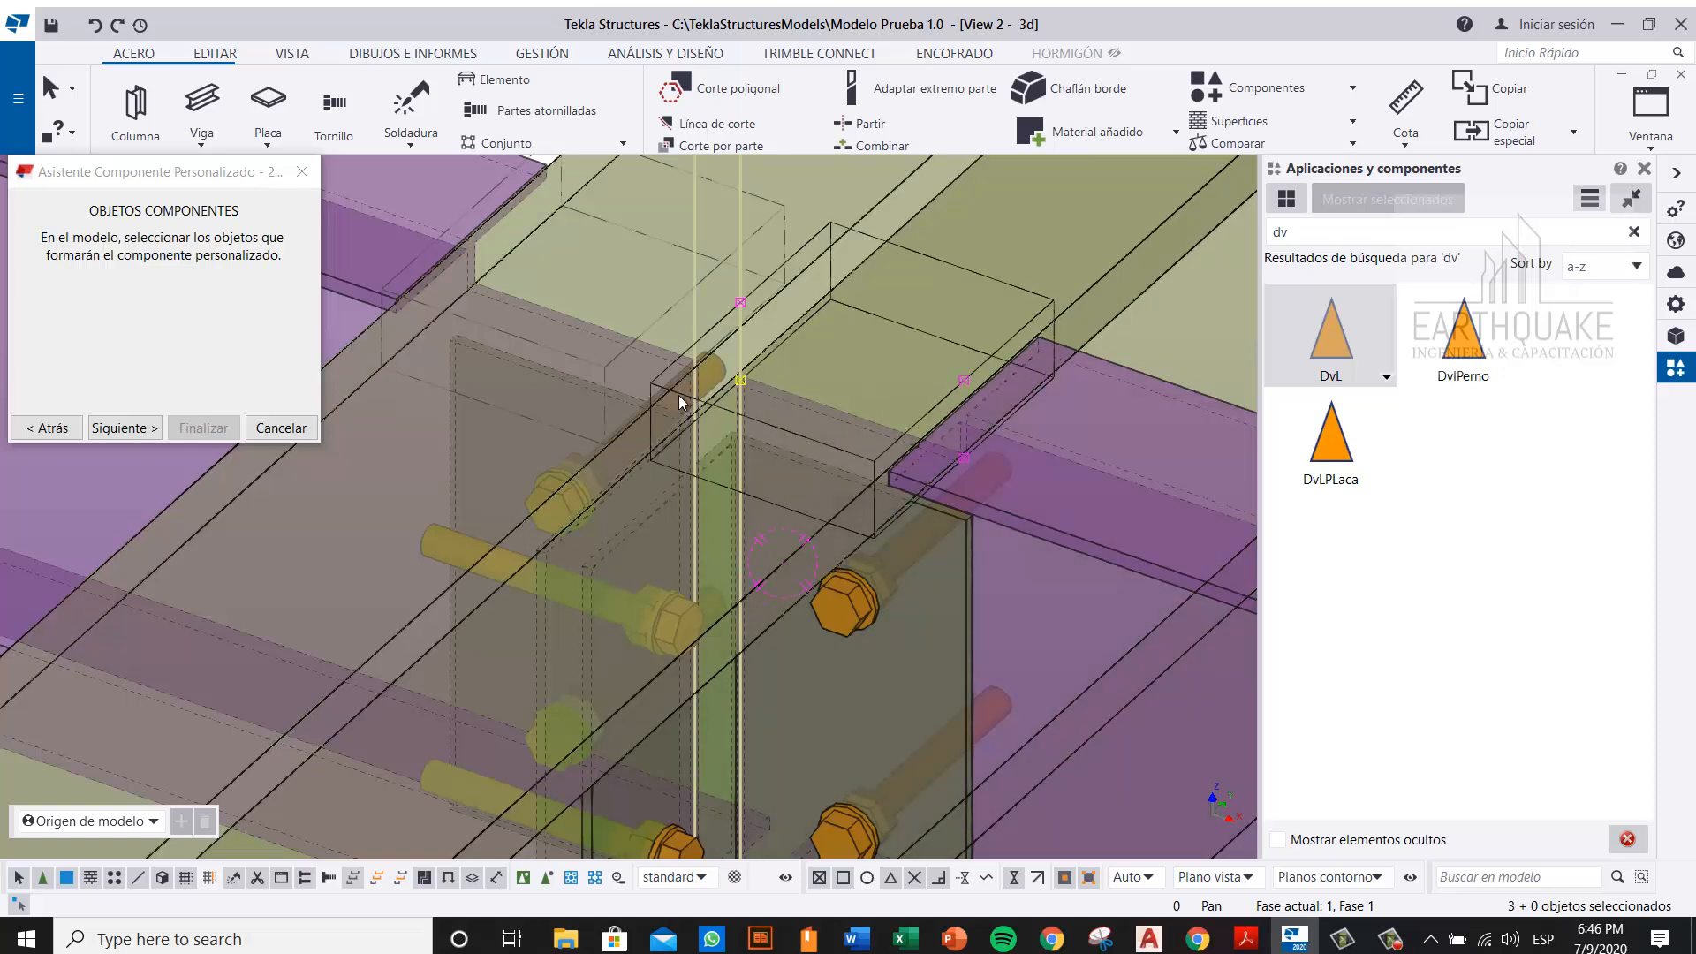
pyautogui.keyDown('shift'); pyautogui.click(616, 378); pyautogui.keyUp('shift')
pyautogui.scroll(-2, 877, 589)
pyautogui.scroll(2, 877, 588)
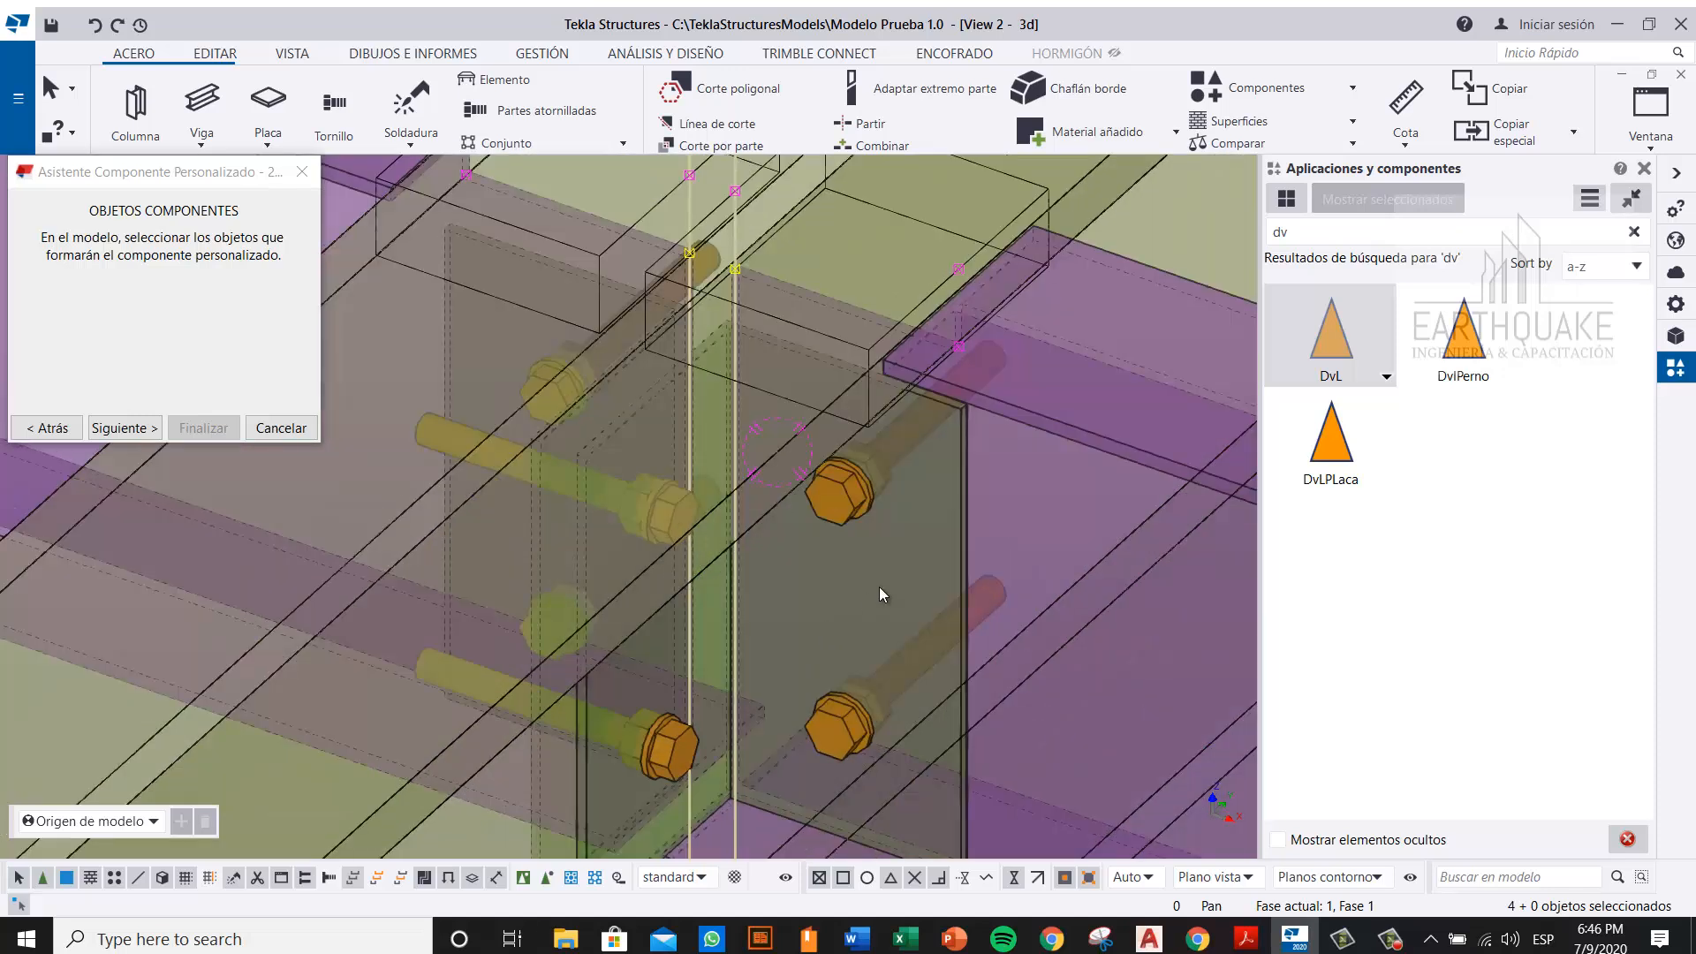
# Step: Add the connection angles on both sides of the main beam to the component objects
pyautogui.keyDown('shift'); pyautogui.click(961, 538); pyautogui.keyUp('shift')
pyautogui.keyDown('shift'); pyautogui.click(597, 608); pyautogui.keyUp('shift')
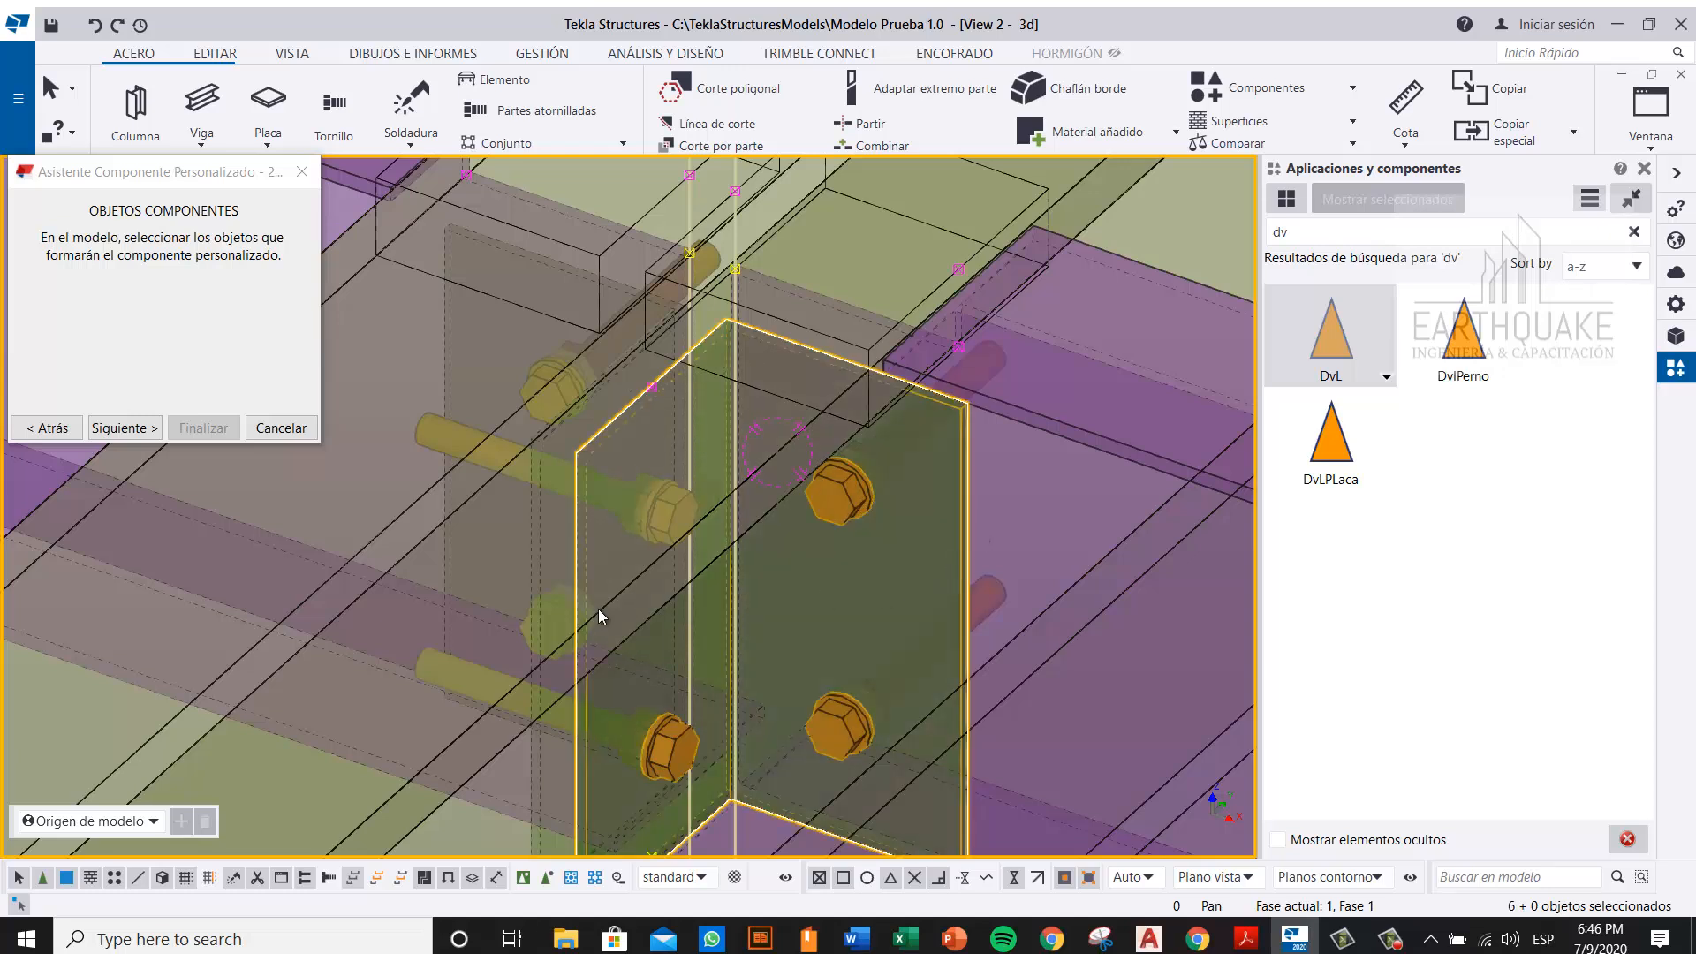
pyautogui.keyDown('shift'); pyautogui.click(538, 539); pyautogui.keyUp('shift')
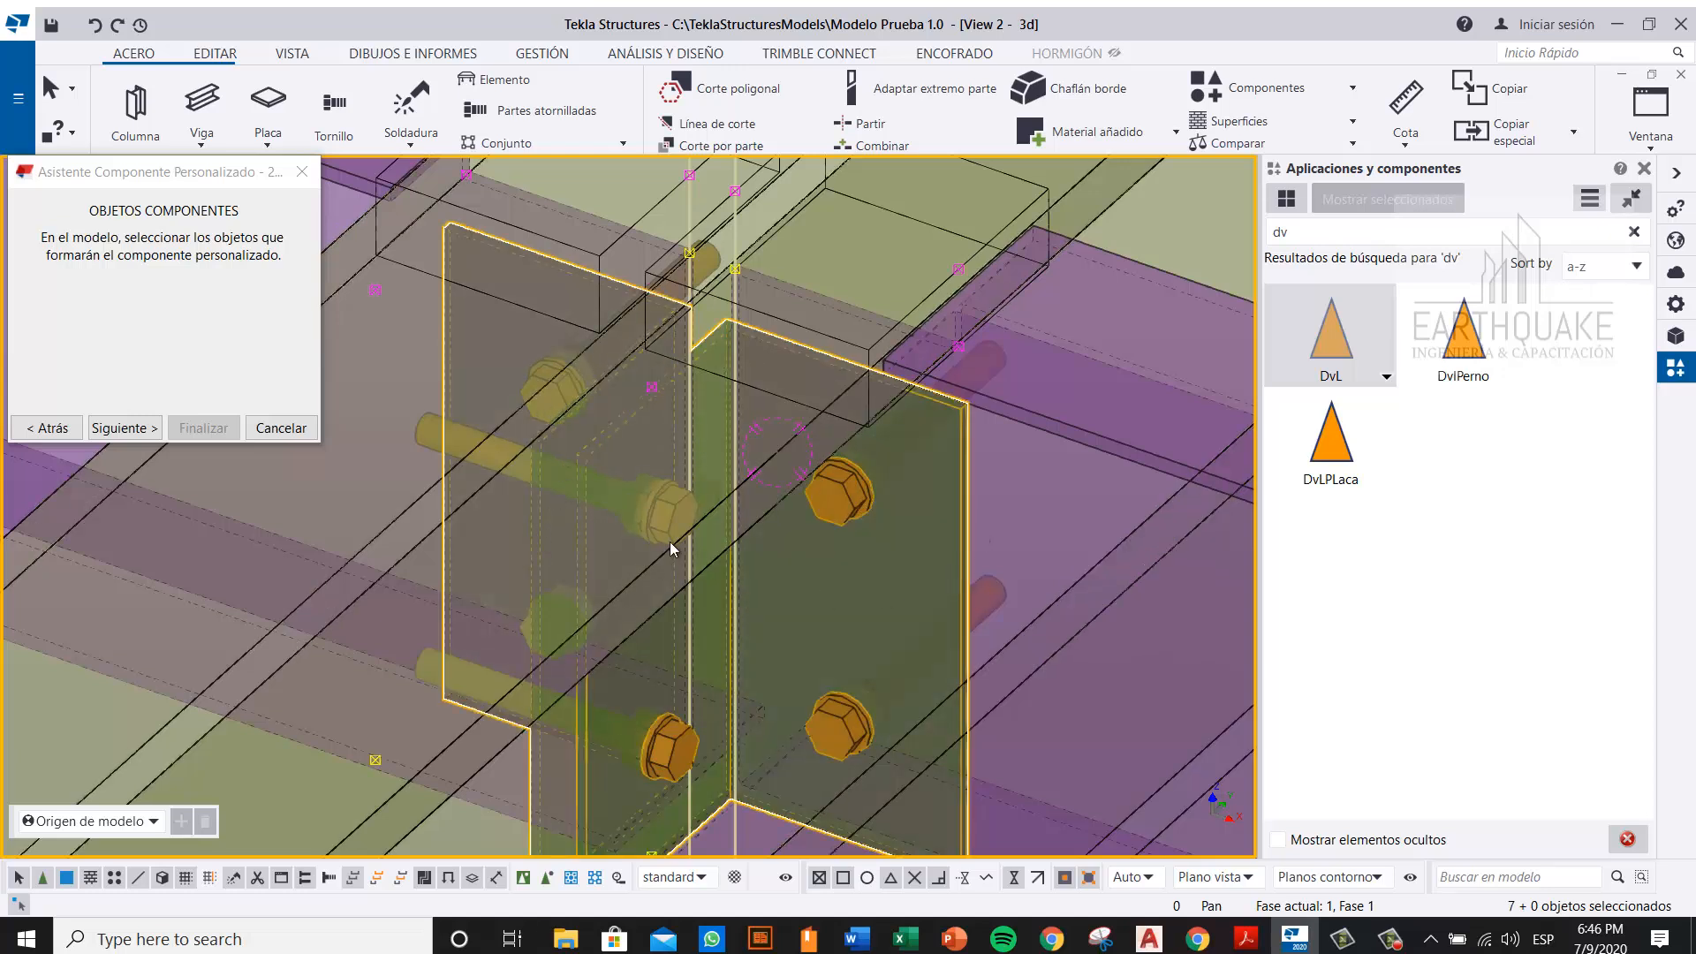
# Step: Add the three bolt groups of the connection to the component objects and proceed to choosing the main part
pyautogui.keyDown('shift'); pyautogui.click(671, 746); pyautogui.keyUp('shift')
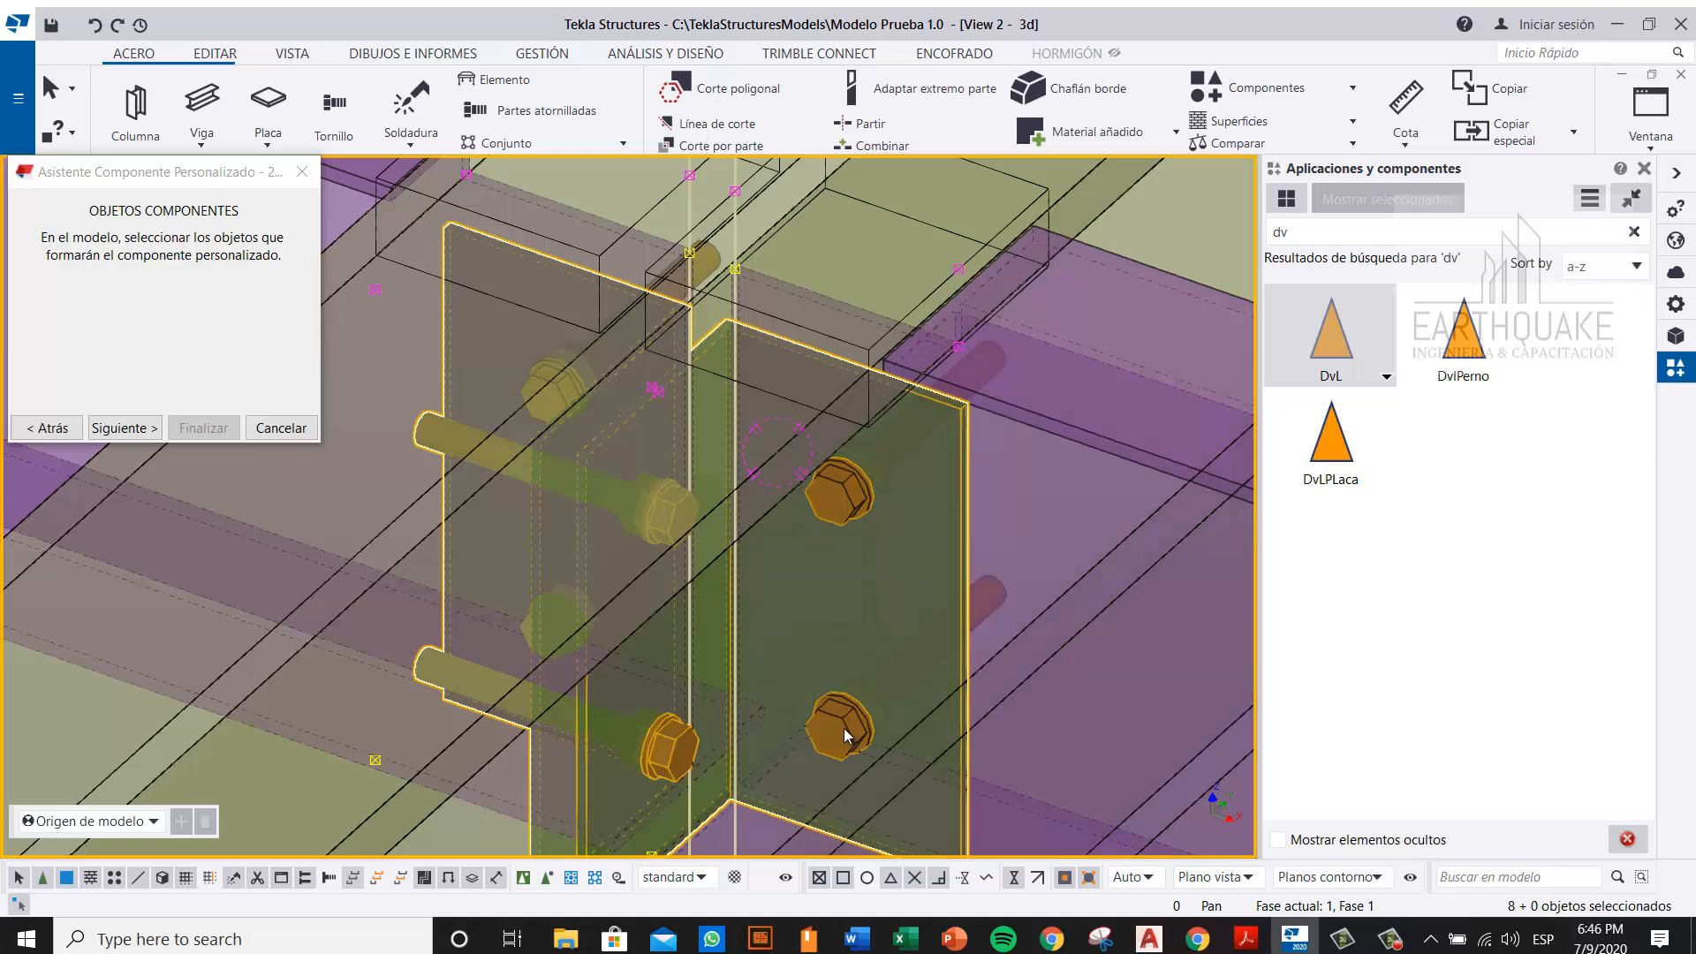
pyautogui.keyDown('shift'); pyautogui.click(848, 731); pyautogui.keyUp('shift')
pyautogui.moveTo(609, 394)
pyautogui.keyDown('ctrl'); pyautogui.mouseDown(button='middle')
pyautogui.moveTo(639, 397)
pyautogui.moveTo(630, 418)
pyautogui.mouseUp(button='middle'); pyautogui.keyUp('ctrl')
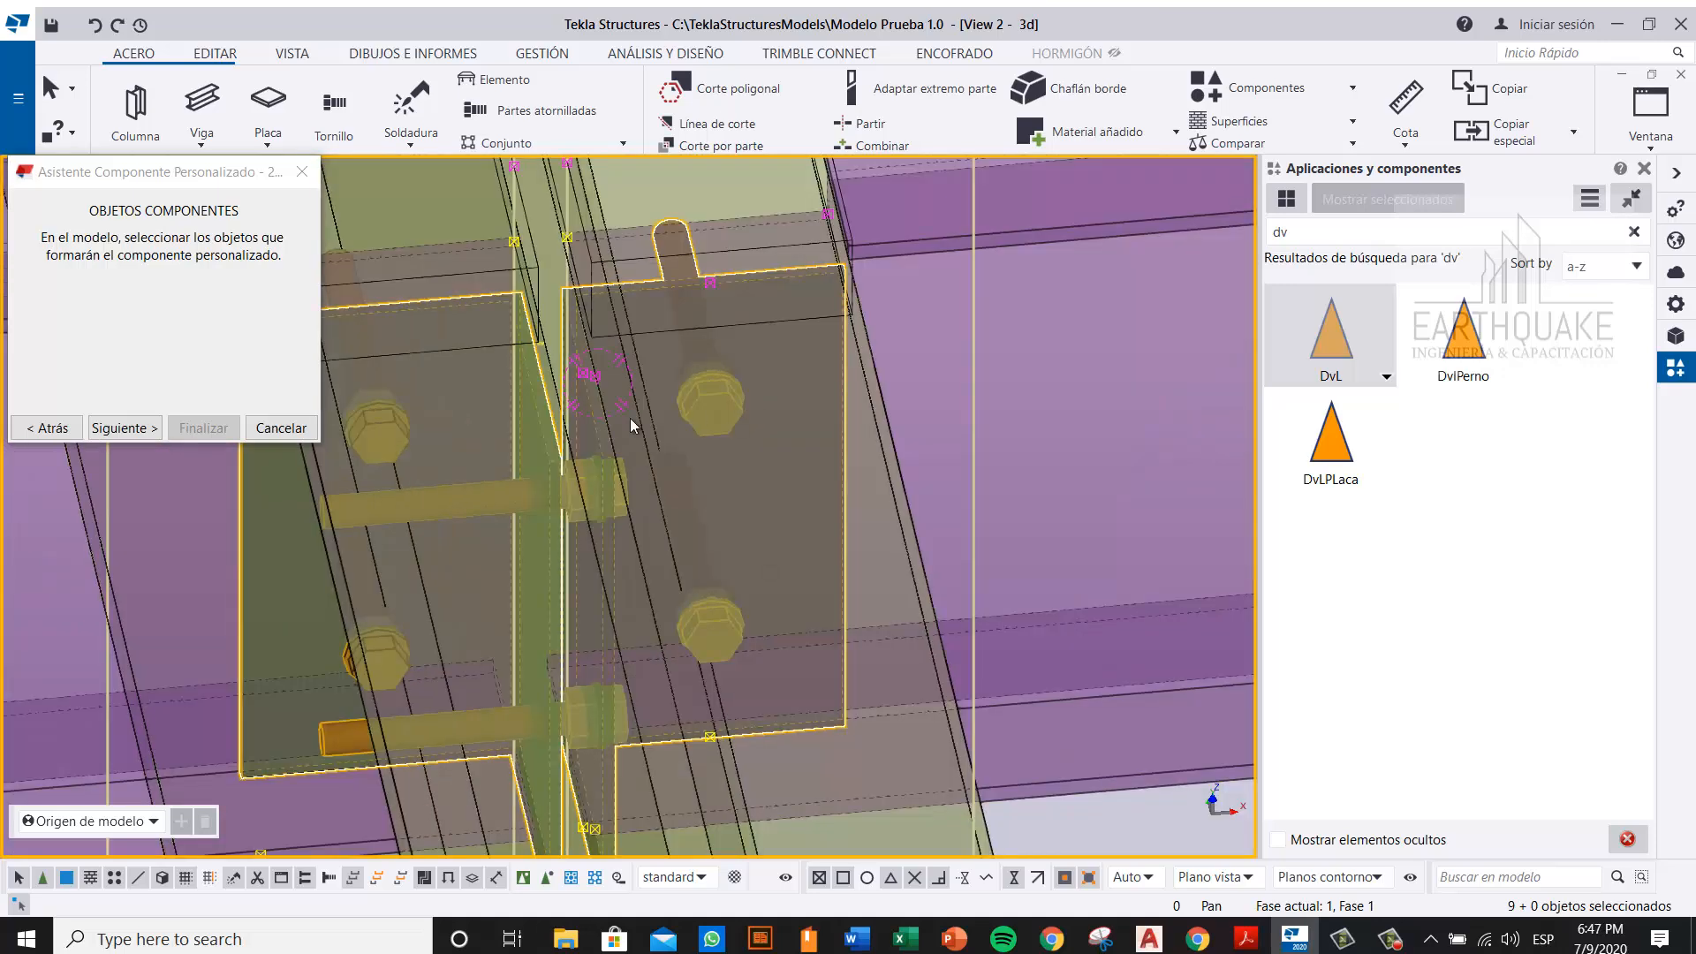
pyautogui.keyDown('shift'); pyautogui.click(405, 443); pyautogui.keyUp('shift')
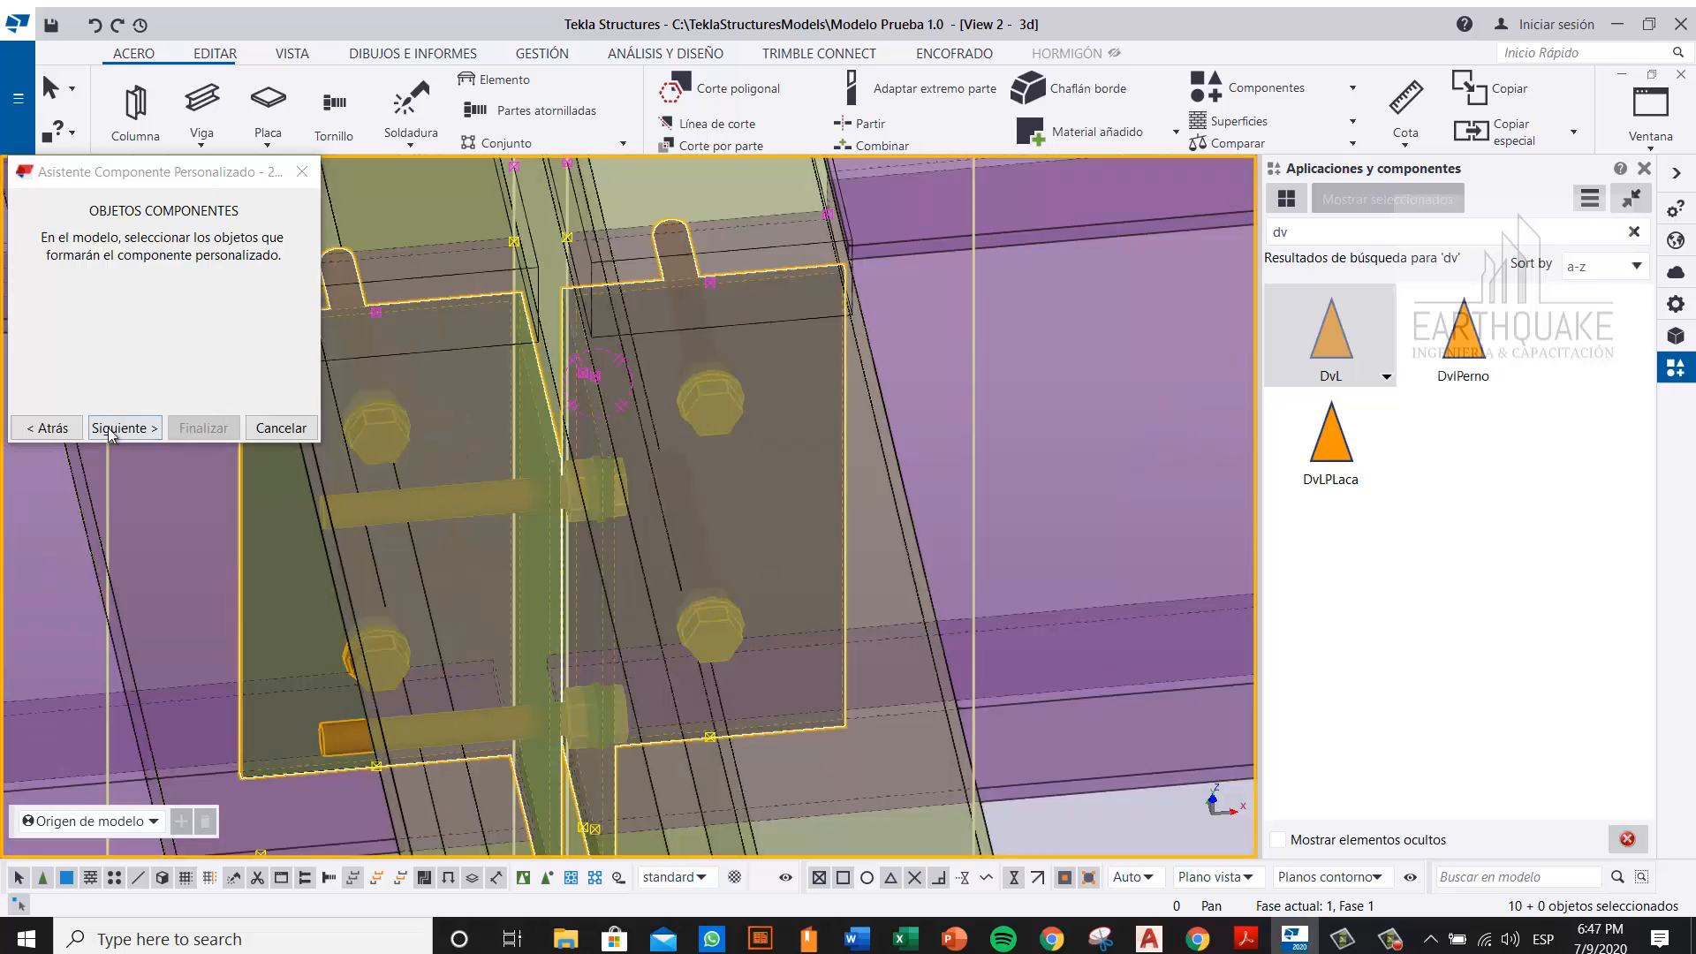
pyautogui.scroll(-5, 837, 508)
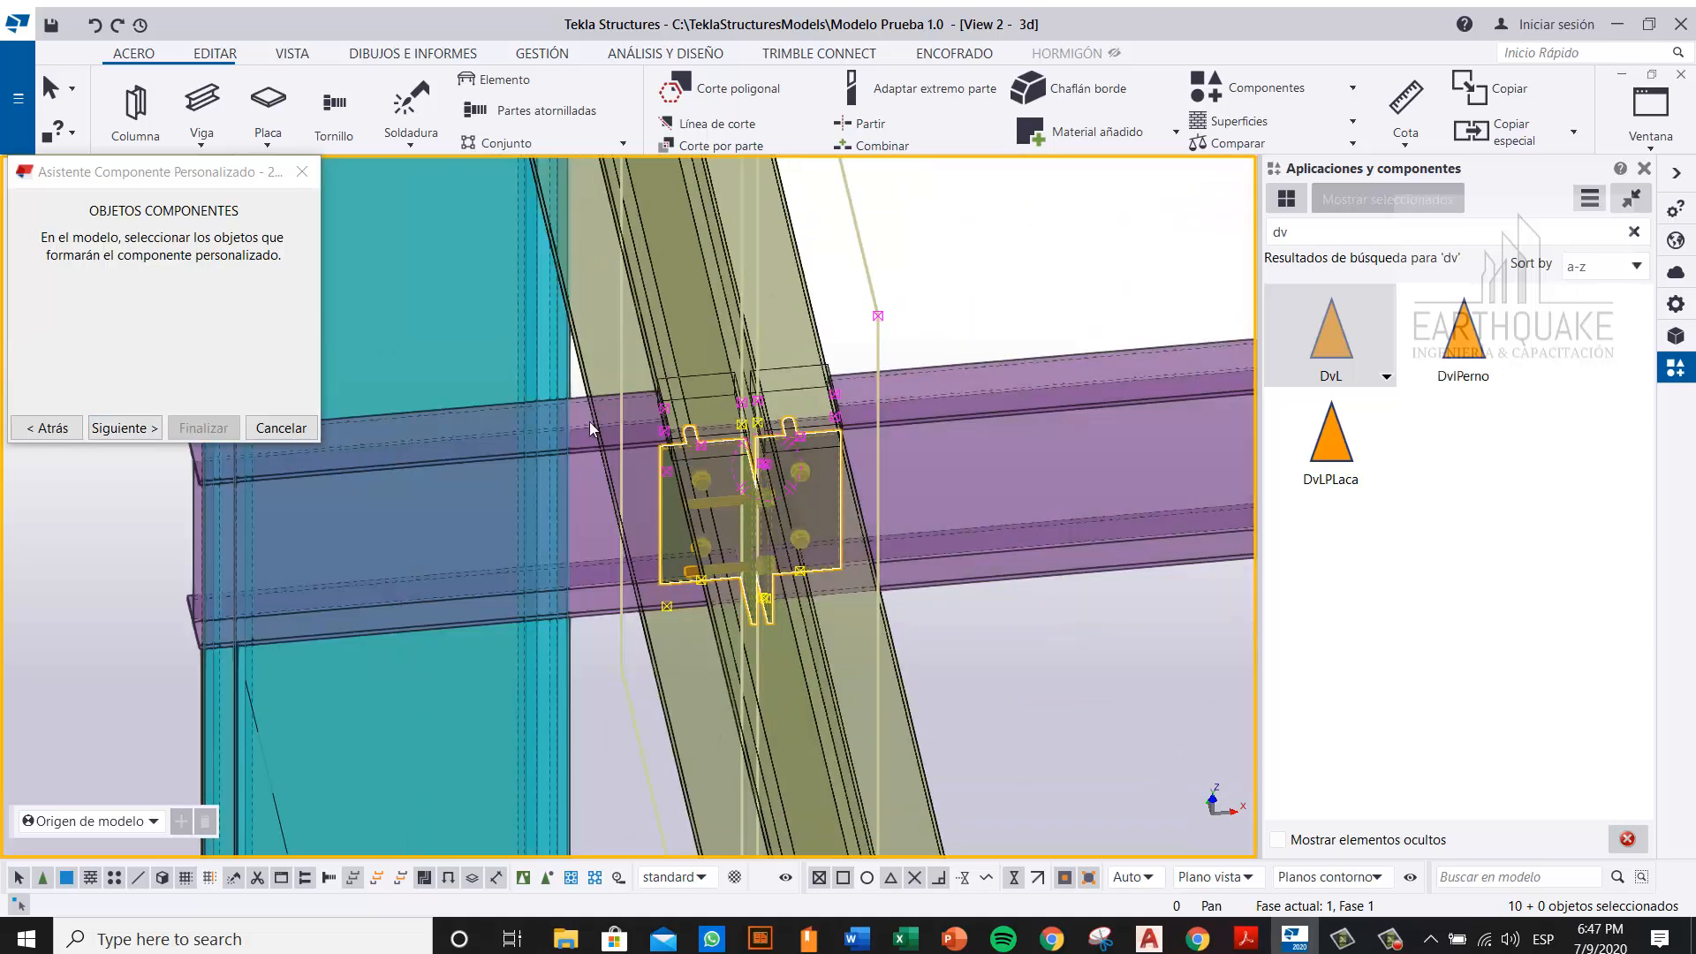
pyautogui.click(132, 428)
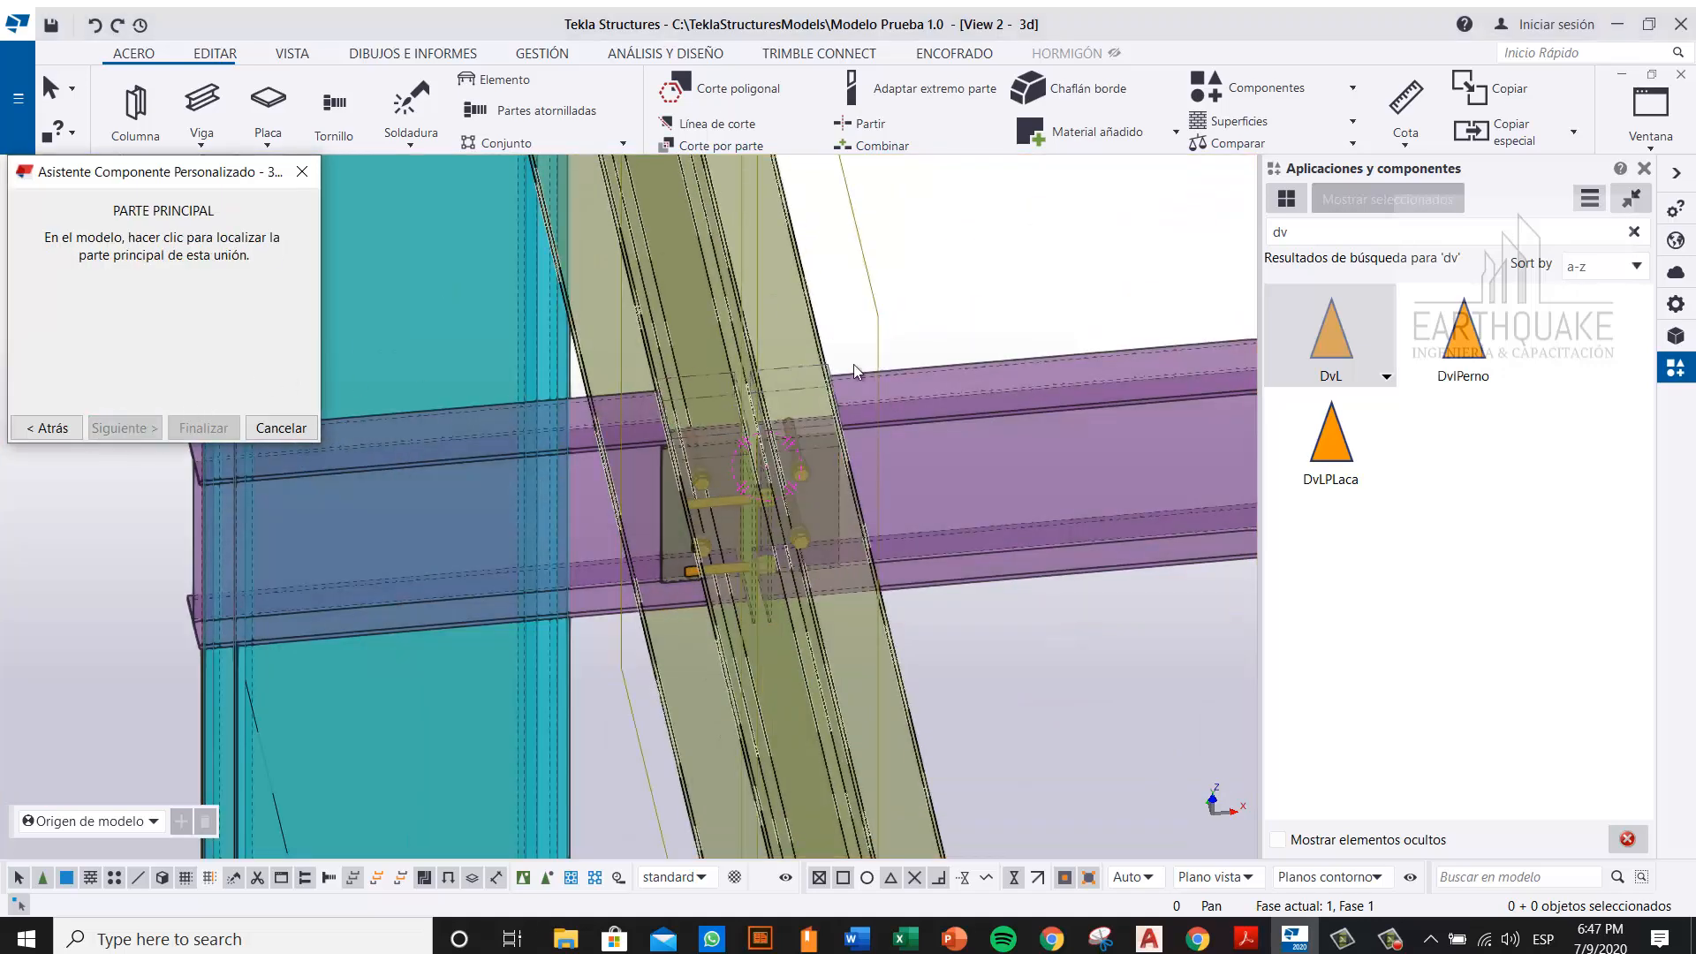
# Step: Assign the olive main beam as the component's main part and proceed to the secondary parts
pyautogui.keyDown('ctrl'); pyautogui.moveTo(855, 539); pyautogui.dragTo(682, 511, button='middle'); pyautogui.keyUp('ctrl')
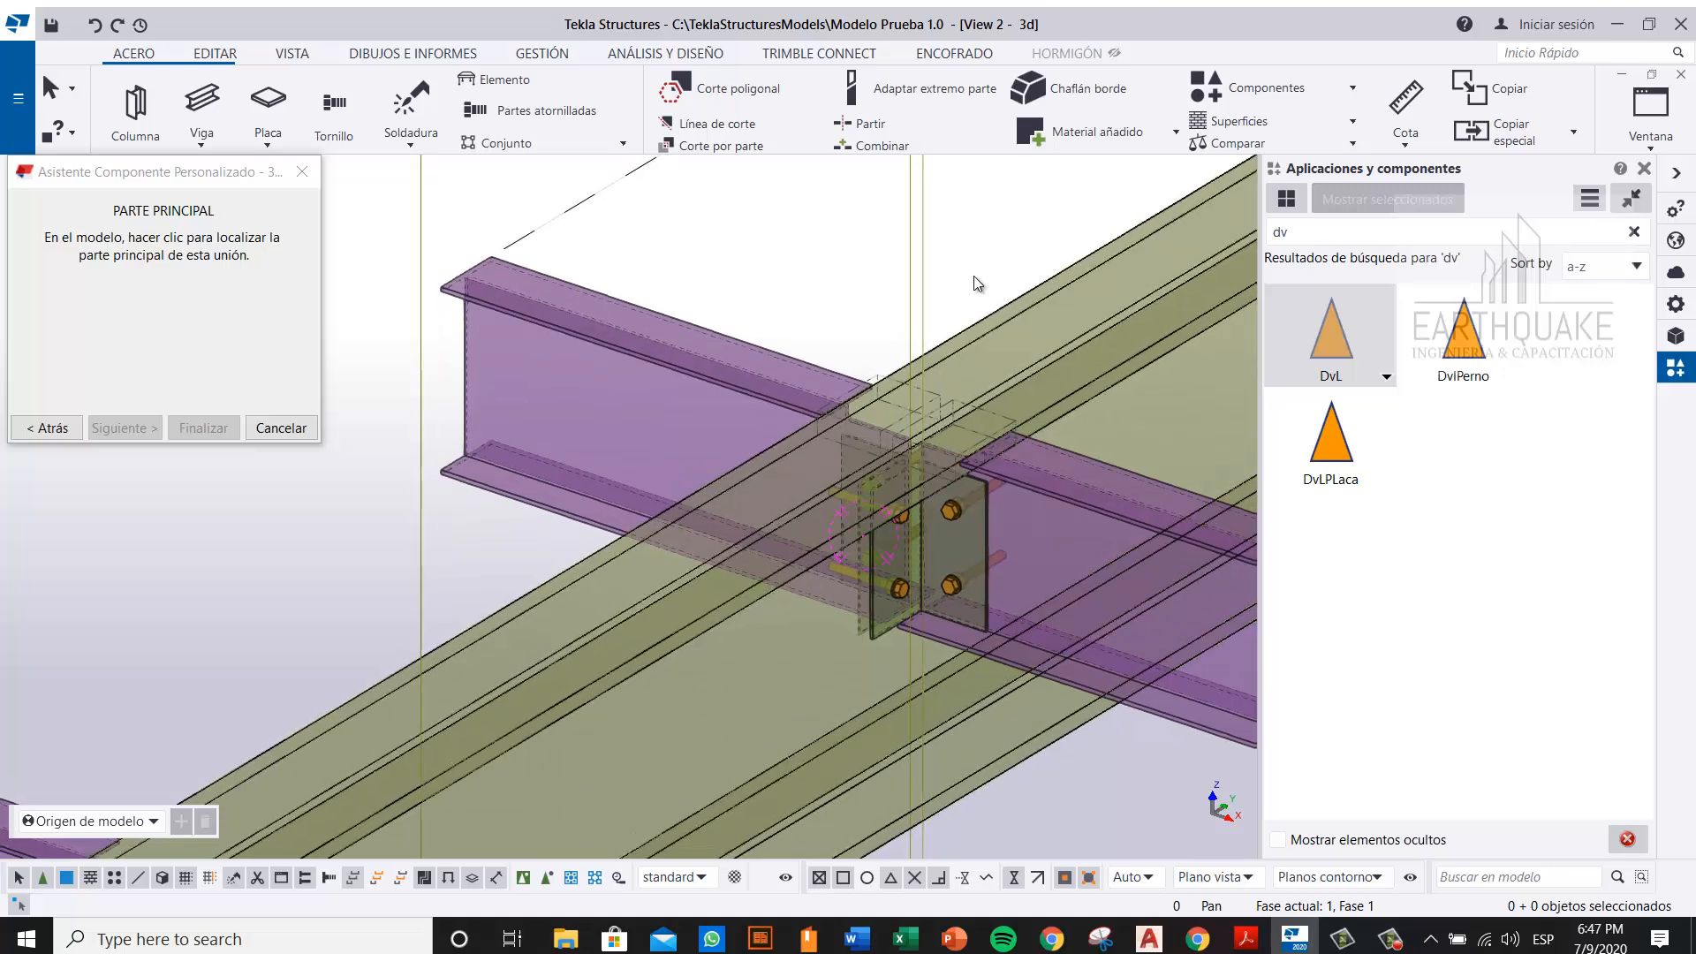
pyautogui.moveTo(975, 279); pyautogui.dragTo(857, 373, button='middle')
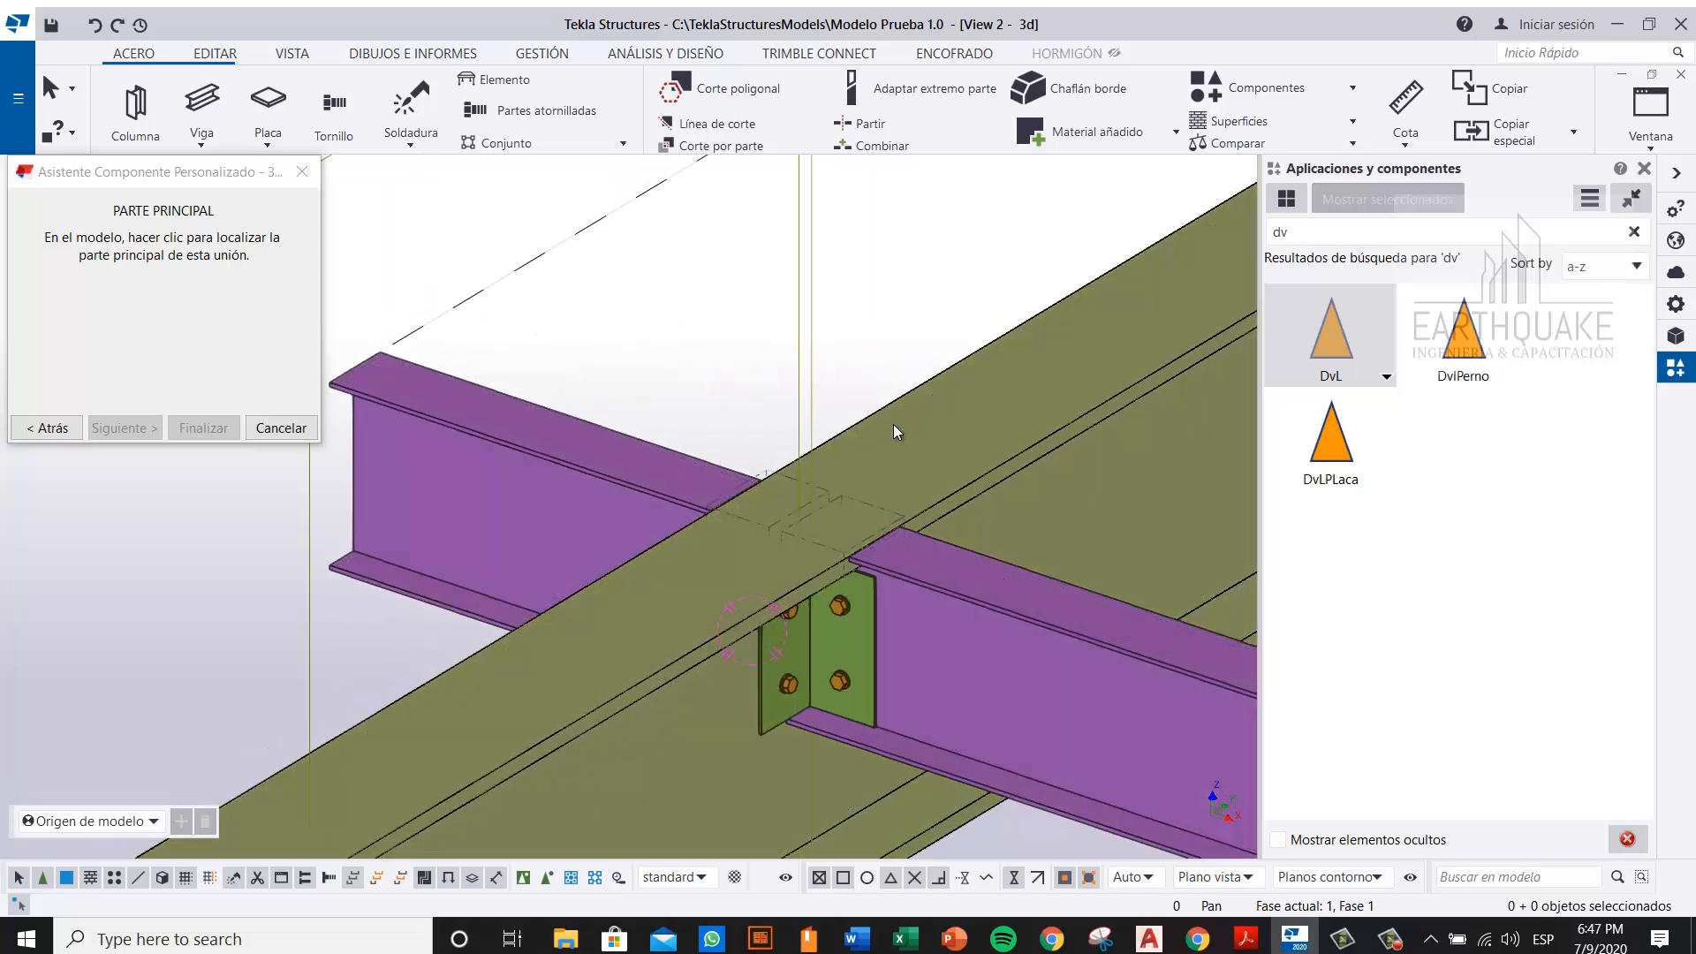
pyautogui.click(898, 423)
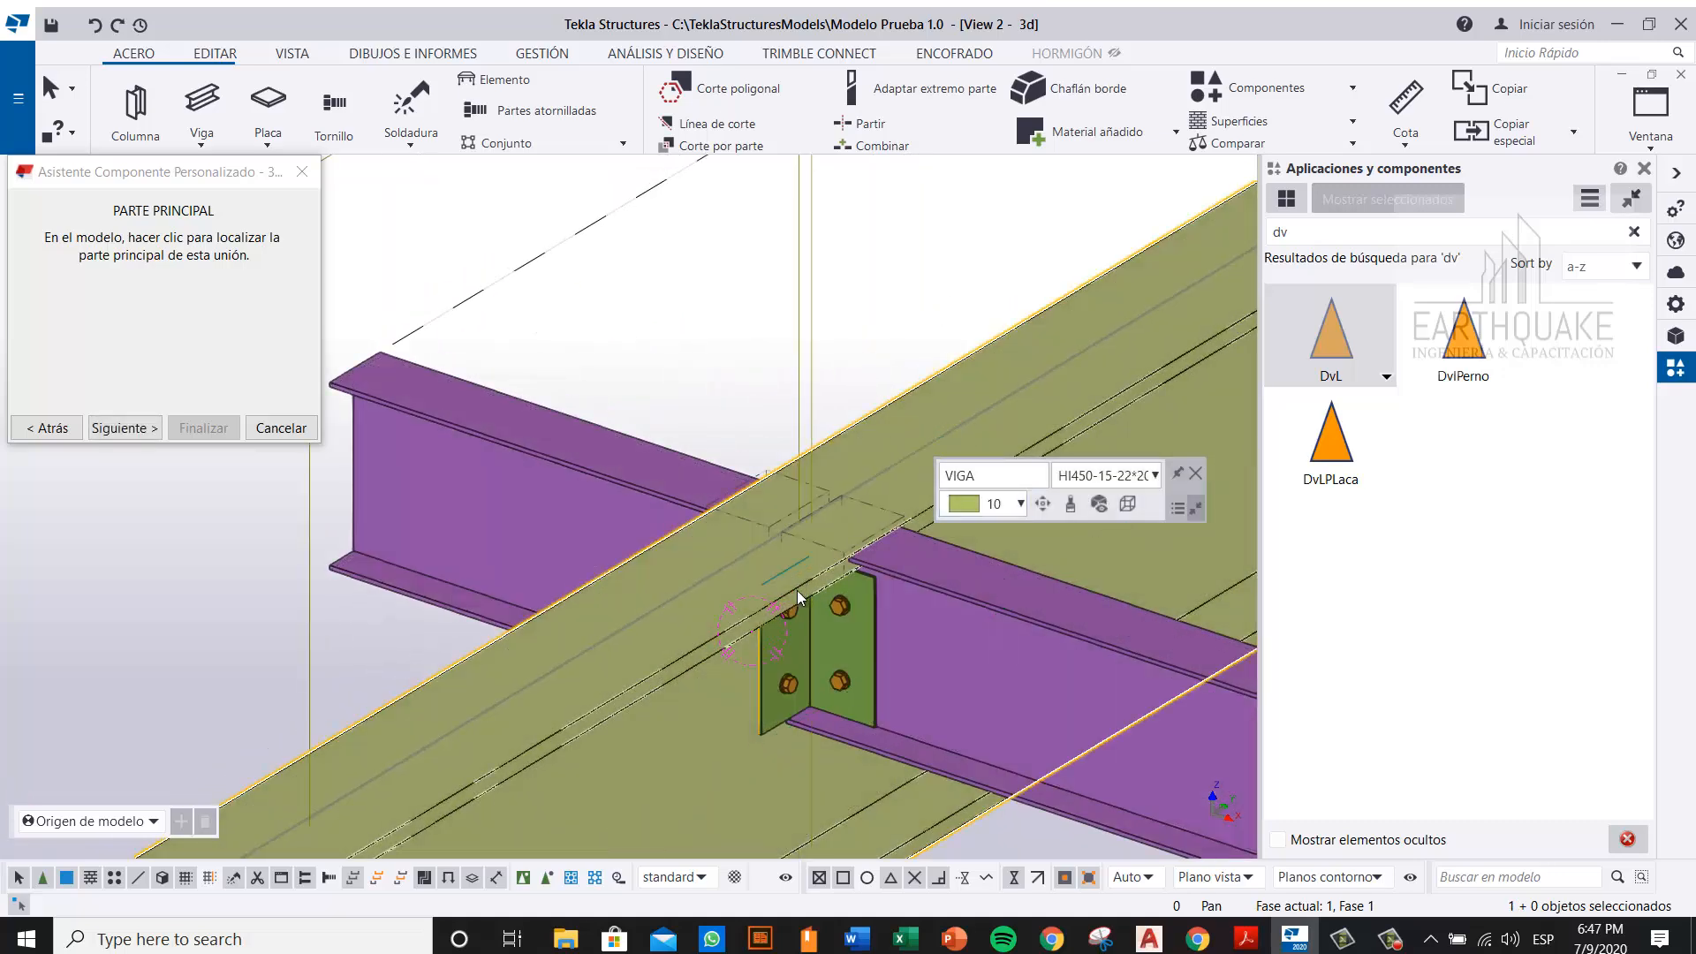
pyautogui.scroll(5, 761, 755)
pyautogui.scroll(-3, 820, 755)
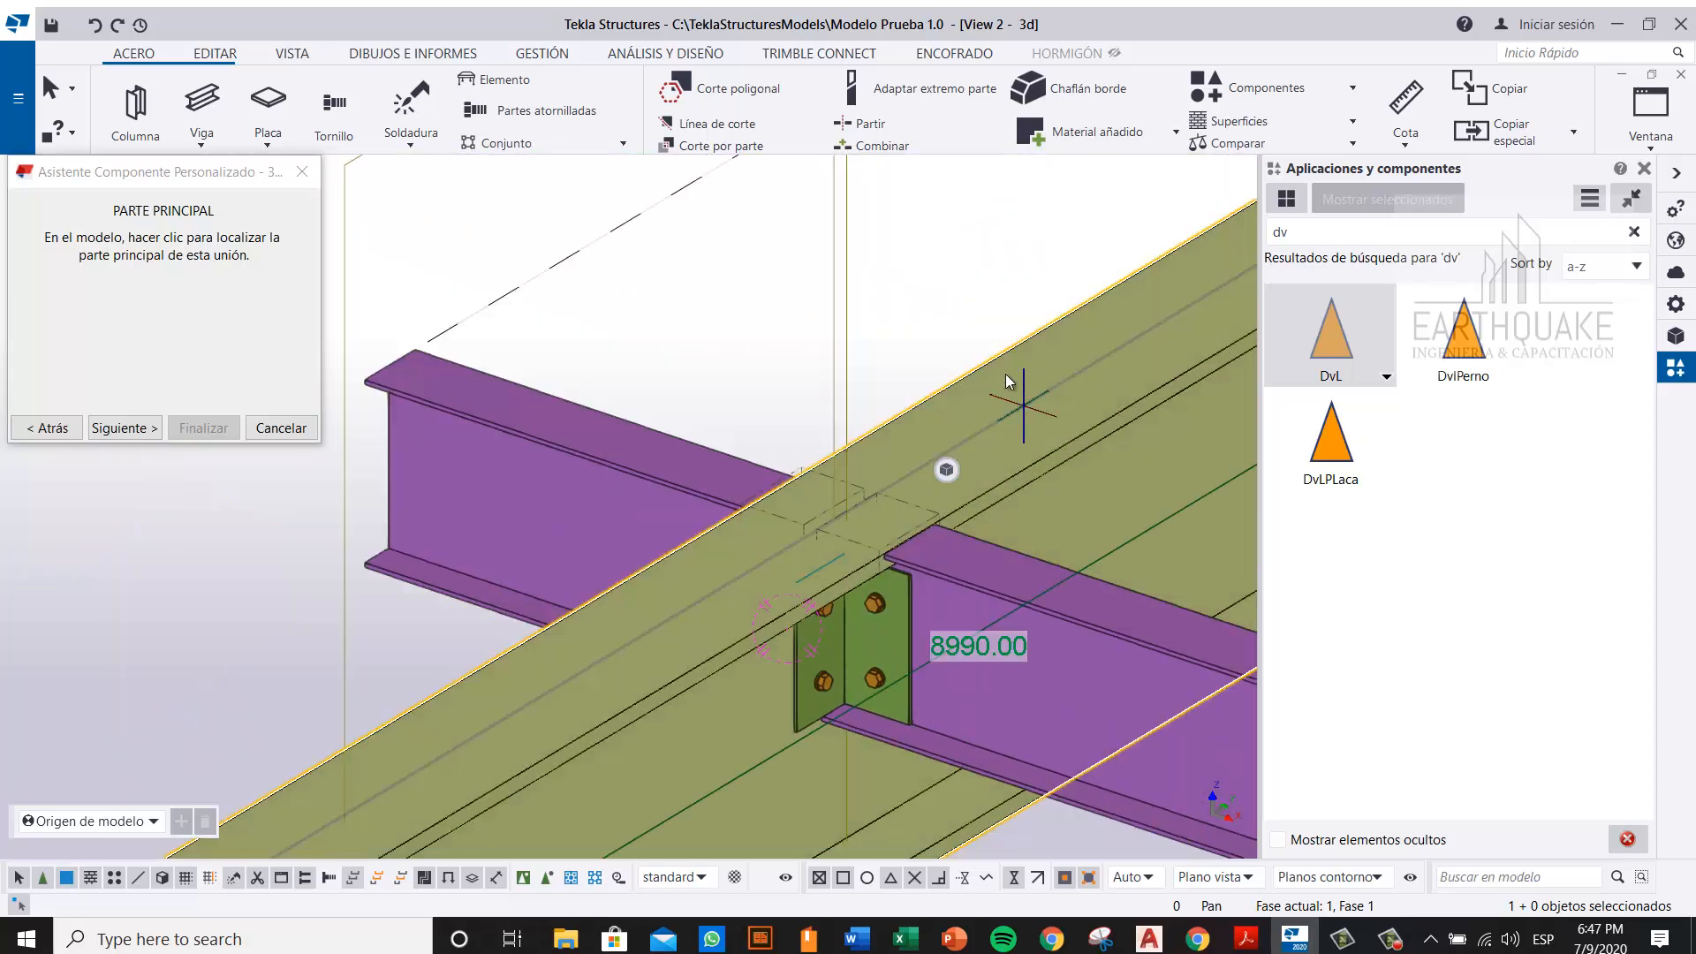
pyautogui.moveTo(872, 366); pyautogui.dragTo(659, 433, button='middle')
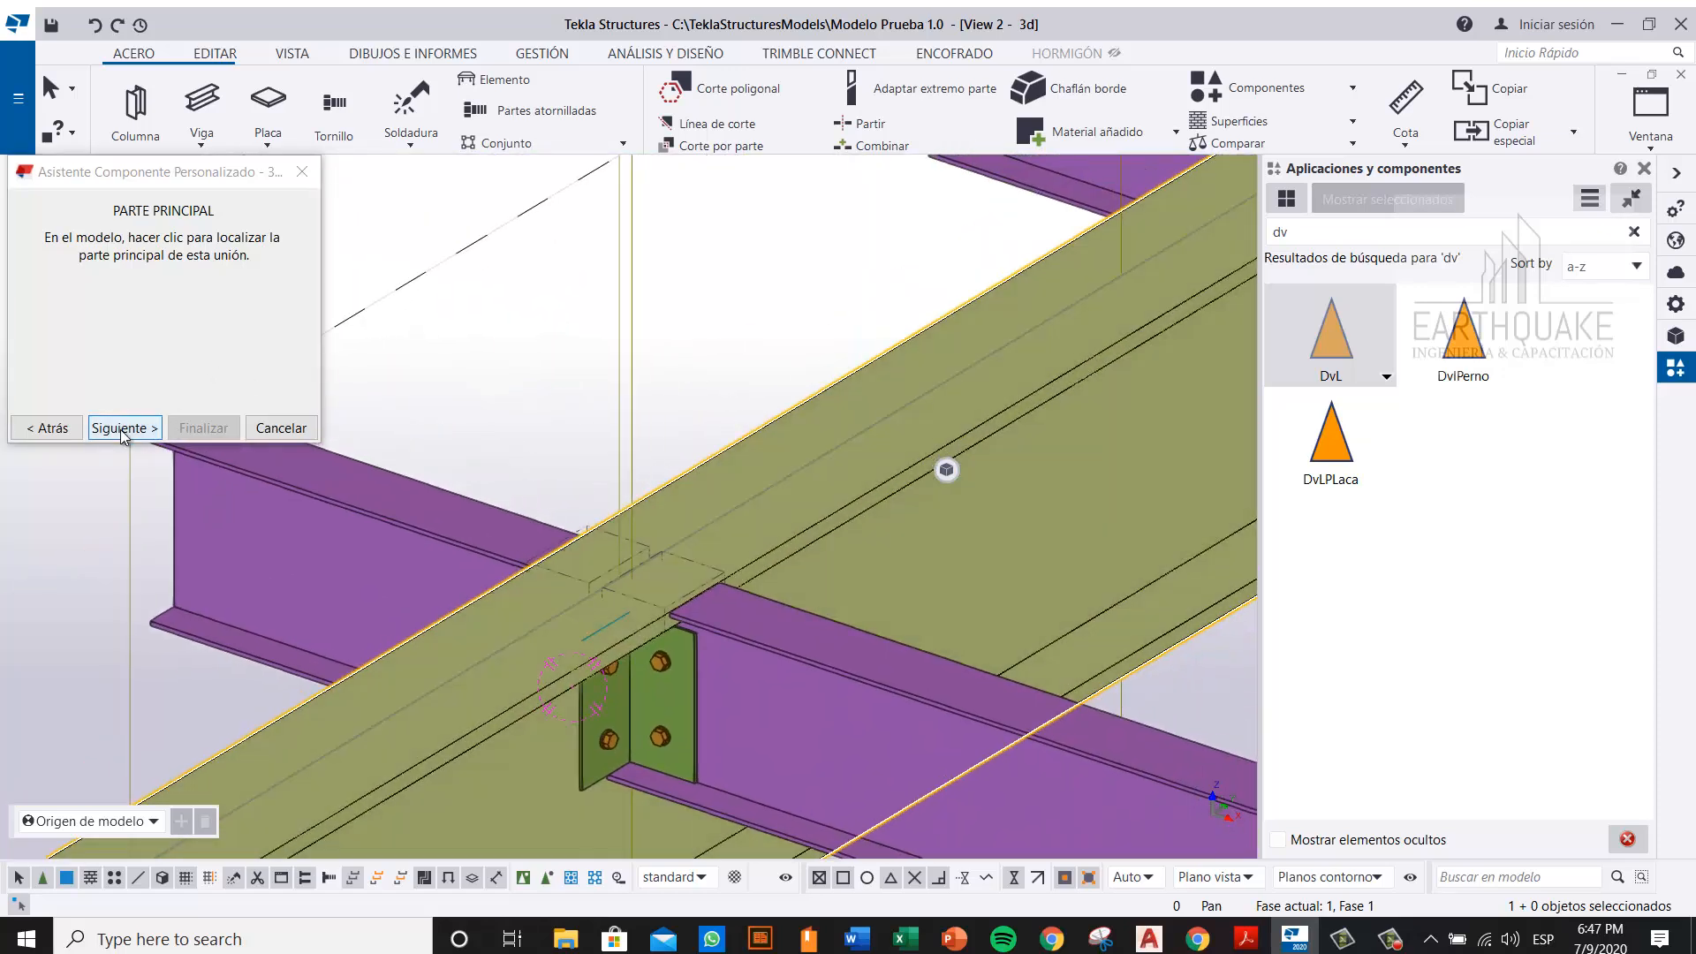
pyautogui.click(124, 427)
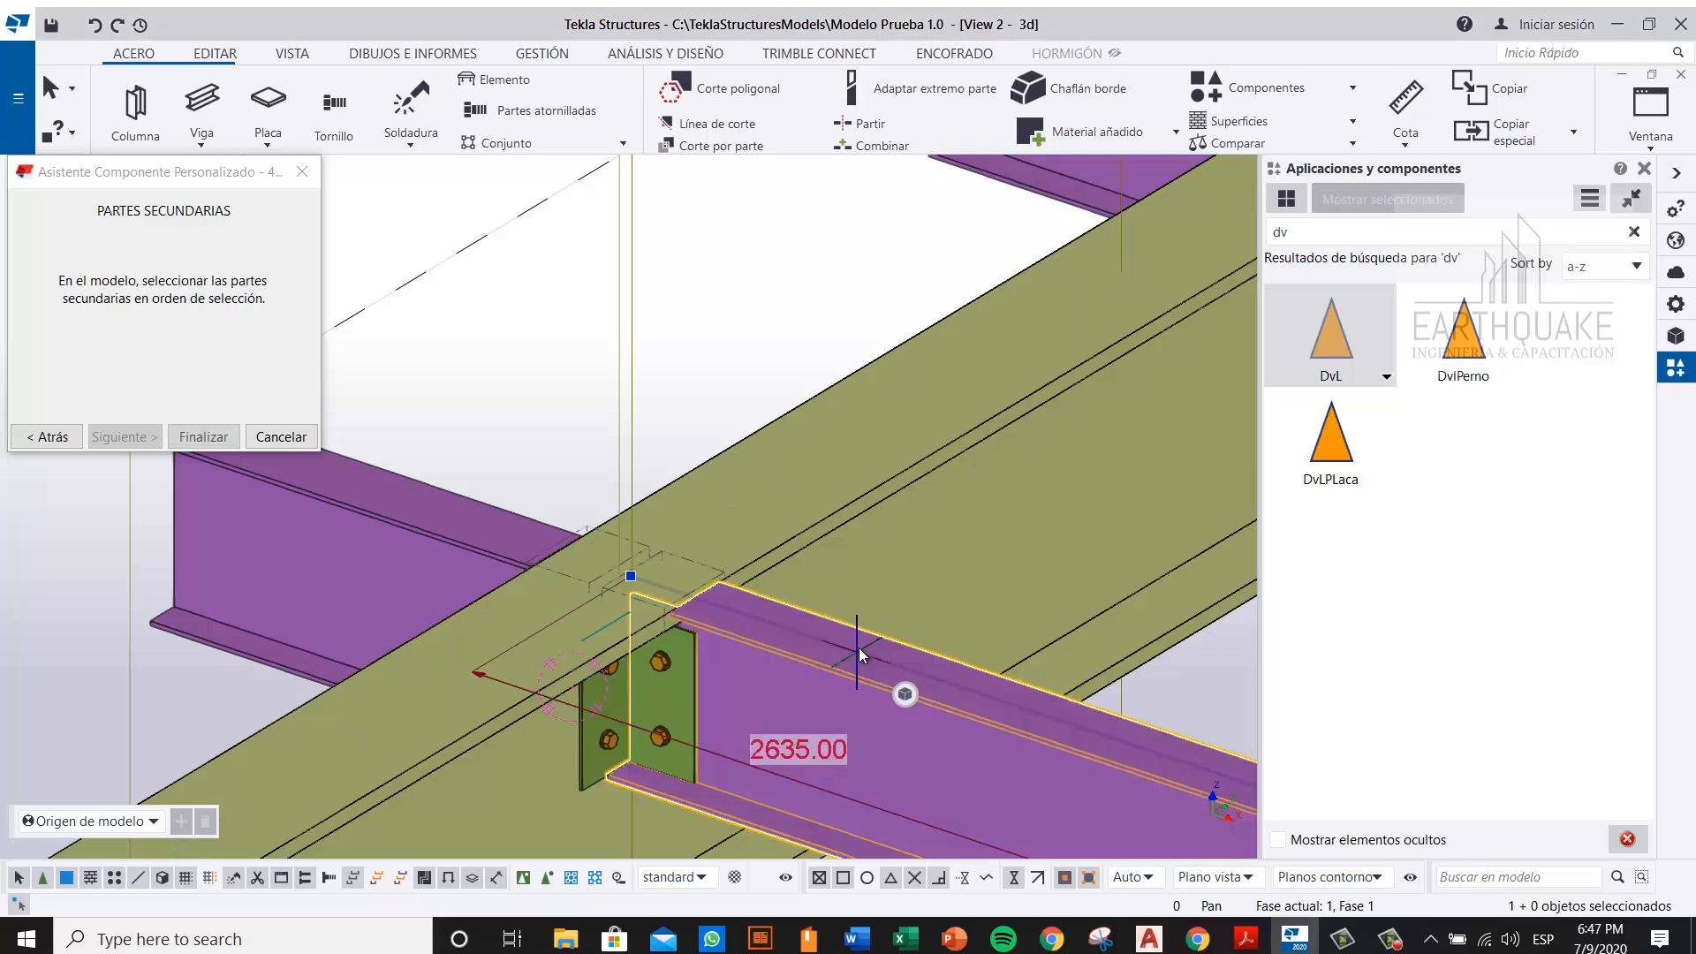
# Step: Assign the purple beams on both sides of the main beam as secondary parts and finish the DvlPerno2 component
pyautogui.click(859, 650)
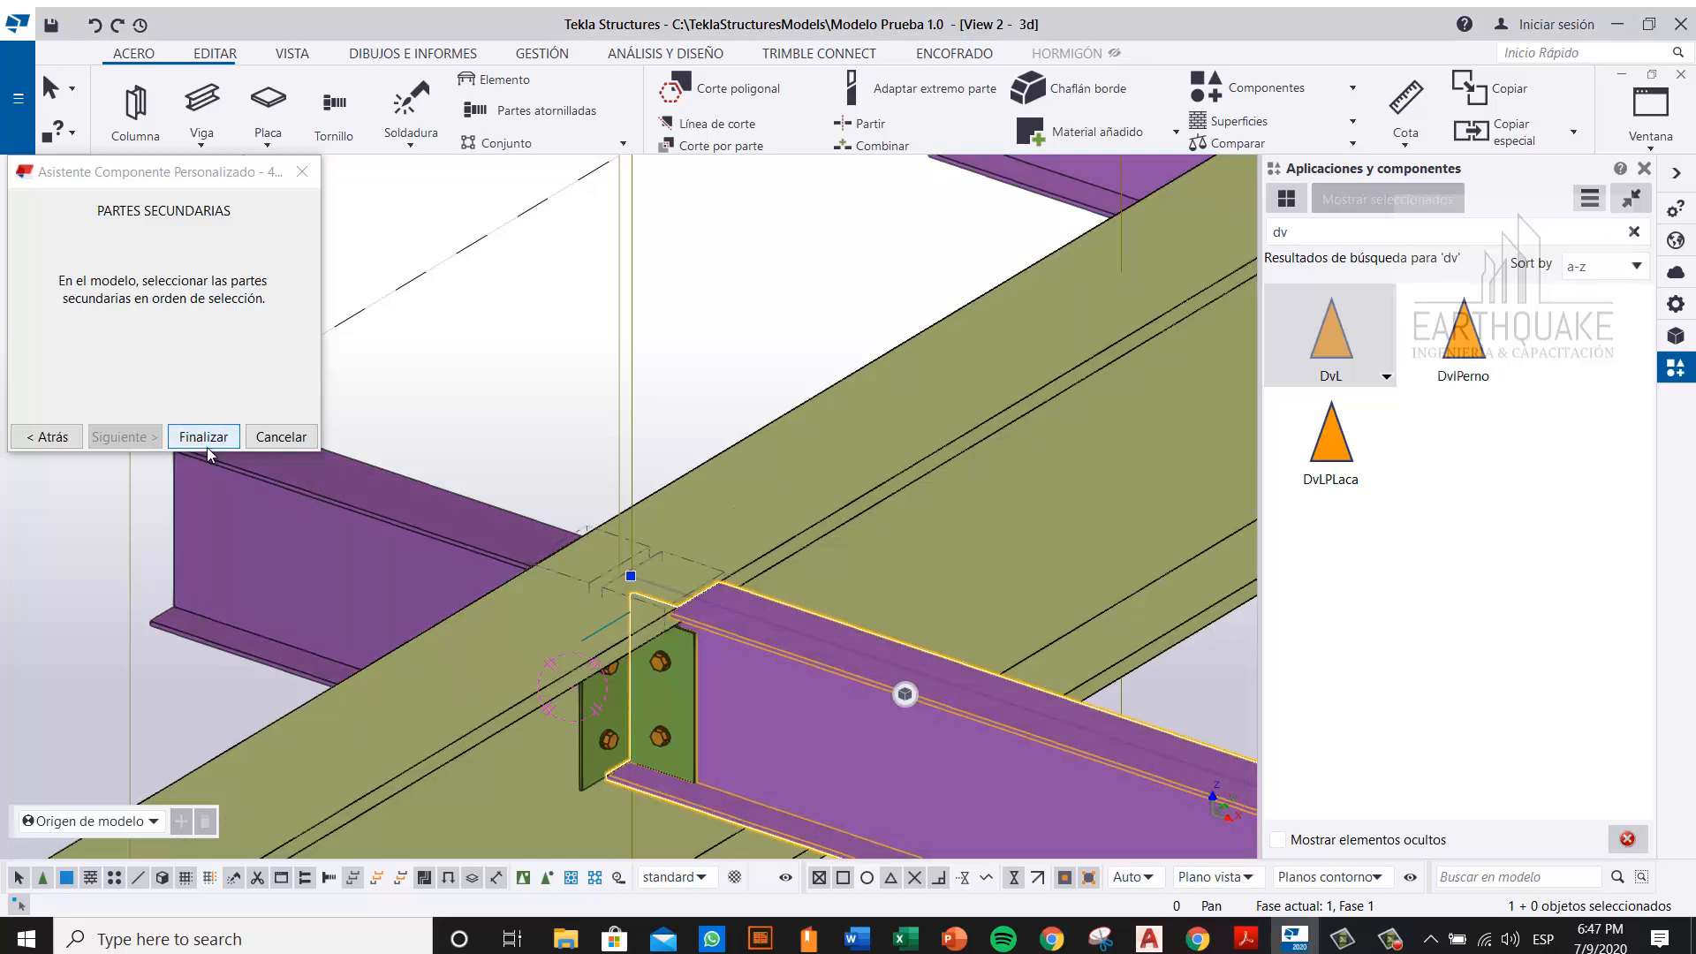
pyautogui.click(454, 537)
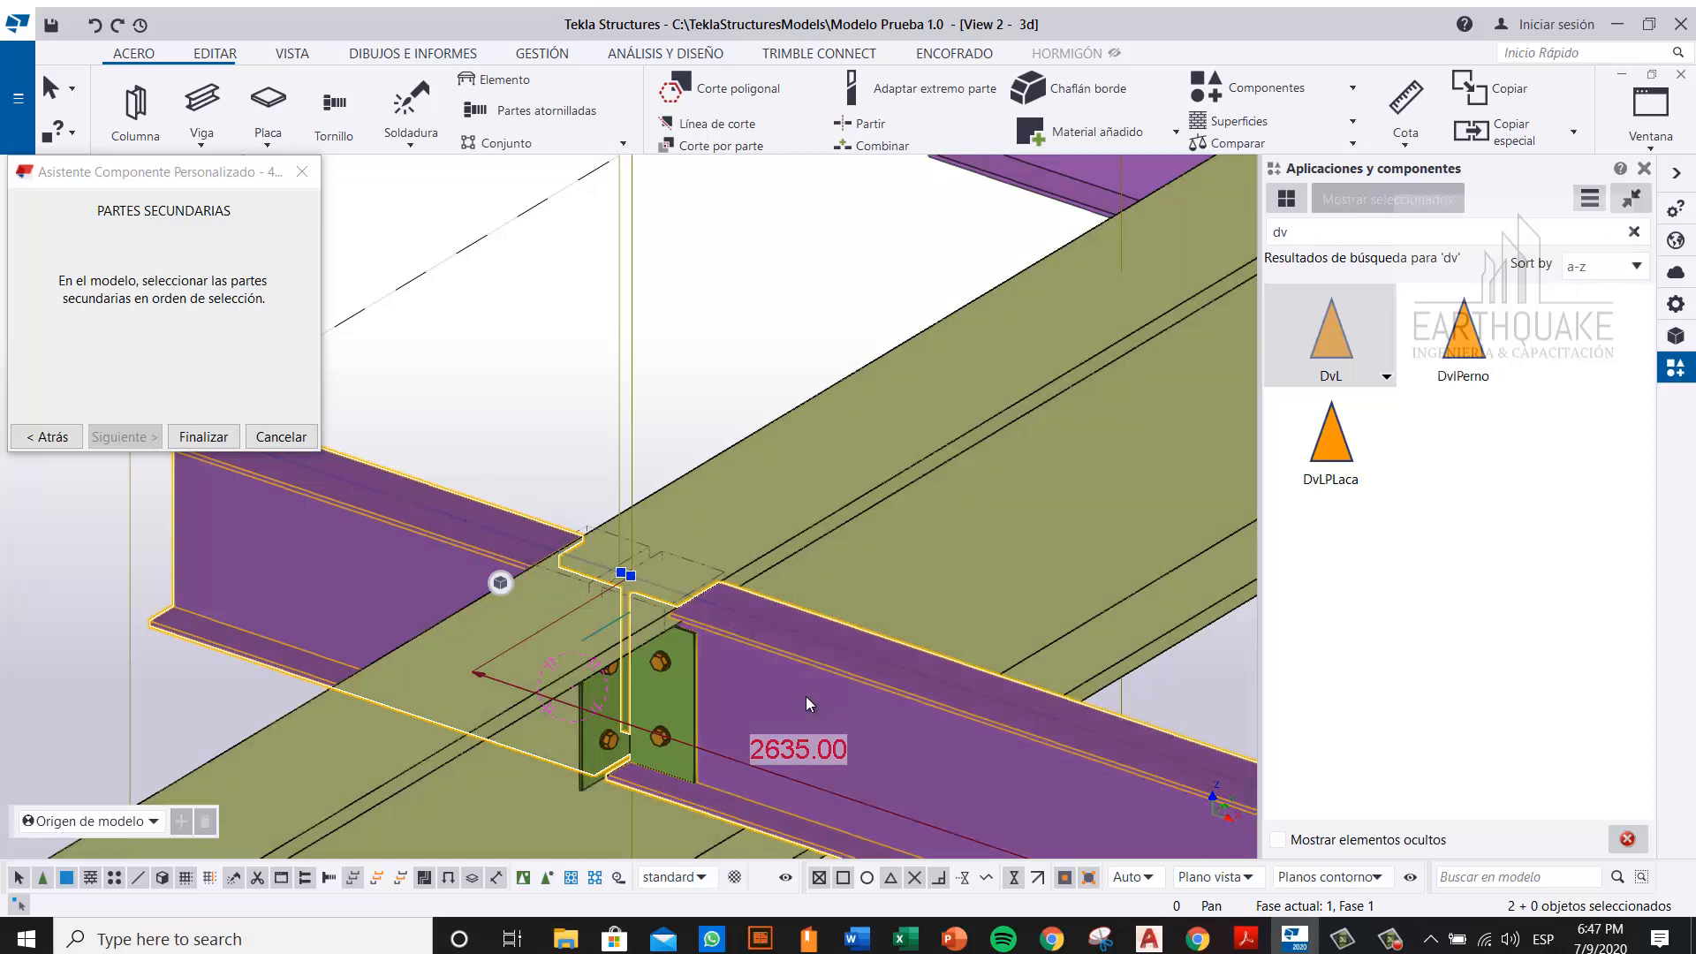
pyautogui.click(205, 437)
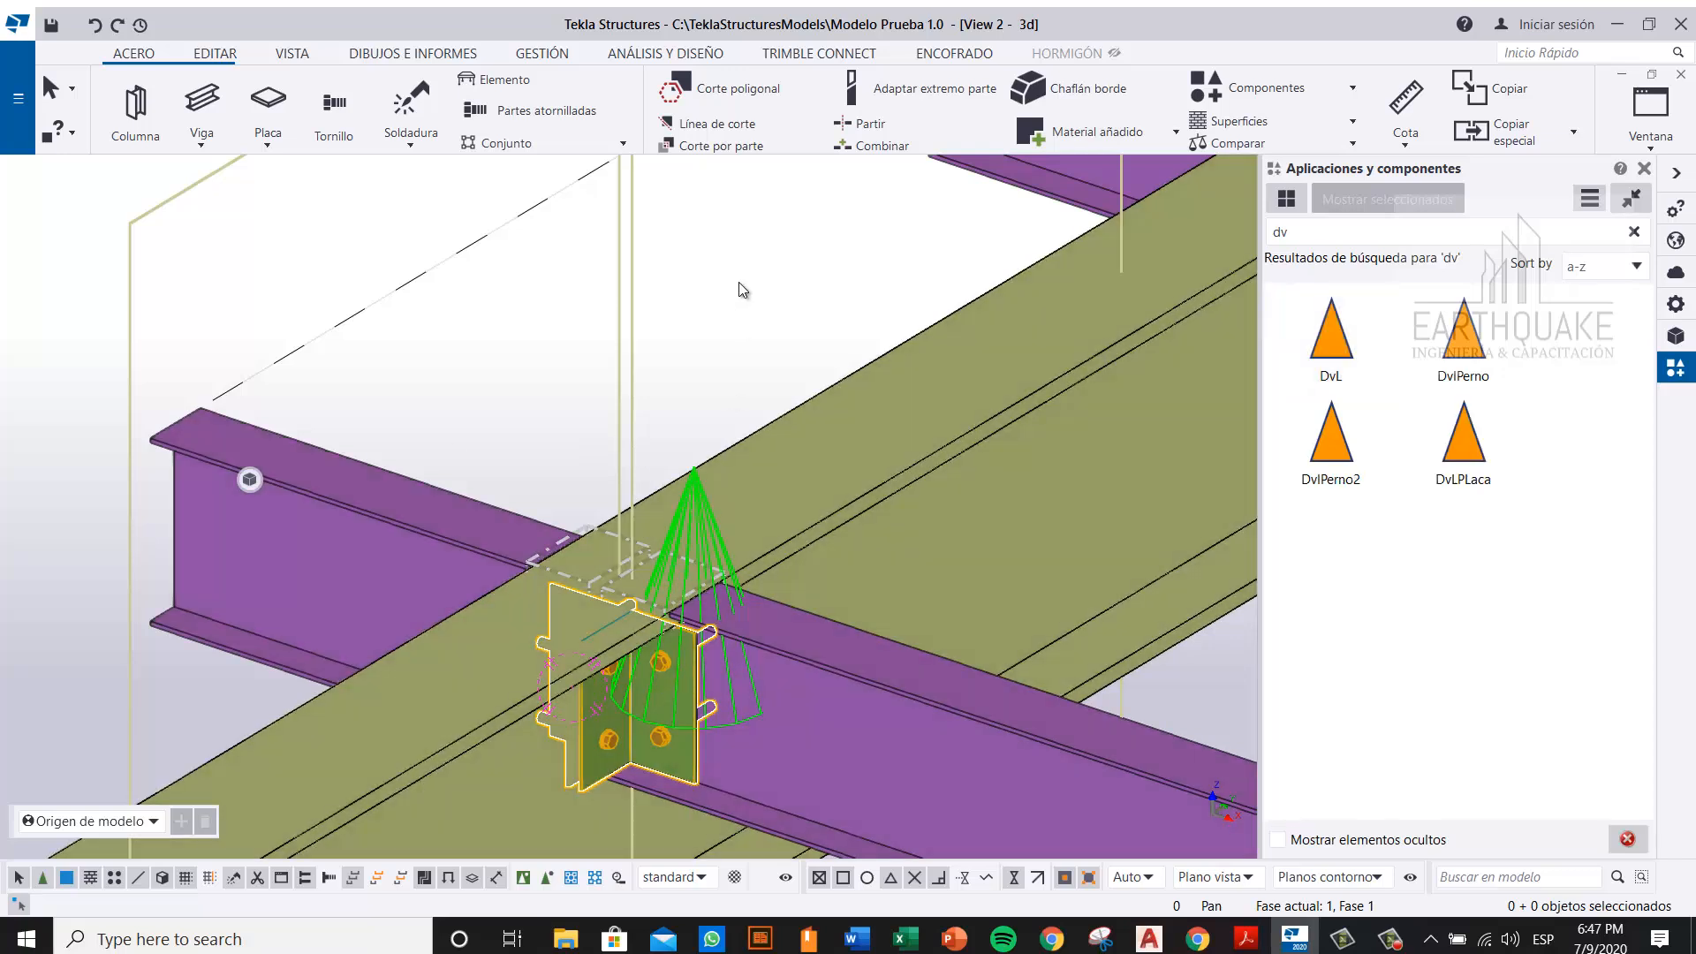
# Step: Display the model's parts as shaded wireframe so that the new connection can be seen through the beams
pyautogui.click(739, 330)
pyautogui.hotkey('ctrl', '2')
pyautogui.scroll(-2, 610, 438)
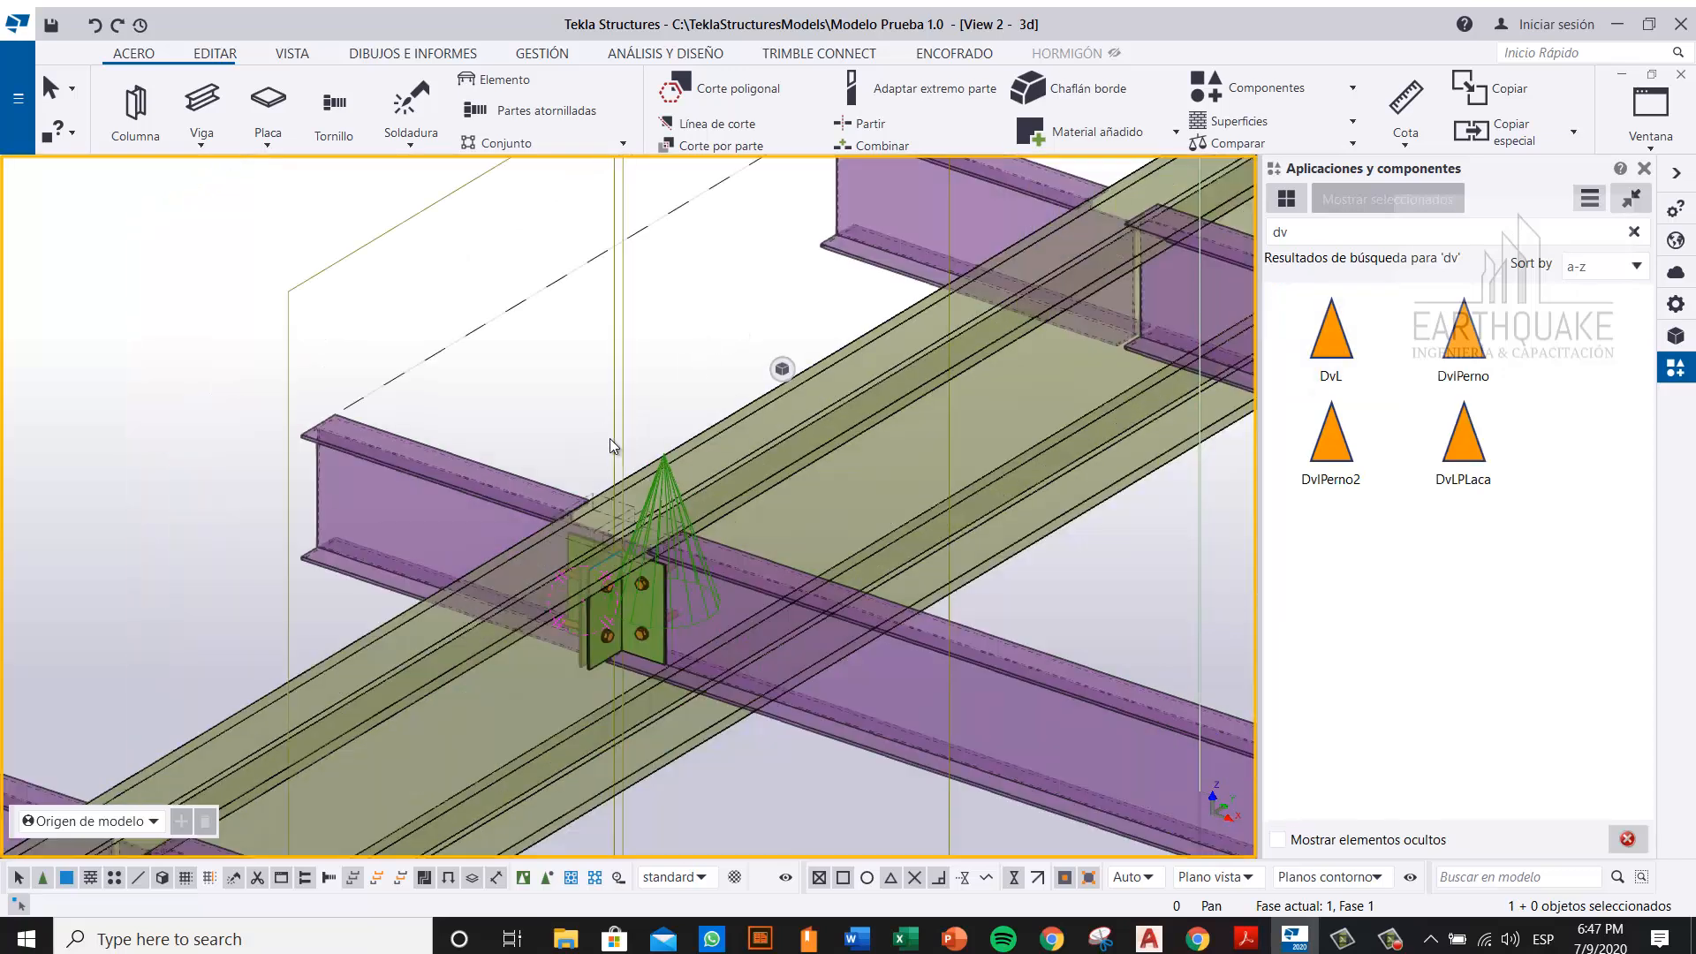
# Step: Hide cuts and added material, adaptations and construction lines in the model, apply the view properties and redraw the view
pyautogui.doubleClick(539, 357)
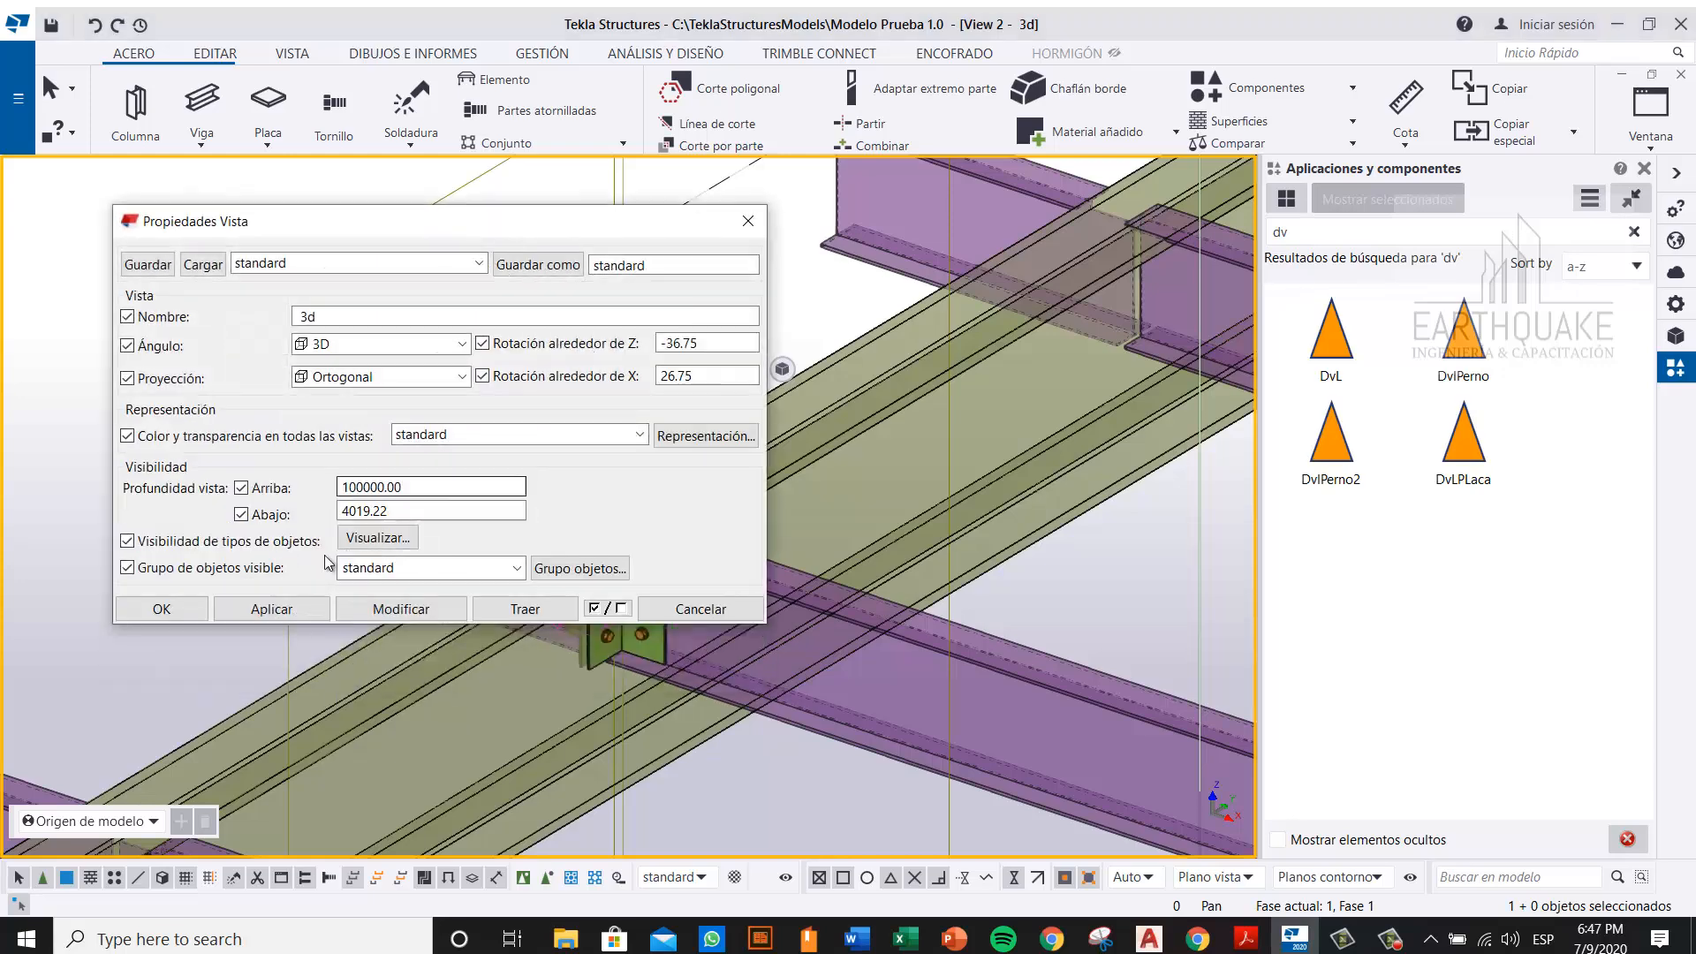
pyautogui.click(371, 541)
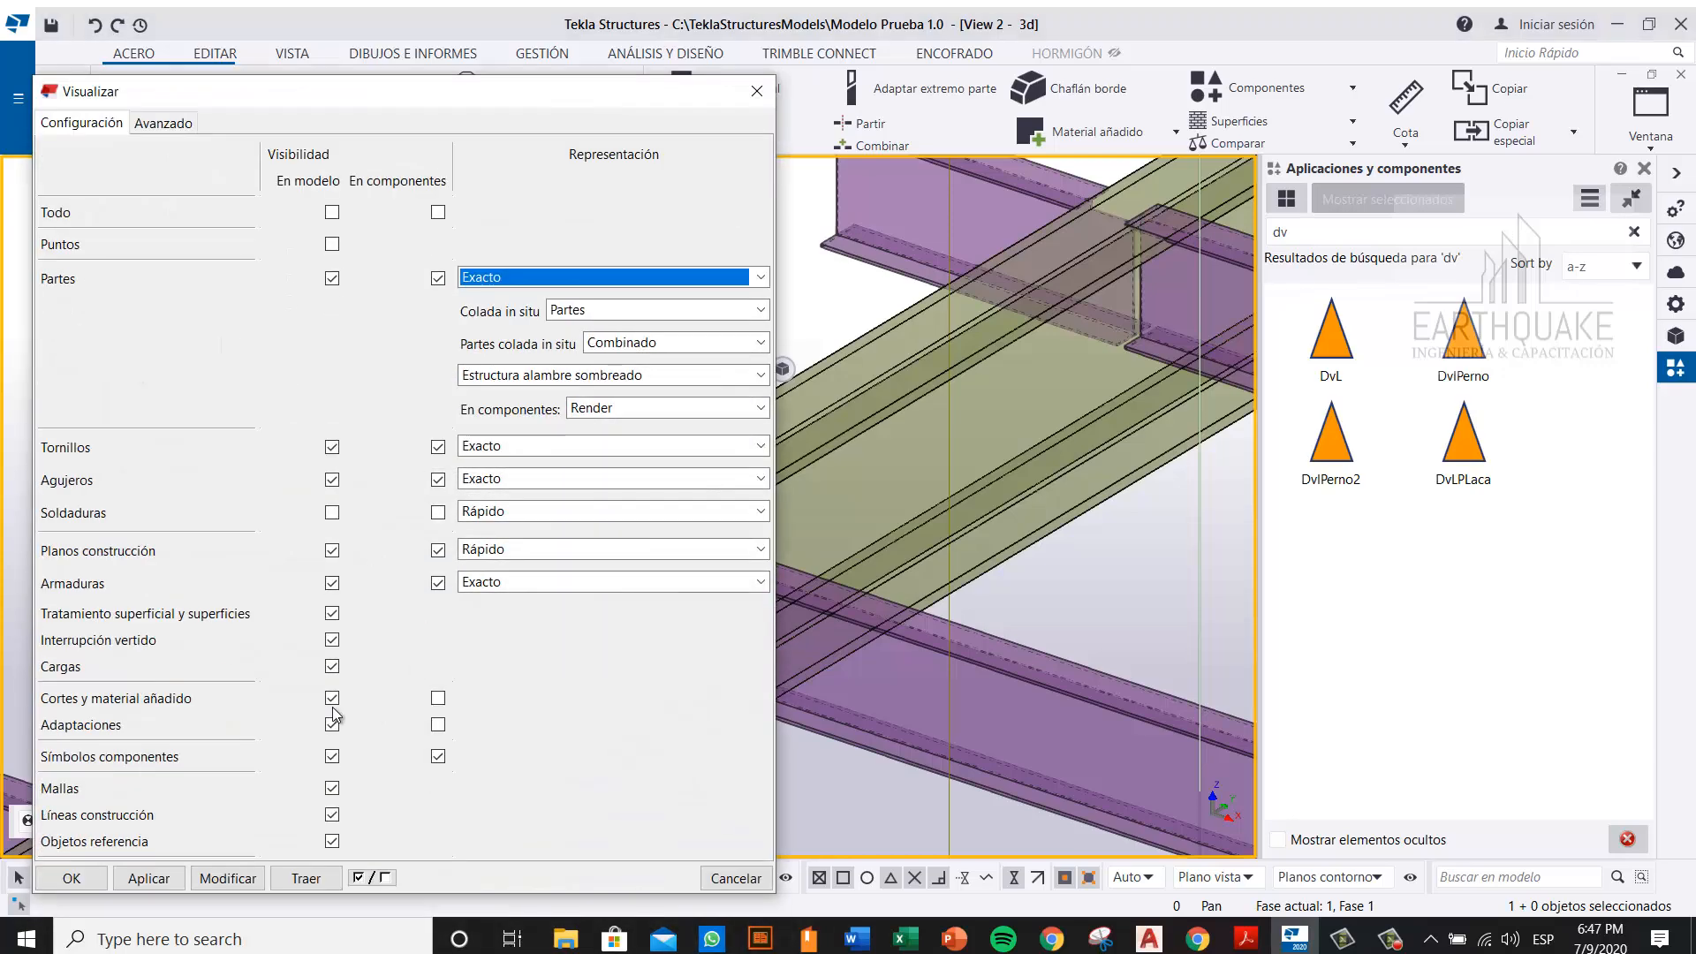
pyautogui.click(333, 723)
pyautogui.click(333, 815)
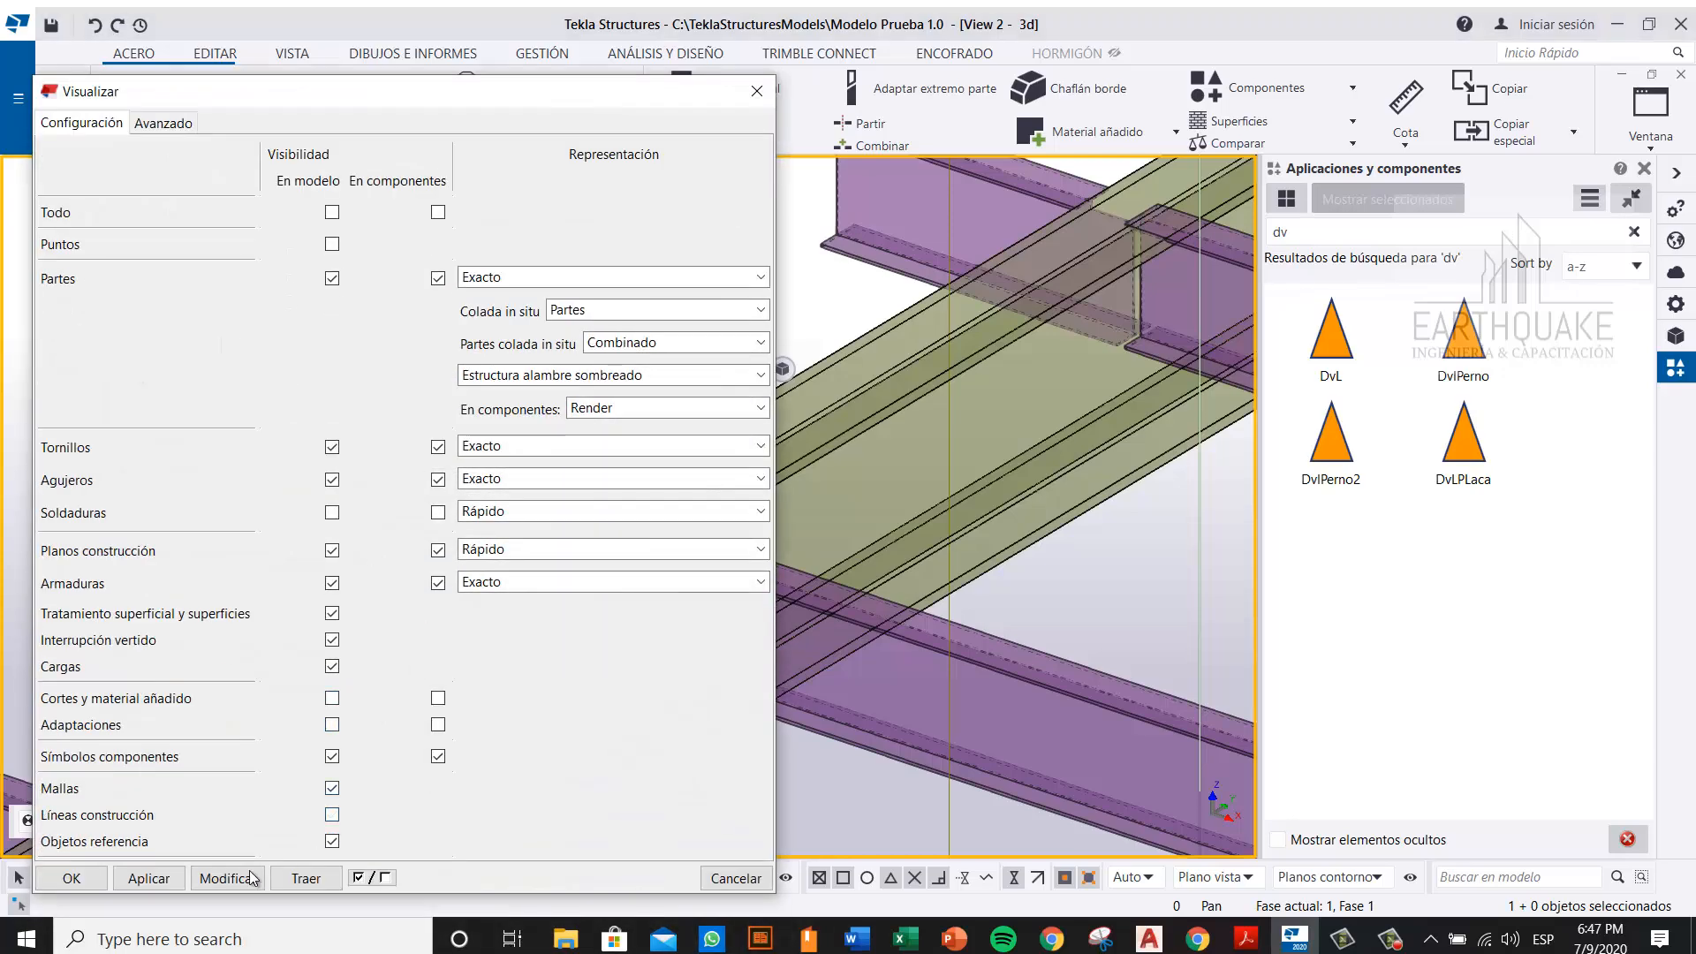
pyautogui.click(228, 878)
pyautogui.click(98, 880)
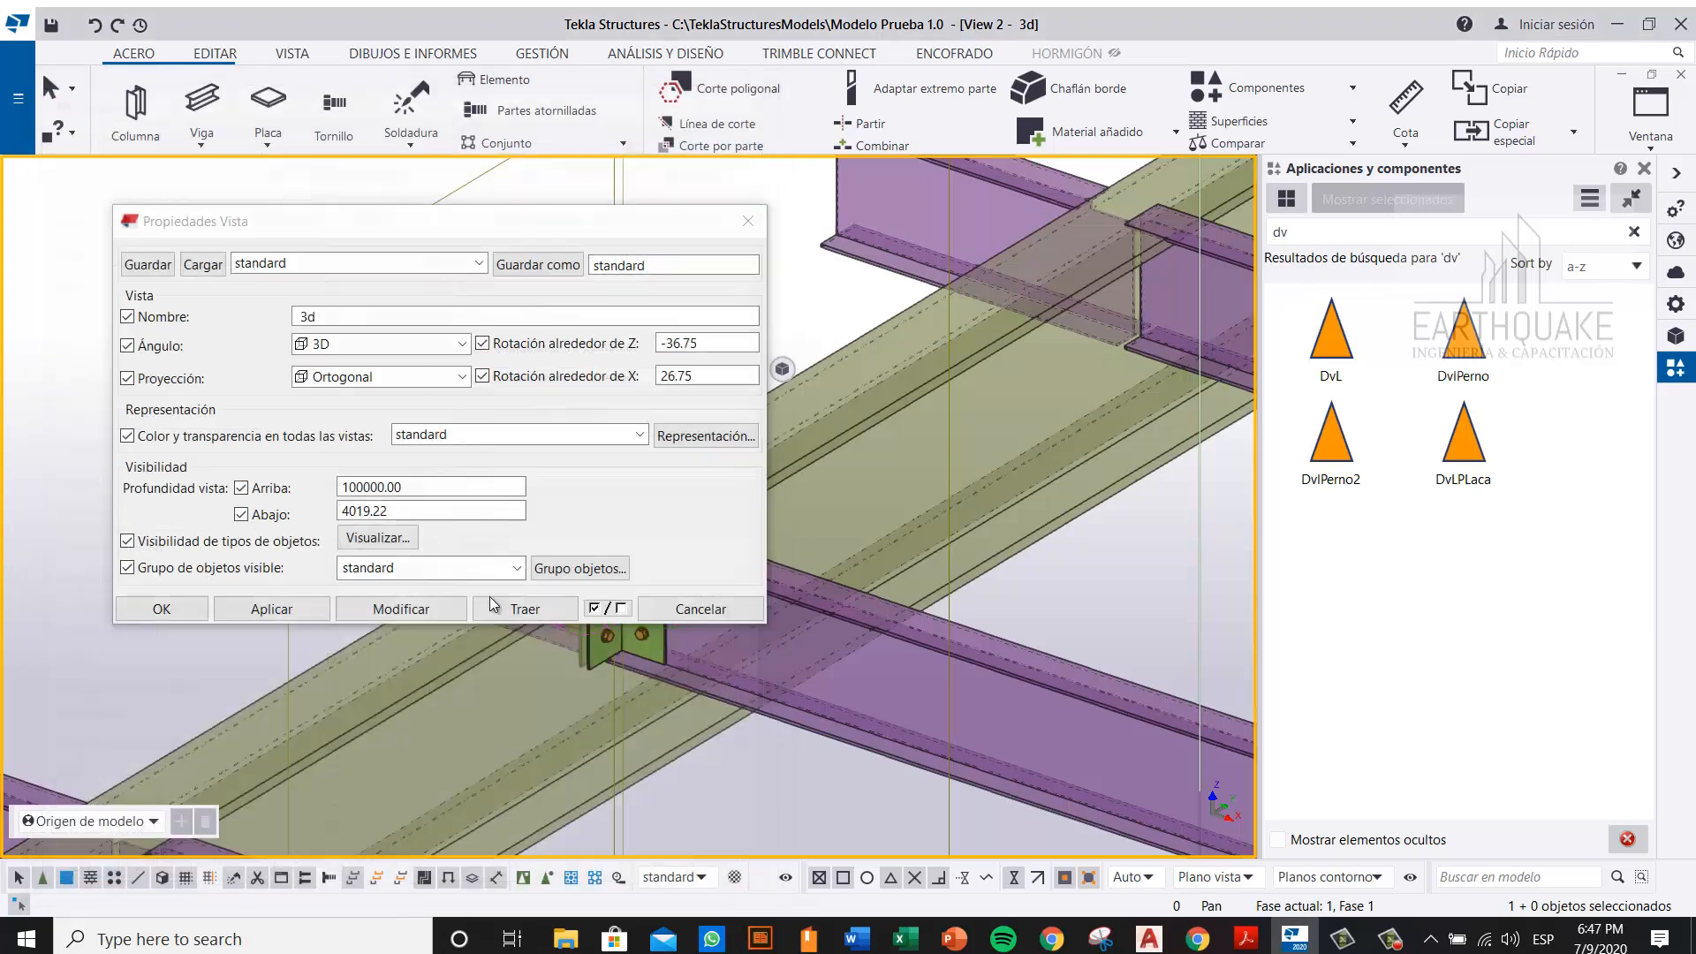
pyautogui.click(206, 611)
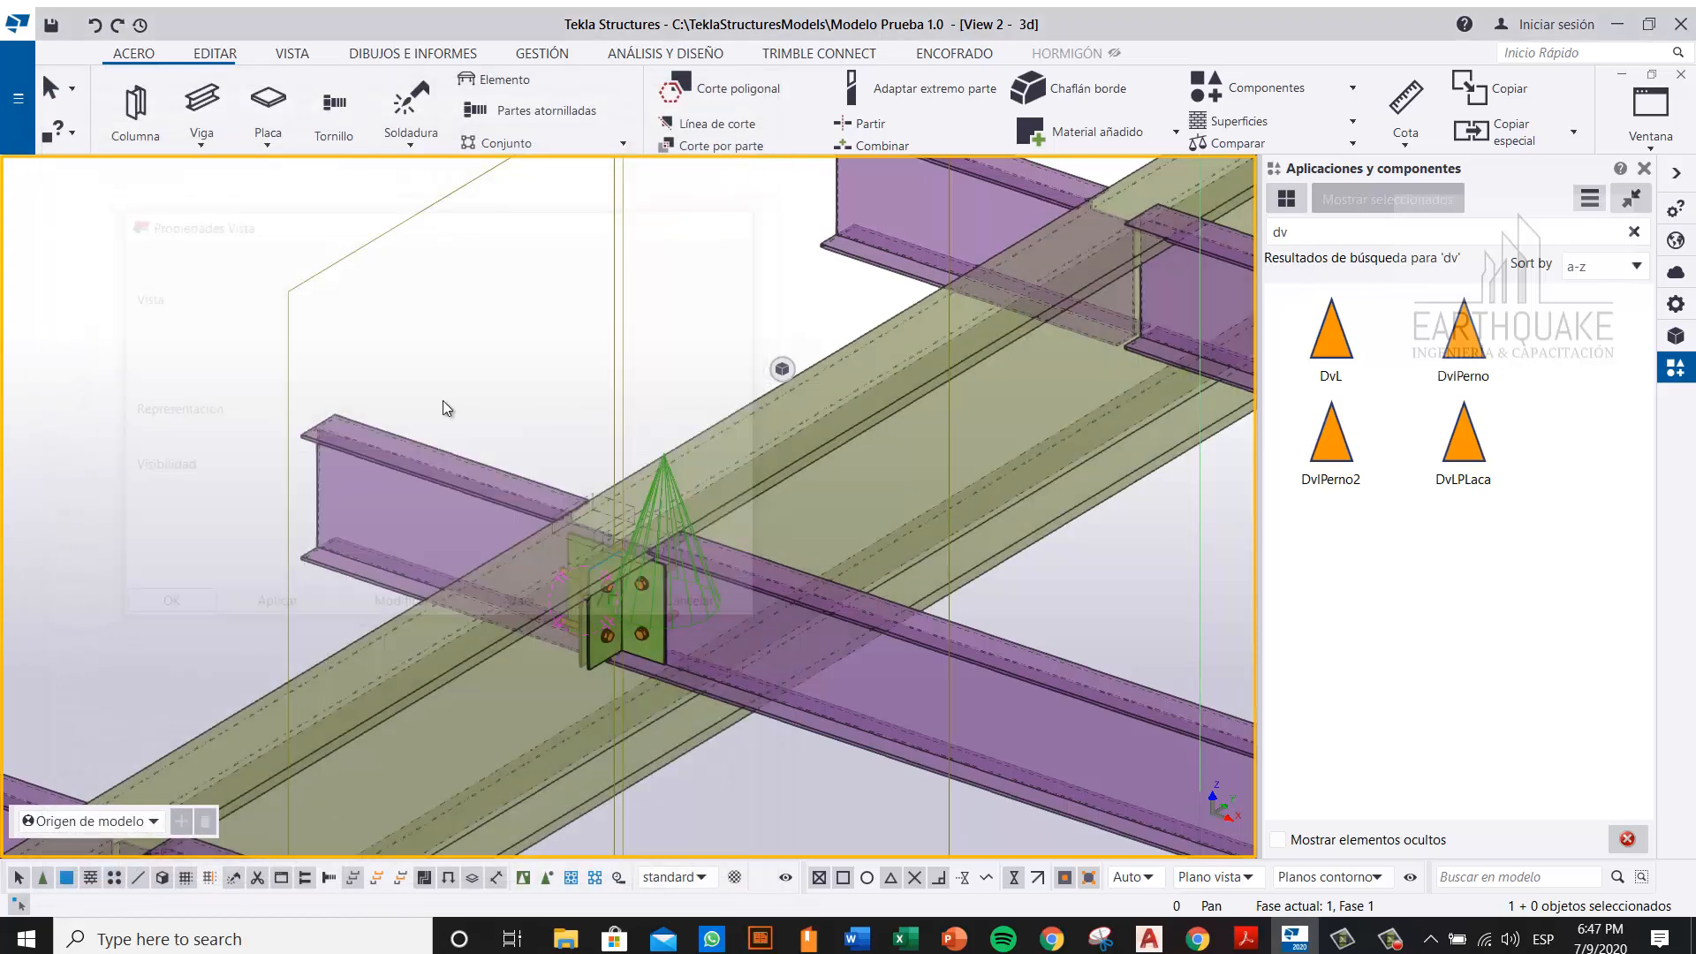
pyautogui.rightClick(480, 303)
pyautogui.click(574, 415)
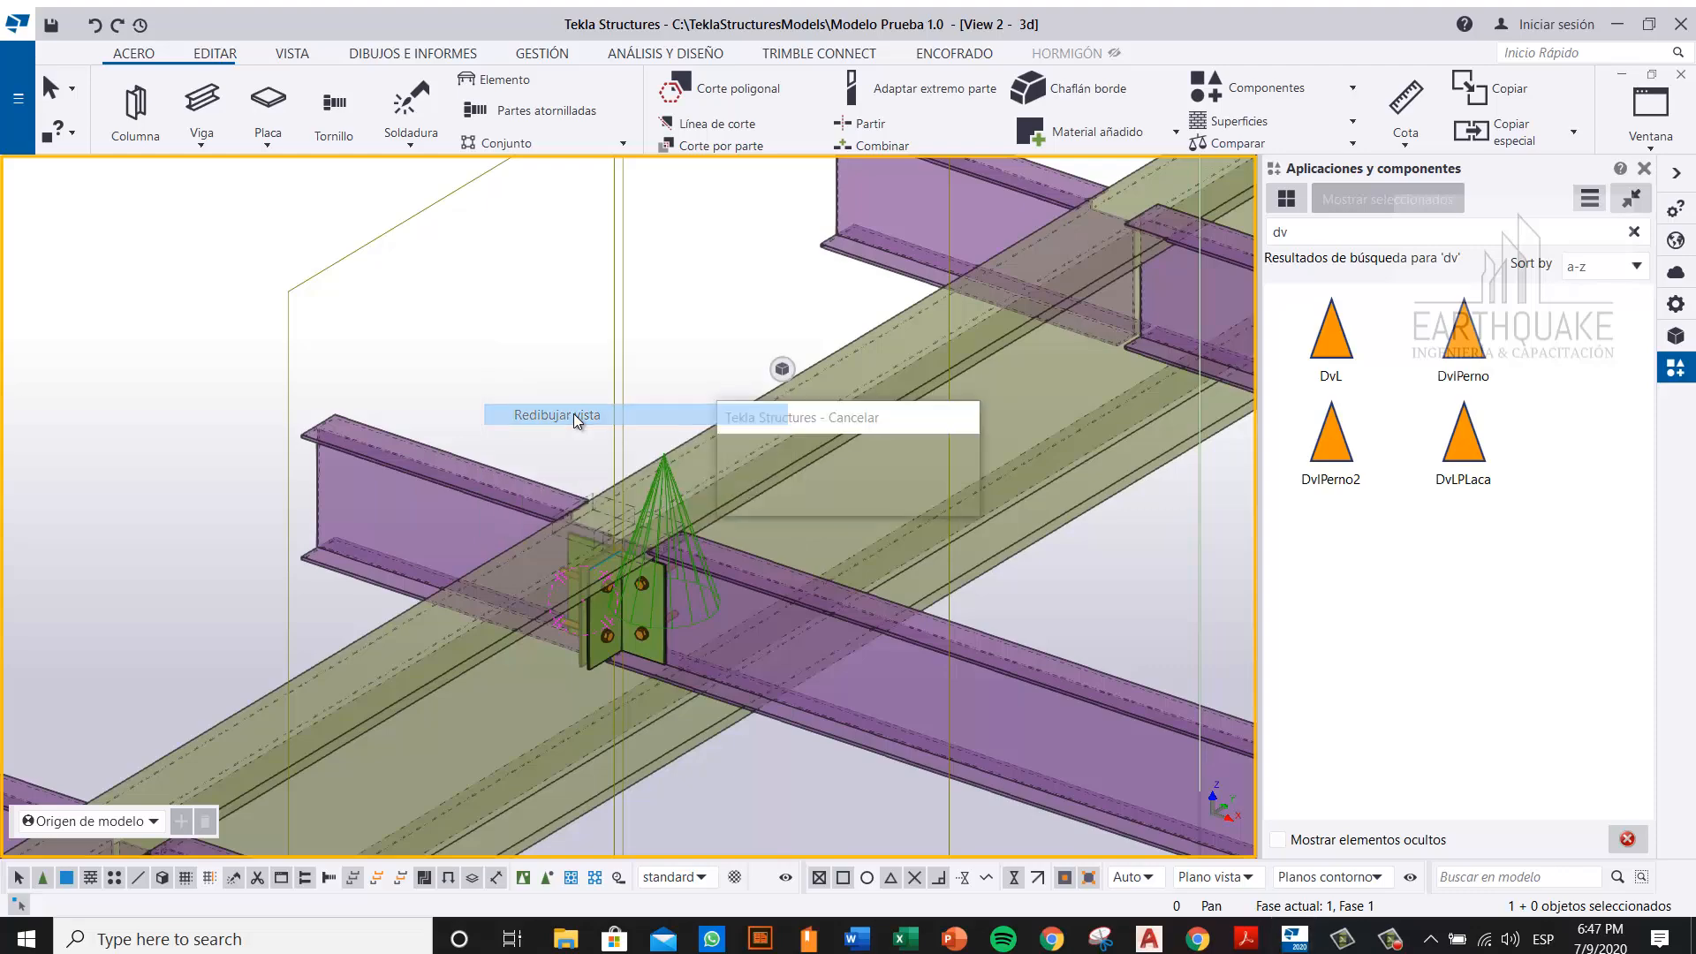
# Step: Examine the new bolted angle connection from both sides of the olive main beam, checking its angles and bolts
pyautogui.keyDown('ctrl'); pyautogui.moveTo(664, 546); pyautogui.dragTo(588, 551, button='middle'); pyautogui.keyUp('ctrl')
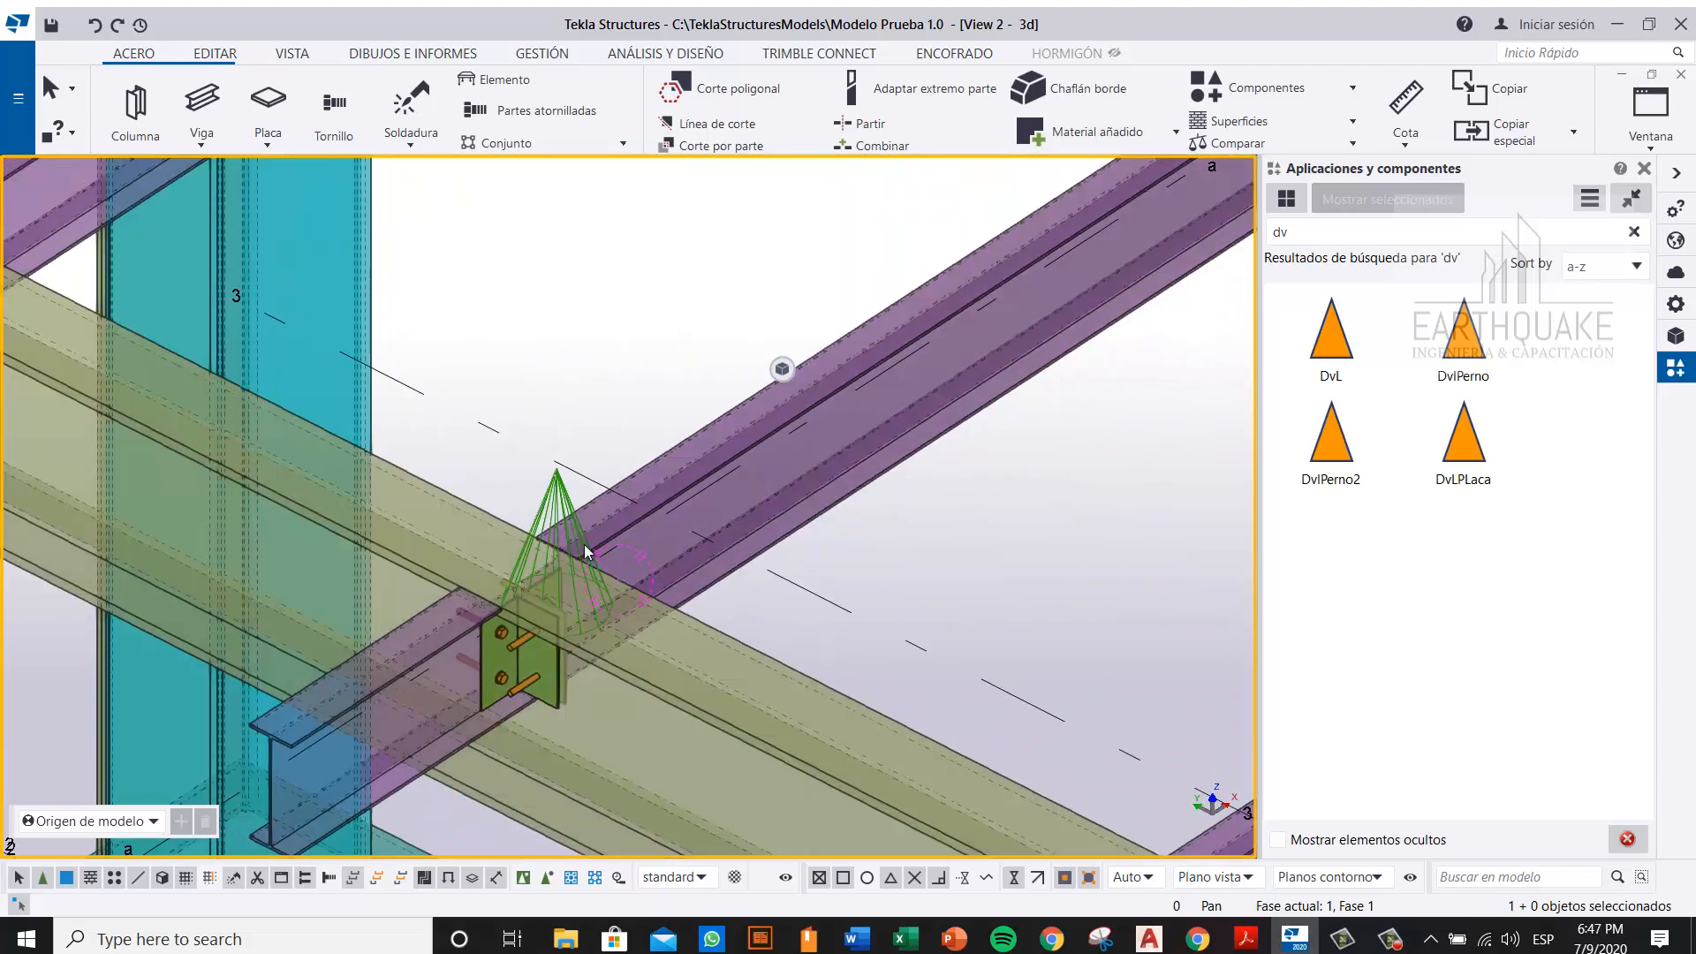
pyautogui.scroll(-2, 780, 544)
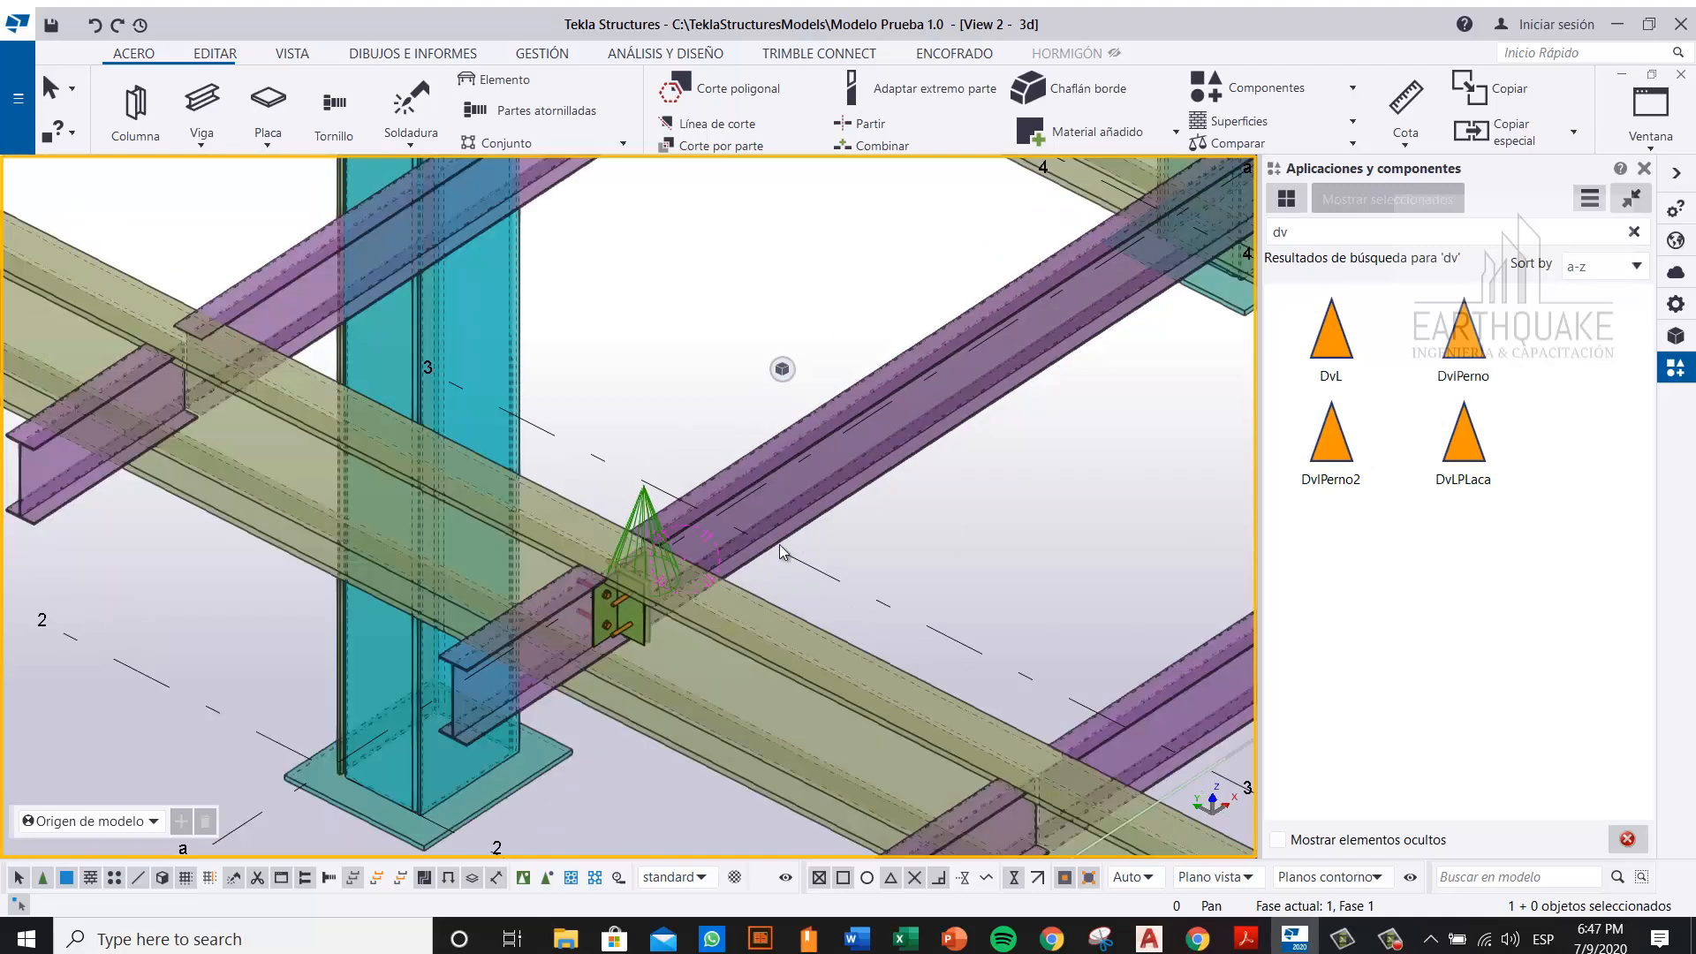
pyautogui.scroll(4, 656, 606)
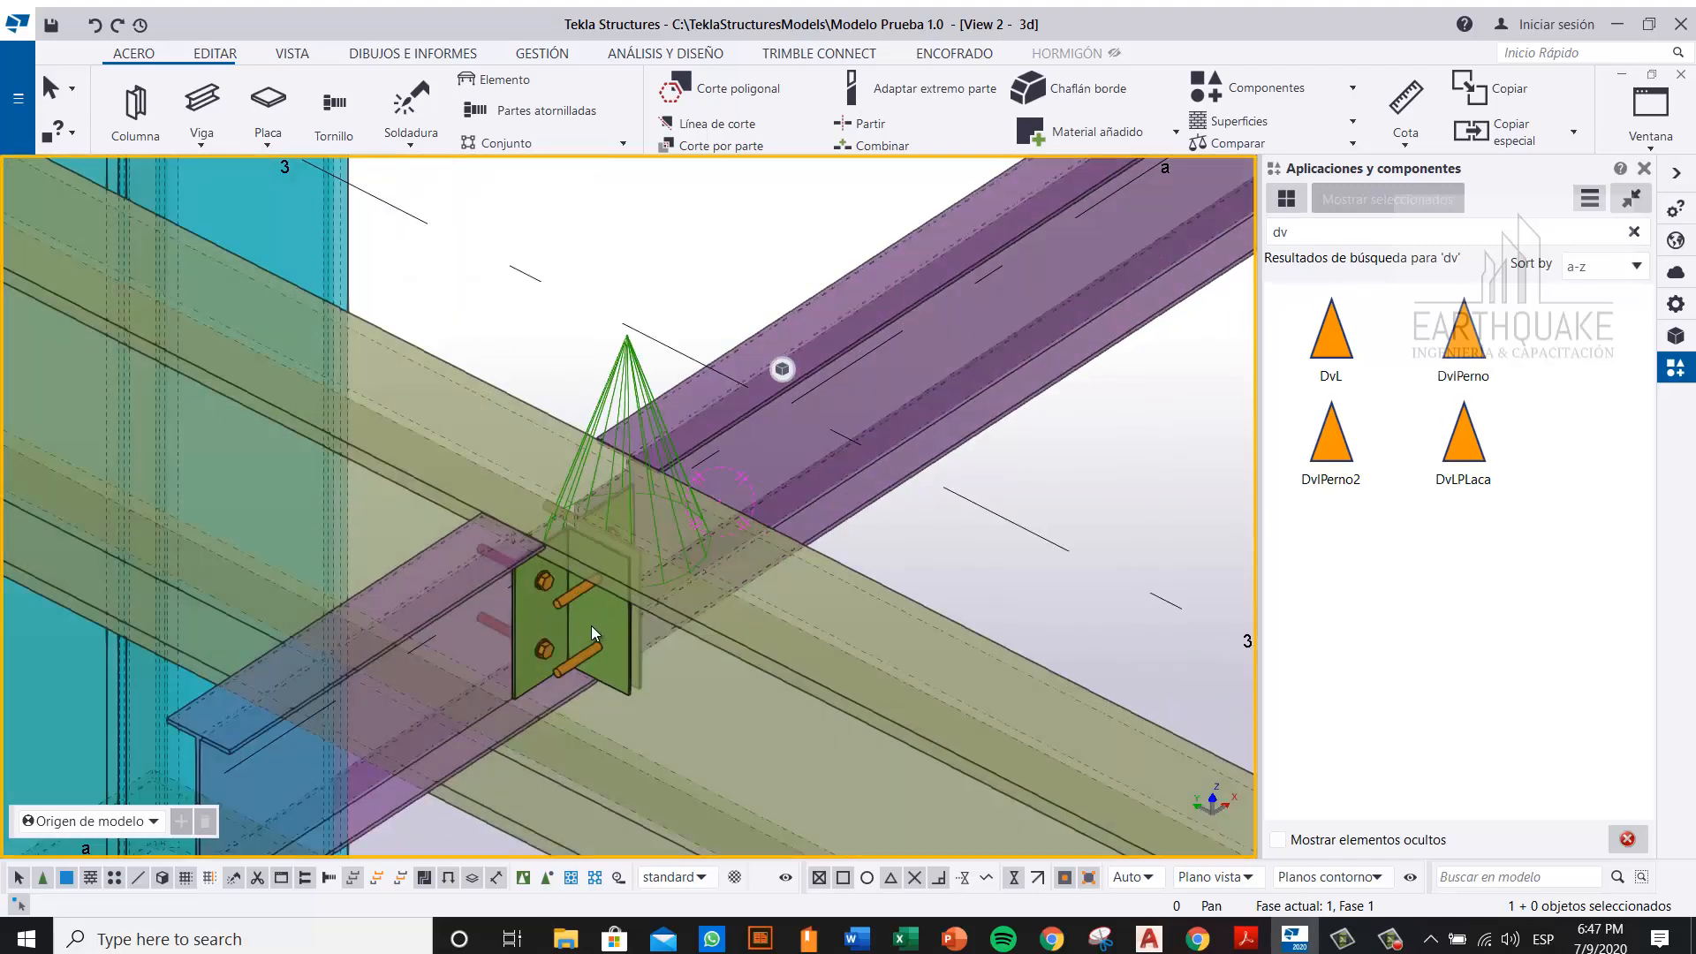
pyautogui.keyDown('ctrl'); pyautogui.moveTo(591, 625); pyautogui.dragTo(624, 611, button='middle'); pyautogui.keyUp('ctrl')
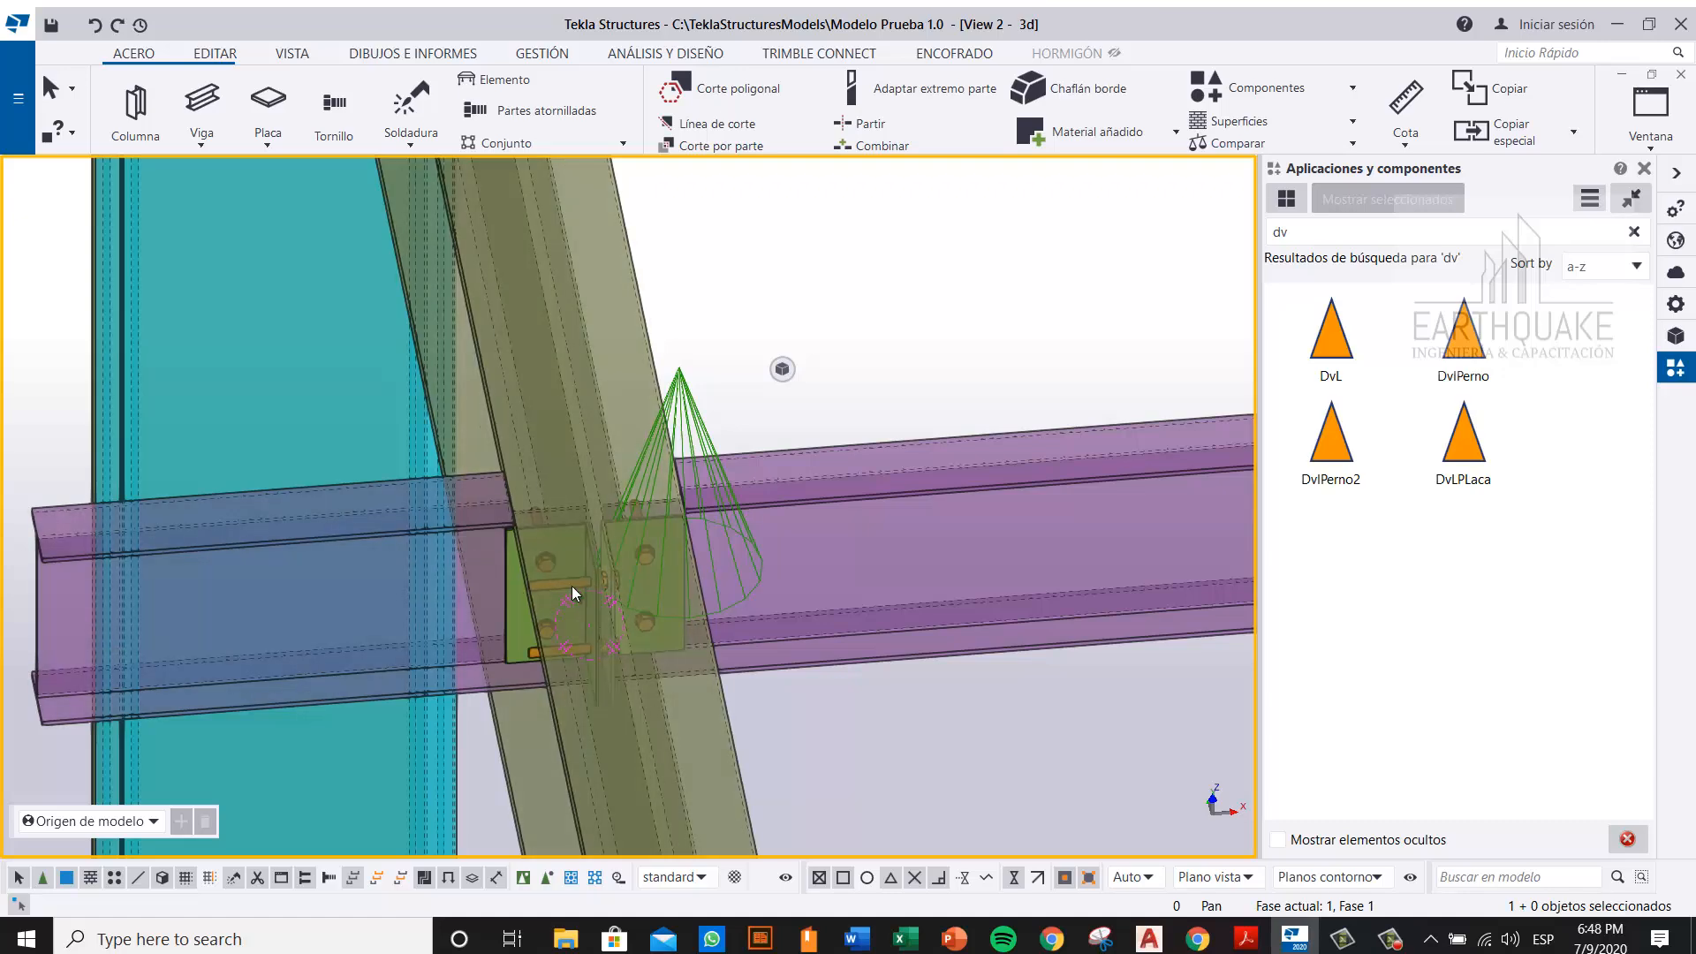
pyautogui.keyDown('ctrl'); pyautogui.moveTo(571, 585); pyautogui.dragTo(667, 559, button='middle'); pyautogui.keyUp('ctrl')
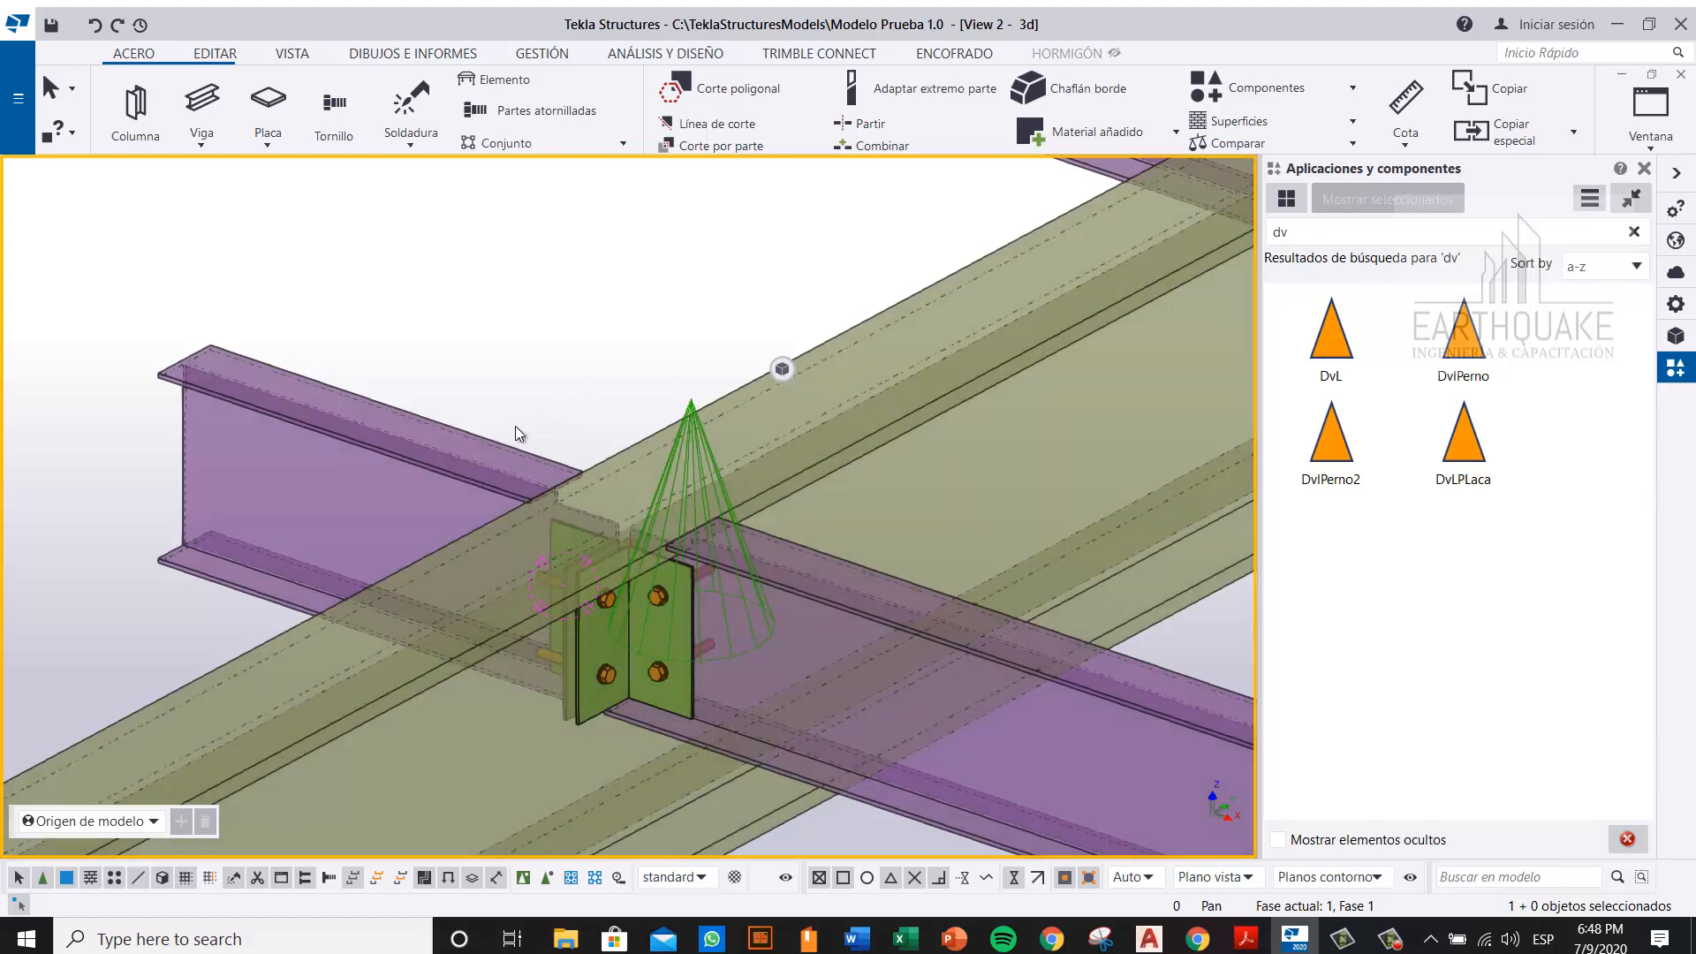
# Step: Apply the DvlPerno2 component at another beam crossing, with the olive beam as main part and the purple beams on both sides as secondary parts
pyautogui.scroll(-3, 523, 472)
pyautogui.scroll(-3, 523, 474)
pyautogui.scroll(4, 576, 574)
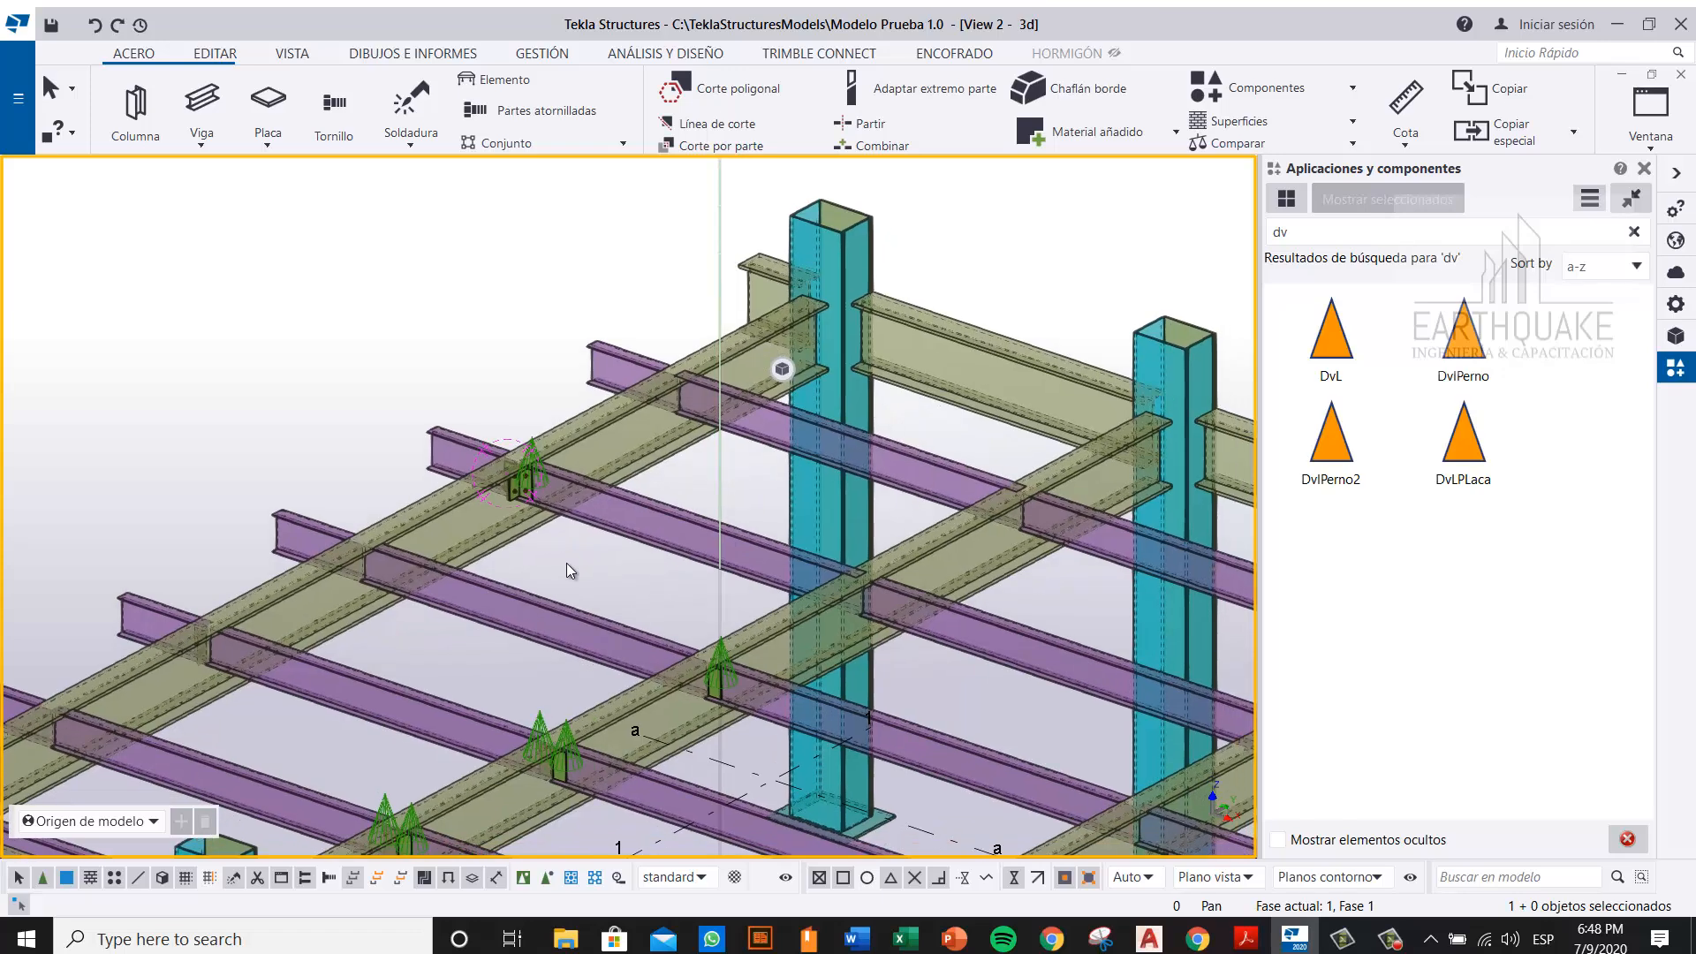
pyautogui.scroll(2, 301, 552)
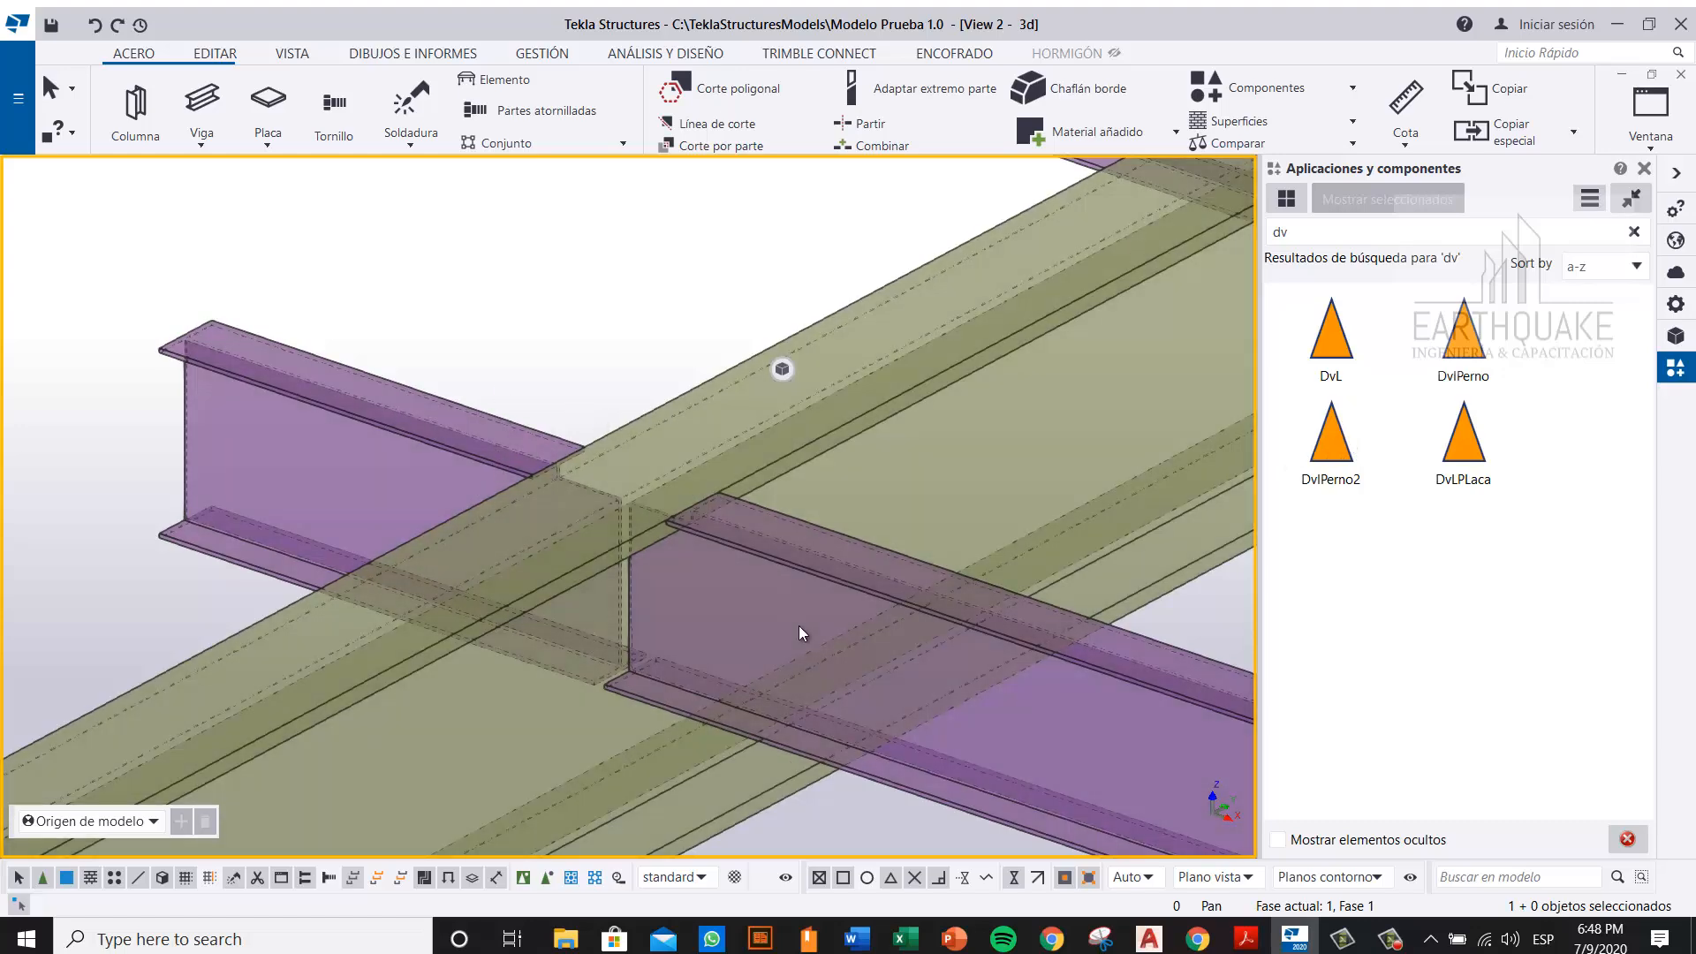
pyautogui.click(1340, 450)
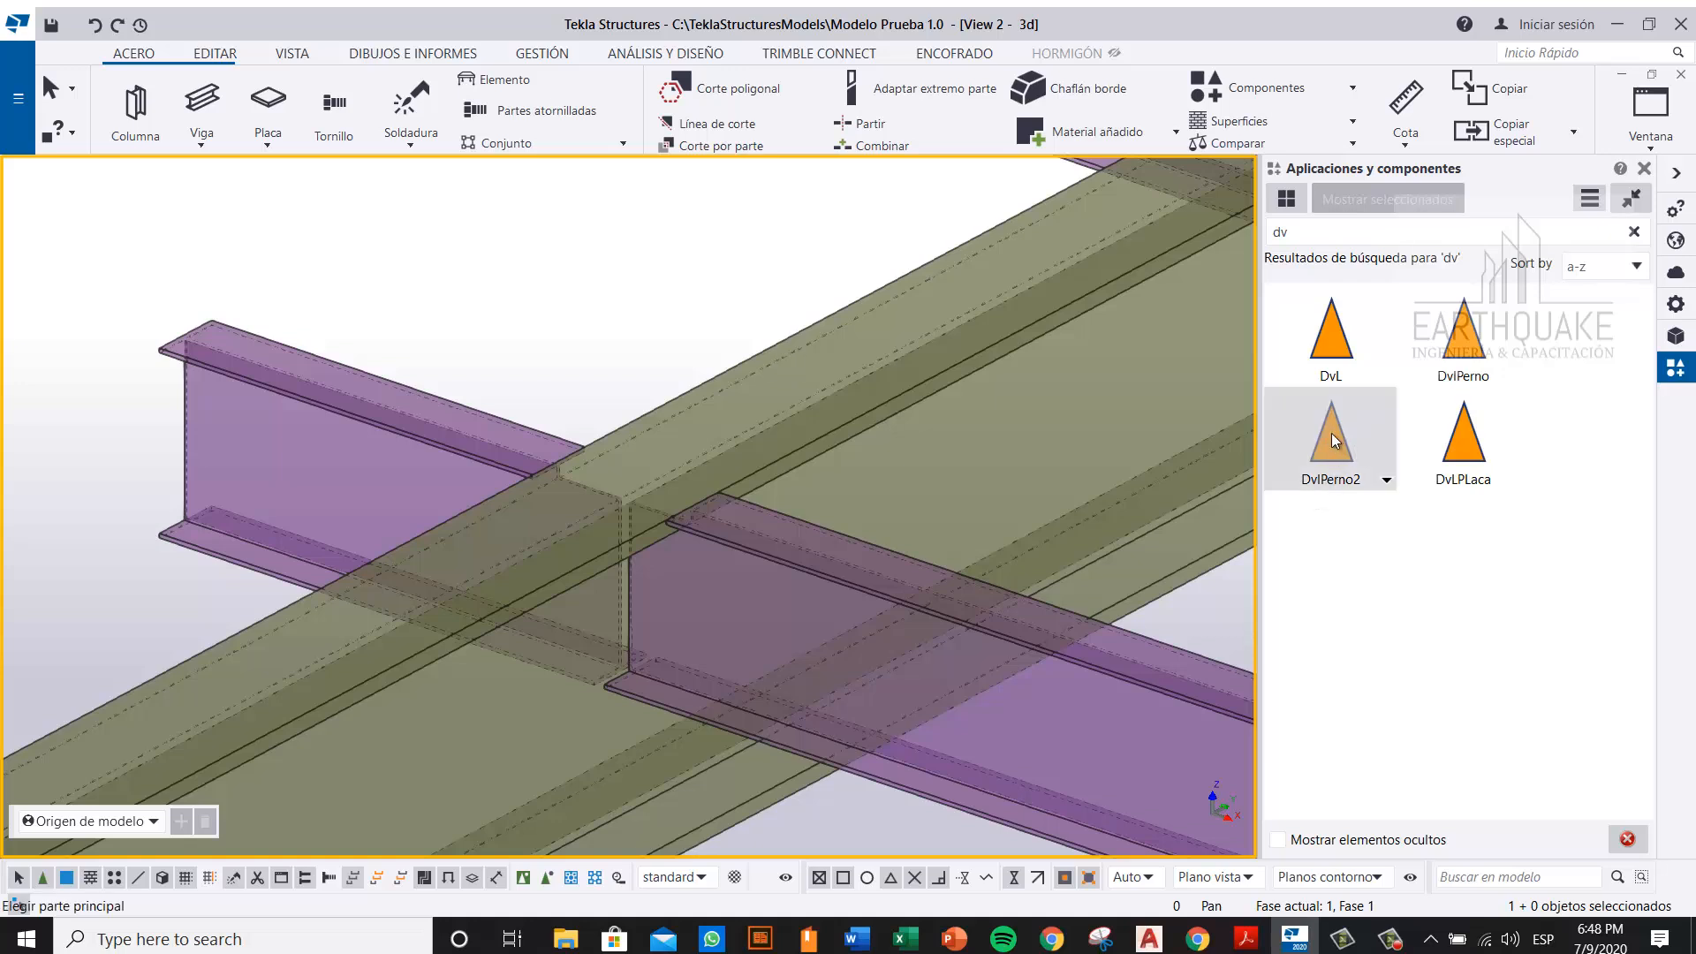
pyautogui.click(730, 392)
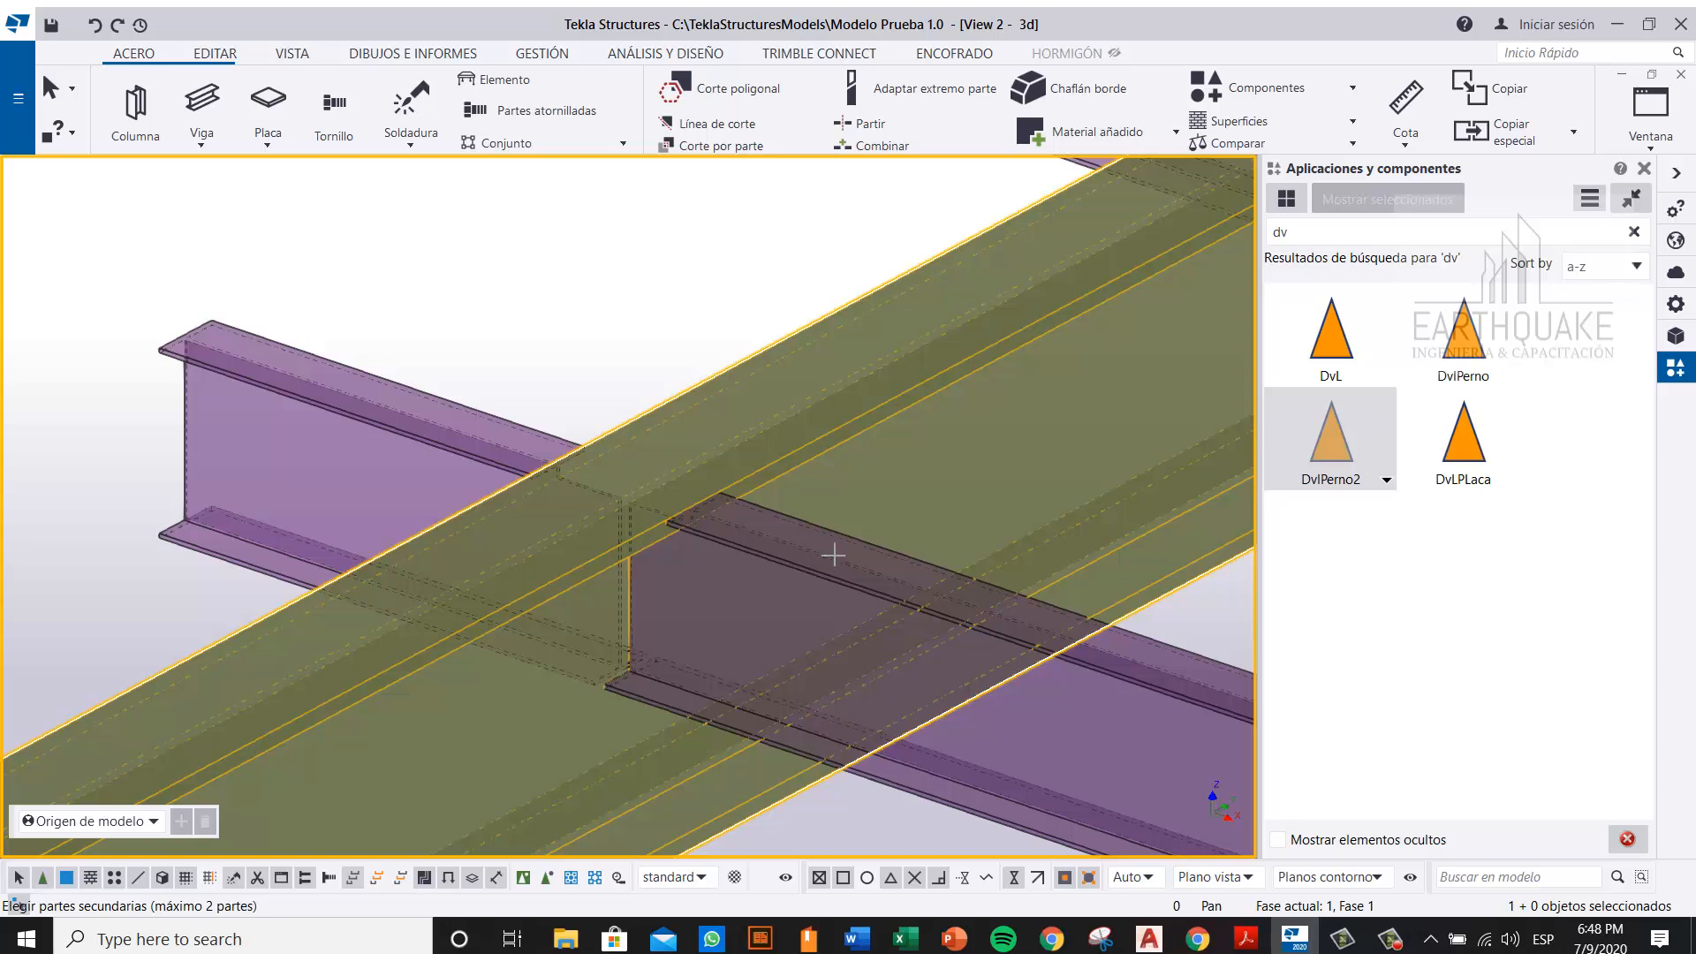
pyautogui.click(833, 555)
pyautogui.click(582, 454)
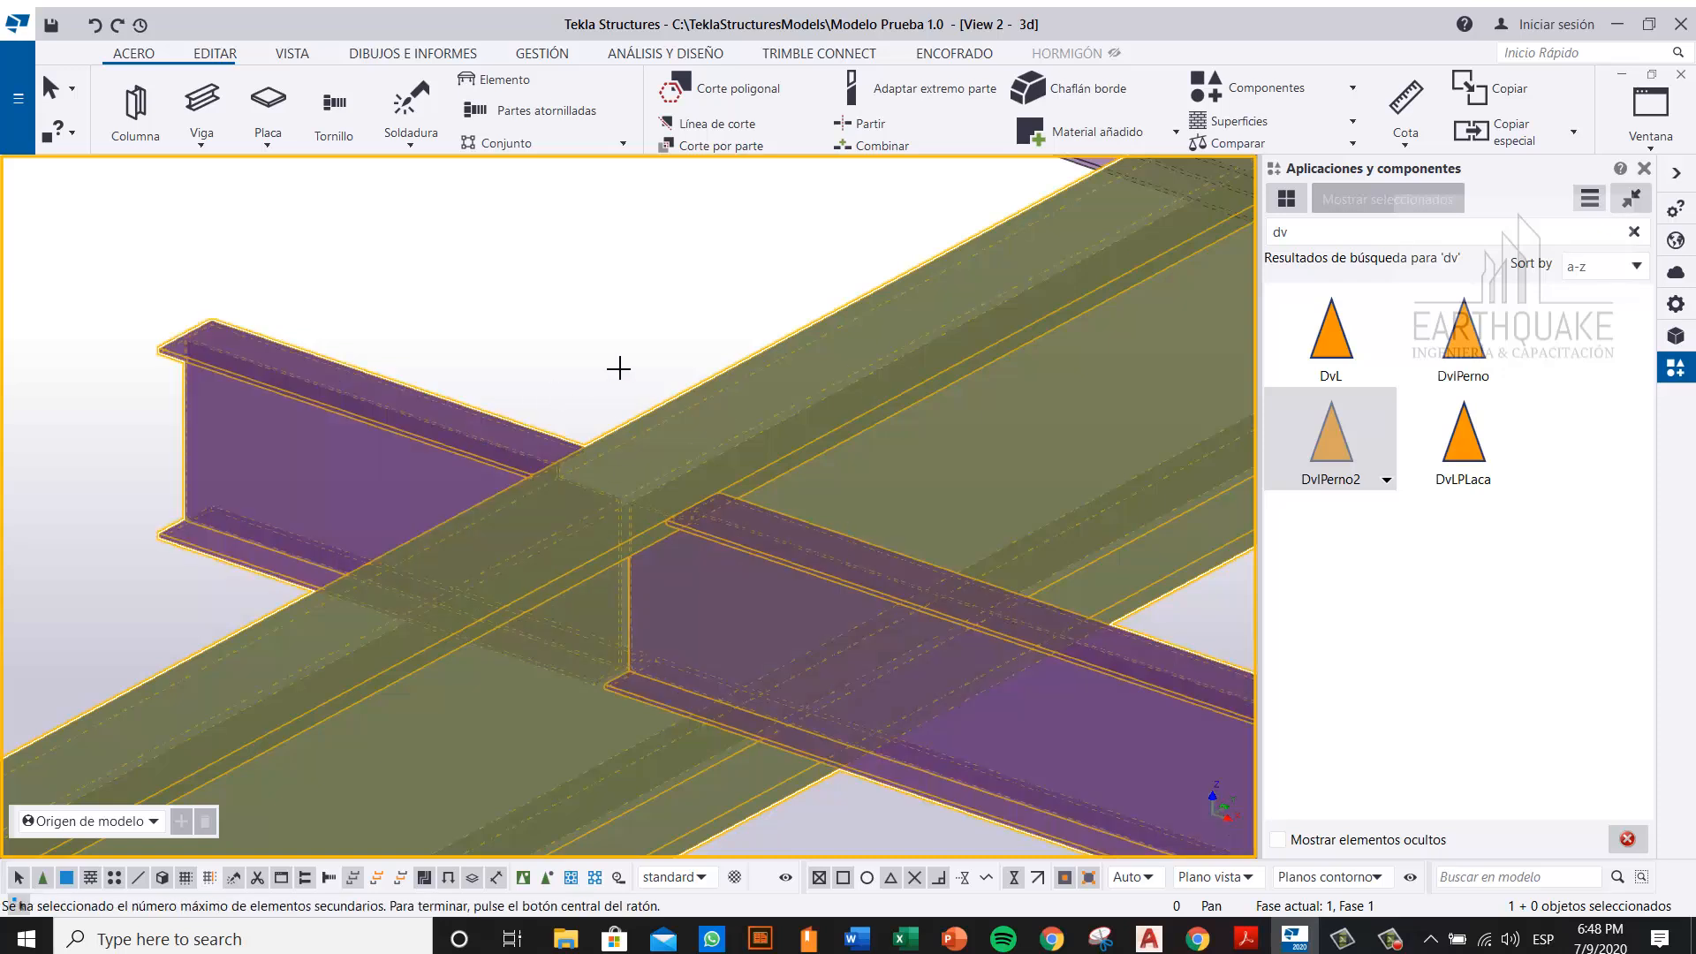
# Step: Apply the DvlPerno2 connection to the olive main beam and the two purple secondary beams meeting it at this crossing
pyautogui.middleClick(618, 369)
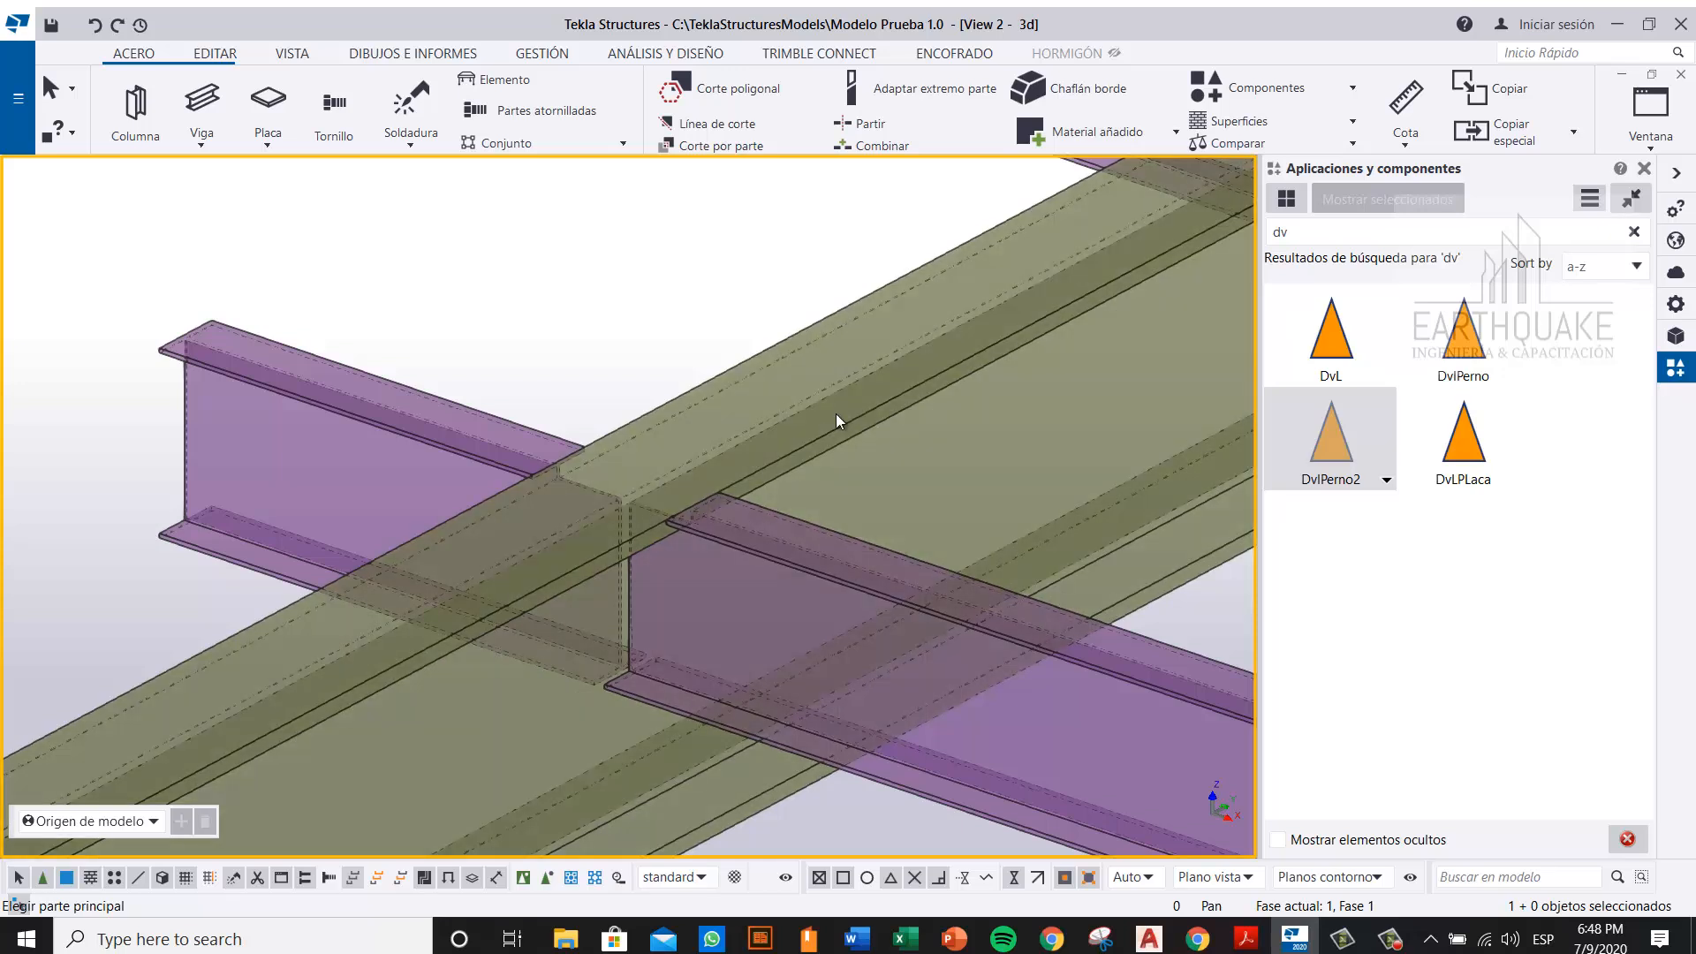
pyautogui.click(779, 441)
pyautogui.click(792, 542)
pyautogui.click(468, 450)
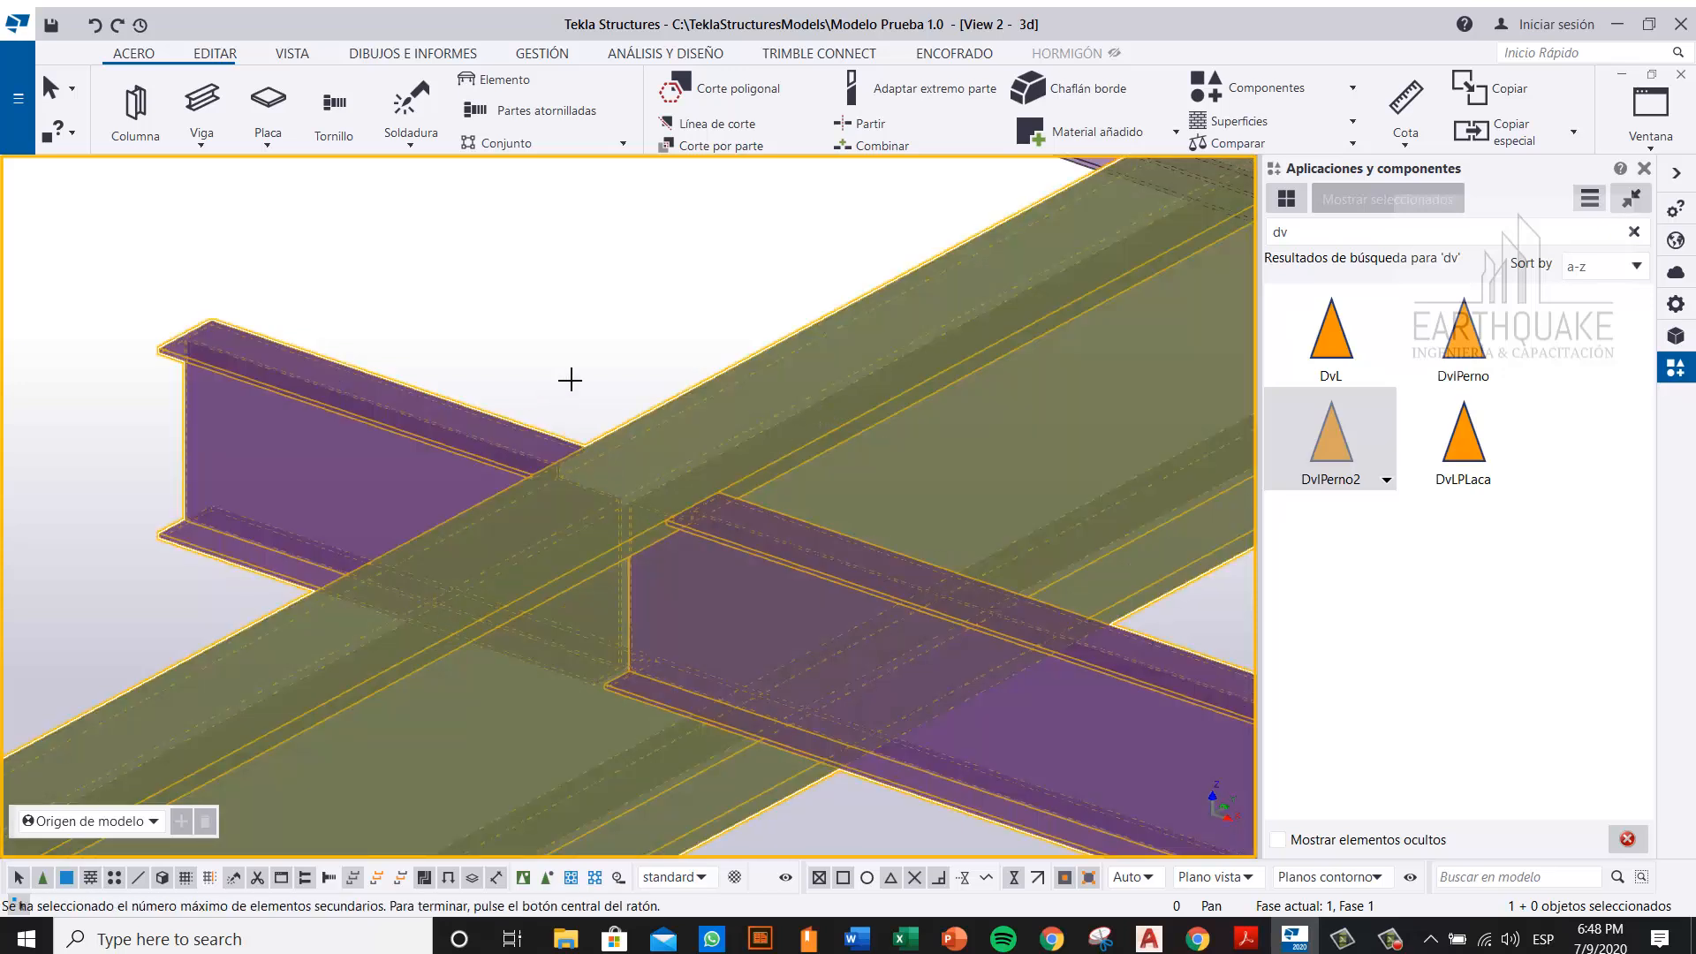
pyautogui.middleClick(590, 368)
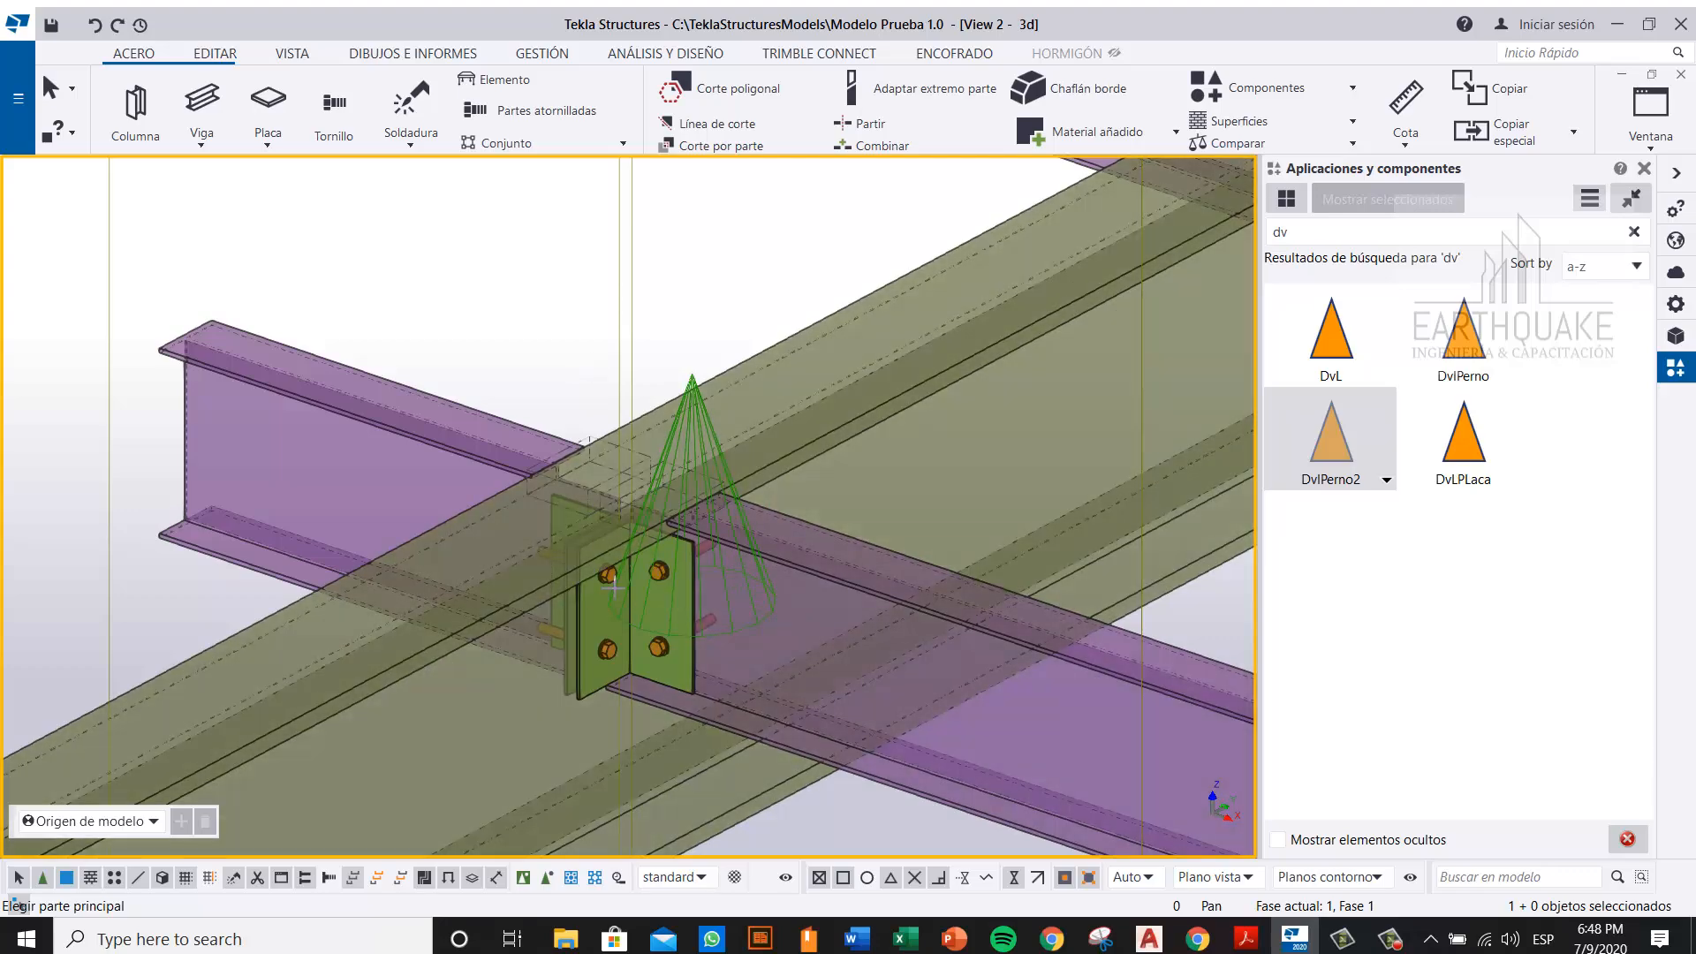
# Step: Join the two purple secondary beams to the edge main beam with DvlPerno2 at the unconnected crossing nearest the left column
pyautogui.scroll(-5, 572, 479)
pyautogui.scroll(3, 572, 480)
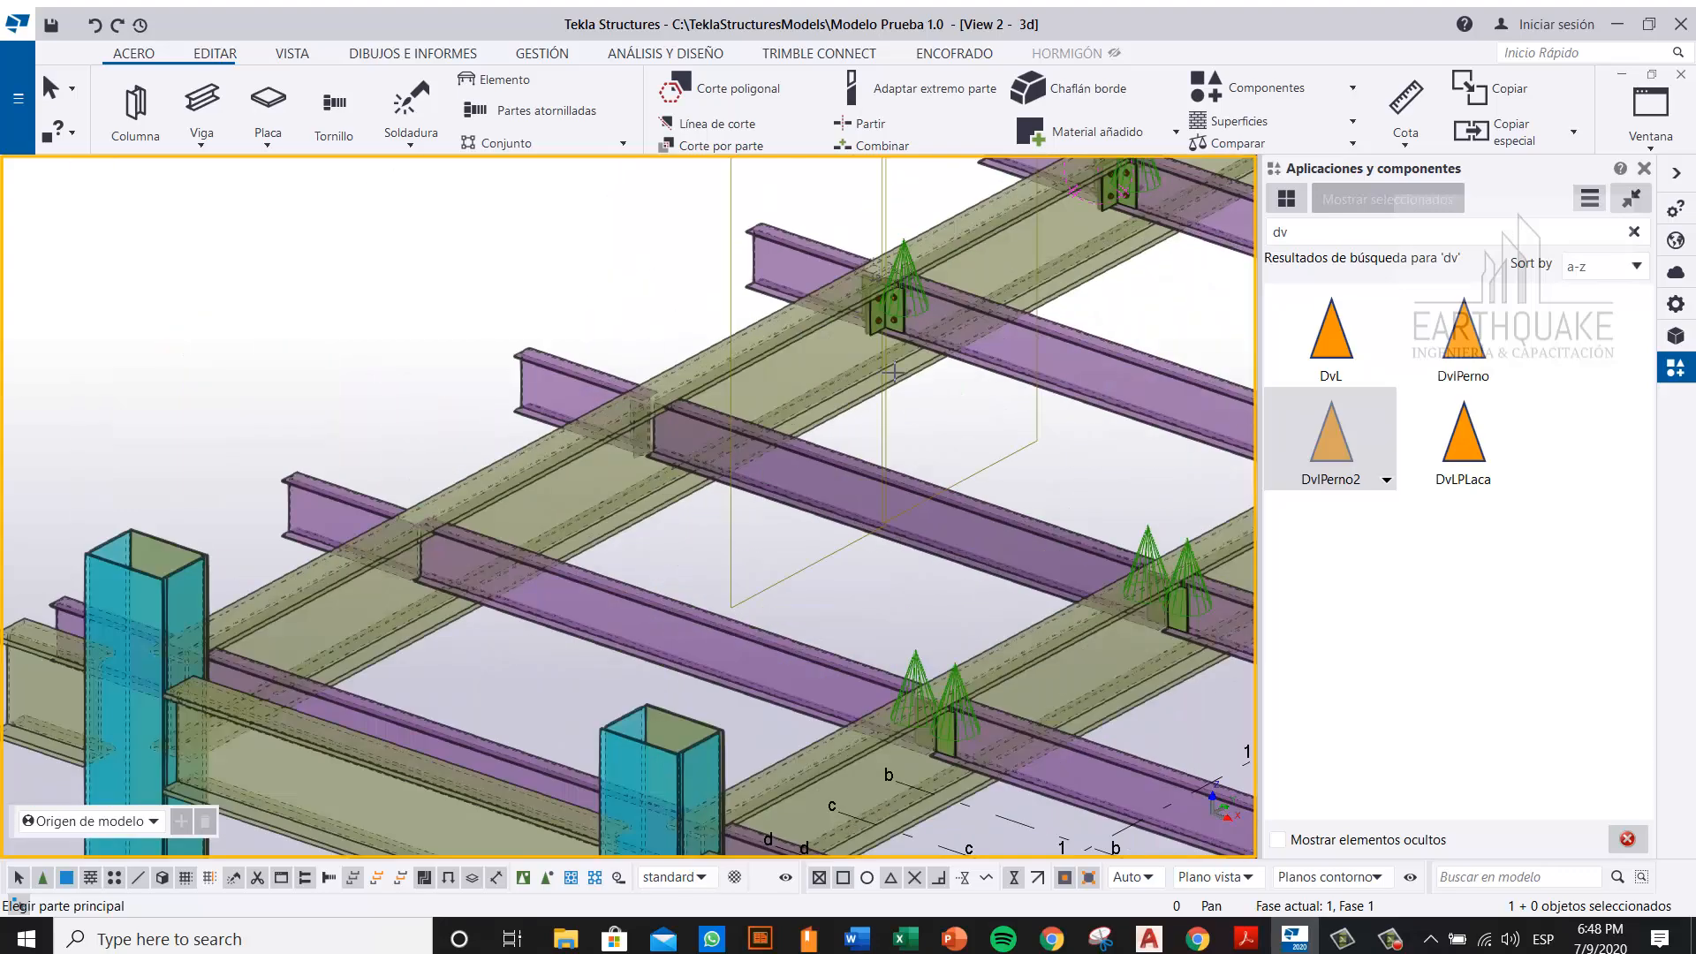
pyautogui.scroll(3, 658, 384)
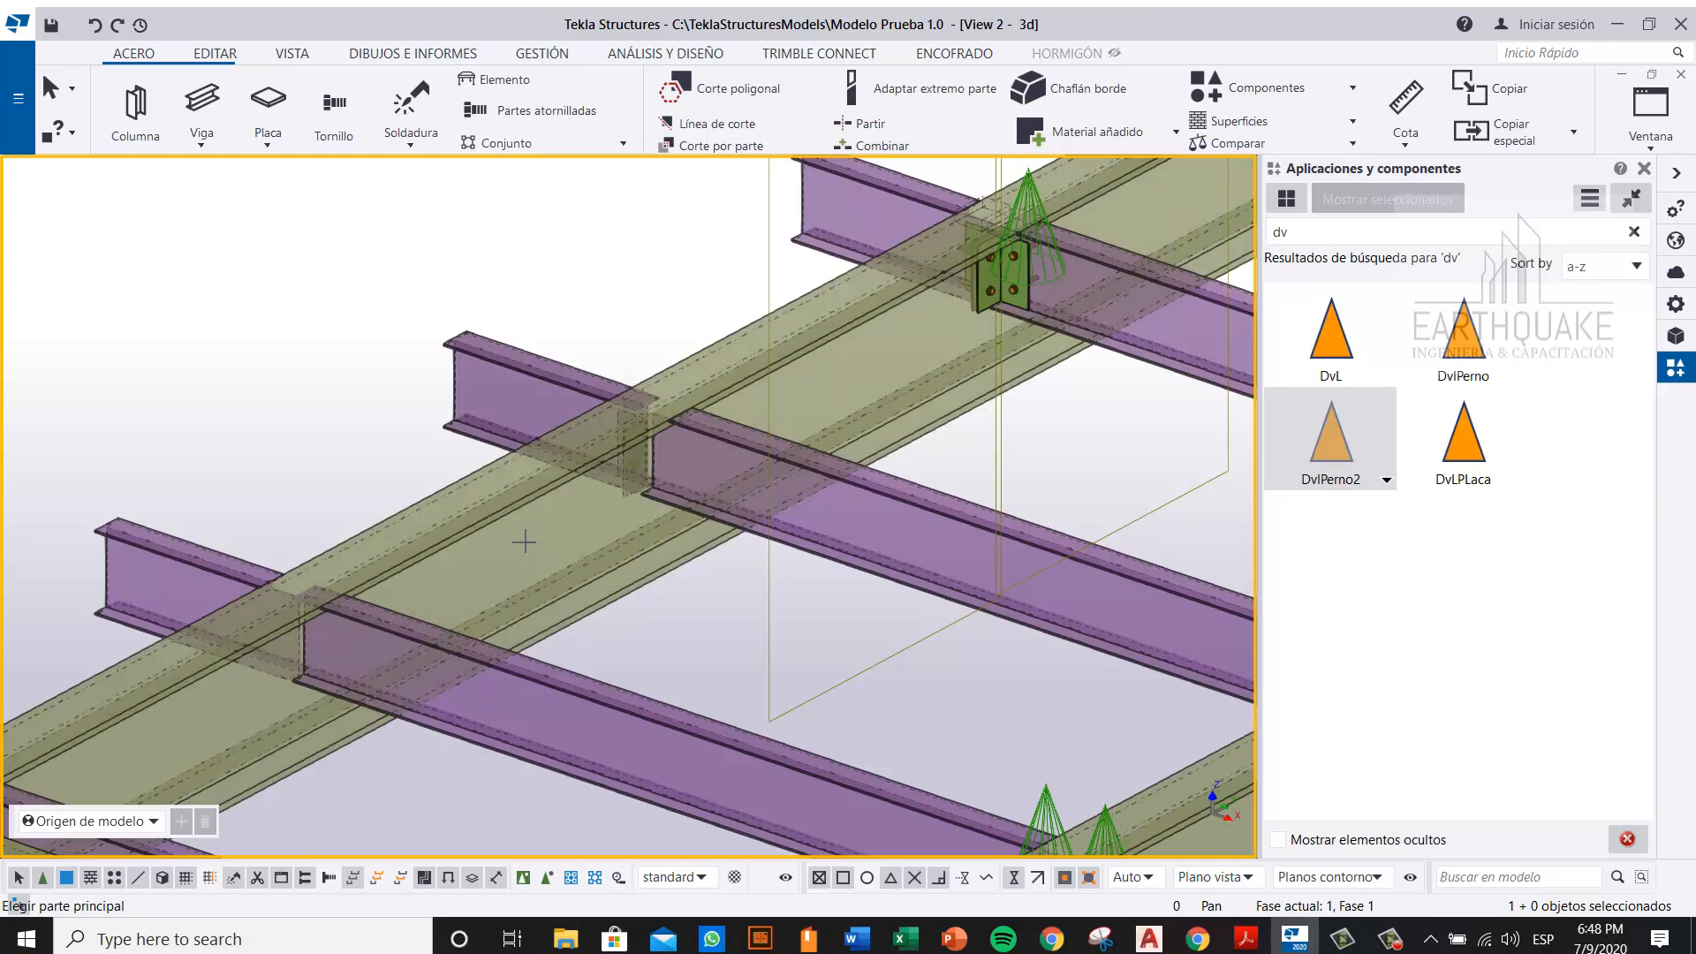
pyautogui.scroll(3, 658, 384)
pyautogui.moveTo(575, 358); pyautogui.dragTo(572, 477, button='middle')
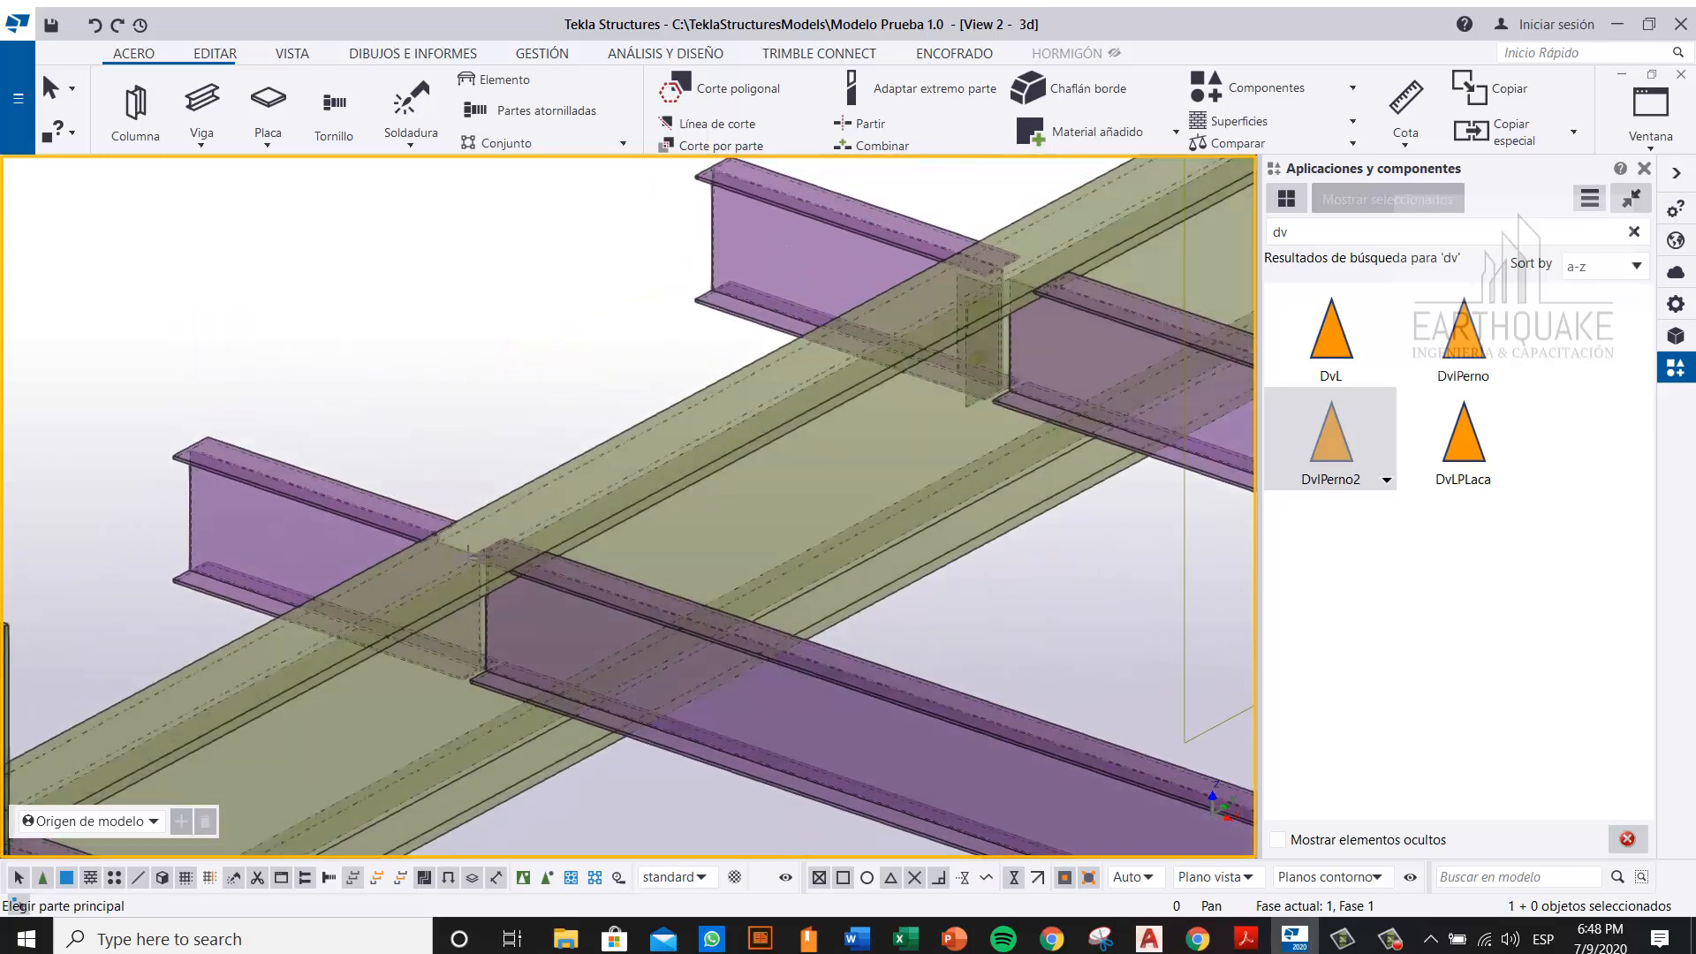
pyautogui.scroll(2, 420, 561)
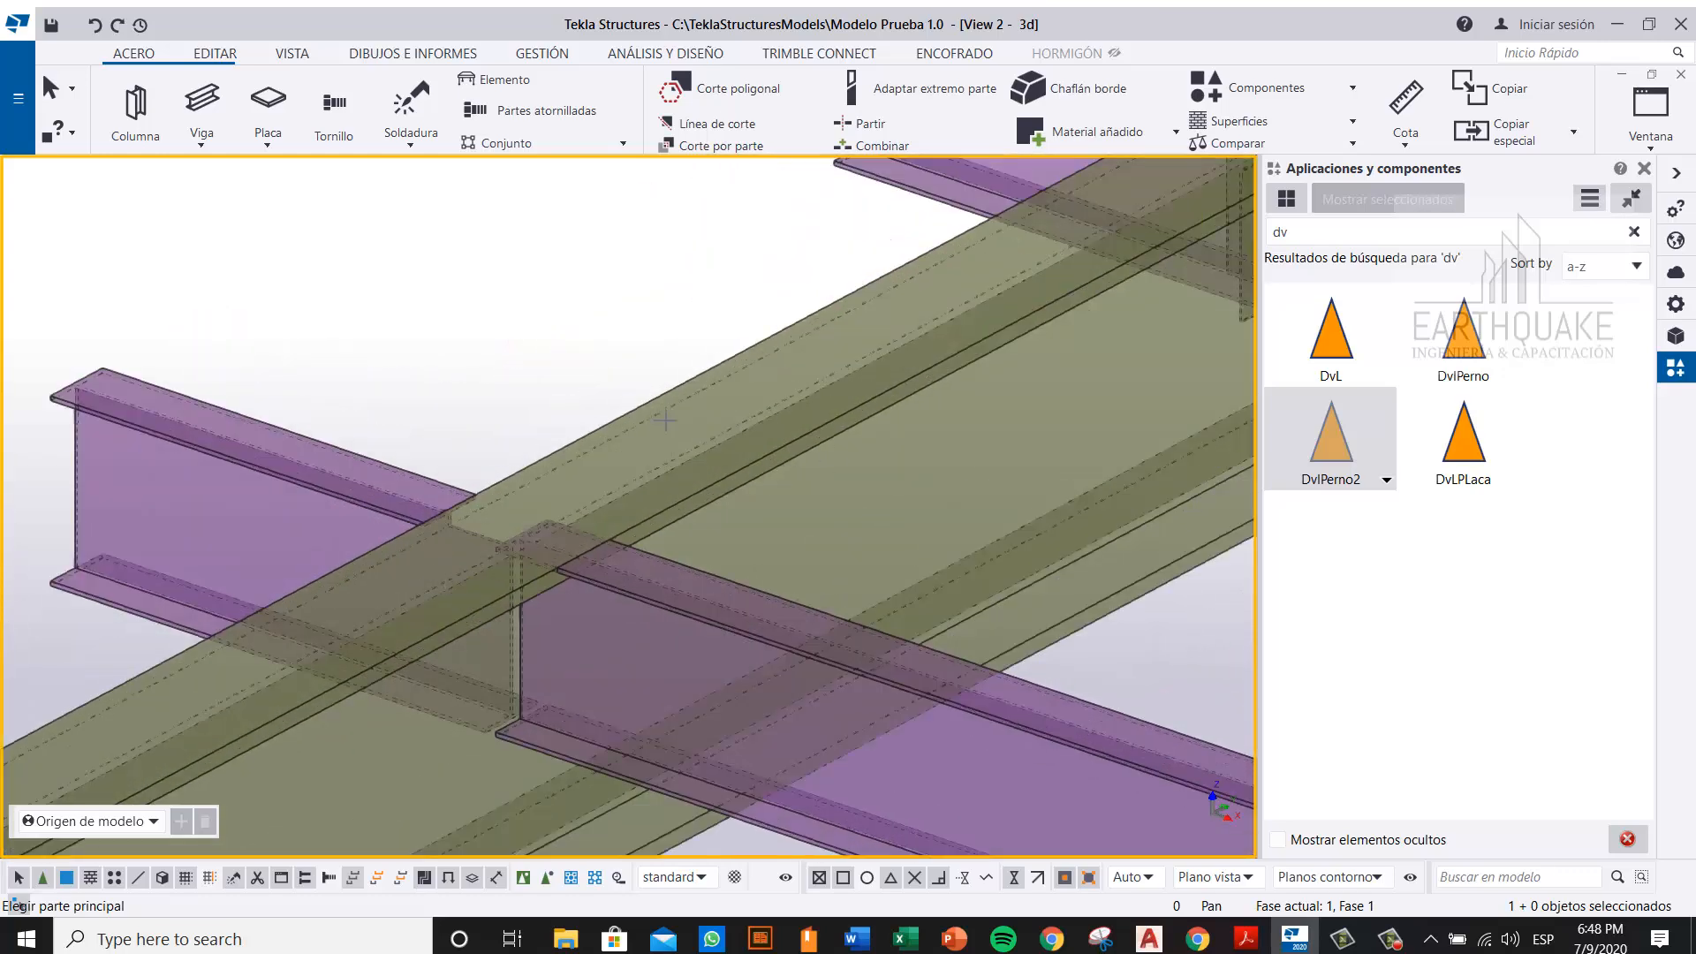
pyautogui.click(716, 387)
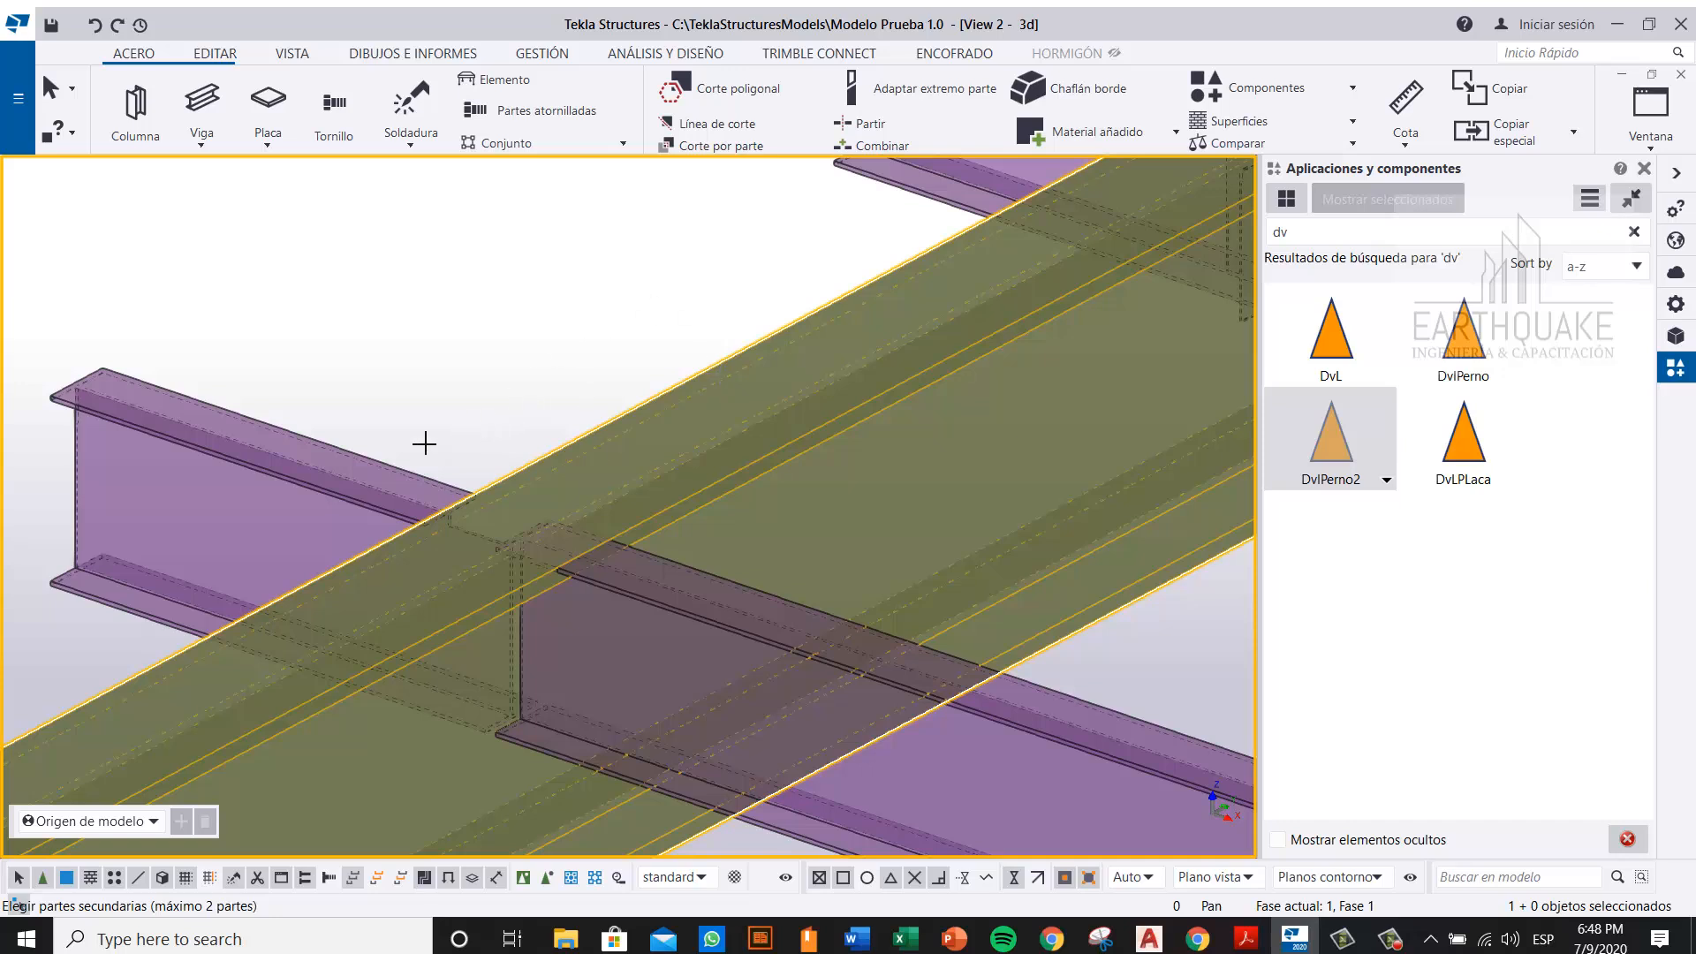
pyautogui.click(343, 438)
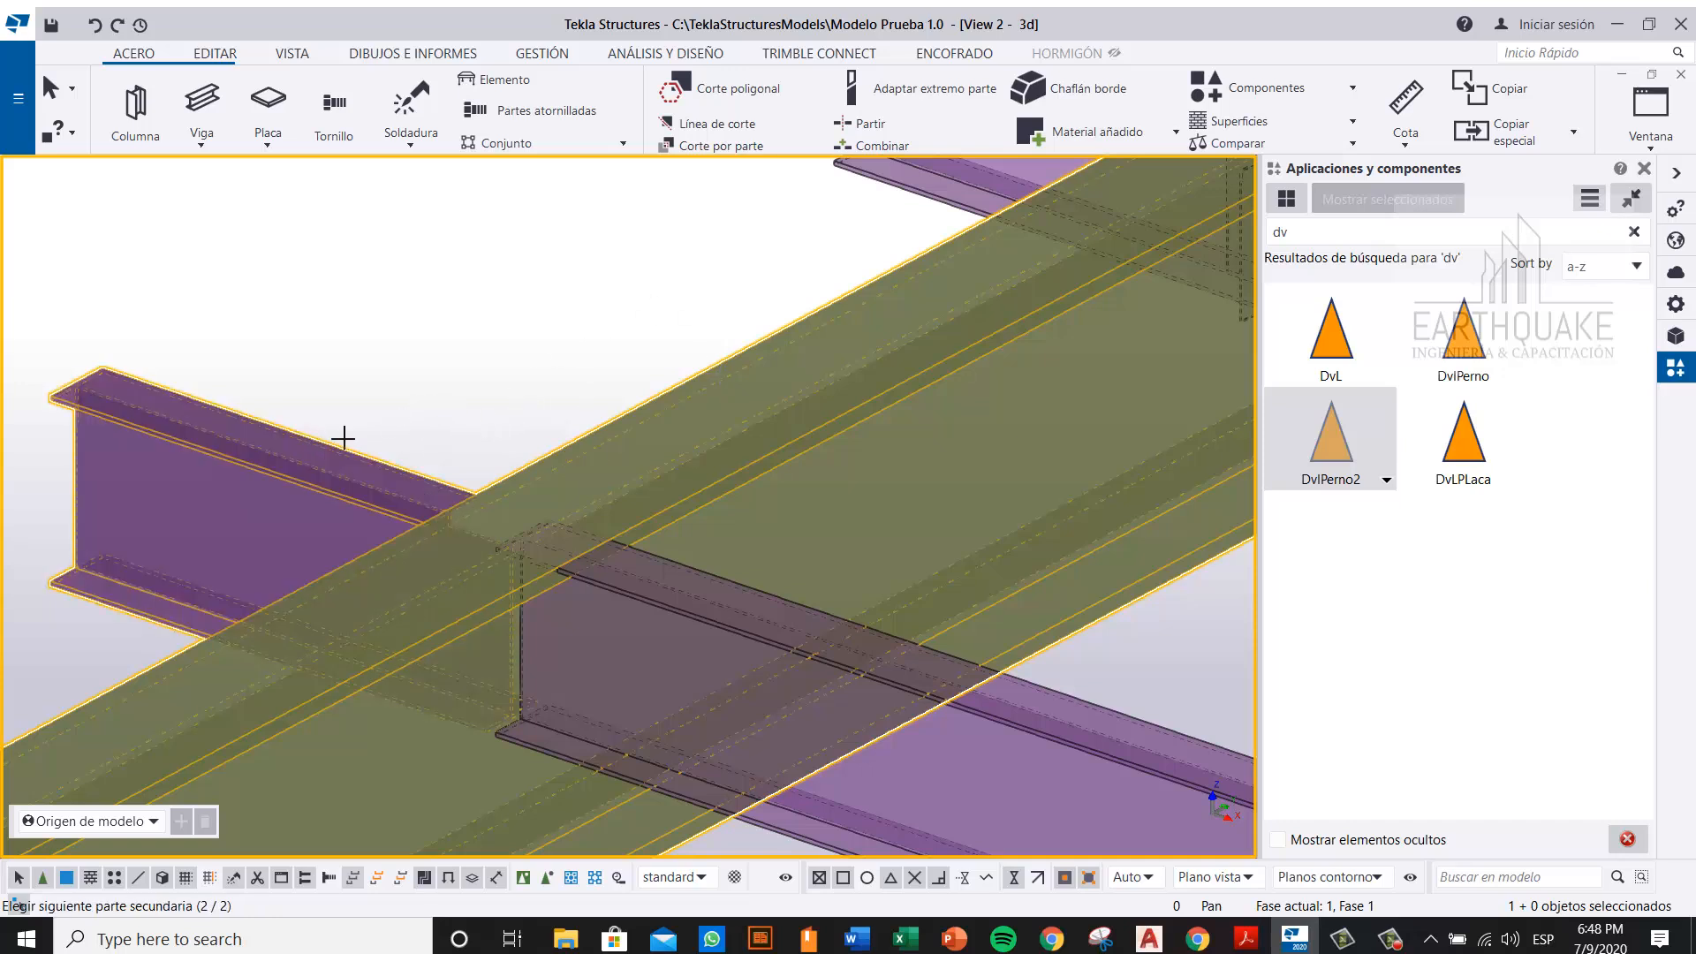
pyautogui.click(719, 601)
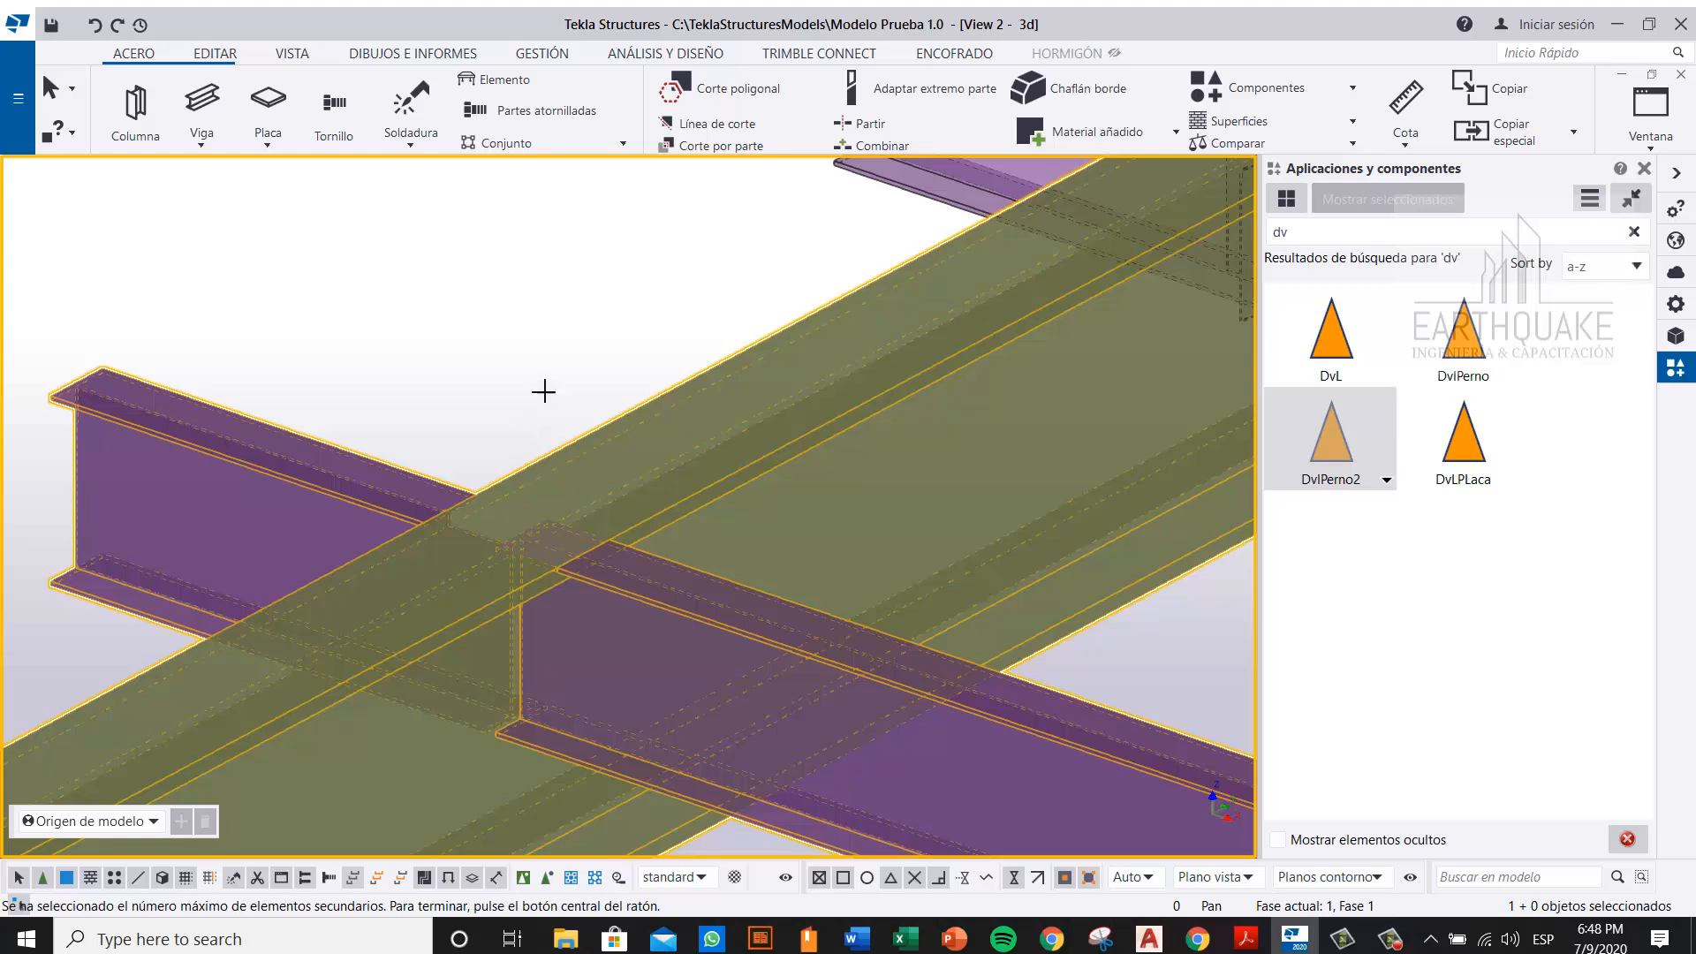
pyautogui.middleClick(543, 392)
pyautogui.keyDown('ctrl'); pyautogui.moveTo(609, 585); pyautogui.dragTo(888, 768, button='middle'); pyautogui.keyUp('ctrl')
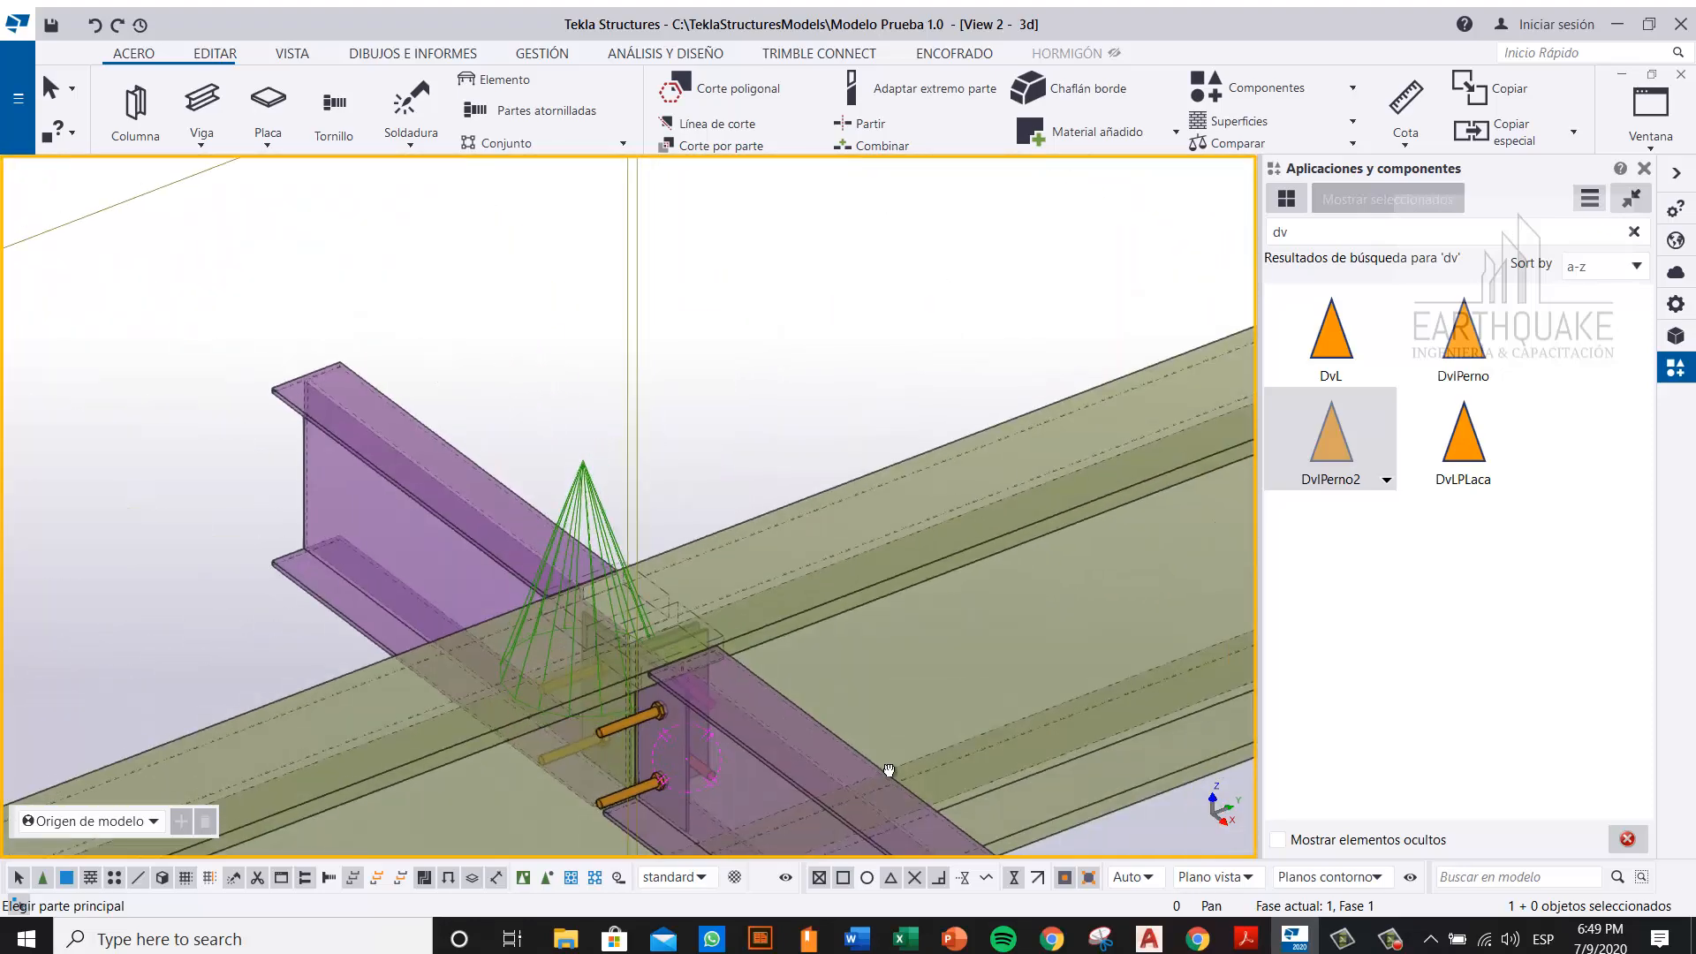
# Step: Apply DvlPerno2 to the edge main beam and both purple beams at the crossing next to the far corner column, ending the command
pyautogui.scroll(-5, 652, 717)
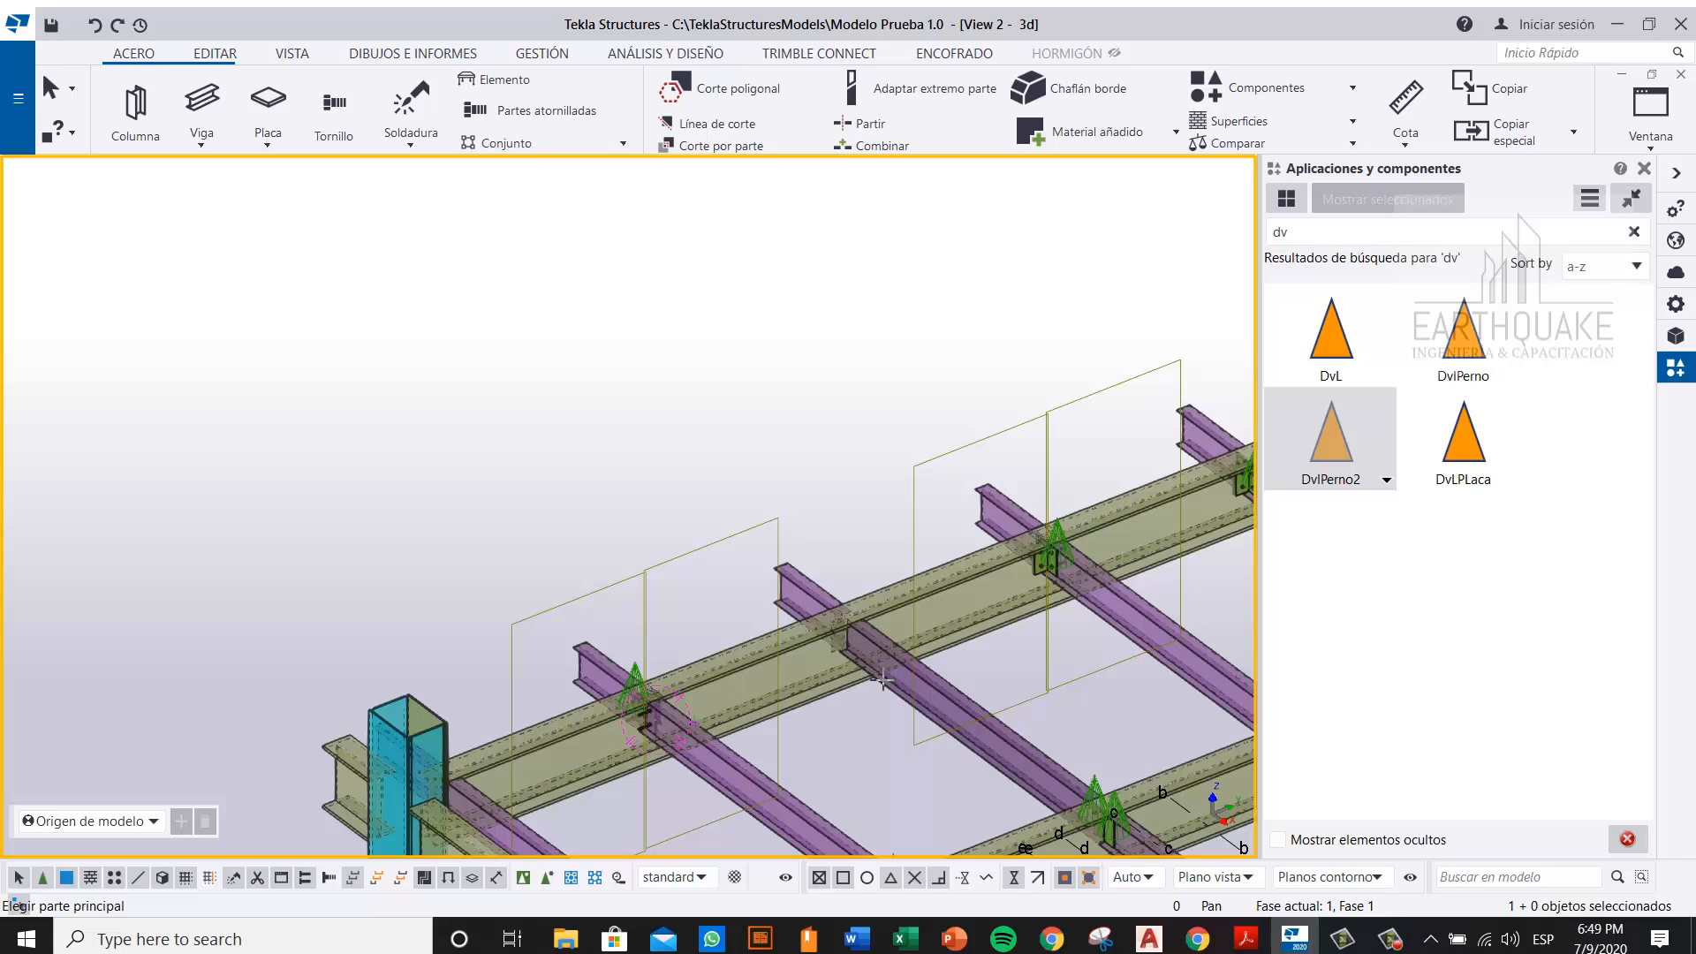
pyautogui.moveTo(823, 455); pyautogui.dragTo(654, 389, button='middle')
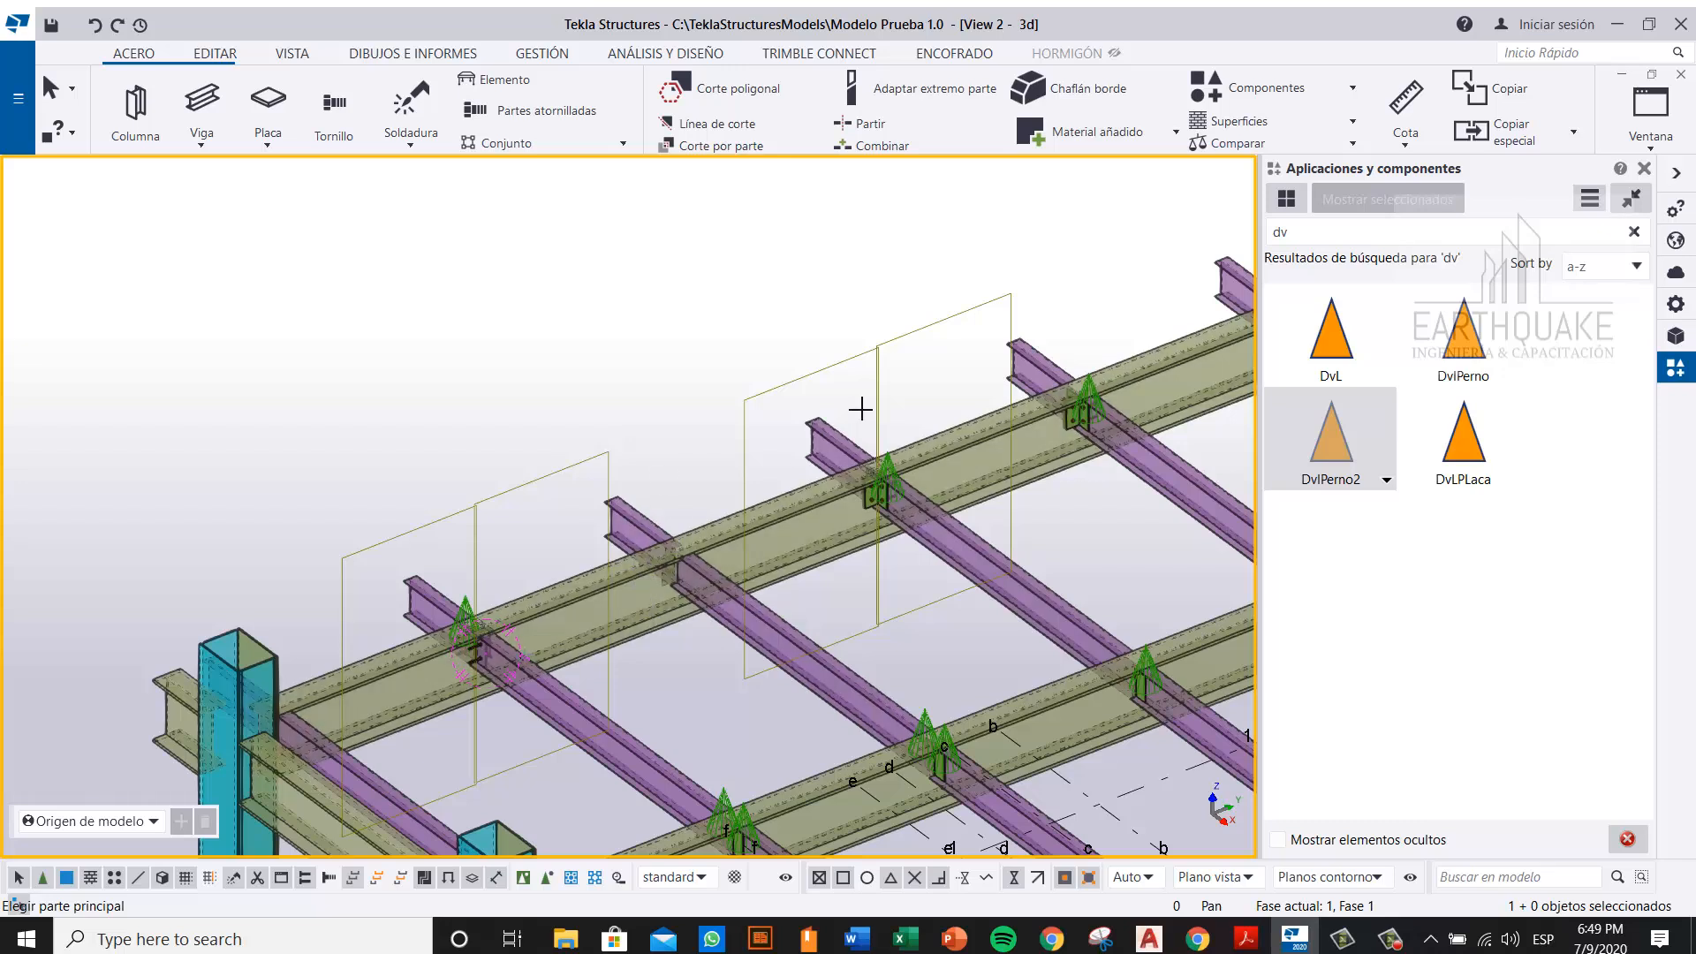
pyautogui.moveTo(860, 409); pyautogui.dragTo(630, 435, button='middle')
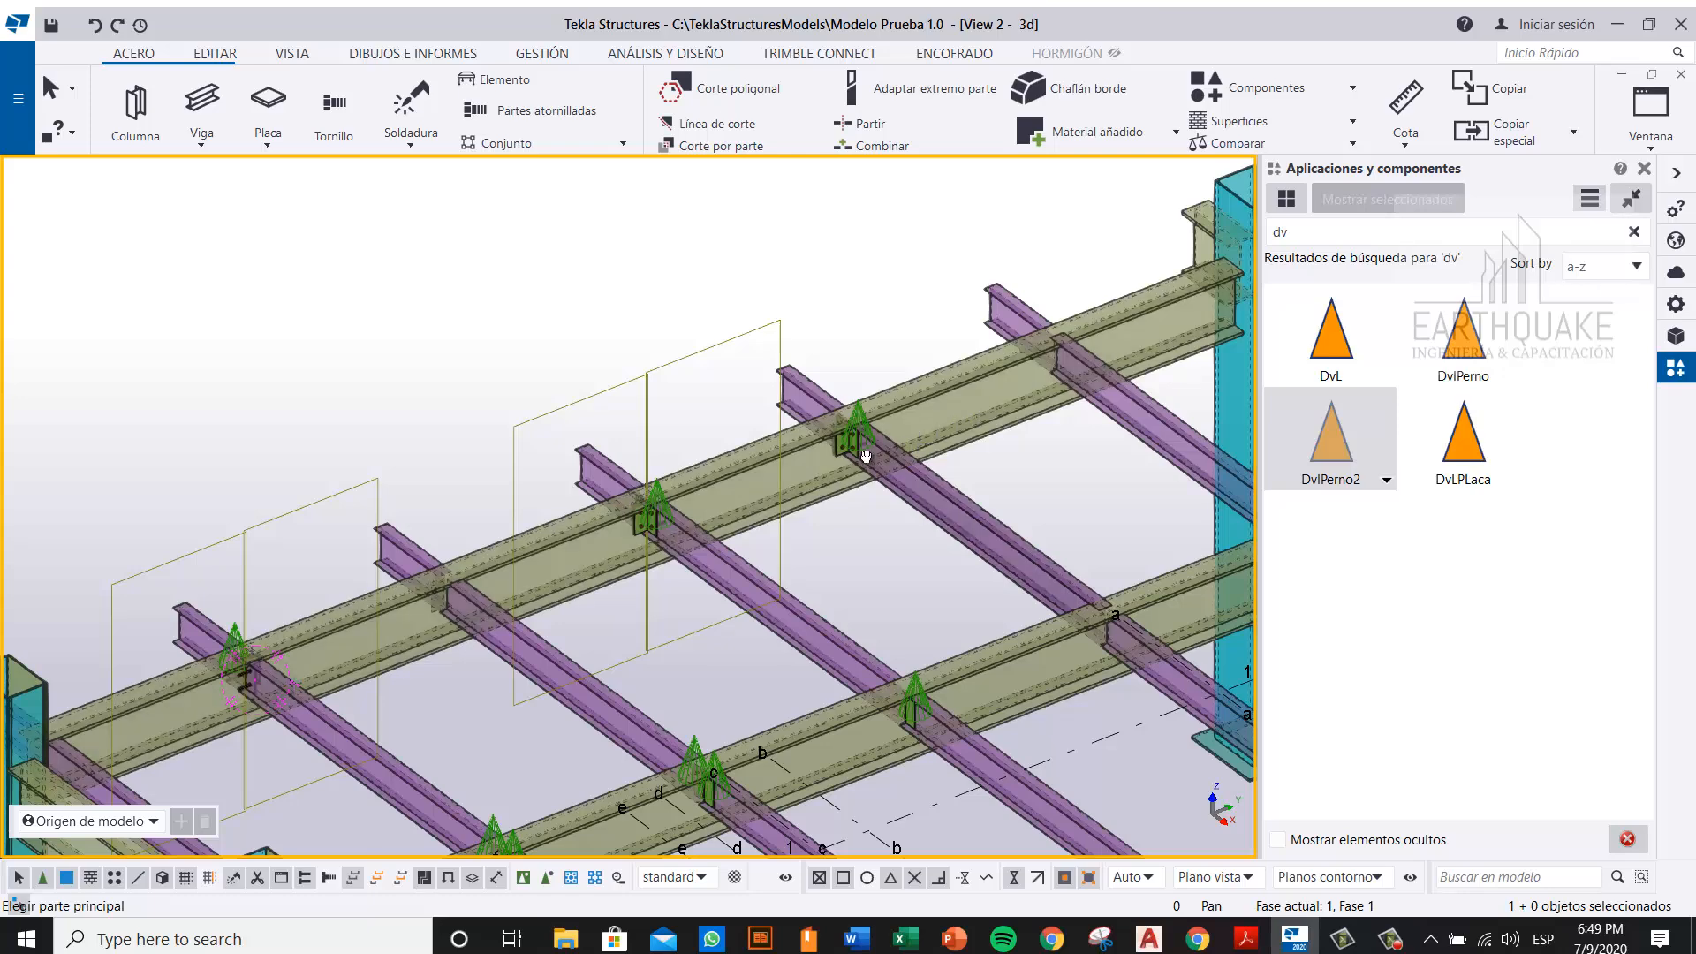
pyautogui.moveTo(977, 413); pyautogui.dragTo(876, 439, button='middle')
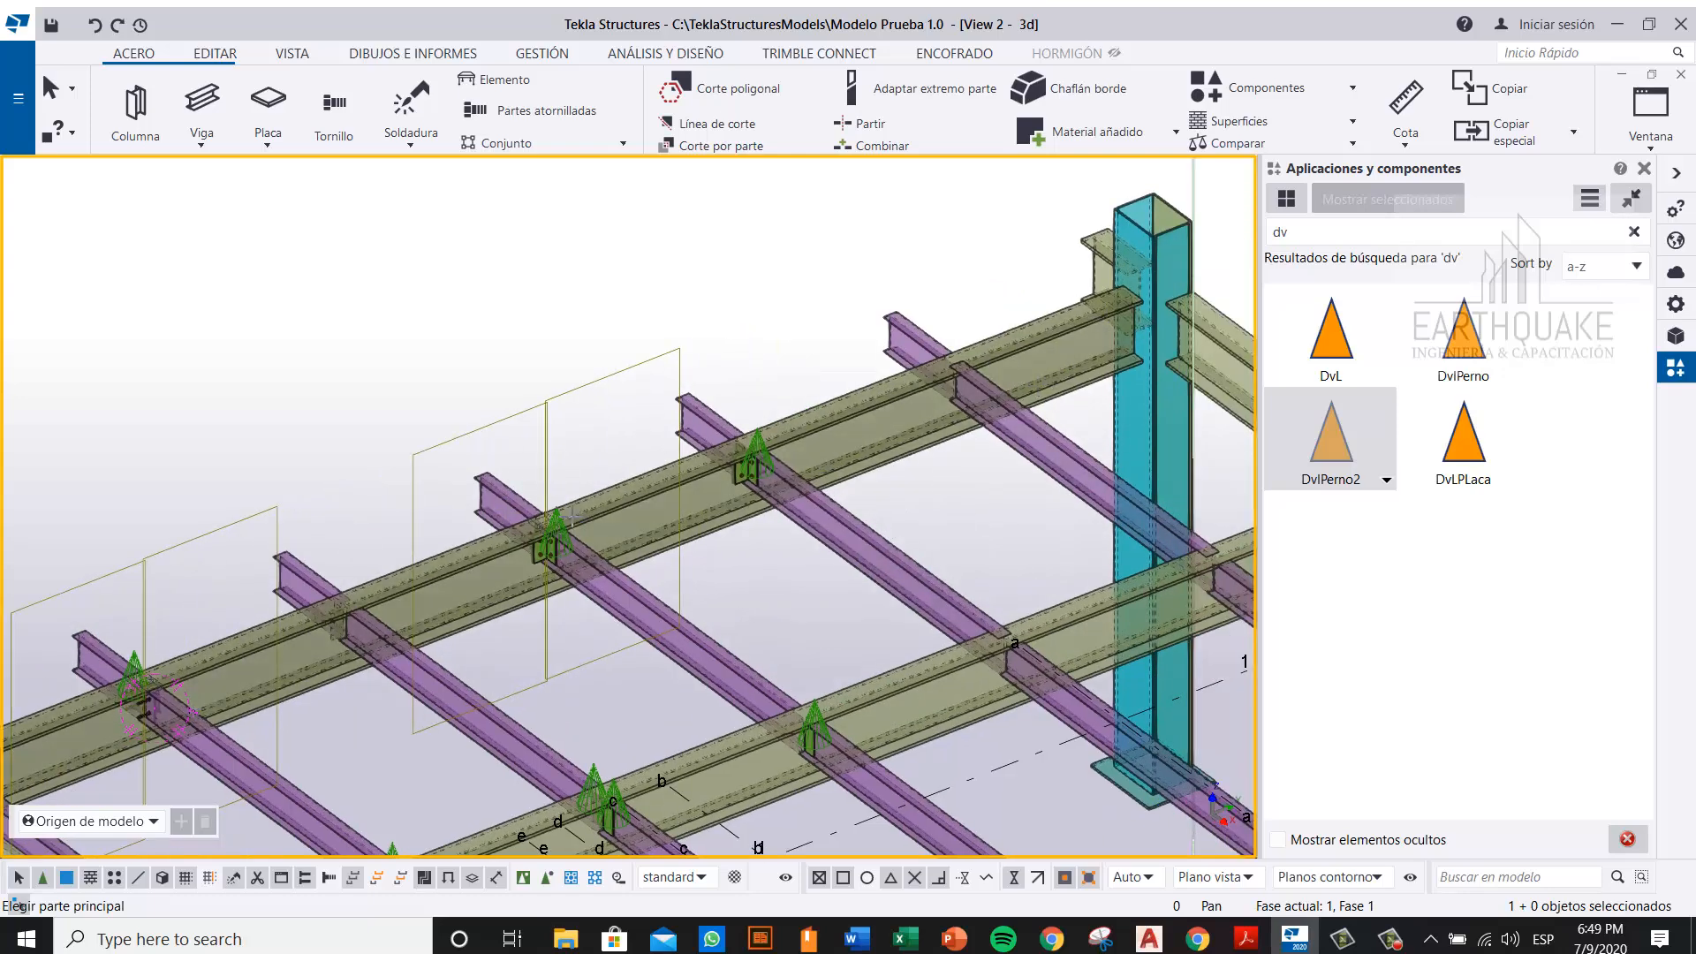
pyautogui.scroll(5, 817, 442)
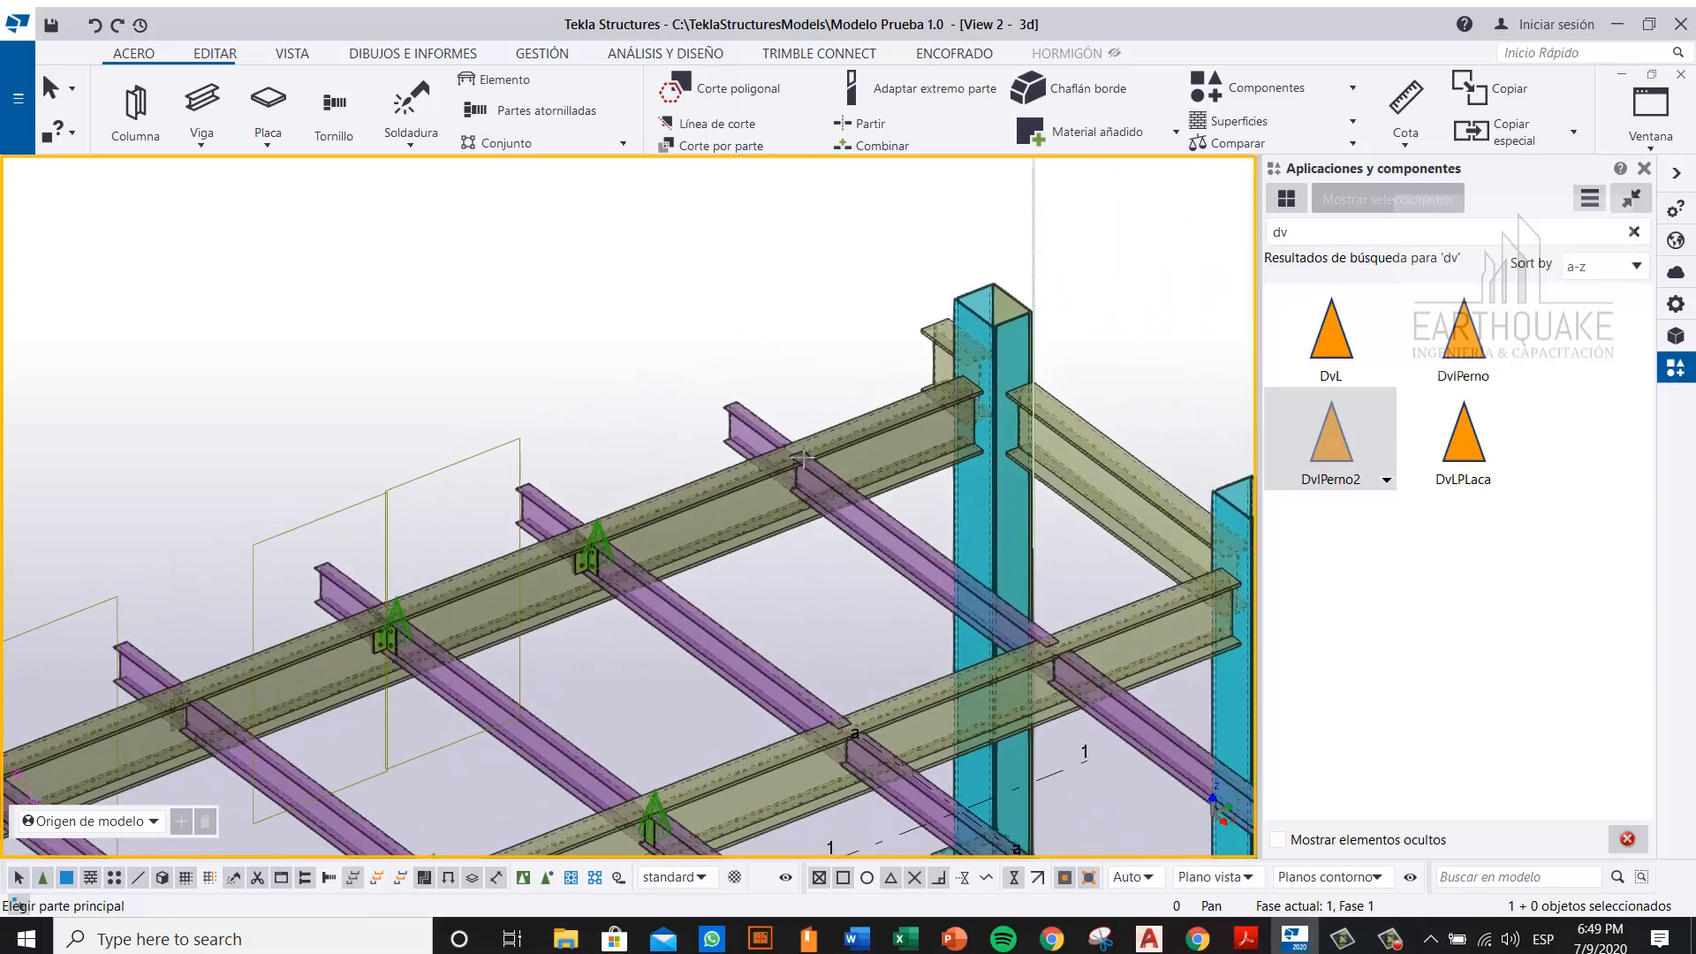
pyautogui.click(817, 441)
pyautogui.click(865, 560)
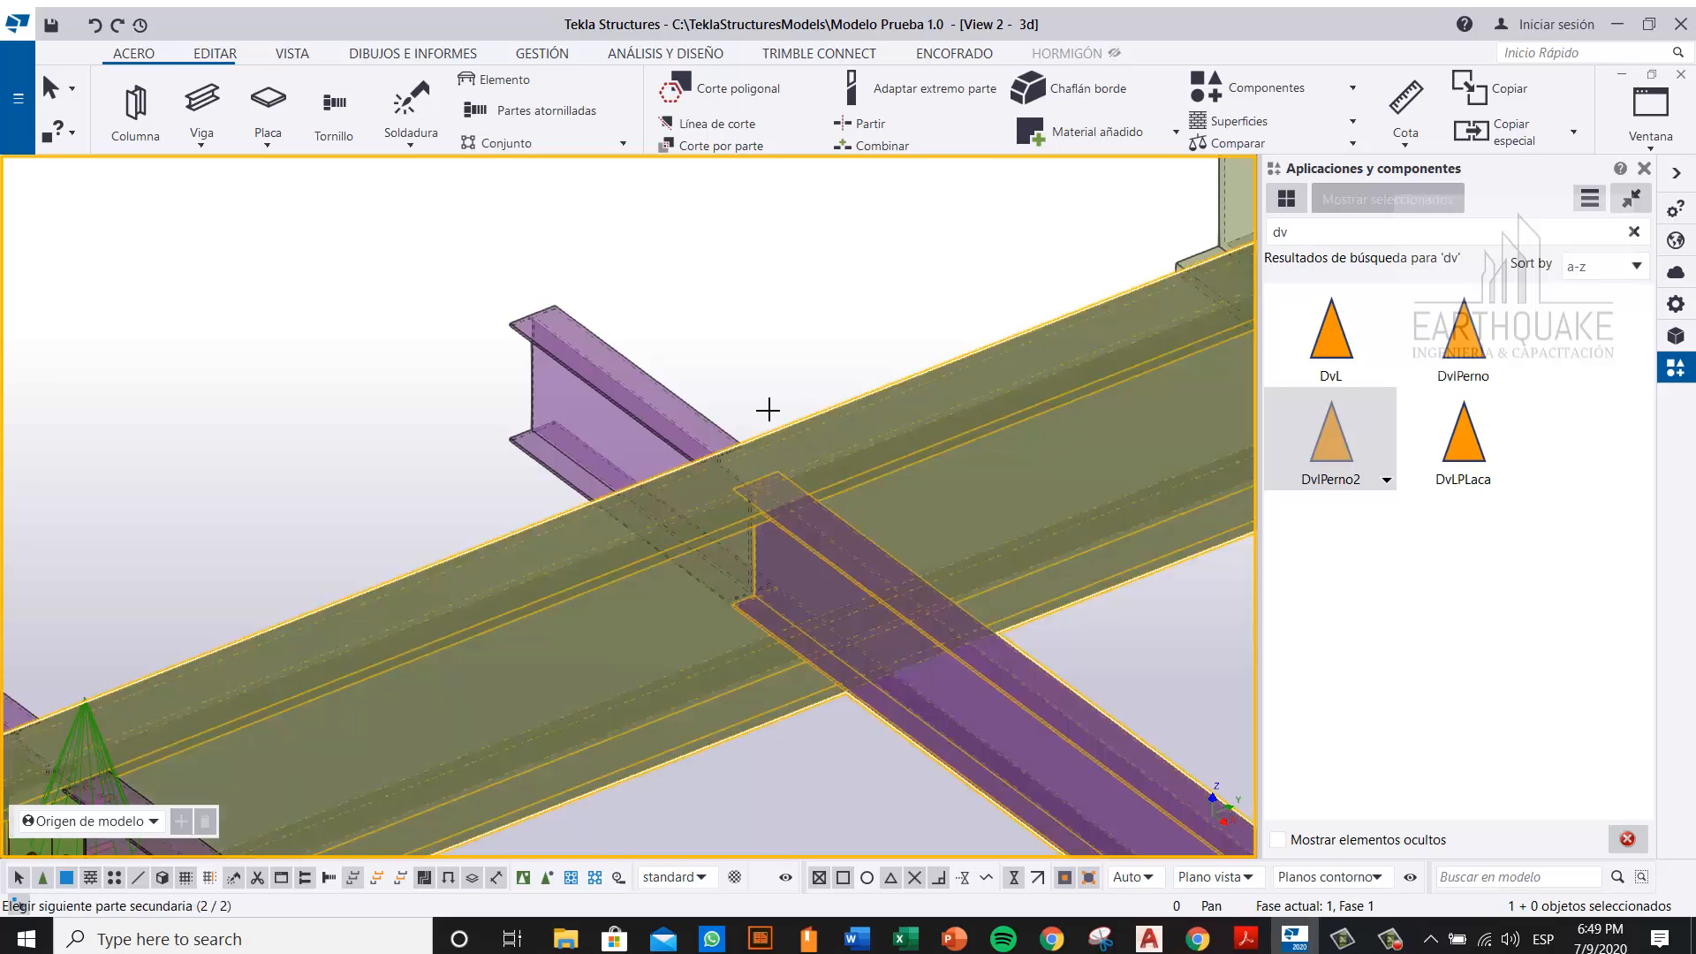
pyautogui.click(636, 397)
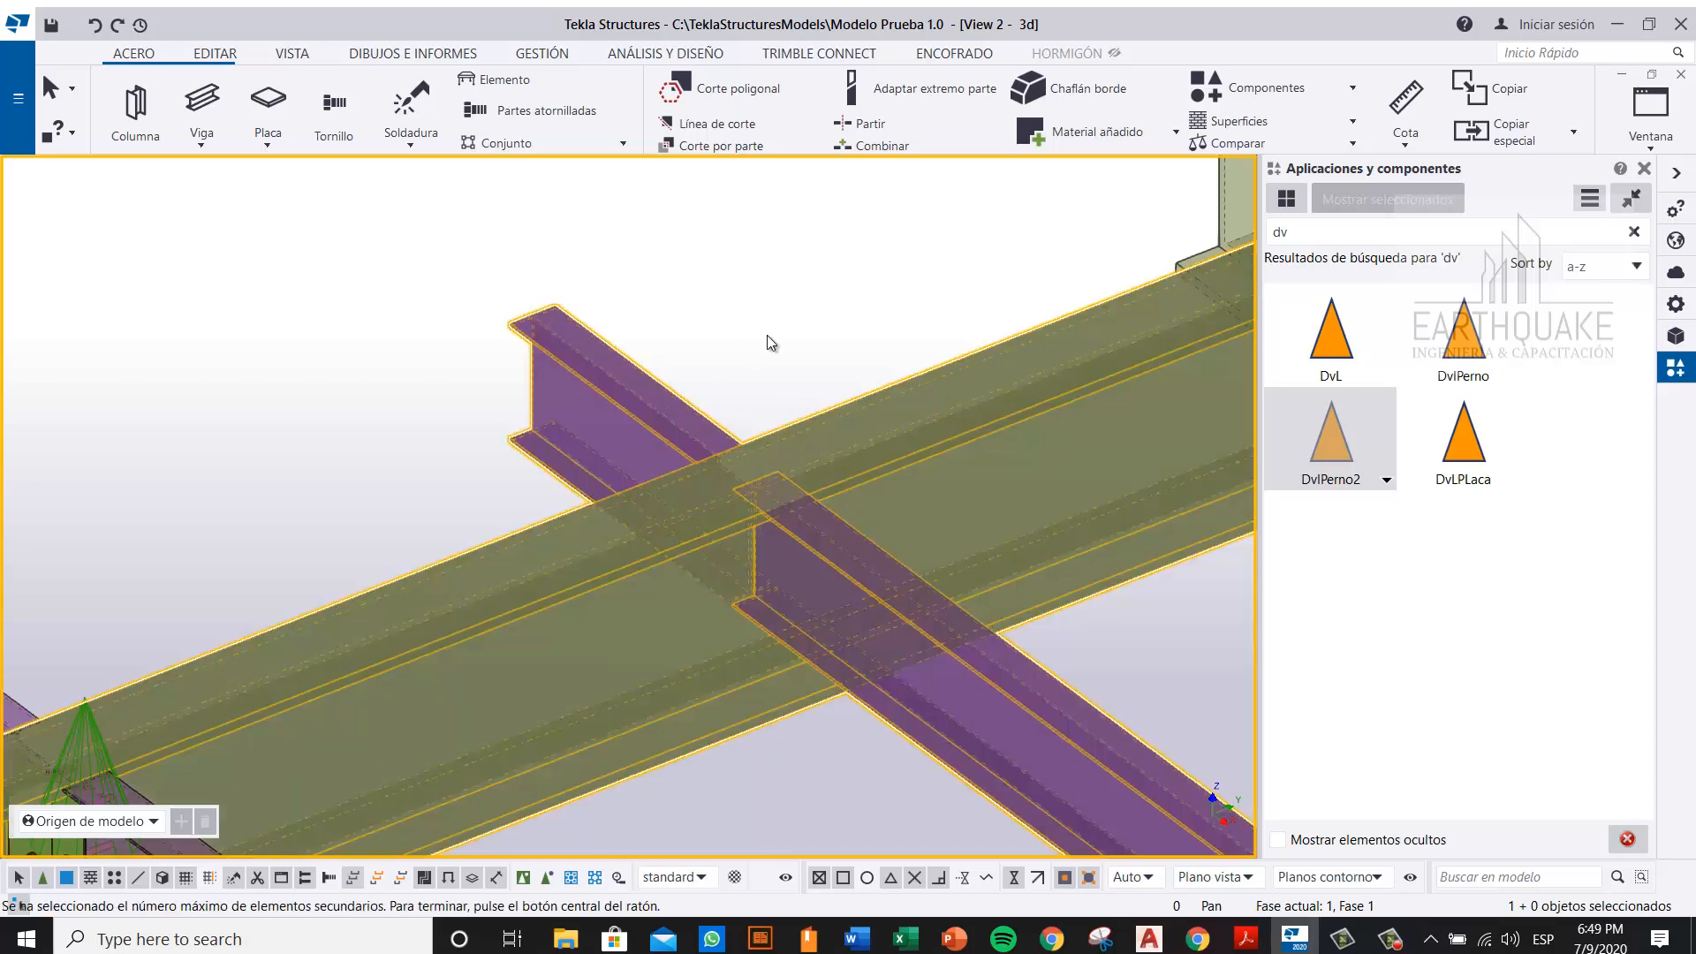
pyautogui.middleClick(767, 336)
pyautogui.scroll(-5, 767, 336)
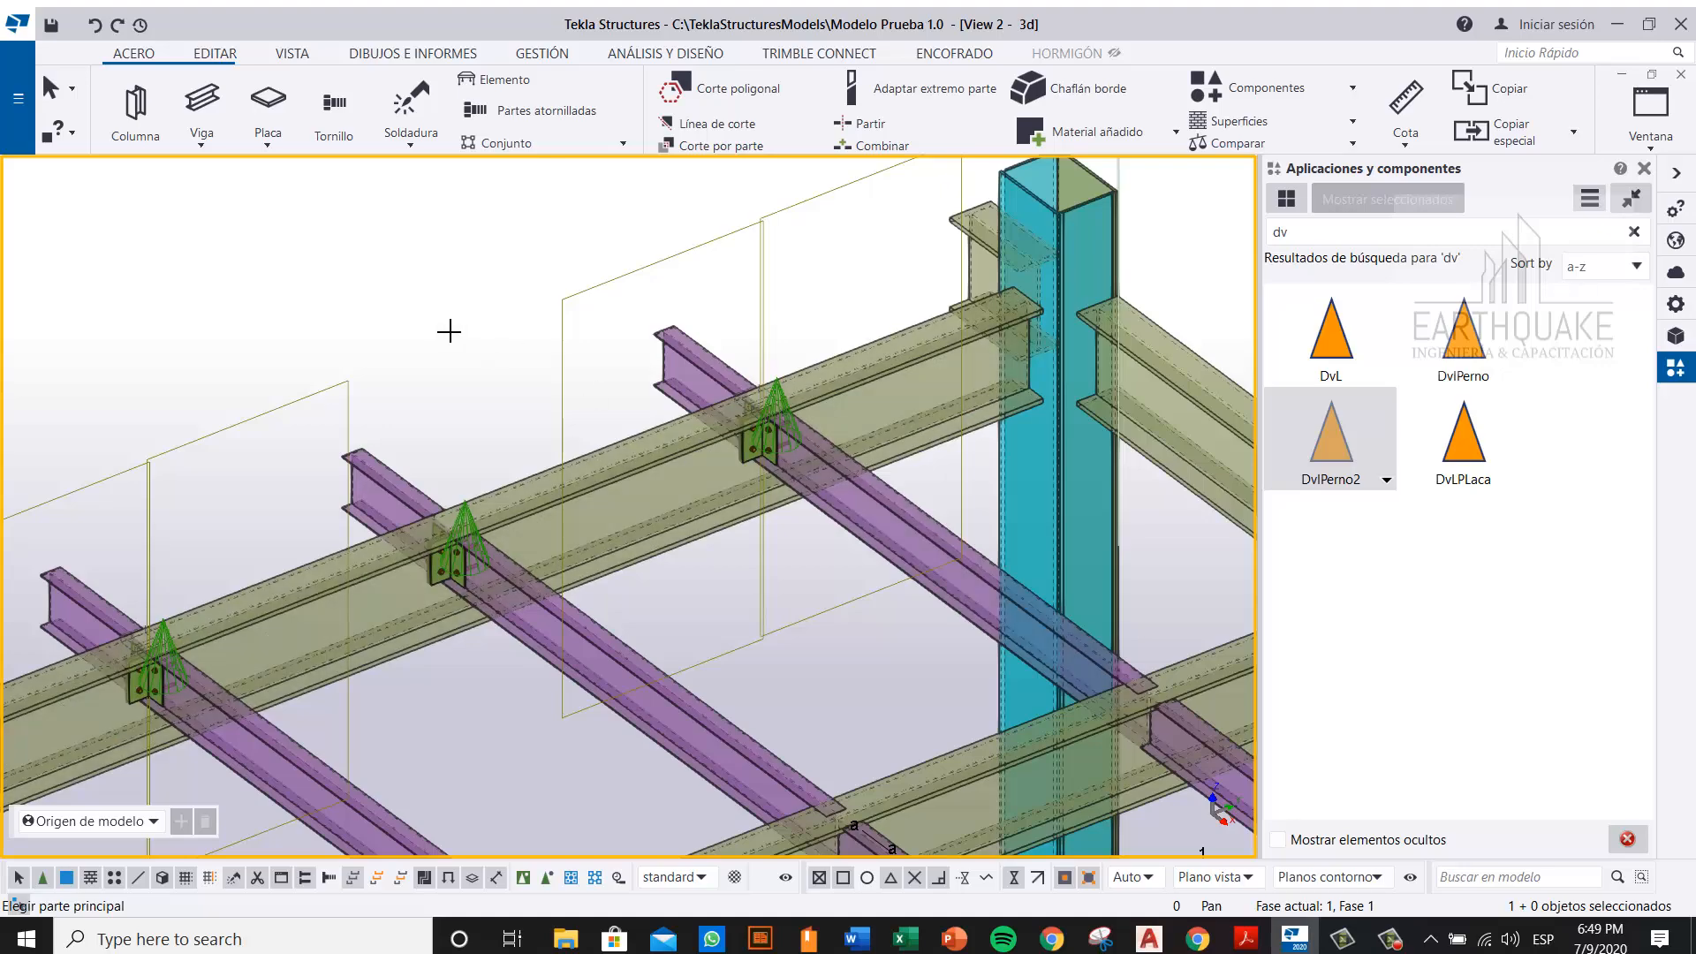
pyautogui.rightClick(449, 329)
pyautogui.click(478, 340)
# Step: Apply the DvL connection between the main beam at grid line 2 and the purple beam on its left side
pyautogui.scroll(-3, 477, 333)
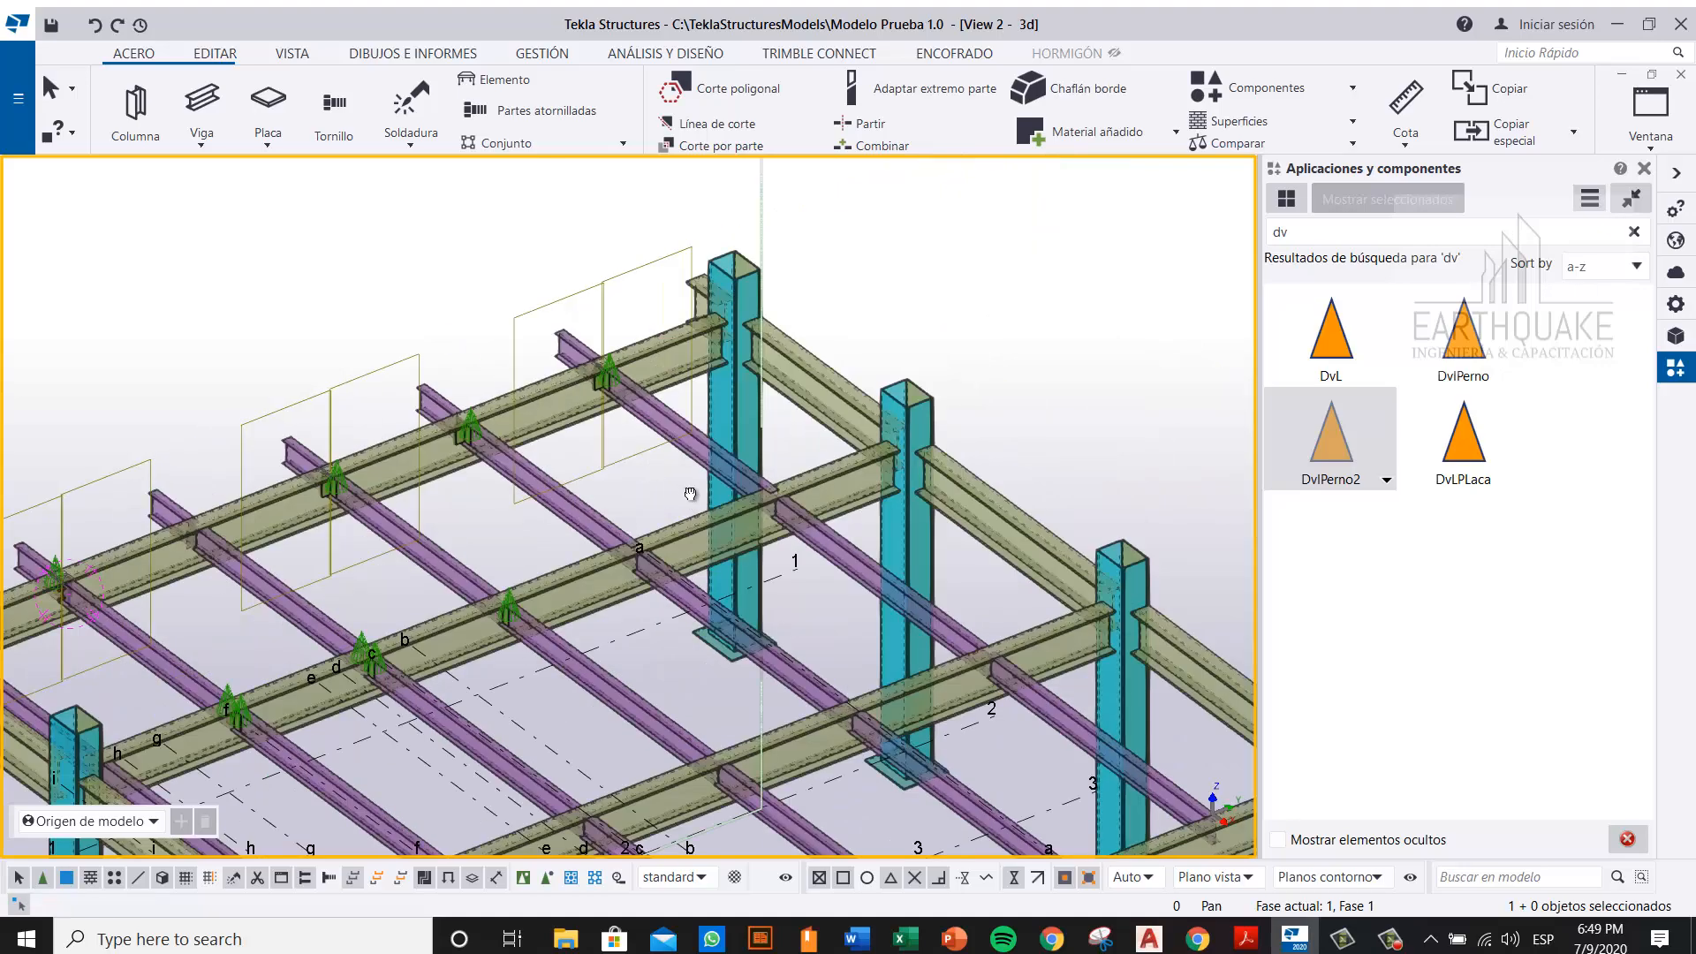
pyautogui.keyDown('ctrl'); pyautogui.moveTo(681, 493); pyautogui.dragTo(784, 522, button='middle'); pyautogui.keyUp('ctrl')
pyautogui.moveTo(921, 510); pyautogui.dragTo(1211, 401, button='middle')
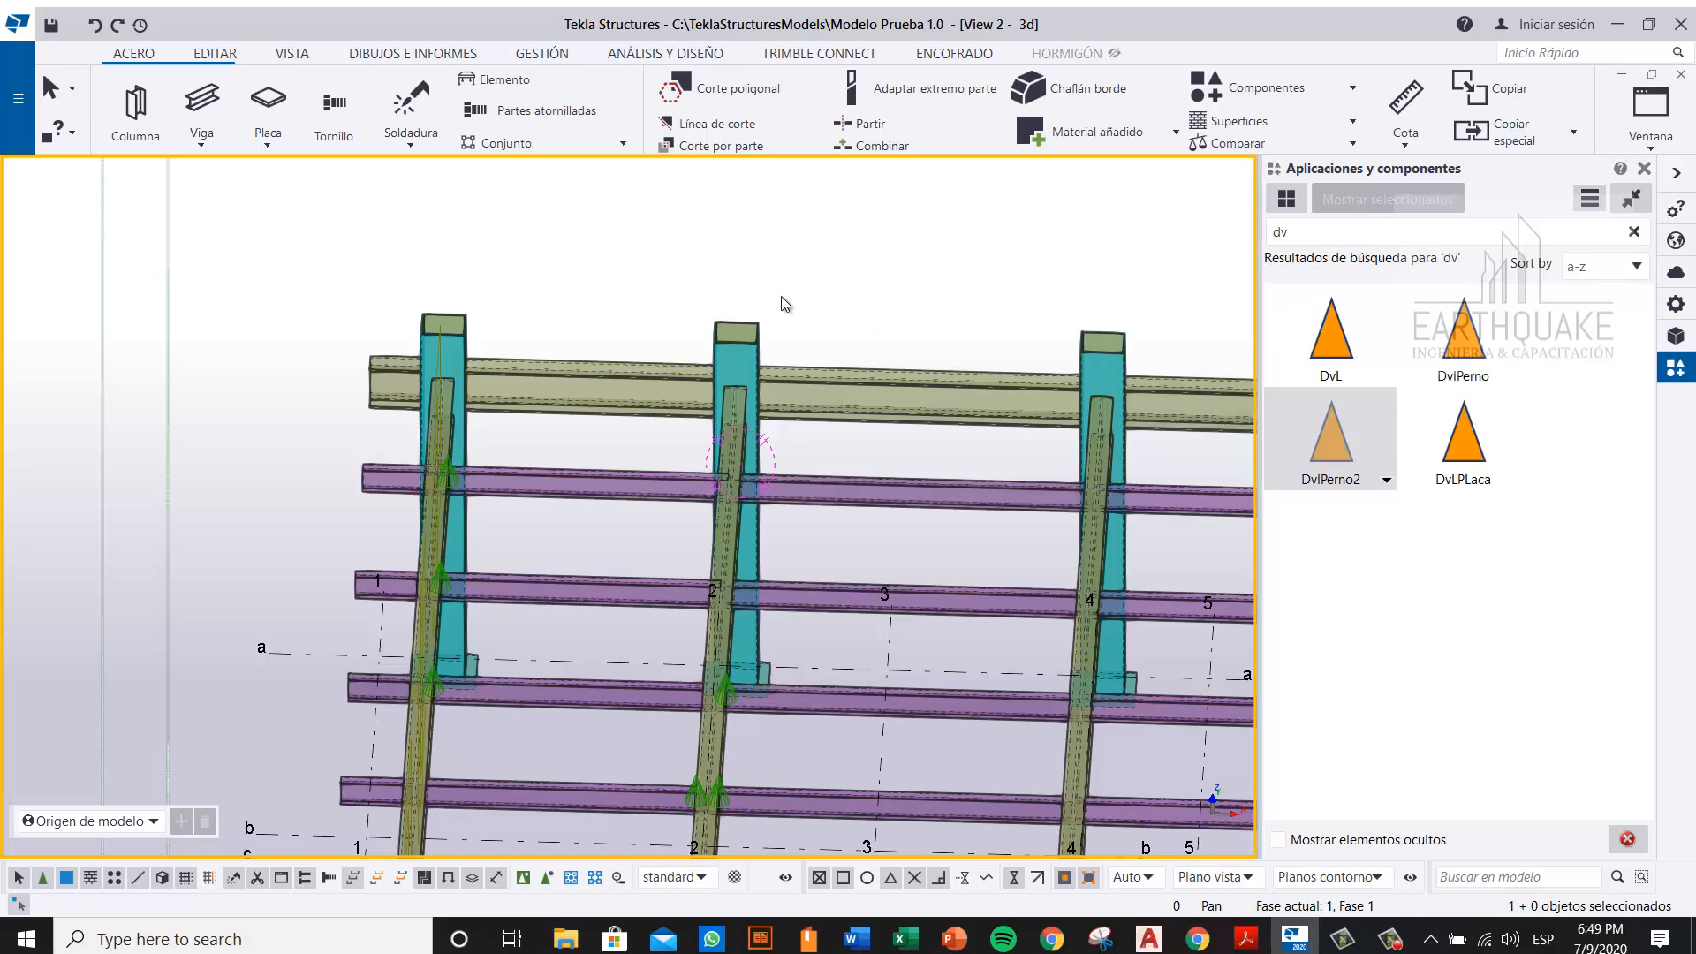
pyautogui.moveTo(728, 506); pyautogui.dragTo(745, 373, button='middle')
pyautogui.click(1330, 340)
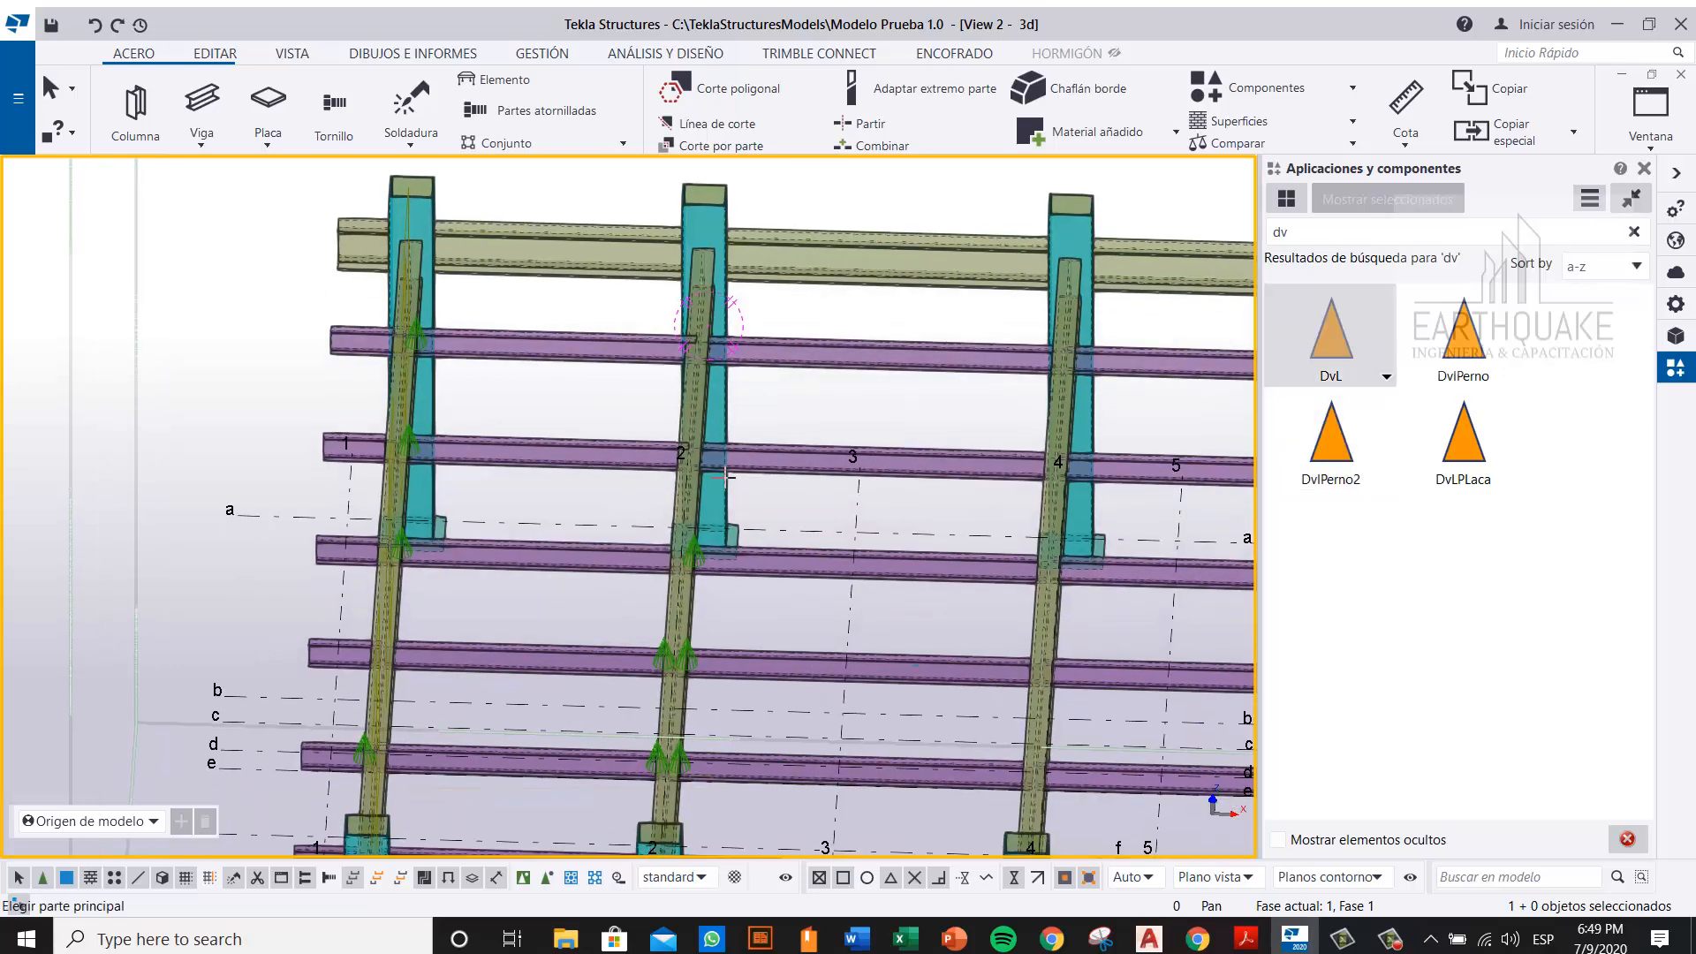
pyautogui.scroll(6, 661, 323)
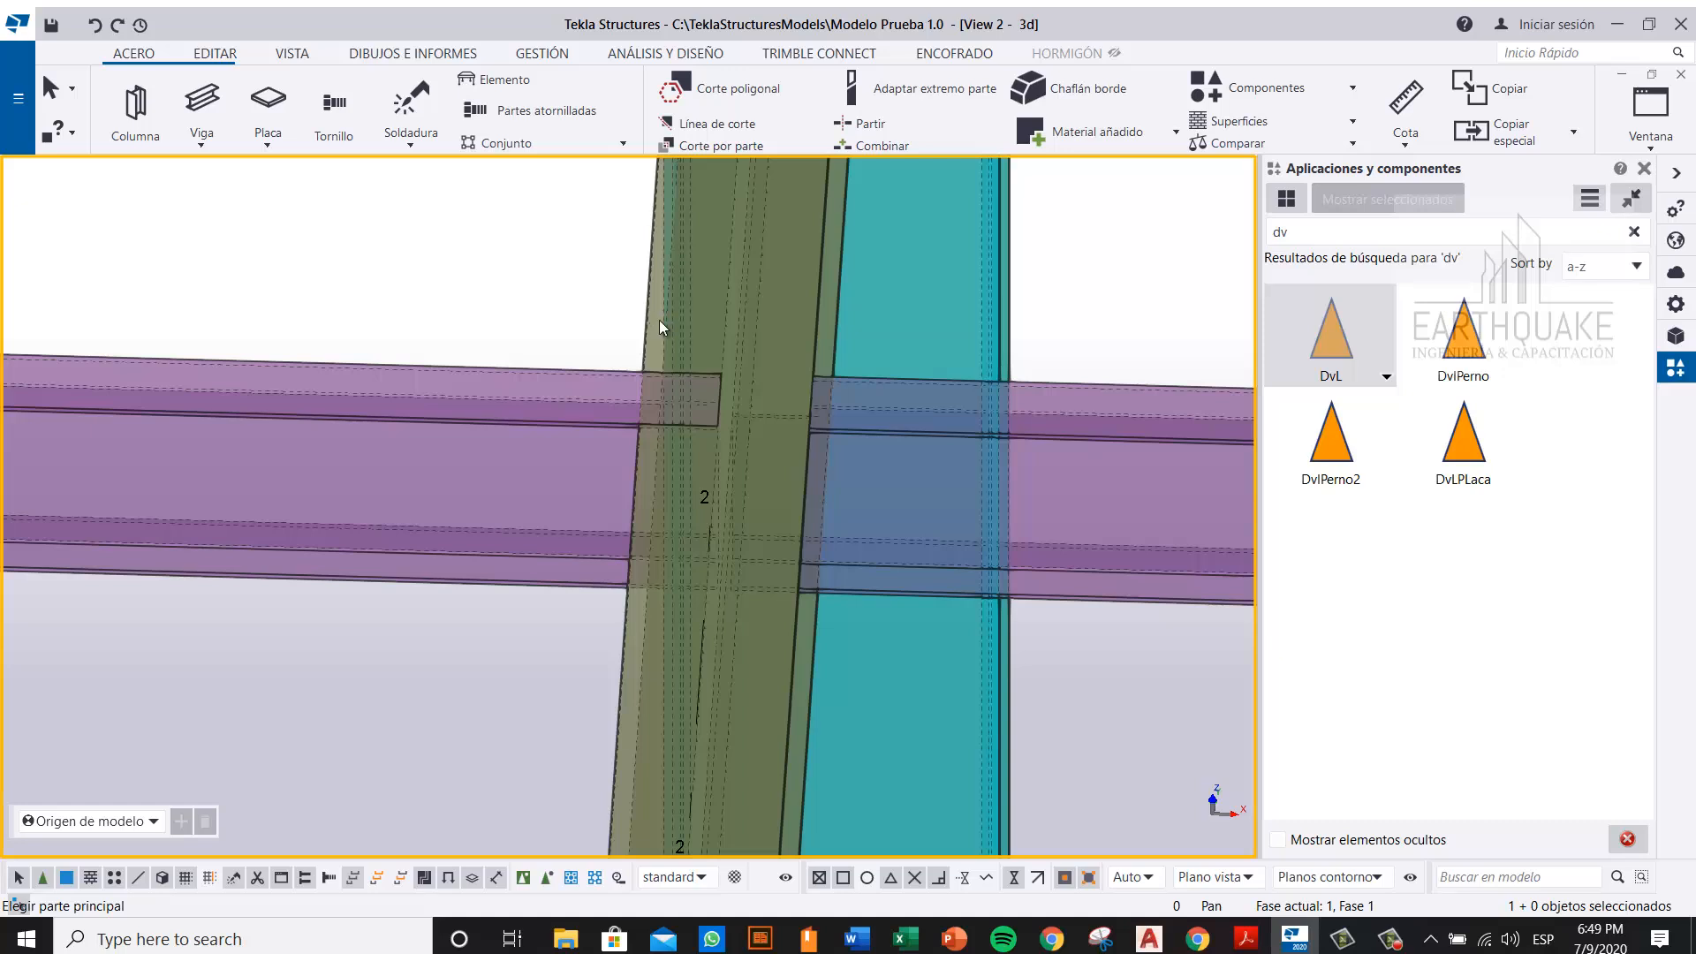
pyautogui.click(659, 321)
pyautogui.click(533, 387)
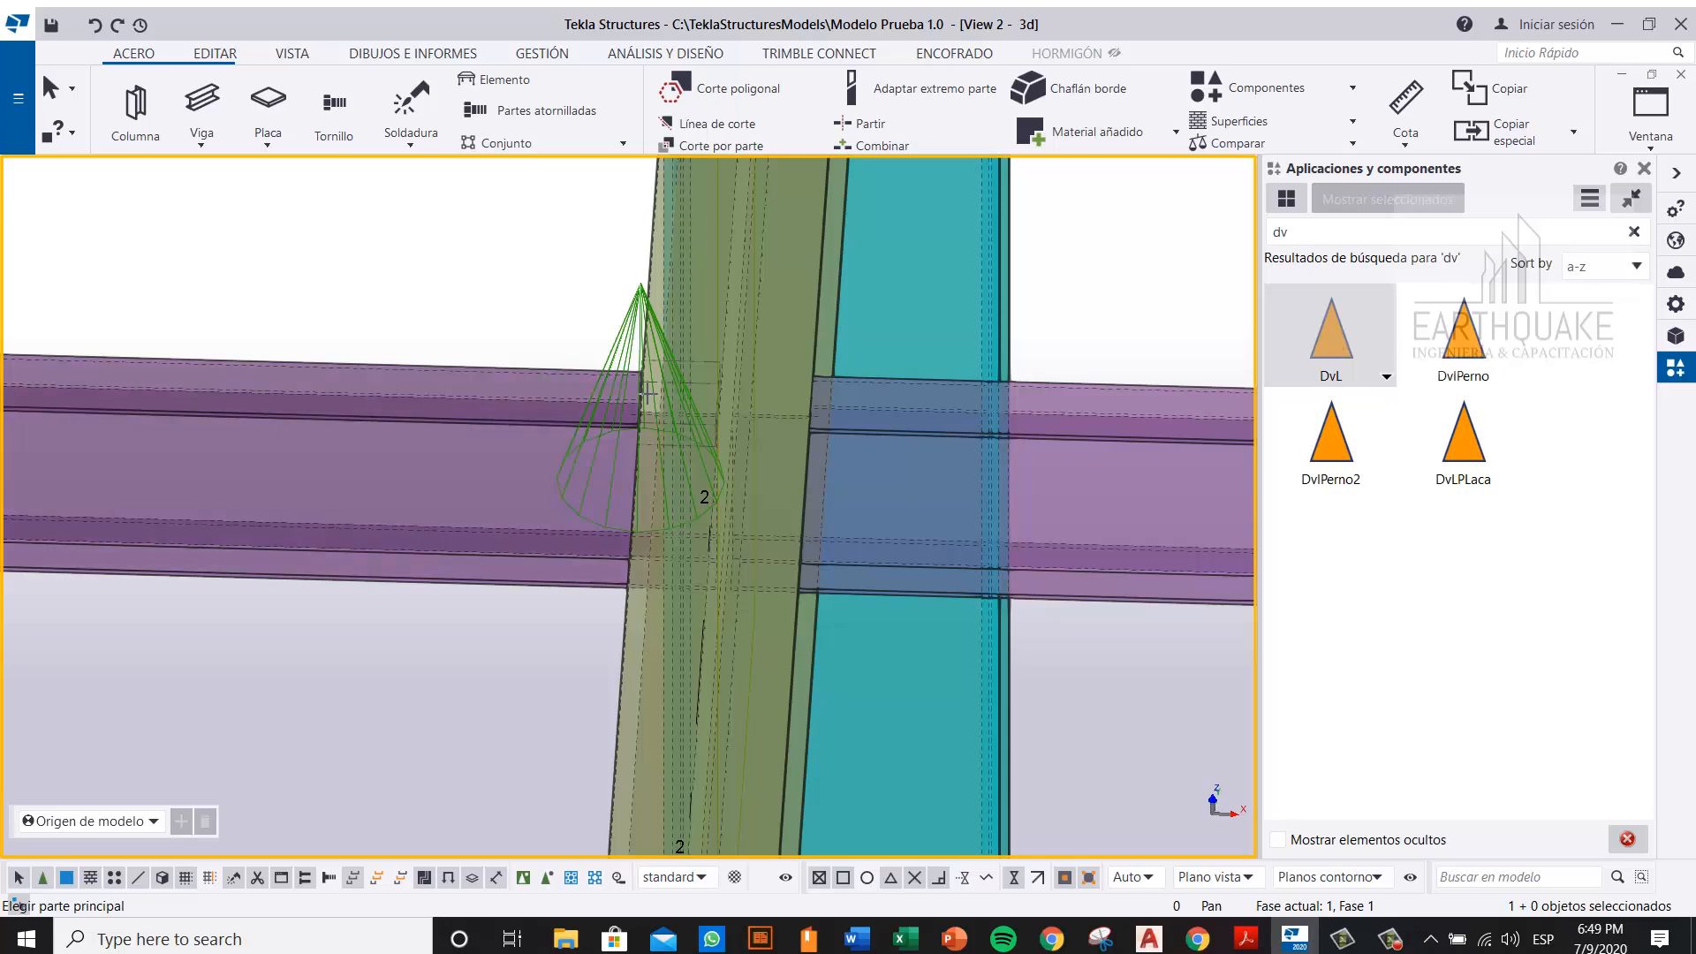
# Step: Apply the DvLPLaca connection between the same main beam and the purple beam on its right side
pyautogui.click(1470, 346)
pyautogui.click(1322, 463)
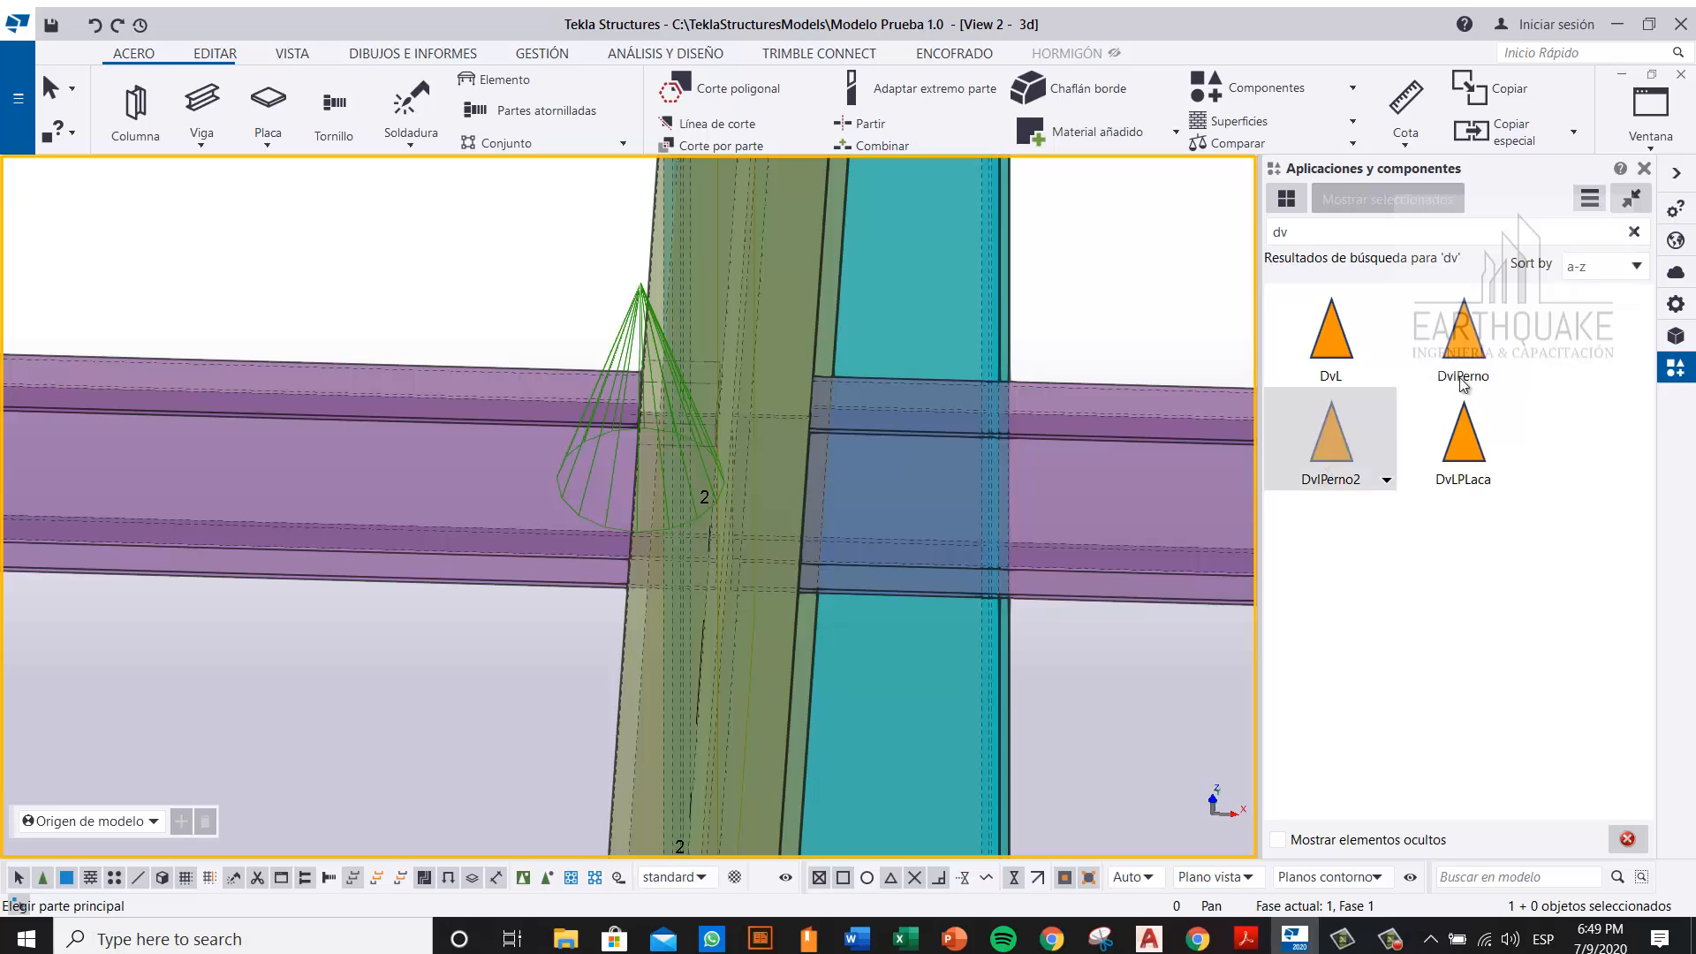
pyautogui.click(1477, 436)
pyautogui.scroll(-4, 844, 373)
pyautogui.scroll(4, 844, 372)
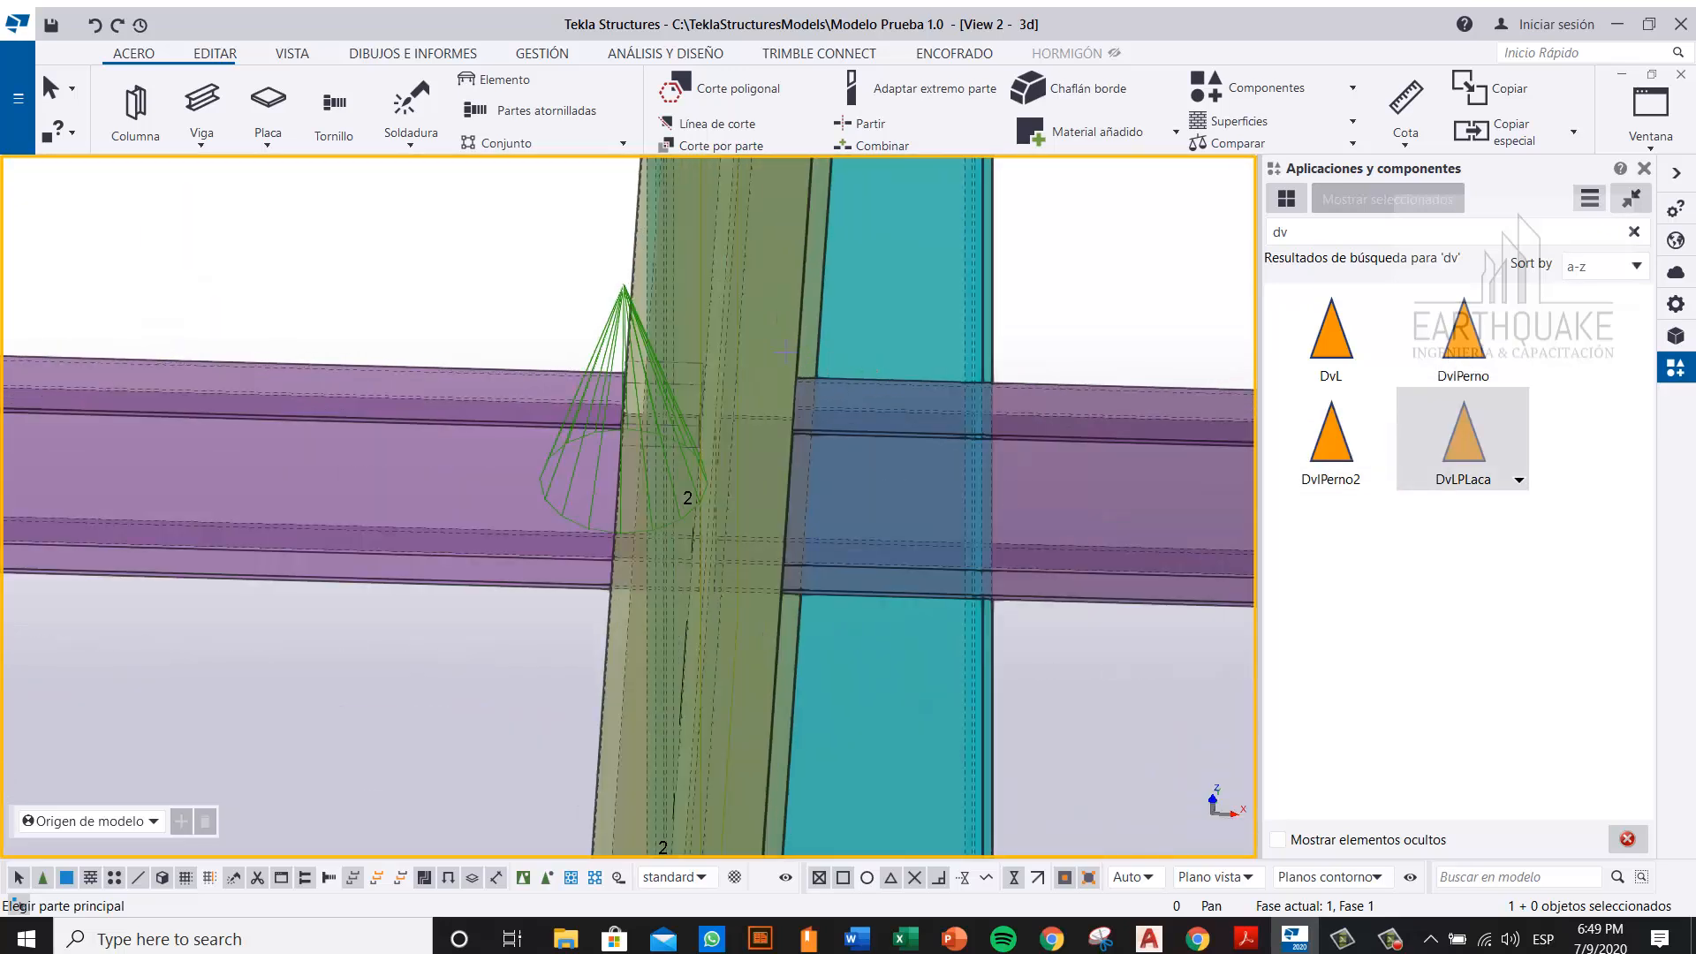
pyautogui.click(765, 303)
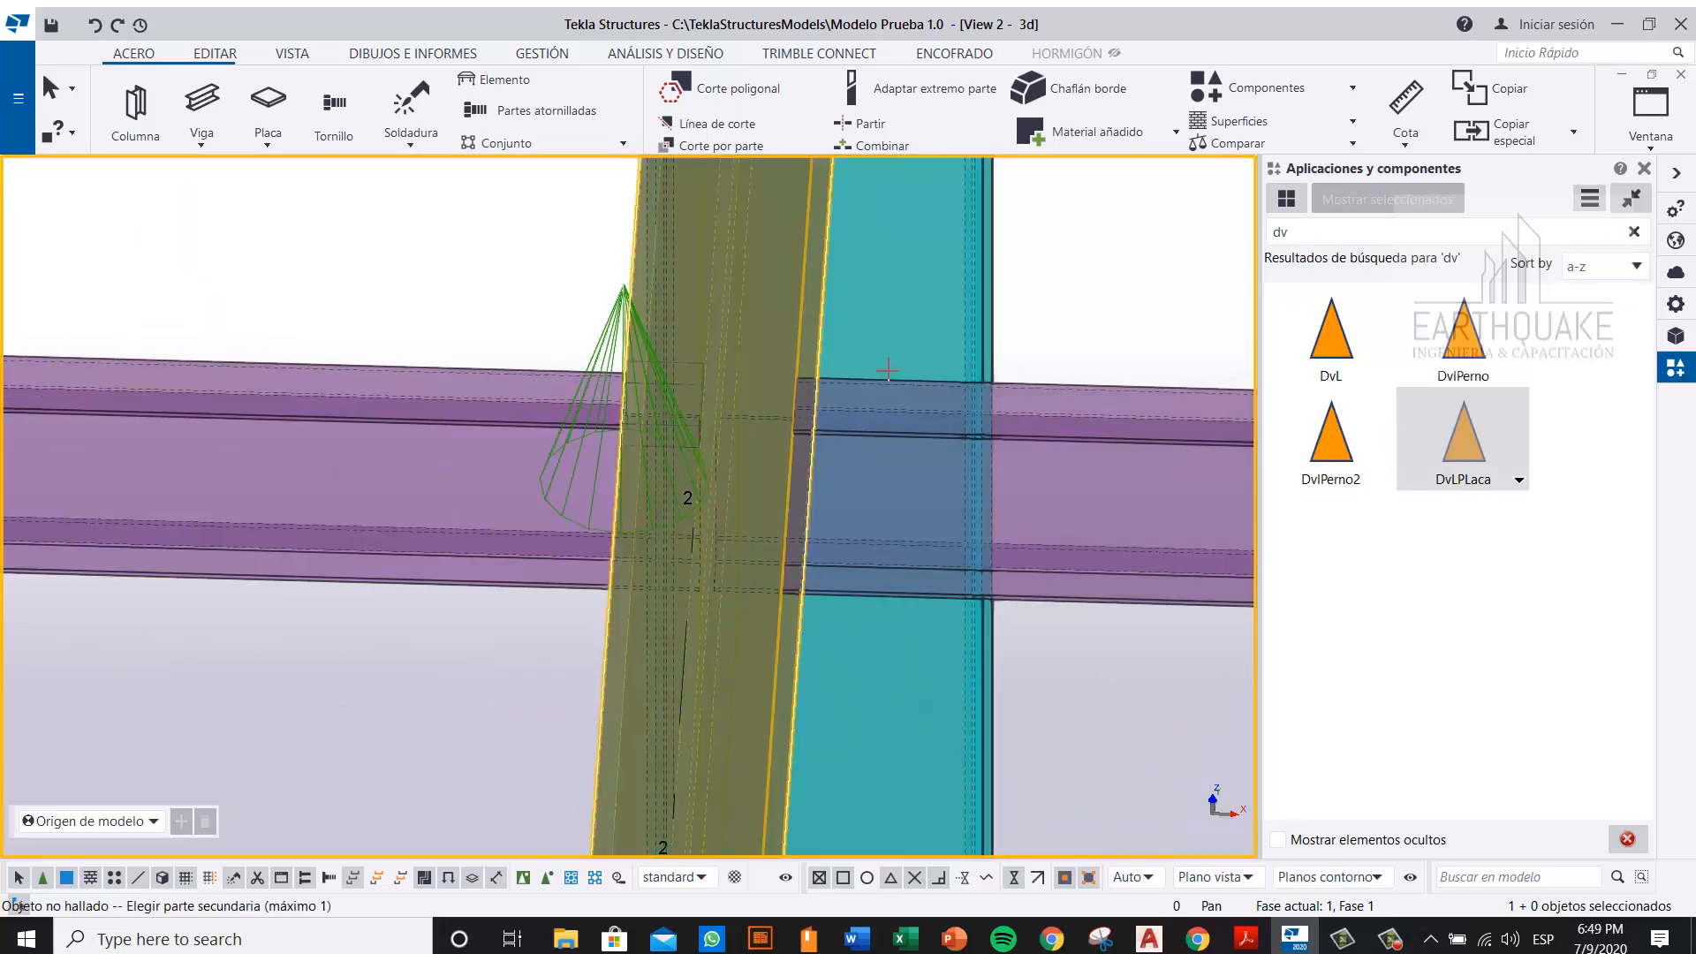
pyautogui.click(931, 424)
pyautogui.scroll(-3, 737, 431)
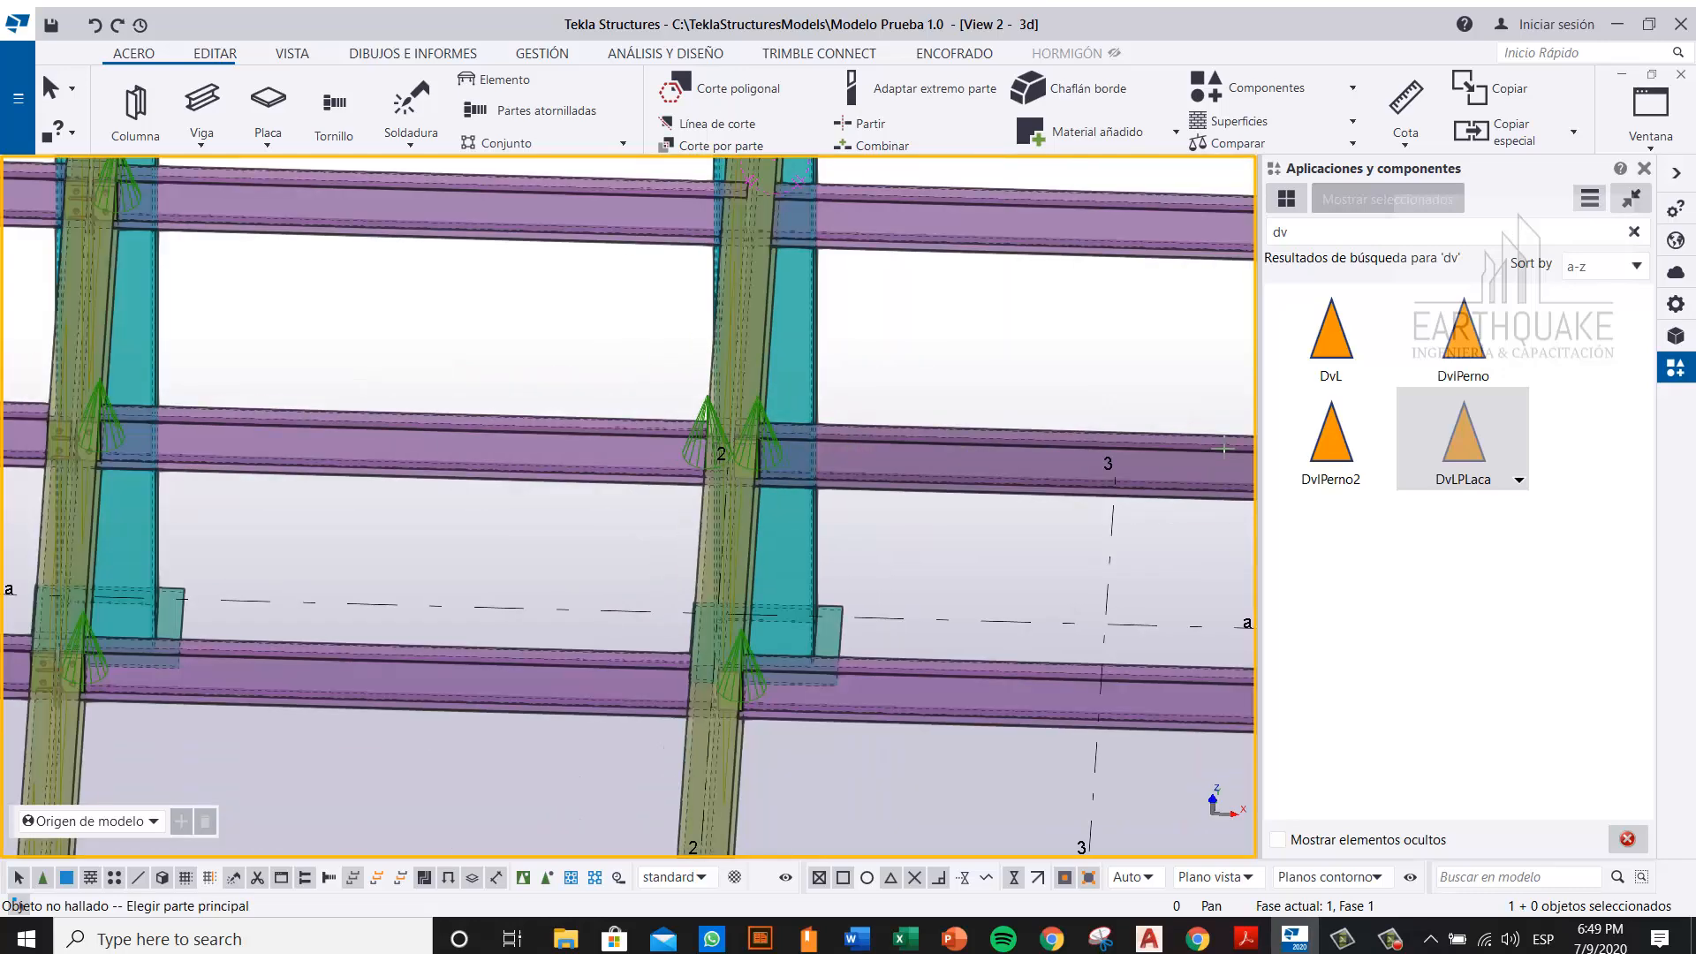
# Step: Apply the DvlPerno connection between the main beam and the purple beam passing the column base at the half-connected crossing
pyautogui.click(1465, 353)
pyautogui.moveTo(1014, 579); pyautogui.dragTo(963, 447, button='middle')
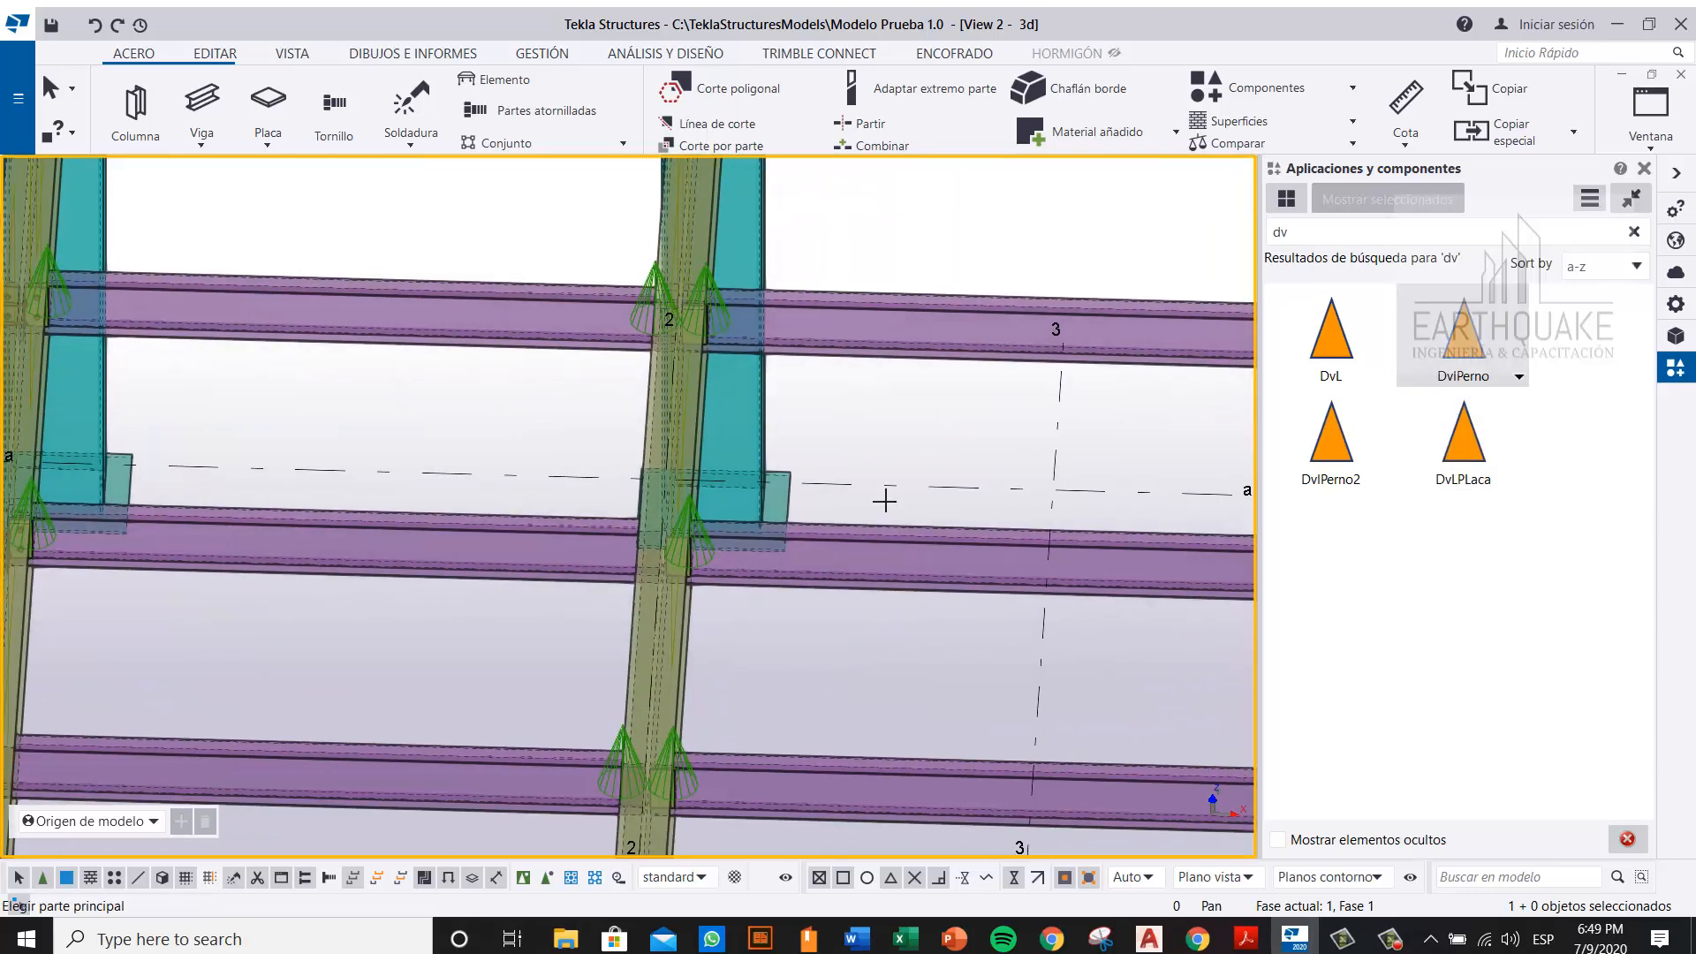
pyautogui.moveTo(569, 533); pyautogui.dragTo(587, 537, button='middle')
pyautogui.scroll(5, 587, 538)
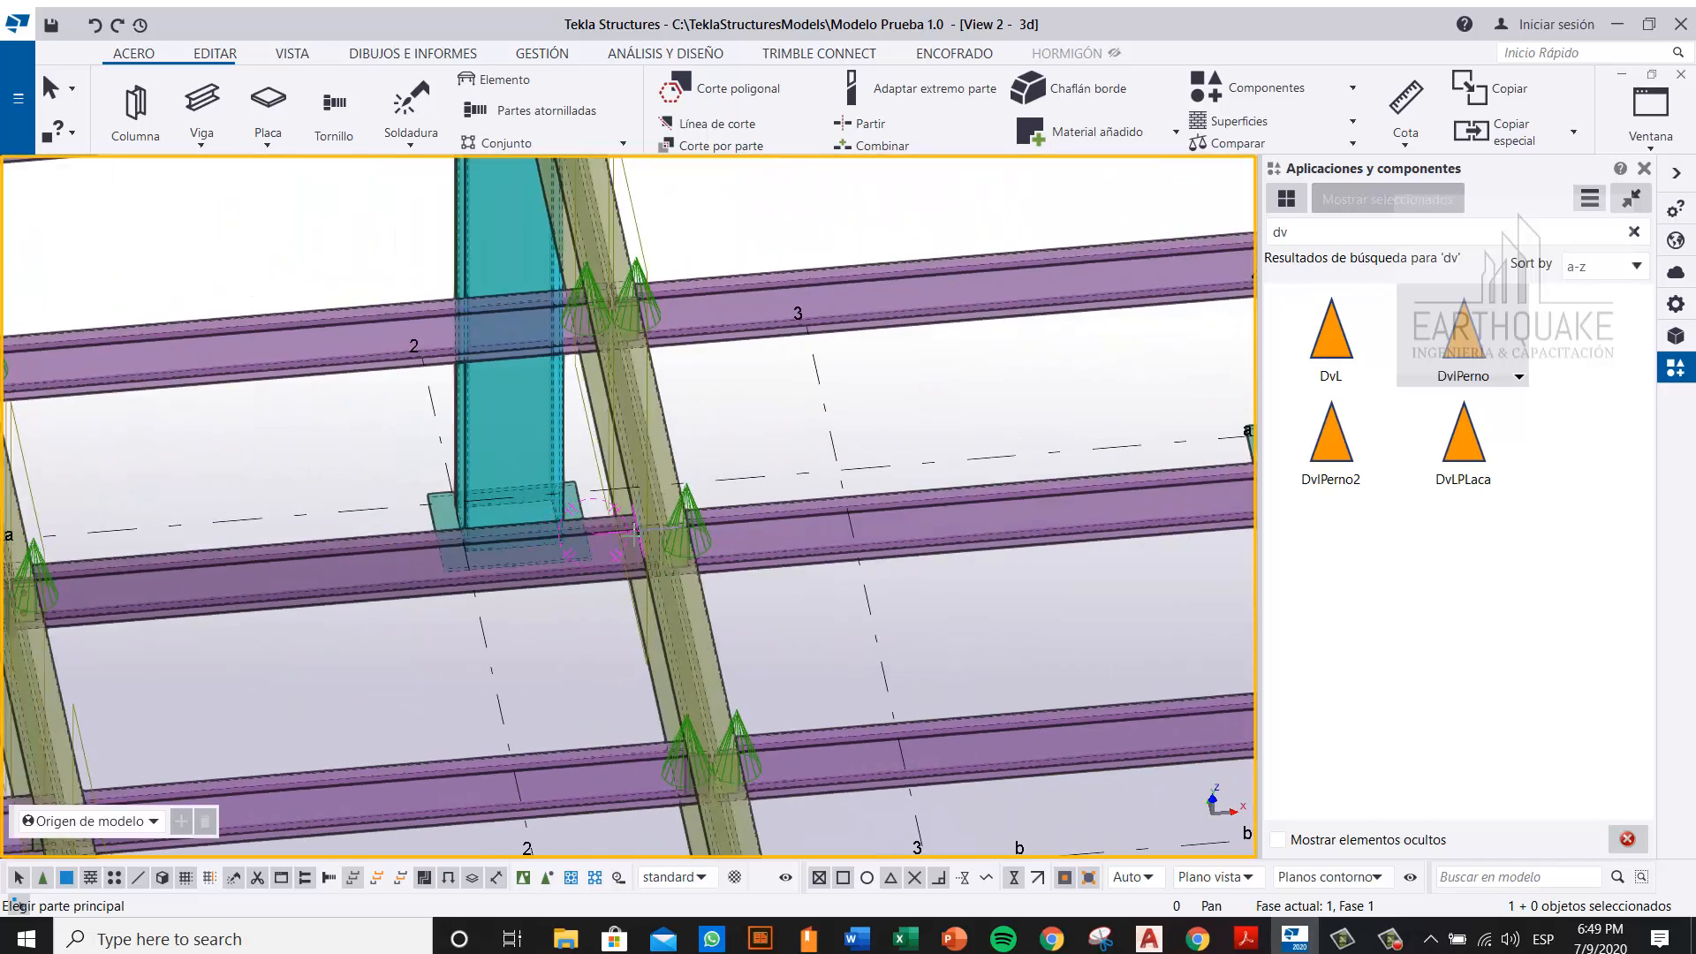
pyautogui.click(662, 434)
pyautogui.click(647, 533)
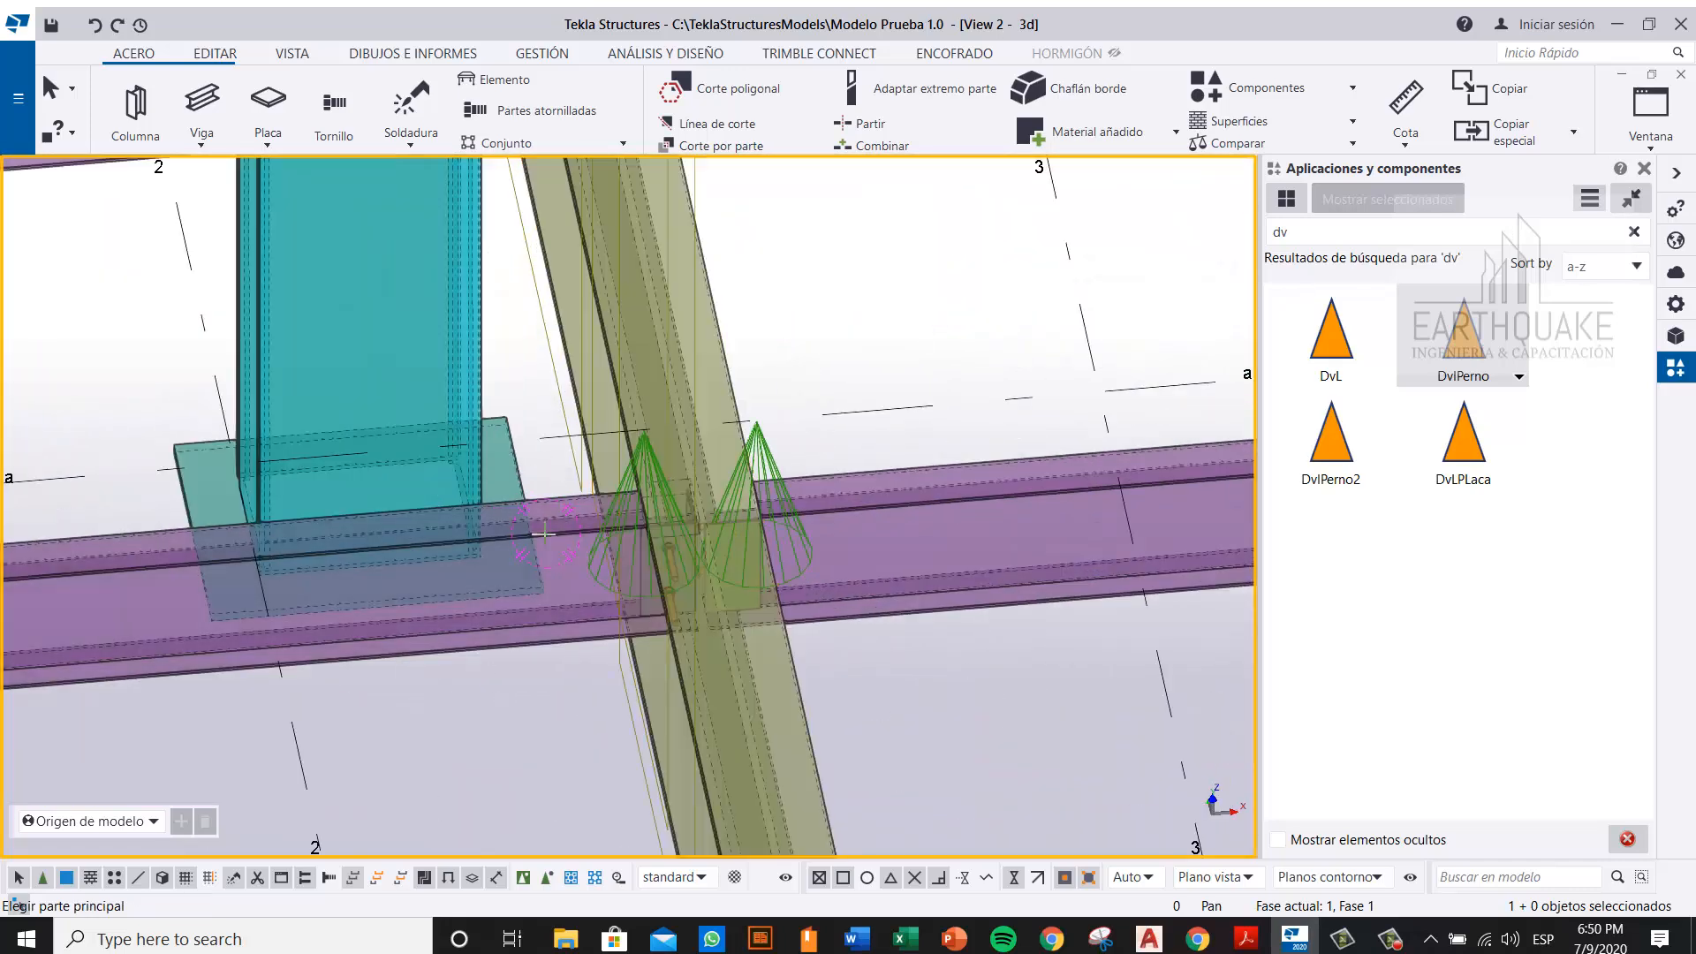
pyautogui.scroll(3, 700, 572)
pyautogui.scroll(-2, 703, 573)
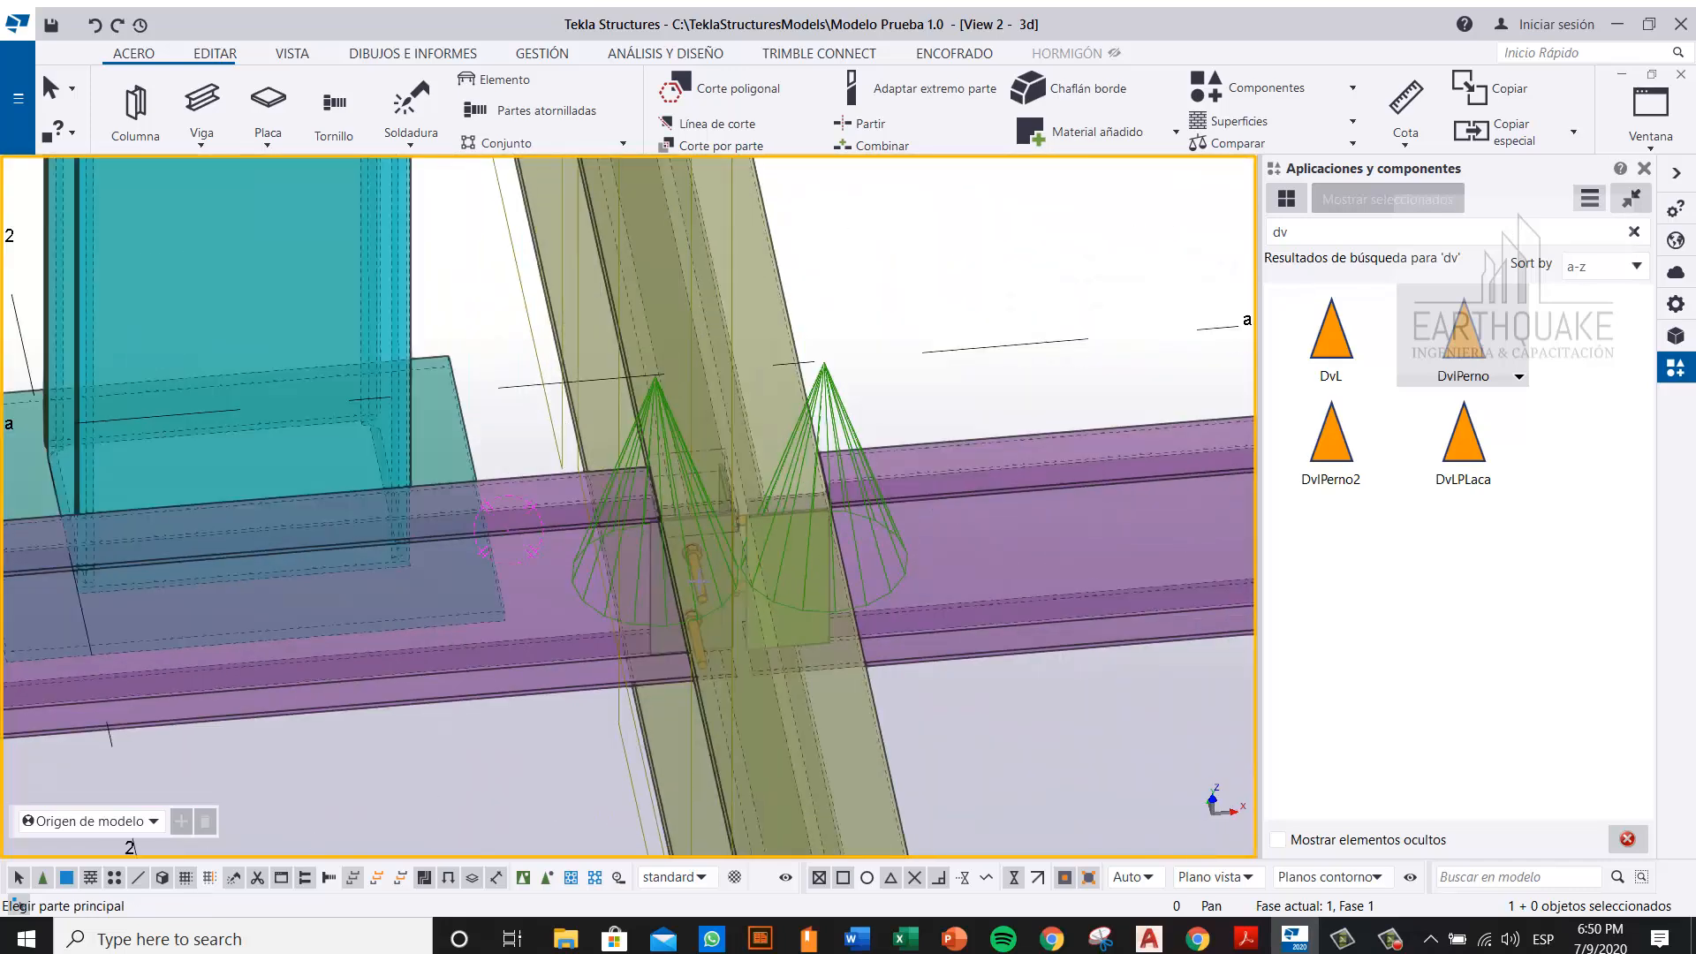
pyautogui.keyDown('ctrl'); pyautogui.moveTo(666, 527); pyautogui.dragTo(309, 583, button='middle'); pyautogui.keyUp('ctrl')
pyautogui.scroll(-4, 521, 585)
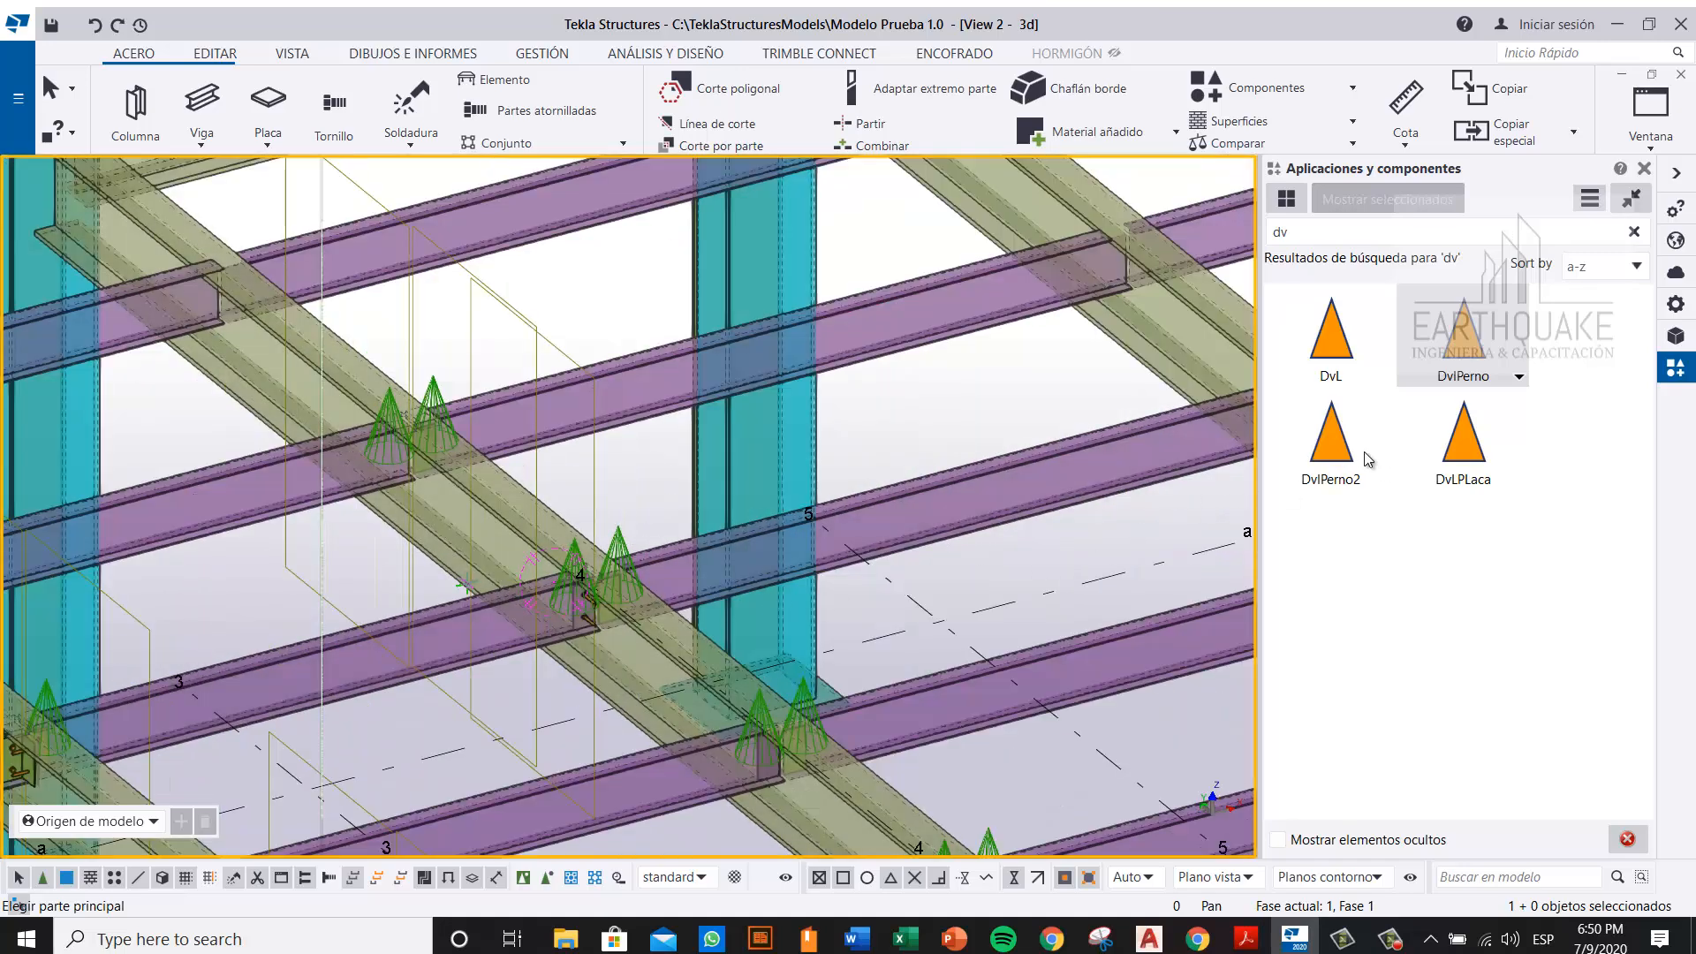
# Step: Apply DvlPerno2 to the next main beam and the purple beams on both sides at an unconnected crossing, ending the command
pyautogui.click(1325, 437)
pyautogui.moveTo(1045, 386); pyautogui.dragTo(958, 487, button='middle')
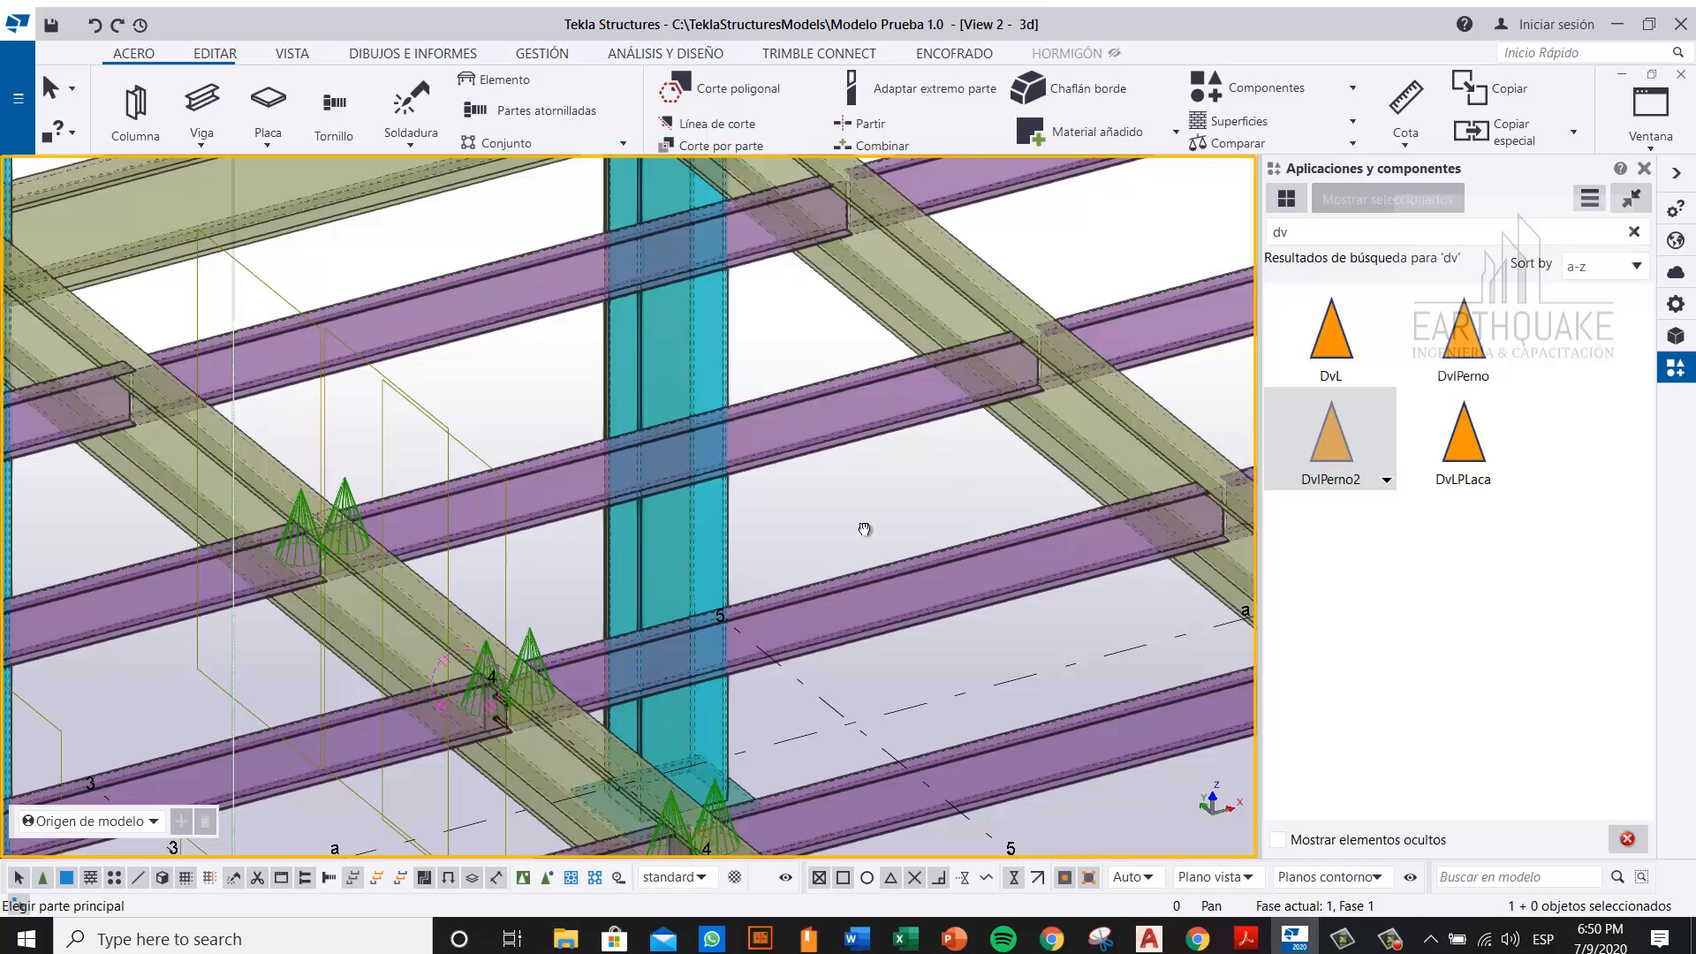
pyautogui.moveTo(864, 528); pyautogui.dragTo(787, 568, button='middle')
pyautogui.scroll(3, 771, 572)
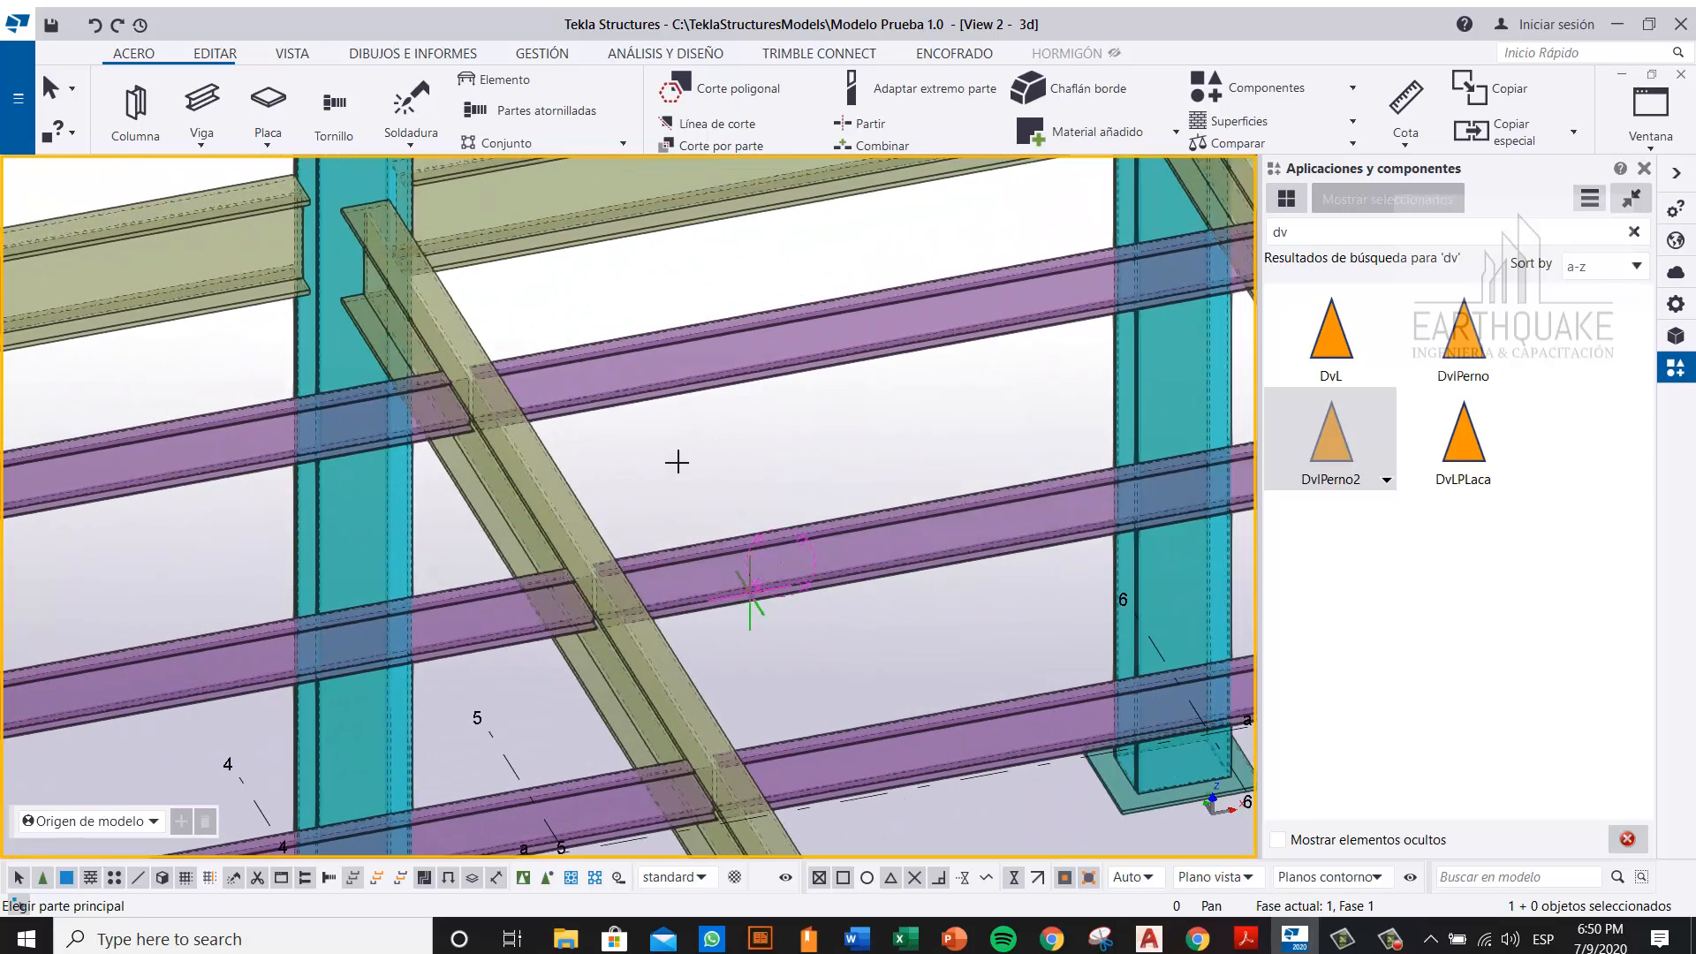
pyautogui.scroll(5, 678, 462)
pyautogui.click(786, 424)
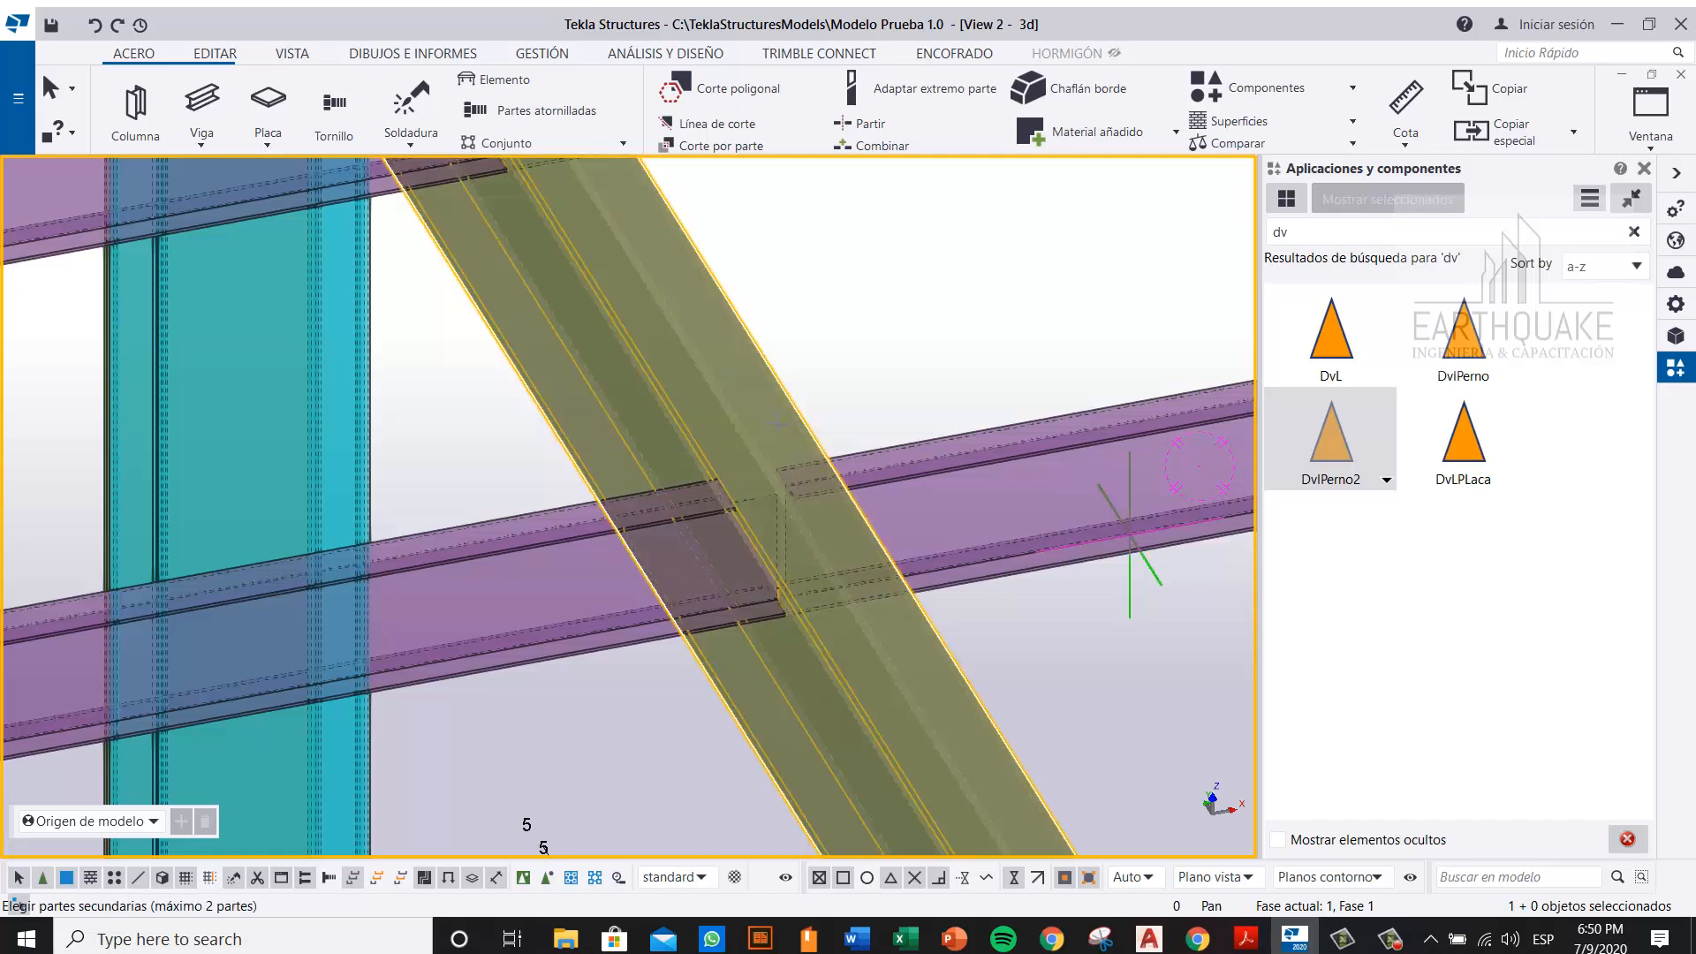
pyautogui.click(890, 443)
pyautogui.click(523, 527)
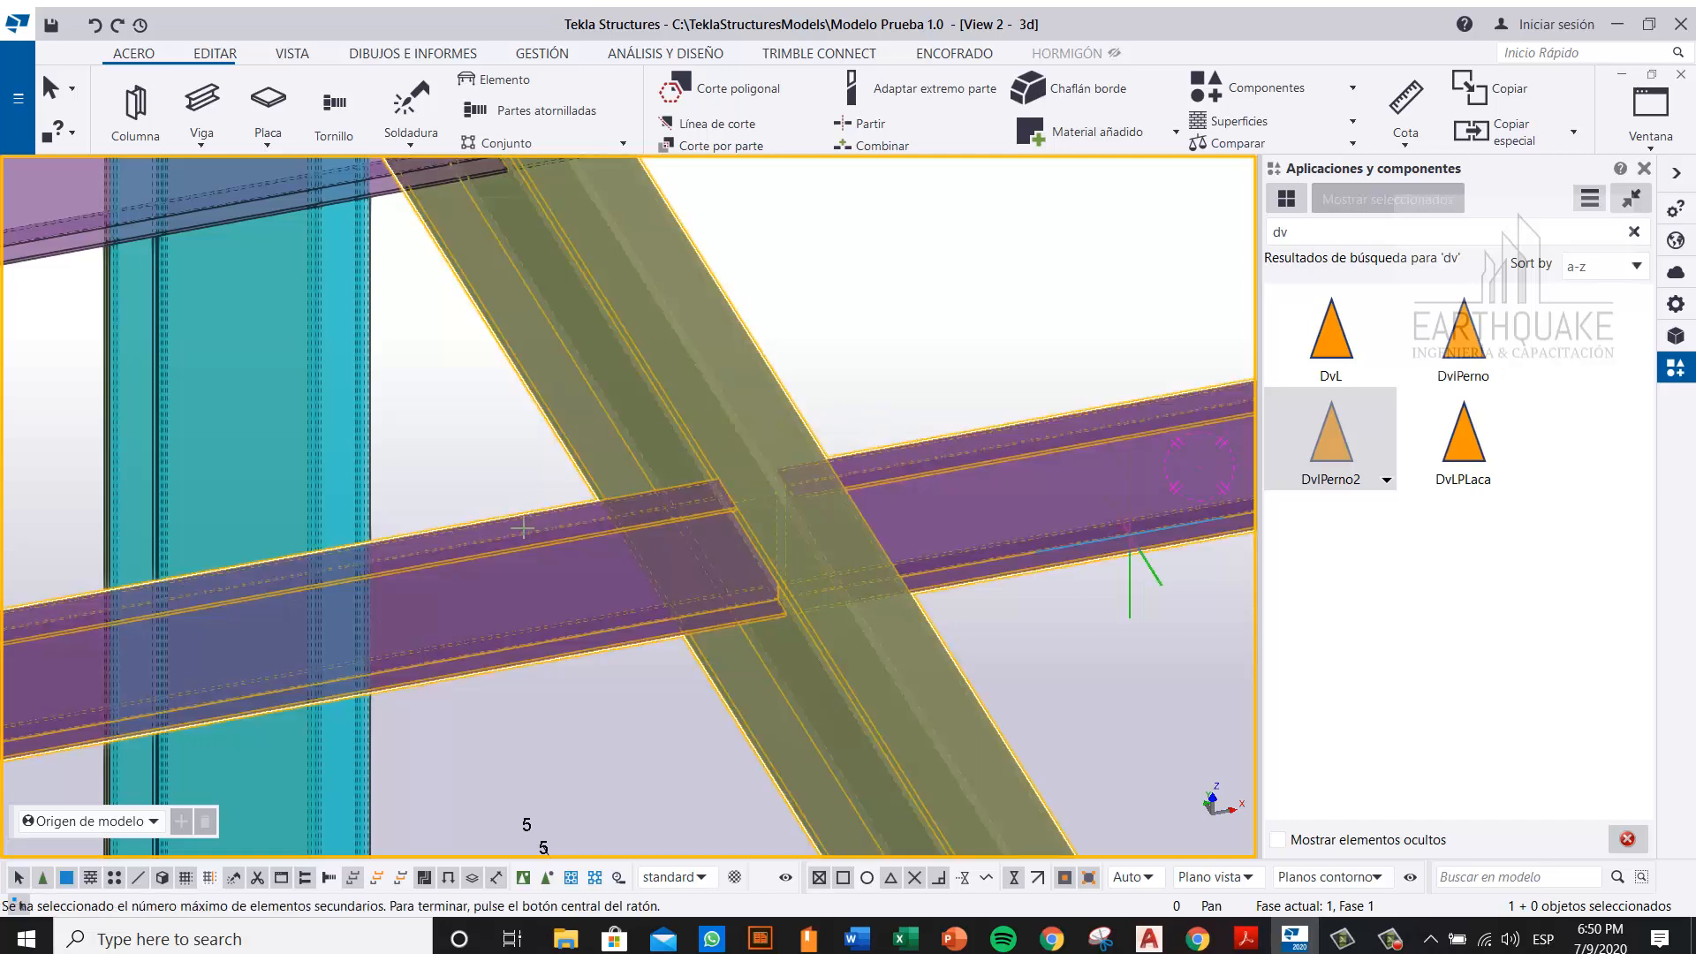
pyautogui.middleClick(904, 386)
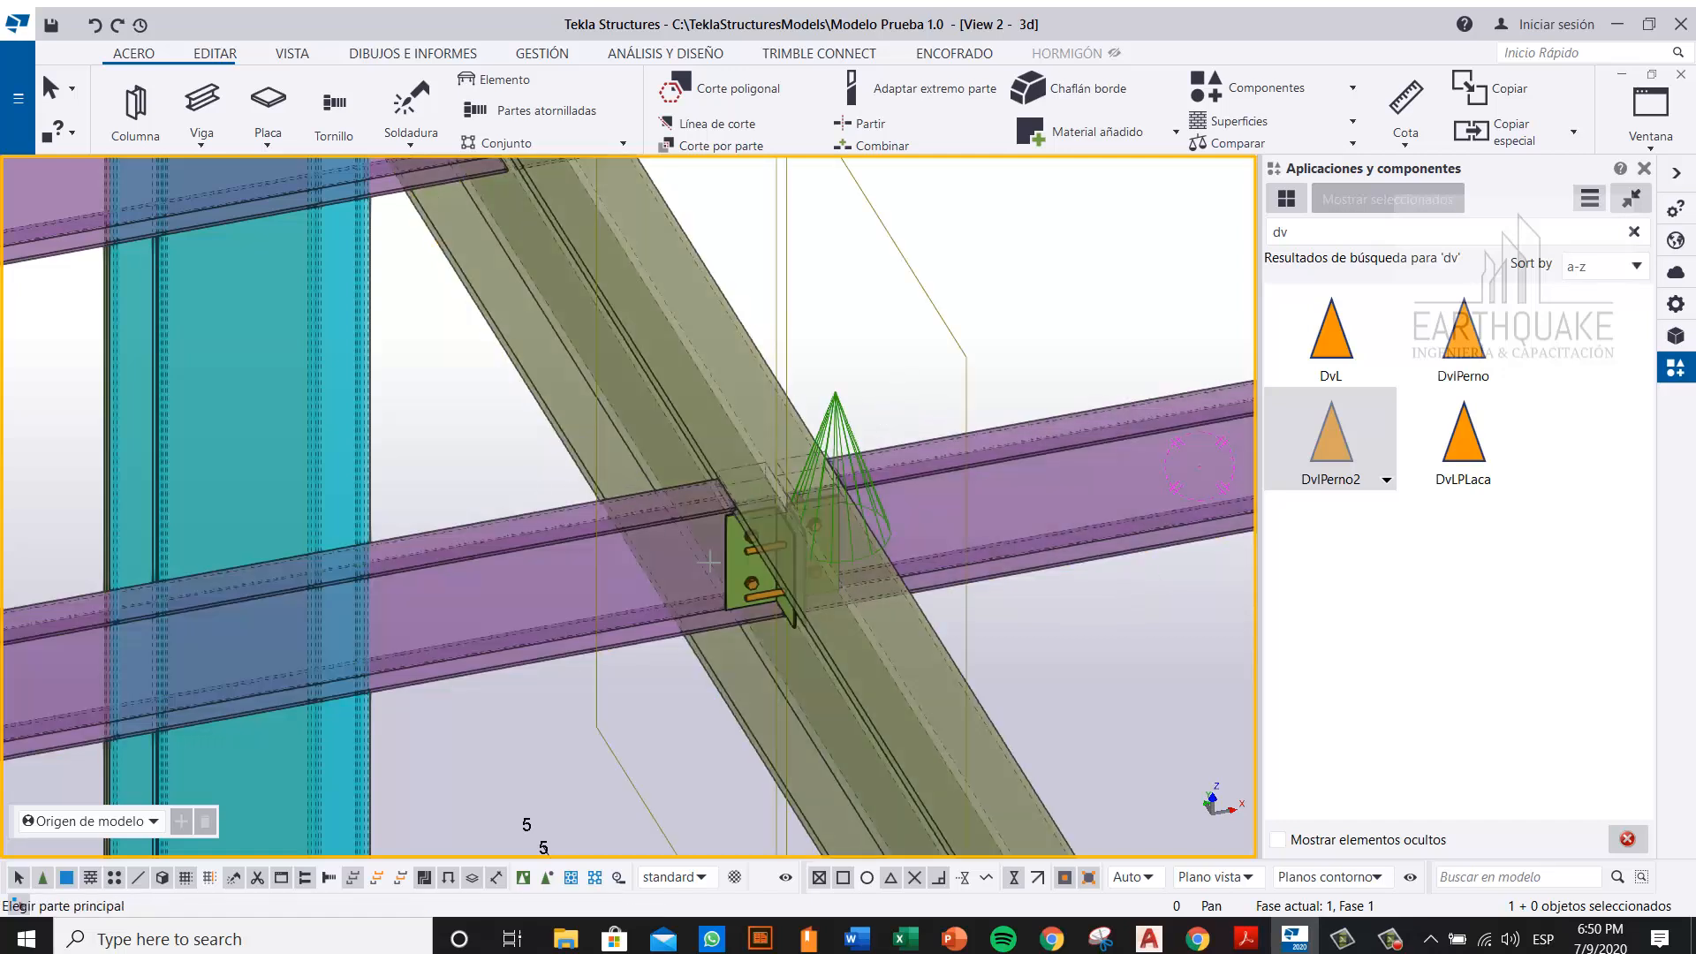
pyautogui.keyDown('ctrl'); pyautogui.moveTo(784, 526); pyautogui.dragTo(614, 521, button='middle'); pyautogui.keyUp('ctrl')
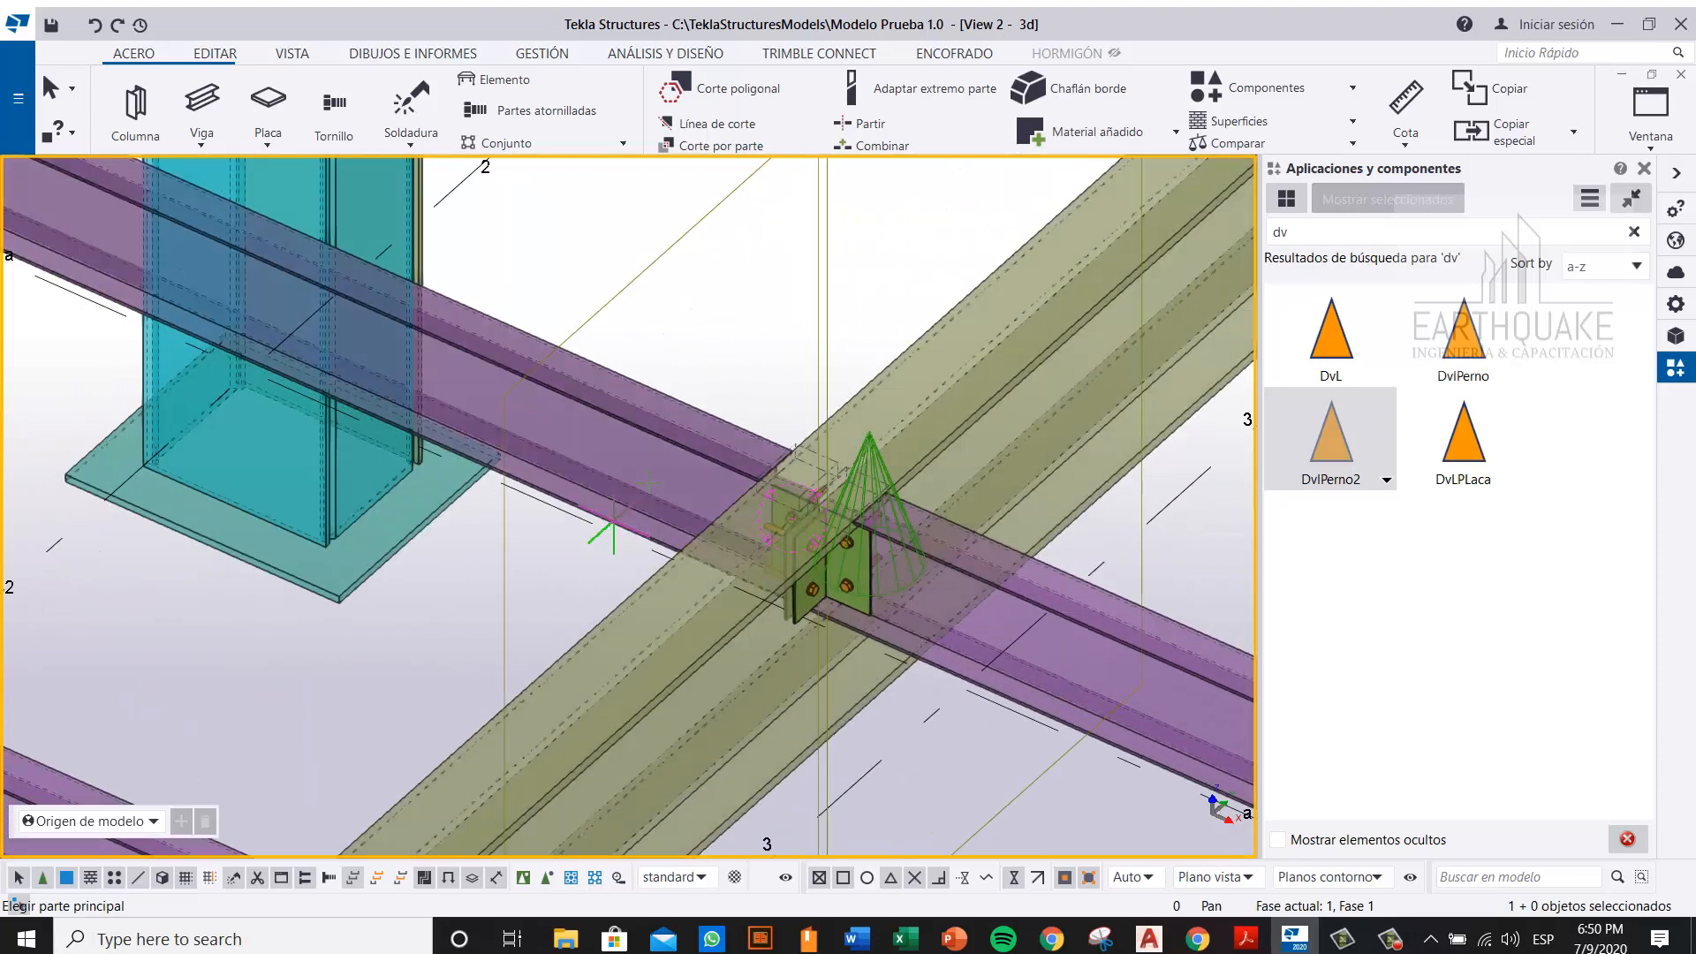
pyautogui.rightClick(743, 330)
pyautogui.click(795, 344)
pyautogui.scroll(3, 856, 573)
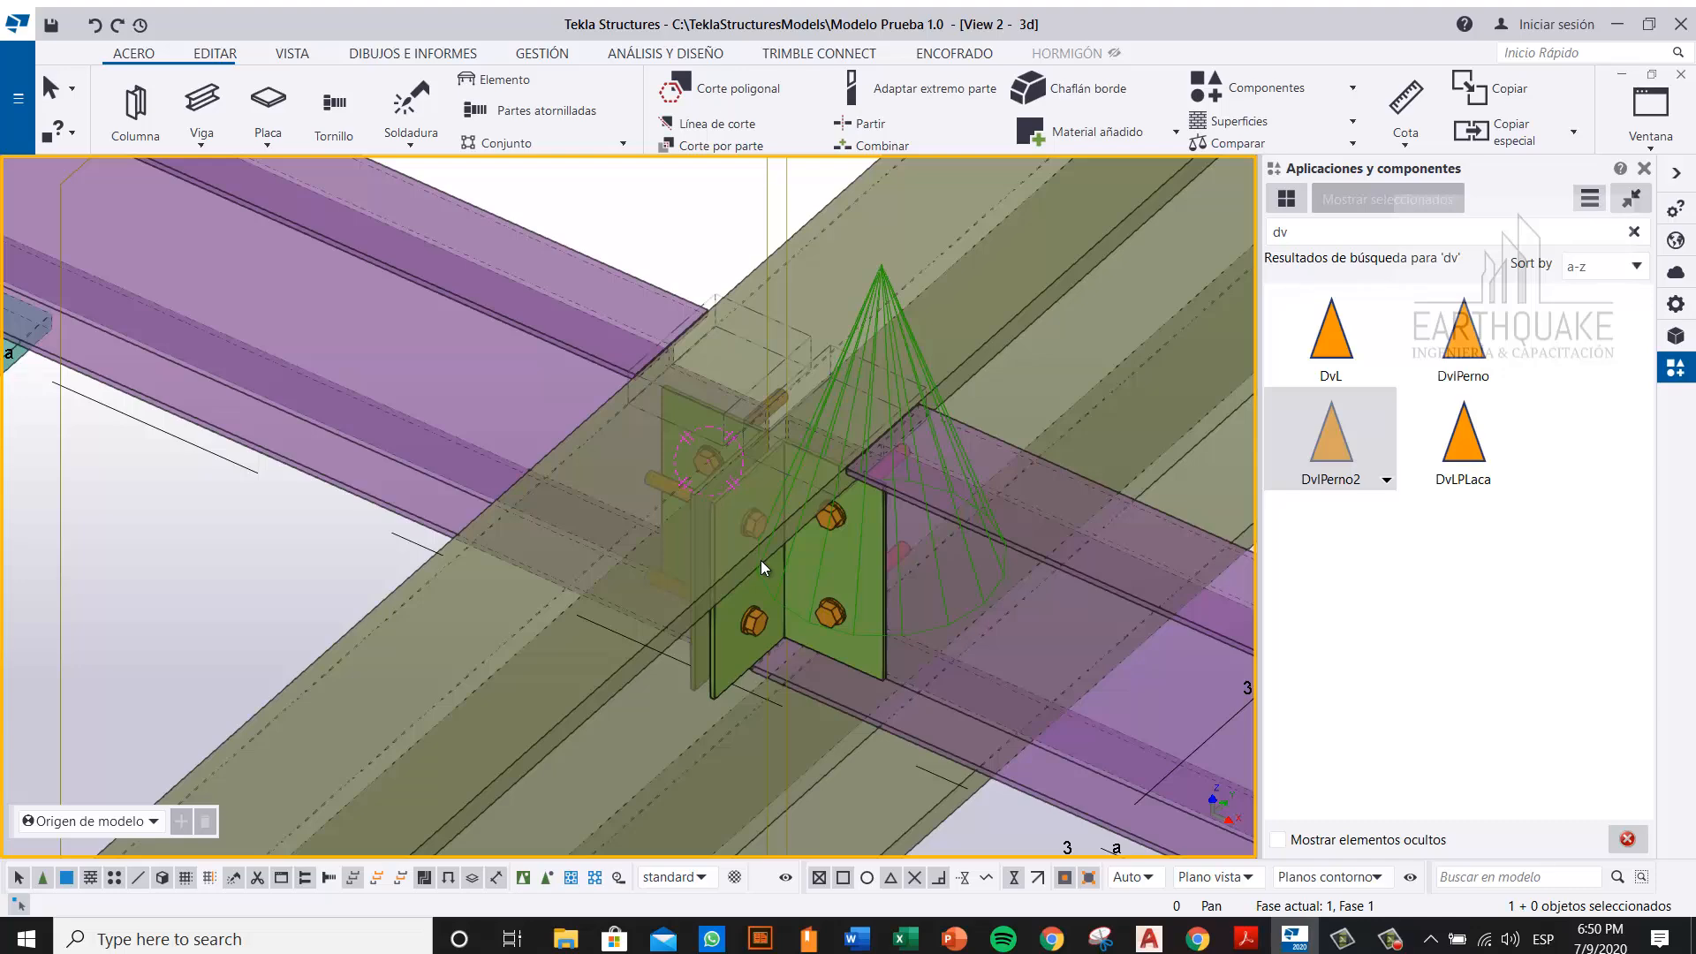
# Step: Open the DvlPerno2 connection in the custom component editor and tile all open views vertically
pyautogui.scroll(-6, 761, 560)
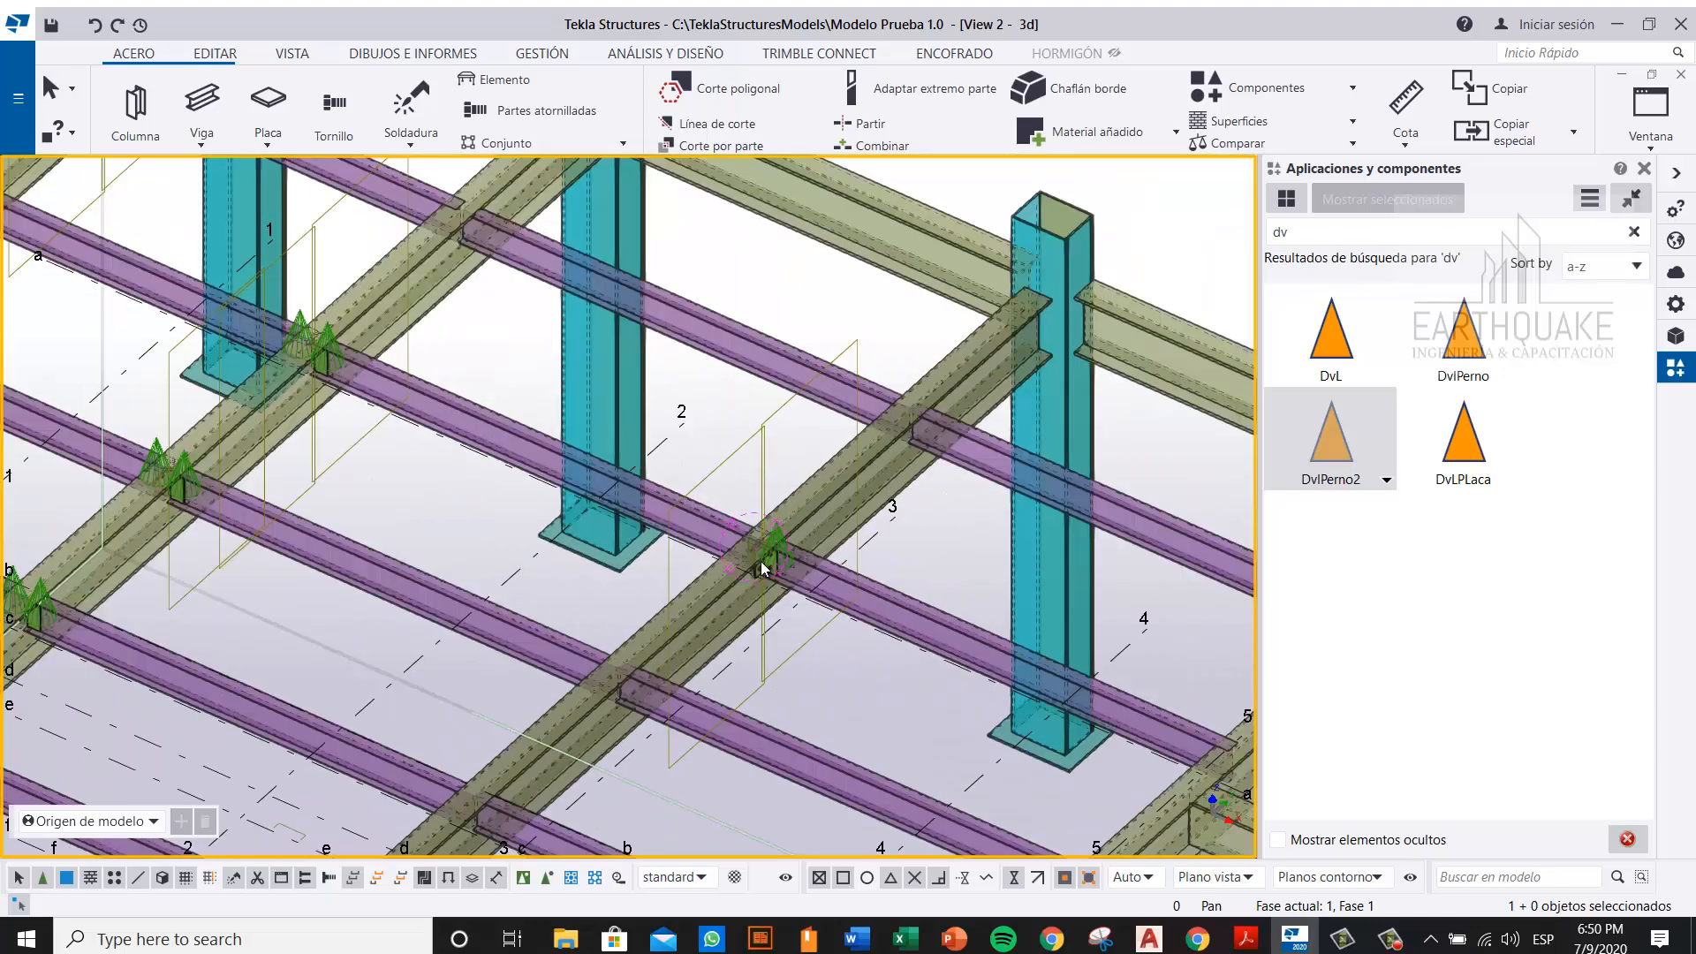
pyautogui.moveTo(462, 521); pyautogui.dragTo(795, 553, button='middle')
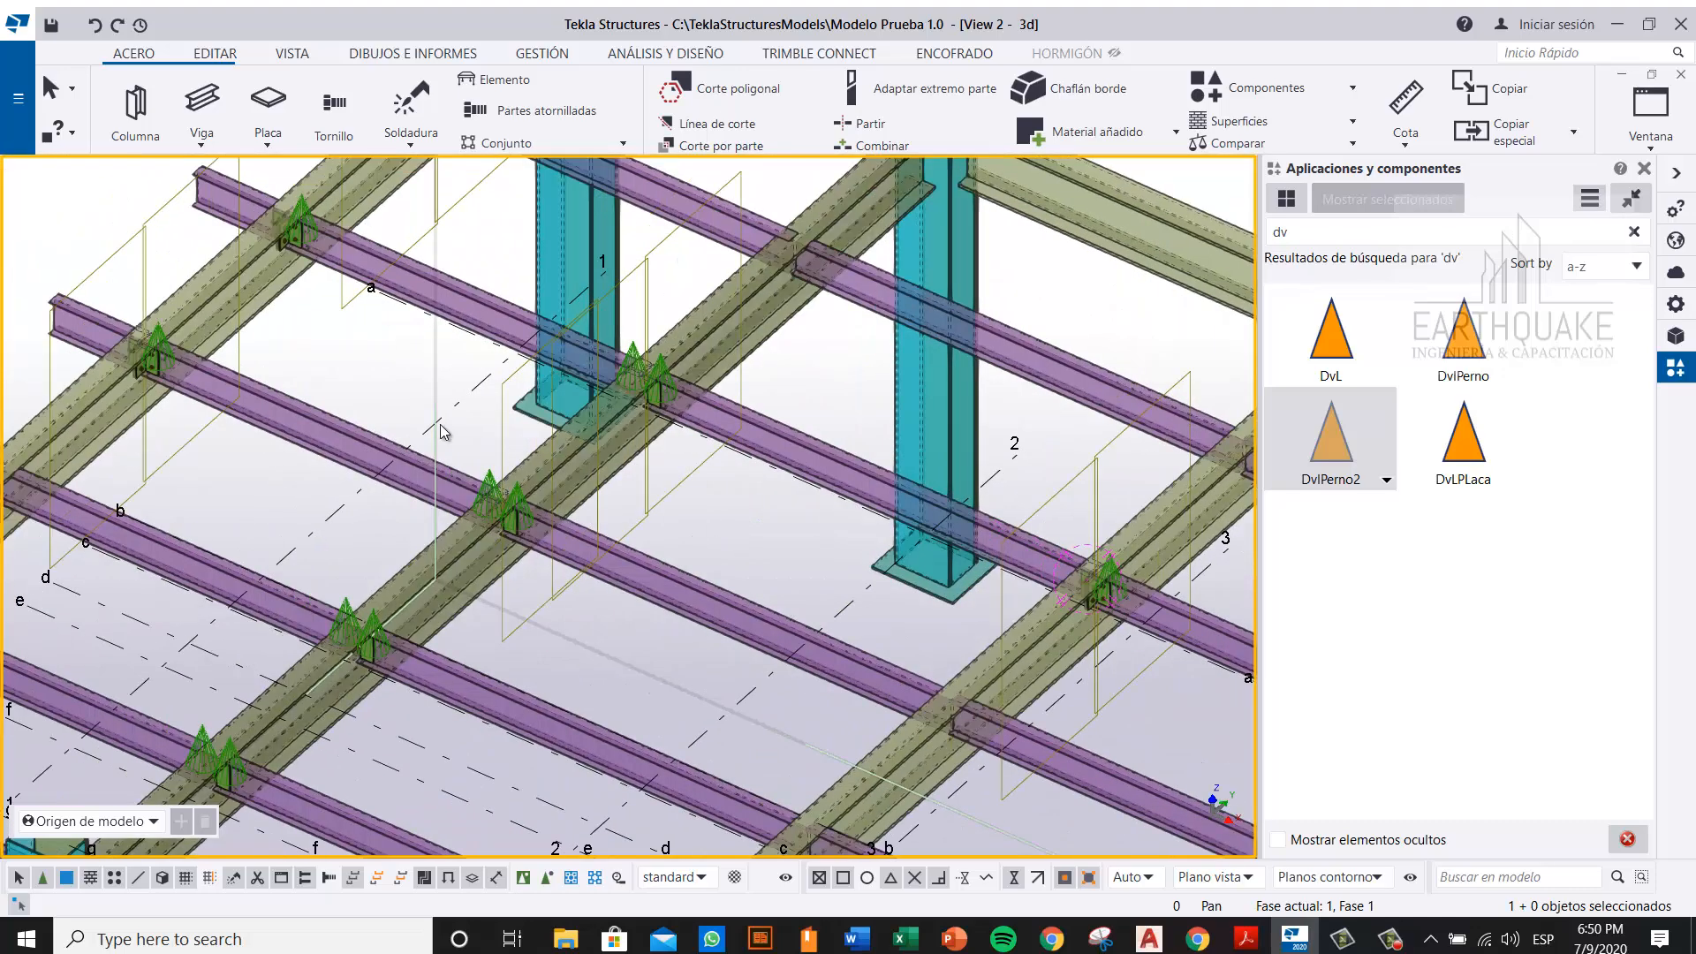
pyautogui.moveTo(1184, 623); pyautogui.dragTo(981, 620, button='middle')
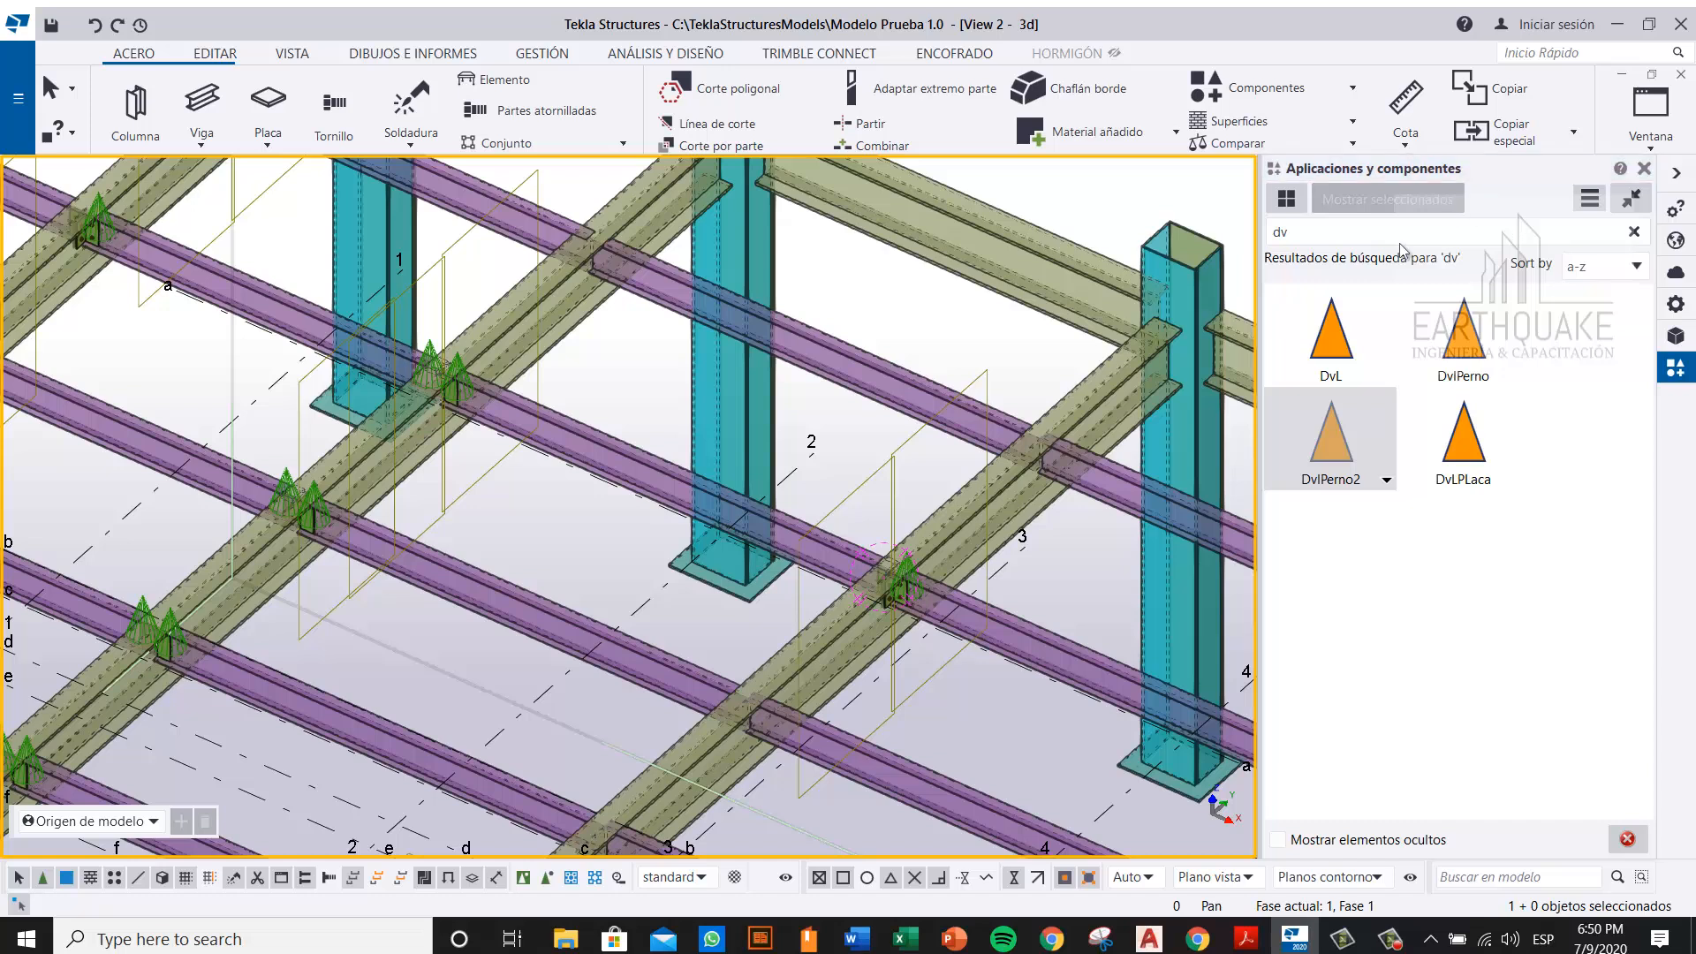
pyautogui.rightClick(1330, 441)
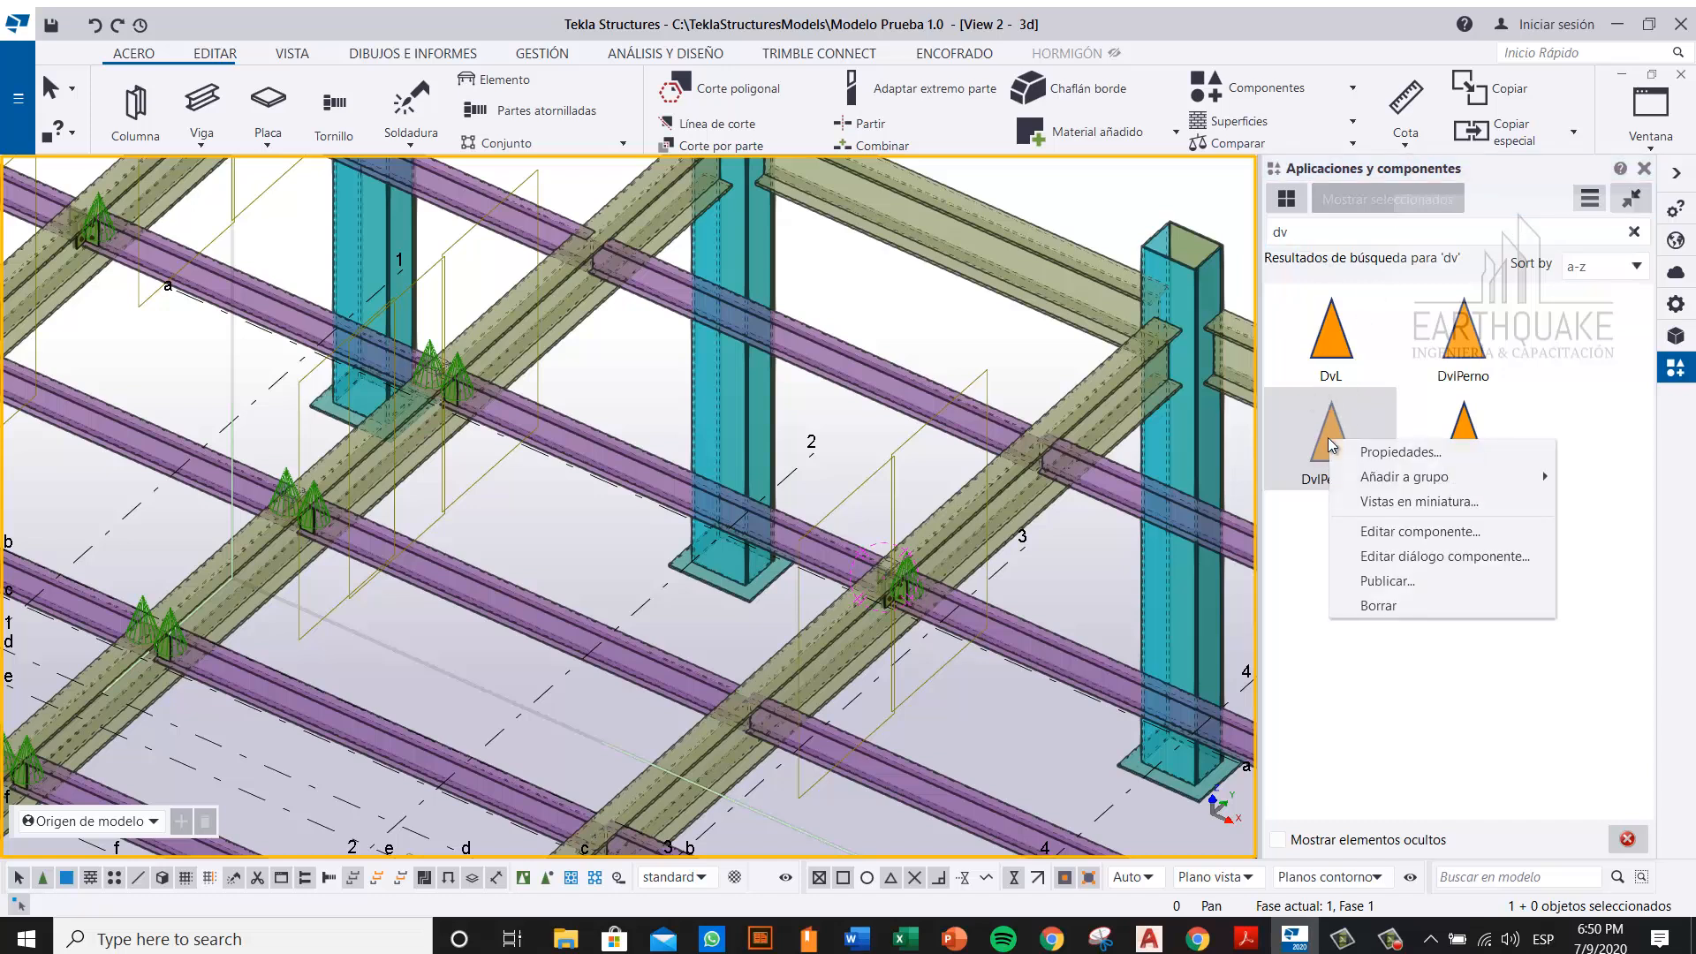
pyautogui.click(1449, 533)
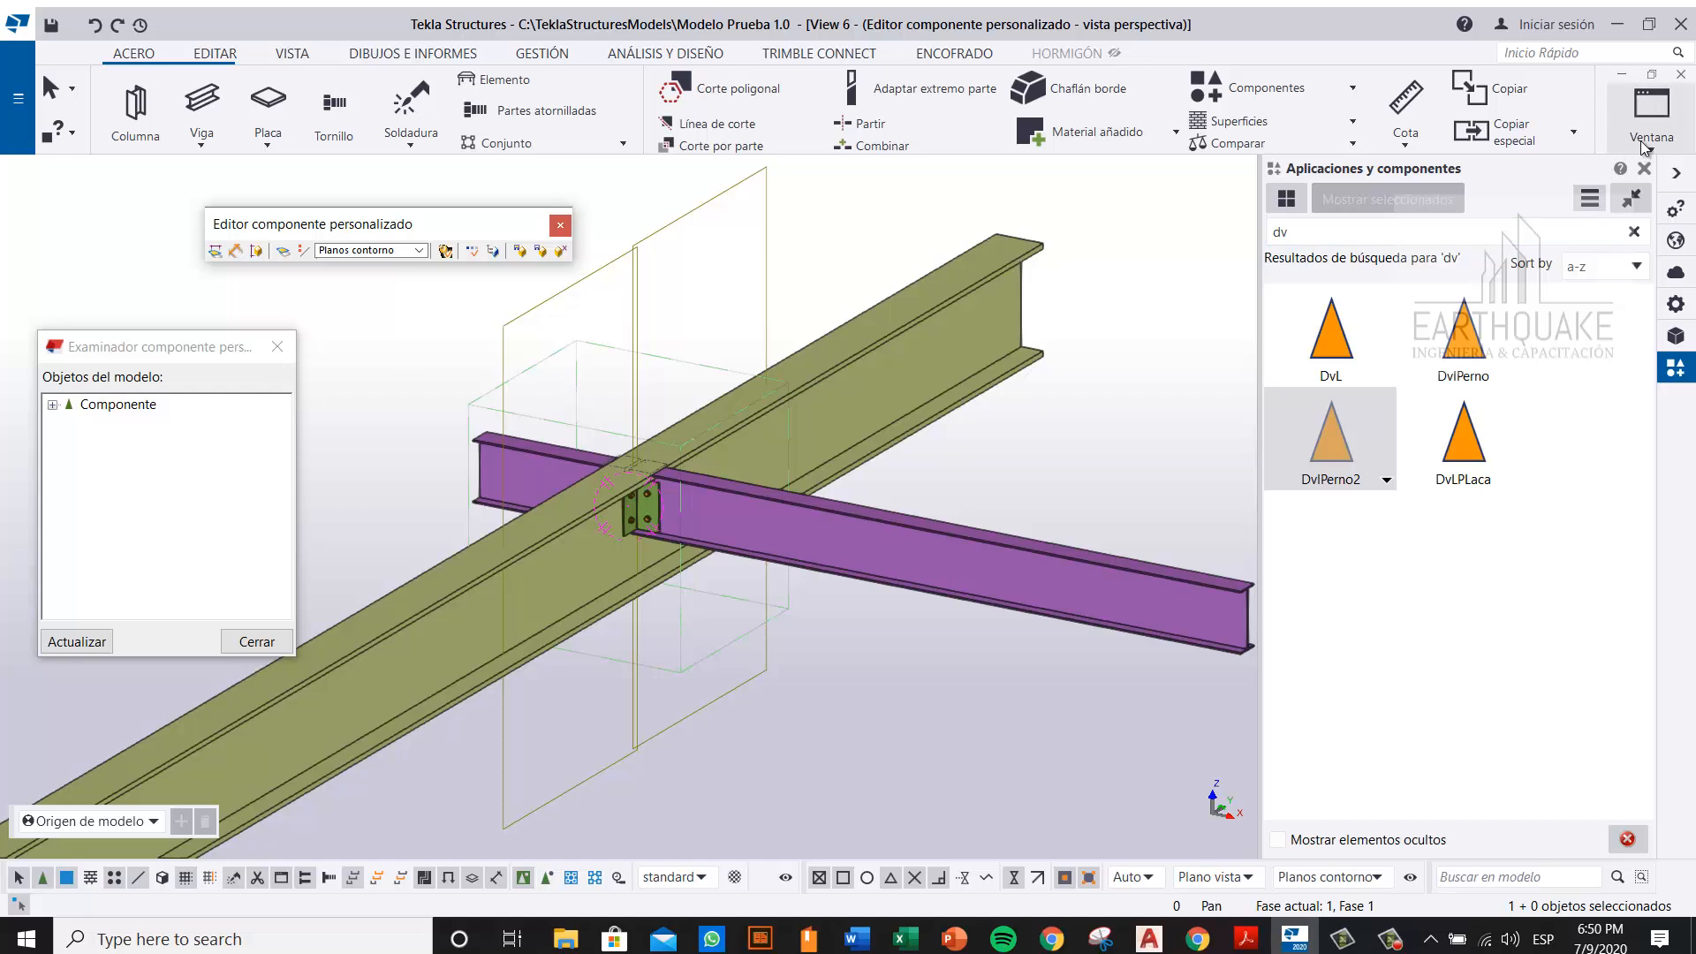
pyautogui.click(1641, 141)
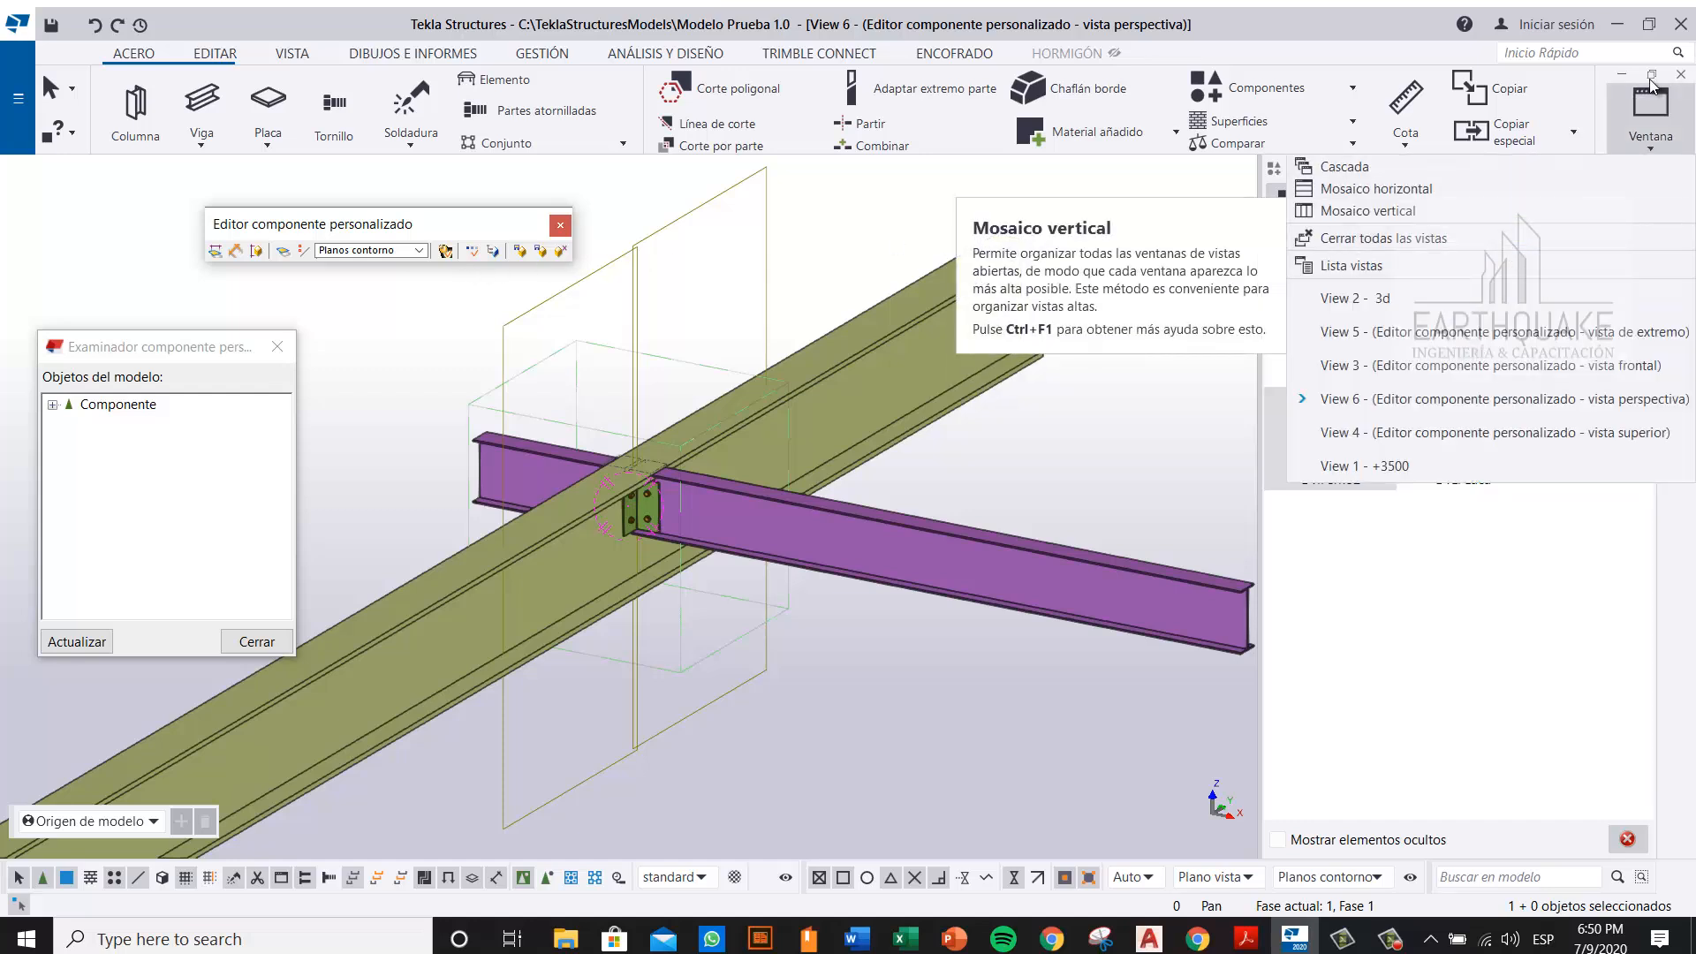
pyautogui.click(1367, 211)
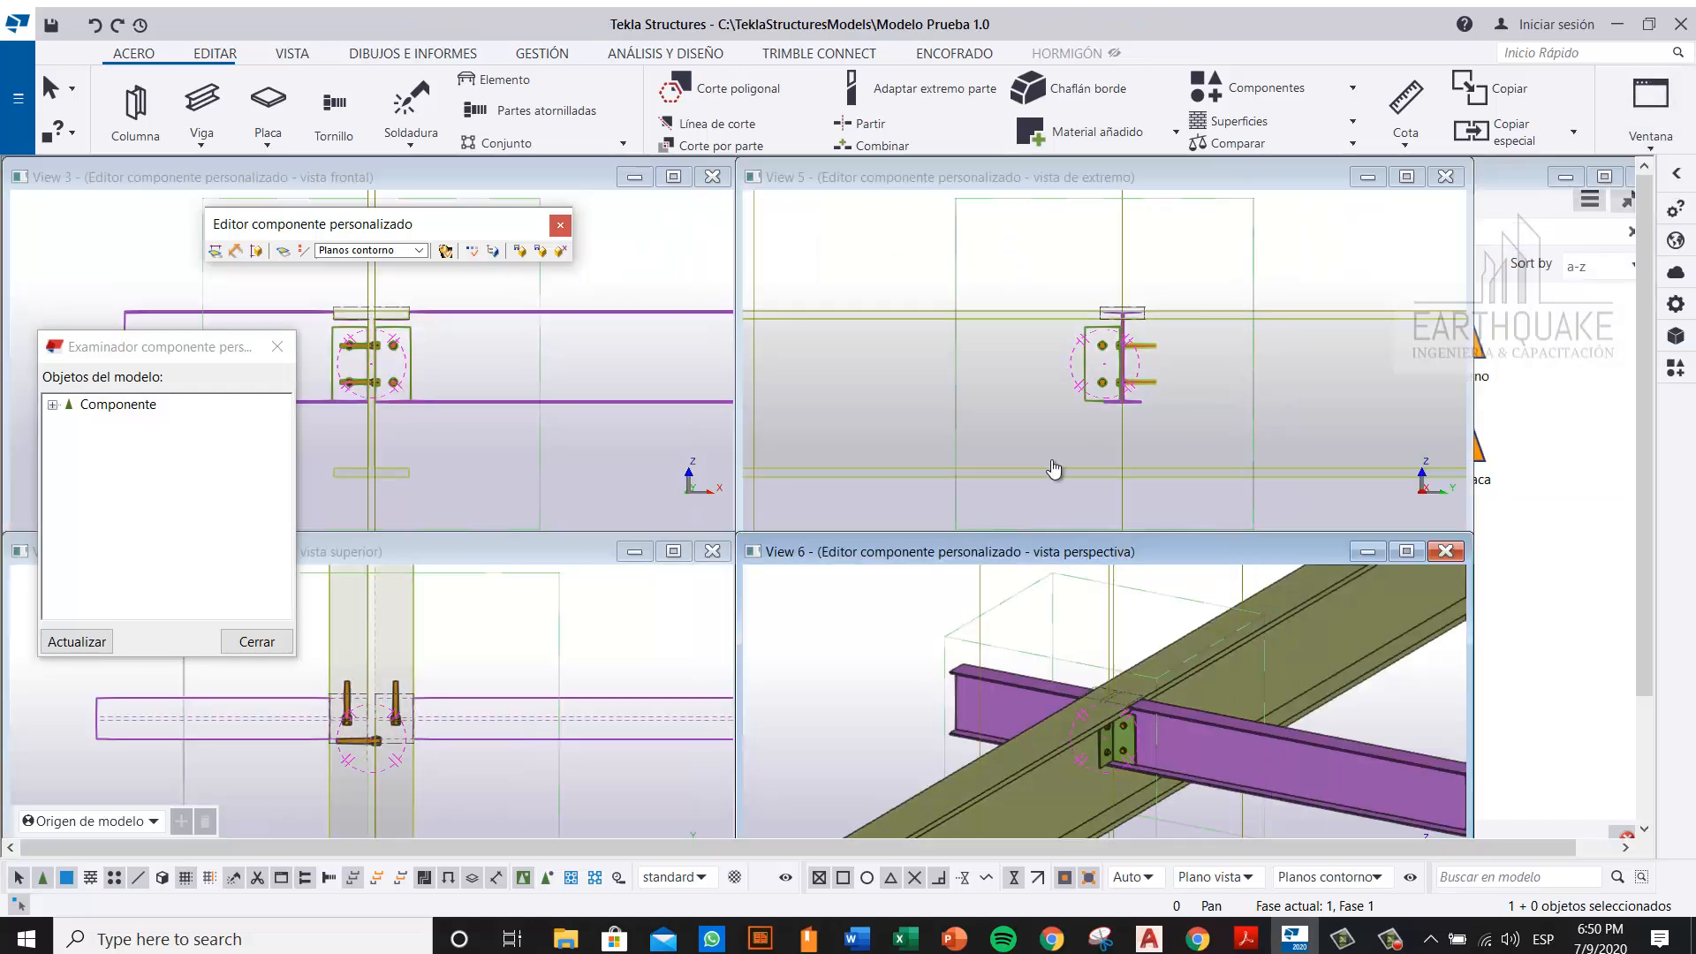
pyautogui.moveTo(535, 387); pyautogui.dragTo(594, 388)
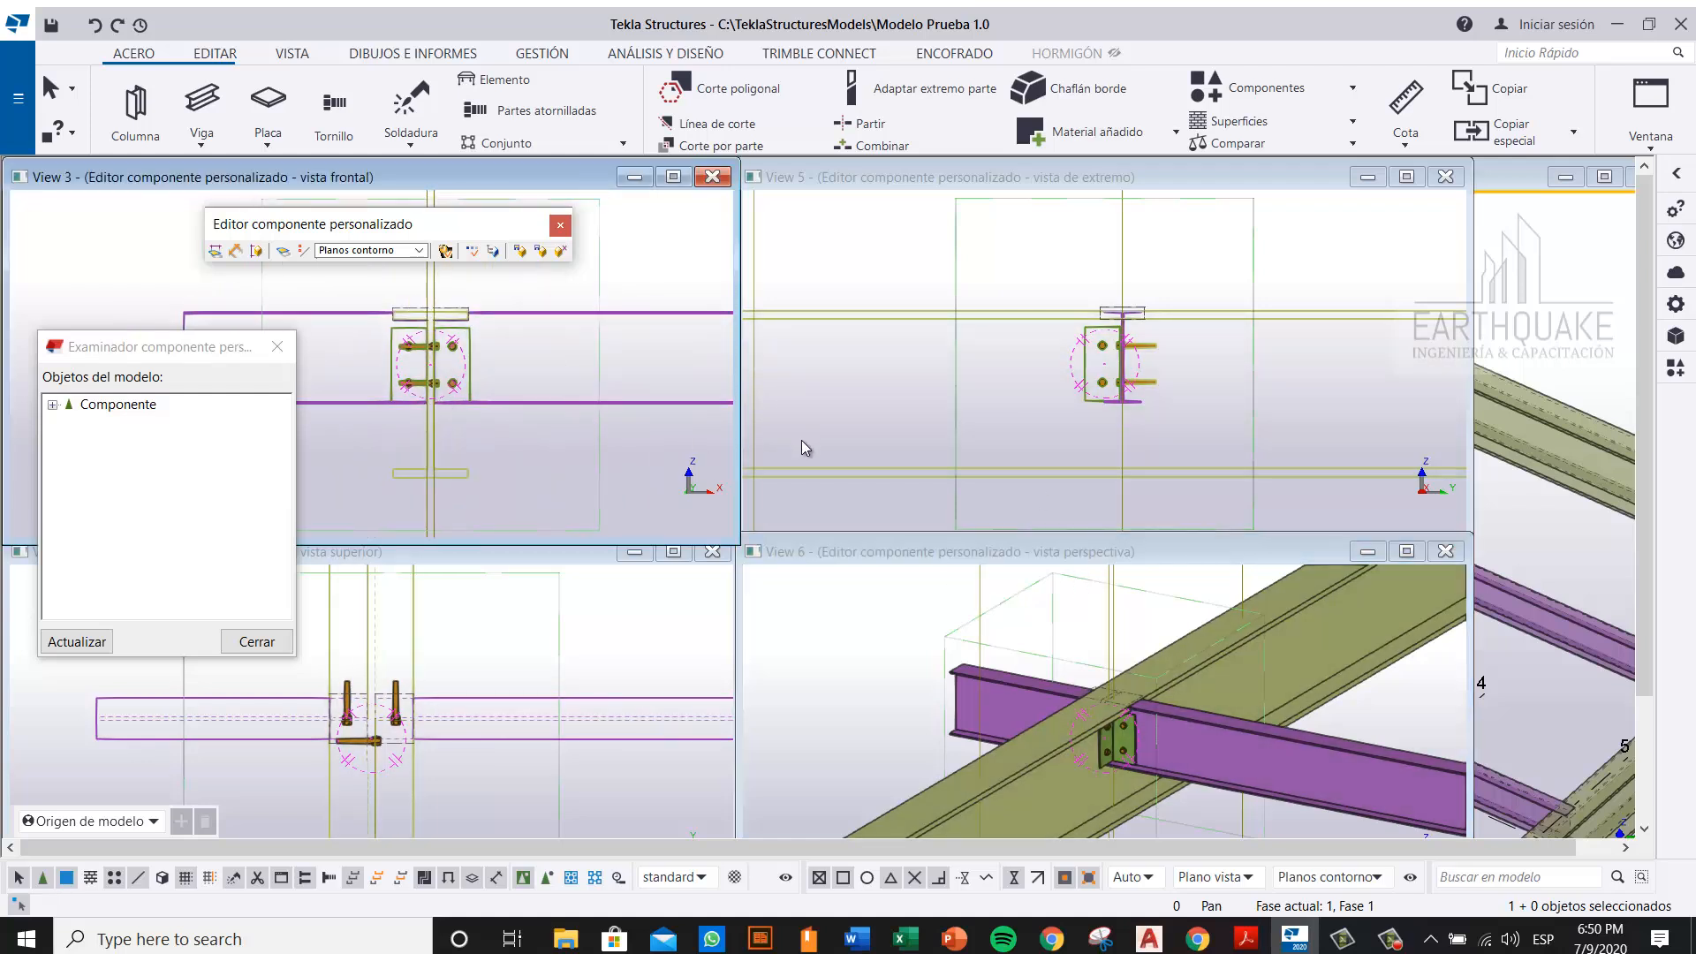
pyautogui.click(562, 226)
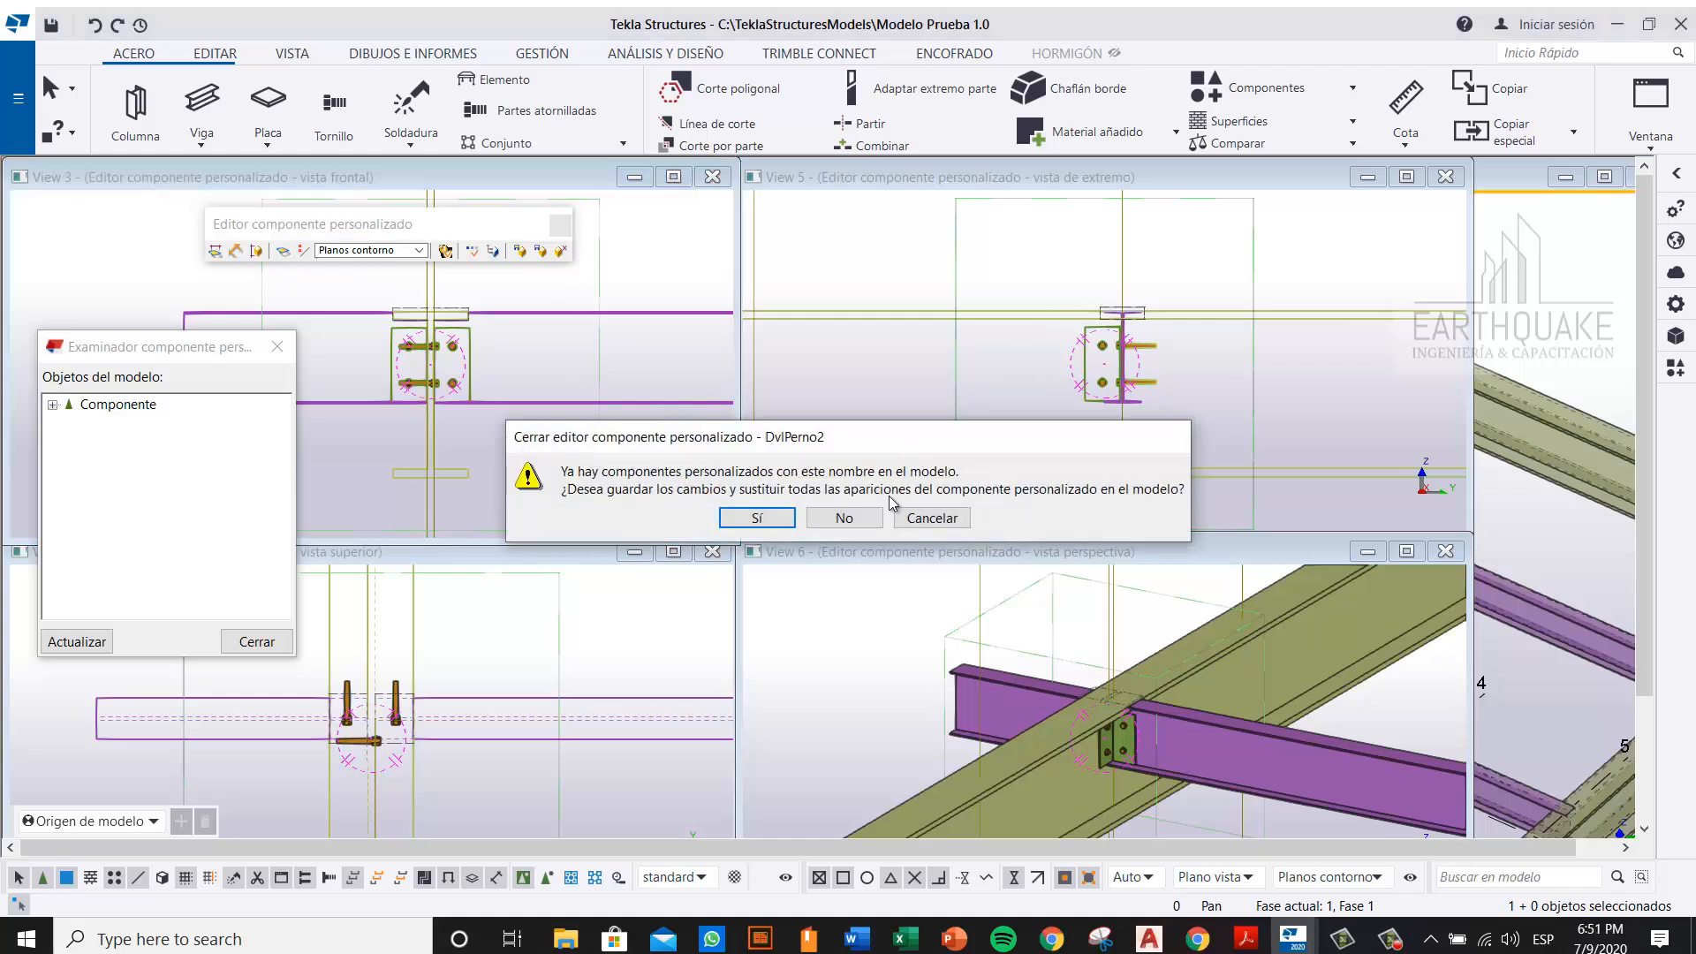
pyautogui.click(931, 519)
# Step: Set the size of the bolts joining the angle to the purple beam's web to 10 mm in the perspective view
pyautogui.scroll(6, 1007, 698)
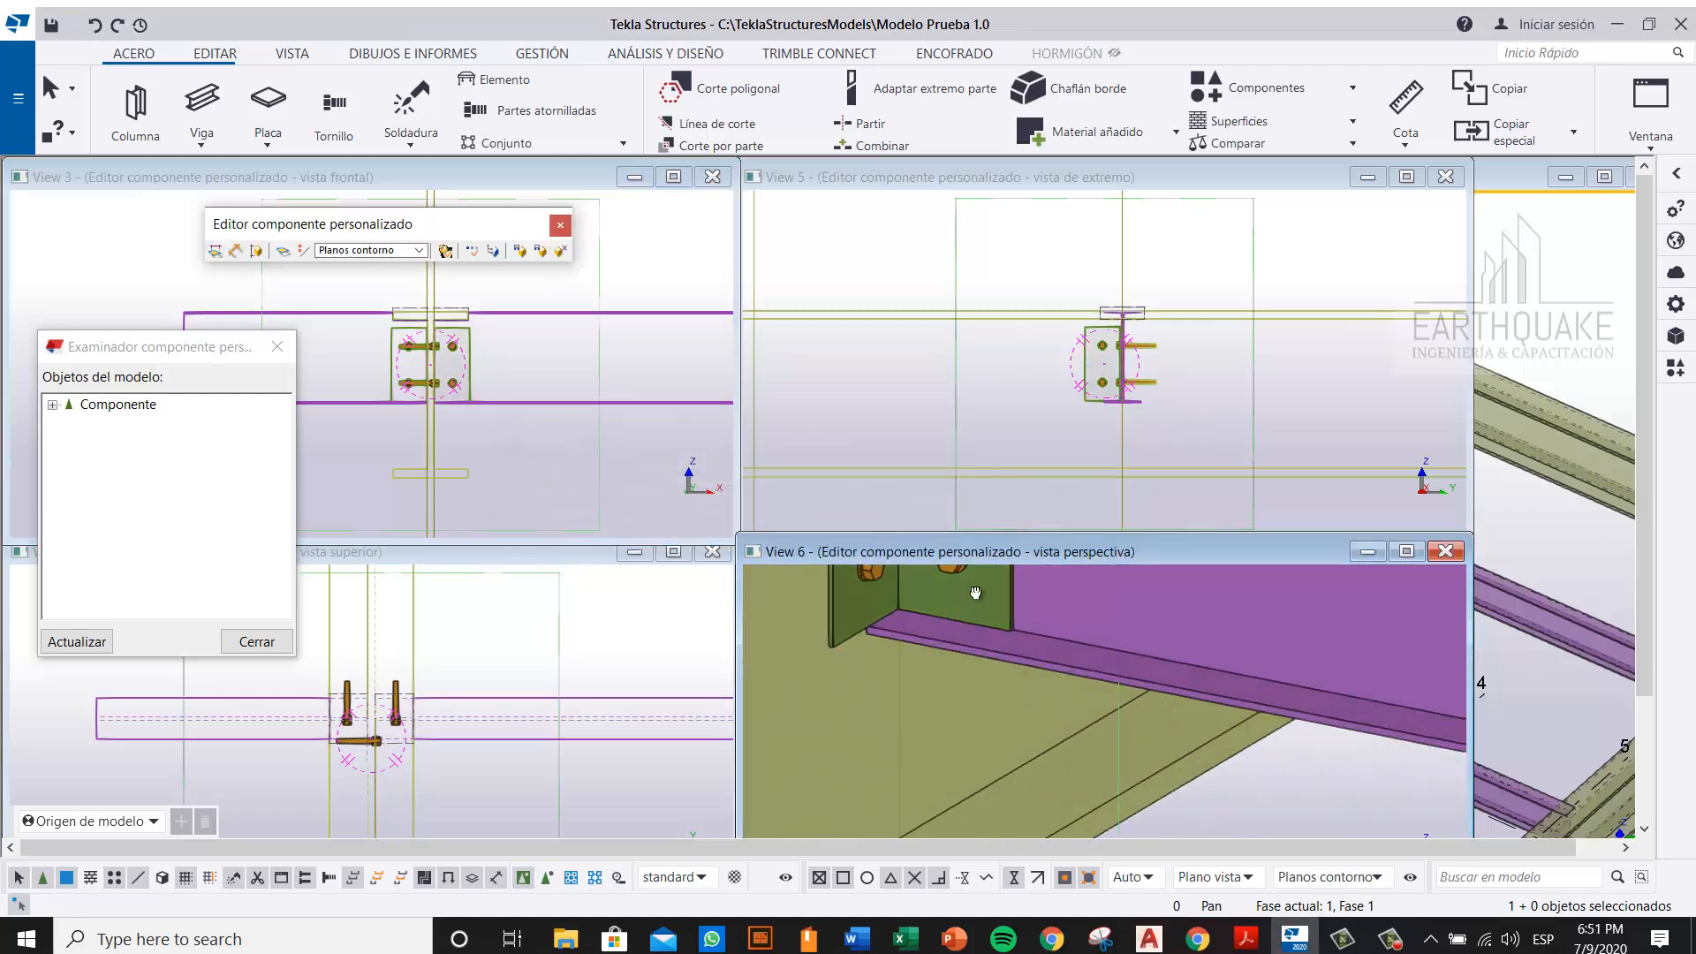
pyautogui.doubleClick(1007, 698)
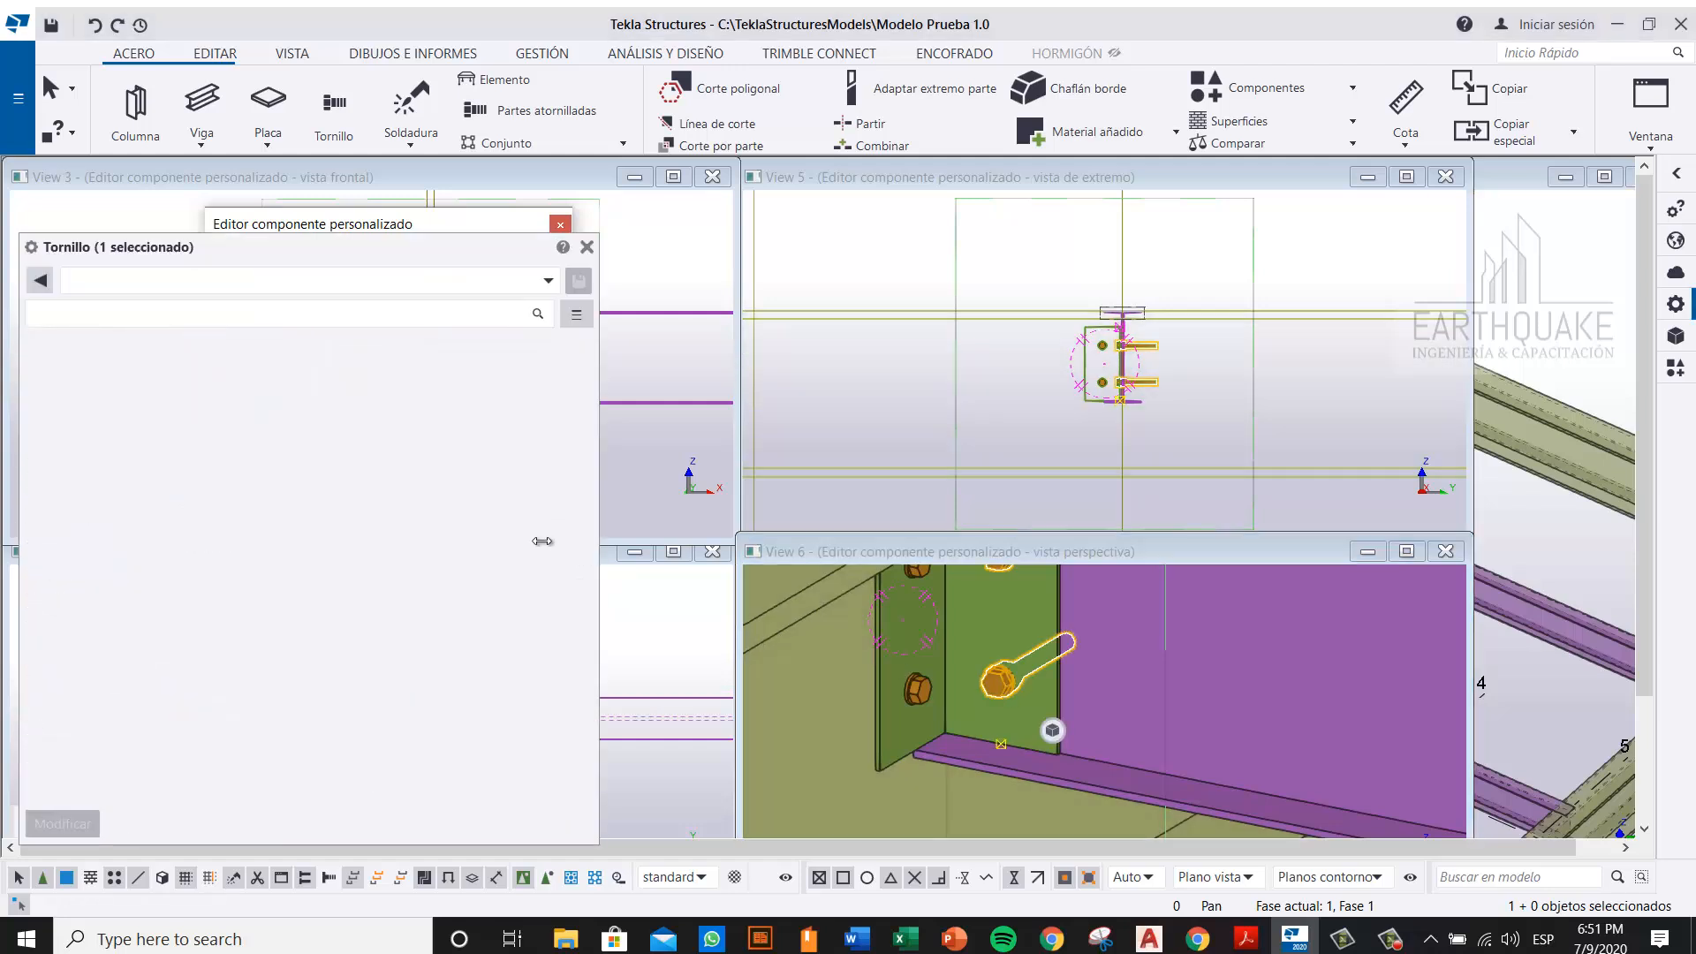
pyautogui.scroll(5, 271, 648)
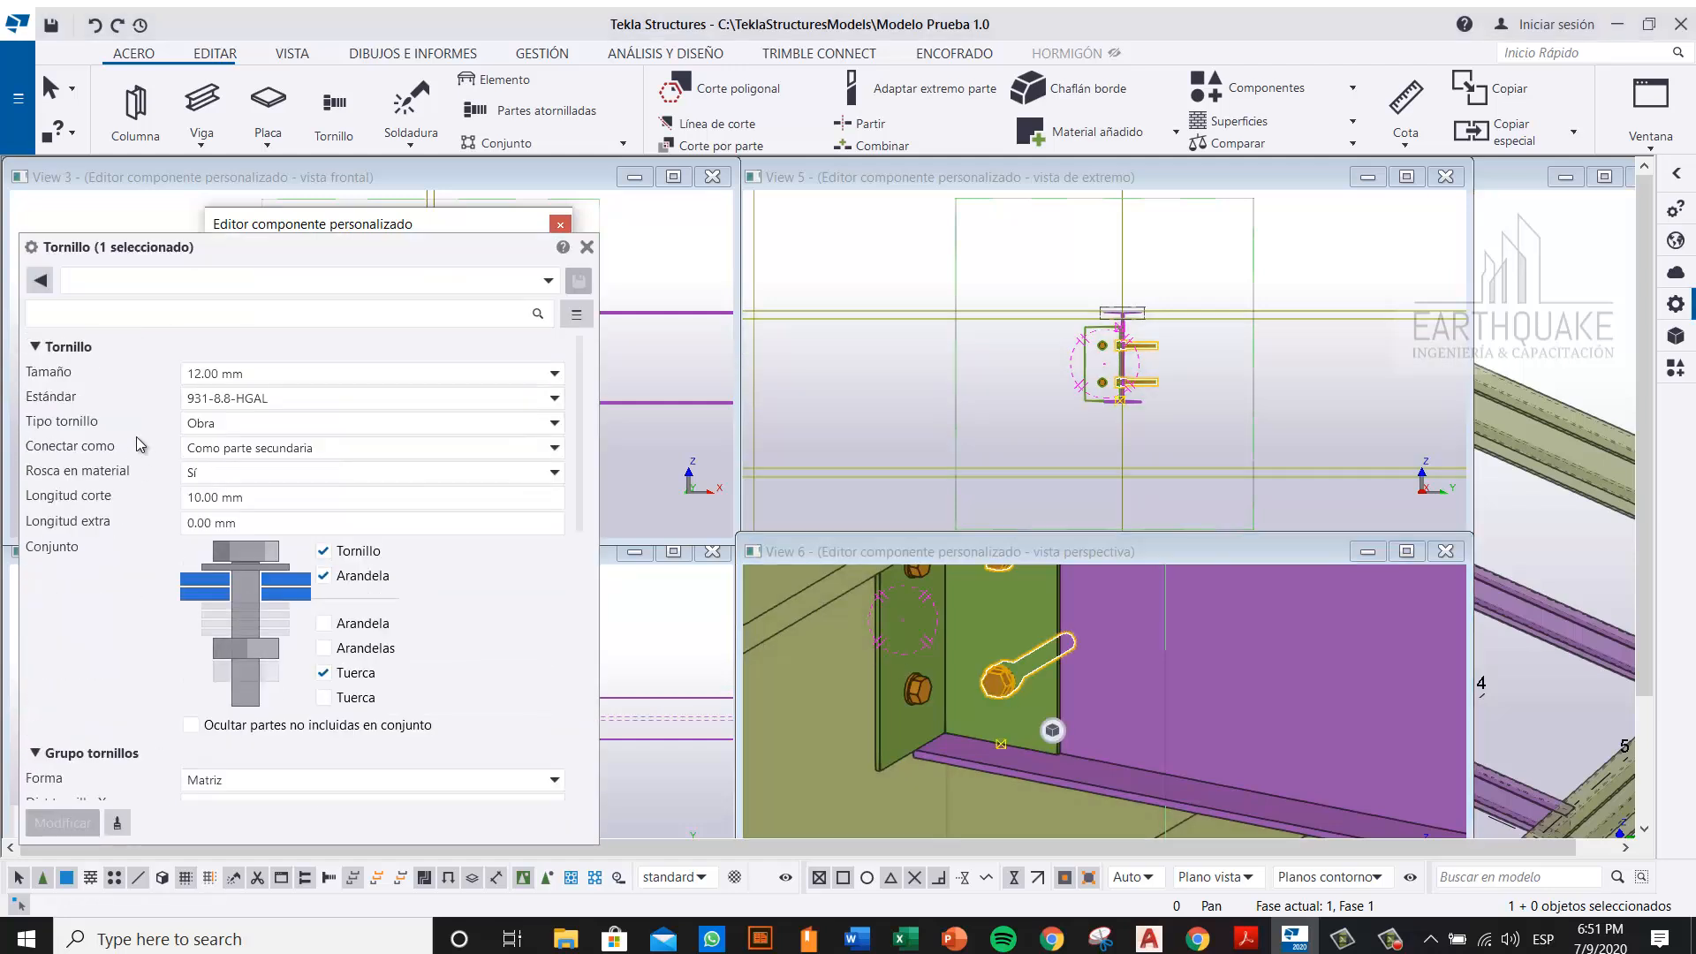
pyautogui.click(395, 382)
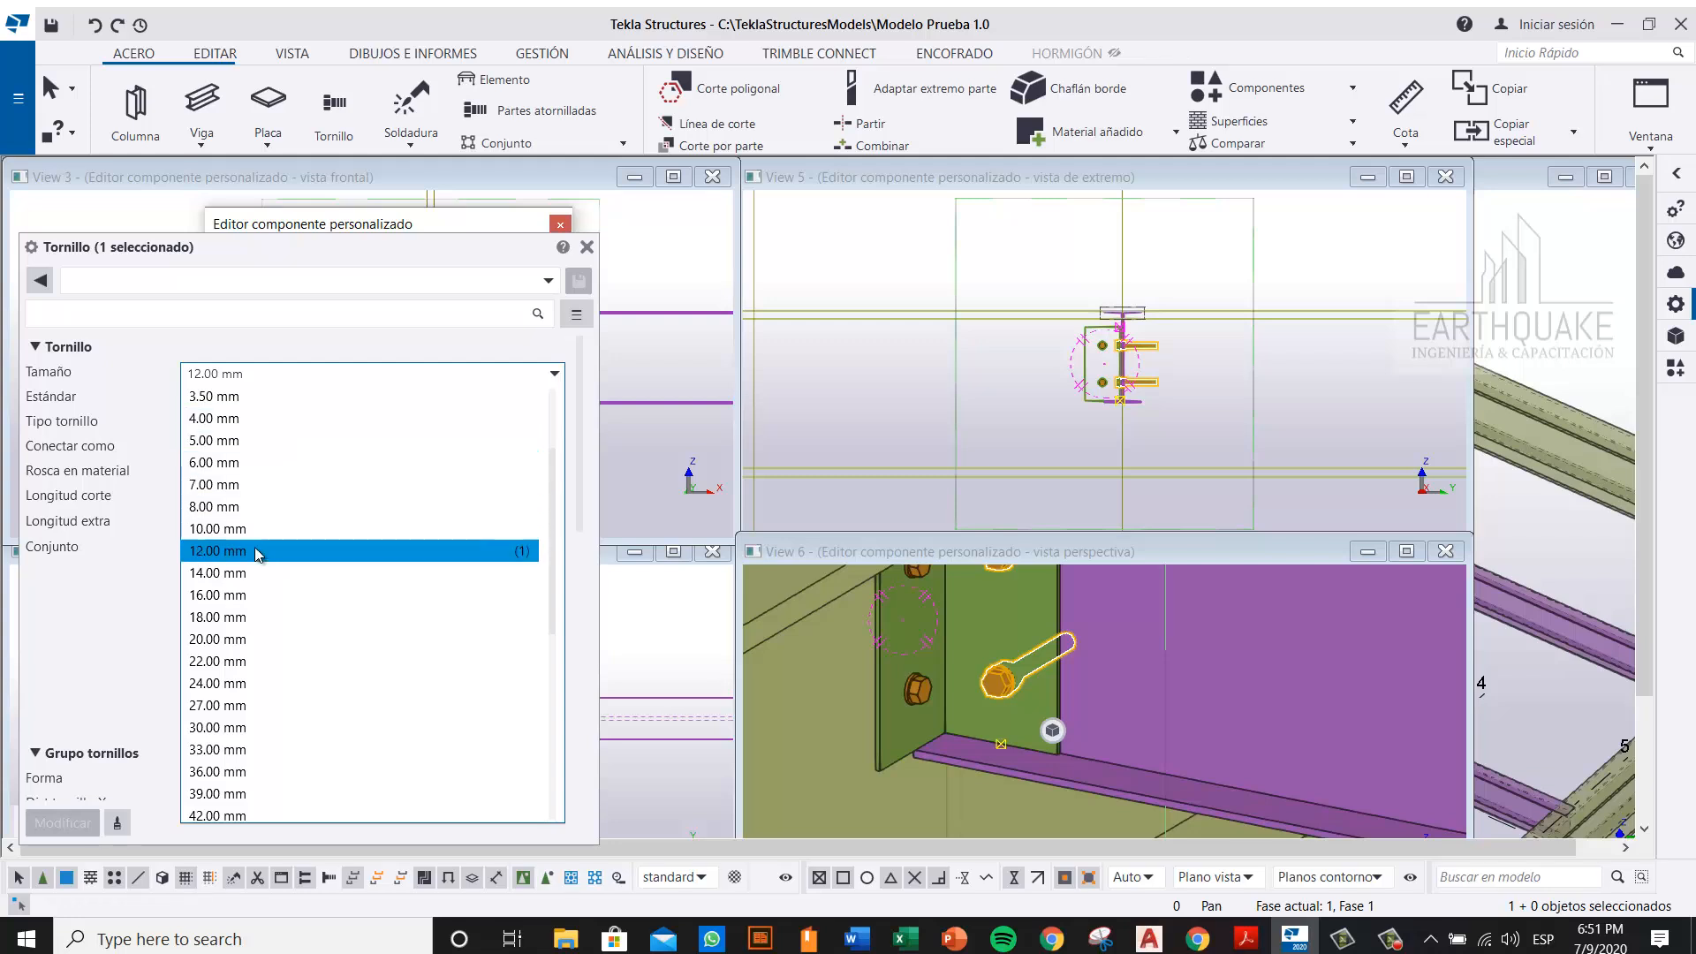
pyautogui.click(262, 530)
pyautogui.click(78, 823)
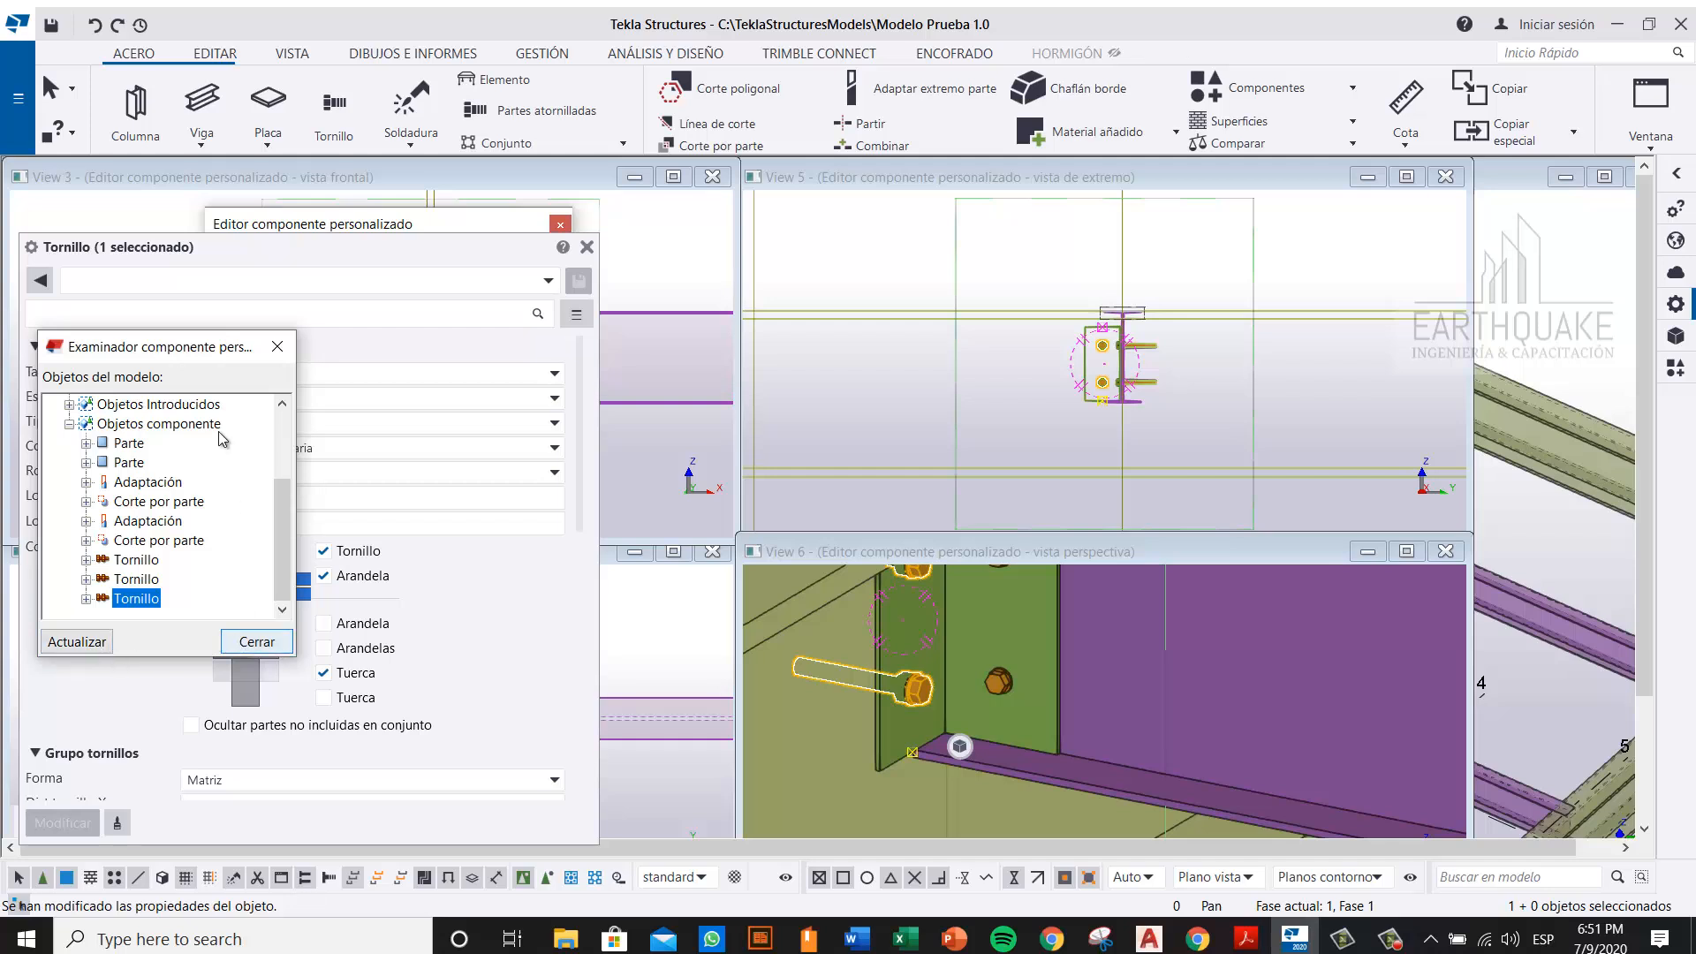
# Step: Set the size of the bolts joining the angle to the main beam's web to 10 mm
pyautogui.click(448, 345)
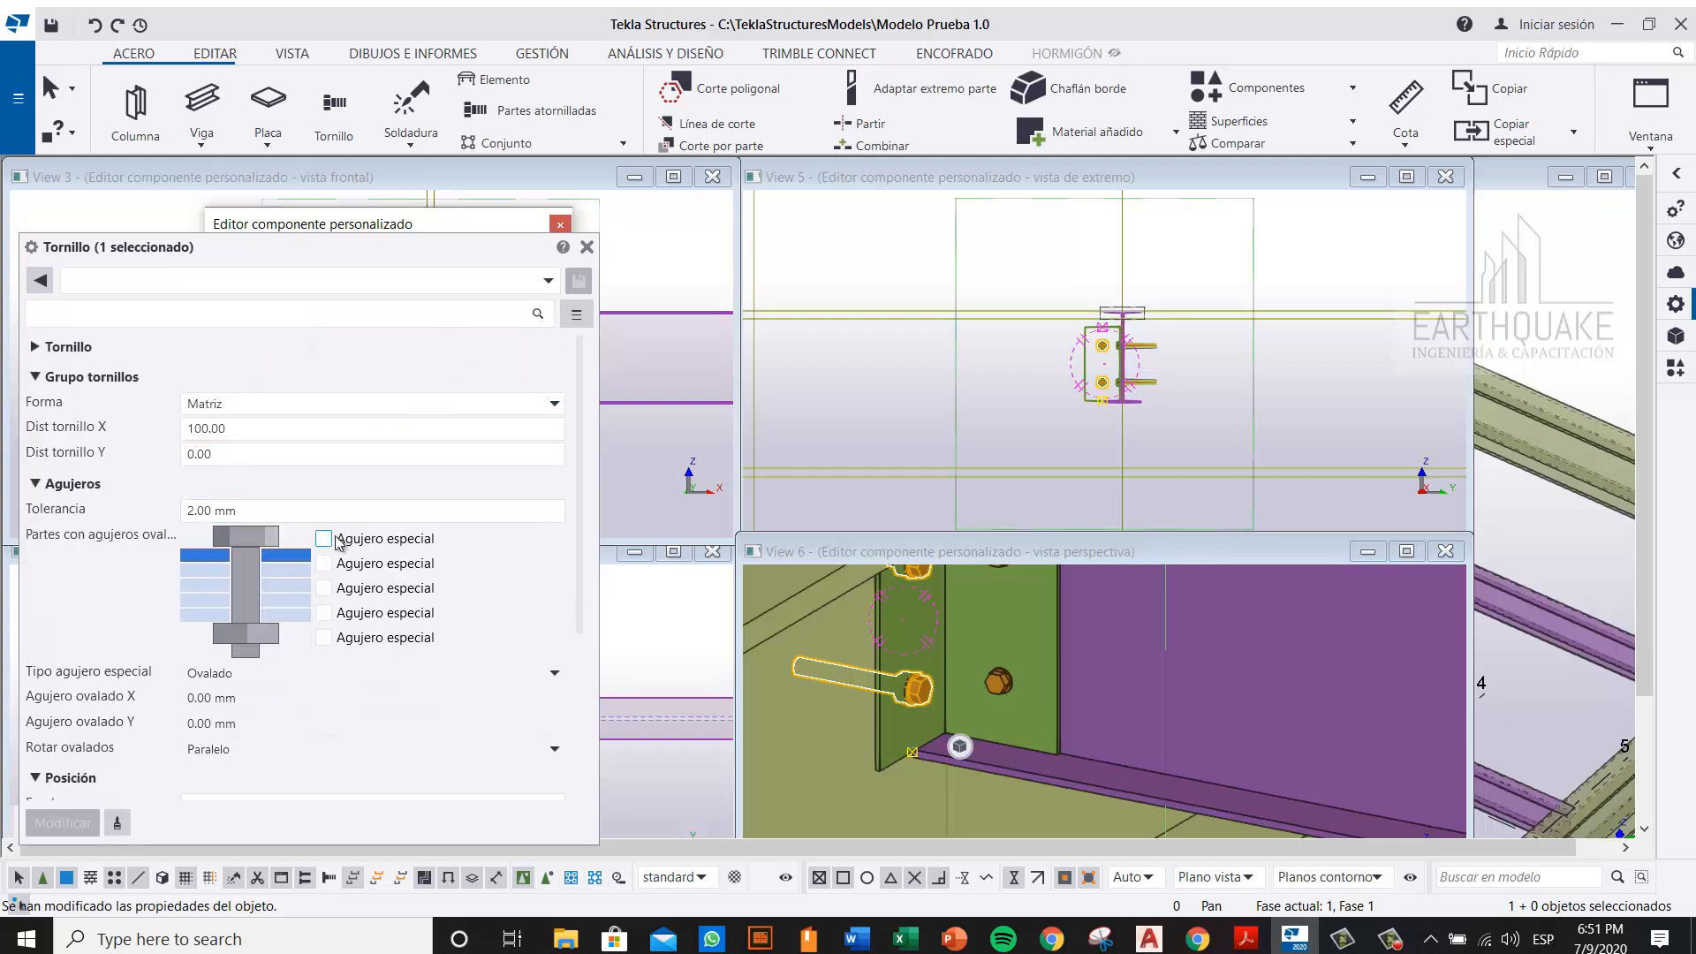
pyautogui.click(51, 348)
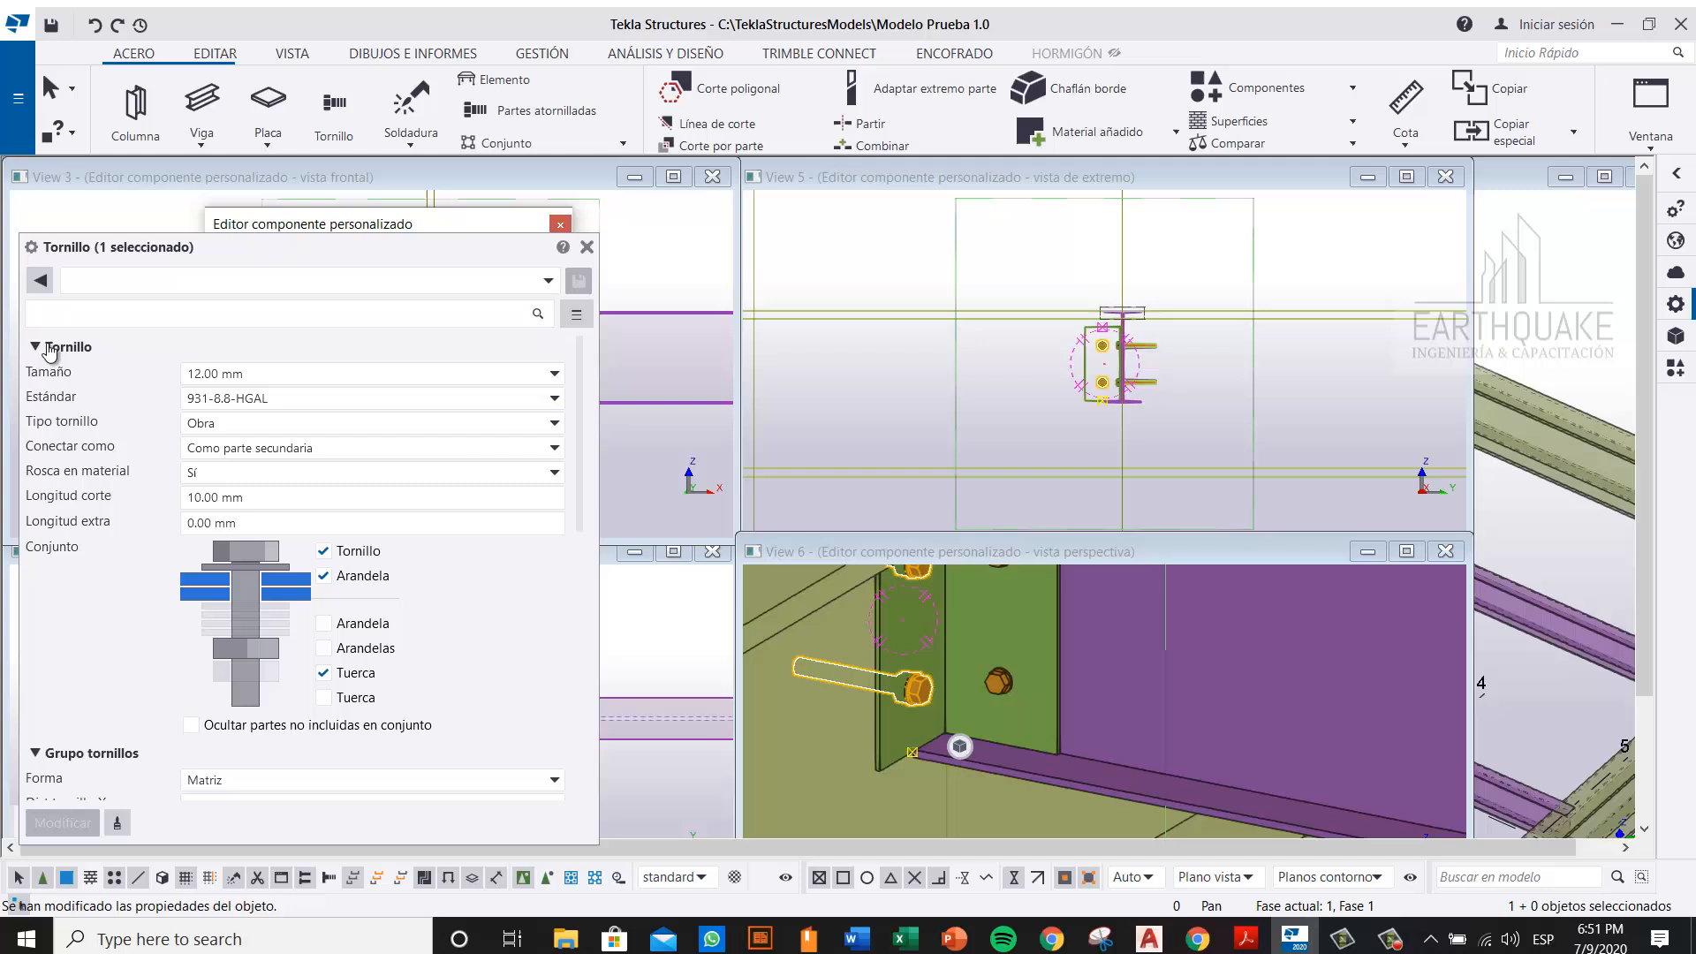
pyautogui.click(353, 376)
pyautogui.click(265, 522)
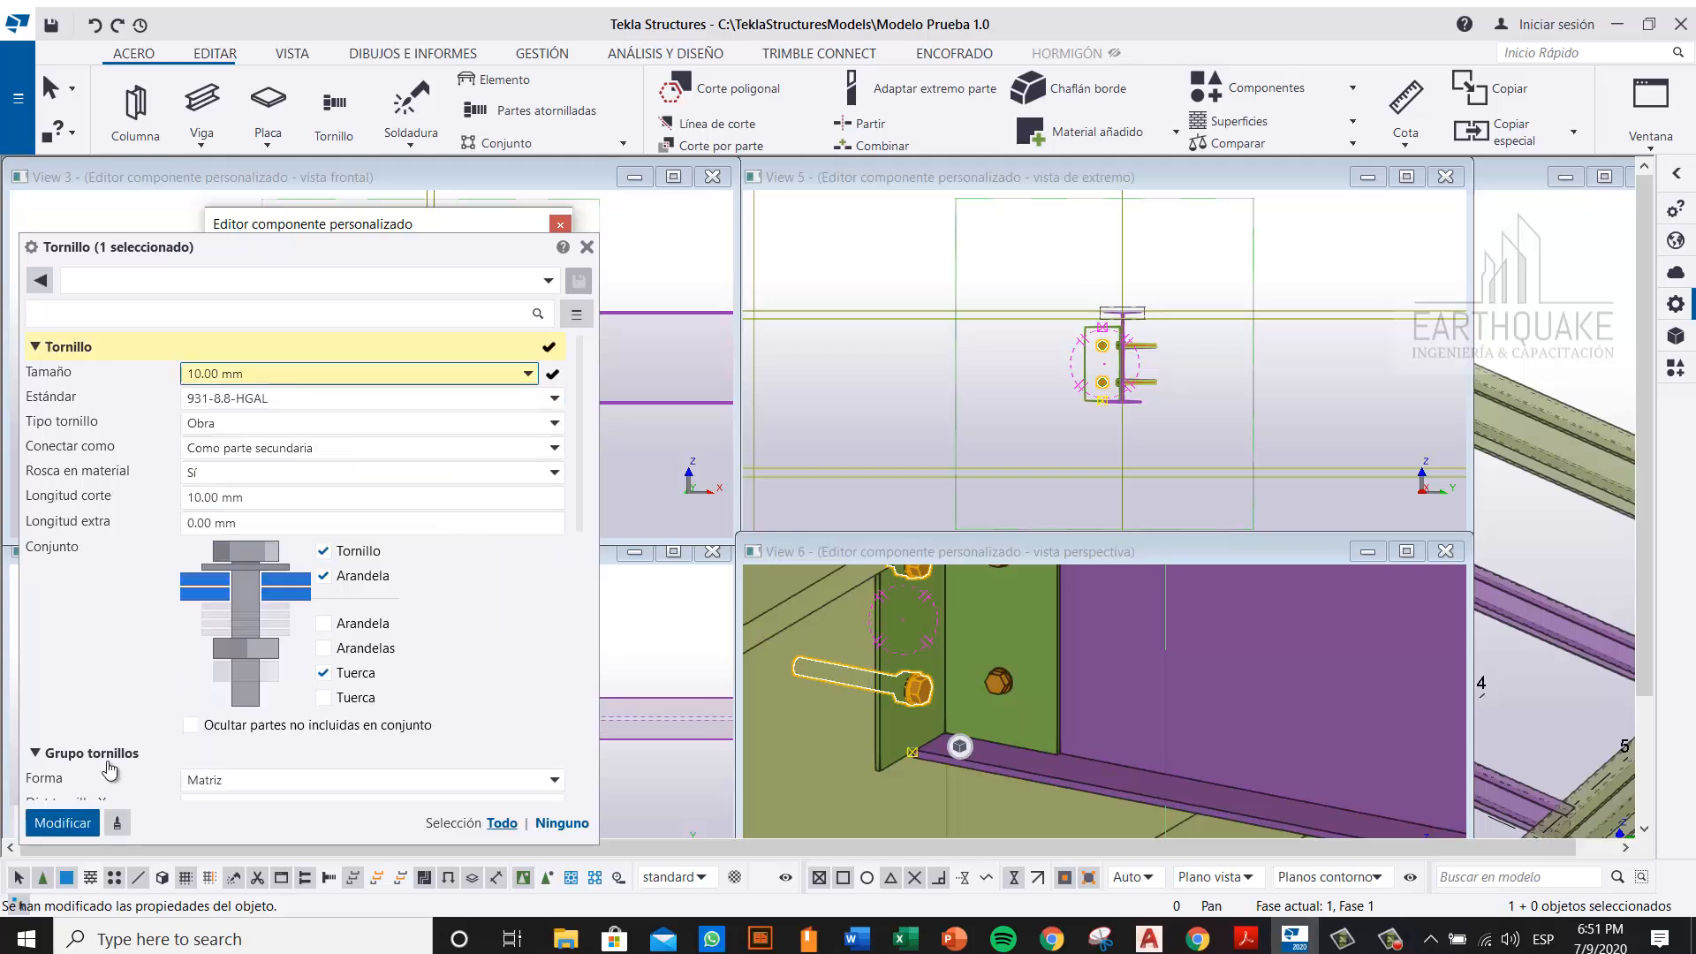
pyautogui.click(63, 822)
# Step: Set the bolt group joining the purple beam on the opposite side of the main beam to 10 mm and close its properties
pyautogui.scroll(-5, 1023, 623)
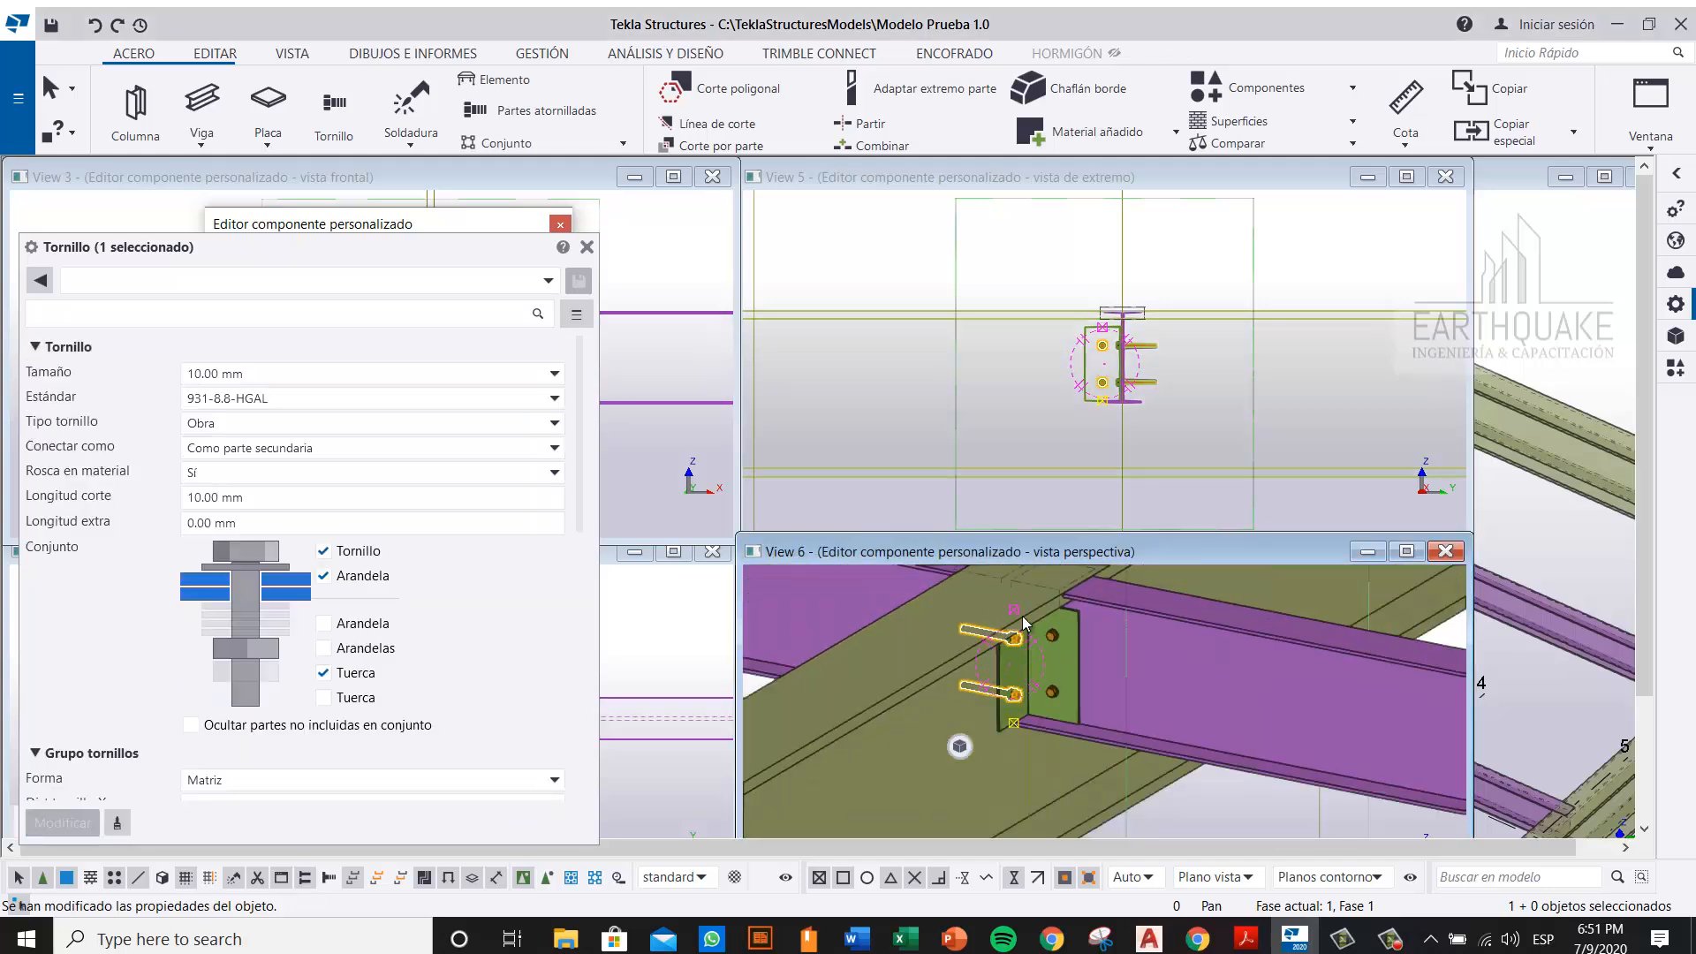
pyautogui.moveTo(1047, 659); pyautogui.dragTo(1263, 667, button='middle')
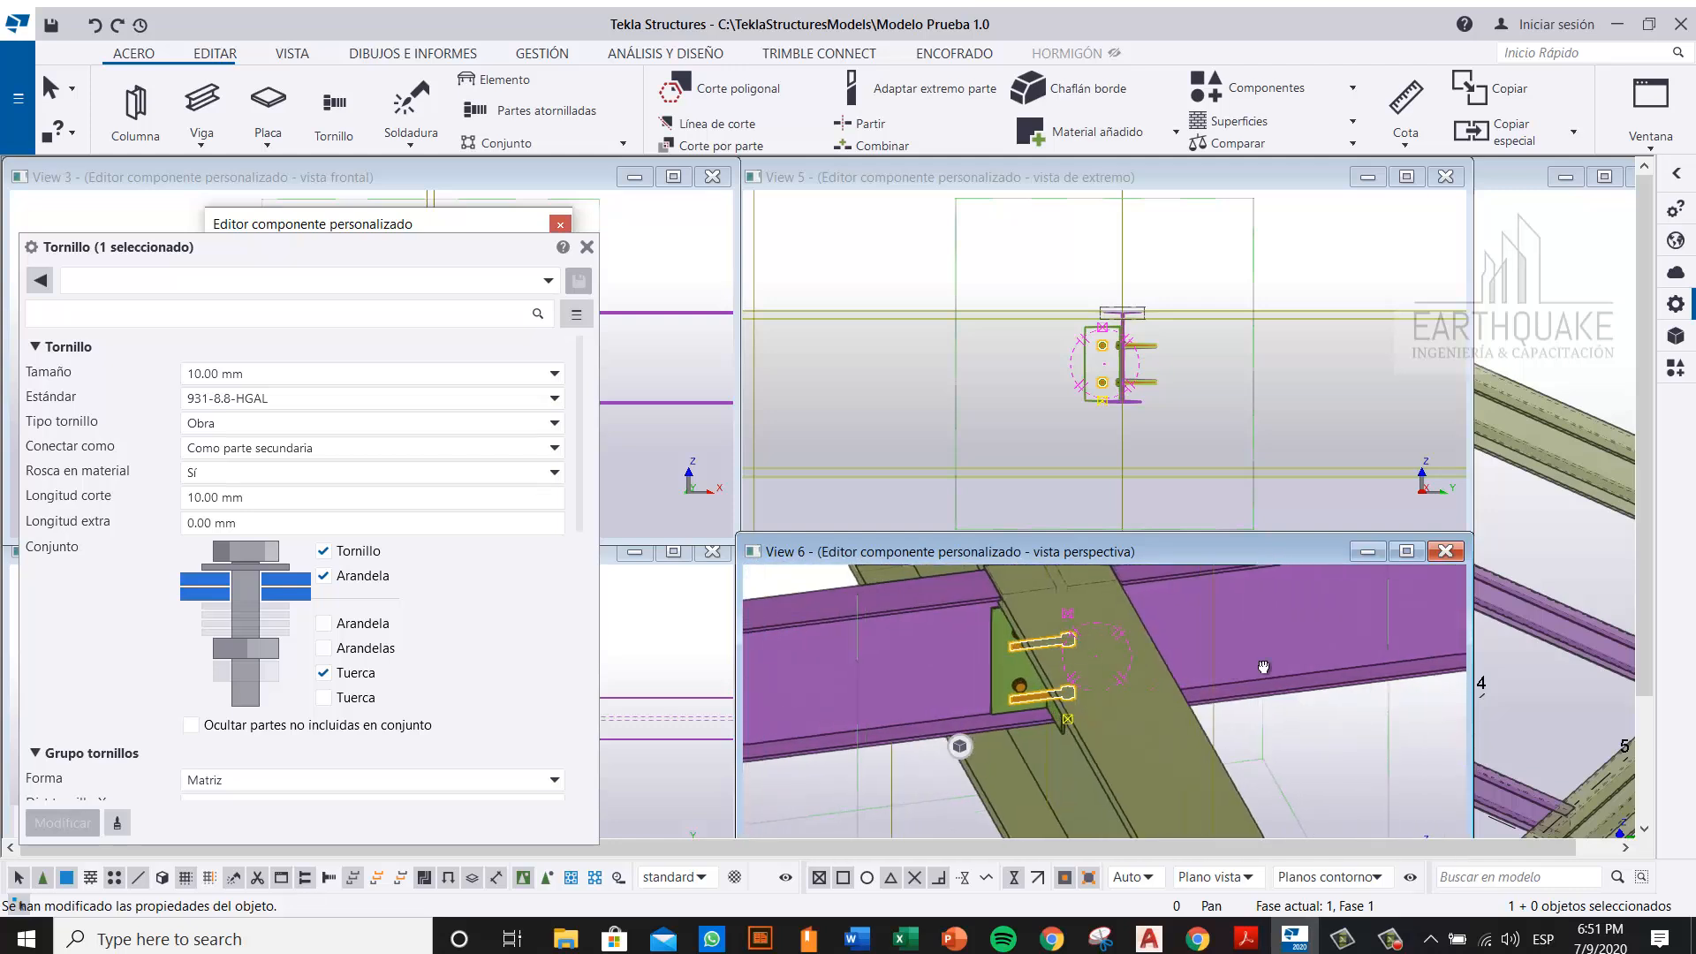
pyautogui.scroll(5, 989, 658)
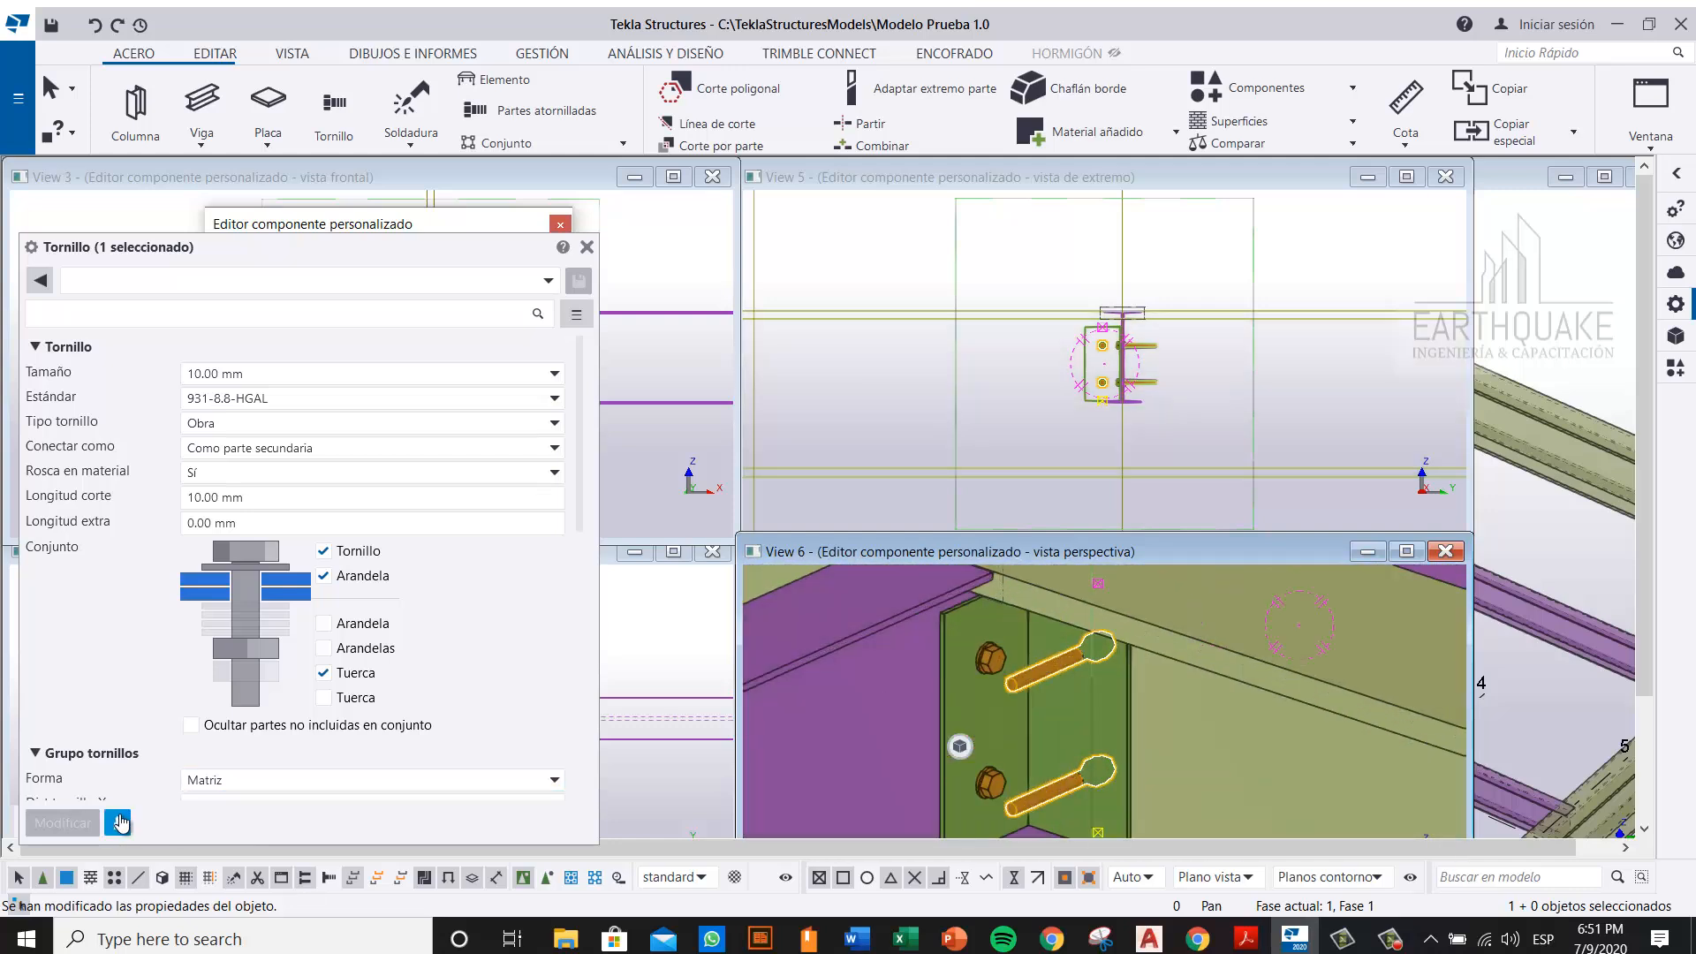
pyautogui.click(119, 822)
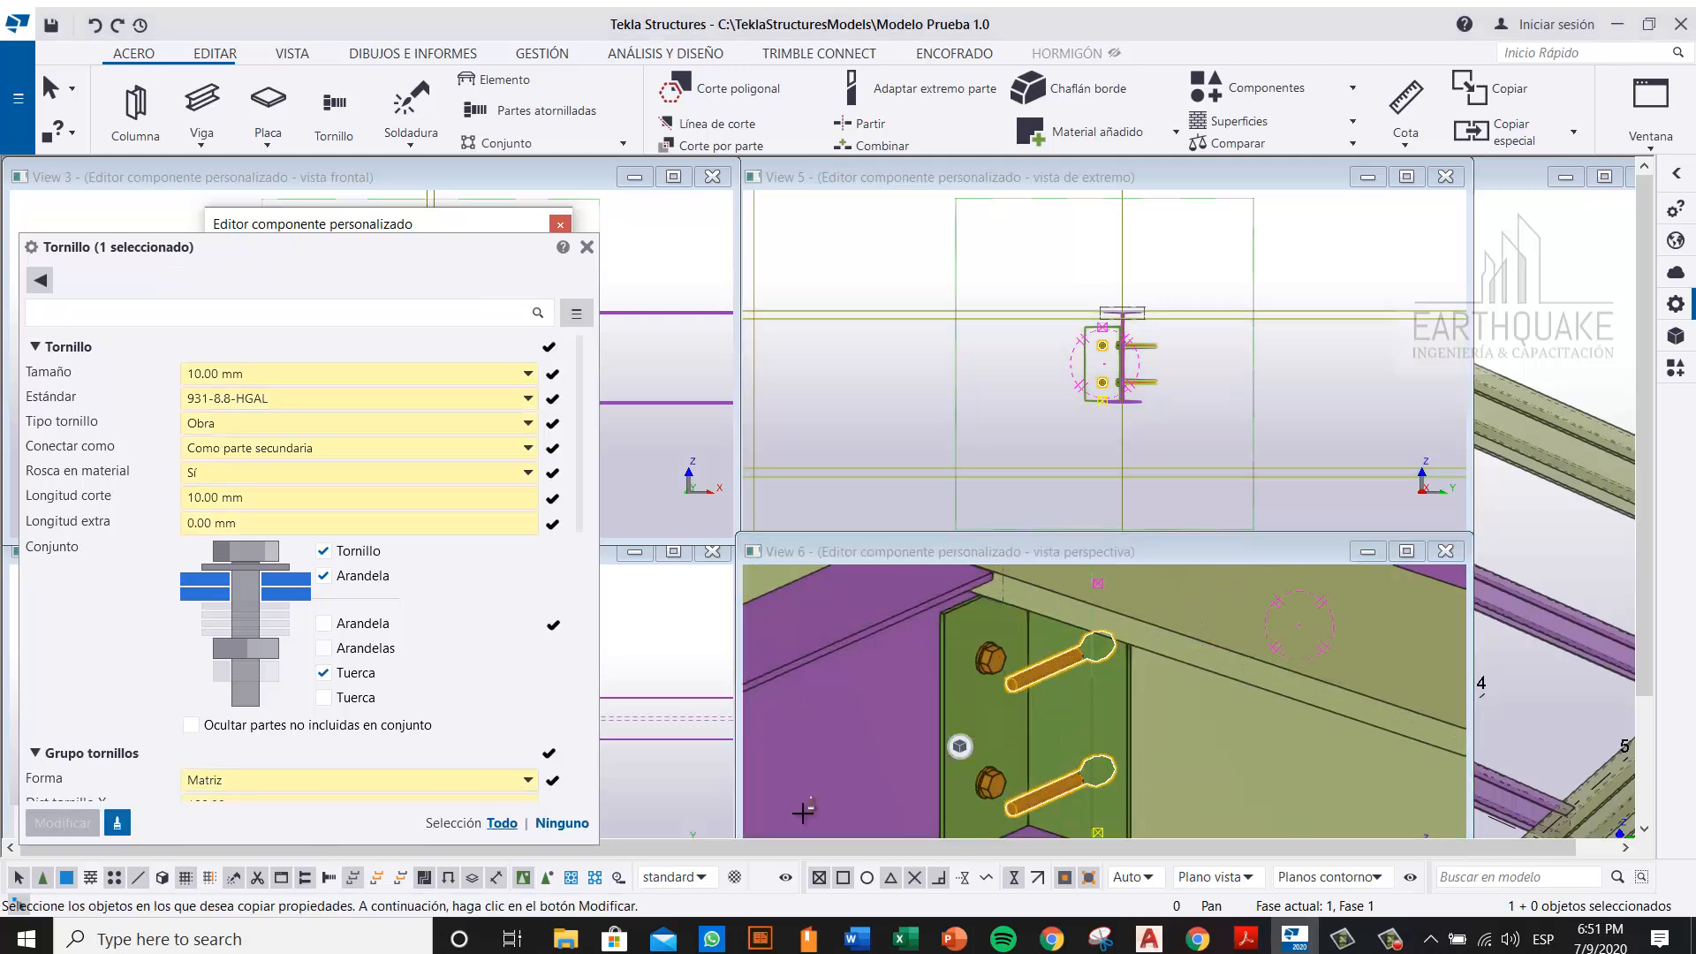
pyautogui.click(987, 665)
pyautogui.click(477, 243)
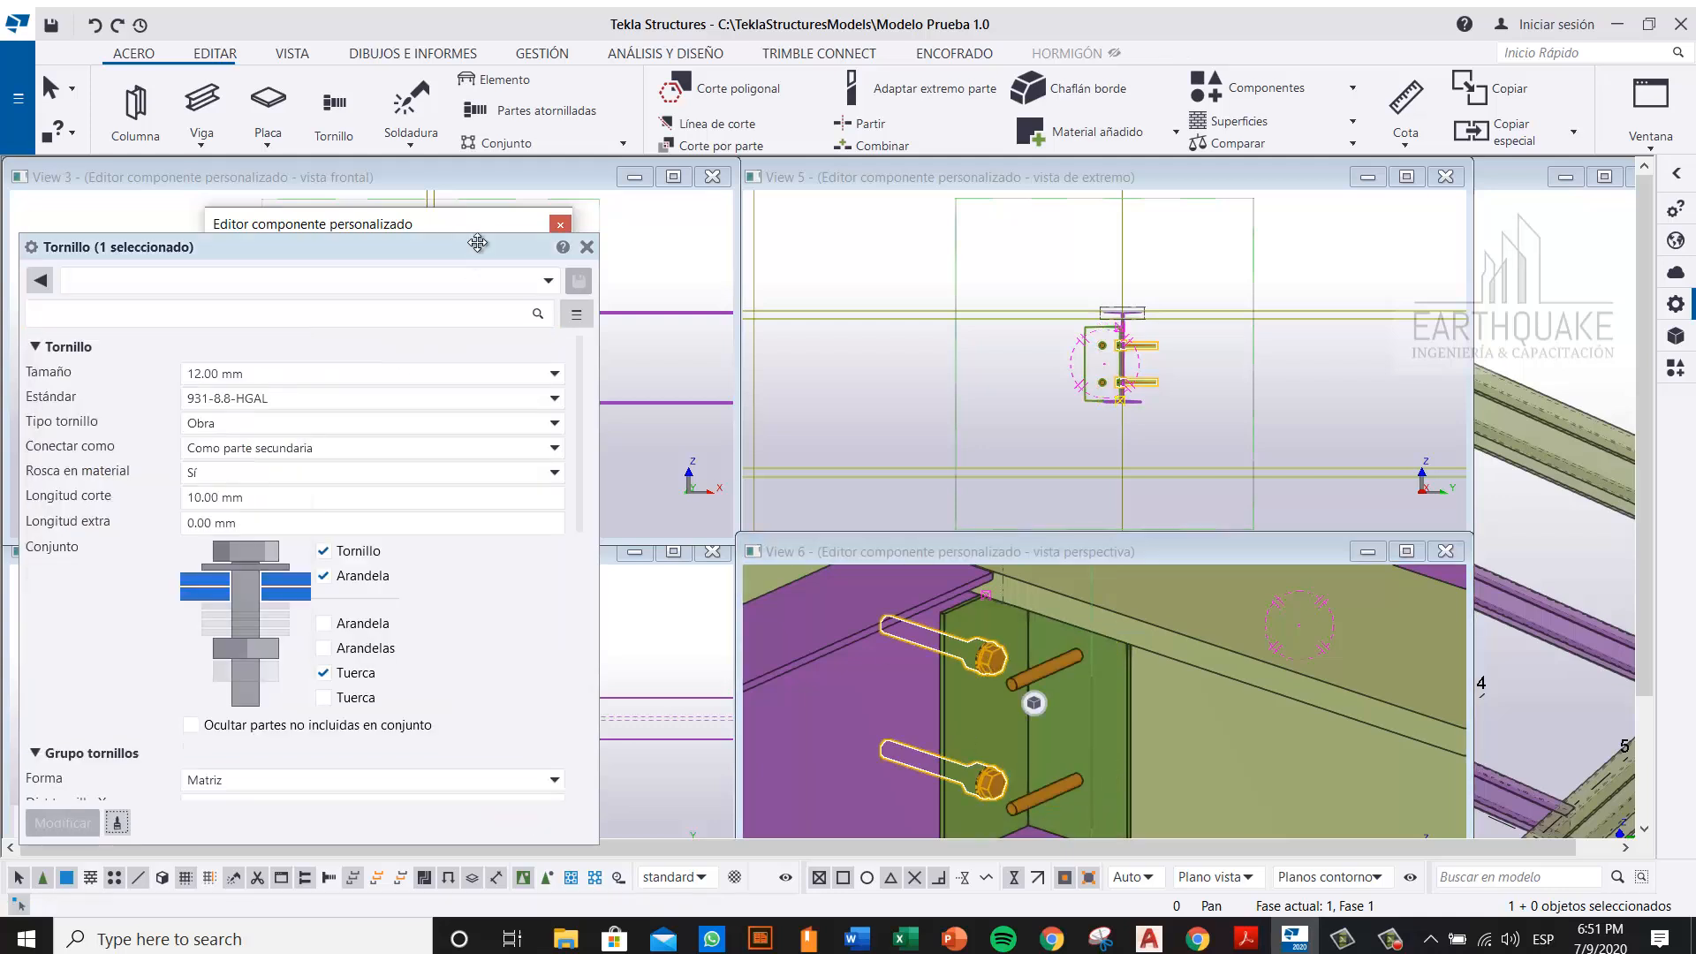
pyautogui.moveTo(477, 242); pyautogui.dragTo(722, 246)
pyautogui.click(547, 377)
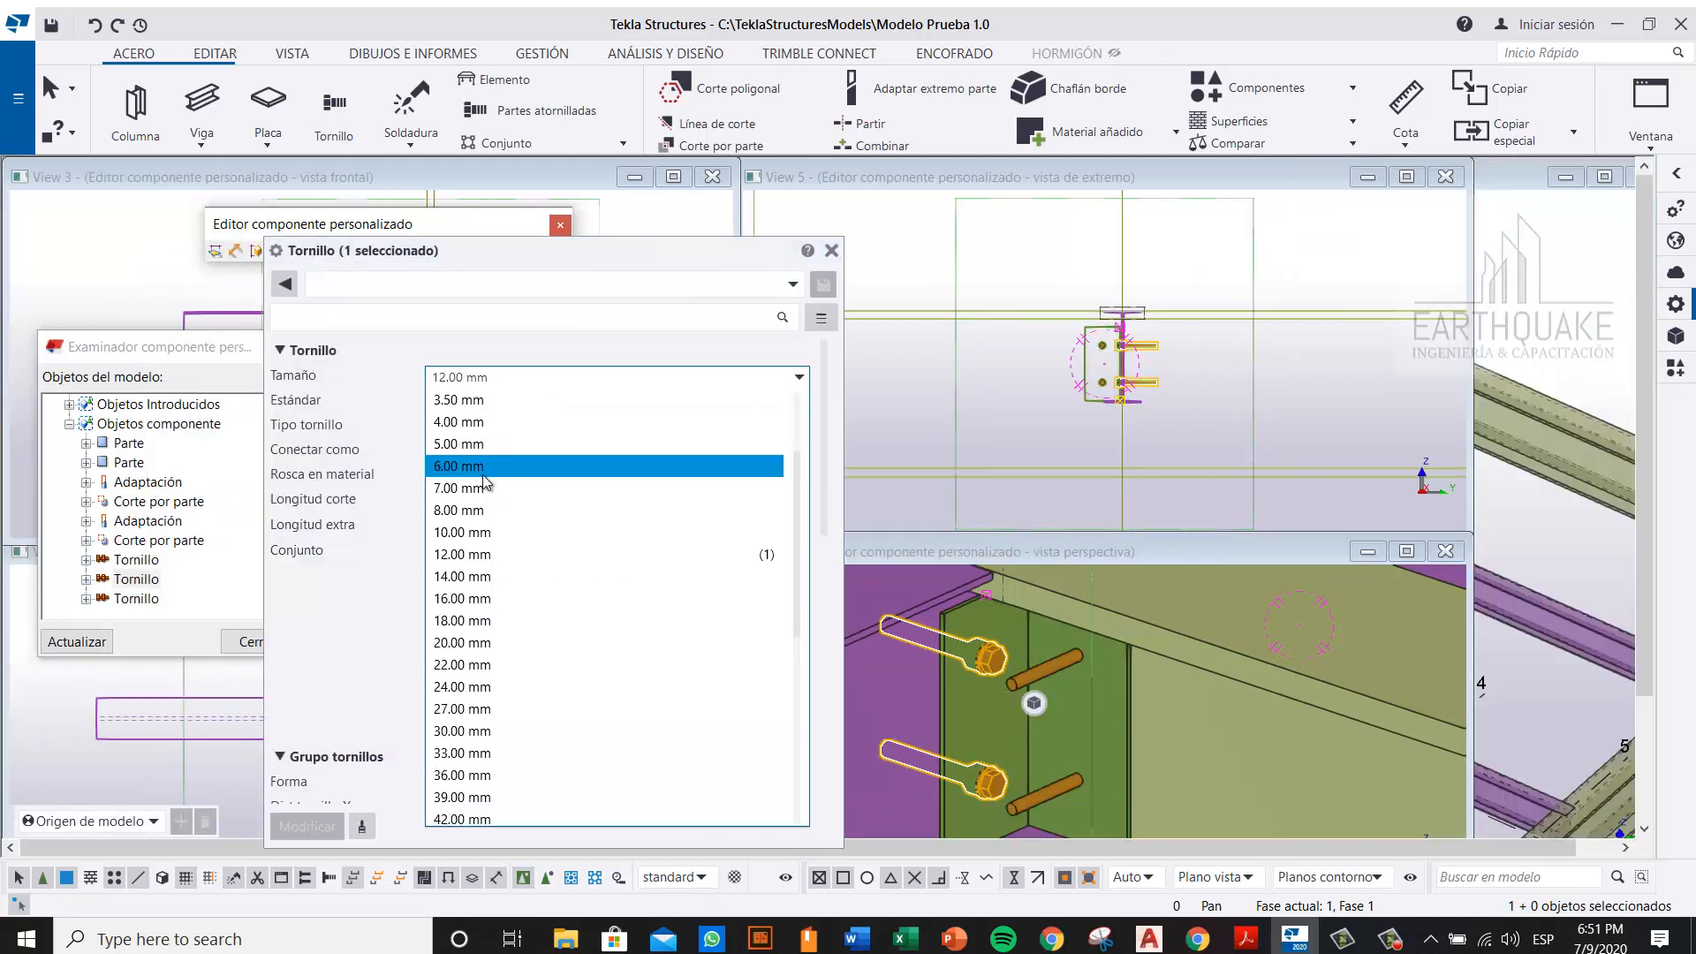
pyautogui.click(477, 532)
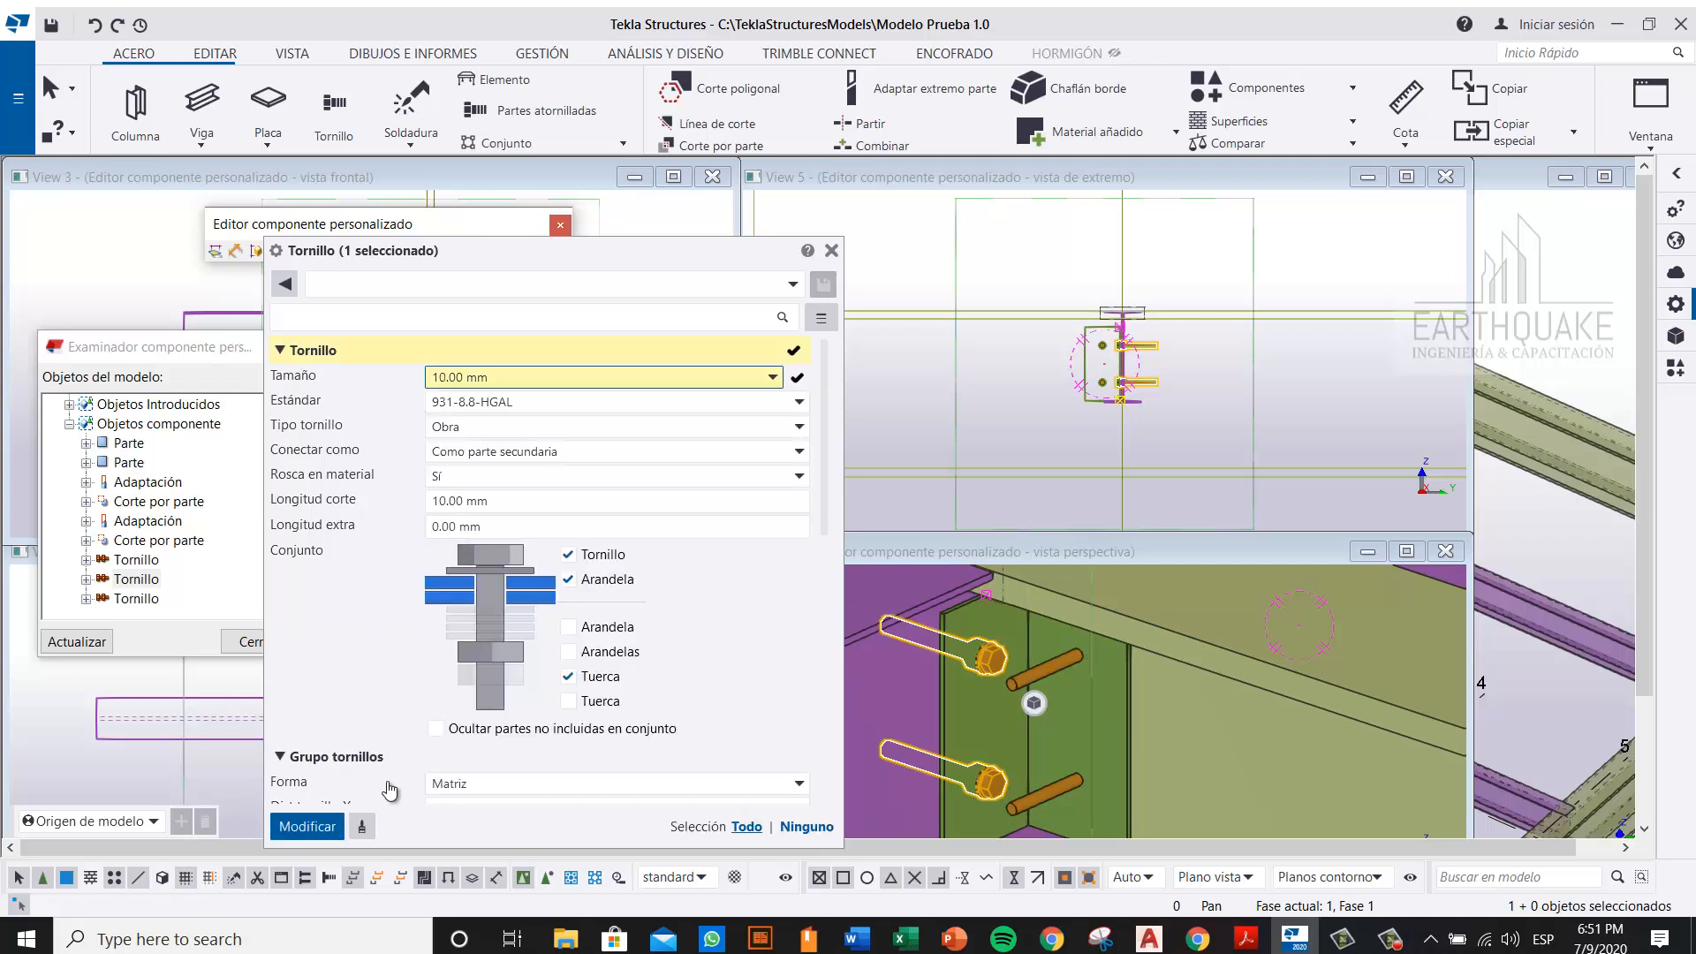
pyautogui.click(307, 826)
pyautogui.click(831, 250)
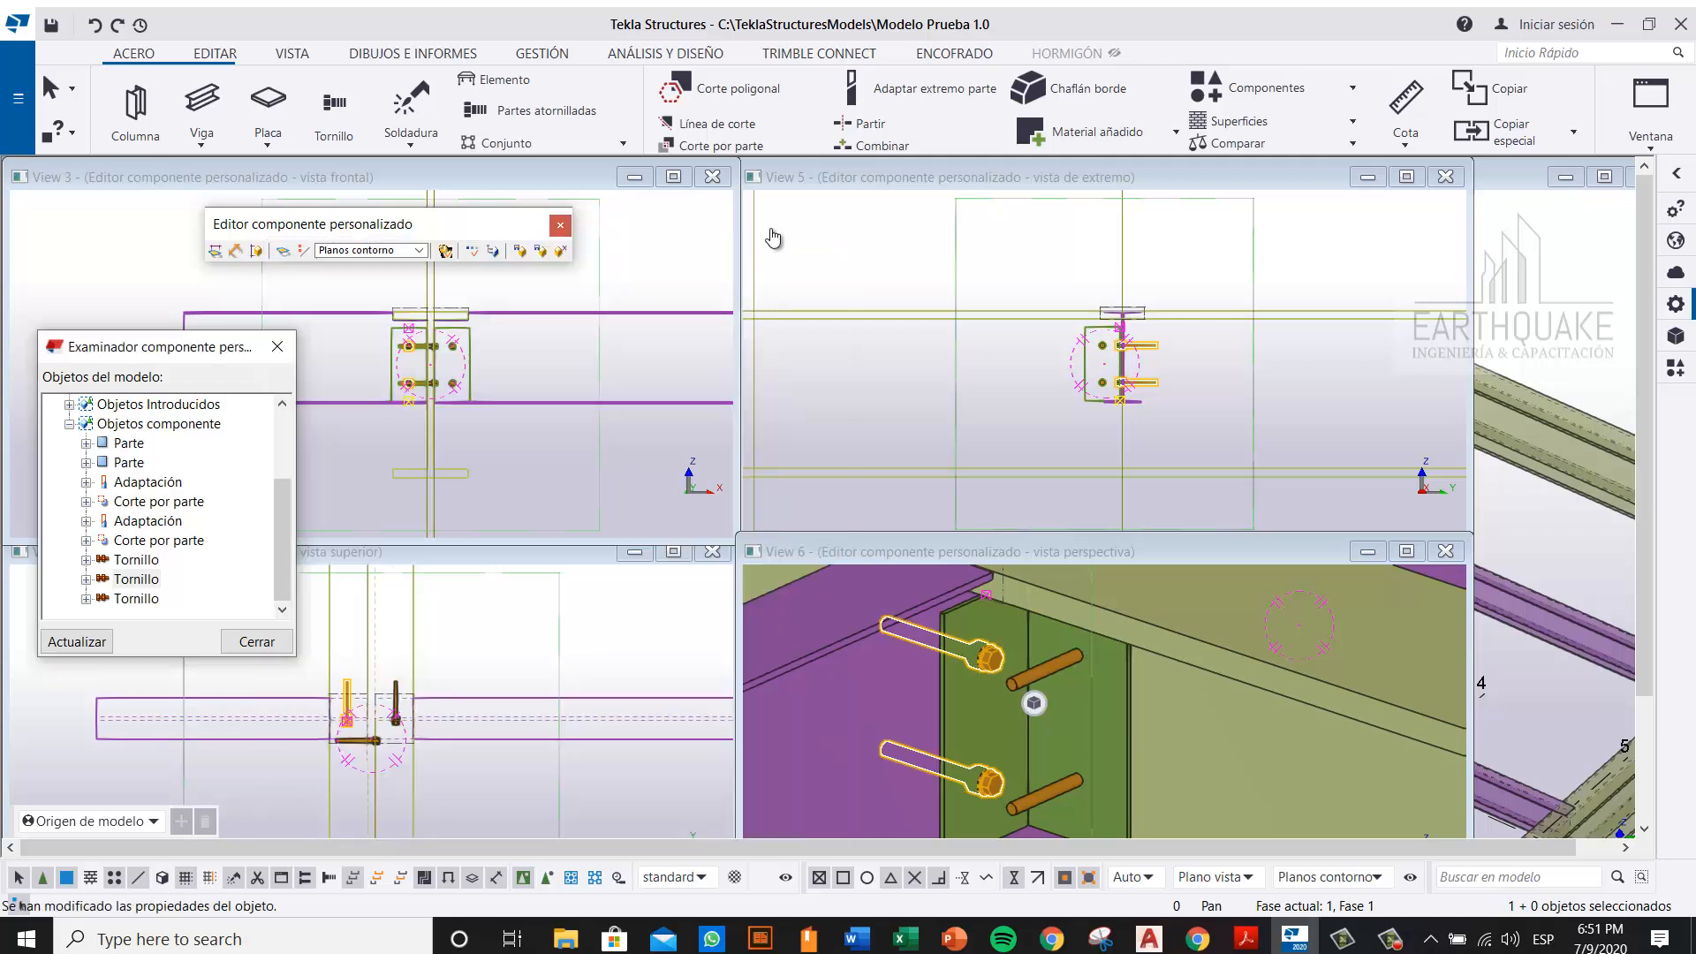
# Step: Close the component editor, saving the changes and replacing all occurrences of DvlPerno2 in the model
pyautogui.click(557, 225)
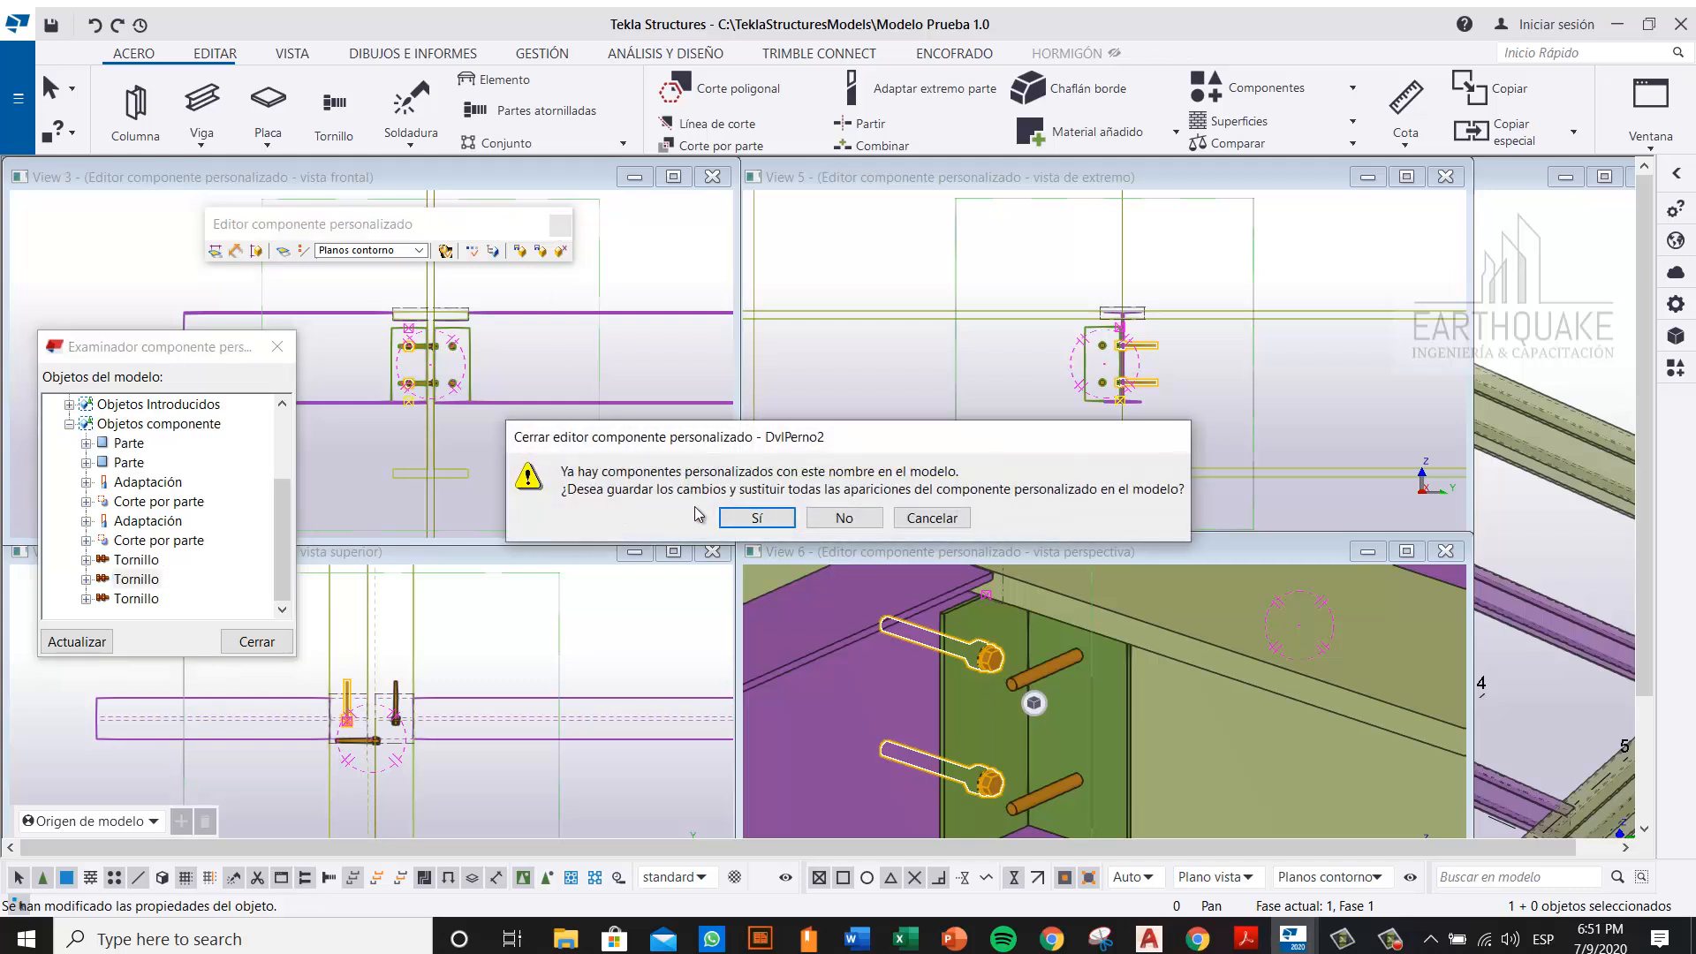
pyautogui.click(757, 518)
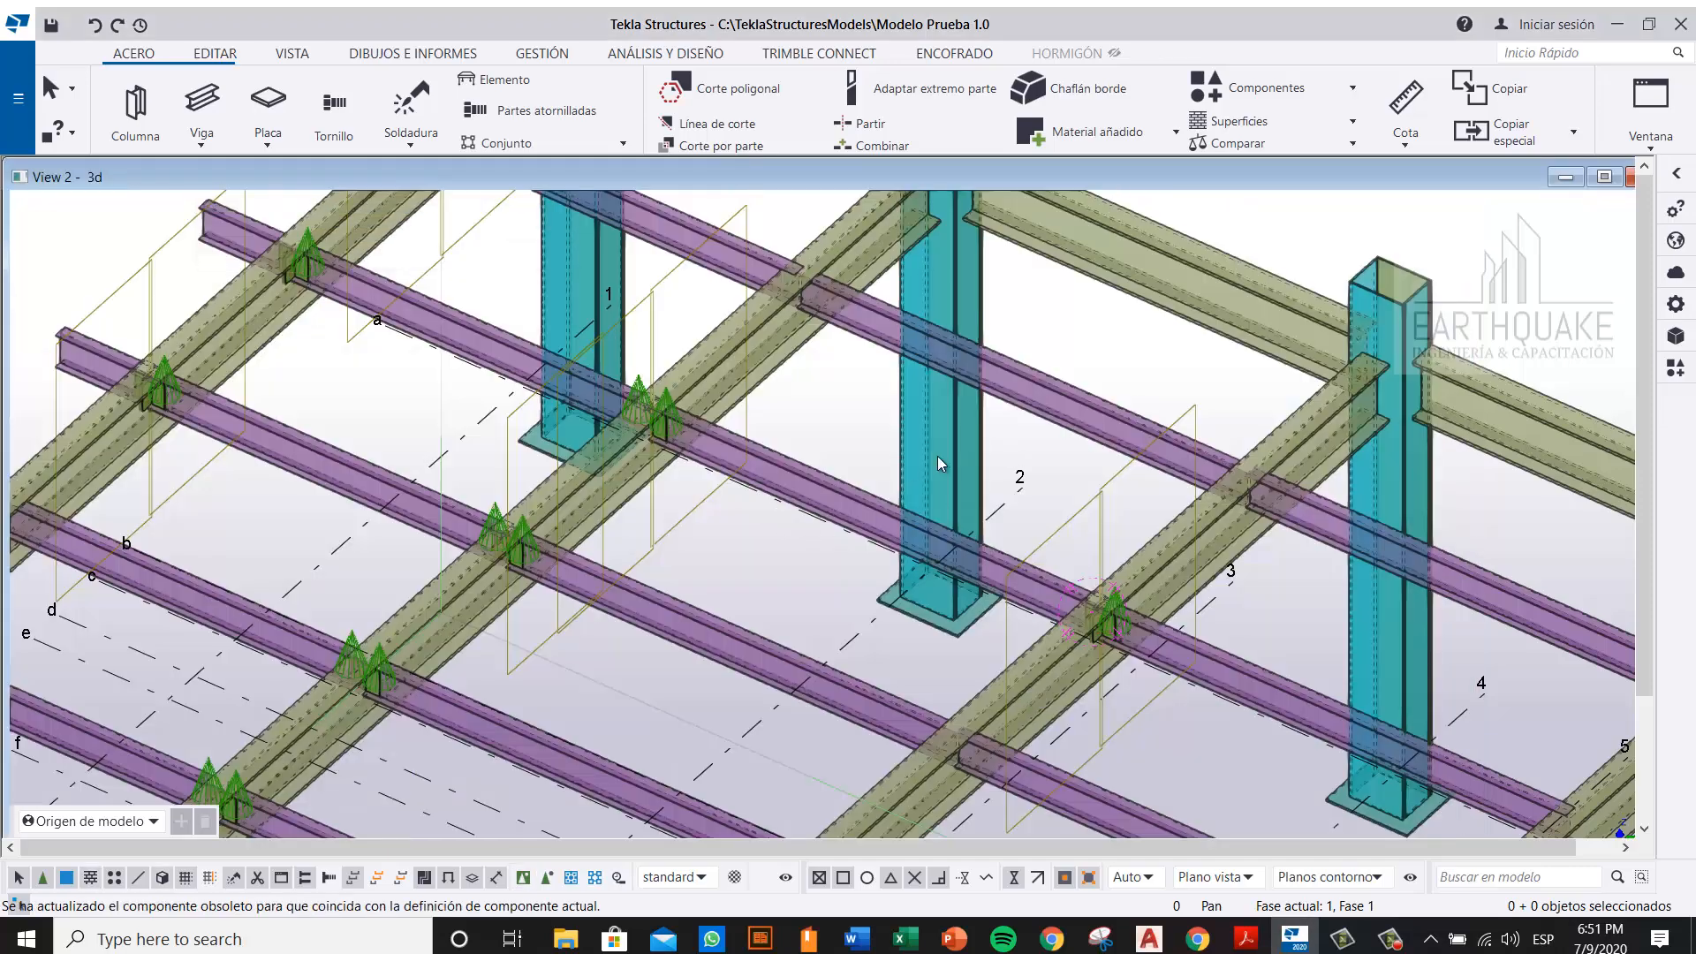
pyautogui.scroll(-3, 680, 450)
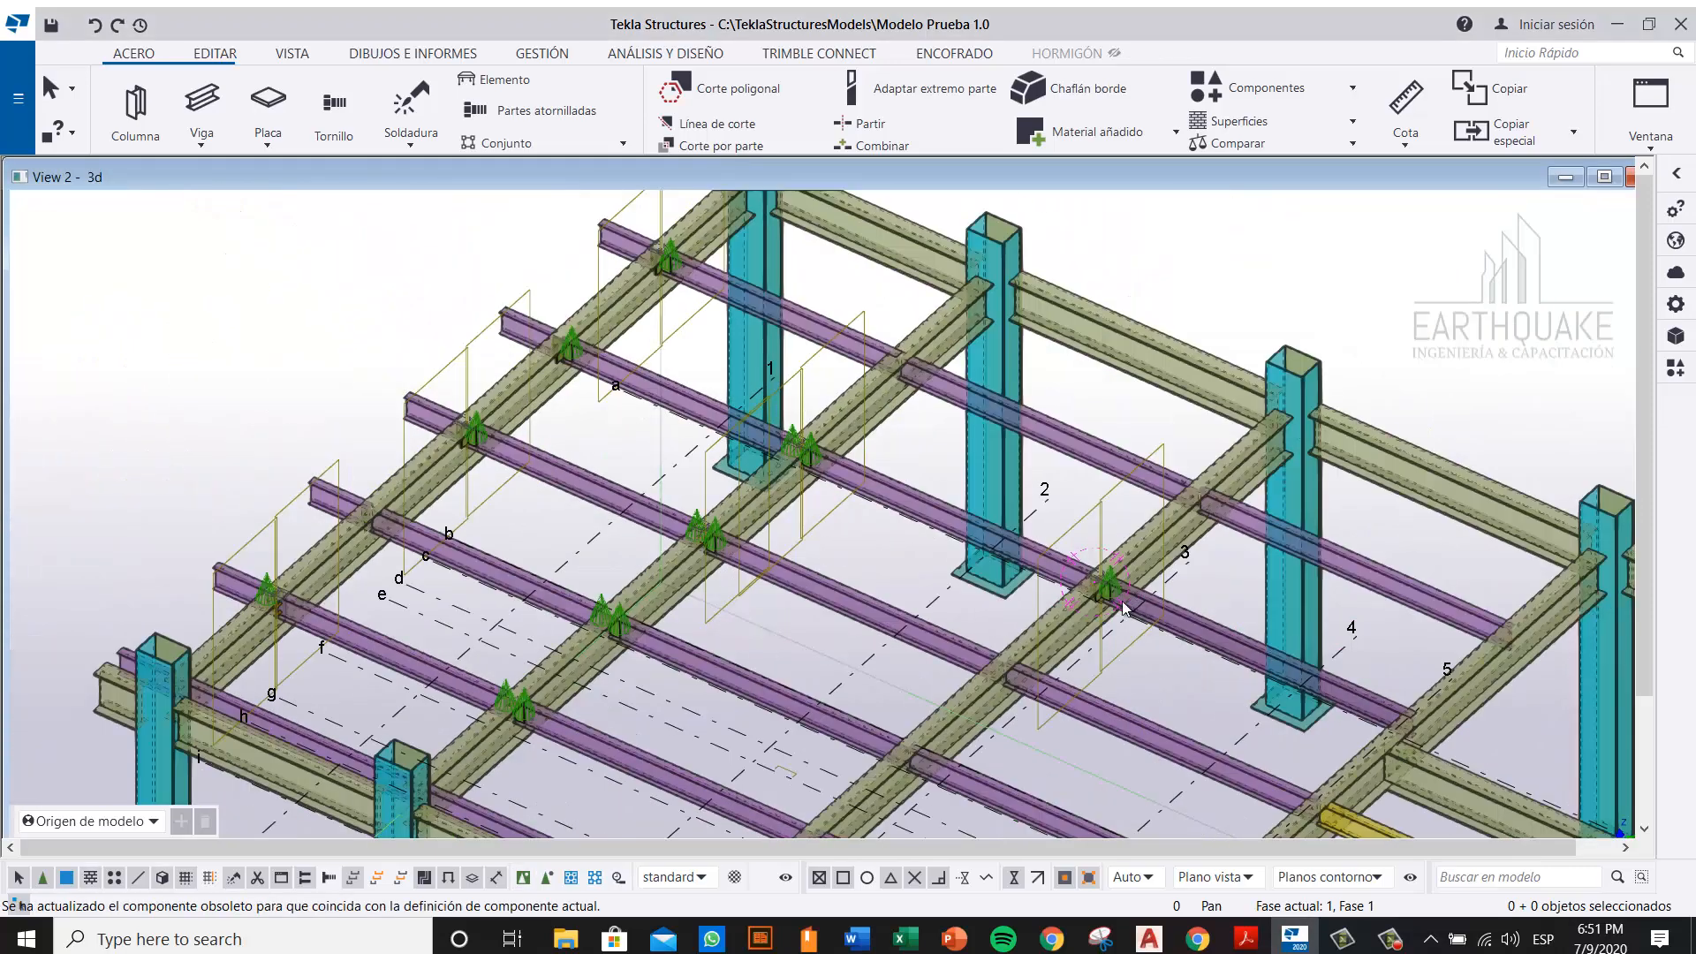
# Step: Examine up close the bolts and plates of the updated connections where the purple beams cross the main beams
pyautogui.scroll(8, 1122, 597)
pyautogui.scroll(2, 1137, 587)
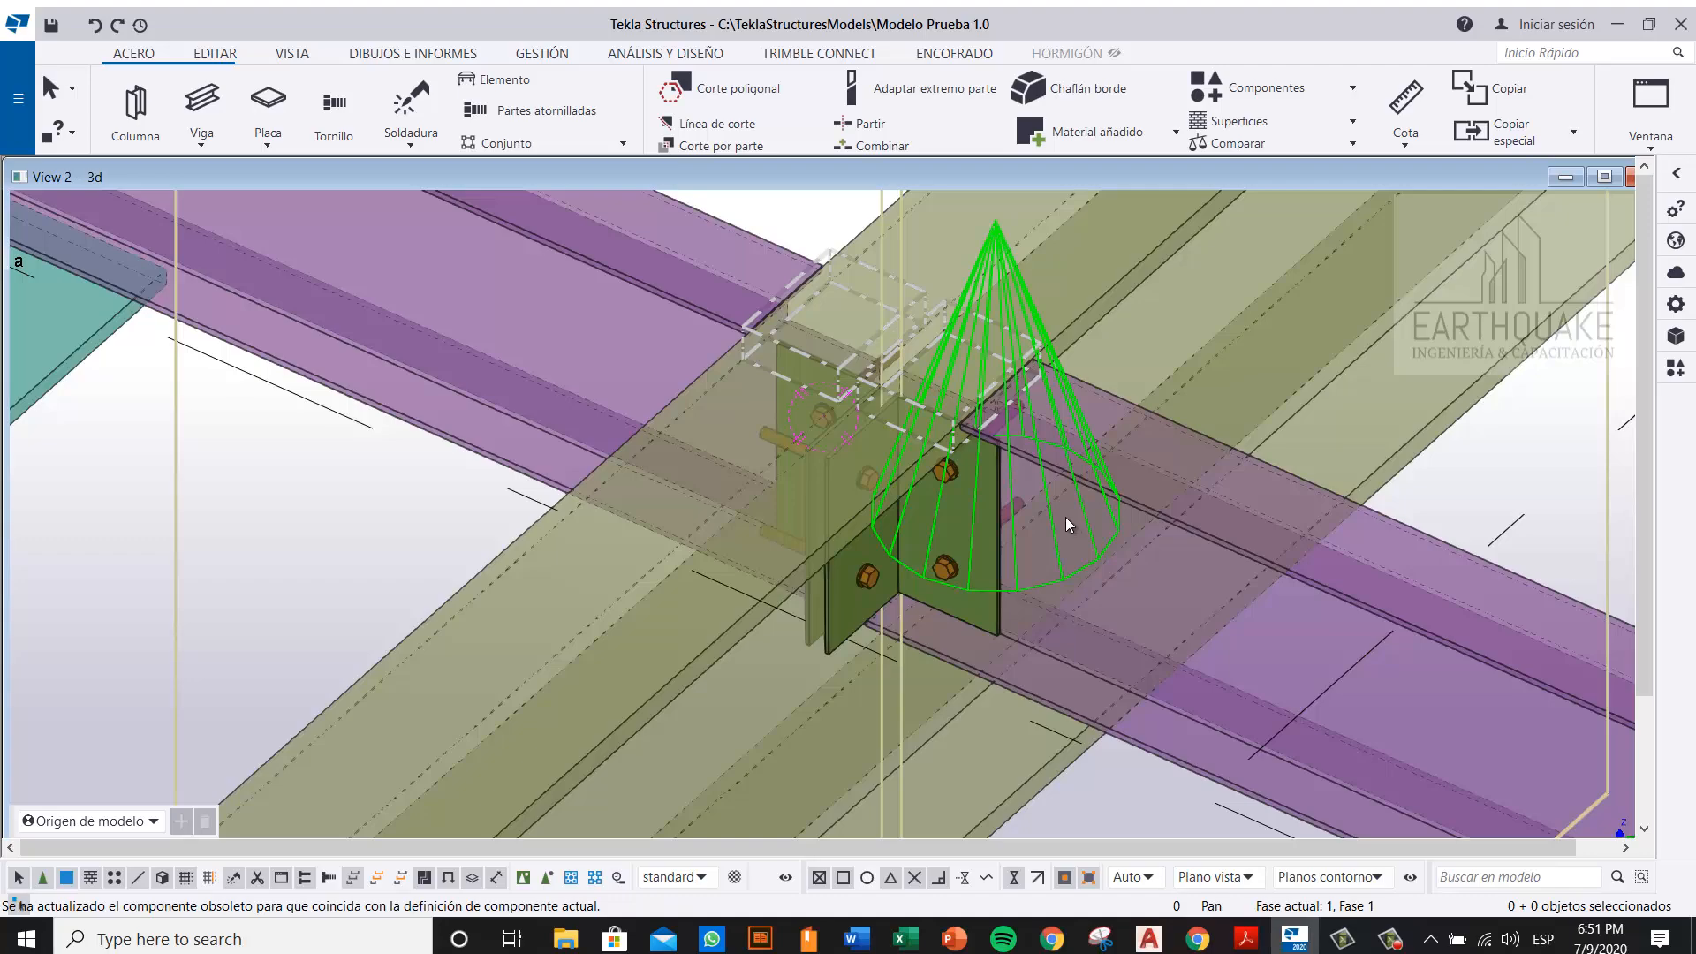
pyautogui.scroll(4, 972, 500)
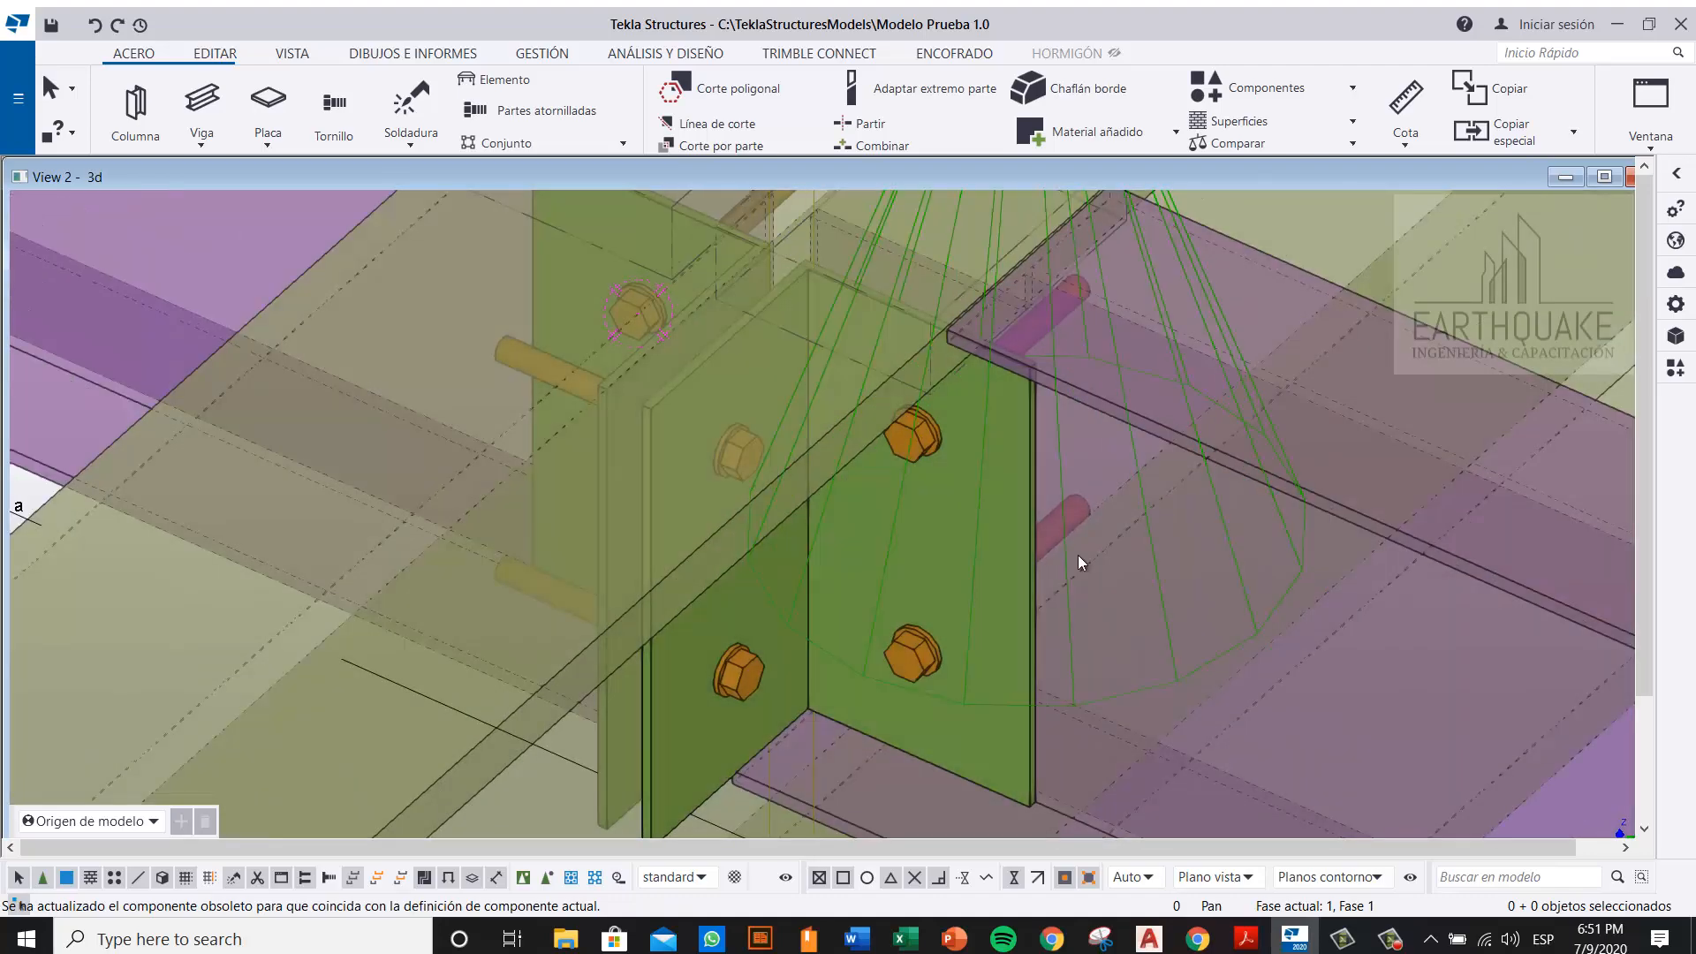
pyautogui.scroll(-12, 1081, 559)
pyautogui.scroll(-6, 1085, 558)
pyautogui.scroll(12, 670, 412)
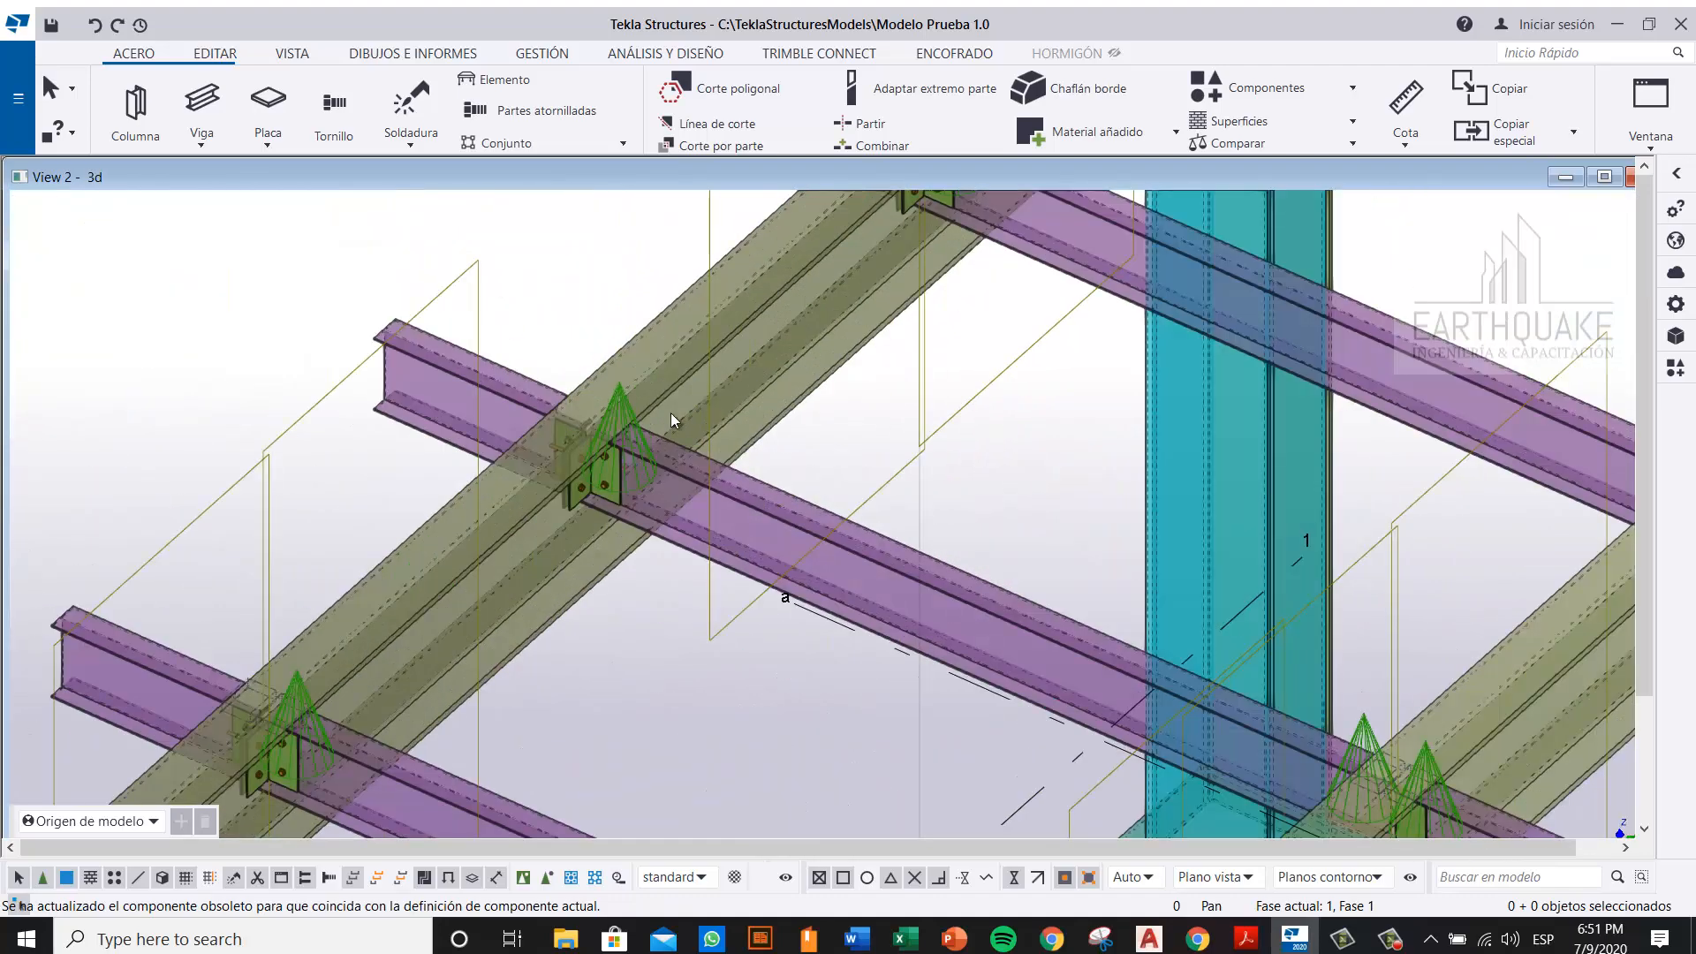
pyautogui.scroll(1, 565, 491)
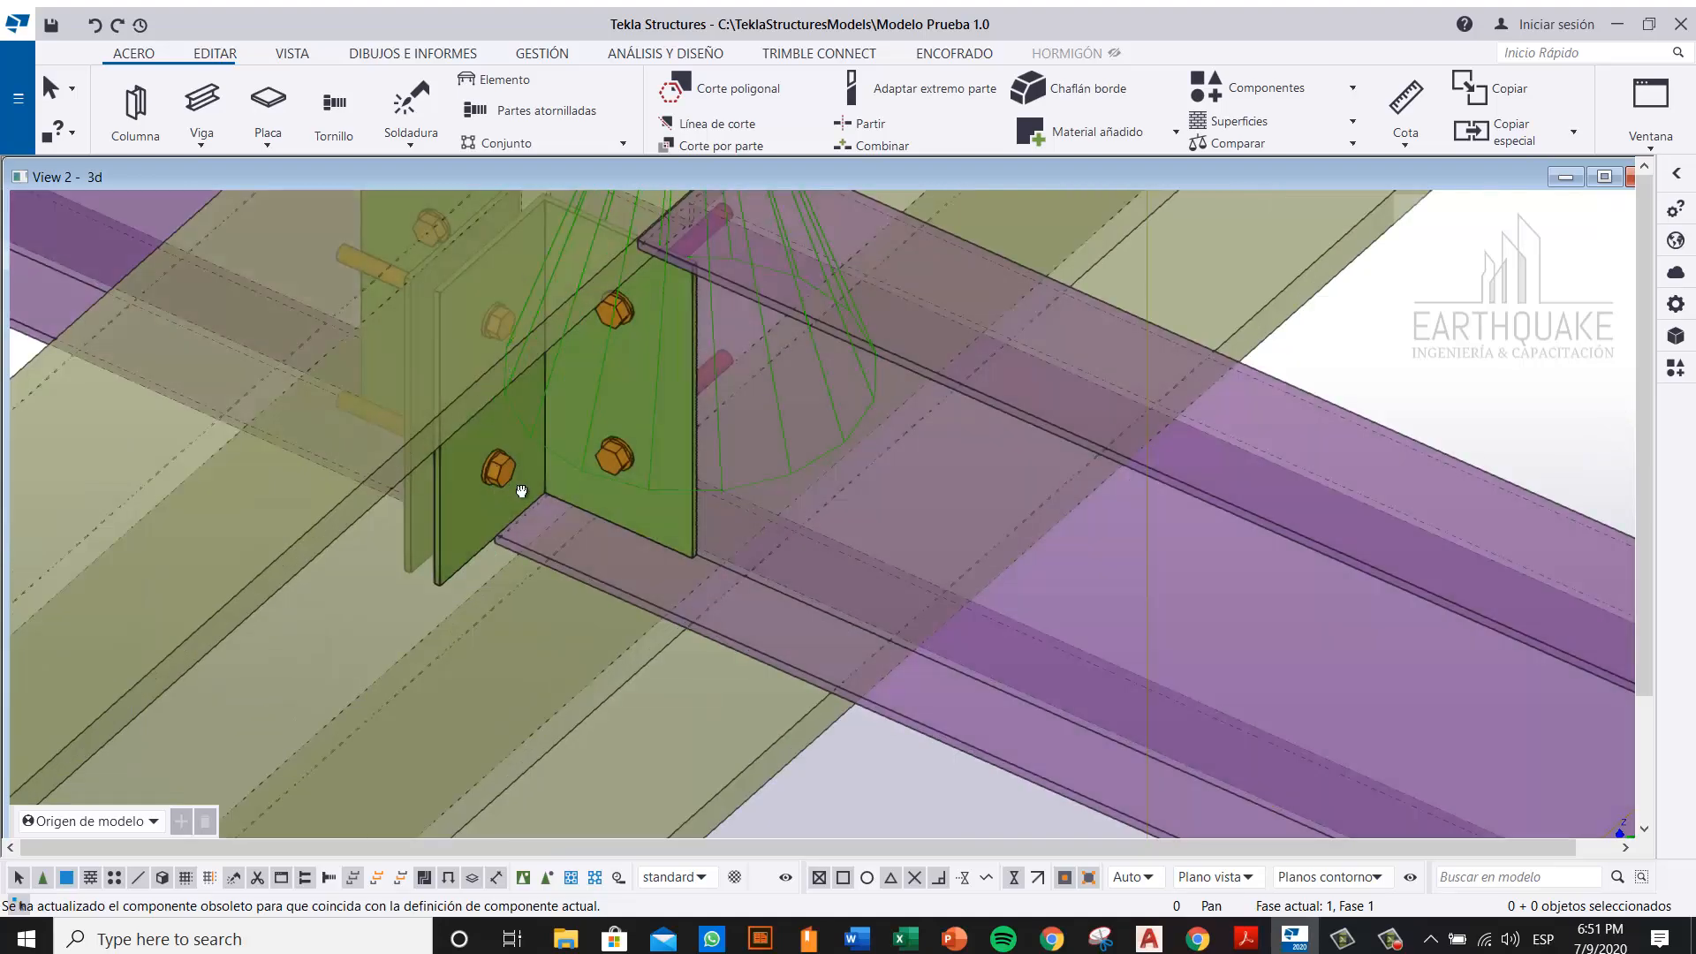
pyautogui.scroll(5, 585, 534)
pyautogui.scroll(2, 584, 534)
pyautogui.scroll(-8, 629, 521)
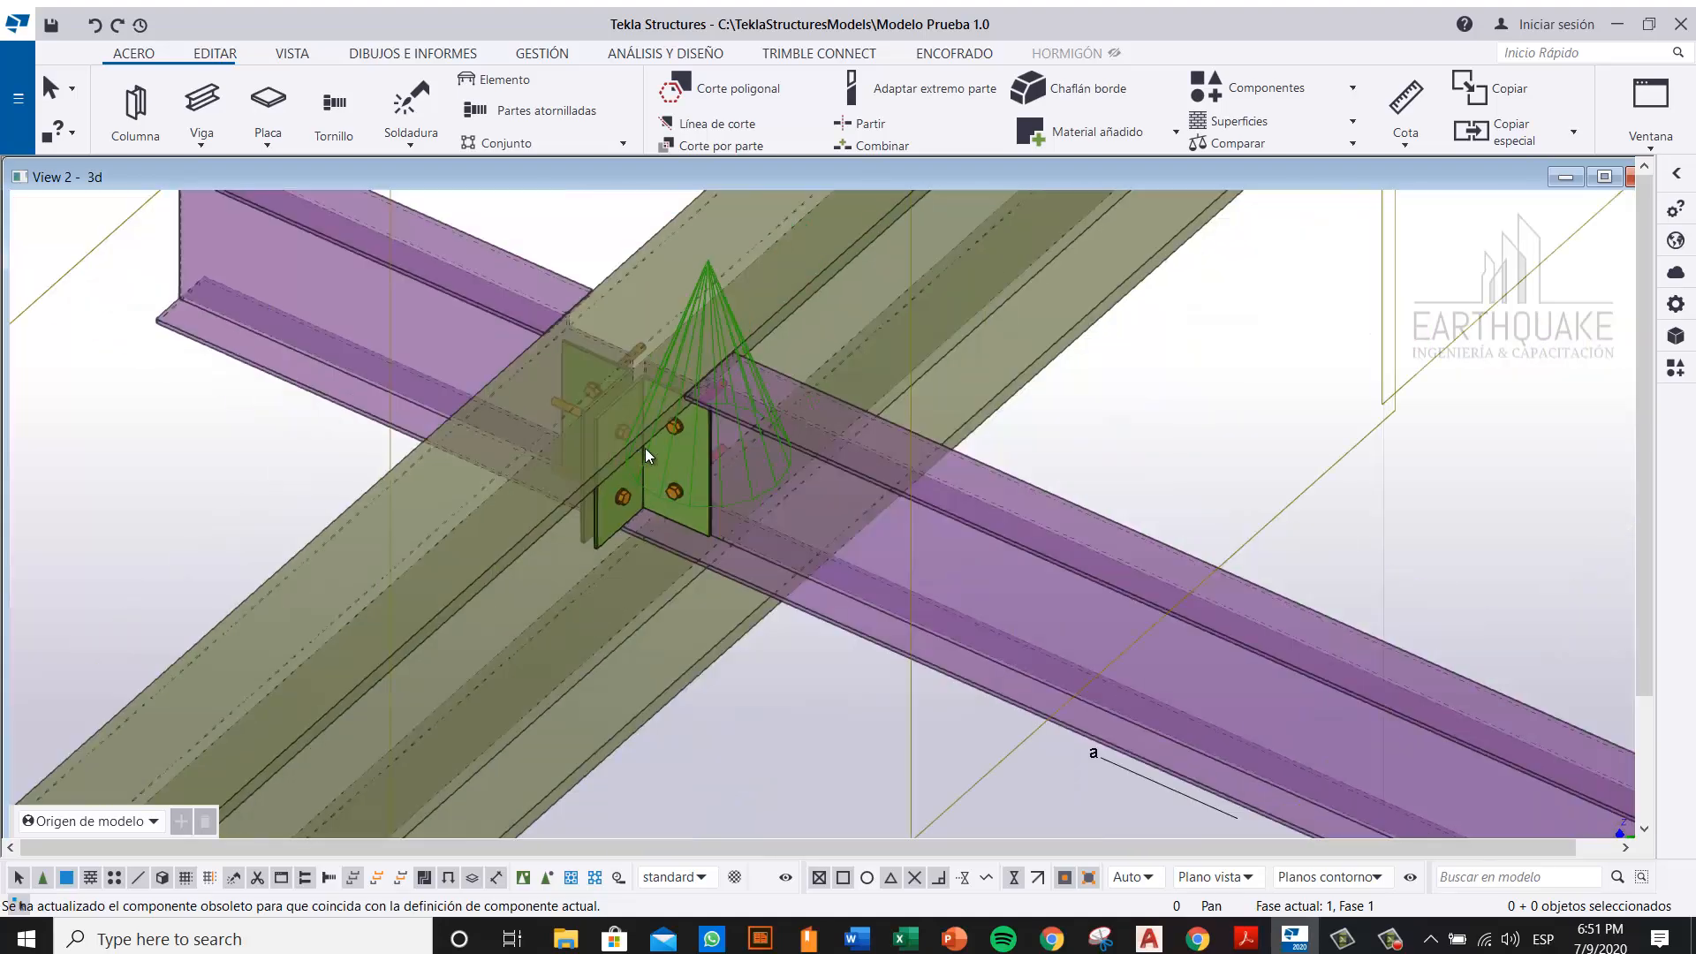
pyautogui.moveTo(755, 466); pyautogui.dragTo(758, 277, button='middle')
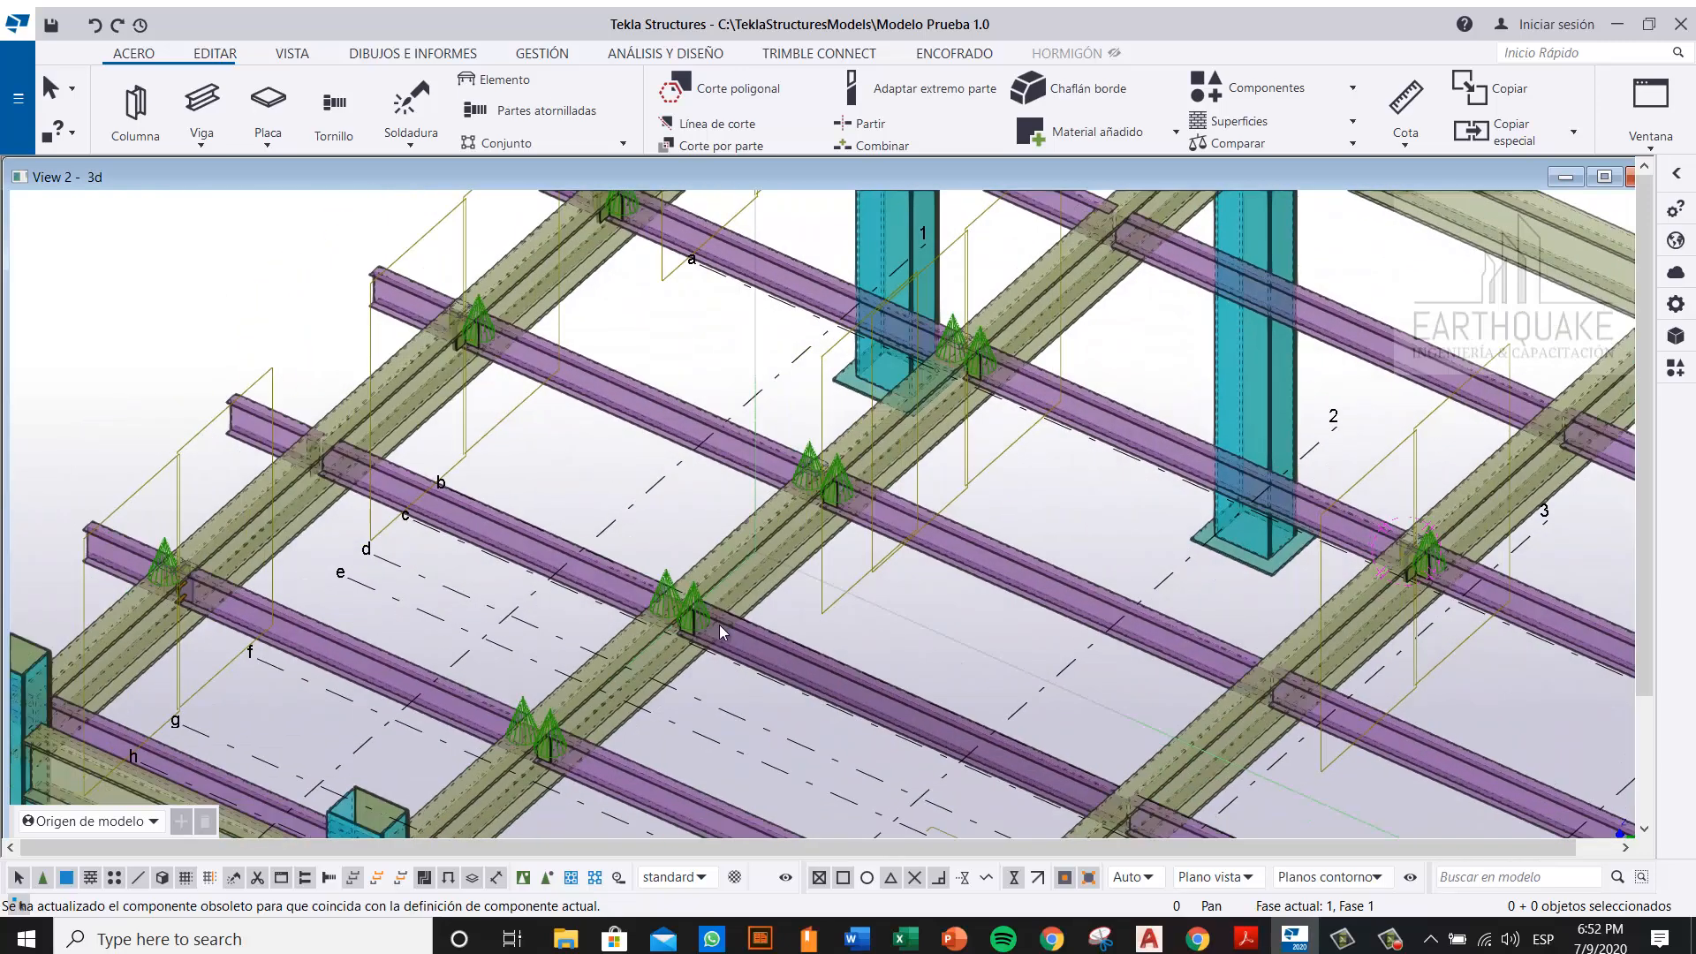
# Step: Compare the connections along the outer main beams from the opposite side and at the crossing without a complete connection
pyautogui.keyDown('ctrl'); pyautogui.moveTo(869, 576); pyautogui.dragTo(1094, 546, button='middle'); pyautogui.keyUp('ctrl')
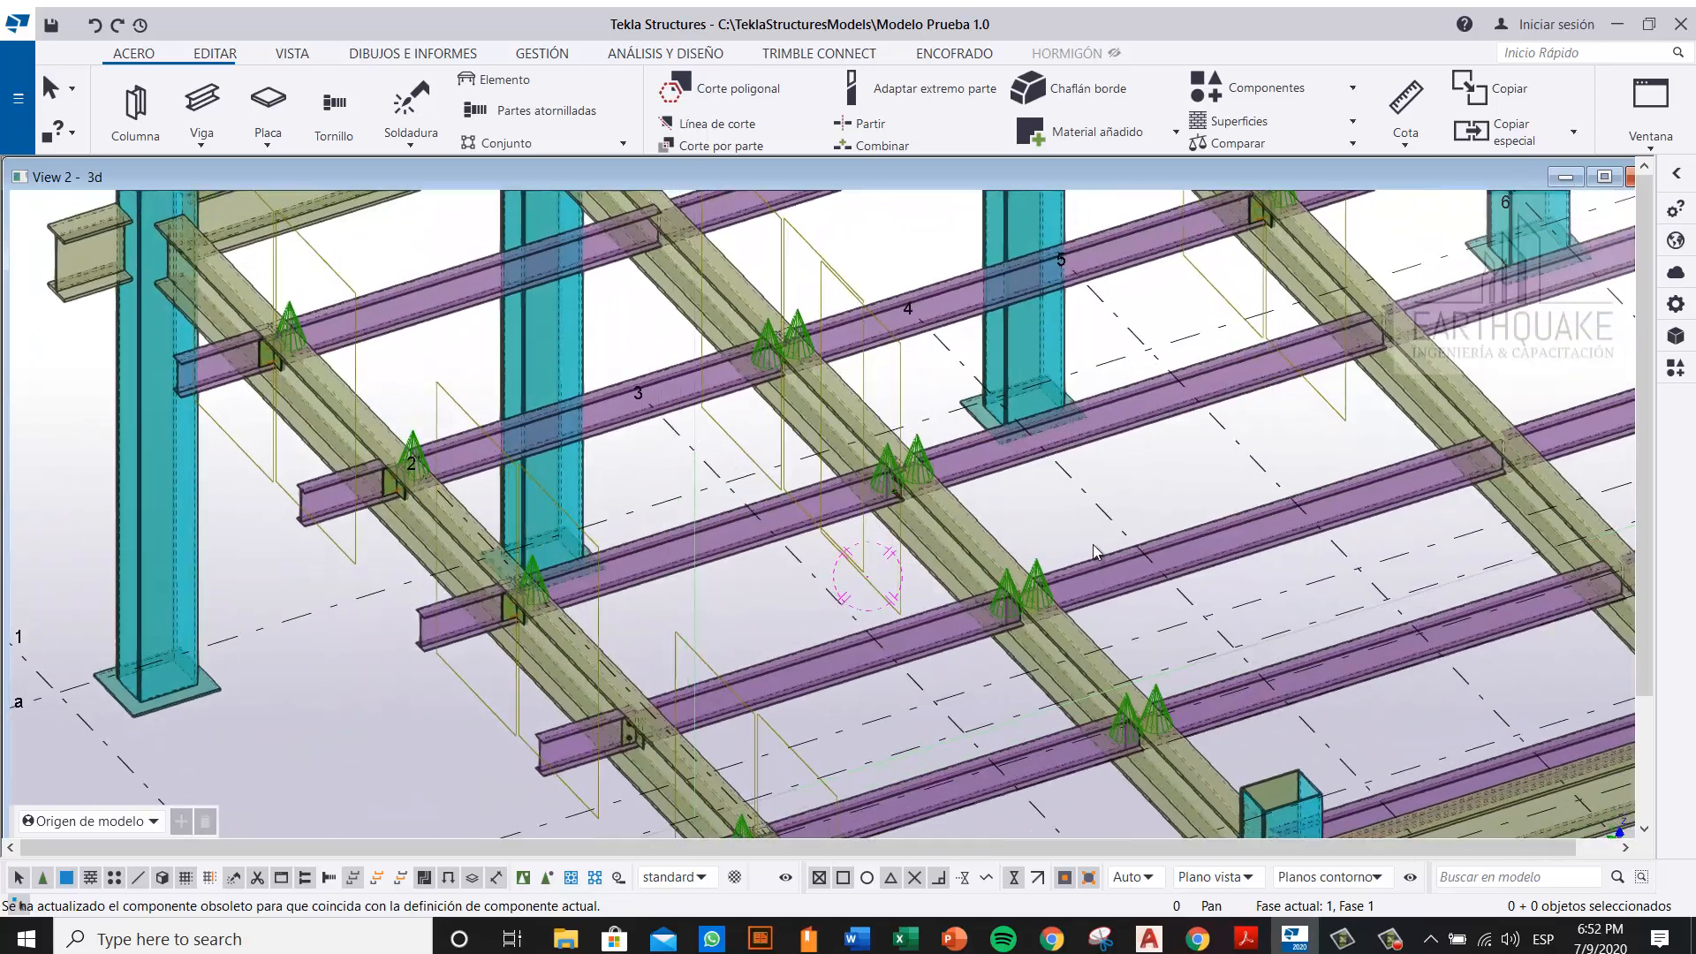
pyautogui.rightClick(1147, 283)
pyautogui.click(1206, 395)
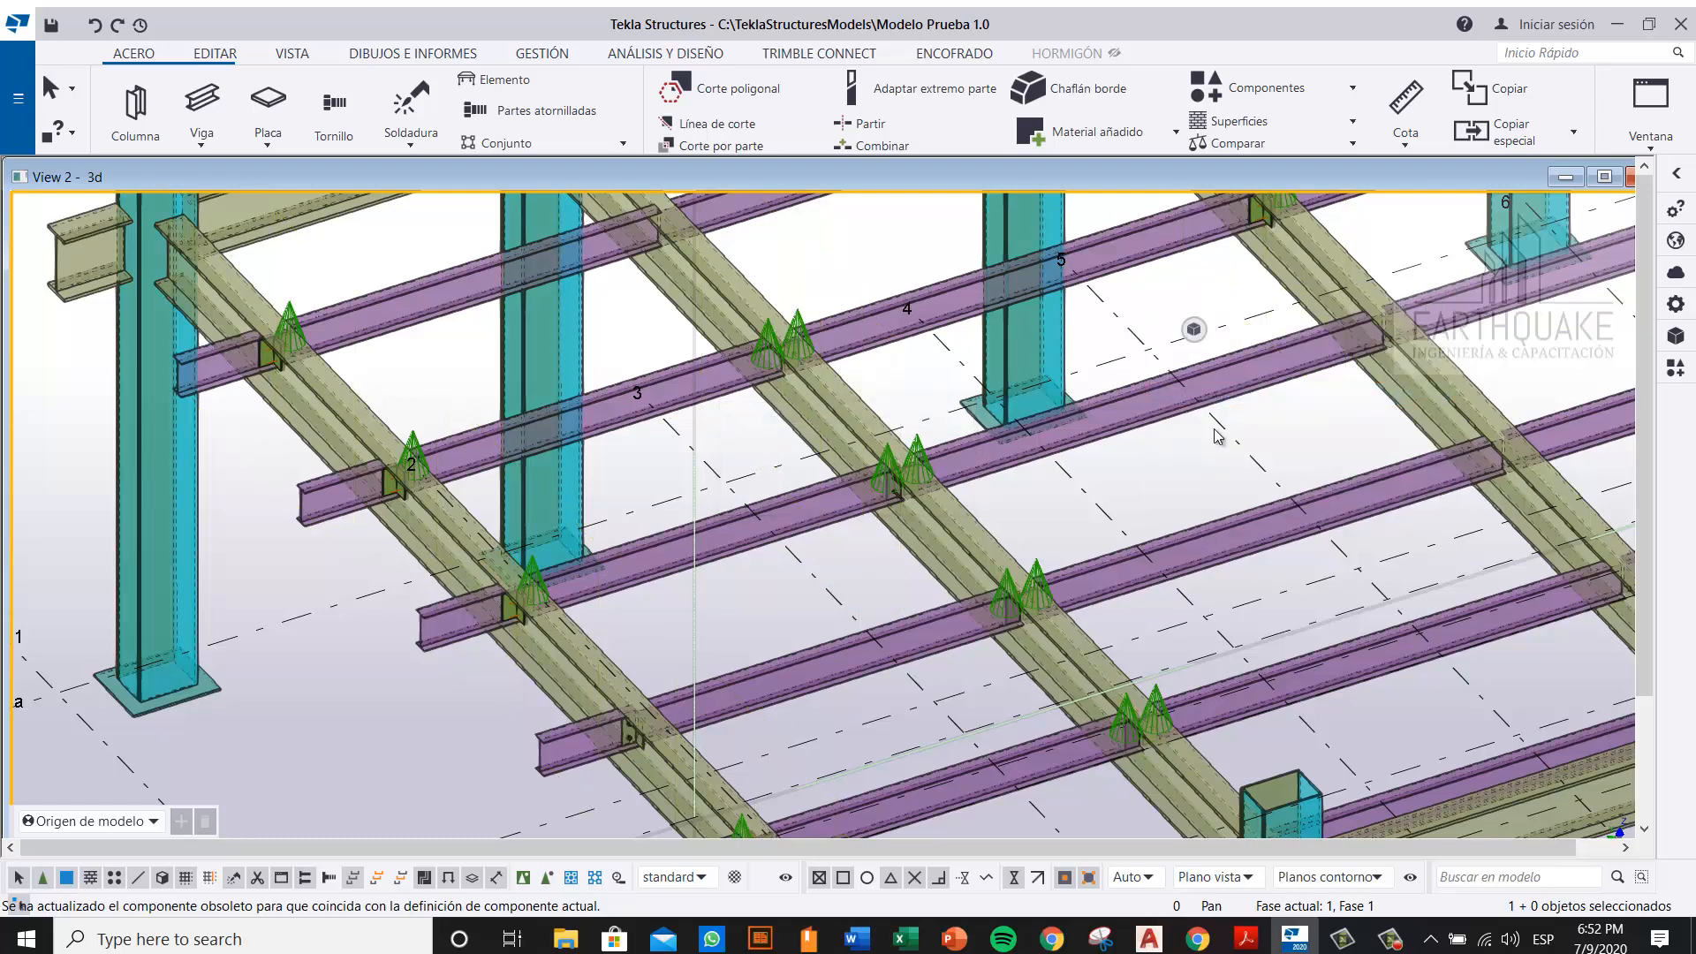
pyautogui.keyDown('ctrl'); pyautogui.moveTo(1215, 436); pyautogui.dragTo(353, 503, button='middle'); pyautogui.keyUp('ctrl')
pyautogui.moveTo(651, 568); pyautogui.dragTo(618, 464, button='middle')
pyautogui.scroll(4, 399, 494)
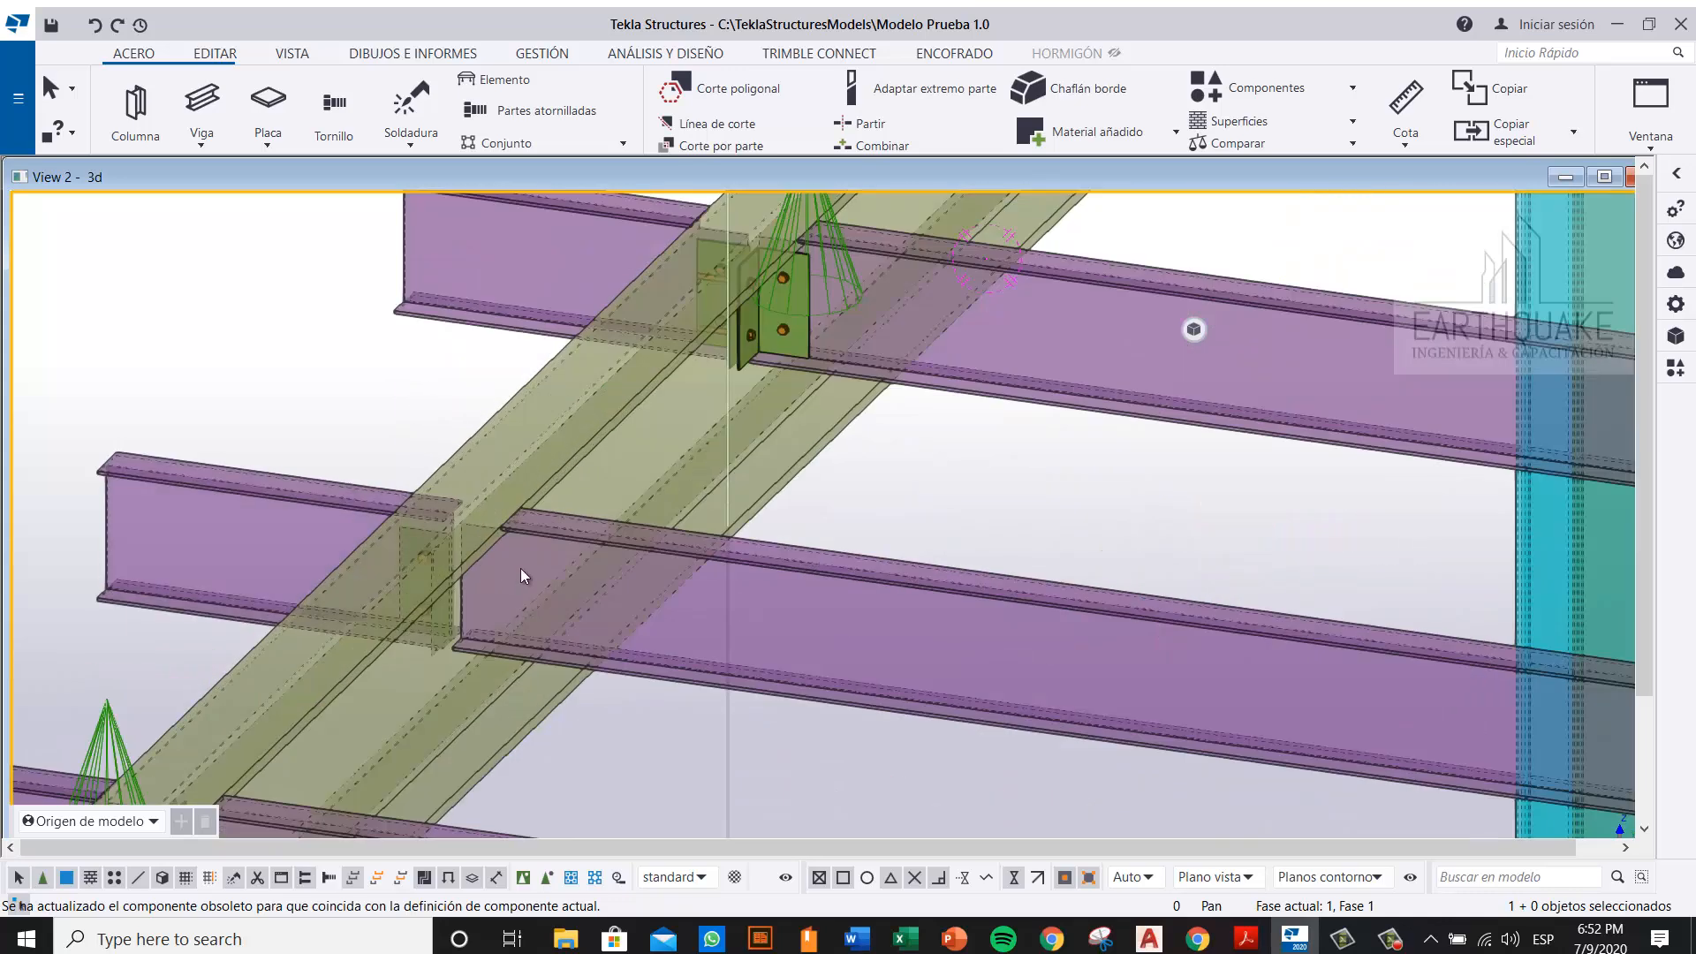
pyautogui.scroll(-2, 495, 555)
pyautogui.scroll(-3, 477, 494)
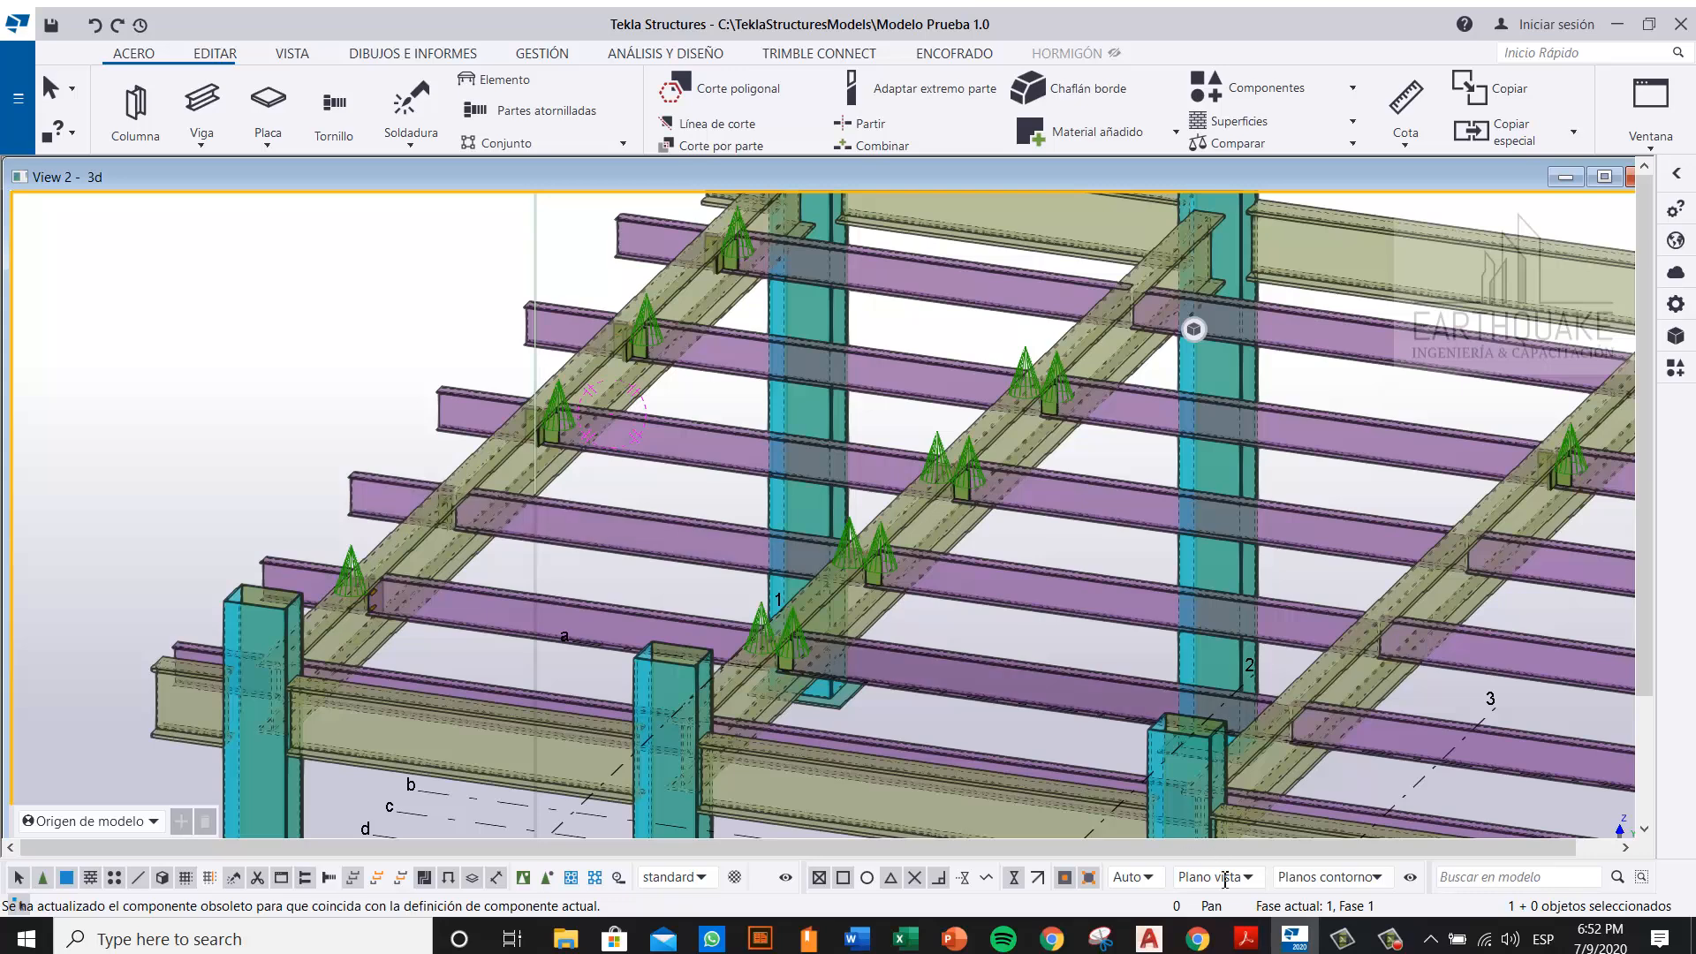
# Step: Switch to the Google Meet call to check the chat for participants' messages, and return to Tekla Structures
pyautogui.click(1216, 945)
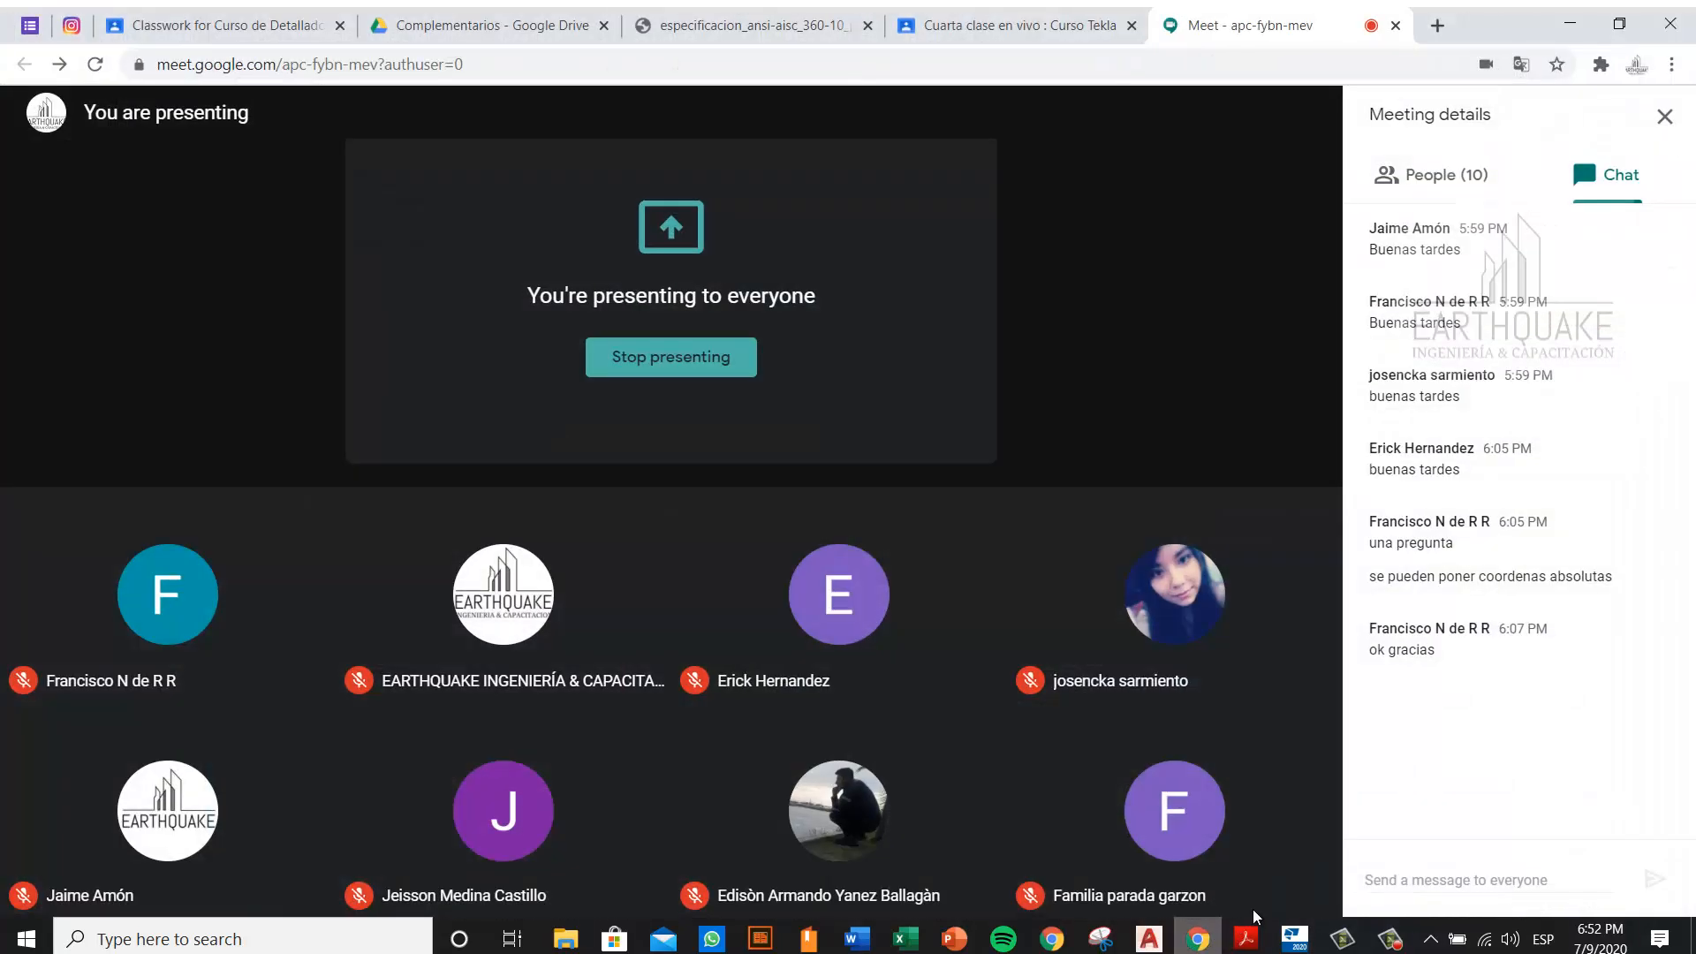
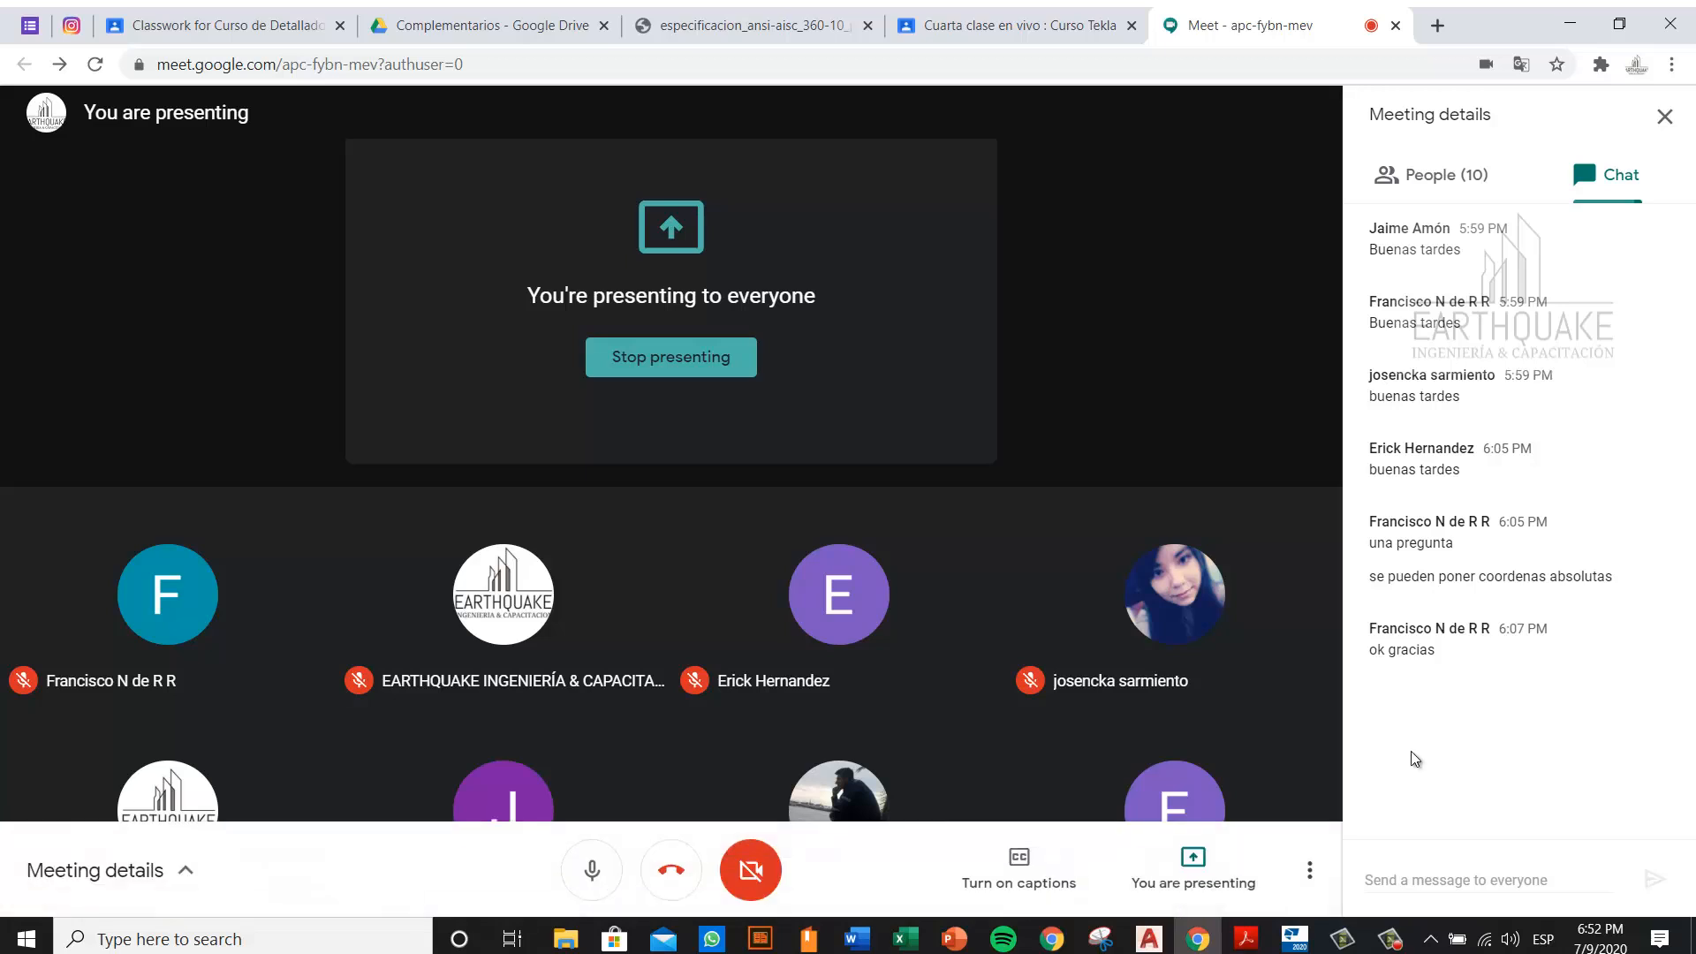
pyautogui.click(1306, 940)
# Step: Examine the whole steel frame from the front and from above, including the column tops and the corner column at grids 1 and a
pyautogui.moveTo(765, 555); pyautogui.dragTo(732, 442, button='middle')
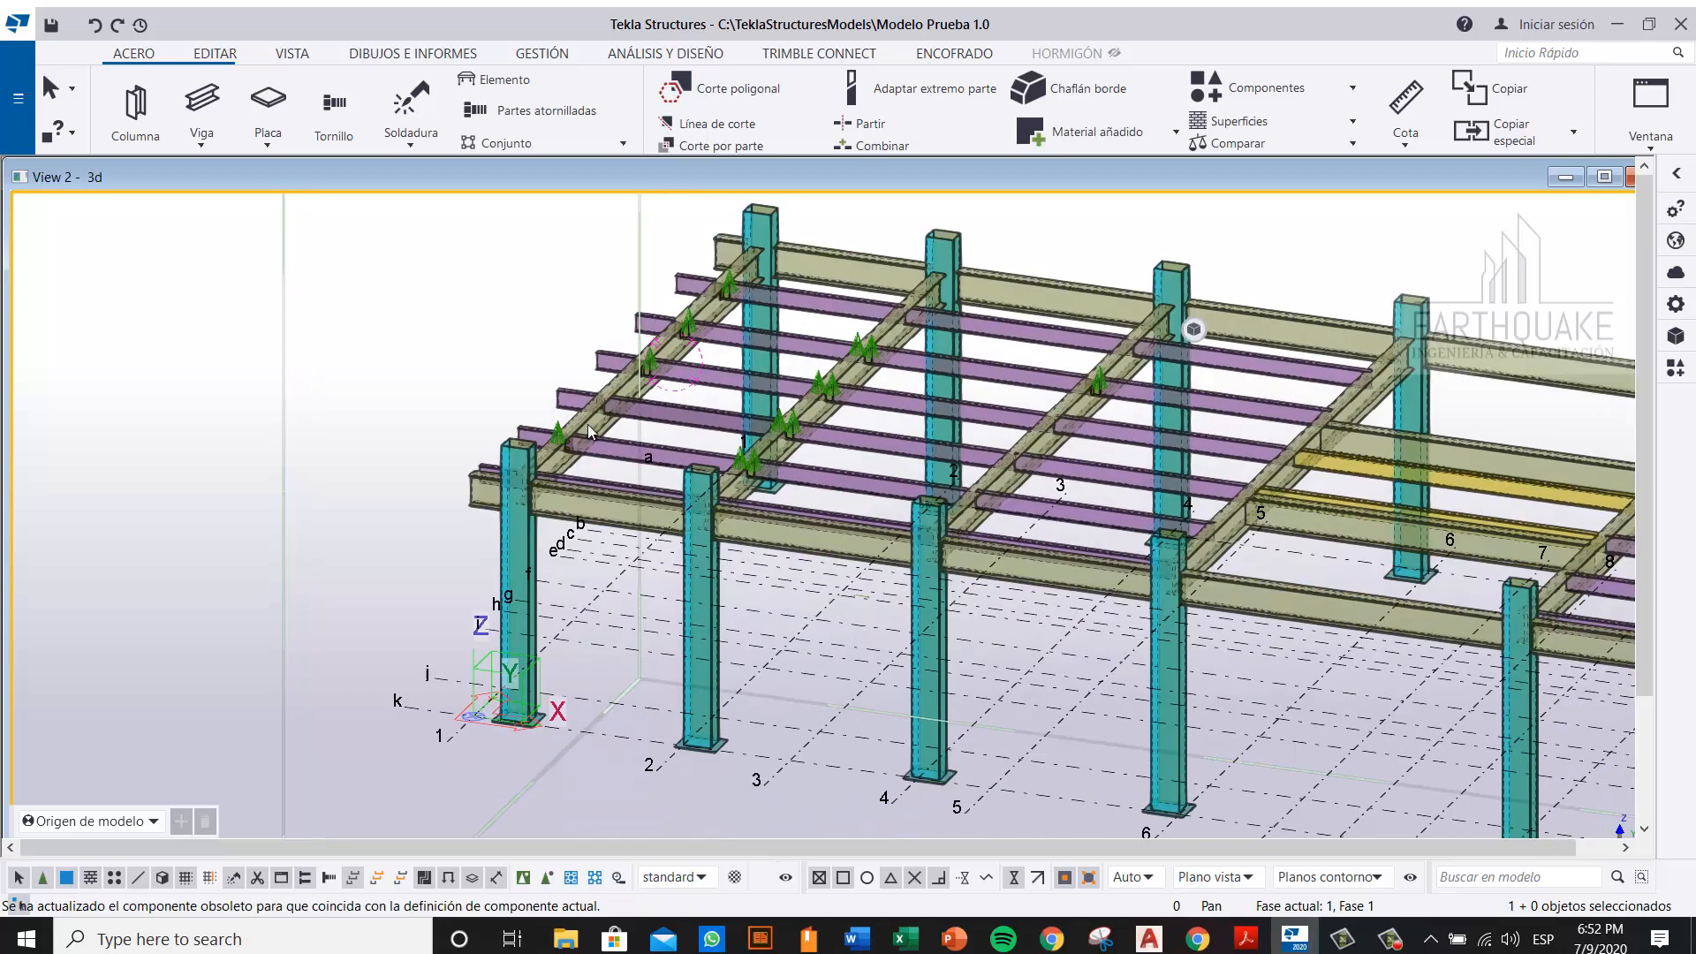
pyautogui.moveTo(470, 489)
pyautogui.keyDown('ctrl'); pyautogui.mouseDown(button='middle')
pyautogui.moveTo(909, 463)
pyautogui.moveTo(797, 543)
pyautogui.mouseUp(button='middle'); pyautogui.keyUp('ctrl')
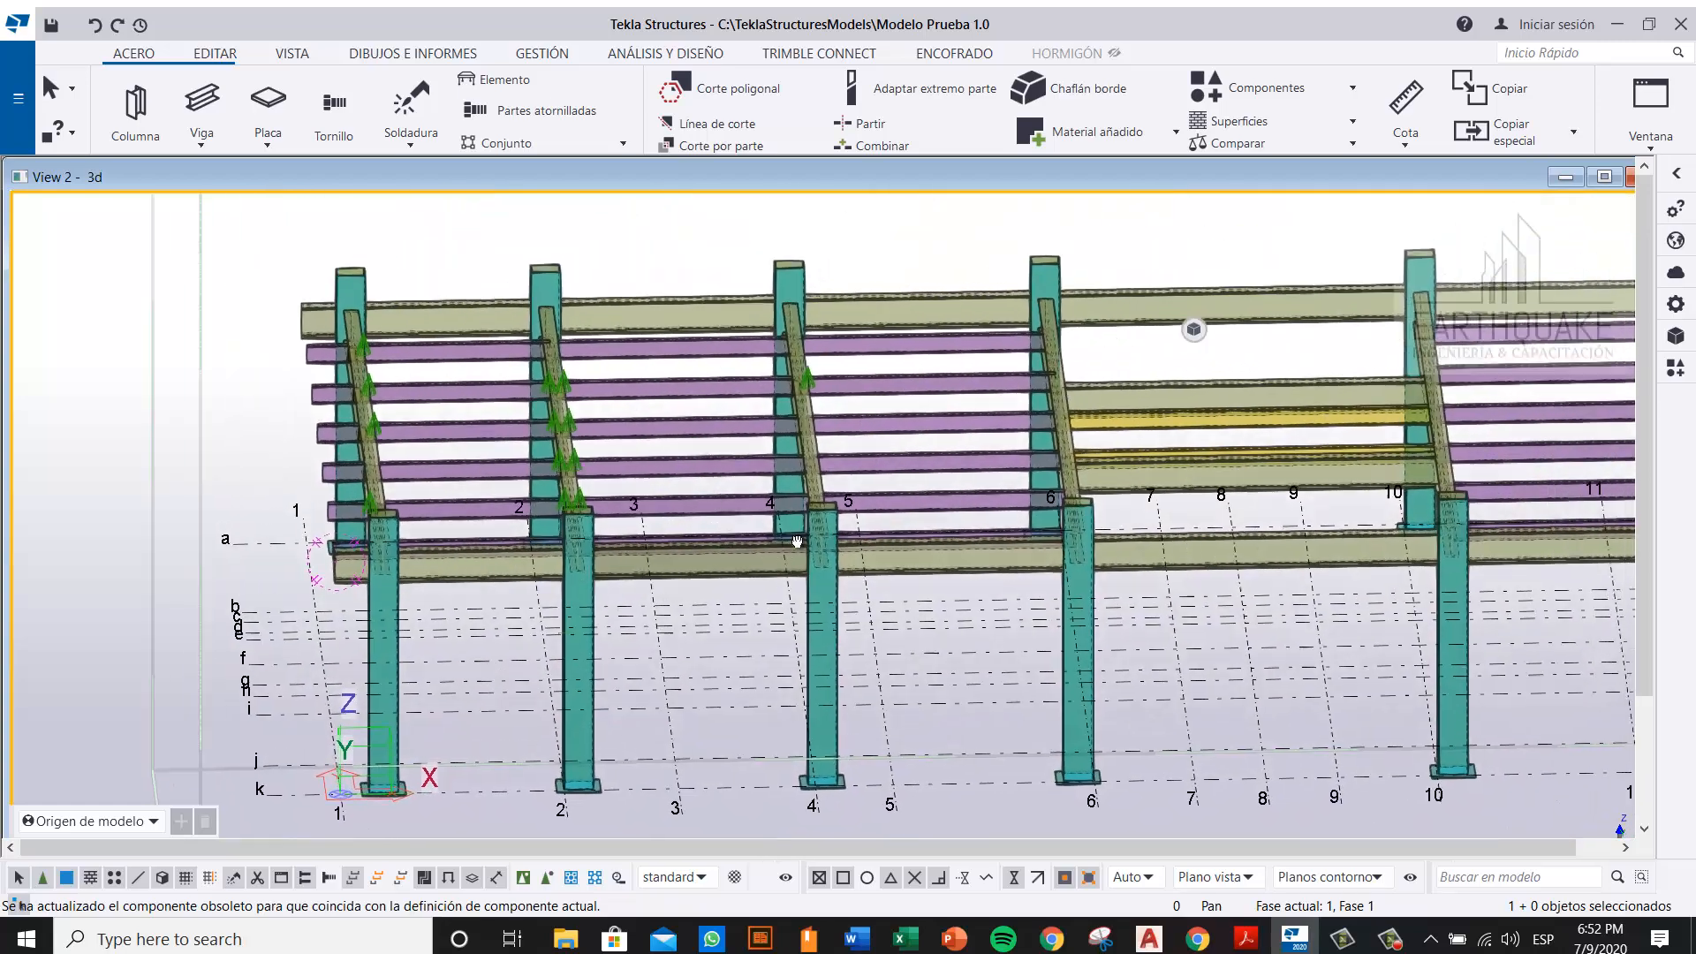
pyautogui.scroll(-2, 824, 558)
pyautogui.moveTo(1000, 489)
pyautogui.mouseDown(button='middle')
pyautogui.moveTo(910, 510)
pyautogui.moveTo(947, 515)
pyautogui.mouseUp(button='middle')
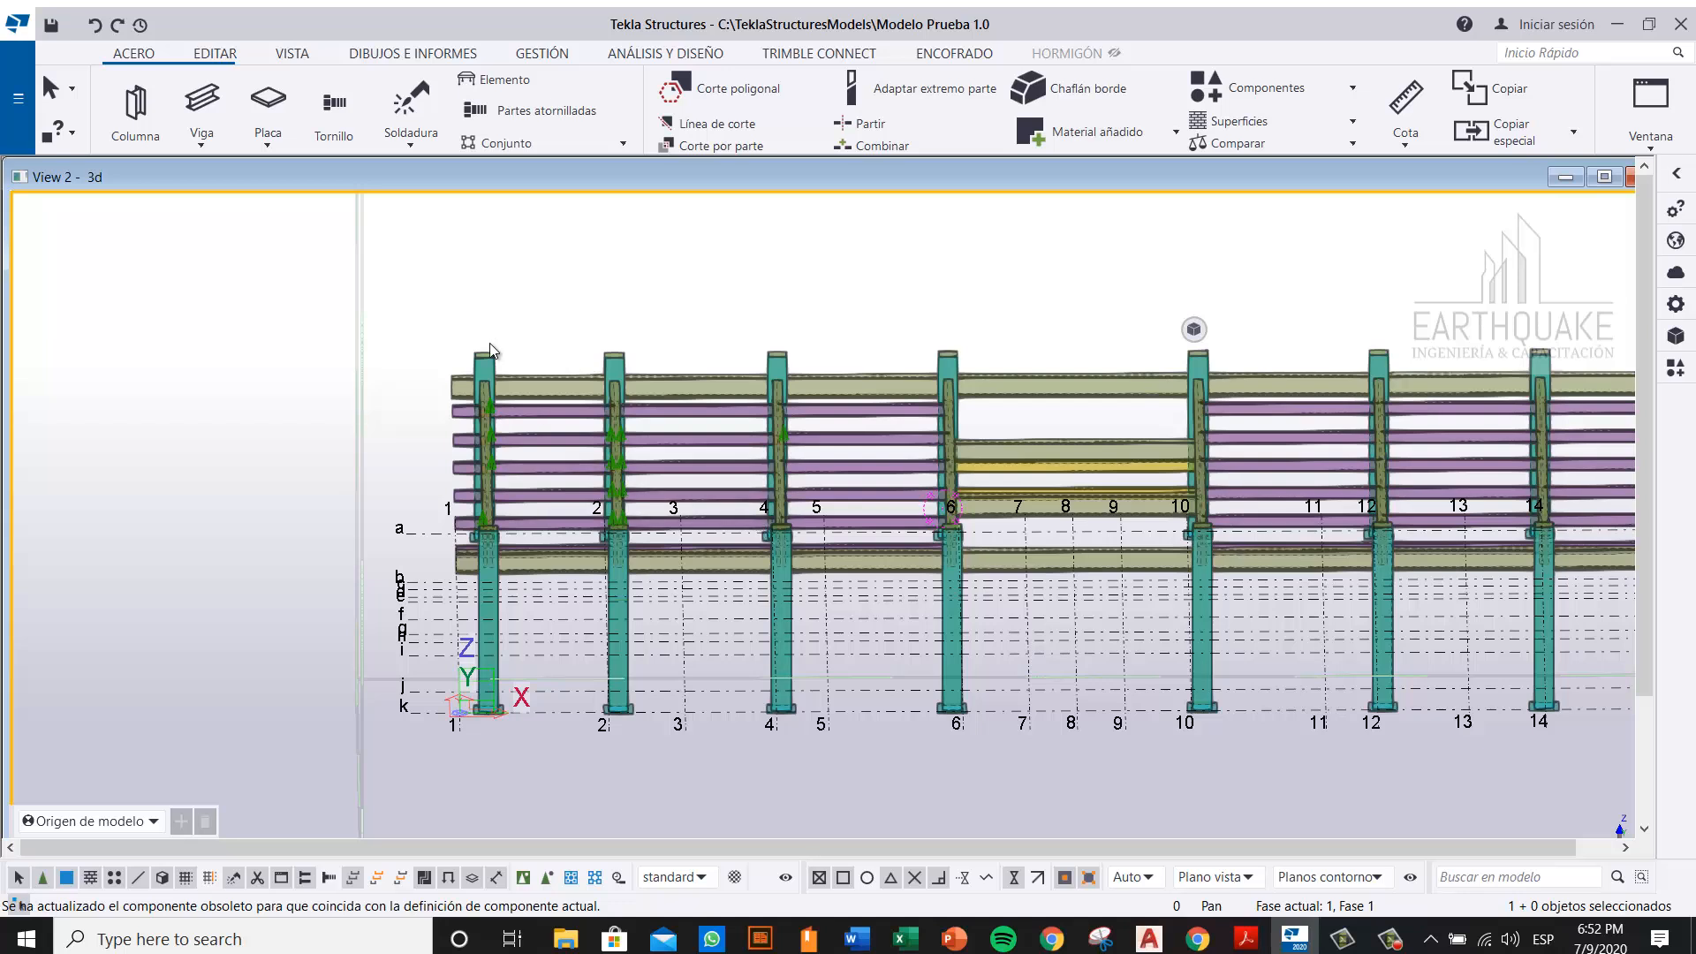
pyautogui.moveTo(543, 345); pyautogui.dragTo(511, 400, button='middle')
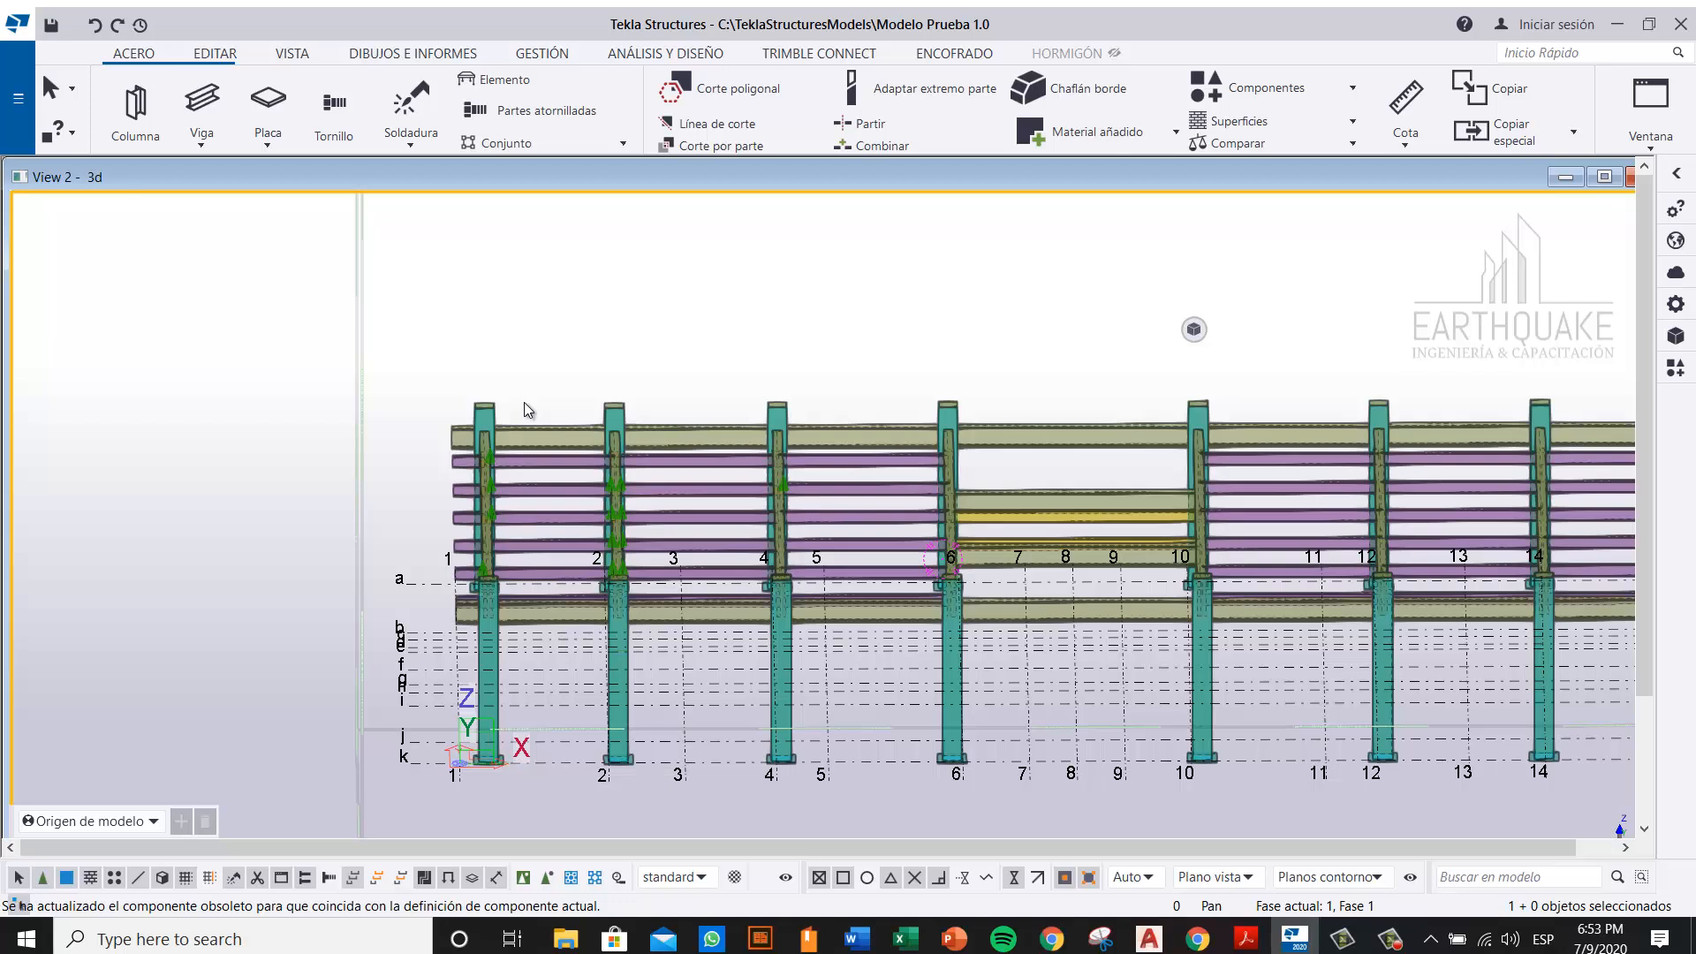
pyautogui.moveTo(1196, 382); pyautogui.dragTo(1036, 396, button='middle')
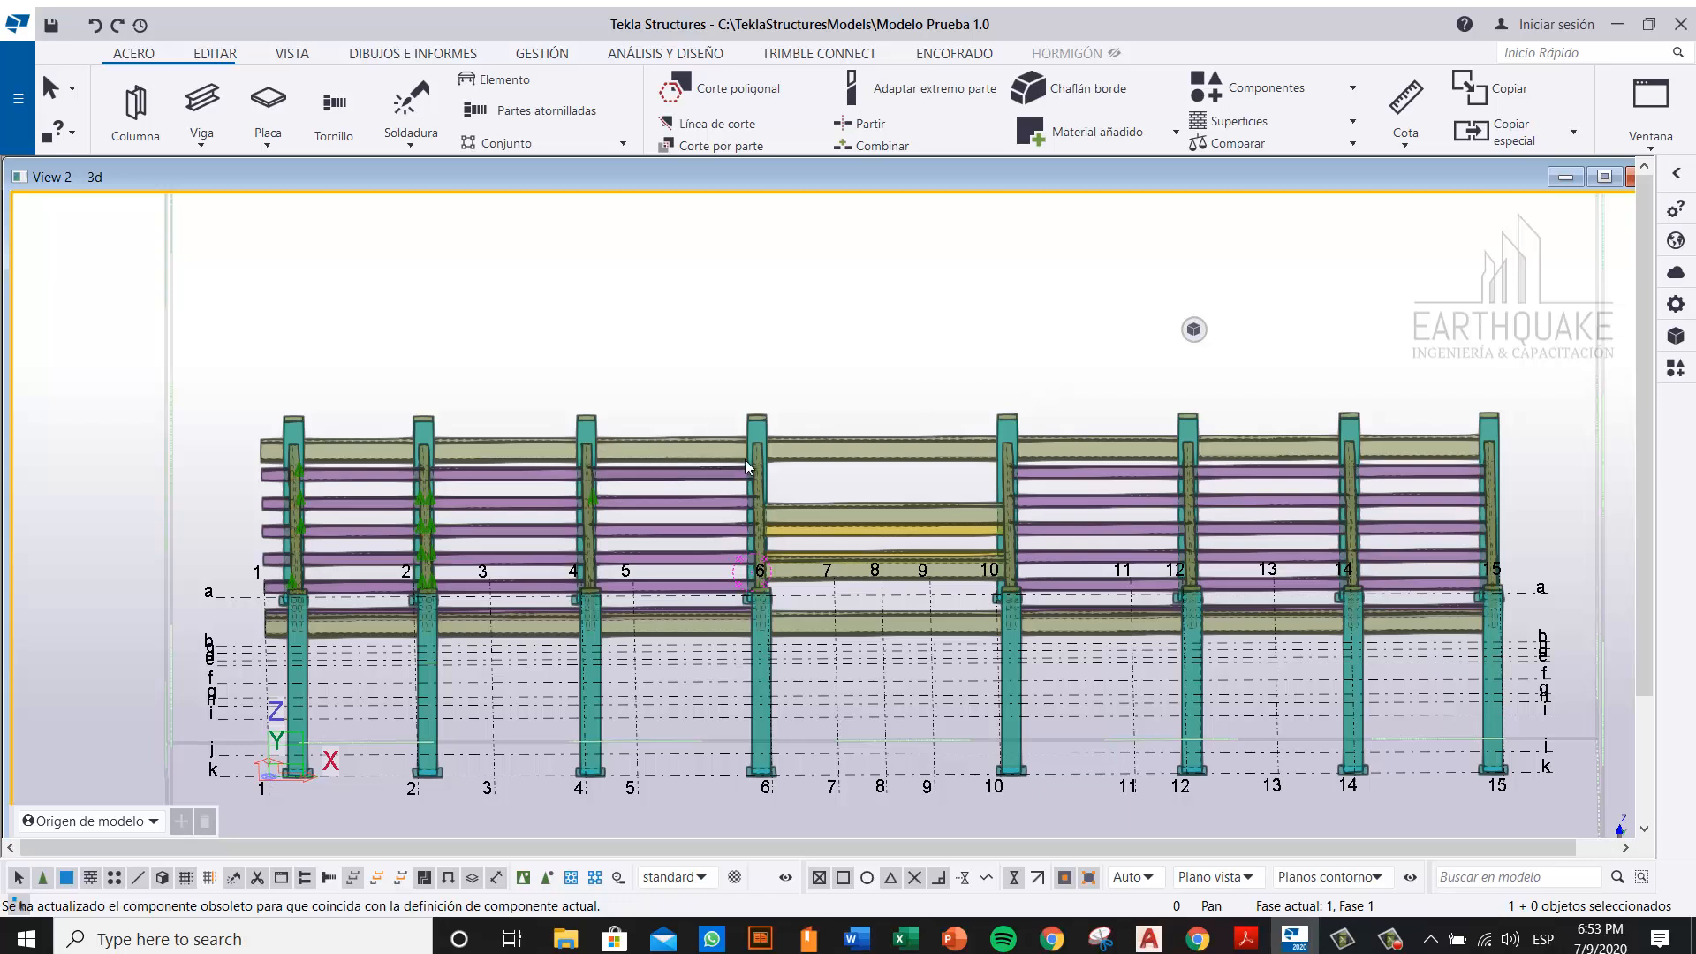
pyautogui.moveTo(656, 556); pyautogui.dragTo(715, 555, button='middle')
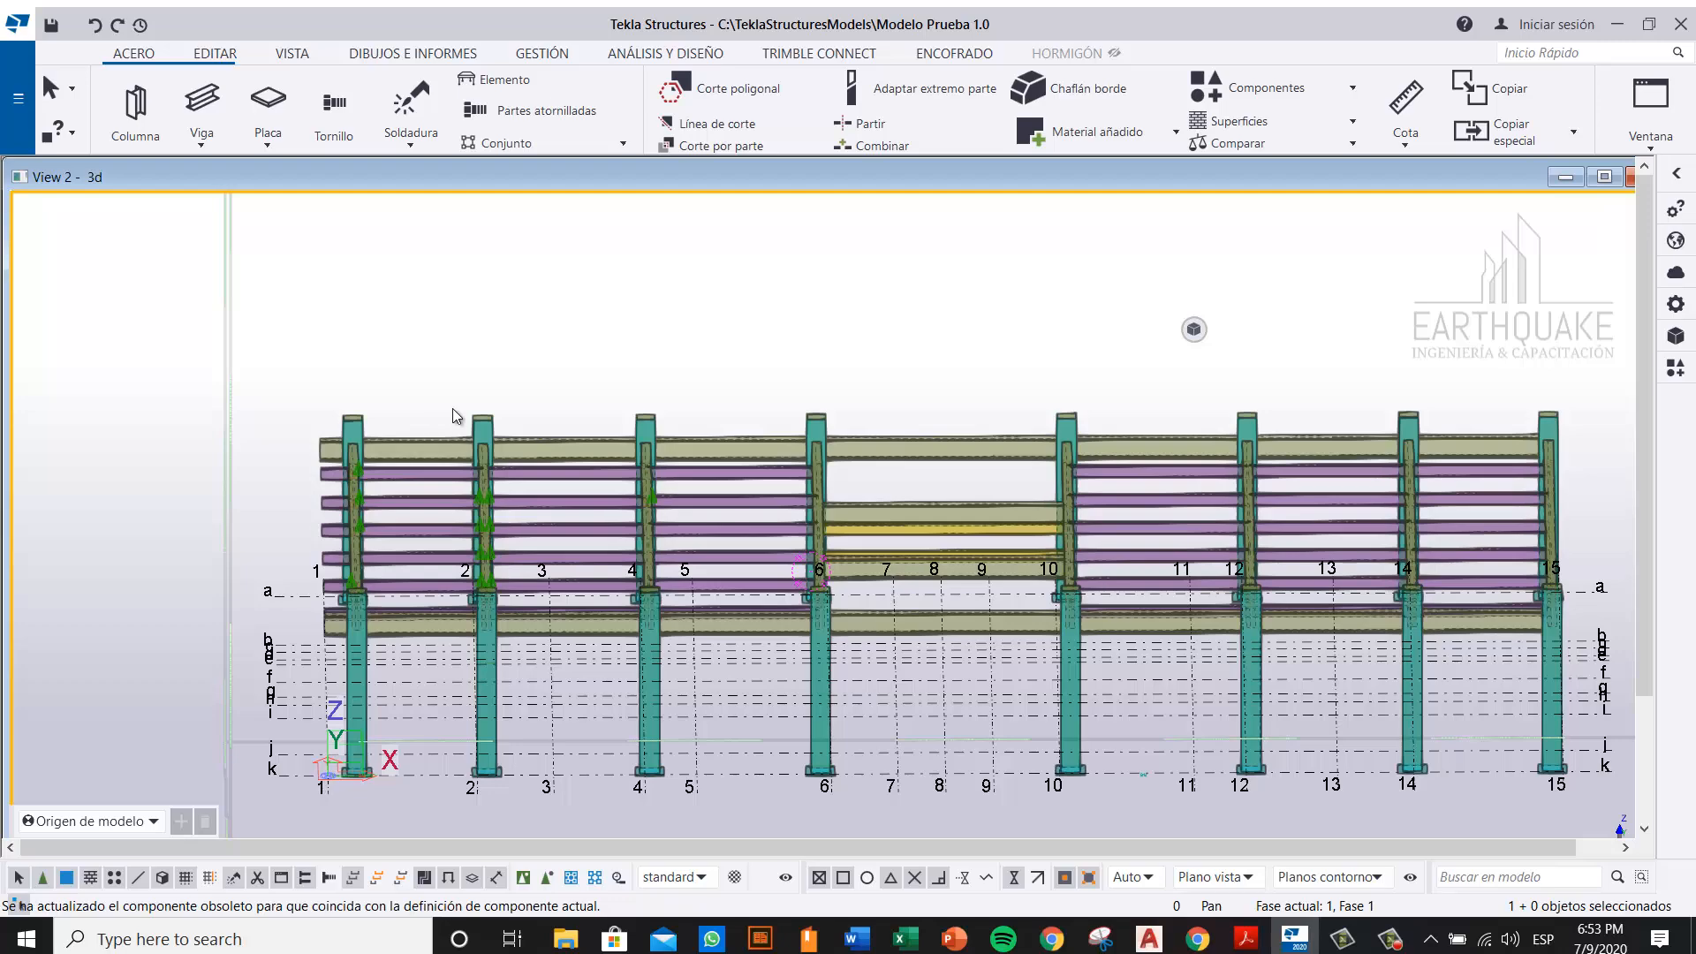
pyautogui.keyDown('ctrl'); pyautogui.moveTo(363, 423); pyautogui.dragTo(358, 569, button='middle'); pyautogui.keyUp('ctrl')
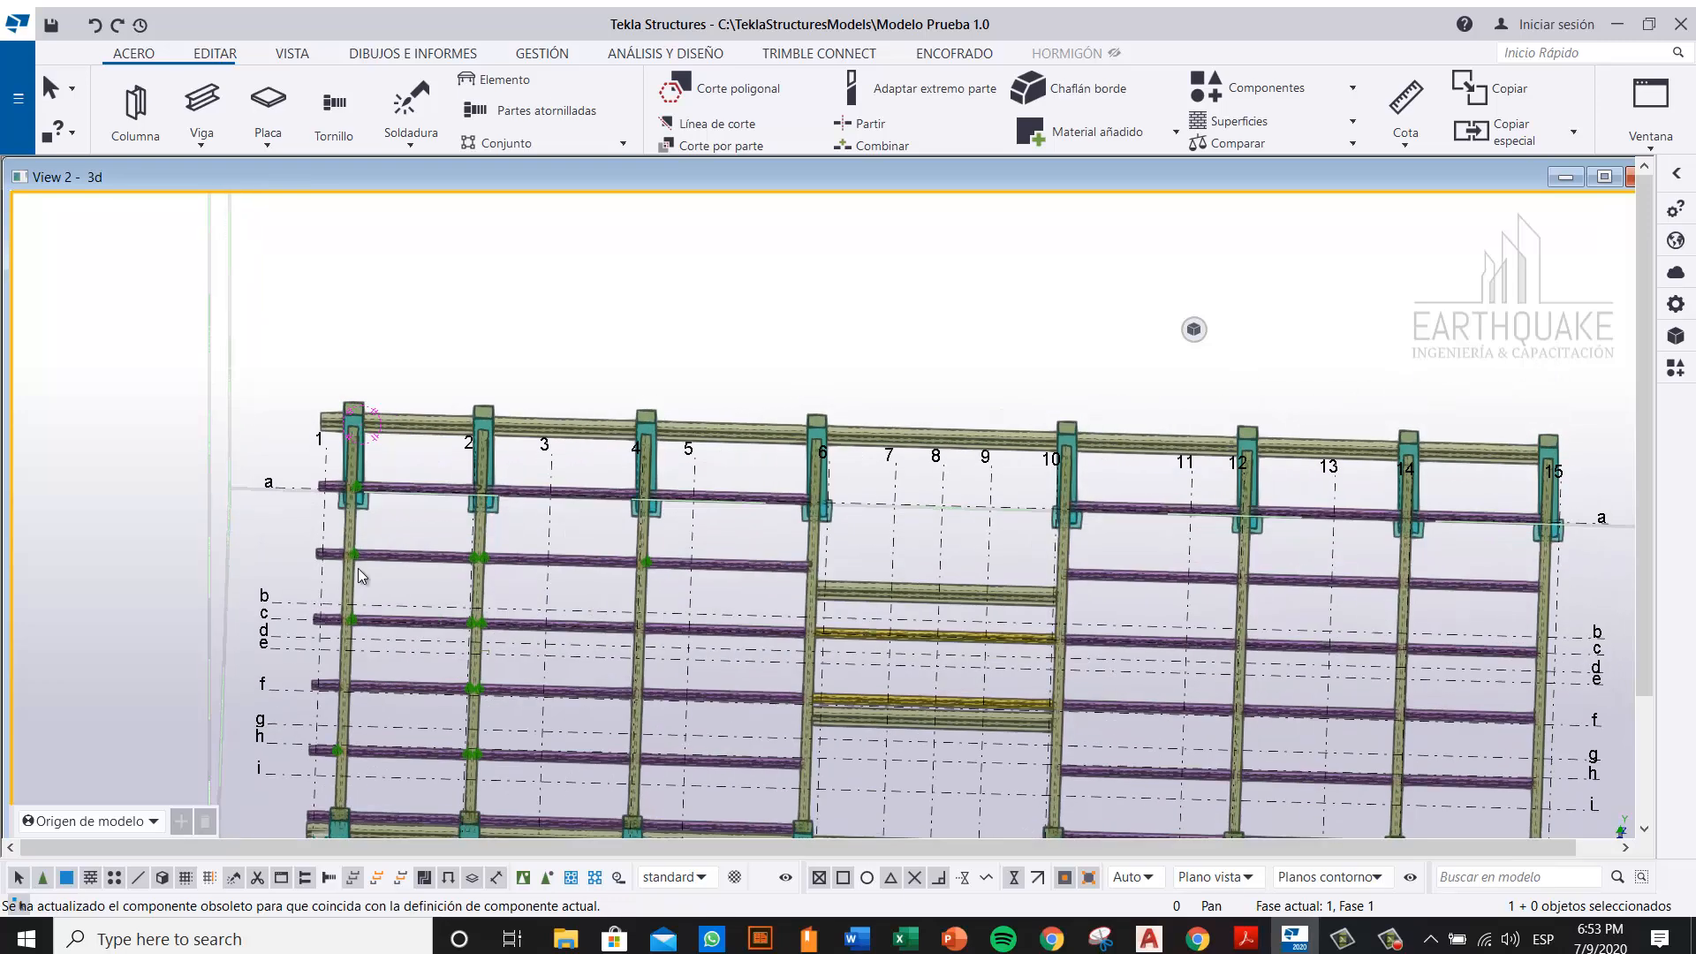
pyautogui.scroll(10, 344, 410)
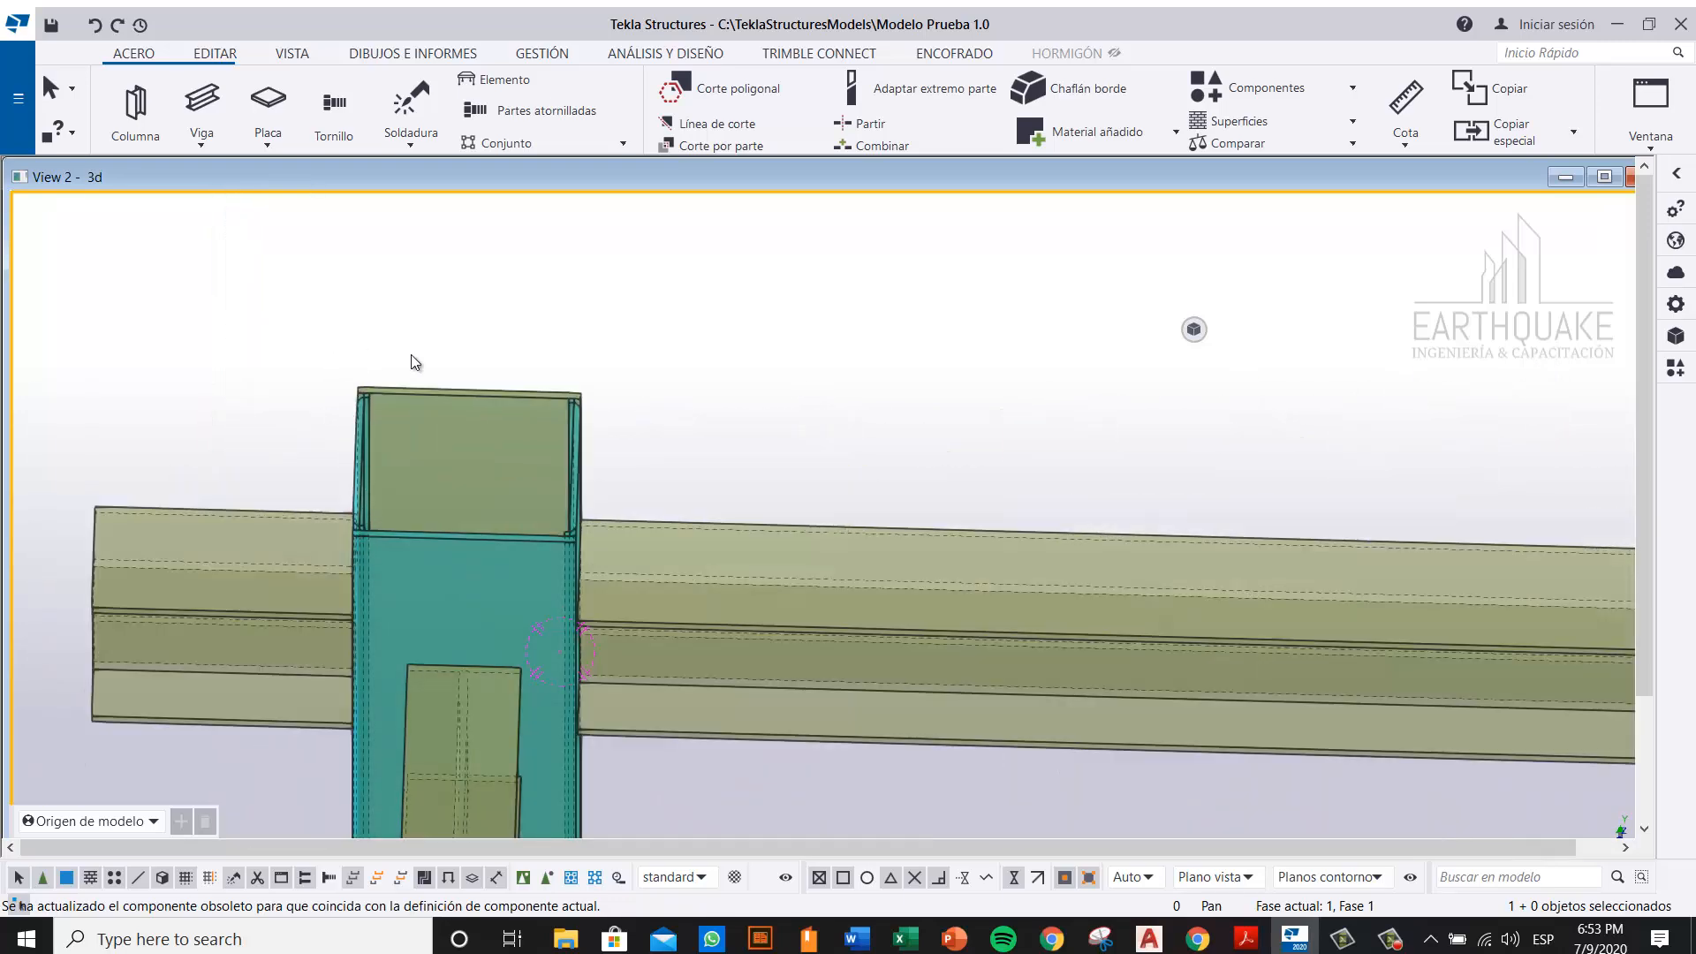
pyautogui.scroll(-10, 387, 459)
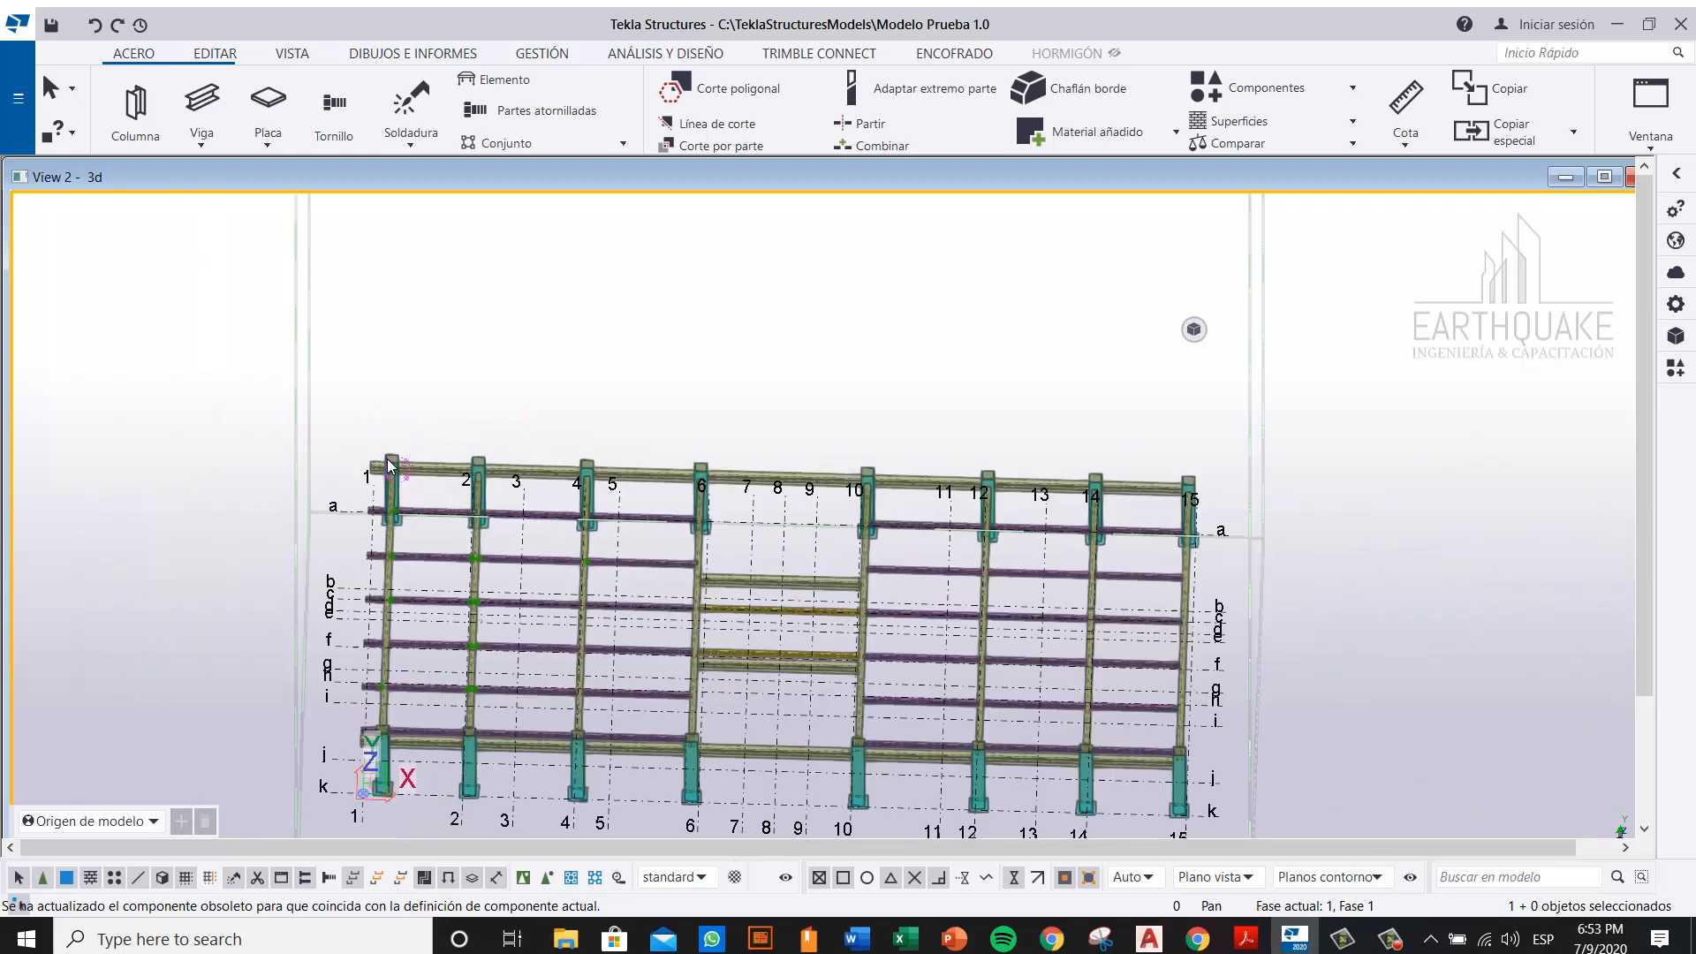
pyautogui.scroll(2, 678, 470)
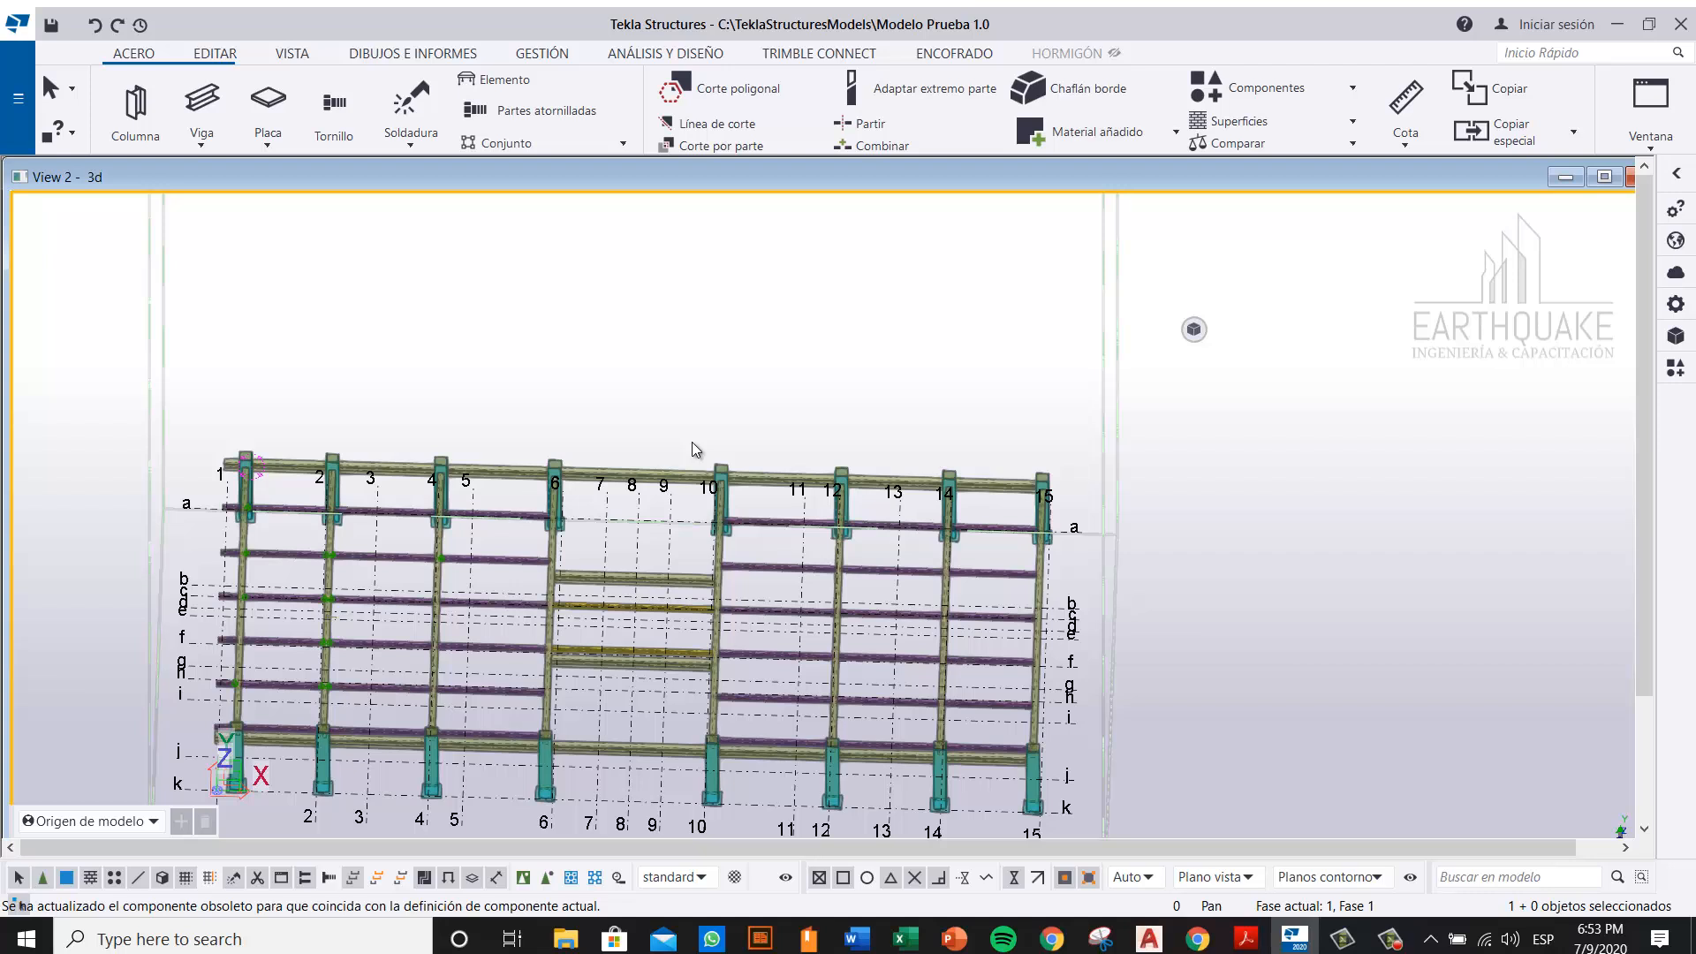
pyautogui.moveTo(890, 409); pyautogui.dragTo(829, 339, button='middle')
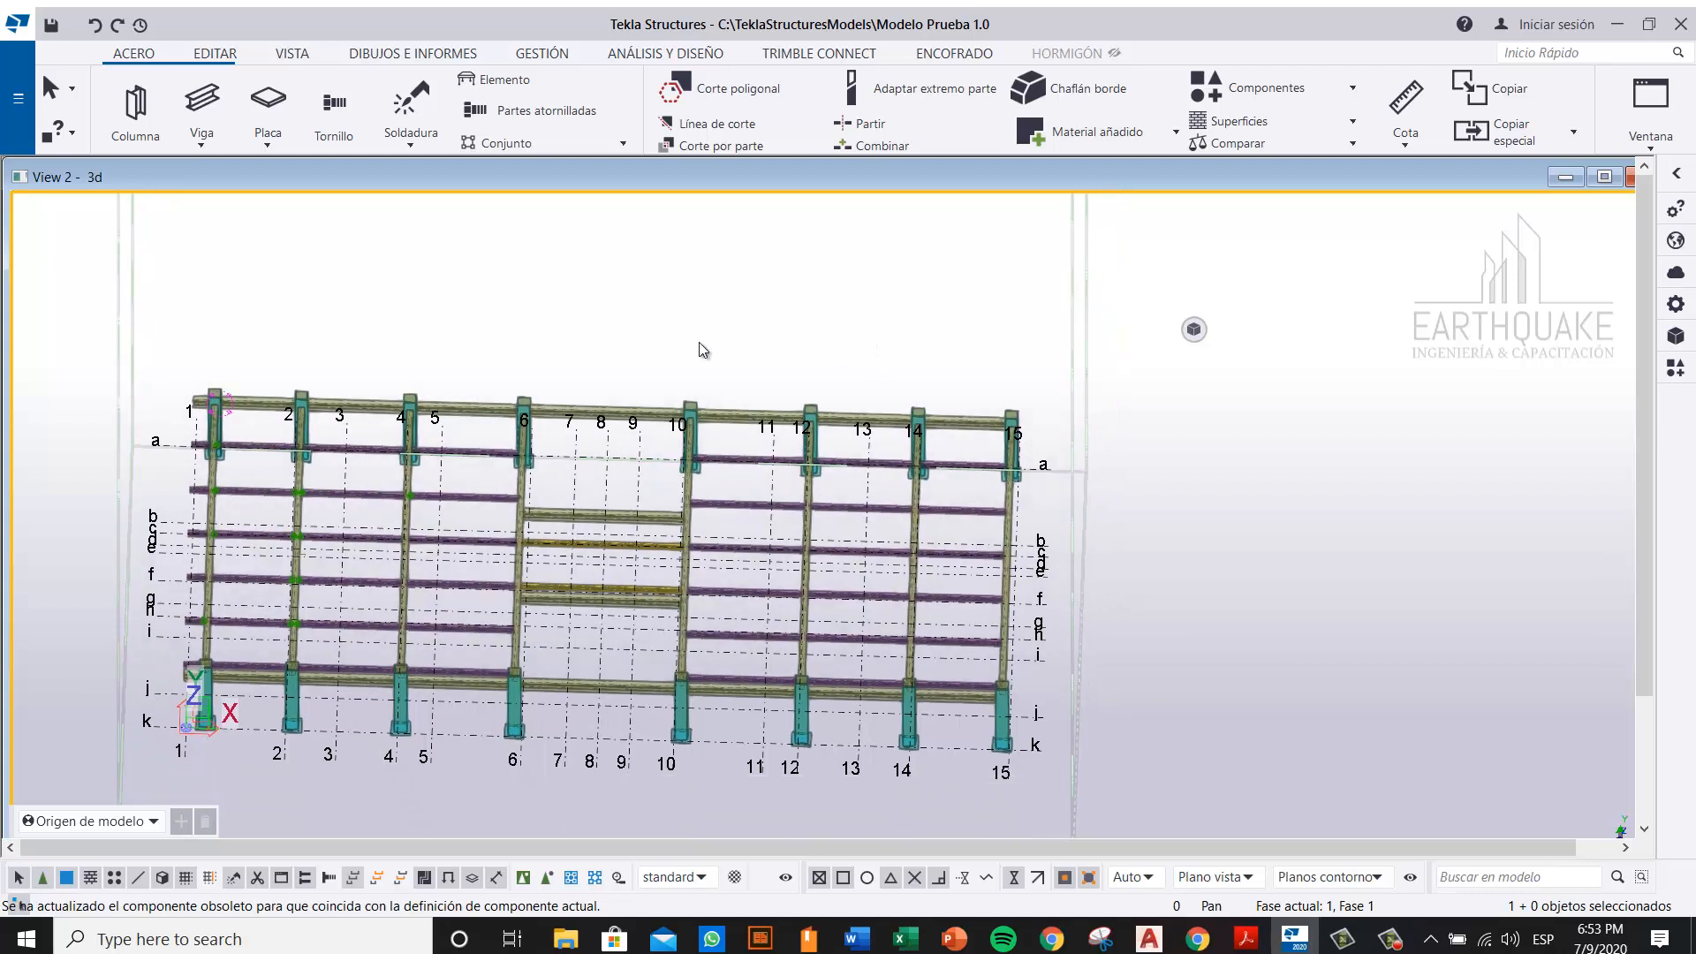
pyautogui.scroll(5, 372, 405)
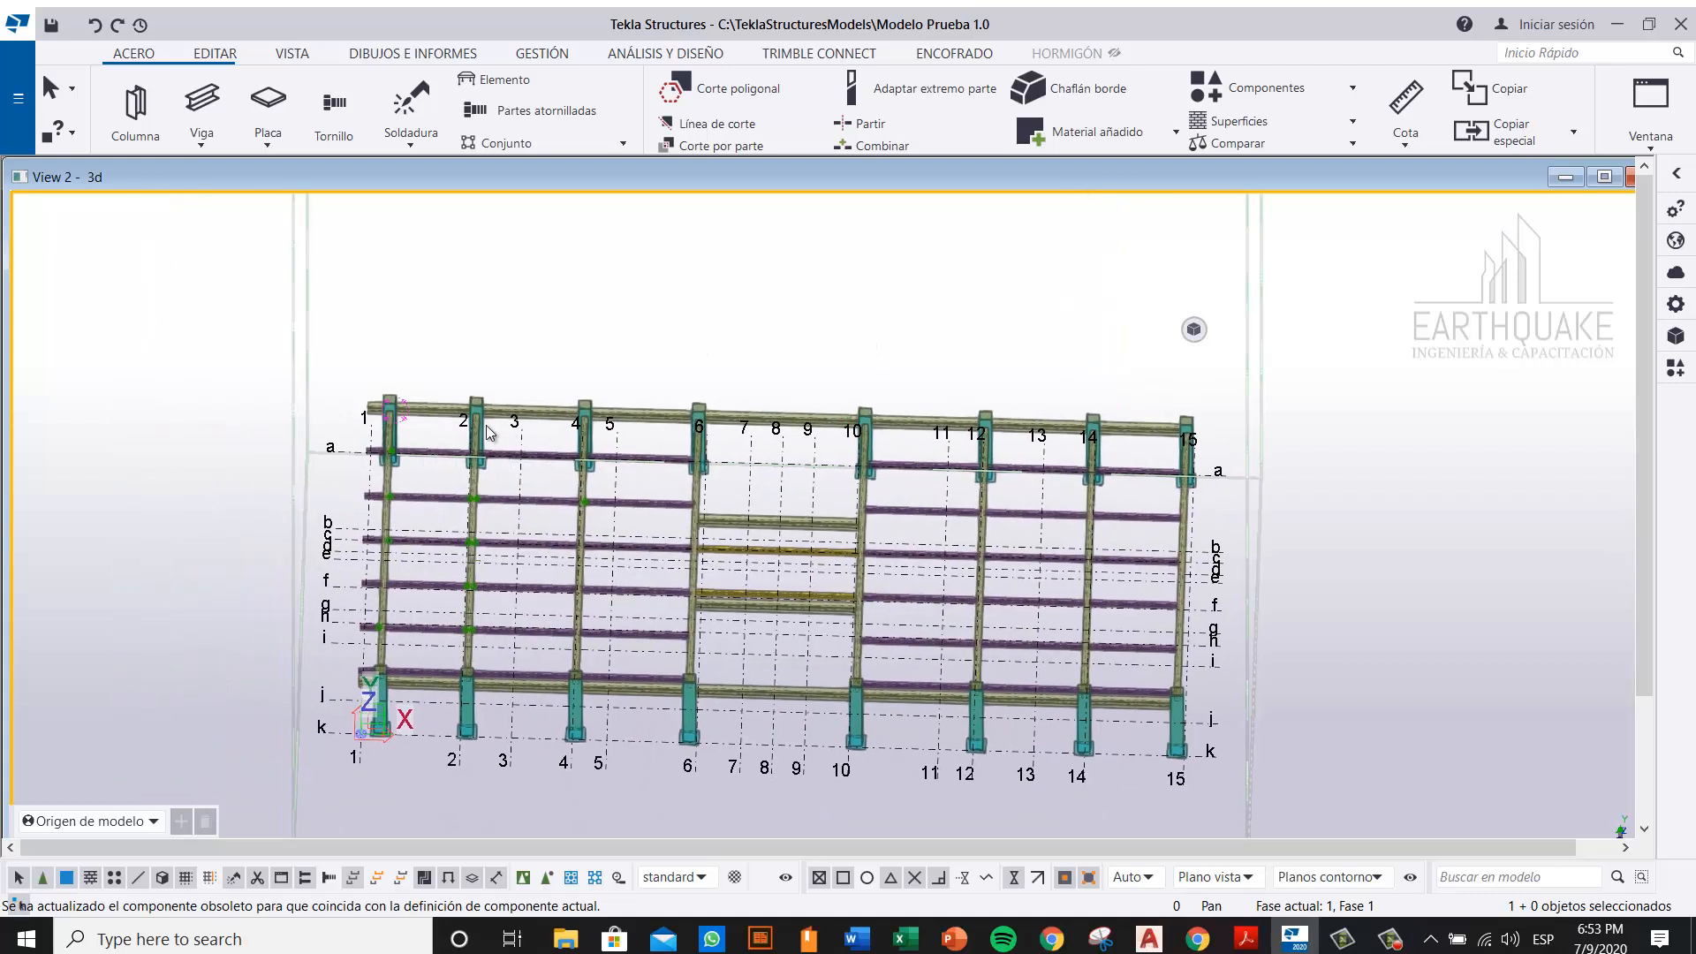
pyautogui.scroll(2, 452, 411)
pyautogui.keyDown('ctrl'); pyautogui.moveTo(668, 497); pyautogui.dragTo(836, 416, button='middle'); pyautogui.keyUp('ctrl')
pyautogui.scroll(-4, 692, 332)
pyautogui.scroll(2, 645, 529)
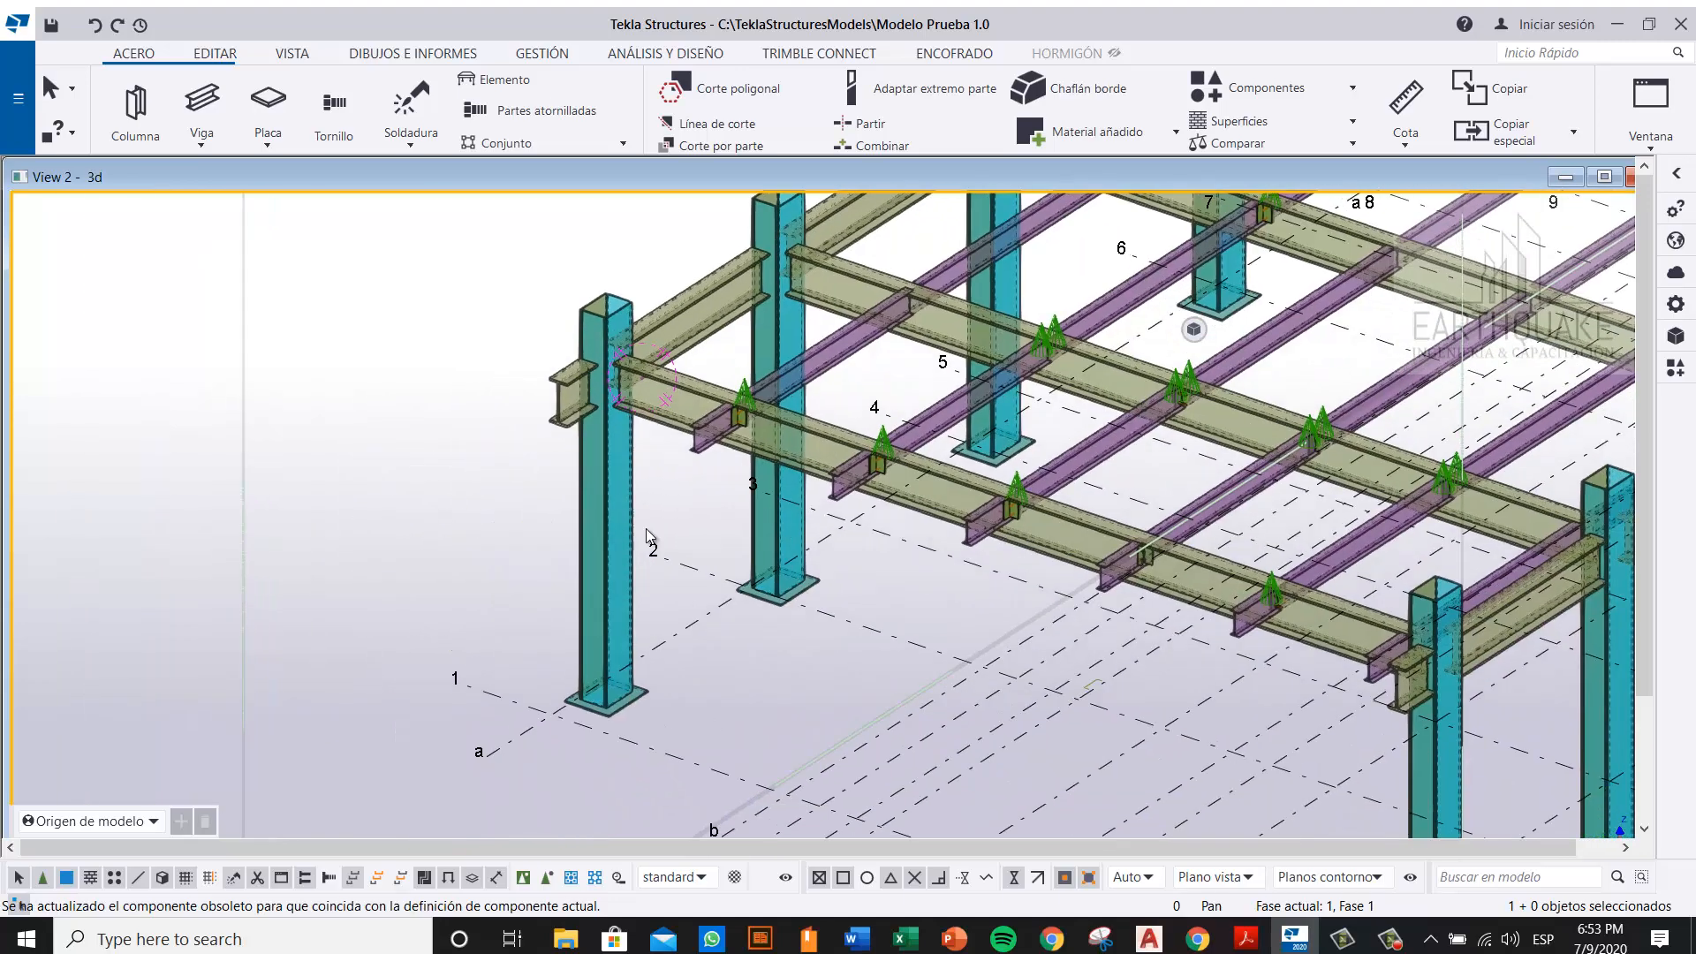
# Step: Copy the corner column at grids 1 and a upward by 4000 mm, from its base corner to its top corner
pyautogui.click(571, 878)
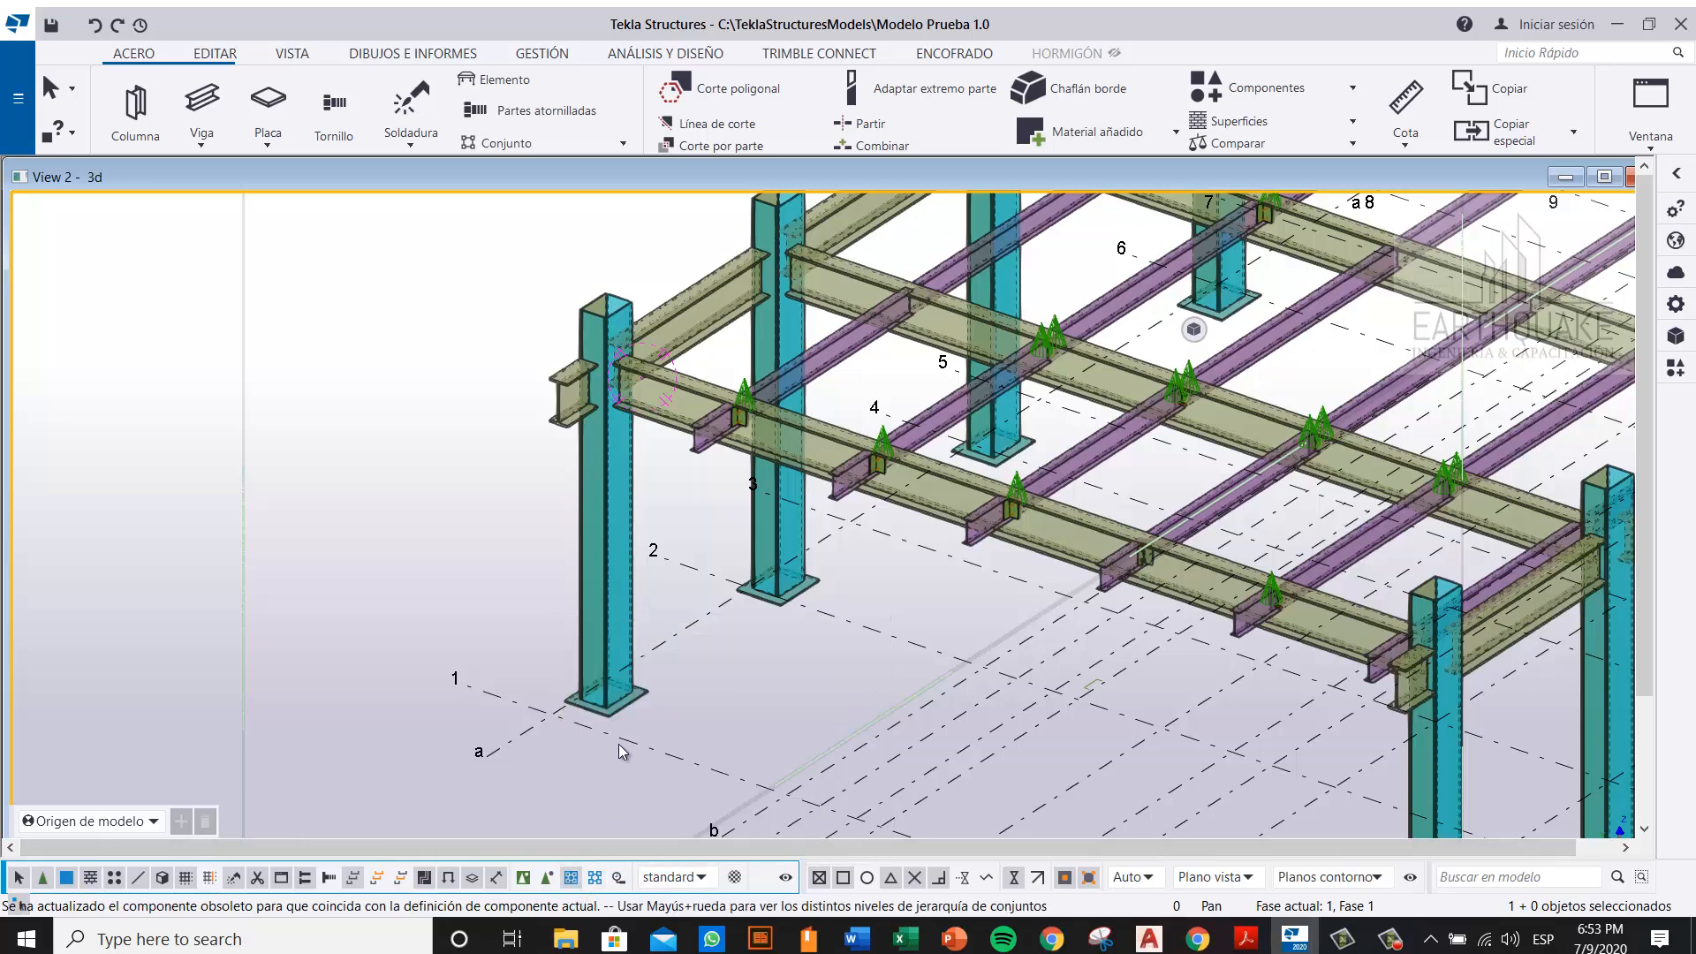
pyautogui.click(629, 603)
pyautogui.scroll(3, 490, 601)
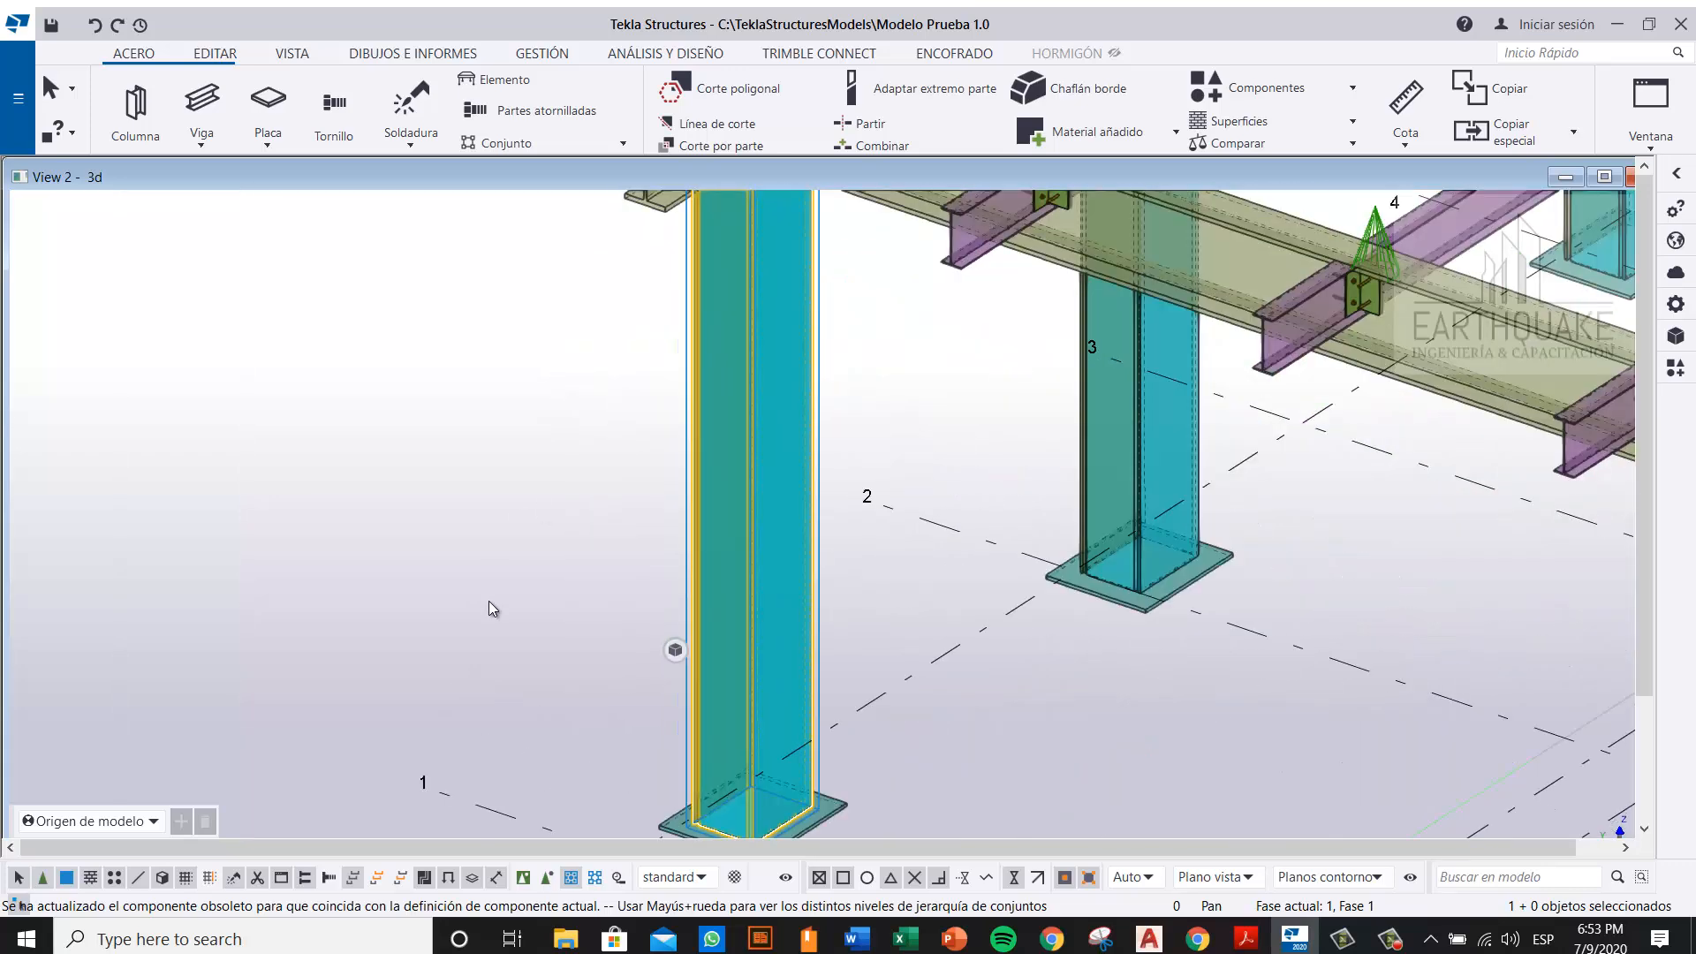
pyautogui.rightClick(490, 601)
pyautogui.click(566, 237)
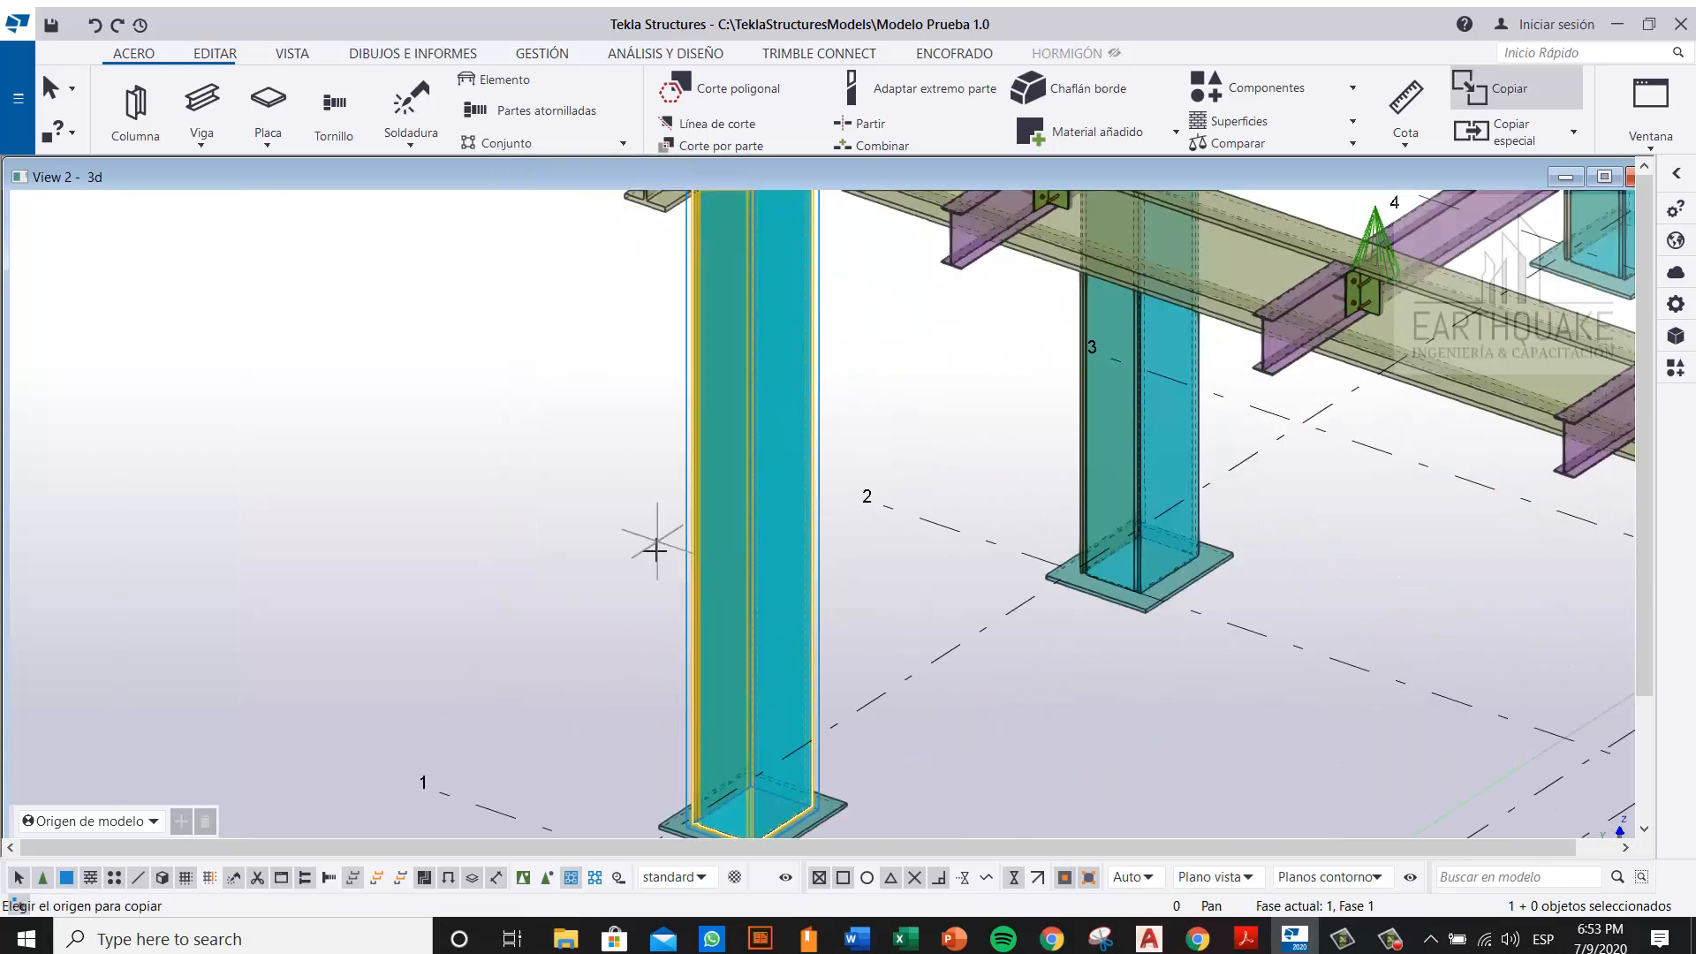
pyautogui.moveTo(656, 550); pyautogui.dragTo(597, 388, button='middle')
pyautogui.scroll(8, 709, 697)
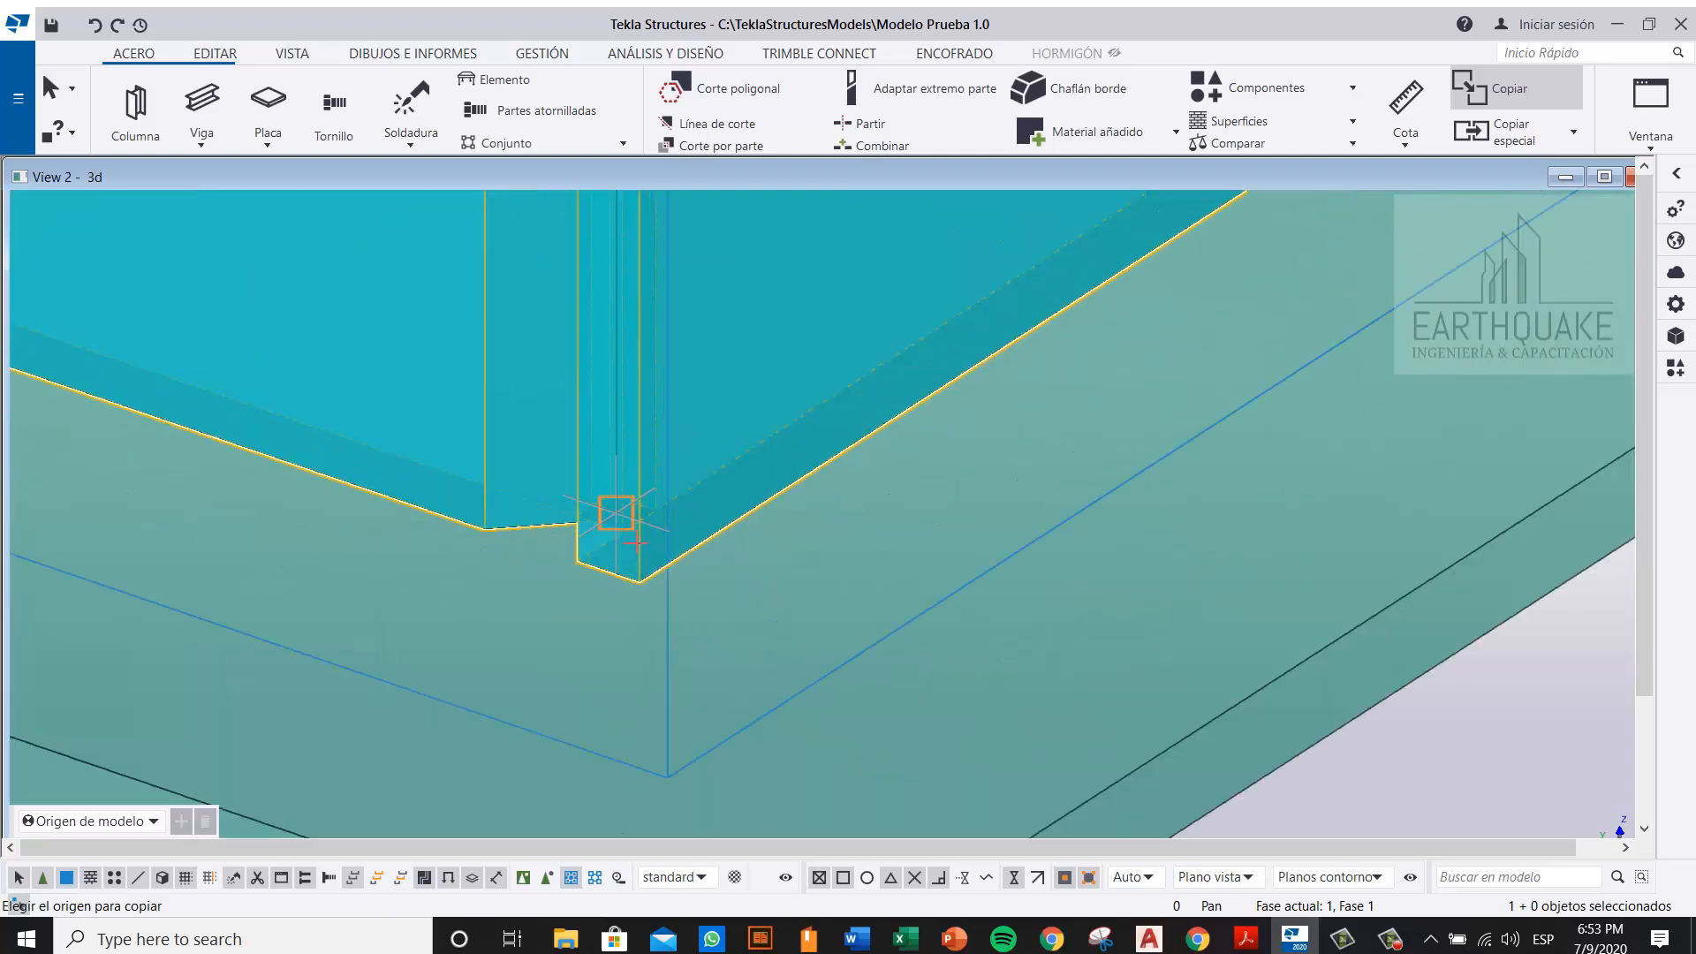
pyautogui.click(639, 583)
pyautogui.scroll(-10, 638, 581)
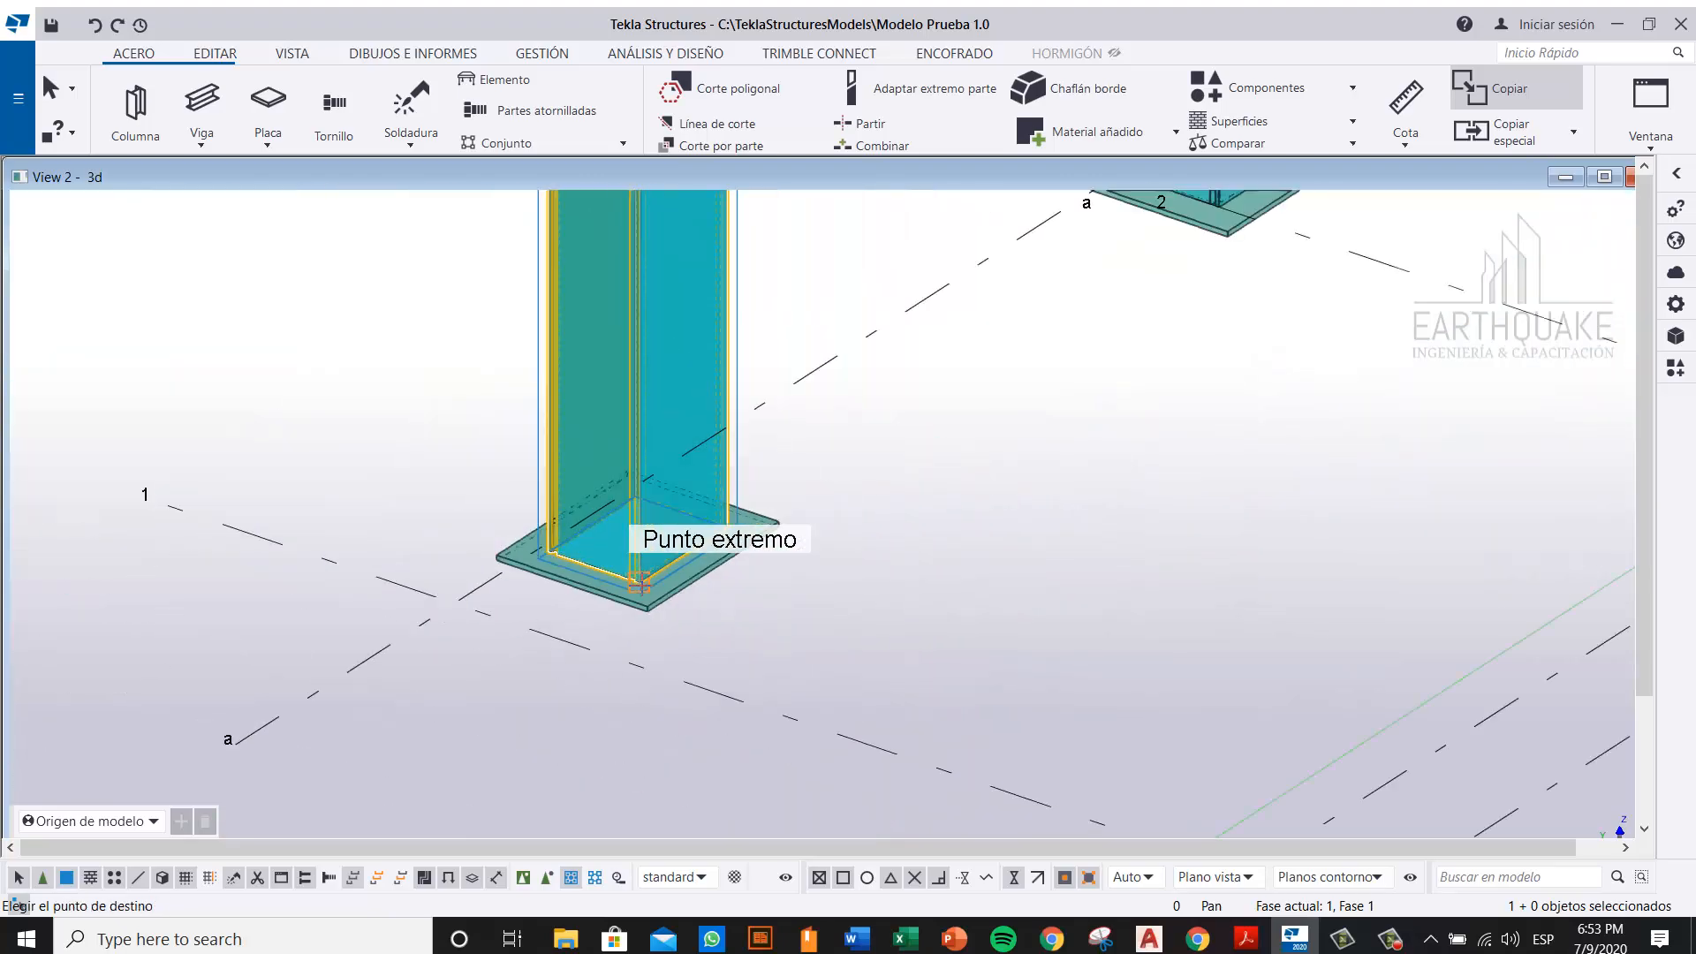
pyautogui.scroll(10, 597, 431)
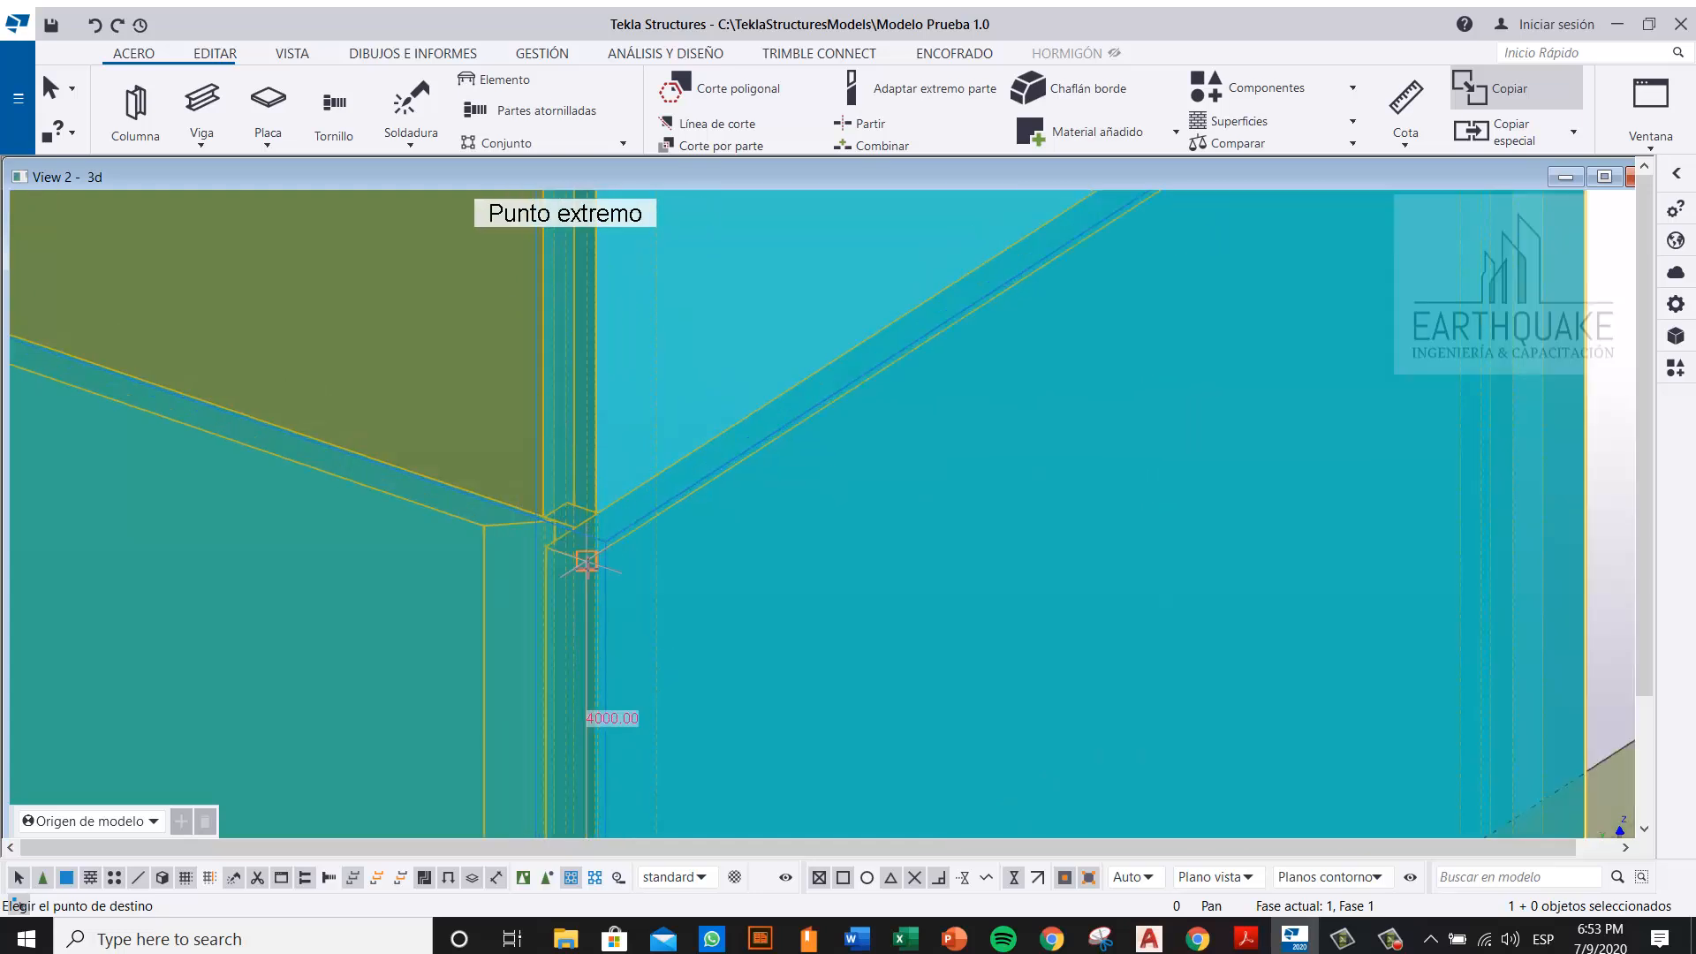
pyautogui.rightClick(590, 565)
pyautogui.click(658, 739)
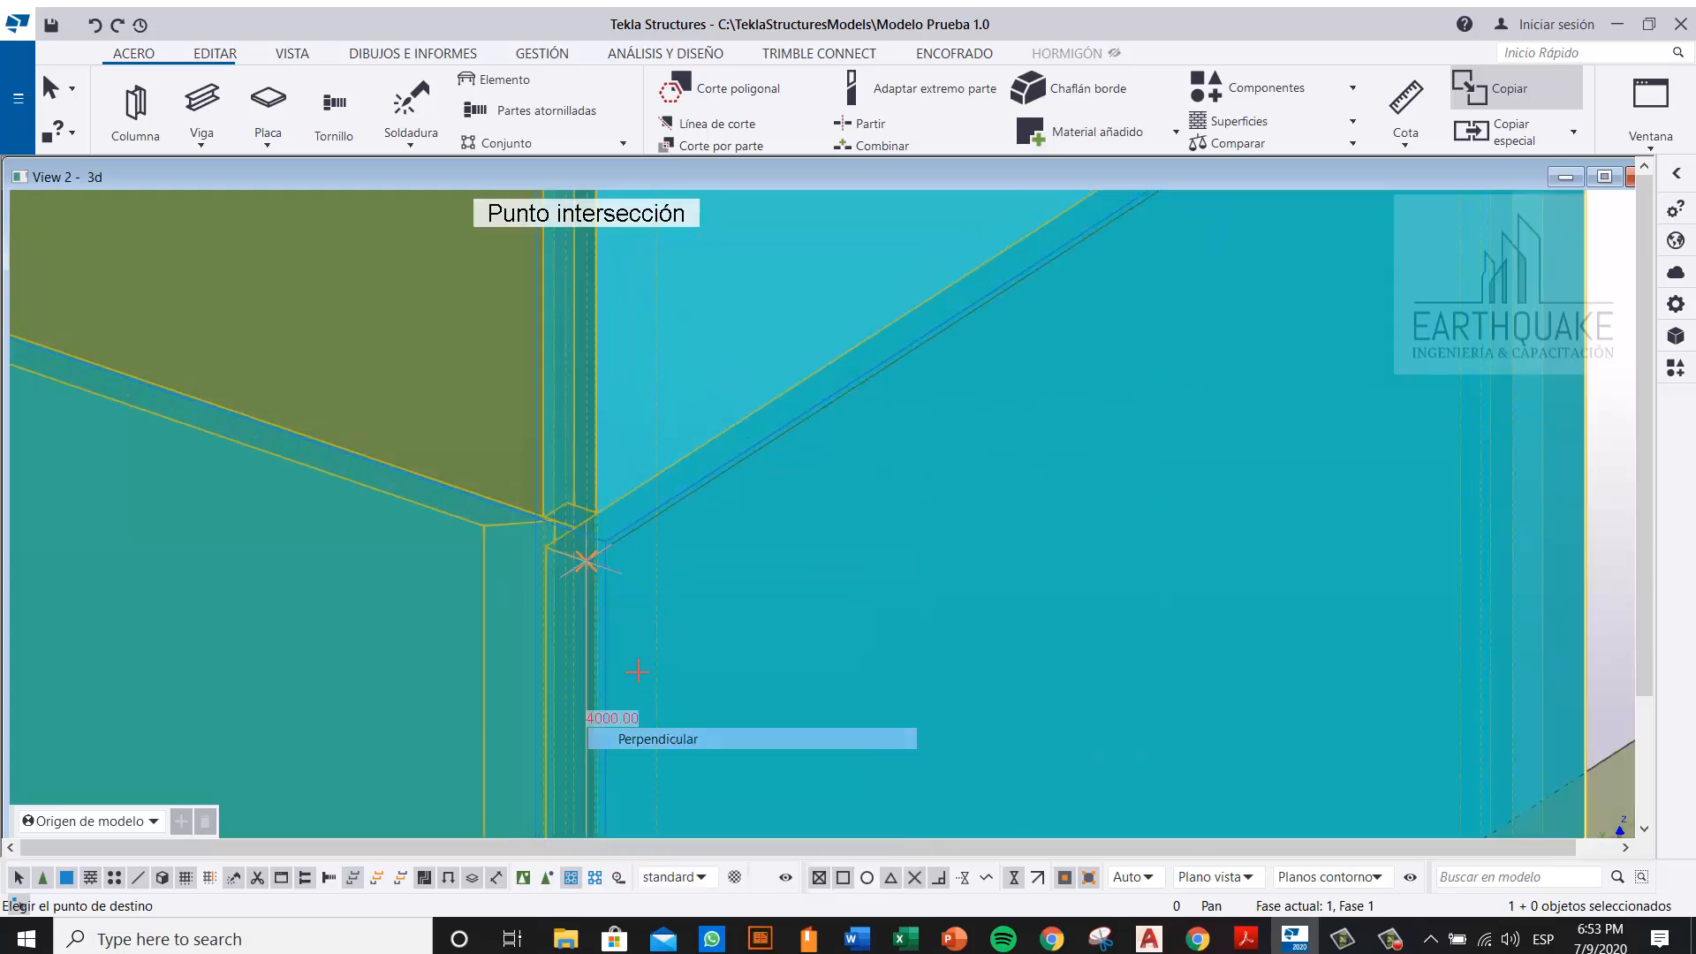
pyautogui.scroll(-8, 588, 574)
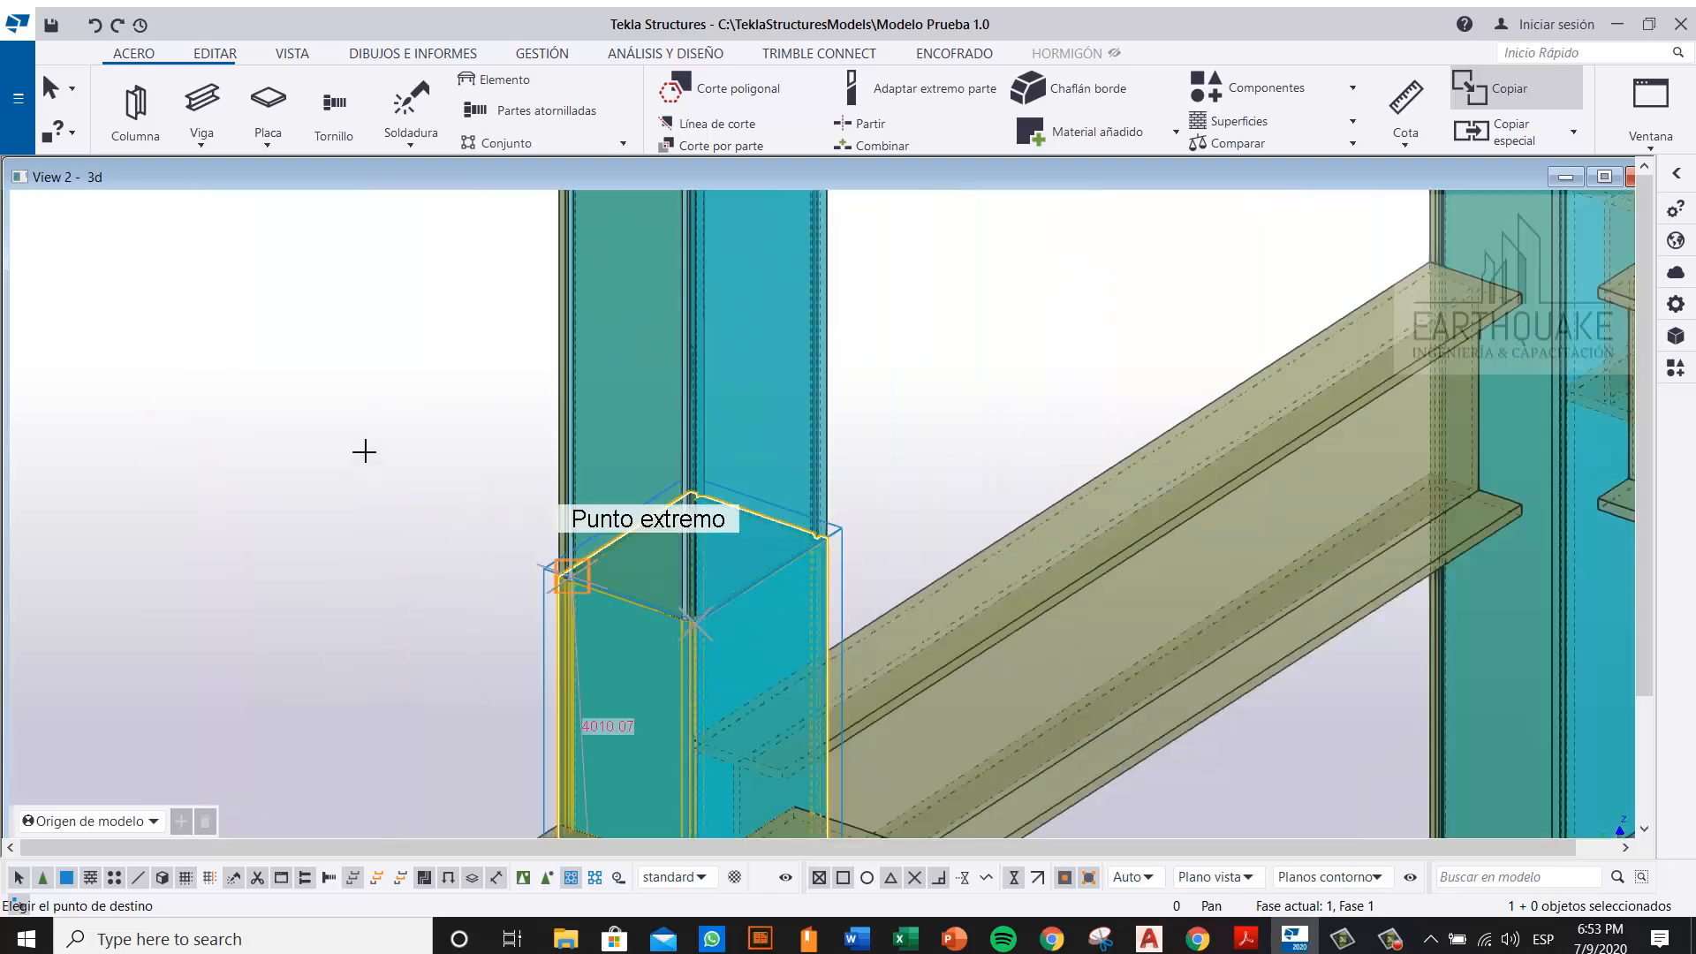
pyautogui.rightClick(362, 446)
pyautogui.click(398, 460)
pyautogui.click(873, 414)
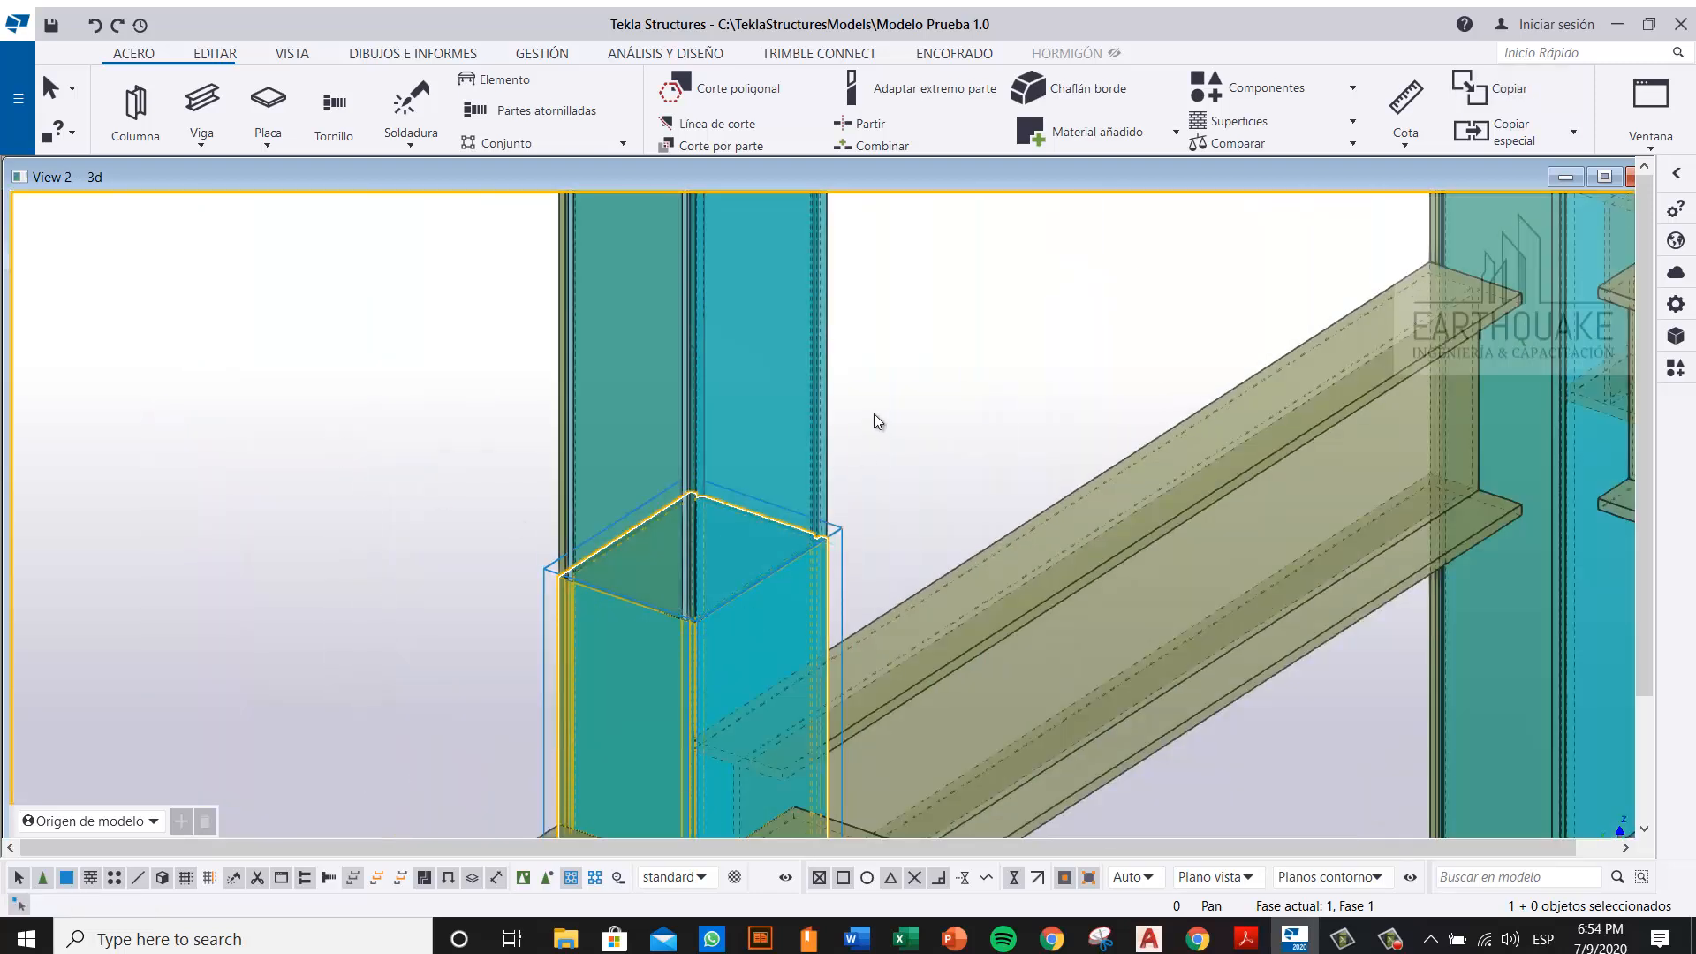
pyautogui.click(572, 877)
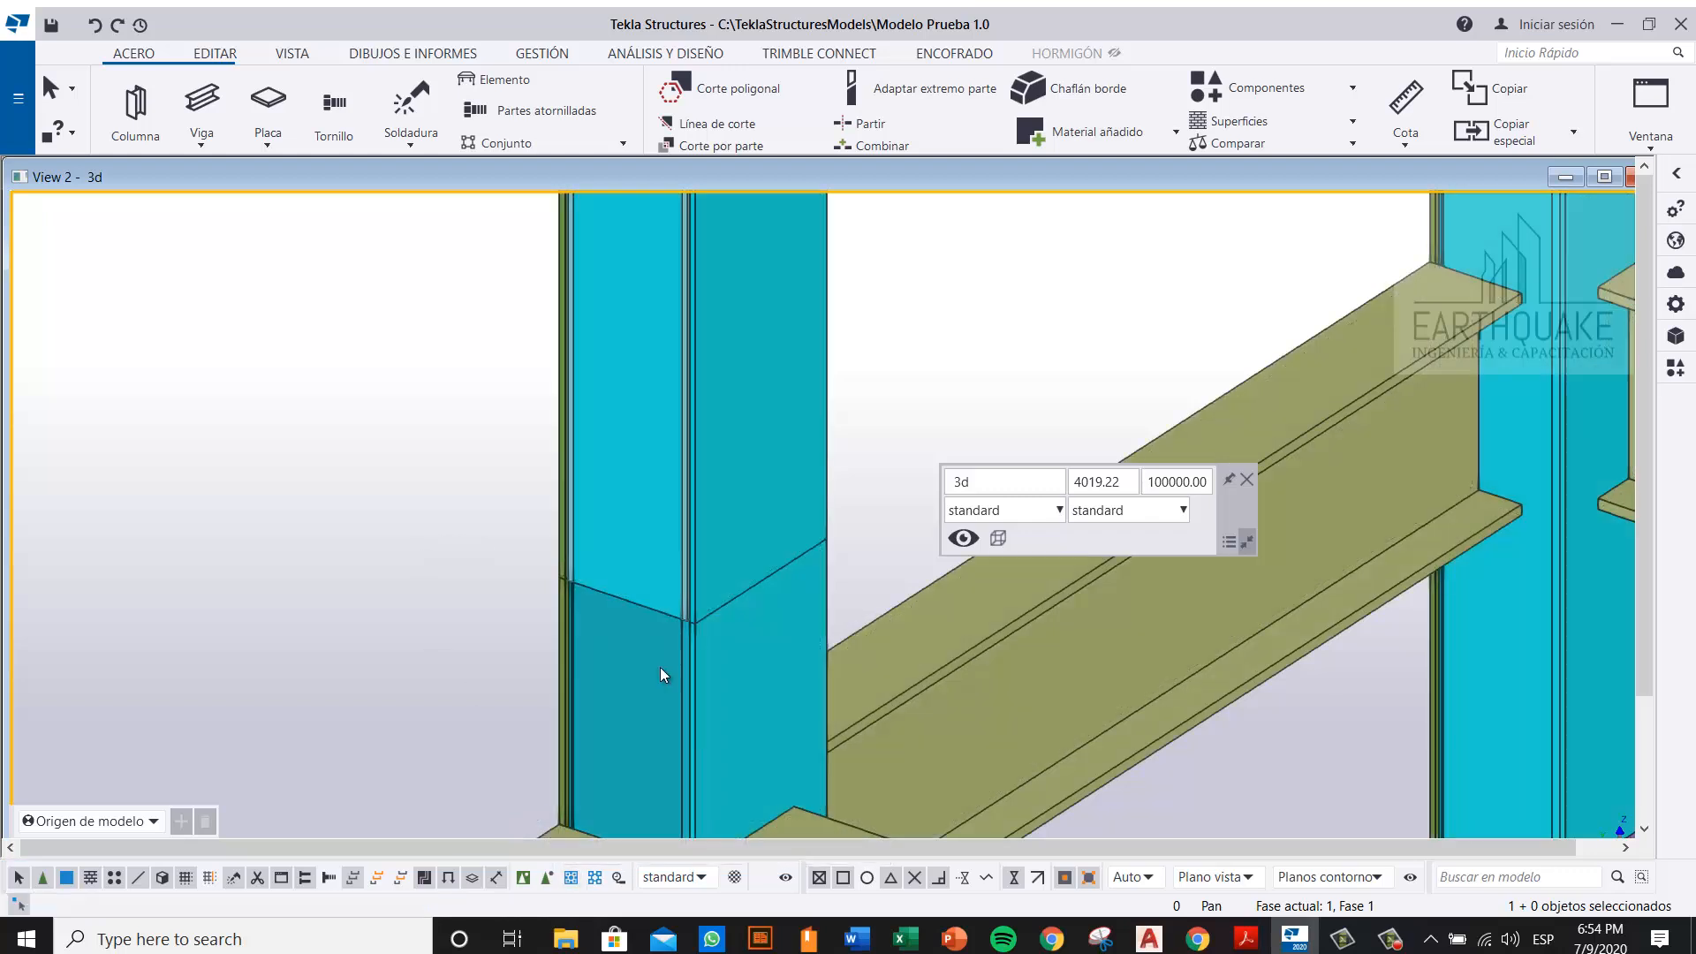
# Step: Set the profile of the upper corner column's green rear plate along grid a to PL400*10
pyautogui.scroll(-3, 666, 585)
pyautogui.scroll(-5, 666, 585)
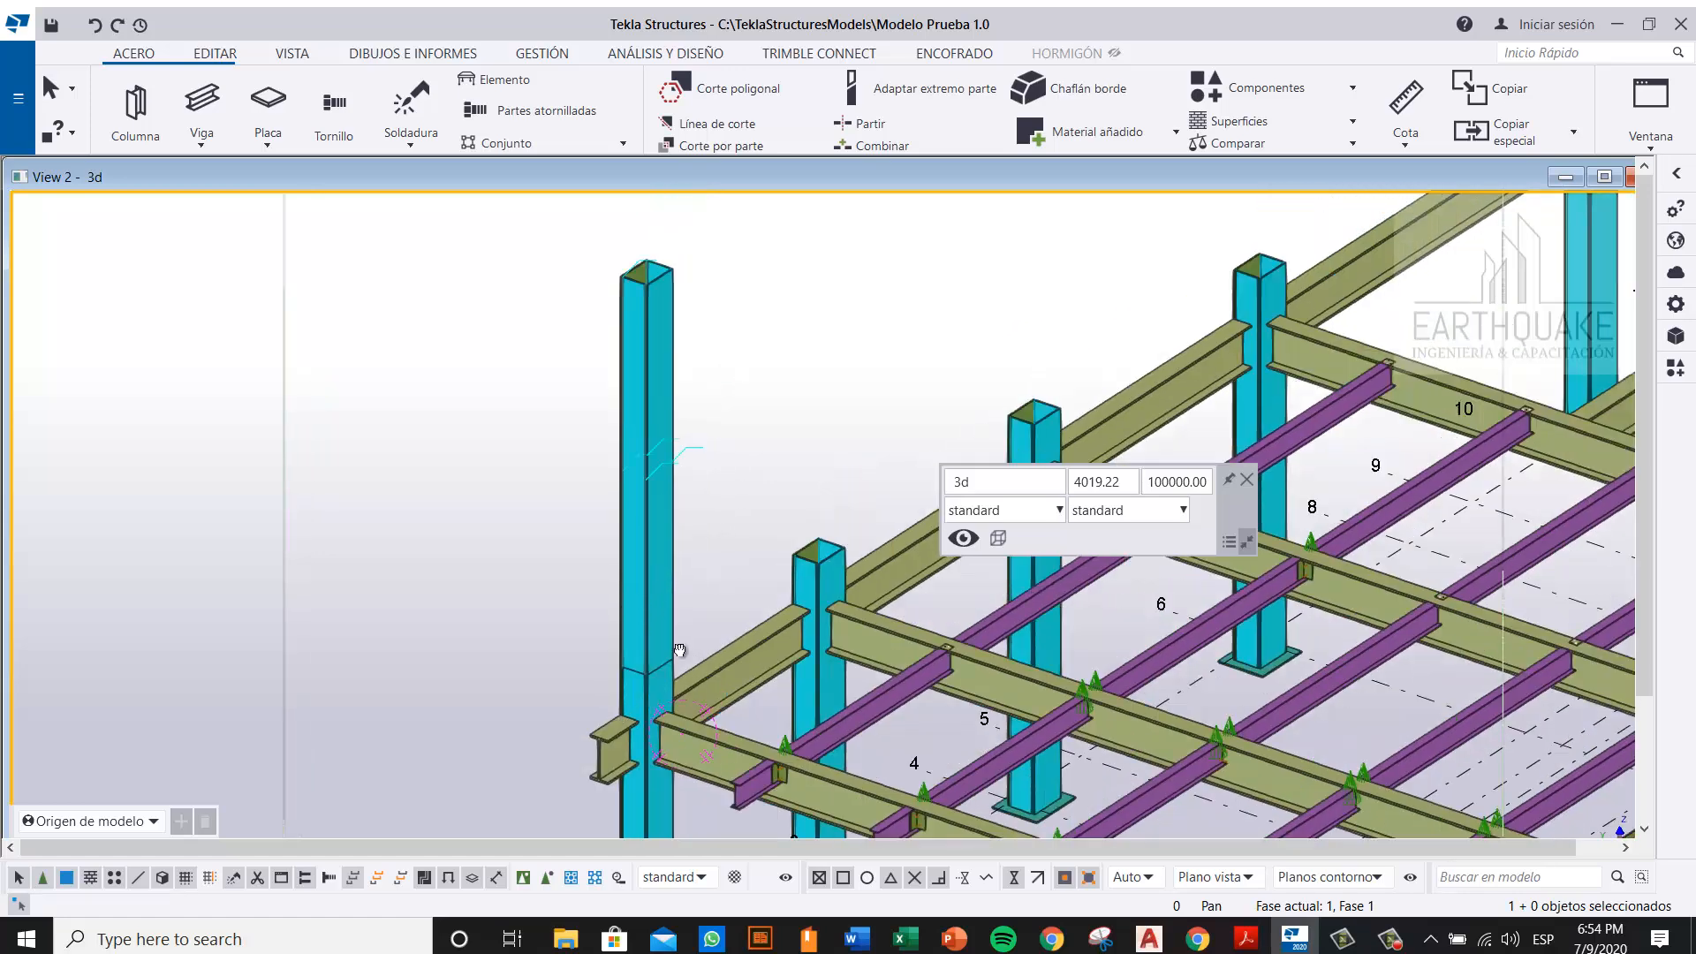
pyautogui.rightClick(700, 417)
pyautogui.click(782, 529)
pyautogui.keyDown('ctrl'); pyautogui.moveTo(674, 492); pyautogui.dragTo(609, 473, button='middle'); pyautogui.keyUp('ctrl')
pyautogui.moveTo(340, 629); pyautogui.dragTo(656, 454, button='middle')
pyautogui.scroll(5, 656, 454)
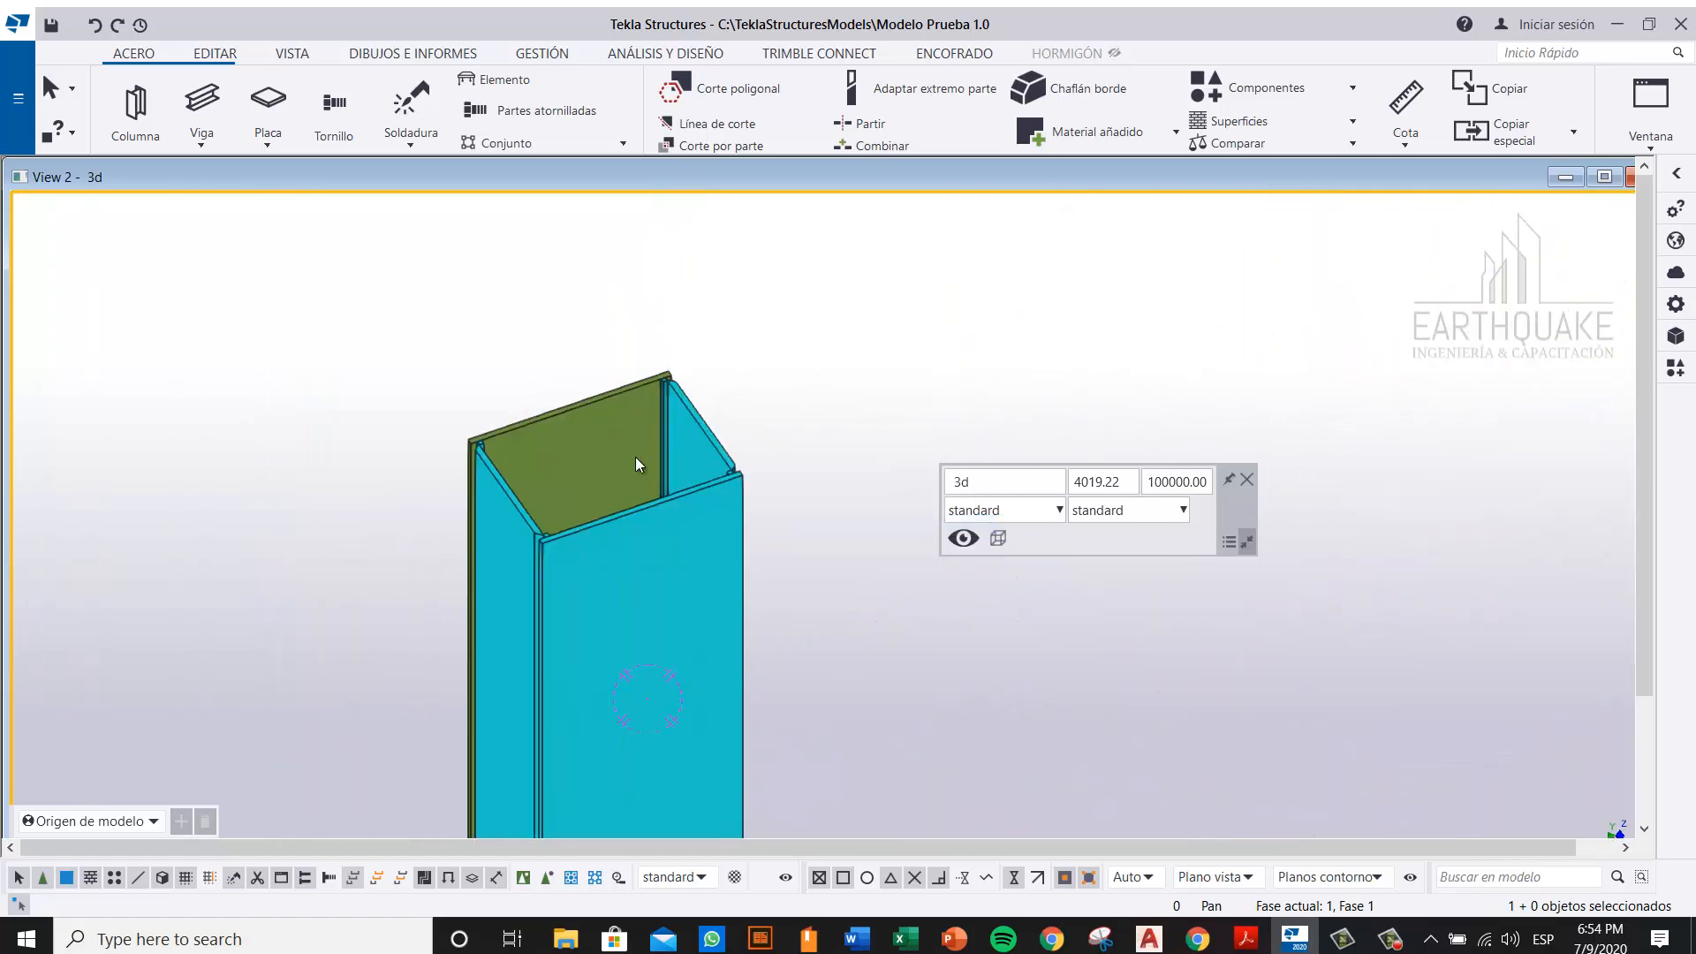
pyautogui.scroll(2, 604, 426)
pyautogui.doubleClick(604, 426)
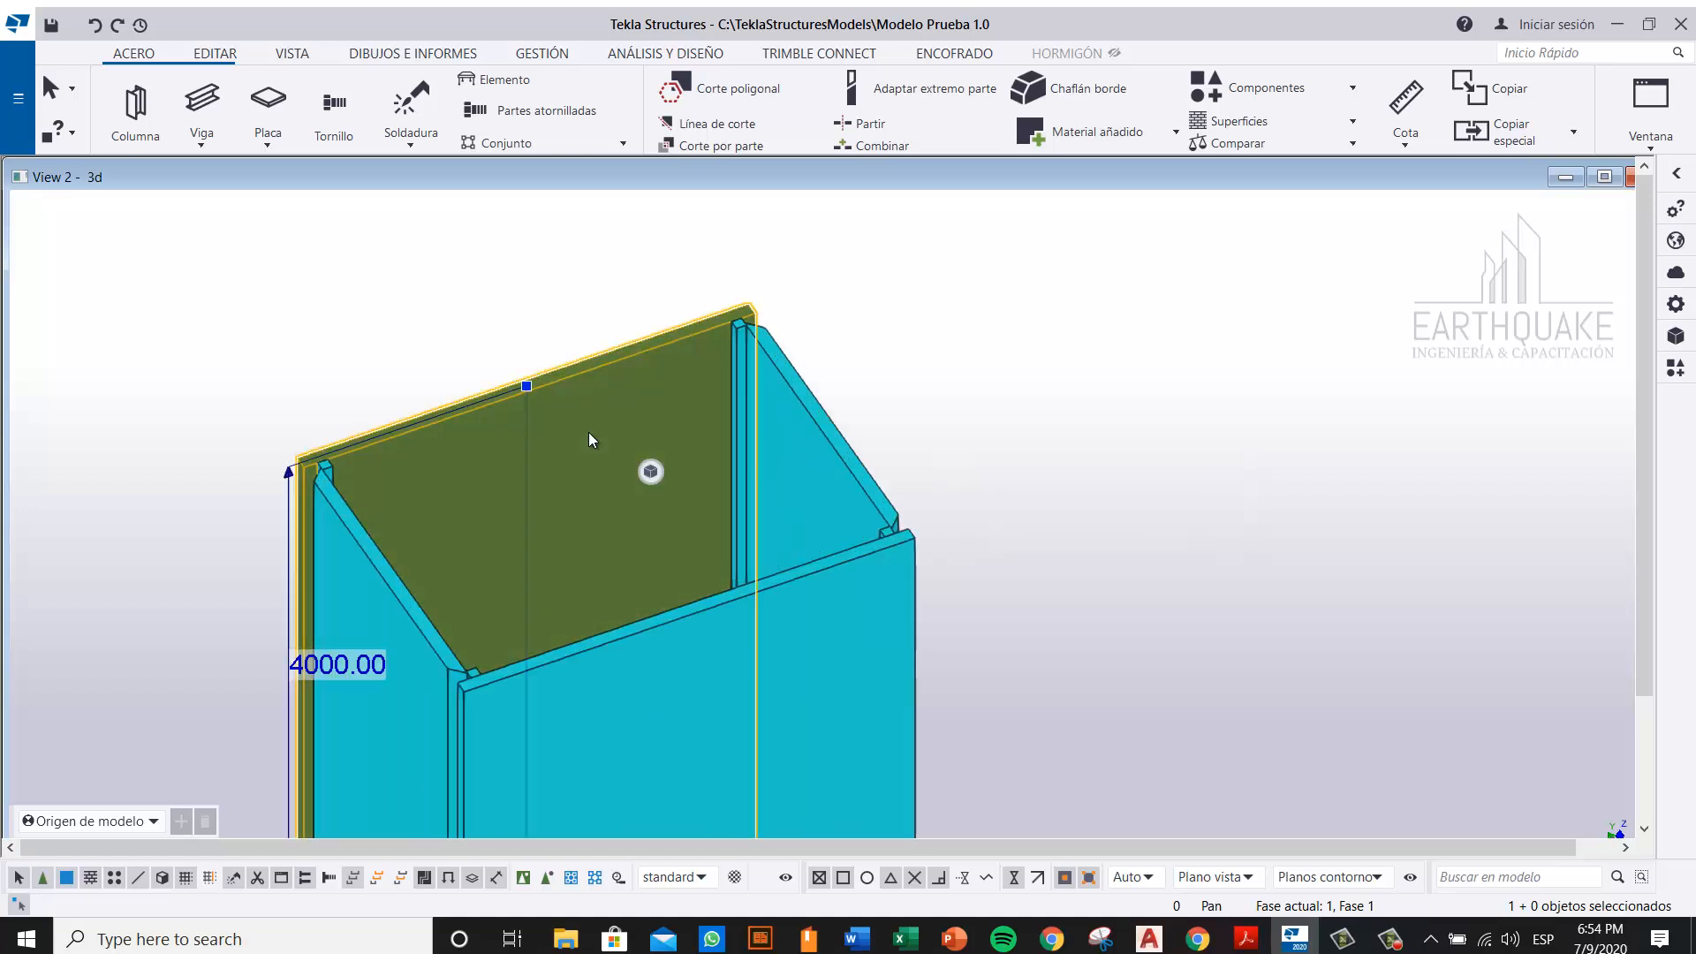
pyautogui.click(513, 404)
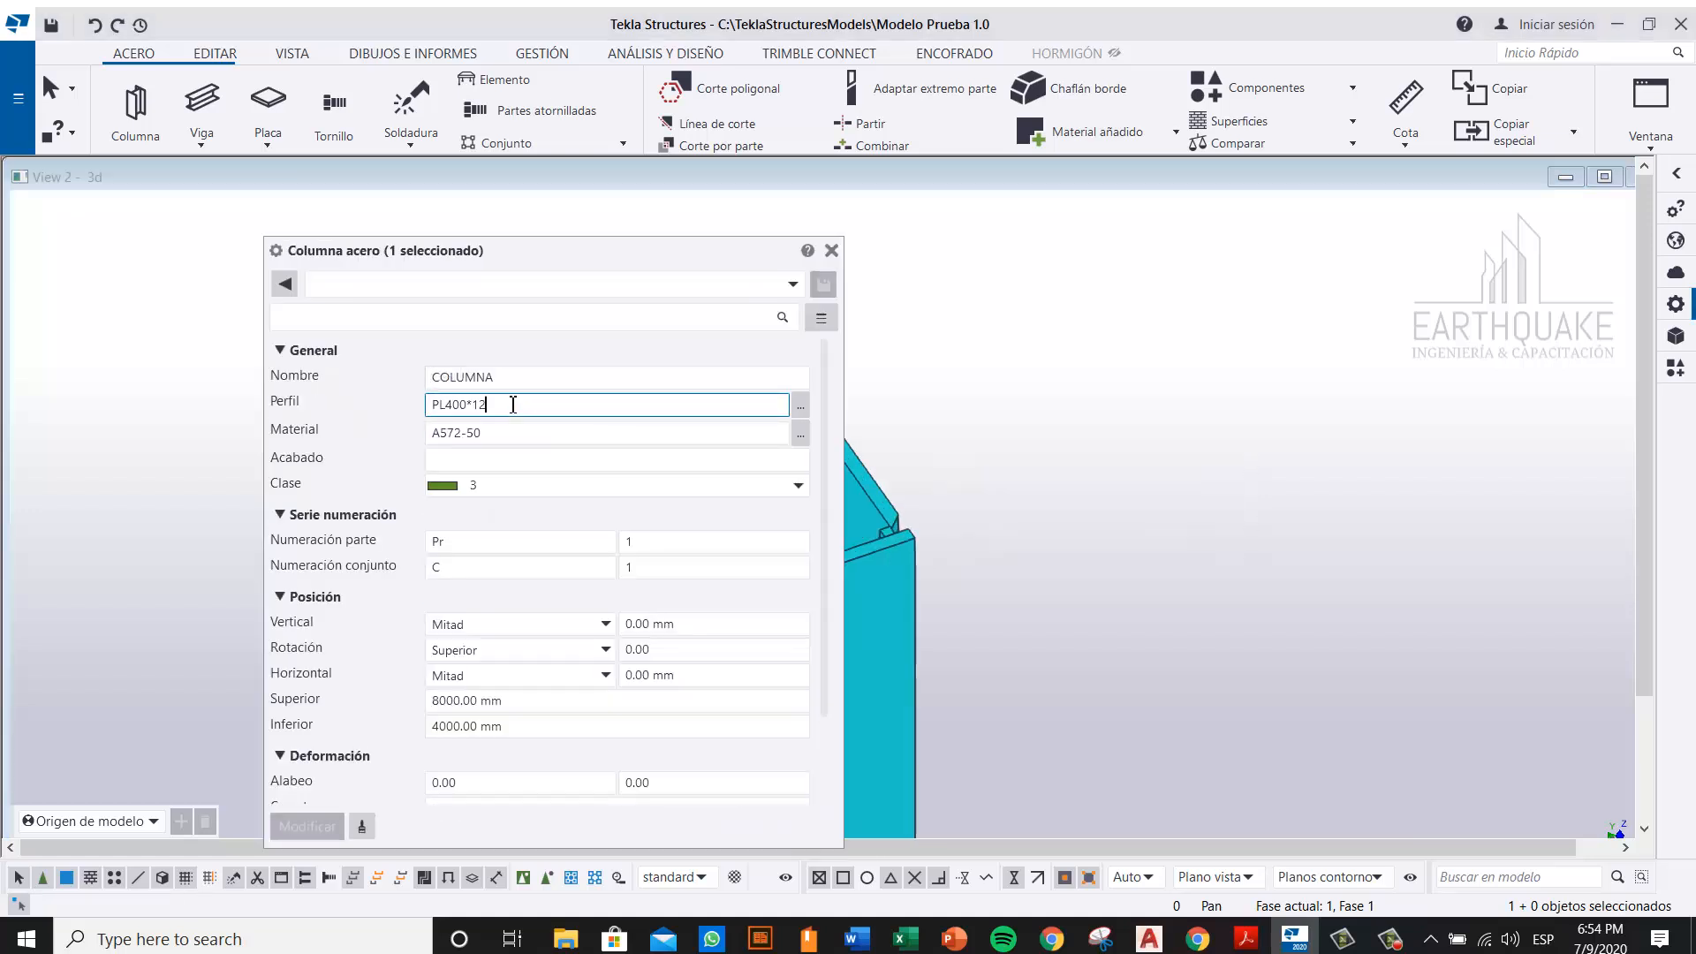
pyautogui.press('BackSpace')
pyautogui.press('BackSpace')
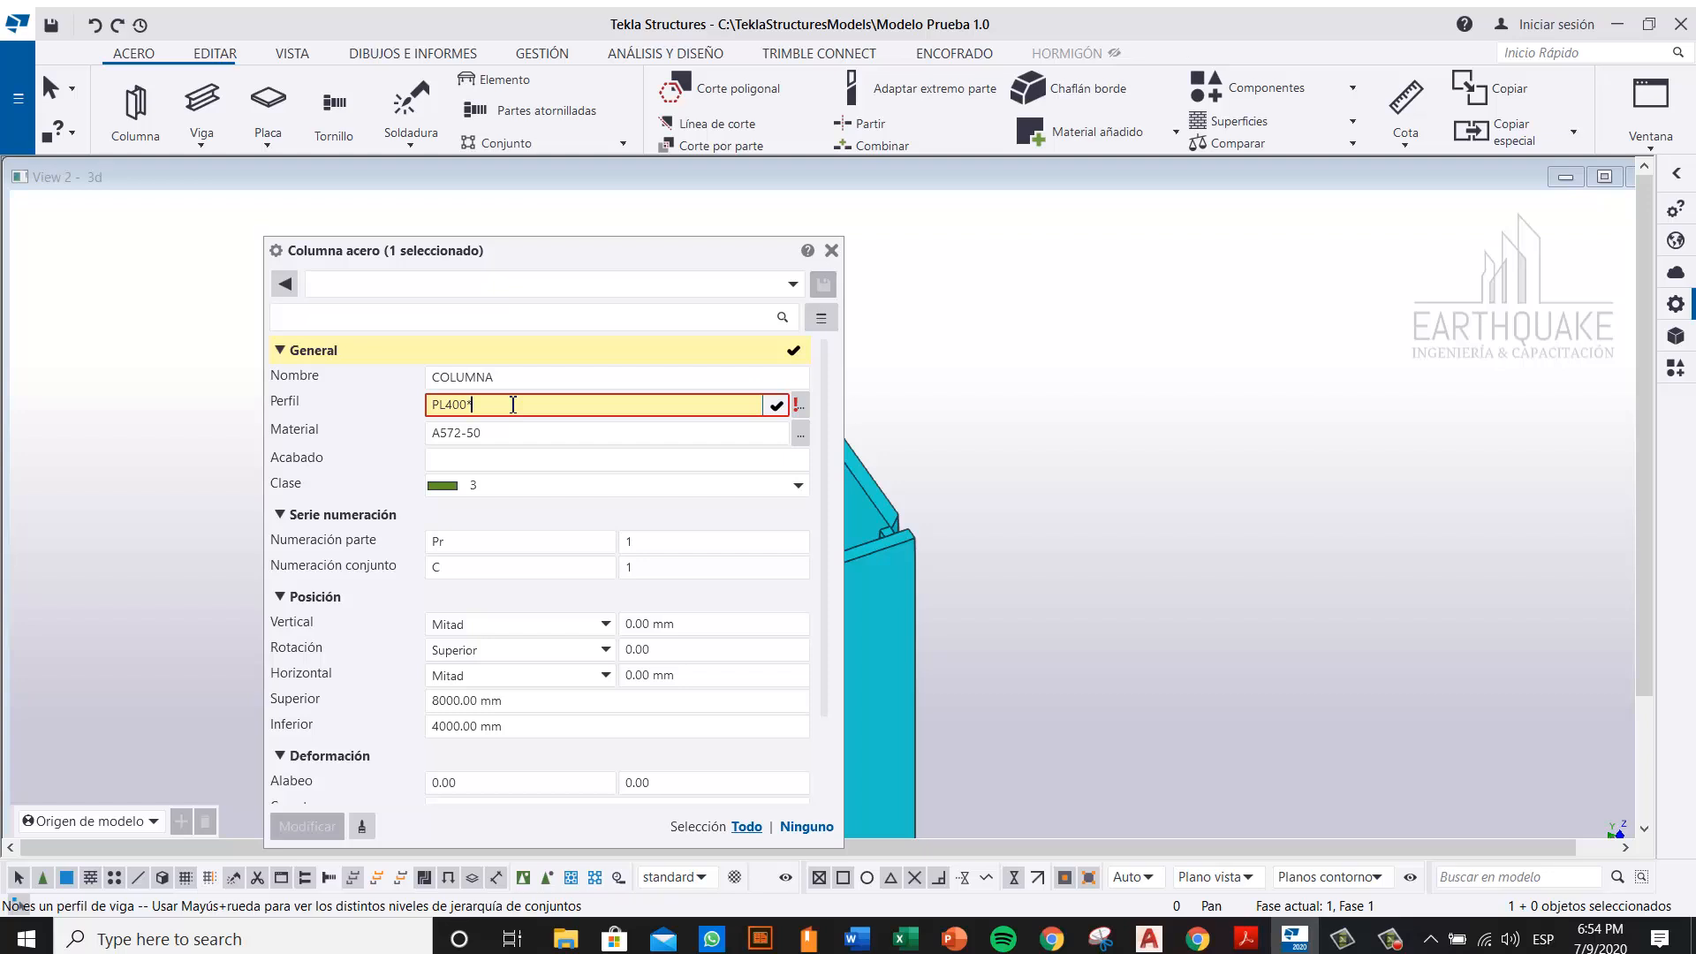
pyautogui.write('10')
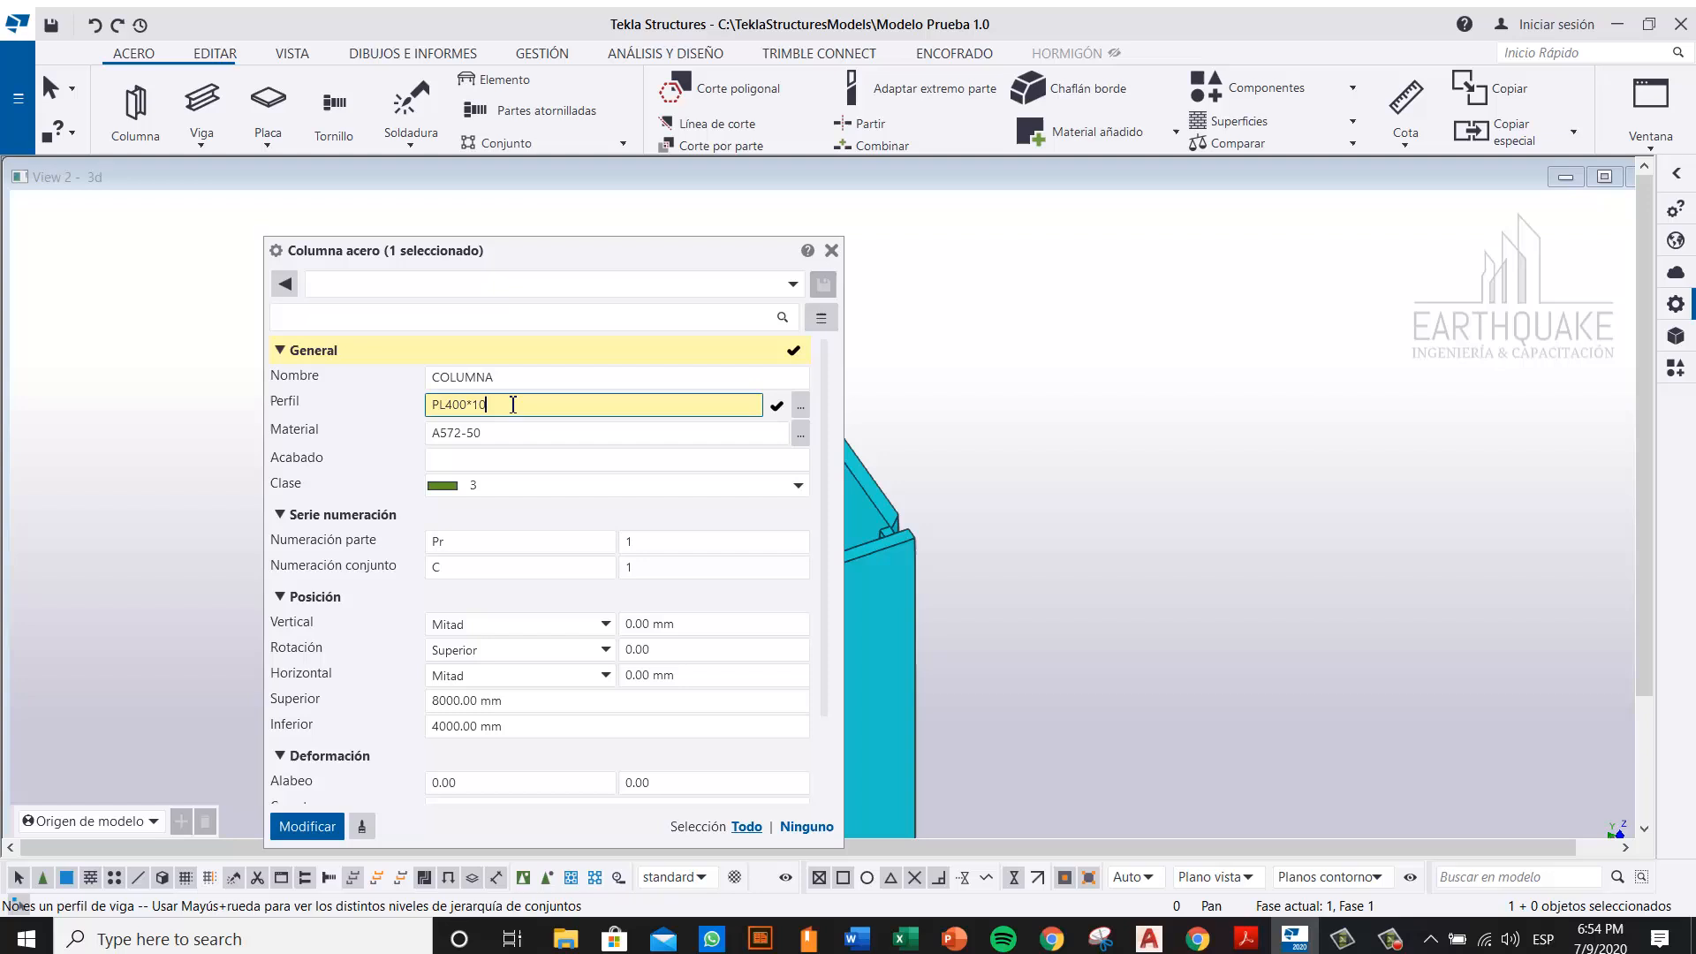
pyautogui.click(320, 826)
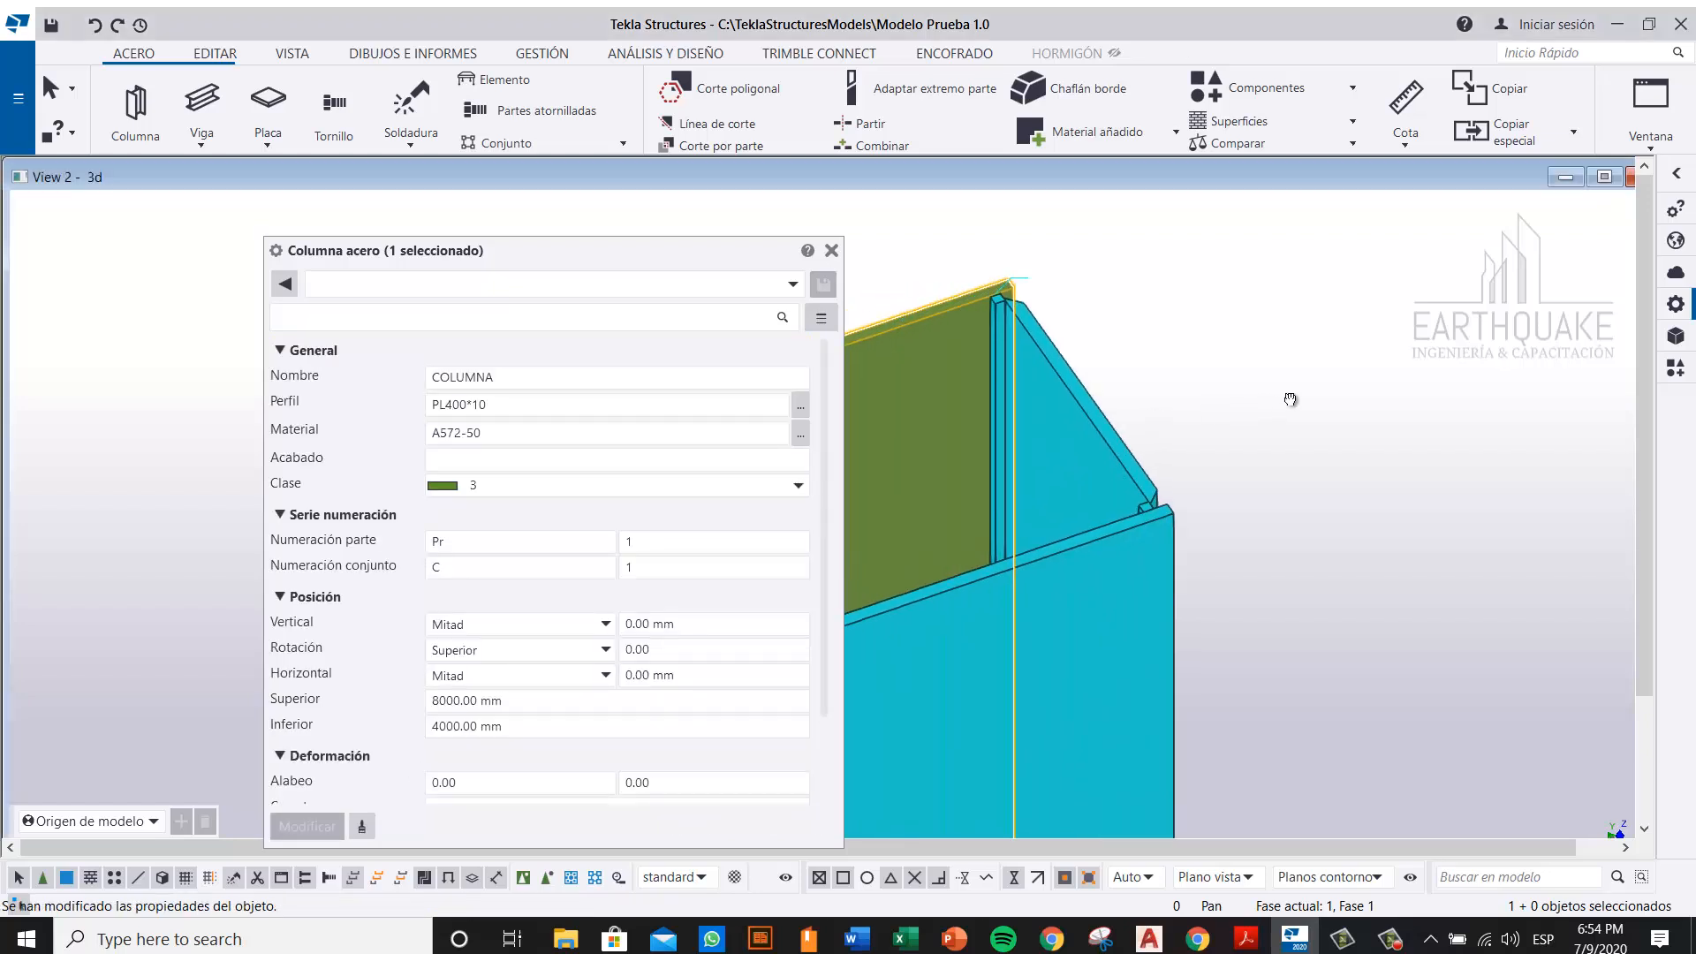
# Step: Set the profile of the upper column's front plate, opposite the green rear plate, to PL400*10
pyautogui.moveTo(1290, 399); pyautogui.dragTo(1337, 388, button='middle')
pyautogui.click(1156, 648)
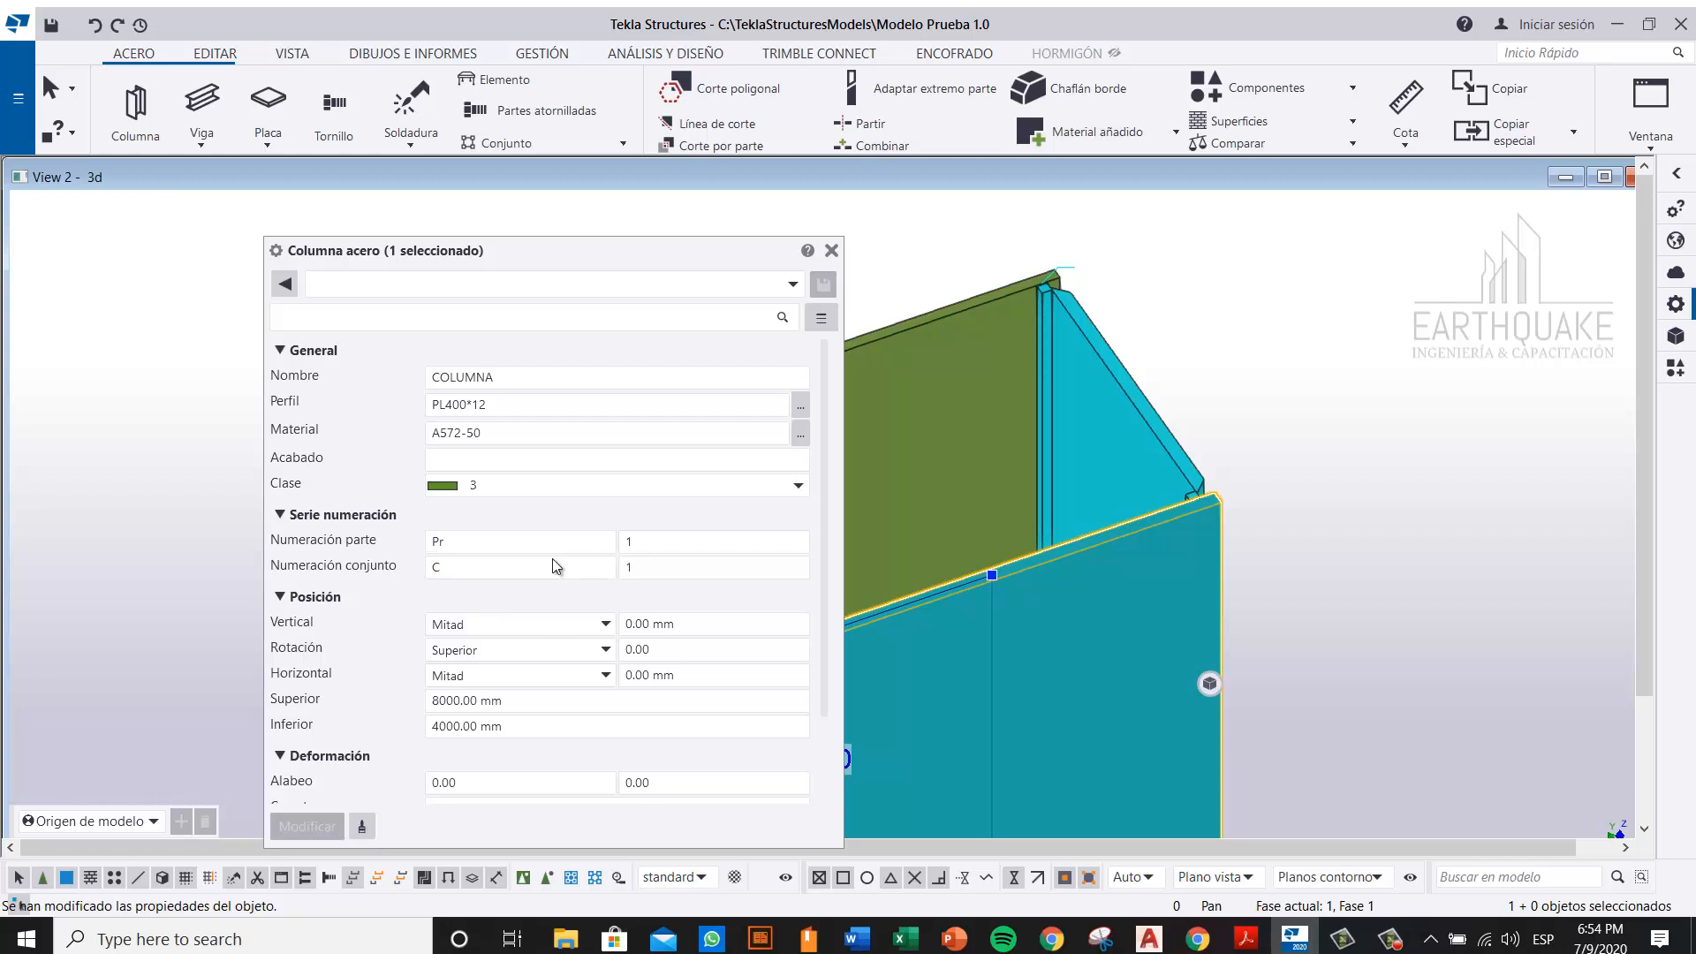
pyautogui.click(553, 404)
pyautogui.press('BackSpace')
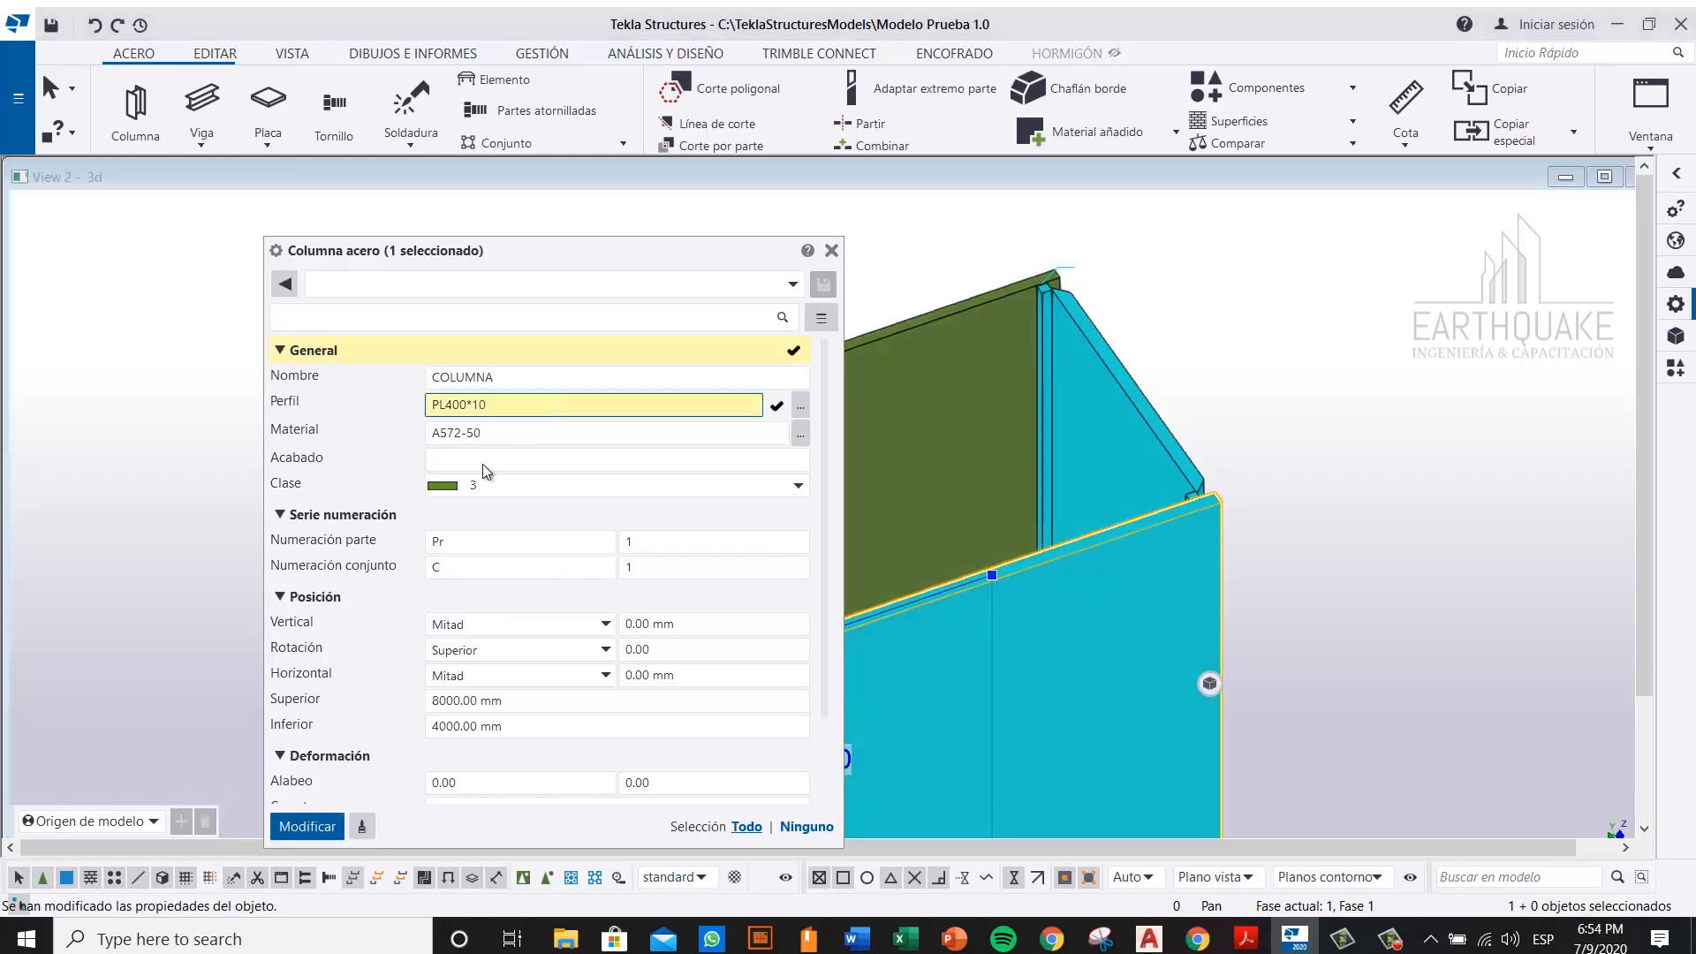
pyautogui.click(331, 826)
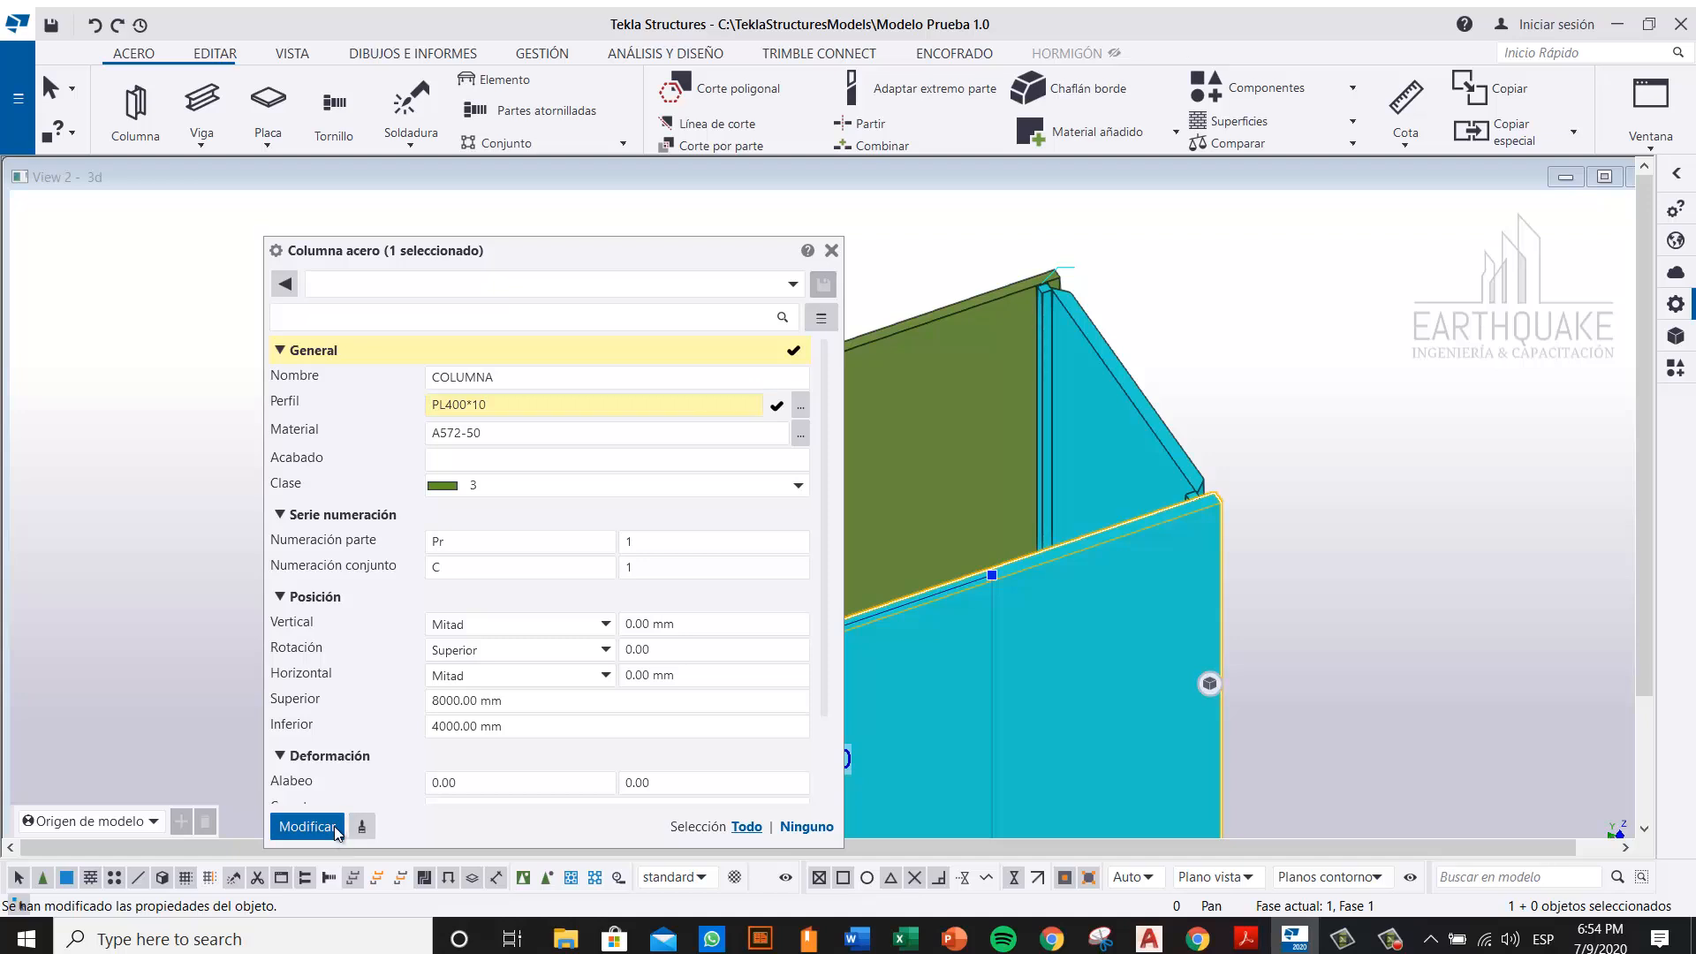
# Step: Set the profile of the upper column's side plate farther from grid 1 to PL264*10
pyautogui.click(1138, 412)
pyautogui.moveTo(1211, 389); pyautogui.dragTo(1409, 337, button='middle')
pyautogui.scroll(-2, 1411, 337)
pyautogui.keyDown('ctrl'); pyautogui.moveTo(1211, 479); pyautogui.dragTo(1161, 395, button='middle'); pyautogui.keyUp('ctrl')
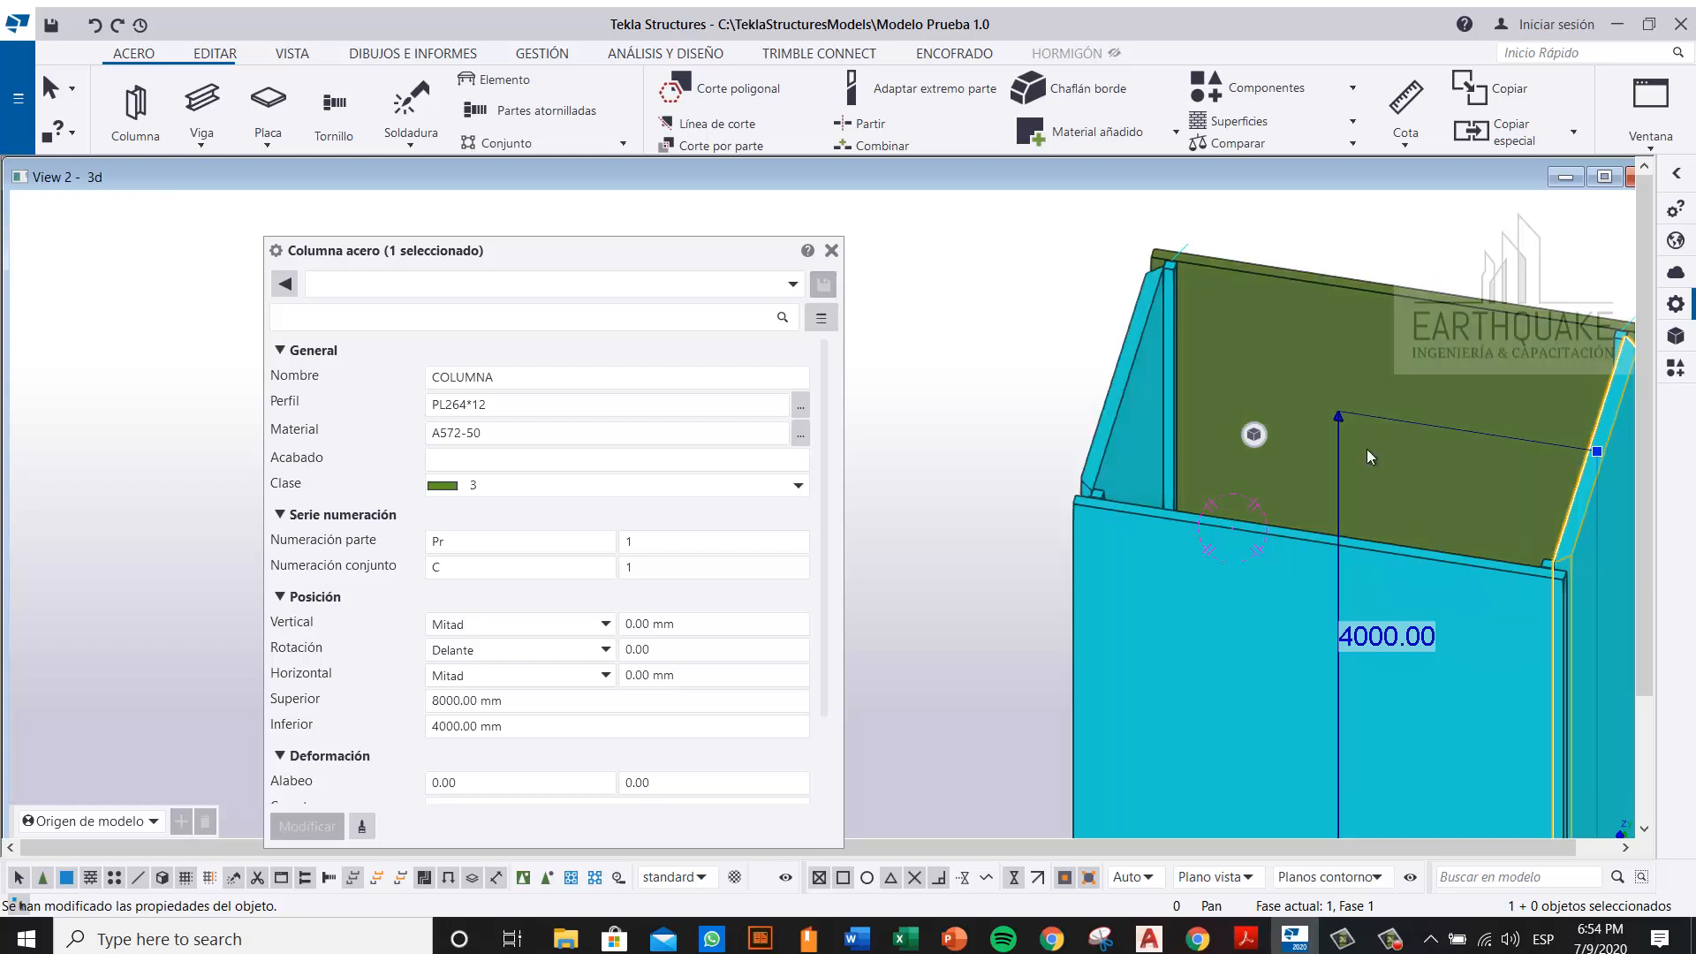
pyautogui.click(550, 405)
pyautogui.press('BackSpace')
pyautogui.write('2')
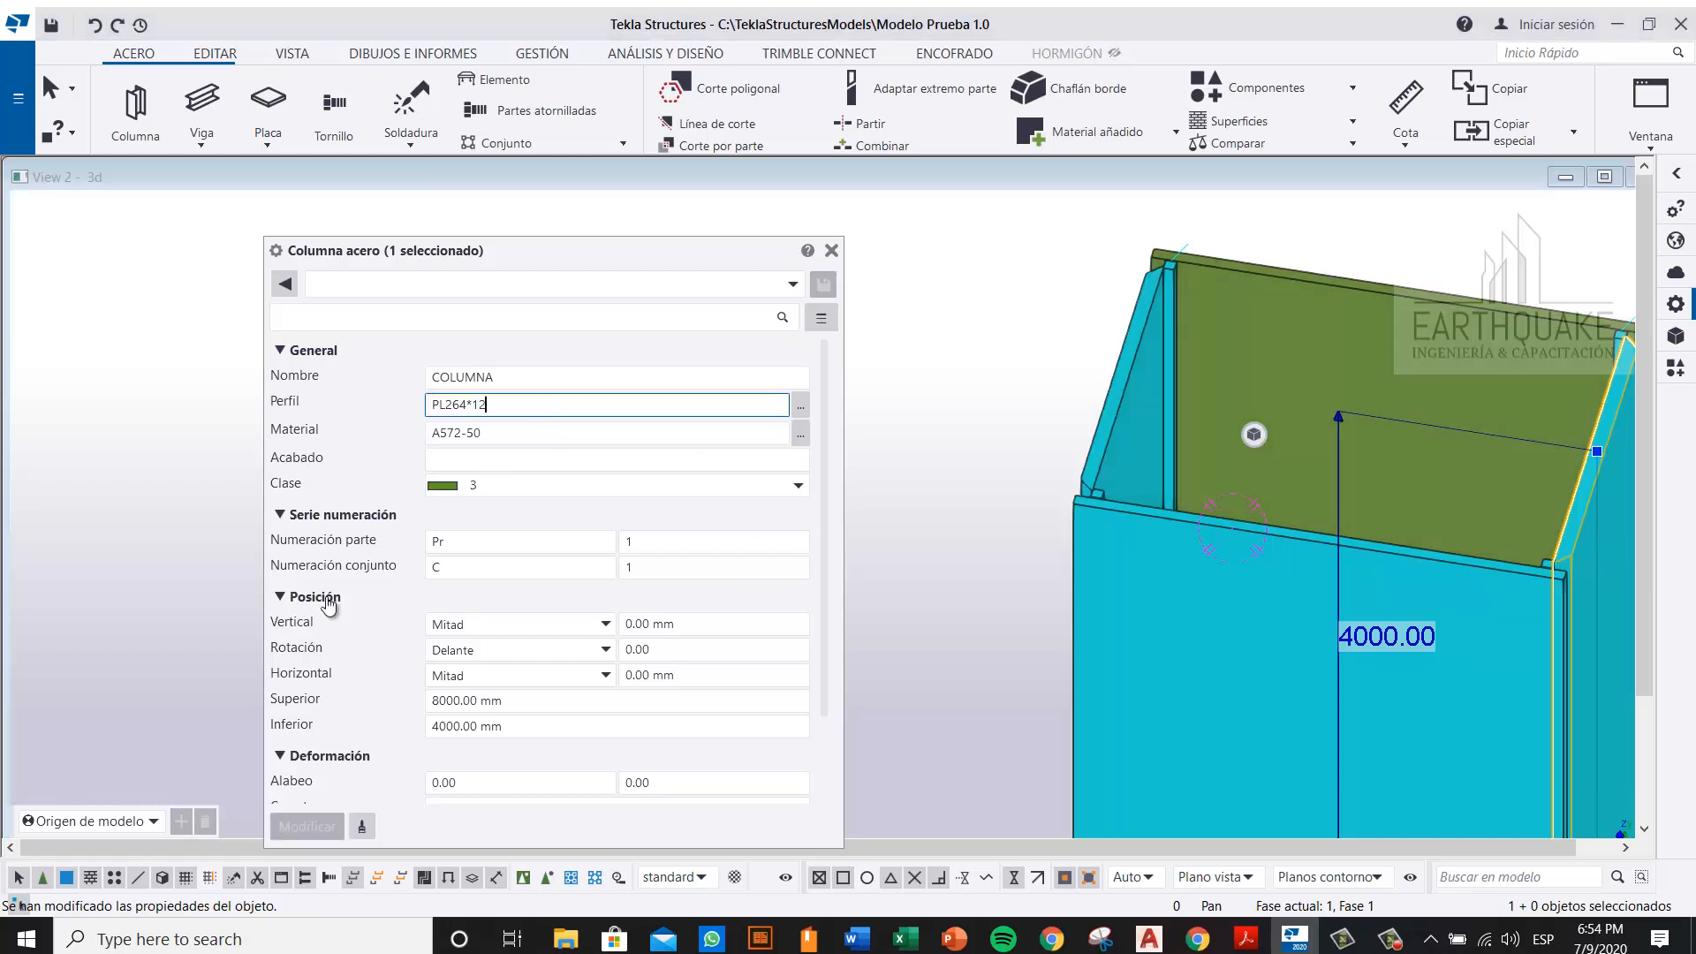
pyautogui.press('BackSpace')
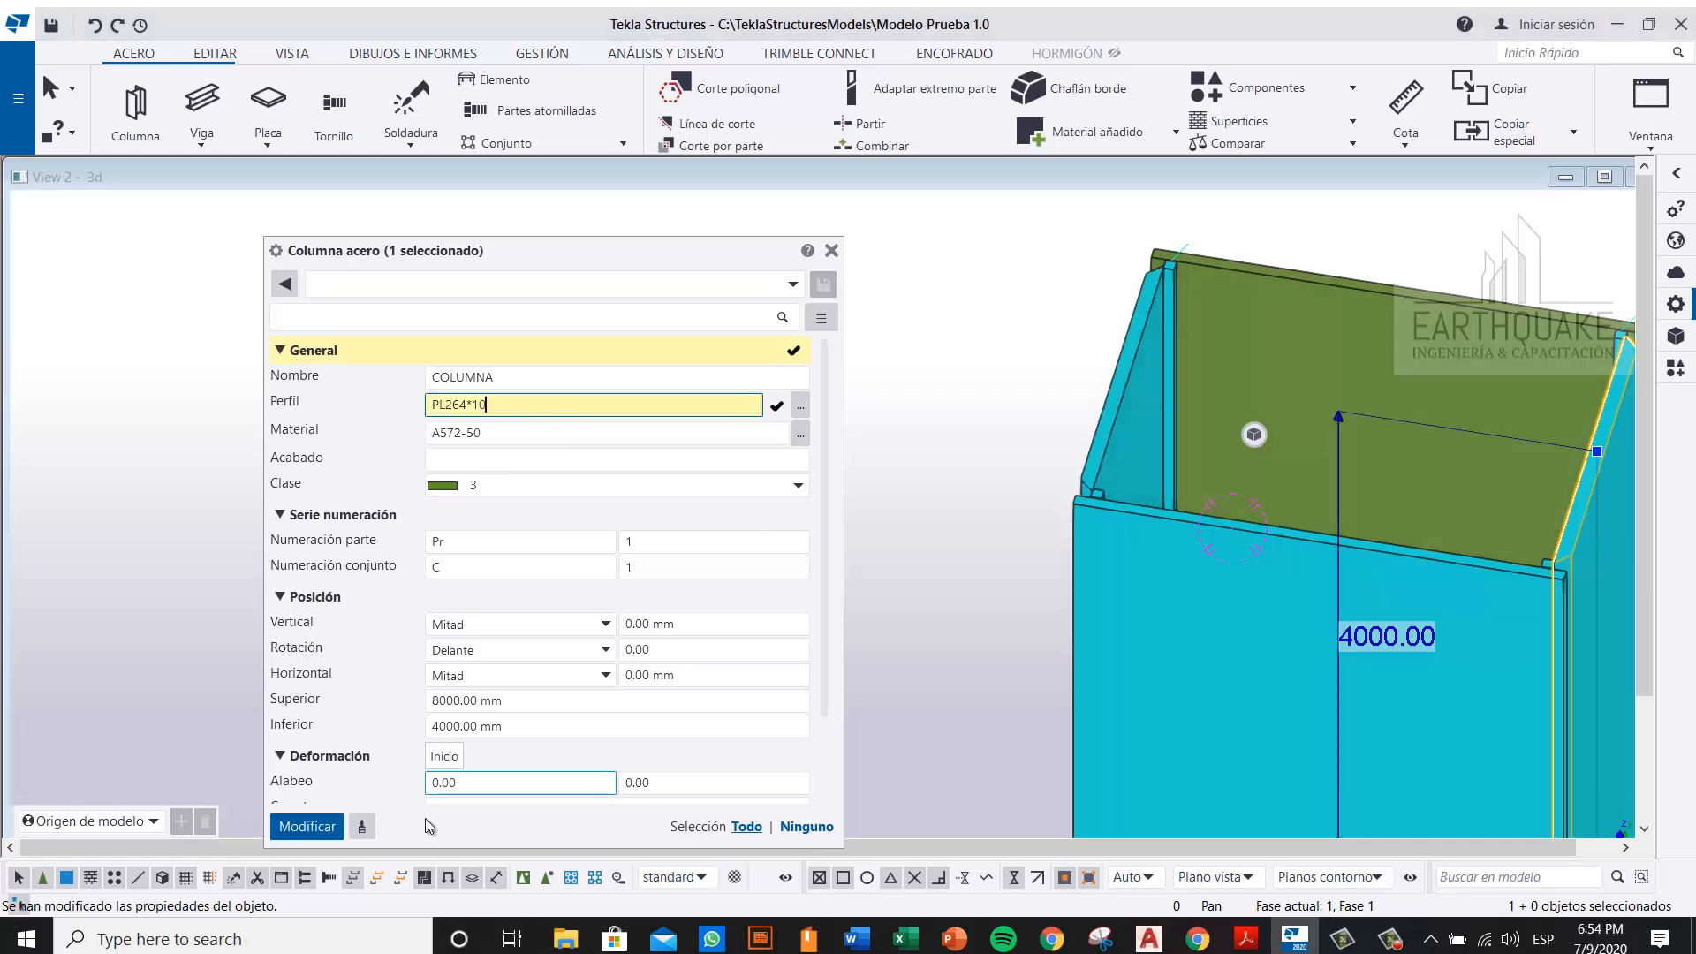
pyautogui.click(307, 826)
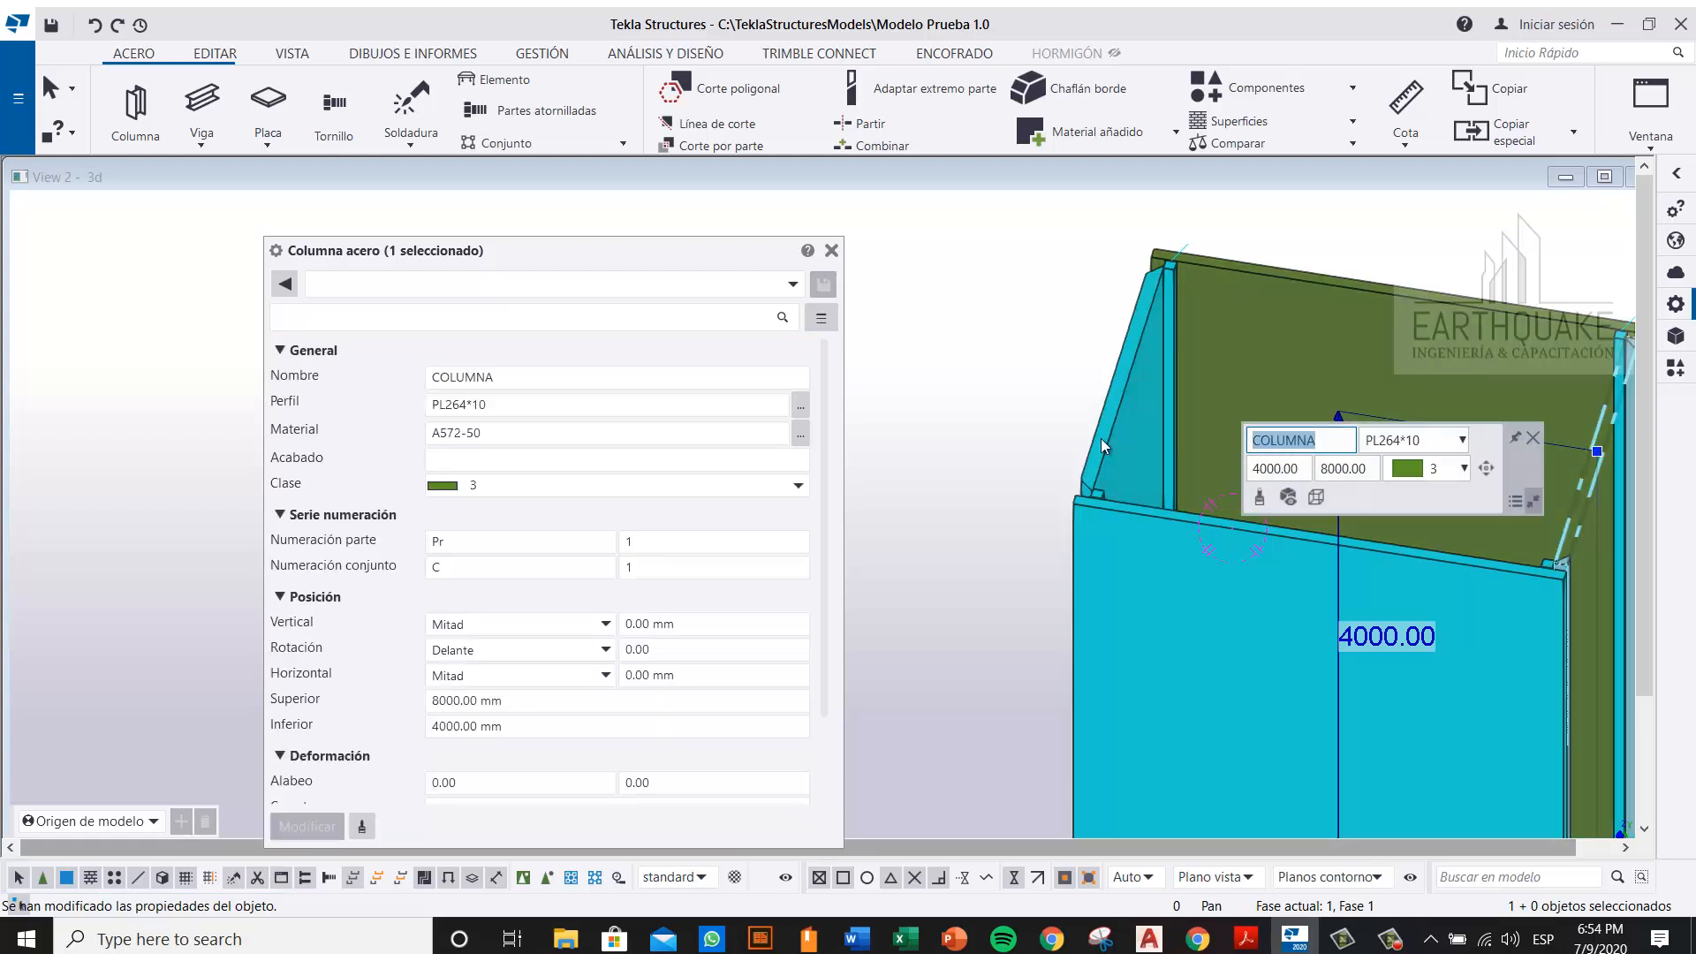
# Step: Set the X and Y distances of that side plate's edge chamfer beside the green rear plate to 10 mm
pyautogui.moveTo(1614, 222); pyautogui.dragTo(1295, 283, button='middle')
pyautogui.click(1381, 396)
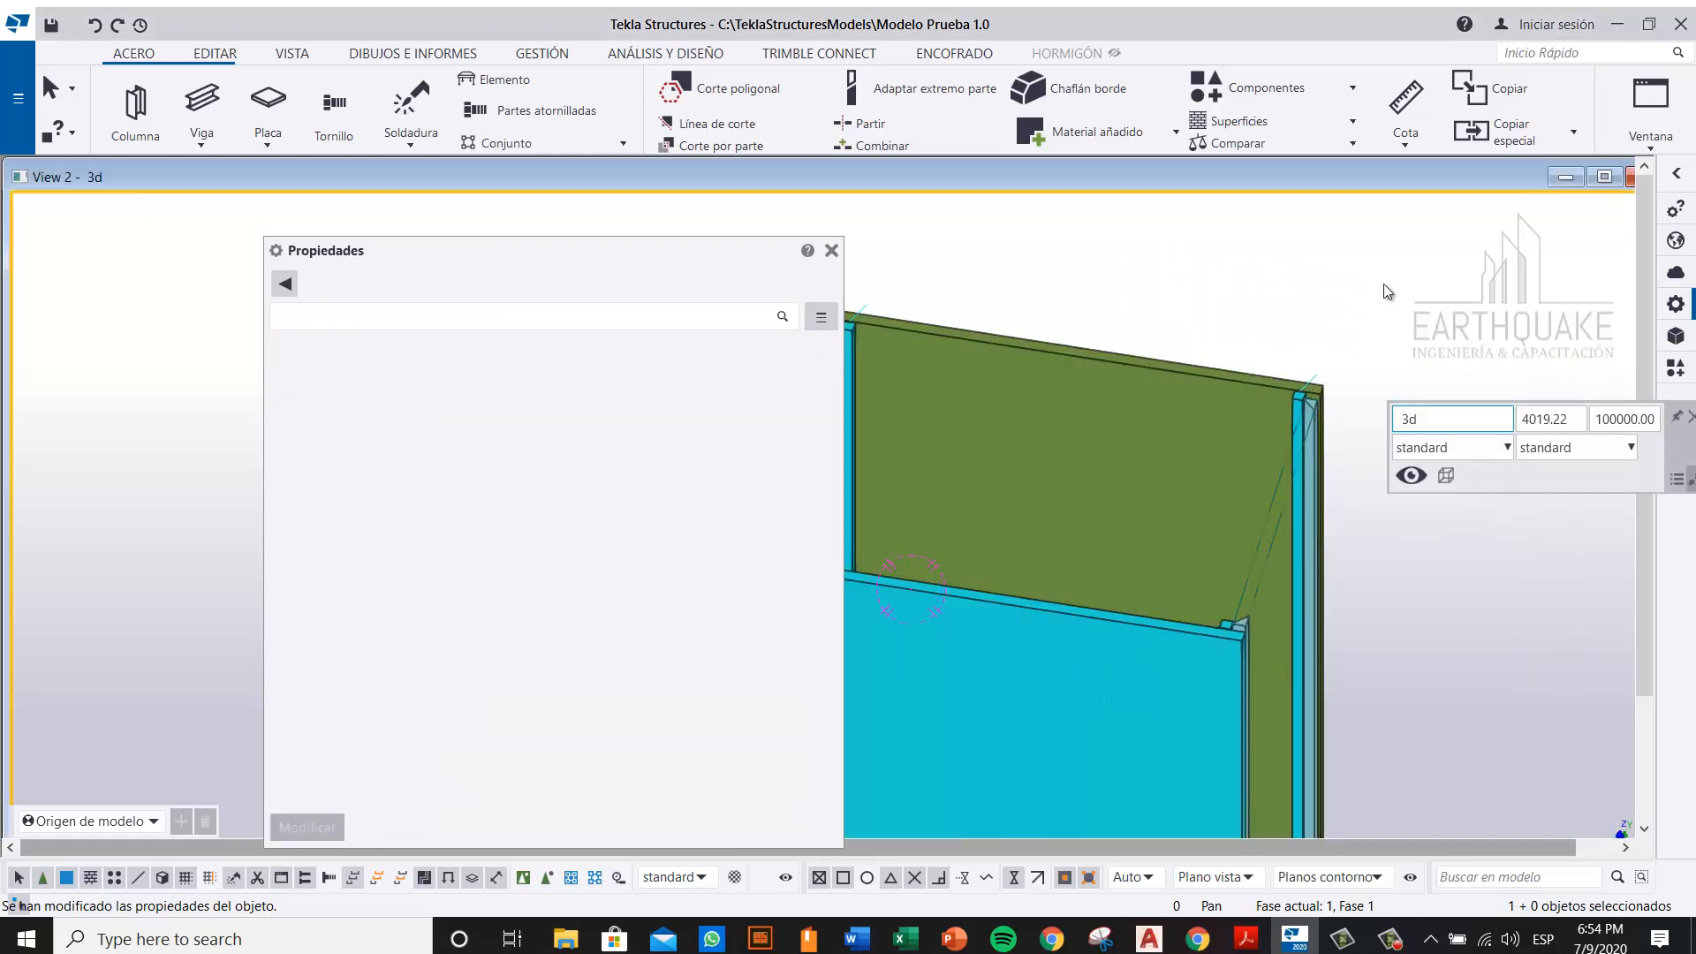
pyautogui.moveTo(1244, 574); pyautogui.dragTo(1161, 429, button='middle')
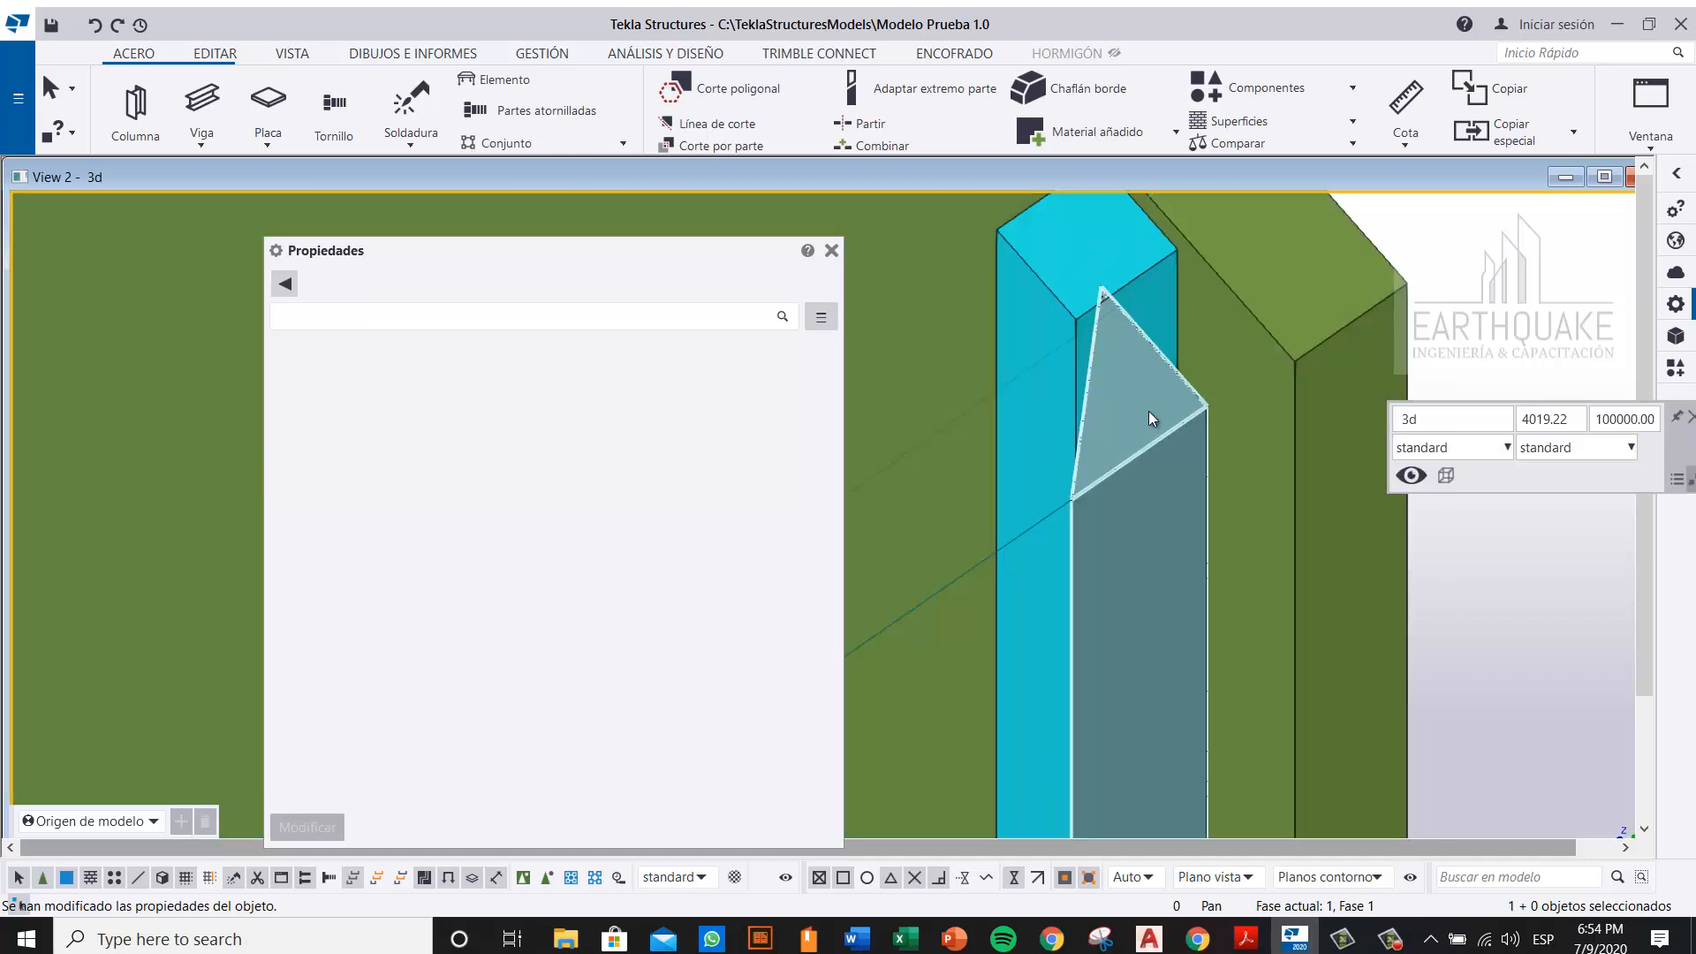
pyautogui.click(1126, 415)
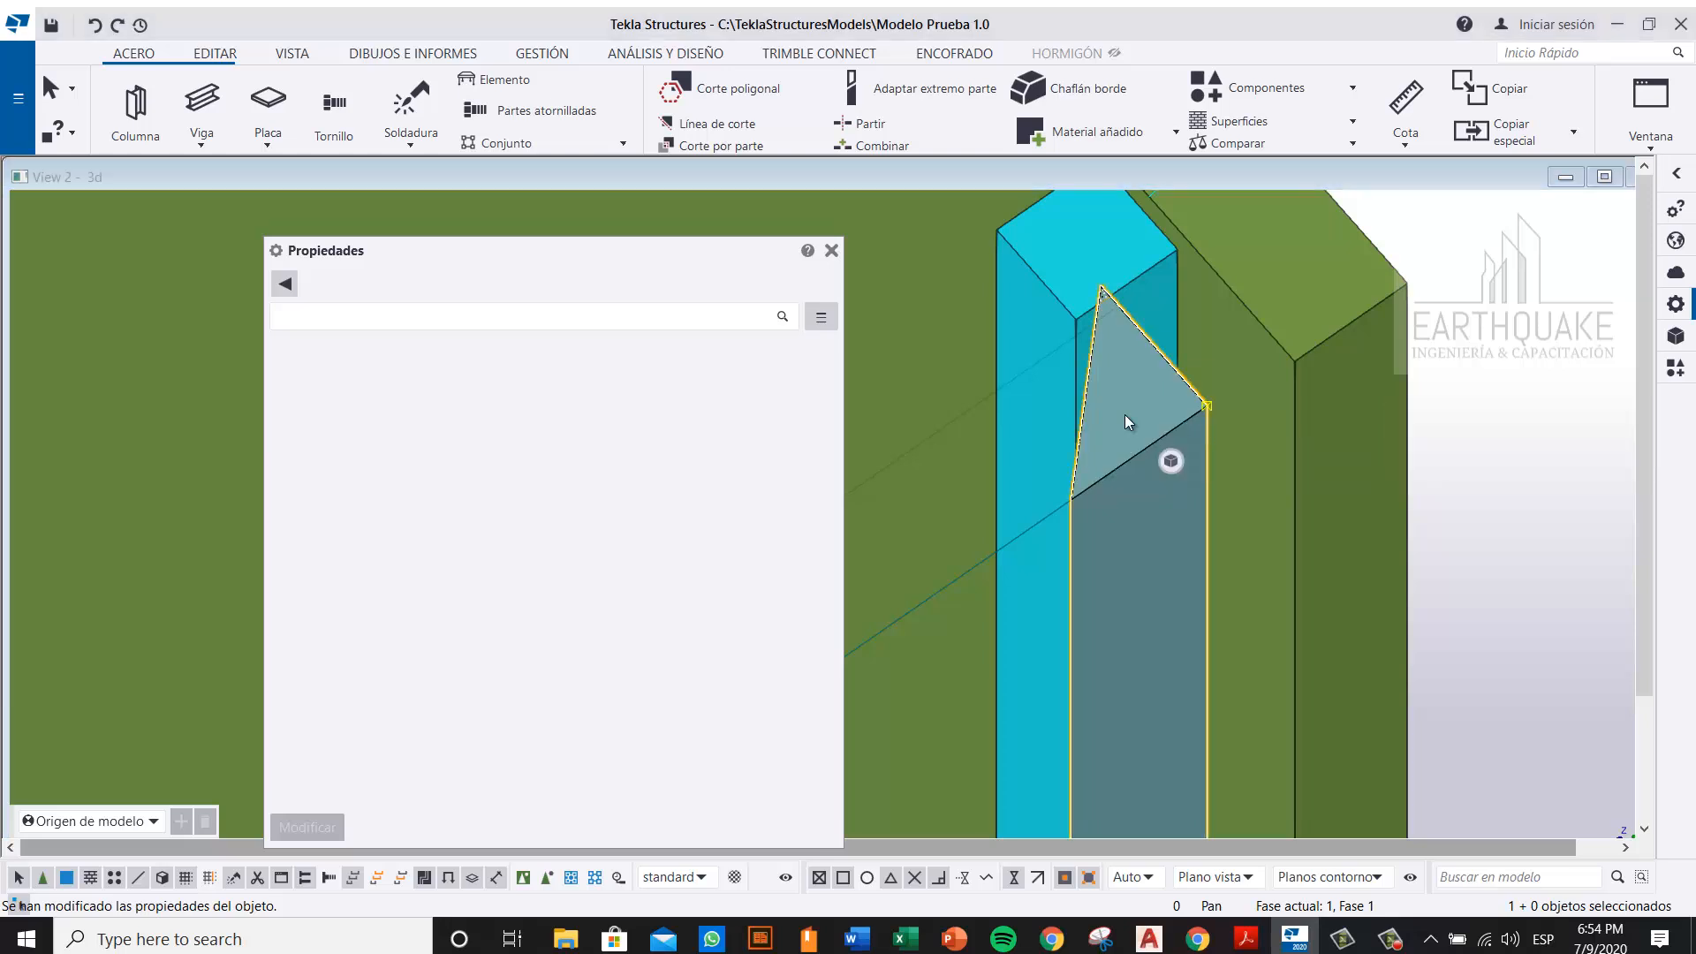
pyautogui.doubleClick(443, 403)
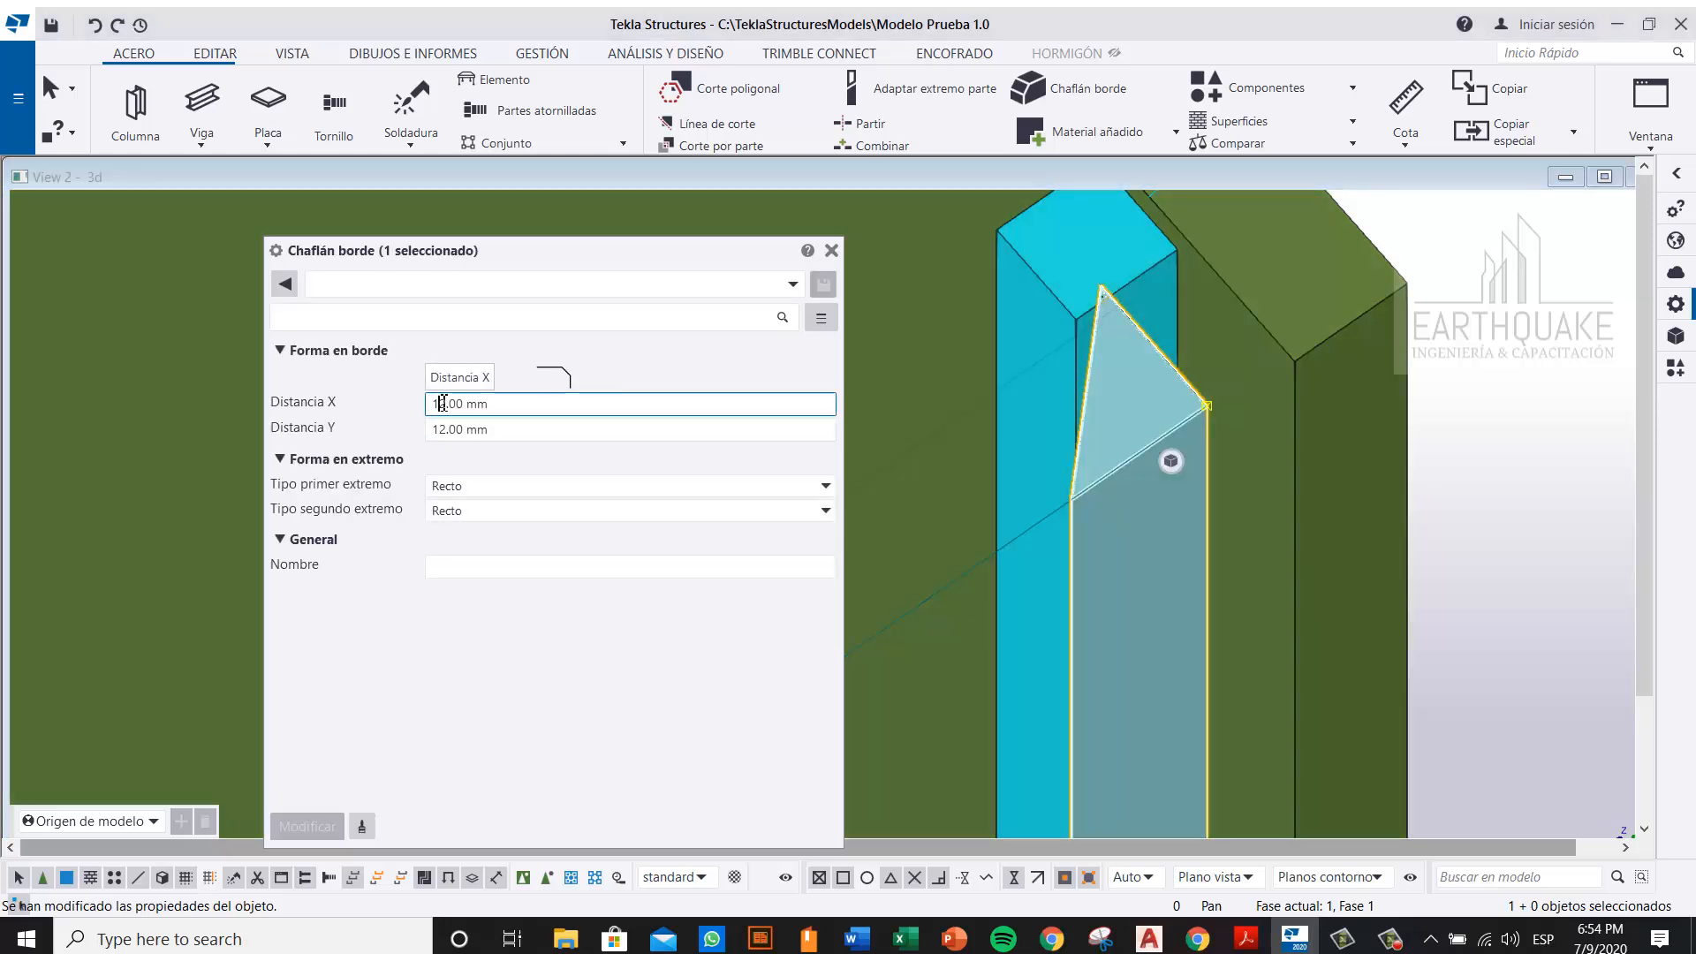
pyautogui.write('5')
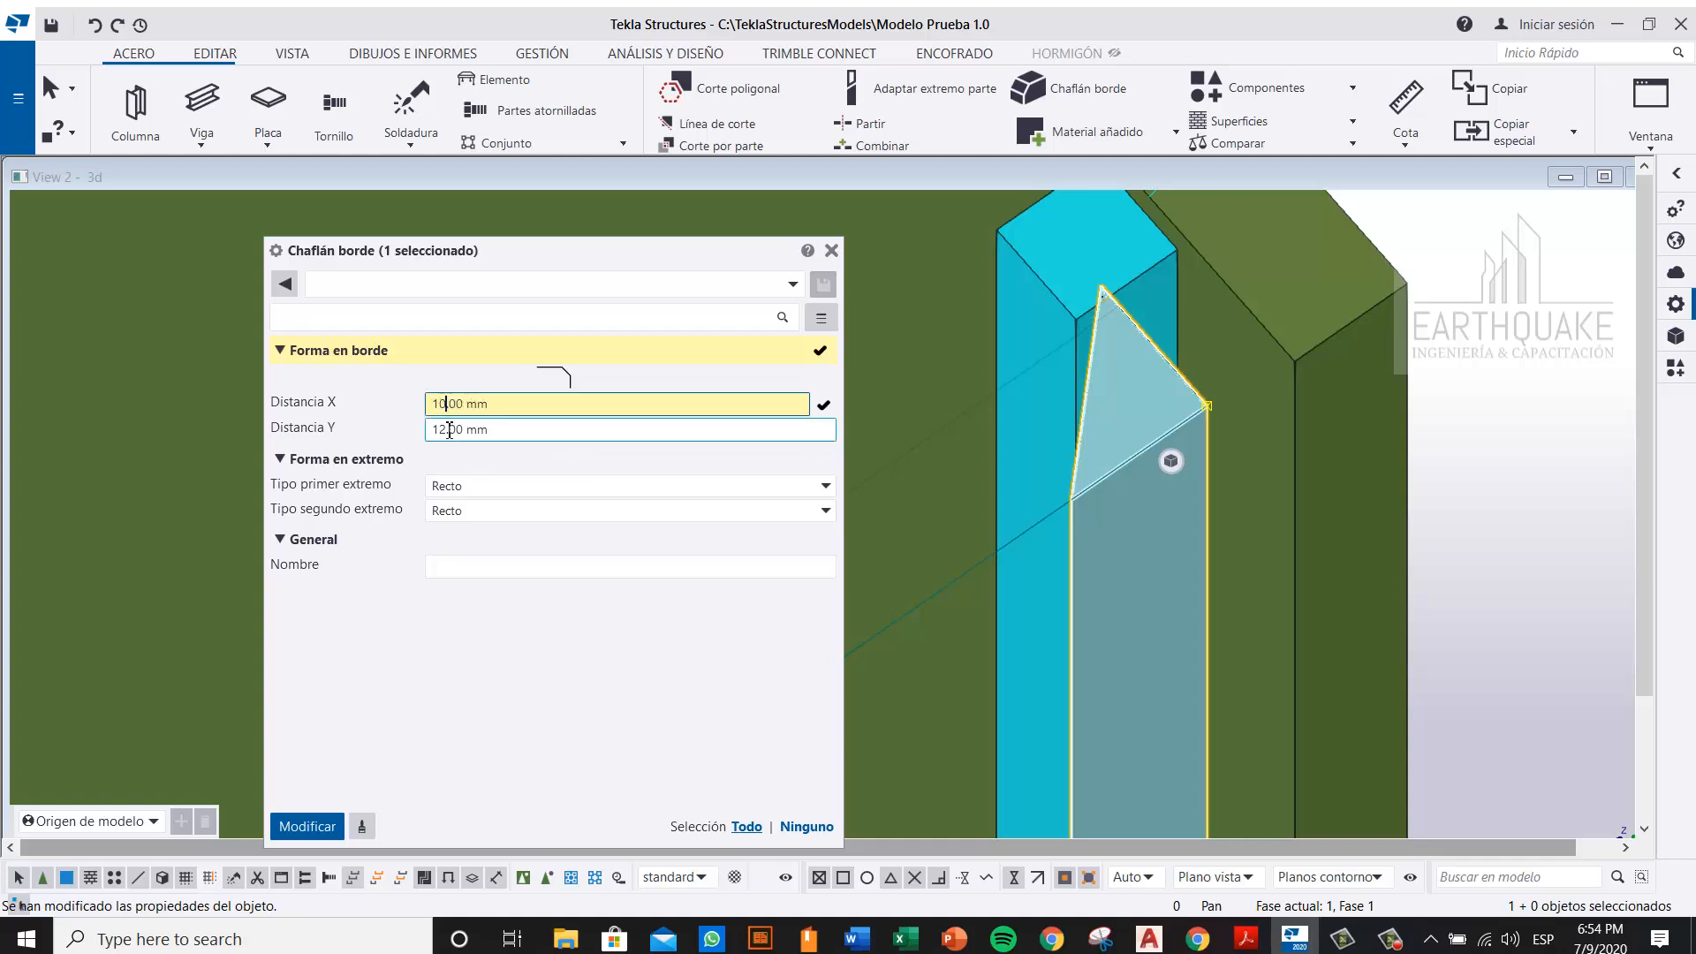
pyautogui.click(448, 430)
pyautogui.press('BackSpace')
pyautogui.write('0')
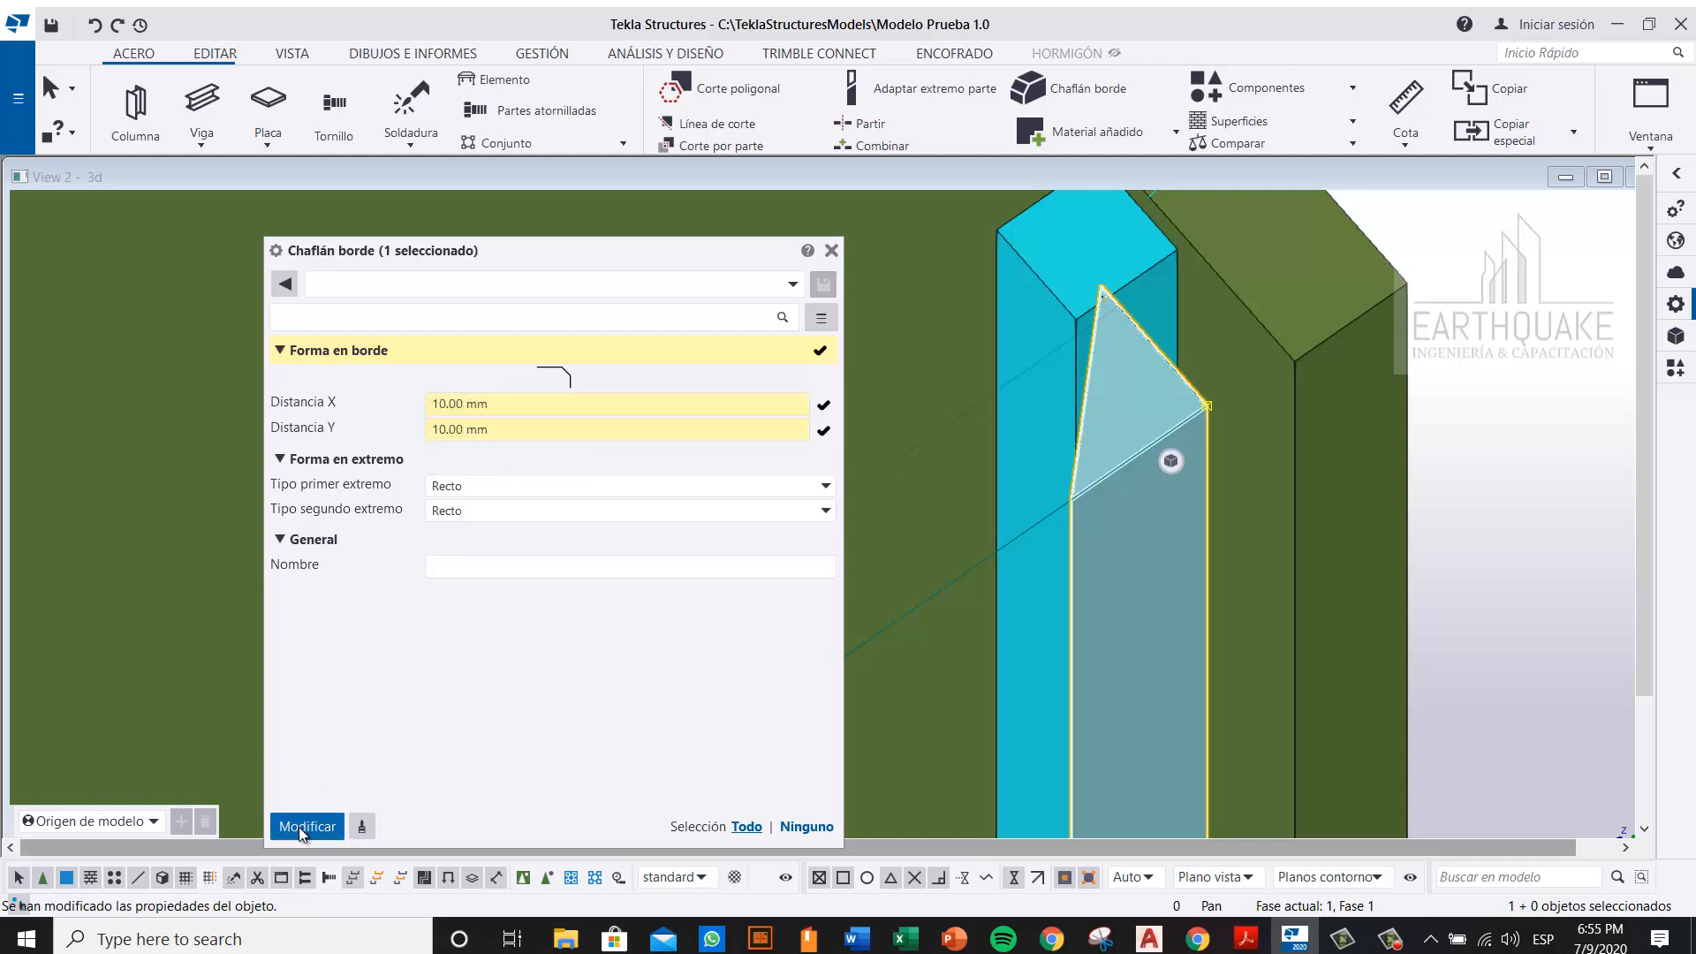
pyautogui.click(300, 826)
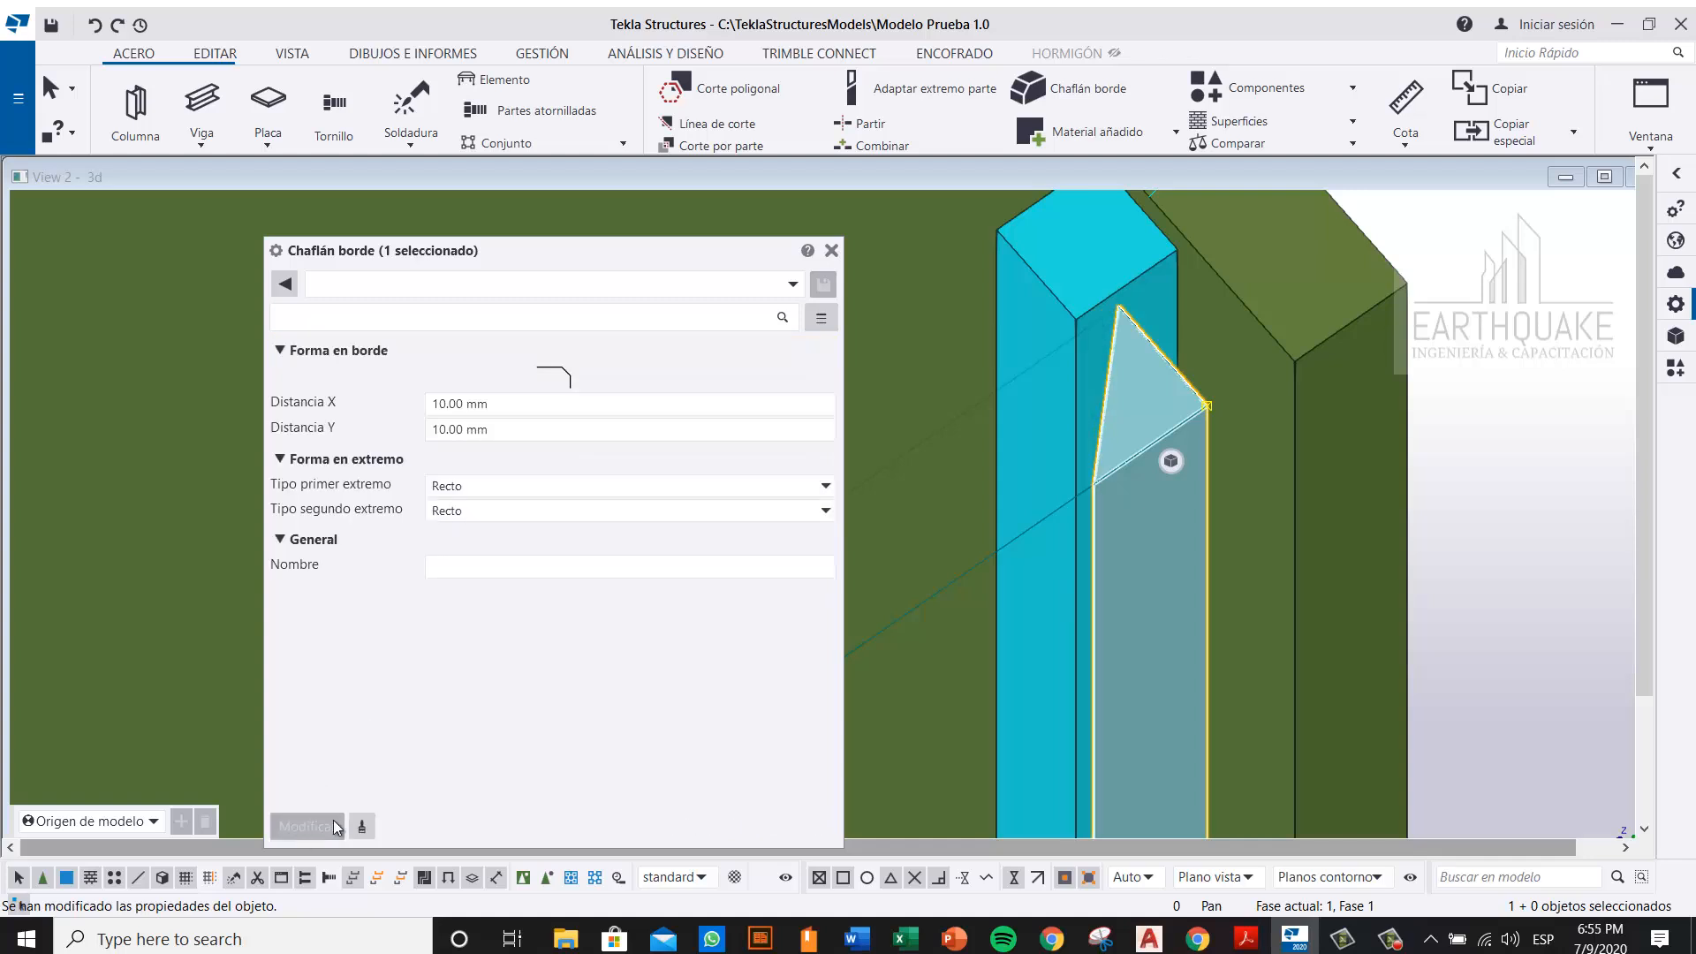
pyautogui.click(831, 250)
# Step: Set the X and Y distances of the same side plate's other edge chamfer, beside the front plate, to 10 mm and check the corner
pyautogui.scroll(-4, 1434, 277)
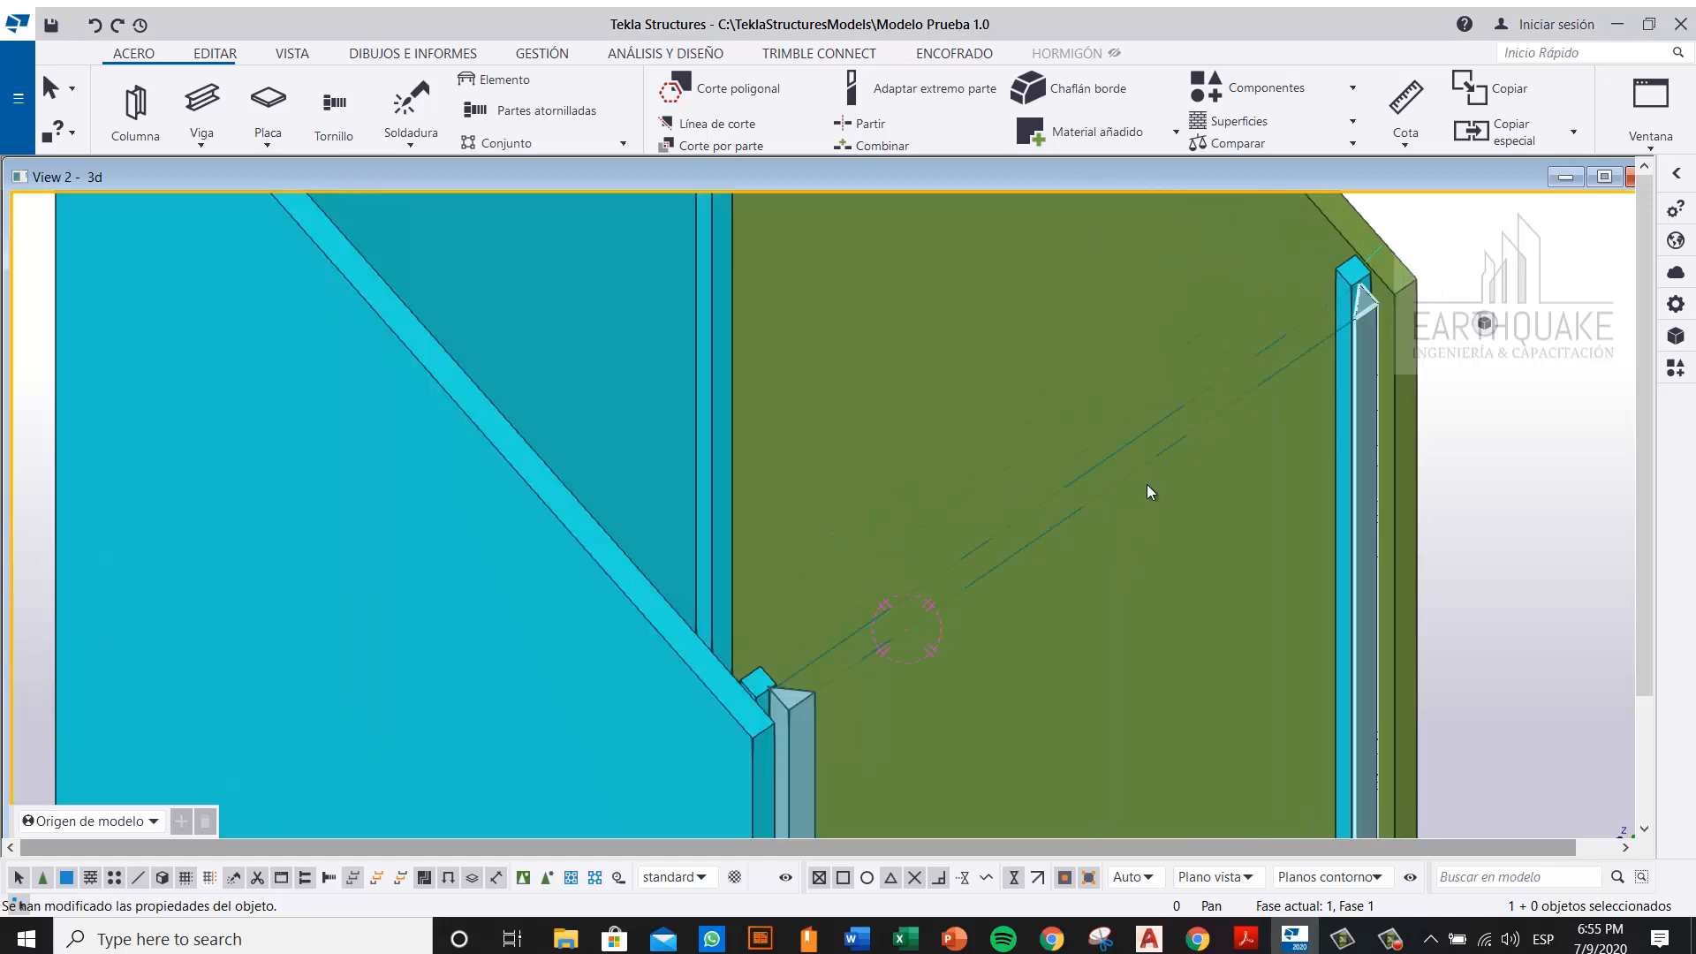
pyautogui.scroll(3, 831, 712)
pyautogui.doubleClick(660, 681)
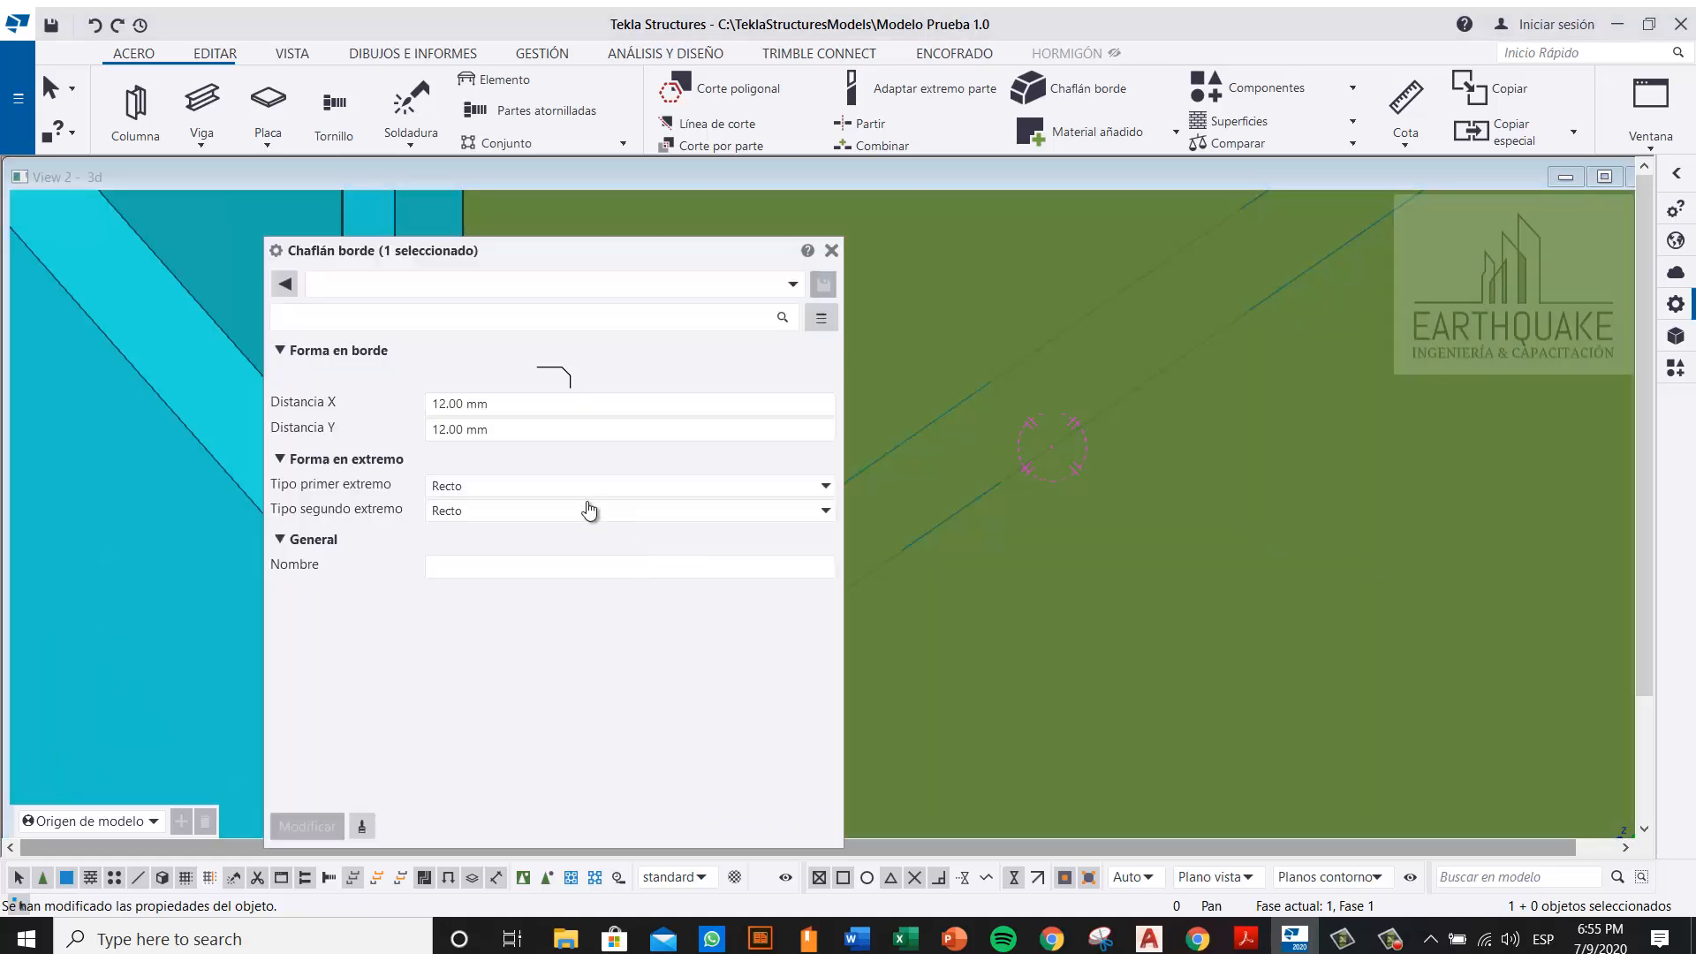
pyautogui.click(449, 405)
pyautogui.press('BackSpace')
pyautogui.write('0')
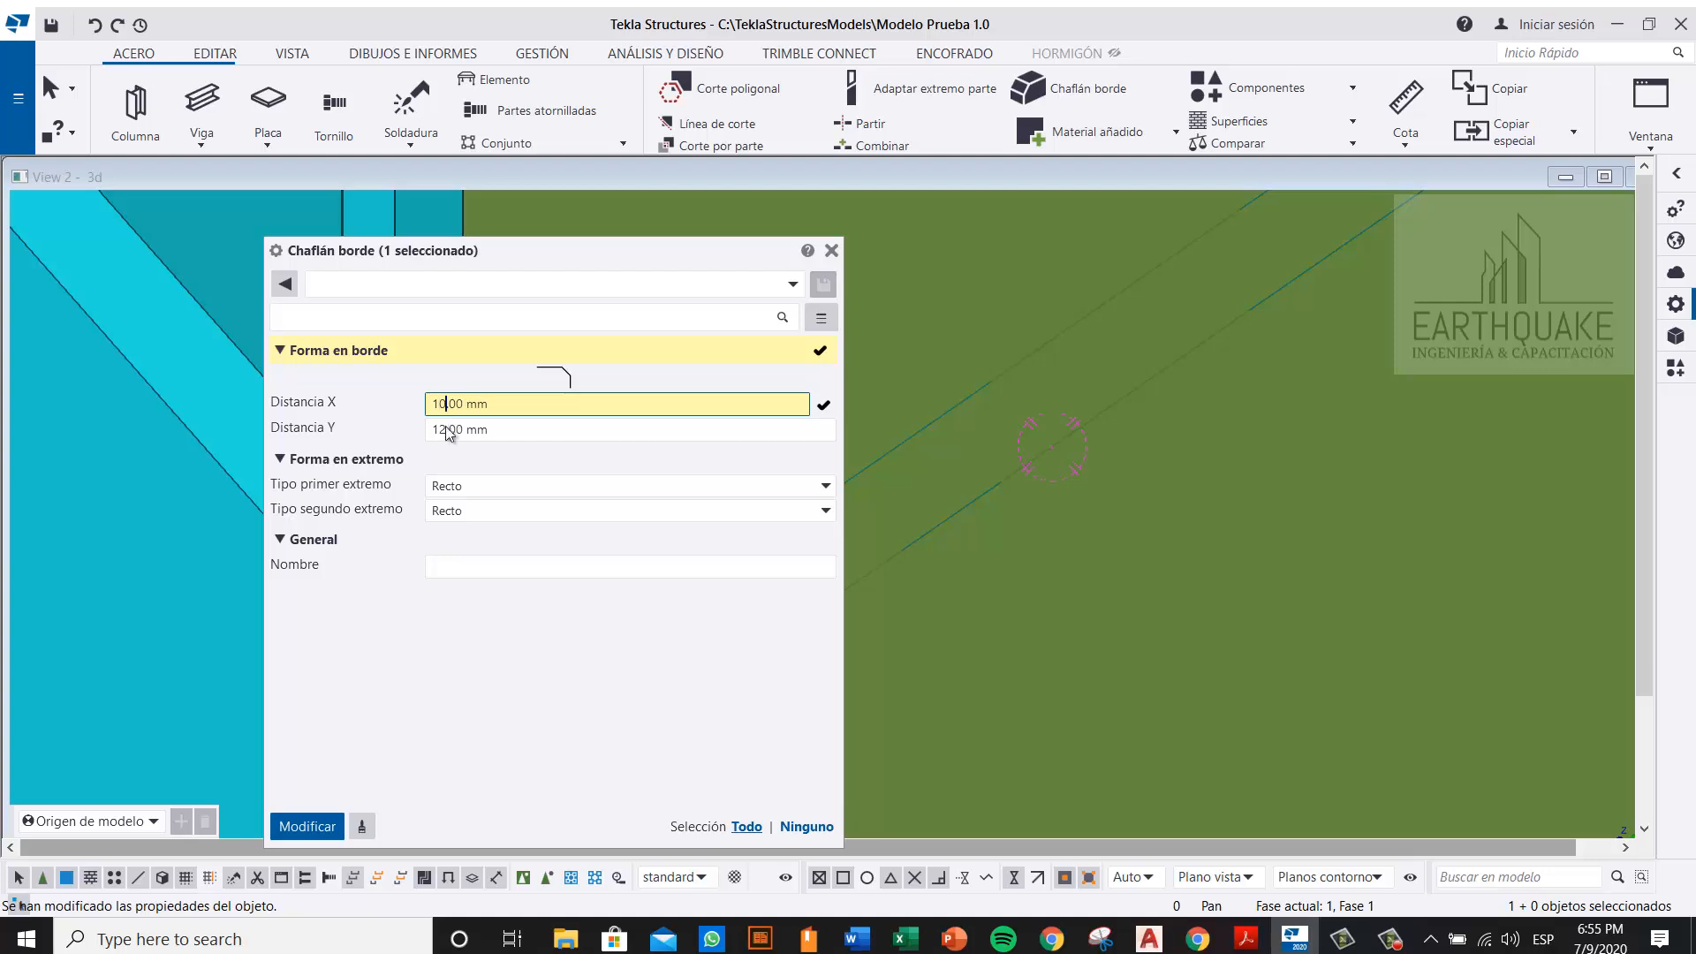
pyautogui.click(449, 429)
pyautogui.press('BackSpace')
pyautogui.write('0')
pyautogui.click(307, 826)
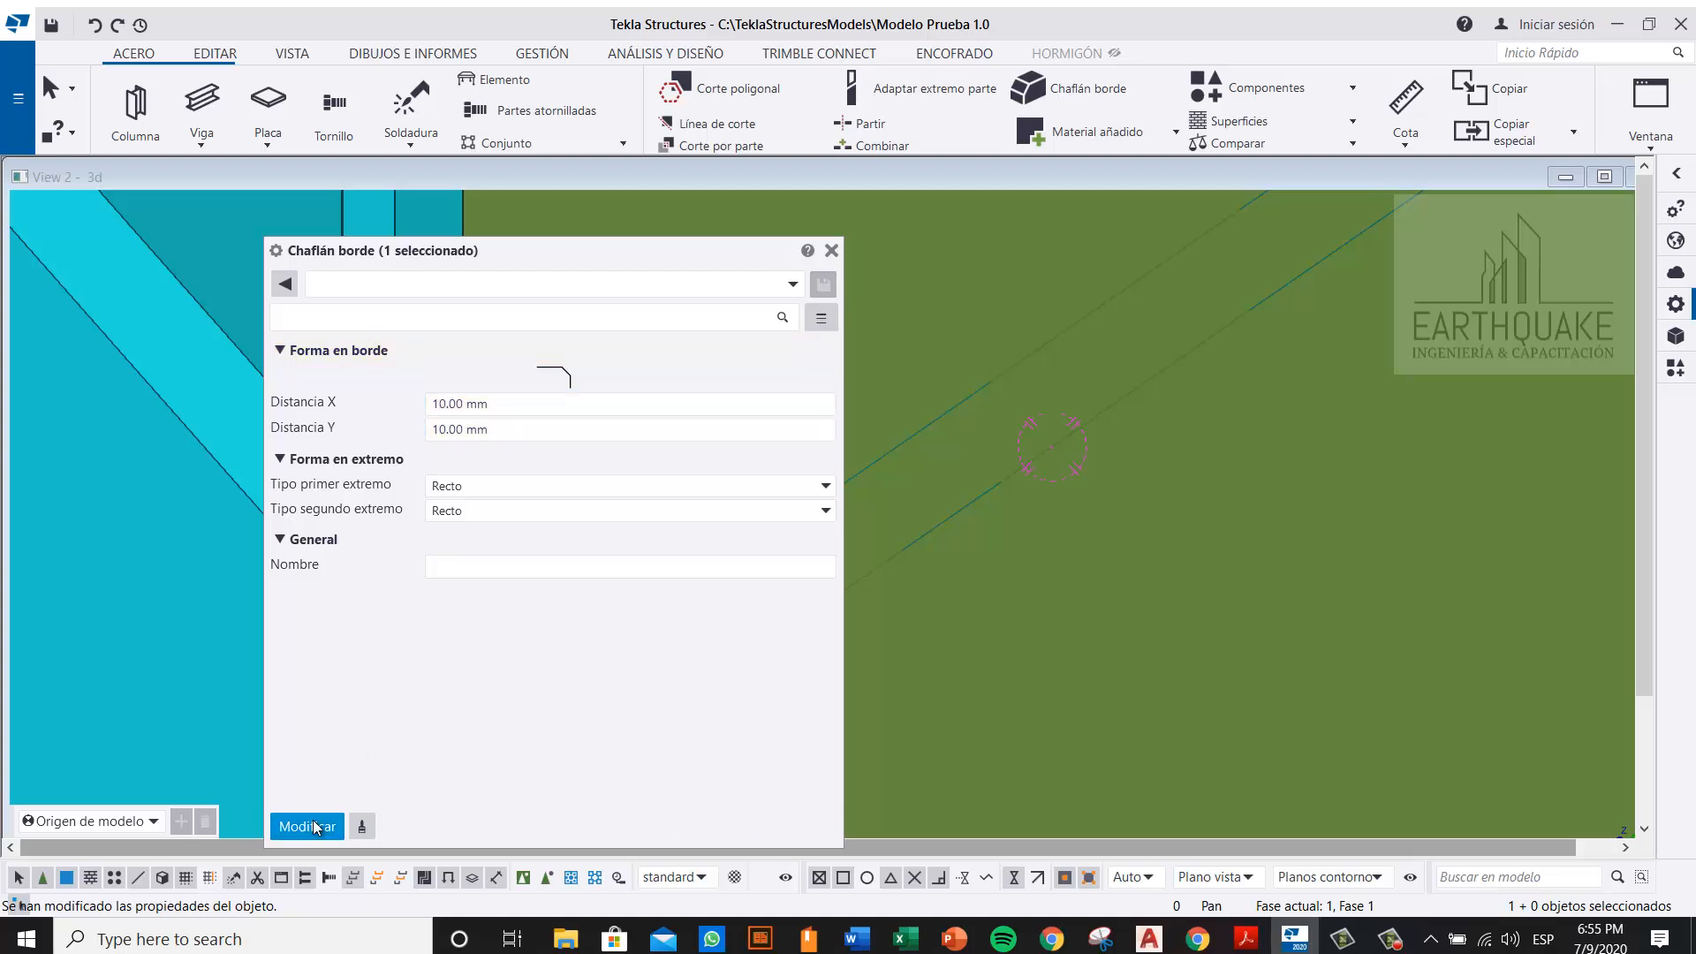
pyautogui.click(833, 251)
pyautogui.scroll(-8, 765, 405)
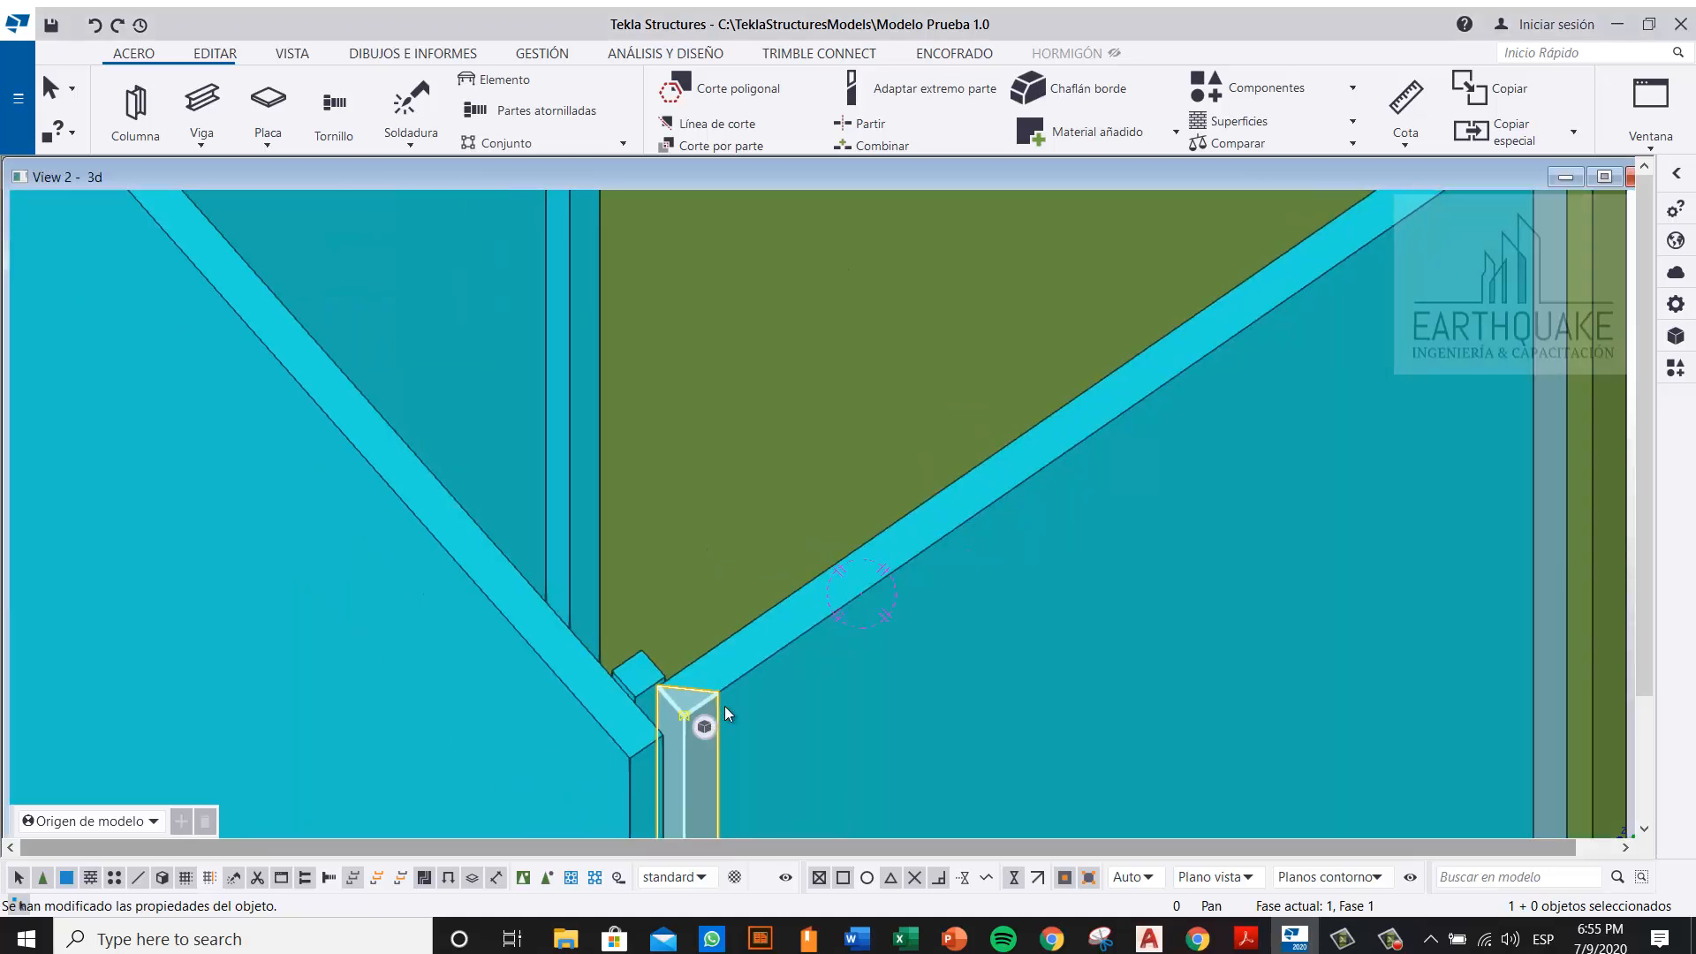
pyautogui.scroll(2, 800, 676)
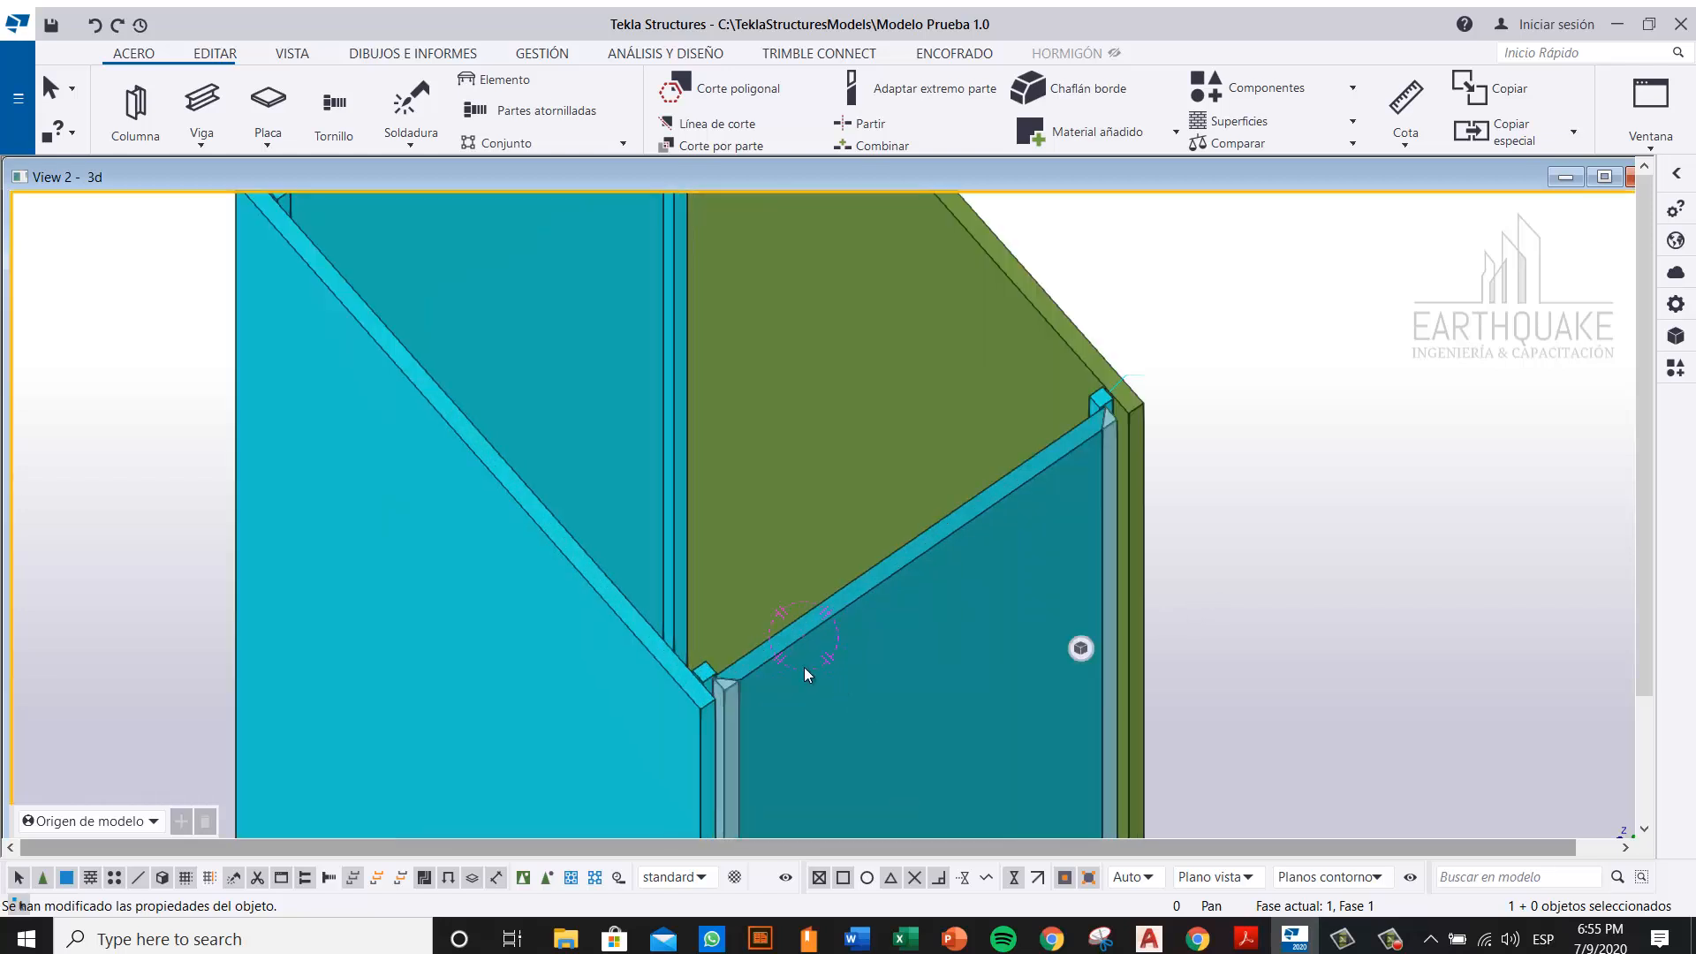
pyautogui.scroll(2, 787, 700)
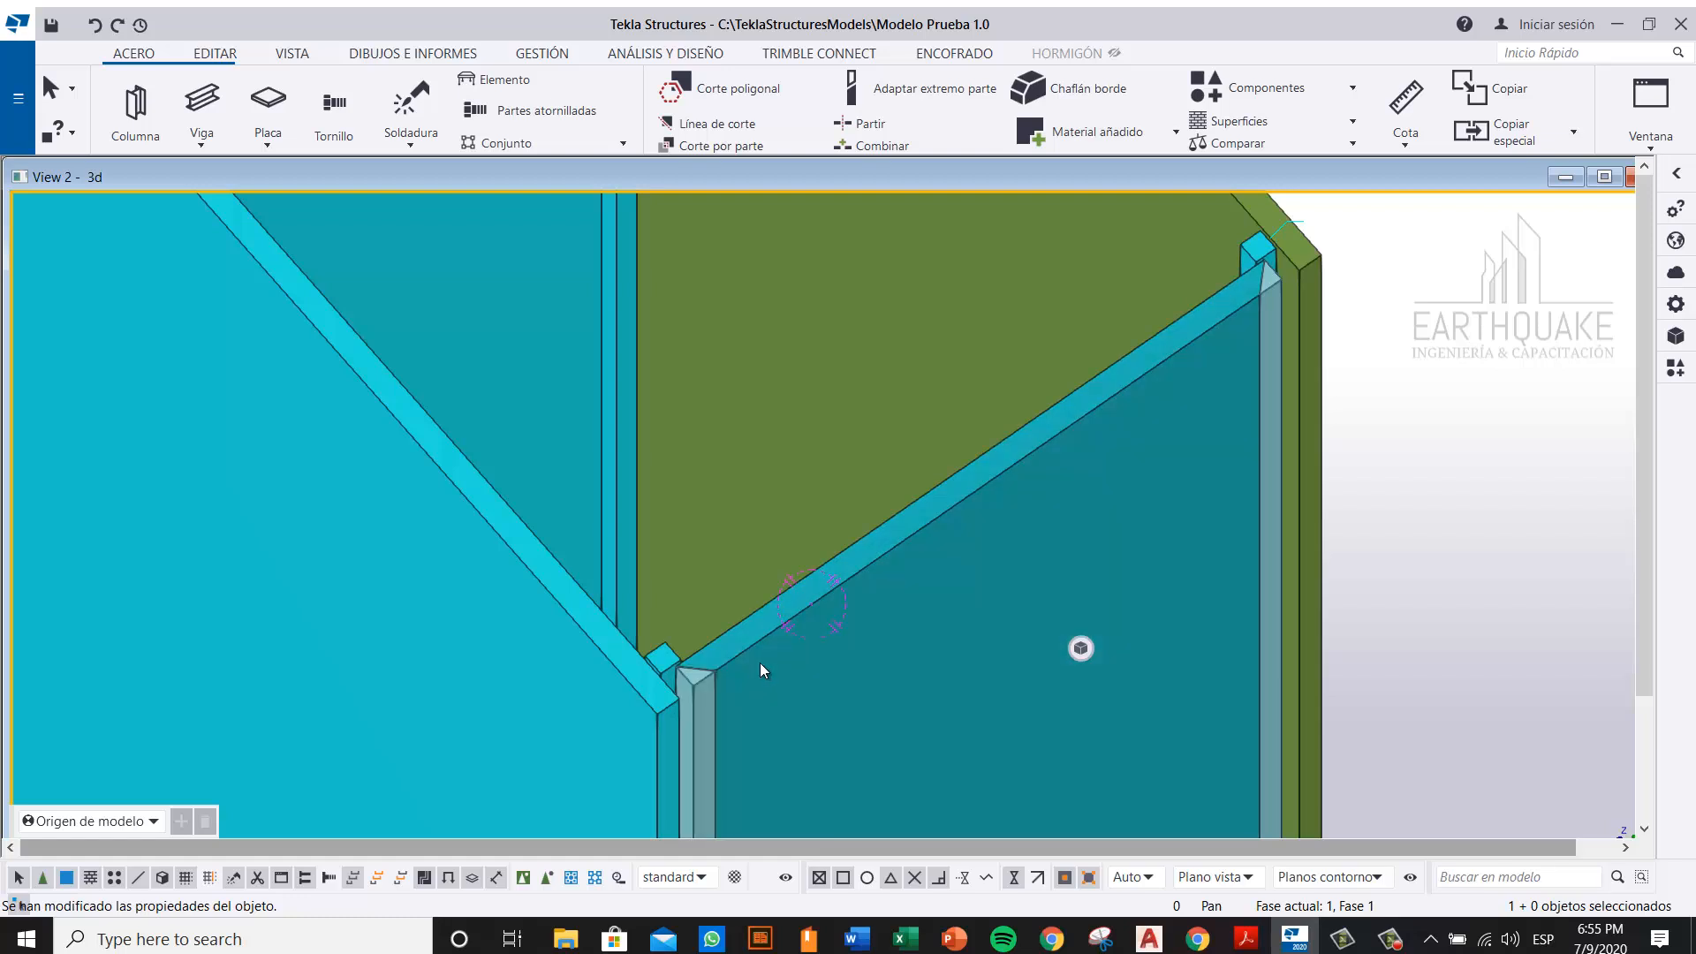
pyautogui.scroll(3, 698, 686)
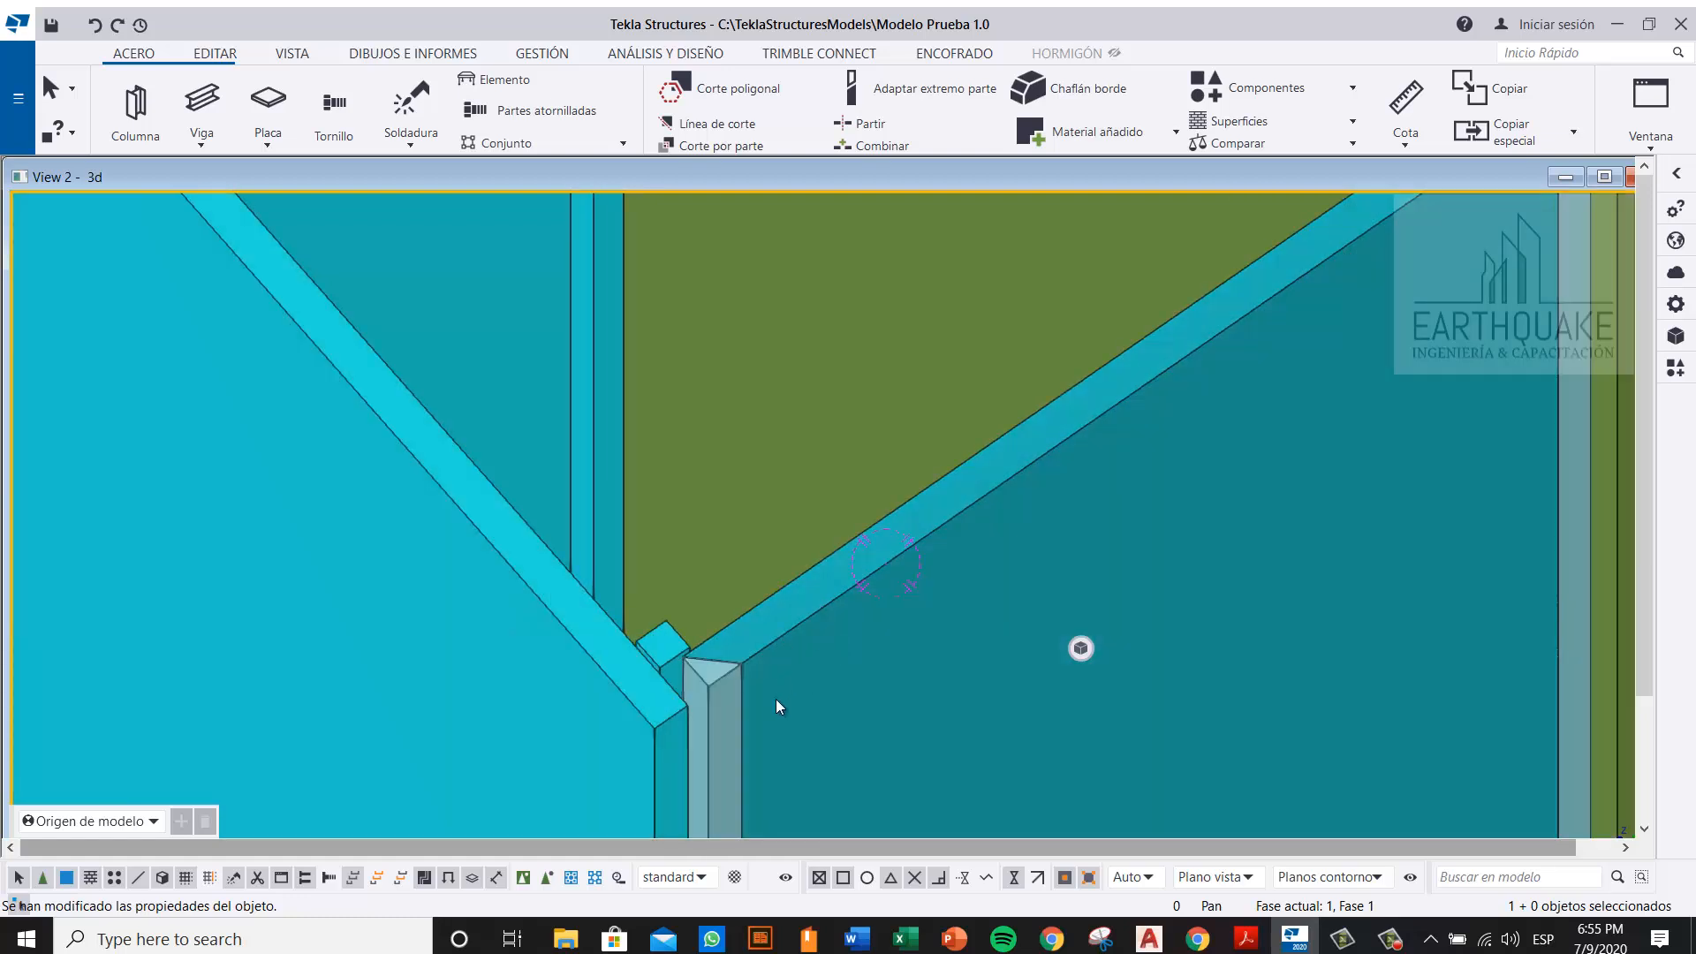
pyautogui.scroll(-2, 824, 606)
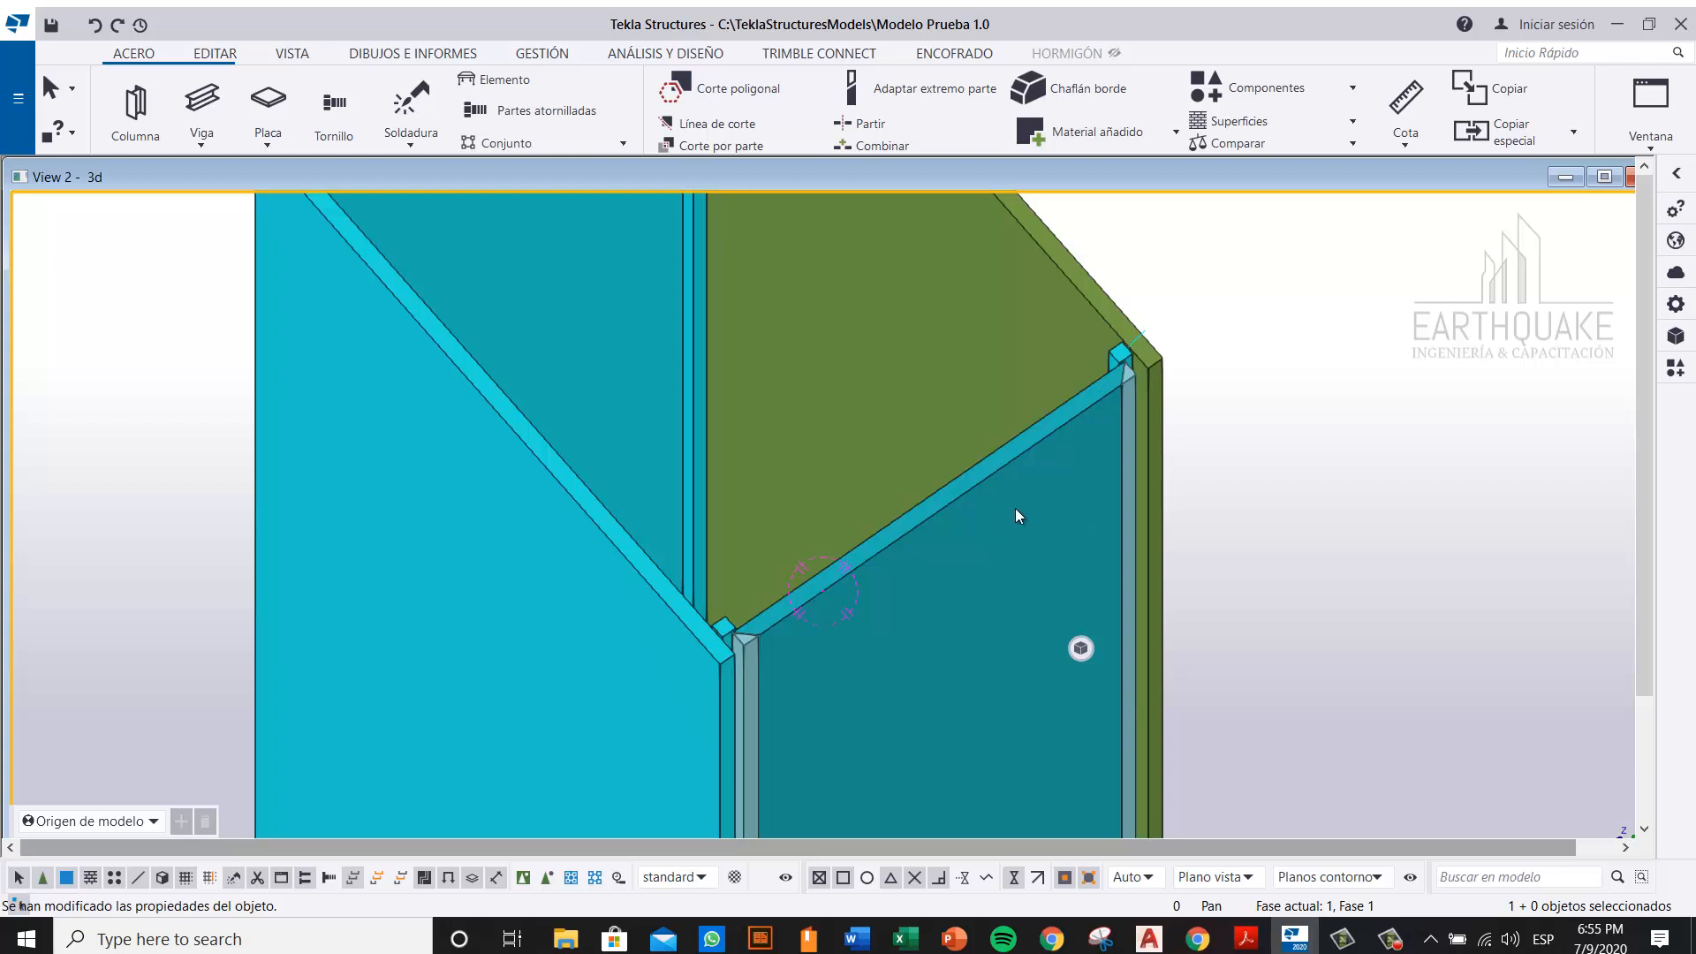
# Step: Set the profile of the upper column's side plate nearest grid 1 to PL264*10
pyautogui.hotkey('ctrl', 'p')
pyautogui.scroll(8, 320, 295)
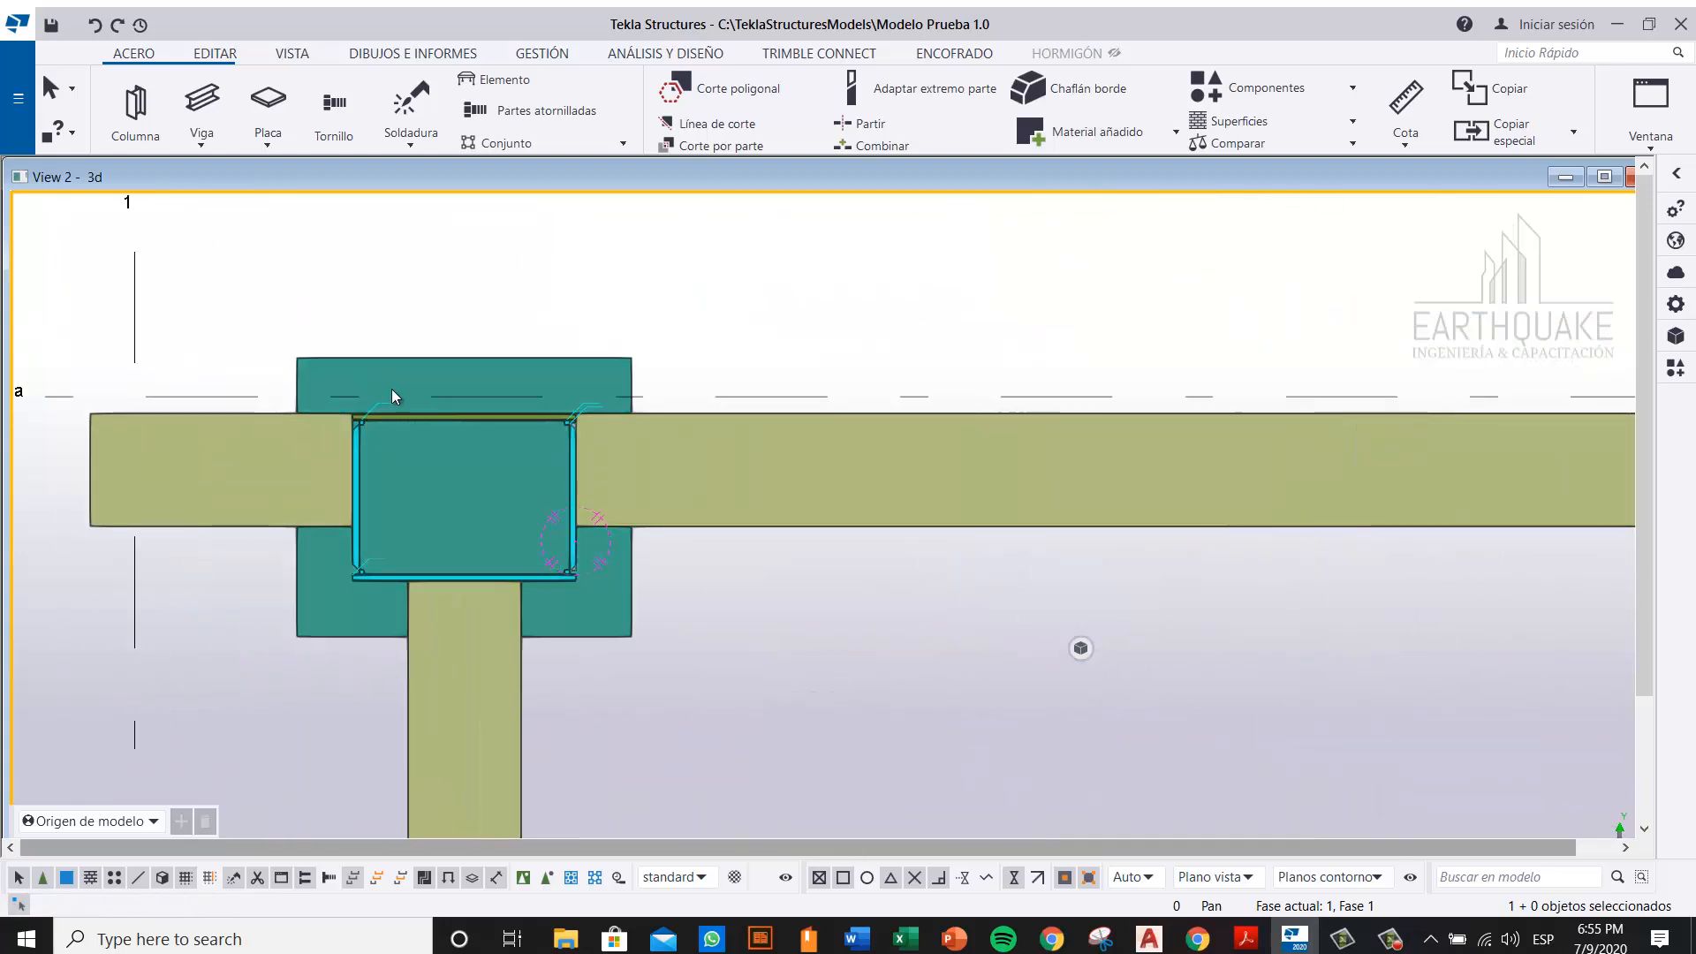
pyautogui.keyDown('ctrl'); pyautogui.moveTo(304, 391); pyautogui.dragTo(336, 331, button='middle'); pyautogui.keyUp('ctrl')
pyautogui.moveTo(618, 335); pyautogui.dragTo(656, 655, button='middle')
pyautogui.scroll(2, 505, 390)
pyautogui.scroll(6, 477, 318)
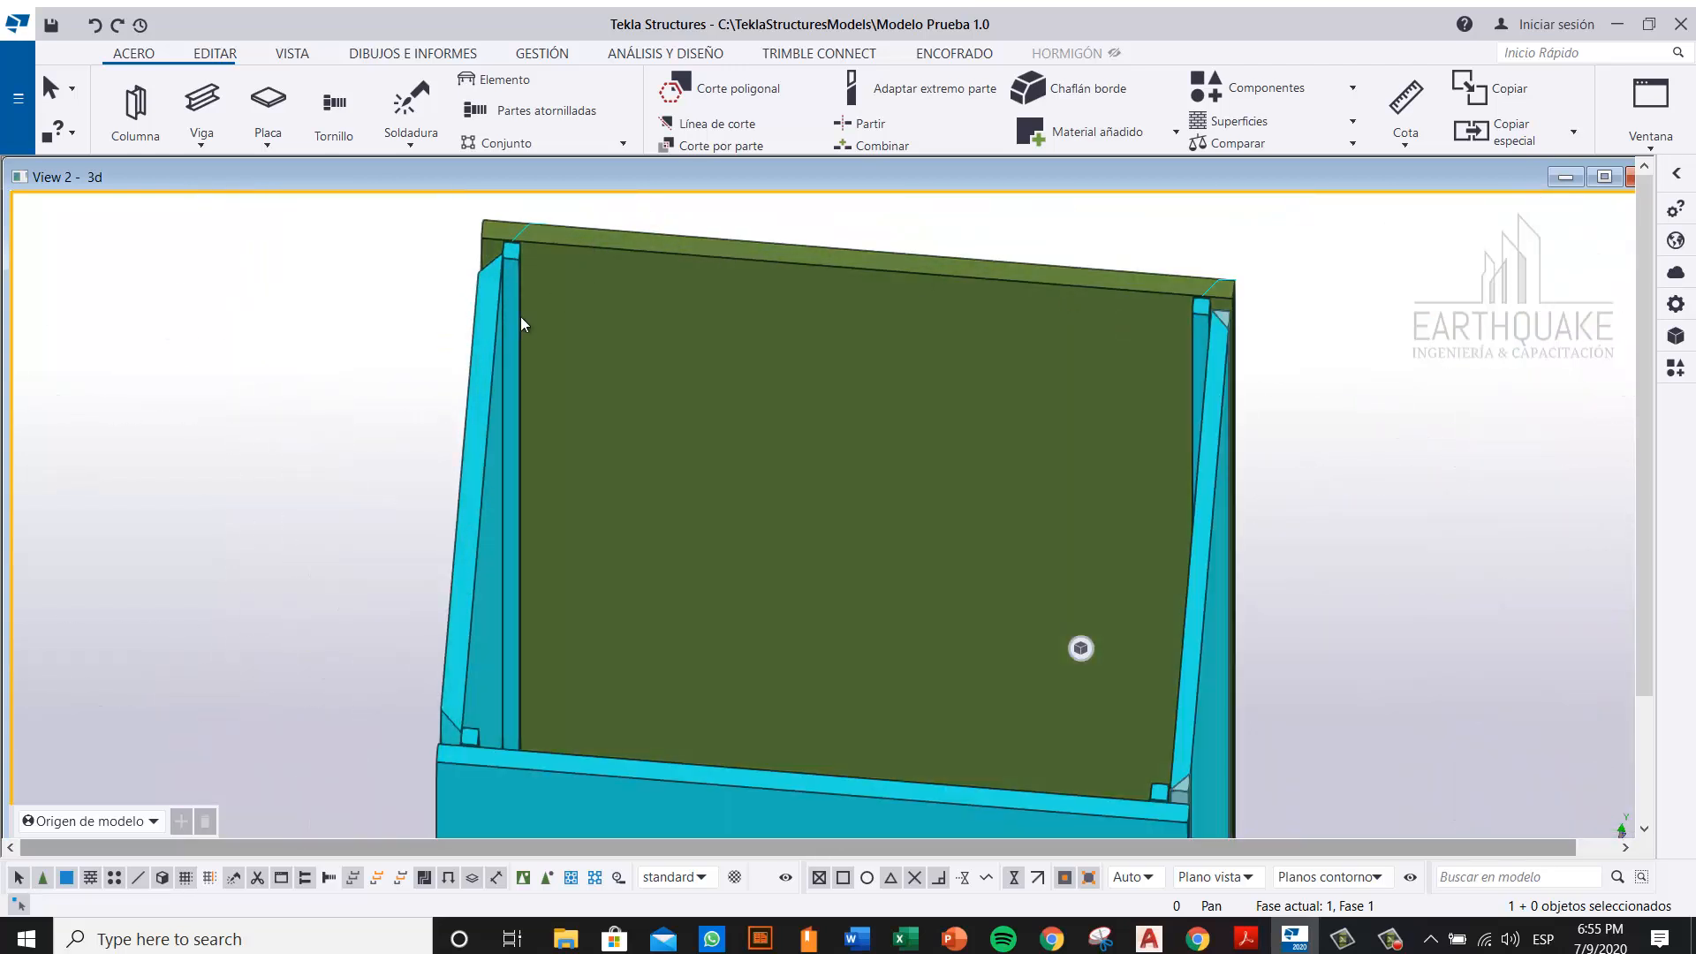
pyautogui.doubleClick(479, 341)
pyautogui.click(485, 403)
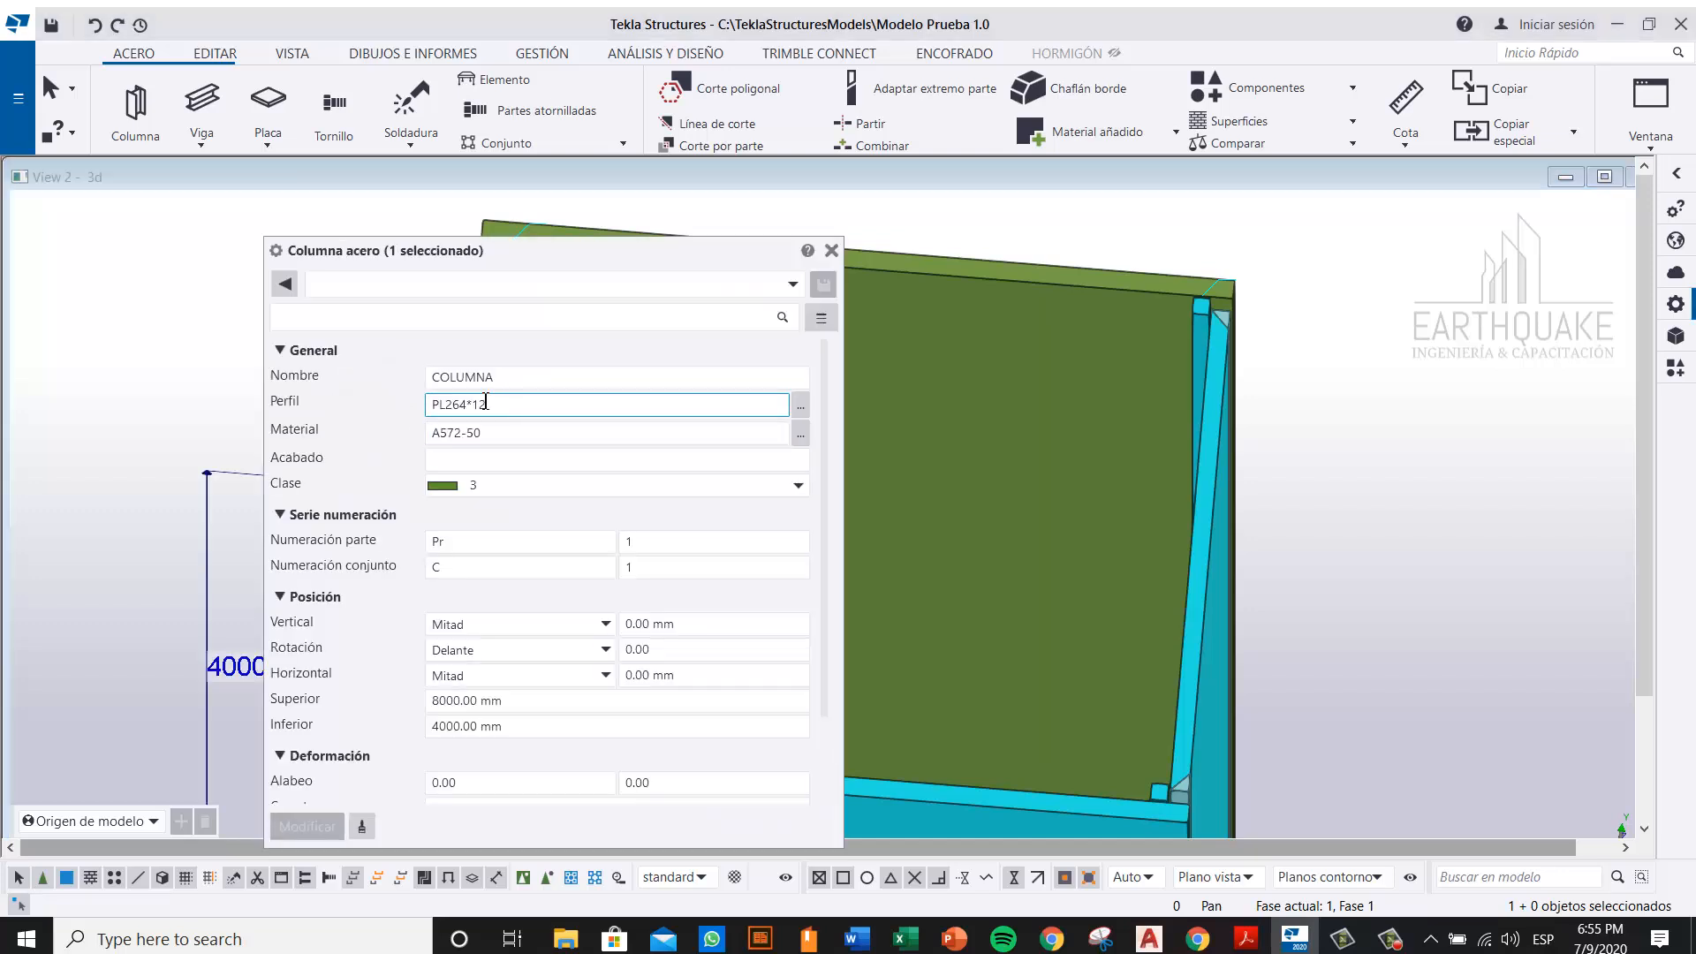
pyautogui.press('BackSpace')
pyautogui.write('0')
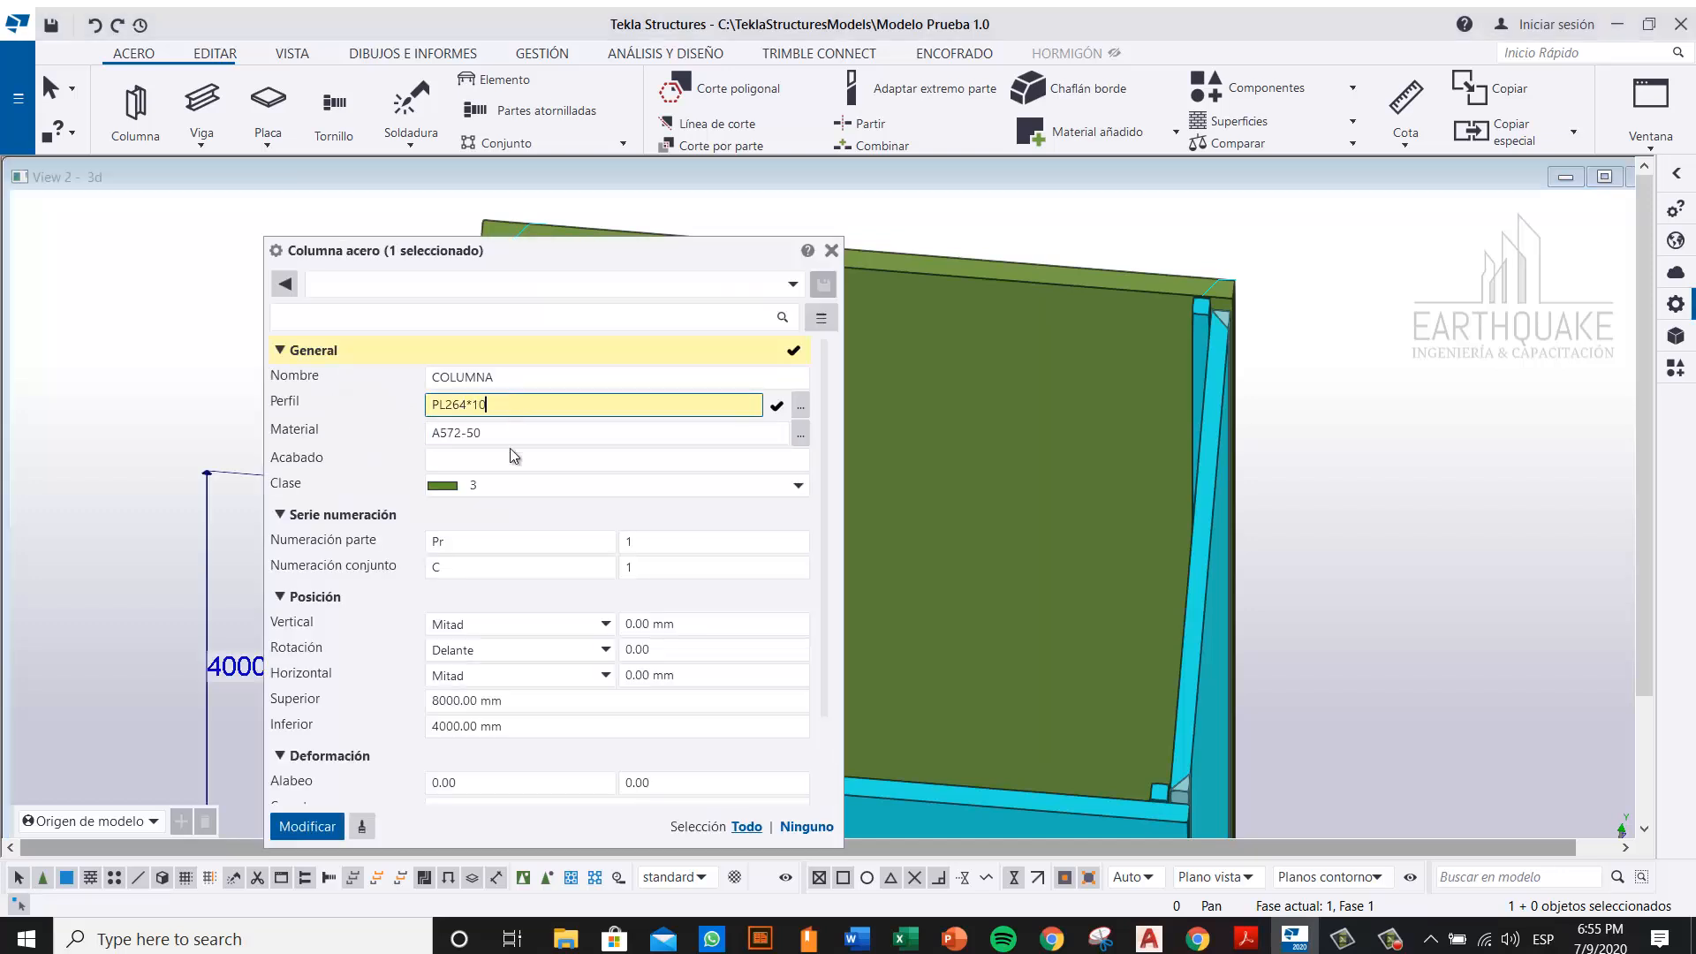
pyautogui.click(292, 827)
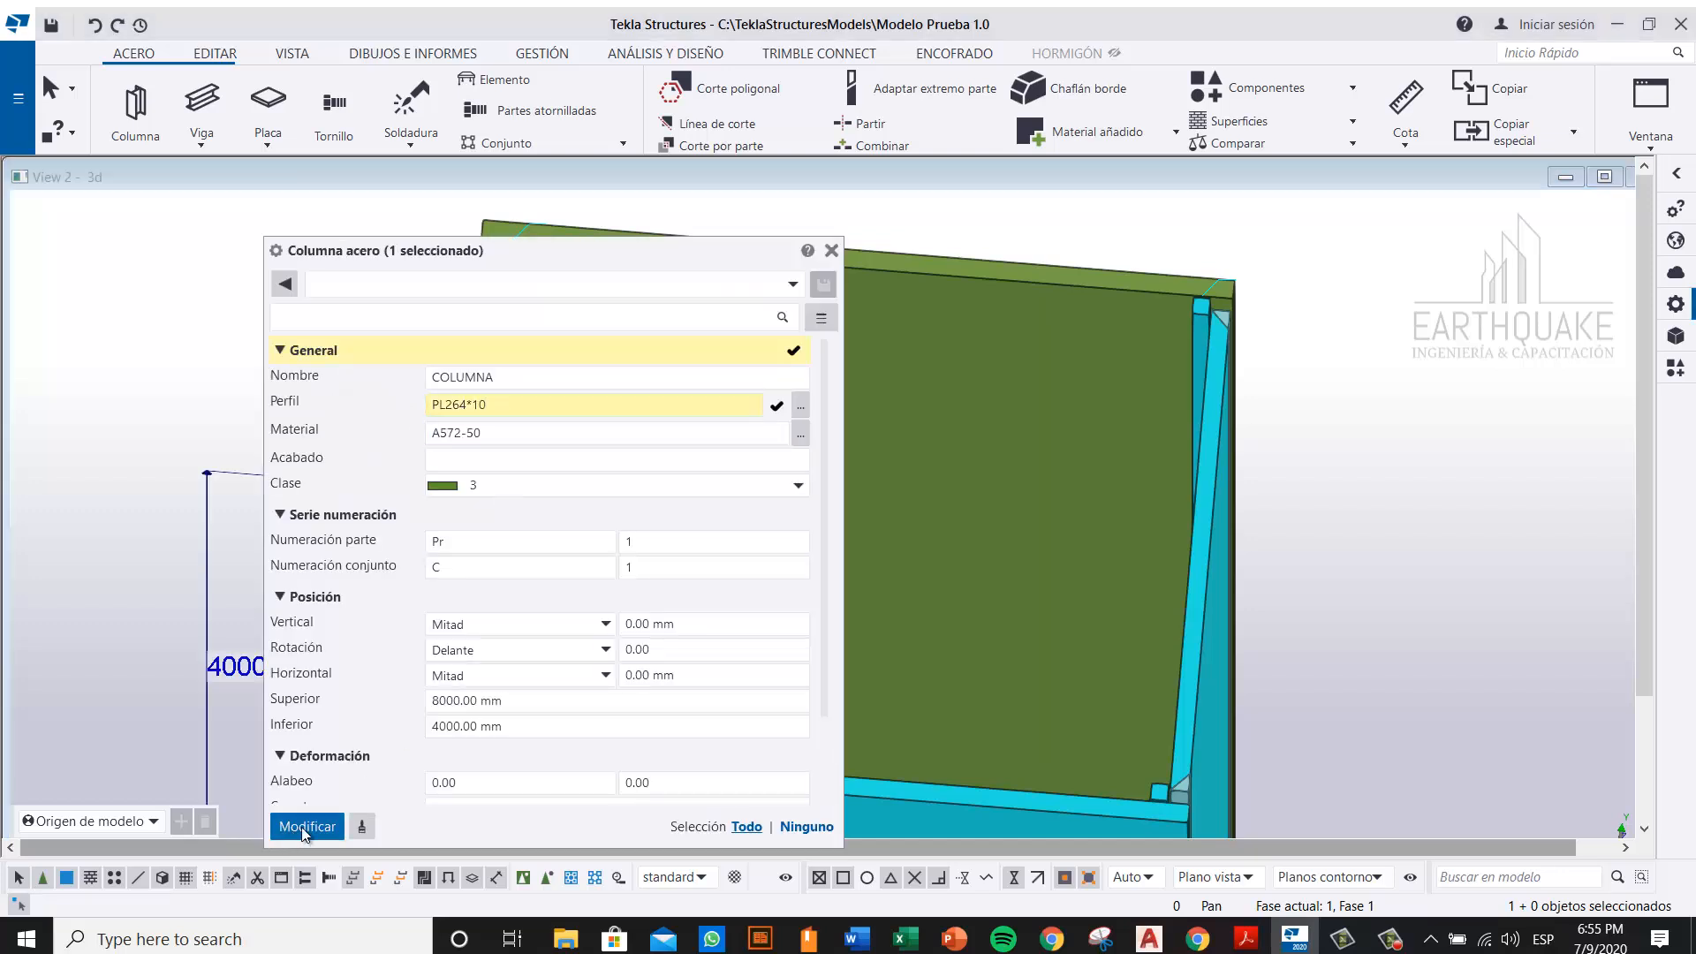
# Step: Set the X and Y distances of both edge chamfers on the side plate nearest grid 1 to 10 mm
pyautogui.click(832, 255)
pyautogui.scroll(5, 509, 251)
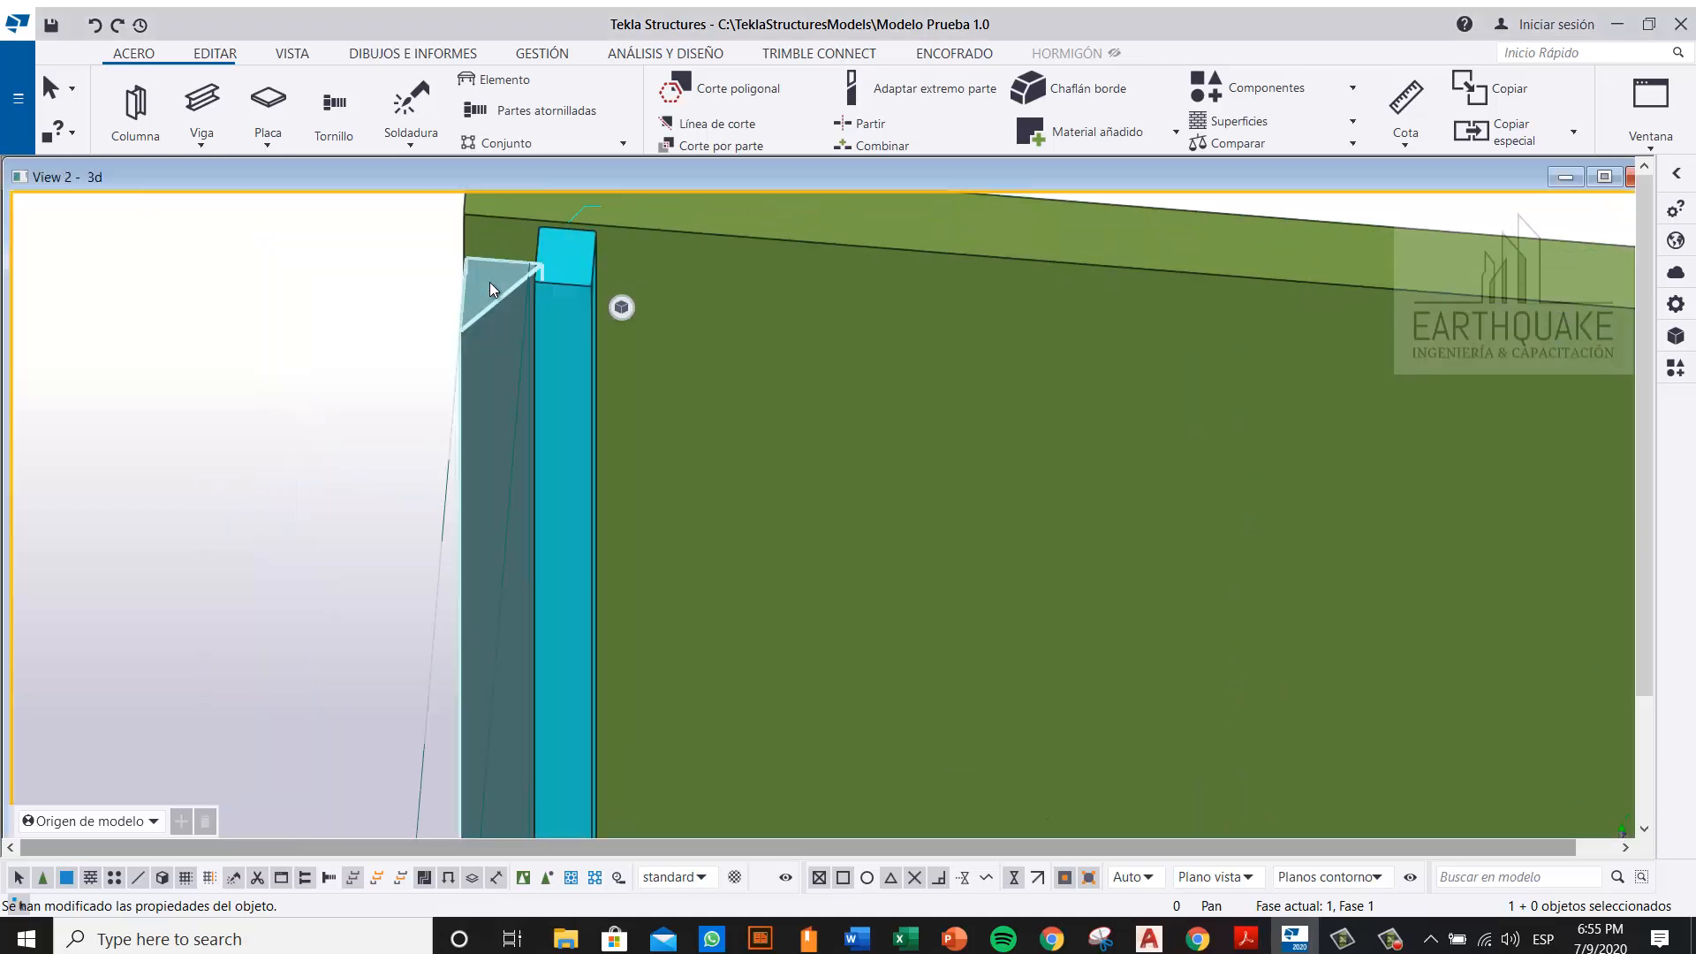
pyautogui.scroll(-5, 559, 245)
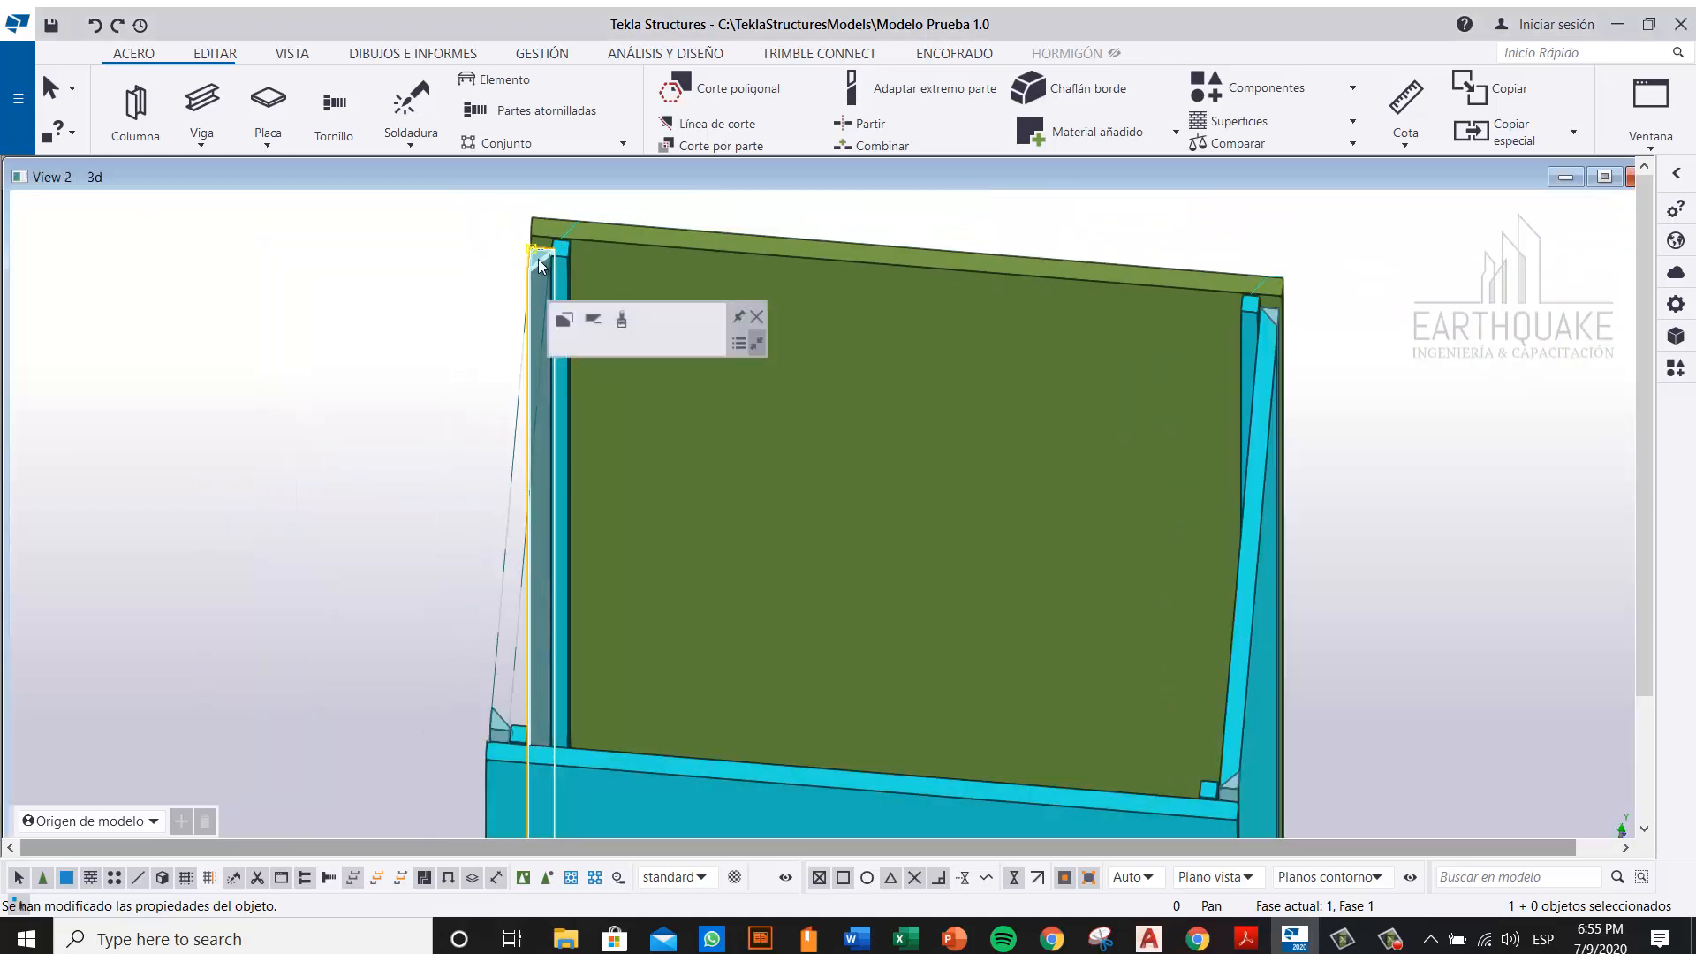
pyautogui.scroll(5, 505, 715)
pyautogui.doubleClick(472, 754)
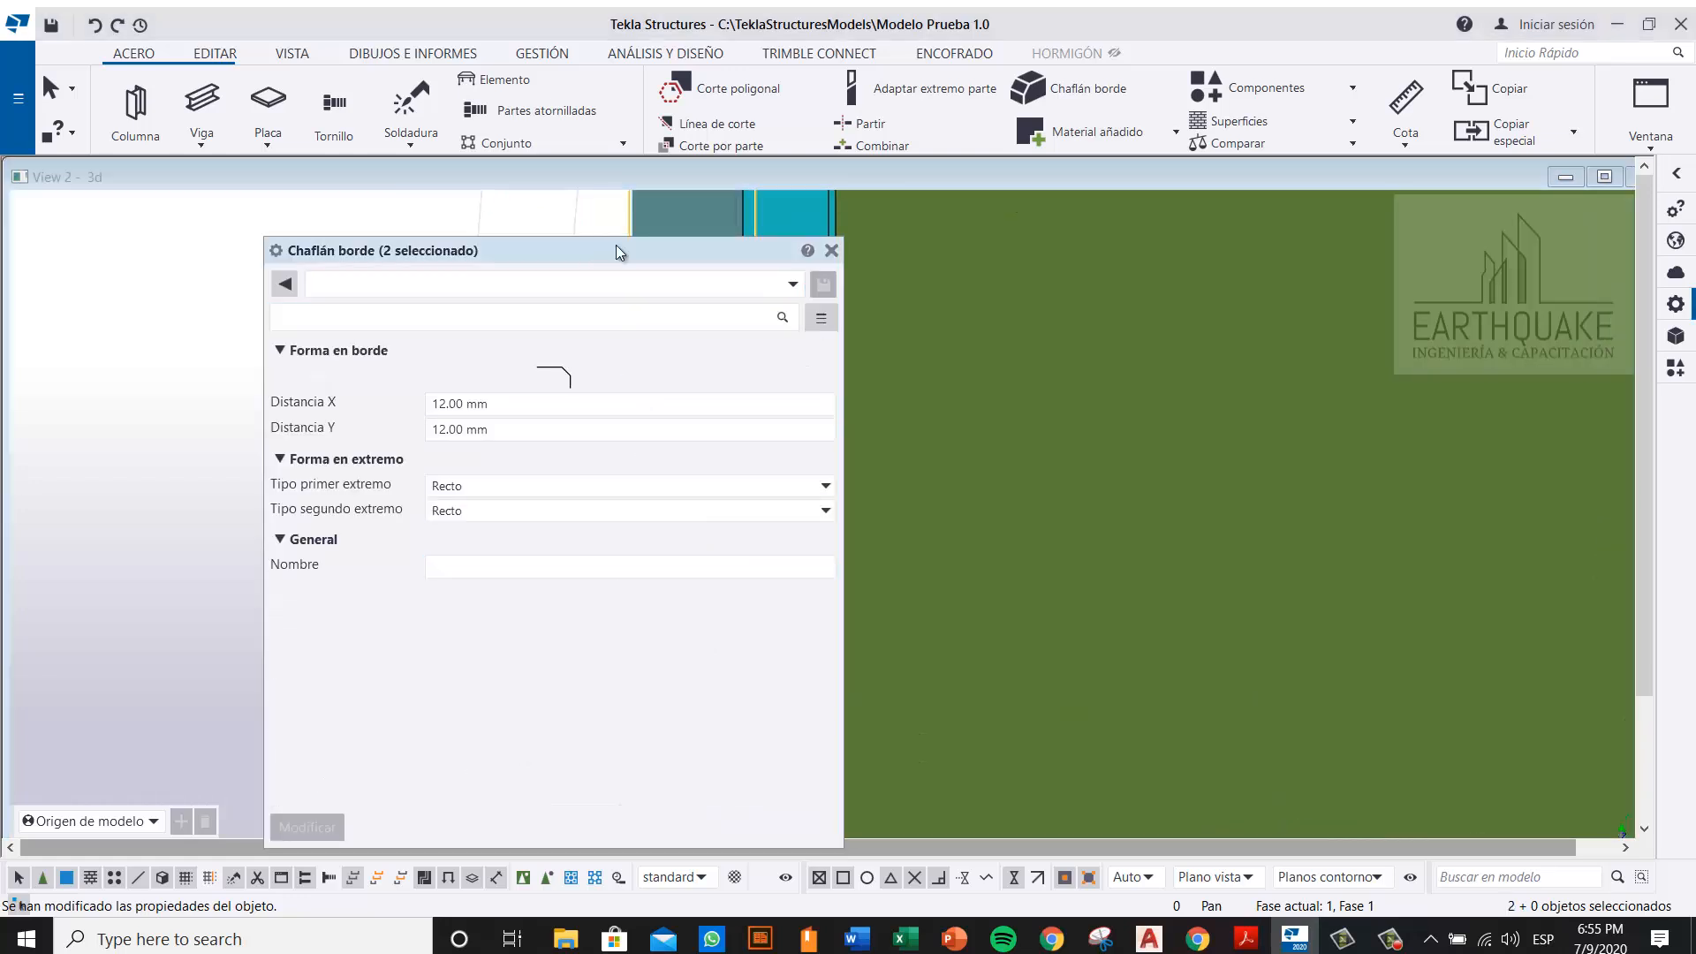
pyautogui.moveTo(617, 250); pyautogui.dragTo(1102, 222)
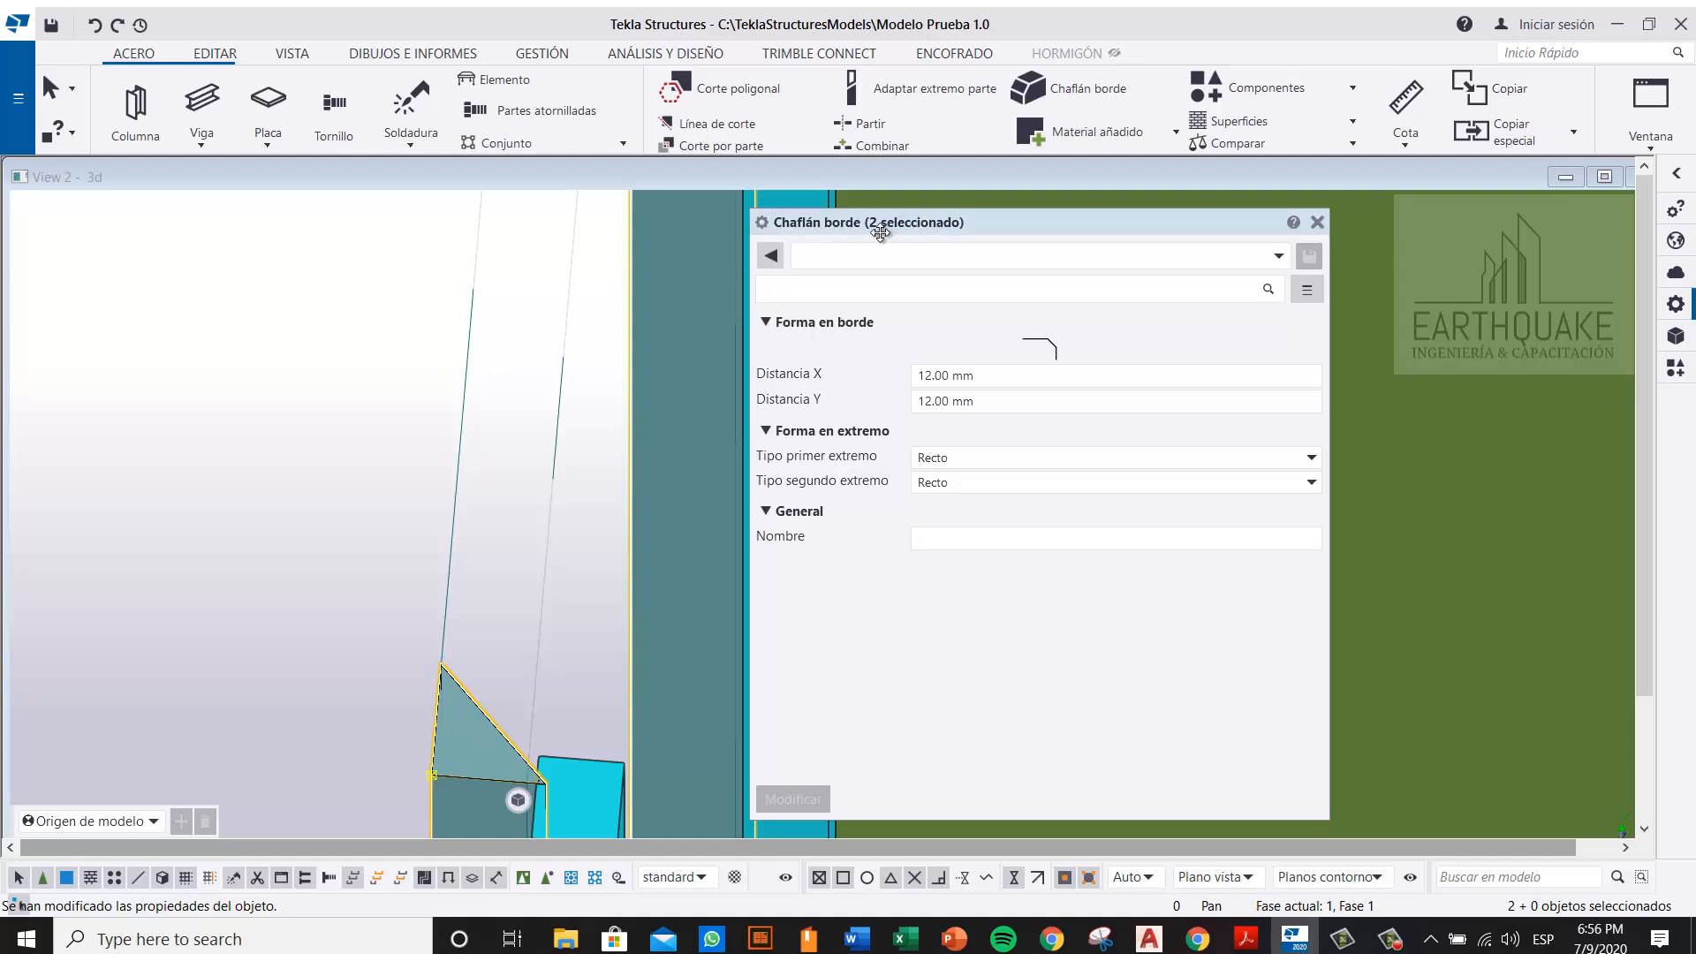
pyautogui.click(923, 376)
pyautogui.press('Delete')
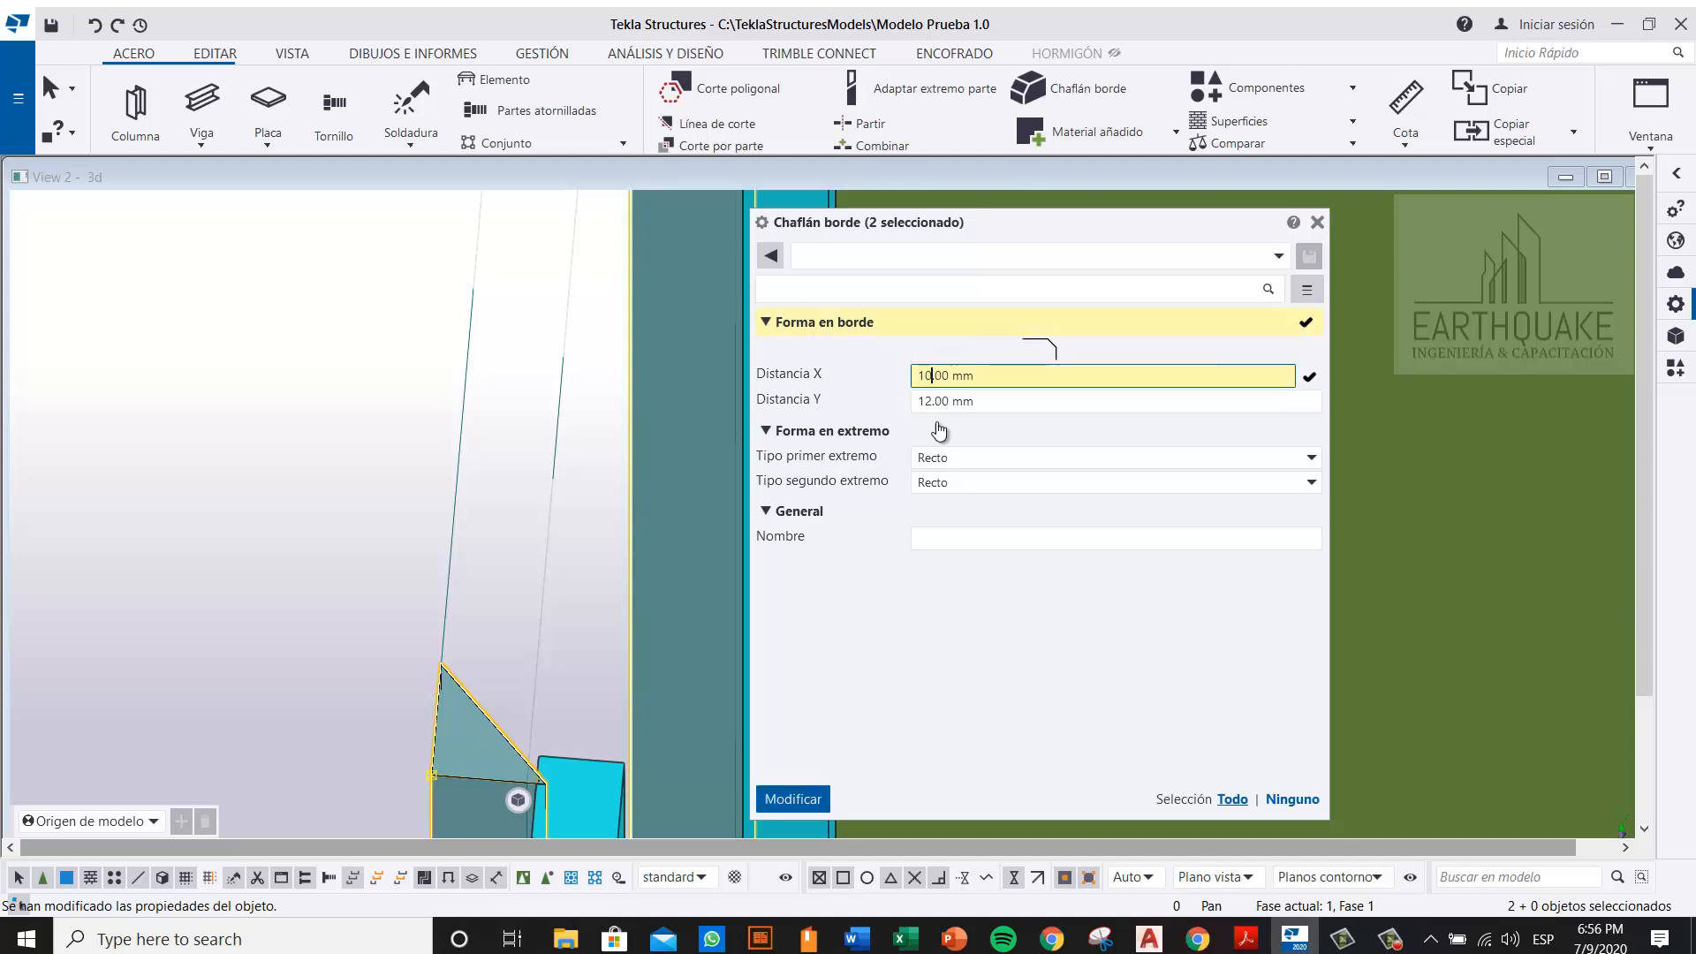
pyautogui.press('Delete')
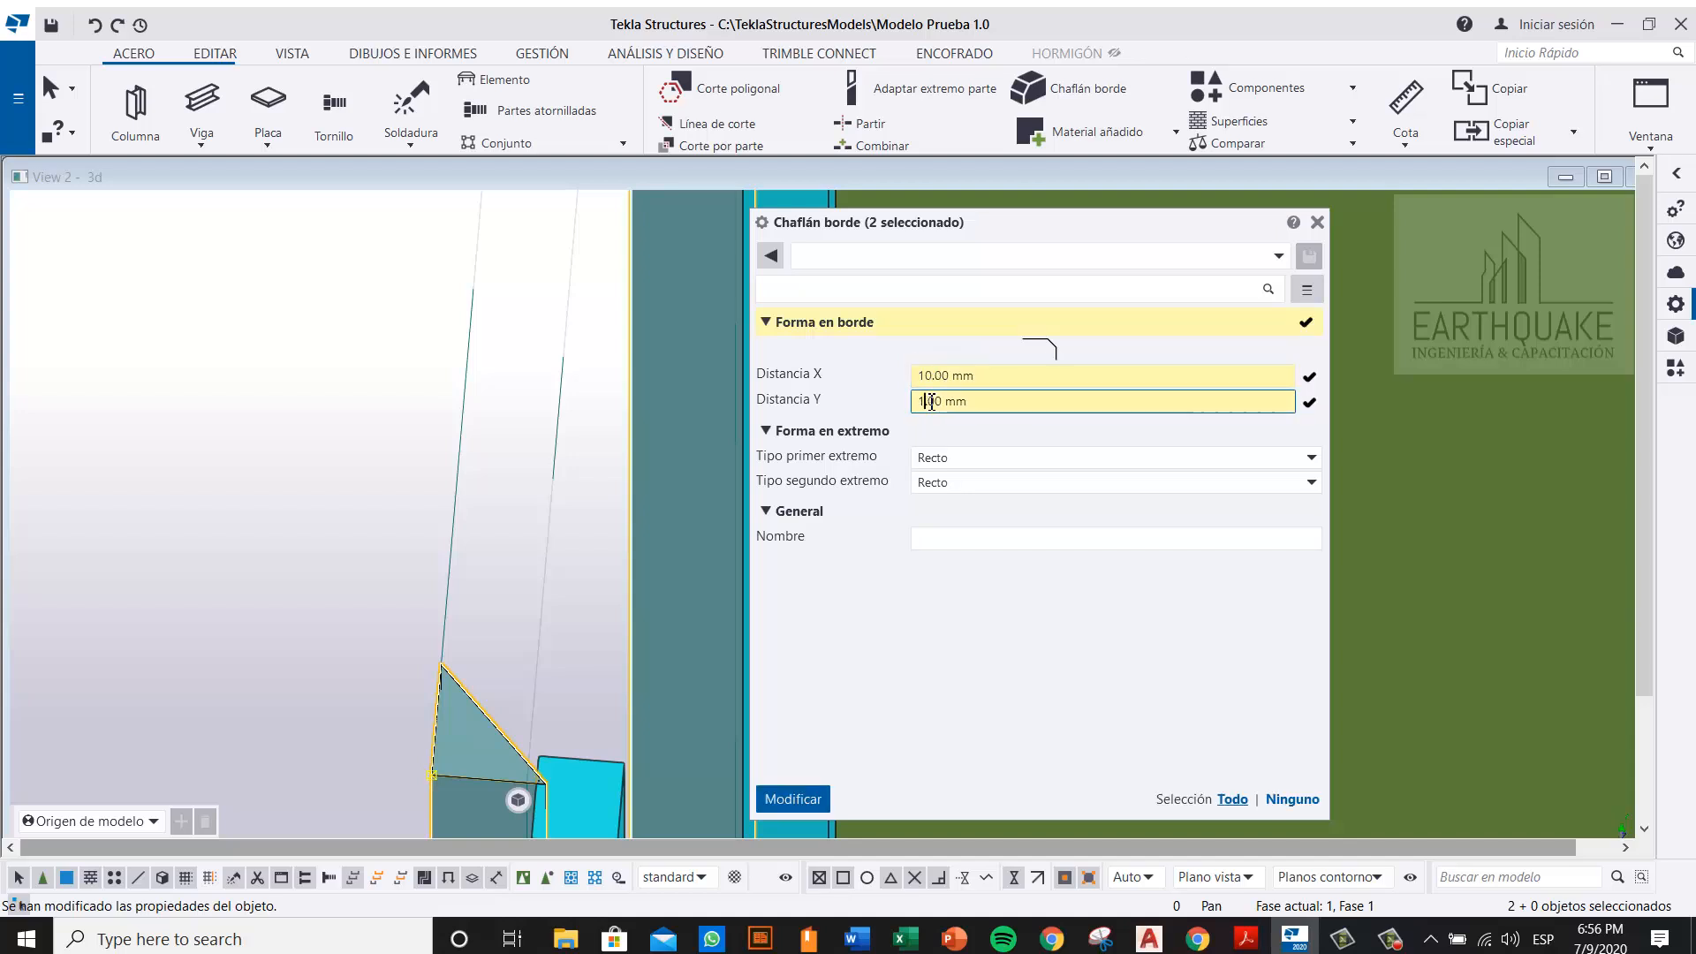
pyautogui.click(788, 798)
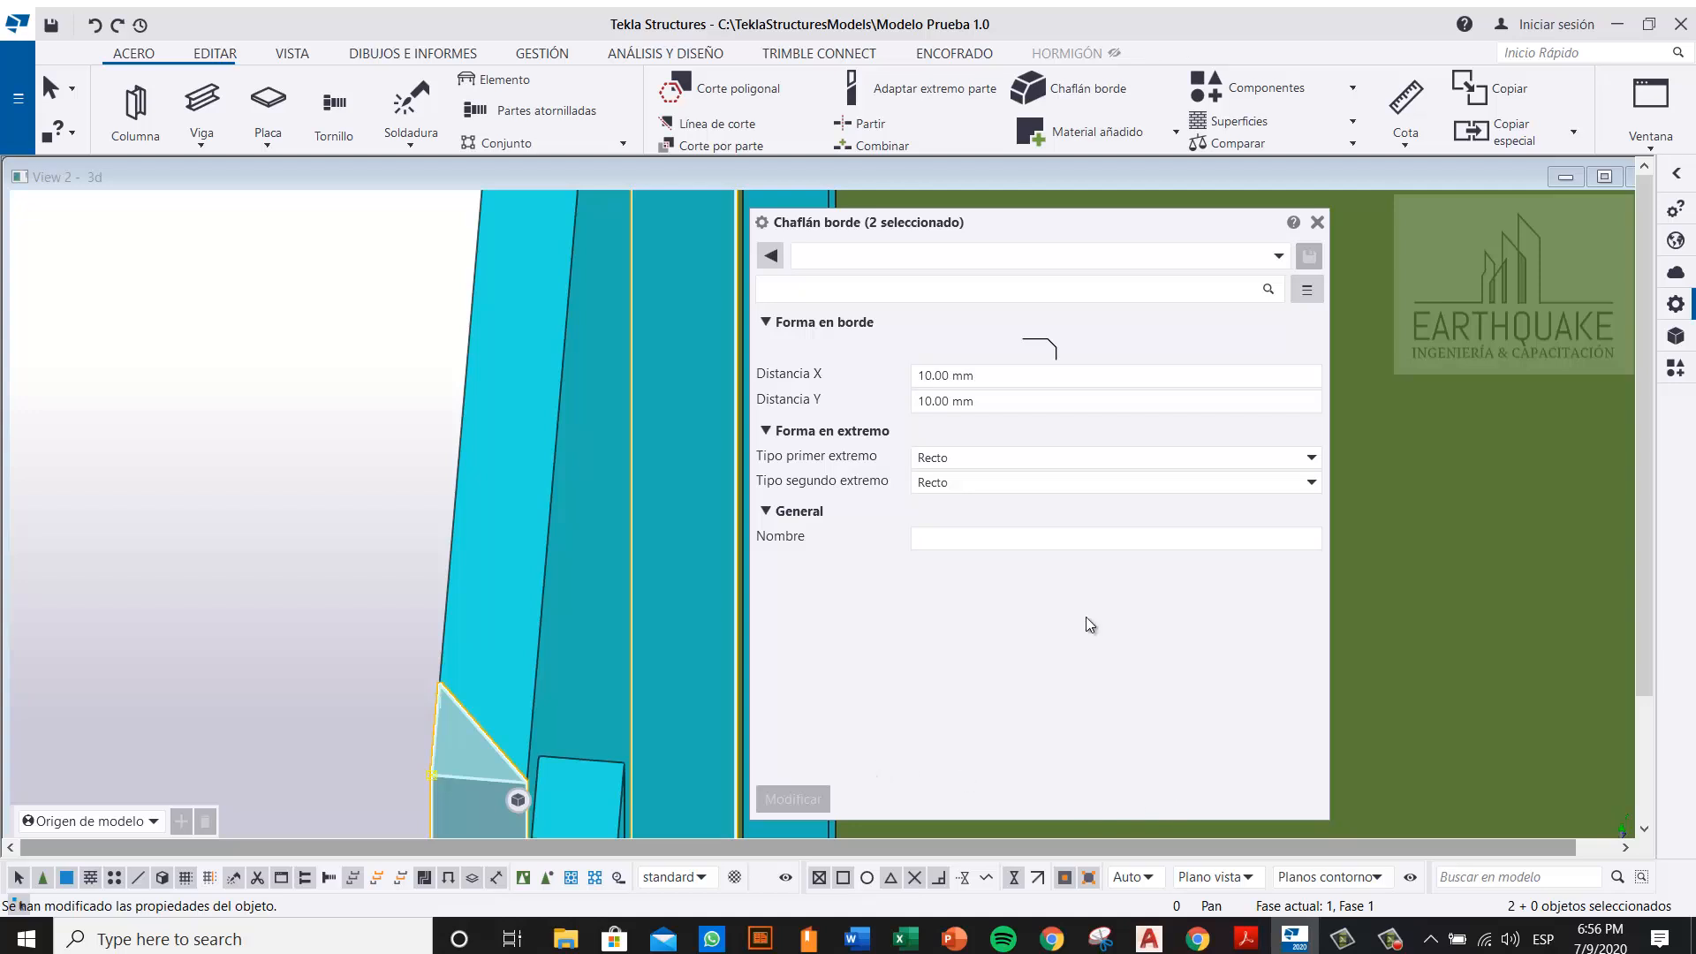
pyautogui.click(1317, 222)
pyautogui.scroll(-2, 668, 625)
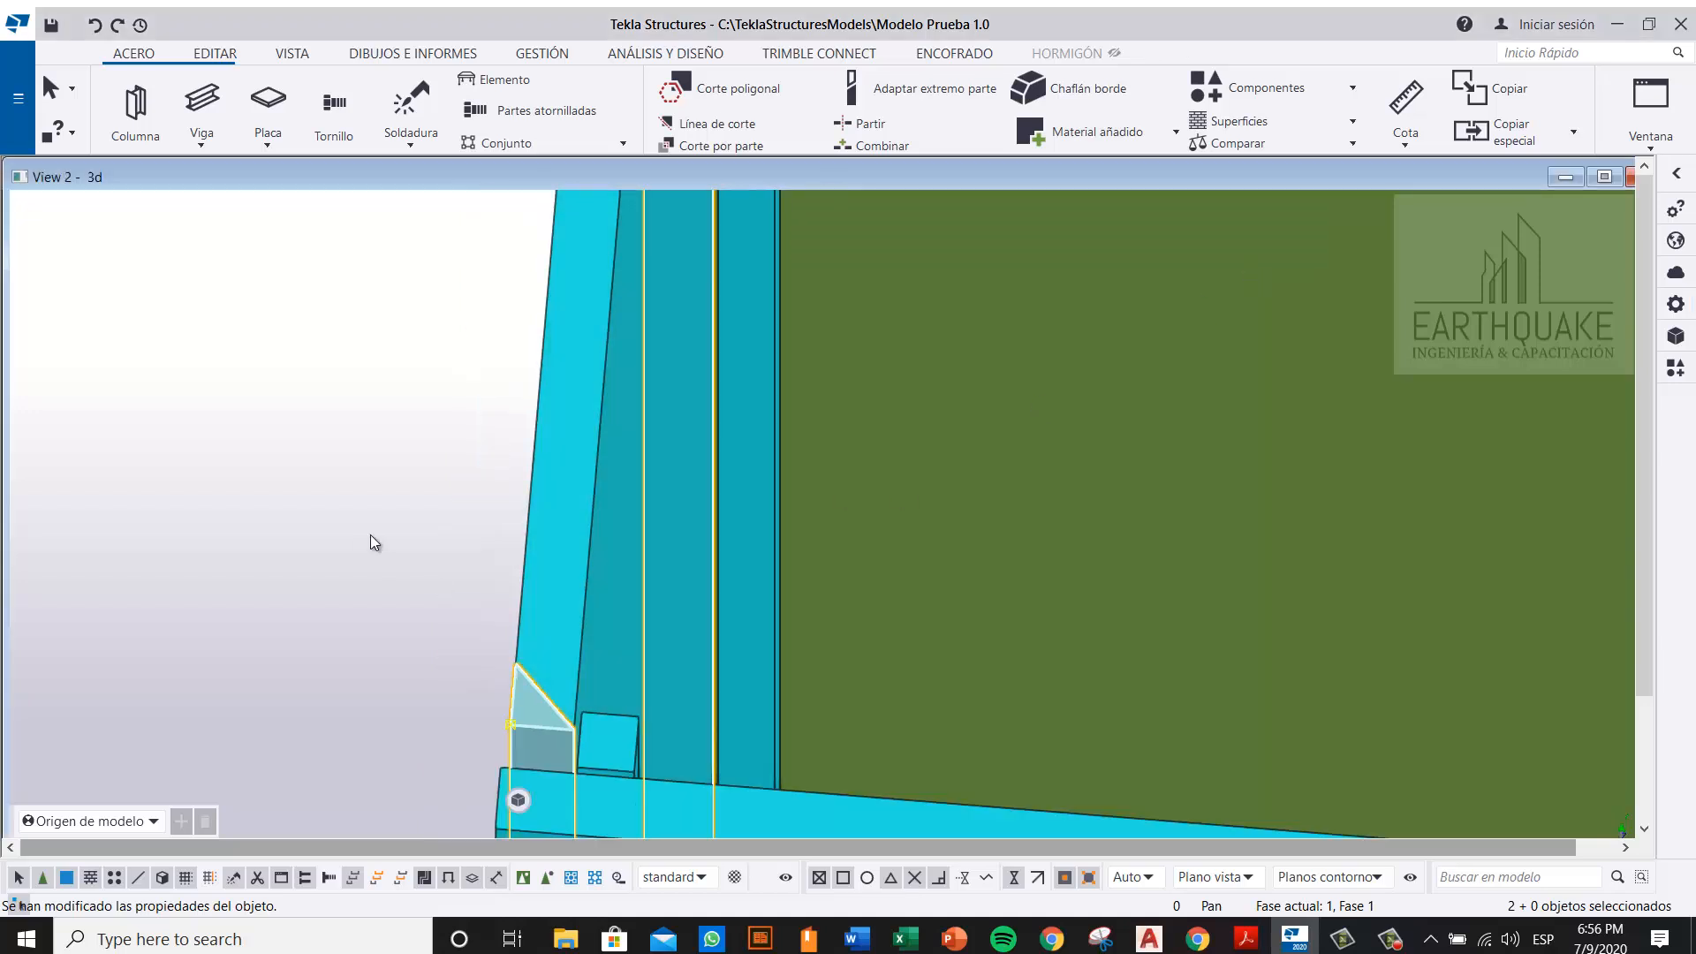
pyautogui.click(371, 534)
# Step: Redraw the view and, in plan, move the rear corner bar nearest grid 1 sideways until it is flush against the thinned side plate
pyautogui.moveTo(629, 661); pyautogui.dragTo(633, 718, button='middle')
pyautogui.scroll(-3, 640, 629)
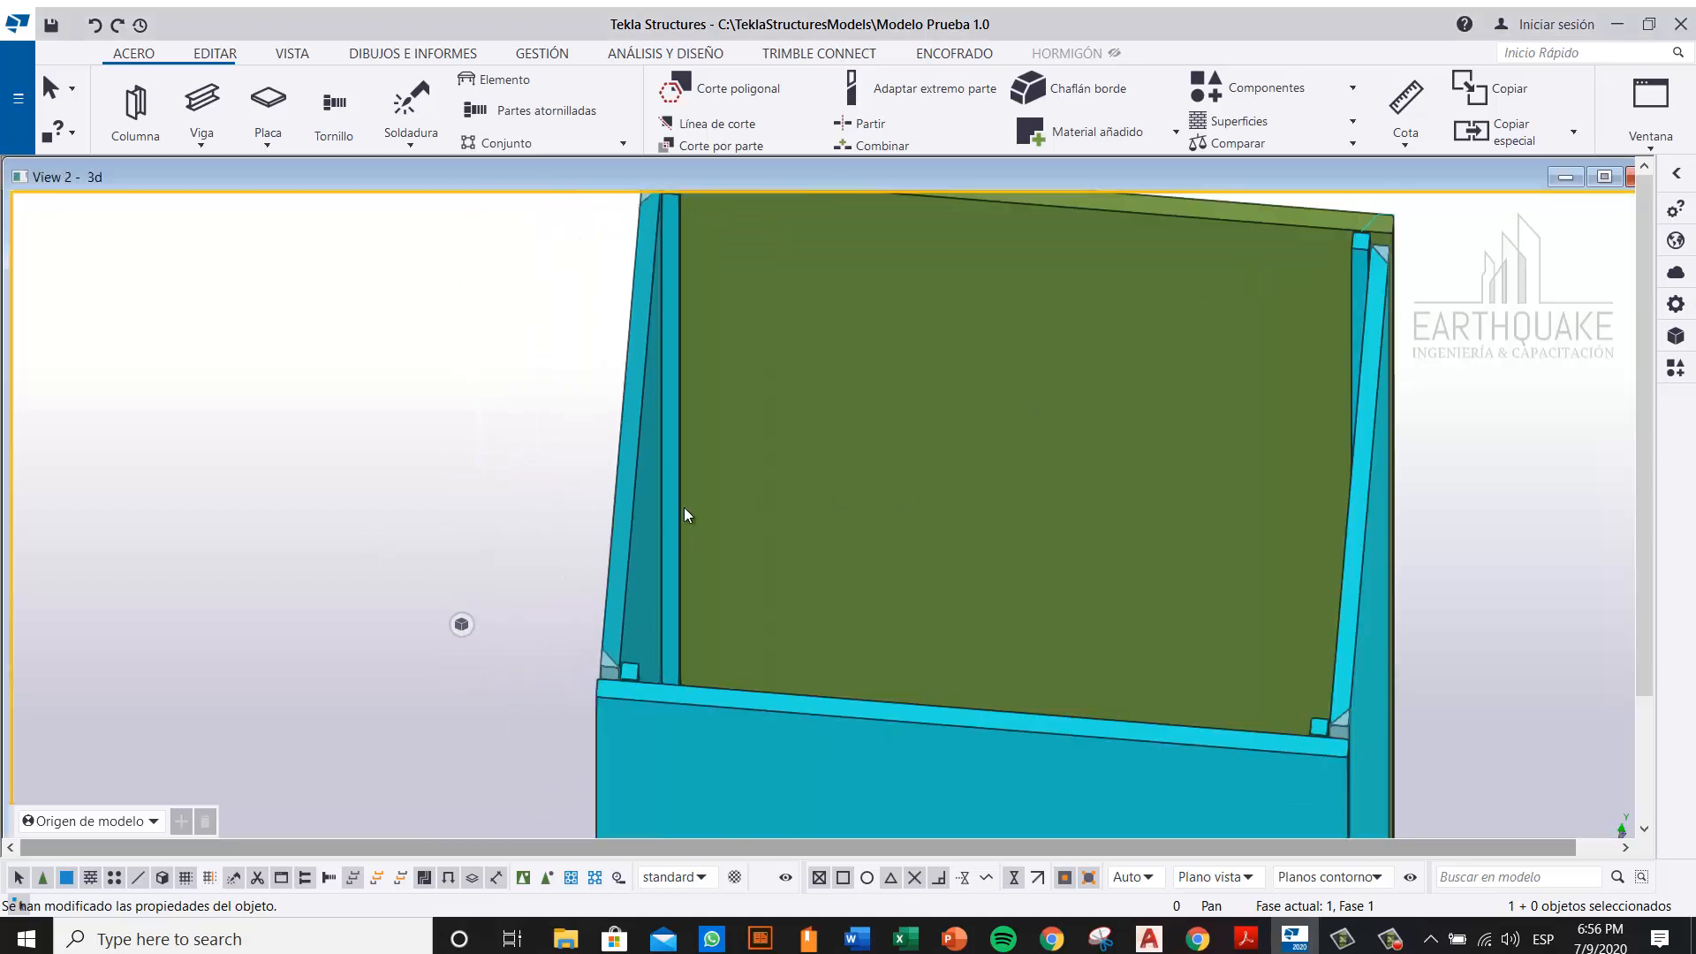
pyautogui.moveTo(689, 283); pyautogui.dragTo(694, 495, button='middle')
pyautogui.scroll(2, 675, 393)
pyautogui.rightClick(326, 399)
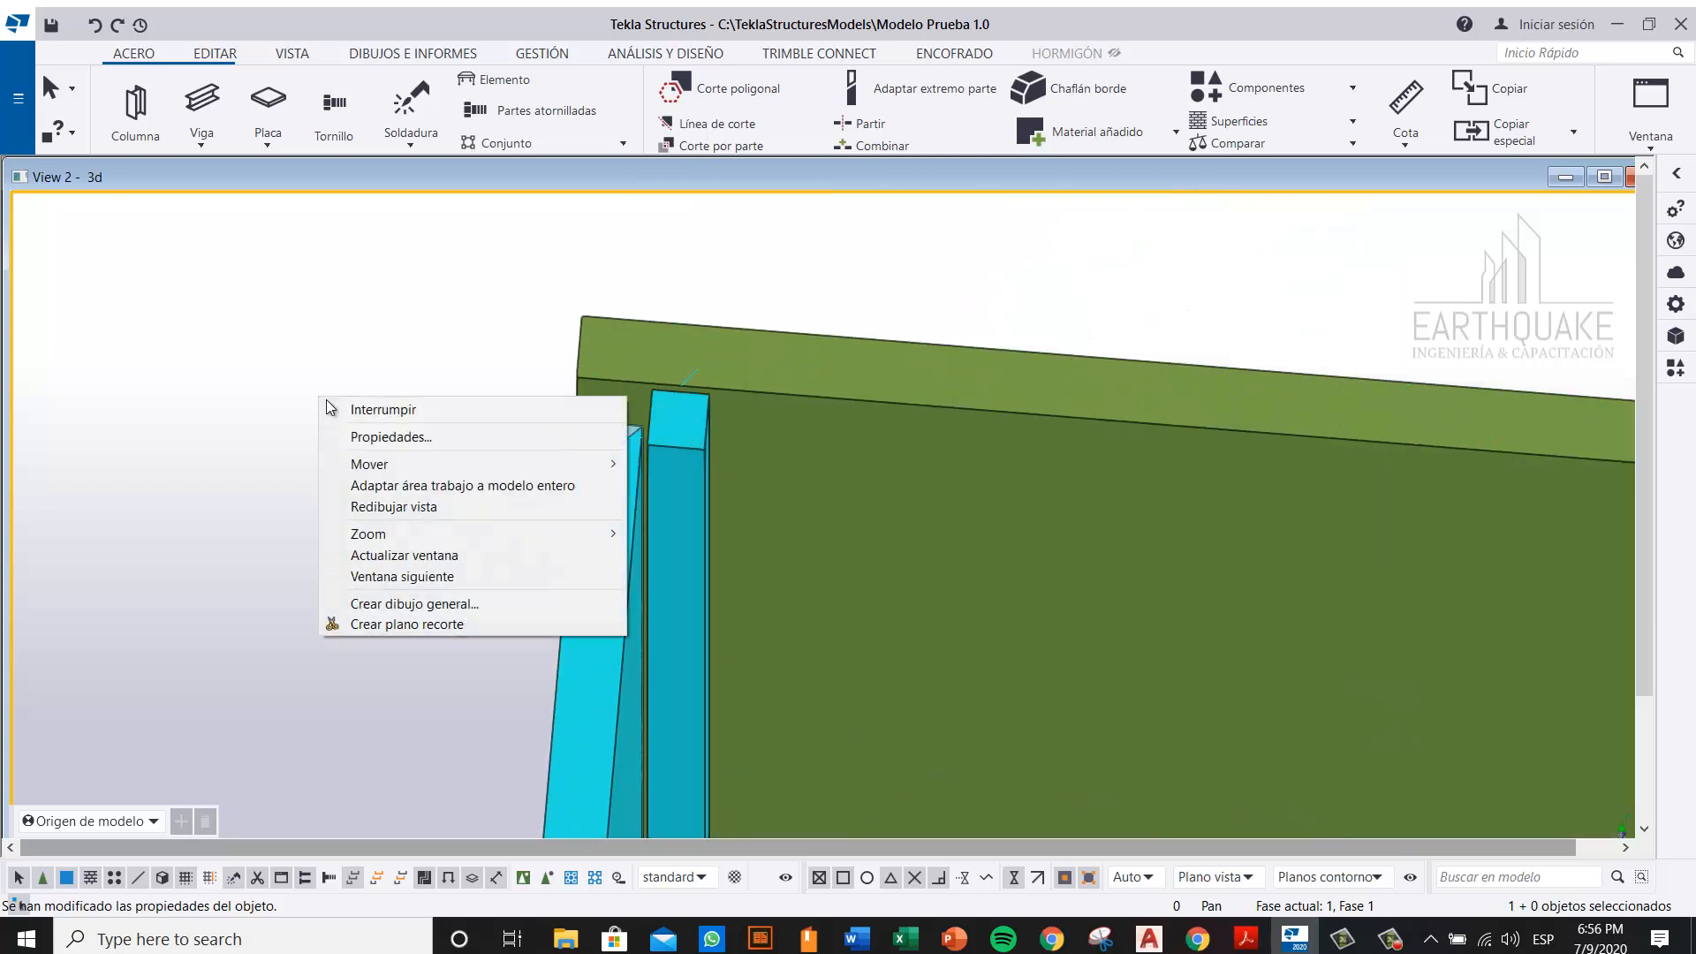
pyautogui.click(409, 505)
pyautogui.moveTo(681, 428)
pyautogui.keyDown('ctrl'); pyautogui.mouseDown(button='middle')
pyautogui.moveTo(691, 409)
pyautogui.moveTo(670, 421)
pyautogui.moveTo(697, 546)
pyautogui.moveTo(696, 459)
pyautogui.mouseUp(button='middle'); pyautogui.keyUp('ctrl')
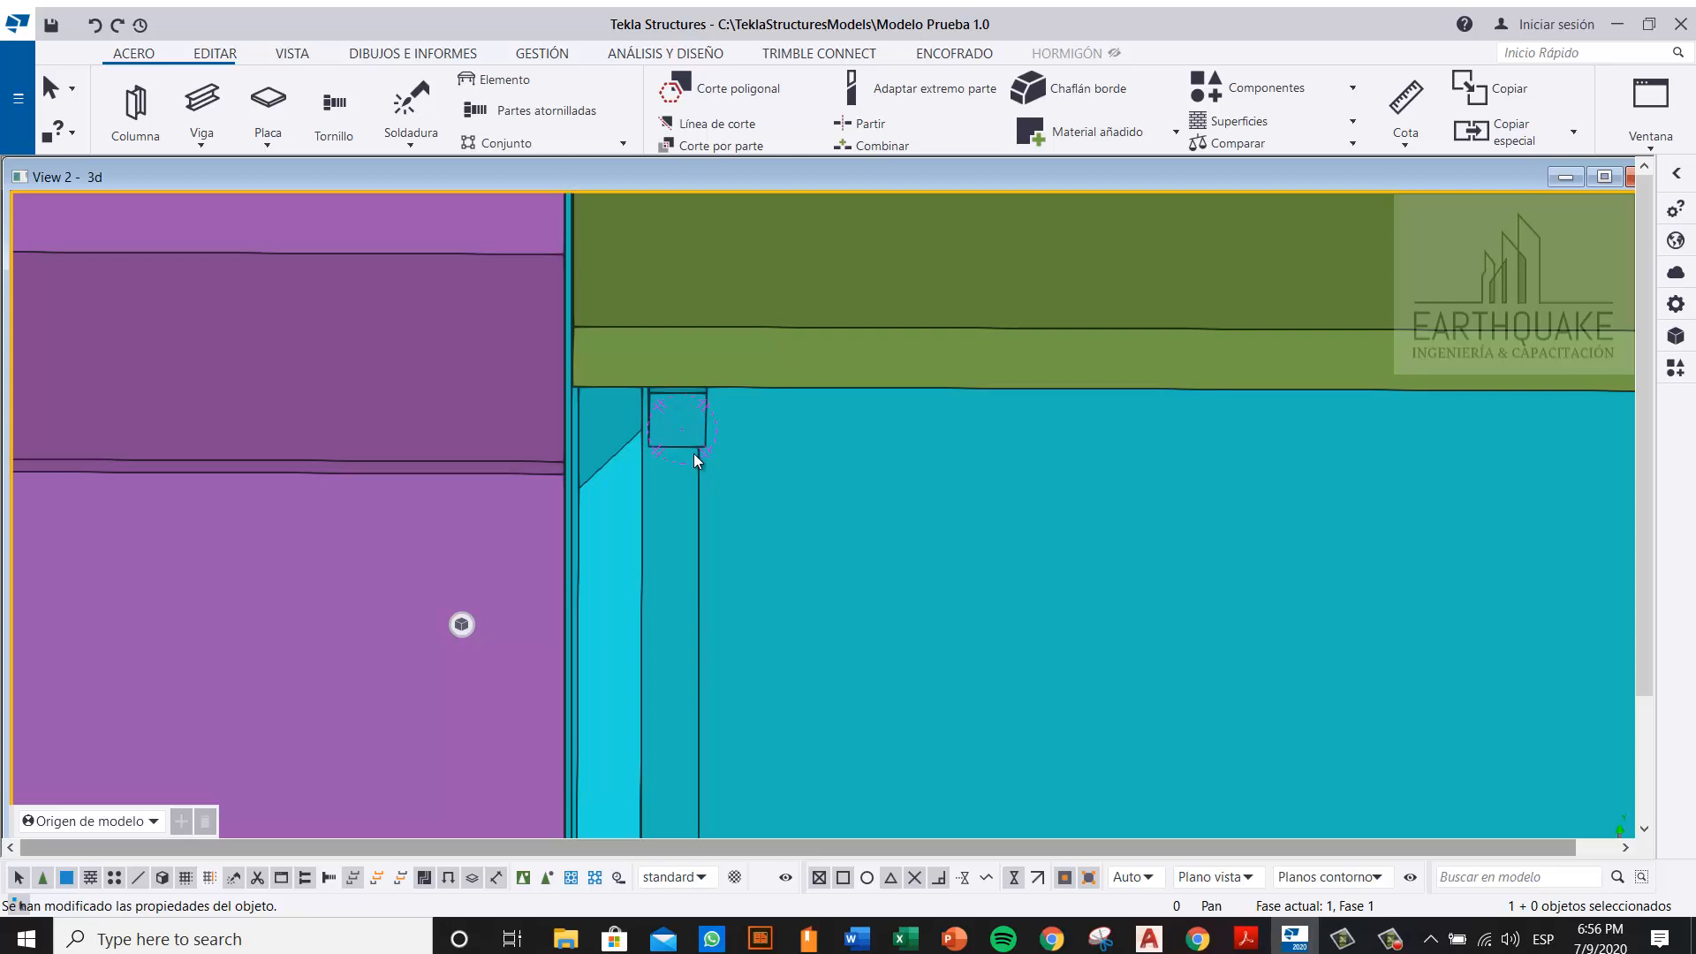
pyautogui.hotkey('ctrl', 'p')
pyautogui.scroll(4, 221, 312)
pyautogui.scroll(10, 401, 344)
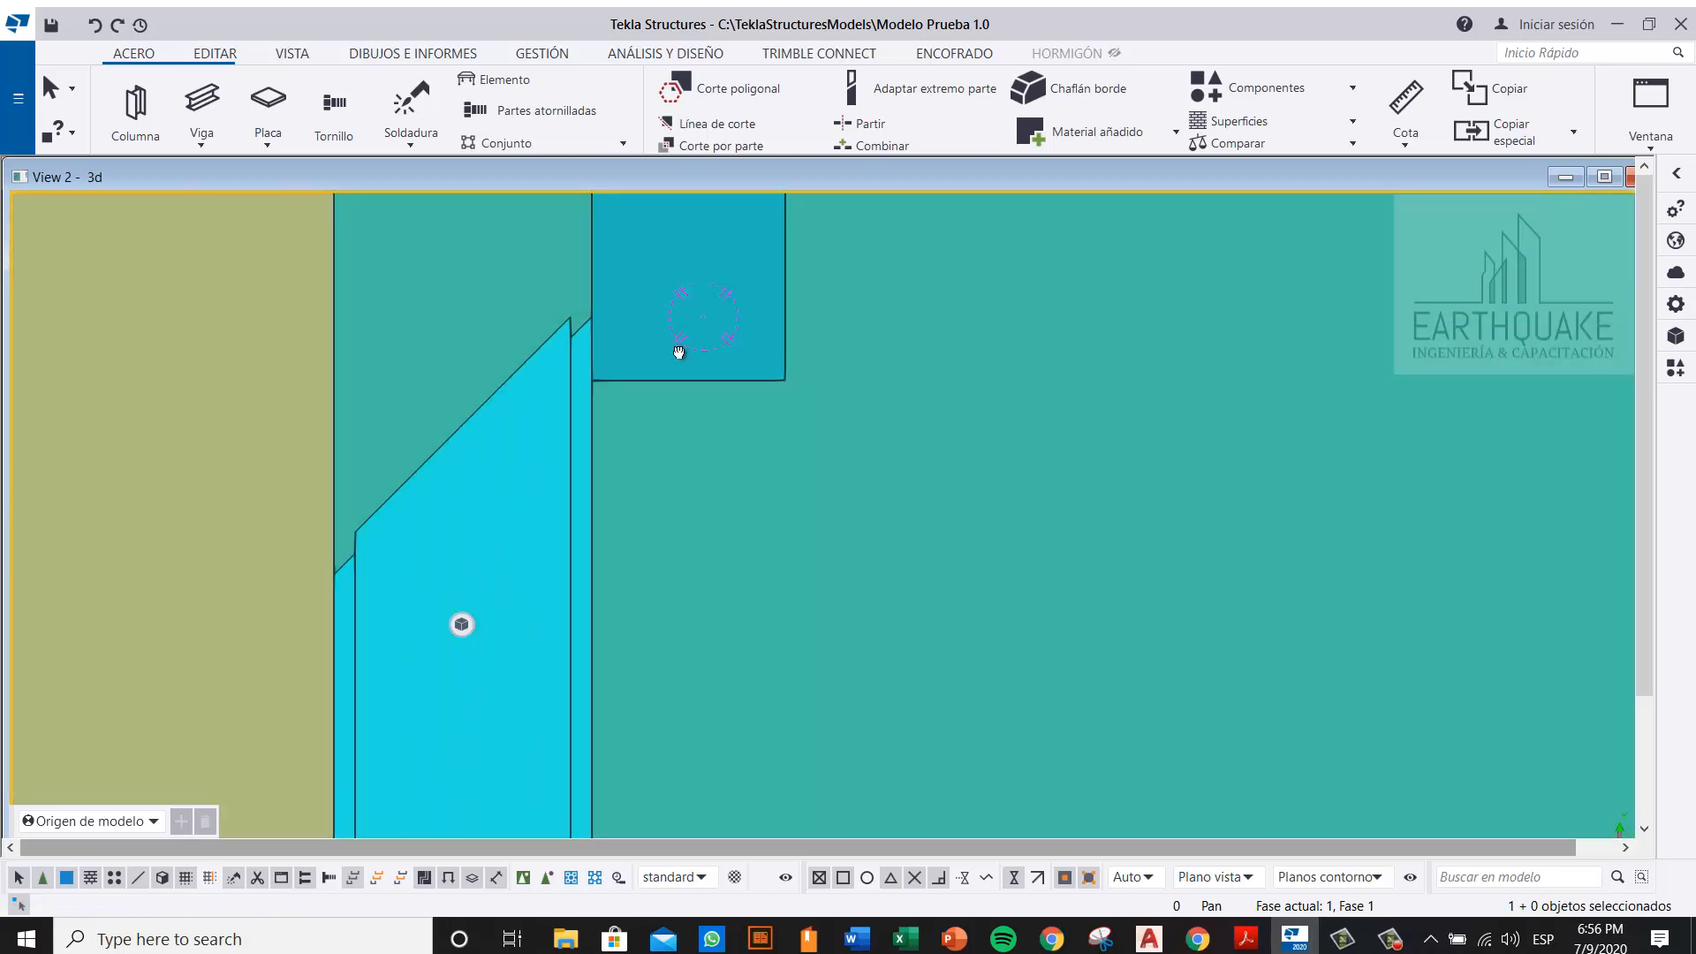
pyautogui.moveTo(678, 352); pyautogui.dragTo(692, 441, button='middle')
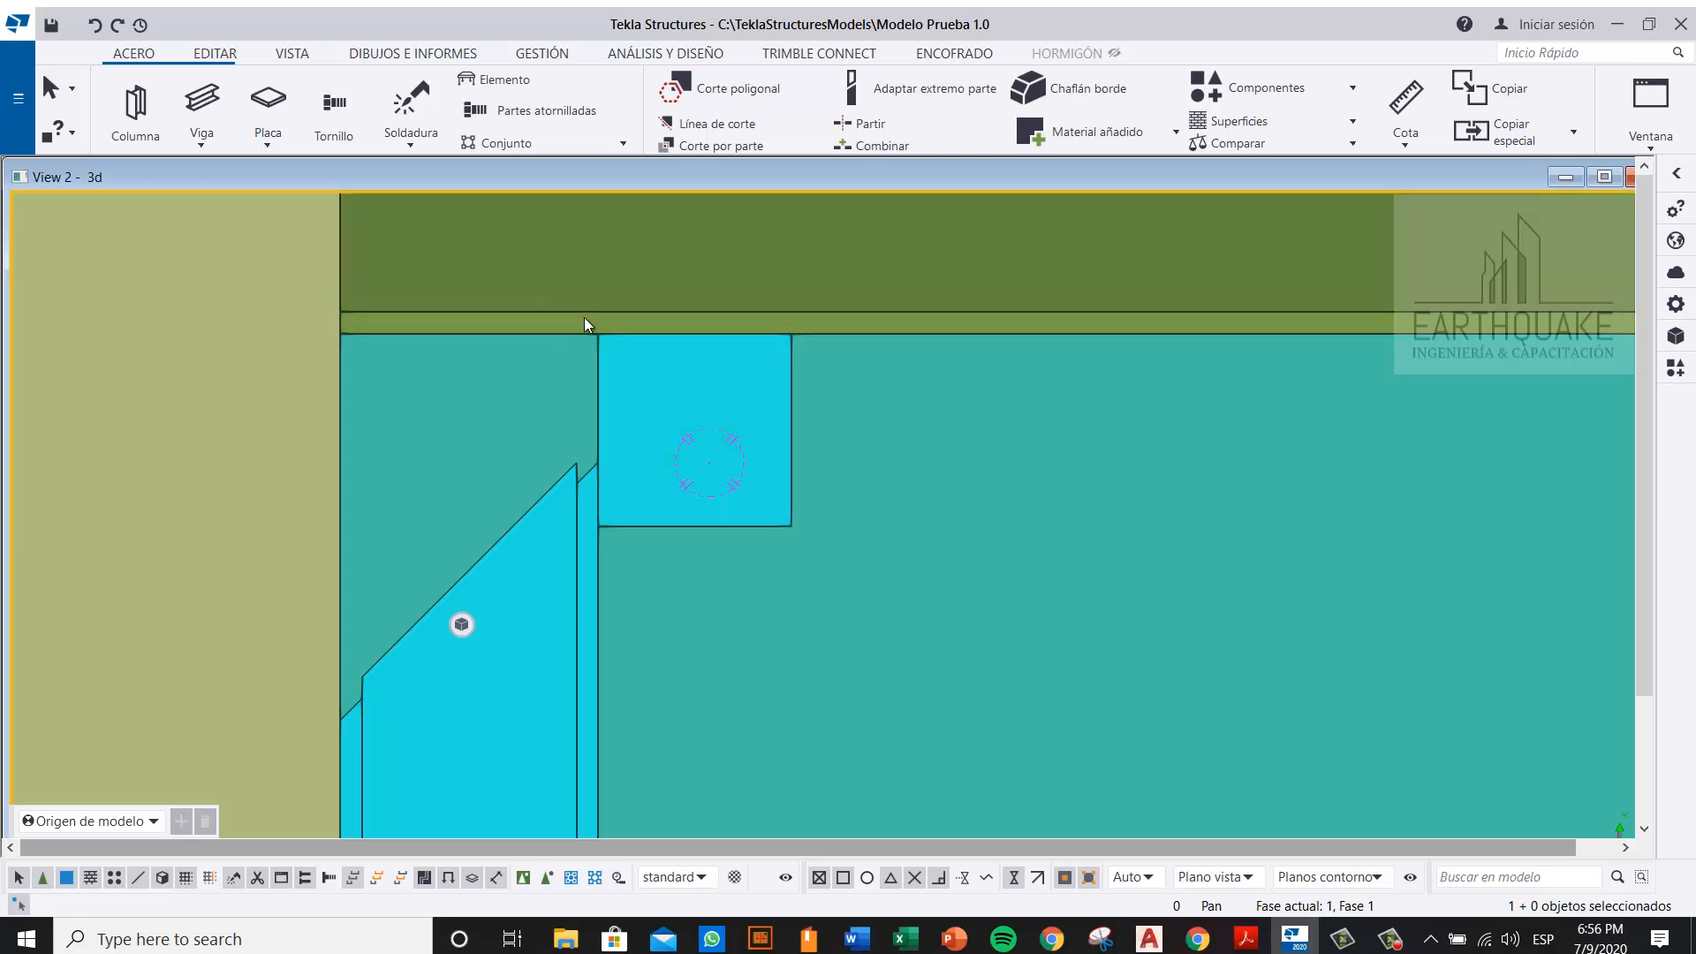
pyautogui.click(676, 397)
pyautogui.rightClick(664, 389)
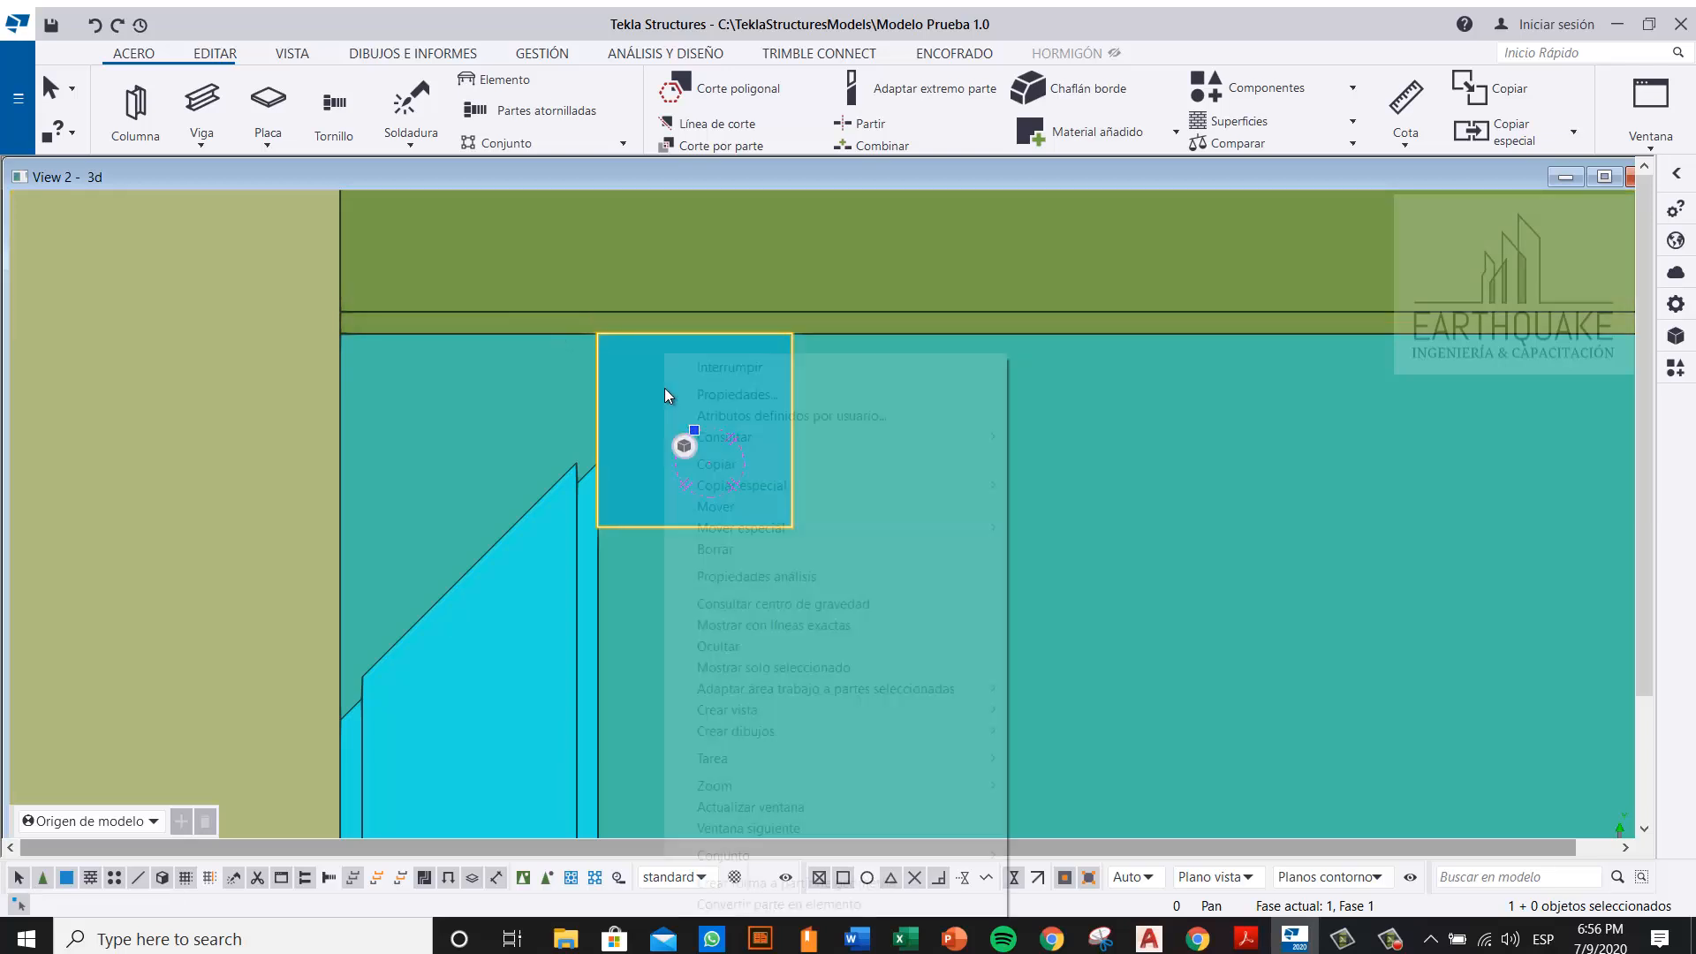
pyautogui.click(715, 506)
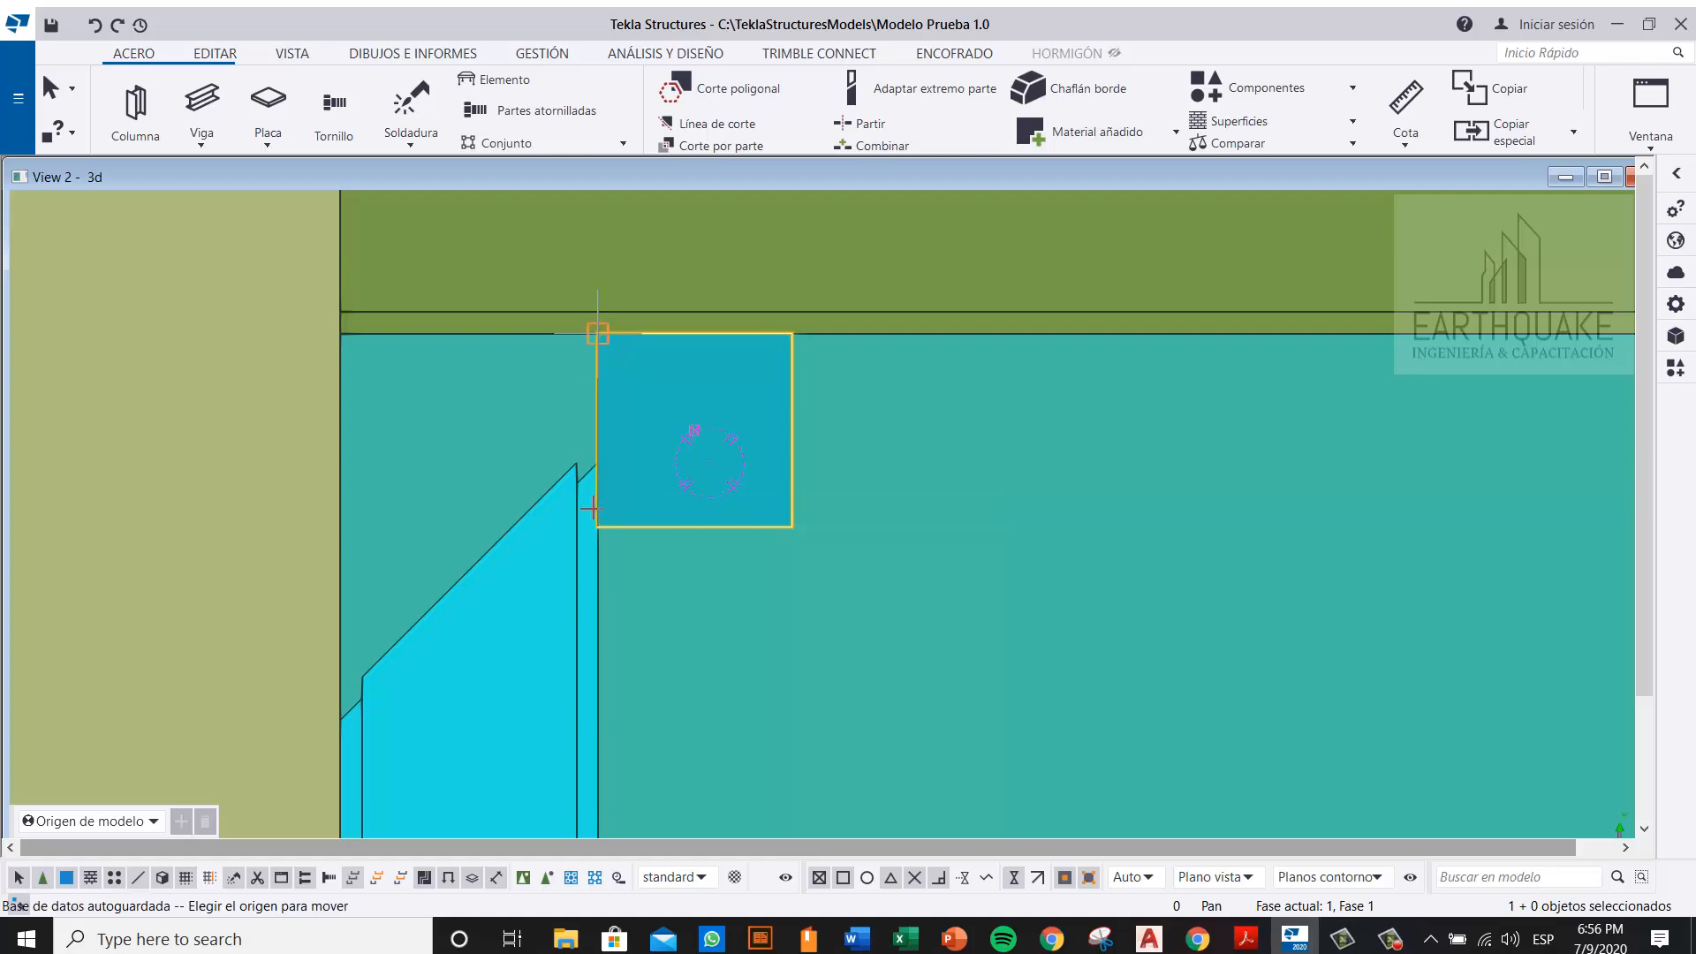
pyautogui.click(573, 530)
pyautogui.click(573, 529)
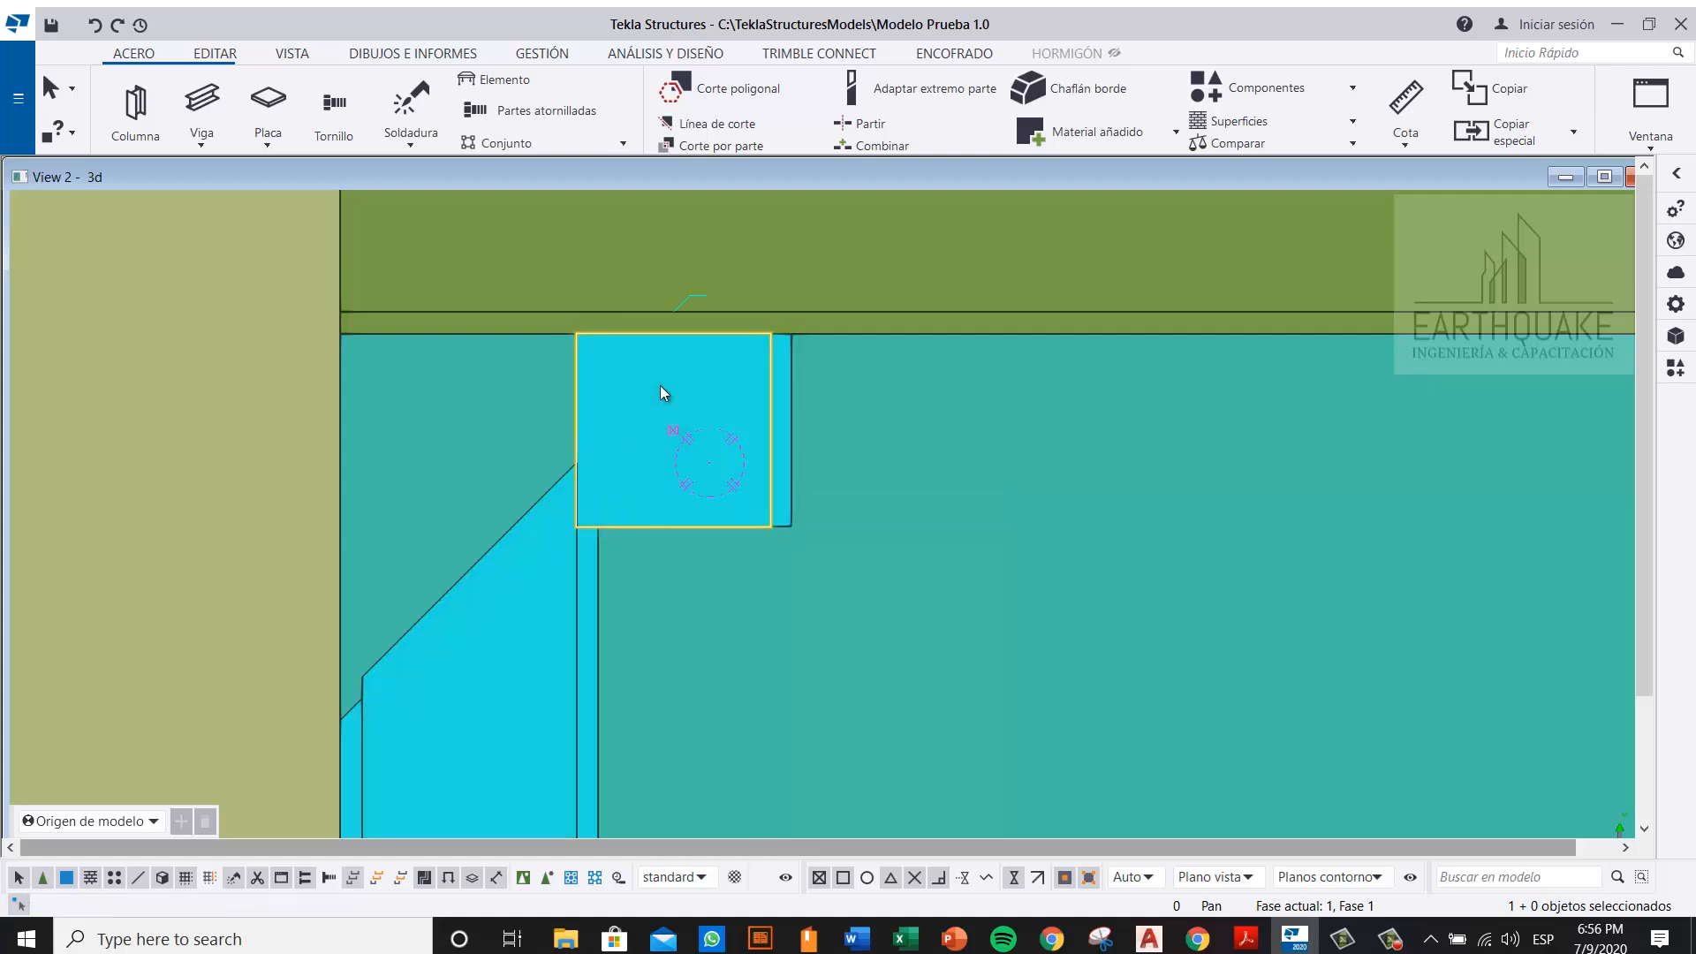
# Step: Move the same corner bar rearward until it is flush against the thinned green rear plate
pyautogui.moveTo(652, 357); pyautogui.dragTo(654, 398, button='middle')
pyautogui.rightClick(655, 401)
pyautogui.click(706, 507)
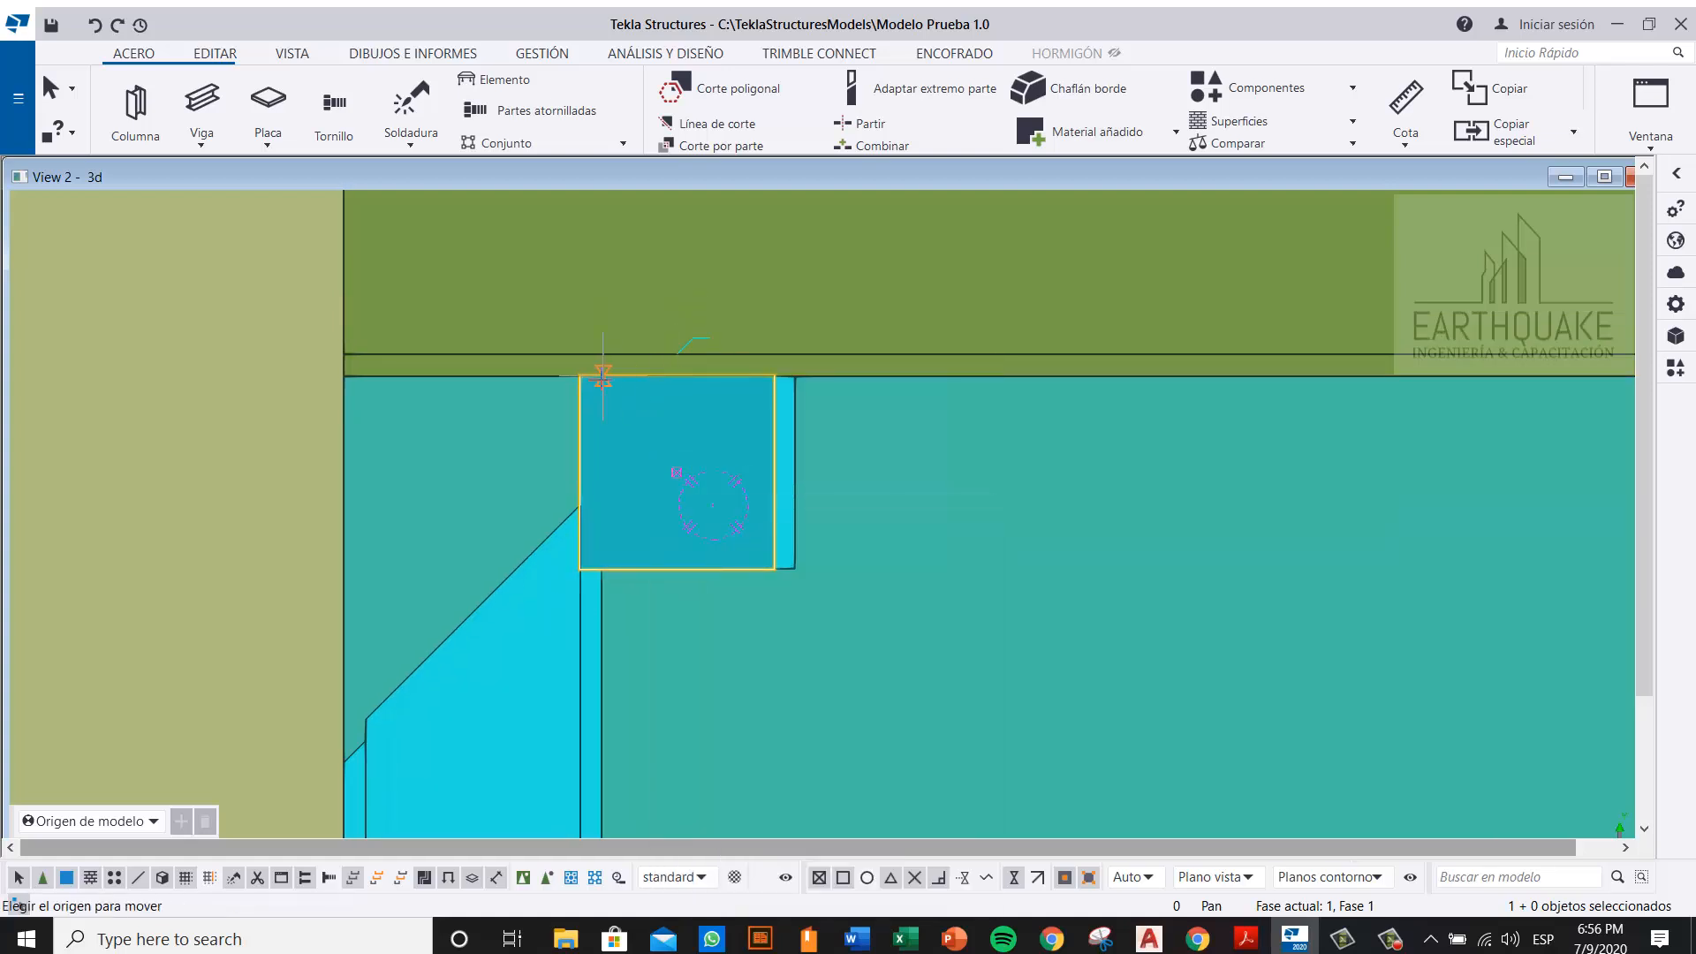
pyautogui.click(580, 376)
pyautogui.click(638, 427)
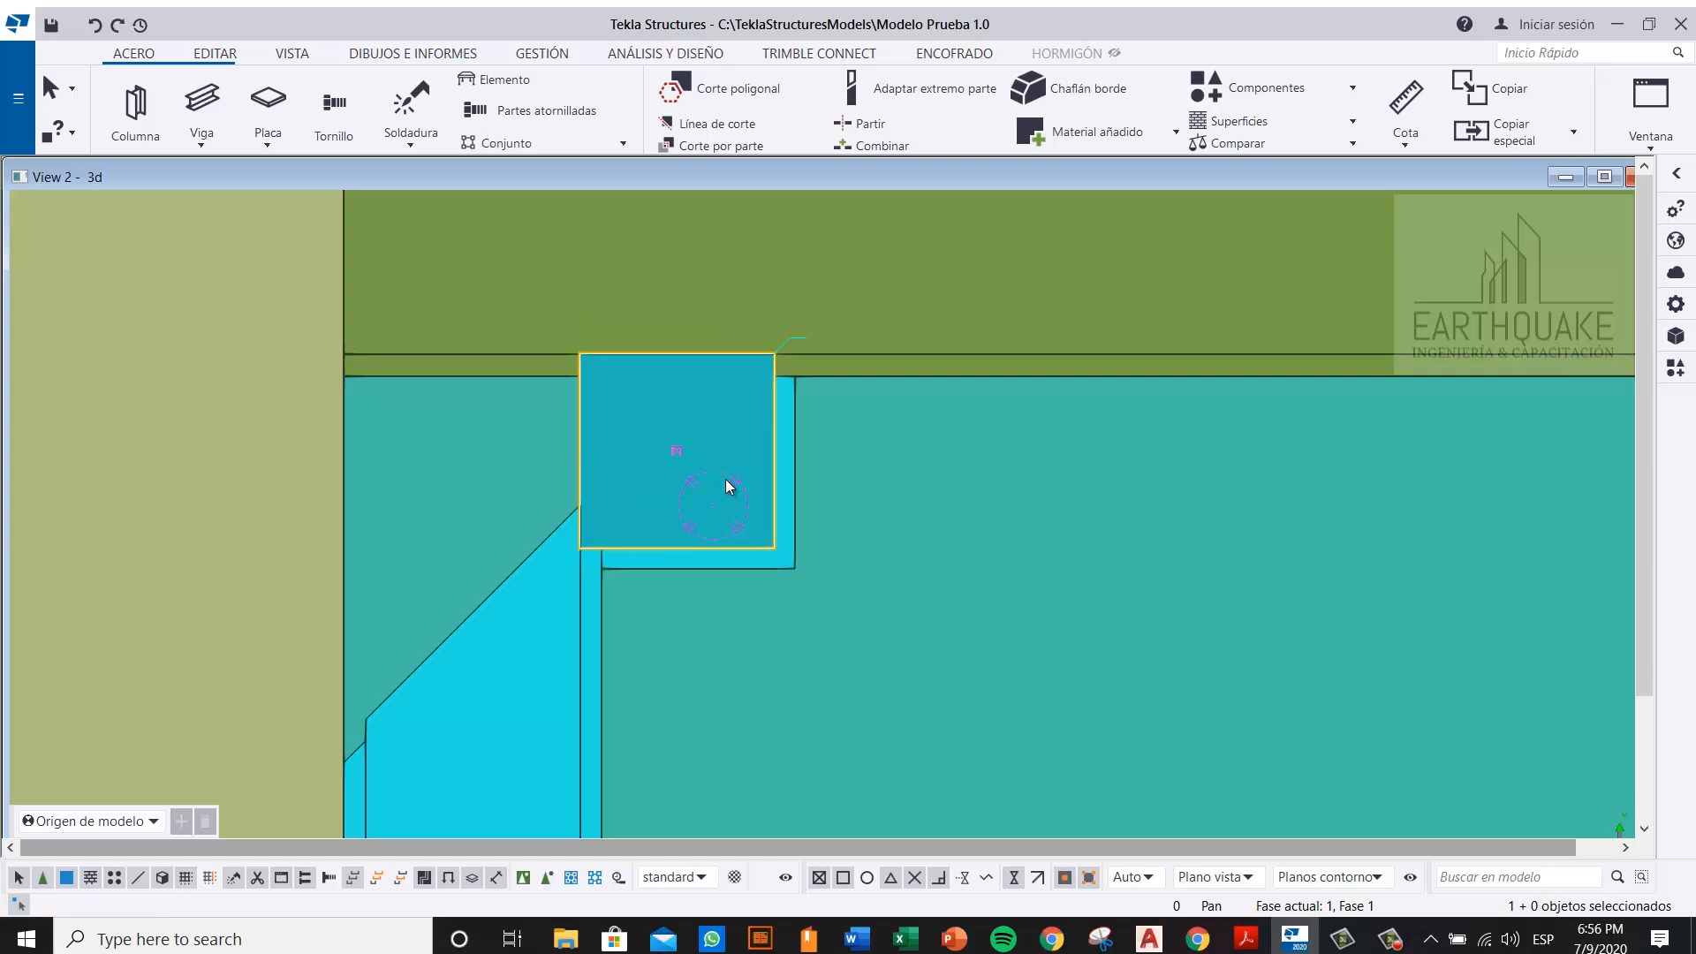
pyautogui.scroll(-8, 731, 518)
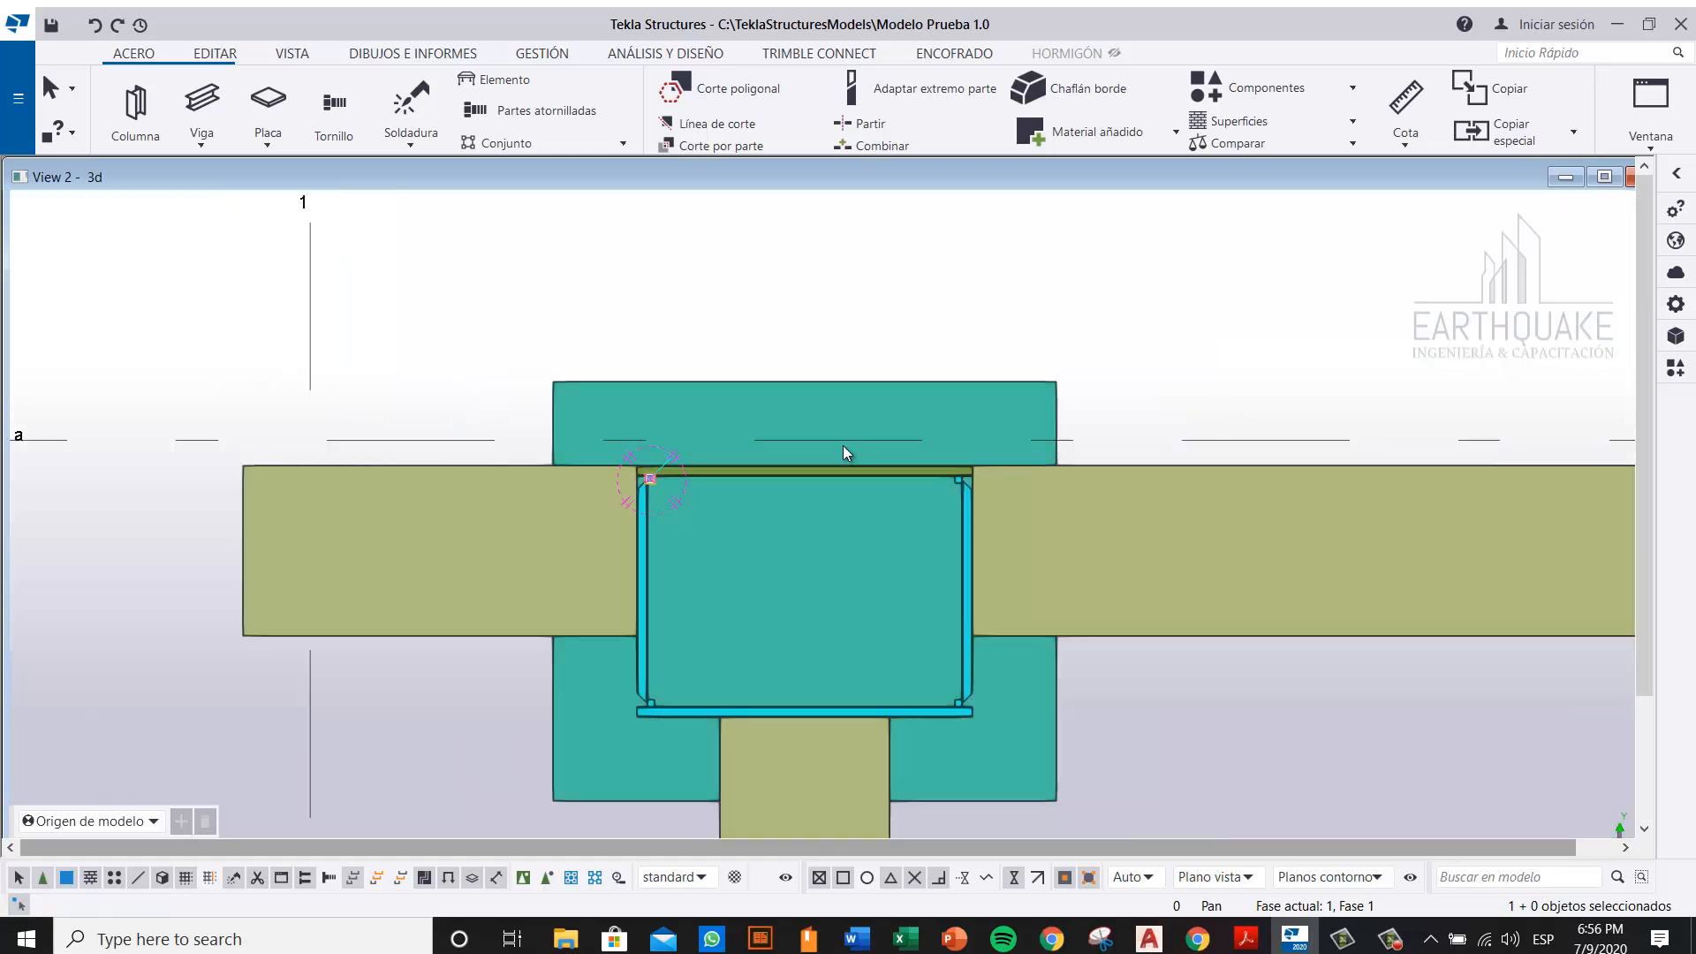
# Step: Move the rear corner bar farther from grid 1 sideways until it is flush against its thinned side plate
pyautogui.keyDown('ctrl'); pyautogui.moveTo(843, 445); pyautogui.dragTo(1041, 442, button='middle'); pyautogui.keyUp('ctrl')
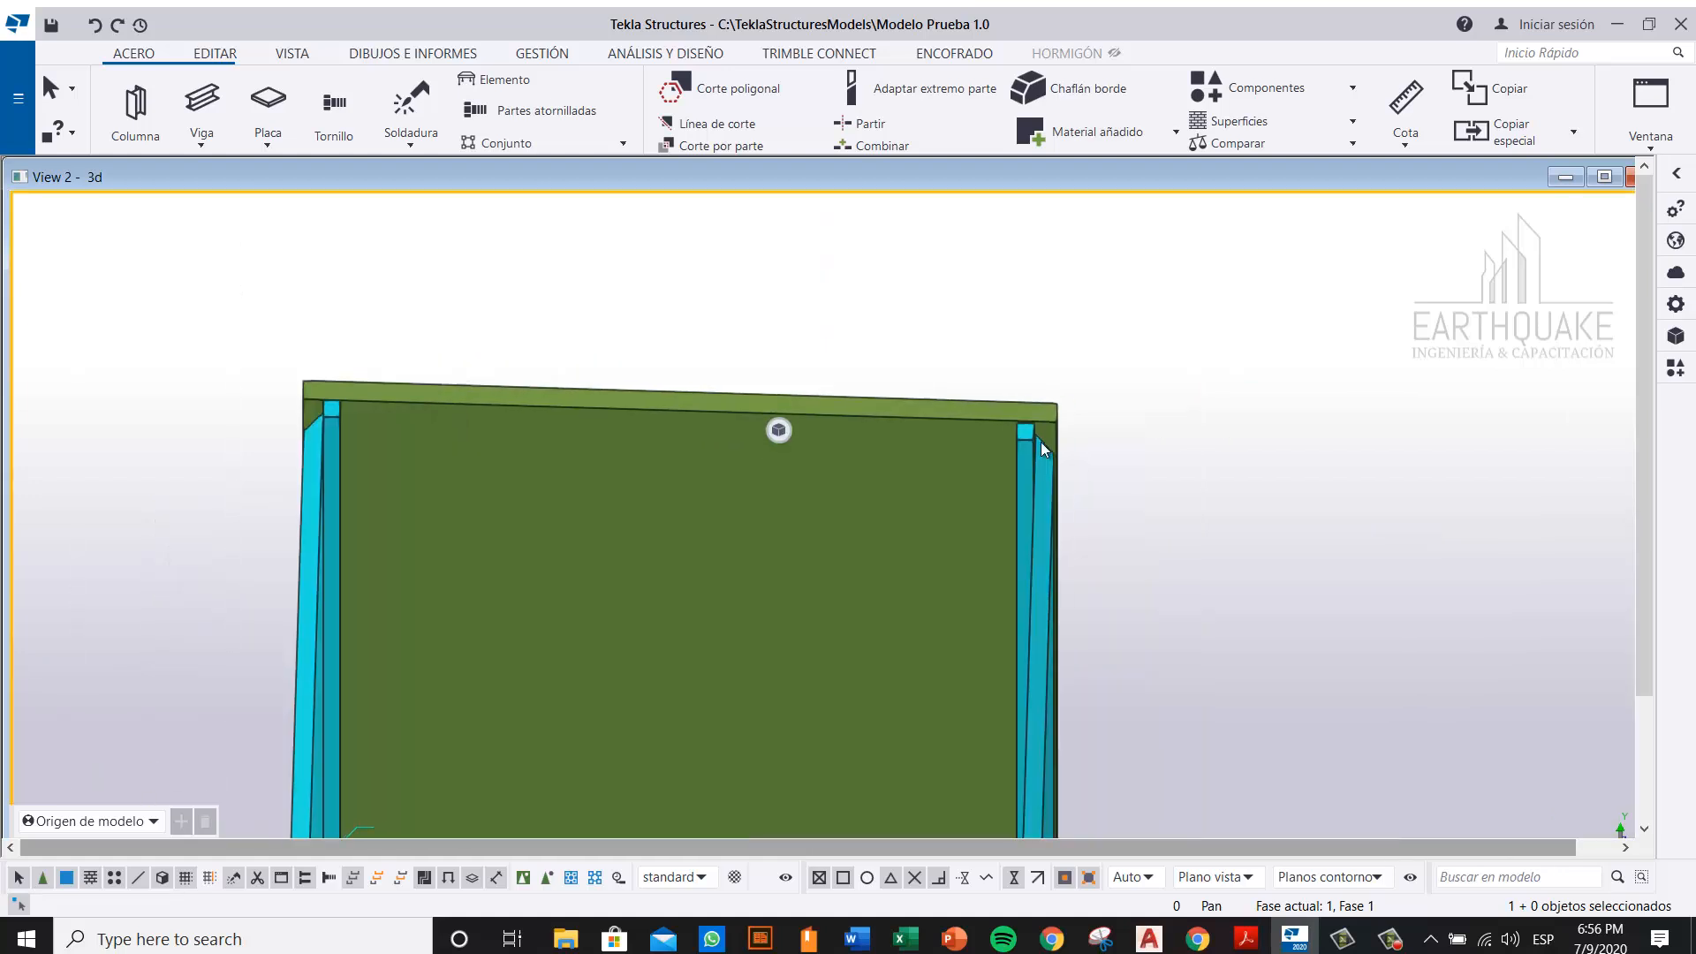
pyautogui.scroll(3, 981, 411)
pyautogui.click(975, 411)
pyautogui.rightClick(1015, 415)
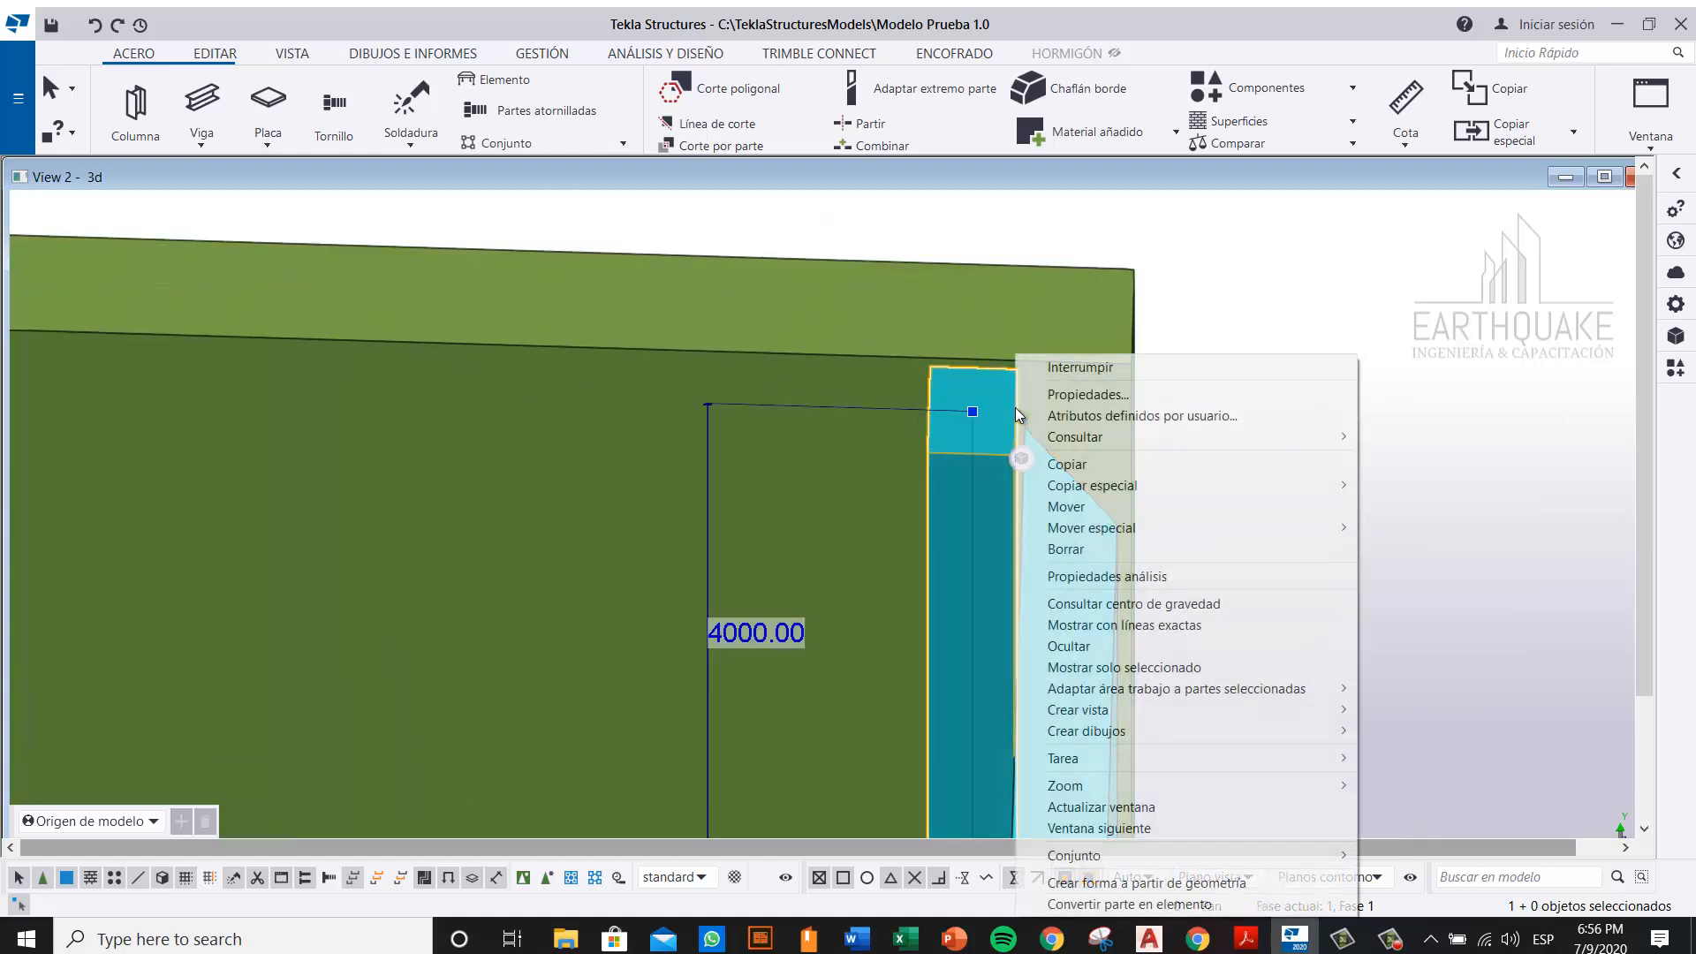
pyautogui.click(1070, 507)
pyautogui.scroll(3, 1050, 464)
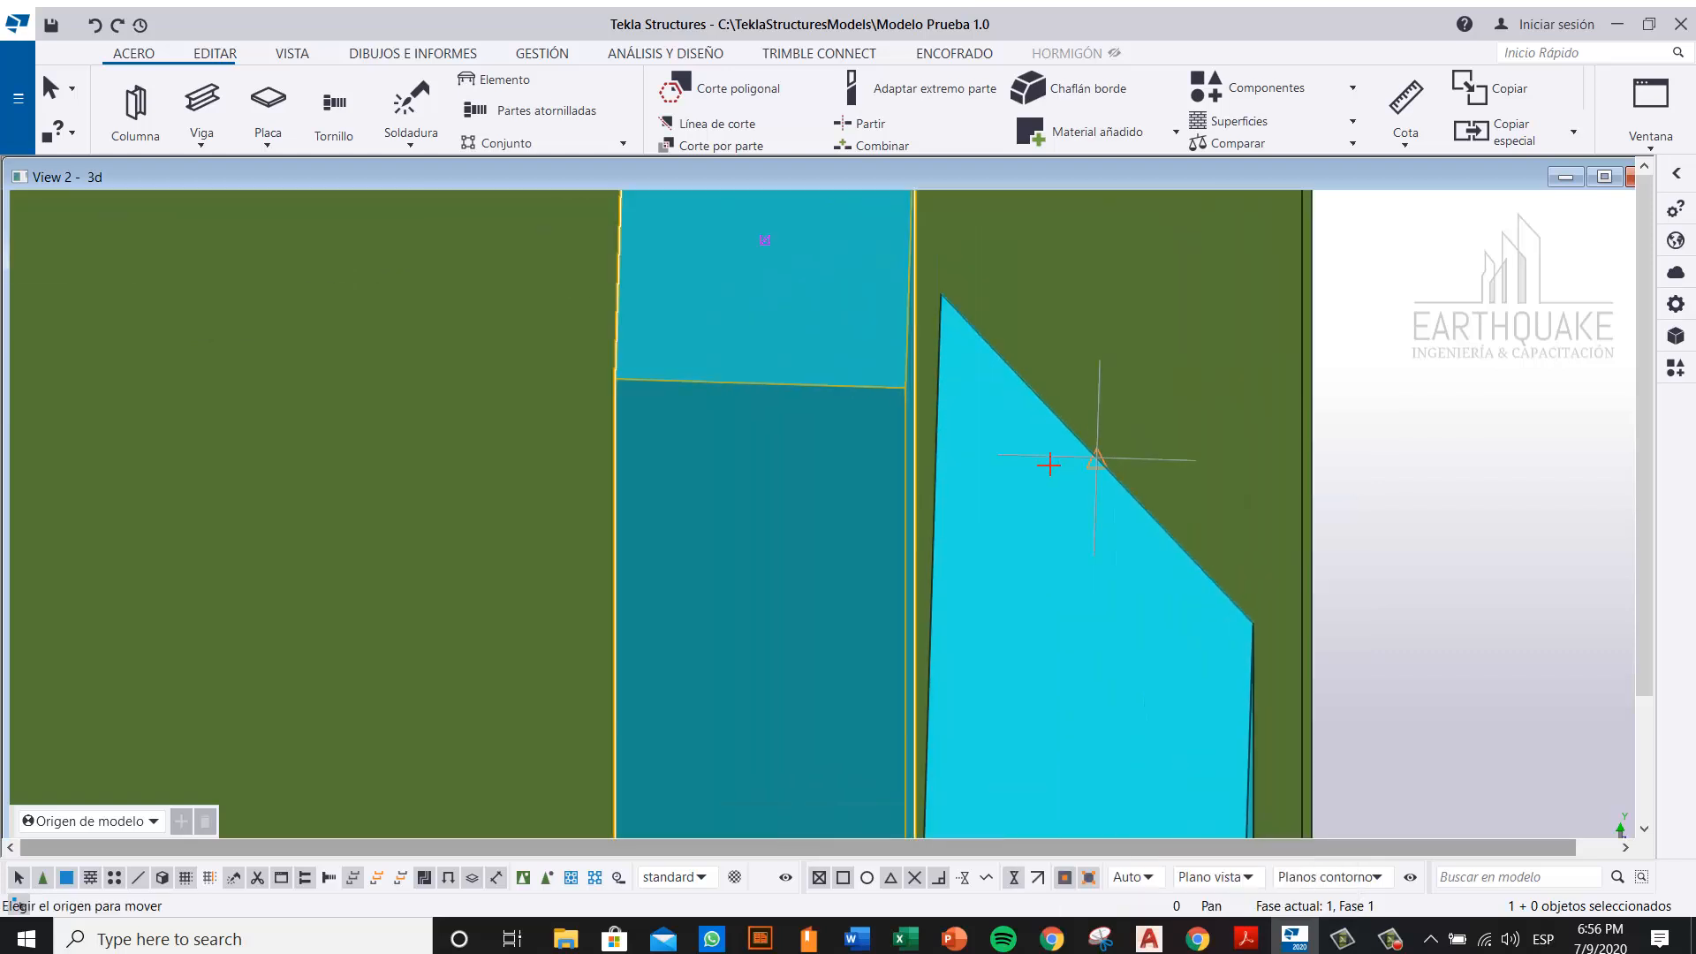
pyautogui.click(906, 388)
pyautogui.click(943, 388)
pyautogui.moveTo(999, 548); pyautogui.dragTo(999, 824, button='middle')
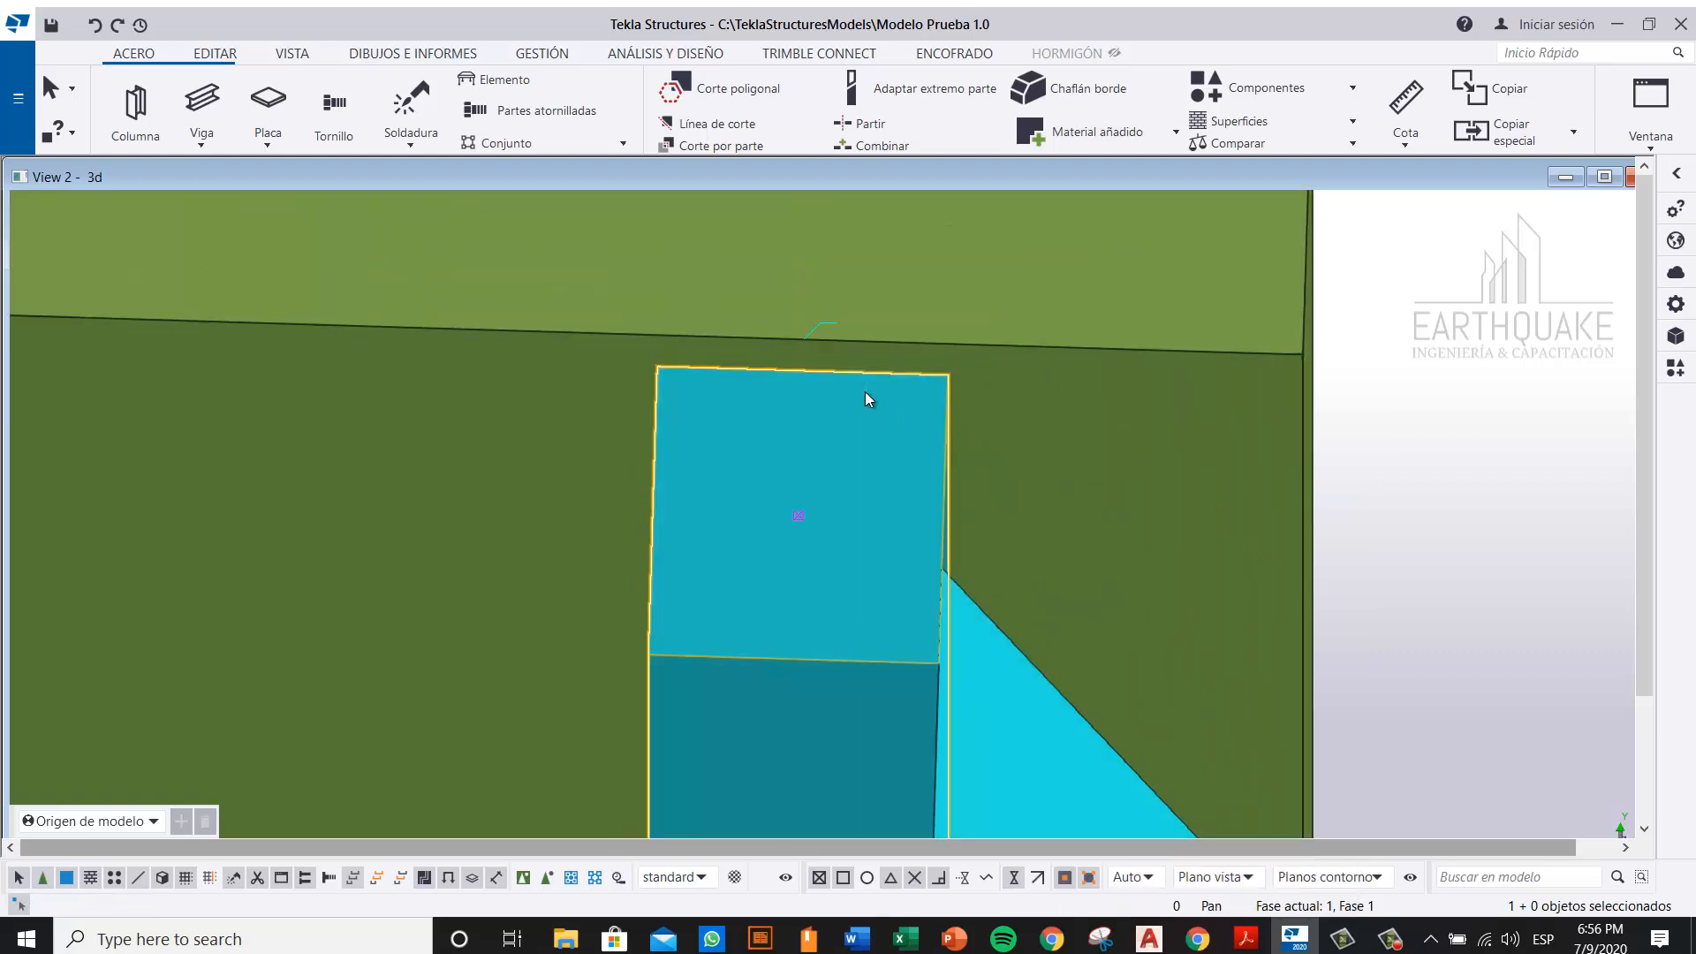
# Step: Move the rear corner bar farther from grid 1 back until it meets the inner face of the green rear plate
pyautogui.rightClick(866, 391)
pyautogui.click(939, 505)
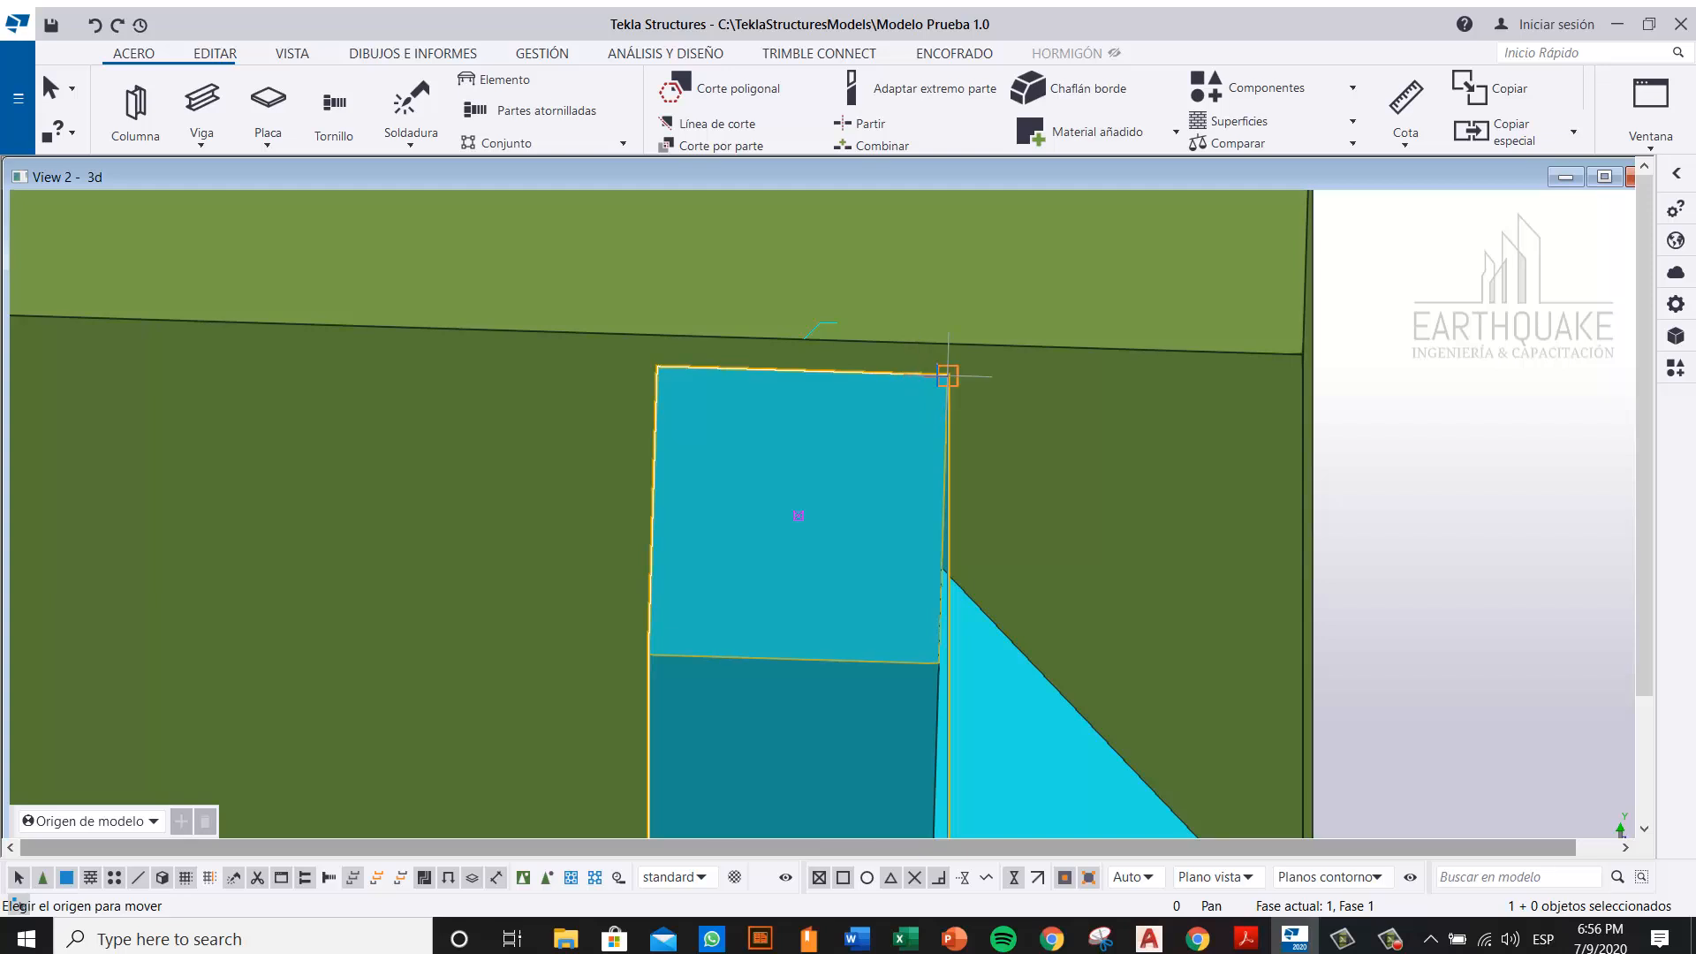
pyautogui.click(944, 341)
pyautogui.scroll(-5, 943, 341)
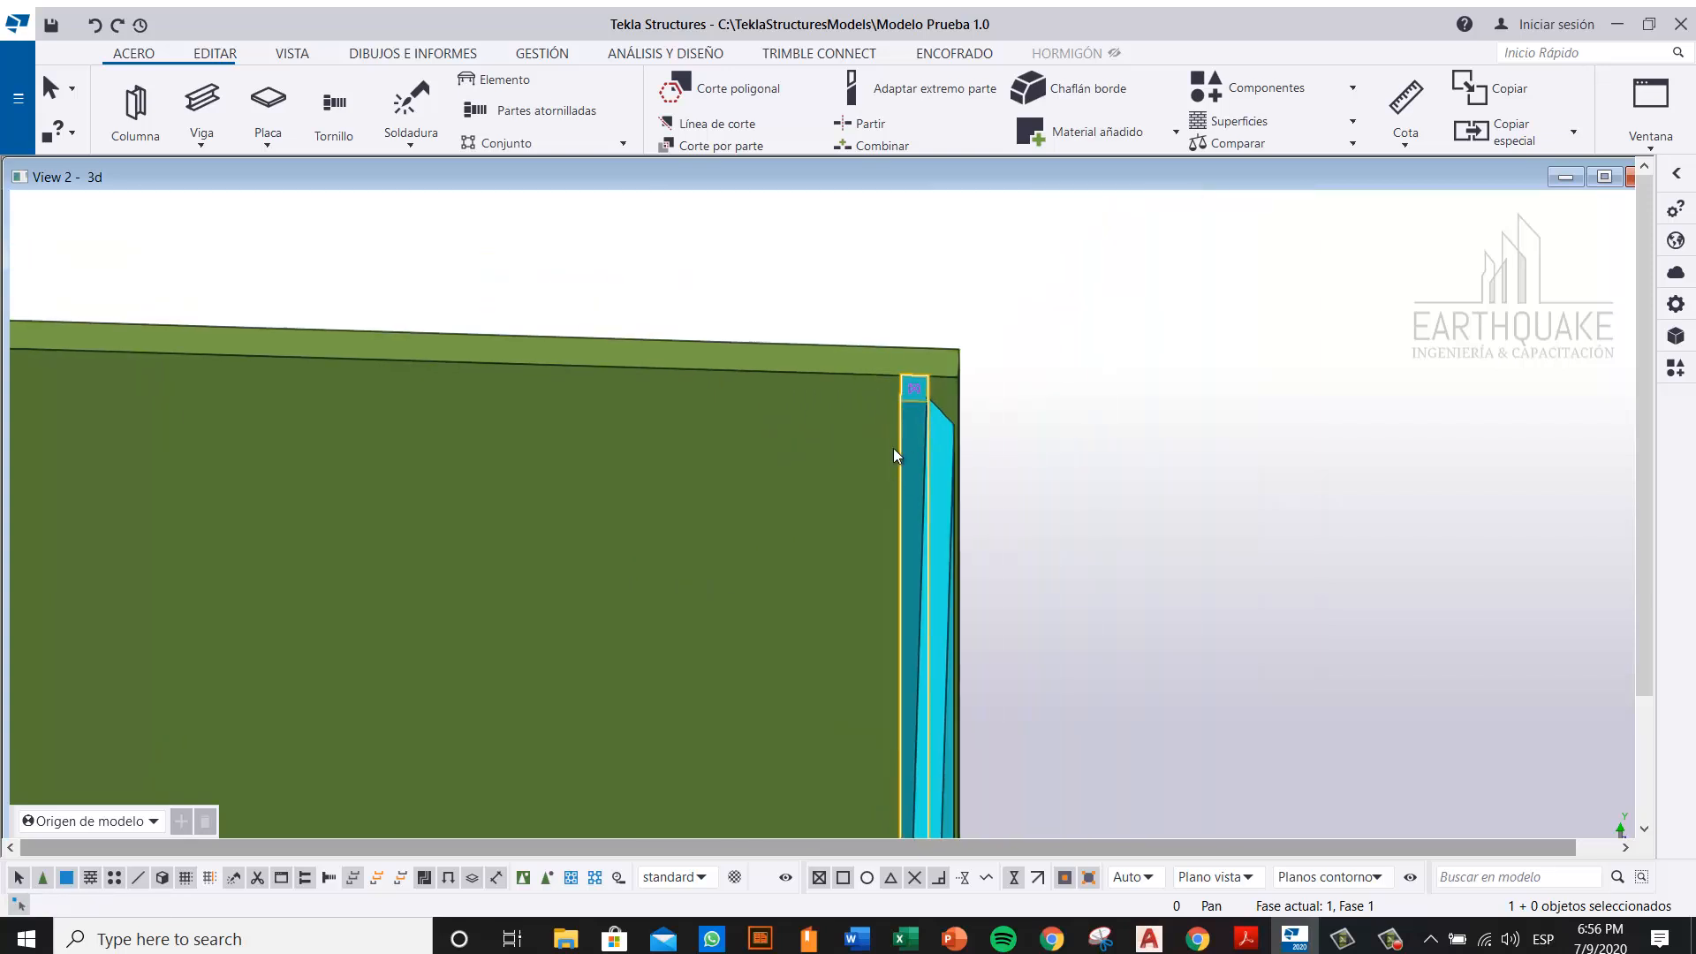
# Step: Move the front corner bar nearest grid 1 until it is flush against the thinned front plate
pyautogui.keyDown('ctrl'); pyautogui.moveTo(646, 586); pyautogui.dragTo(619, 553, button='middle'); pyautogui.keyUp('ctrl')
pyautogui.scroll(-5, 608, 560)
pyautogui.scroll(8, 673, 555)
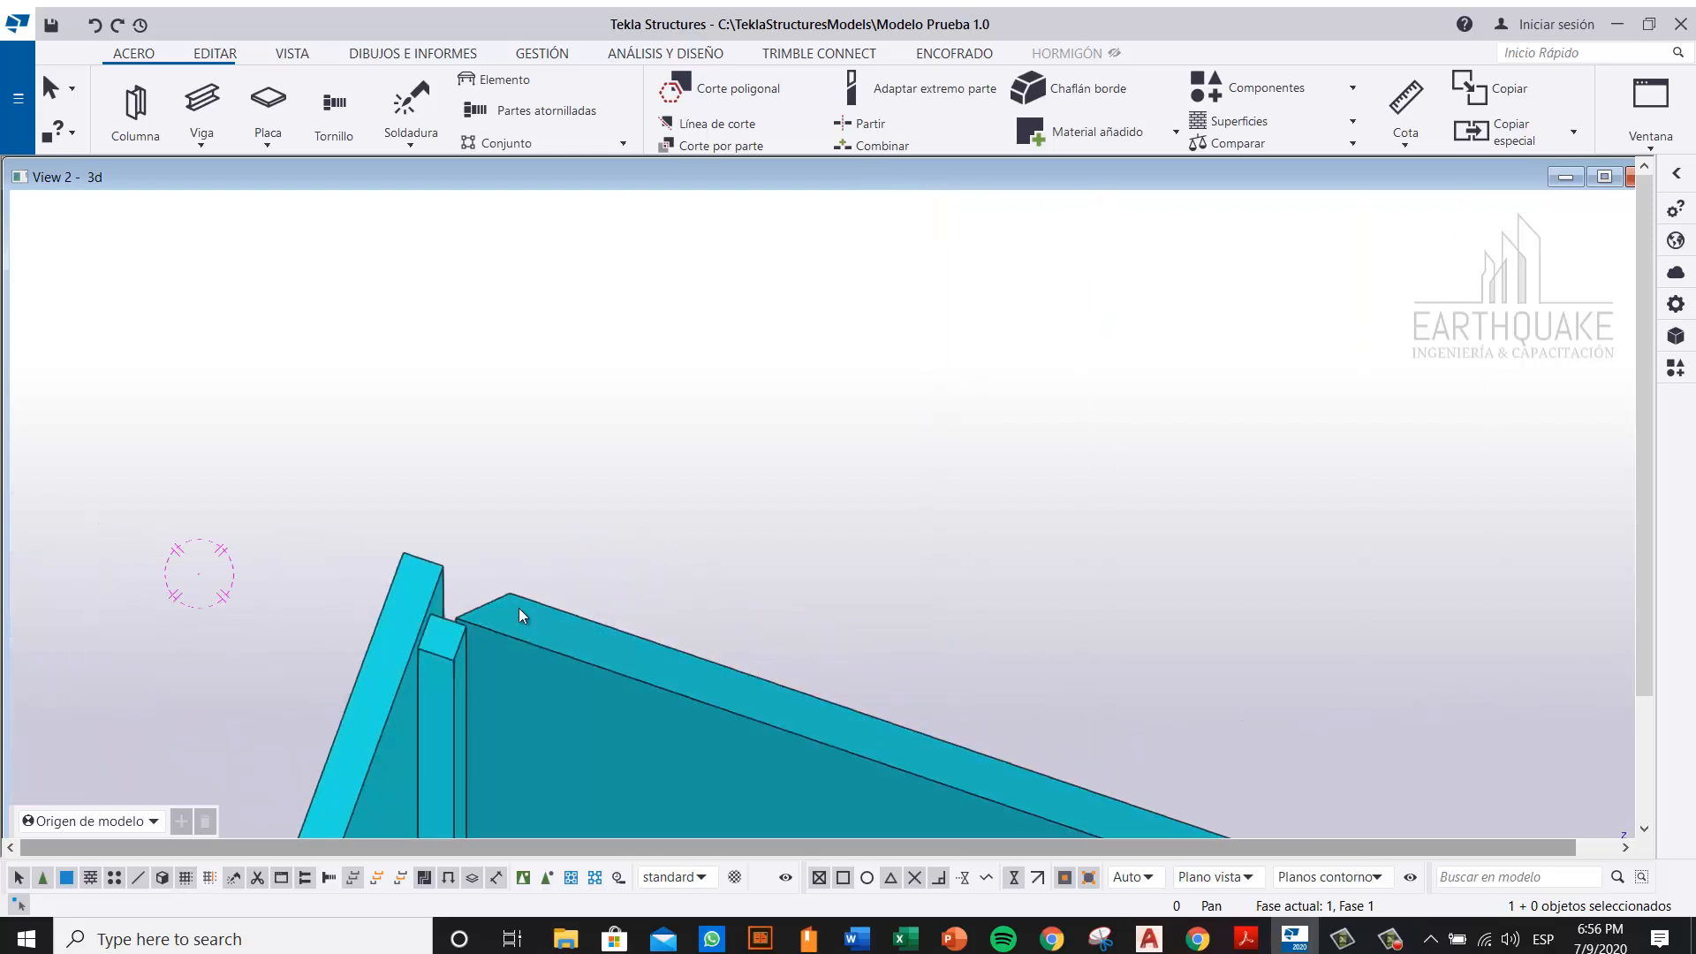
pyautogui.rightClick(412, 653)
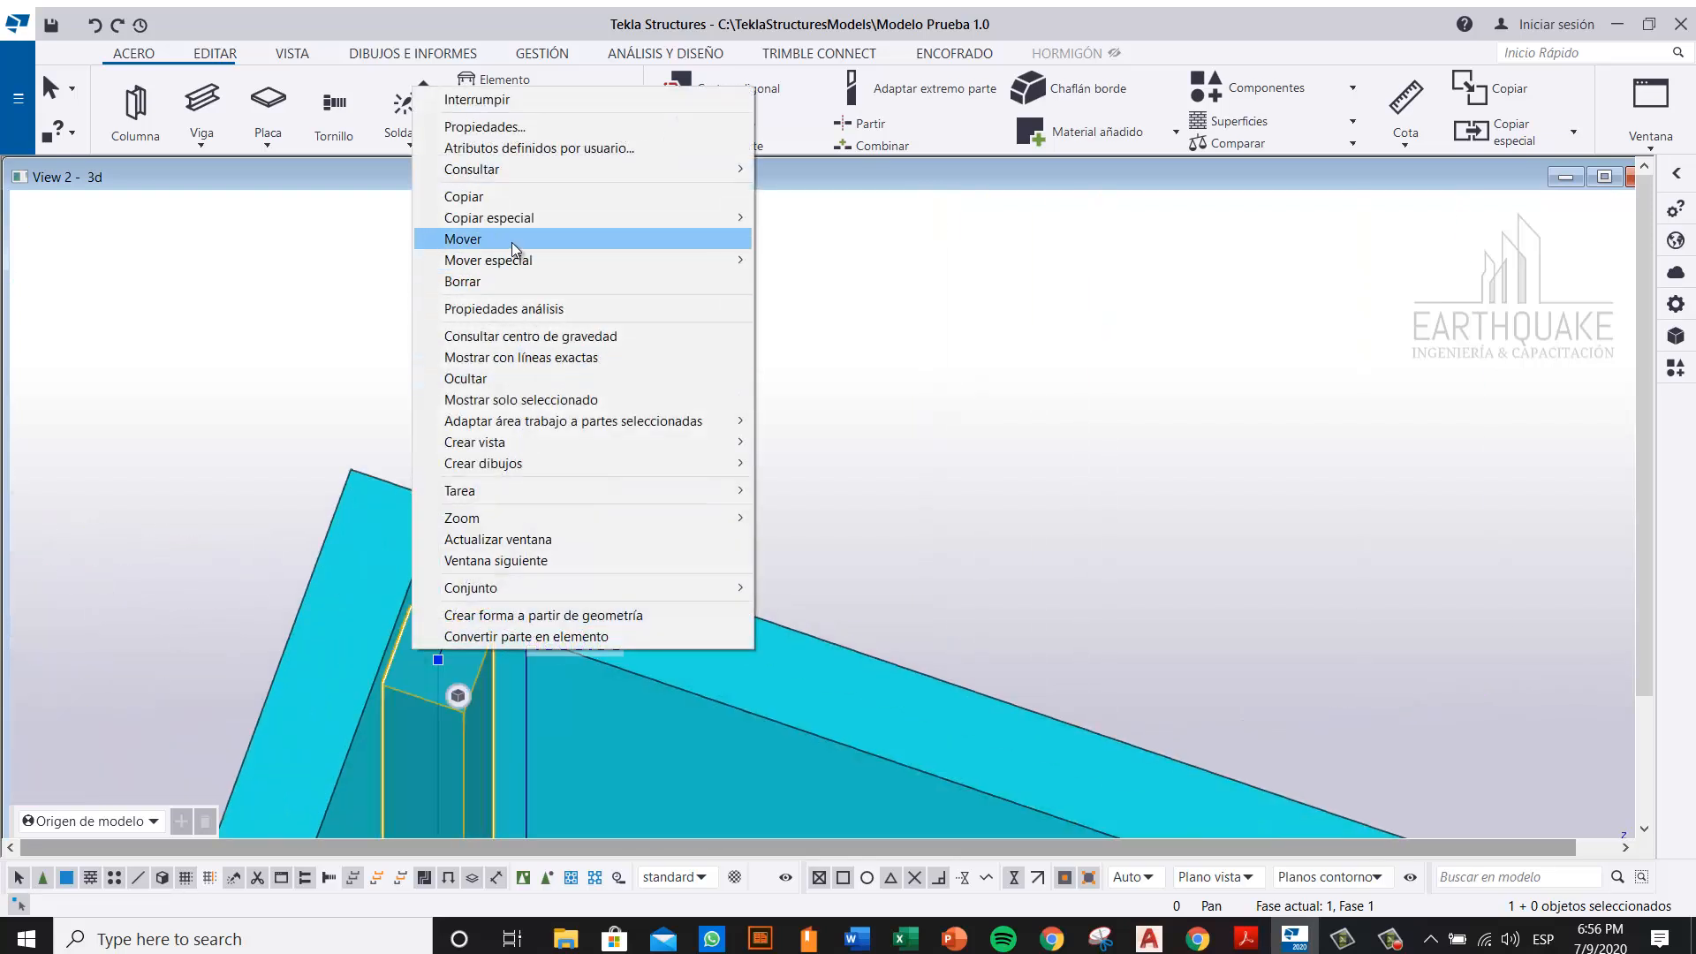
pyautogui.click(511, 239)
pyautogui.scroll(5, 384, 697)
pyautogui.click(416, 637)
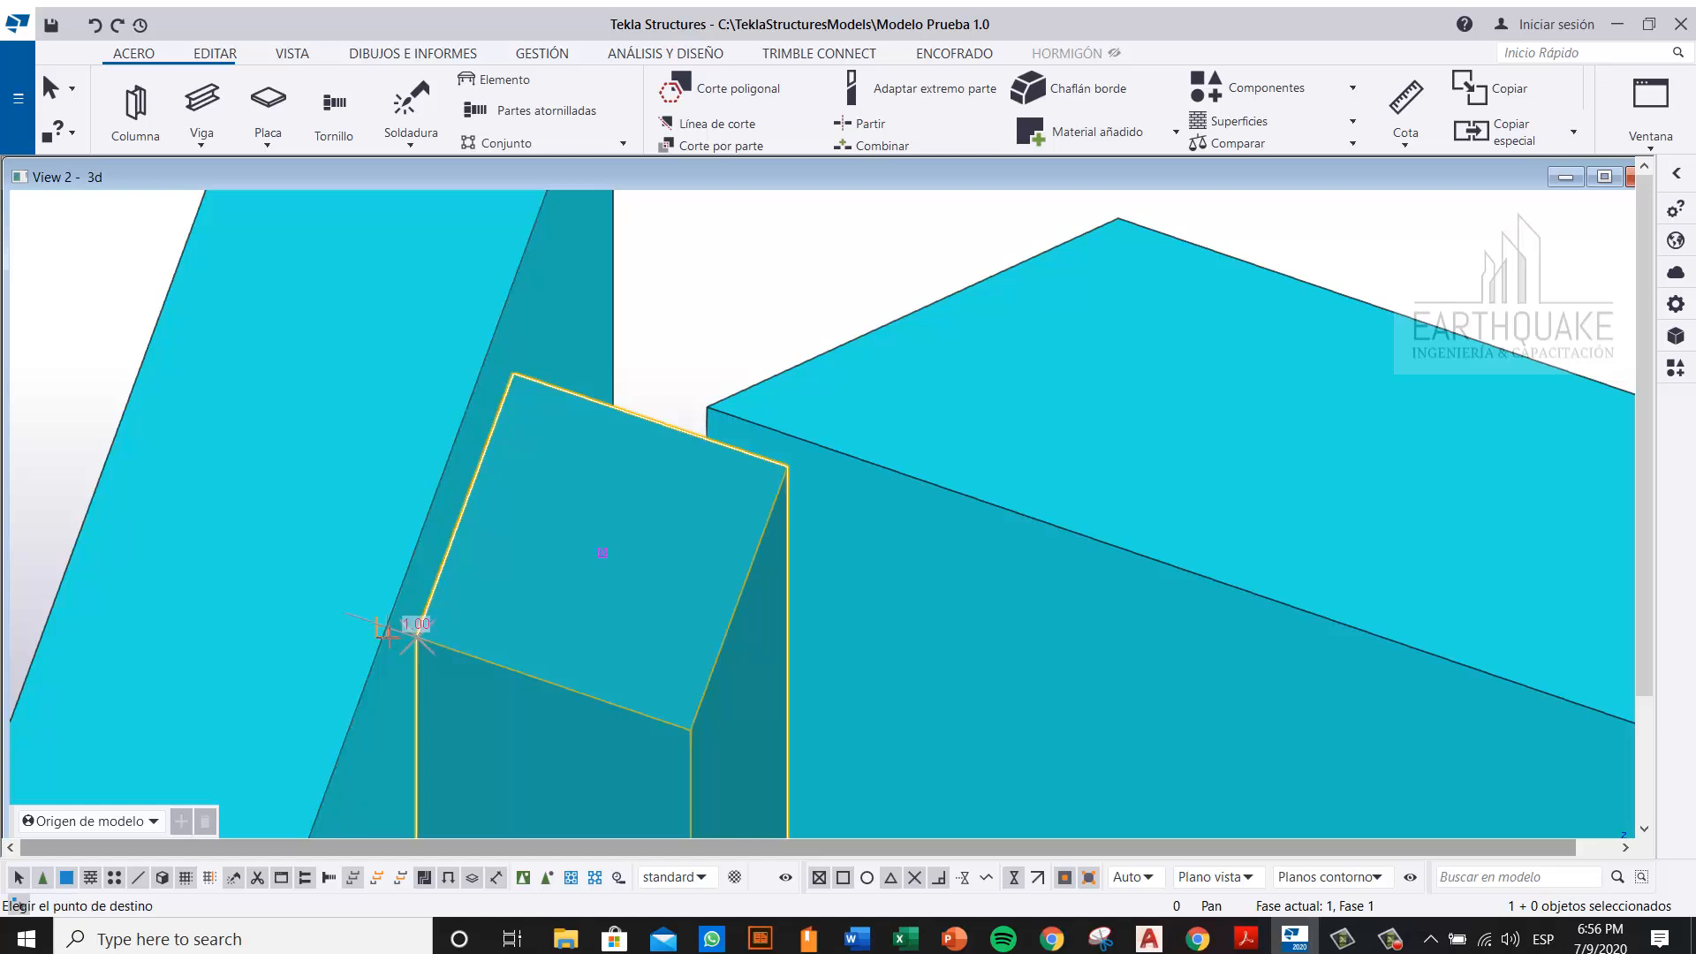
pyautogui.click(747, 576)
# Step: Move the front corner bar nearest grid 1 until it is flush against the adjoining side plate
pyautogui.rightClick(682, 492)
pyautogui.click(724, 505)
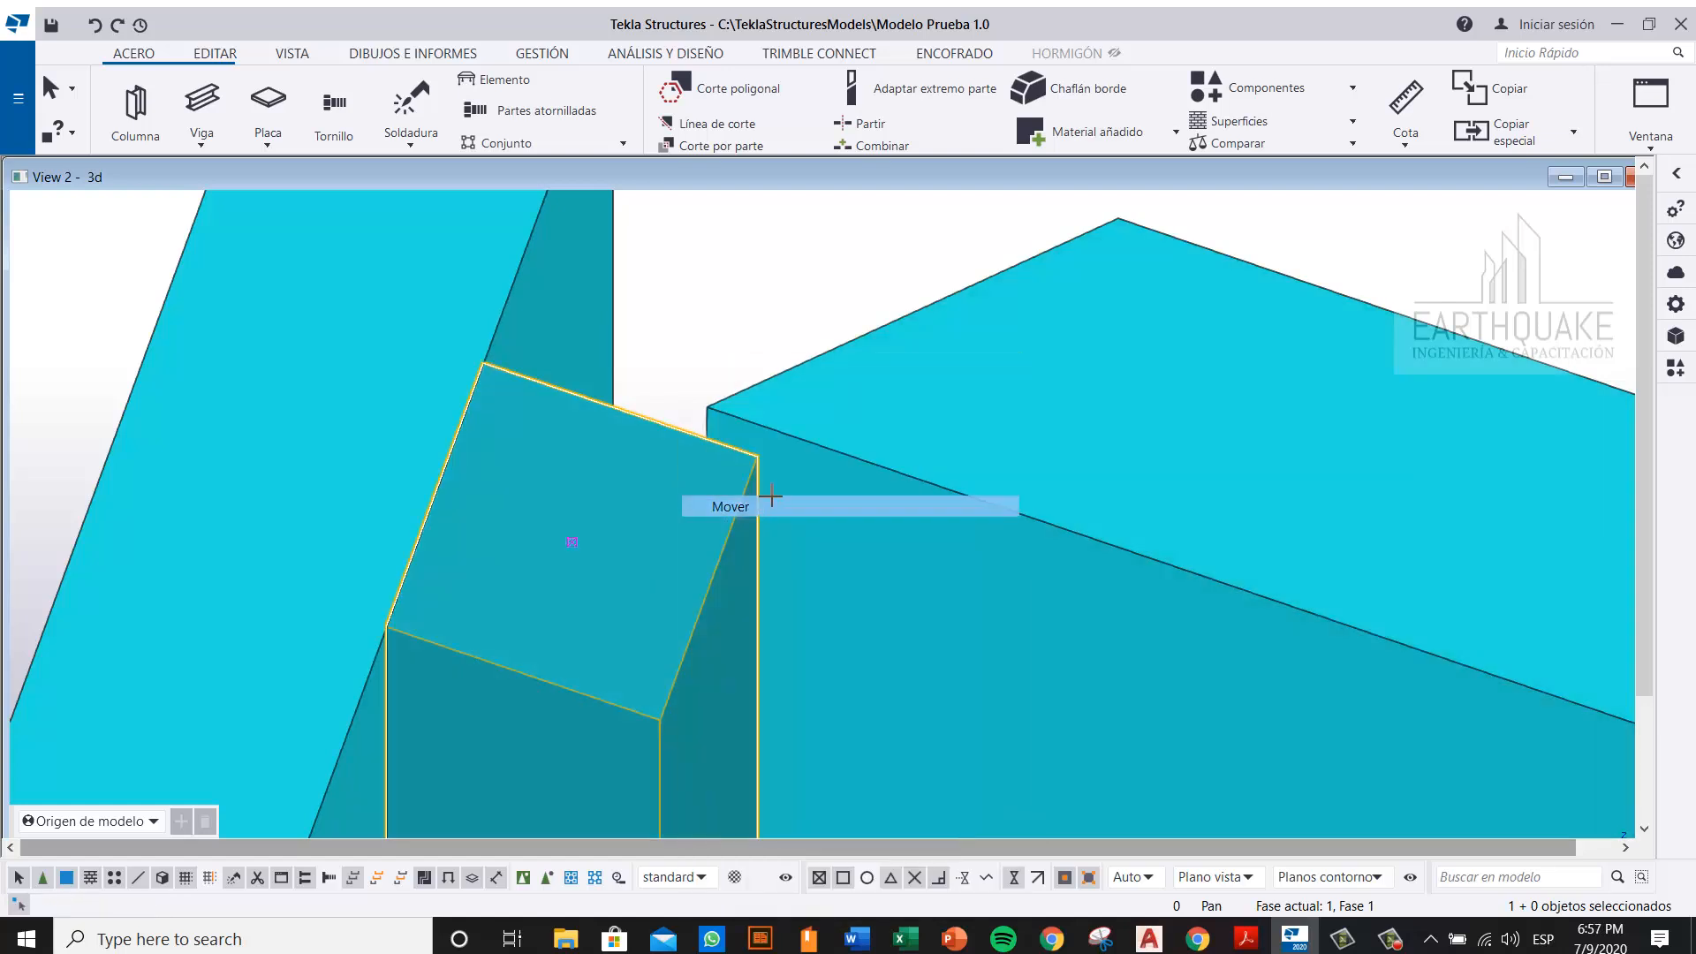
pyautogui.click(770, 433)
pyautogui.scroll(-6, 888, 325)
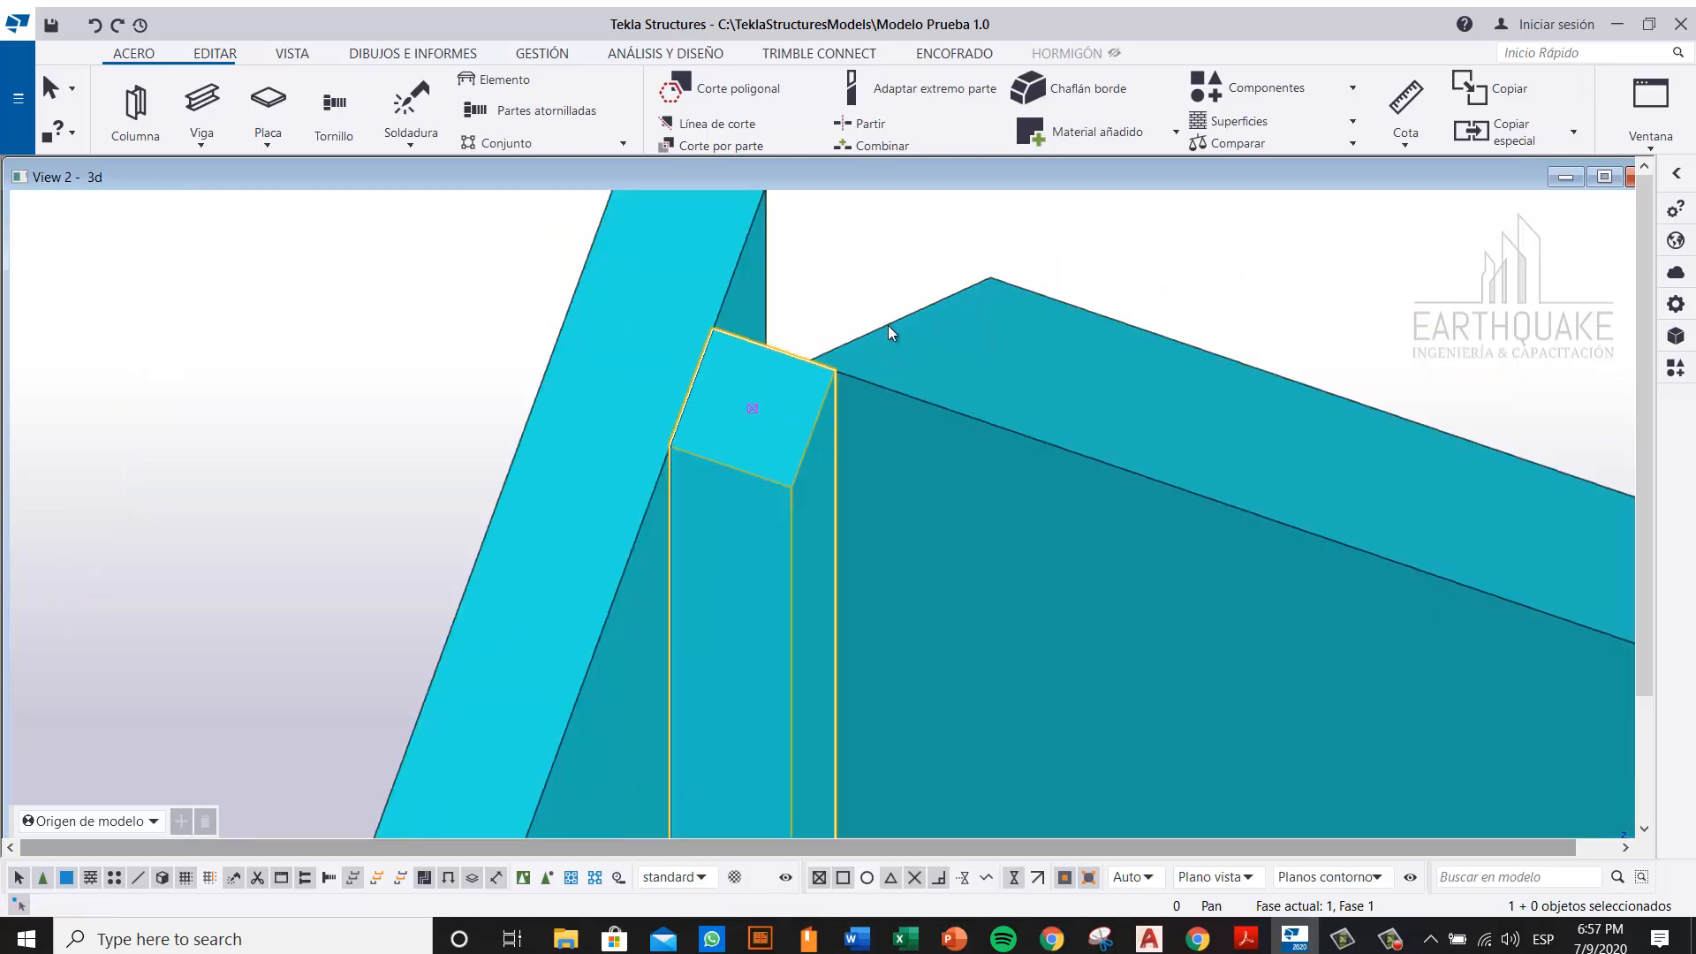
# Step: Move the front corner bar farther from grid 1 until it is flush against the thinned front plate
pyautogui.keyDown('ctrl'); pyautogui.moveTo(775, 649); pyautogui.dragTo(358, 610, button='middle'); pyautogui.keyUp('ctrl')
pyautogui.scroll(3, 768, 716)
pyautogui.scroll(3, 725, 590)
pyautogui.rightClick(725, 590)
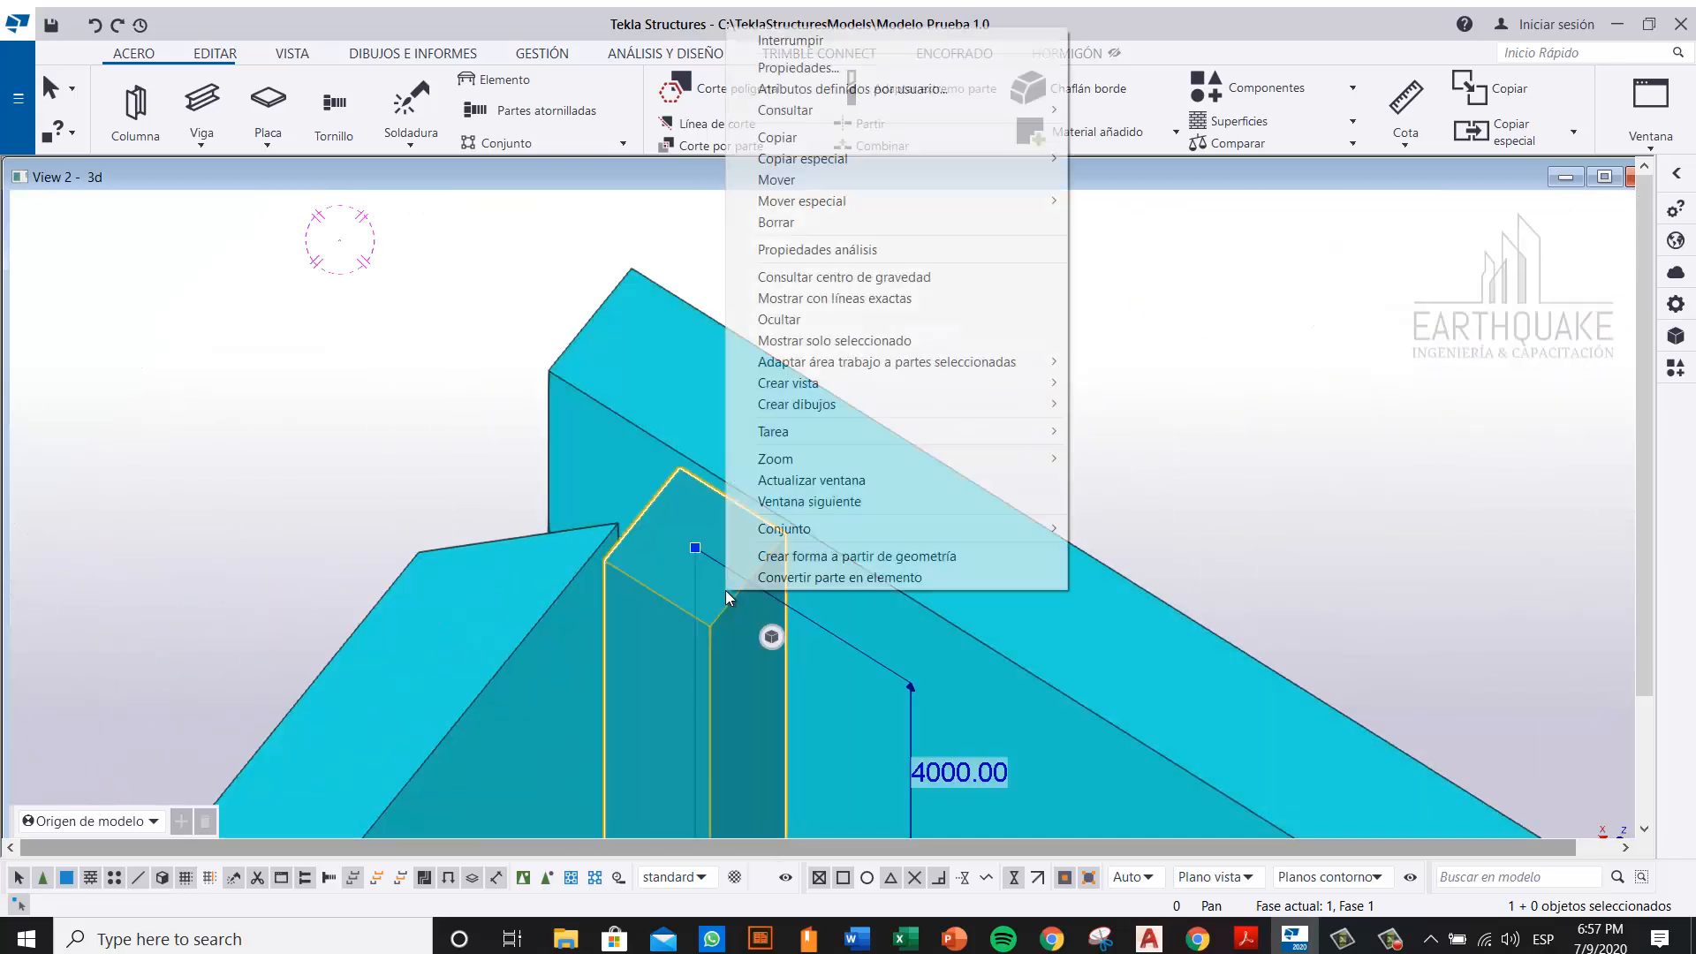
pyautogui.click(840, 181)
pyautogui.scroll(5, 785, 531)
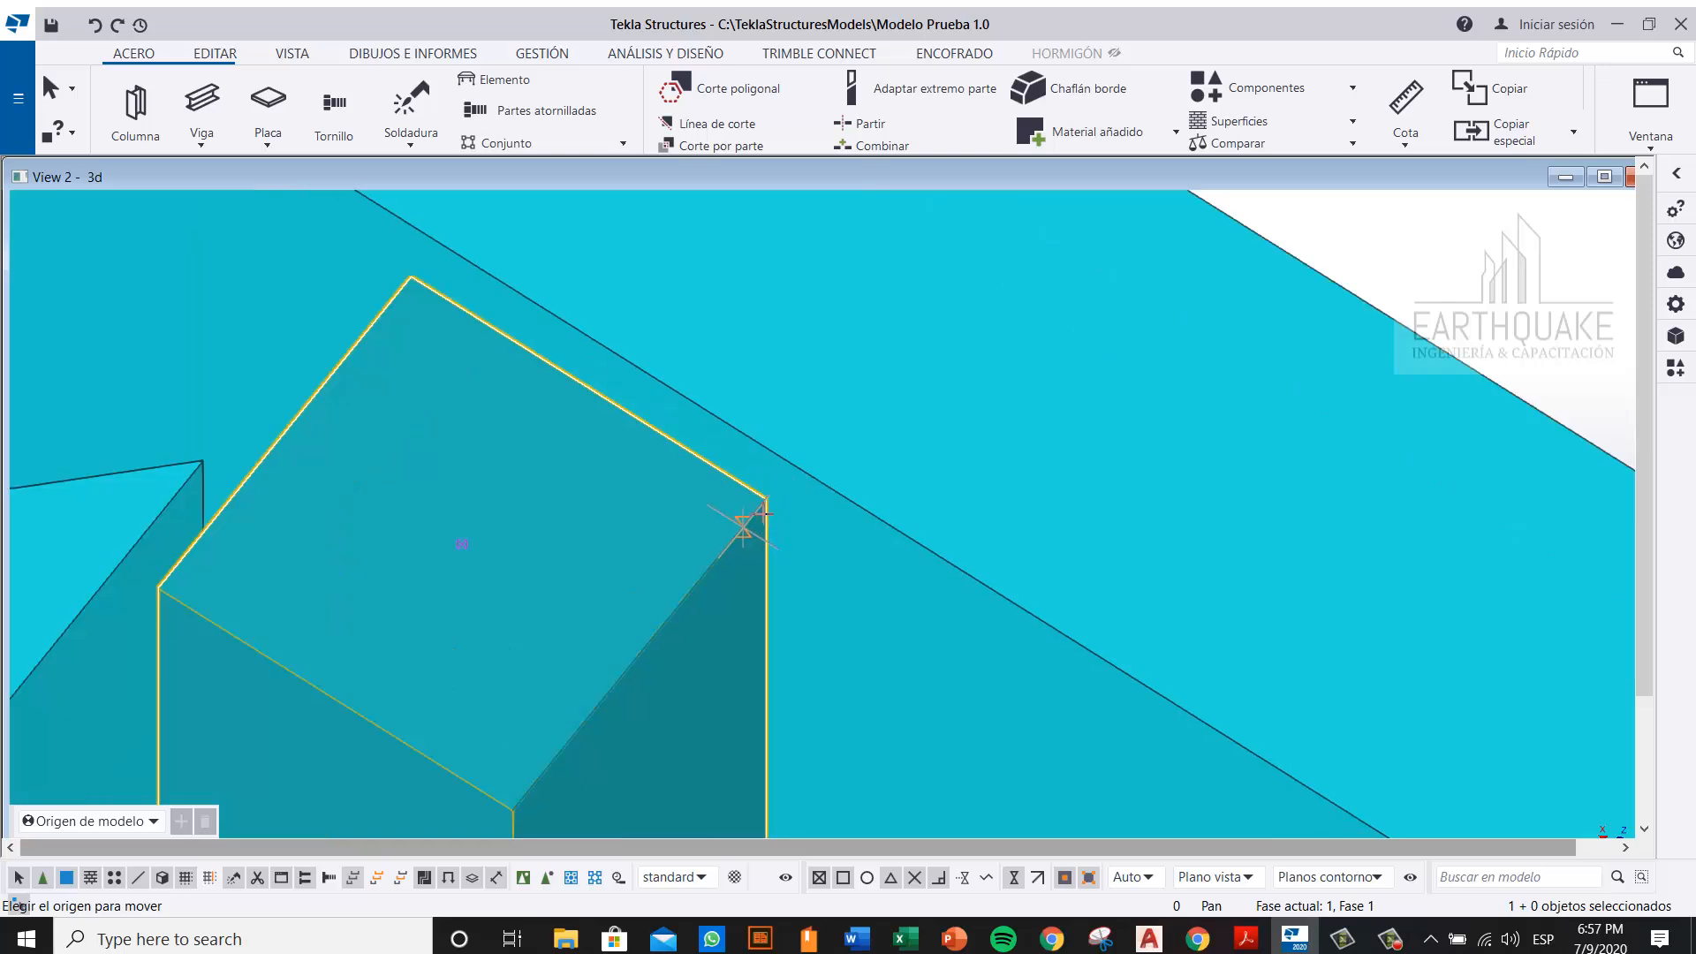
pyautogui.click(801, 461)
pyautogui.scroll(-3, 801, 460)
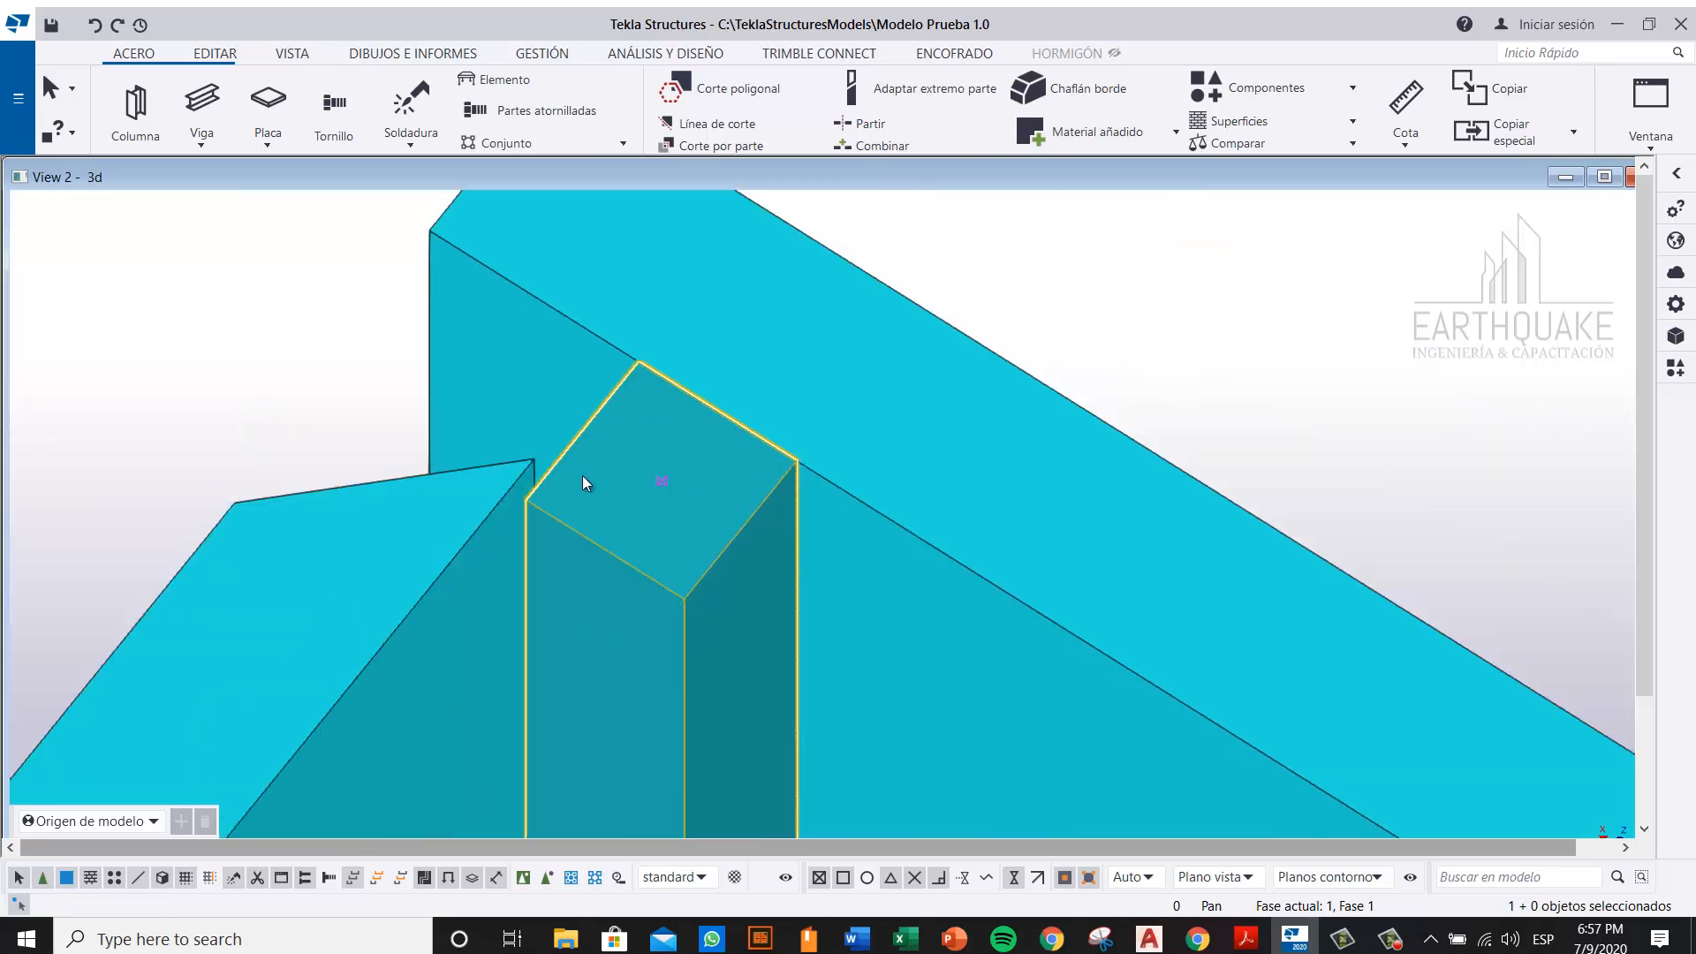
# Step: Move the front corner bar farther from grid 1 until it is flush against its adjoining side plate
pyautogui.rightClick(583, 484)
pyautogui.click(663, 509)
pyautogui.scroll(5, 502, 501)
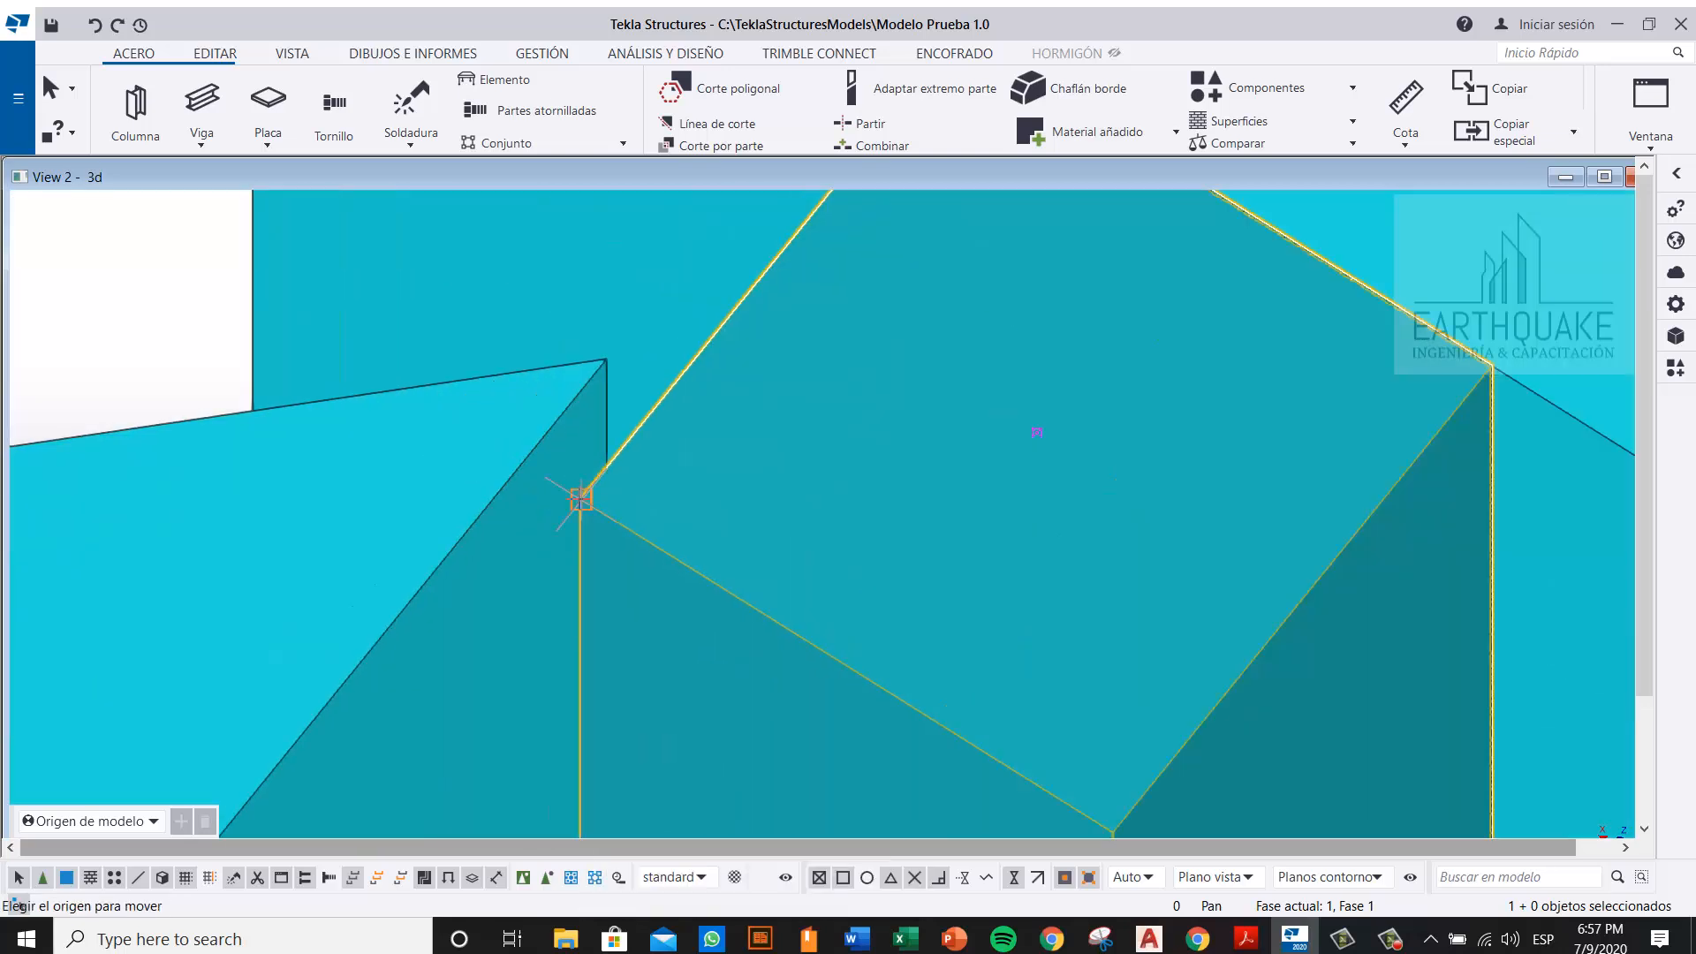
pyautogui.click(581, 499)
pyautogui.click(520, 459)
pyautogui.scroll(-8, 650, 603)
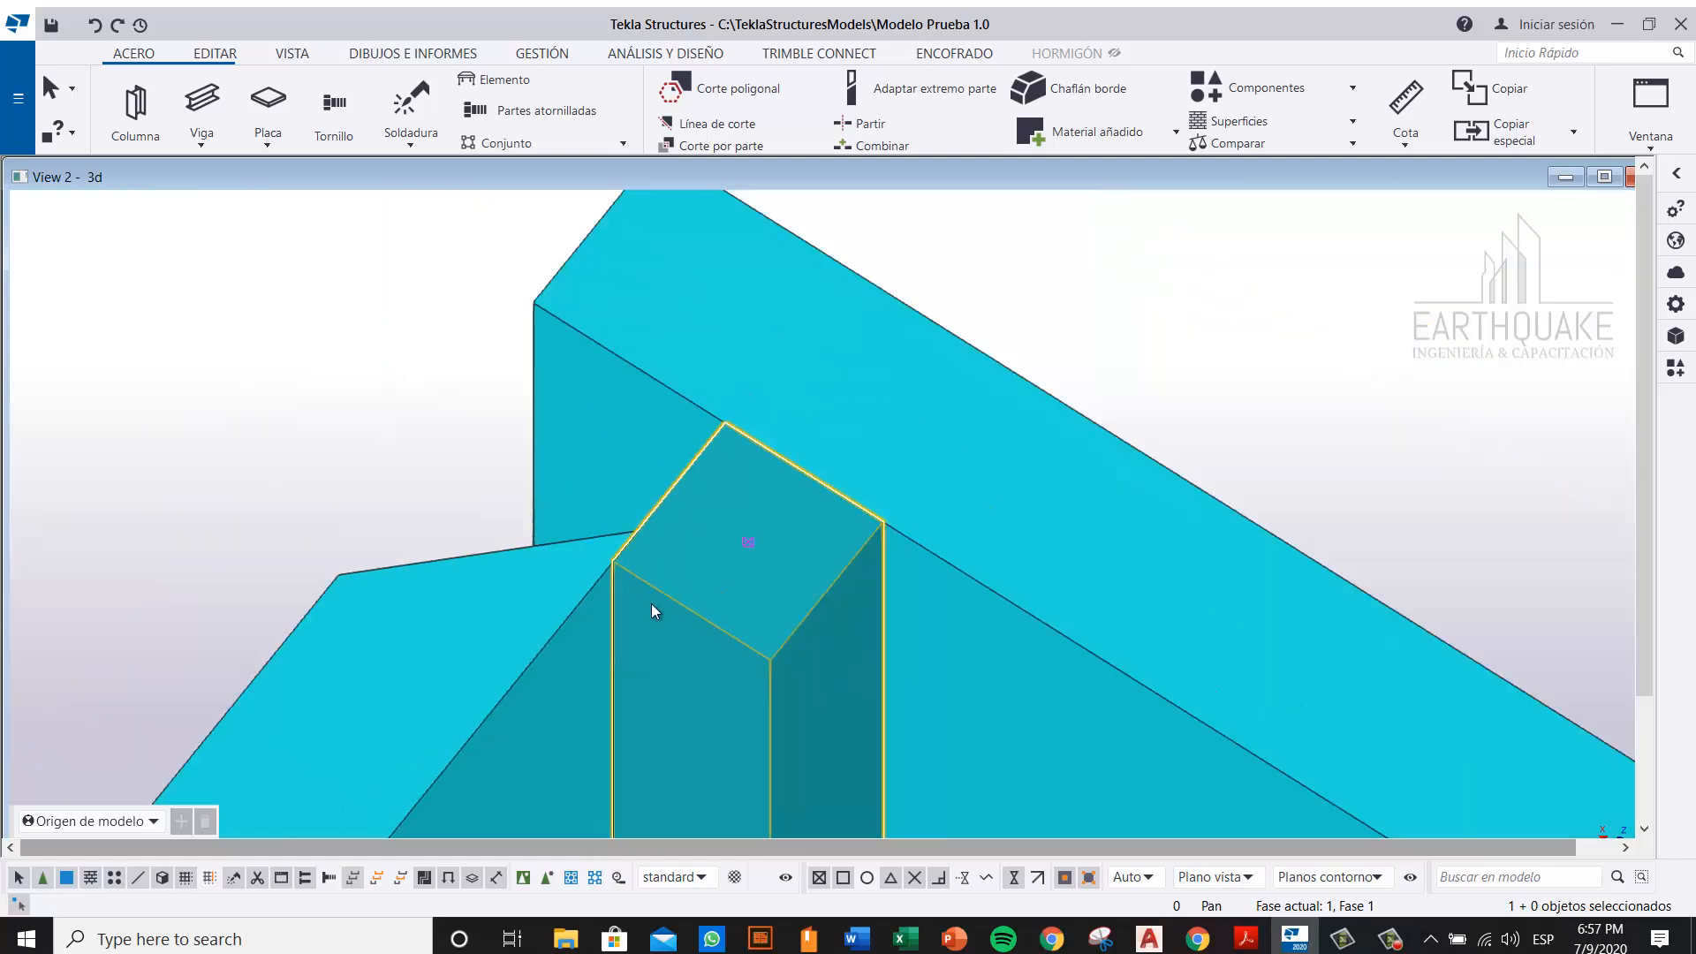
# Step: Examine the refitted corner bars and the joint where the thinned upper column meets the column below
pyautogui.click(889, 516)
pyautogui.scroll(-5, 889, 517)
pyautogui.moveTo(784, 483); pyautogui.dragTo(722, 427, button='middle')
pyautogui.scroll(-3, 840, 703)
pyautogui.keyDown('ctrl'); pyautogui.moveTo(830, 702); pyautogui.dragTo(1516, 616, button='middle'); pyautogui.keyUp('ctrl')
pyautogui.scroll(-3, 1129, 762)
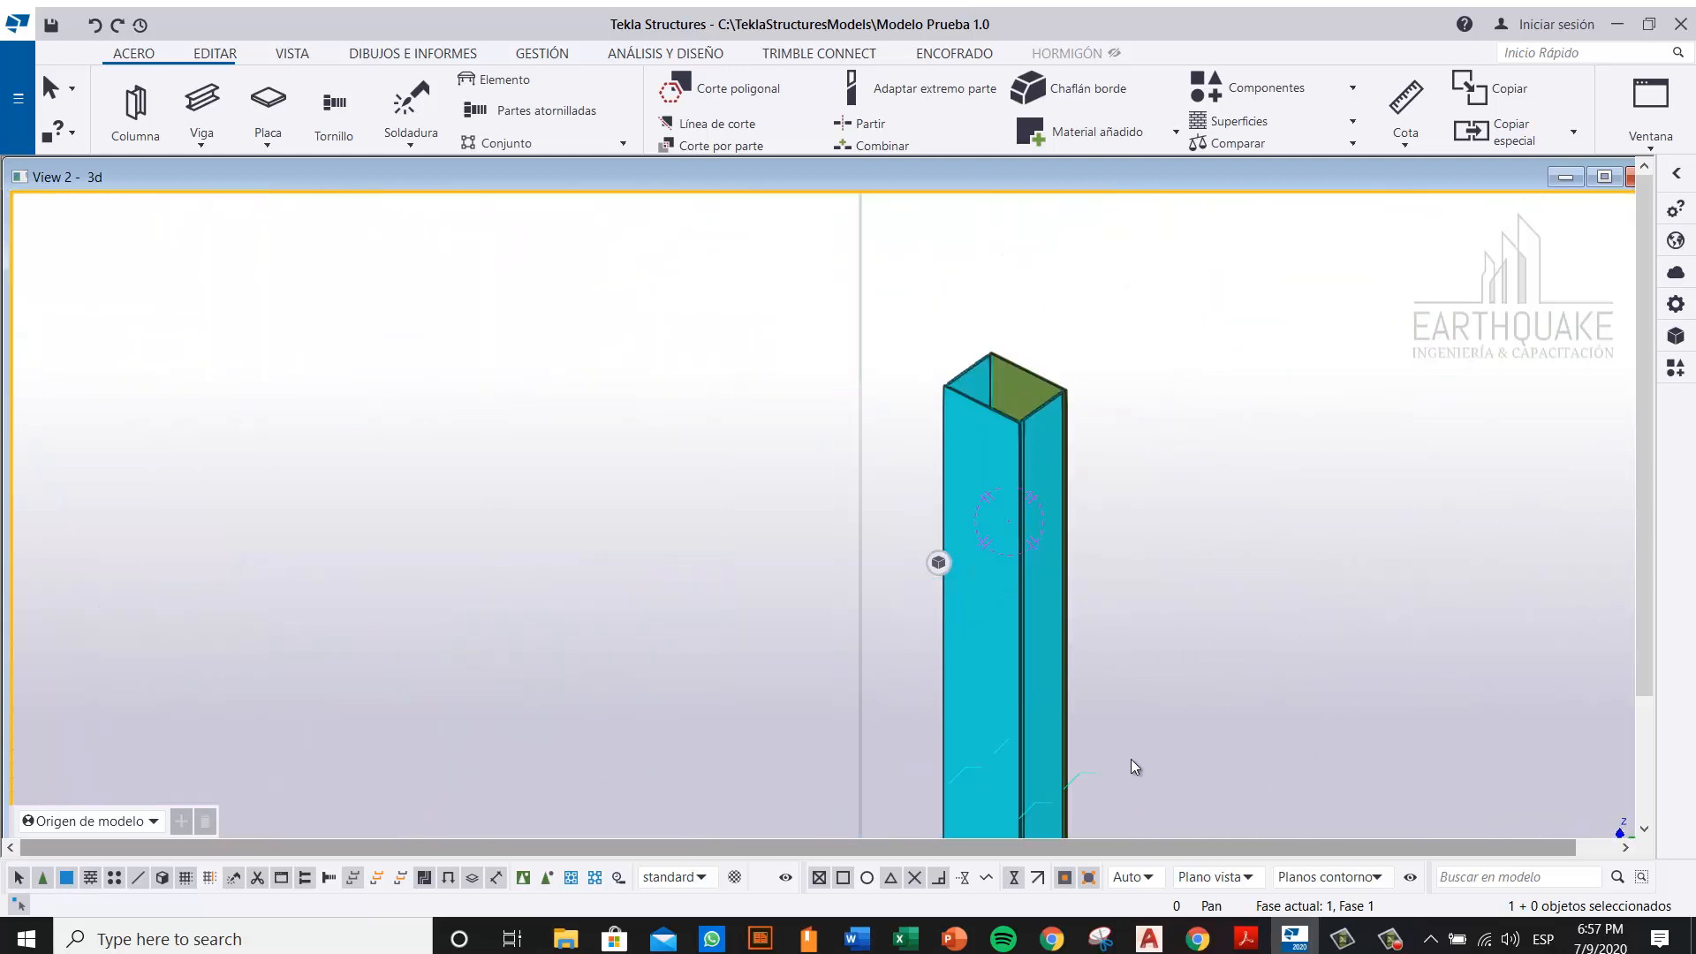
pyautogui.scroll(6, 1019, 455)
pyautogui.rightClick(1067, 530)
pyautogui.click(1160, 641)
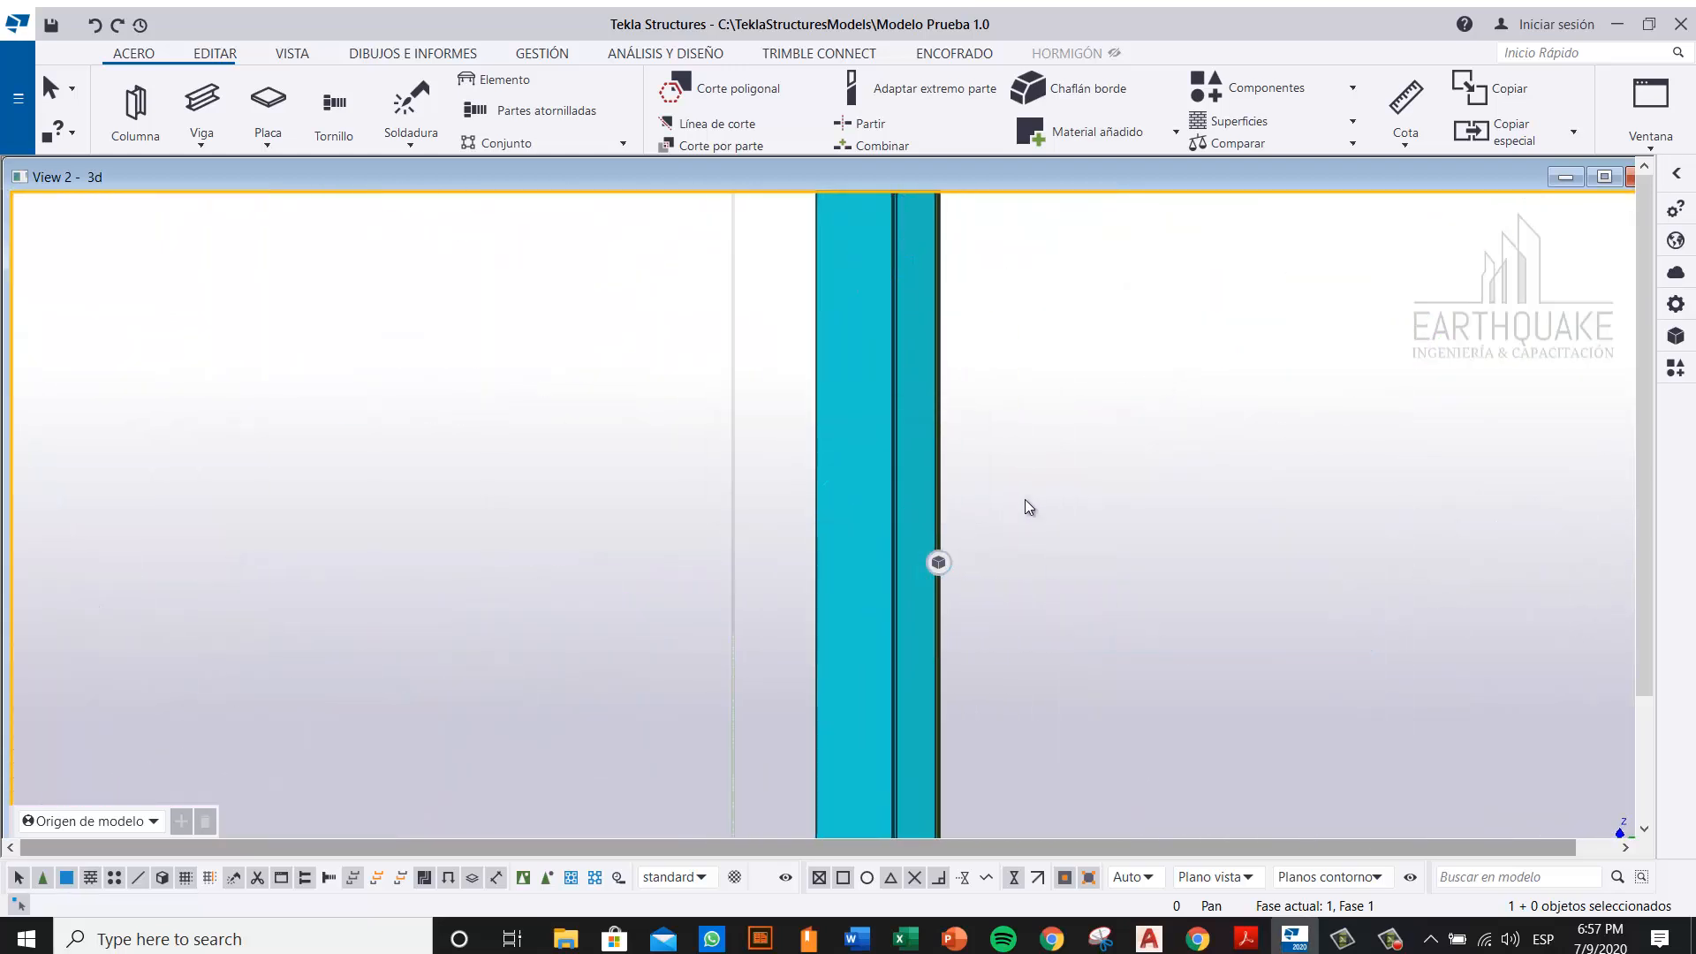
pyautogui.scroll(-3, 1013, 691)
pyautogui.scroll(8, 880, 684)
pyautogui.scroll(8, 846, 692)
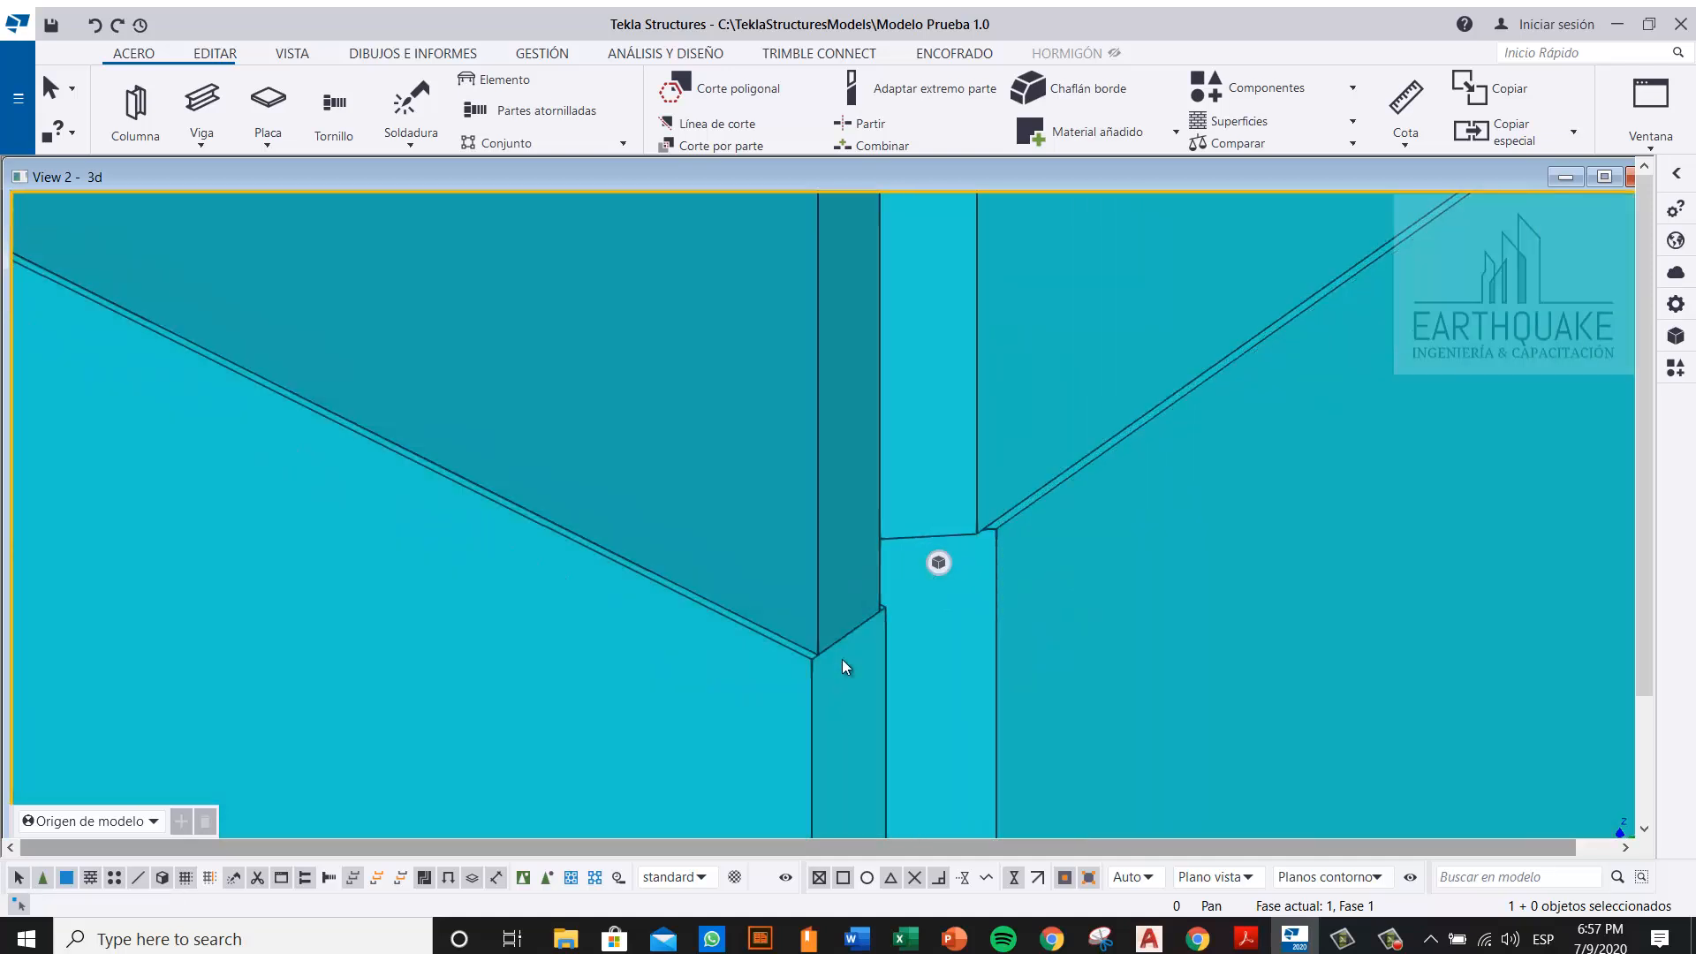
pyautogui.moveTo(842, 661)
pyautogui.keyDown('ctrl'); pyautogui.mouseDown(button='middle')
pyautogui.moveTo(591, 601)
pyautogui.moveTo(819, 637)
pyautogui.moveTo(757, 686)
pyautogui.moveTo(642, 687)
pyautogui.moveTo(788, 698)
pyautogui.moveTo(834, 662)
pyautogui.mouseUp(button='middle'); pyautogui.keyUp('ctrl')
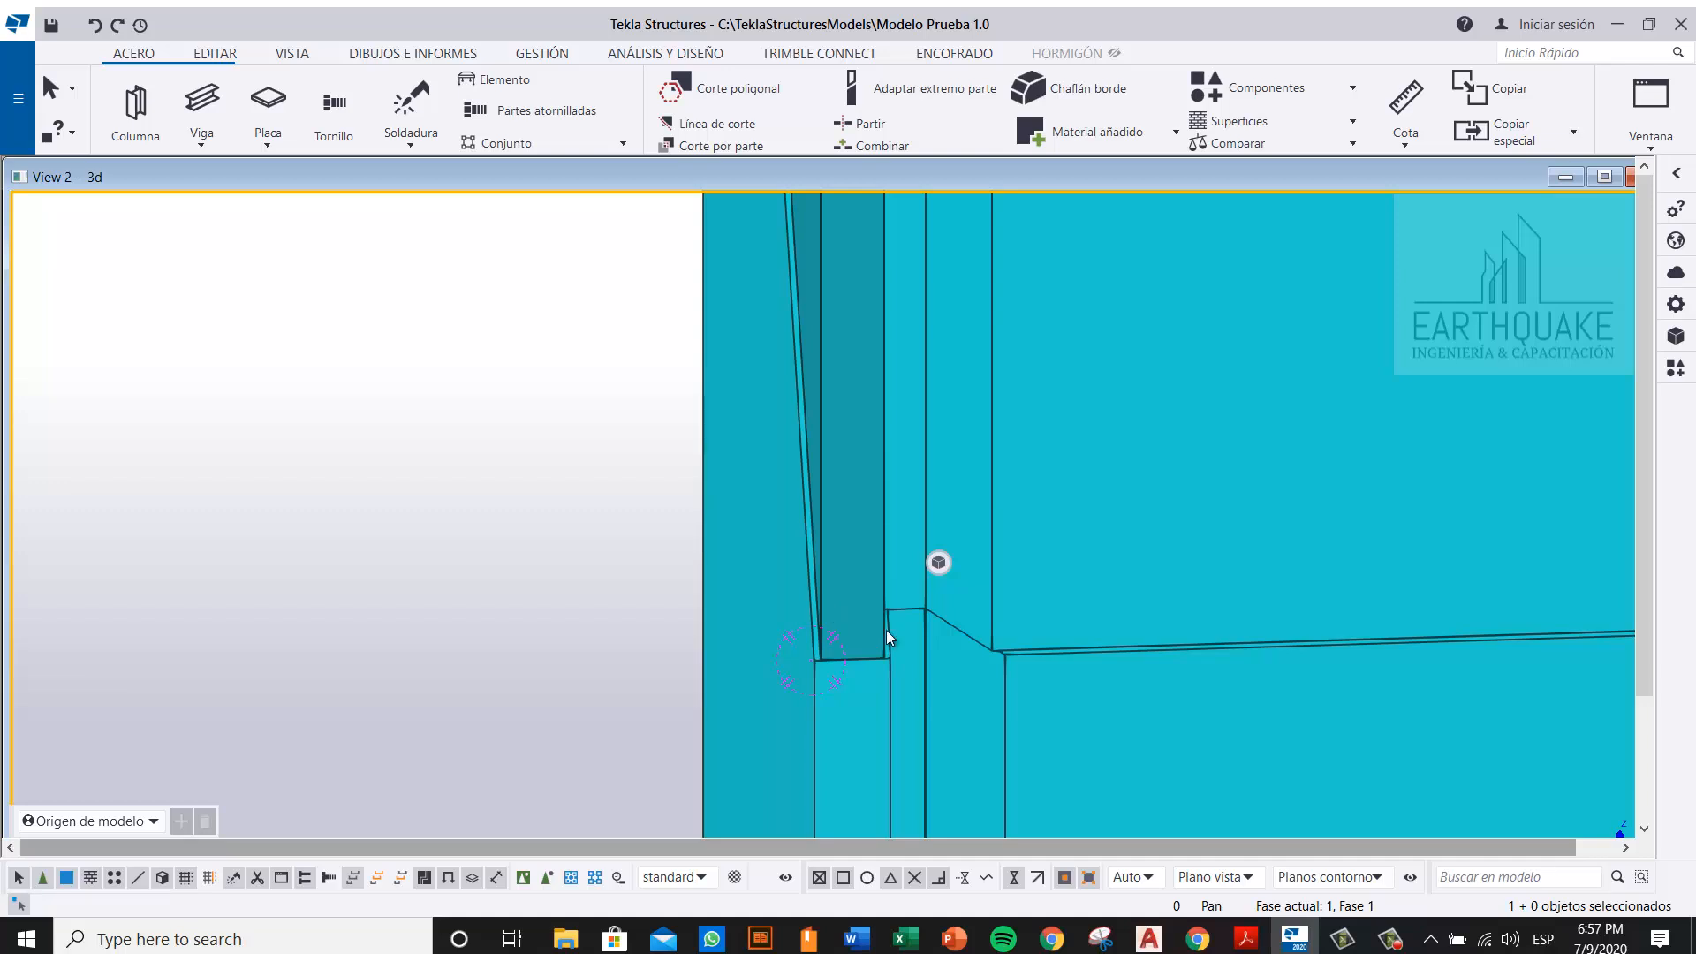
# Step: Switch to AWS D1.1 - 2002.pdf in Acrobat Reader and examine the single-bevel-groove T-joint and corner joint details on page 144
pyautogui.moveTo(1219, 931)
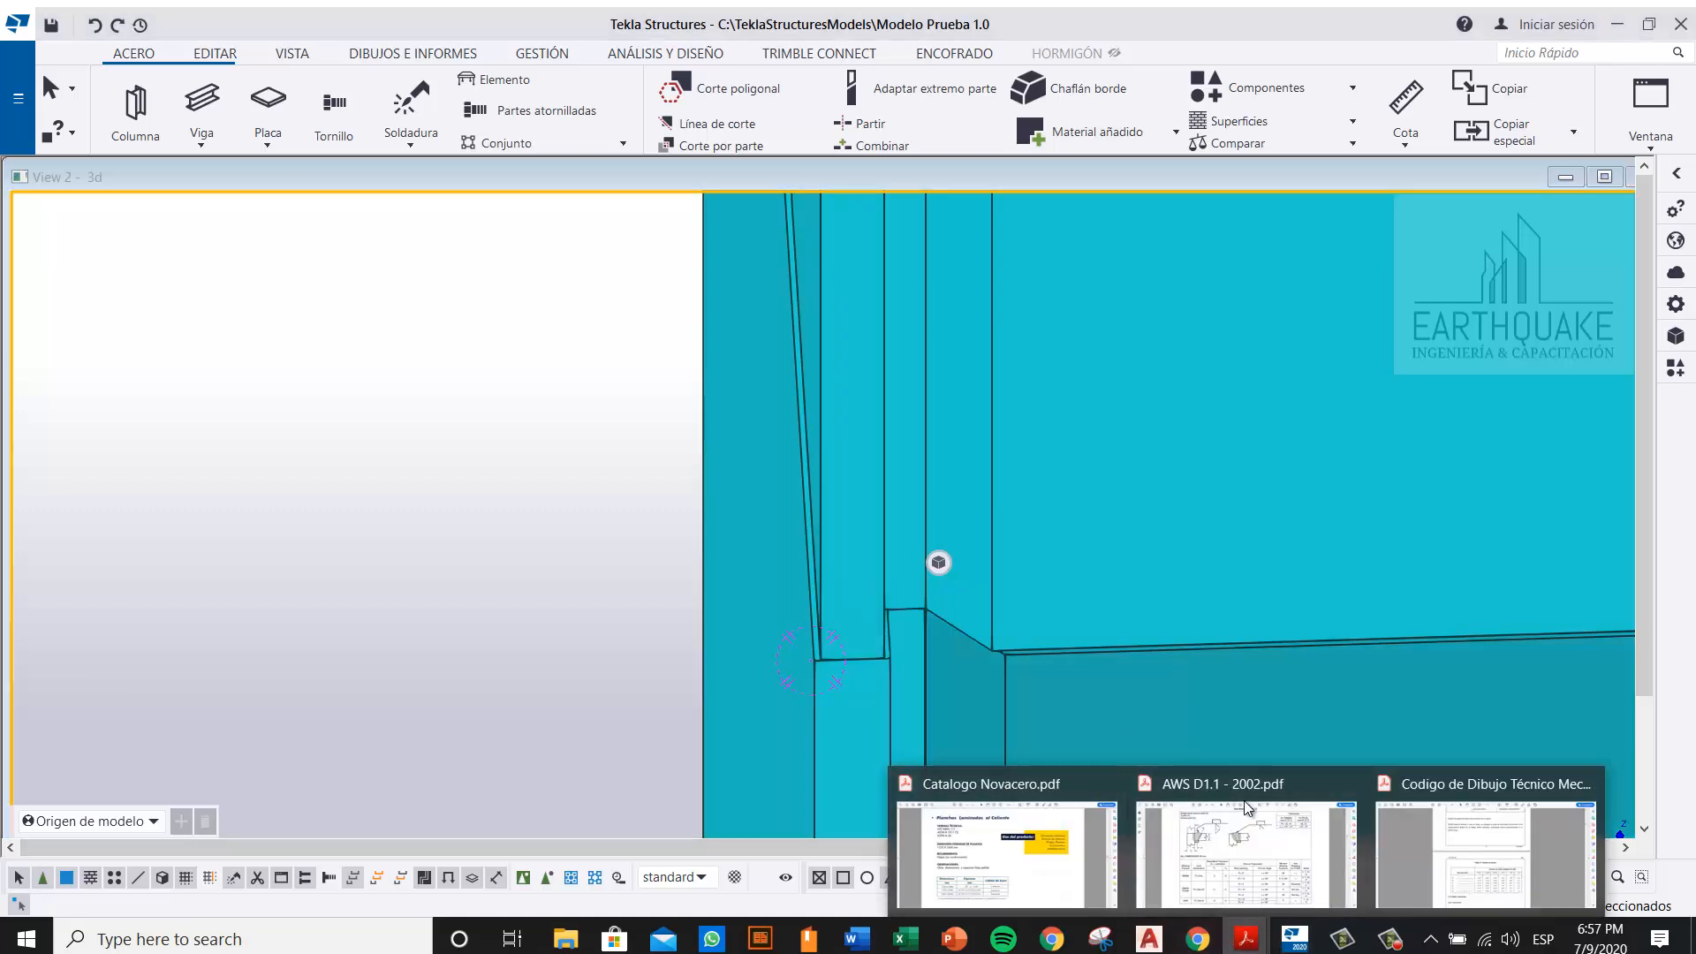
pyautogui.click(1183, 800)
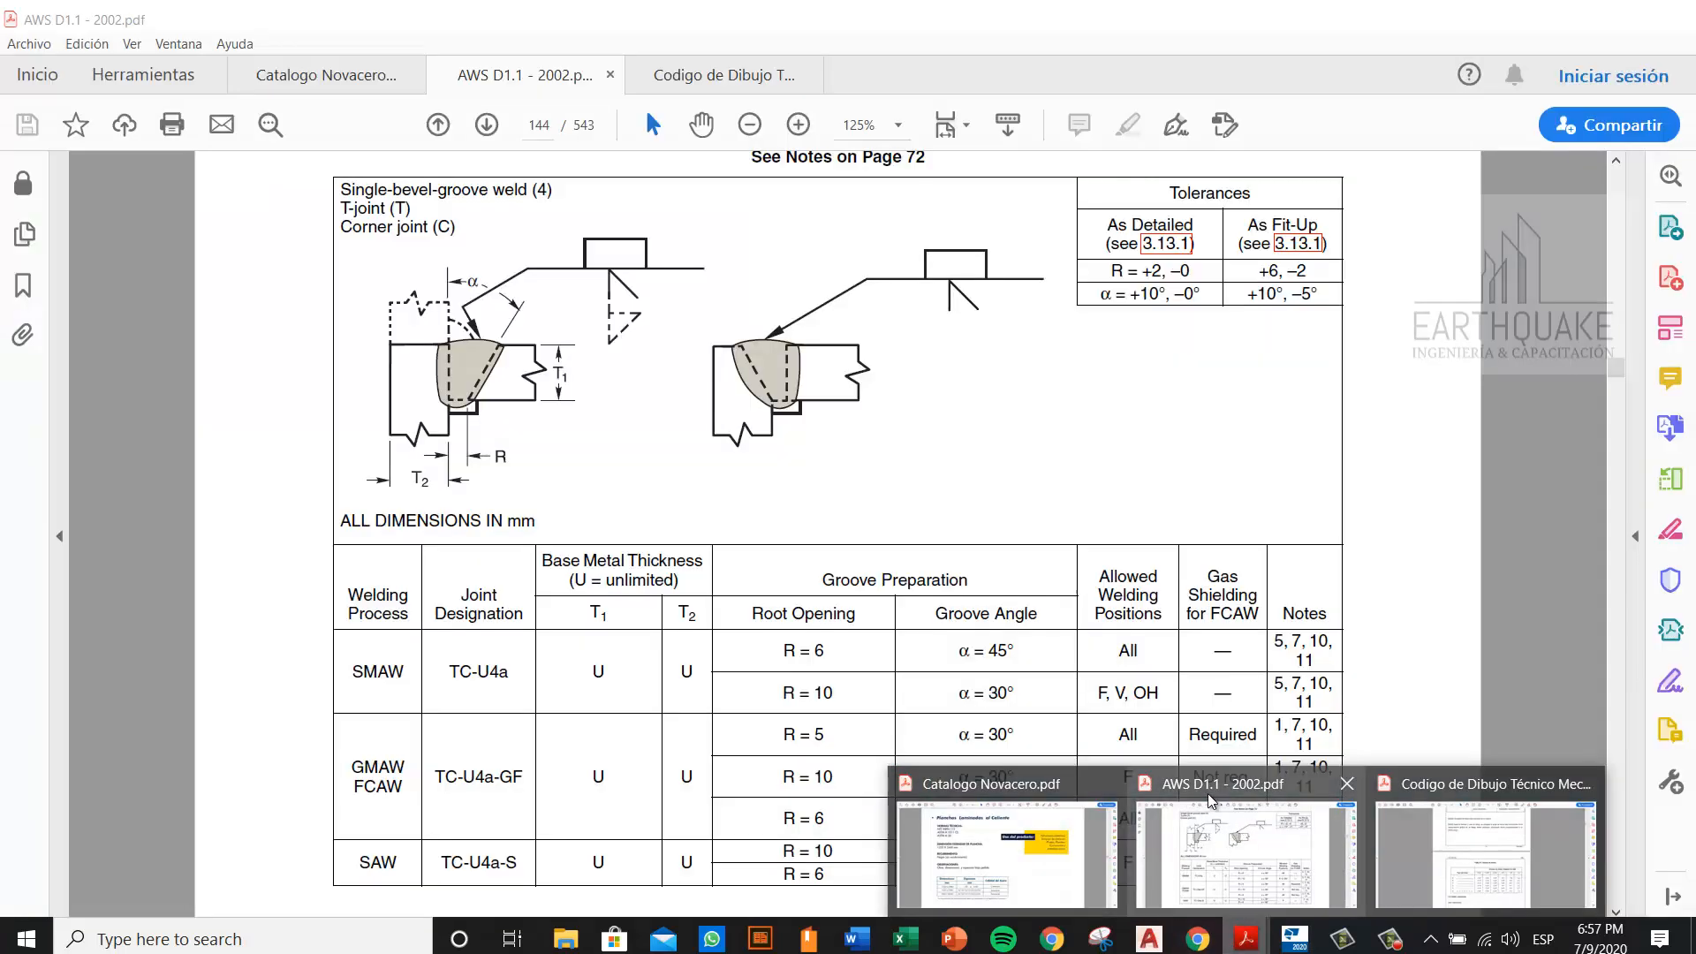
pyautogui.click(1217, 839)
pyautogui.scroll(-3, 857, 395)
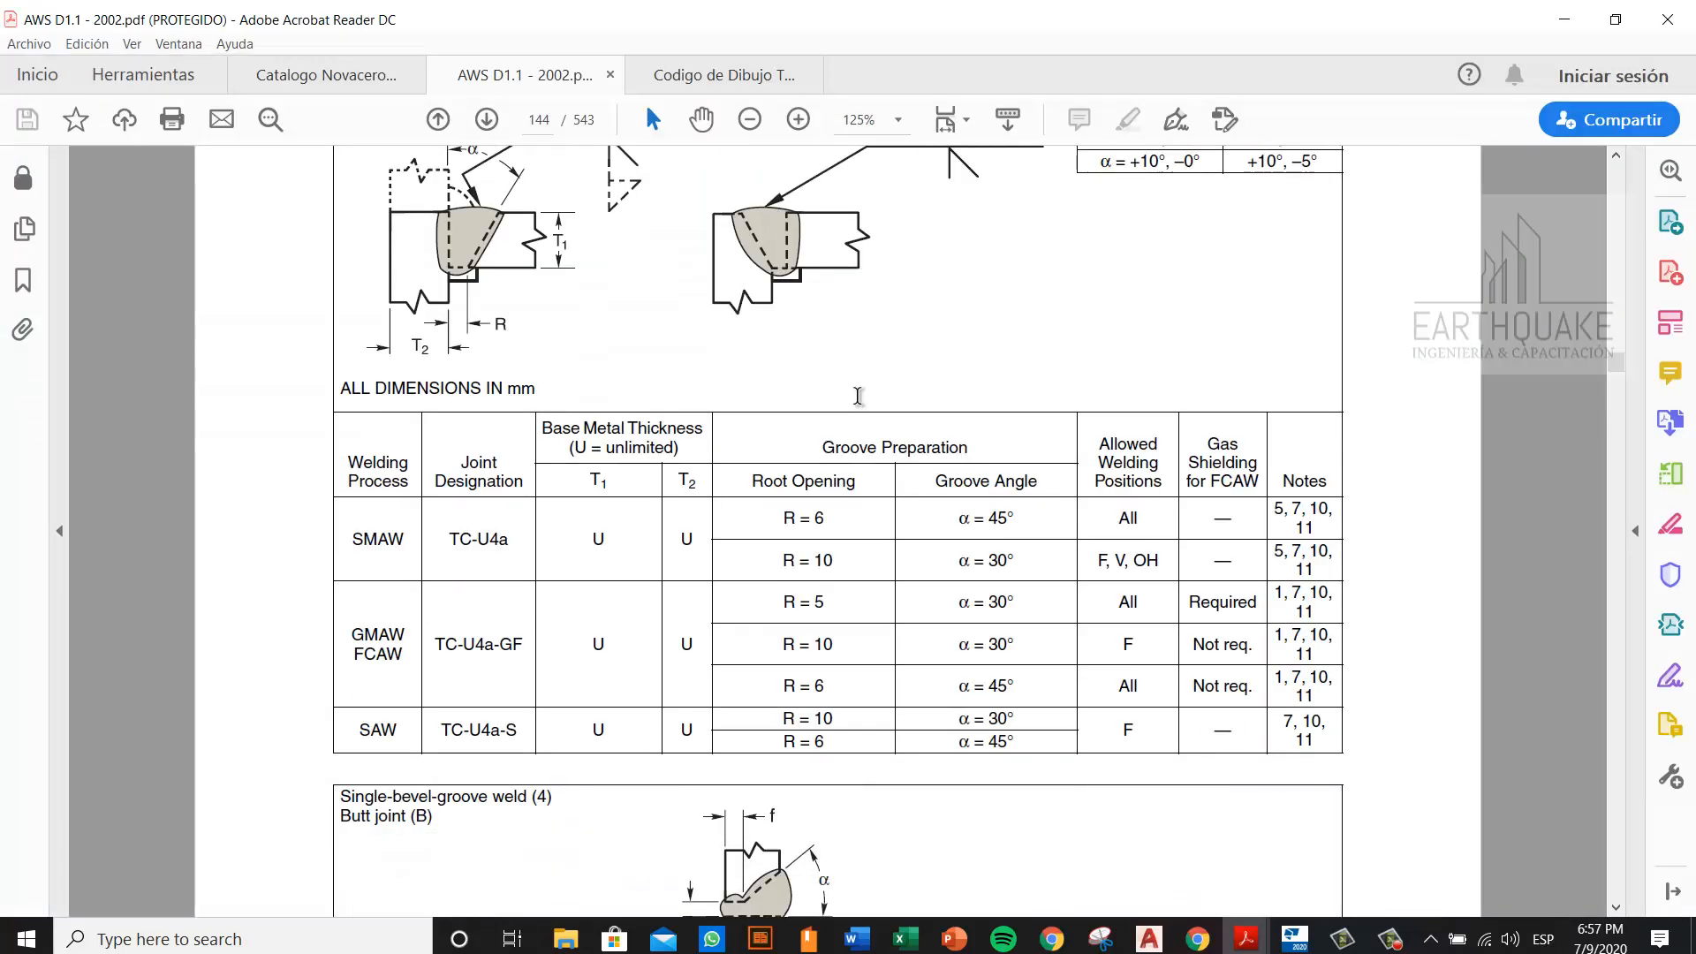
pyautogui.scroll(-2, 848, 390)
pyautogui.scroll(4, 861, 402)
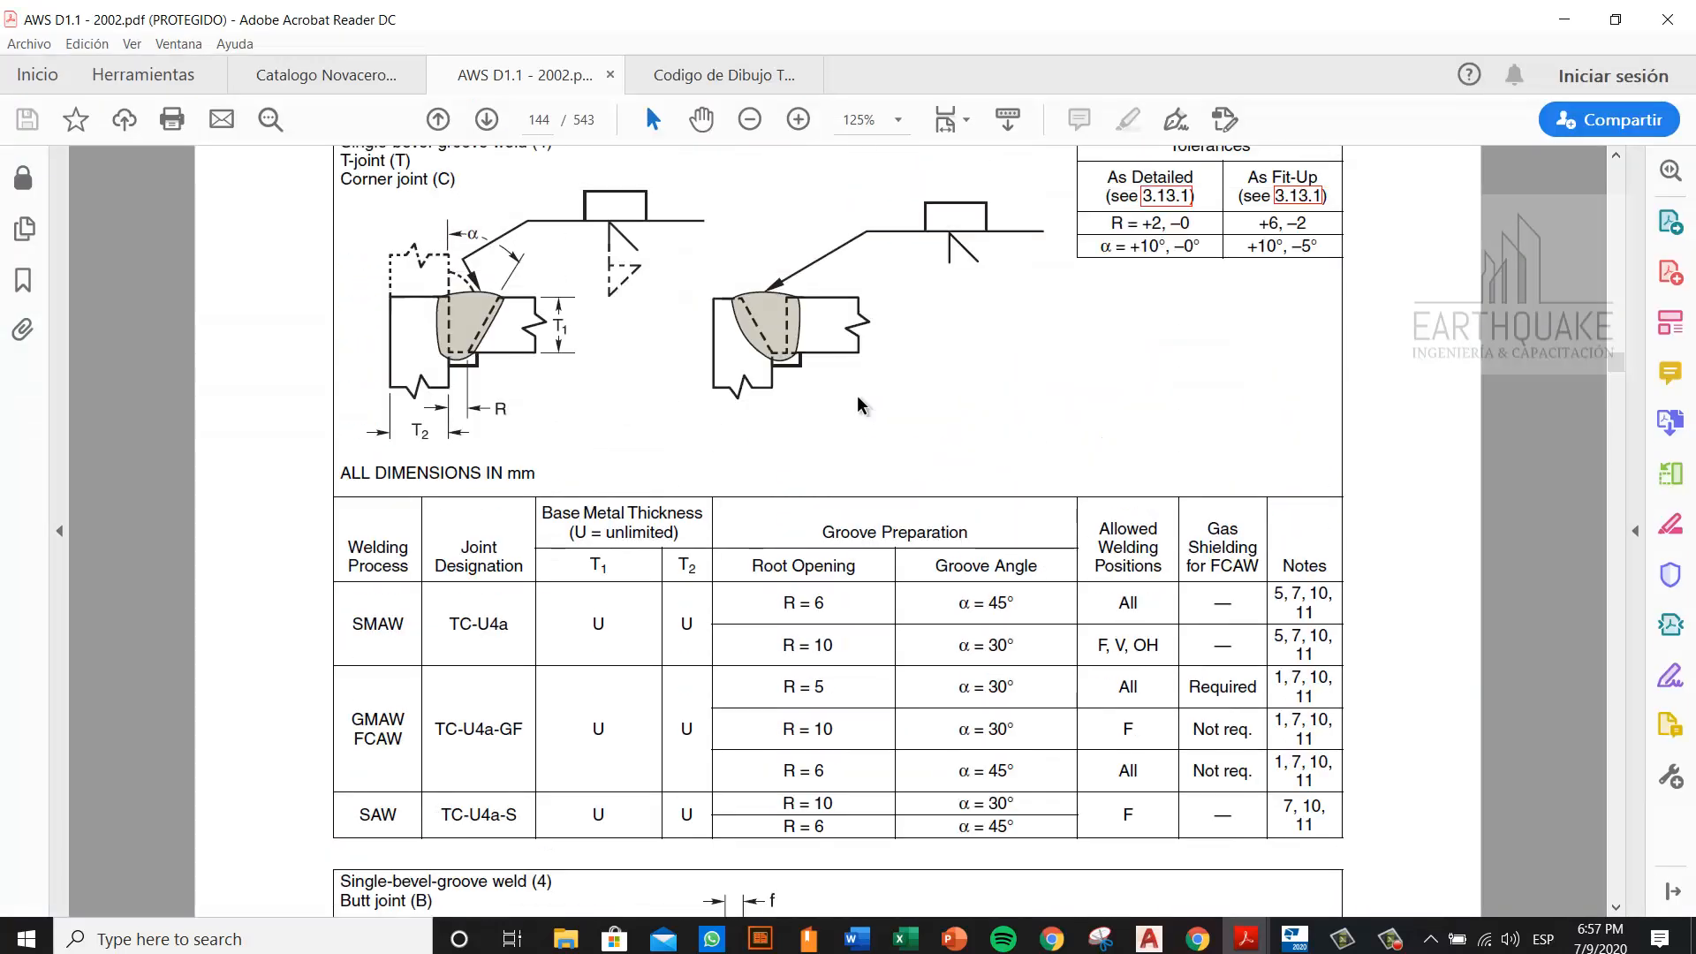
pyautogui.scroll(1, 862, 404)
pyautogui.scroll(1, 844, 408)
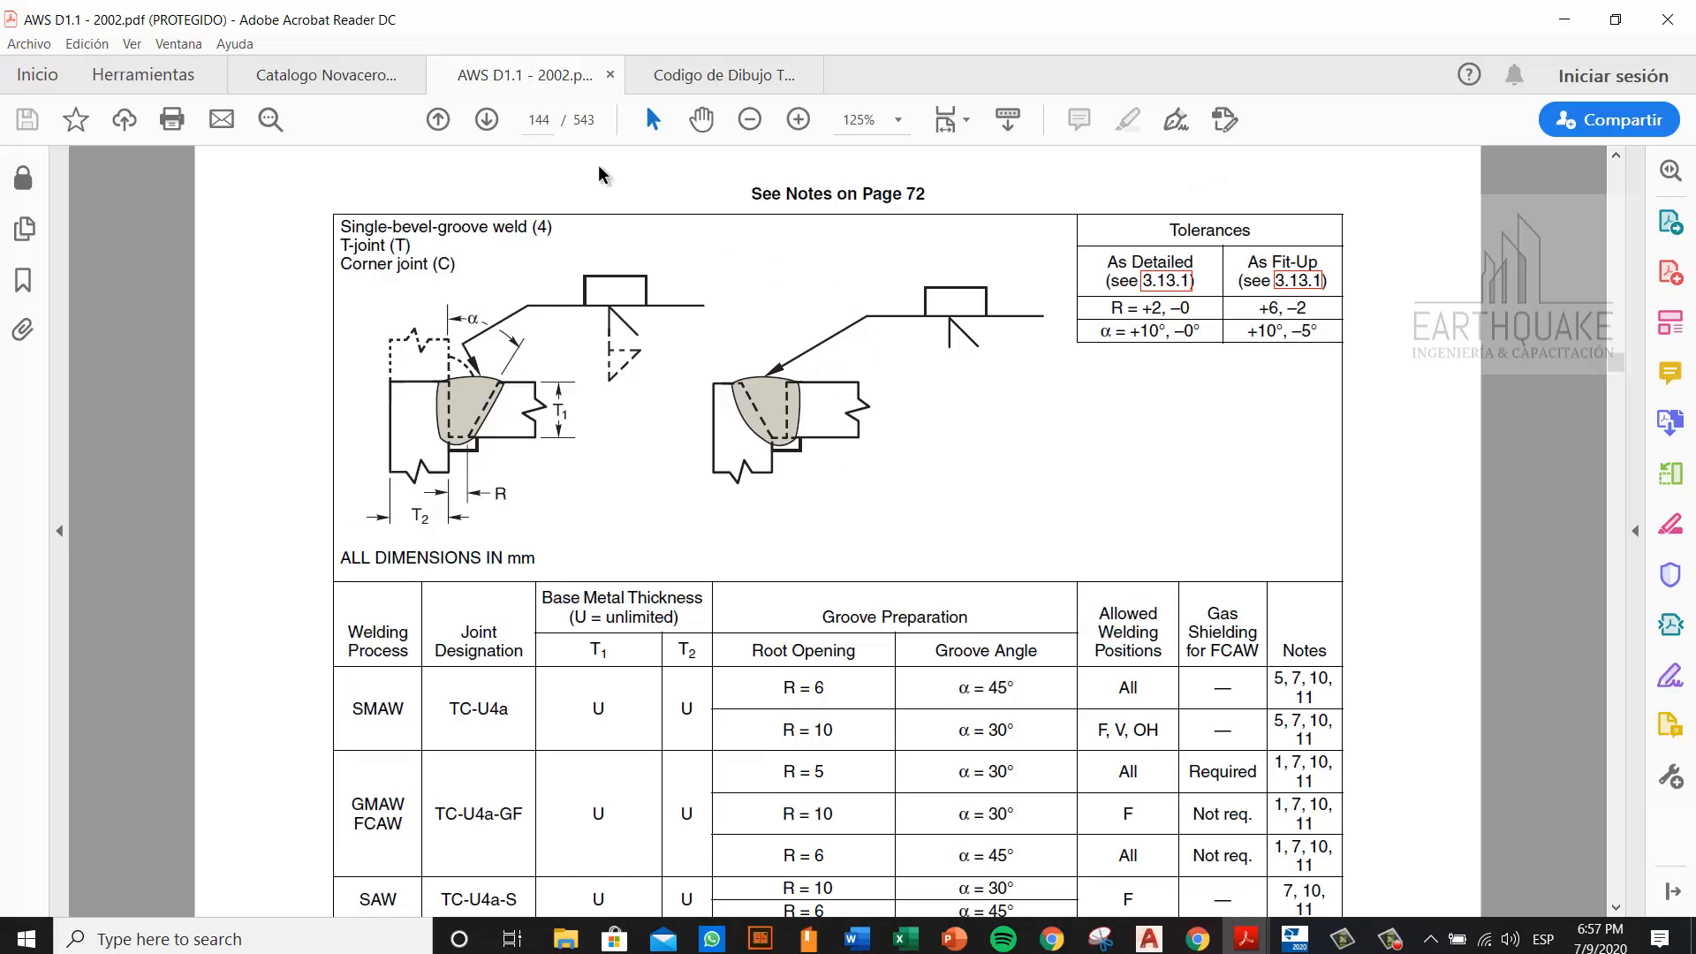
pyautogui.scroll(-13, 715, 400)
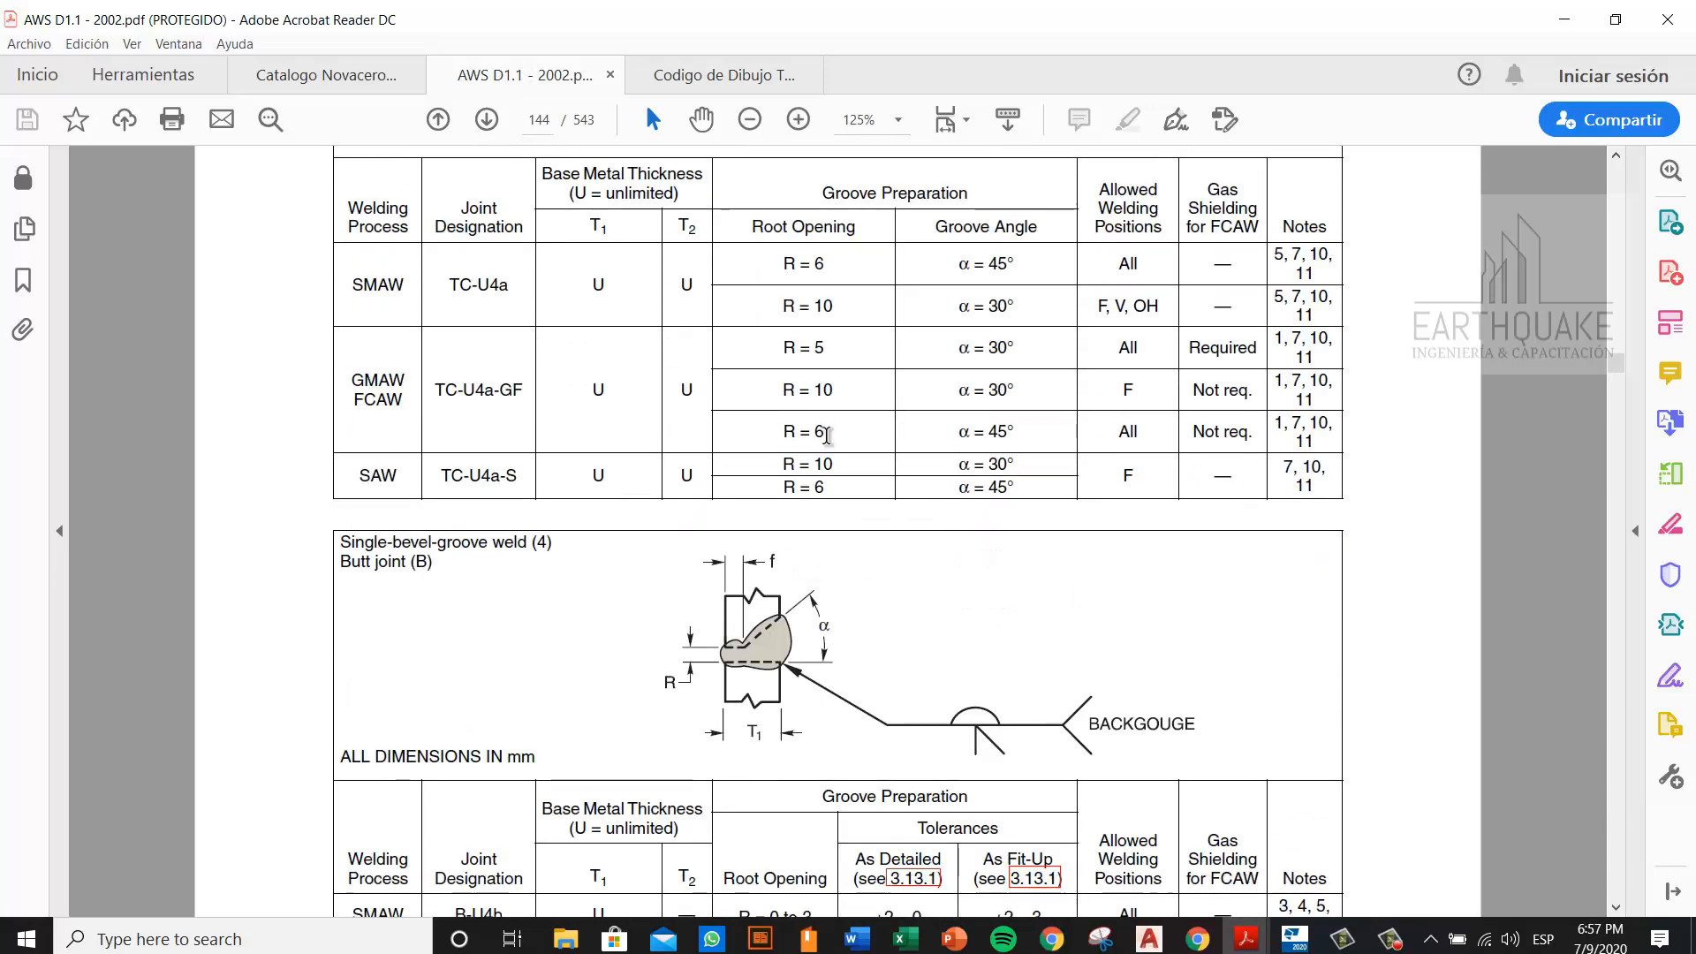
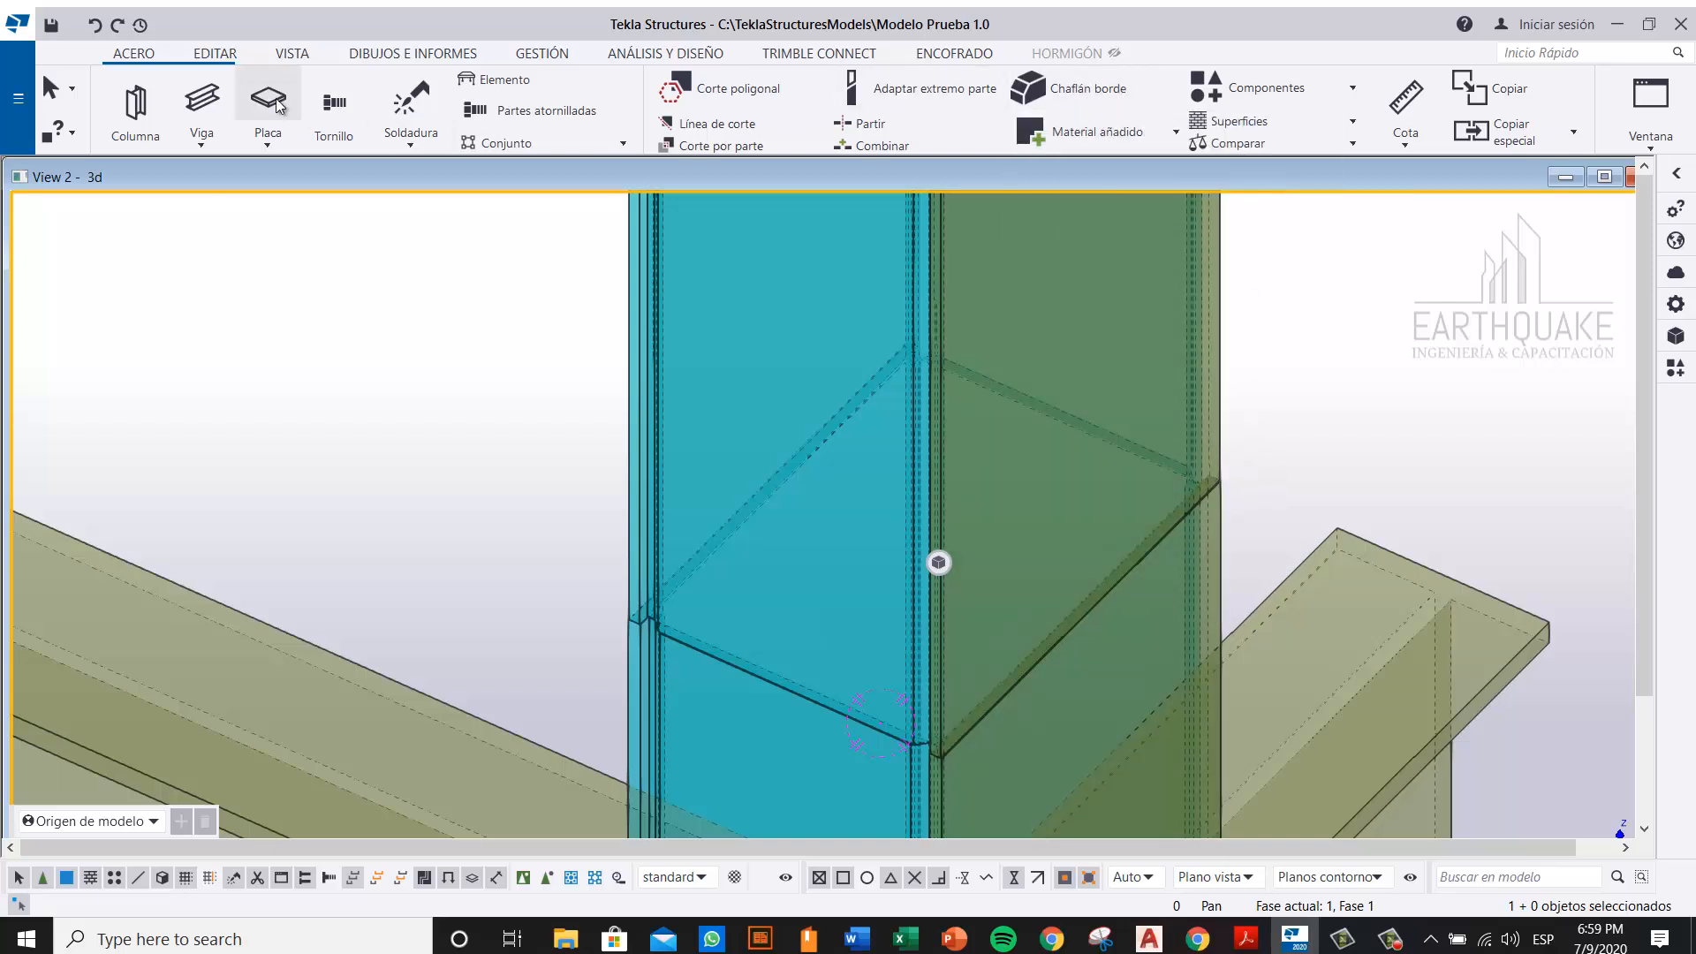
# Step: Set up an edge chamfer with Distancia X 8 mm, Distancia Y 10 mm and a Recto first end
pyautogui.click(209, 56)
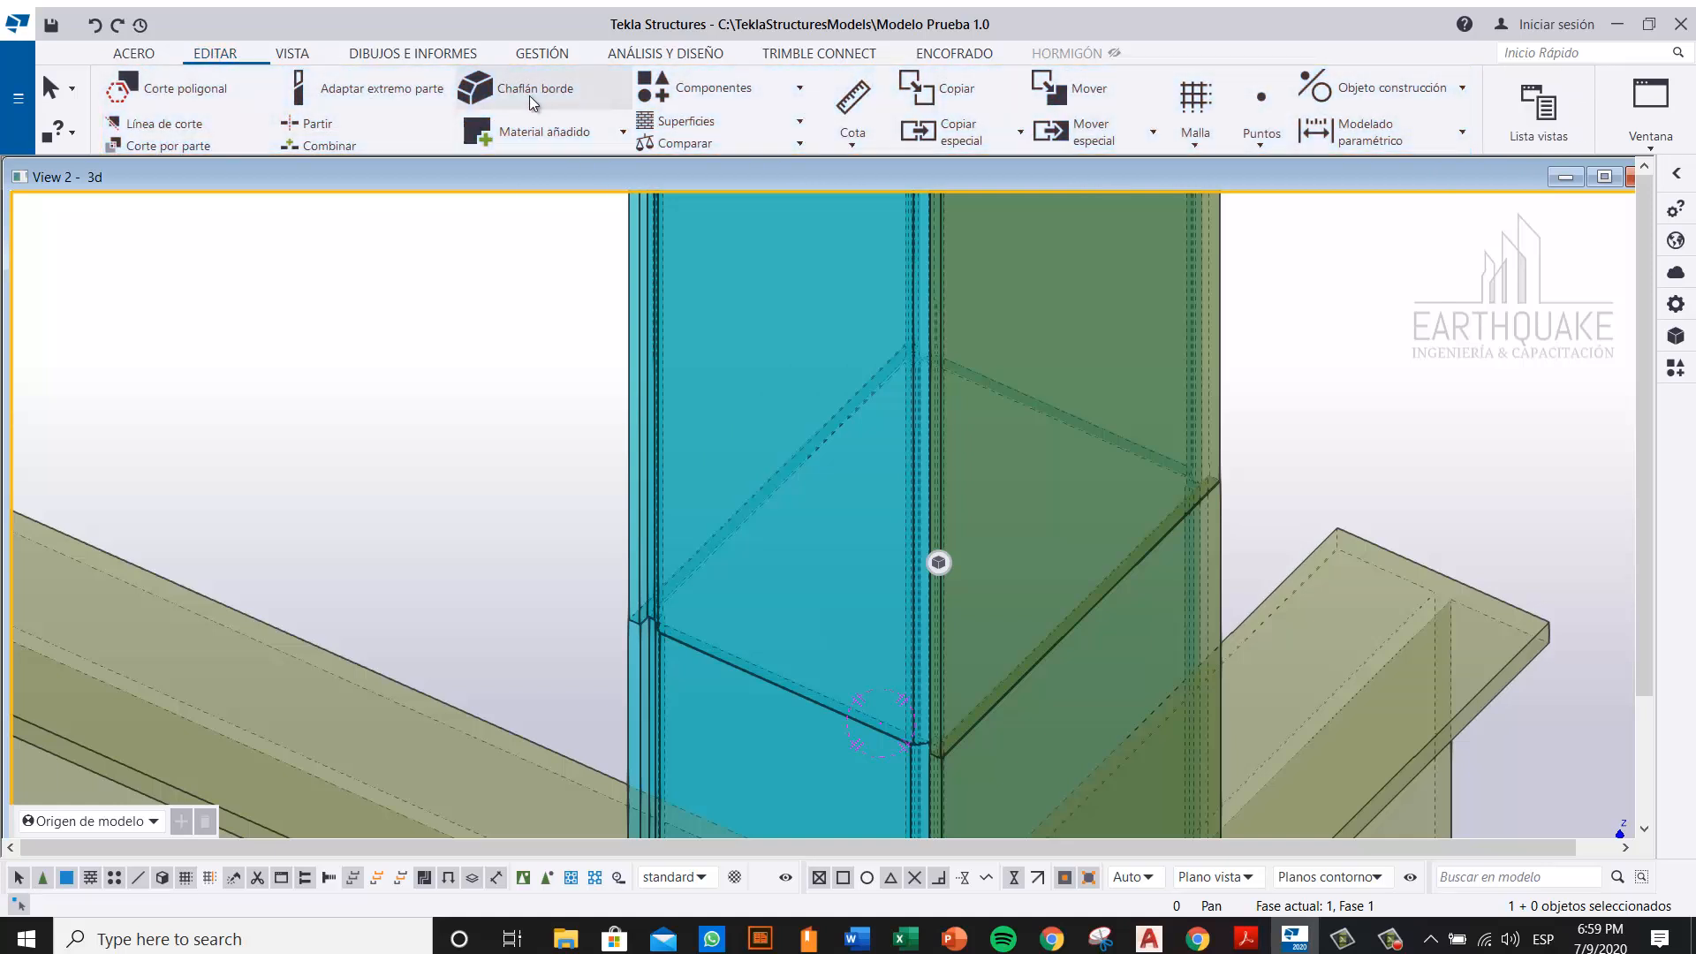
pyautogui.click(539, 92)
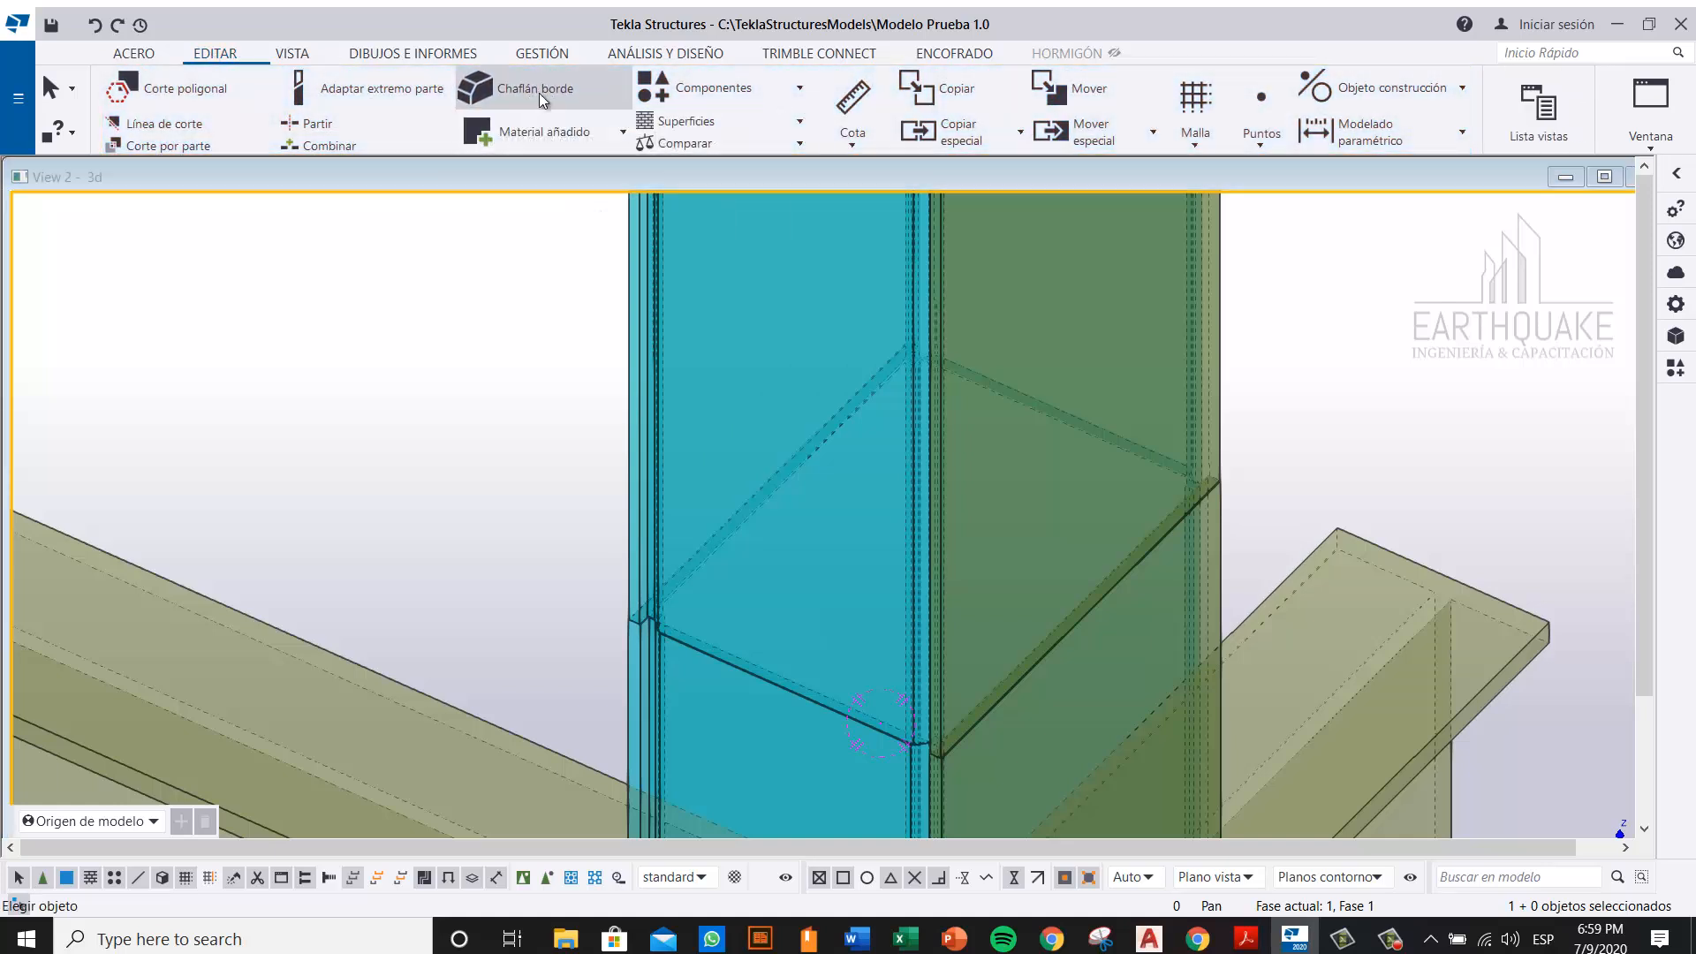
pyautogui.moveTo(1113, 227); pyautogui.dragTo(447, 226)
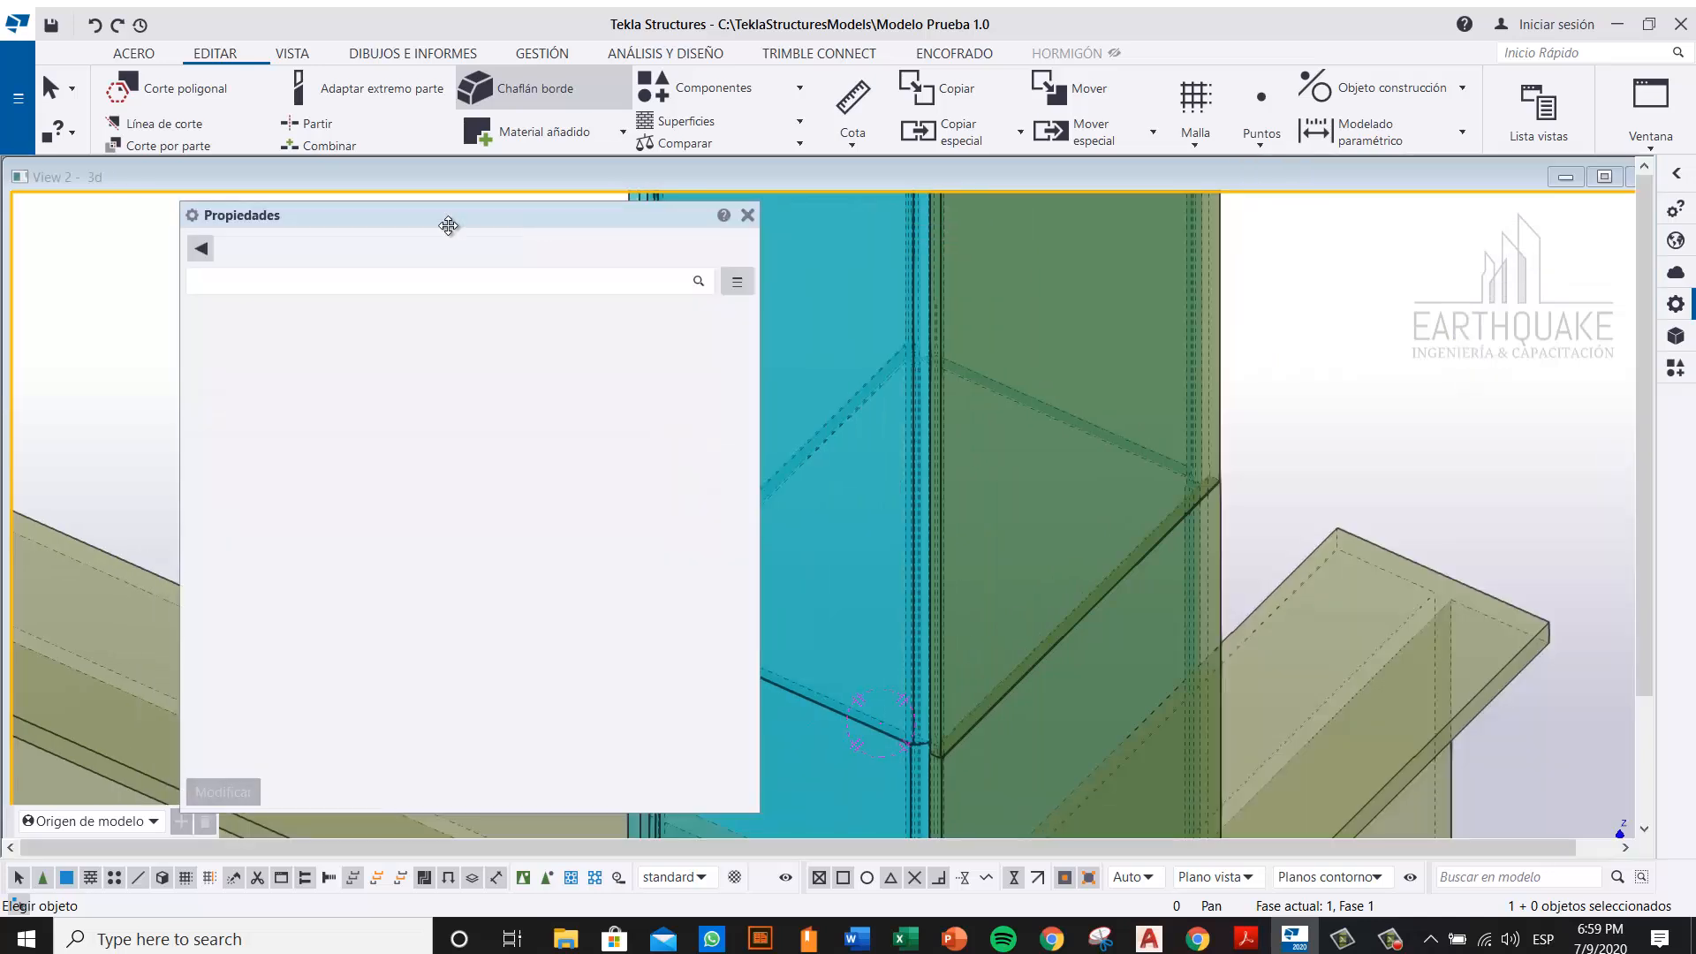
pyautogui.click(212, 248)
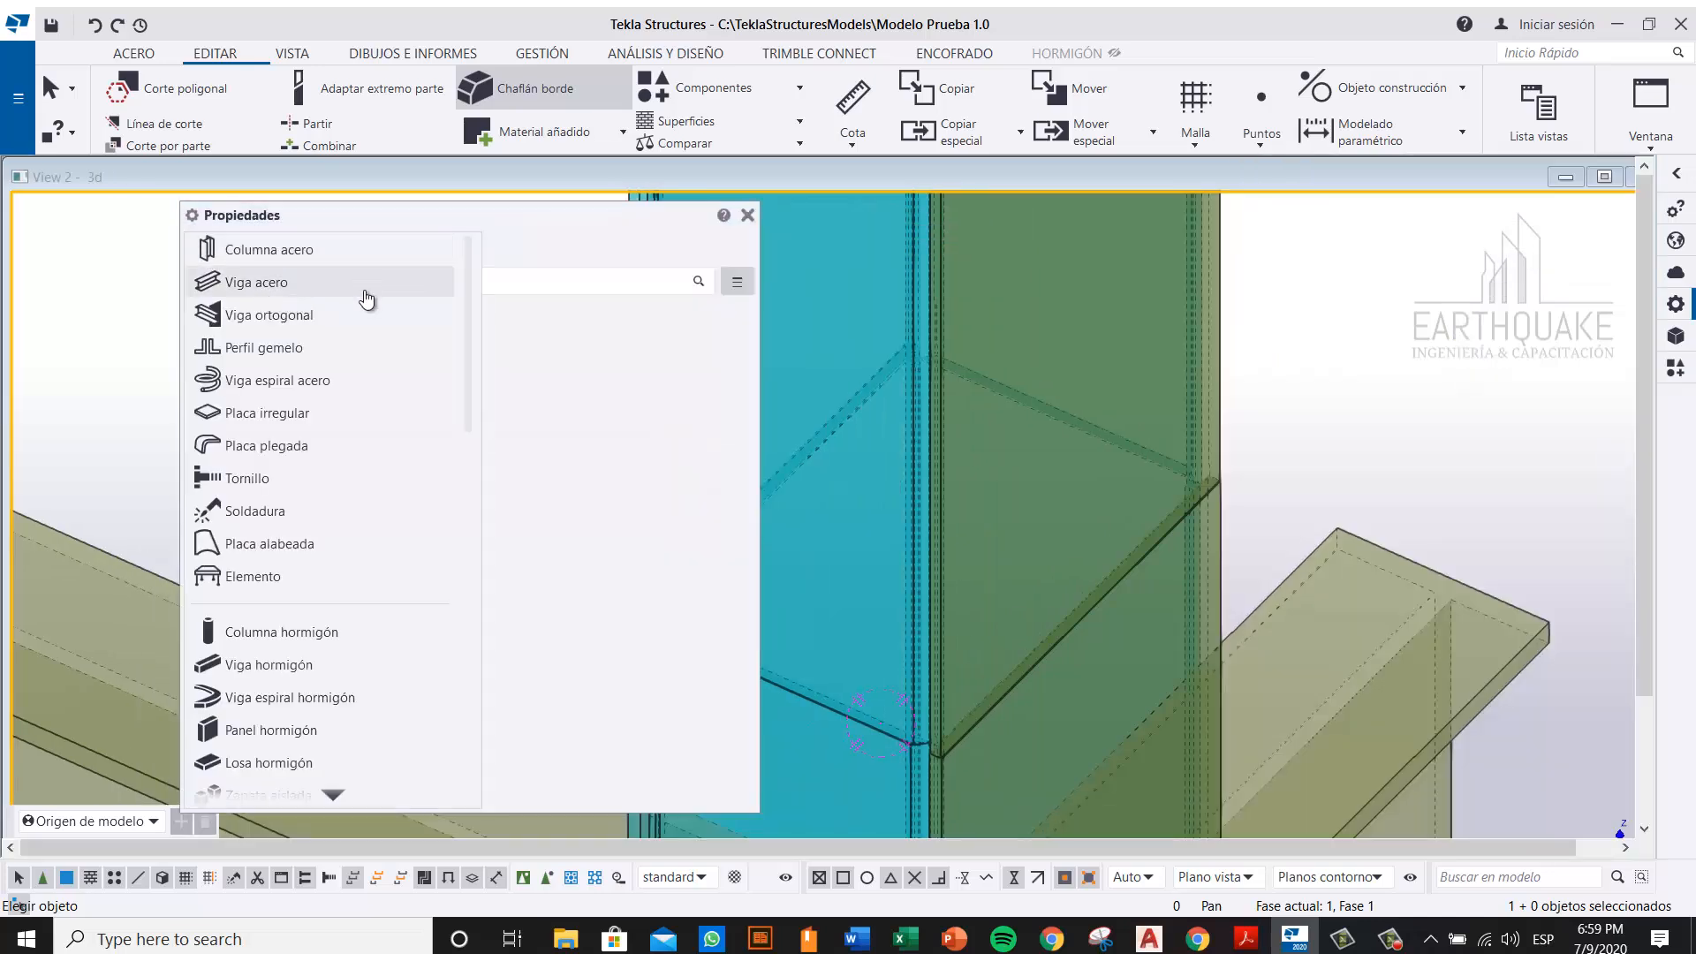
pyautogui.scroll(-5, 380, 585)
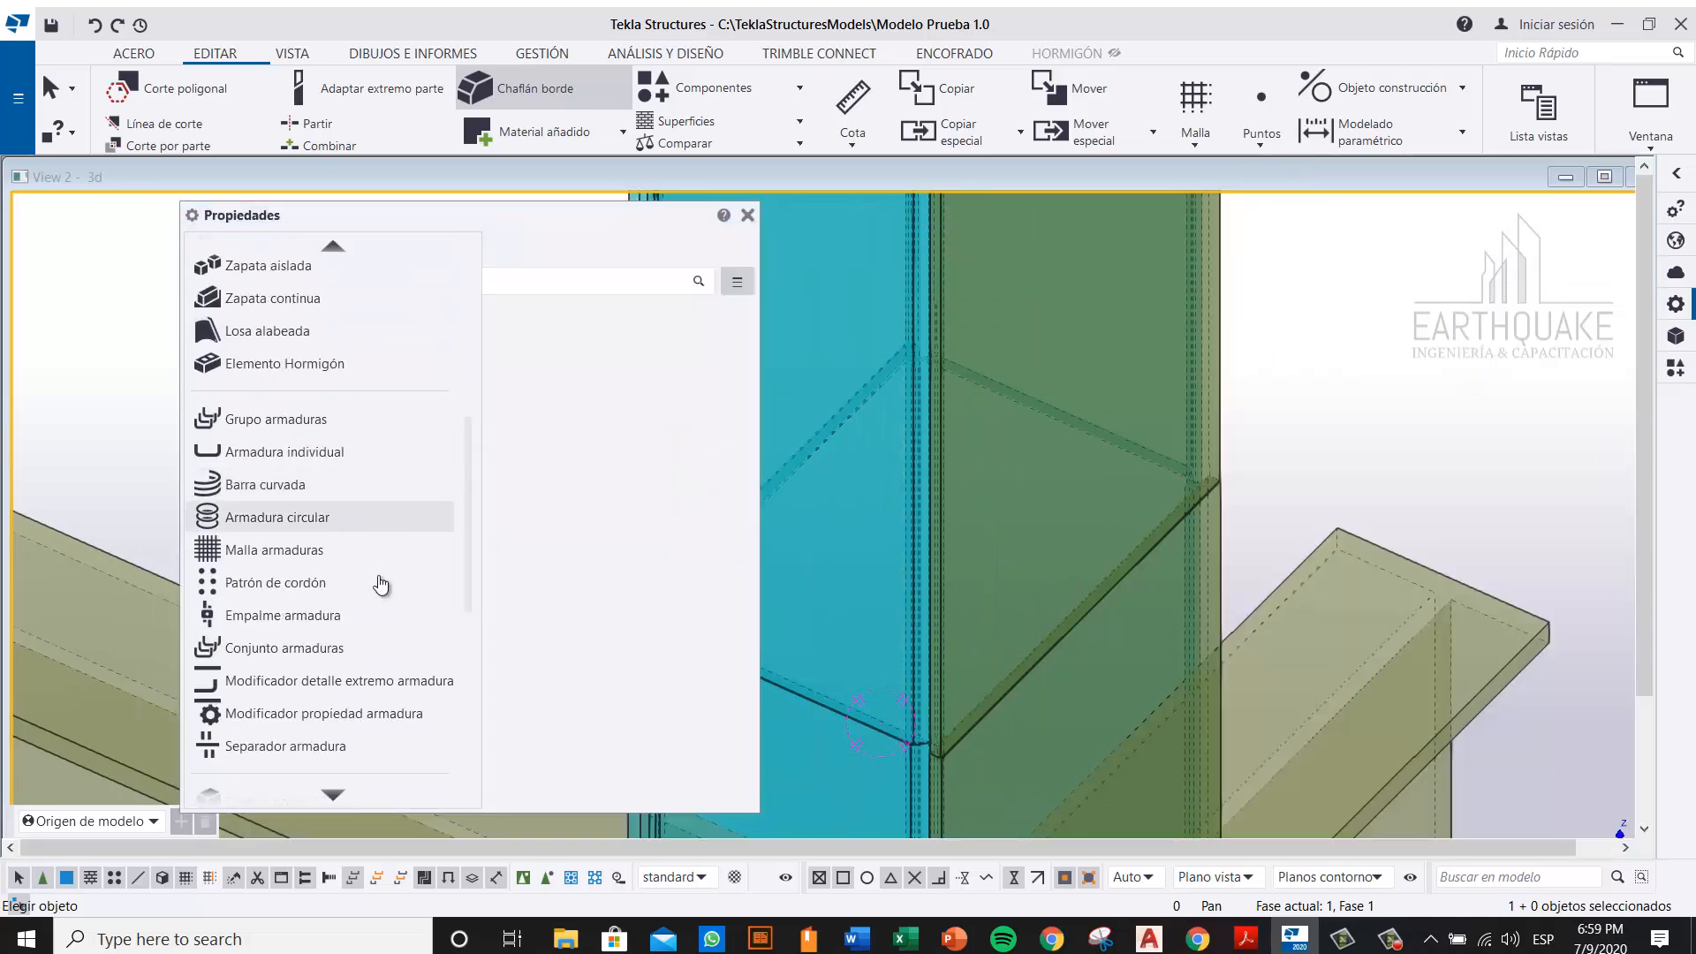
pyautogui.scroll(-6, 381, 585)
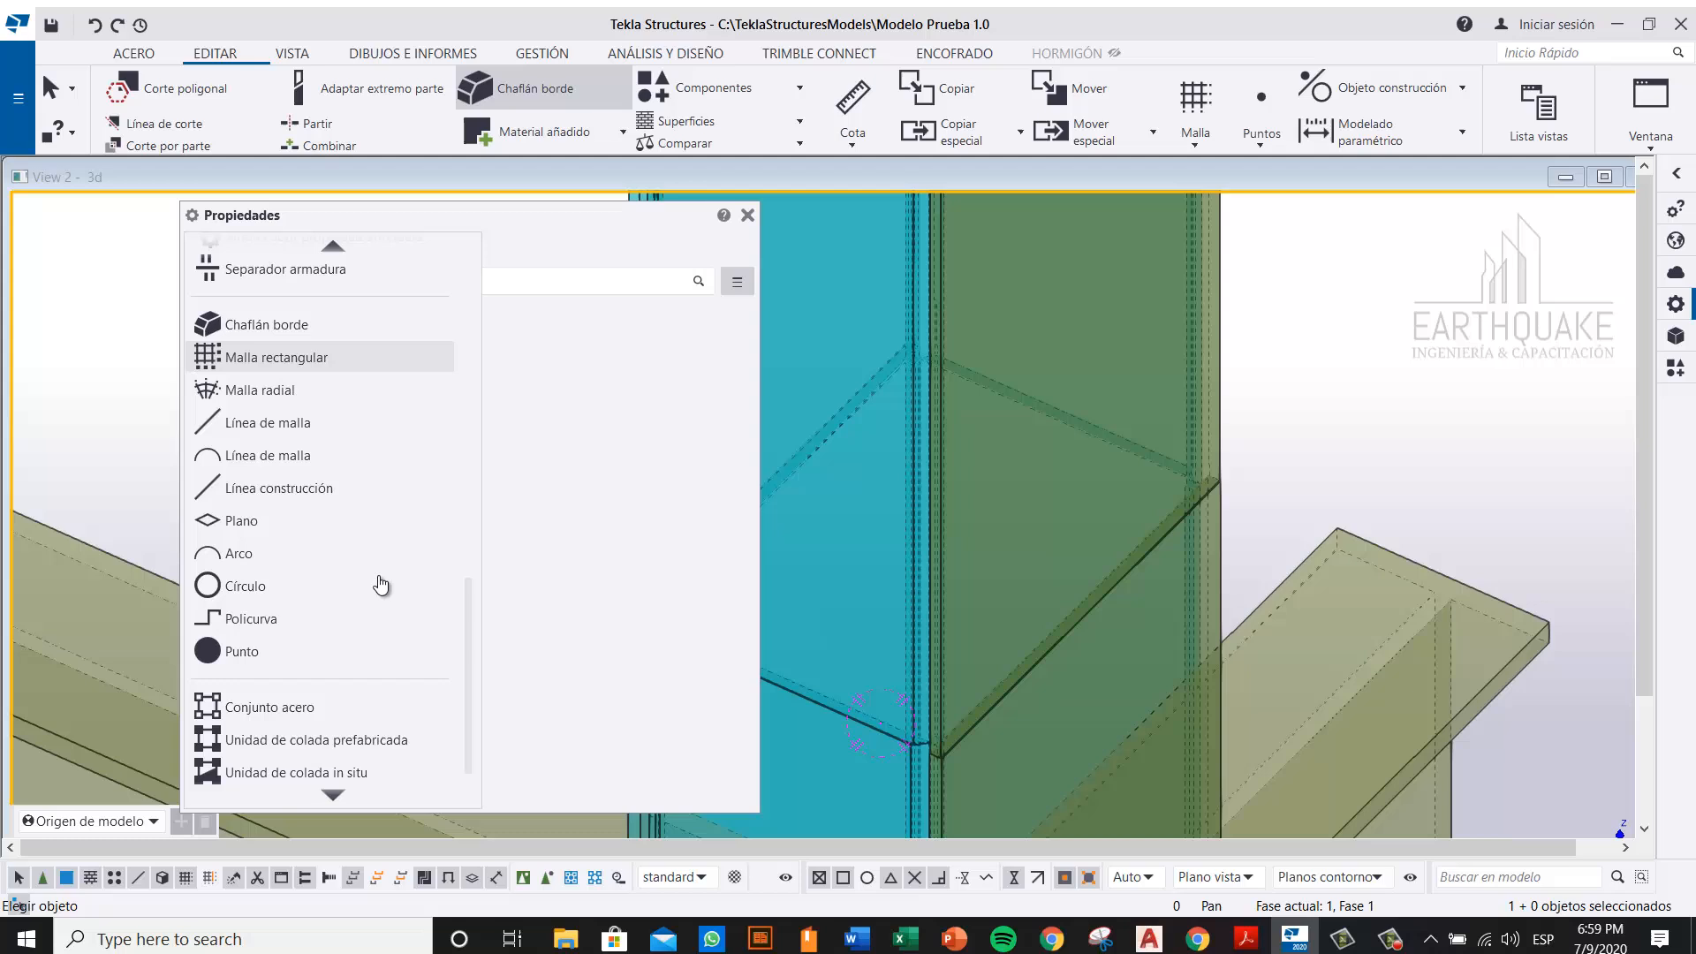
pyautogui.doubleClick(609, 211)
pyautogui.click(535, 129)
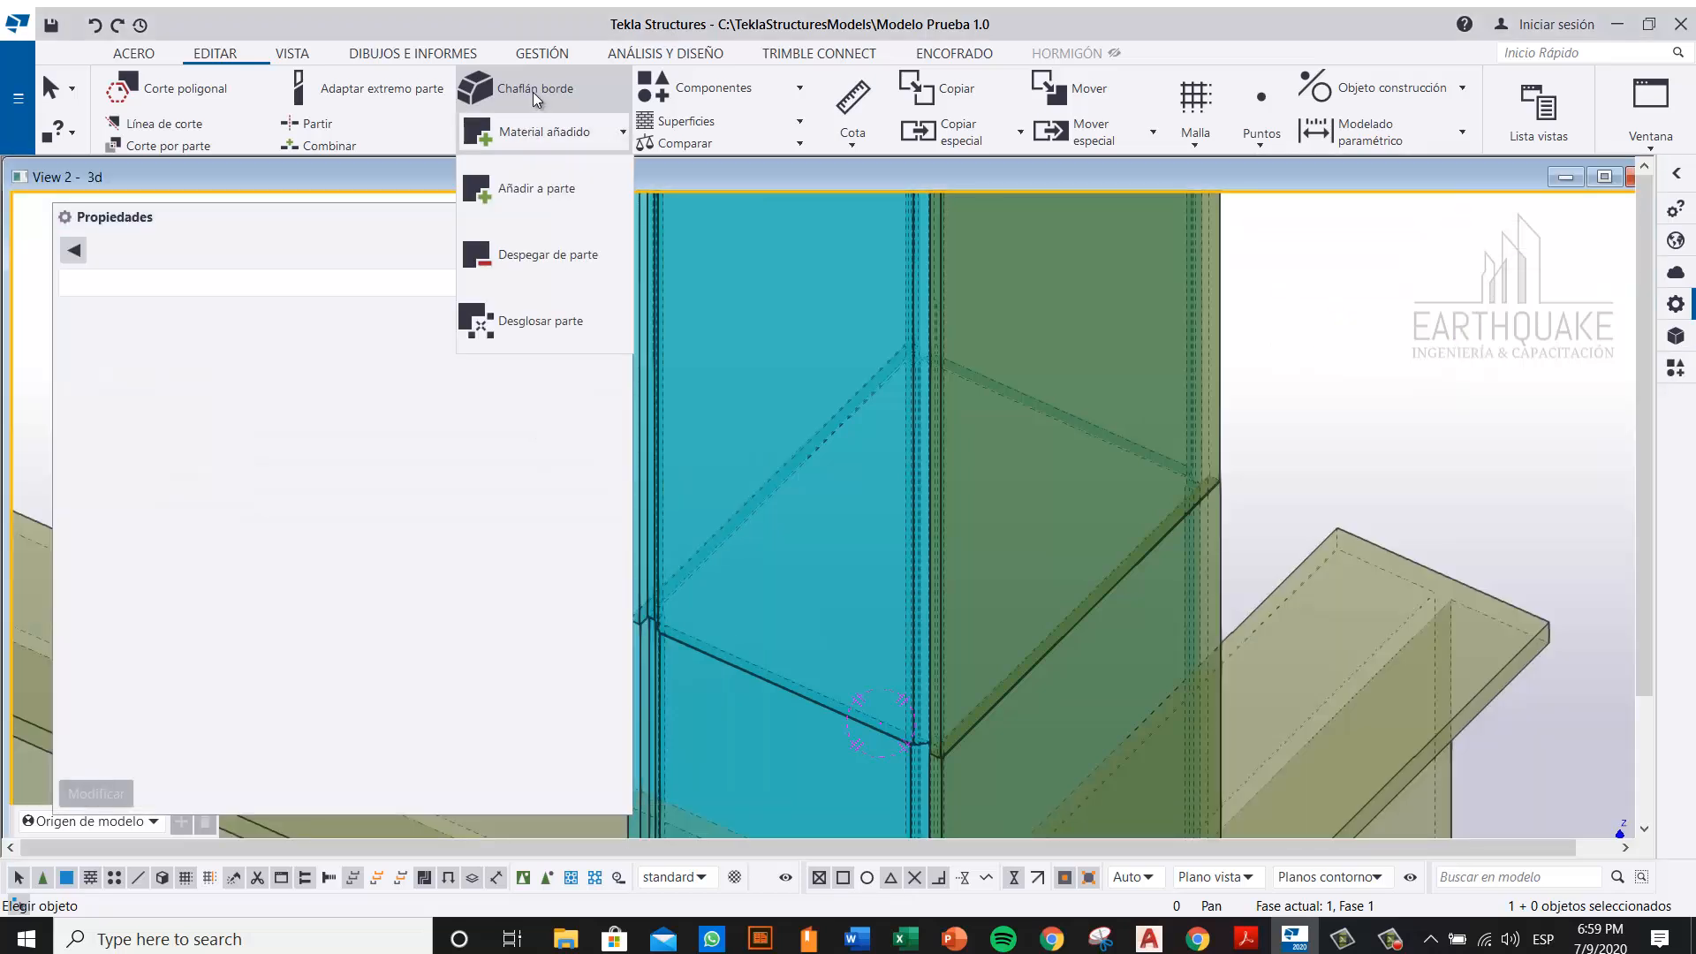
pyautogui.click(535, 92)
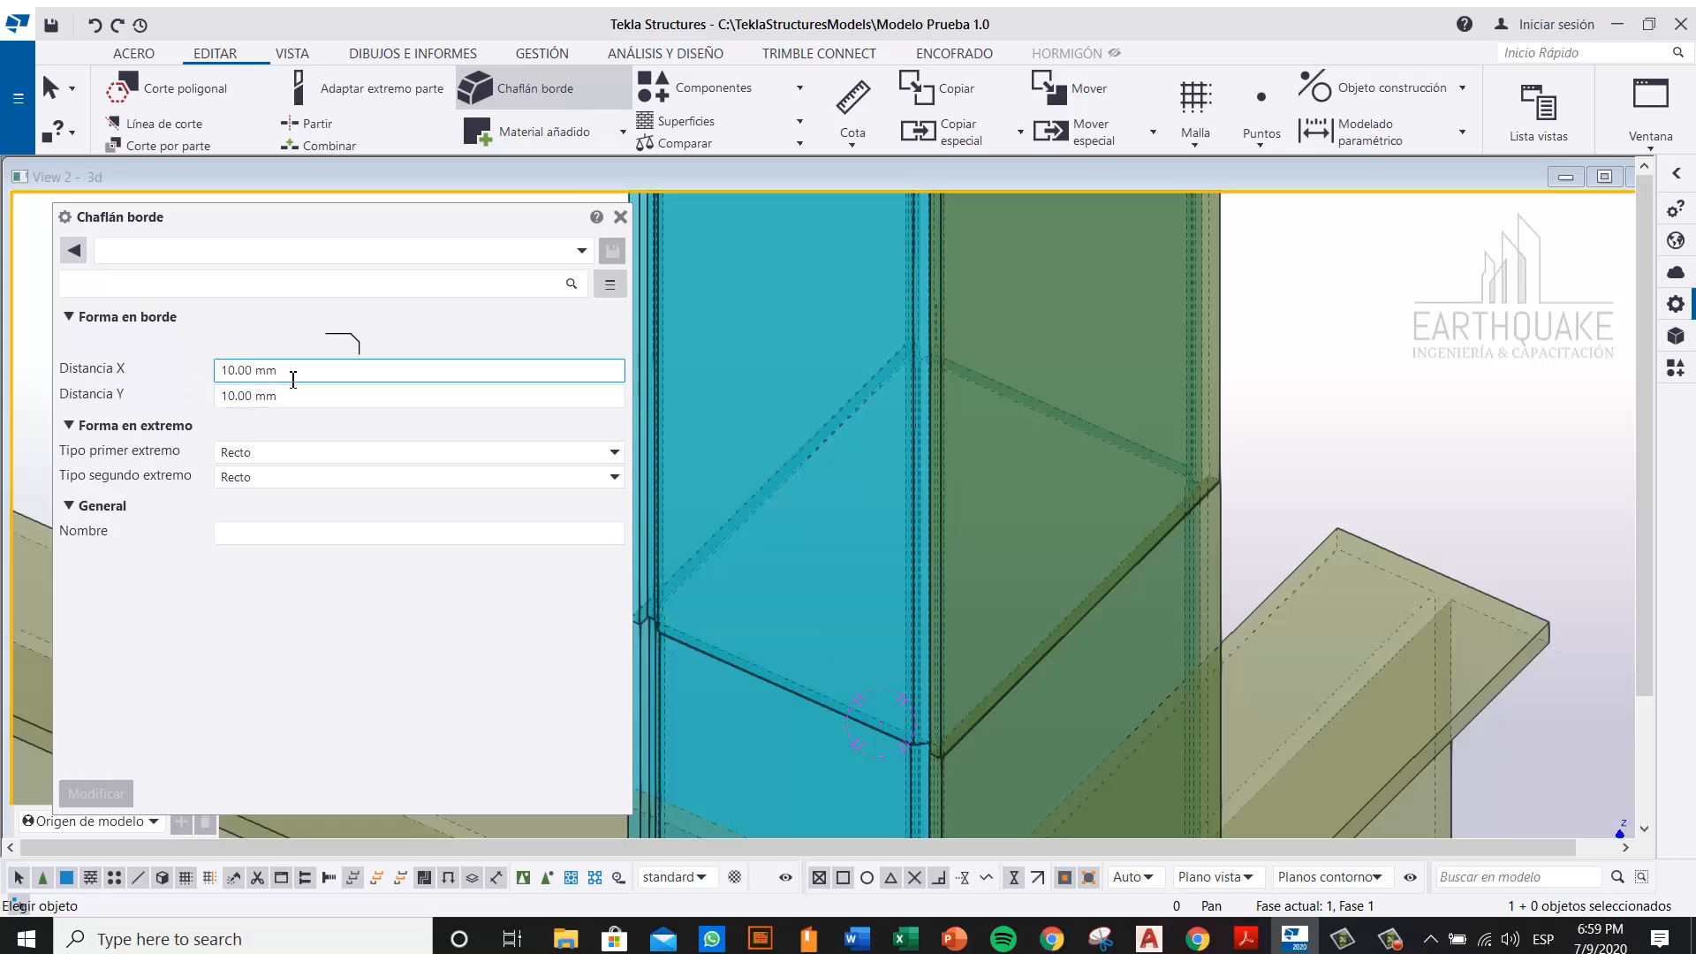
pyautogui.click(285, 453)
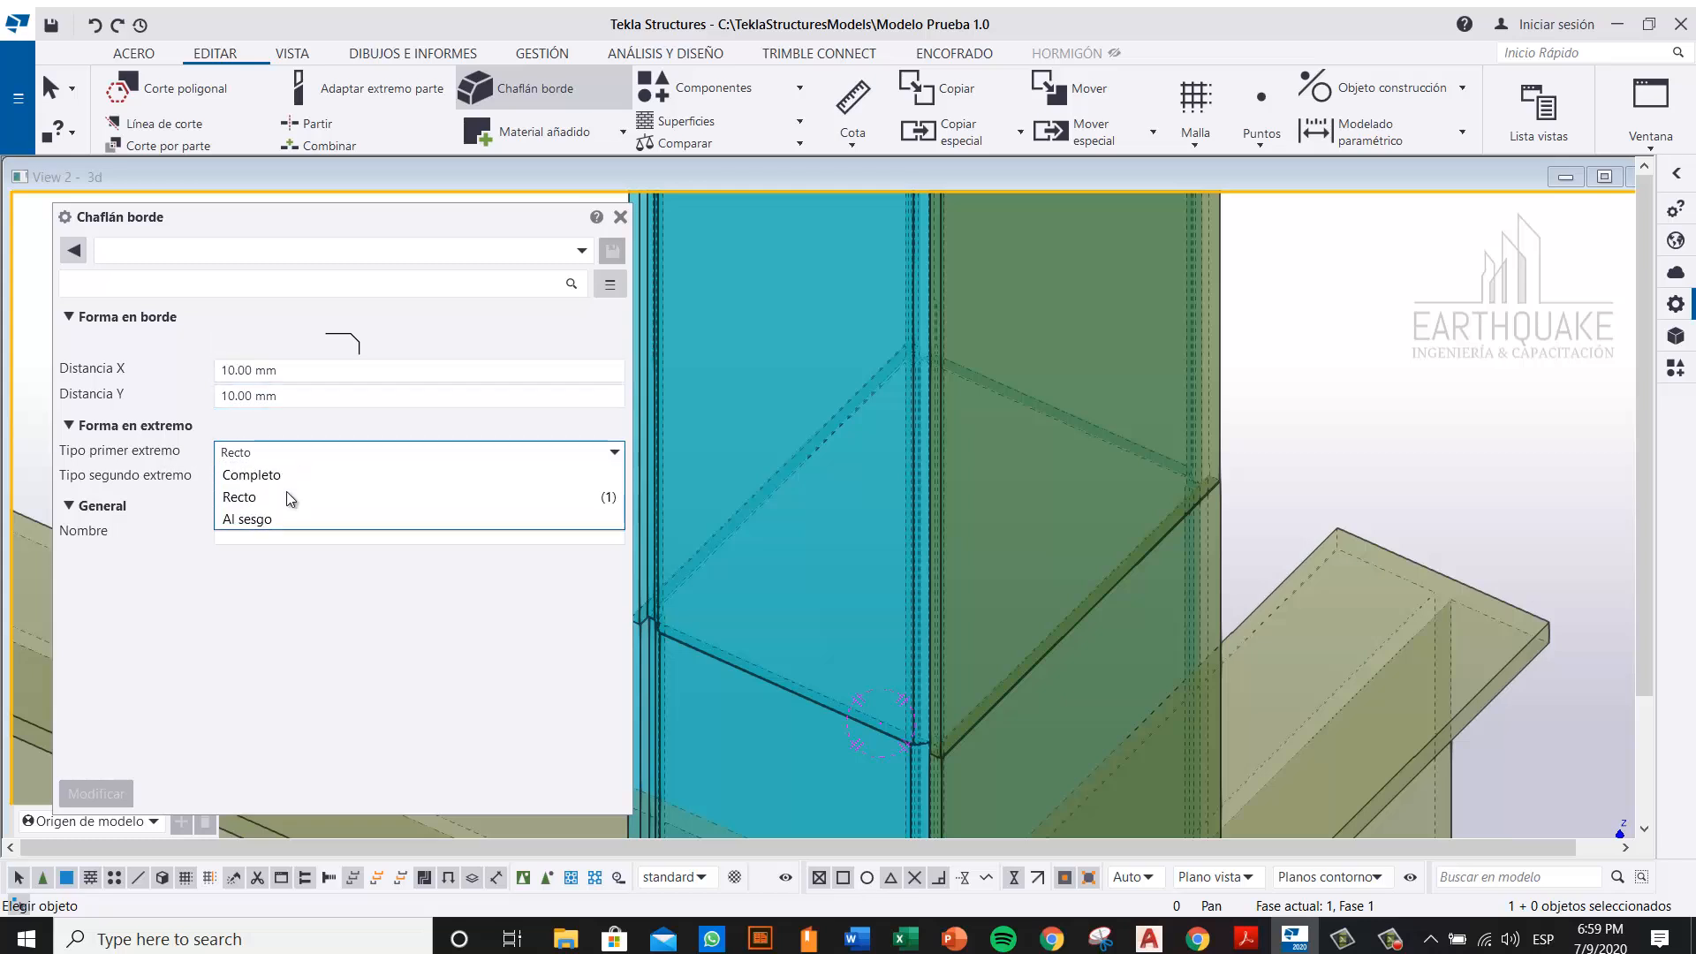
pyautogui.click(281, 496)
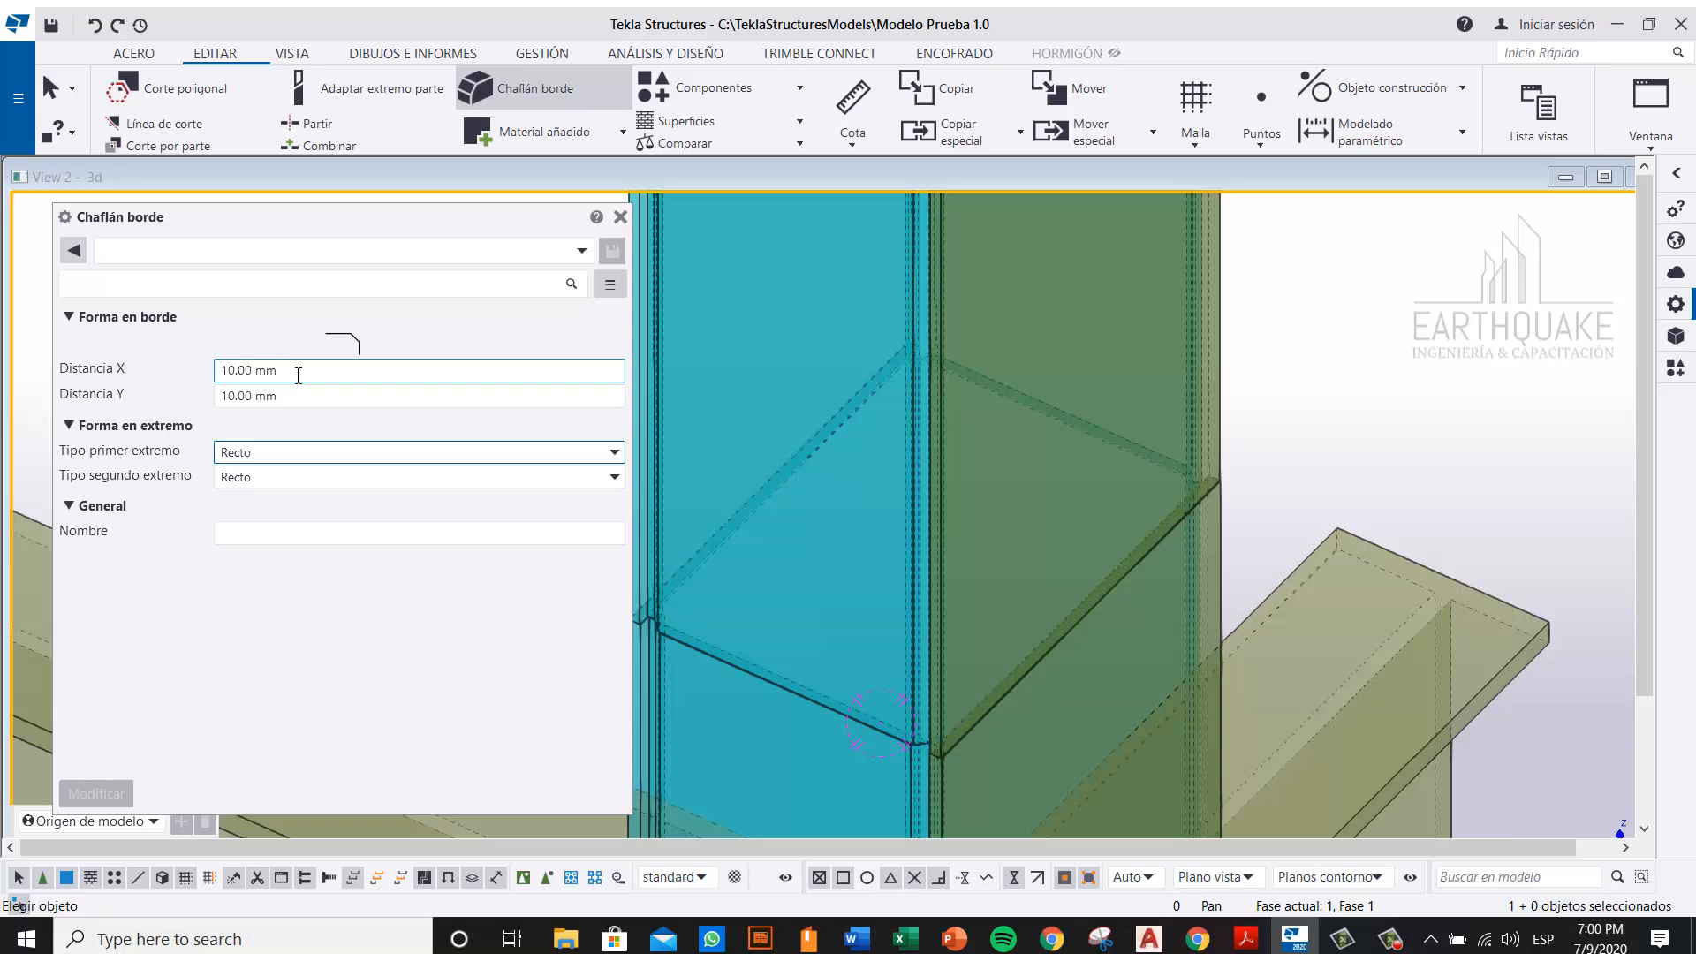
pyautogui.click(232, 375)
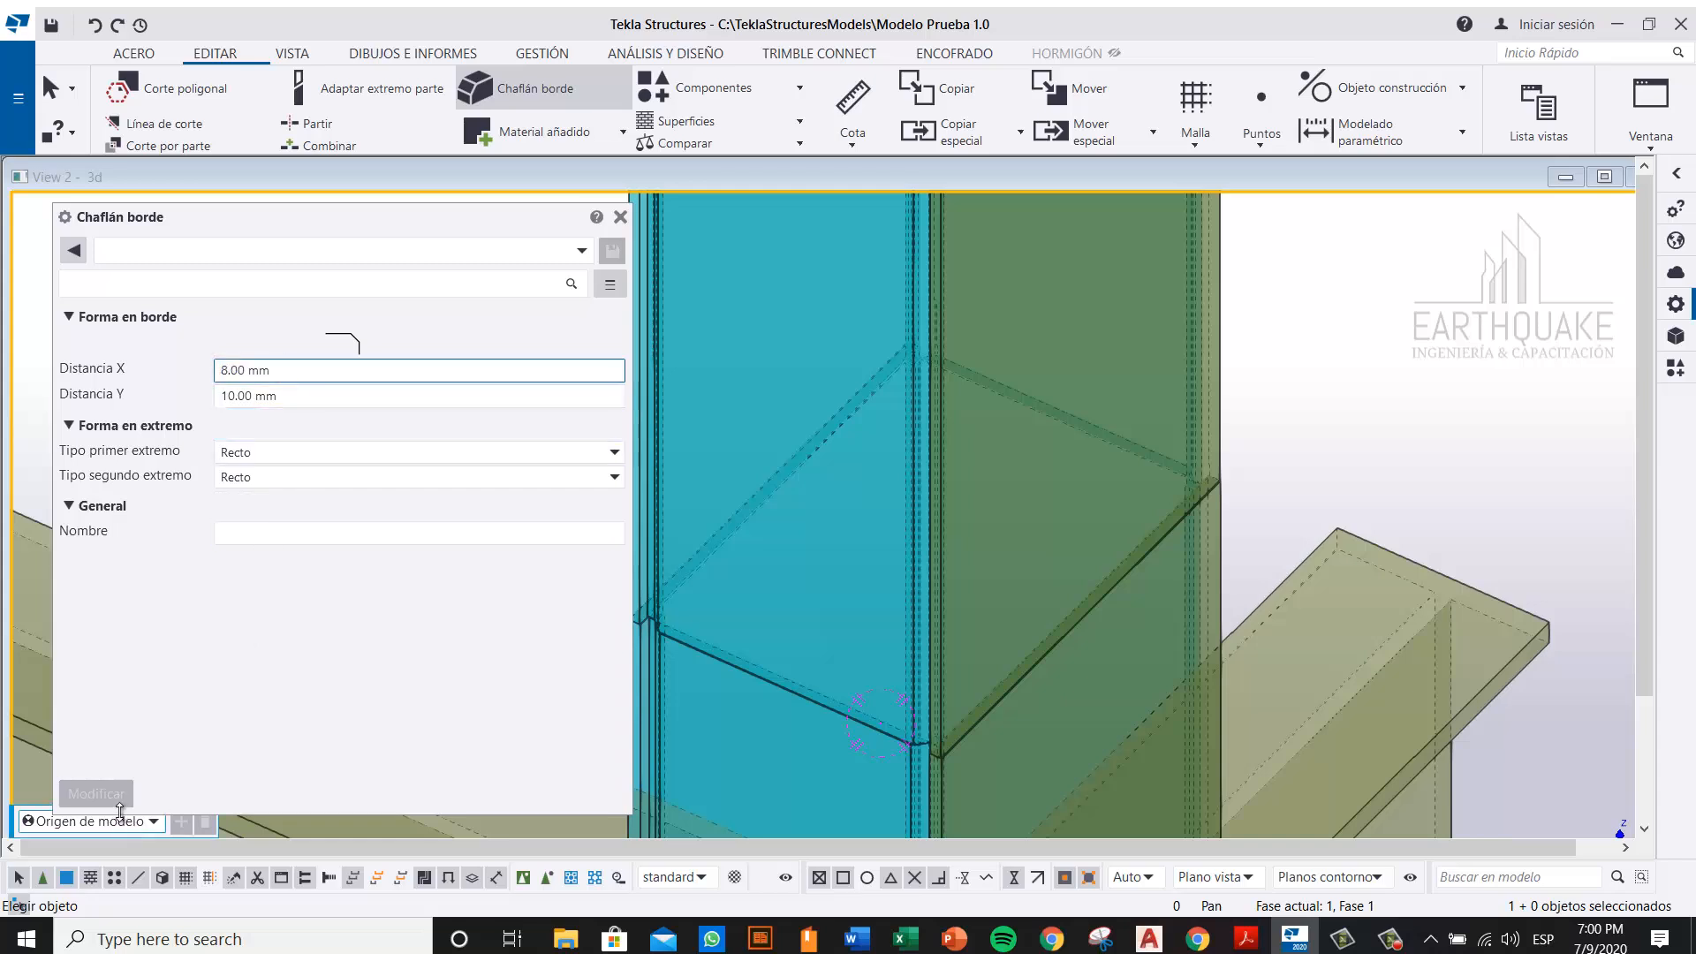
# Step: Chamfer the lower outer edge of the olive upper column plate between its two corners, using 8 by 10 mm distances
pyautogui.click(1228, 434)
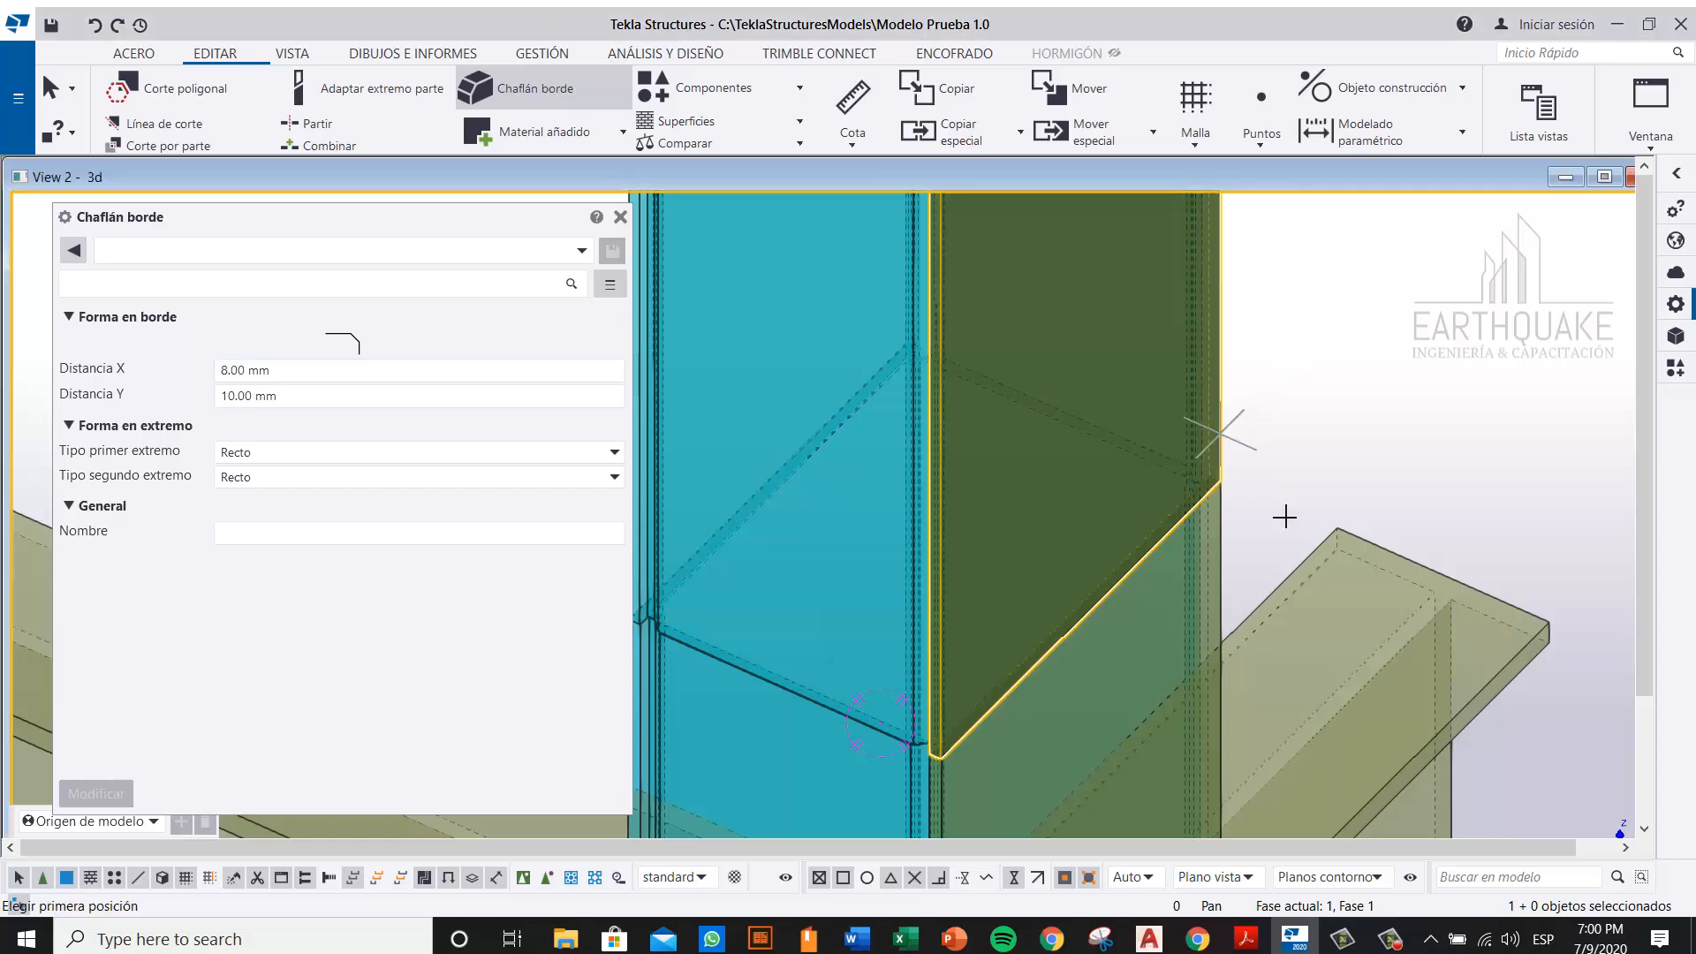
pyautogui.scroll(5, 1255, 495)
pyautogui.scroll(3, 1065, 470)
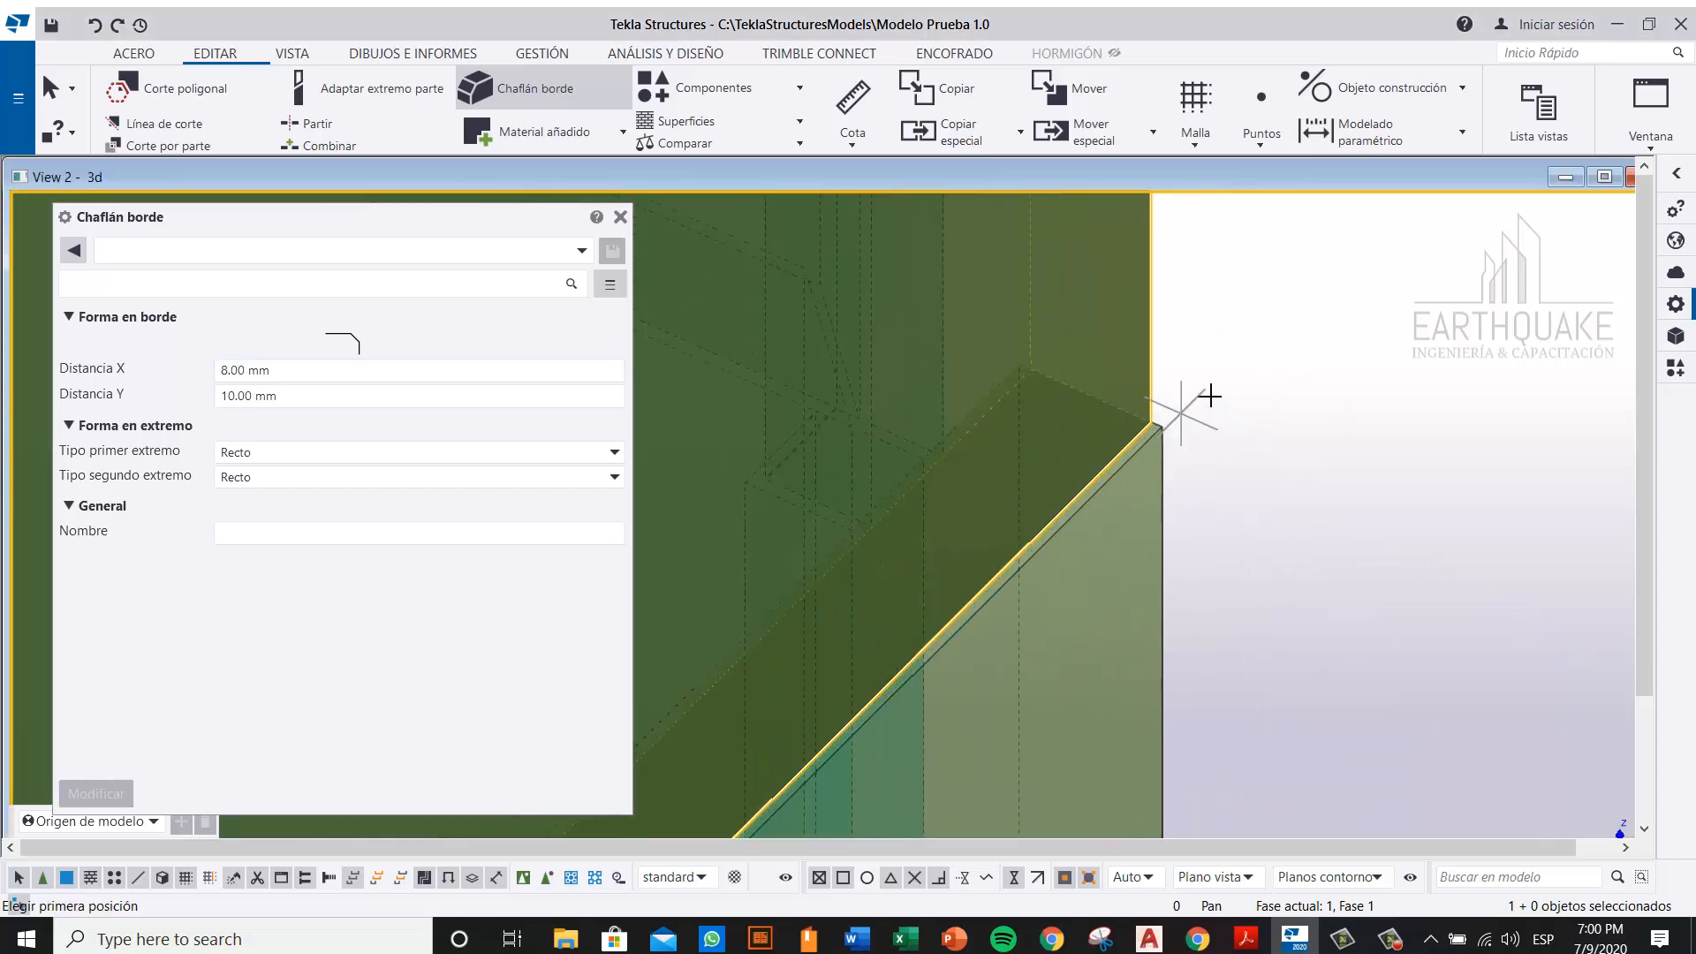
pyautogui.scroll(3, 1198, 395)
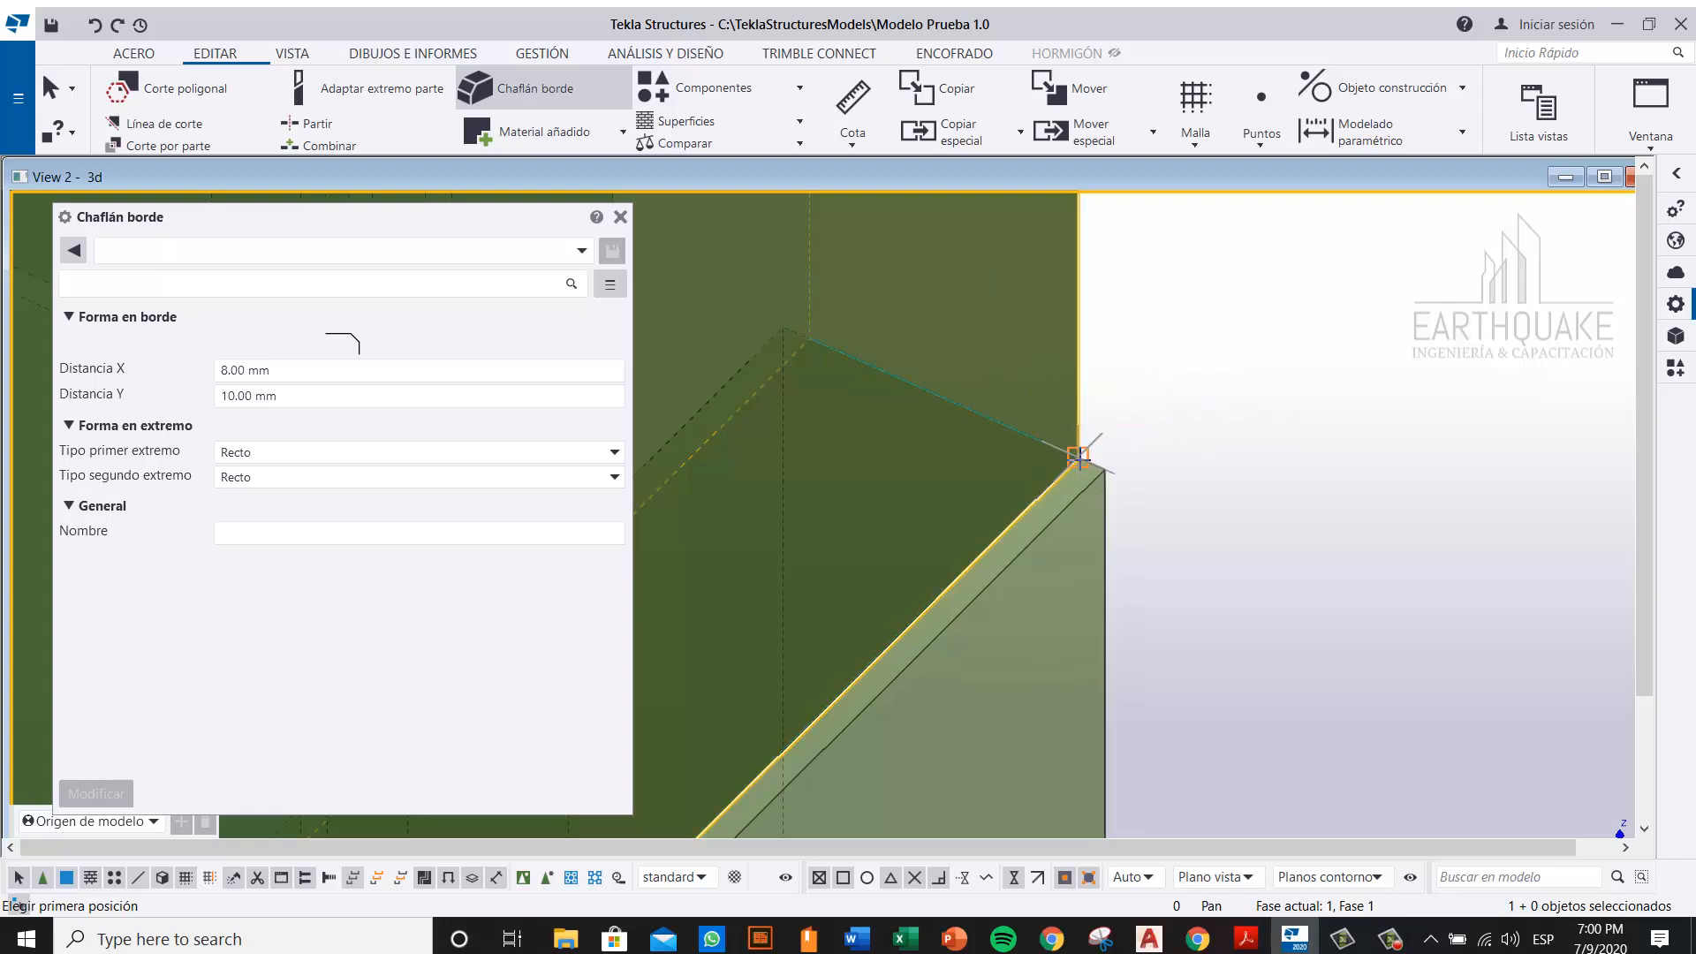
pyautogui.click(1078, 459)
pyautogui.scroll(-6, 1392, 306)
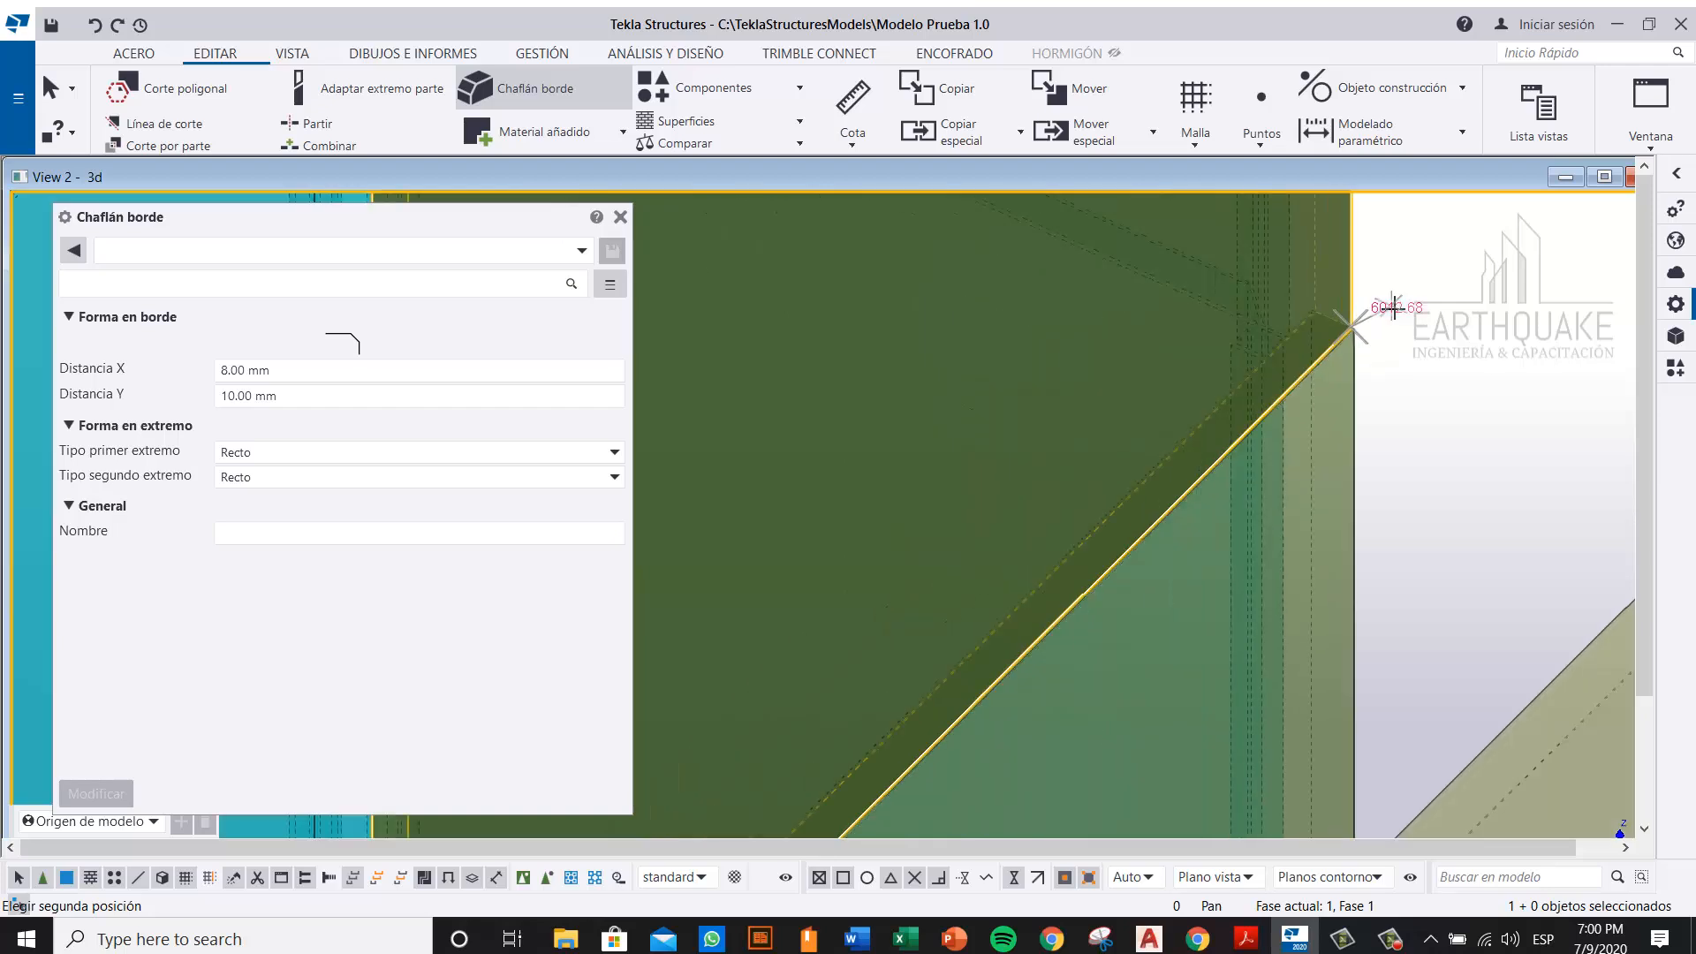
pyautogui.scroll(4, 945, 715)
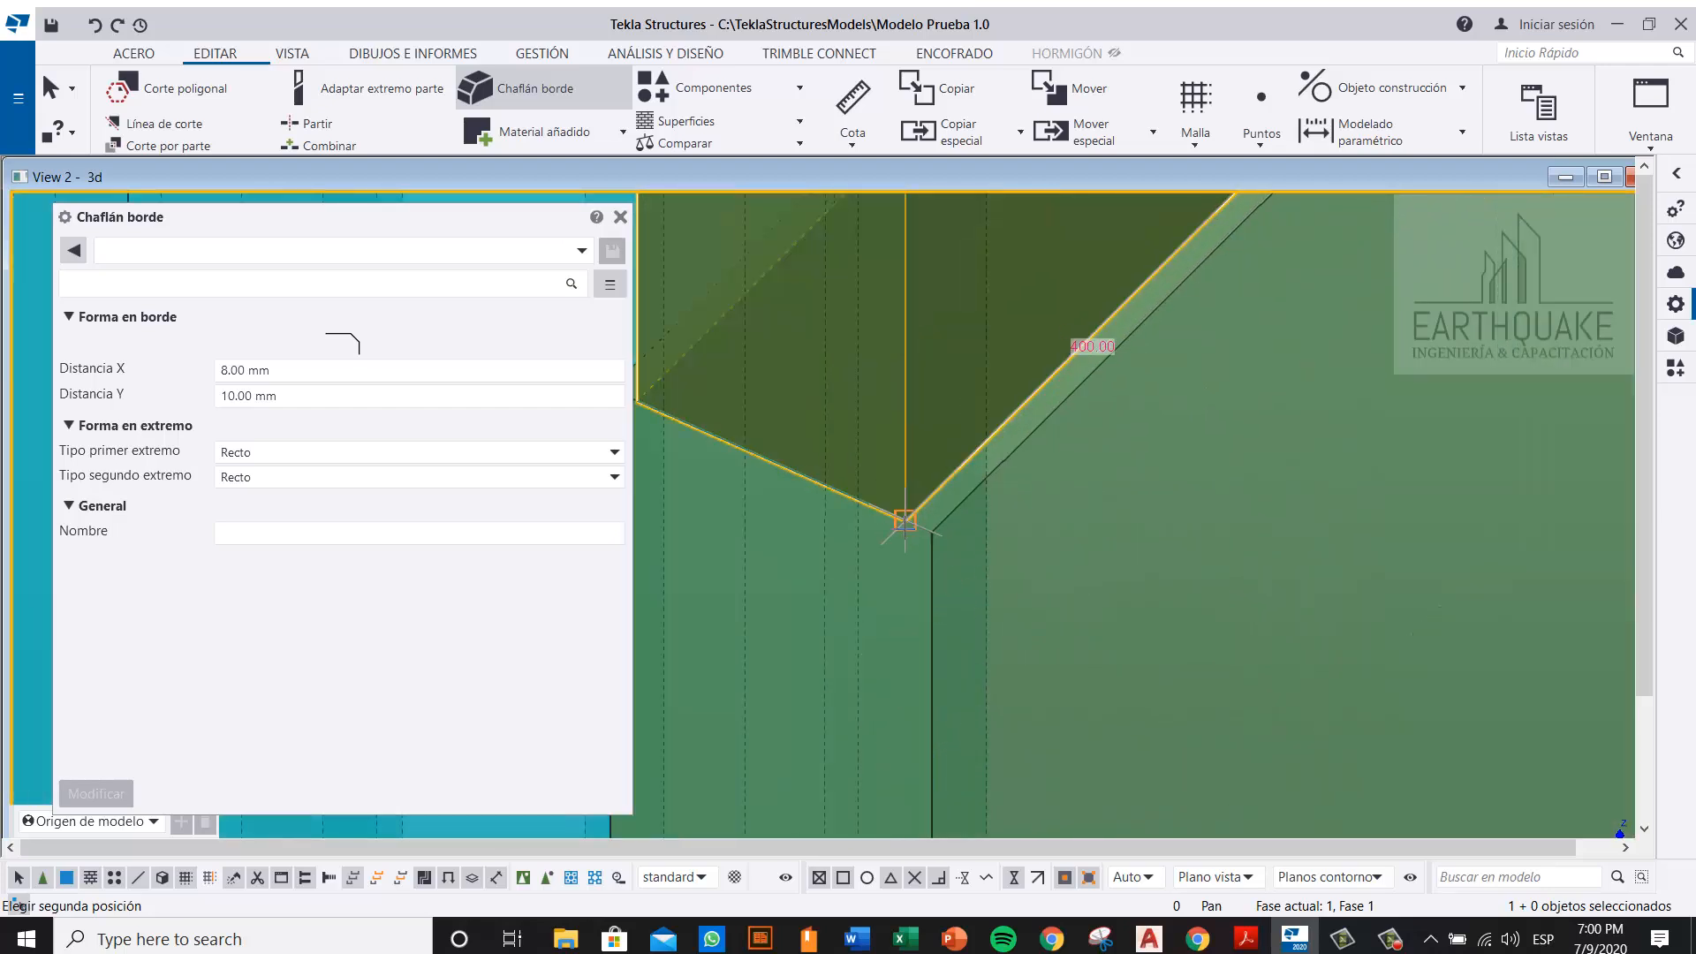
pyautogui.click(905, 521)
pyautogui.scroll(-2, 958, 598)
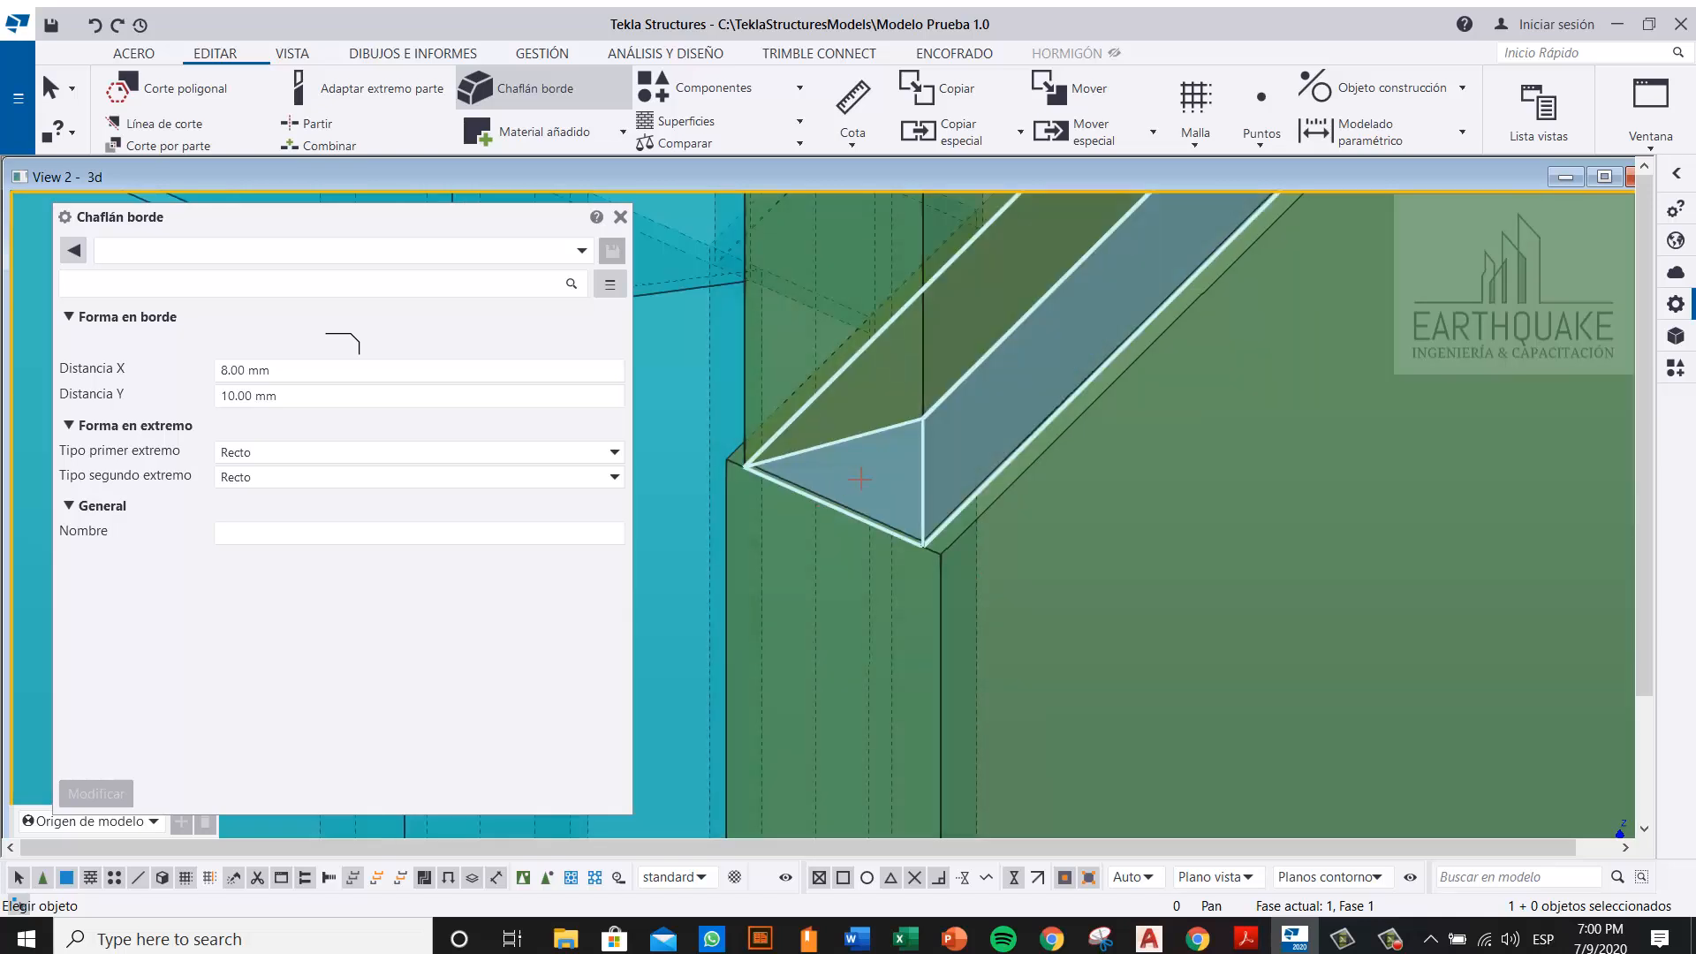
pyautogui.scroll(-2, 862, 479)
pyautogui.keyDown('ctrl'); pyautogui.moveTo(861, 479); pyautogui.dragTo(989, 412, button='middle'); pyautogui.keyUp('ctrl')
pyautogui.rightClick(990, 411)
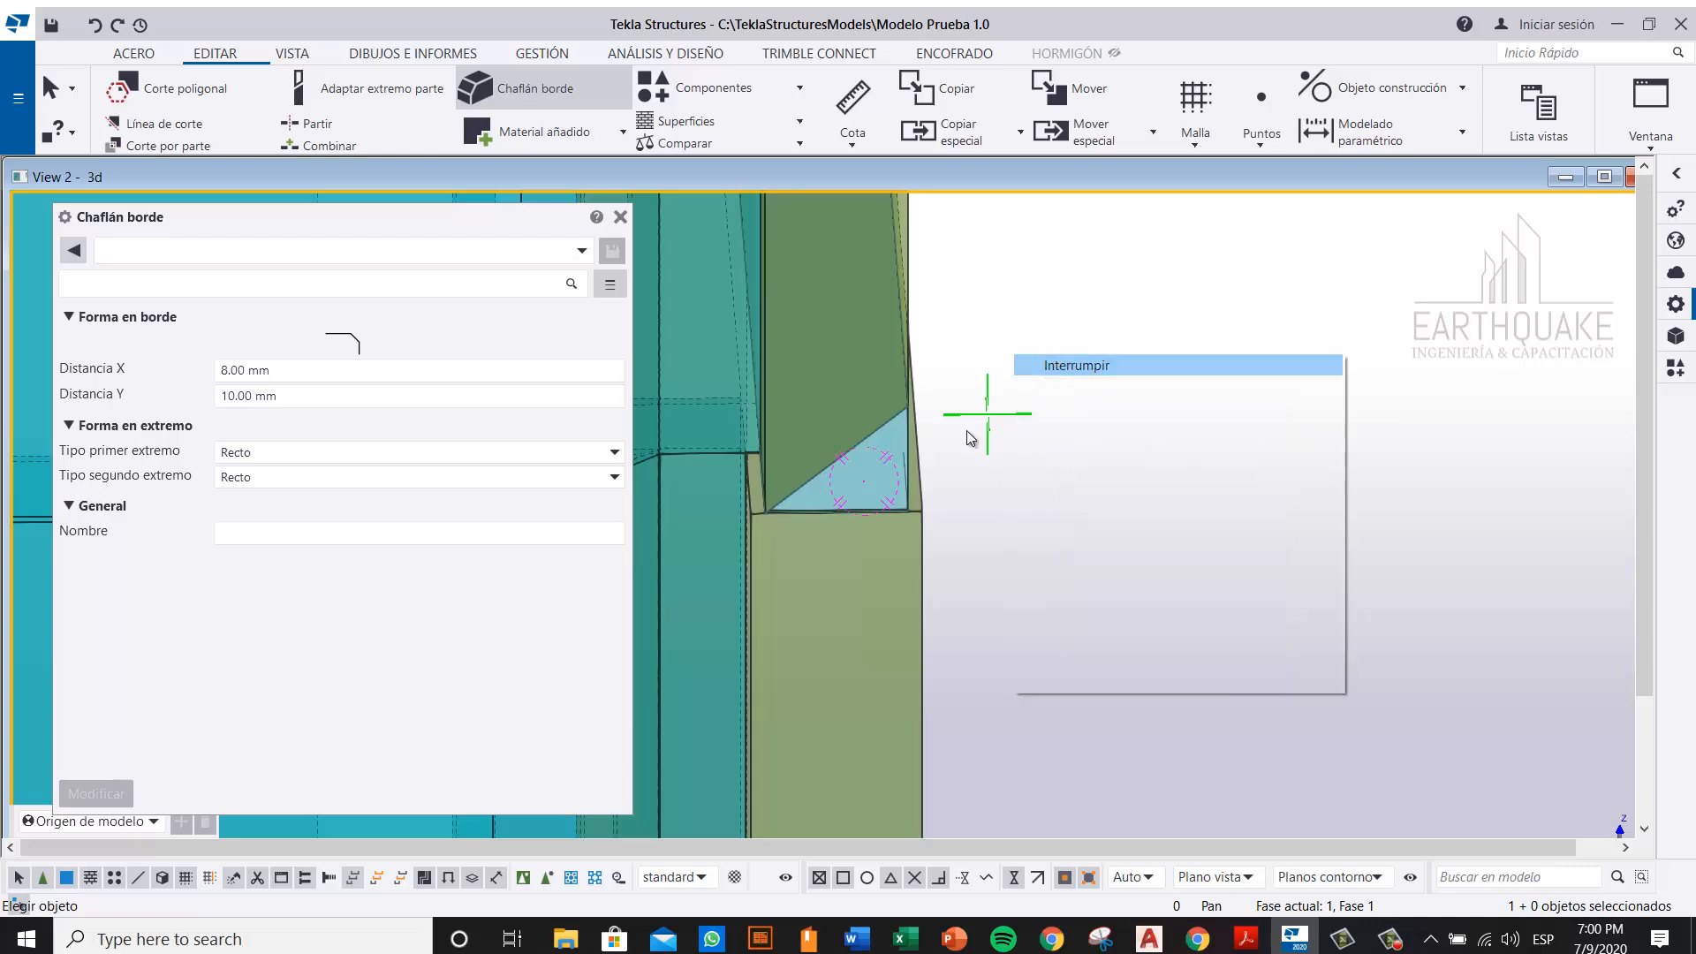
pyautogui.press('Escape')
# Step: Delete the edge chamfer from the lower edge of the olive upper column plate
pyautogui.scroll(5, 777, 529)
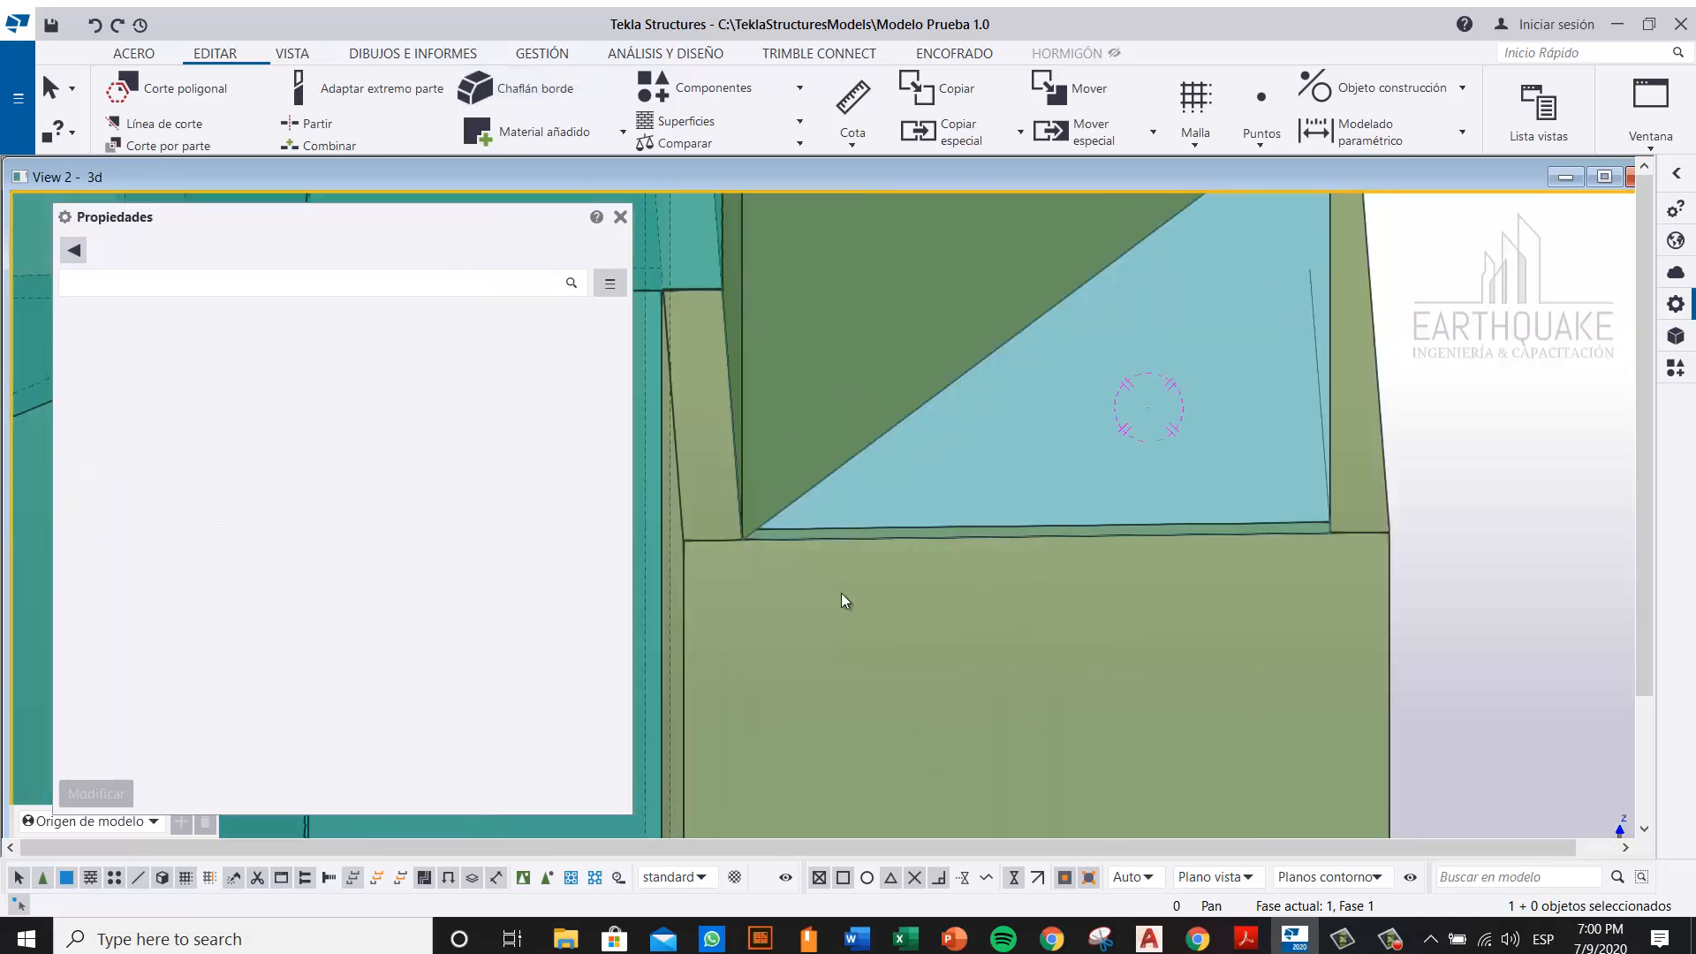
pyautogui.scroll(-3, 841, 592)
pyautogui.keyDown('ctrl'); pyautogui.moveTo(1189, 522); pyautogui.dragTo(919, 428, button='middle'); pyautogui.keyUp('ctrl')
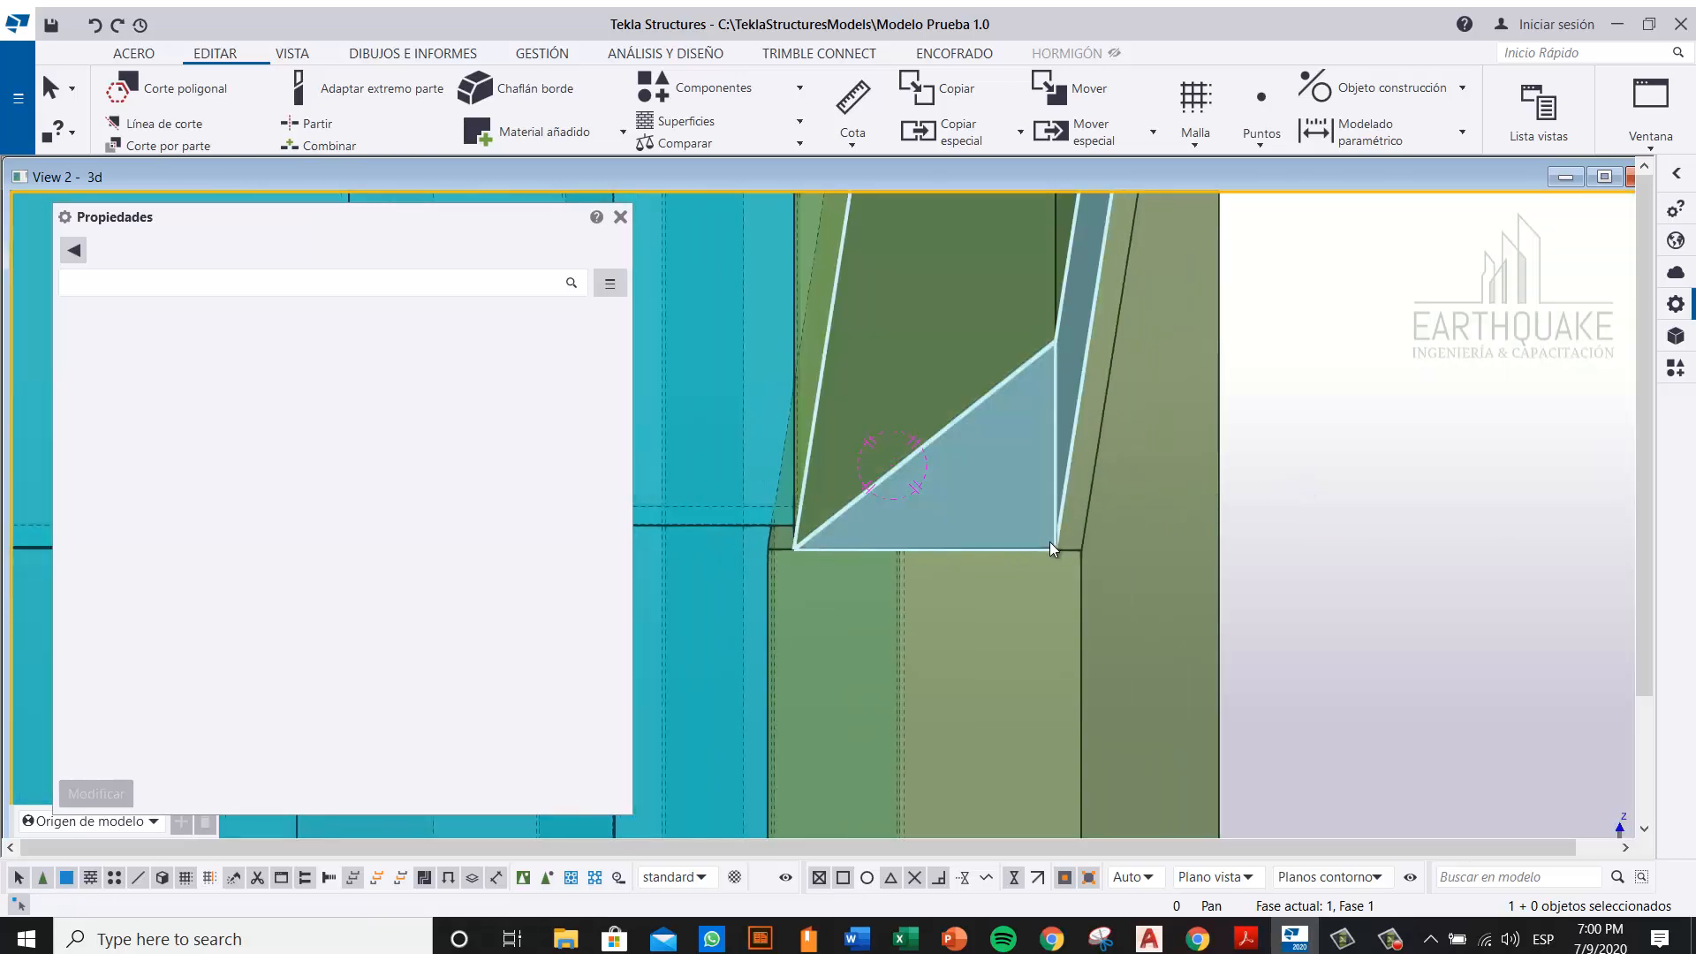
pyautogui.click(973, 544)
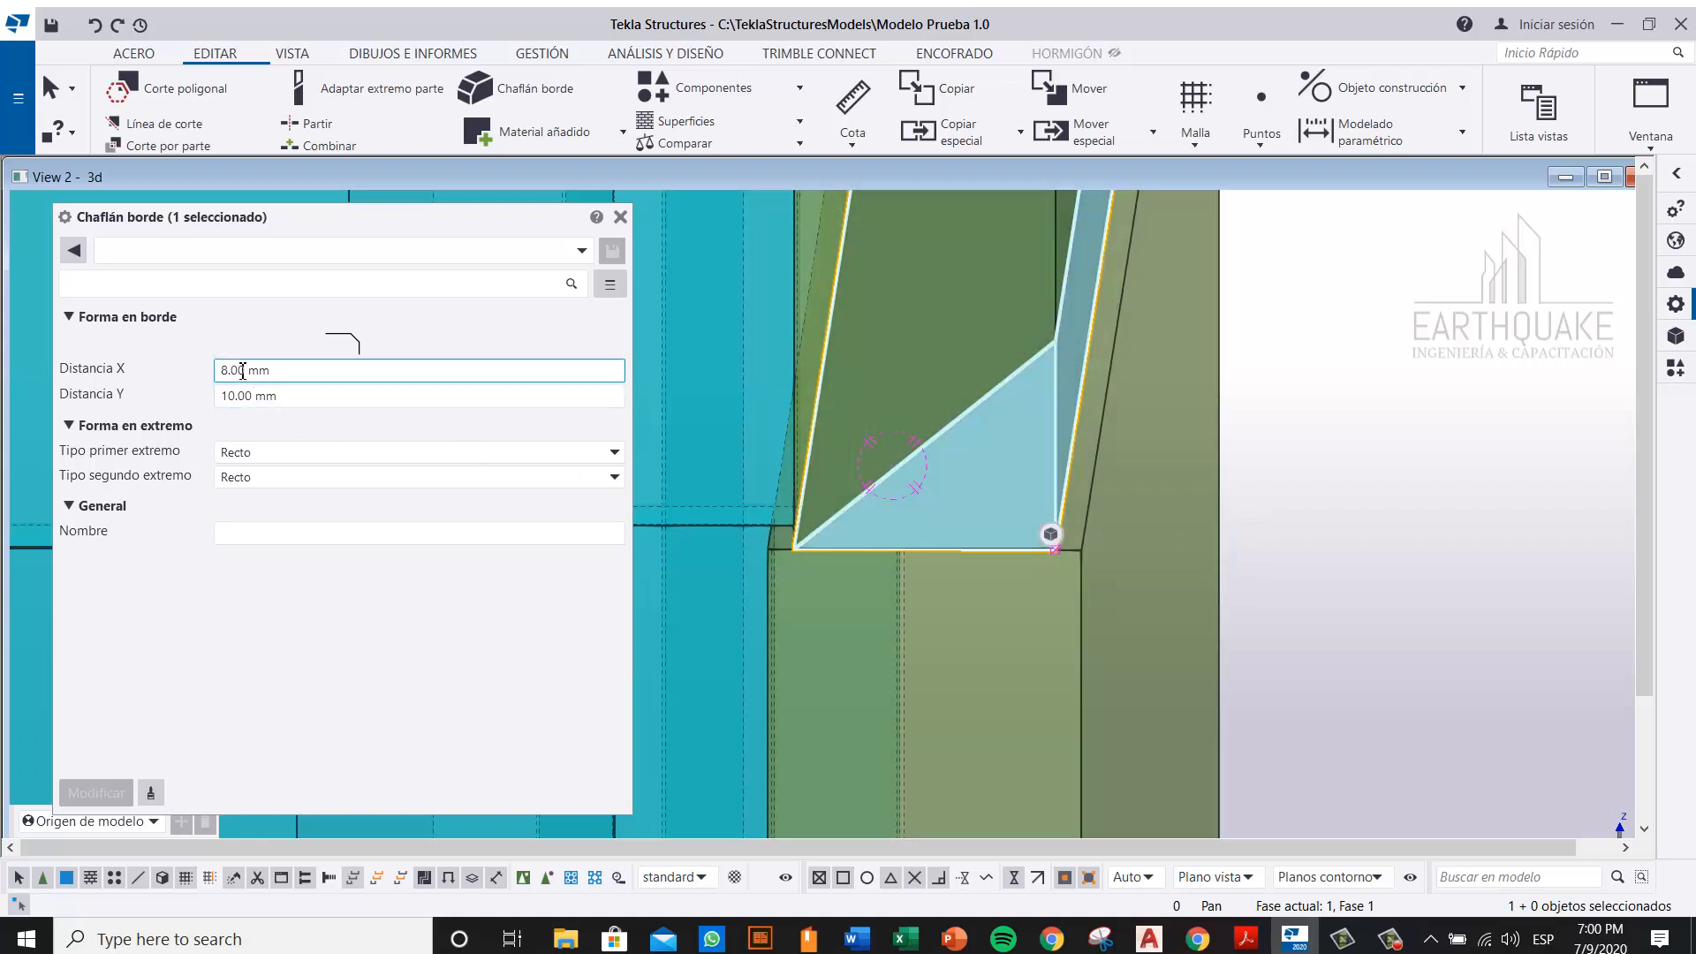
pyautogui.click(229, 371)
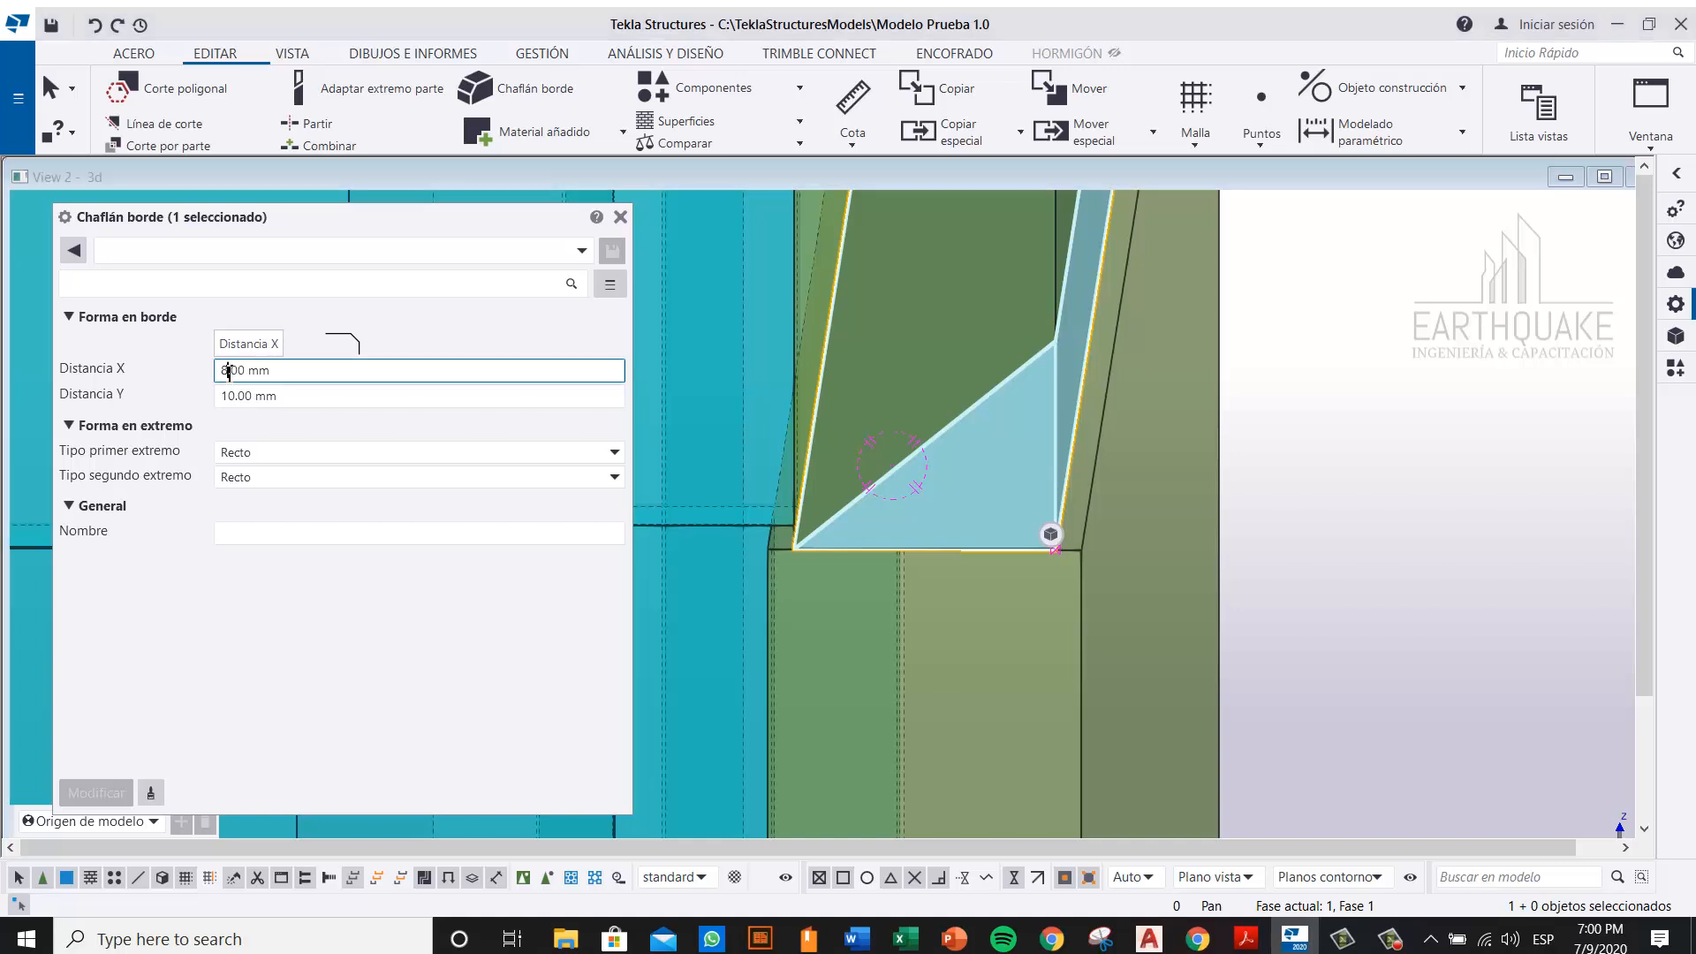
pyautogui.press('Delete')
pyautogui.click(972, 486)
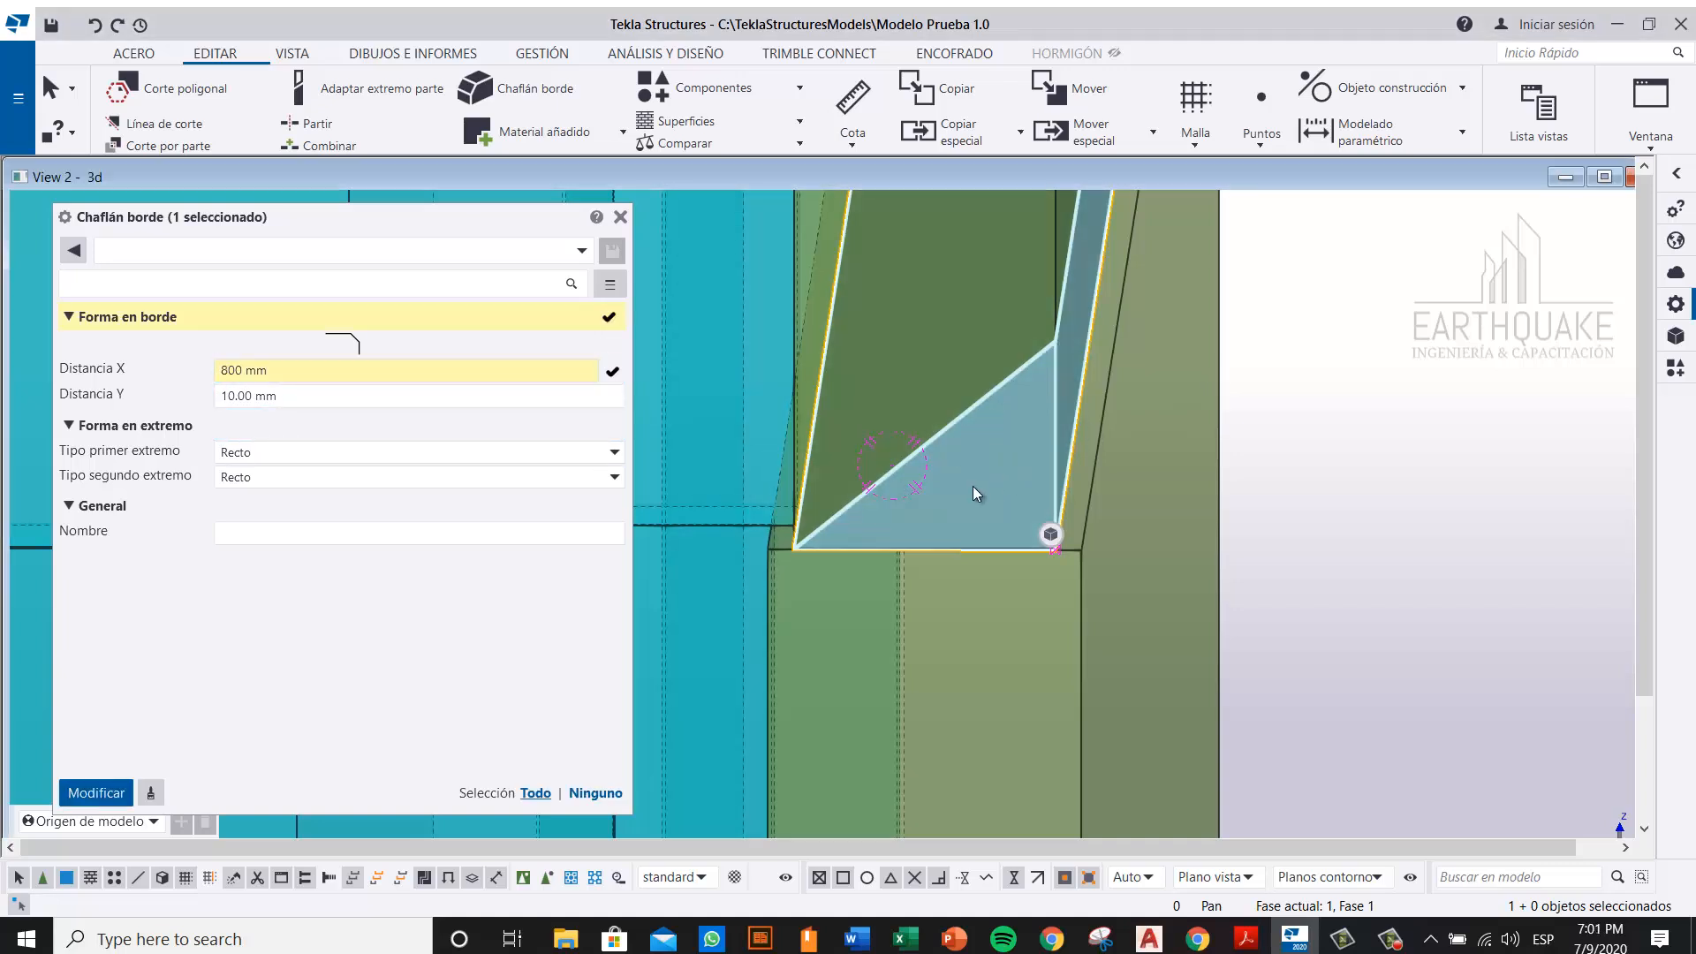
pyautogui.press('Delete')
# Step: Chamfer the lower outer edge of the olive upper column plate from corner to corner, with Distancia X 8 mm and Distancia Y 10 mm
pyautogui.click(523, 95)
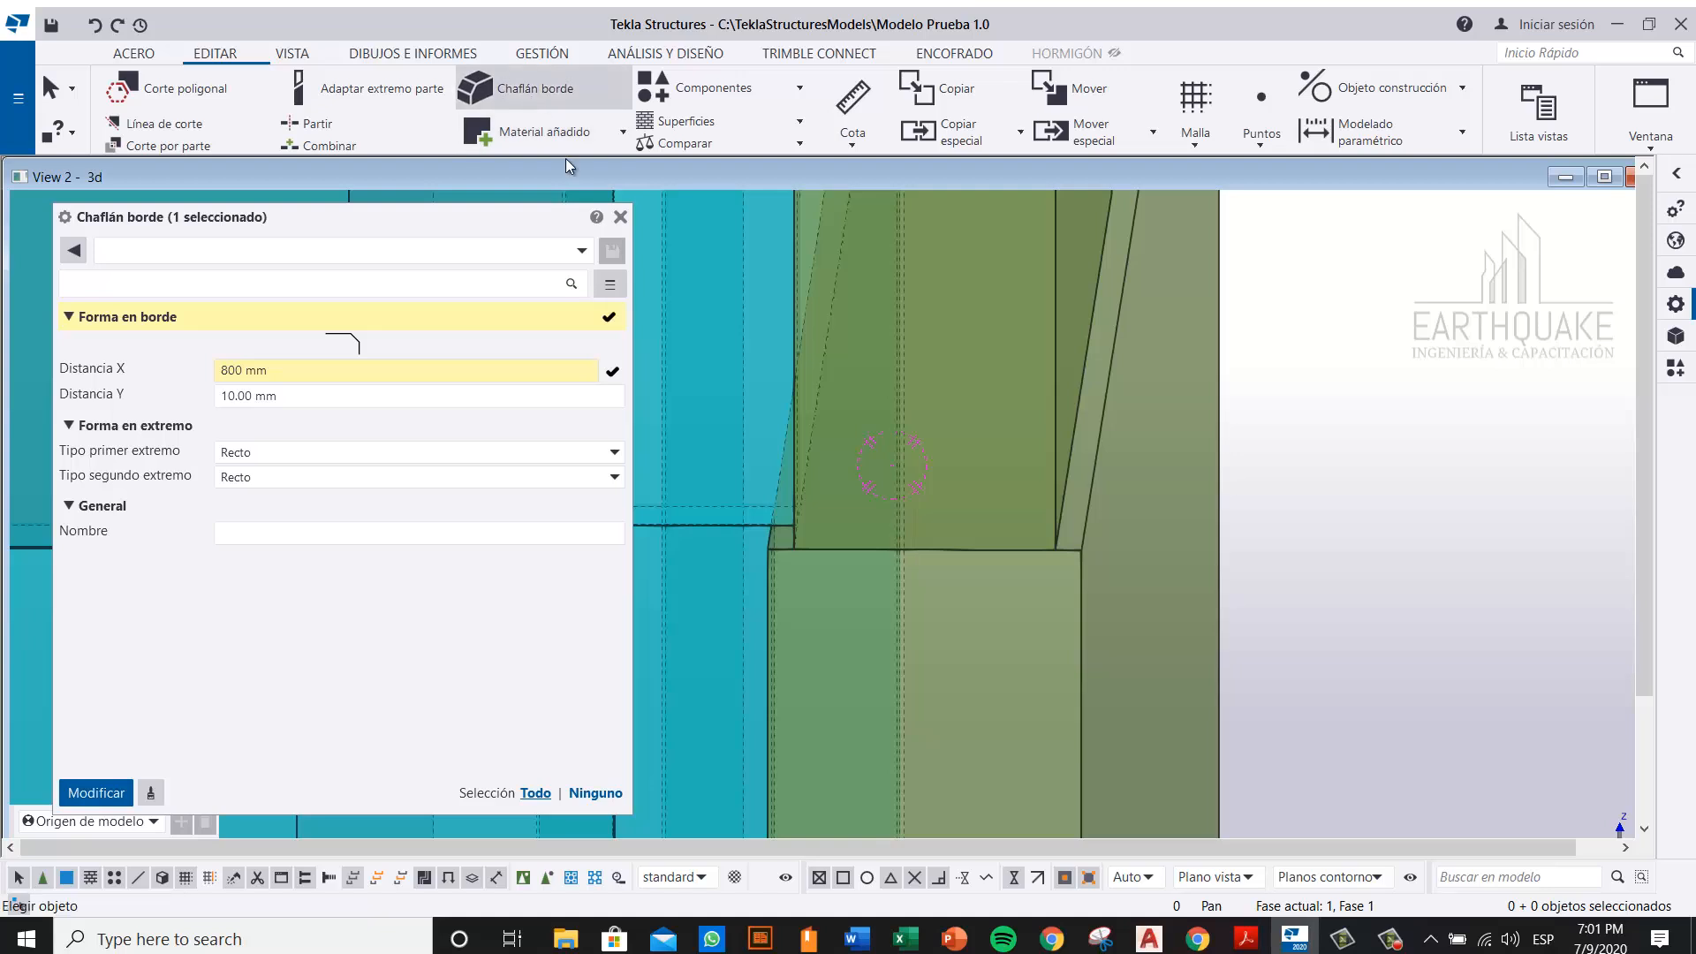
pyautogui.click(1058, 410)
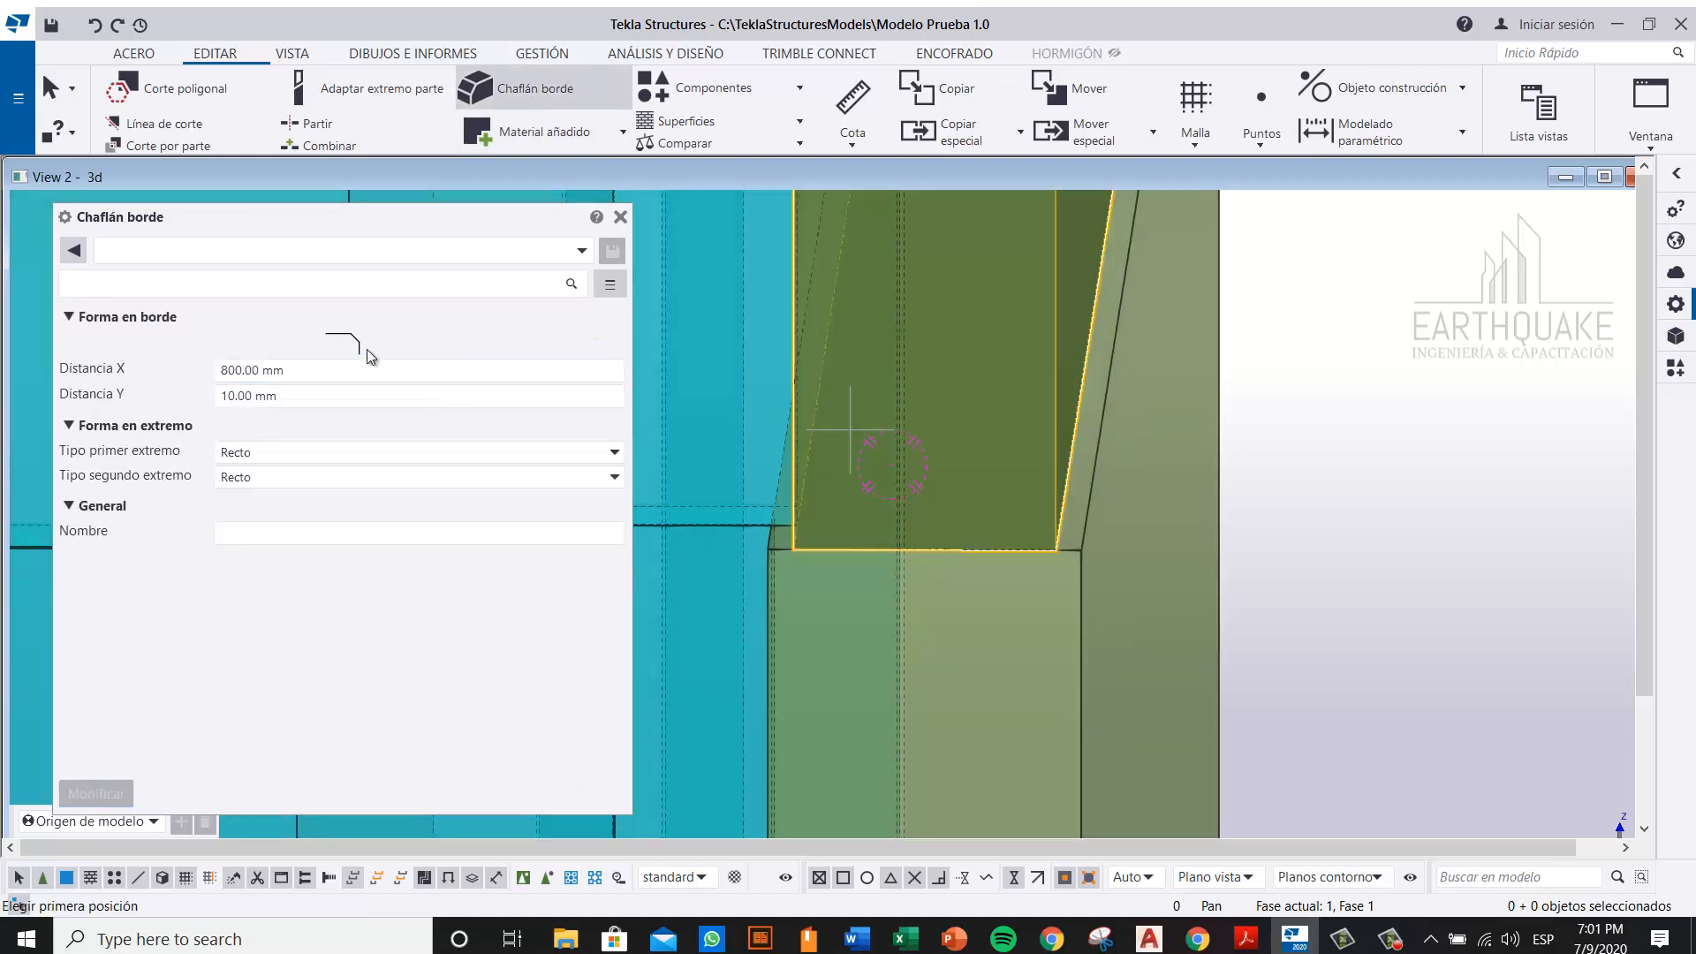
pyautogui.click(233, 369)
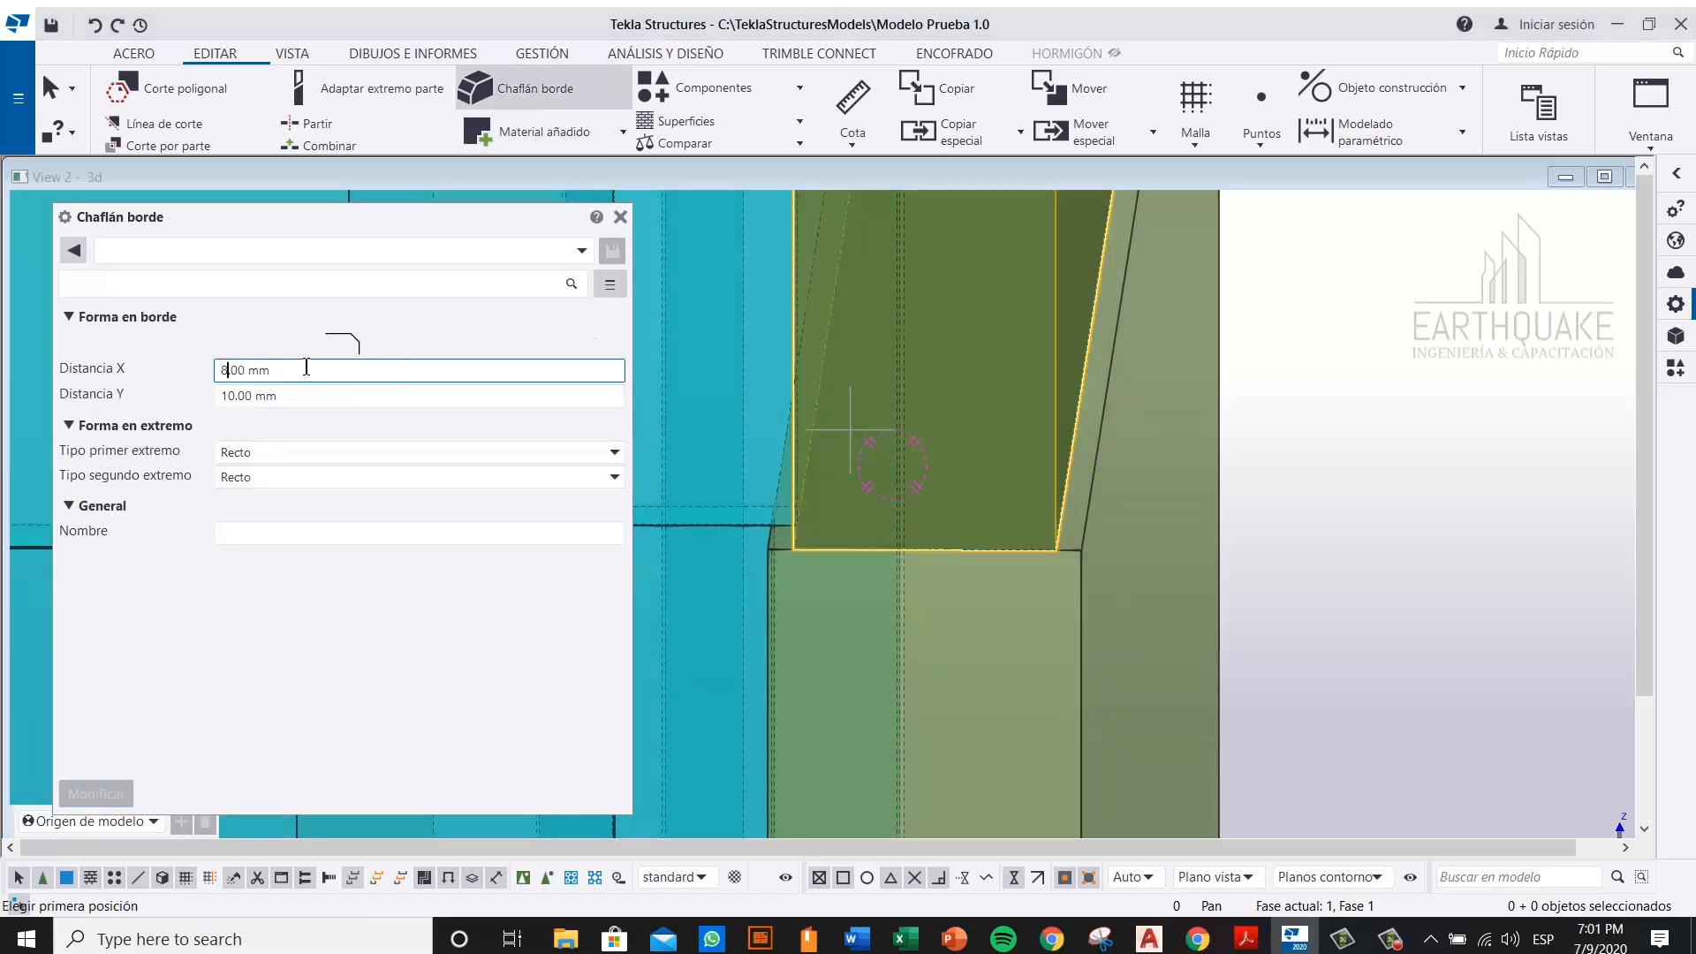
pyautogui.click(234, 396)
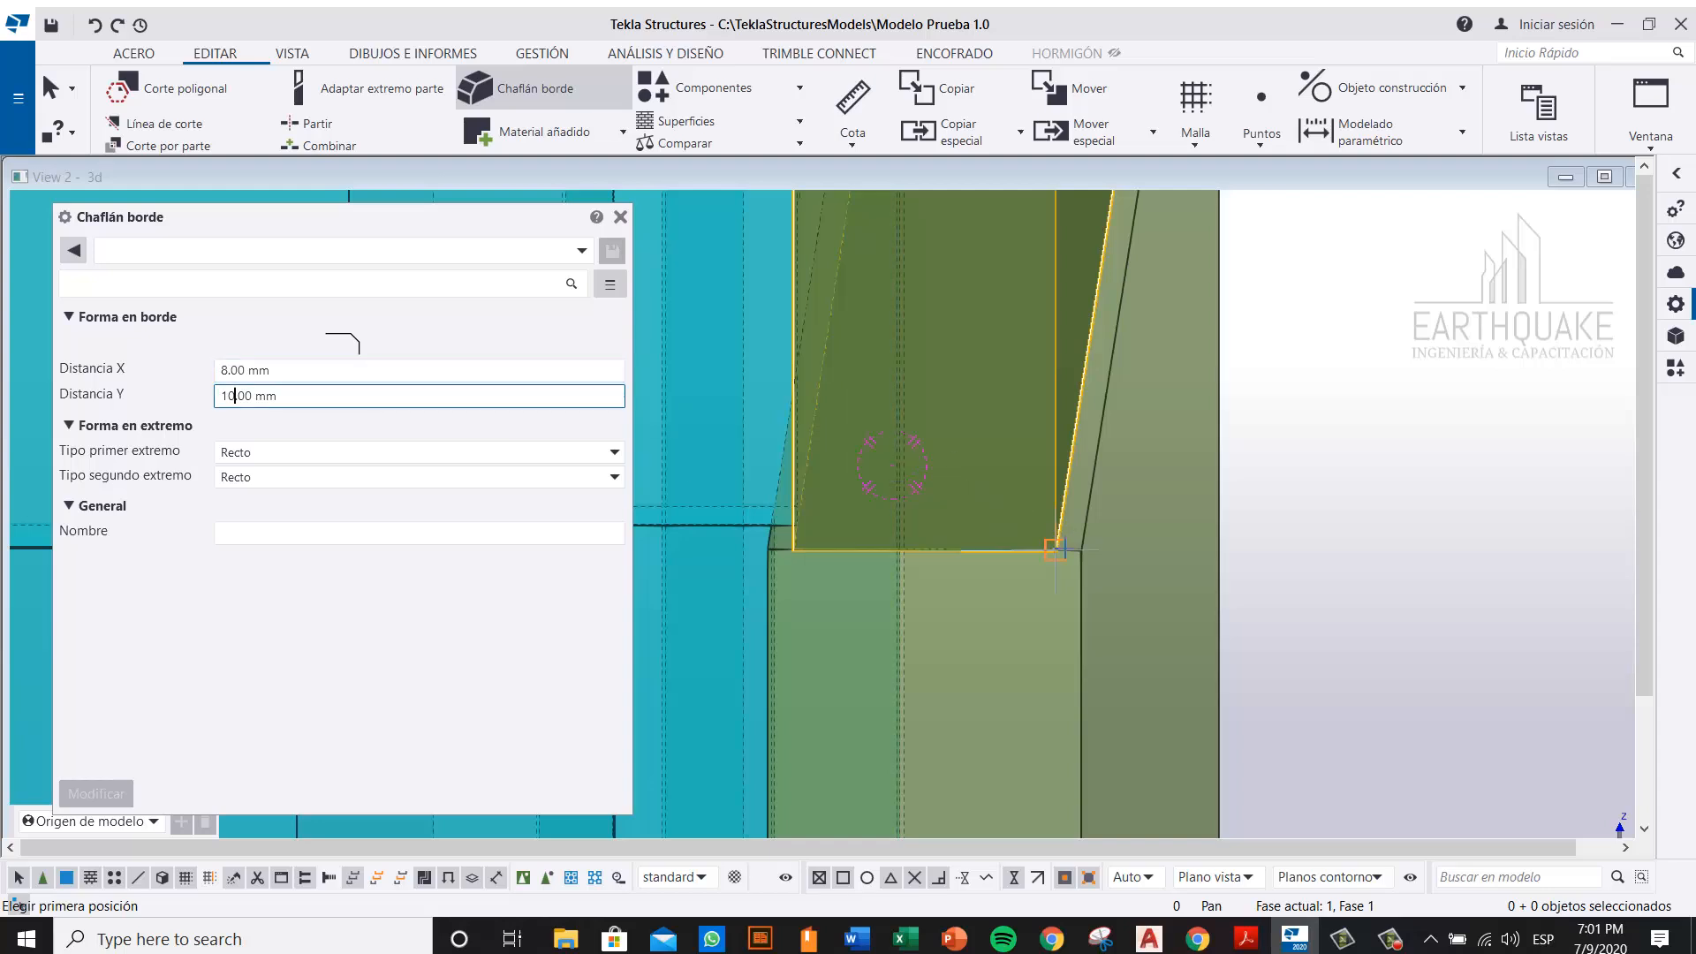
pyautogui.click(1057, 550)
pyautogui.scroll(-5, 919, 651)
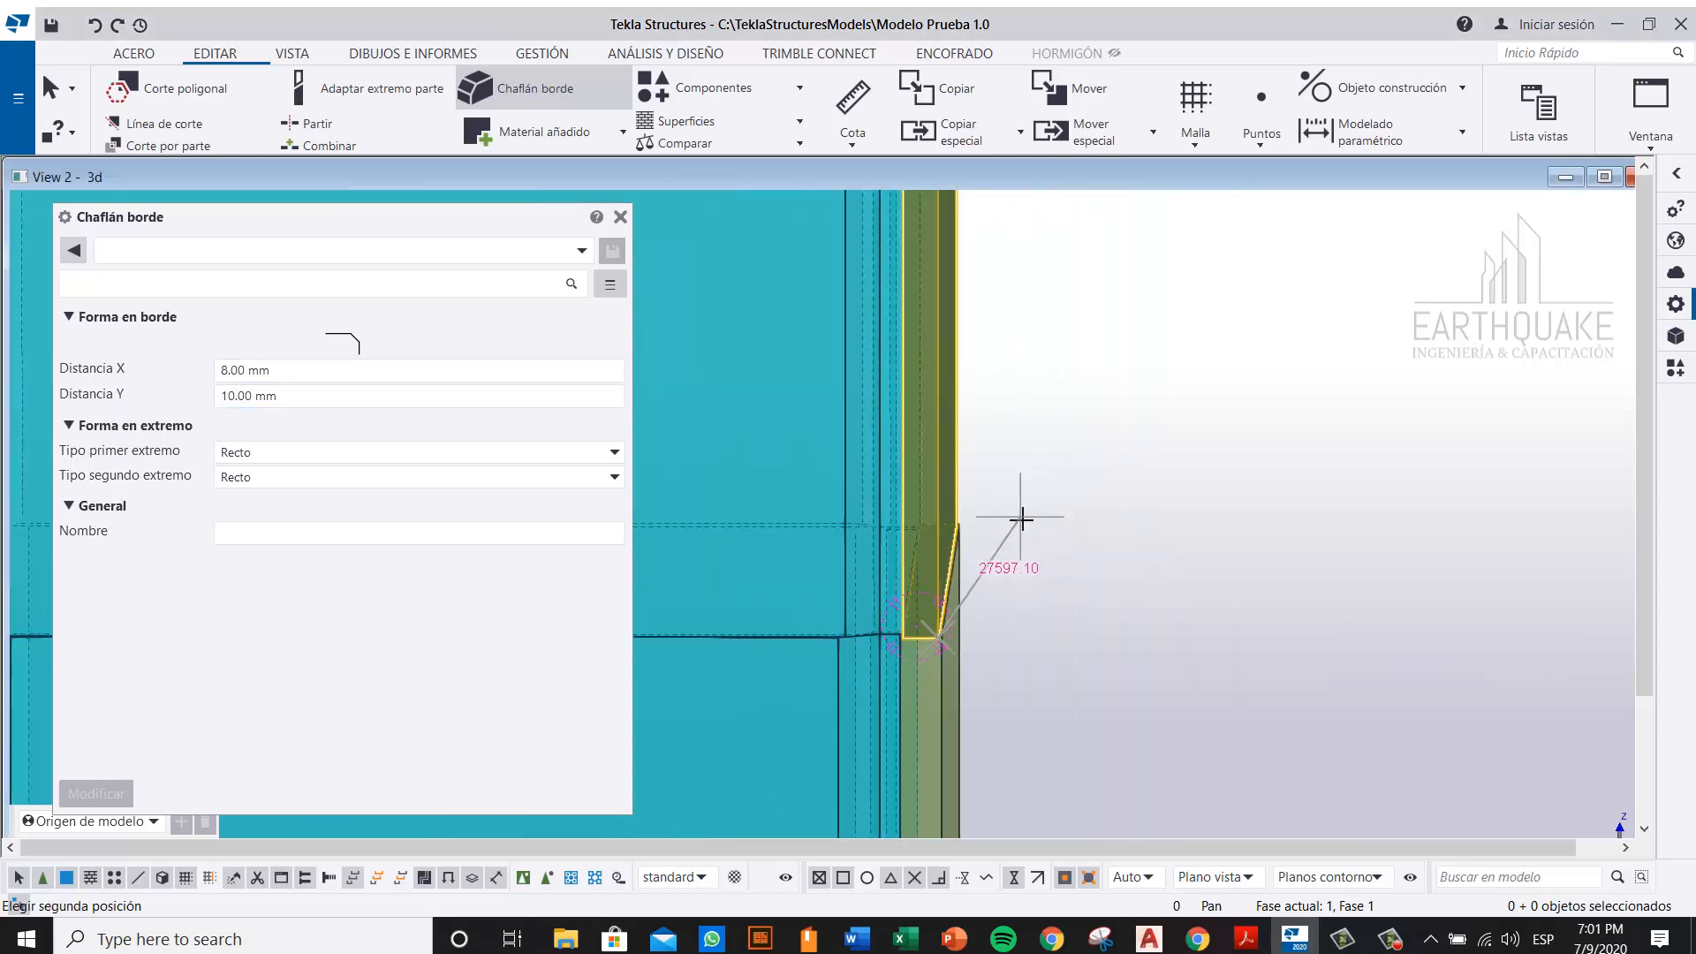
pyautogui.scroll(-10, 1022, 519)
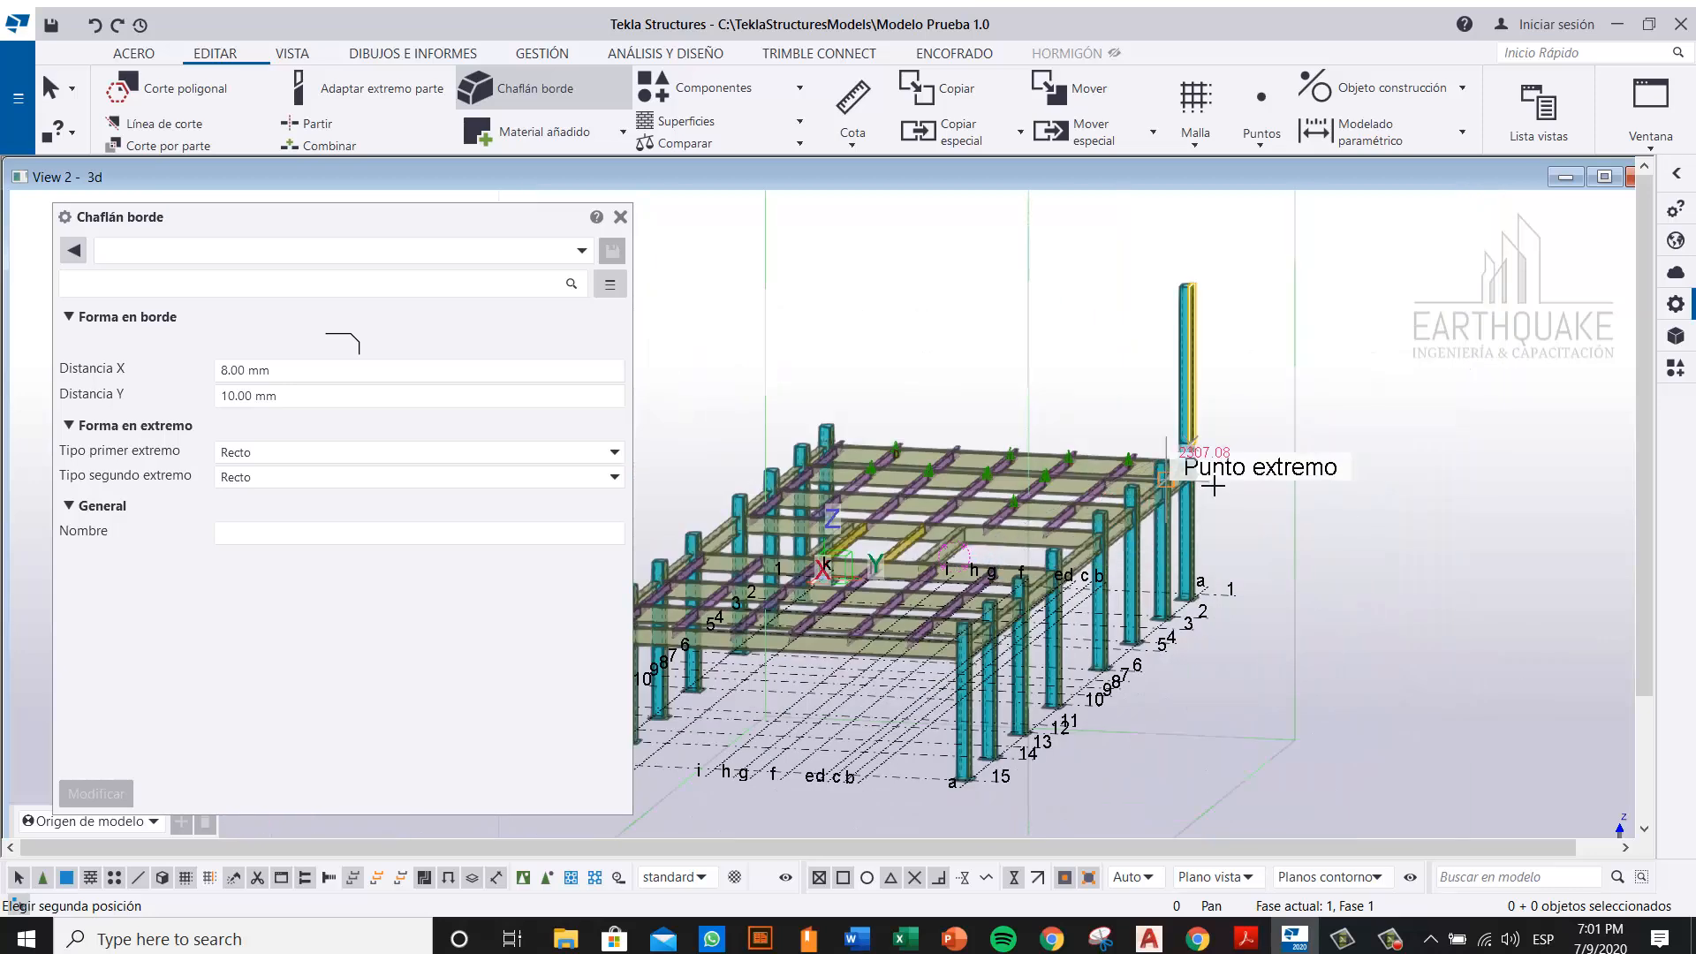
pyautogui.scroll(5, 1214, 486)
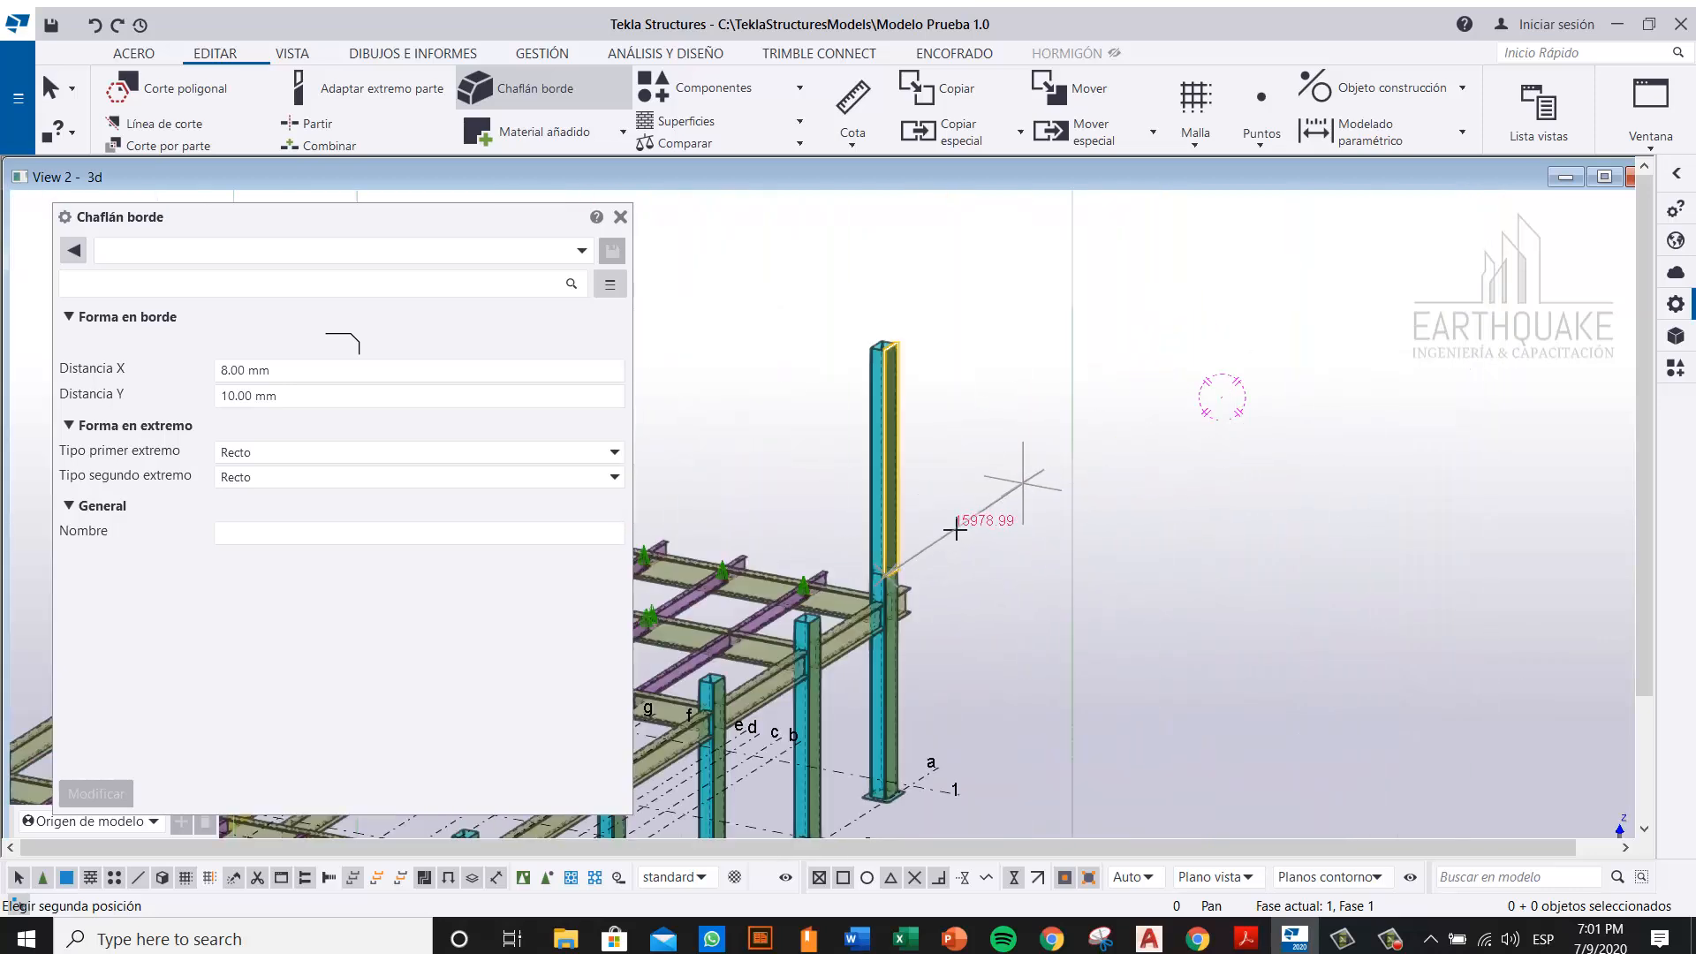
pyautogui.scroll(8, 955, 530)
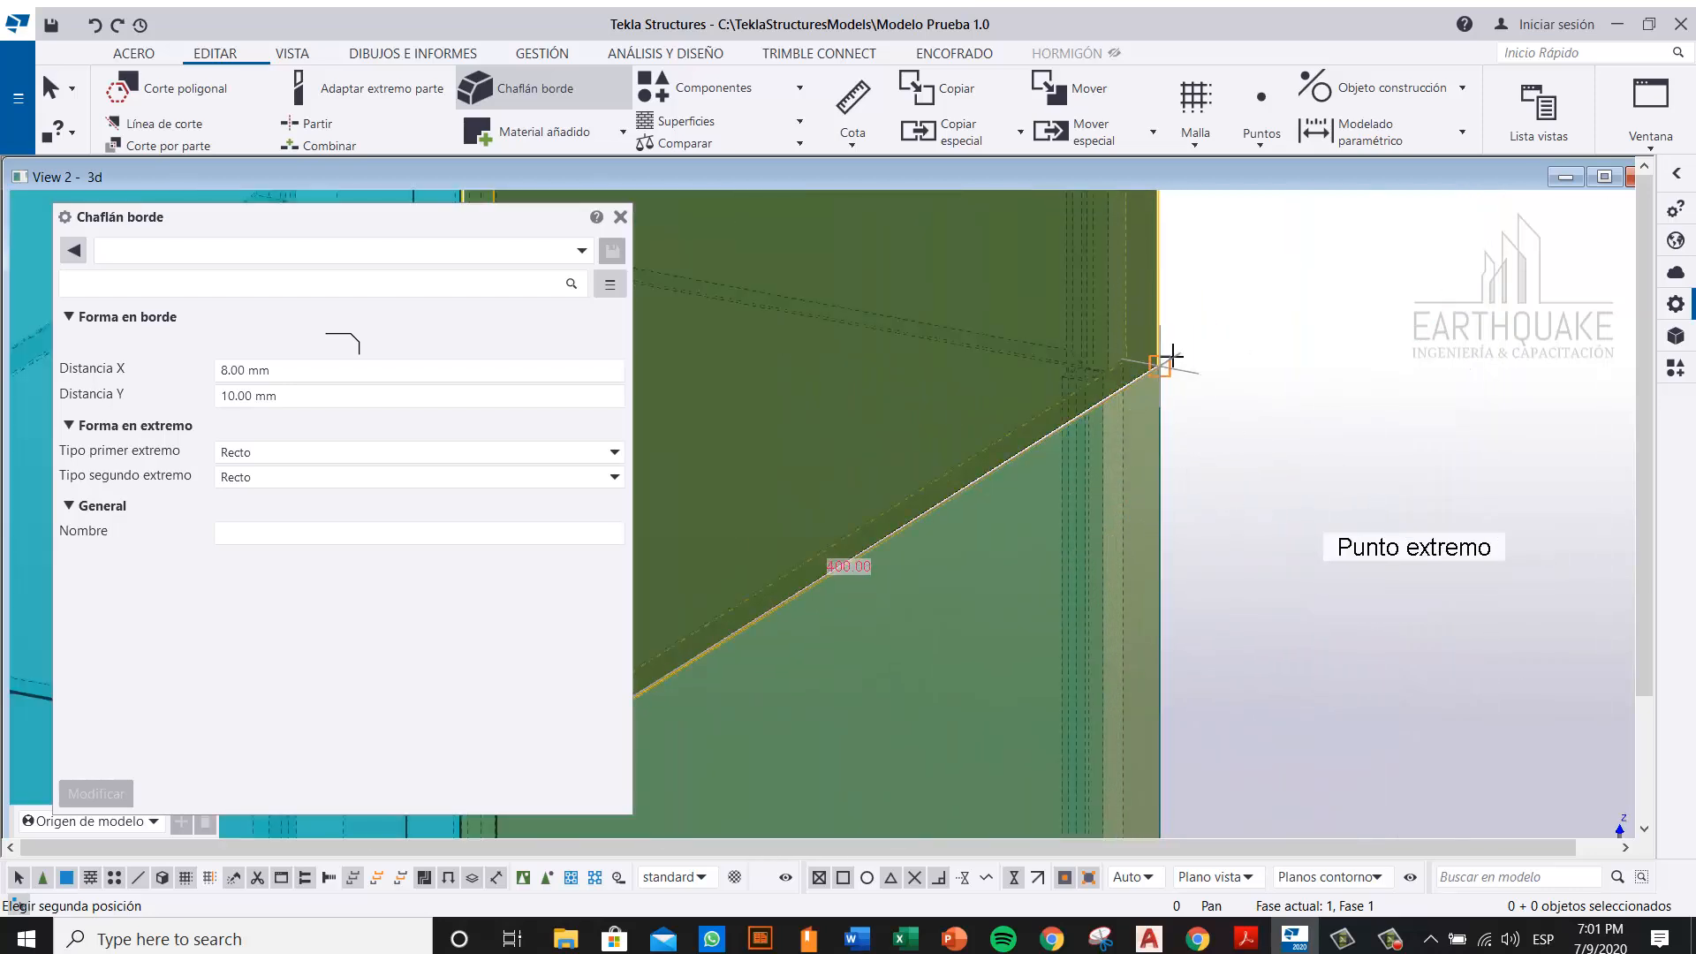
pyautogui.scroll(3, 1160, 365)
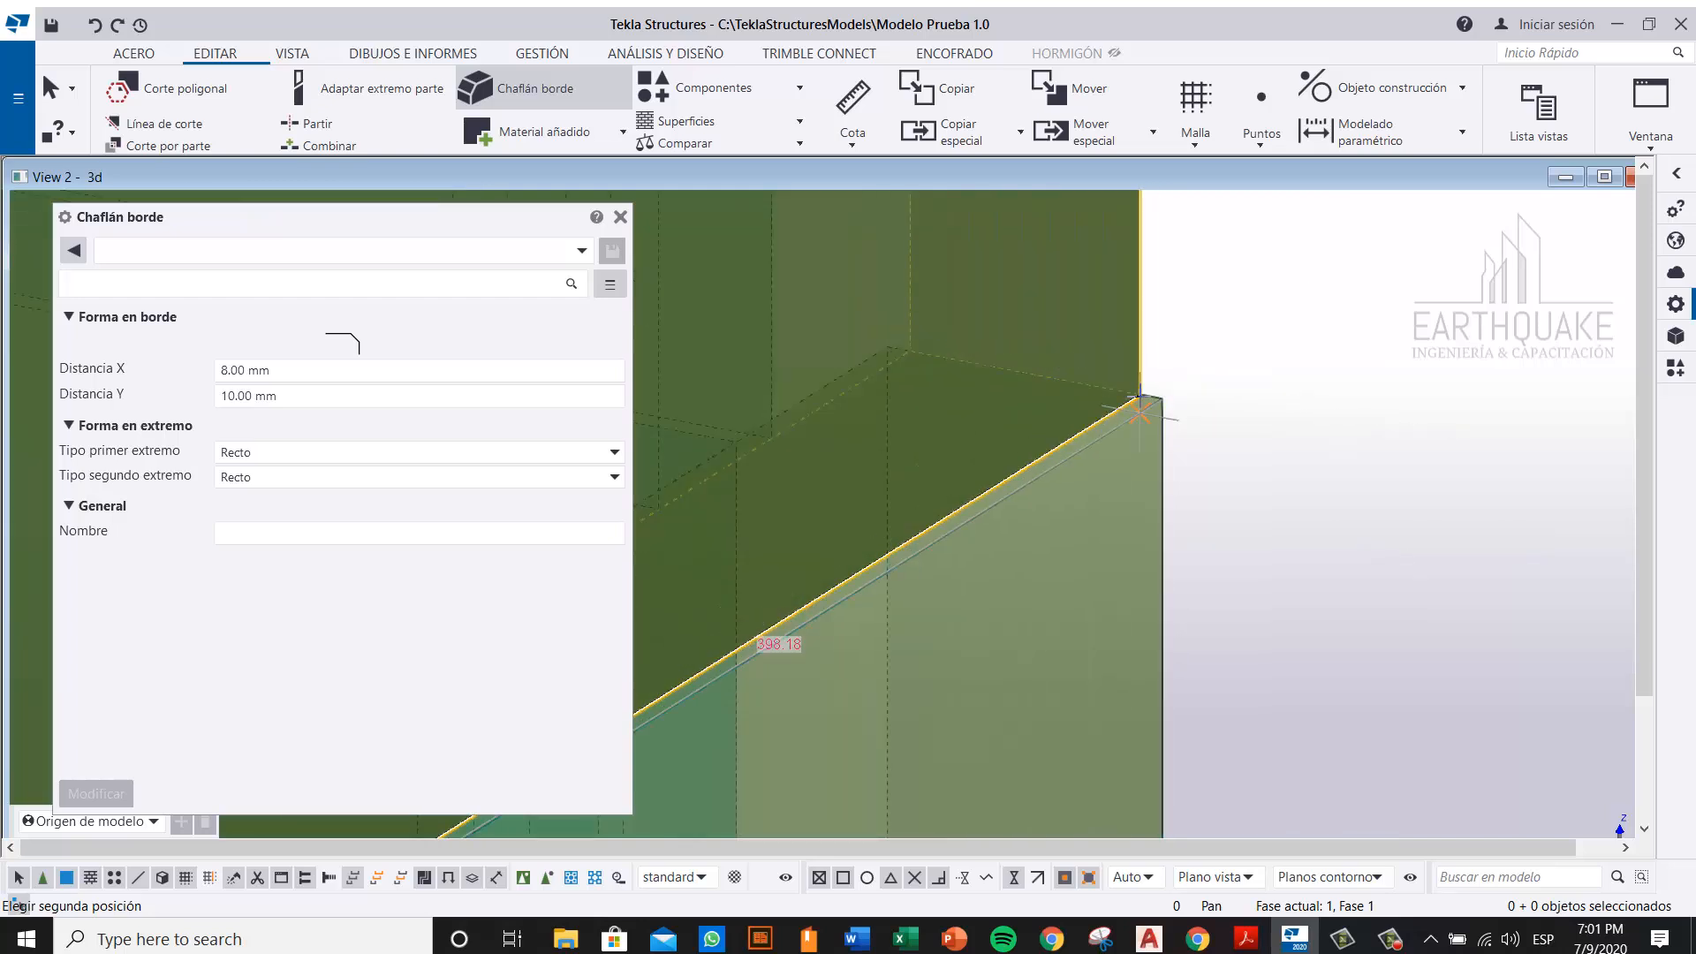
pyautogui.click(1141, 409)
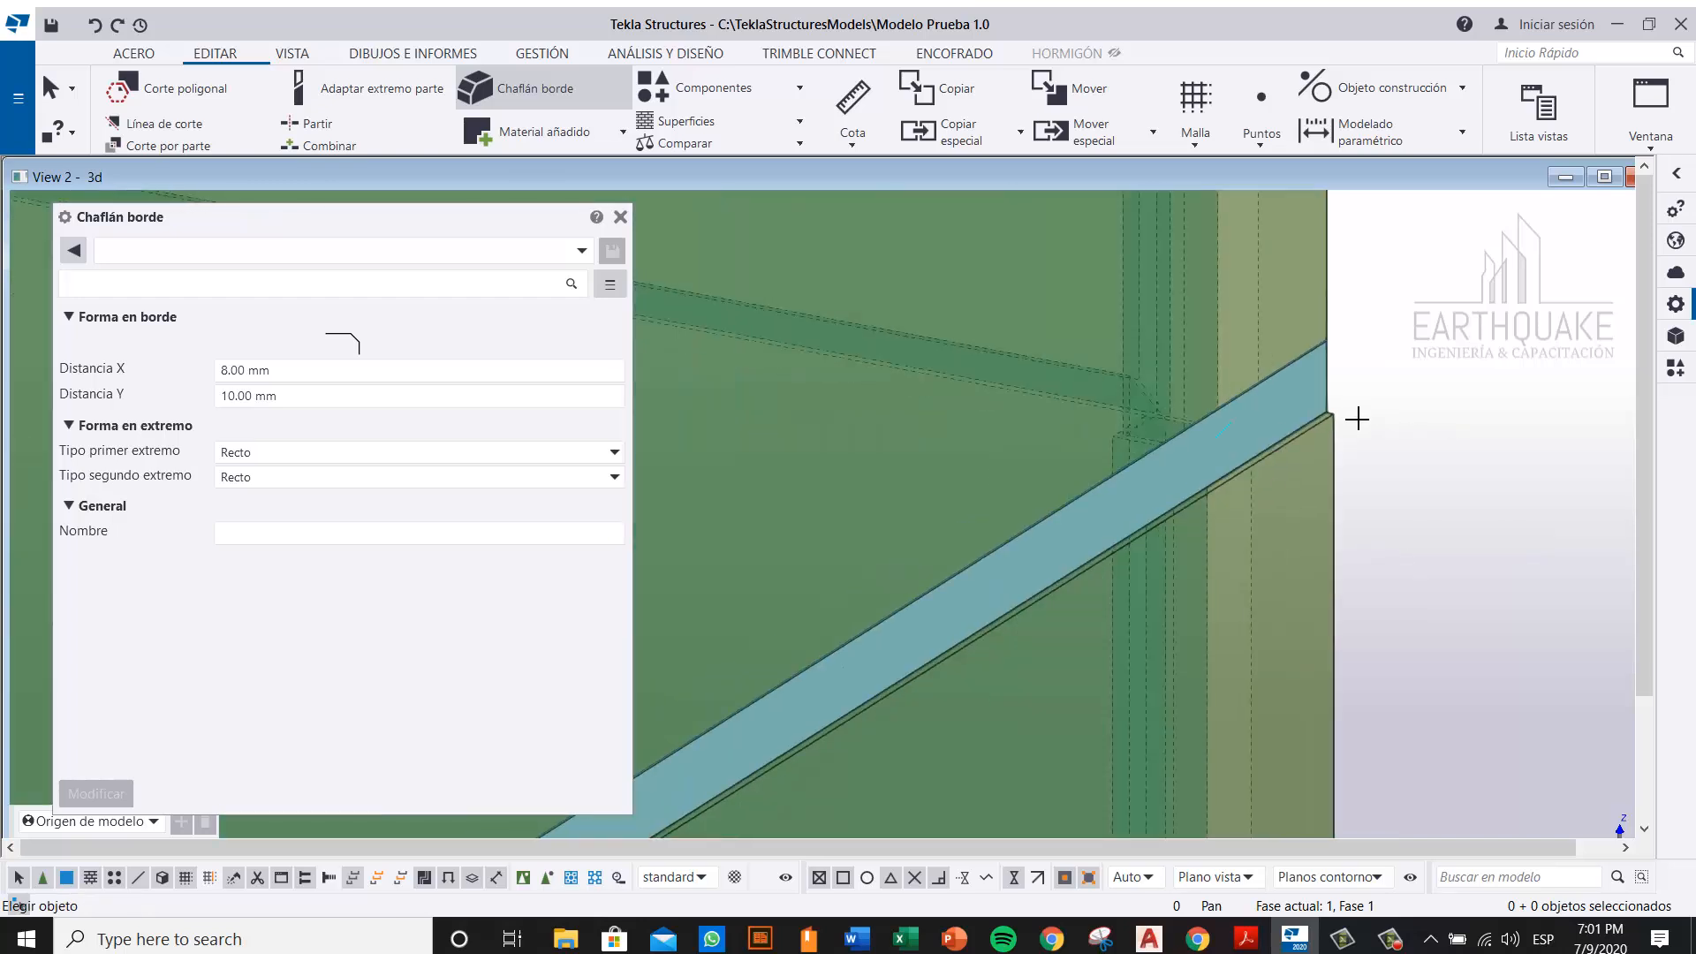
# Step: Set Distancia Y to 8 mm in the edge chamfer command's settings
pyautogui.scroll(-3, 1359, 418)
pyautogui.moveTo(979, 538); pyautogui.dragTo(1095, 368, button='middle')
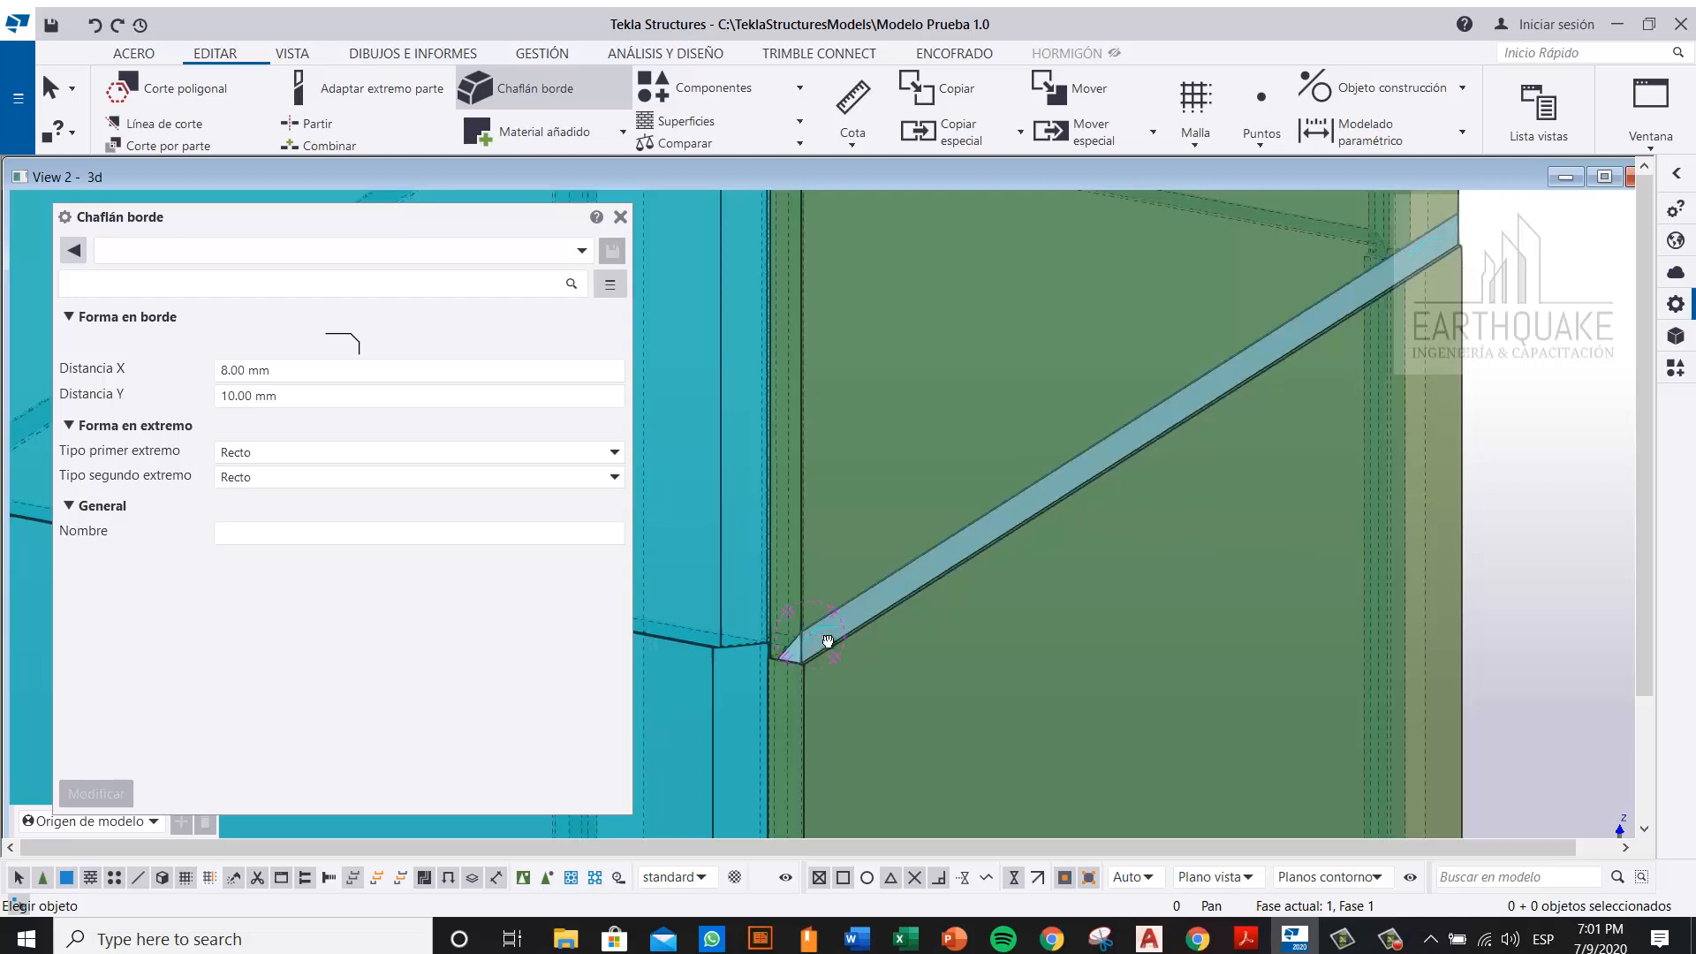
pyautogui.keyDown('ctrl'); pyautogui.moveTo(828, 640); pyautogui.dragTo(883, 636, button='middle'); pyautogui.keyUp('ctrl')
pyautogui.scroll(3, 782, 662)
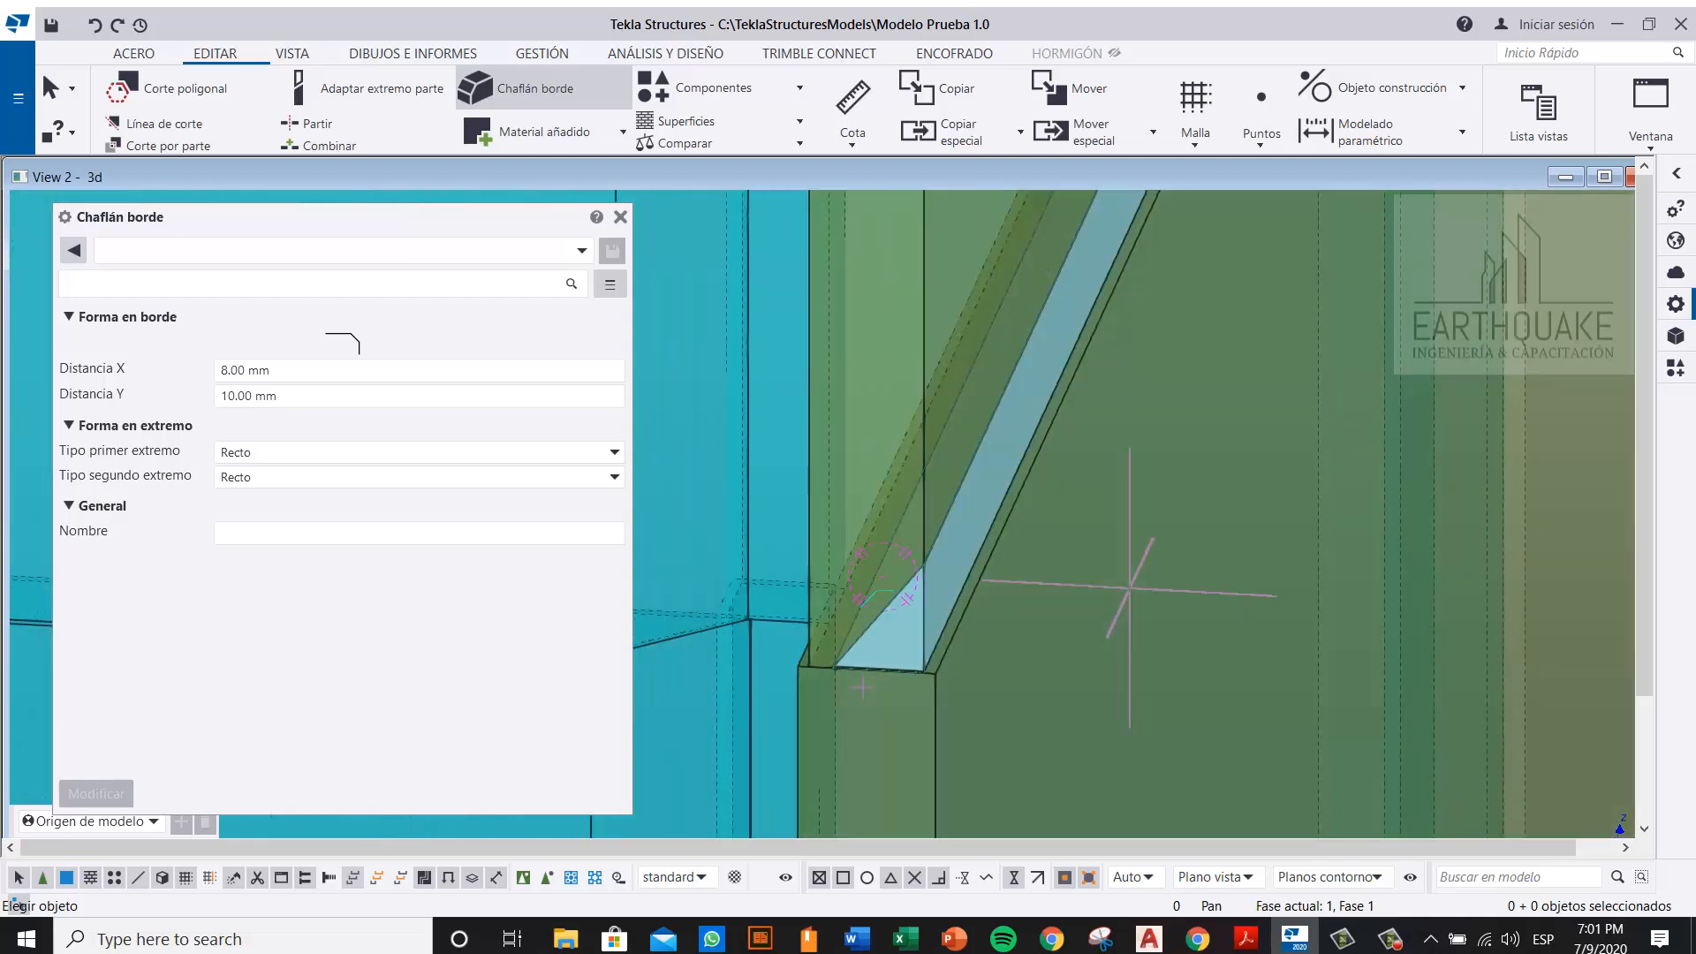
pyautogui.scroll(3, 804, 649)
pyautogui.scroll(2, 811, 634)
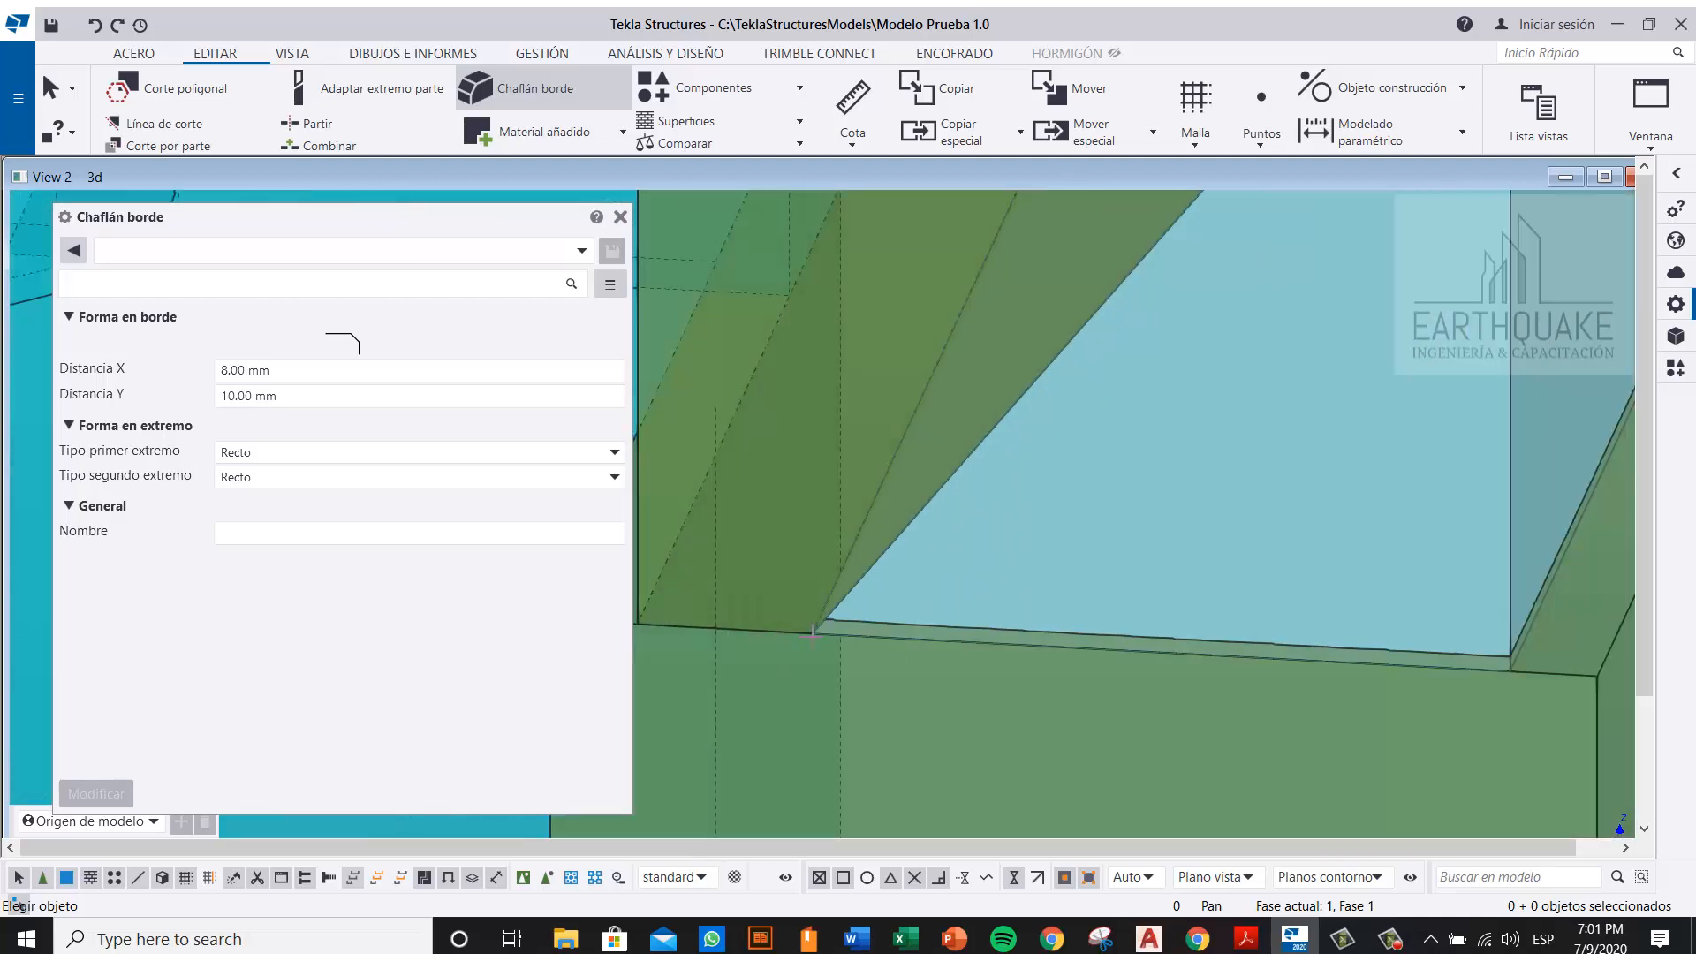
pyautogui.moveTo(785, 621)
pyautogui.mouseDown(button='middle')
pyautogui.moveTo(901, 625)
pyautogui.moveTo(1033, 659)
pyautogui.mouseUp(button='middle')
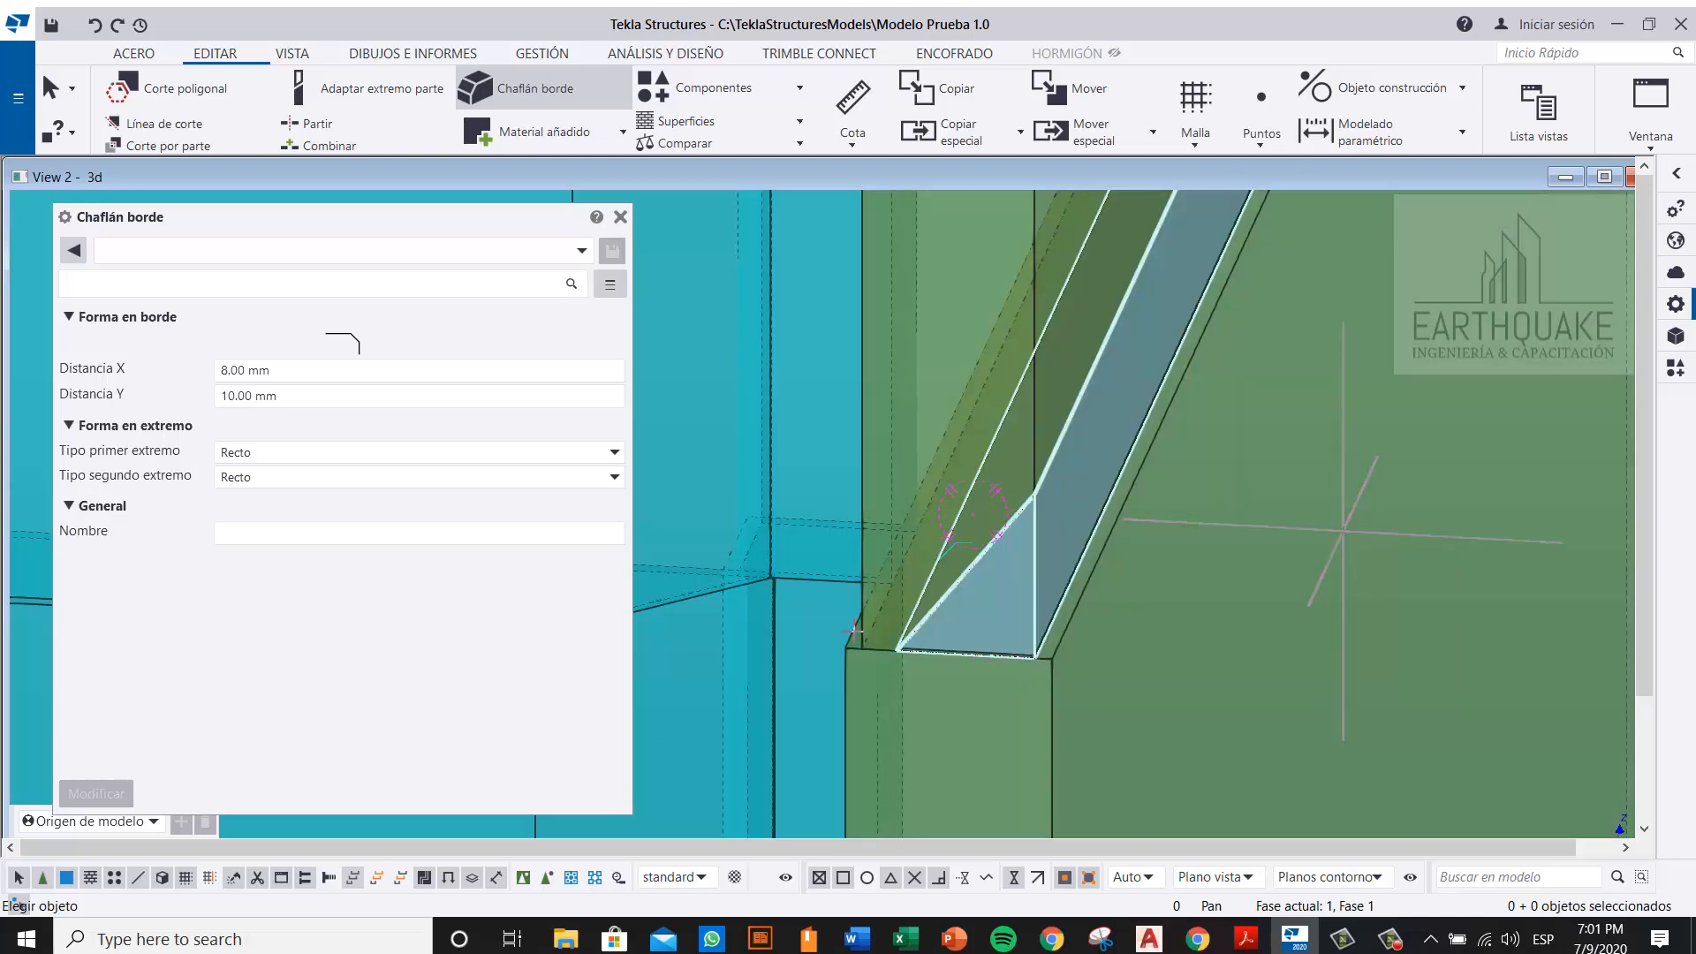
pyautogui.click(253, 400)
pyautogui.click(237, 397)
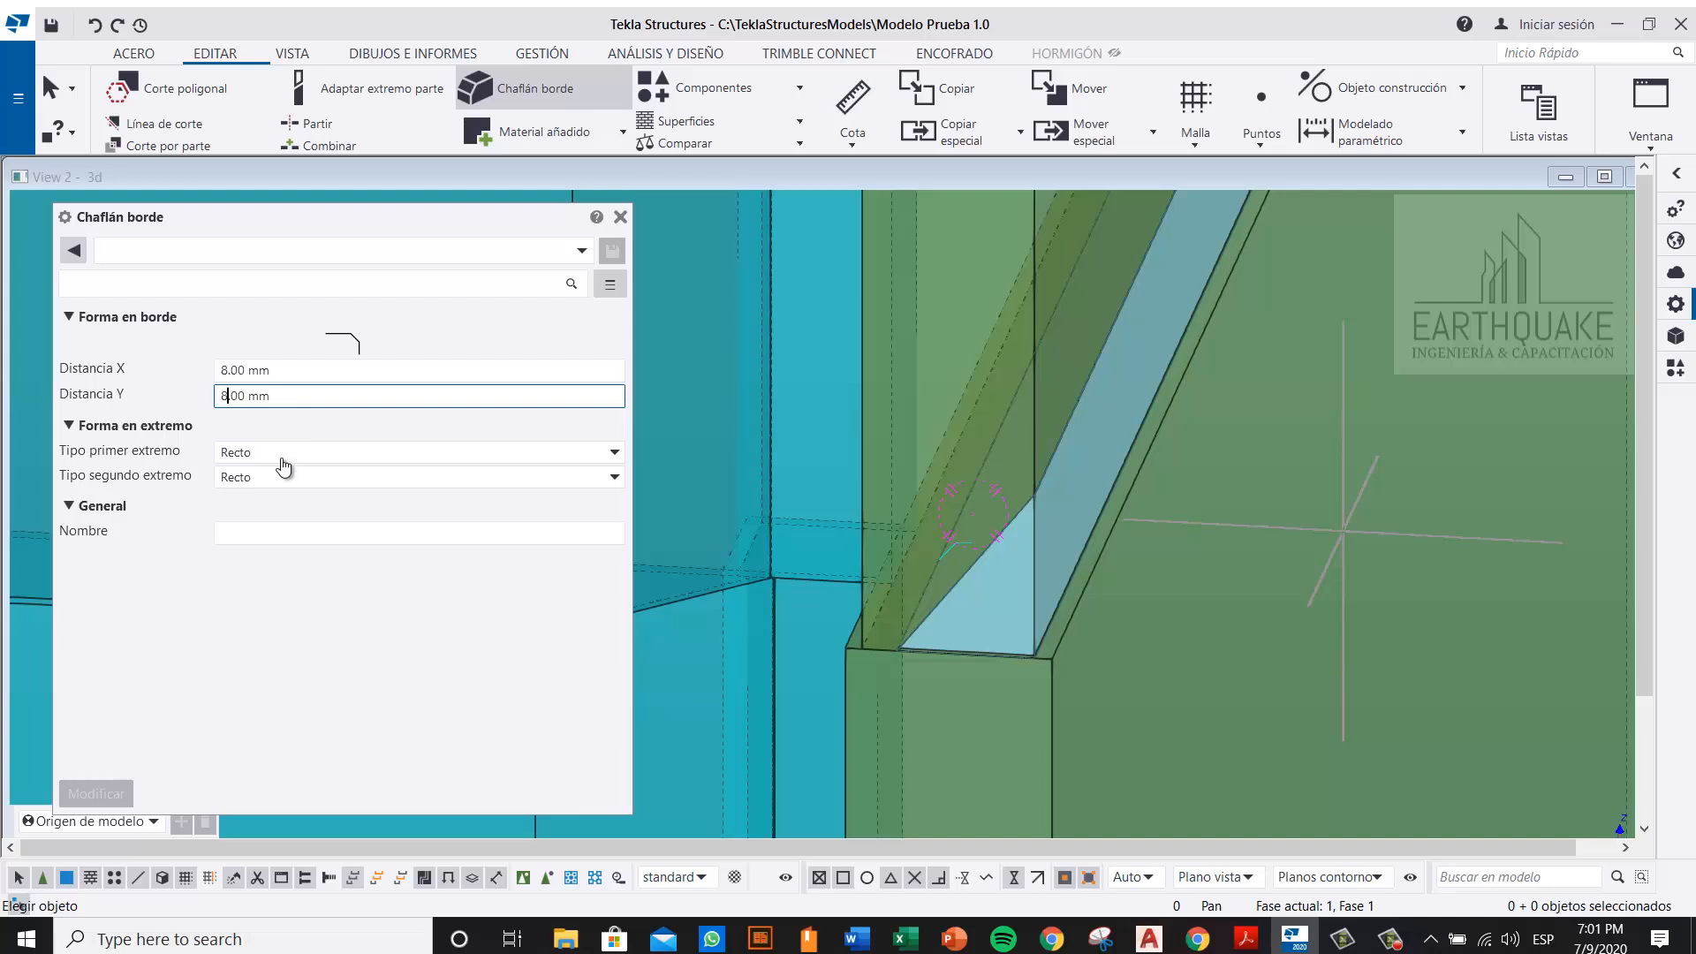
pyautogui.click(1010, 606)
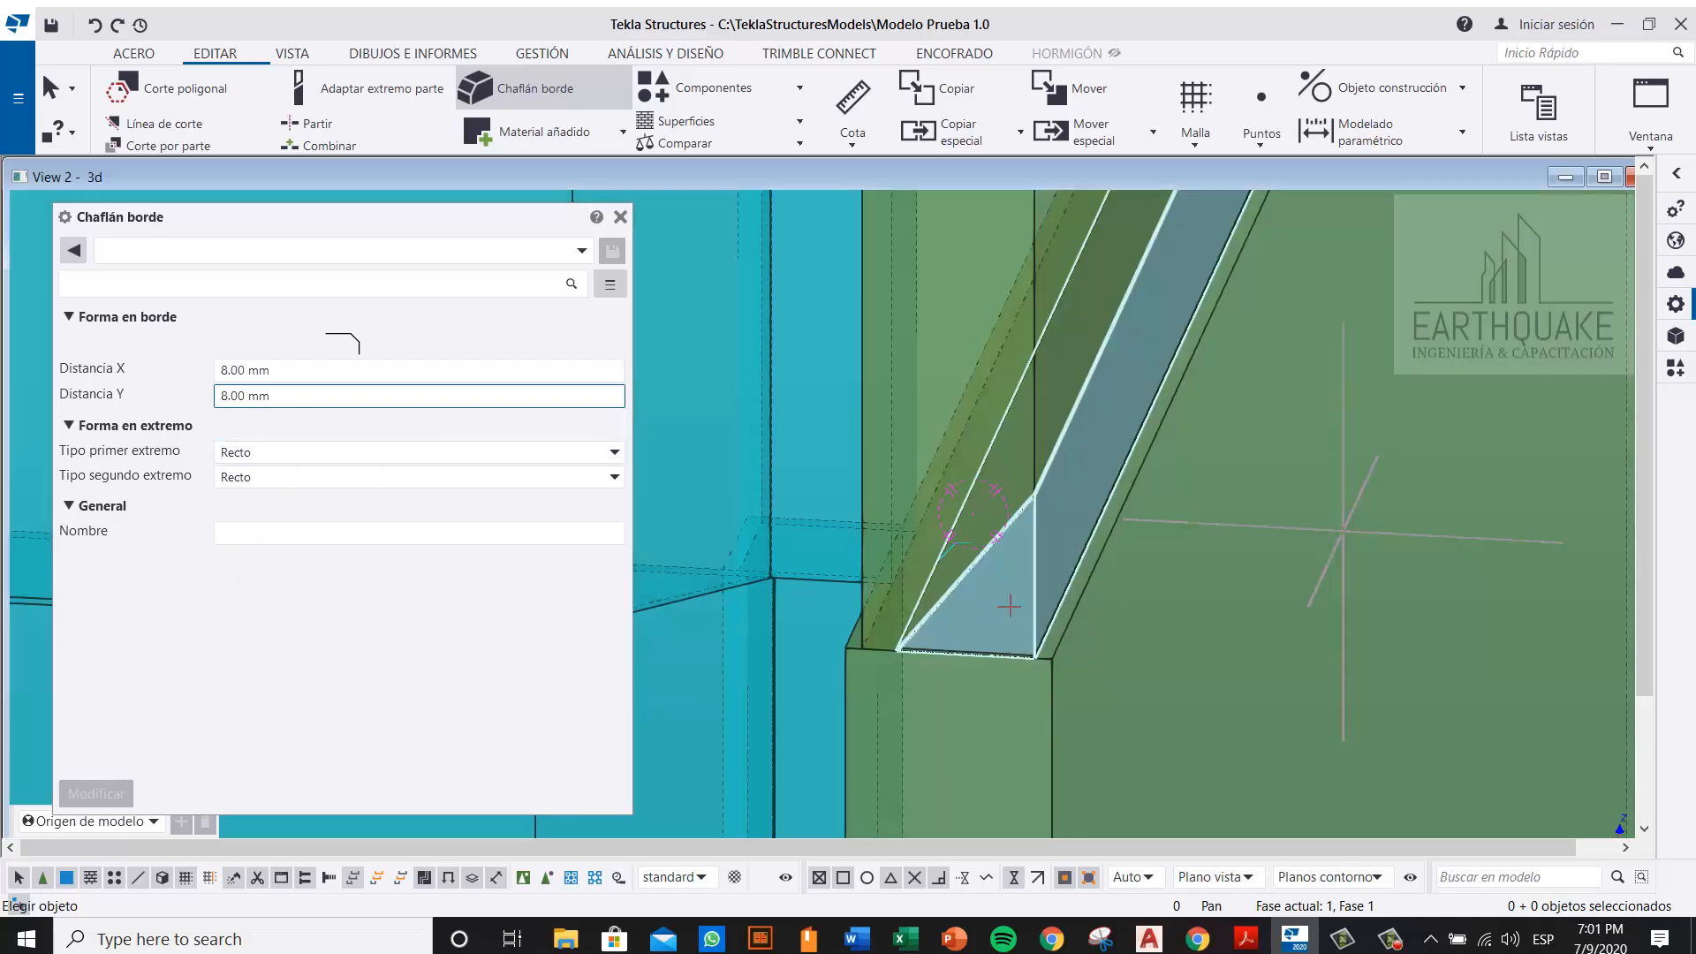
# Step: Modify the existing chamfer on the olive upper column plate to a Distancia Y of 8 mm and close its properties
pyautogui.rightClick(1019, 388)
pyautogui.click(1053, 402)
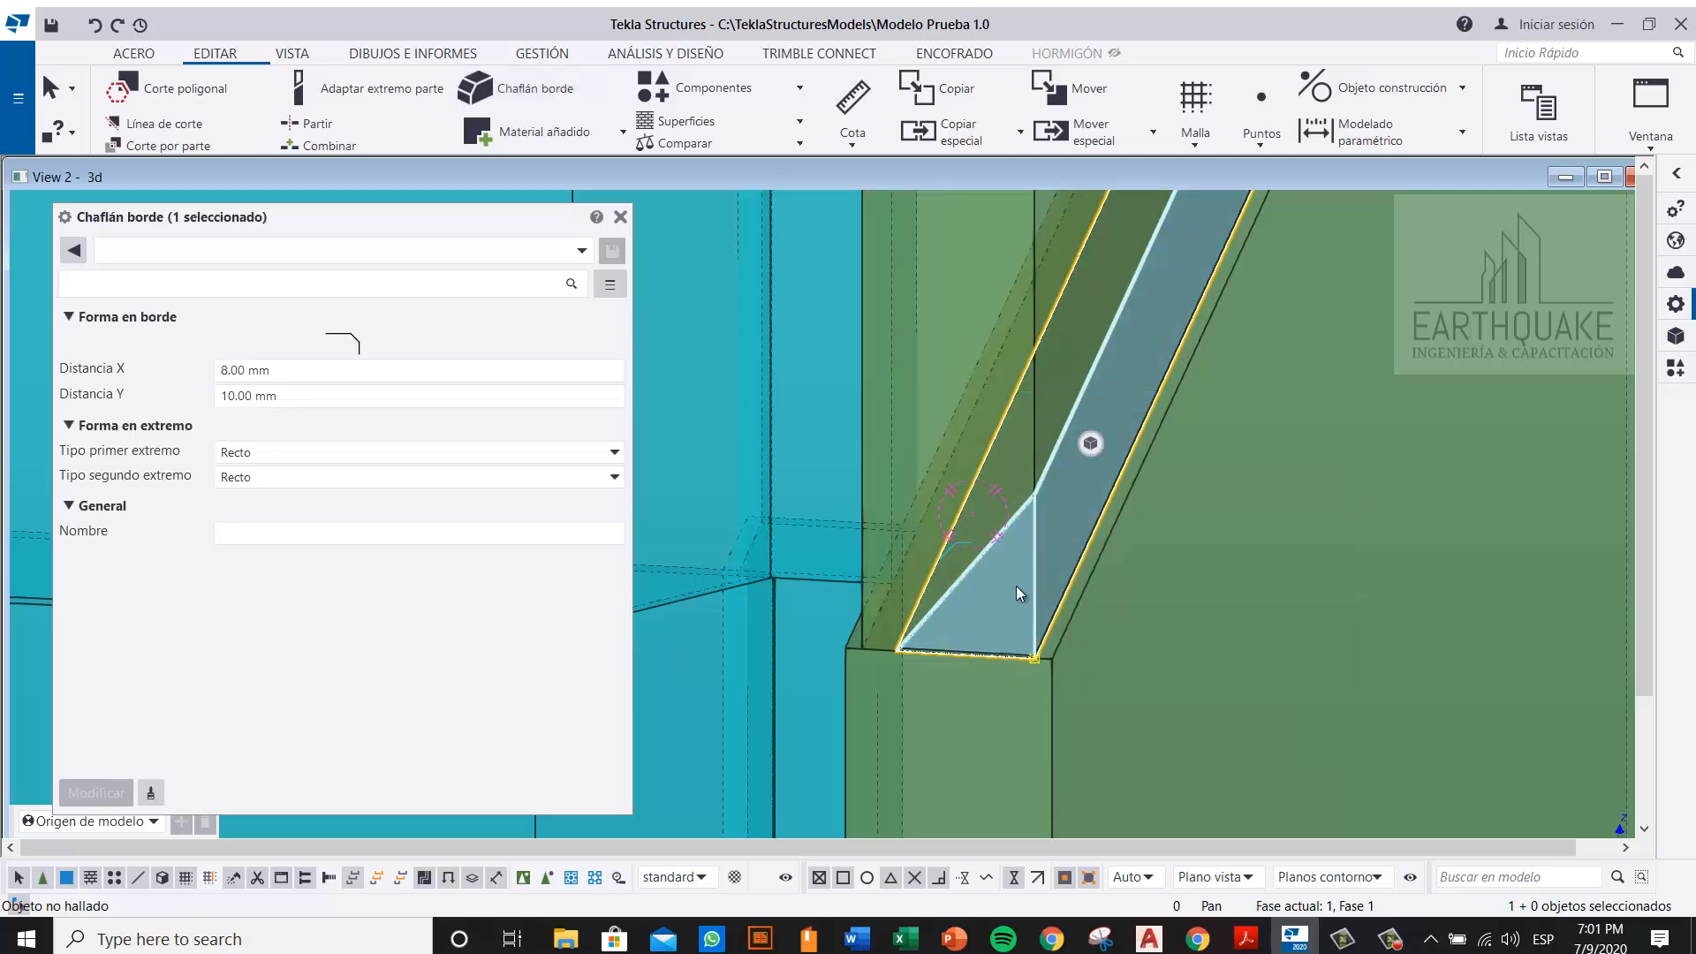
pyautogui.click(229, 395)
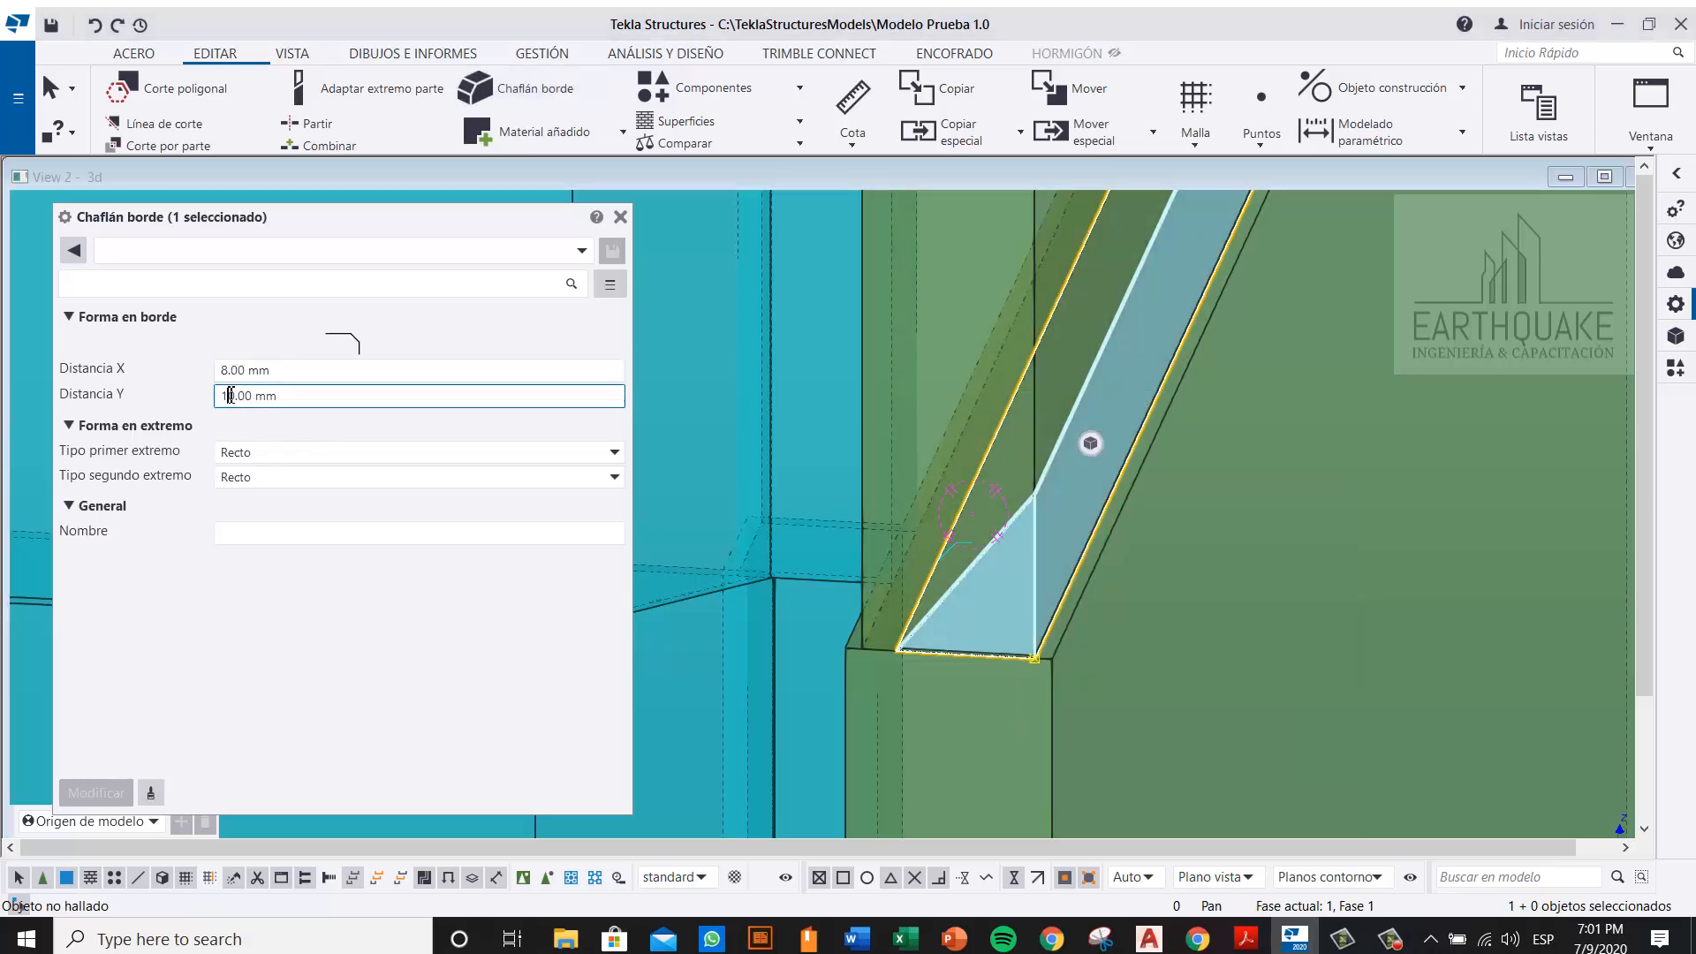
pyautogui.press('BackSpace')
pyautogui.press('Delete')
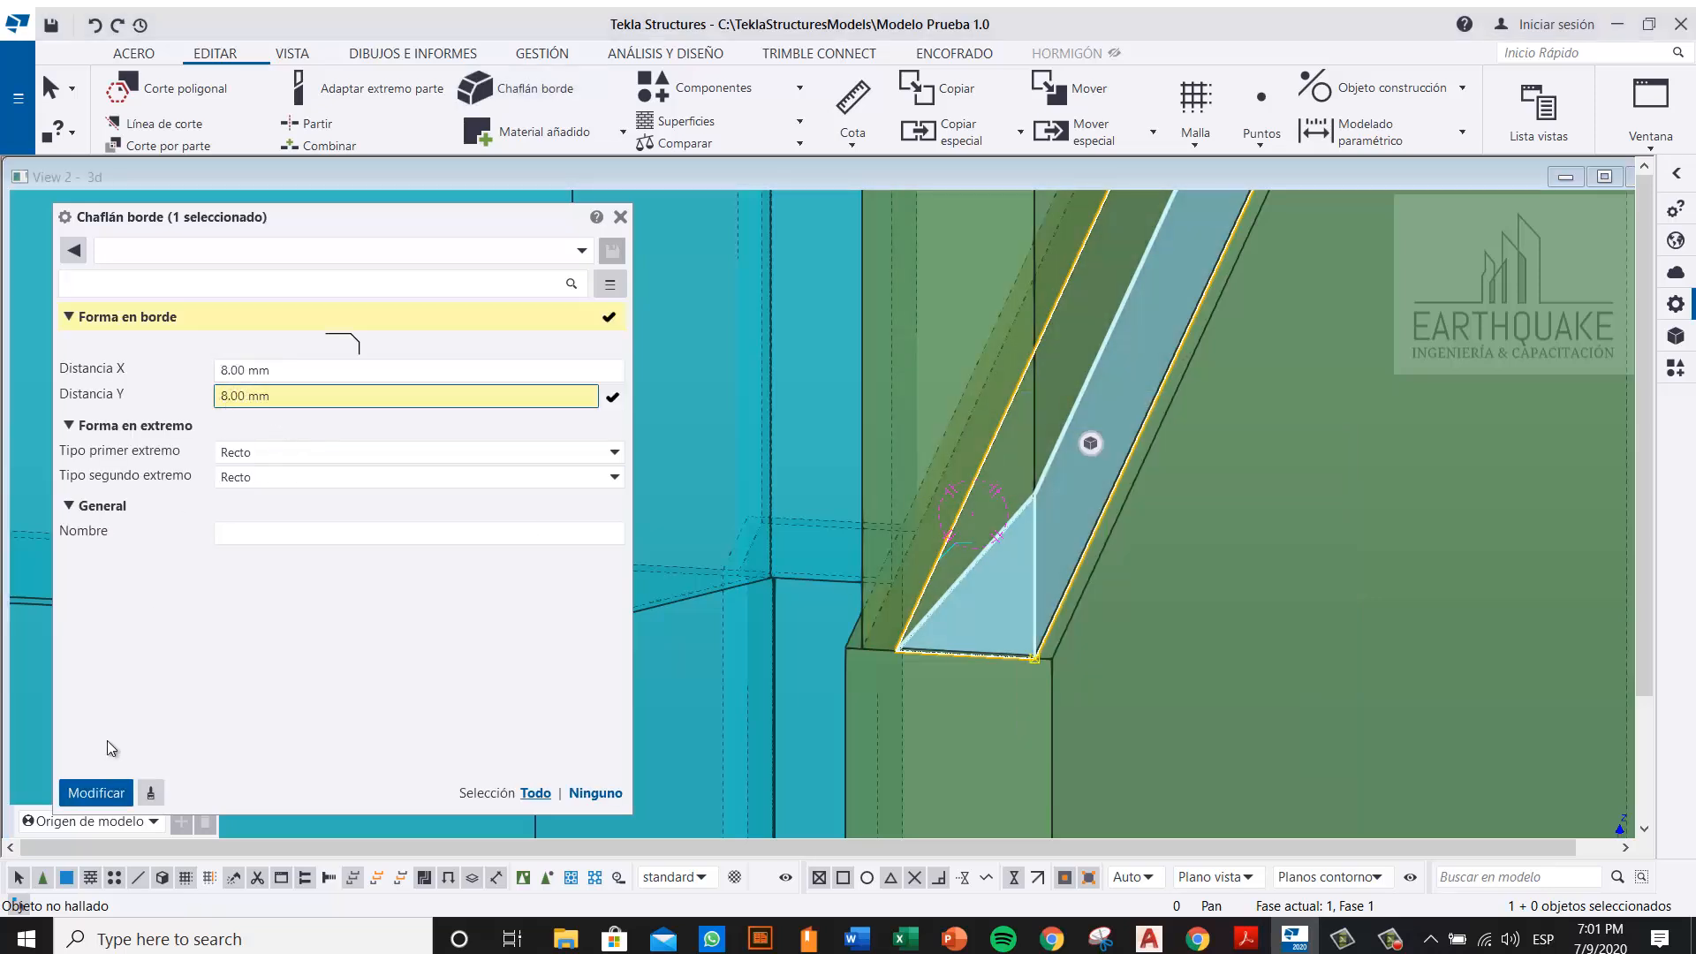
pyautogui.click(96, 793)
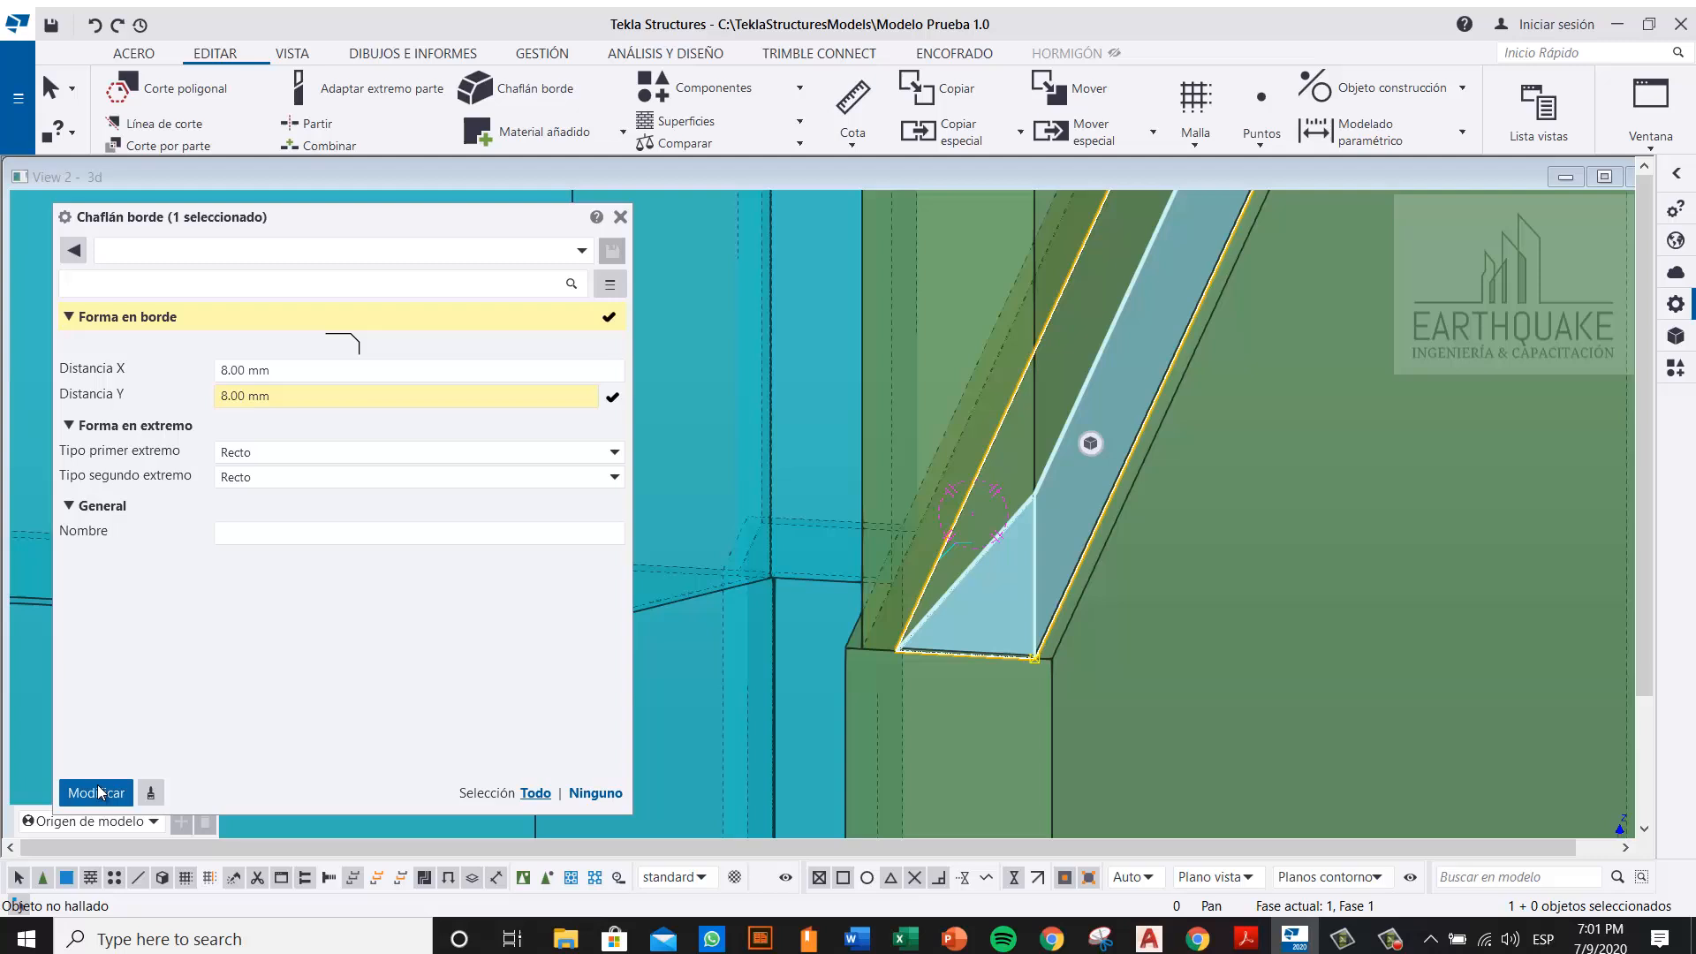
pyautogui.click(622, 219)
# Step: Examine the olive plate's bevel along the column splice from several sides, redrawing the view to show the actual cut
pyautogui.keyDown('ctrl'); pyautogui.moveTo(853, 509); pyautogui.dragTo(752, 545, button='middle'); pyautogui.keyUp('ctrl')
pyautogui.scroll(3, 958, 541)
pyautogui.scroll(2, 629, 566)
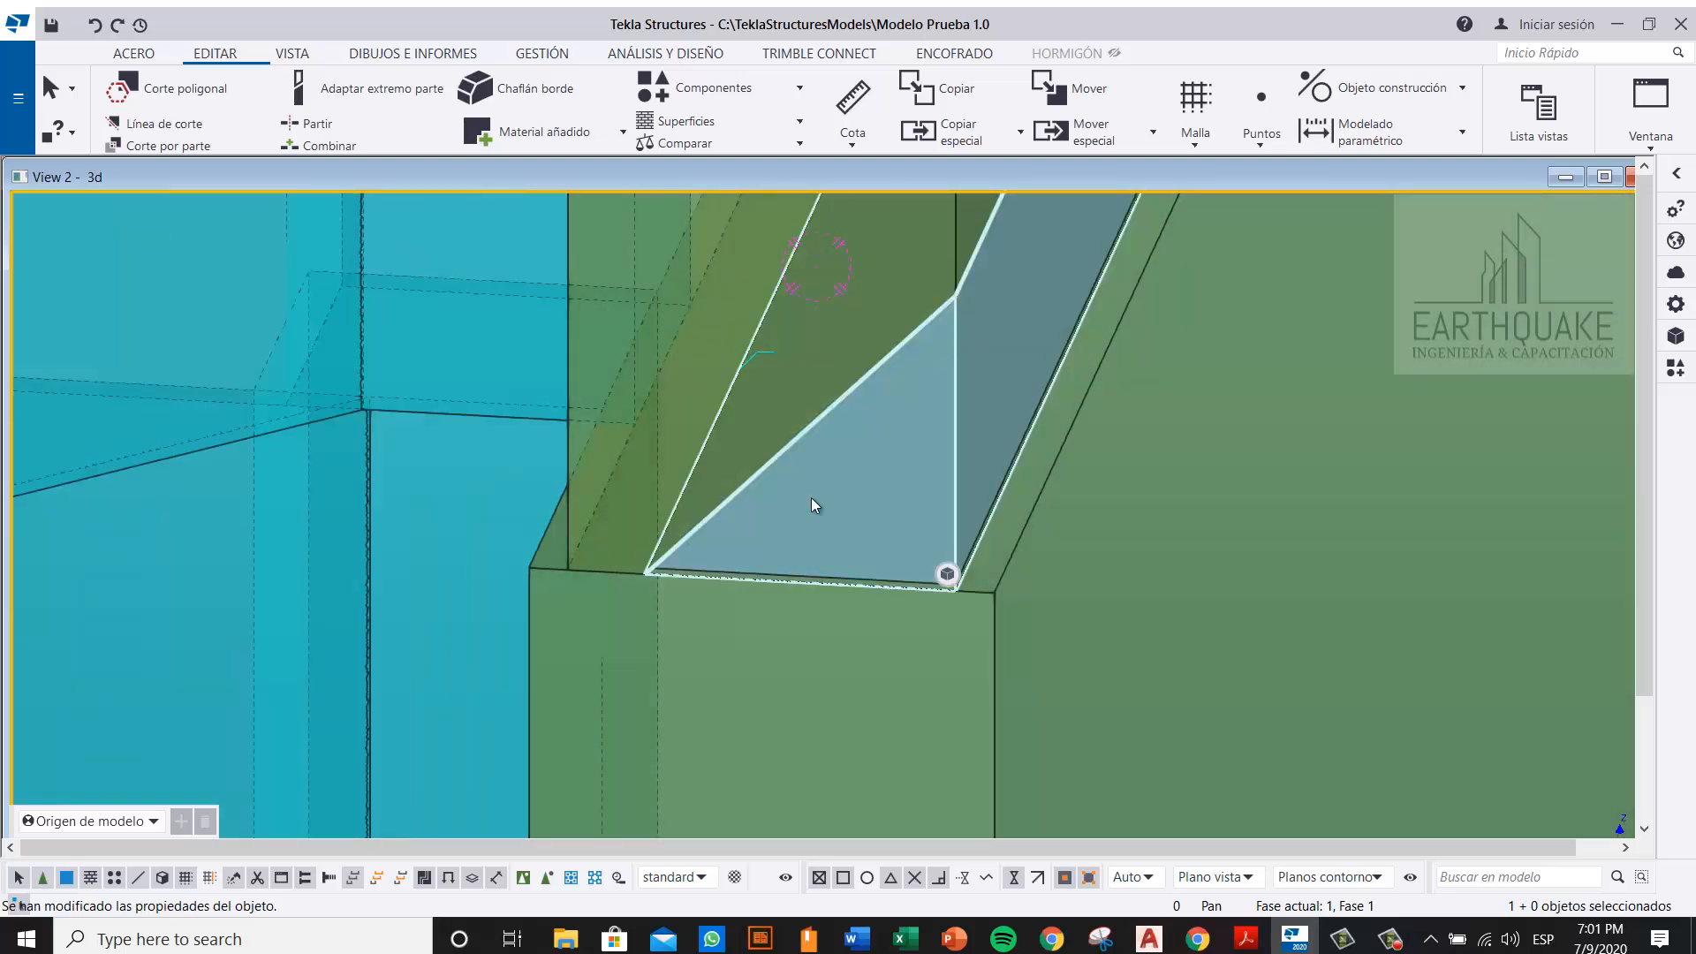
pyautogui.scroll(-2, 845, 581)
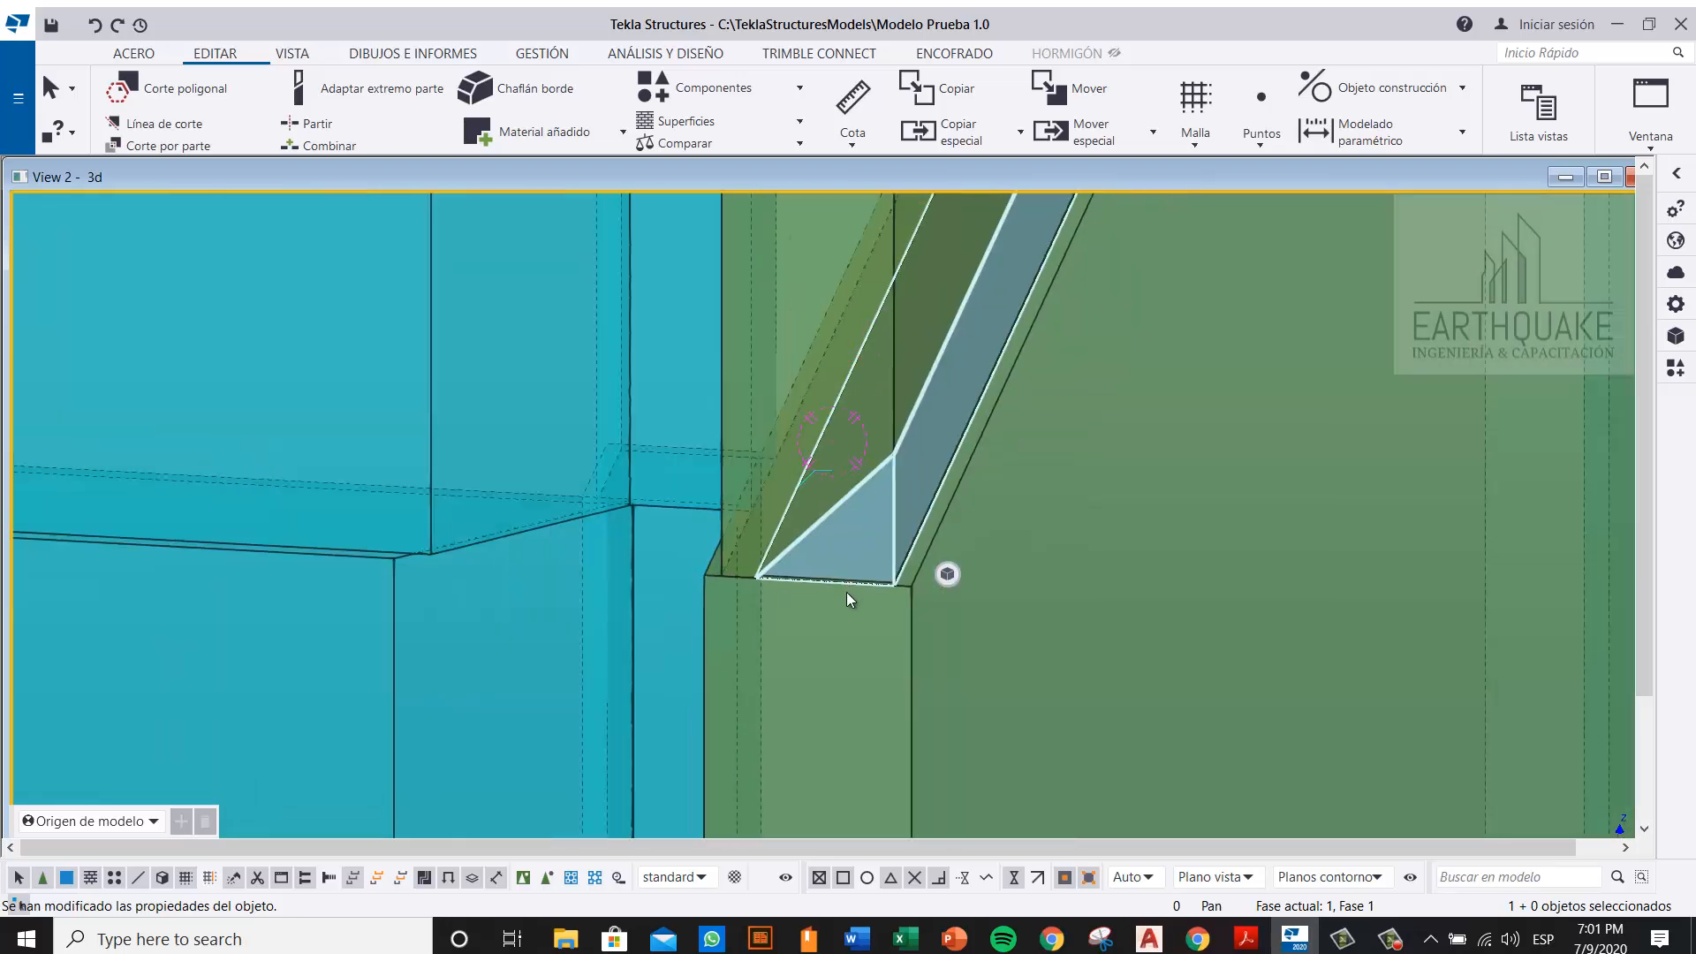
pyautogui.scroll(-2, 846, 586)
pyautogui.moveTo(919, 483); pyautogui.dragTo(843, 698, button='middle')
pyautogui.scroll(-5, 842, 697)
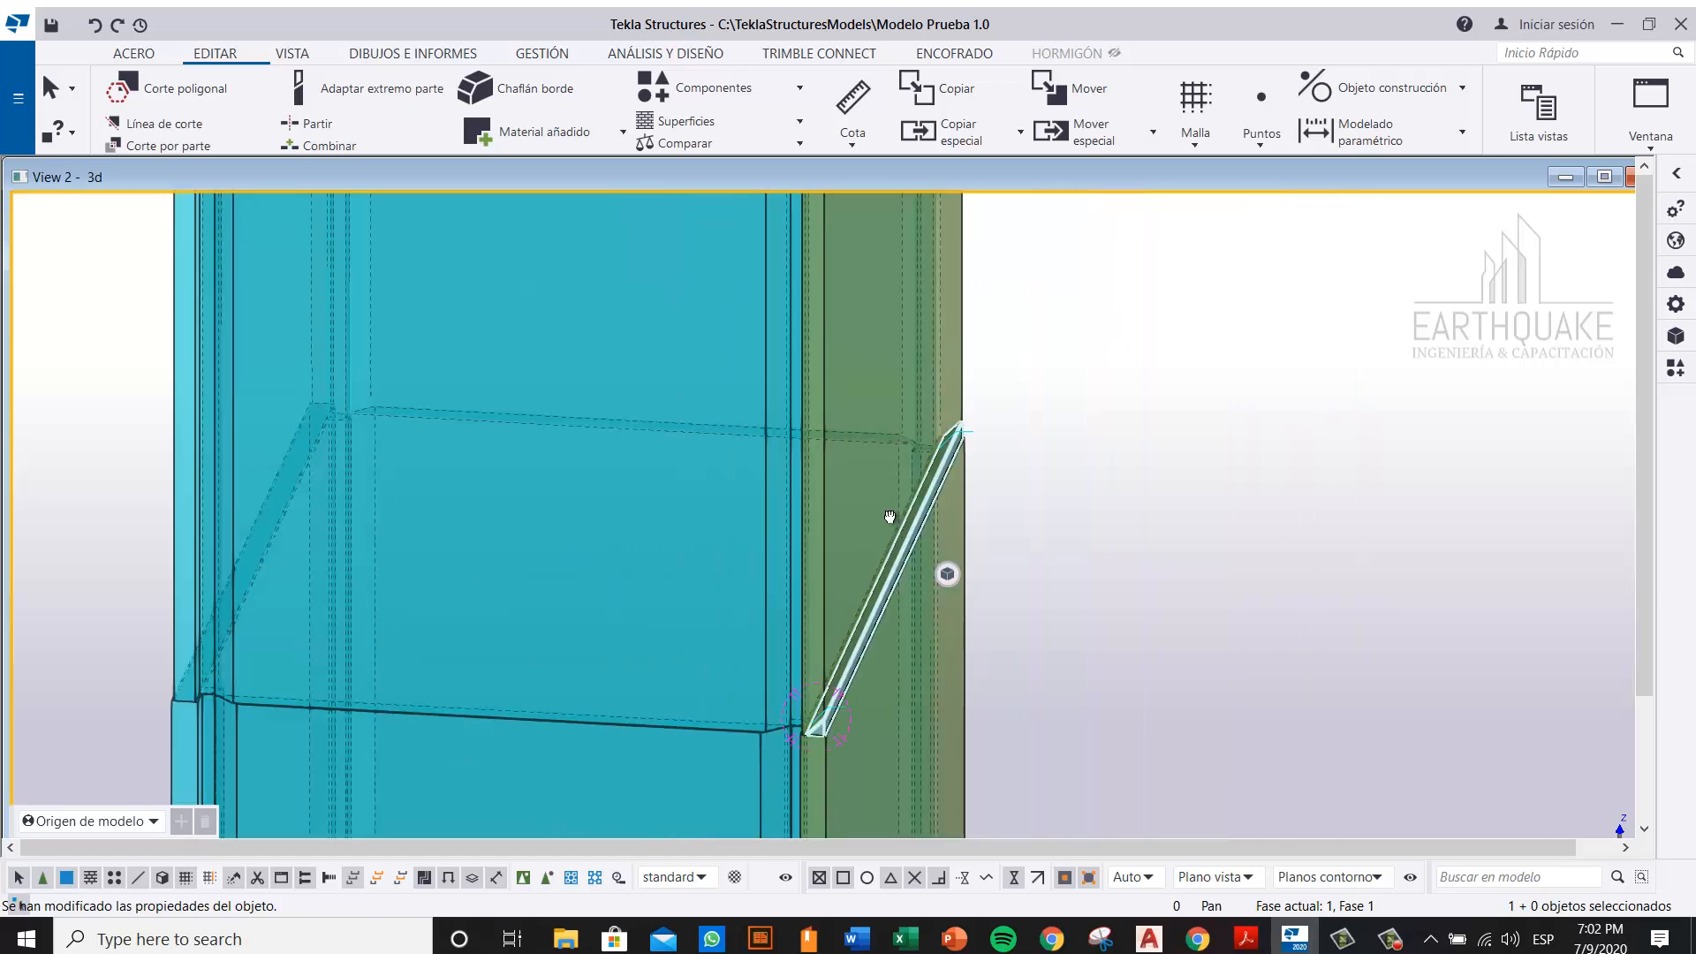
pyautogui.moveTo(892, 516); pyautogui.dragTo(839, 518, button='middle')
pyautogui.keyDown('ctrl'); pyautogui.moveTo(733, 578); pyautogui.dragTo(594, 576, button='middle'); pyautogui.keyUp('ctrl')
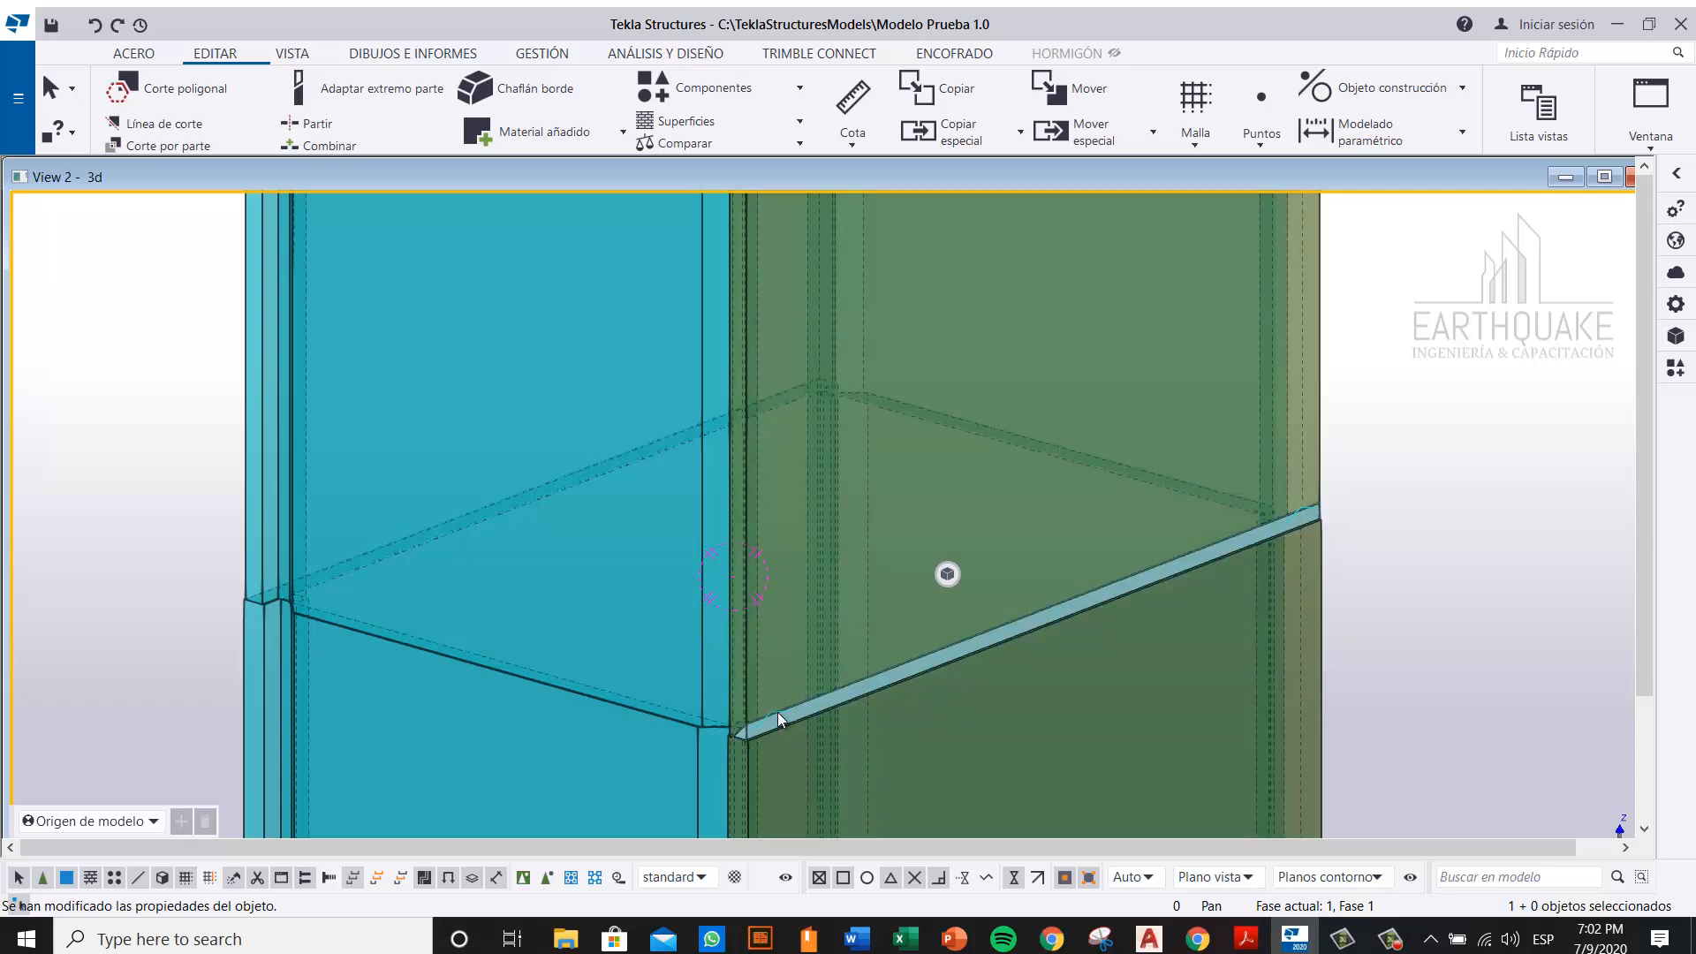
pyautogui.rightClick(1391, 399)
pyautogui.click(1424, 511)
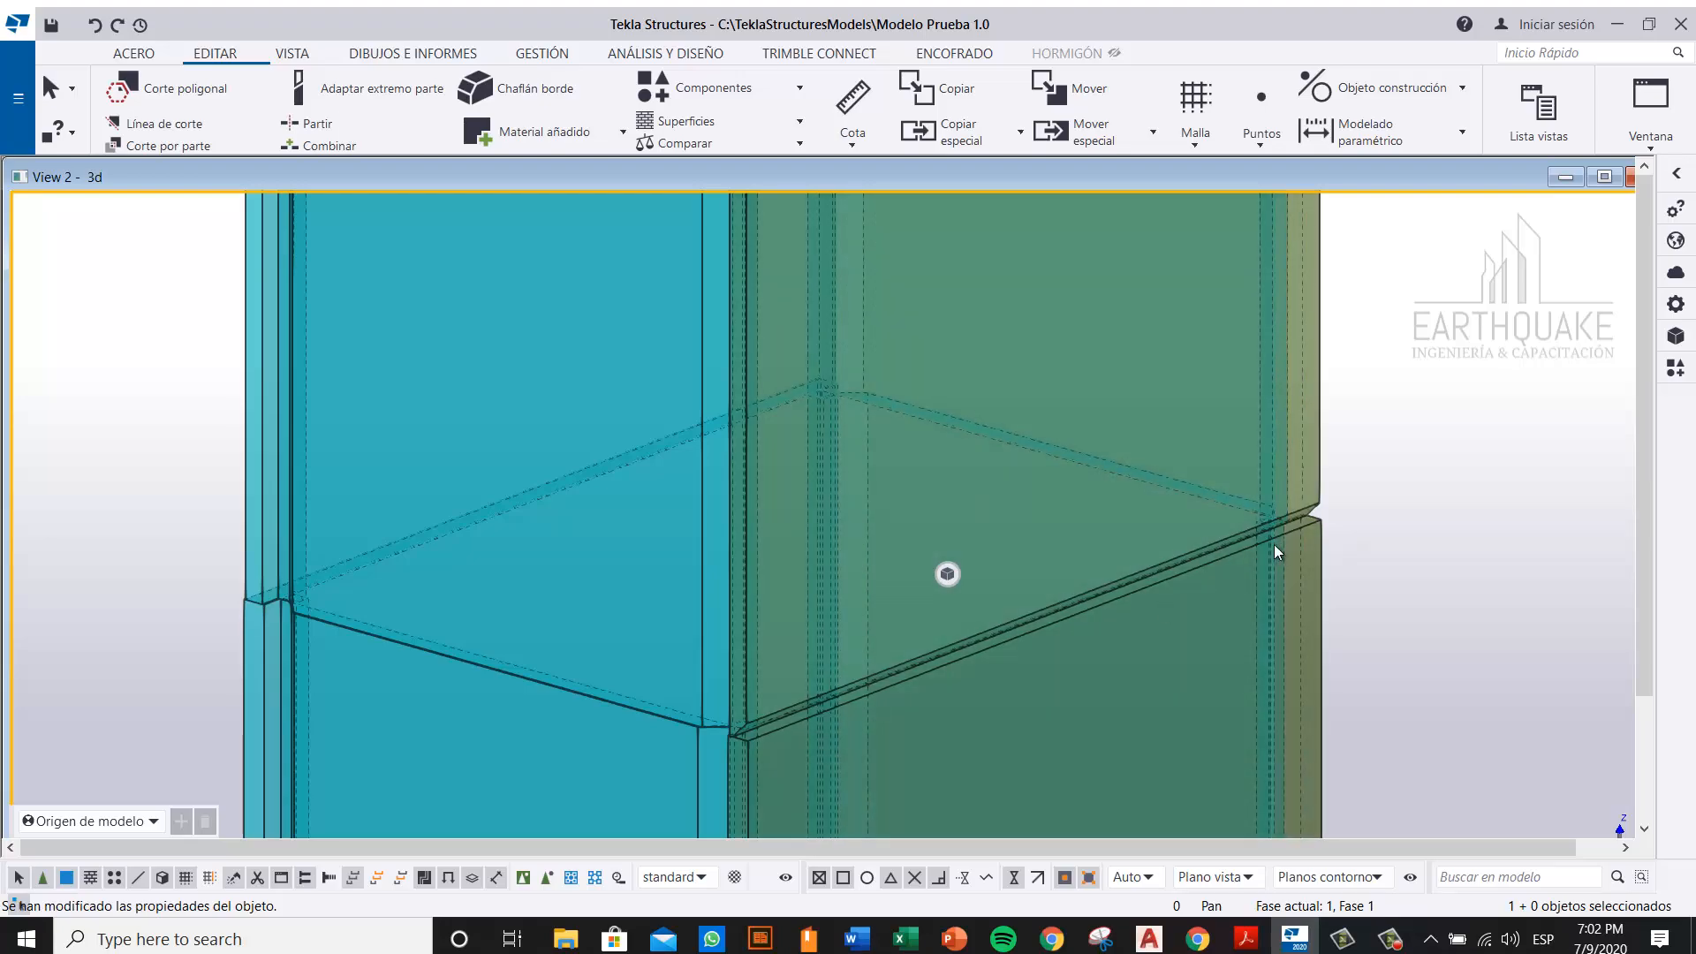
pyautogui.moveTo(1272, 542)
pyautogui.keyDown('ctrl'); pyautogui.mouseDown(button='middle')
pyautogui.moveTo(1173, 576)
pyautogui.moveTo(781, 546)
pyautogui.mouseUp(button='middle'); pyautogui.keyUp('ctrl')
pyautogui.moveTo(1032, 542); pyautogui.dragTo(834, 553, button='middle')
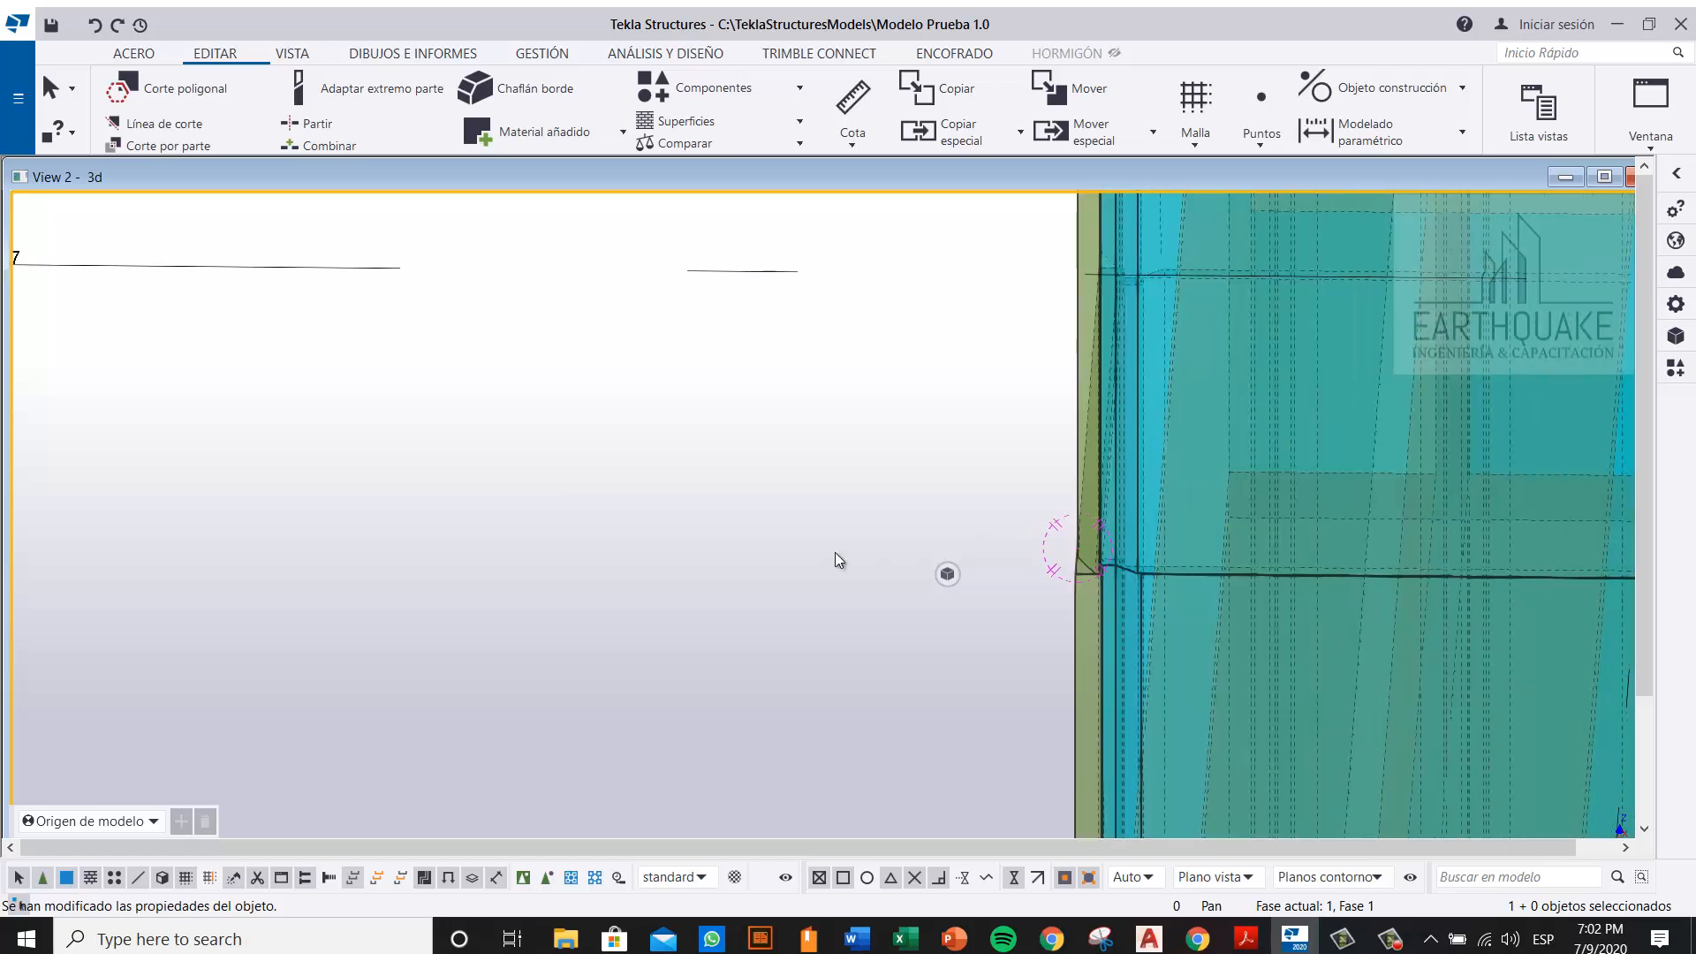
pyautogui.moveTo(914, 390); pyautogui.dragTo(587, 454, button='middle')
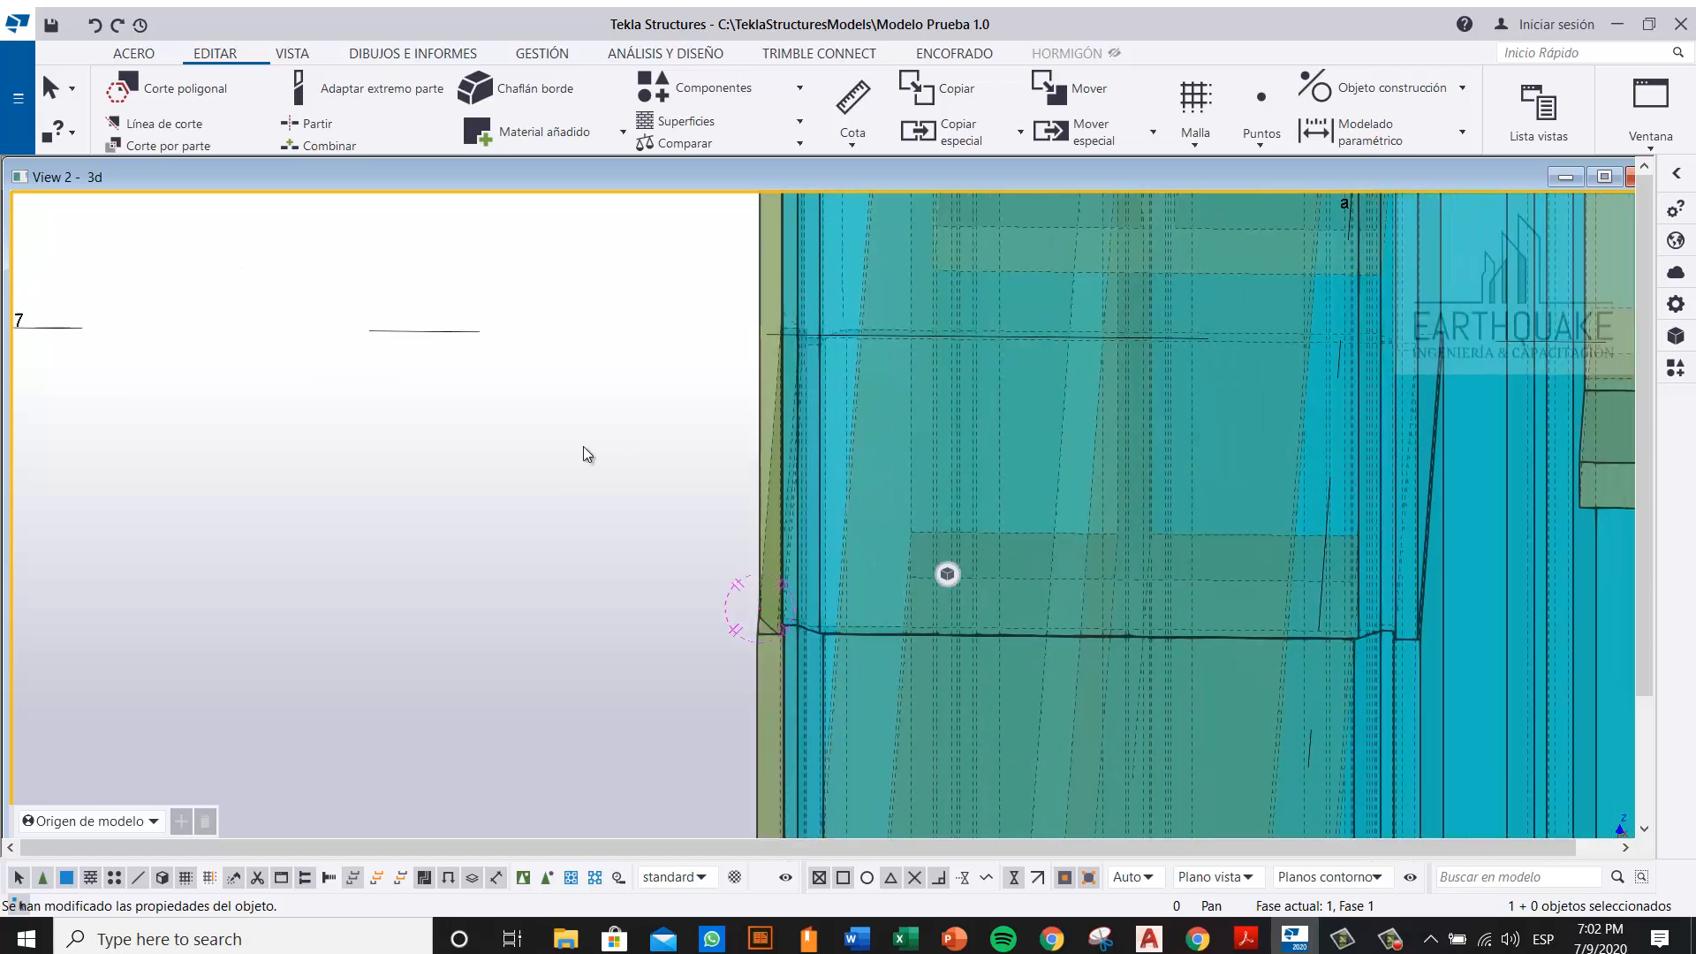
# Step: Try to chamfer the lower edge of the adjacent cyan upper column plate with 8 by 8 mm distances
pyautogui.click(564, 92)
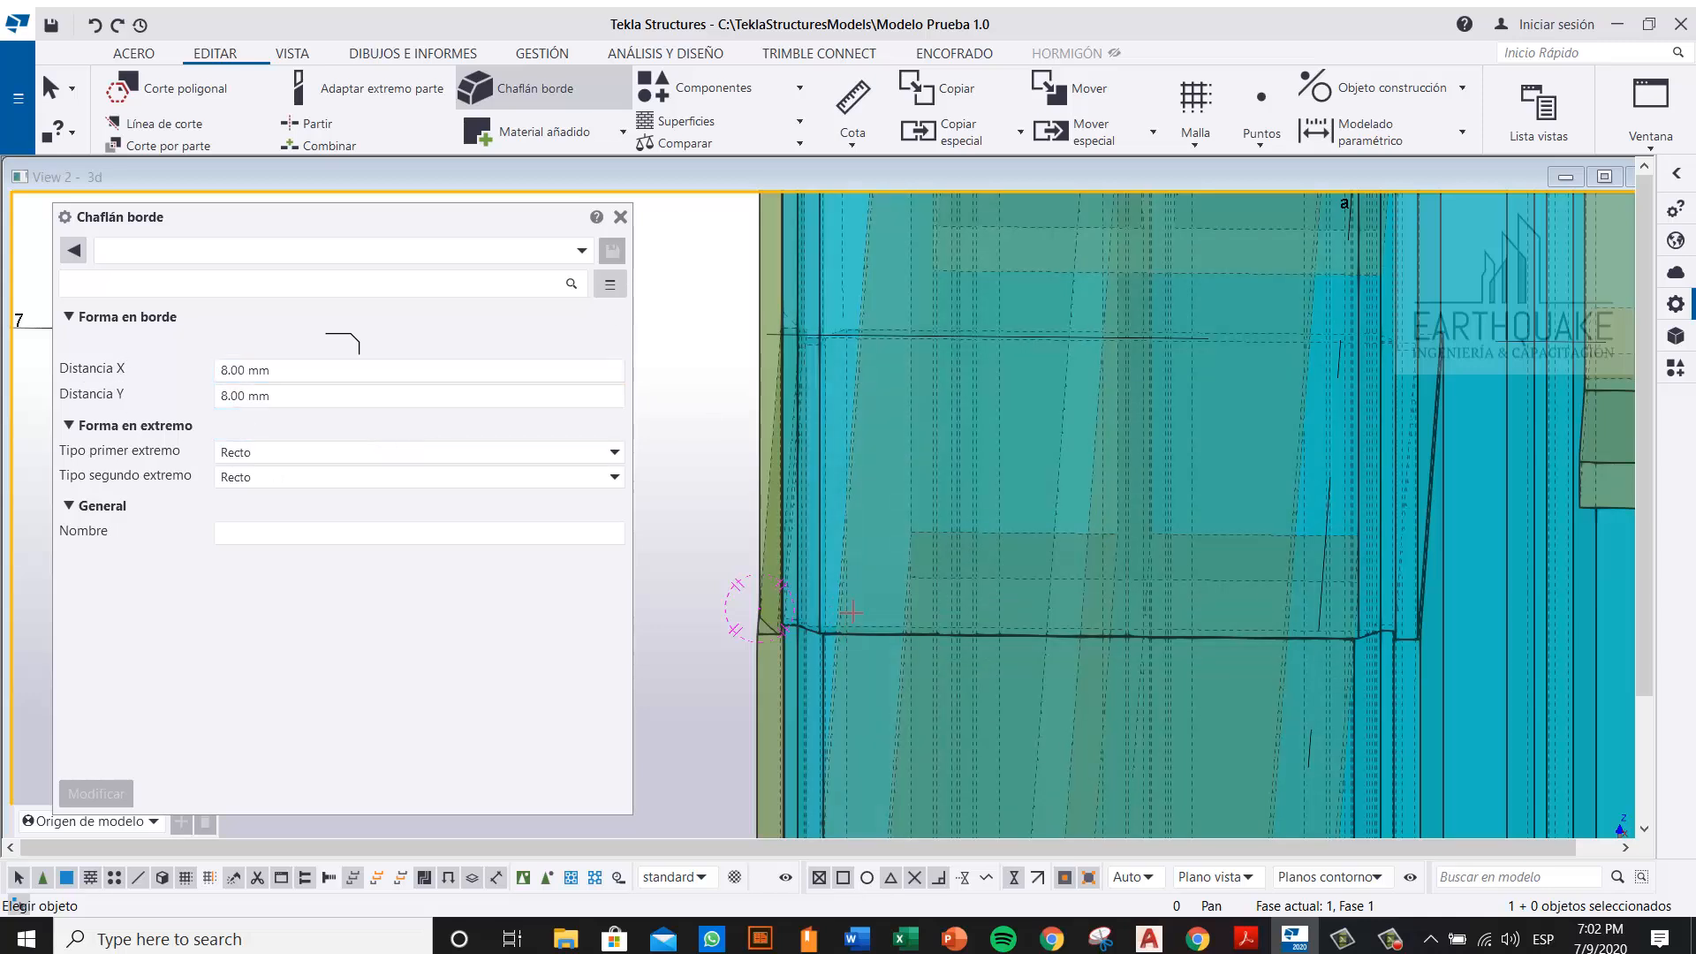
pyautogui.keyDown('ctrl'); pyautogui.moveTo(879, 617); pyautogui.dragTo(1093, 628, button='middle'); pyautogui.keyUp('ctrl')
pyautogui.scroll(5, 1167, 689)
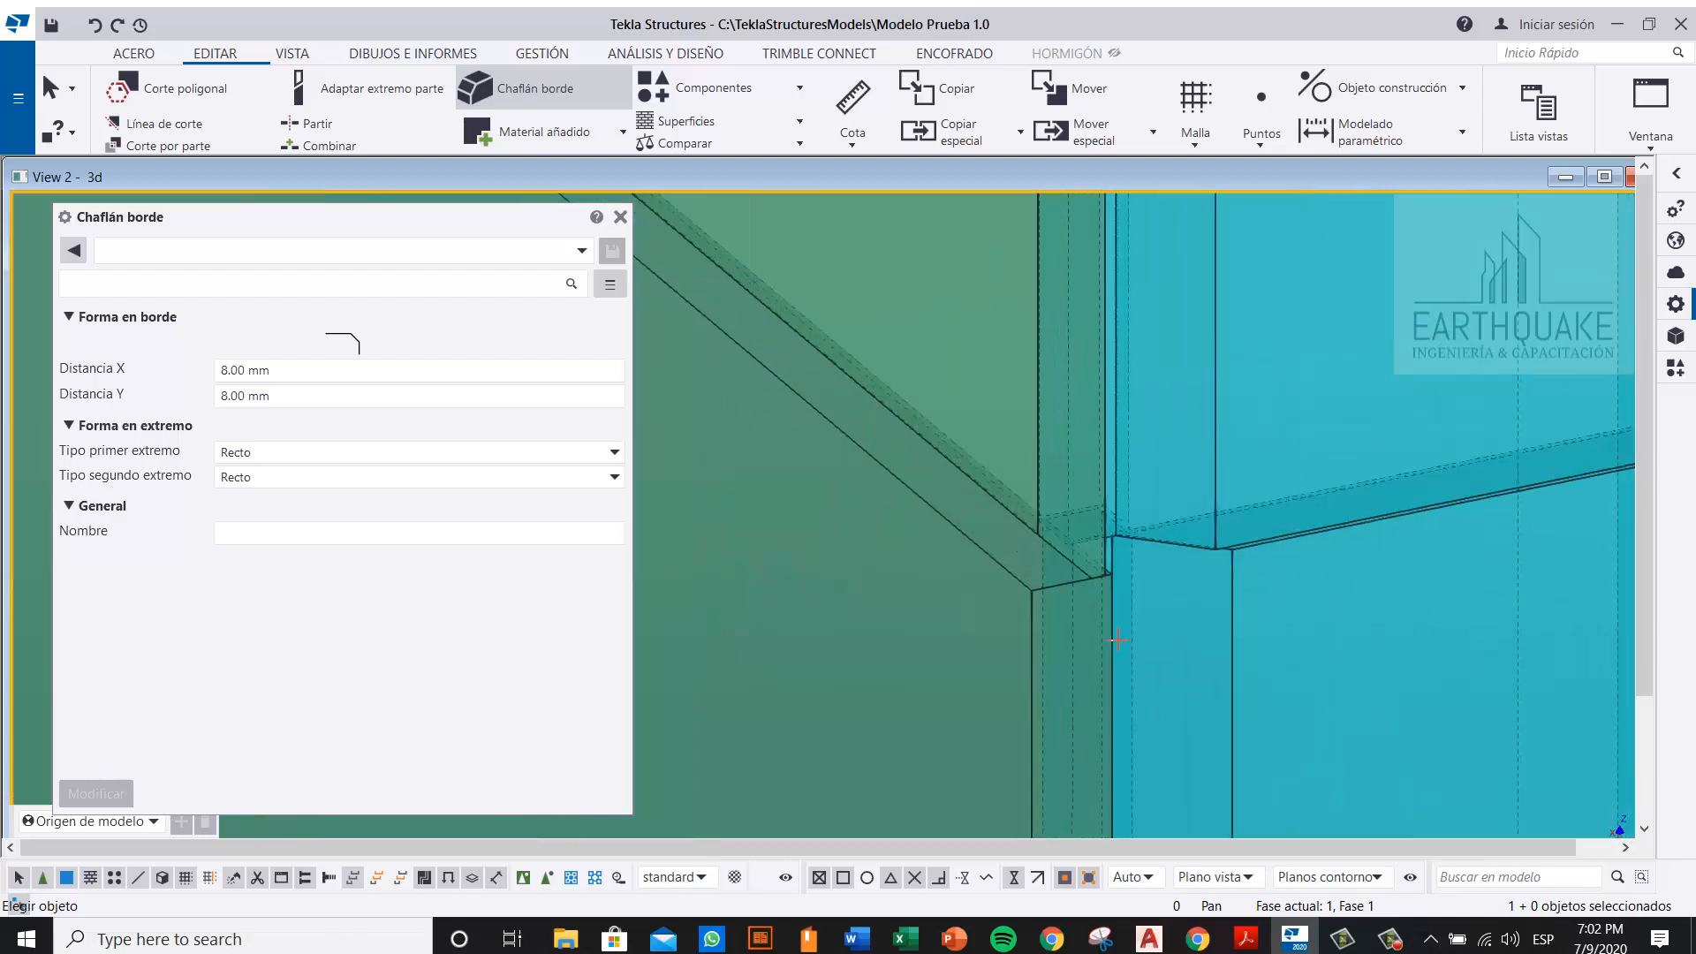
pyautogui.scroll(3, 1121, 578)
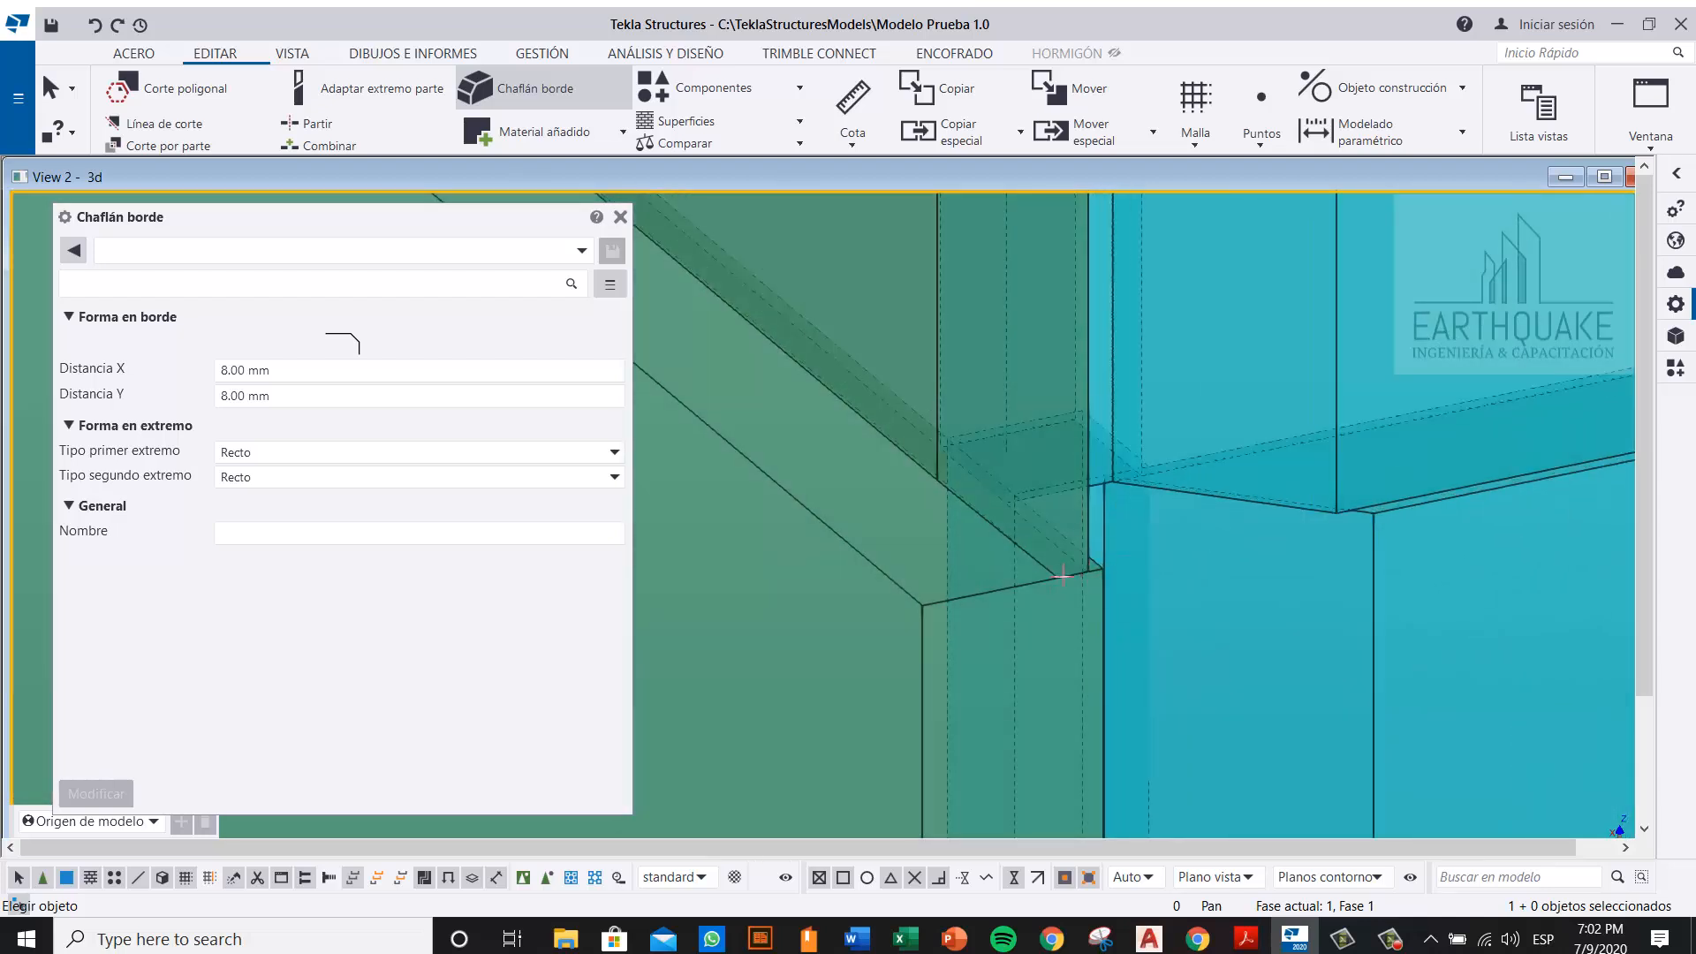
pyautogui.moveTo(1087, 572); pyautogui.dragTo(907, 603, button='middle')
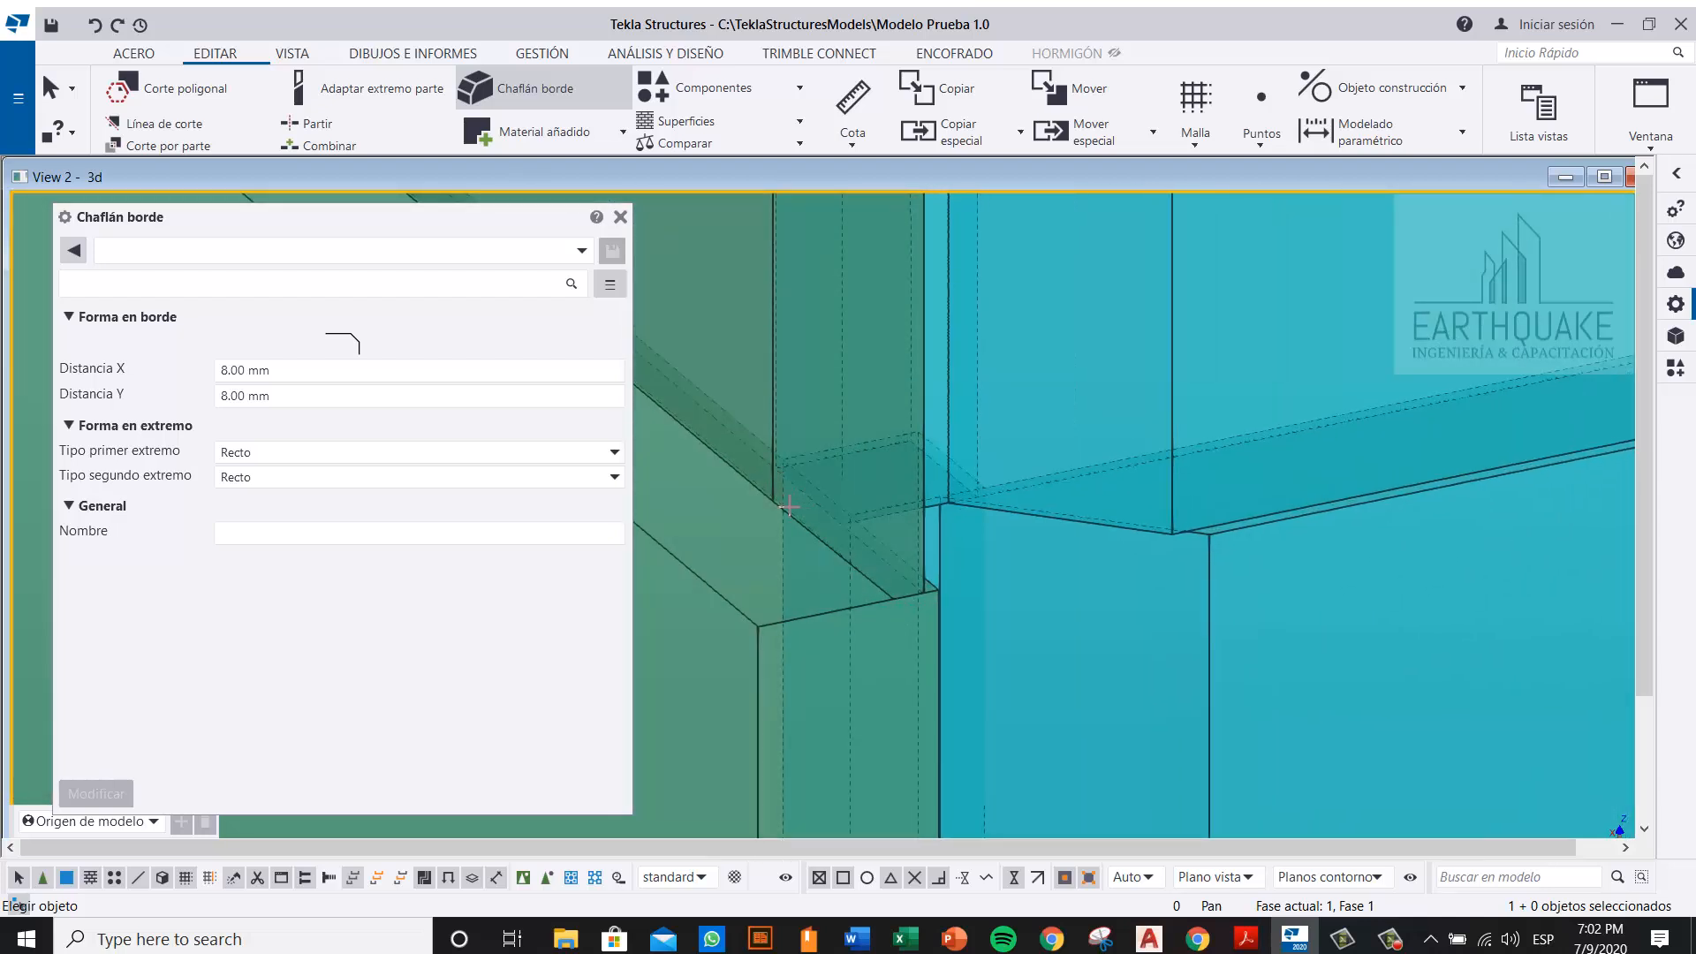
pyautogui.click(1178, 456)
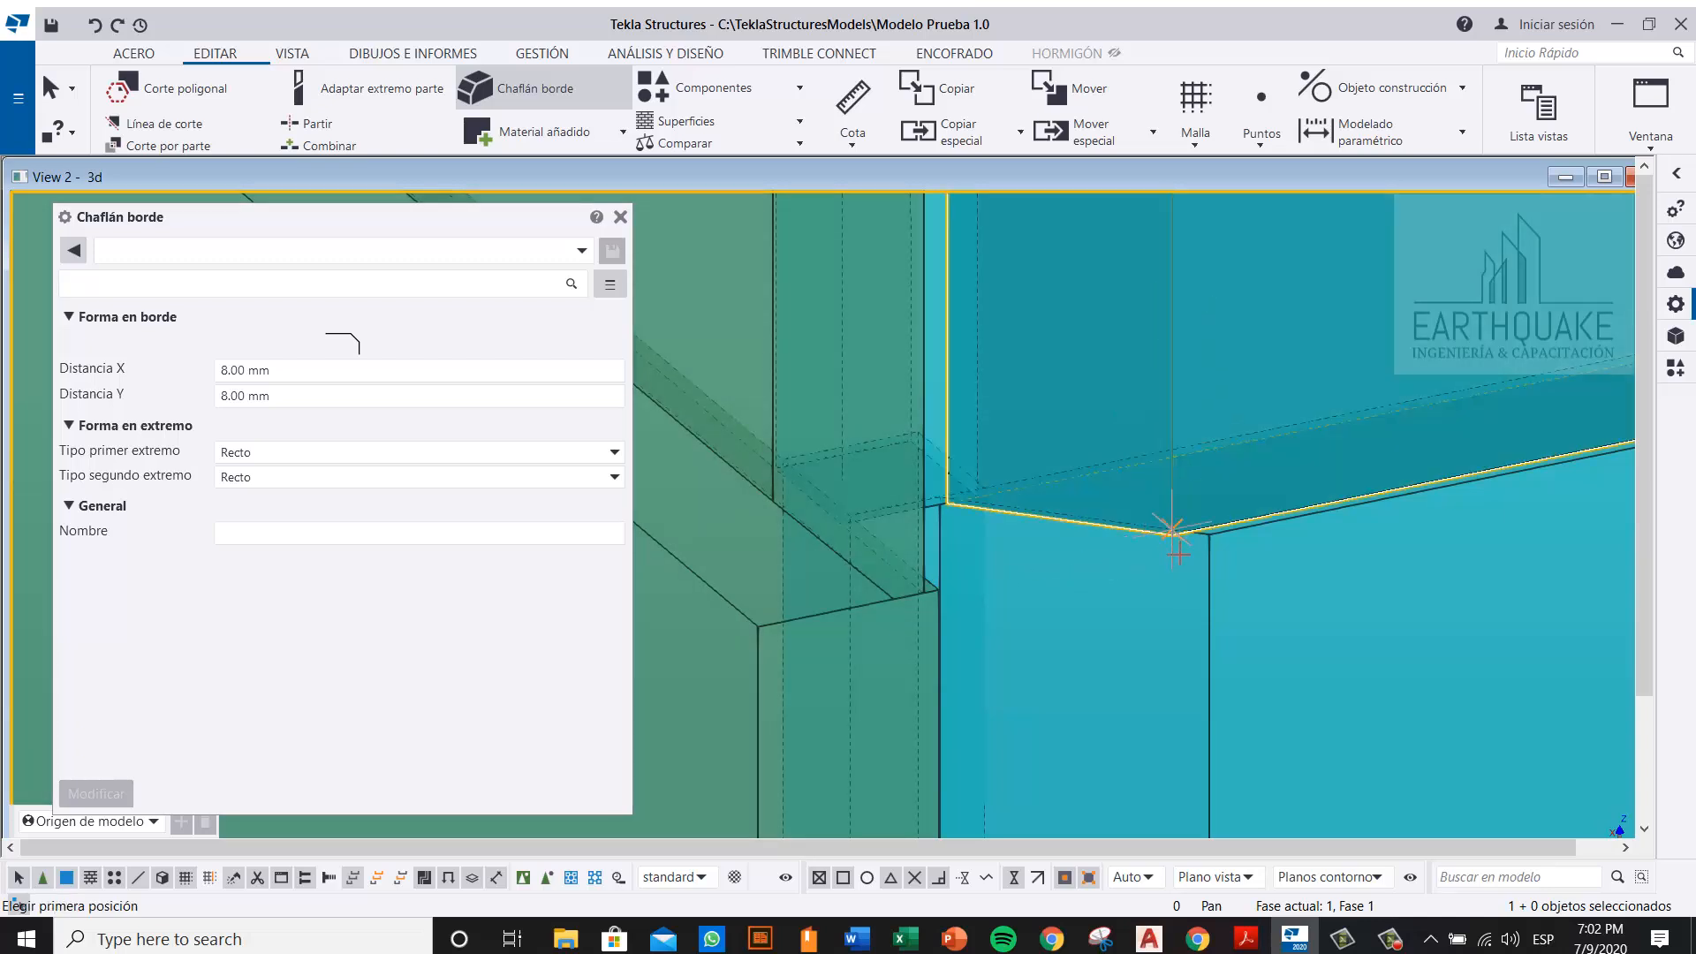
pyautogui.scroll(3, 1172, 530)
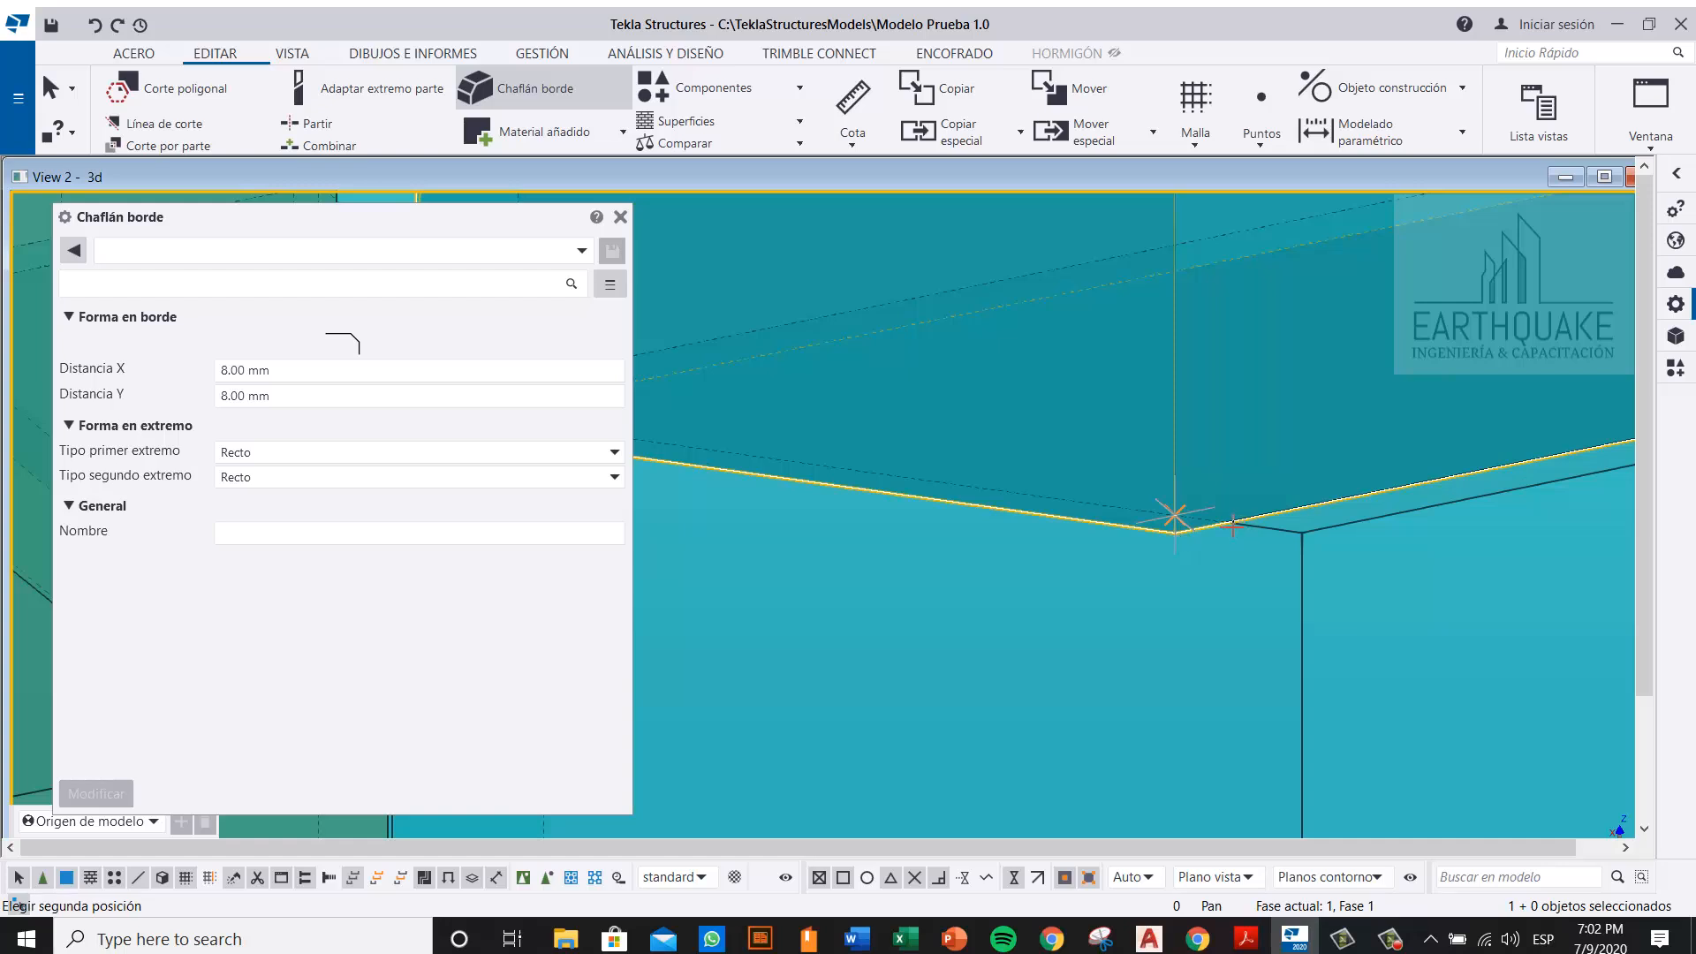
pyautogui.click(1233, 526)
pyautogui.press('Escape')
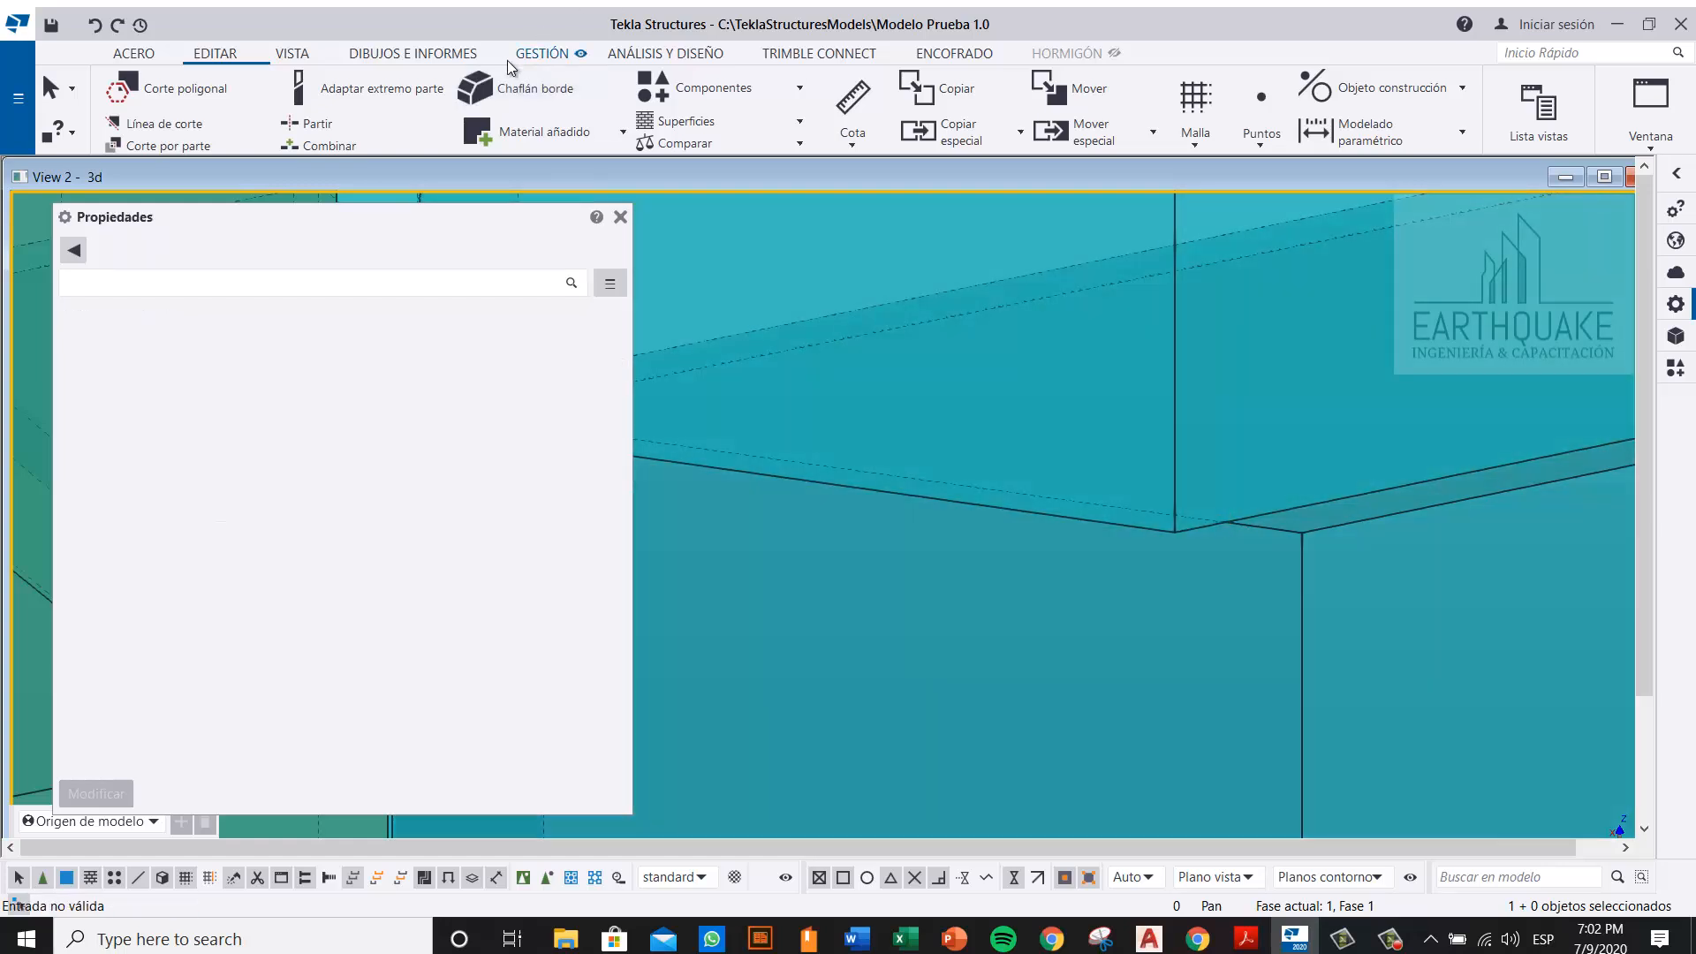
# Step: Chamfer the full lower edge of the recessed cyan upper column plate with 8 by 8 mm distances and end the command
pyautogui.click(514, 81)
pyautogui.click(1178, 366)
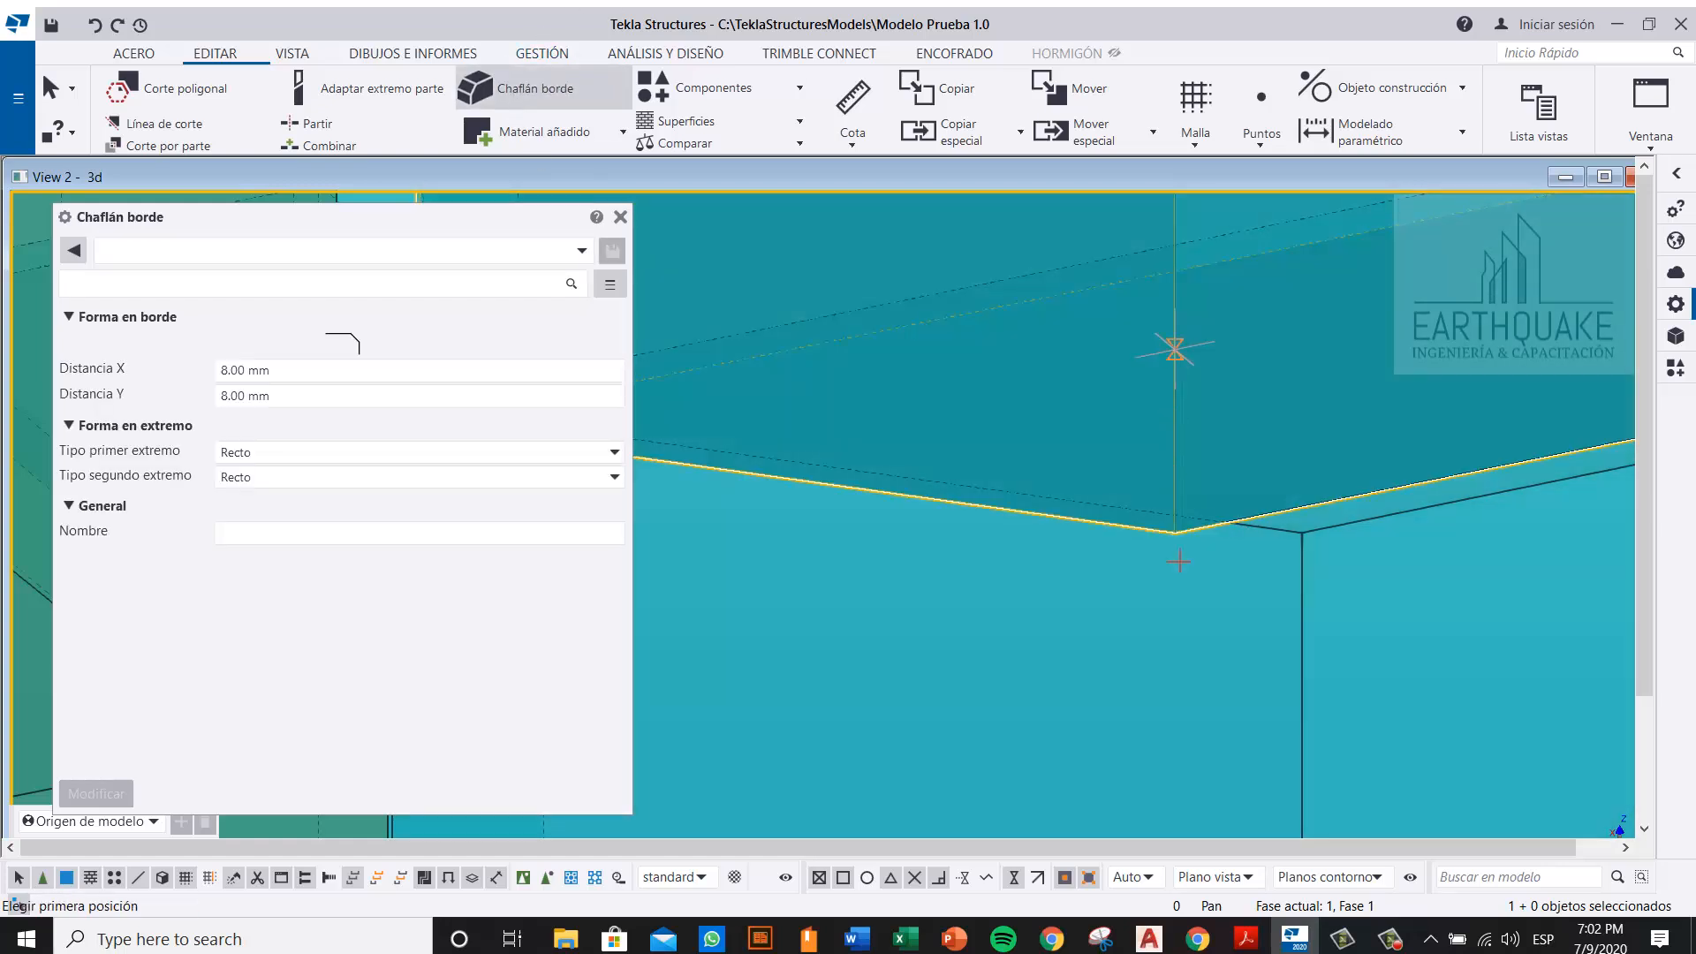
pyautogui.click(1175, 530)
pyautogui.scroll(-7, 995, 604)
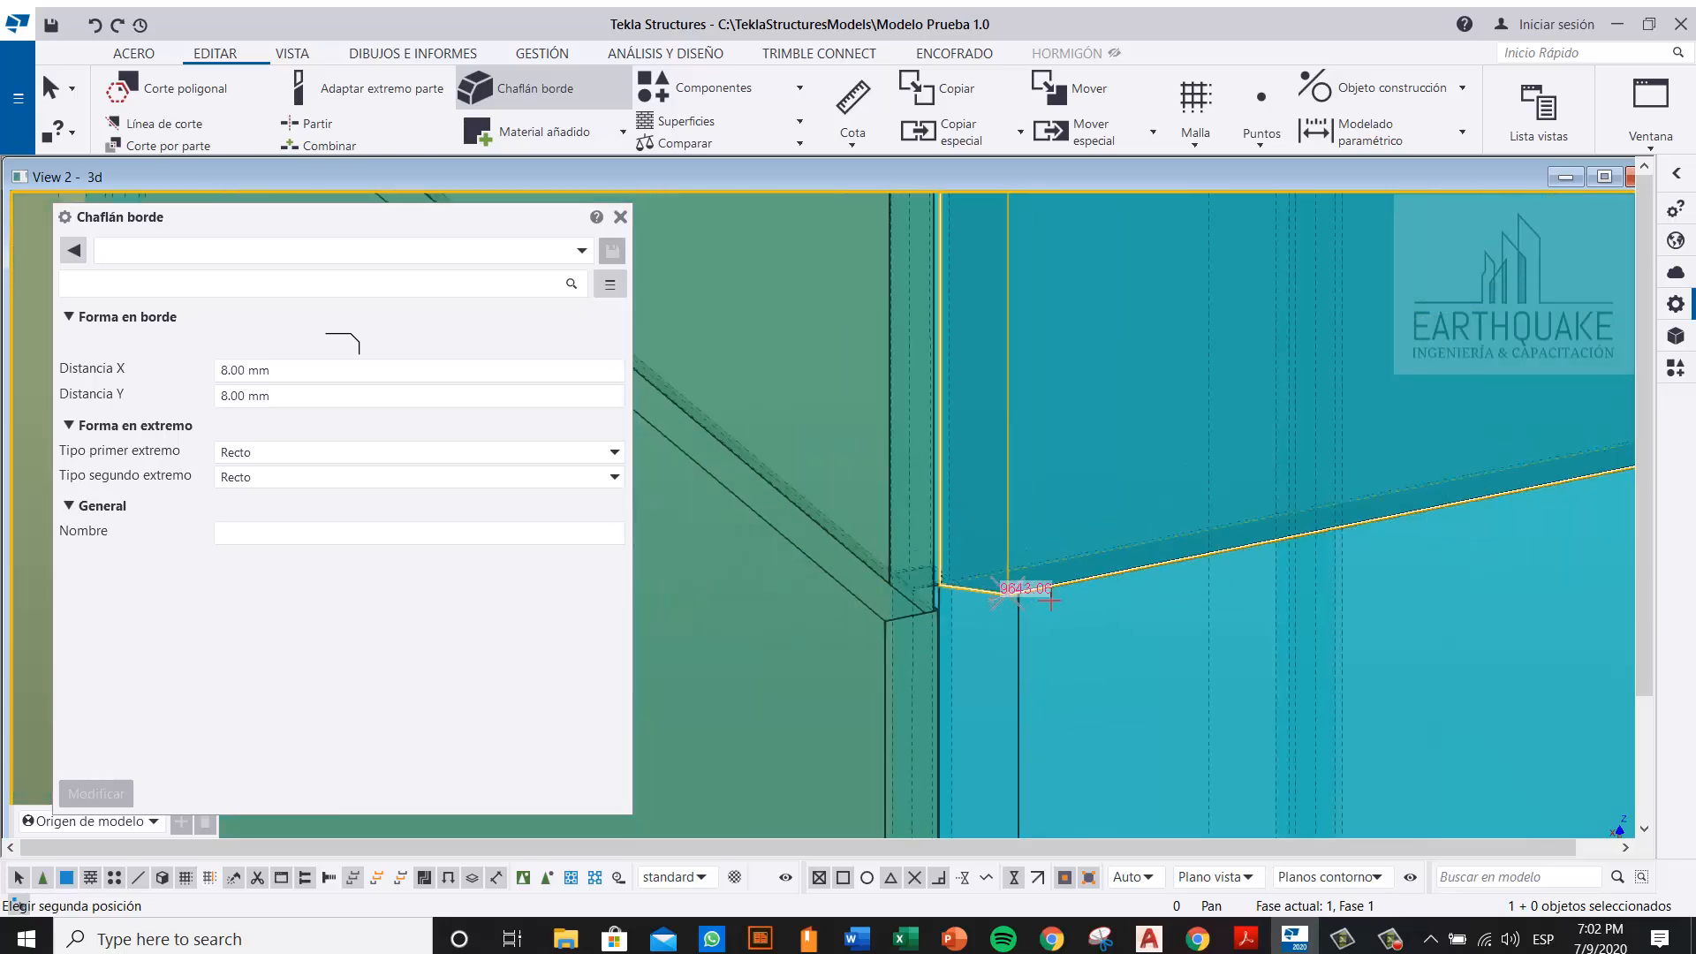
pyautogui.scroll(-2, 1068, 579)
pyautogui.scroll(3, 1556, 487)
pyautogui.scroll(3, 1511, 495)
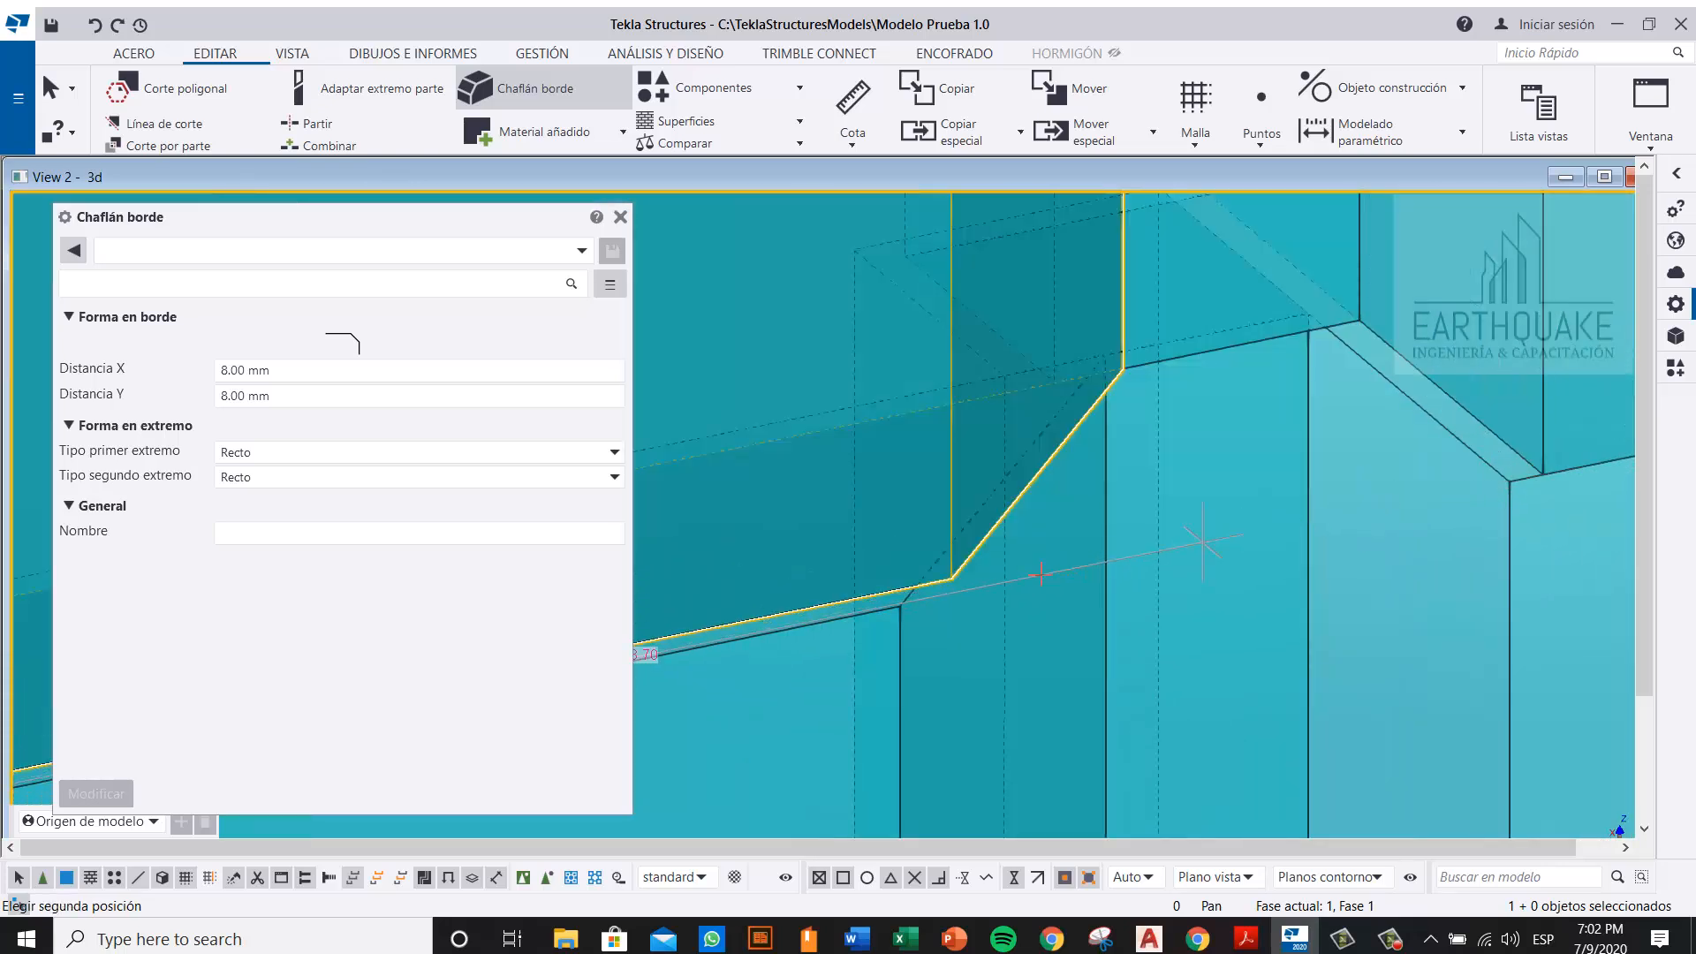
pyautogui.scroll(-3, 1208, 595)
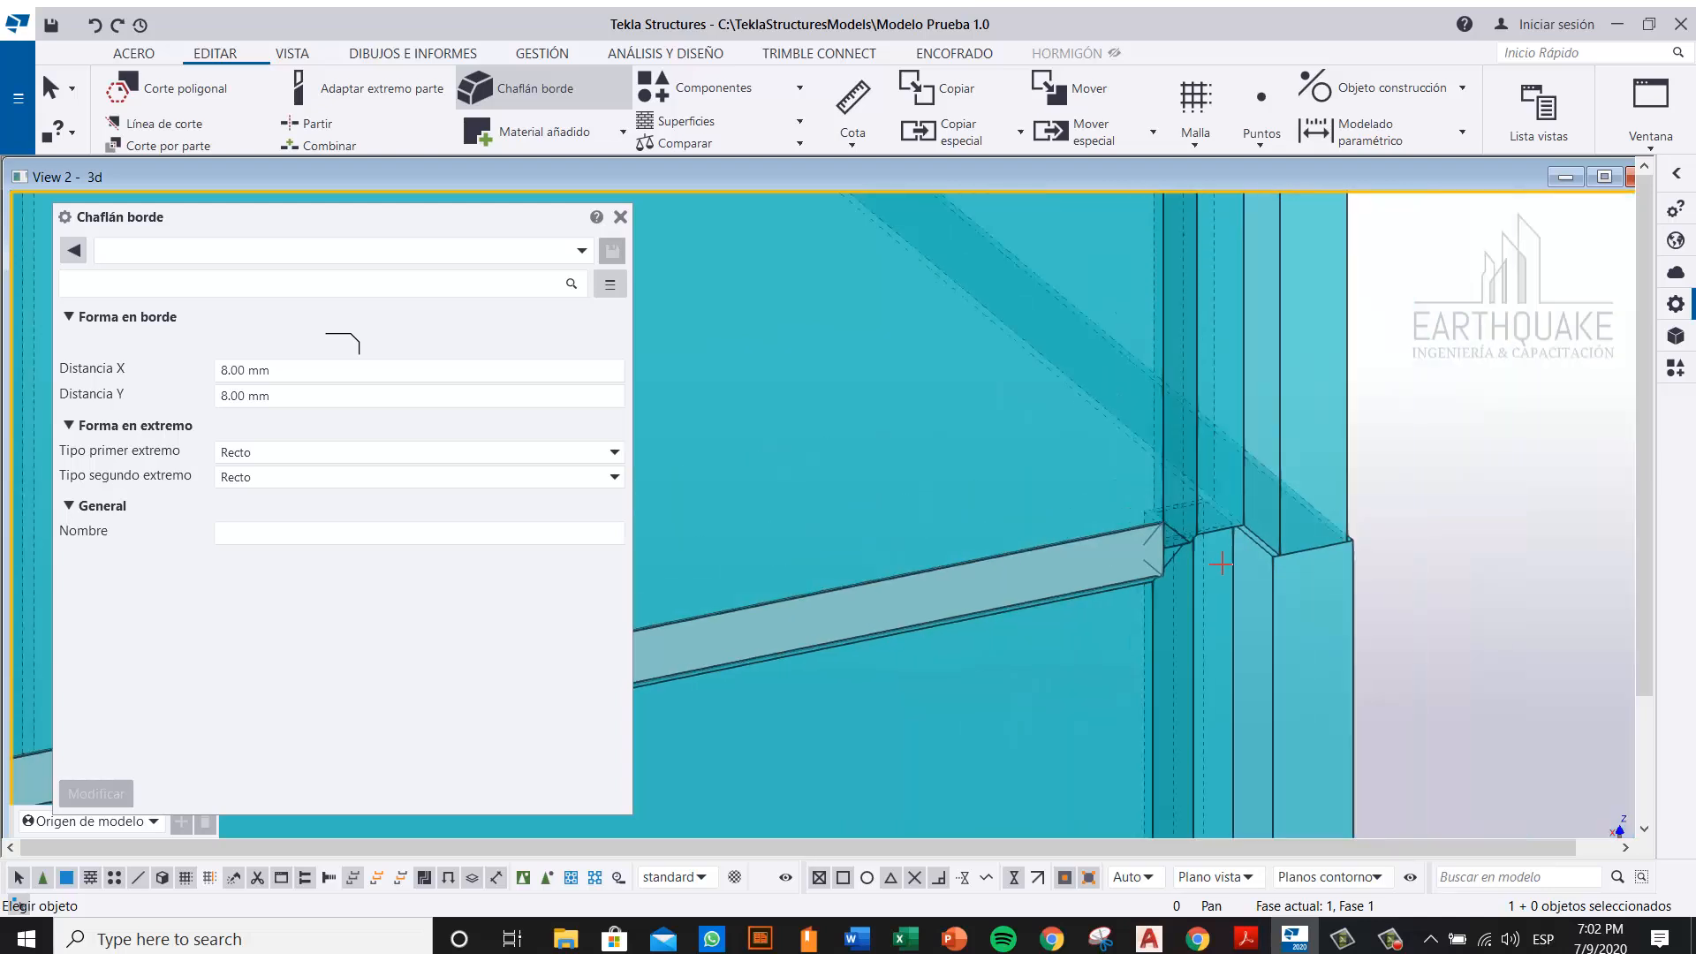
pyautogui.rightClick(1364, 406)
pyautogui.click(1414, 421)
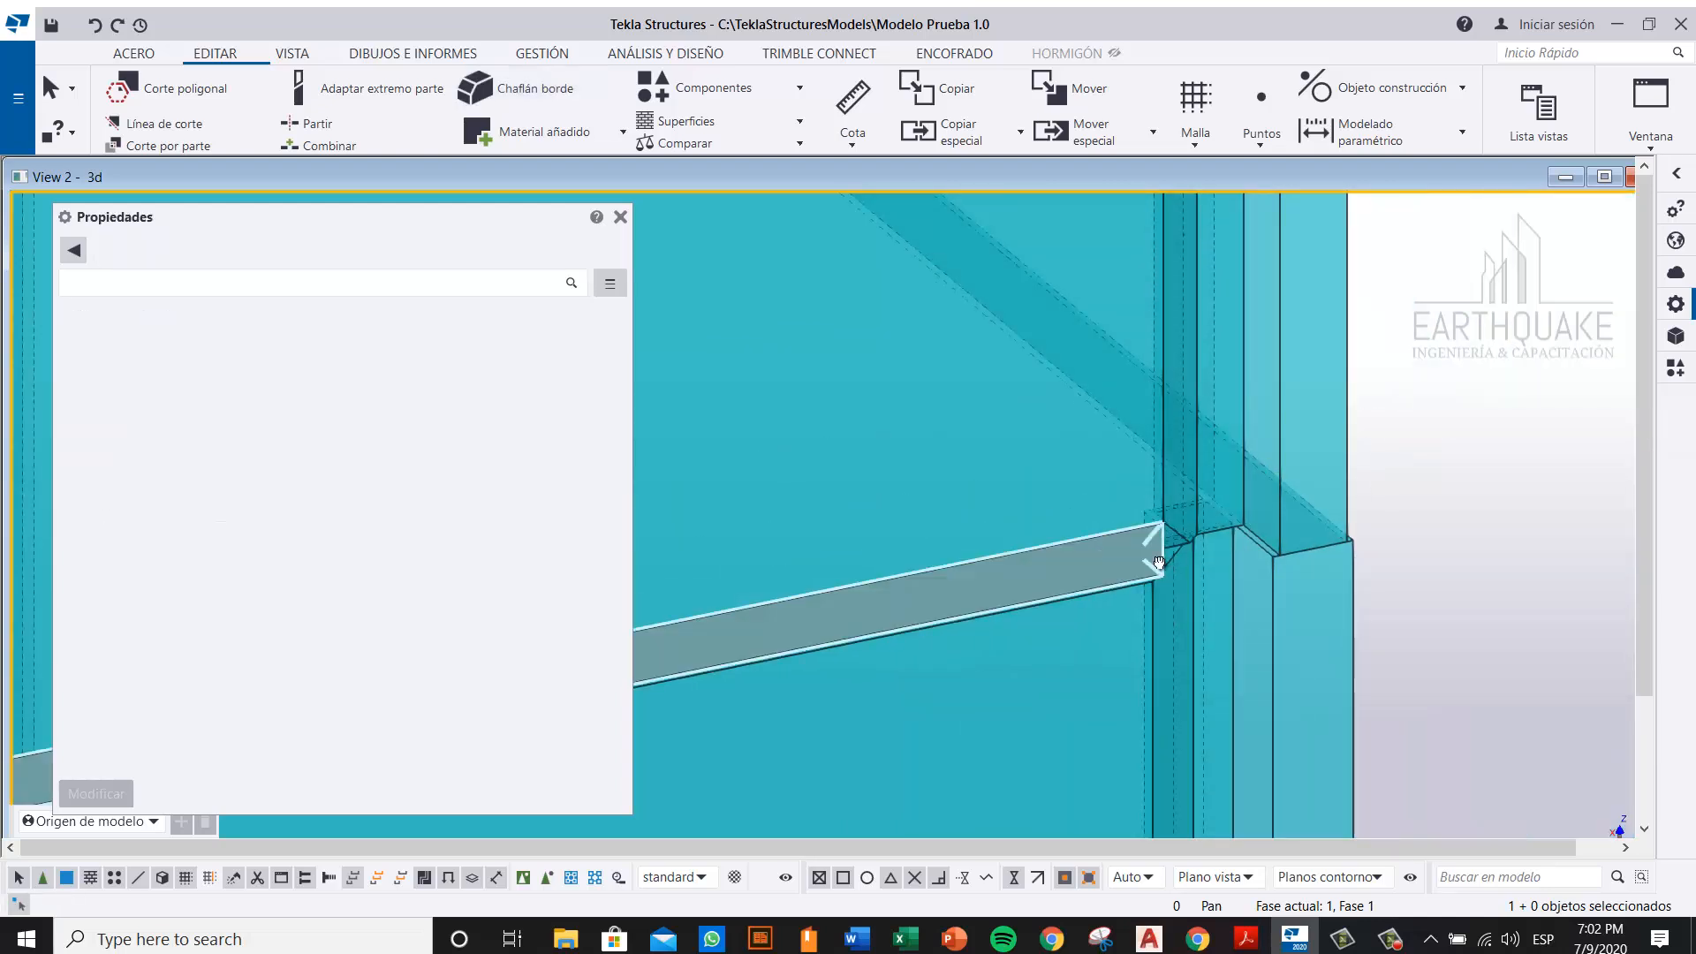
# Step: Examine the new bevel at the cyan plate's corner from near and far, redrawing the view to show the actual cut
pyautogui.keyDown('ctrl'); pyautogui.moveTo(1164, 561); pyautogui.dragTo(1000, 584, button='middle'); pyautogui.keyUp('ctrl')
pyautogui.scroll(7, 1253, 566)
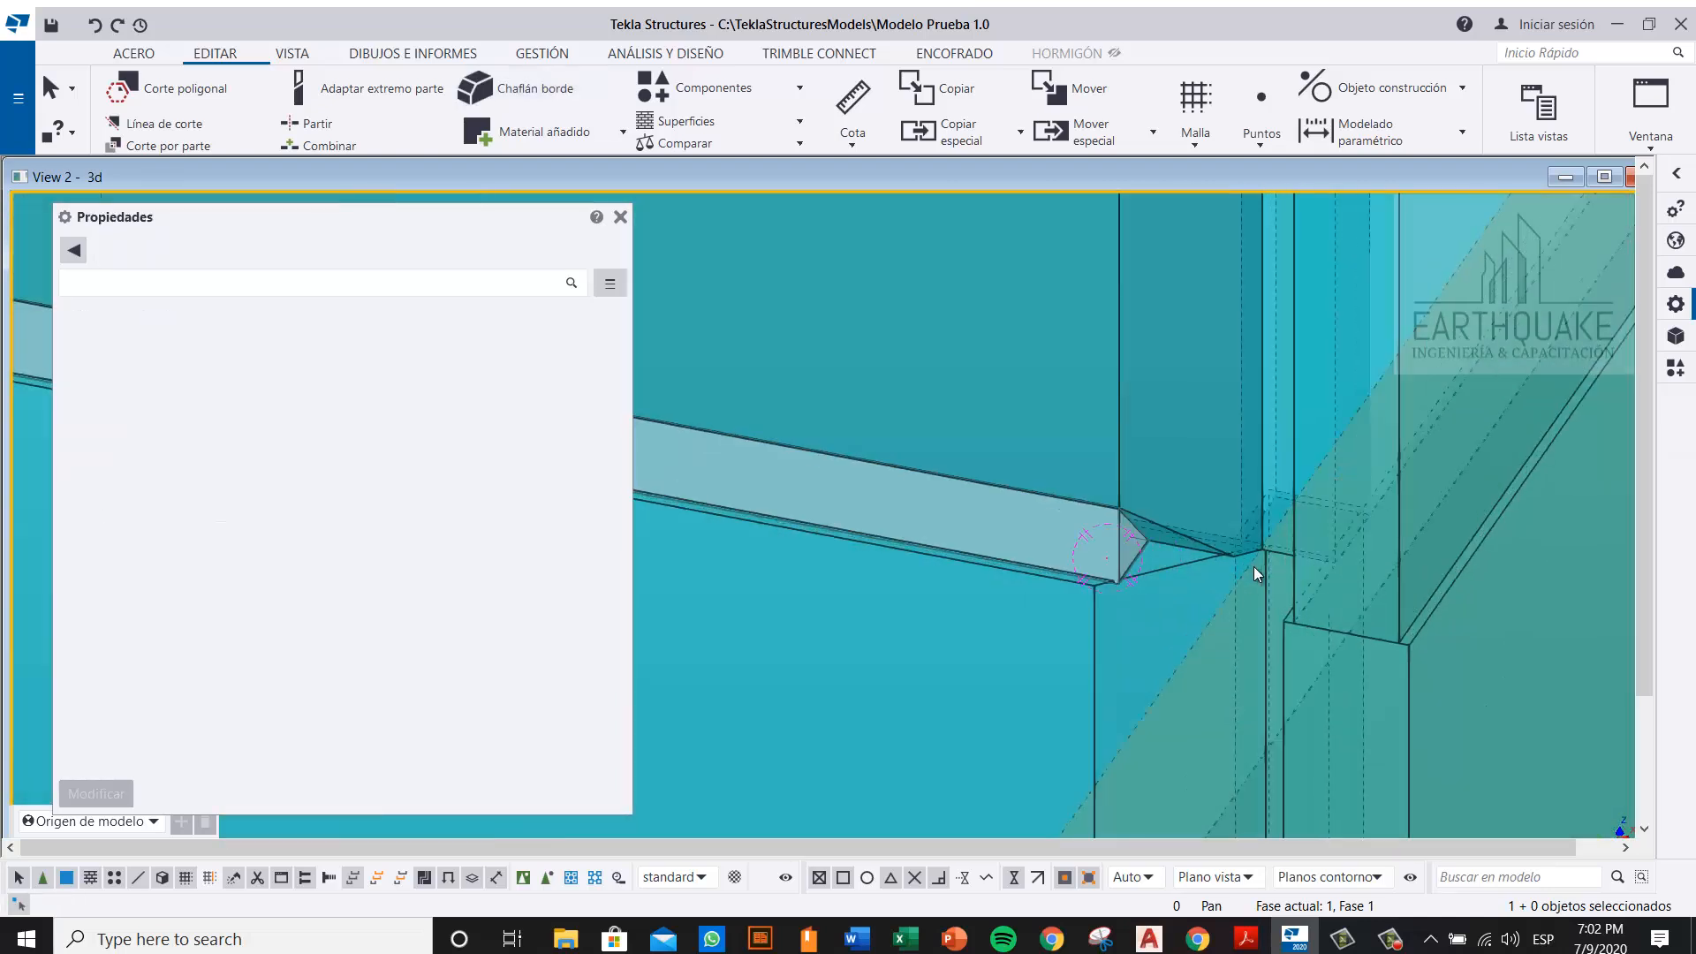
pyautogui.moveTo(1250, 571); pyautogui.dragTo(1263, 487, button='middle')
pyautogui.scroll(-4, 1139, 542)
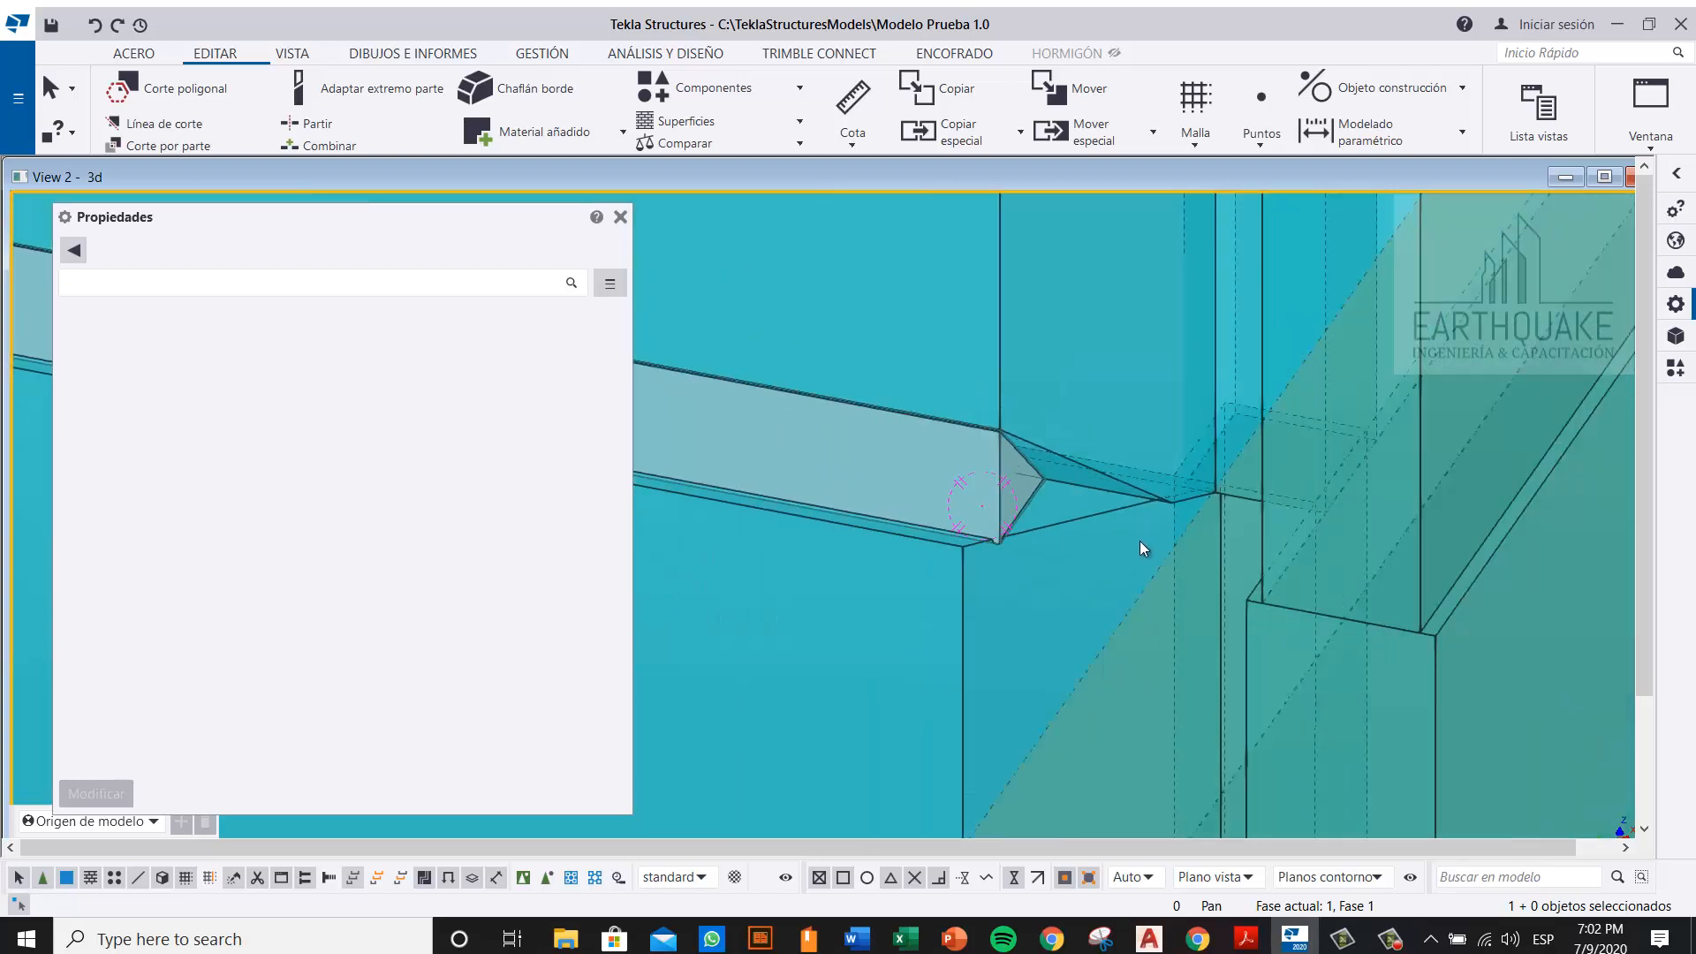
pyautogui.keyDown('ctrl'); pyautogui.moveTo(999, 547); pyautogui.dragTo(1044, 420, button='middle'); pyautogui.keyUp('ctrl')
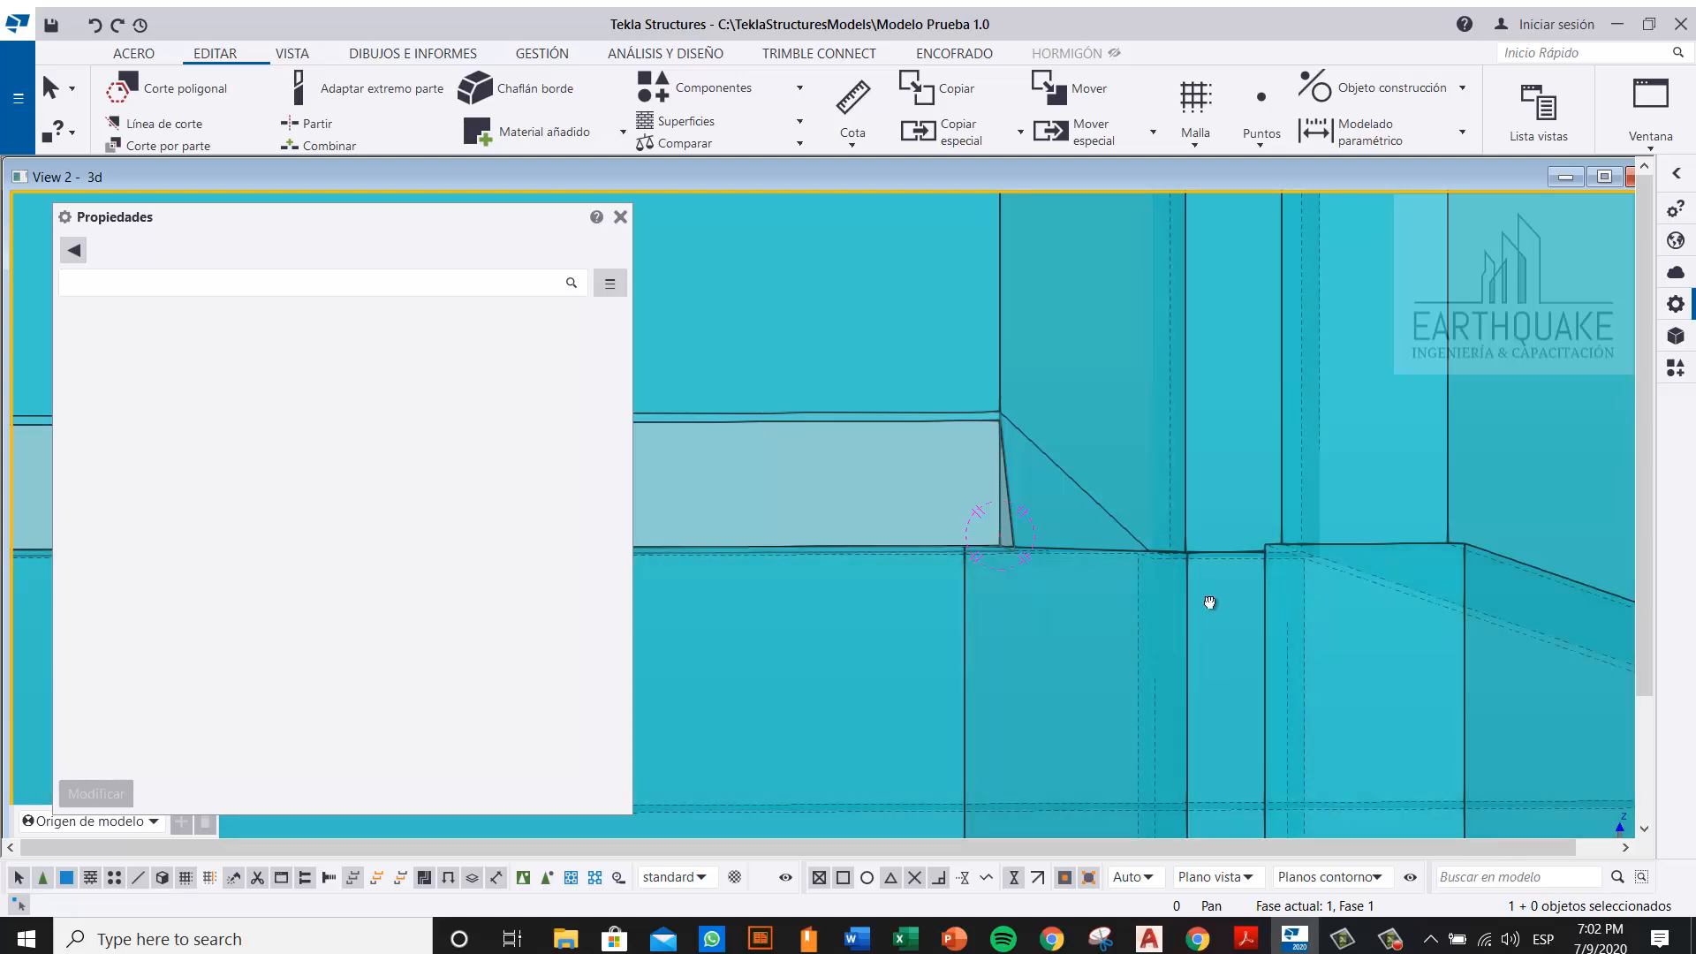
pyautogui.scroll(-8, 1207, 612)
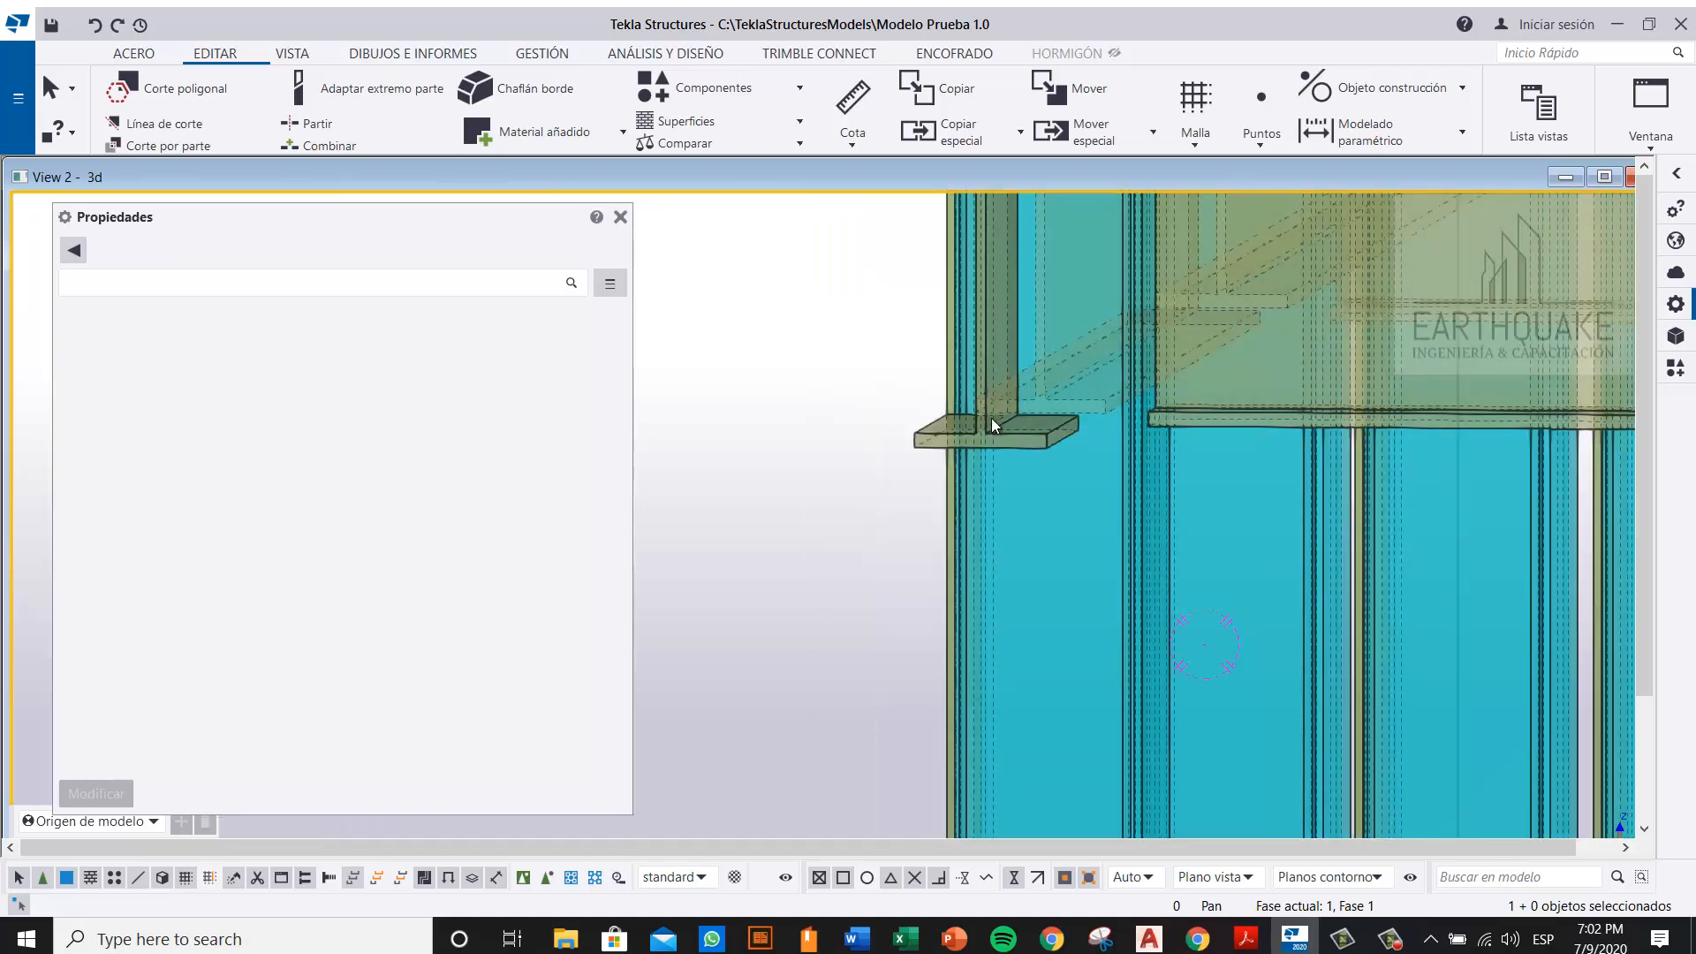
pyautogui.scroll(-5, 995, 617)
pyautogui.scroll(5, 1058, 385)
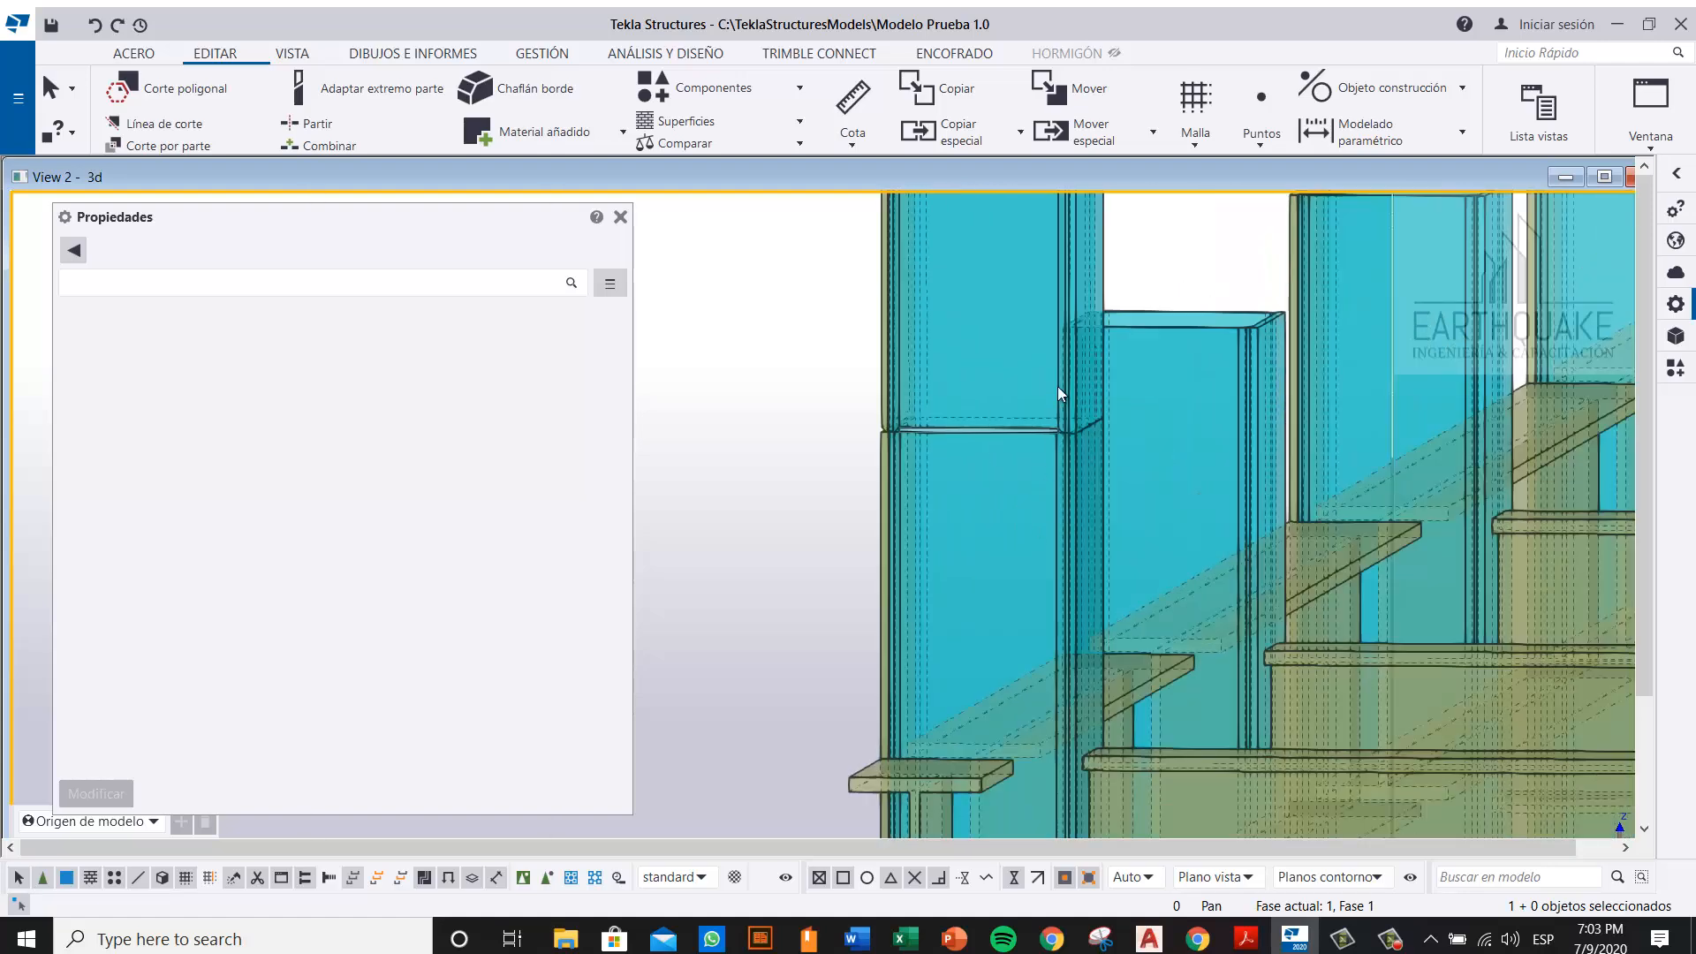
pyautogui.scroll(3, 1057, 386)
pyautogui.scroll(3, 1122, 563)
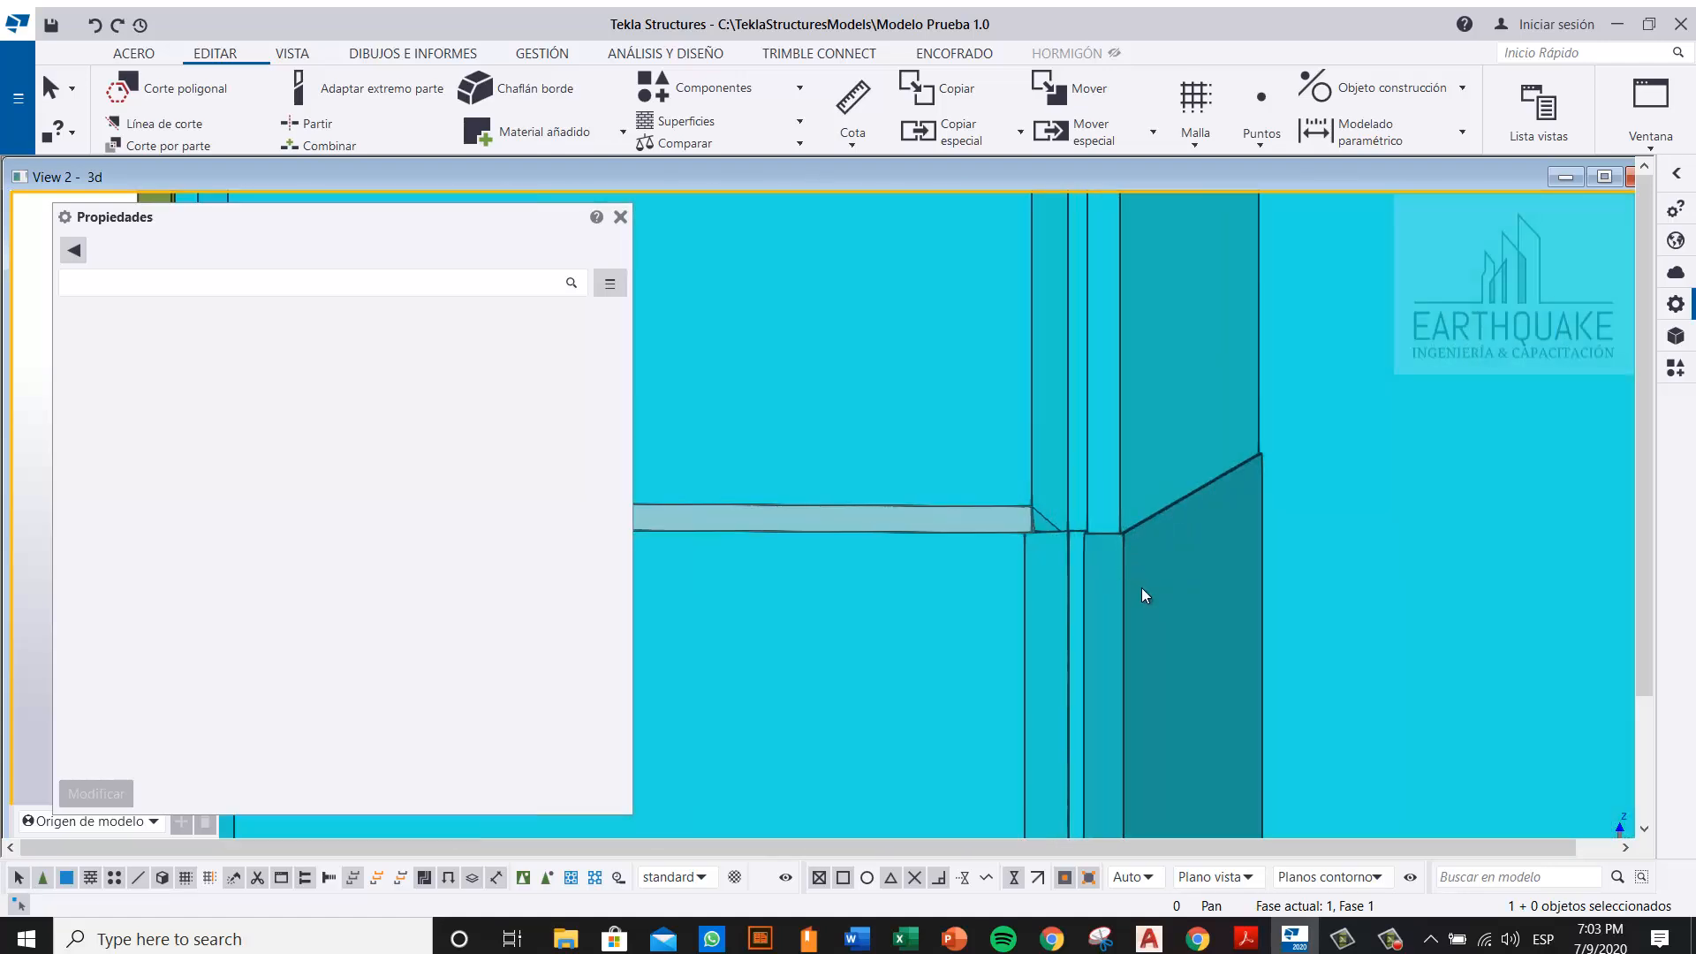
pyautogui.scroll(-2, 1142, 593)
pyautogui.keyDown('ctrl'); pyautogui.moveTo(1112, 645); pyautogui.dragTo(1063, 655, button='middle'); pyautogui.keyUp('ctrl')
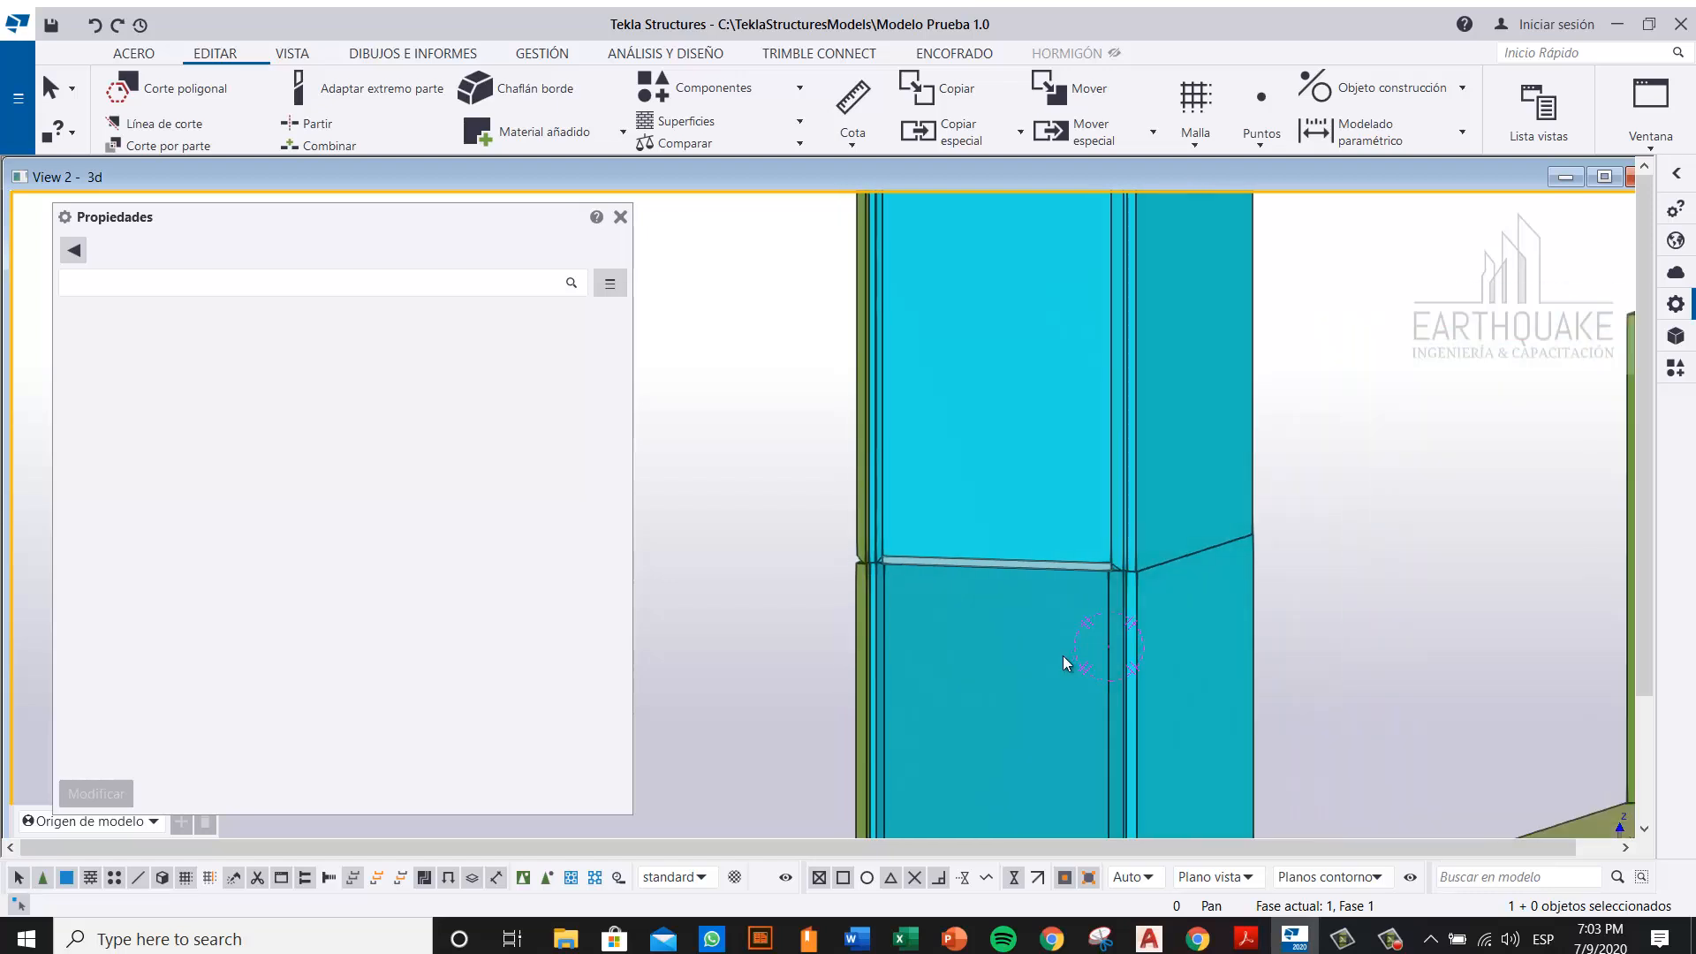
pyautogui.scroll(4, 1127, 582)
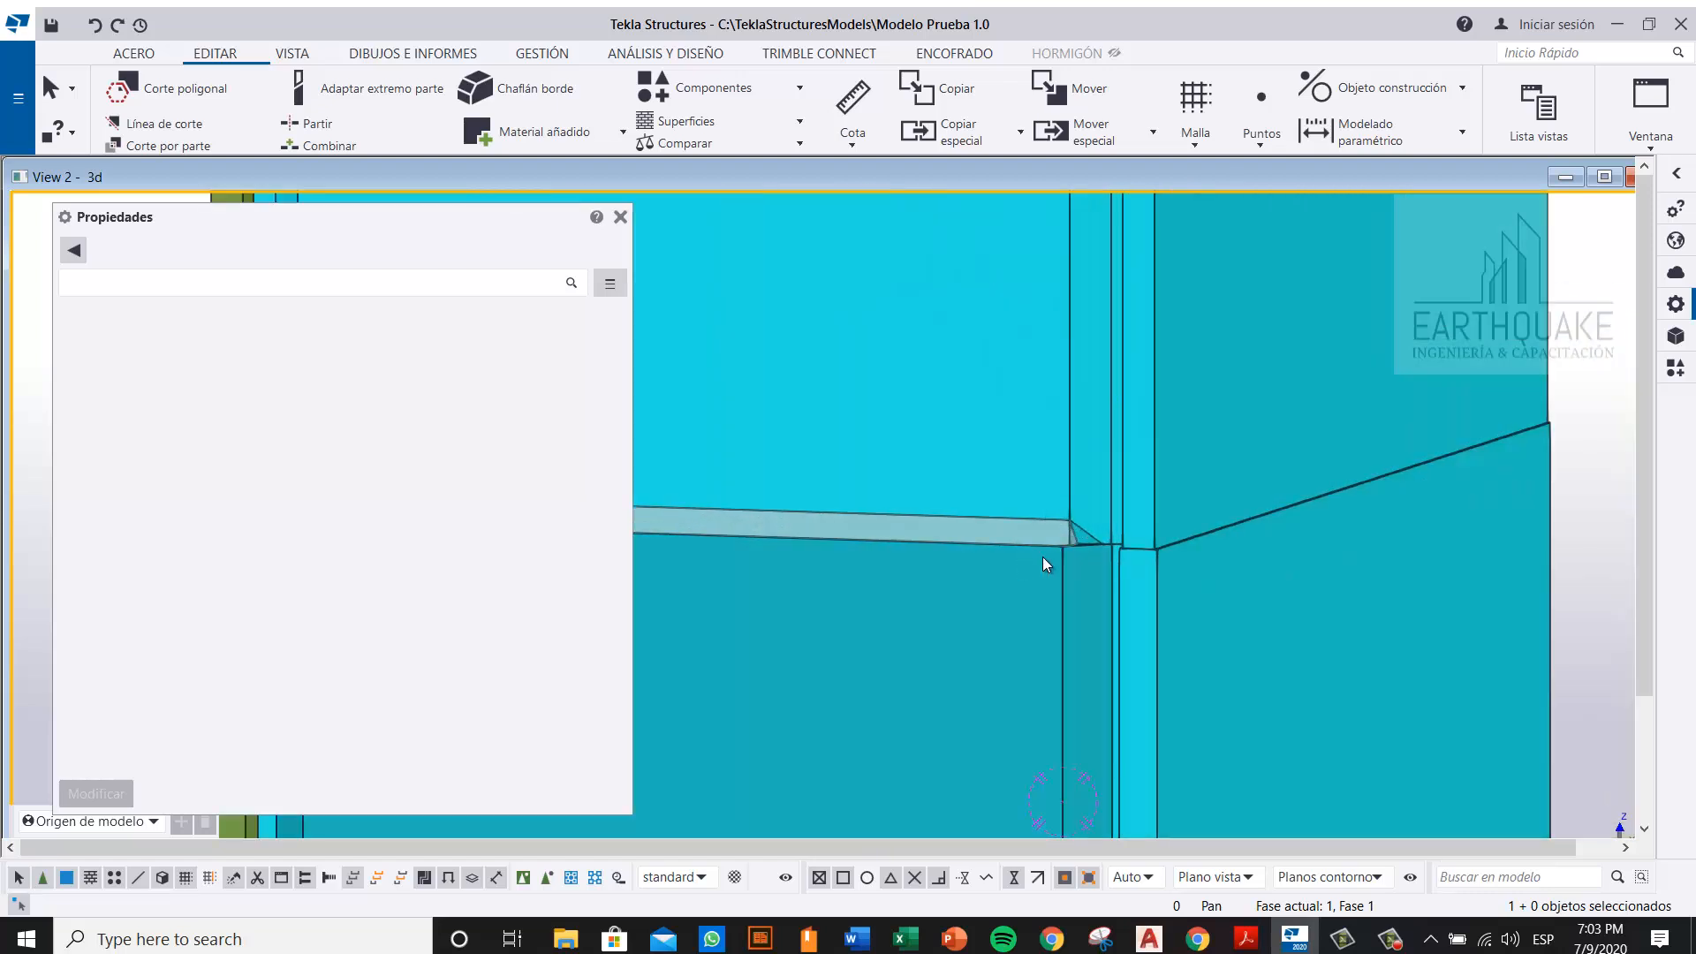
pyautogui.rightClick(1566, 473)
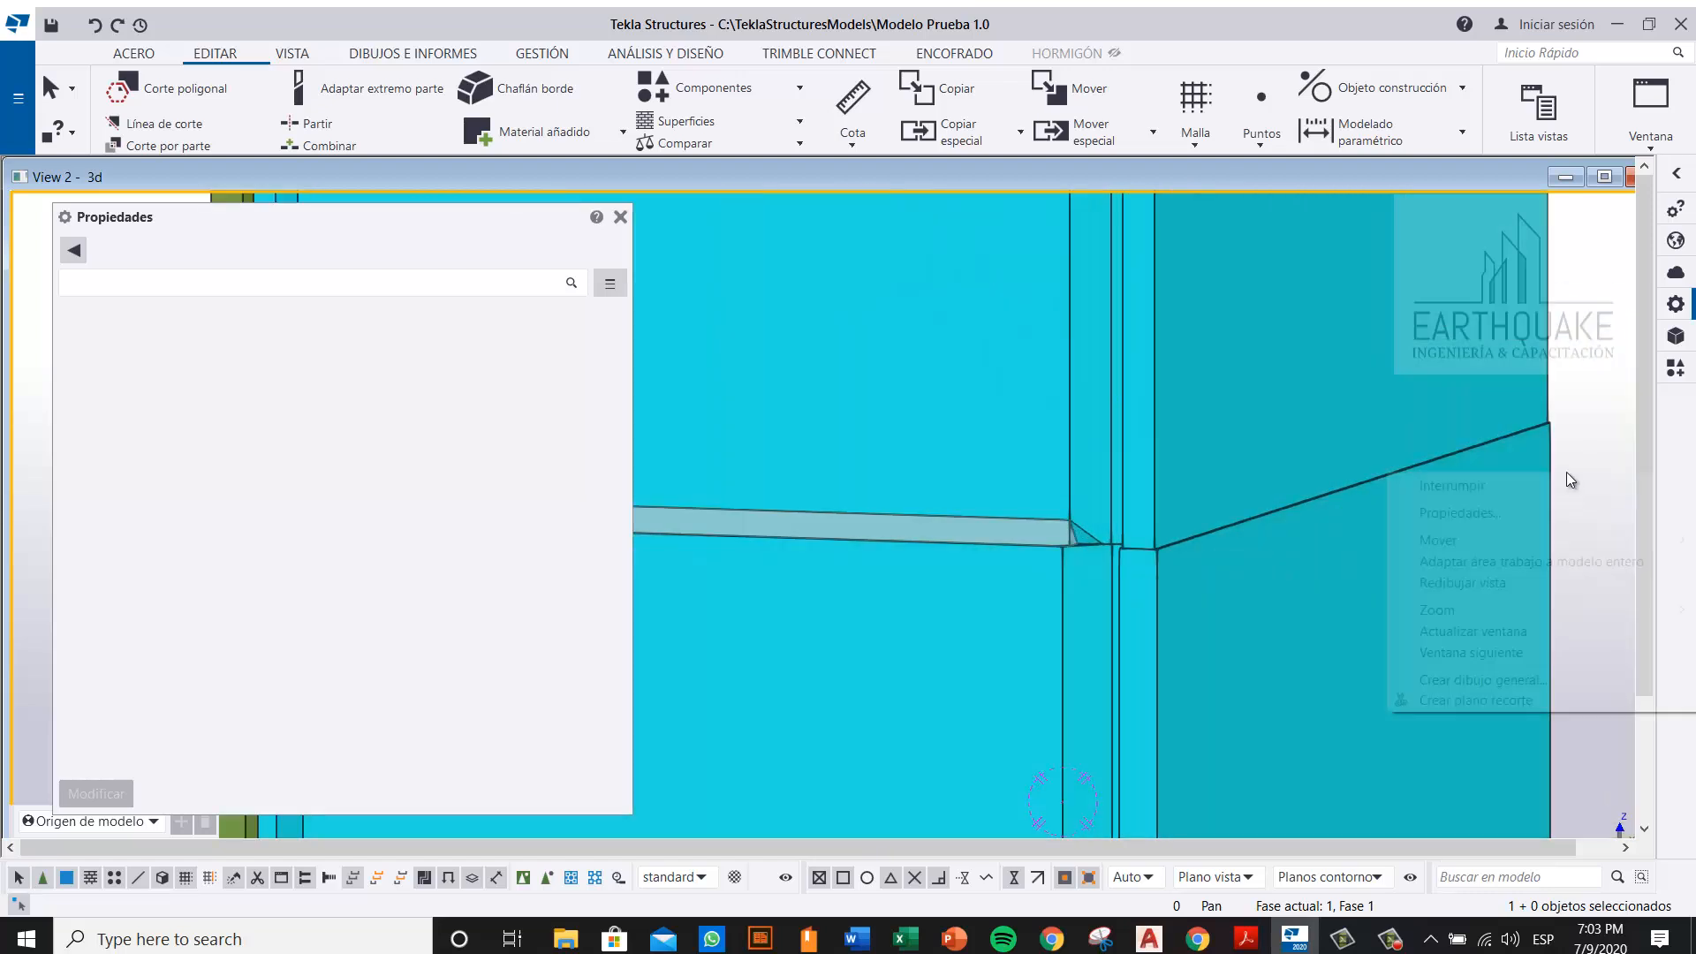
pyautogui.click(1559, 576)
pyautogui.scroll(2, 1104, 533)
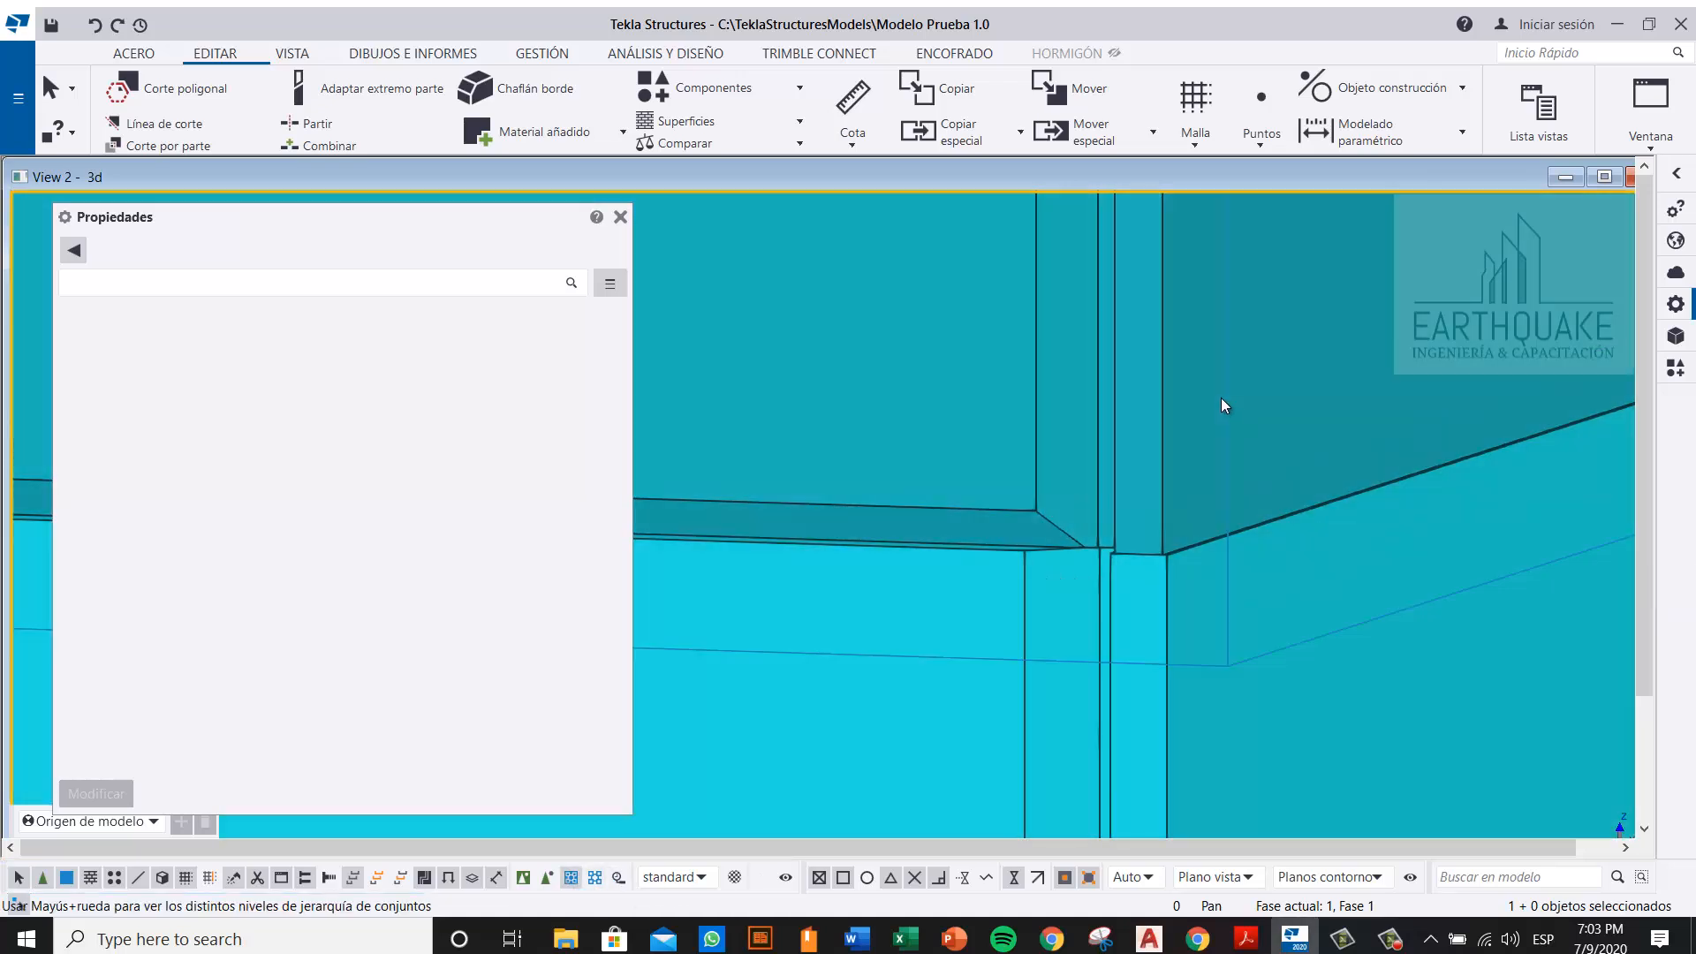
# Step: Select the upper column assembly, inspect its splice from the other sides and close the properties
pyautogui.click(1219, 397)
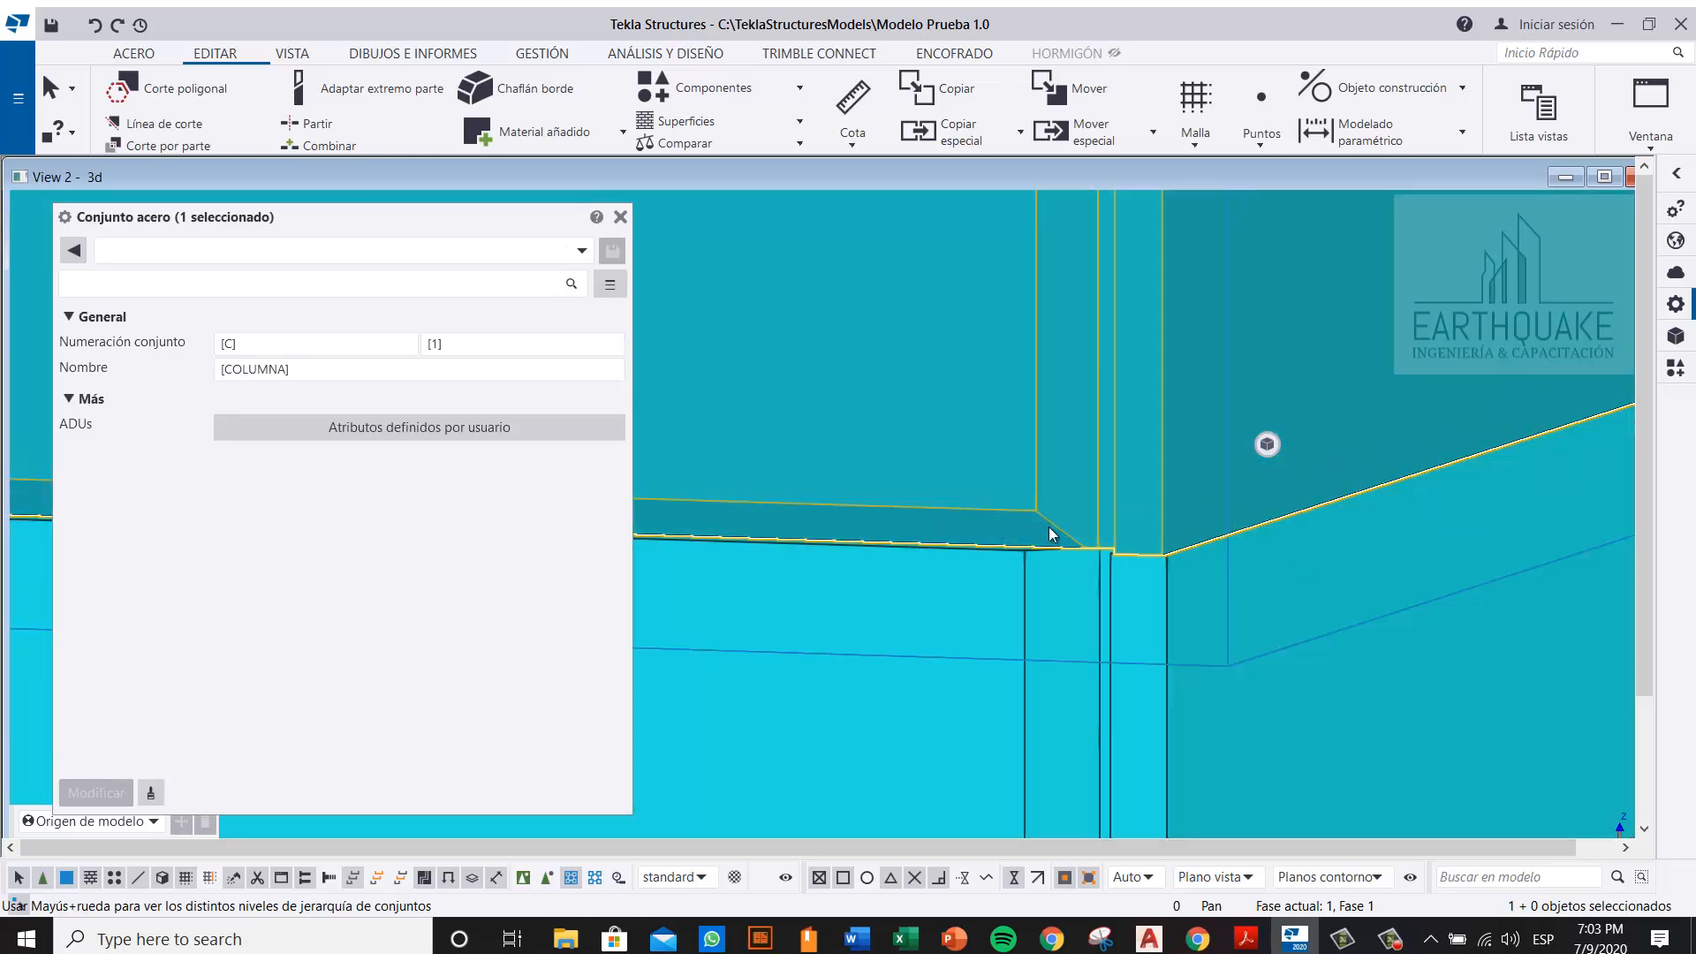
pyautogui.scroll(-3, 1052, 533)
pyautogui.moveTo(872, 539)
pyautogui.keyDown('ctrl'); pyautogui.mouseDown(button='middle')
pyautogui.moveTo(1113, 562)
pyautogui.moveTo(823, 564)
pyautogui.moveTo(1015, 428)
pyautogui.moveTo(1160, 534)
pyautogui.moveTo(1134, 563)
pyautogui.mouseUp(button='middle'); pyautogui.keyUp('ctrl')
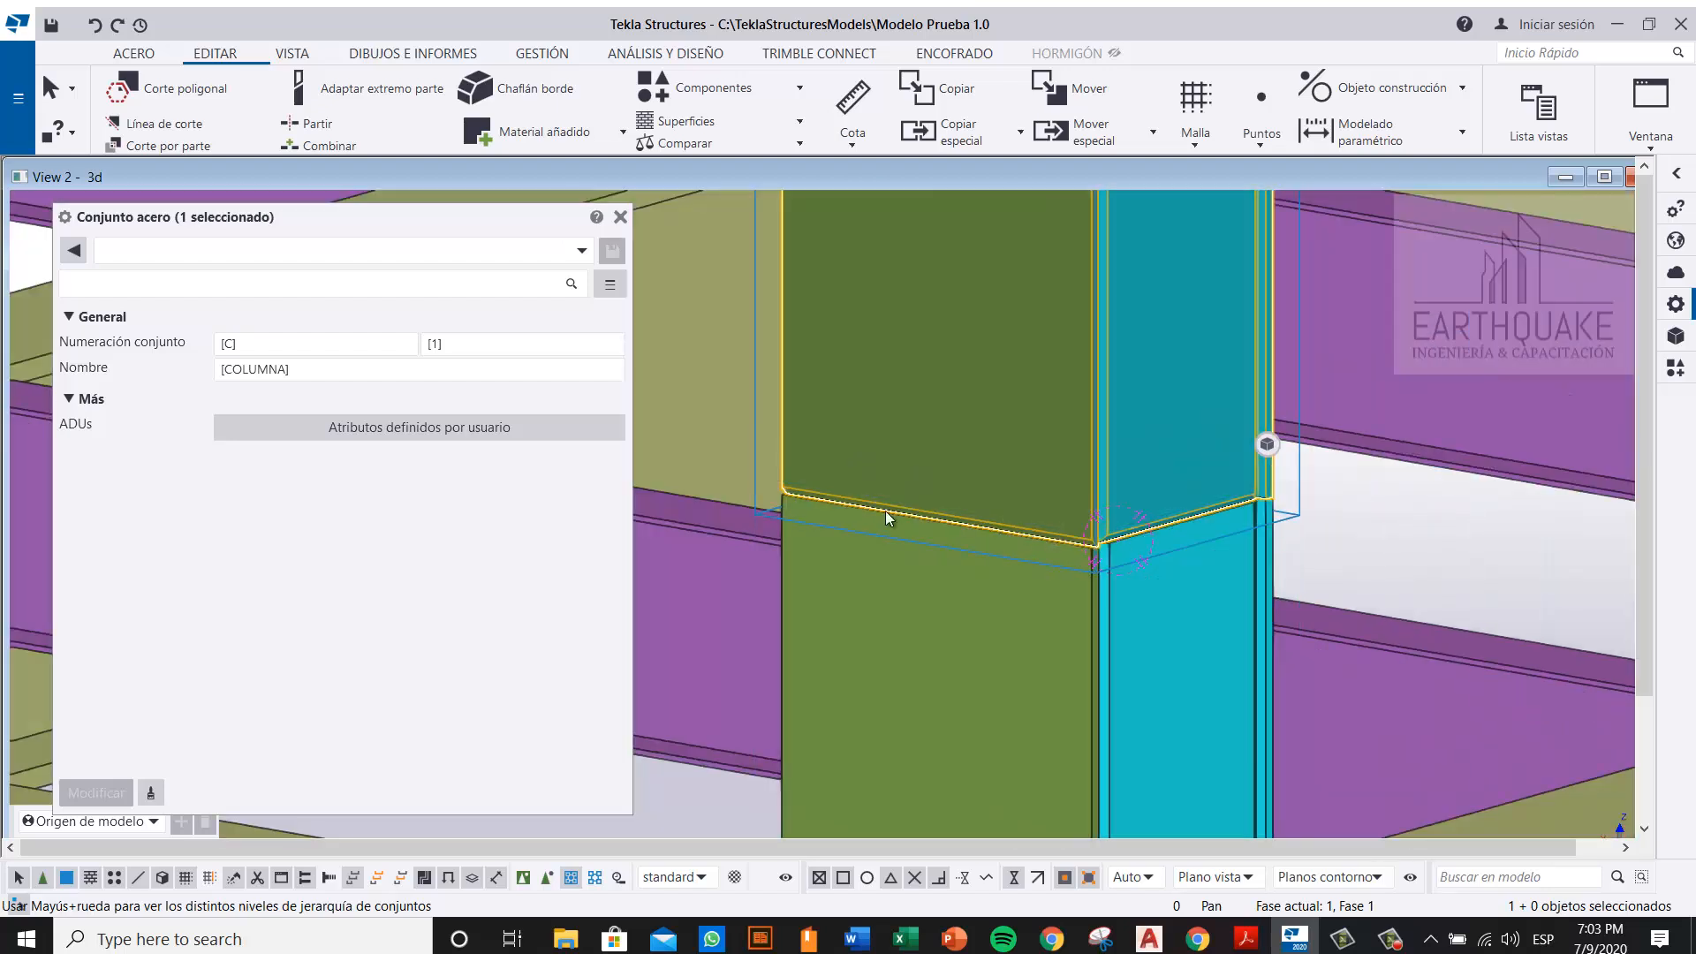
pyautogui.keyDown('ctrl'); pyautogui.moveTo(885, 511); pyautogui.dragTo(677, 246, button='middle'); pyautogui.keyUp('ctrl')
pyautogui.click(621, 218)
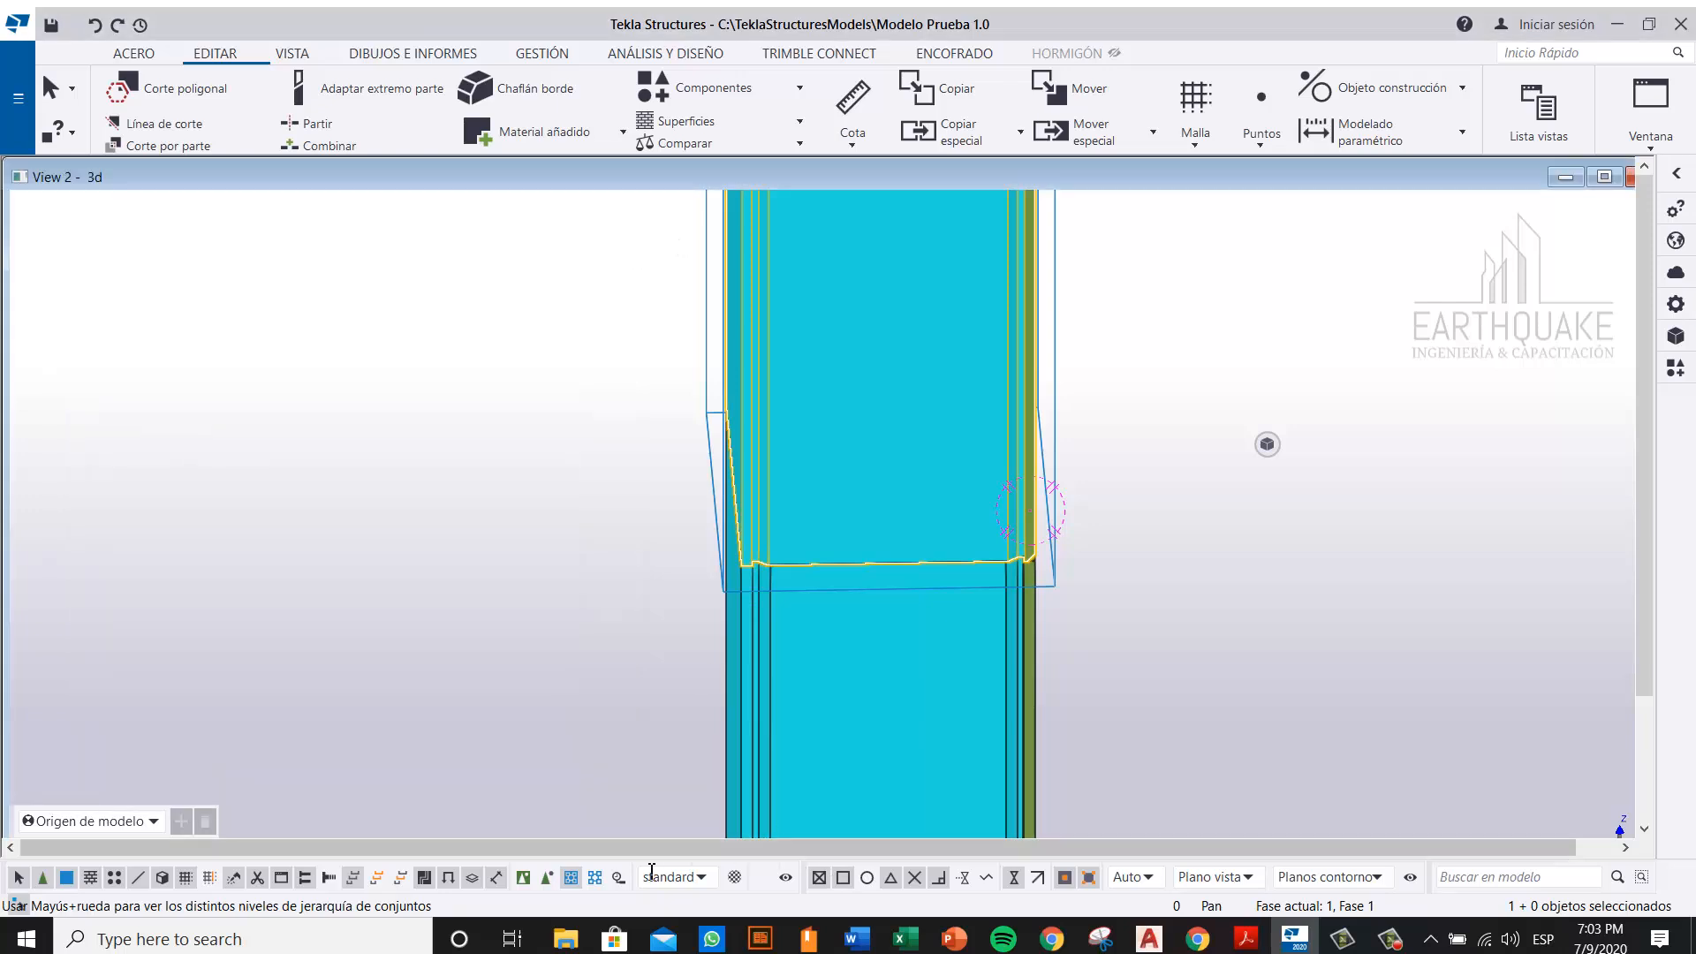
# Step: Chamfer the lower edge of the opposite recessed cyan upper plate from corner to corner with the same 8 by 8 mm settings
pyautogui.keyDown('ctrl'); pyautogui.moveTo(664, 570); pyautogui.dragTo(1011, 740, button='middle'); pyautogui.keyUp('ctrl')
pyautogui.scroll(10, 1011, 740)
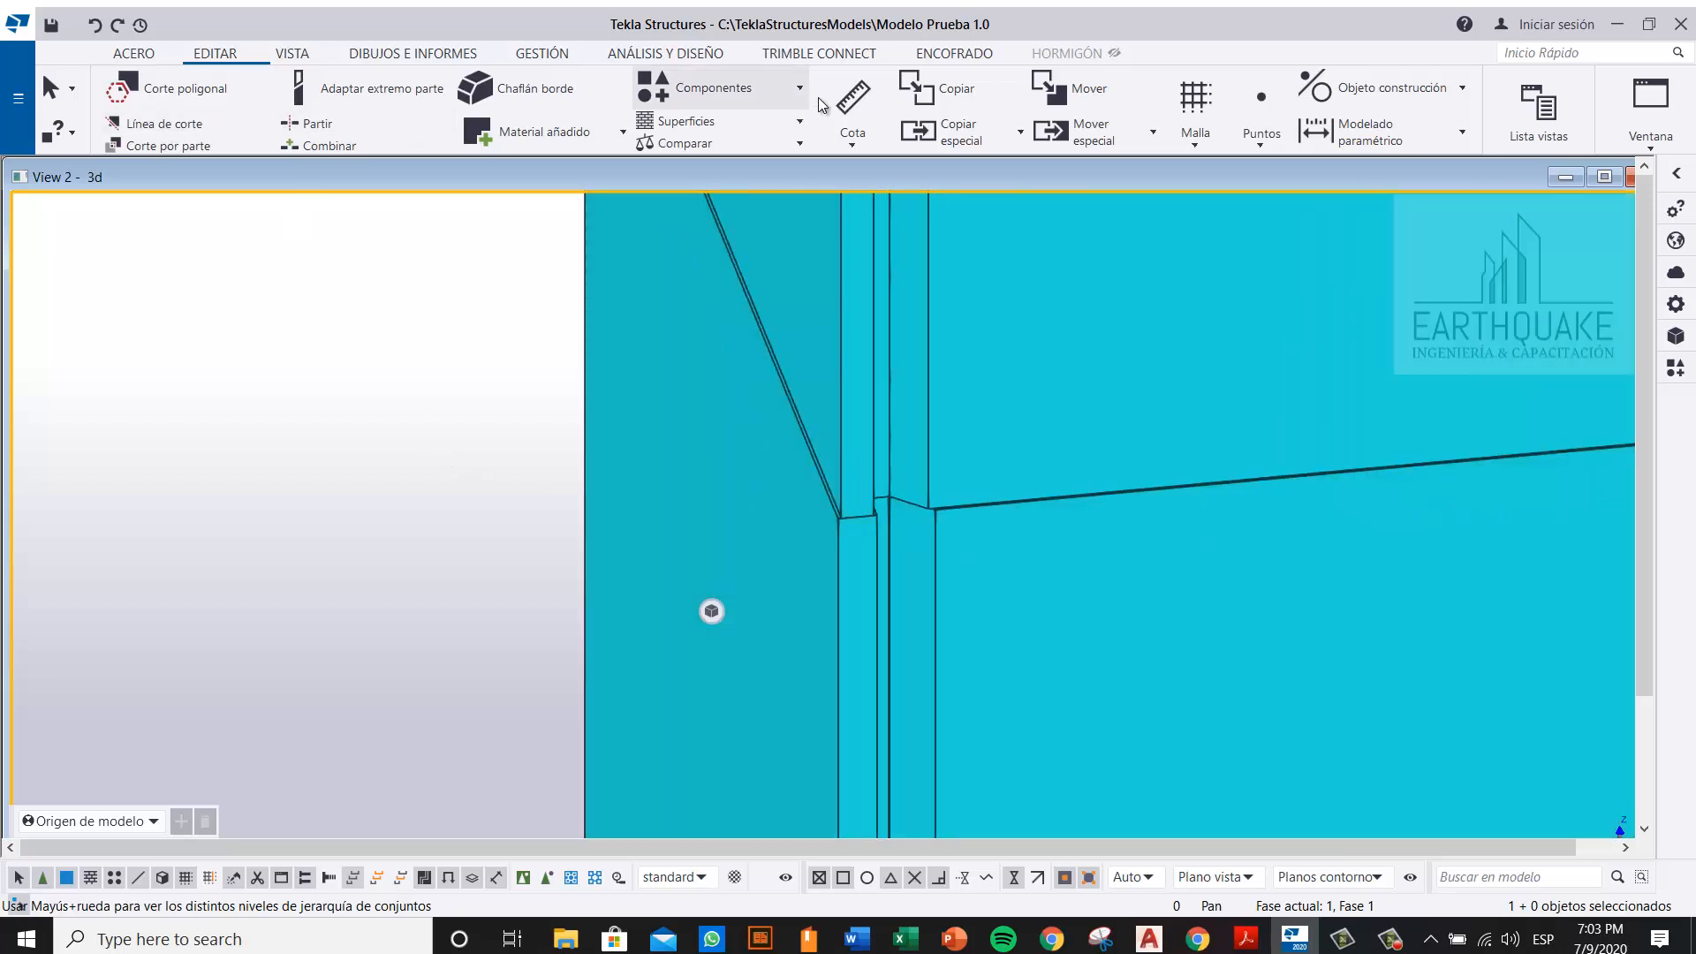
pyautogui.click(517, 89)
pyautogui.click(987, 473)
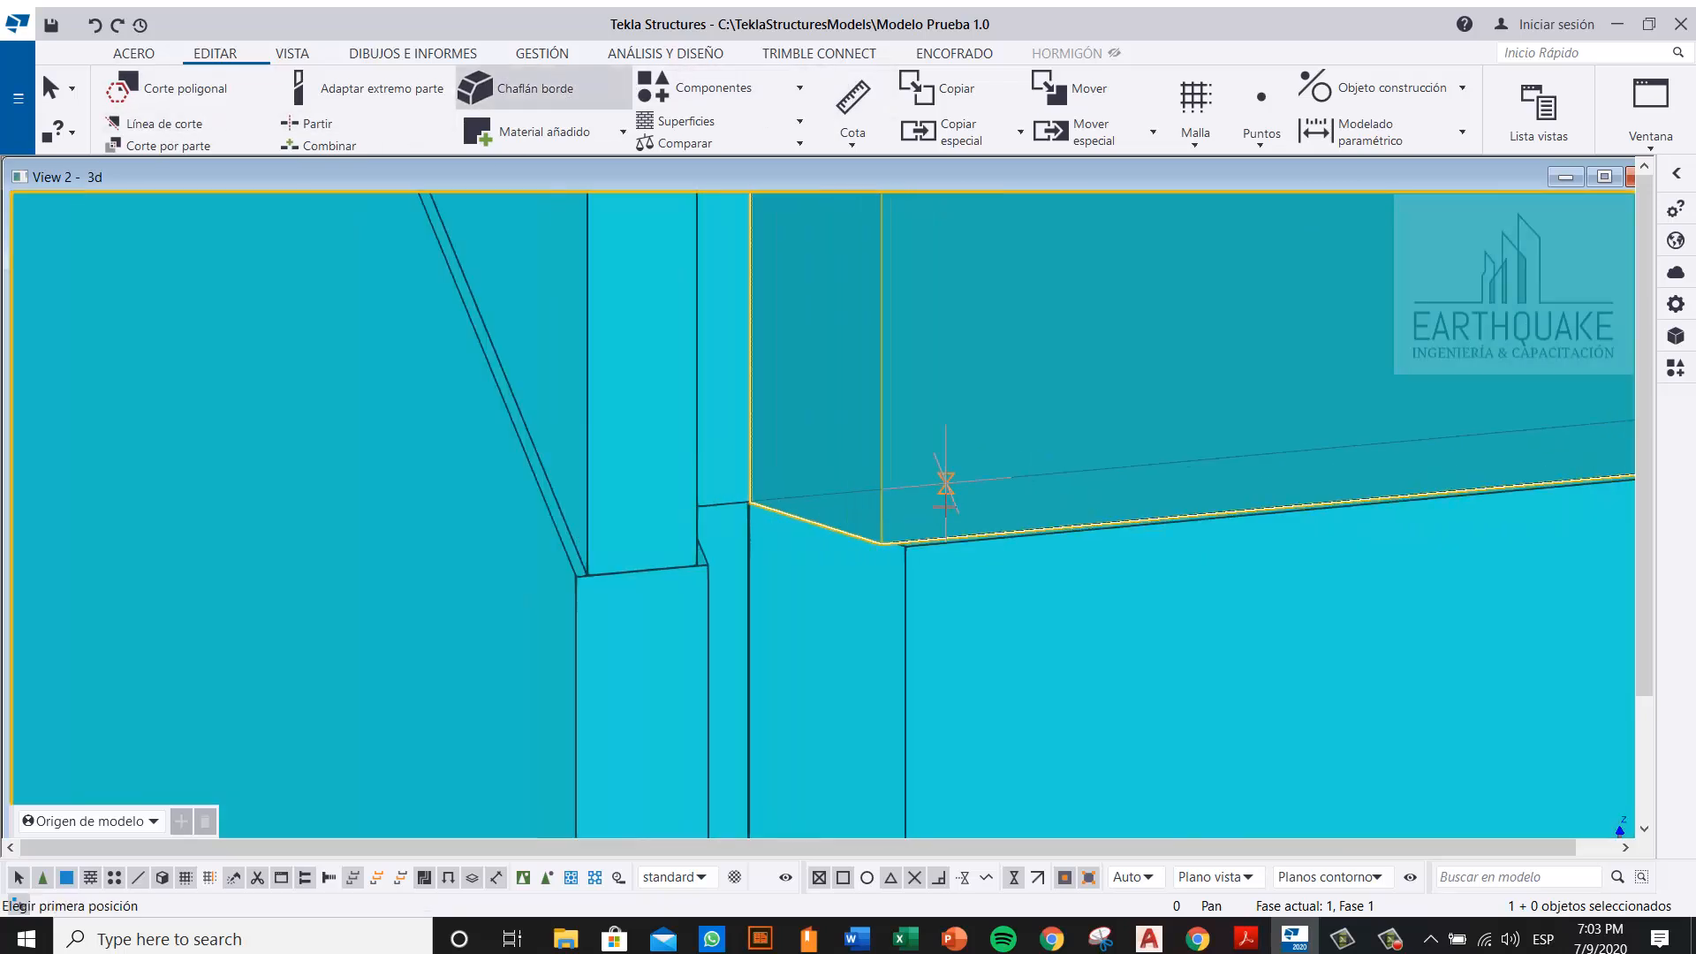
pyautogui.click(882, 544)
pyautogui.scroll(-3, 758, 599)
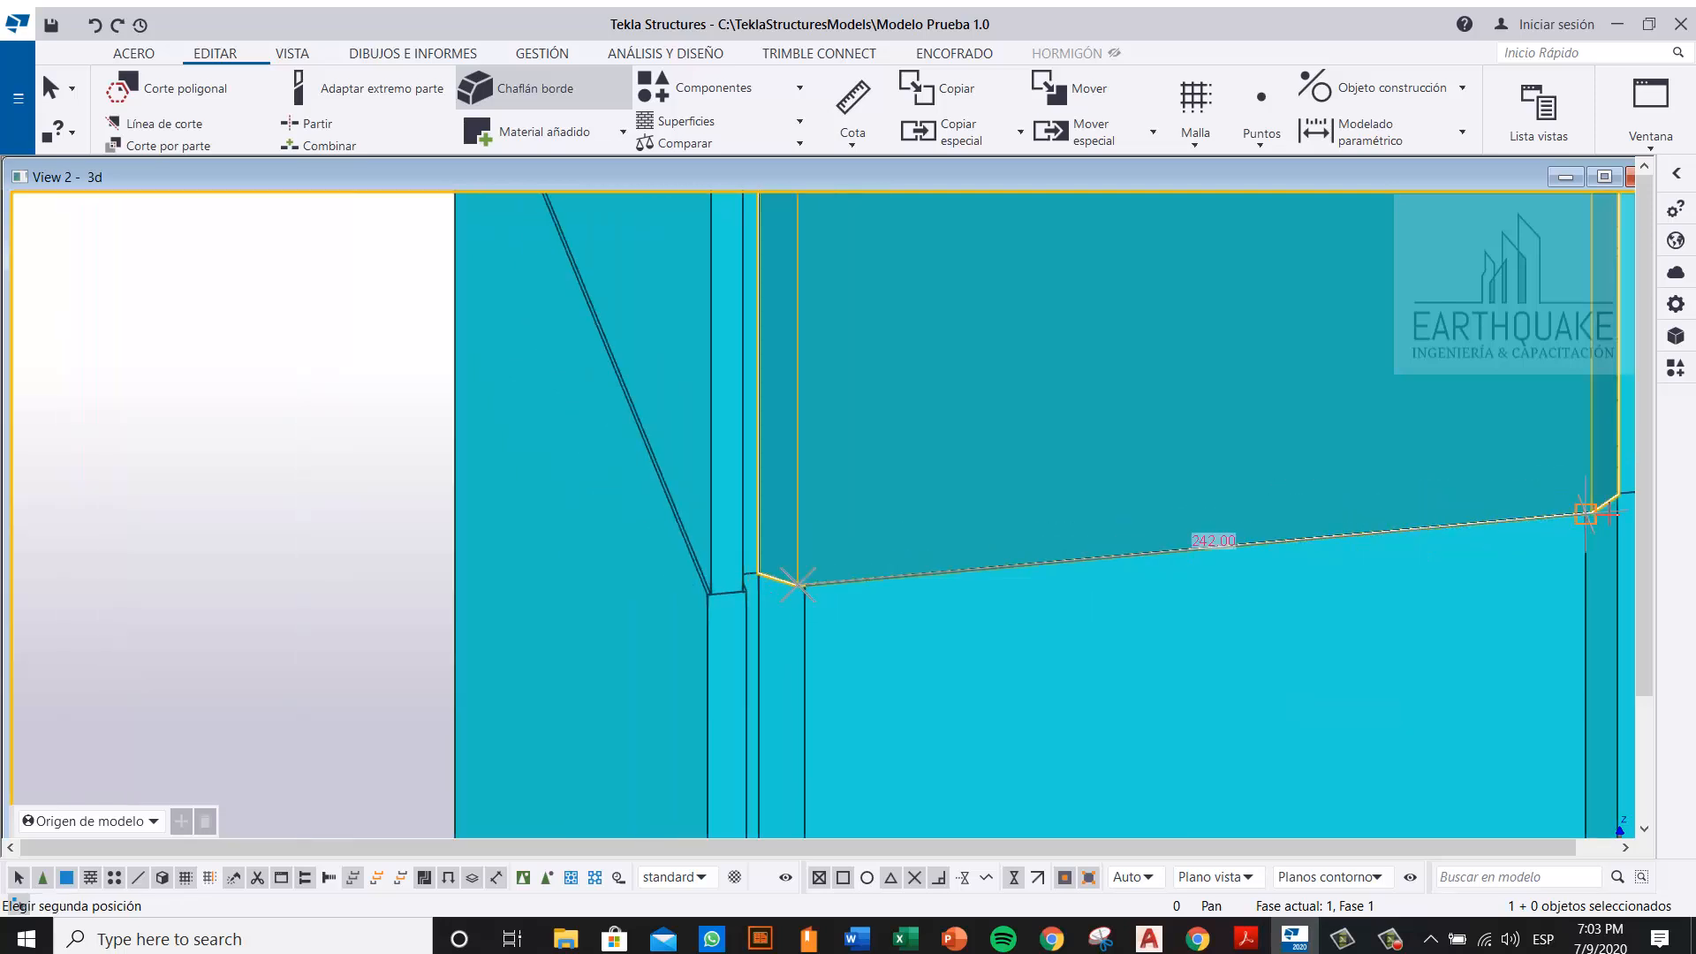
pyautogui.scroll(3, 1604, 512)
pyautogui.scroll(3, 1609, 480)
pyautogui.scroll(2, 1484, 562)
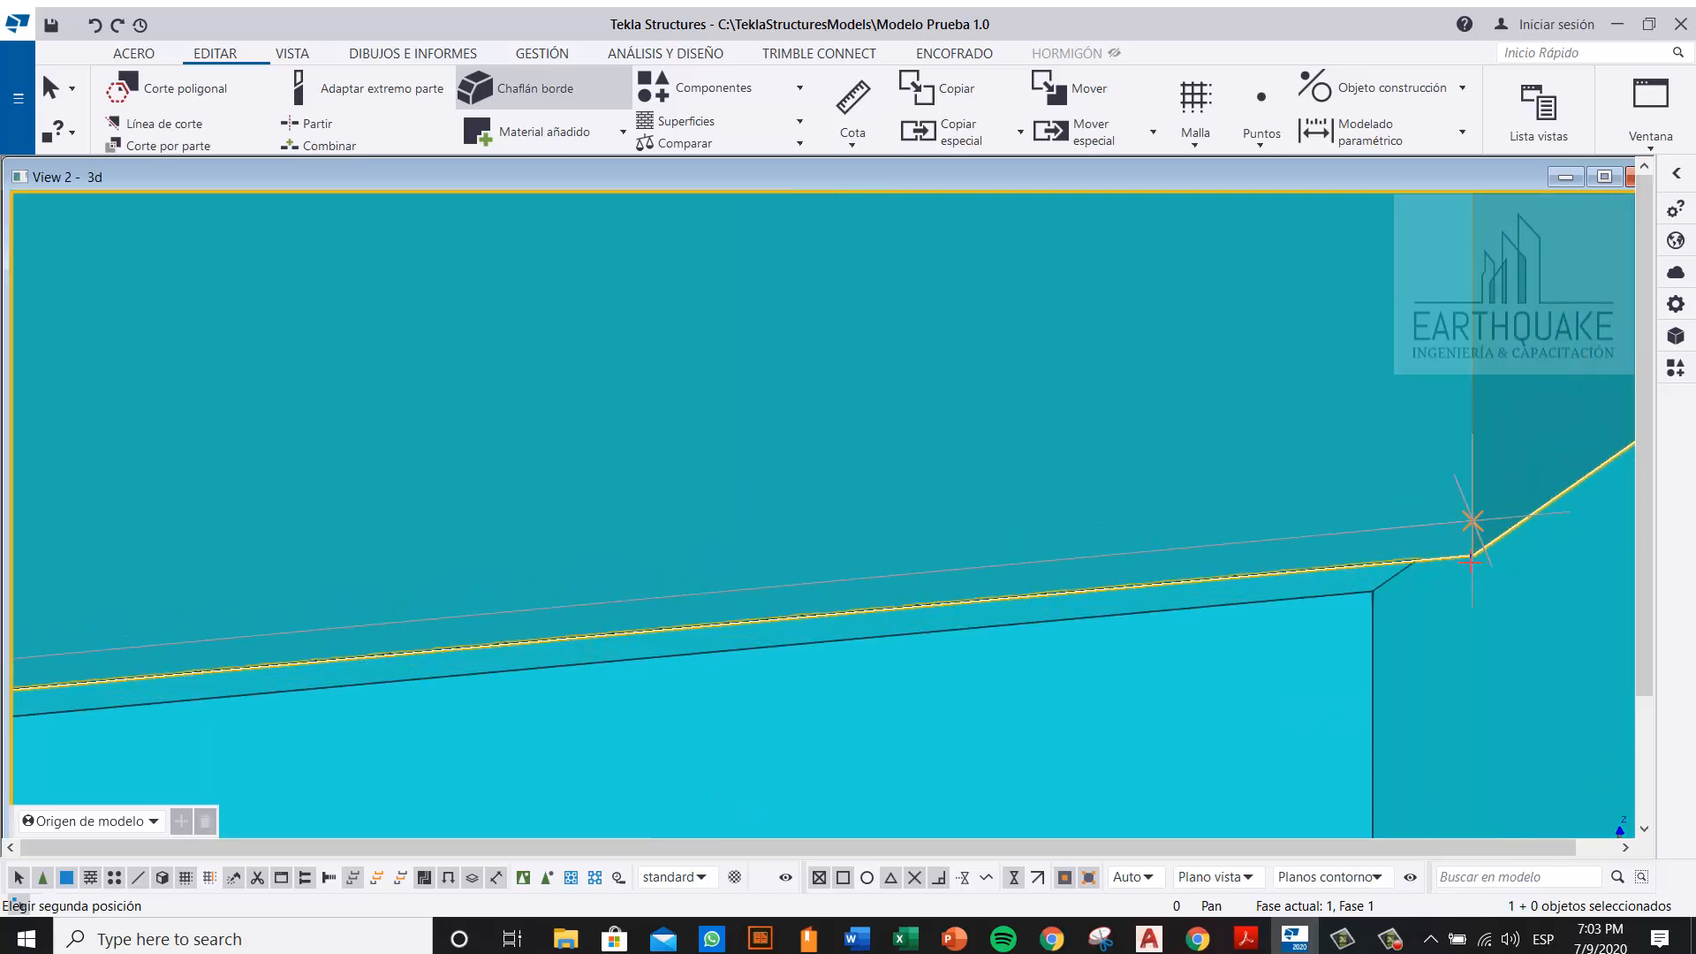
pyautogui.click(1433, 616)
pyautogui.scroll(-5, 1427, 617)
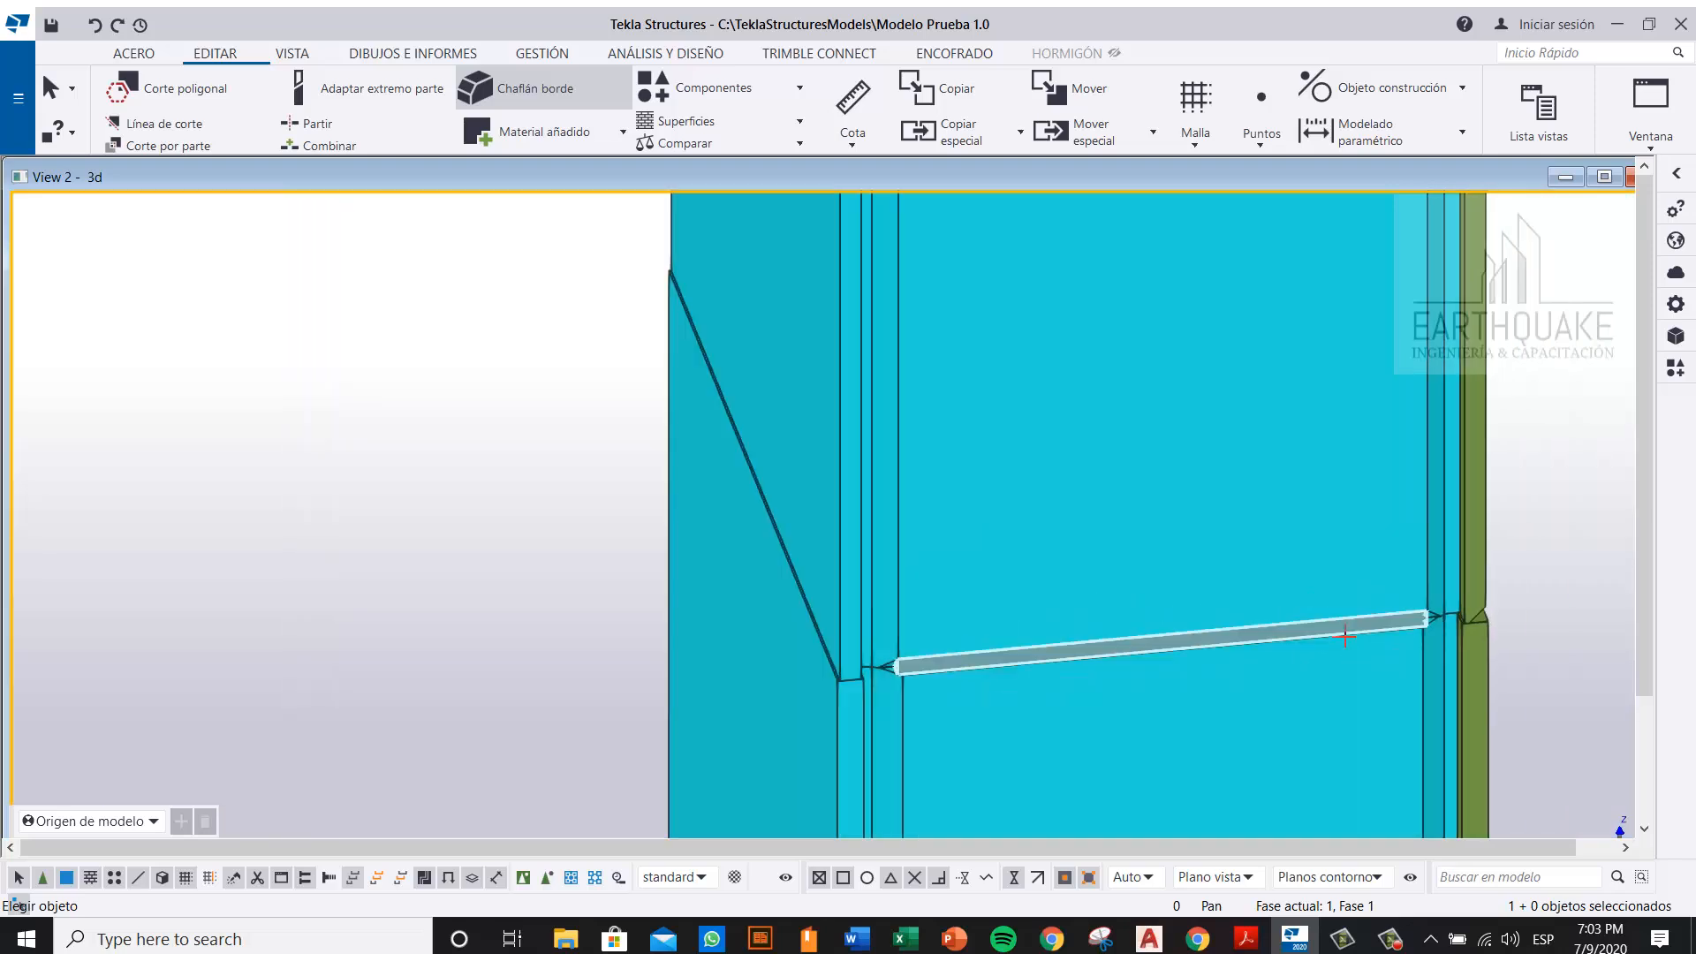
# Step: Chamfer the full lower edge of the wide outer cyan upper plate with the same settings and end the command
pyautogui.keyDown('ctrl'); pyautogui.moveTo(844, 638); pyautogui.dragTo(1042, 645, button='middle'); pyautogui.keyUp('ctrl')
pyautogui.click(835, 670)
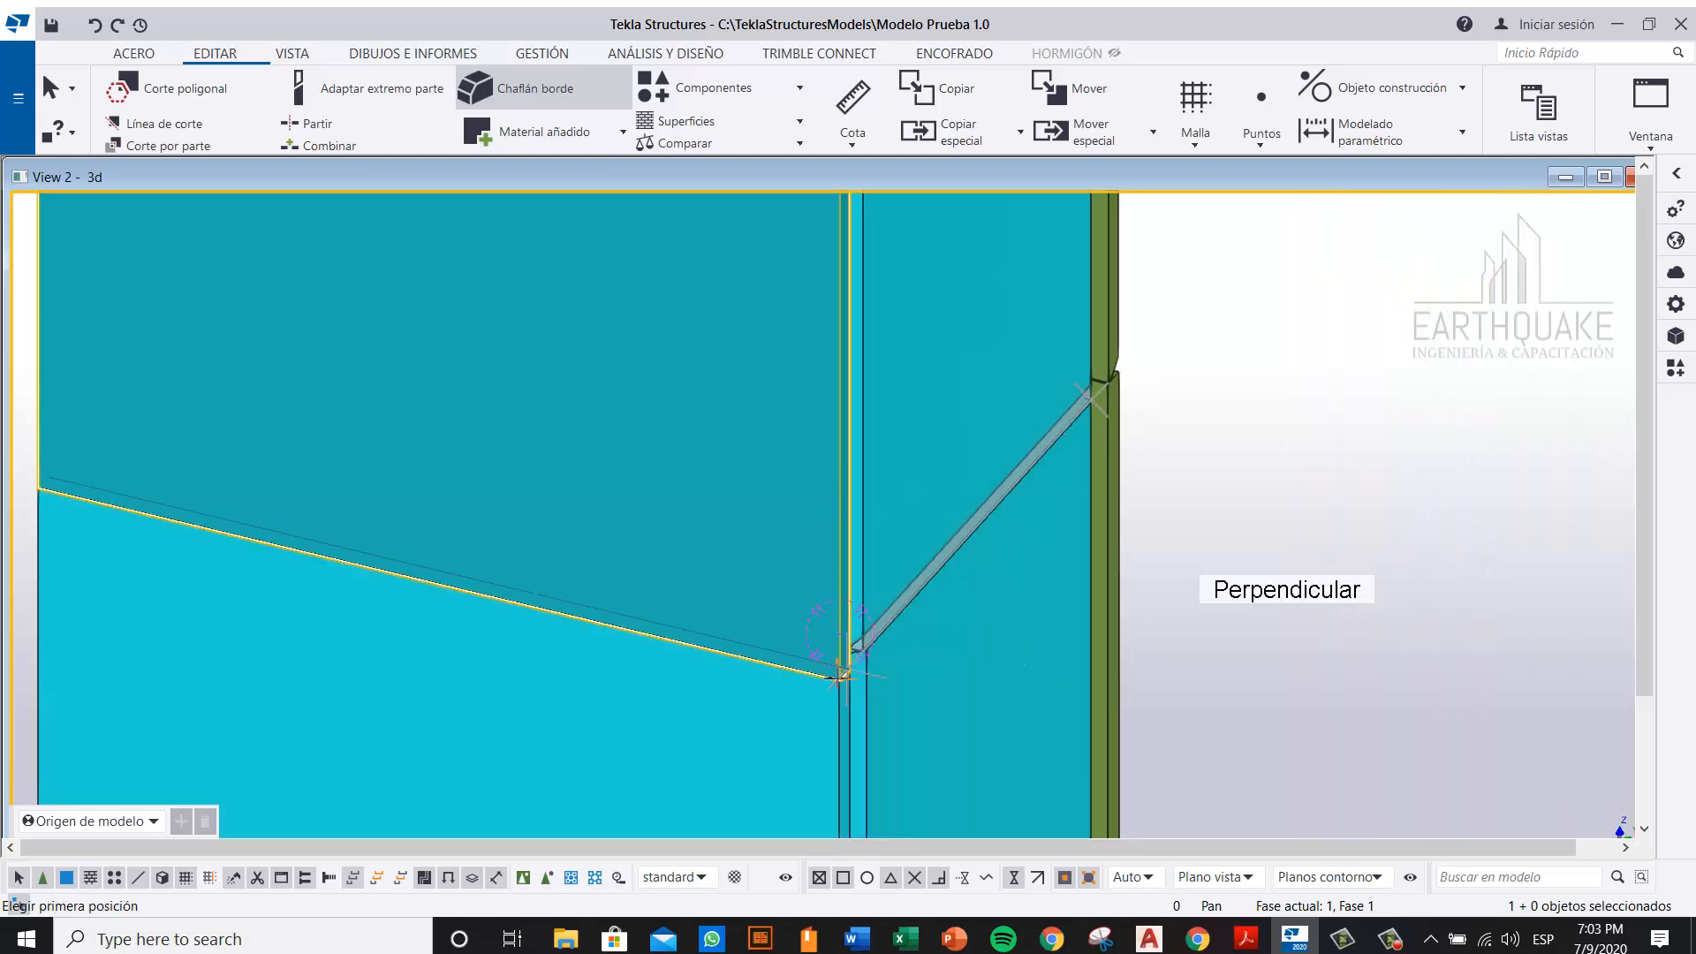
pyautogui.scroll(5, 836, 670)
pyautogui.scroll(3, 881, 747)
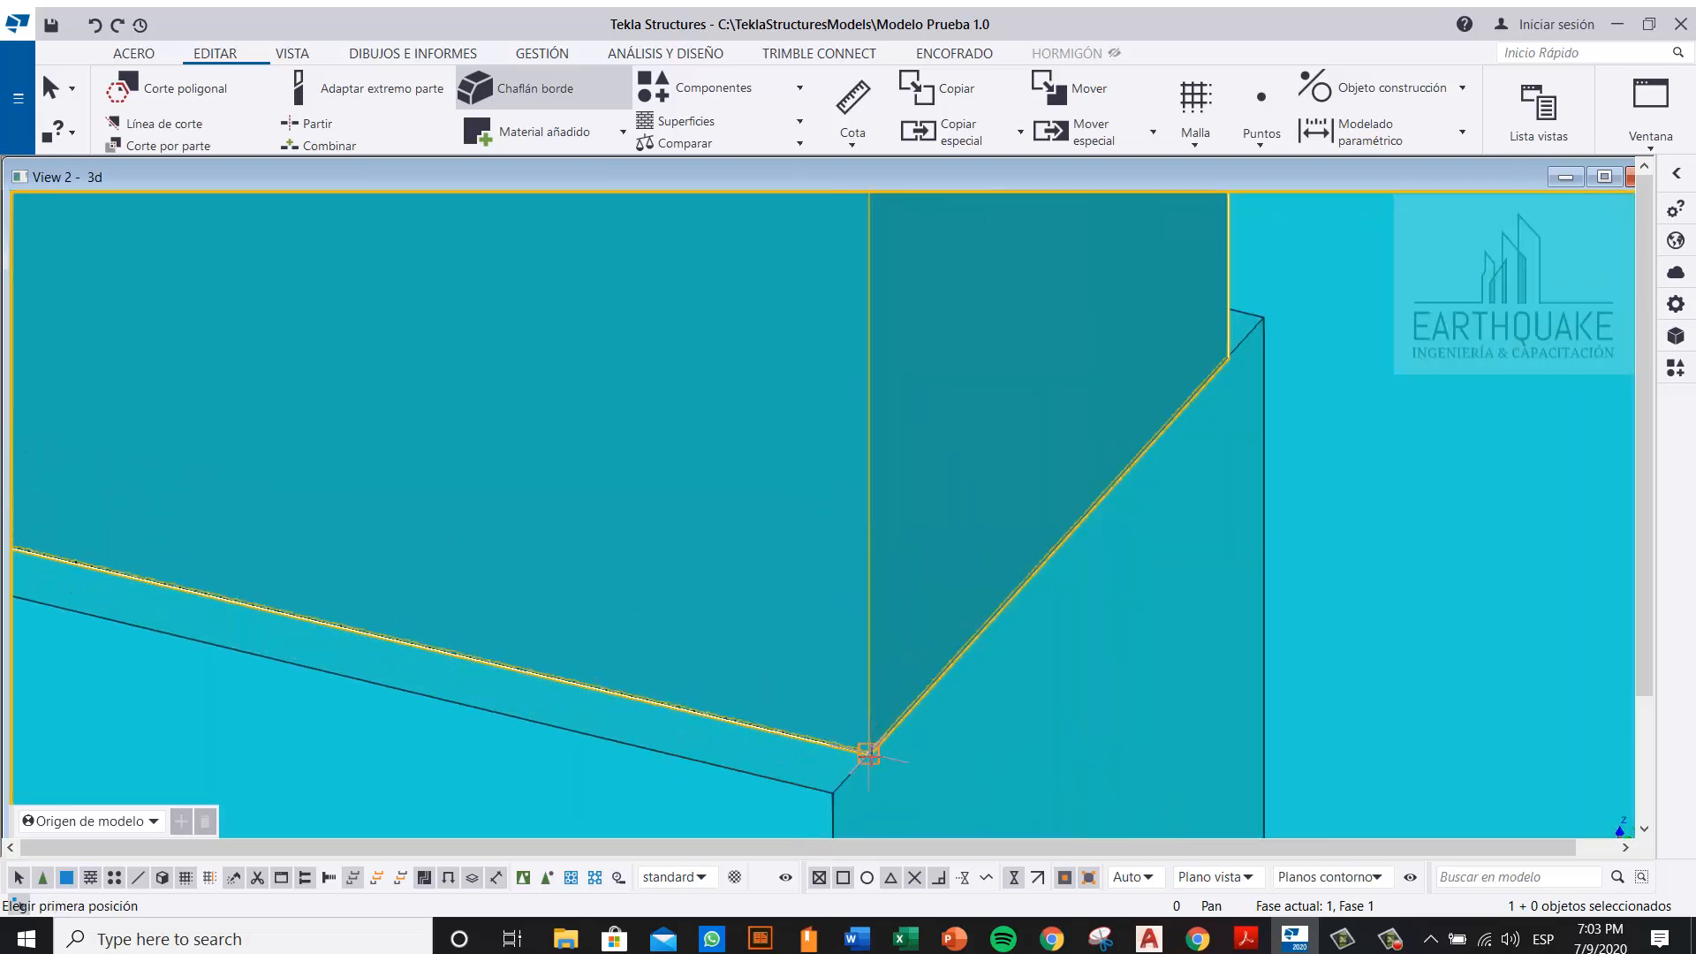
pyautogui.click(946, 757)
pyautogui.scroll(-10, 1157, 753)
pyautogui.scroll(-2, 966, 557)
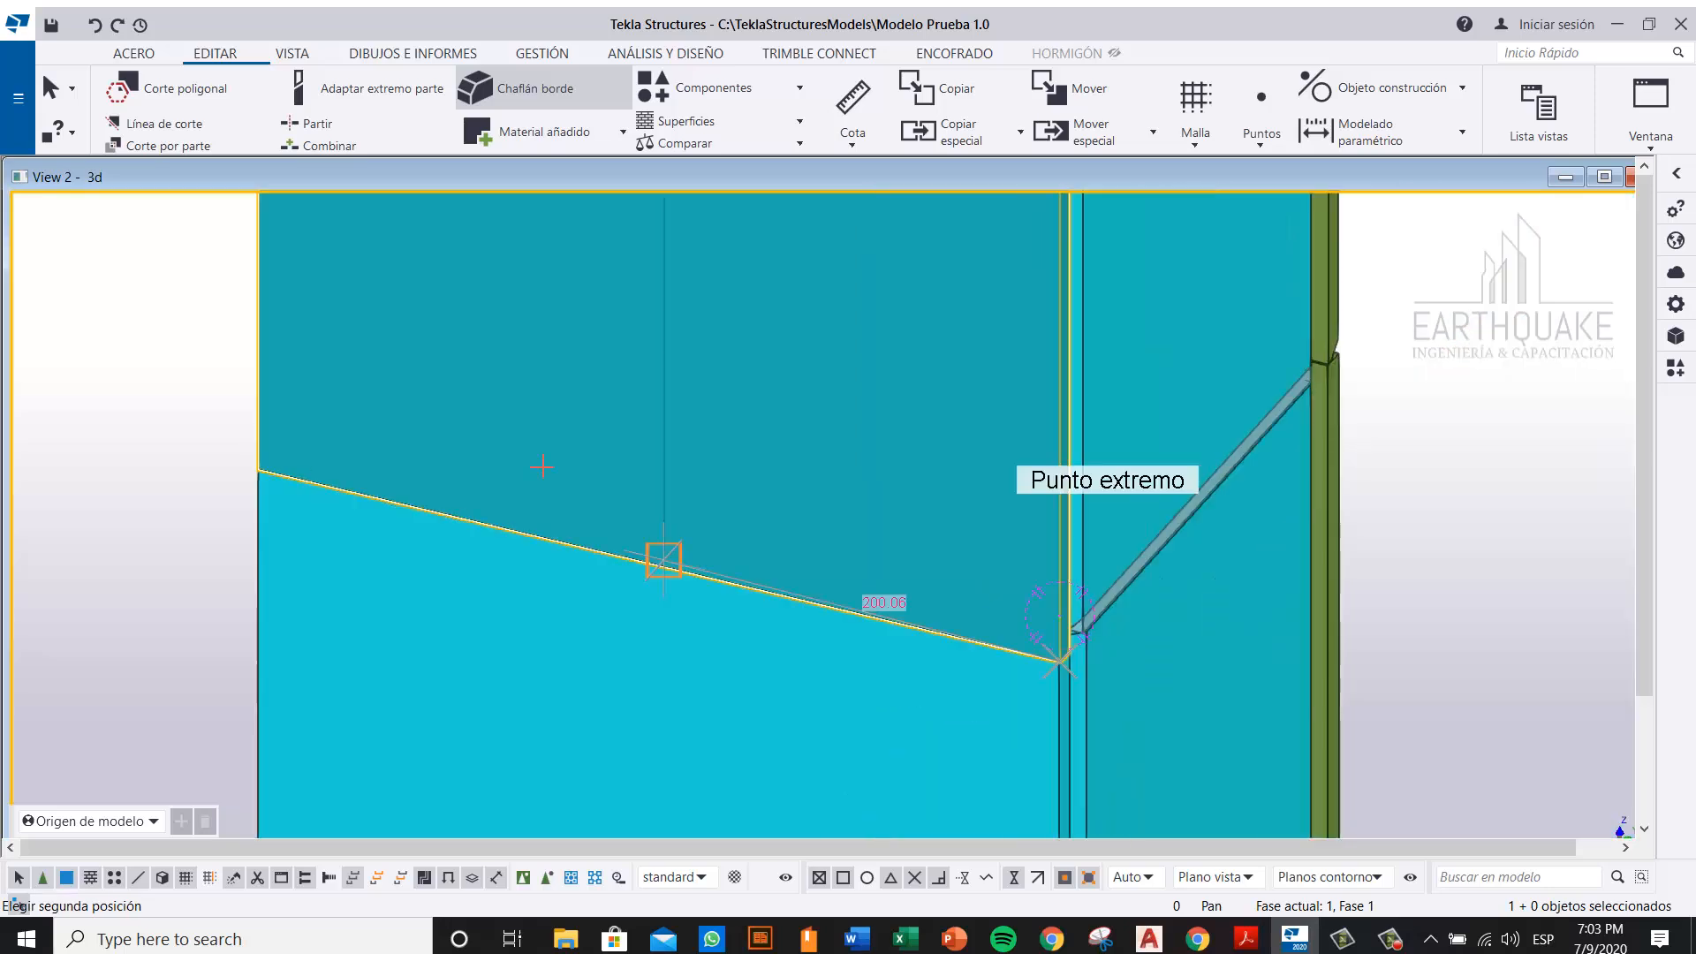
pyautogui.scroll(3, 250, 456)
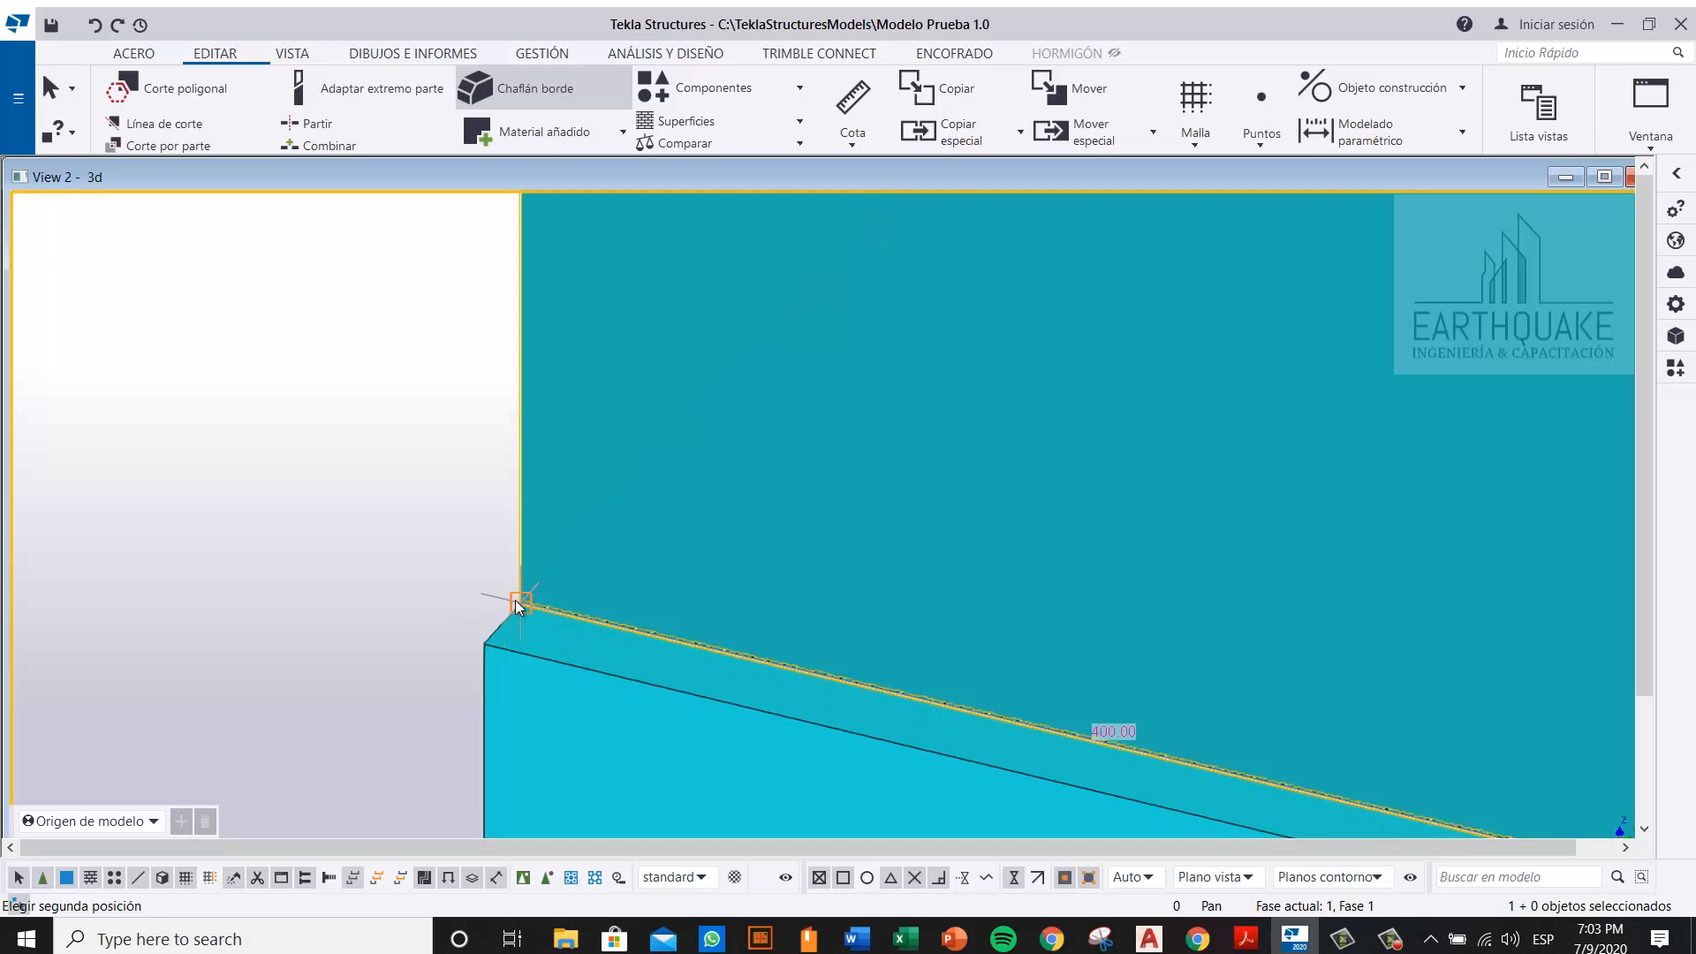
pyautogui.click(518, 602)
pyautogui.scroll(-2, 518, 602)
pyautogui.rightClick(440, 470)
pyautogui.click(447, 483)
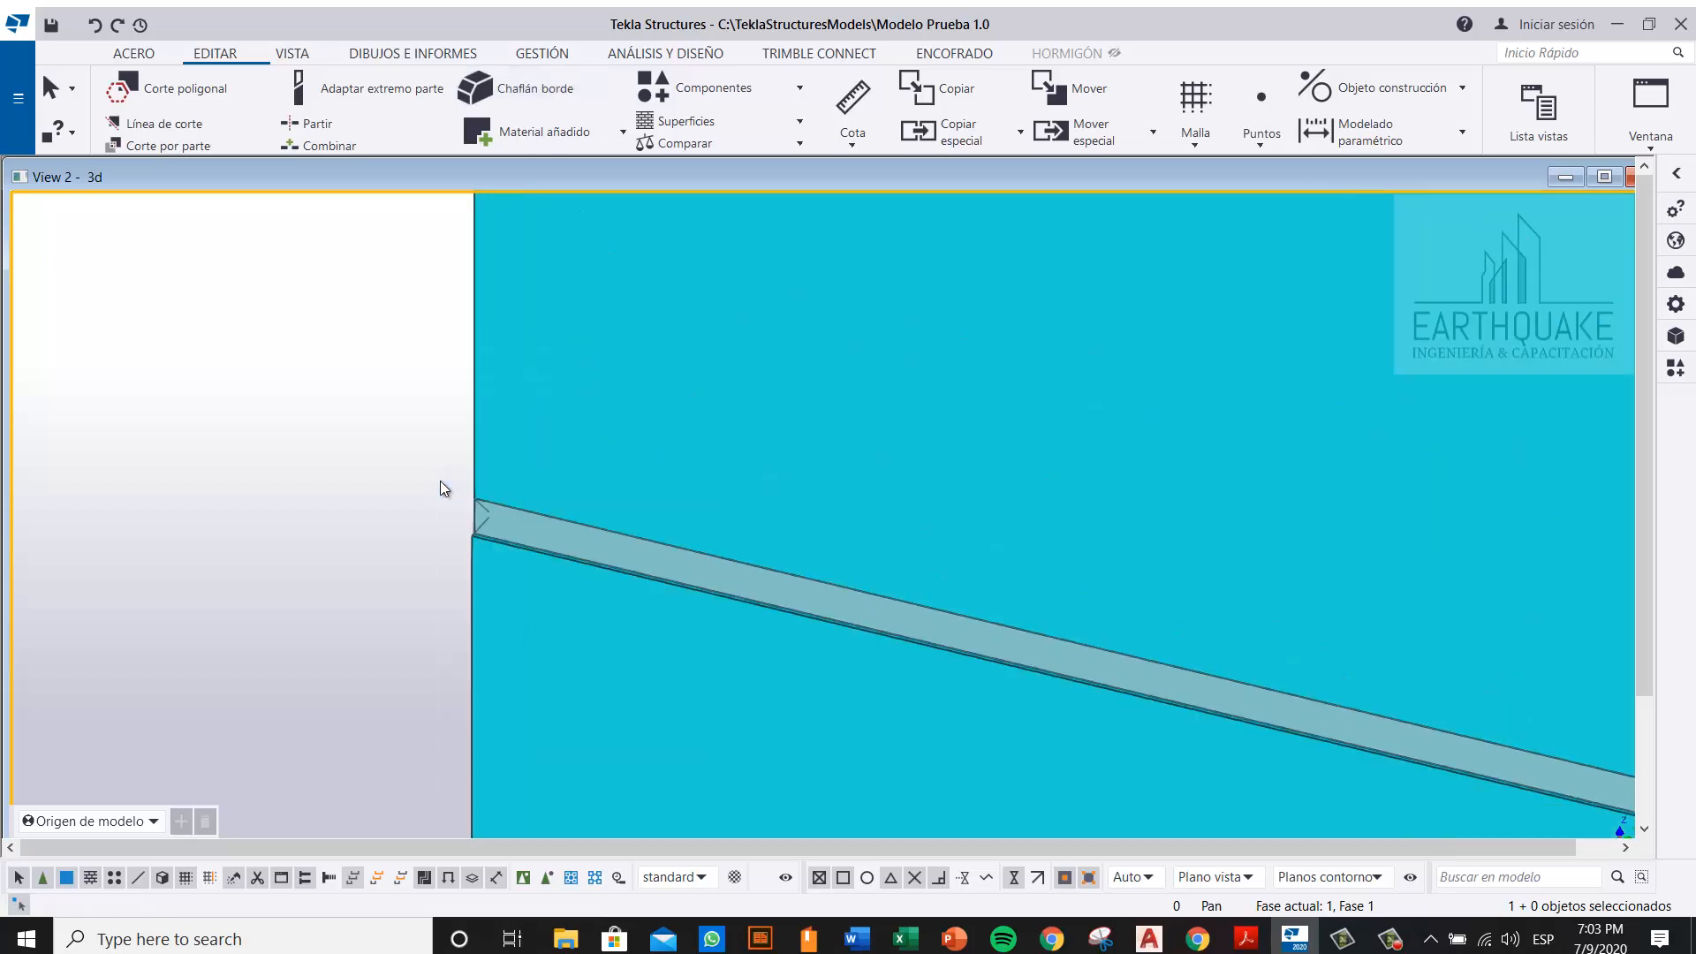
# Step: Redraw the view and examine the finished bevels where the cyan plates meet at the column splice corner
pyautogui.scroll(-4, 717, 534)
pyautogui.keyDown('ctrl'); pyautogui.moveTo(583, 518); pyautogui.dragTo(480, 496, button='middle'); pyautogui.keyUp('ctrl')
pyautogui.rightClick(882, 469)
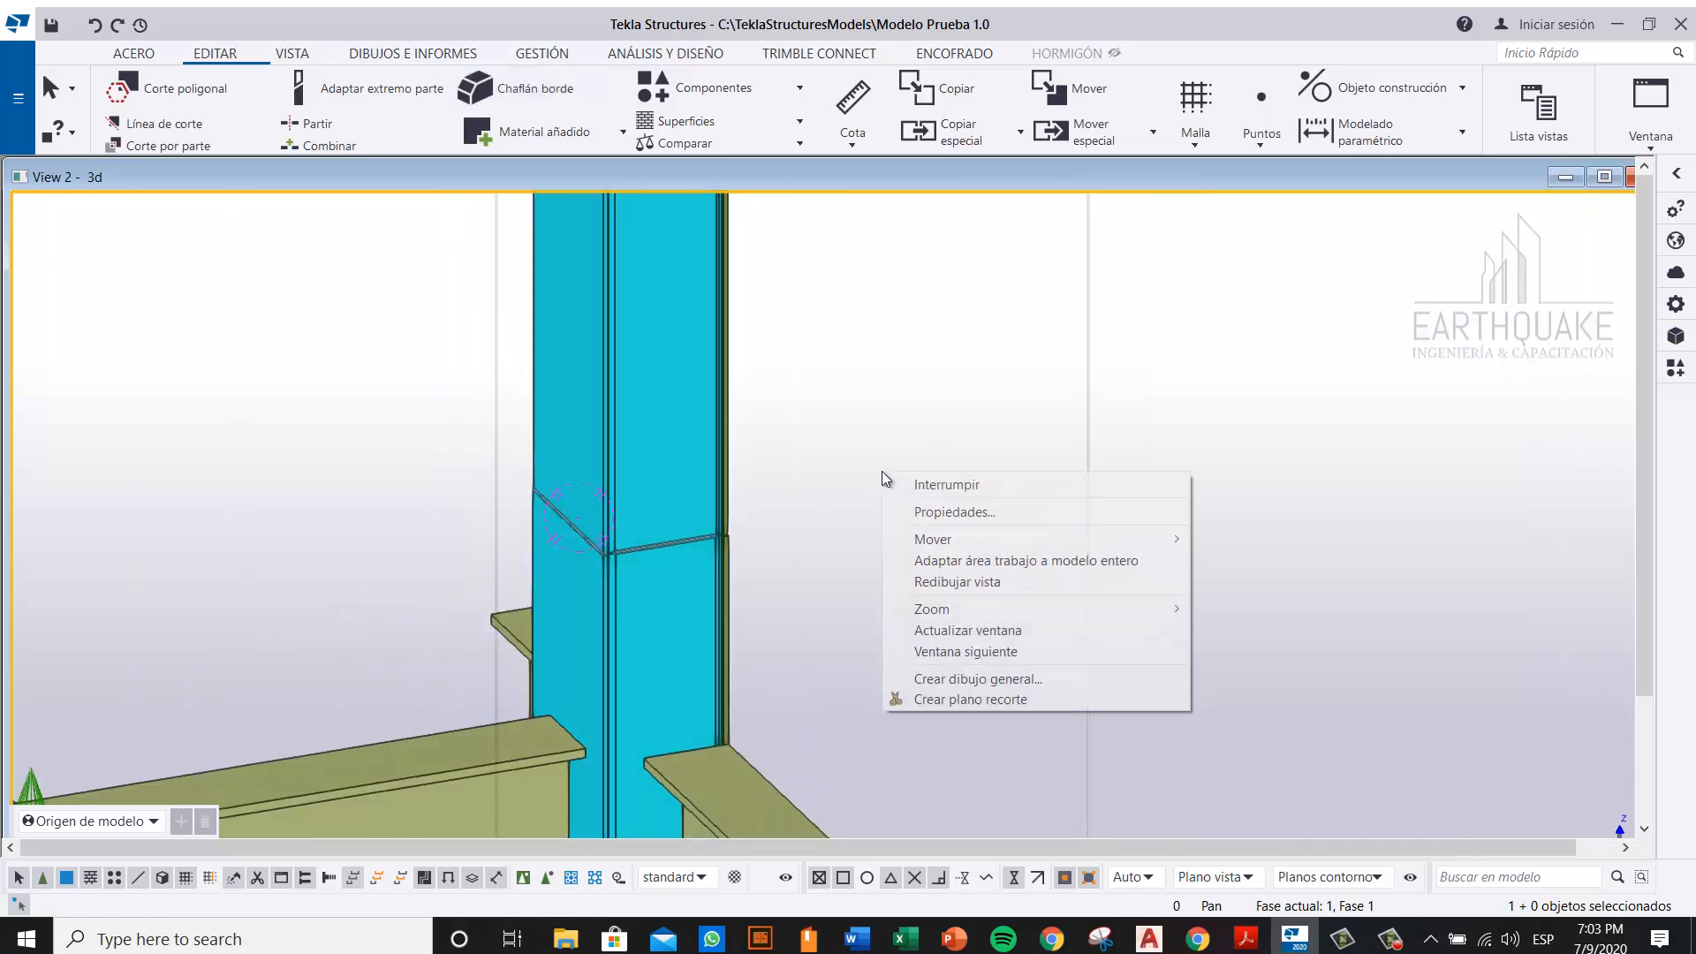
pyautogui.click(920, 583)
pyautogui.scroll(5, 601, 574)
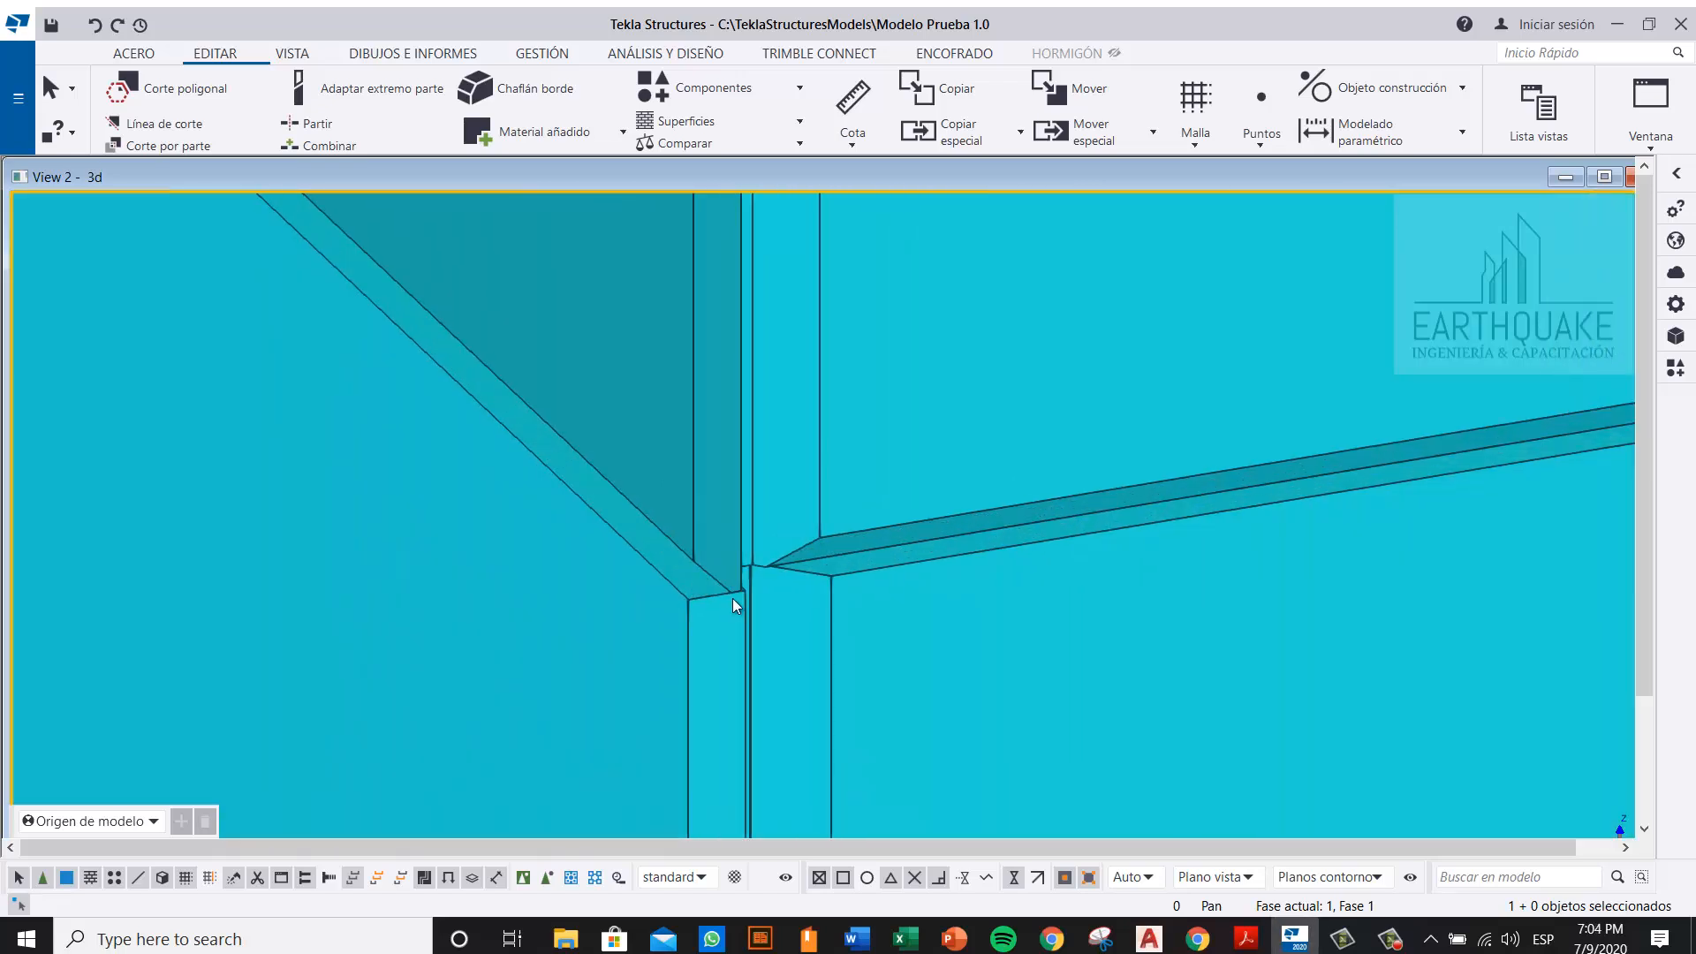
pyautogui.scroll(3, 734, 592)
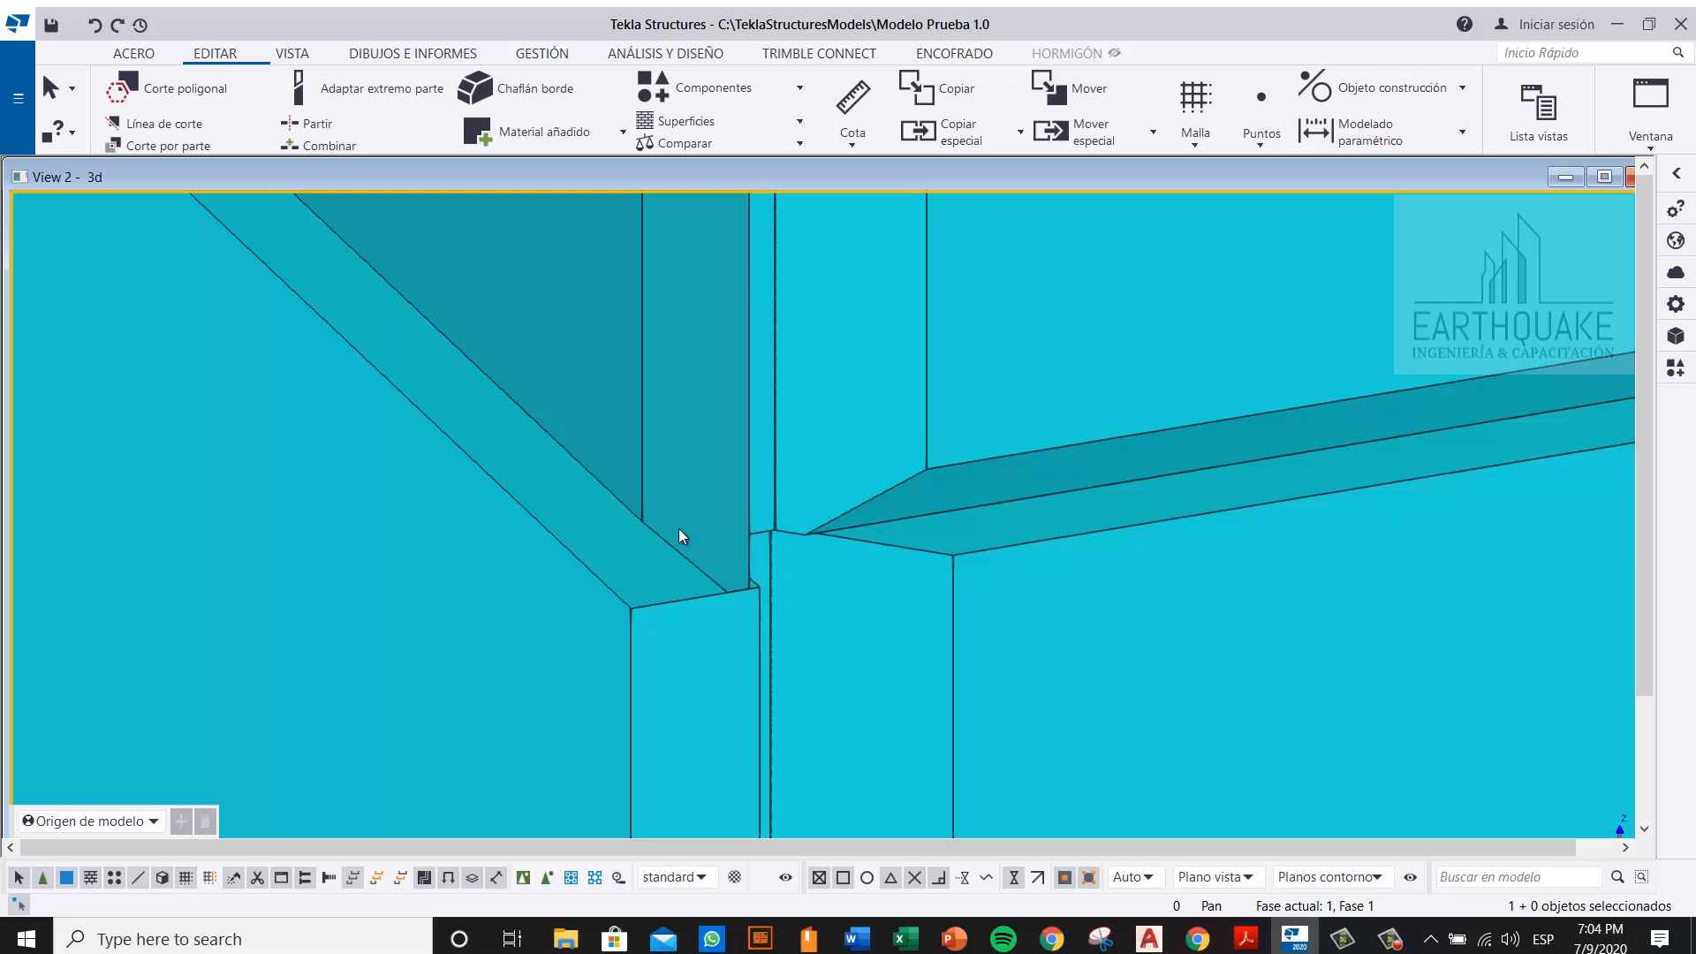
pyautogui.scroll(-5, 665, 572)
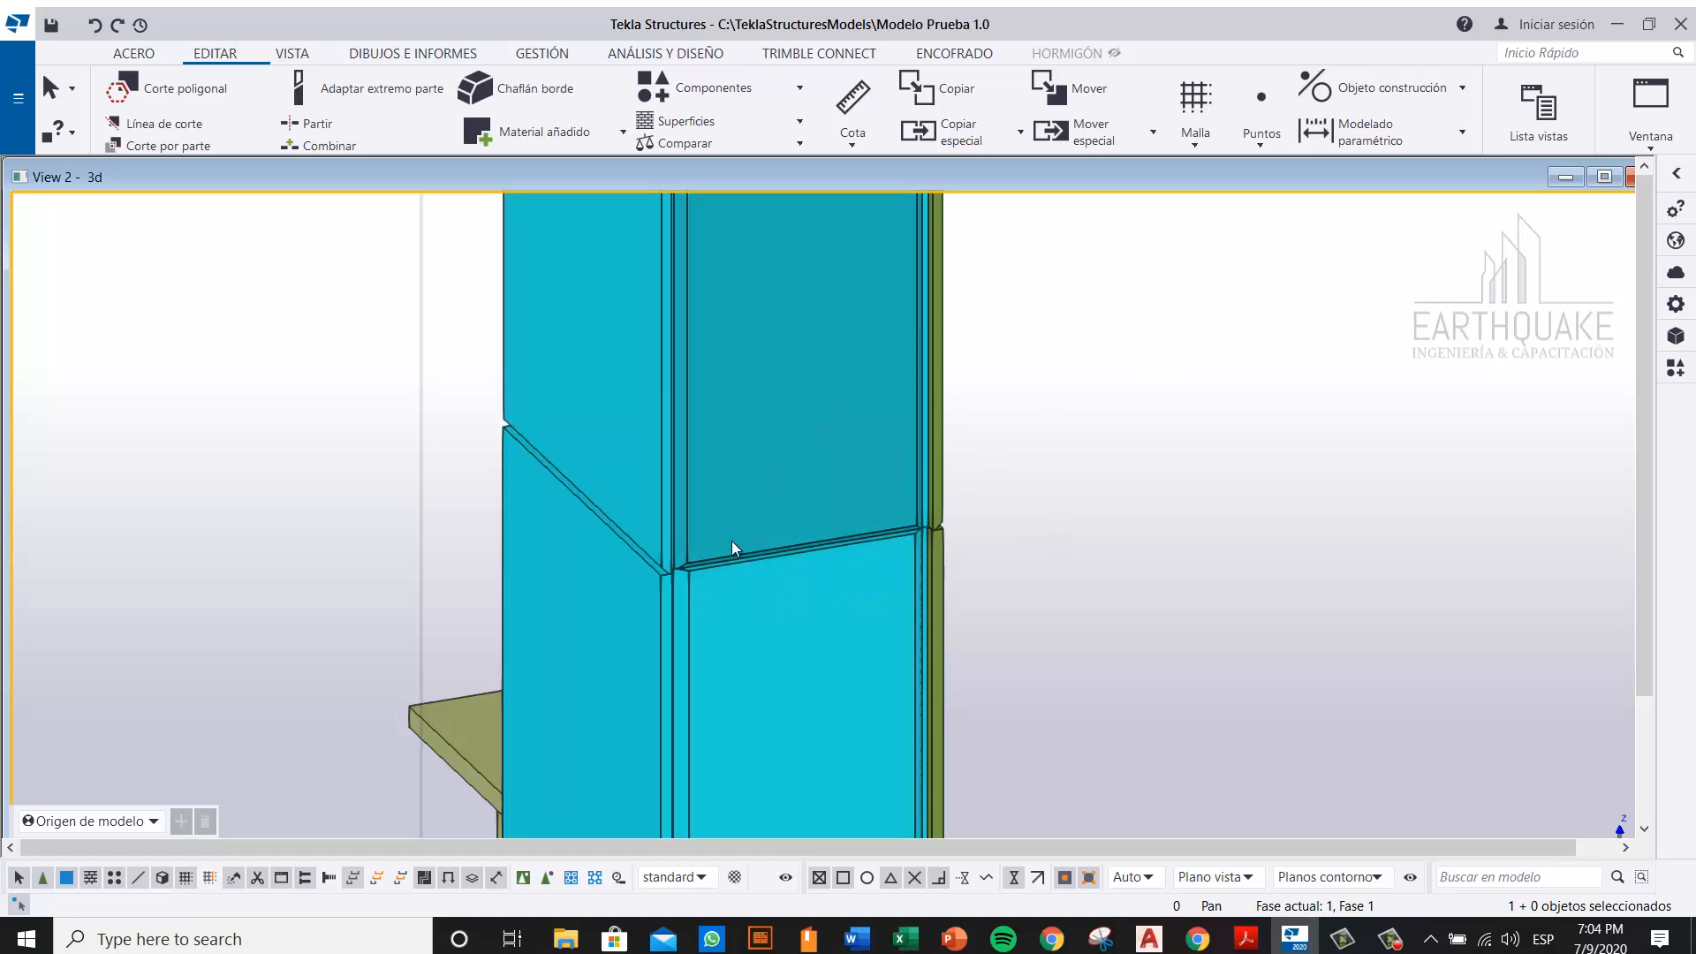
pyautogui.scroll(4, 717, 594)
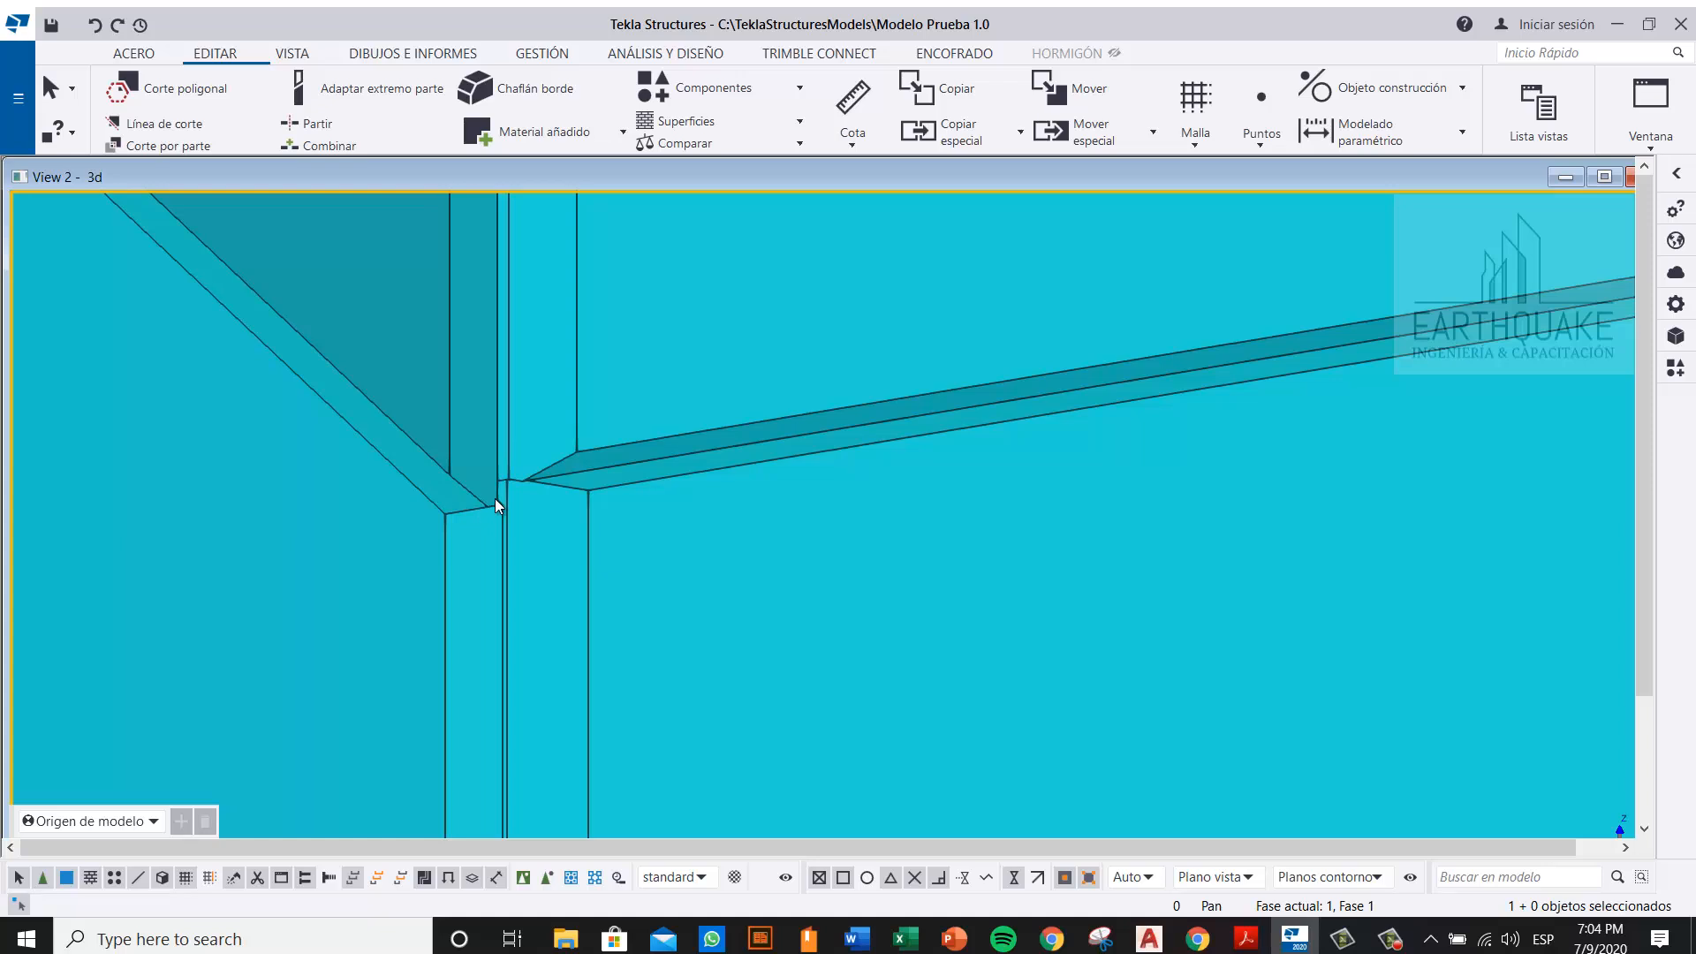
pyautogui.moveTo(500, 539)
pyautogui.keyDown('ctrl'); pyautogui.mouseDown(button='middle')
pyautogui.moveTo(432, 534)
pyautogui.moveTo(411, 509)
pyautogui.mouseUp(button='middle'); pyautogui.keyUp('ctrl')
pyautogui.scroll(3, 495, 521)
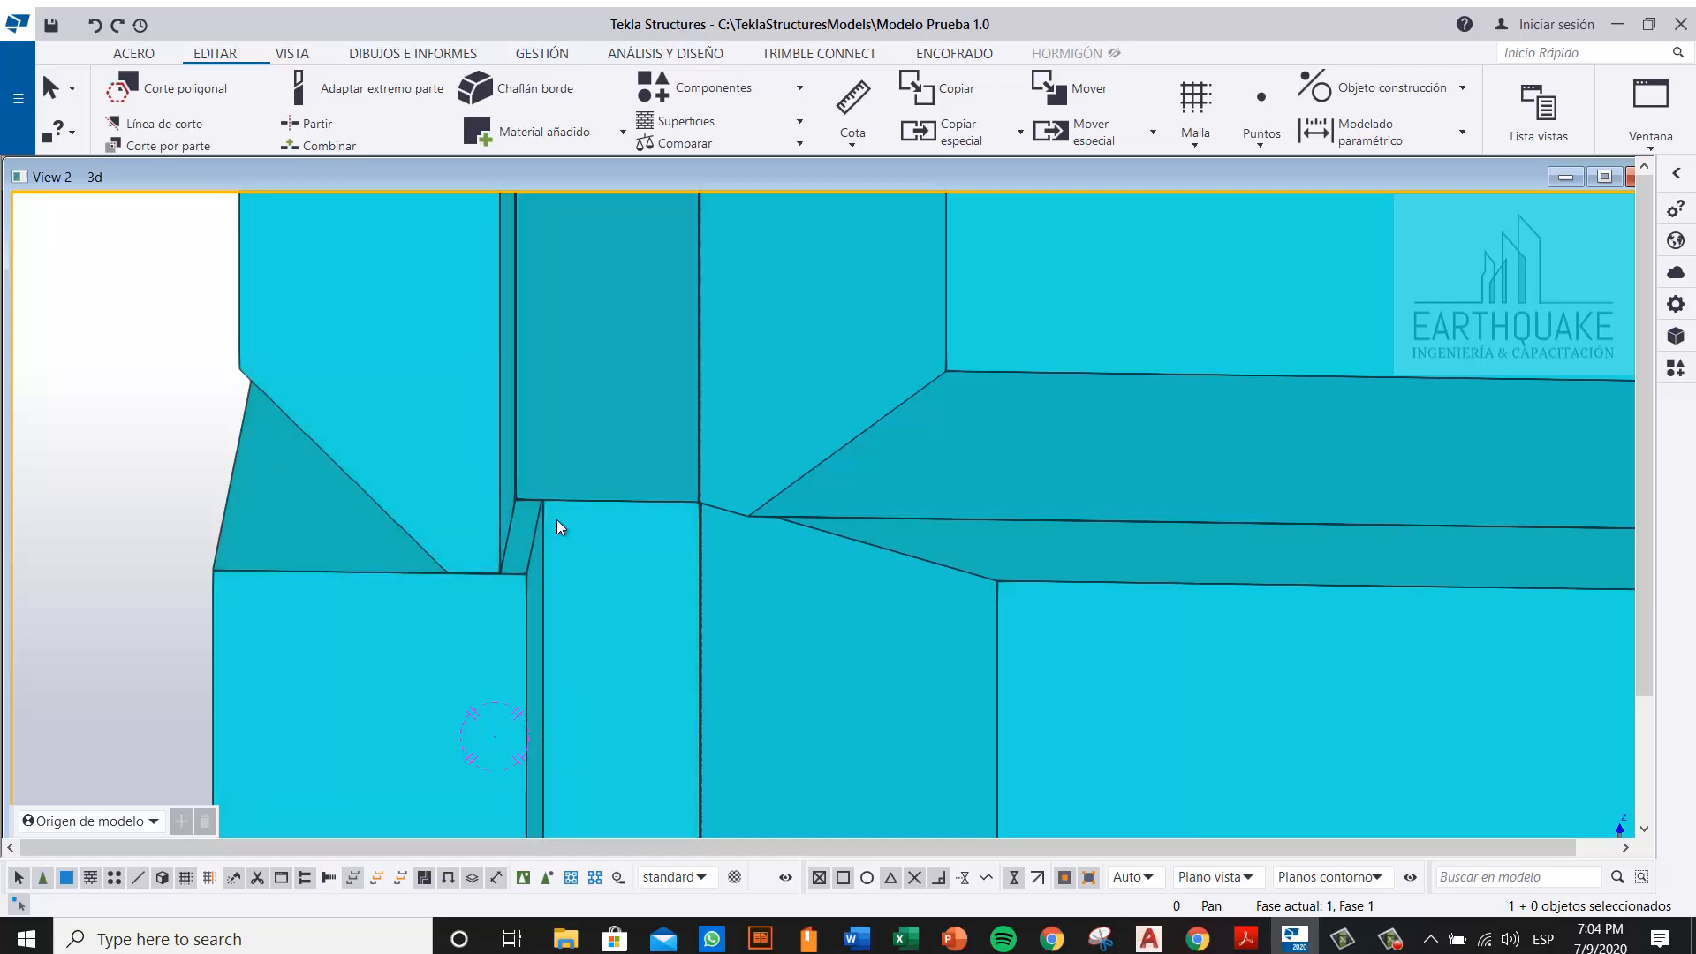
pyautogui.scroll(-3, 433, 484)
pyautogui.scroll(-3, 751, 502)
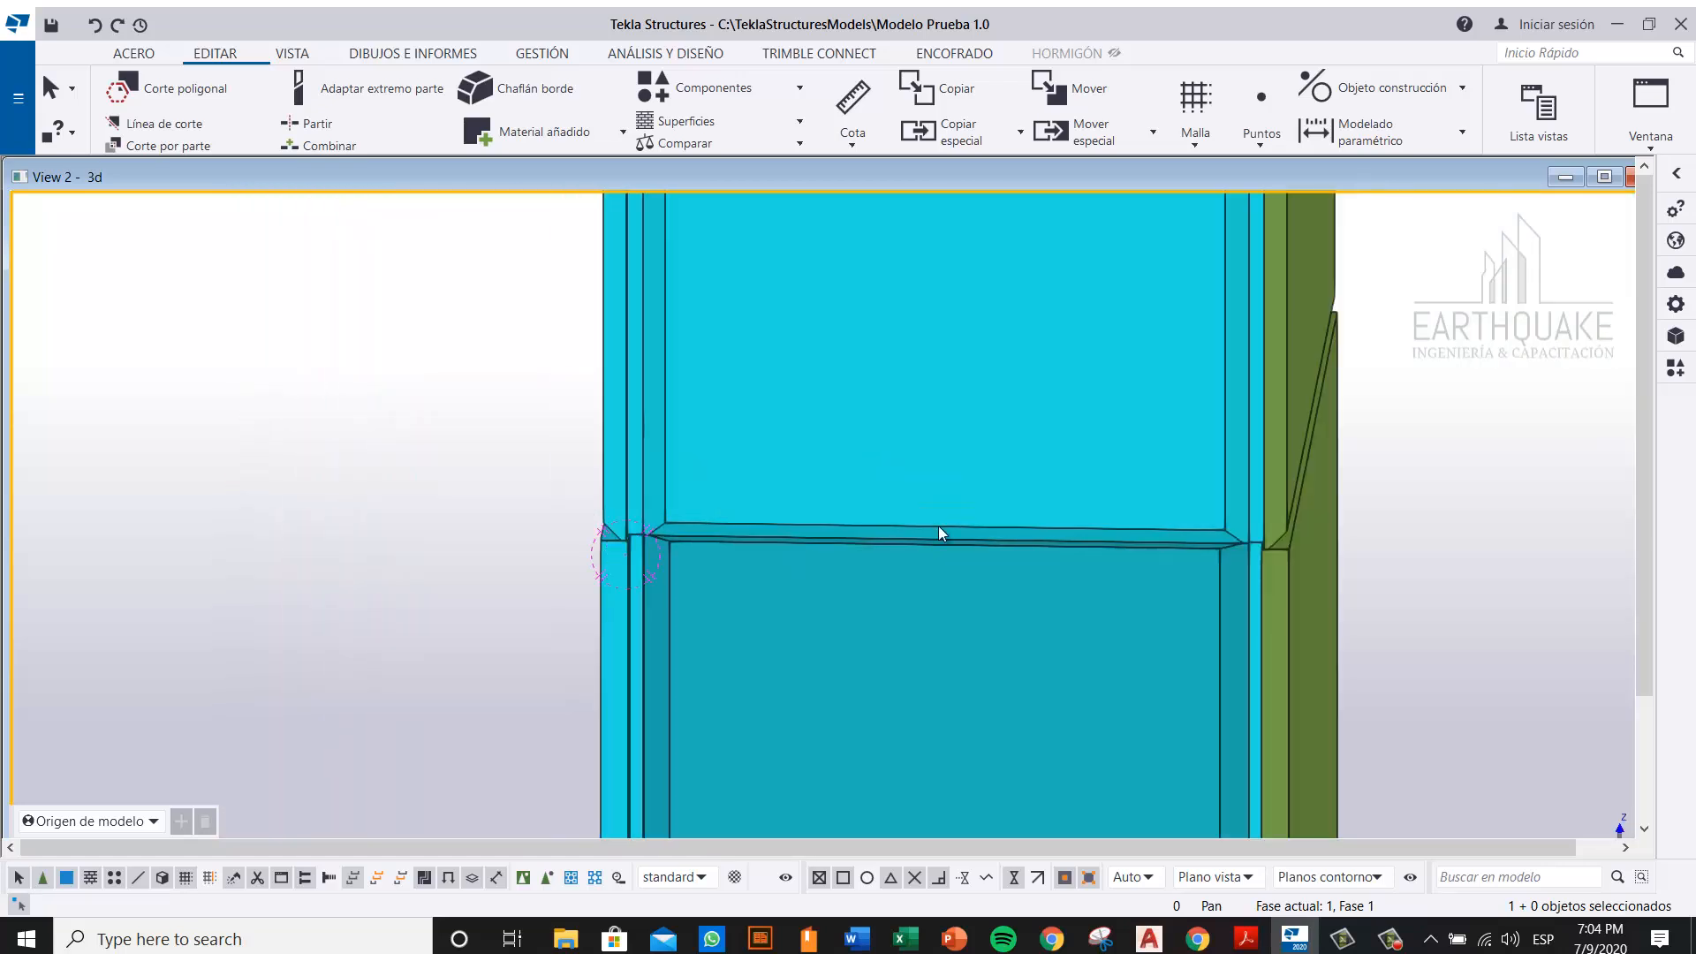
# Step: Examine the finished column splice in 3D, then the column at grids 1 and a in plan, selecting its outer green plate
pyautogui.moveTo(995, 517); pyautogui.dragTo(829, 626, button='middle')
pyautogui.scroll(-4, 822, 626)
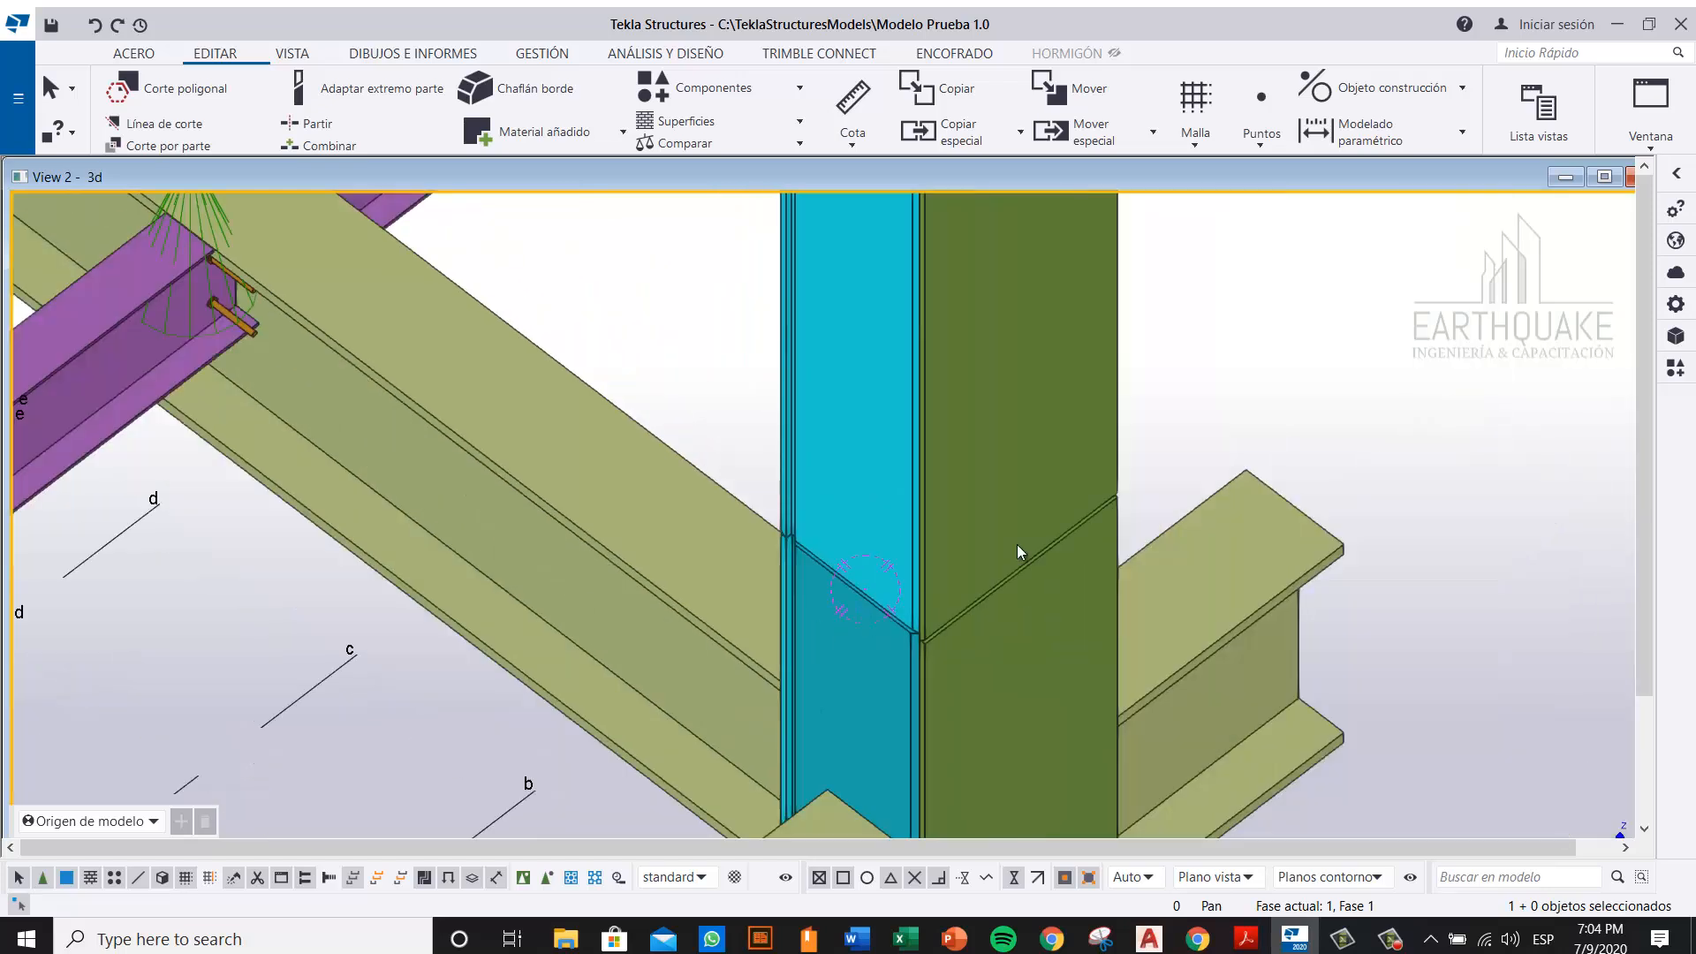
pyautogui.keyDown('ctrl'); pyautogui.moveTo(1066, 402); pyautogui.dragTo(983, 390, button='middle'); pyautogui.keyUp('ctrl')
pyautogui.hotkey('ctrl', 'p')
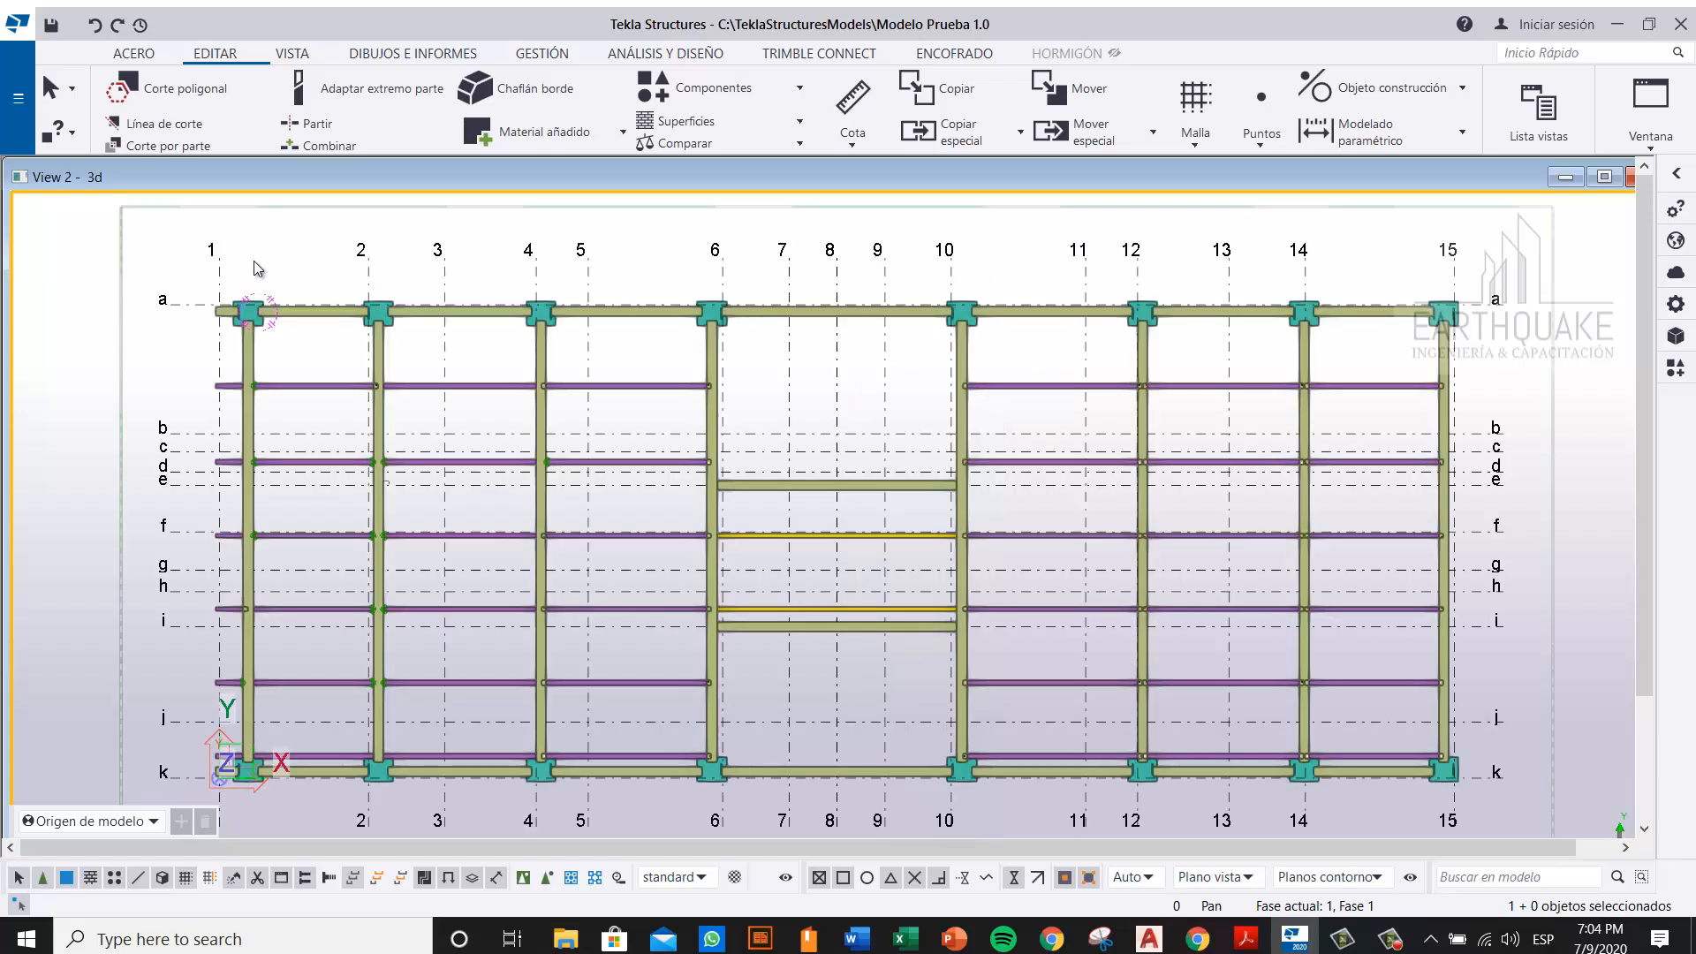
pyautogui.scroll(6, 238, 325)
pyautogui.scroll(3, 306, 264)
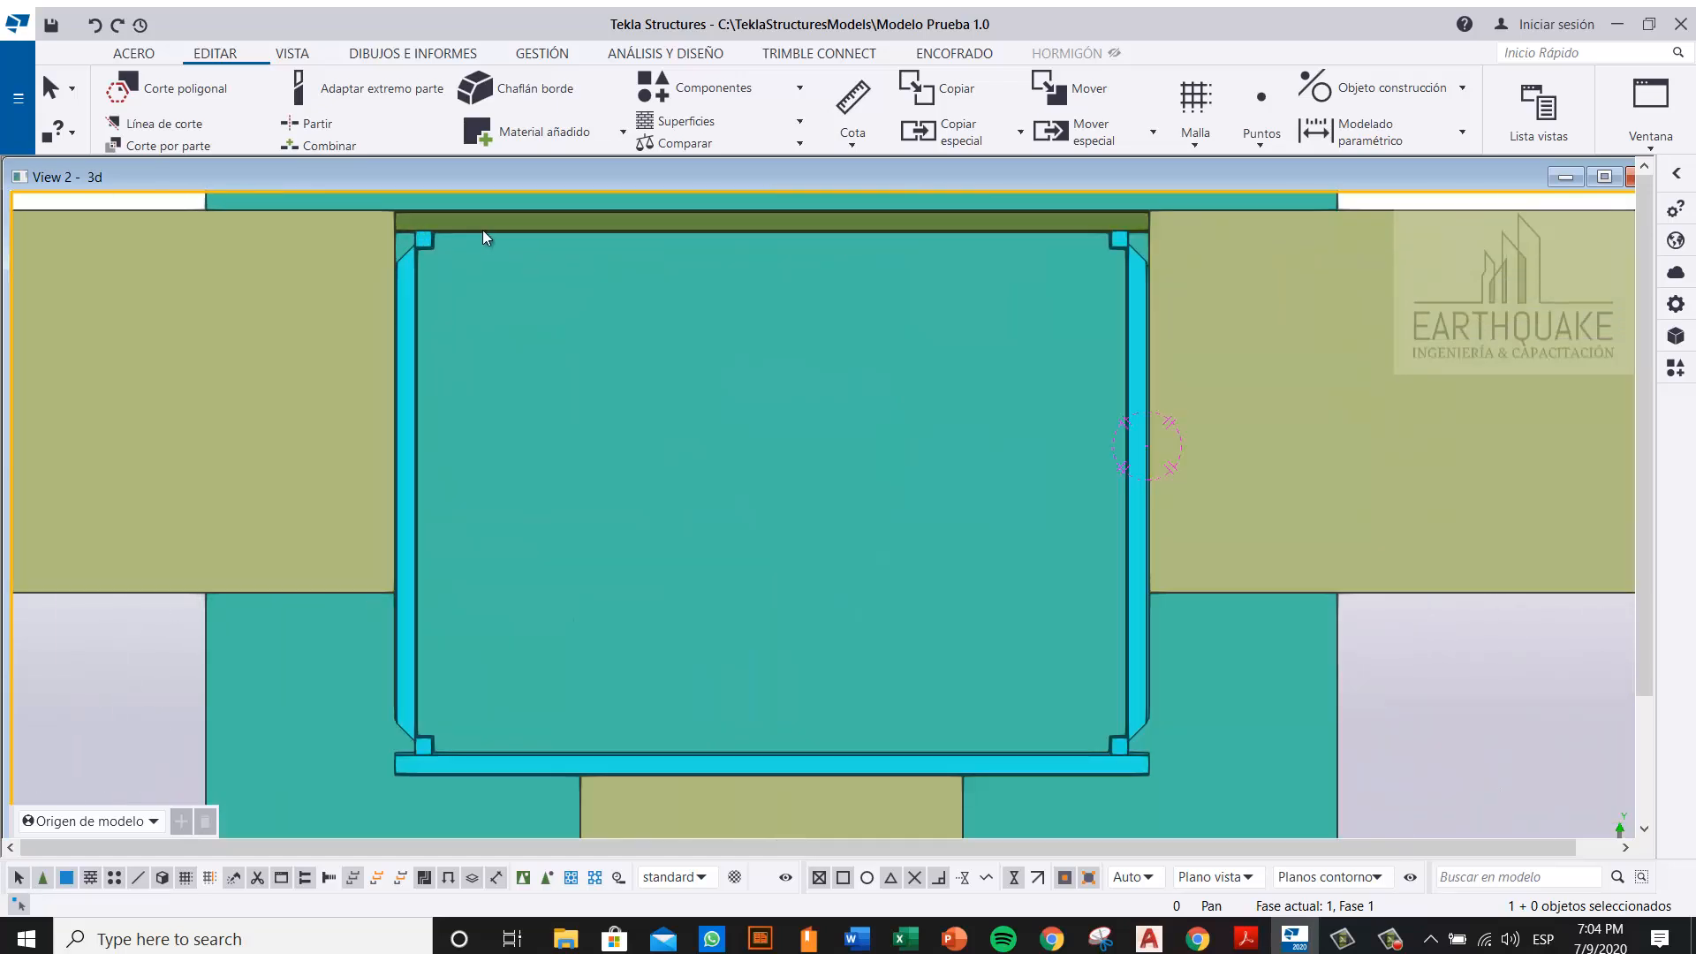
pyautogui.scroll(4, 483, 229)
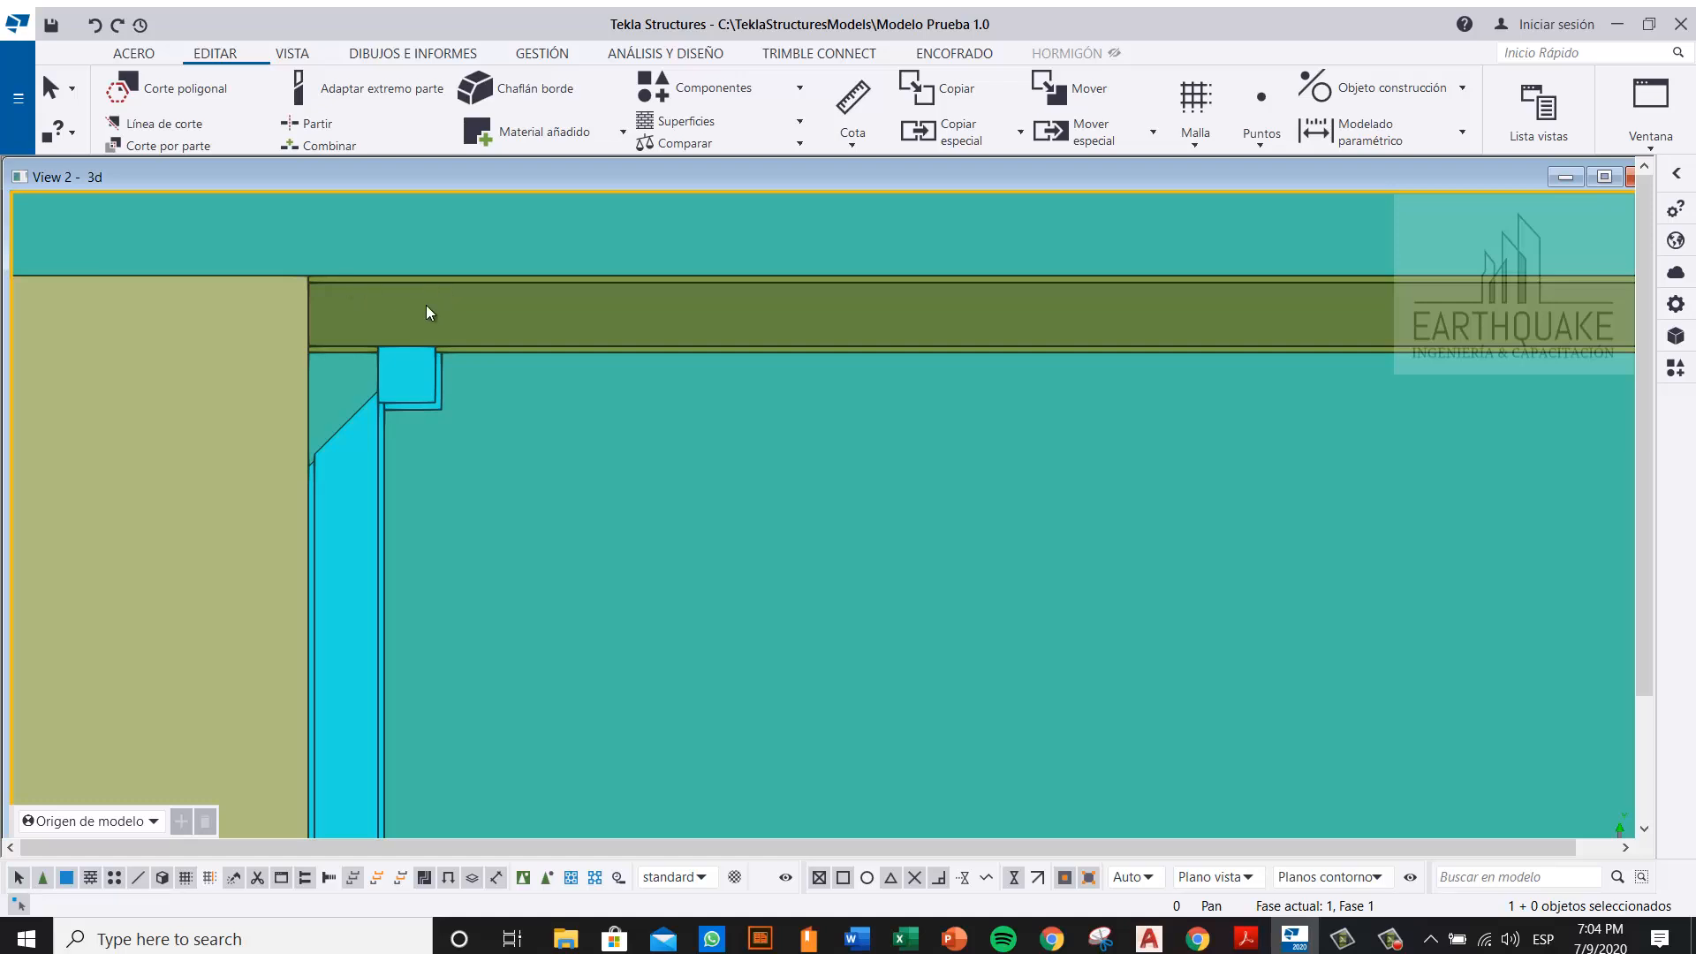
pyautogui.click(371, 309)
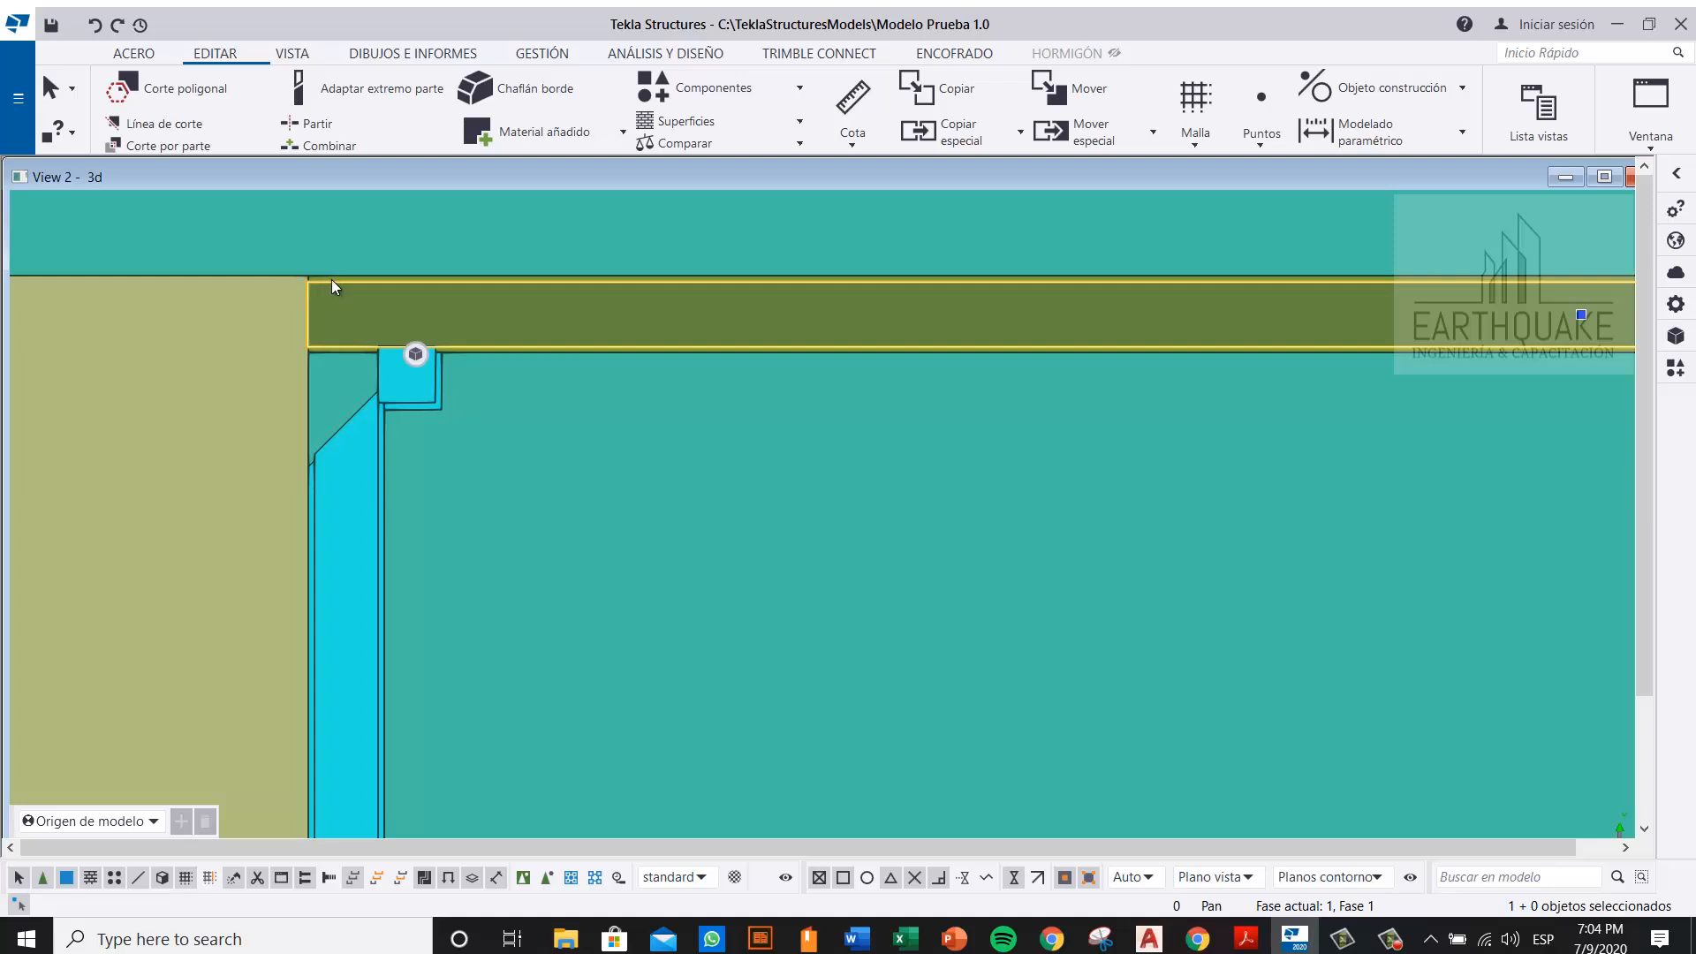
pyautogui.scroll(4, 334, 283)
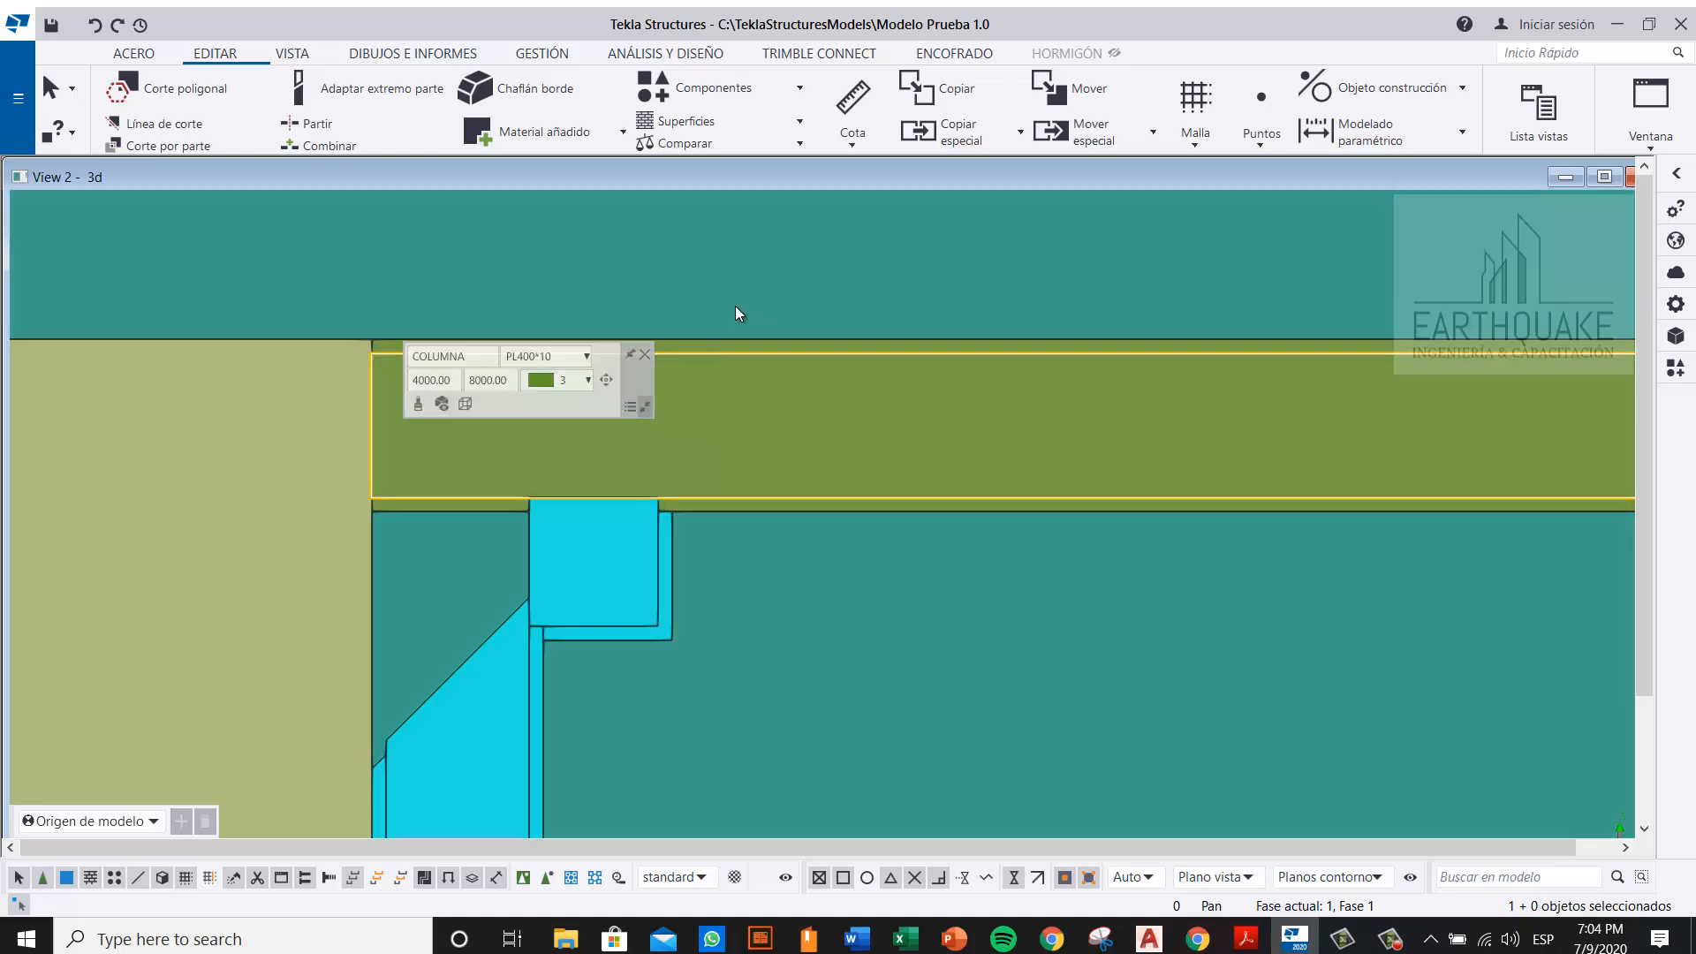
pyautogui.scroll(-6, 476, 387)
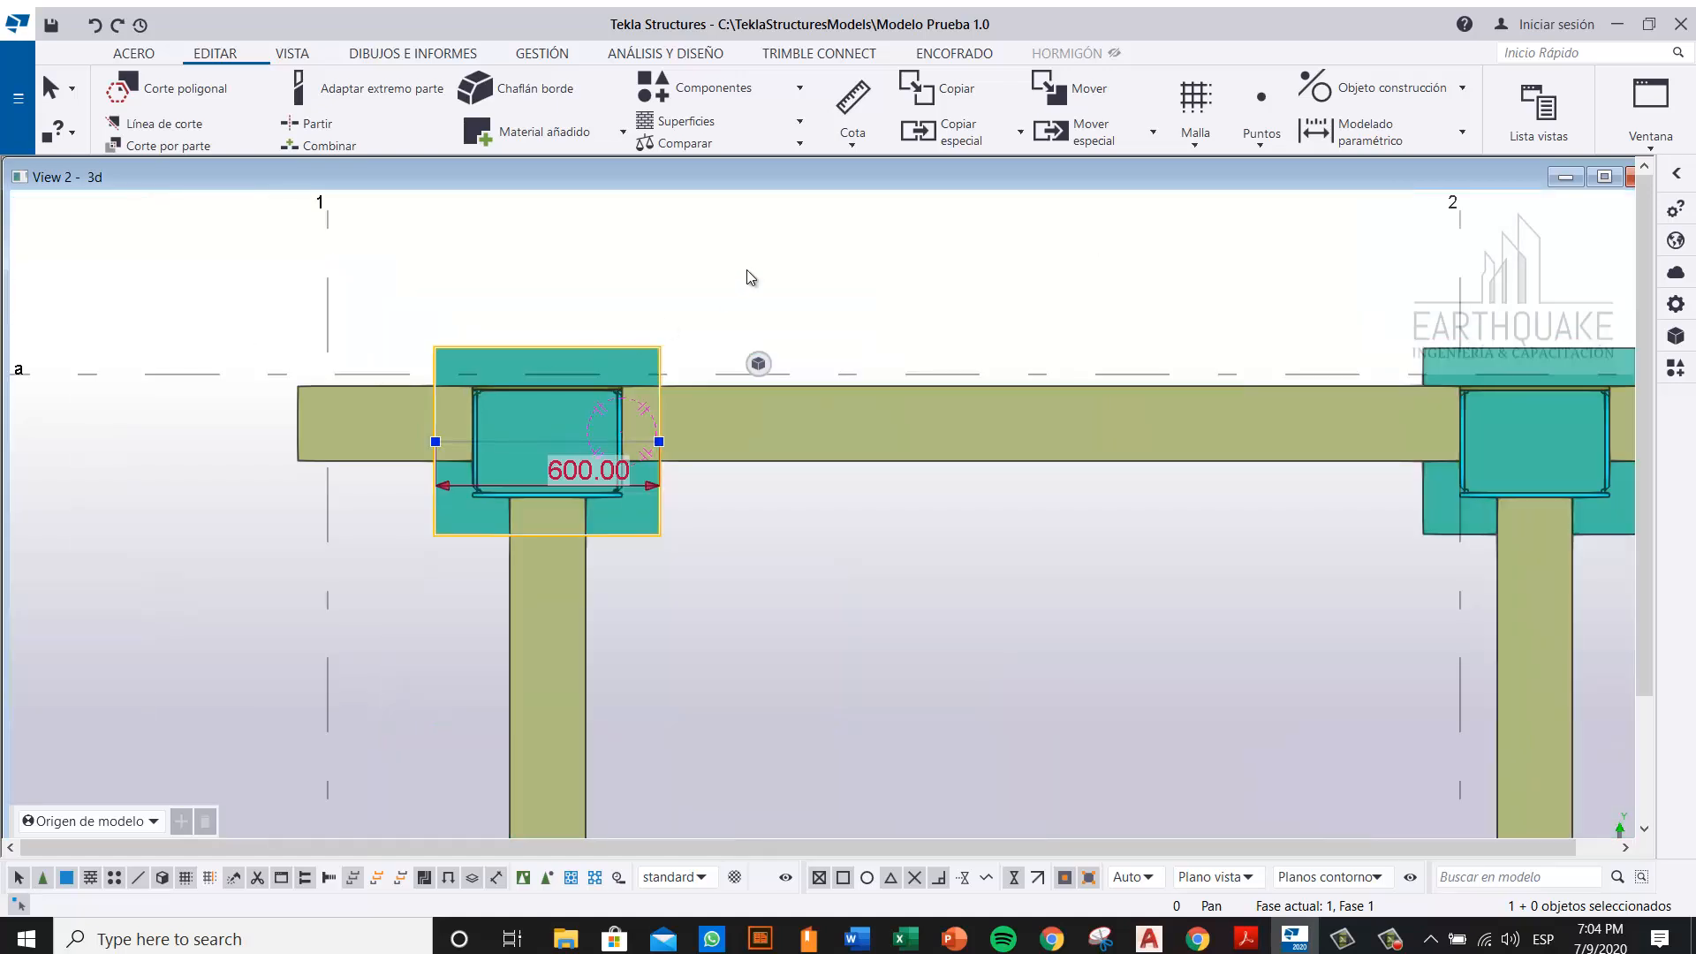
# Step: Start an irregular plate for the top of the upper column with material A572-50 and profile PL4
pyautogui.keyDown('ctrl'); pyautogui.moveTo(812, 320); pyautogui.dragTo(818, 643, button='middle'); pyautogui.keyUp('ctrl')
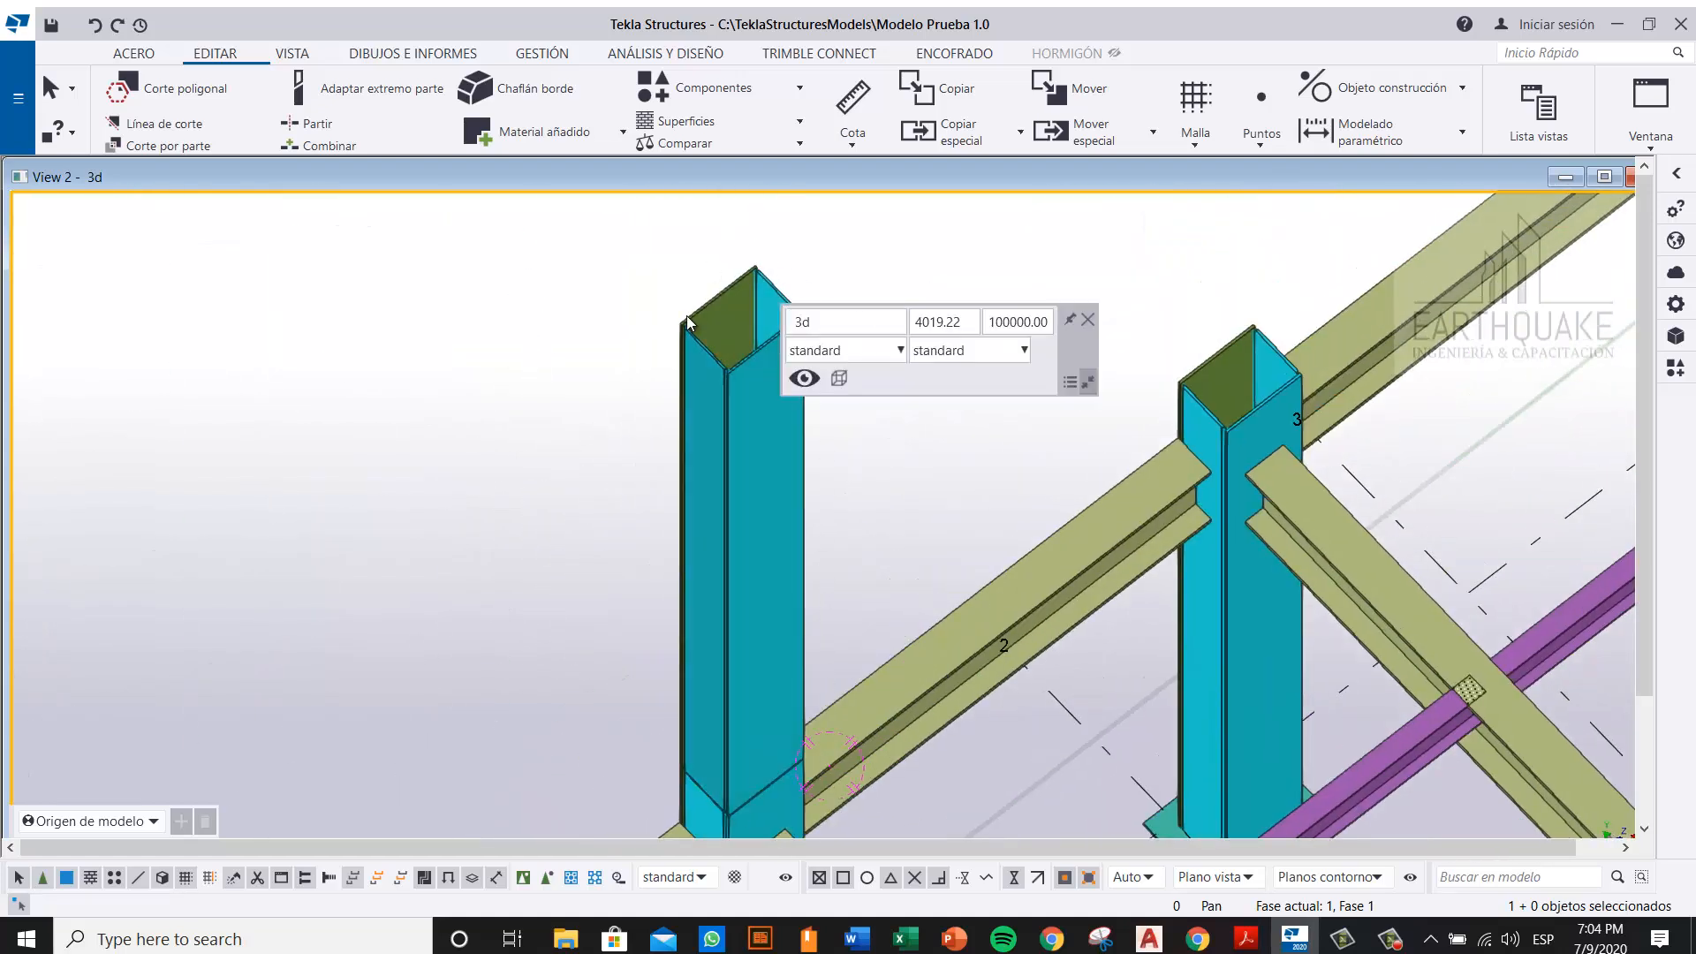
pyautogui.scroll(4, 688, 314)
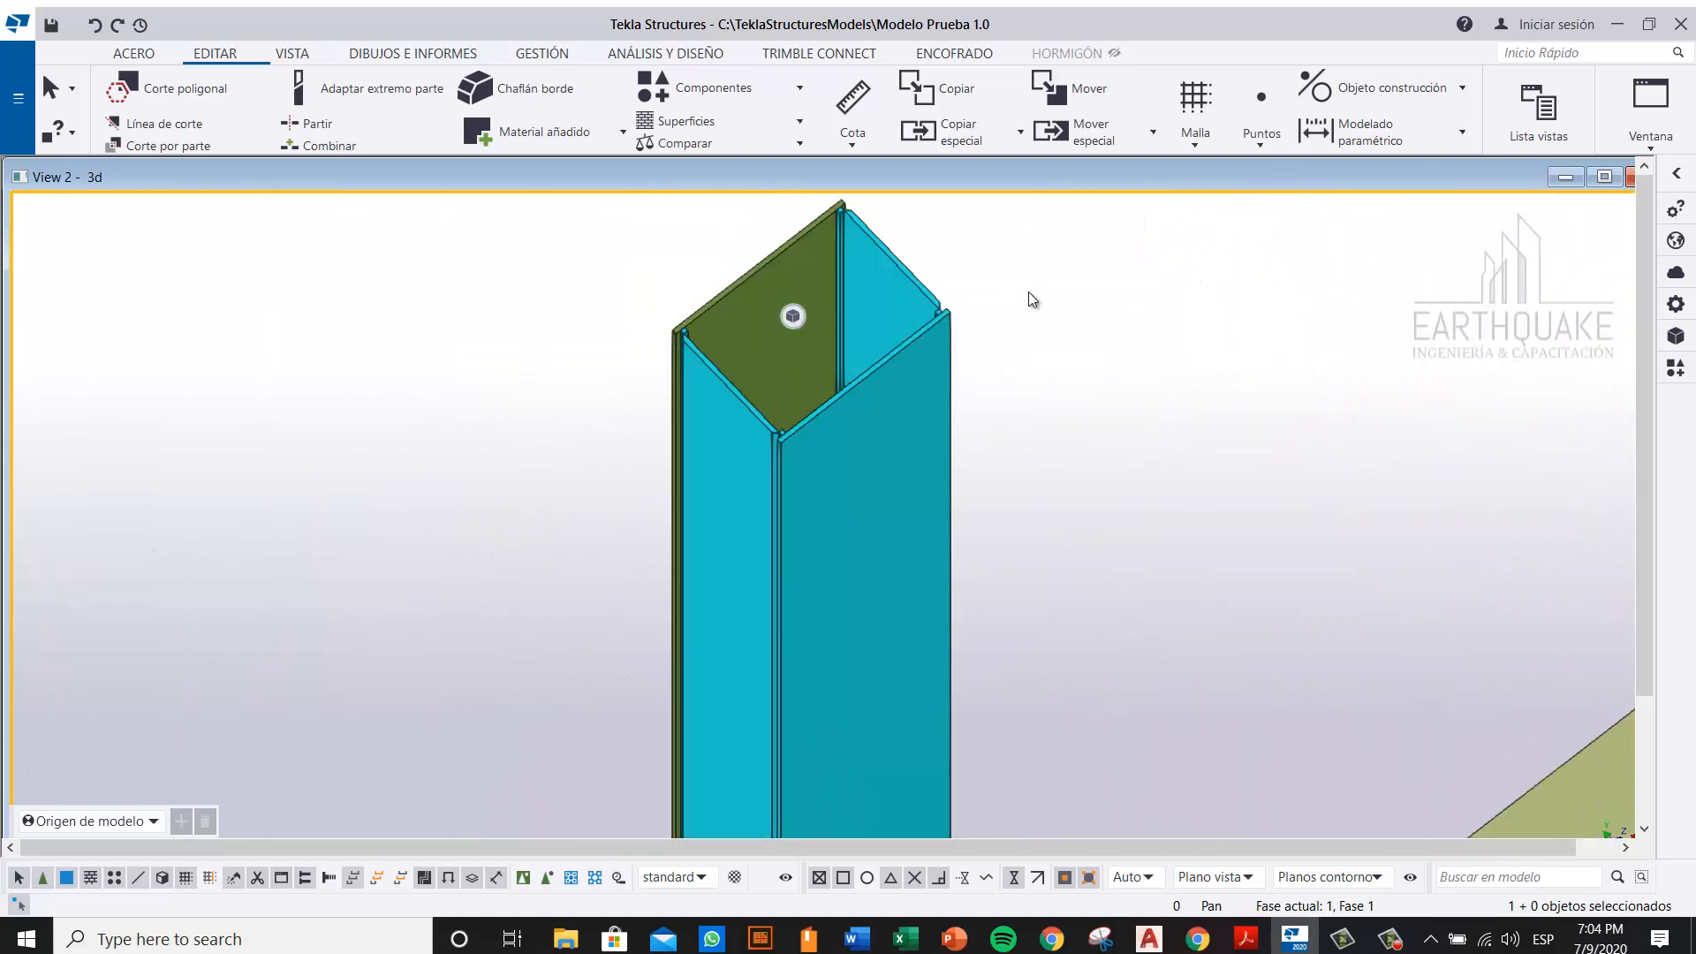
pyautogui.click(134, 55)
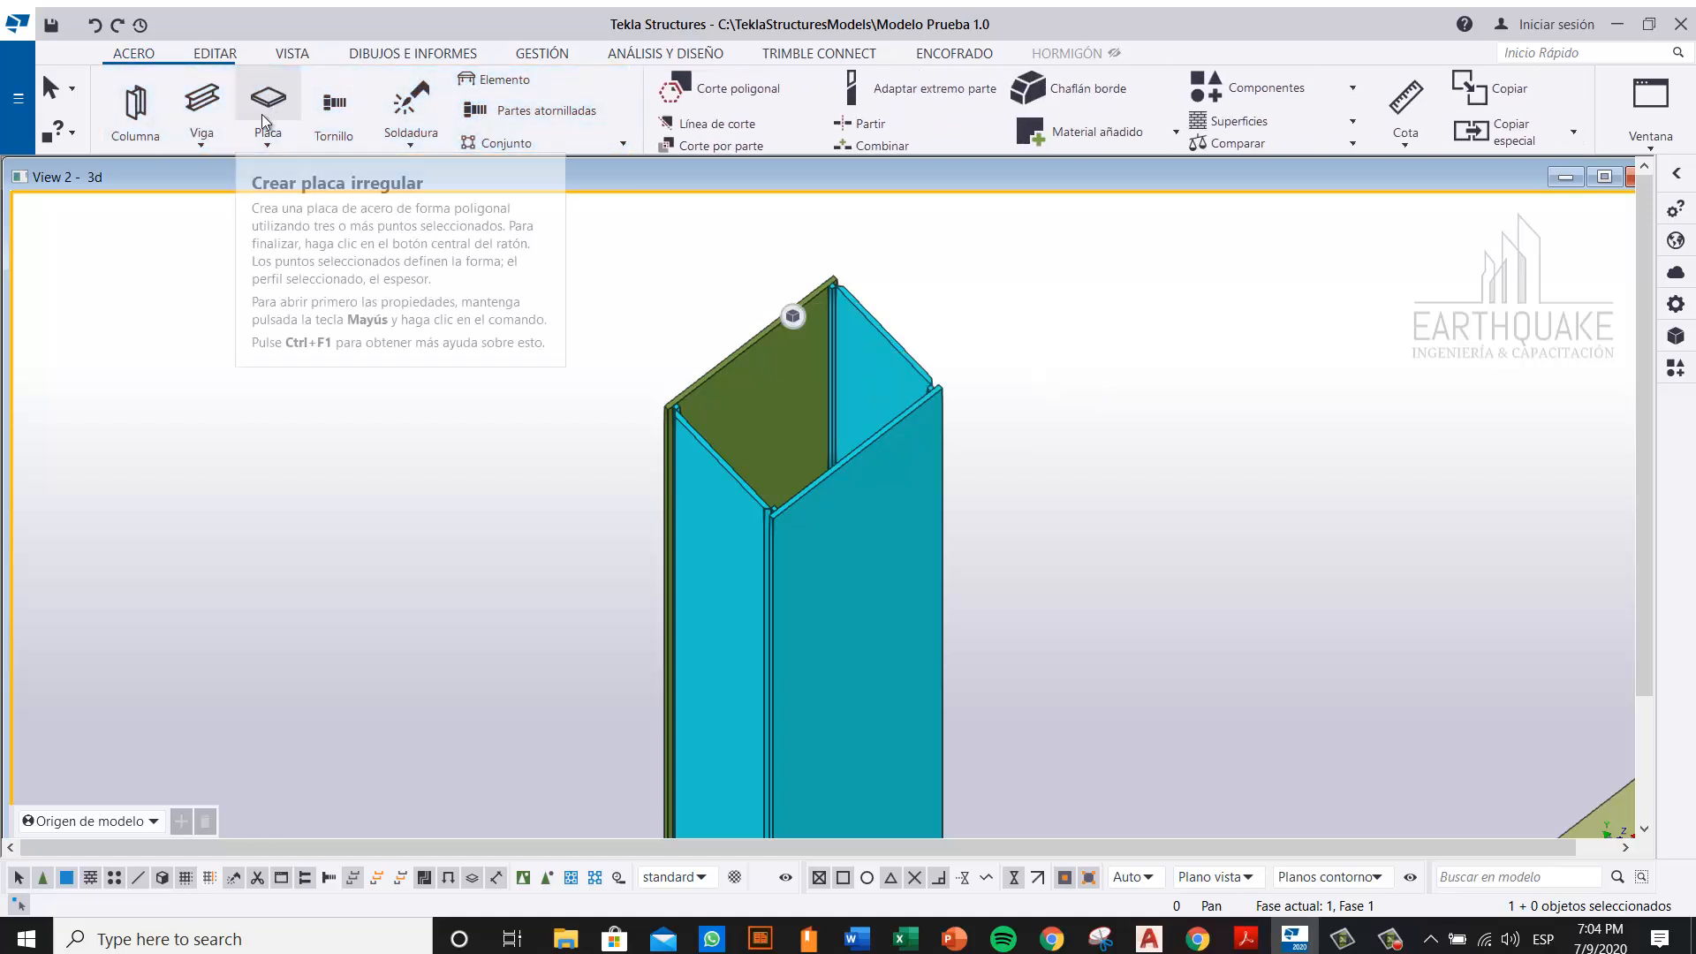
pyautogui.click(270, 97)
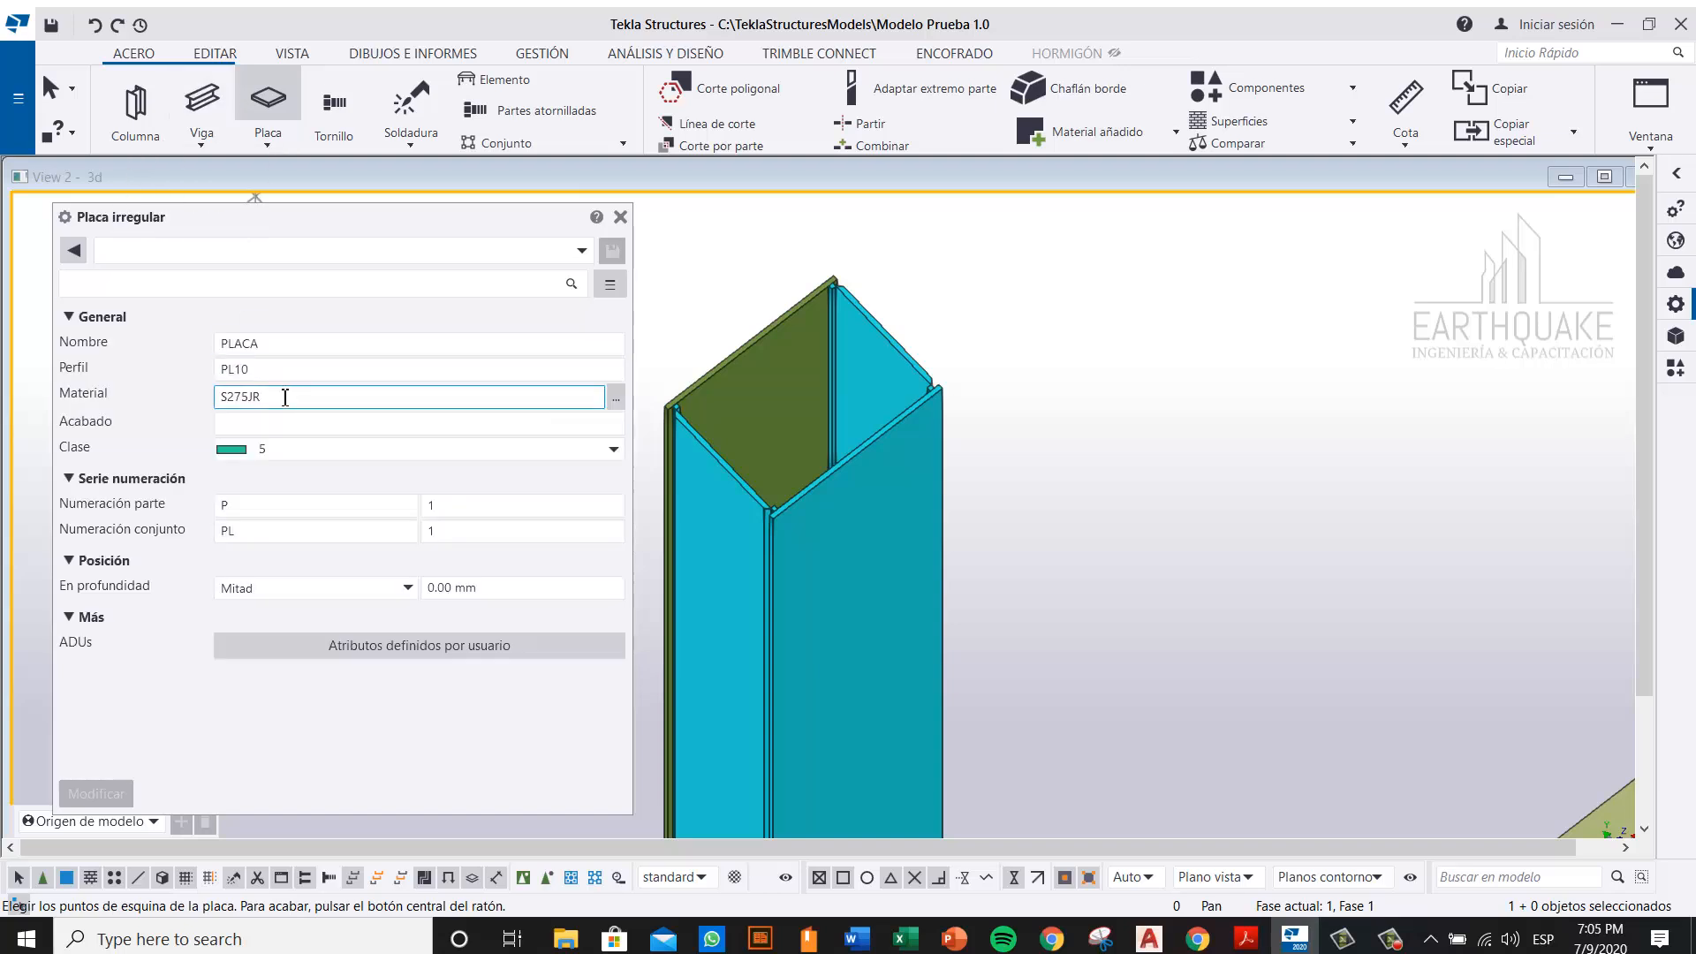
pyautogui.write('A')
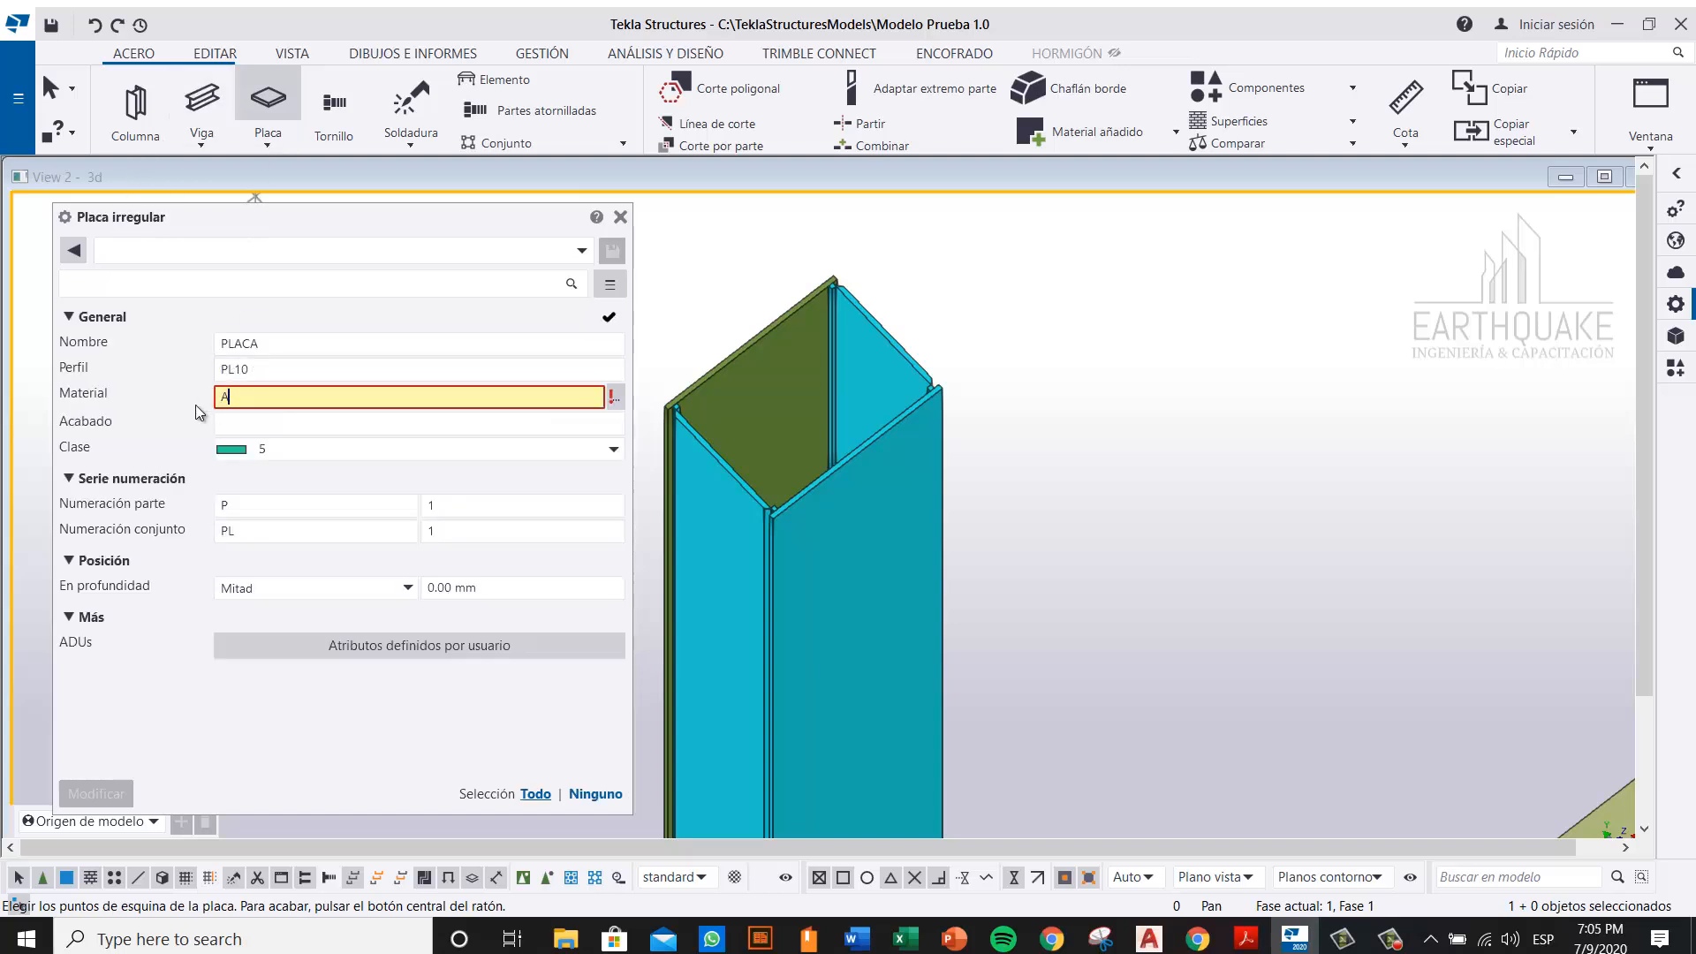
pyautogui.write('572-50')
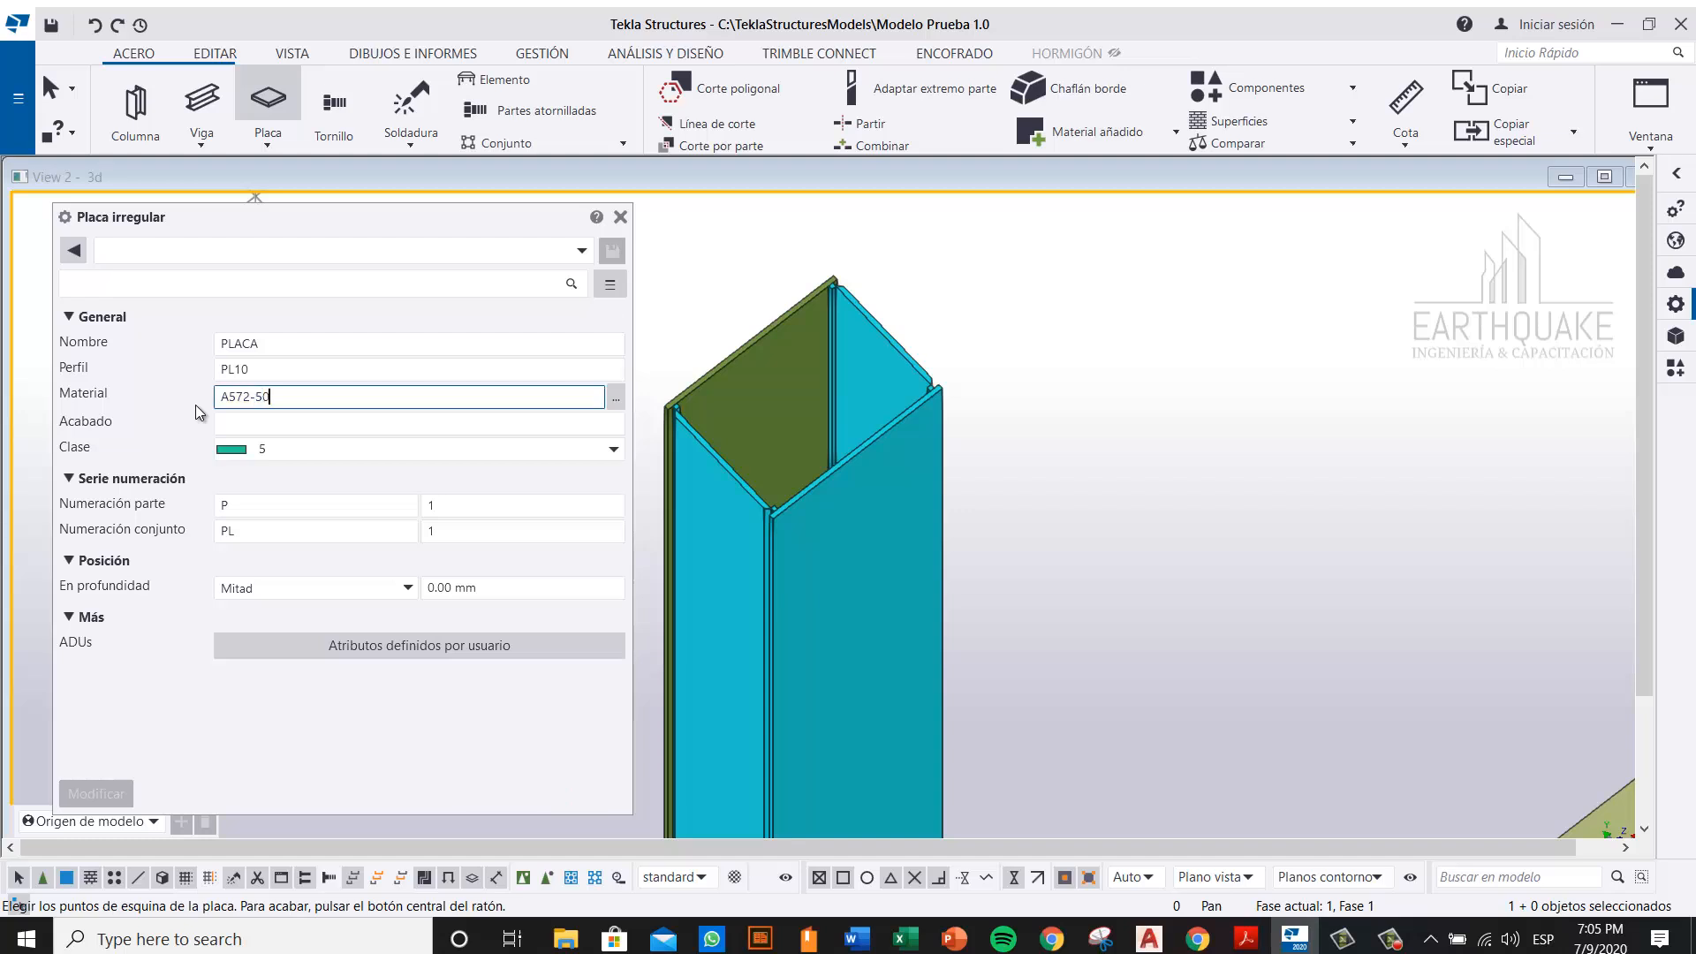
pyautogui.click(301, 367)
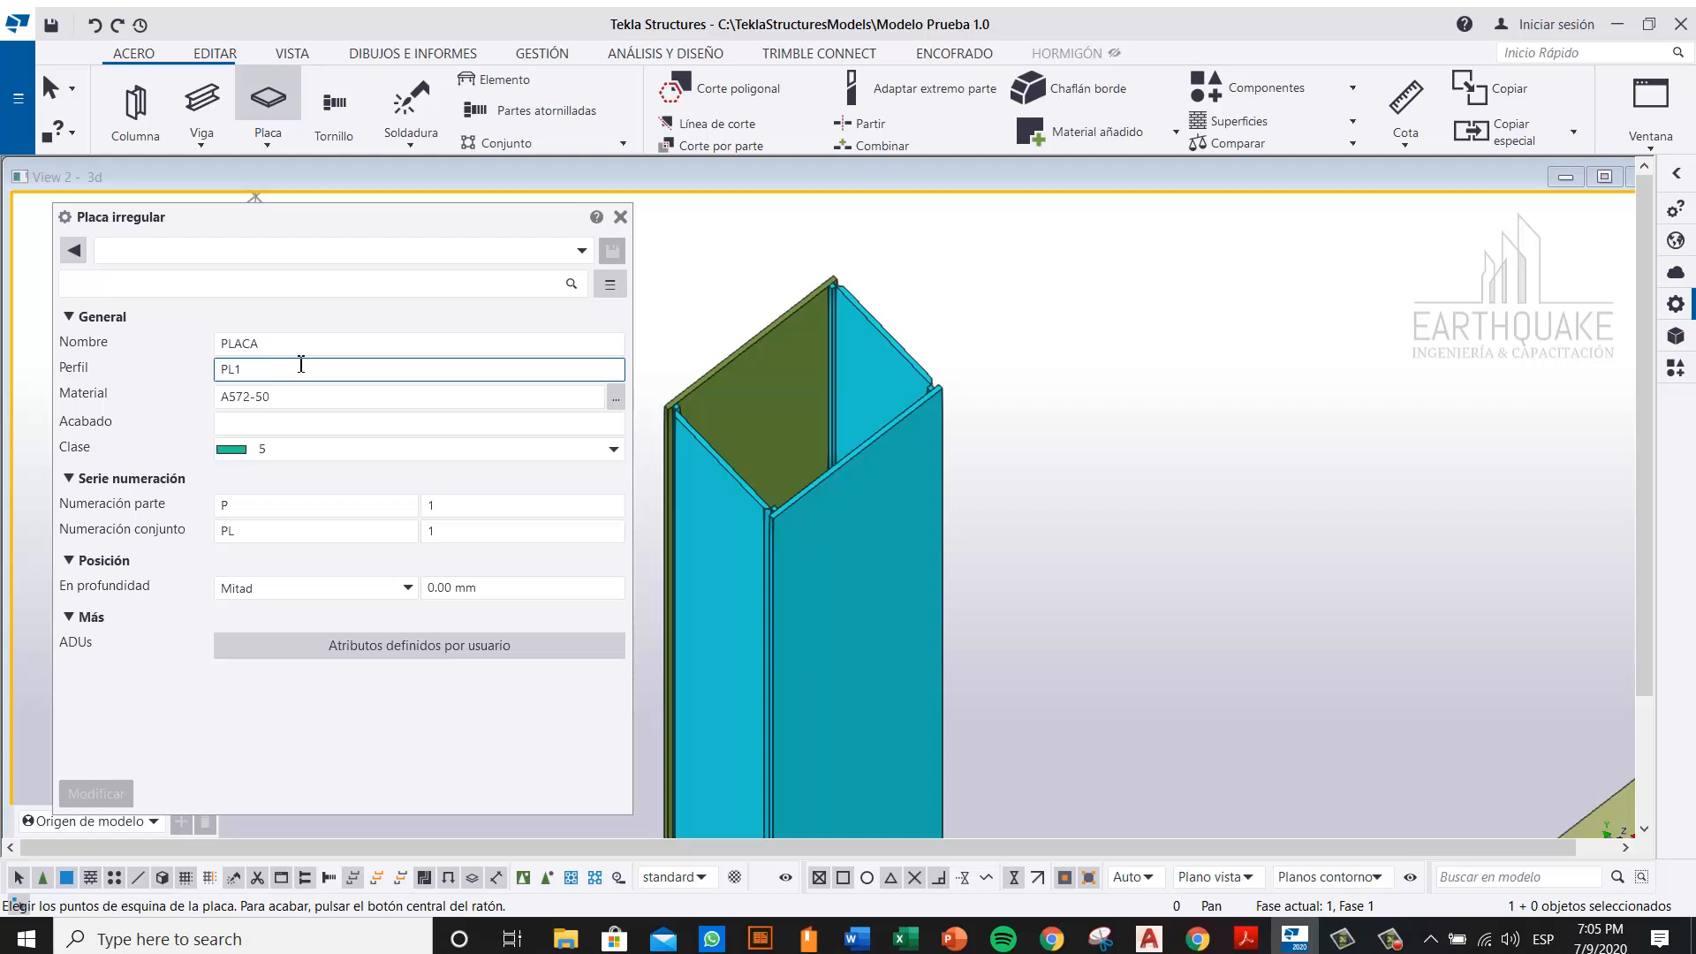
pyautogui.press('BackSpace')
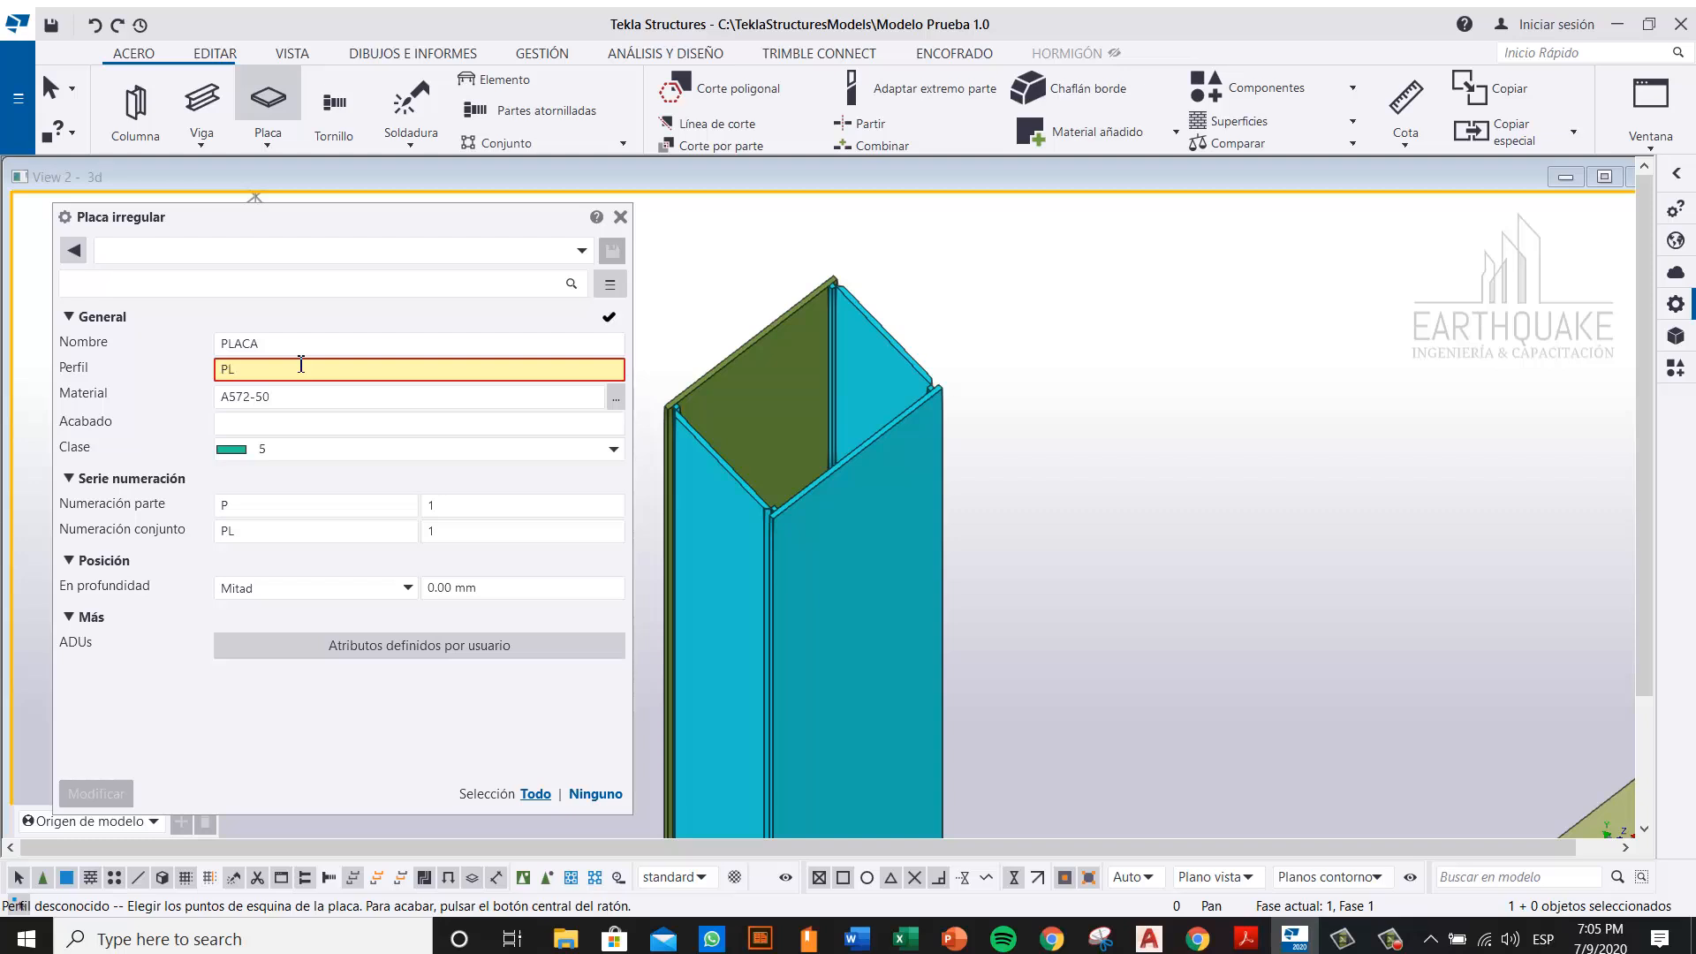
pyautogui.write('4')
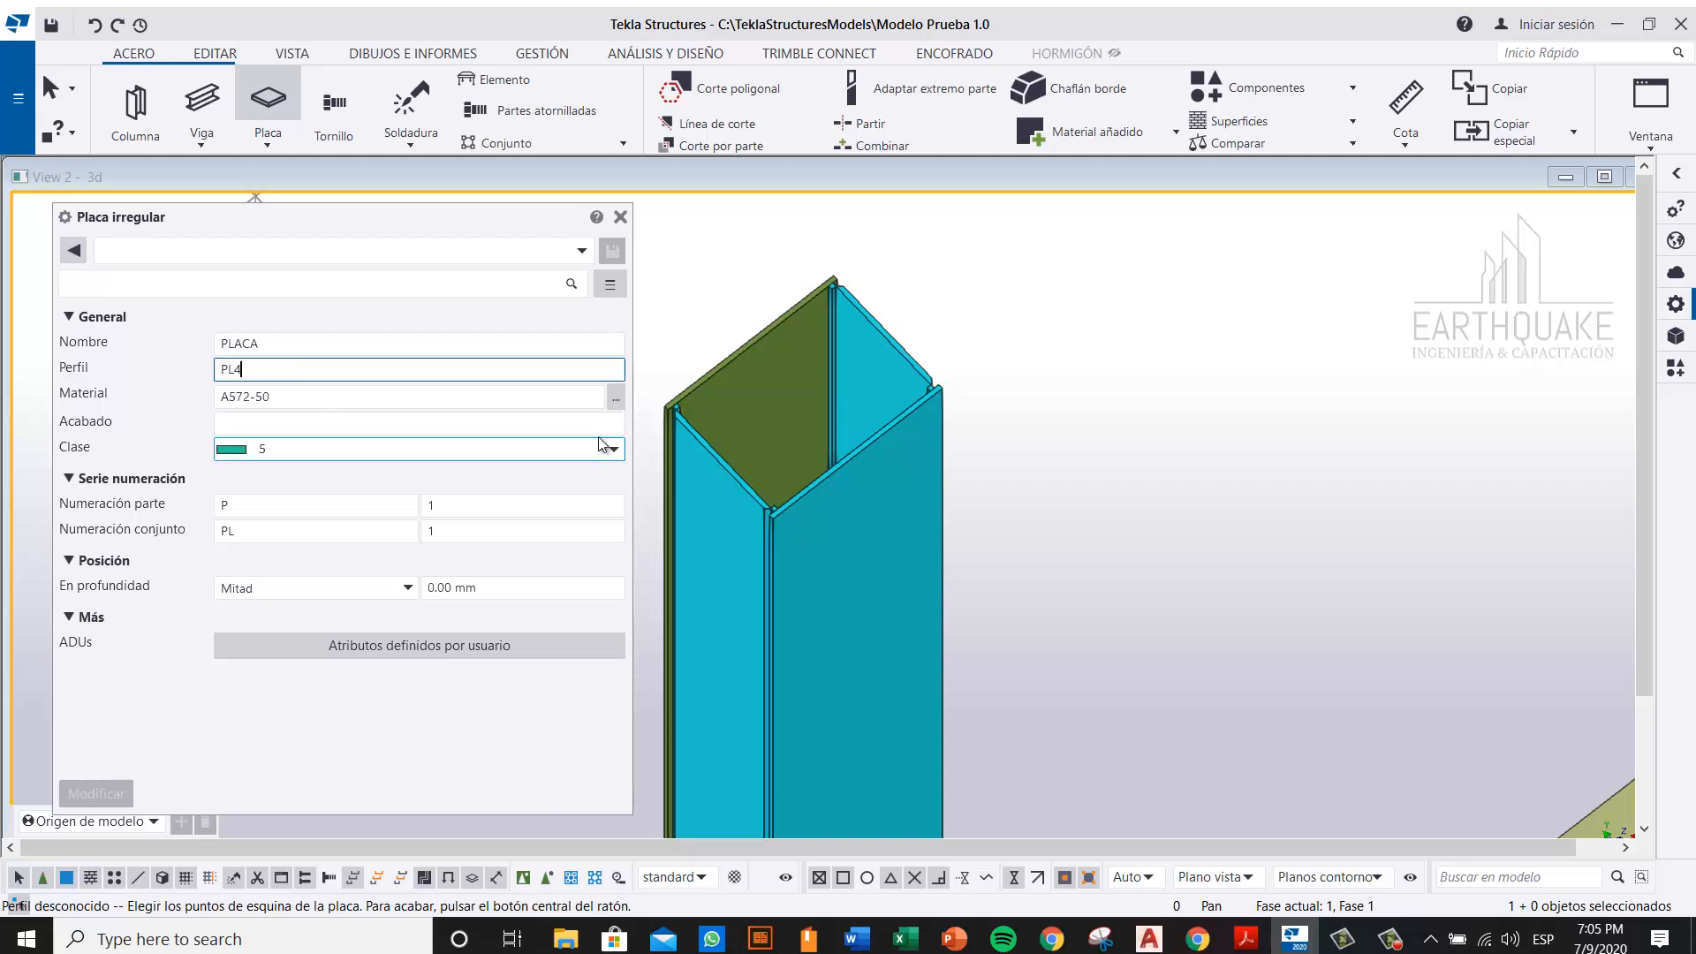
# Step: Set the plate's assembly numbering prefix to PLt and its depth position to Delante
pyautogui.moveTo(1029, 350); pyautogui.dragTo(1155, 371, button='middle')
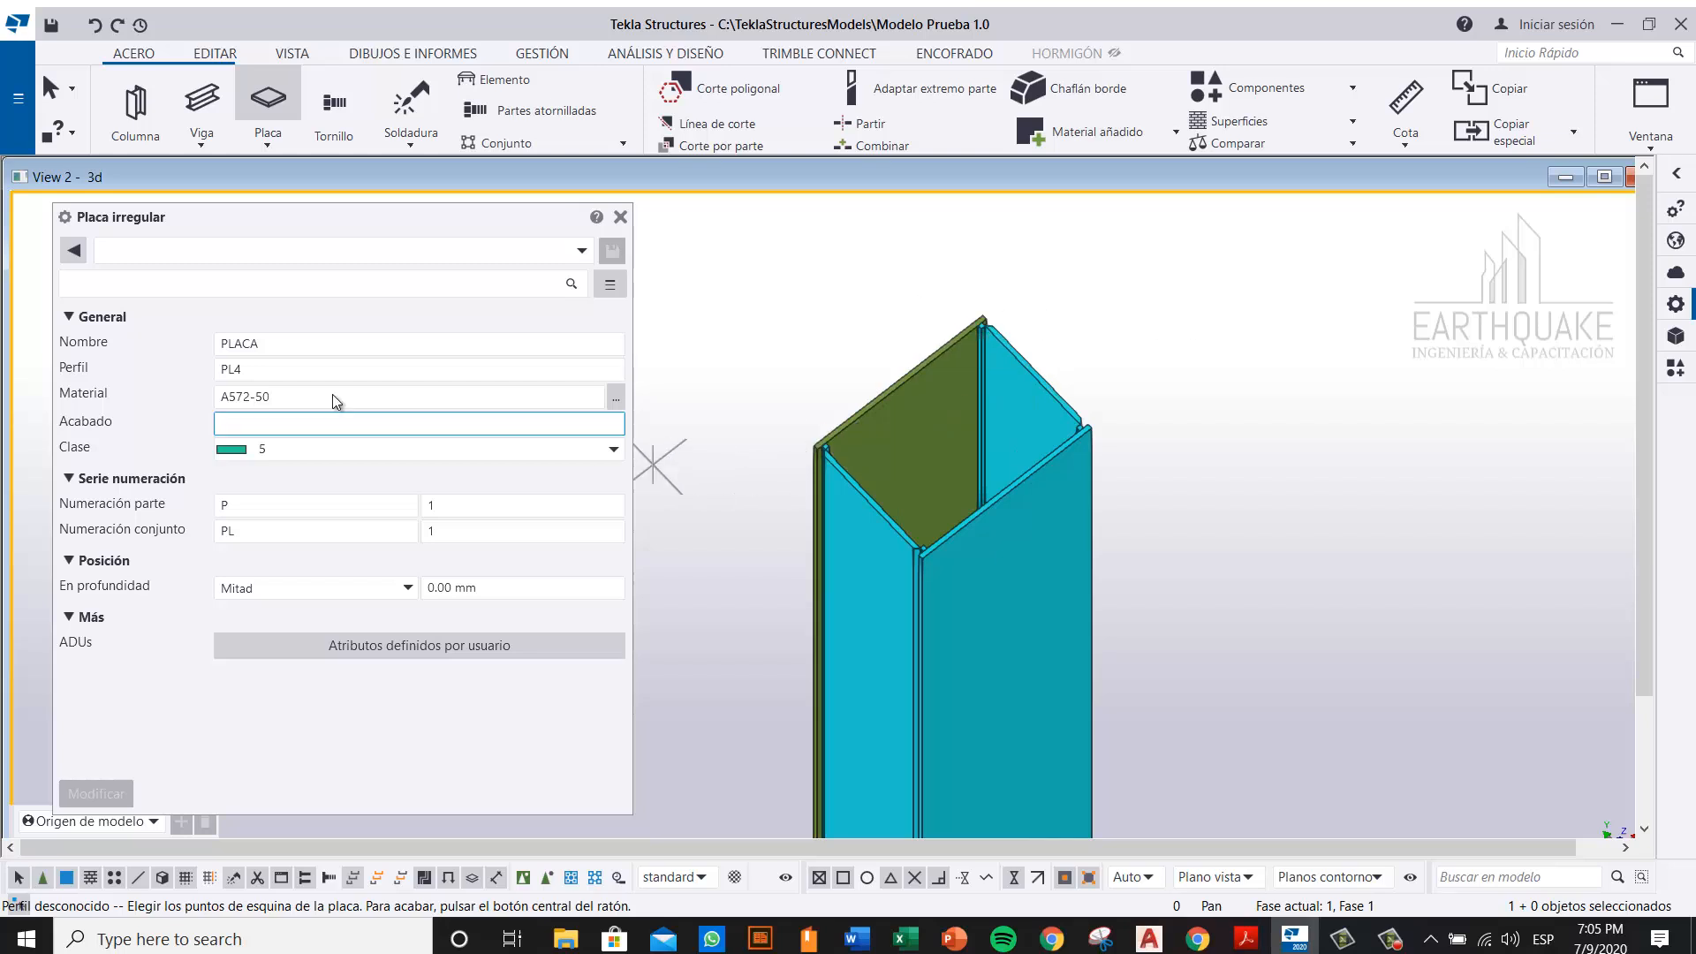
pyautogui.click(574, 507)
pyautogui.scroll(5, 807, 449)
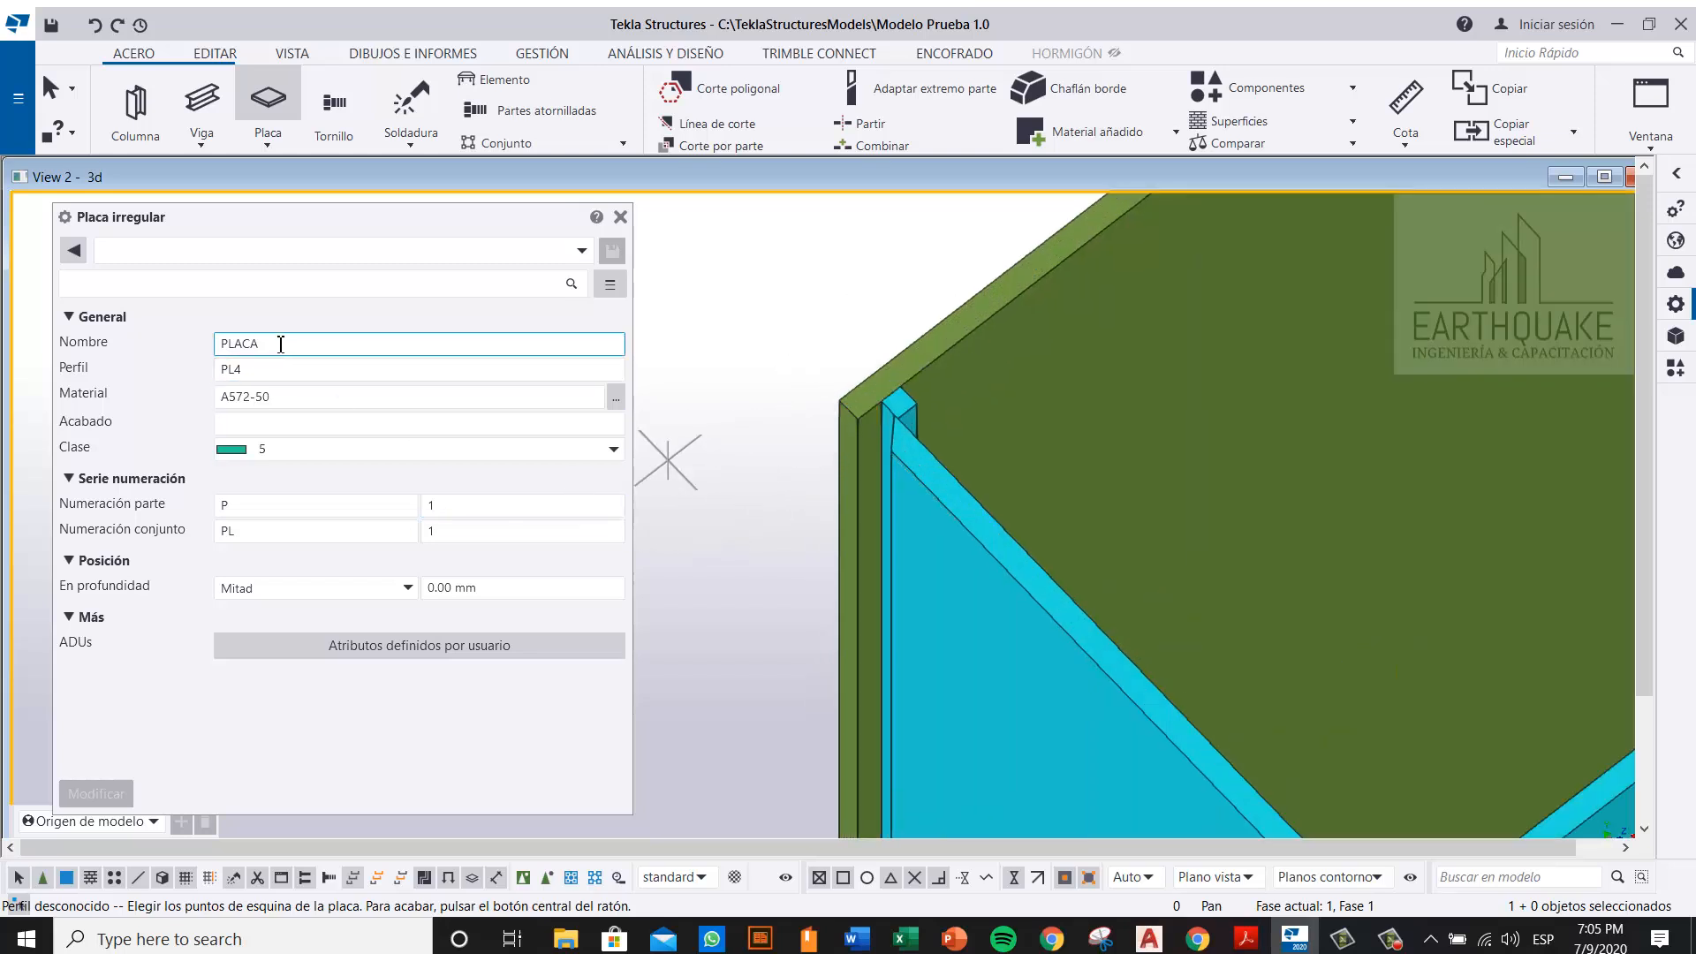
pyautogui.click(293, 532)
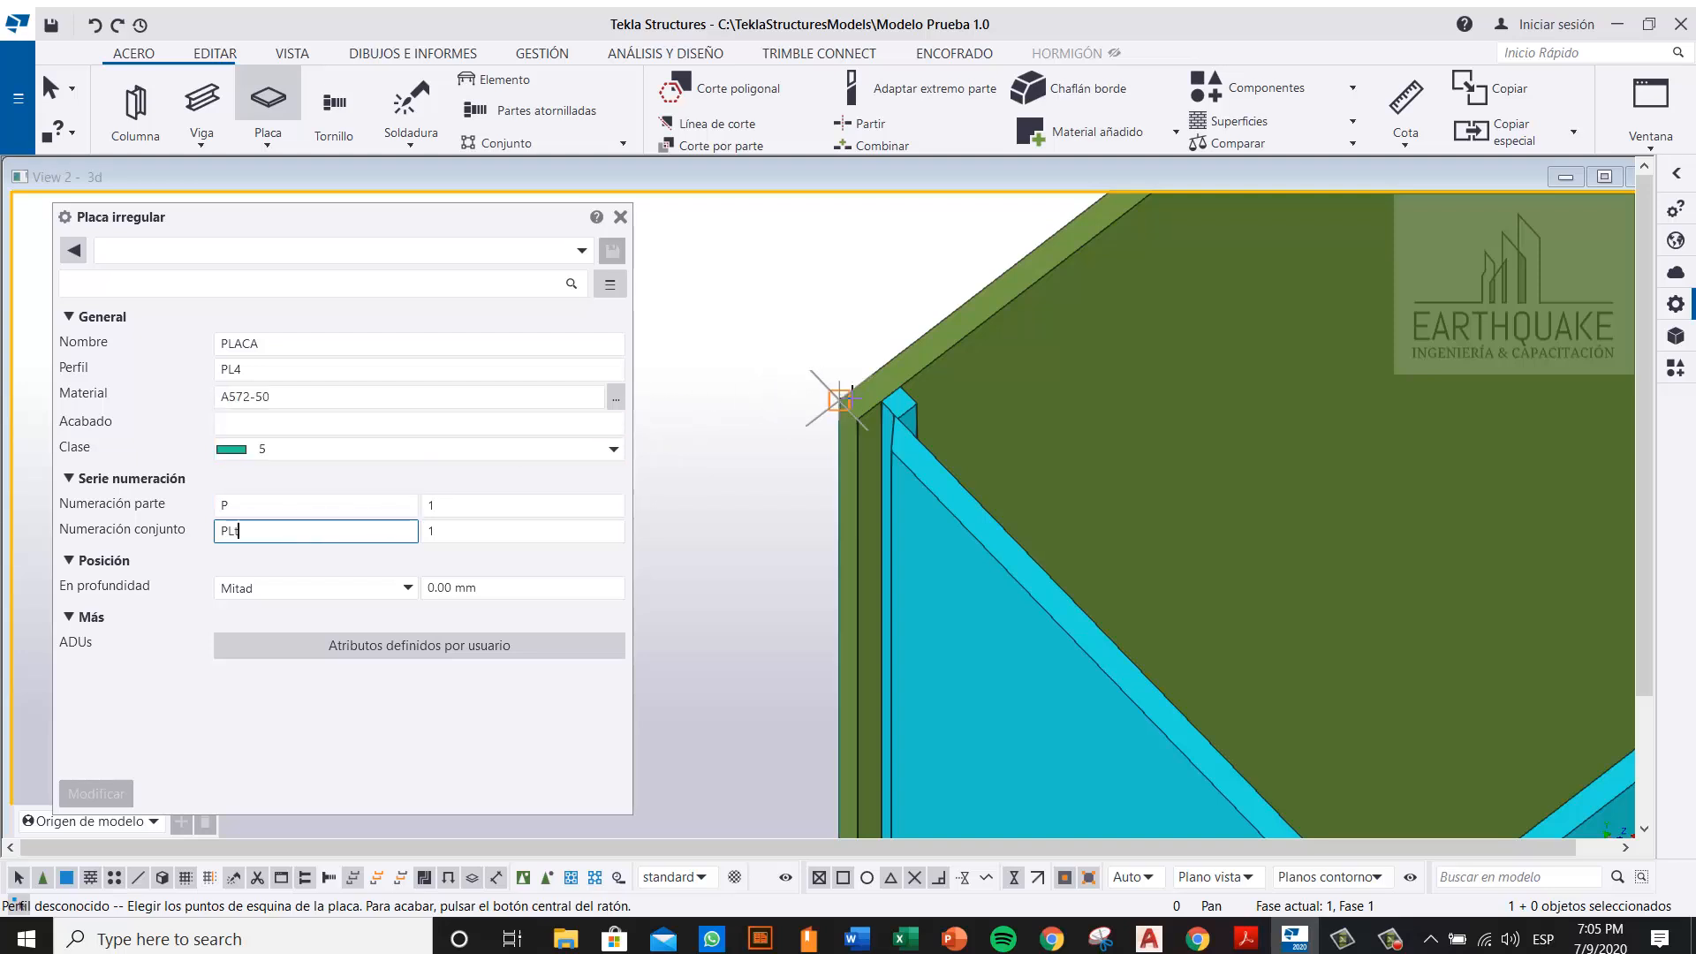
pyautogui.click(280, 590)
pyautogui.click(274, 634)
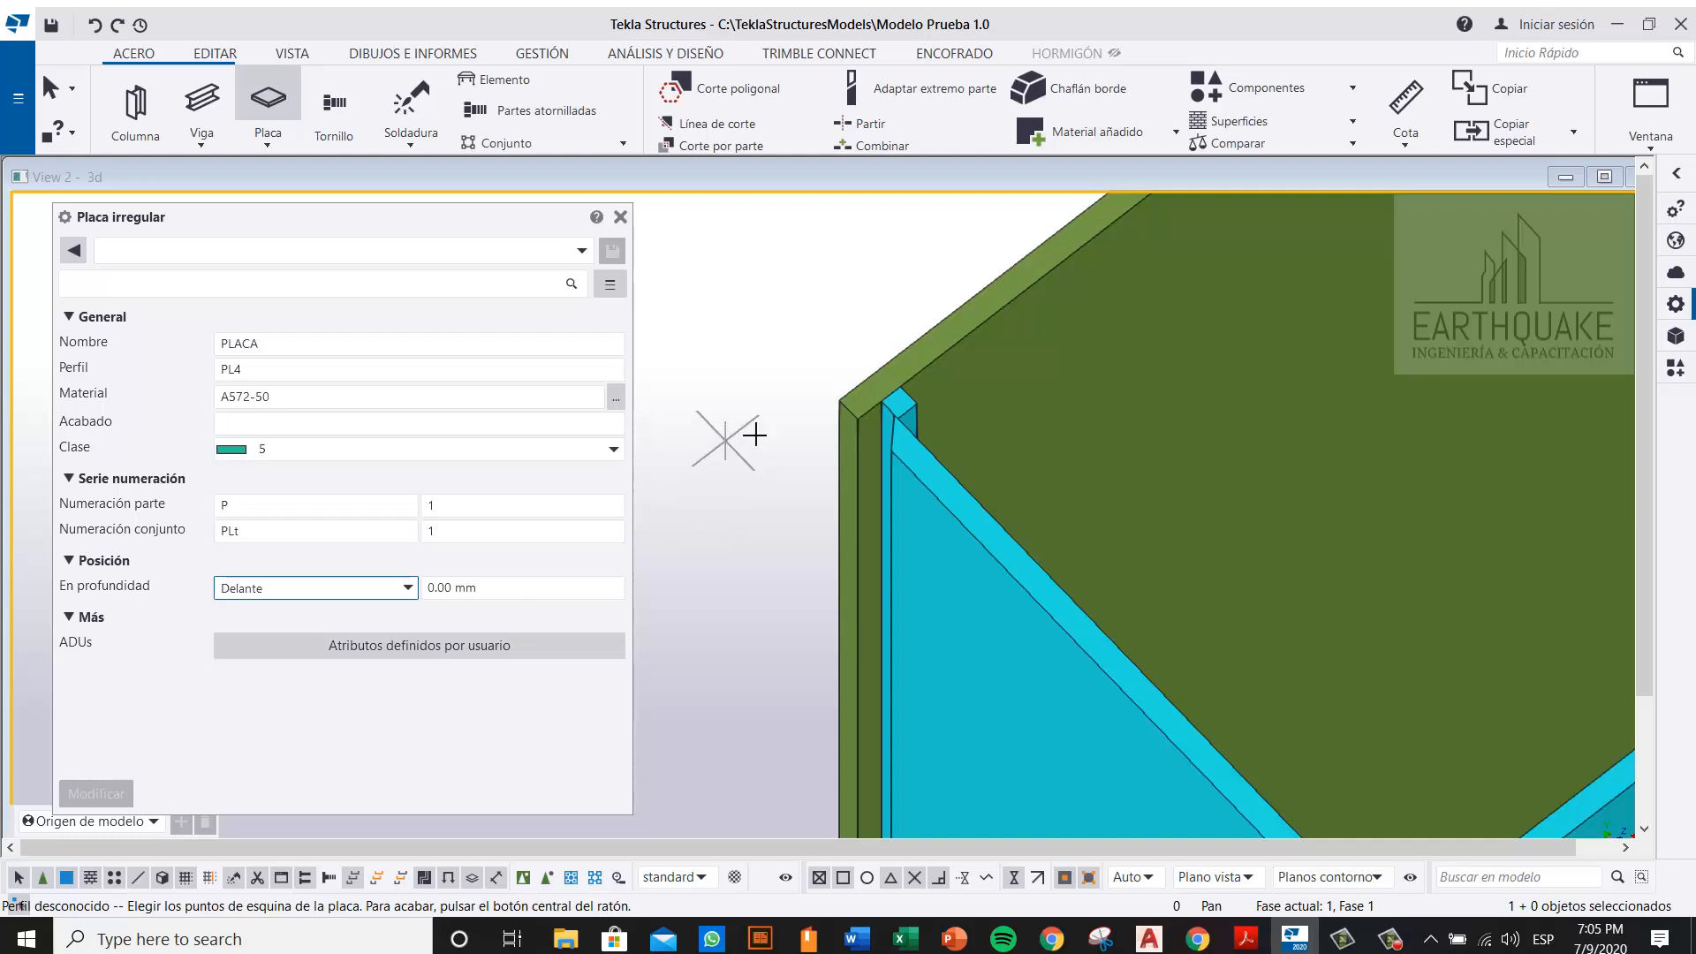
# Step: Create the cap plate through the four outer corners of the upper column's open top and end the command
pyautogui.click(839, 402)
pyautogui.scroll(-4, 719, 284)
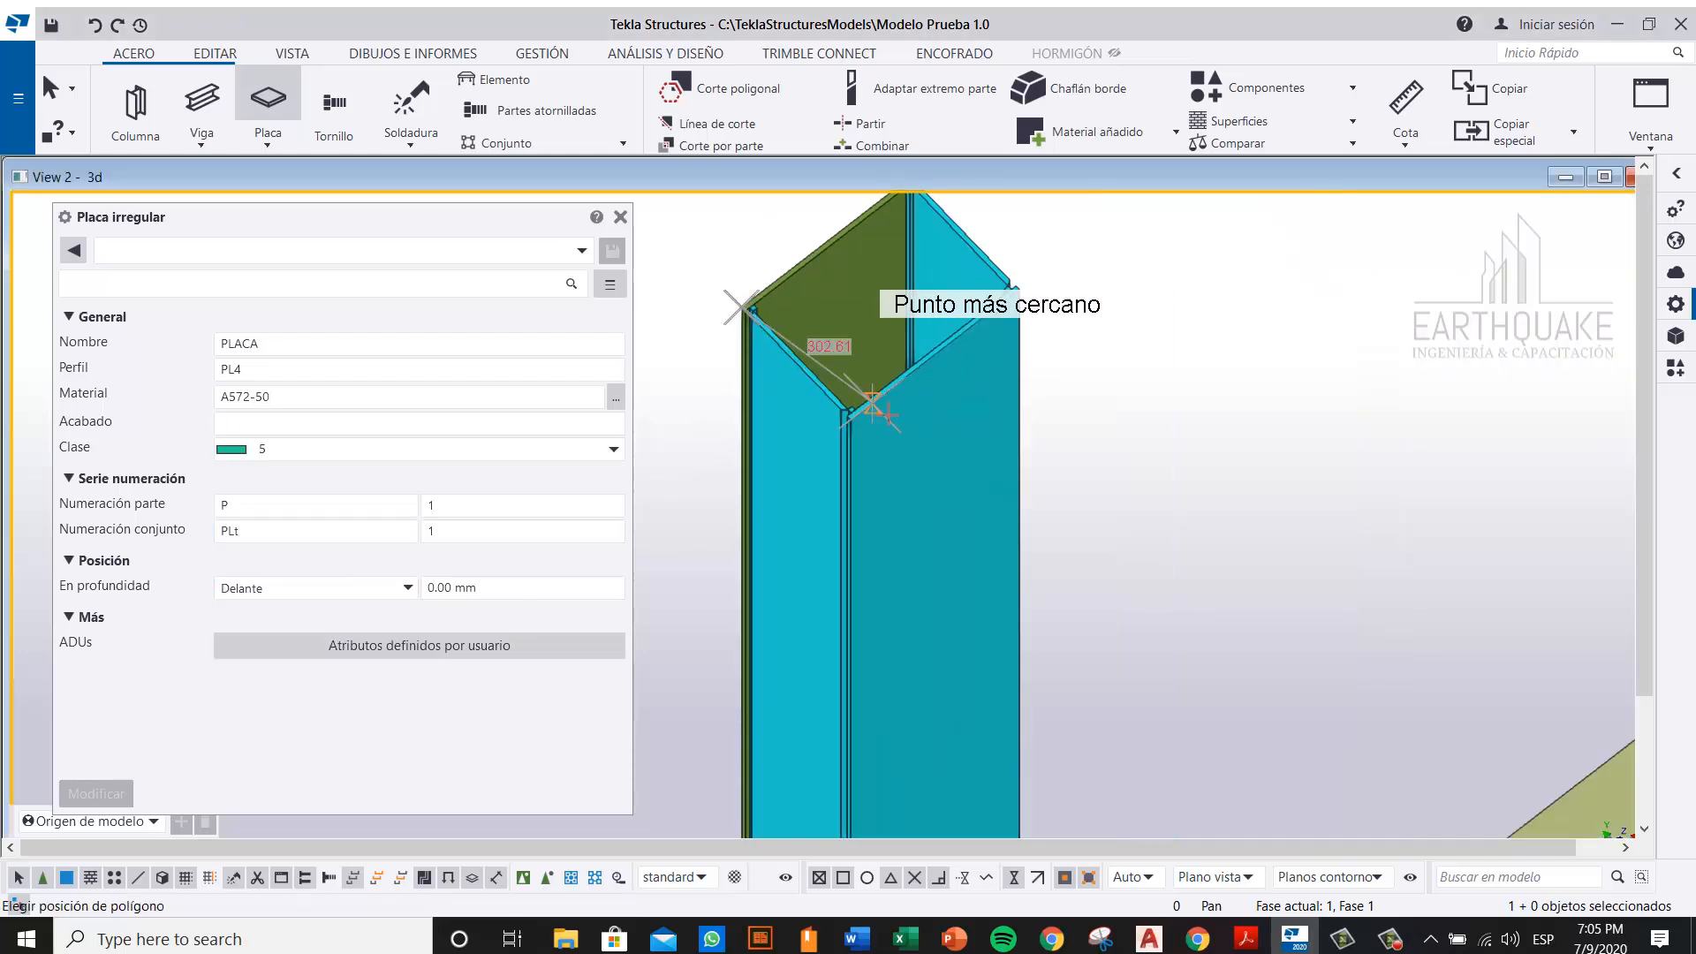
pyautogui.scroll(5, 873, 400)
pyautogui.scroll(-2, 954, 517)
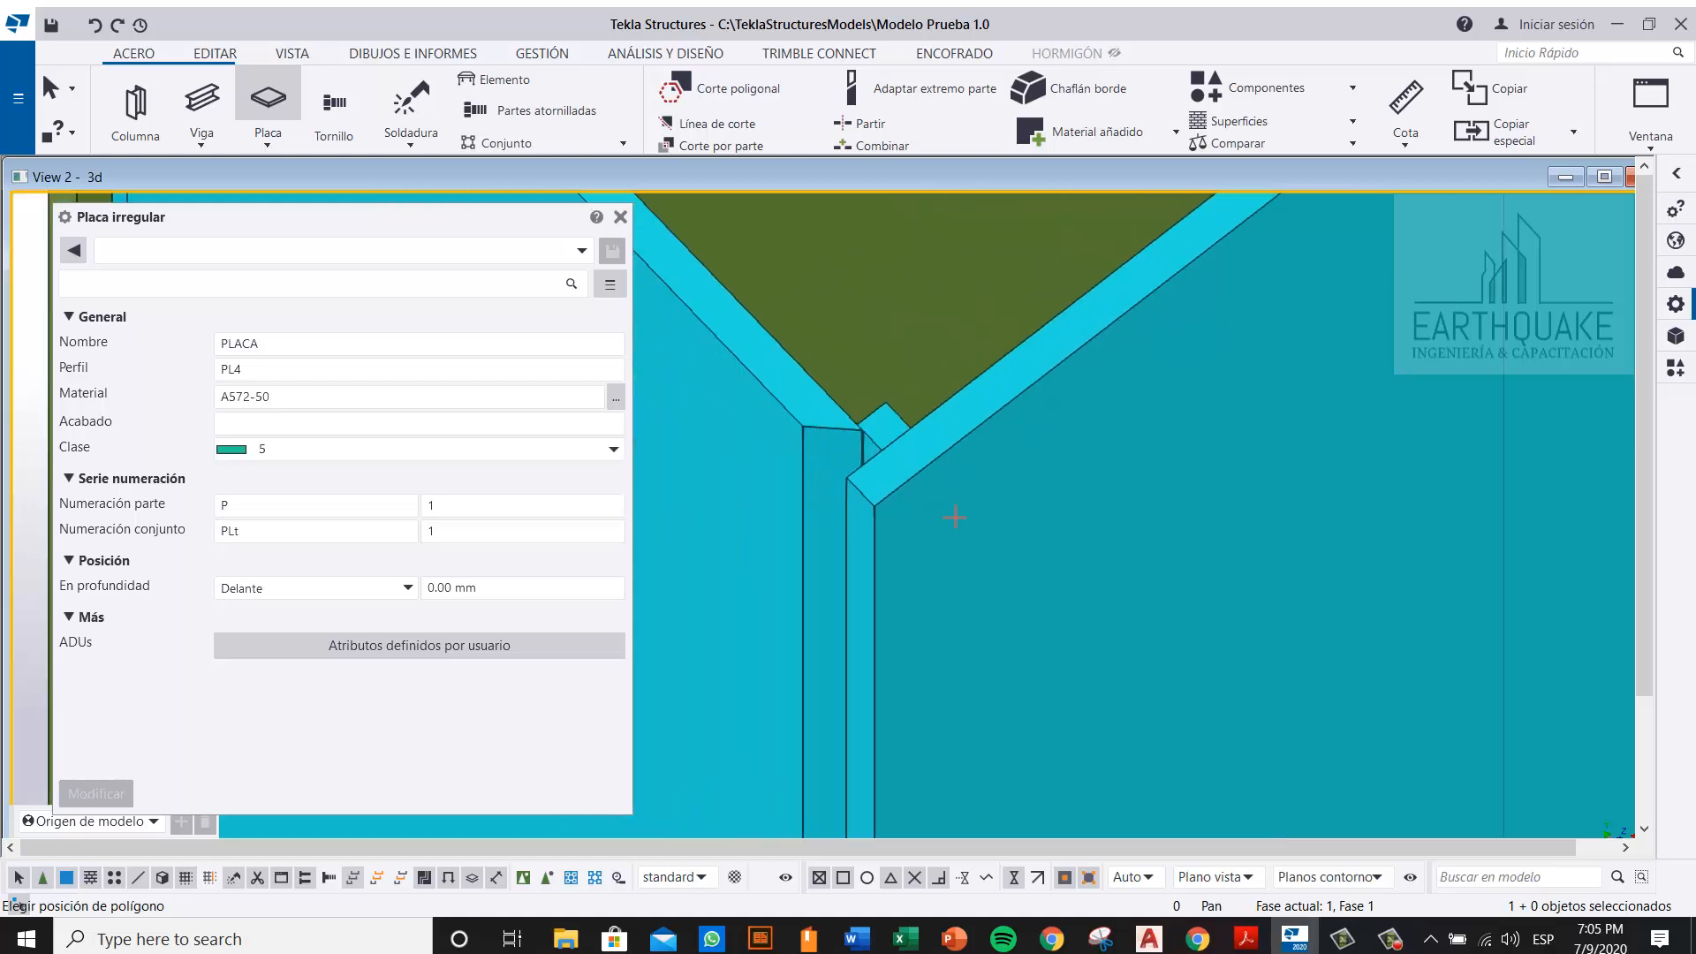
pyautogui.click(874, 508)
pyautogui.scroll(-5, 875, 508)
pyautogui.scroll(6, 1193, 474)
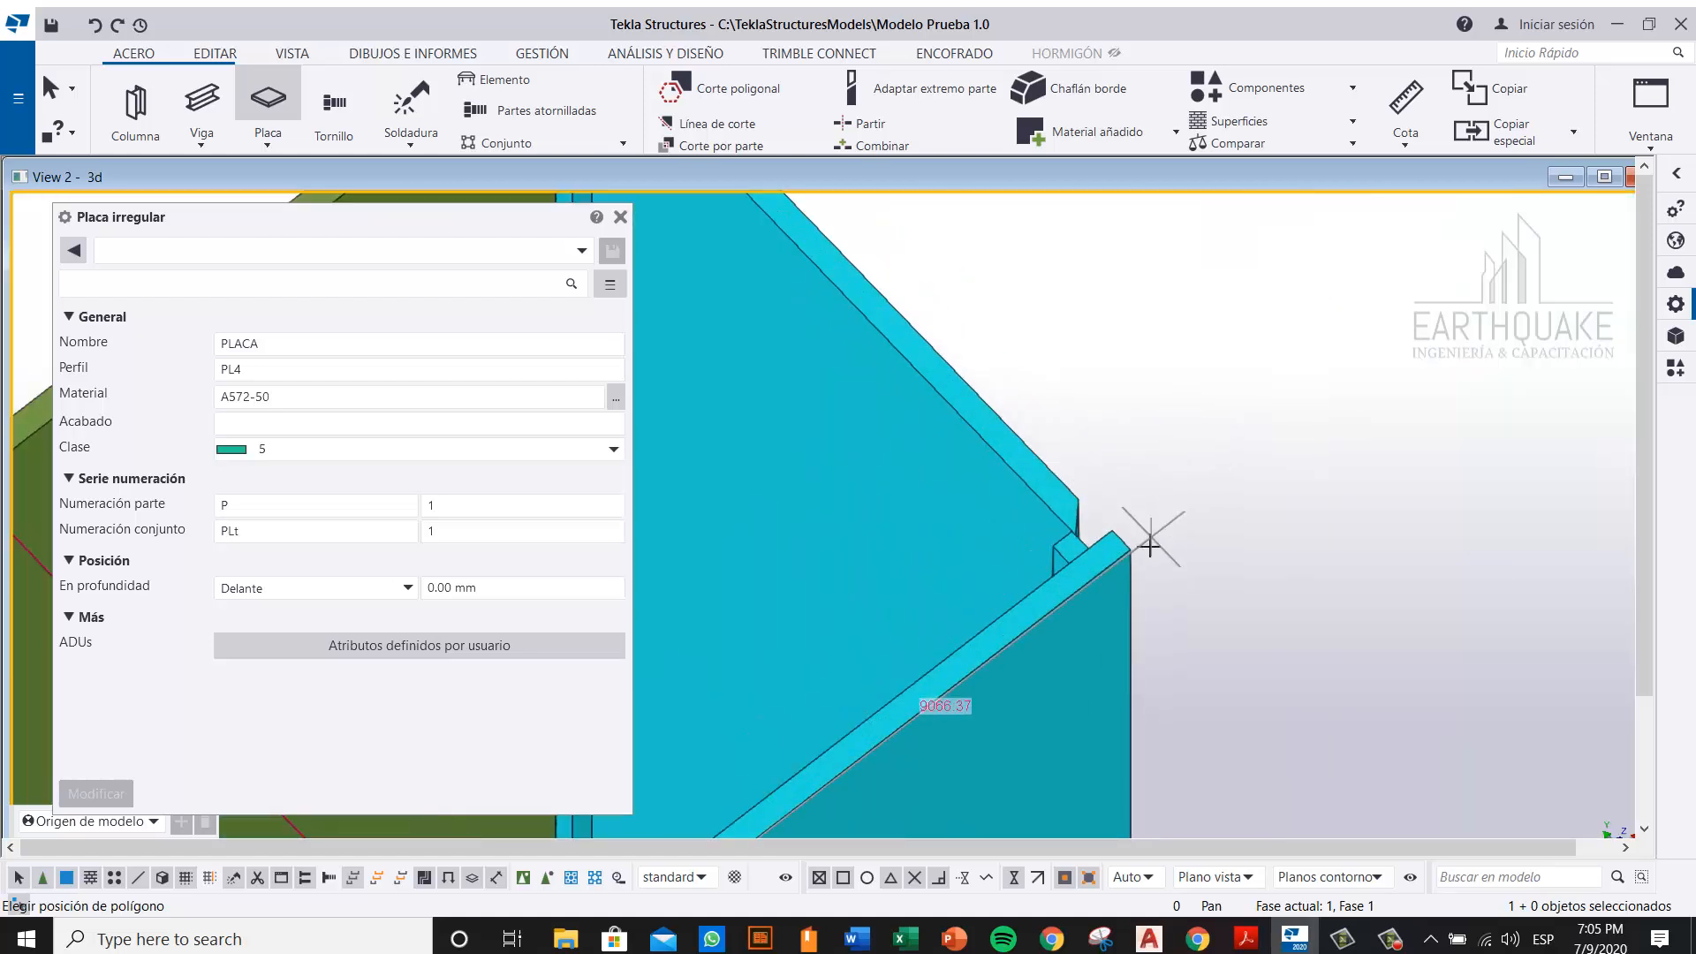
pyautogui.scroll(-5, 1265, 583)
pyautogui.scroll(5, 1143, 424)
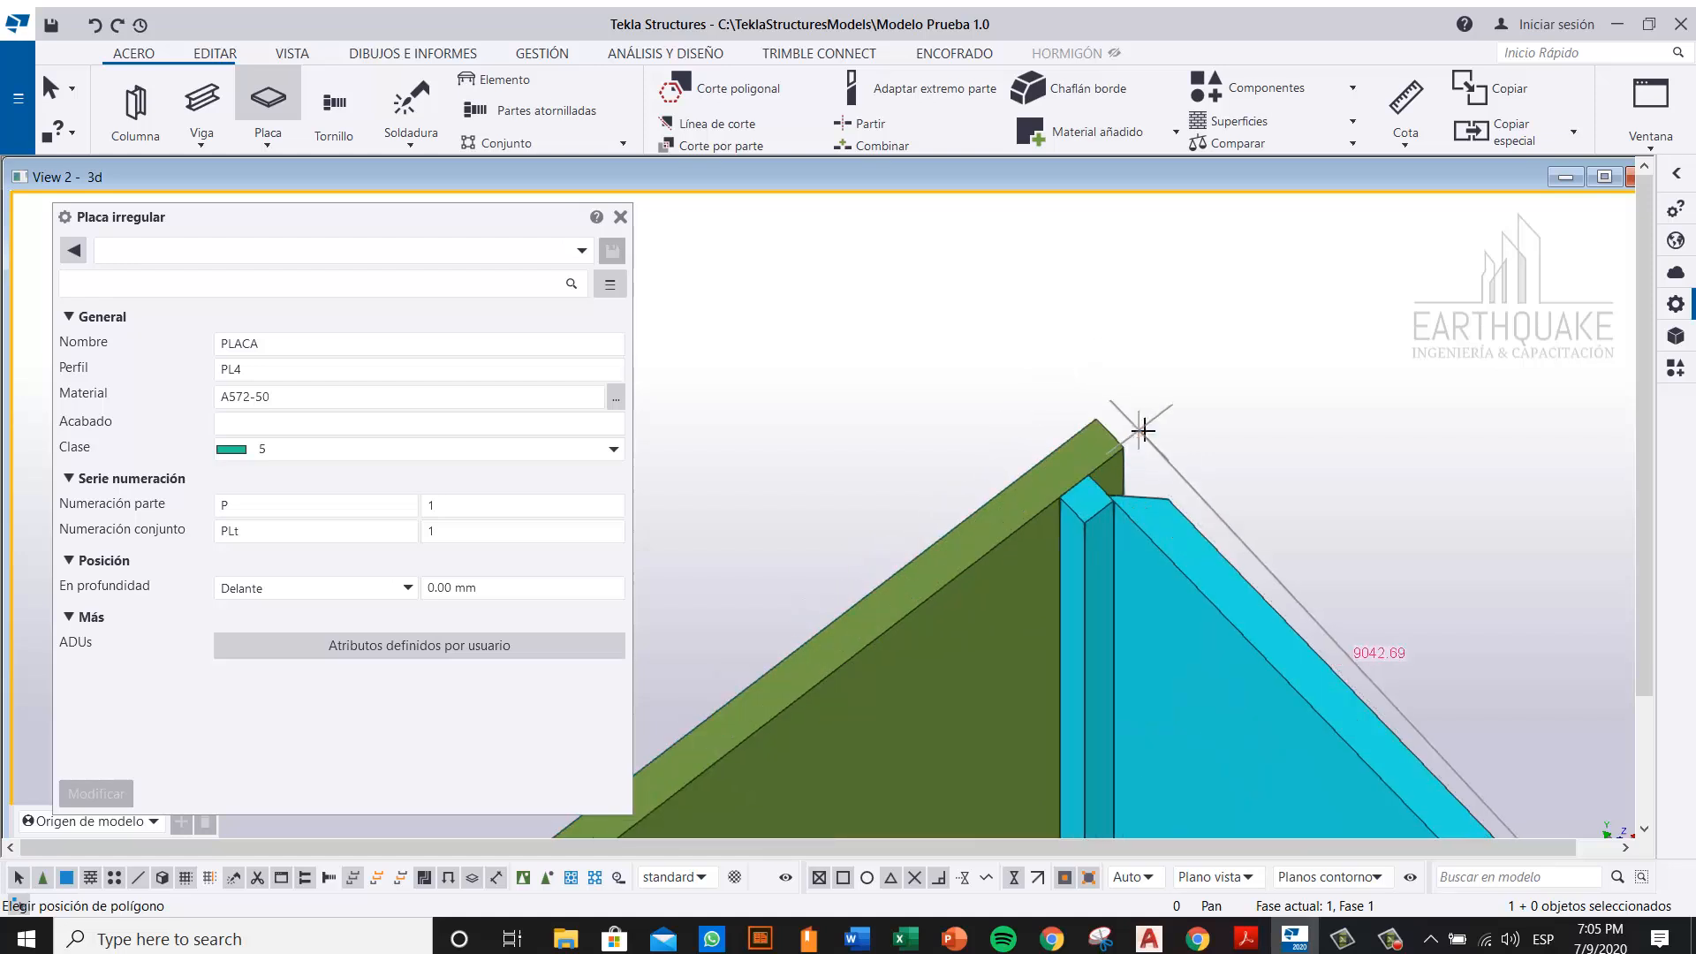
pyautogui.click(1099, 417)
pyautogui.scroll(-5, 1148, 398)
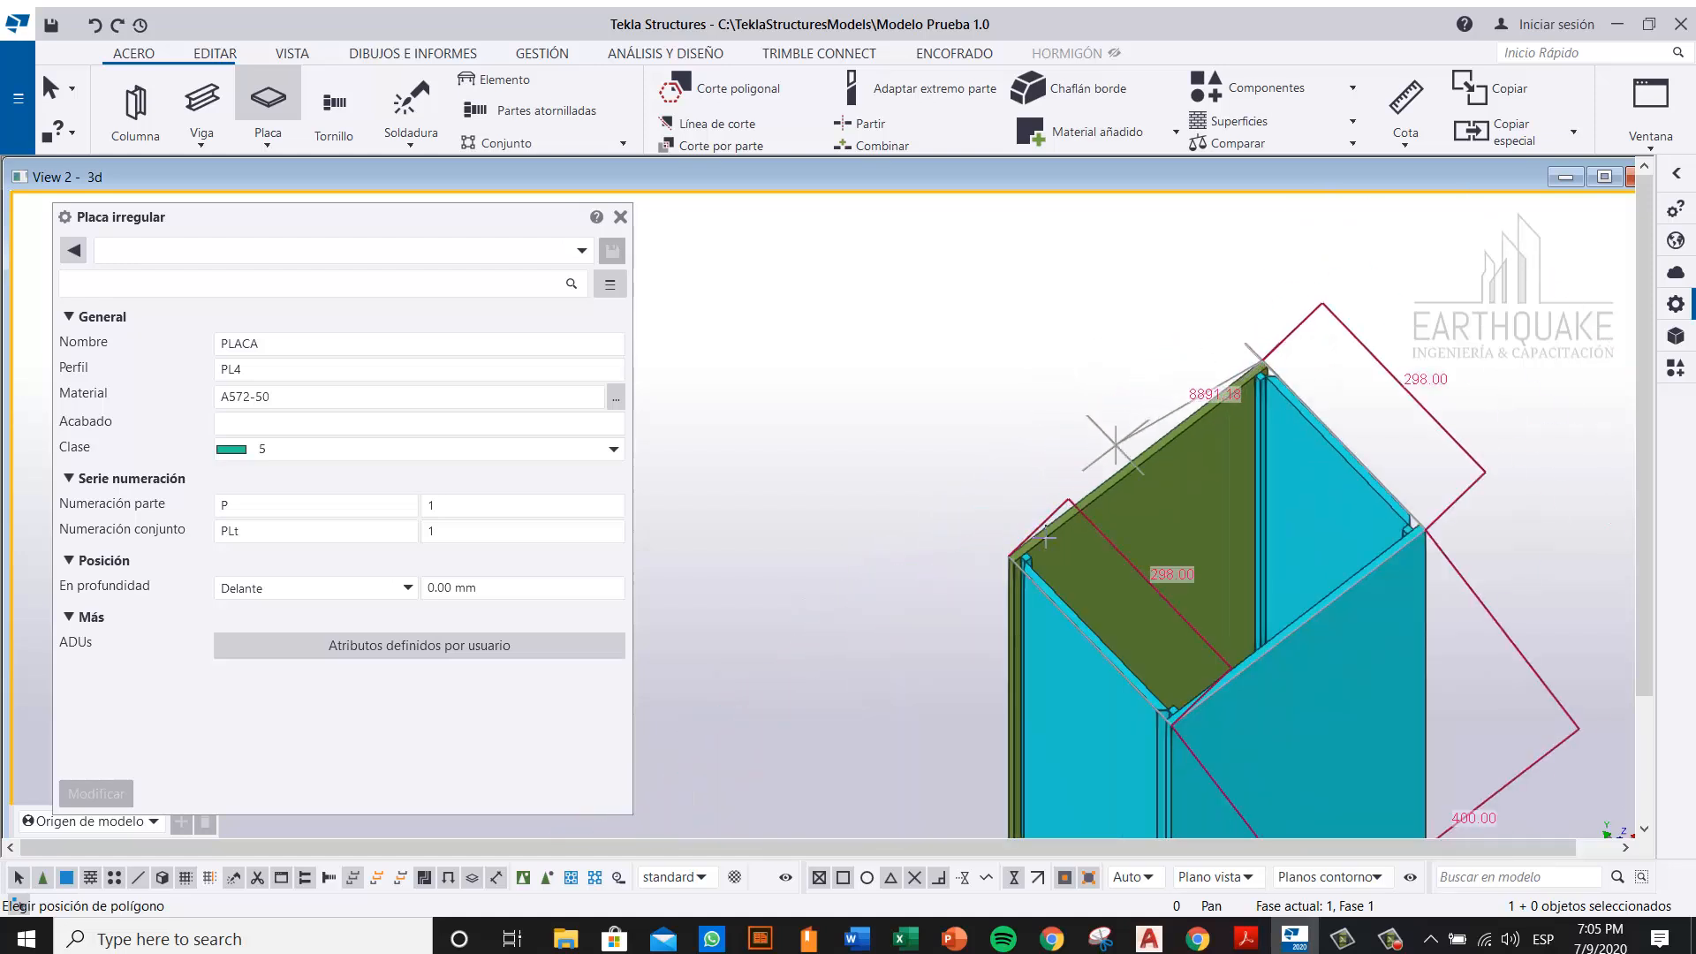
pyautogui.scroll(6, 976, 562)
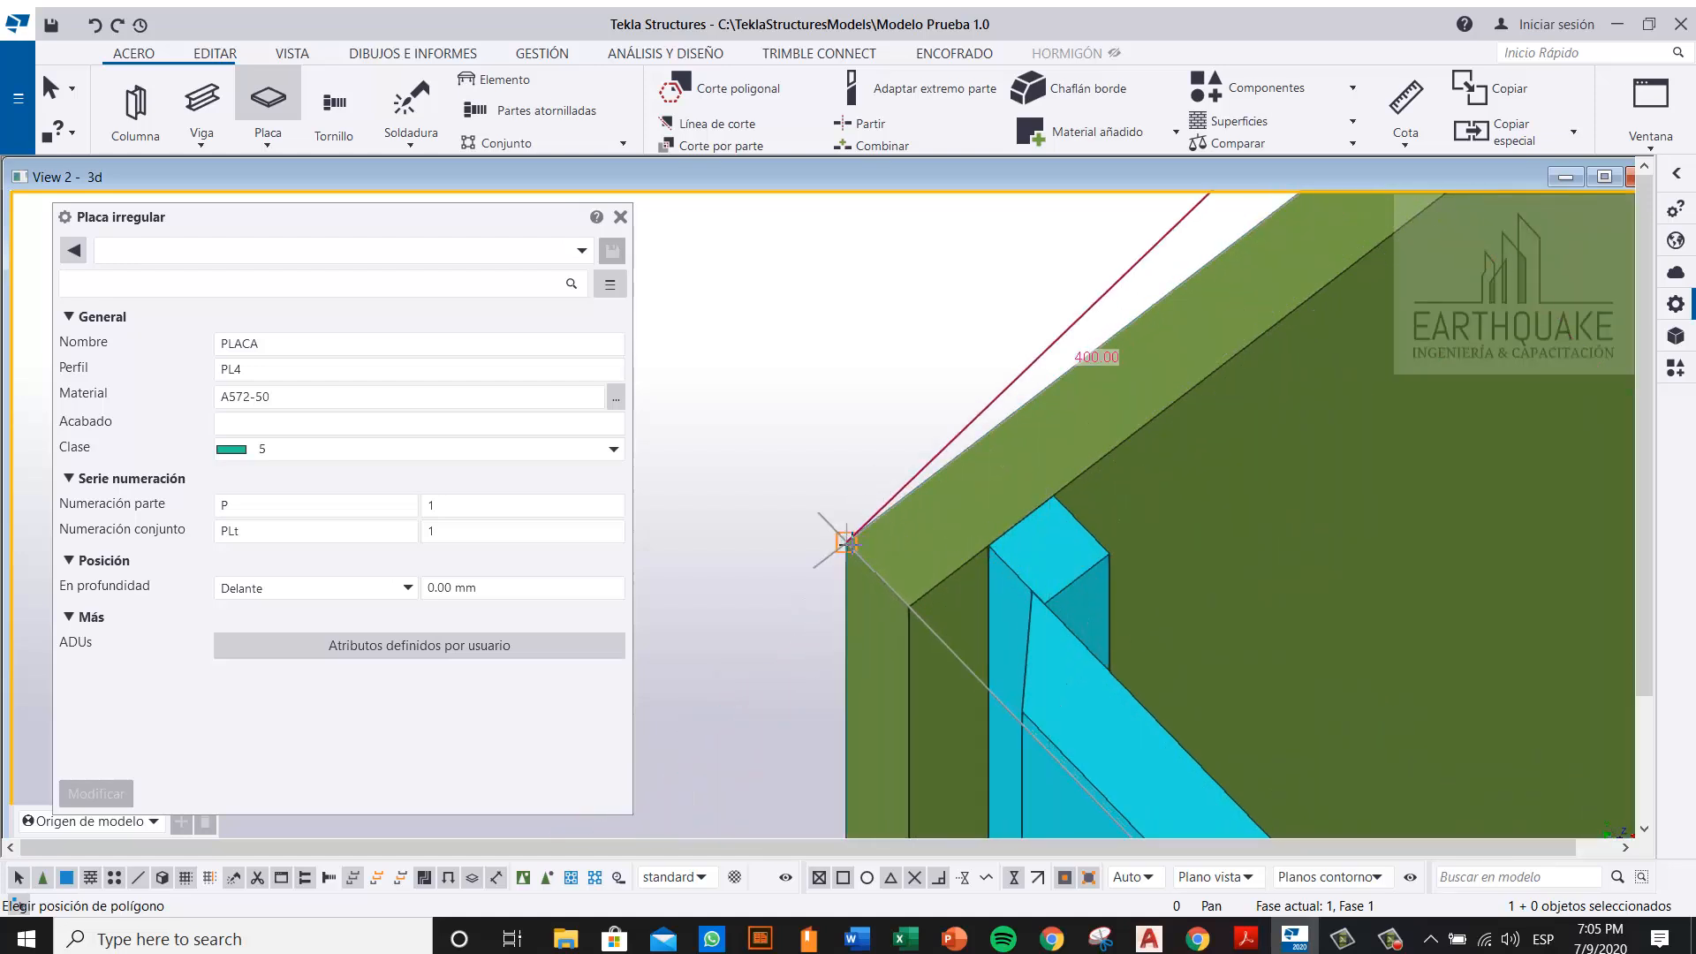
pyautogui.click(849, 543)
pyautogui.middleClick(849, 543)
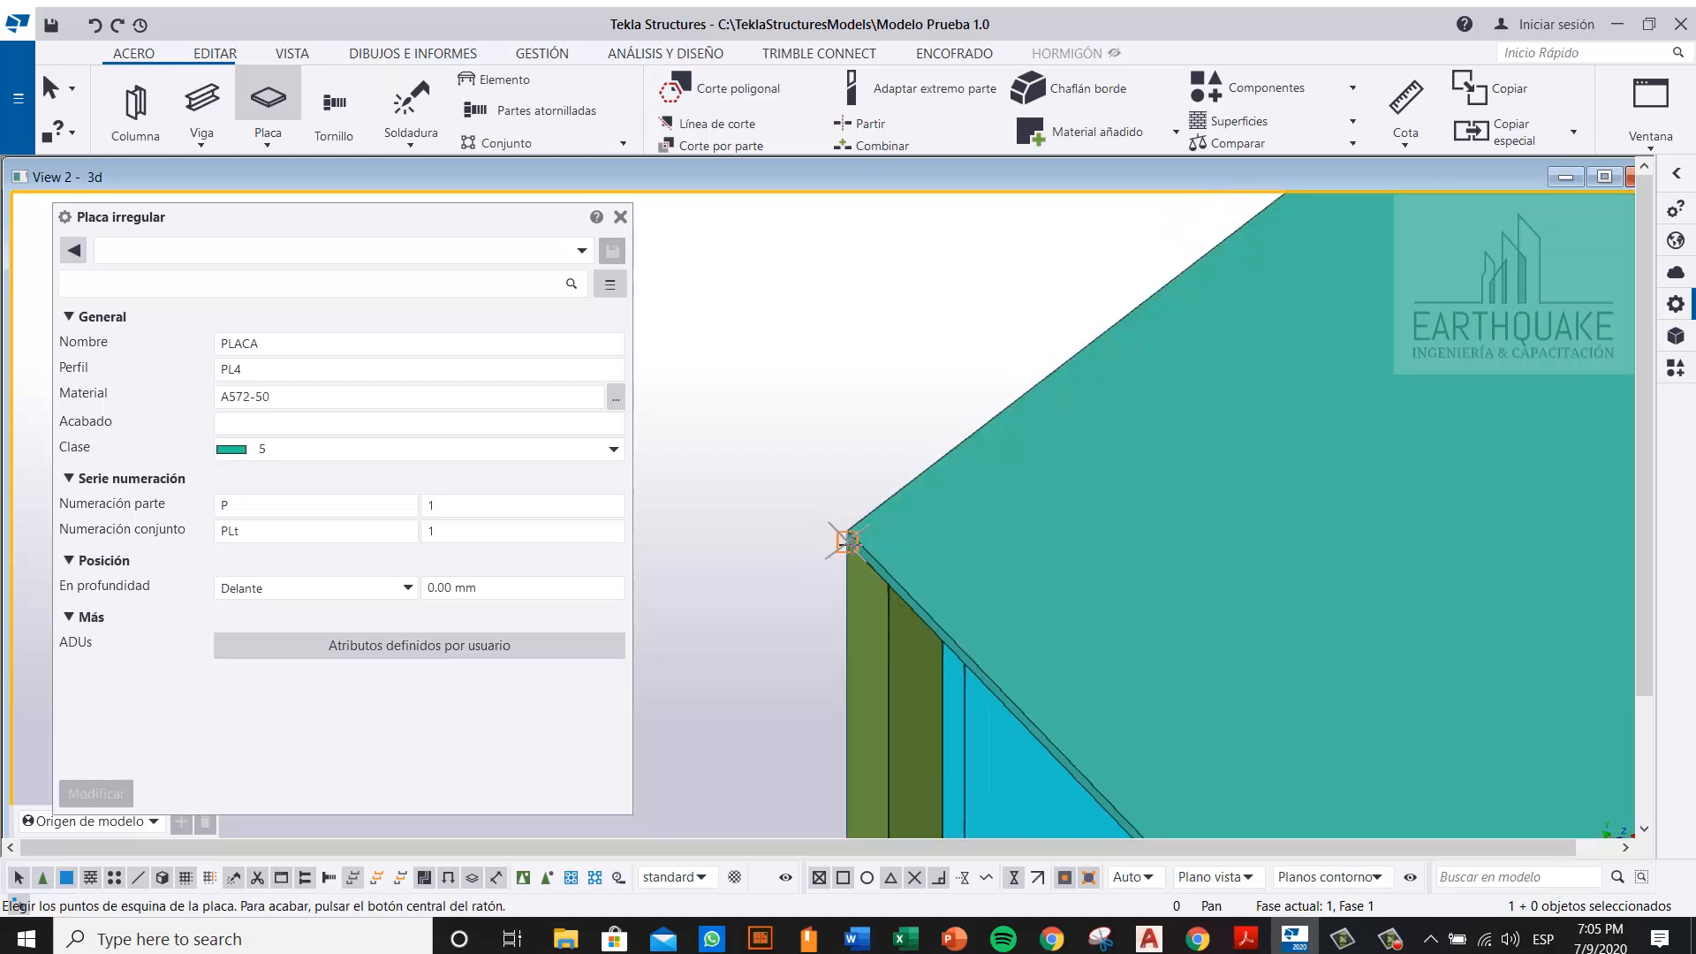
pyautogui.rightClick(849, 428)
pyautogui.click(897, 439)
# Step: Select the new cap plate at its corner and change its depth position to Mitad
pyautogui.scroll(-4, 902, 443)
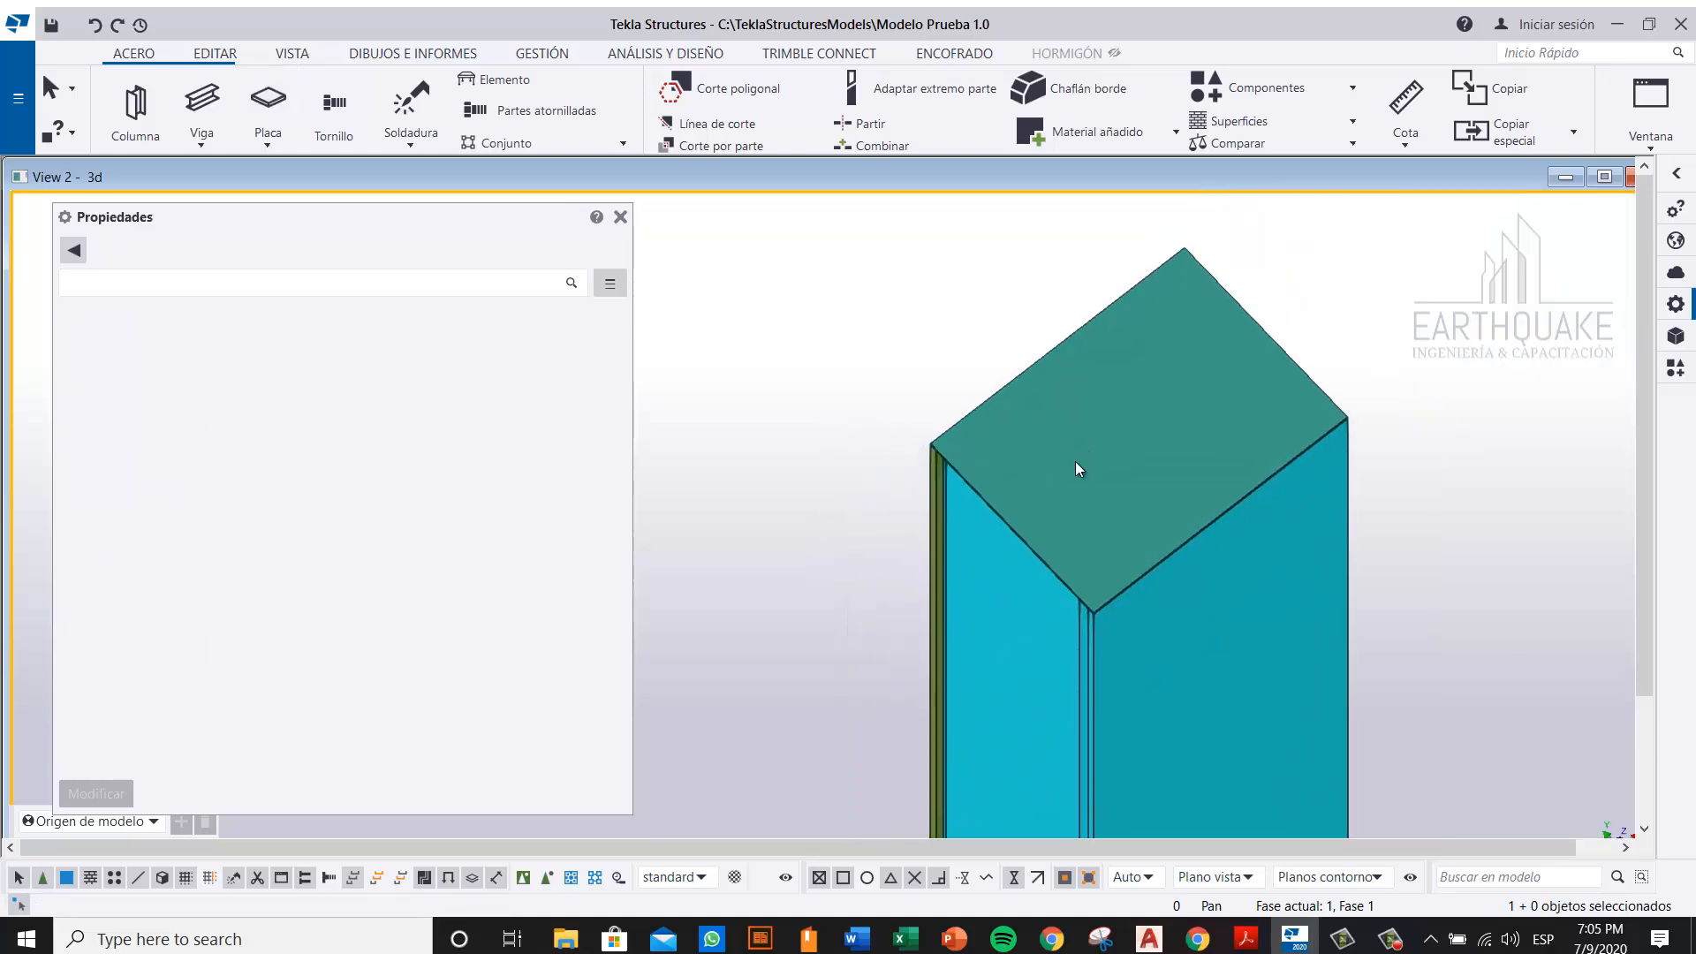
pyautogui.keyDown('ctrl'); pyautogui.moveTo(997, 535); pyautogui.dragTo(1062, 332, button='middle'); pyautogui.keyUp('ctrl')
pyautogui.scroll(5, 851, 522)
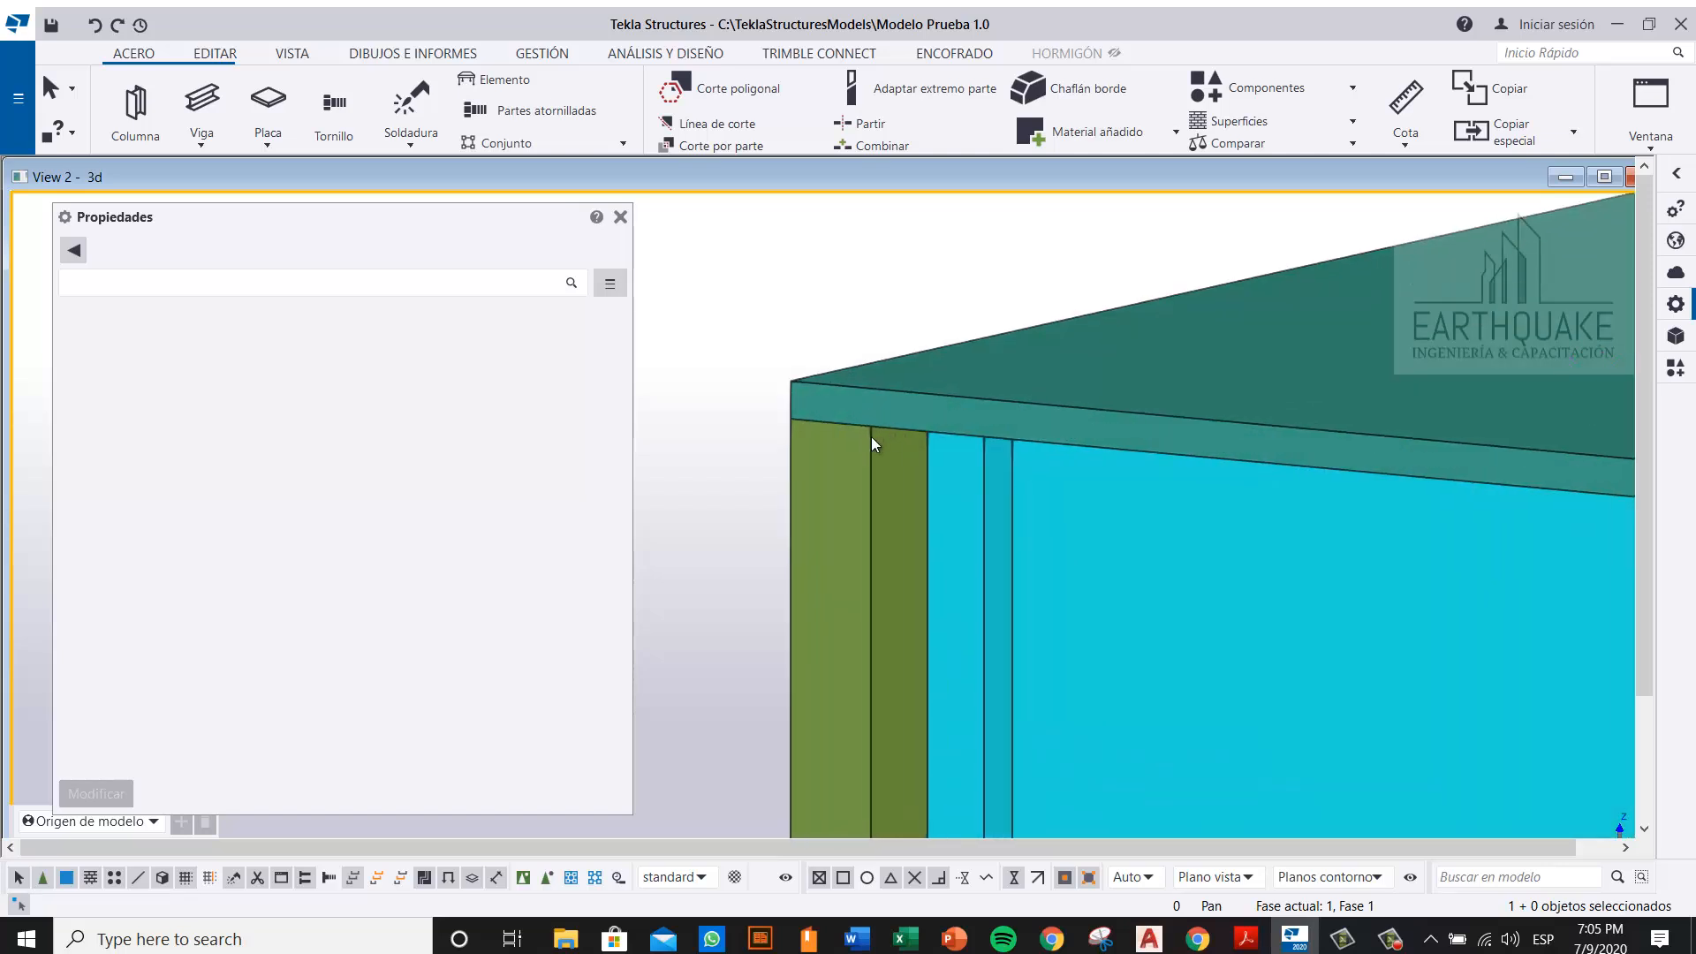
pyautogui.click(984, 396)
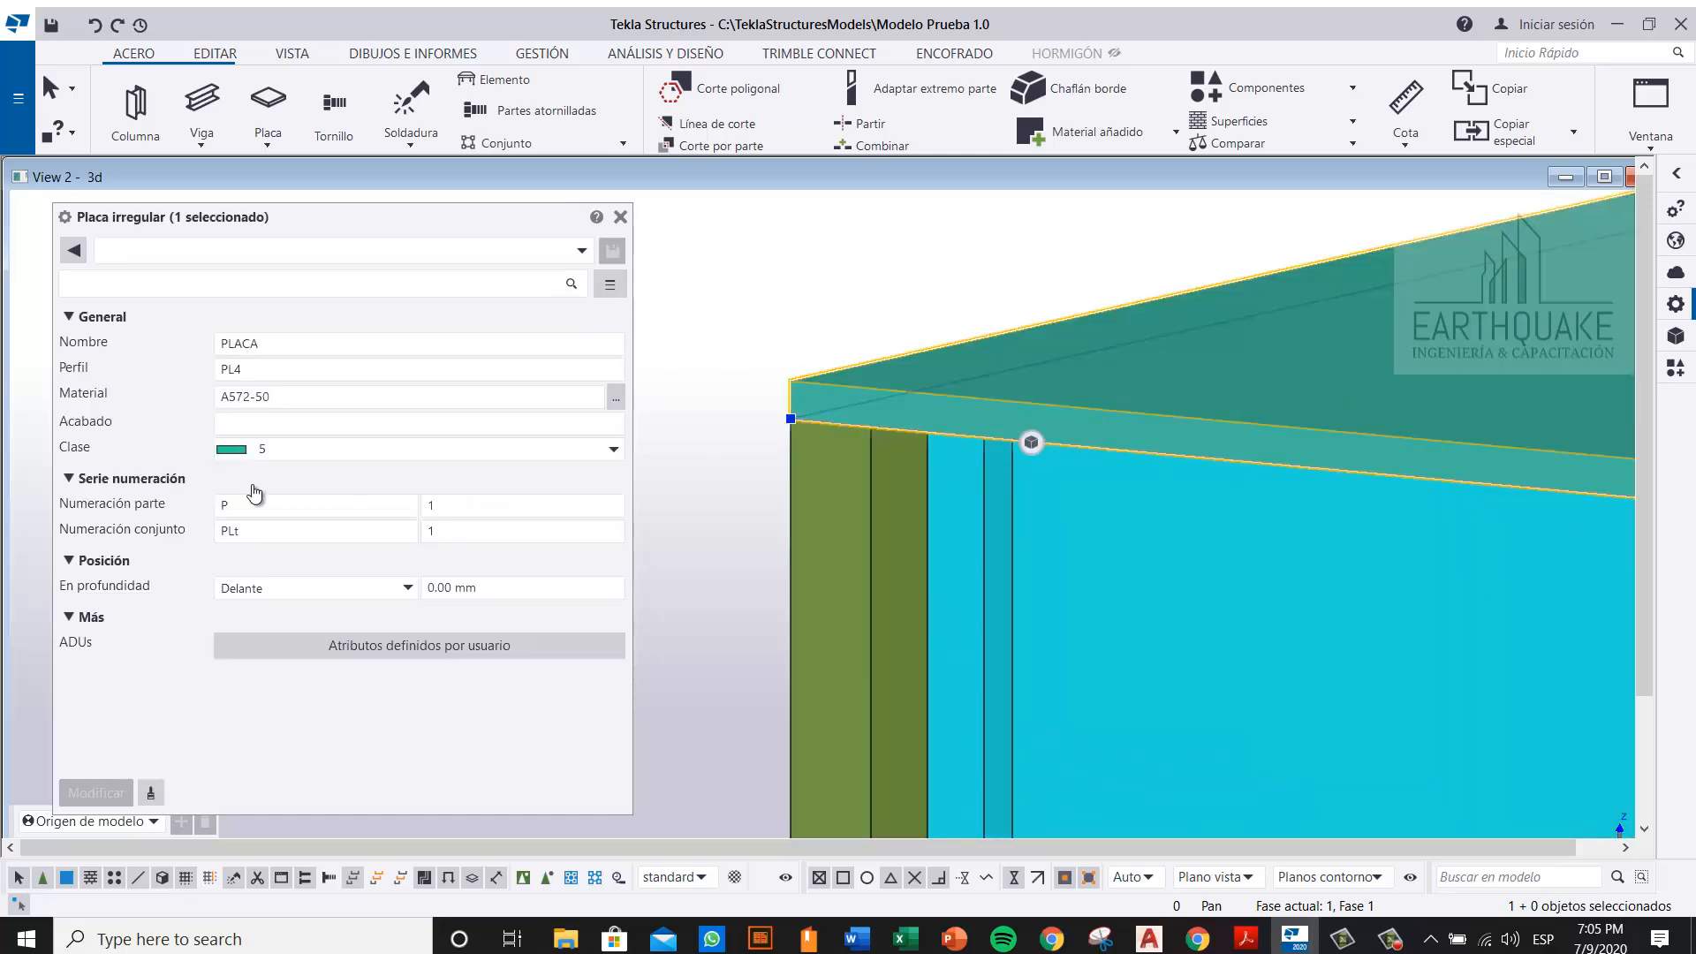
pyautogui.click(315, 588)
pyautogui.click(291, 612)
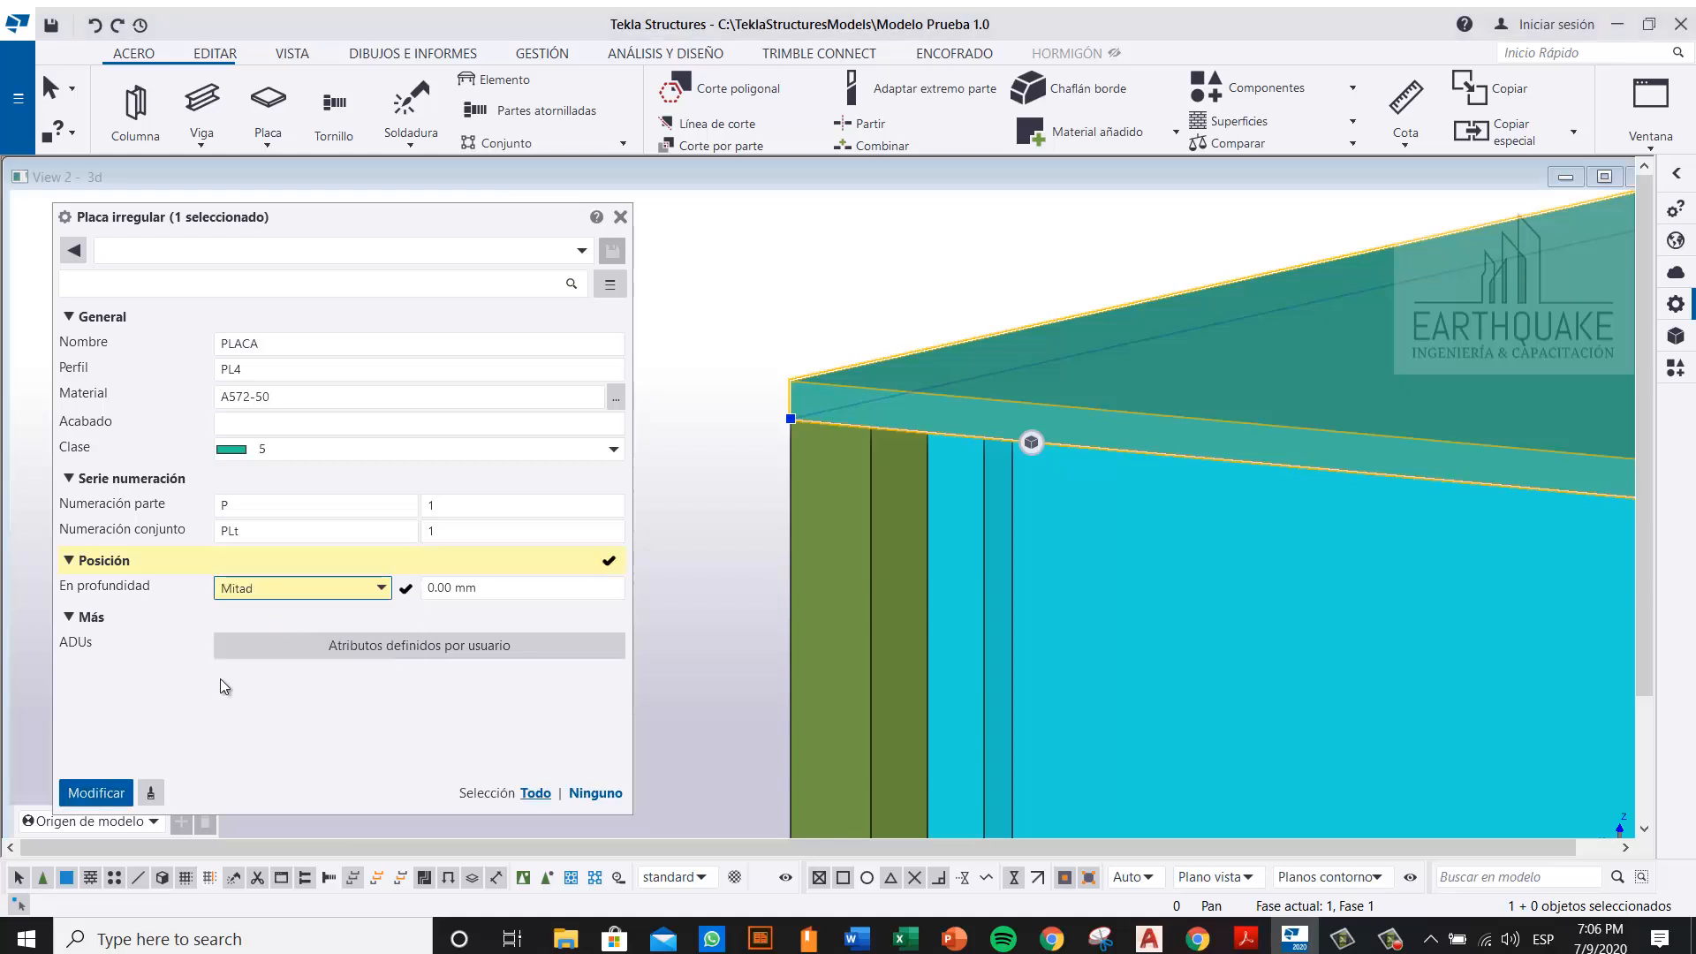
pyautogui.click(96, 795)
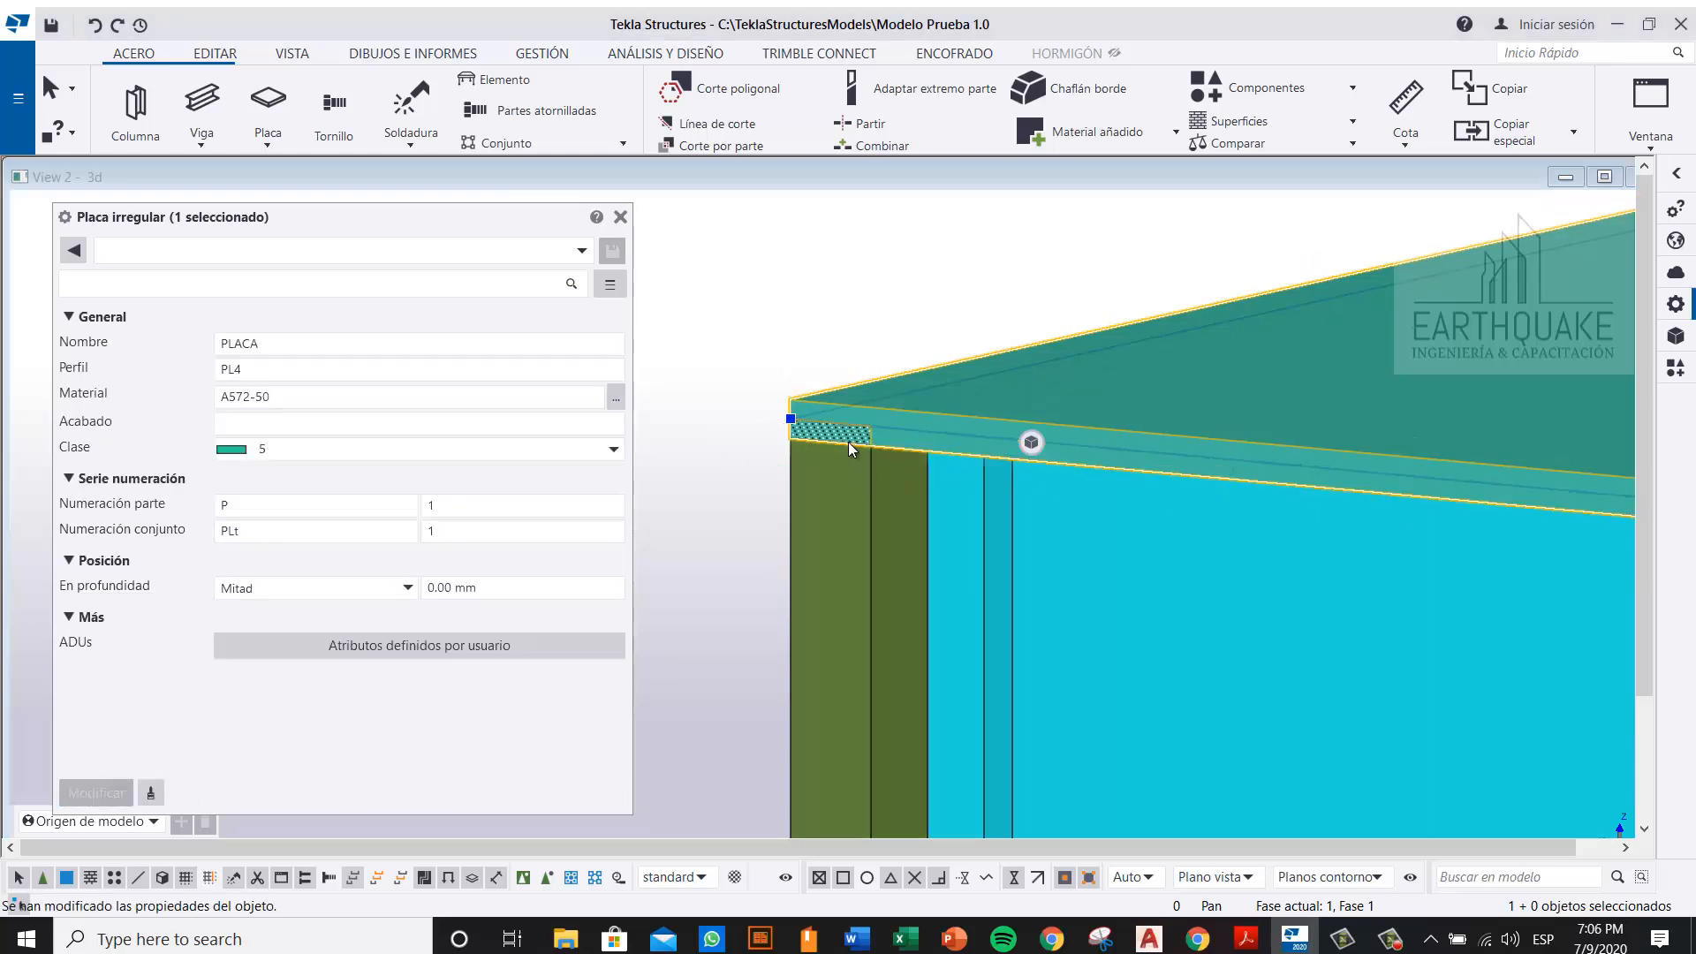
# Step: Change the cap plate's depth position to Detrás and apply it
pyautogui.scroll(2, 782, 432)
pyautogui.click(302, 590)
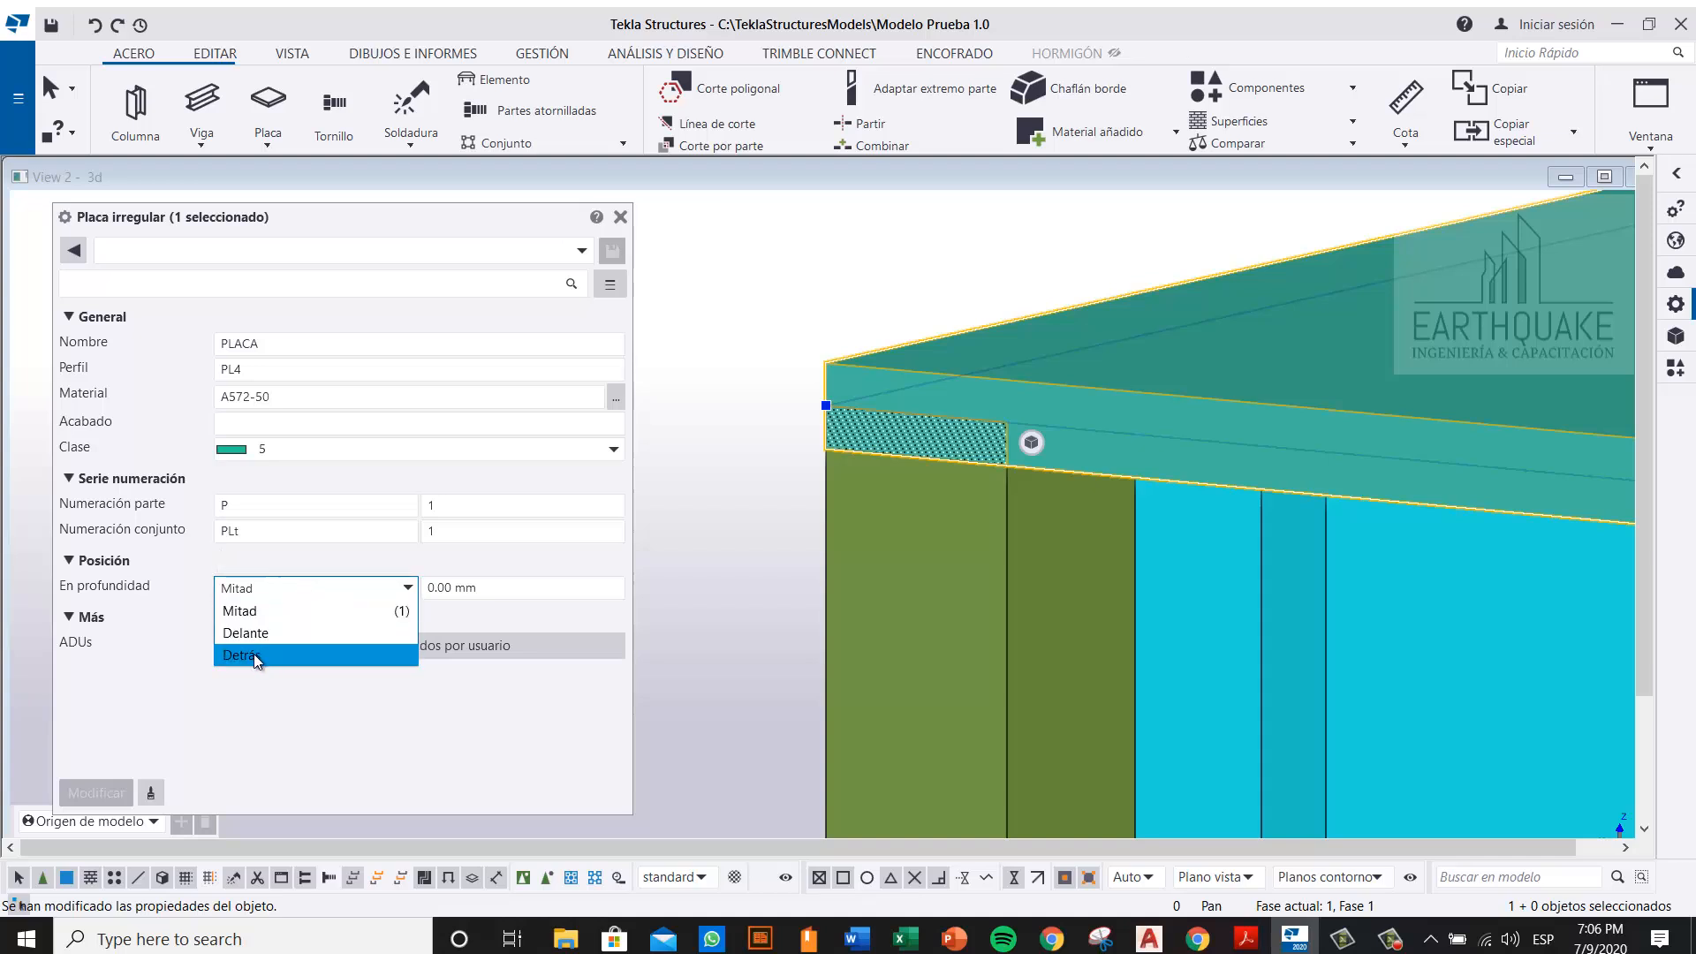
pyautogui.click(264, 656)
pyautogui.click(96, 792)
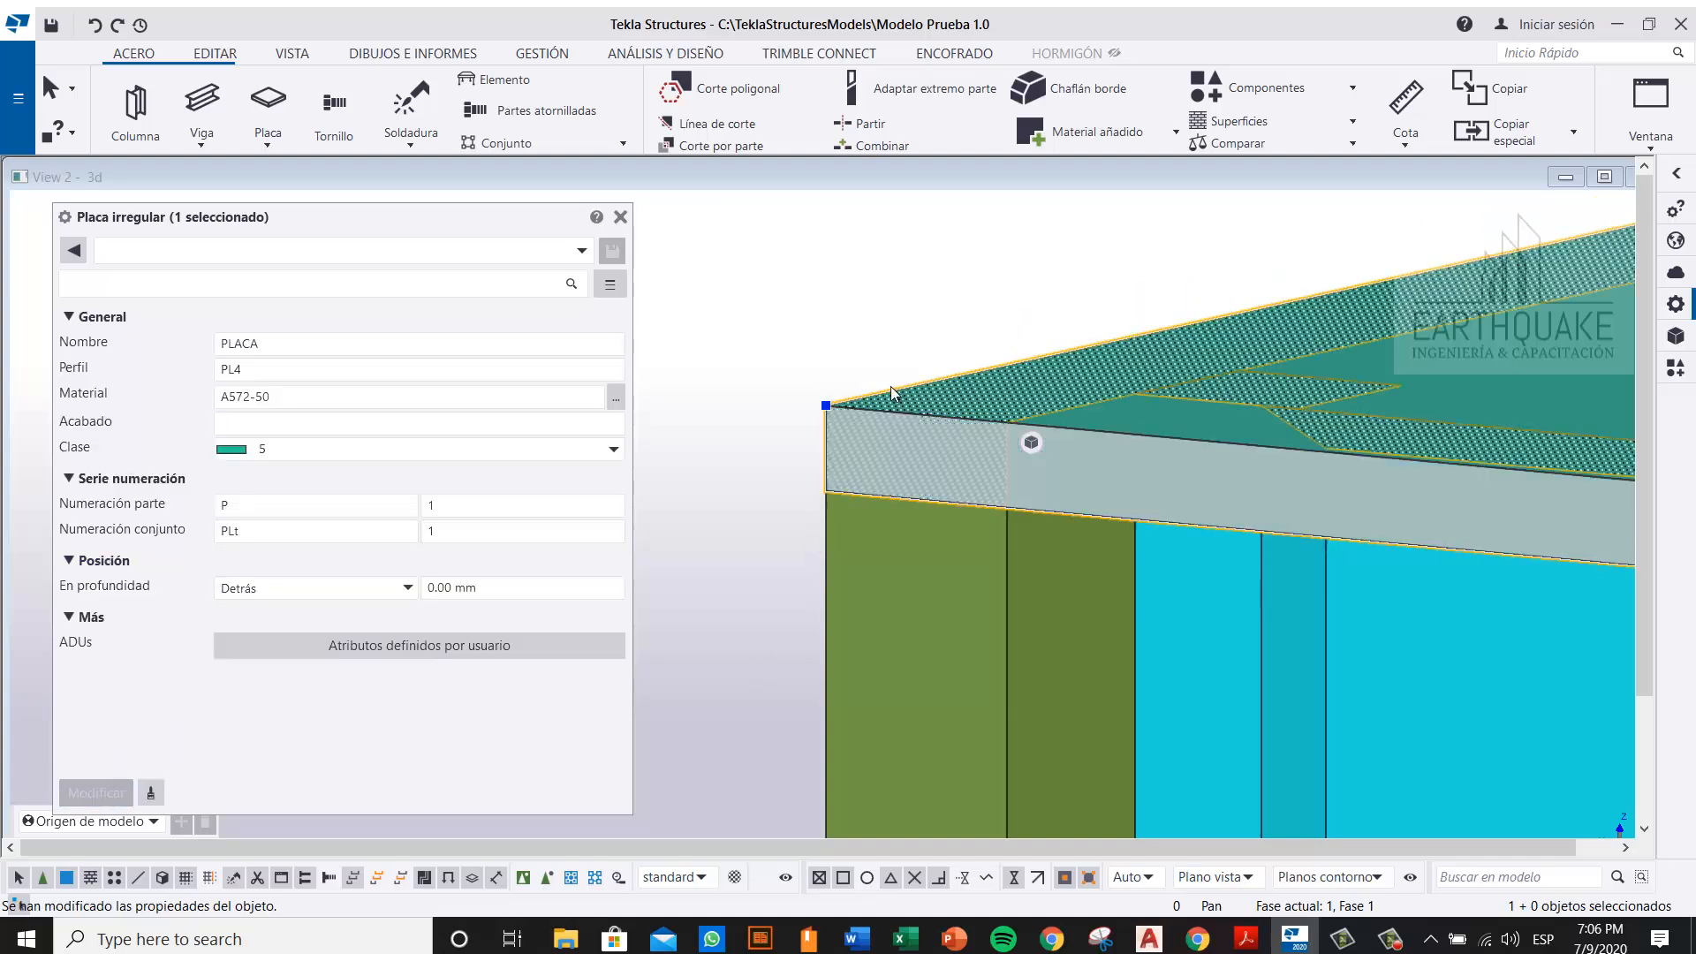
# Step: Set the cap plate's depth position to Delante, apply the change and deselect the plate
pyautogui.click(281, 571)
pyautogui.click(111, 565)
pyautogui.click(320, 606)
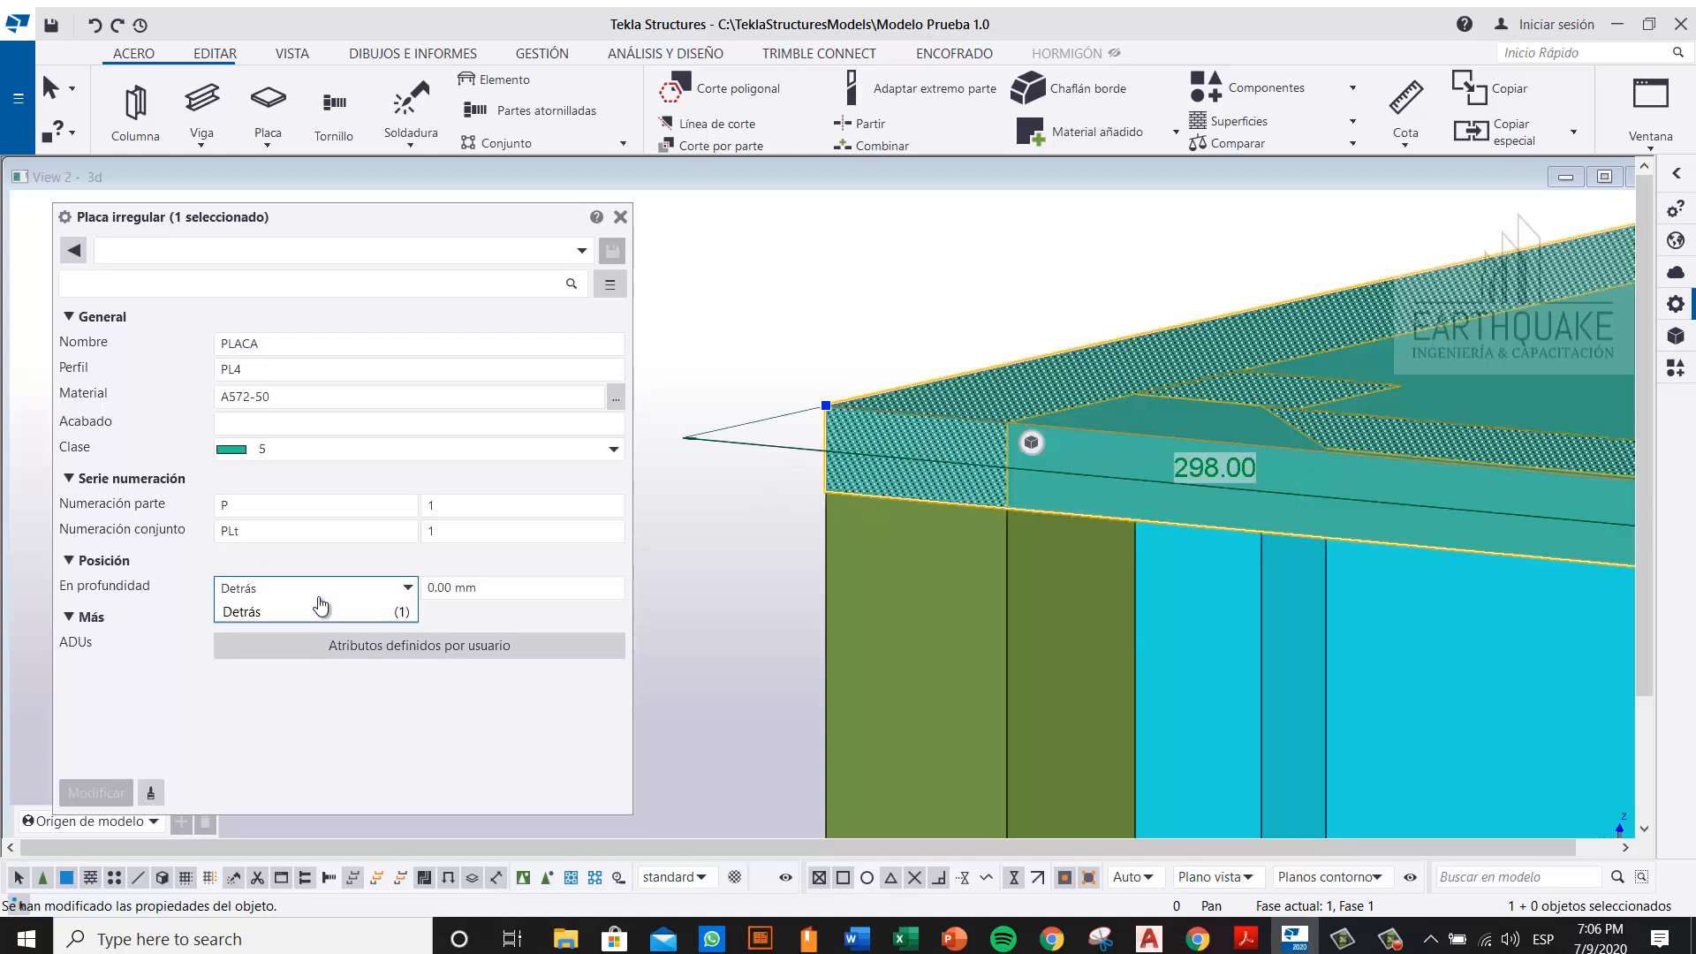
pyautogui.click(265, 635)
pyautogui.click(131, 800)
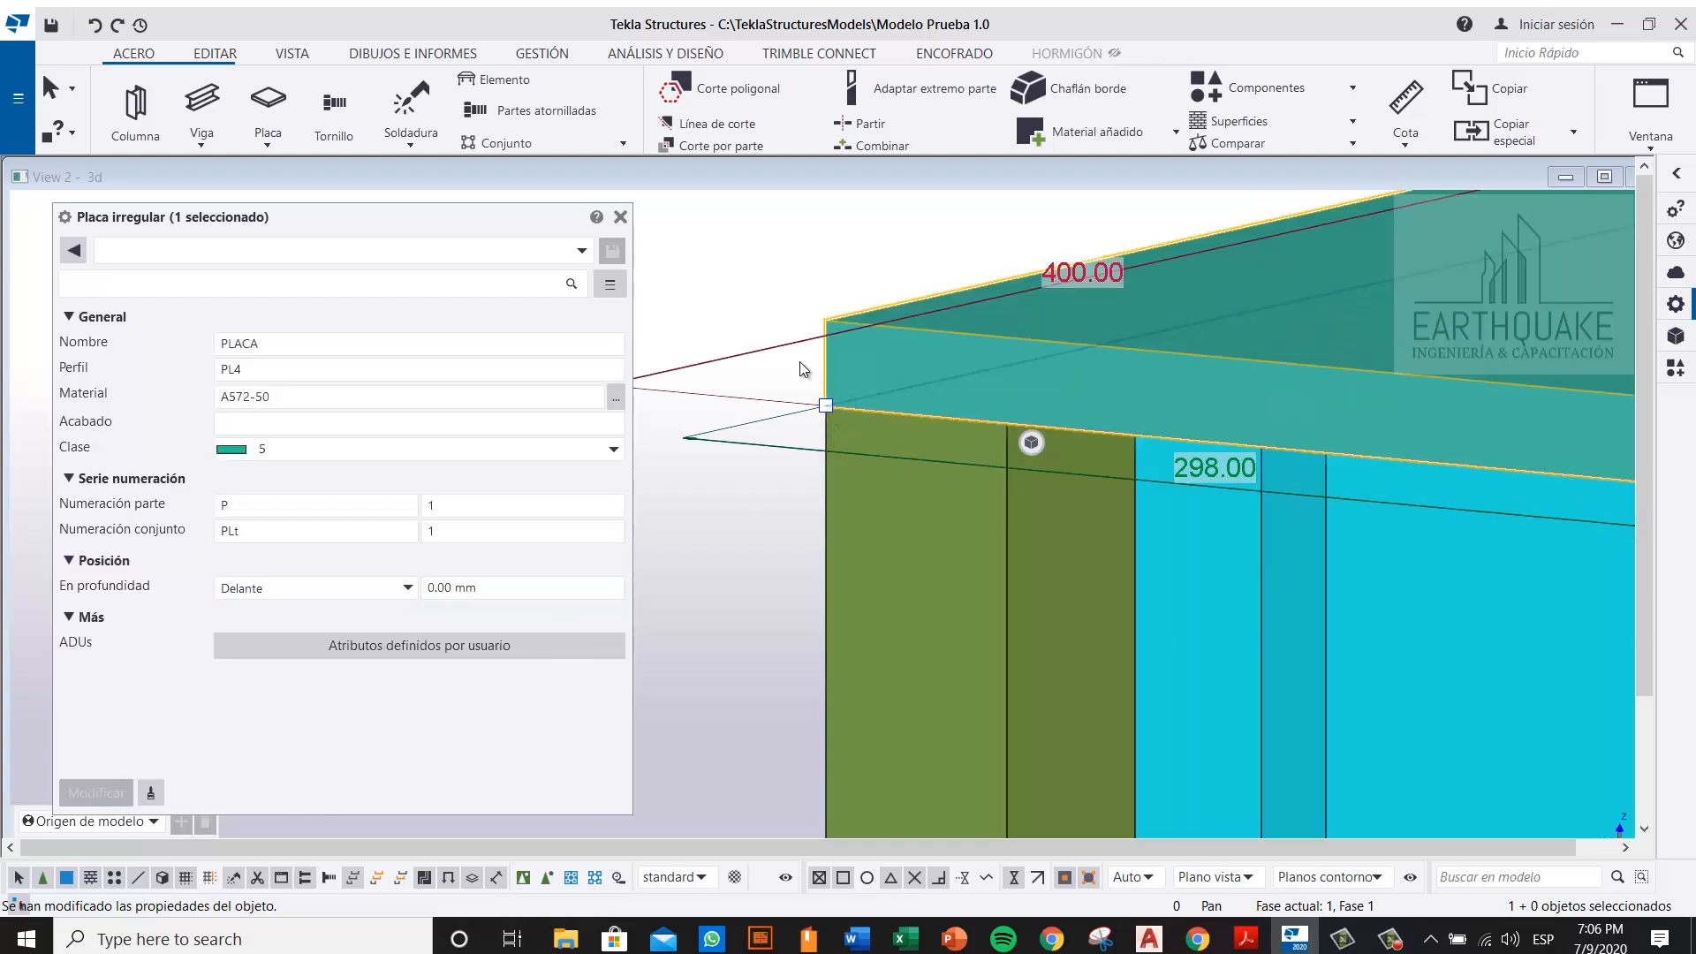
pyautogui.click(755, 275)
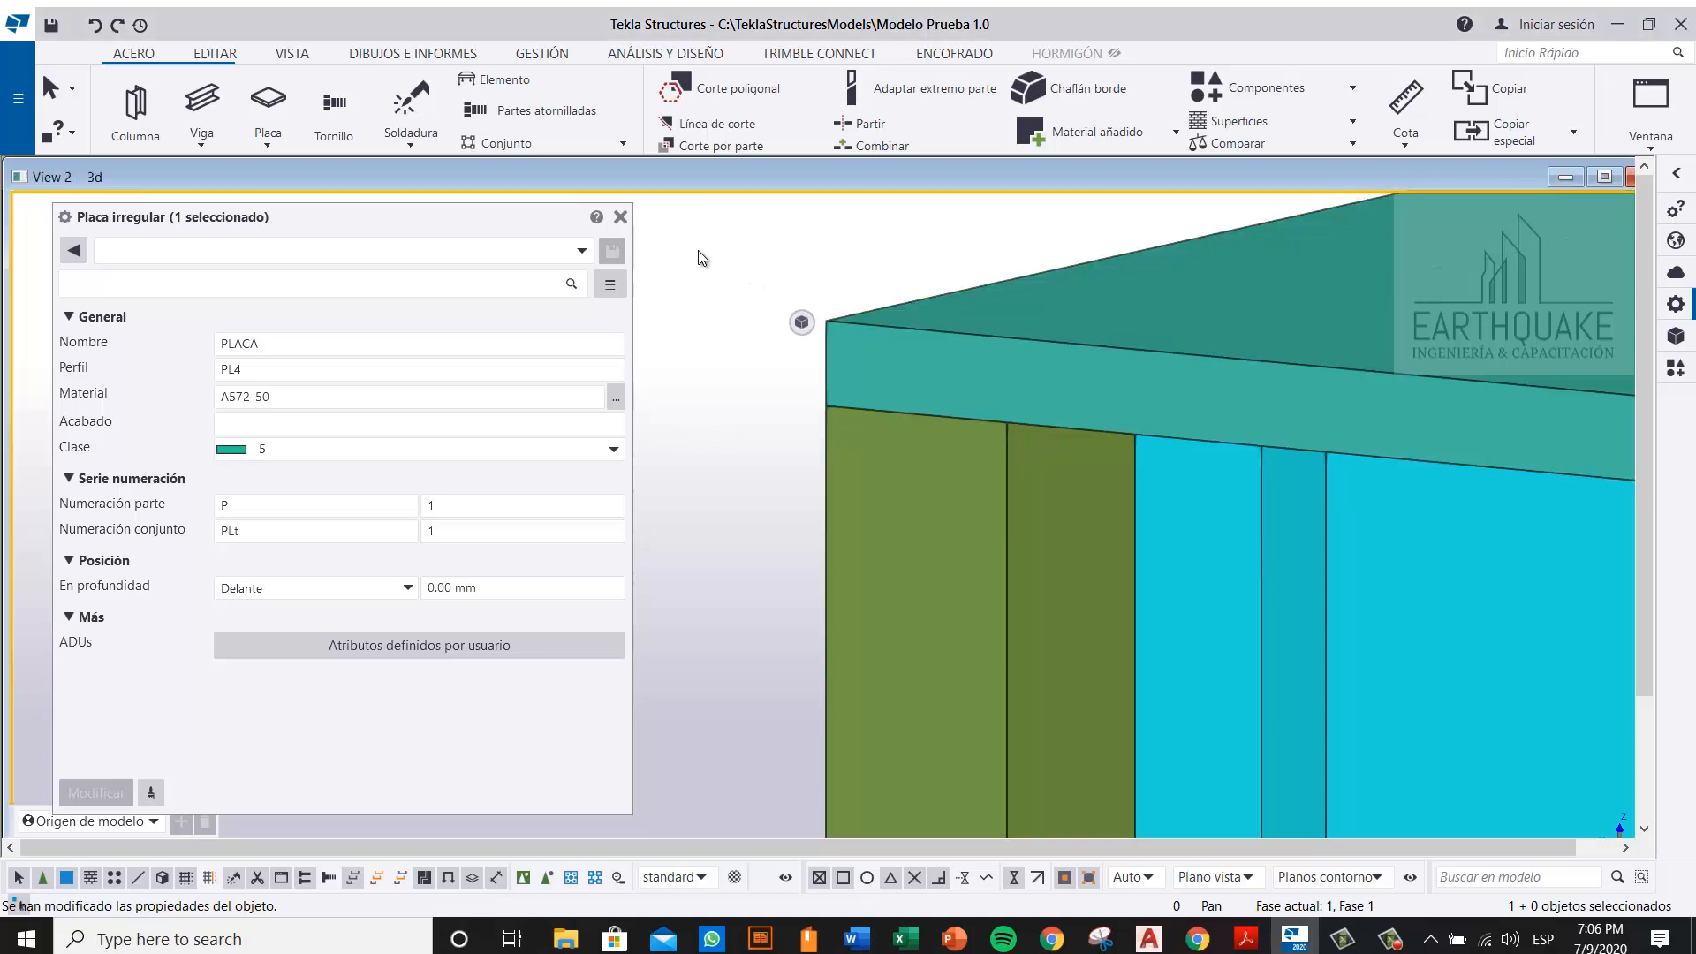
# Step: Examine from several sides how the cap plate sits on the upper column's plates and corner bars
pyautogui.scroll(-3, 707, 344)
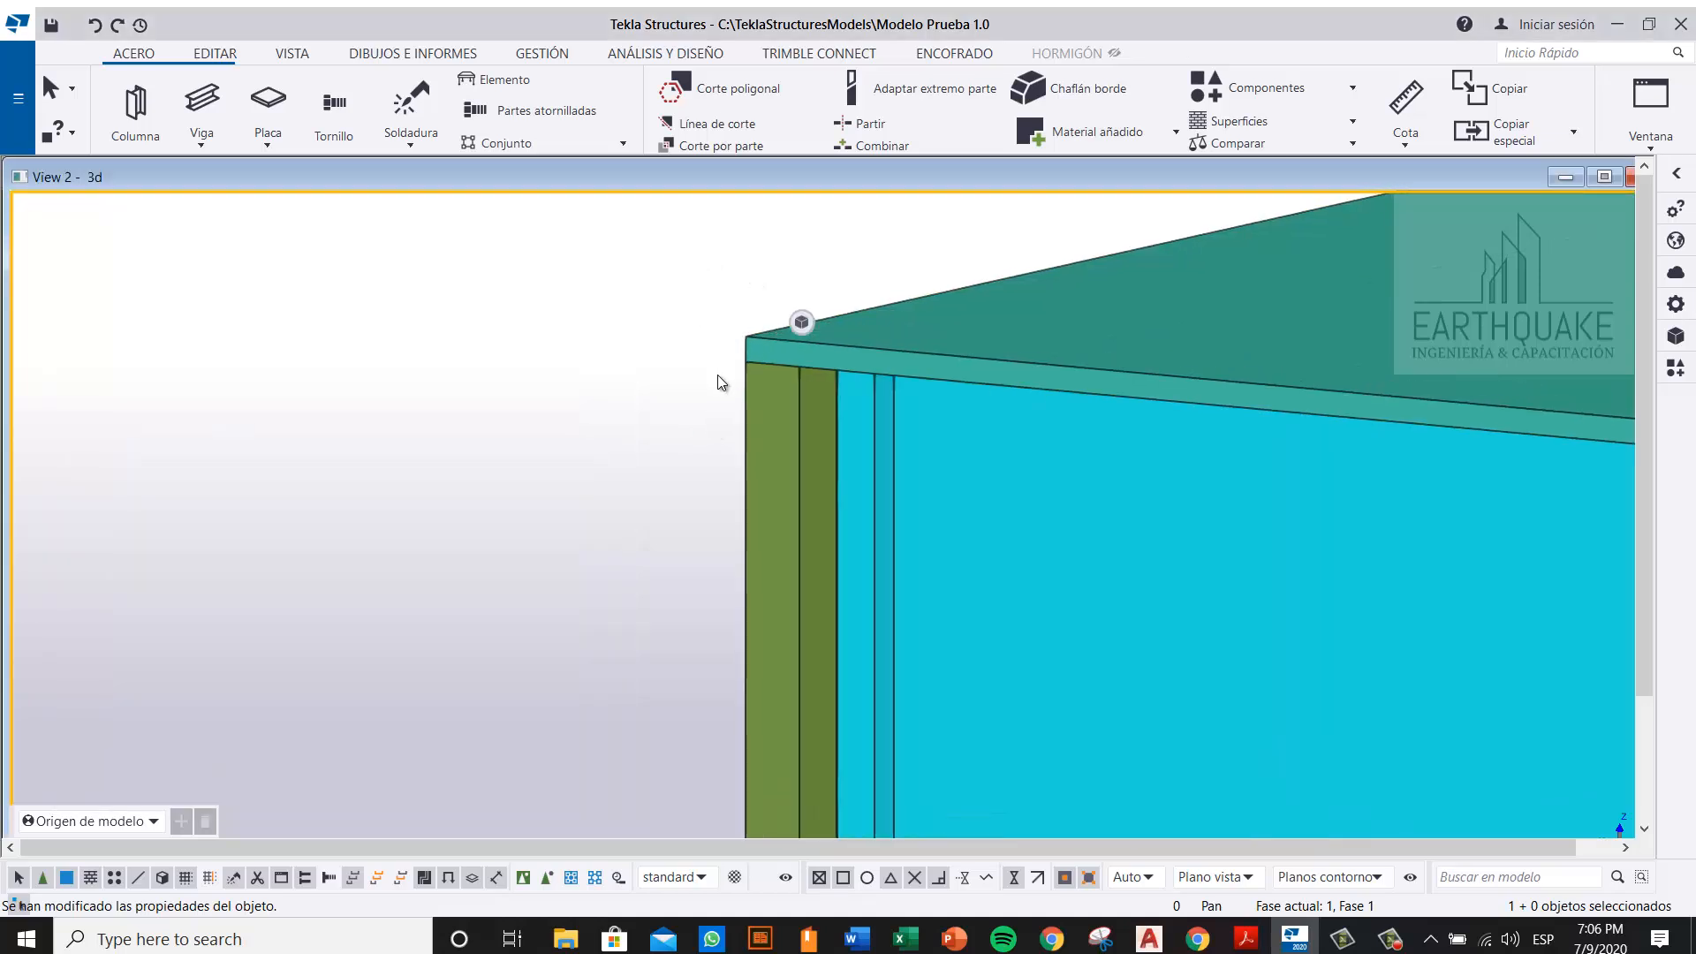
pyautogui.scroll(-3, 751, 406)
pyautogui.moveTo(871, 387); pyautogui.dragTo(633, 459, button='middle')
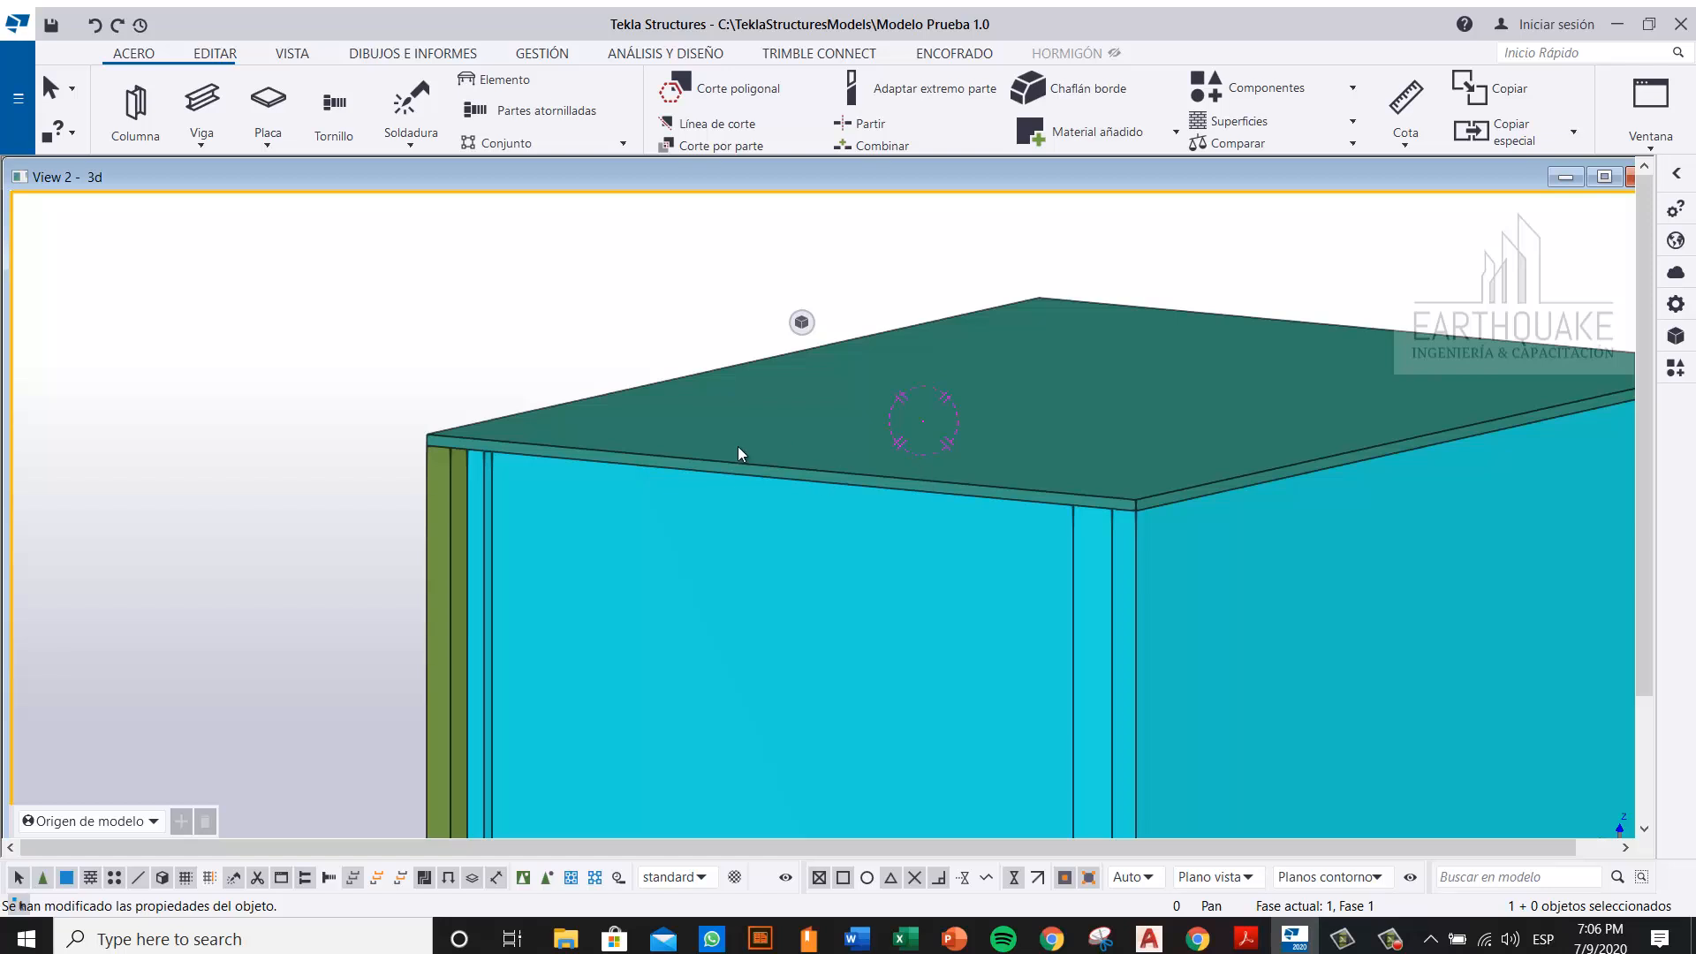
pyautogui.keyDown('ctrl'); pyautogui.moveTo(739, 447); pyautogui.dragTo(1034, 471, button='middle'); pyautogui.keyUp('ctrl')
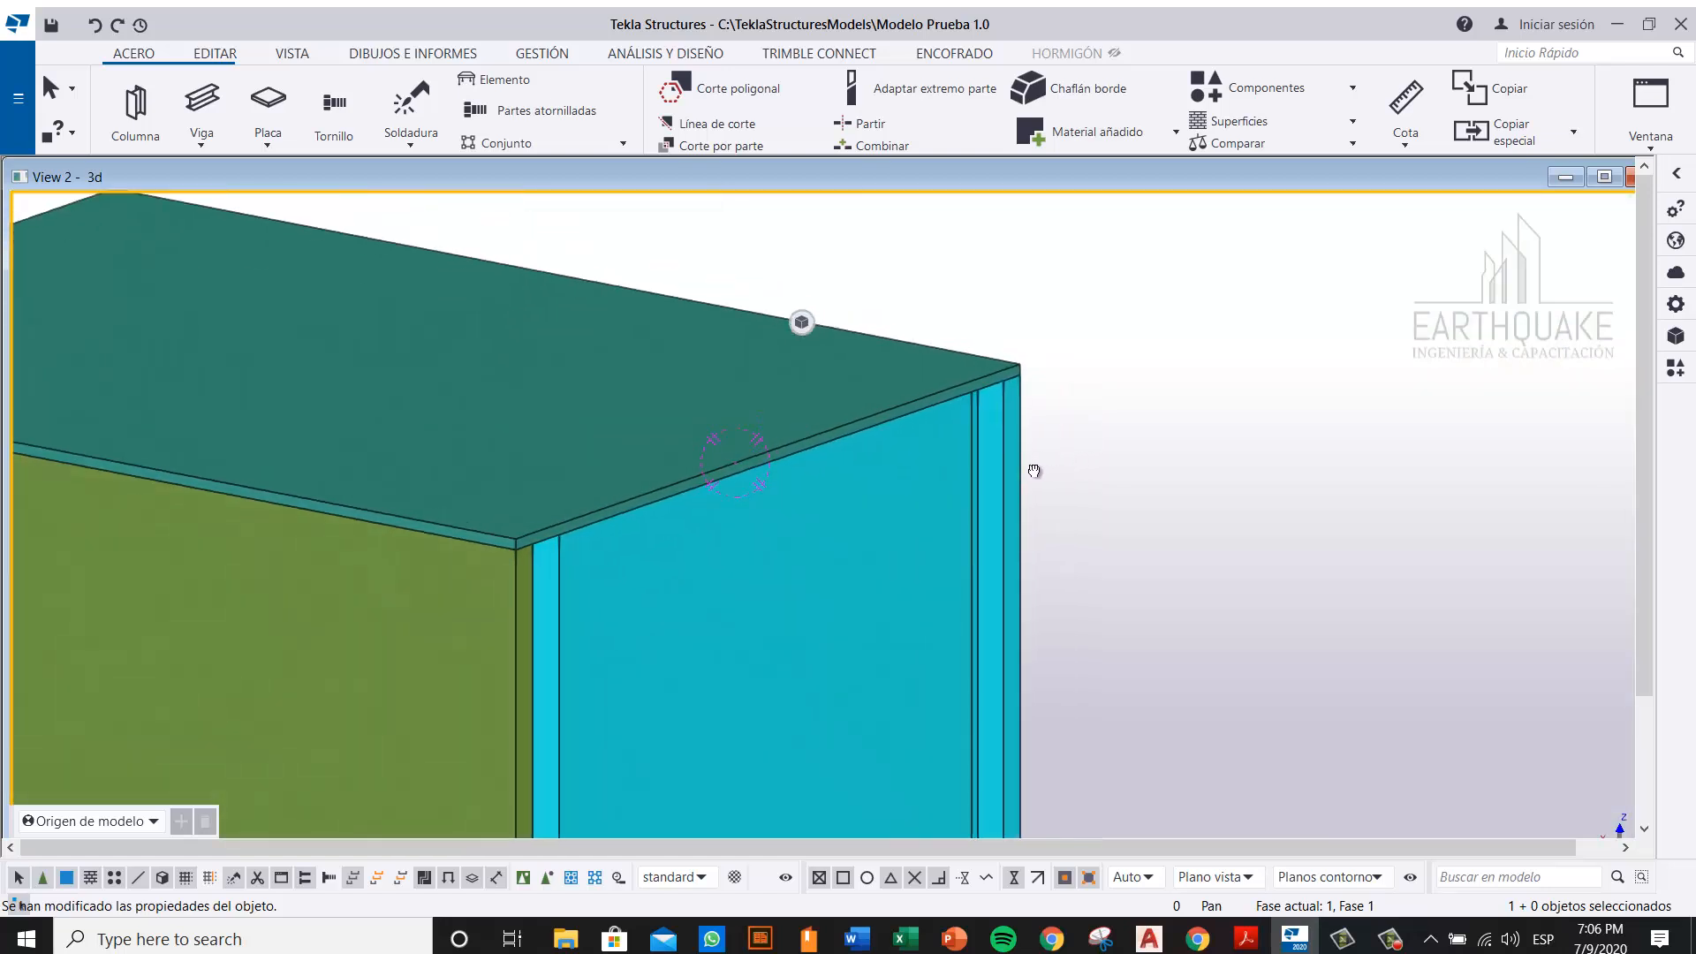
pyautogui.scroll(-3, 655, 495)
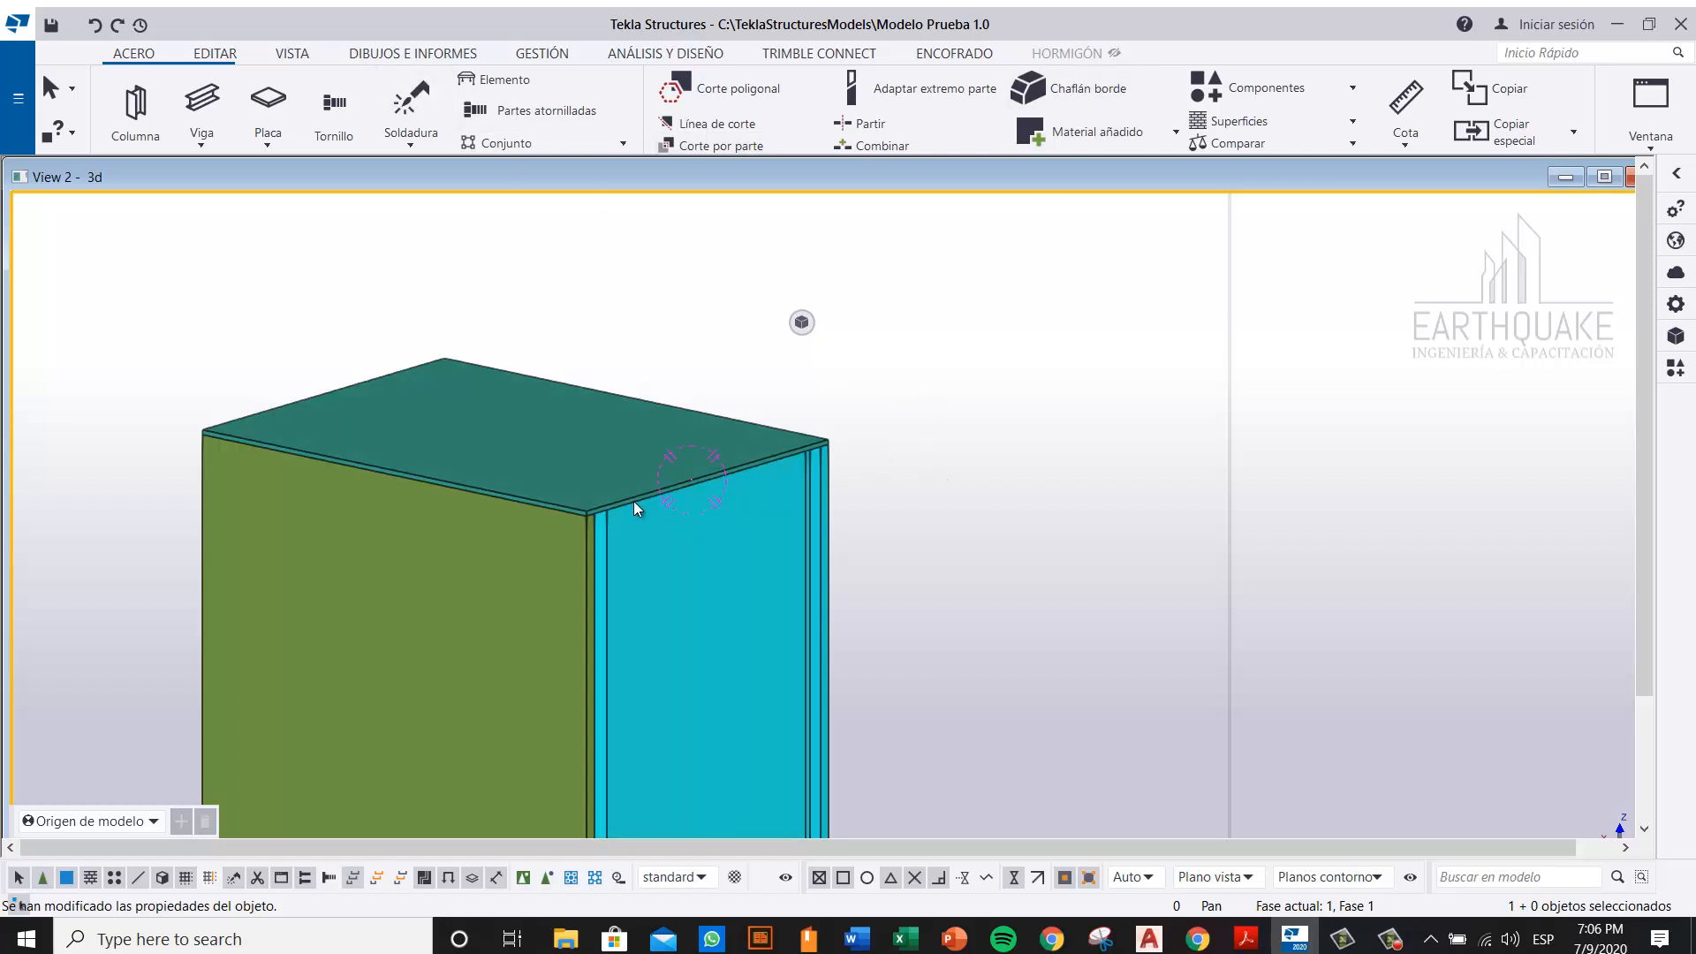
pyautogui.keyDown('ctrl'); pyautogui.moveTo(663, 495); pyautogui.dragTo(1073, 486, button='middle'); pyautogui.keyUp('ctrl')
pyautogui.scroll(3, 262, 576)
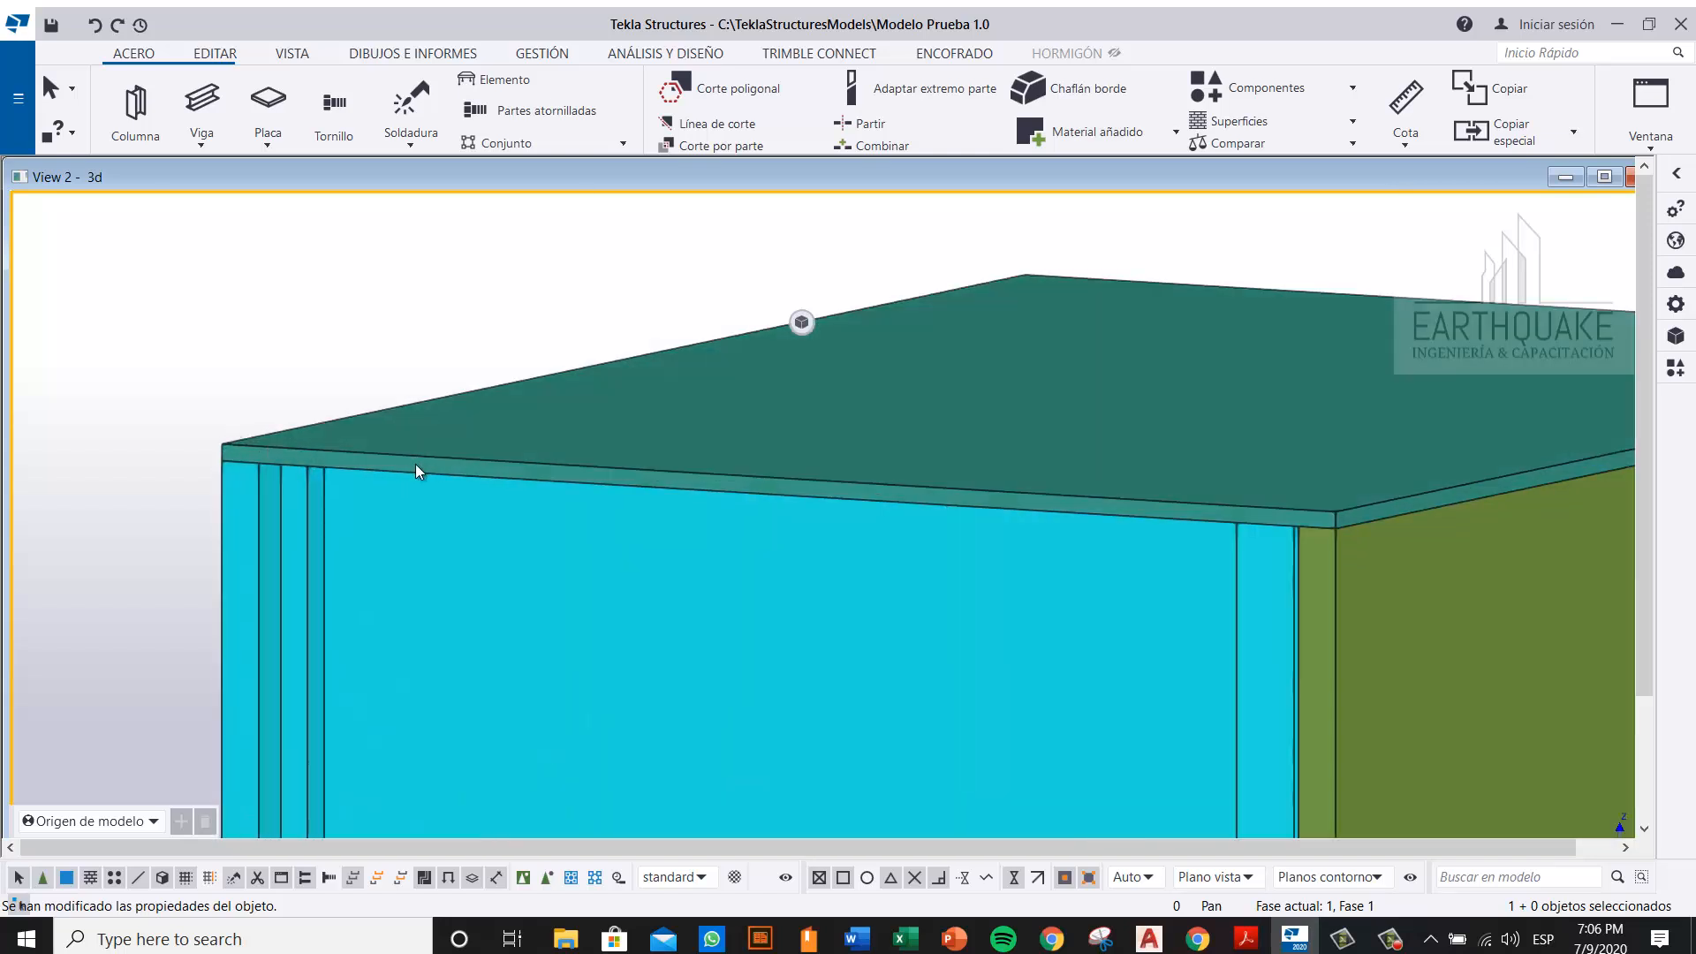
pyautogui.scroll(-4, 702, 504)
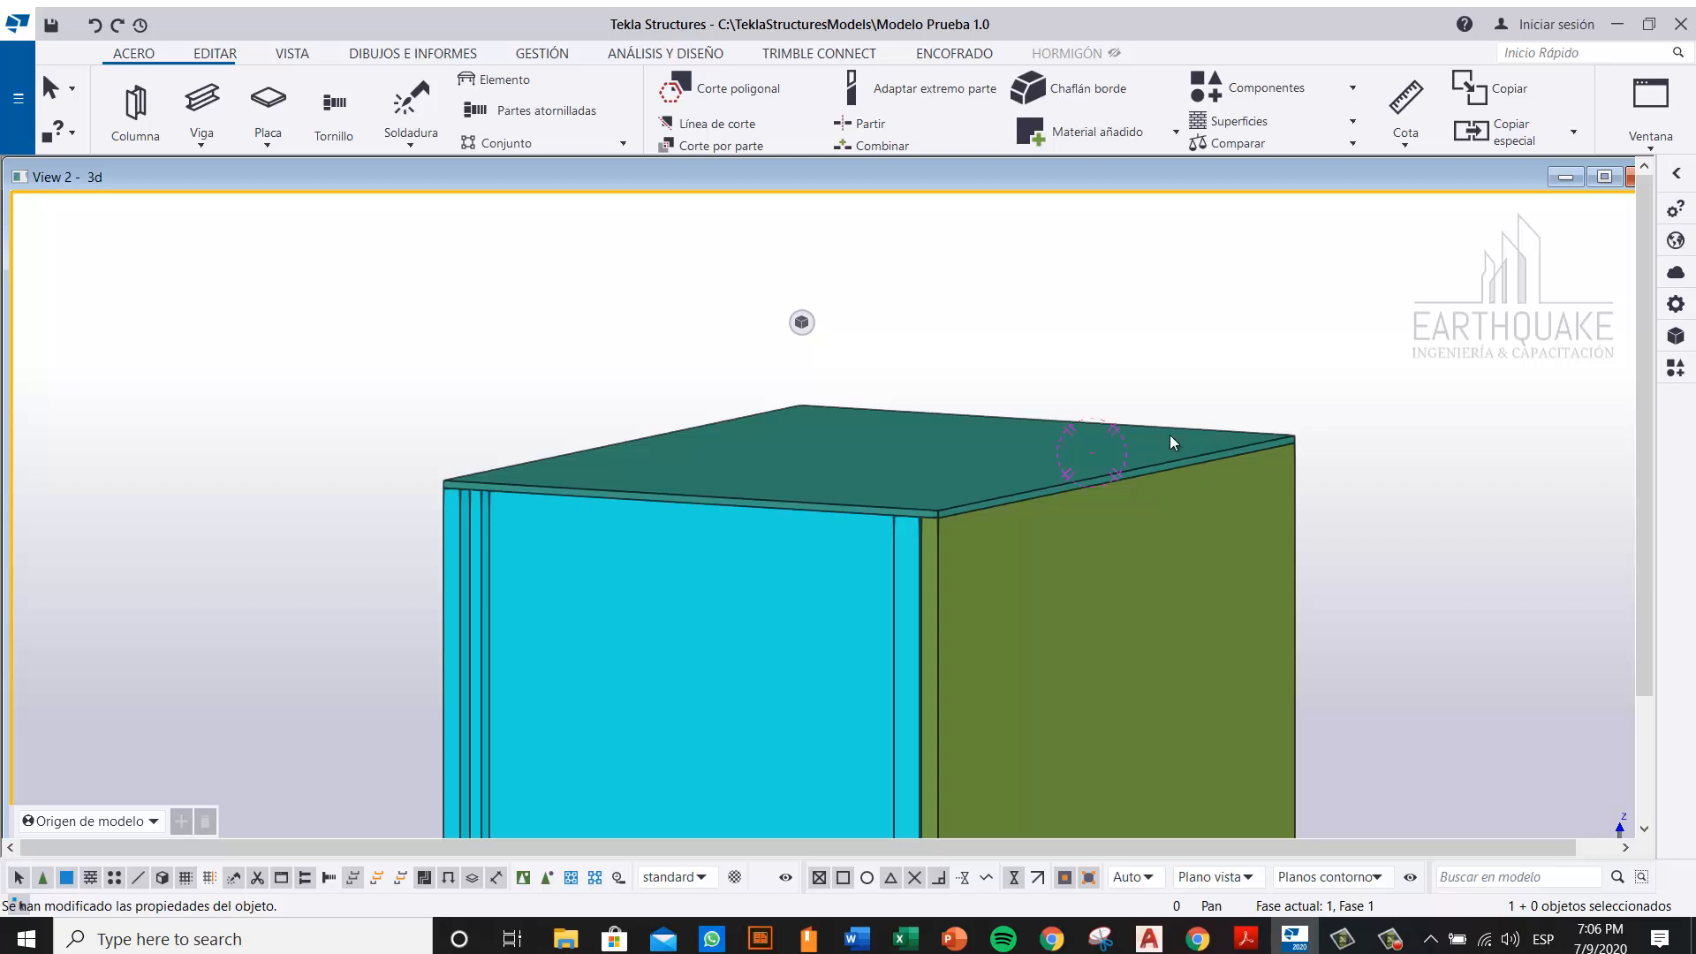
pyautogui.scroll(3, 970, 568)
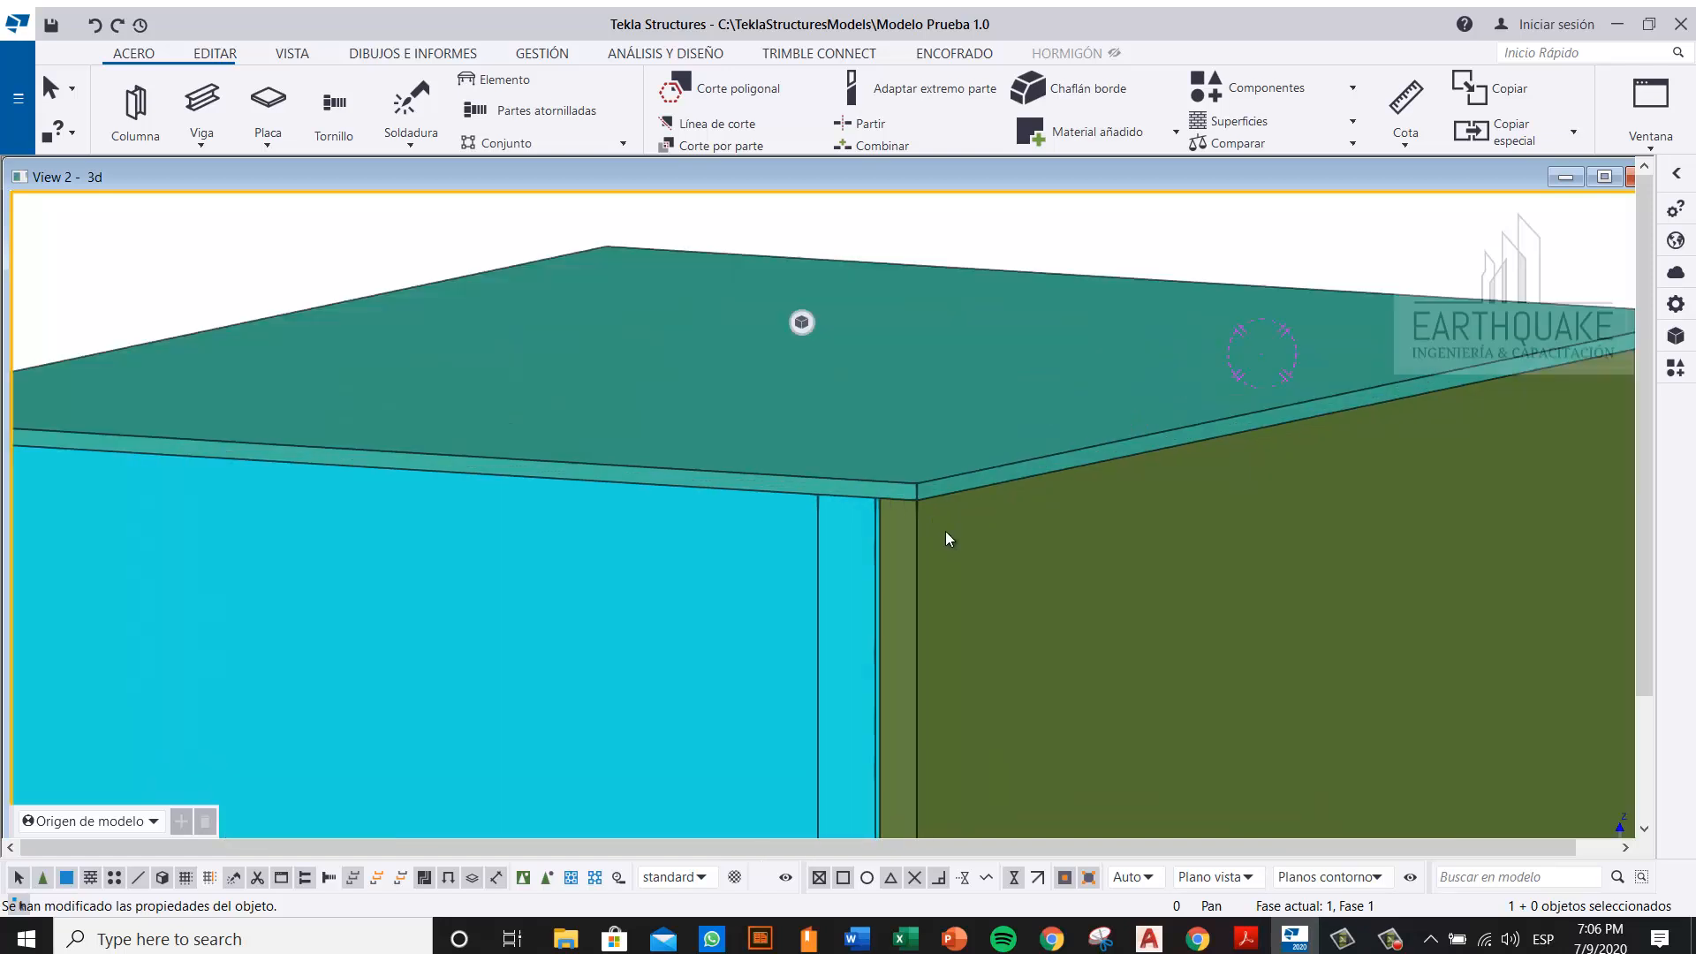
pyautogui.scroll(2, 940, 501)
pyautogui.moveTo(920, 510); pyautogui.dragTo(670, 564, button='middle')
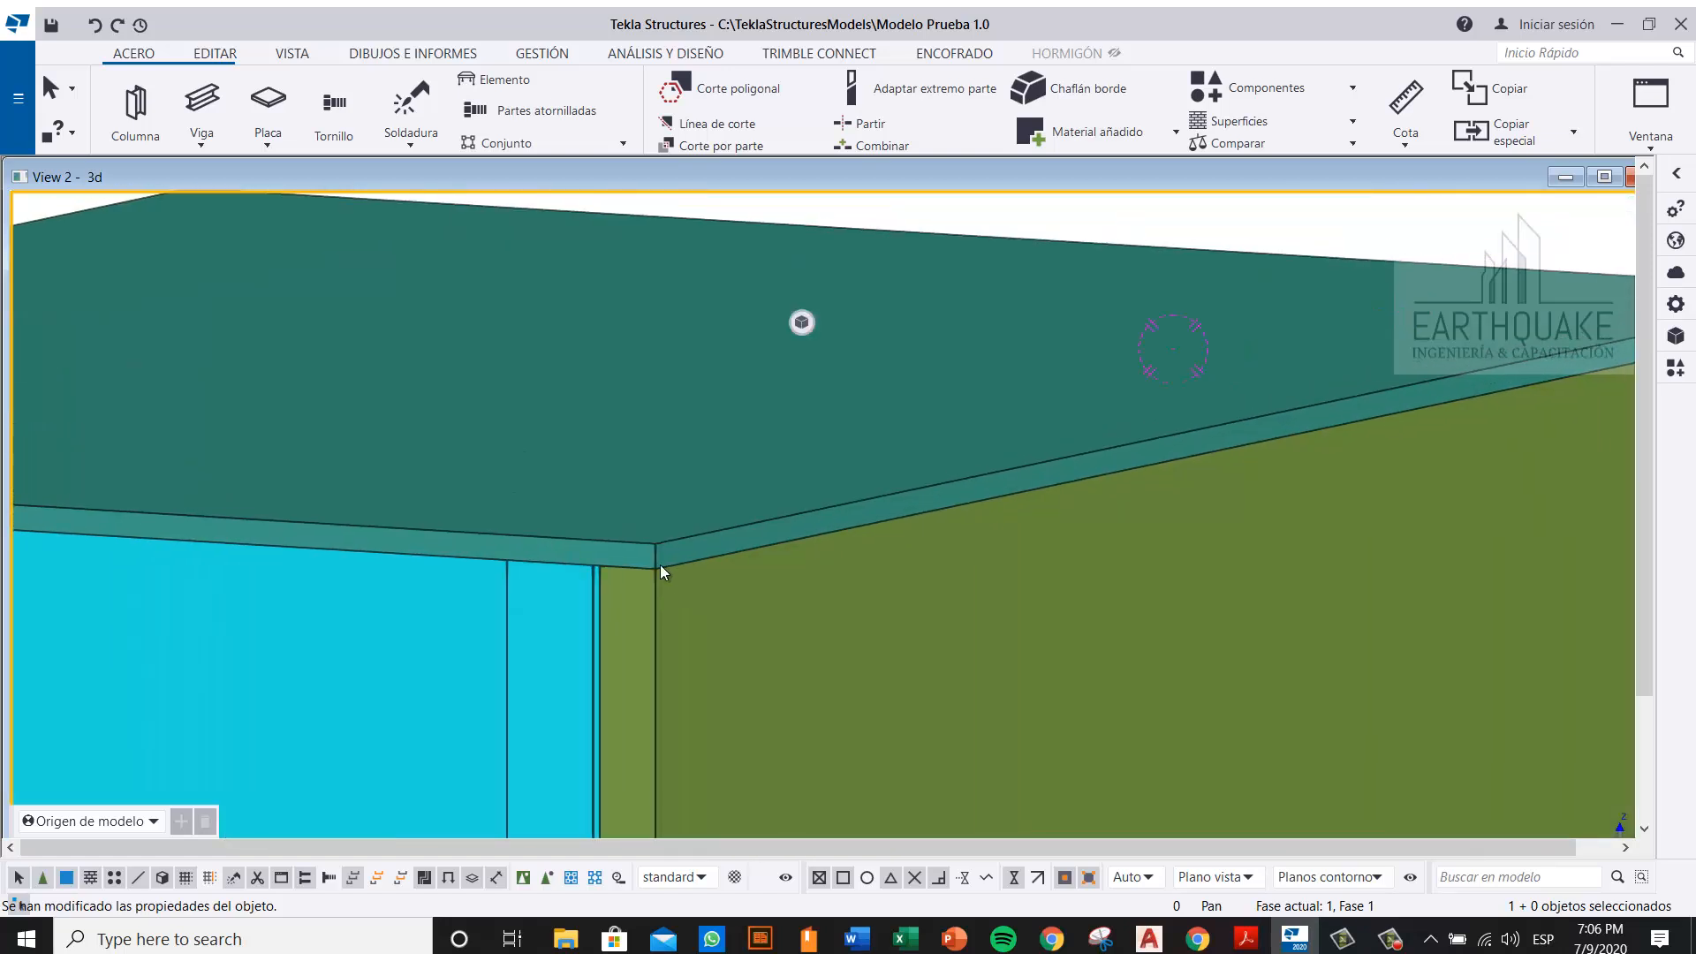
pyautogui.scroll(-2, 660, 570)
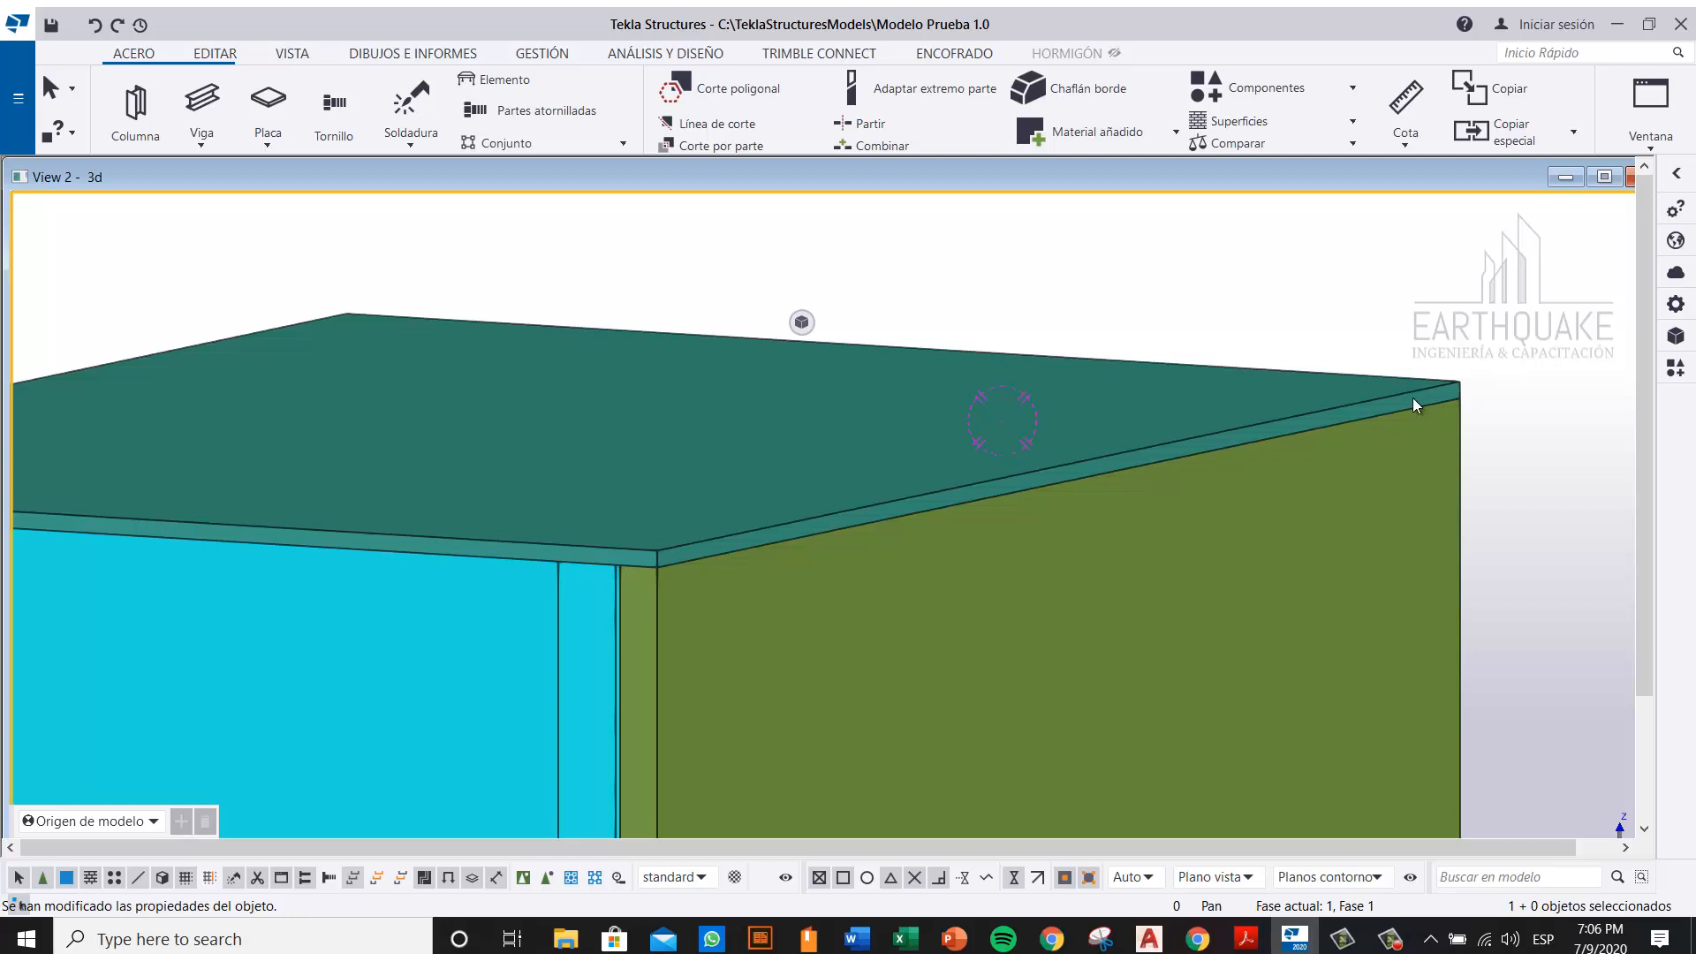
pyautogui.scroll(-4, 1057, 573)
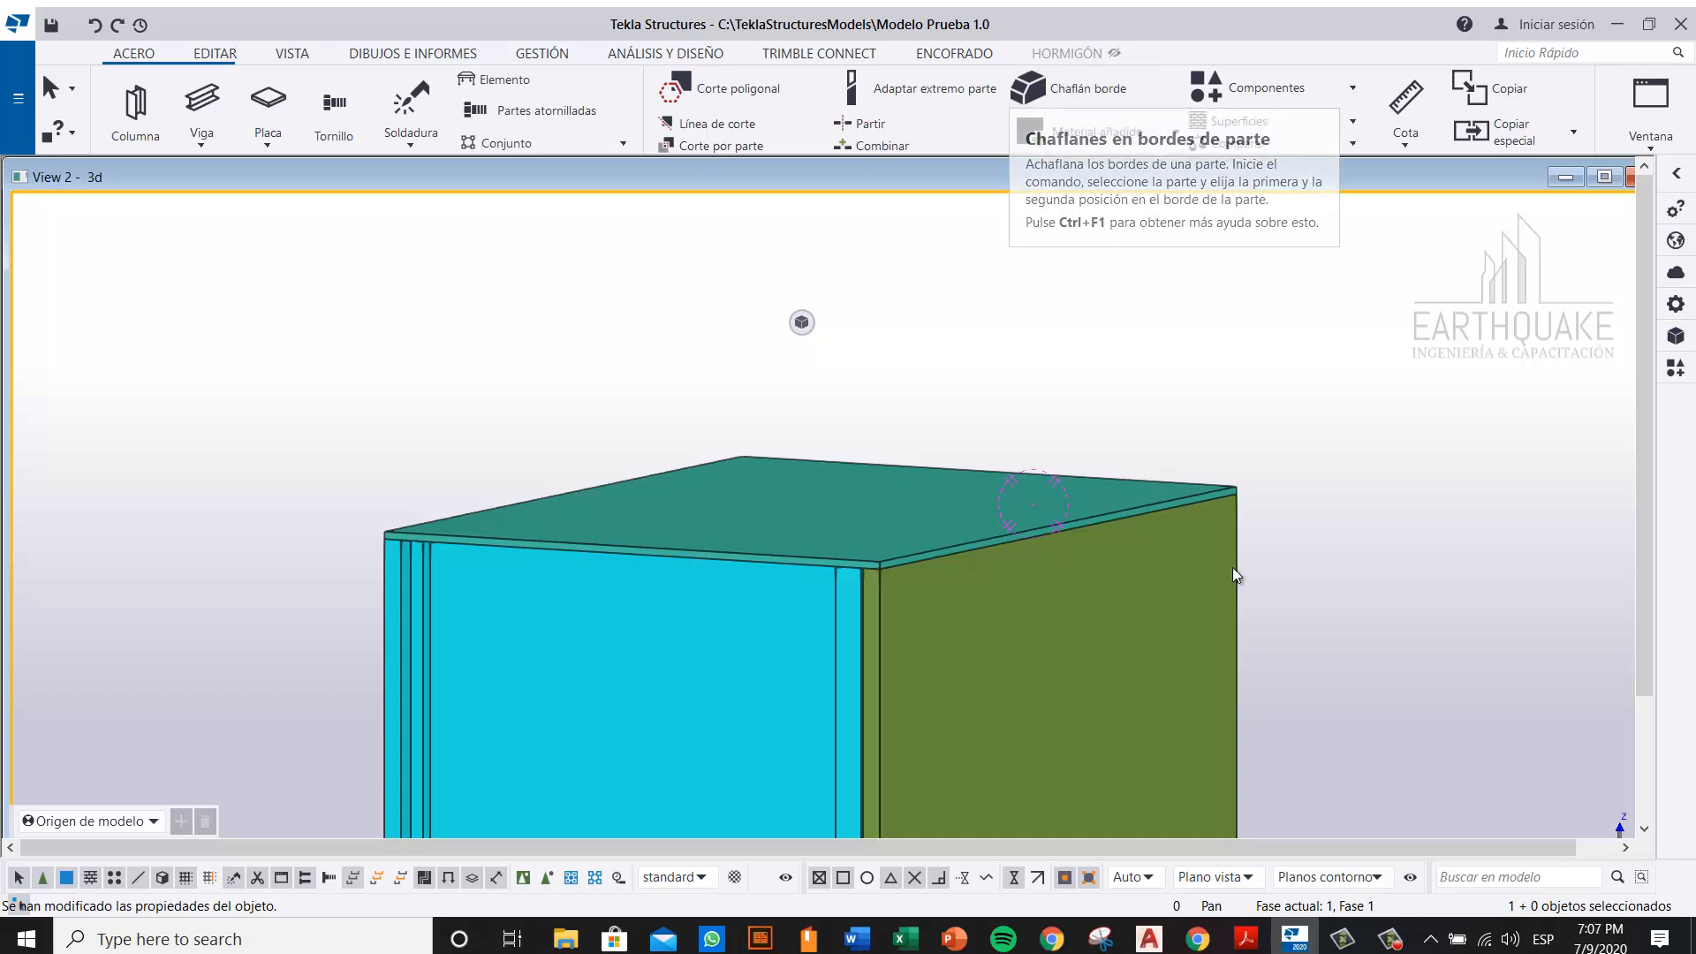
pyautogui.scroll(2, 1267, 515)
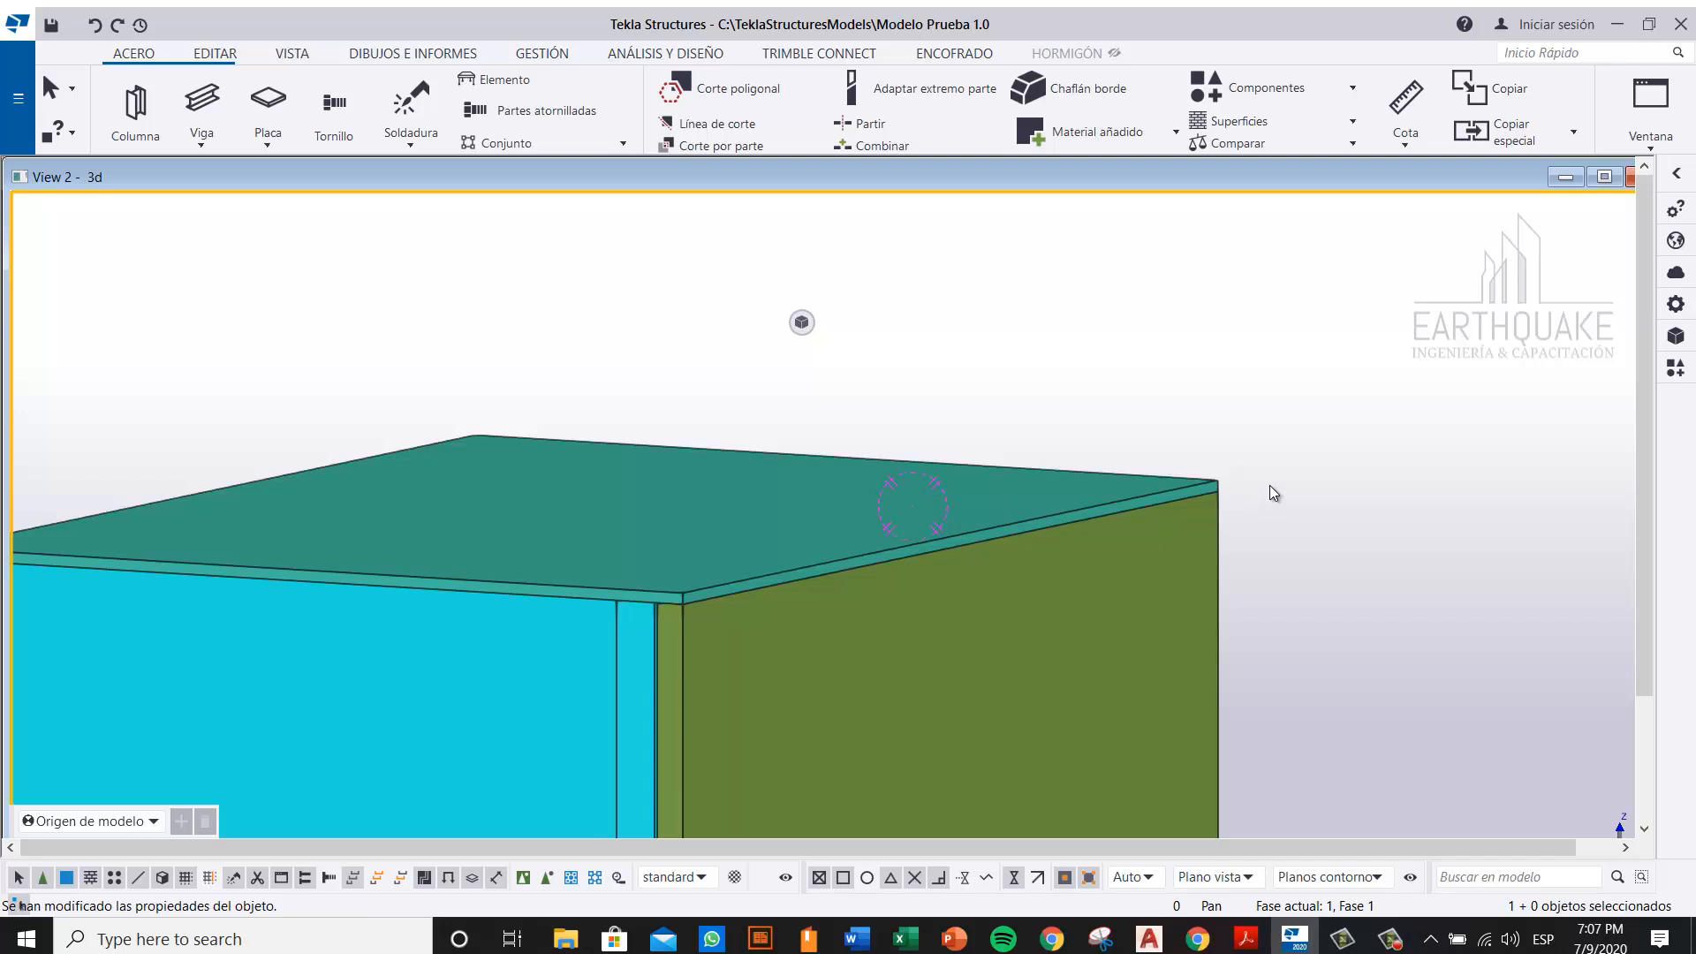
pyautogui.moveTo(1098, 438); pyautogui.dragTo(1291, 447, button='middle')
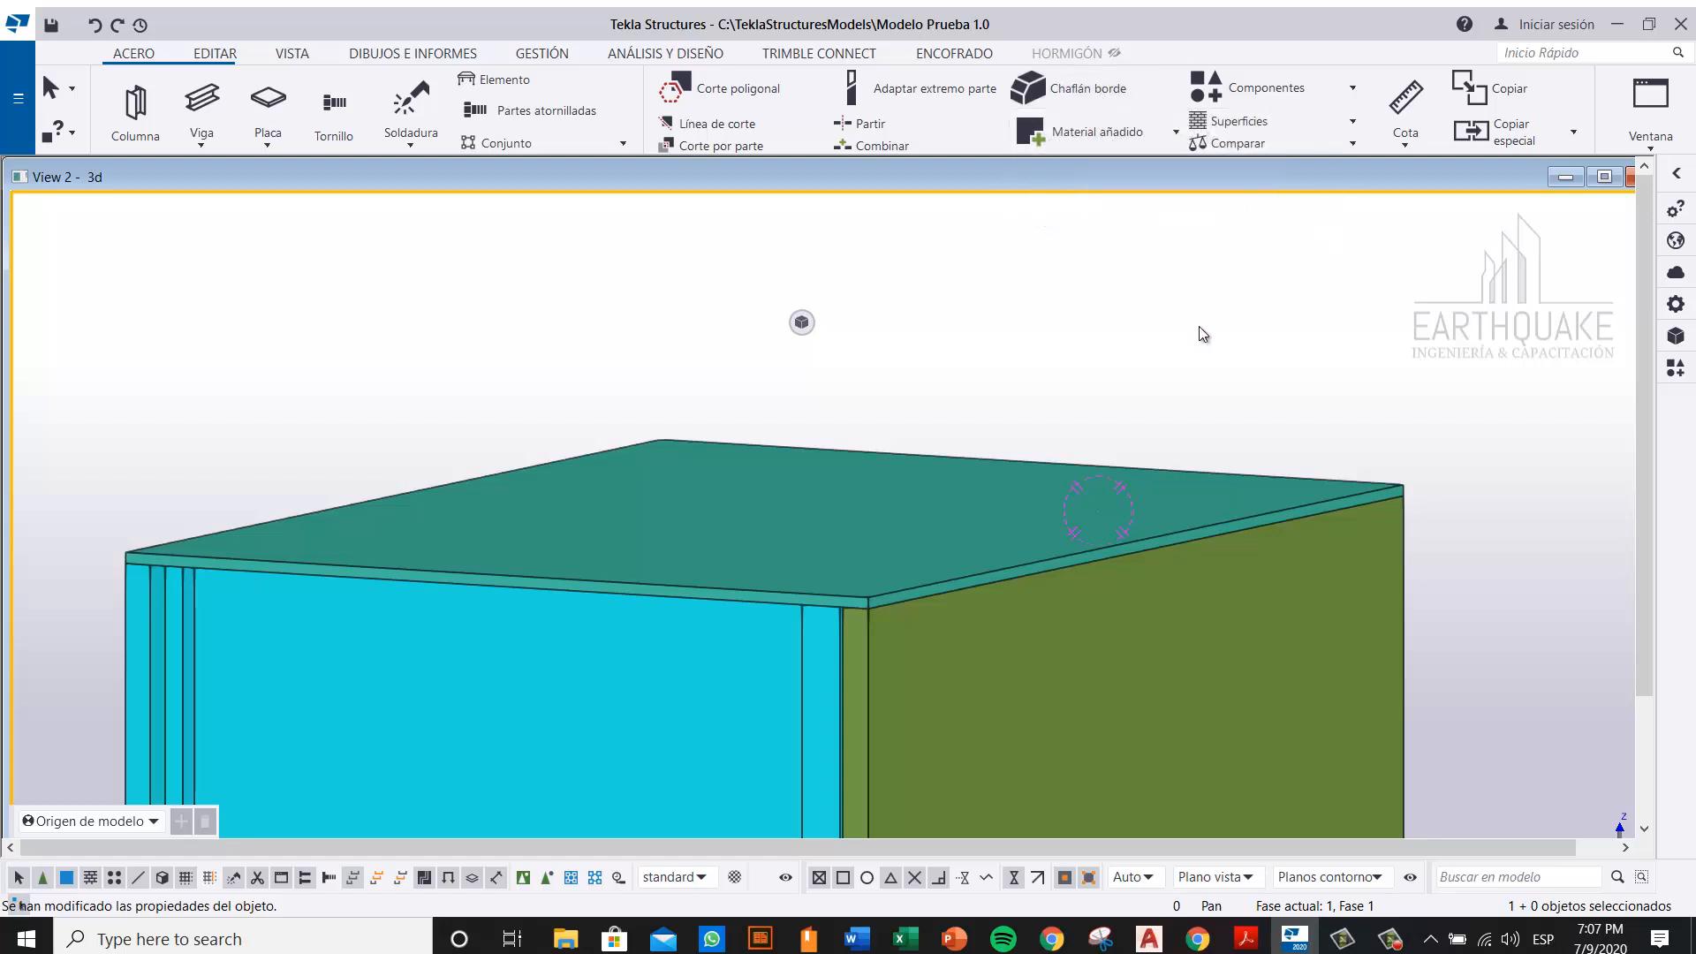
pyautogui.scroll(-6, 1200, 329)
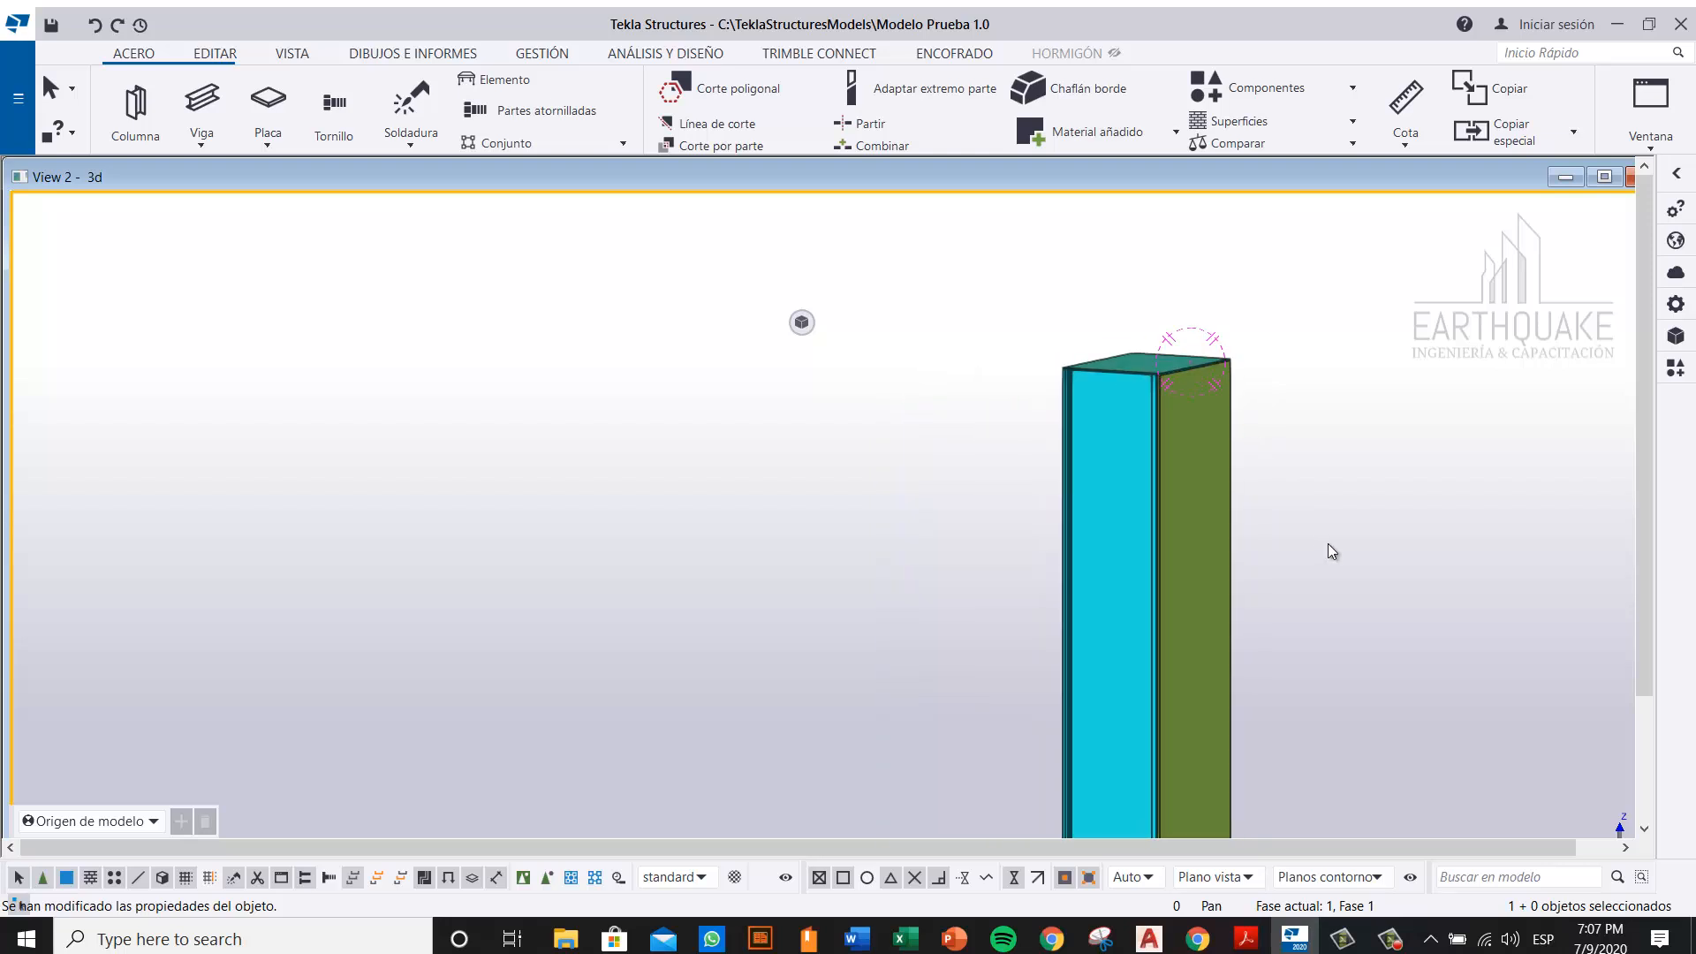
pyautogui.moveTo(1328, 544); pyautogui.dragTo(1210, 389, button='middle')
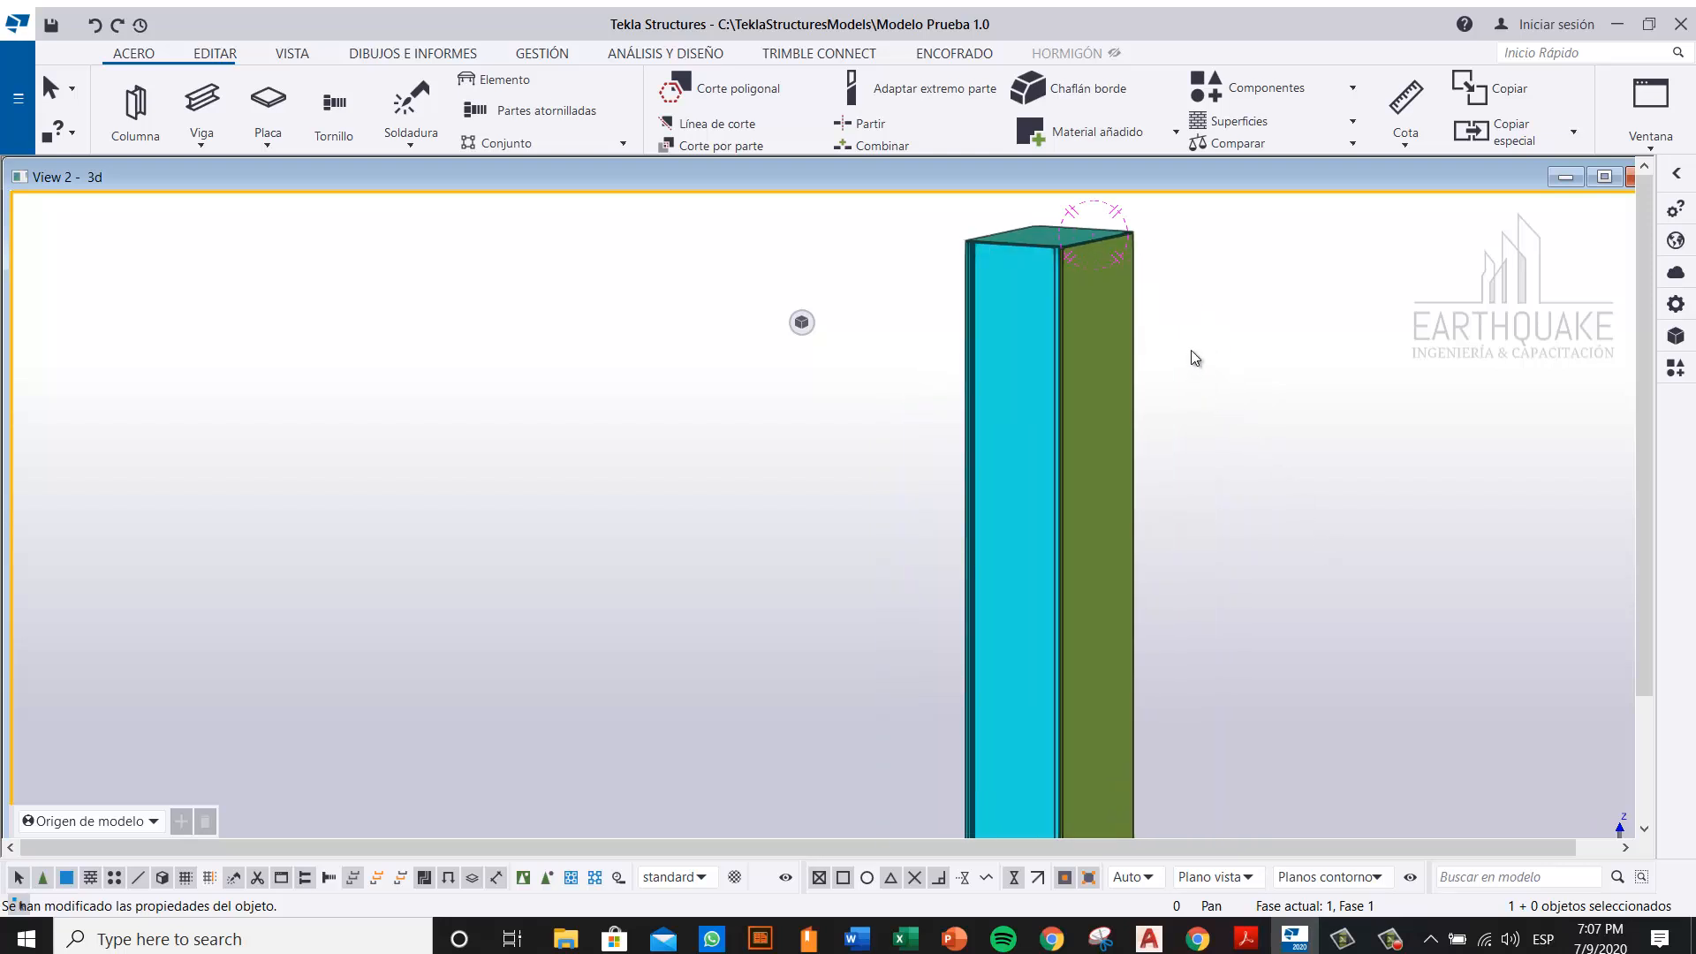
pyautogui.moveTo(1233, 292); pyautogui.dragTo(1228, 355, button='middle')
pyautogui.scroll(4, 1104, 279)
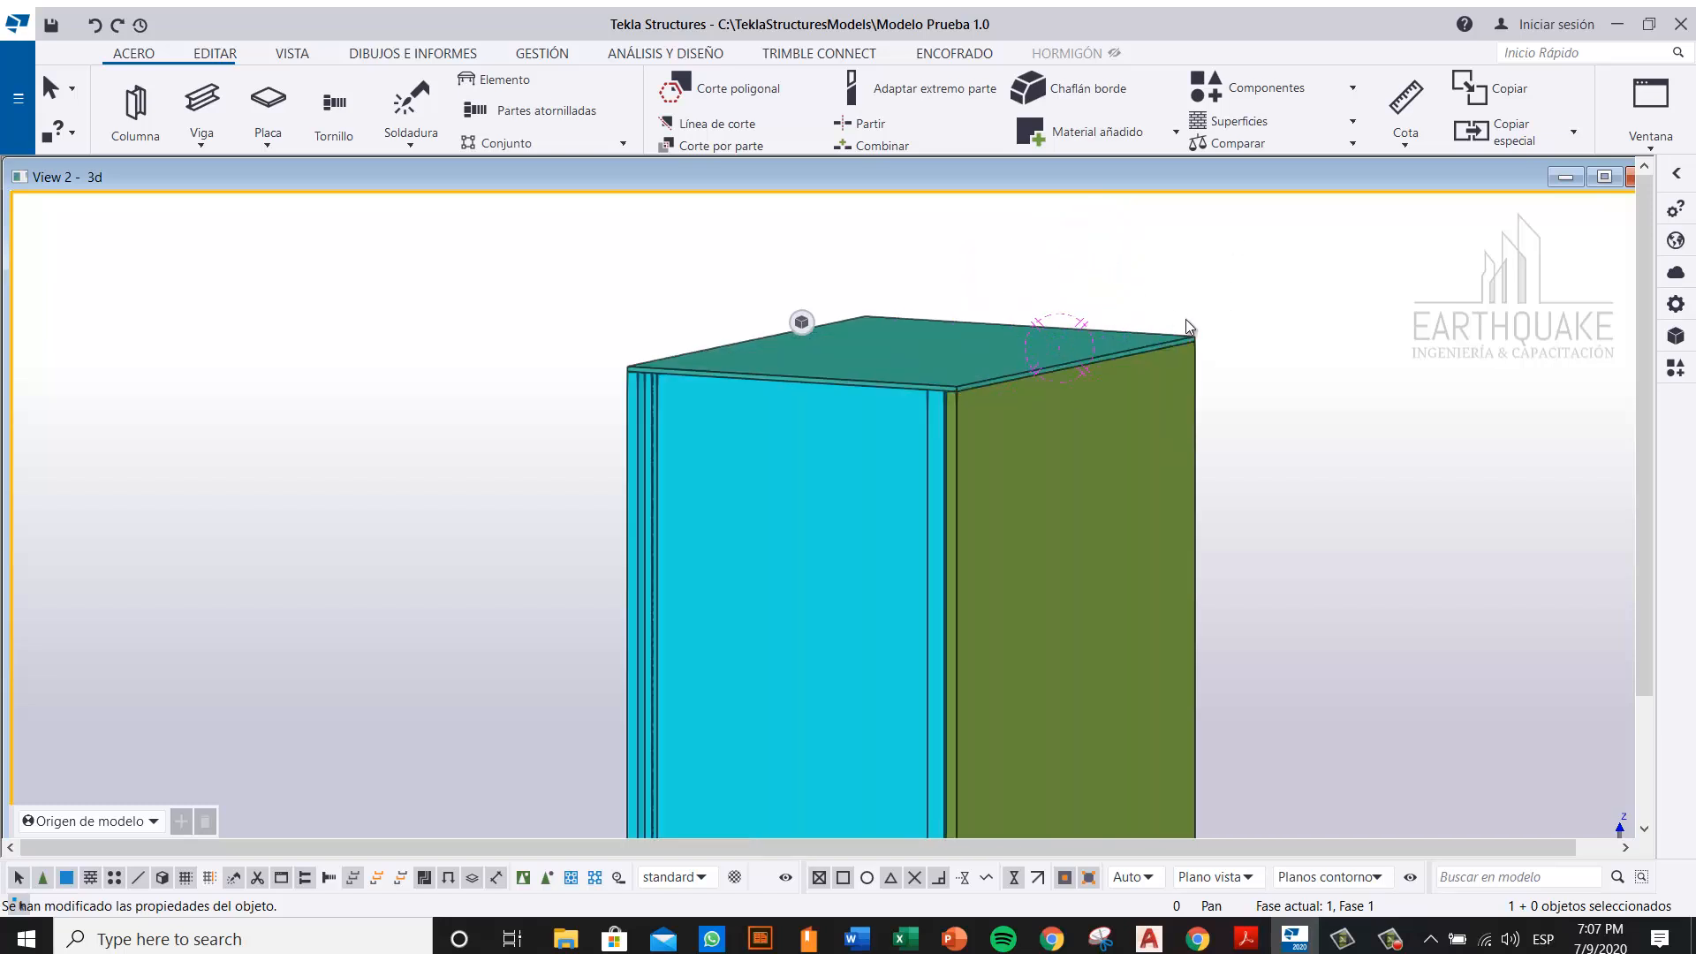
pyautogui.scroll(3, 1210, 331)
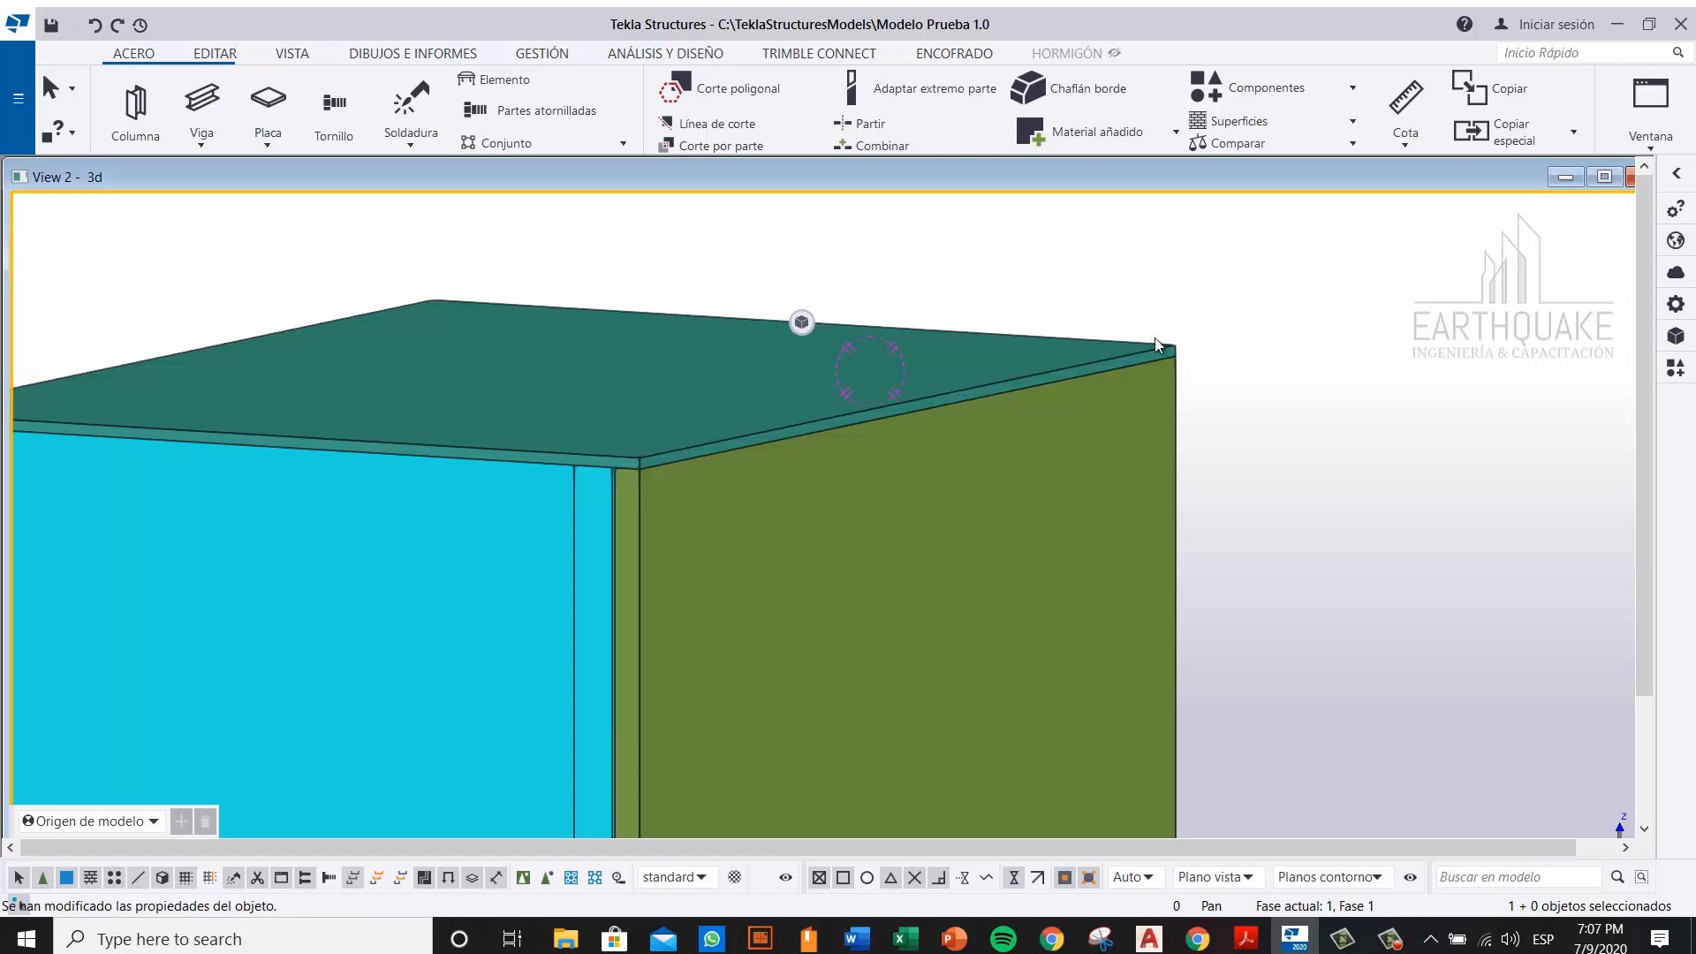
pyautogui.scroll(-2, 1162, 424)
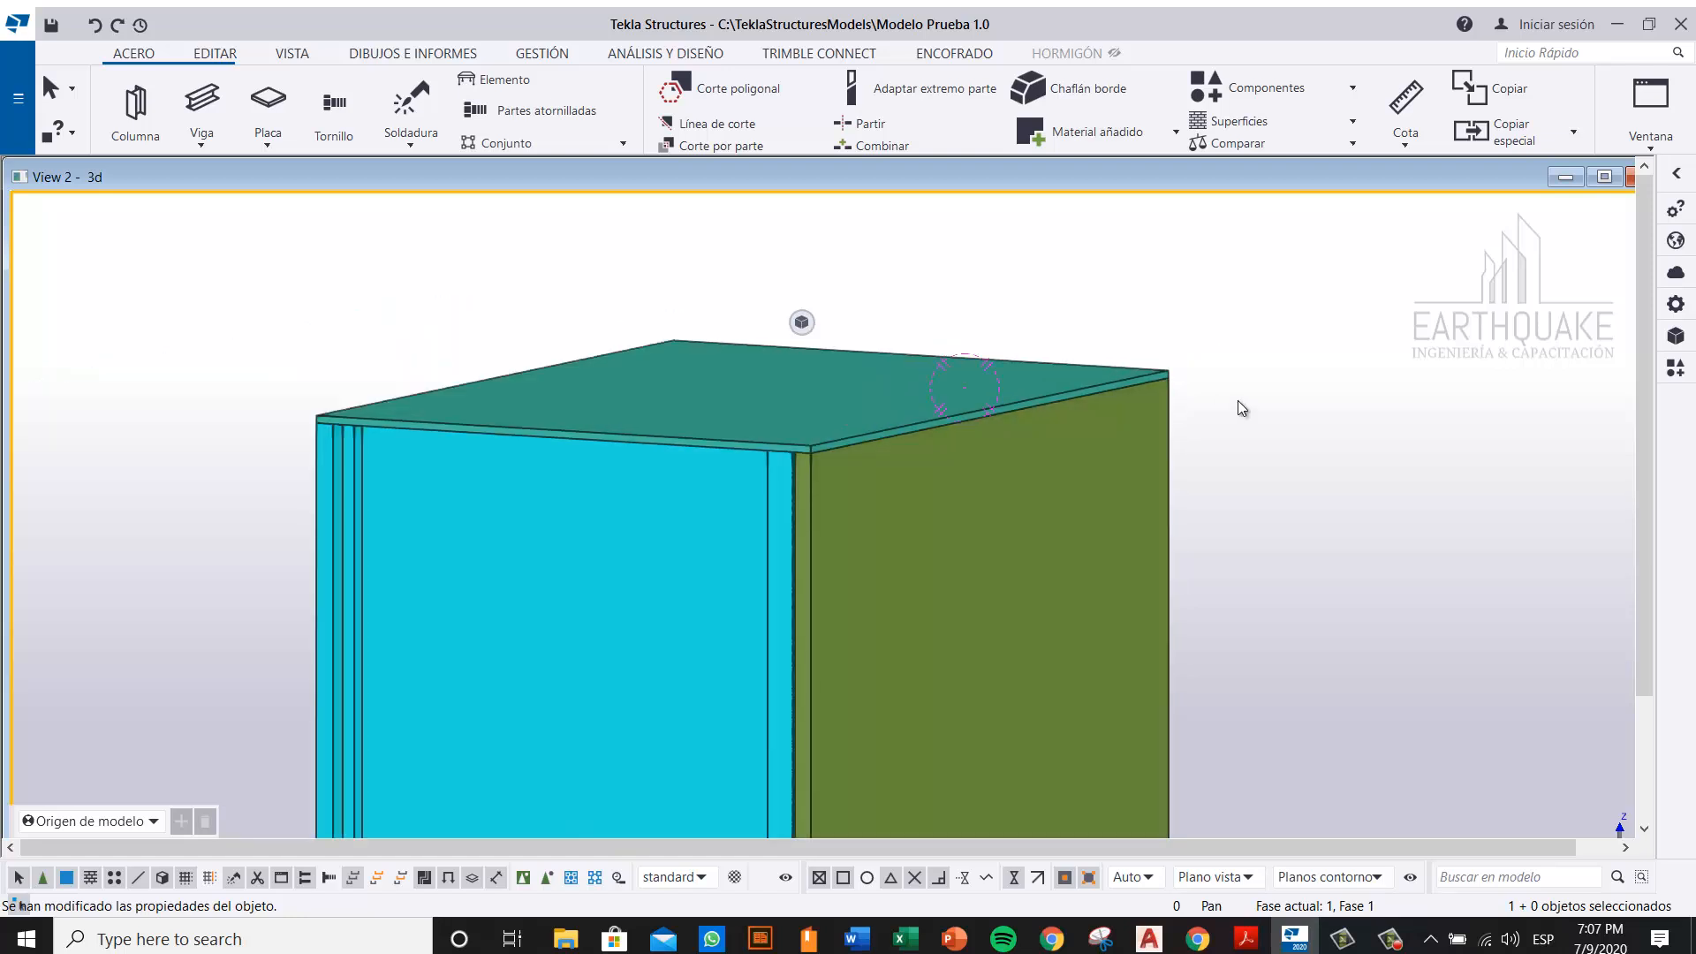
pyautogui.scroll(-4, 1221, 355)
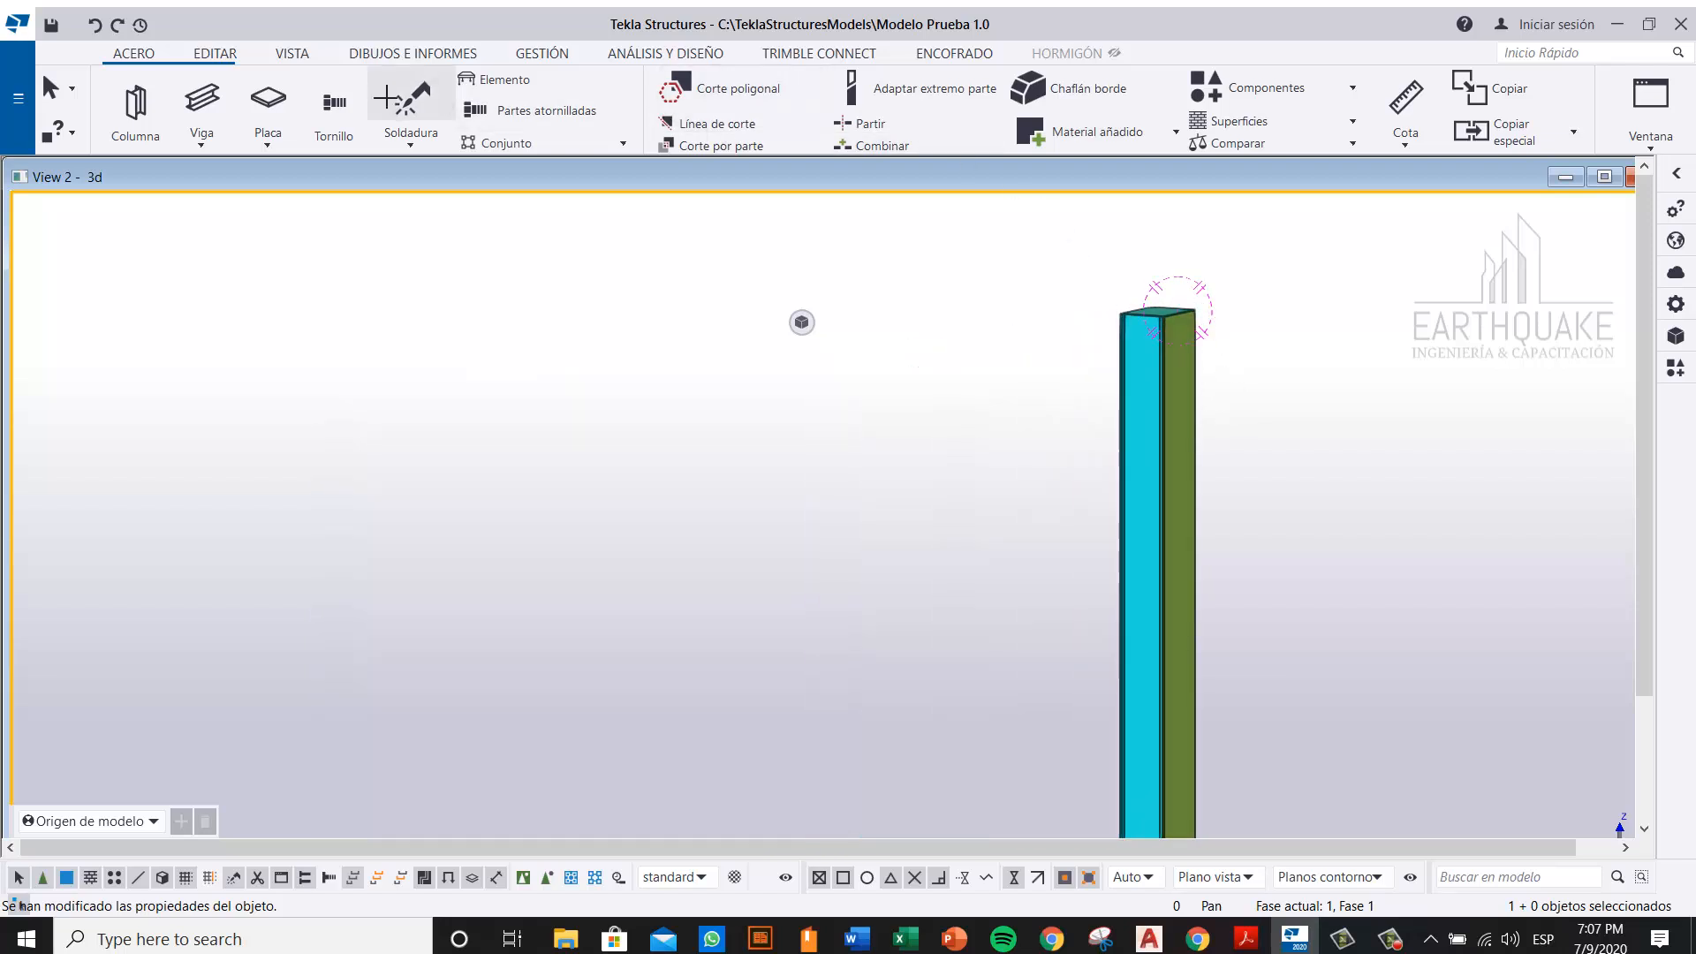
# Step: Weld all of the upper column's parts to the cap plate in one operation, end the weld command and redraw the view
pyautogui.click(411, 106)
pyautogui.moveTo(1181, 295); pyautogui.dragTo(1046, 379, button='middle')
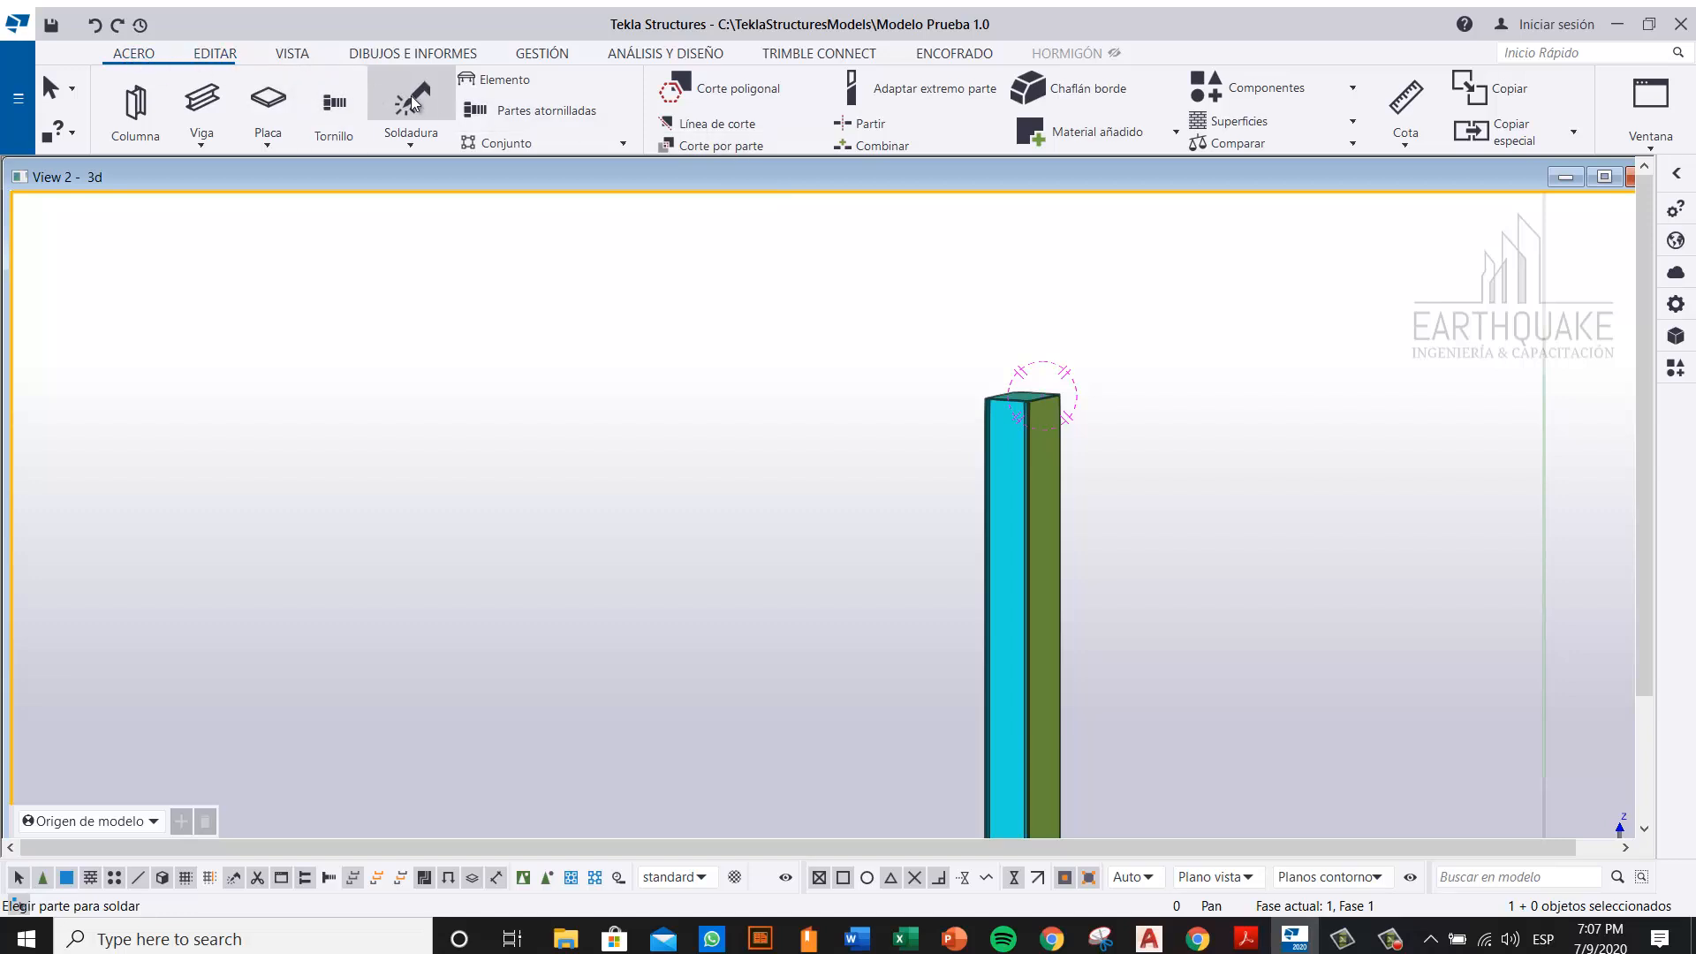
pyautogui.scroll(4, 1081, 427)
pyautogui.click(892, 271)
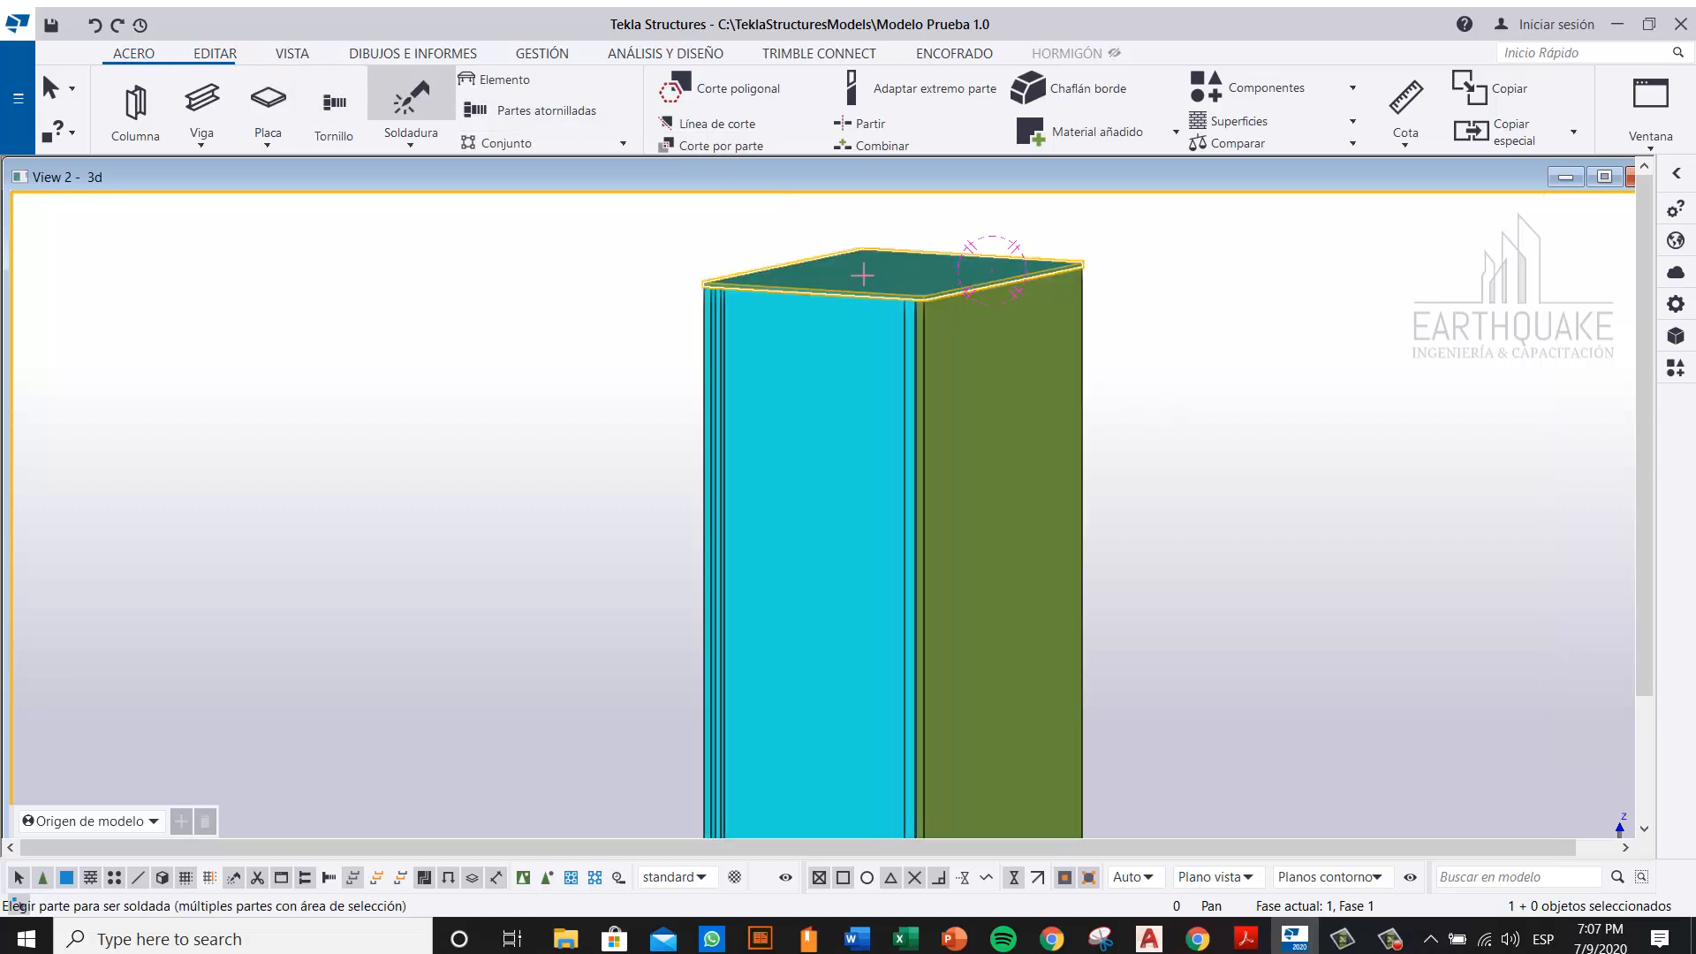
pyautogui.moveTo(1216, 520); pyautogui.dragTo(659, 372)
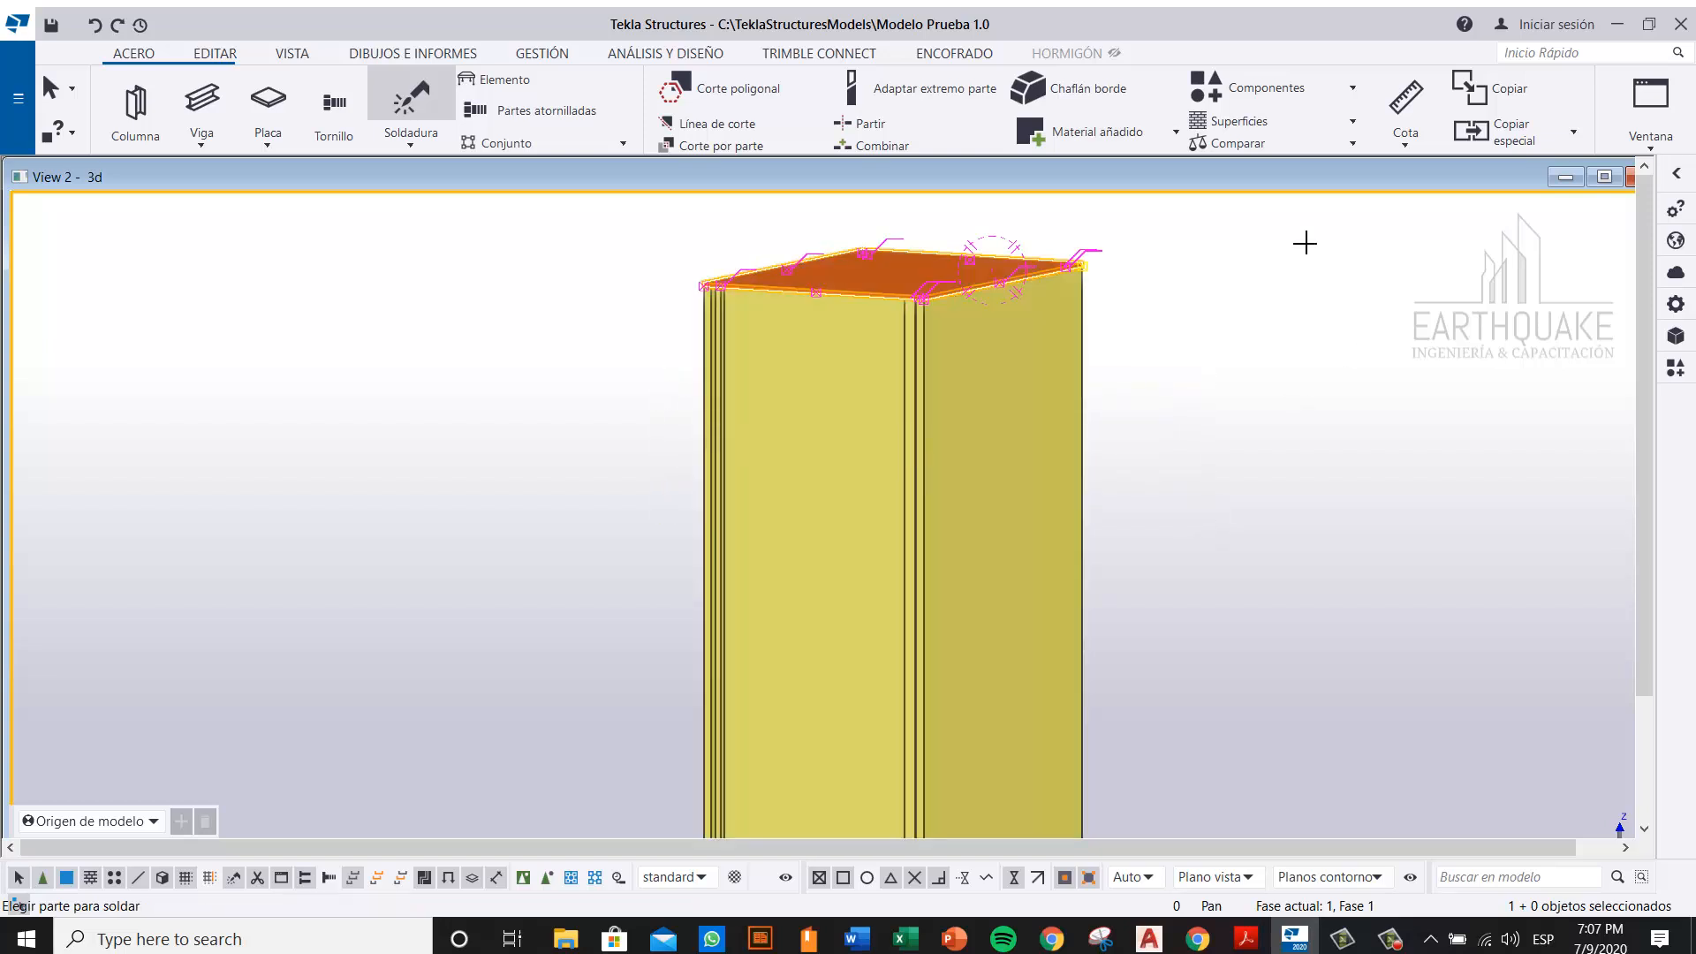
pyautogui.scroll(2, 873, 244)
pyautogui.scroll(1, 873, 243)
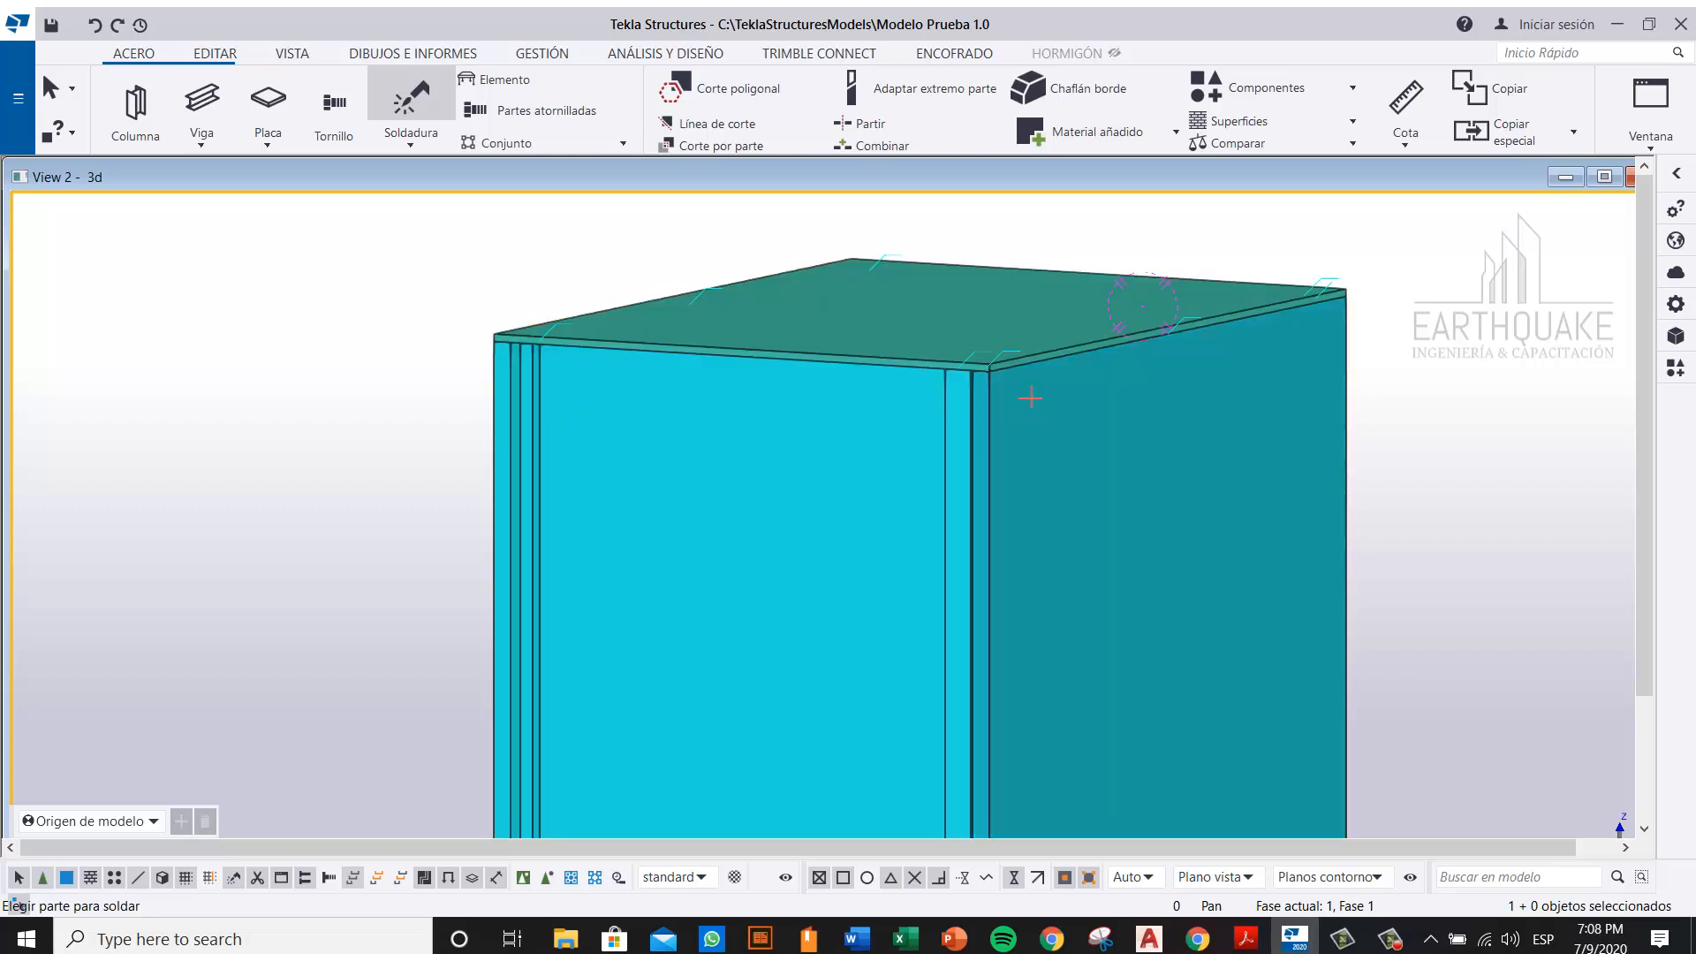
pyautogui.rightClick(1405, 331)
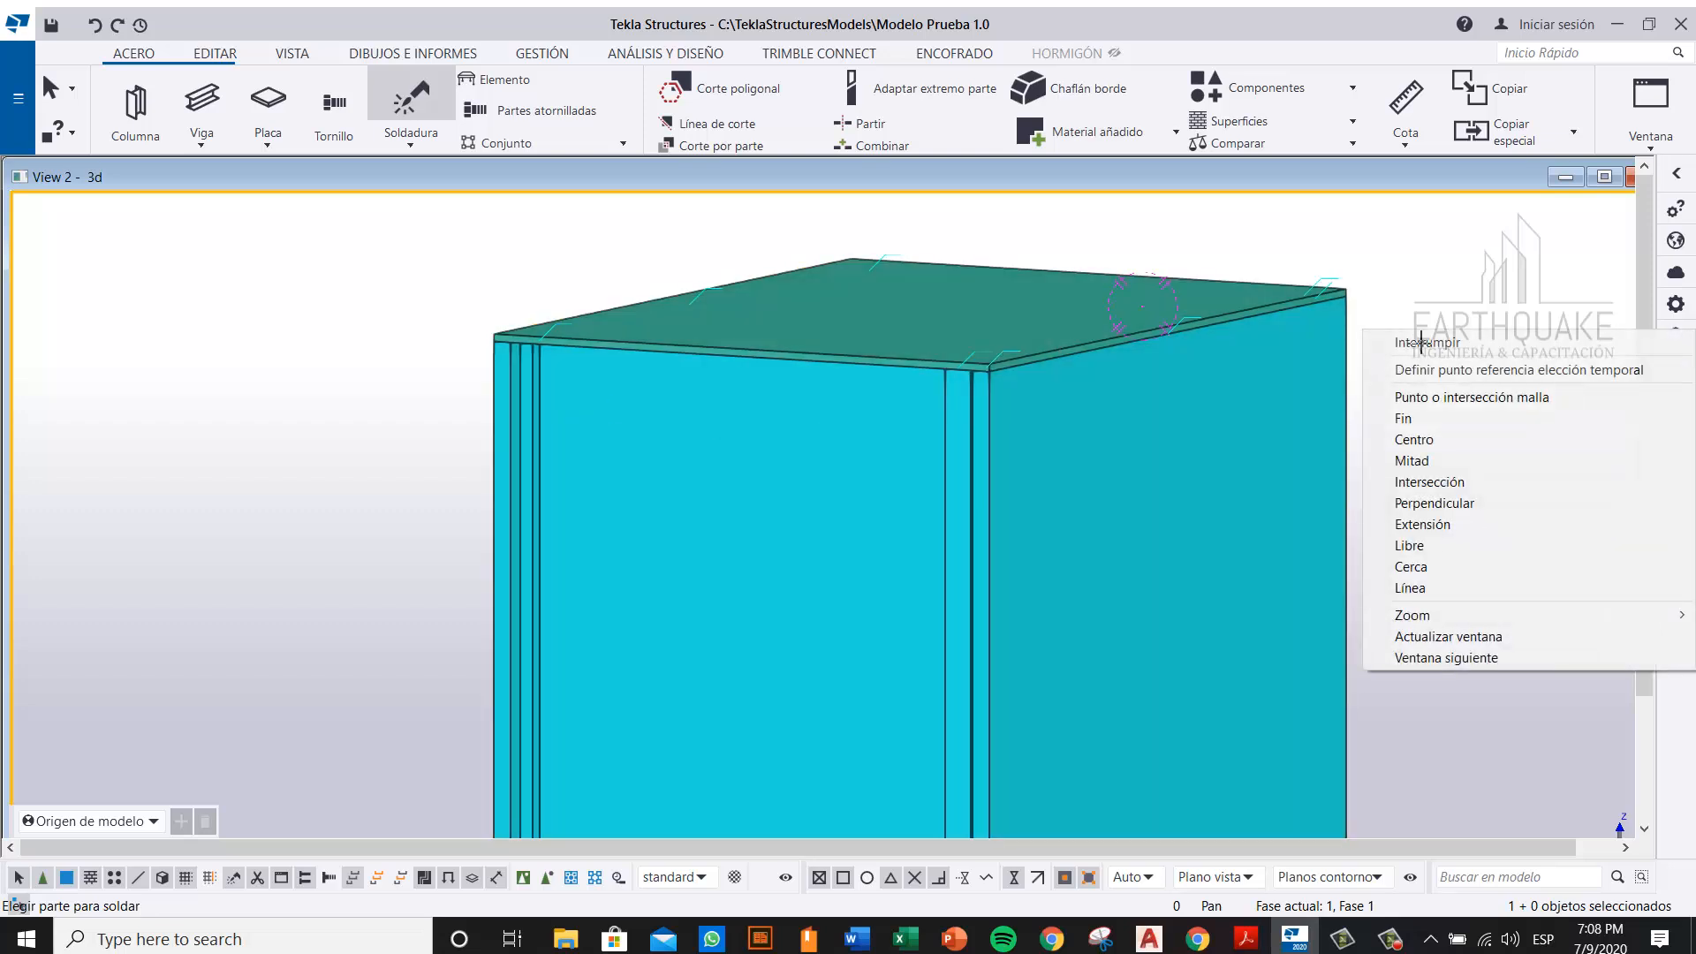
pyautogui.click(1422, 344)
pyautogui.rightClick(182, 335)
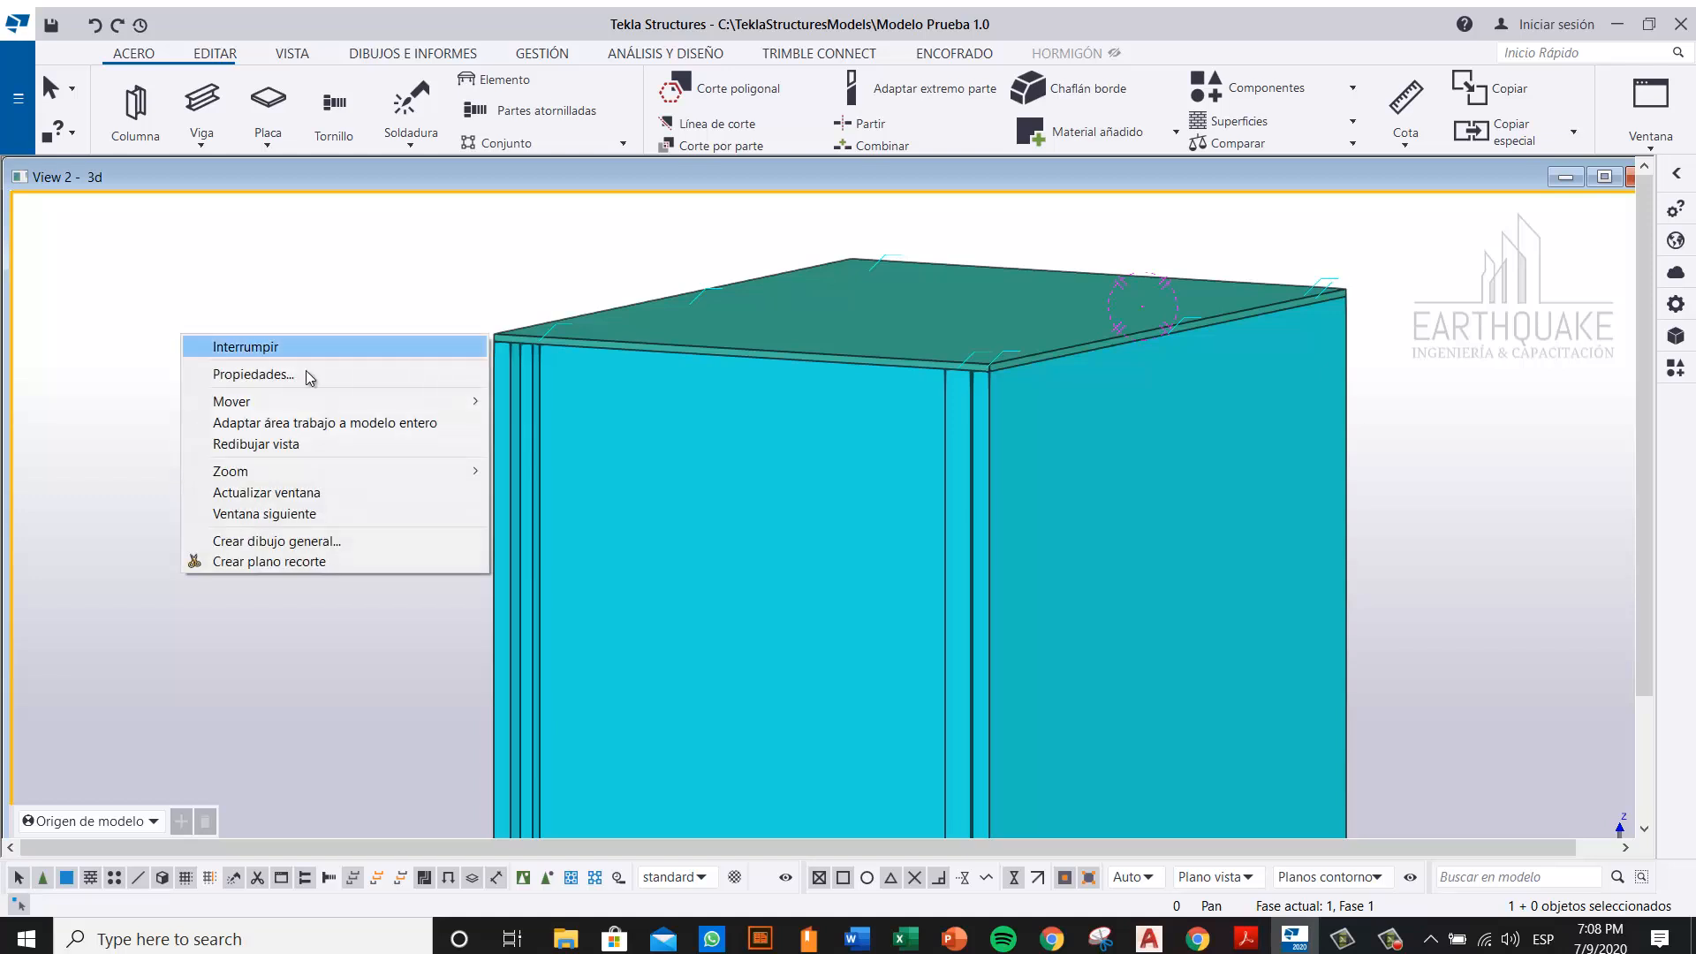
pyautogui.click(346, 444)
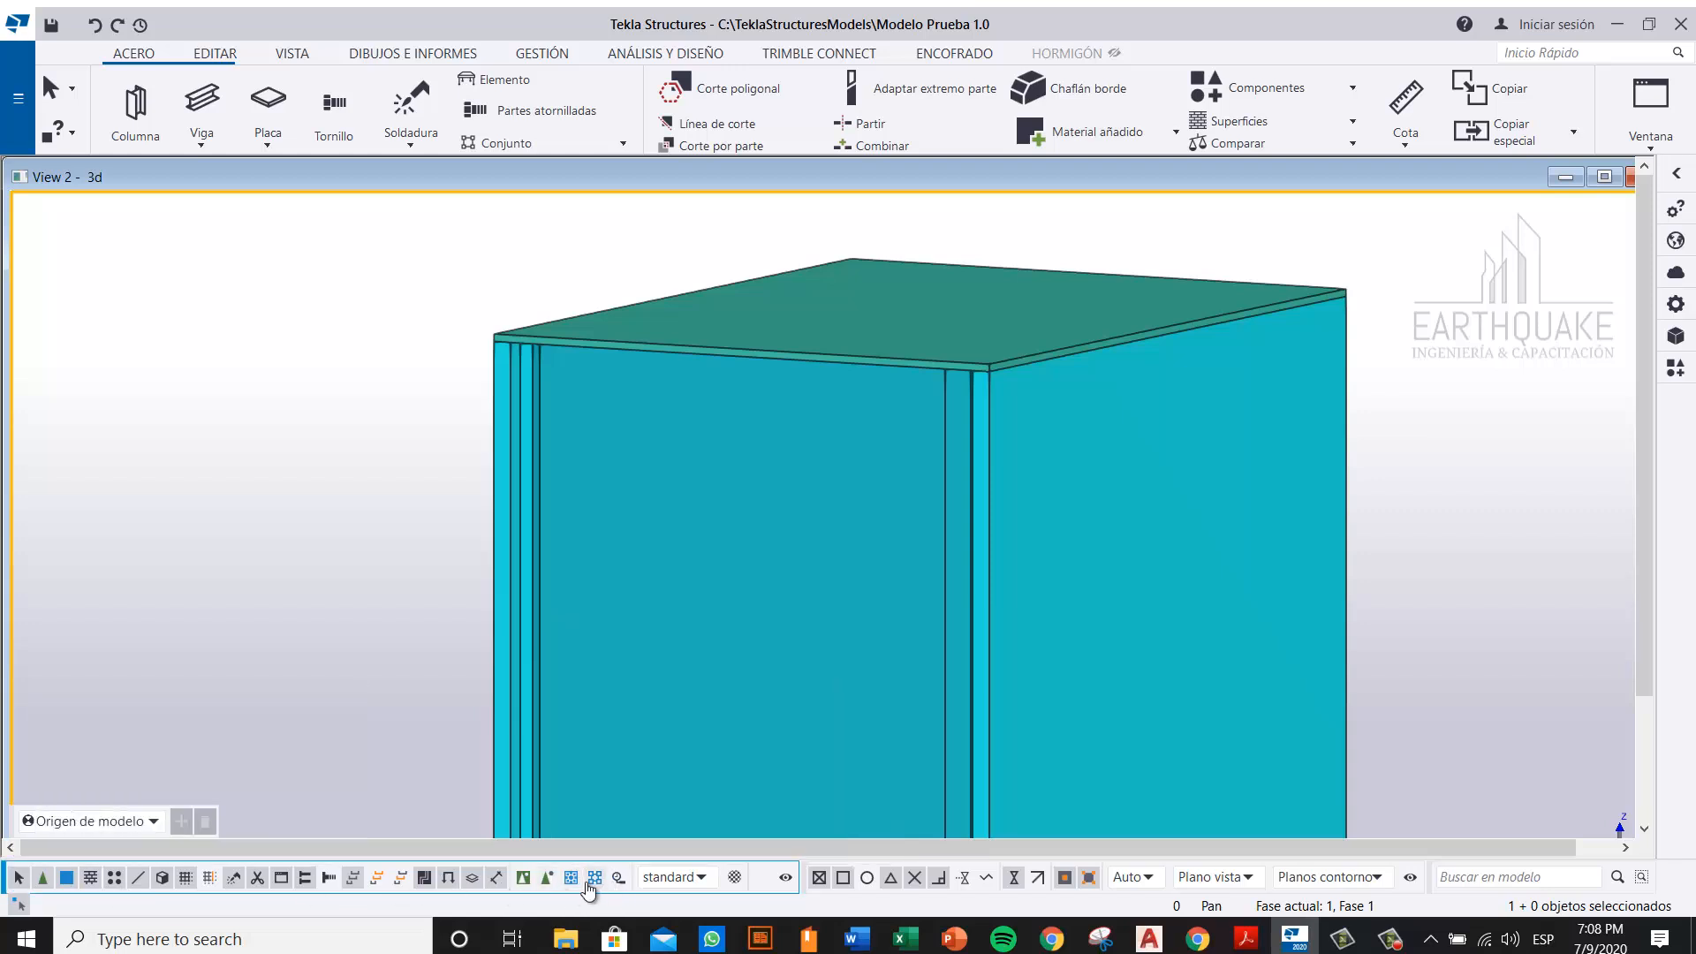
# Step: Switch the selection mode to assemblies and select the upper column to check that its welded parts form one assembly
pyautogui.click(566, 878)
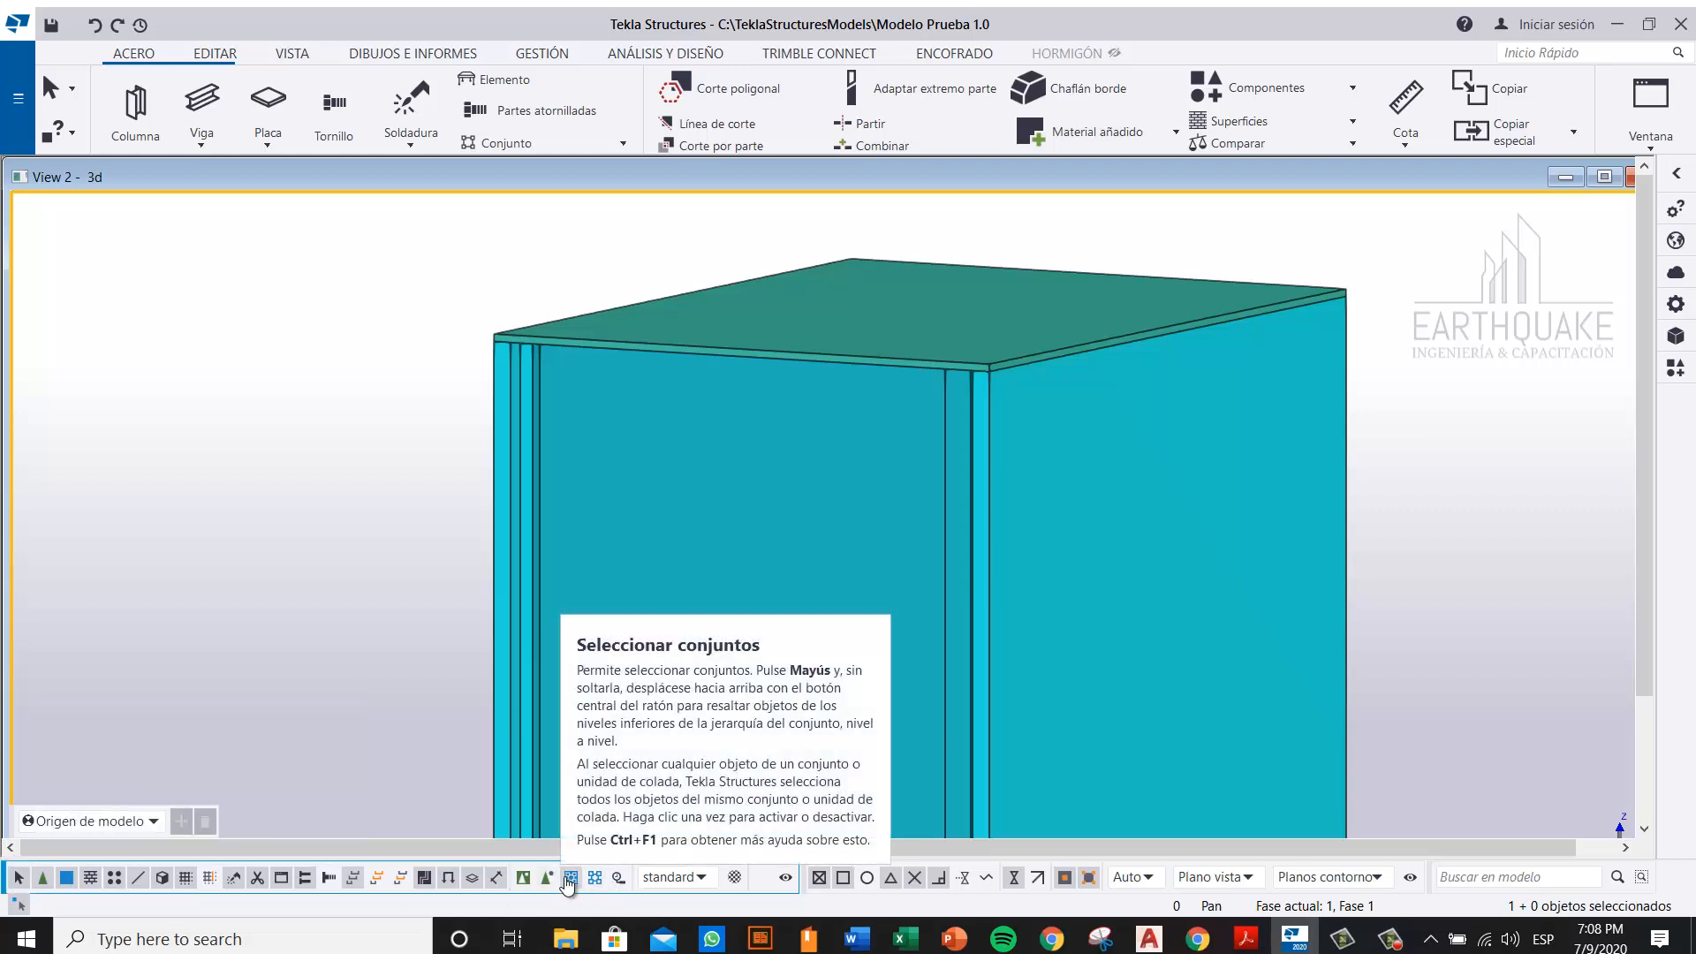
pyautogui.click(1136, 586)
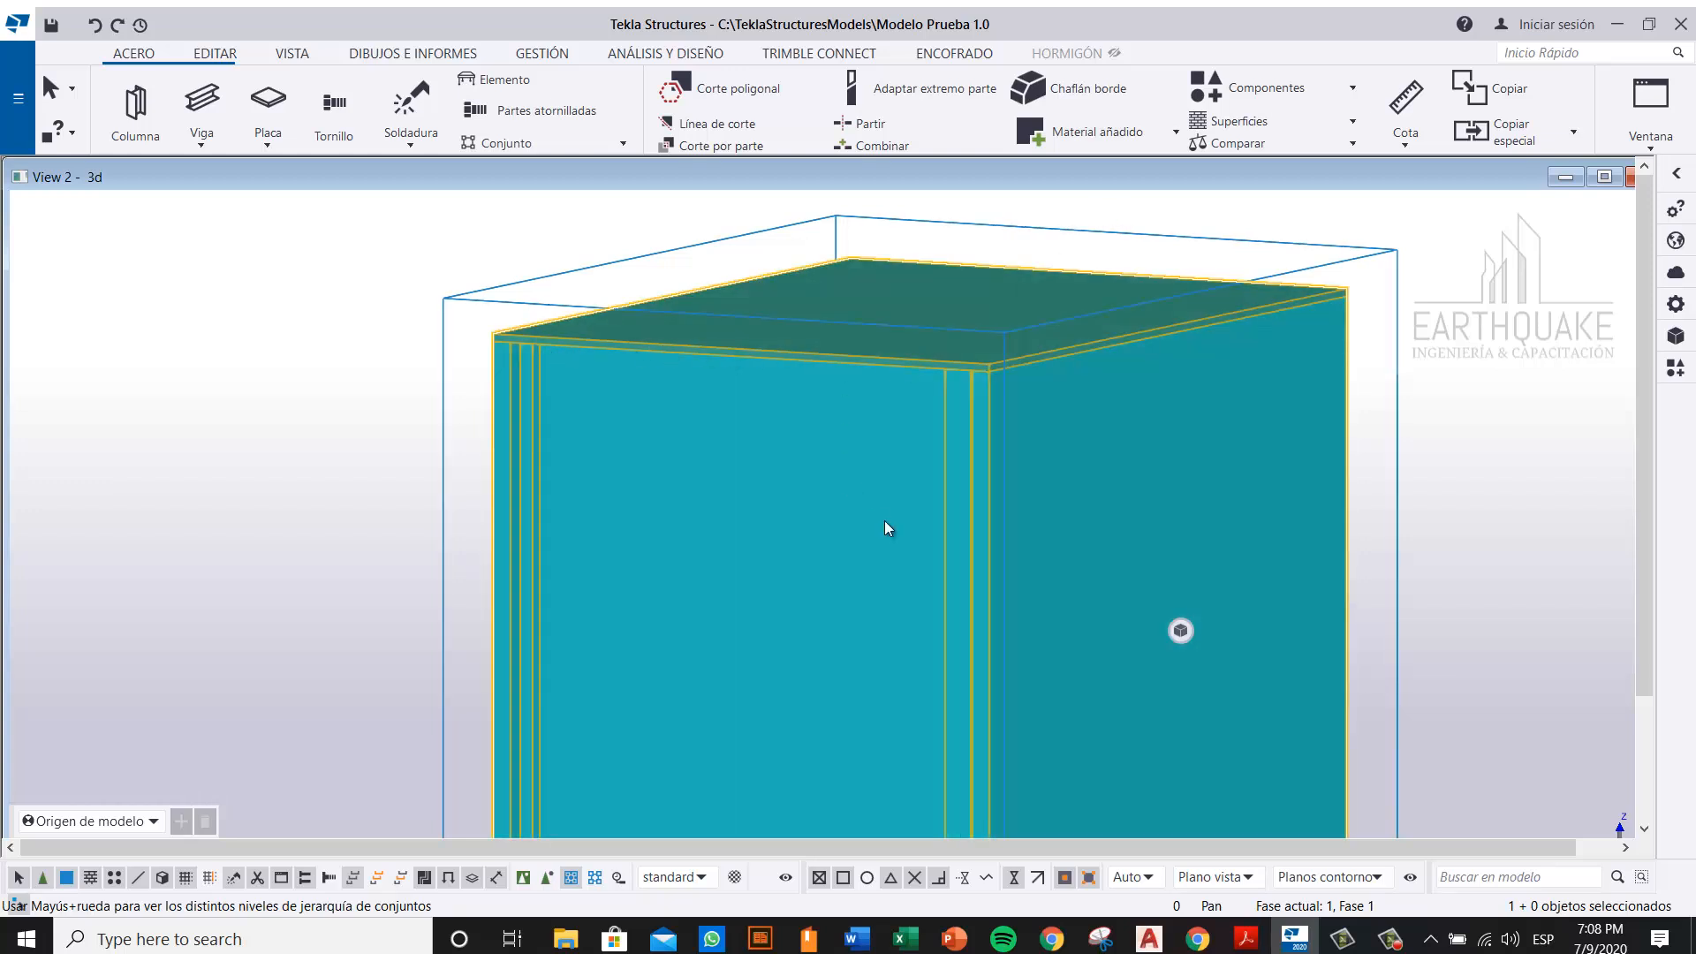
pyautogui.scroll(-10, 815, 449)
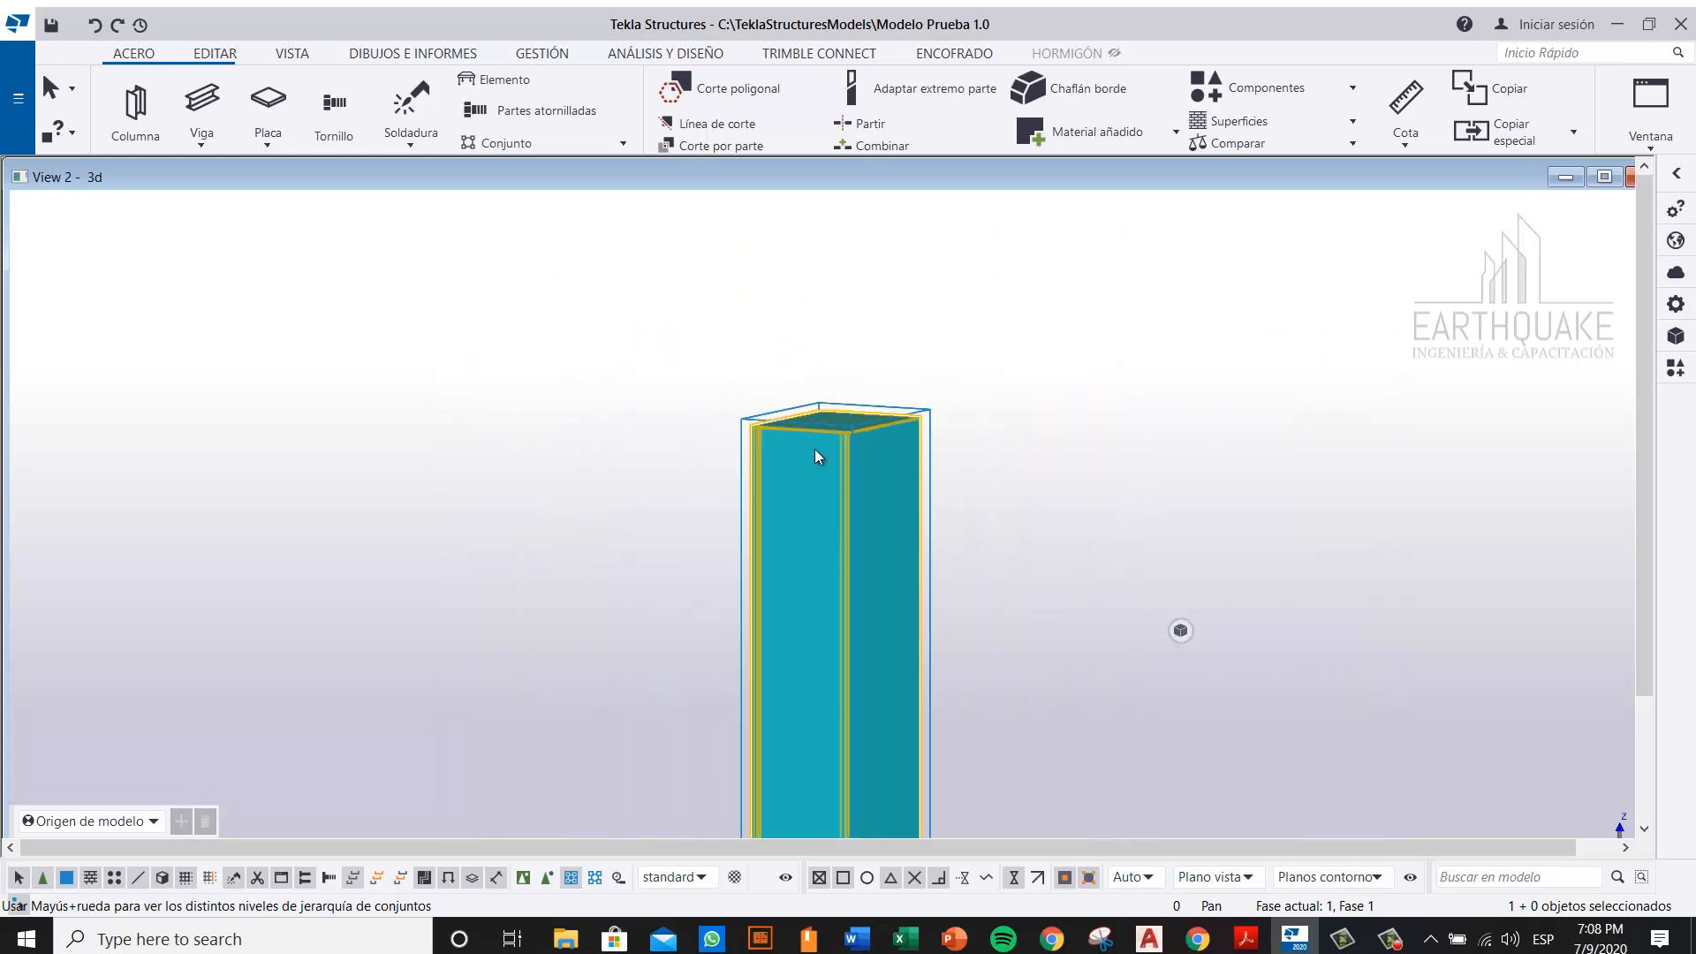
pyautogui.moveTo(945, 564); pyautogui.dragTo(926, 403, button='middle')
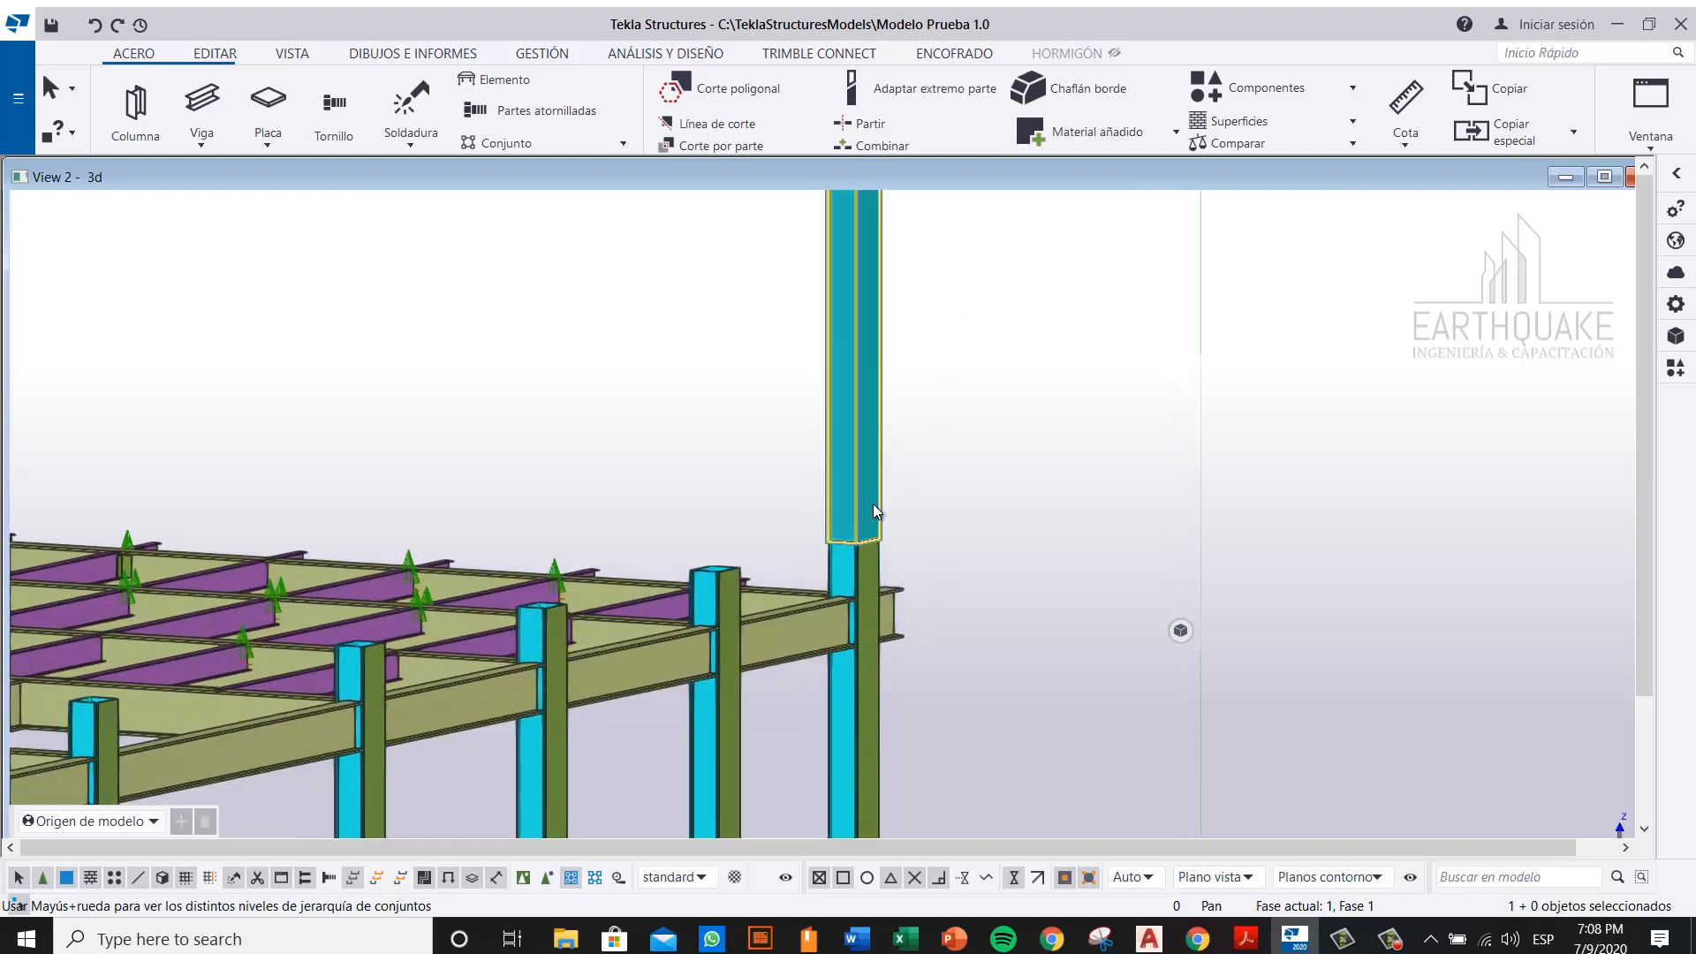
# Step: Examine the bevelled splice between the upper and lower columns up close, and compare it with the single-bevel-groove butt joint in the AWS D1.1 PDF
pyautogui.keyDown('ctrl'); pyautogui.moveTo(810, 538); pyautogui.dragTo(221, 512, button='middle'); pyautogui.keyUp('ctrl')
pyautogui.scroll(5, 853, 576)
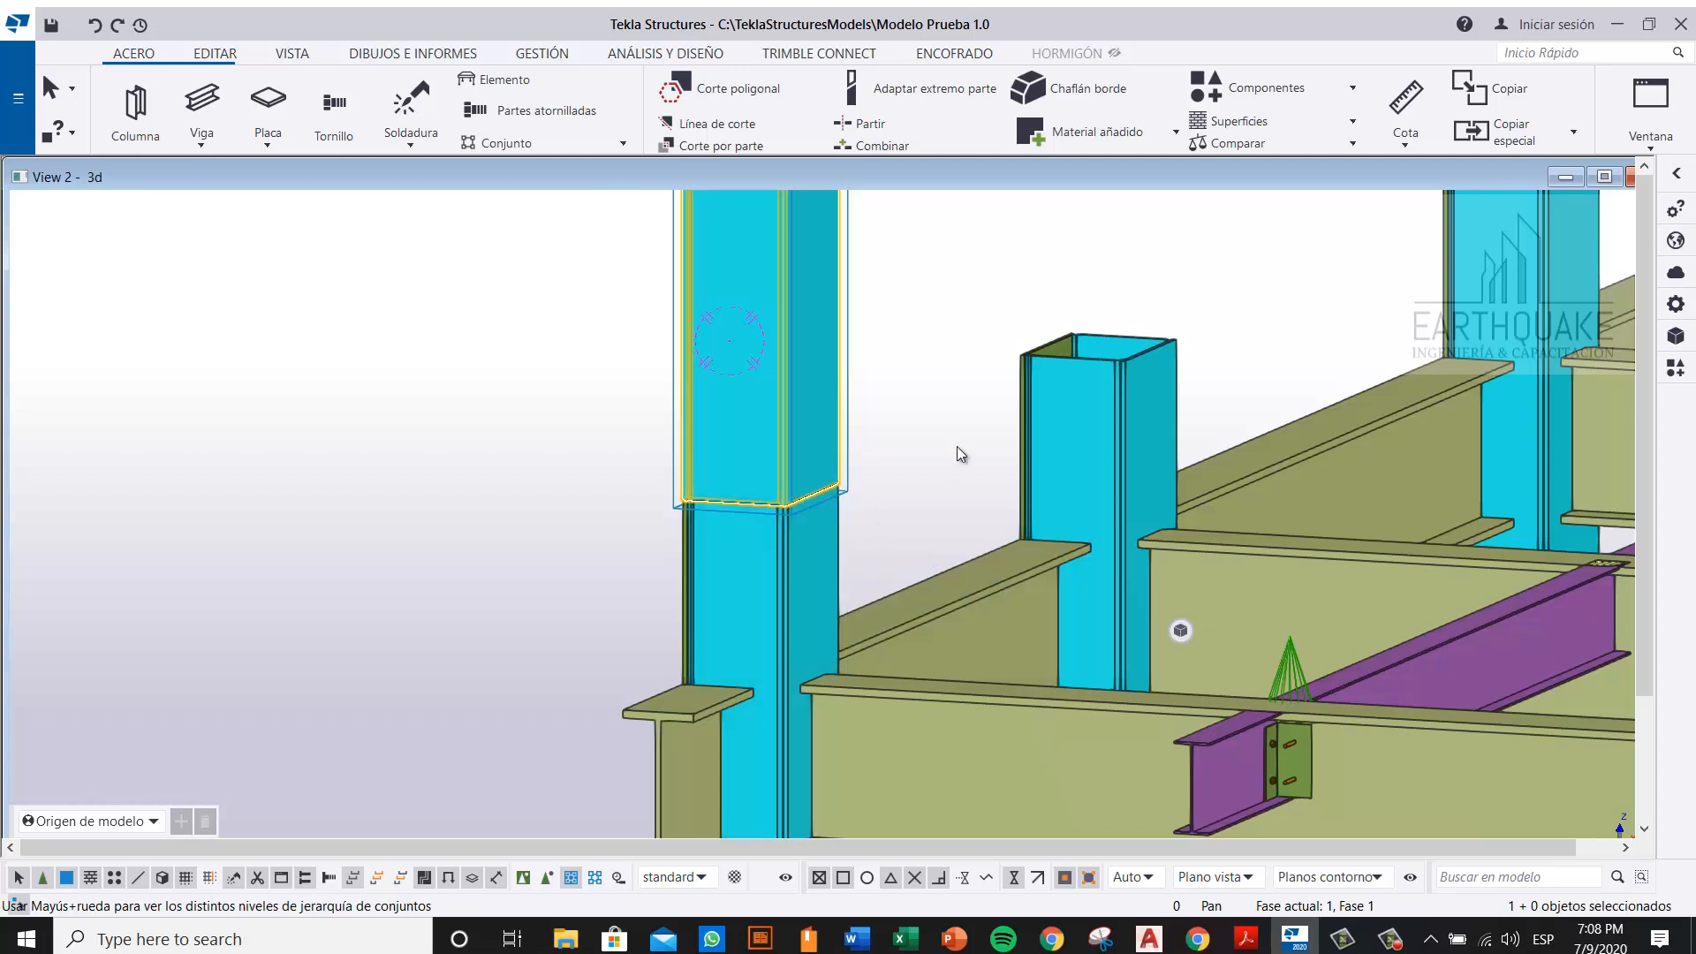
pyautogui.scroll(5, 733, 491)
pyautogui.scroll(5, 580, 527)
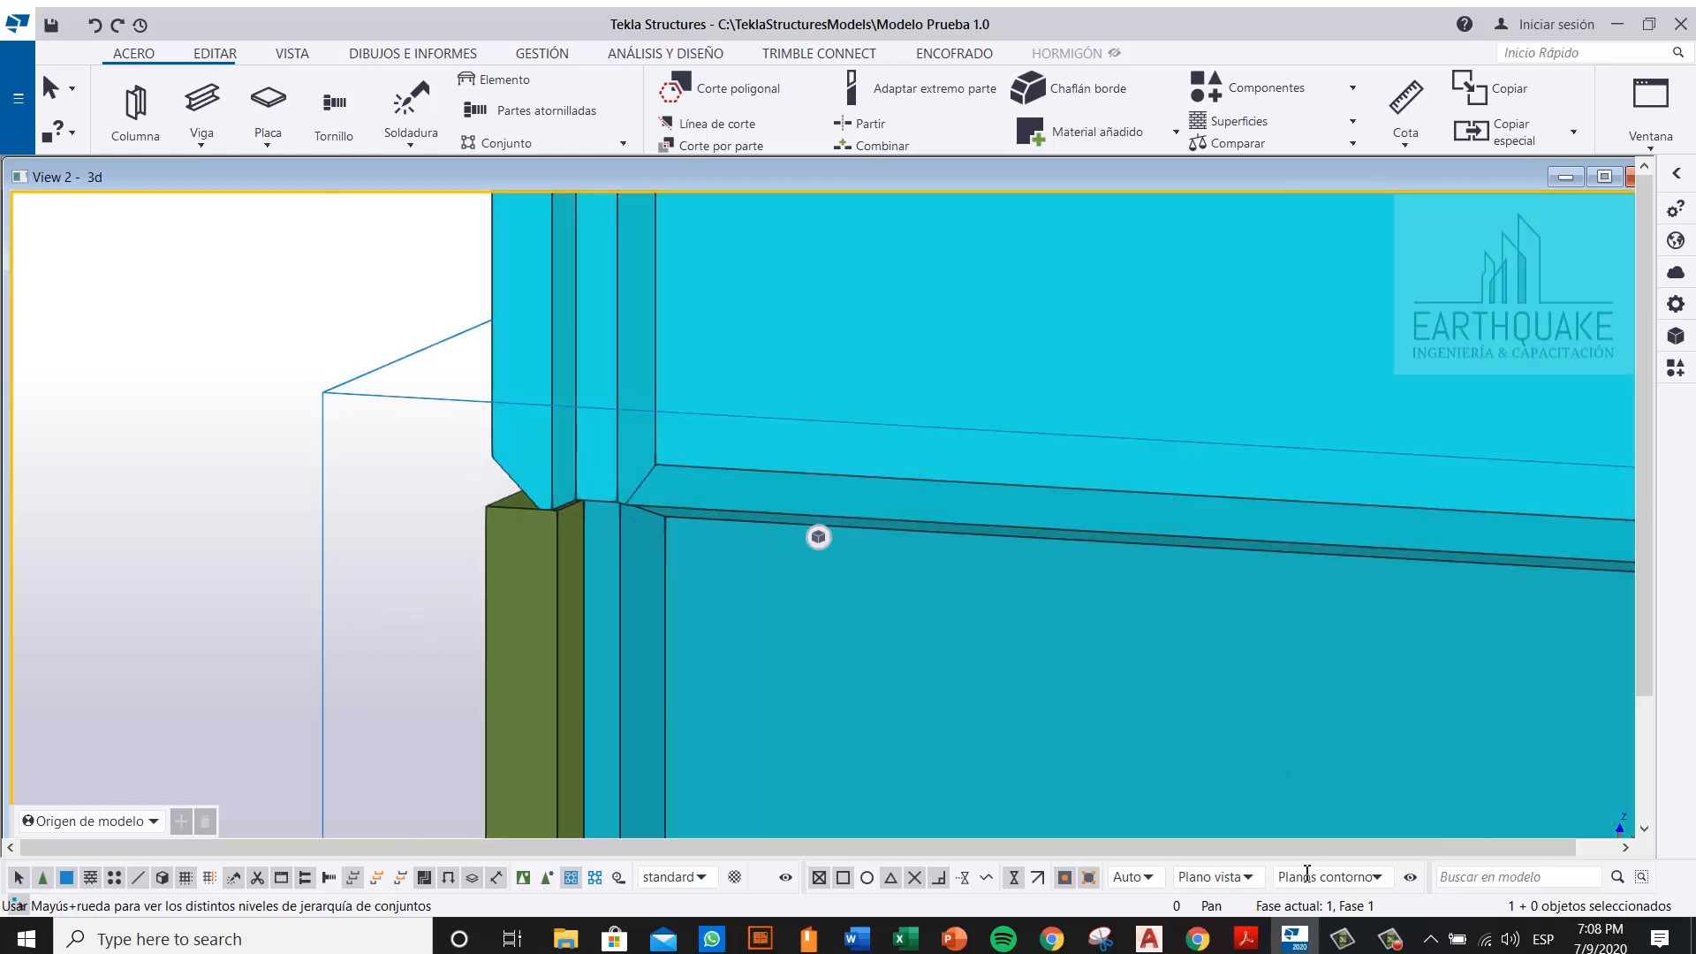
pyautogui.moveTo(1245, 938)
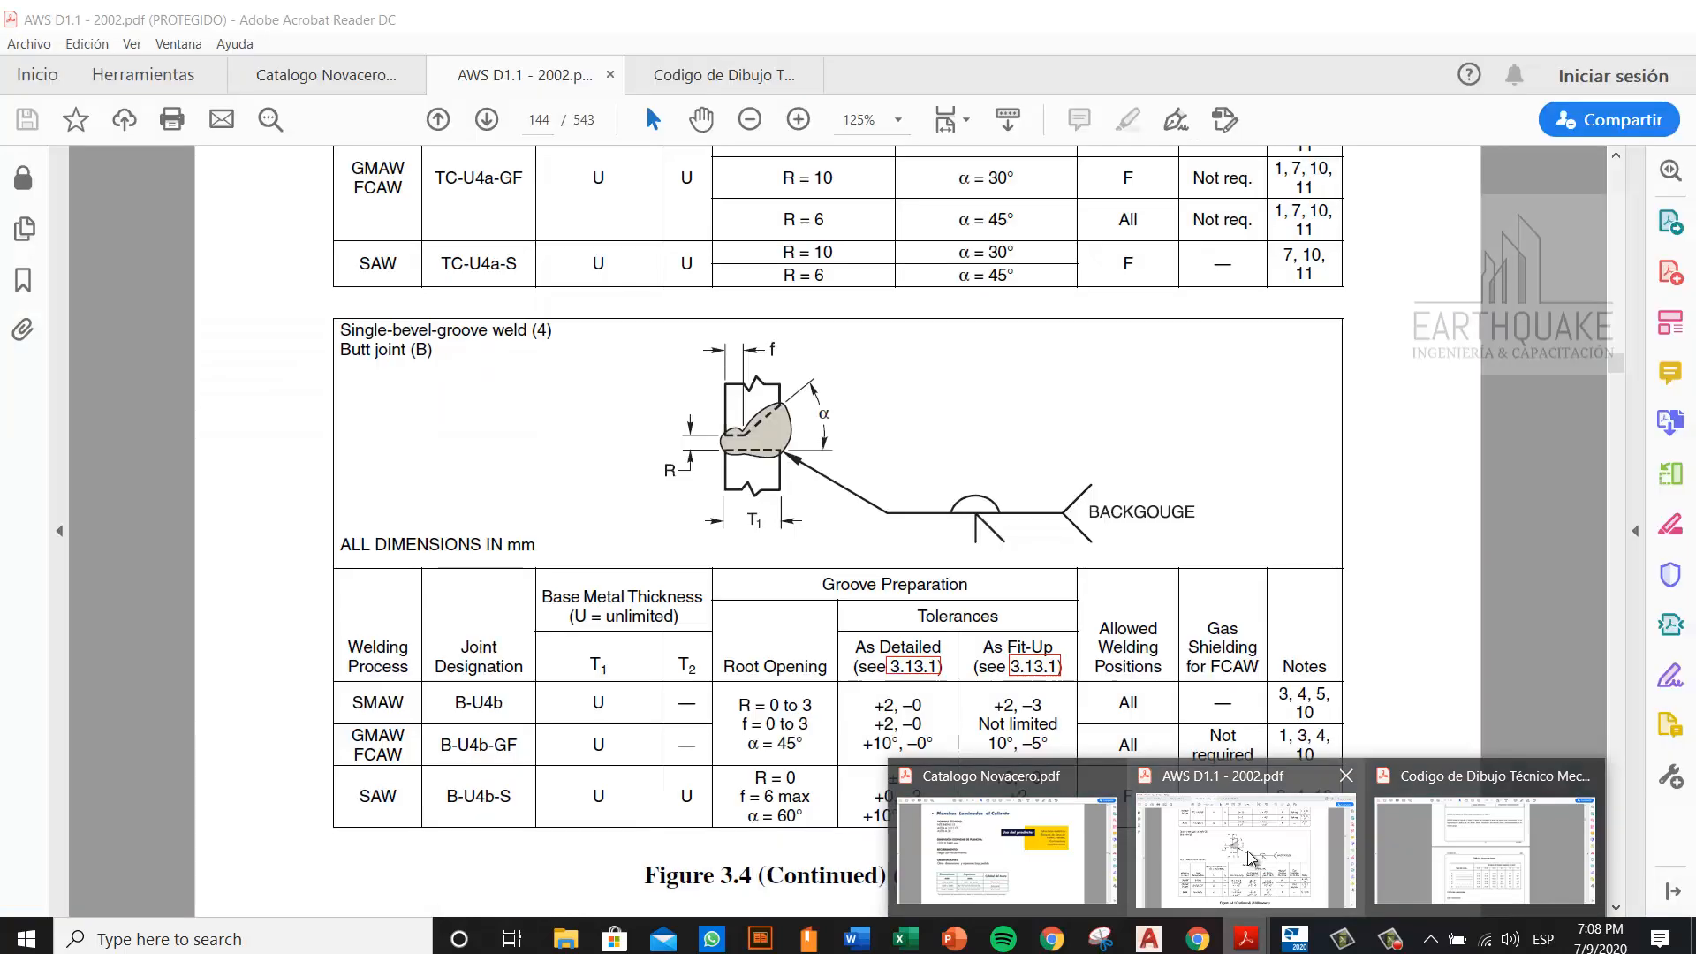
pyautogui.click(1250, 857)
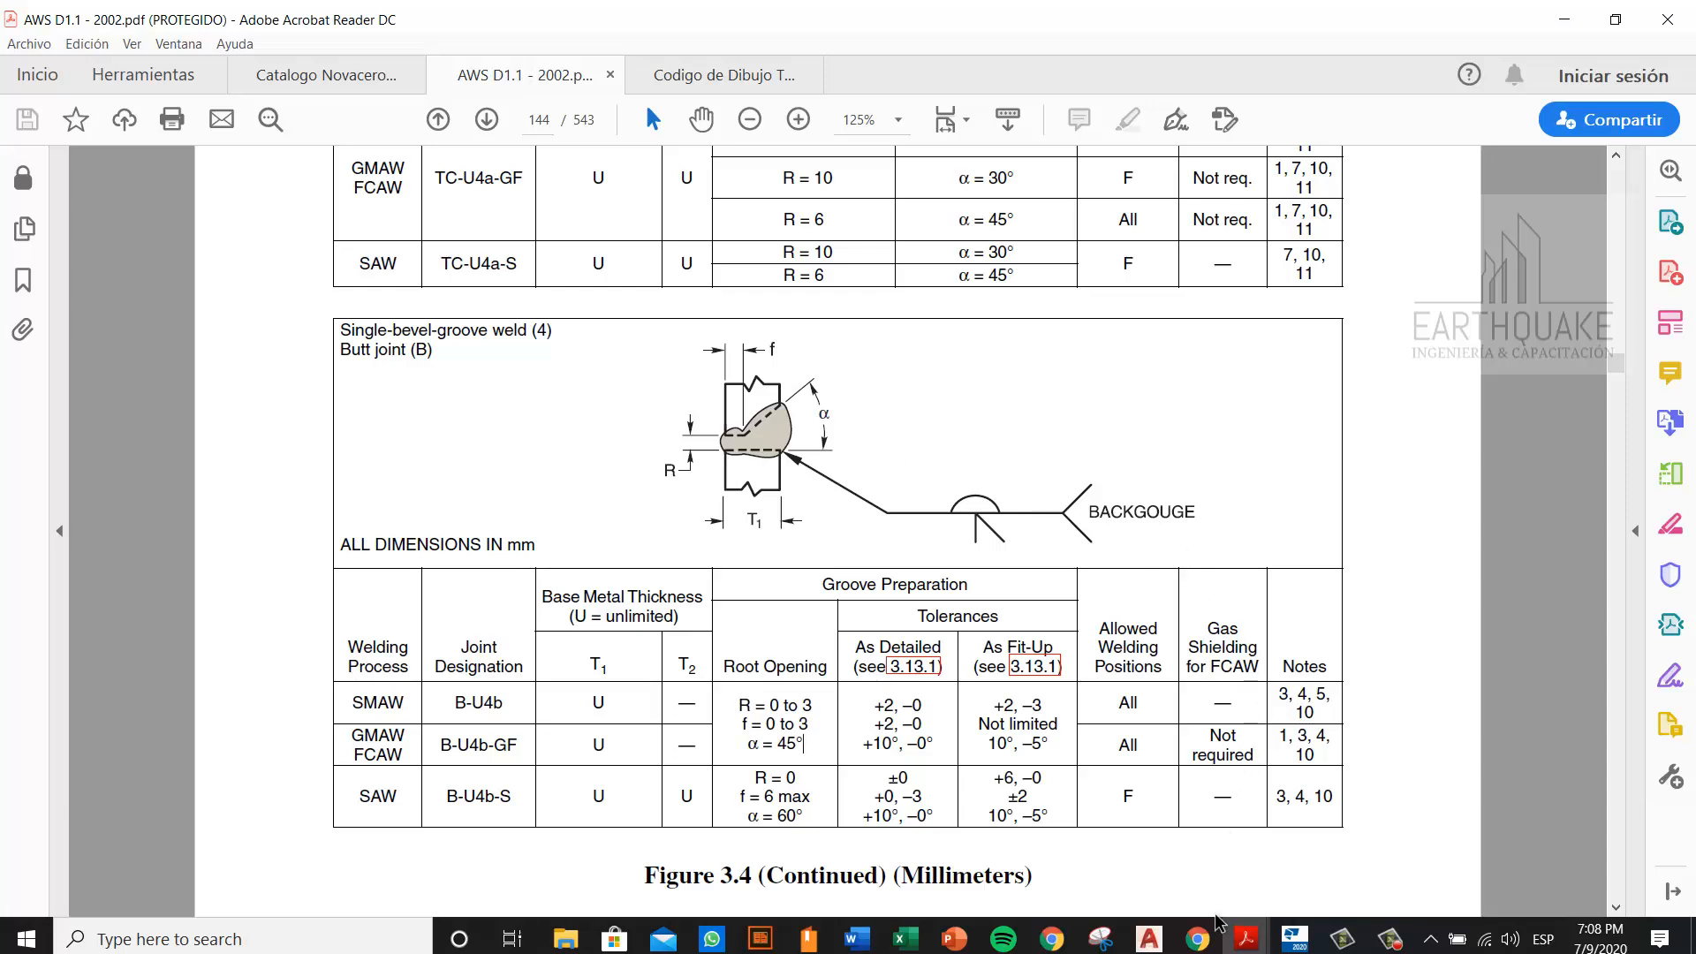
# Step: Switch to the Google Meet call in Chrome, read the participants' chat messages and hide the screen-sharing notice
pyautogui.click(1198, 940)
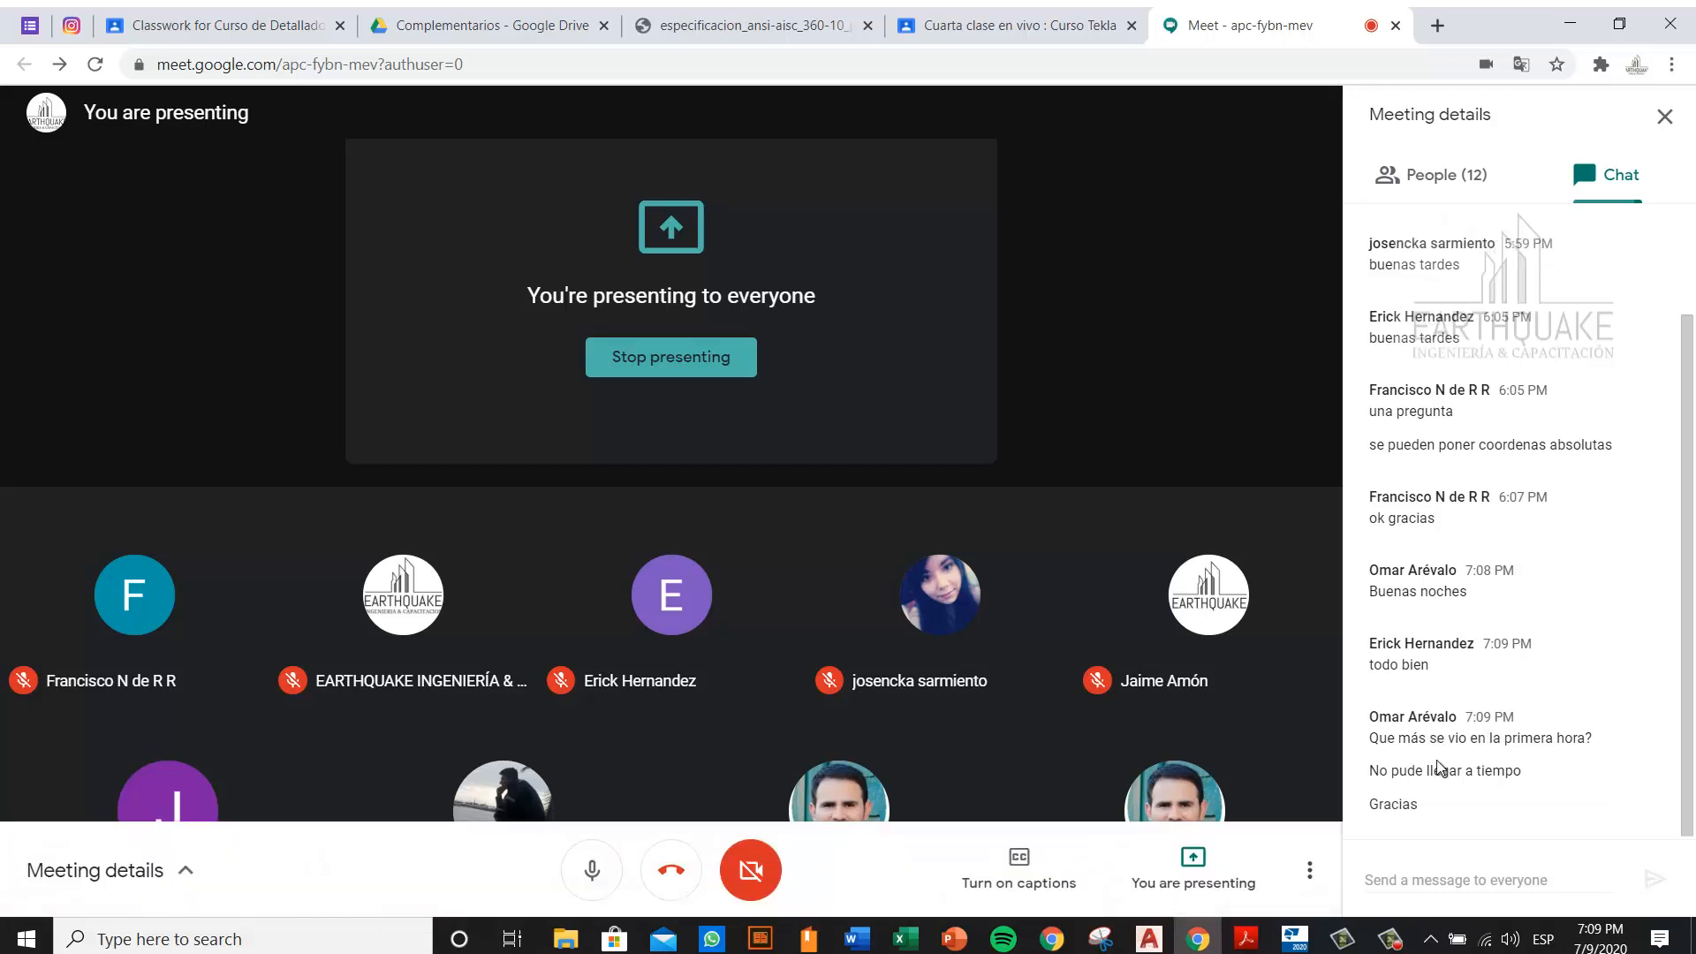
pyautogui.click(1392, 941)
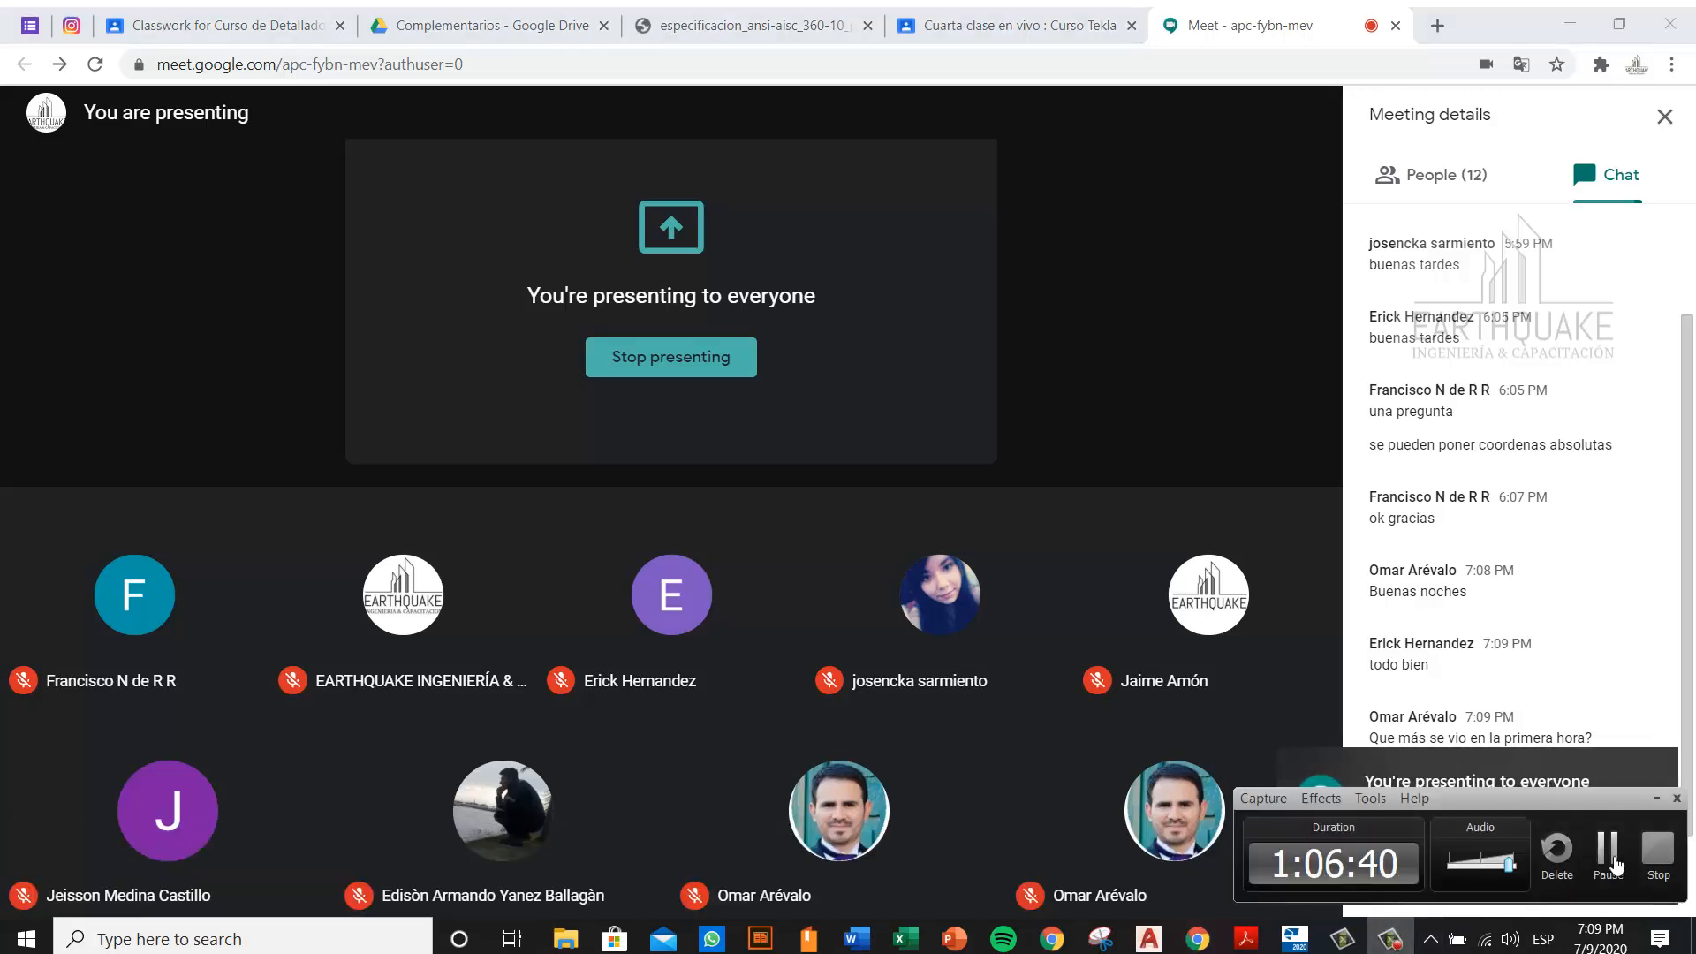
pyautogui.click(1615, 857)
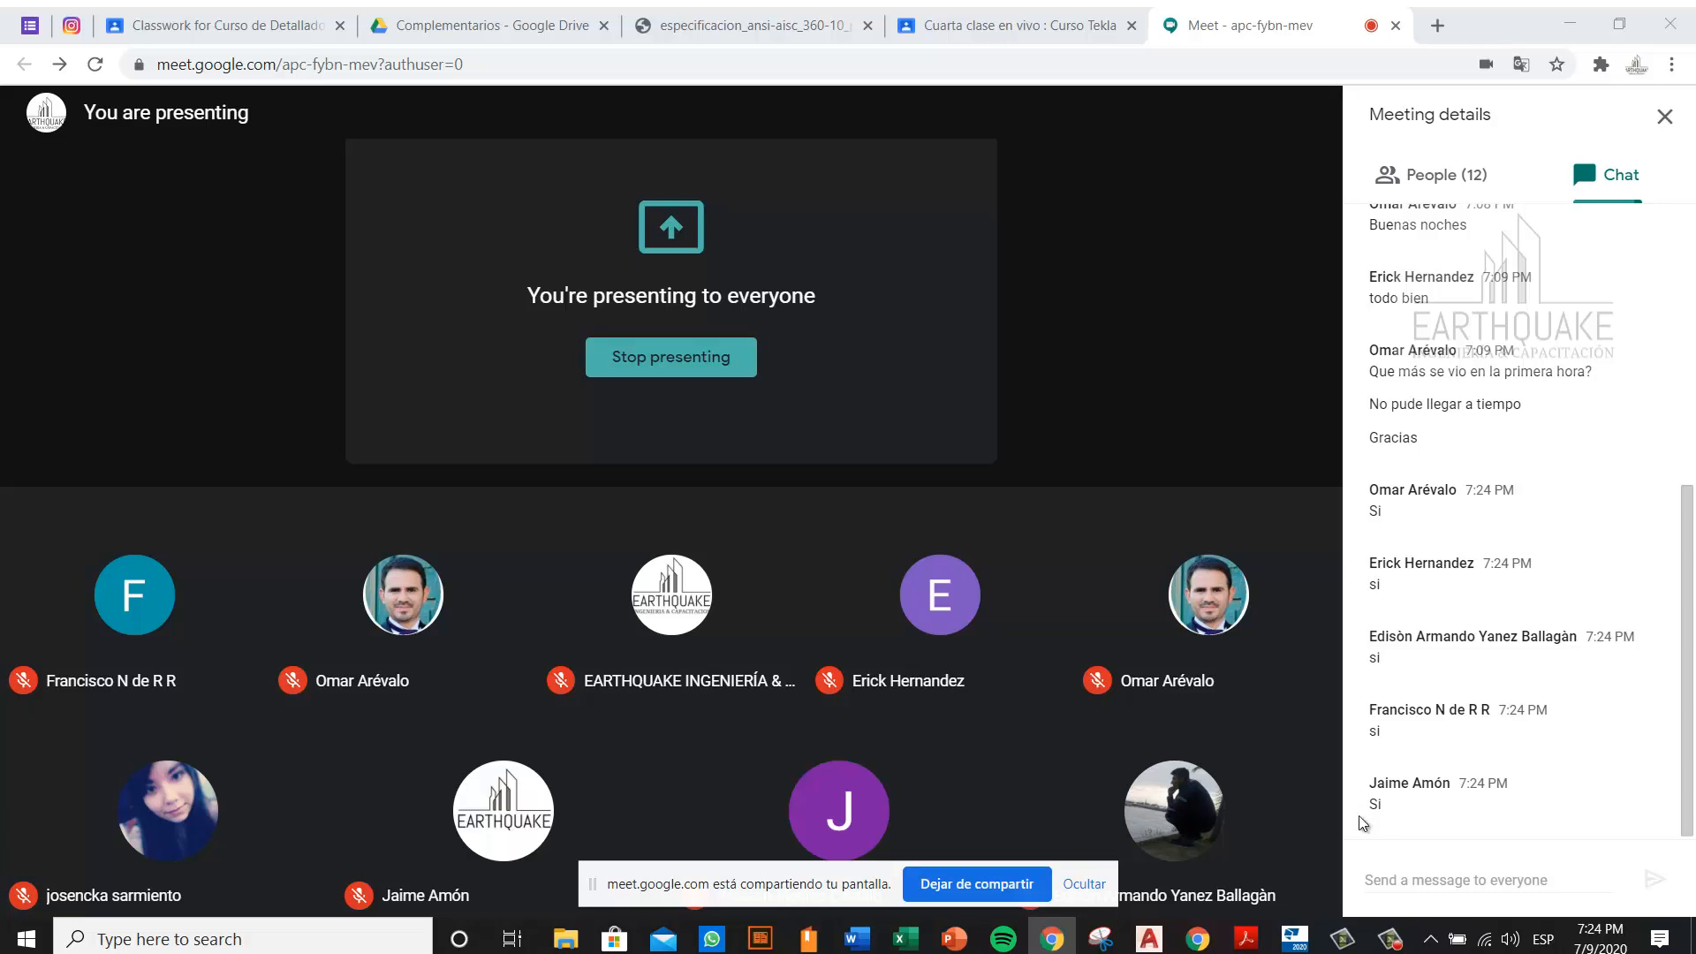
pyautogui.click(1084, 884)
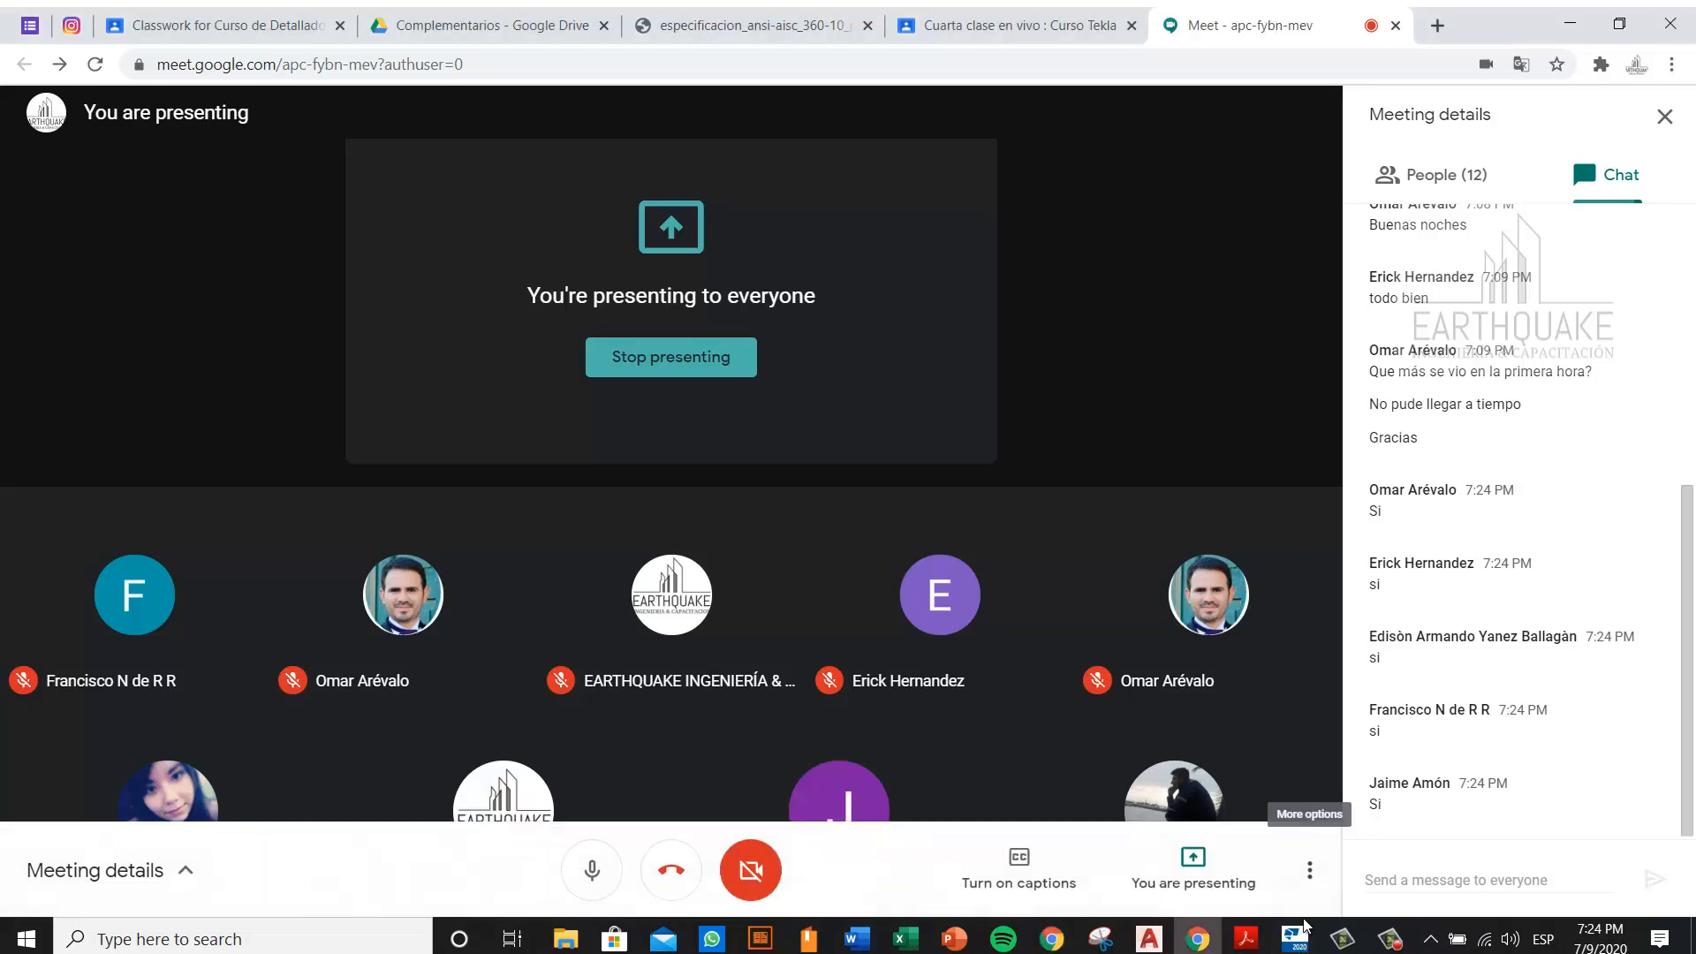
# Step: Switch back to Tekla Structures and examine the bolted connection where the secondary beams meet the main beam near grid line a
pyautogui.click(1294, 939)
pyautogui.moveTo(377, 415); pyautogui.dragTo(768, 440, button='middle')
pyautogui.keyDown('ctrl'); pyautogui.moveTo(636, 495); pyautogui.dragTo(599, 500, button='middle'); pyautogui.keyUp('ctrl')
pyautogui.scroll(3, 597, 494)
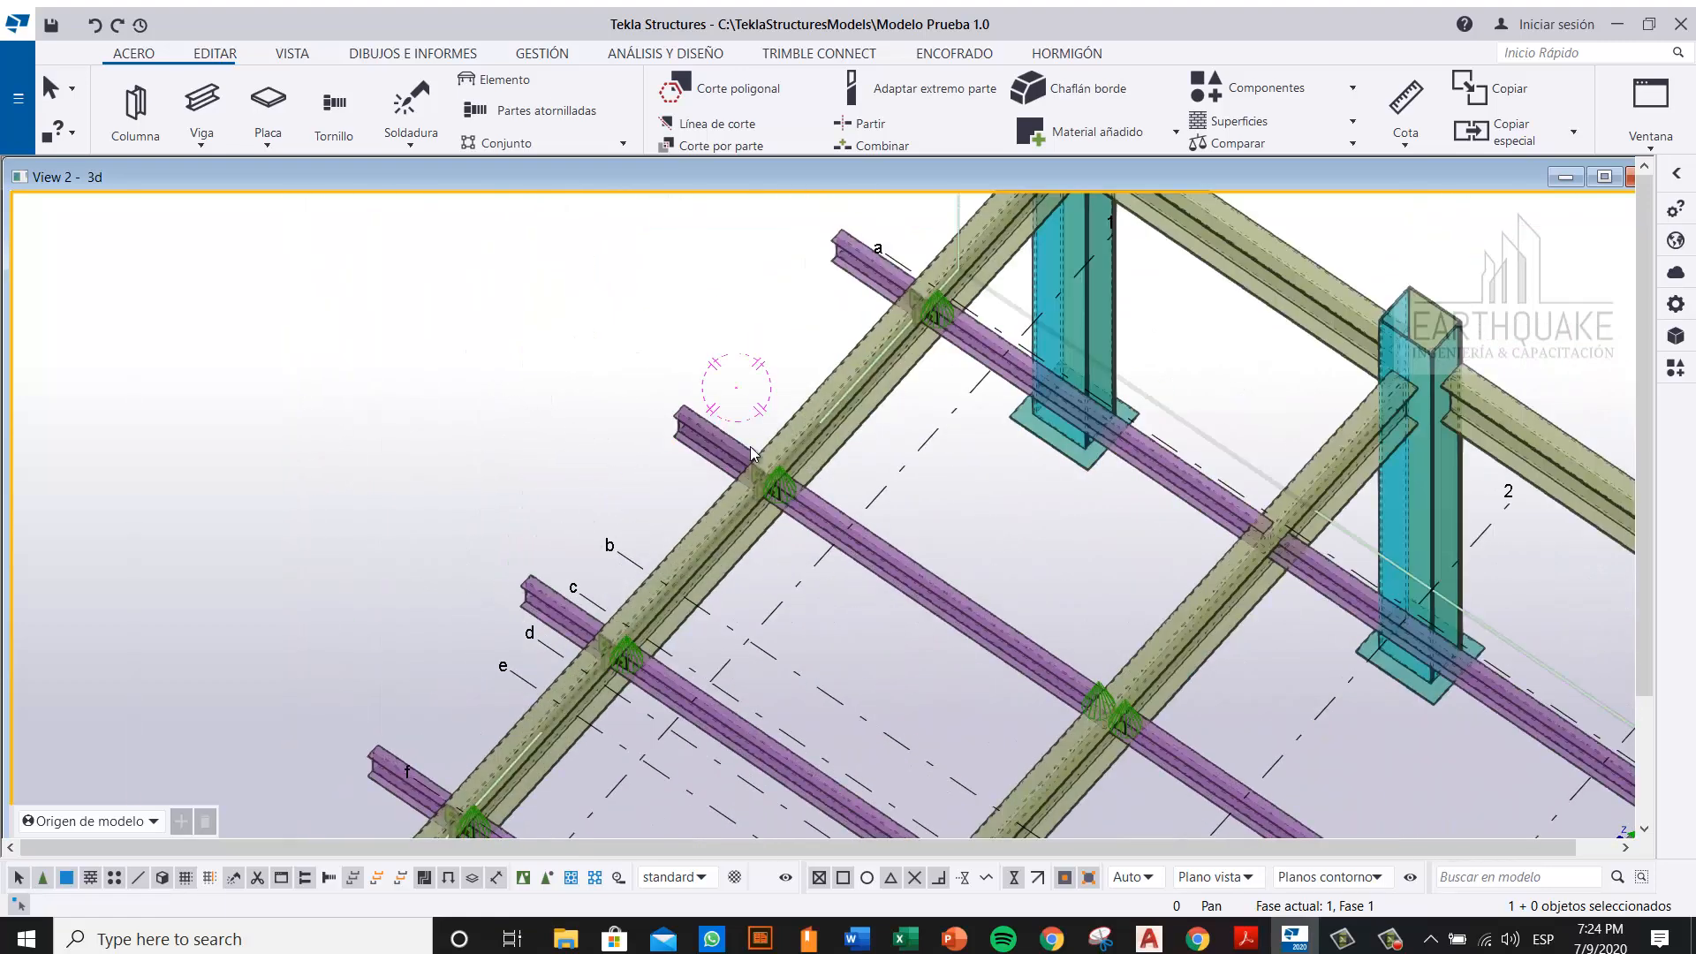
pyautogui.scroll(5, 750, 447)
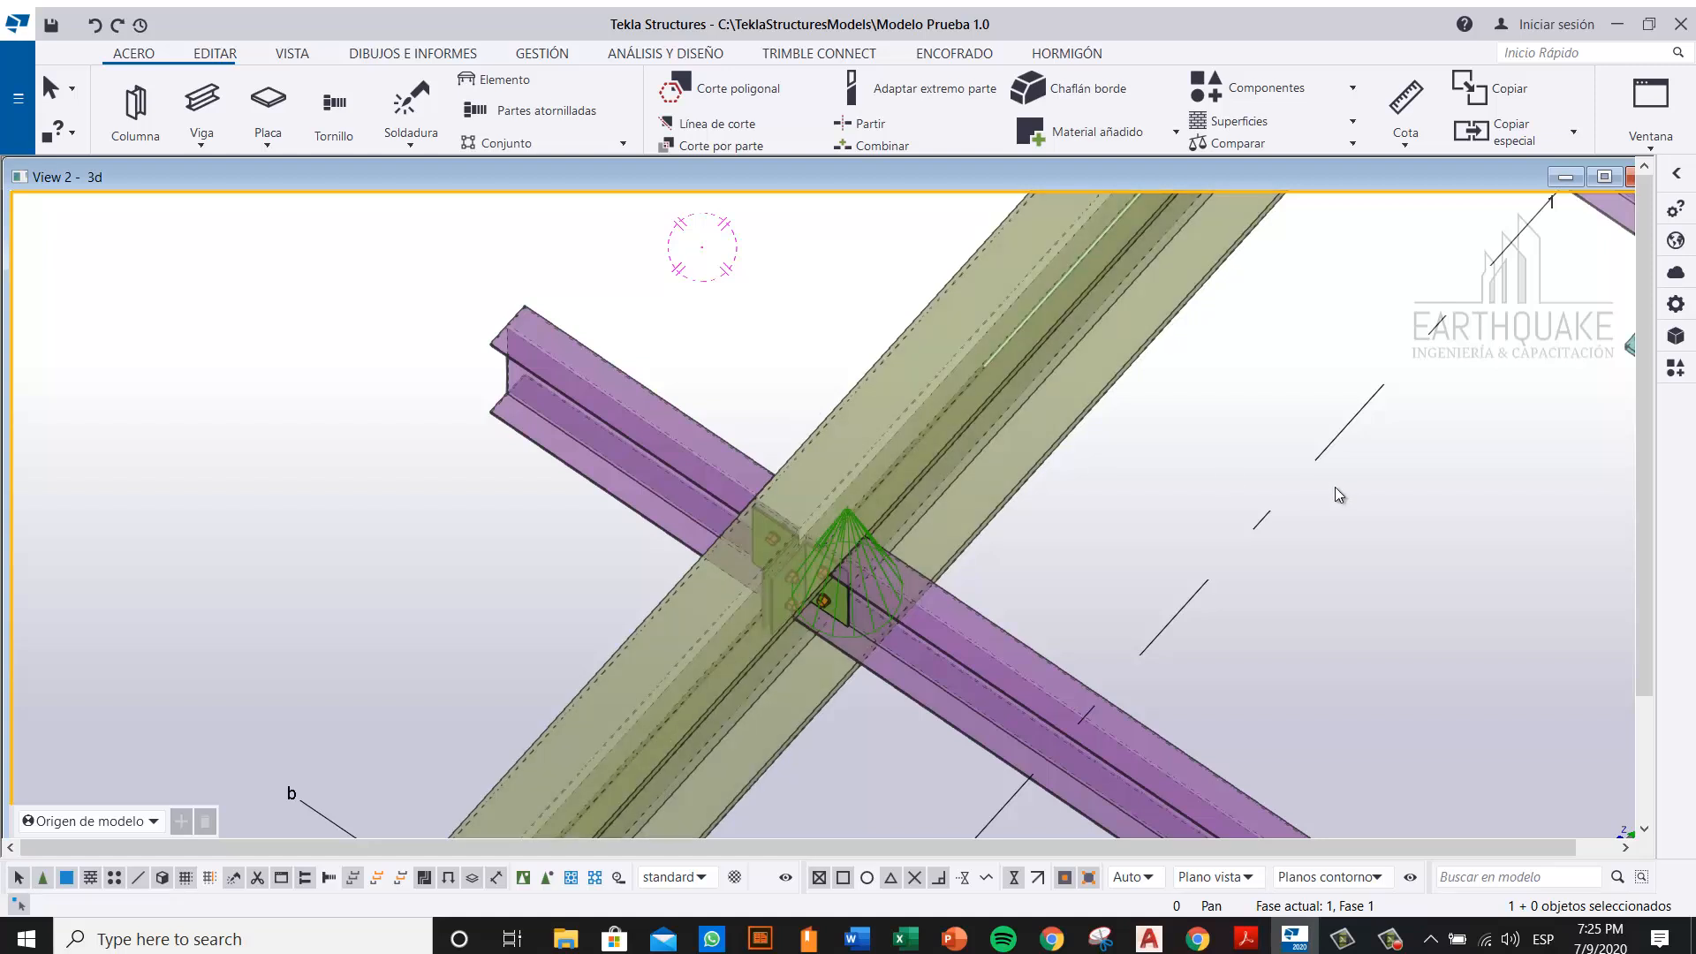
pyautogui.moveTo(1099, 559); pyautogui.dragTo(1163, 530, button='middle')
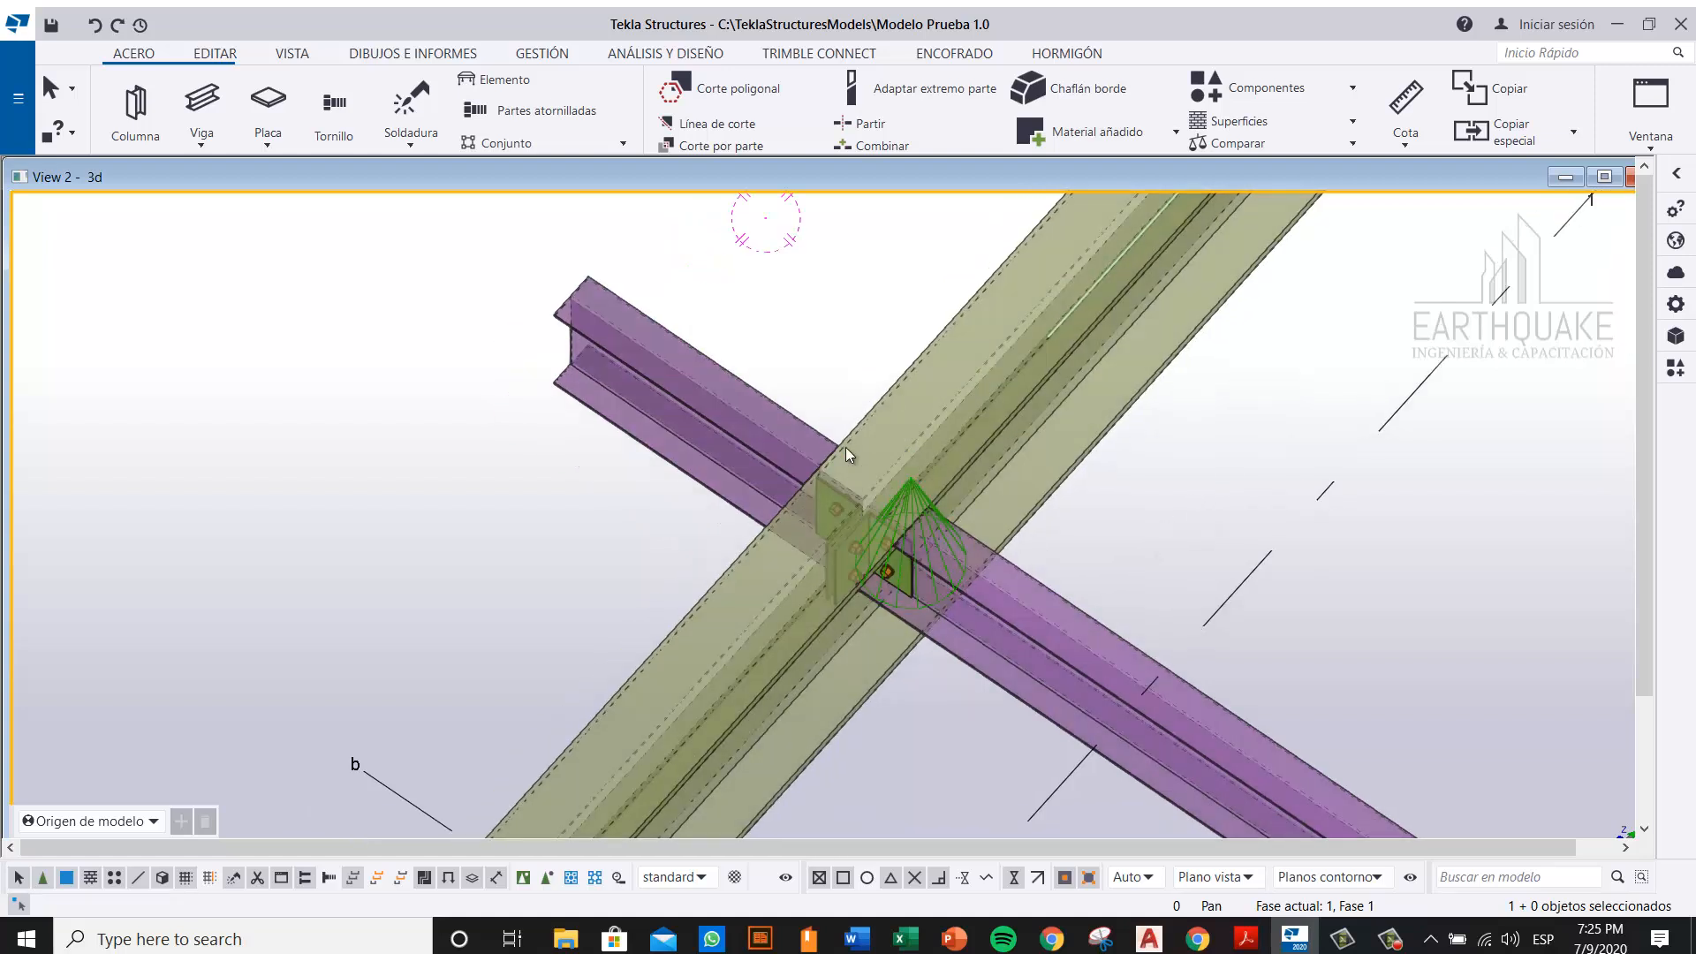
pyautogui.moveTo(887, 466); pyautogui.dragTo(1027, 484, button='middle')
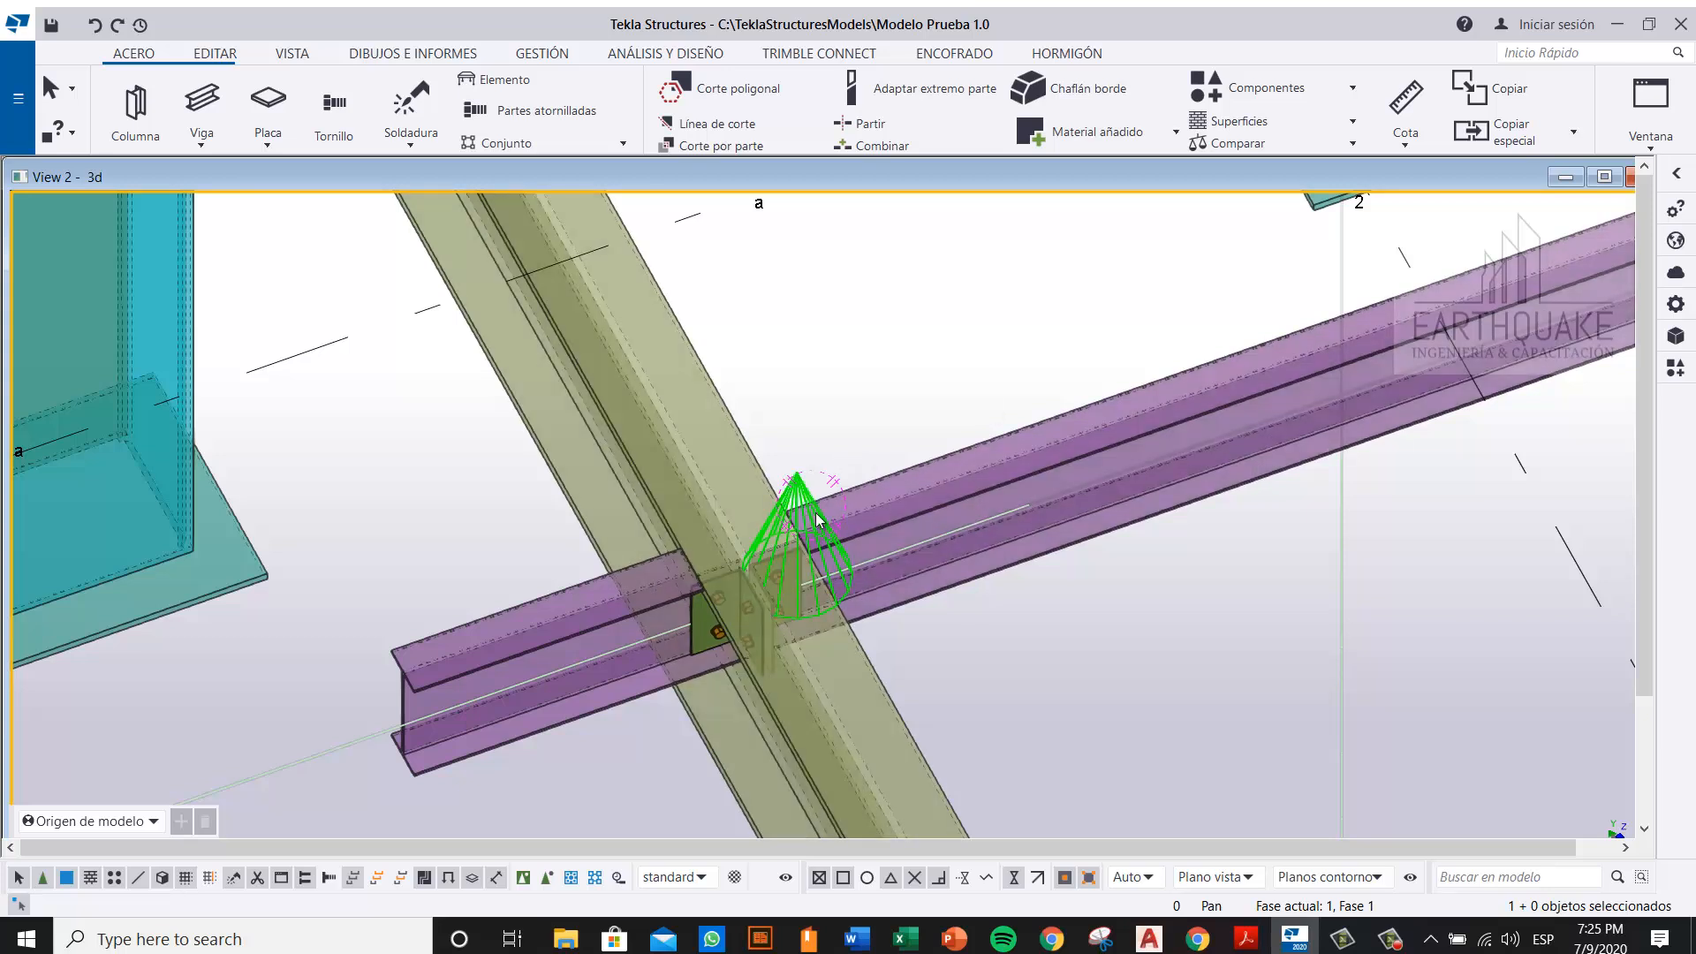
# Step: Check the applications and components catalogue briefly, close it, and examine the connection's angles, bolts and component symbol up close
pyautogui.click(1675, 367)
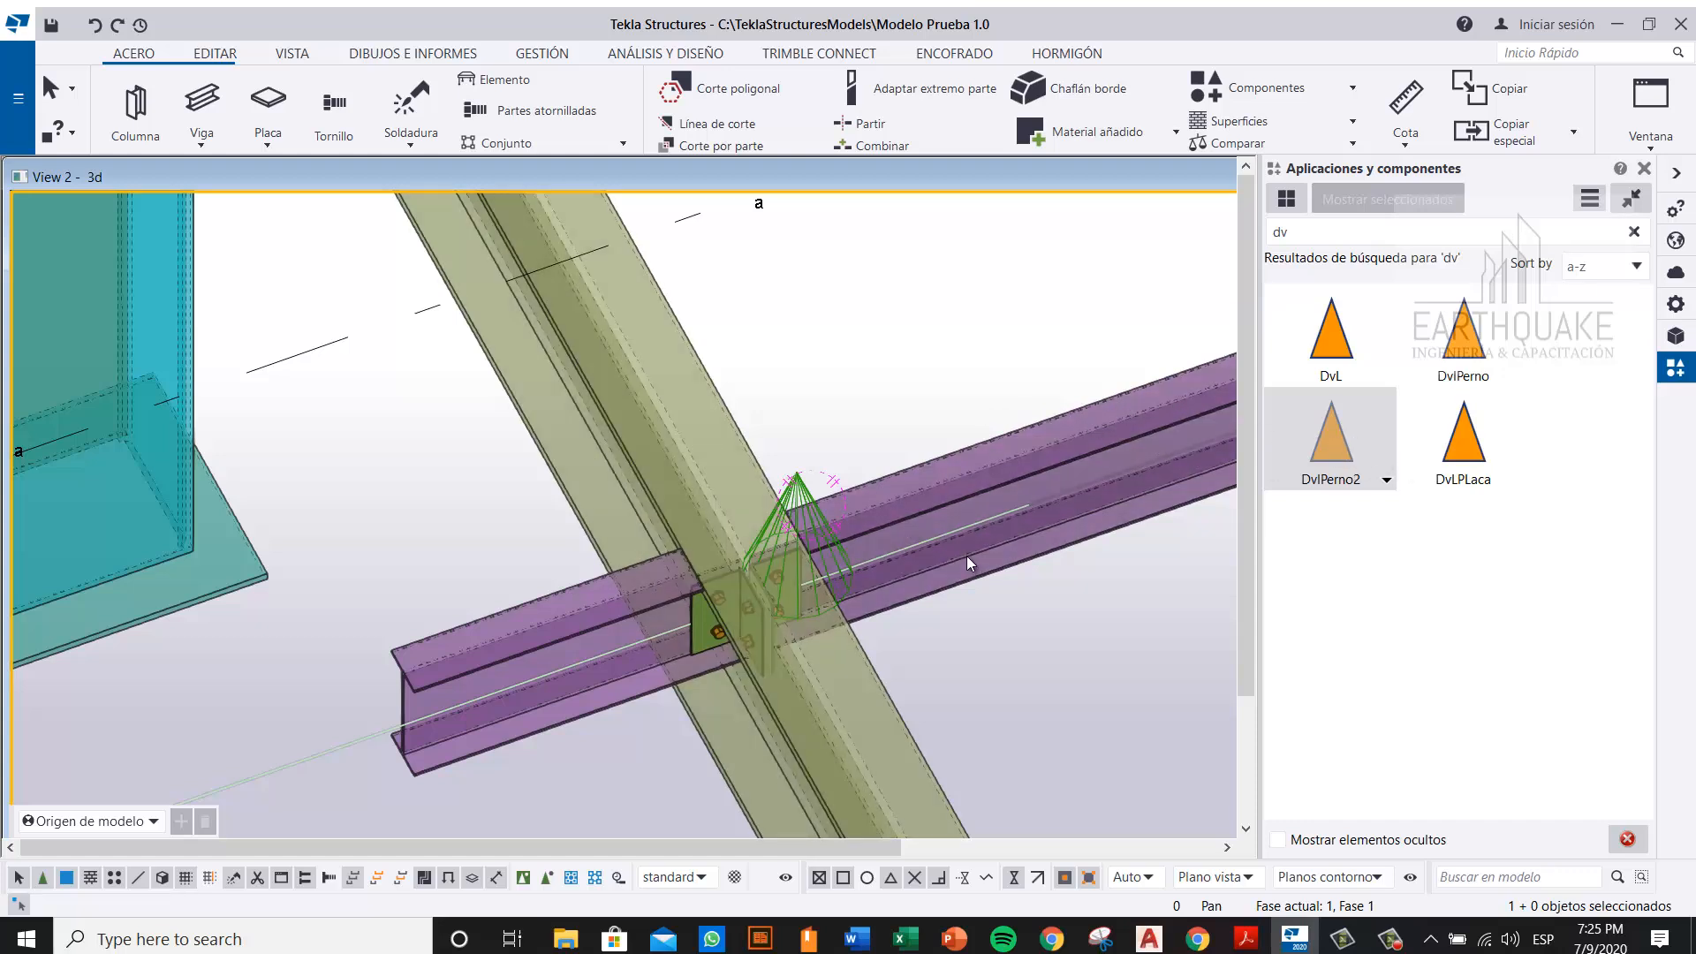
pyautogui.click(1675, 174)
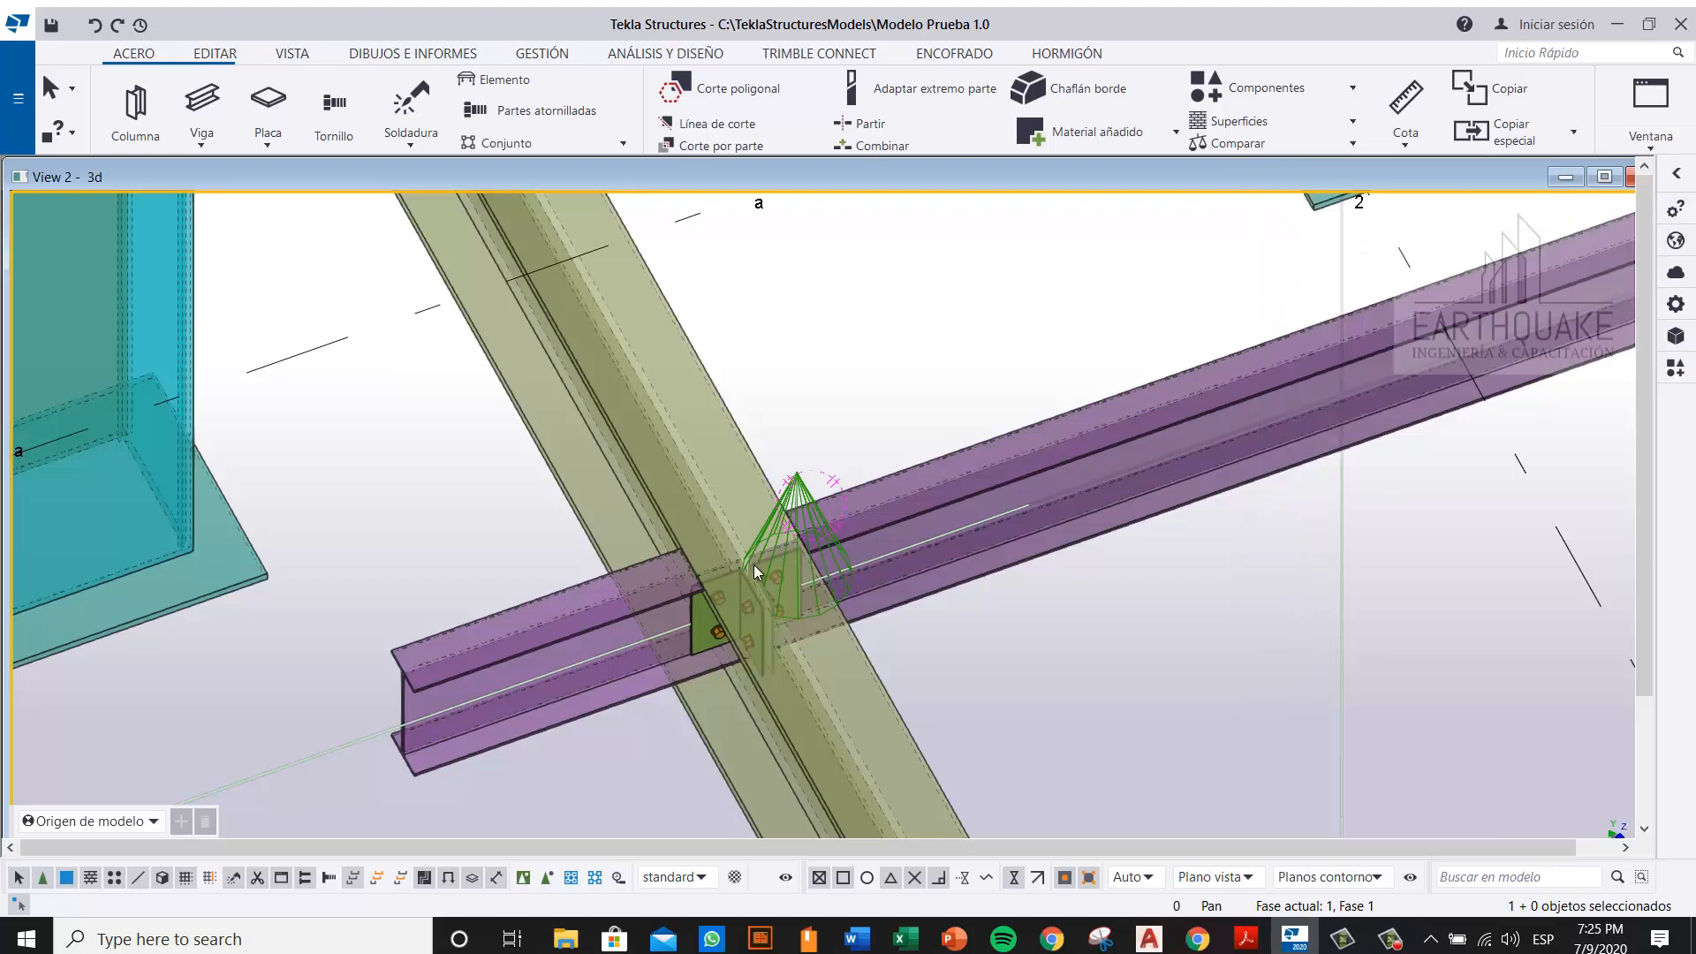
pyautogui.keyDown('ctrl'); pyautogui.moveTo(629, 572); pyautogui.dragTo(470, 599, button='middle'); pyautogui.keyUp('ctrl')
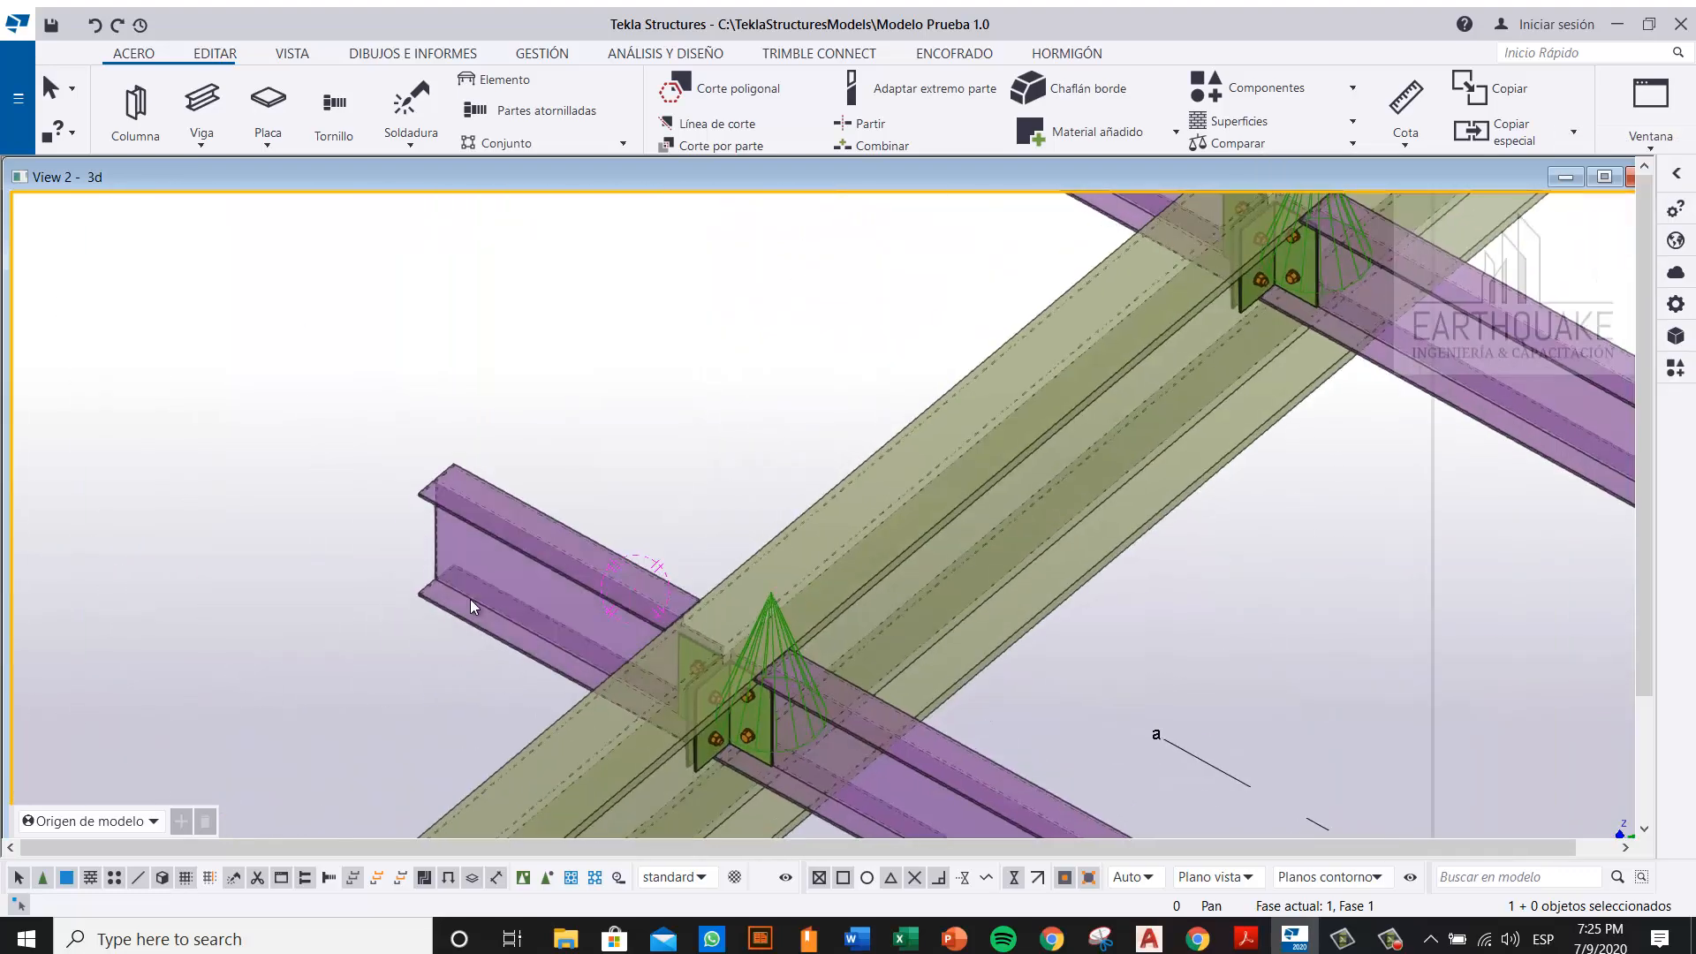
pyautogui.scroll(4, 745, 714)
pyautogui.moveTo(744, 662); pyautogui.dragTo(772, 559, button='middle')
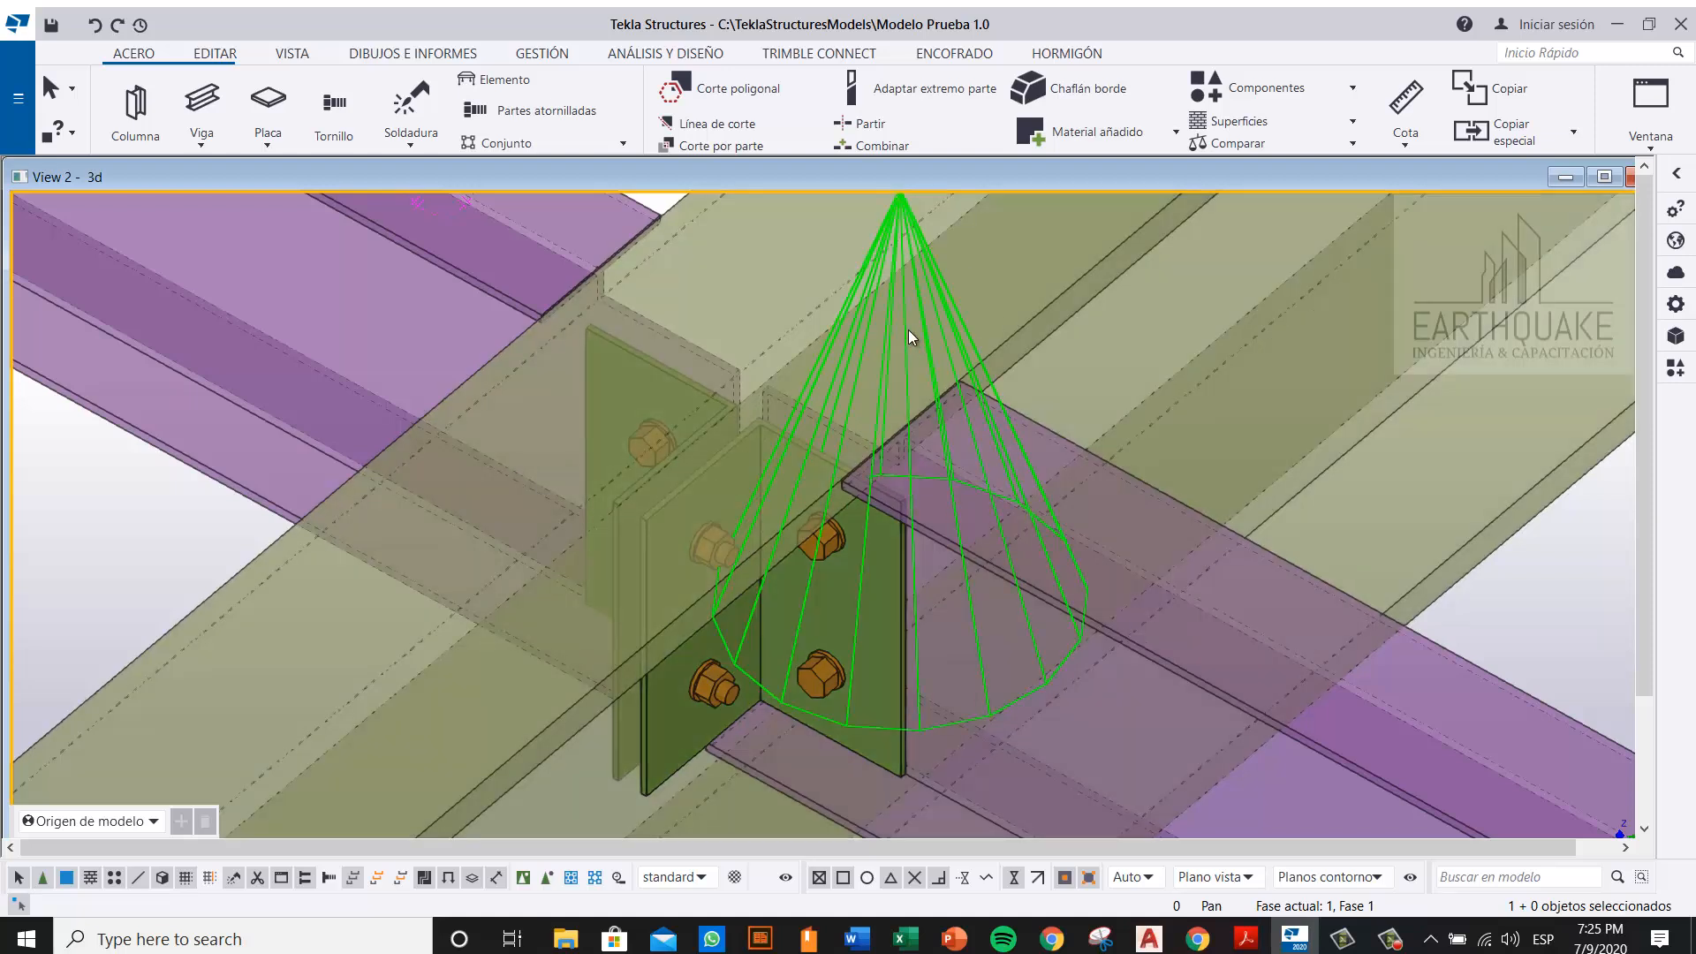
pyautogui.moveTo(765, 354); pyautogui.dragTo(809, 465, button='middle')
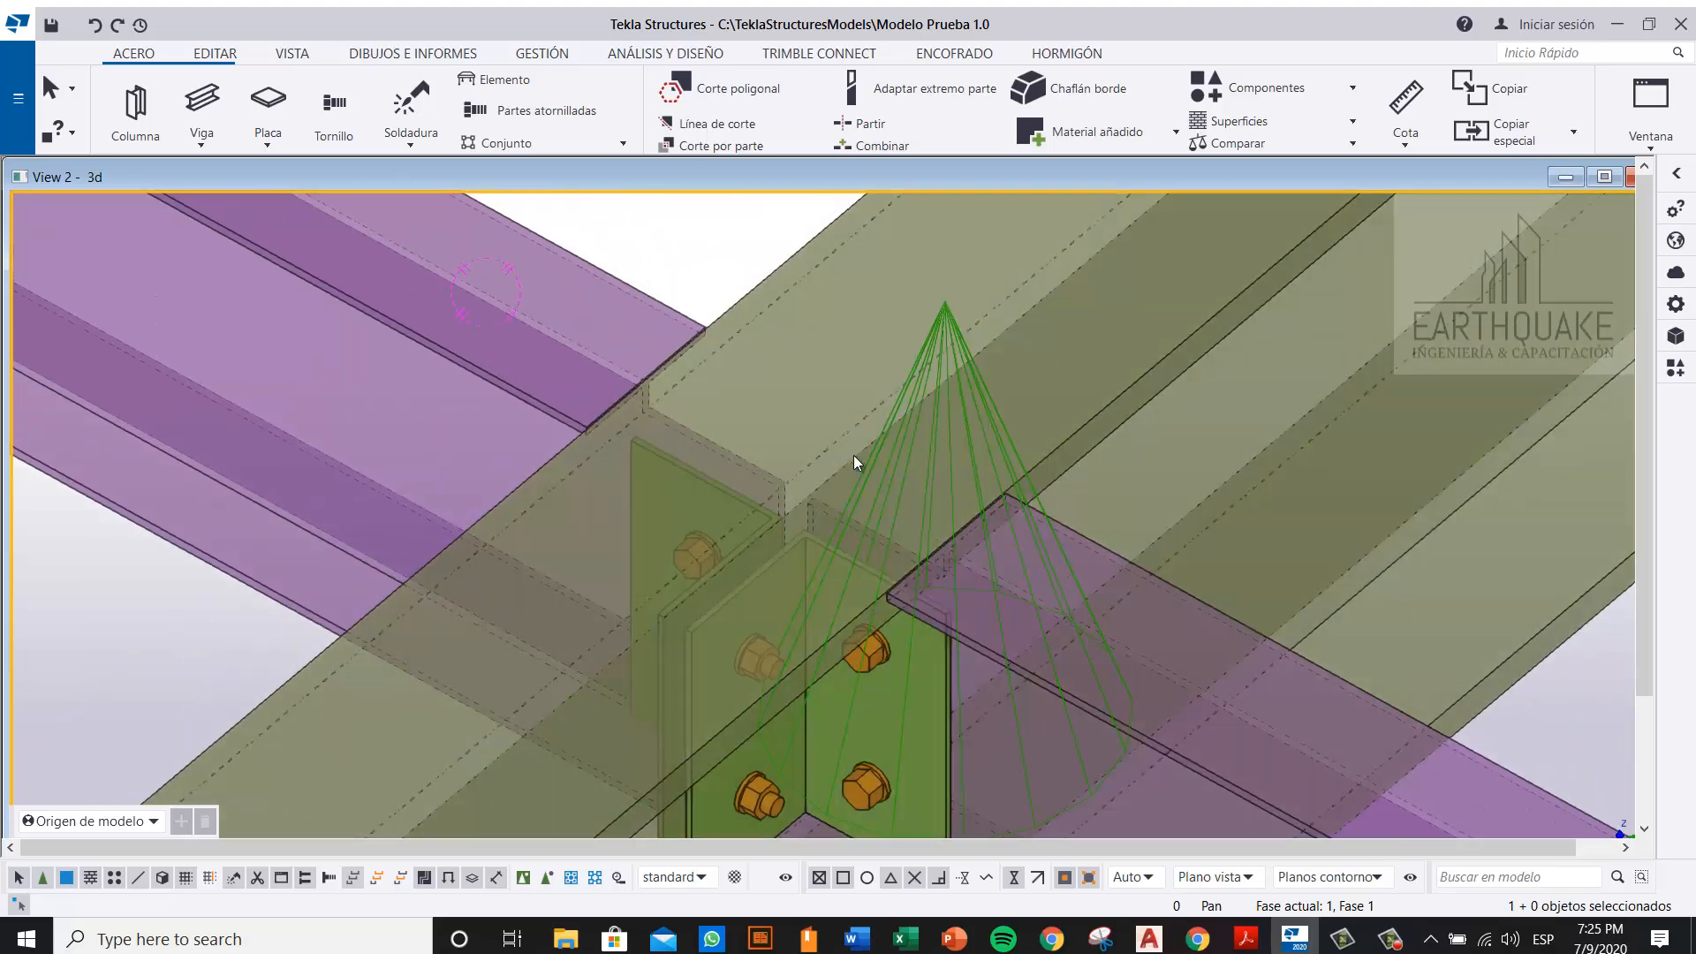
# Step: Examine the bolted clip-angle connection between the purple secondary beams and the green main beam from several 3D angles
pyautogui.scroll(-6, 857, 451)
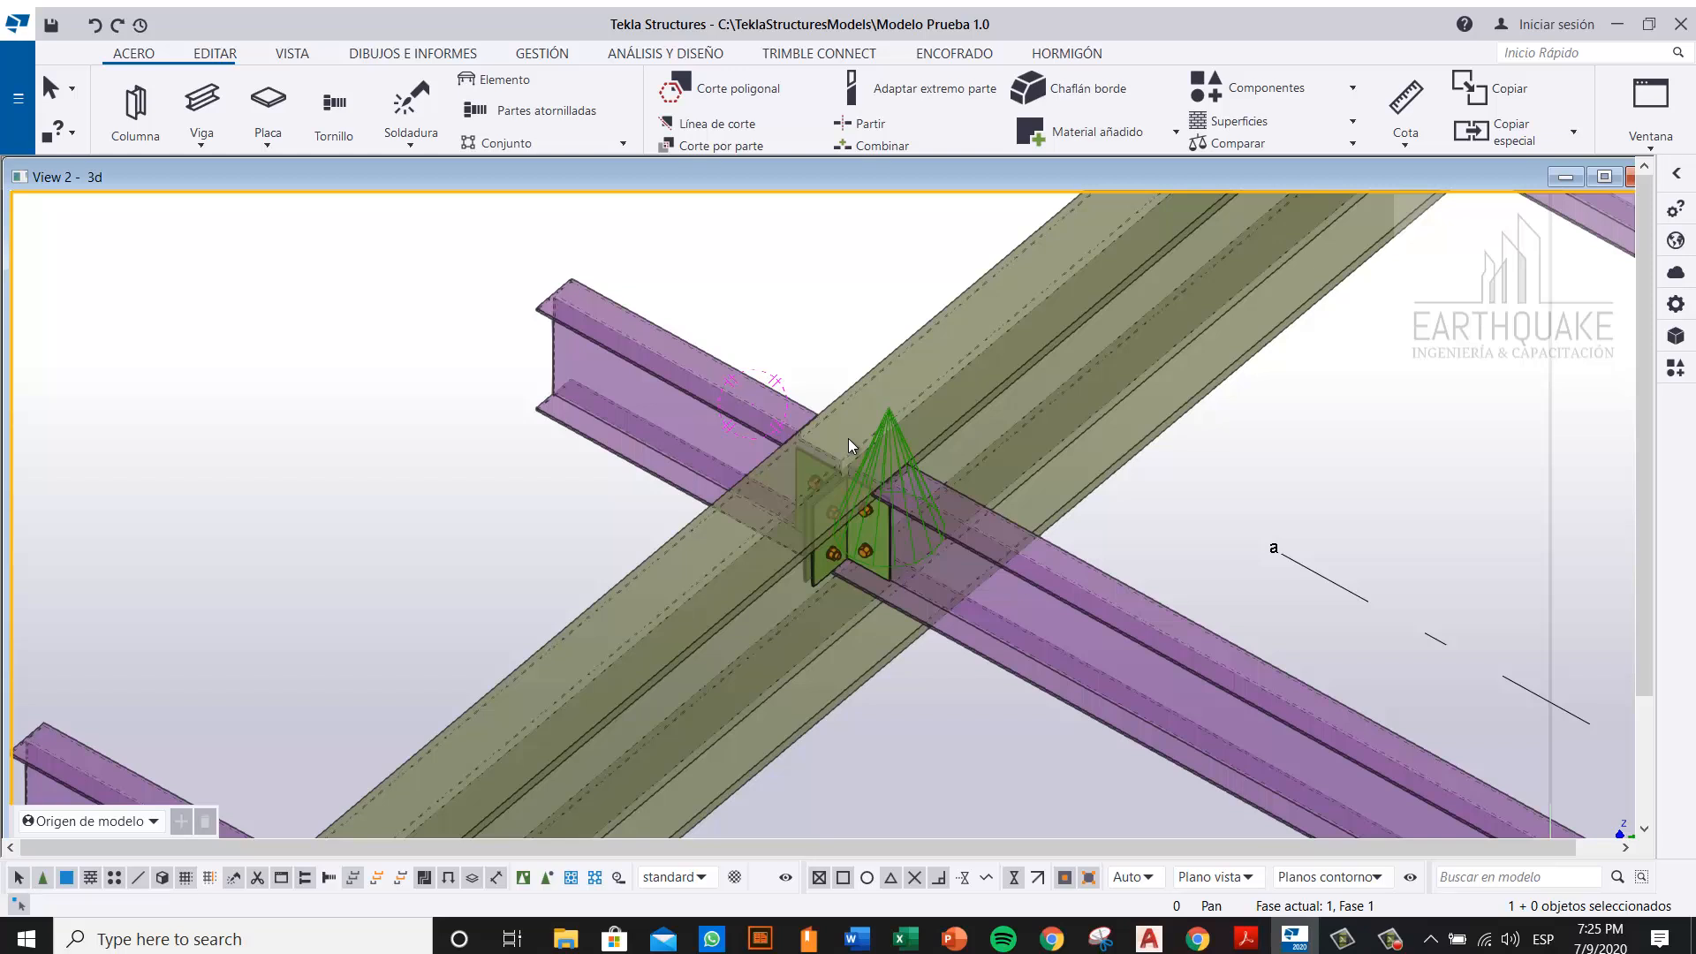
pyautogui.moveTo(836, 355); pyautogui.dragTo(824, 362, button='middle')
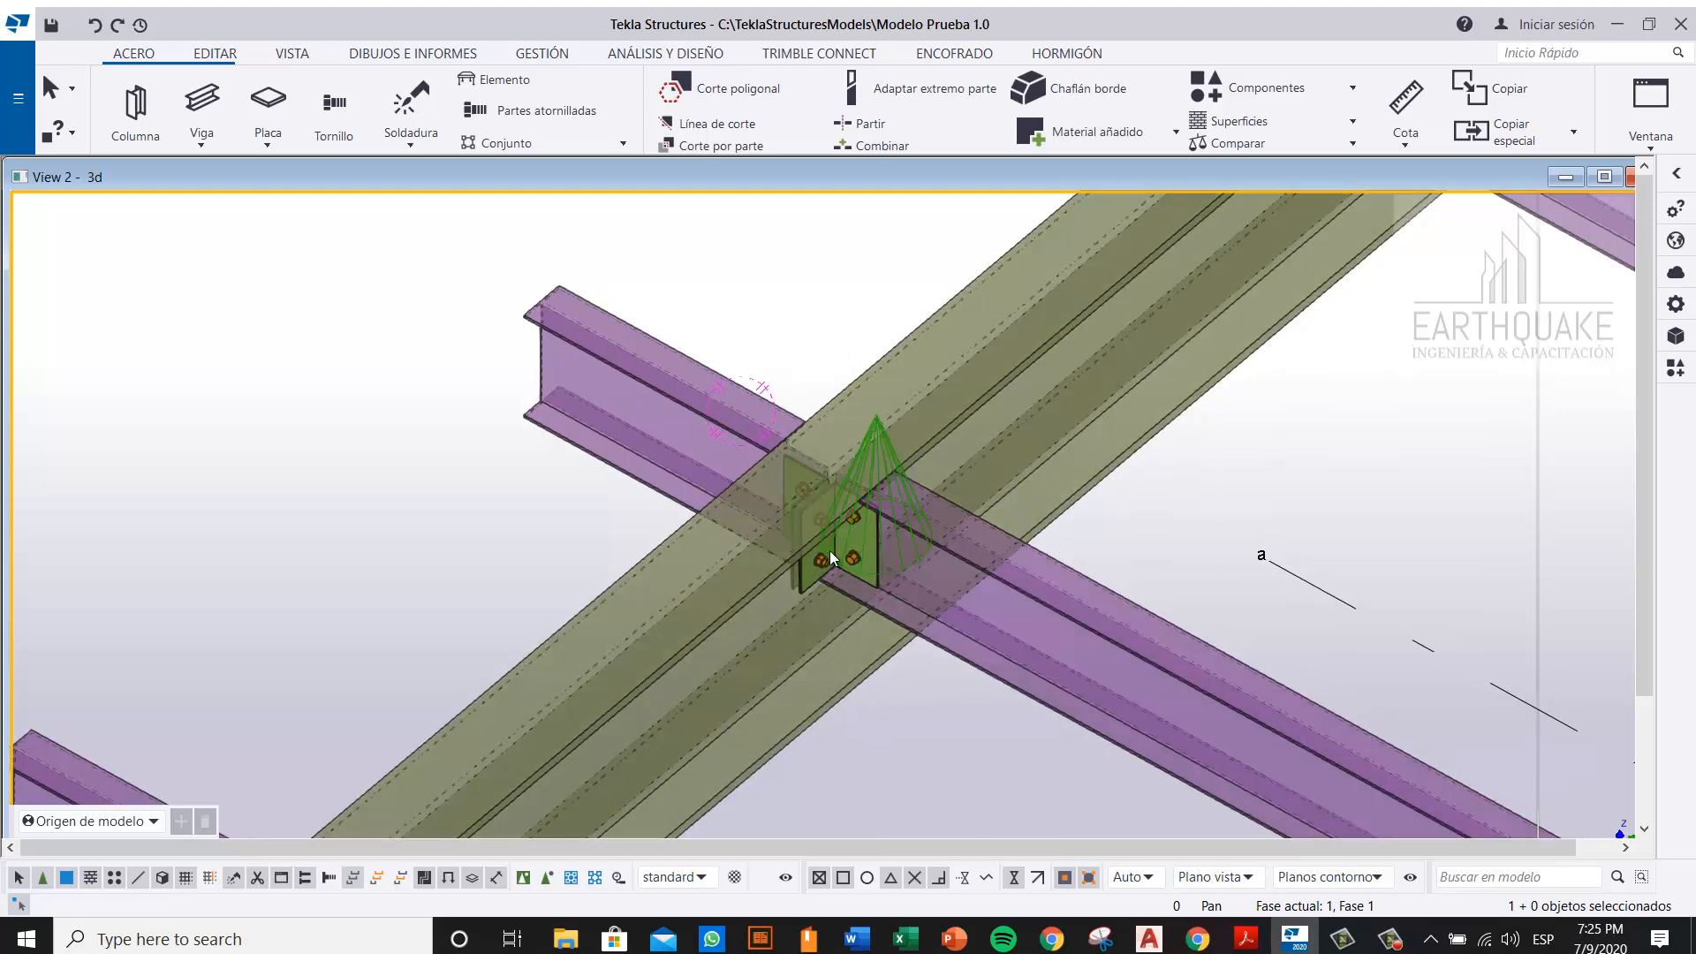
pyautogui.scroll(3, 839, 524)
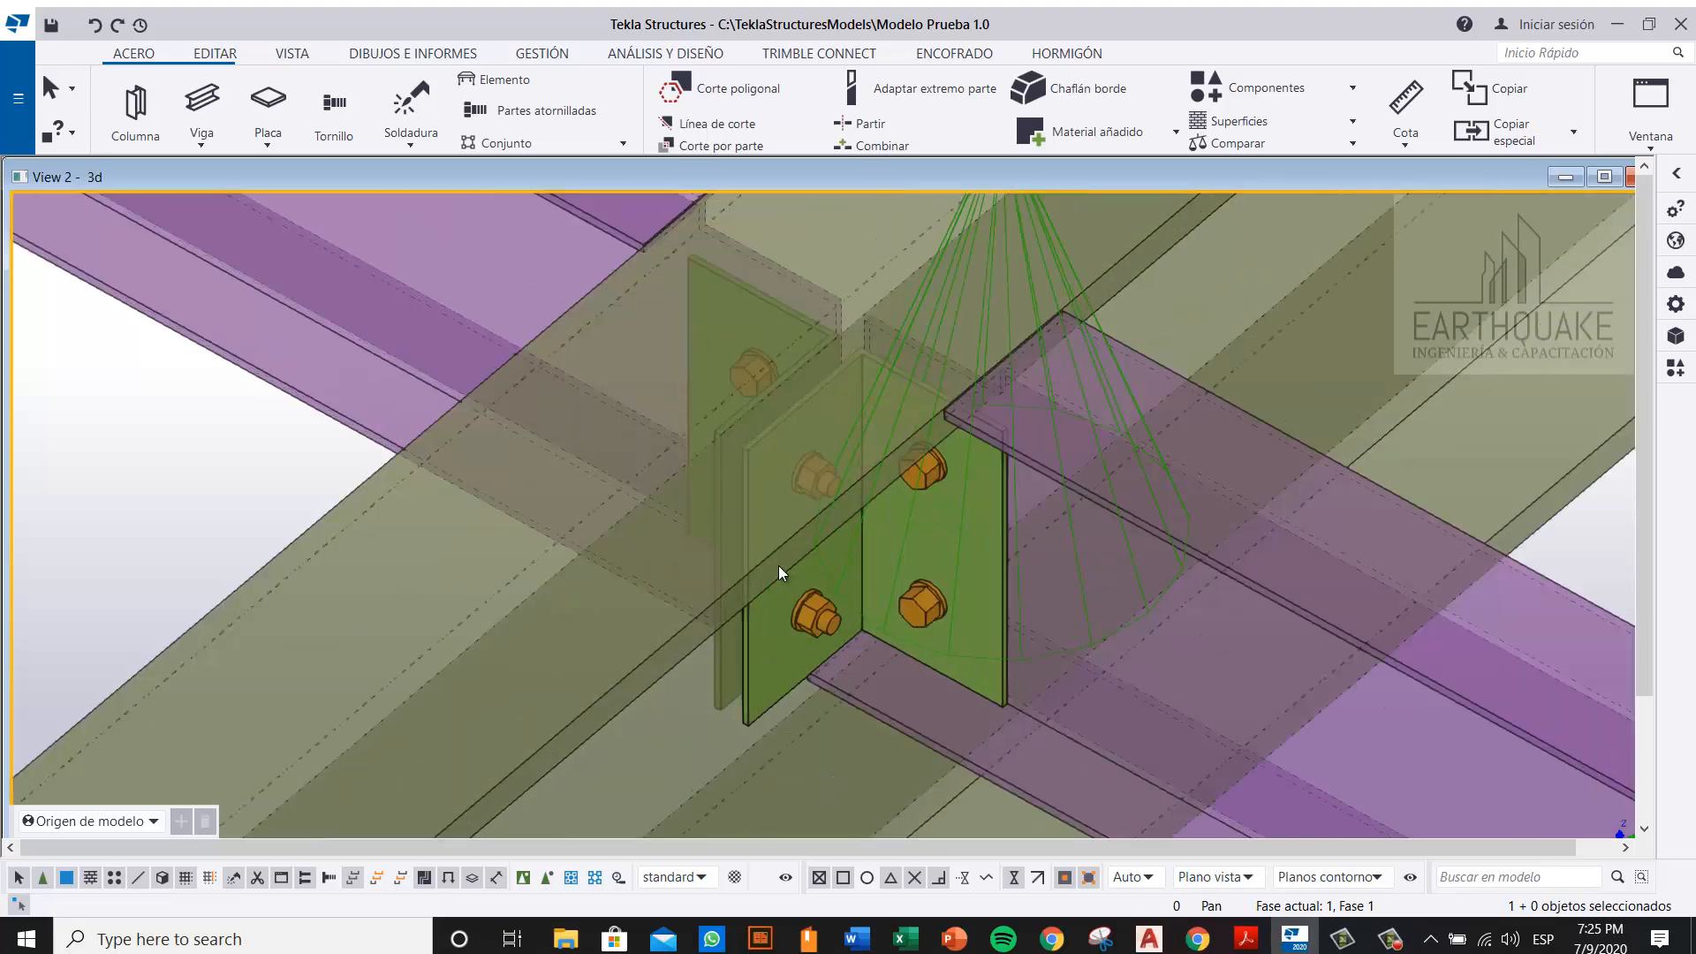
pyautogui.scroll(2, 777, 566)
pyautogui.moveTo(815, 488)
pyautogui.keyDown('ctrl'); pyautogui.mouseDown(button='middle')
pyautogui.moveTo(852, 495)
pyautogui.moveTo(892, 557)
pyautogui.moveTo(957, 568)
pyautogui.moveTo(908, 533)
pyautogui.mouseUp(button='middle'); pyautogui.keyUp('ctrl')
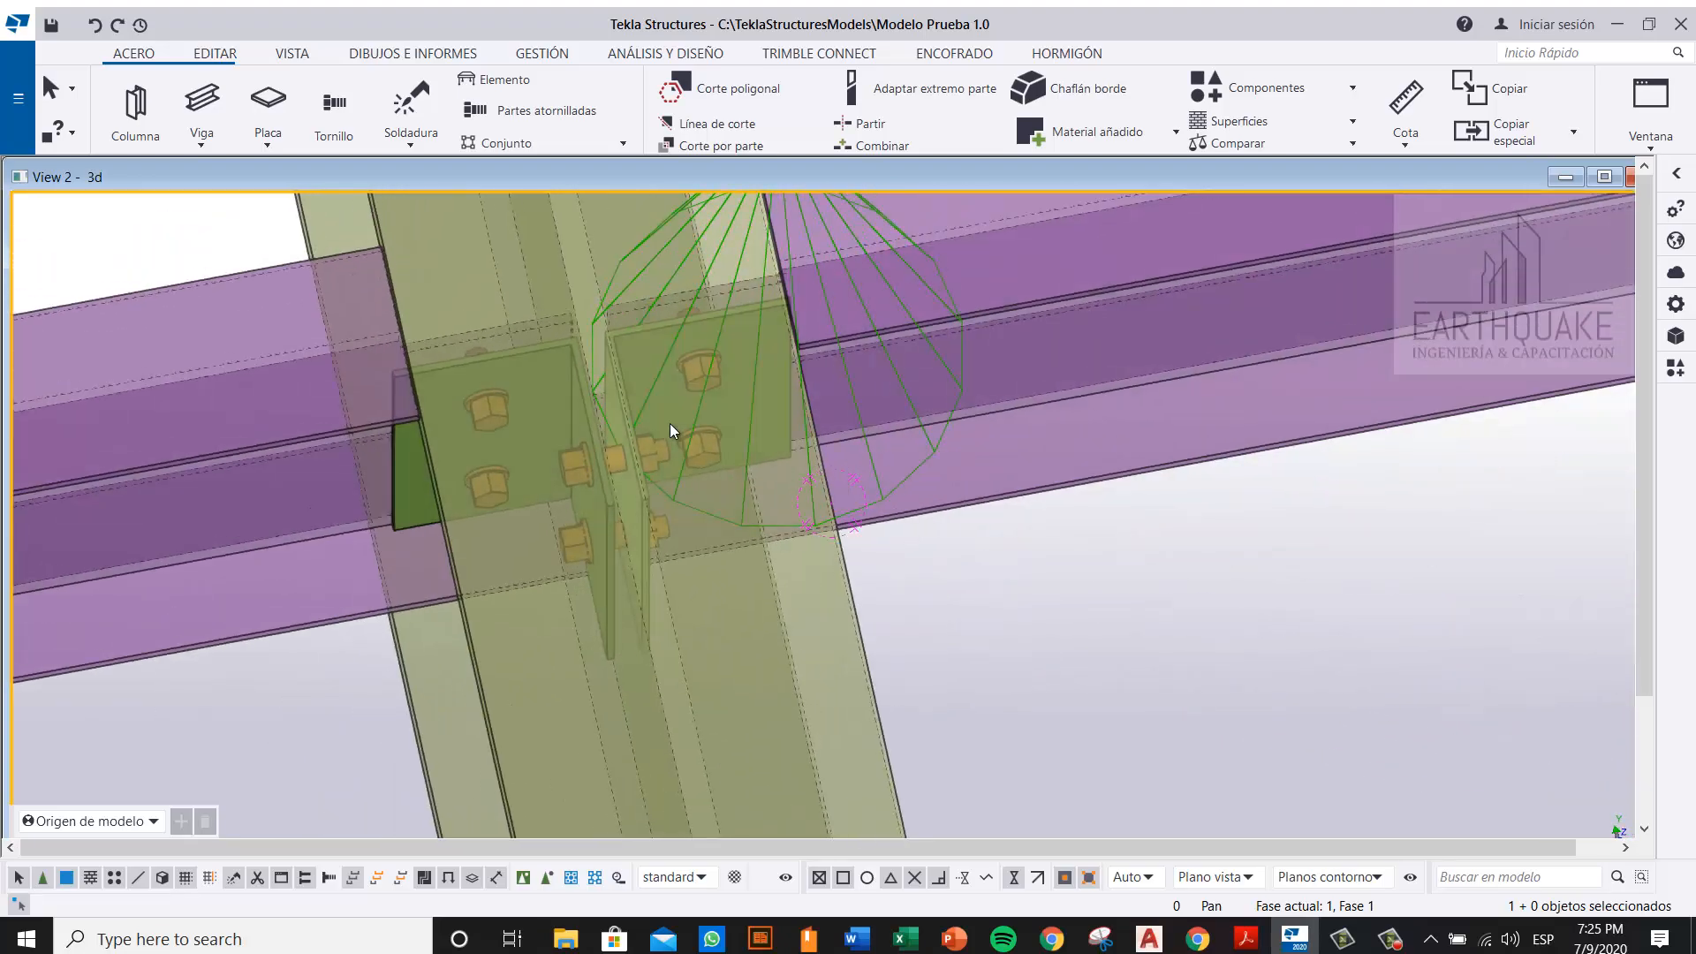
pyautogui.moveTo(674, 412); pyautogui.dragTo(732, 503, button='middle')
pyautogui.scroll(-10, 742, 495)
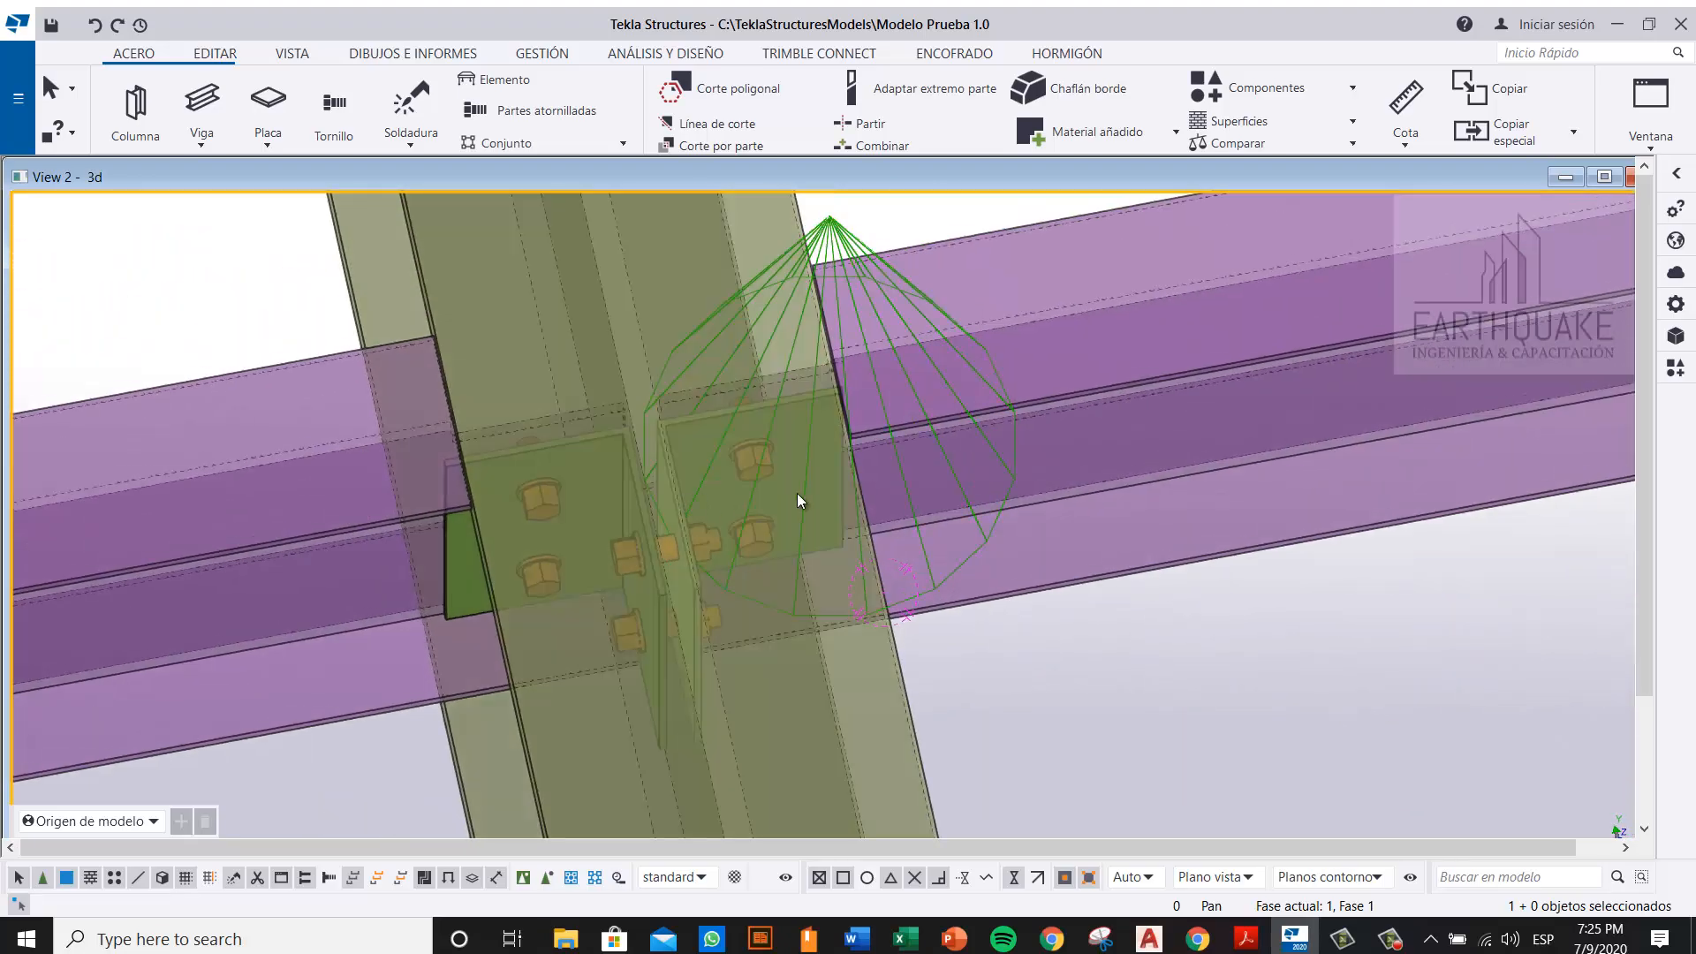
pyautogui.scroll(5, 265, 460)
pyautogui.scroll(8, 260, 469)
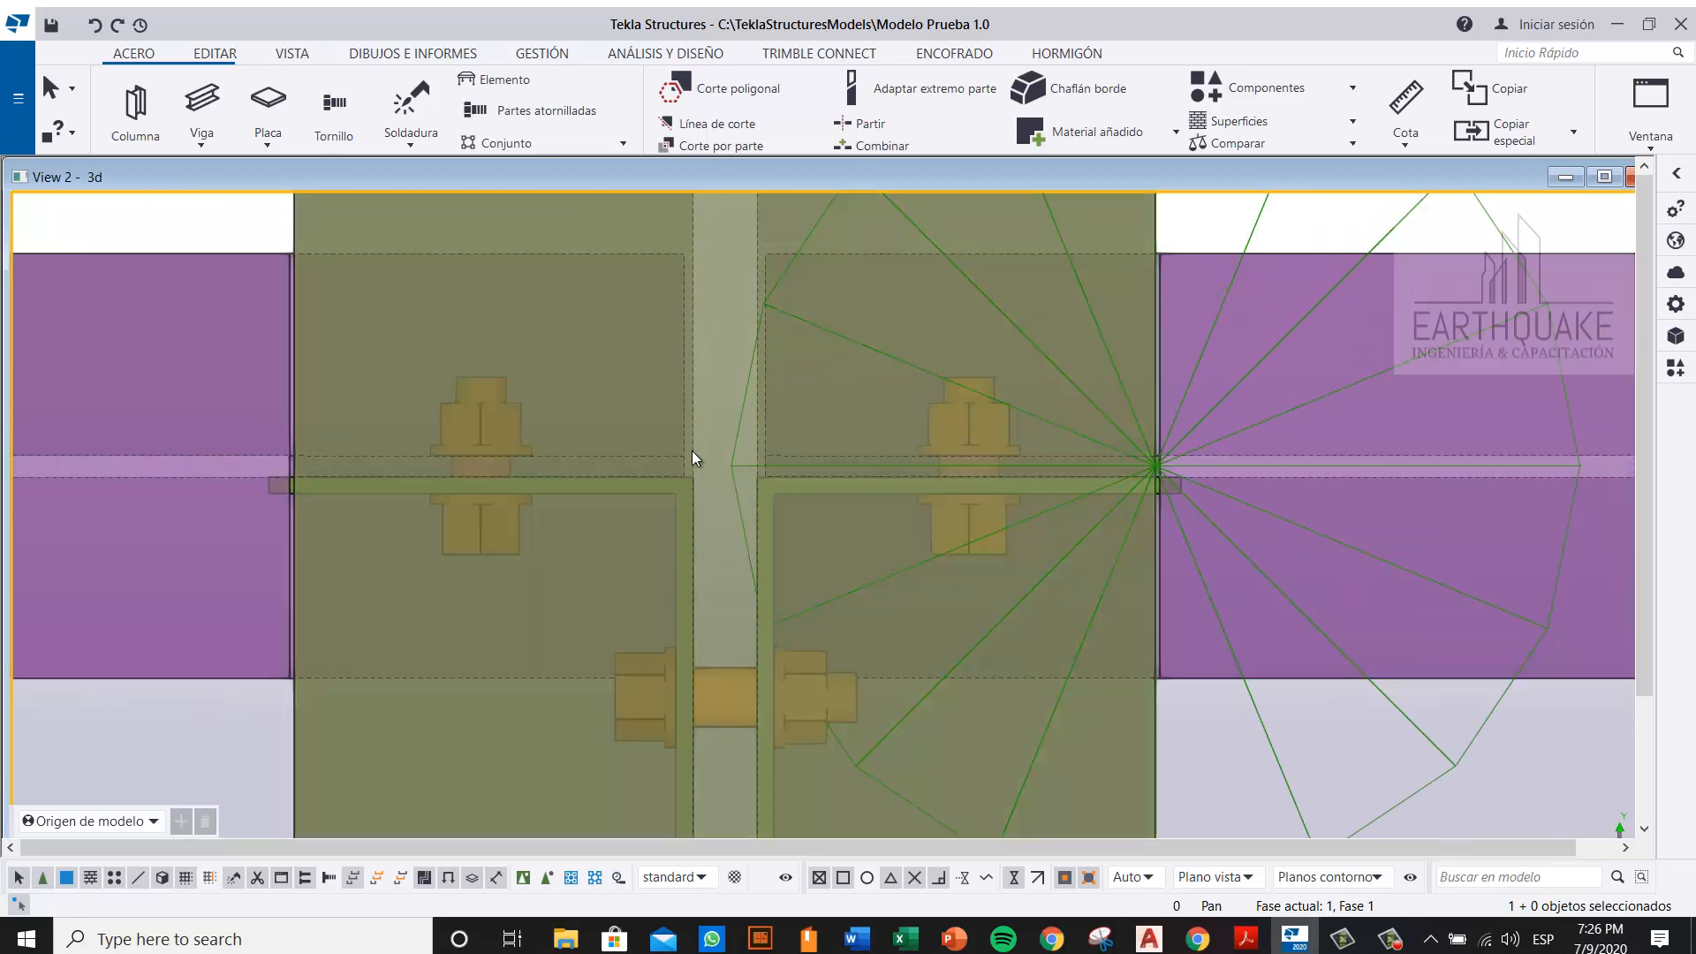
# Step: Inspect the connection in plan, checking the bolts through the angles, the secondary beam webs and the main beam web
pyautogui.moveTo(702, 464); pyautogui.dragTo(845, 474, button='middle')
pyautogui.scroll(-4, 631, 387)
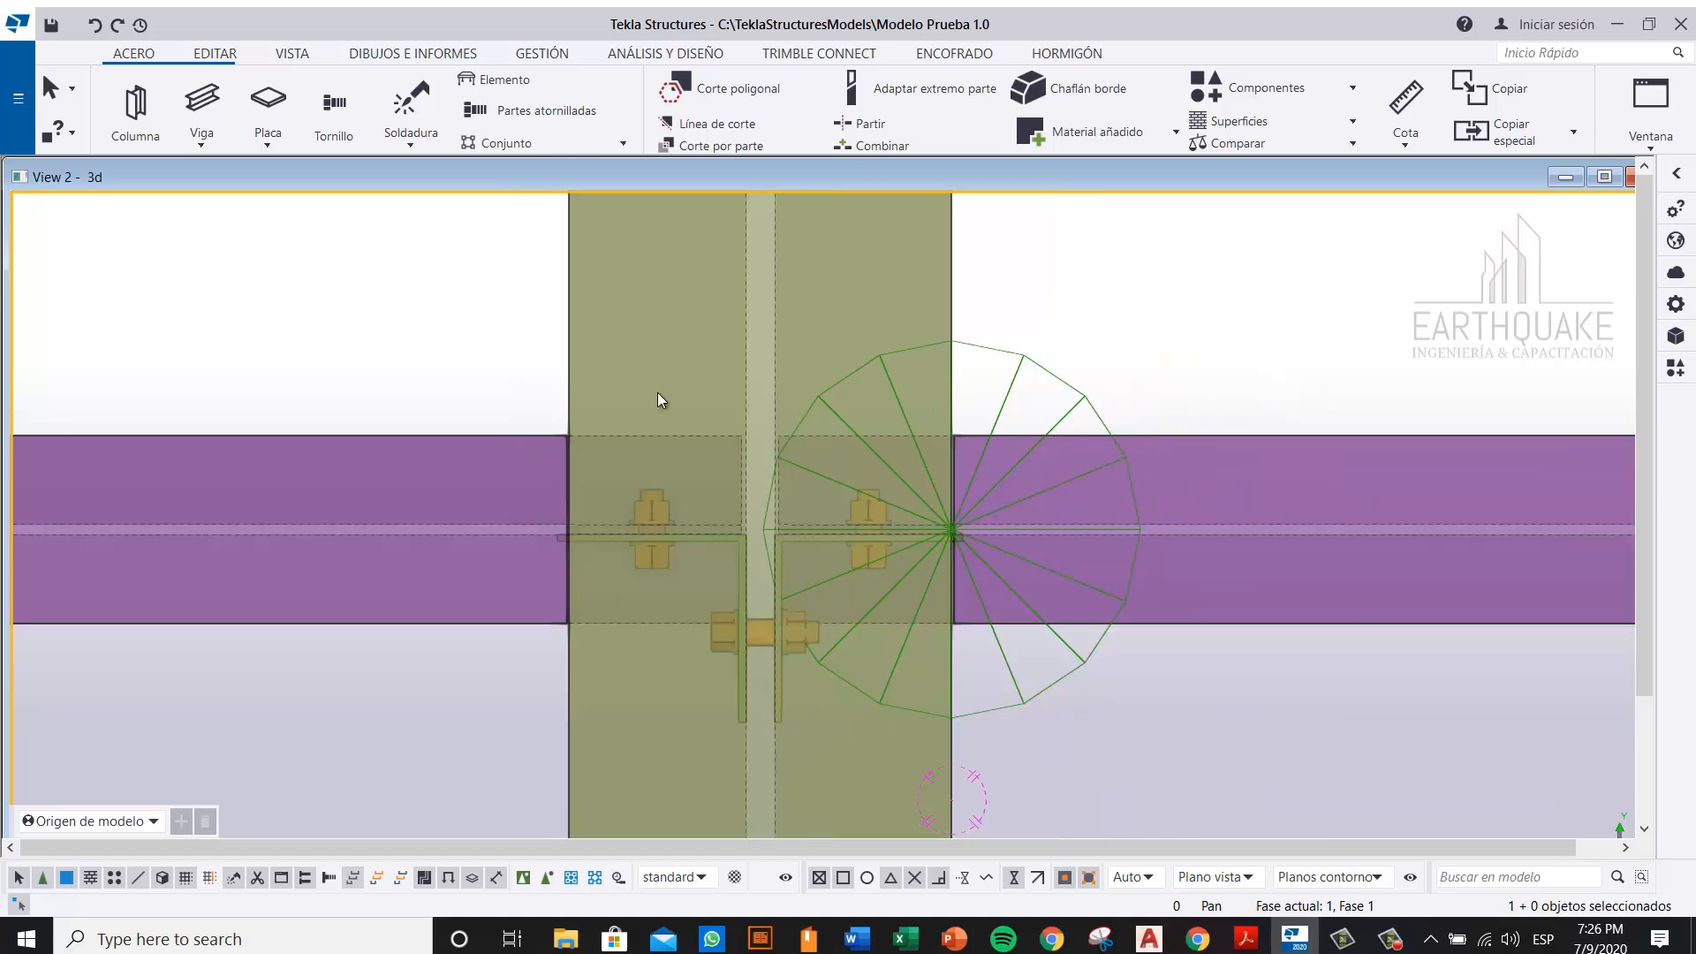
pyautogui.scroll(6, 641, 556)
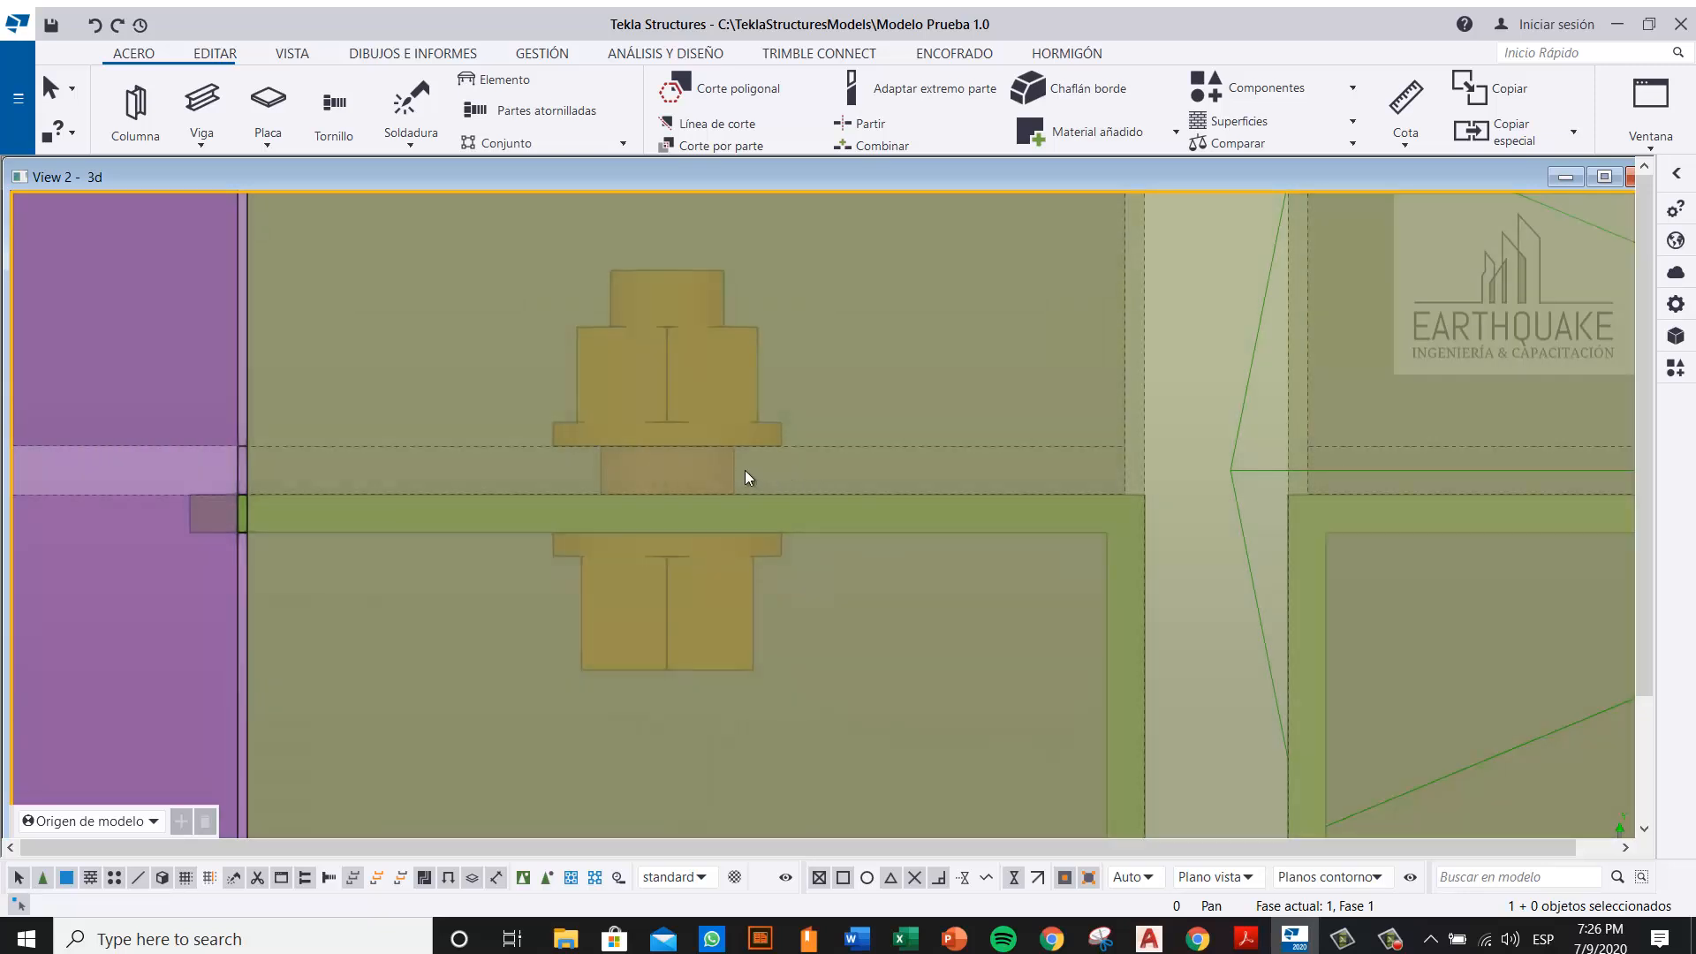
pyautogui.moveTo(540, 461); pyautogui.dragTo(565, 500, button='middle')
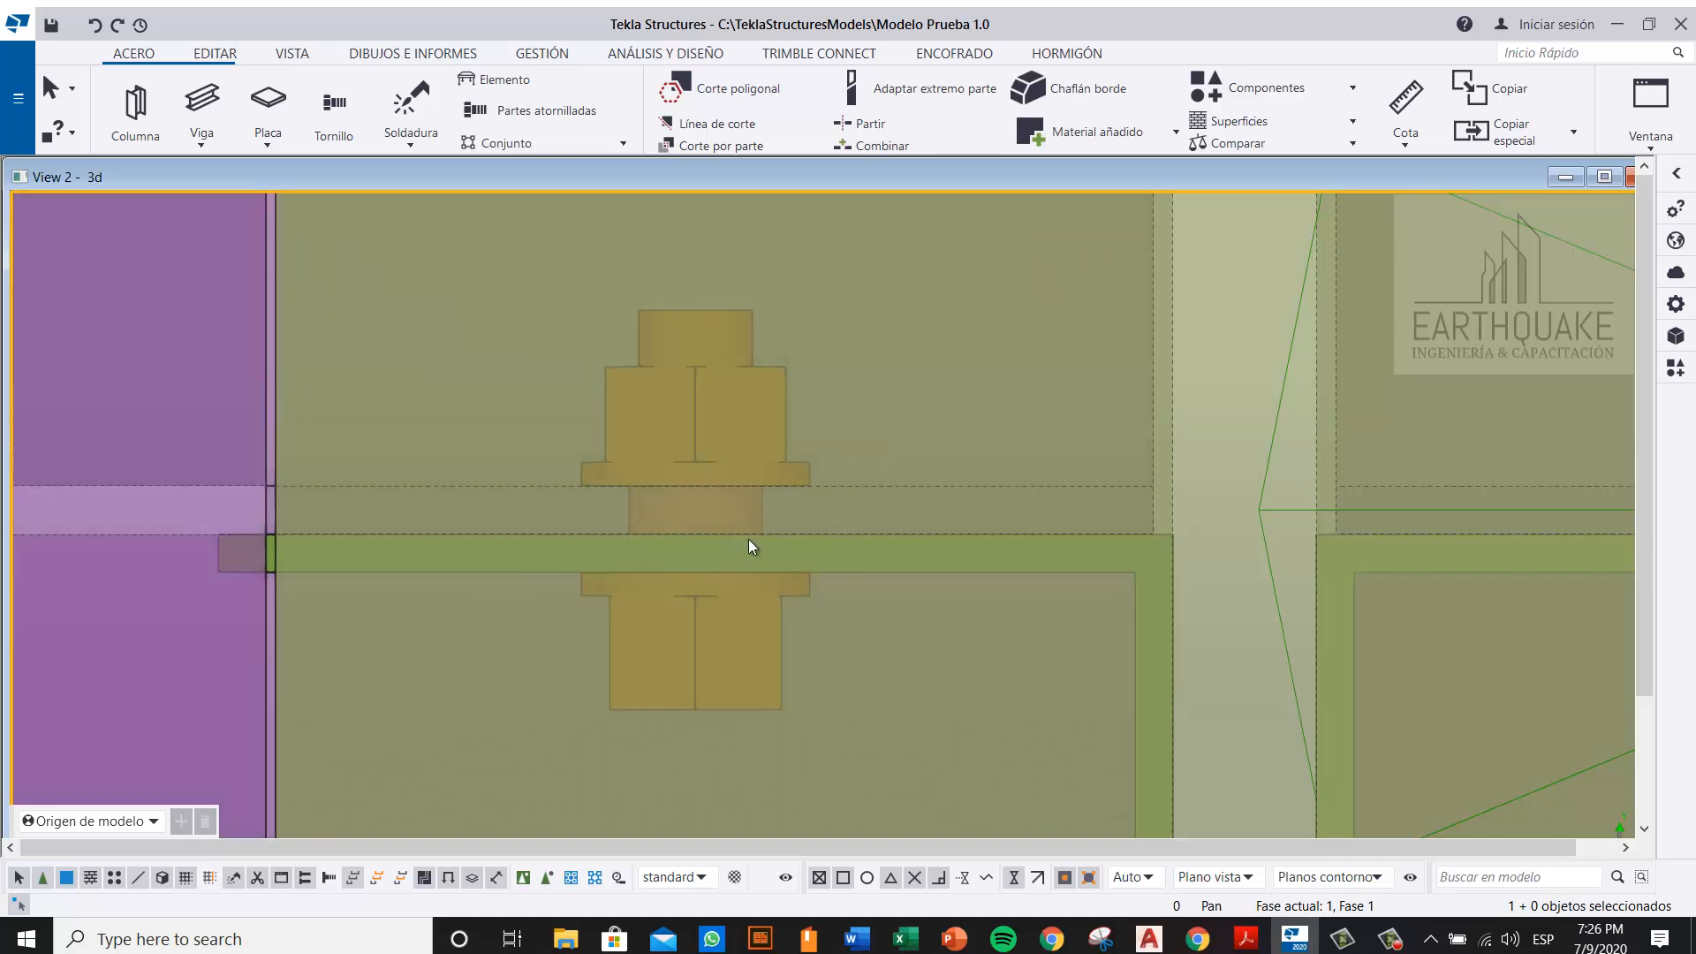
pyautogui.scroll(-3, 769, 512)
pyautogui.scroll(-2, 727, 419)
pyautogui.moveTo(857, 572); pyautogui.dragTo(719, 451, button='middle')
pyautogui.scroll(2, 834, 559)
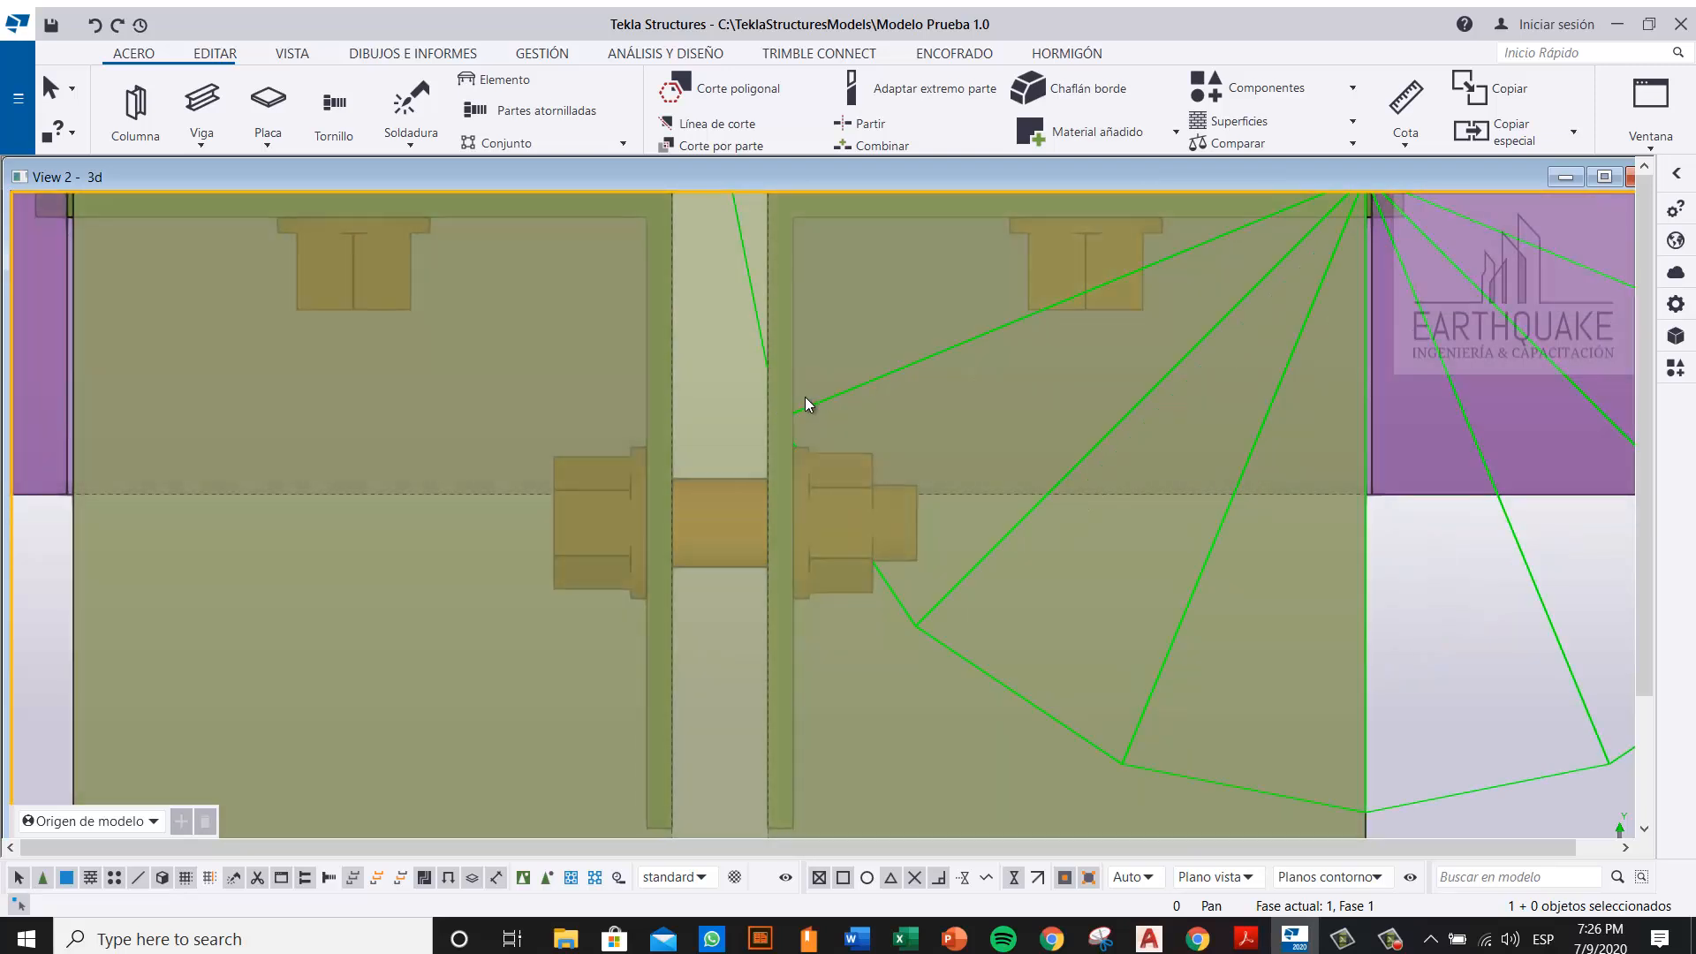
pyautogui.scroll(-3, 804, 397)
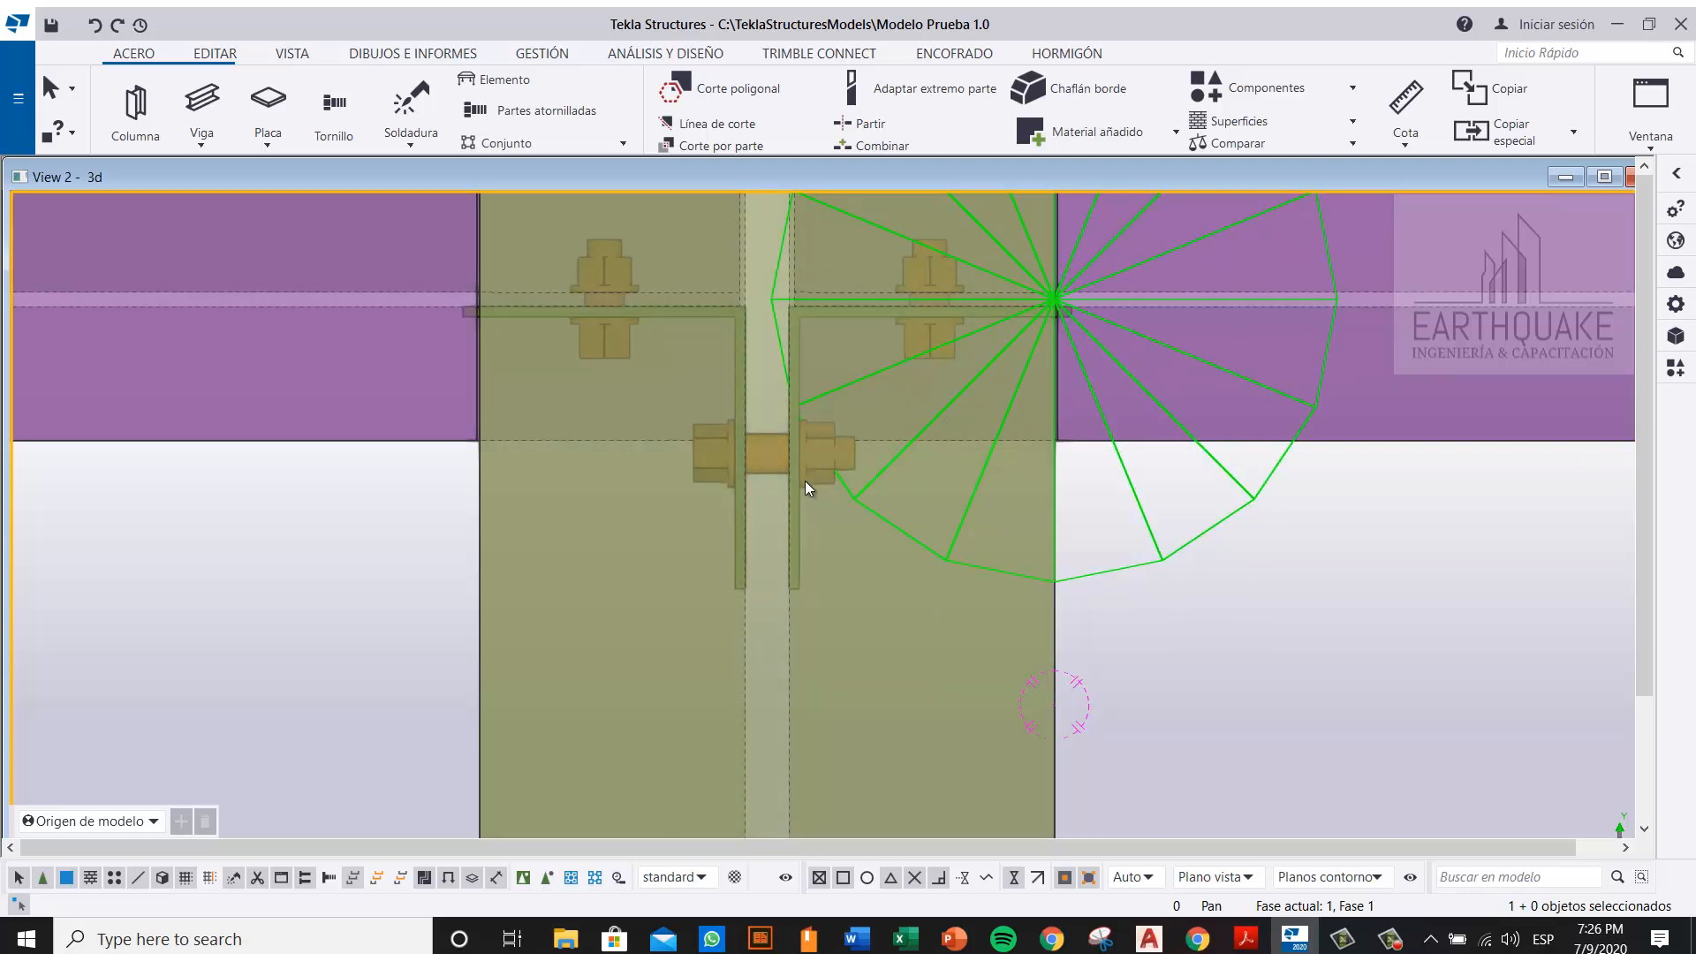
pyautogui.moveTo(785, 480); pyautogui.dragTo(776, 612, button='middle')
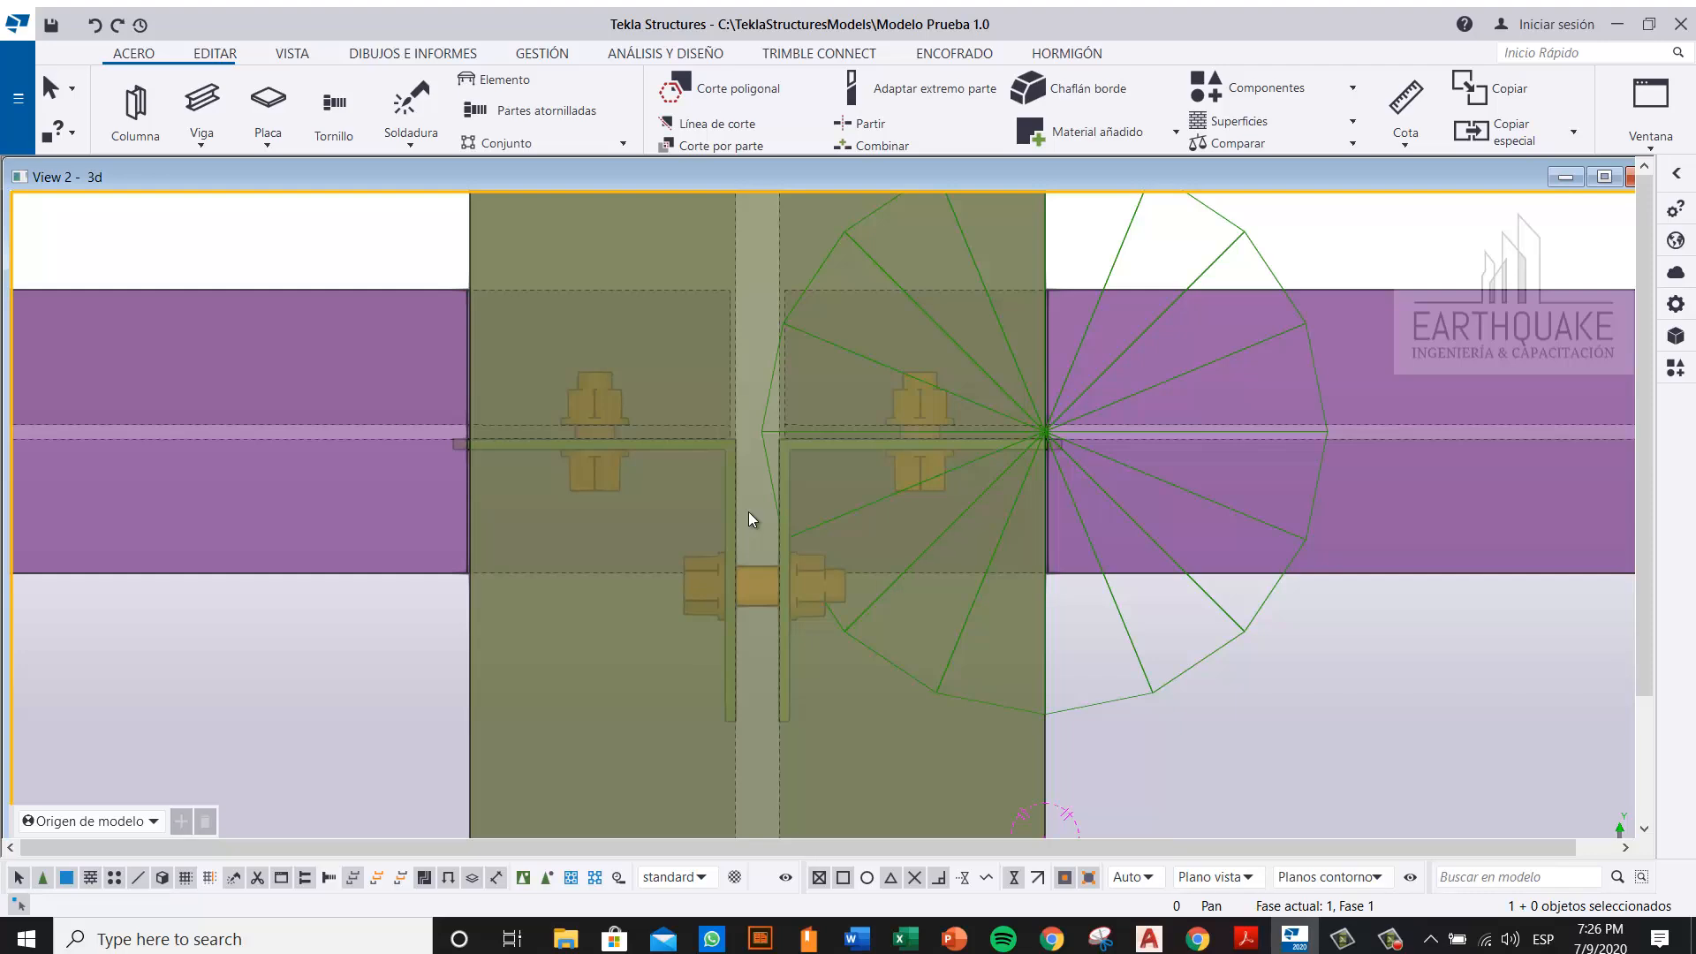
pyautogui.scroll(-3, 865, 545)
# Step: Create a single-part drawing of the purple secondary beam, running the numbering for all modified objects
pyautogui.keyDown('ctrl'); pyautogui.moveTo(887, 434); pyautogui.dragTo(762, 504, button='middle'); pyautogui.keyUp('ctrl')
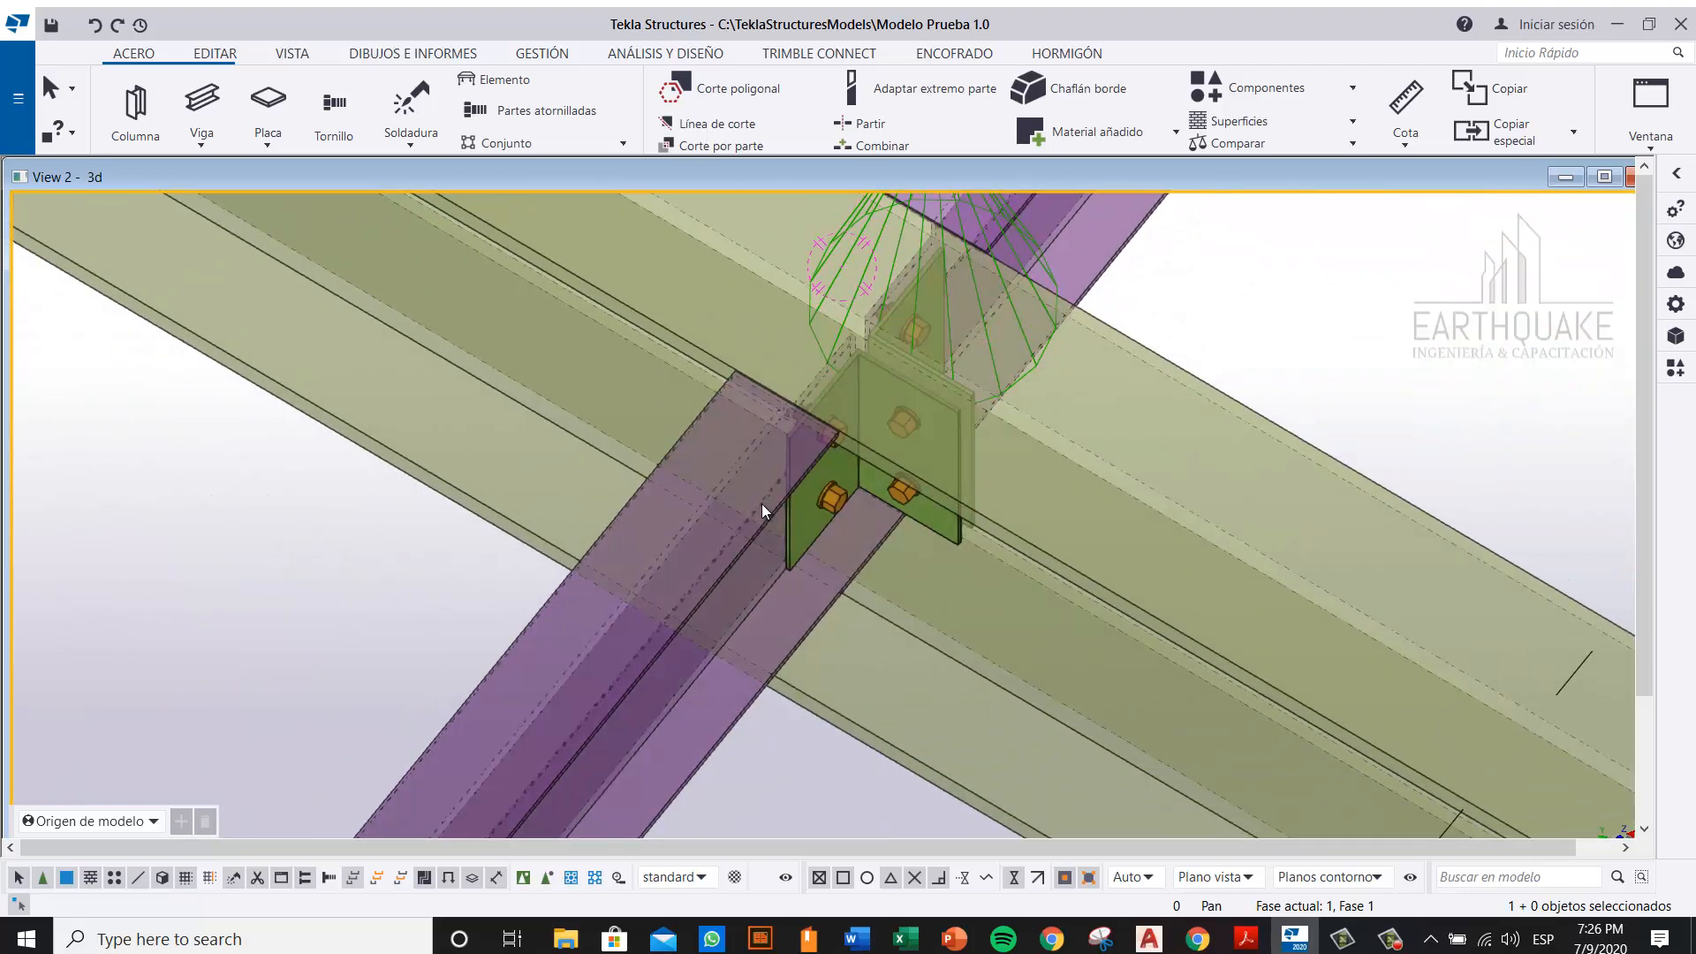
pyautogui.click(761, 504)
pyautogui.rightClick(762, 504)
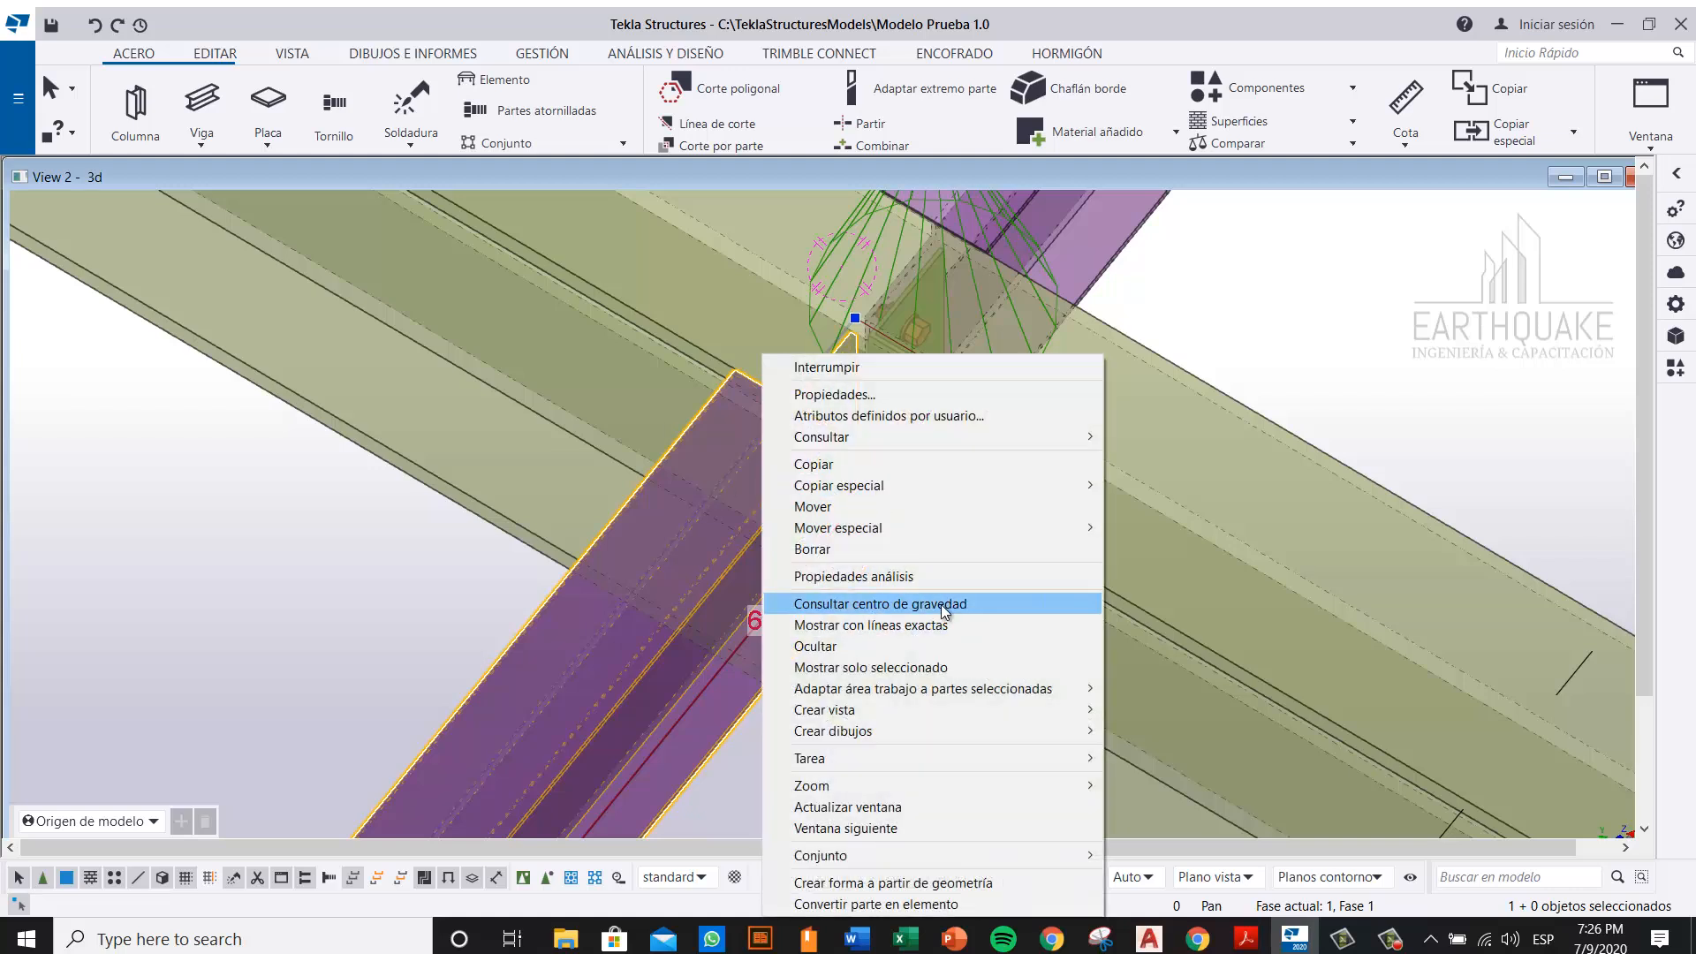
pyautogui.moveTo(1005, 708)
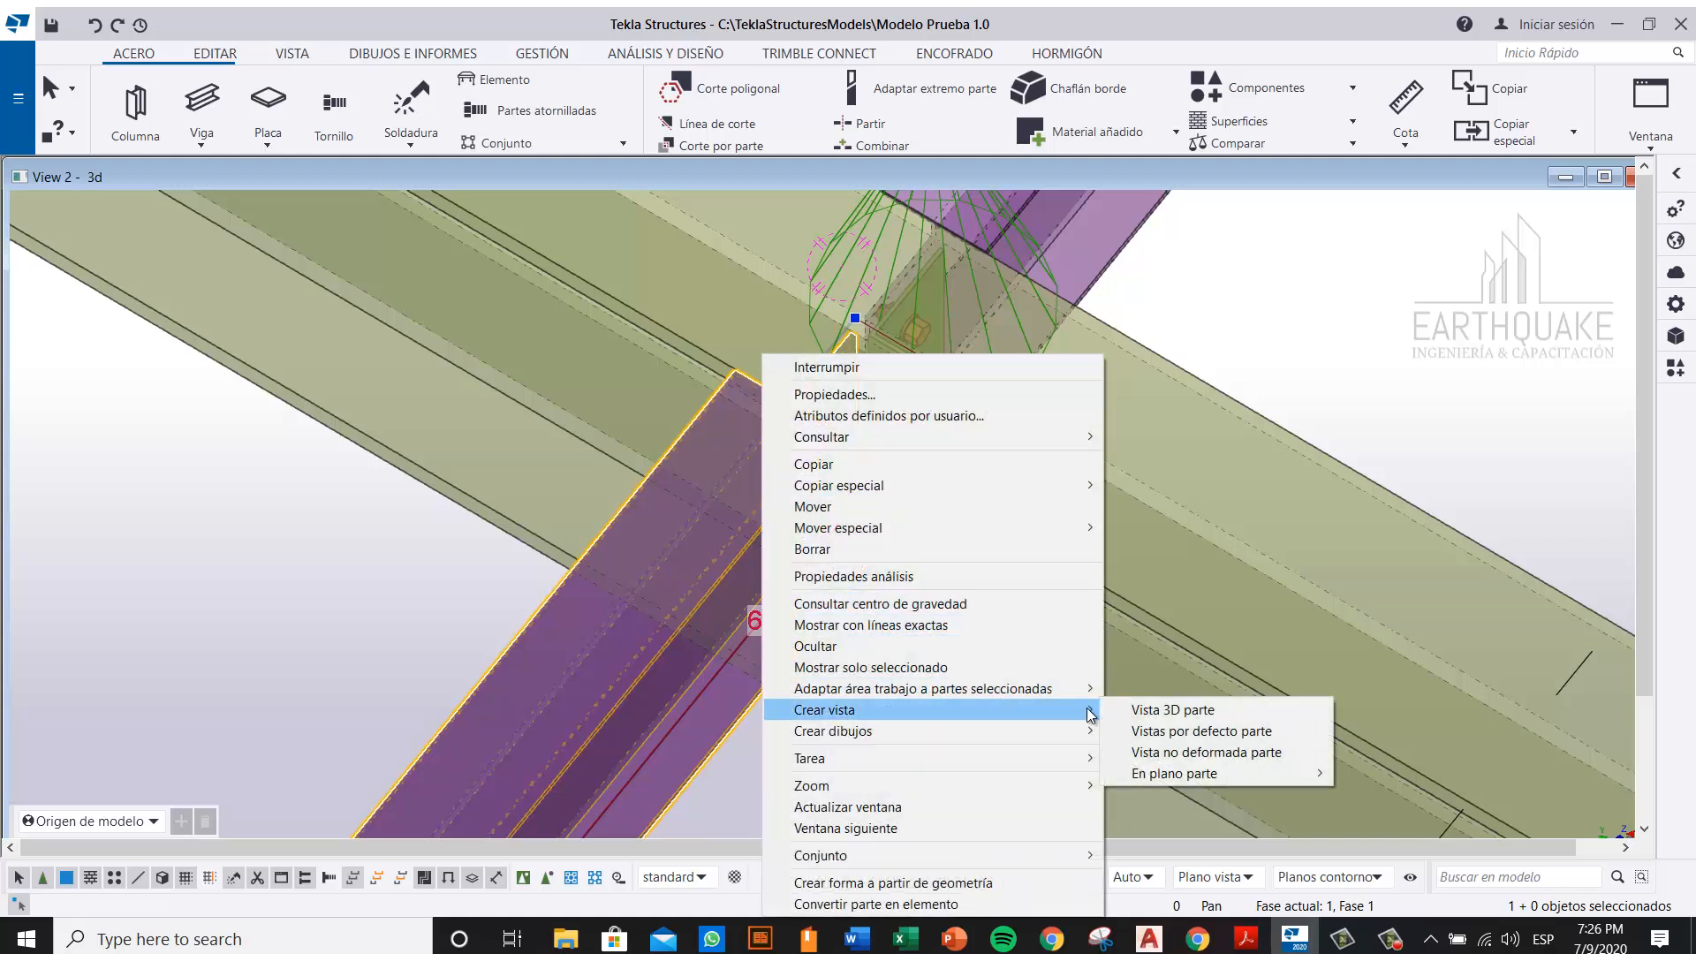
pyautogui.moveTo(1047, 731)
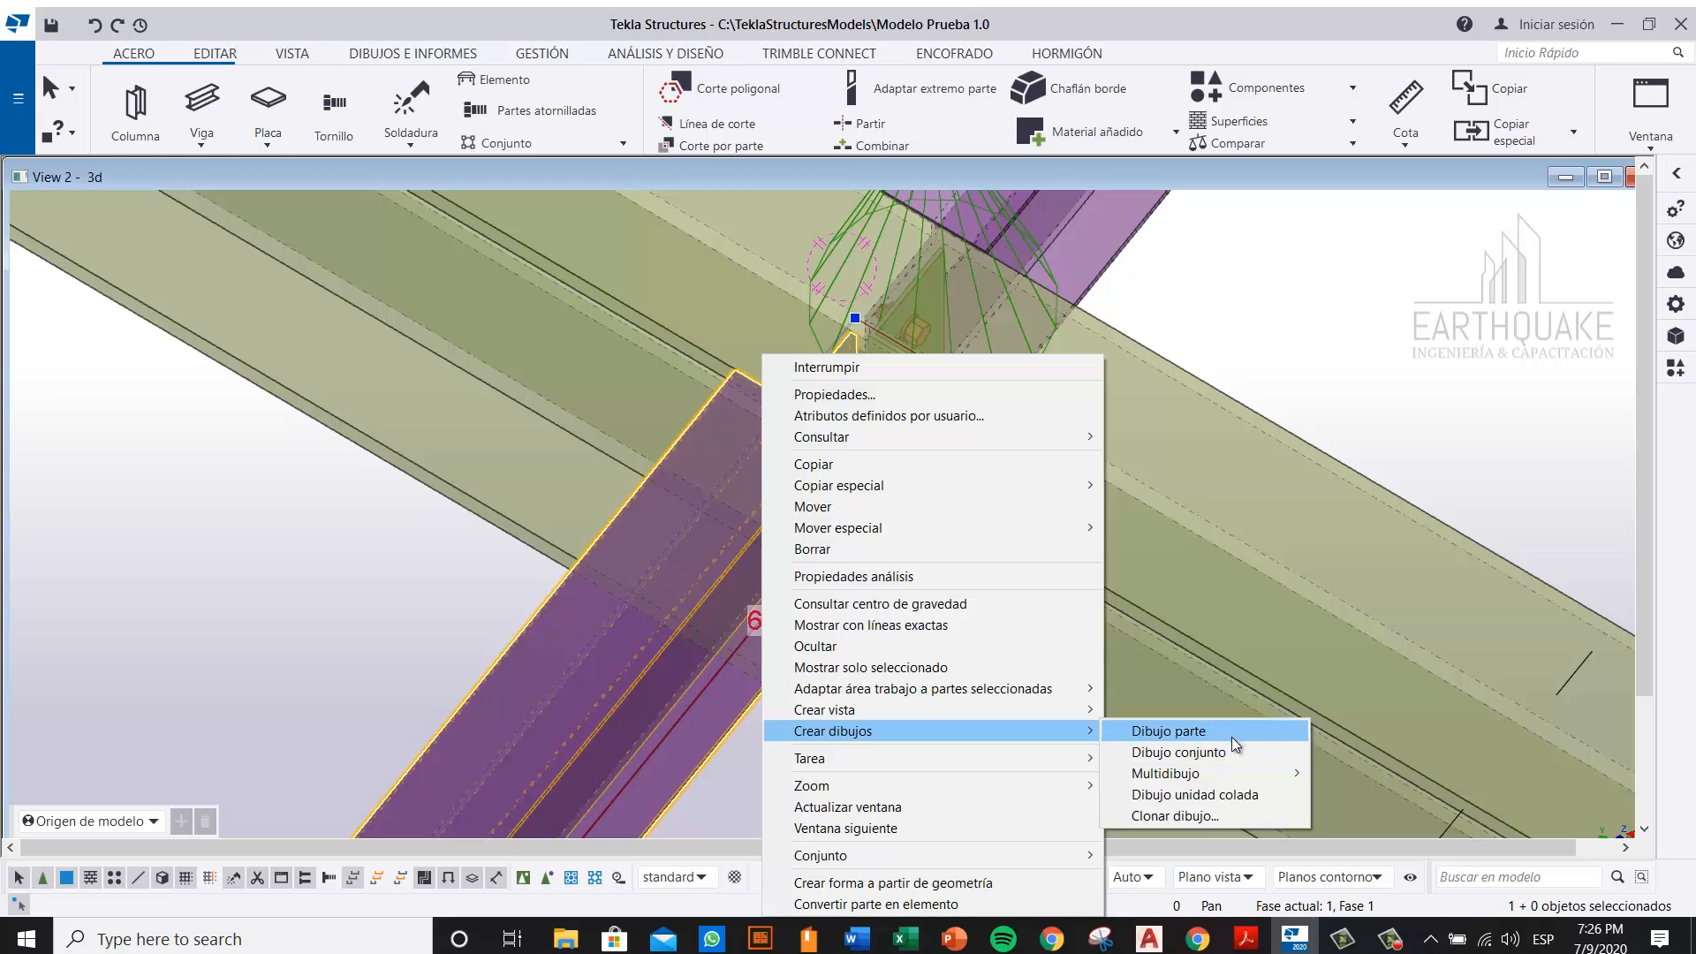
pyautogui.click(1226, 732)
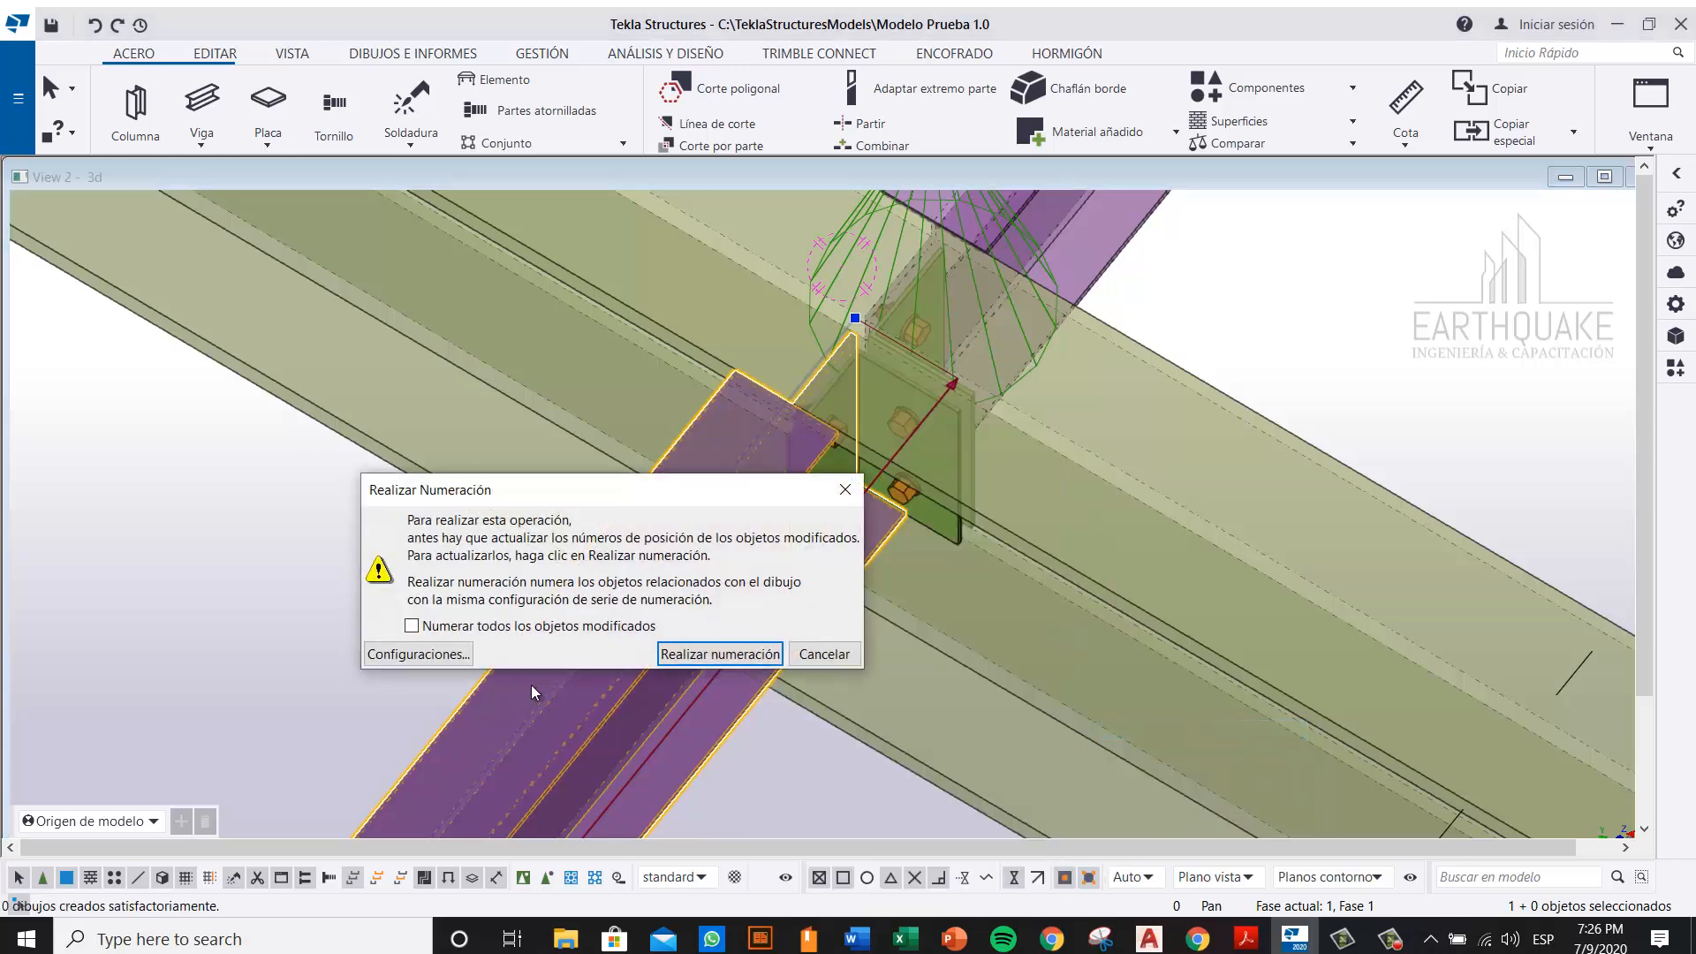
pyautogui.click(412, 626)
pyautogui.click(698, 649)
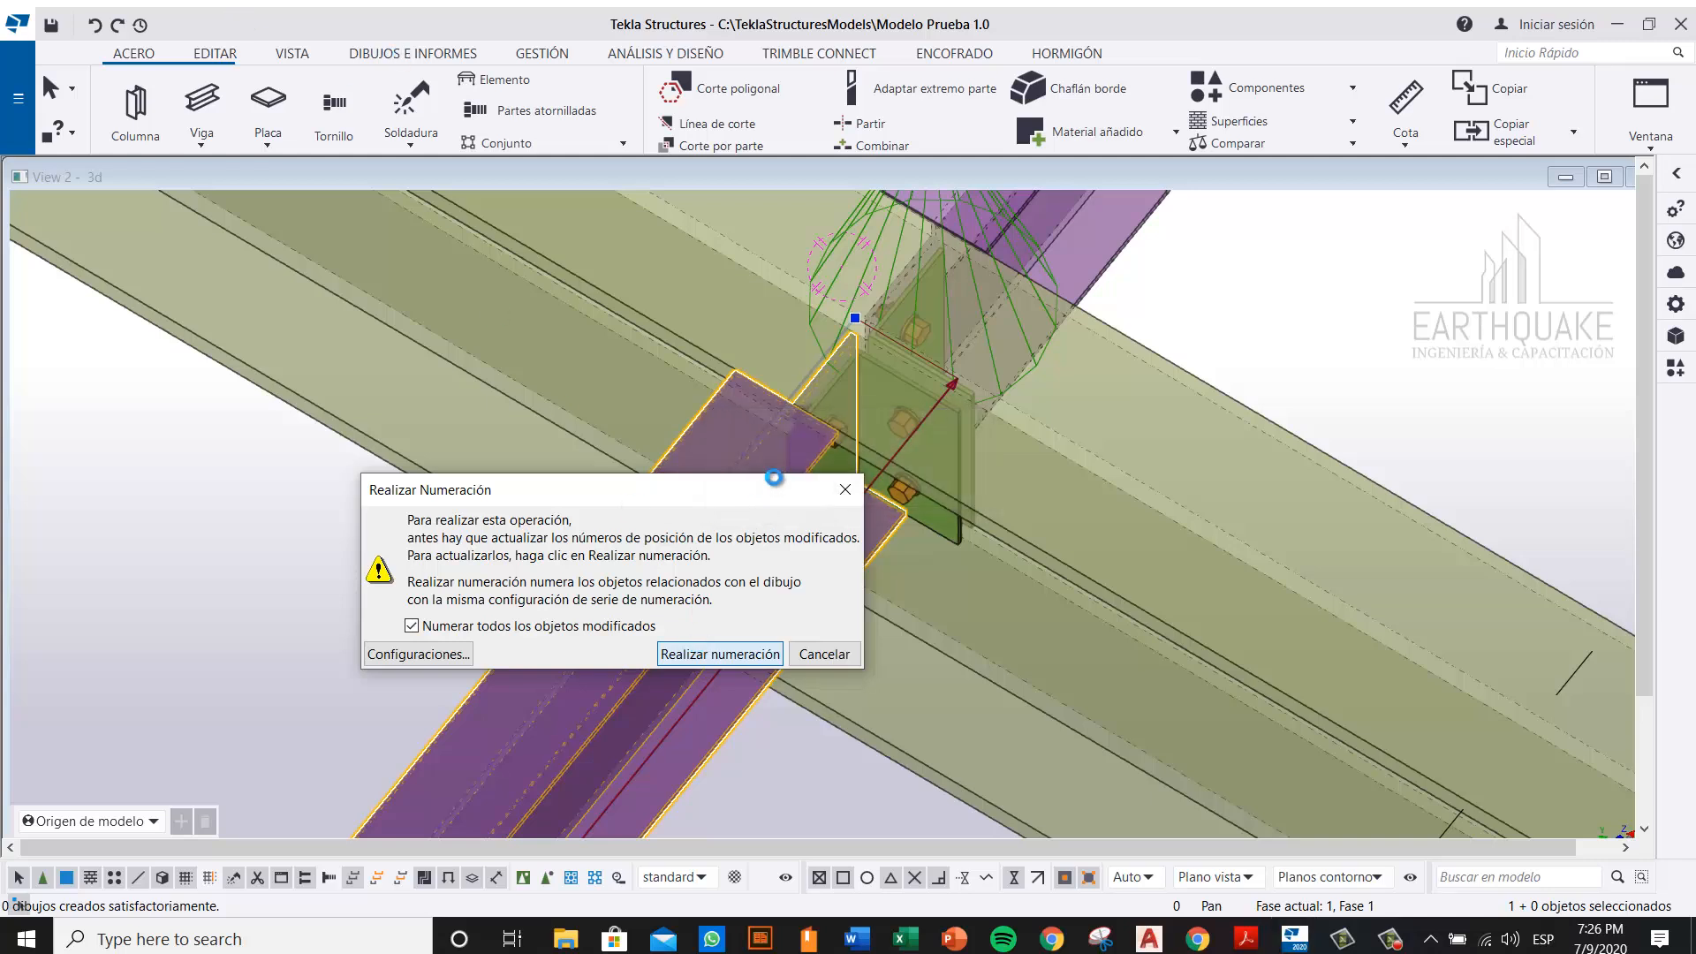
# Step: Check the assembly drawings in the document manager and minimize it, closing the view properties without changes
pyautogui.click(413, 53)
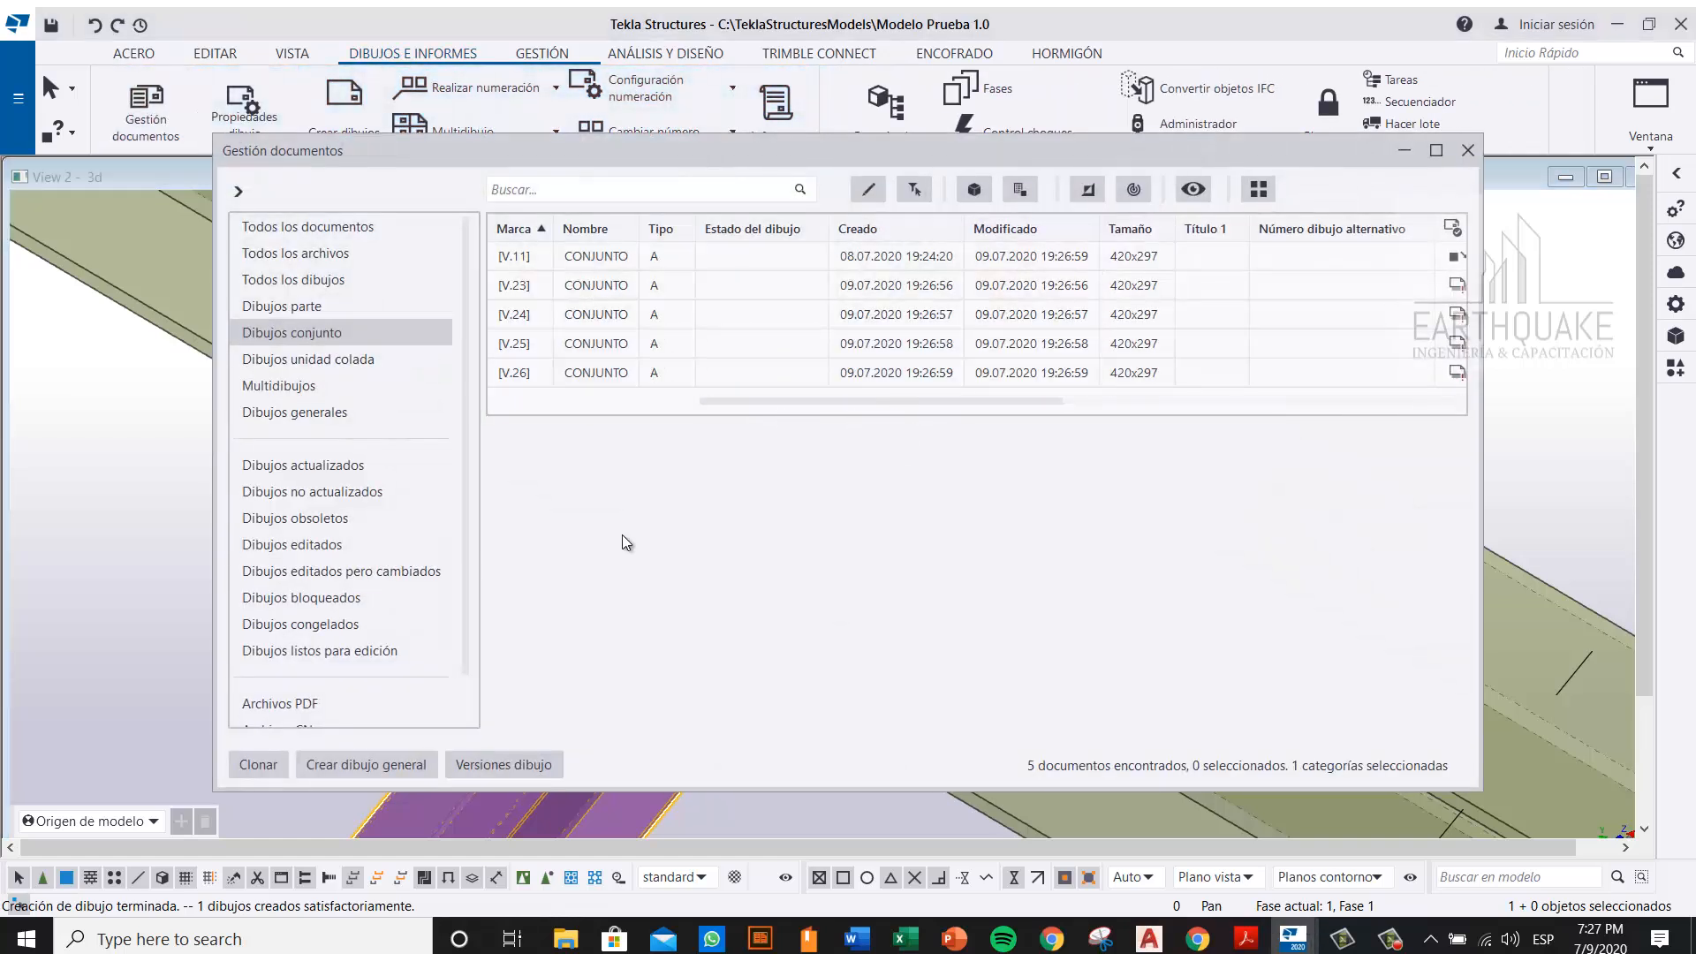
pyautogui.doubleClick(123, 589)
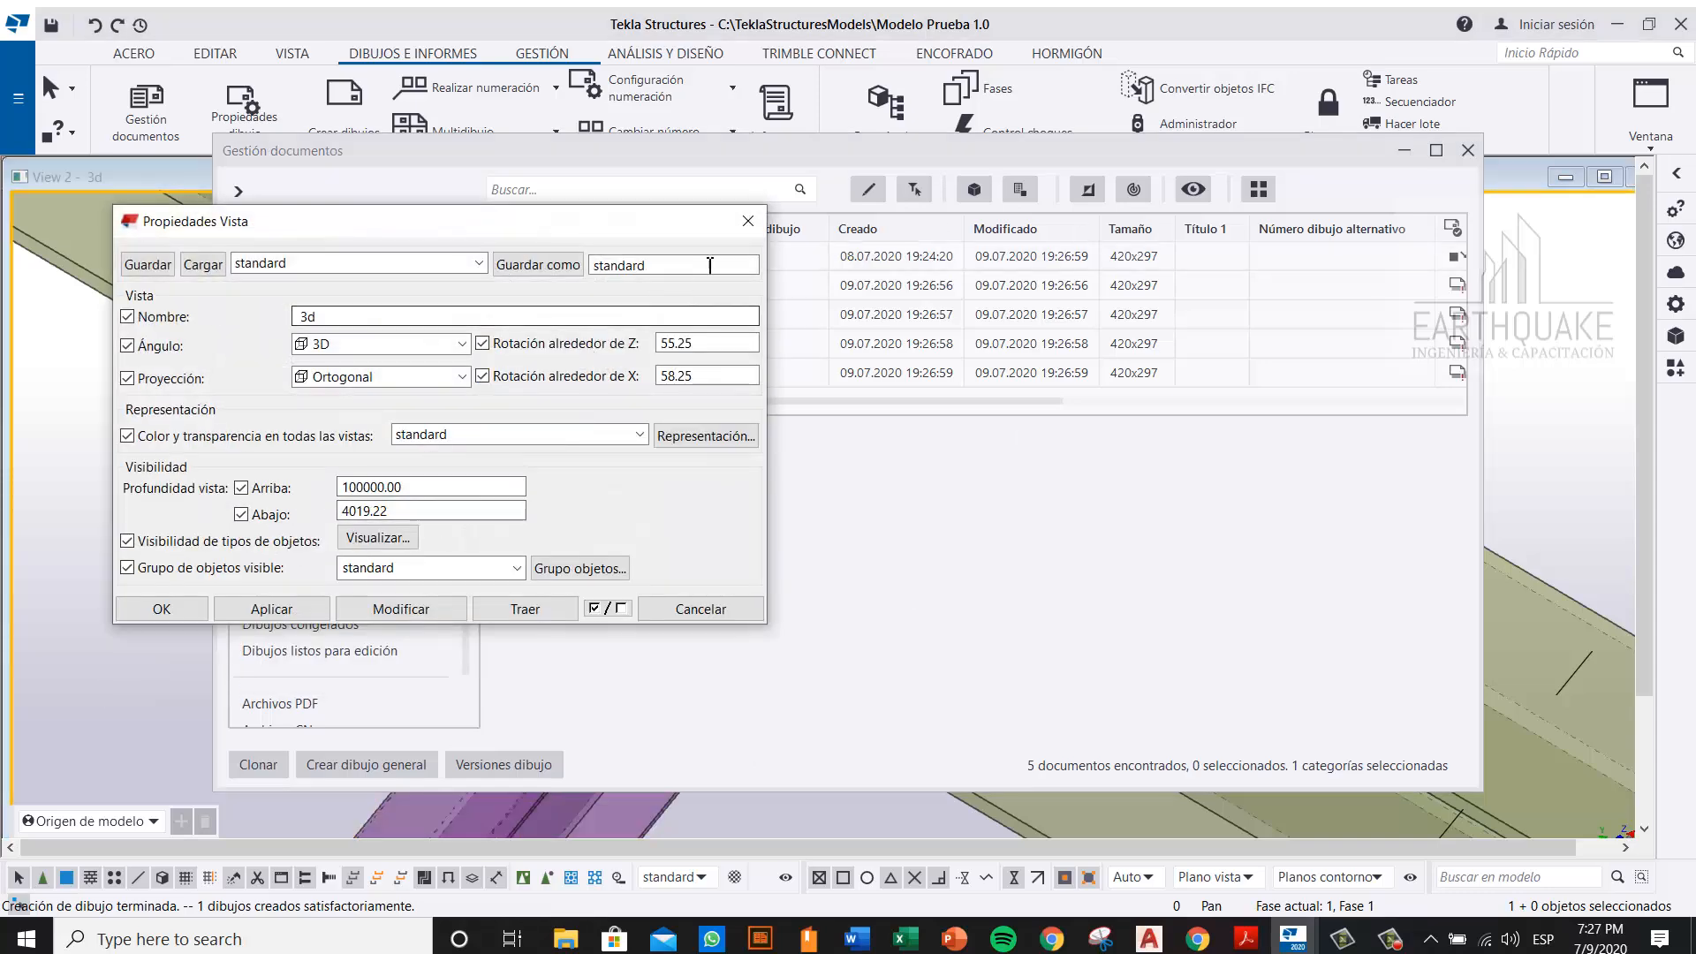
pyautogui.click(748, 221)
pyautogui.click(1404, 153)
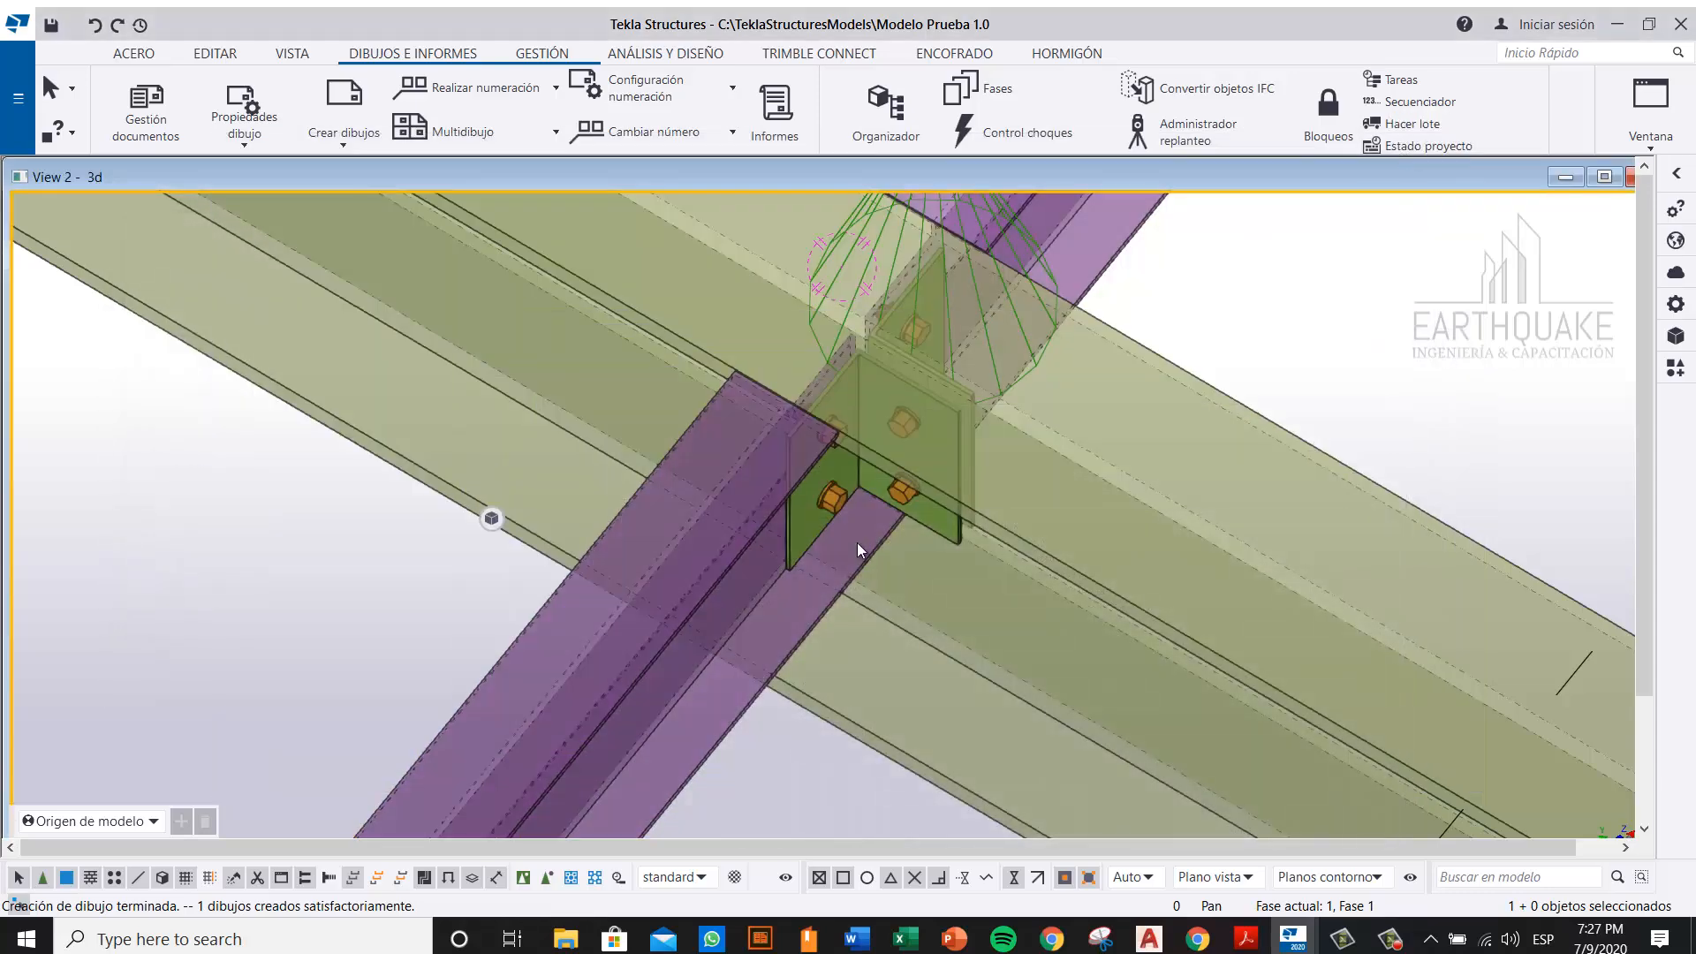
# Step: Select the short purple secondary beam and view its steel beam properties, closing them without changes
pyautogui.moveTo(721, 527); pyautogui.dragTo(846, 423, button='middle')
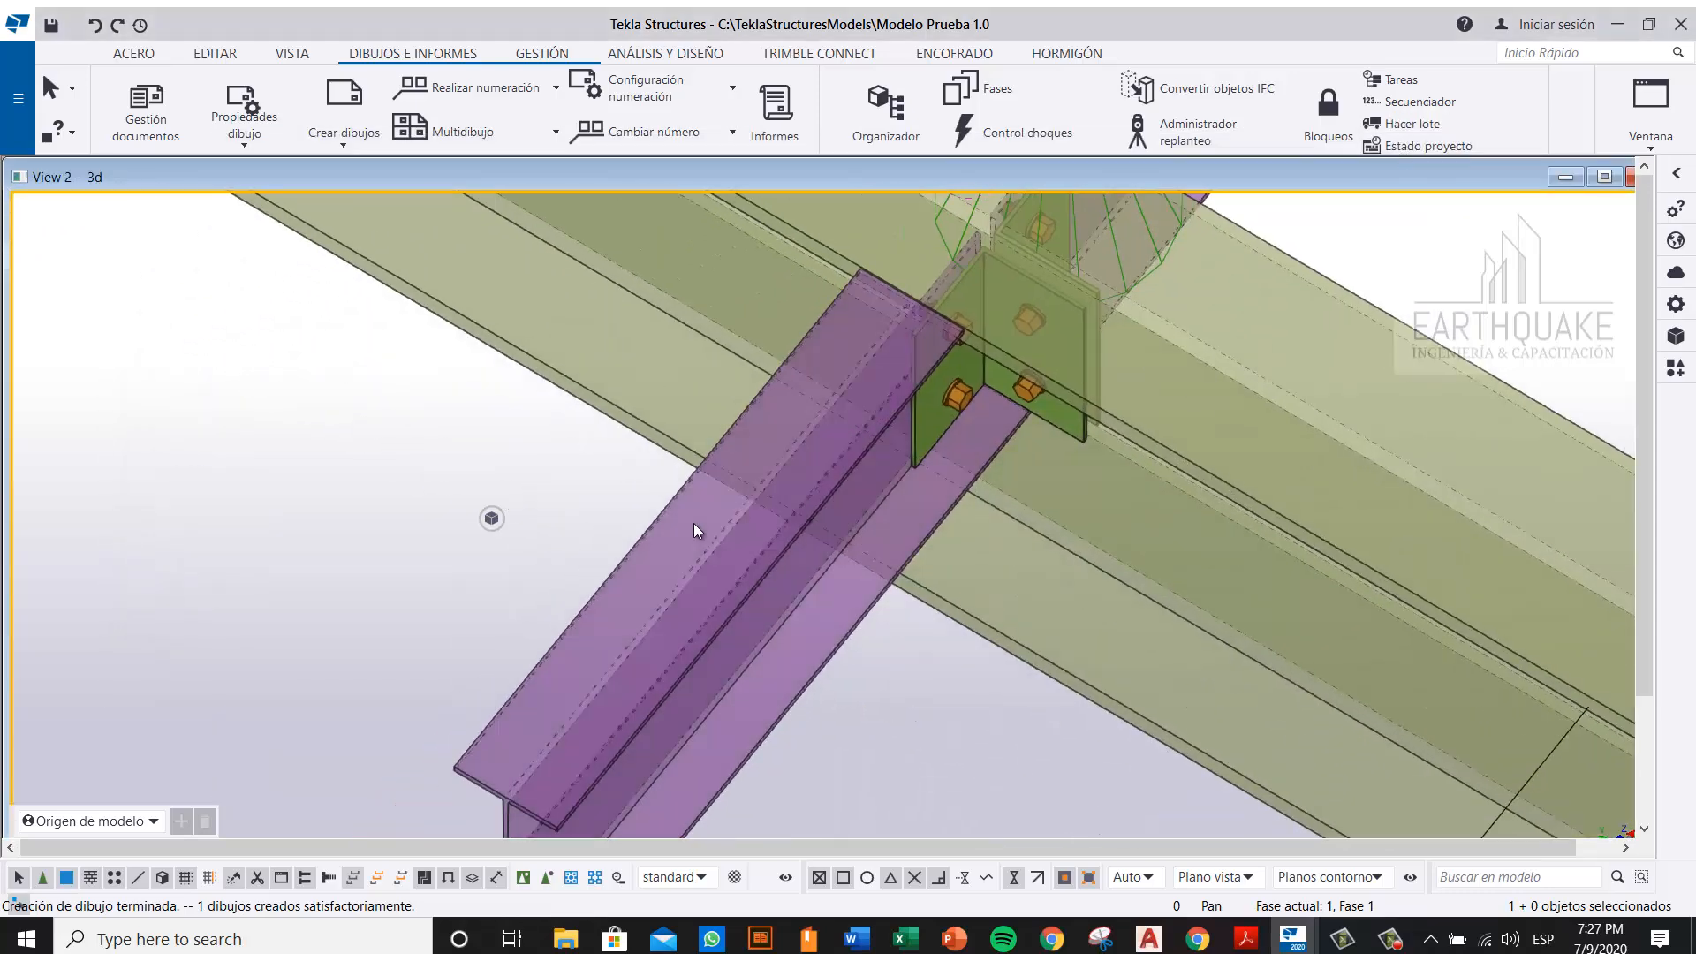
pyautogui.click(619, 575)
pyautogui.rightClick(618, 575)
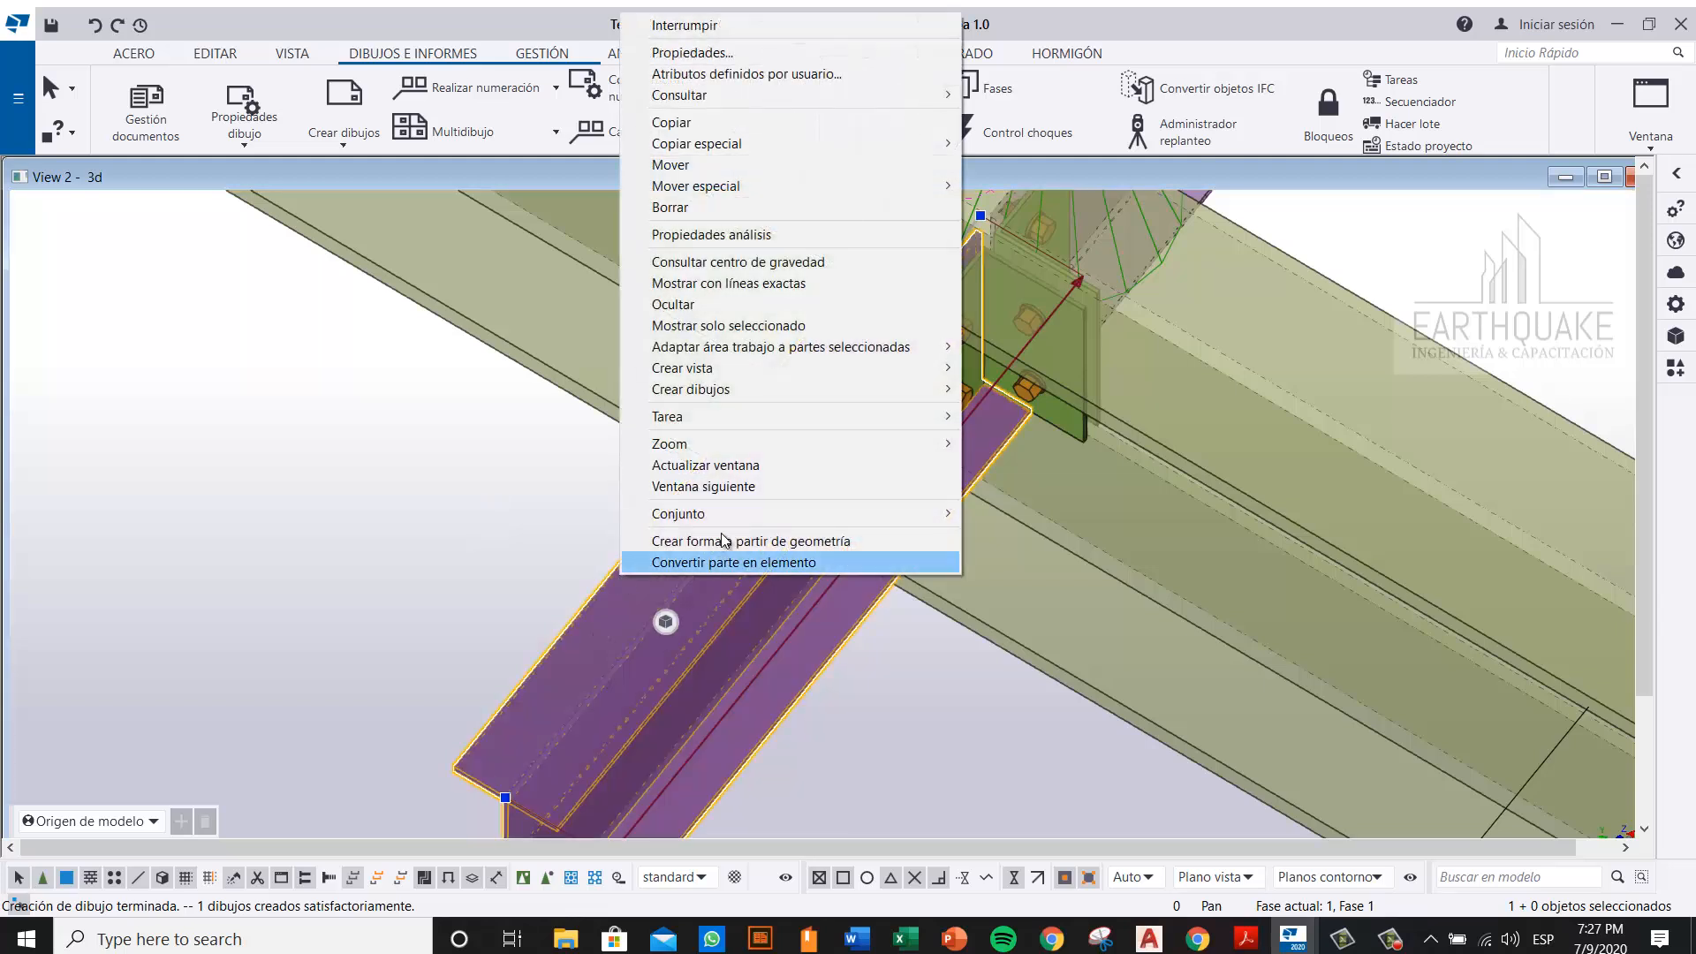
pyautogui.click(696, 55)
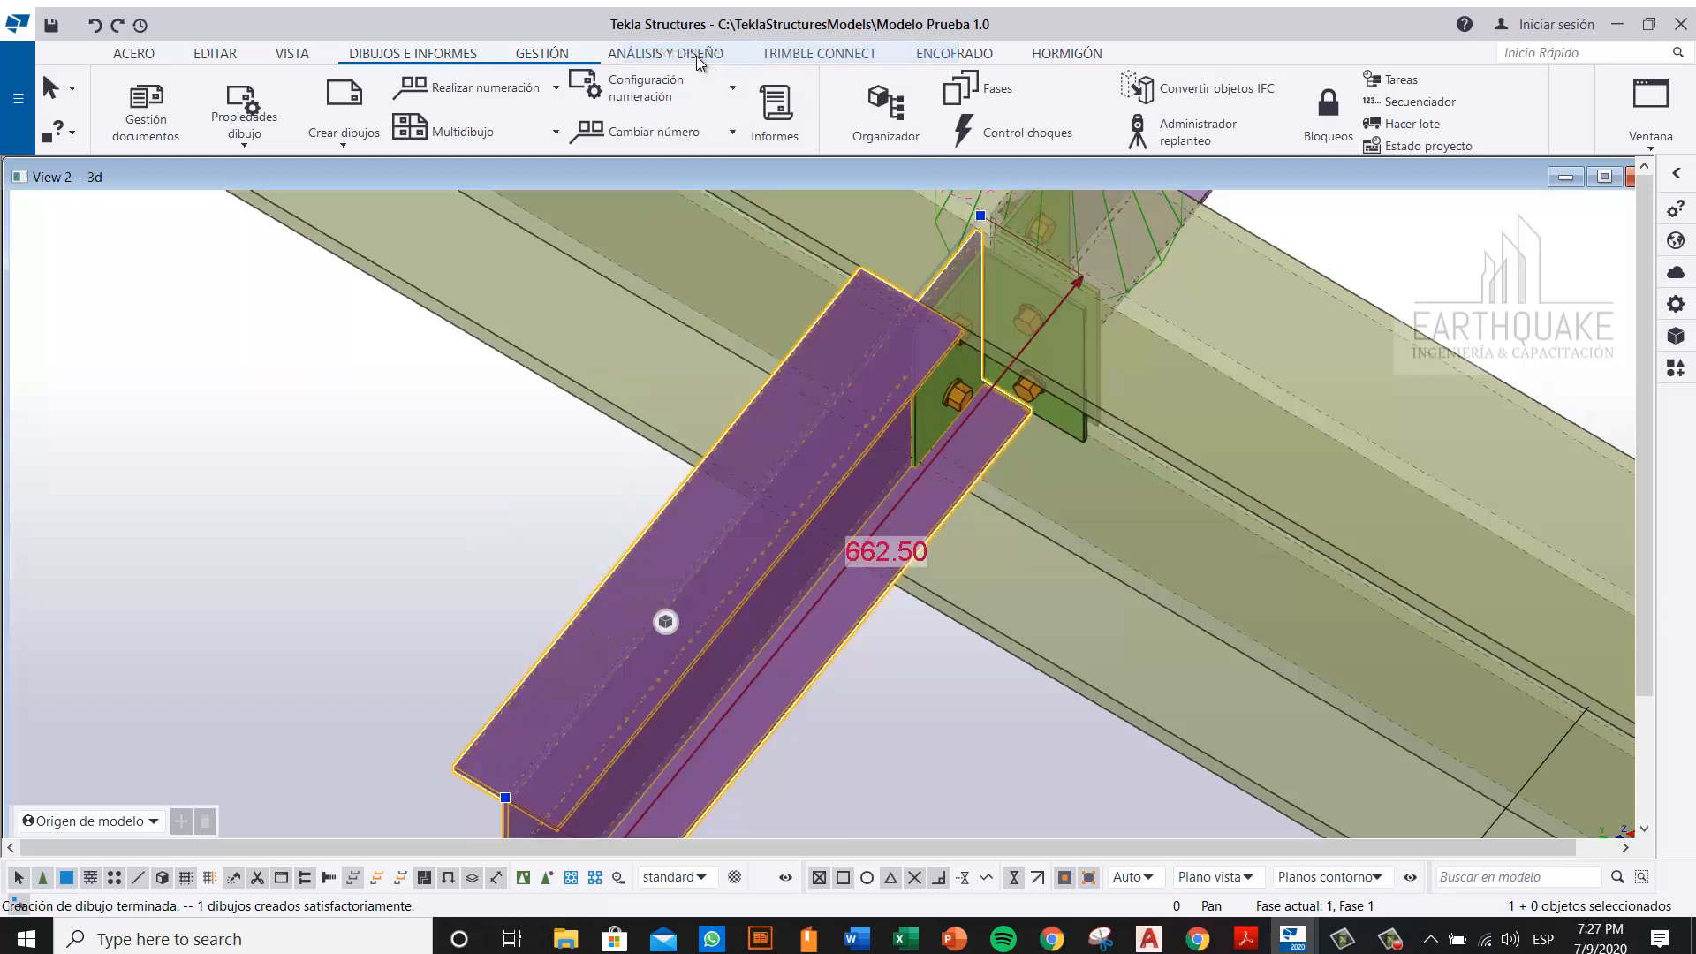
pyautogui.click(620, 216)
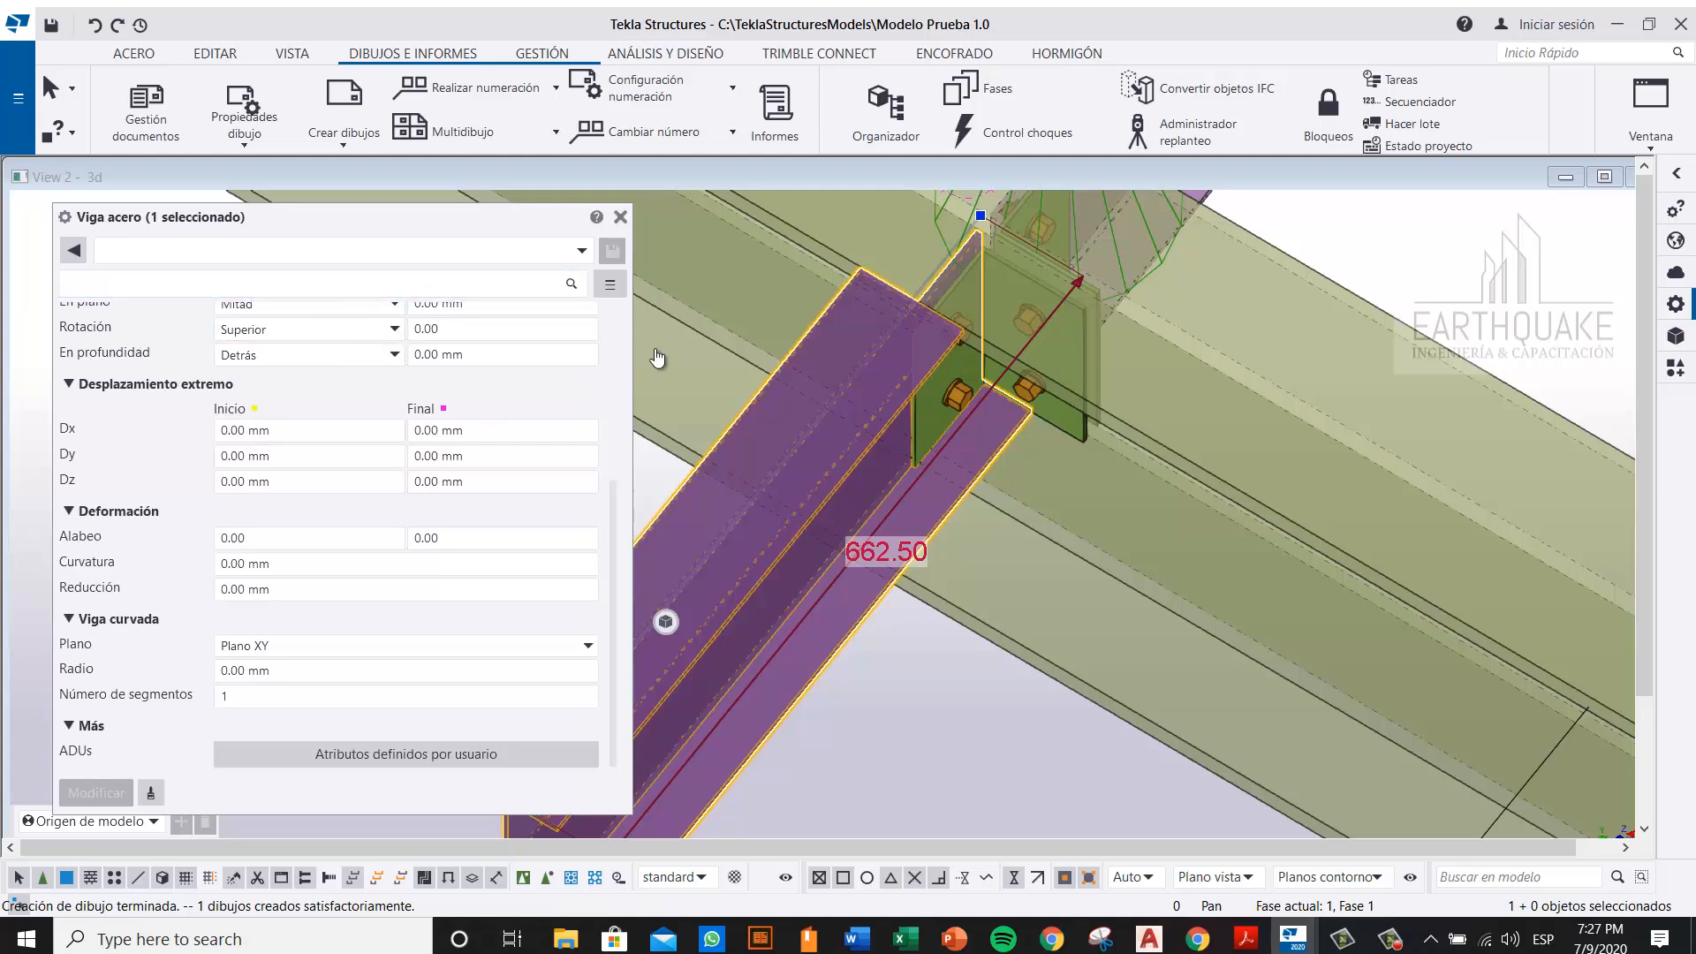
# Step: Inquire the selected beam as a part and enlarge the report window to read its section and weight data
pyautogui.rightClick(690, 514)
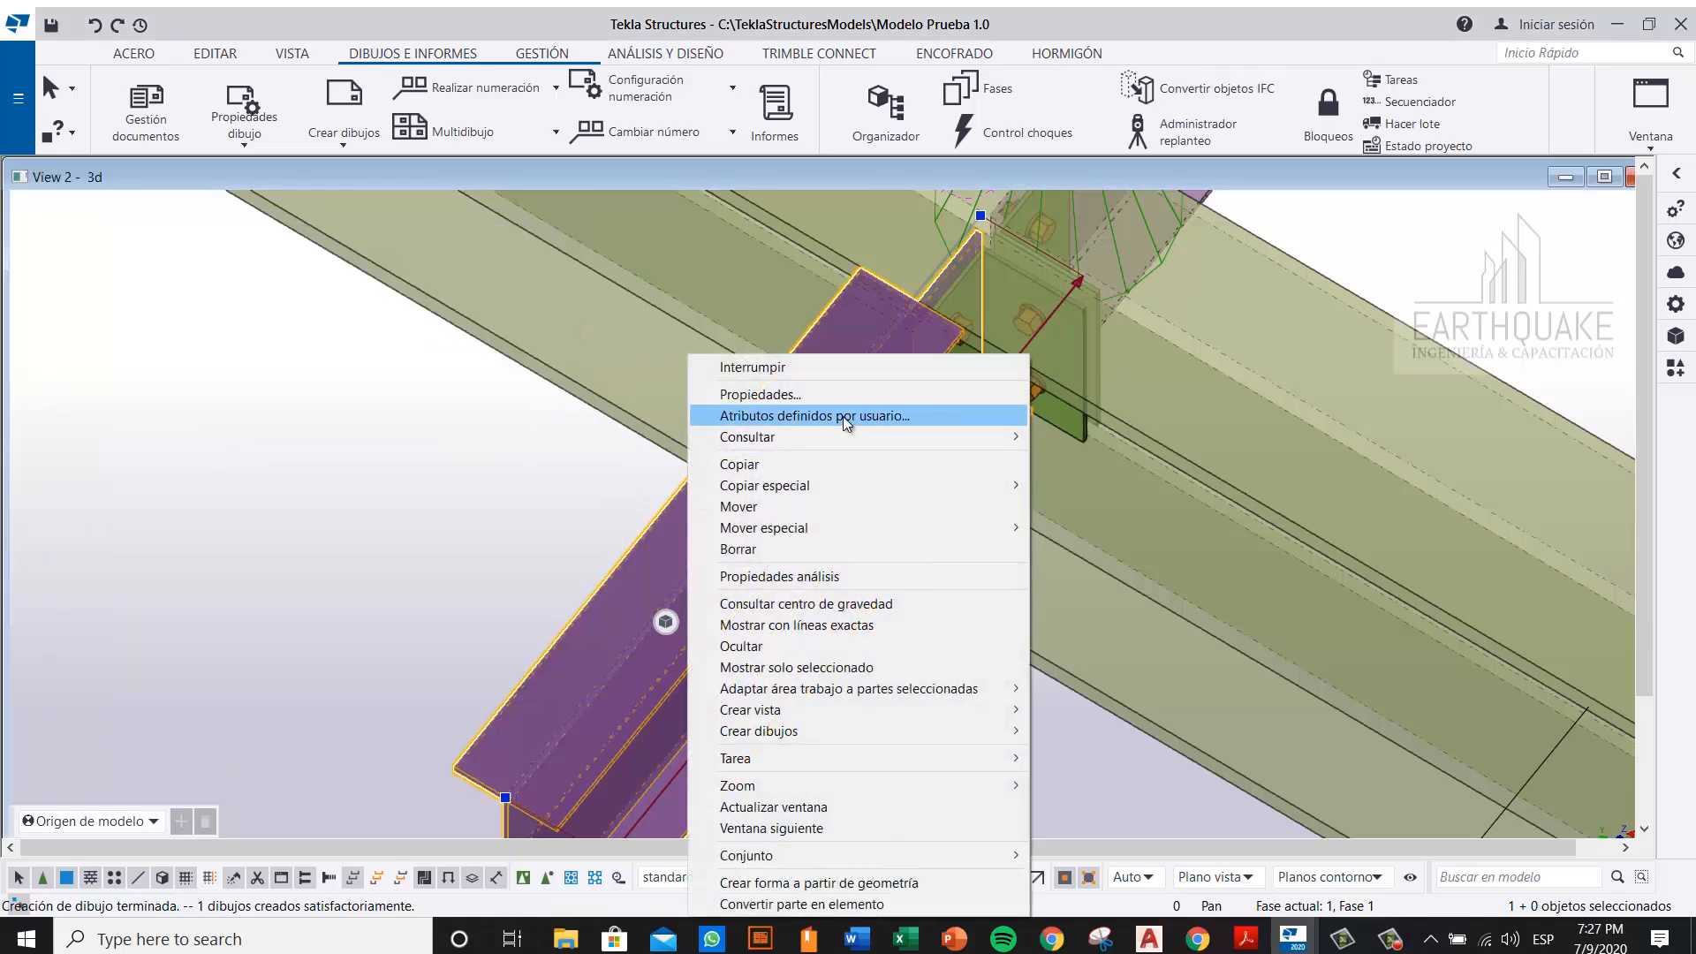
pyautogui.moveTo(864, 431)
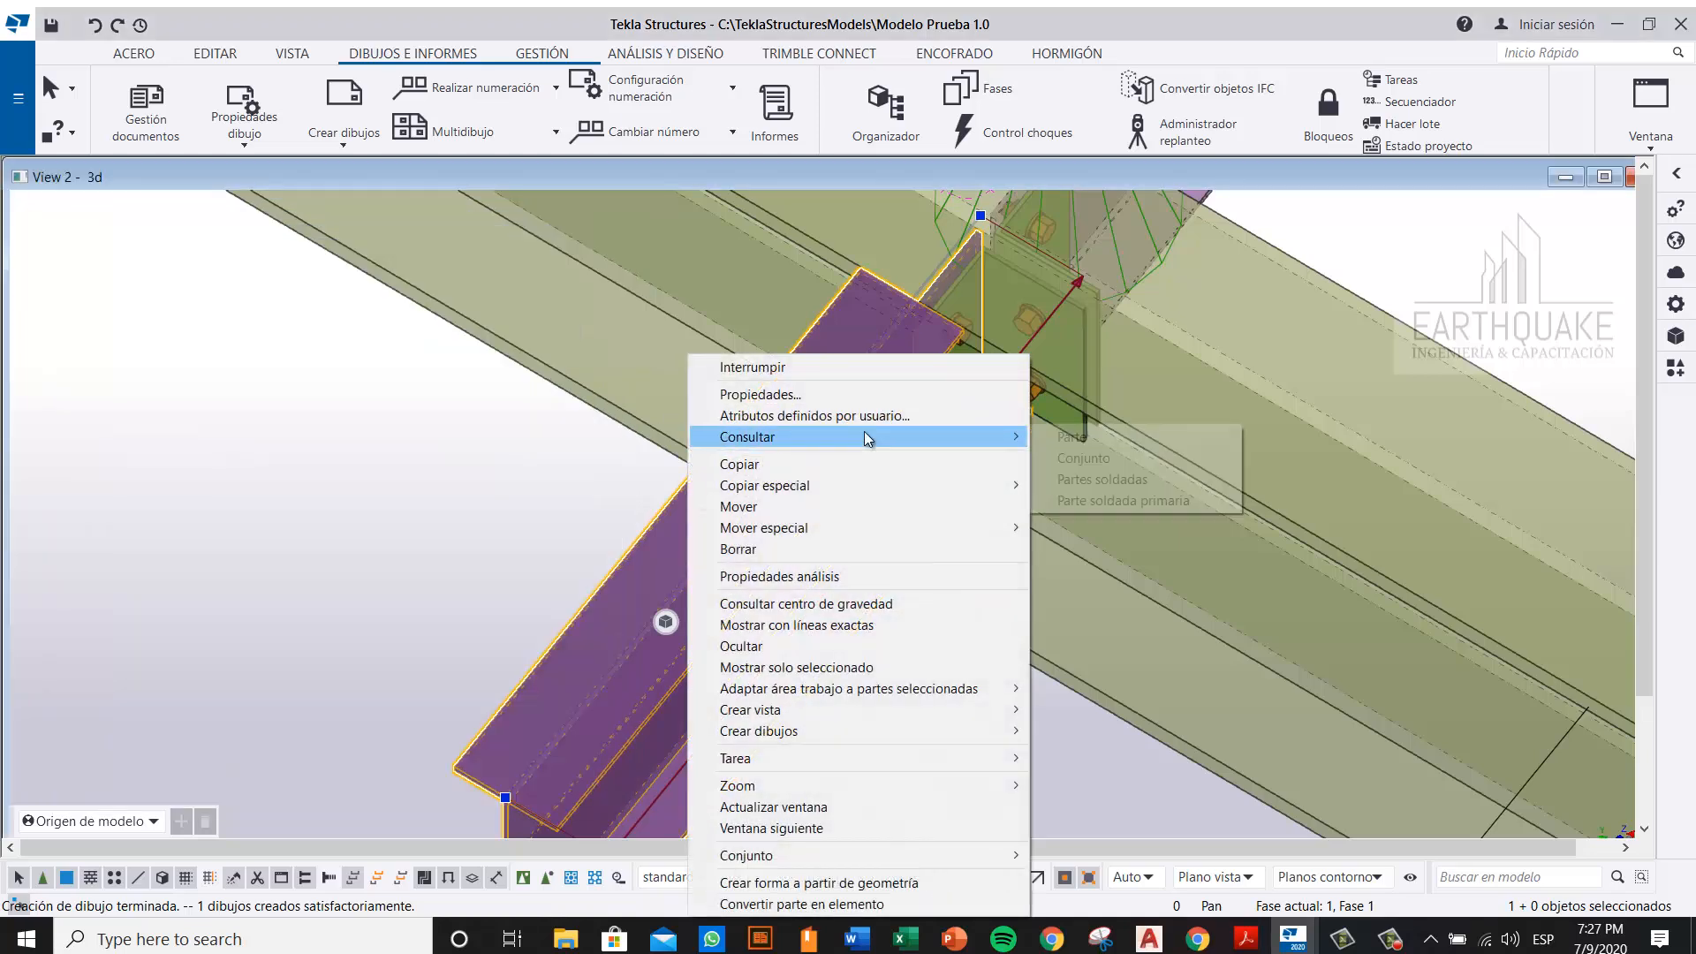
pyautogui.click(1138, 438)
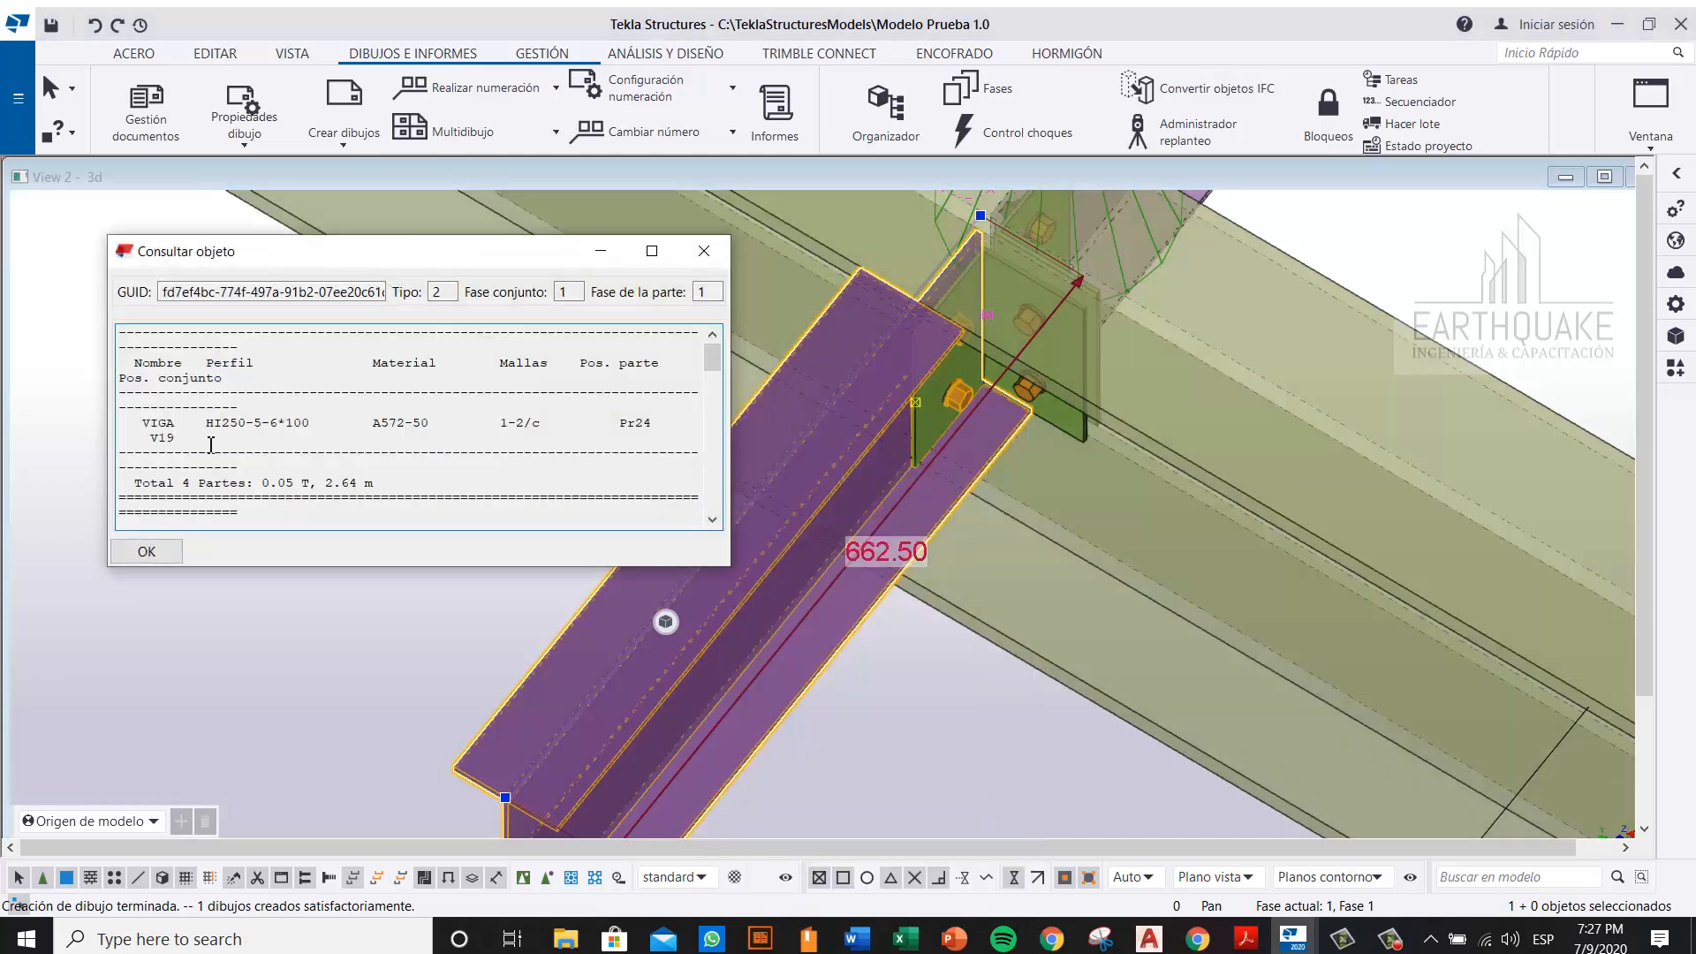
pyautogui.moveTo(730, 566); pyautogui.dragTo(974, 830)
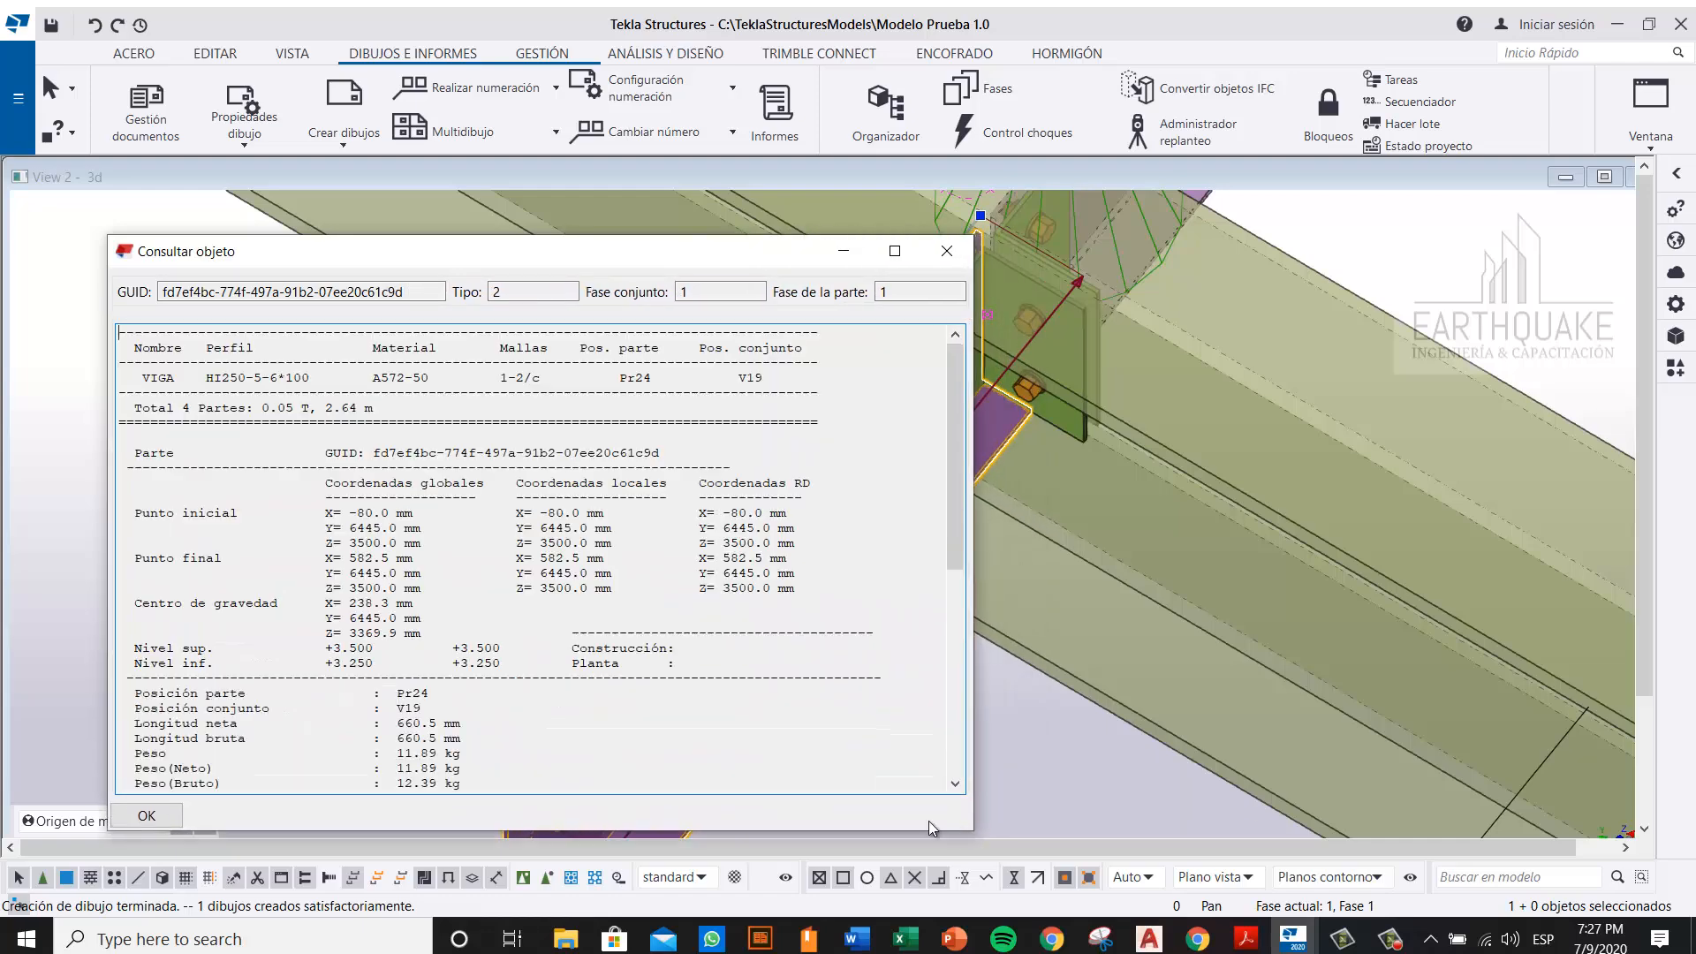
pyautogui.scroll(-1, 704, 761)
pyautogui.scroll(-2, 635, 663)
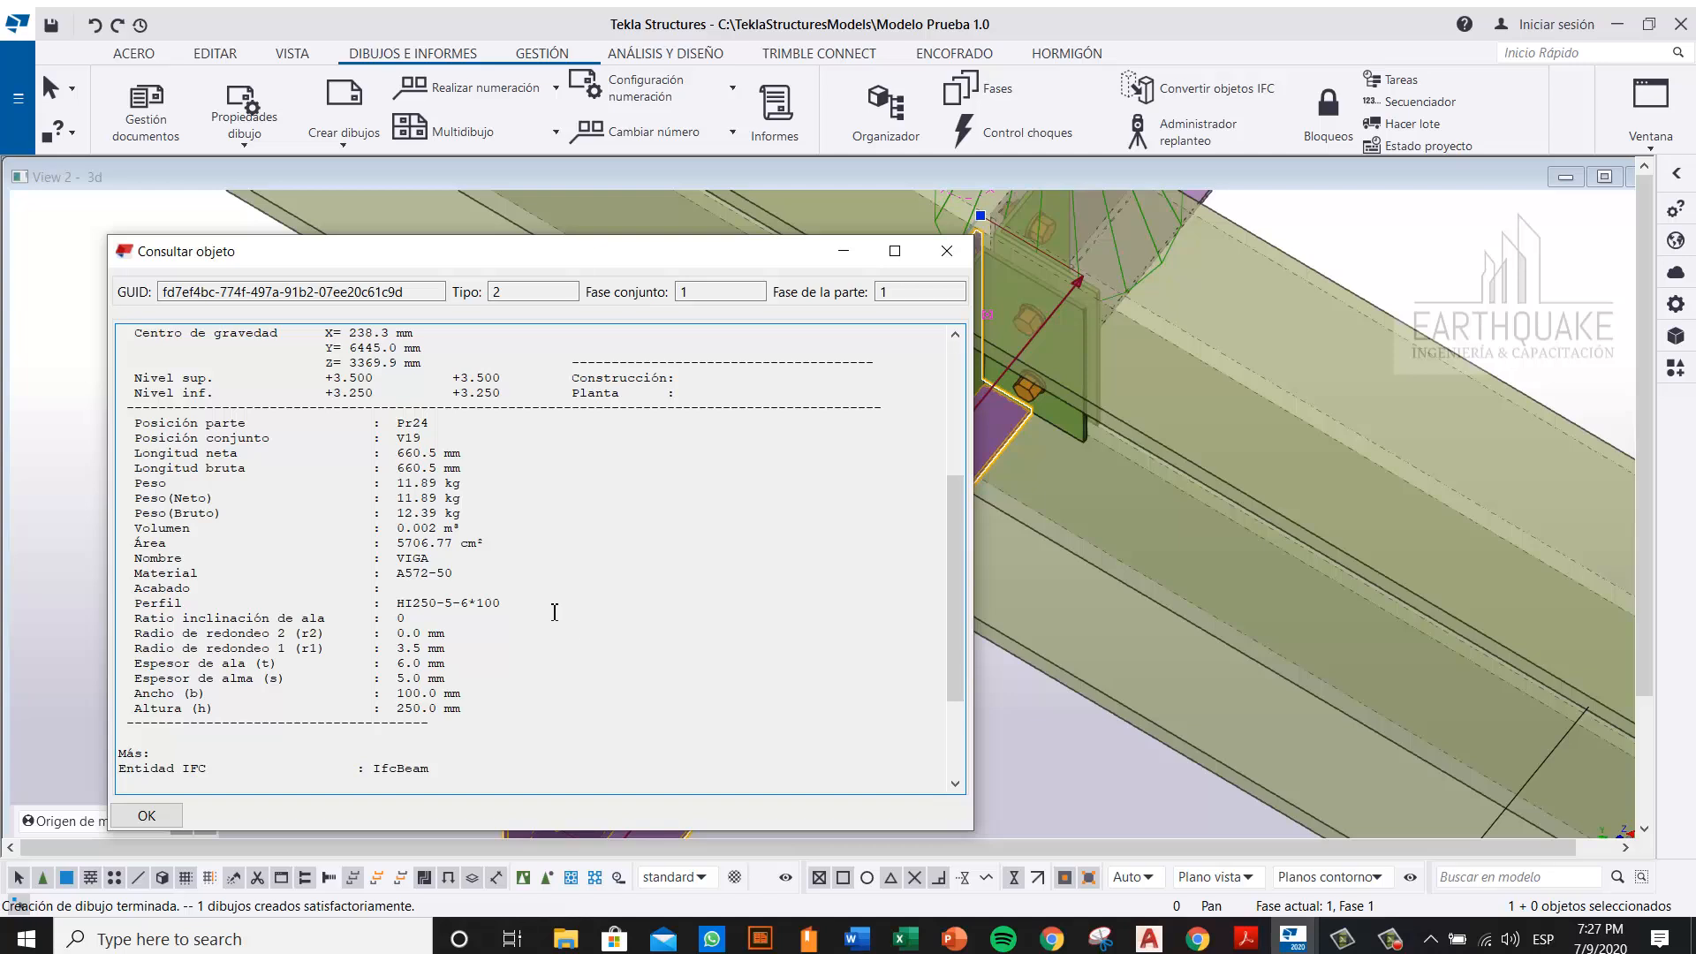
# Step: Highlight the area, the net weight, and the part and assembly positions in the beam's inquiry report
pyautogui.moveTo(398, 543); pyautogui.dragTo(474, 542)
pyautogui.scroll(1, 485, 535)
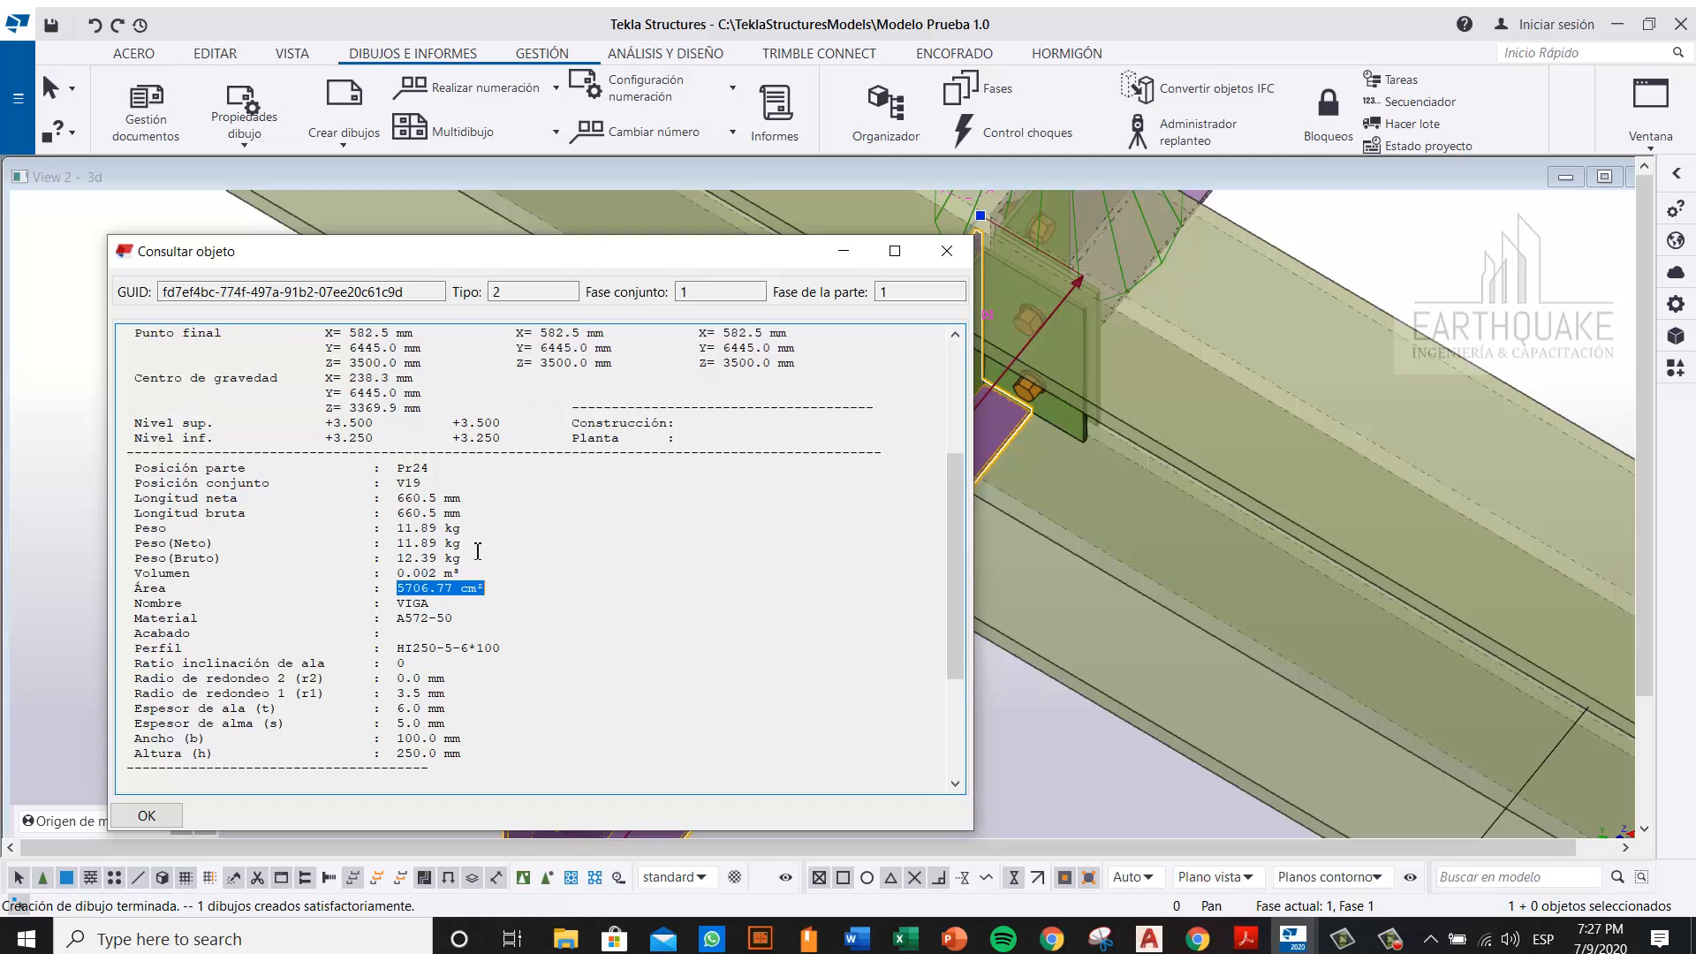
pyautogui.moveTo(470, 559); pyautogui.dragTo(397, 542)
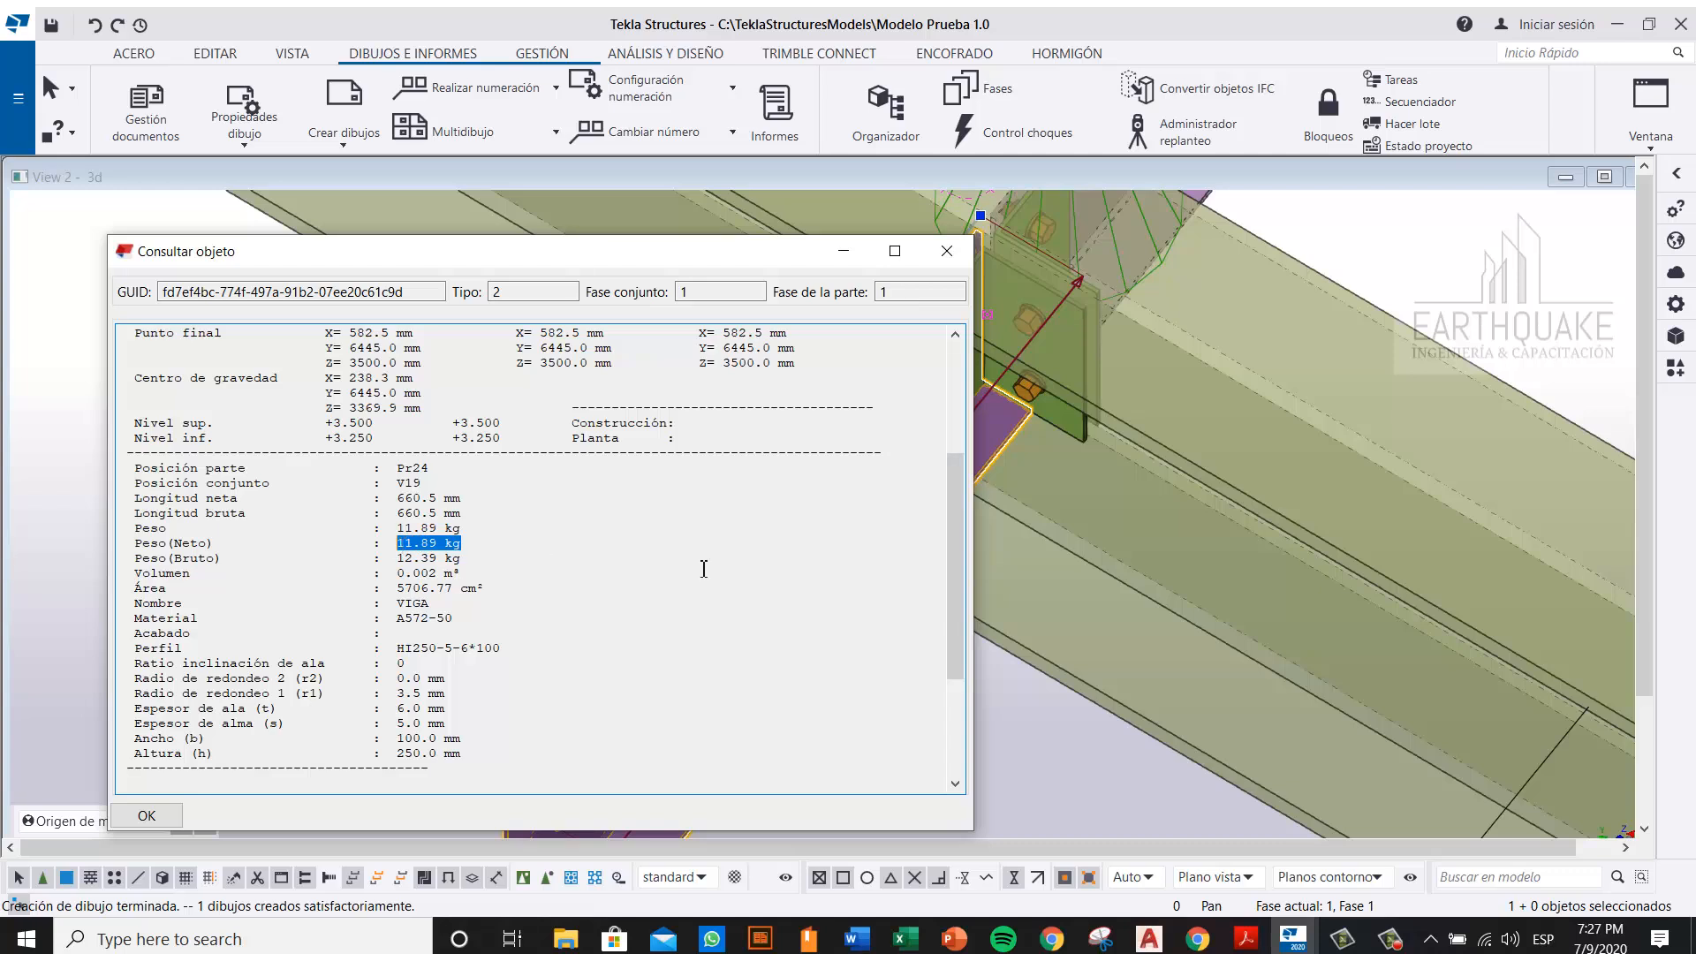
pyautogui.scroll(1, 494, 585)
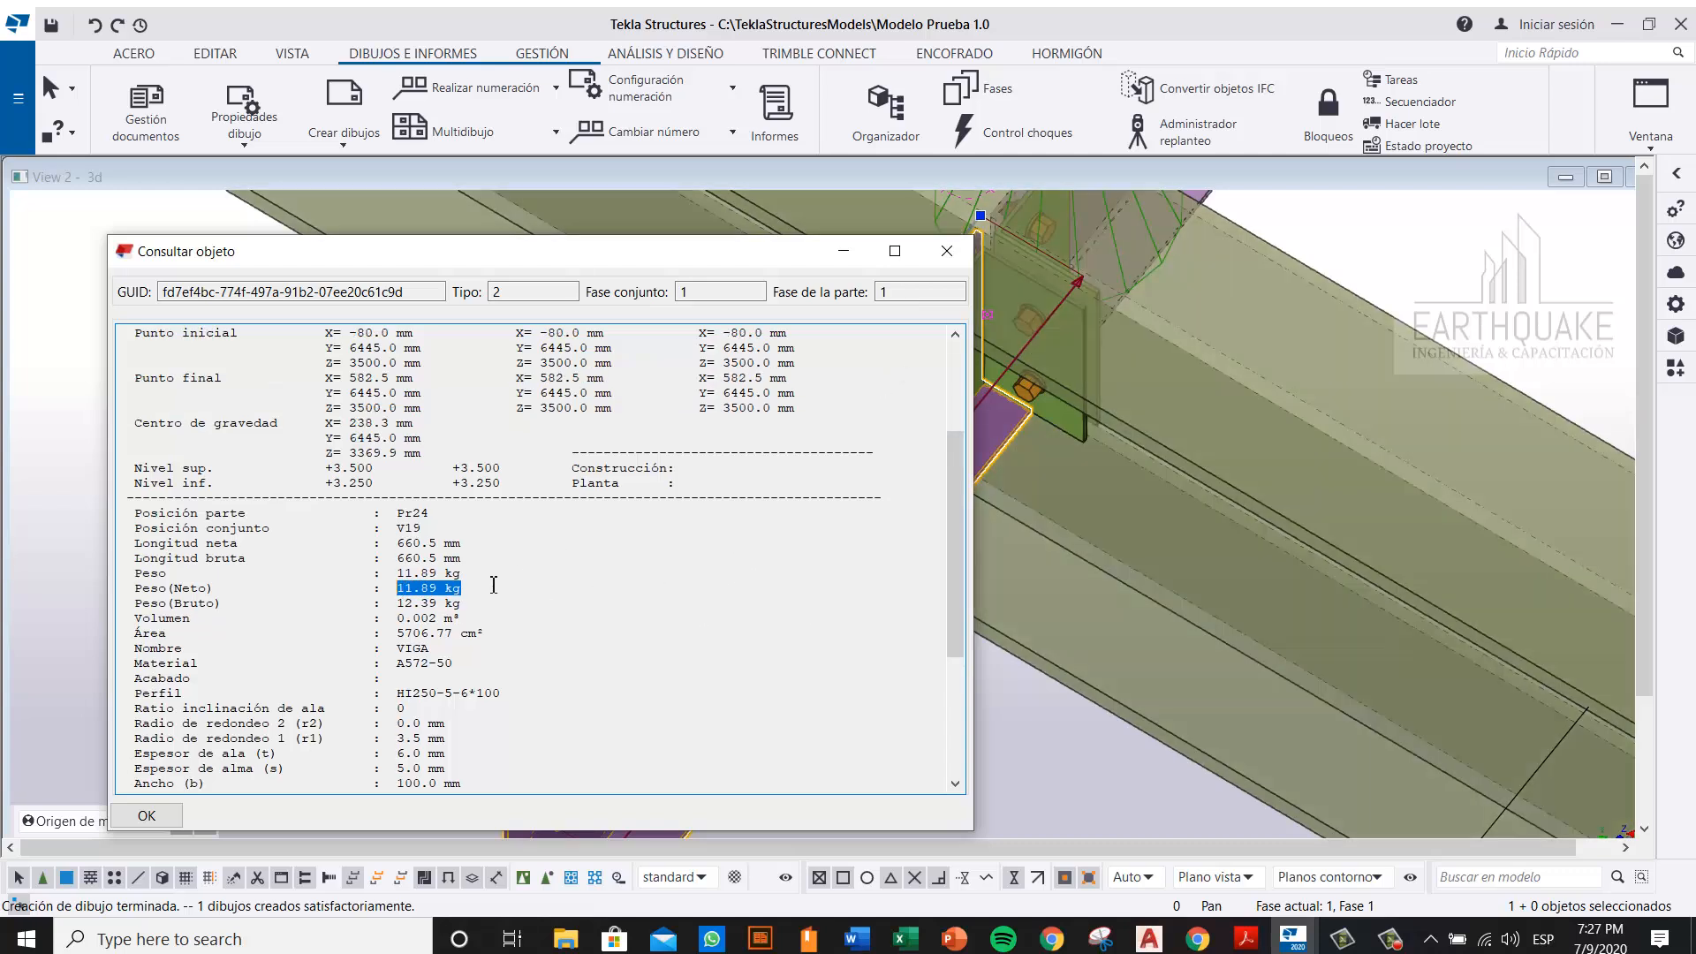
pyautogui.moveTo(1182, 412); pyautogui.dragTo(1391, 542, button='middle')
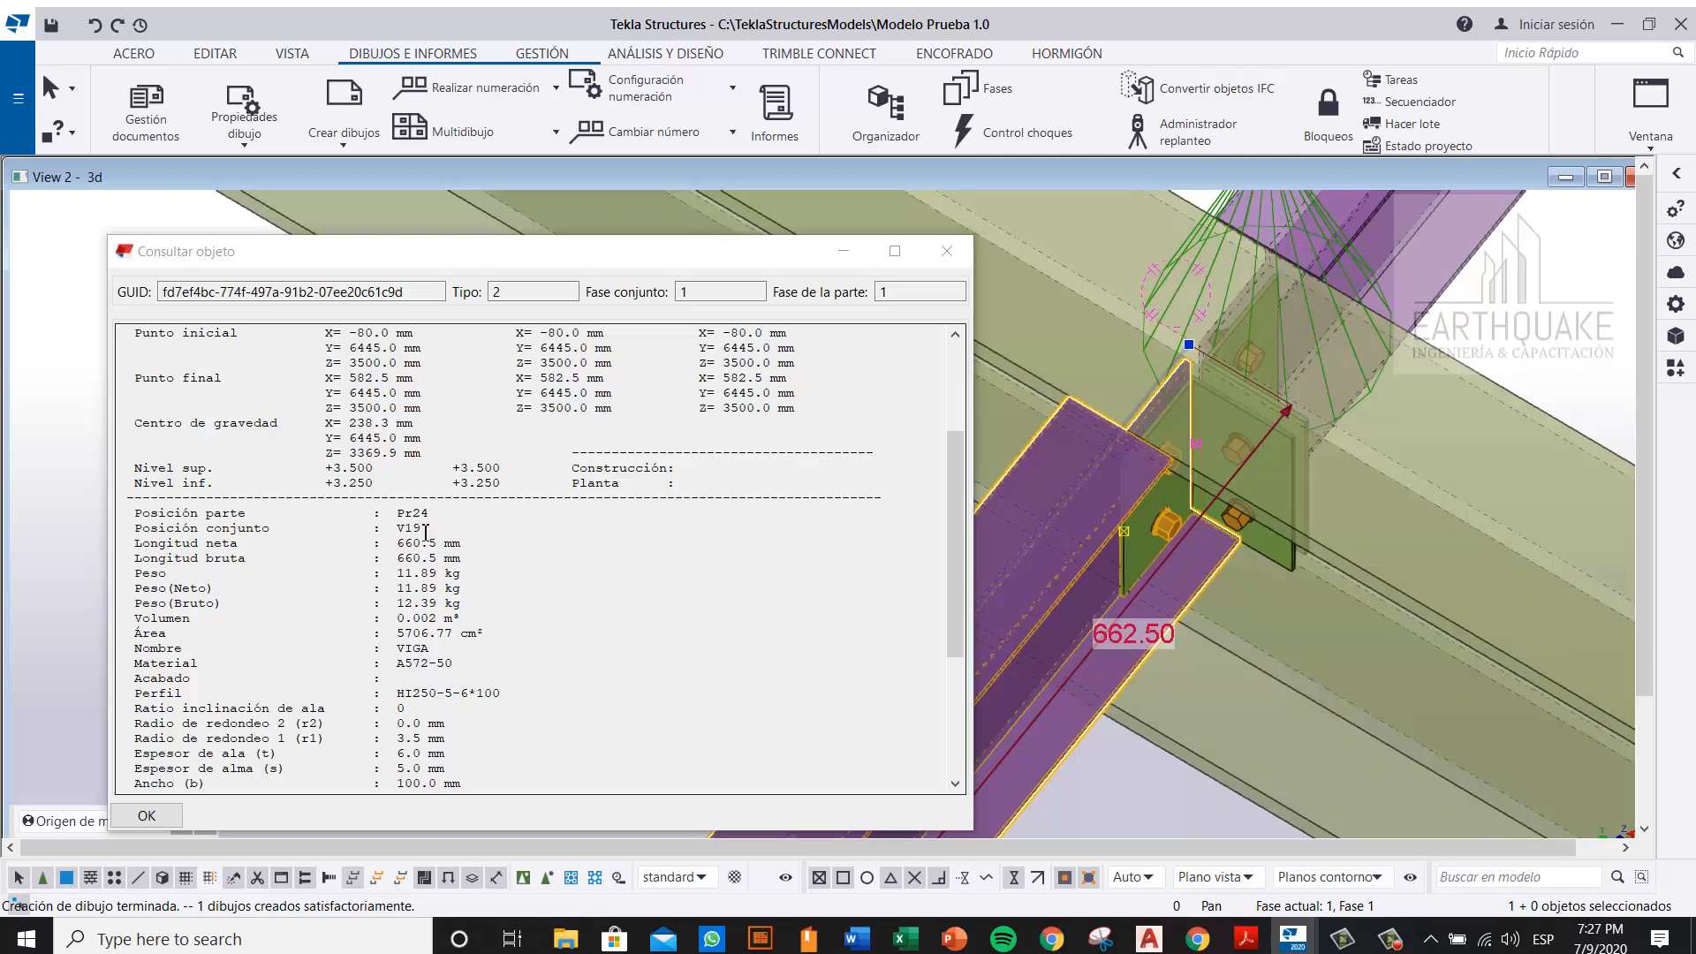
pyautogui.moveTo(427, 532)
pyautogui.mouseDown()
pyautogui.moveTo(406, 528)
pyautogui.moveTo(433, 531)
pyautogui.mouseUp()
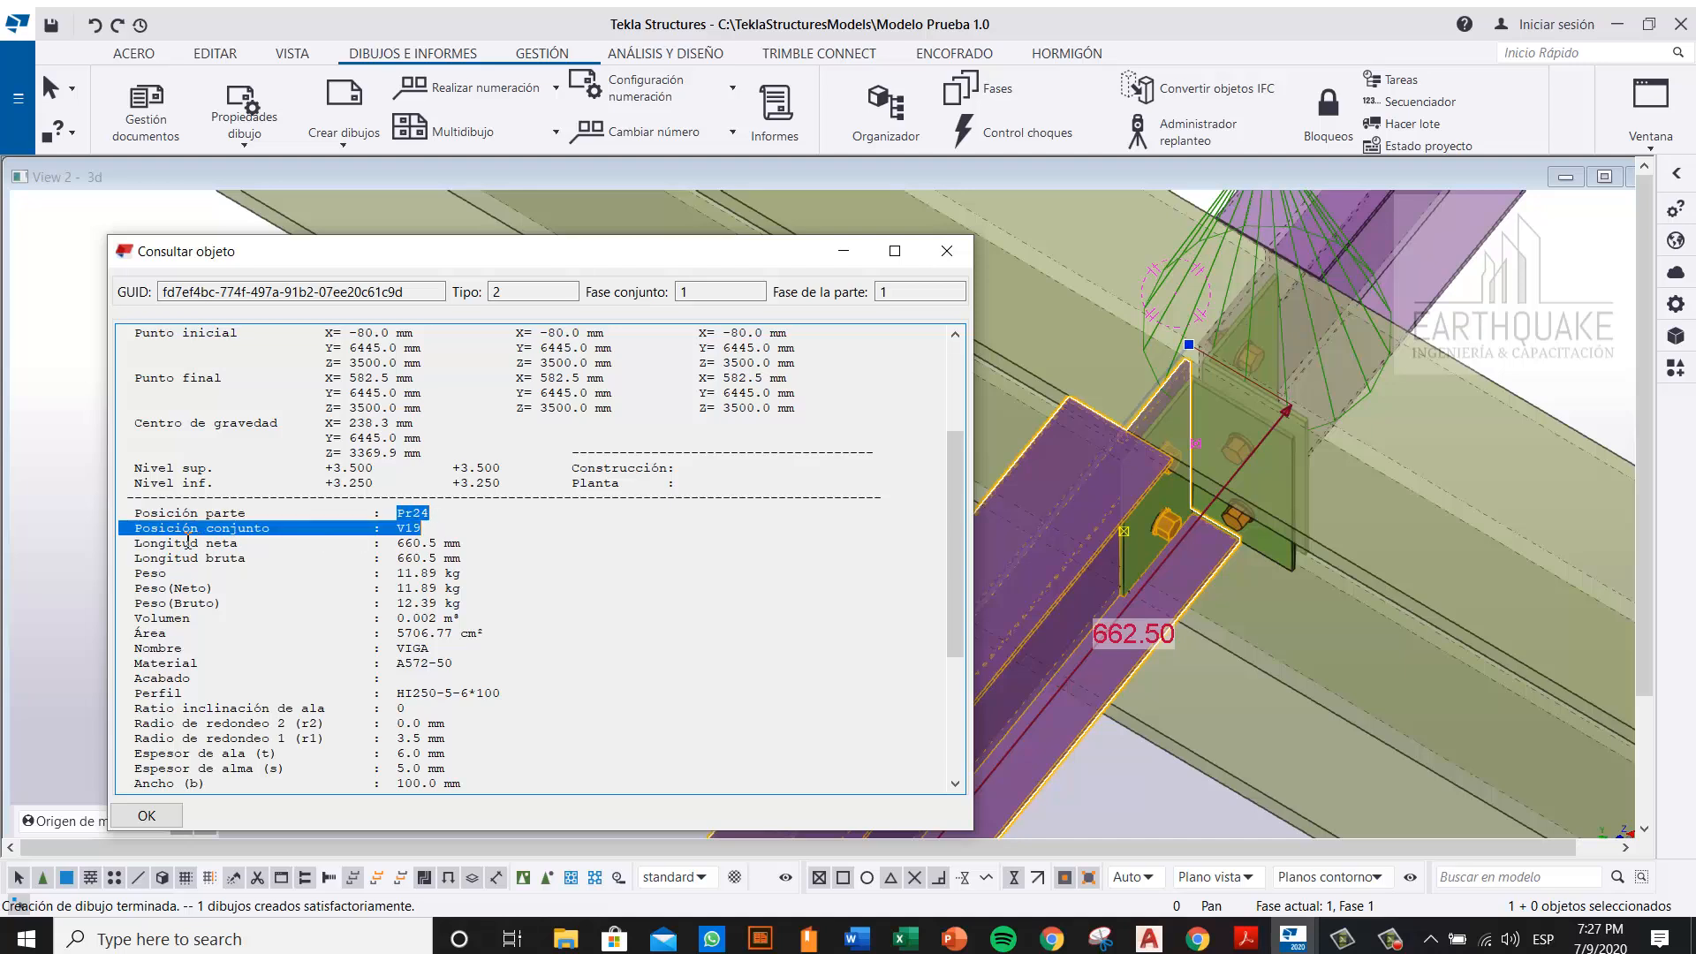
# Step: Highlight the assembly position in the beam's inquiry report and close the report
pyautogui.click(430, 516)
pyautogui.moveTo(430, 530); pyautogui.dragTo(416, 528)
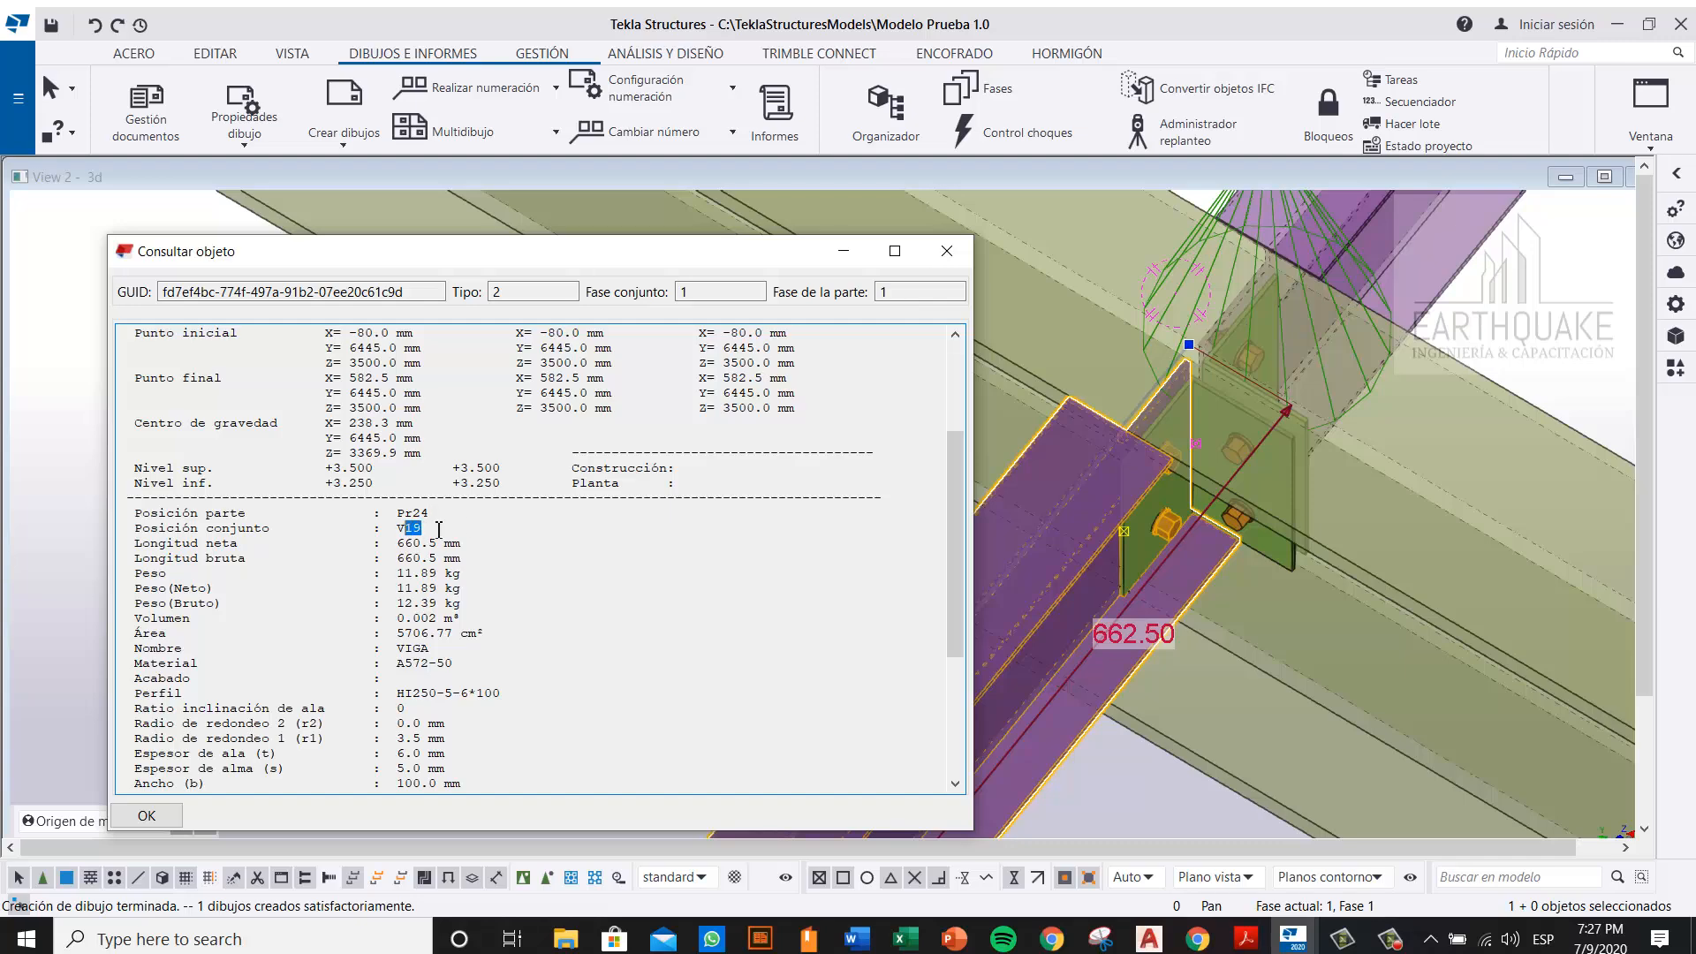
pyautogui.click(946, 251)
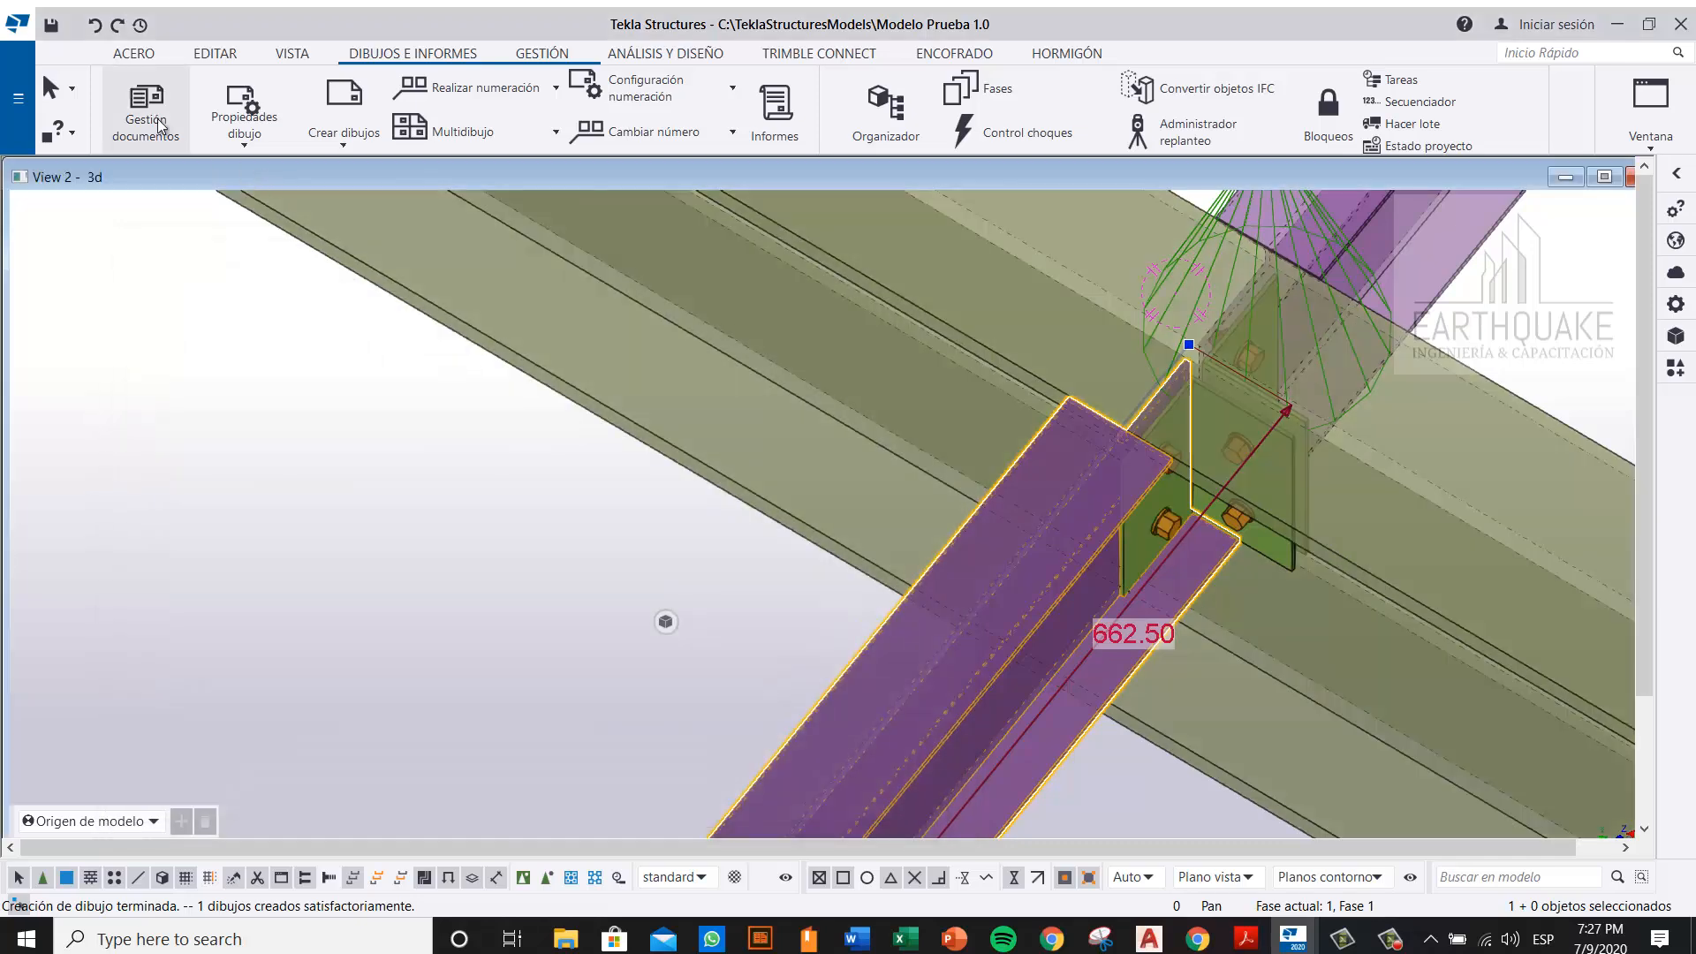
# Step: Find the secondary beam's part drawing [Pr.24] in the document manager, open it, and minimize the manager
pyautogui.click(145, 111)
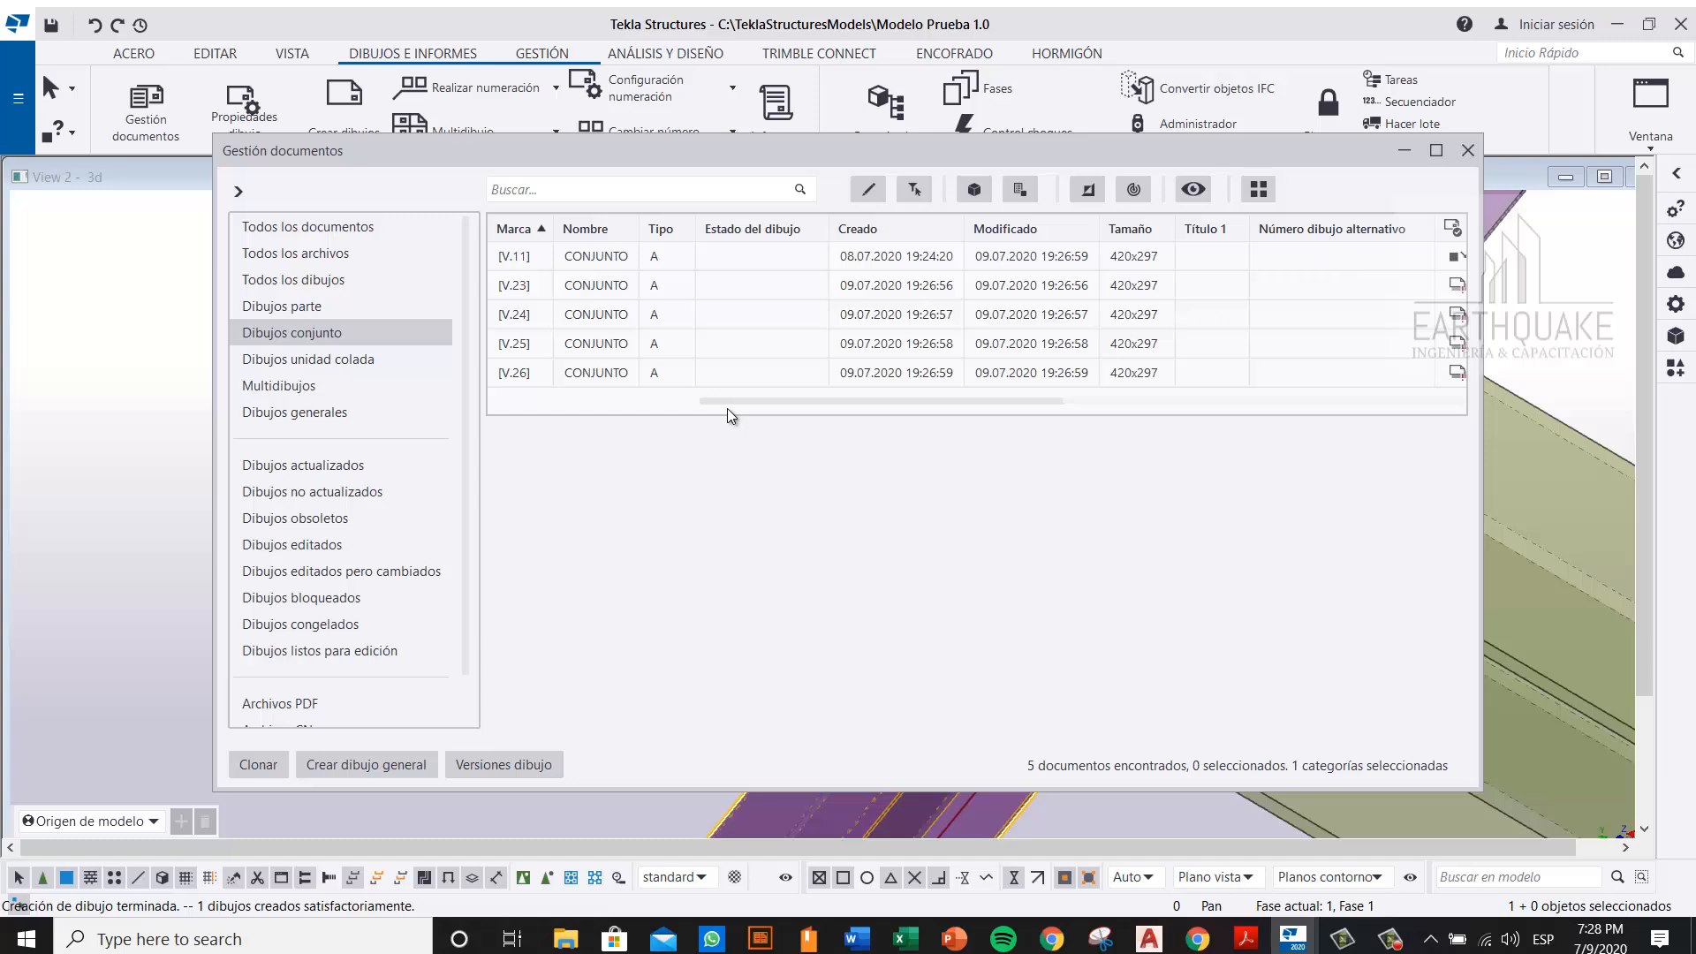
pyautogui.click(380, 307)
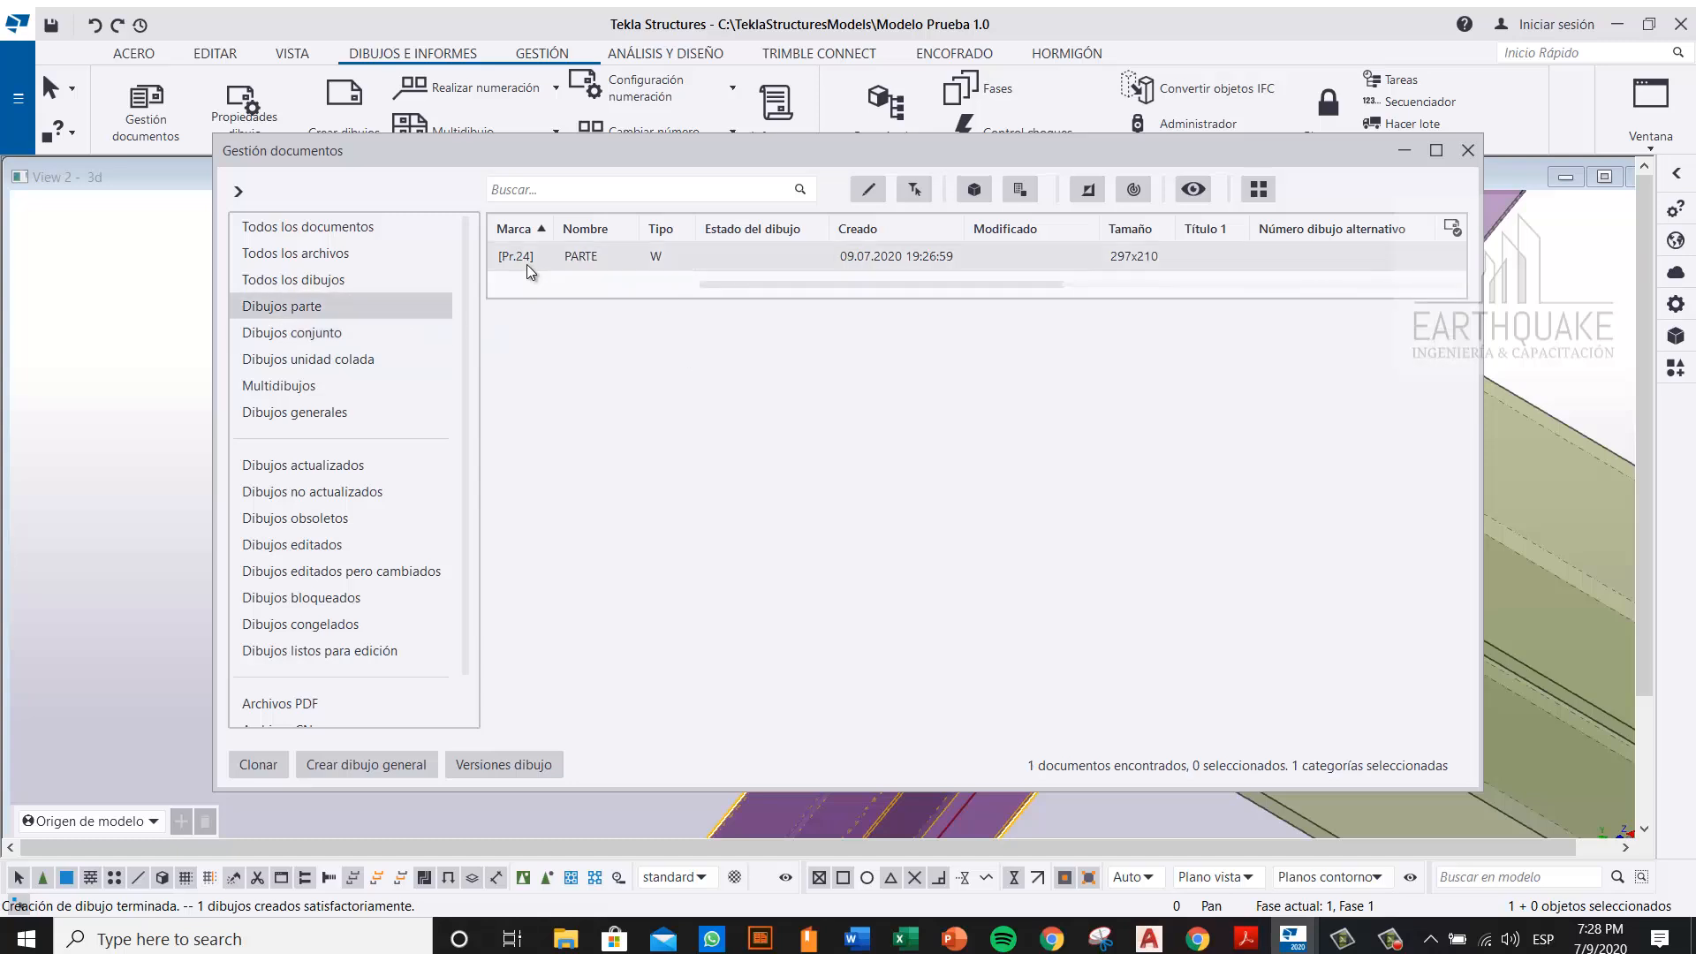
pyautogui.click(767, 259)
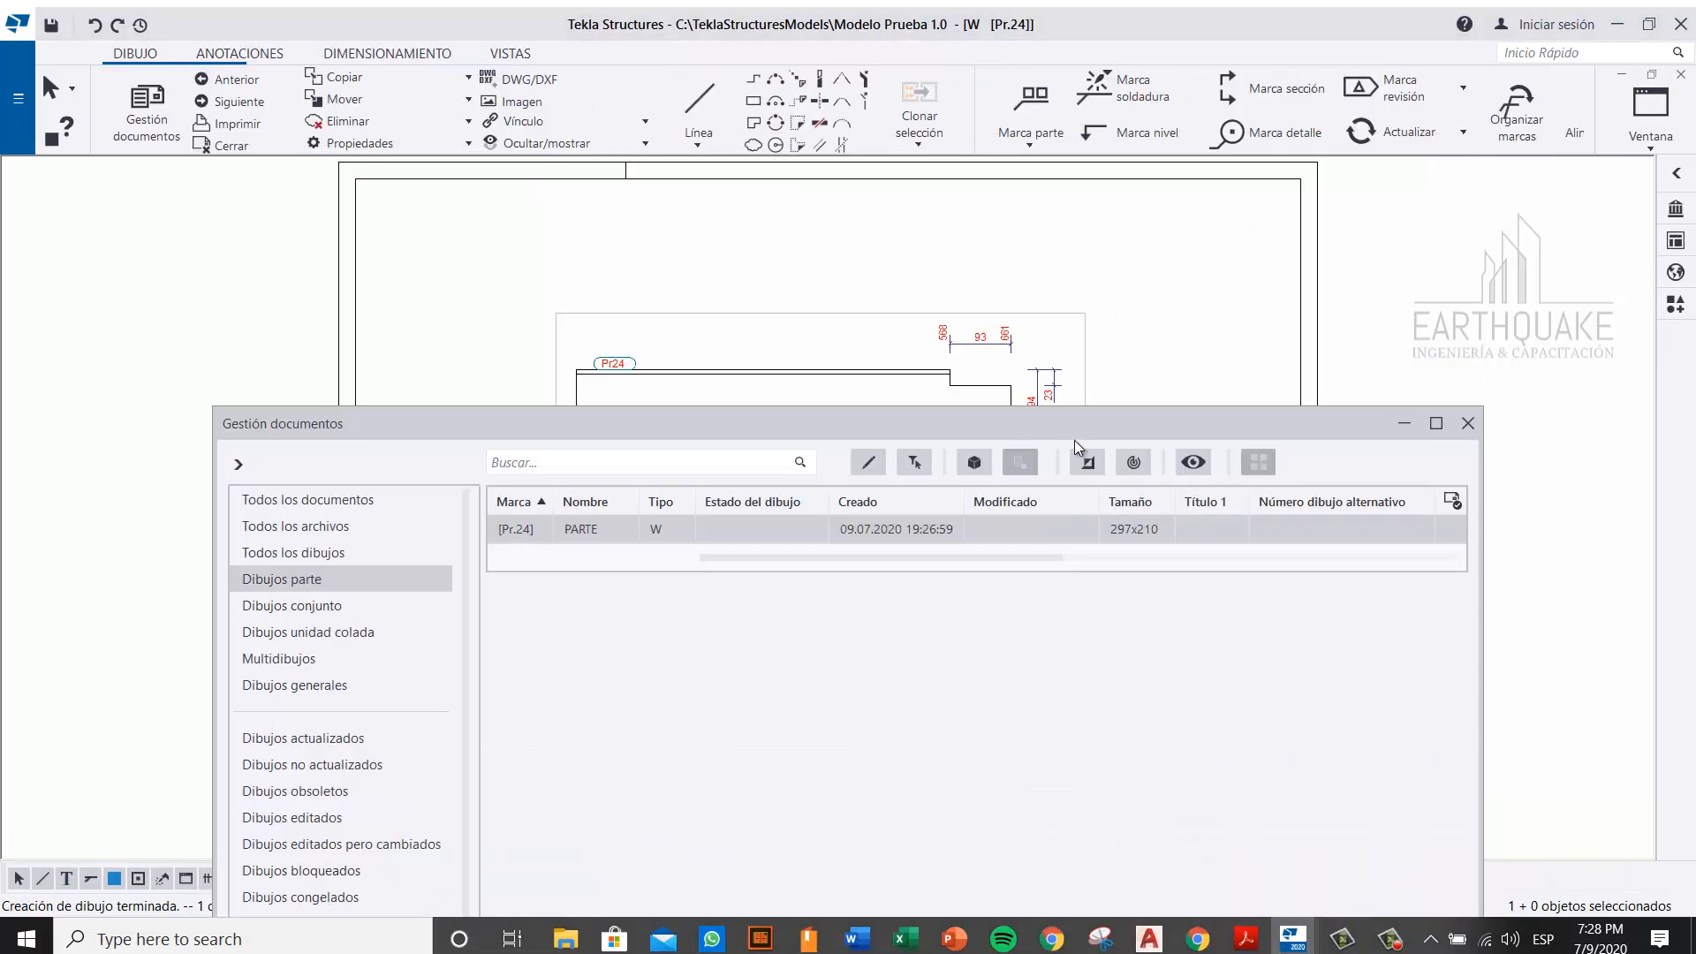
pyautogui.click(1401, 421)
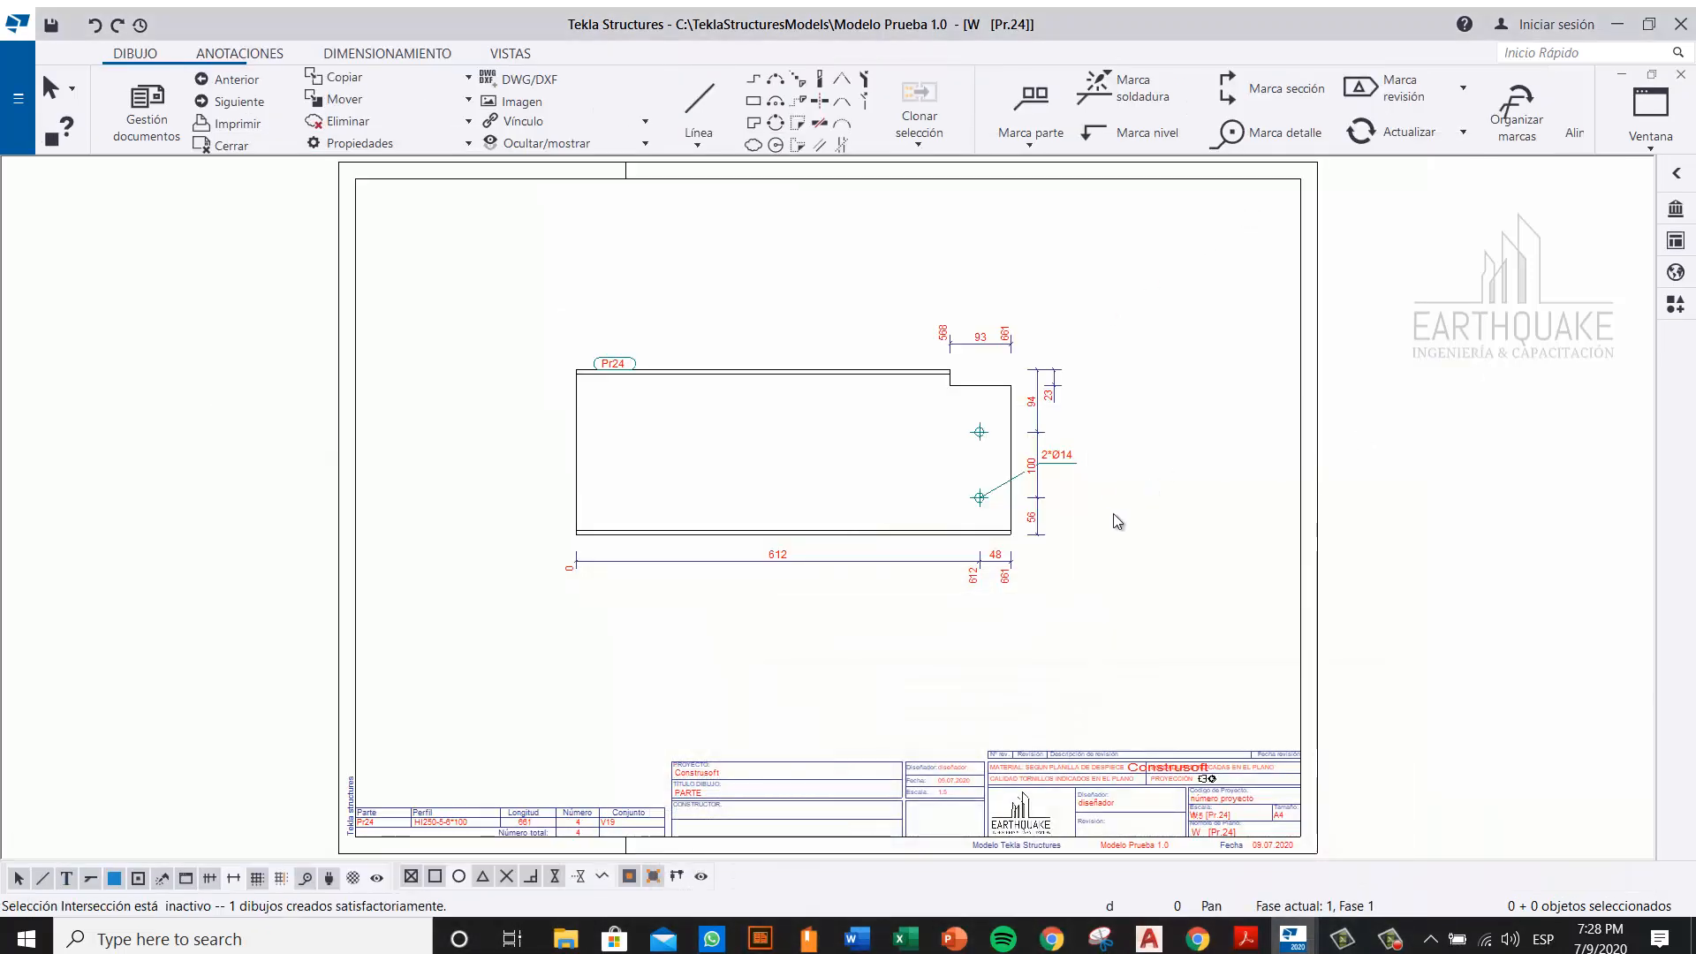
# Step: Move the 2*Ø14 hole mark off the vertical dimension line to a clear spot inside the beam outline
pyautogui.scroll(2, 1088, 537)
pyautogui.scroll(1, 978, 423)
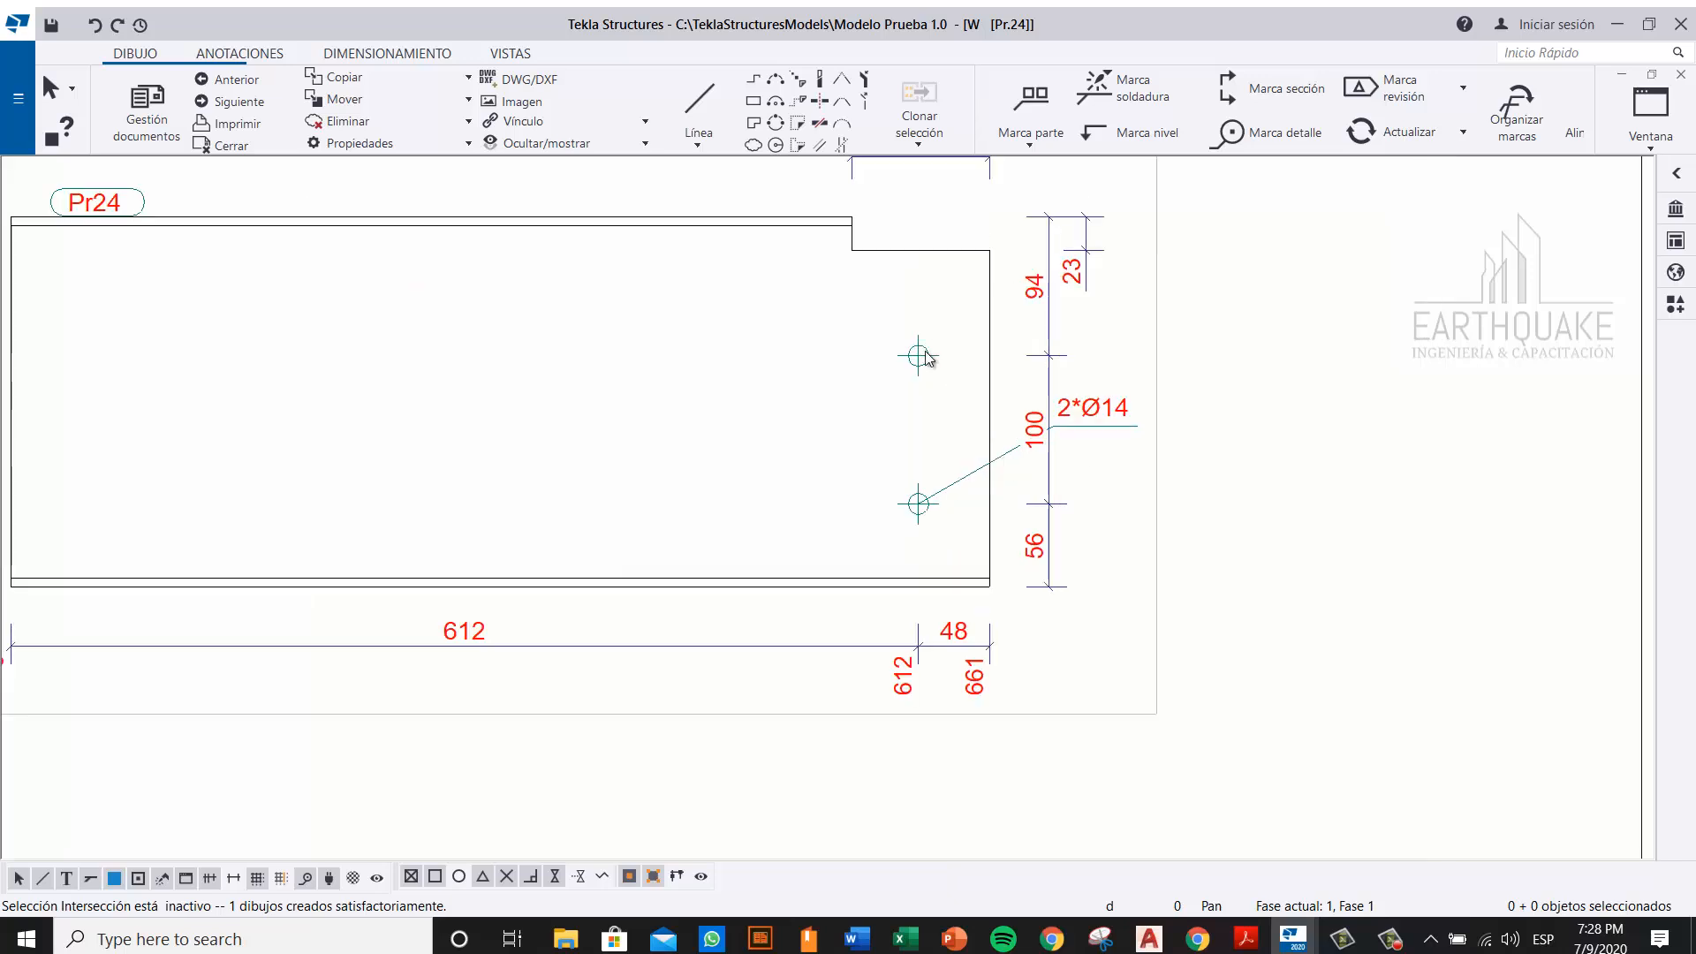
pyautogui.click(1102, 420)
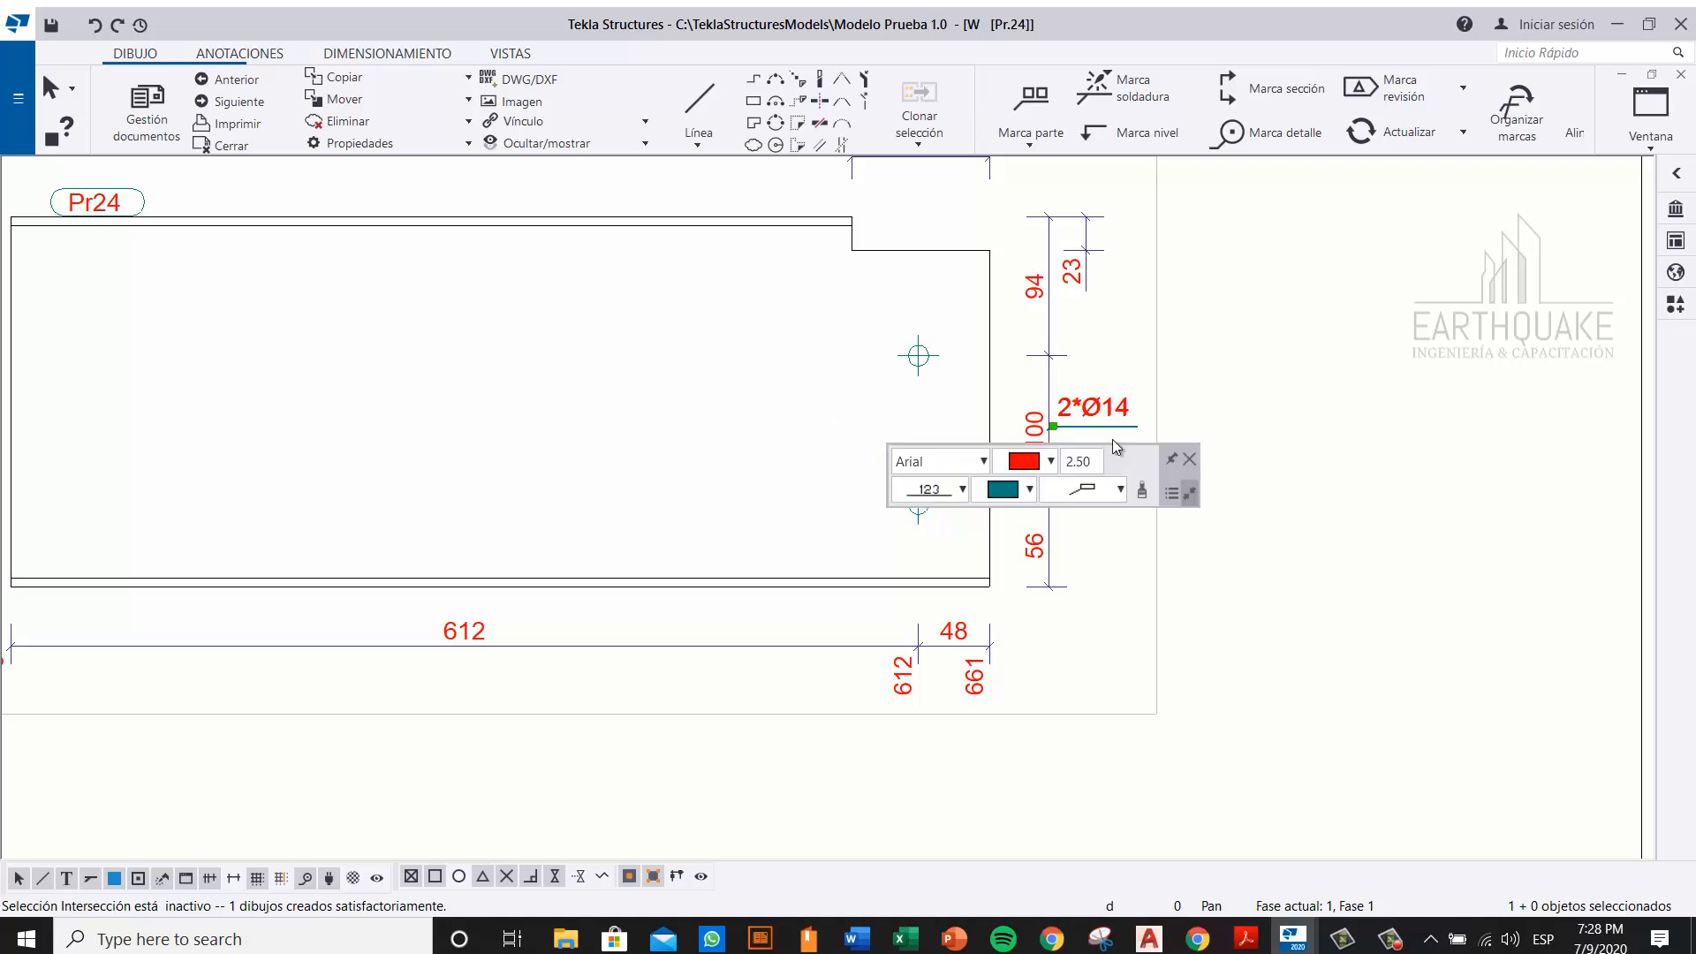
pyautogui.moveTo(1111, 414); pyautogui.dragTo(848, 429)
pyautogui.click(1228, 454)
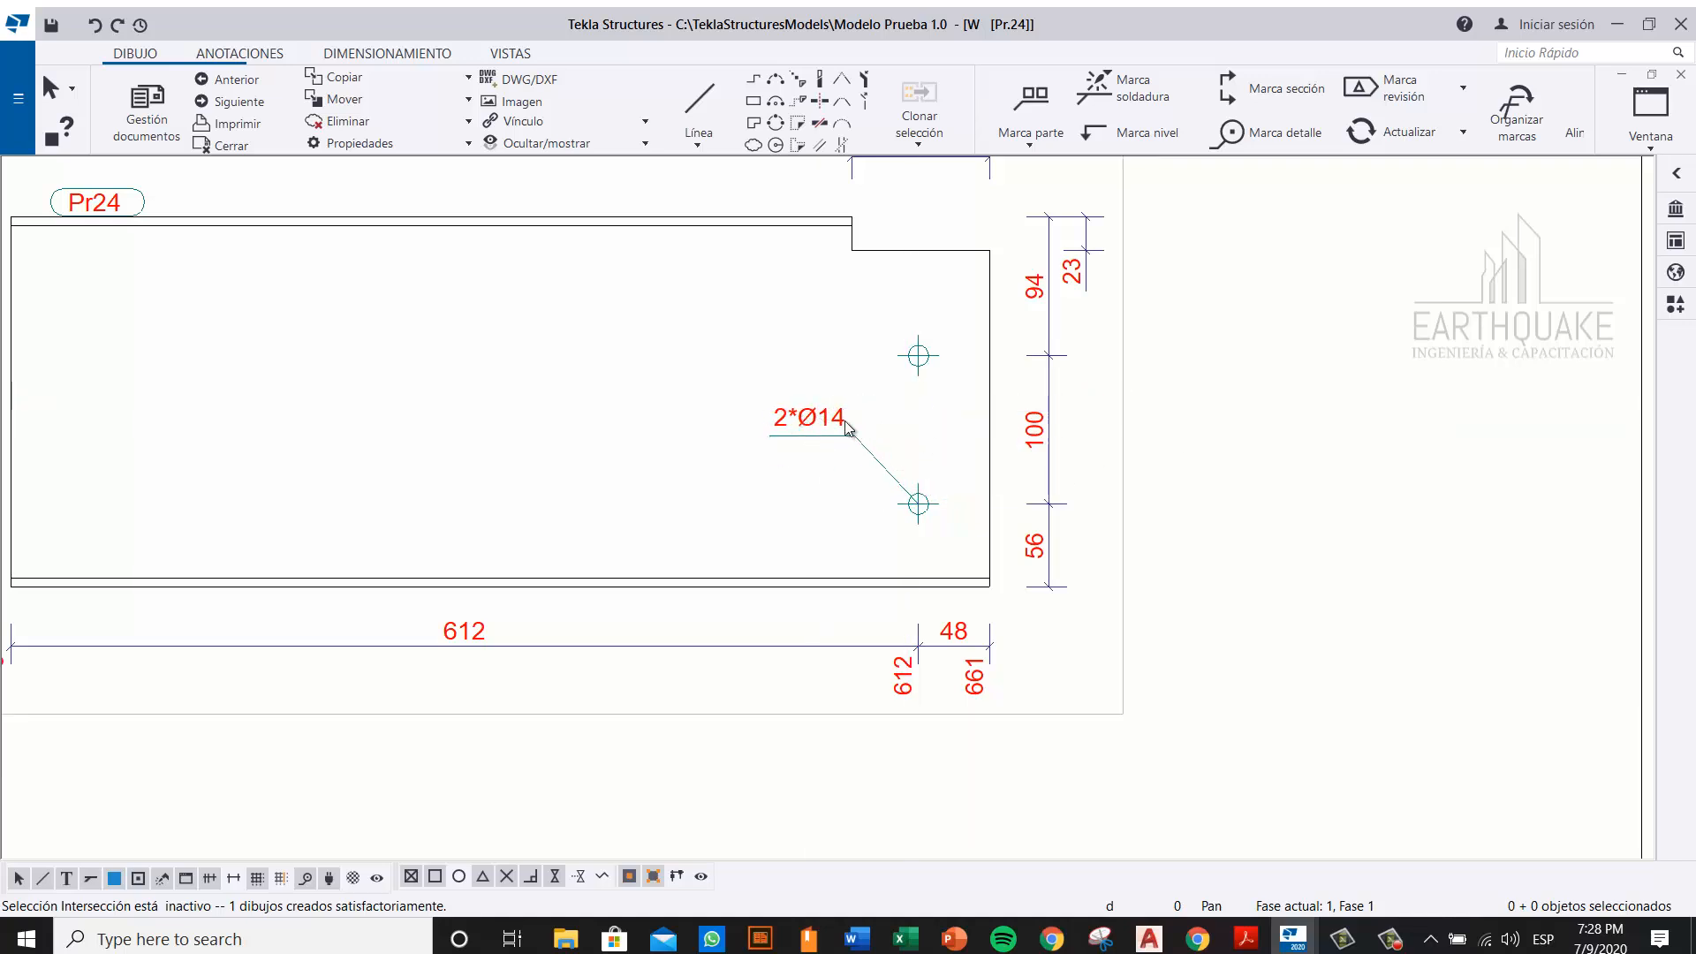
pyautogui.scroll(-3, 874, 503)
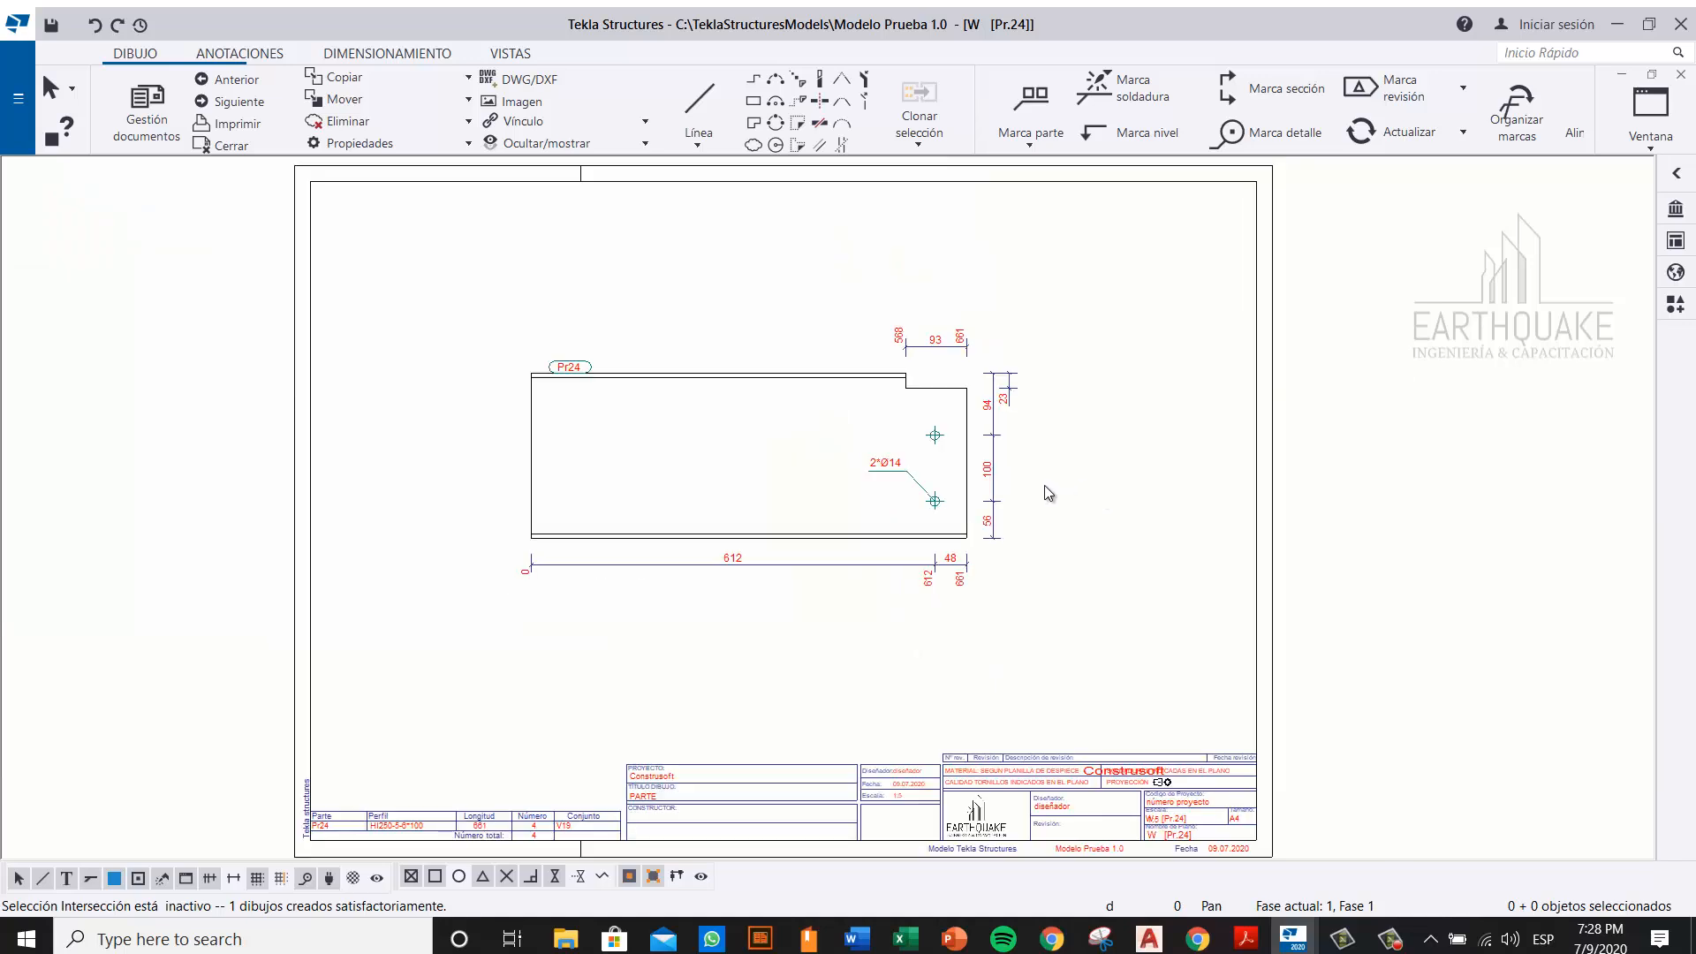
# Step: Review the bolt representation and symbol content options in the drawing properties of the beam's two holes, and cancel the dialog
pyautogui.moveTo(923, 482); pyautogui.dragTo(859, 504, button='middle')
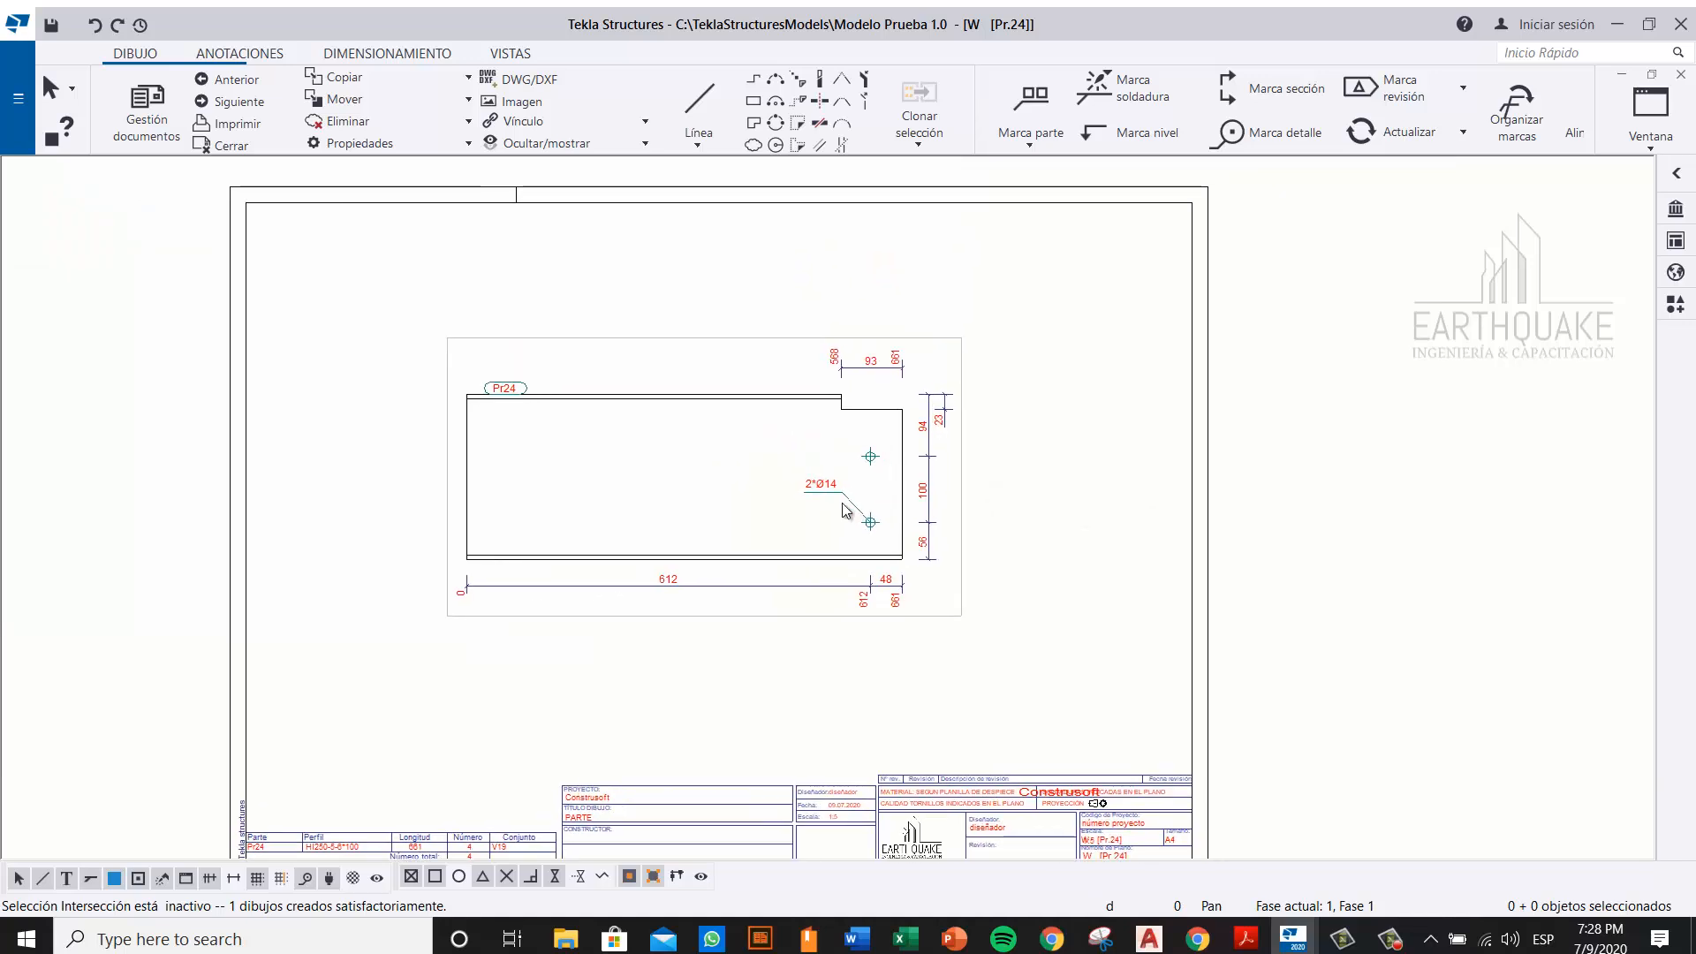
pyautogui.scroll(3, 822, 488)
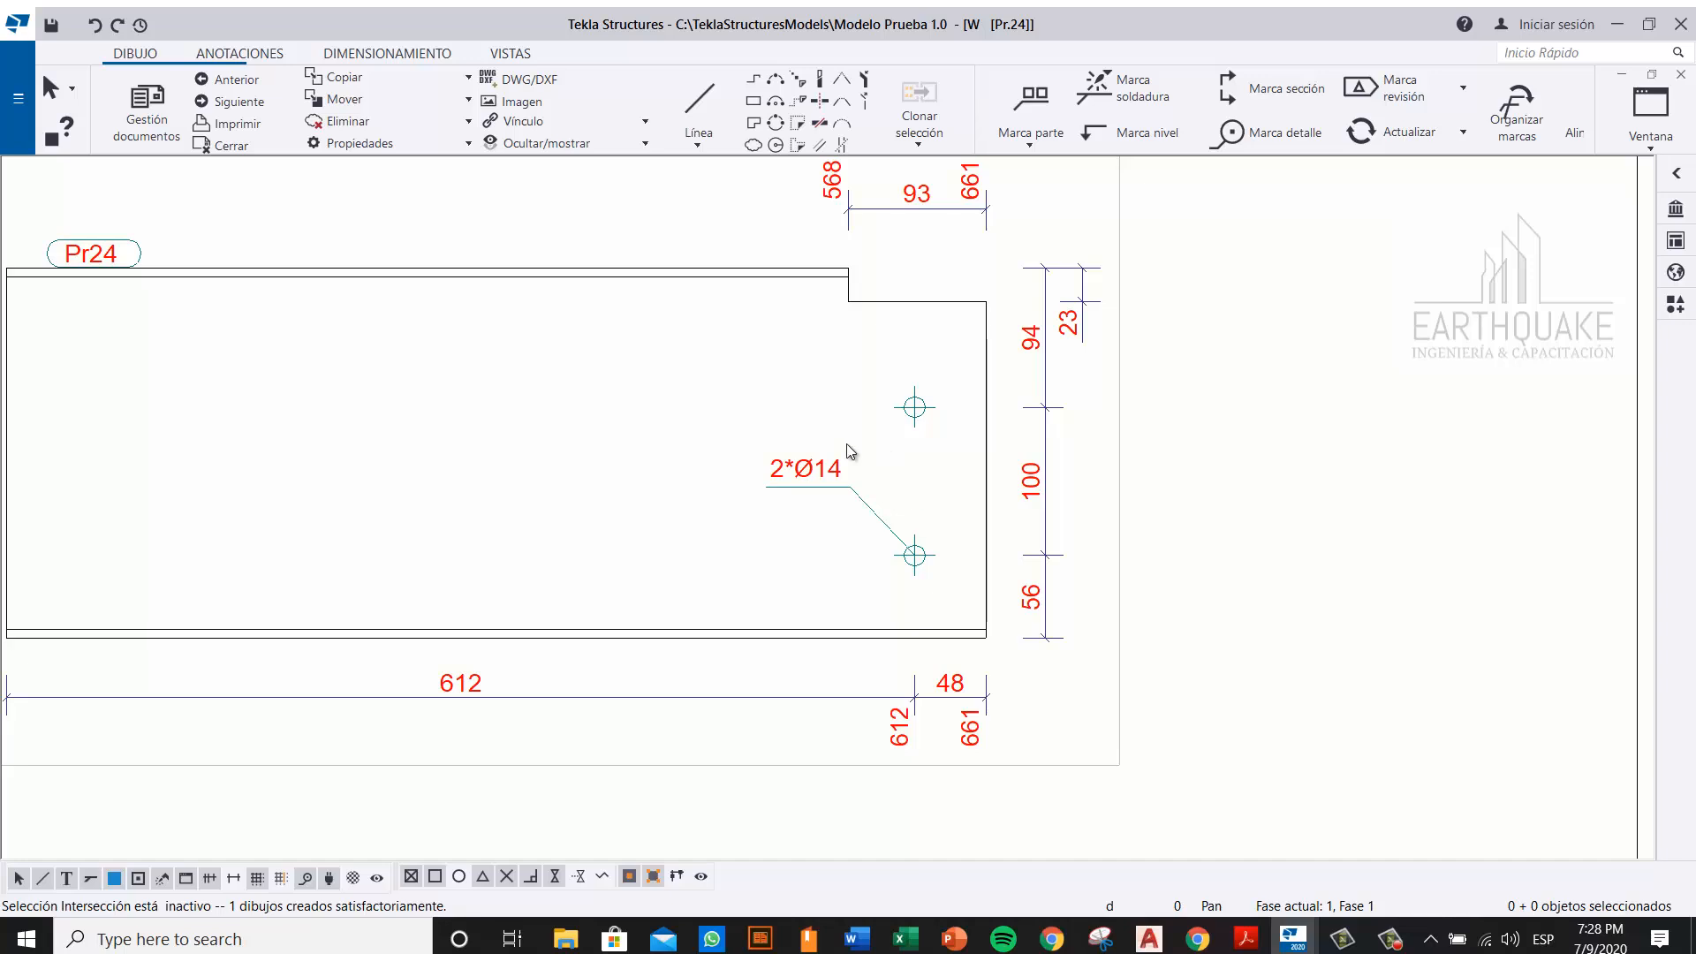
pyautogui.moveTo(885, 407); pyautogui.dragTo(975, 654)
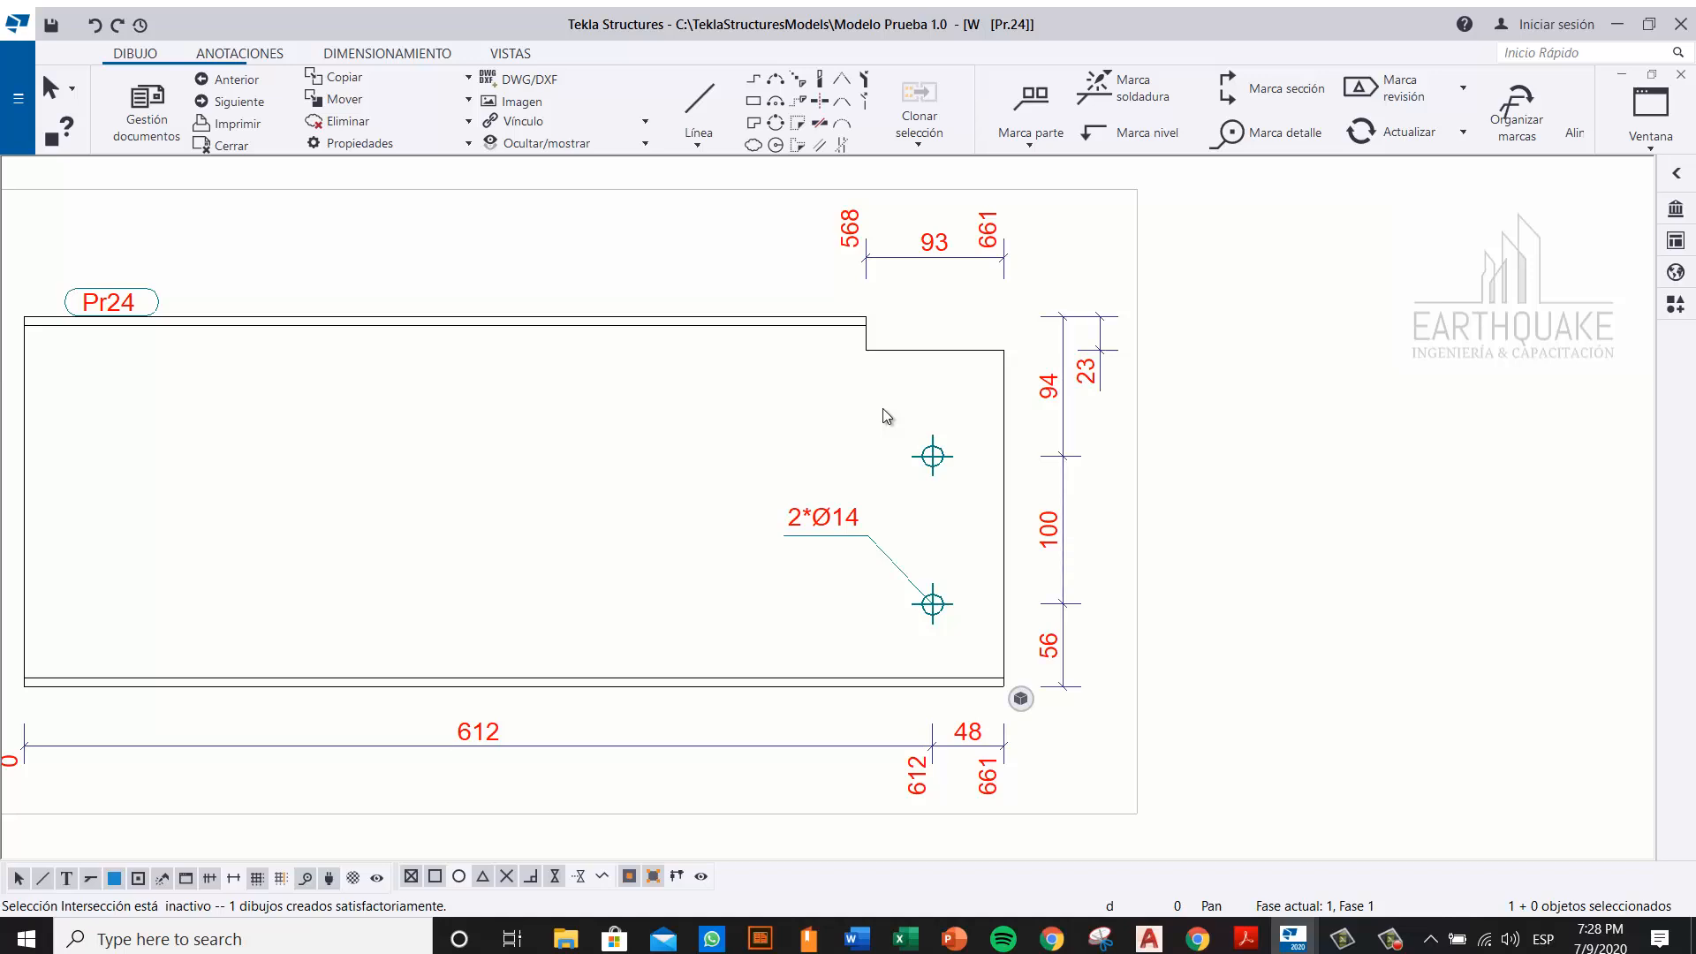
pyautogui.click(882, 408)
pyautogui.doubleClick(936, 459)
pyautogui.click(402, 364)
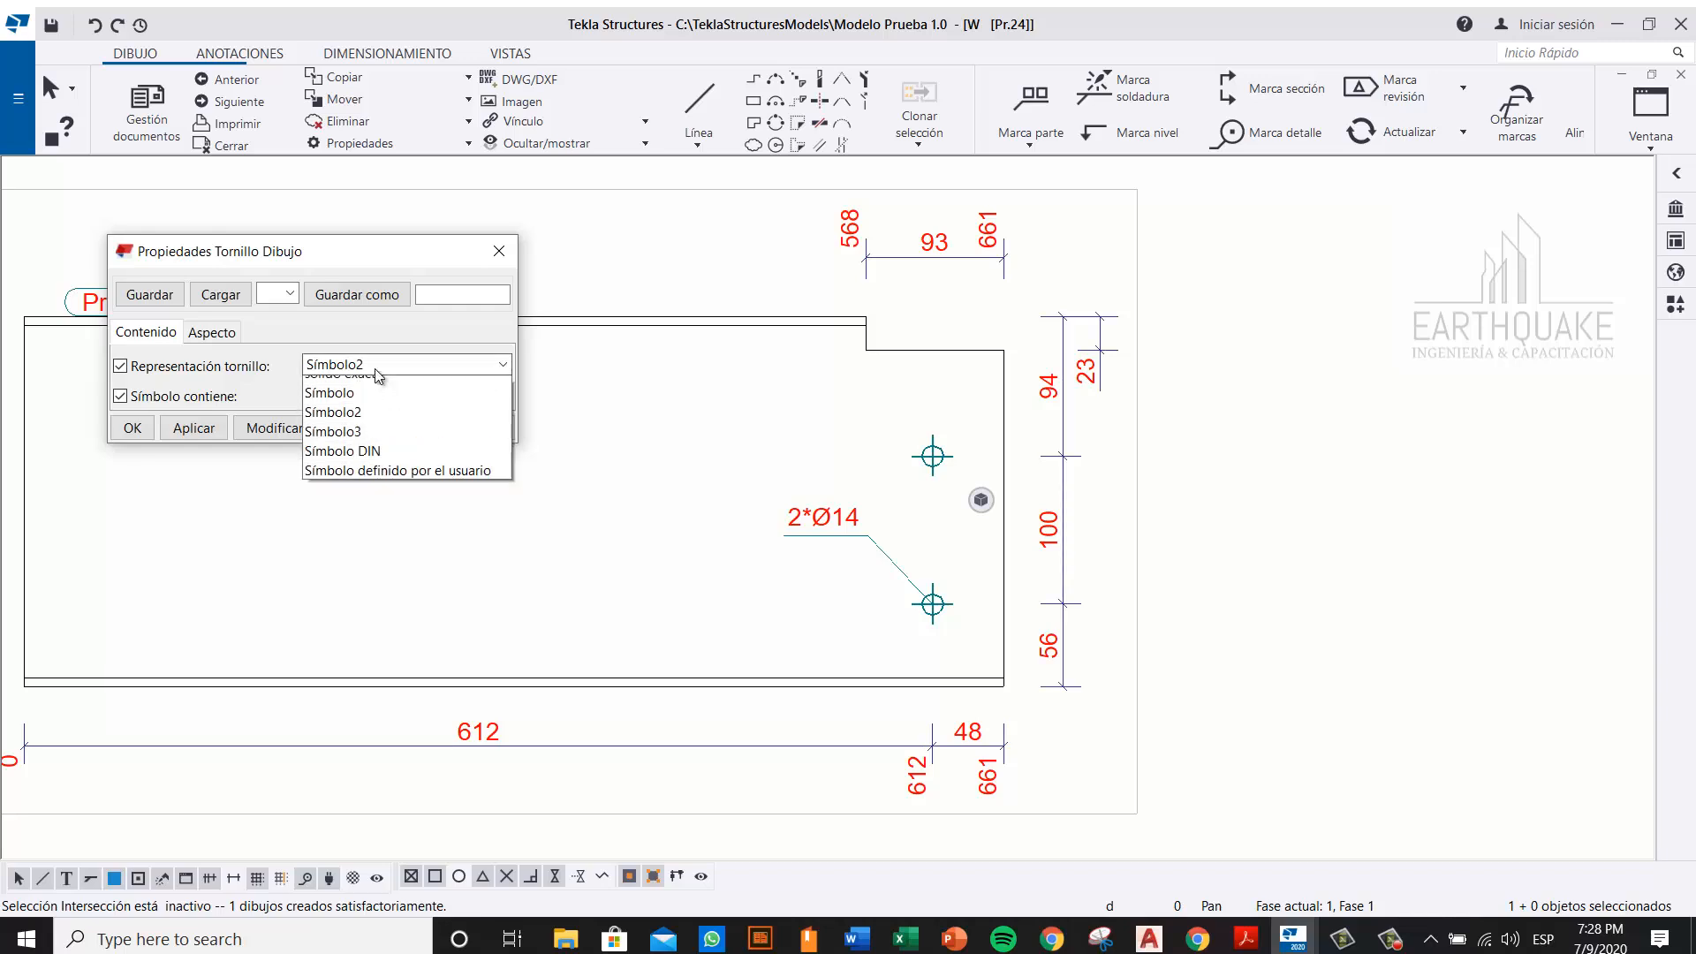
pyautogui.click(437, 363)
pyautogui.click(207, 371)
pyautogui.click(190, 402)
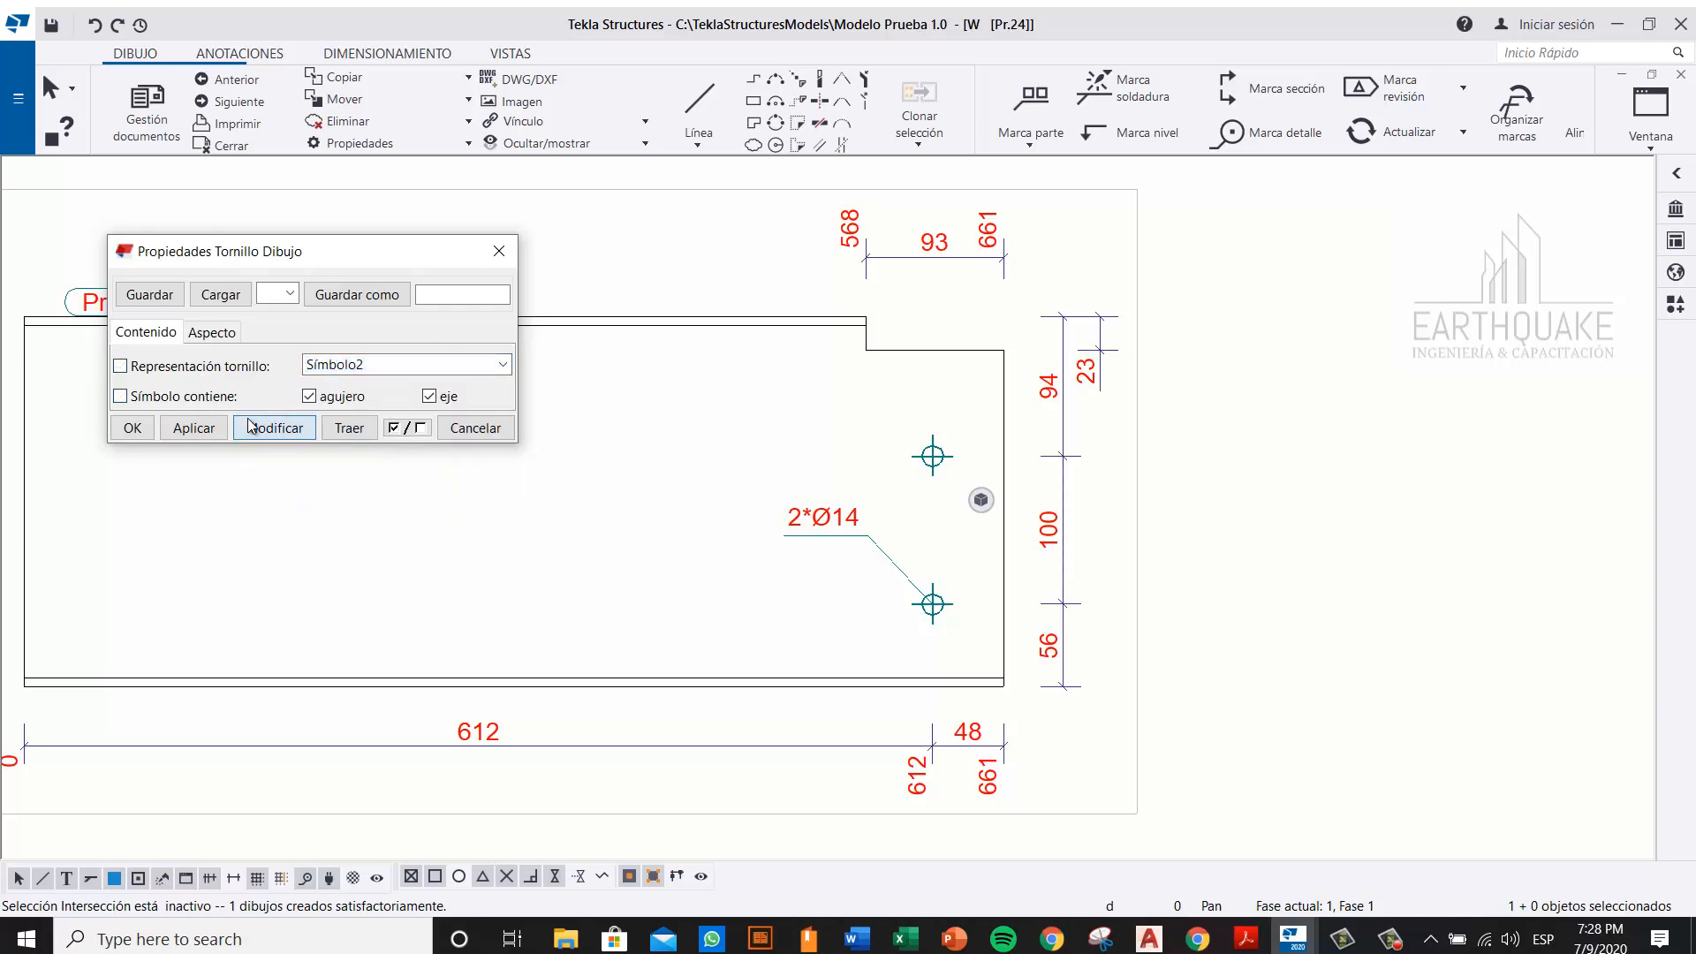
pyautogui.click(259, 431)
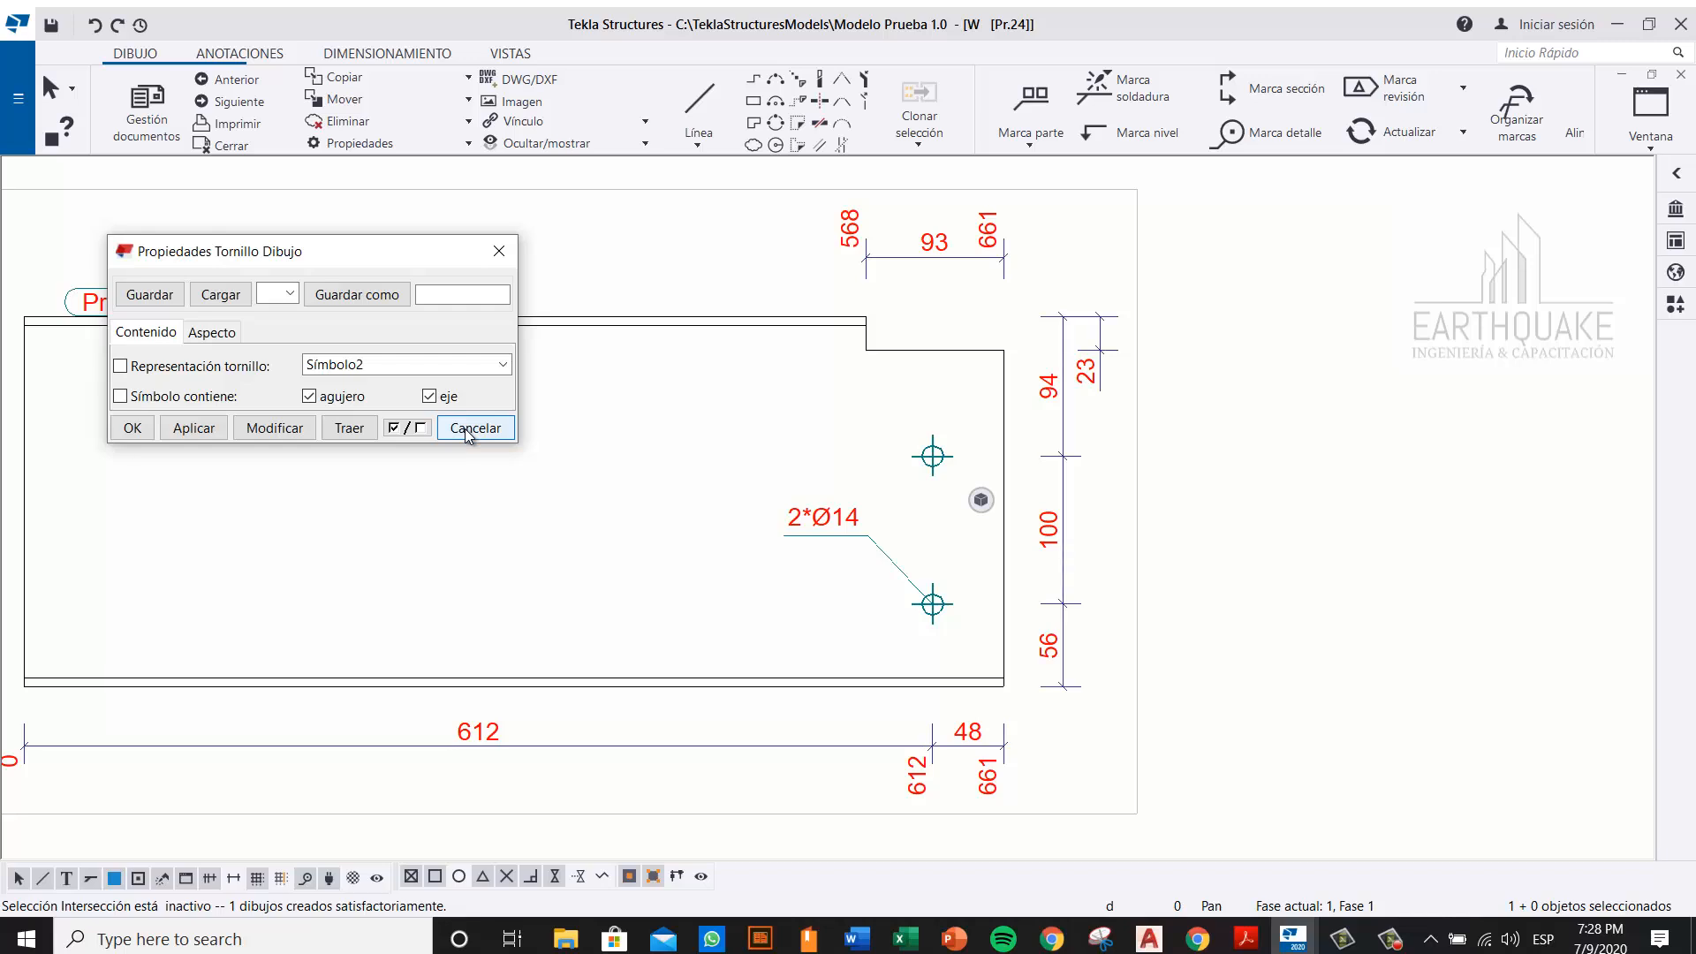
pyautogui.click(475, 429)
pyautogui.scroll(-5, 1487, 548)
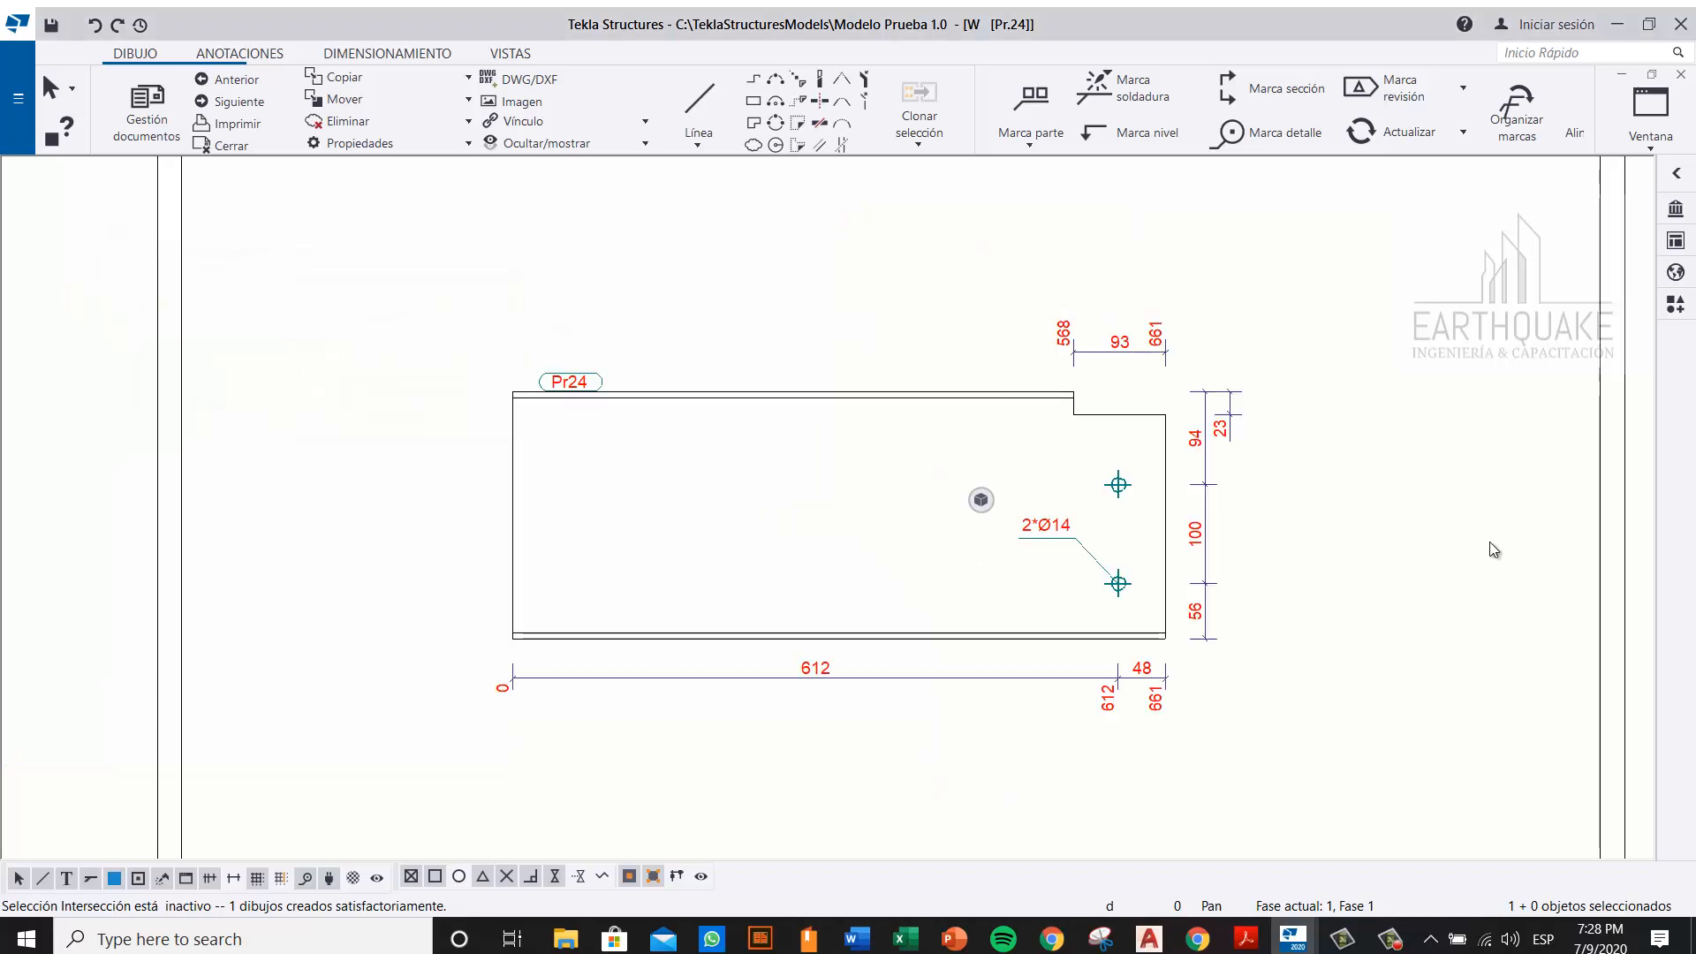
# Step: Close the Pr24 part drawing without saving its changes and return to the model
pyautogui.click(1449, 562)
pyautogui.moveTo(1495, 560)
pyautogui.mouseDown(button='middle')
pyautogui.moveTo(1197, 574)
pyautogui.moveTo(1166, 532)
pyautogui.mouseUp(button='middle')
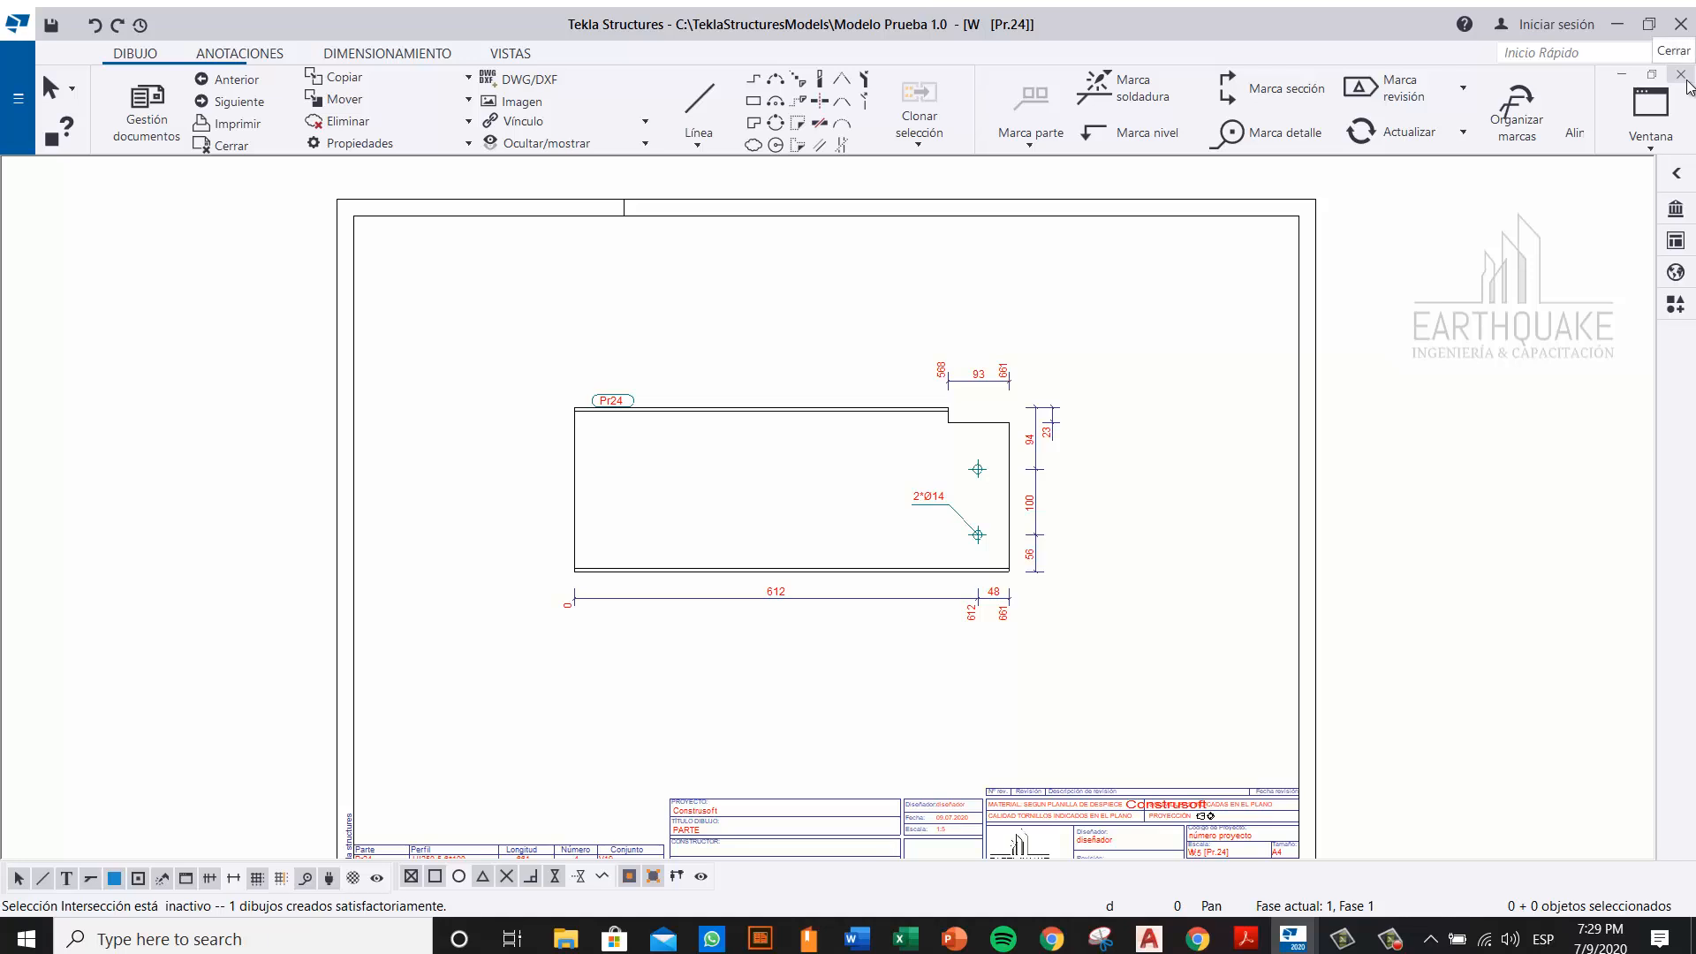
pyautogui.click(1681, 75)
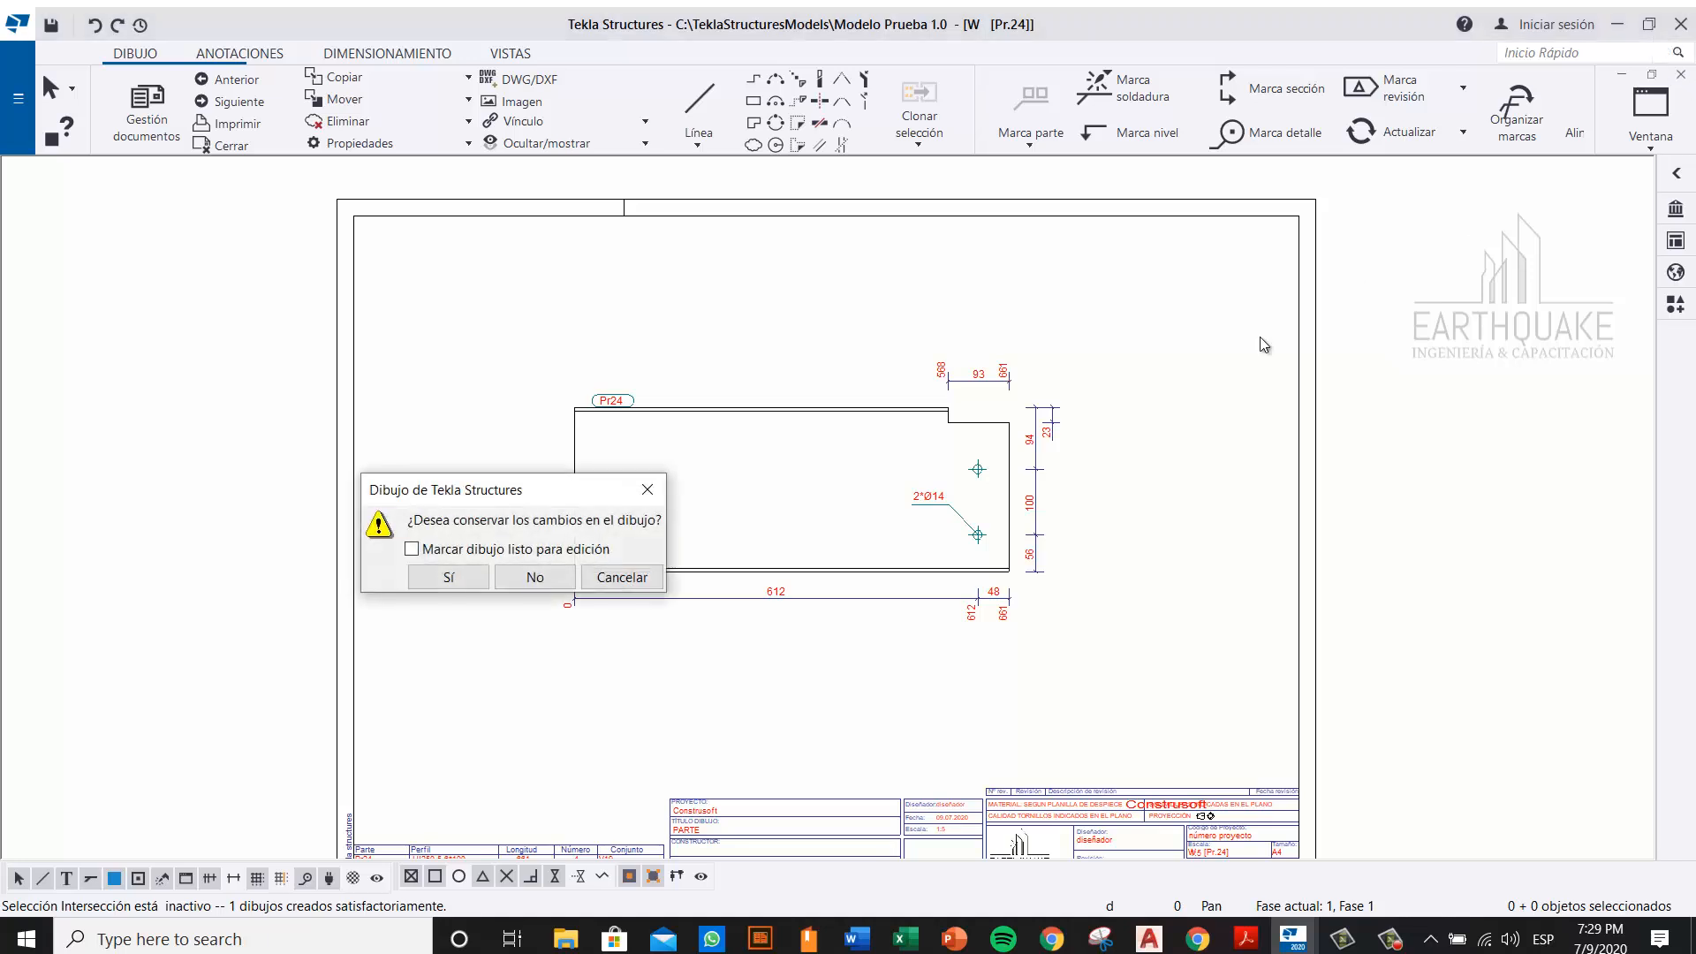
pyautogui.click(530, 585)
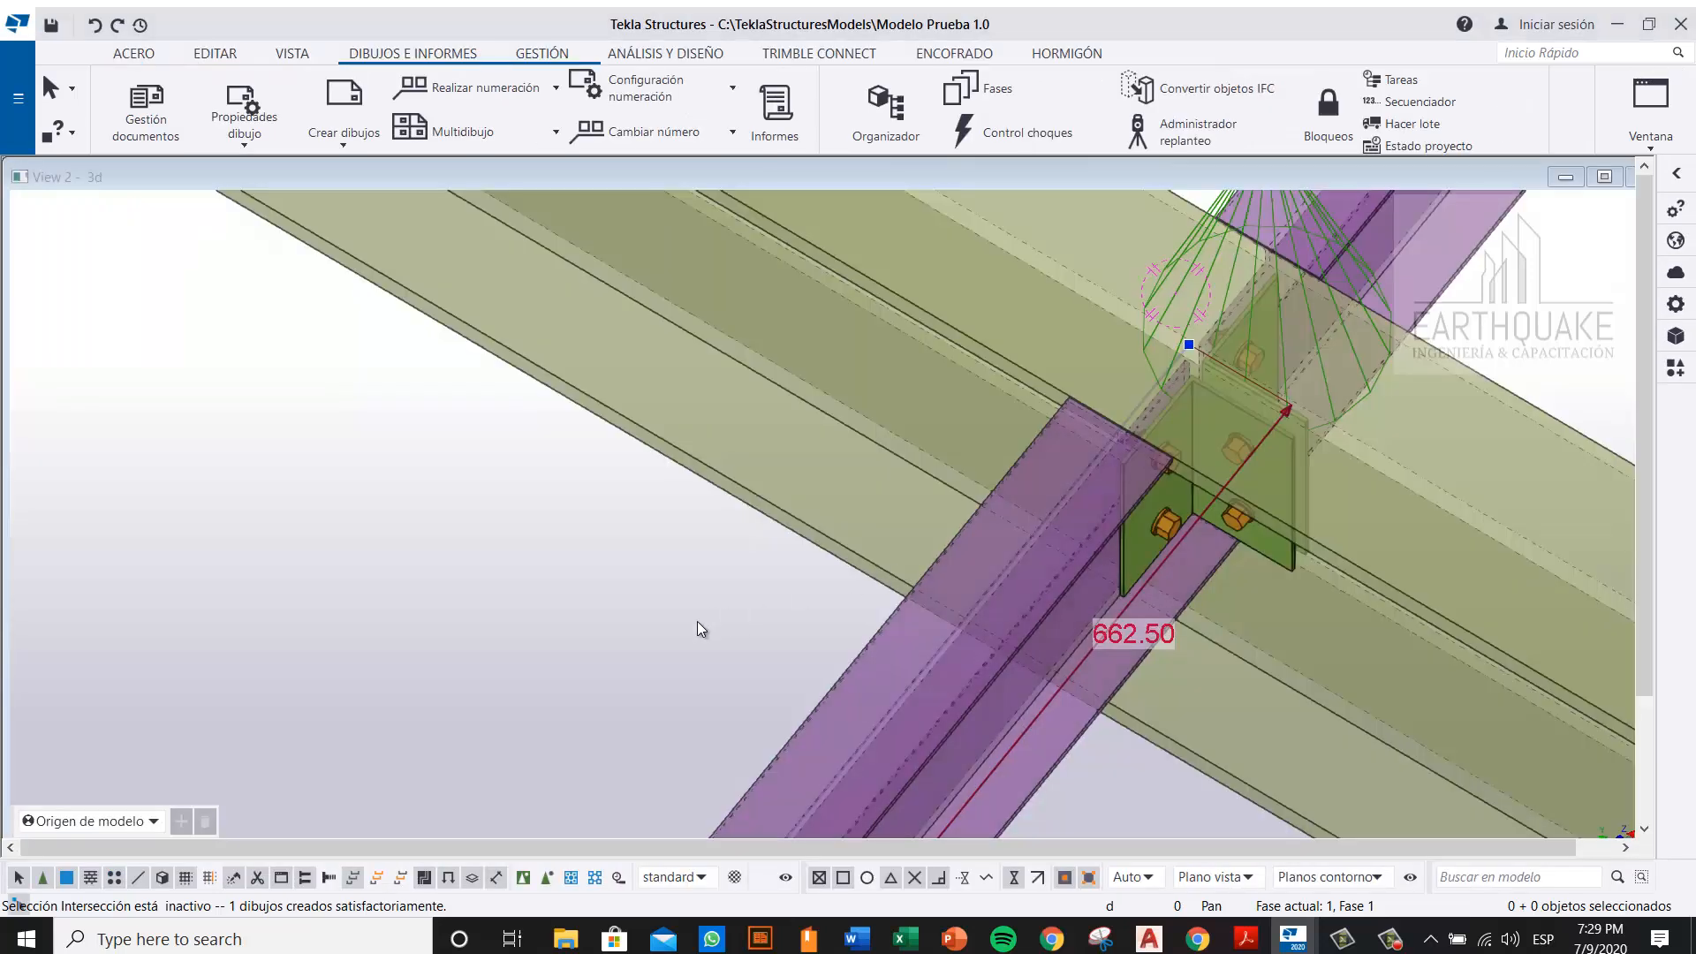
# Step: Examine the bolted connection between the secondary beams and the main beam from several angles in the 3D view
pyautogui.scroll(-2, 697, 622)
pyautogui.click(1011, 555)
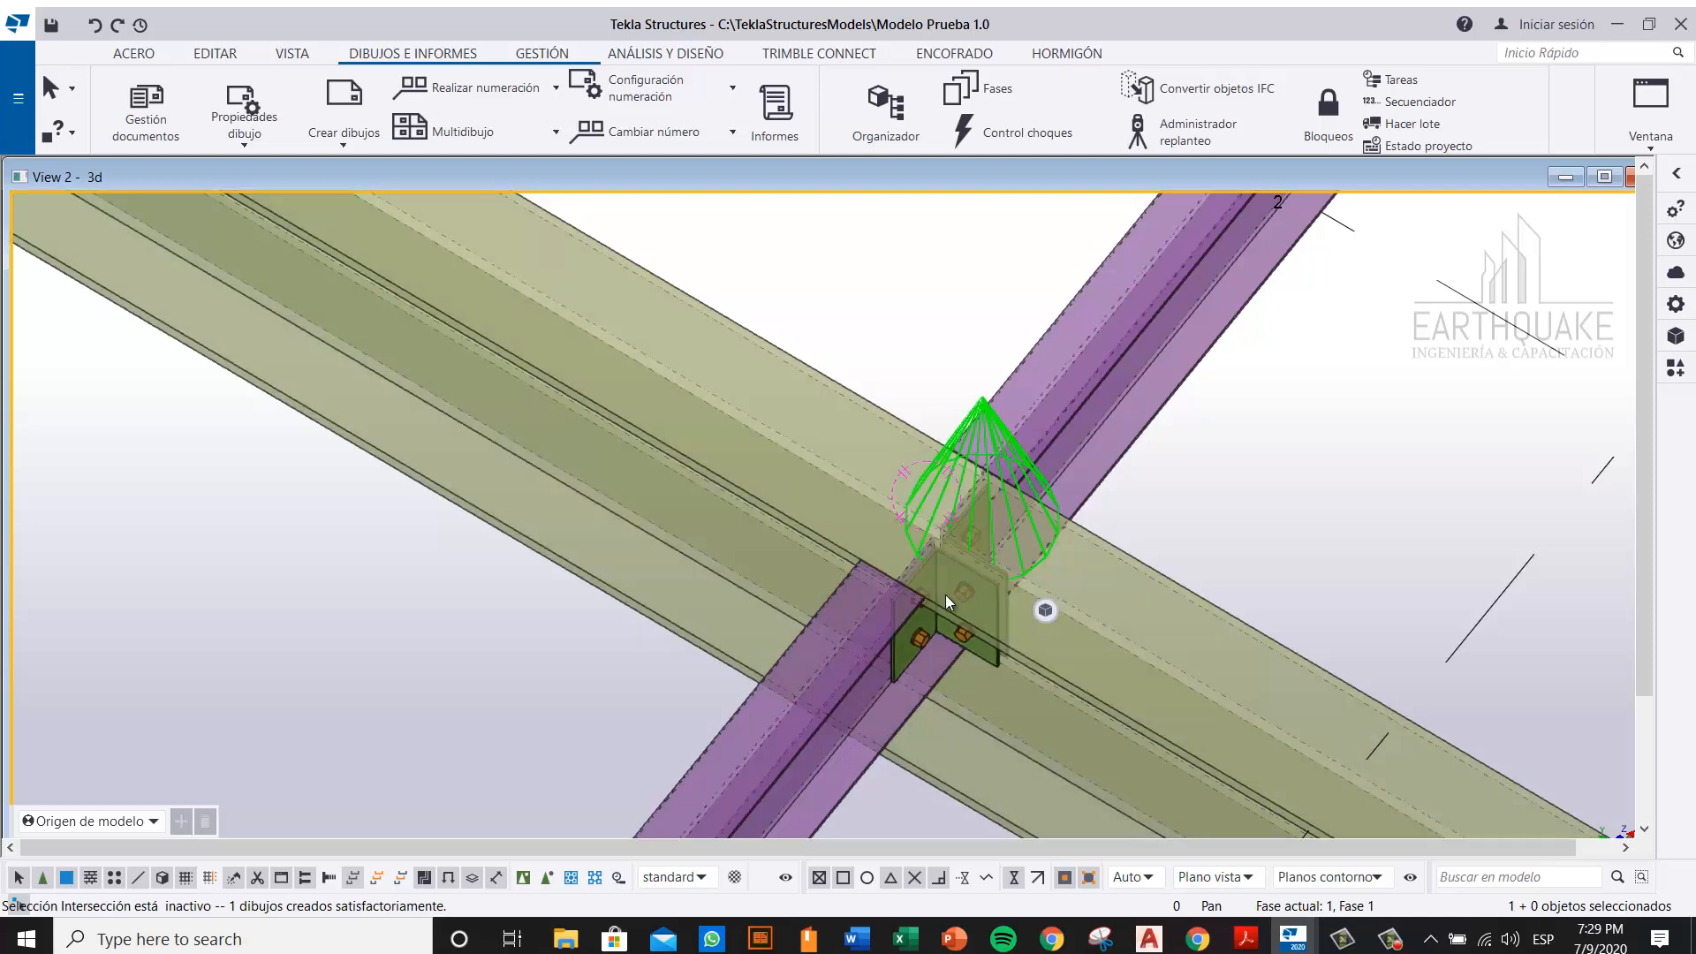
pyautogui.keyDown('ctrl'); pyautogui.moveTo(946, 595); pyautogui.dragTo(657, 502, button='middle'); pyautogui.keyUp('ctrl')
pyautogui.moveTo(1099, 420); pyautogui.dragTo(958, 385, button='middle')
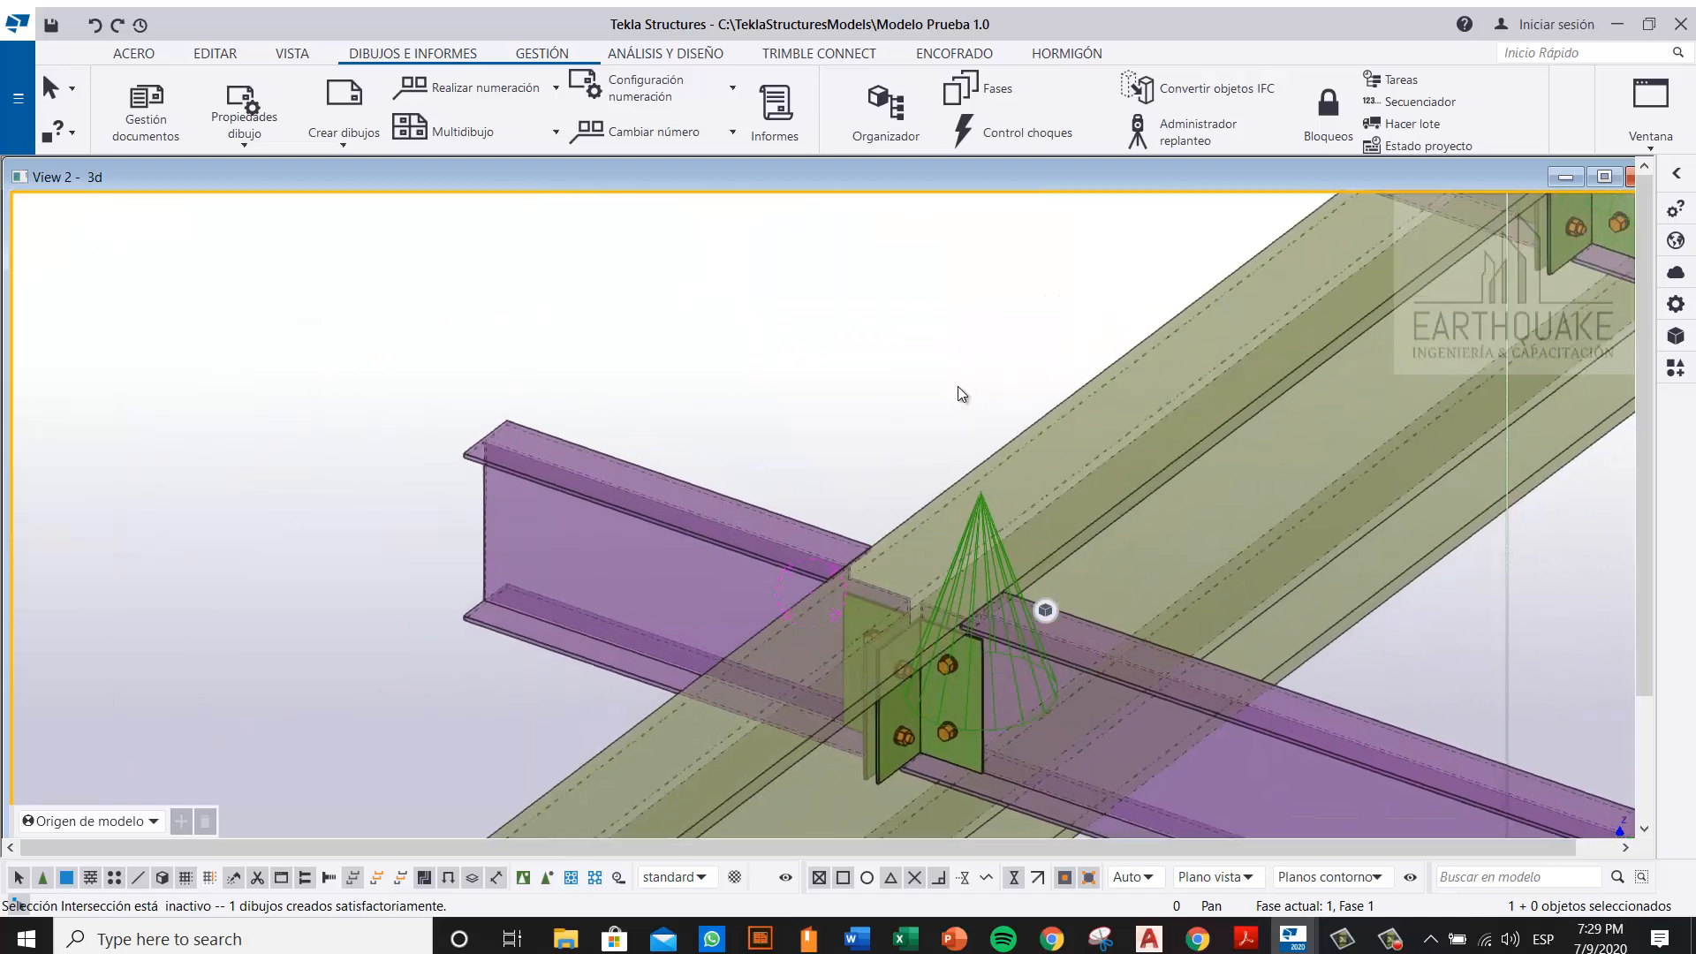
pyautogui.click(1601, 938)
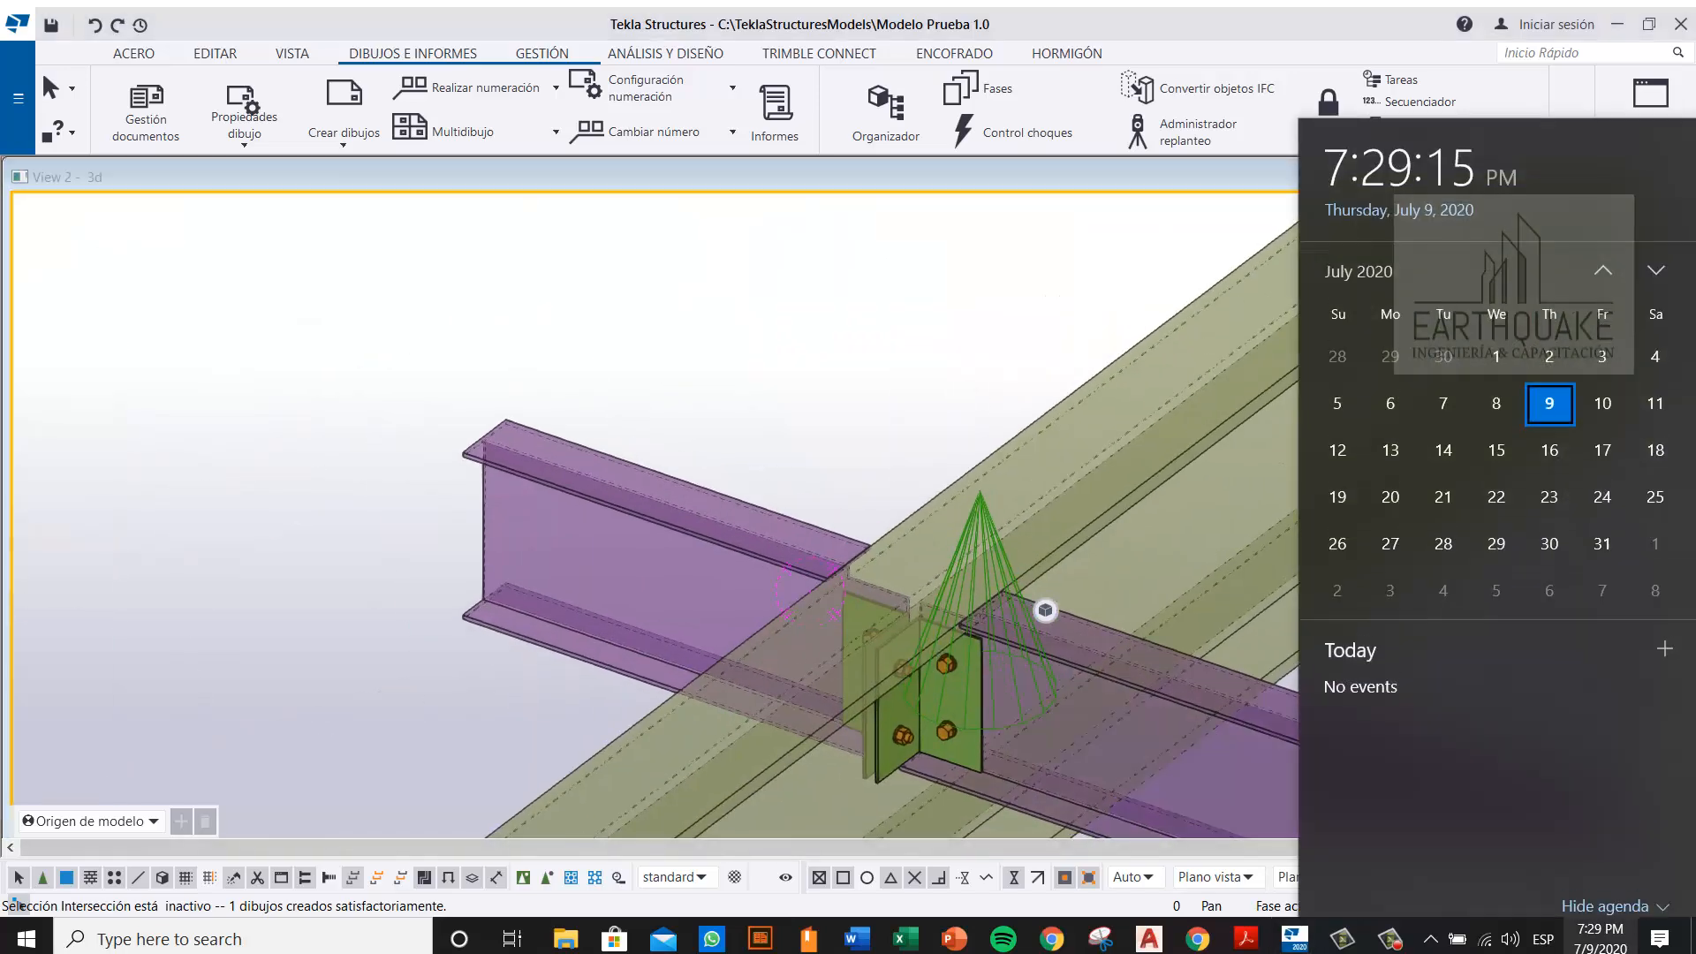
pyautogui.click(840, 279)
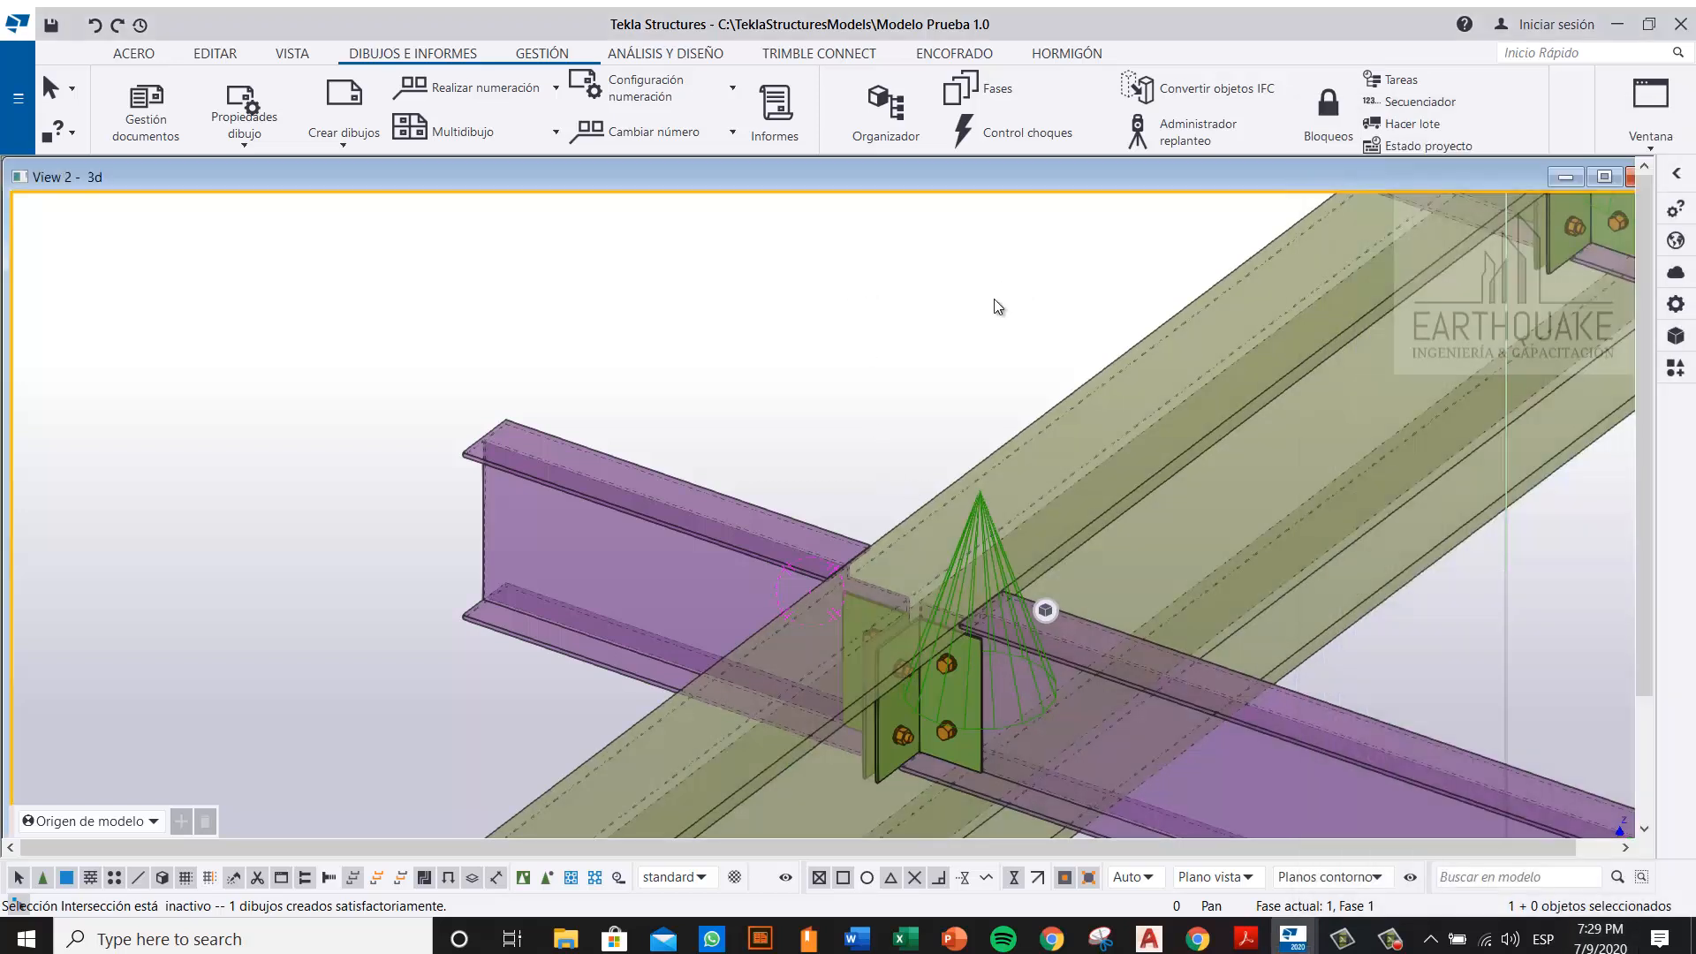
pyautogui.moveTo(751, 389); pyautogui.dragTo(604, 380, button='middle')
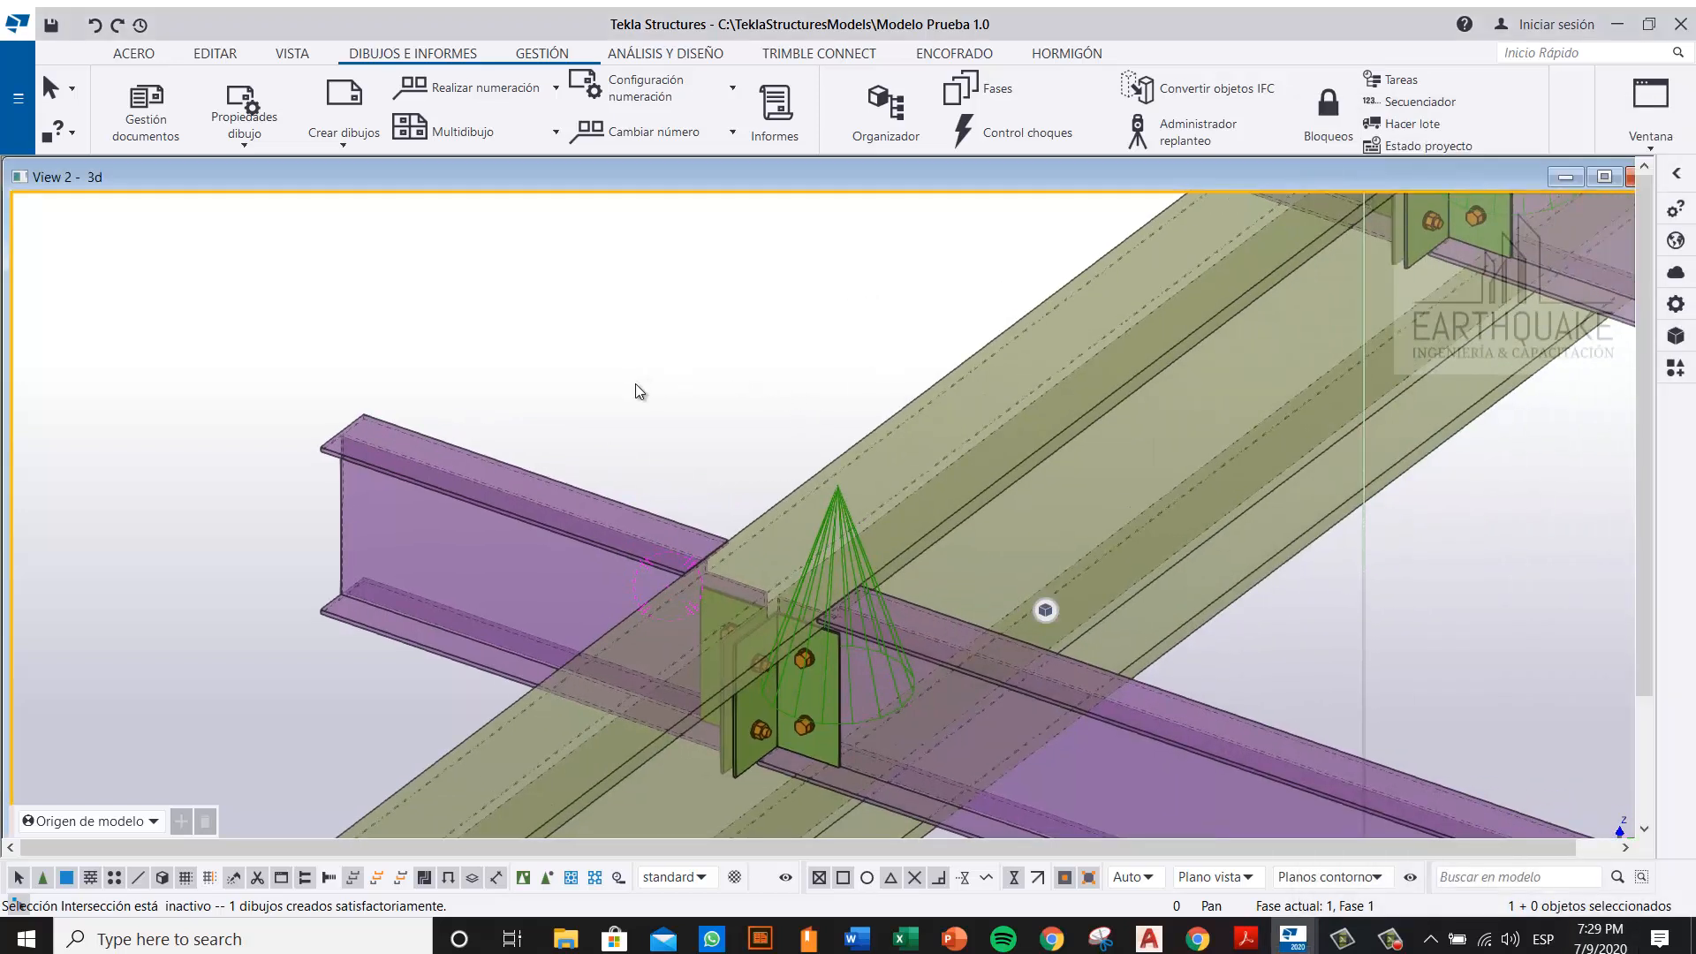
pyautogui.scroll(-1, 676, 428)
pyautogui.scroll(4, 739, 569)
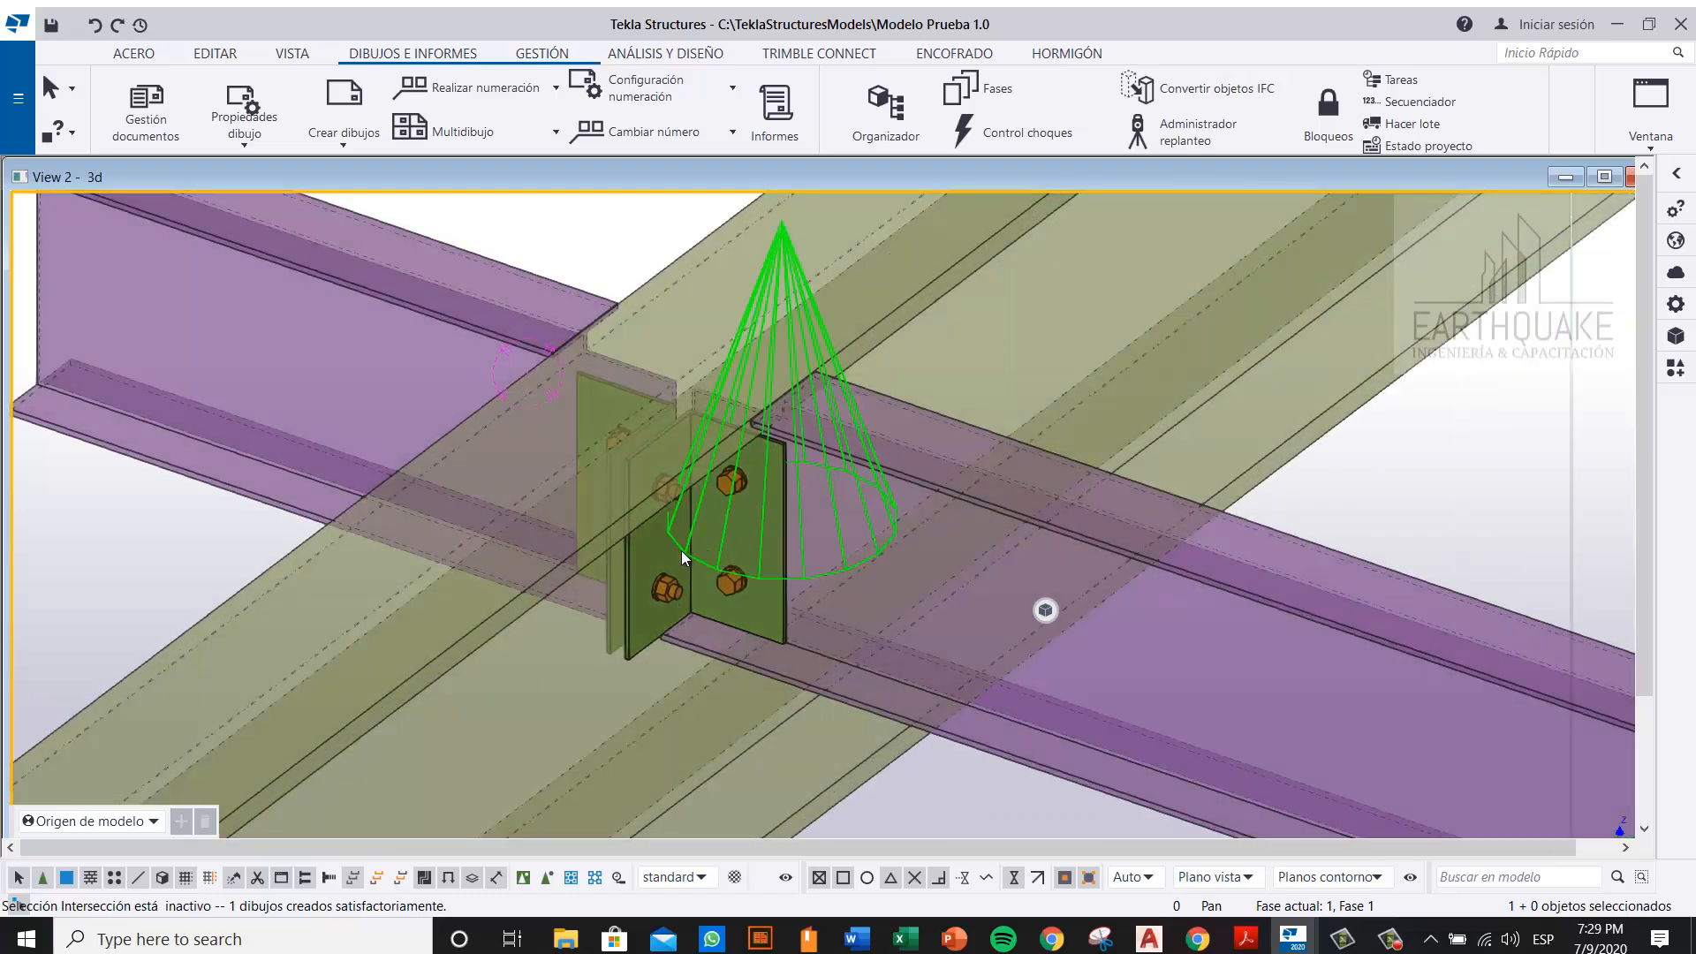
pyautogui.scroll(-4, 680, 553)
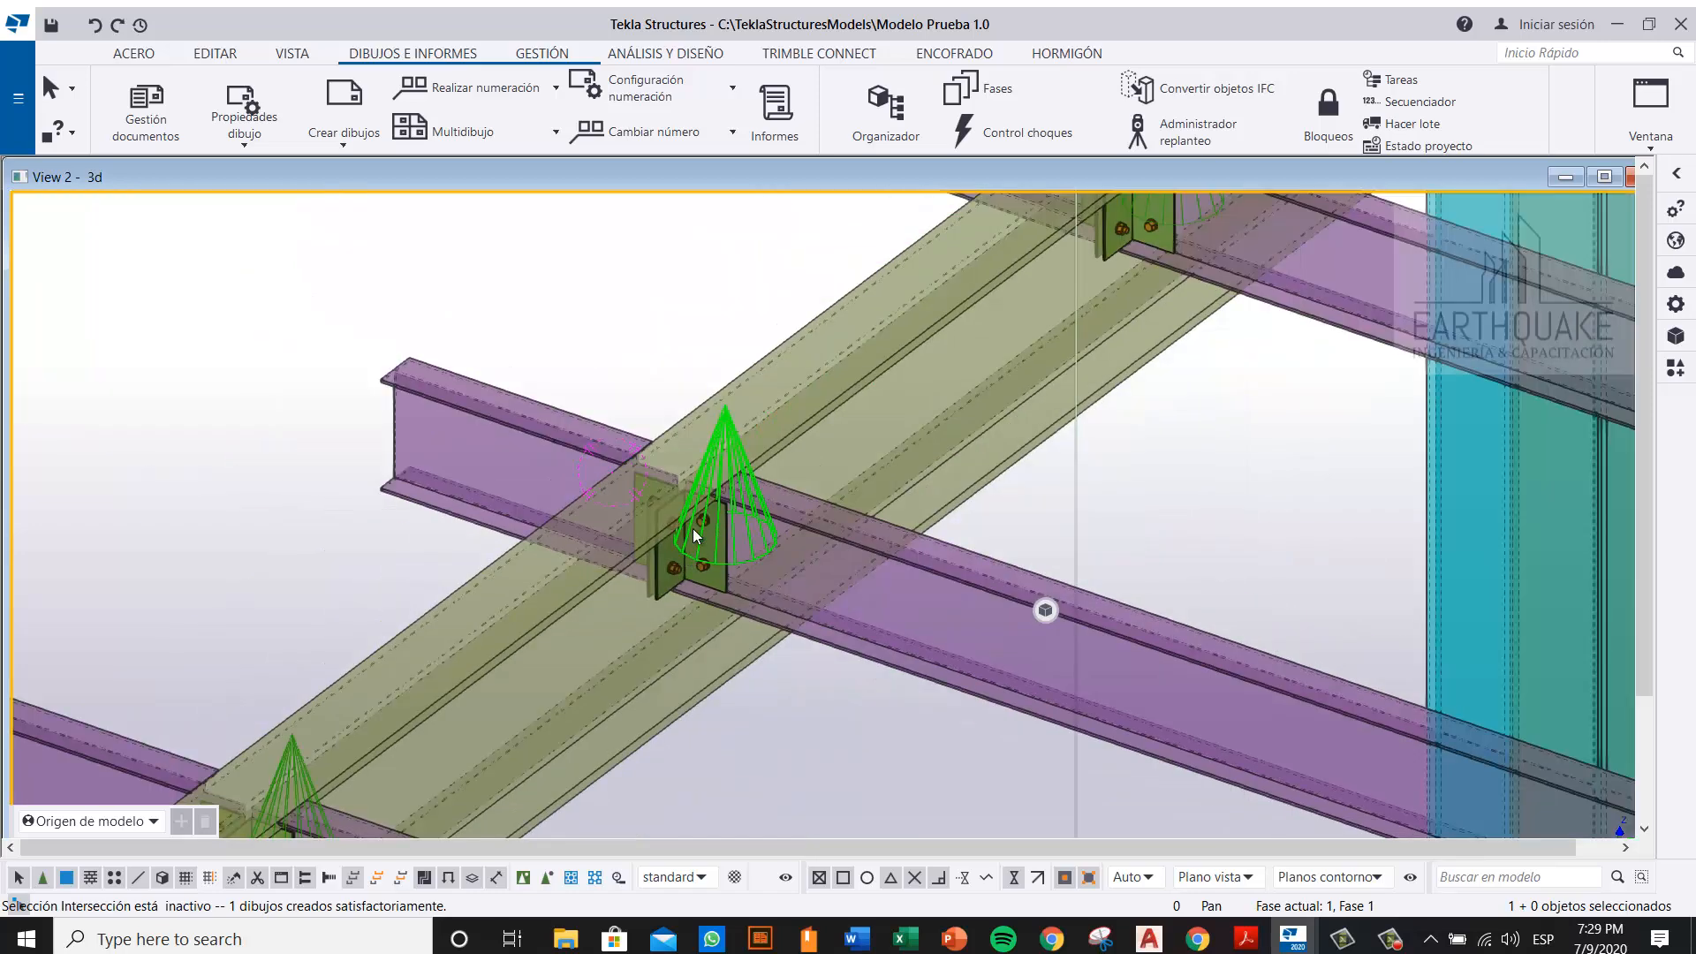
pyautogui.scroll(3, 729, 563)
pyautogui.scroll(-3, 734, 574)
pyautogui.scroll(3, 649, 521)
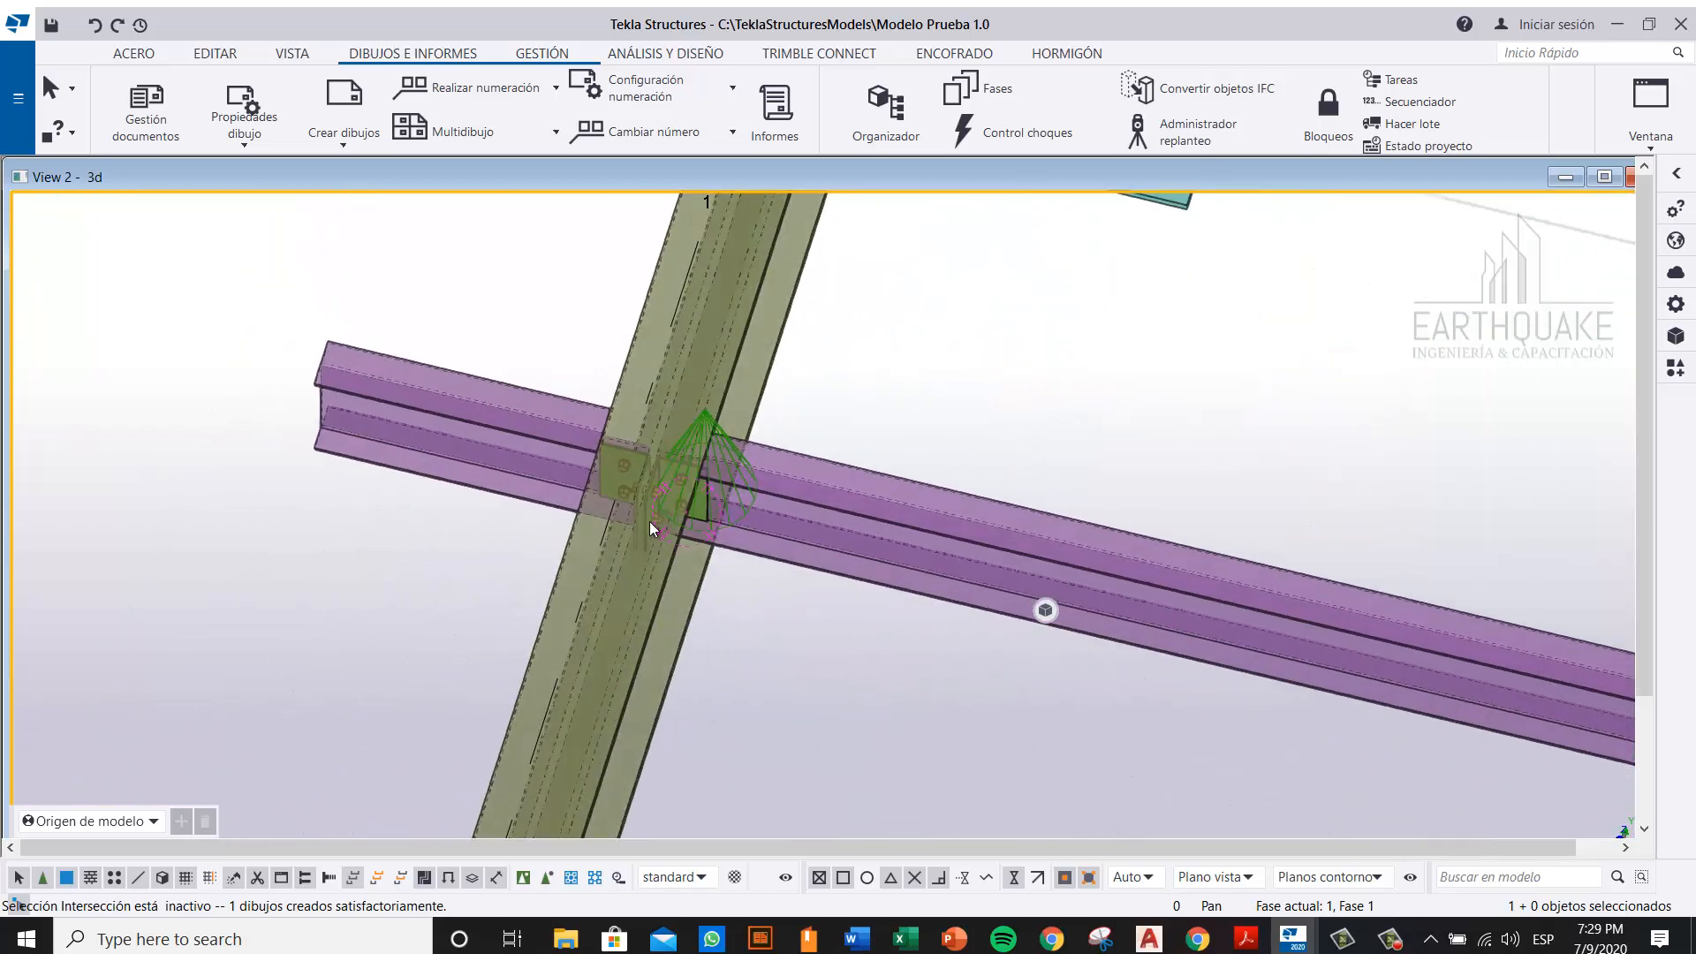
pyautogui.scroll(-5, 647, 574)
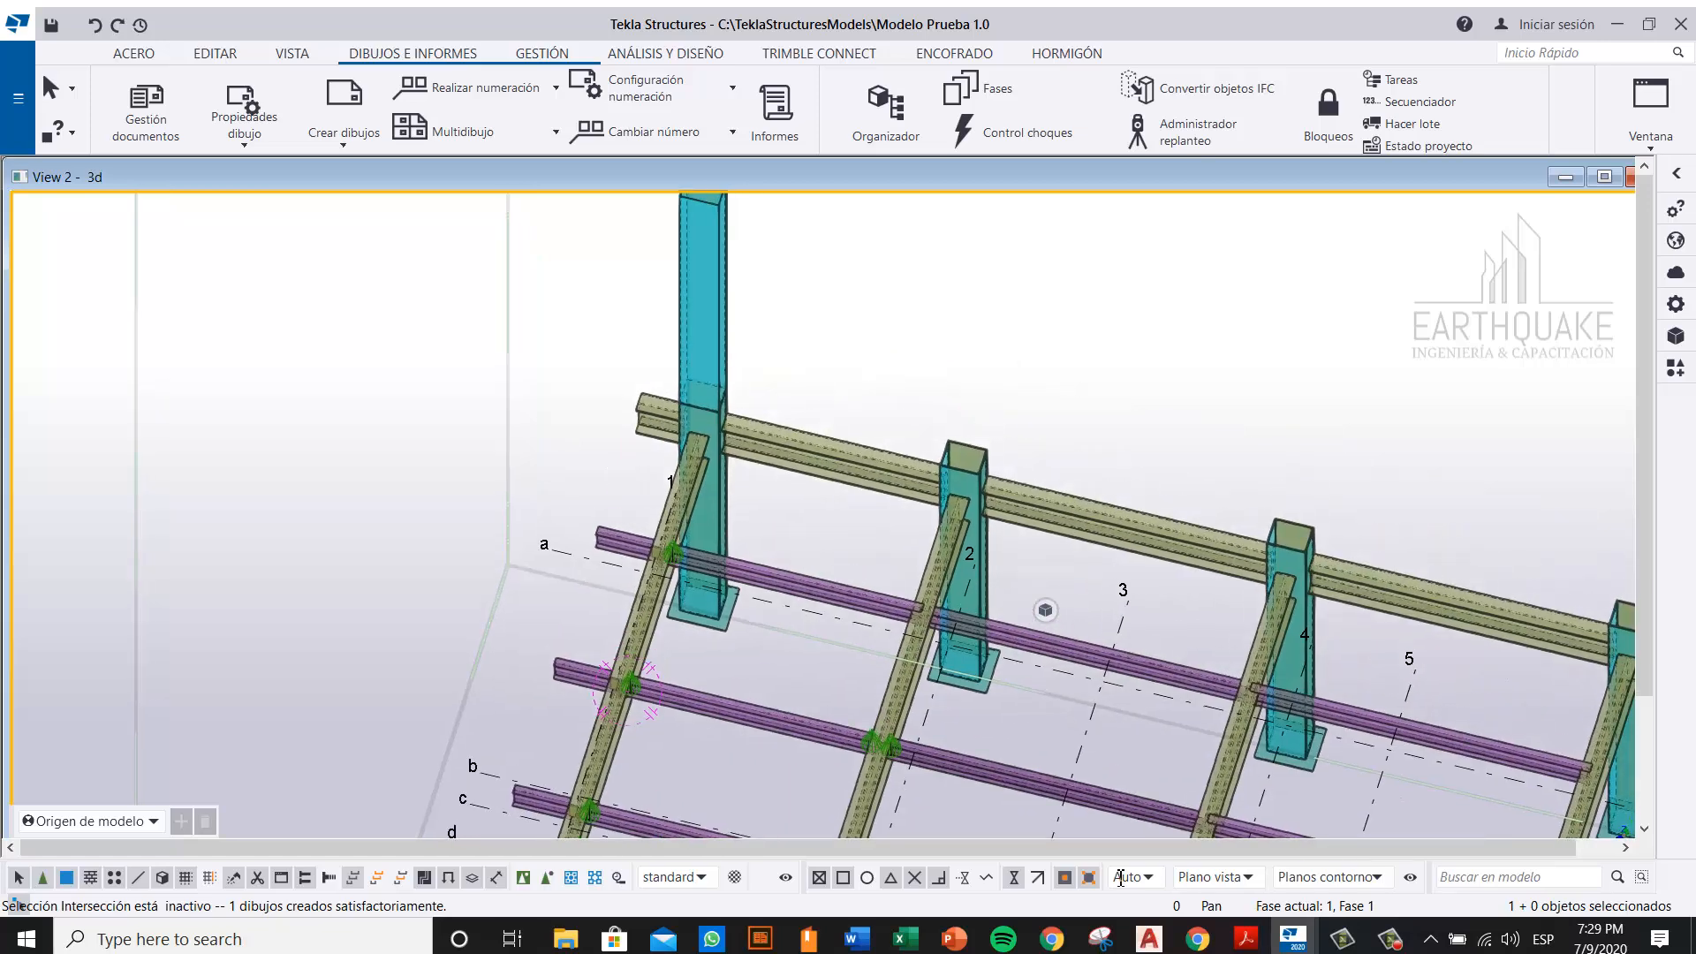
# Step: View the whole frame of columns, main beams and secondary beams in the 3D view
pyautogui.click(1217, 947)
pyautogui.click(1292, 938)
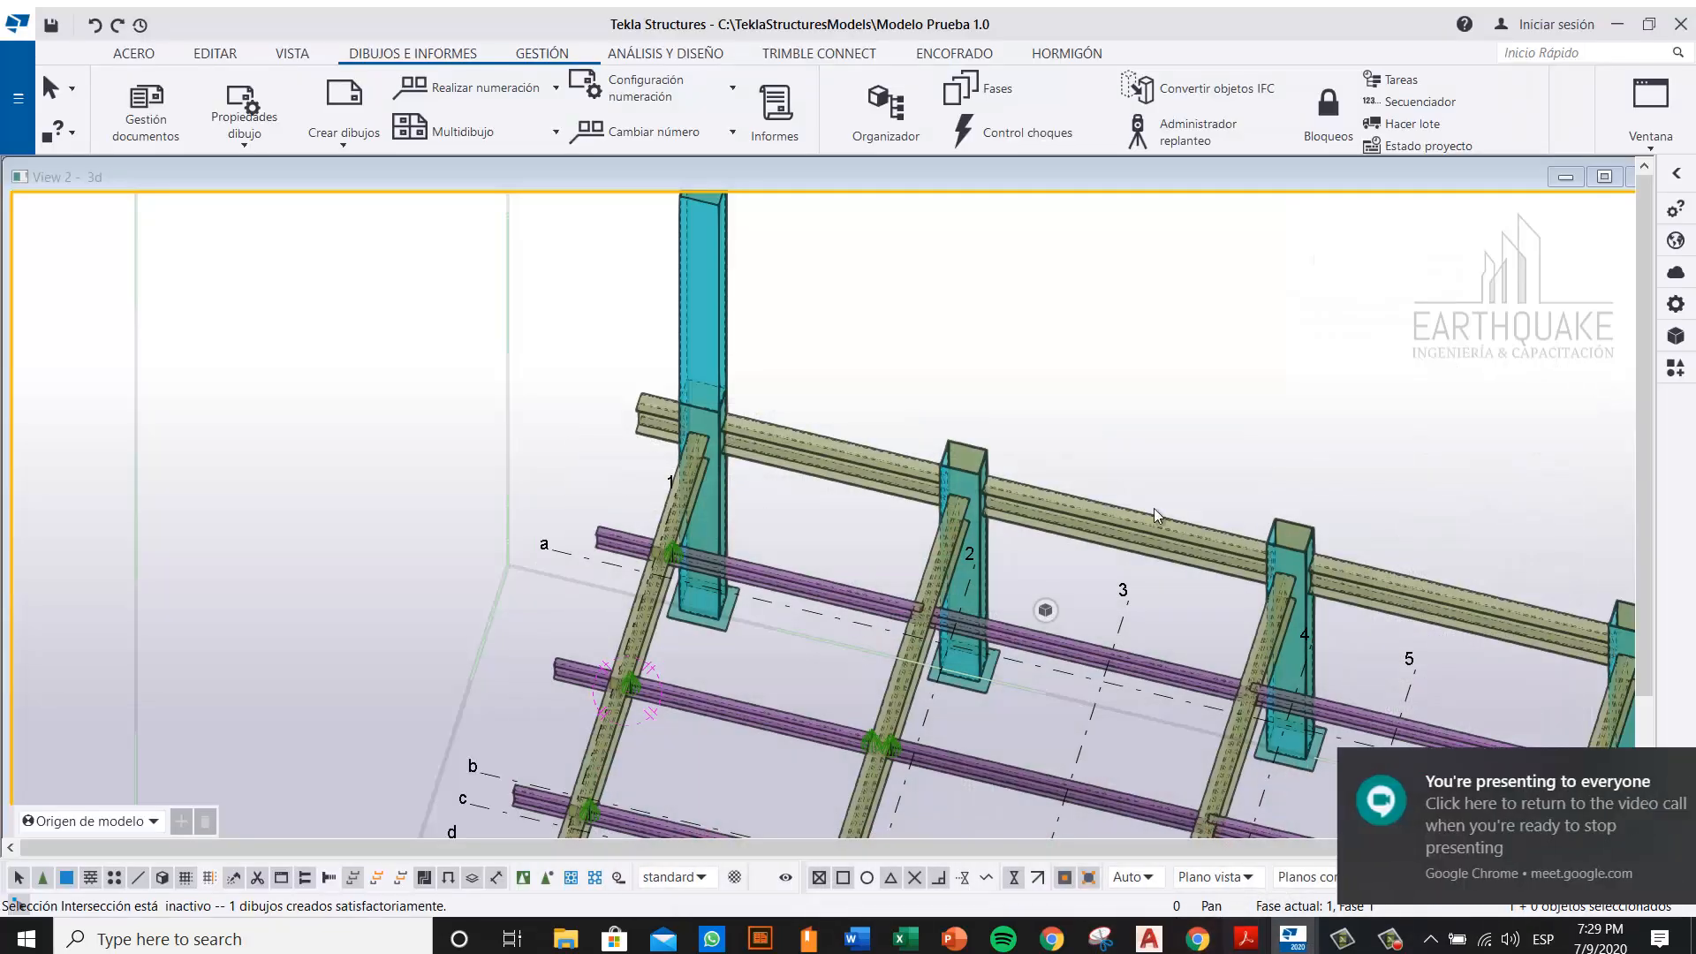
pyautogui.moveTo(824, 240); pyautogui.dragTo(1128, 356, button='middle')
pyautogui.moveTo(1026, 302); pyautogui.dragTo(744, 426, button='middle')
pyautogui.scroll(-3, 749, 423)
pyautogui.moveTo(890, 398)
pyautogui.mouseDown(button='middle')
pyautogui.moveTo(630, 376)
pyautogui.moveTo(898, 396)
pyautogui.mouseUp(button='middle')
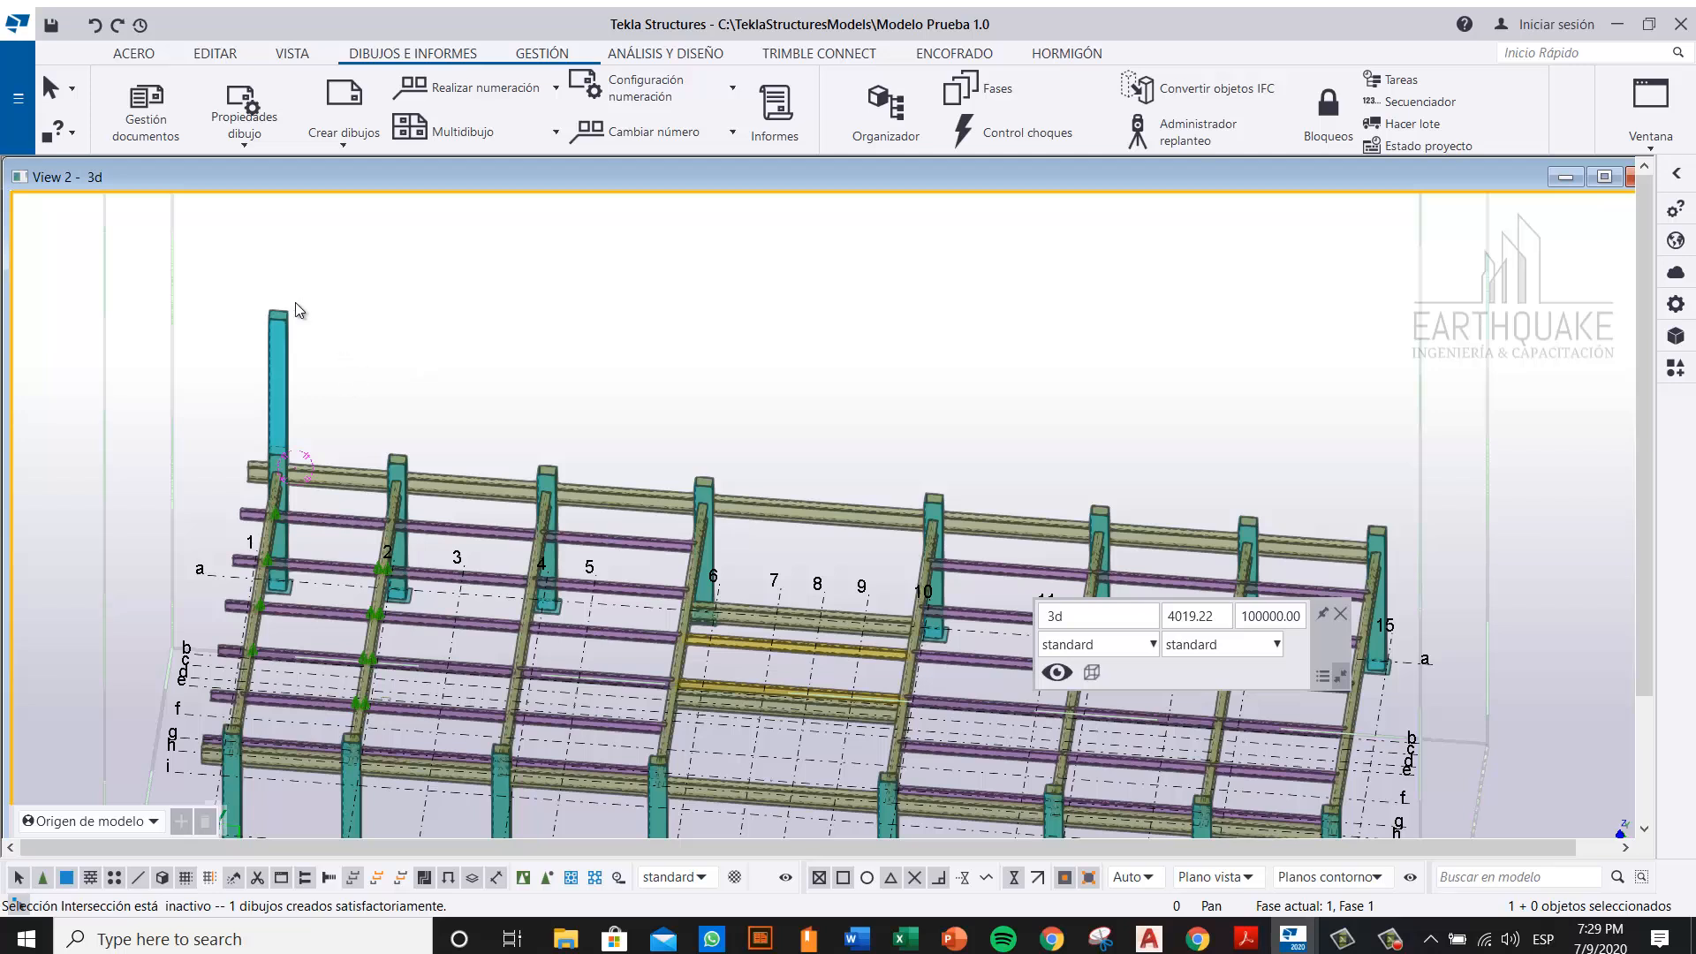
# Step: Turn on assembly selection, inspect the upper column segment at axis 1 as an assembly, and clear the selection
pyautogui.click(570, 877)
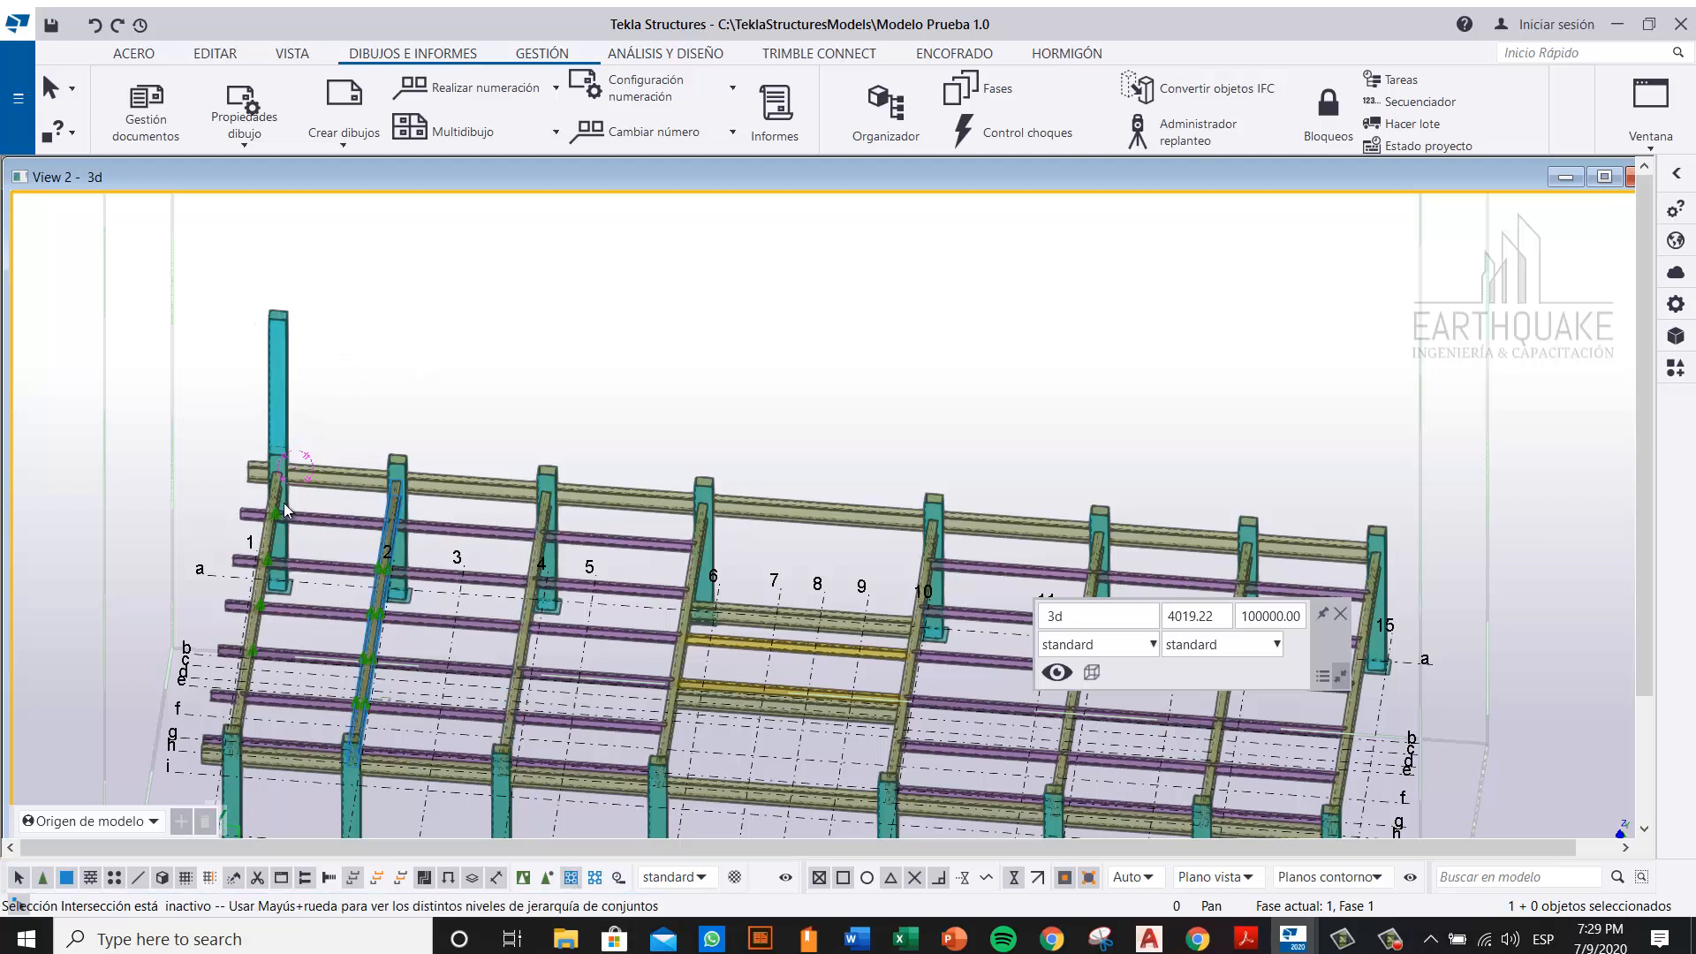
pyautogui.click(280, 391)
pyautogui.scroll(5, 292, 401)
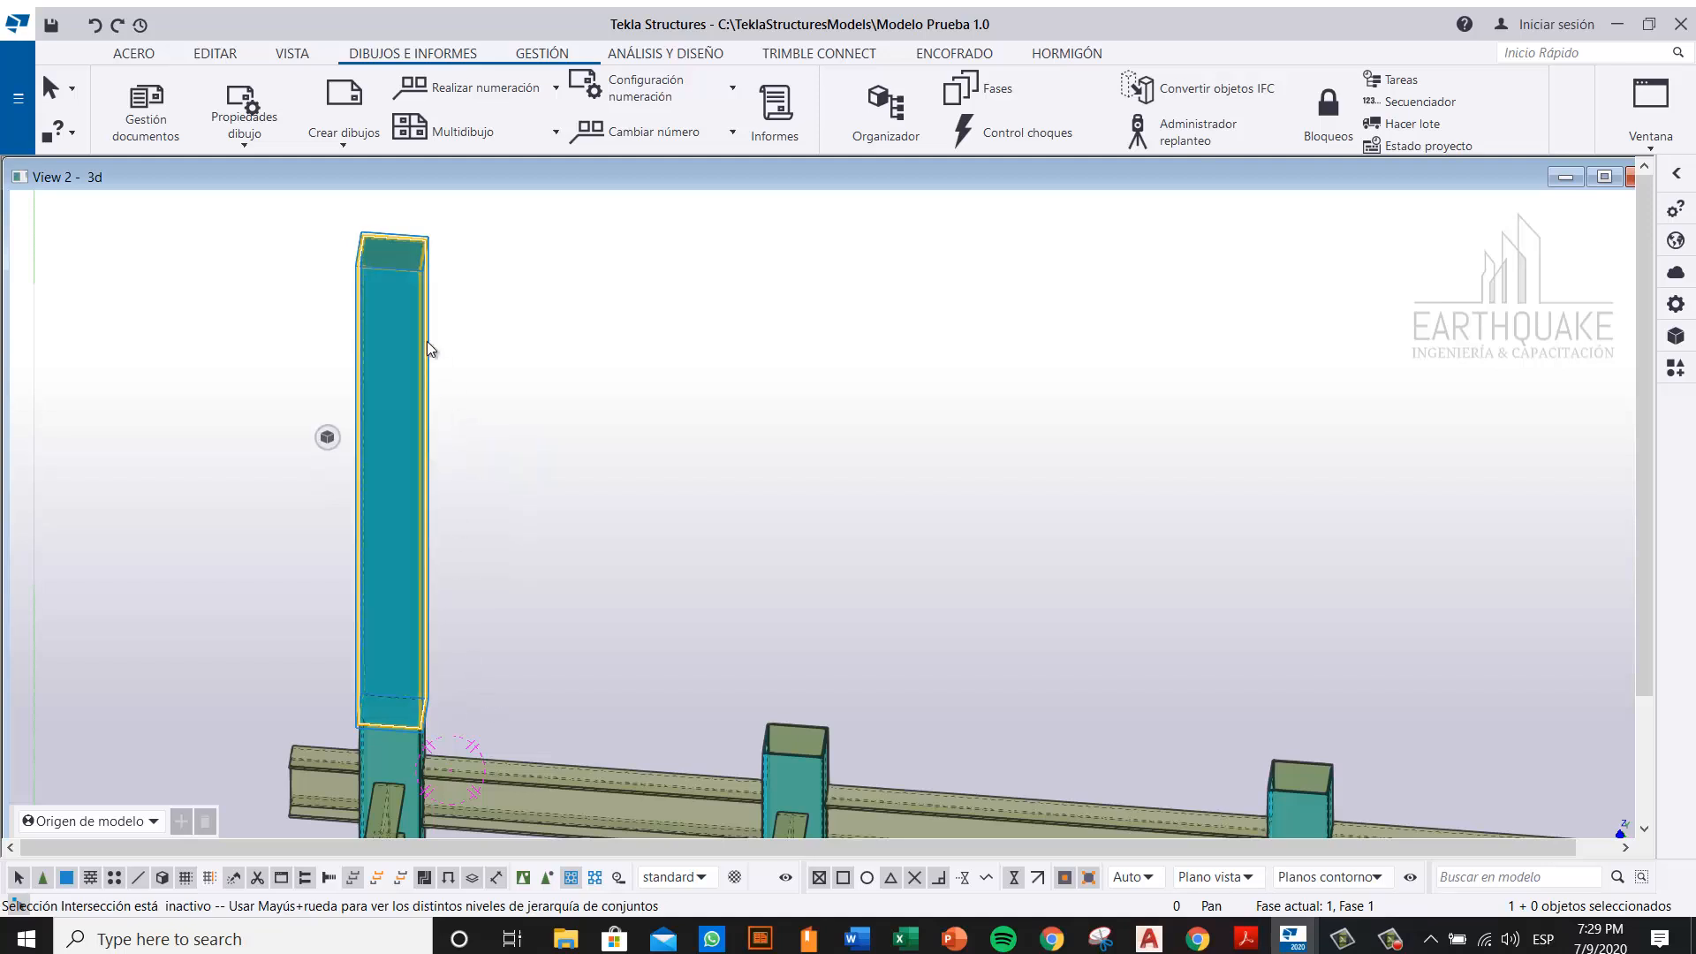
pyautogui.scroll(-6, 447, 367)
pyautogui.click(867, 391)
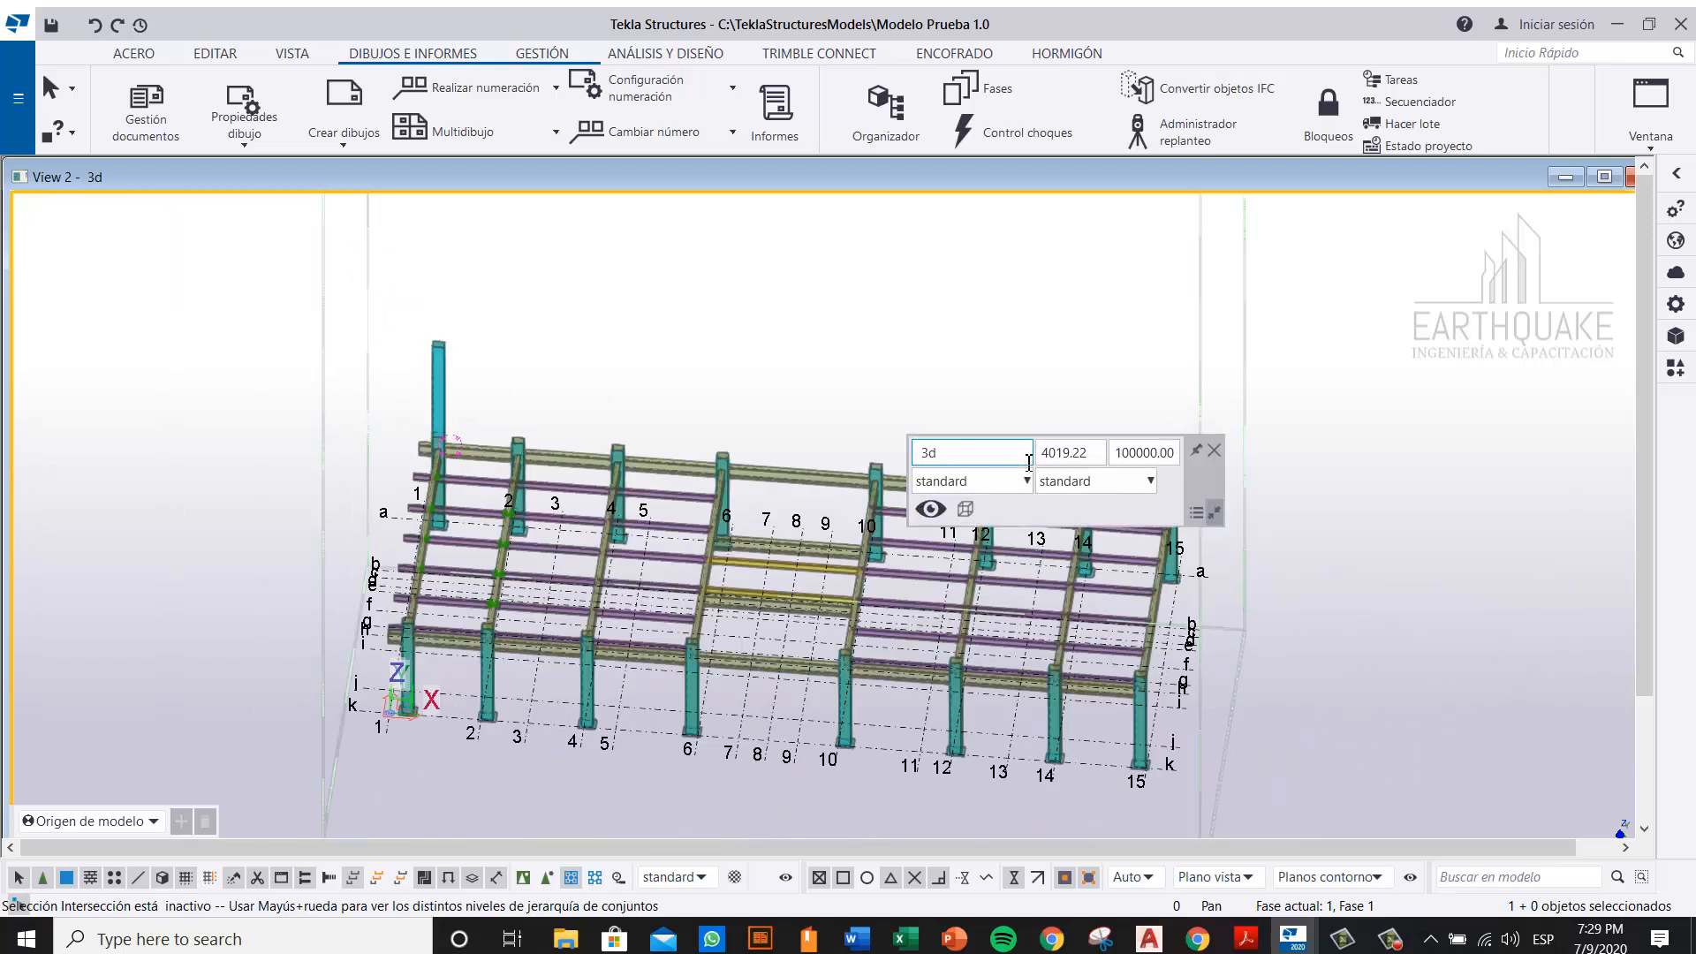
pyautogui.click(1216, 454)
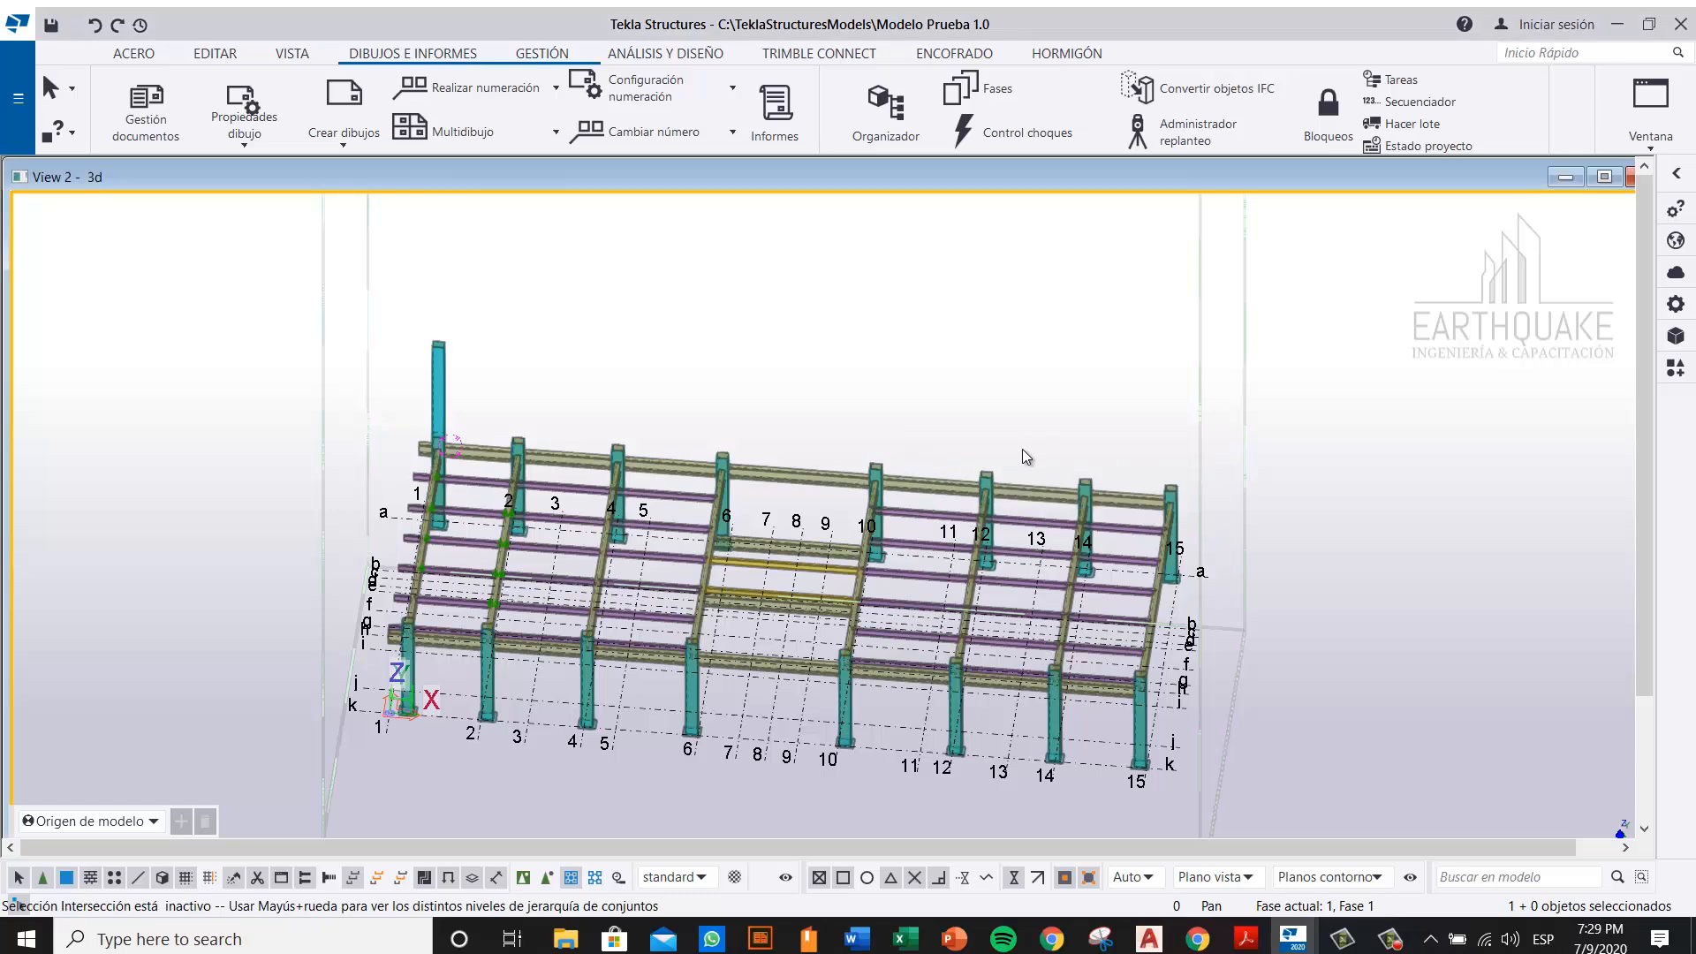
# Step: Examine the open tops of the row a columns up close from several angles in the 3D view
pyautogui.scroll(5, 1054, 482)
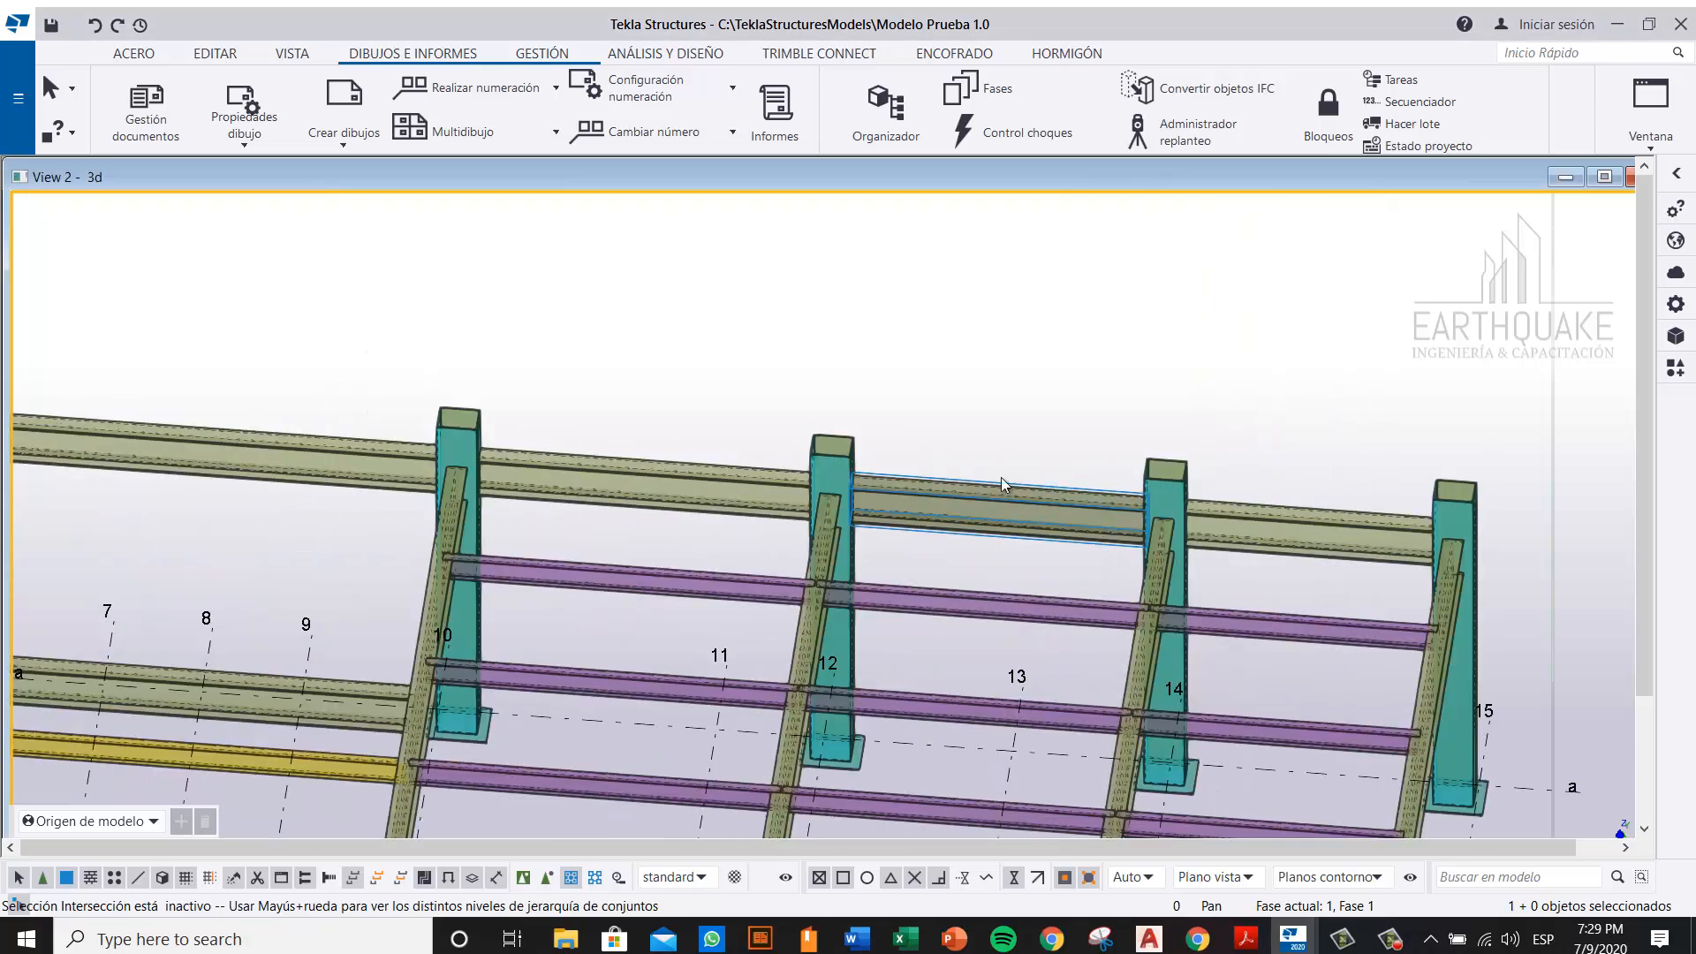
pyautogui.scroll(5, 644, 429)
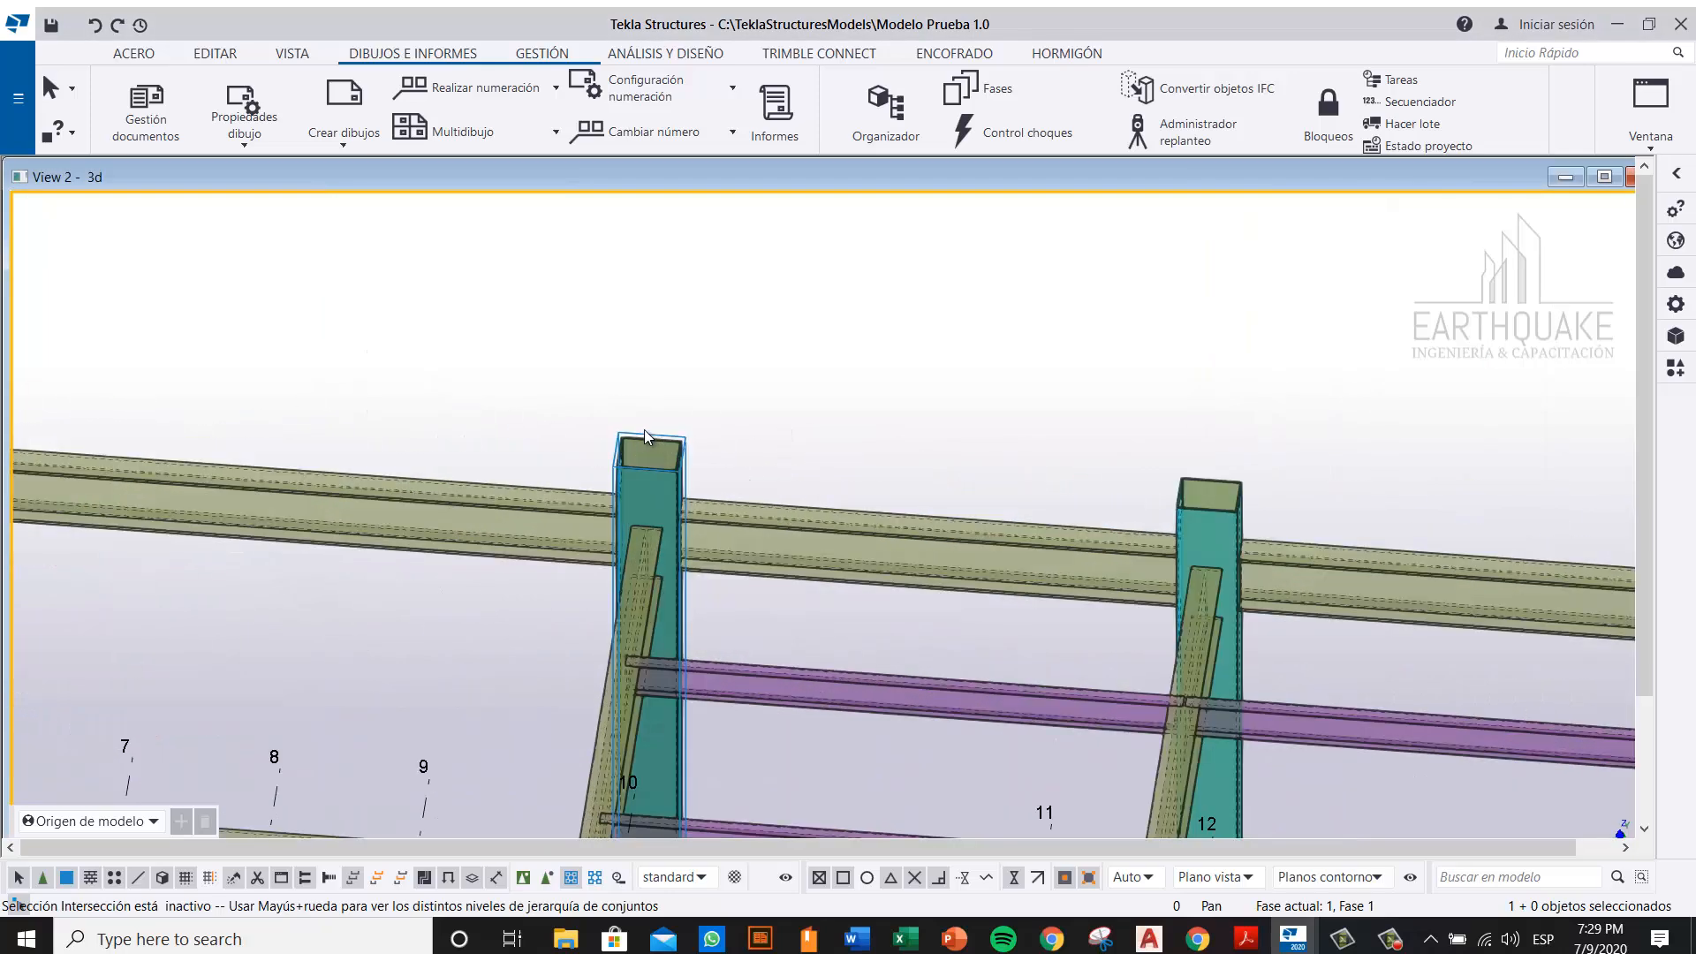
pyautogui.scroll(3, 142, 97)
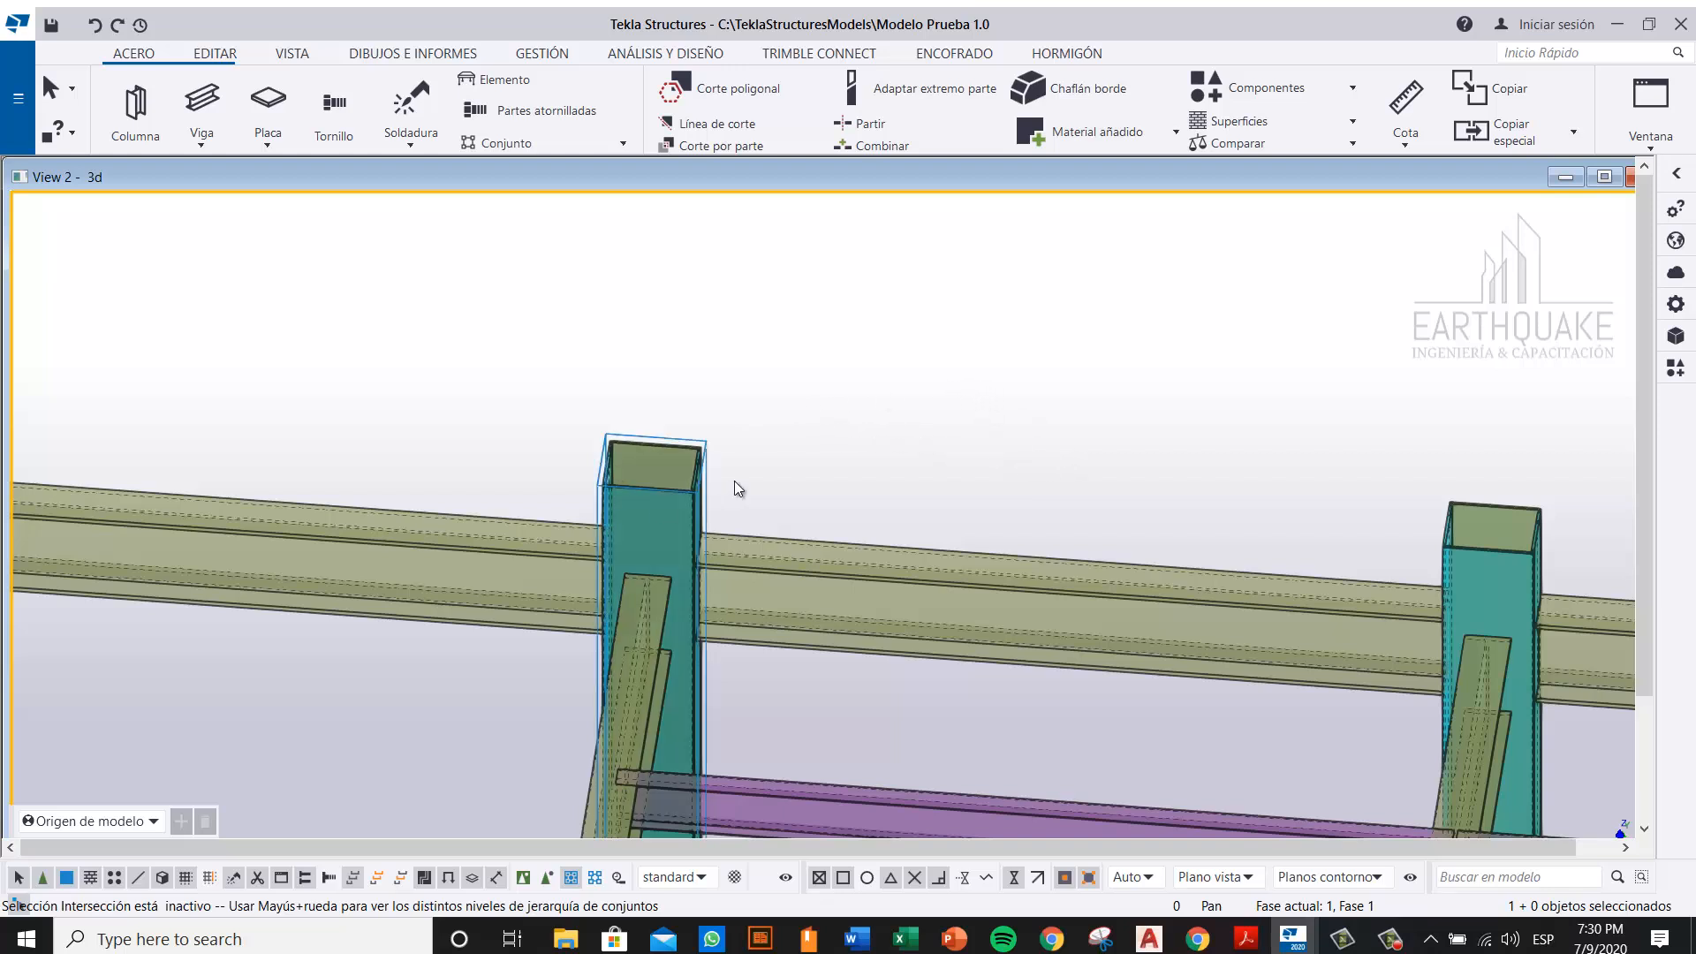
pyautogui.keyDown('ctrl'); pyautogui.moveTo(695, 477); pyautogui.dragTo(1002, 425, button='middle'); pyautogui.keyUp('ctrl')
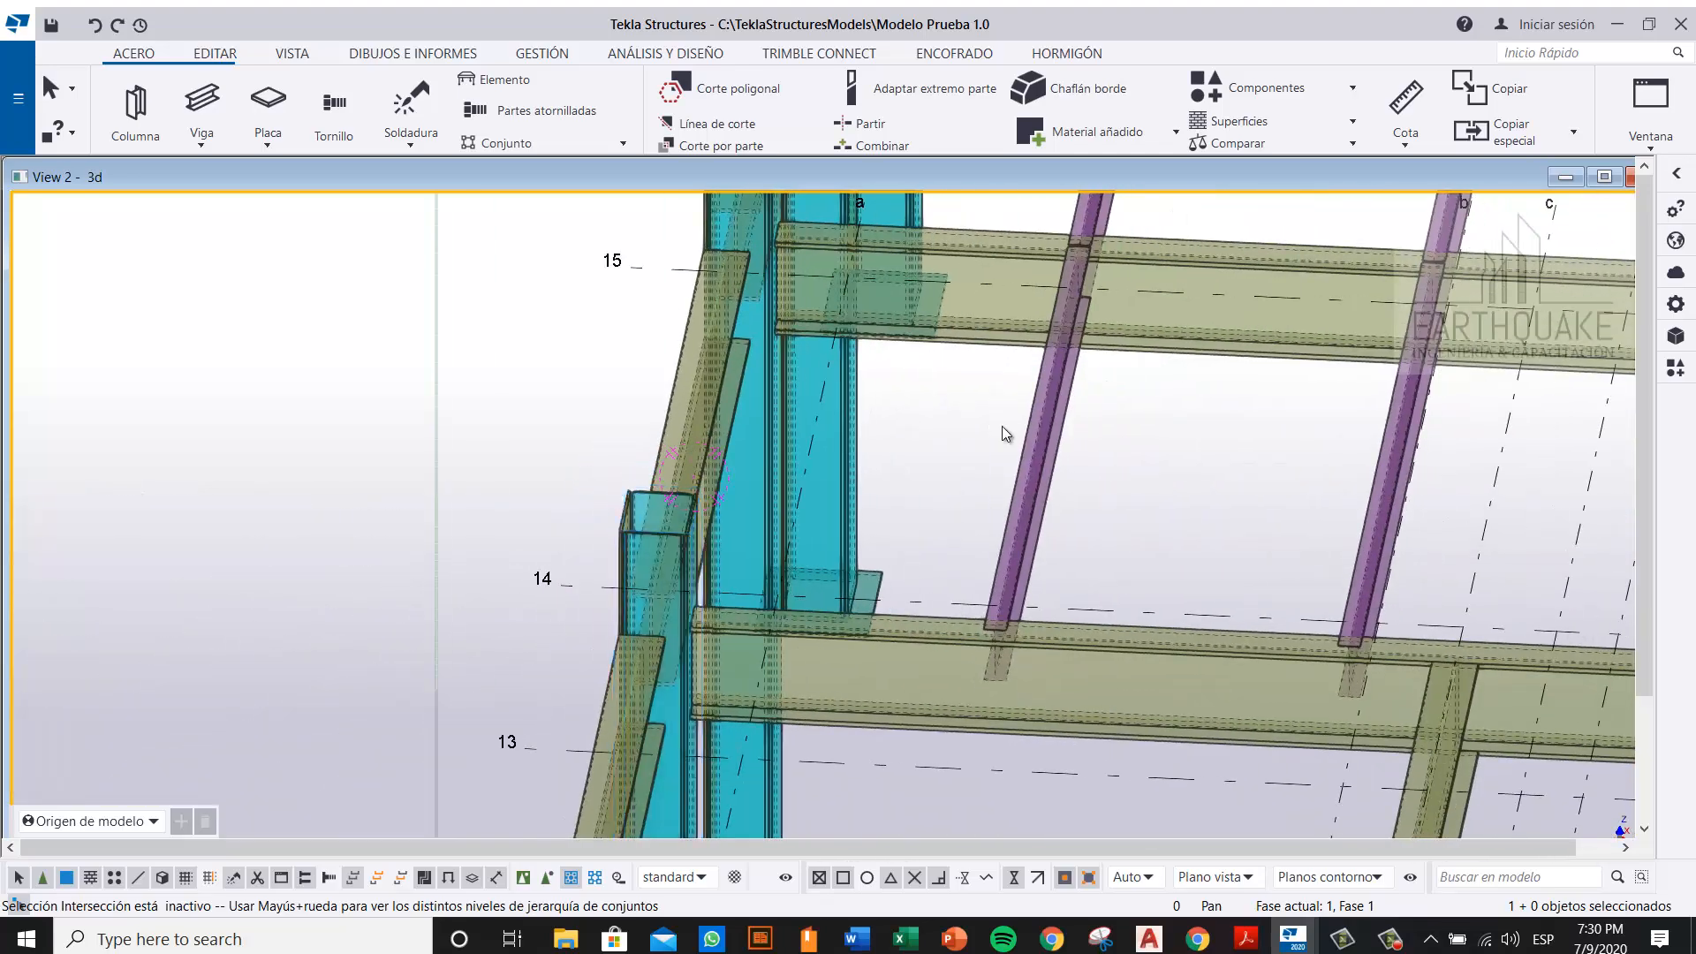
pyautogui.keyDown('ctrl'); pyautogui.moveTo(589, 523); pyautogui.dragTo(549, 521, button='middle'); pyautogui.keyUp('ctrl')
pyautogui.moveTo(224, 503); pyautogui.dragTo(602, 555, button='middle')
pyautogui.scroll(4, 602, 555)
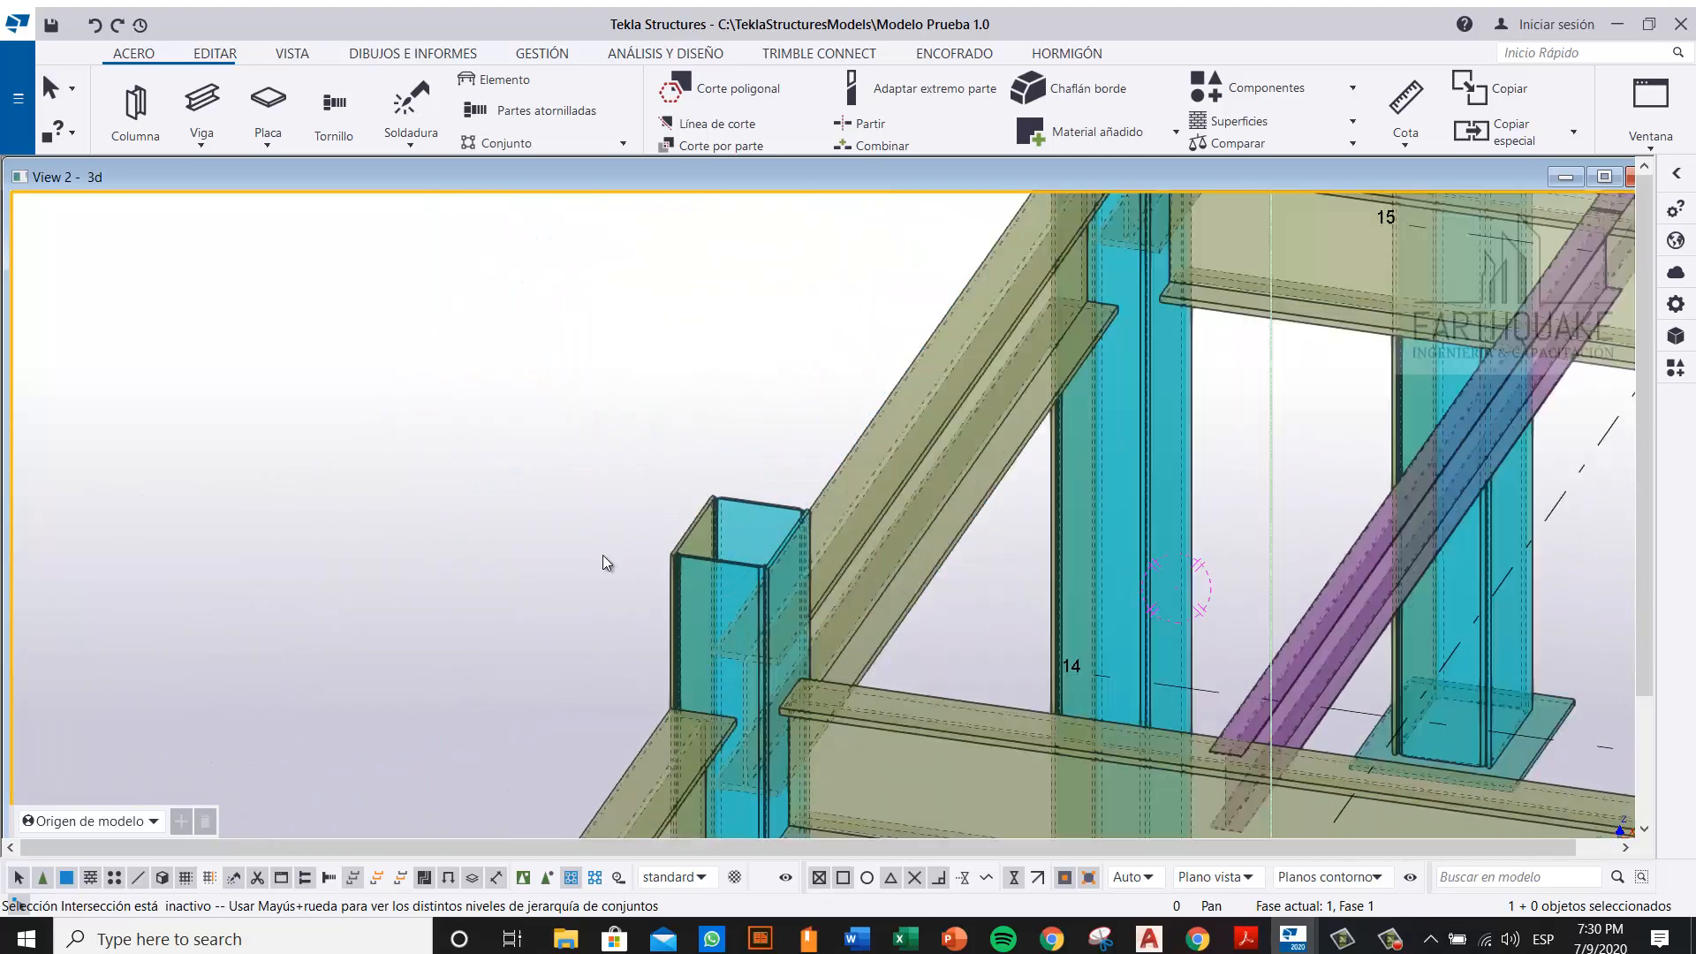
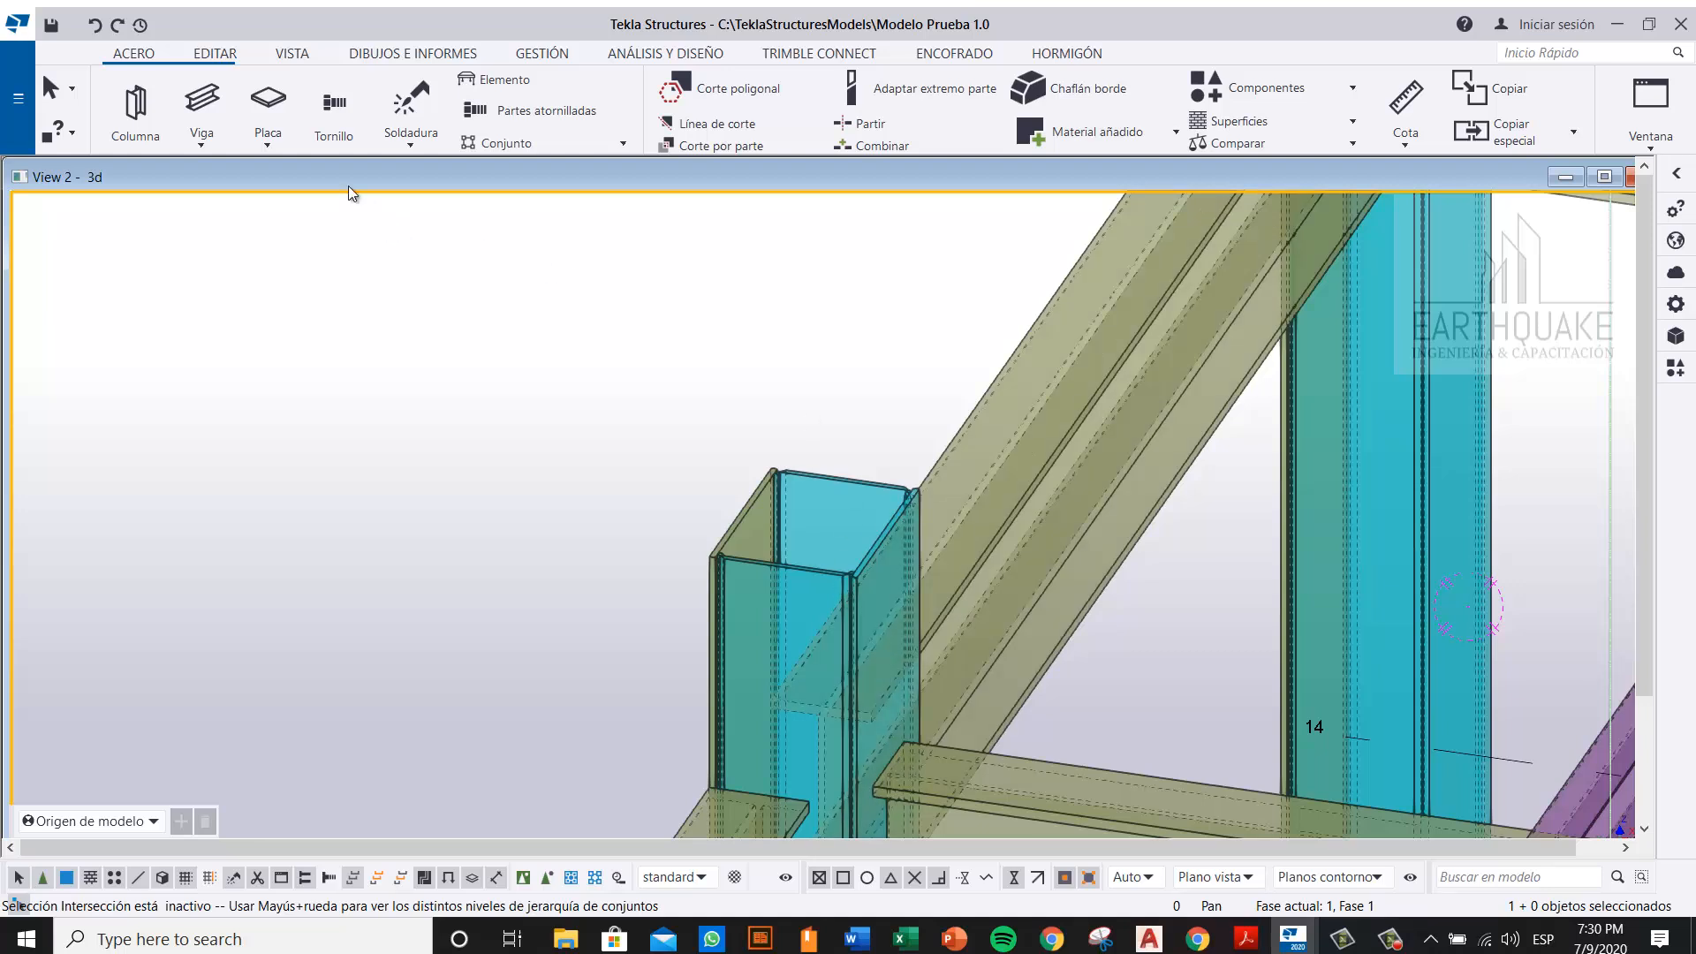
# Step: Start an irregular plate with material A572-50 and profile PL6
pyautogui.click(261, 108)
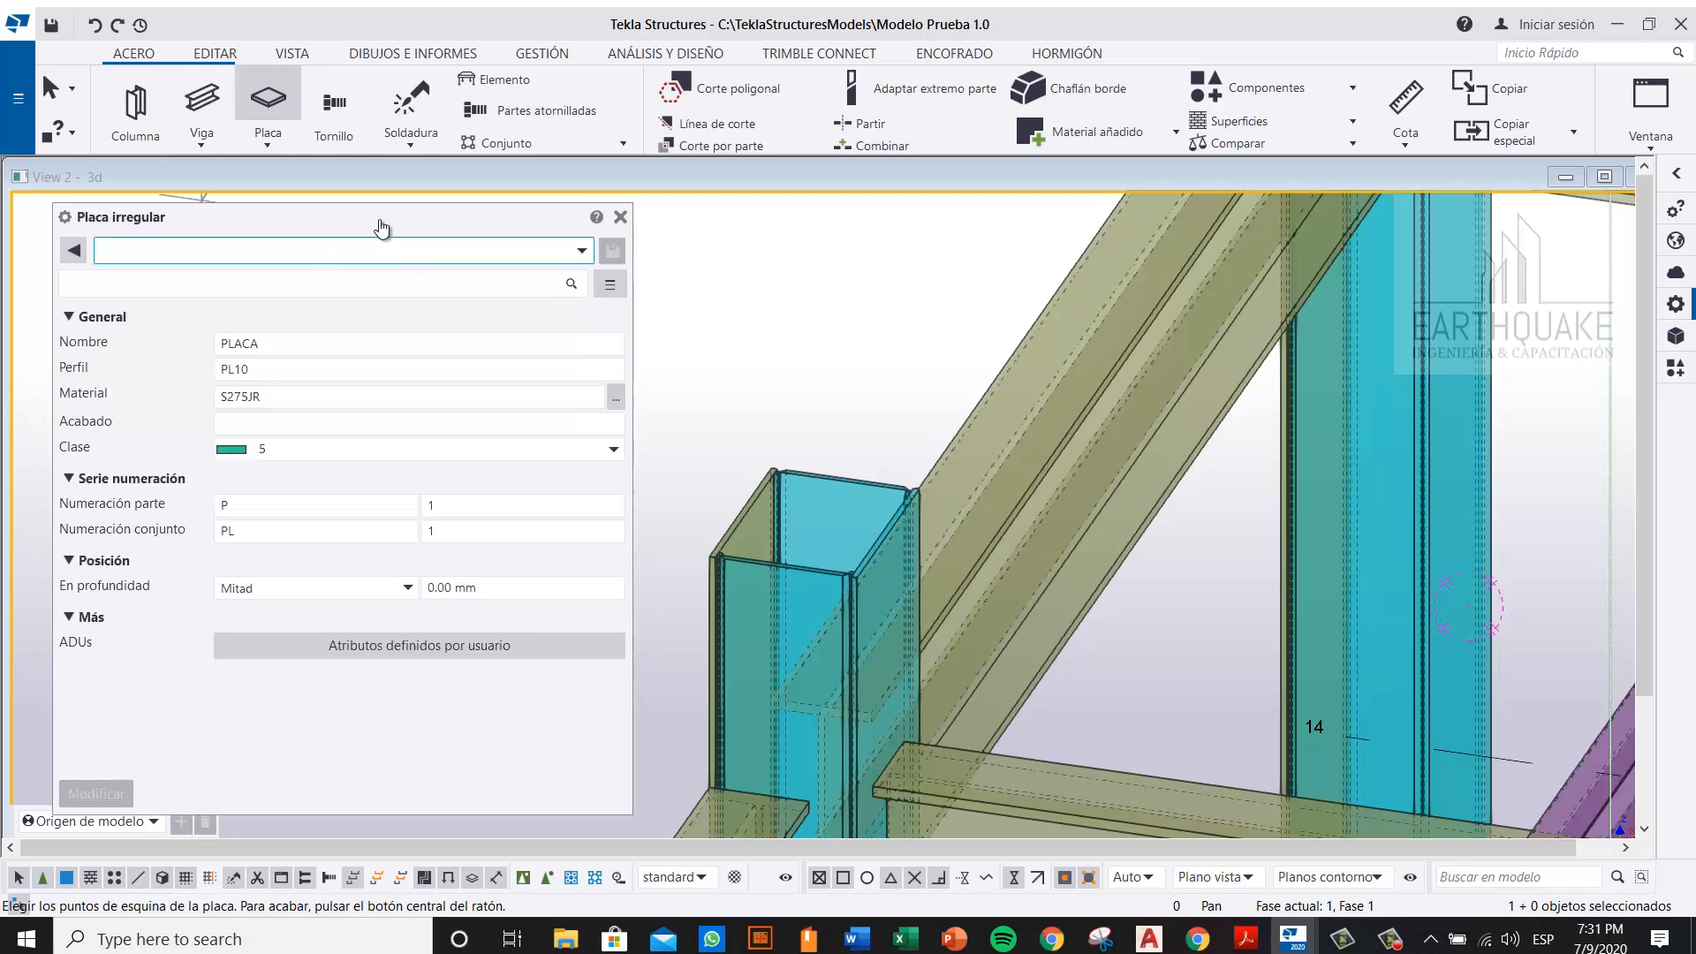
pyautogui.click(219, 399)
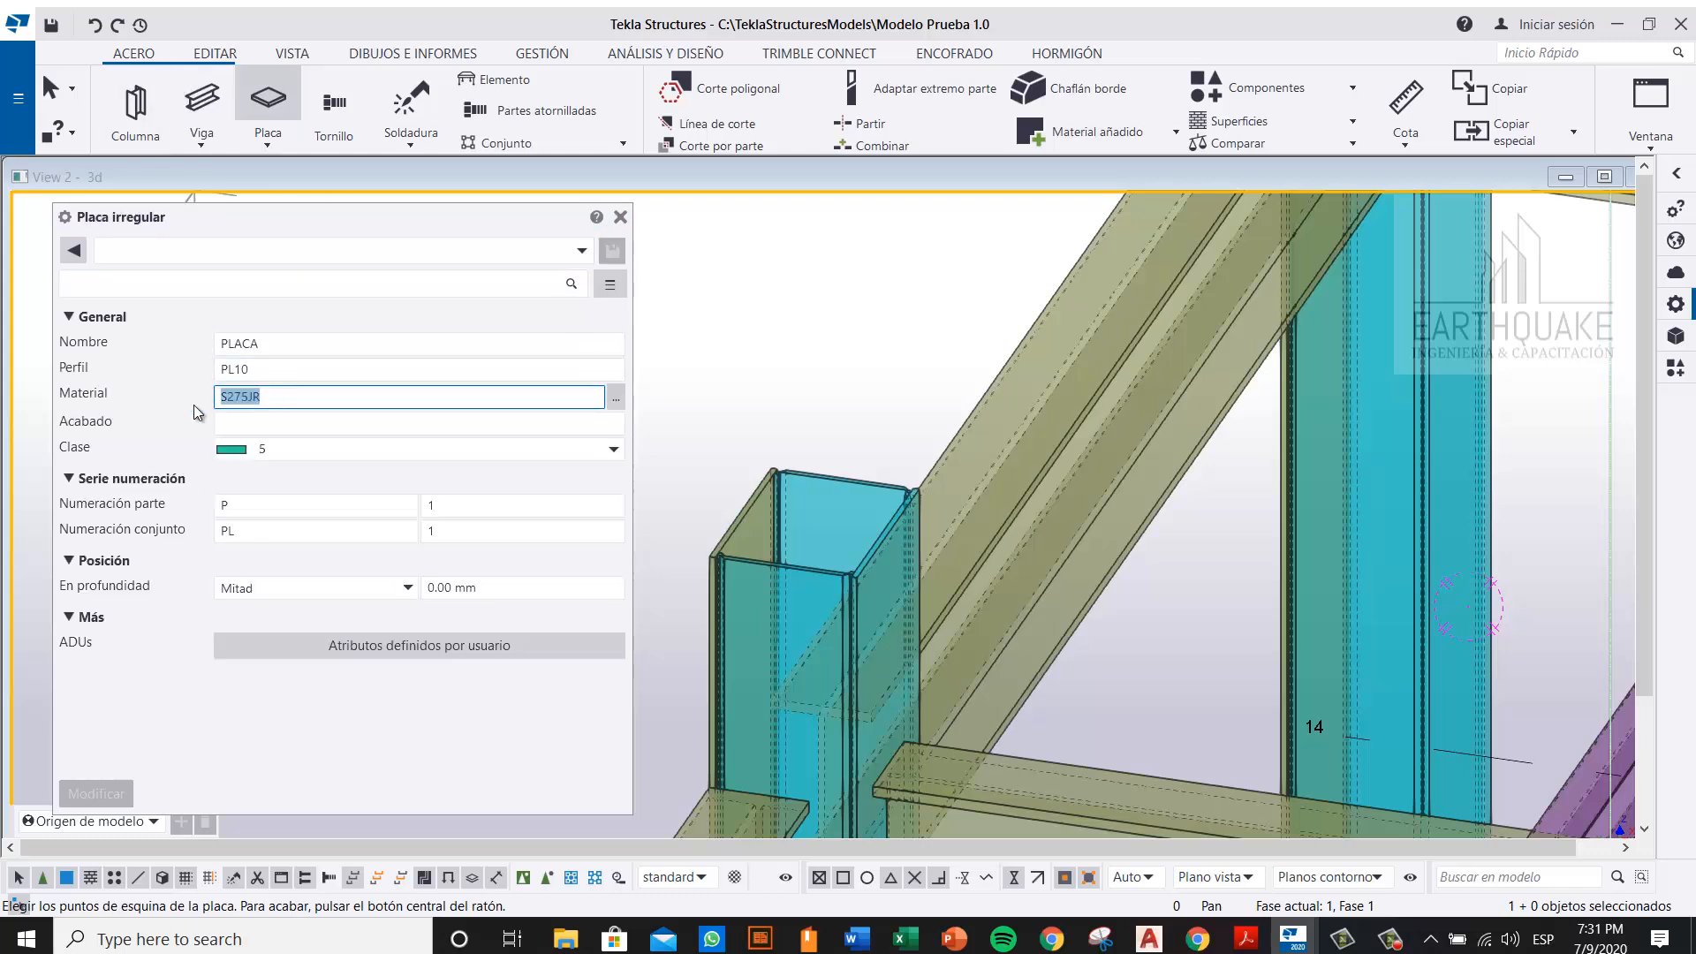
pyautogui.write('A572-50')
pyautogui.click(269, 372)
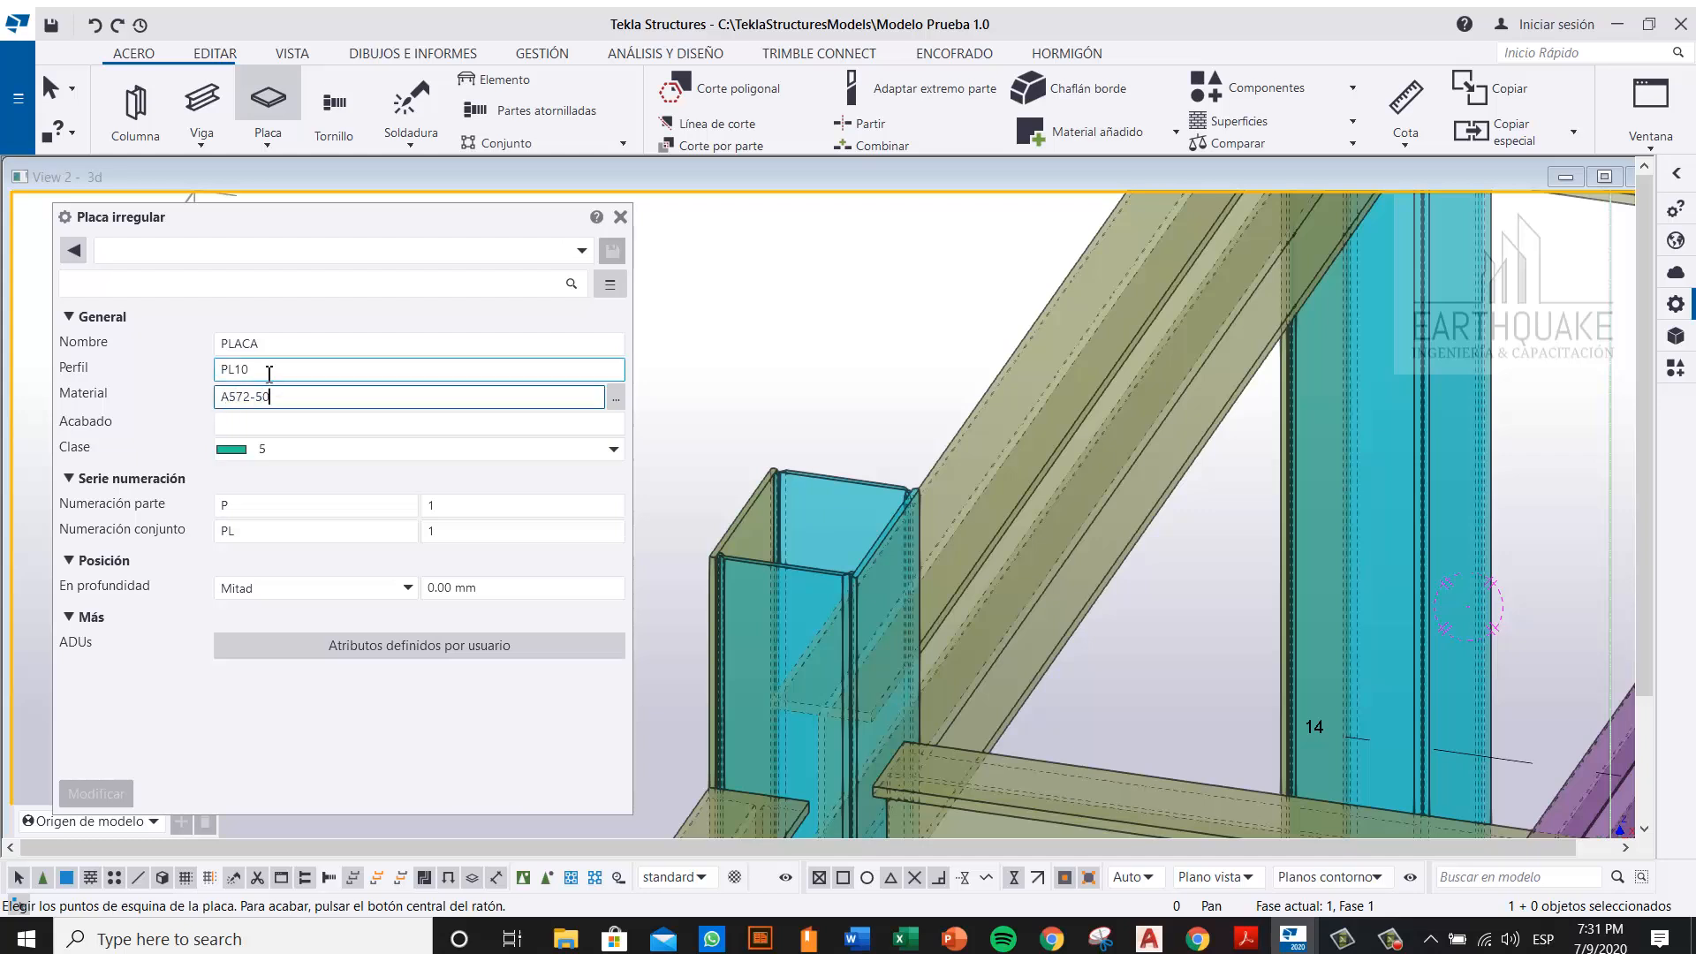
pyautogui.press('BackSpace')
pyautogui.press('BackSpace')
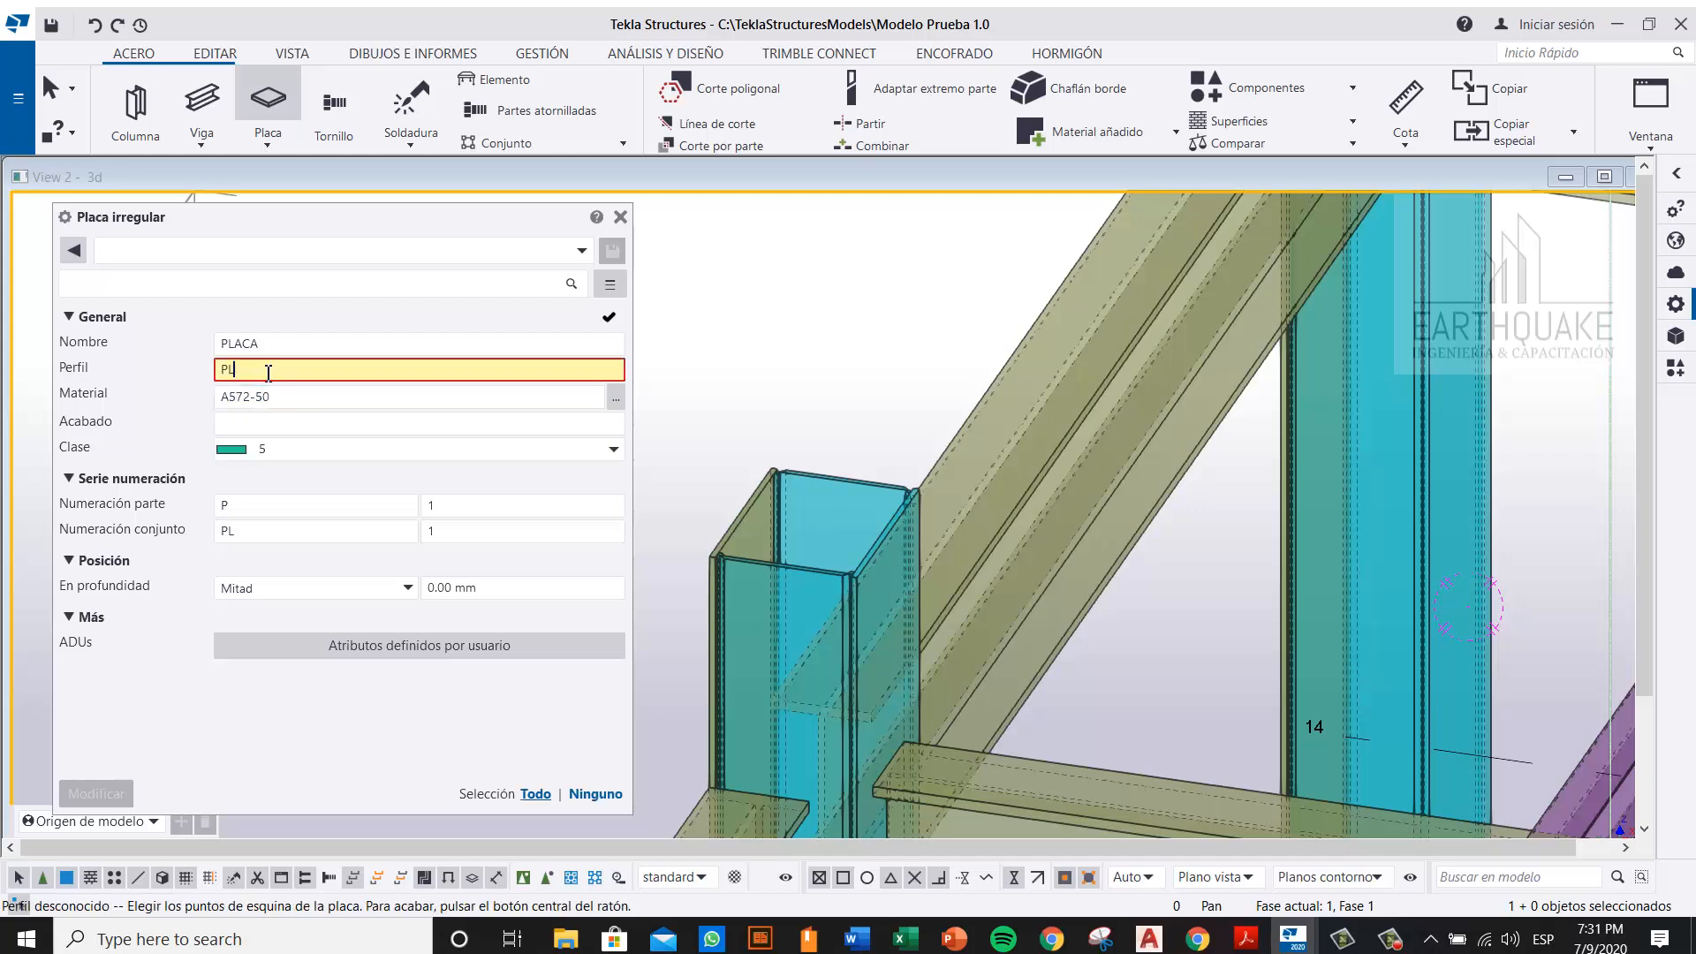
pyautogui.write('6')
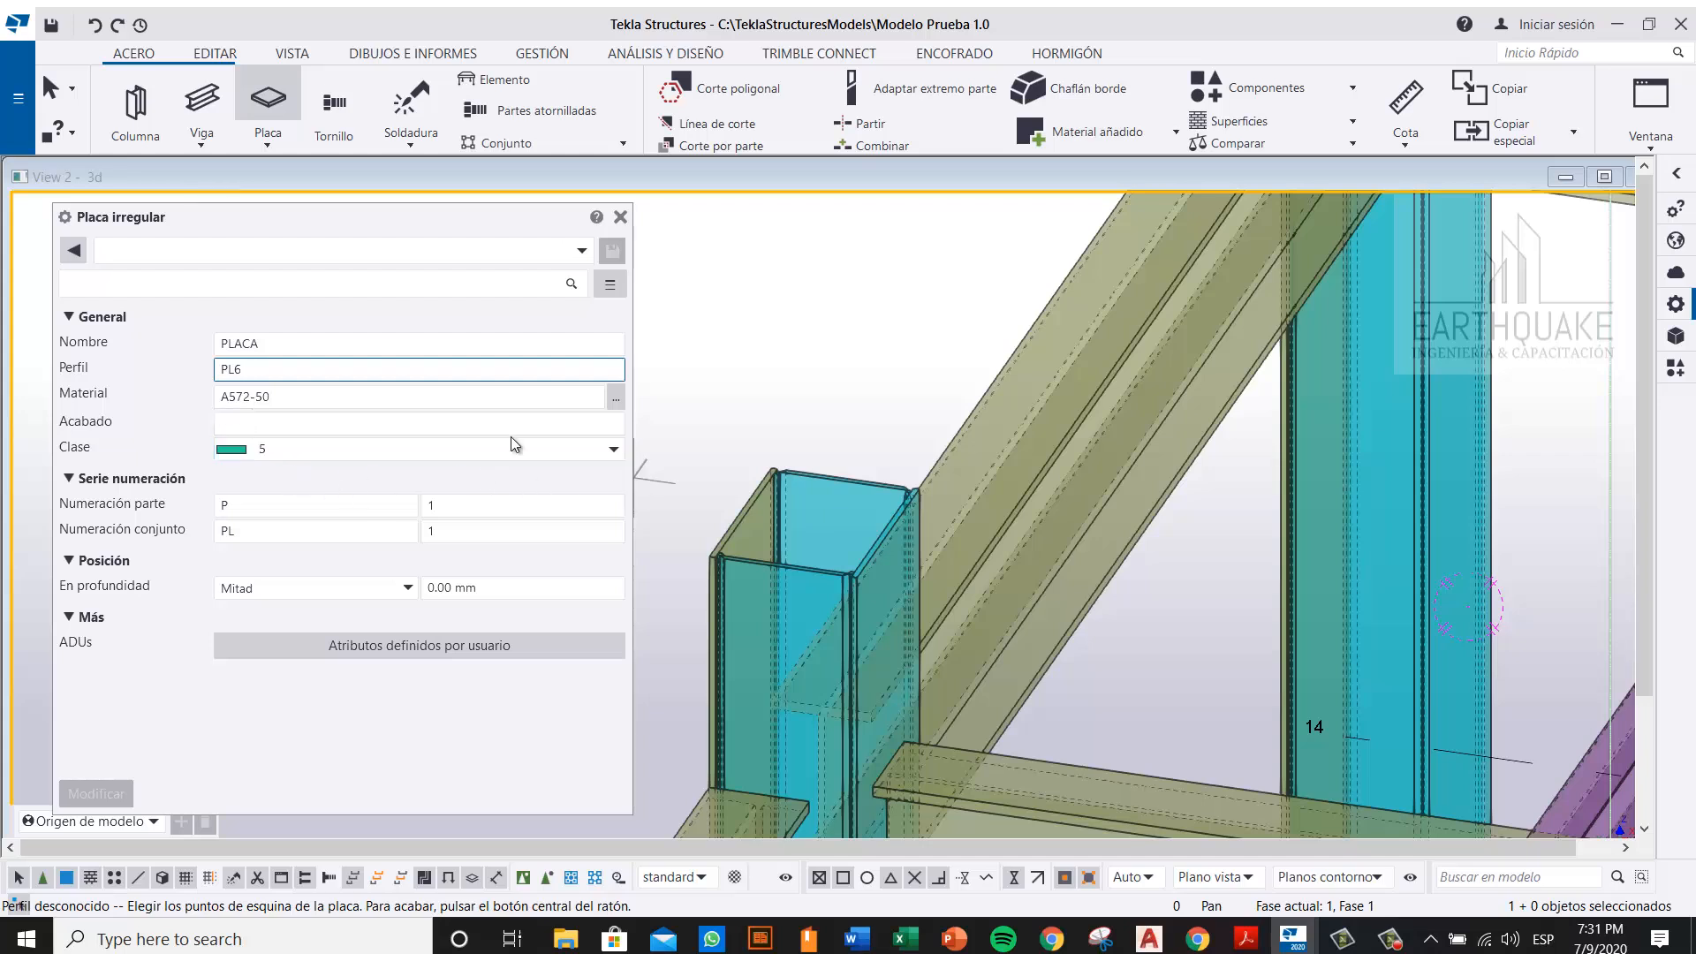
pyautogui.click(516, 405)
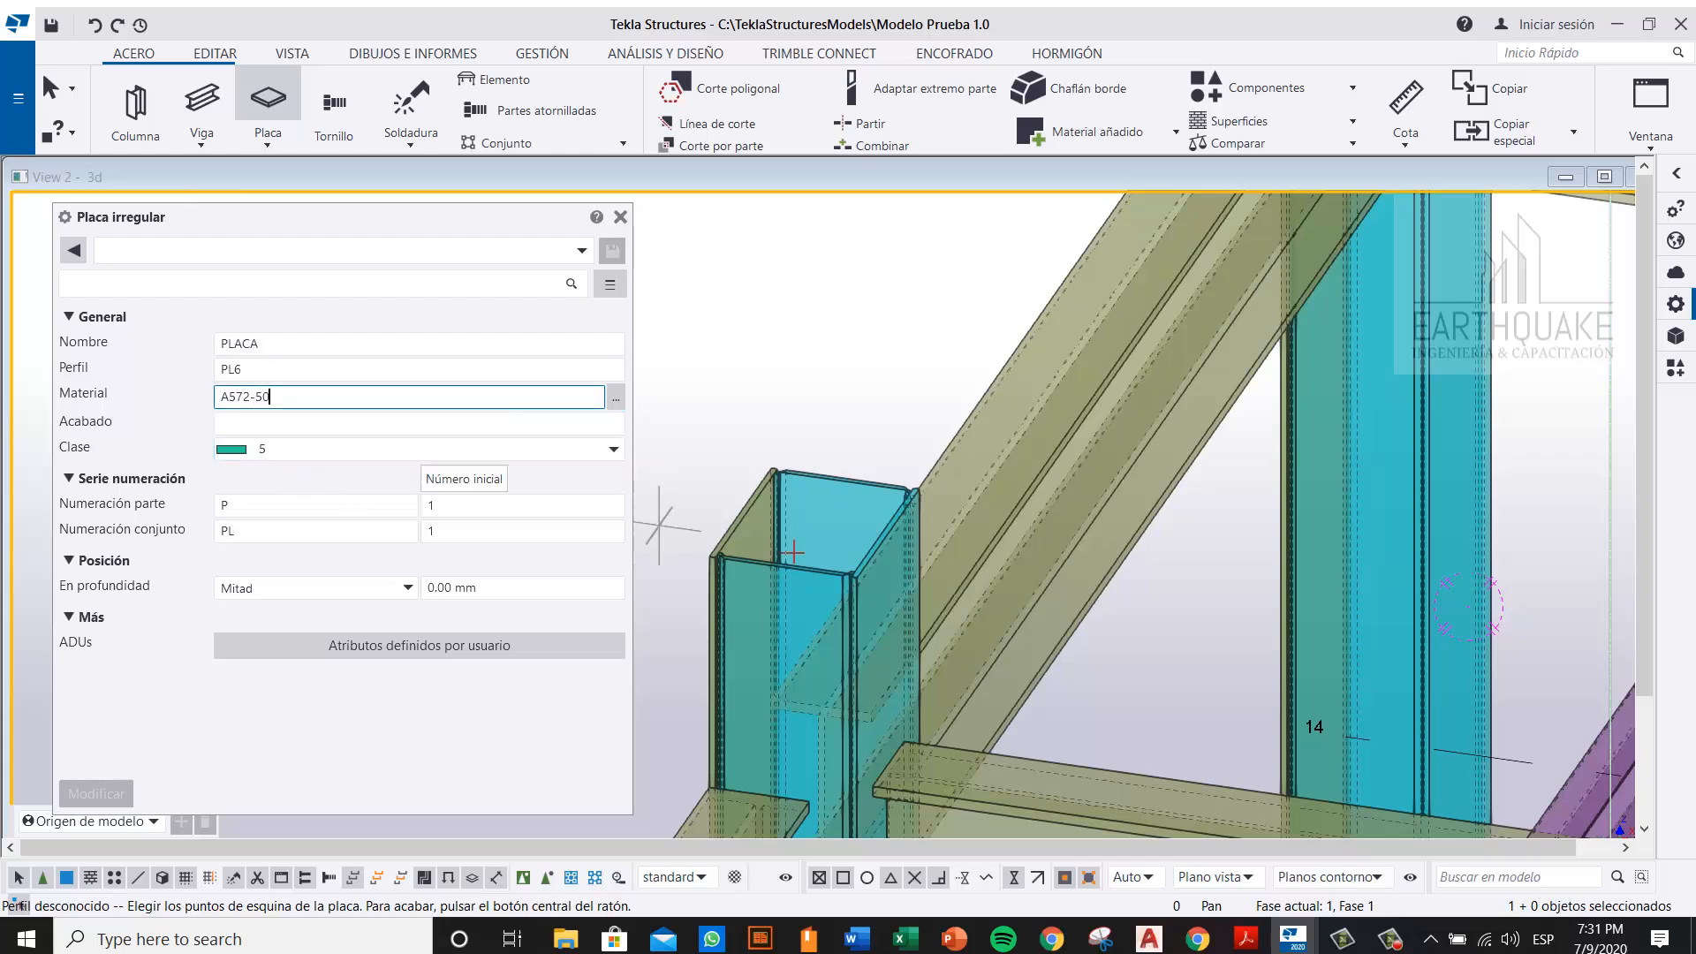
# Step: Model the cap plate on the open column top by picking its four outer corners, close the outline and end the command
pyautogui.moveTo(821, 438); pyautogui.dragTo(949, 368, button='middle')
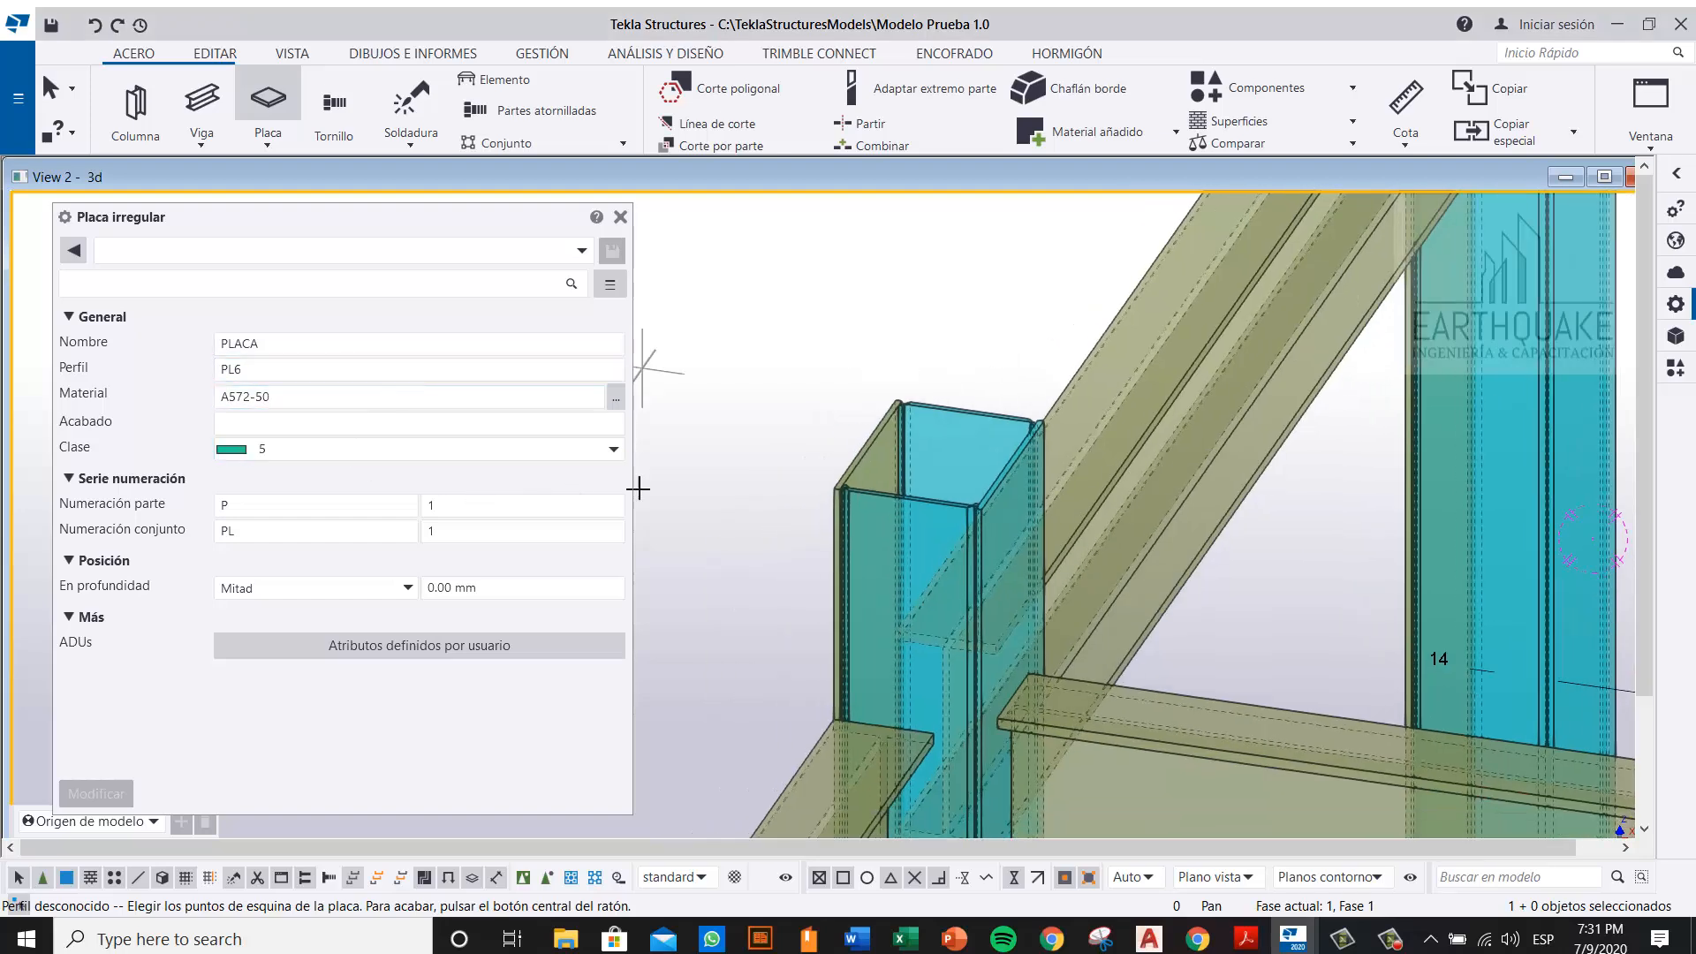
pyautogui.scroll(5, 853, 429)
pyautogui.scroll(4, 759, 438)
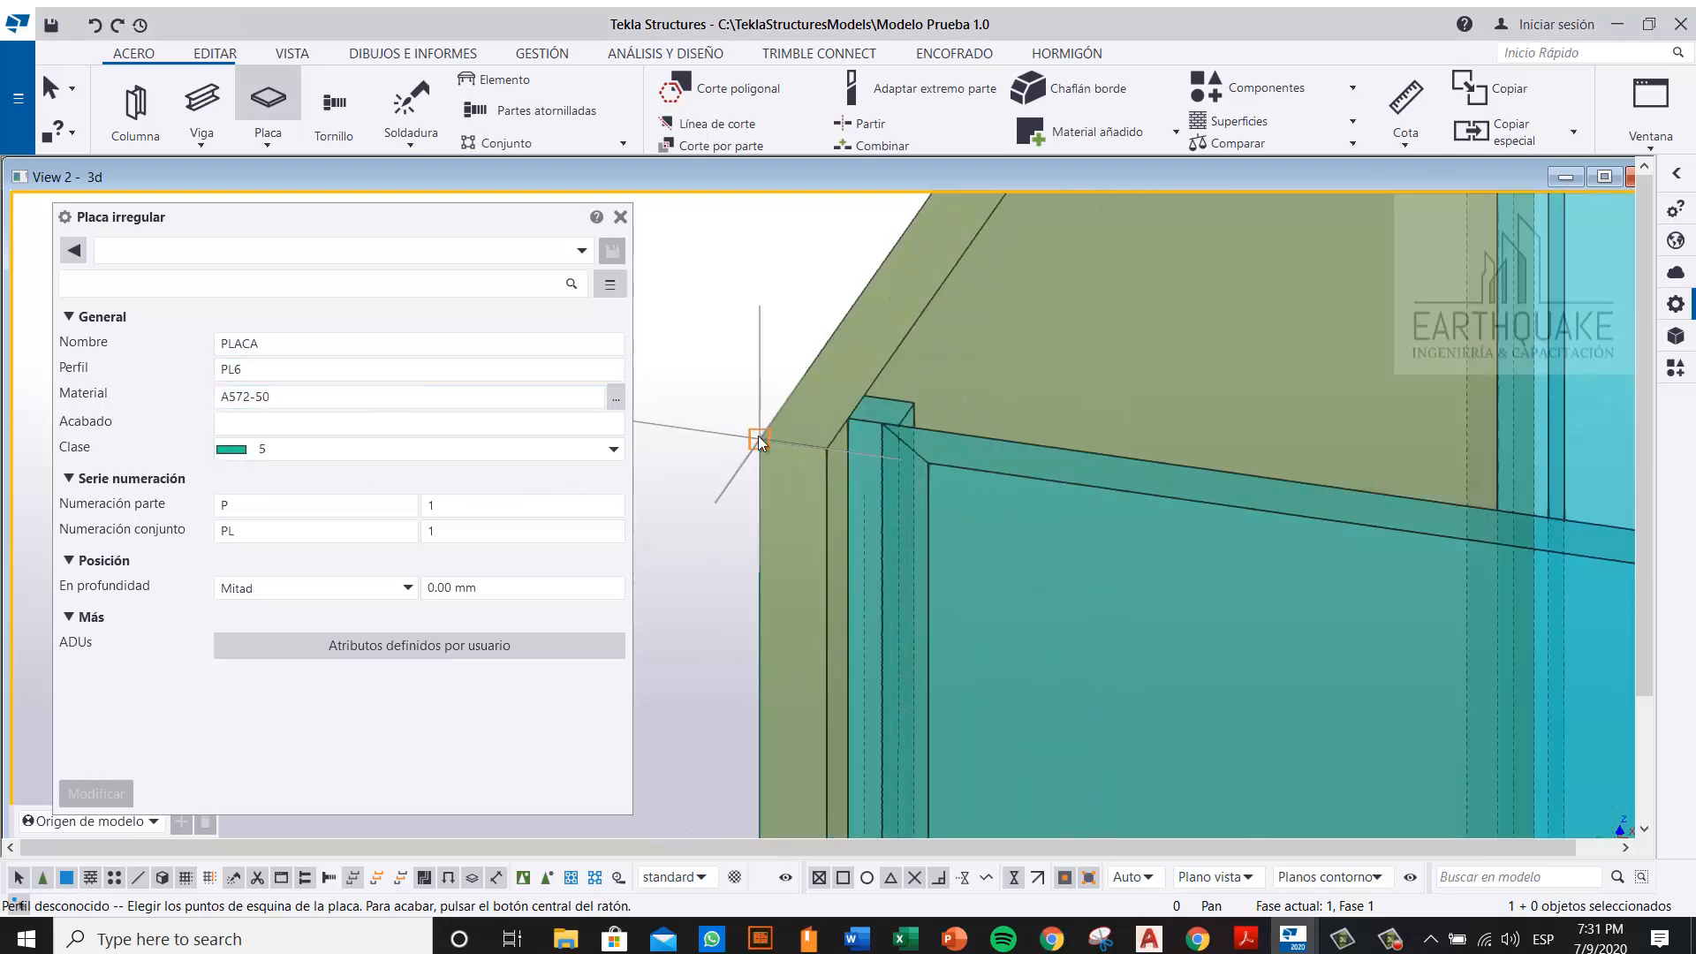
pyautogui.click(758, 438)
pyautogui.scroll(-5, 755, 394)
pyautogui.scroll(4, 976, 405)
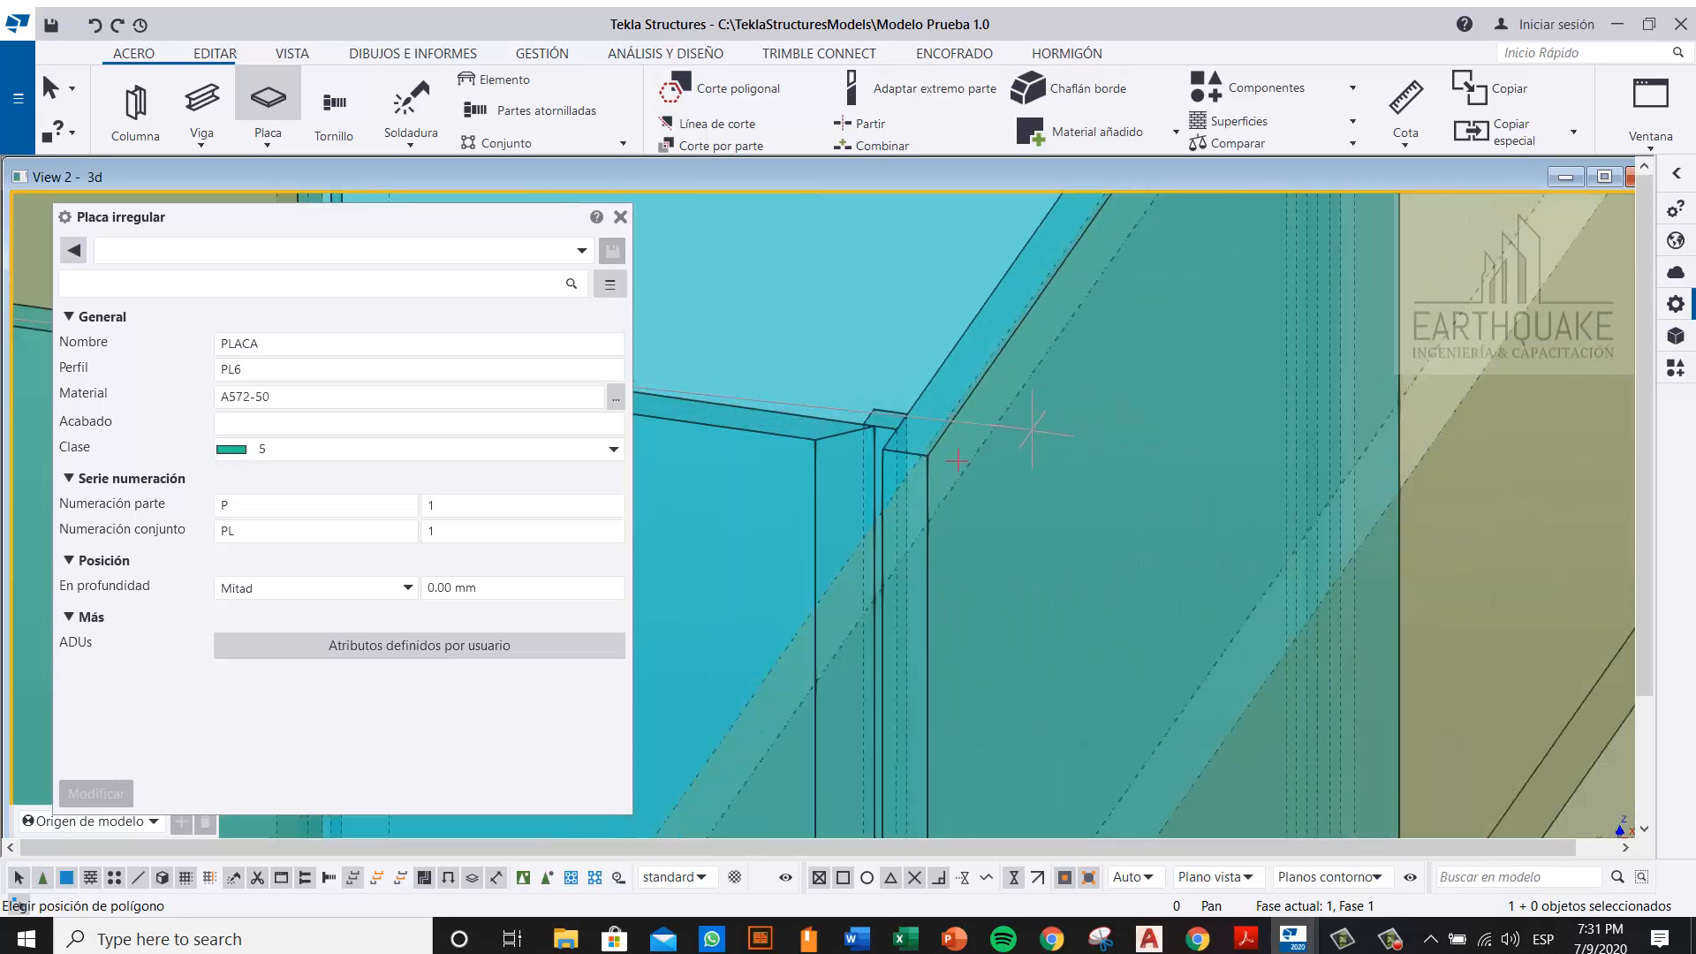
pyautogui.click(921, 574)
pyautogui.scroll(-5, 919, 579)
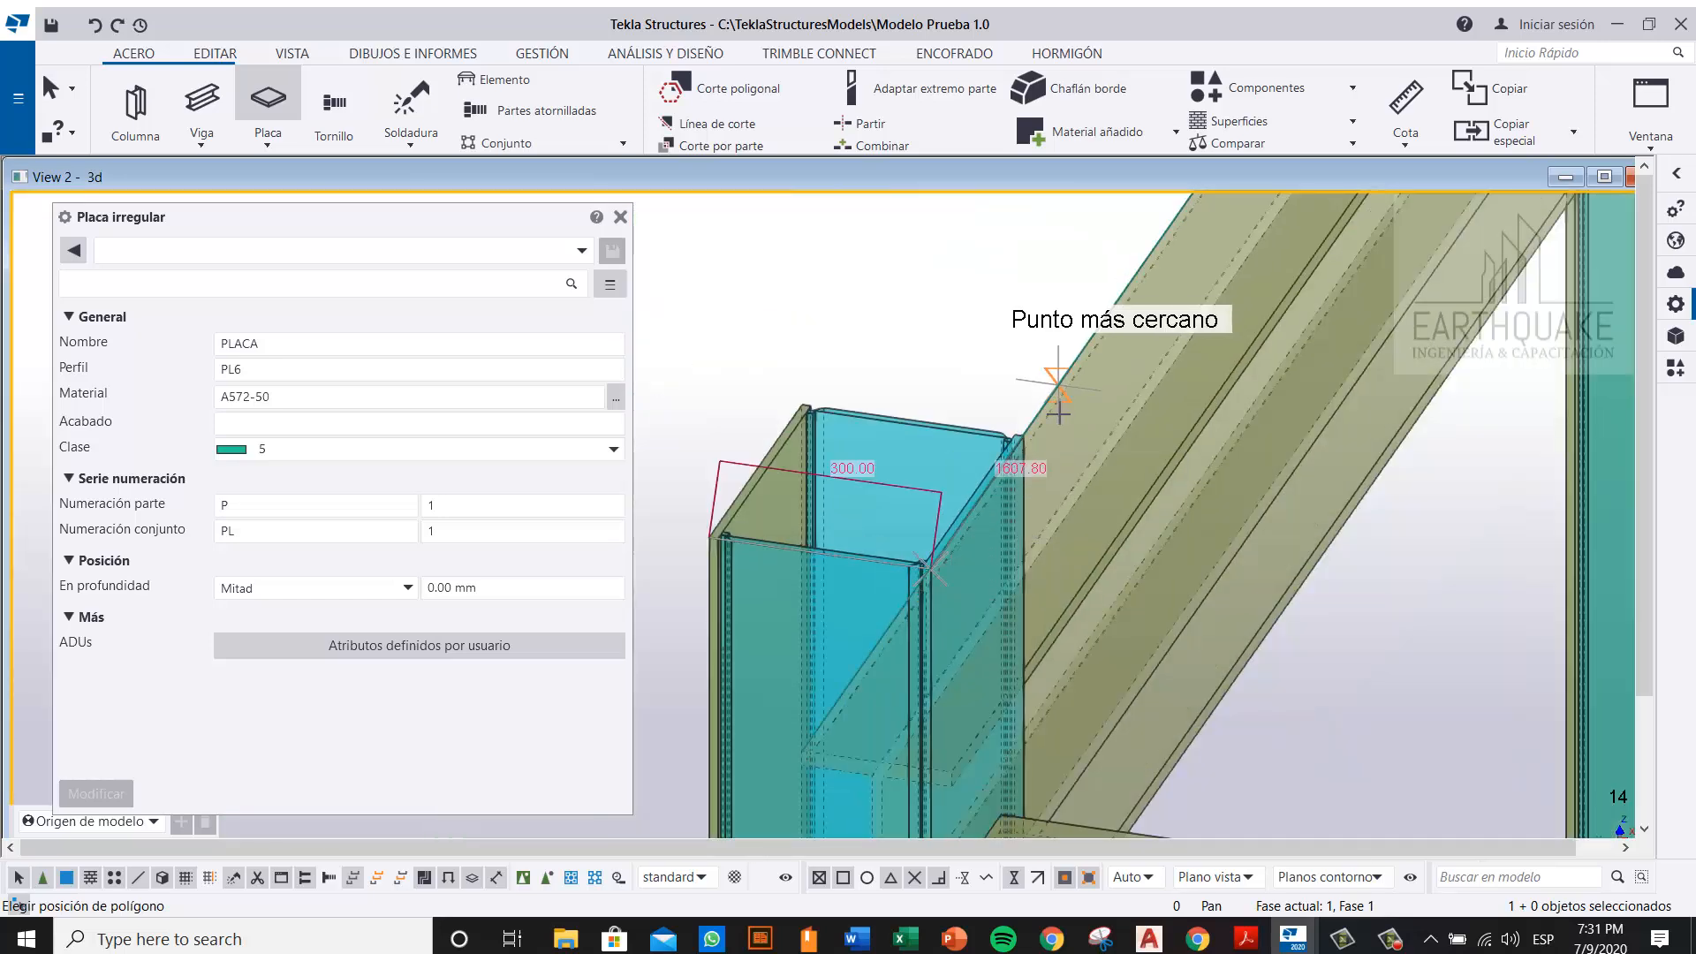
pyautogui.scroll(5, 1058, 404)
pyautogui.click(945, 530)
pyautogui.scroll(-4, 1348, 557)
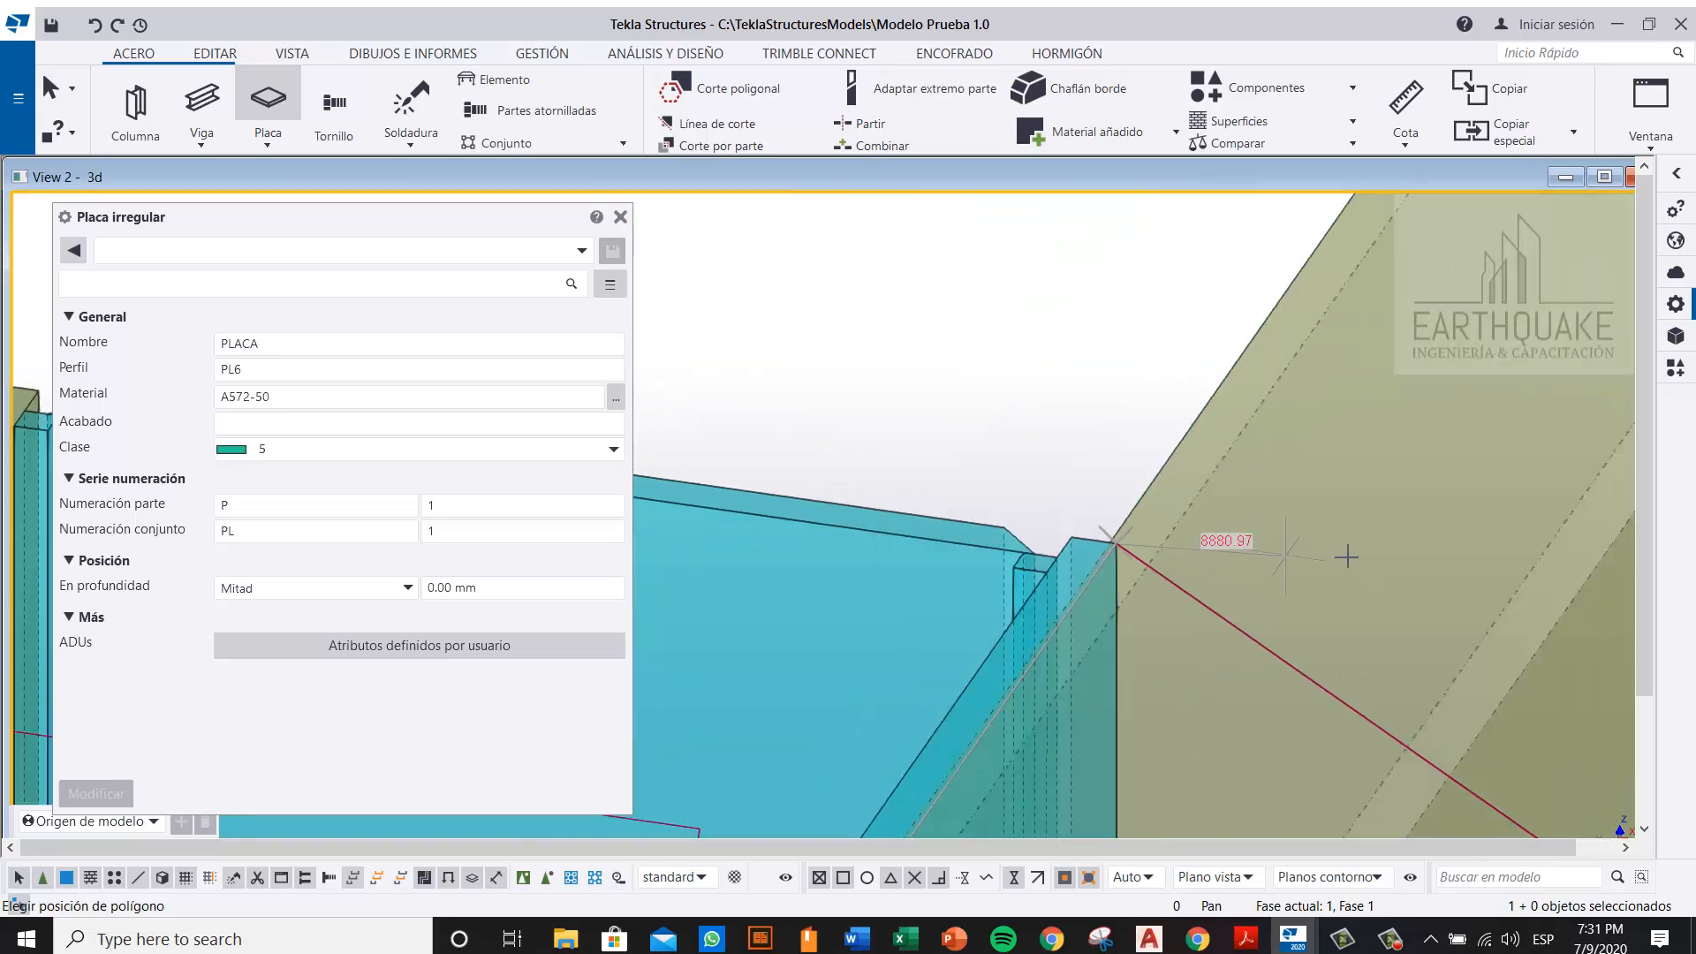
pyautogui.scroll(3, 1001, 504)
pyautogui.click(989, 489)
pyautogui.scroll(-5, 1019, 383)
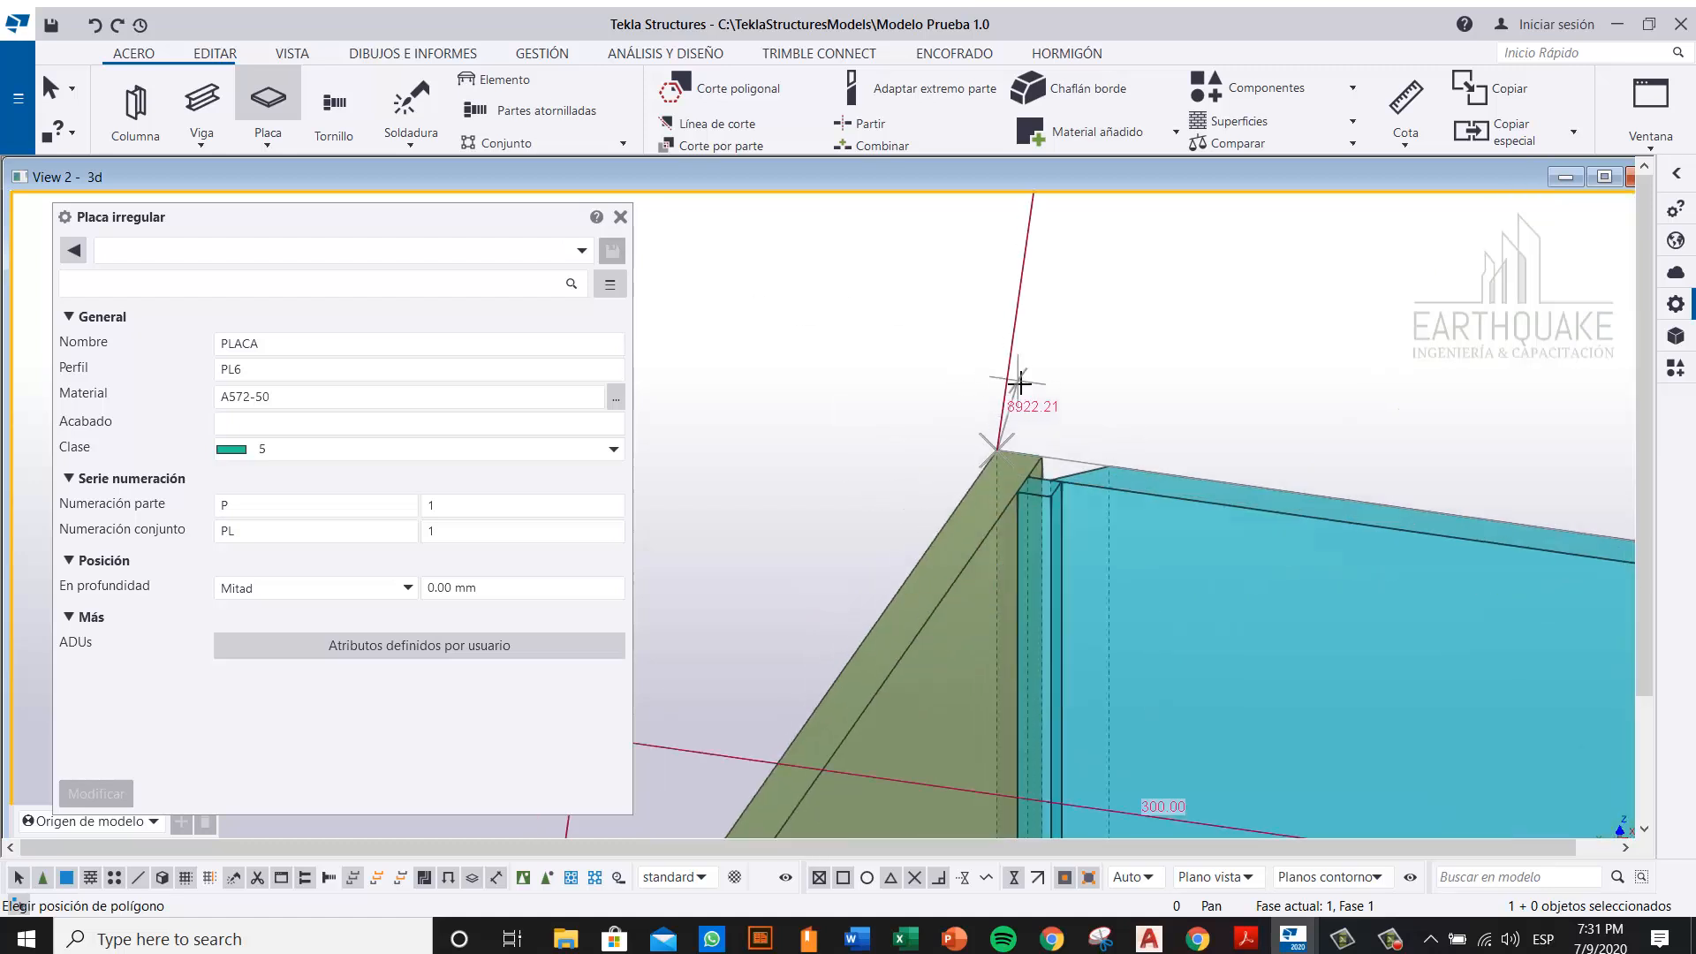
pyautogui.scroll(4, 921, 531)
pyautogui.click(923, 545)
pyautogui.scroll(-4, 923, 545)
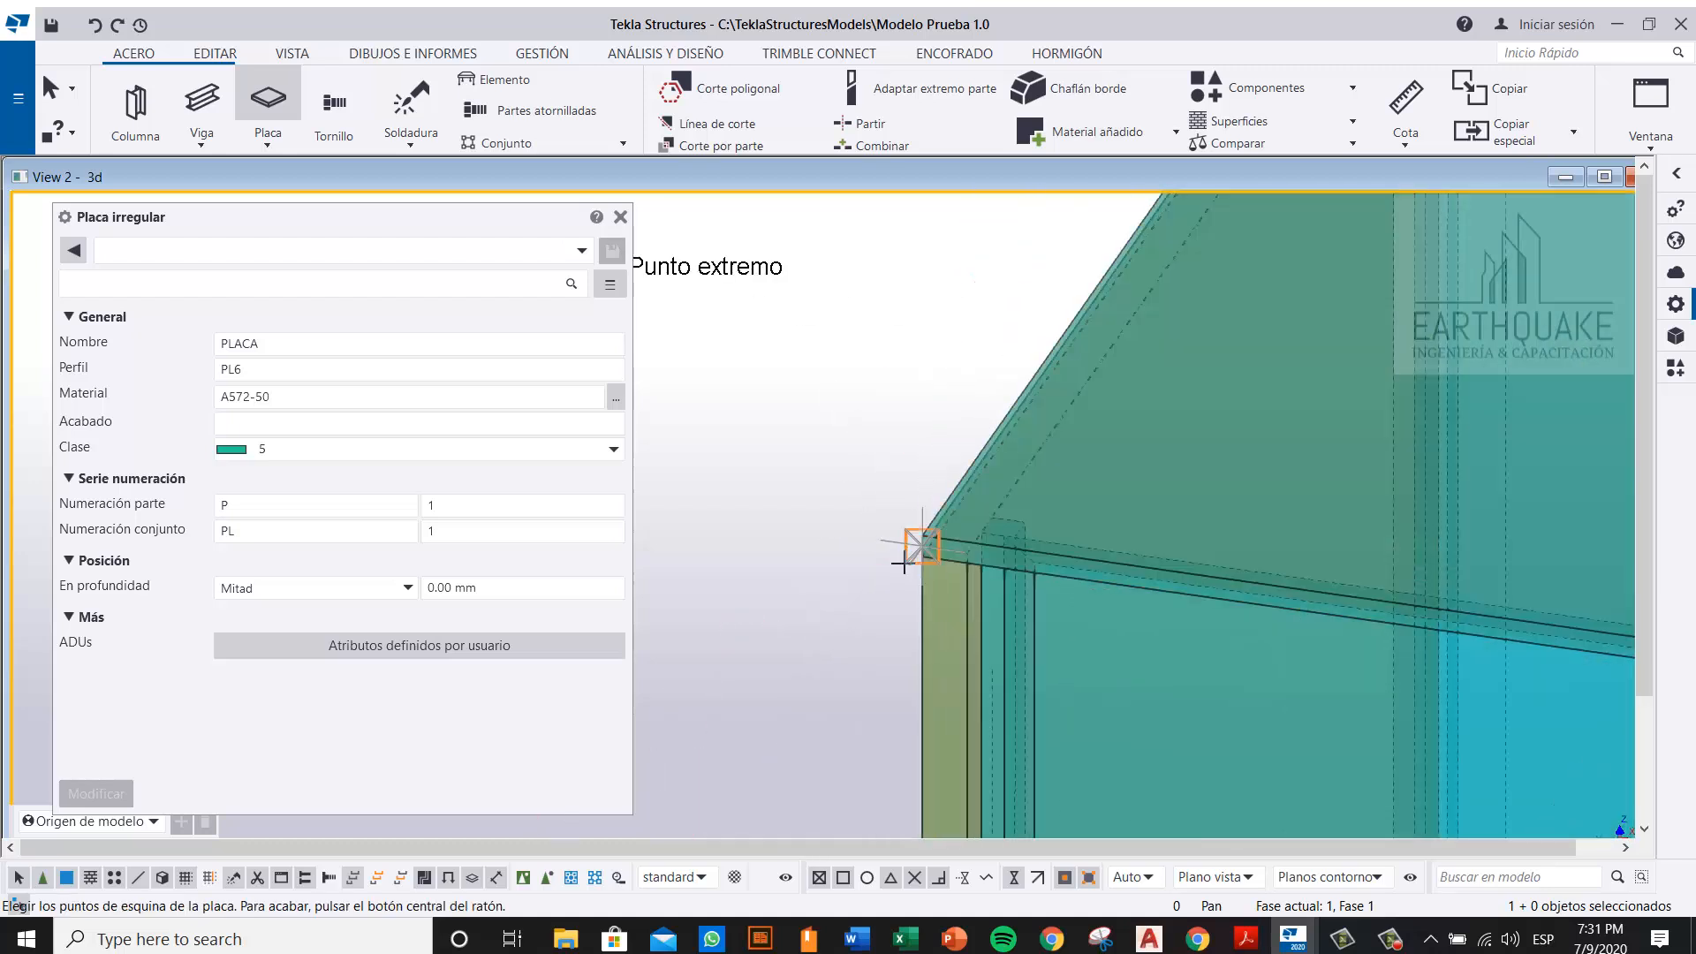
pyautogui.rightClick(882, 408)
pyautogui.click(968, 430)
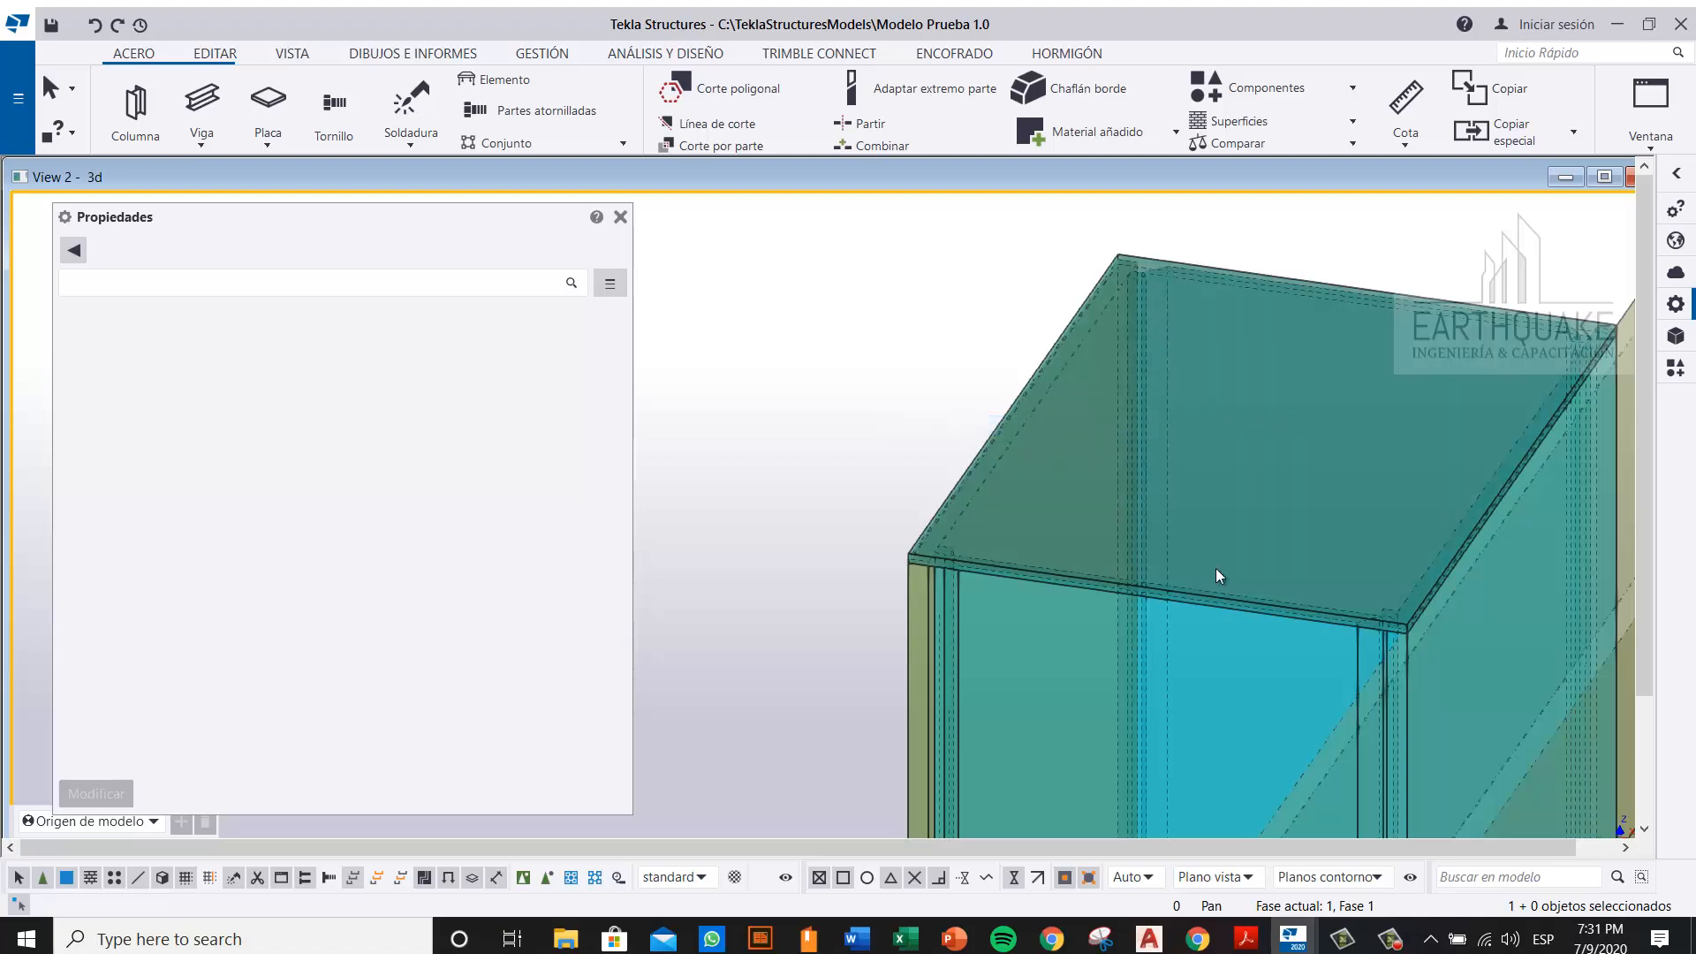
# Step: Select the new cap plate and change its depth position to Delante so it sits on top of the column
pyautogui.moveTo(1201, 566)
pyautogui.mouseDown(button='middle')
pyautogui.moveTo(1220, 546)
pyautogui.moveTo(1025, 585)
pyautogui.mouseUp(button='middle')
pyautogui.scroll(-3, 952, 612)
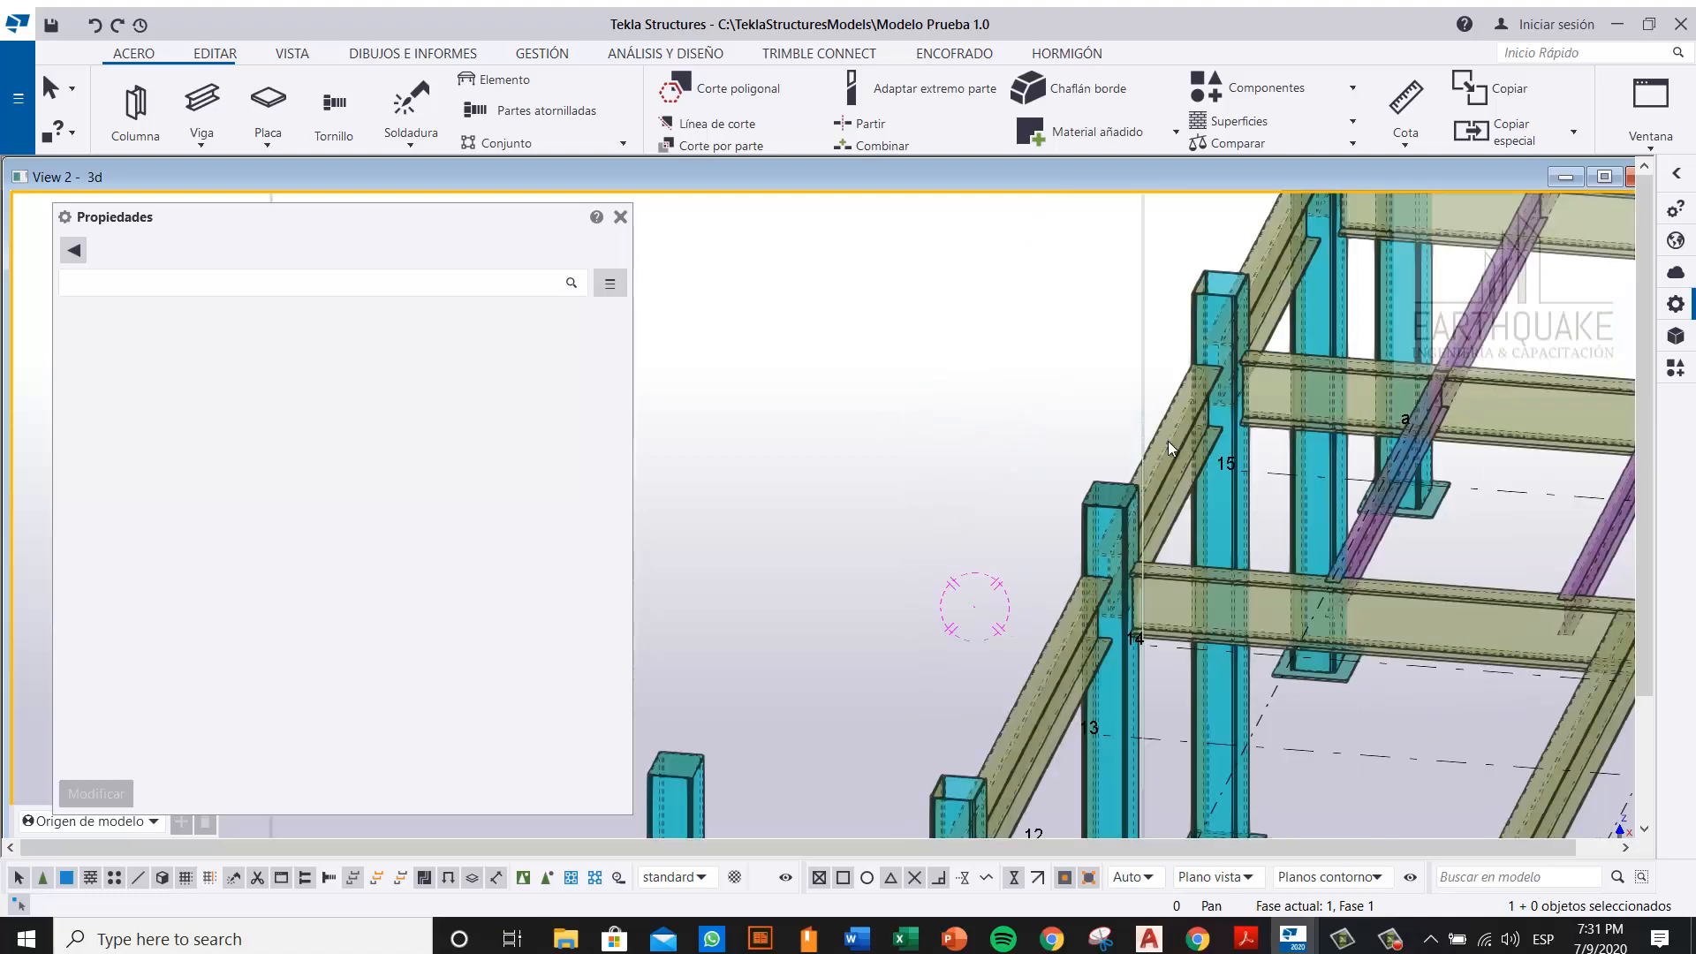
pyautogui.moveTo(1168, 441)
pyautogui.mouseDown(button='middle')
pyautogui.moveTo(1073, 499)
pyautogui.moveTo(1223, 514)
pyautogui.moveTo(1329, 492)
pyautogui.moveTo(1241, 484)
pyautogui.mouseUp(button='middle')
pyautogui.scroll(2, 1240, 484)
pyautogui.scroll(2, 1240, 484)
pyautogui.scroll(2, 1201, 449)
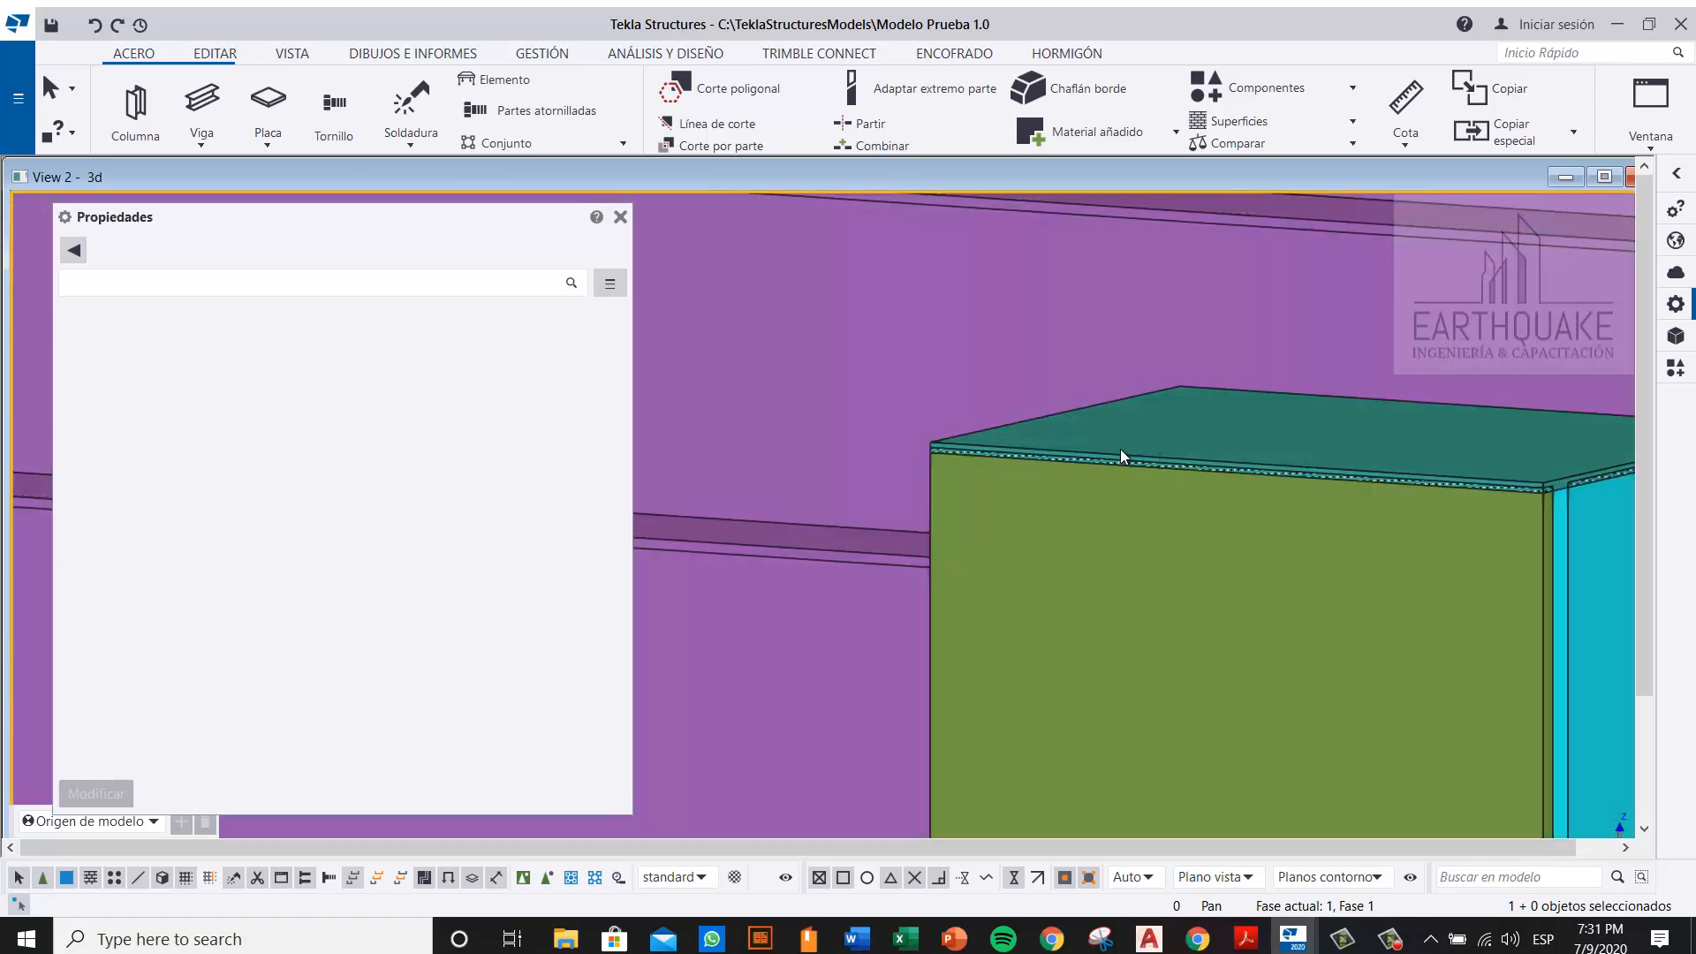
pyautogui.scroll(3, 1120, 448)
pyautogui.click(920, 421)
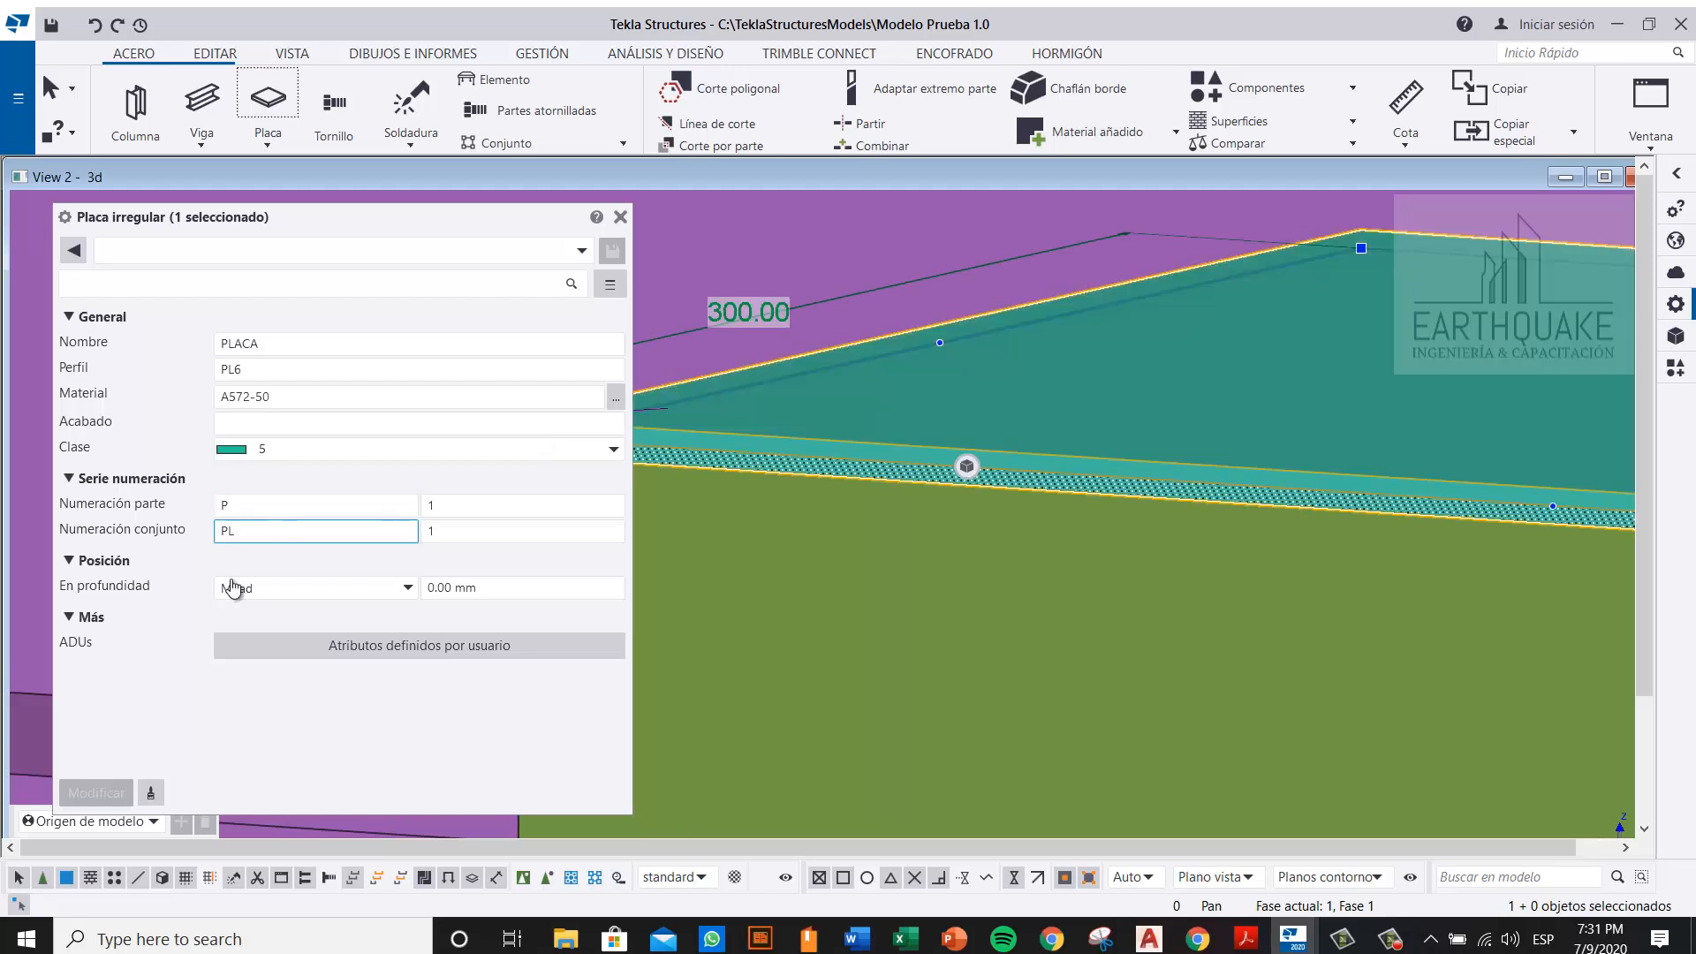
pyautogui.click(234, 588)
pyautogui.click(238, 632)
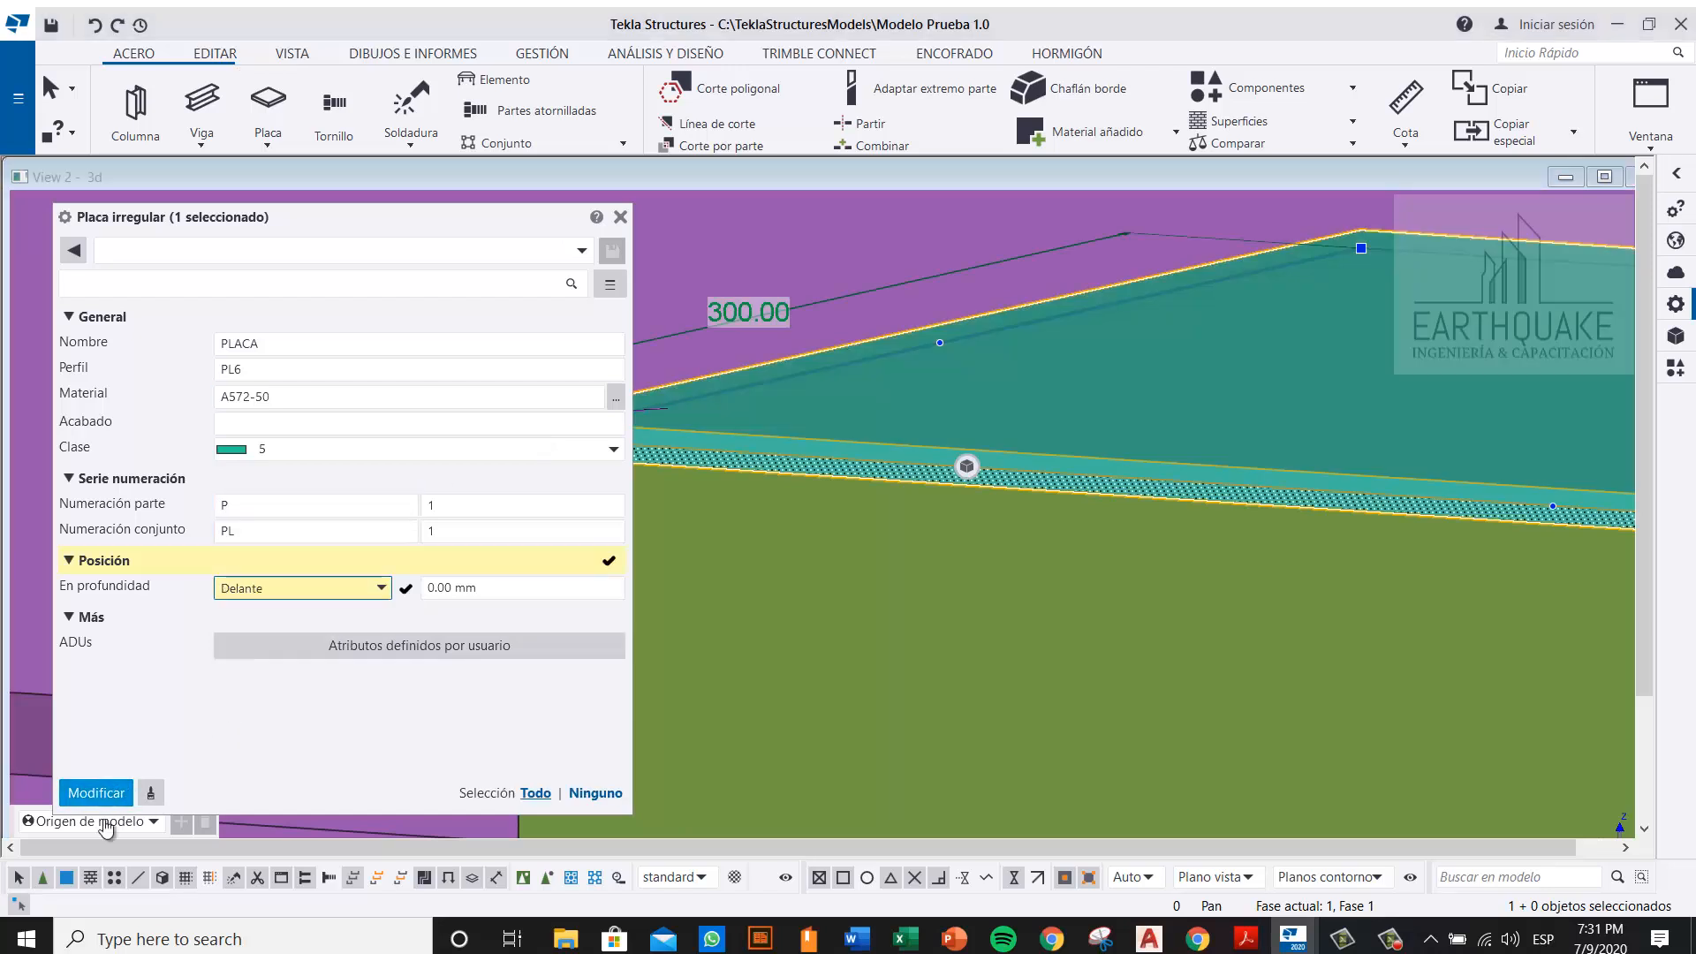
pyautogui.click(134, 793)
# Step: Check the cap plate's seating on the column, clear the selection and close the properties
pyautogui.moveTo(1184, 622); pyautogui.dragTo(1430, 658, button='middle')
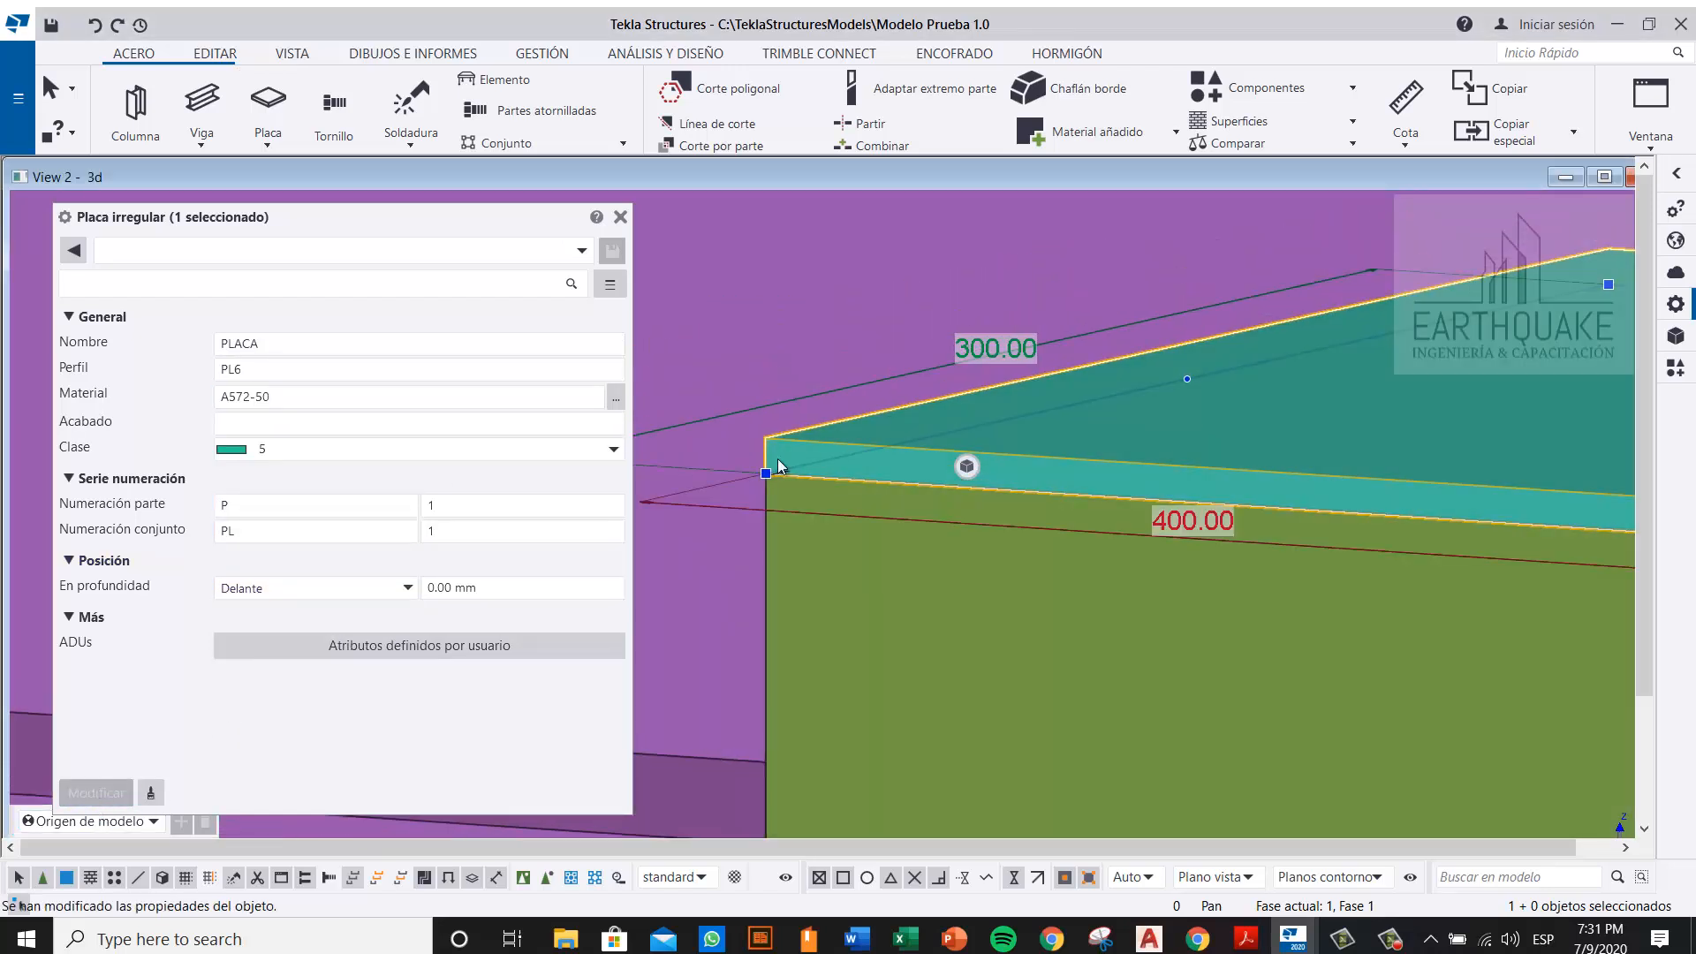
pyautogui.scroll(-10, 1026, 638)
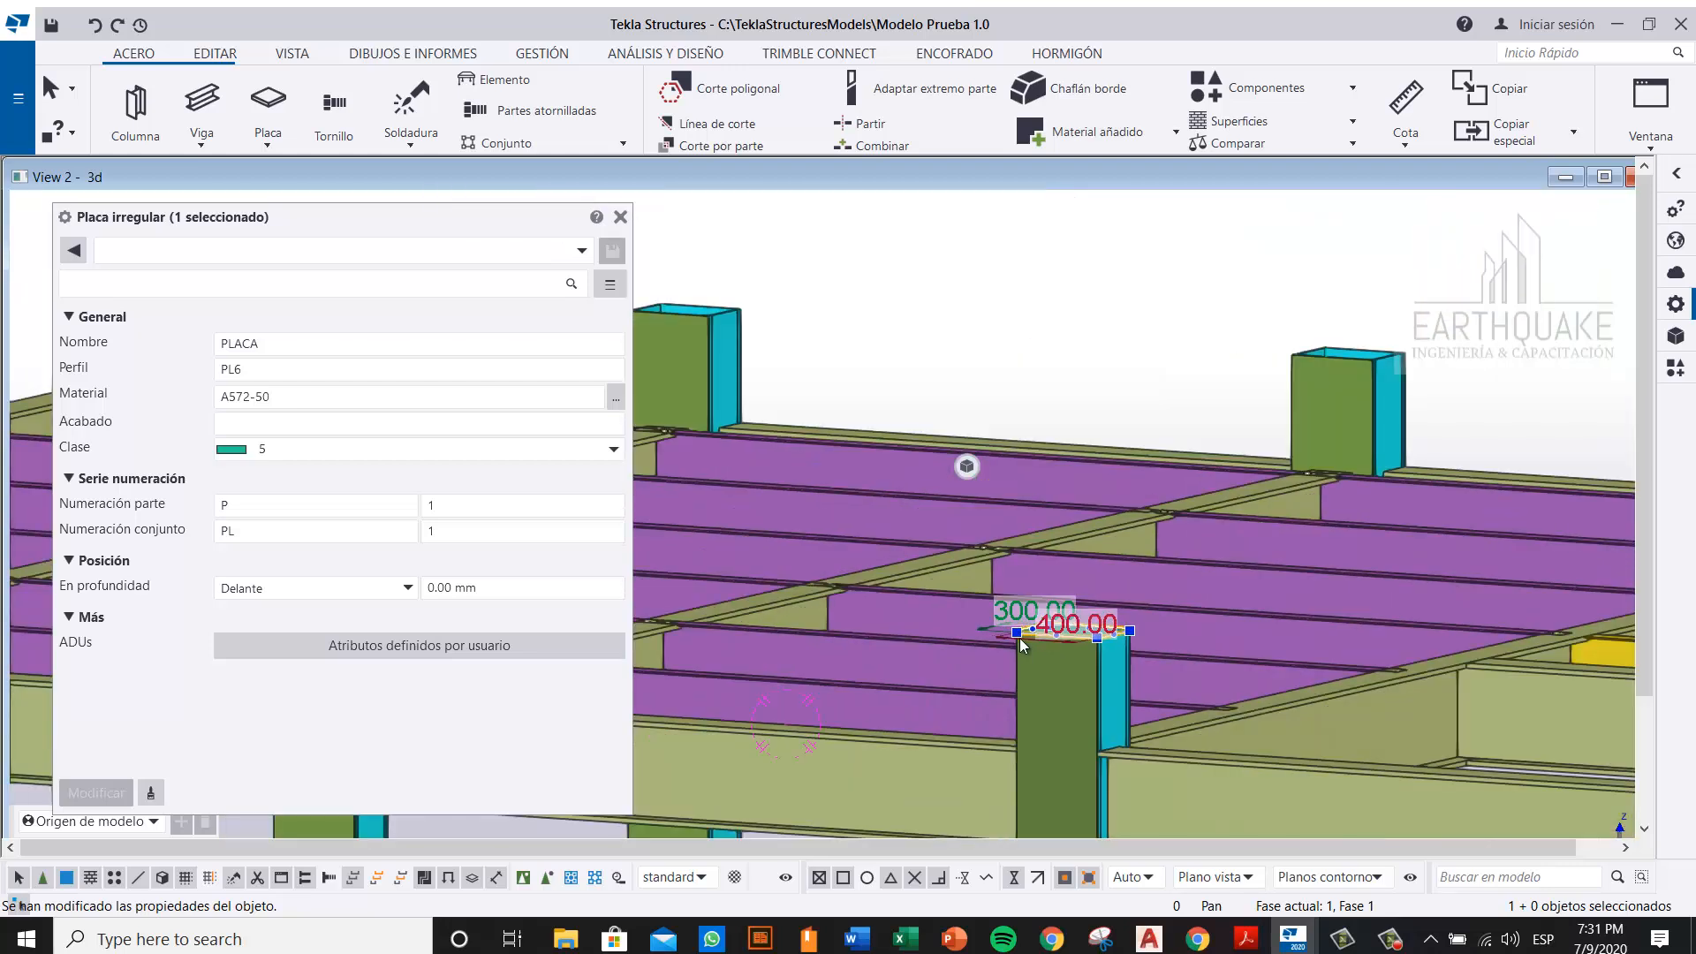
pyautogui.click(1115, 272)
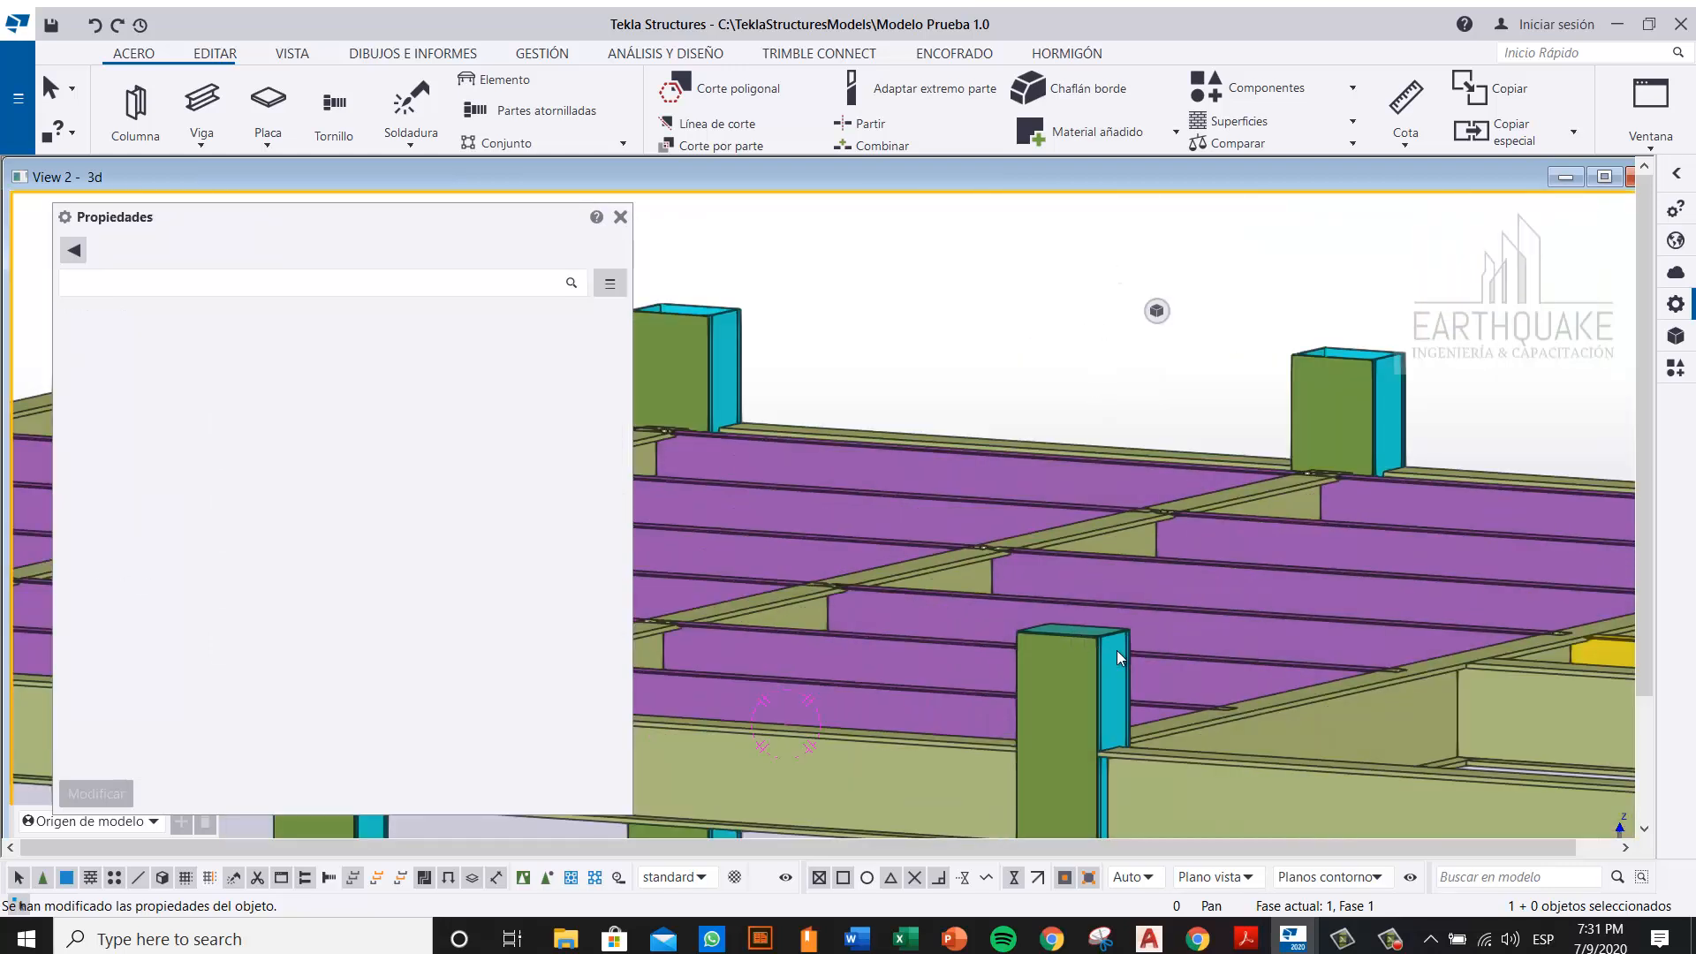
pyautogui.scroll(4, 1117, 649)
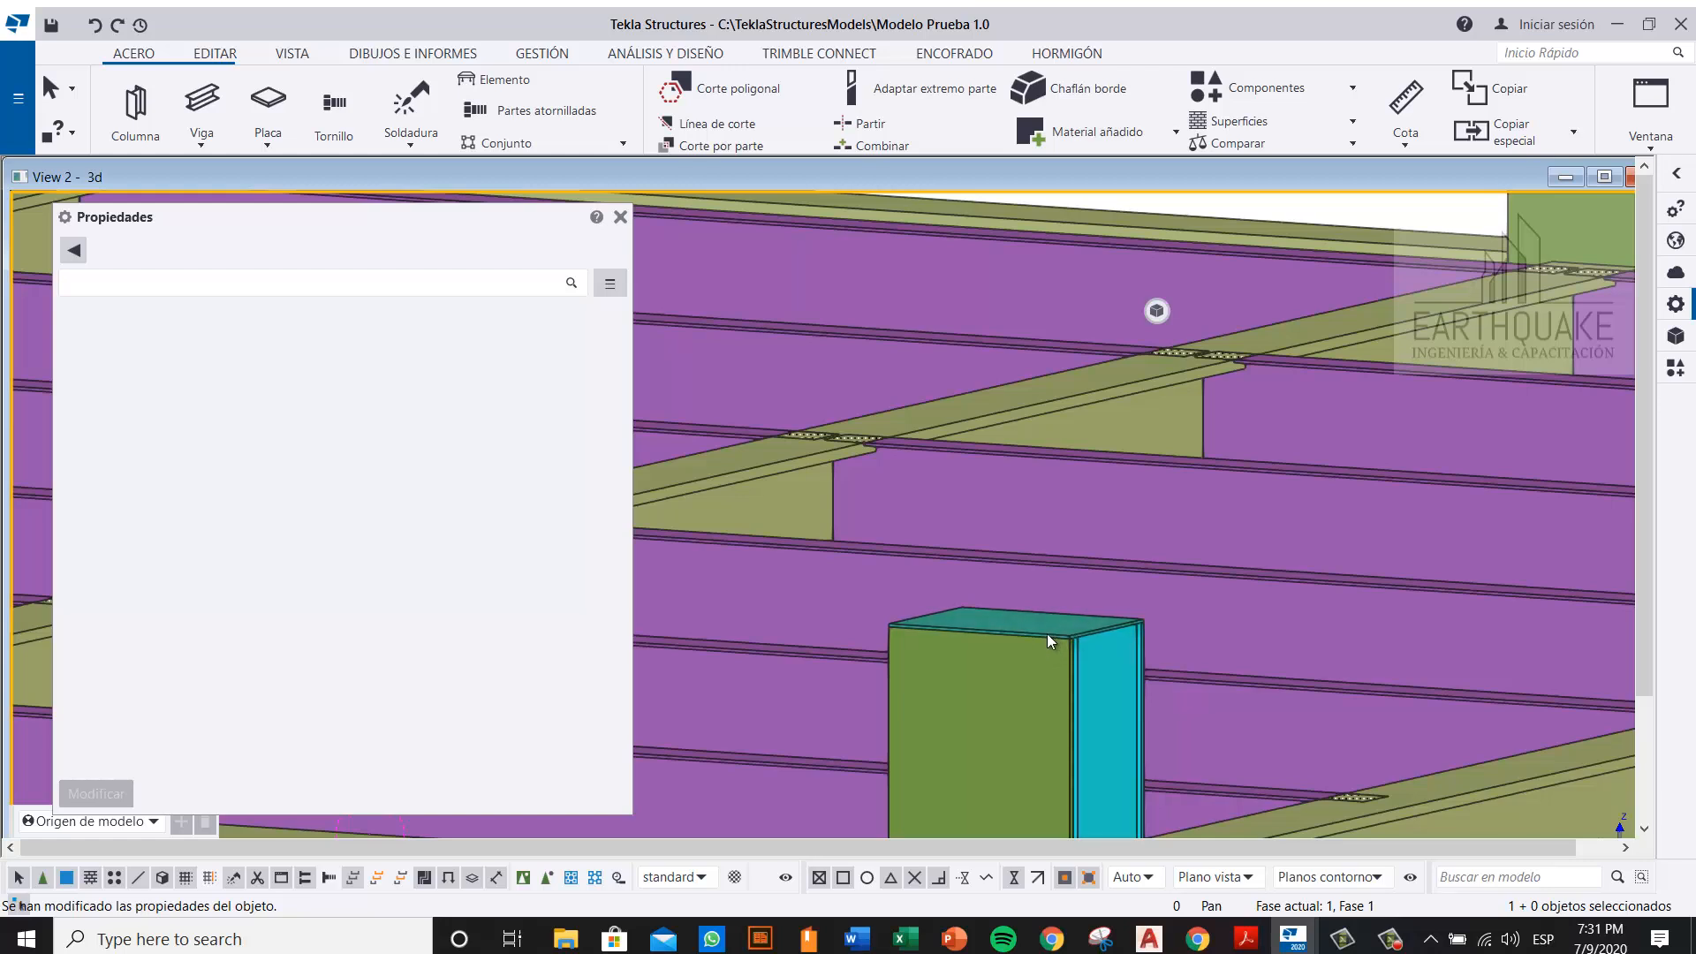
pyautogui.click(620, 217)
pyautogui.scroll(-6, 953, 629)
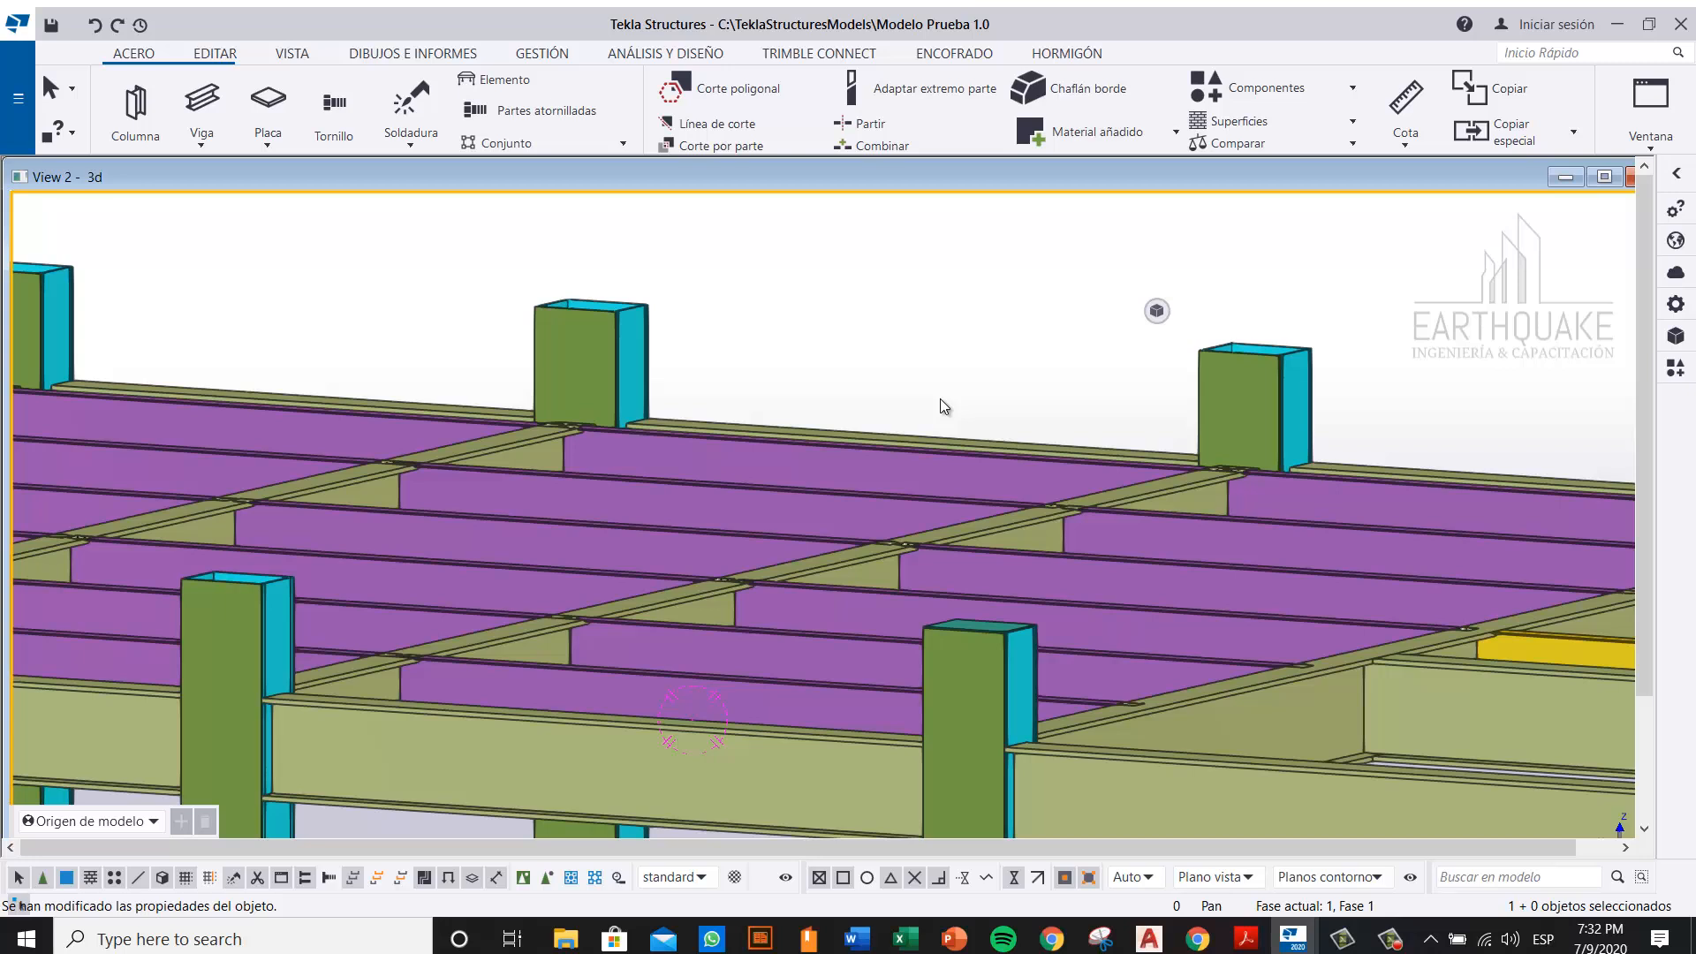
# Step: Switch to Catalogo Novacero.pdf in Acrobat Reader and find the Correas dimension table on page 38
pyautogui.click(1245, 938)
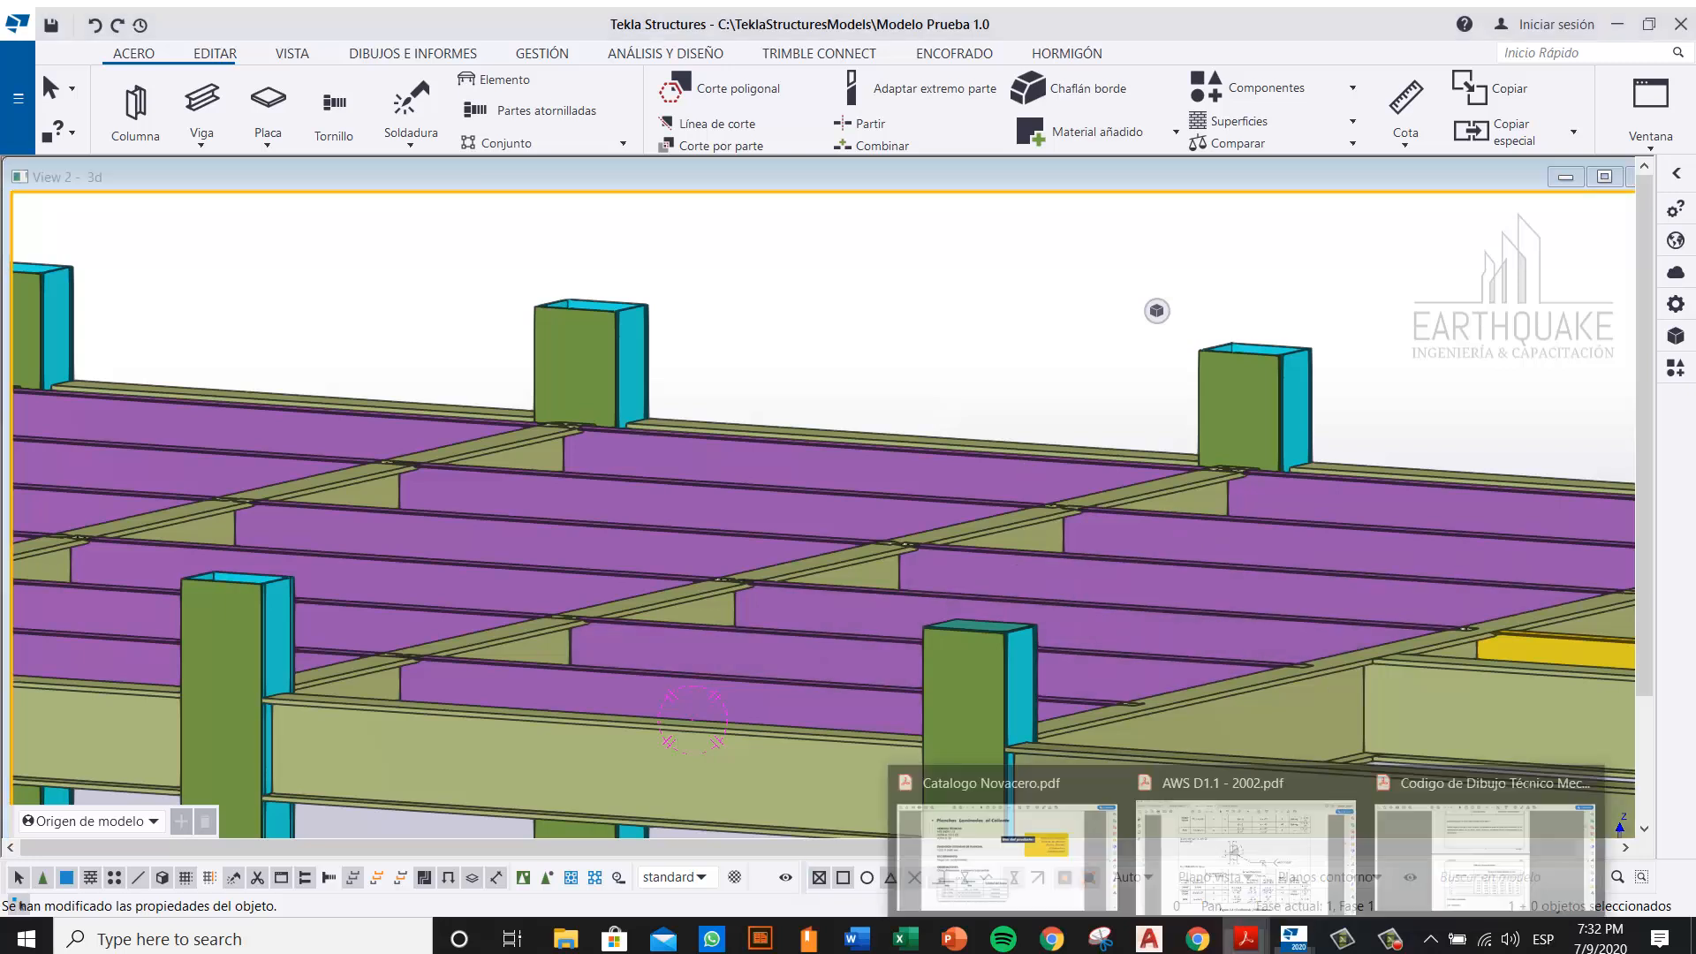
pyautogui.click(1007, 840)
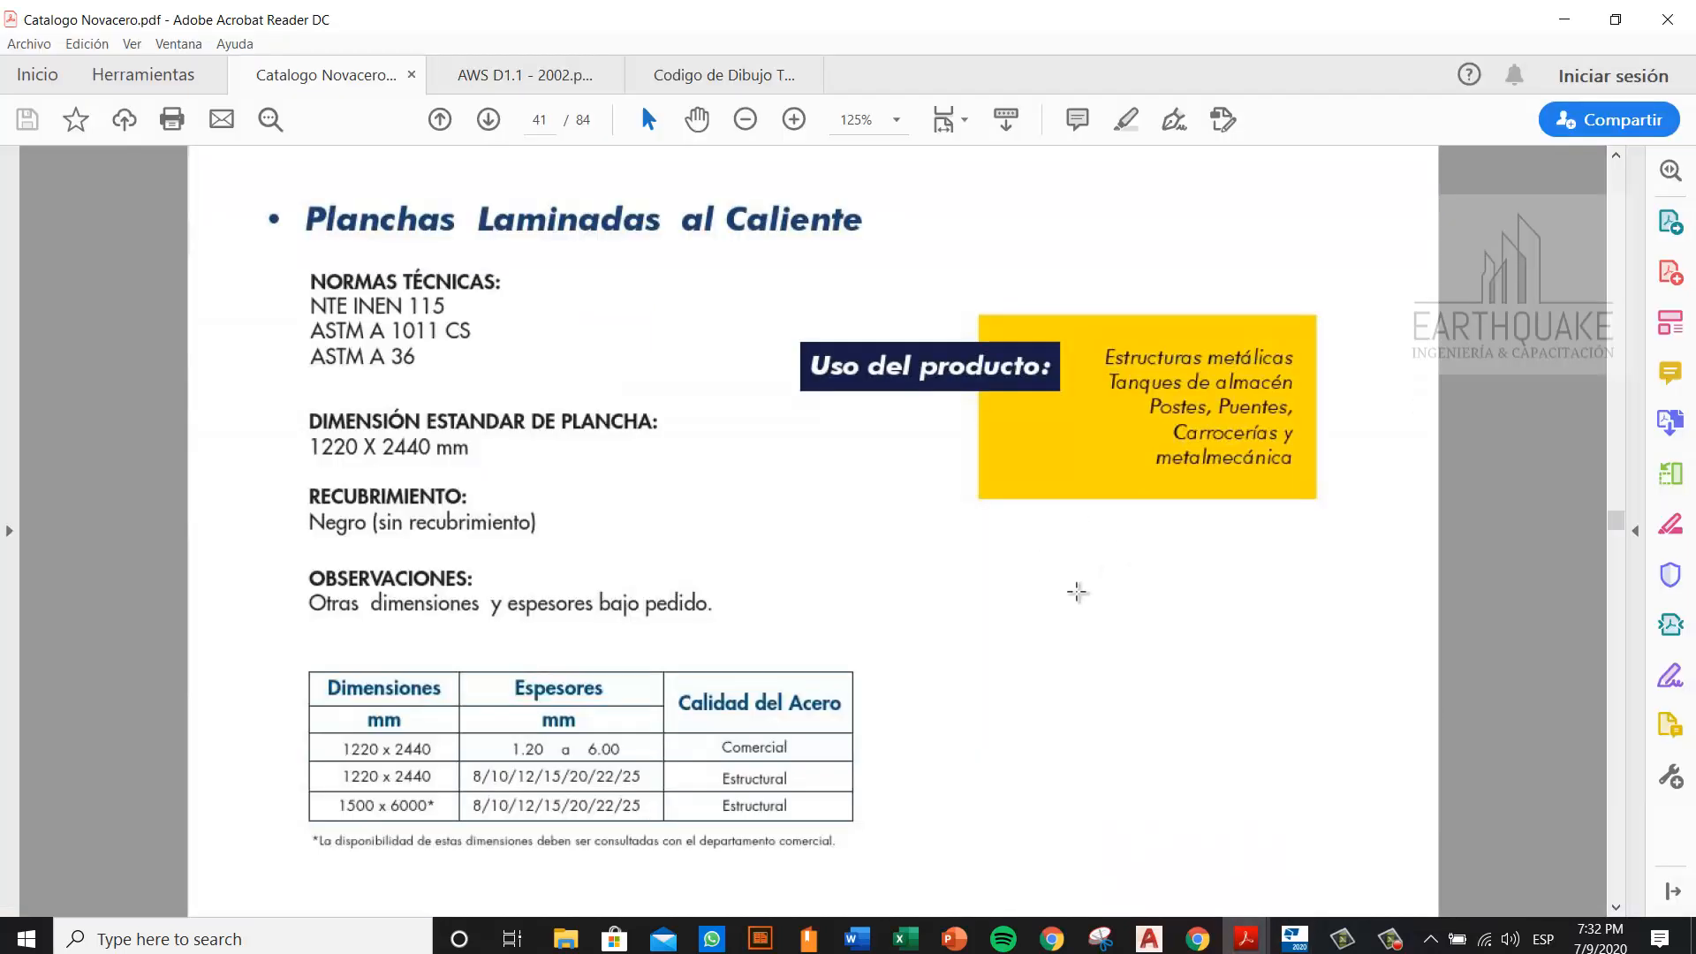
pyautogui.scroll(-1, 1078, 592)
pyautogui.keyDown('ctrl'); pyautogui.scroll(-2, 1078, 592); pyautogui.keyUp('ctrl')
pyautogui.click(1613, 523)
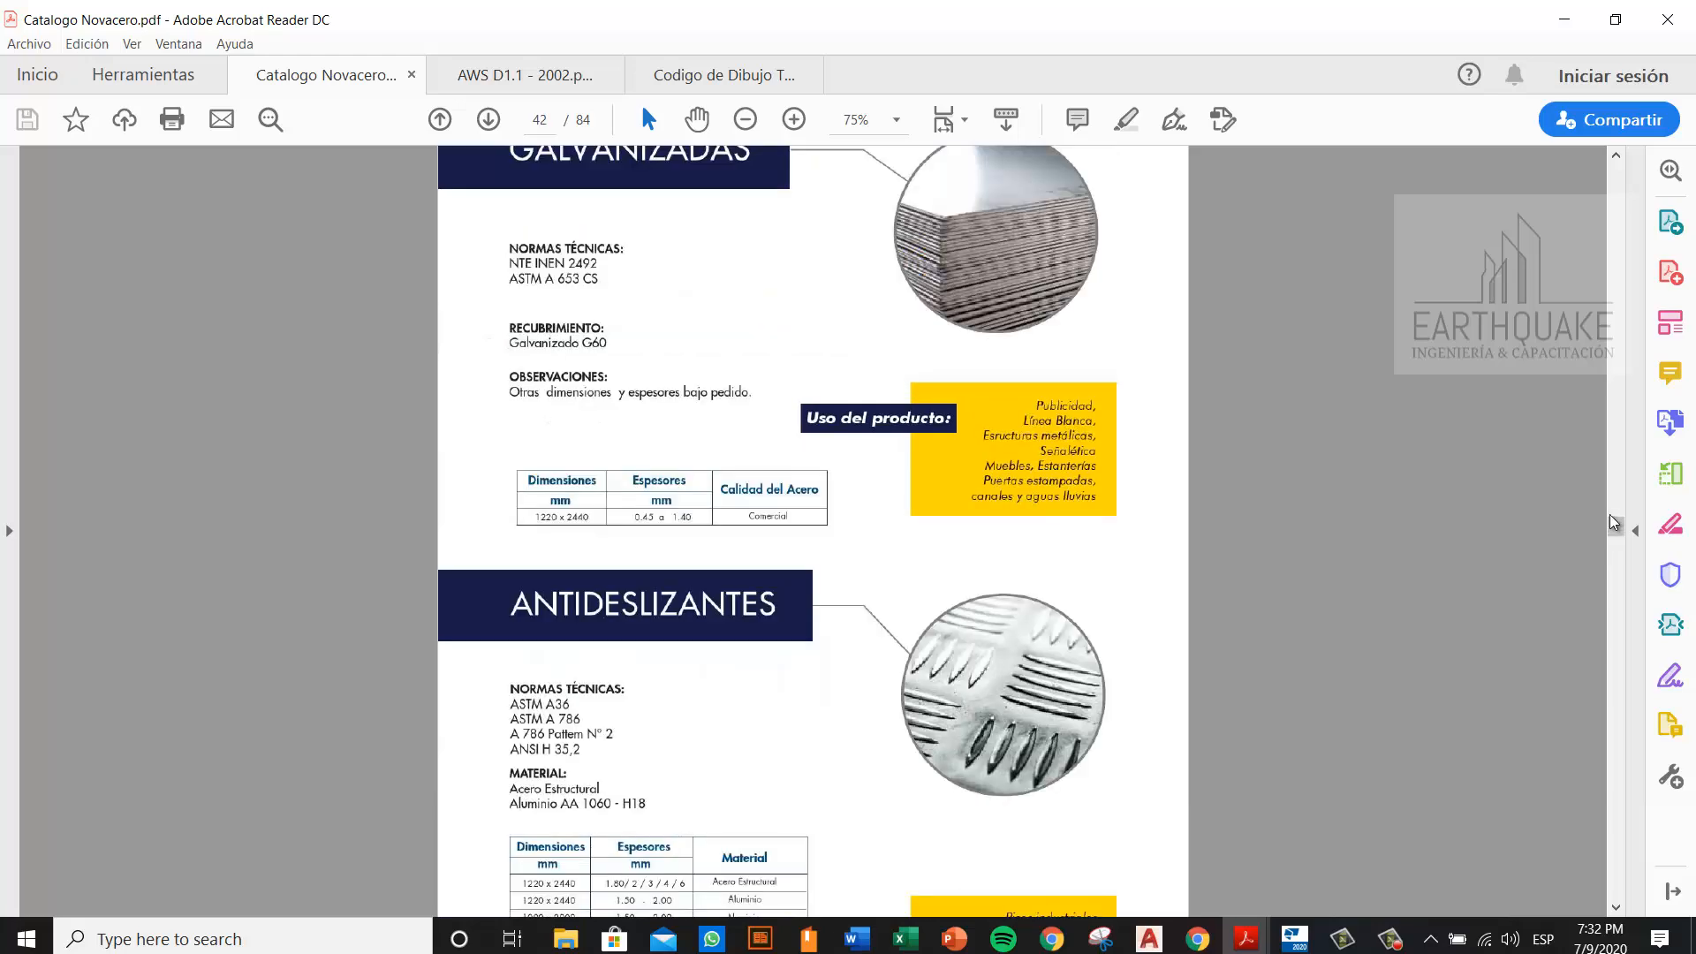
pyautogui.click(1626, 459)
pyautogui.moveTo(1624, 527); pyautogui.dragTo(1620, 486)
pyautogui.scroll(-5, 1236, 616)
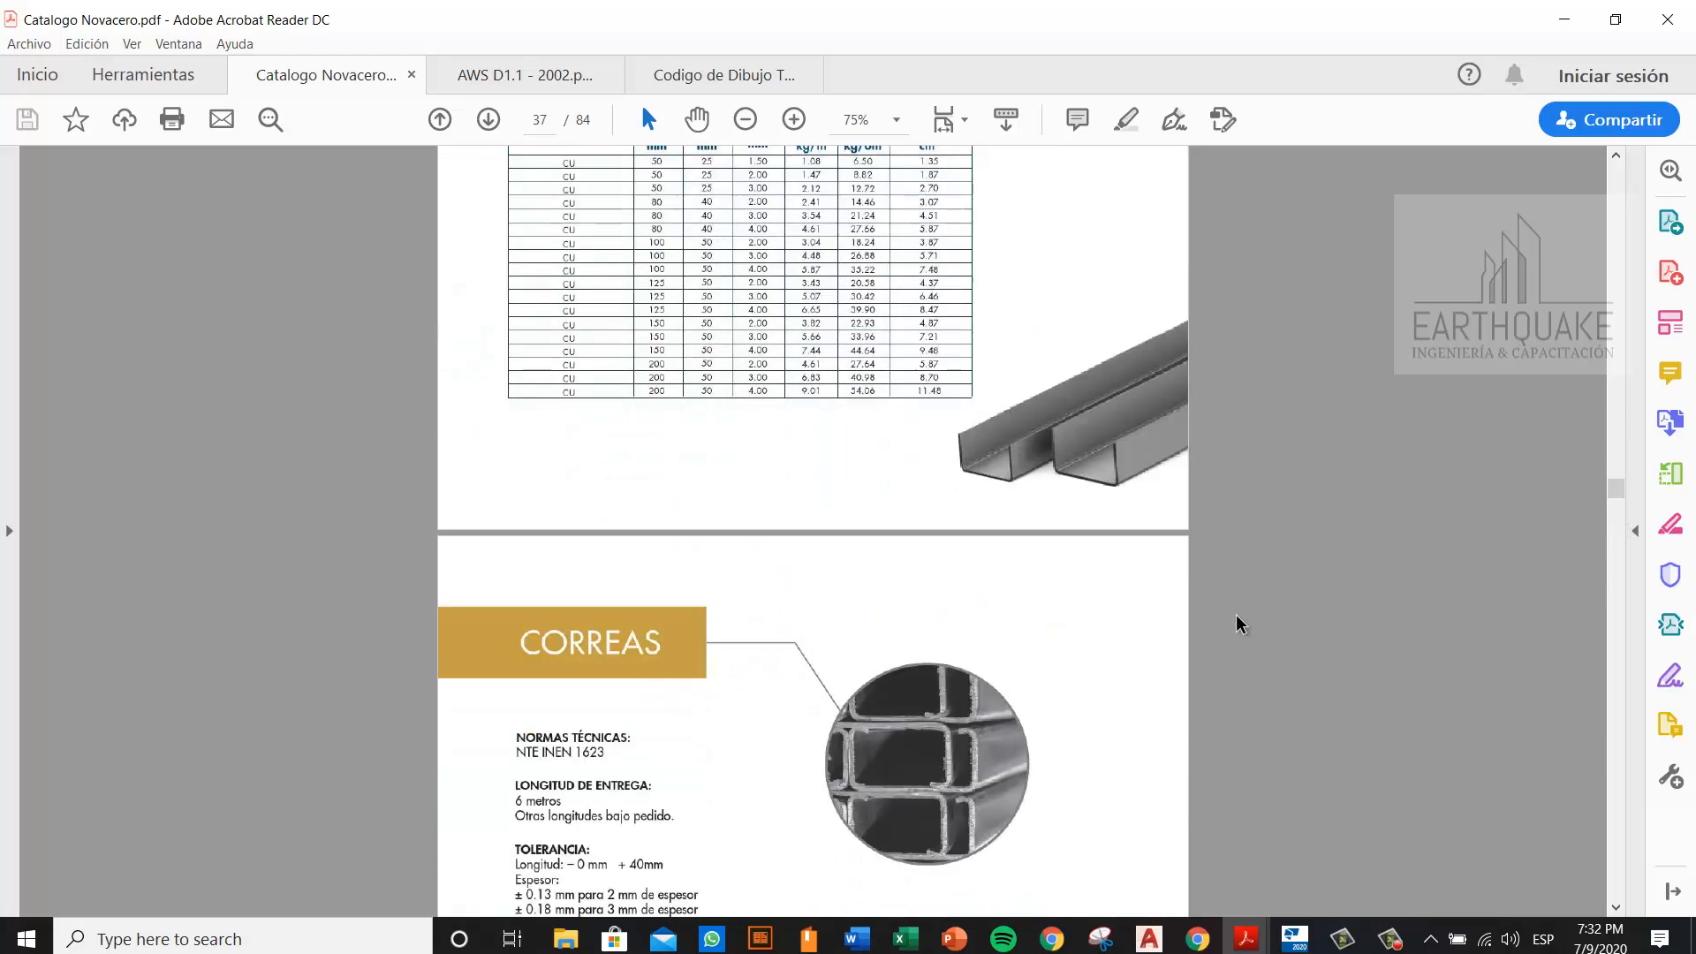
pyautogui.scroll(-3, 1238, 624)
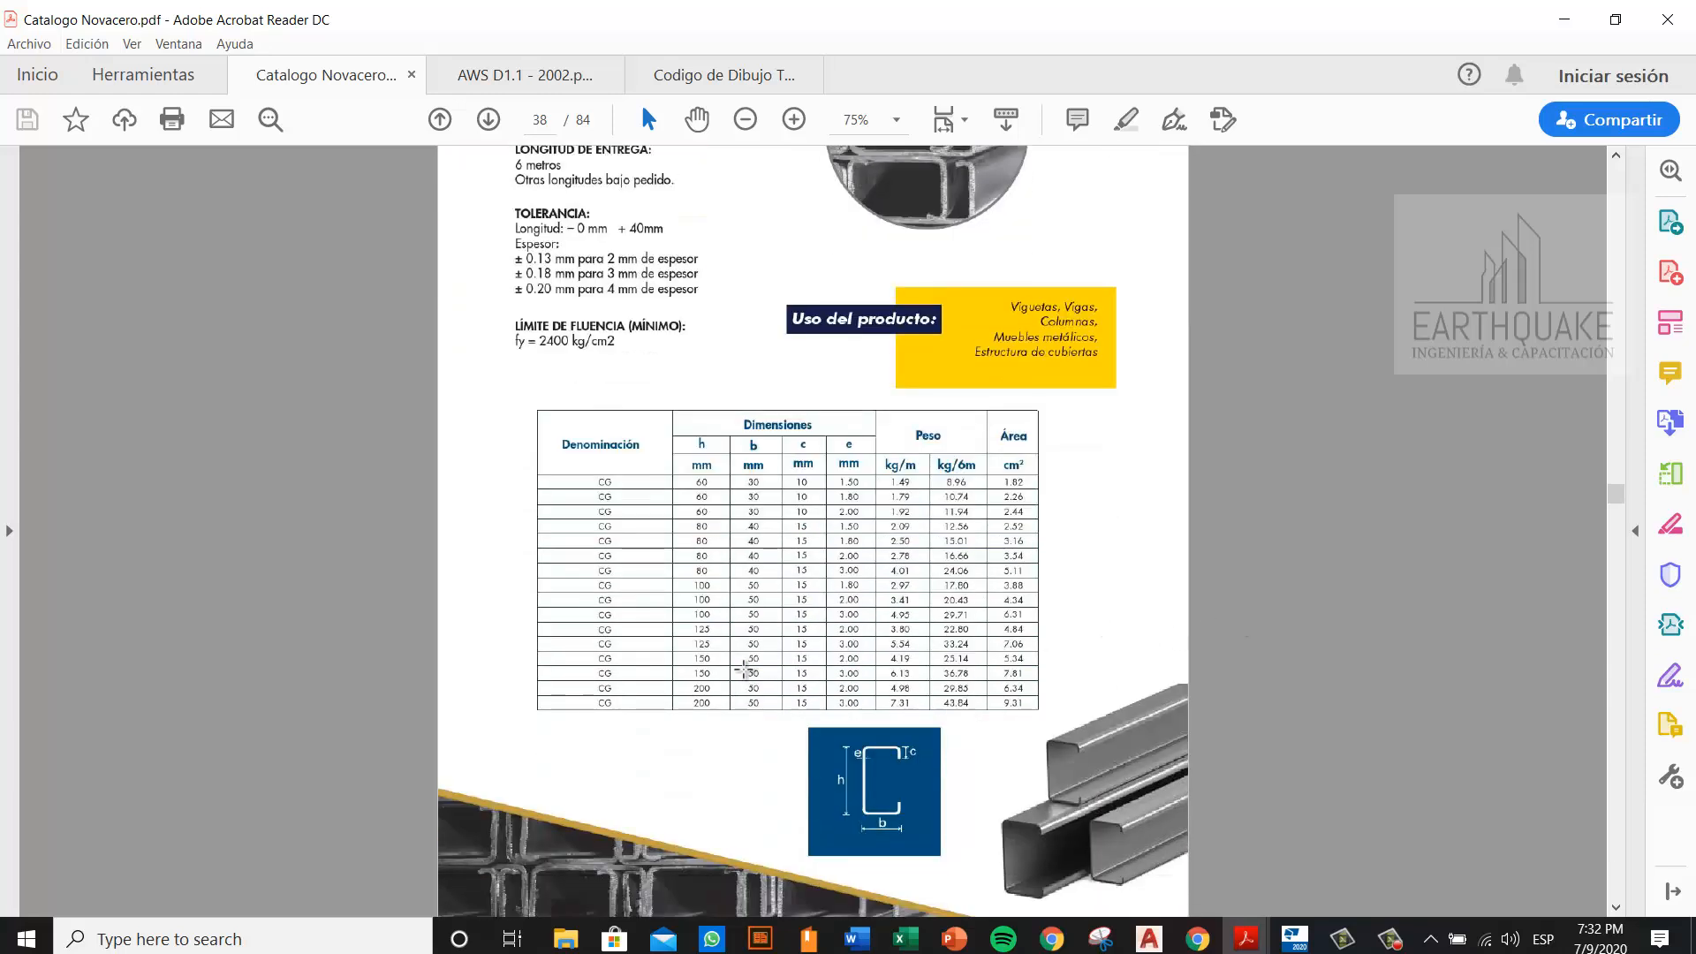
pyautogui.keyDown('ctrl'); pyautogui.scroll(1, 745, 673); pyautogui.keyUp('ctrl')
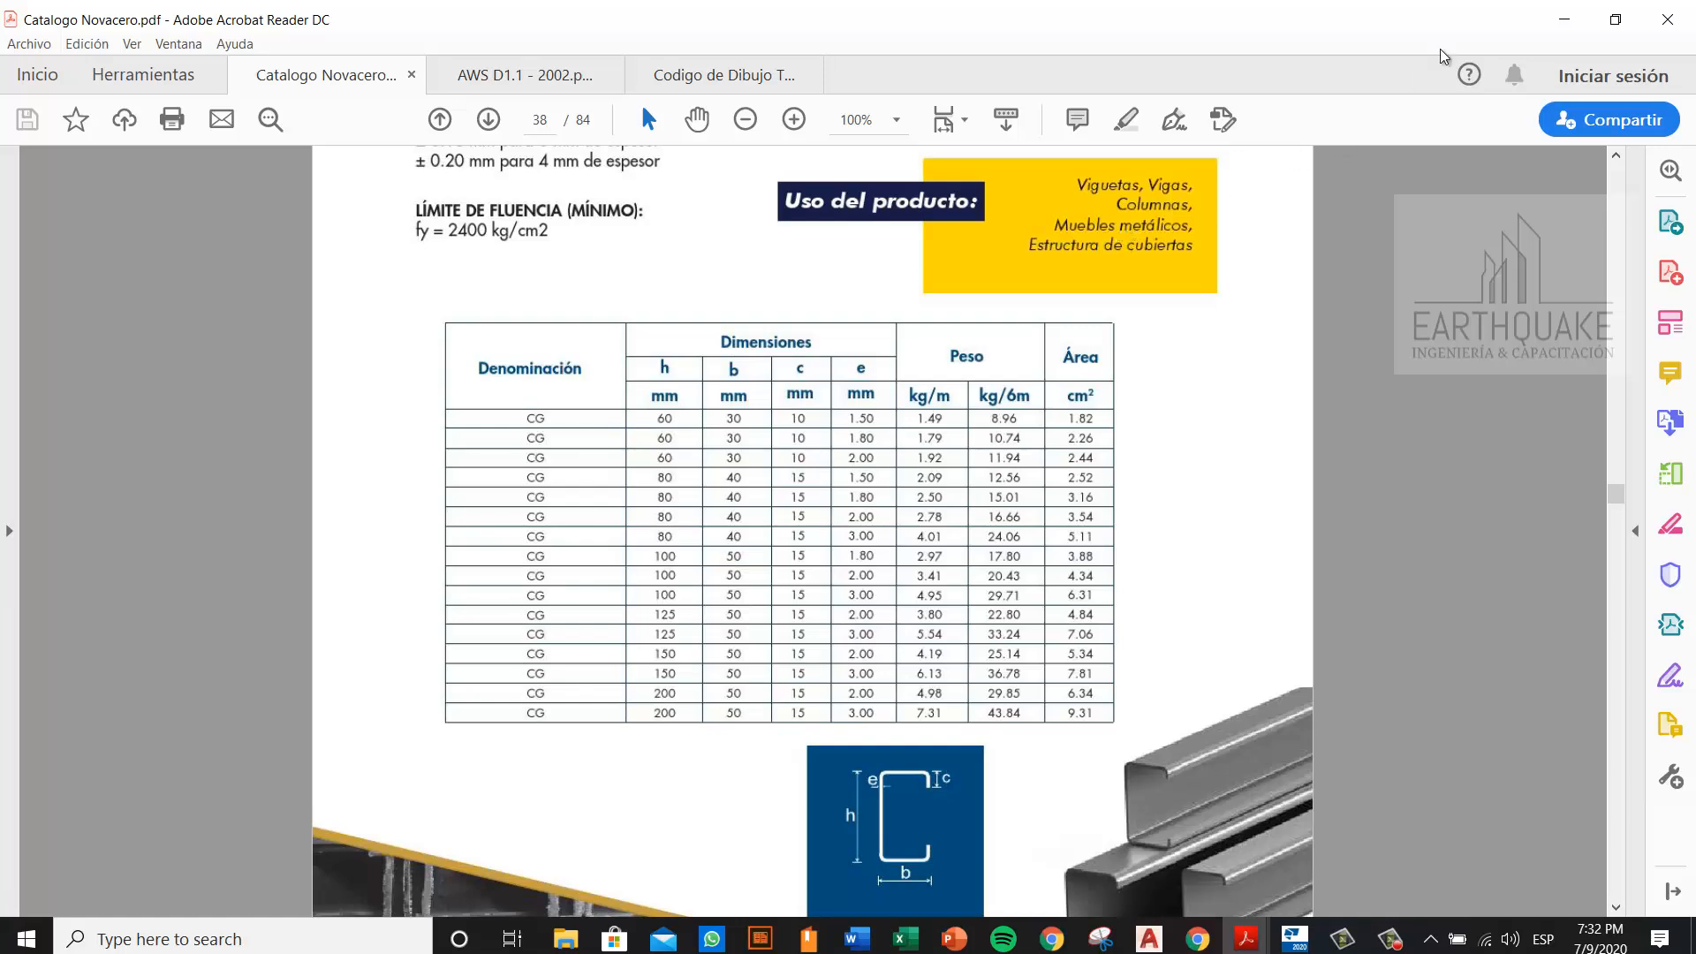
# Step: Return to Tekla Structures, bring the +3500 view to the front and switch it to plan
pyautogui.click(1564, 27)
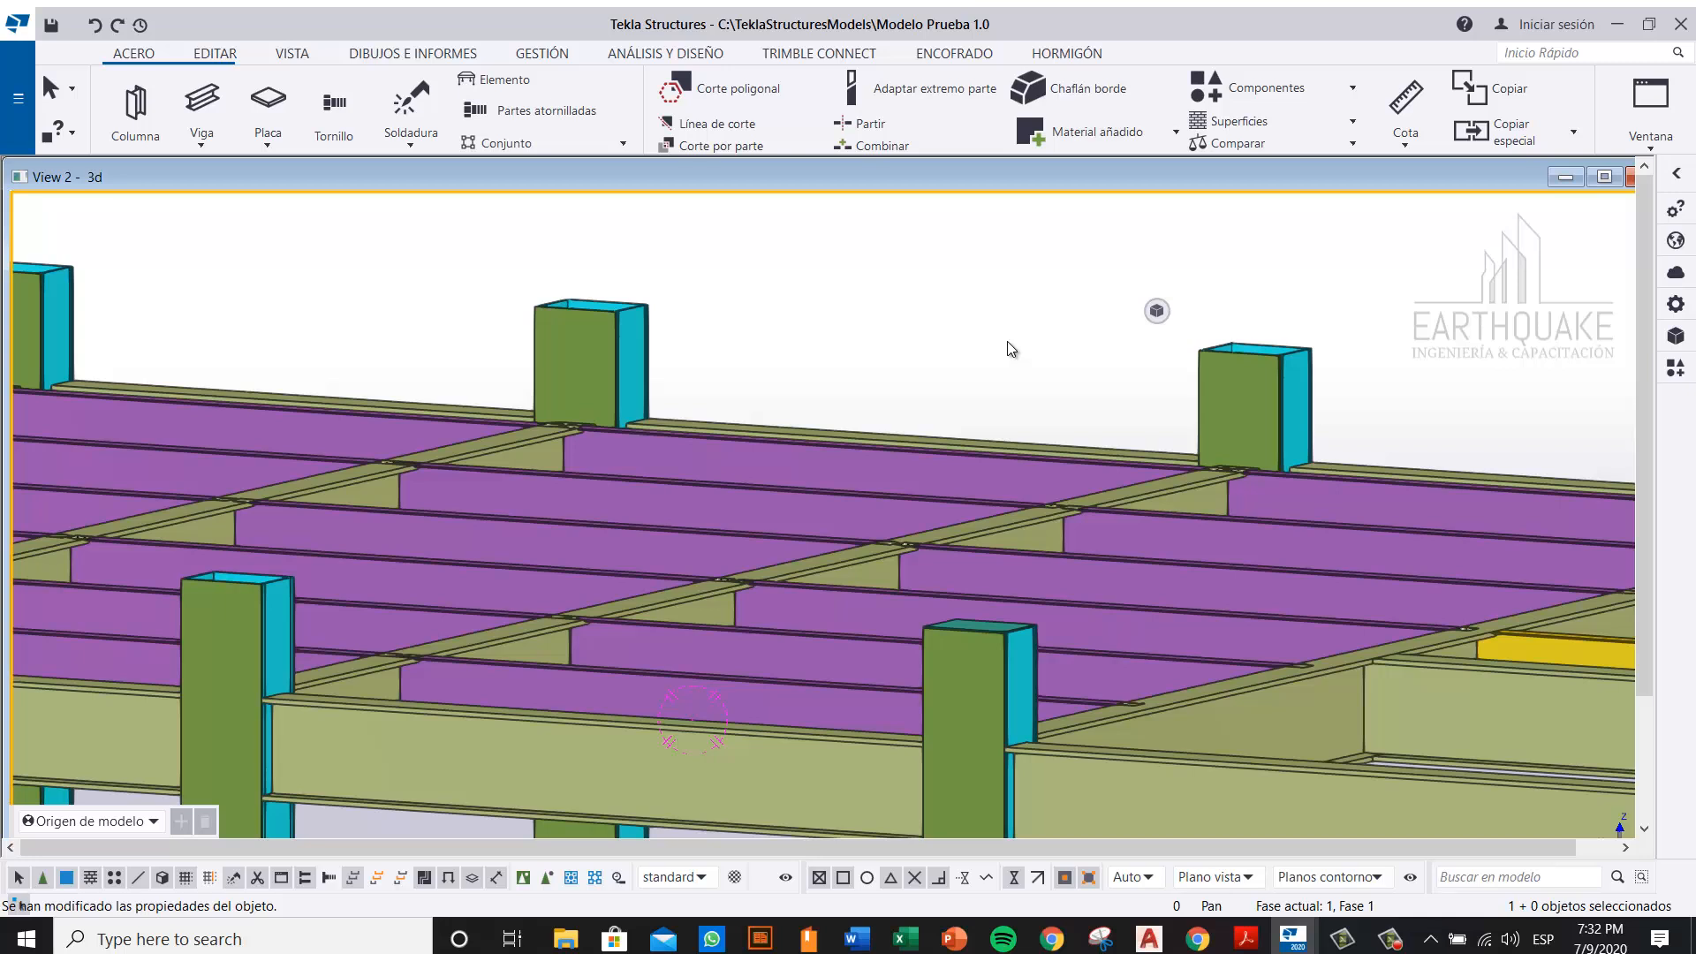
pyautogui.scroll(-6, 986, 470)
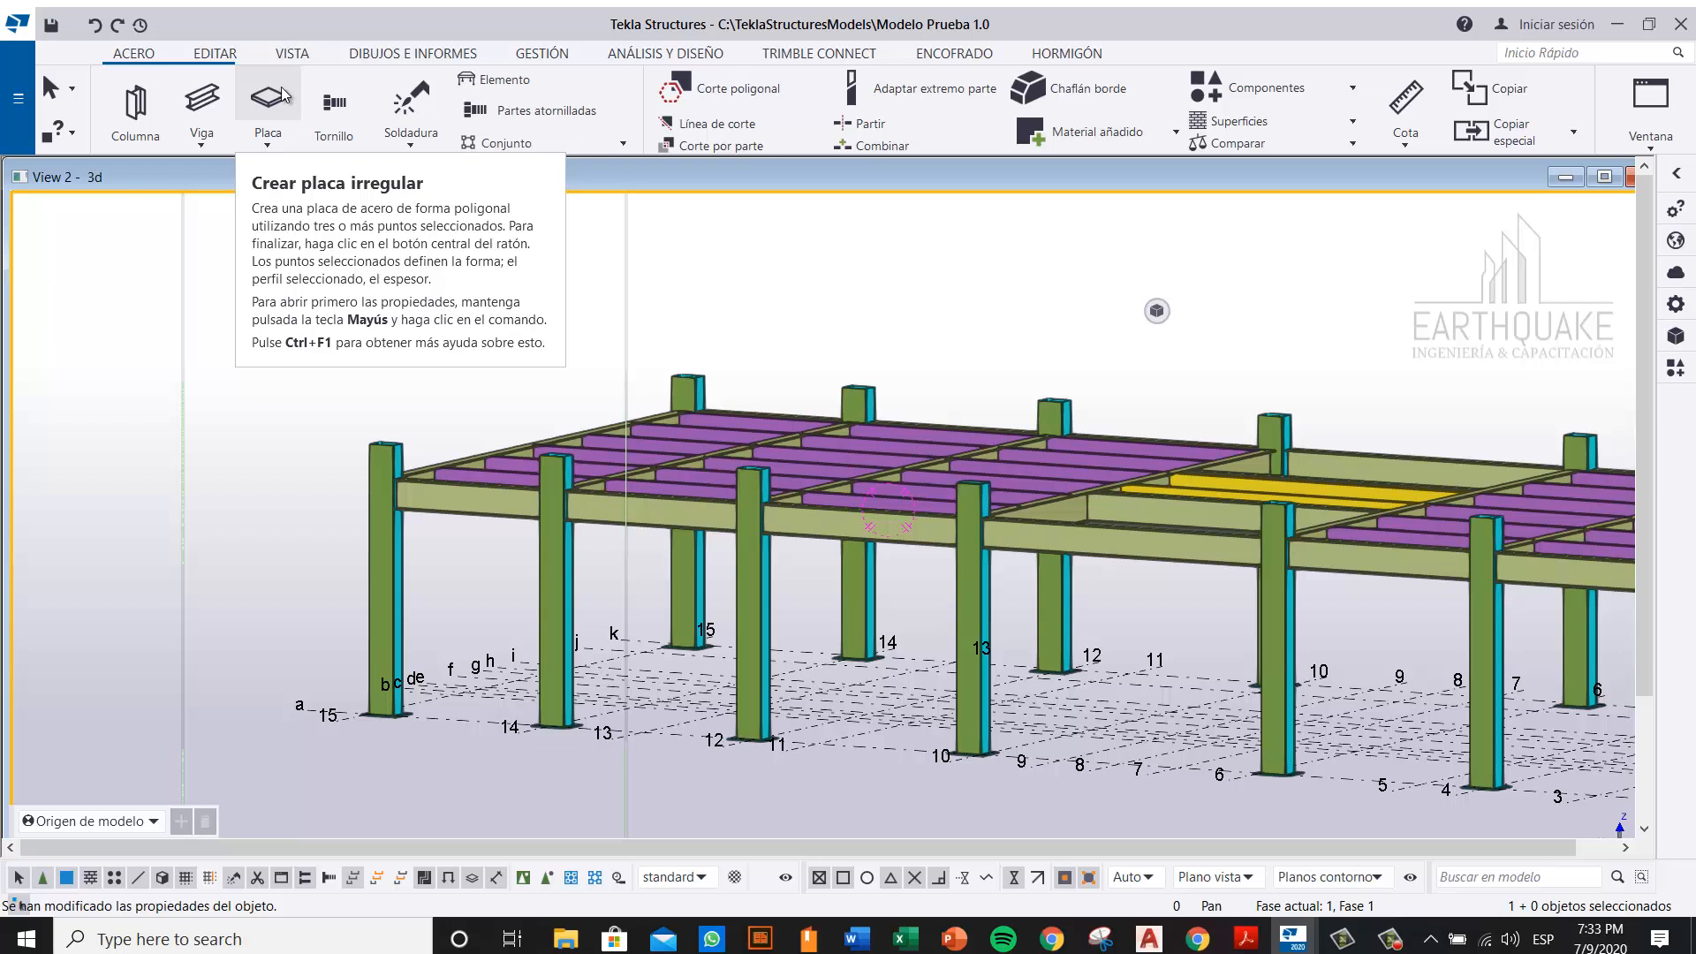
pyautogui.click(291, 53)
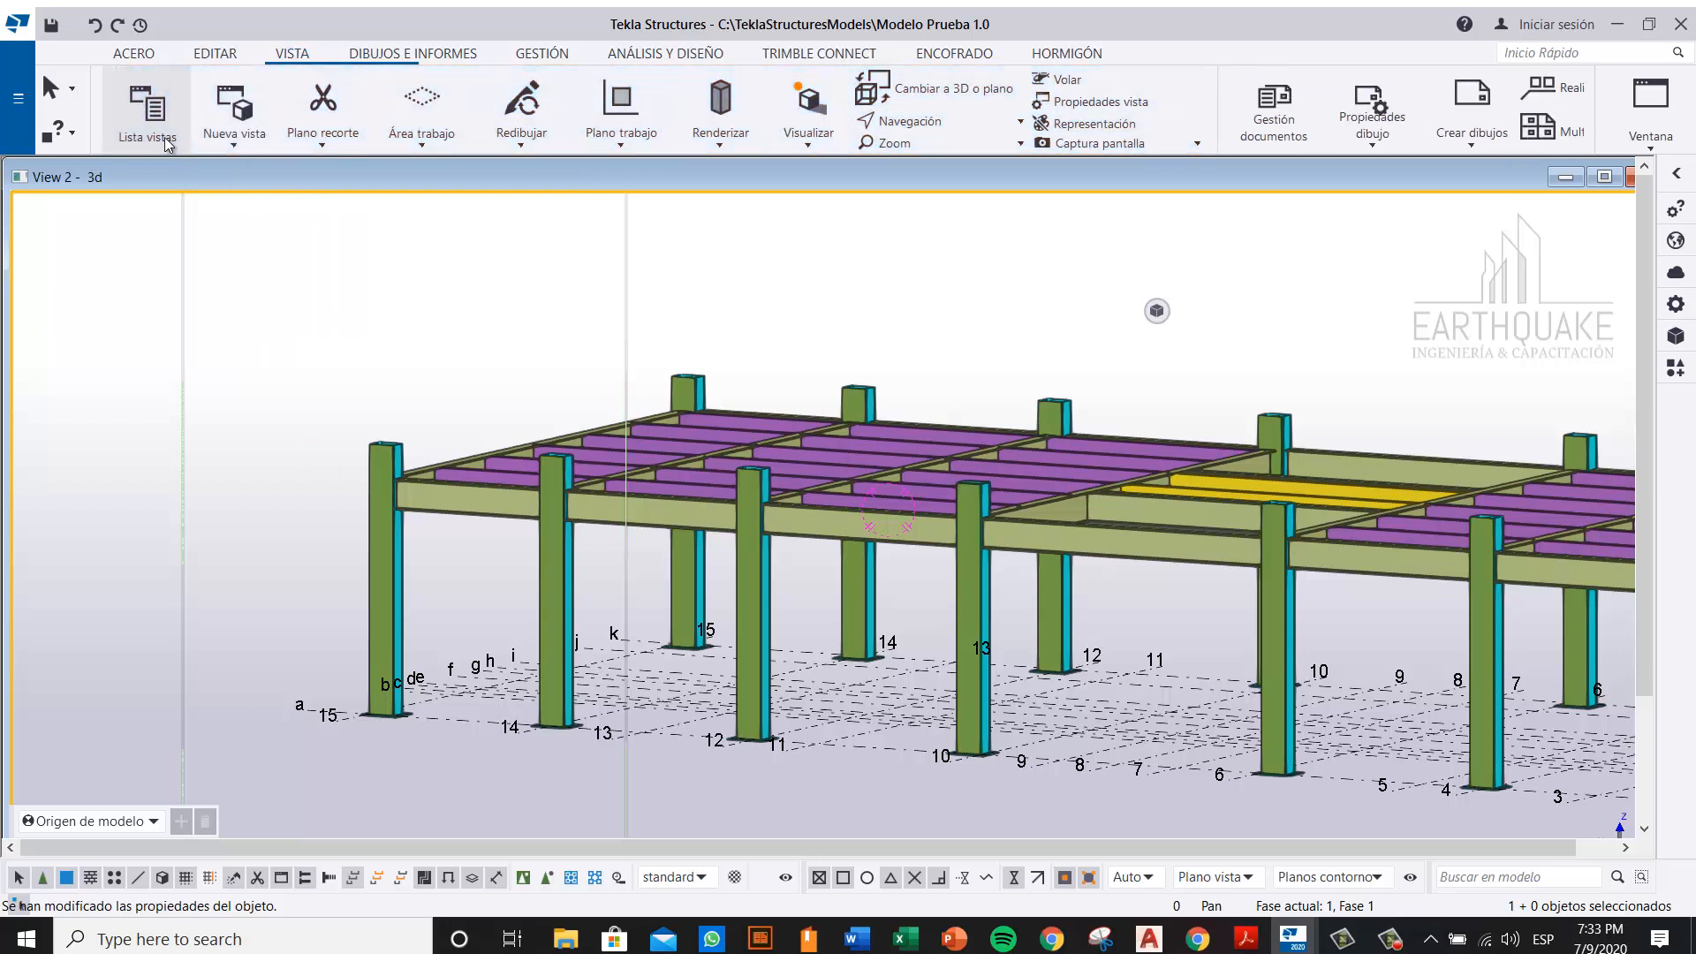
pyautogui.click(168, 142)
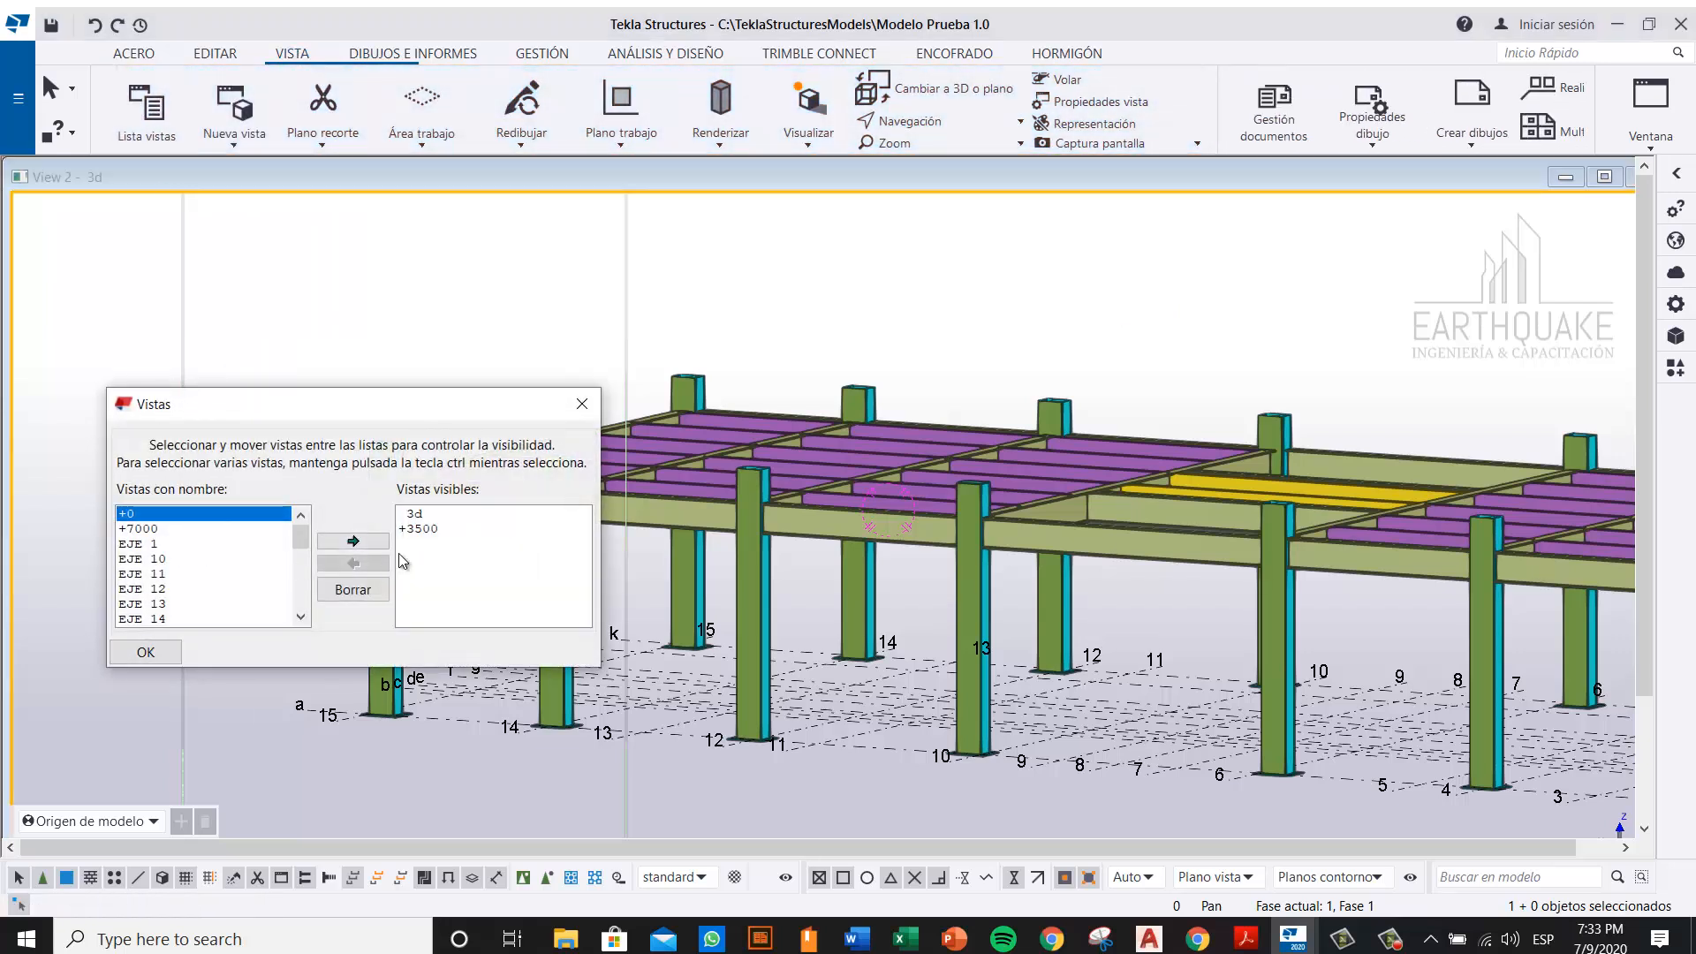
pyautogui.click(430, 530)
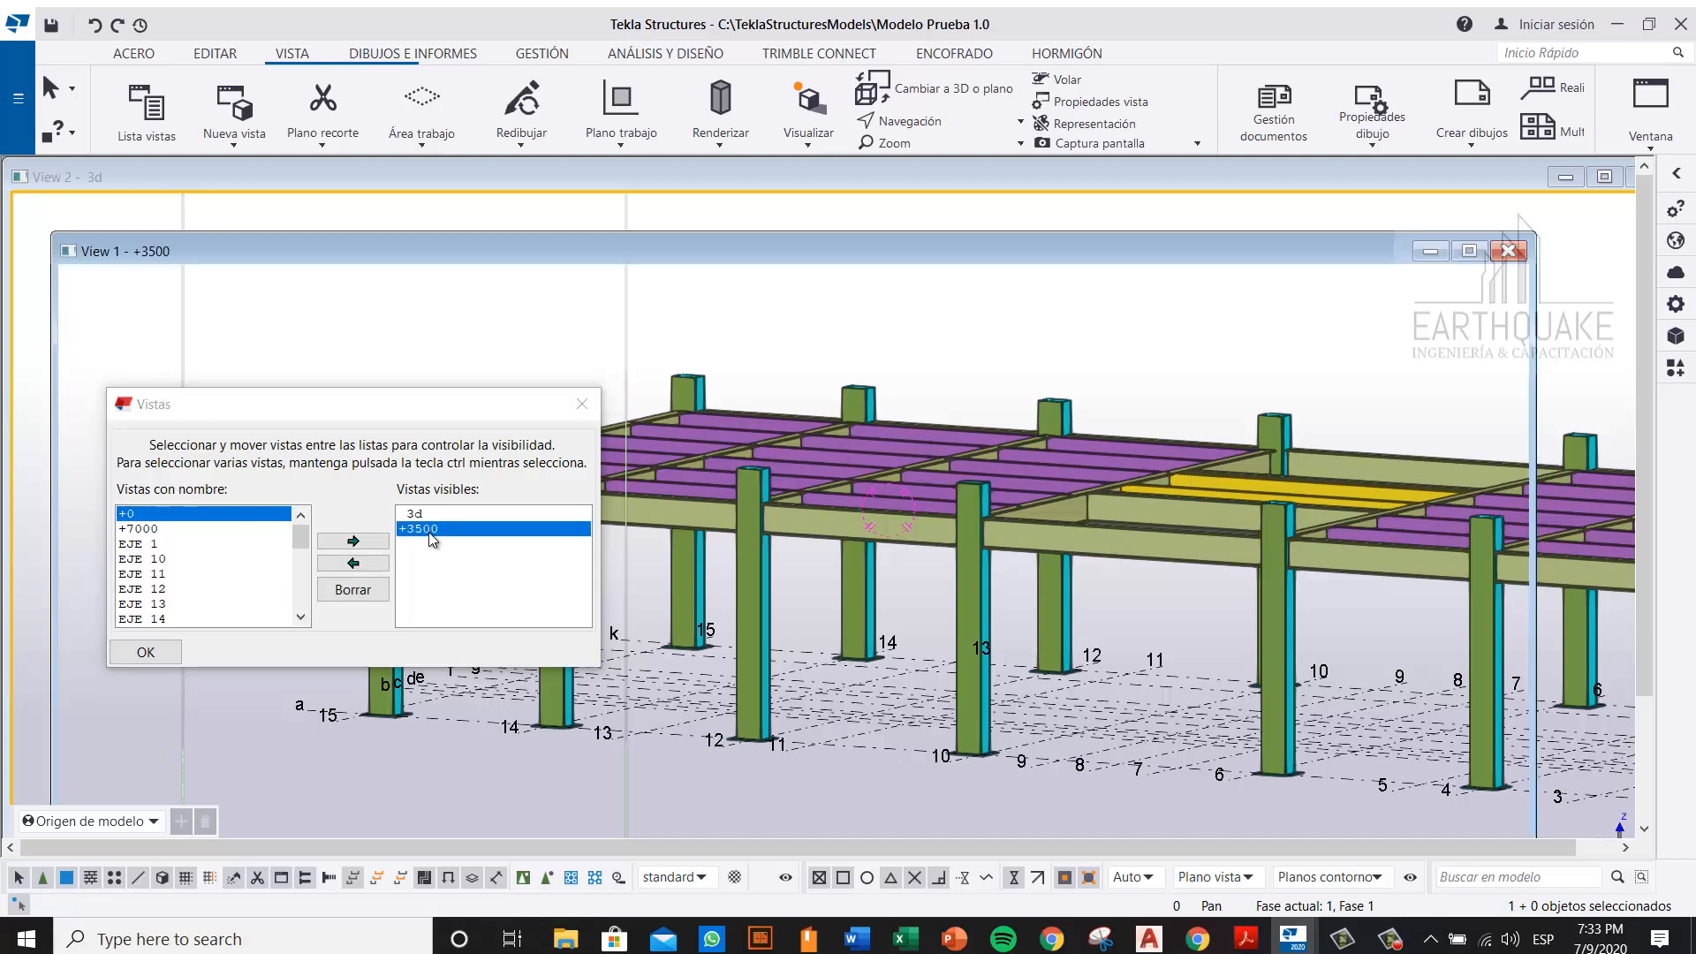
pyautogui.click(592, 404)
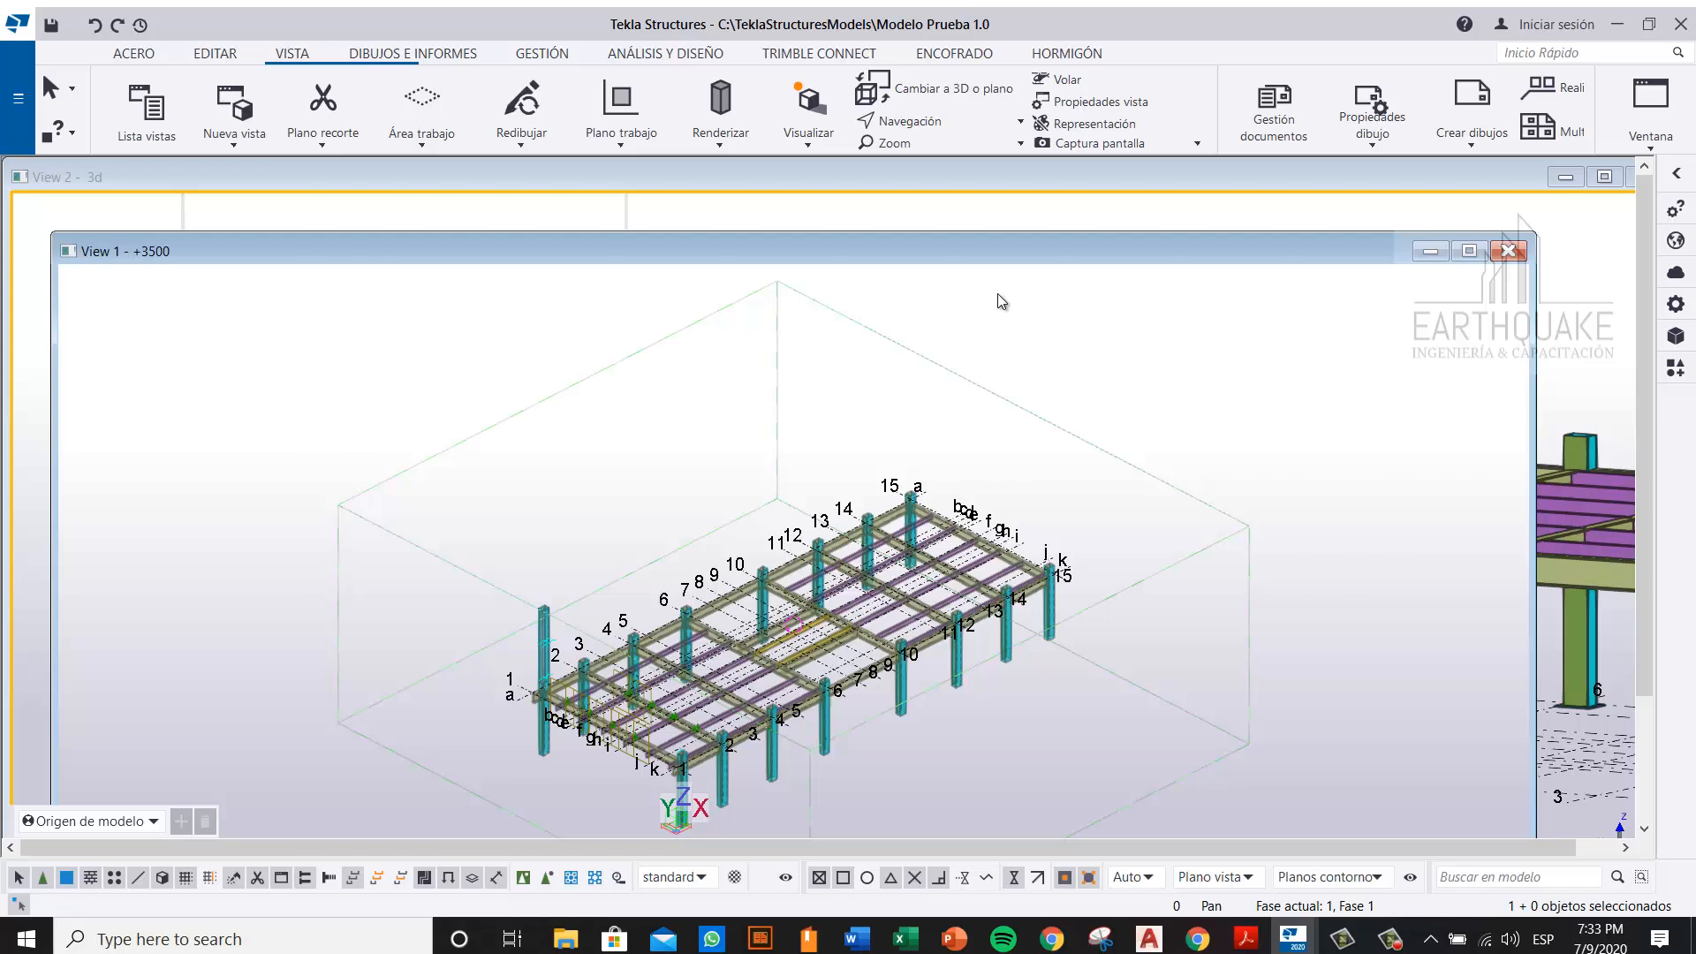
pyautogui.hotkey('ctrl', 'p')
# Step: Examine the capped column at axes a and 10 and its adjoining beams in the +3500 plan
pyautogui.scroll(6, 517, 551)
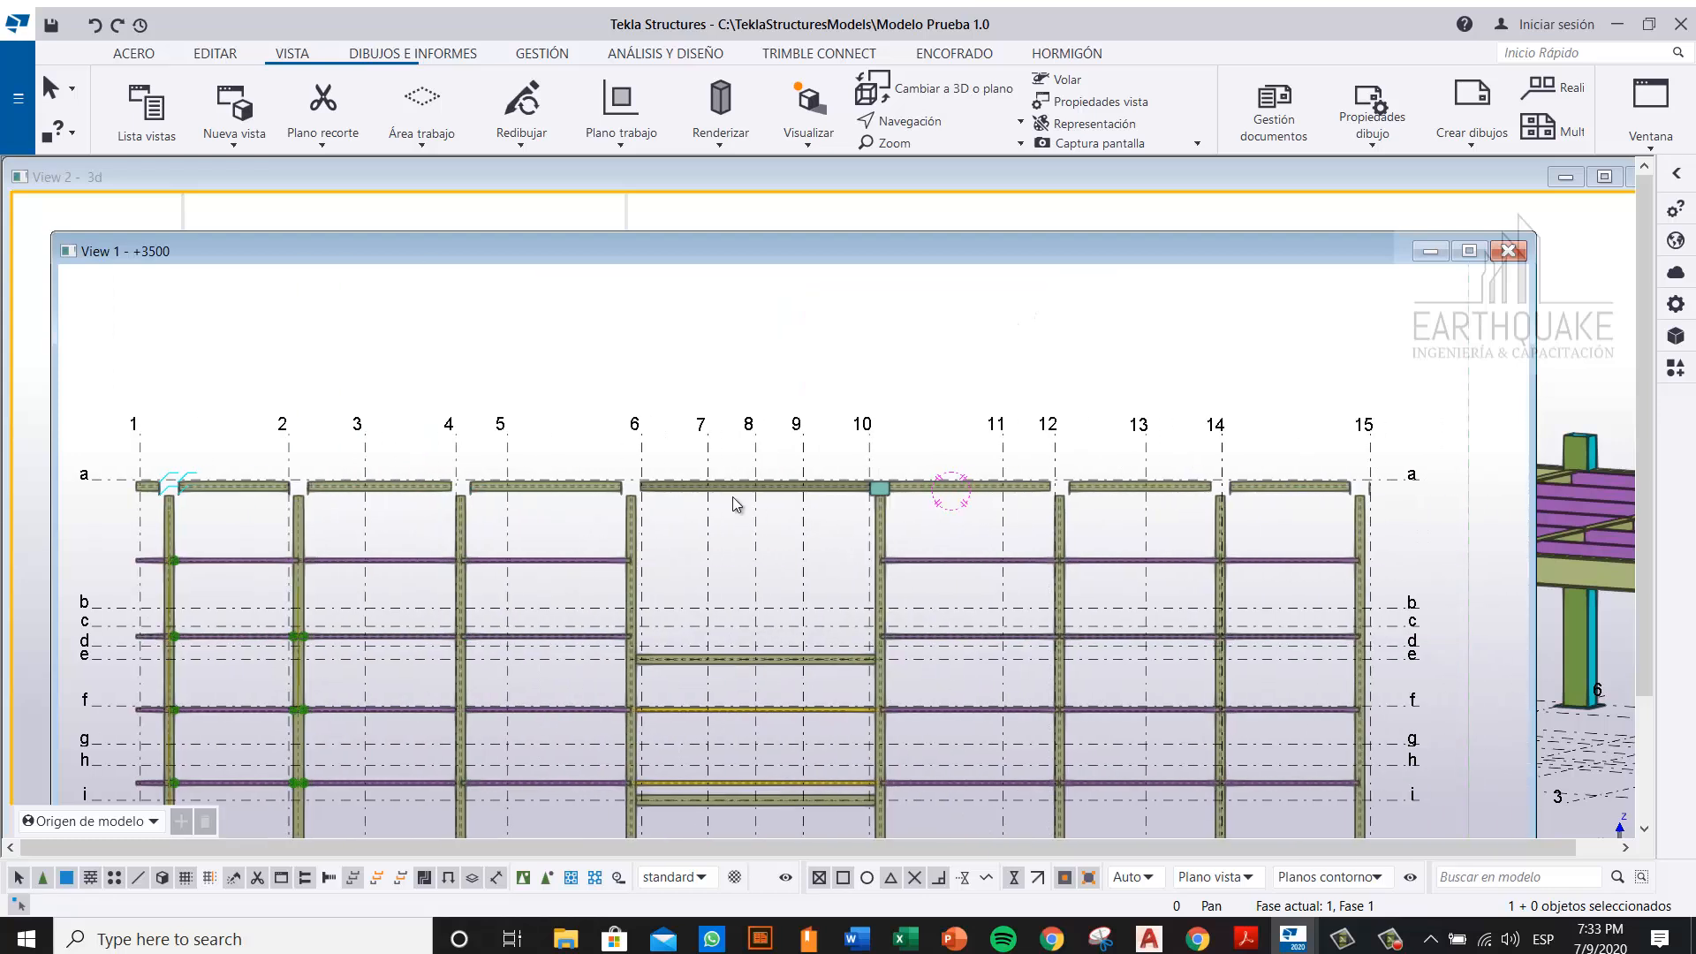
pyautogui.scroll(4, 713, 539)
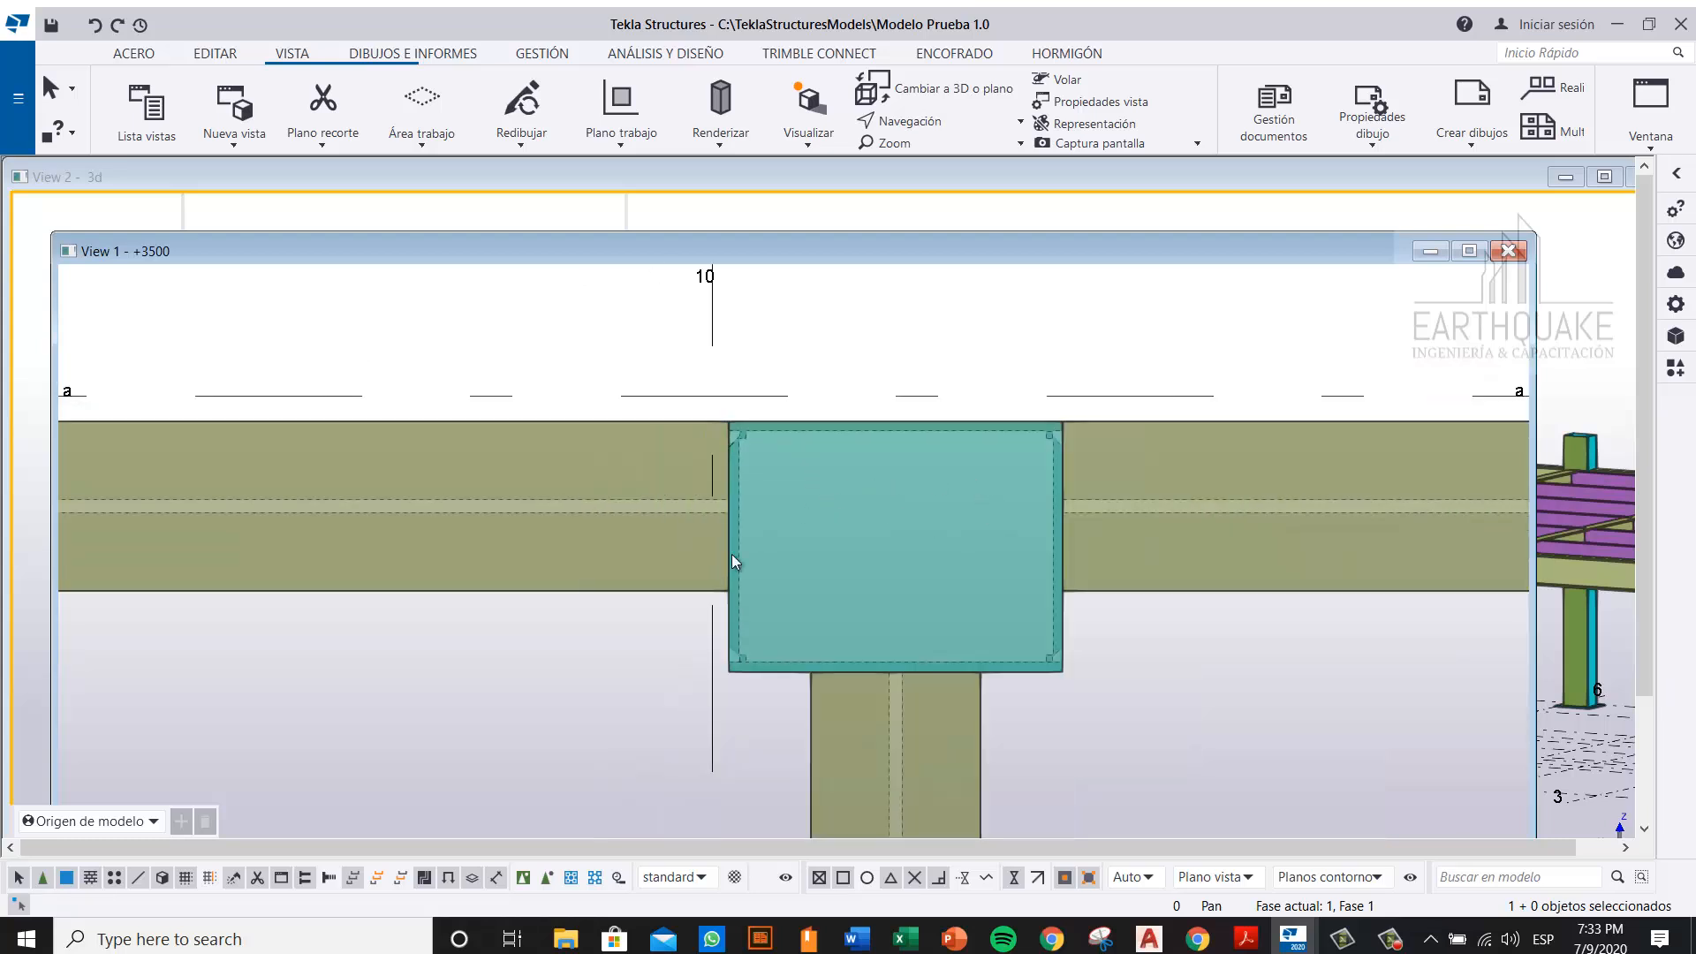
pyautogui.scroll(-5, 980, 468)
pyautogui.scroll(2, 1423, 482)
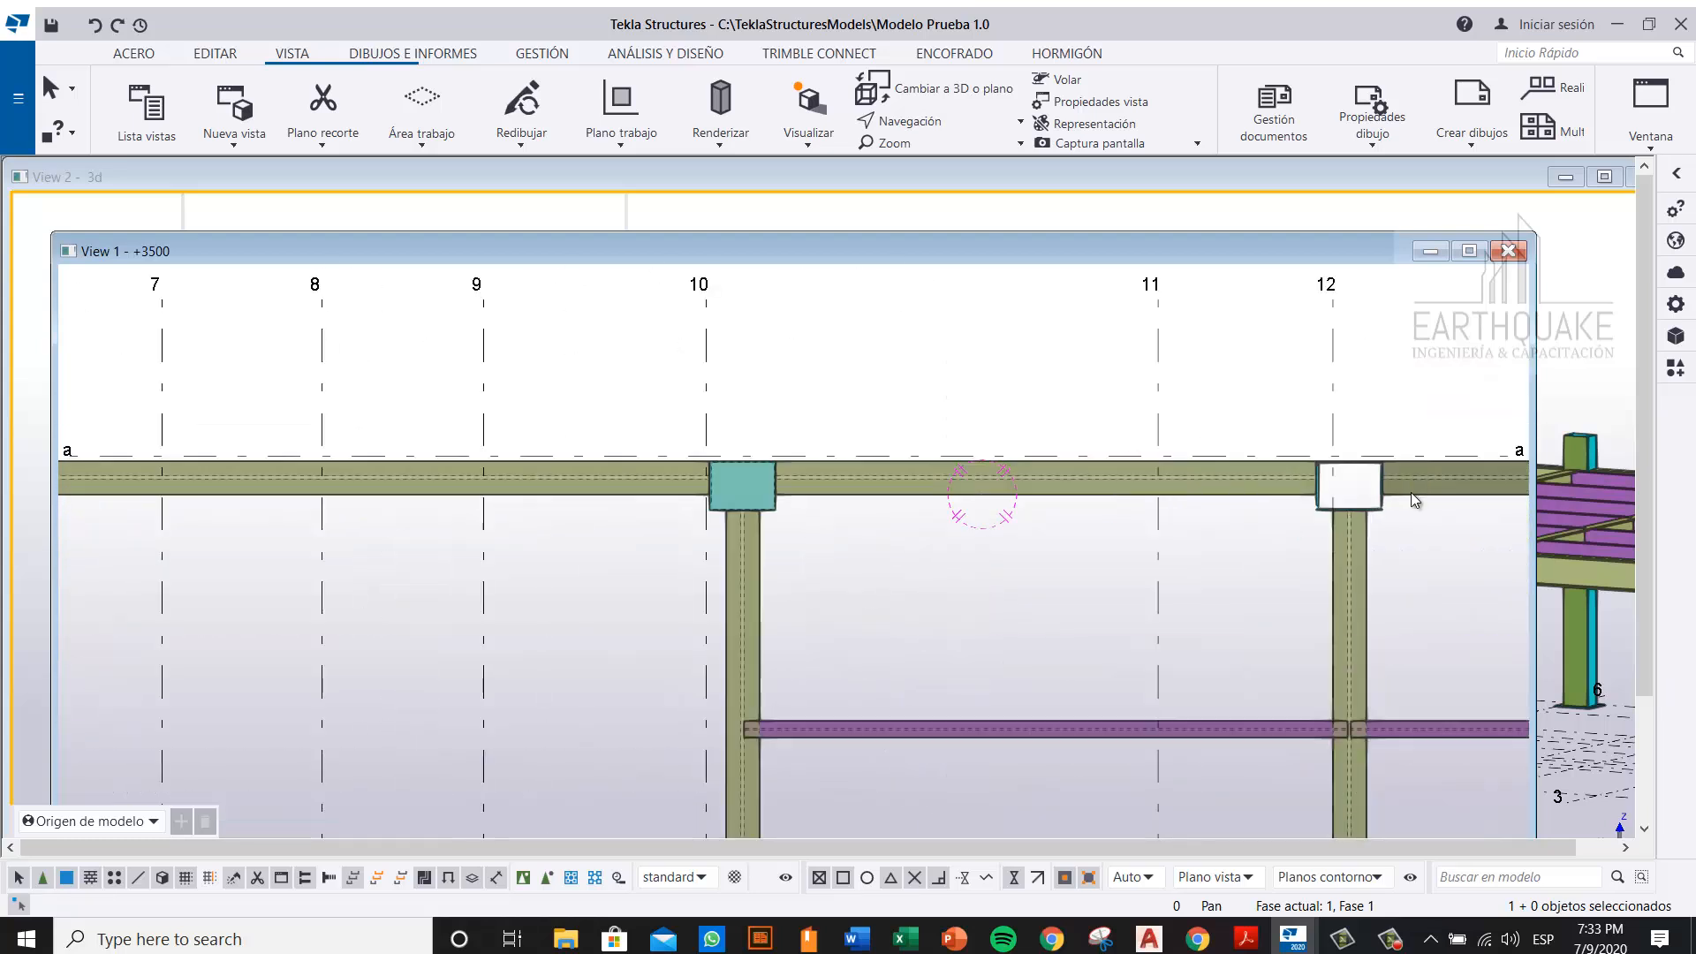
pyautogui.scroll(2, 733, 488)
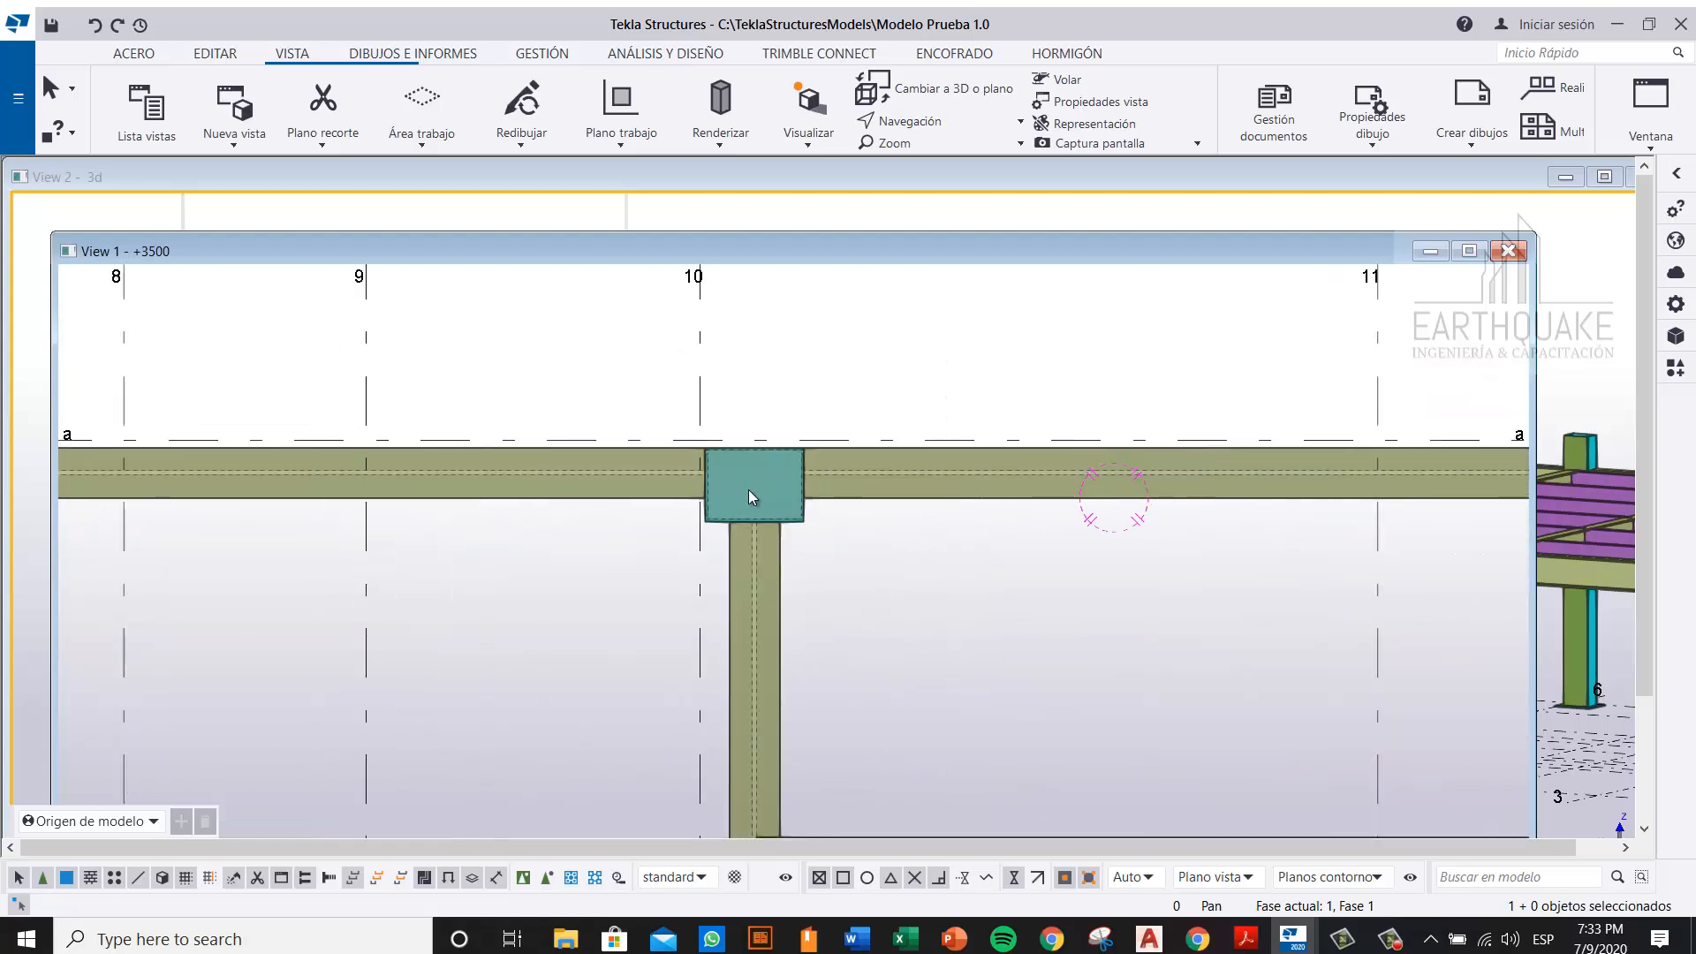
pyautogui.click(823, 390)
pyautogui.moveTo(834, 358); pyautogui.dragTo(837, 420, button='middle')
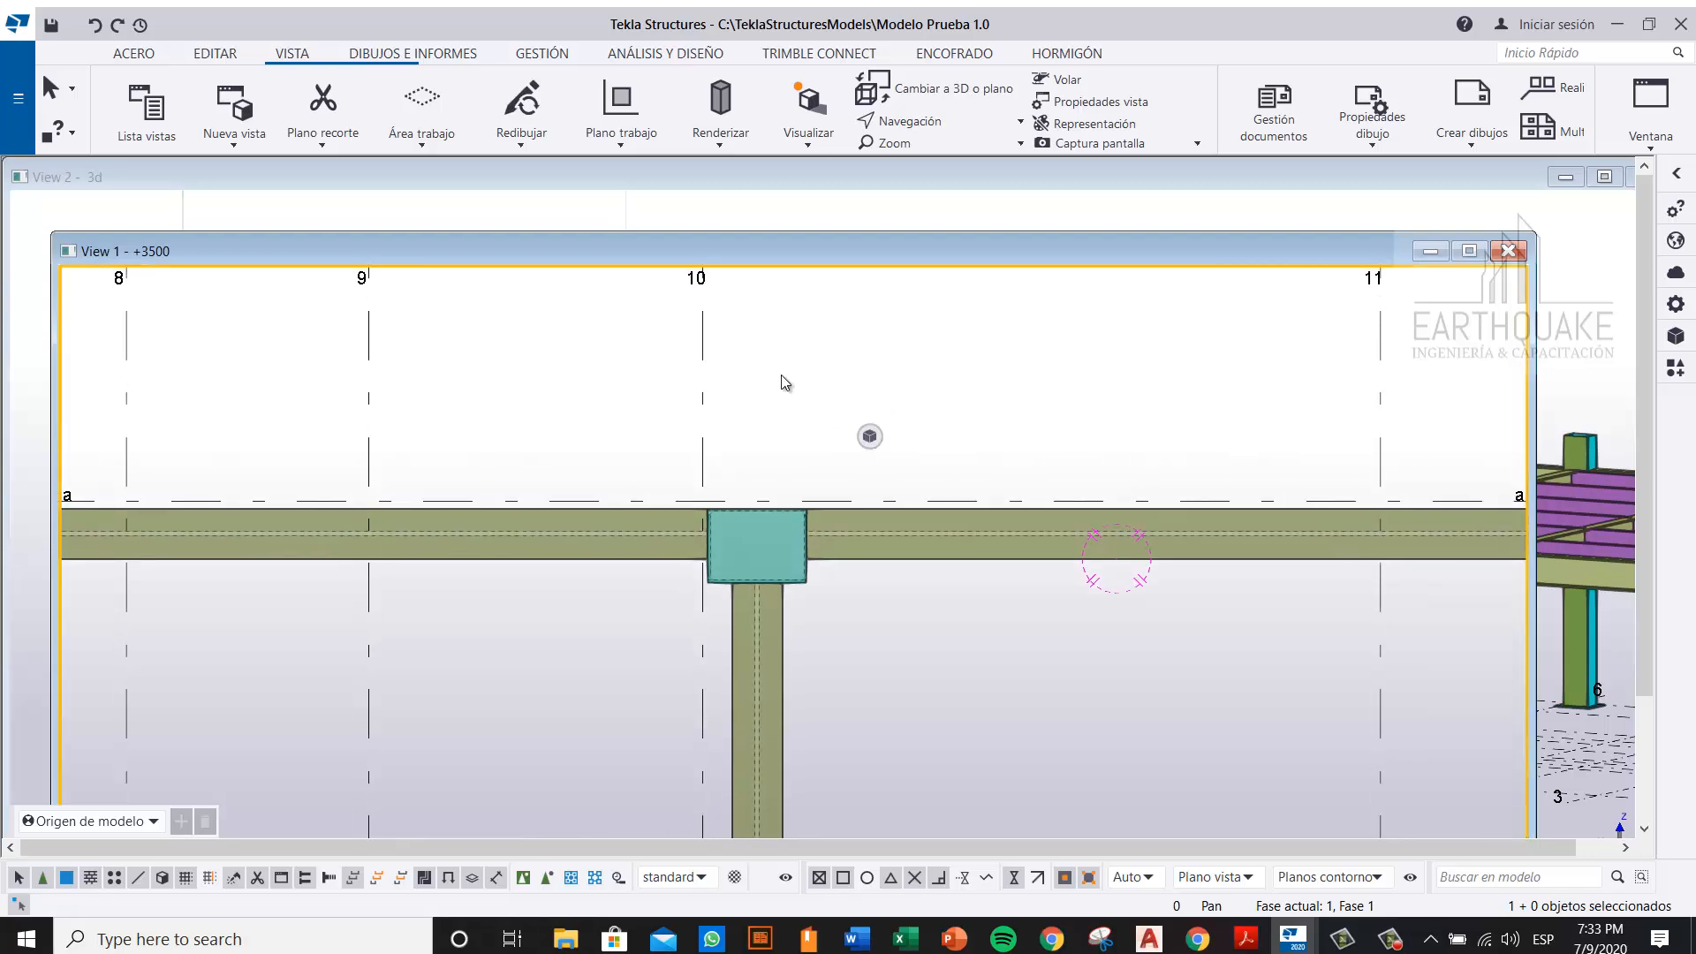
pyautogui.click(134, 55)
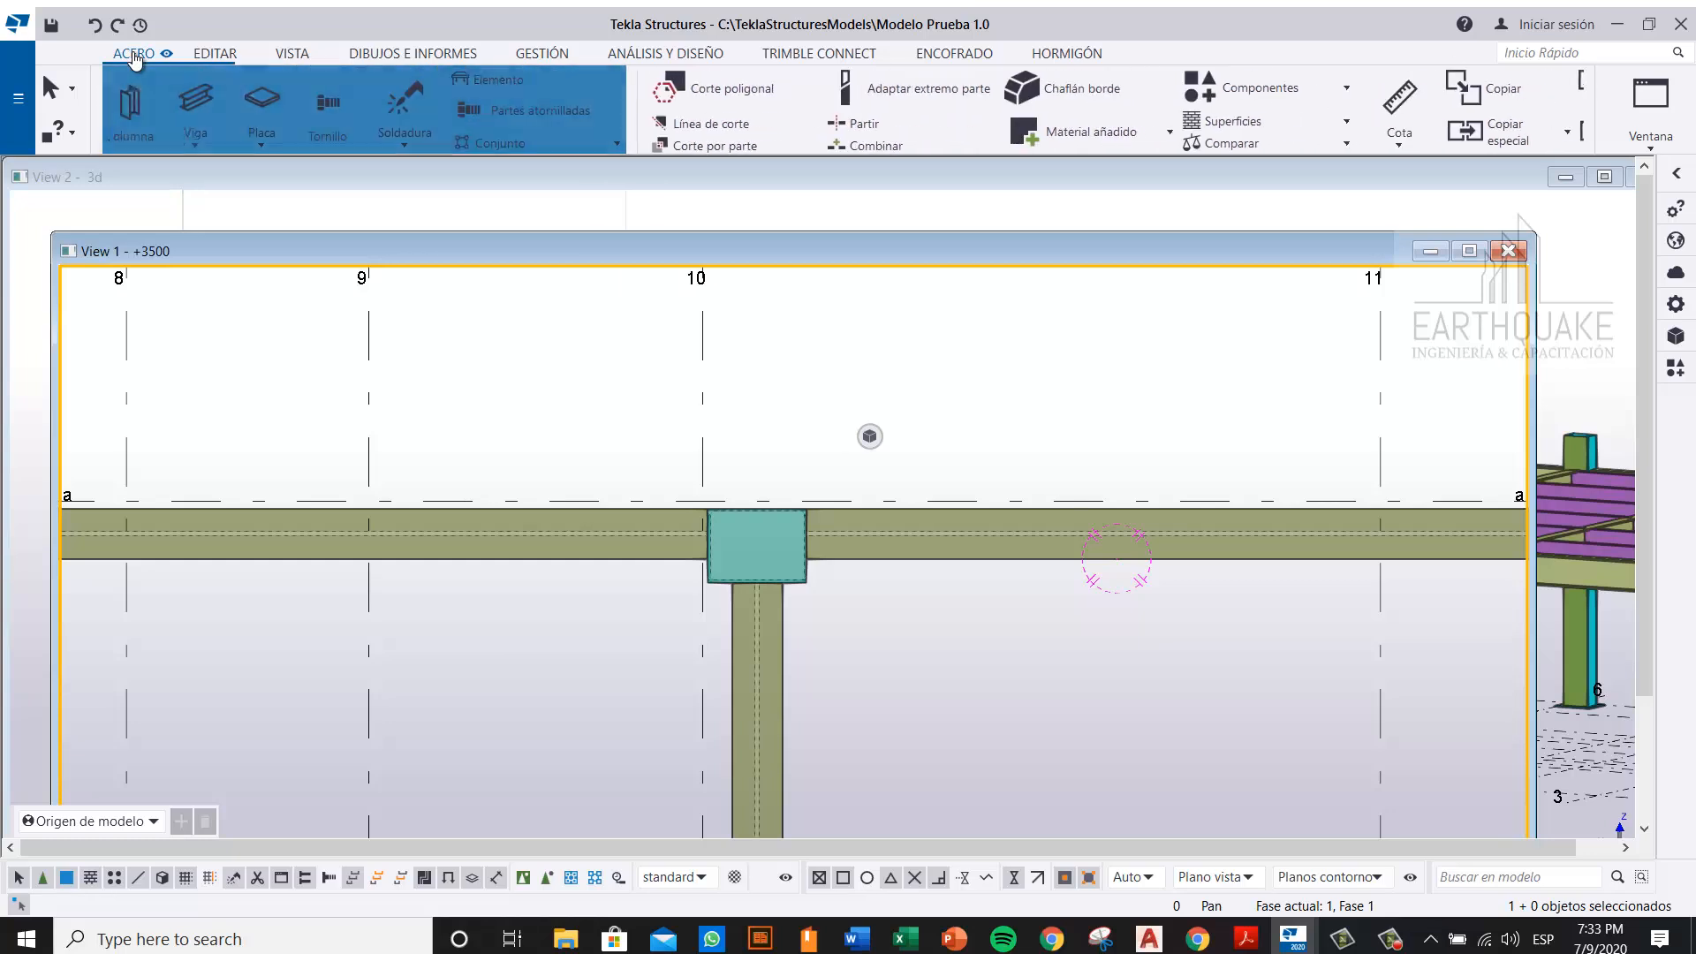
pyautogui.click(197, 148)
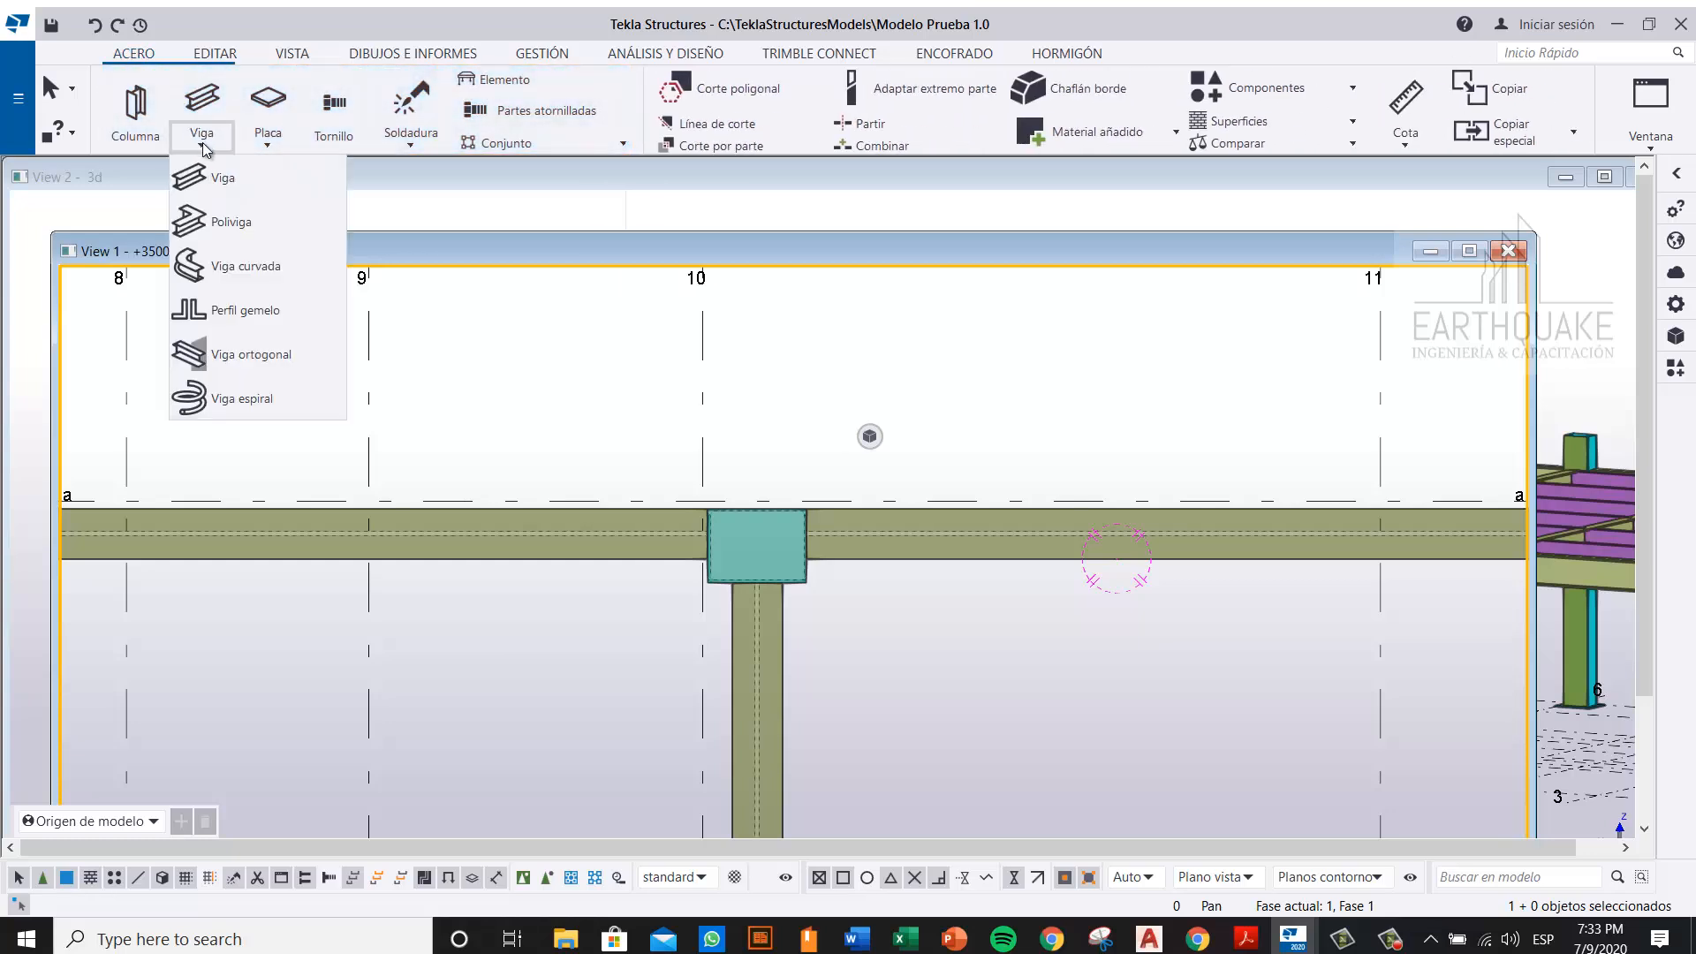
pyautogui.click(231, 222)
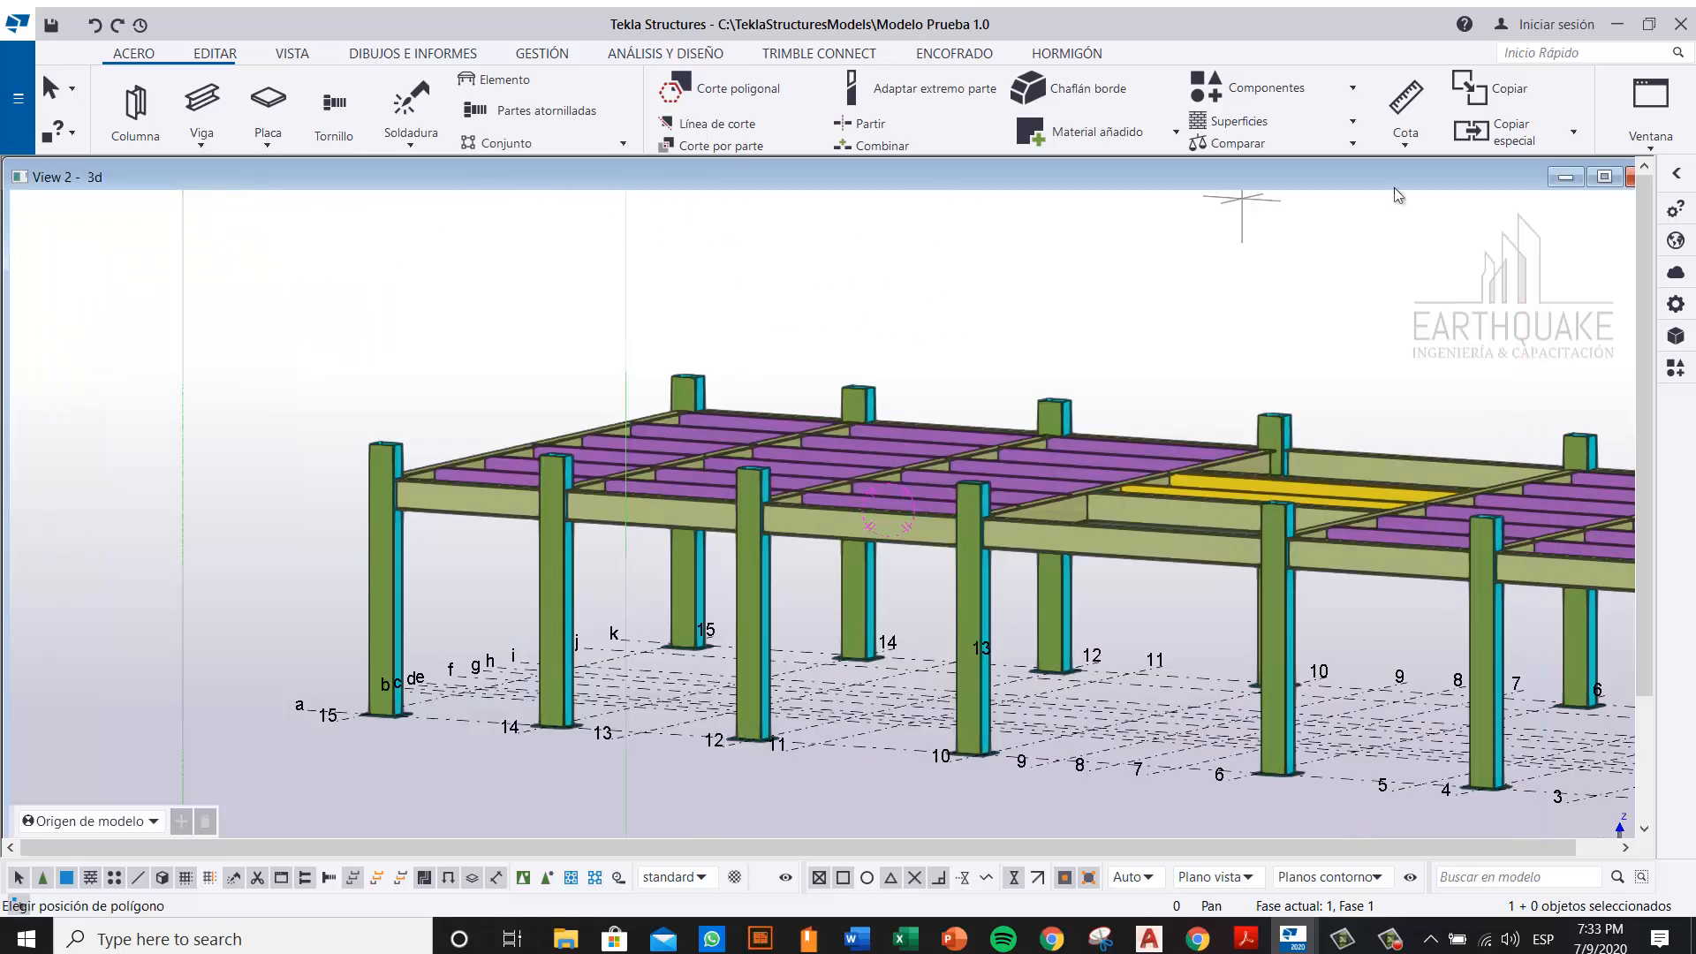
pyautogui.hotkey('ctrl', 'i')
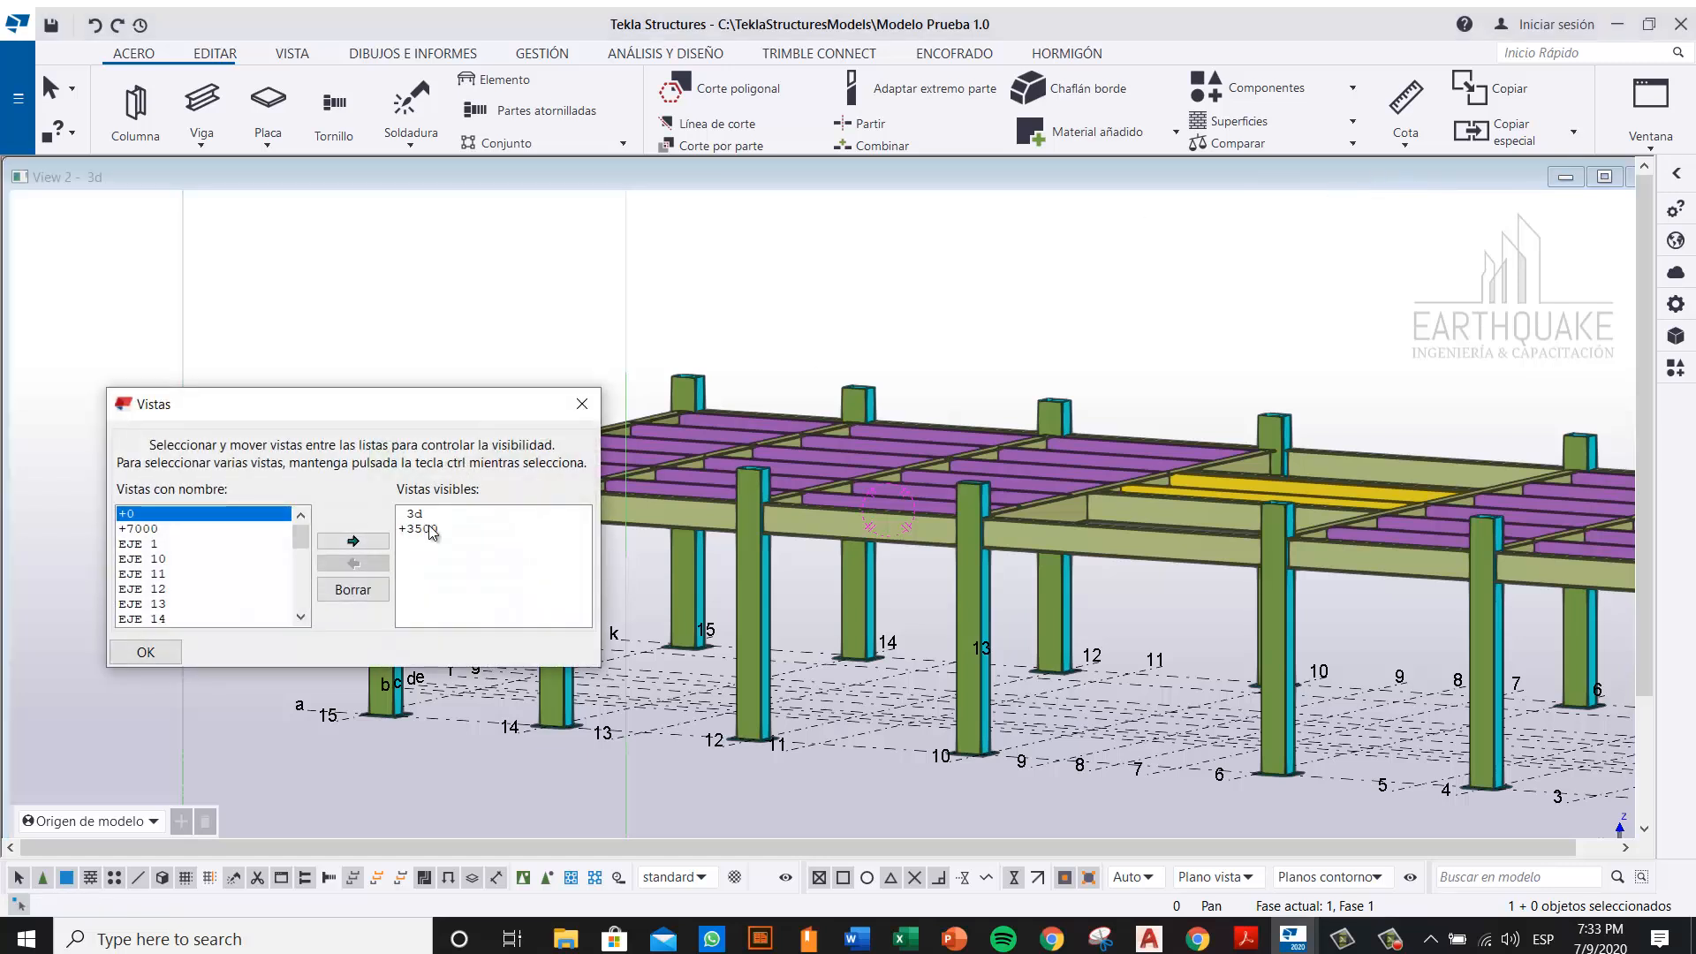
pyautogui.click(420, 528)
pyautogui.click(582, 404)
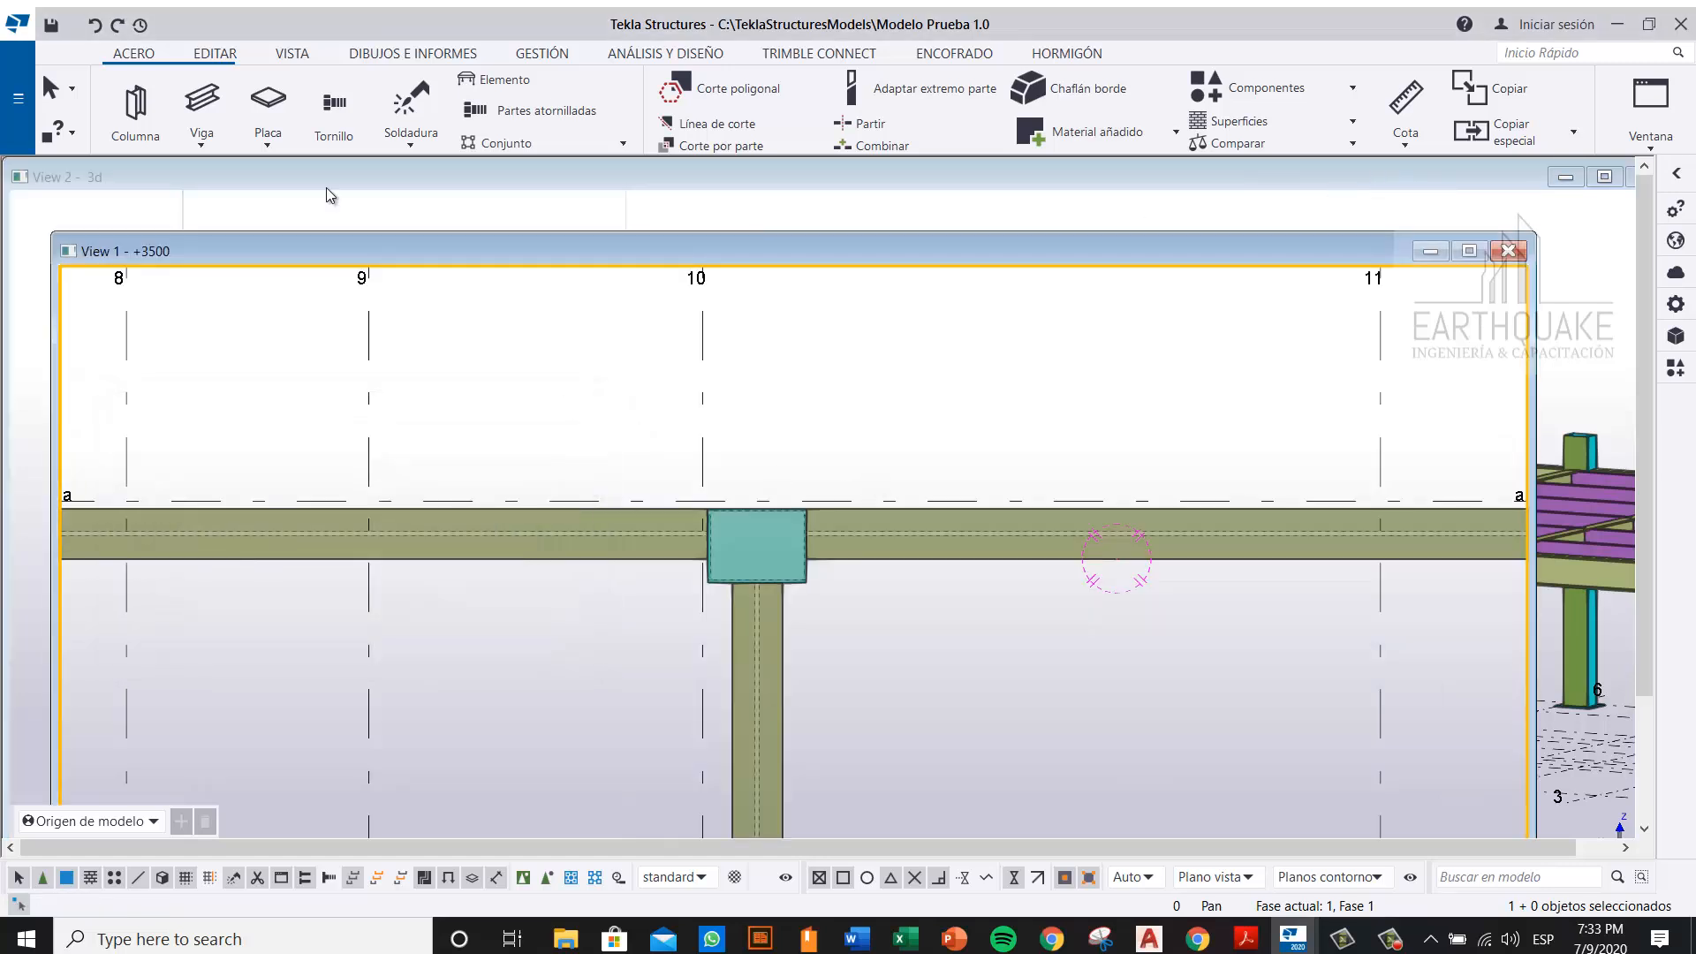
pyautogui.click(205, 134)
pyautogui.click(236, 222)
pyautogui.moveTo(1012, 420); pyautogui.dragTo(885, 373, button='middle')
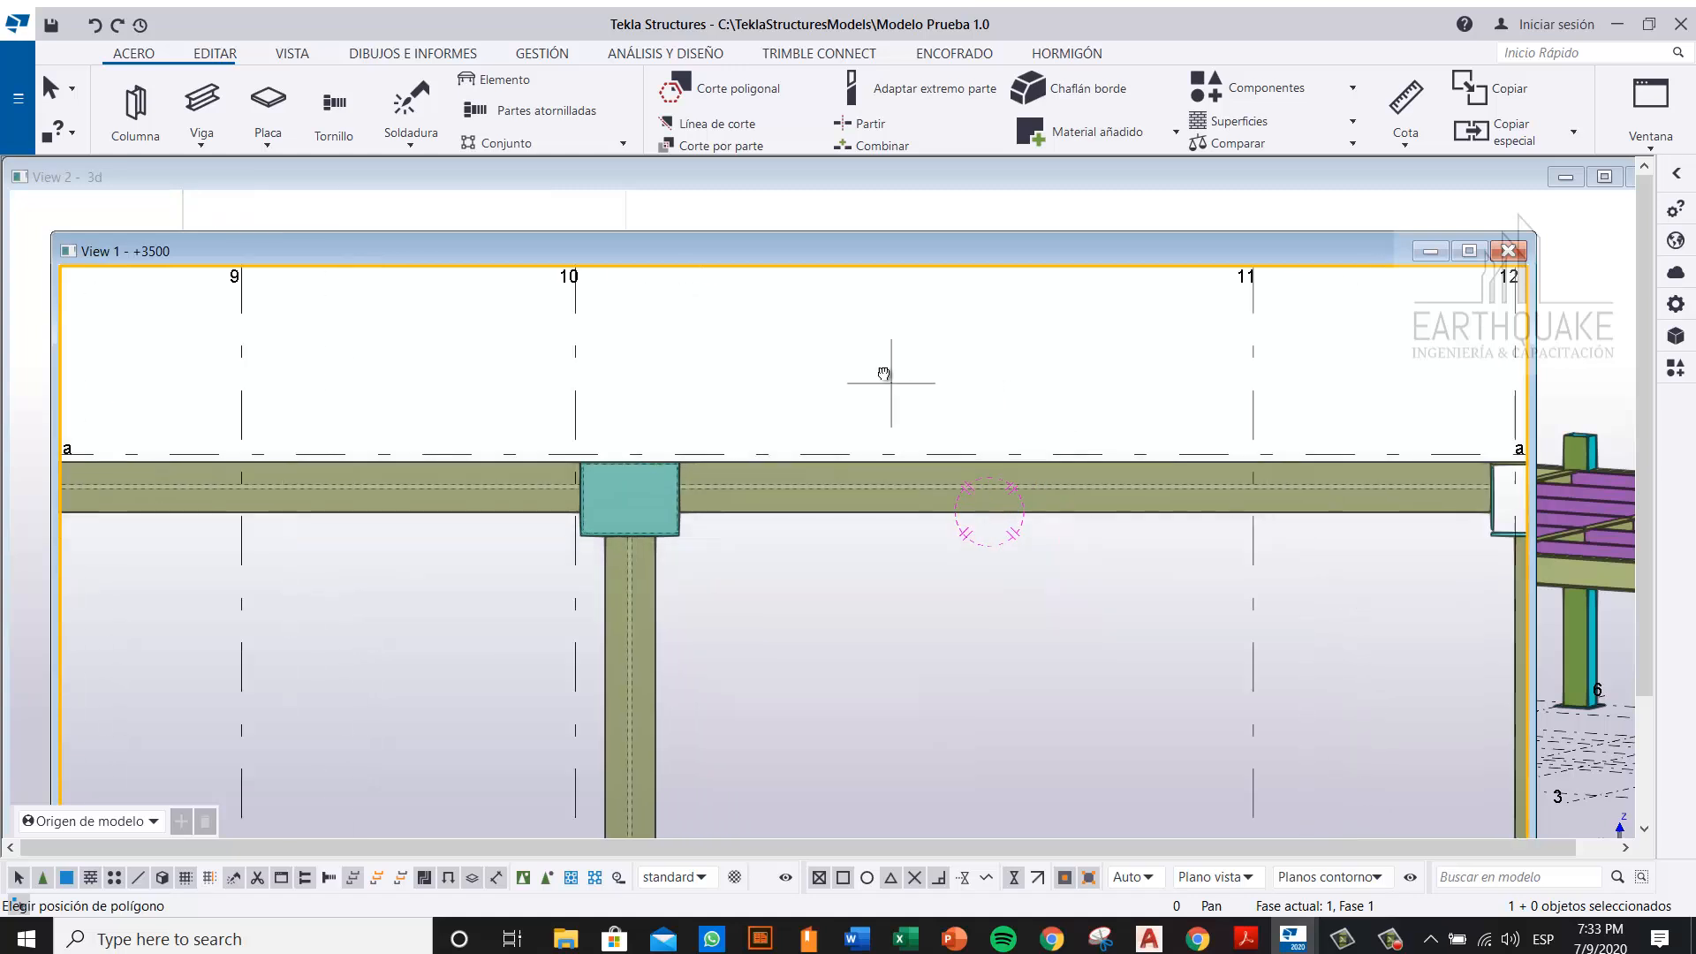
pyautogui.scroll(2, 826, 631)
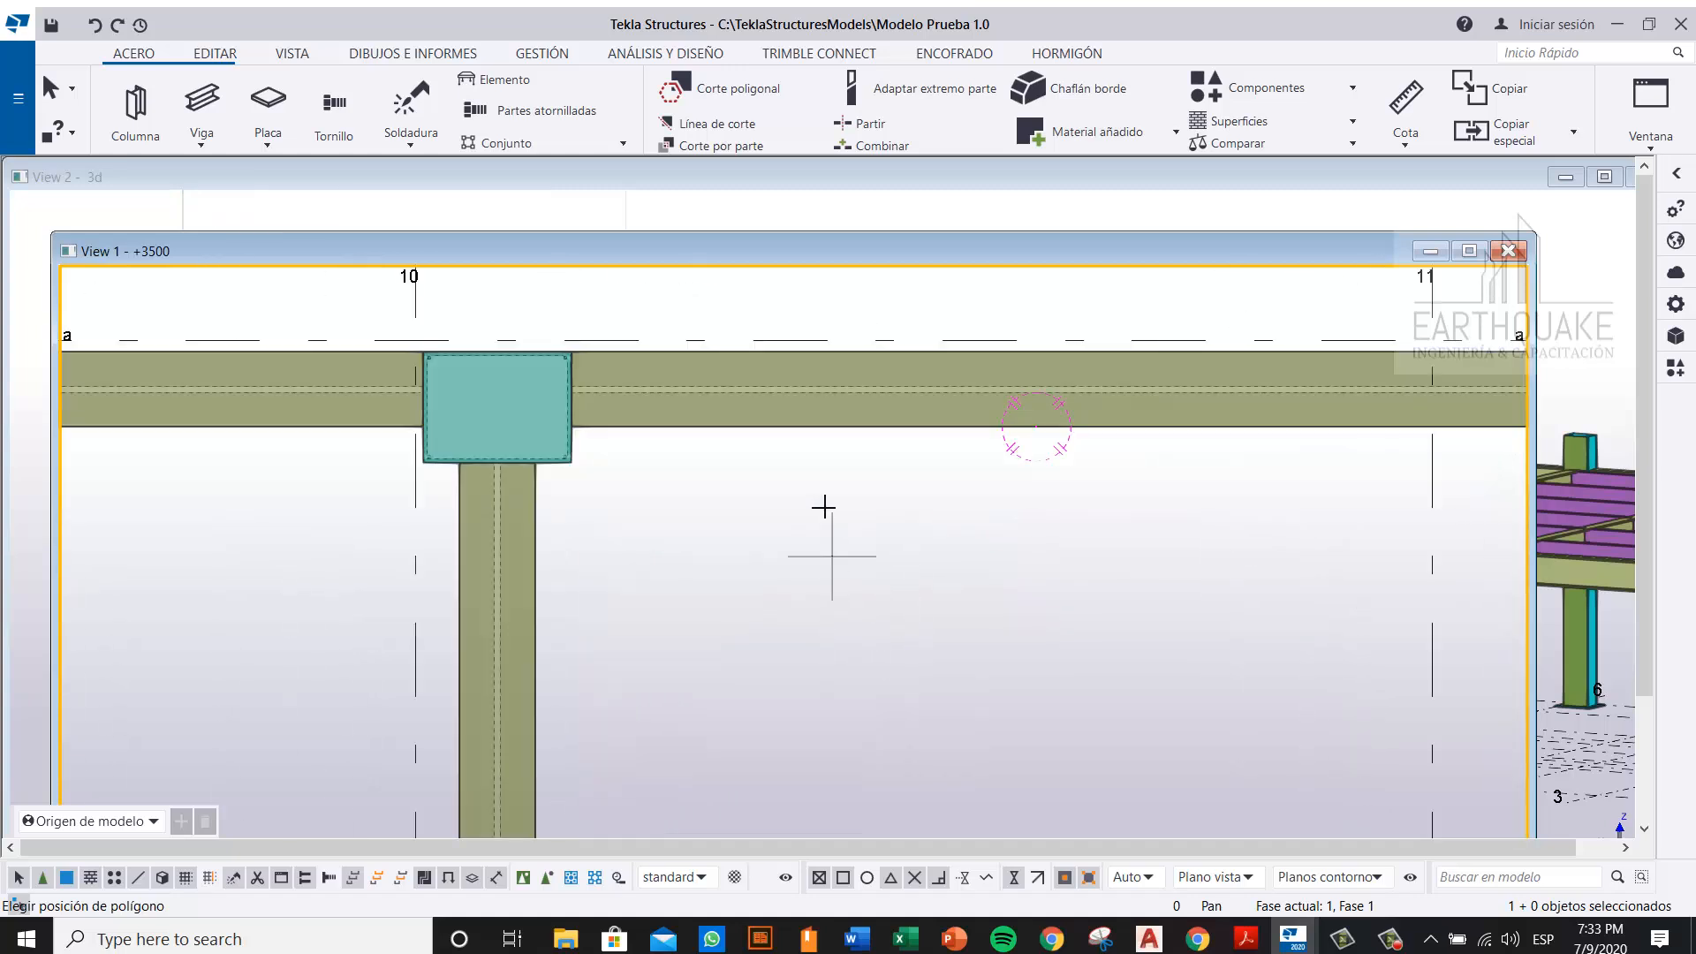
# Step: Start the steel beam command, open the Viga acero properties and set the profile to FL3500*6
pyautogui.click(199, 93)
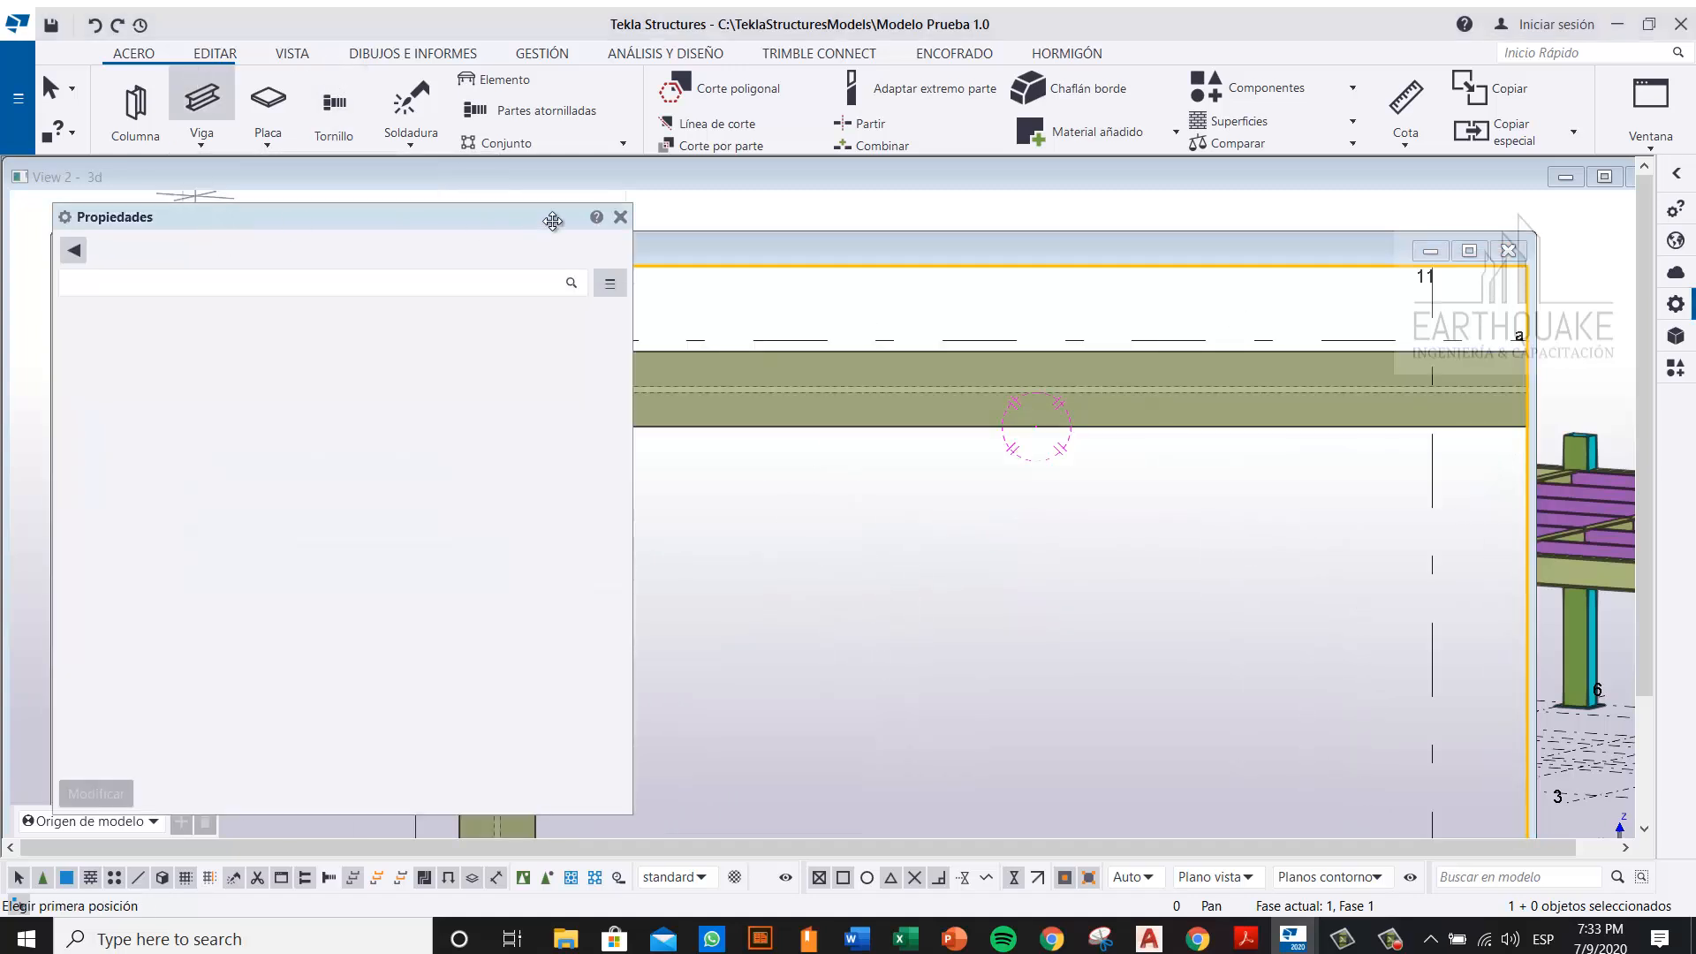
pyautogui.click(108, 250)
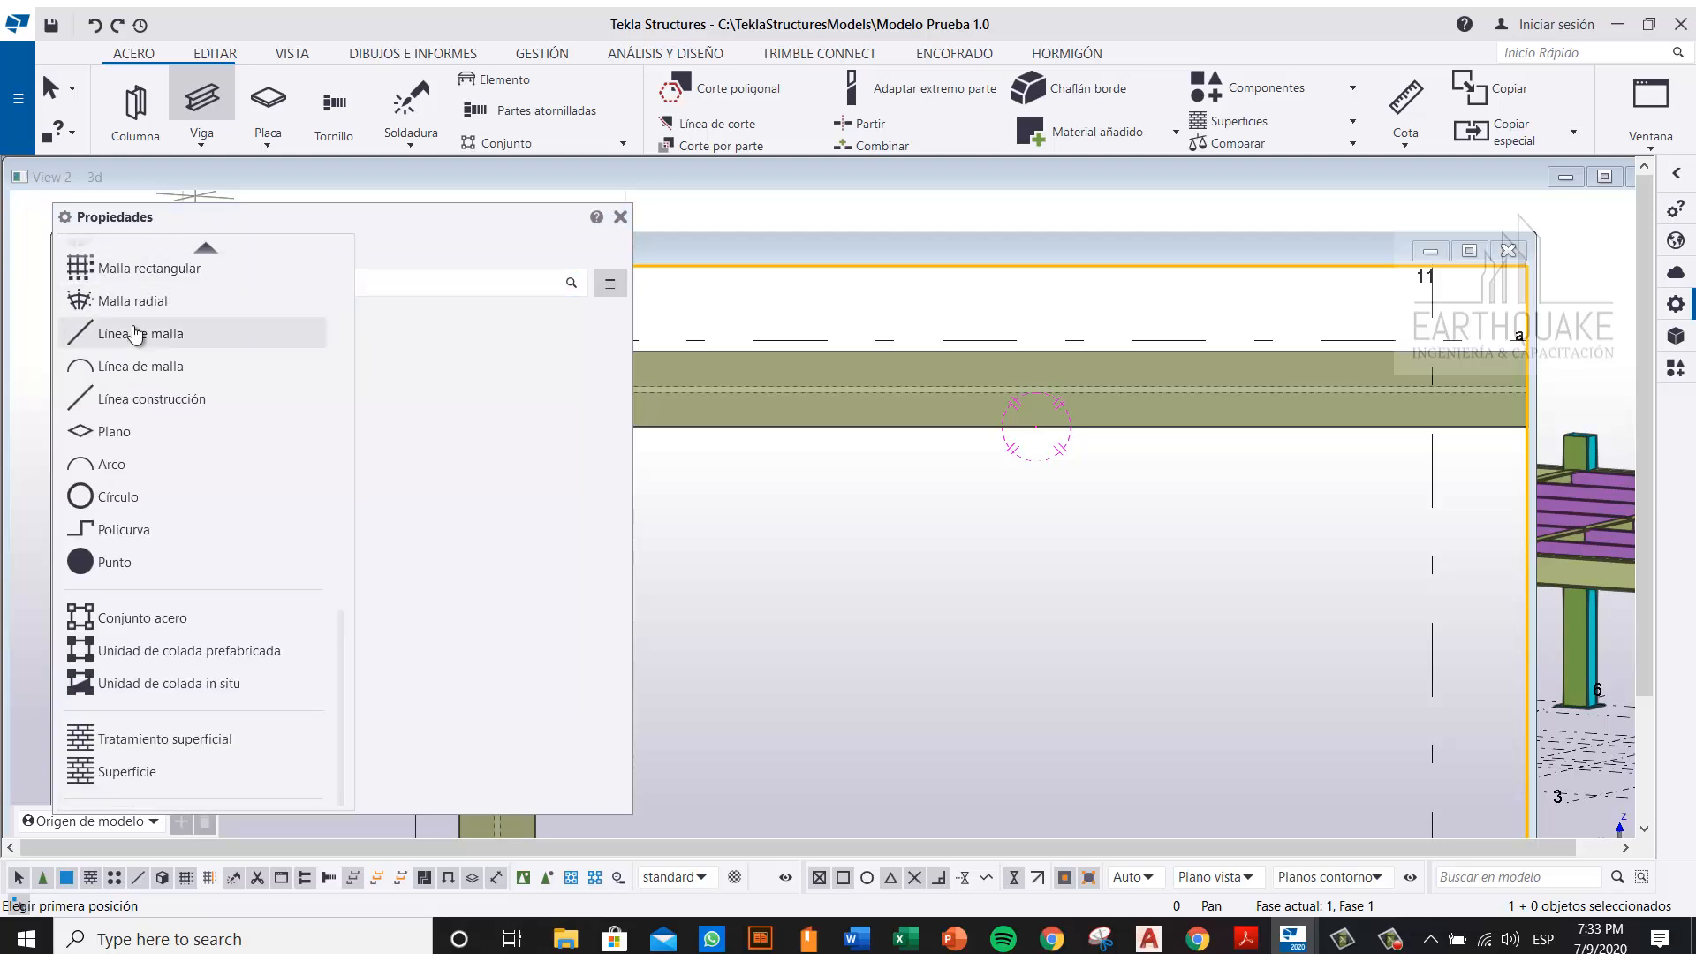
pyautogui.scroll(10, 204, 346)
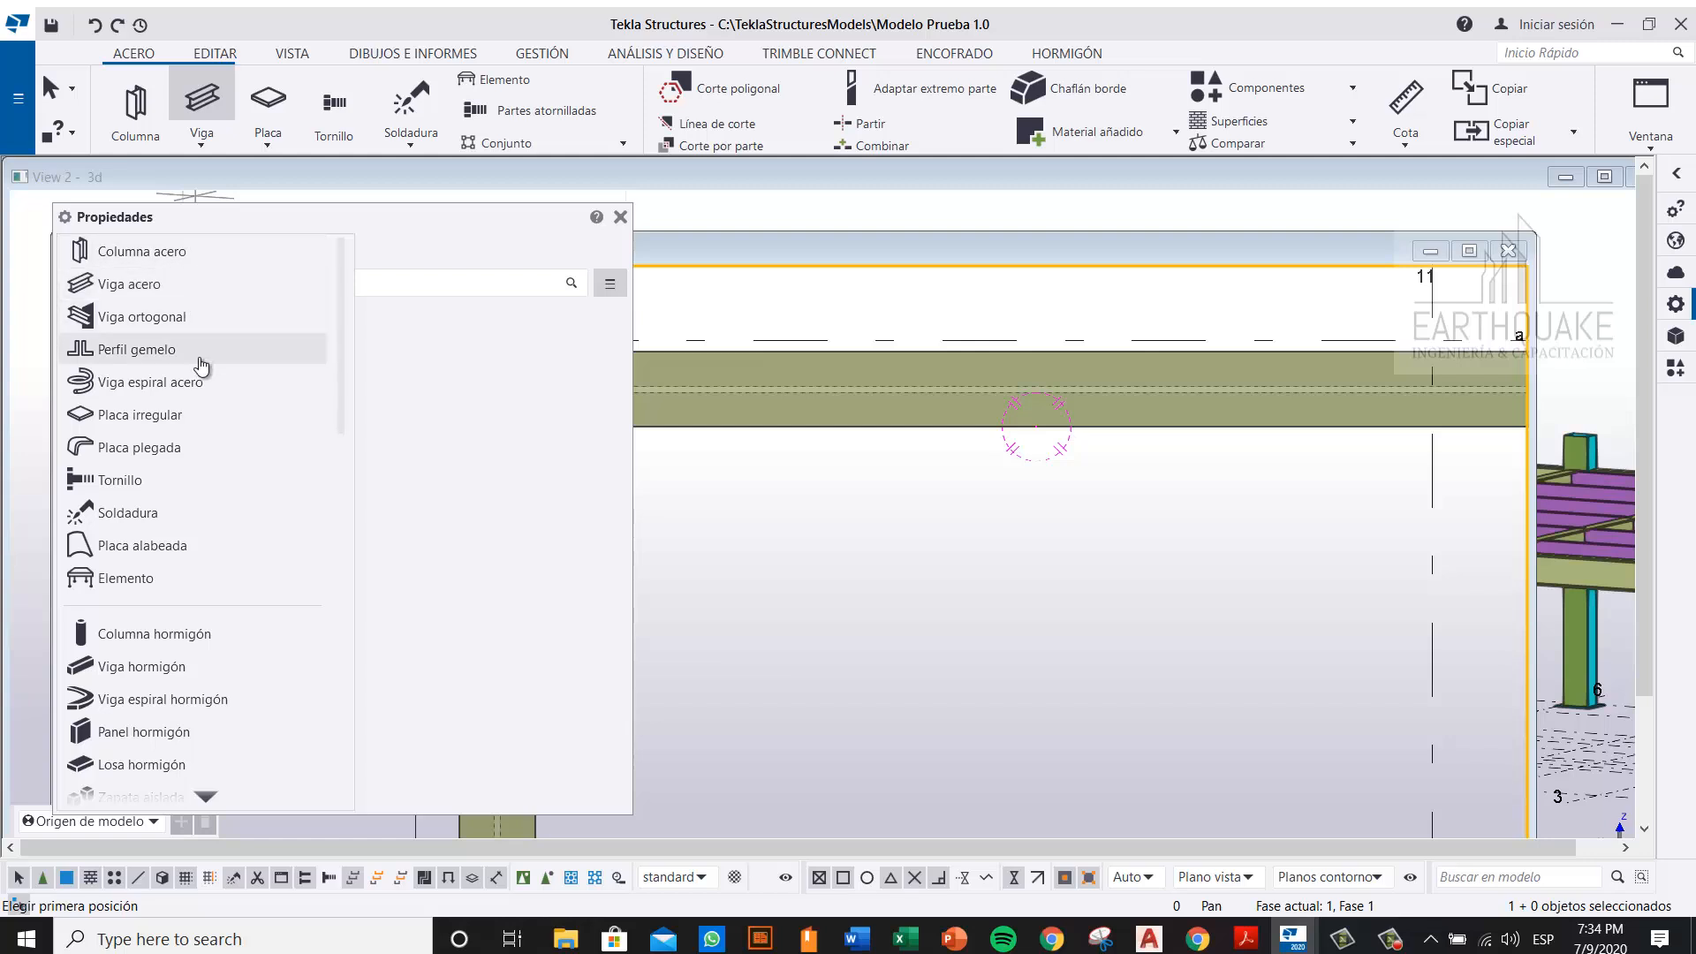
pyautogui.click(141, 282)
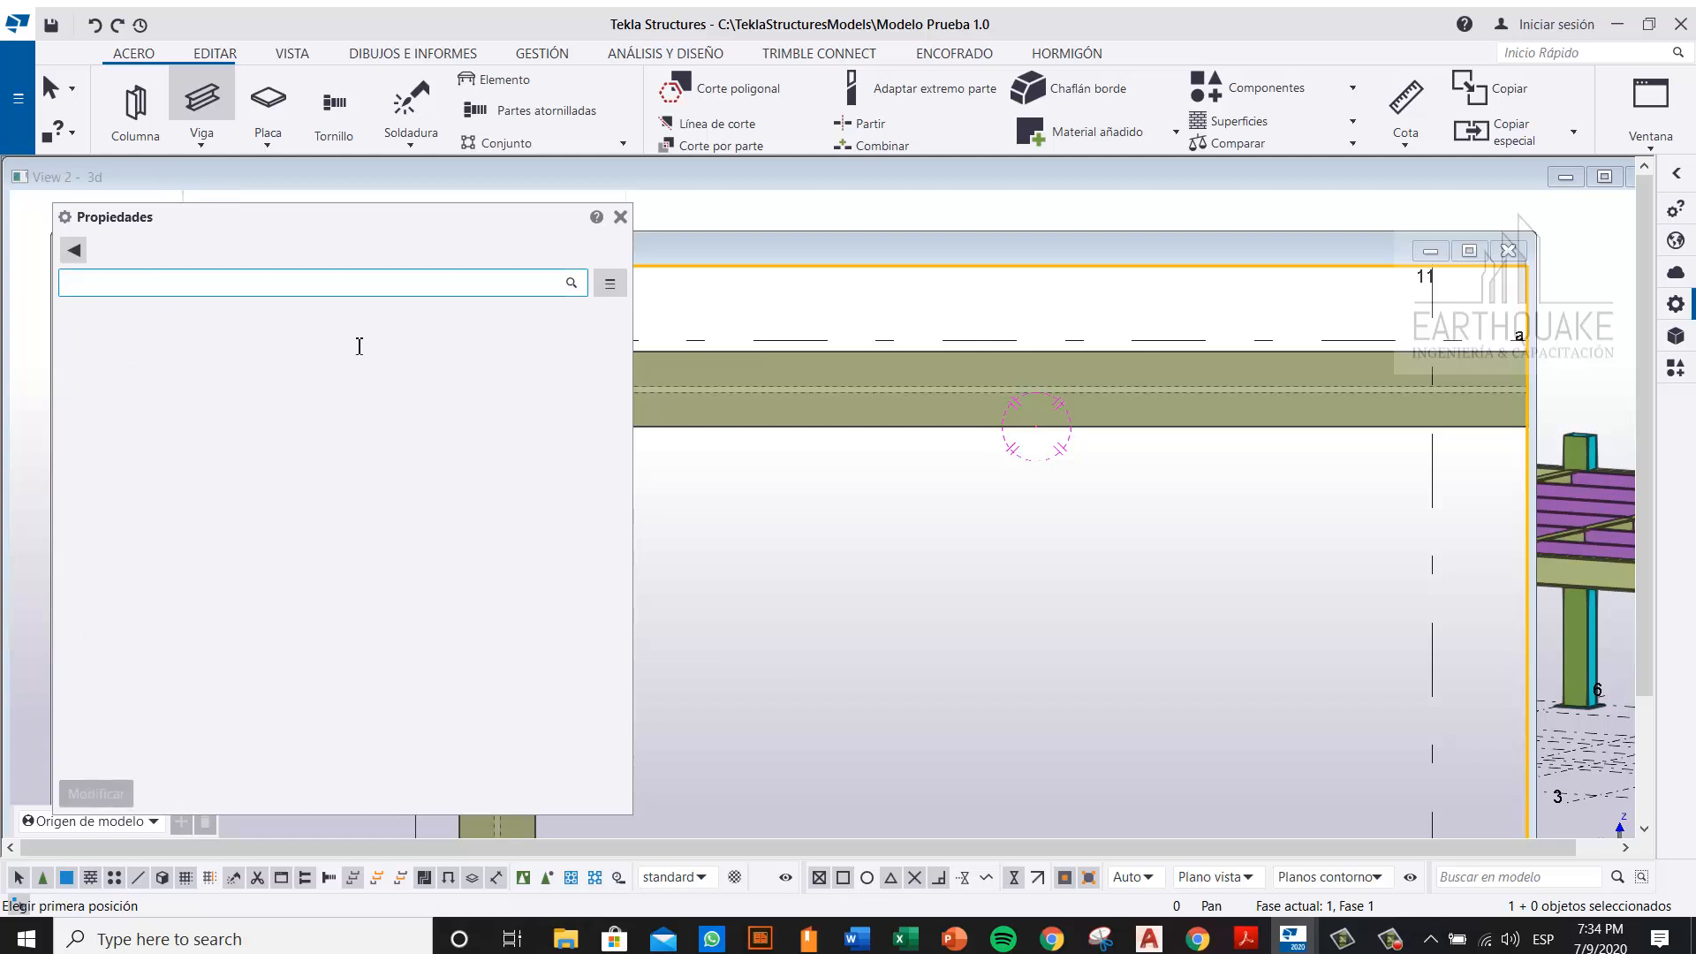
pyautogui.doubleClick(265, 369)
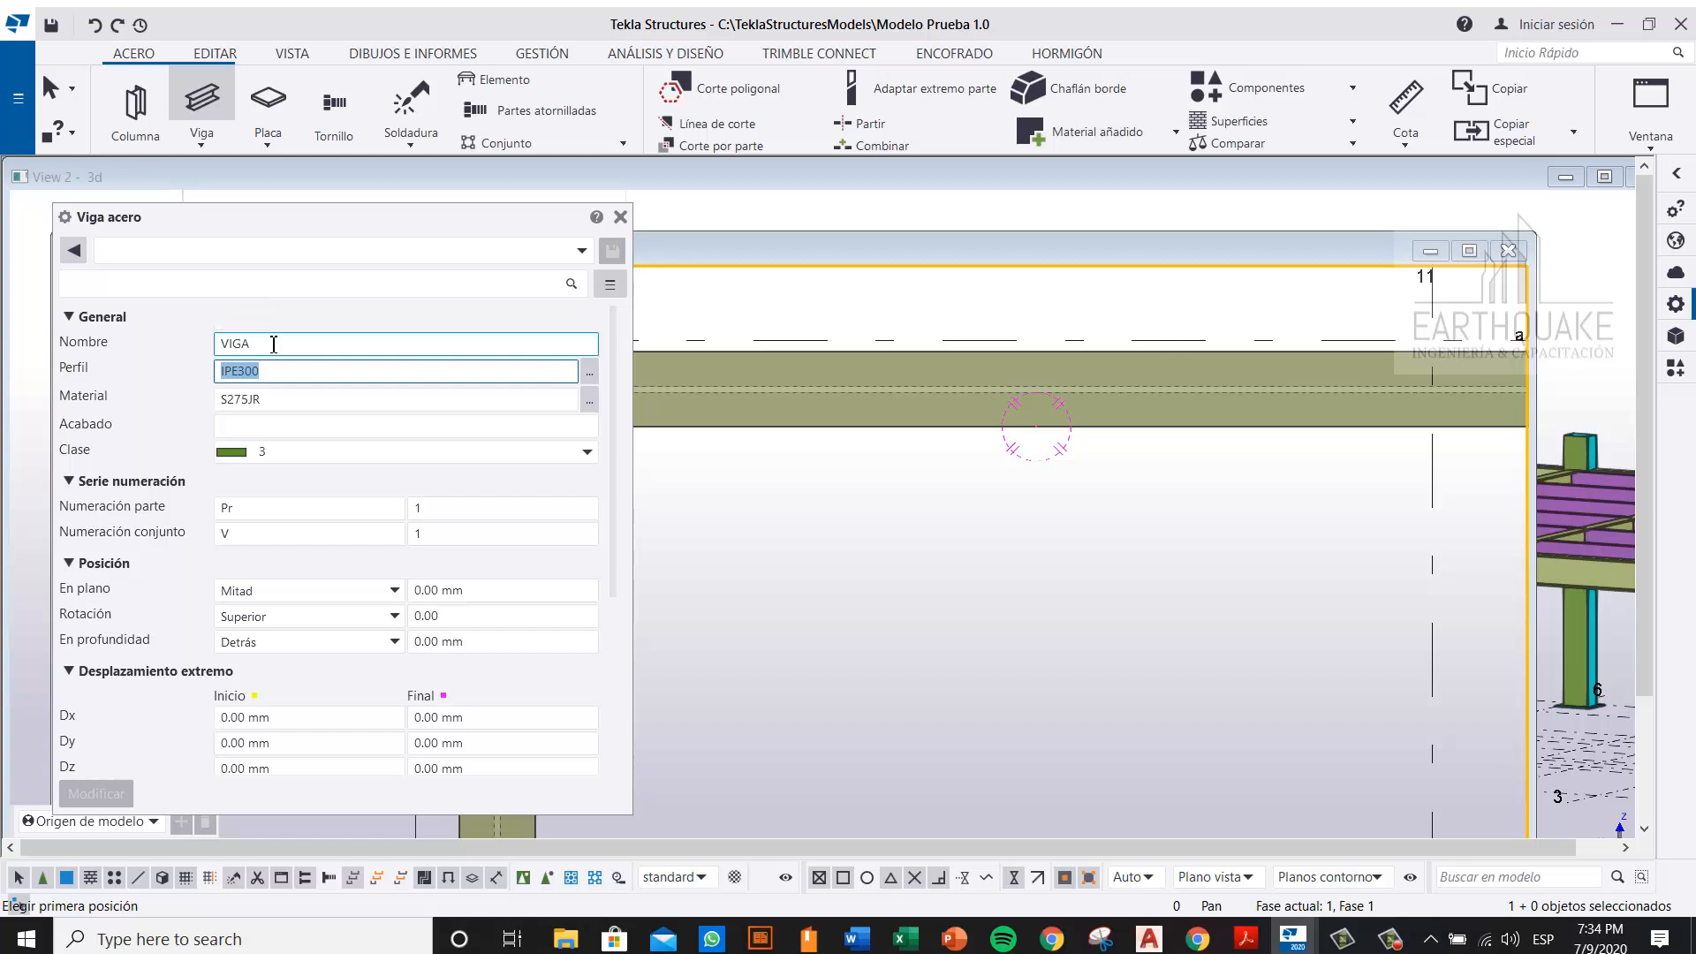
pyautogui.write('P')
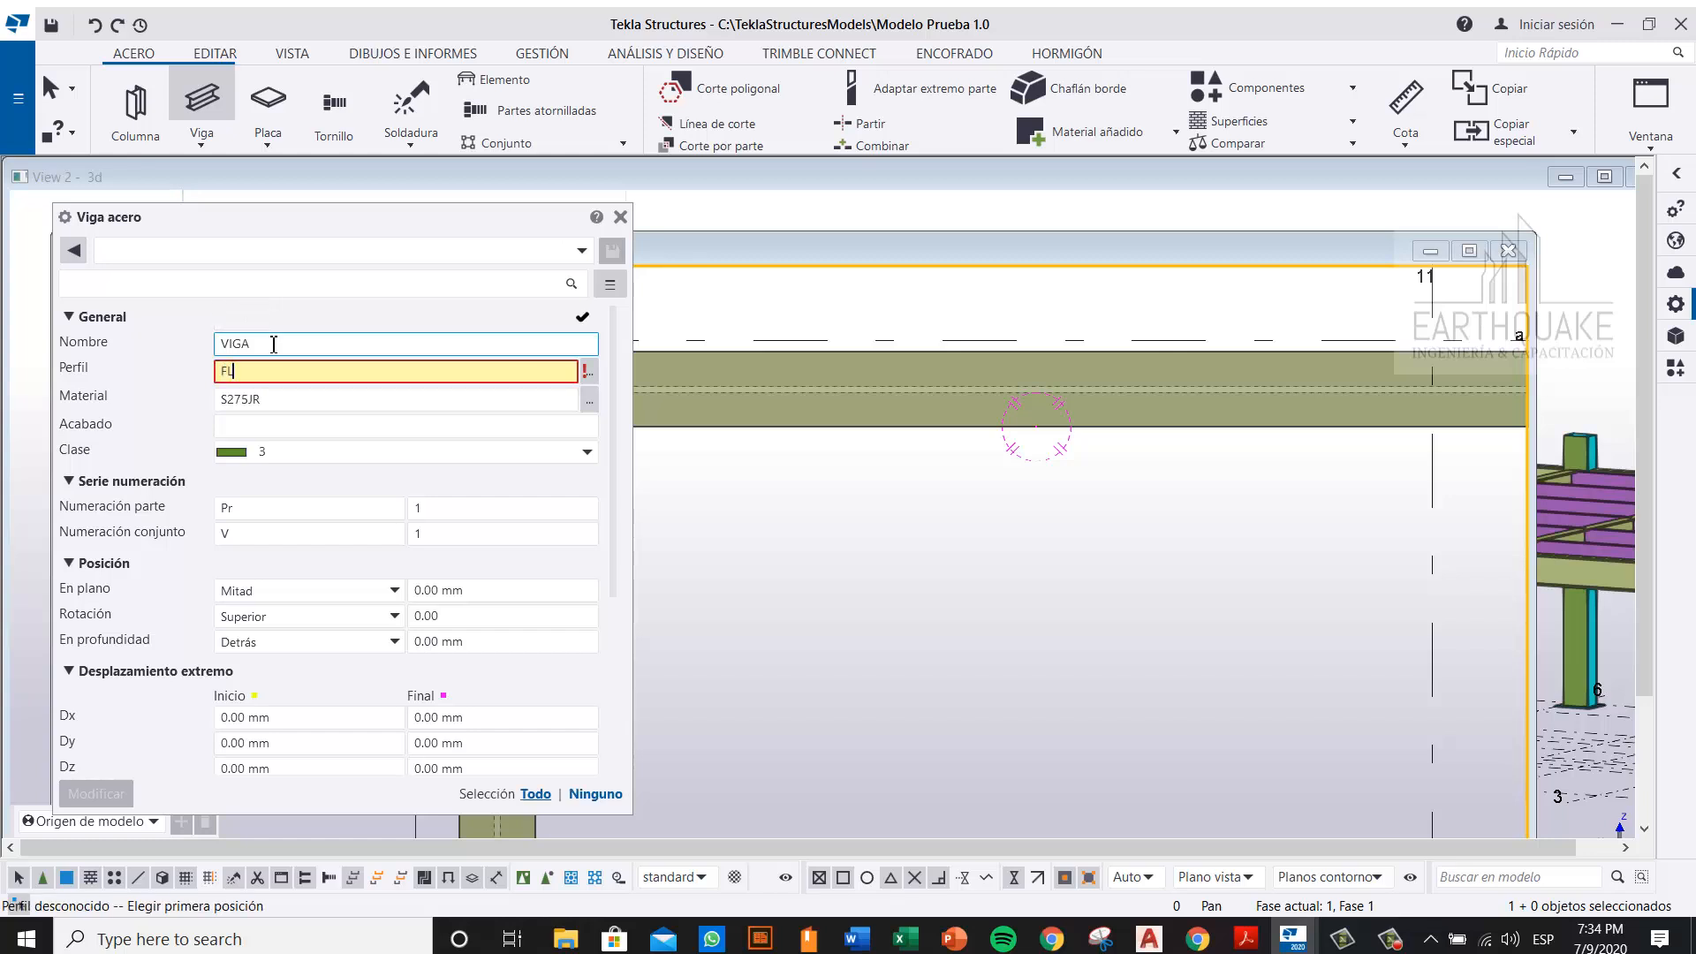
pyautogui.click(278, 377)
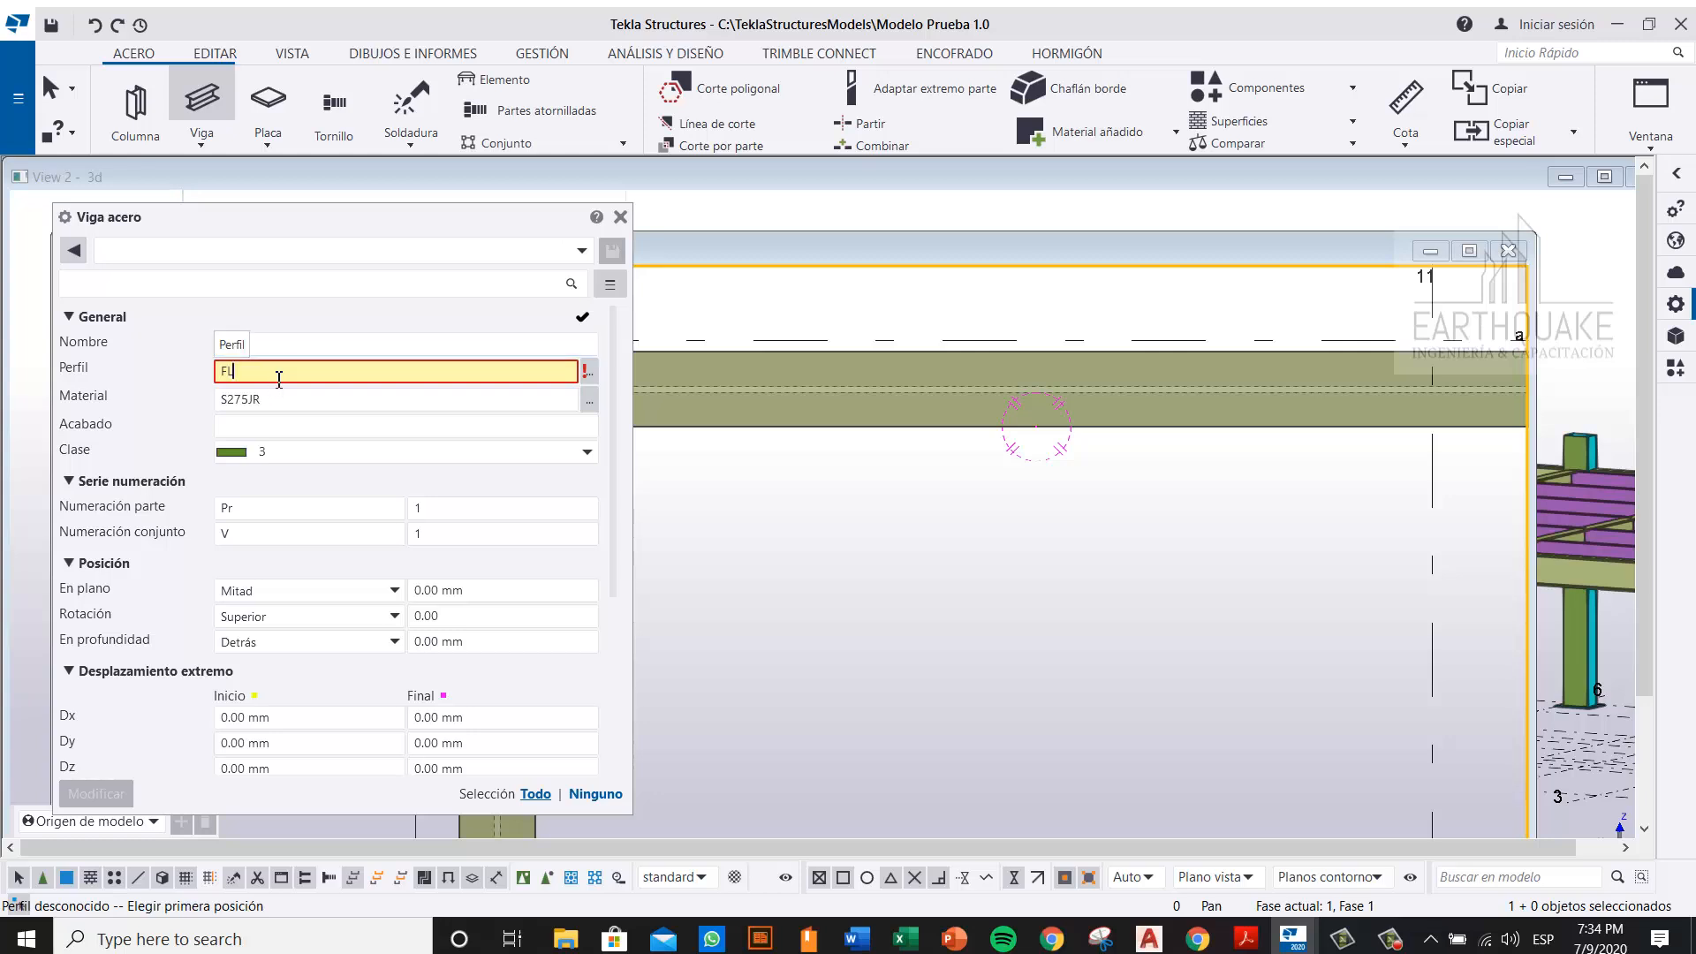
pyautogui.write('3500*')
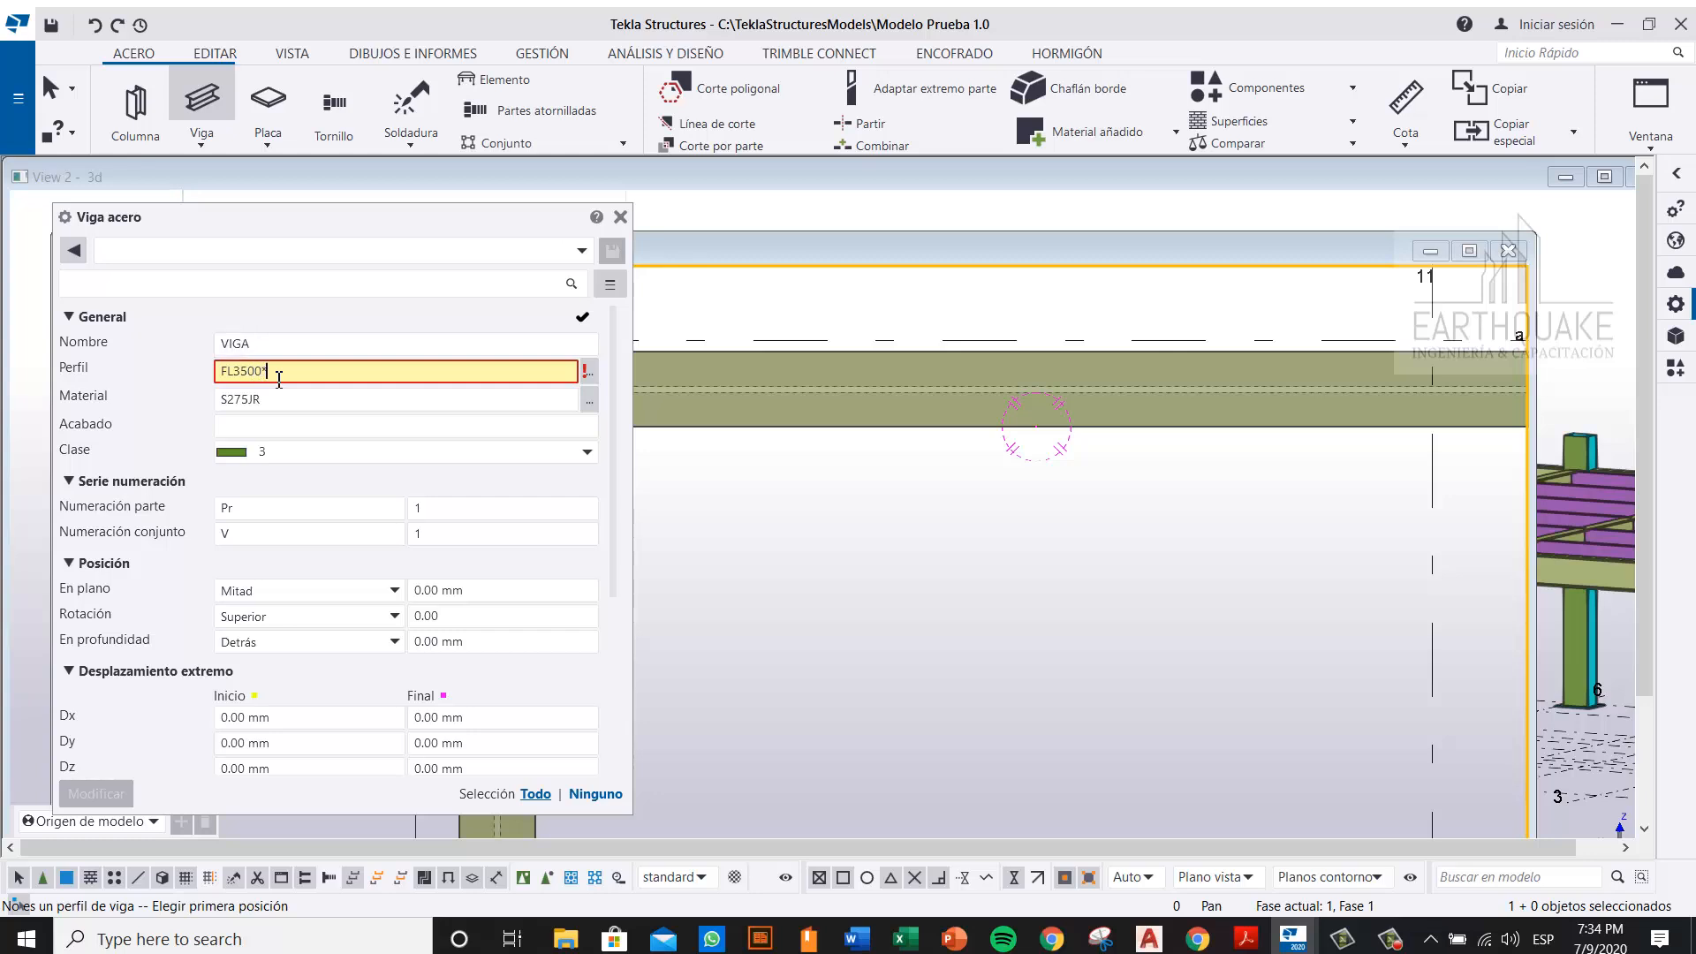
pyautogui.write('6')
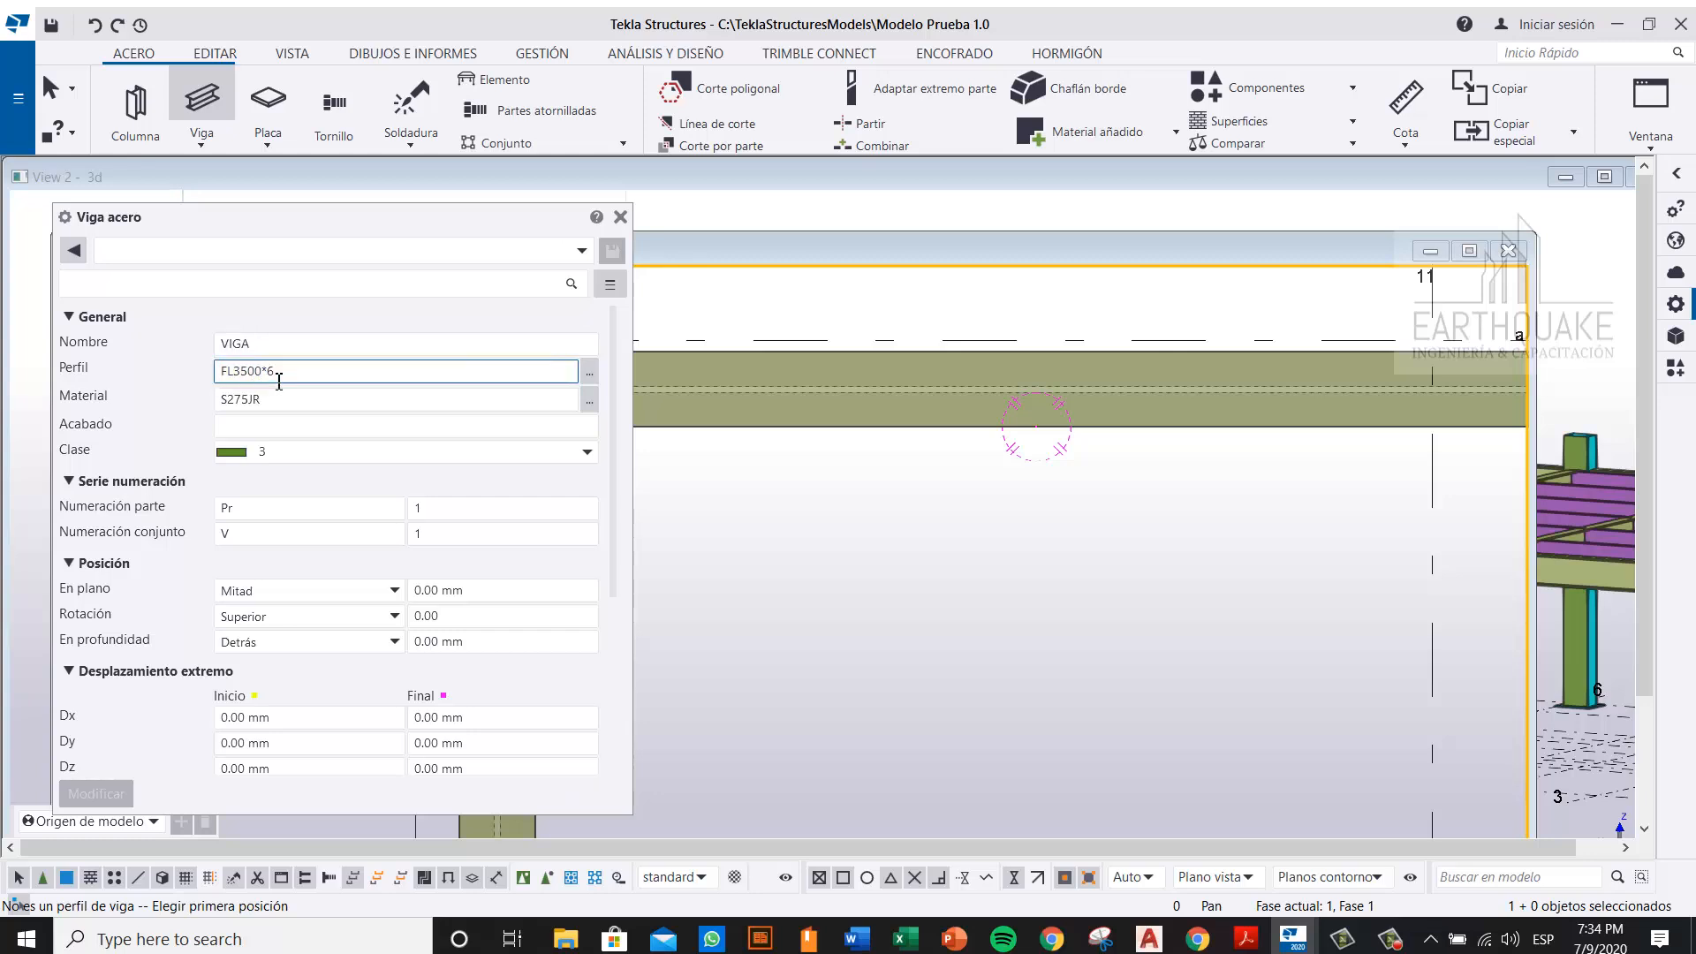
# Step: Set the steel beam's material to A572-50 and its class to 14
pyautogui.moveTo(269, 400); pyautogui.dragTo(215, 402)
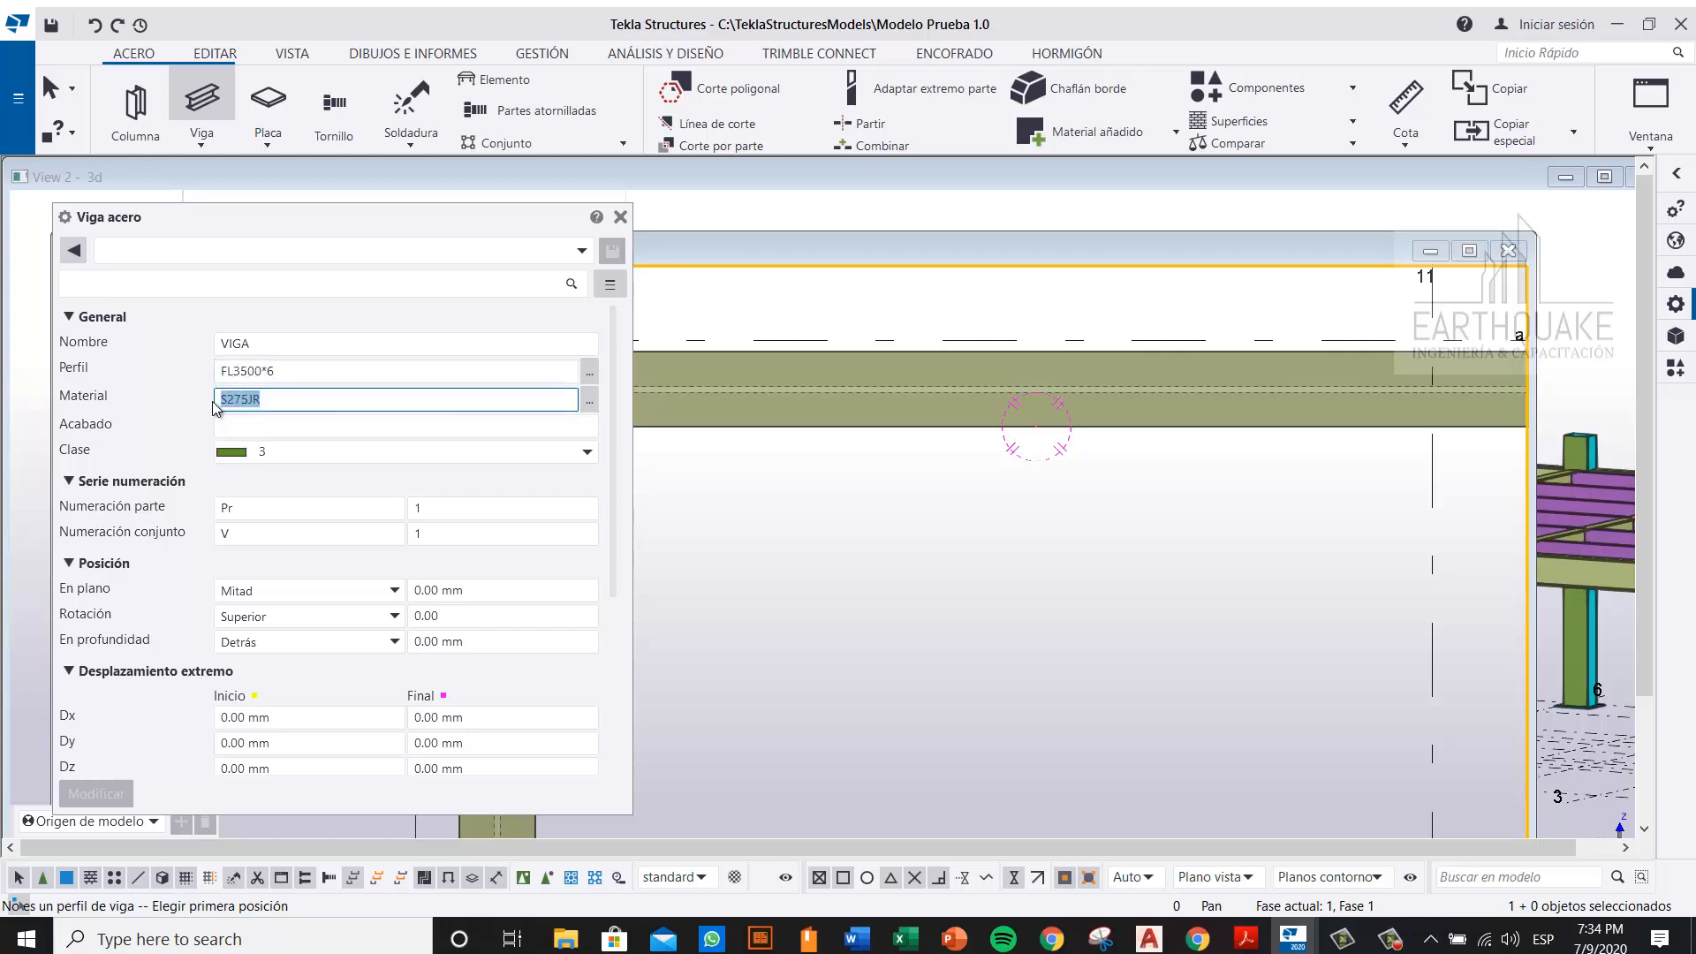
pyautogui.write('A572-50')
pyautogui.click(265, 452)
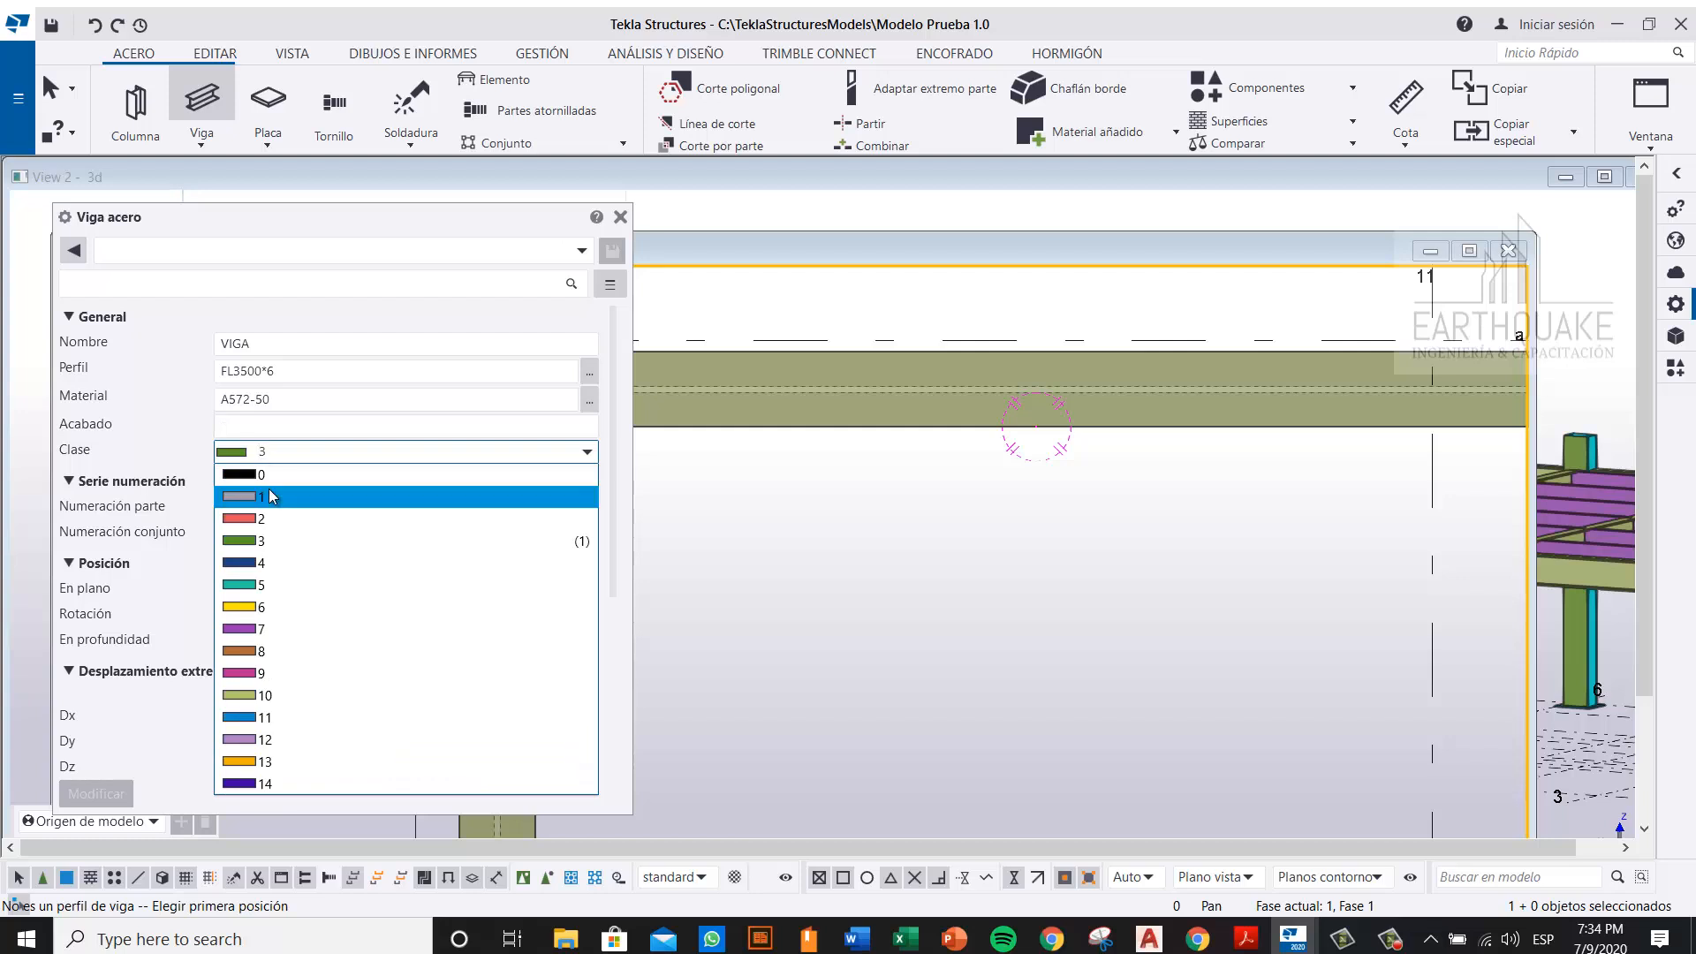
pyautogui.click(315, 783)
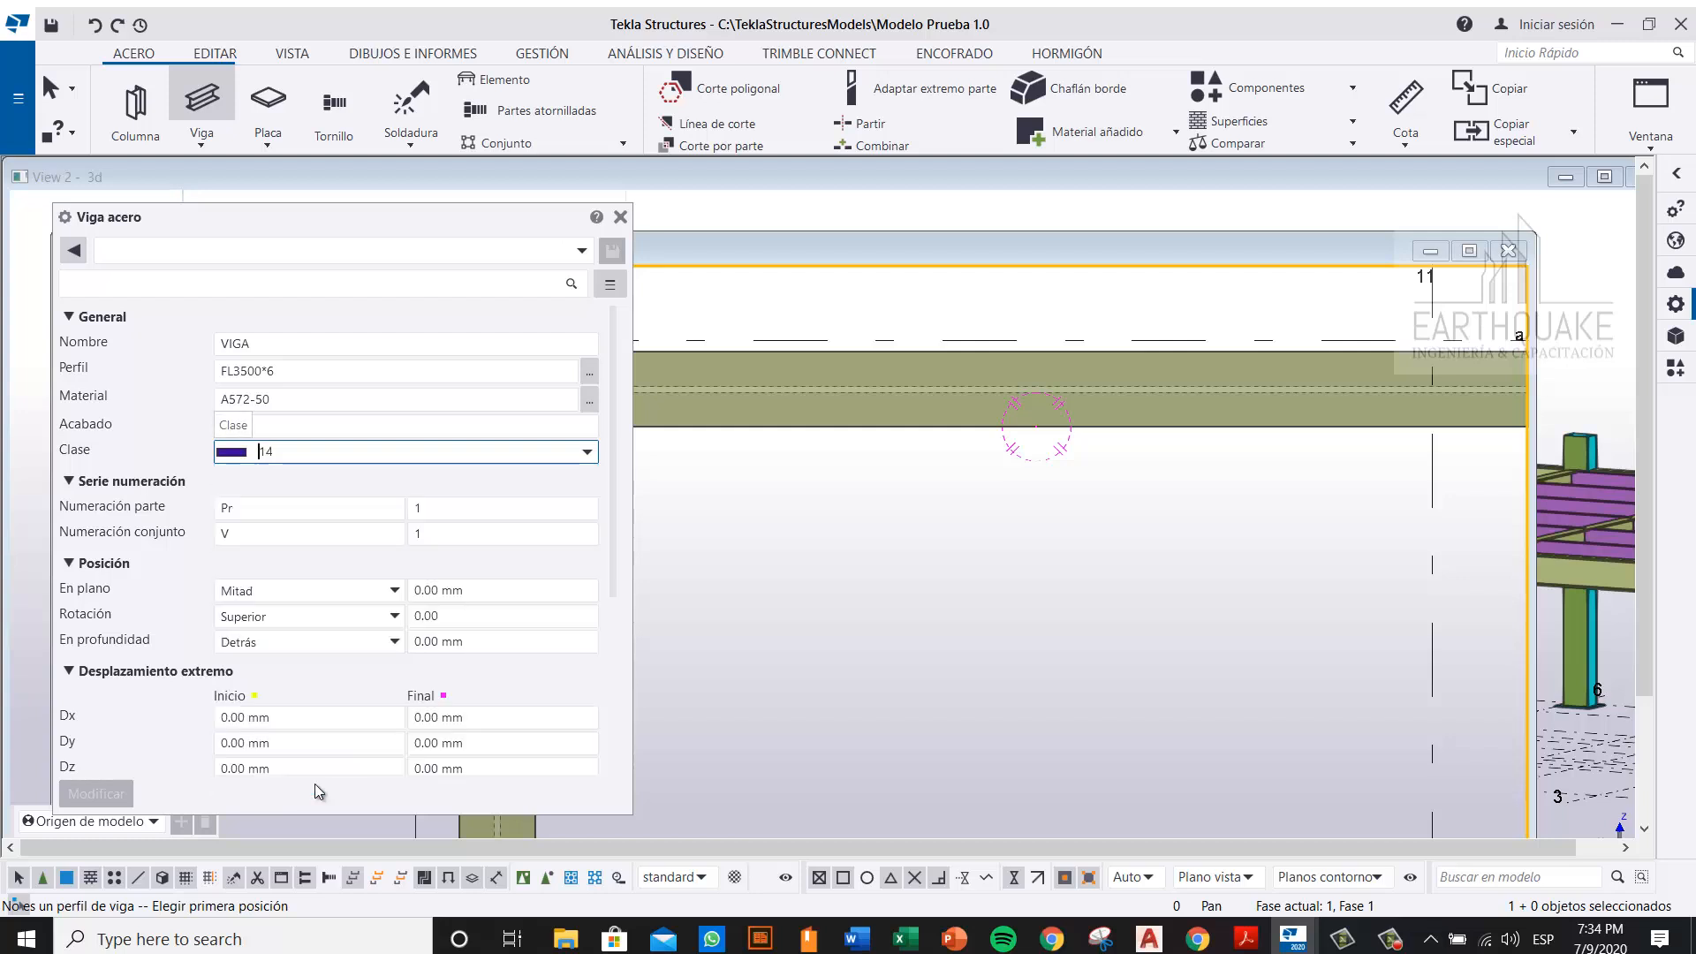
# Step: Set the steel beam's assembly numbering prefix to Ve
pyautogui.click(266, 533)
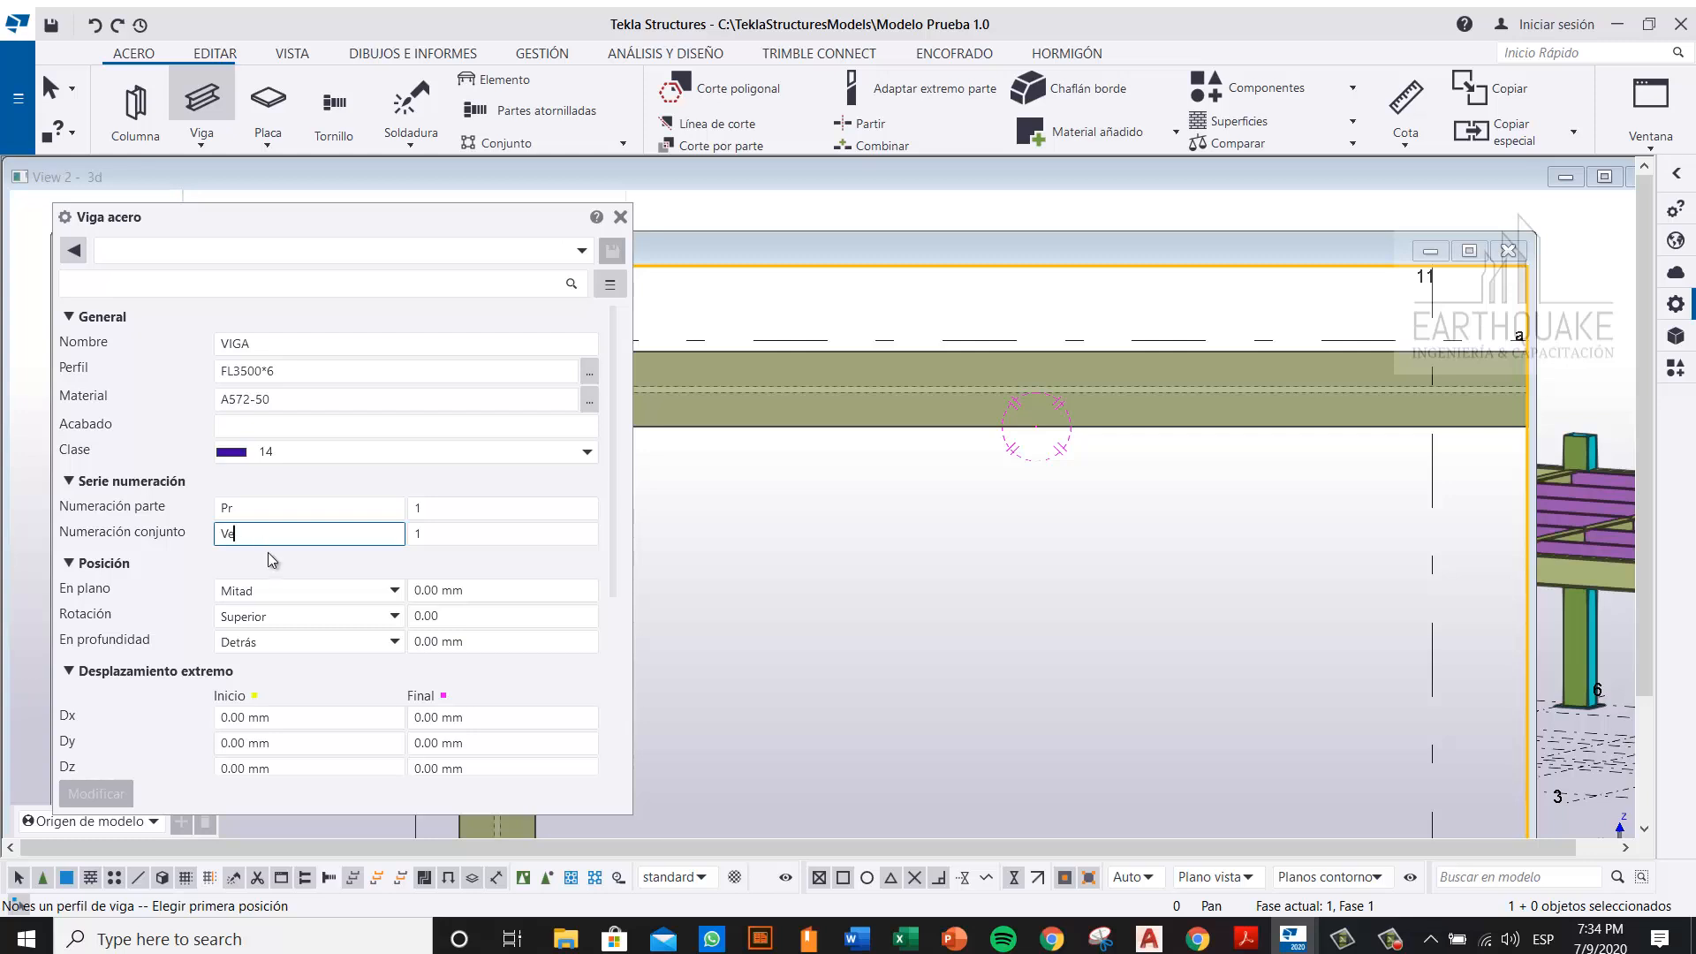
pyautogui.moveTo(783, 522); pyautogui.dragTo(983, 569, button='middle')
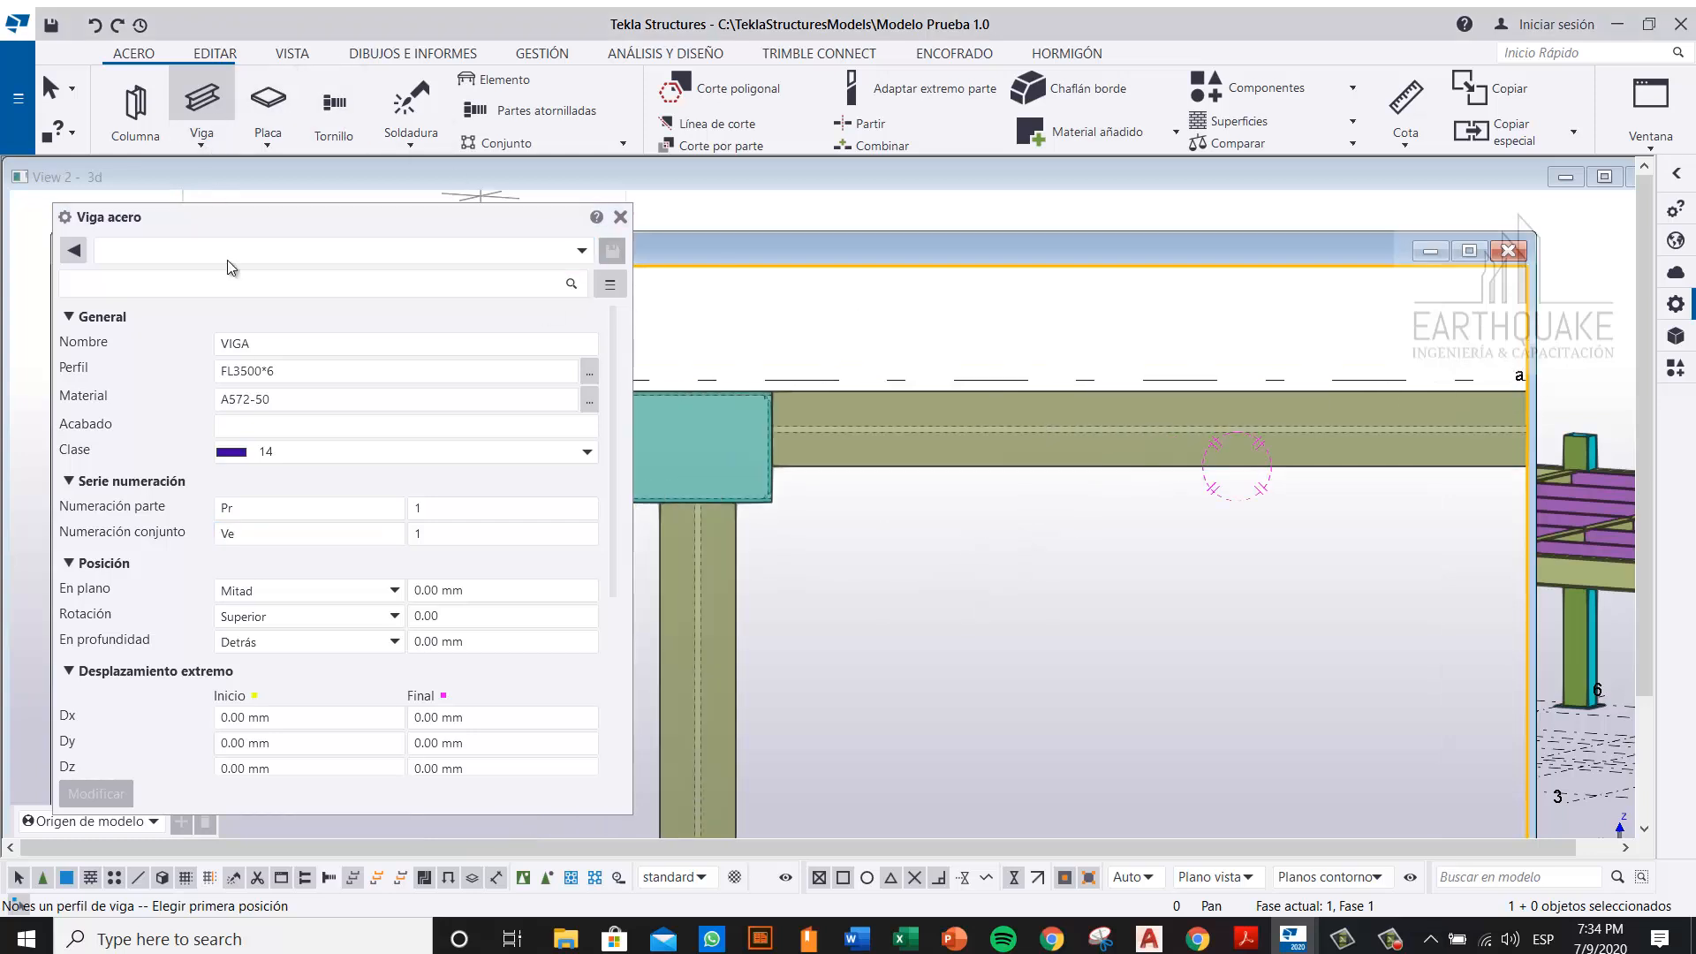
pyautogui.click(313, 426)
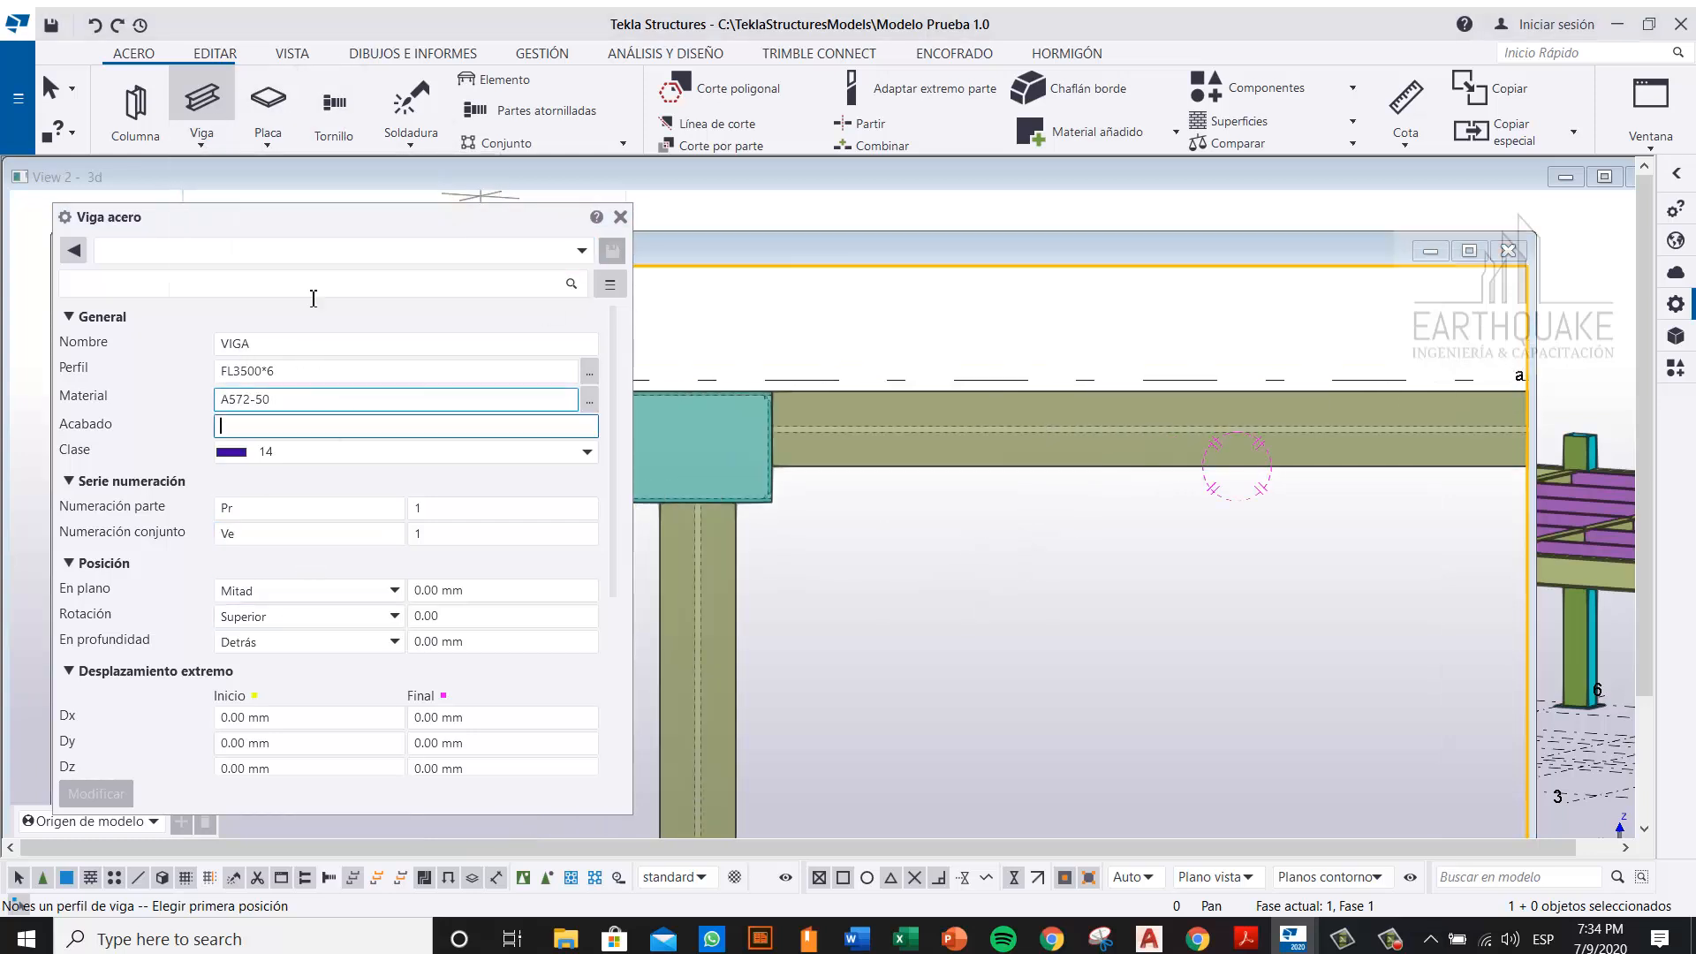
# Step: Start a steel polybeam and place its first point on axis a, between axes 10 and 11
pyautogui.click(203, 141)
pyautogui.click(249, 224)
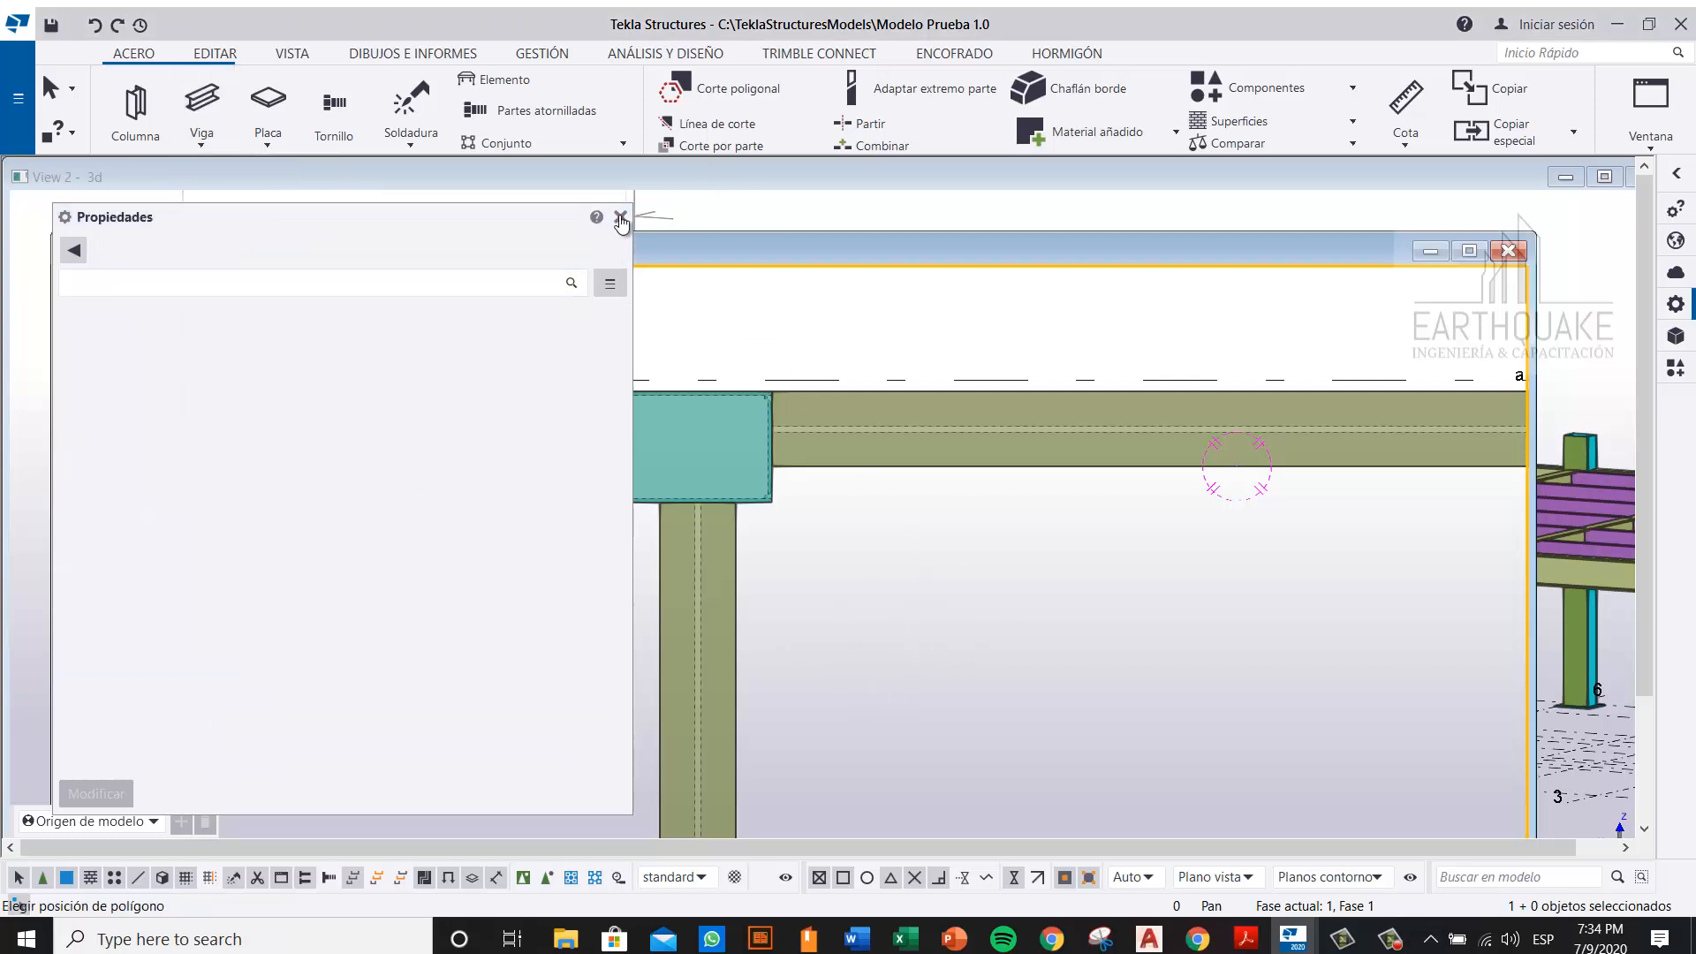
pyautogui.click(620, 217)
pyautogui.moveTo(970, 572); pyautogui.dragTo(776, 618, button='middle')
pyautogui.scroll(2, 918, 394)
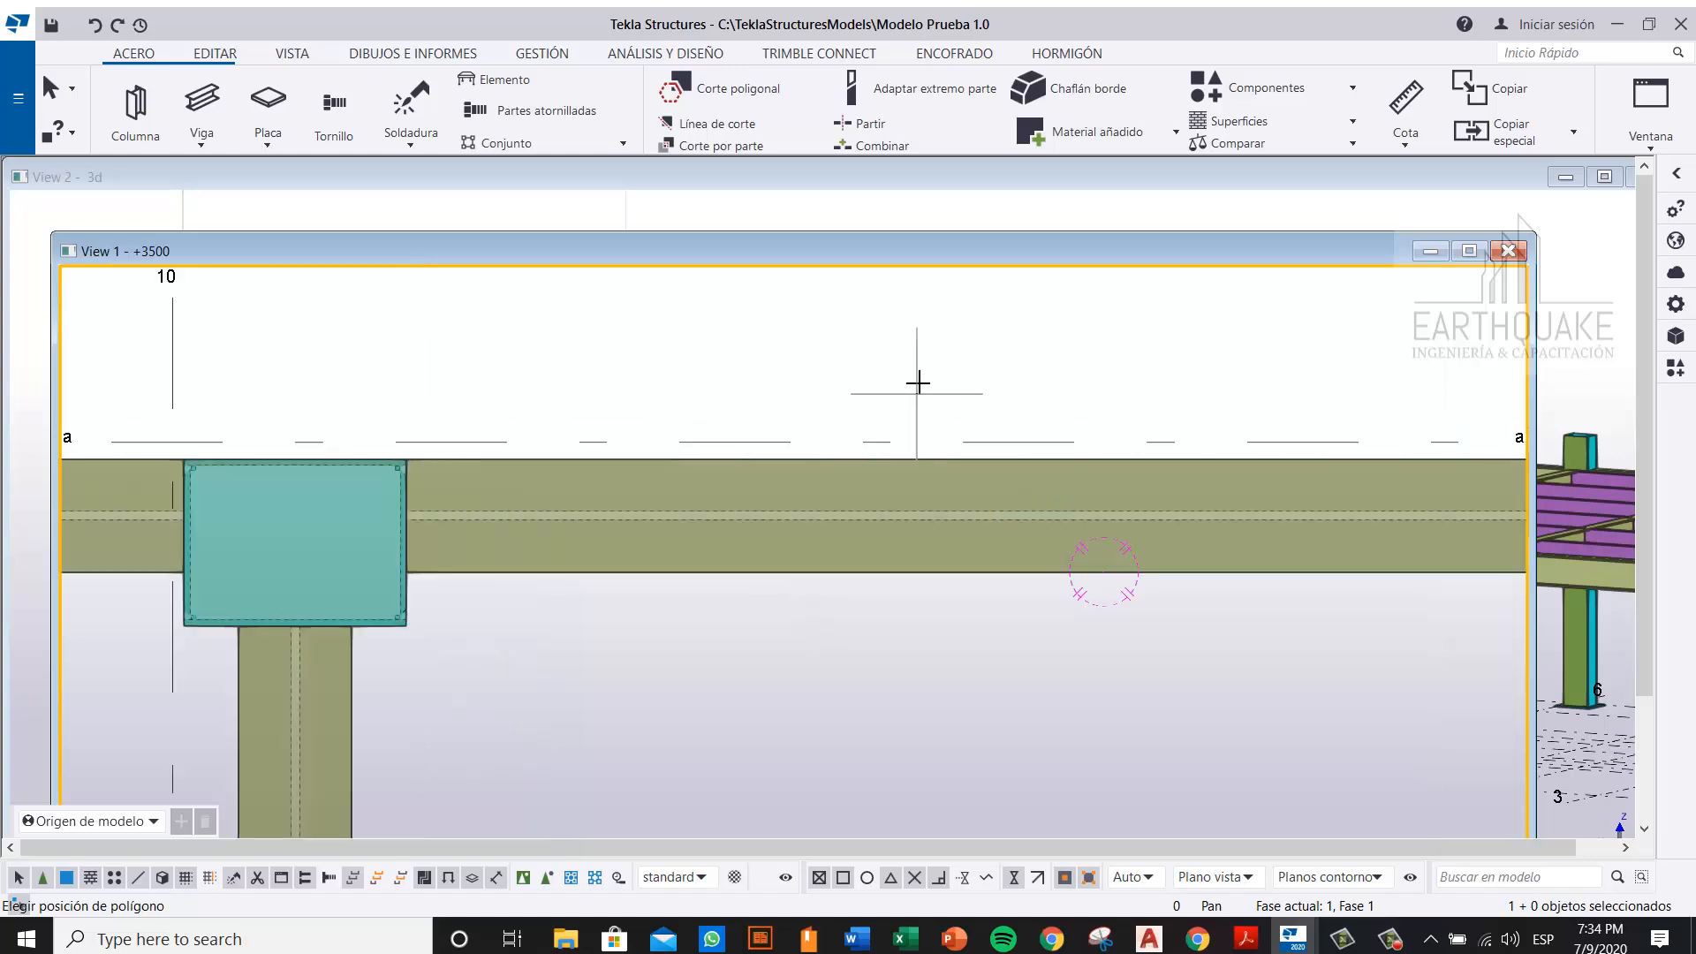
pyautogui.moveTo(918, 382); pyautogui.dragTo(674, 575, button='middle')
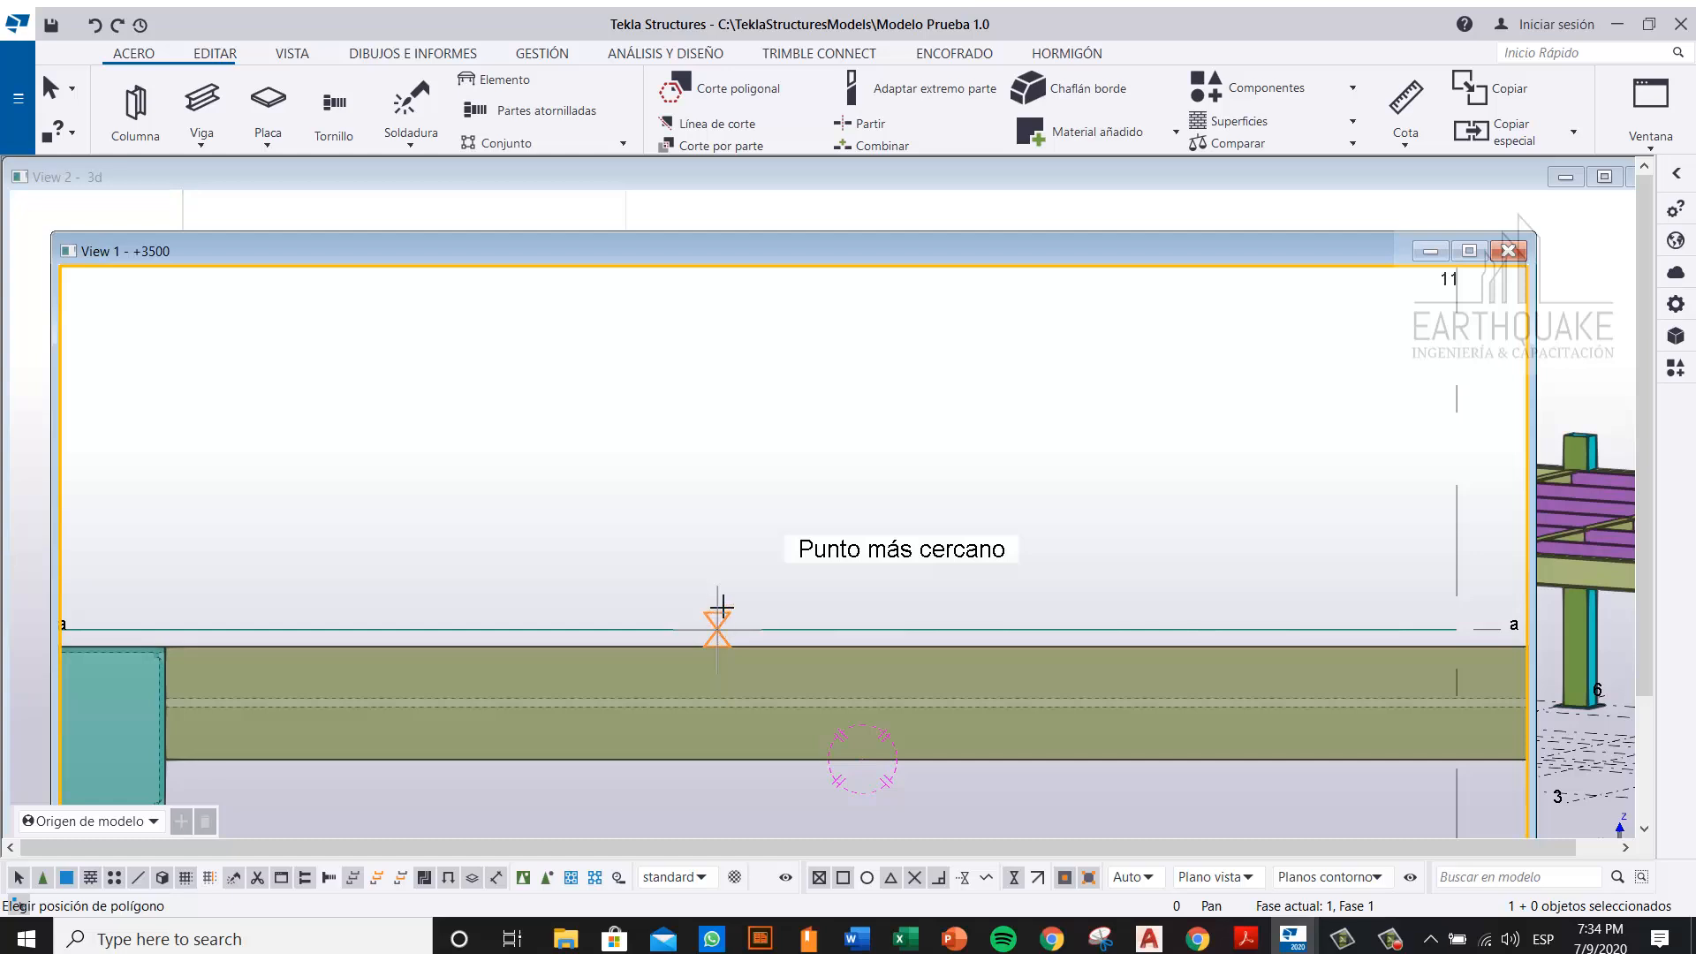
pyautogui.click(722, 606)
# Step: Add a 100 mm polybeam leg perpendicular to axis a into the beam, and a 200 mm base parallel to the axis toward axis 11
pyautogui.scroll(-2, 727, 519)
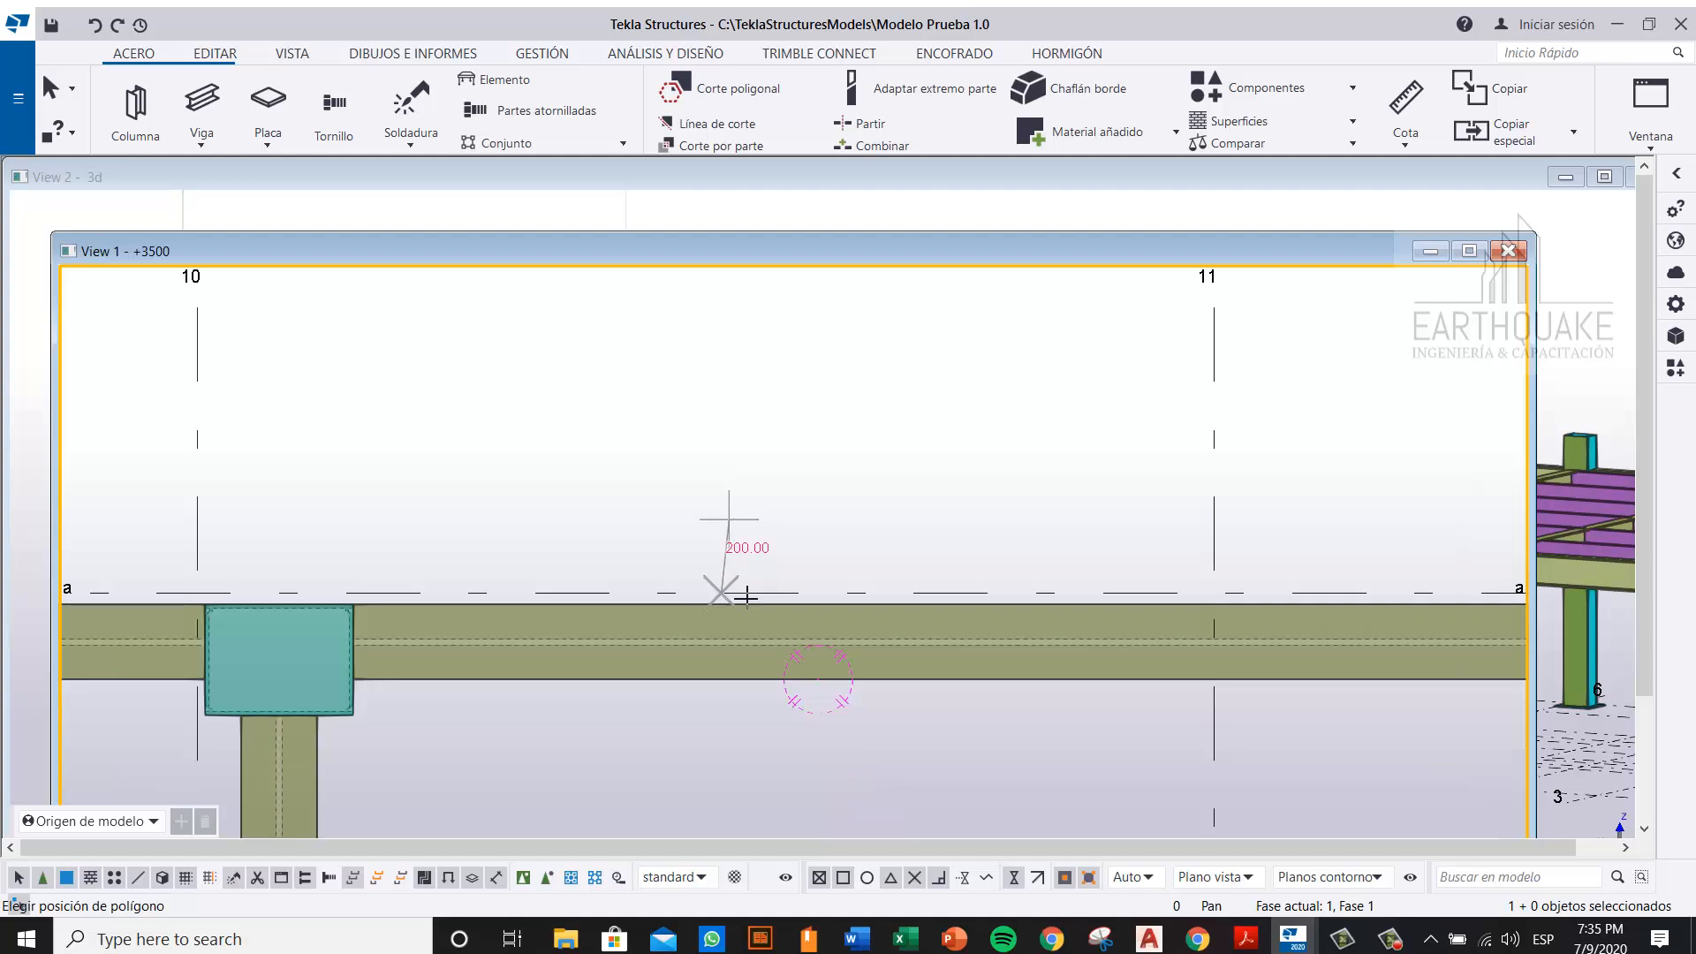
pyautogui.scroll(2, 712, 697)
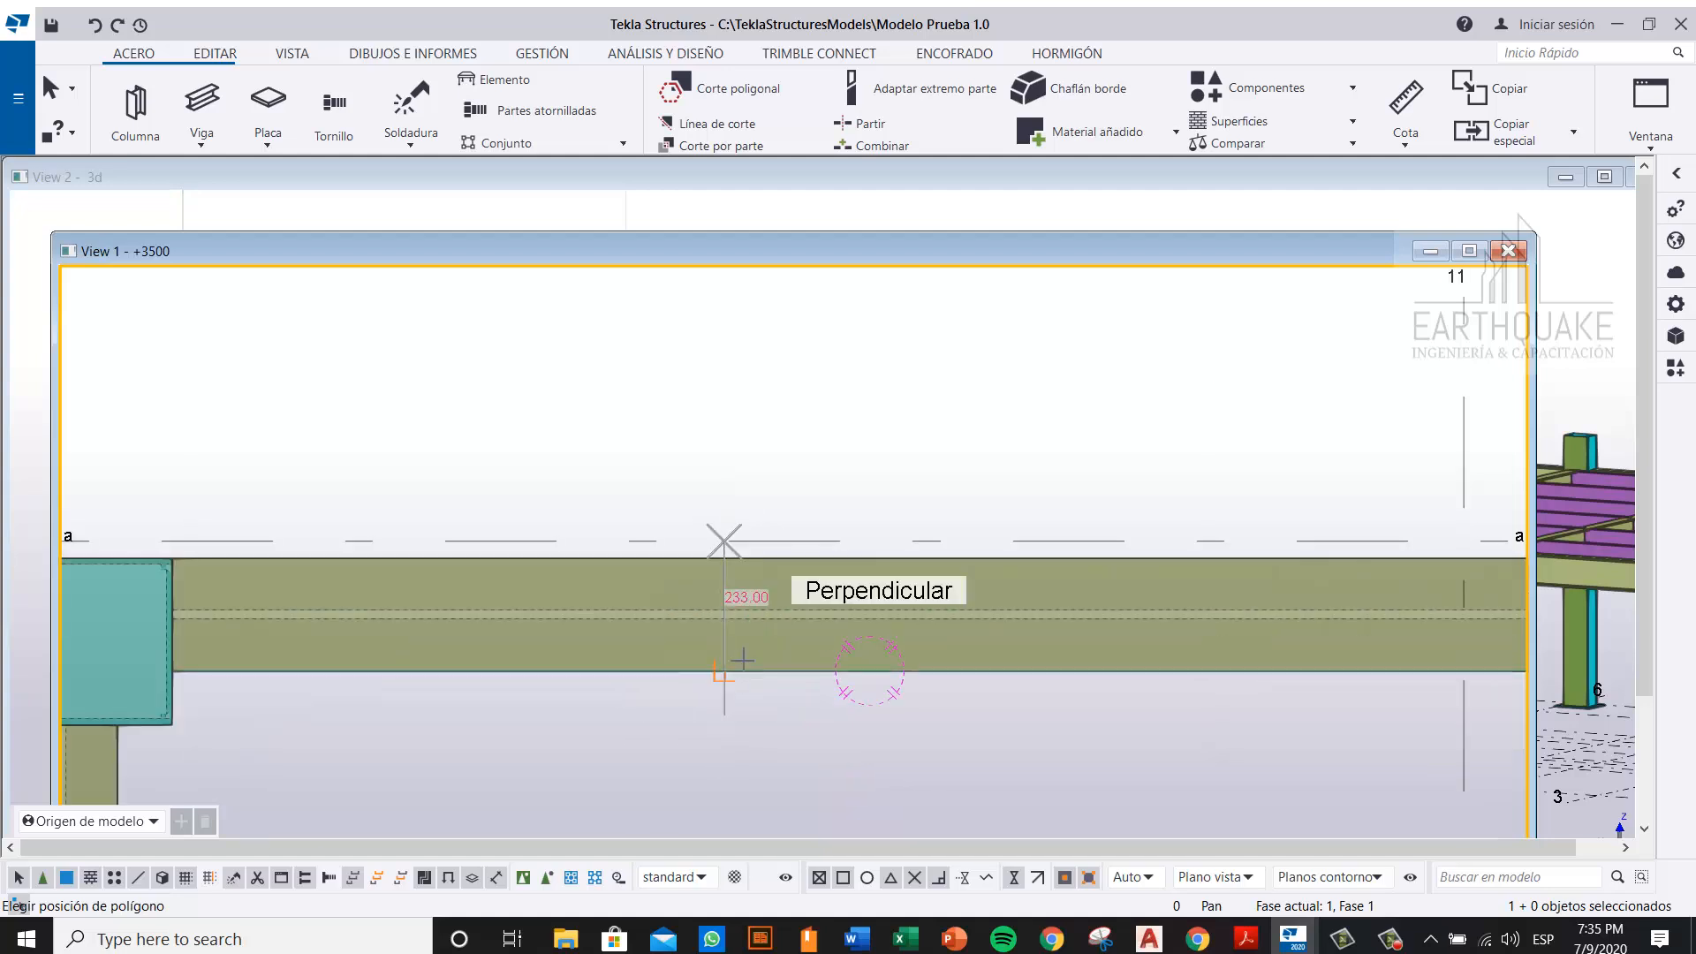
pyautogui.write('100')
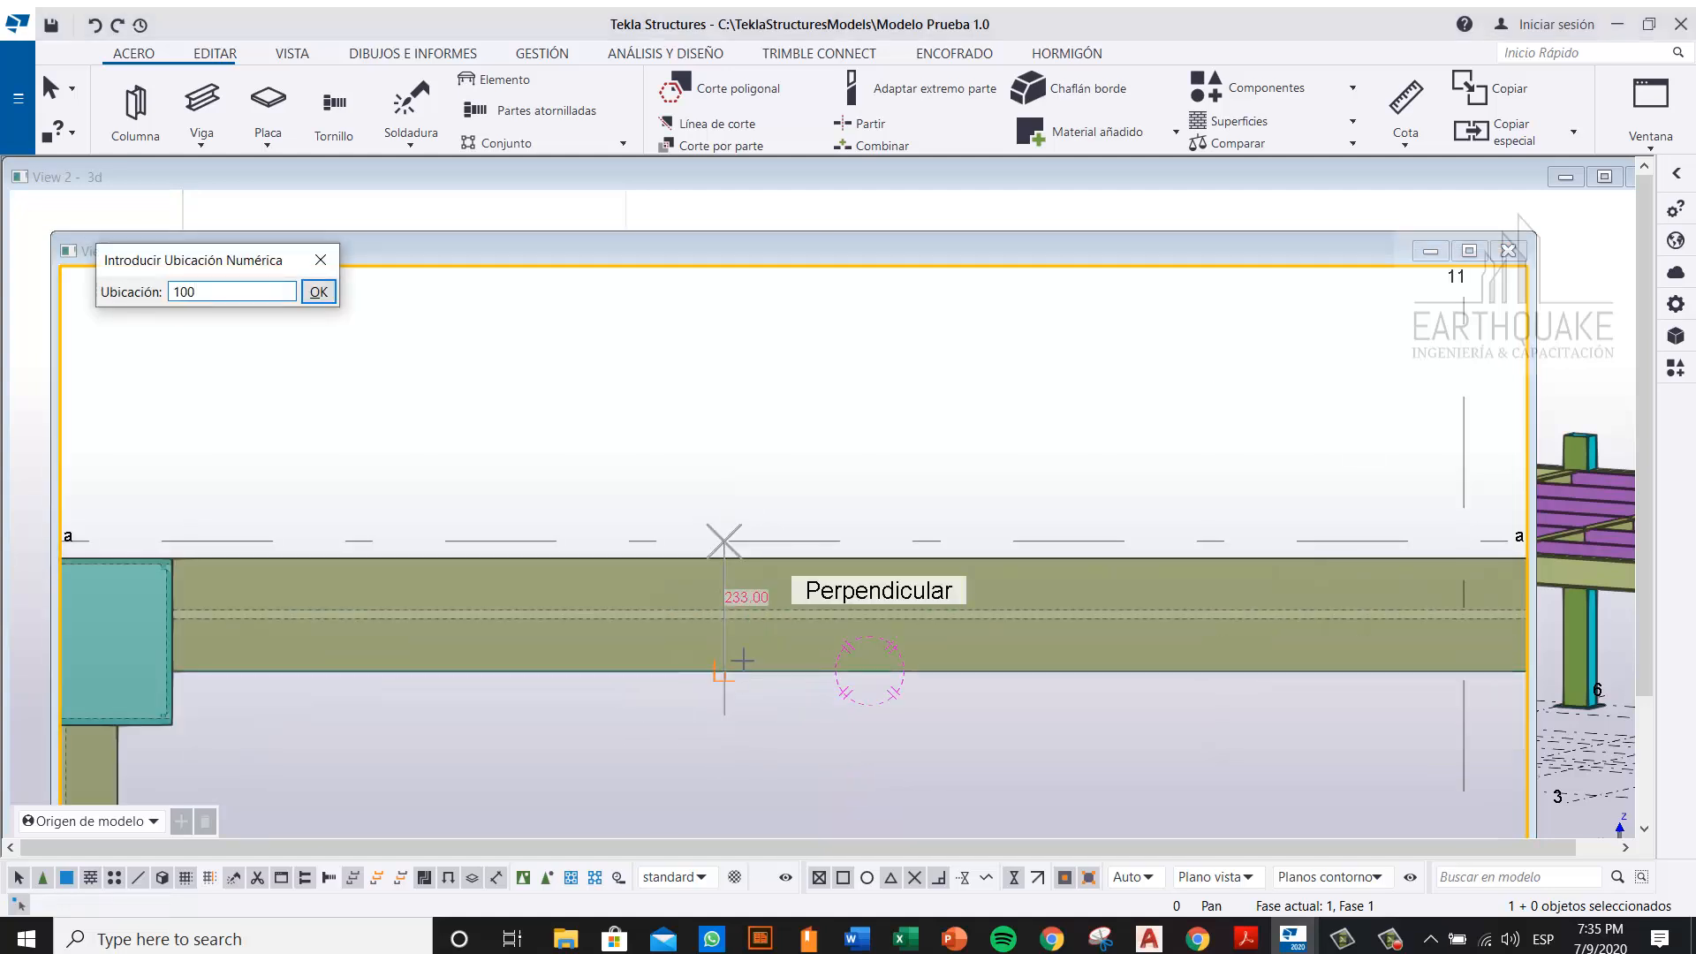
pyautogui.press('Return')
pyautogui.moveTo(1244, 590); pyautogui.dragTo(1149, 590, button='middle')
pyautogui.rightClick(1163, 399)
pyautogui.click(1211, 568)
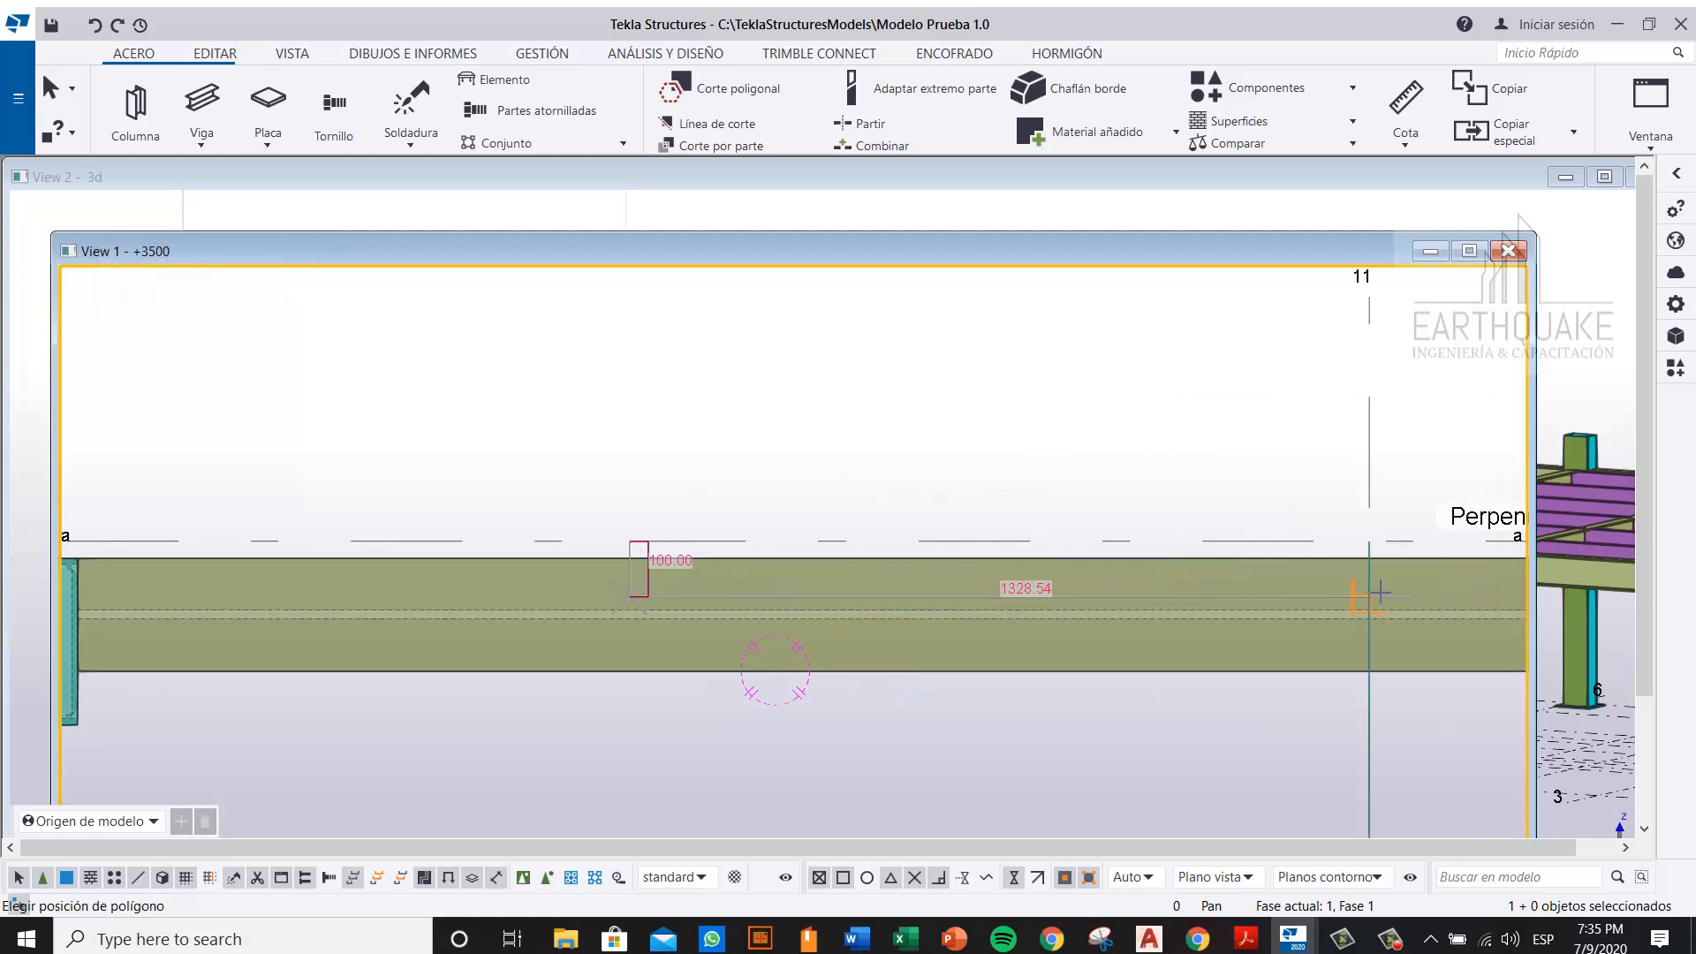
pyautogui.write('200')
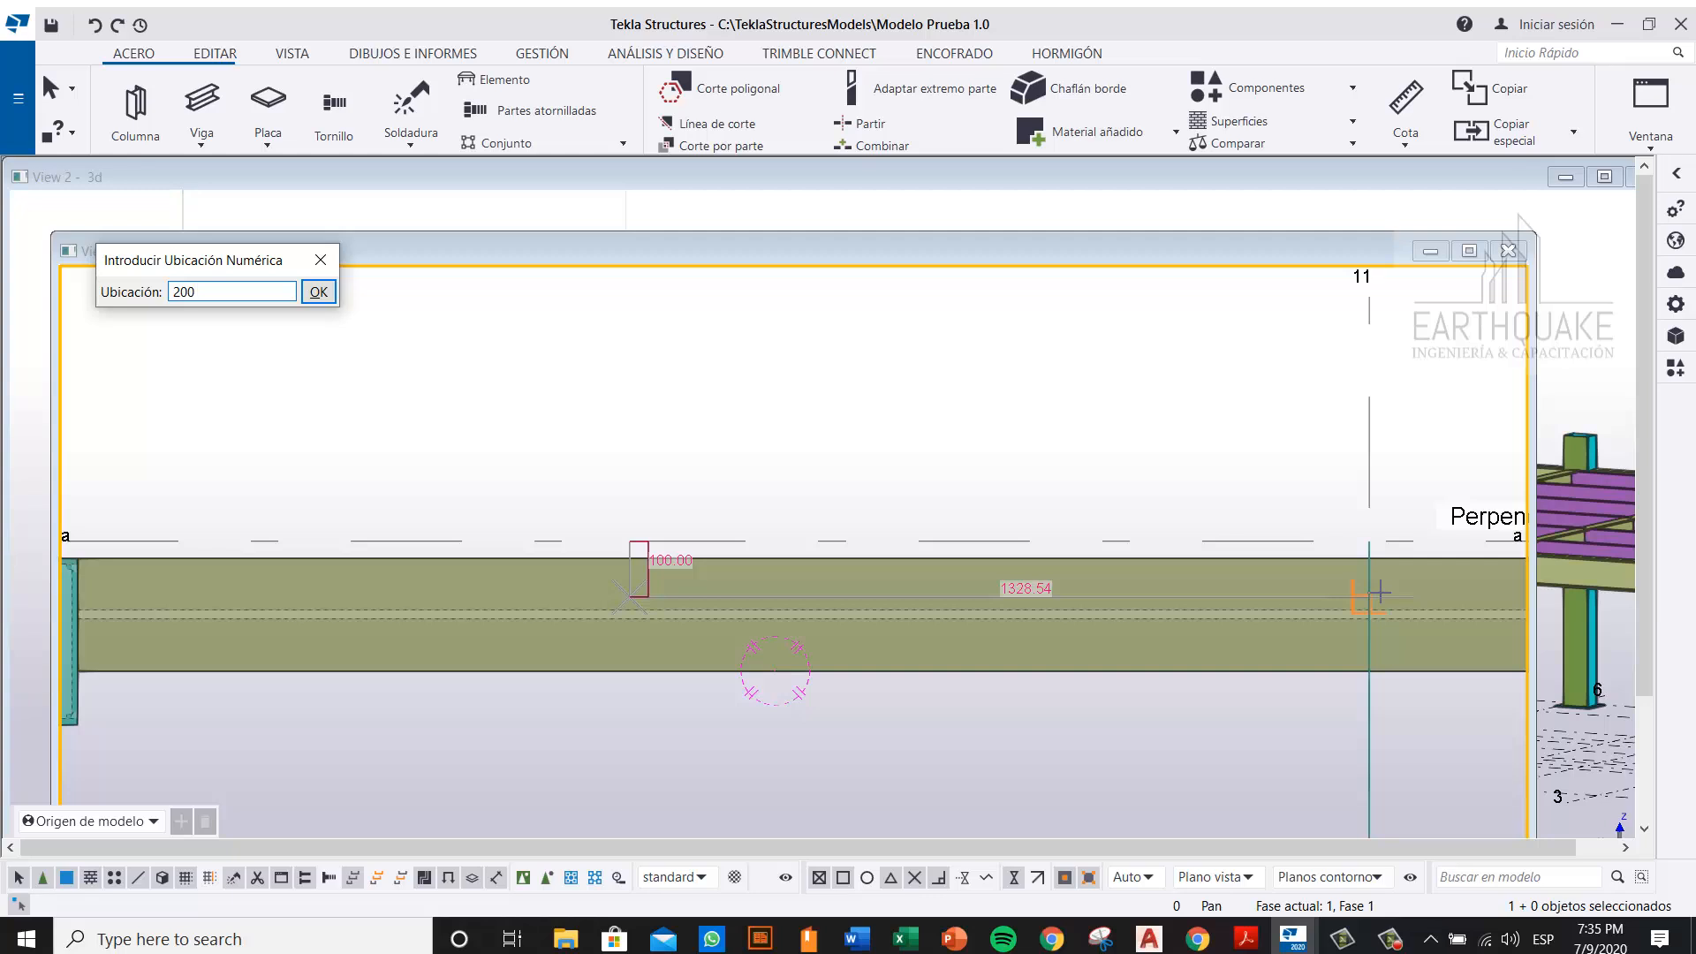
pyautogui.press('Return')
# Step: Complete the U-shaped polybeam with a second 100 mm leg ending perpendicular on axis a, and leave the command
pyautogui.scroll(1, 795, 543)
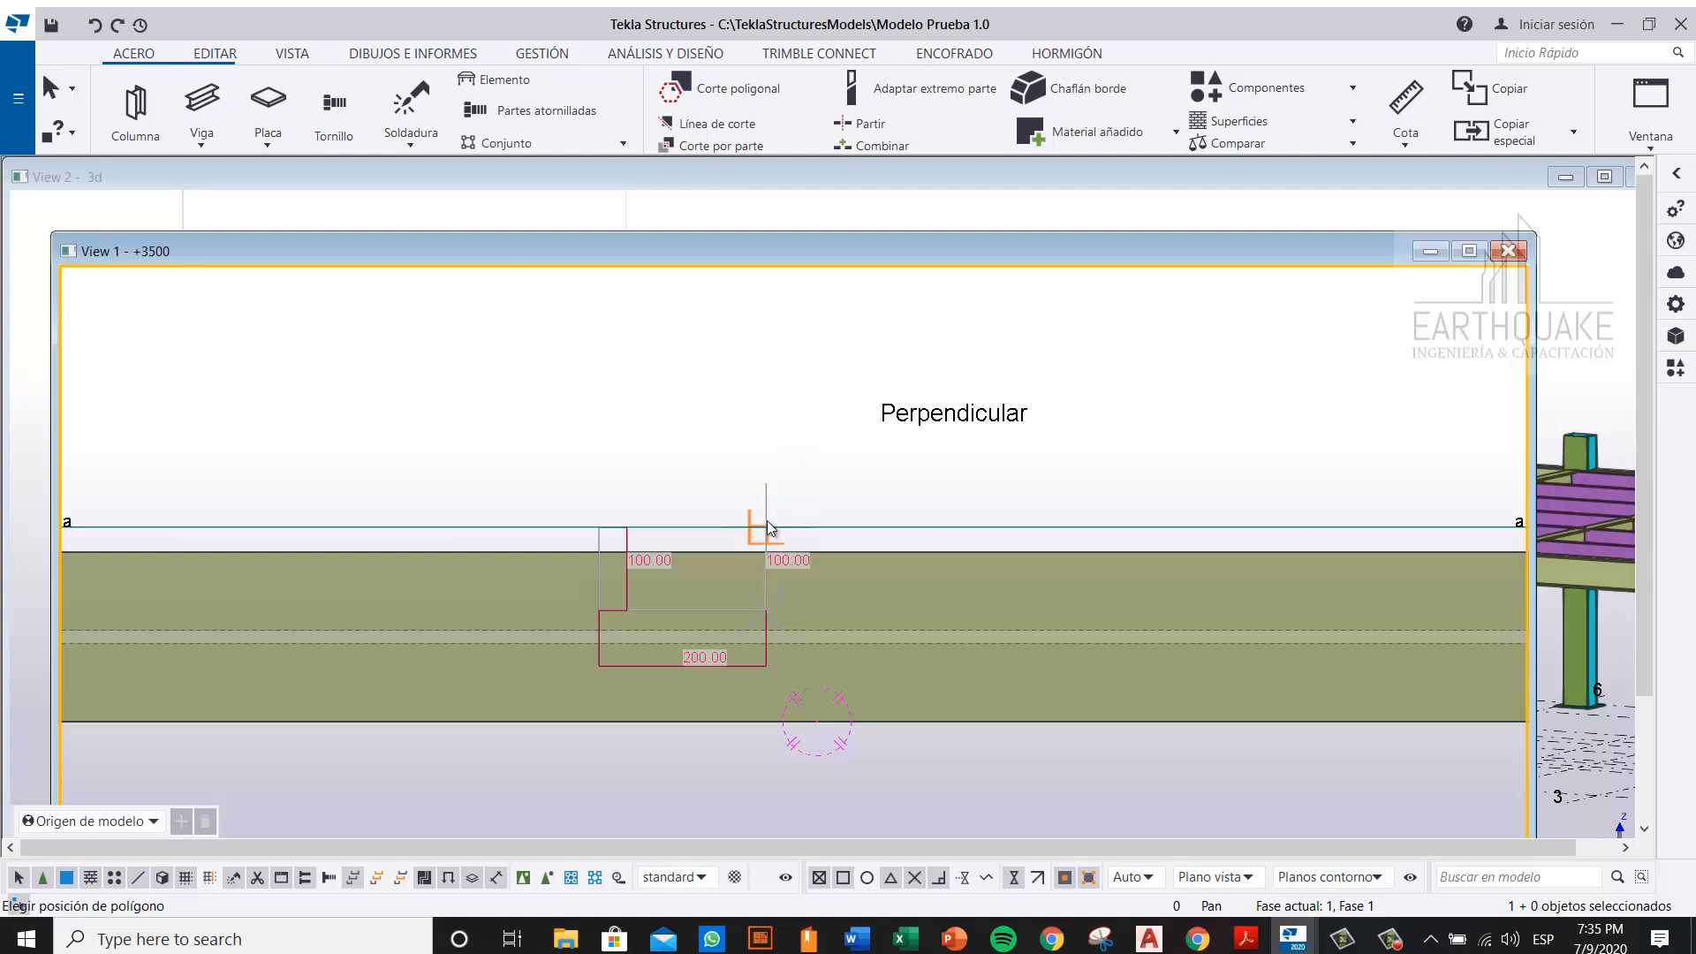
pyautogui.click(767, 528)
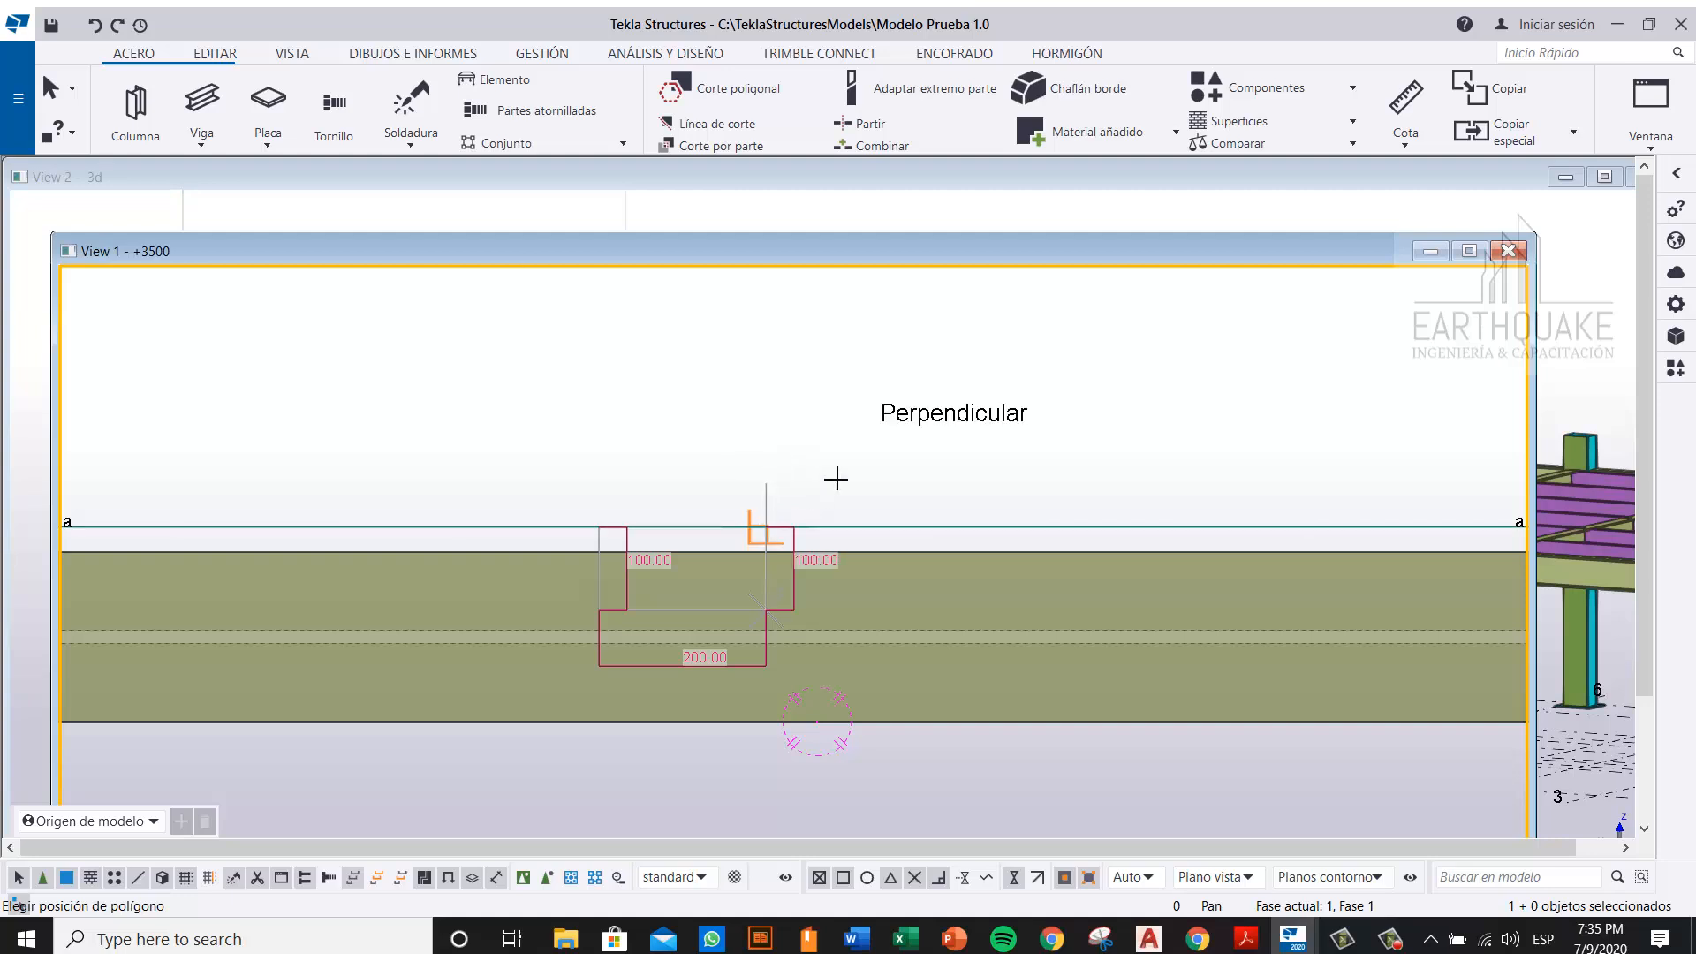
pyautogui.middleClick(771, 450)
pyautogui.scroll(4, 667, 572)
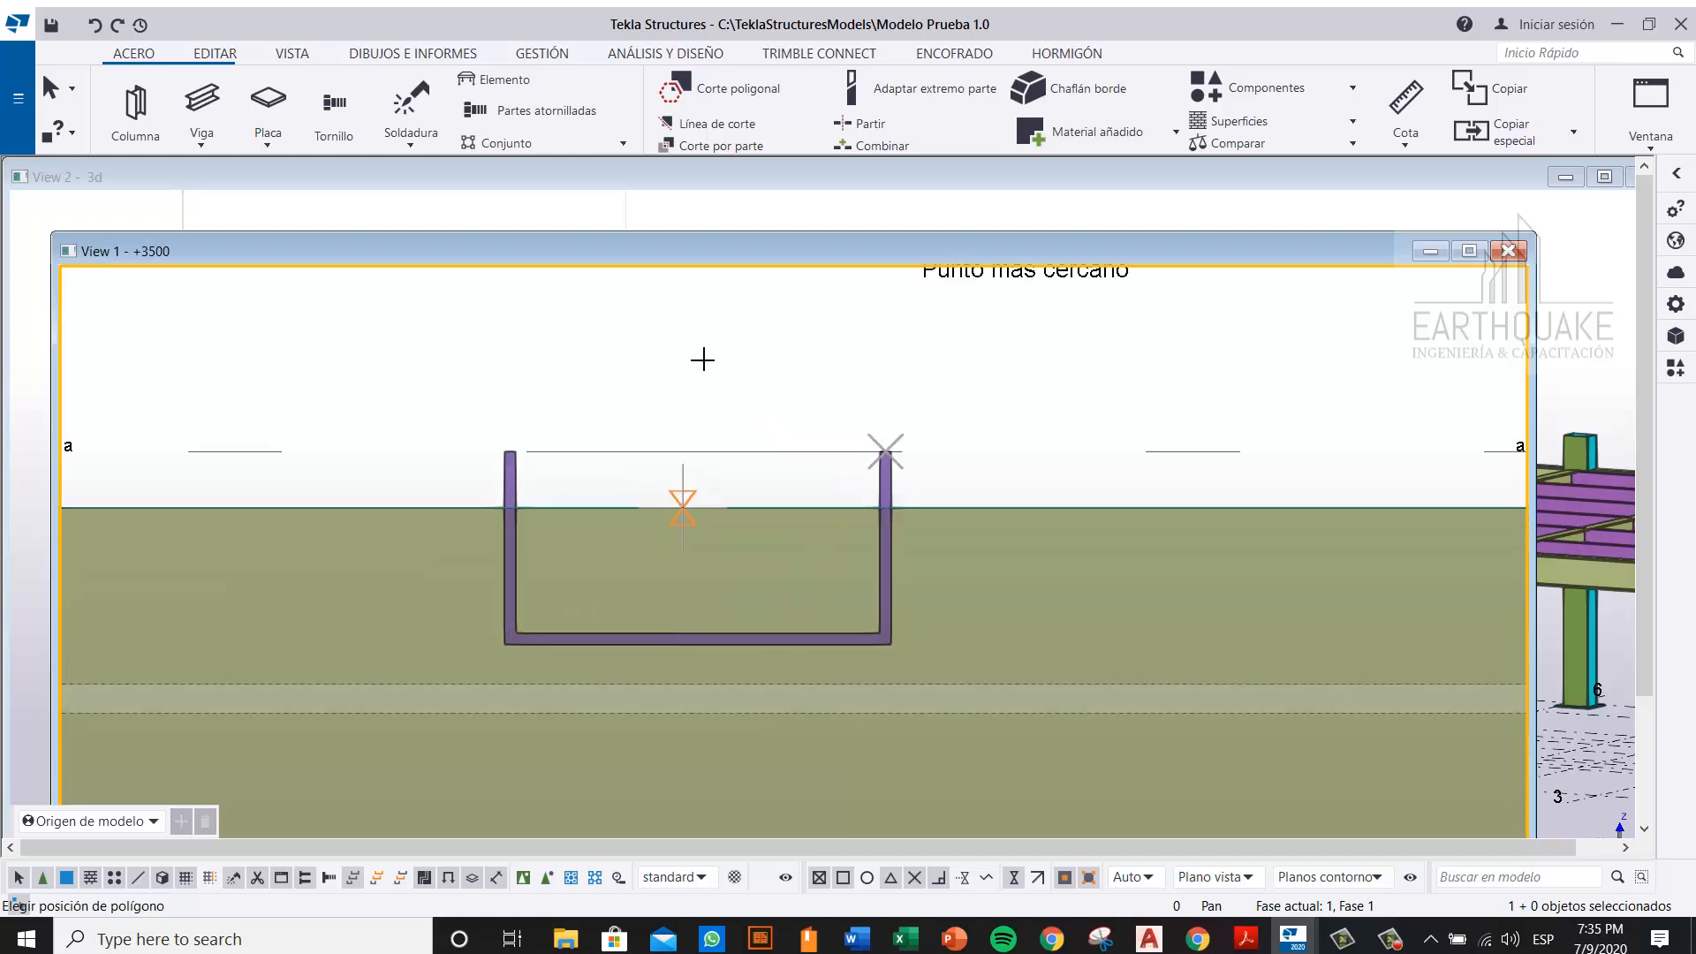
pyautogui.rightClick(701, 357)
pyautogui.click(766, 371)
# Step: Select the U-shaped polybeam and open its properties
pyautogui.moveTo(540, 487); pyautogui.dragTo(617, 449, button='middle')
pyautogui.click(617, 451)
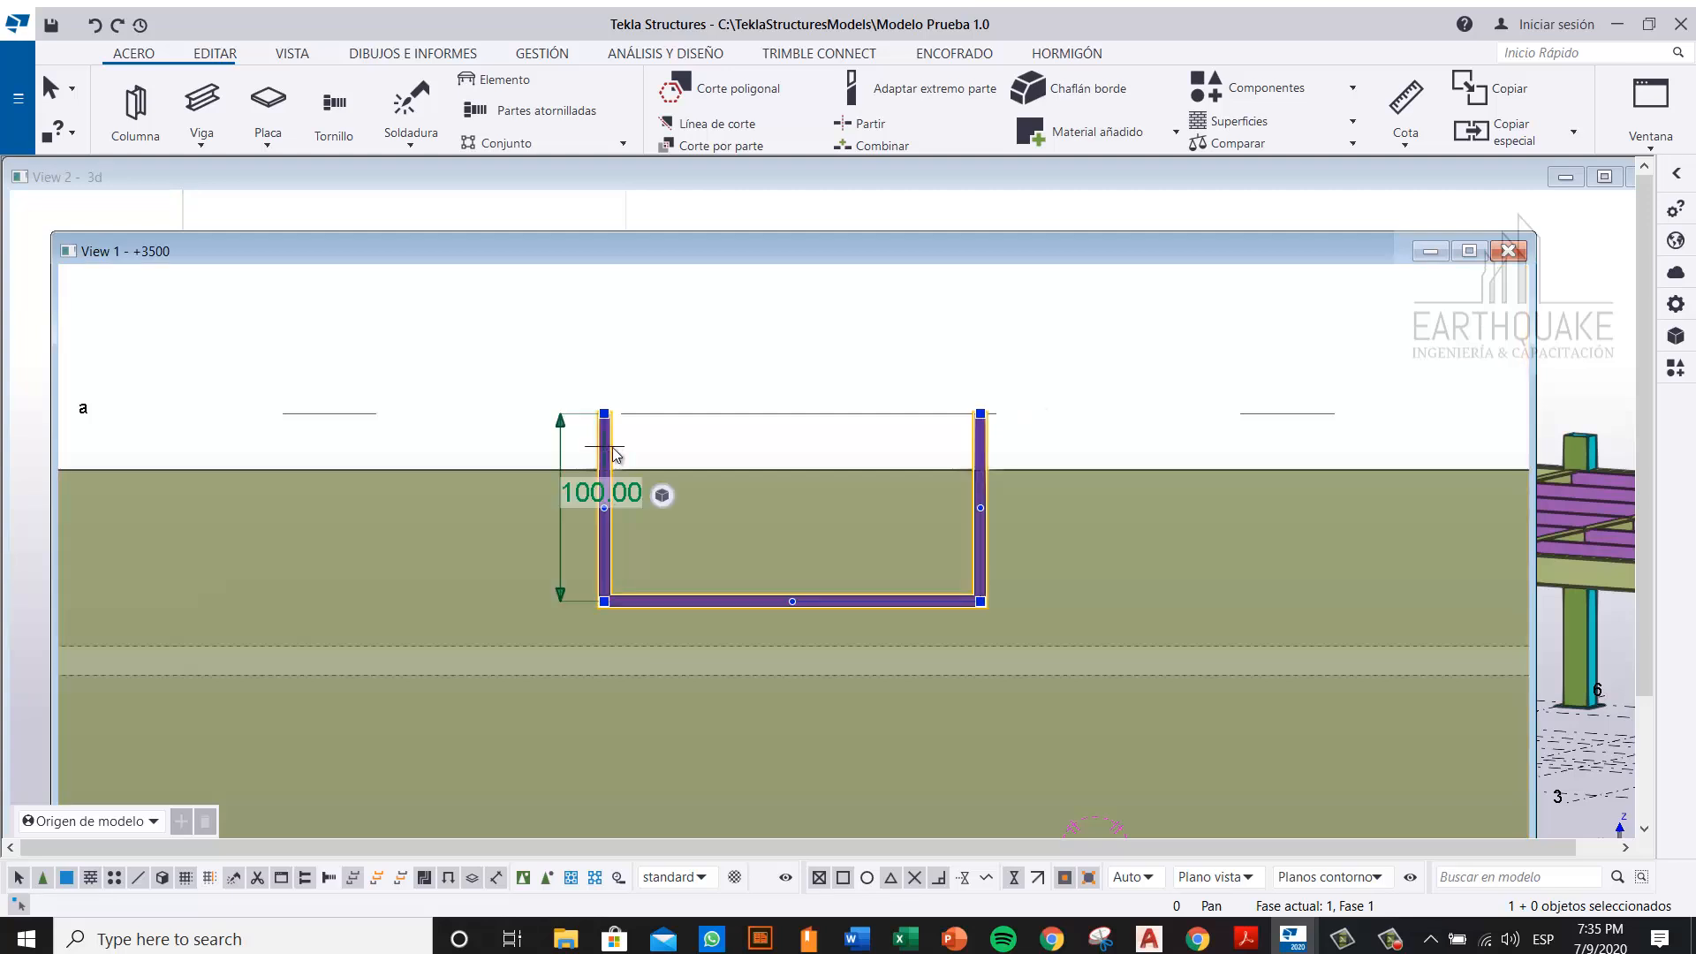
pyautogui.scroll(2, 813, 346)
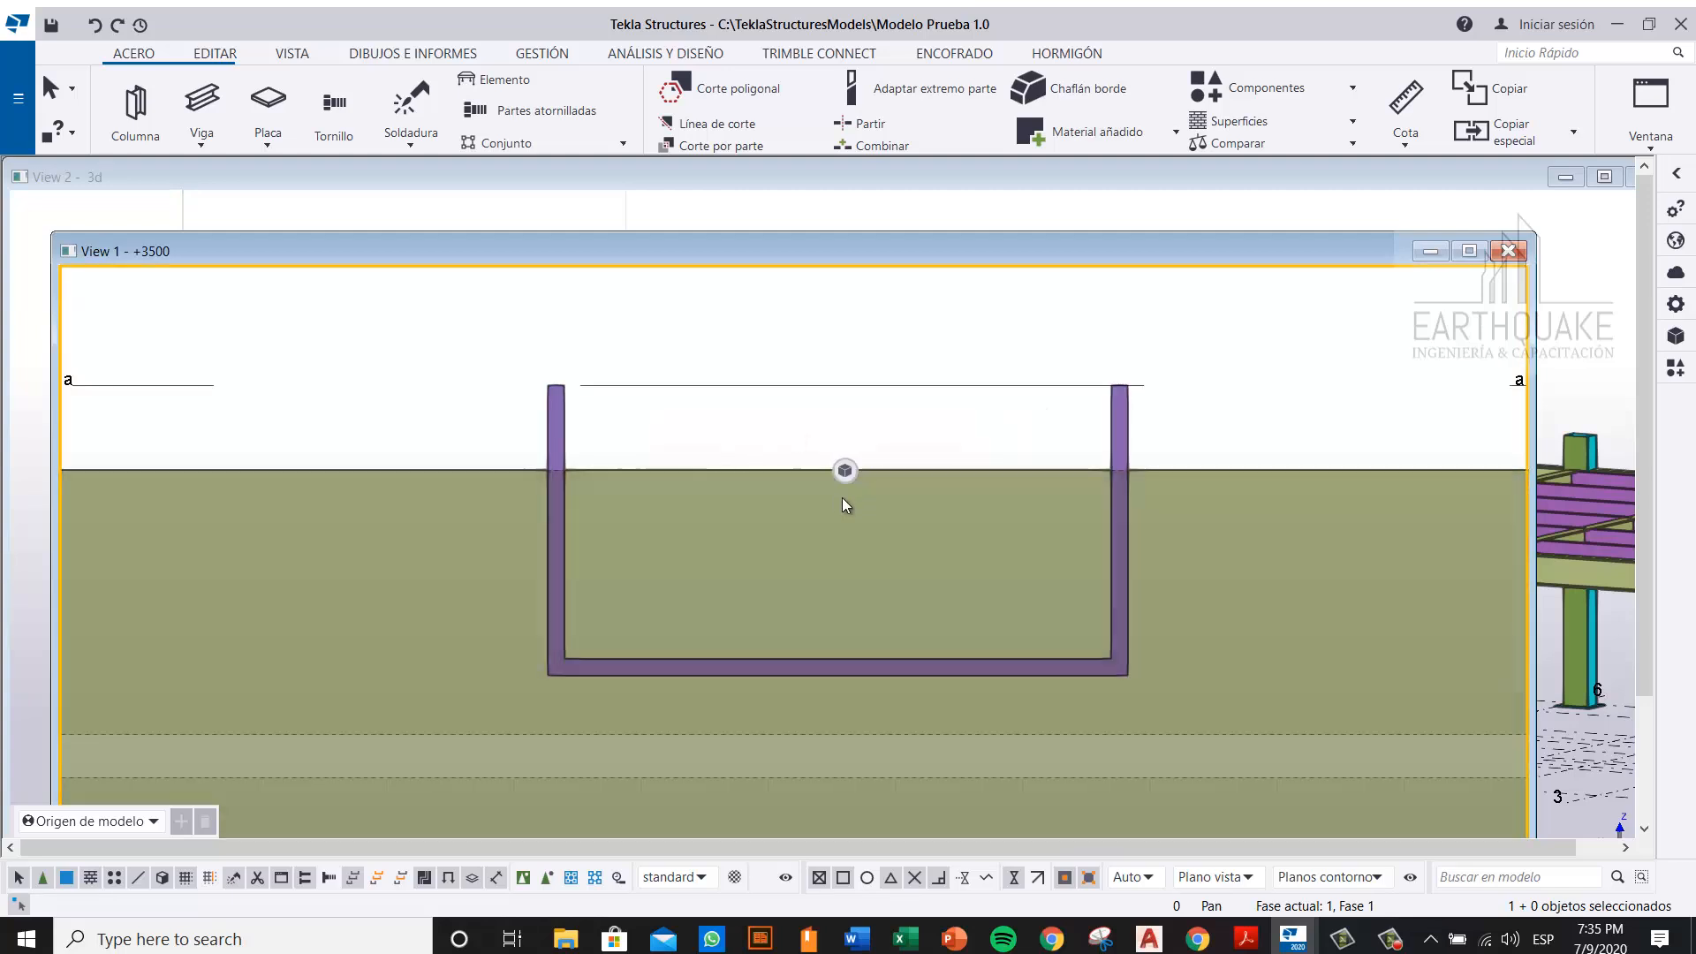
pyautogui.doubleClick(1117, 576)
pyautogui.moveTo(767, 355); pyautogui.dragTo(855, 330, button='middle')
pyautogui.scroll(1, 1226, 645)
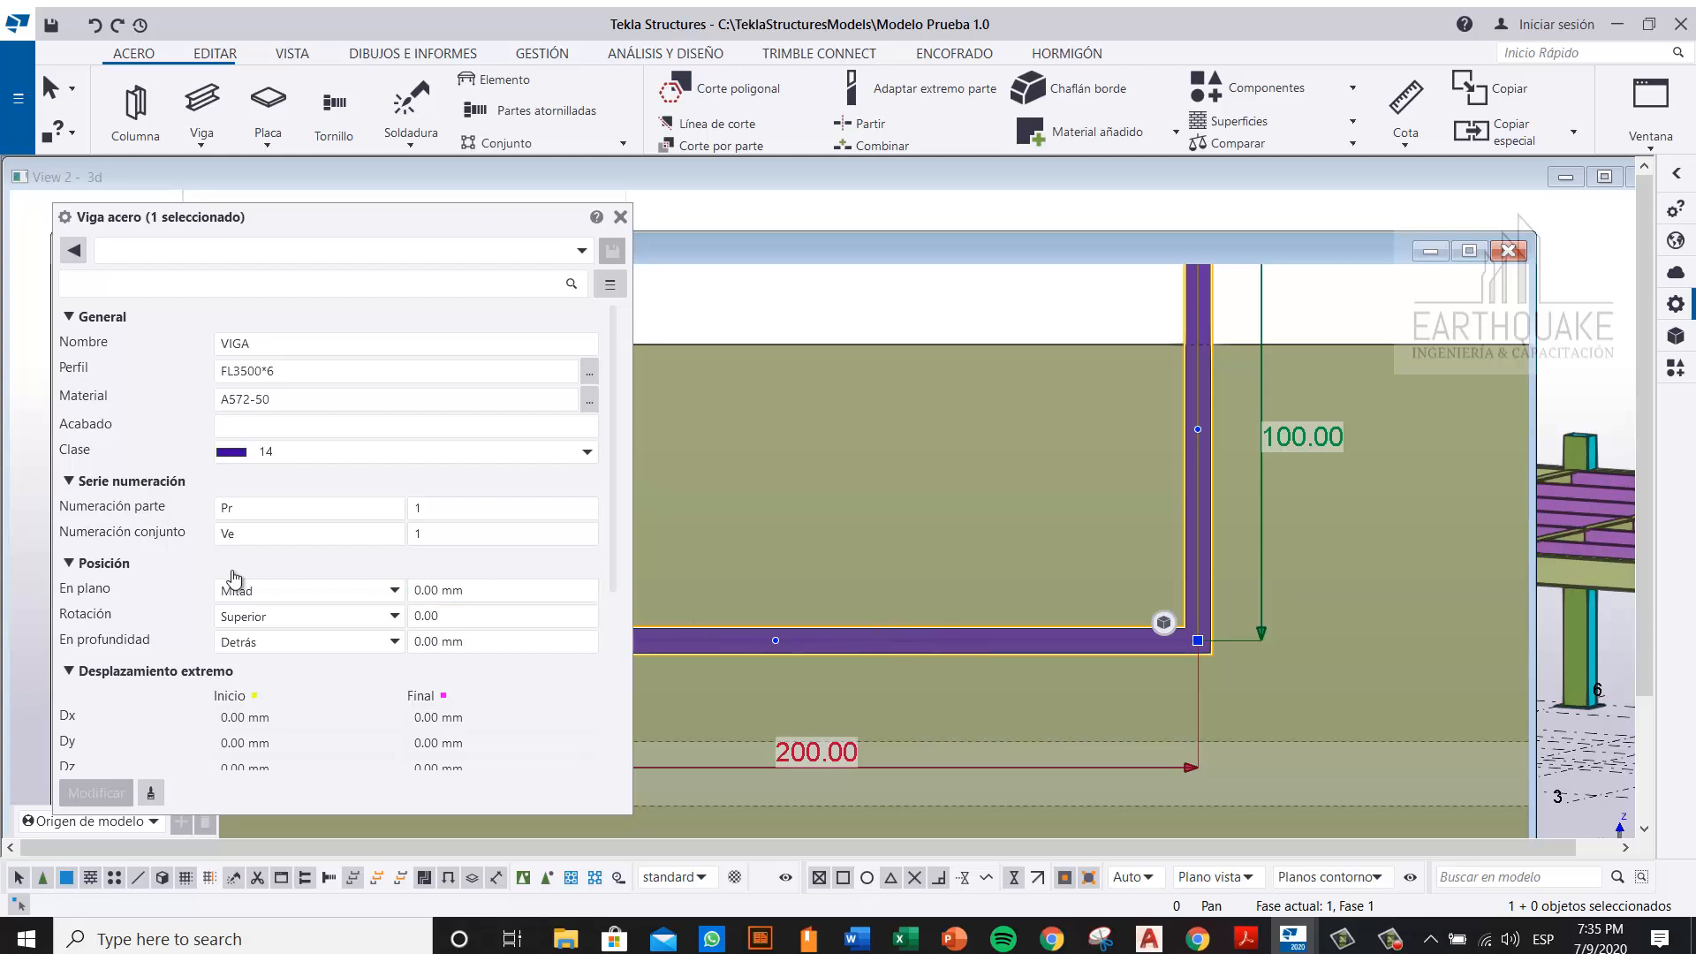
# Step: Try Derecha as the polybeam's in-plane position
pyautogui.click(303, 597)
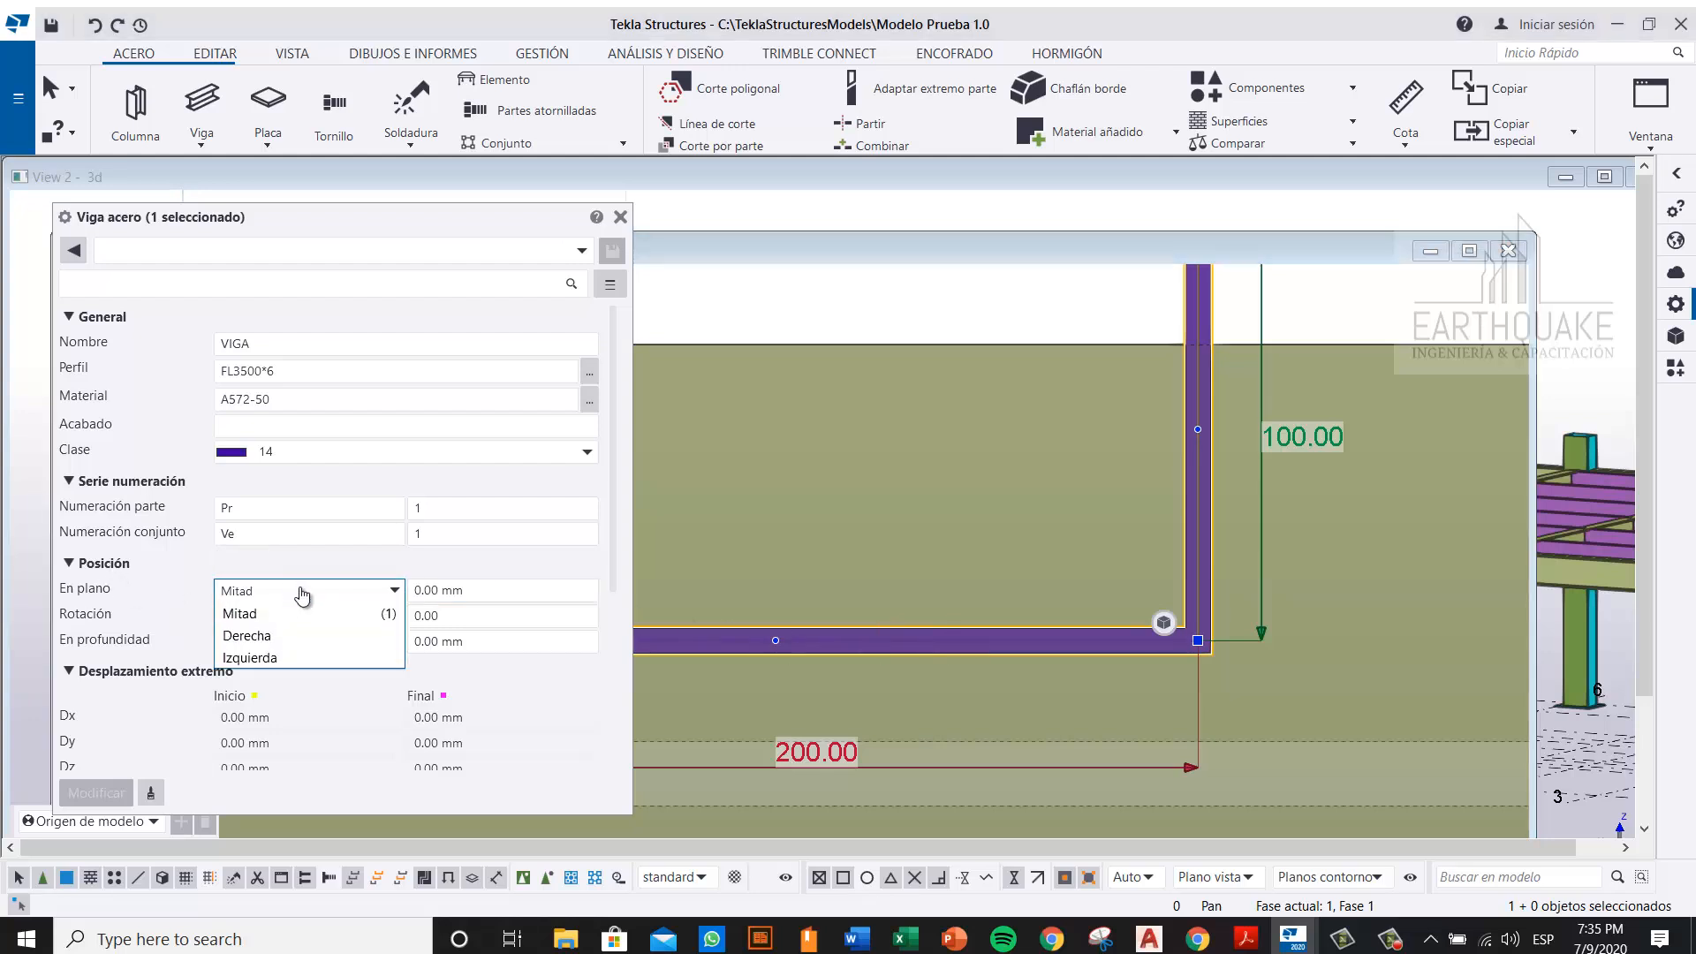
pyautogui.click(265, 629)
pyautogui.click(95, 792)
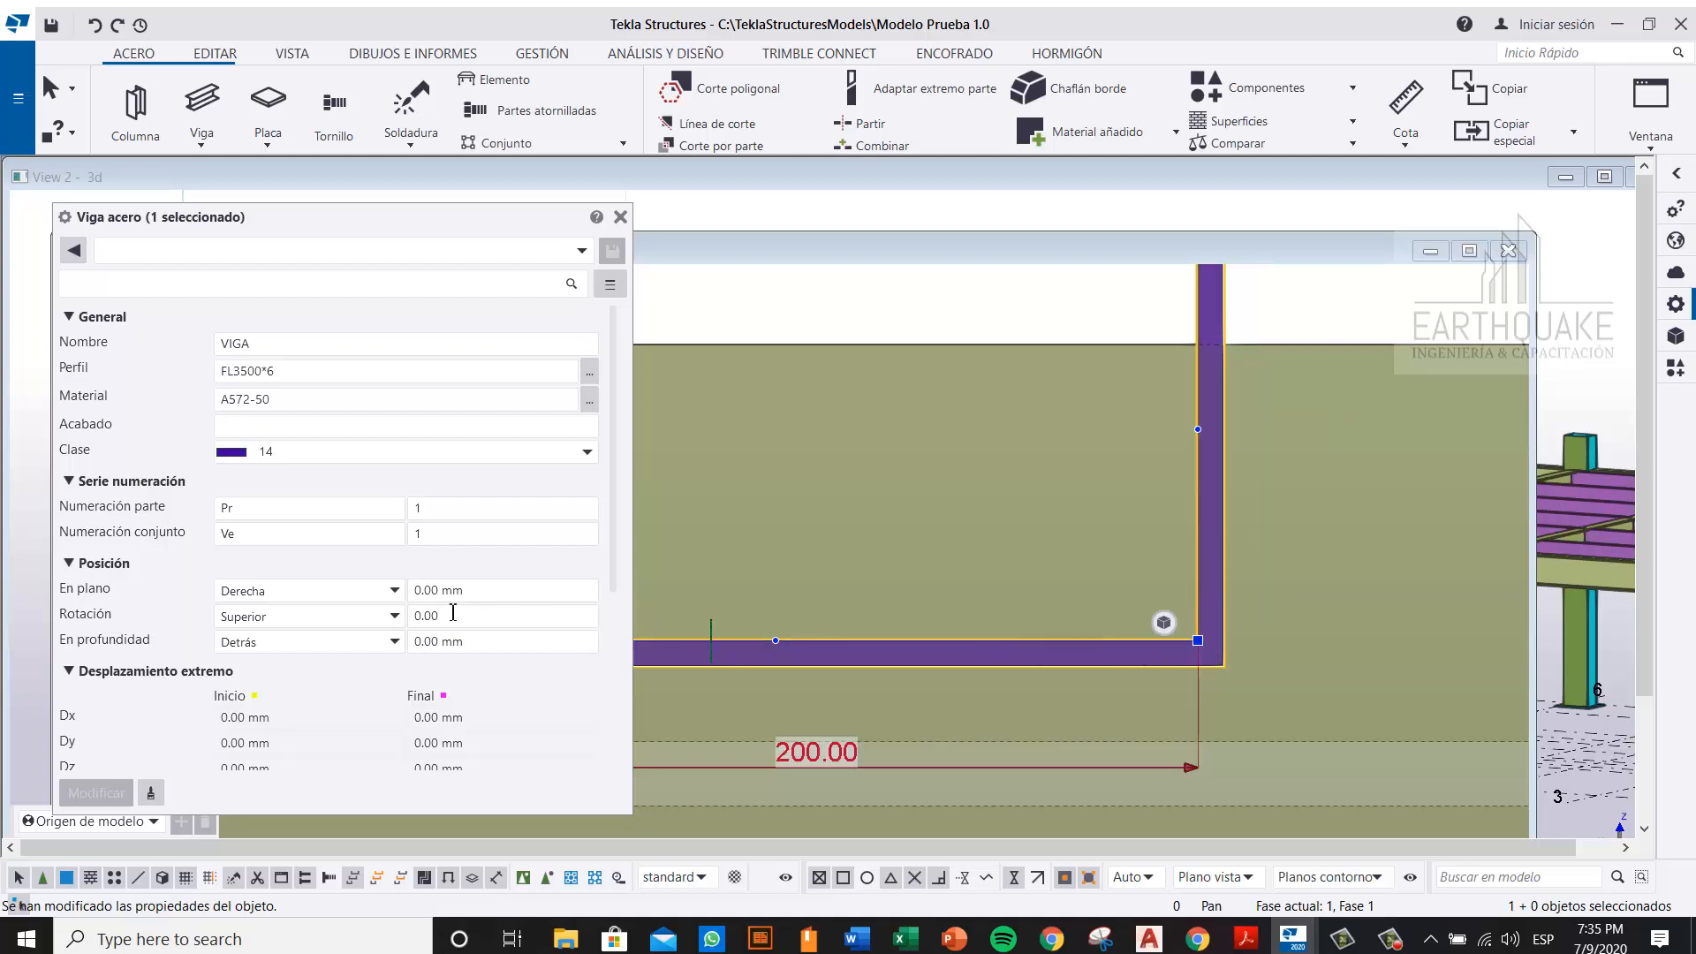
# Step: Set the polybeam's in-plane position to Izquierda
pyautogui.click(283, 590)
pyautogui.click(265, 657)
pyautogui.click(94, 794)
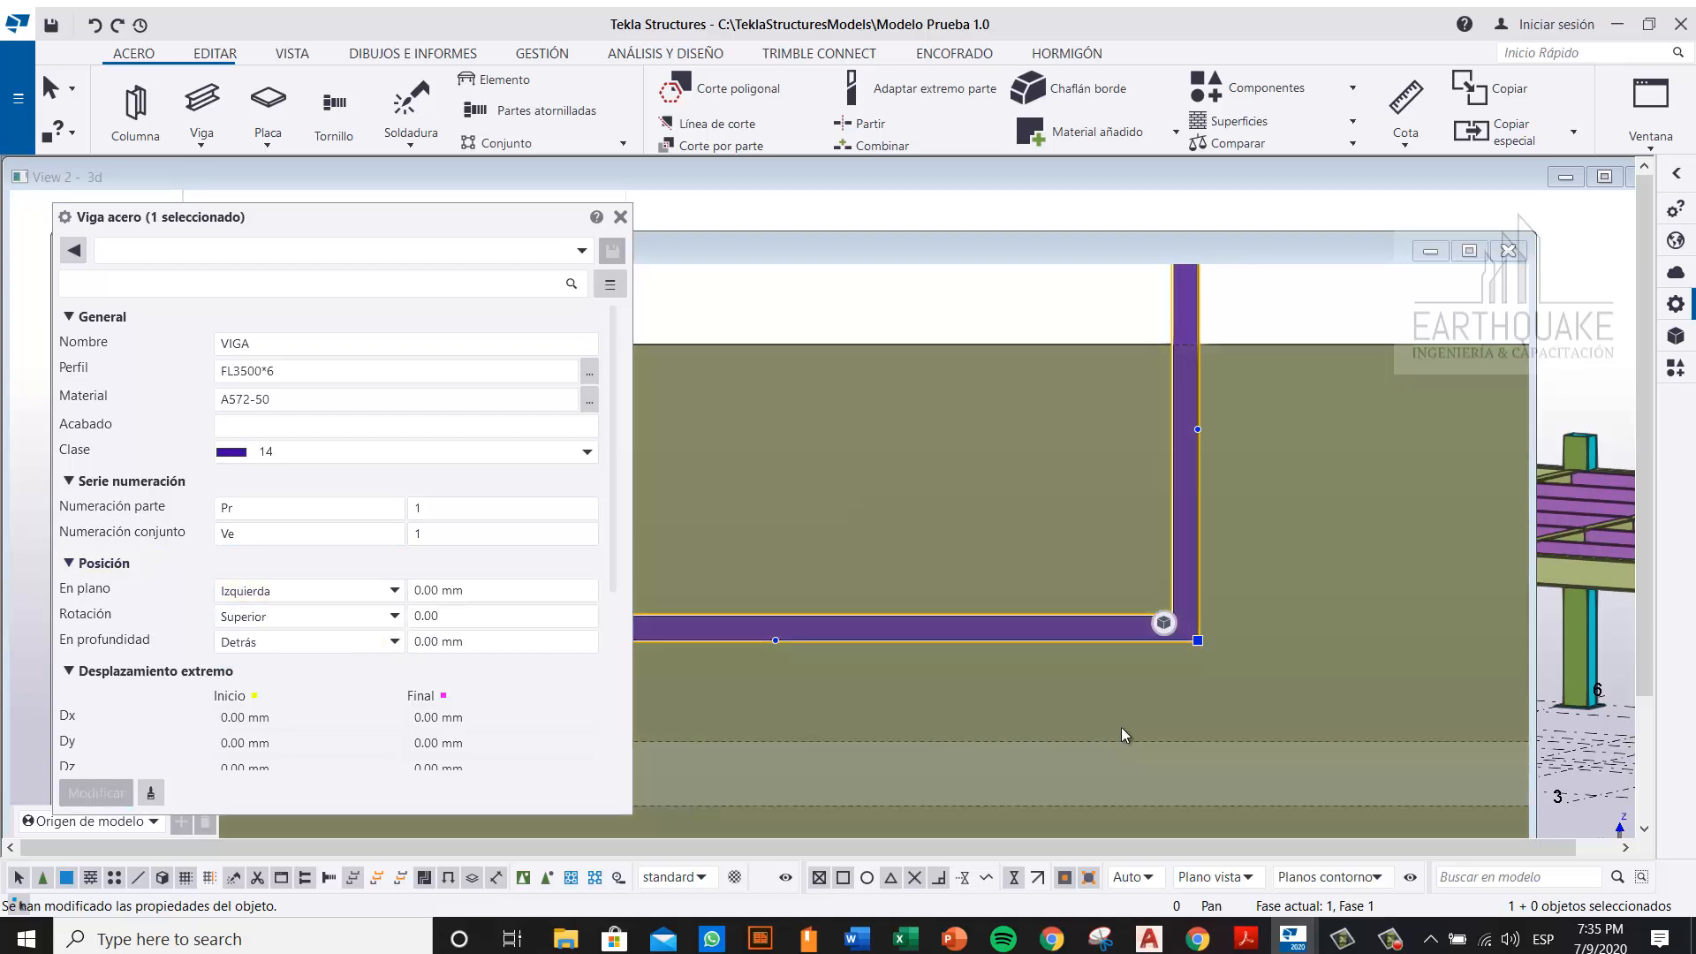
pyautogui.scroll(-3, 1245, 670)
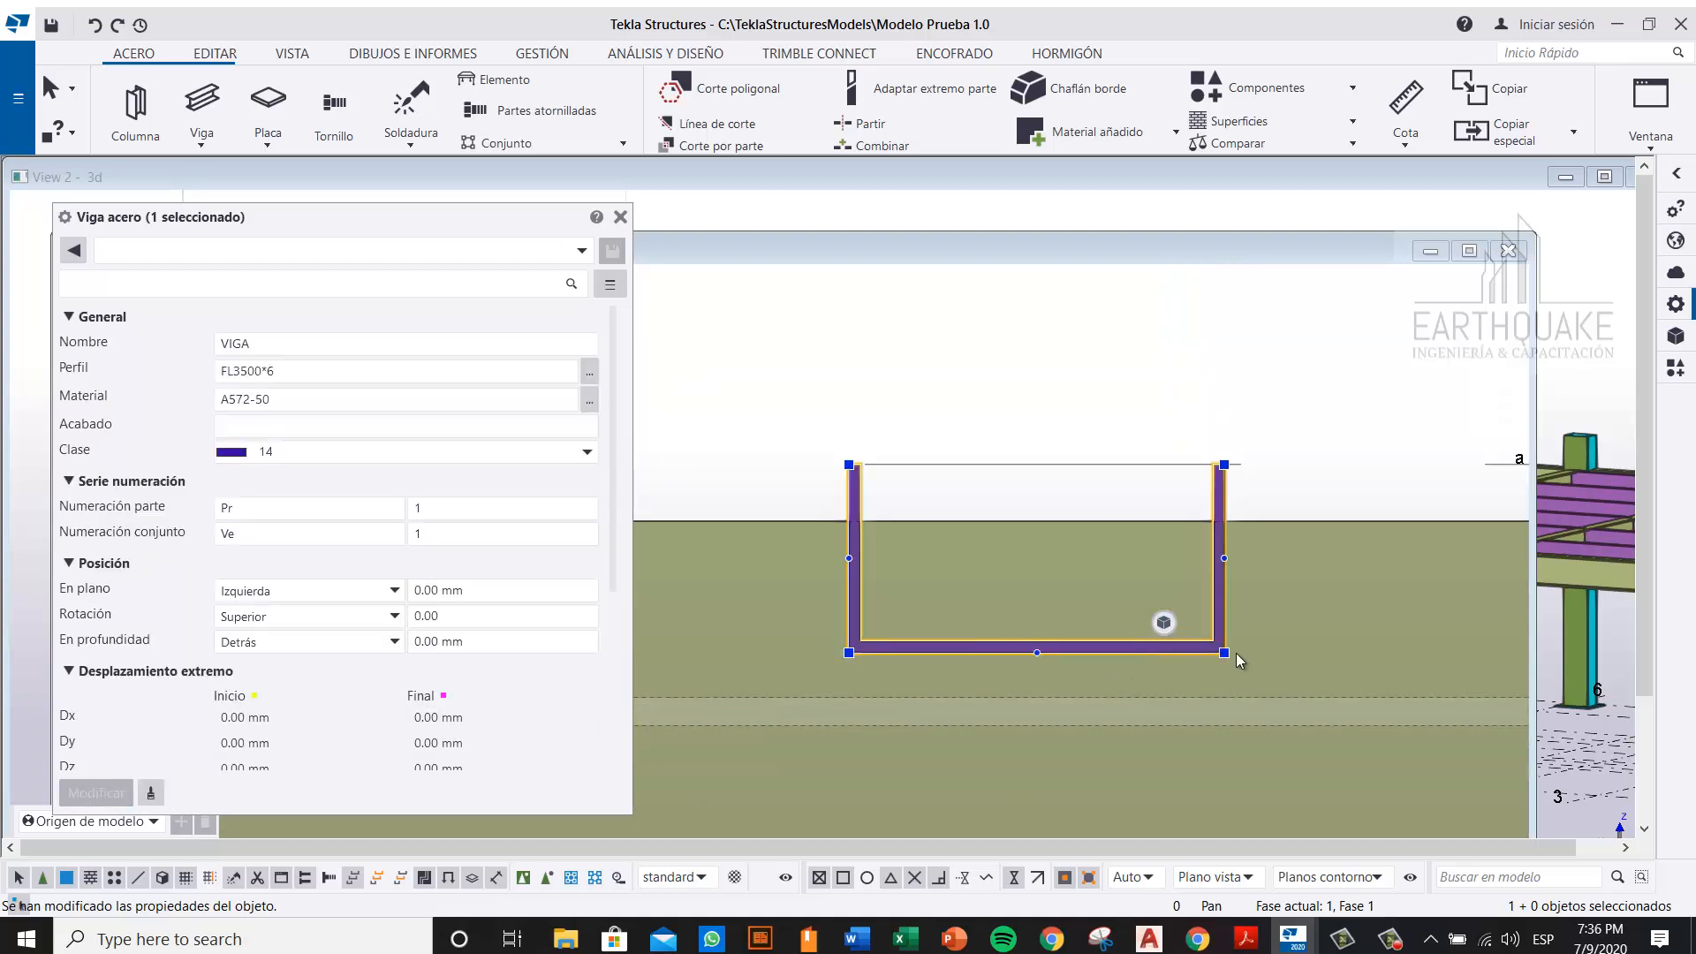
# Step: Examine the polybeam's end and corner handles together with its leg and base dimensions
pyautogui.click(980, 397)
pyautogui.click(850, 467)
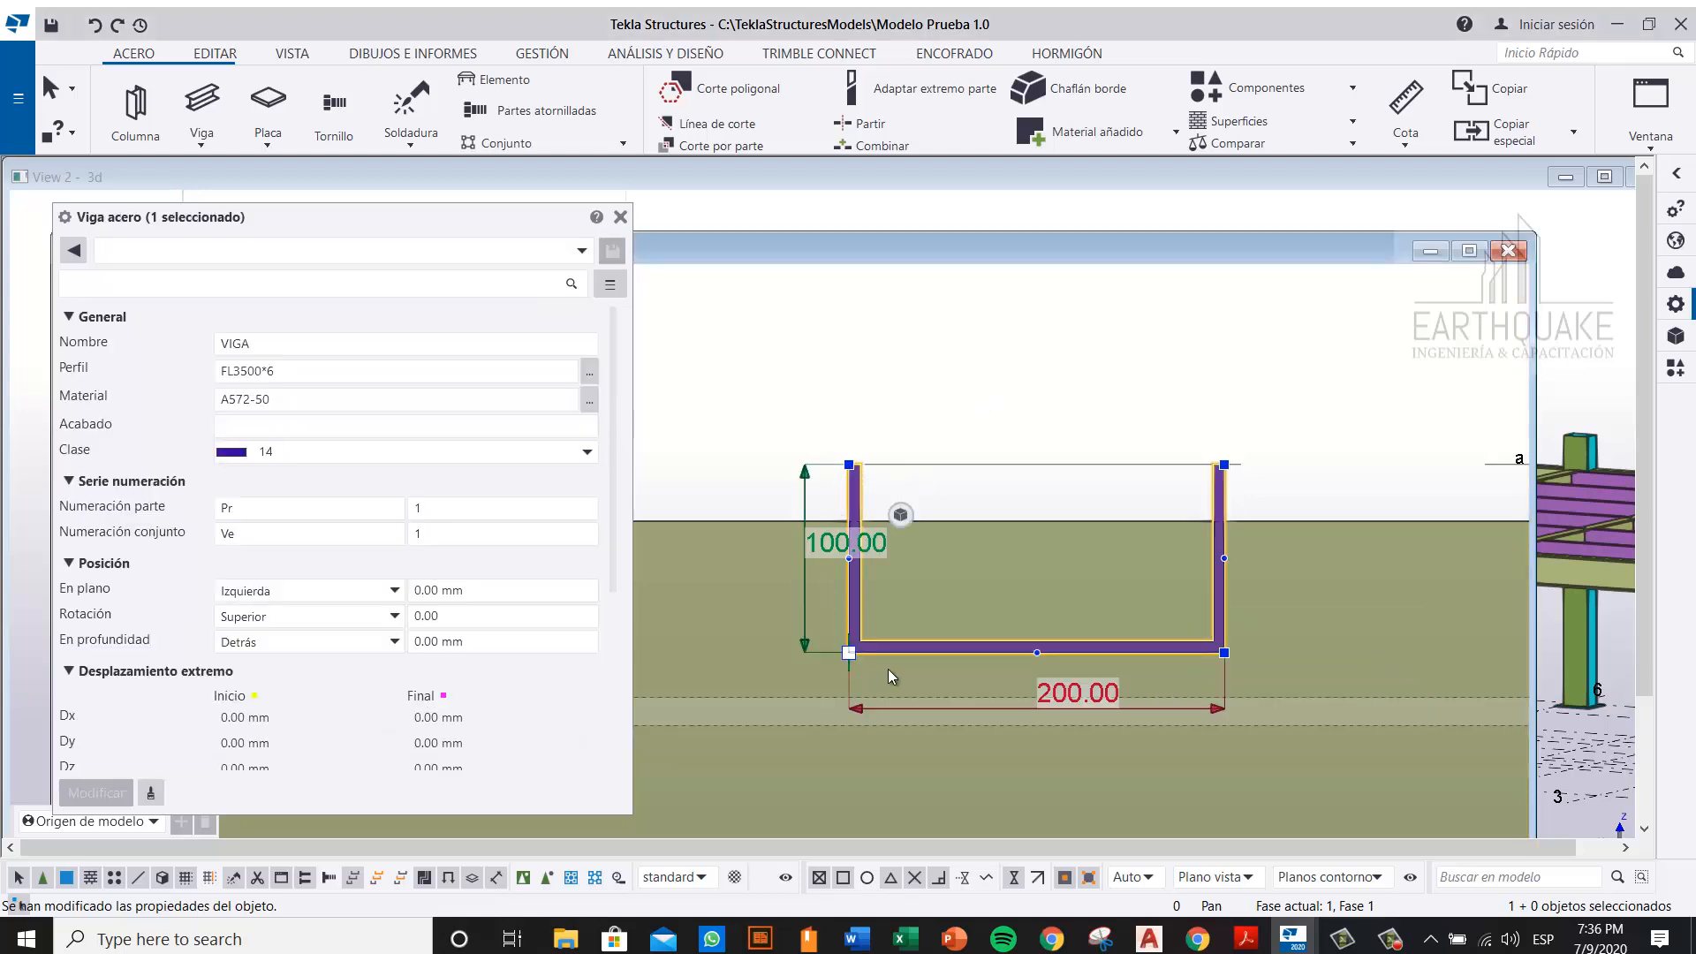
pyautogui.click(1268, 393)
pyautogui.click(848, 491)
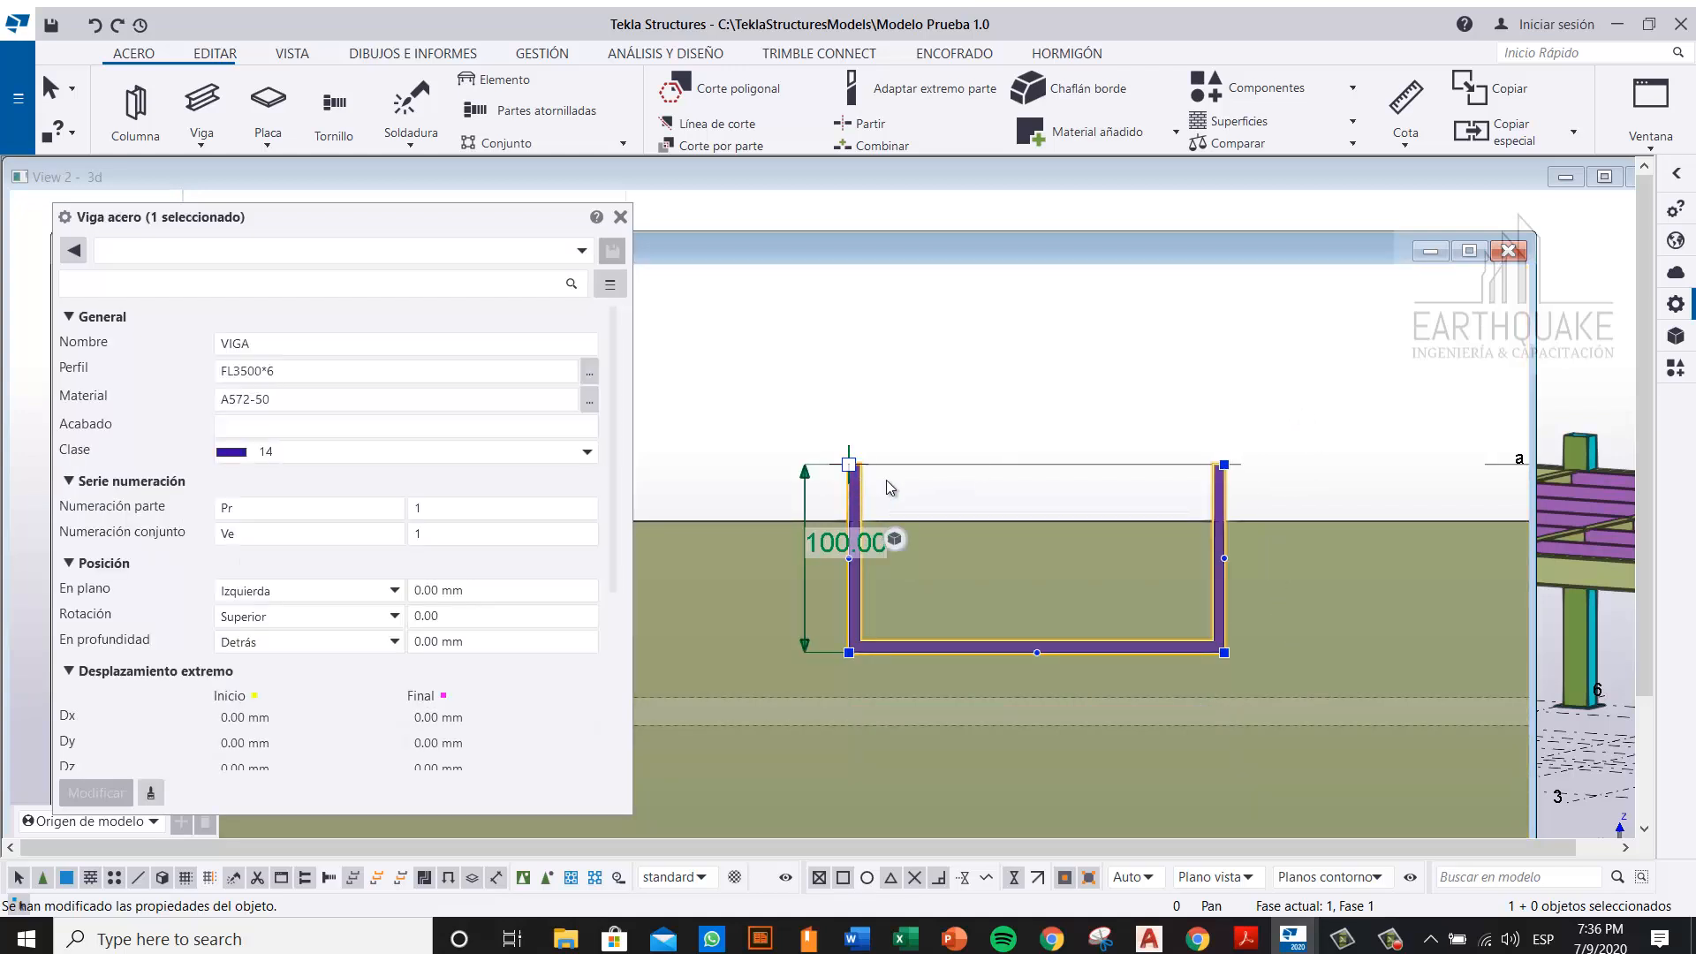
pyautogui.moveTo(920, 468); pyautogui.dragTo(912, 434, button='middle')
pyautogui.scroll(2, 845, 445)
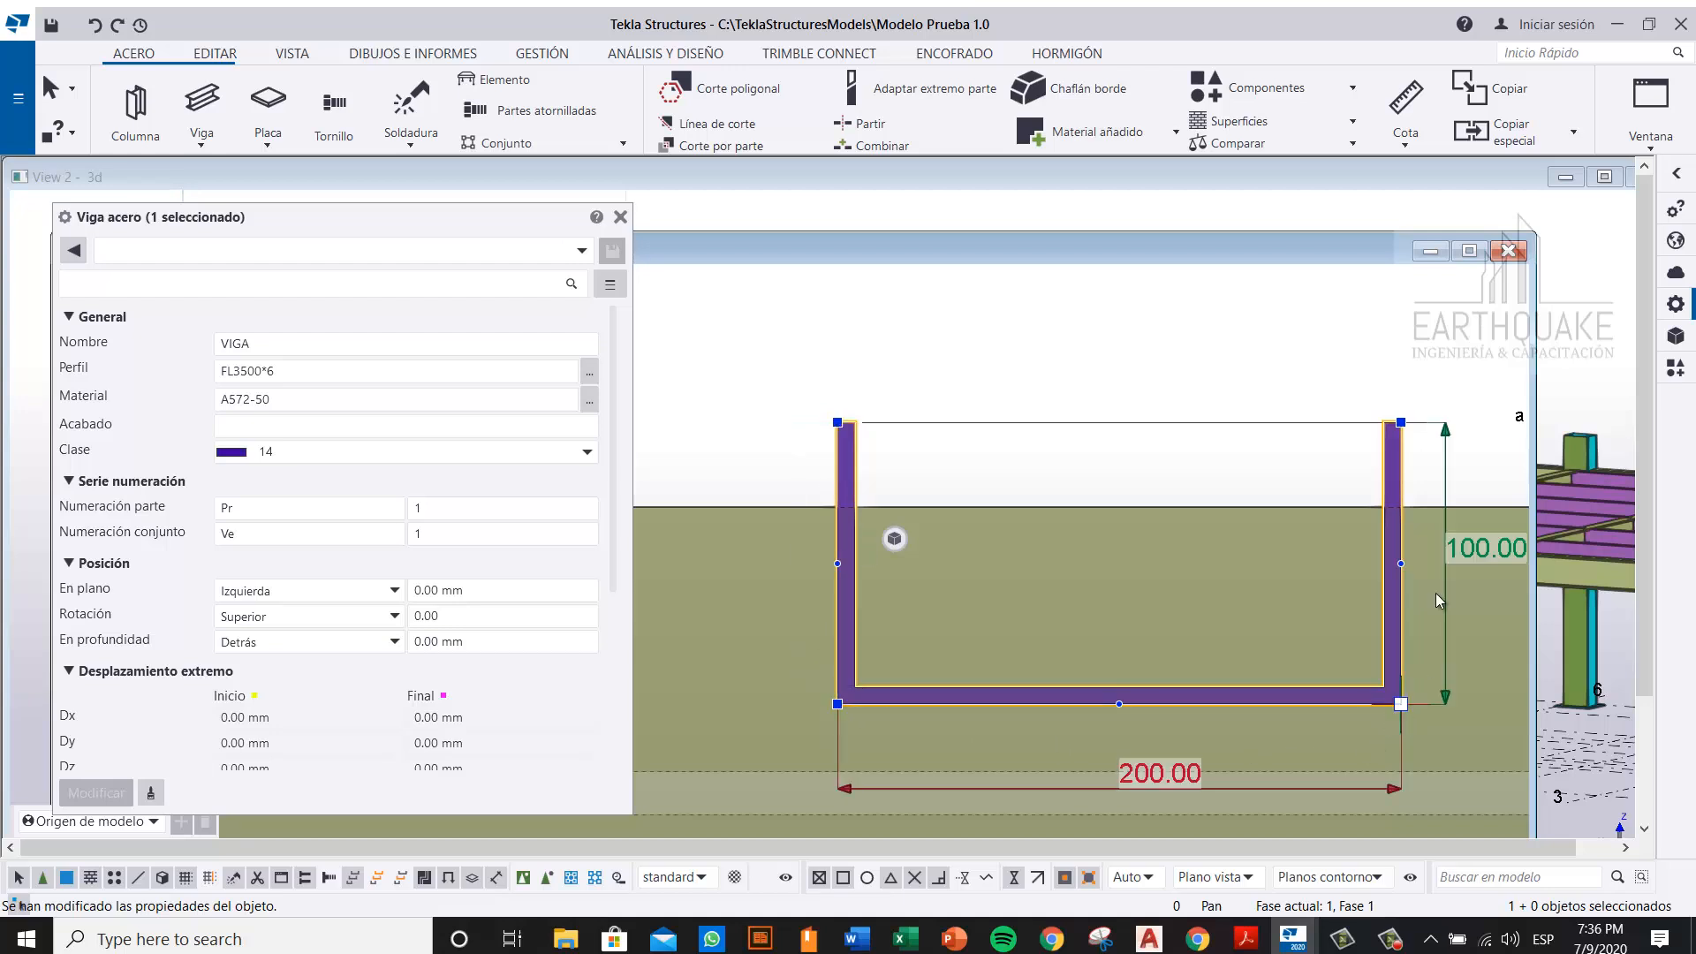
pyautogui.click(1288, 433)
pyautogui.moveTo(1305, 466); pyautogui.dragTo(1254, 448, button='middle')
pyautogui.click(1341, 608)
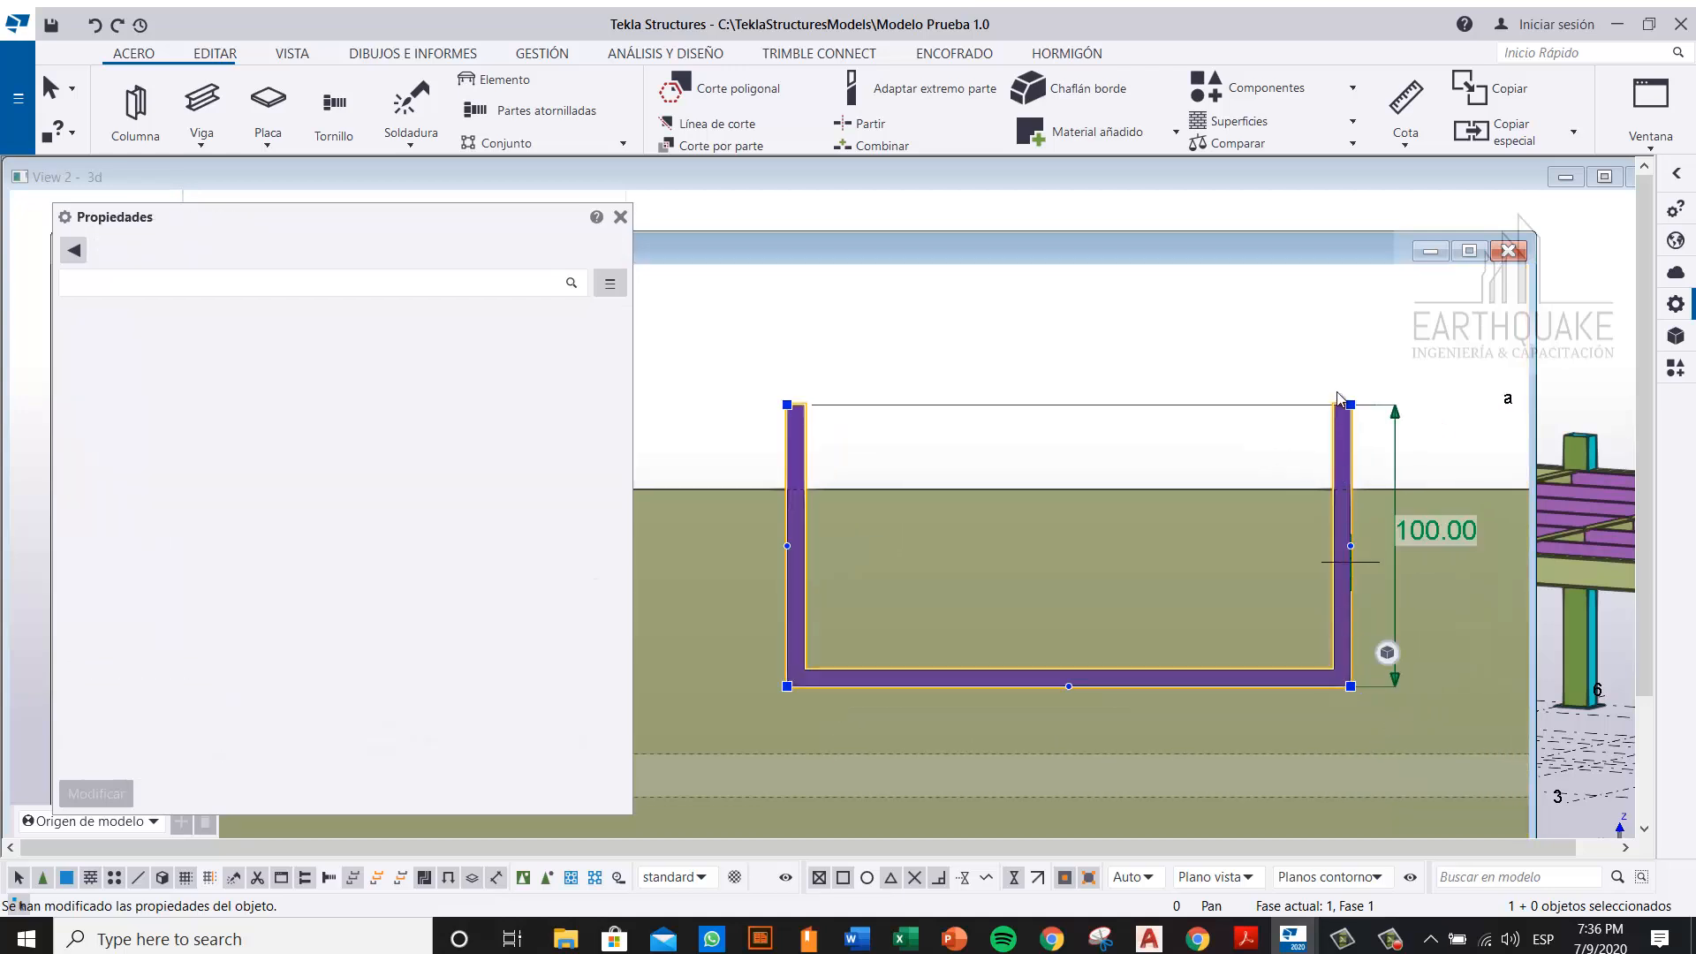
# Step: Apply a Redondeo corner chamfer with an 18 mm radius to the polybeam's lower-right corner
pyautogui.click(1350, 684)
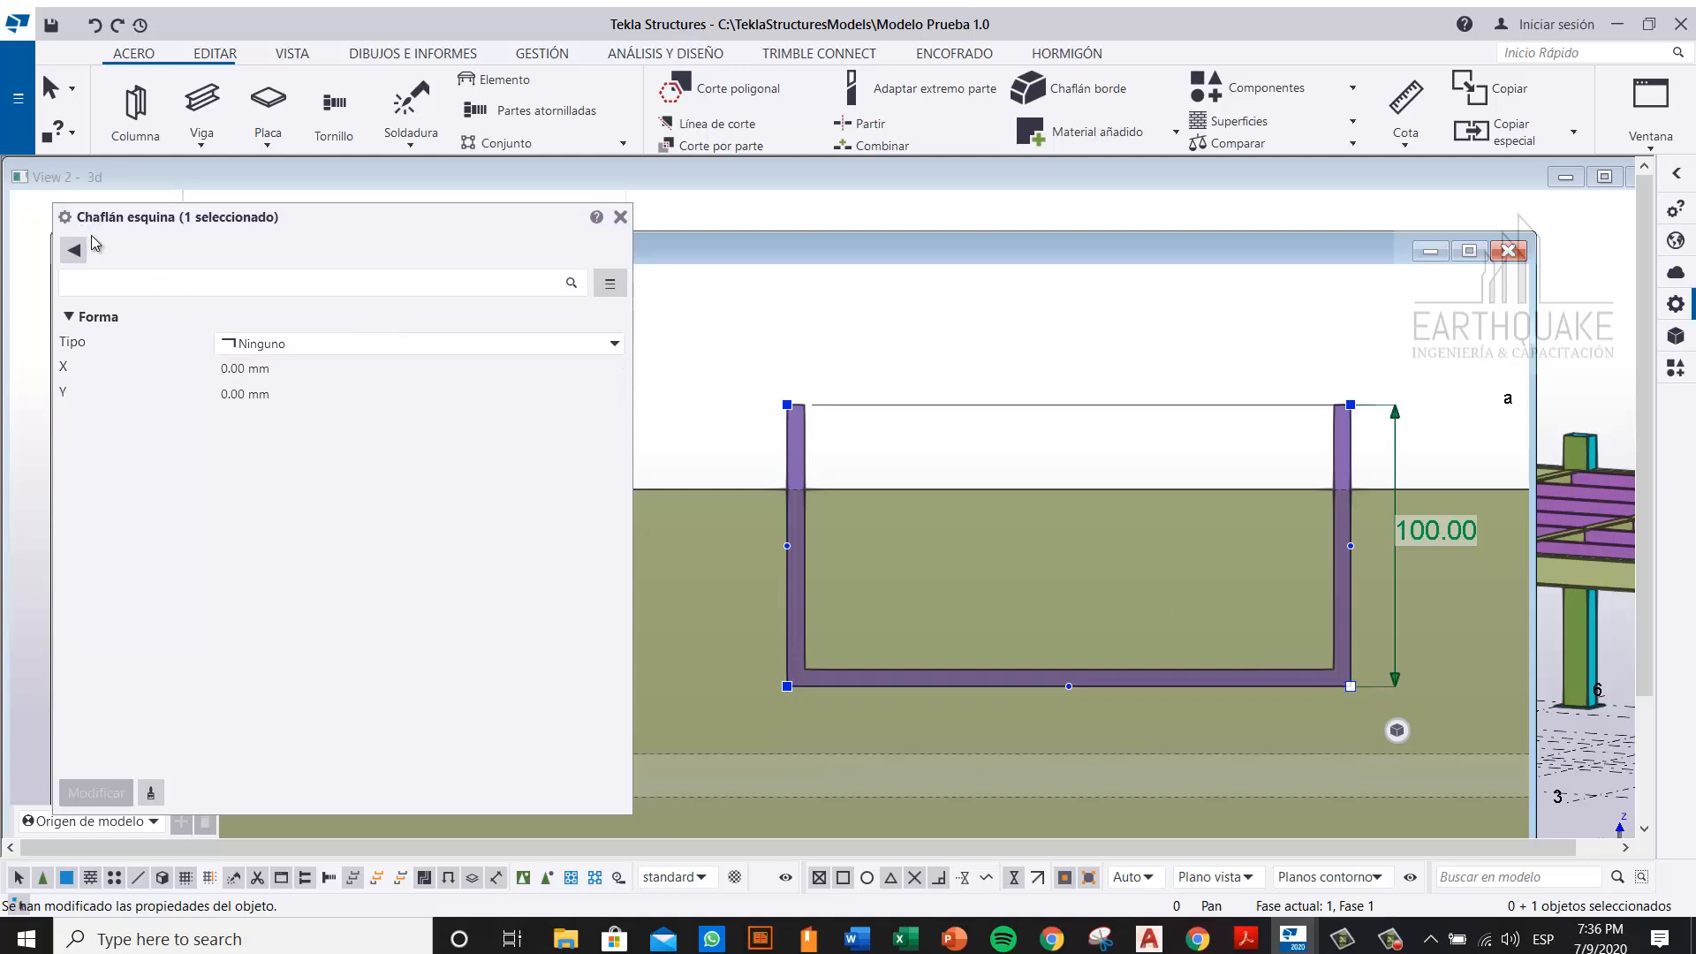
pyautogui.click(620, 217)
pyautogui.click(1350, 683)
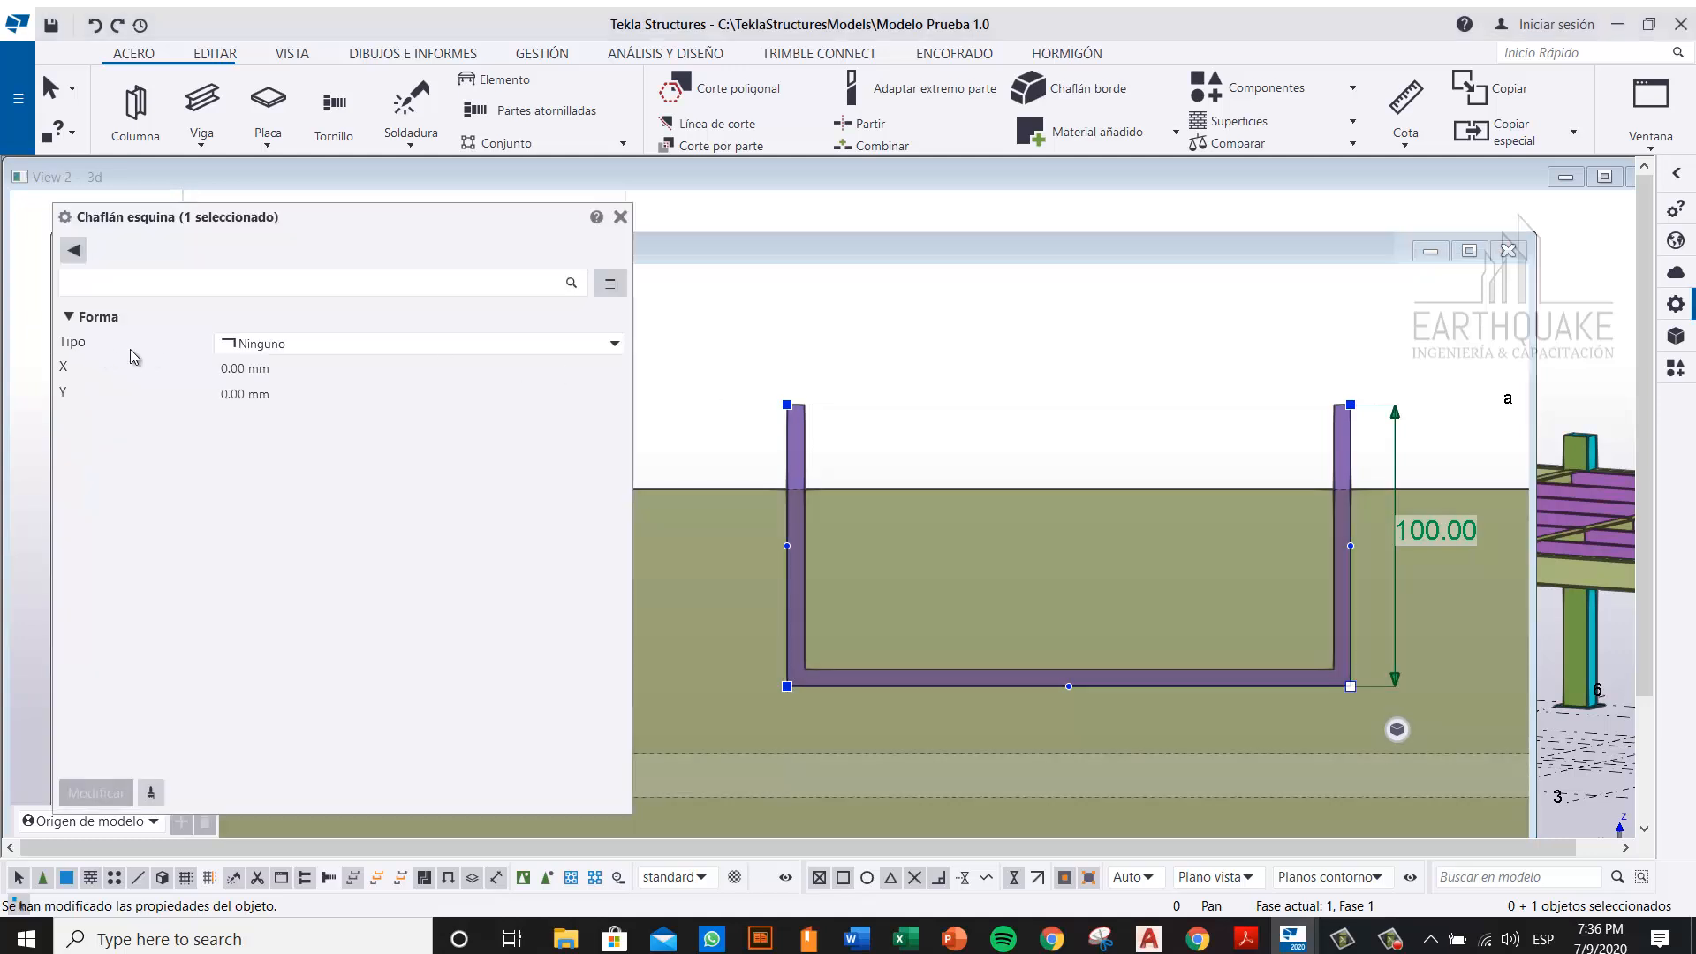
pyautogui.click(288, 344)
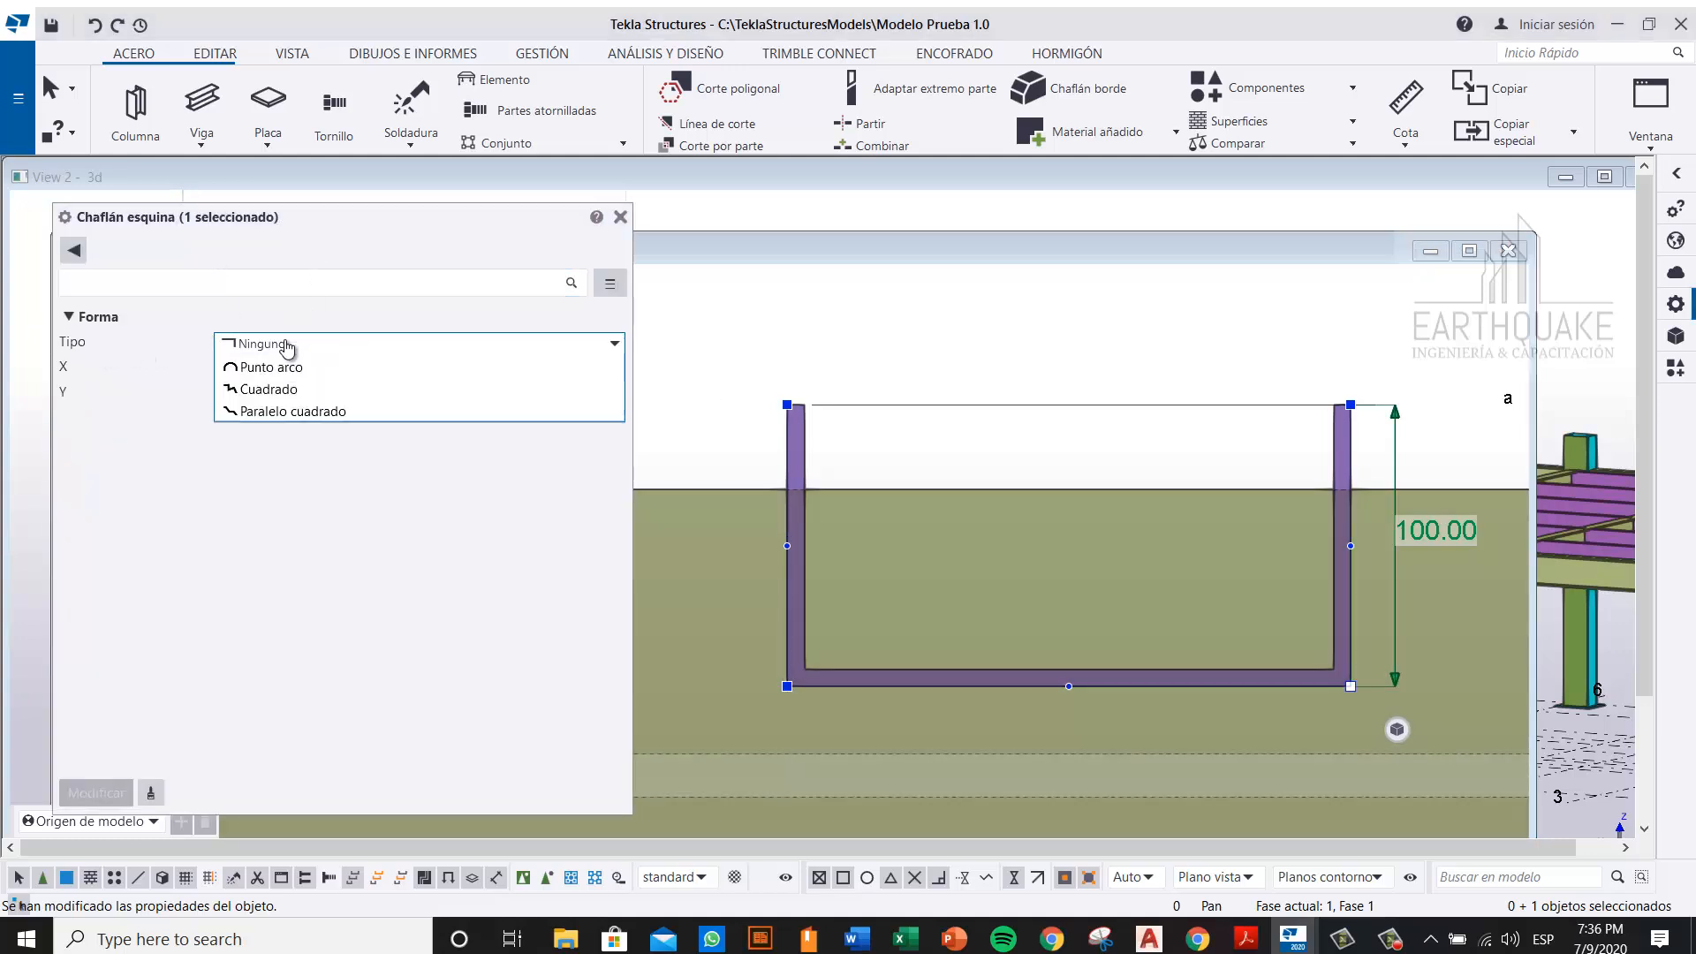
pyautogui.click(296, 412)
pyautogui.click(249, 368)
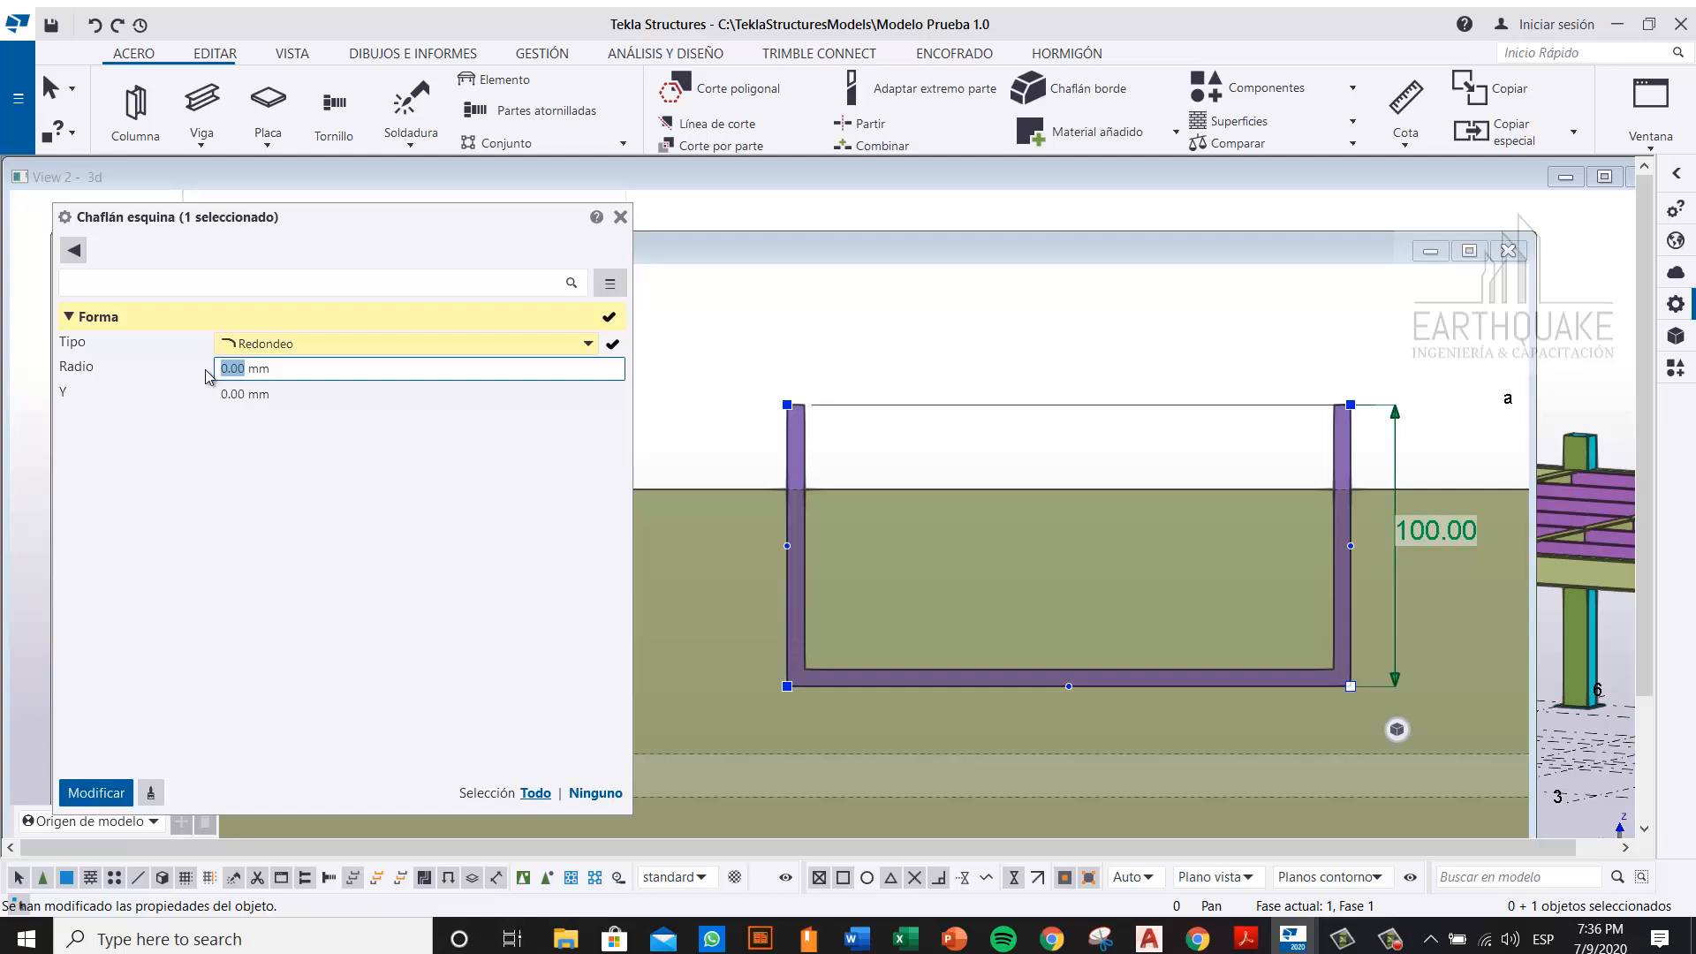
pyautogui.write('18')
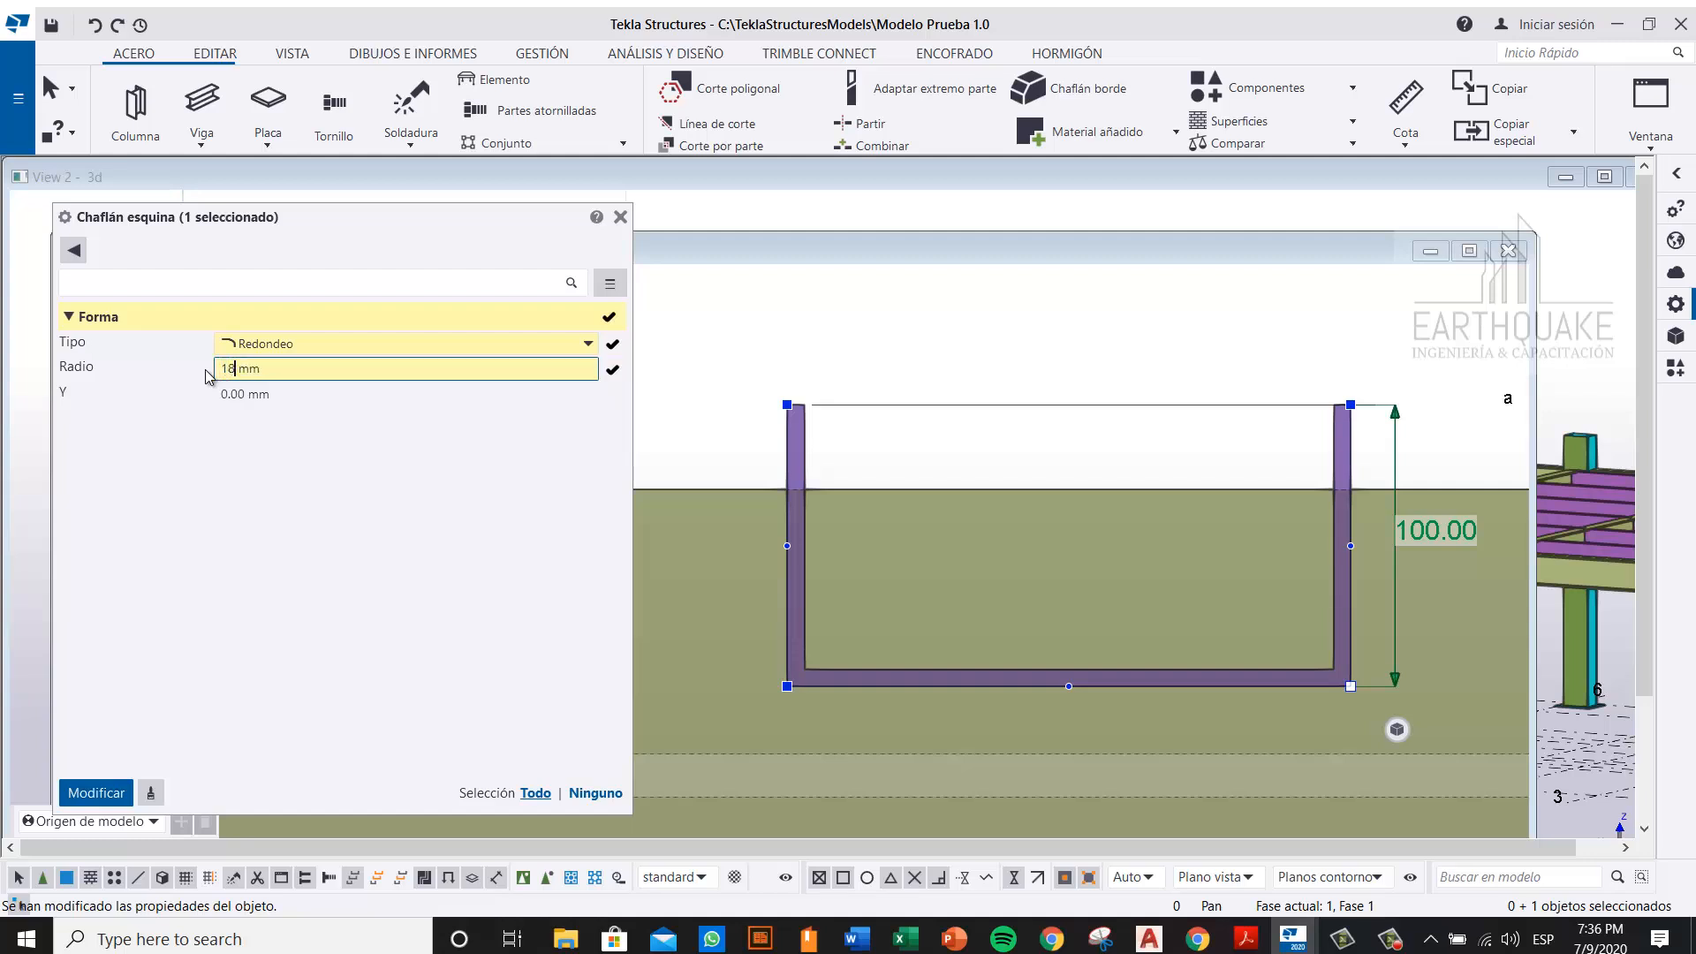
pyautogui.click(108, 797)
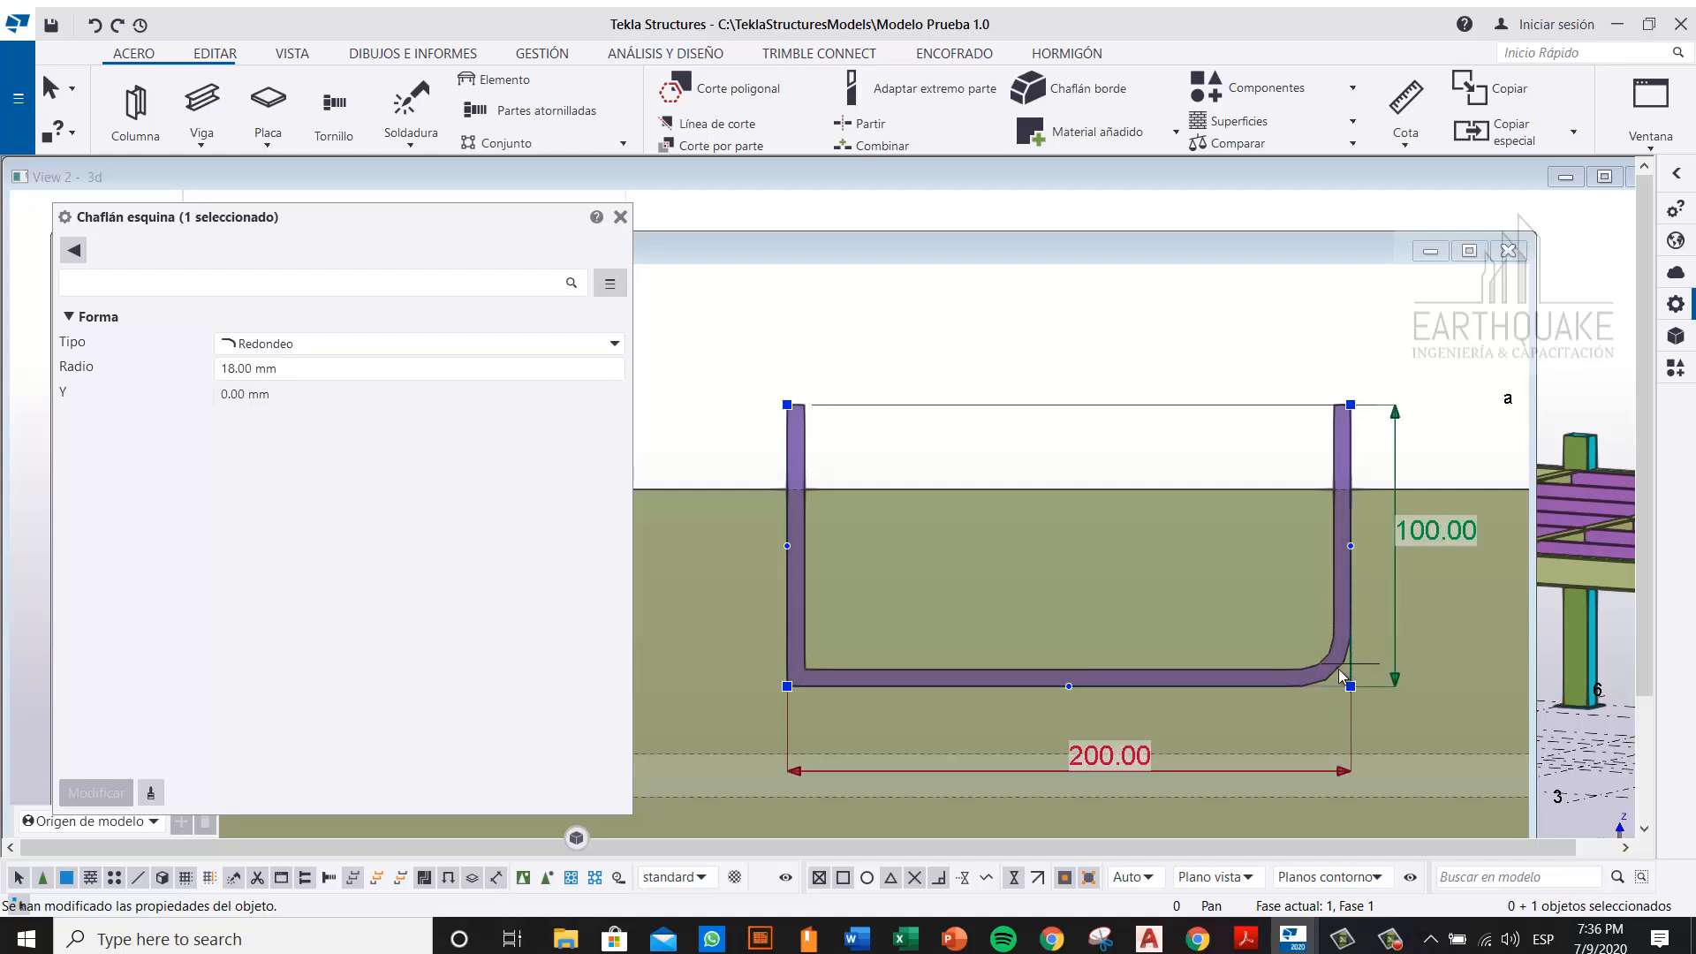
# Step: Apply a Redondeo chamfer with an 18 mm radius to the polybeam's lower-left corner and close the properties
pyautogui.click(786, 686)
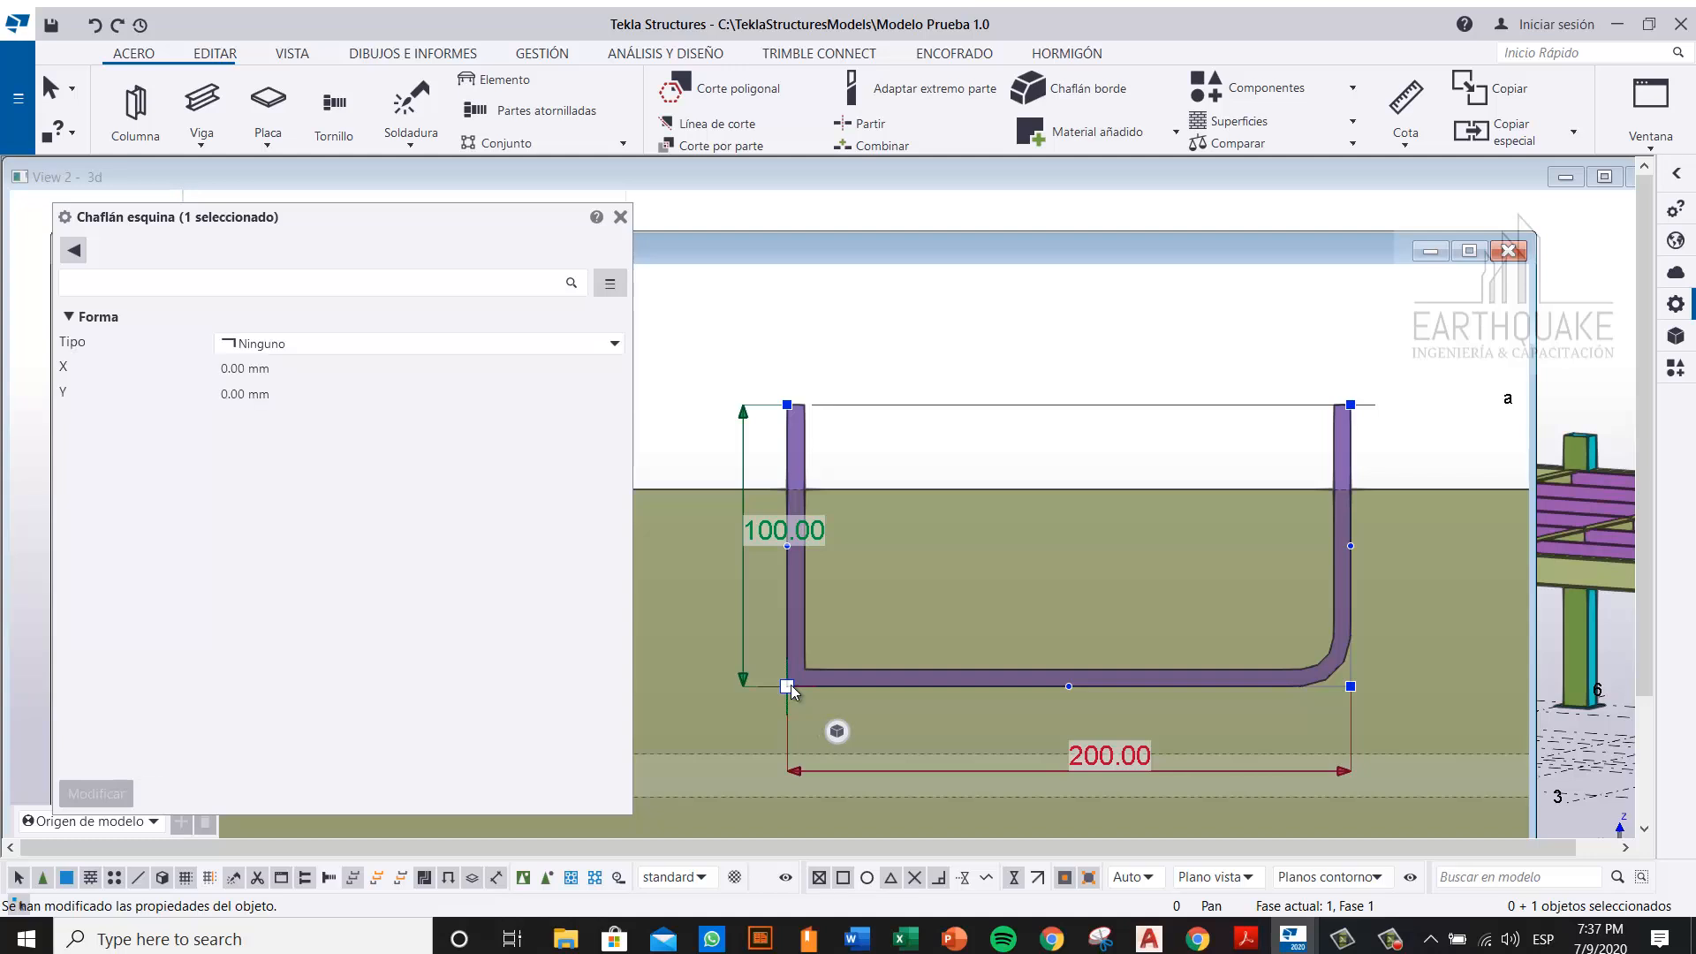
pyautogui.click(299, 346)
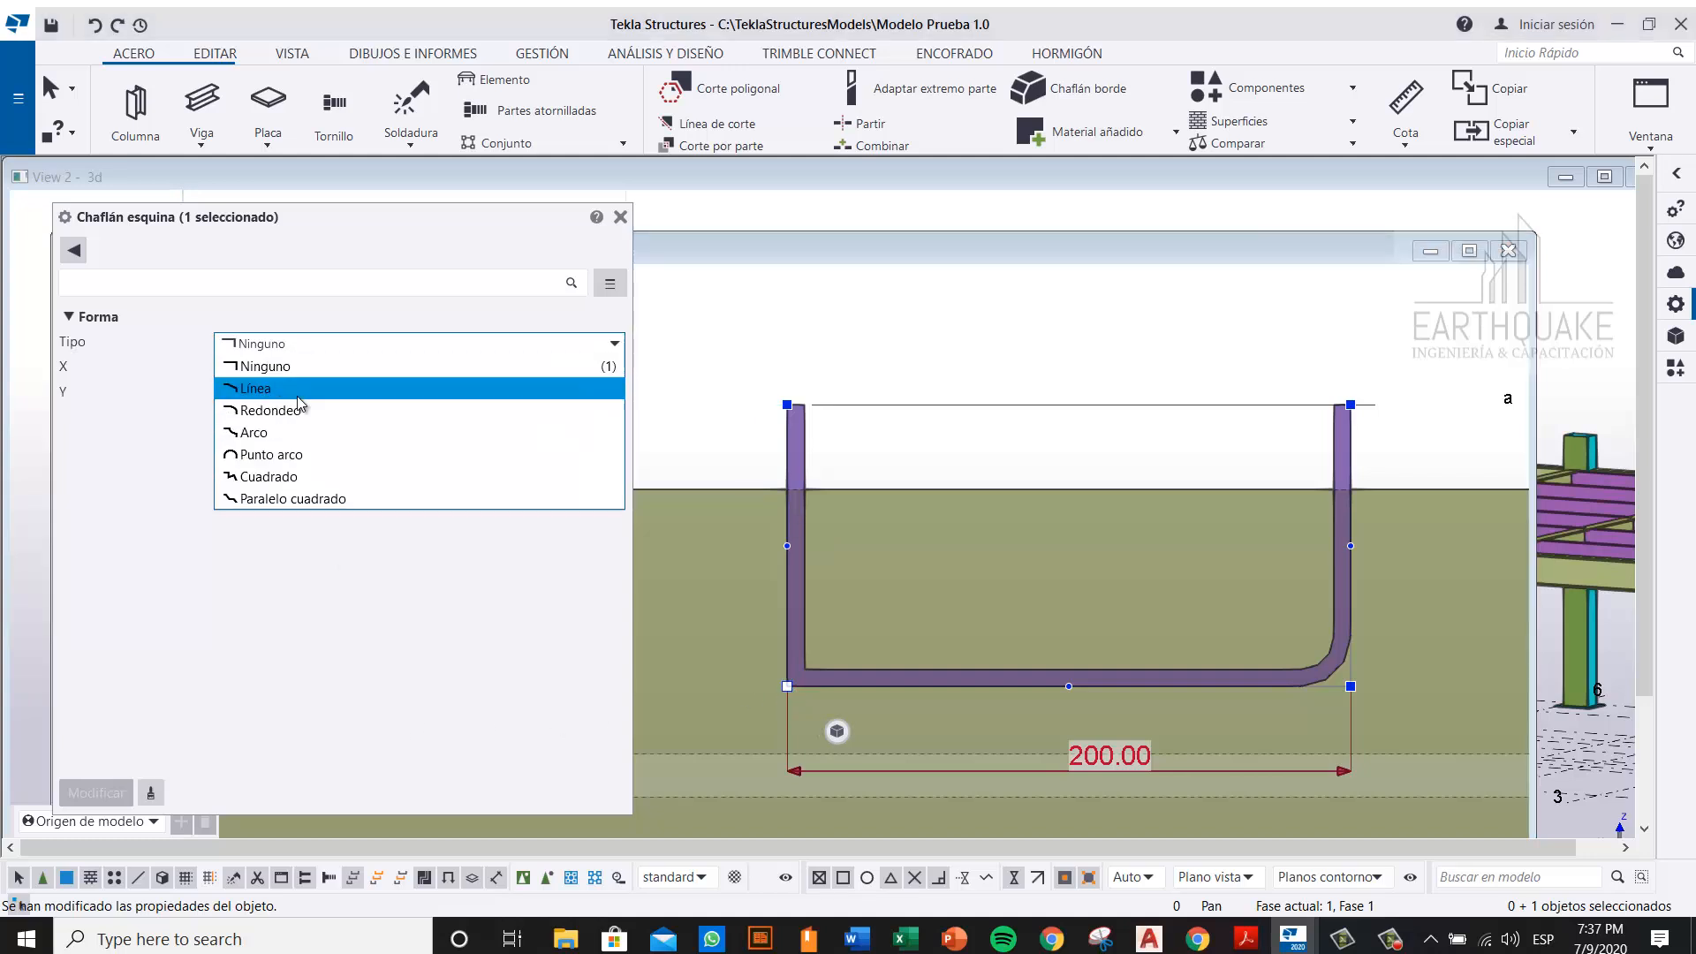
pyautogui.click(291, 395)
pyautogui.click(242, 369)
pyautogui.moveTo(242, 369); pyautogui.dragTo(208, 380)
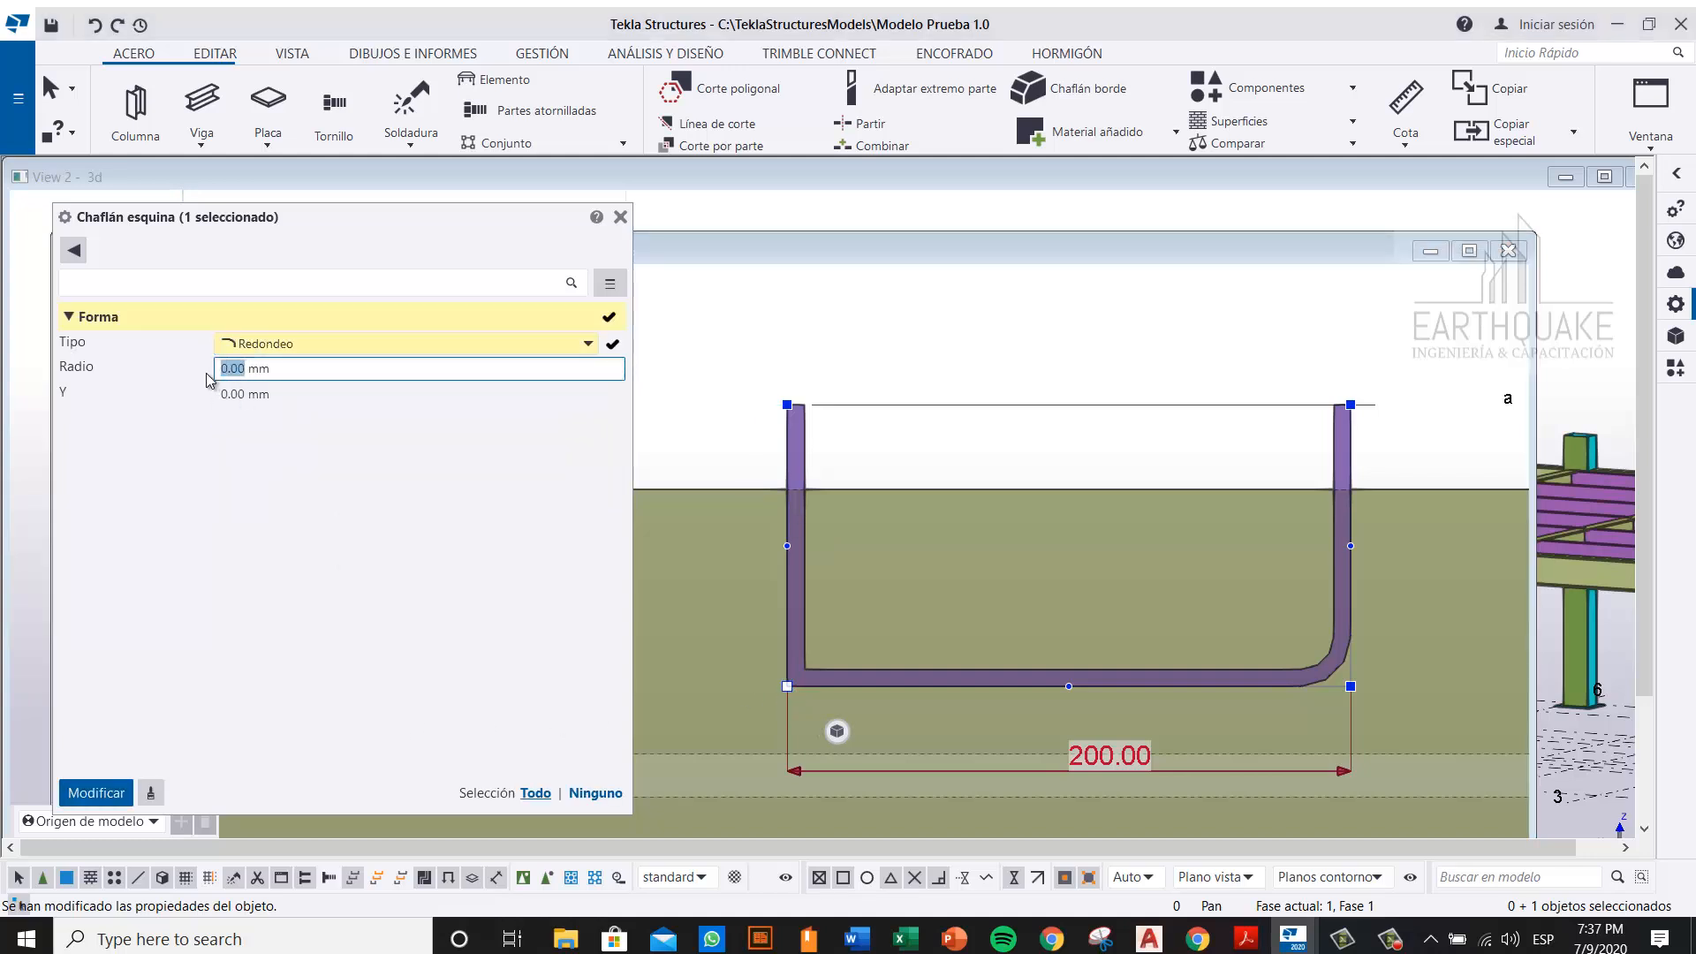
pyautogui.write('18')
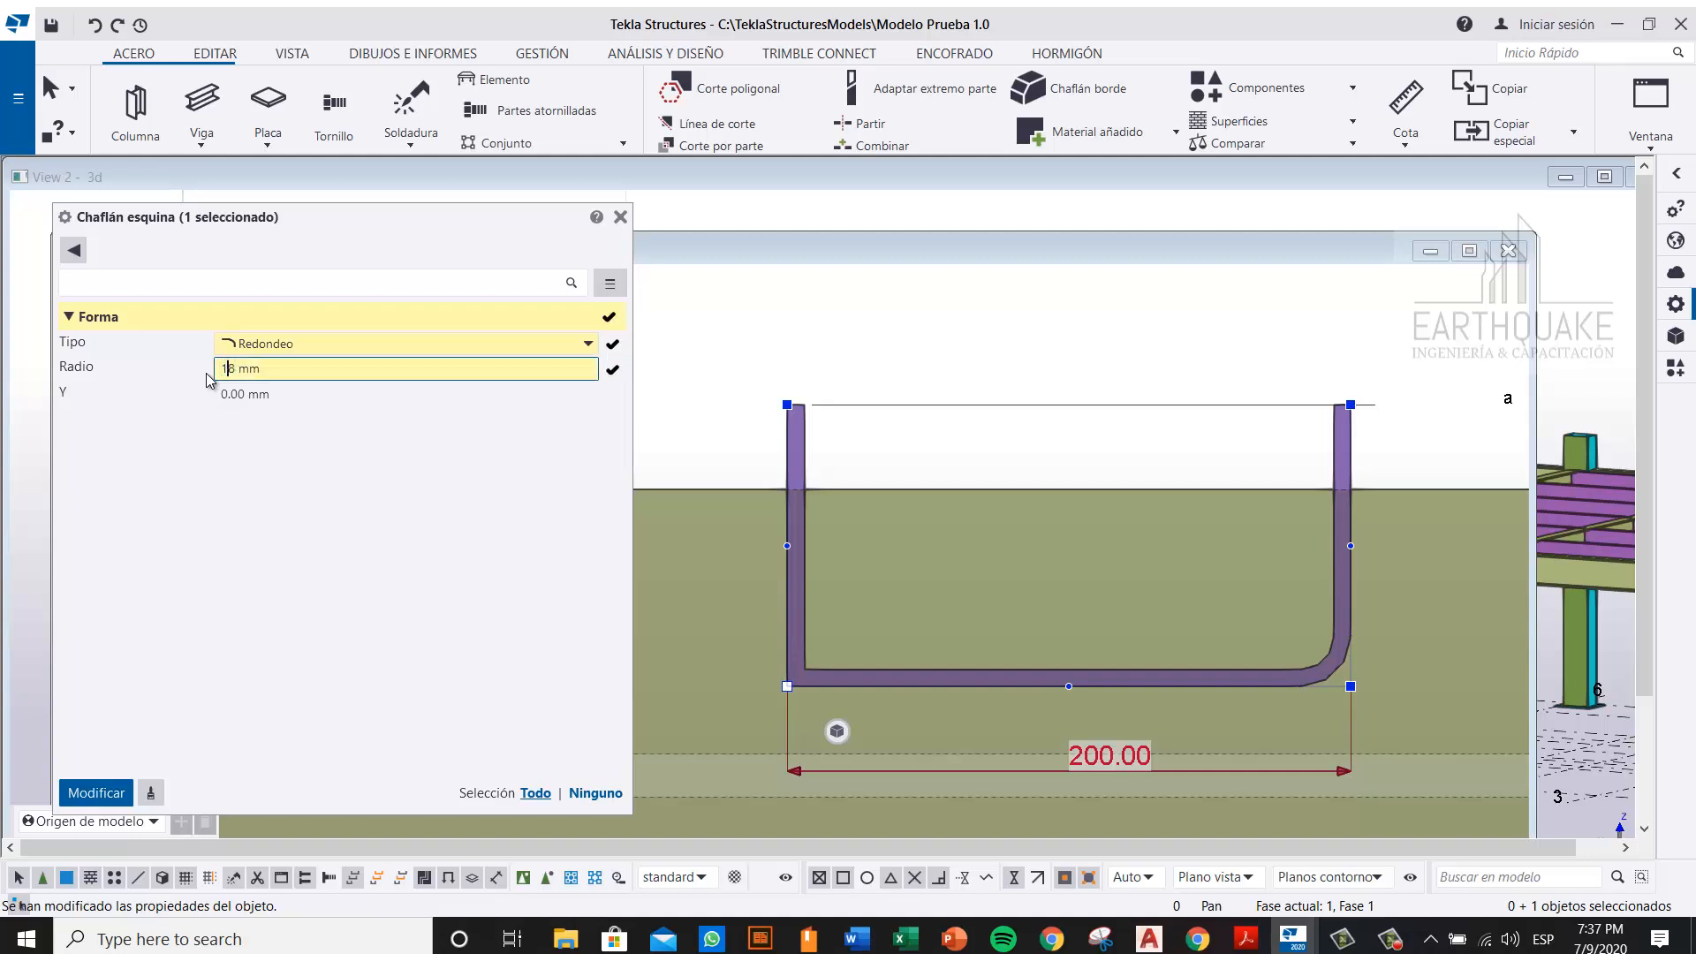
pyautogui.click(104, 794)
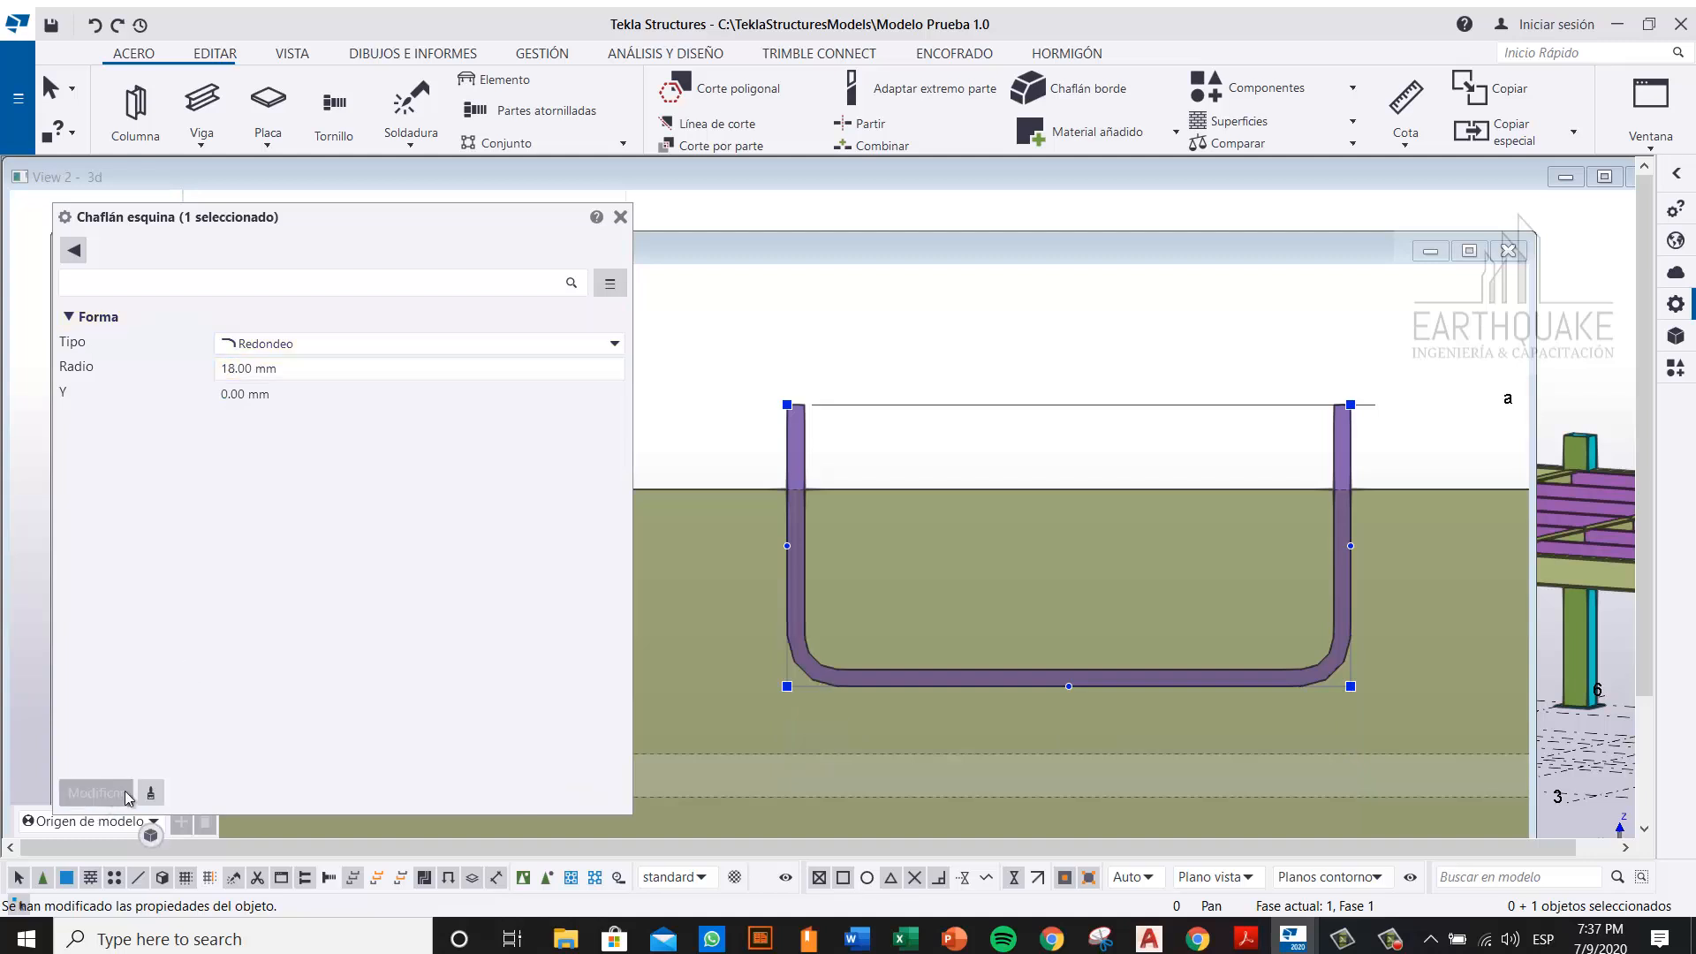
pyautogui.click(622, 218)
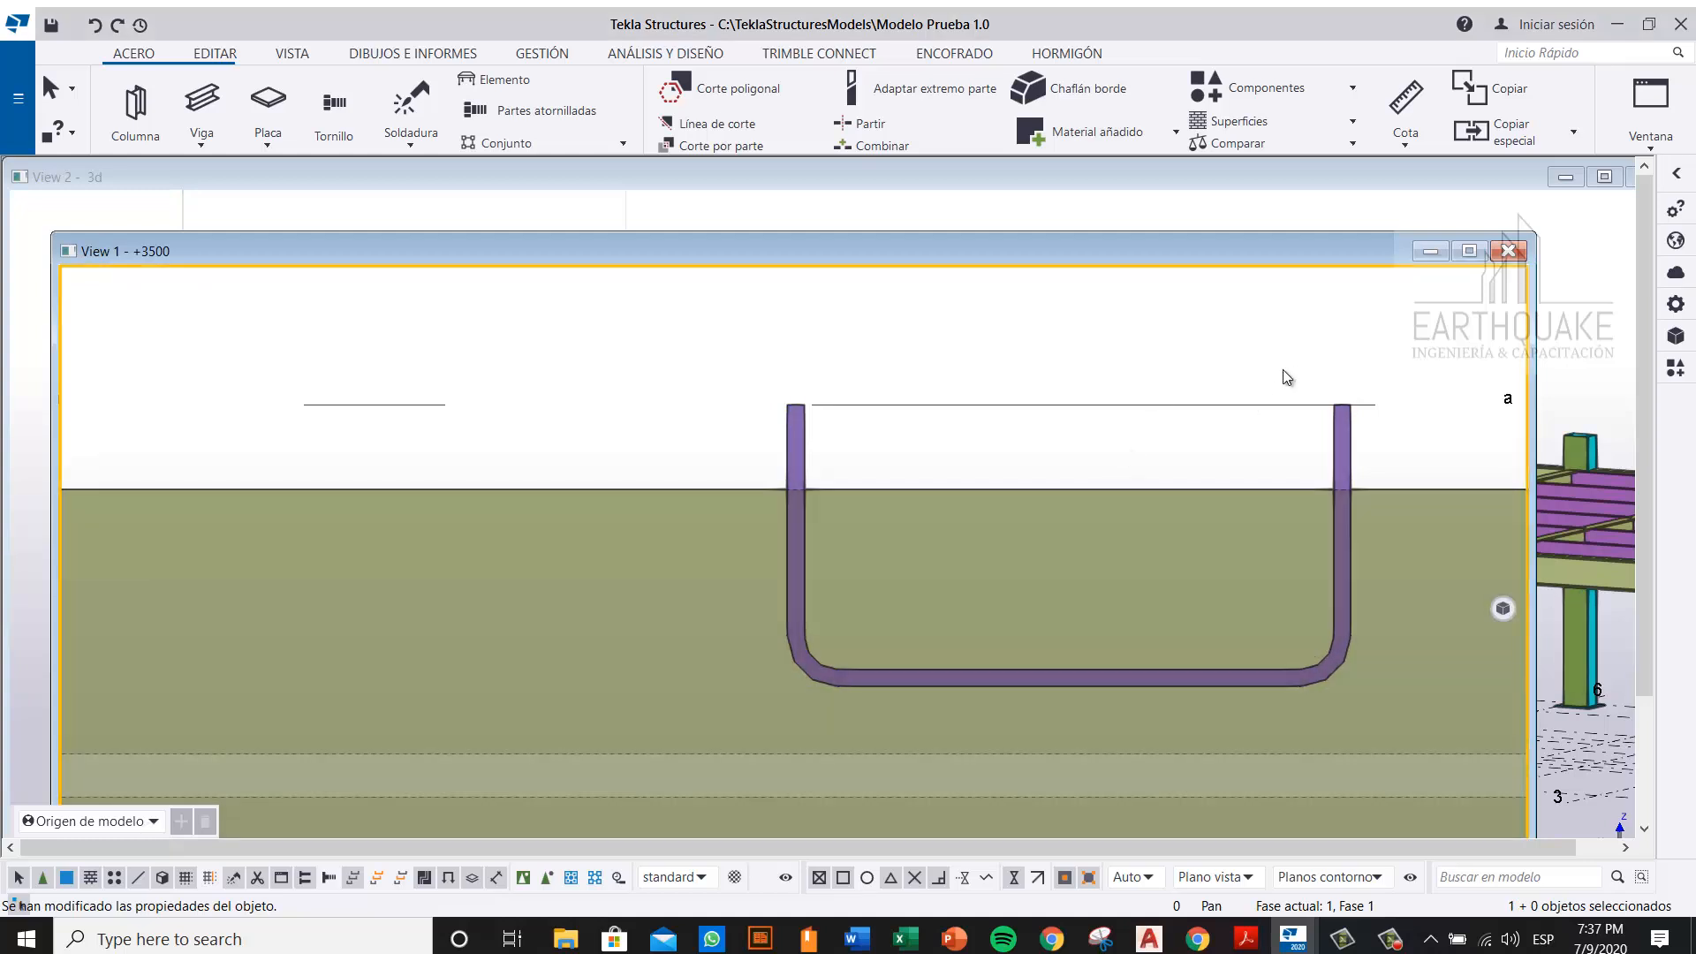
pyautogui.moveTo(1283, 373); pyautogui.dragTo(1192, 431, button='middle')
pyautogui.scroll(-5, 1169, 500)
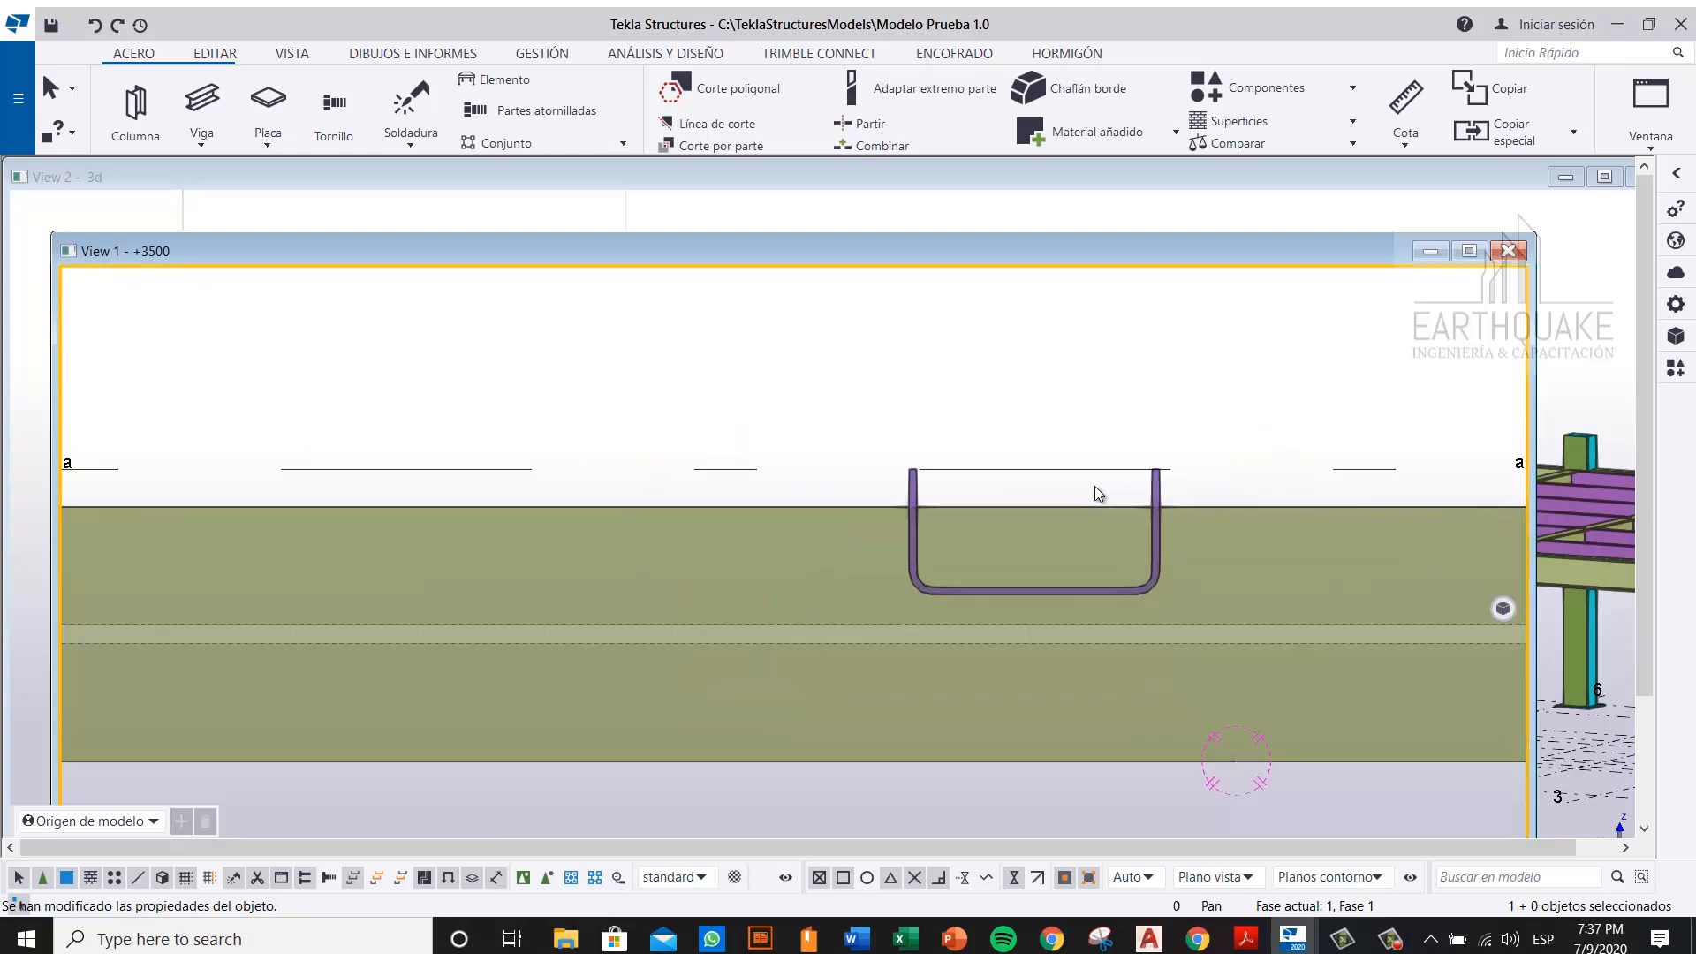
# Step: Mirror-copy the U-shaped polybeam with Copiar especial Espejo about the line through its leg ends, using X0 16531.46, Y0 9650.00 and angle 180.00
pyautogui.scroll(5, 1177, 485)
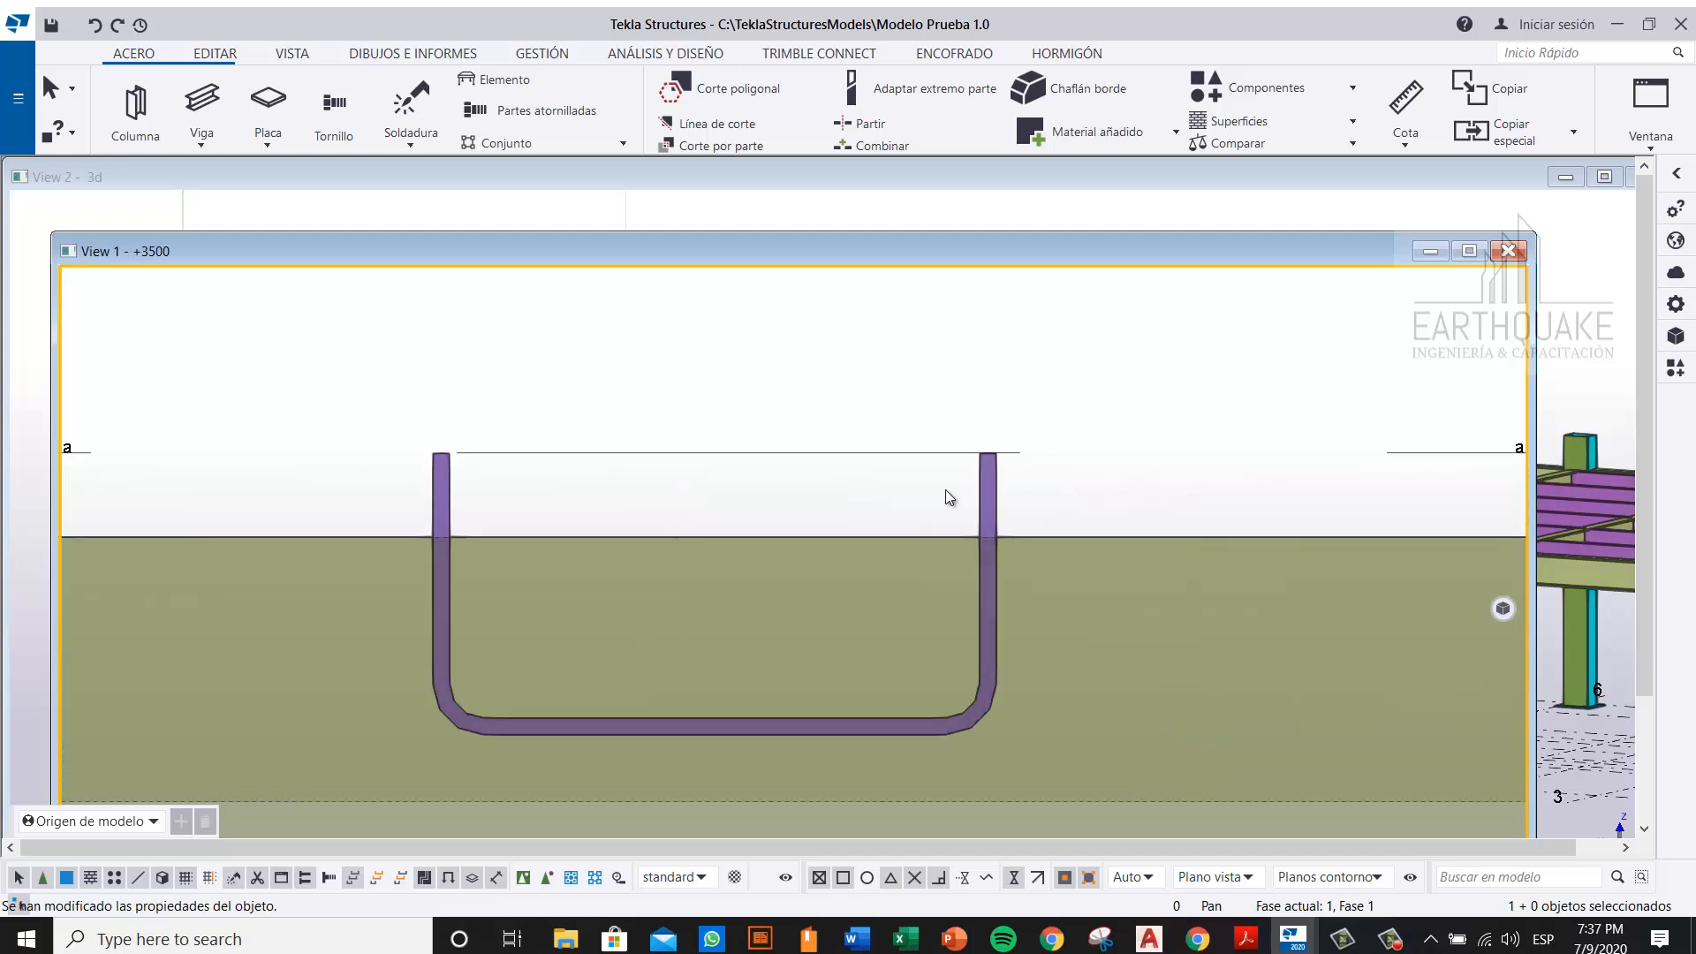
pyautogui.moveTo(642, 505); pyautogui.dragTo(654, 511, button='middle')
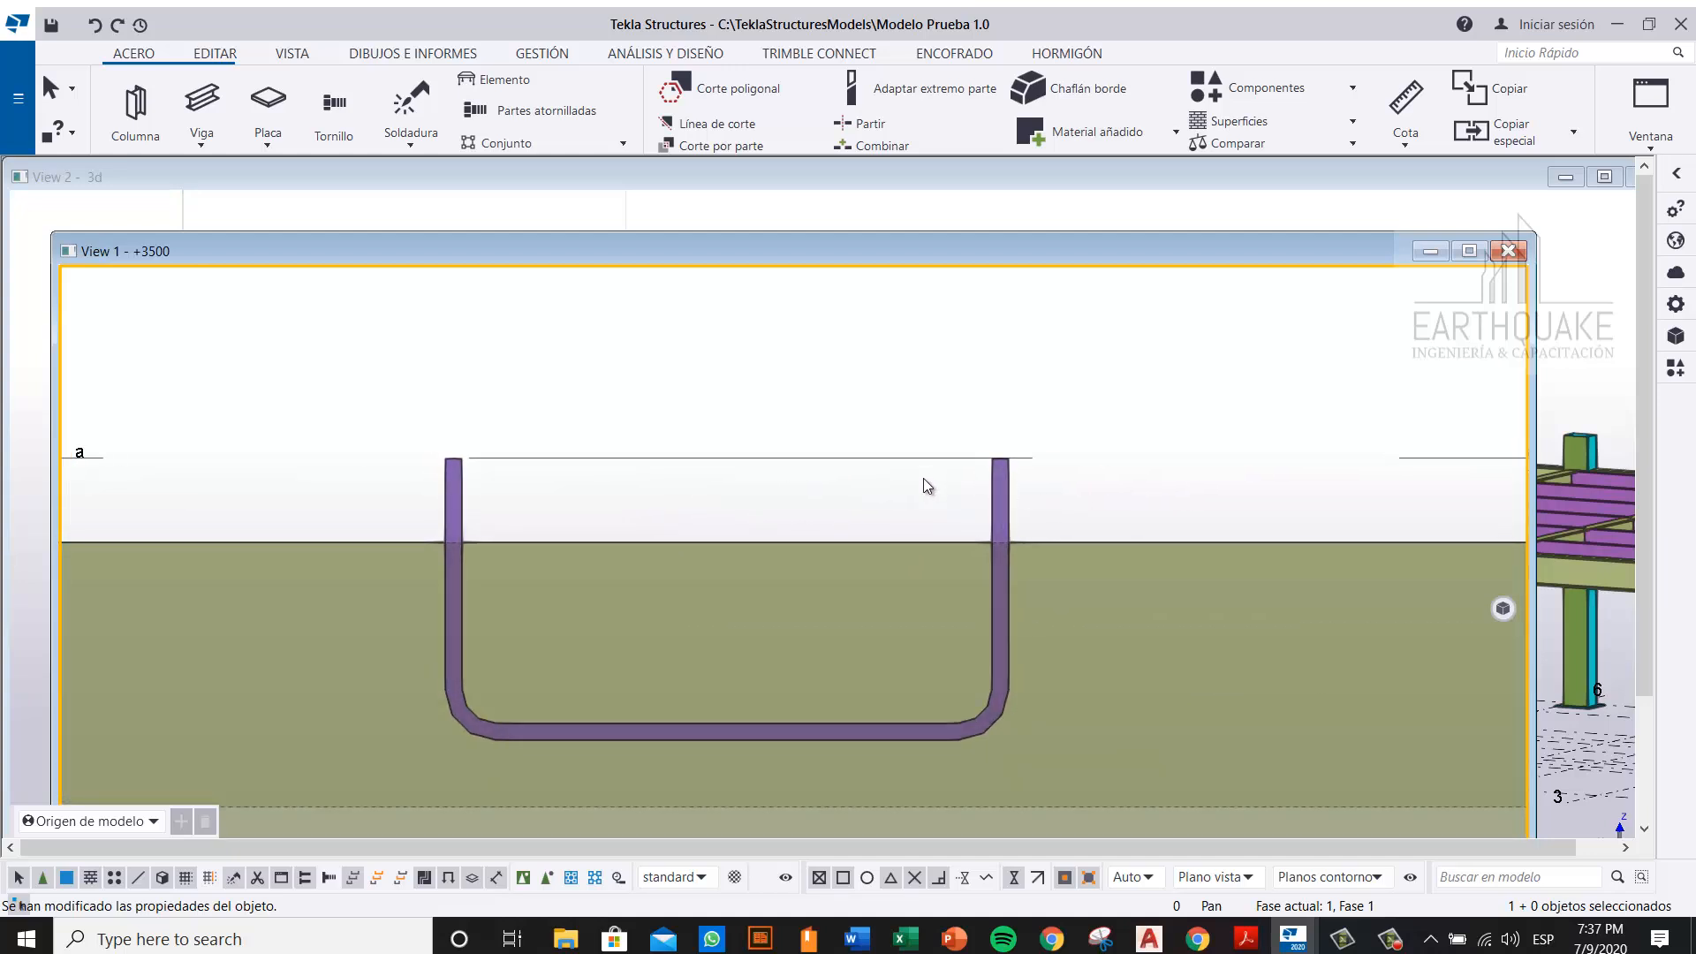
pyautogui.scroll(-3, 888, 490)
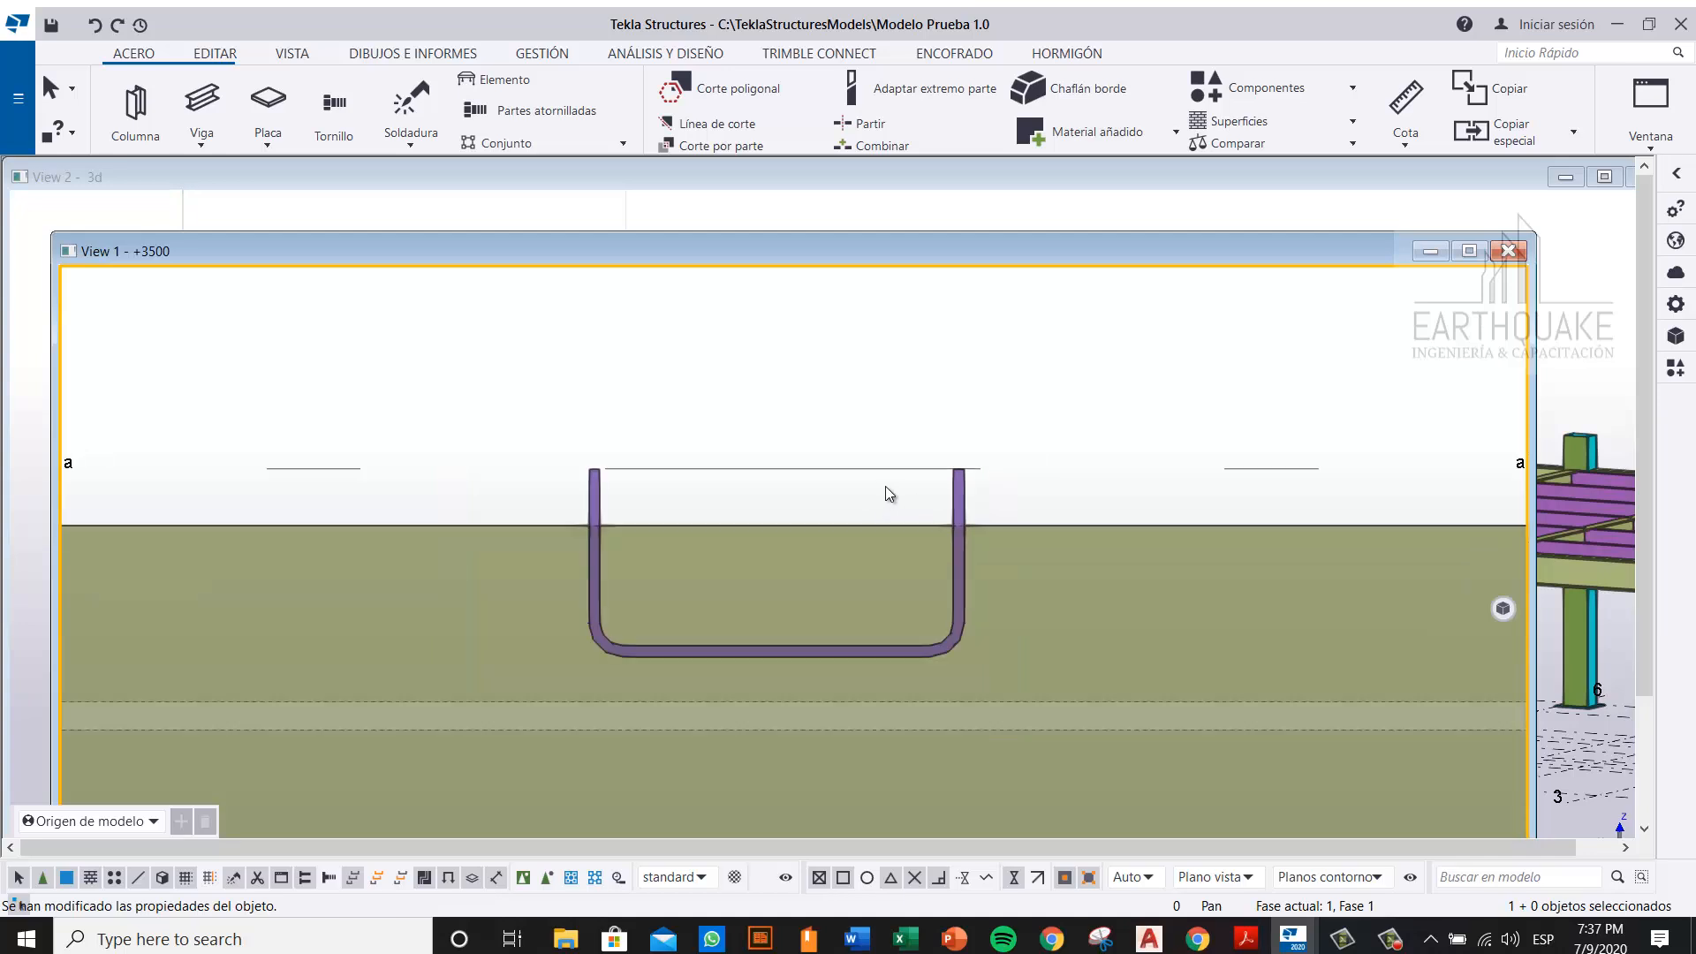
pyautogui.scroll(3, 916, 495)
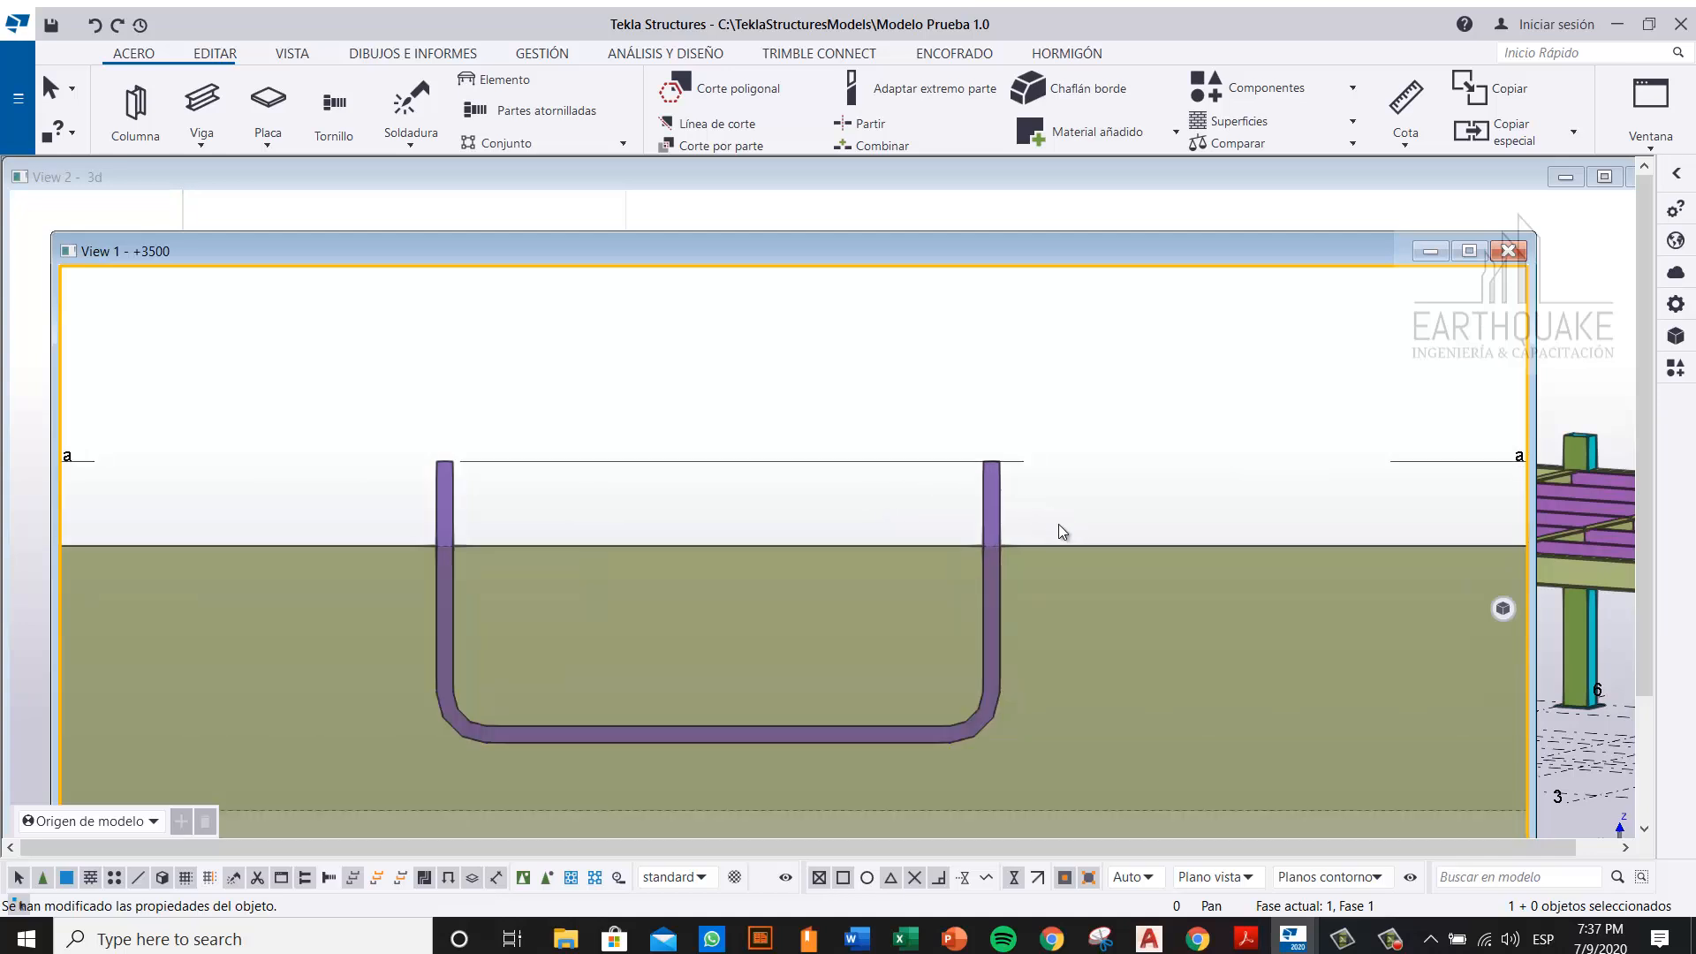
pyautogui.moveTo(1060, 521); pyautogui.dragTo(915, 488)
pyautogui.rightClick(913, 486)
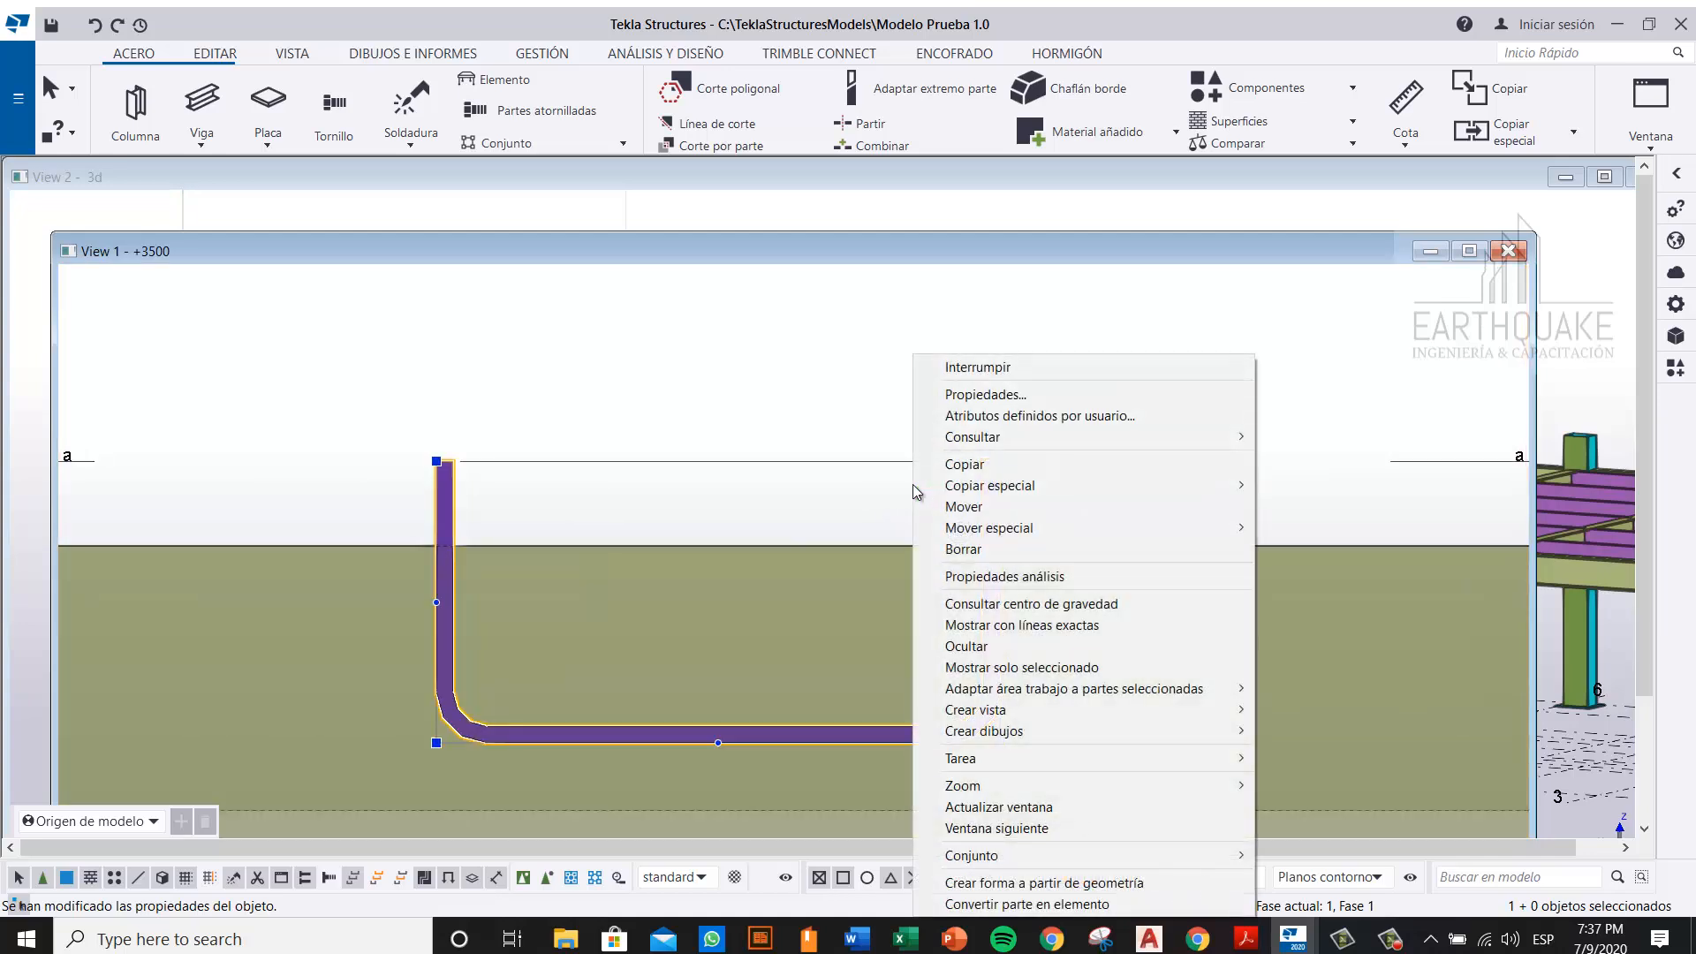
pyautogui.moveTo(1195, 492)
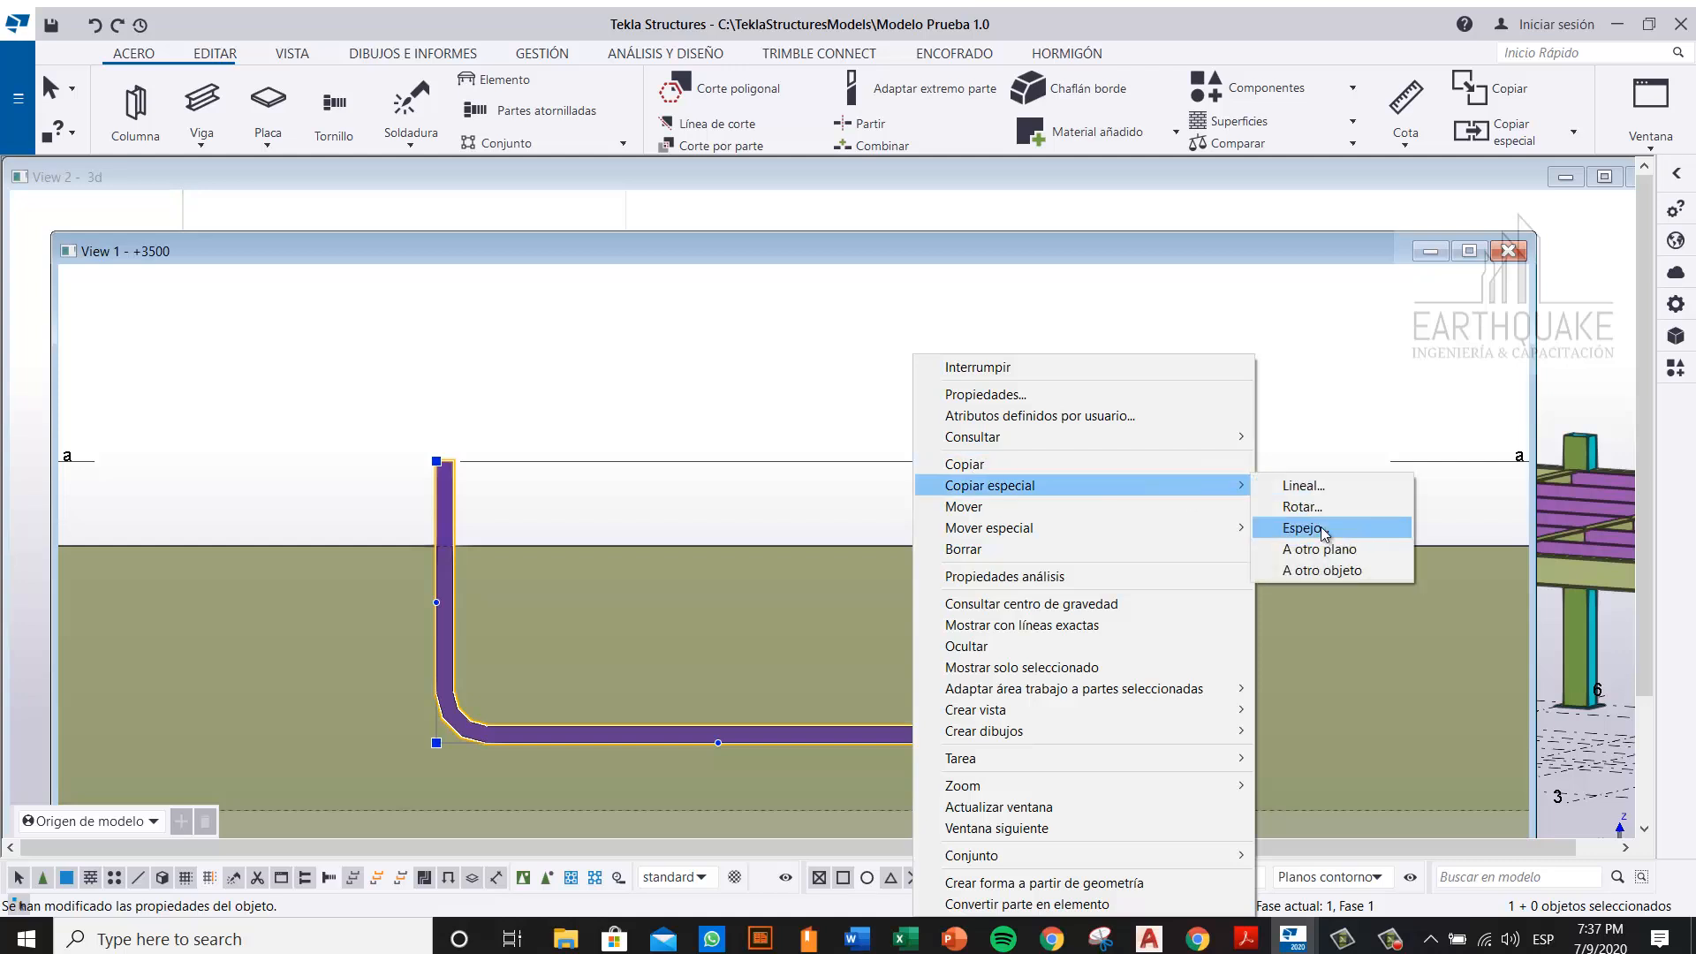
pyautogui.click(1302, 528)
pyautogui.click(1010, 459)
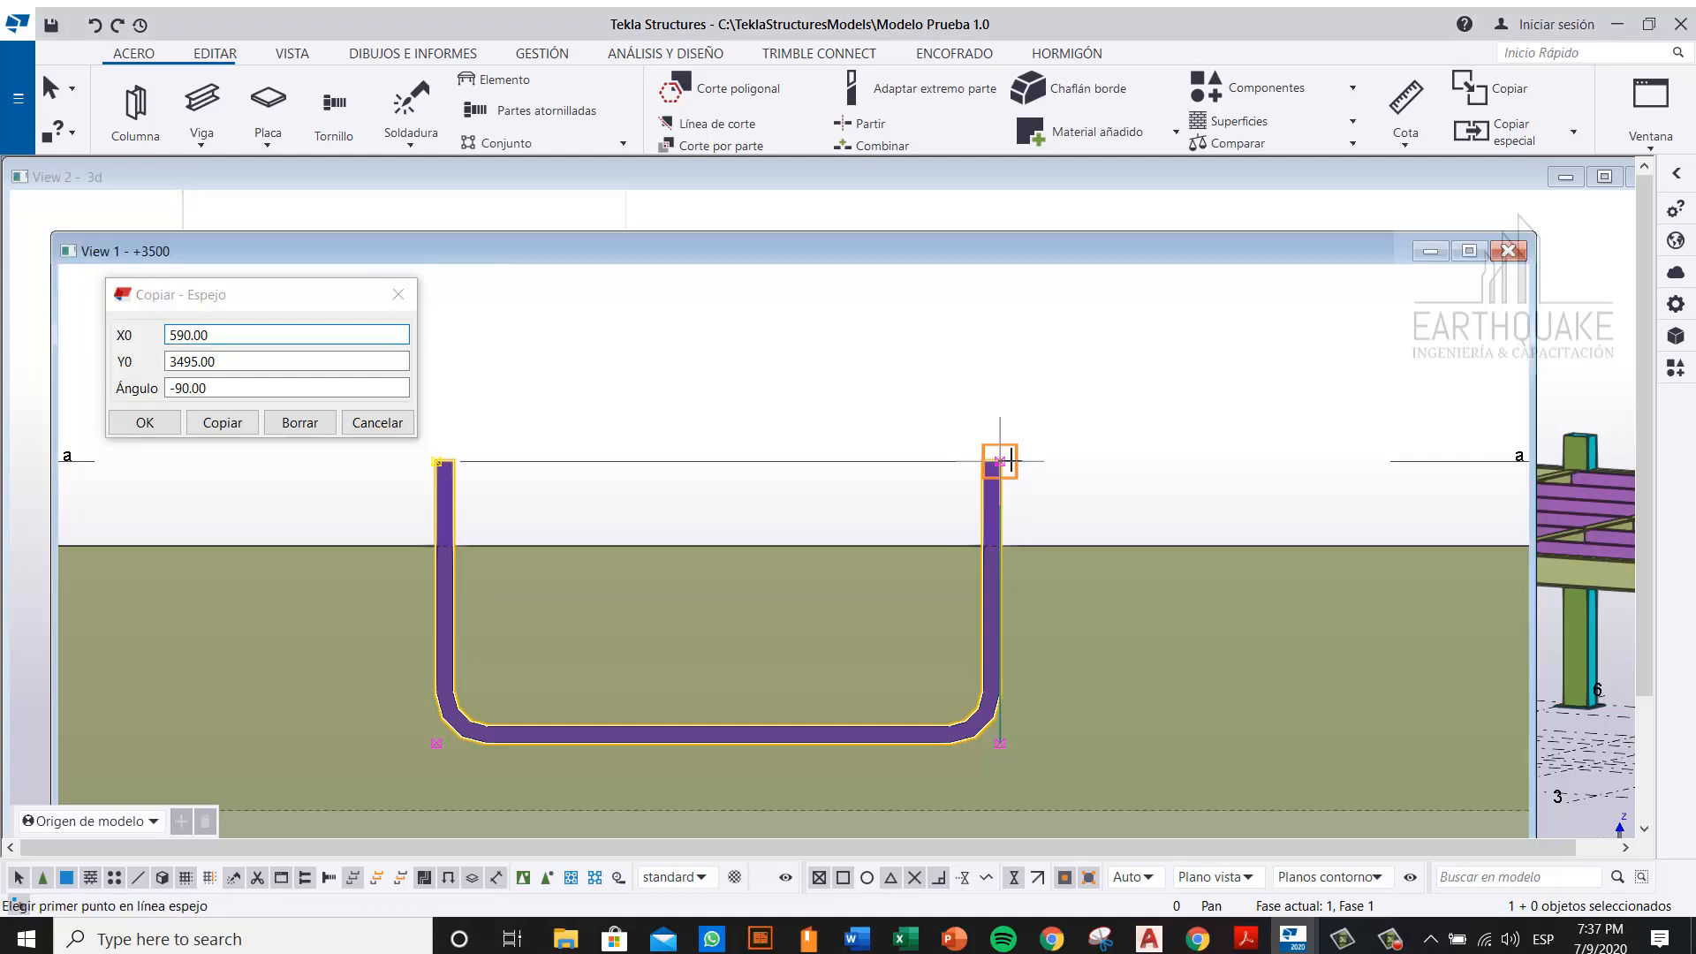
pyautogui.scroll(5, 999, 454)
pyautogui.click(933, 519)
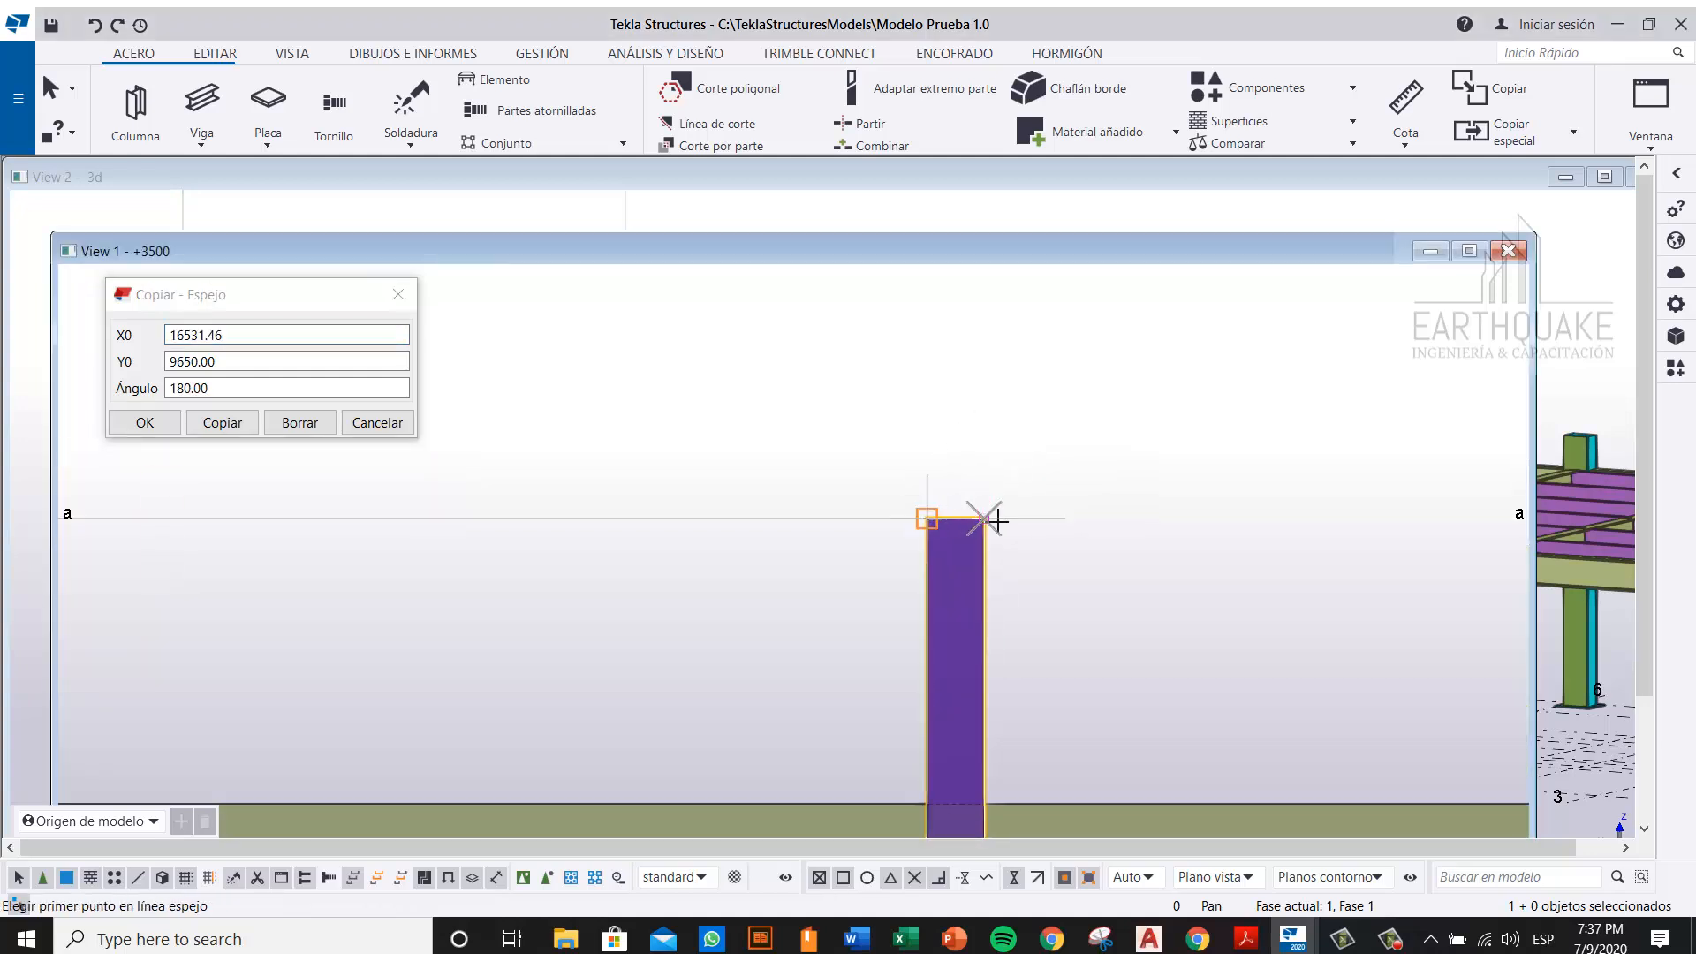
pyautogui.scroll(-3, 1200, 494)
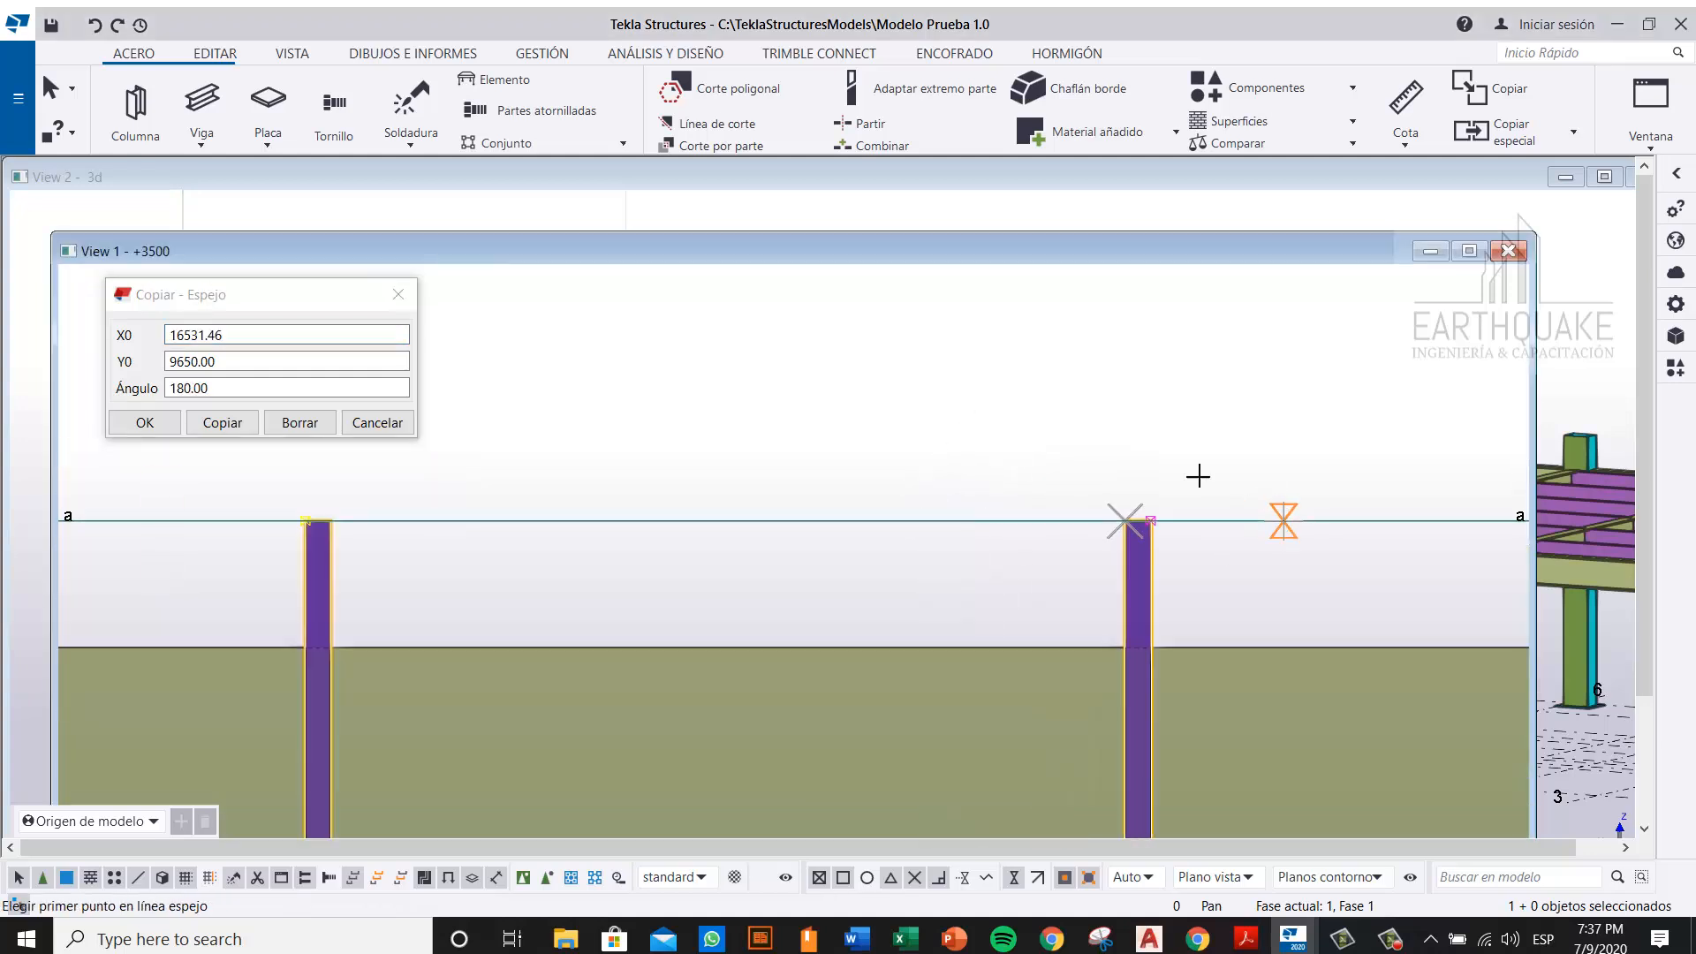
pyautogui.click(222, 422)
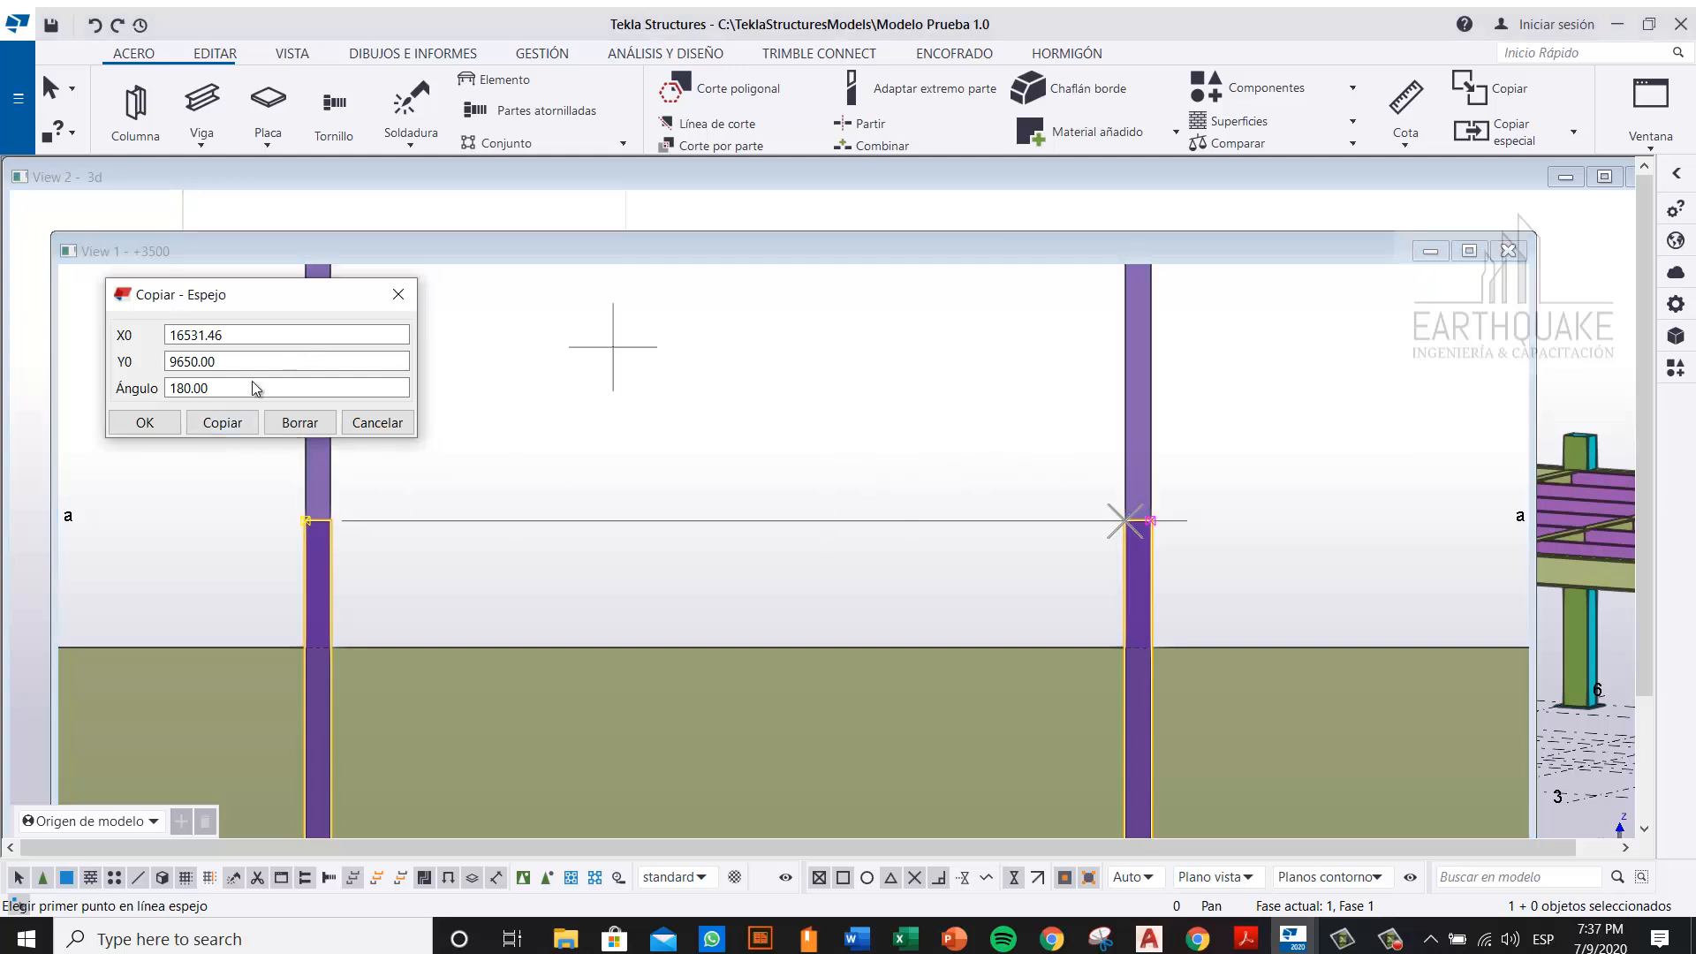
pyautogui.click(145, 422)
pyautogui.rightClick(563, 400)
pyautogui.scroll(-2, 972, 539)
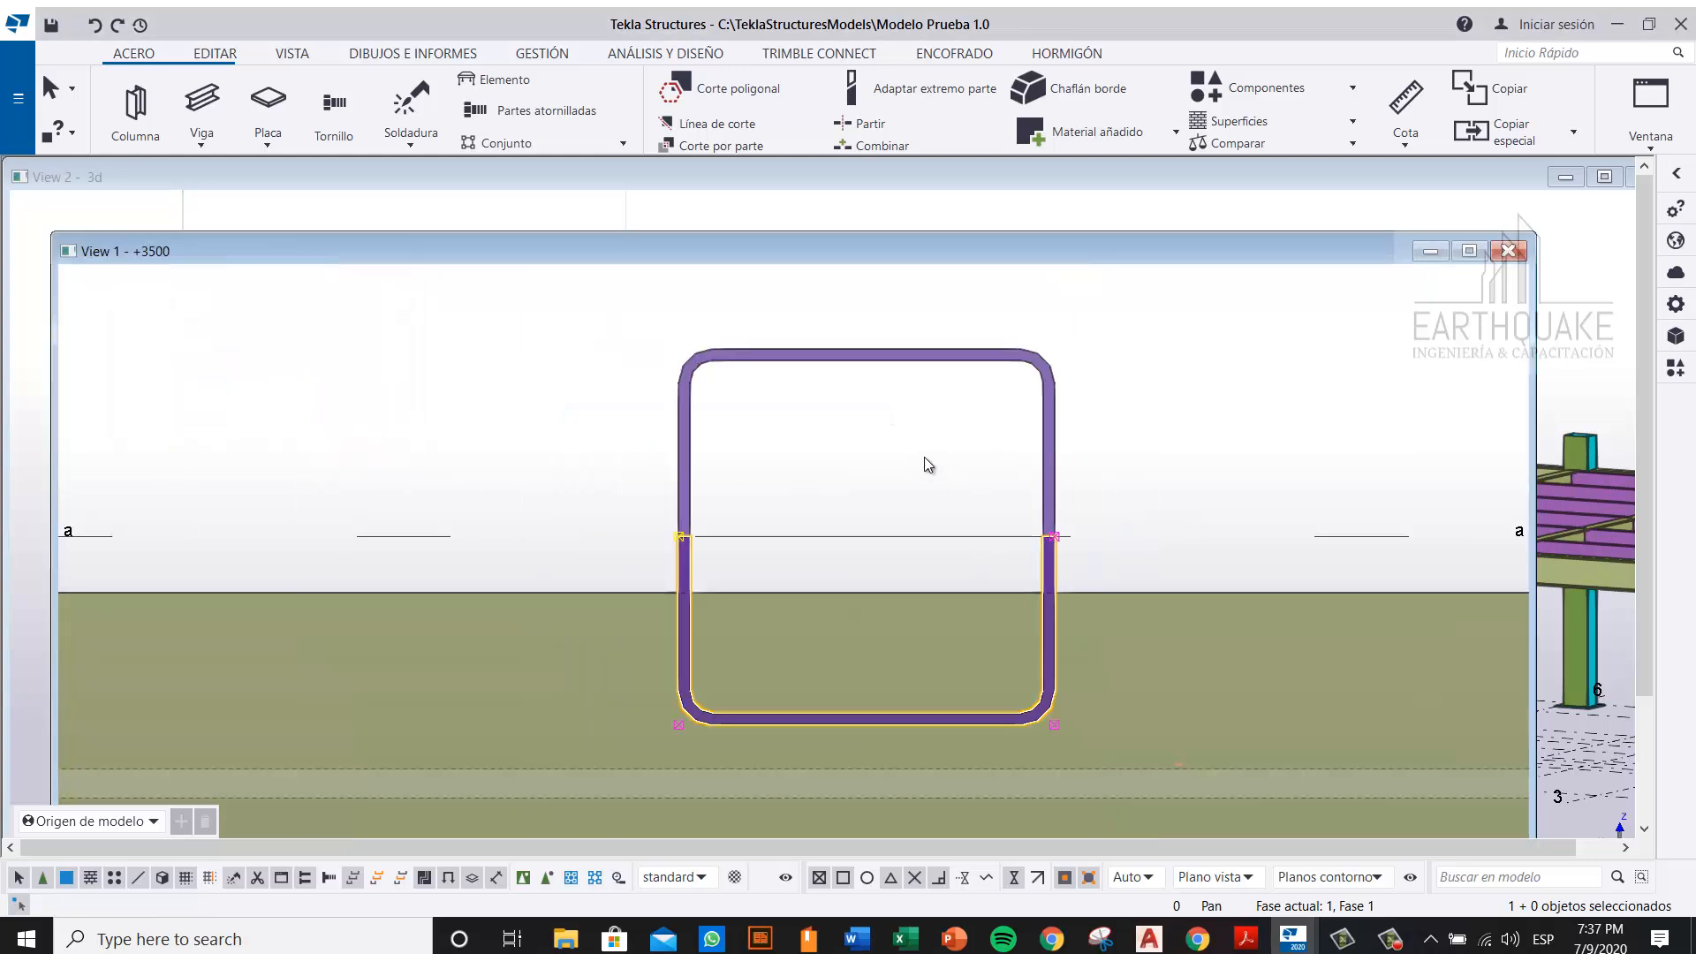
pyautogui.click(924, 457)
# Step: Inspect the joint where the mirrored polybeam's leg meets the original polybeam's leg
pyautogui.moveTo(845, 422); pyautogui.dragTo(754, 395, button='middle')
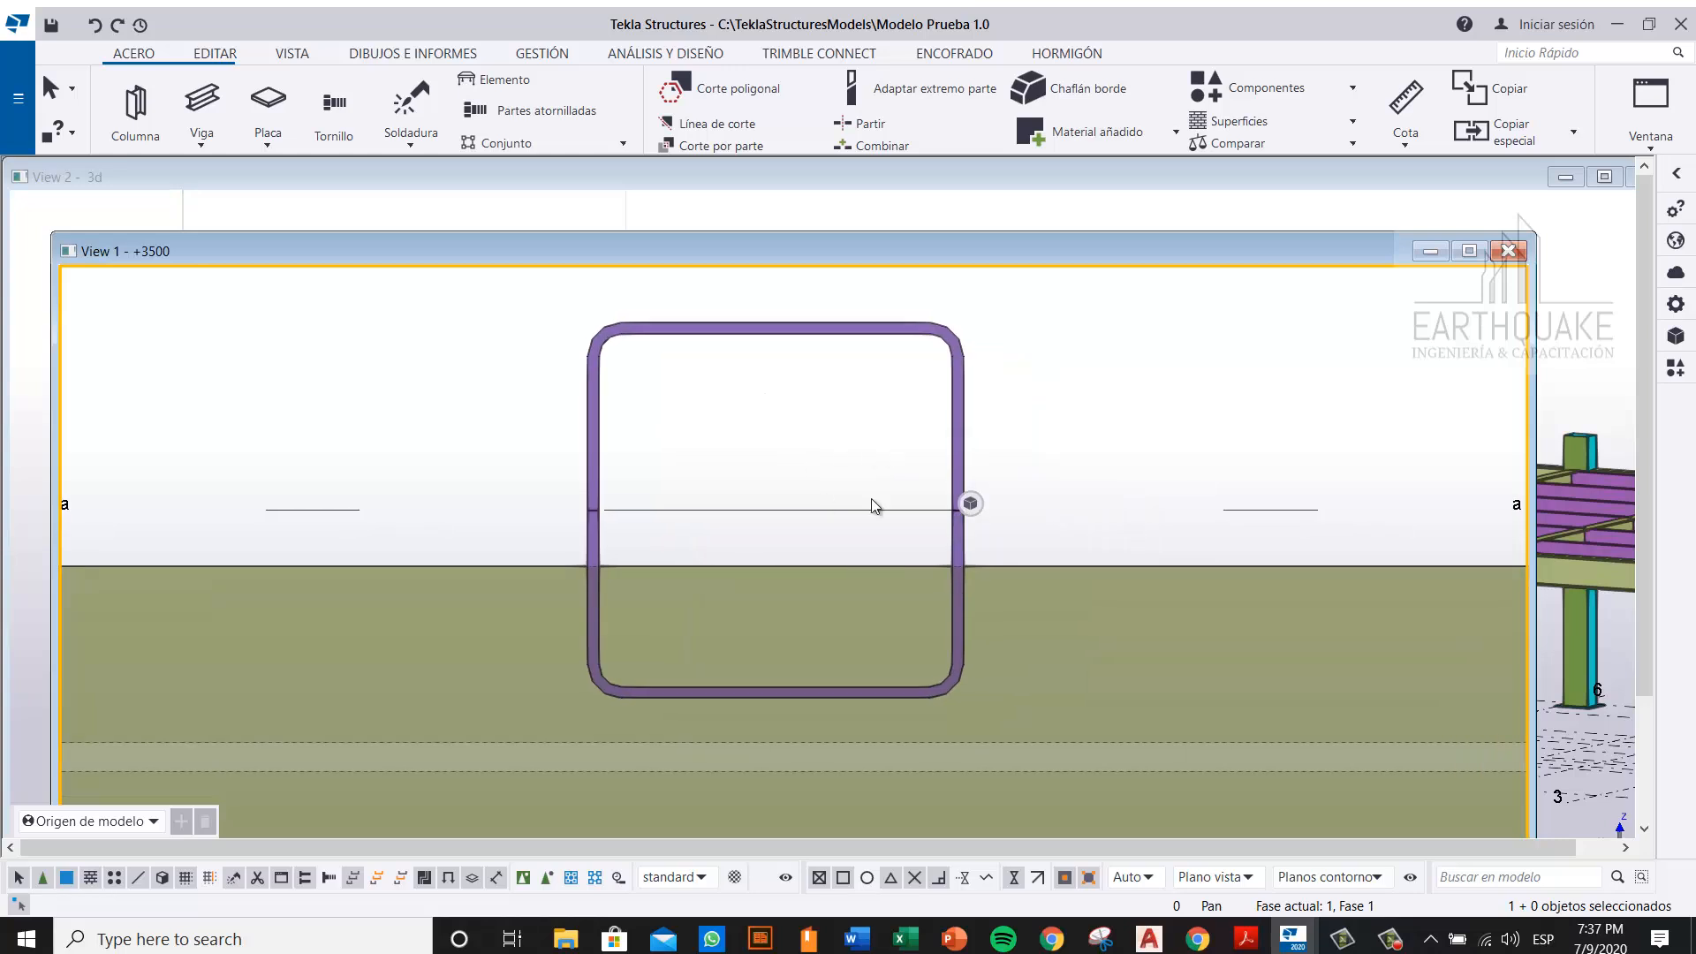
pyautogui.scroll(2, 1016, 537)
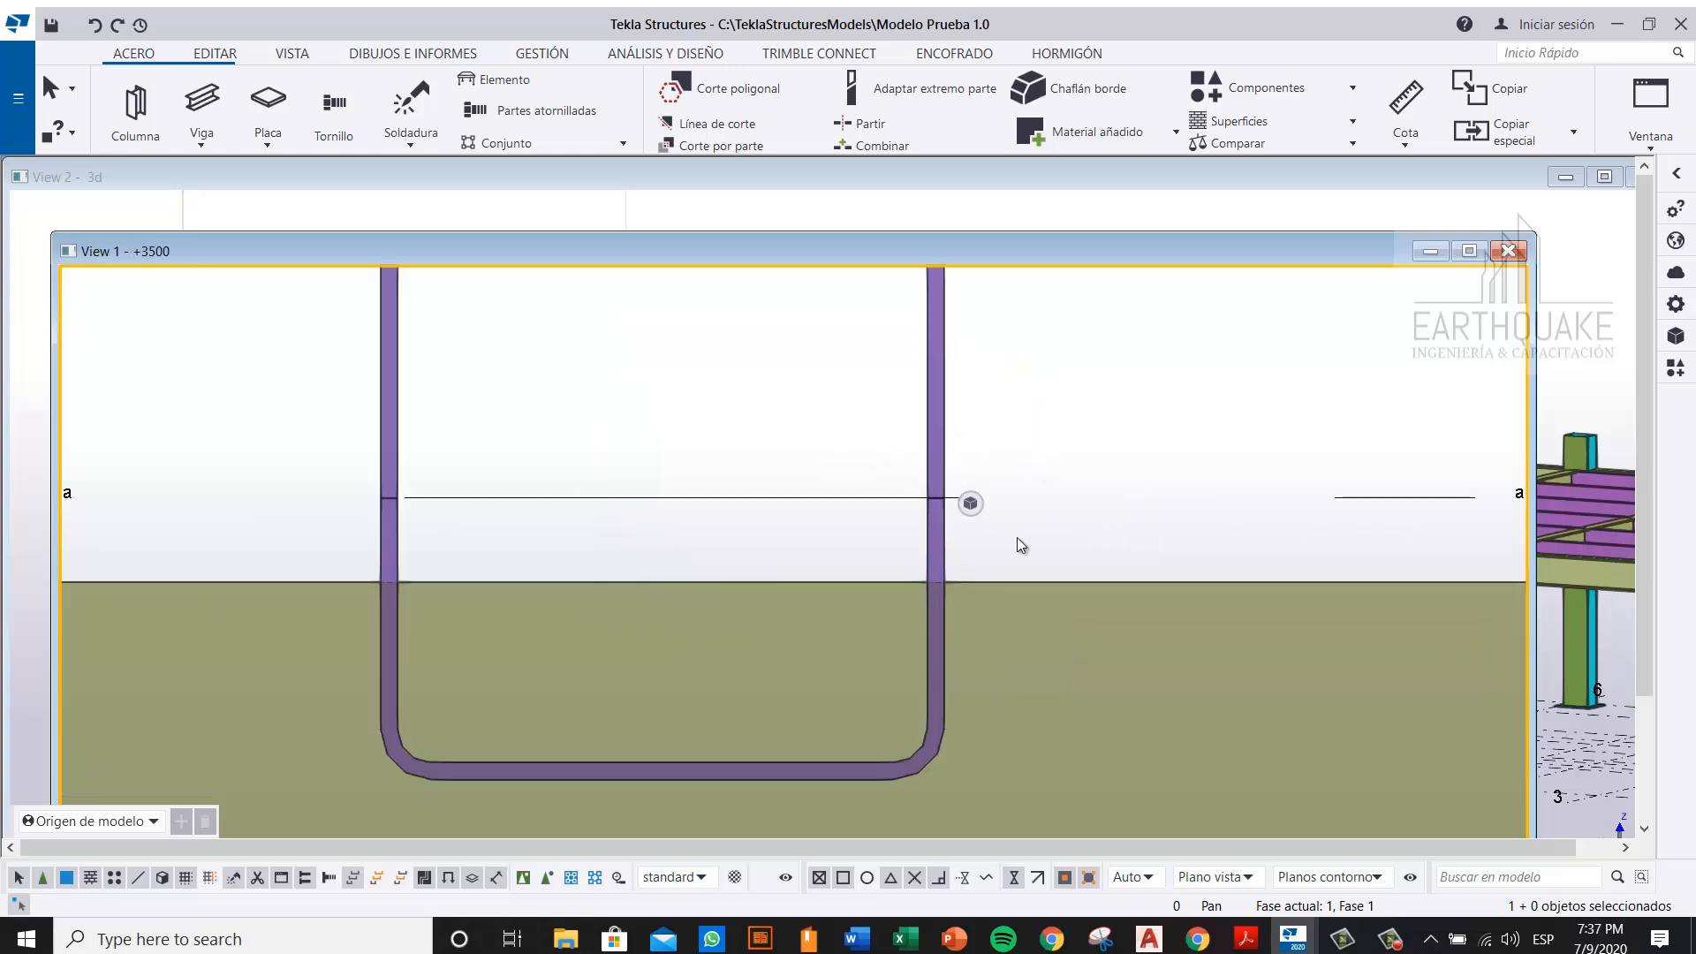
pyautogui.click(1397, 948)
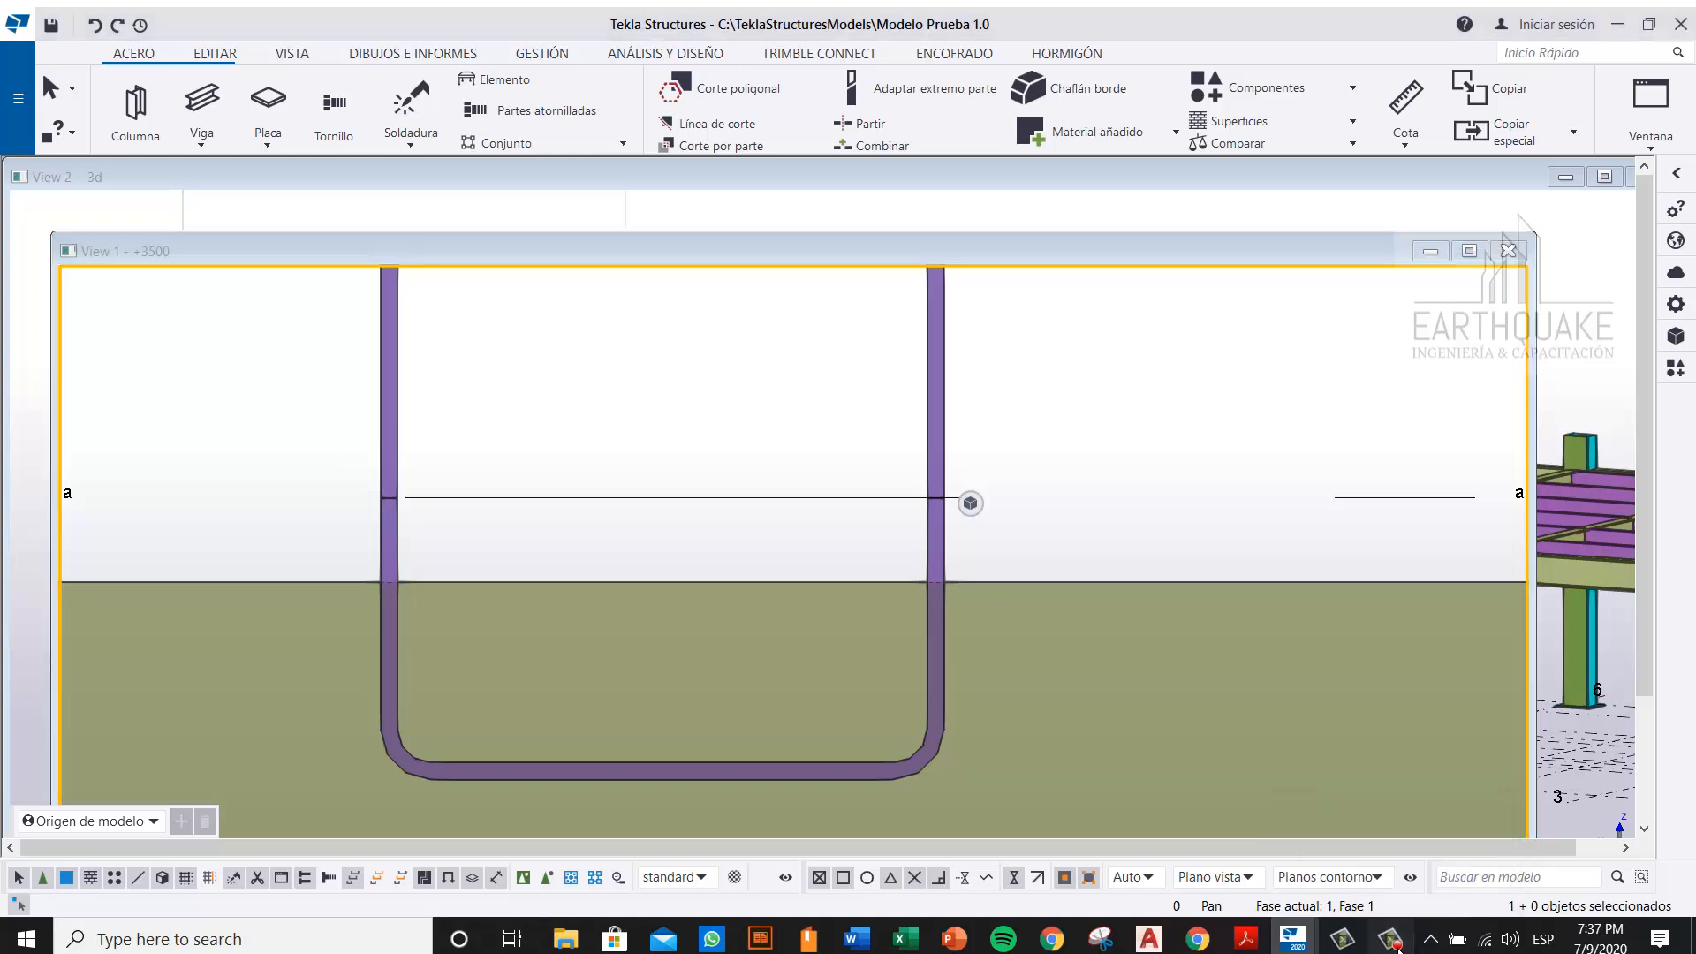
pyautogui.click(1394, 948)
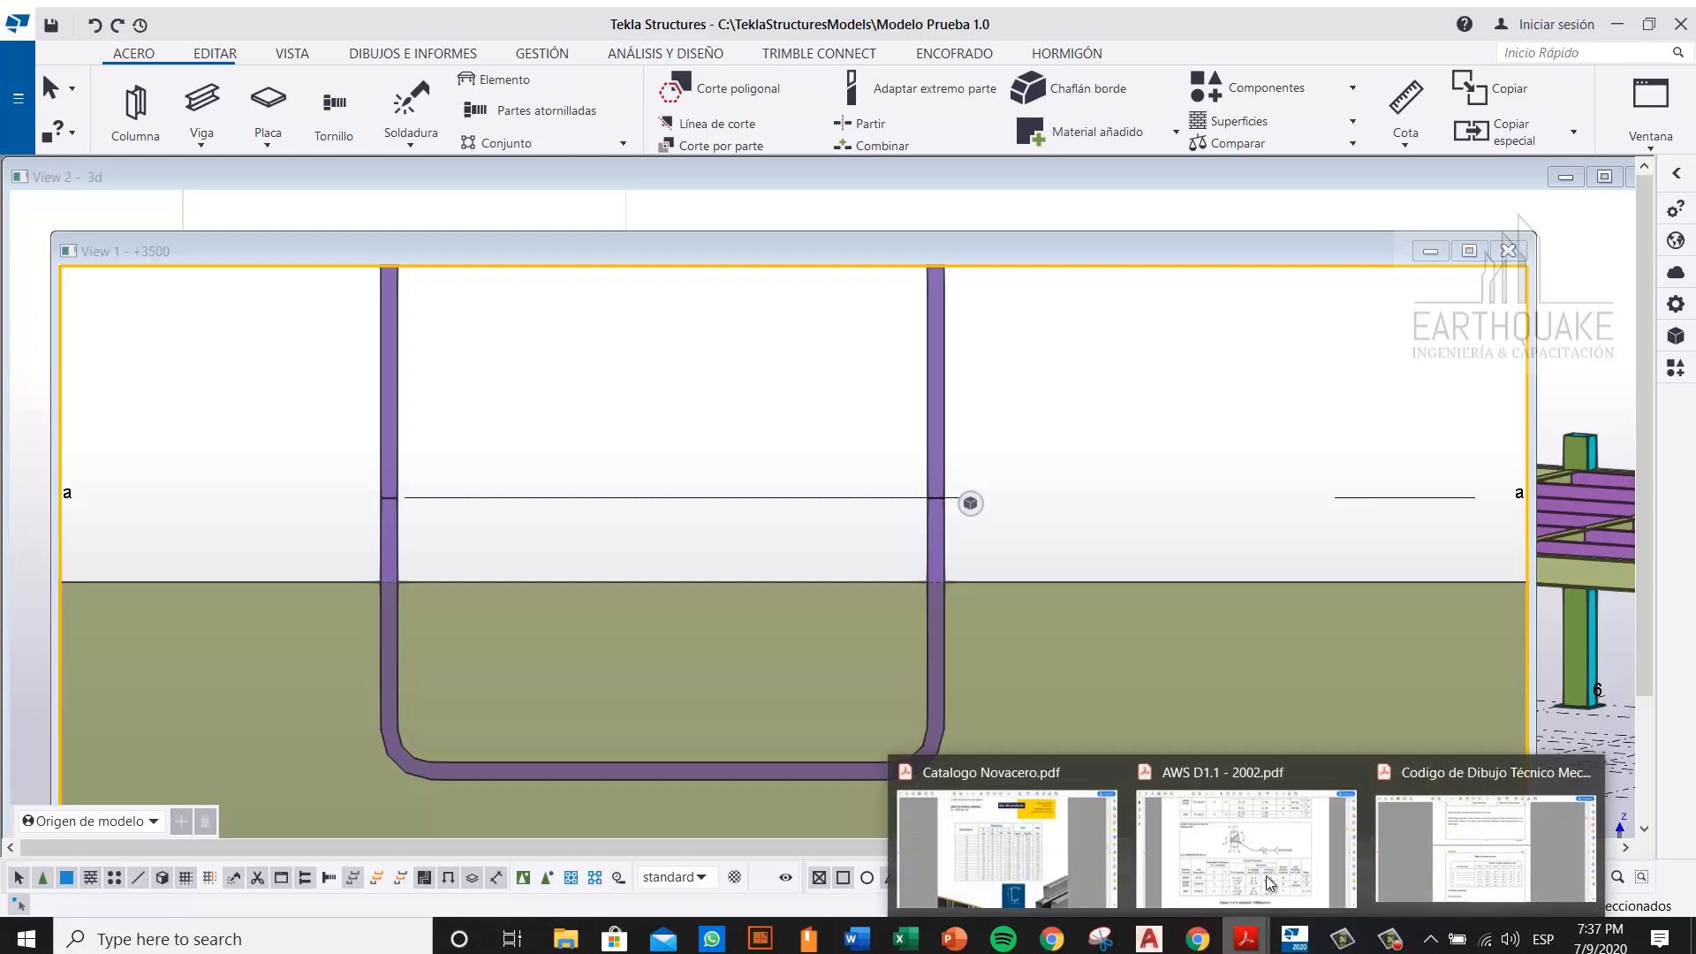
pyautogui.click(1152, 495)
pyautogui.scroll(2, 959, 501)
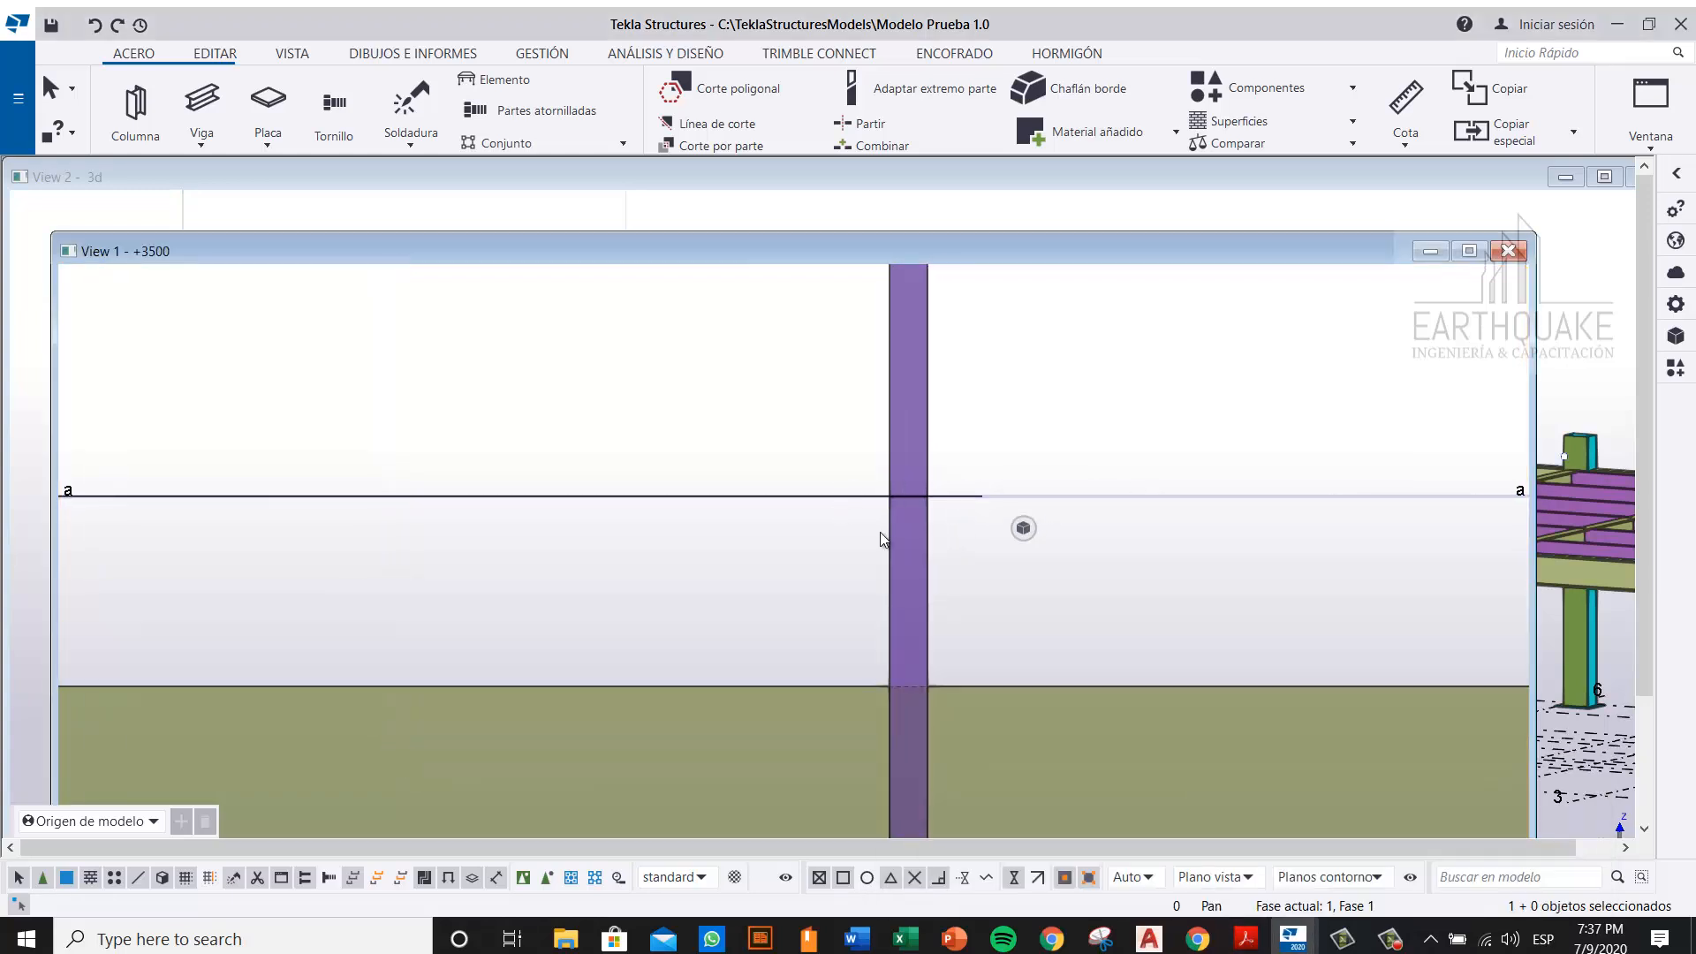
# Step: Switch to AWS D1.1 - 2002.pdf in Adobe Acrobat Reader and browse the Figure 3.4 groove weld joints back to page 99
pyautogui.moveTo(1245, 938)
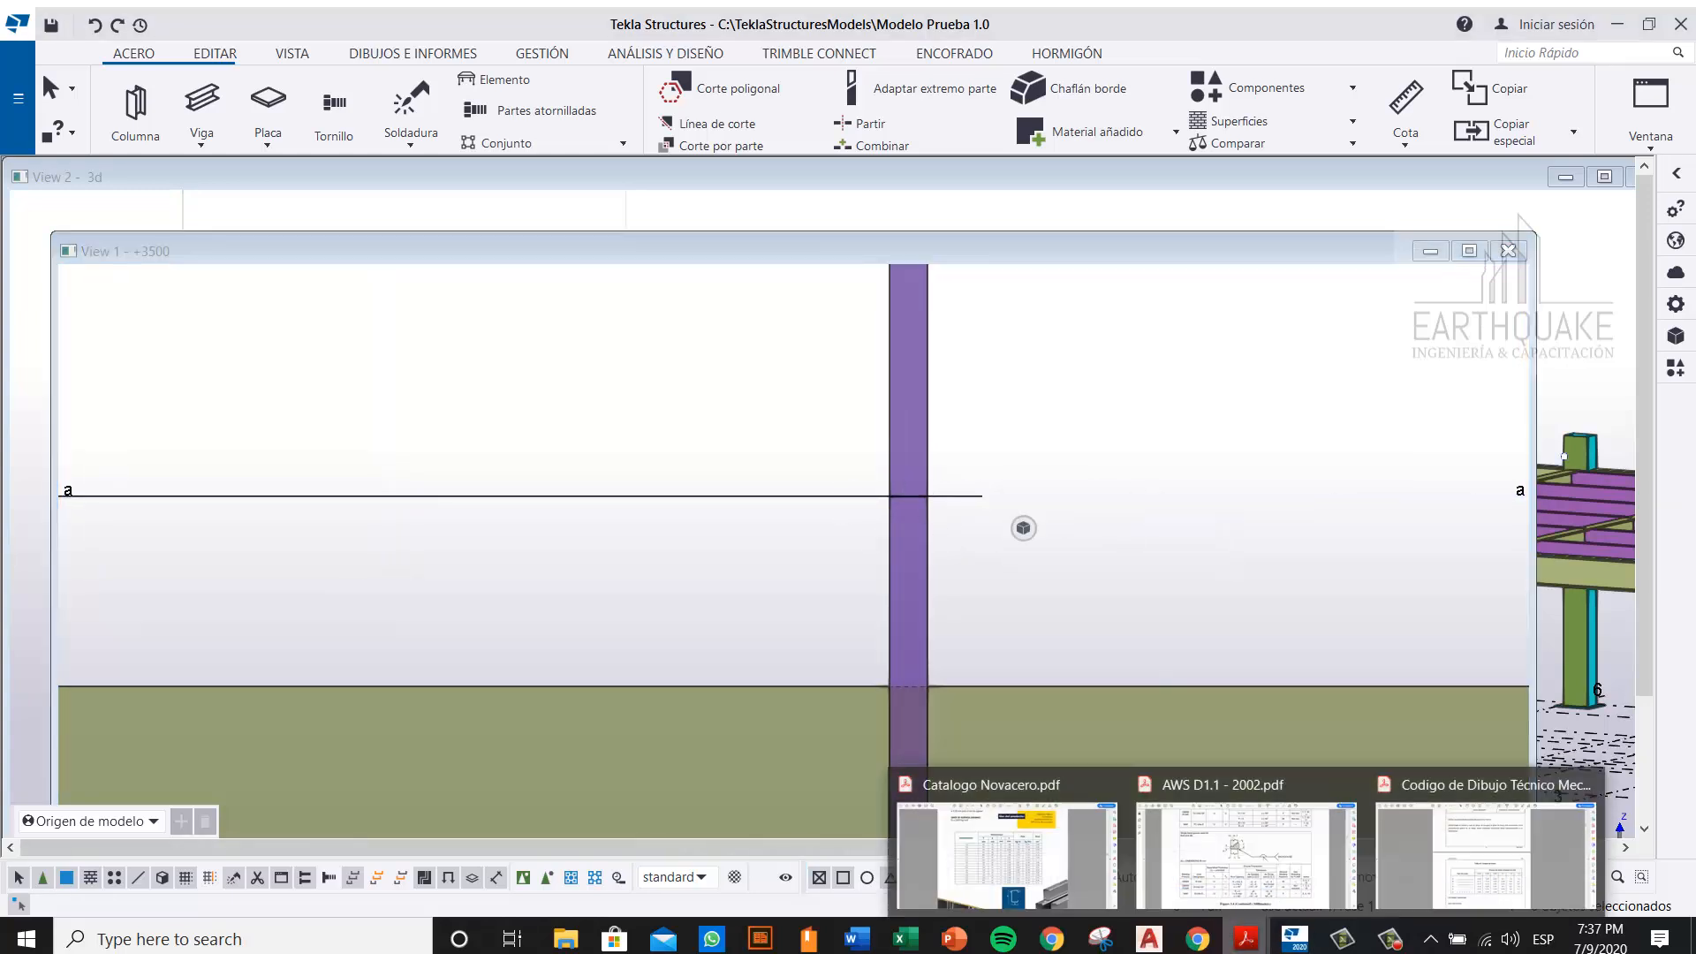
pyautogui.click(1166, 853)
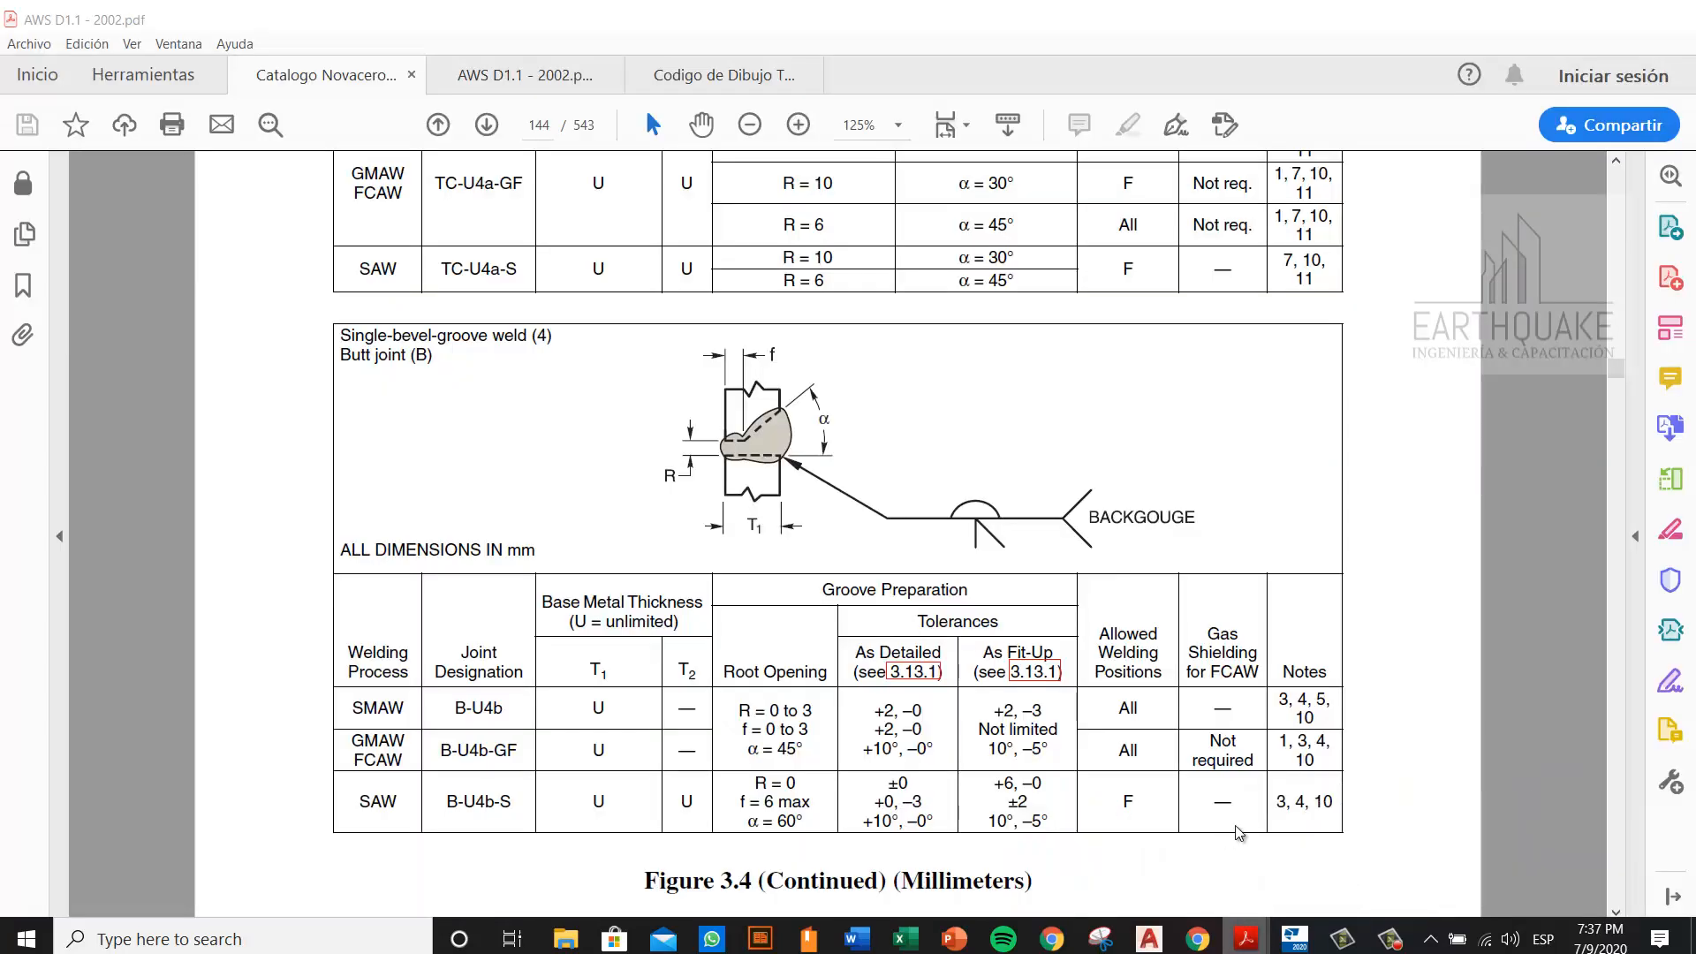
pyautogui.scroll(15, 1150, 601)
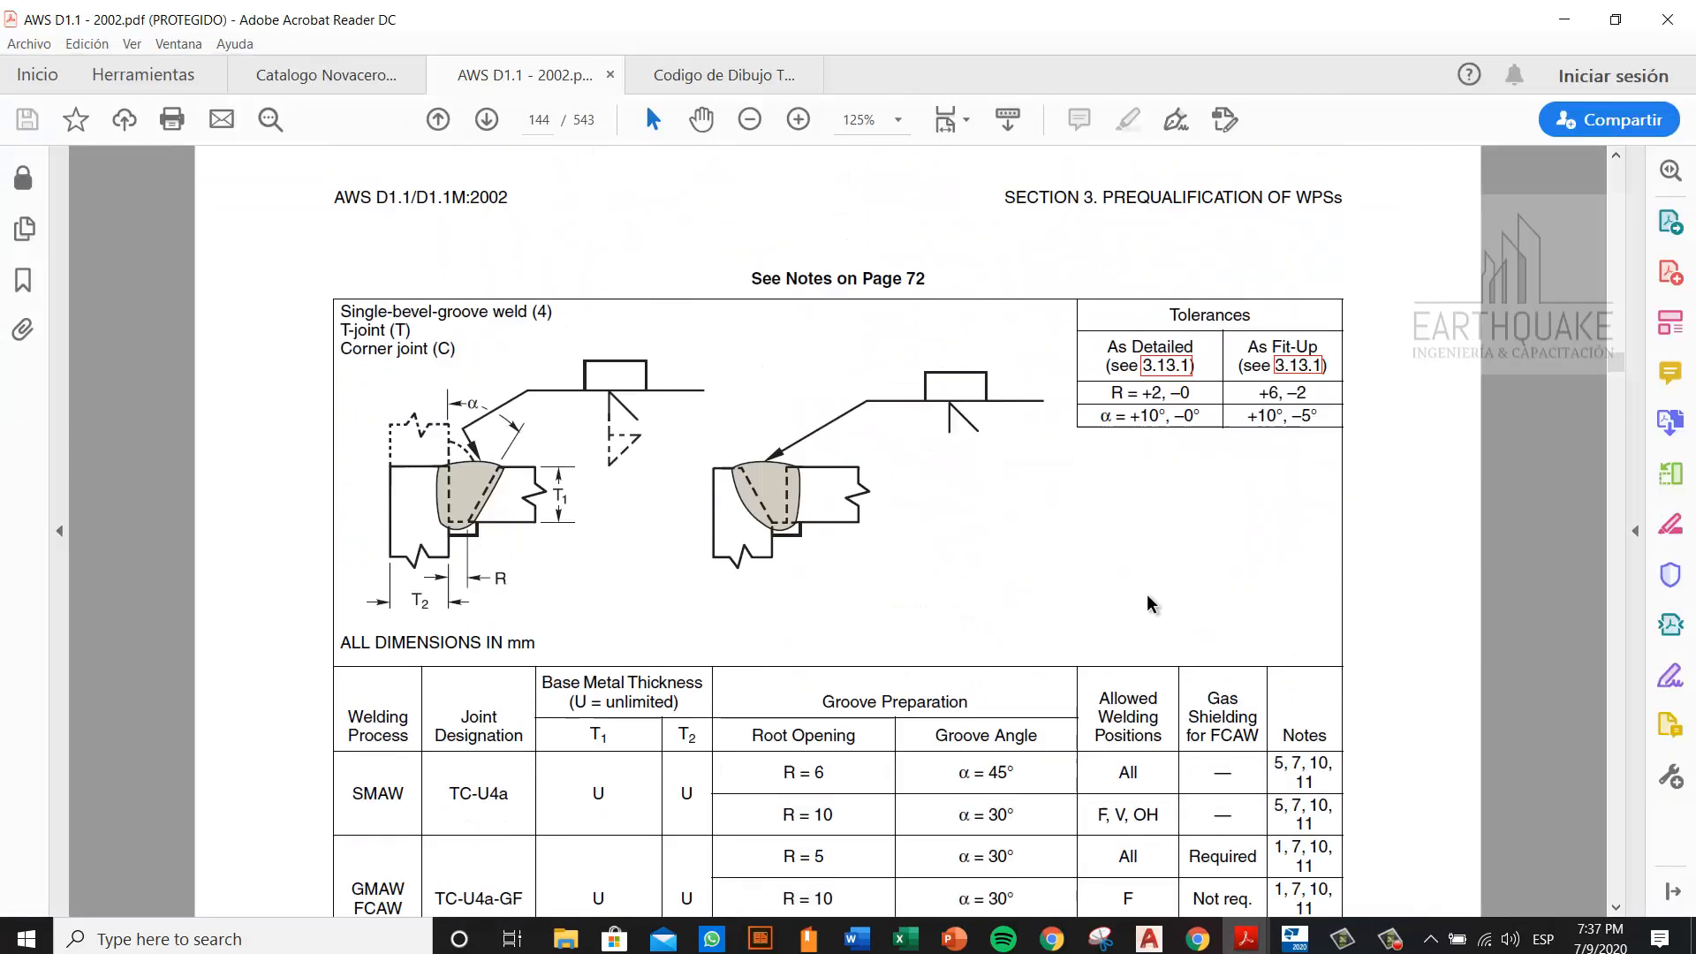
pyautogui.keyDown('ctrl'); pyautogui.scroll(-1, 1150, 603); pyautogui.keyUp('ctrl')
pyautogui.scroll(13, 1157, 600)
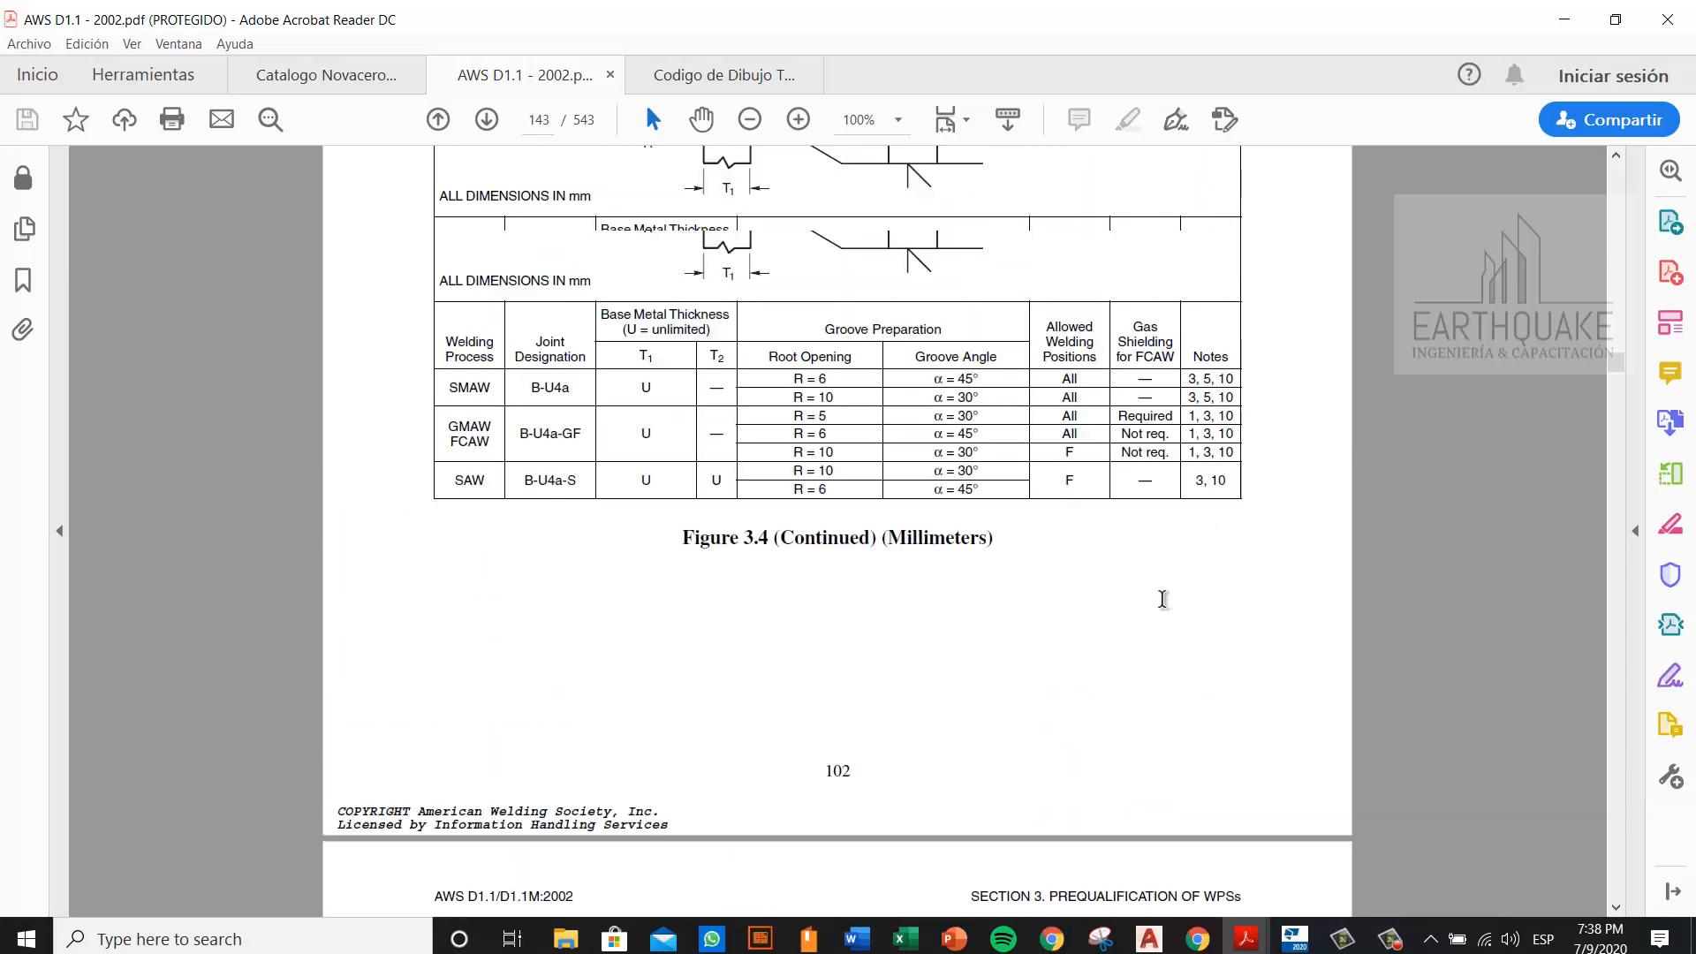
pyautogui.scroll(12, 1163, 599)
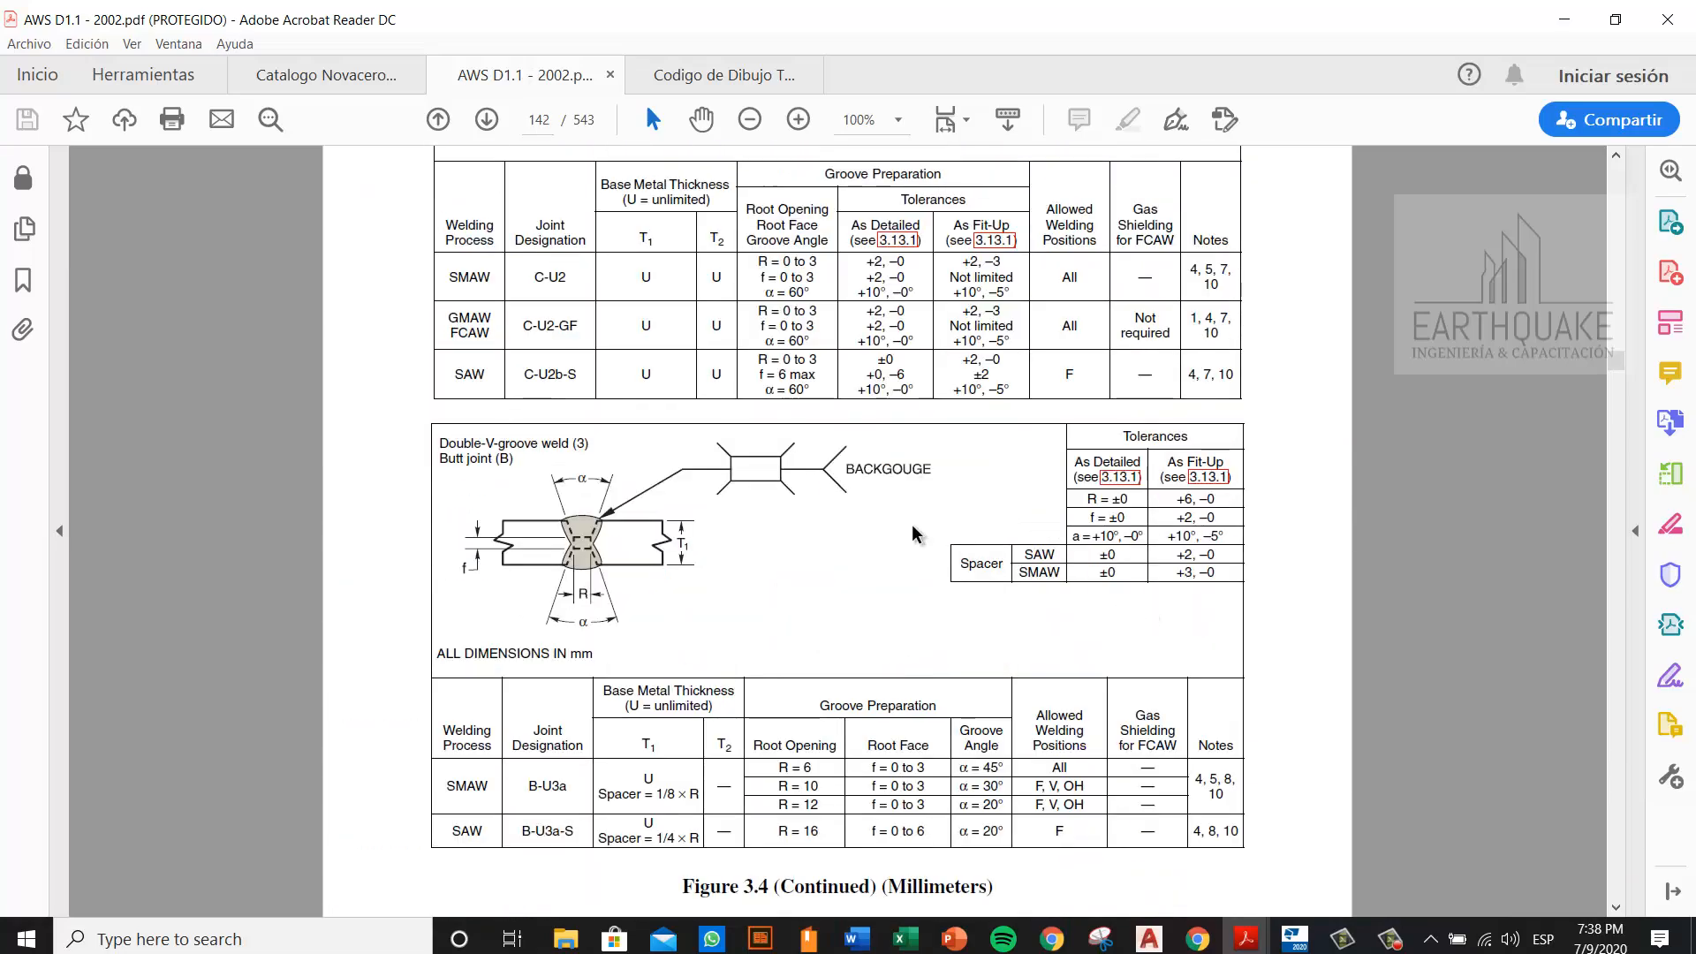
pyautogui.keyDown('ctrl'); pyautogui.scroll(3, 915, 537); pyautogui.keyUp('ctrl')
pyautogui.keyDown('ctrl'); pyautogui.scroll(-5, 914, 537); pyautogui.keyUp('ctrl')
pyautogui.scroll(-8, 1015, 552)
pyautogui.scroll(6, 1020, 552)
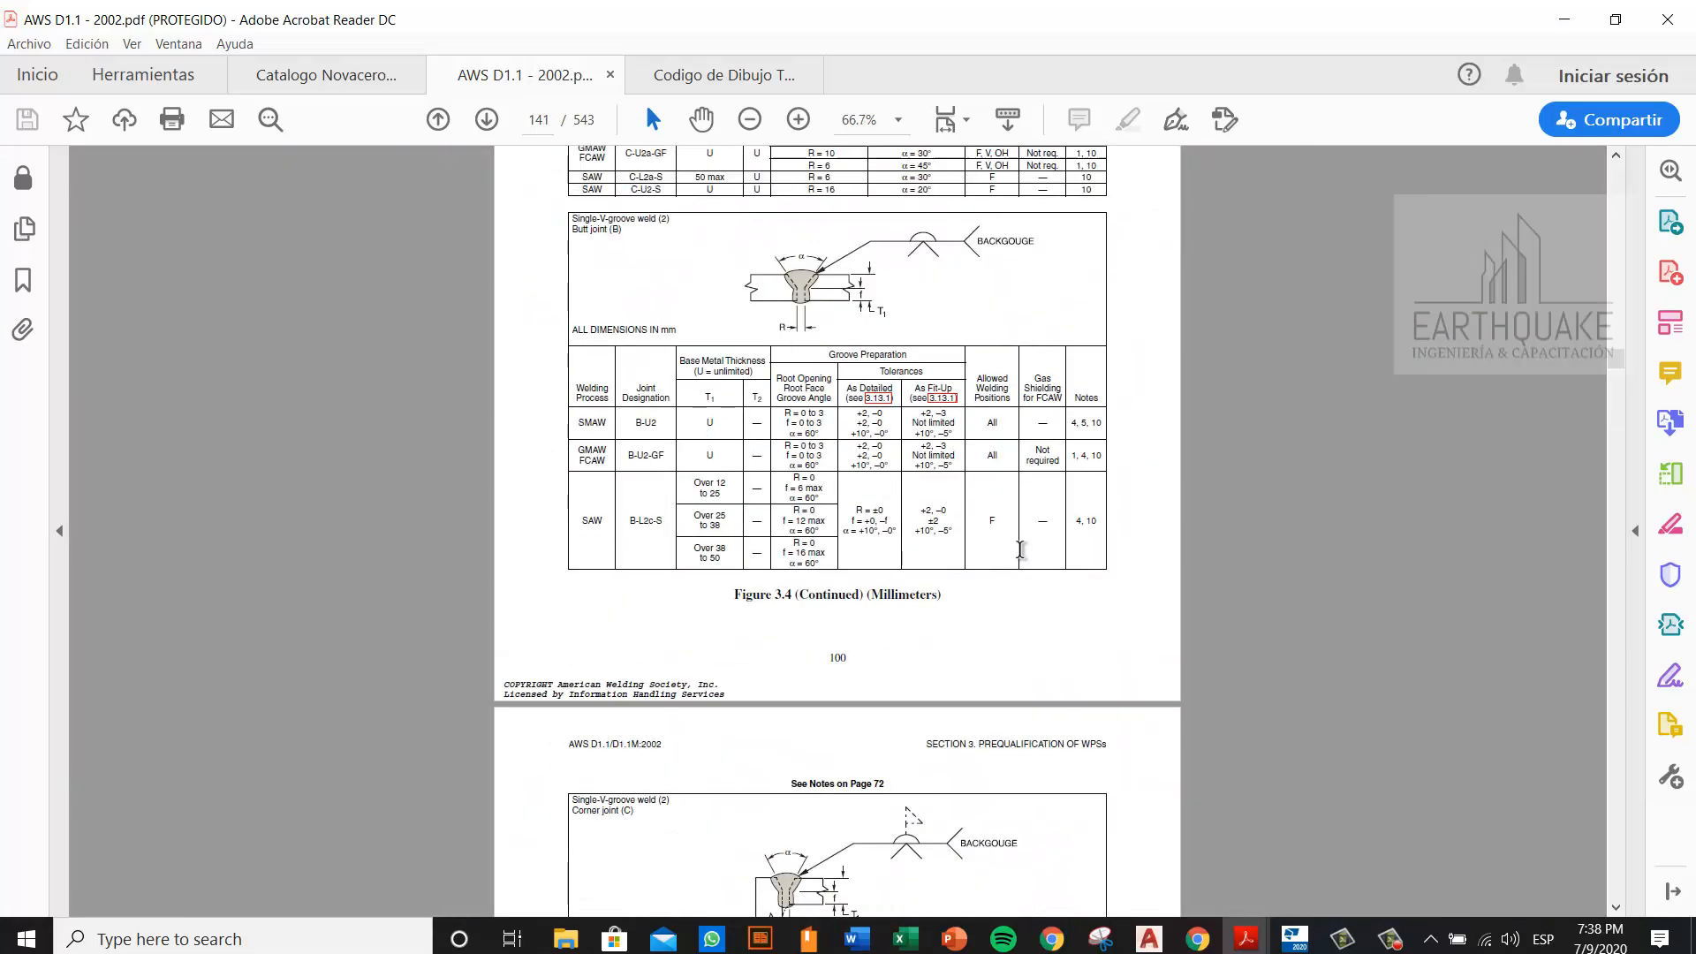
pyautogui.scroll(-6, 1020, 549)
pyautogui.scroll(6, 1020, 549)
pyautogui.scroll(-6, 1020, 549)
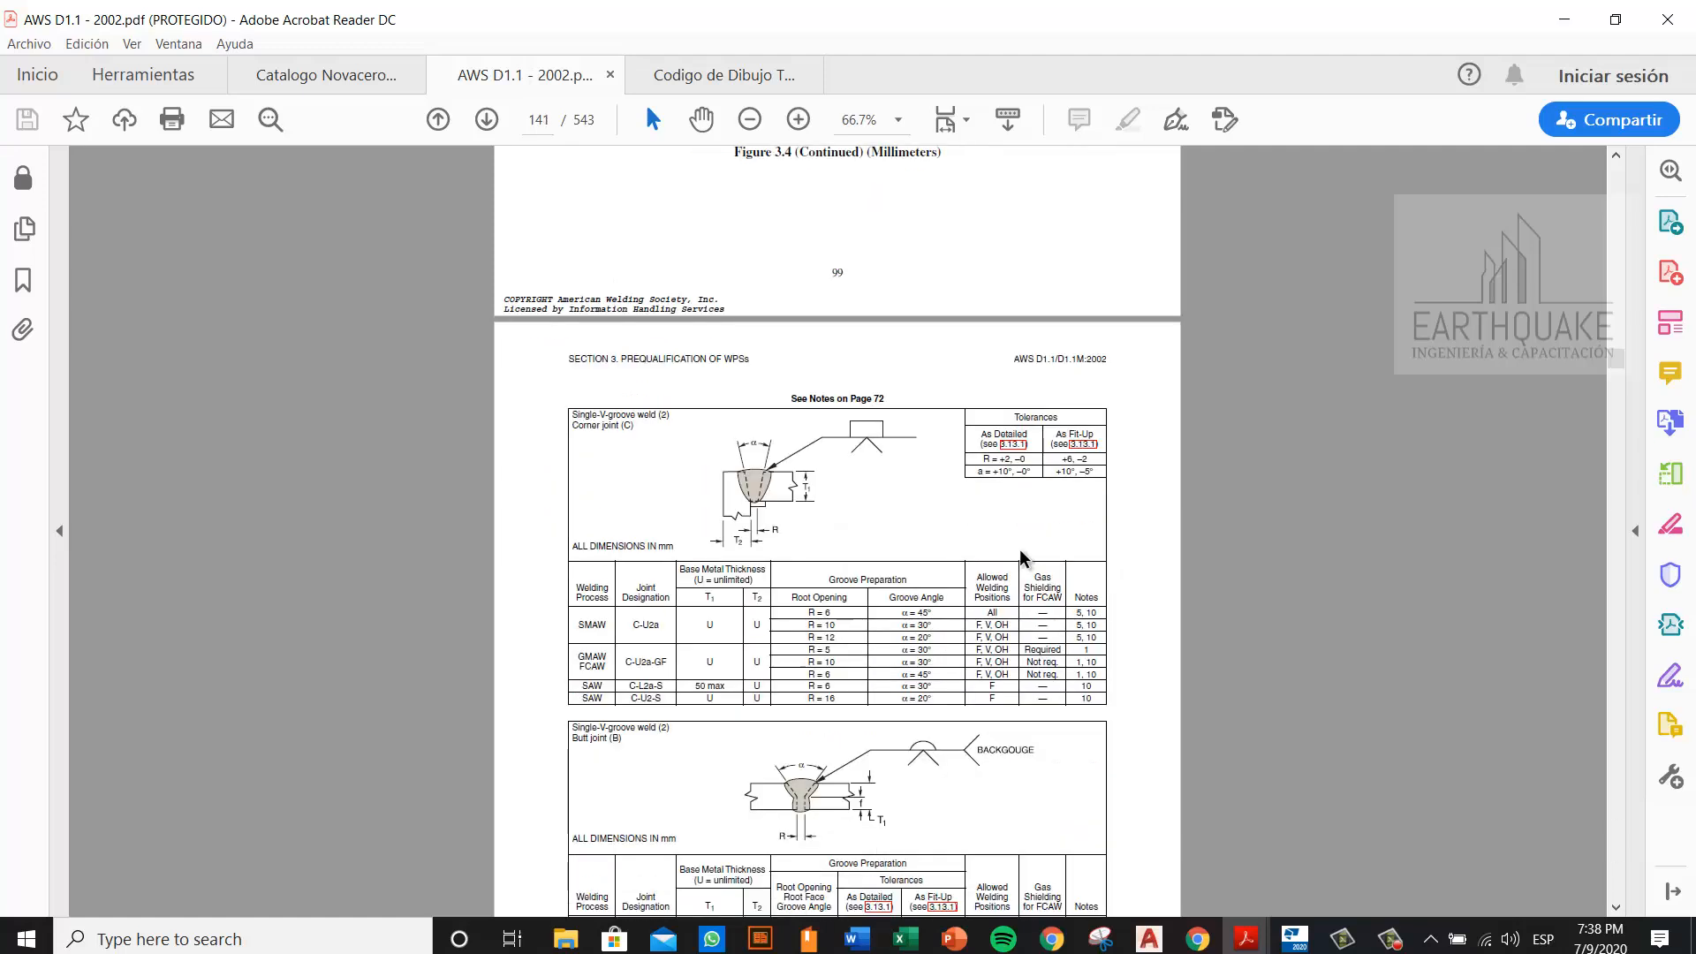
pyautogui.scroll(3, 1020, 548)
pyautogui.scroll(5, 1021, 549)
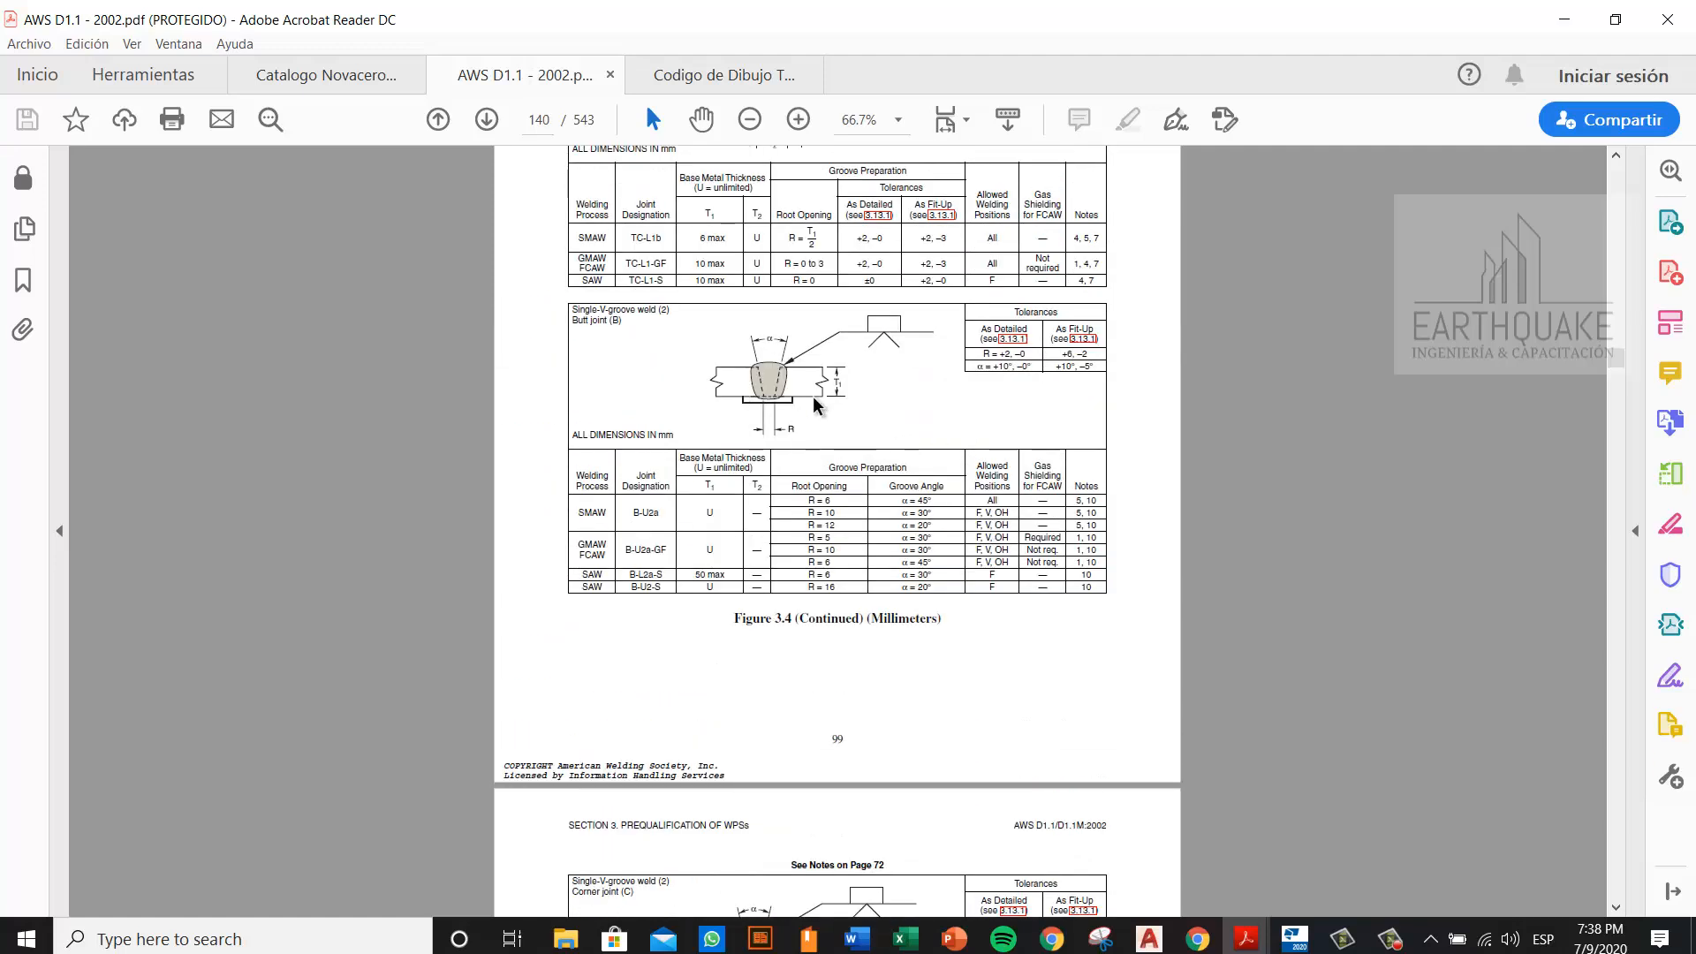
pyautogui.scroll(2, 865, 391)
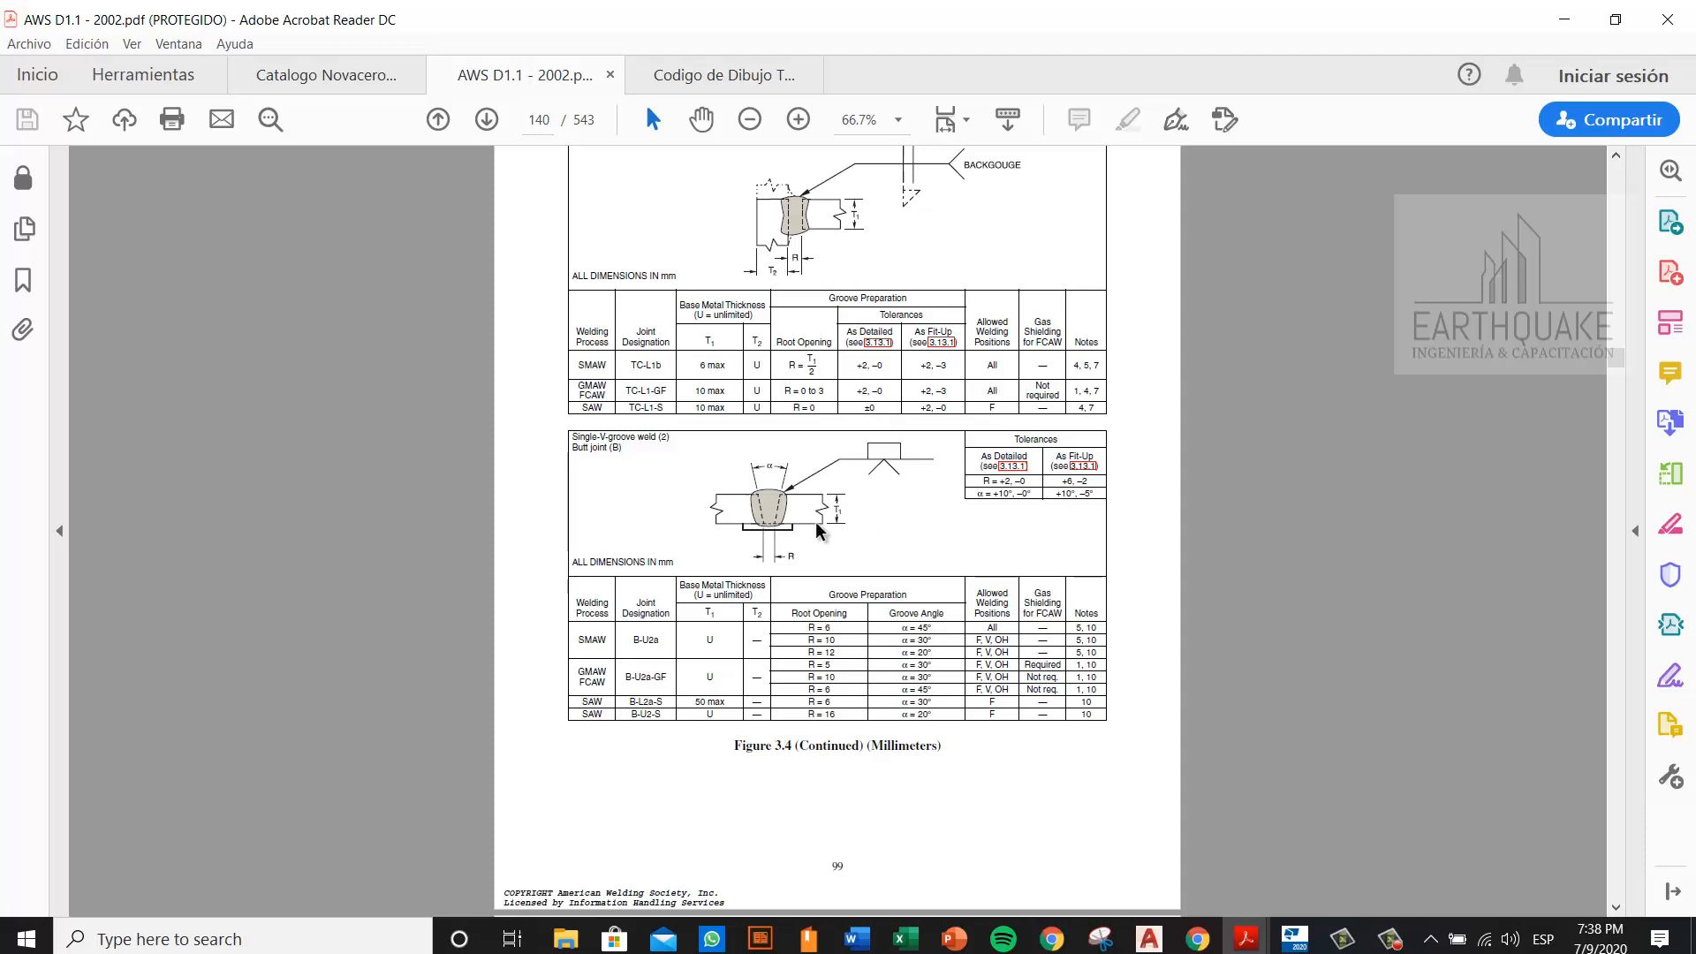
# Step: Examine the single-V-groove butt joint details, comparing the version with a backing bar and the version with backgouge
pyautogui.keyDown('ctrl'); pyautogui.scroll(3, 786, 532); pyautogui.keyUp('ctrl')
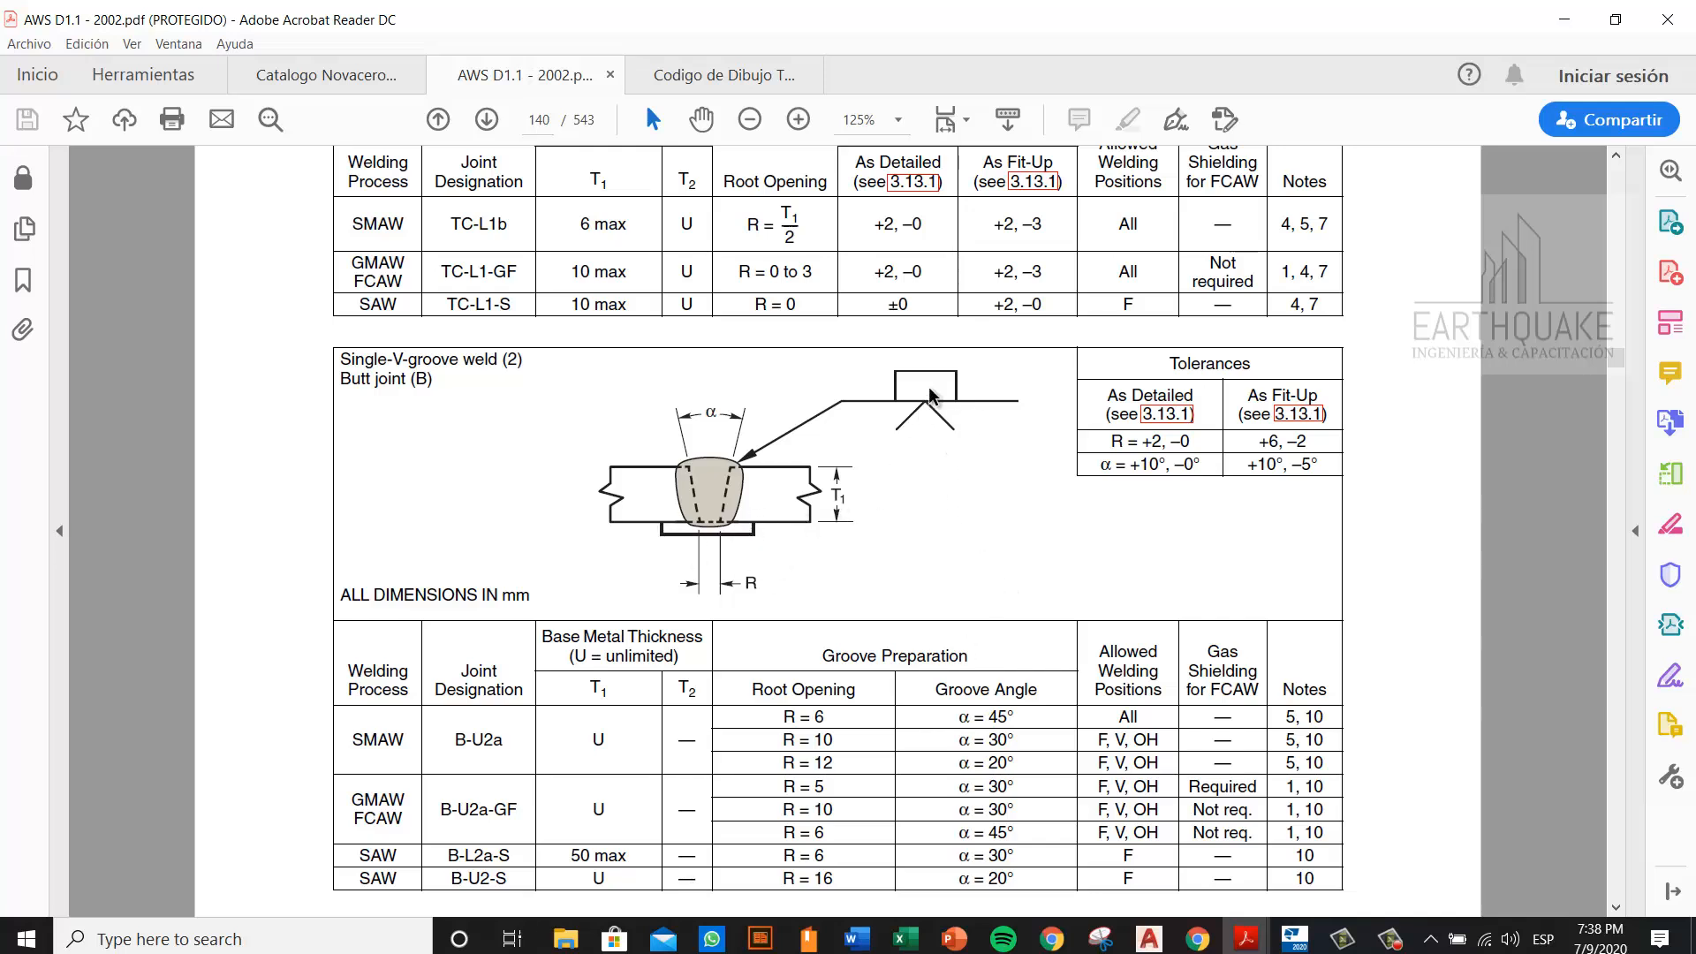
pyautogui.keyDown('ctrl'); pyautogui.scroll(-1, 966, 299); pyautogui.keyUp('ctrl')
pyautogui.scroll(-15, 965, 299)
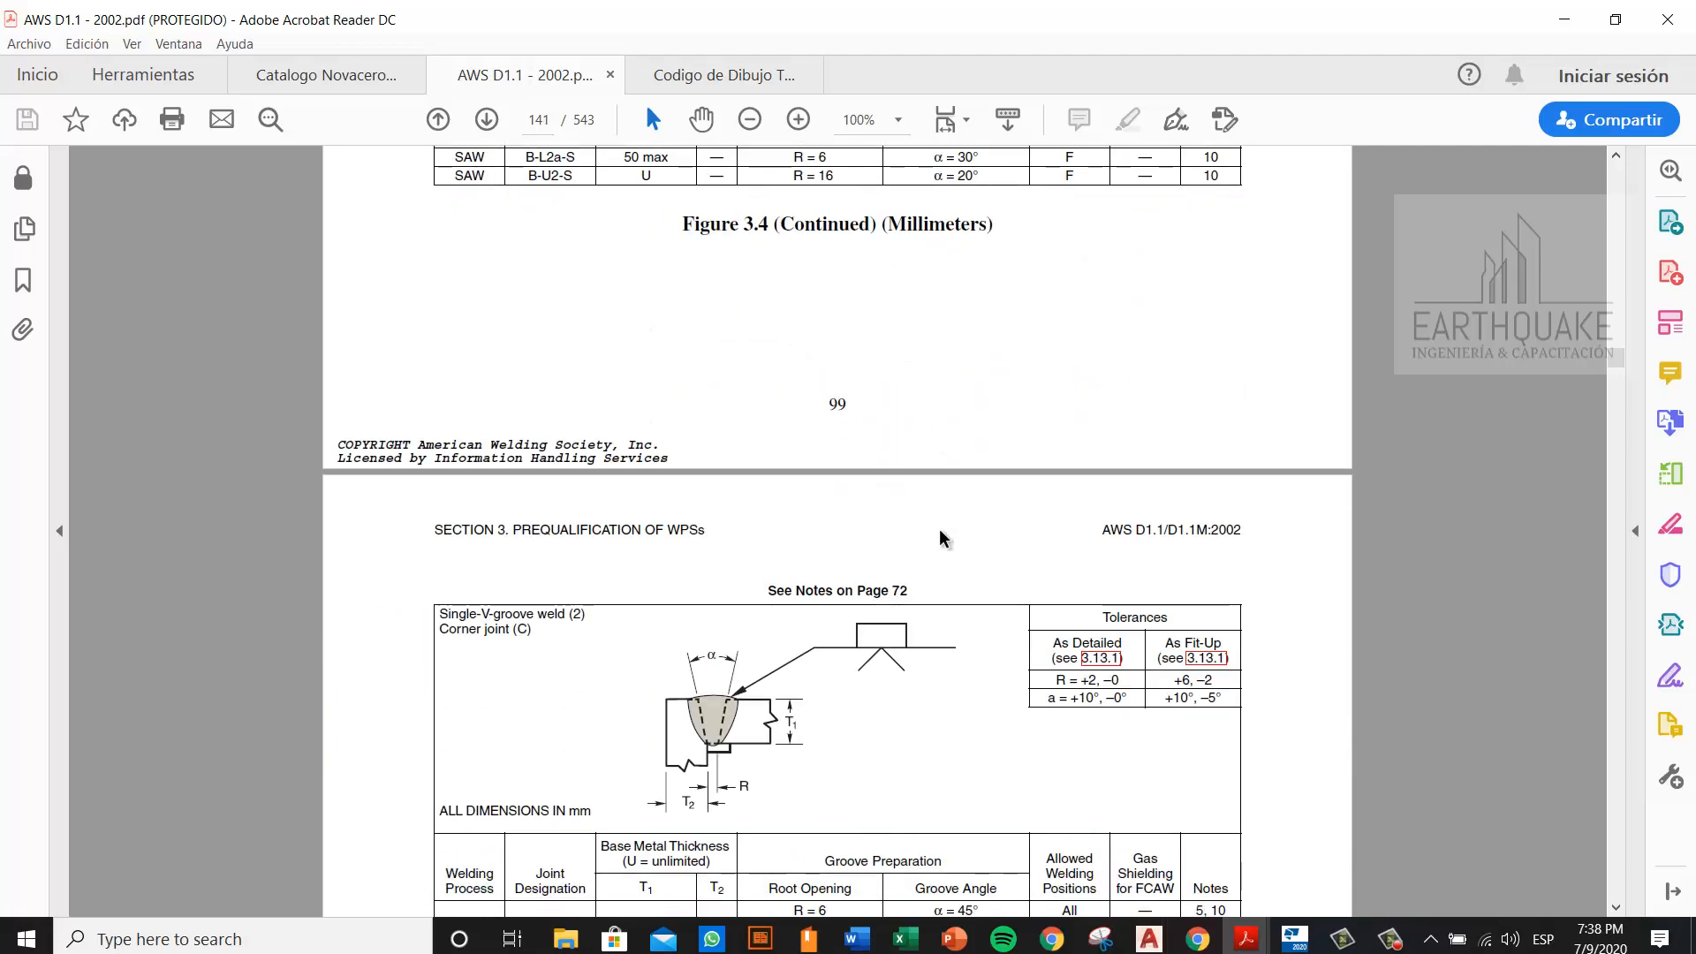
pyautogui.scroll(-2, 884, 557)
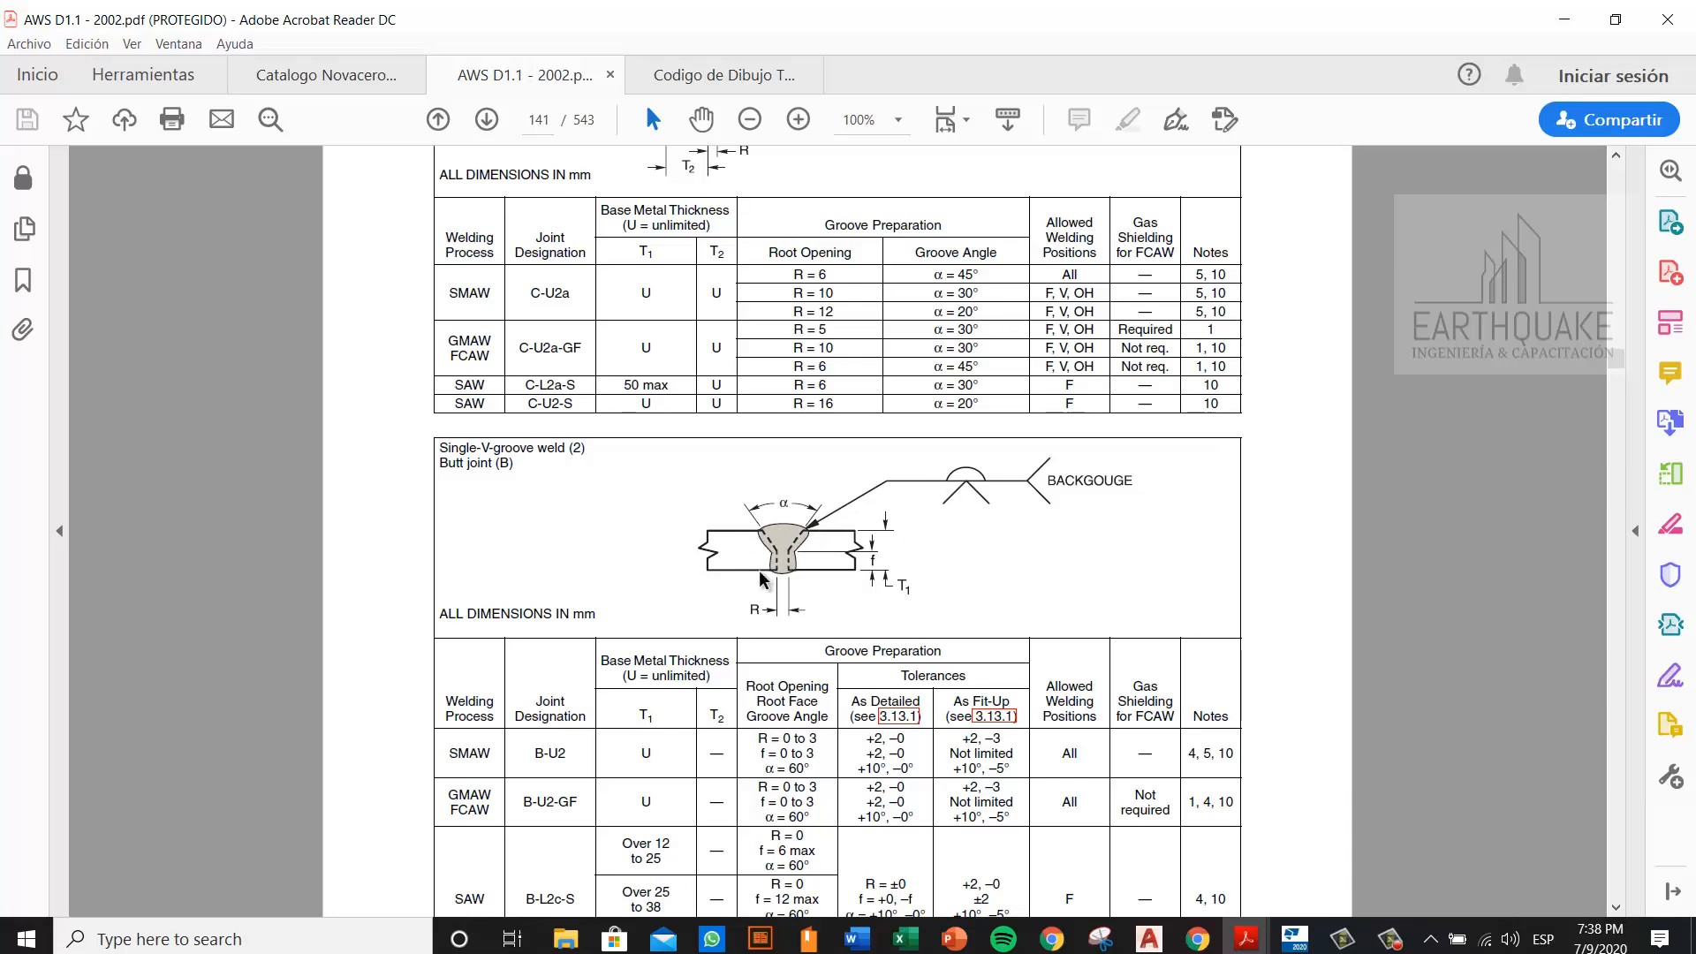
# Step: Find the square-groove weld details for butt and corner joints B-L1a and C-L1a on page 98
pyautogui.scroll(20, 1083, 595)
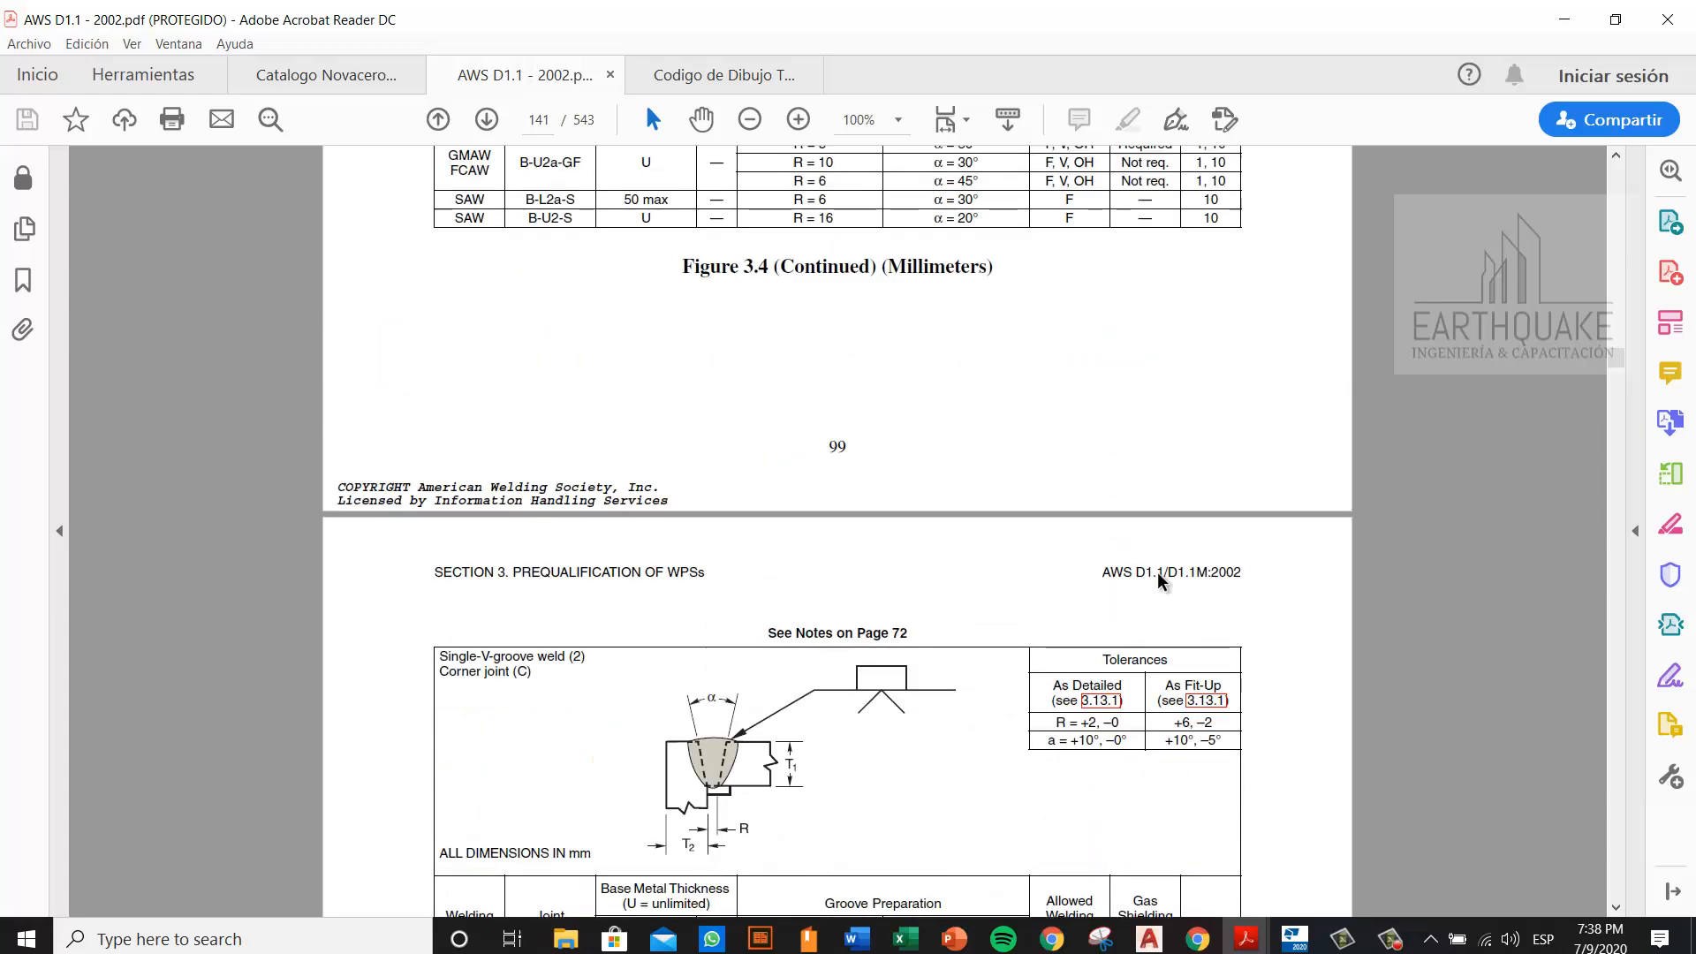
pyautogui.scroll(15, 1139, 587)
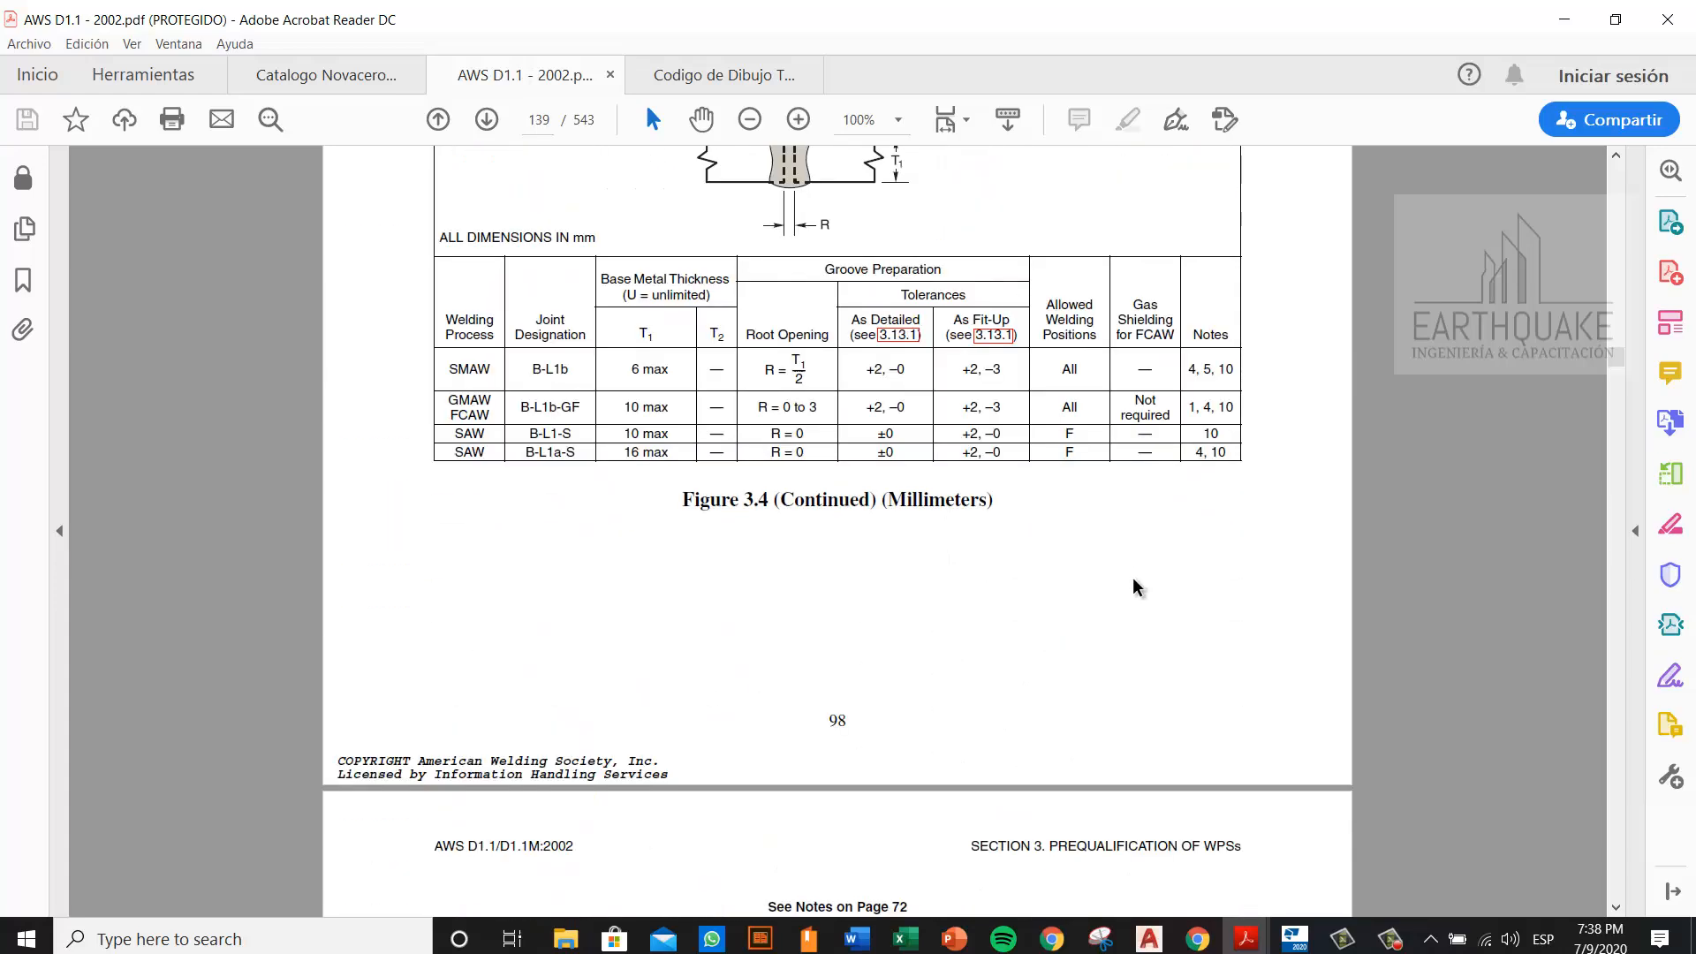
pyautogui.scroll(5, 1094, 597)
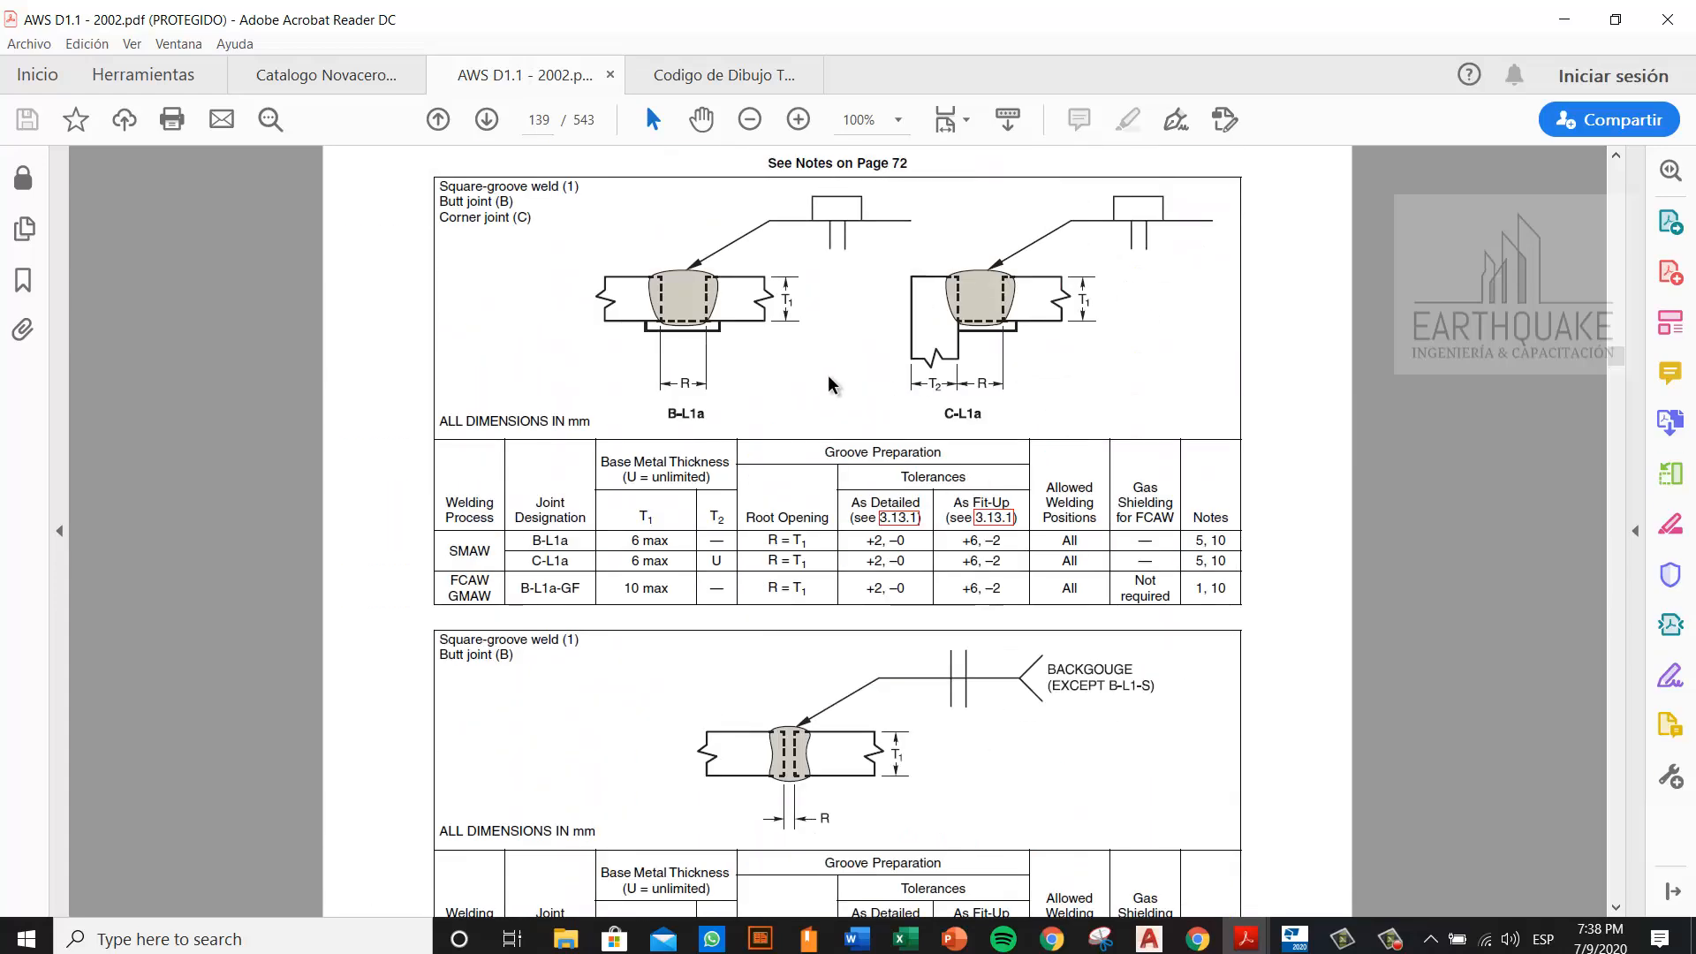
pyautogui.scroll(1, 786, 386)
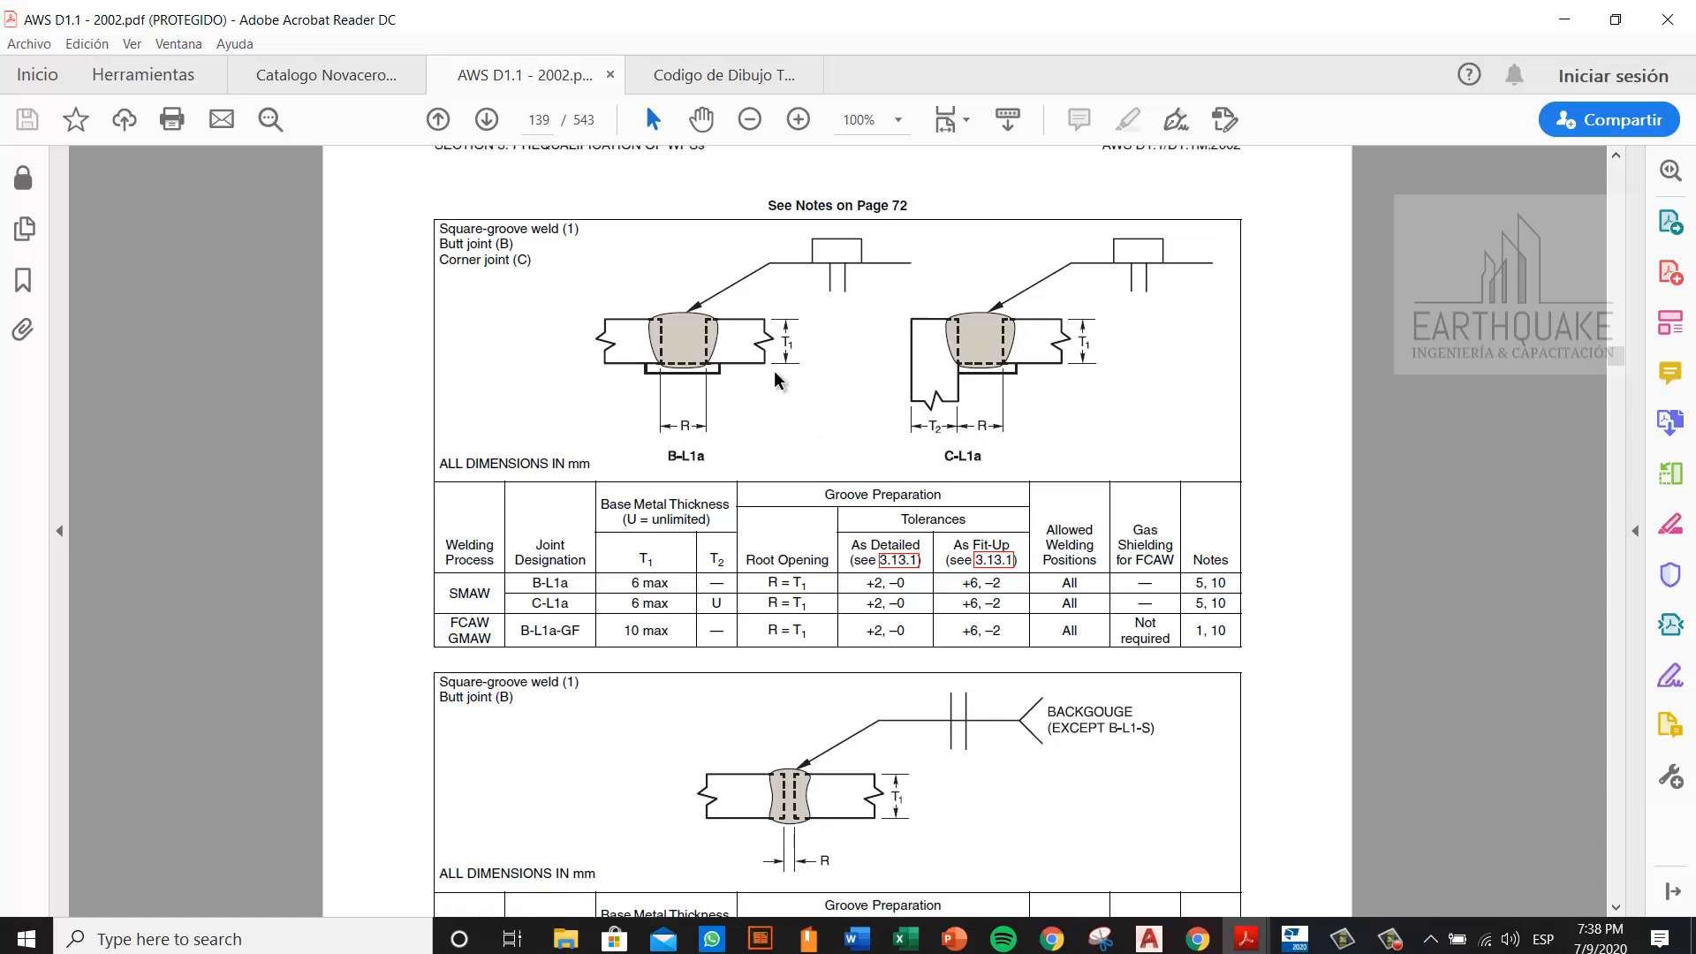
pyautogui.scroll(1, 688, 316)
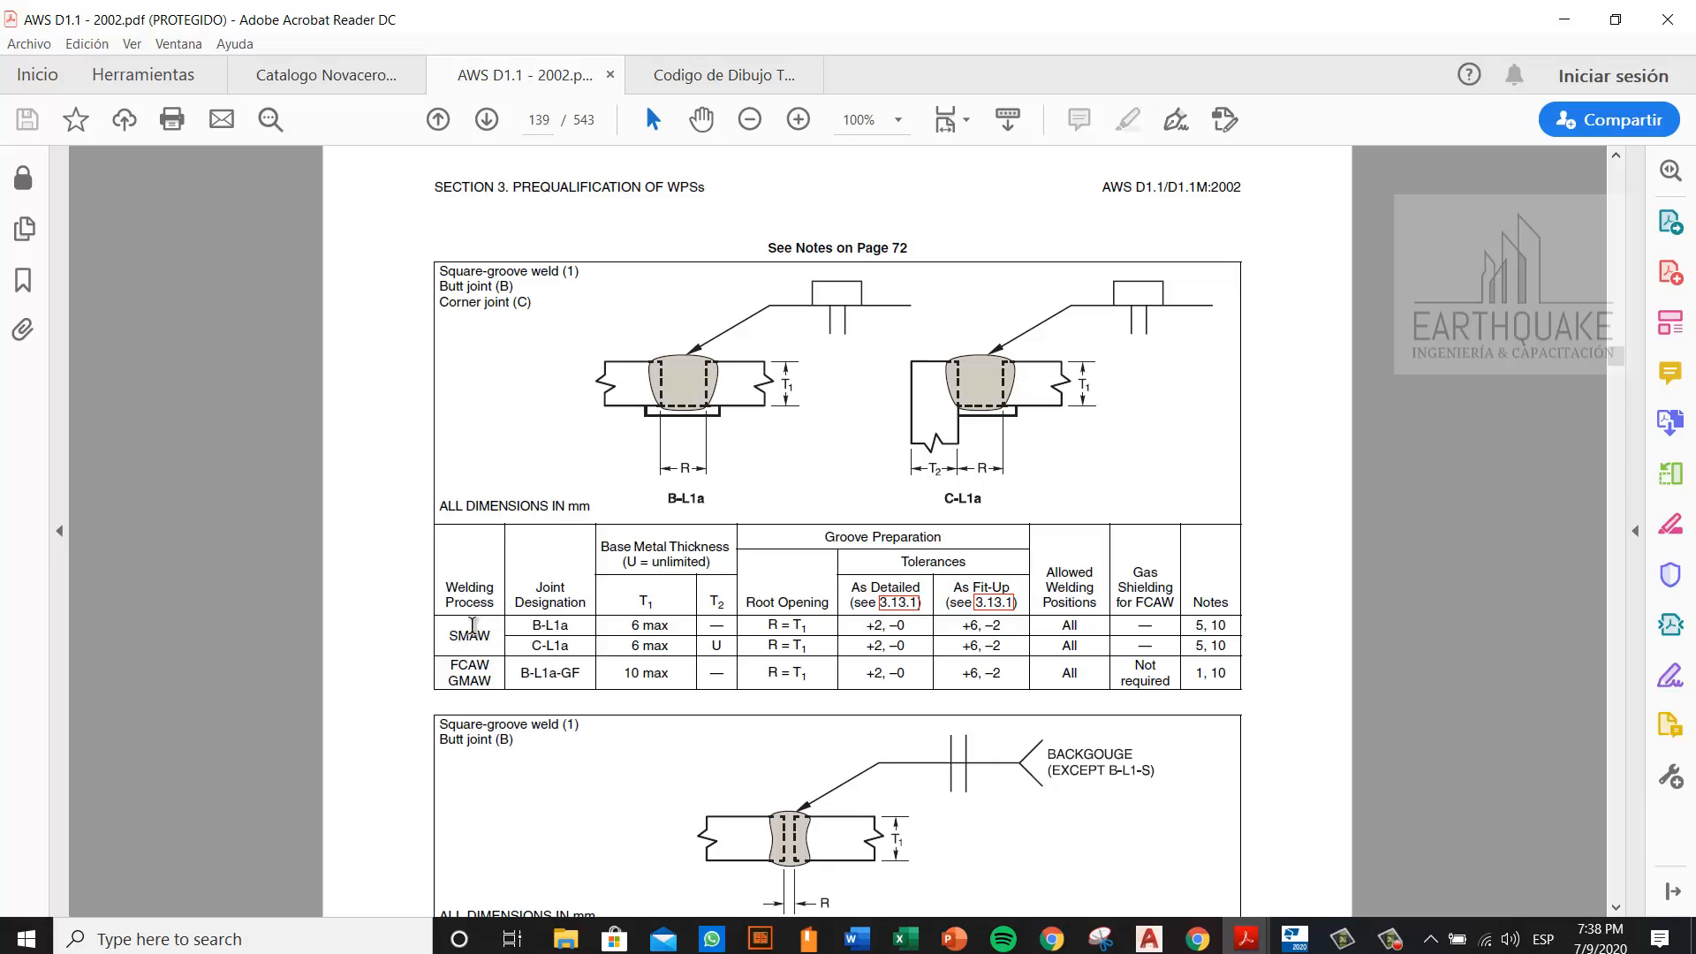
# Step: Check the SMAW and FCAW/GMAW rows of the square-groove table for root opening and maximum base metal thickness
pyautogui.doubleClick(450, 636)
pyautogui.click(409, 644)
pyautogui.moveTo(453, 662); pyautogui.dragTo(492, 660)
pyautogui.moveTo(768, 673); pyautogui.dragTo(837, 680)
pyautogui.click(1413, 562)
pyautogui.scroll(1, 1414, 562)
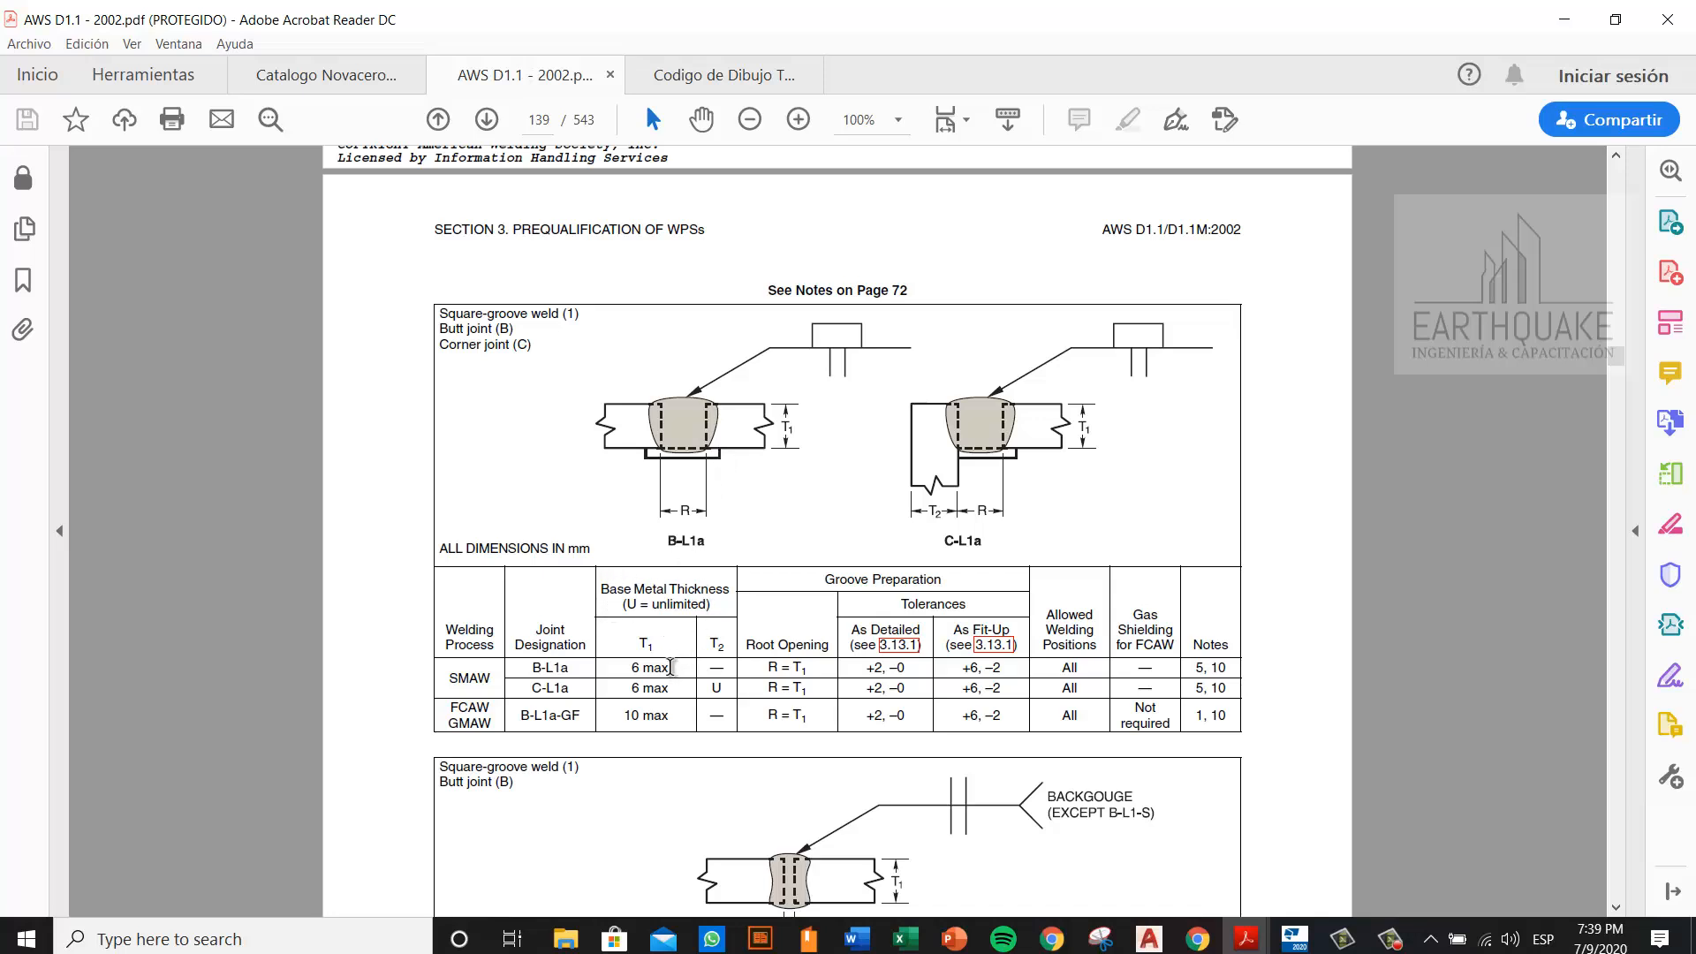
pyautogui.moveTo(671, 718); pyautogui.dragTo(625, 718)
# Step: Switch to Tekla Structures and close the Gestión documentos window to return to the closed square section in the +3500 view
pyautogui.moveTo(1306, 934)
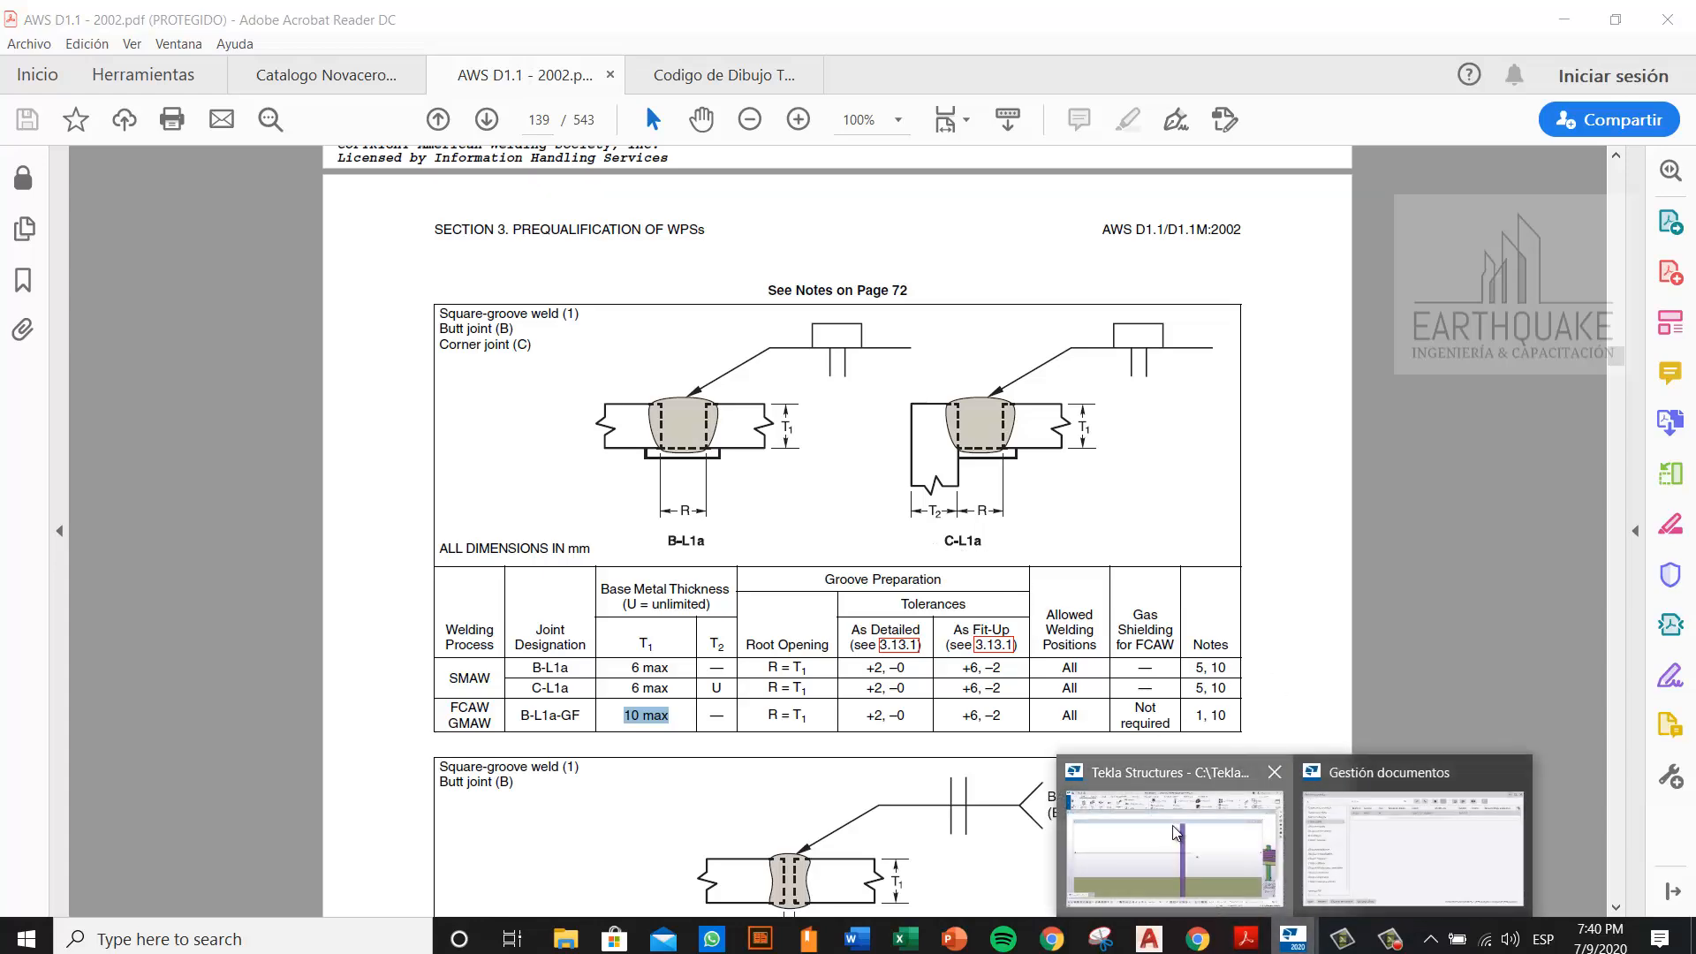
pyautogui.click(1194, 897)
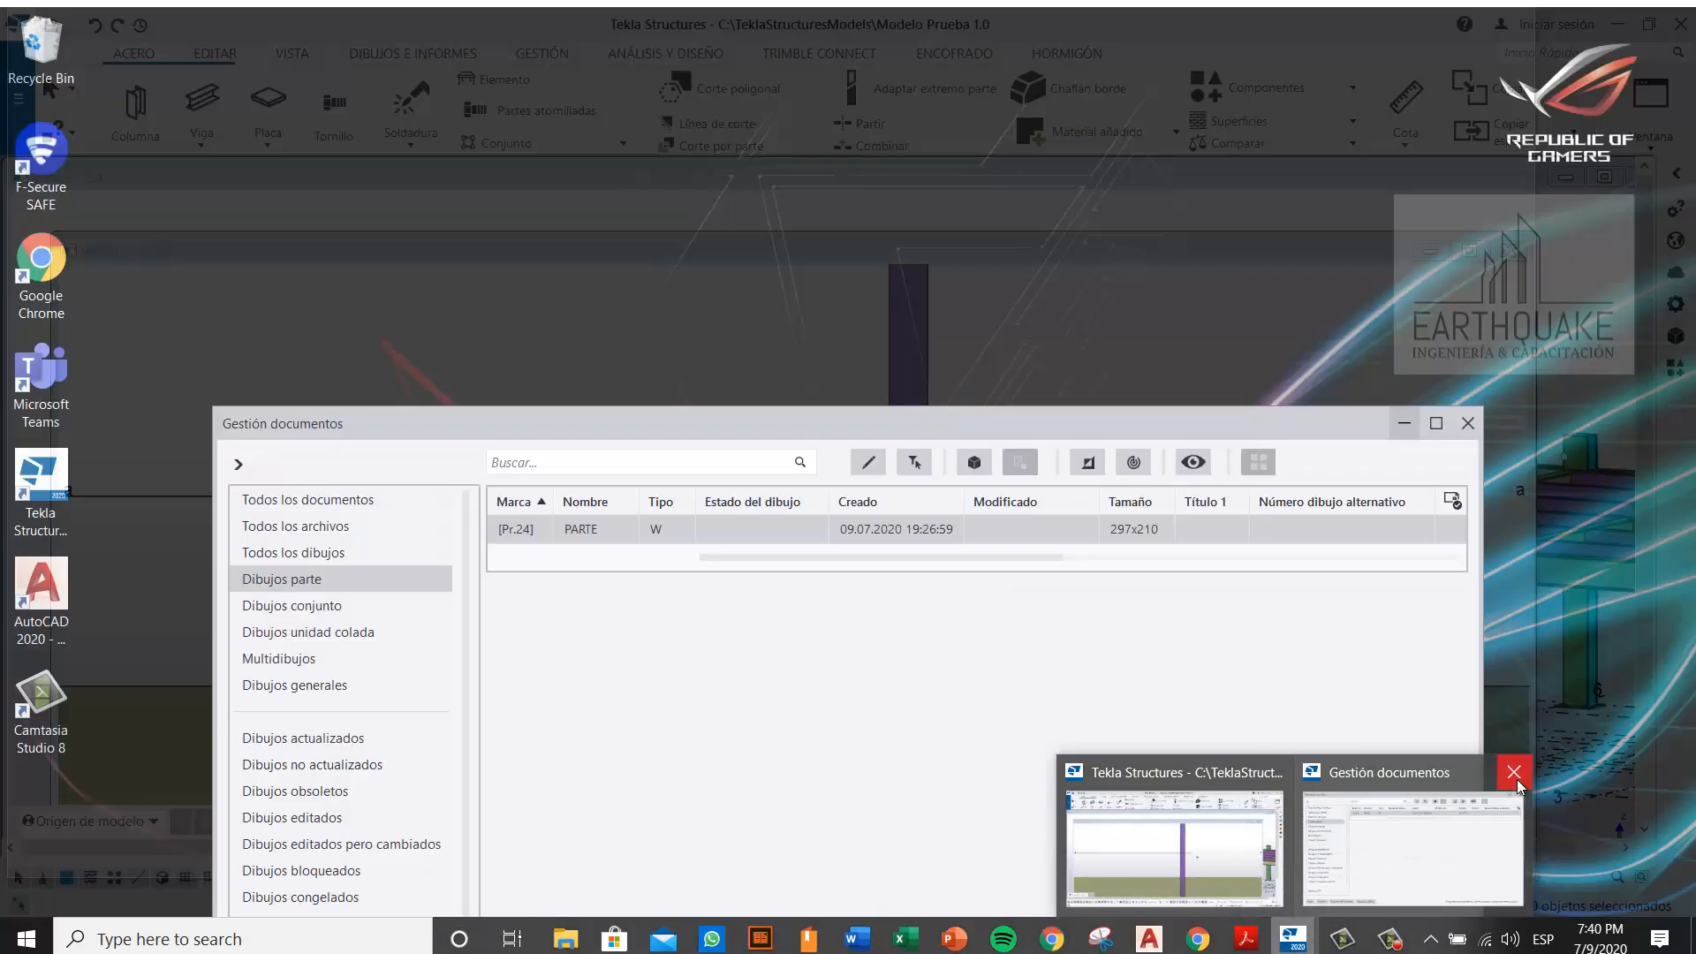
pyautogui.click(1507, 769)
pyautogui.scroll(-3, 1071, 433)
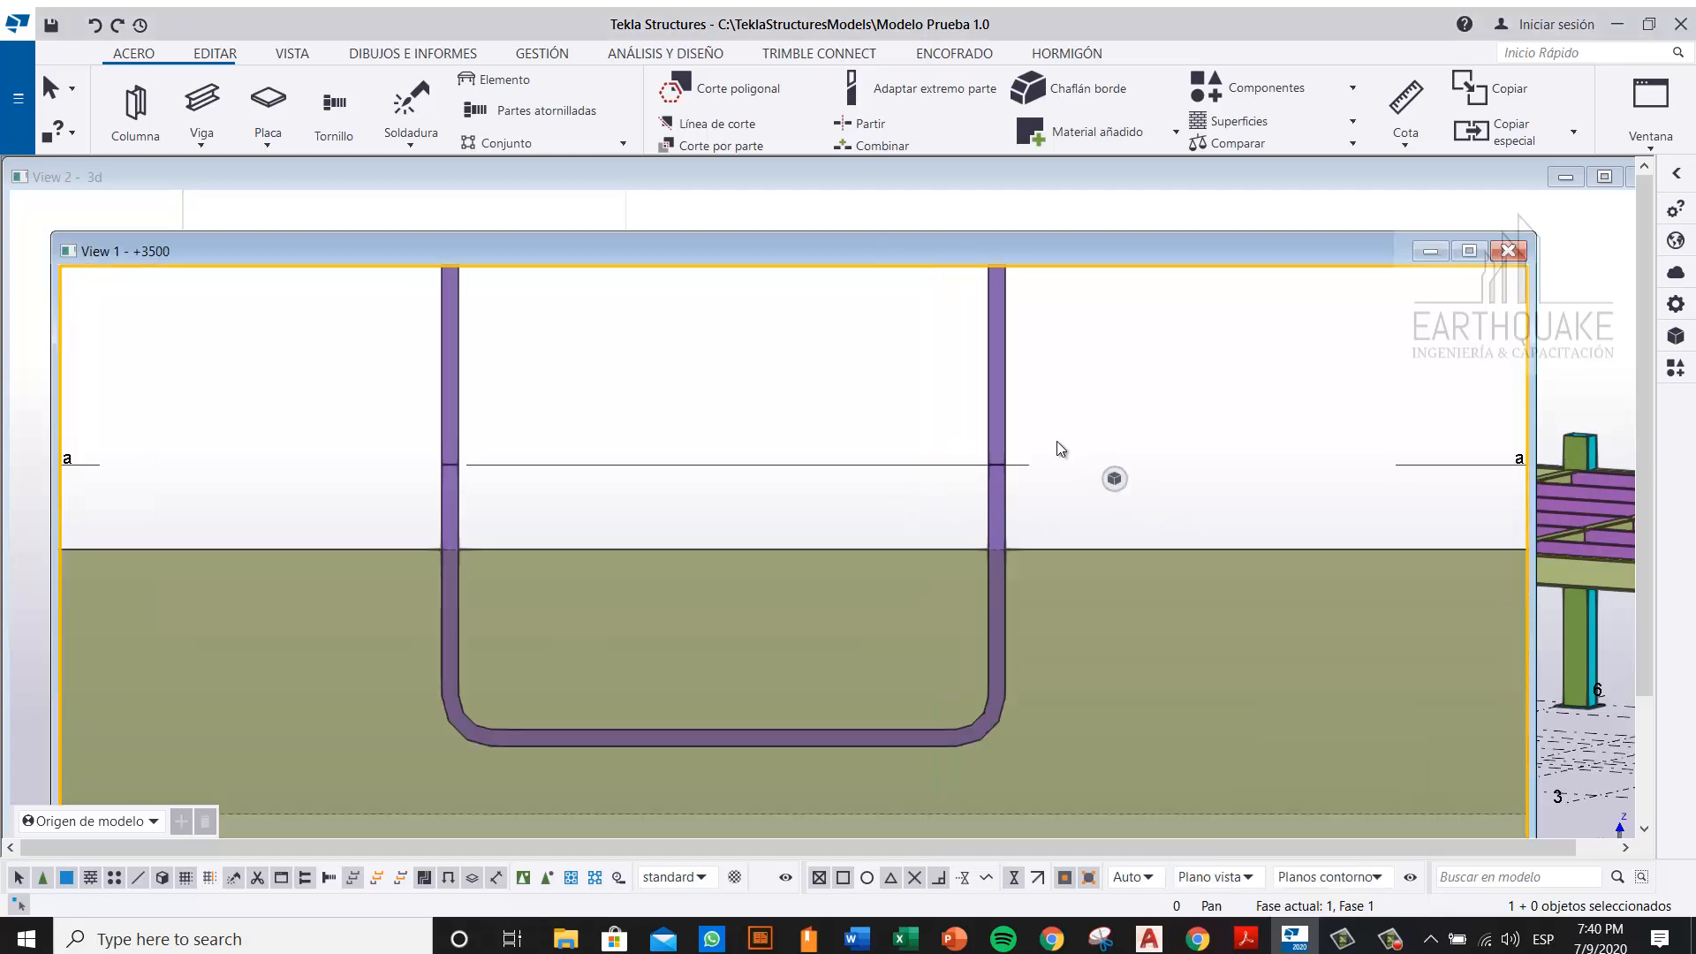
pyautogui.moveTo(901, 404); pyautogui.dragTo(910, 445, button='middle')
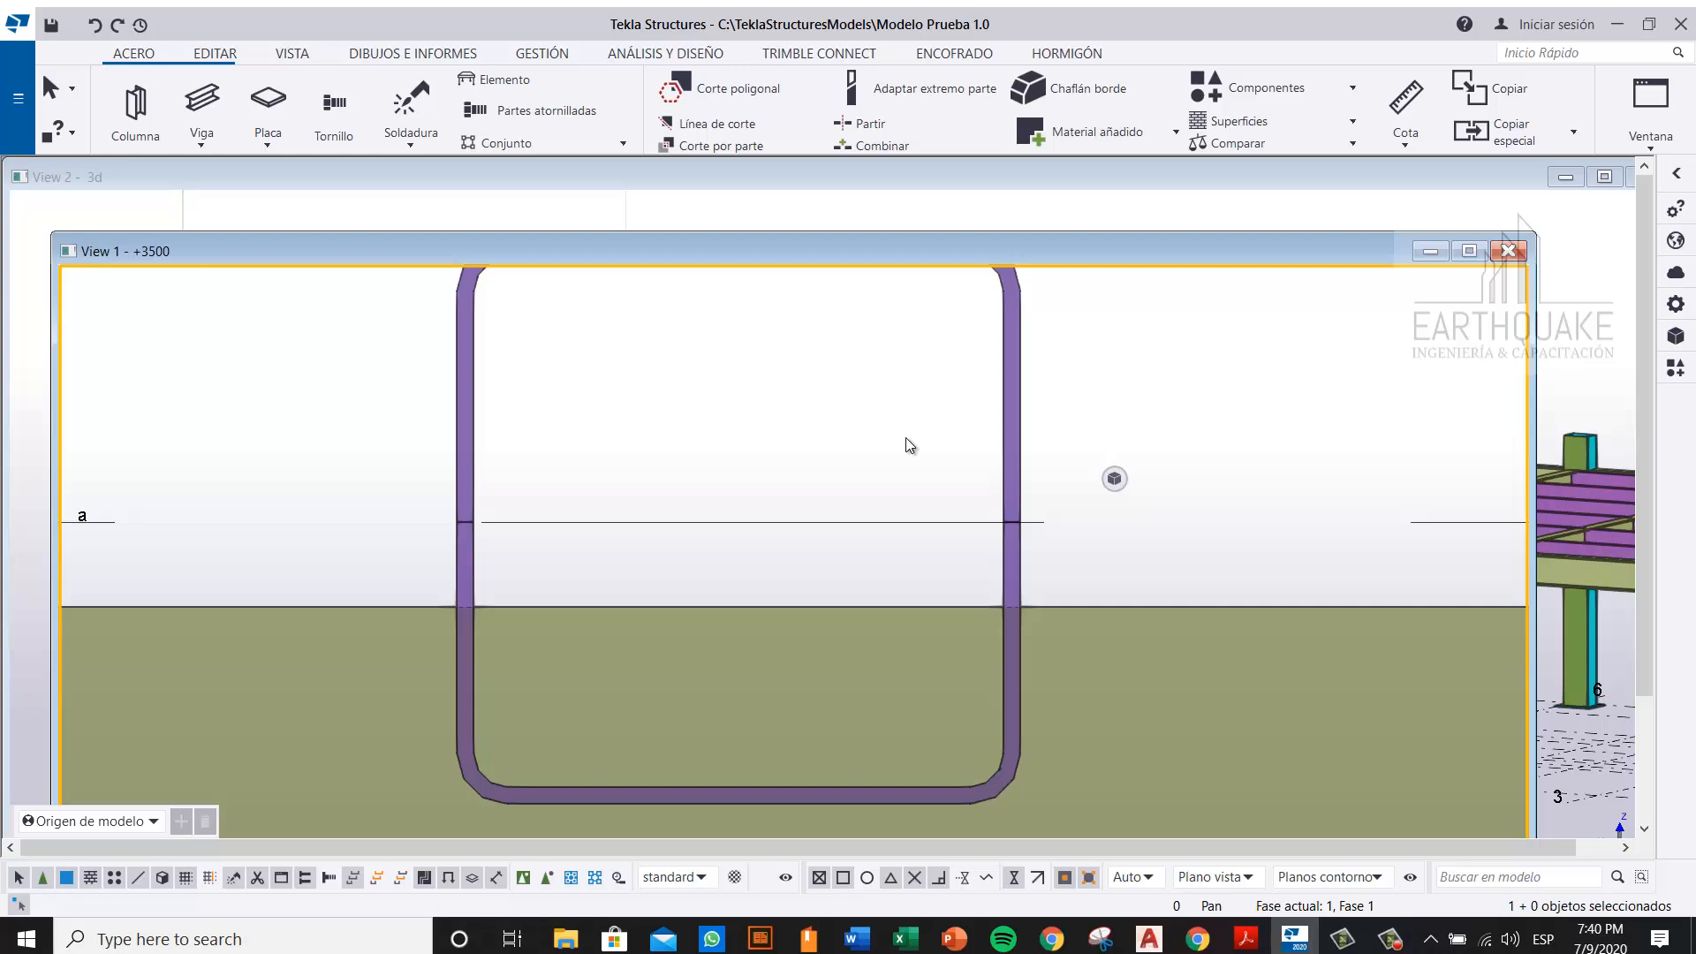
pyautogui.moveTo(754, 424); pyautogui.dragTo(766, 437, button='middle')
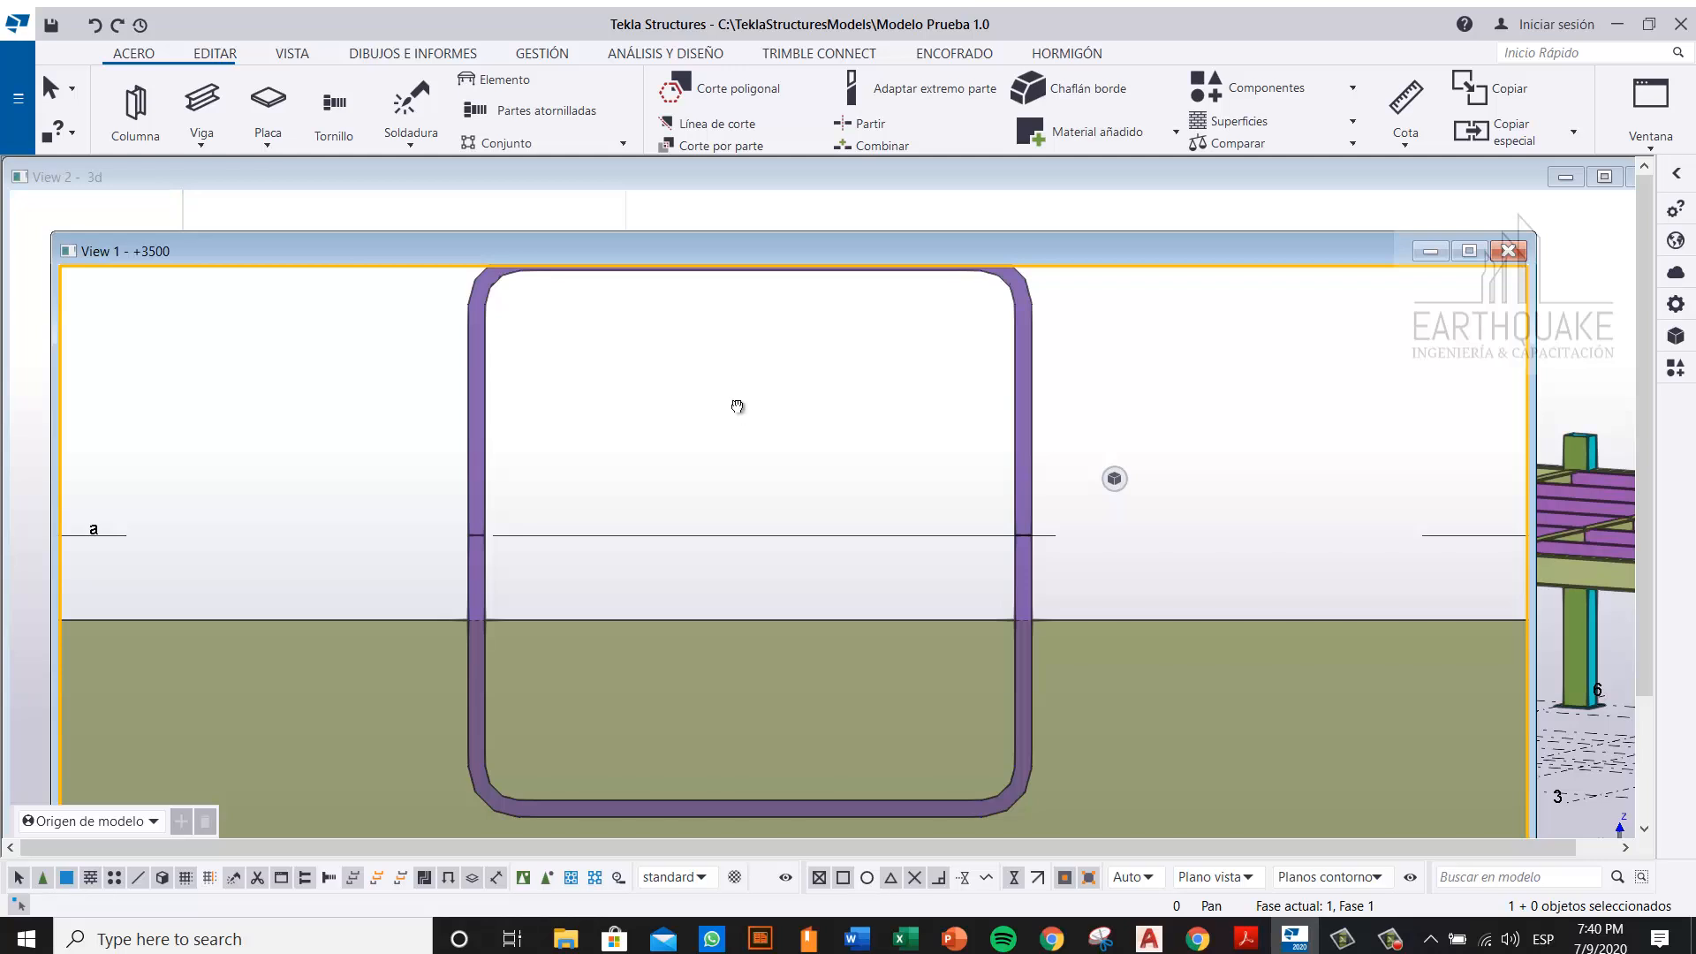
pyautogui.moveTo(737, 407); pyautogui.dragTo(737, 413, button='middle')
# Step: Switch to Catalogo Novacero.pdf in Adobe Acrobat Reader, browse from Correas to Tubos Redondos, and return to Tekla Structures
pyautogui.moveTo(1247, 941)
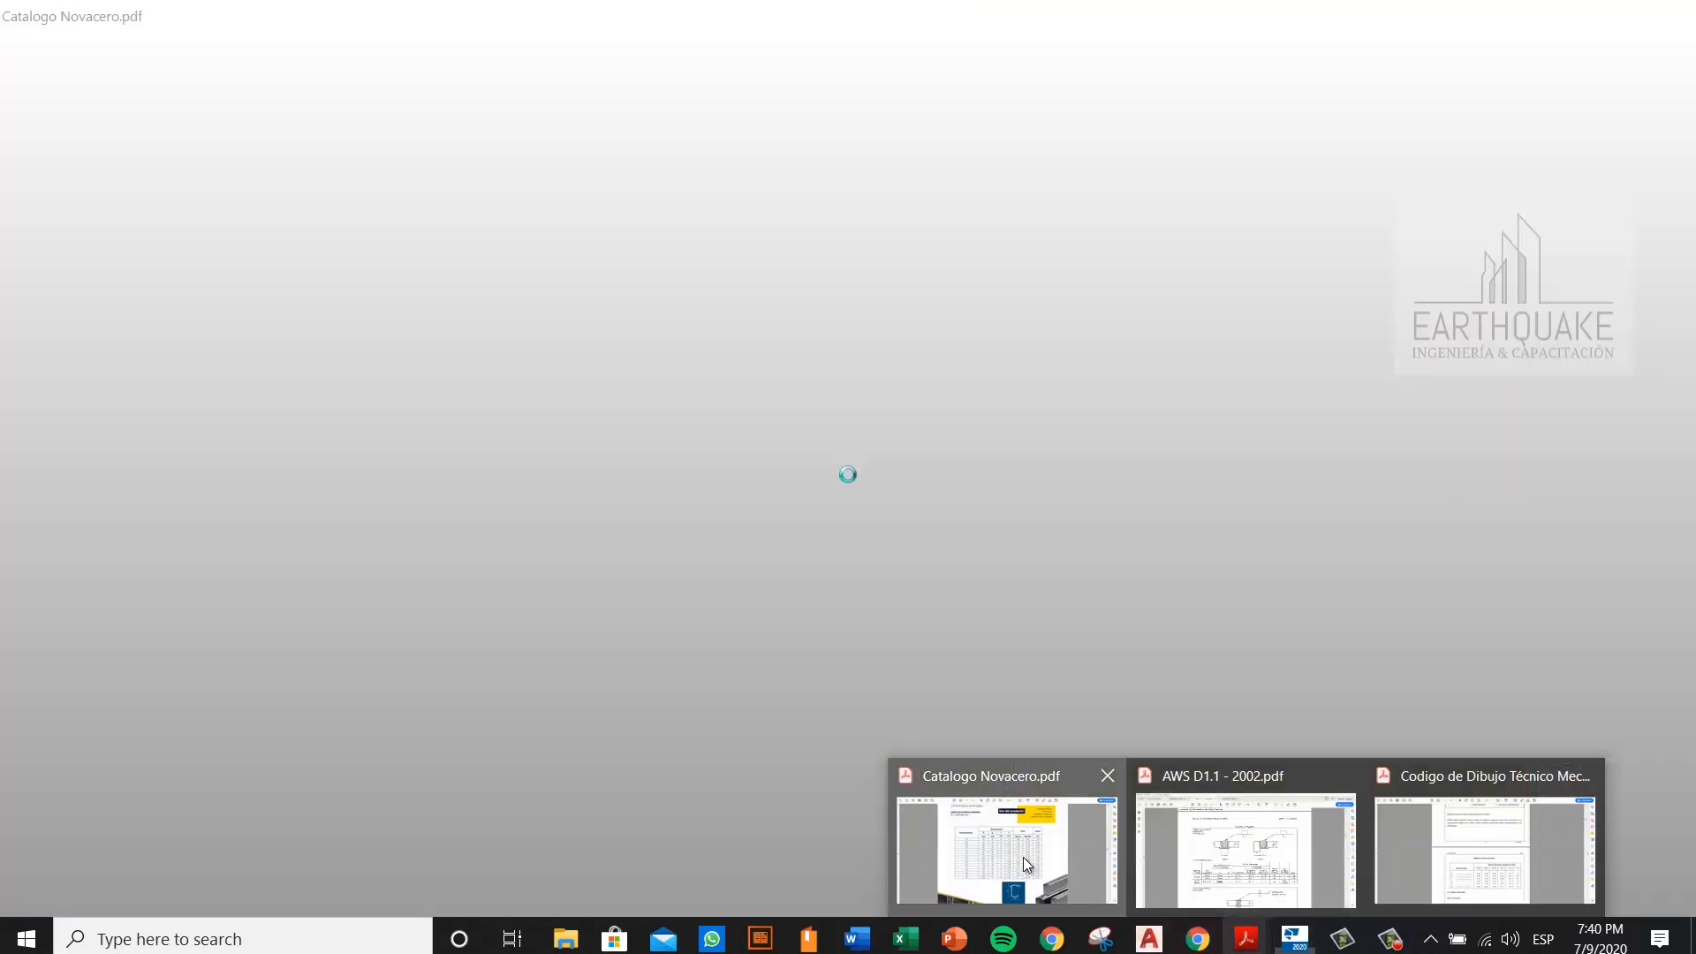
pyautogui.click(1028, 864)
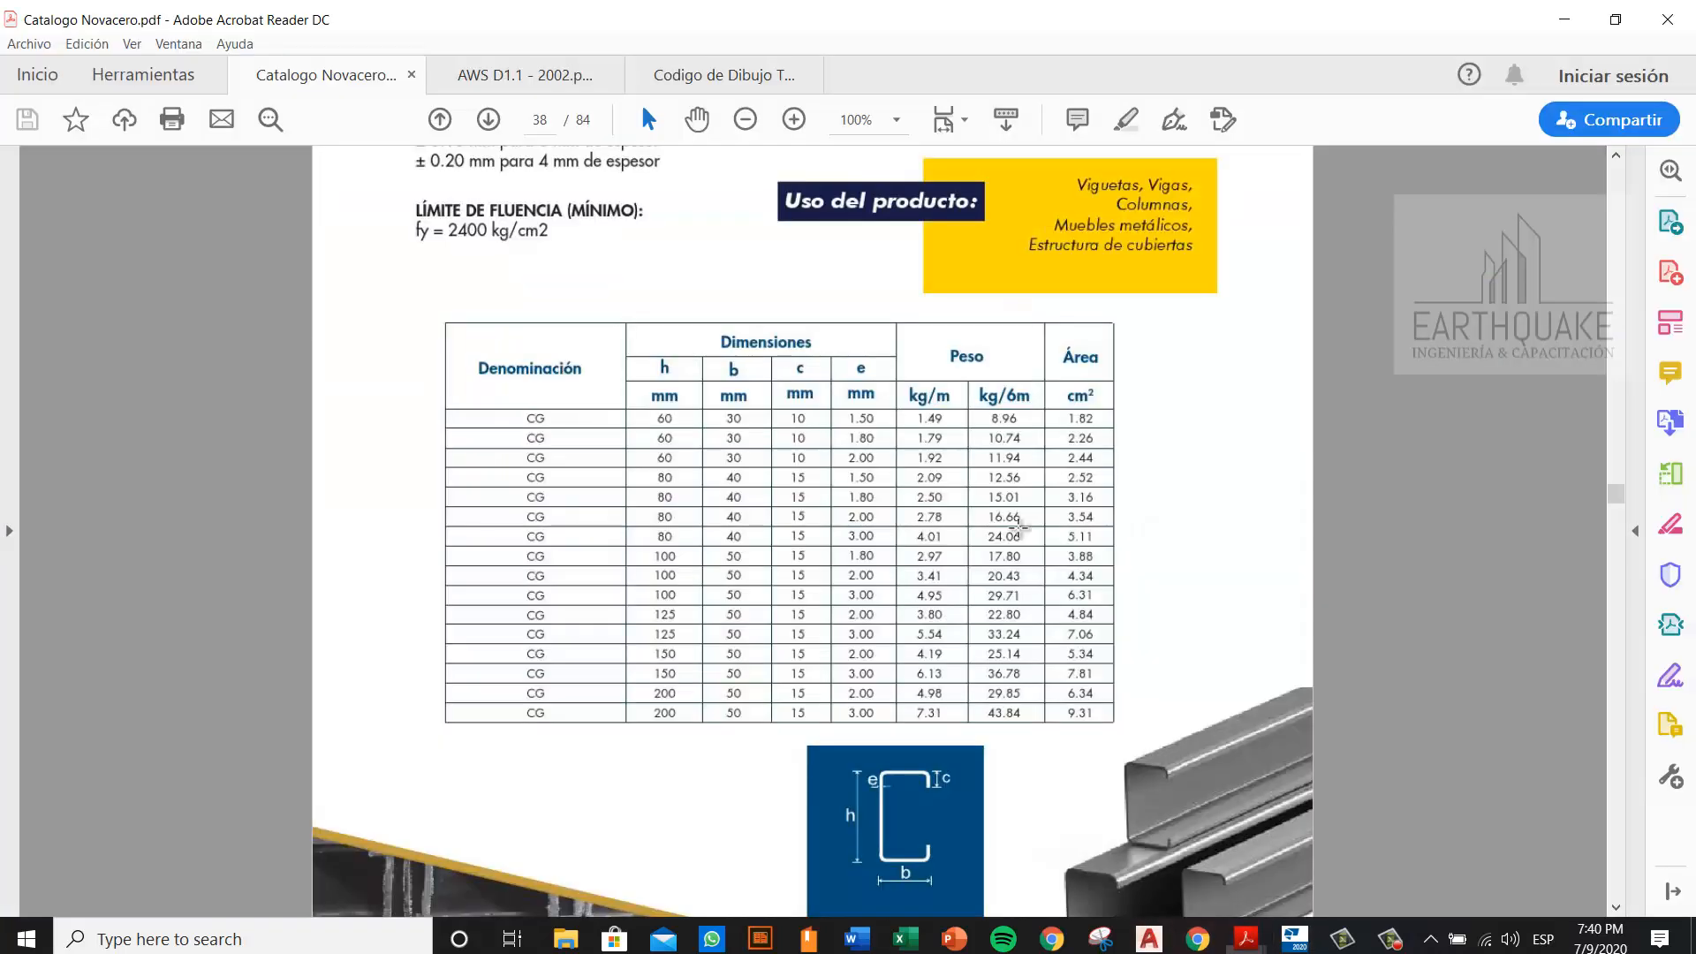
pyautogui.scroll(-10, 1020, 513)
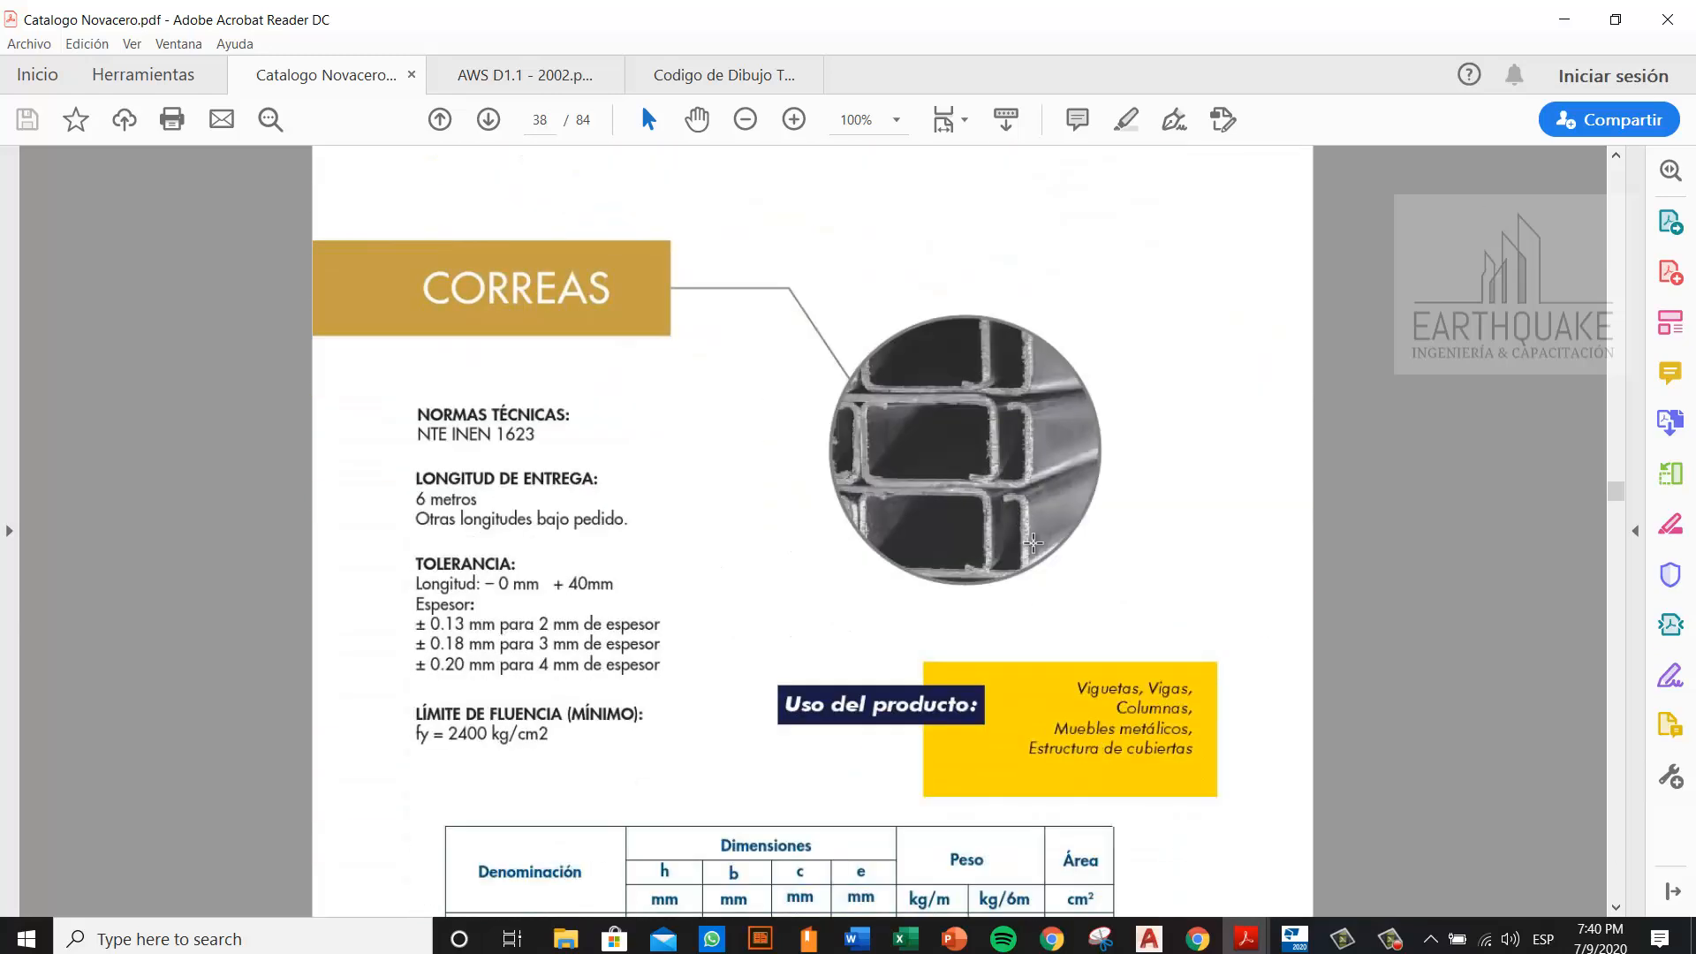
pyautogui.keyDown('ctrl'); pyautogui.scroll(-3, 1034, 548); pyautogui.keyUp('ctrl')
pyautogui.scroll(-6, 1035, 552)
pyautogui.scroll(-10, 1036, 555)
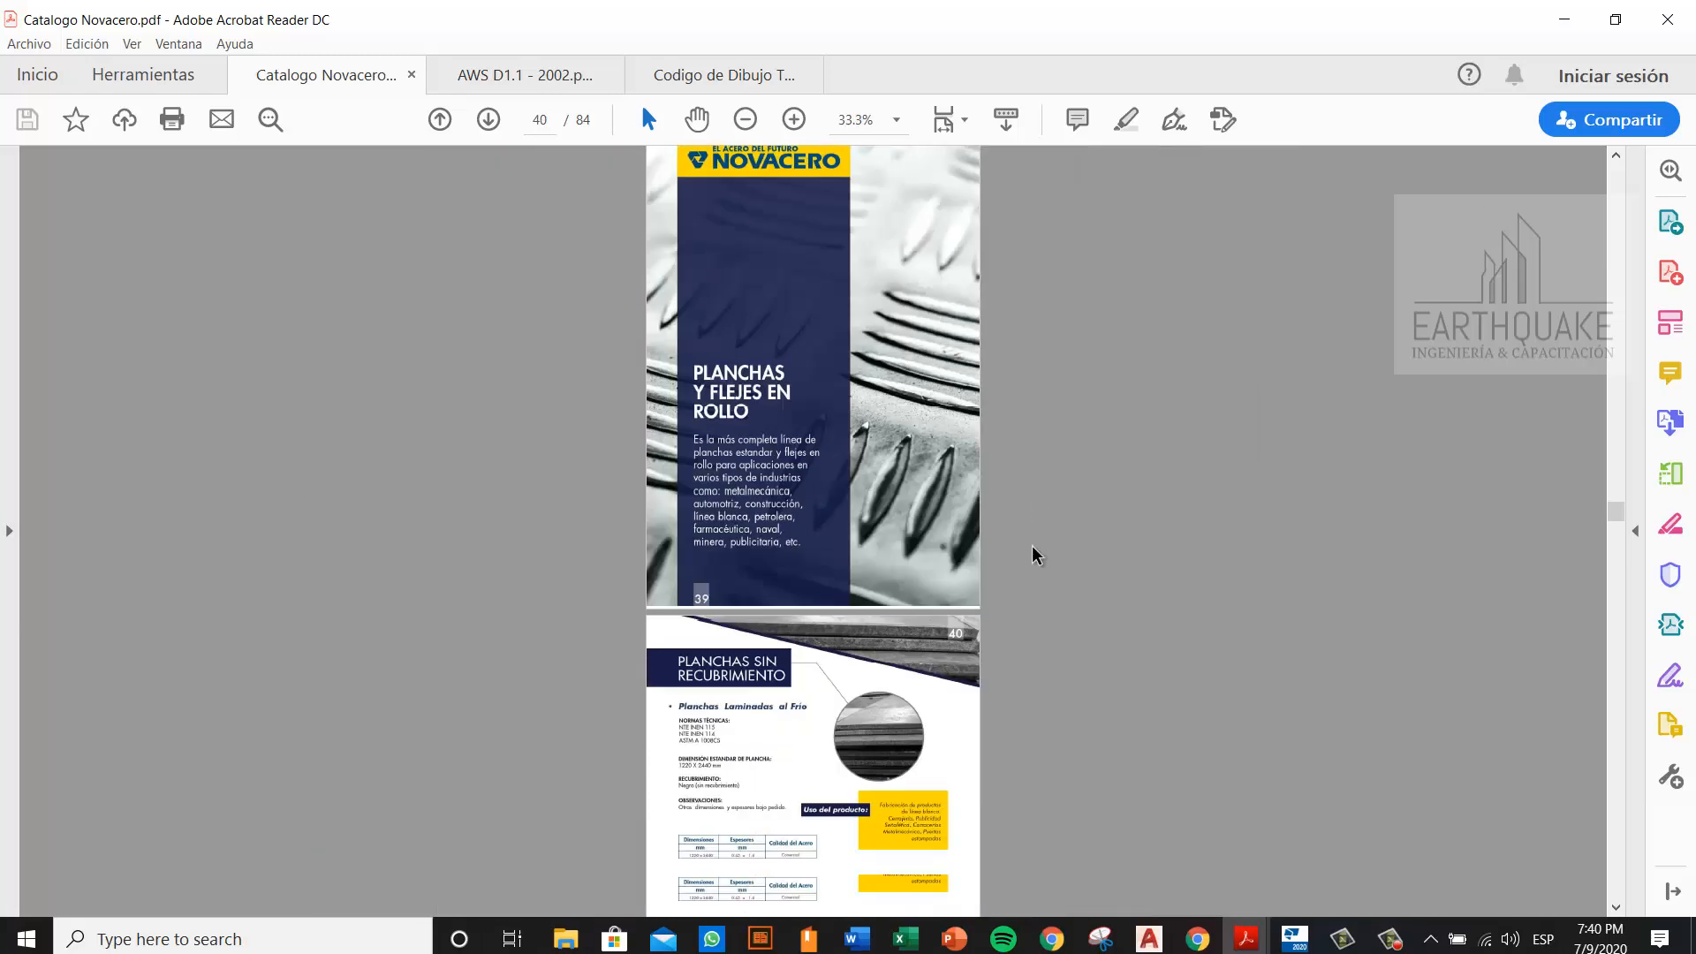
pyautogui.scroll(-4, 1035, 555)
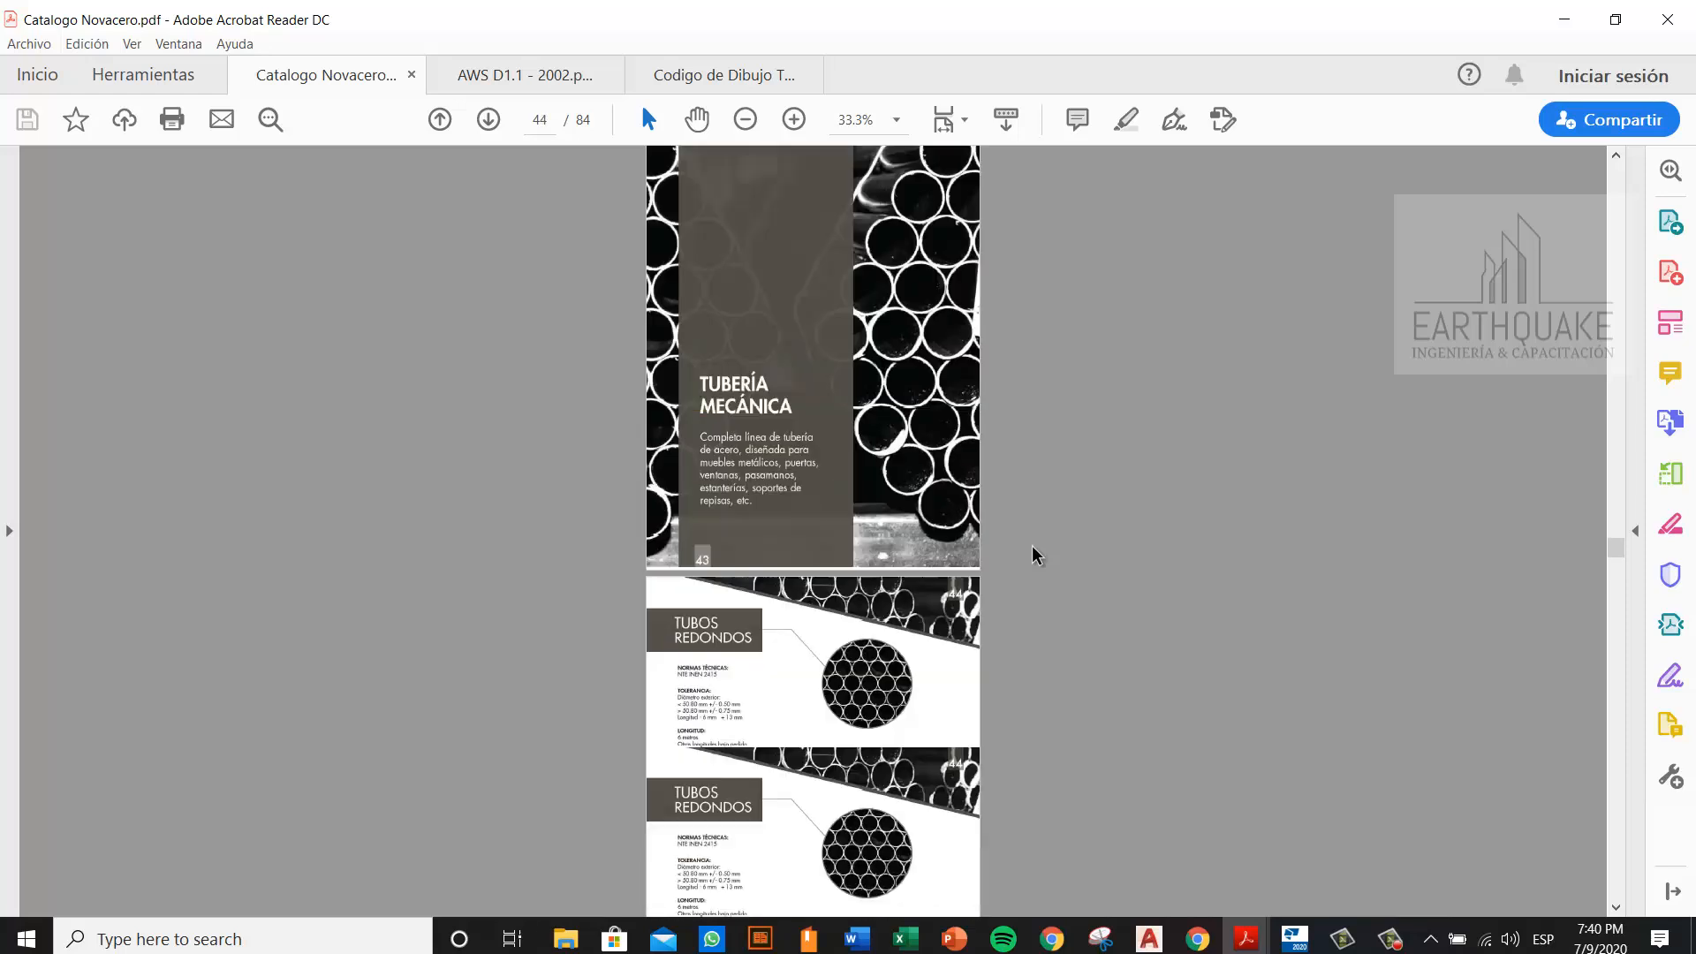
pyautogui.click(1580, 21)
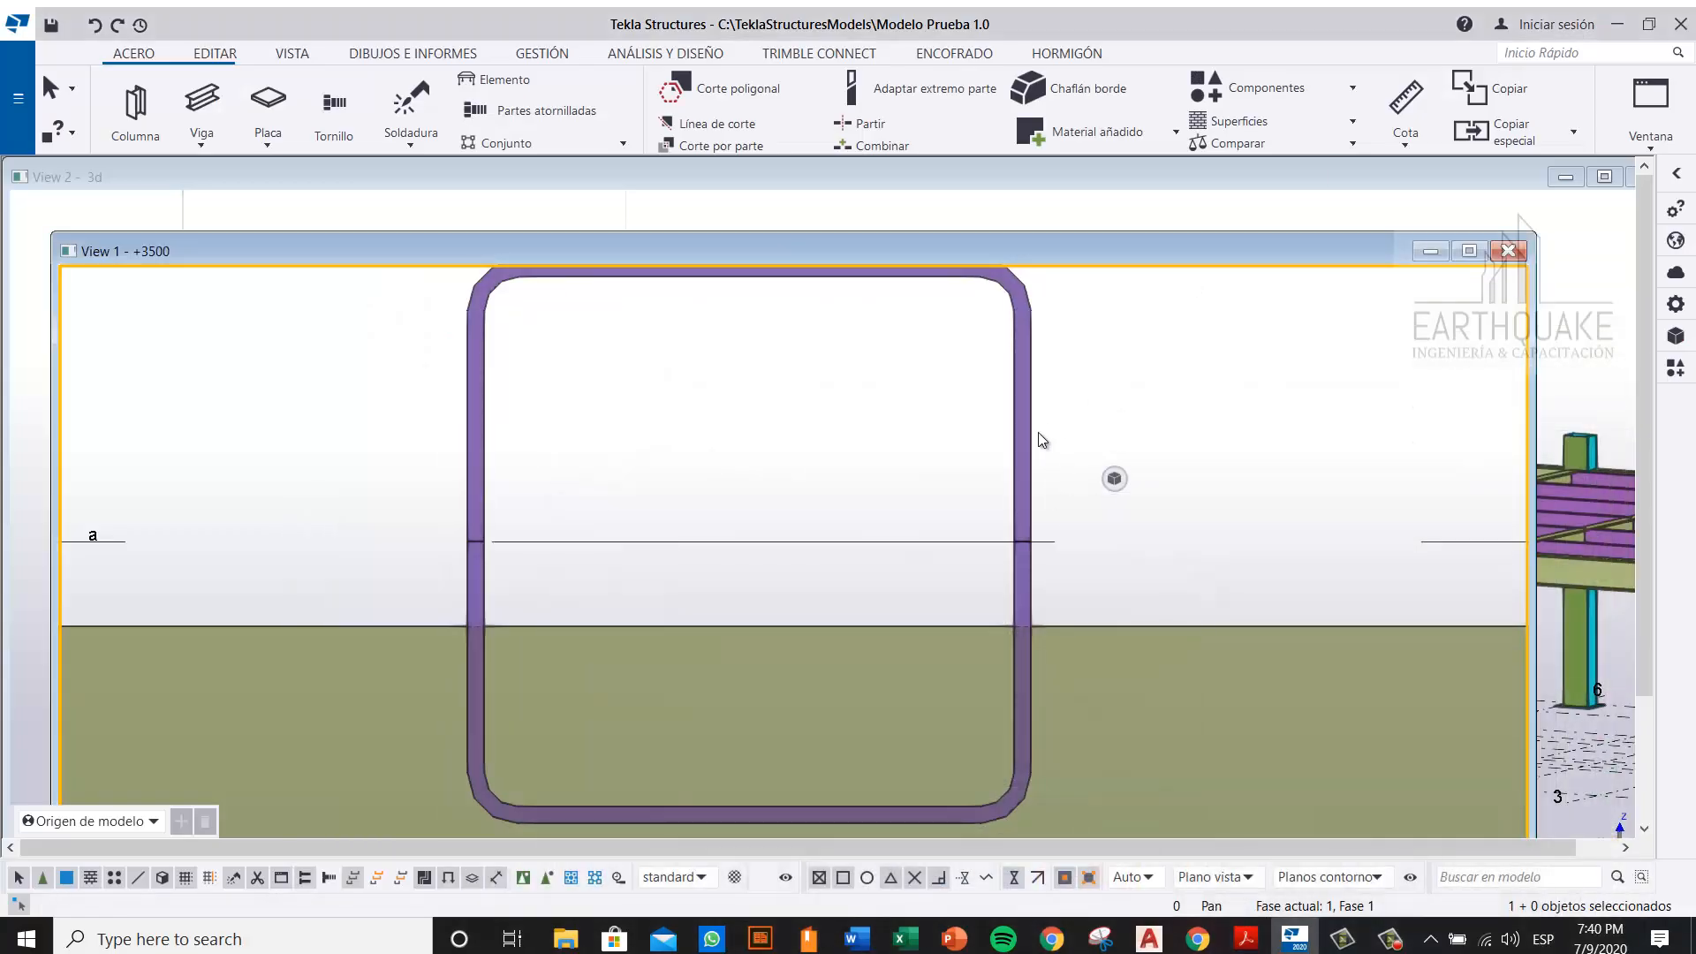
# Step: Pull the right-hand end points of the upper and lower U-shaped polybeams back 3 mm each from the joint line
pyautogui.click(1025, 508)
pyautogui.scroll(5, 1016, 554)
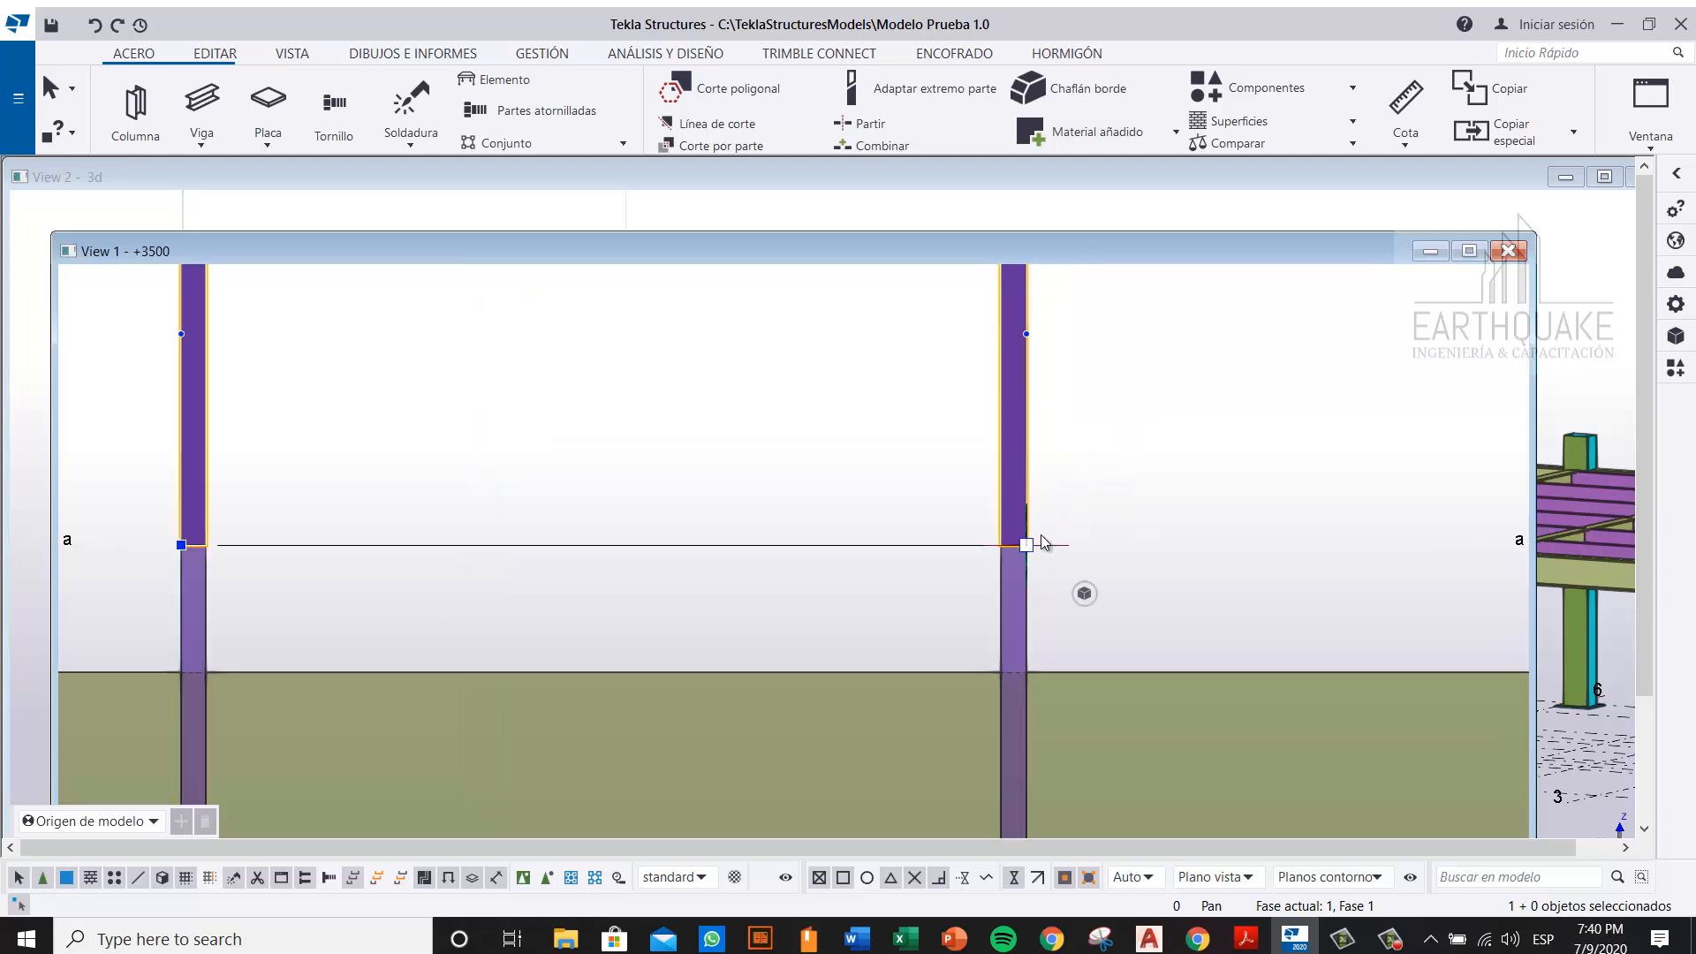
pyautogui.moveTo(1008, 559); pyautogui.dragTo(1007, 530)
pyautogui.click(1007, 557)
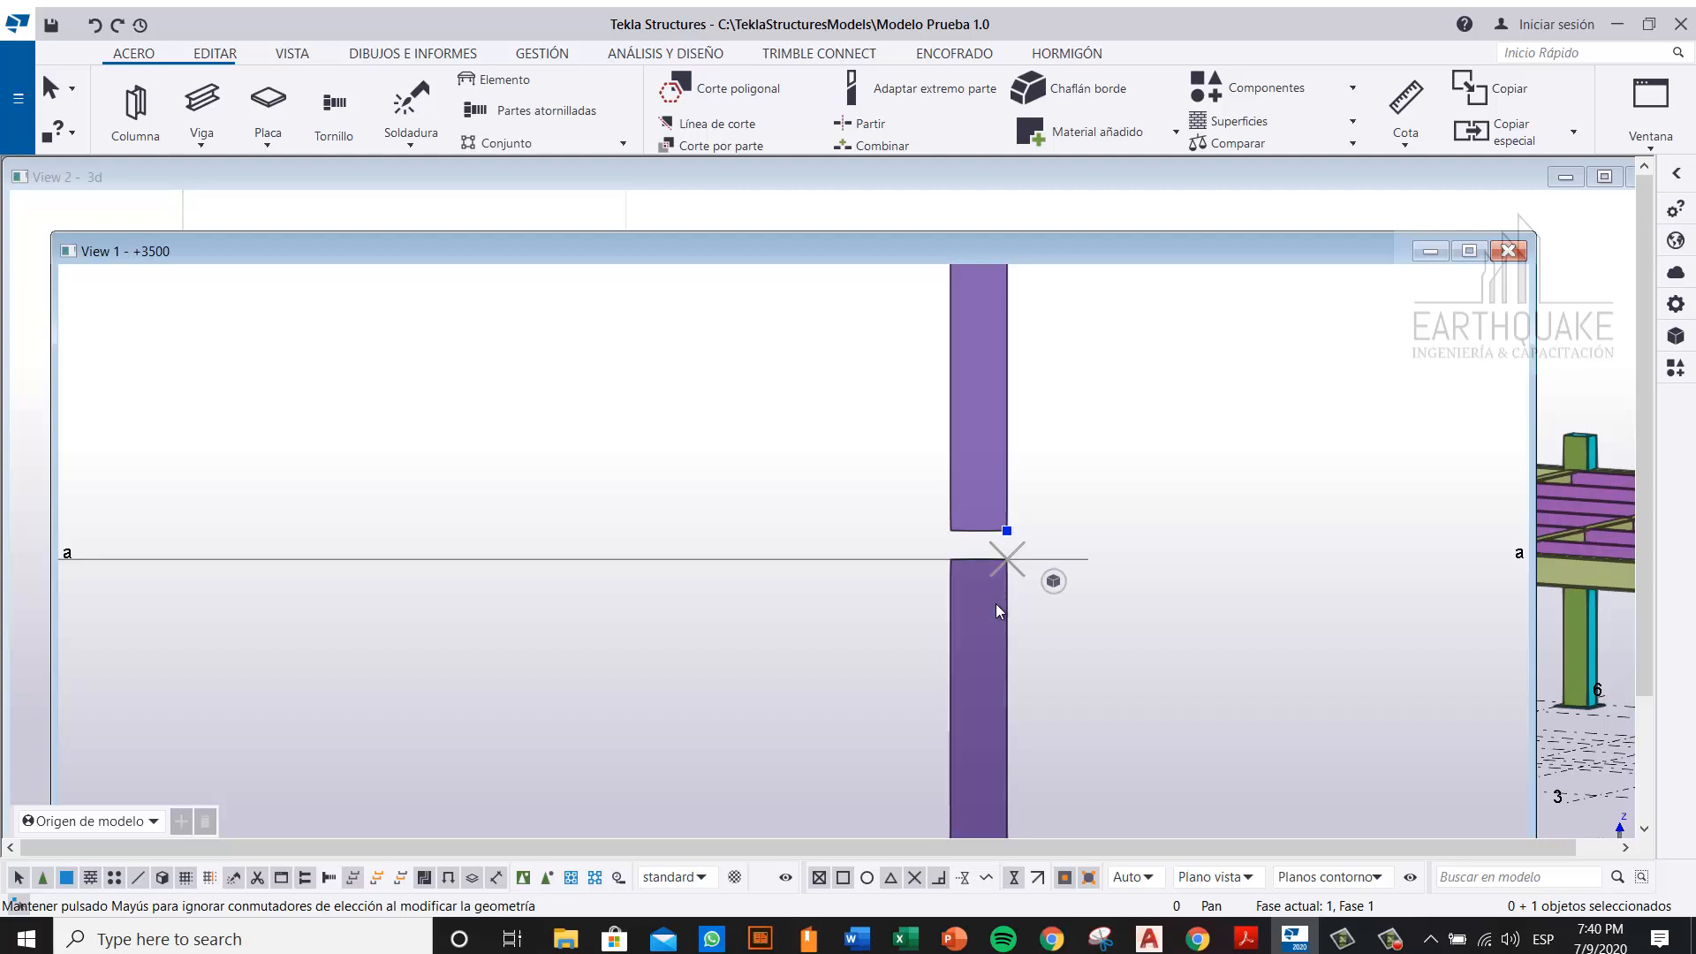
pyautogui.click(1007, 558)
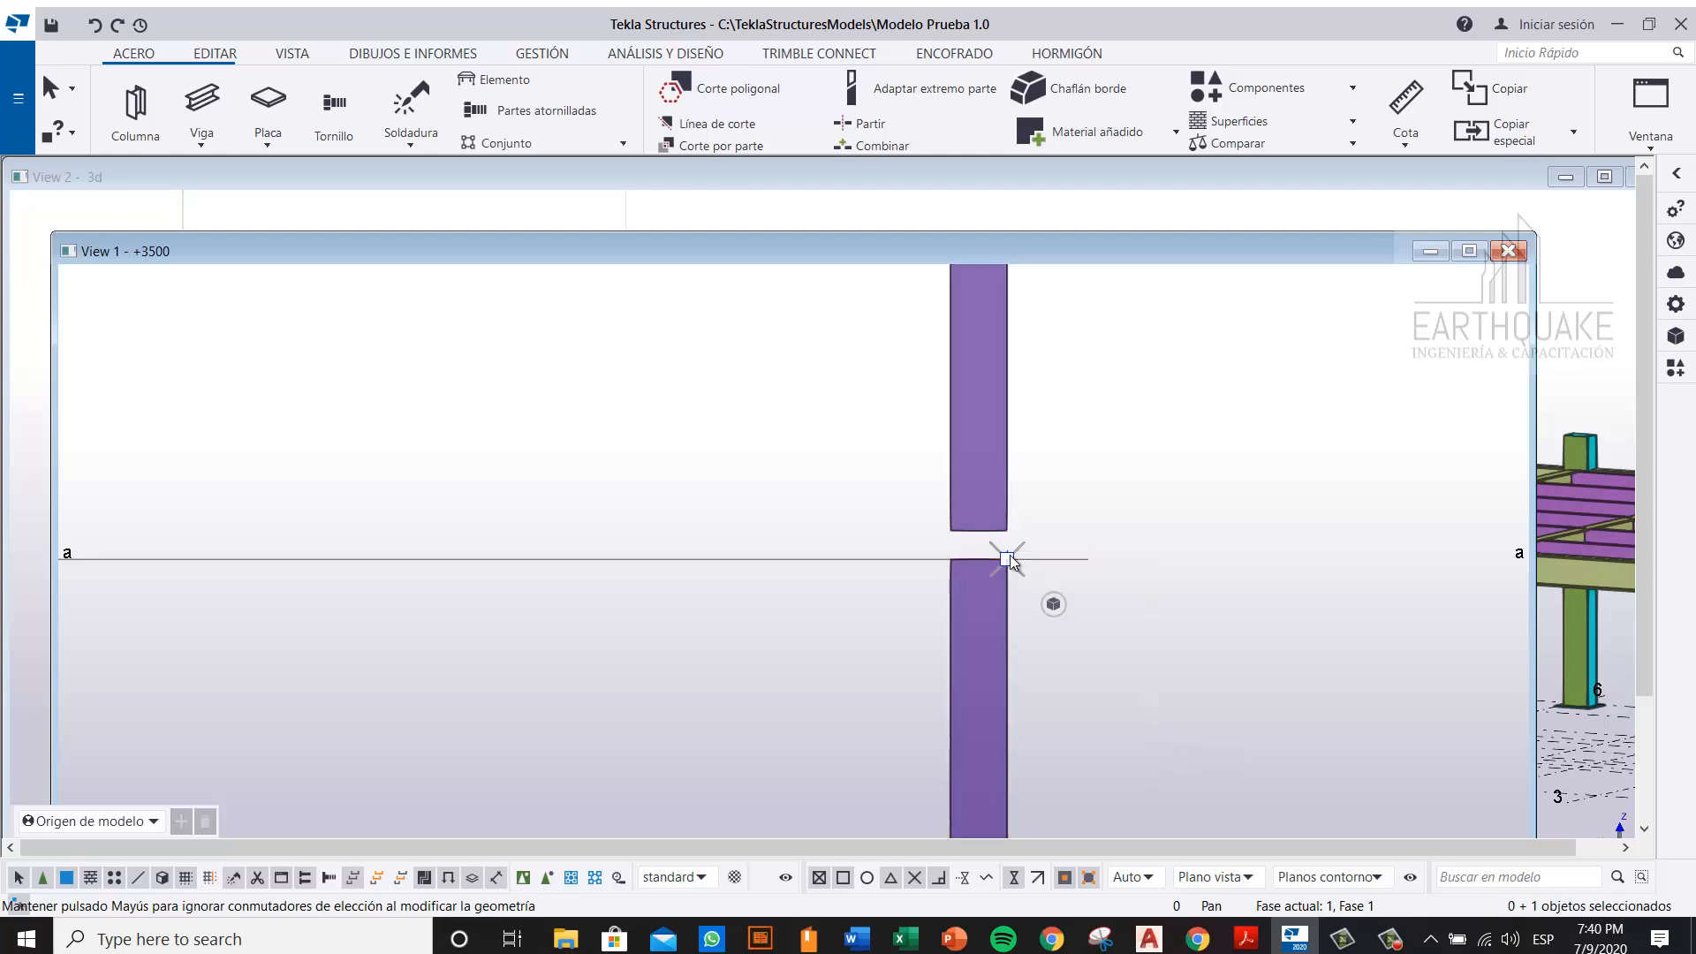
pyautogui.moveTo(1008, 558); pyautogui.dragTo(1007, 587)
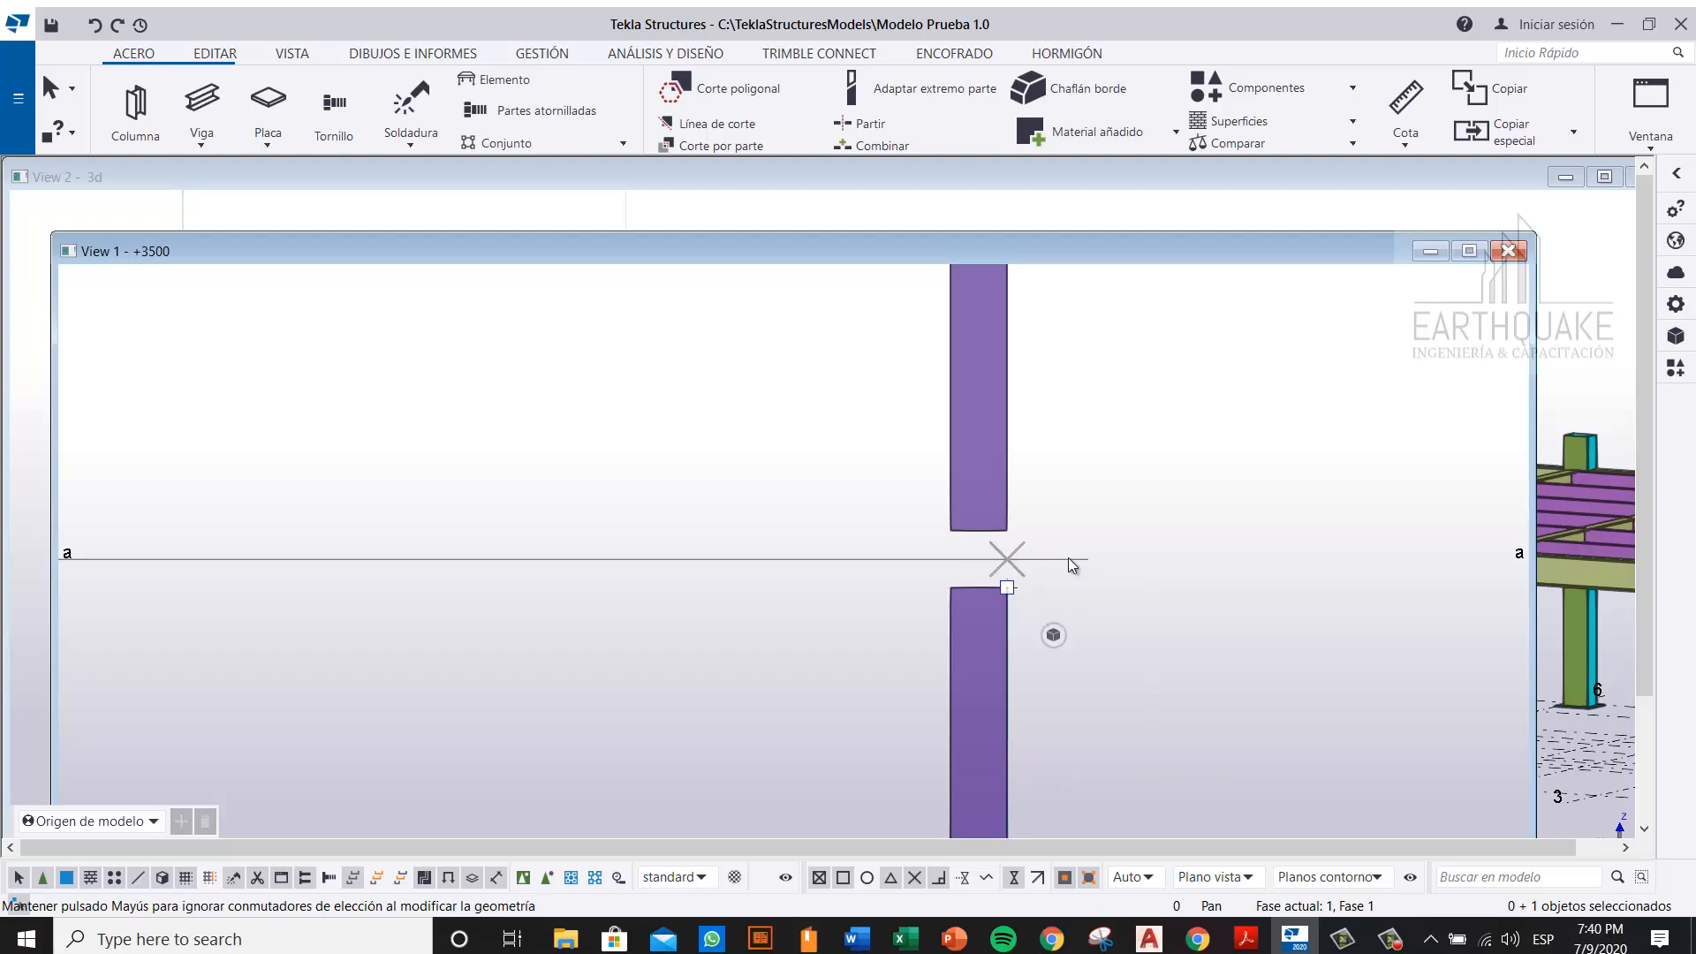
pyautogui.scroll(-4, 1105, 485)
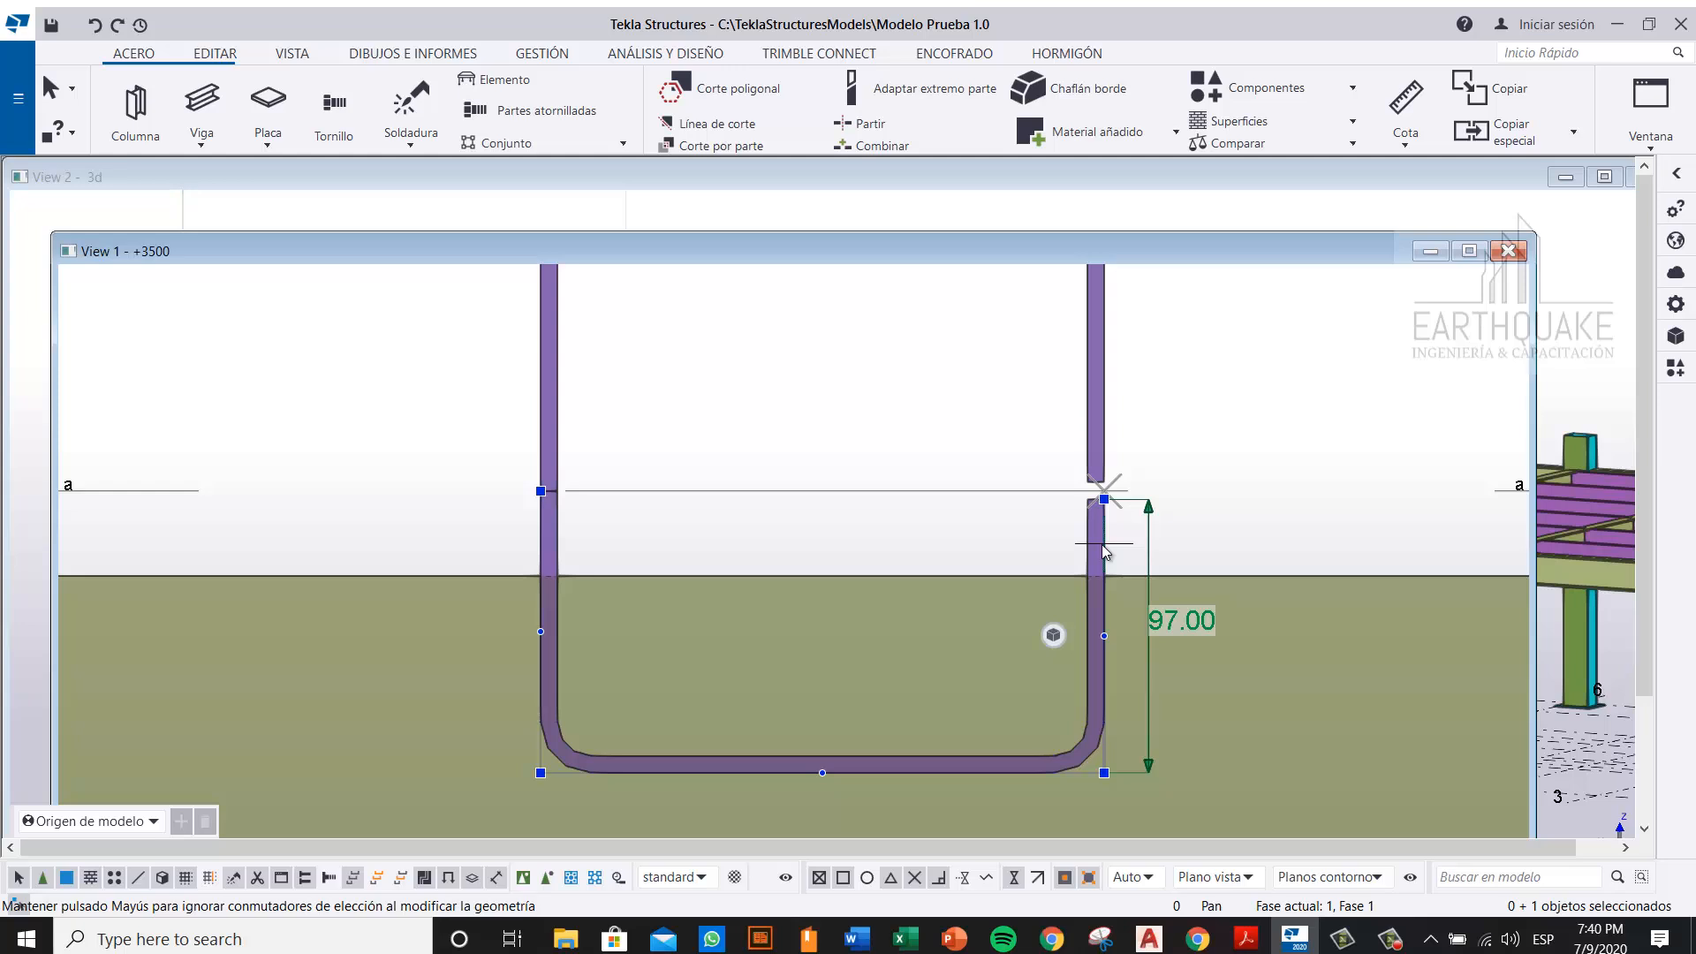
# Step: Move the left end point of the lower U-shaped polybeam 3 mm down from the joint line
pyautogui.scroll(3, 537, 523)
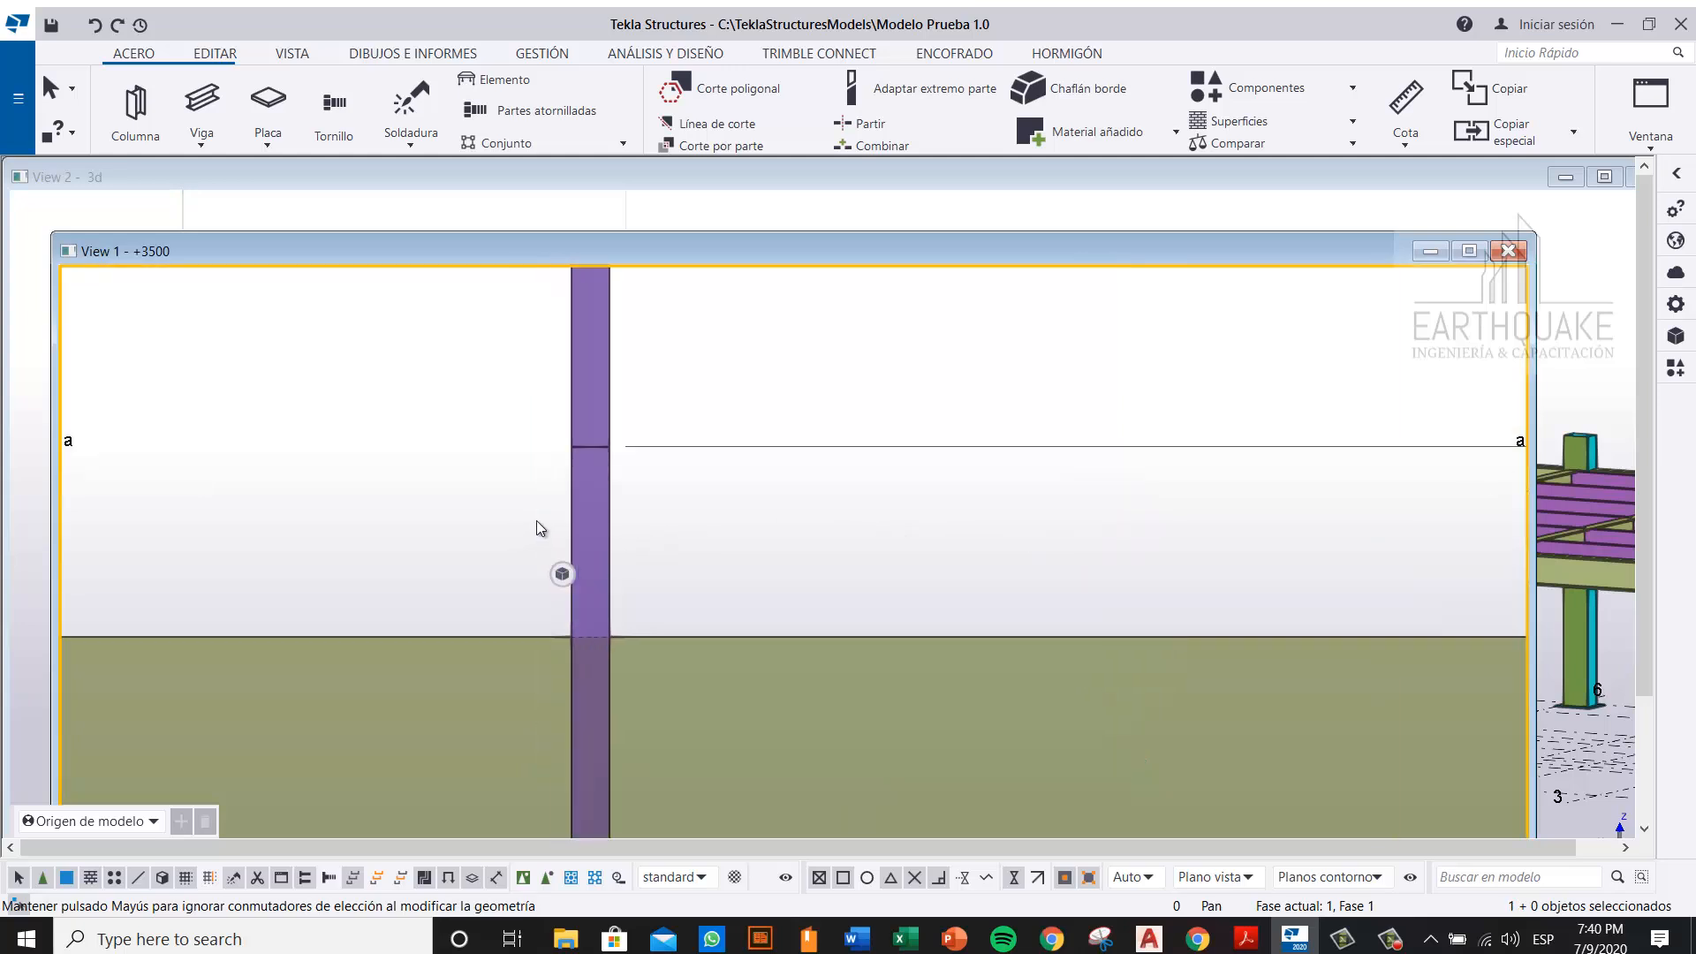
pyautogui.click(583, 510)
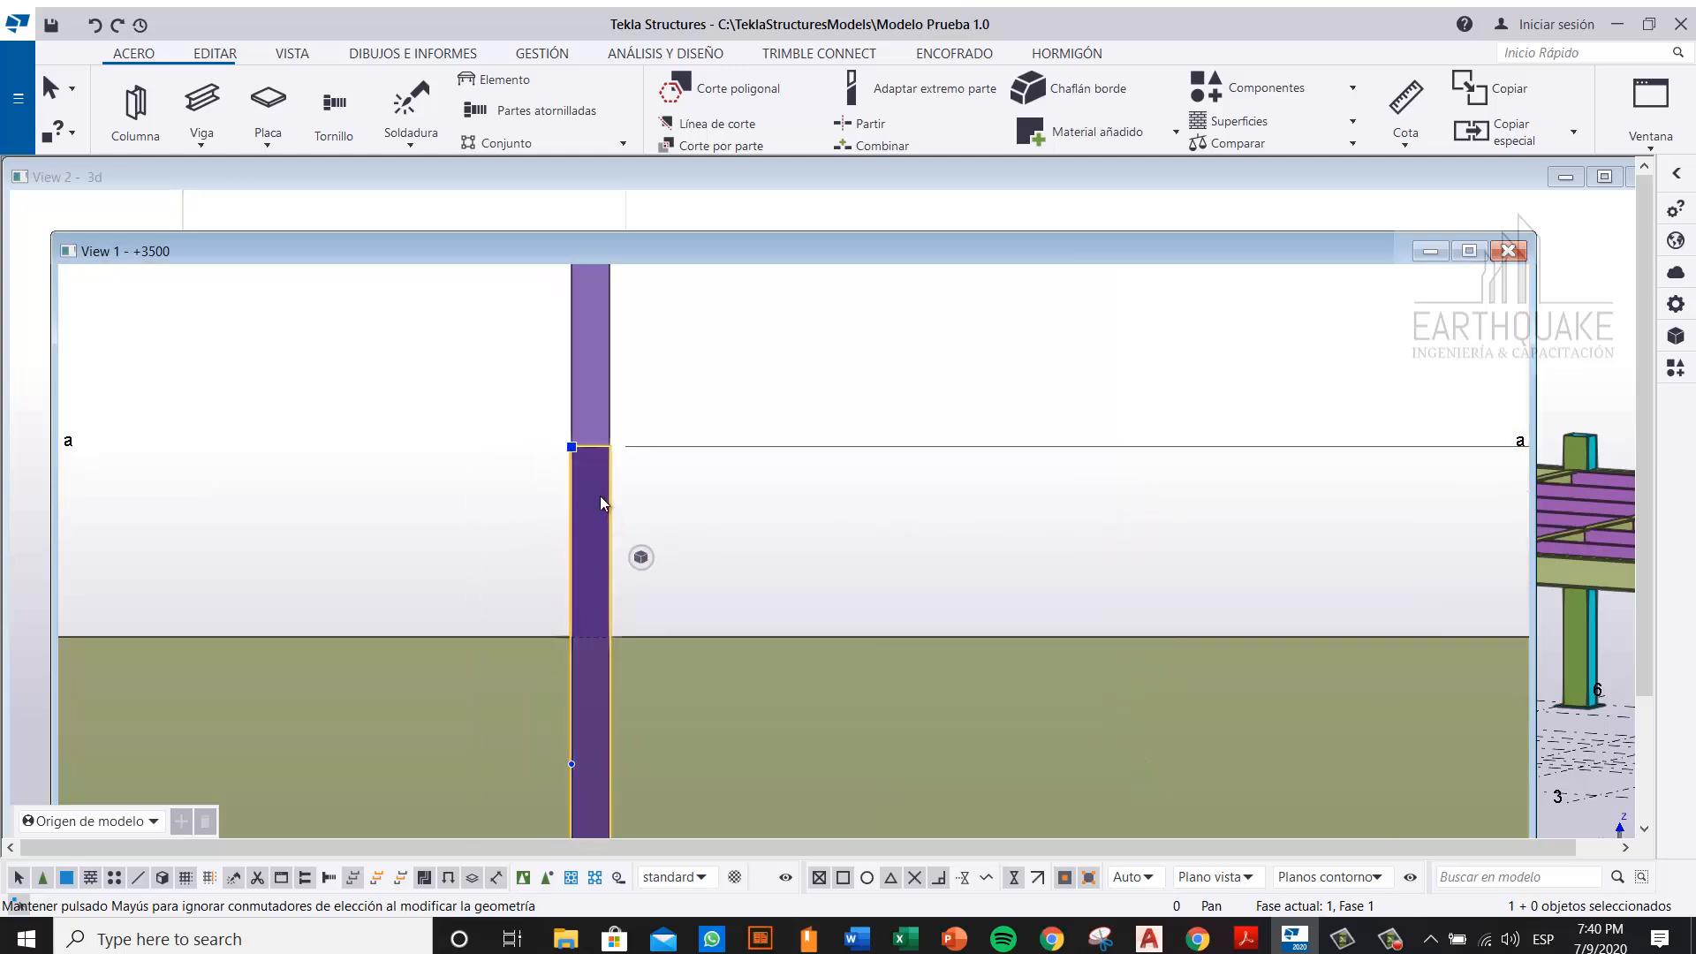
pyautogui.click(572, 445)
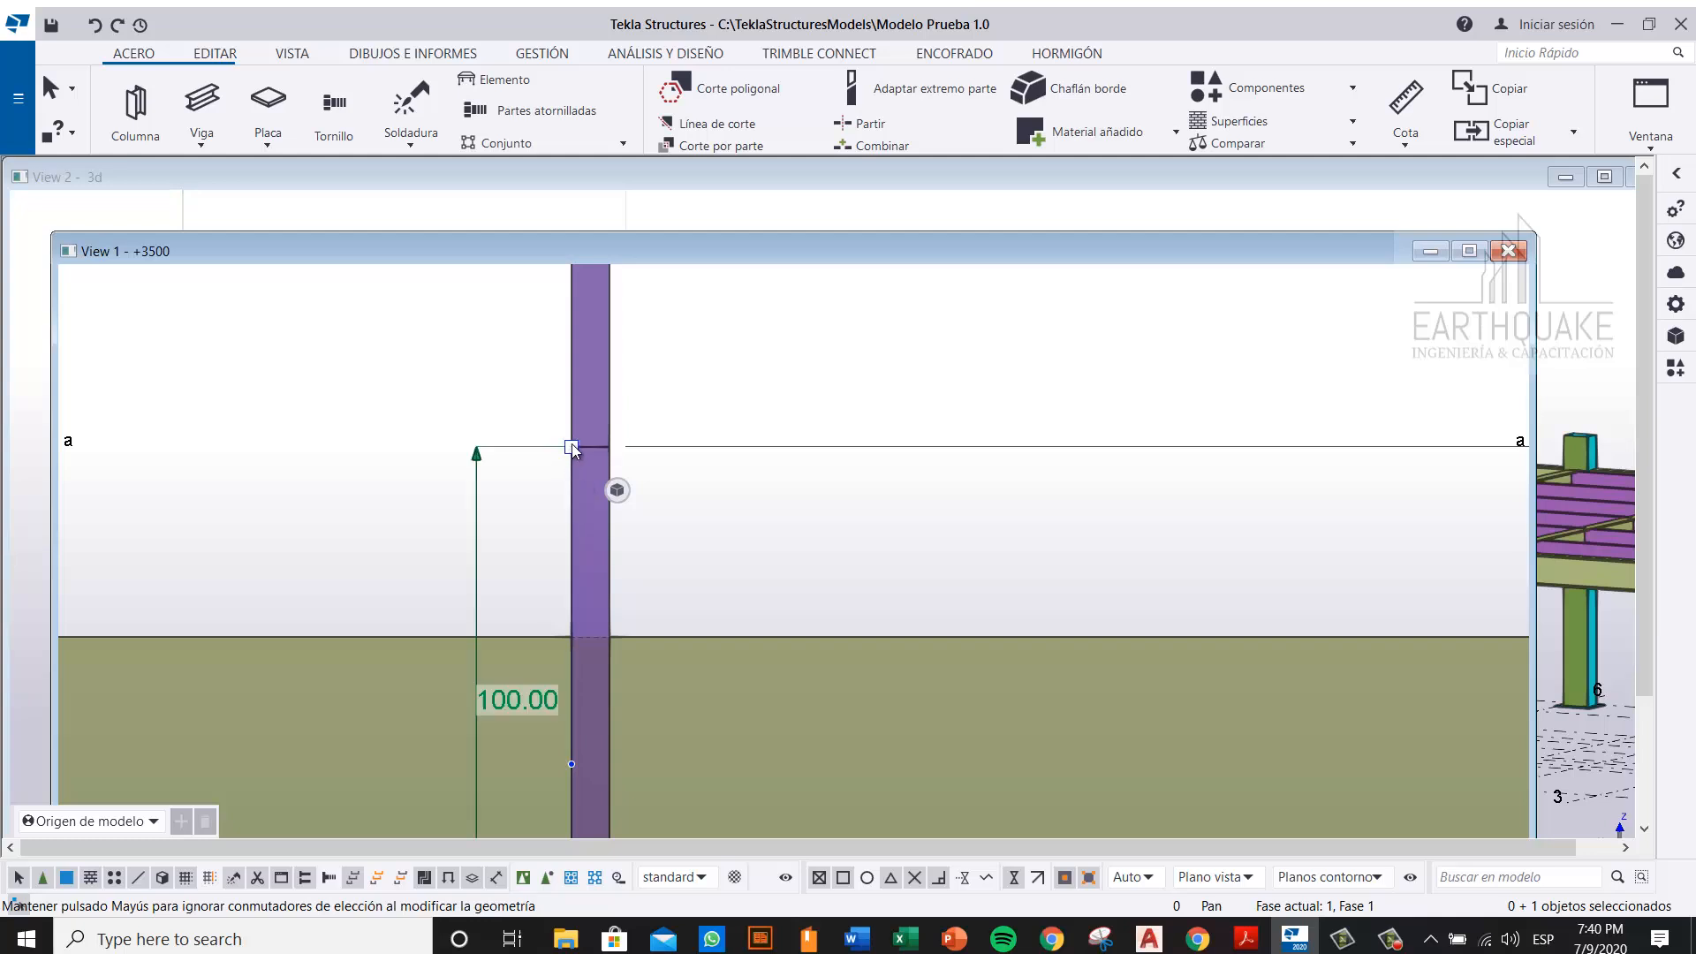
pyautogui.rightClick(570, 445)
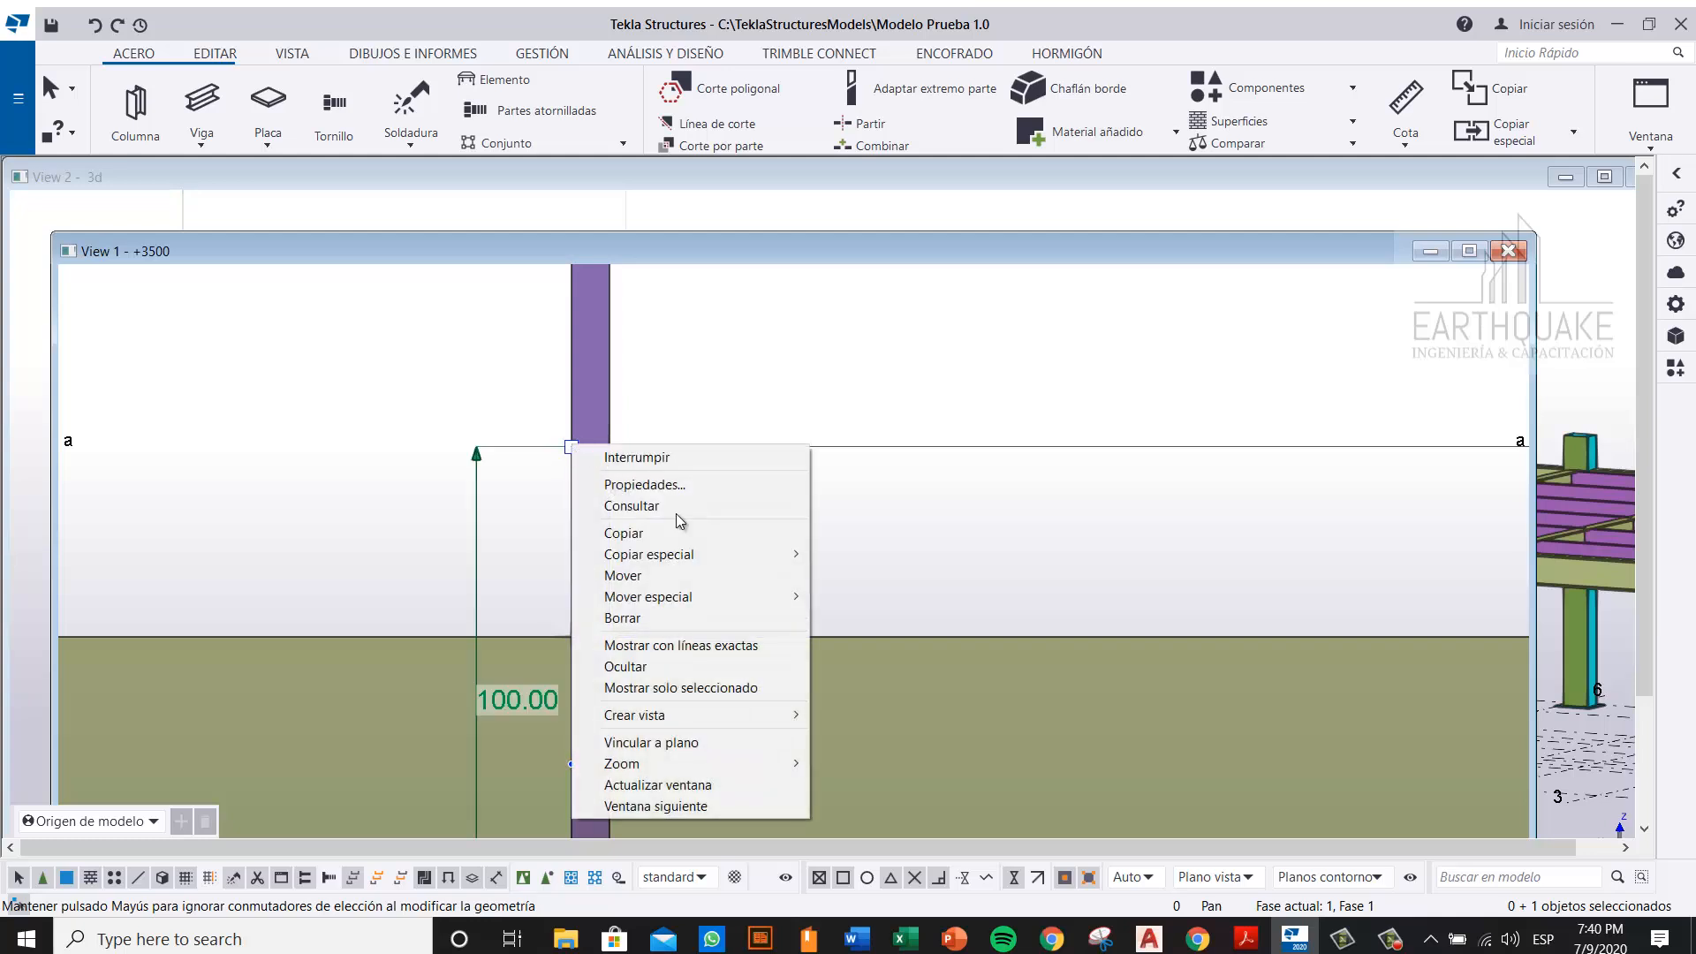
pyautogui.click(704, 575)
pyautogui.click(572, 447)
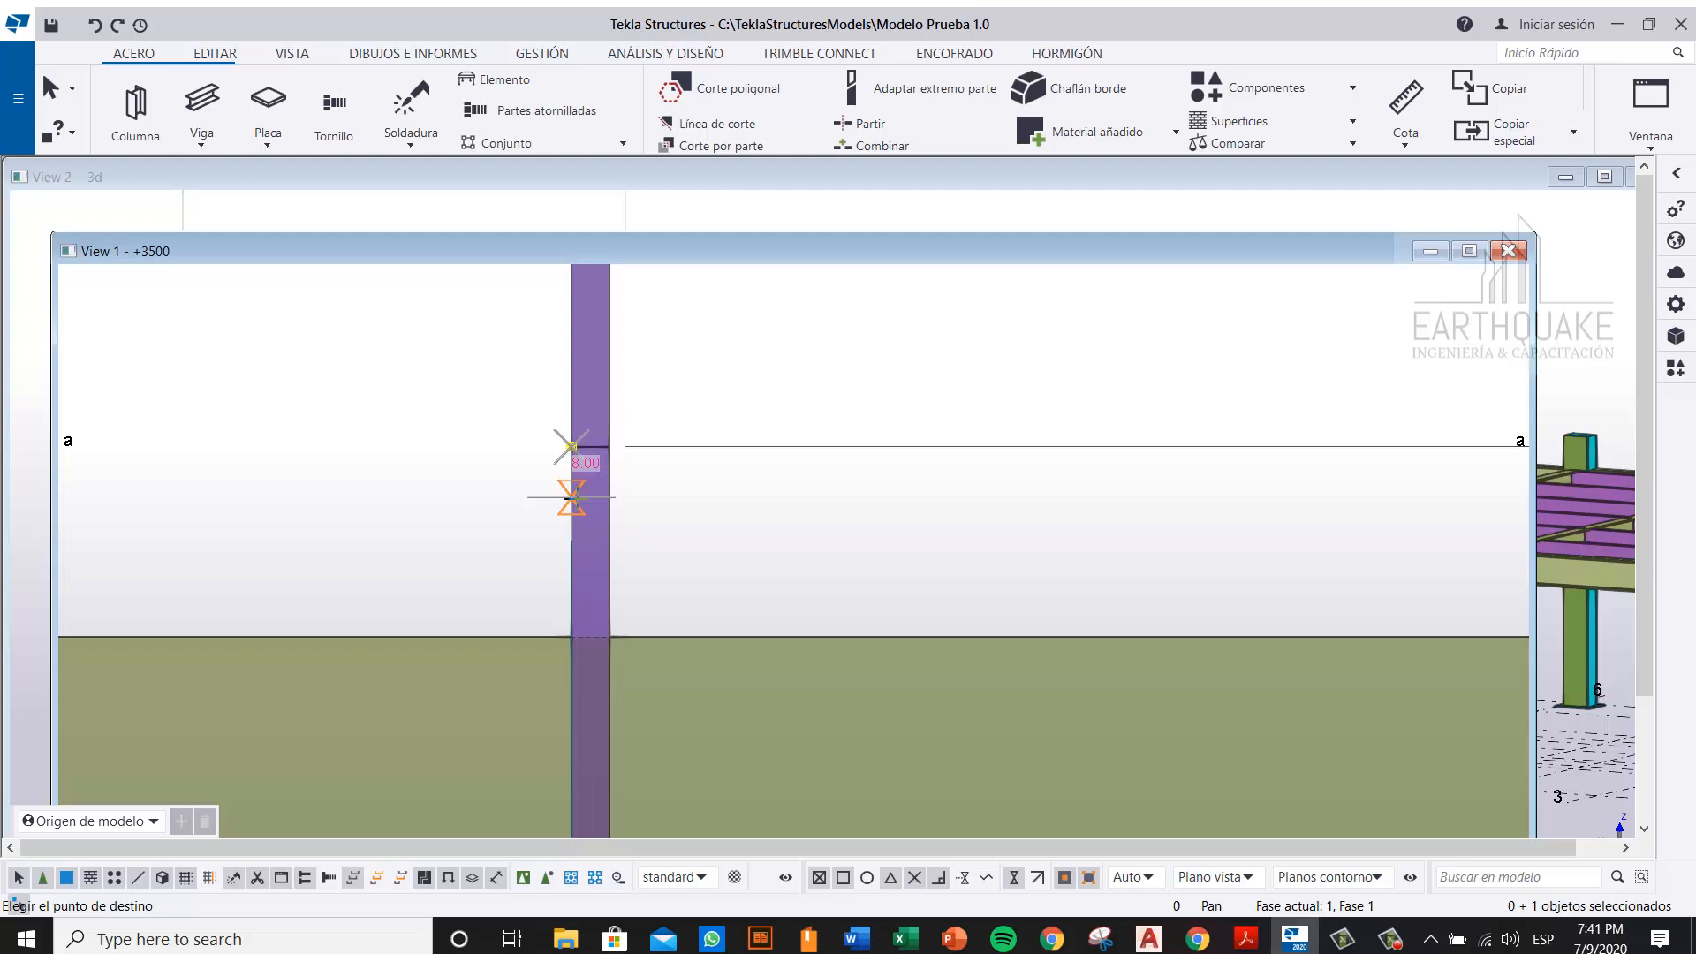
pyautogui.scroll(3, 570, 498)
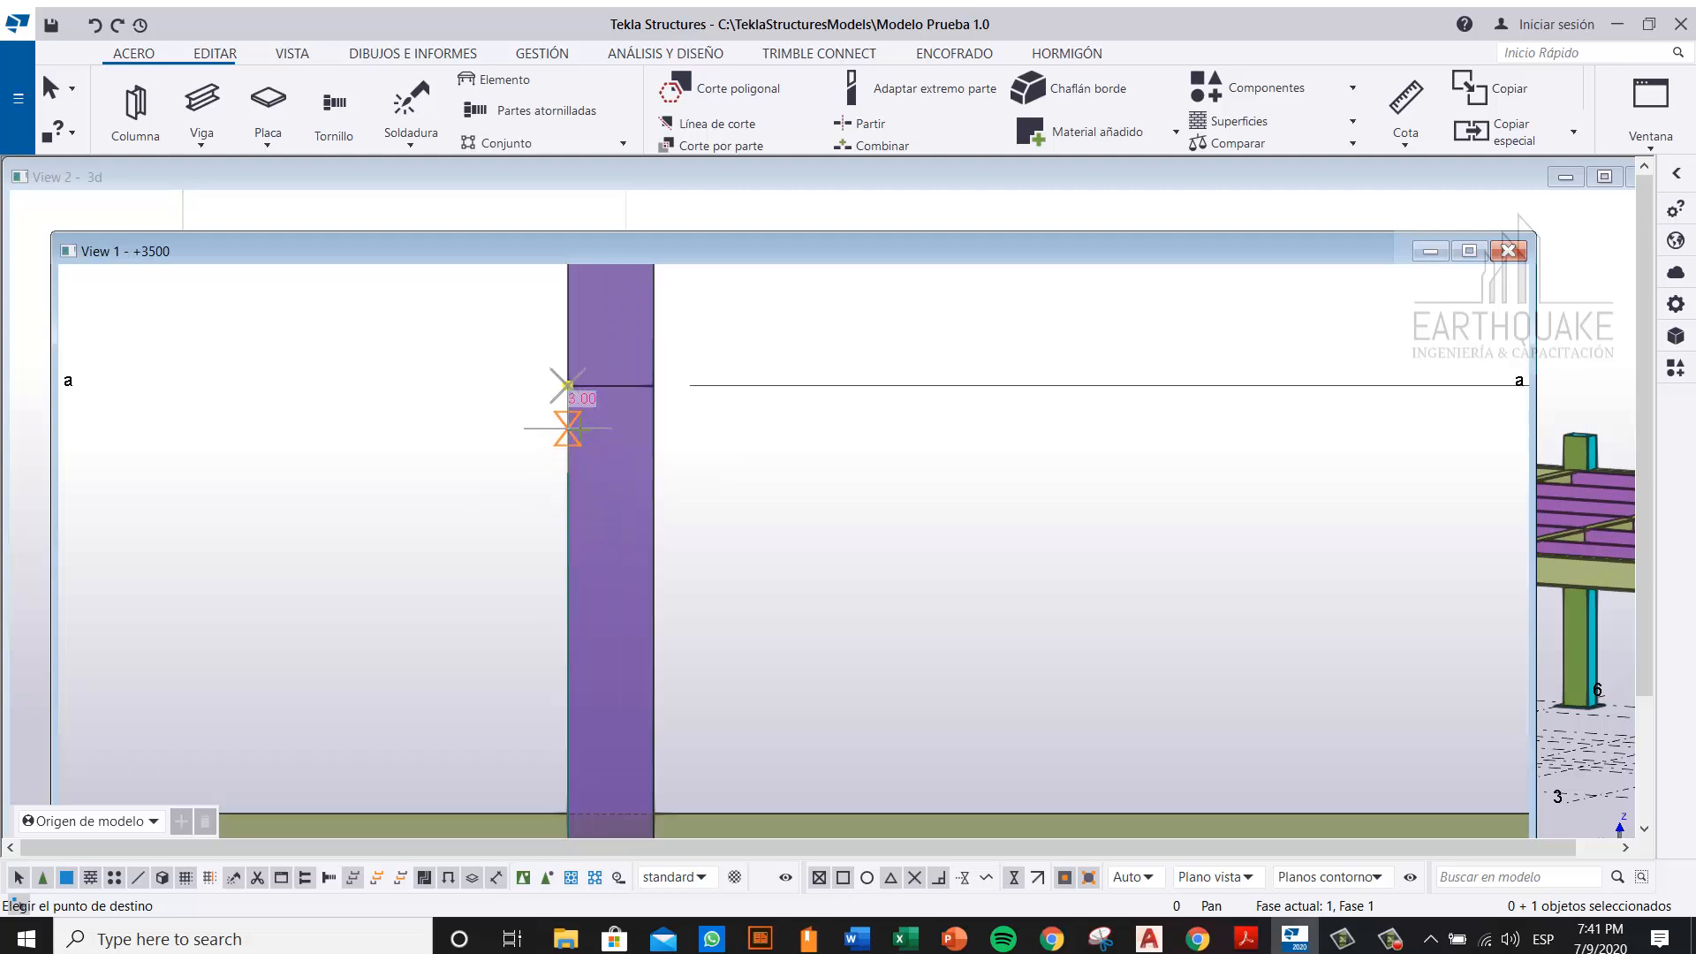
pyautogui.click(577, 427)
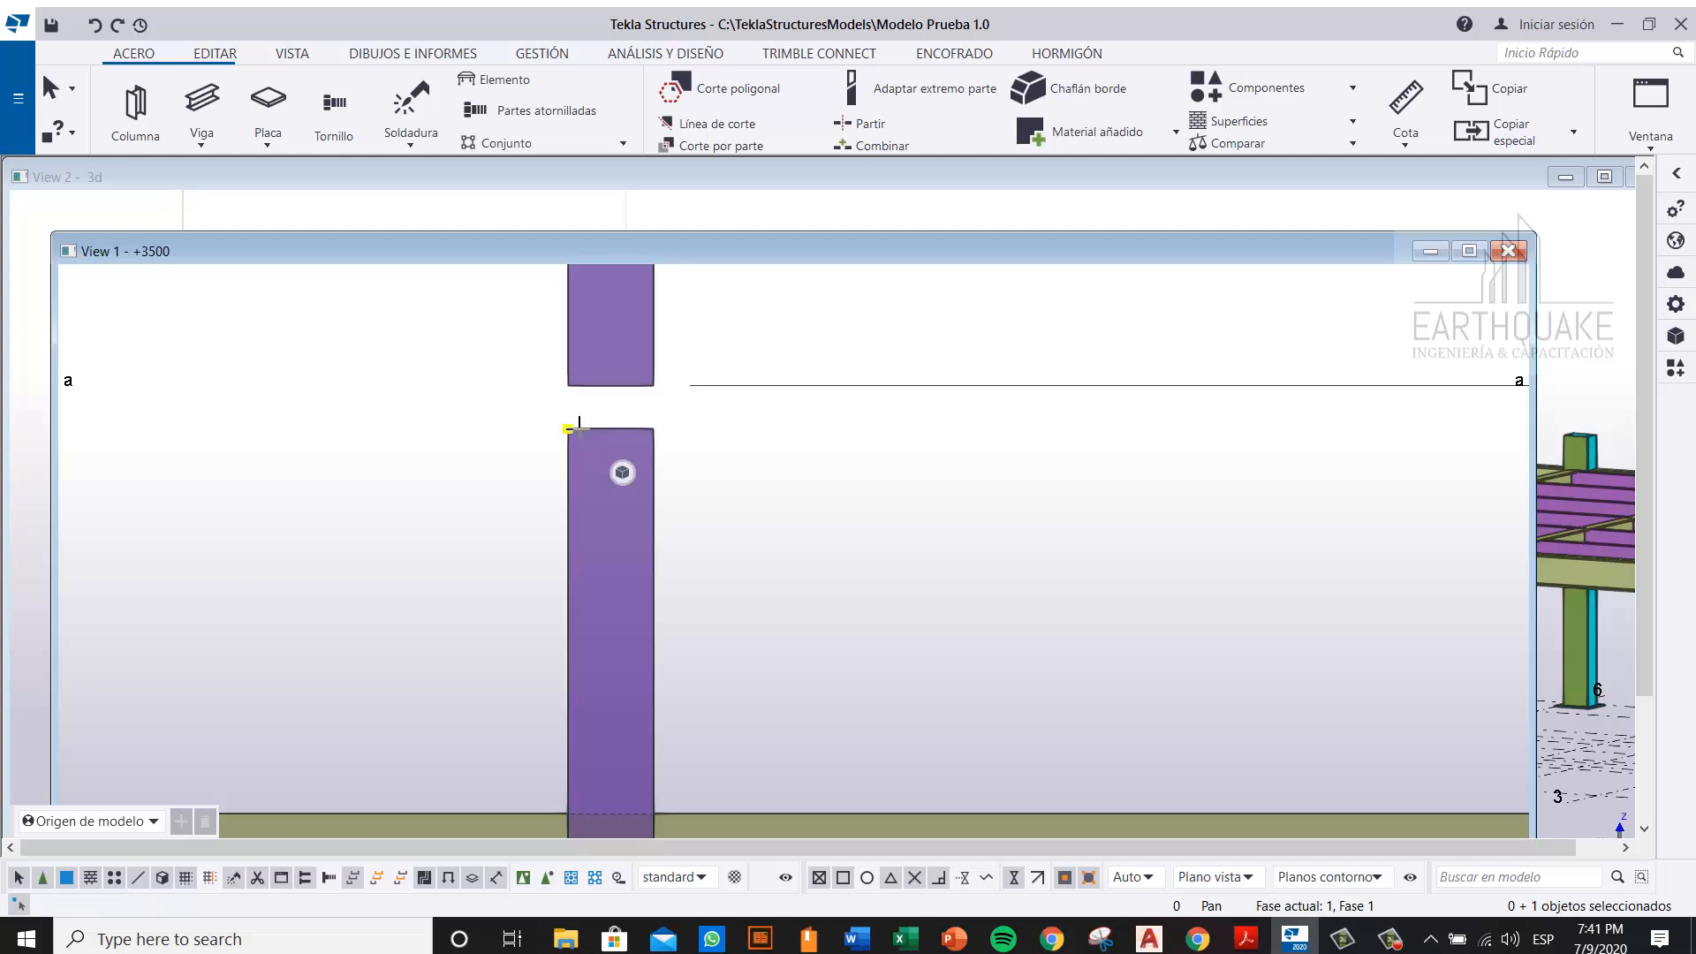
# Step: Move the left end point of the upper U-shaped polybeam 3 mm up from the joint line
pyautogui.moveTo(704, 382); pyautogui.dragTo(735, 528, button='middle')
pyautogui.click(685, 456)
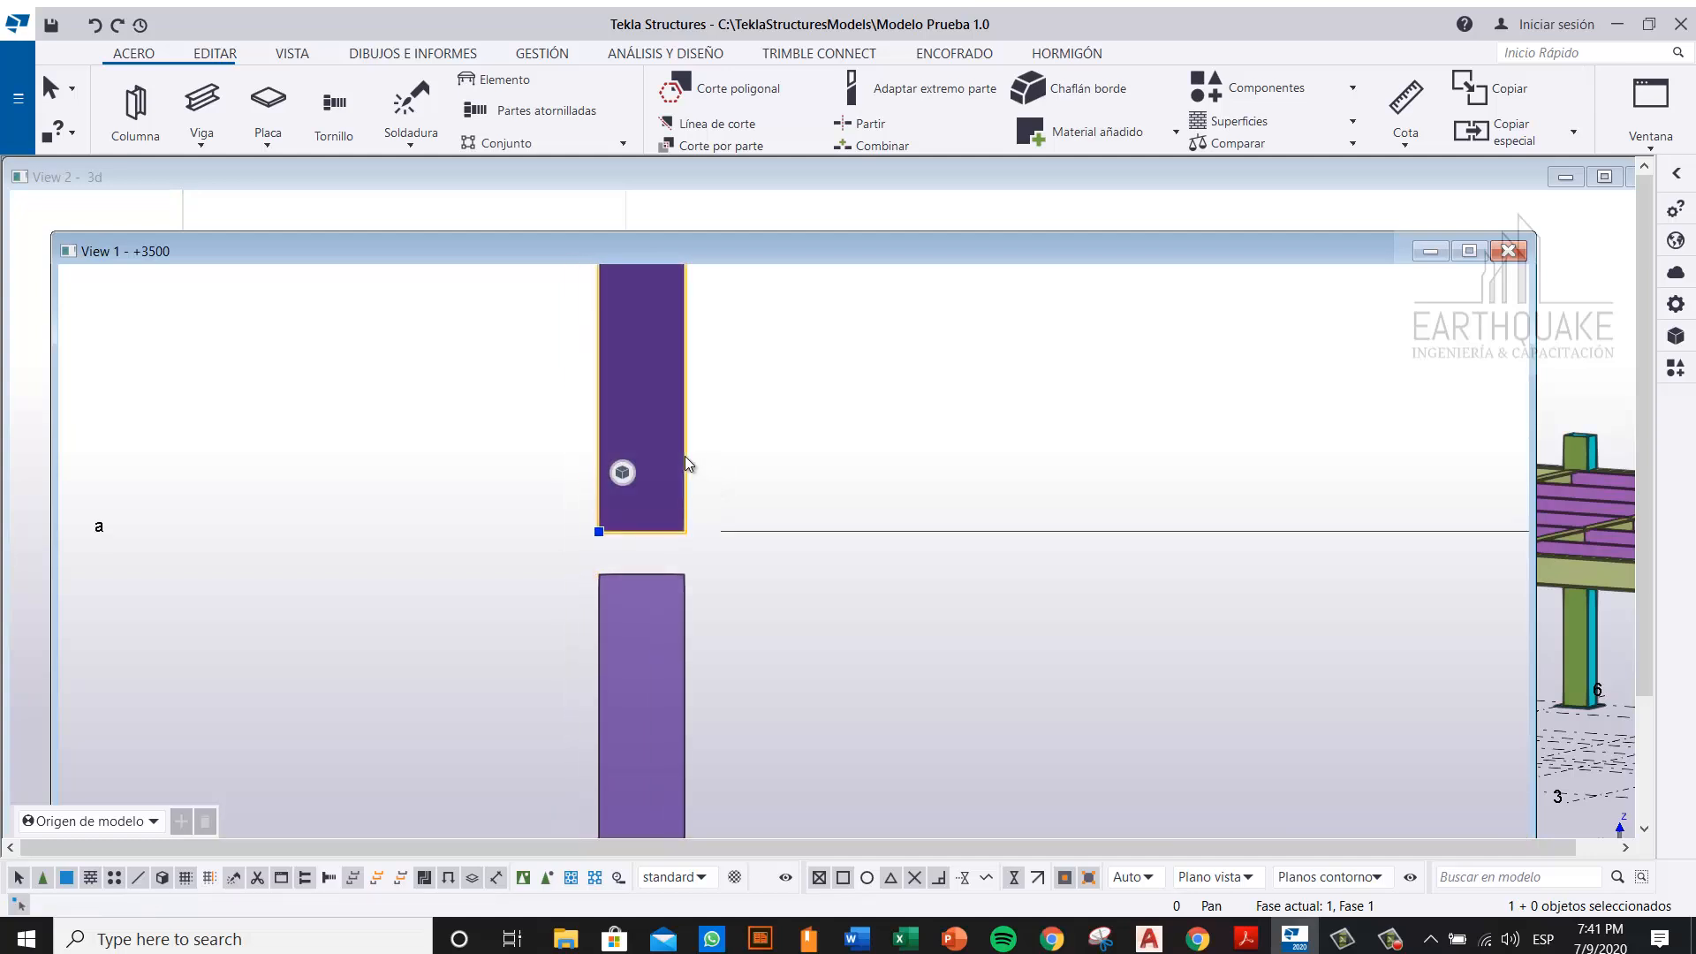
pyautogui.click(599, 531)
pyautogui.rightClick(599, 531)
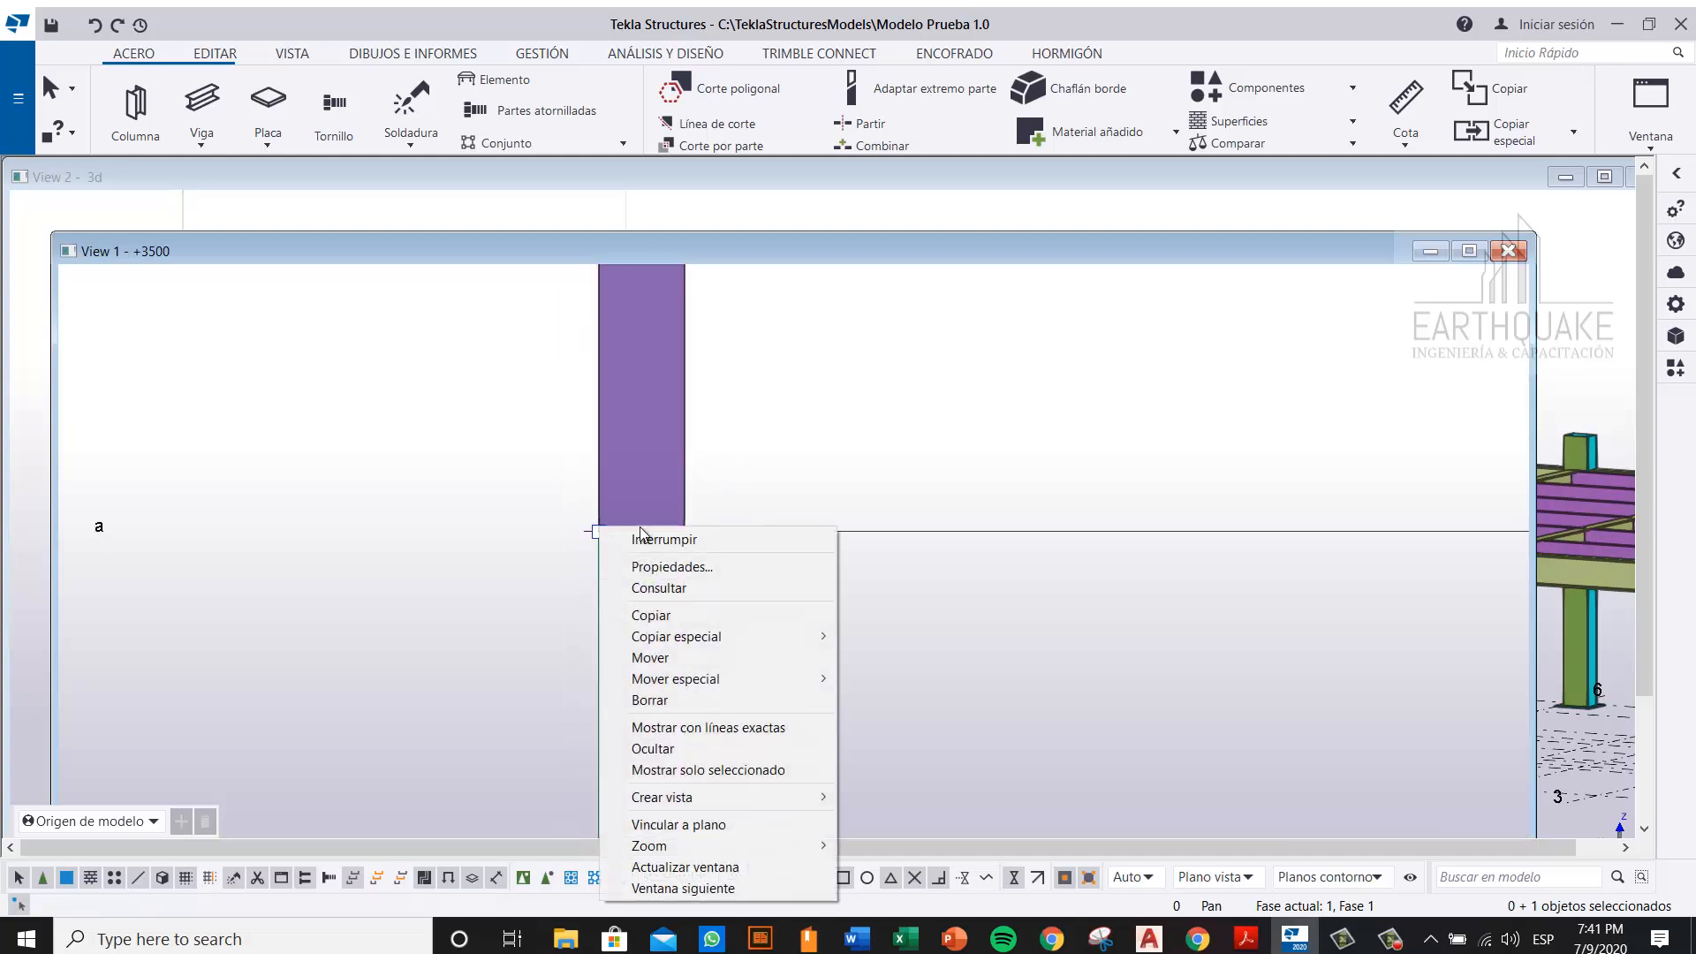
pyautogui.click(654, 657)
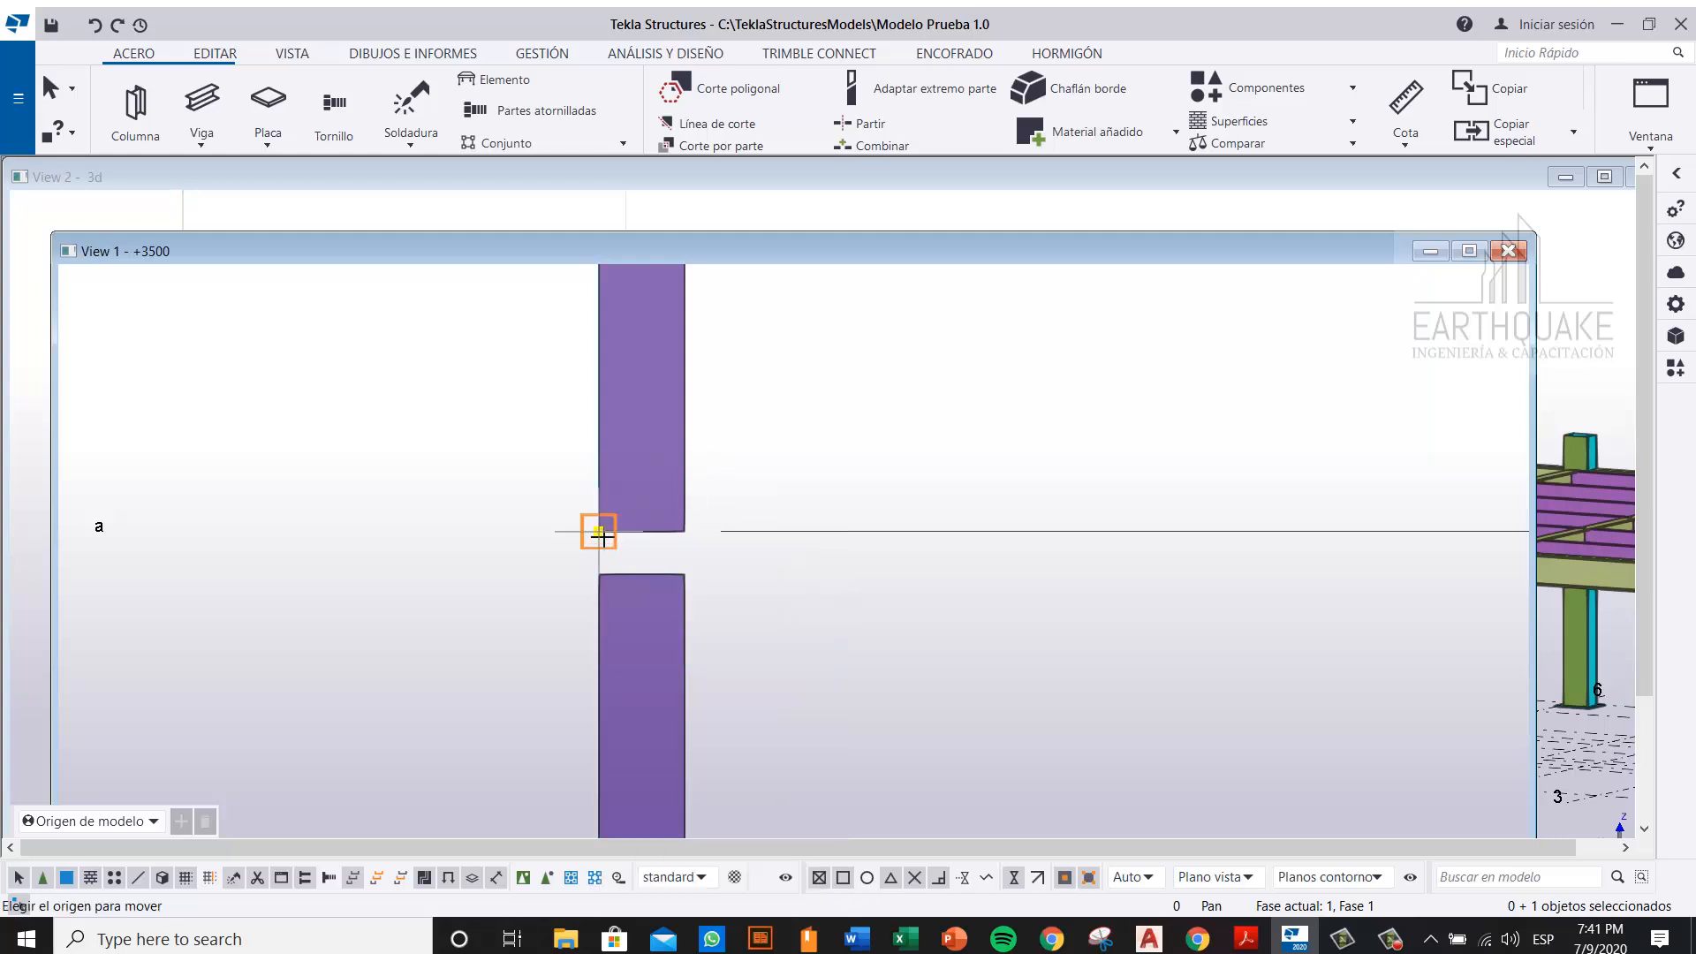
pyautogui.rightClick(506, 444)
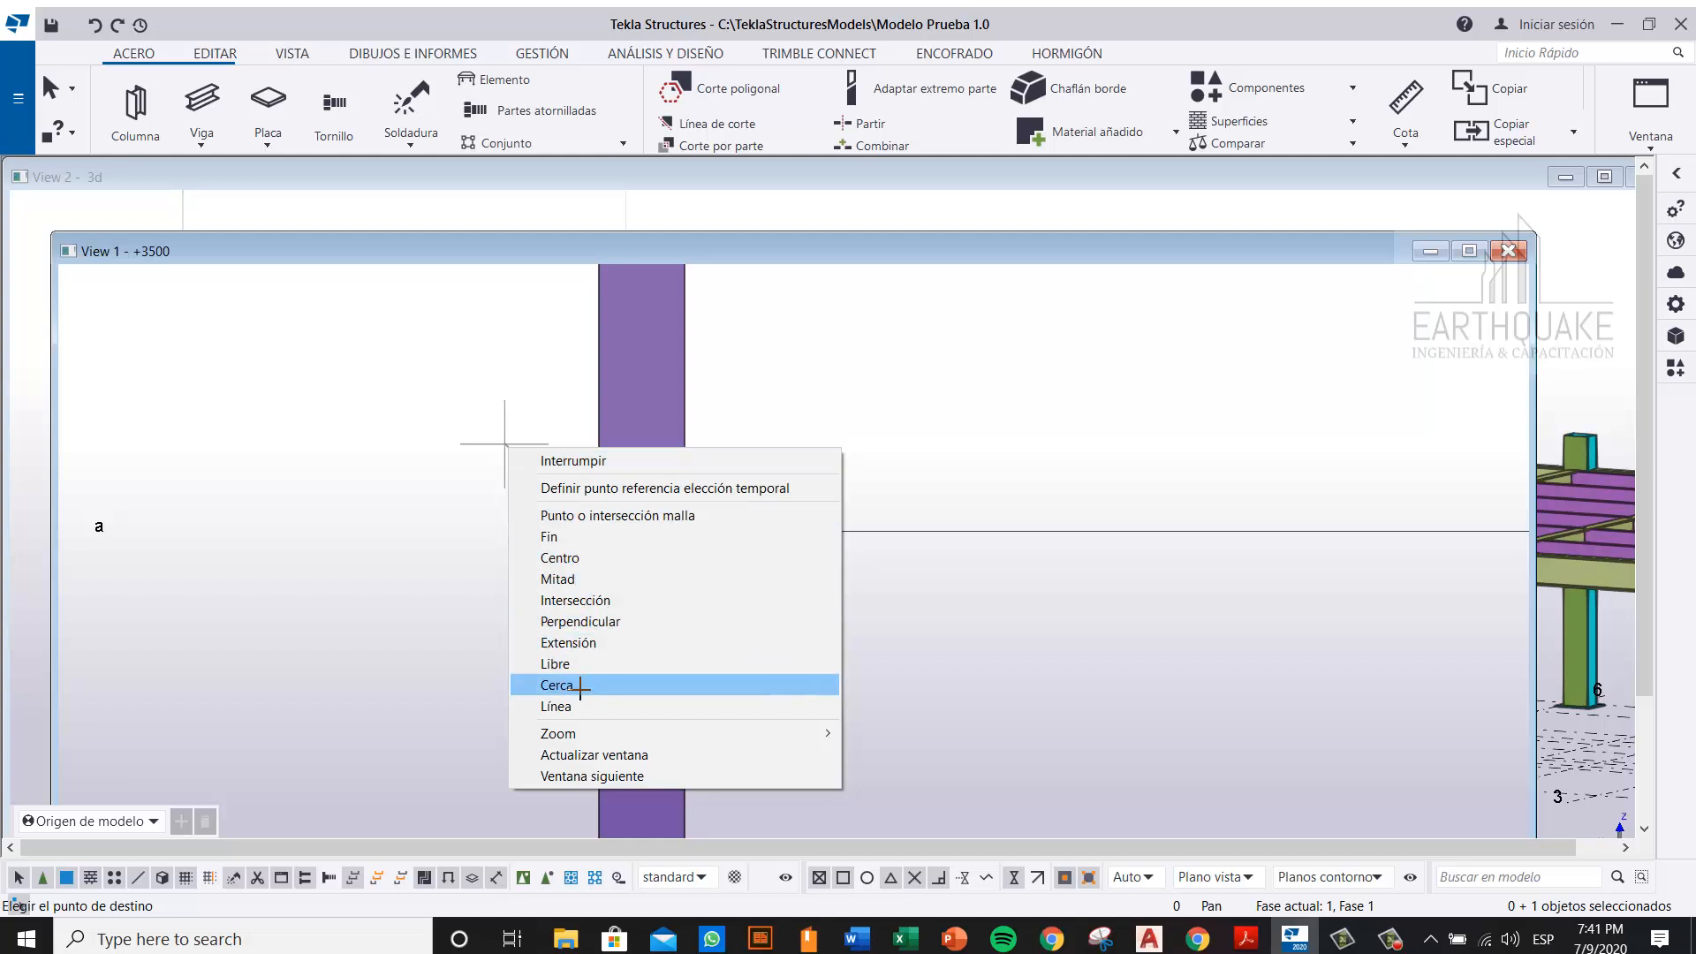
pyautogui.click(581, 686)
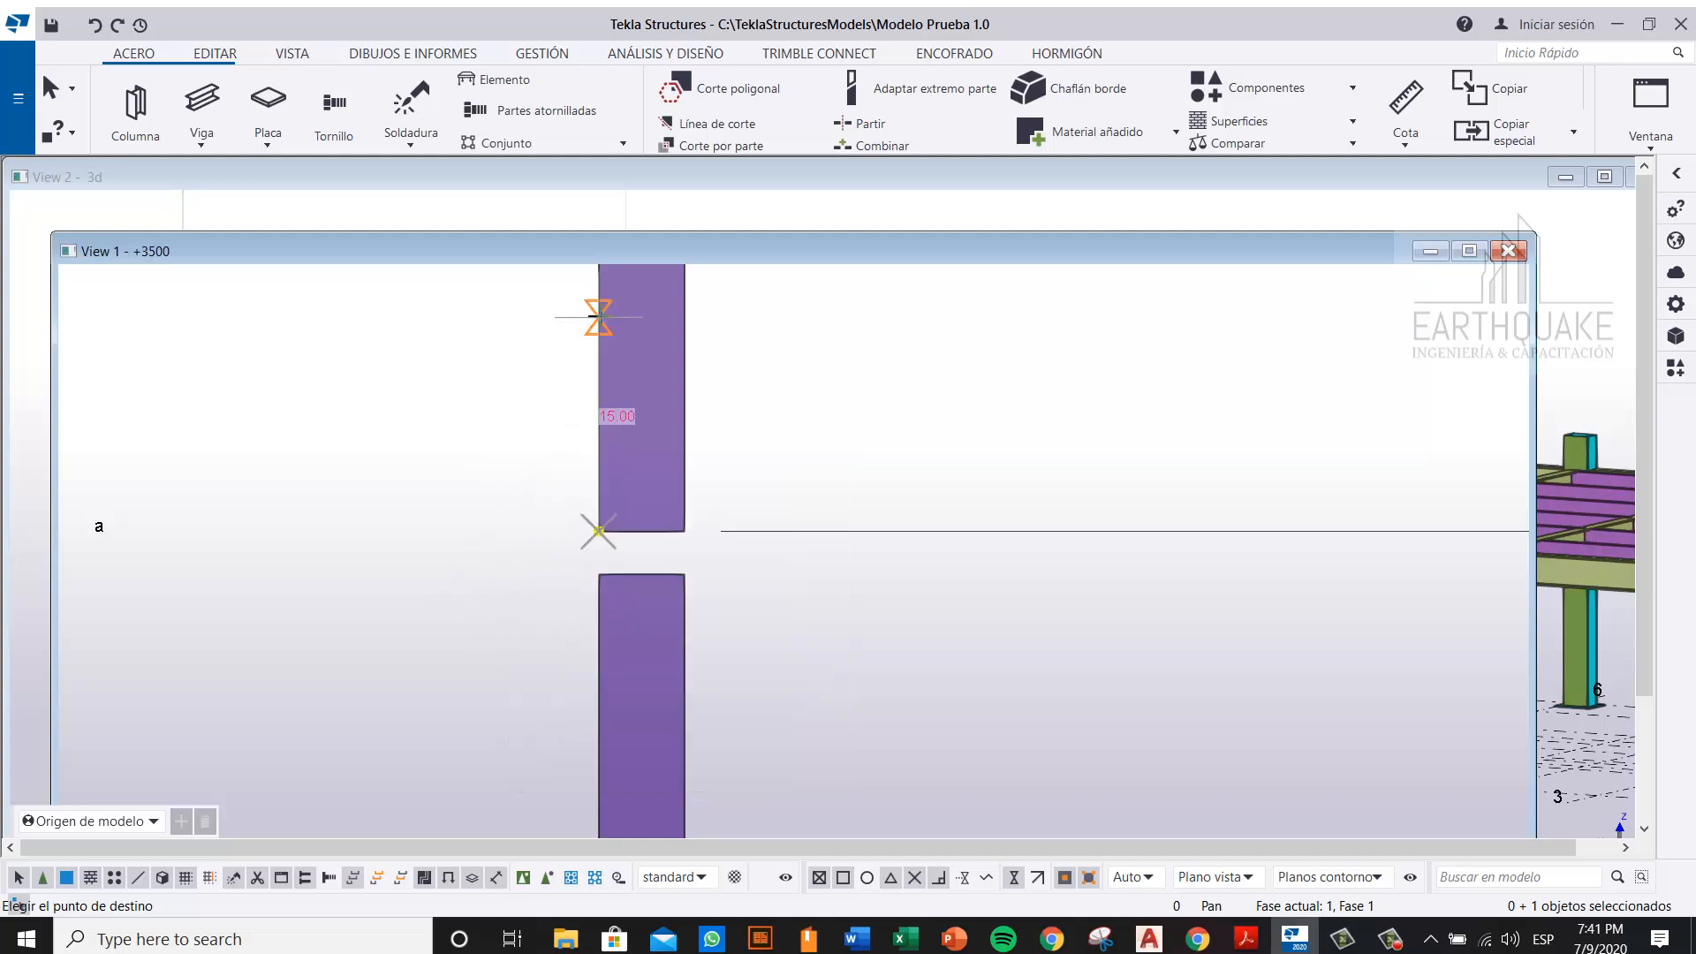
pyautogui.write('3')
pyautogui.press('Return')
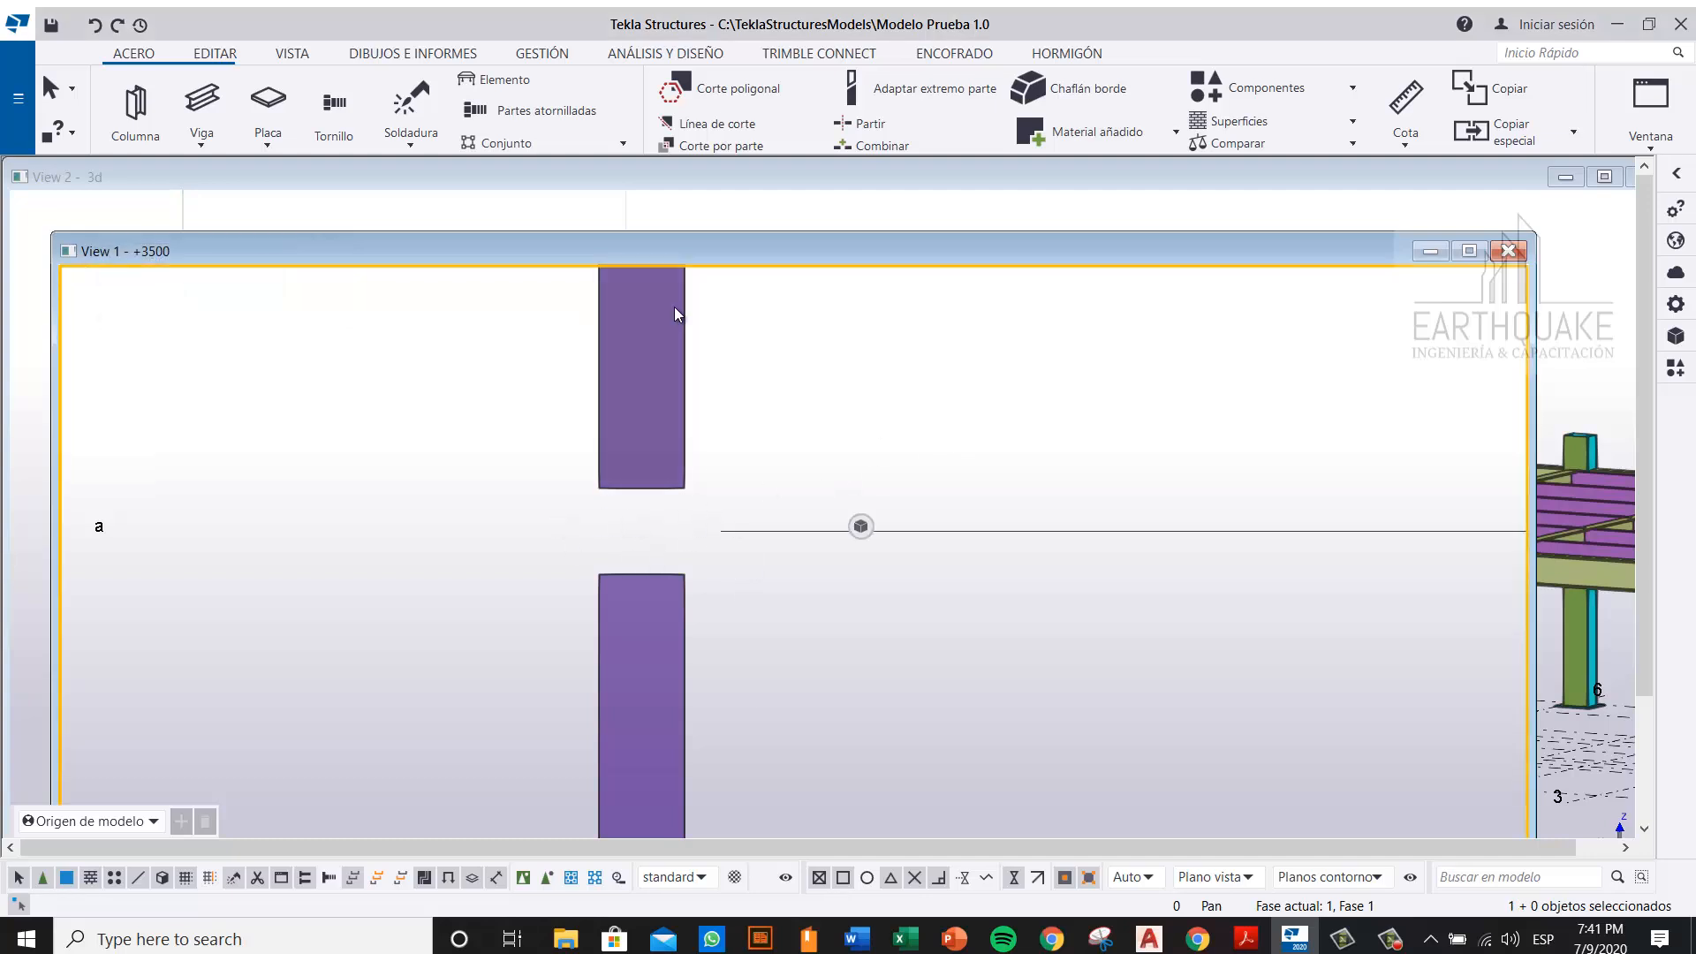
# Step: Measure the root opening between the two polybeams at the left joint and clear the temporary dimension
pyautogui.click(212, 55)
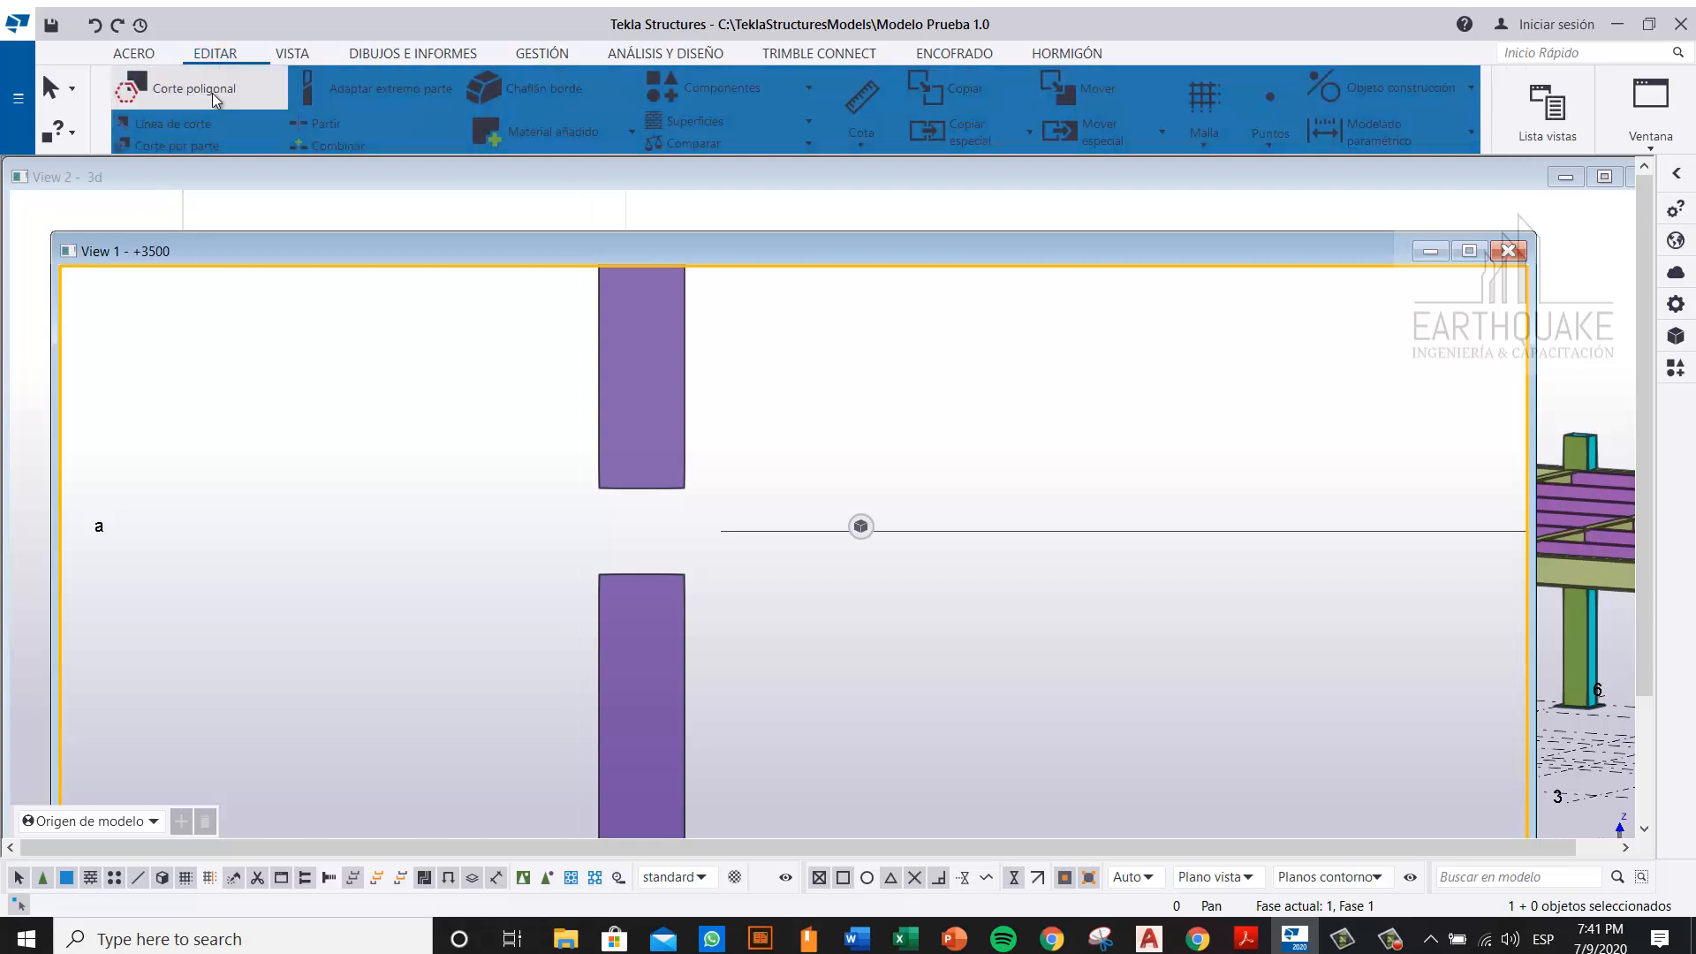
pyautogui.click(852, 97)
pyautogui.click(686, 489)
pyautogui.click(682, 575)
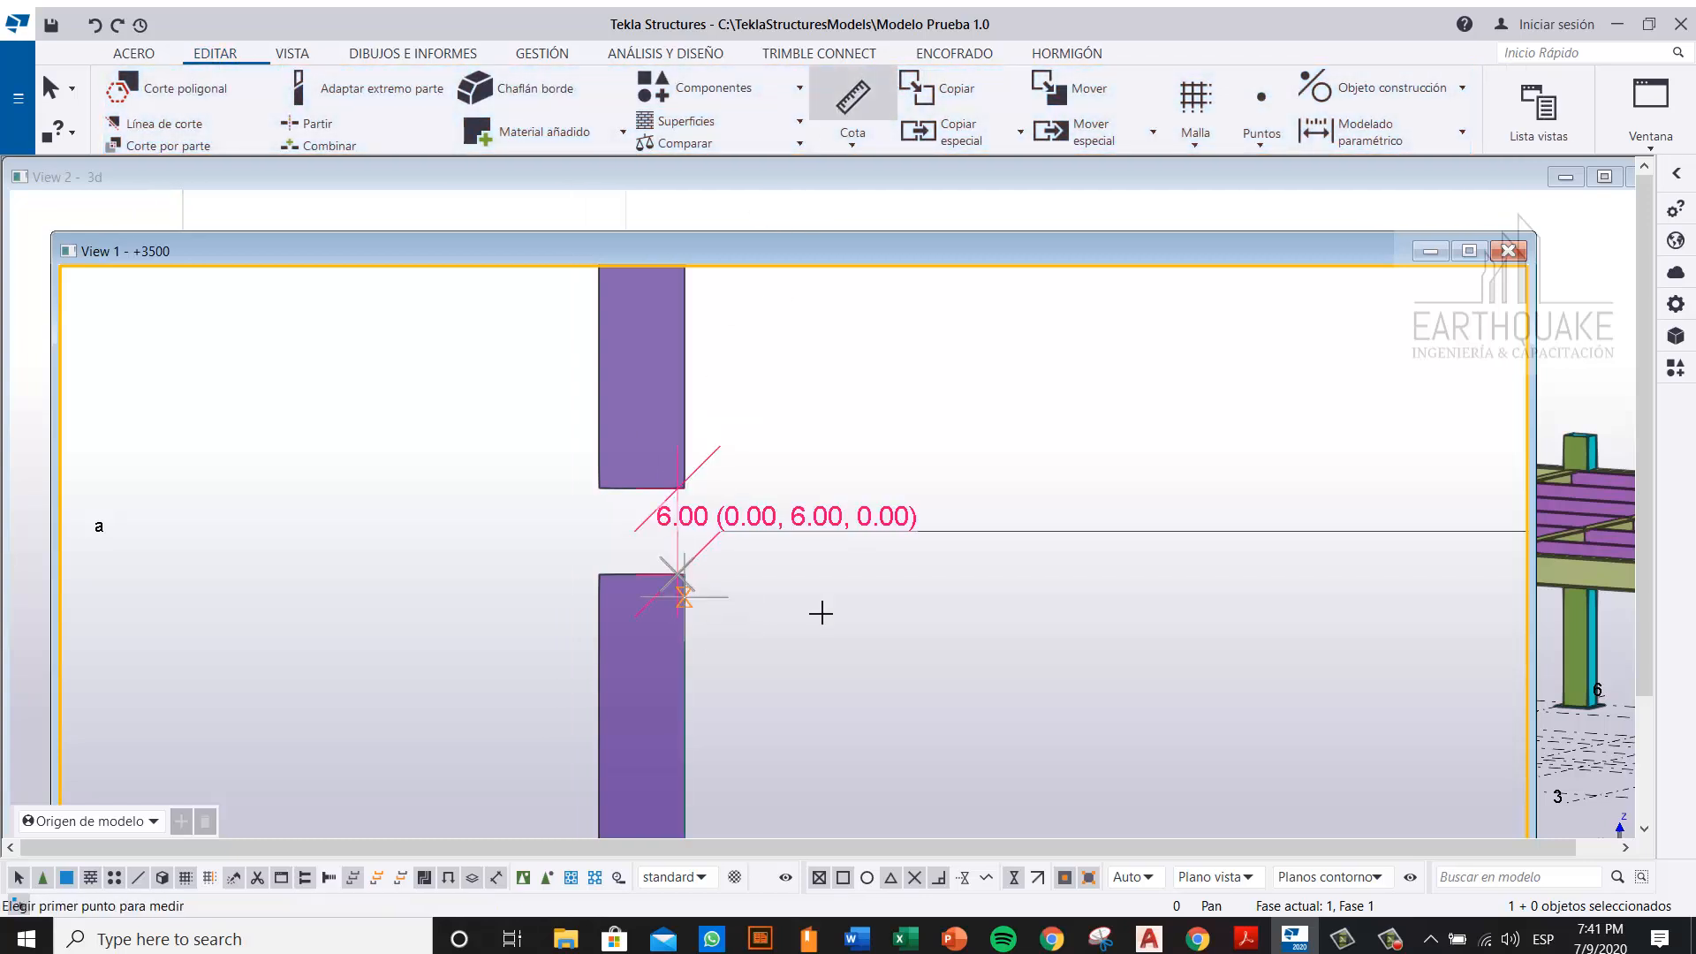
pyautogui.rightClick(935, 379)
pyautogui.click(954, 386)
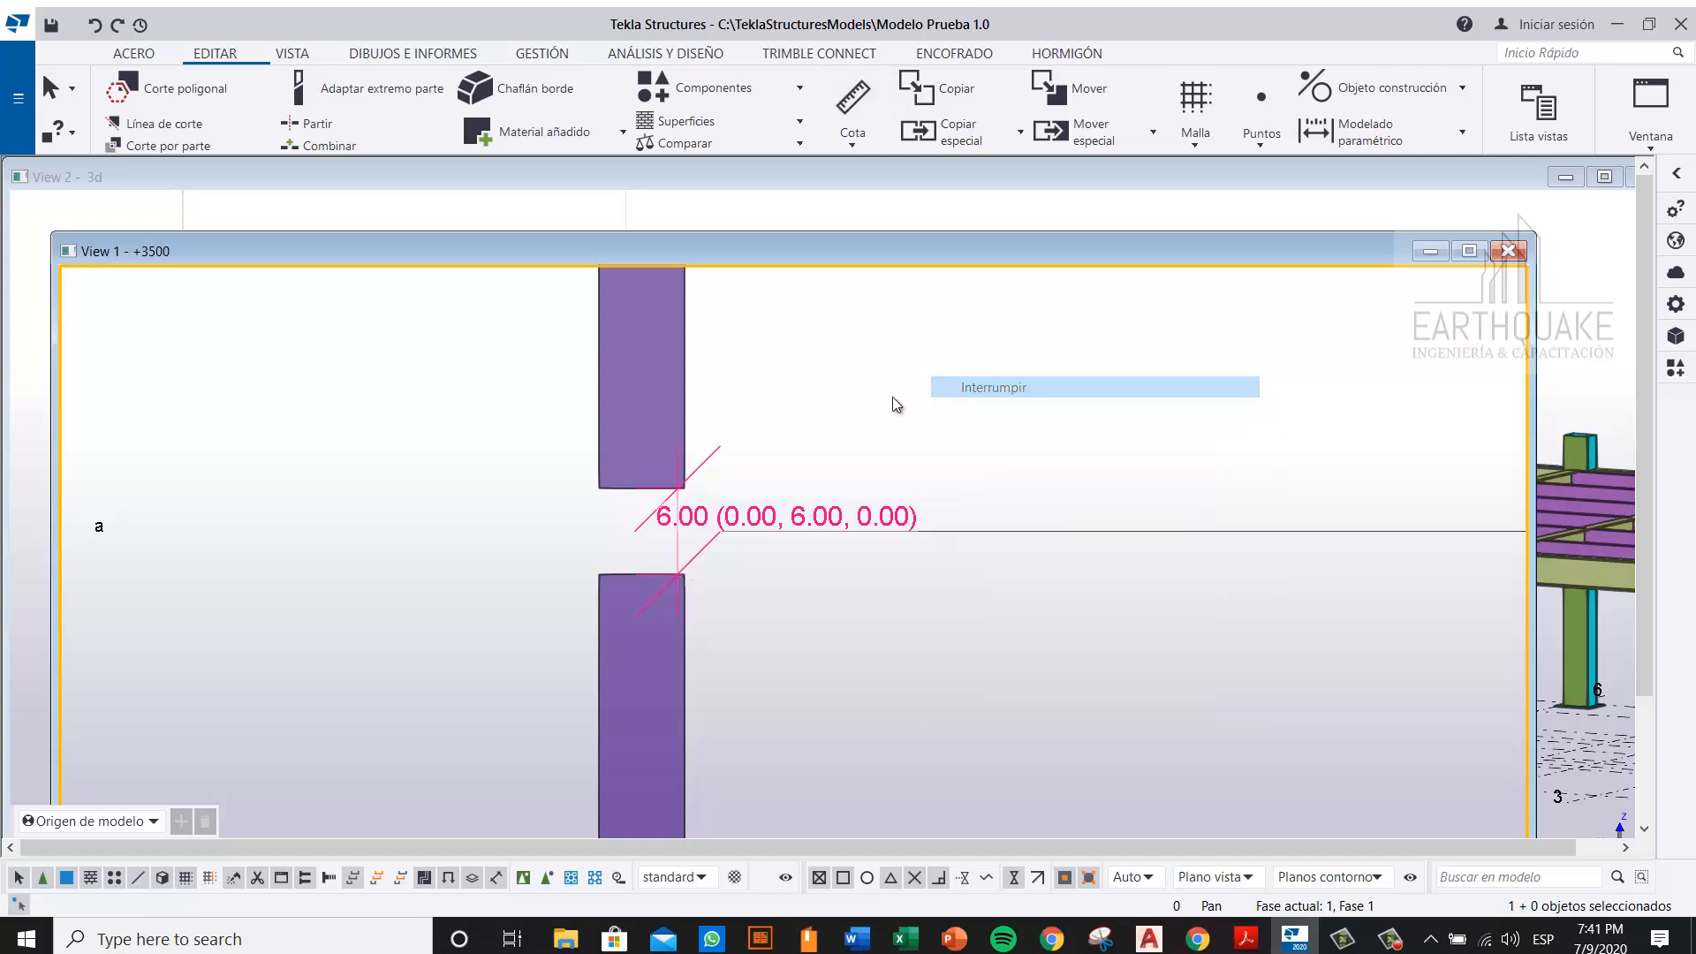
pyautogui.rightClick(879, 395)
pyautogui.click(945, 498)
pyautogui.scroll(-5, 760, 519)
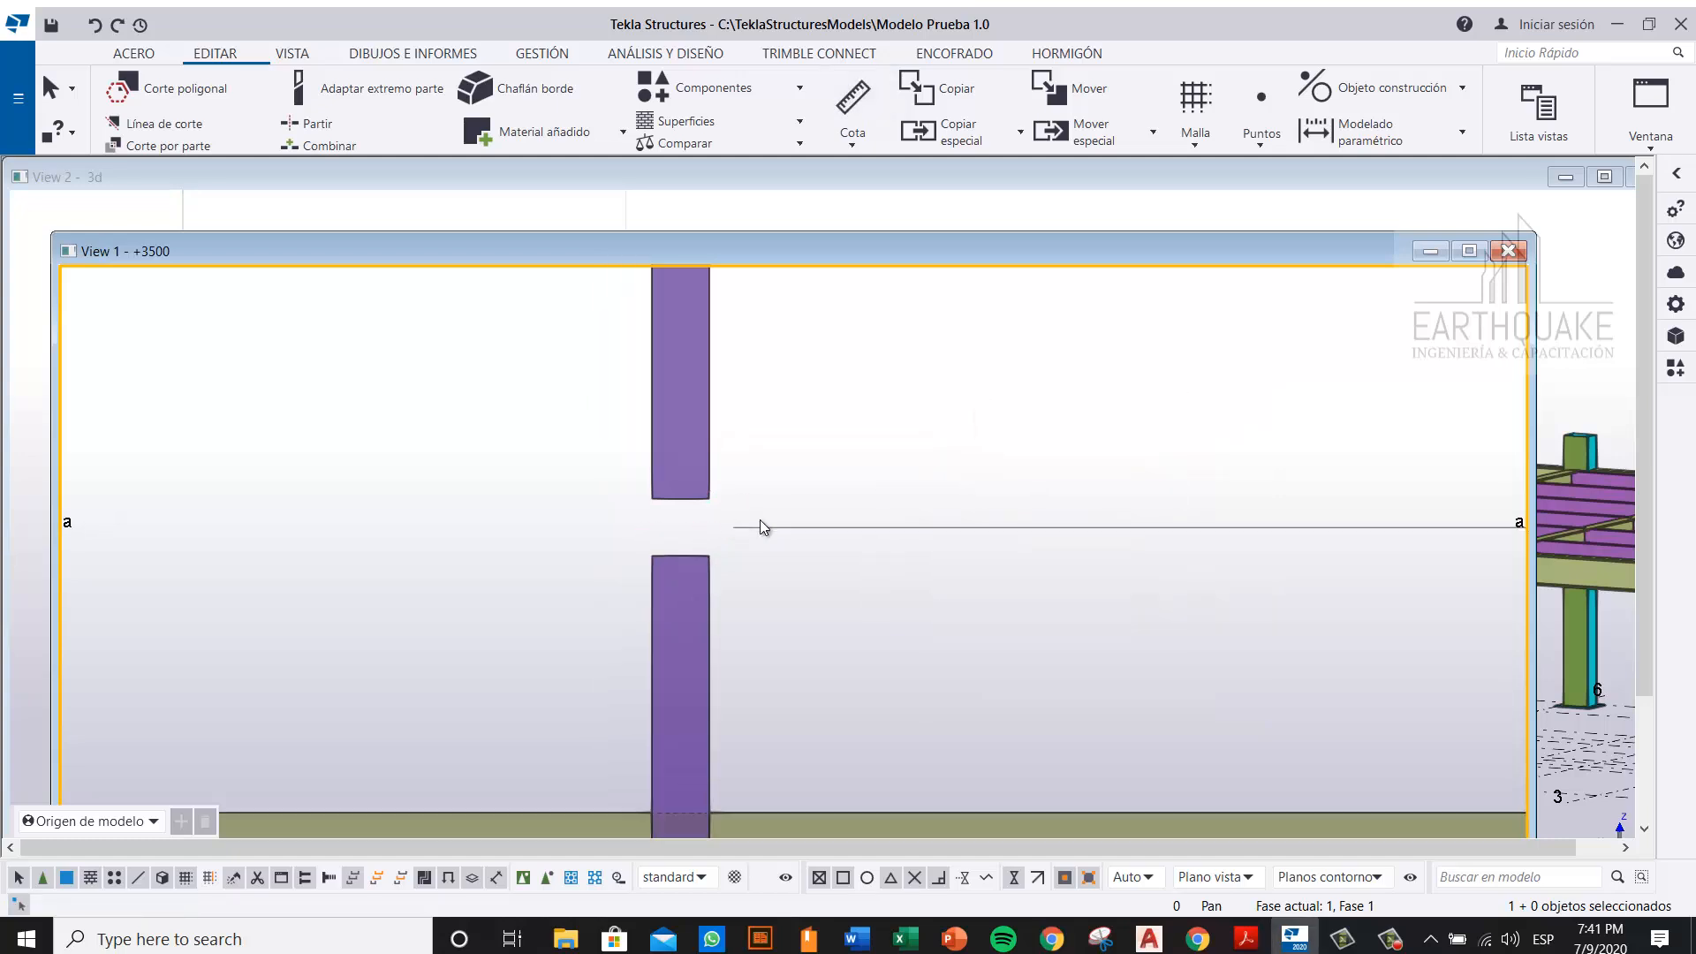
pyautogui.scroll(-3, 765, 521)
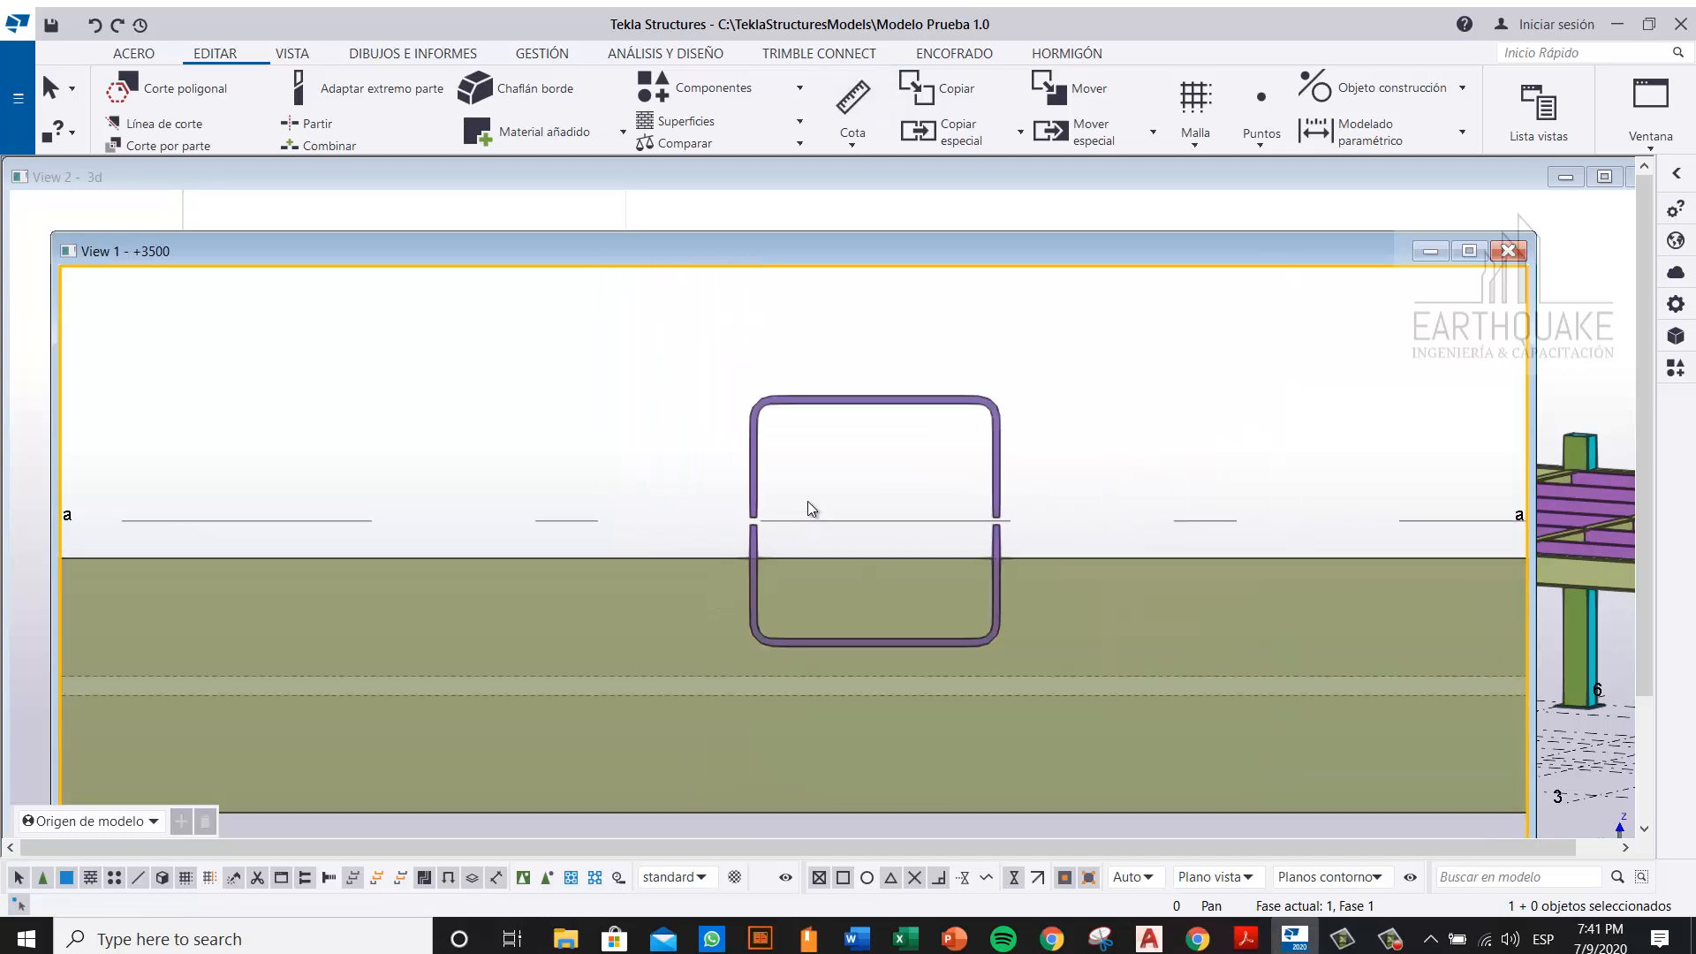
pyautogui.click(135, 55)
pyautogui.scroll(3, 807, 511)
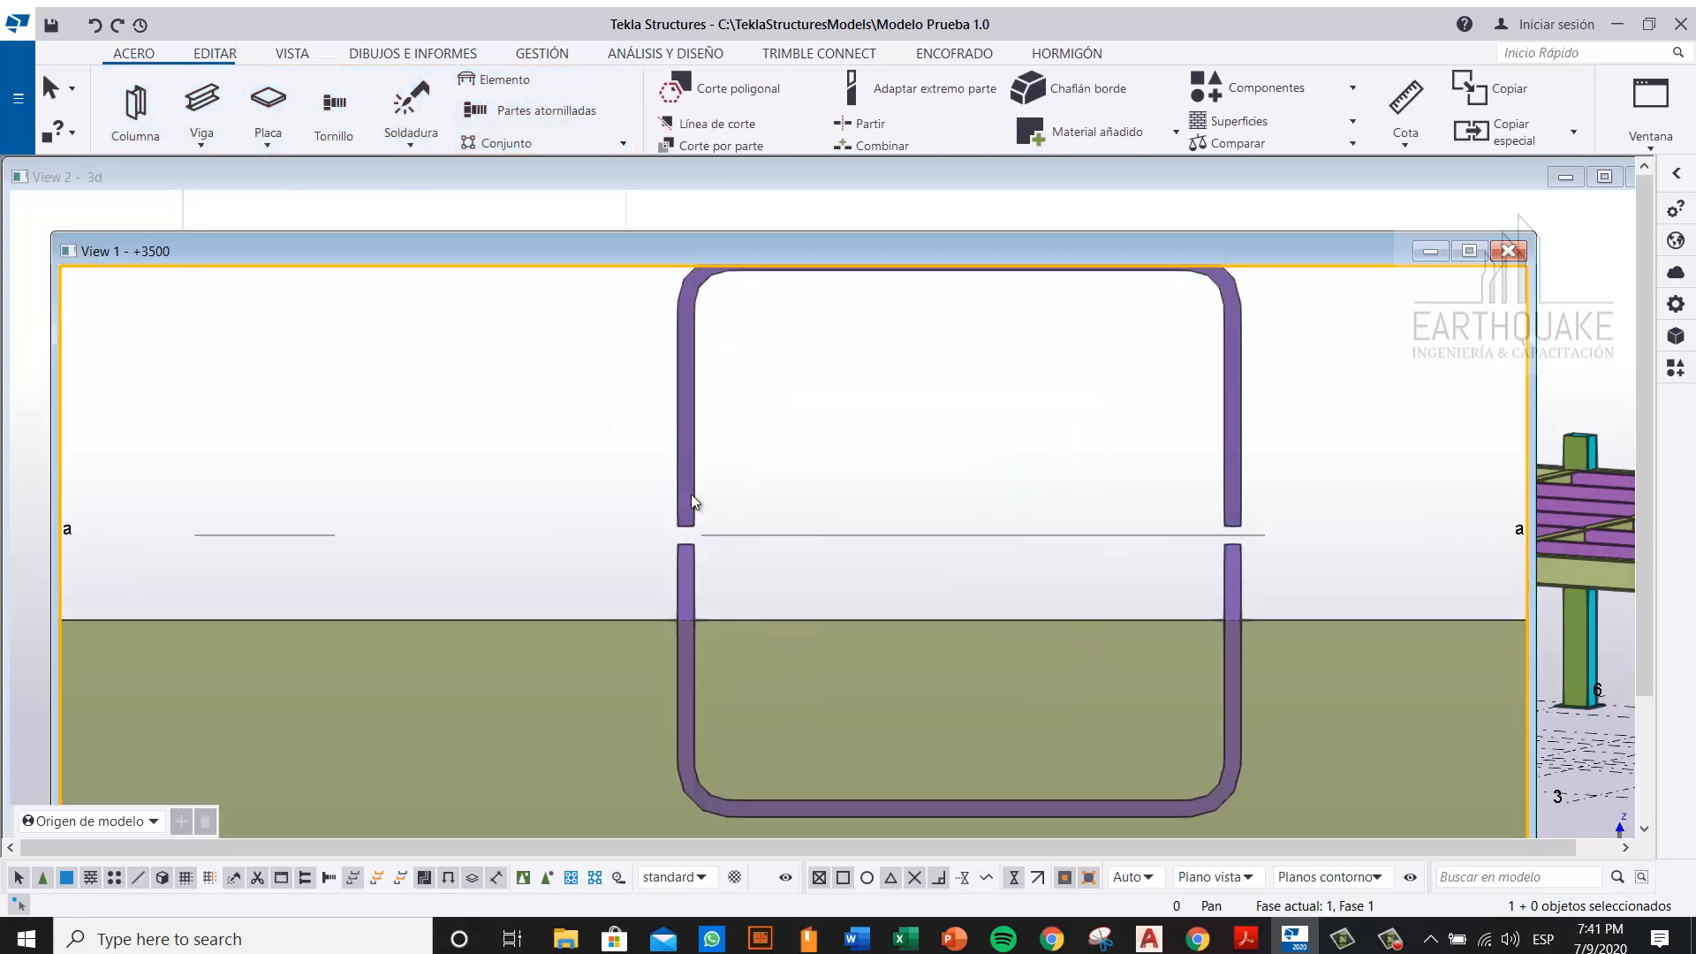
# Step: Start a steel beam with profile PL36*4 and material A36
pyautogui.click(209, 102)
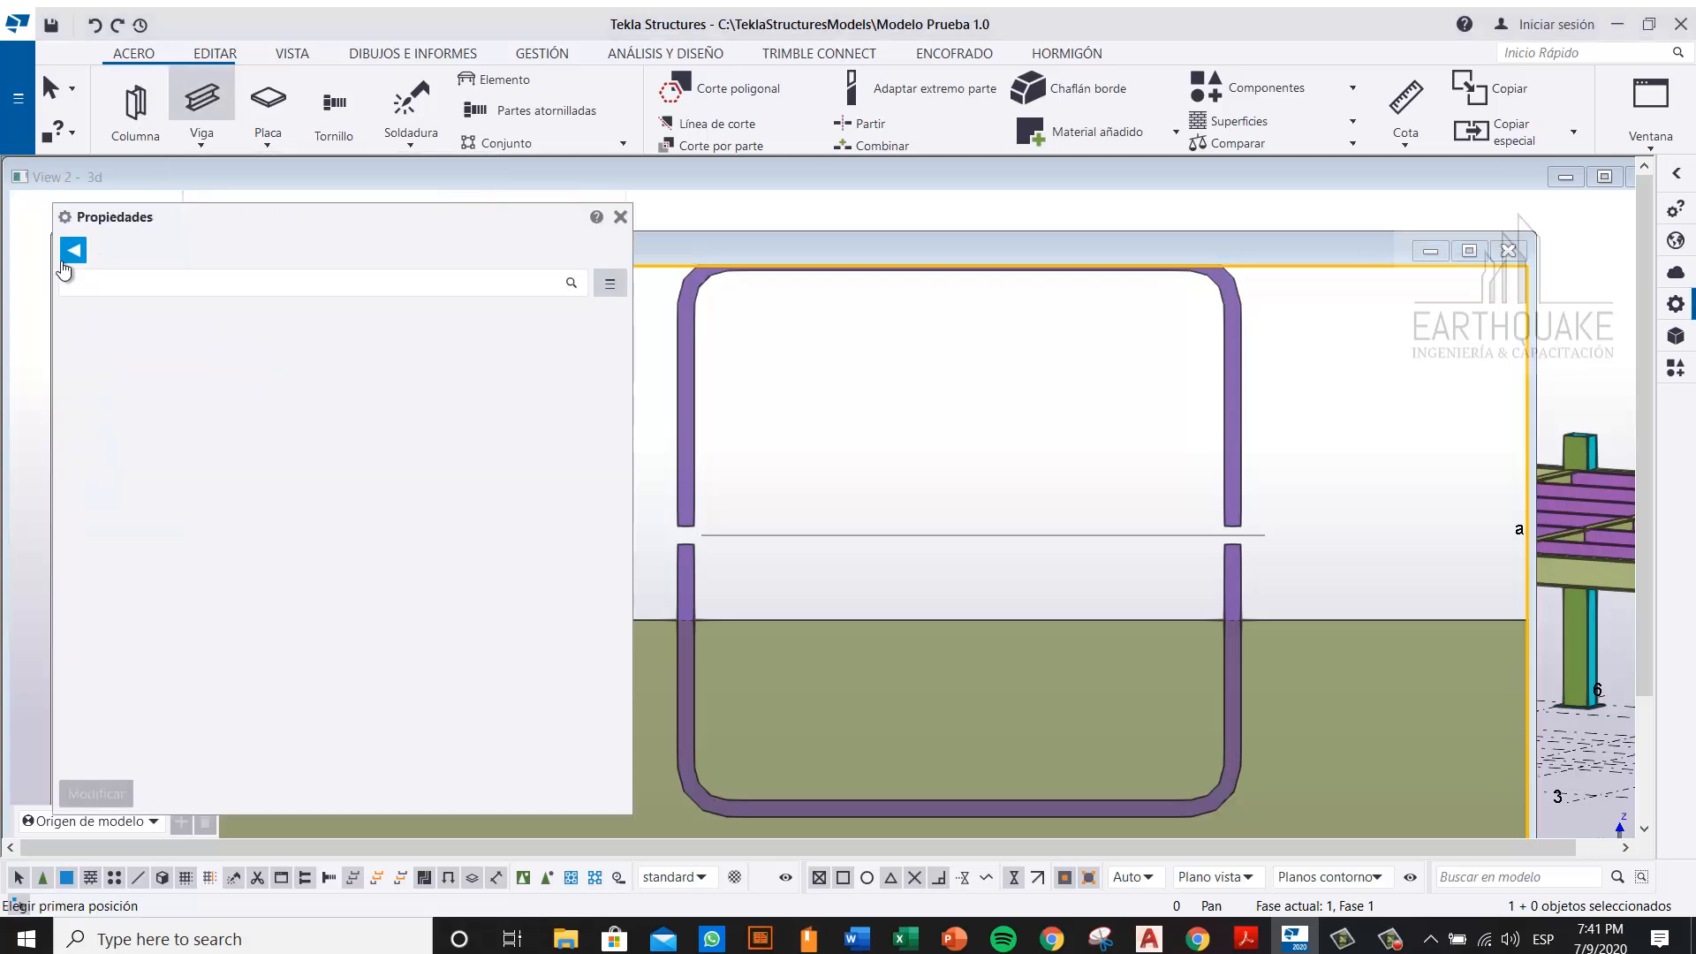
pyautogui.click(74, 251)
pyautogui.click(115, 282)
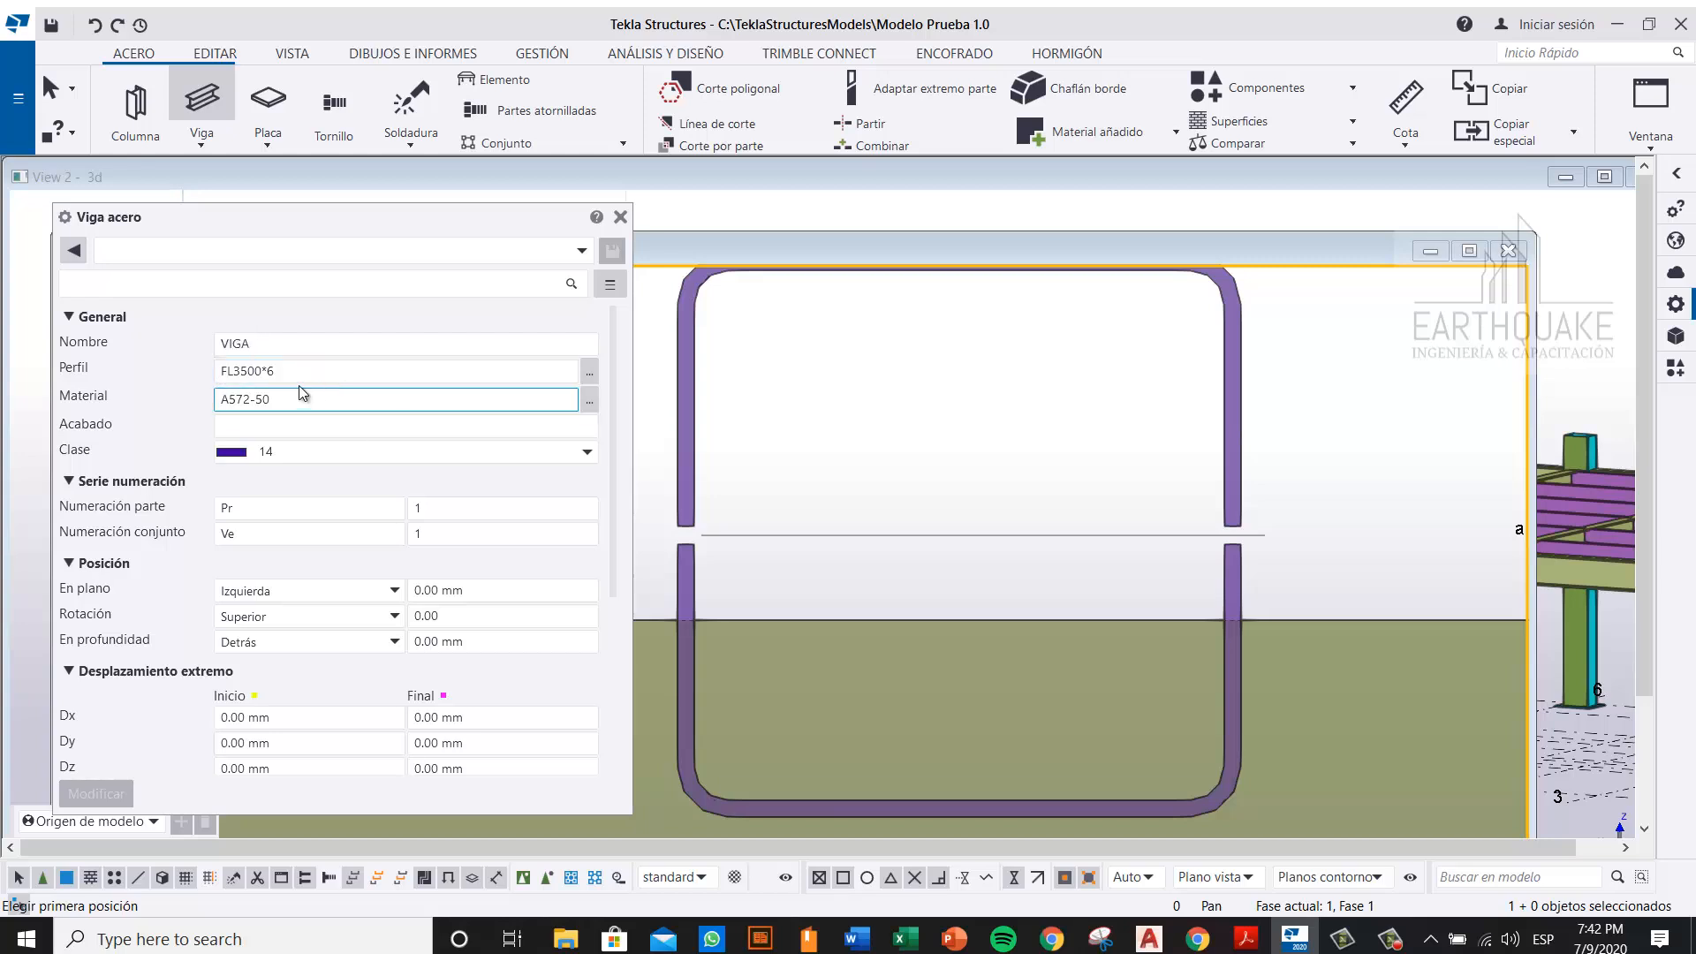
pyautogui.moveTo(299, 371); pyautogui.dragTo(212, 376)
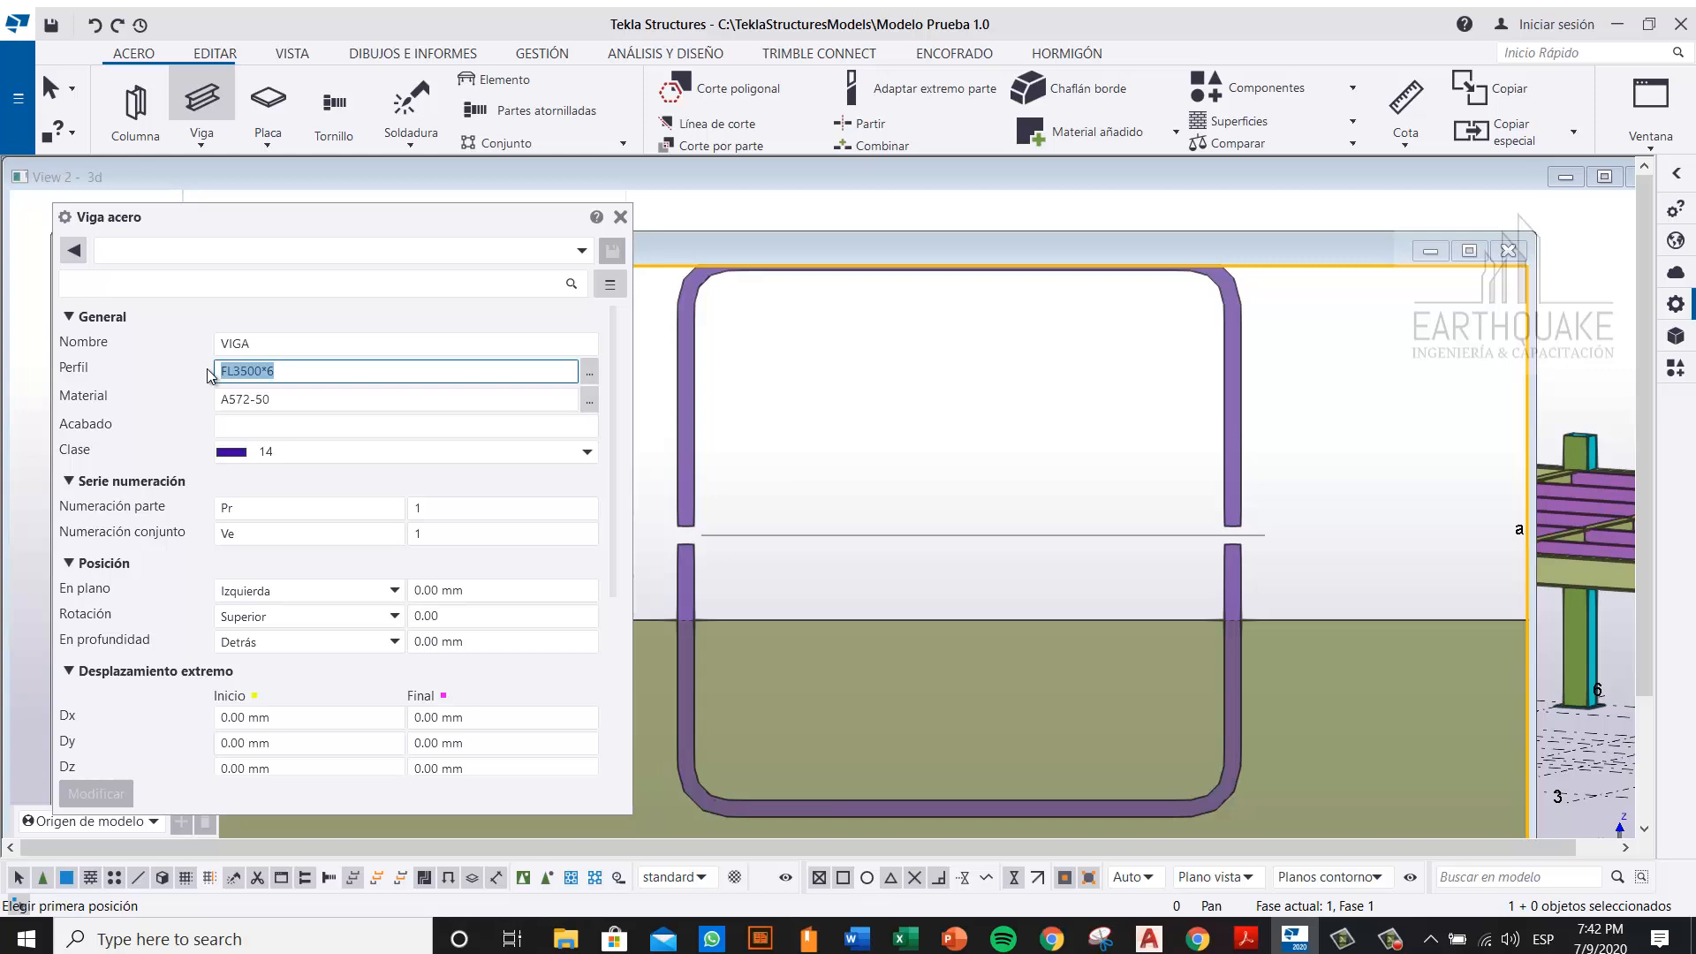
pyautogui.write('PL')
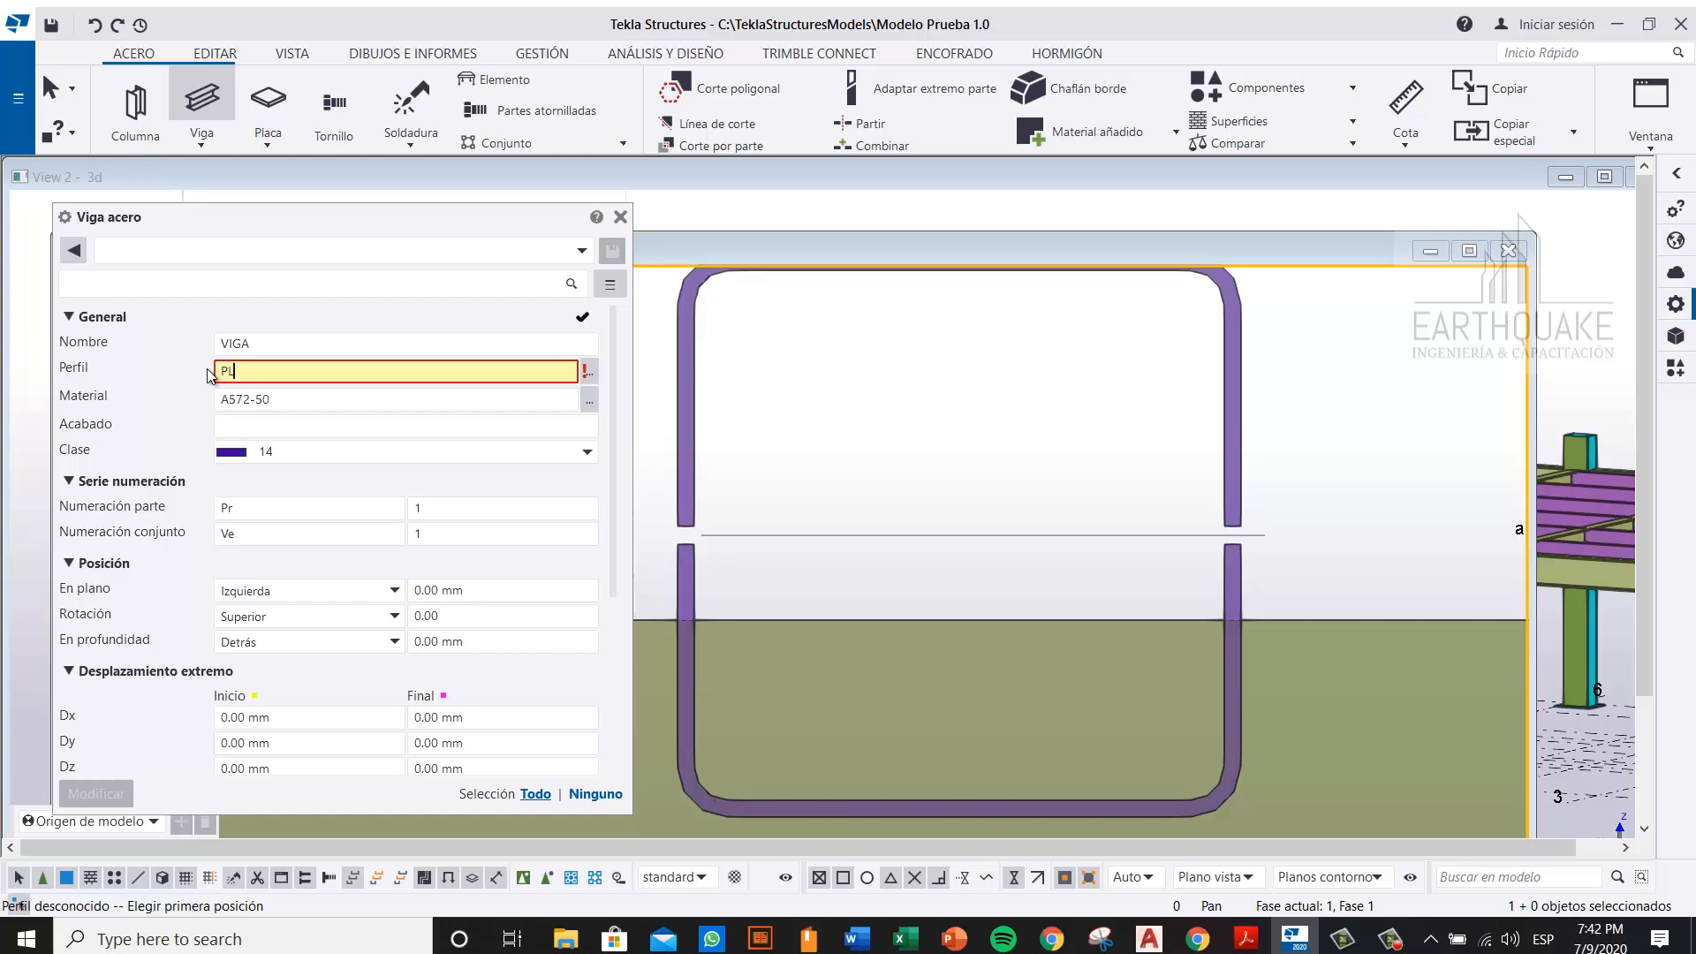
pyautogui.write('36')
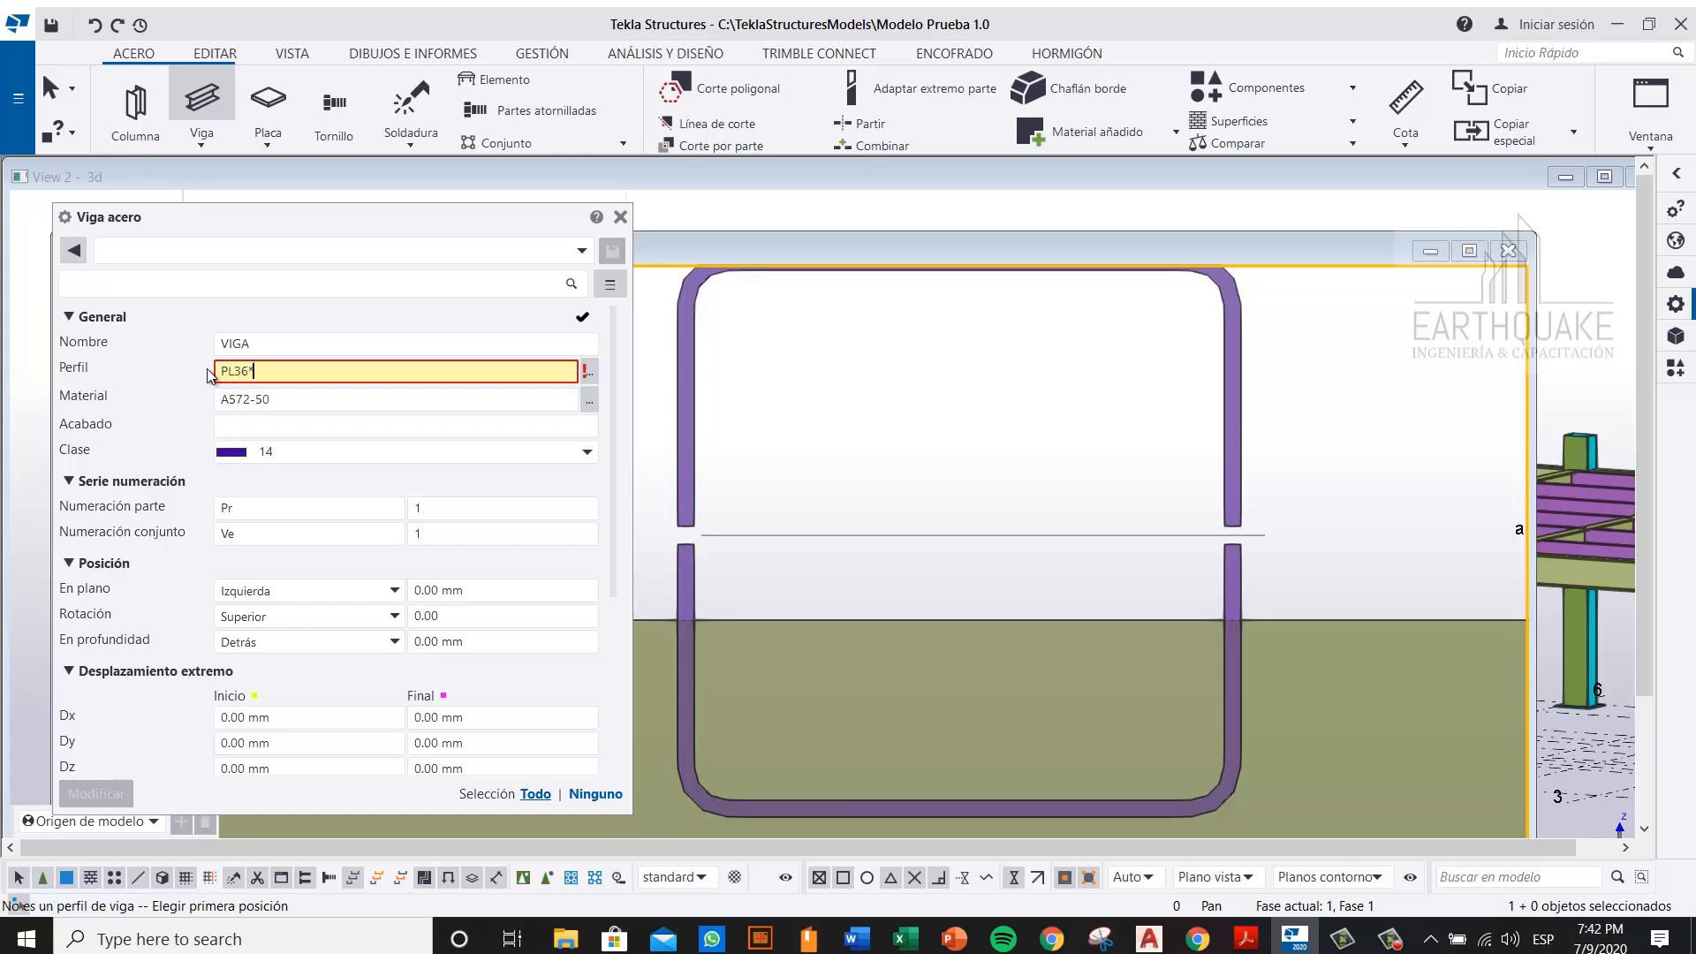
pyautogui.write('*4')
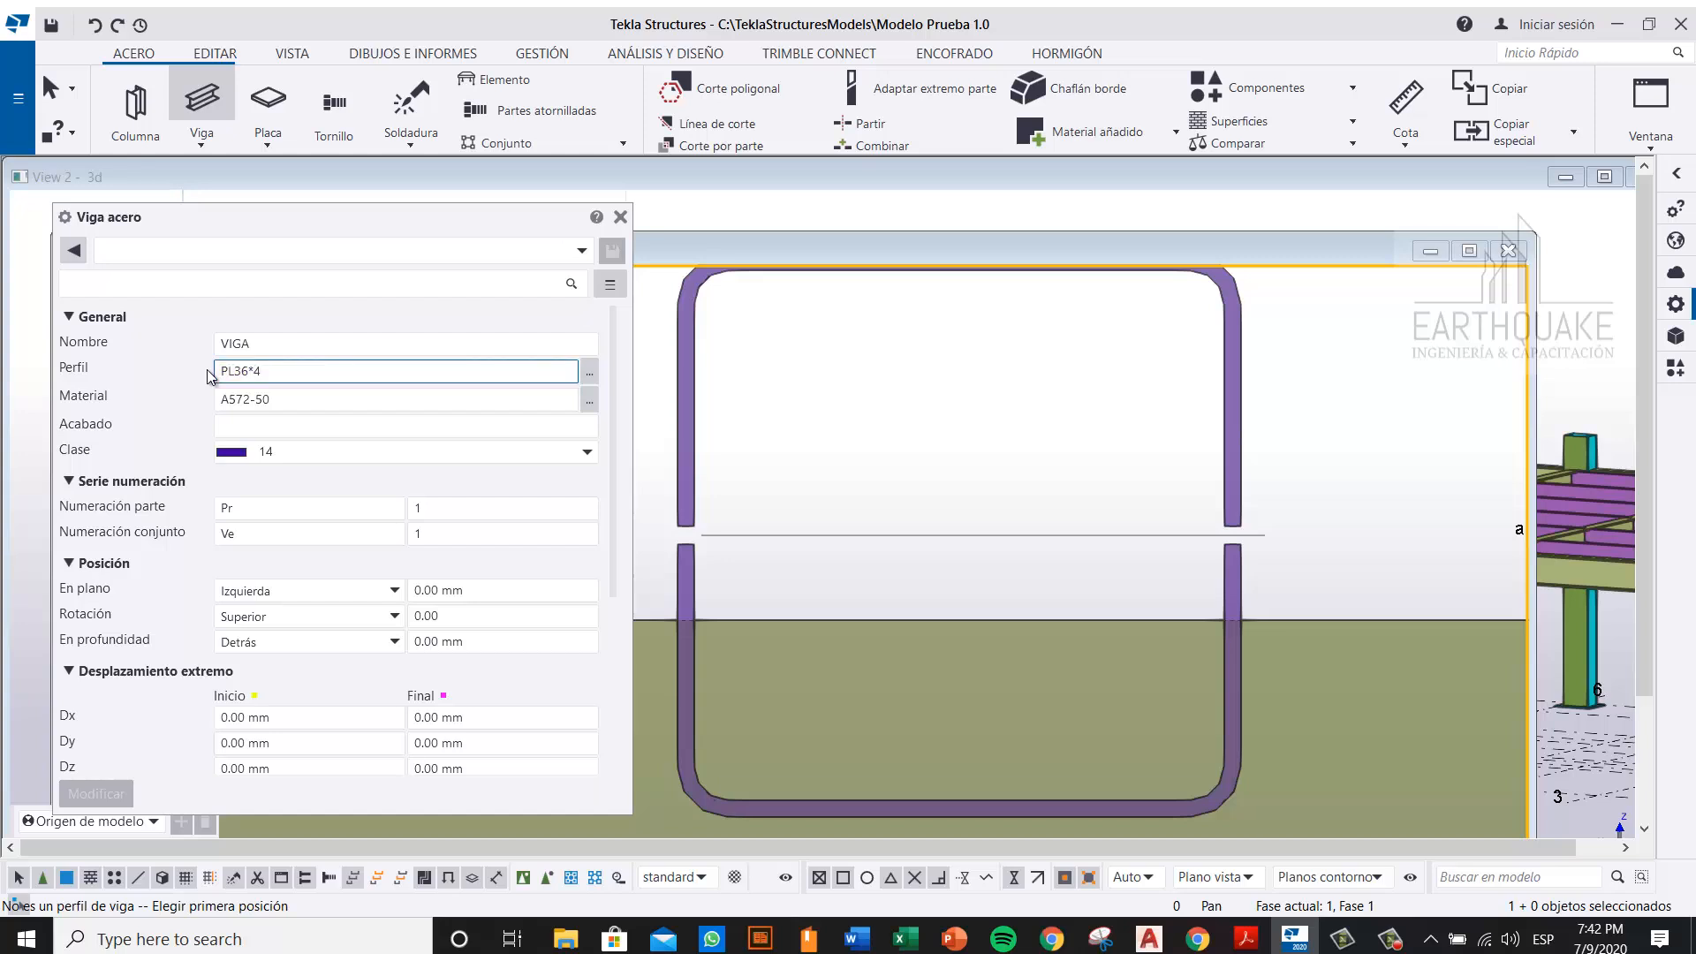
pyautogui.press('Tab')
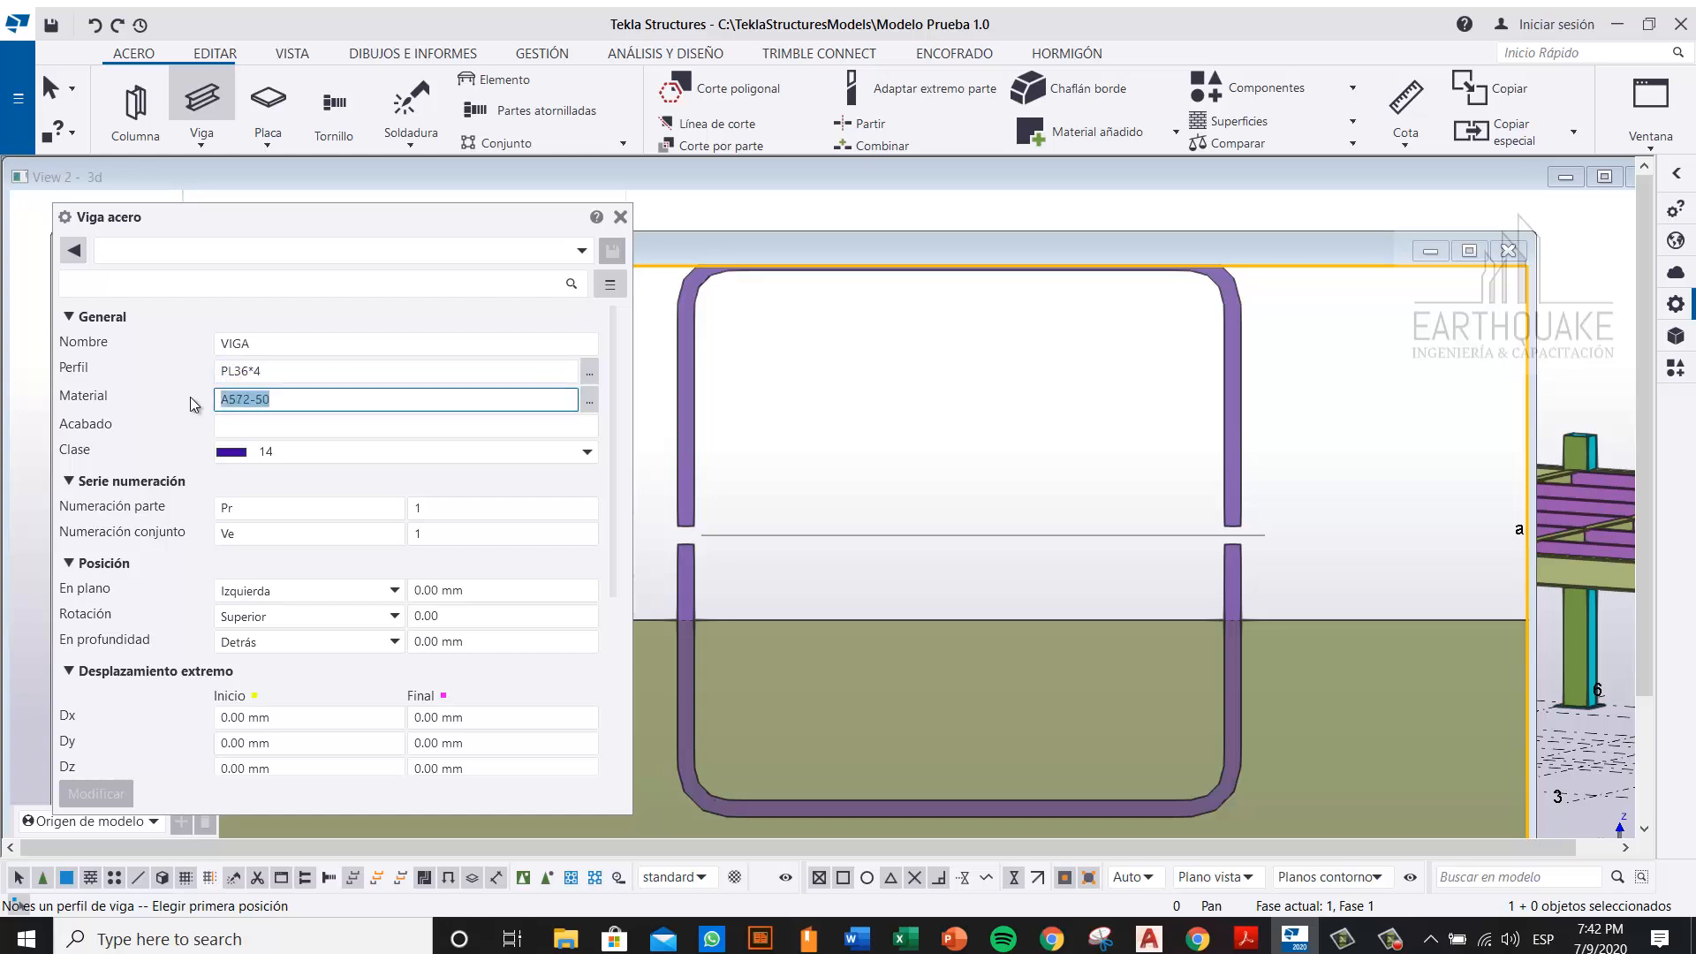
pyautogui.write('A36')
pyautogui.press('Tab')
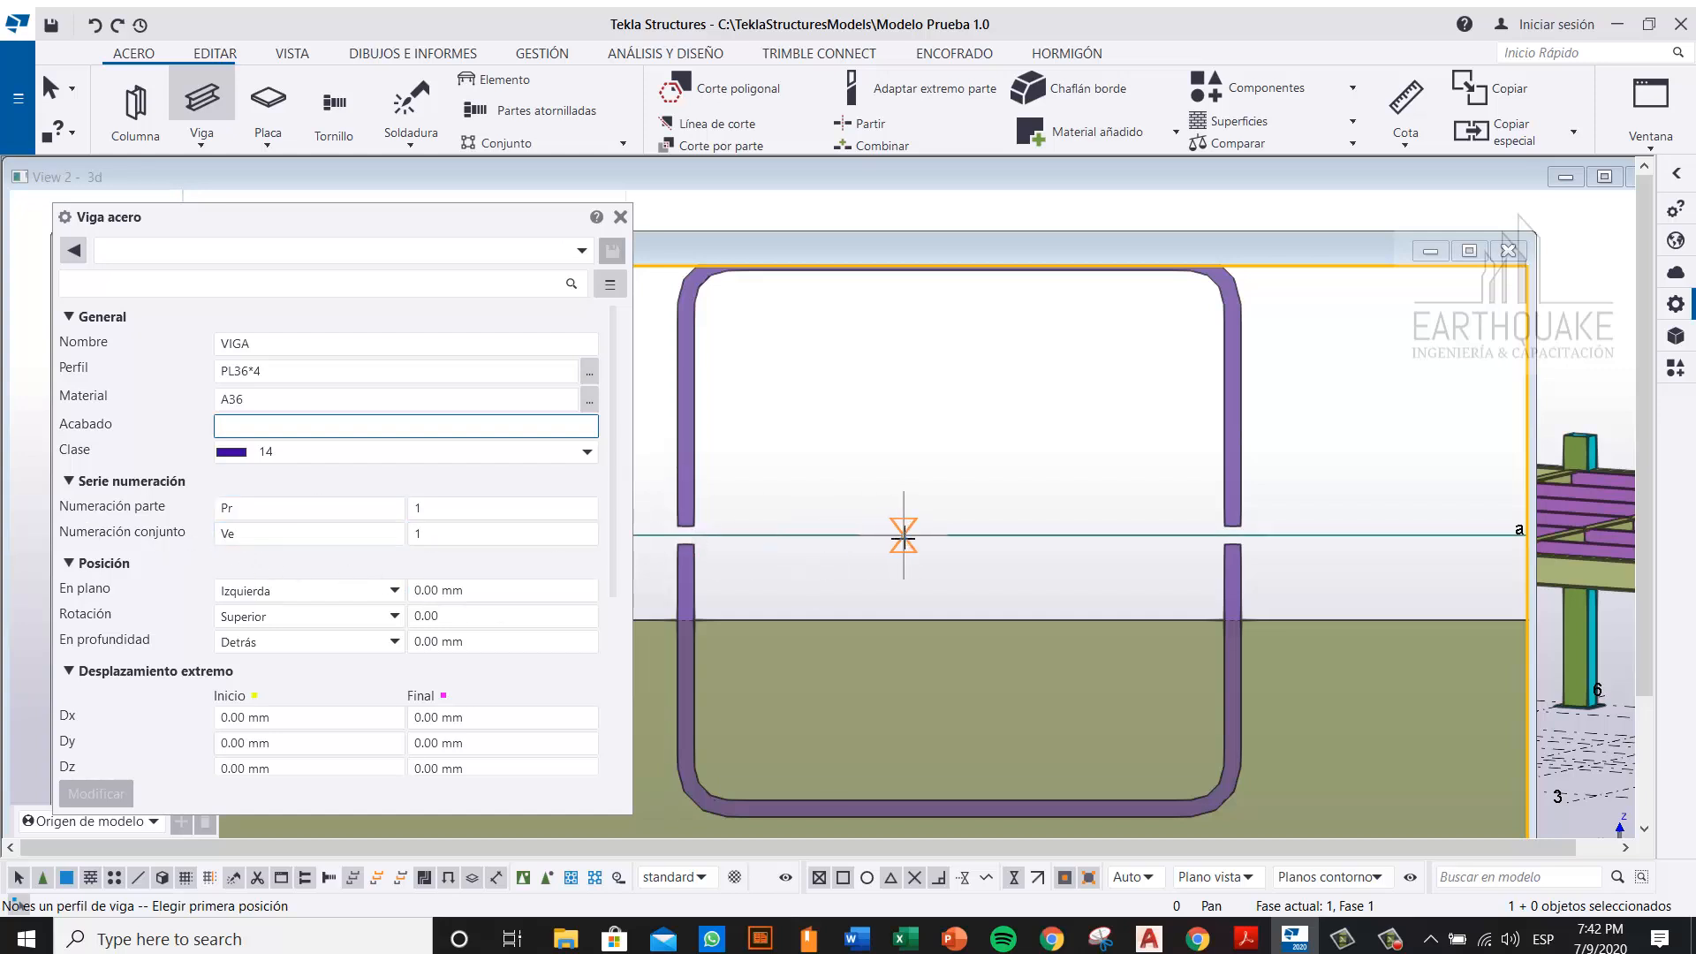
# Step: Place the PL36*4 plate along the inner edge of the left joint, from the bottom end of the section to its top end
pyautogui.moveTo(855, 508)
pyautogui.mouseDown(button='middle')
pyautogui.moveTo(987, 526)
pyautogui.moveTo(918, 510)
pyautogui.moveTo(1370, 447)
pyautogui.moveTo(1321, 451)
pyautogui.mouseUp(button='middle')
pyautogui.scroll(3, 979, 552)
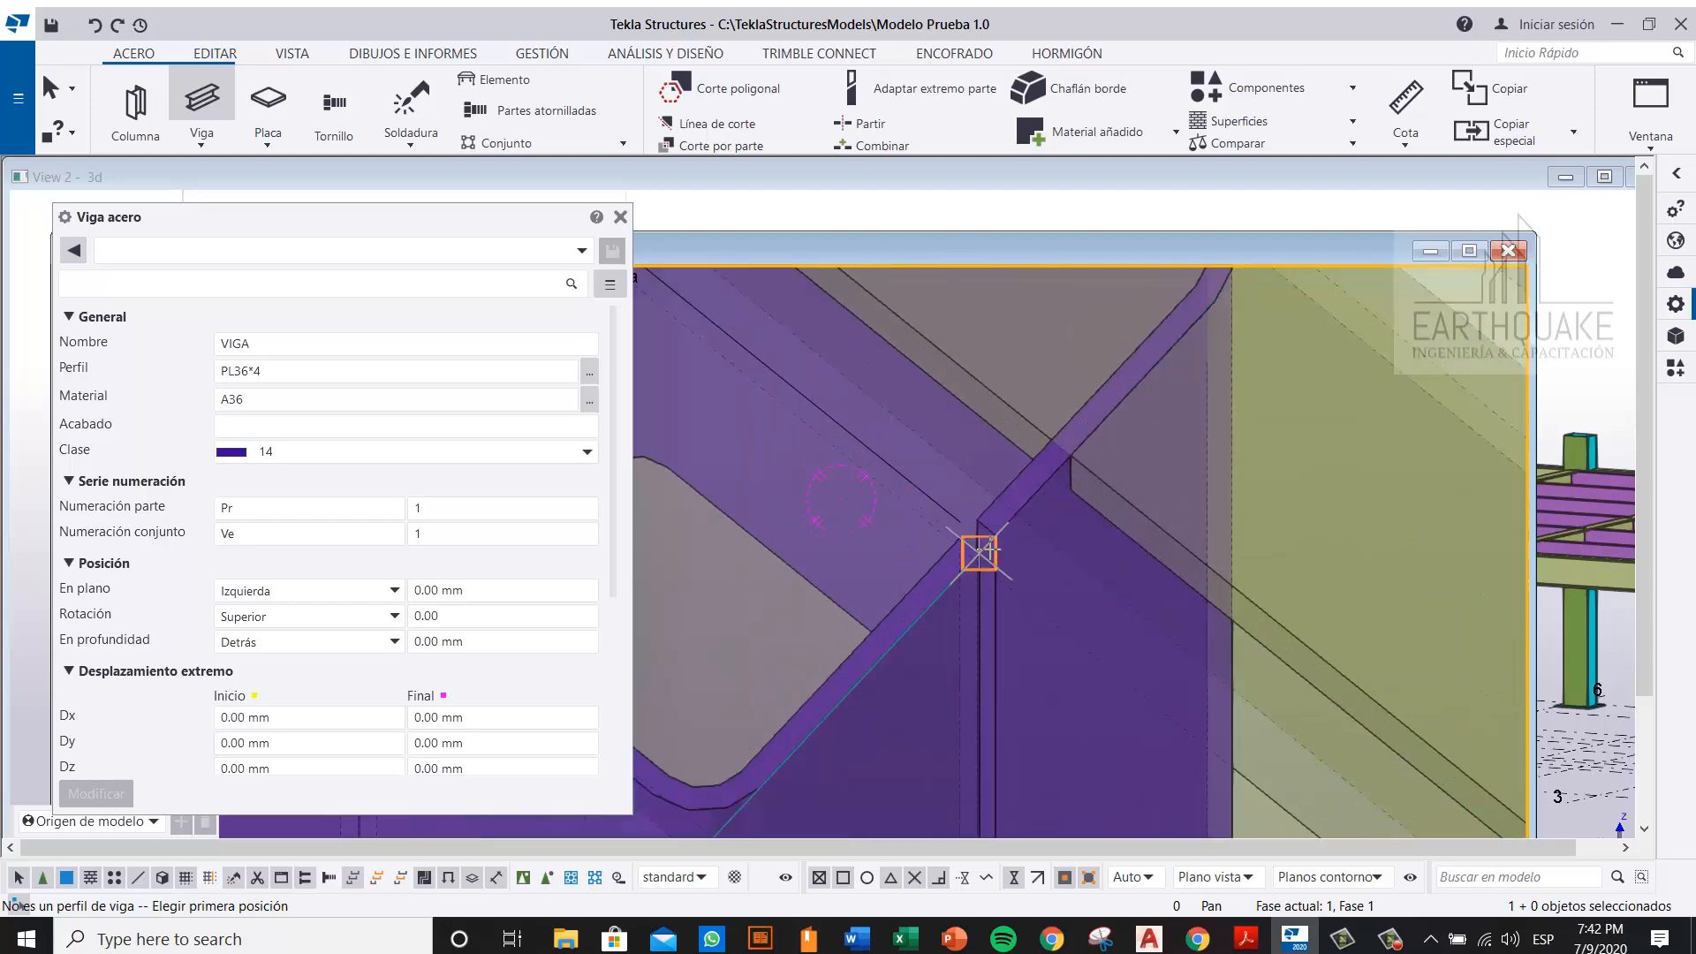
pyautogui.scroll(-4, 1025, 521)
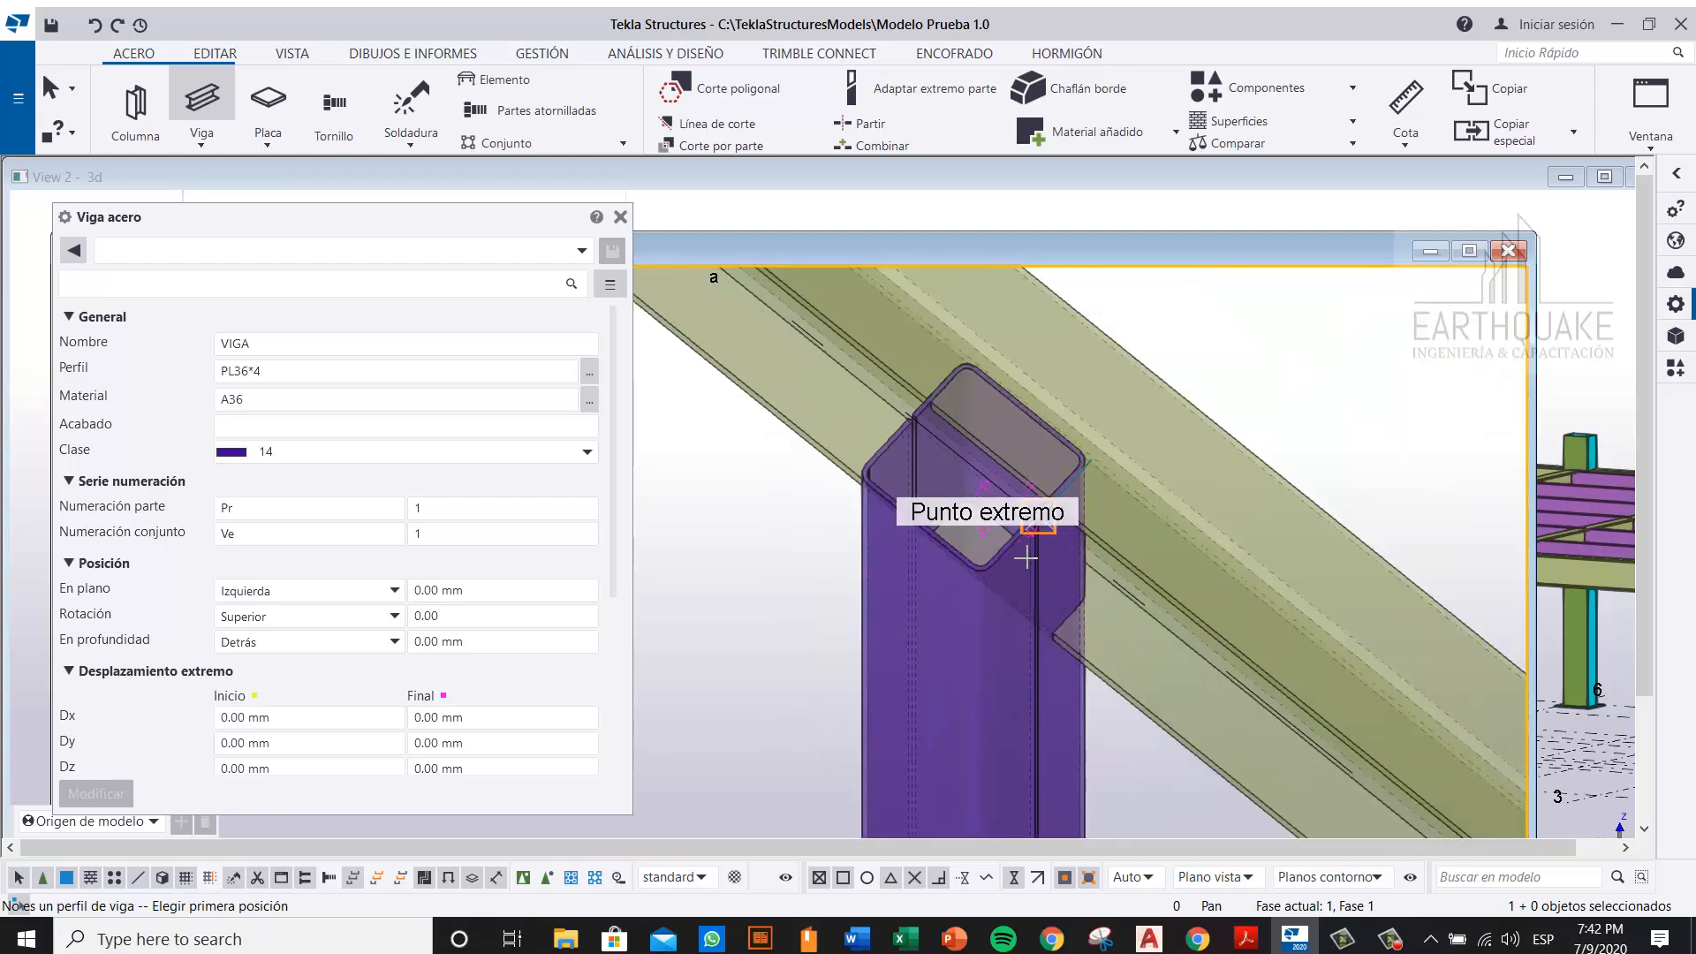
pyautogui.scroll(-2, 1038, 447)
pyautogui.scroll(5, 1016, 649)
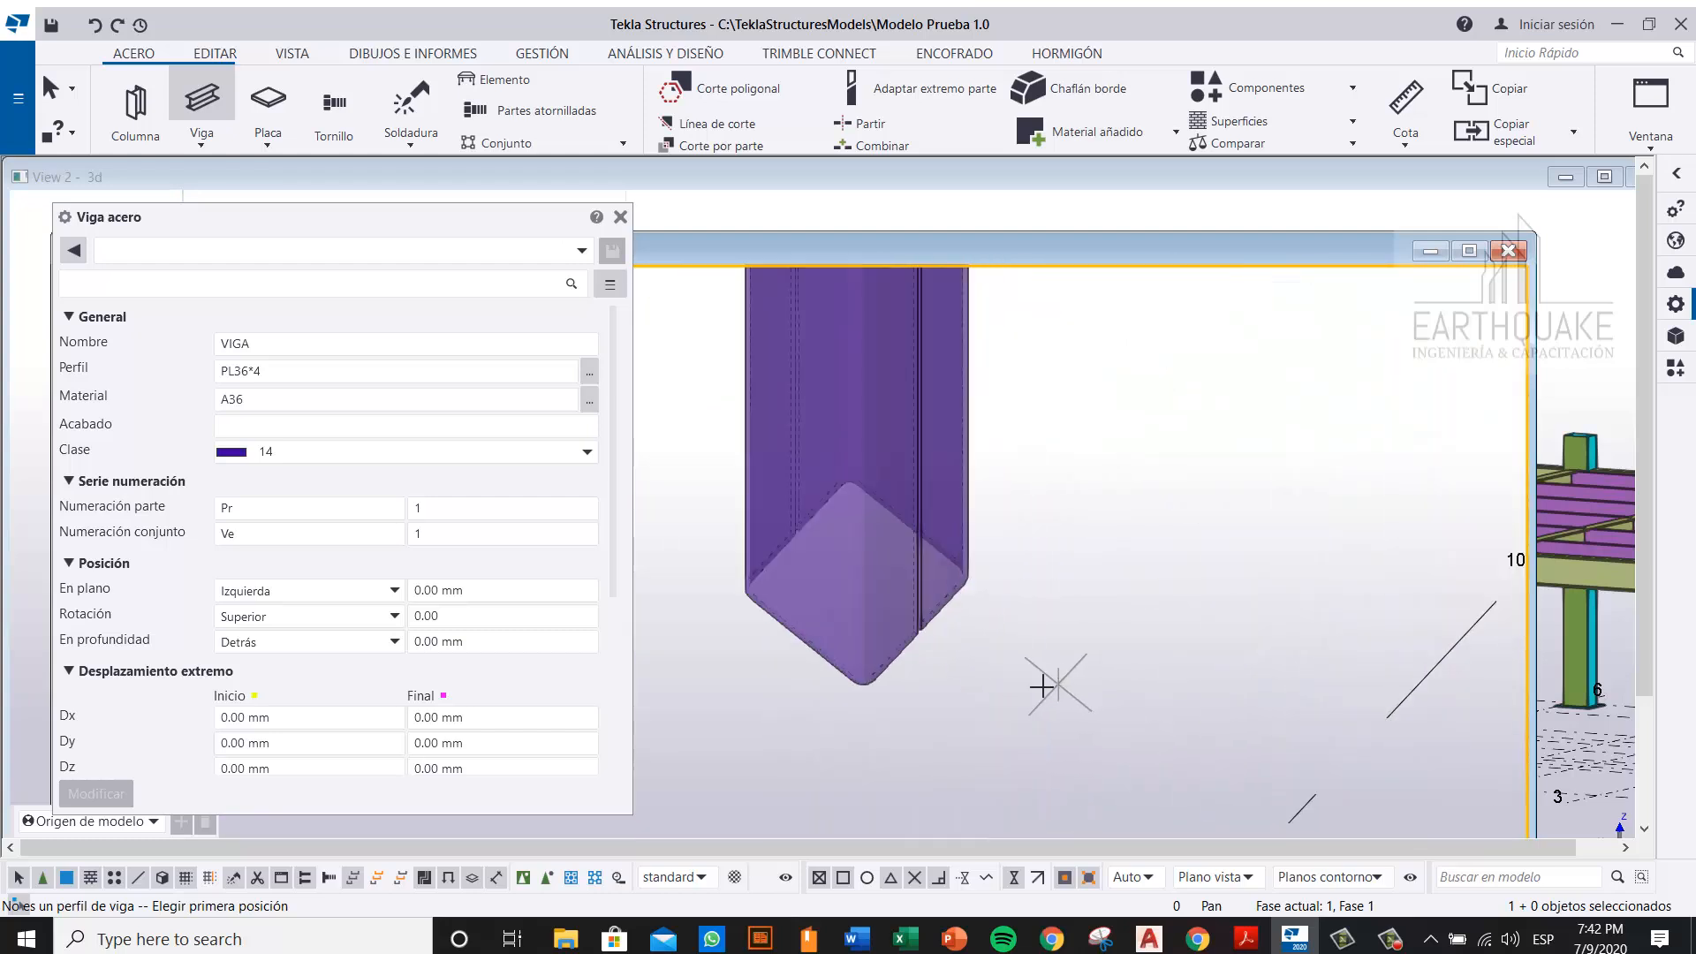
pyautogui.scroll(2, 936, 539)
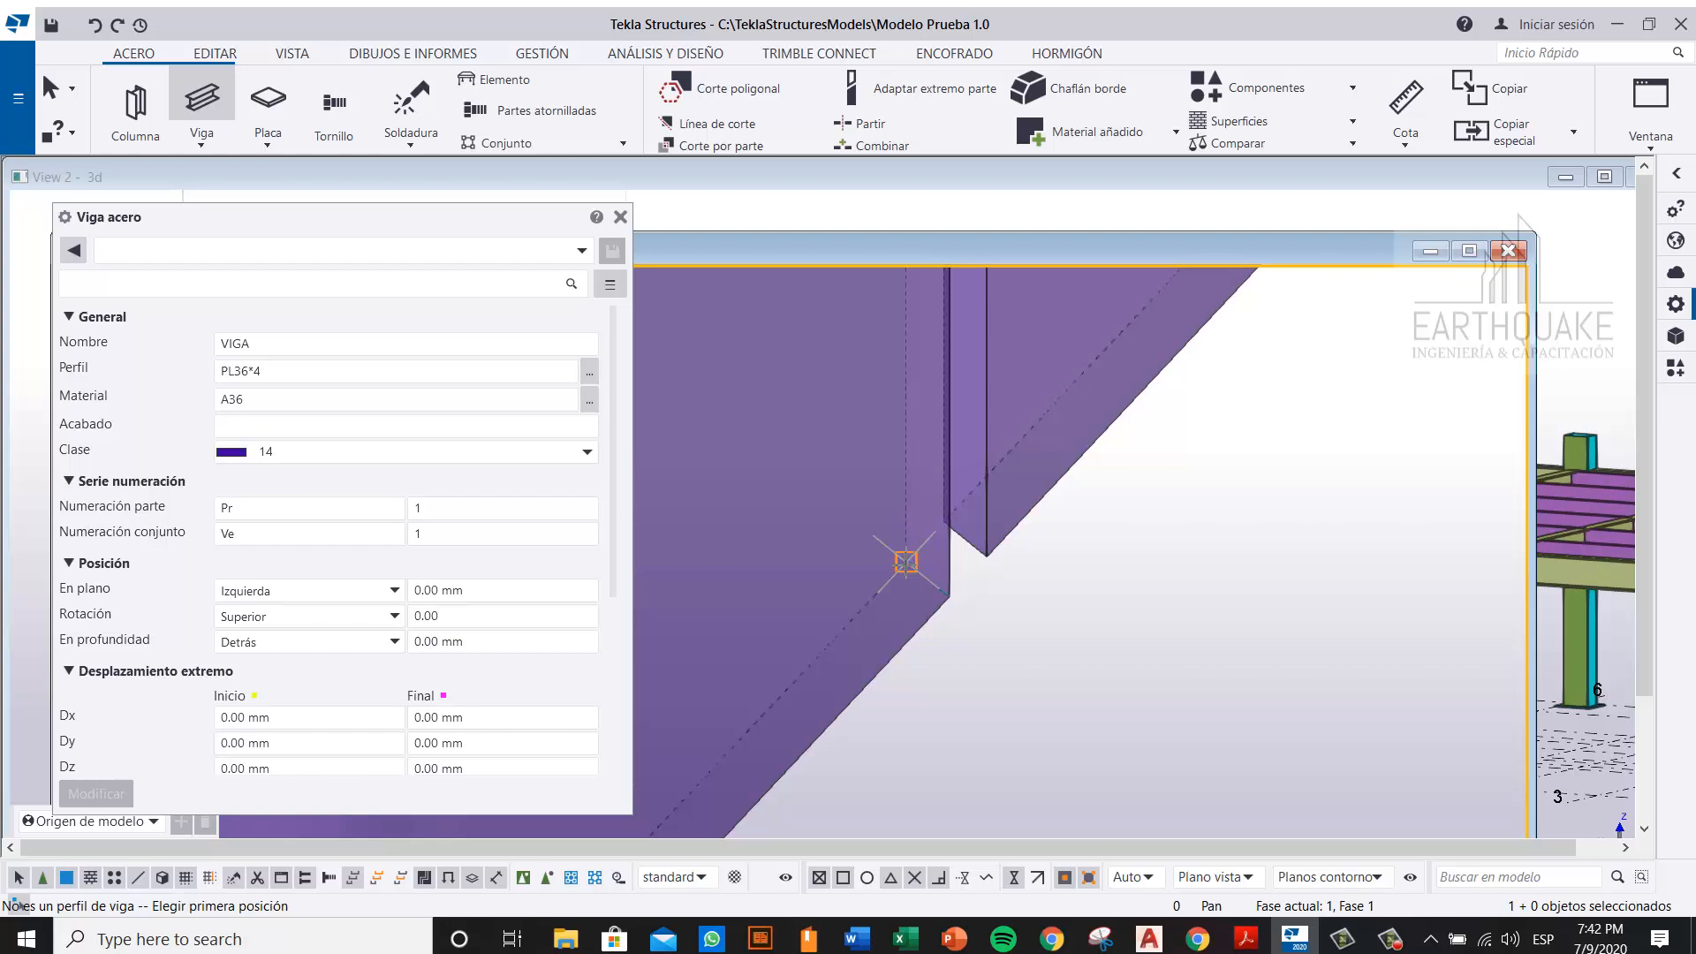
pyautogui.click(1048, 639)
pyautogui.scroll(-6, 1086, 647)
pyautogui.moveTo(1083, 353); pyautogui.dragTo(1002, 680, button='middle')
pyautogui.scroll(2, 1020, 472)
pyautogui.scroll(4, 1022, 473)
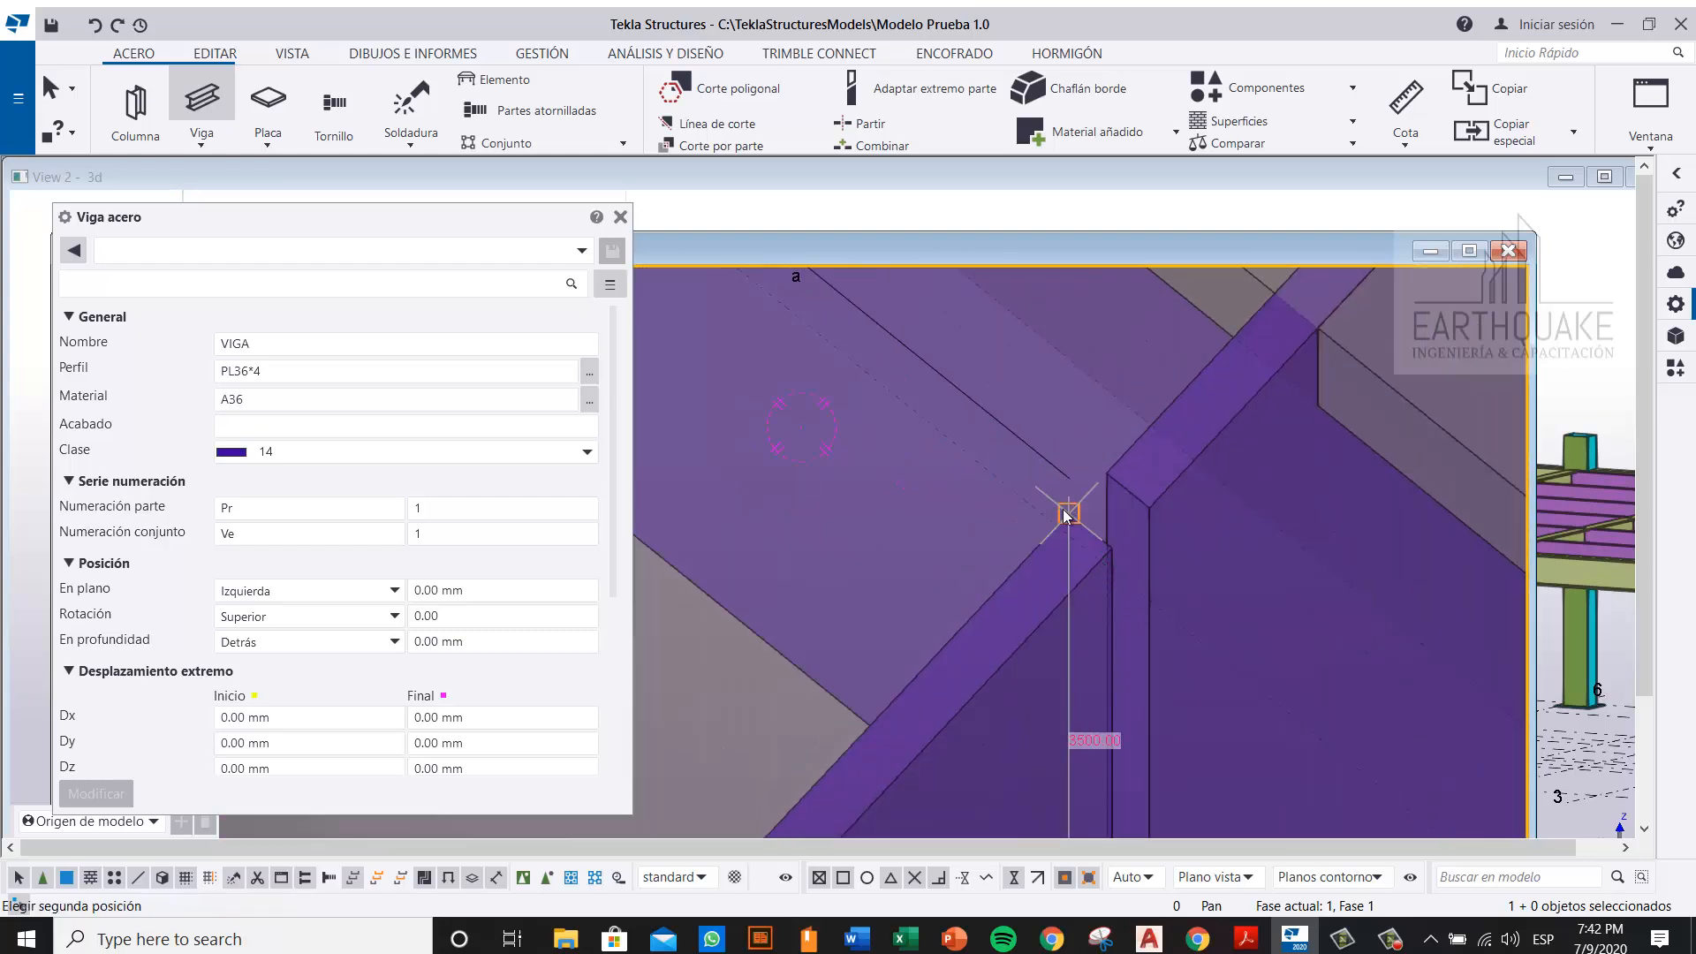
pyautogui.click(1067, 515)
pyautogui.rightClick(1007, 455)
pyautogui.click(1078, 478)
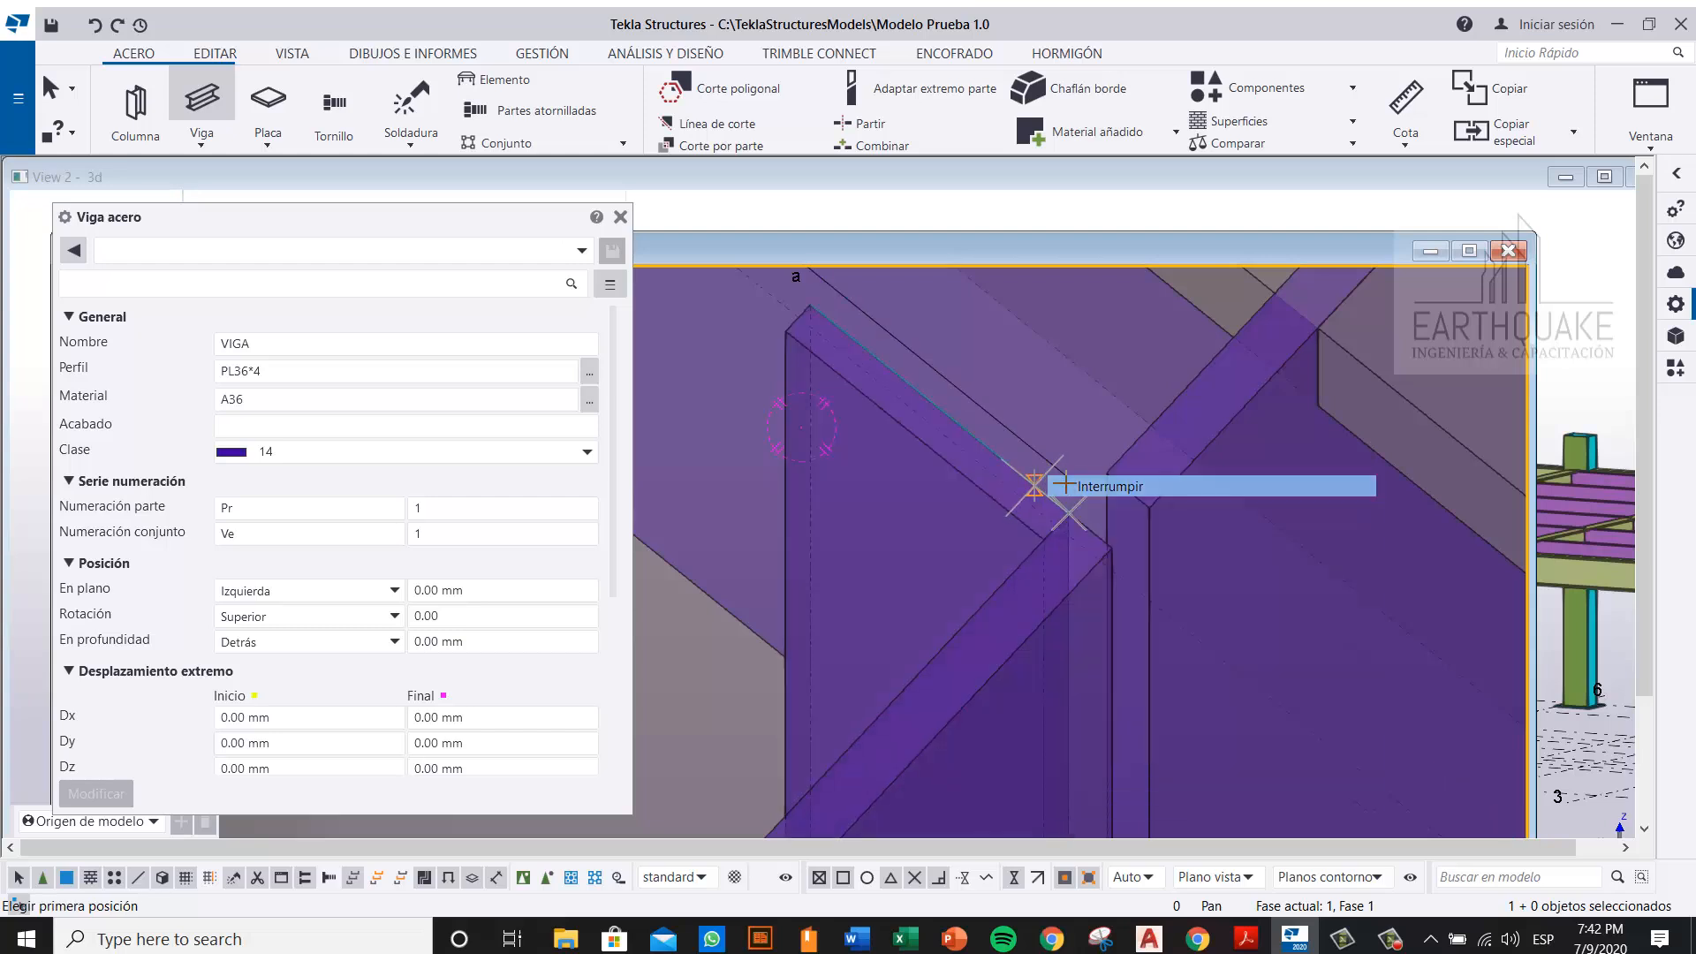
# Step: Set the rotation of the PL36*4 plate to Delante
pyautogui.click(940, 454)
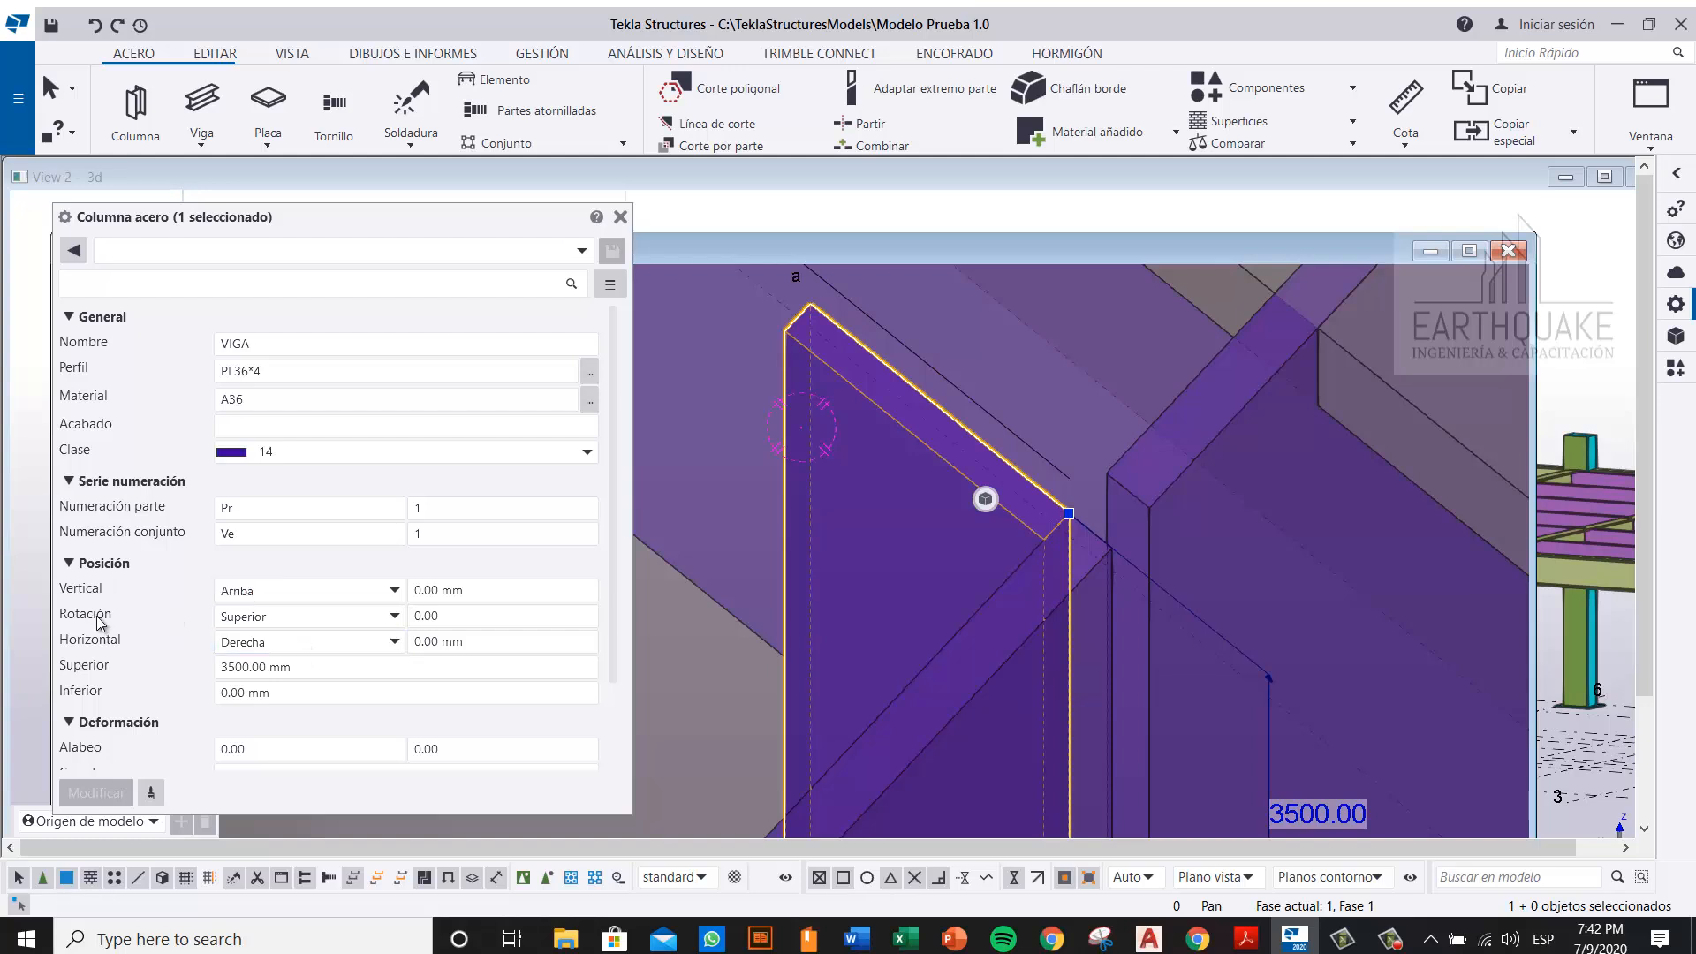
pyautogui.click(265, 624)
pyautogui.click(252, 642)
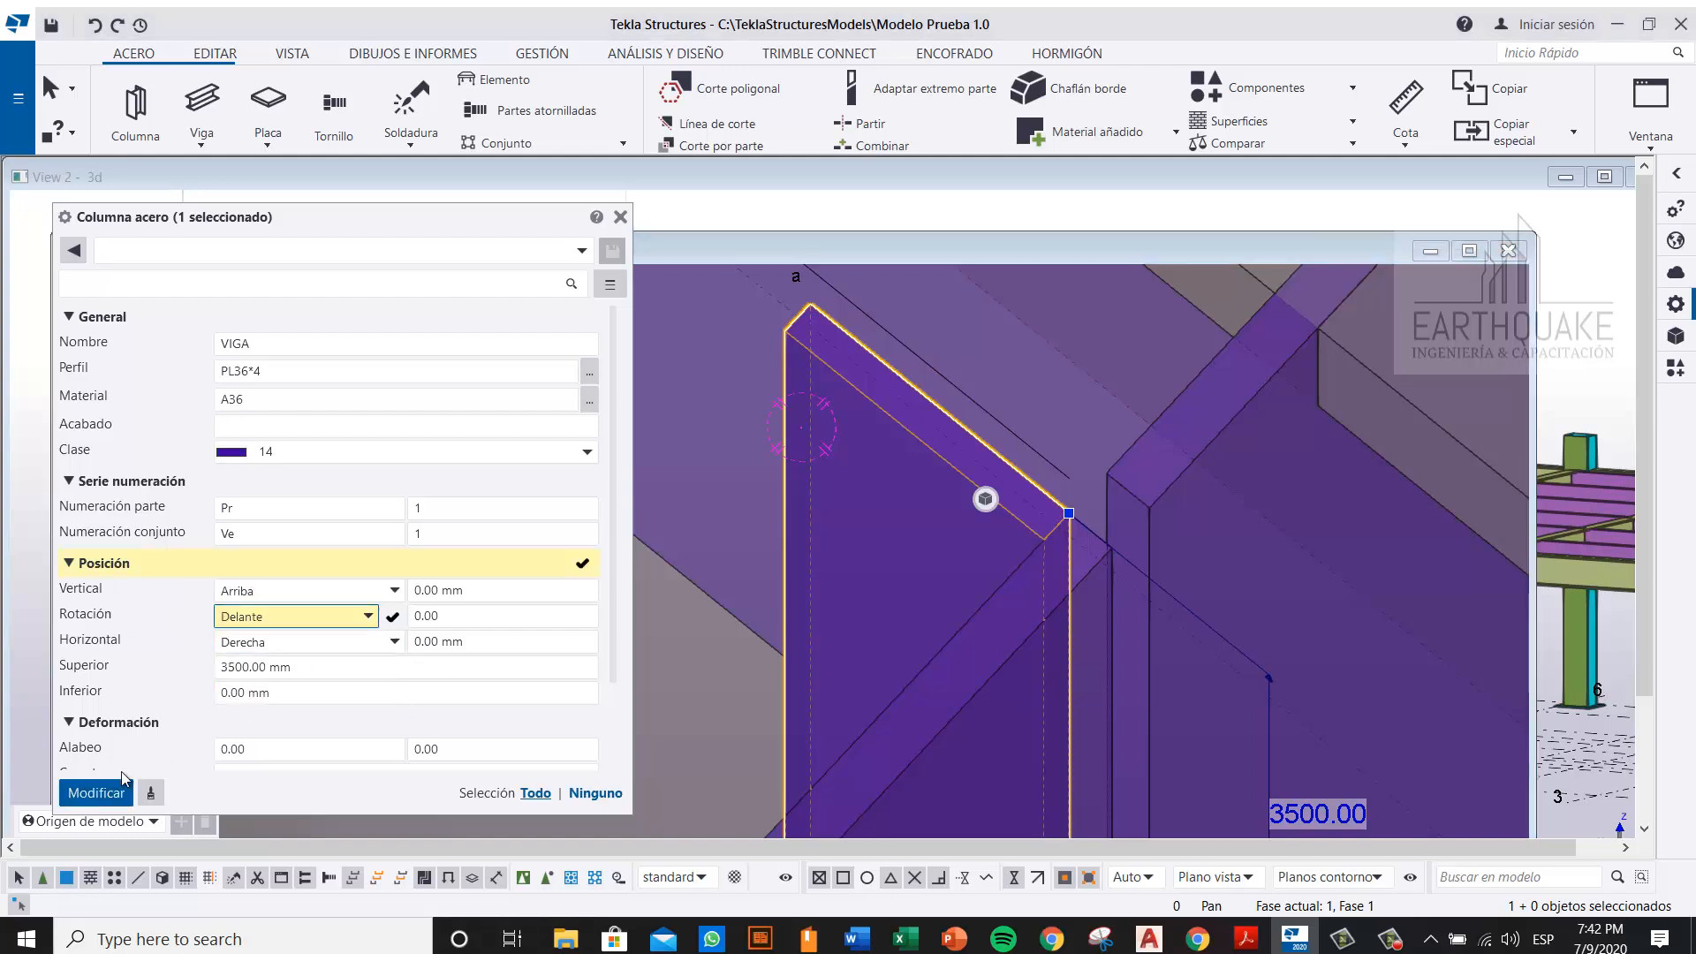
pyautogui.click(131, 795)
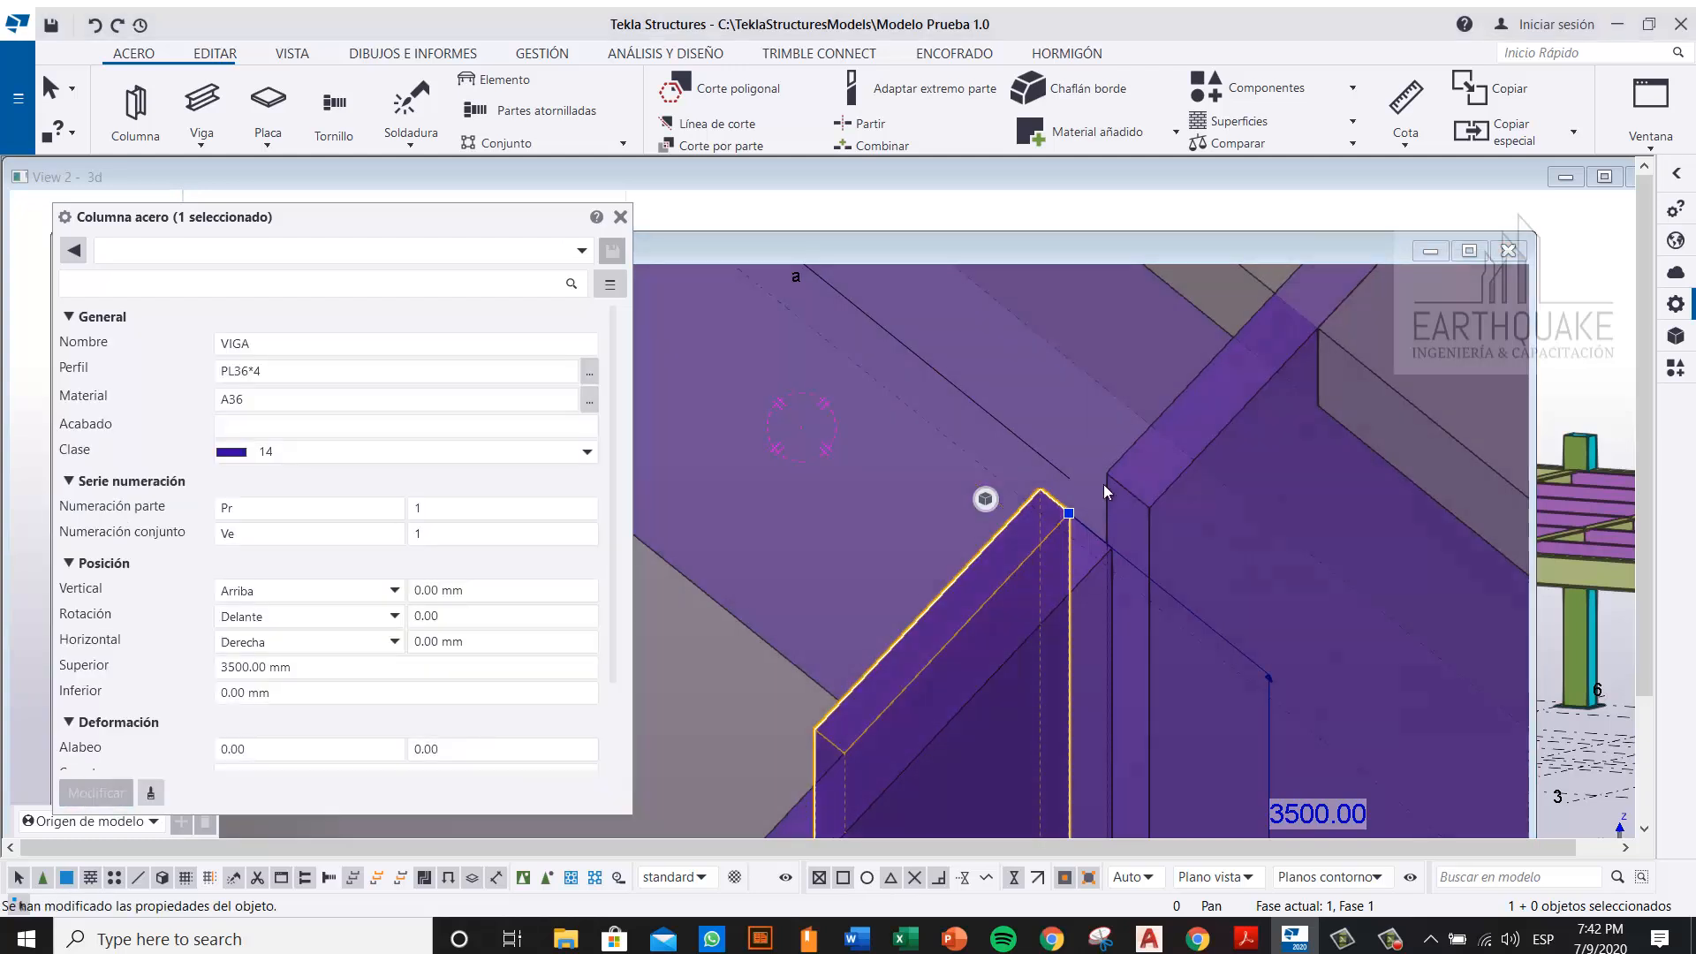
# Step: Set both the horizontal and vertical position of the PL36*4 plate to Mitad and close its properties
pyautogui.click(986, 499)
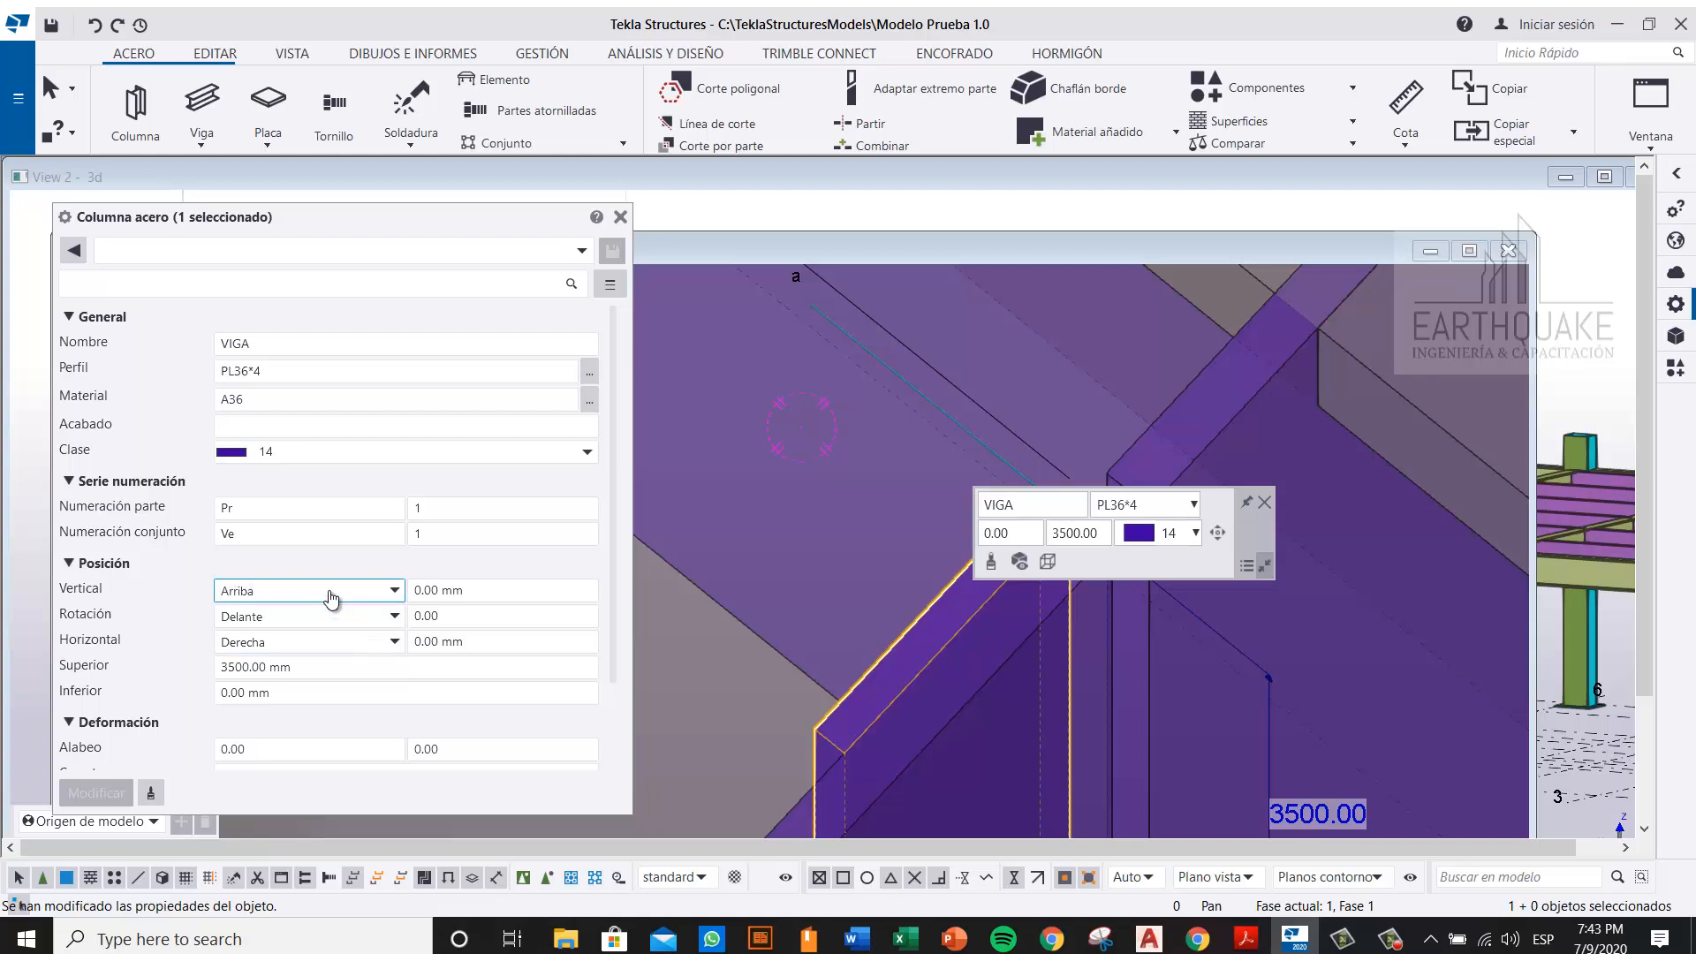
pyautogui.click(296, 642)
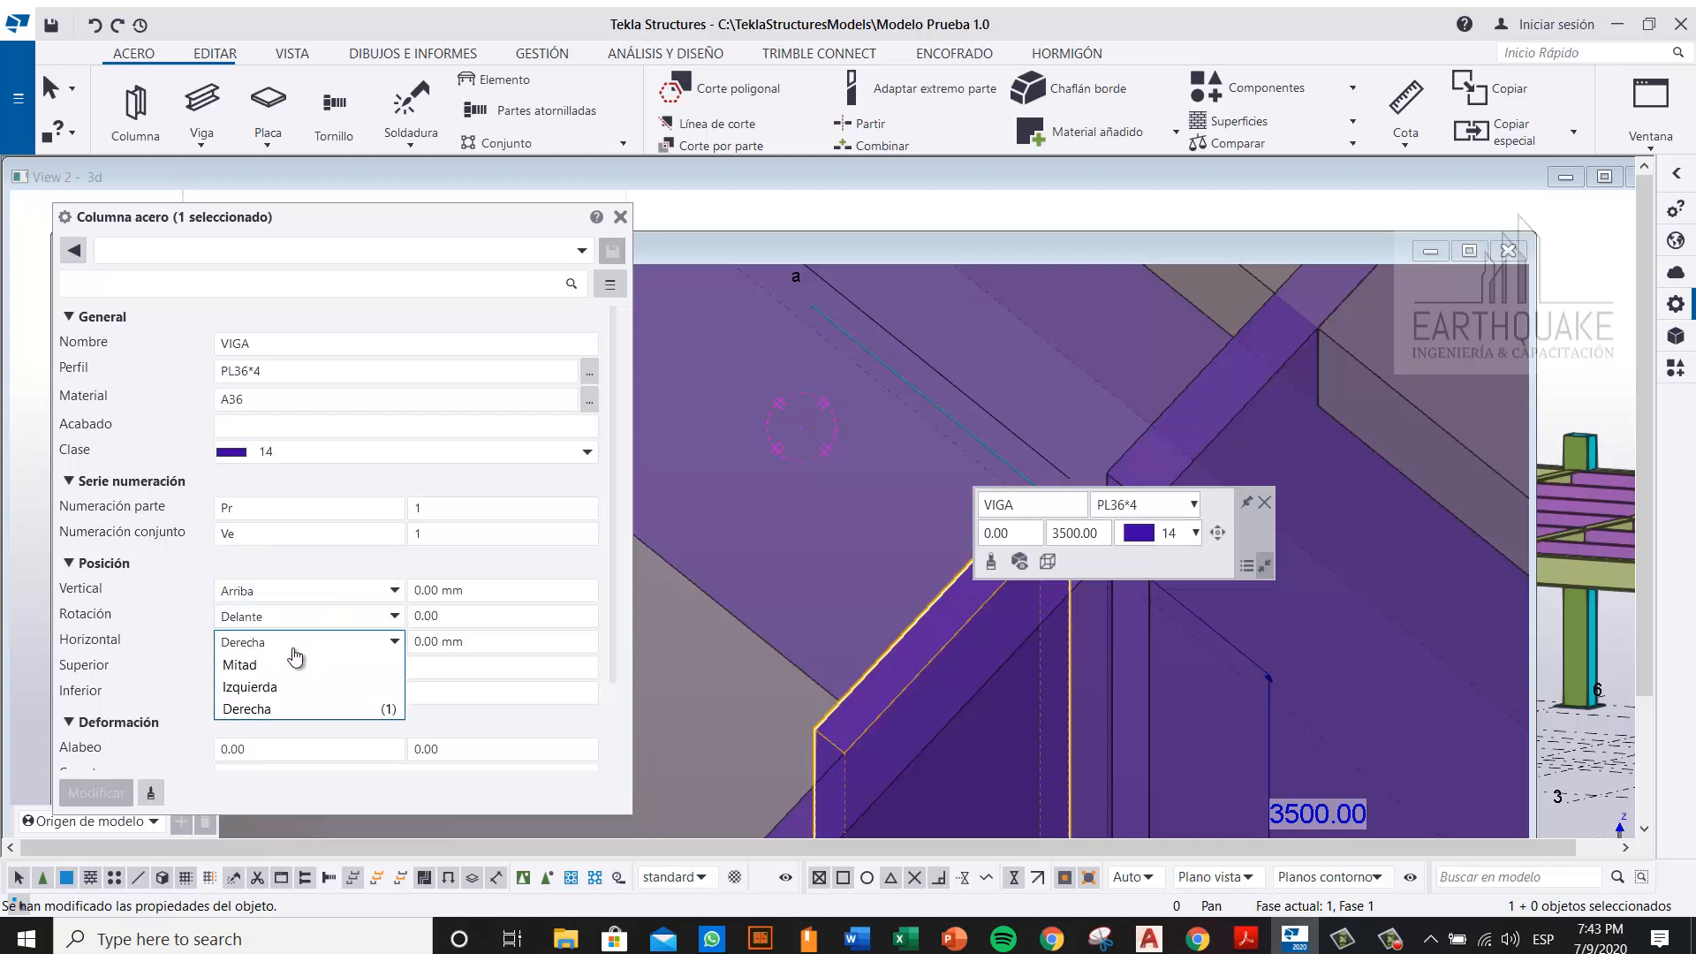
pyautogui.click(283, 667)
pyautogui.click(104, 793)
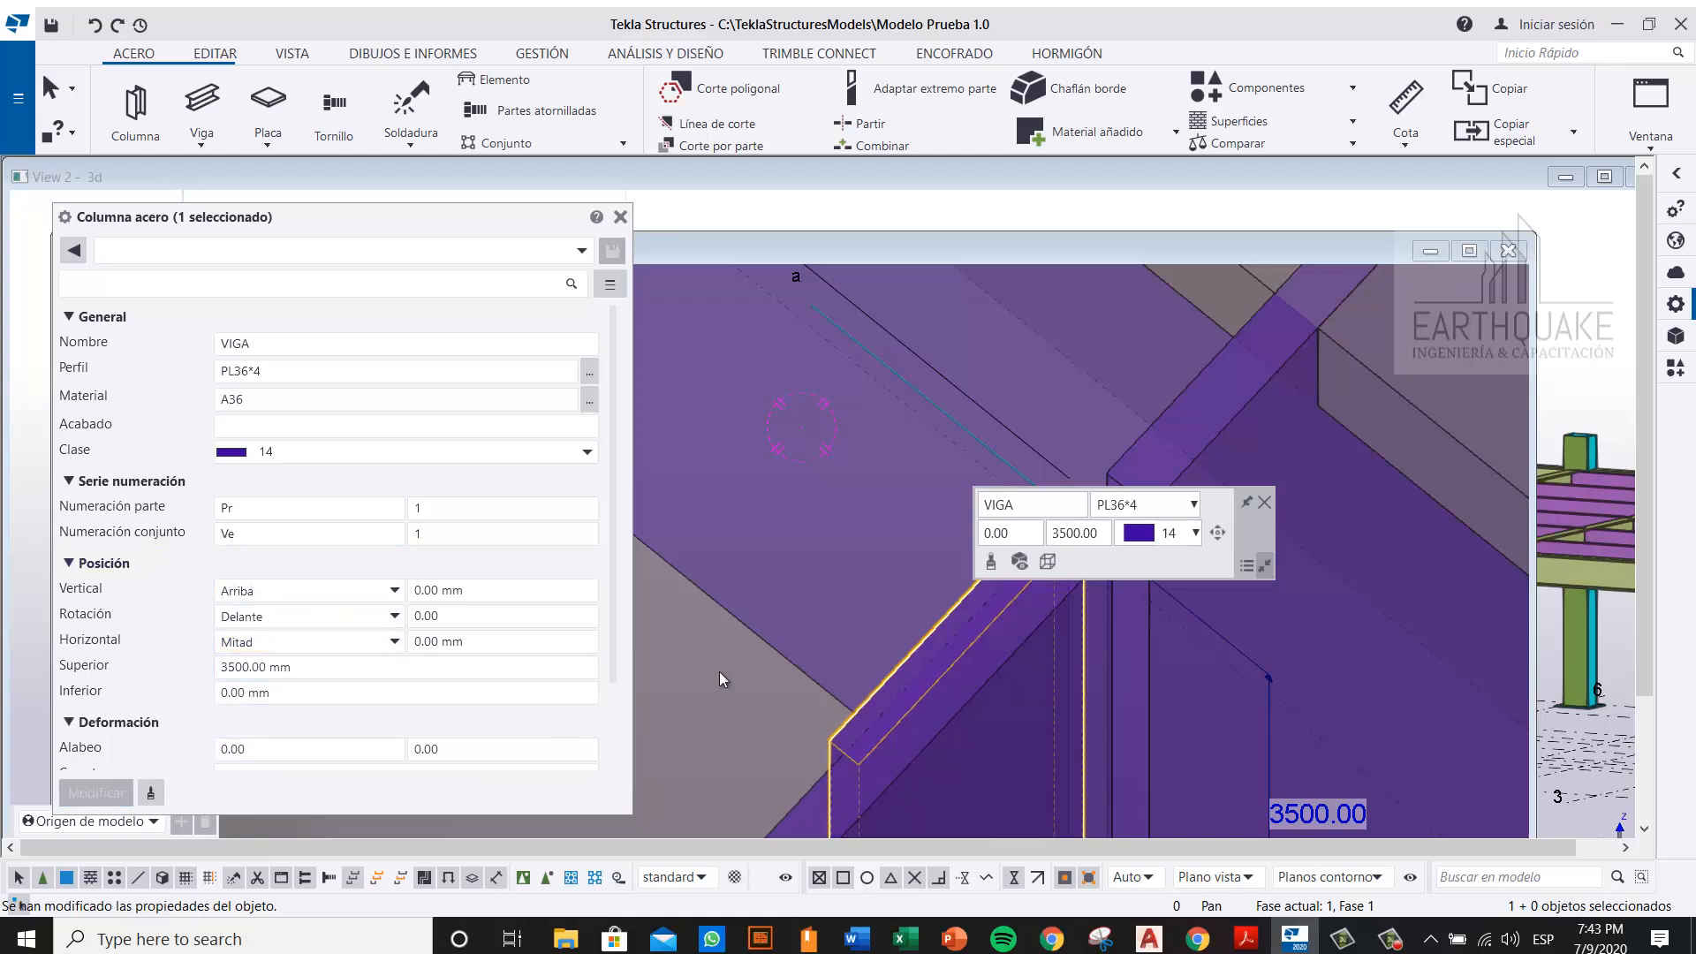
pyautogui.click(296, 592)
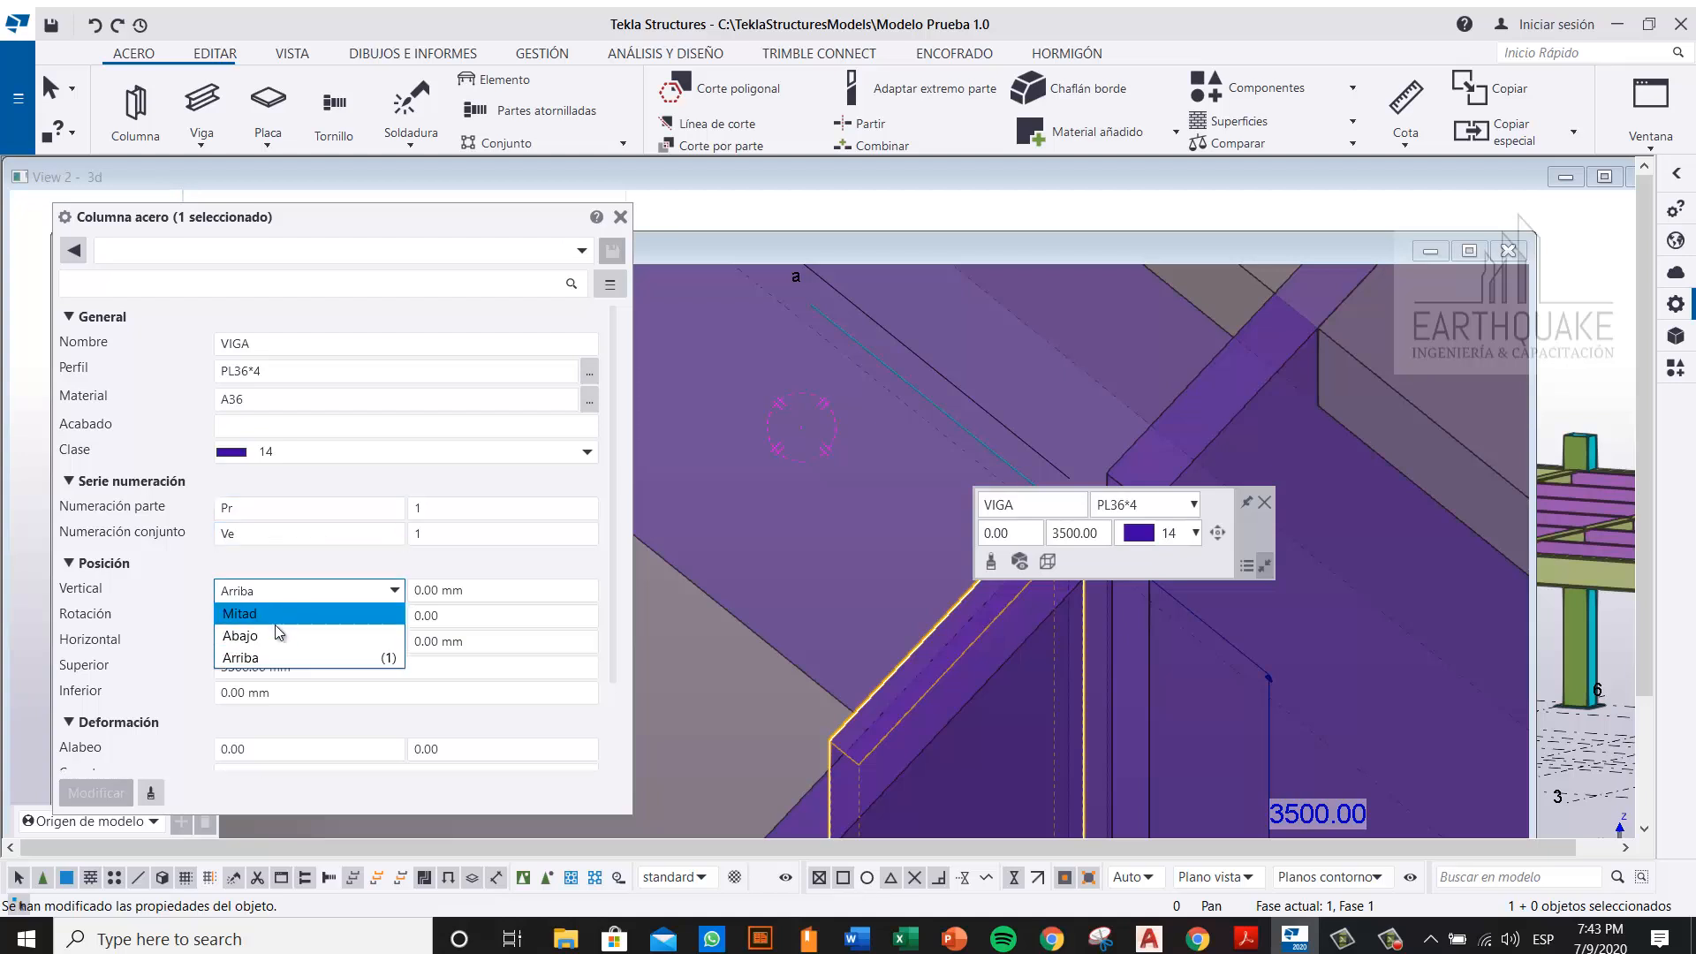
pyautogui.click(284, 616)
pyautogui.click(140, 793)
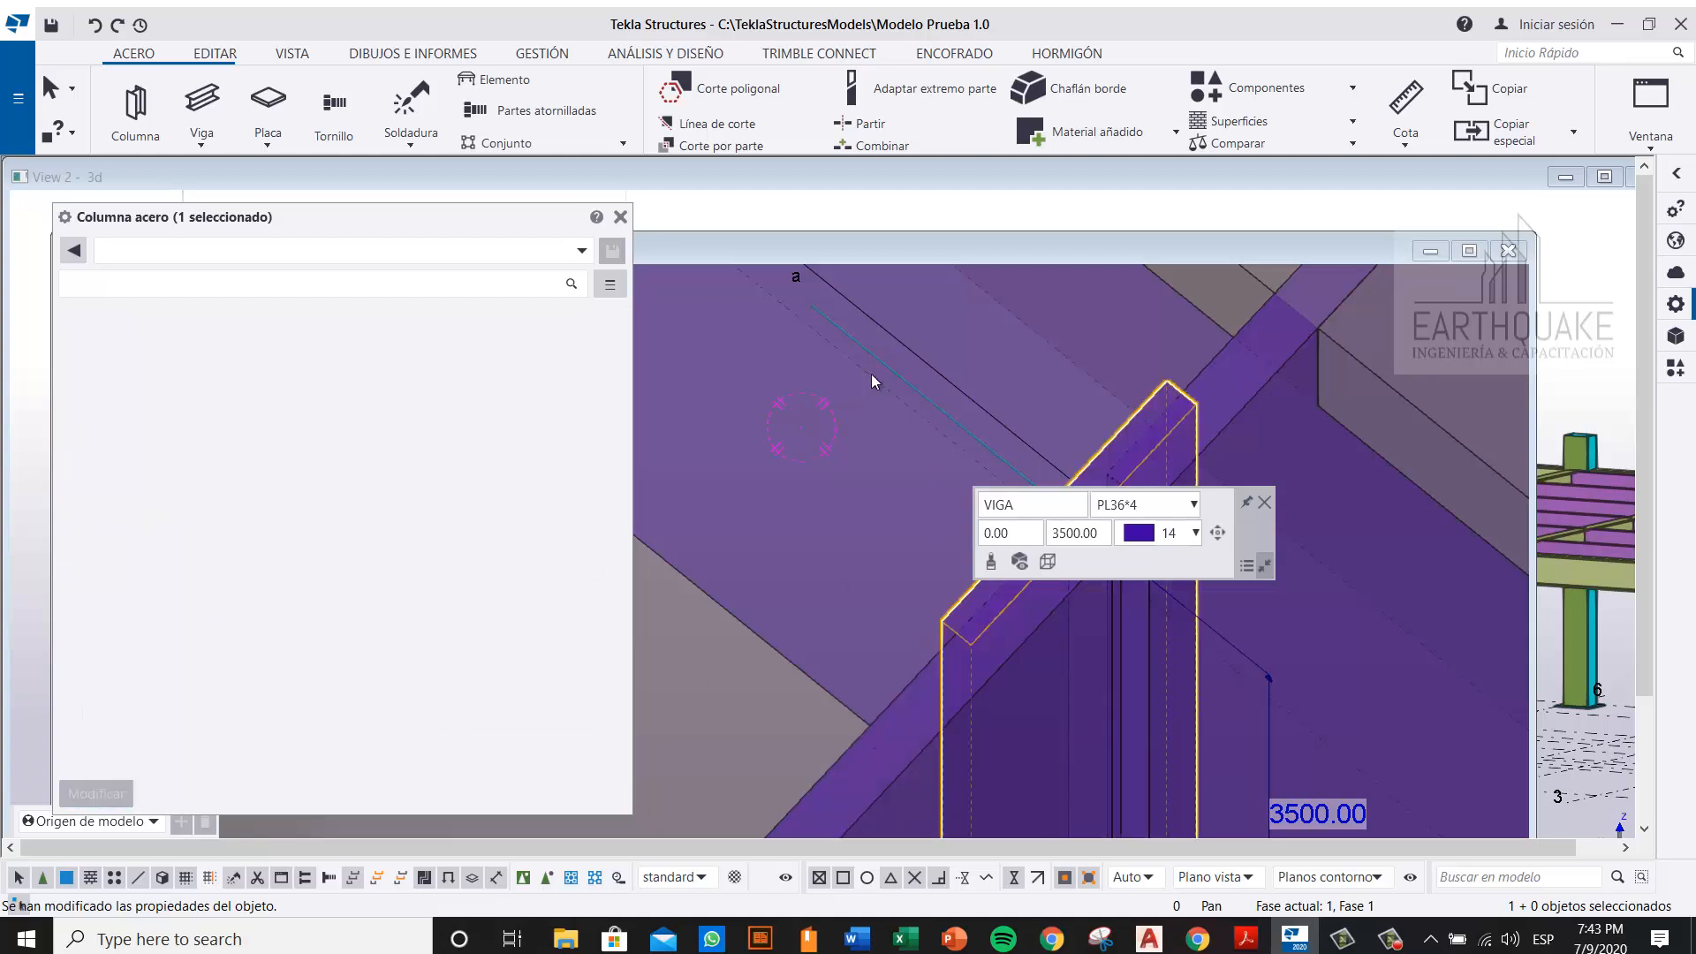
pyautogui.click(620, 216)
pyautogui.click(1265, 504)
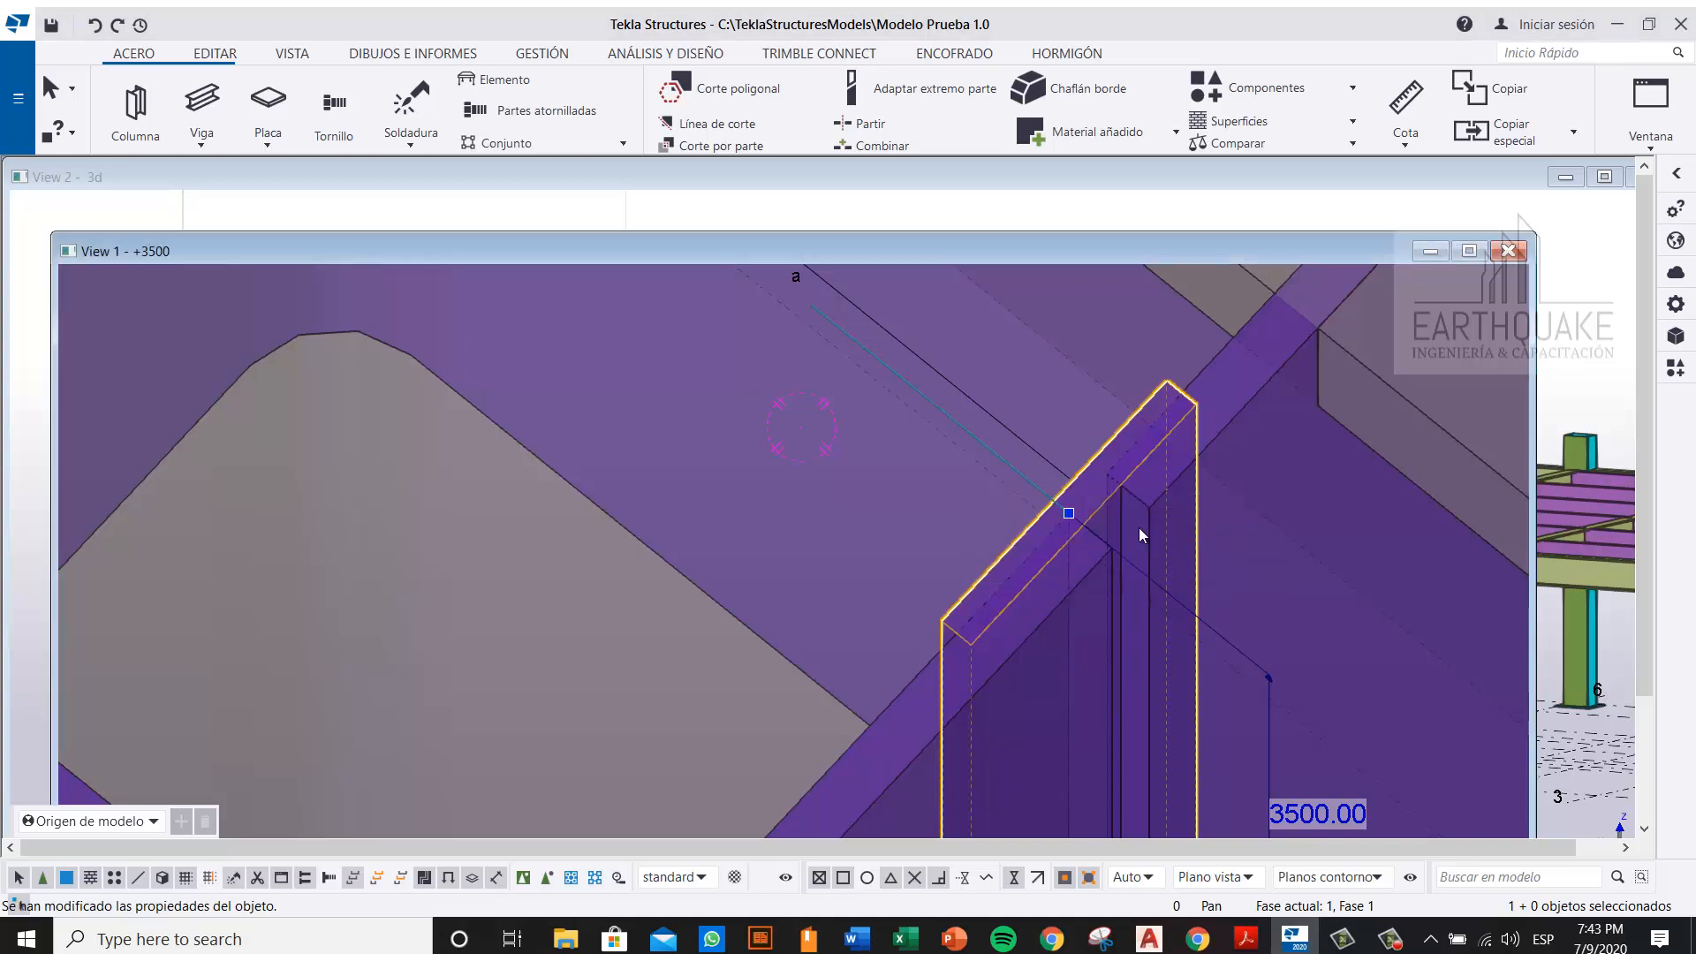
# Step: Return to the plan view and move the plate down so that it is centred on grid line a at the left joint
pyautogui.keyDown('ctrl'); pyautogui.moveTo(1066, 532); pyautogui.dragTo(1270, 588, button='middle'); pyautogui.keyUp('ctrl')
pyautogui.hotkey('ctrl', 'p')
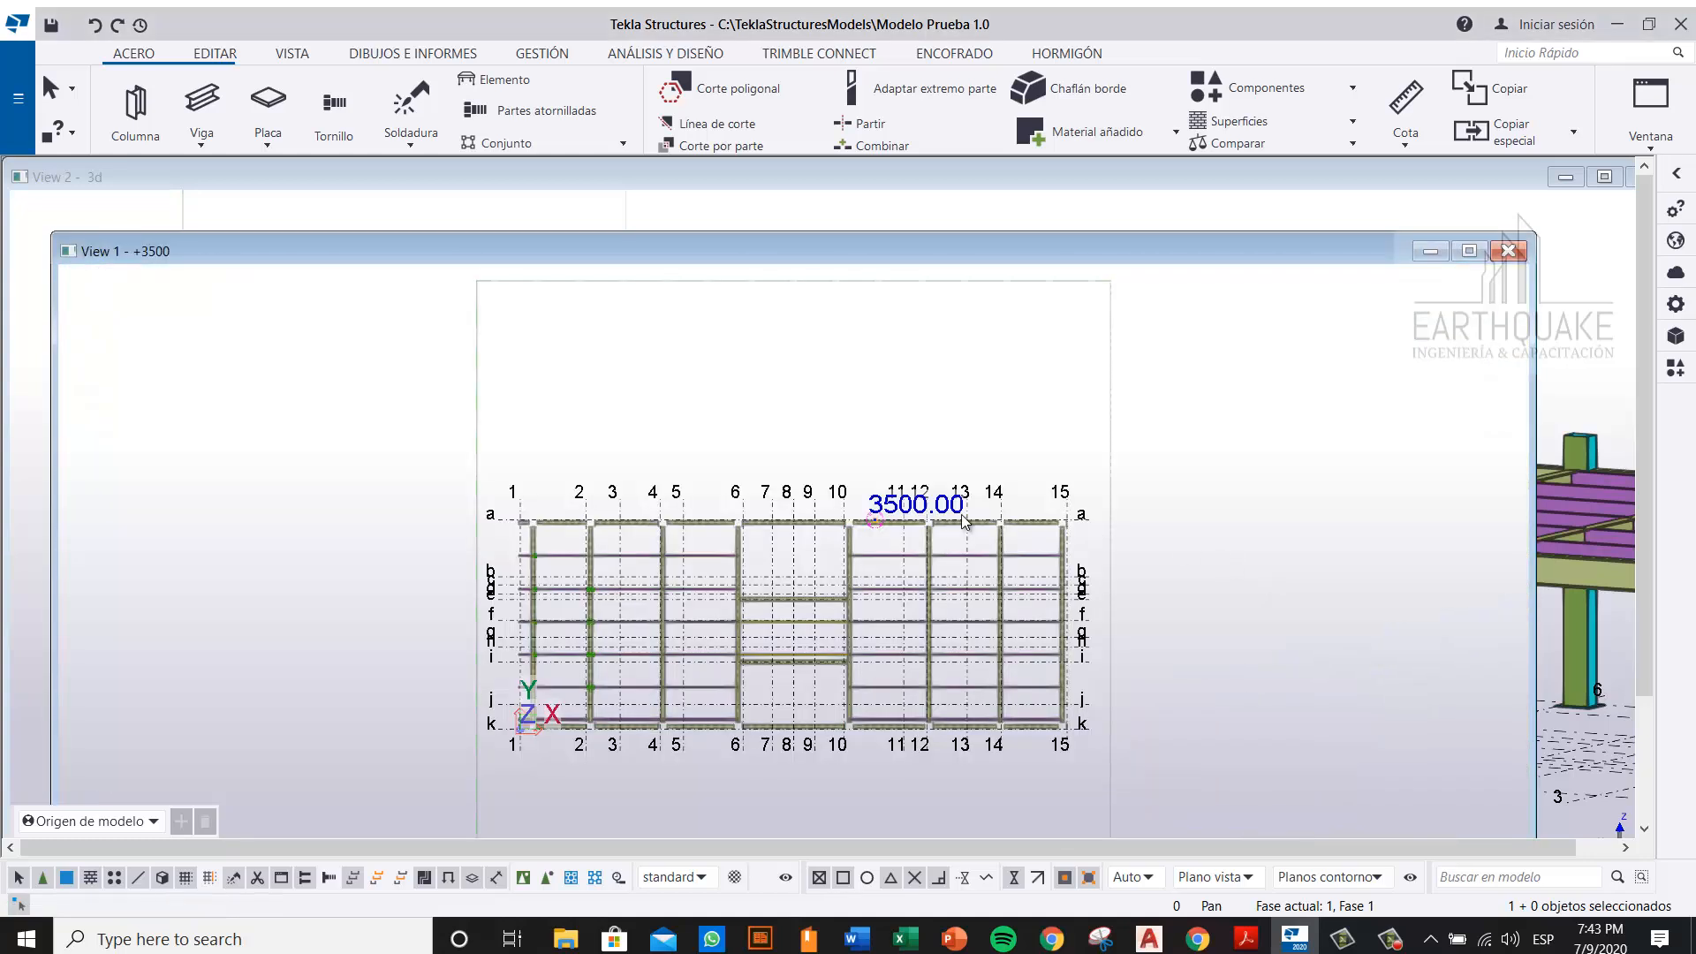
pyautogui.scroll(3, 866, 507)
pyautogui.scroll(5, 802, 517)
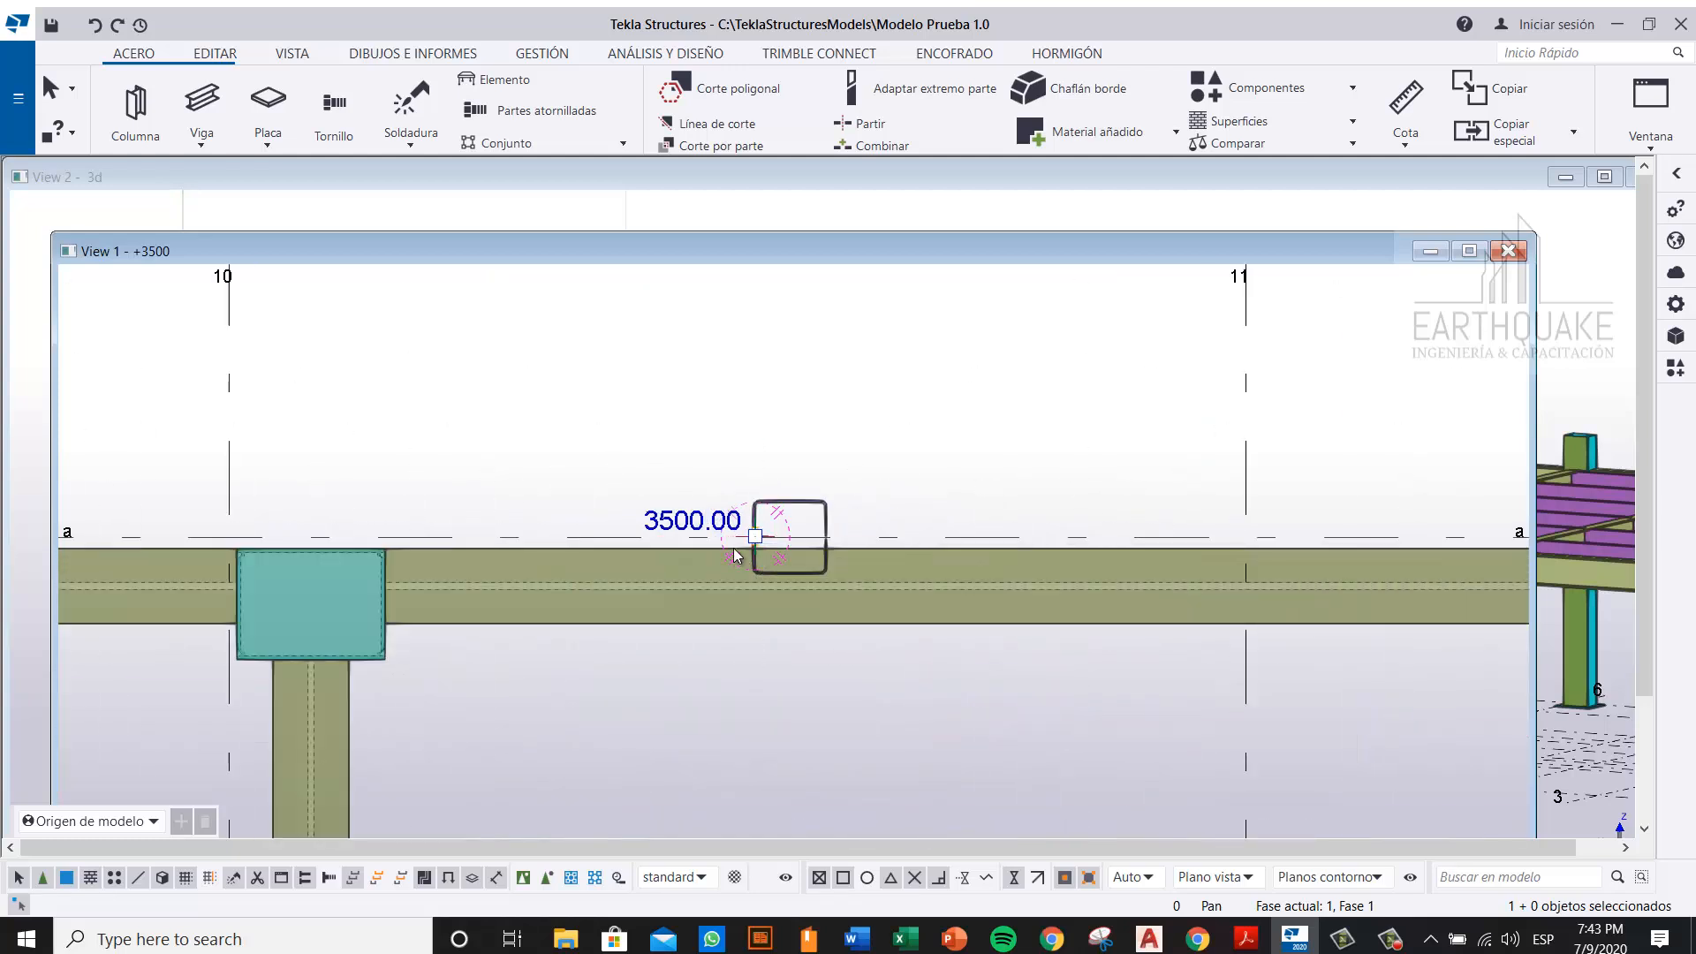
pyautogui.scroll(6, 800, 508)
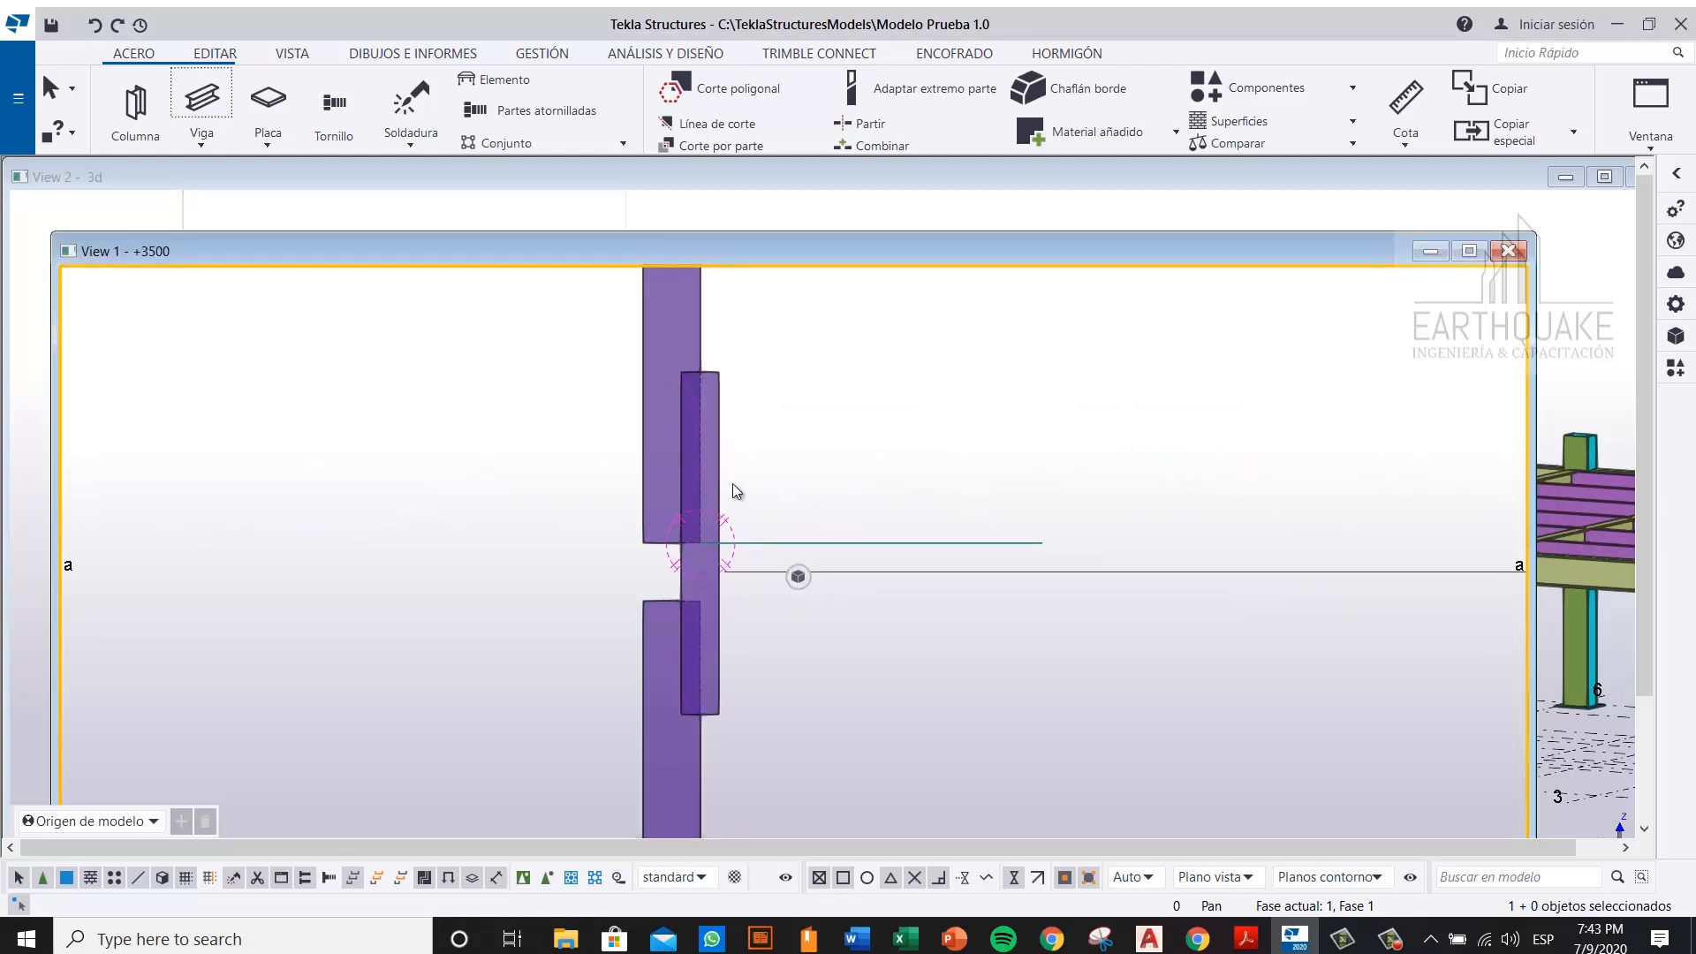
pyautogui.click(723, 484)
pyautogui.rightClick(723, 483)
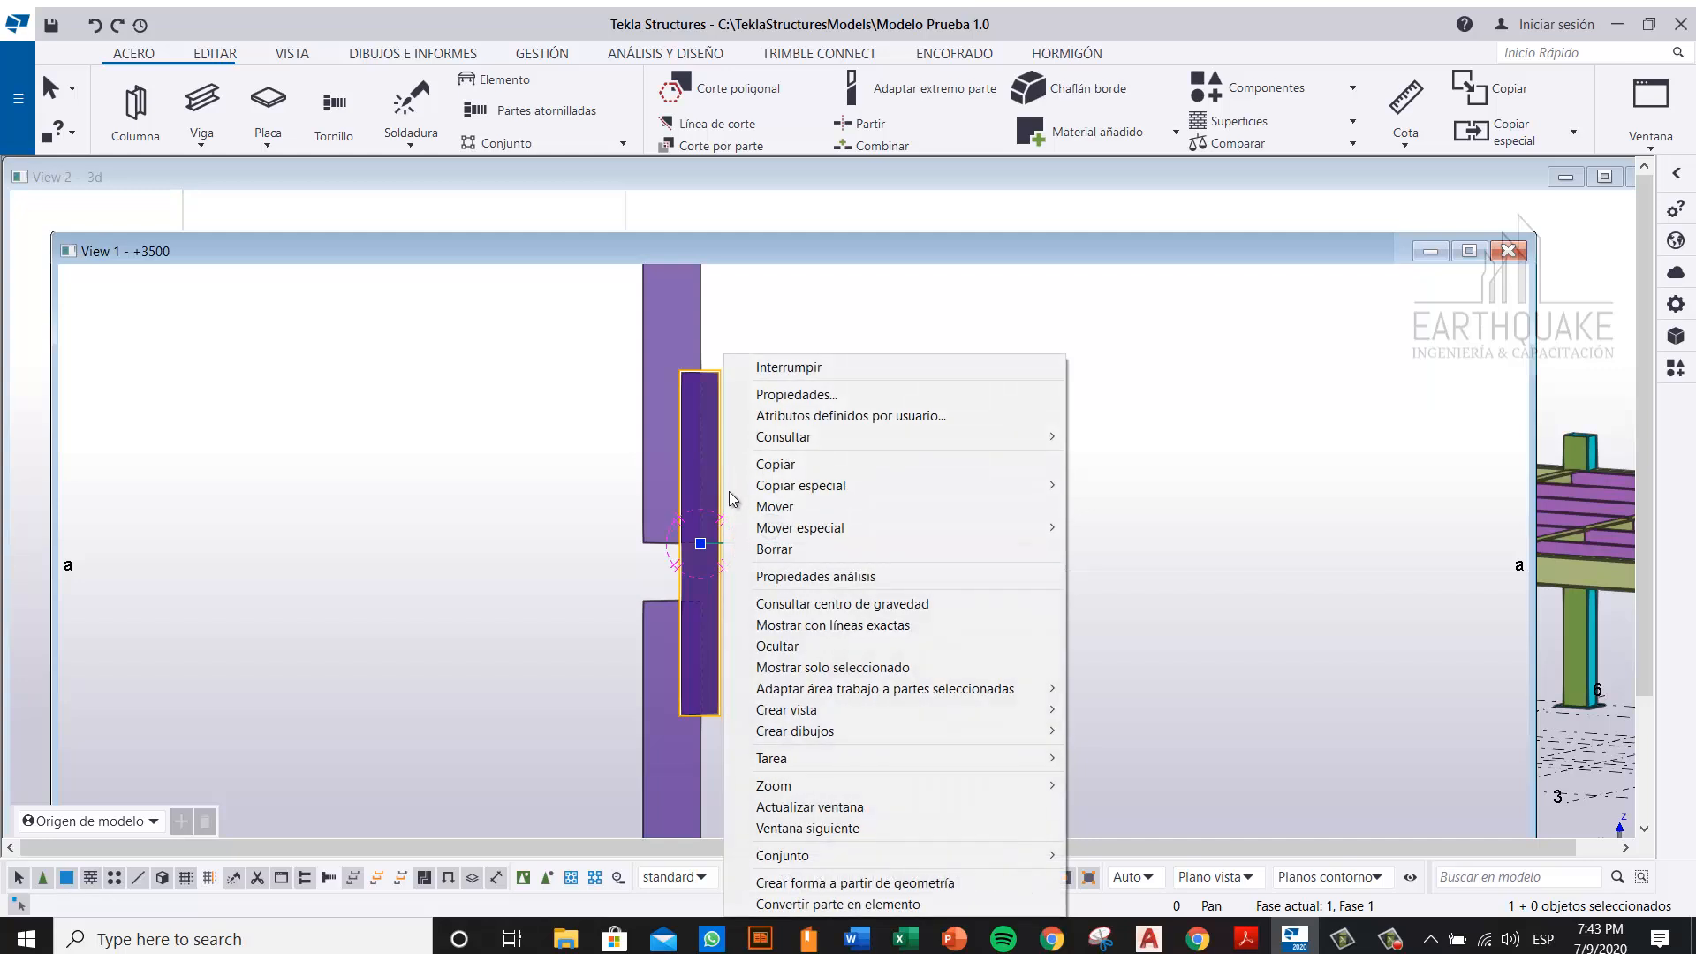
pyautogui.click(777, 508)
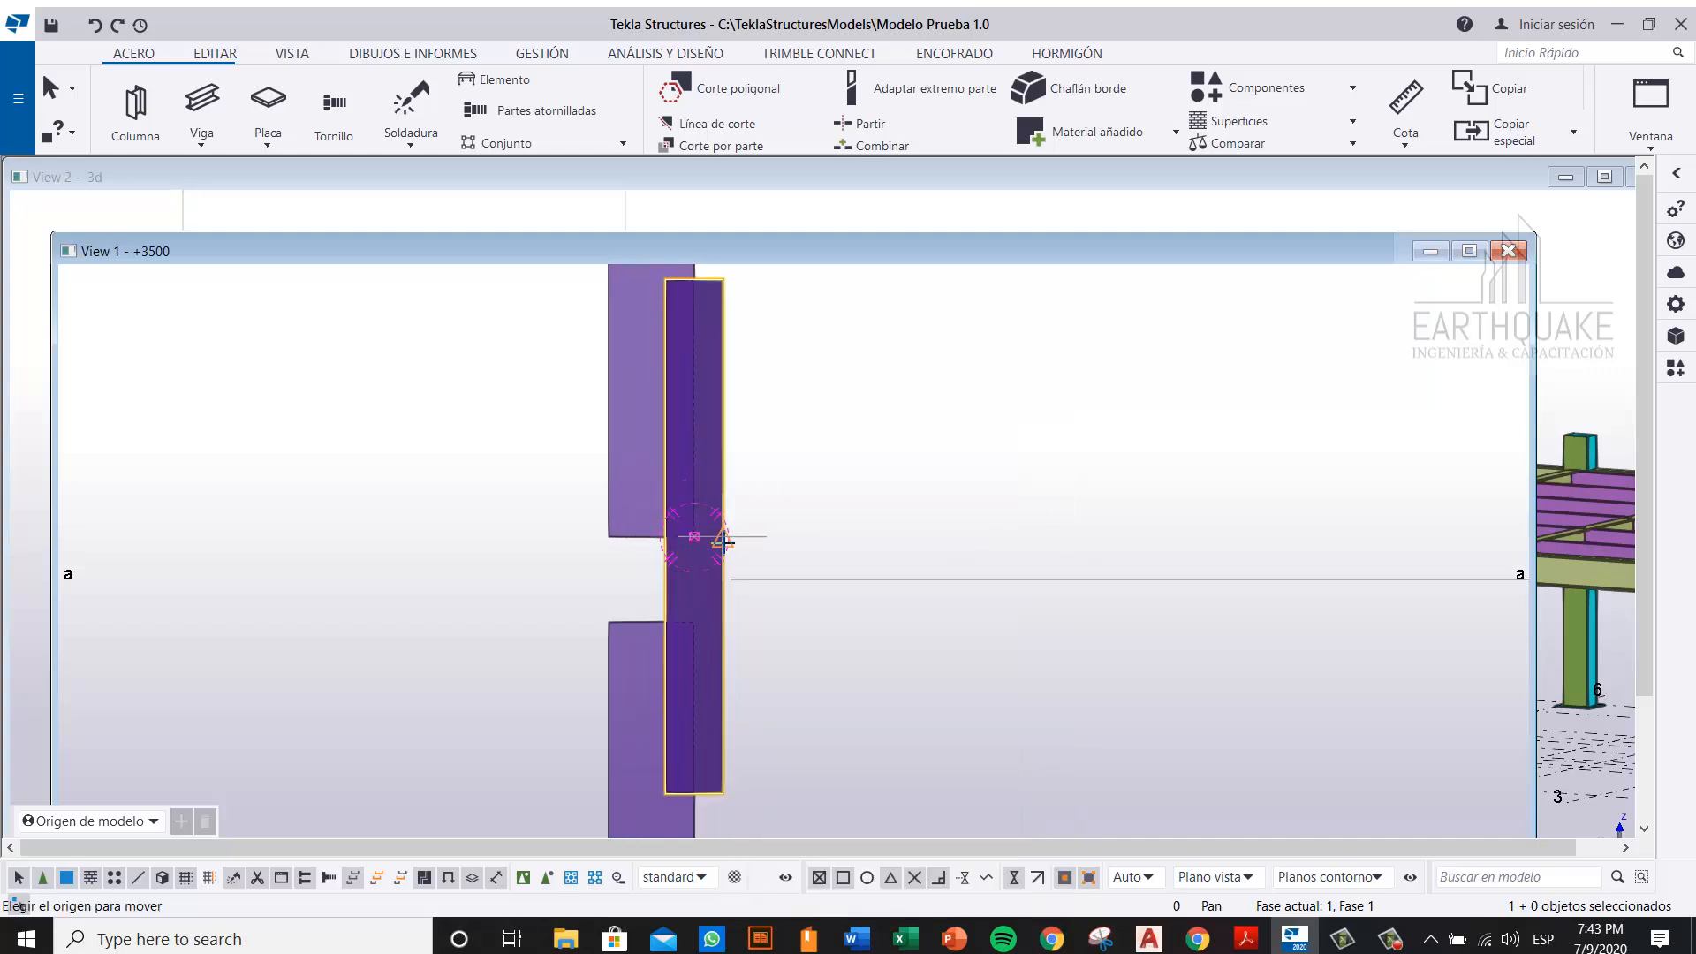
pyautogui.click(723, 560)
pyautogui.click(725, 580)
pyautogui.scroll(-4, 738, 508)
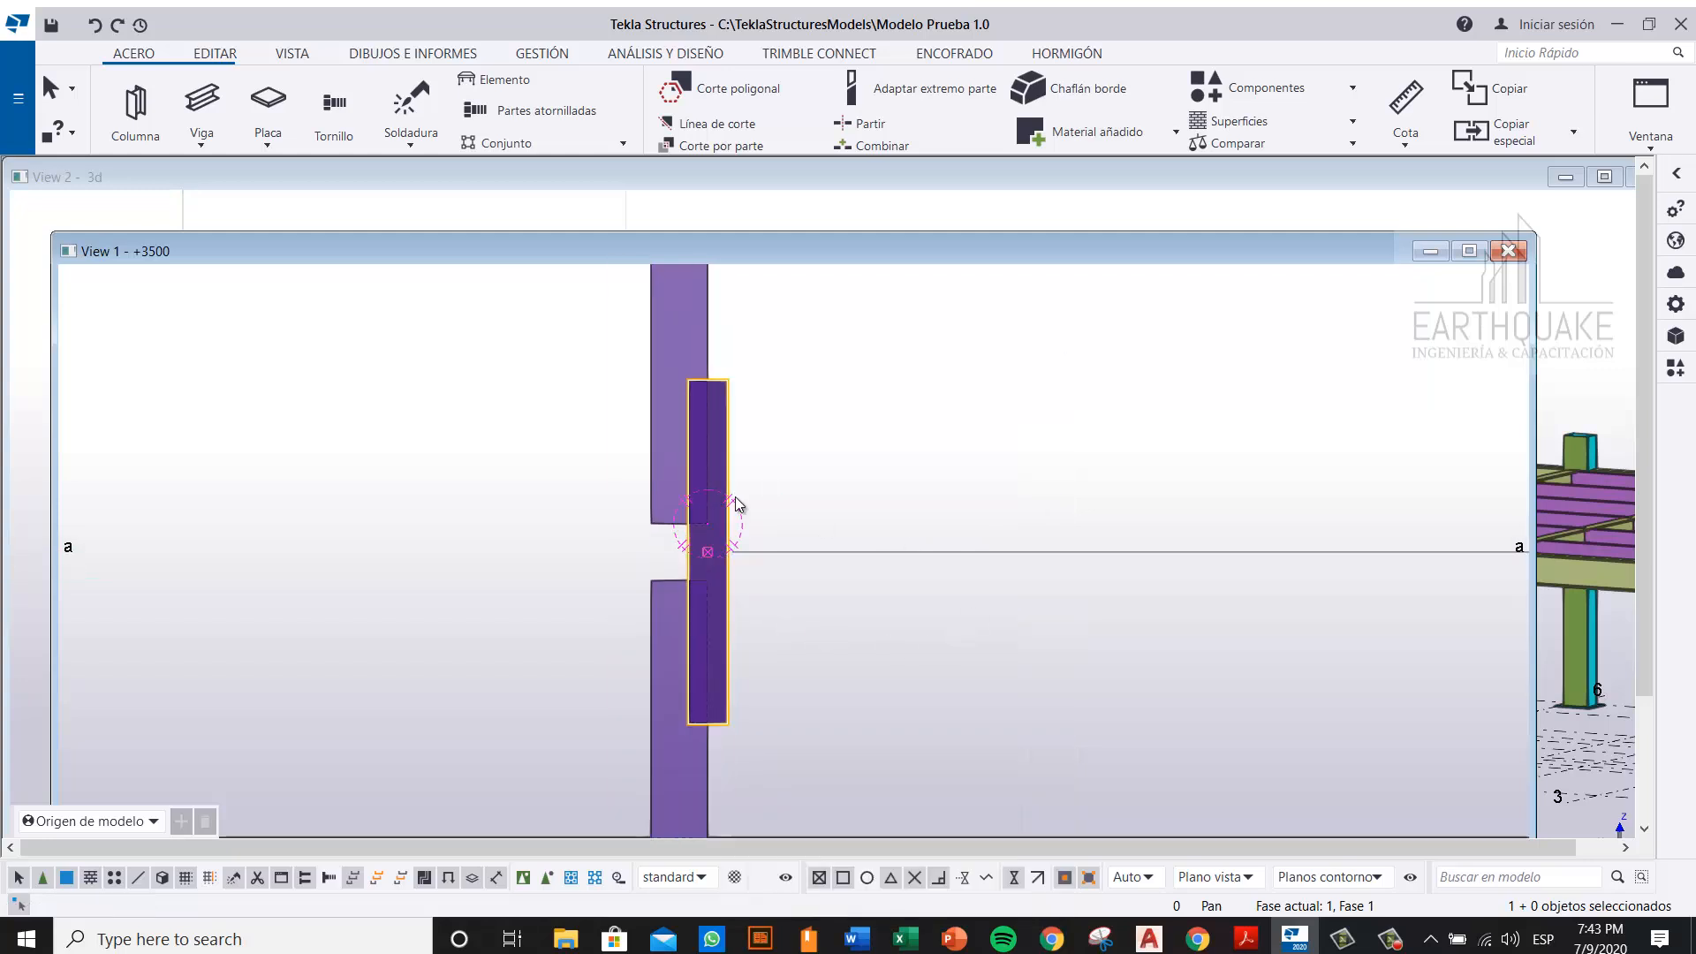
# Step: Move the plate sideways so that its outer face sits flush against the inner faces of the two polybeams
pyautogui.rightClick(811, 409)
pyautogui.click(863, 502)
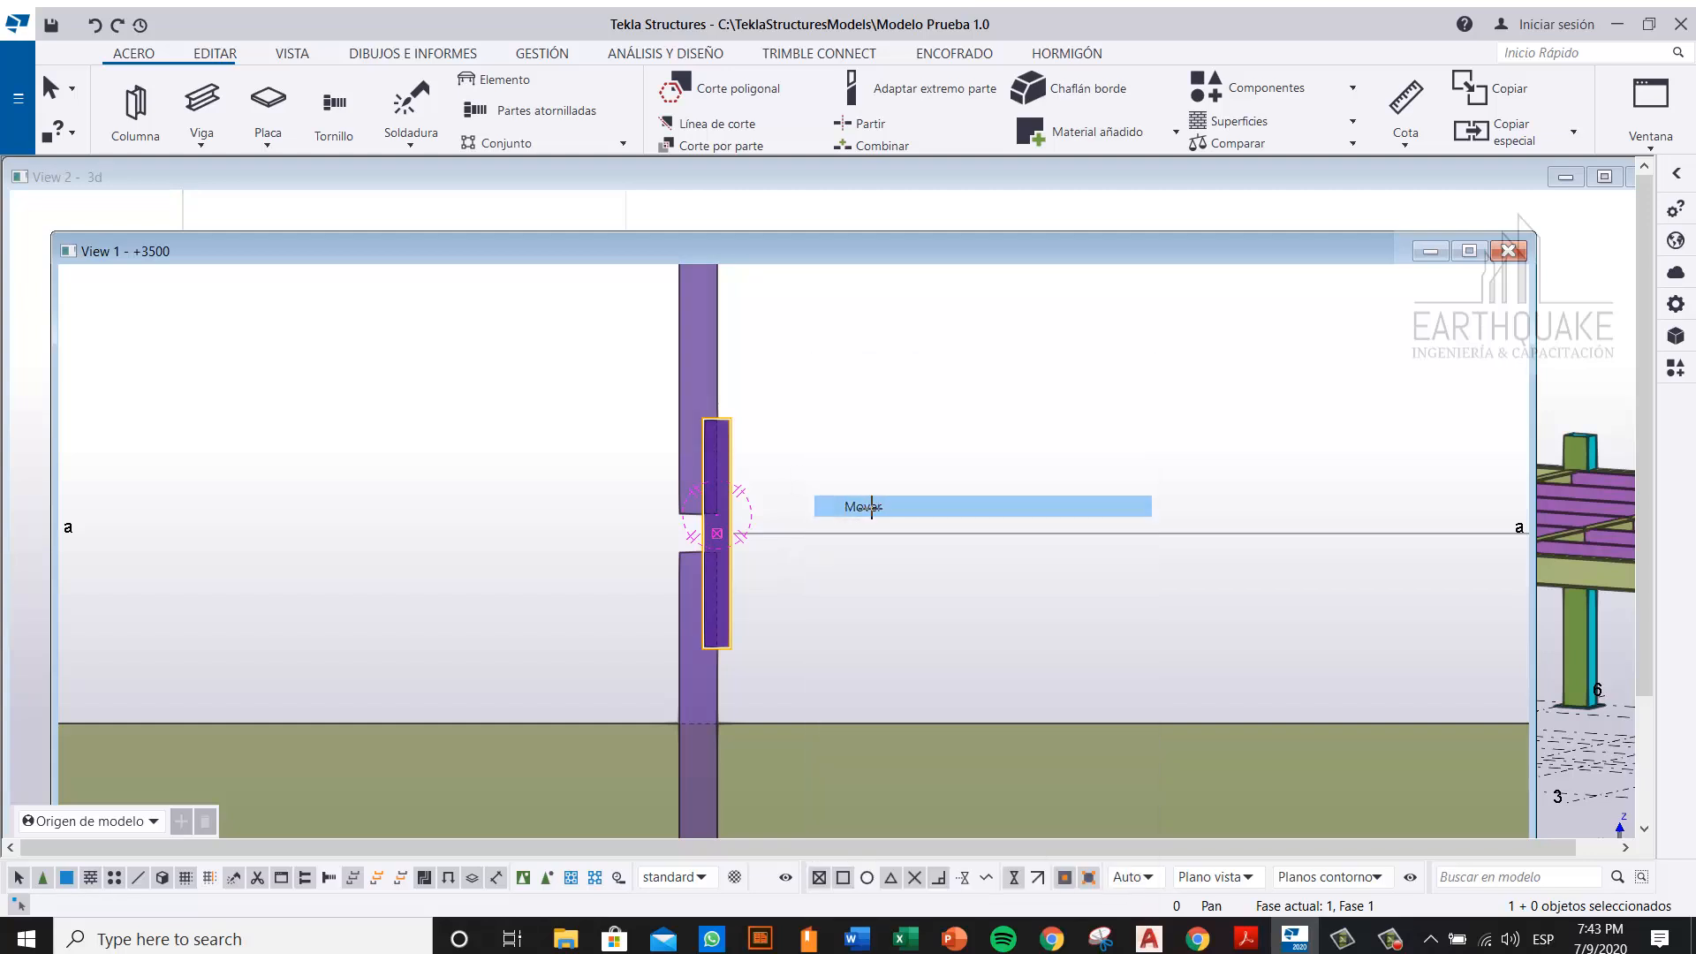
pyautogui.scroll(3, 718, 636)
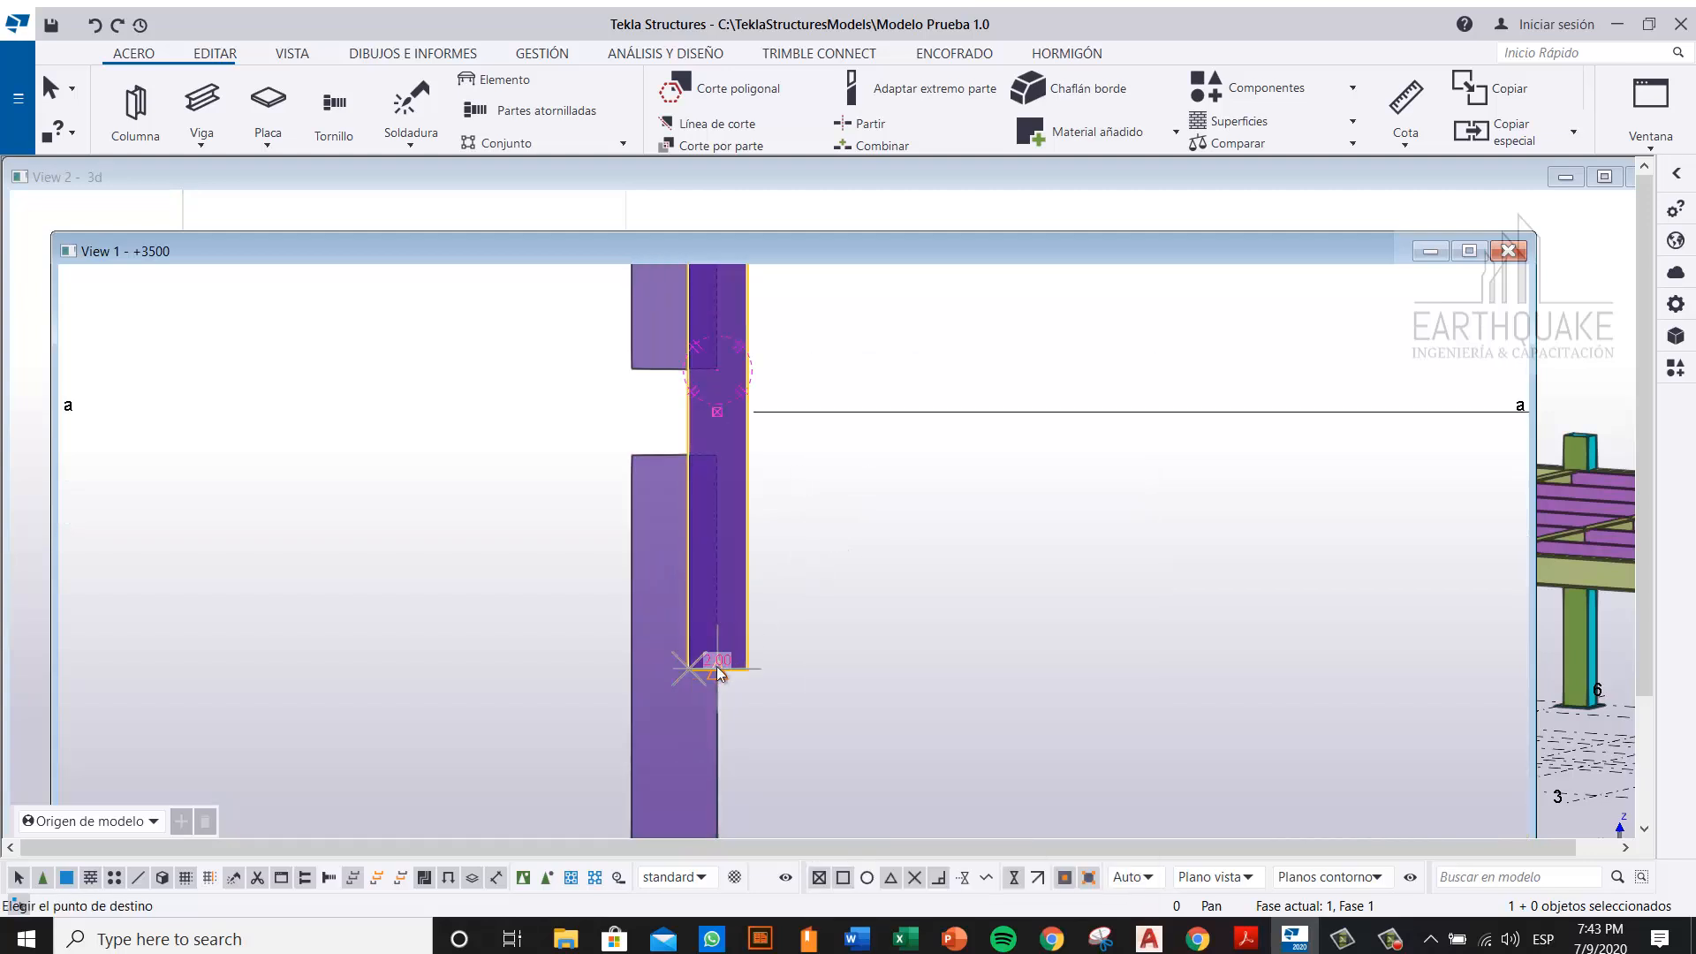
pyautogui.click(717, 673)
pyautogui.scroll(-3, 542, 645)
pyautogui.scroll(-1, 700, 495)
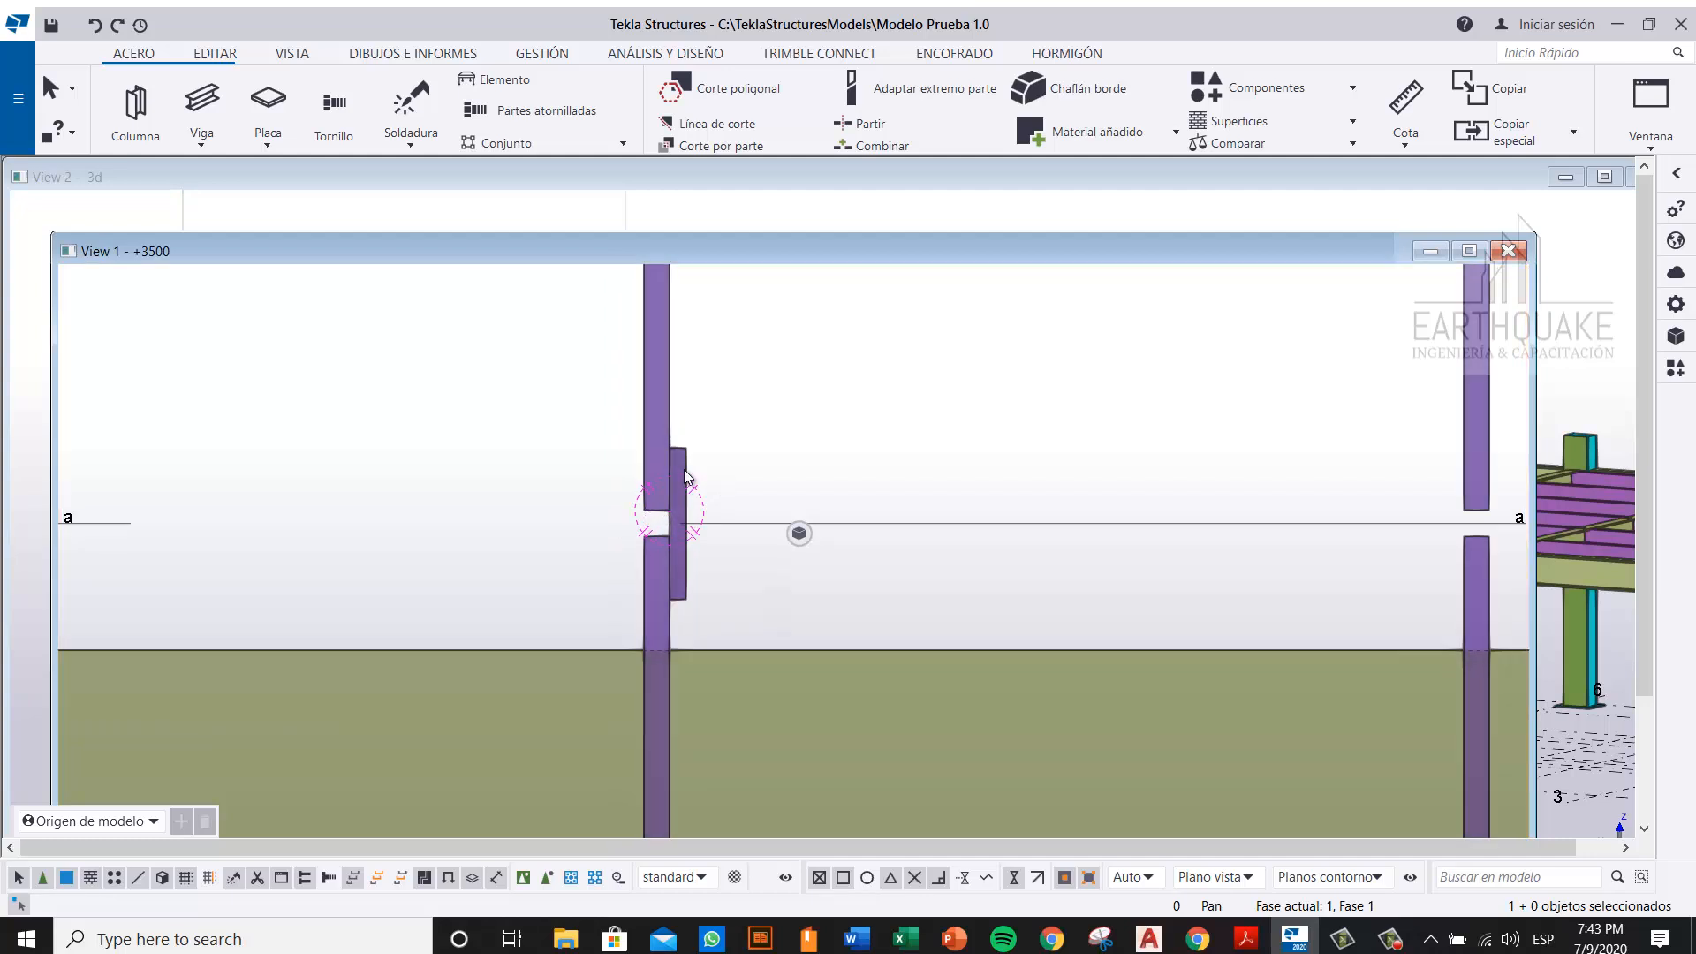
# Step: Copy the left PL36*4 backing plate horizontally to the right joint, flush against the inner faces of the two polybeams
pyautogui.rightClick(679, 512)
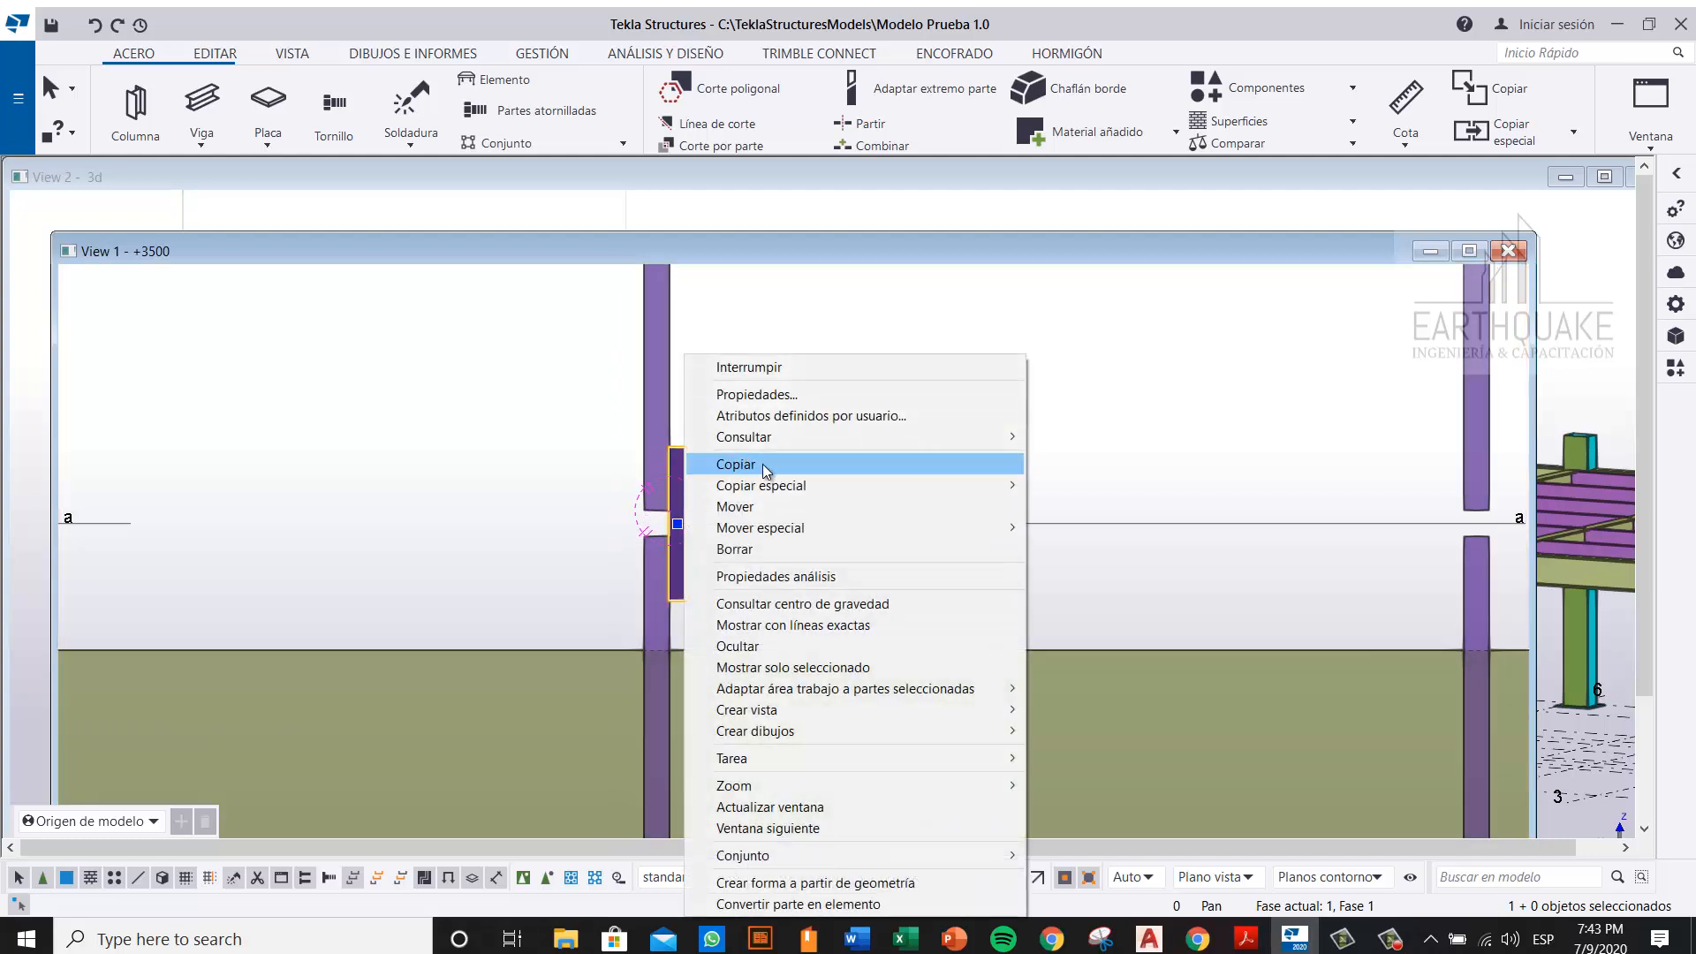
pyautogui.click(781, 466)
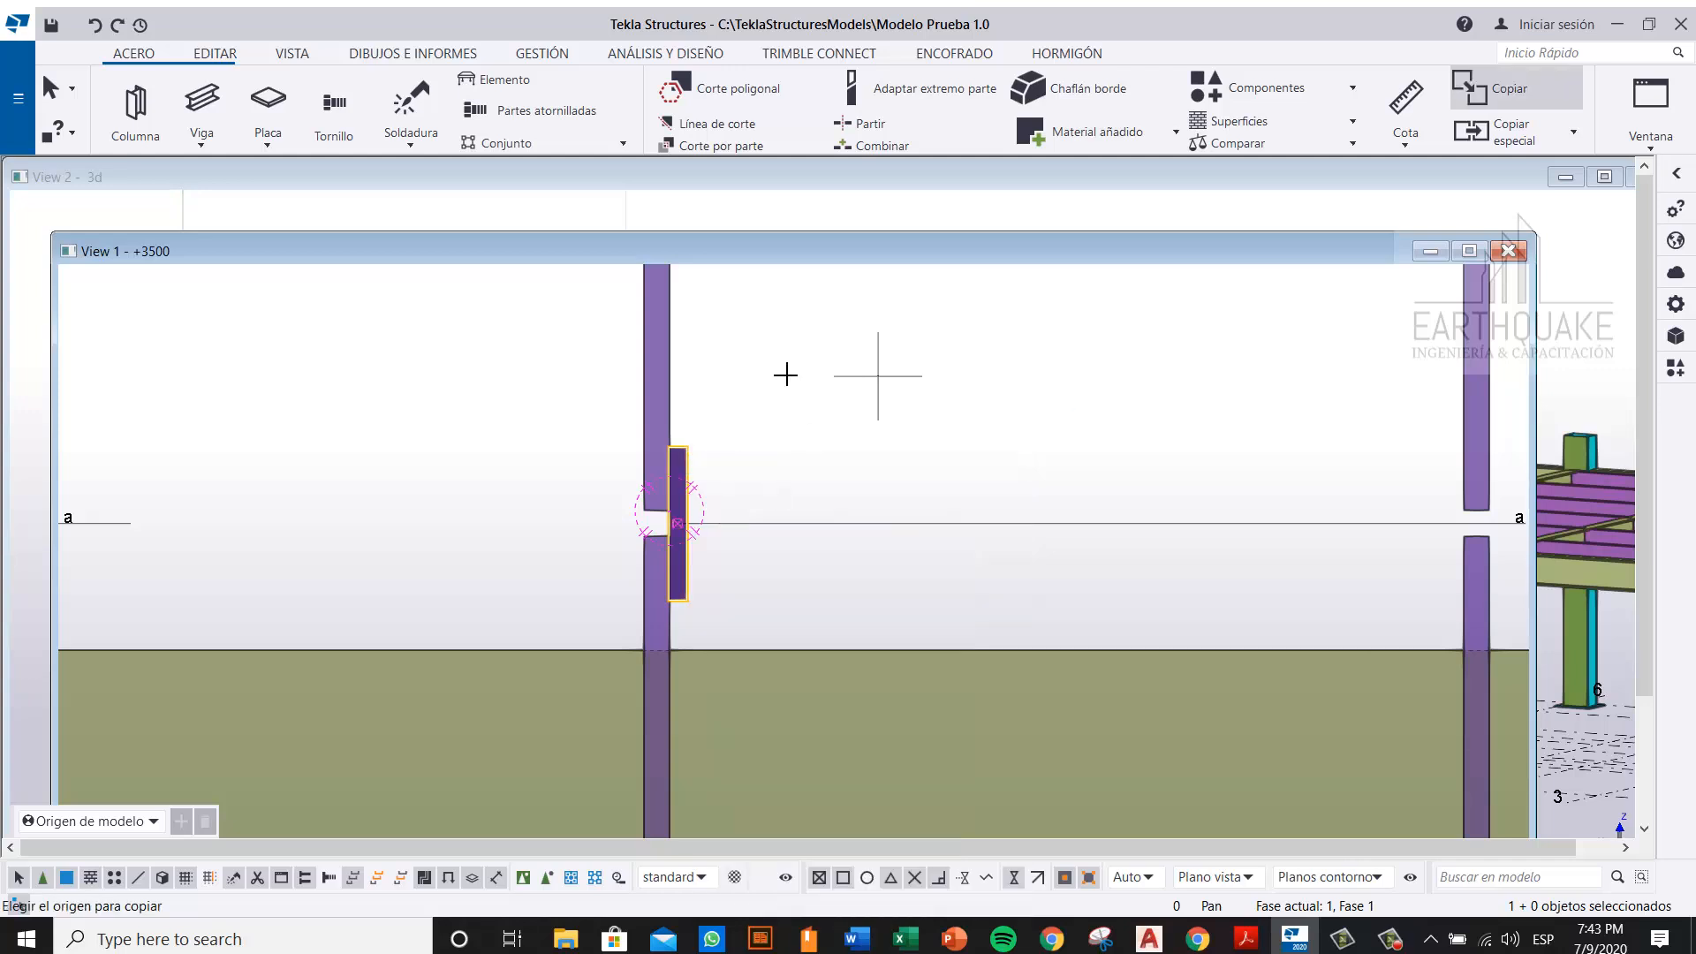
pyautogui.click(687, 448)
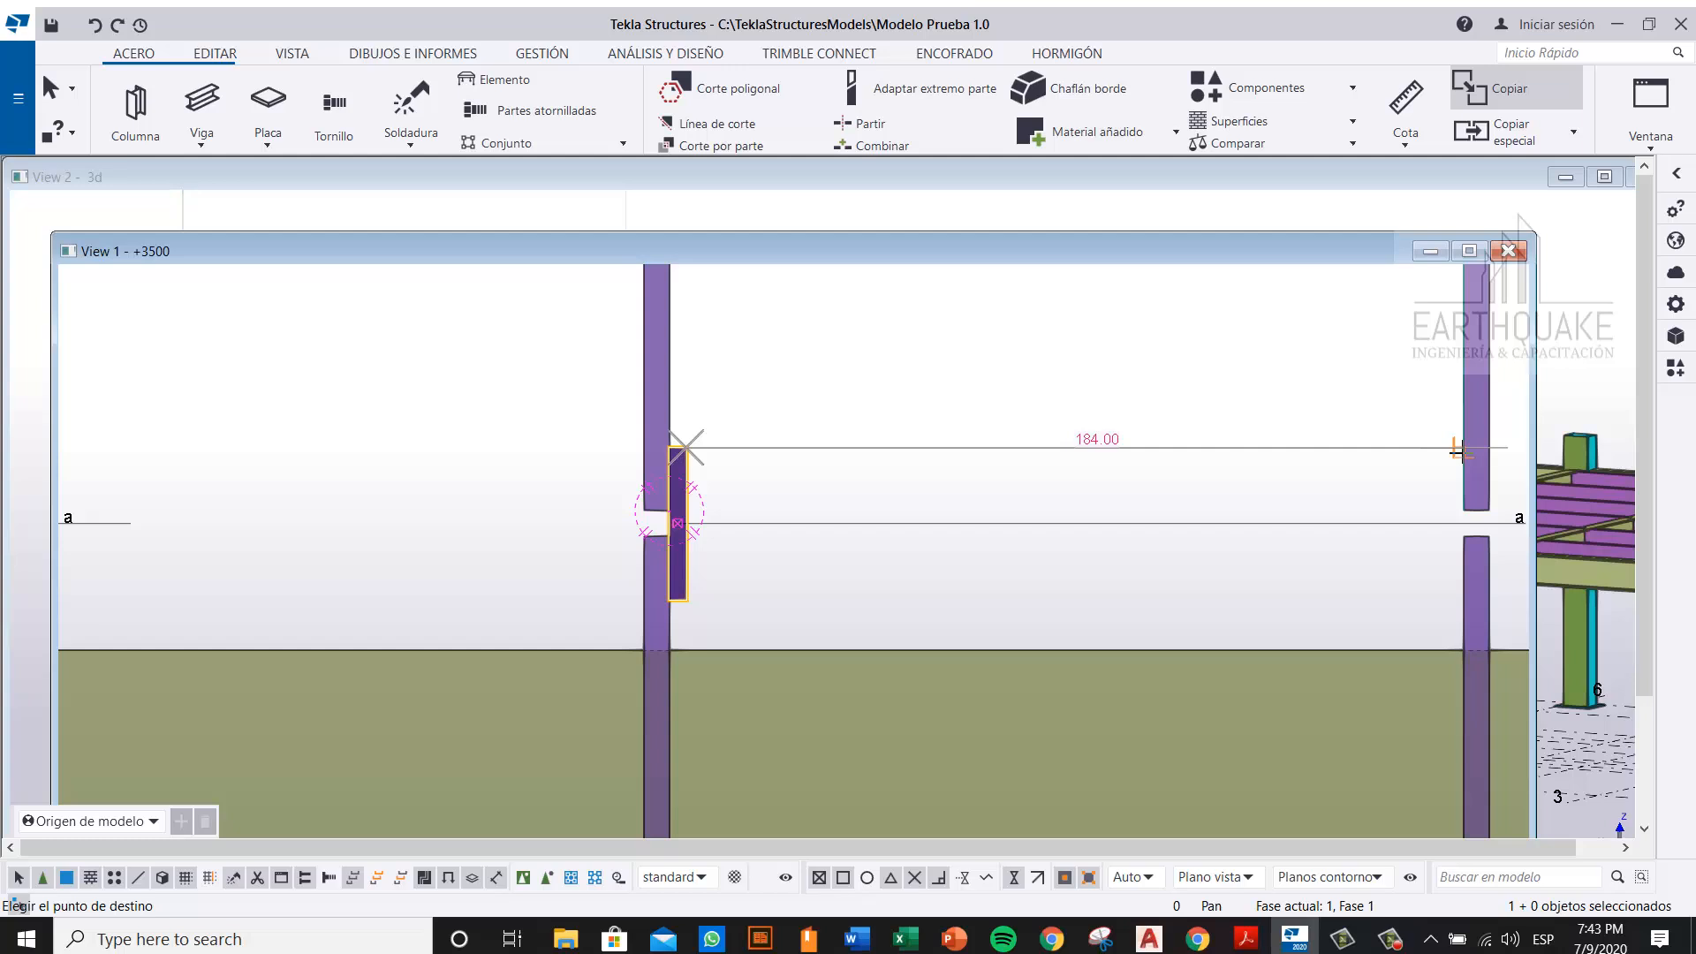
pyautogui.click(1459, 457)
pyautogui.moveTo(1413, 390); pyautogui.dragTo(1154, 371, button='middle')
pyautogui.rightClick(1155, 371)
pyautogui.click(1175, 396)
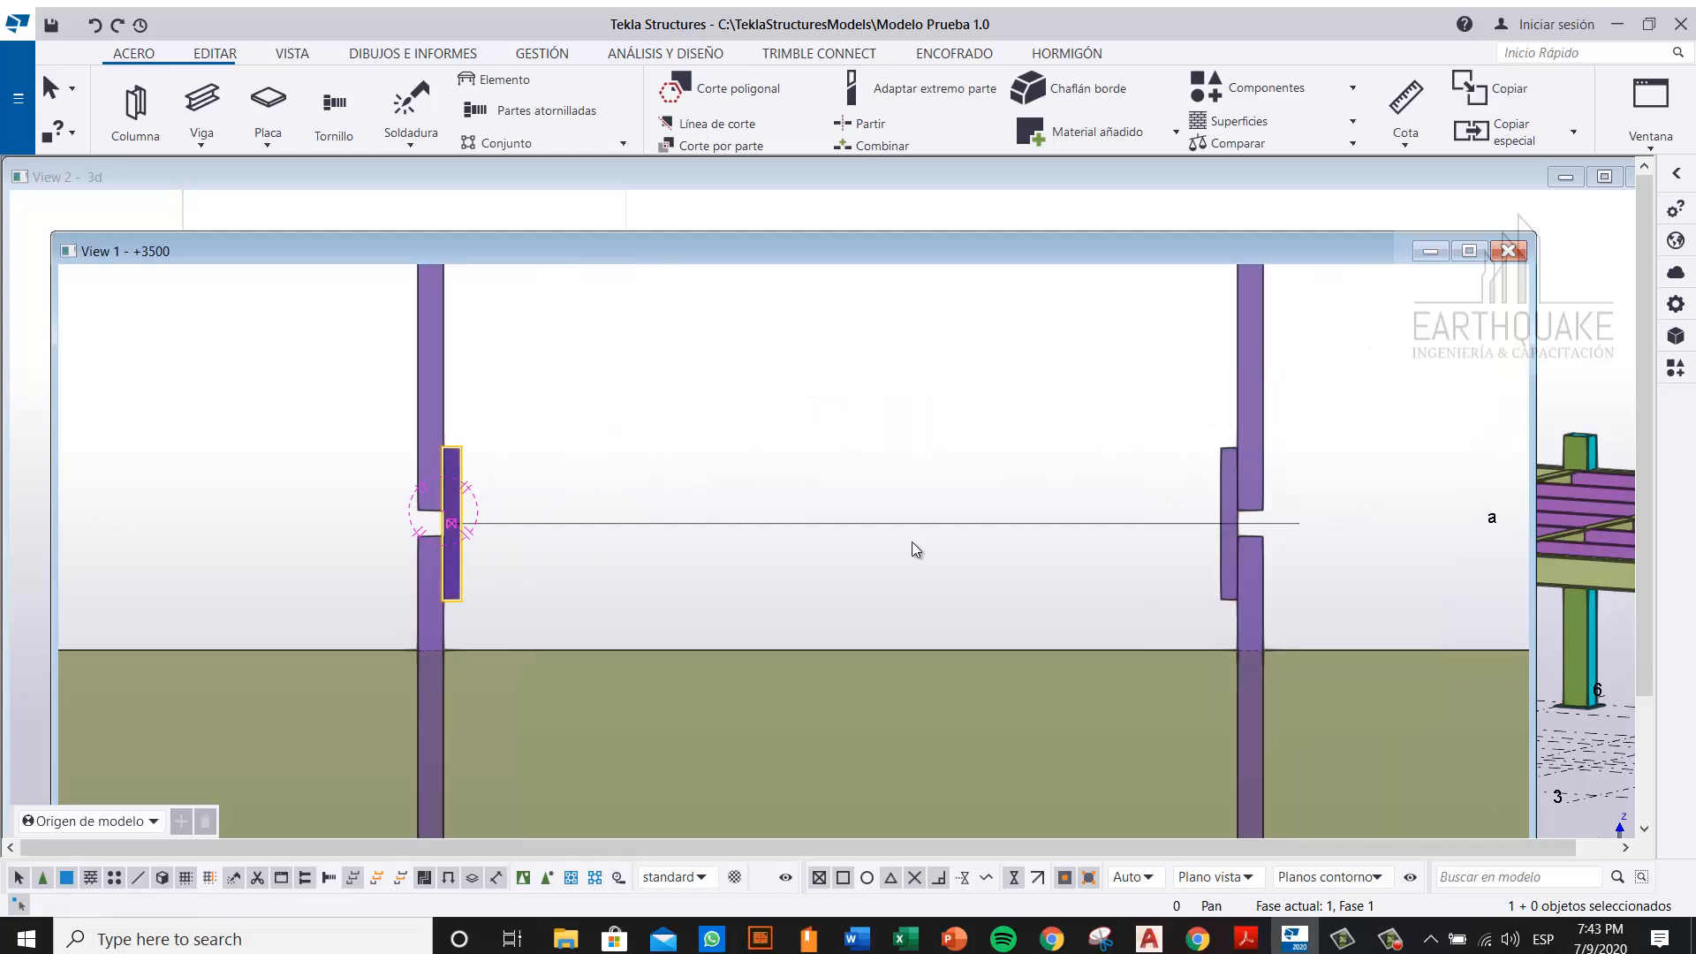
# Step: Weld the upper U-shaped polybeam to the lower one and both backing plates, end the command and refresh the view
pyautogui.scroll(-4, 912, 543)
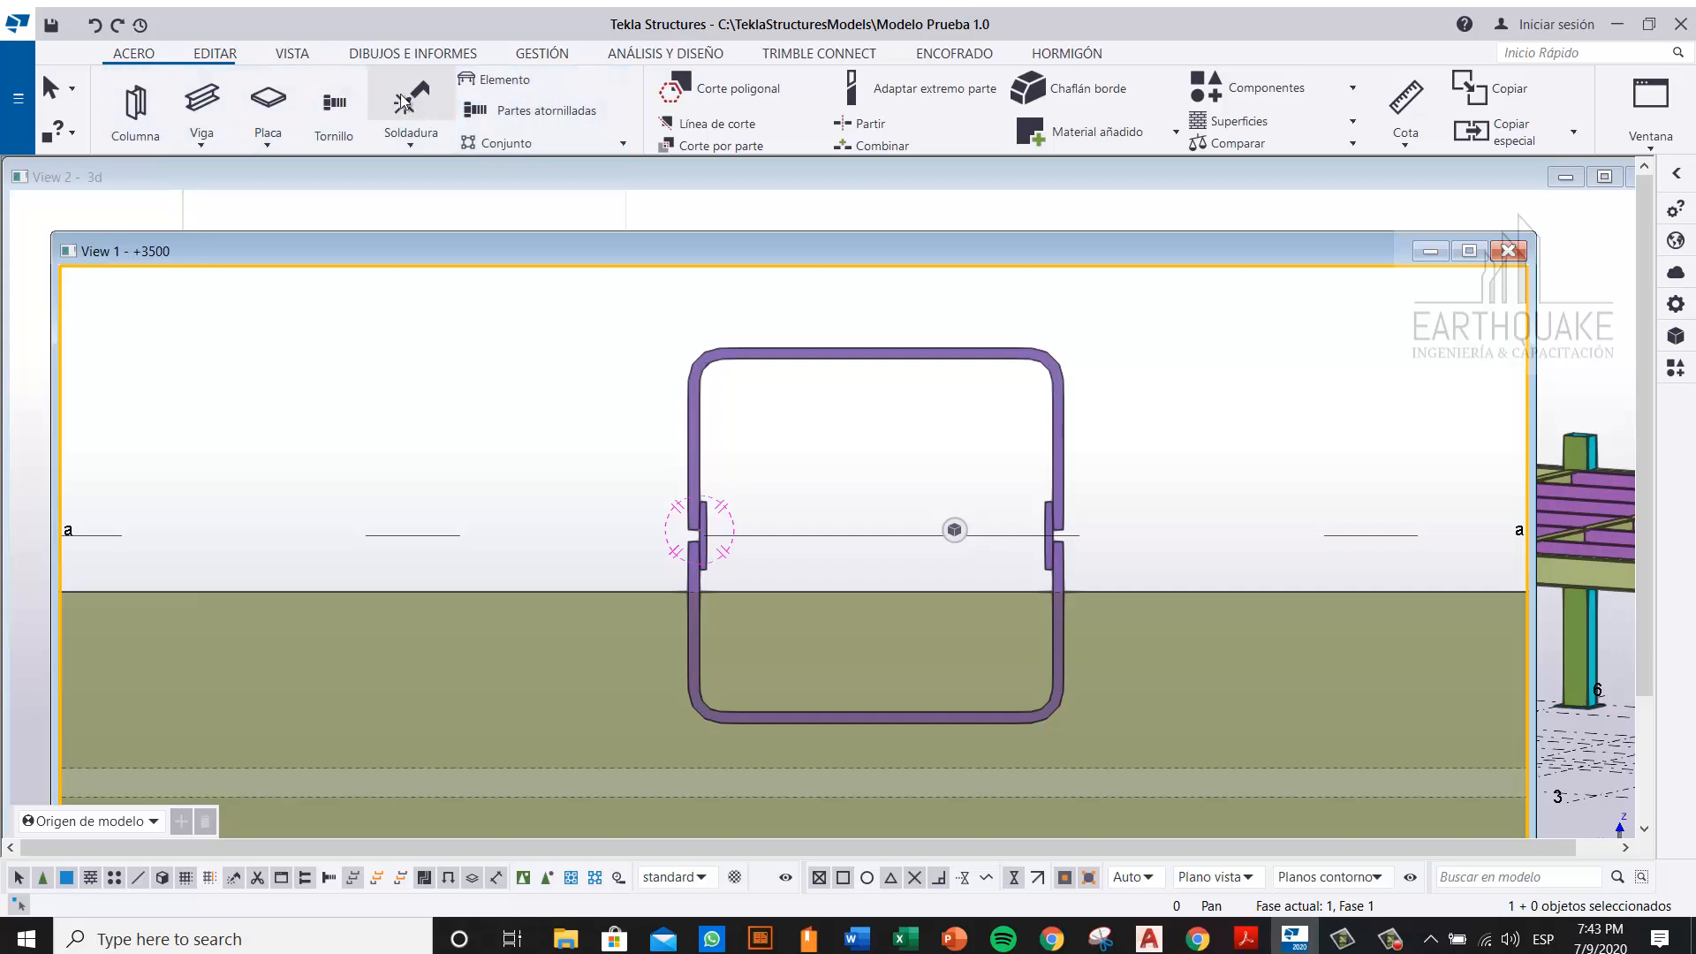
pyautogui.click(421, 110)
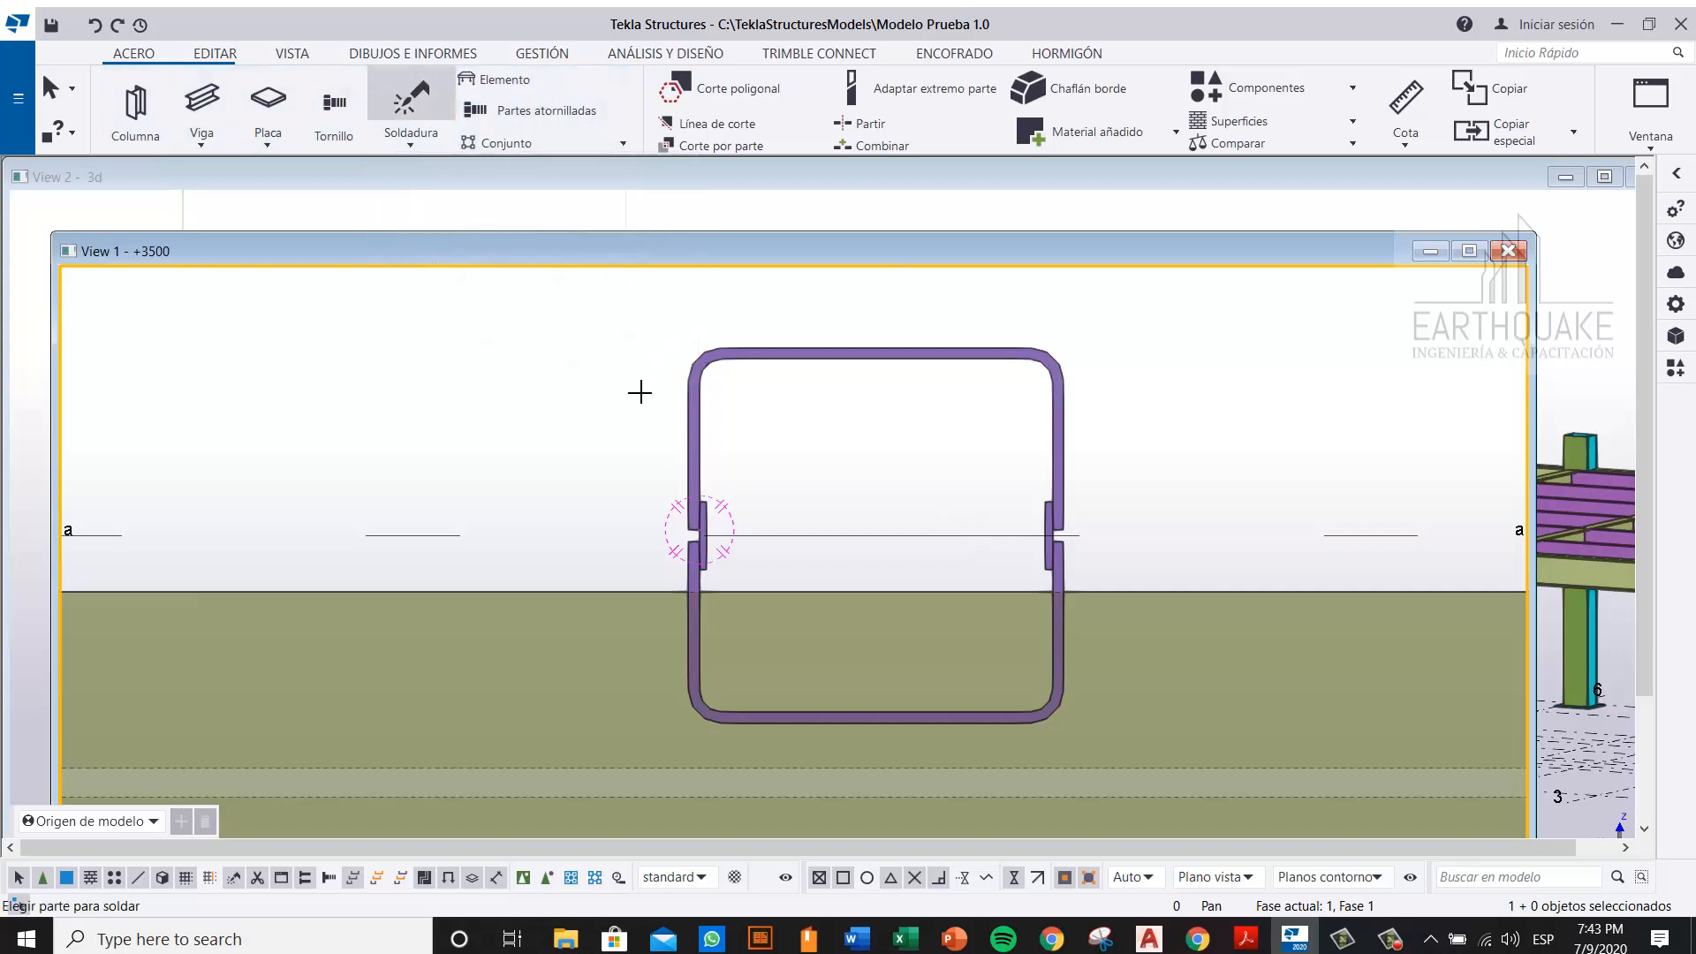
pyautogui.click(822, 356)
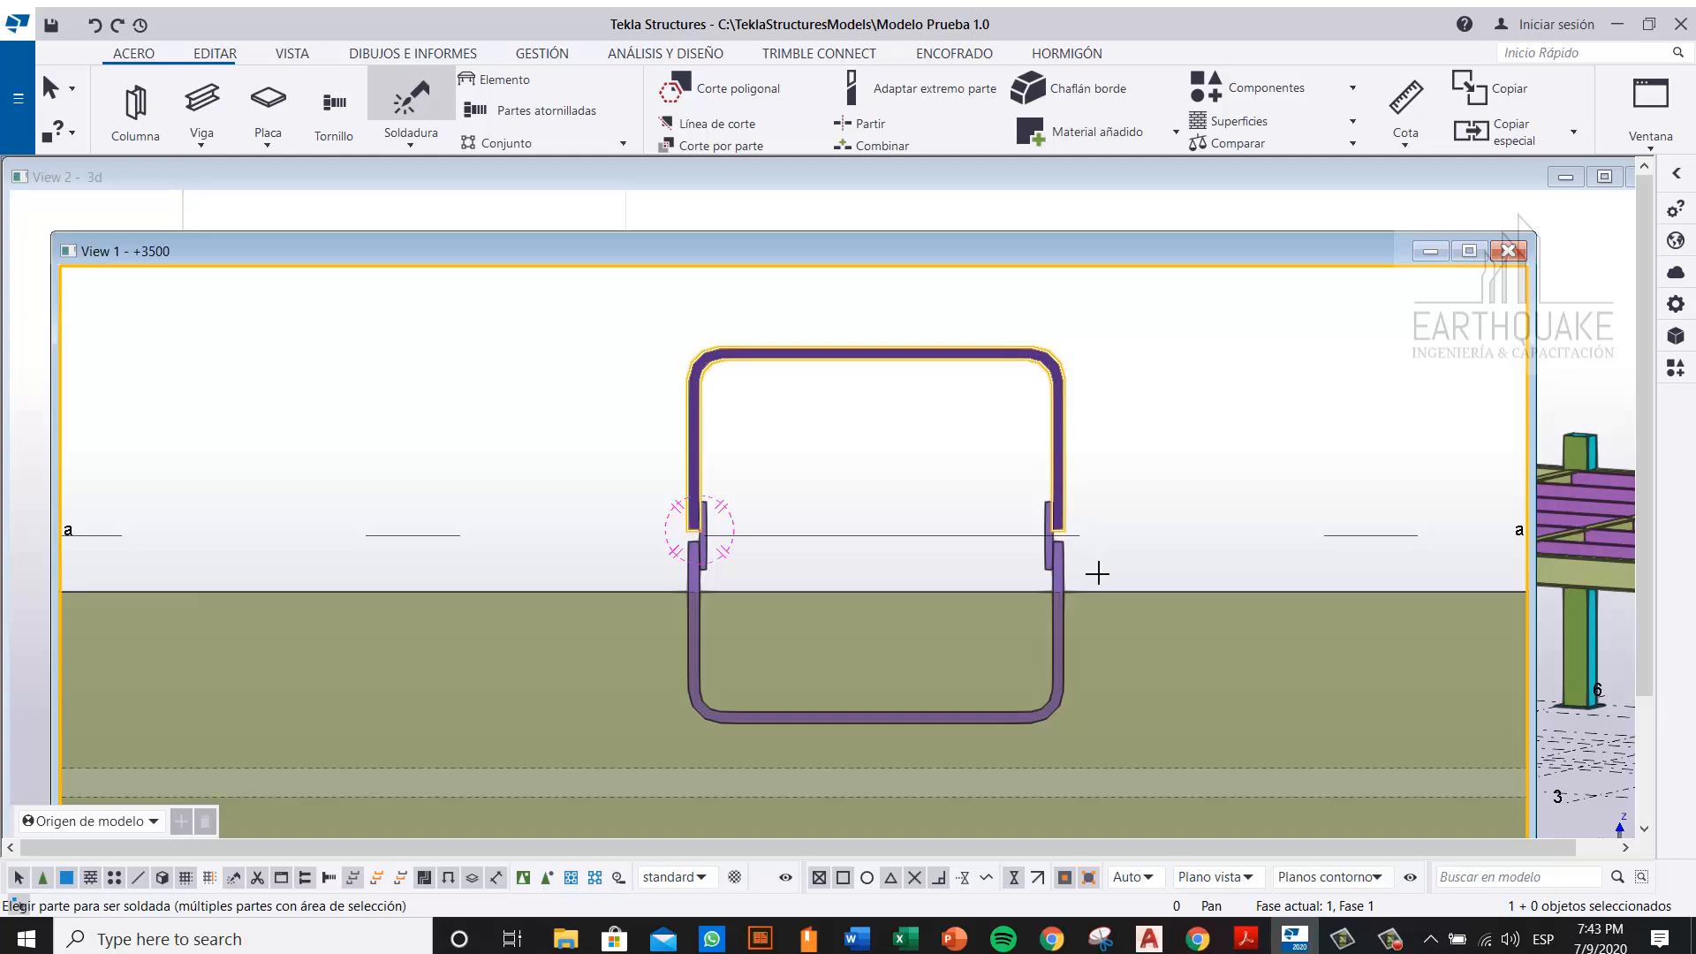
pyautogui.moveTo(1110, 572); pyautogui.dragTo(621, 421)
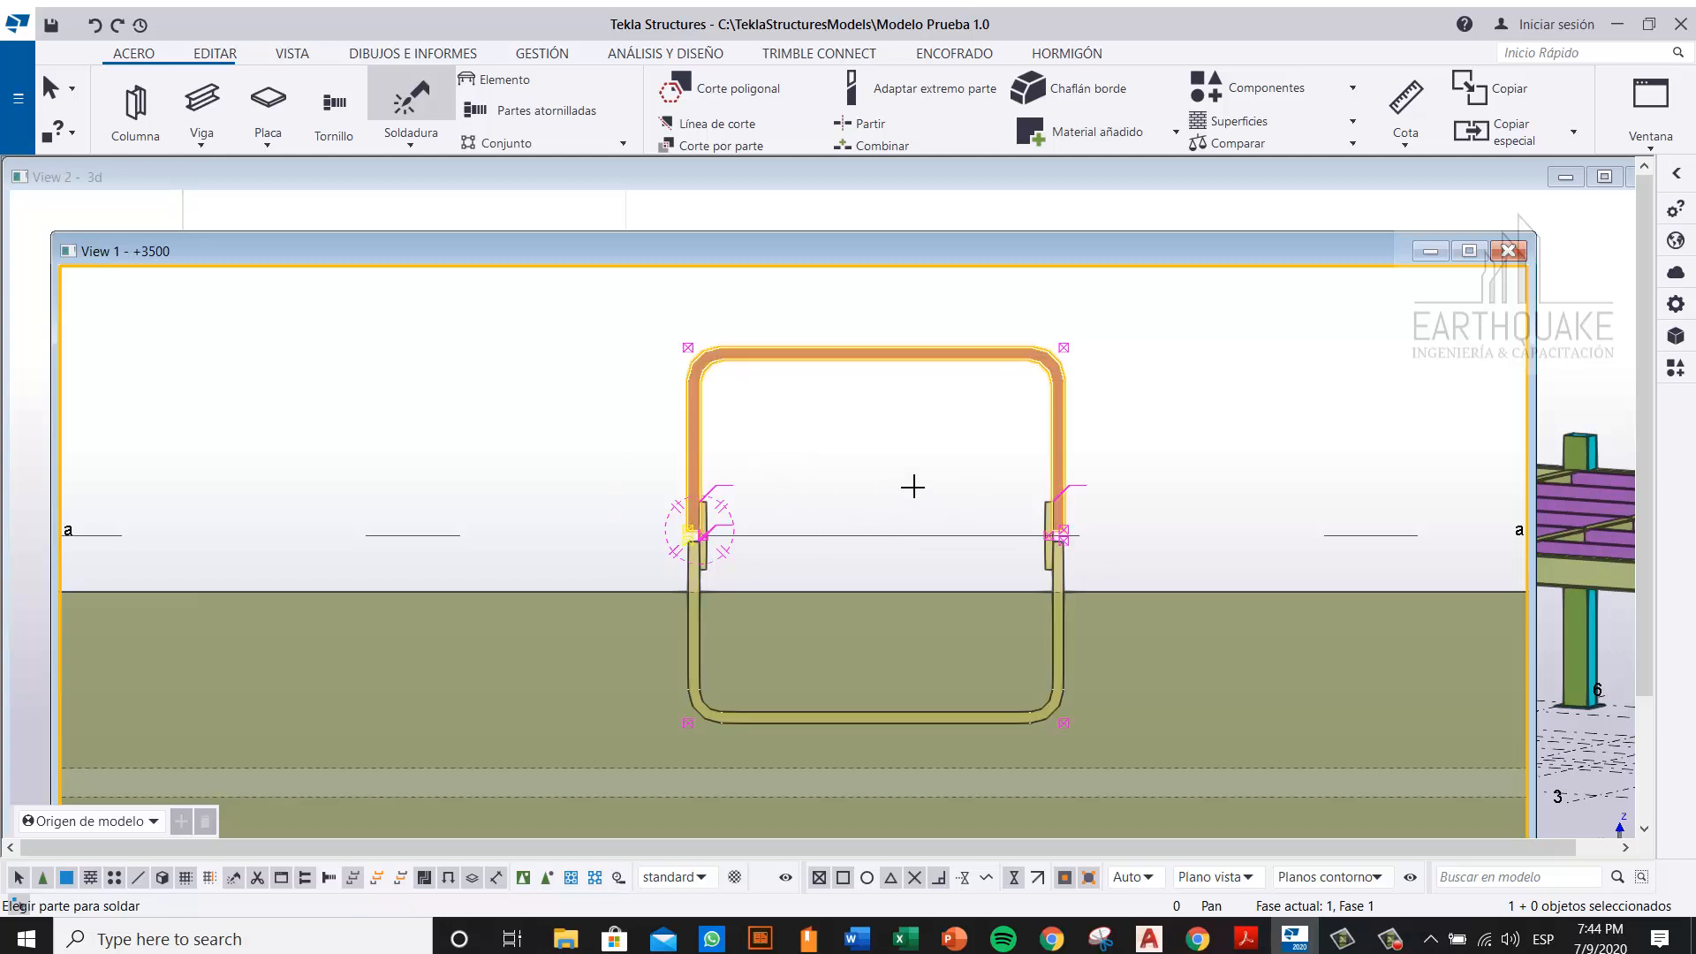
pyautogui.rightClick(844, 438)
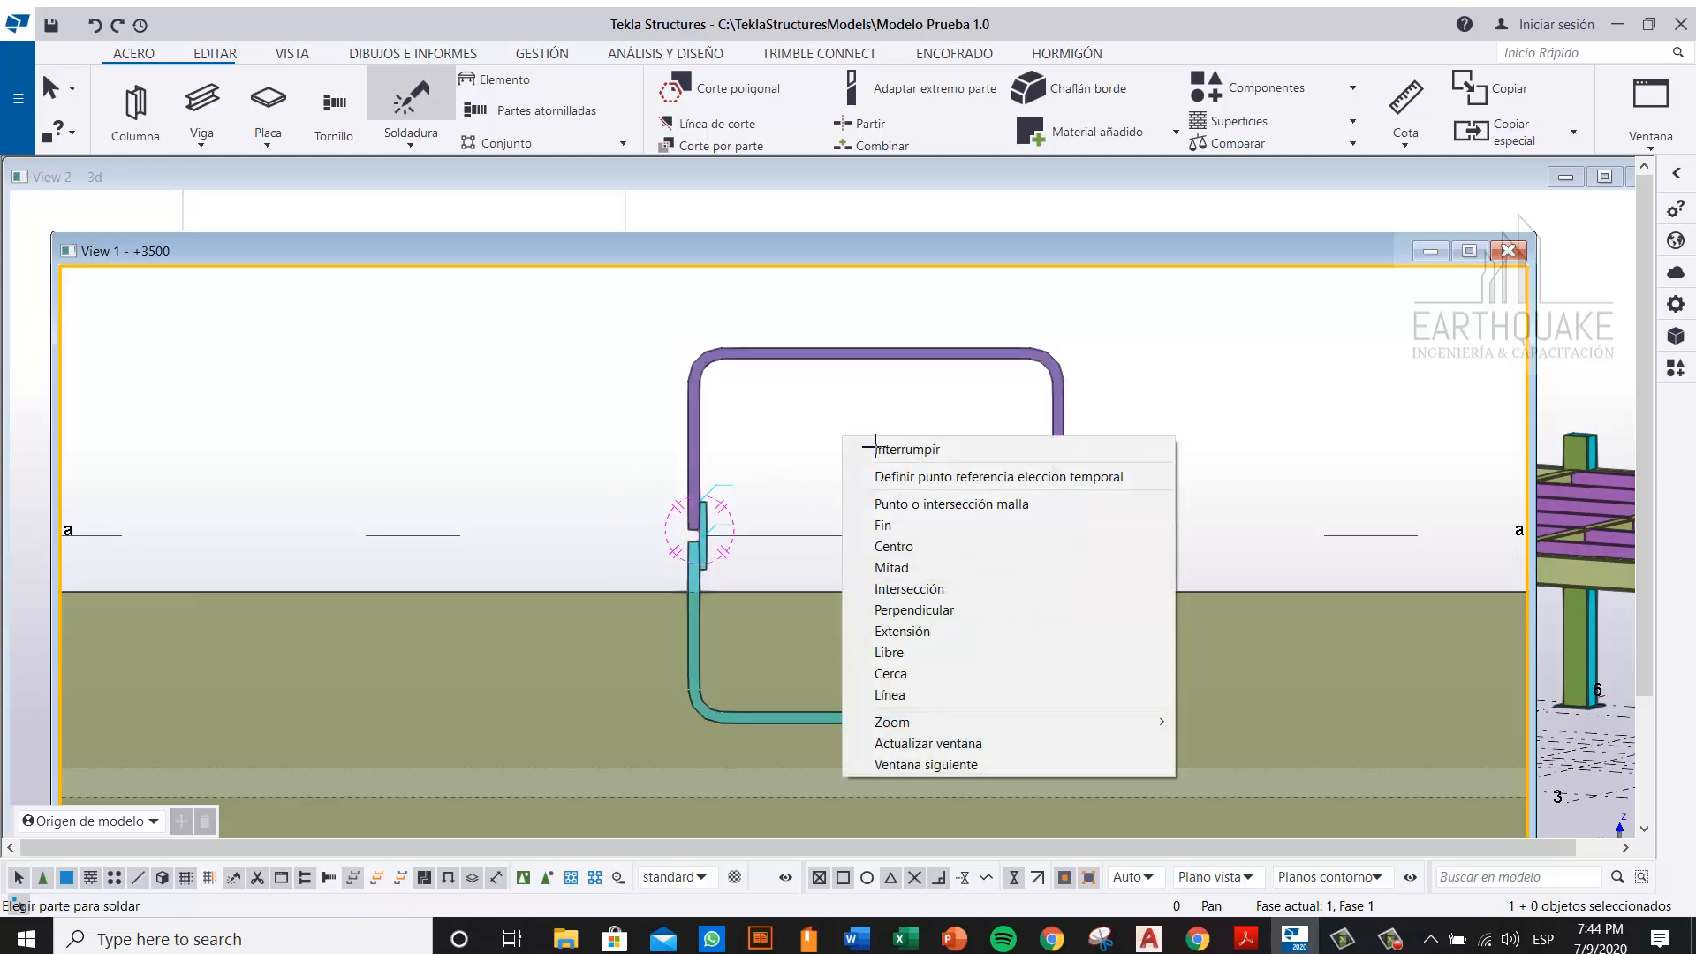
pyautogui.click(941, 450)
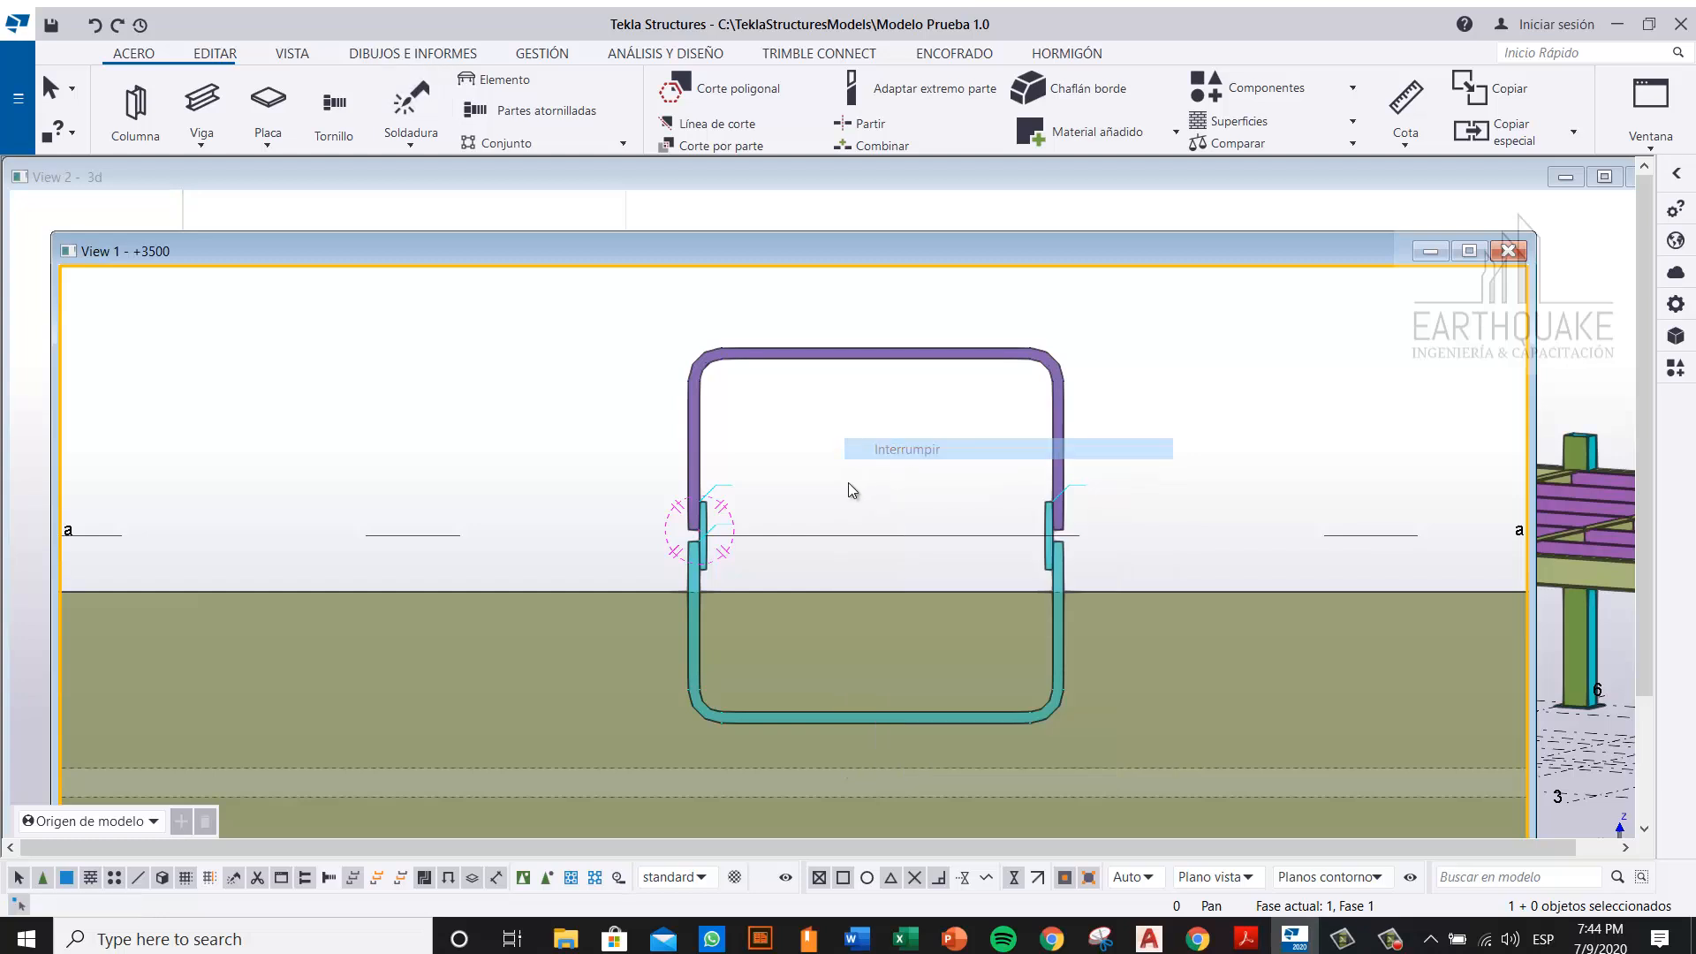
pyautogui.rightClick(924, 429)
pyautogui.click(999, 540)
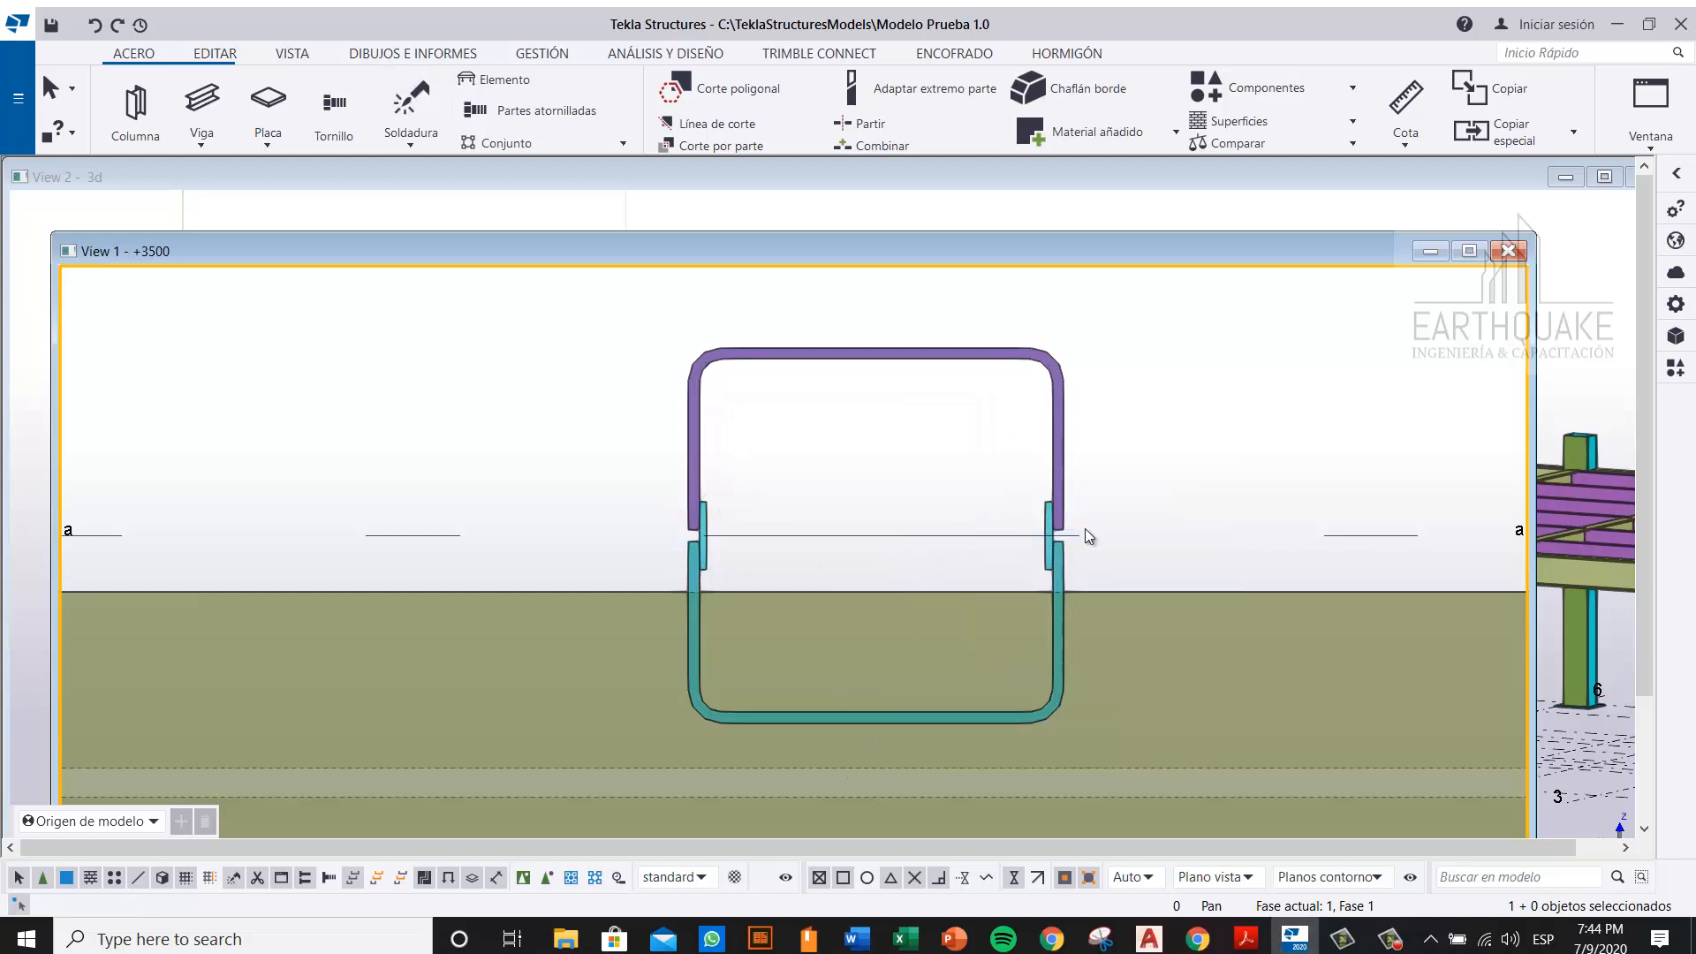
# Step: Enable assembly selection and select the whole welded square column, checking all its parts in 3D
pyautogui.scroll(2, 830, 559)
pyautogui.keyDown('ctrl'); pyautogui.moveTo(888, 545); pyautogui.dragTo(851, 544, button='middle'); pyautogui.keyUp('ctrl')
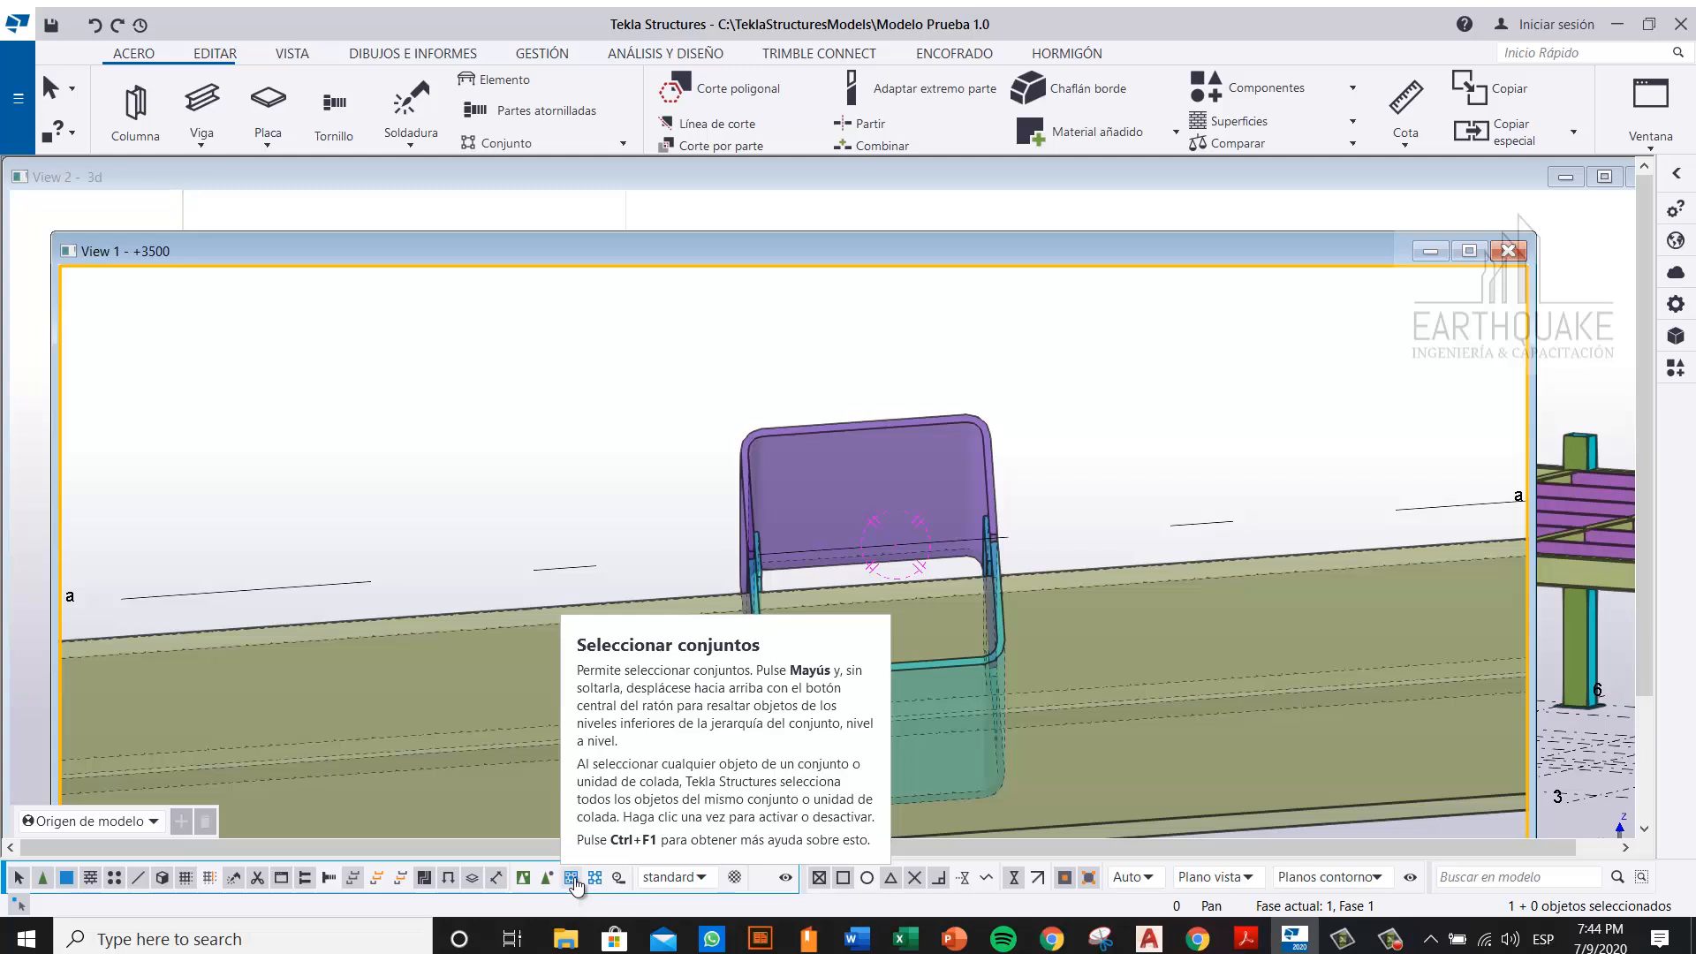
pyautogui.click(571, 878)
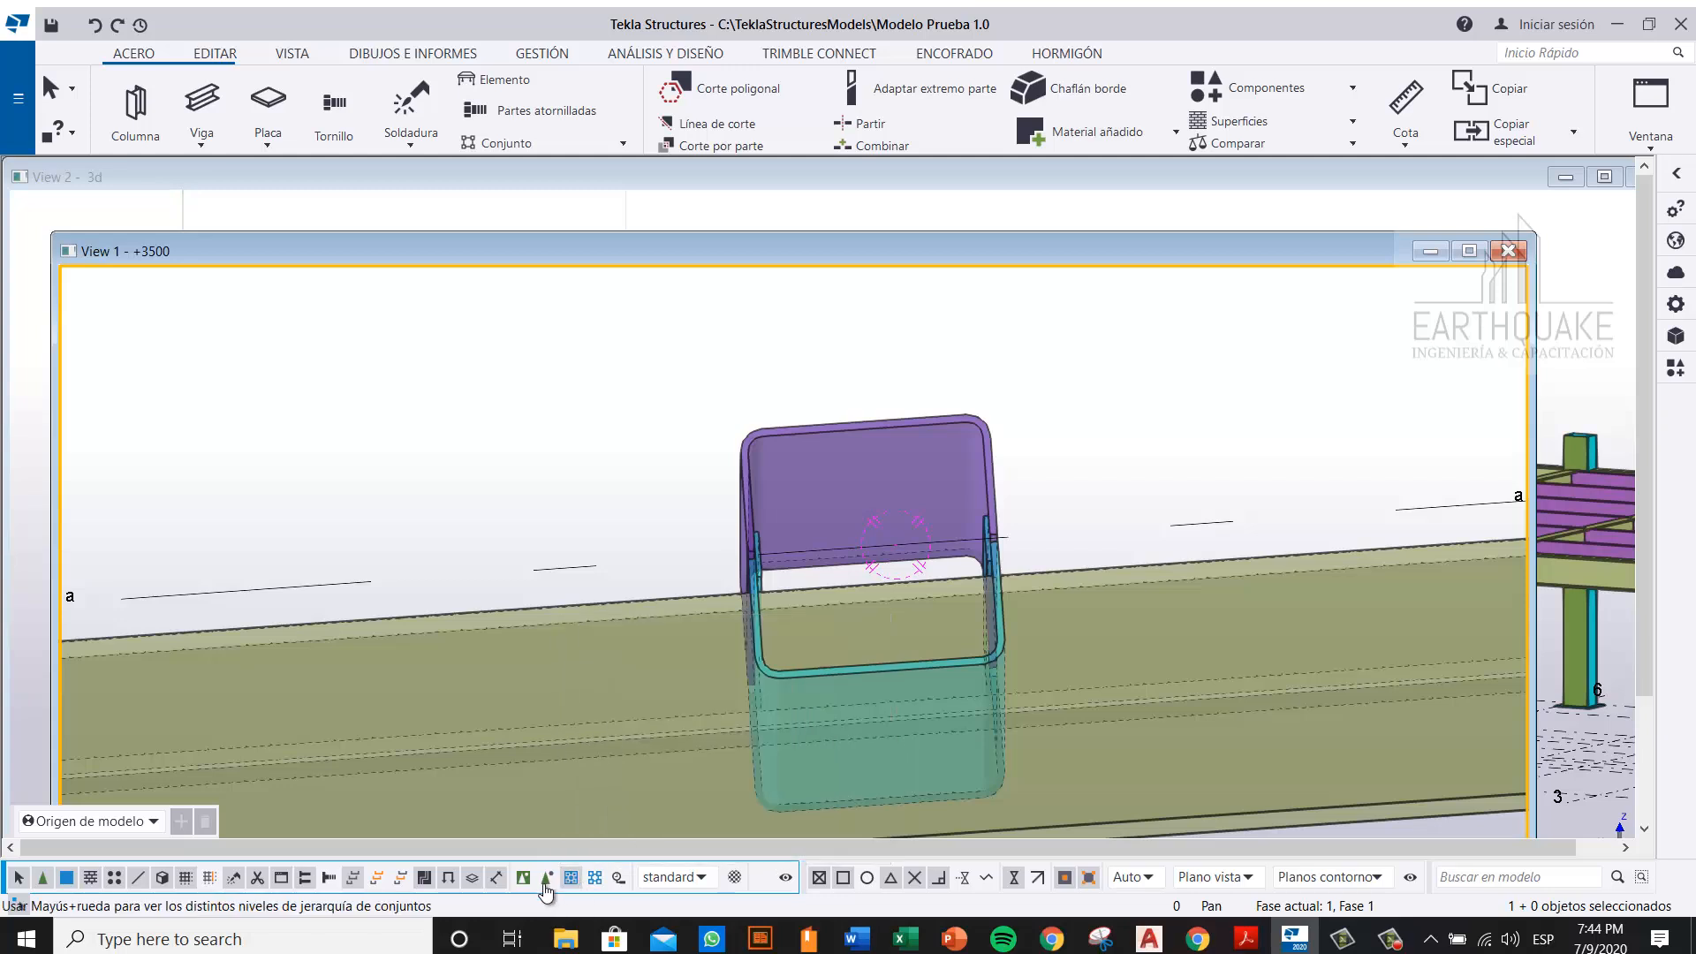
pyautogui.click(855, 431)
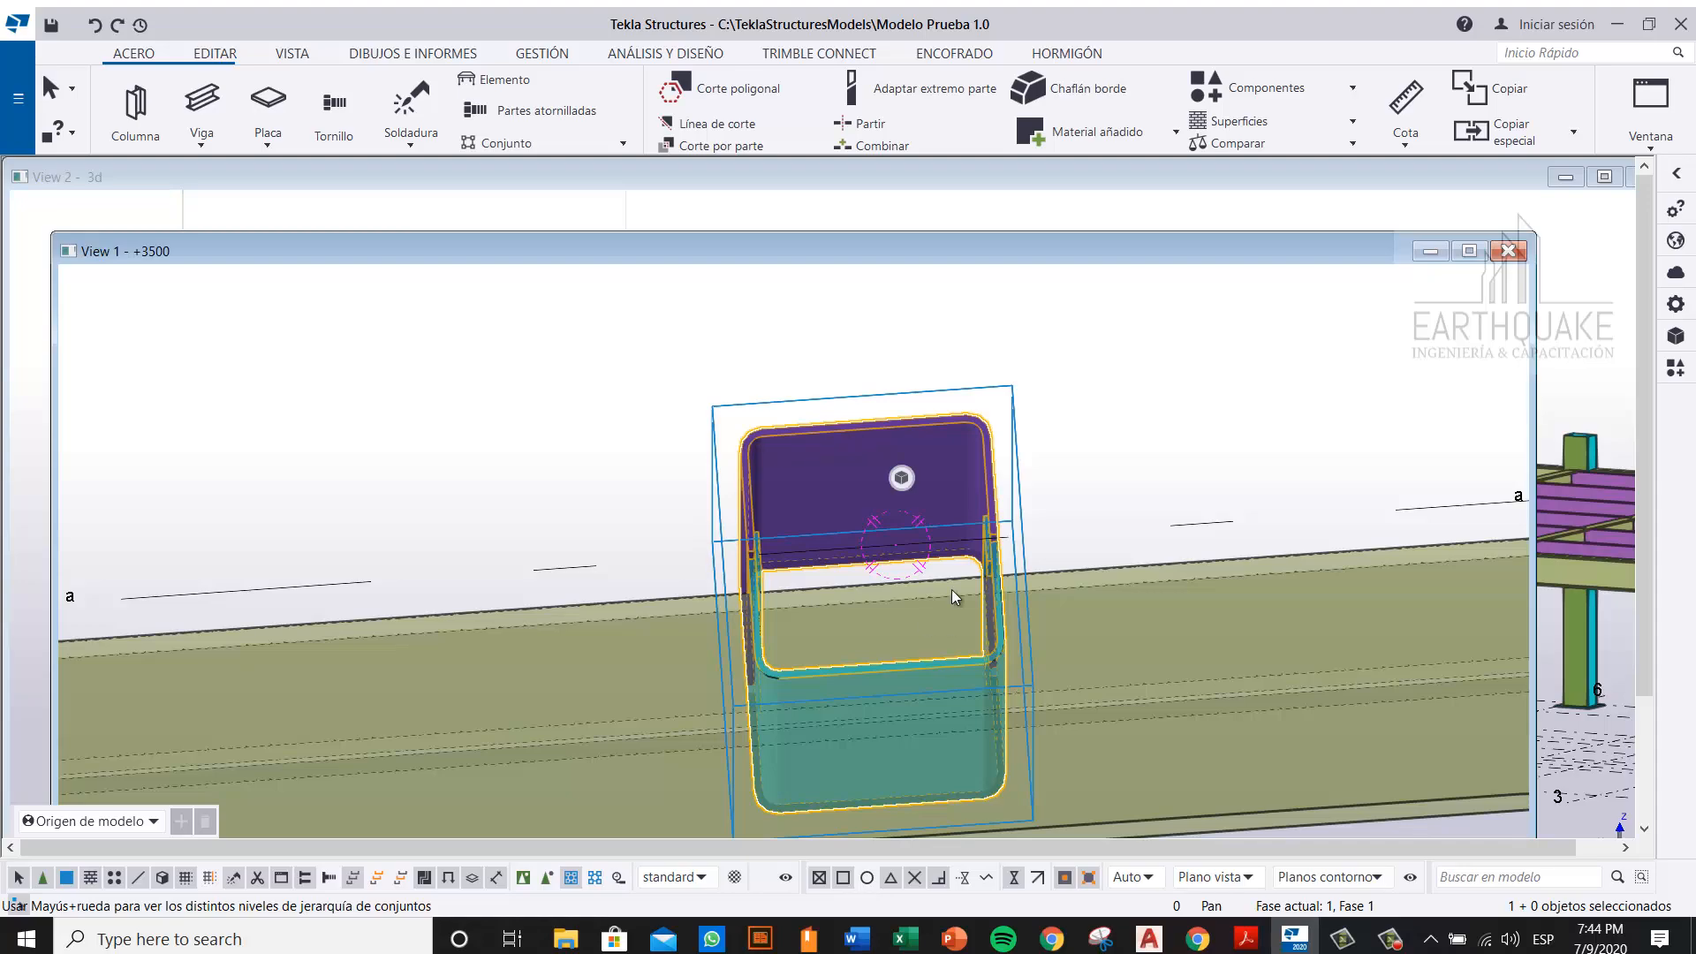
pyautogui.keyDown('ctrl'); pyautogui.moveTo(867, 500); pyautogui.dragTo(1369, 439, button='middle'); pyautogui.keyUp('ctrl')
pyautogui.scroll(-6, 1368, 439)
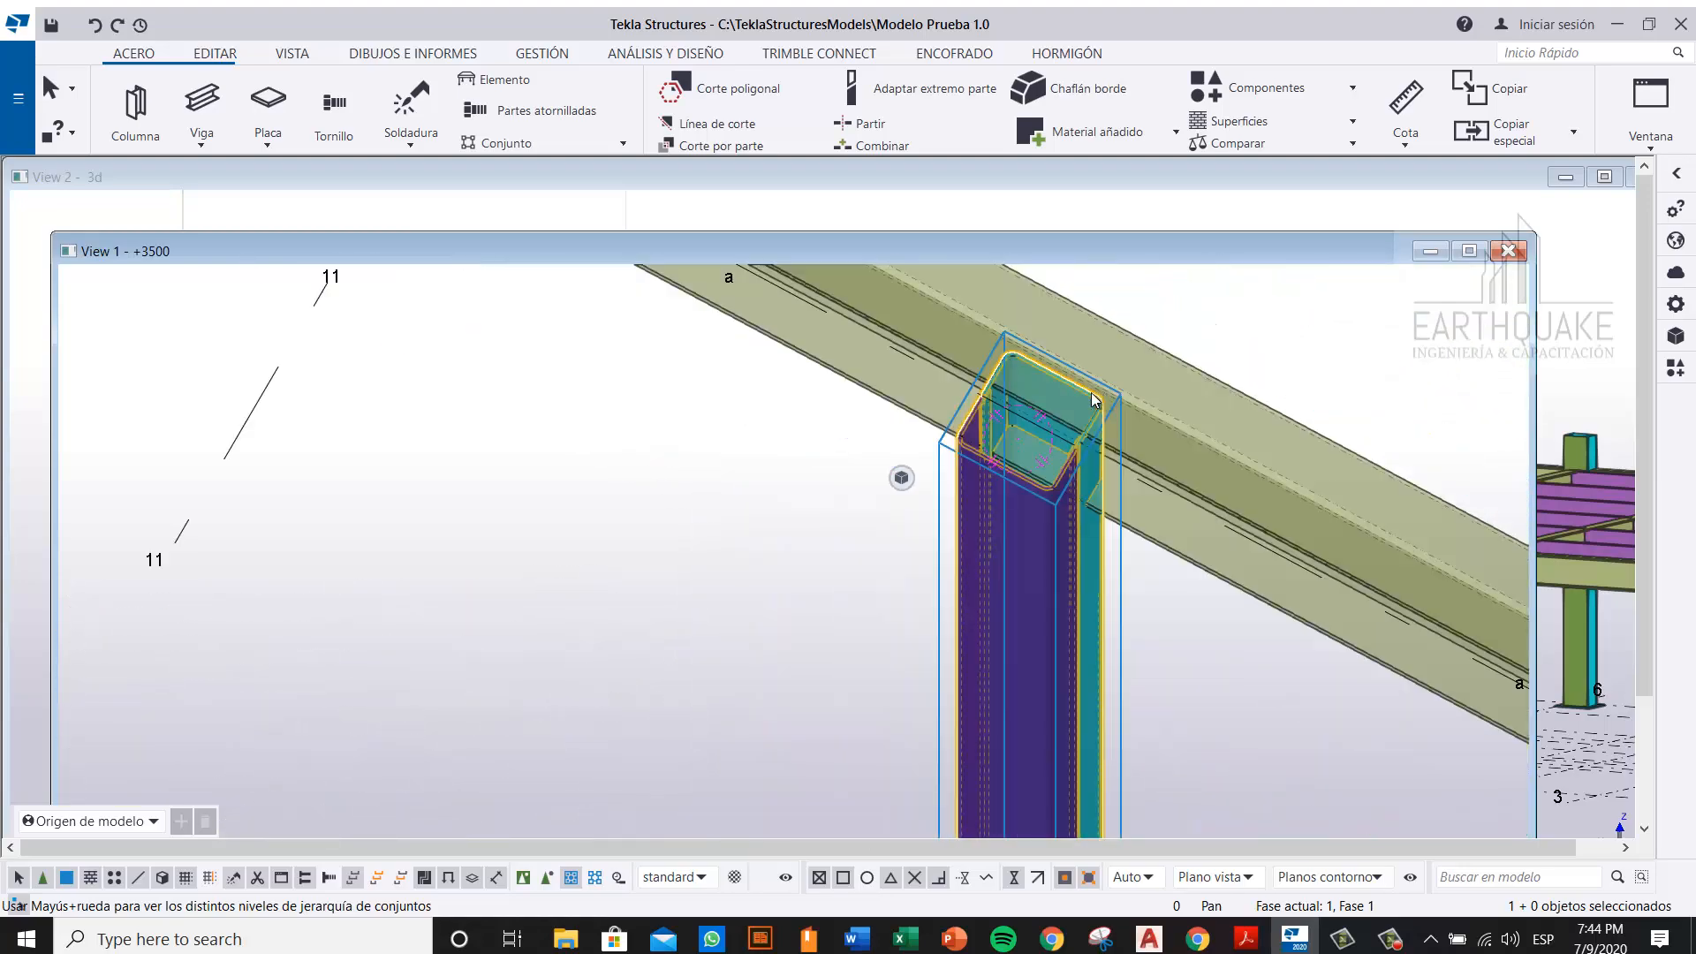
pyautogui.keyDown('ctrl'); pyautogui.moveTo(948, 672); pyautogui.dragTo(994, 505, button='middle'); pyautogui.keyUp('ctrl')
pyautogui.scroll(-4, 959, 491)
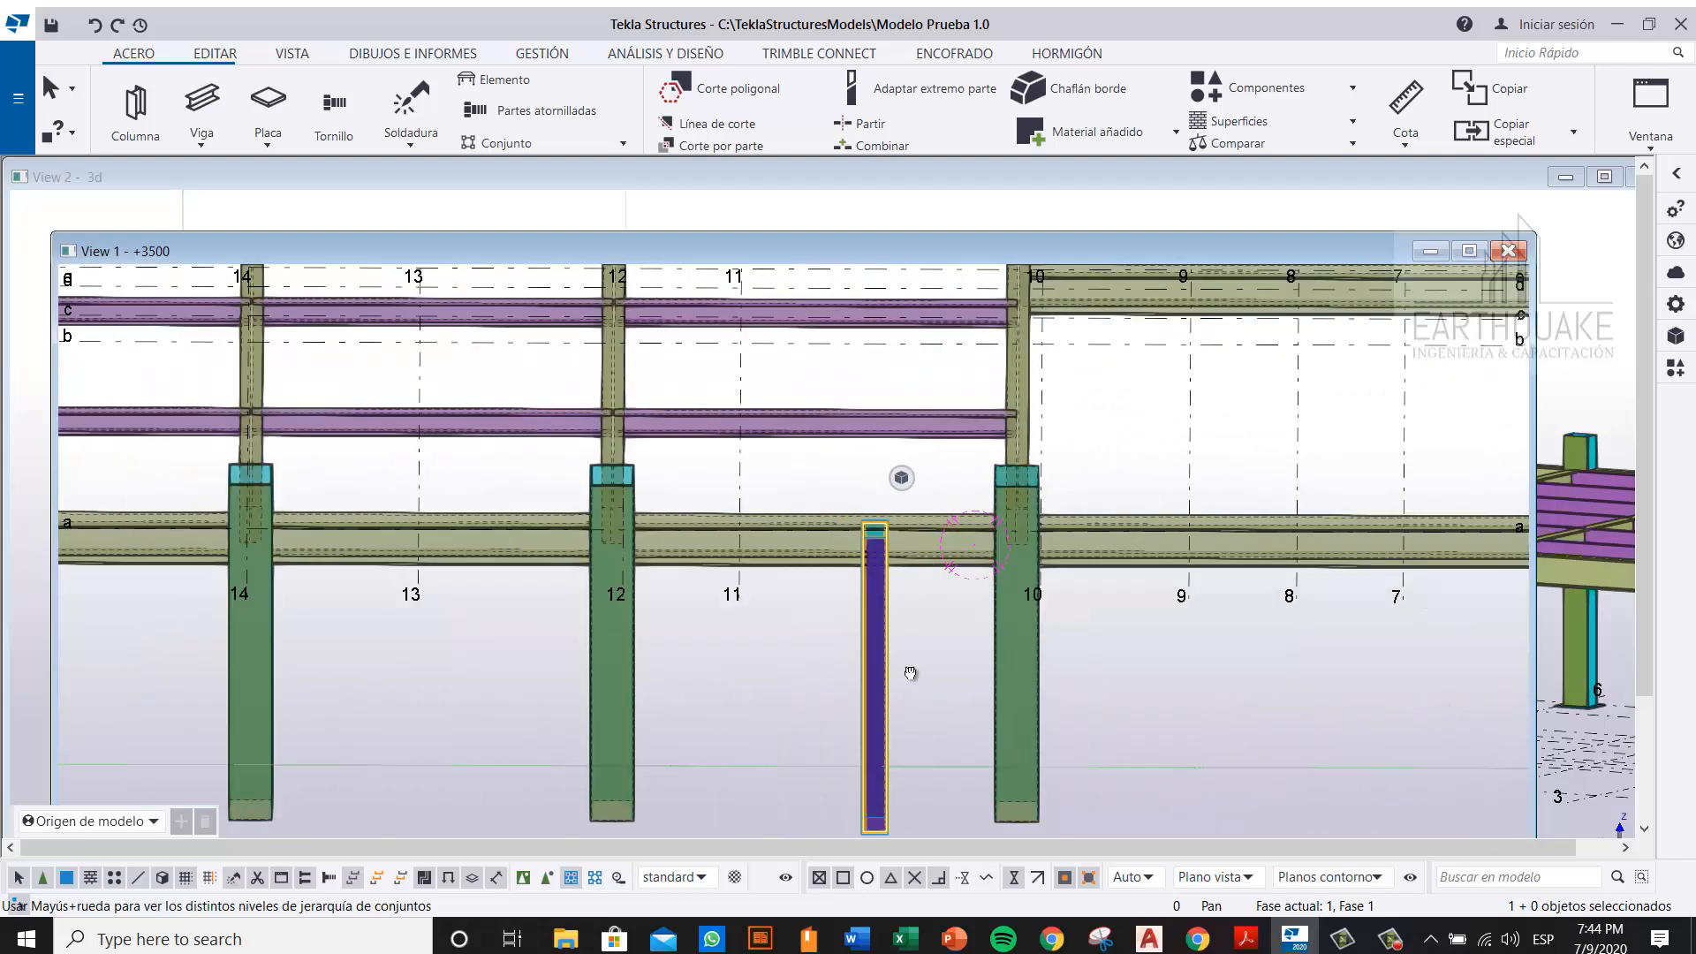
# Step: Move the welded square column from the midpoint of its lower edge to the centre of the top of the larger column at grid 10
pyautogui.scroll(8, 888, 704)
pyautogui.rightClick(1129, 475)
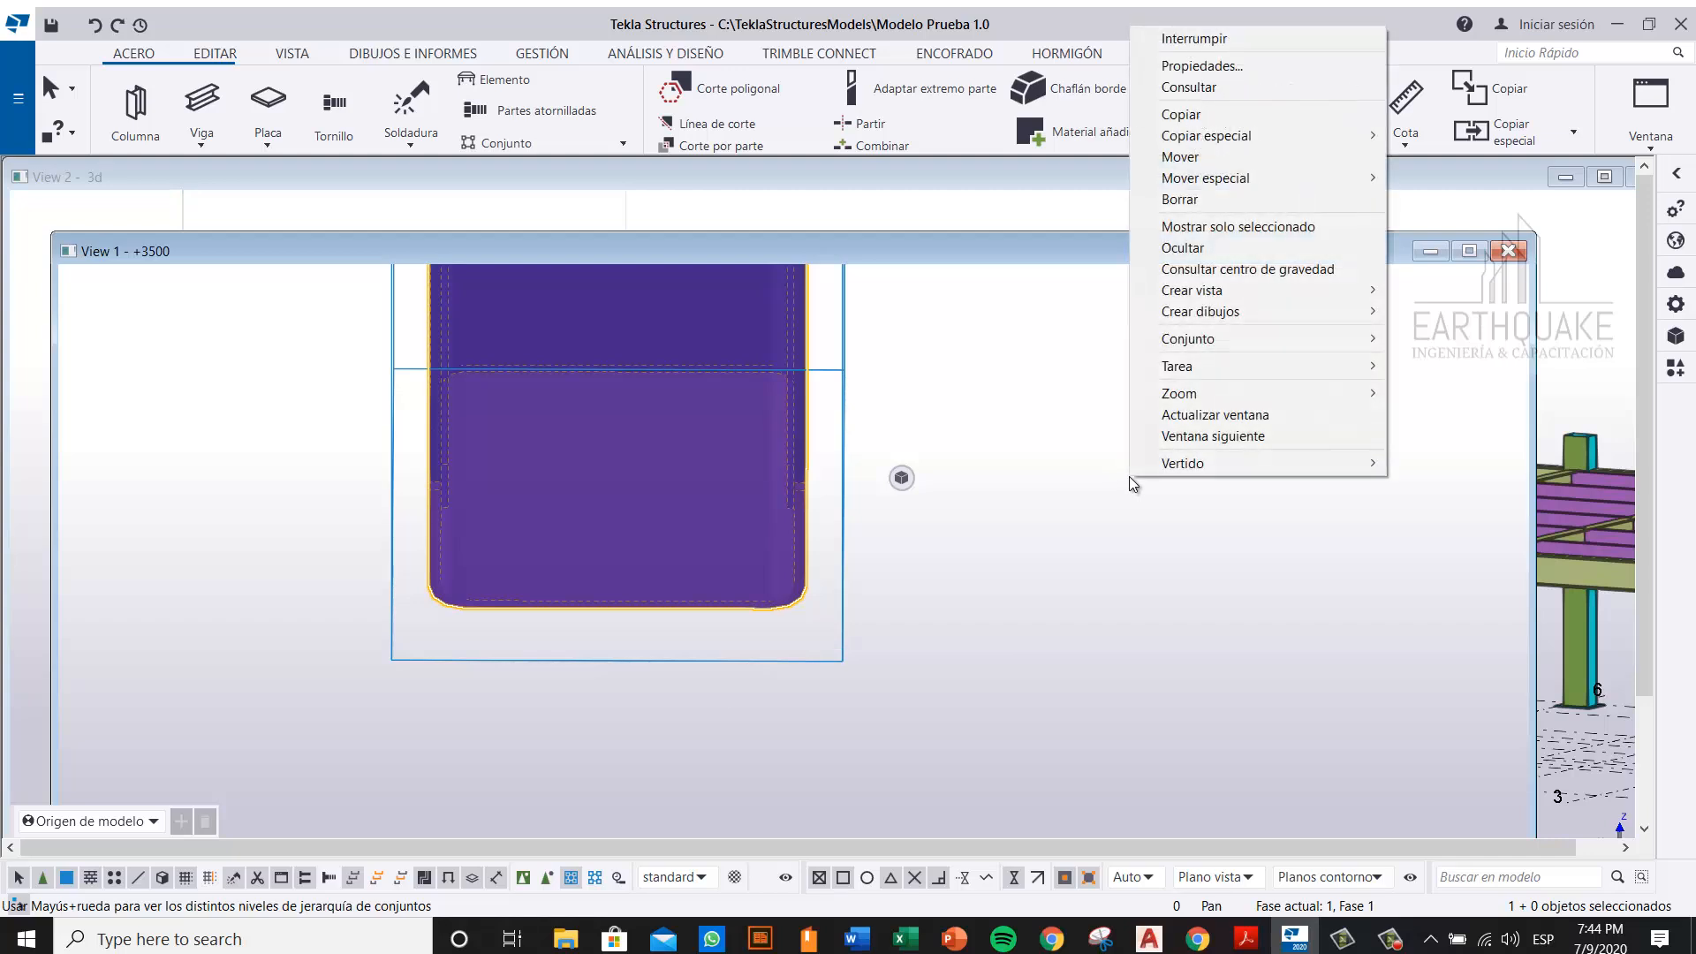
pyautogui.click(1194, 160)
pyautogui.scroll(2, 795, 580)
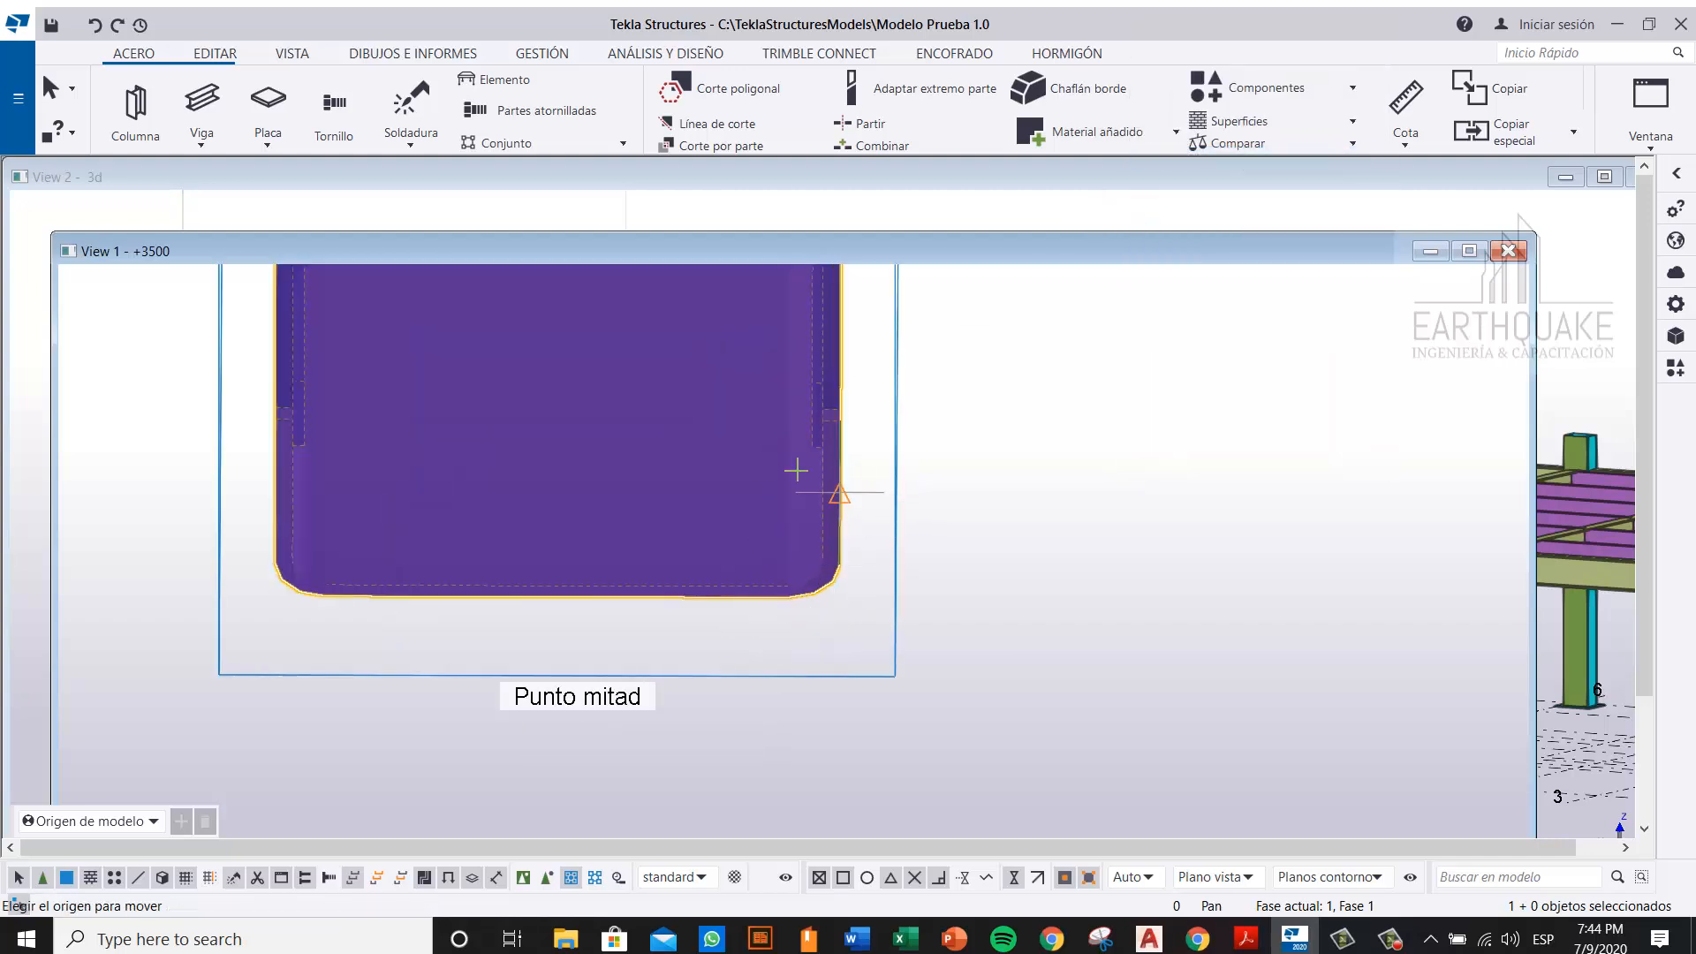
pyautogui.scroll(2, 609, 597)
pyautogui.scroll(-2, 533, 605)
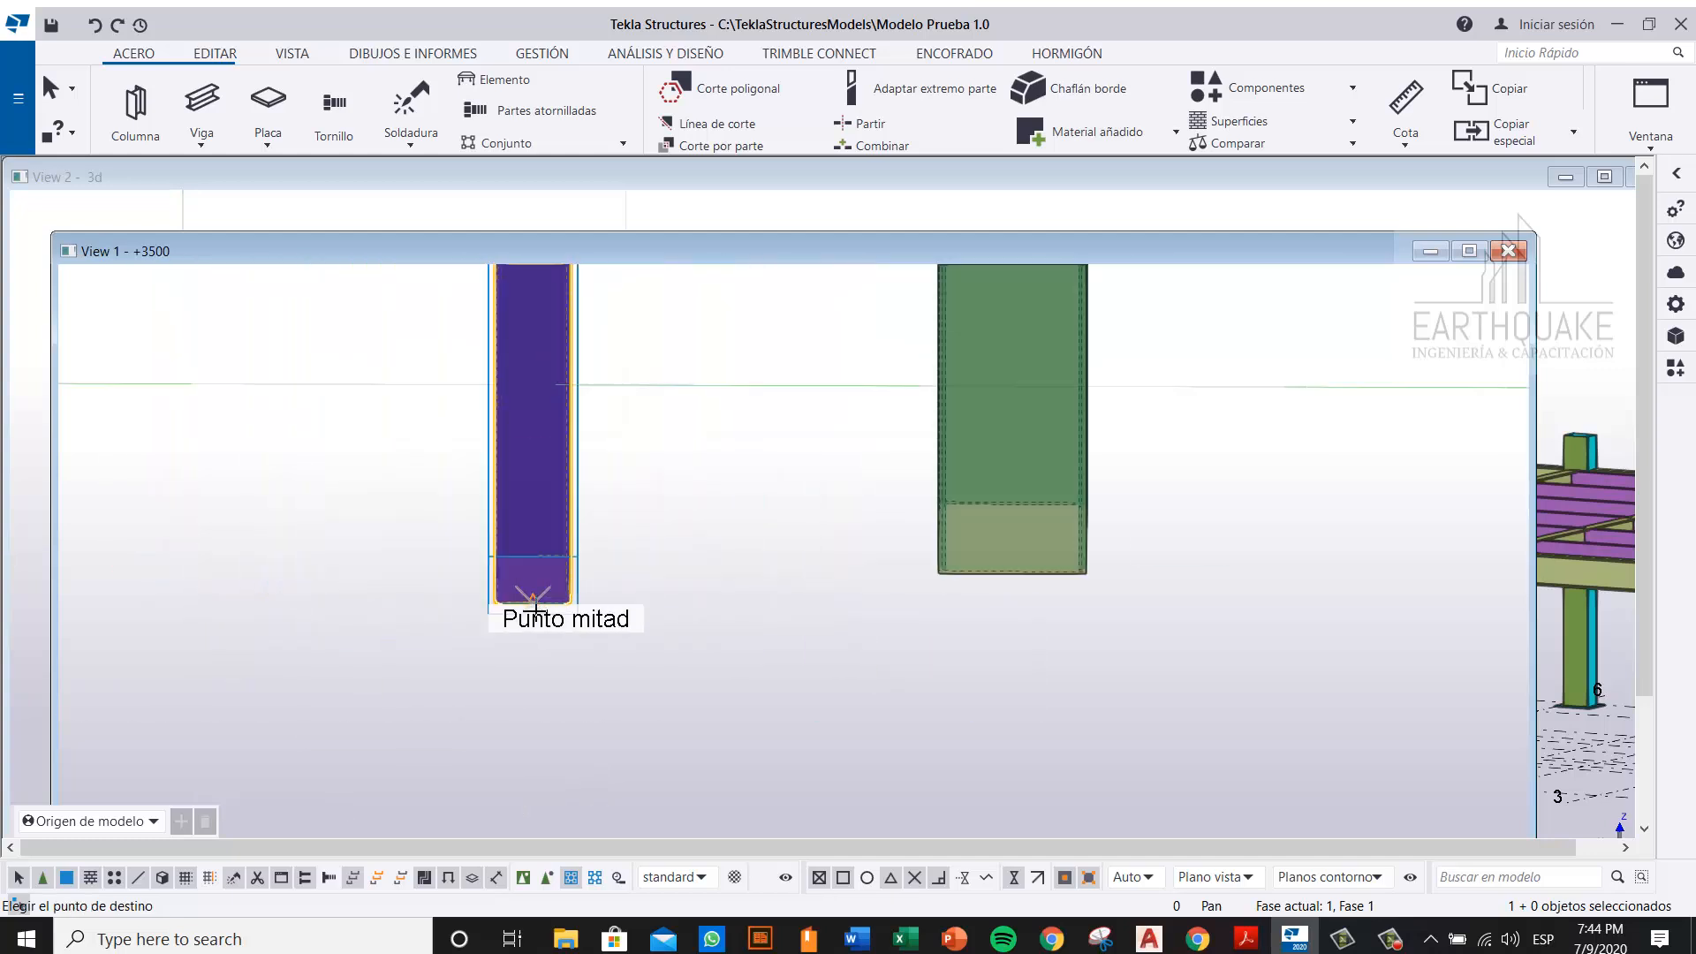
pyautogui.click(533, 603)
pyautogui.scroll(-2, 530, 601)
pyautogui.scroll(4, 707, 503)
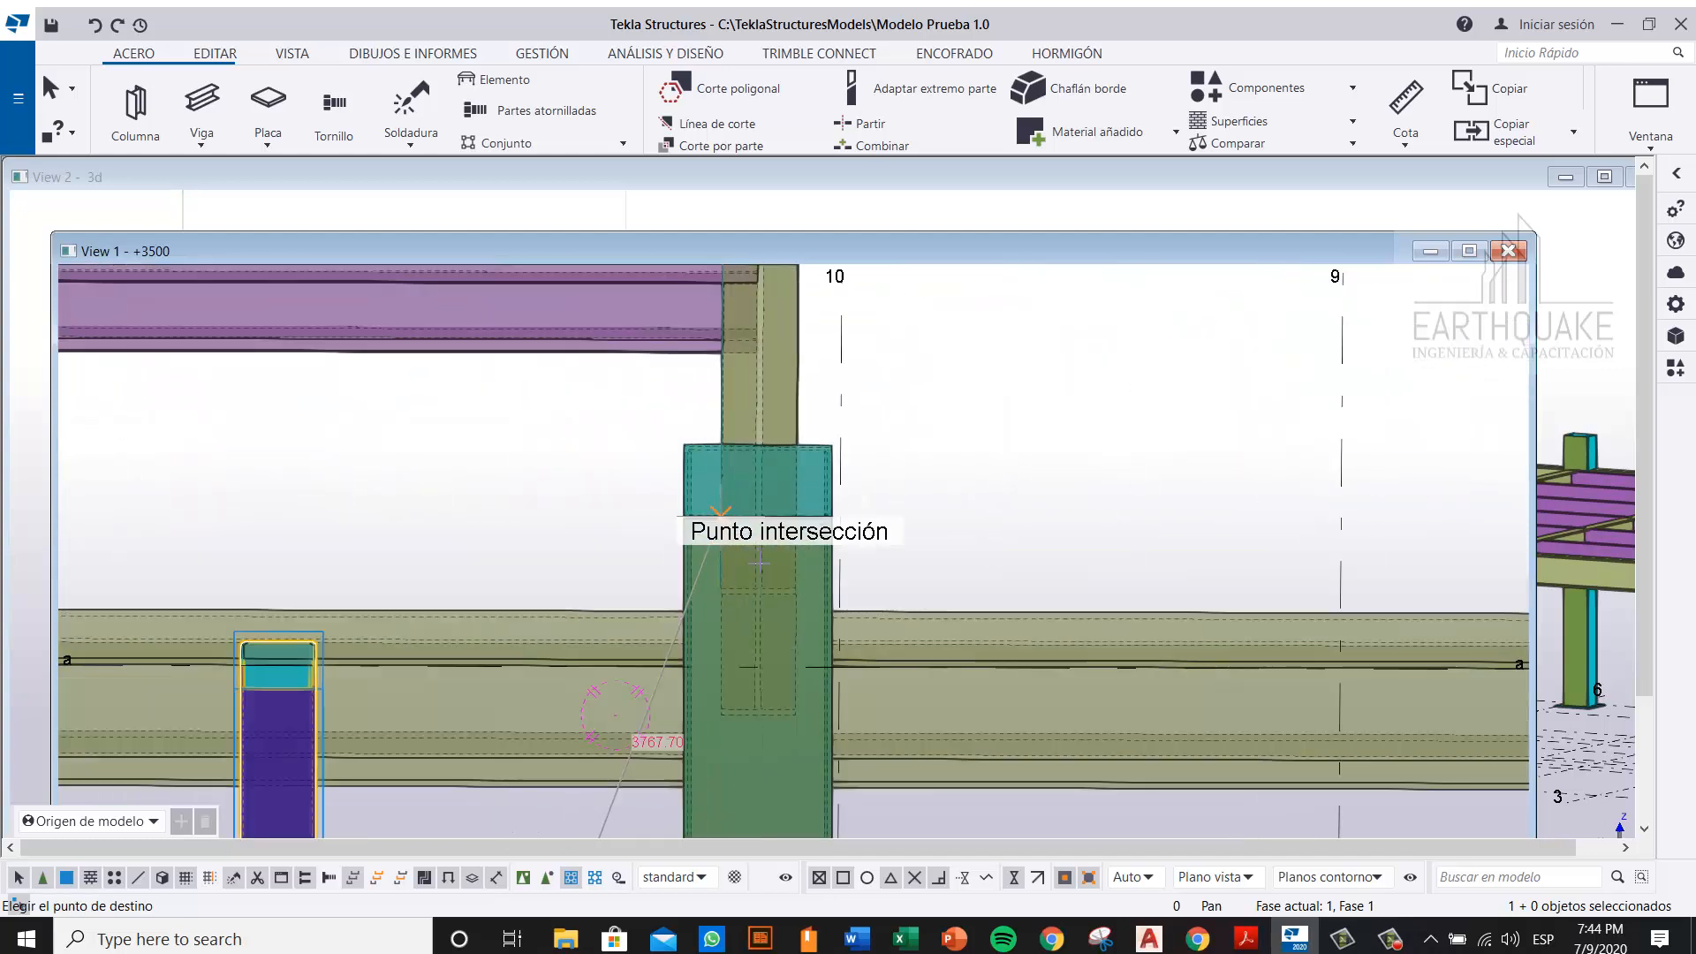
pyautogui.scroll(2, 760, 415)
pyautogui.scroll(2, 784, 430)
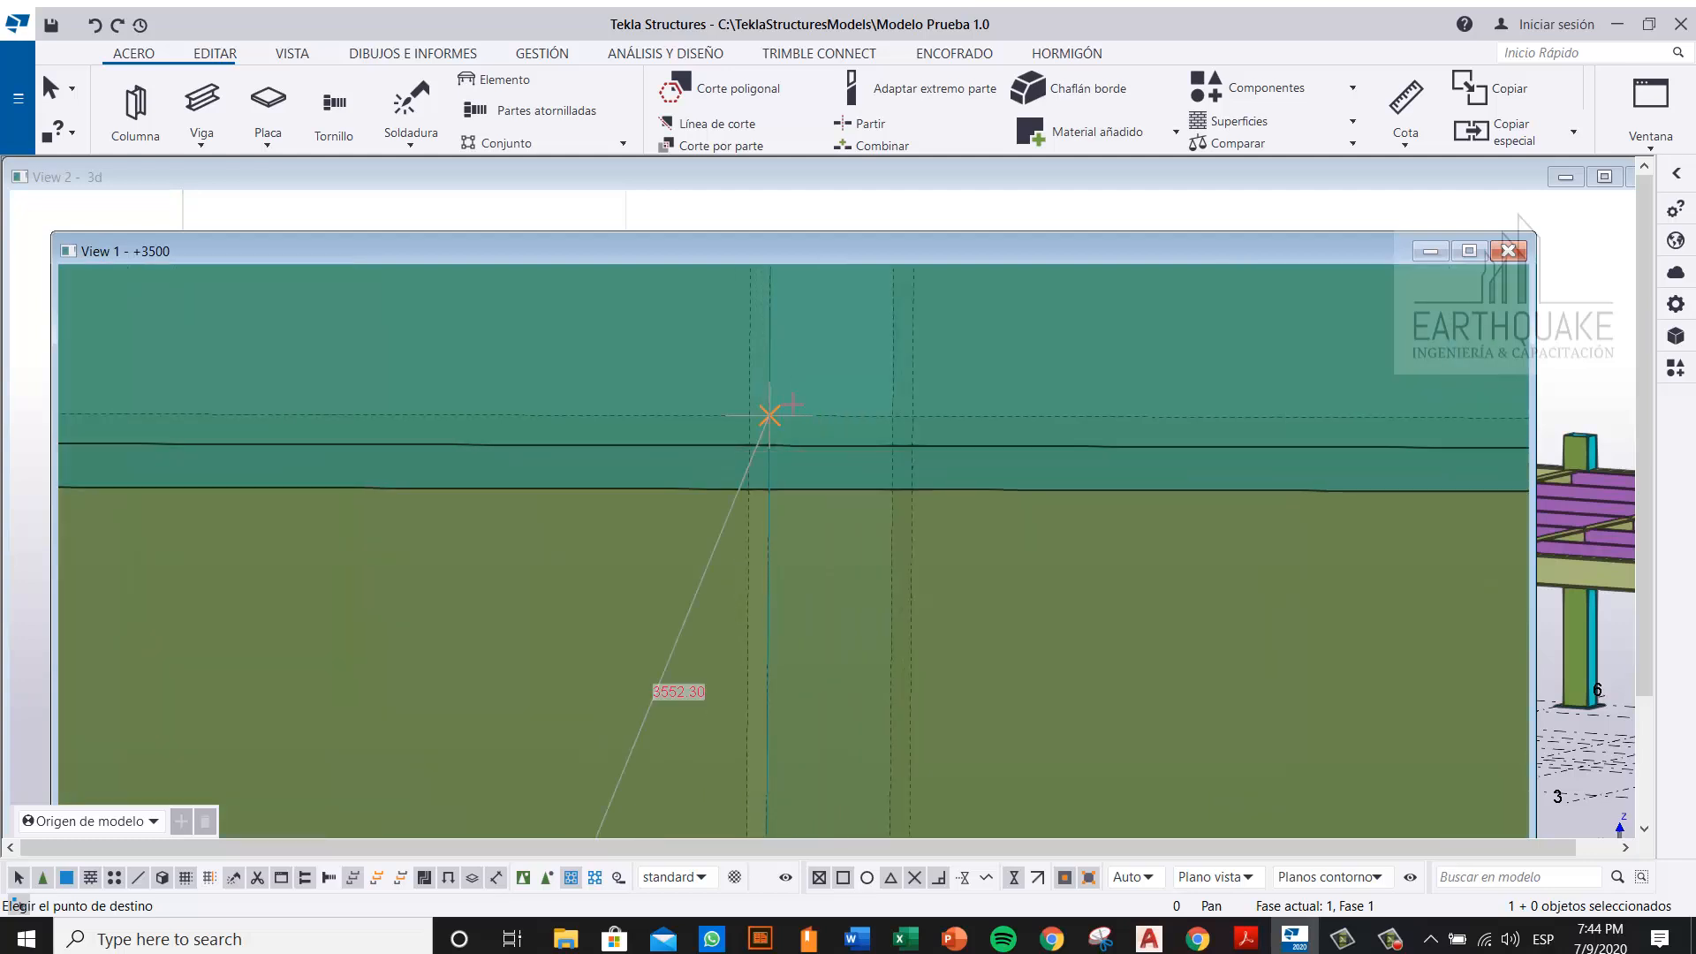
pyautogui.click(795, 416)
pyautogui.scroll(-5, 880, 629)
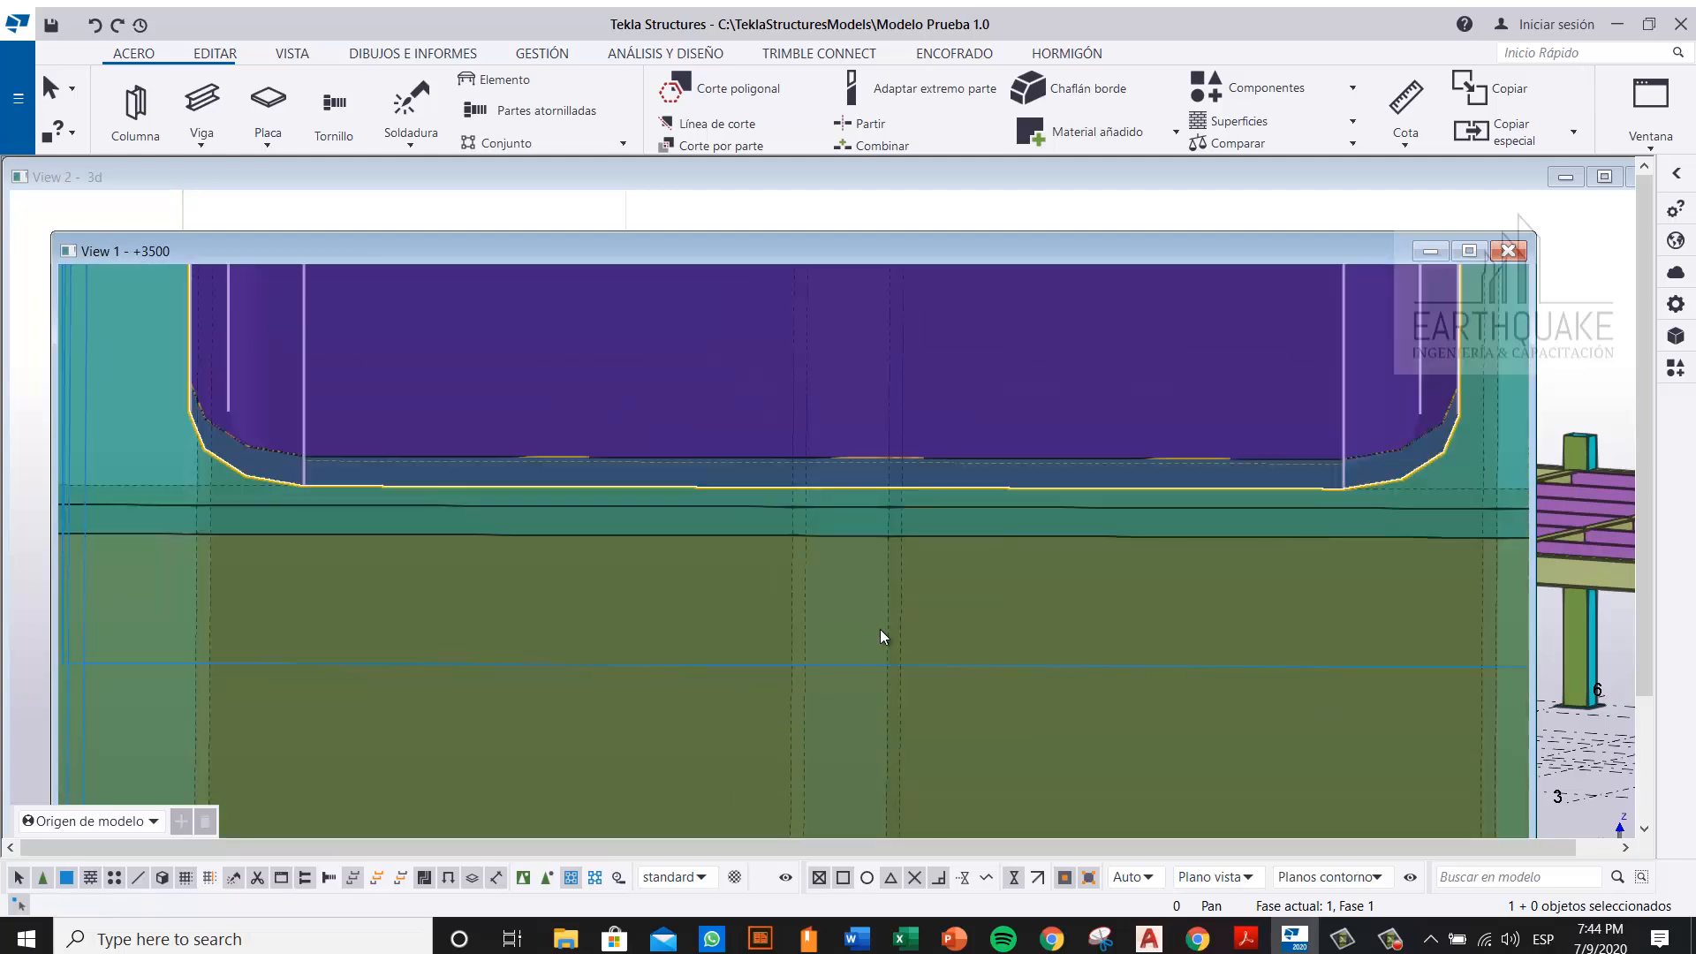
pyautogui.scroll(-2, 893, 557)
pyautogui.scroll(-6, 799, 666)
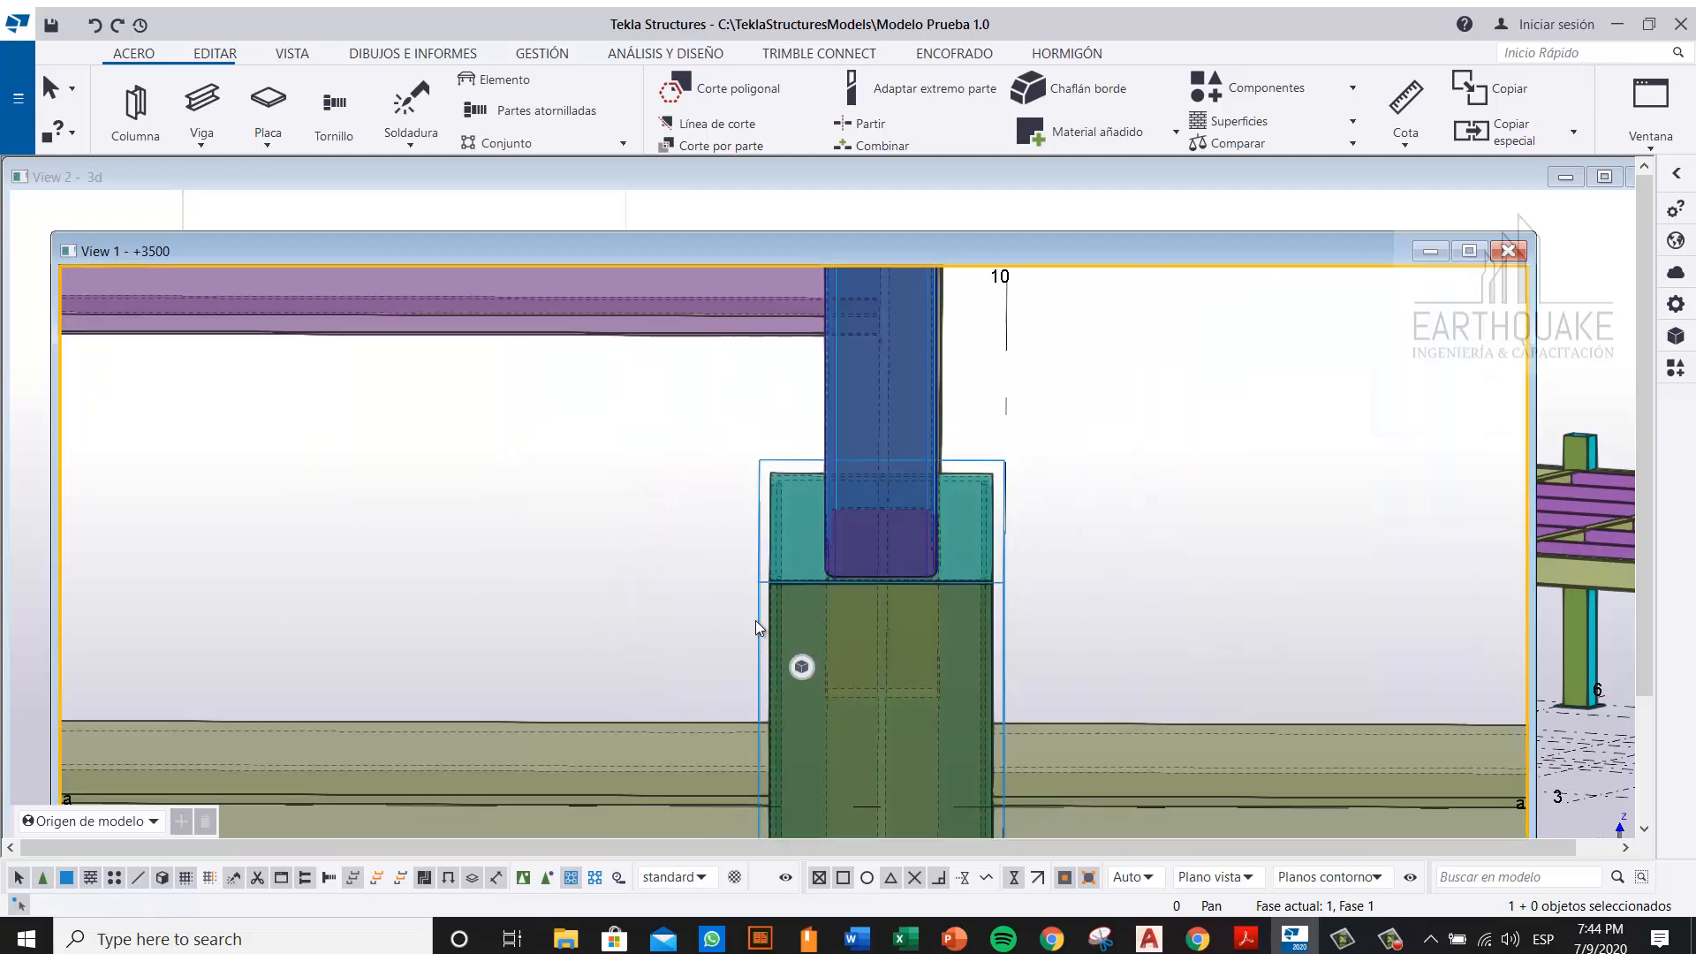
# Step: Open the named elevation view EJE a and maximize its window
pyautogui.moveTo(801, 666)
pyautogui.keyDown('ctrl'); pyautogui.mouseDown(button='middle')
pyautogui.moveTo(737, 559)
pyautogui.moveTo(701, 373)
pyautogui.moveTo(701, 415)
pyautogui.mouseUp(button='middle'); pyautogui.keyUp('ctrl')
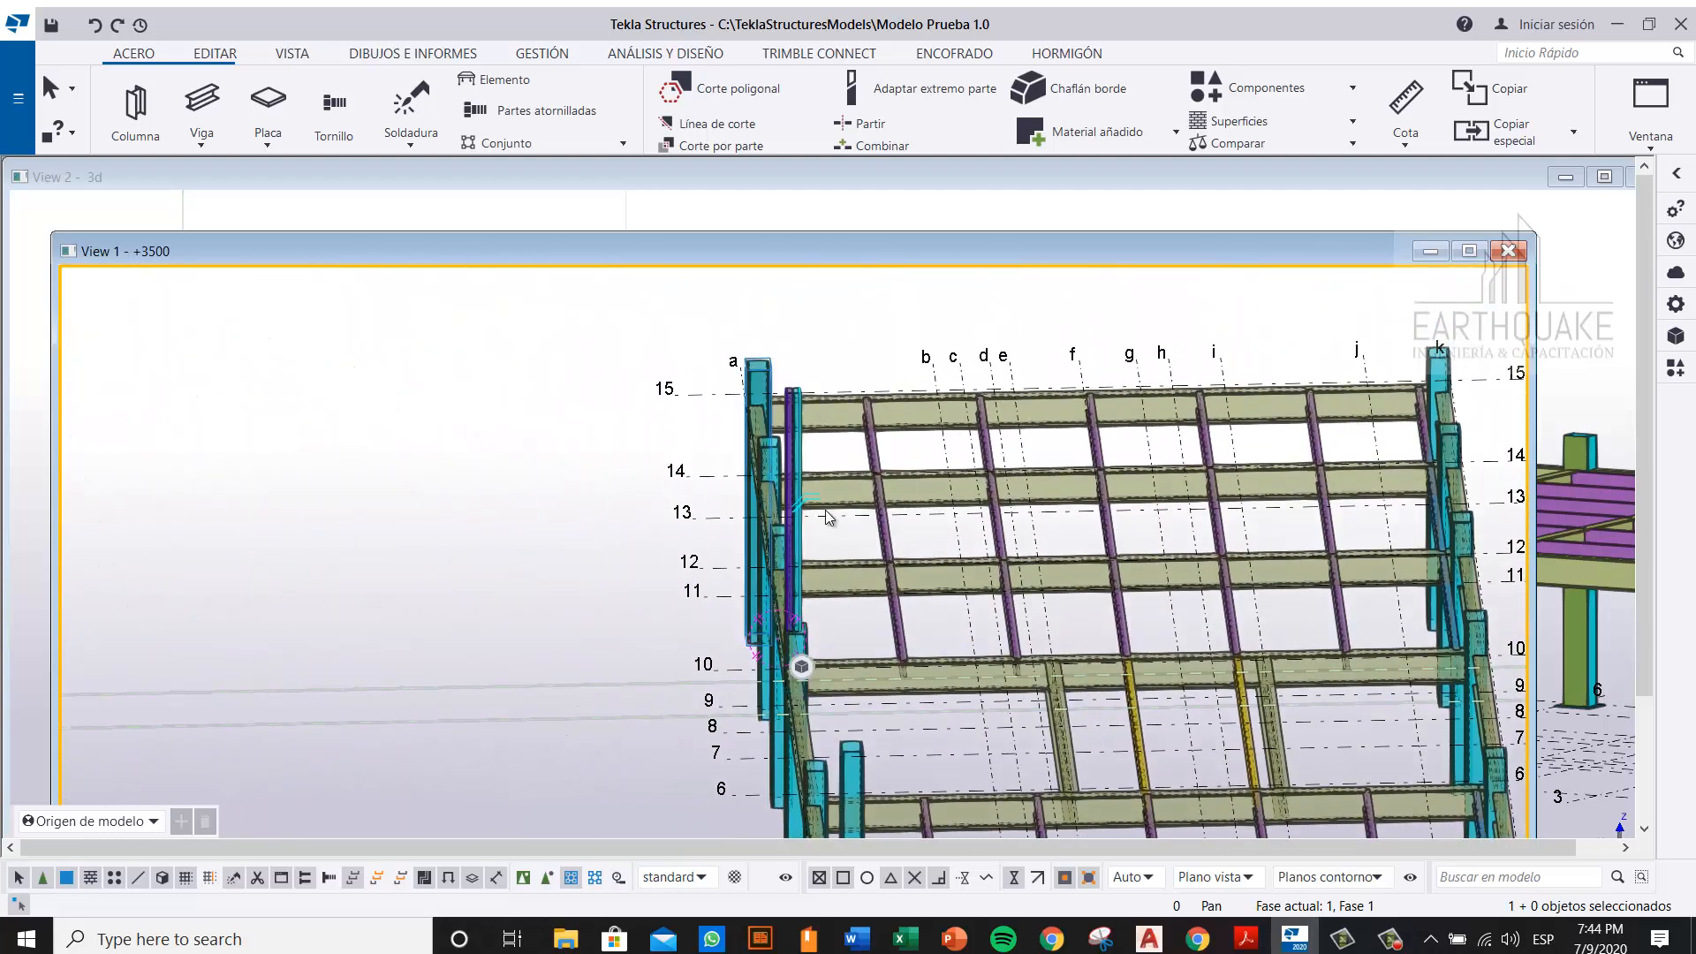
pyautogui.scroll(2, 732, 361)
pyautogui.scroll(3, 732, 364)
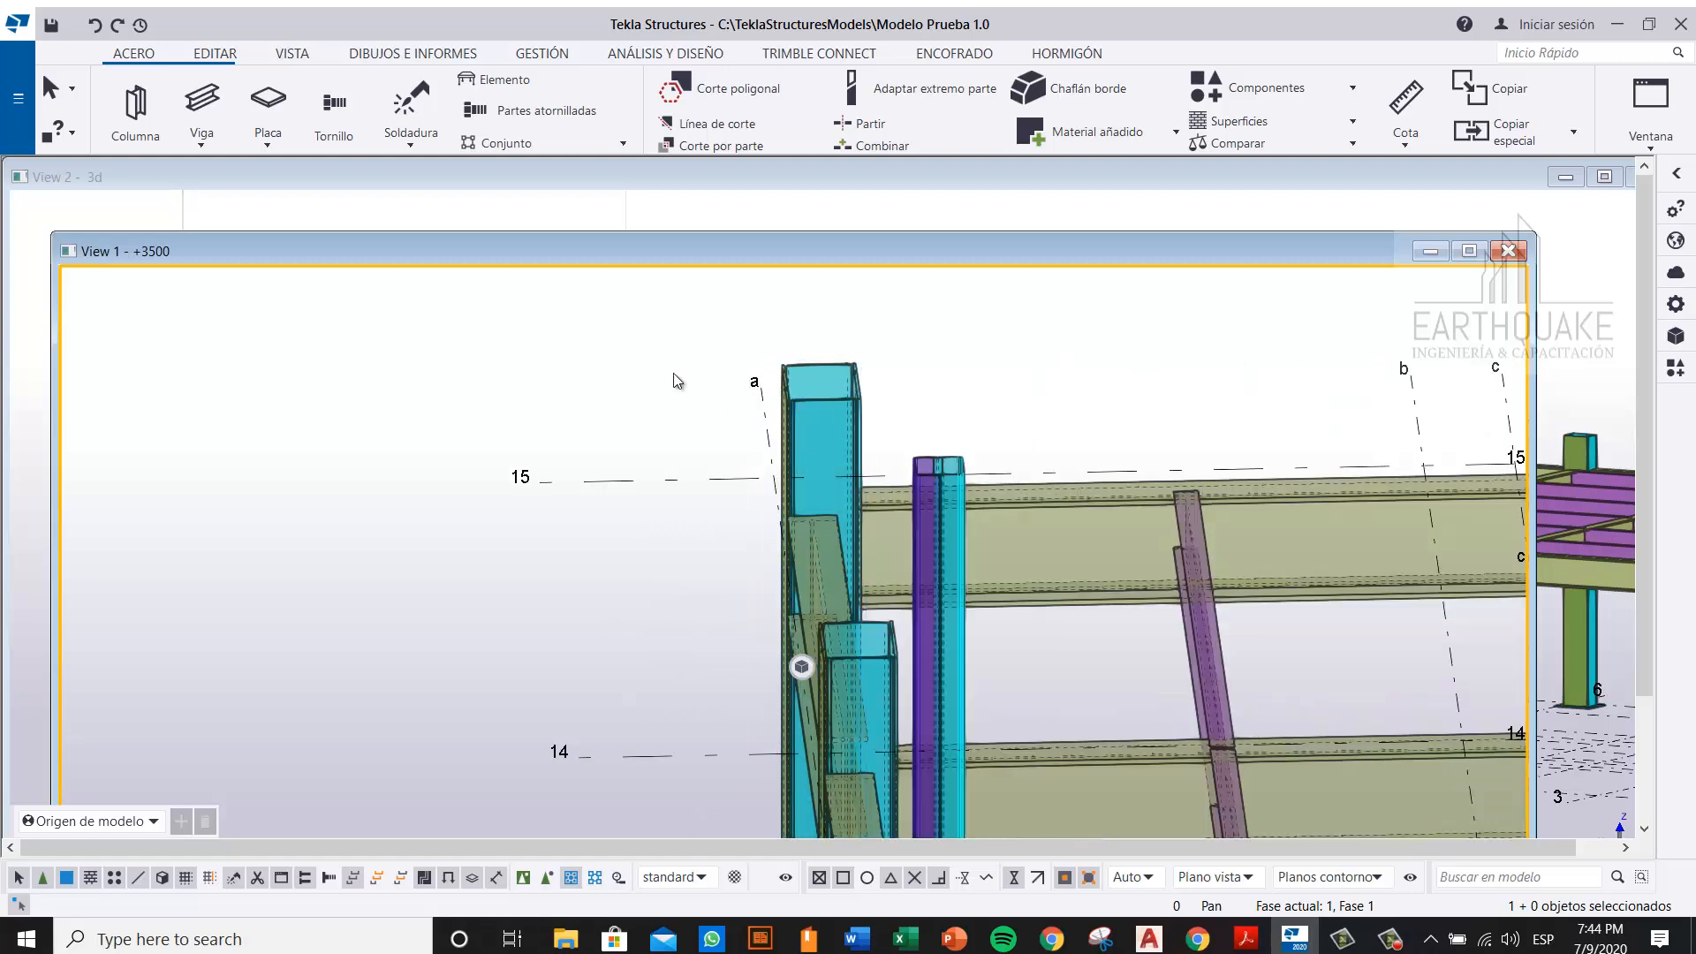
pyautogui.hotkey('ctrl', 'o')
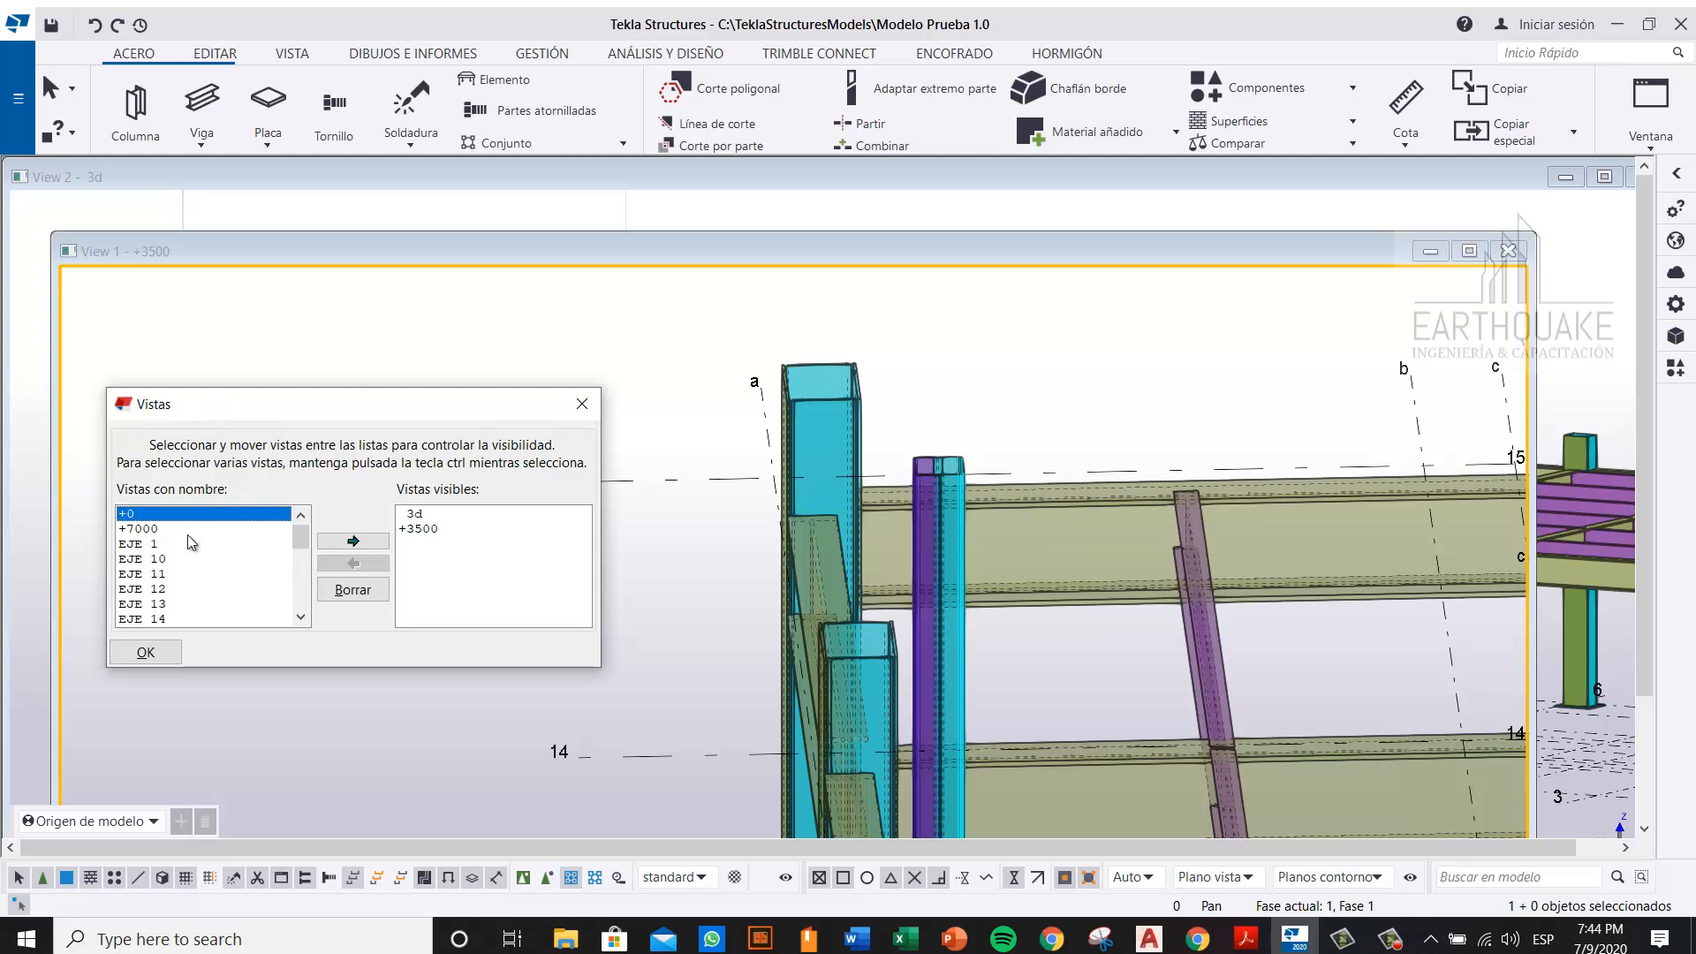
pyautogui.scroll(-5, 193, 552)
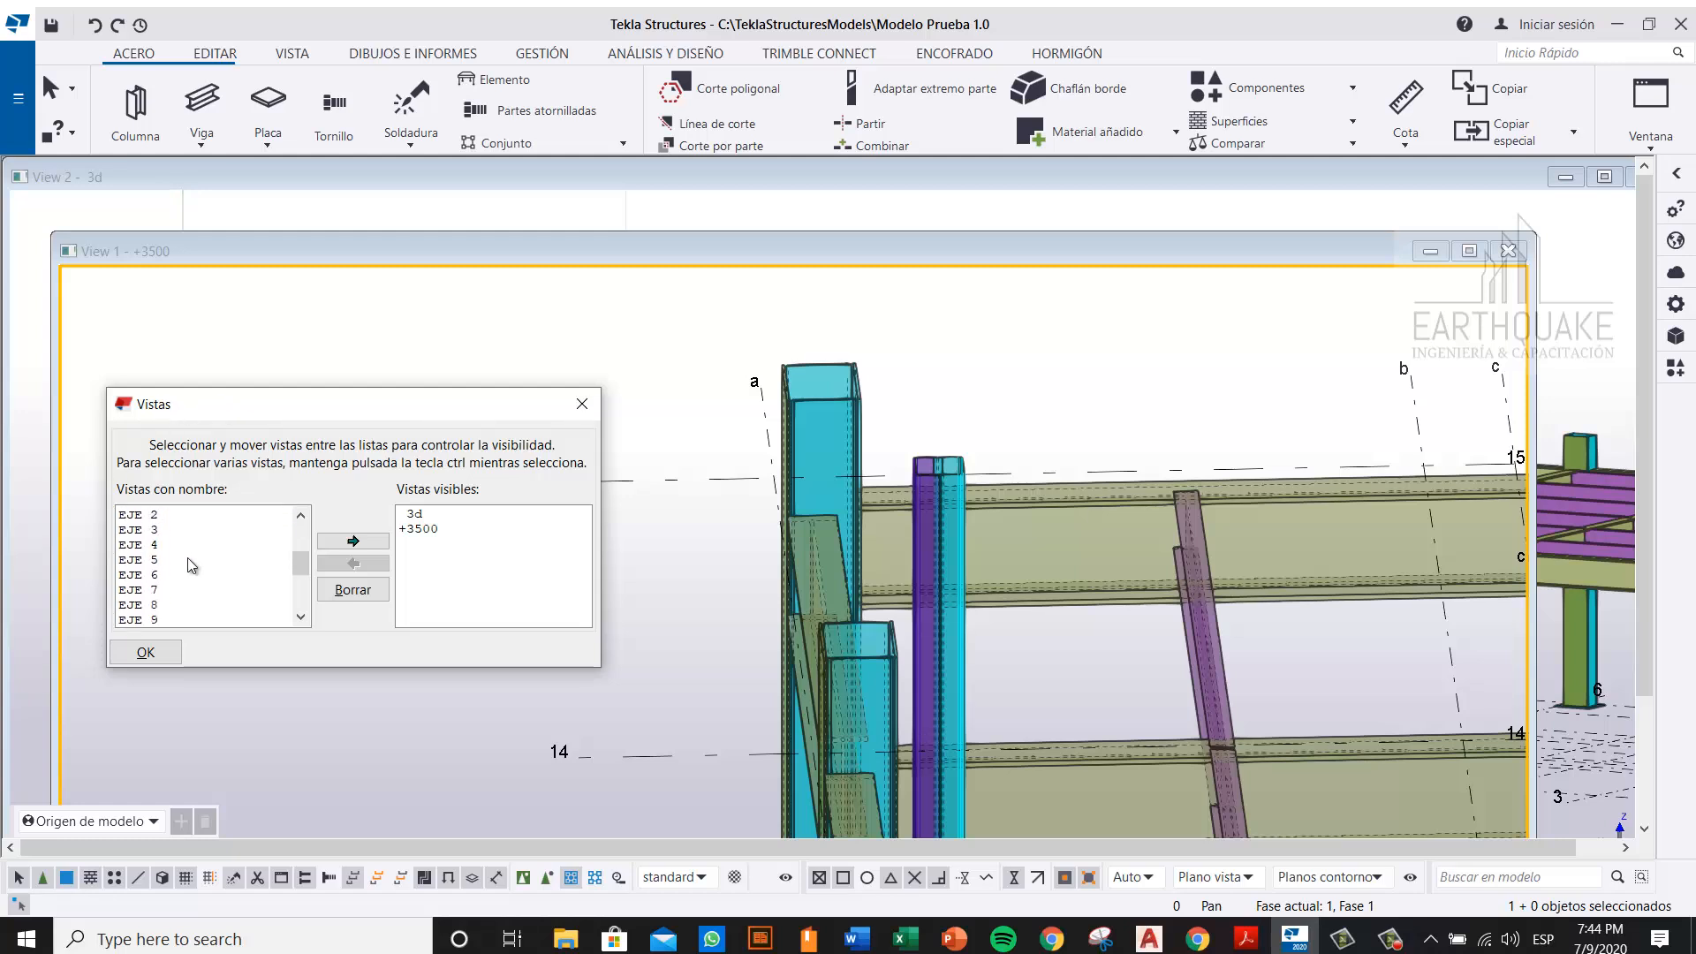
pyautogui.scroll(-1, 179, 590)
pyautogui.click(168, 544)
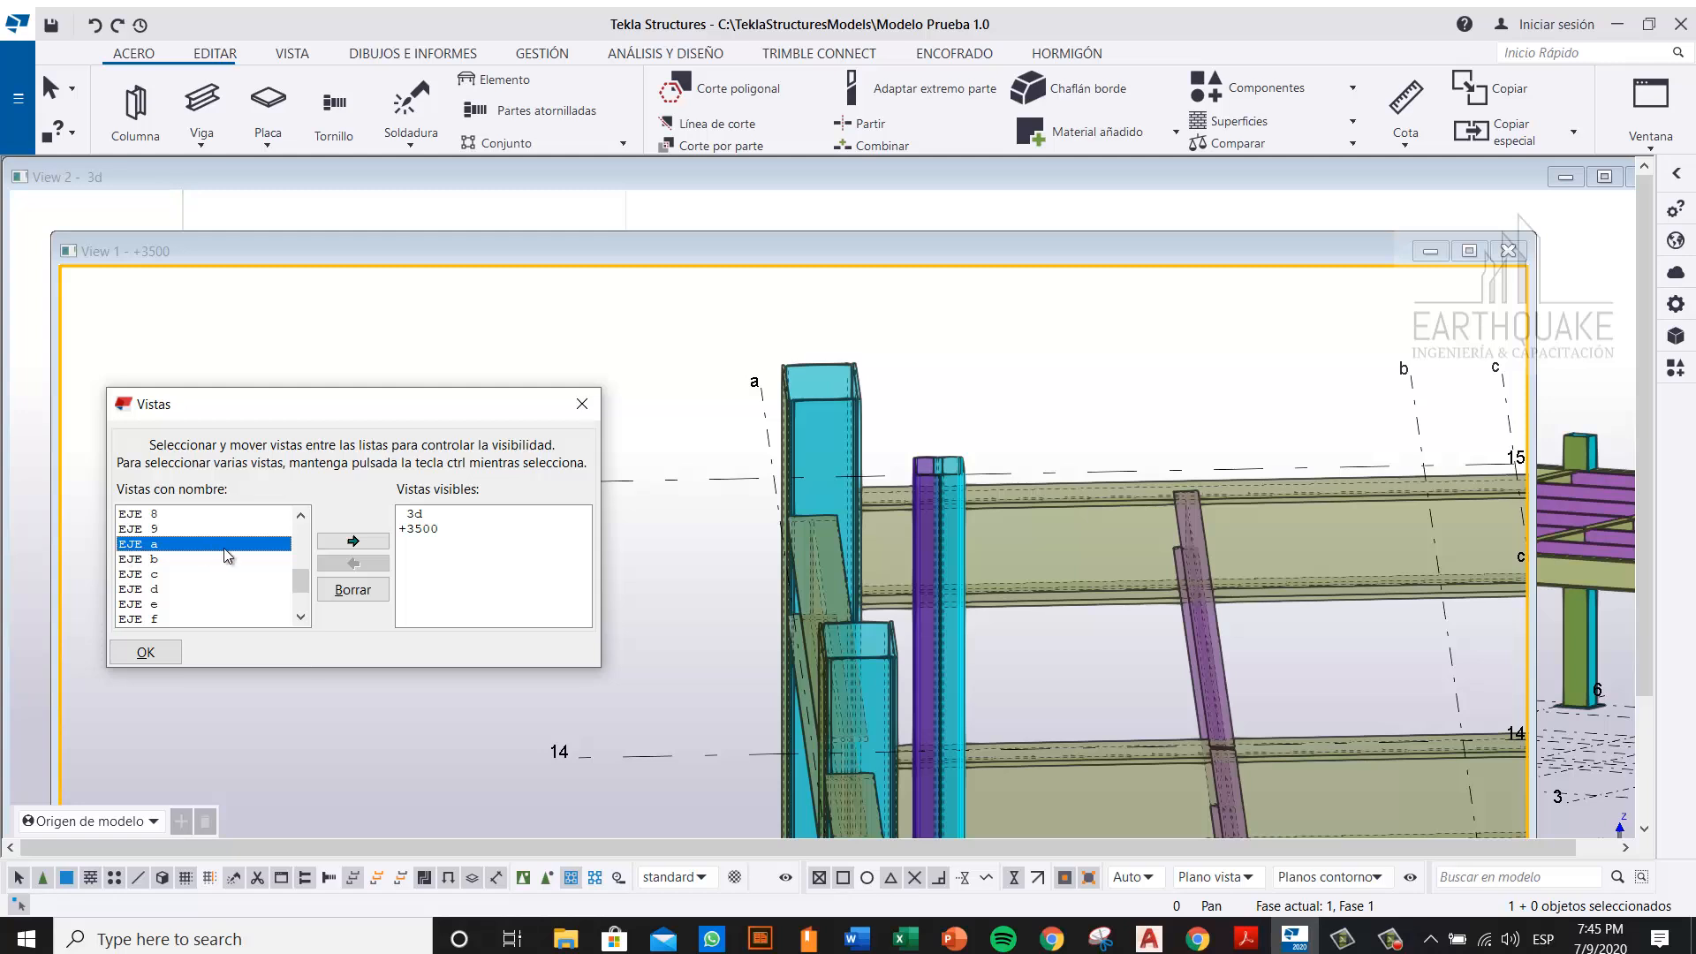
pyautogui.click(352, 542)
pyautogui.click(582, 404)
pyautogui.click(984, 506)
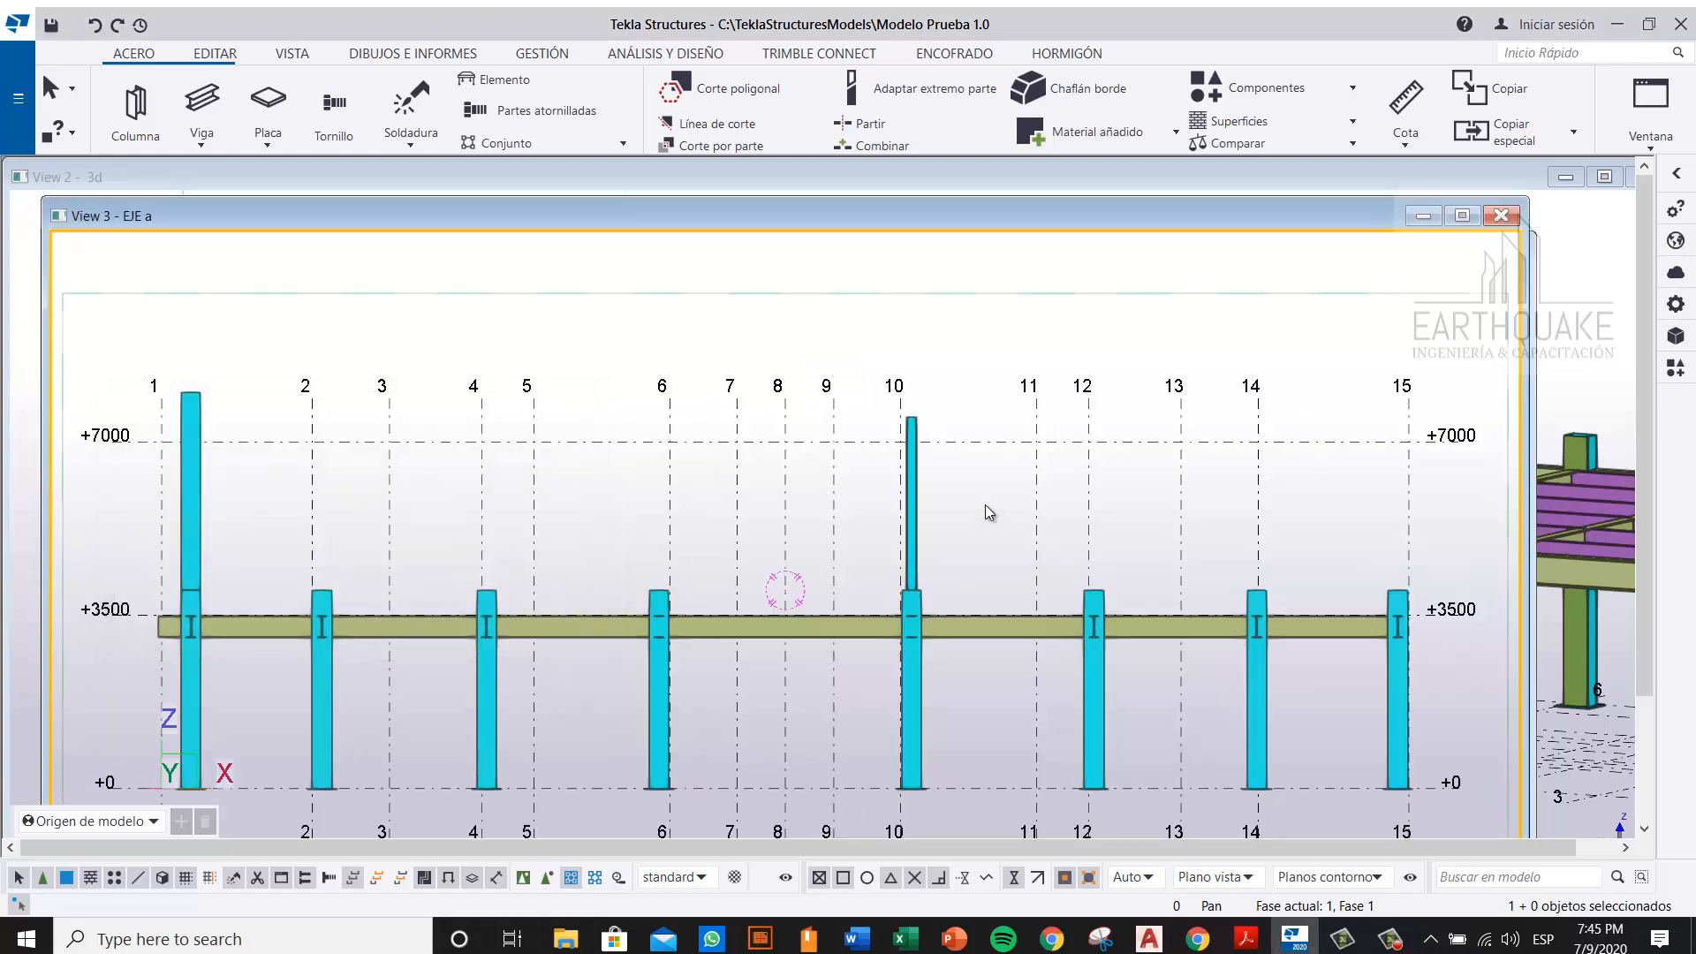
pyautogui.doubleClick(1138, 216)
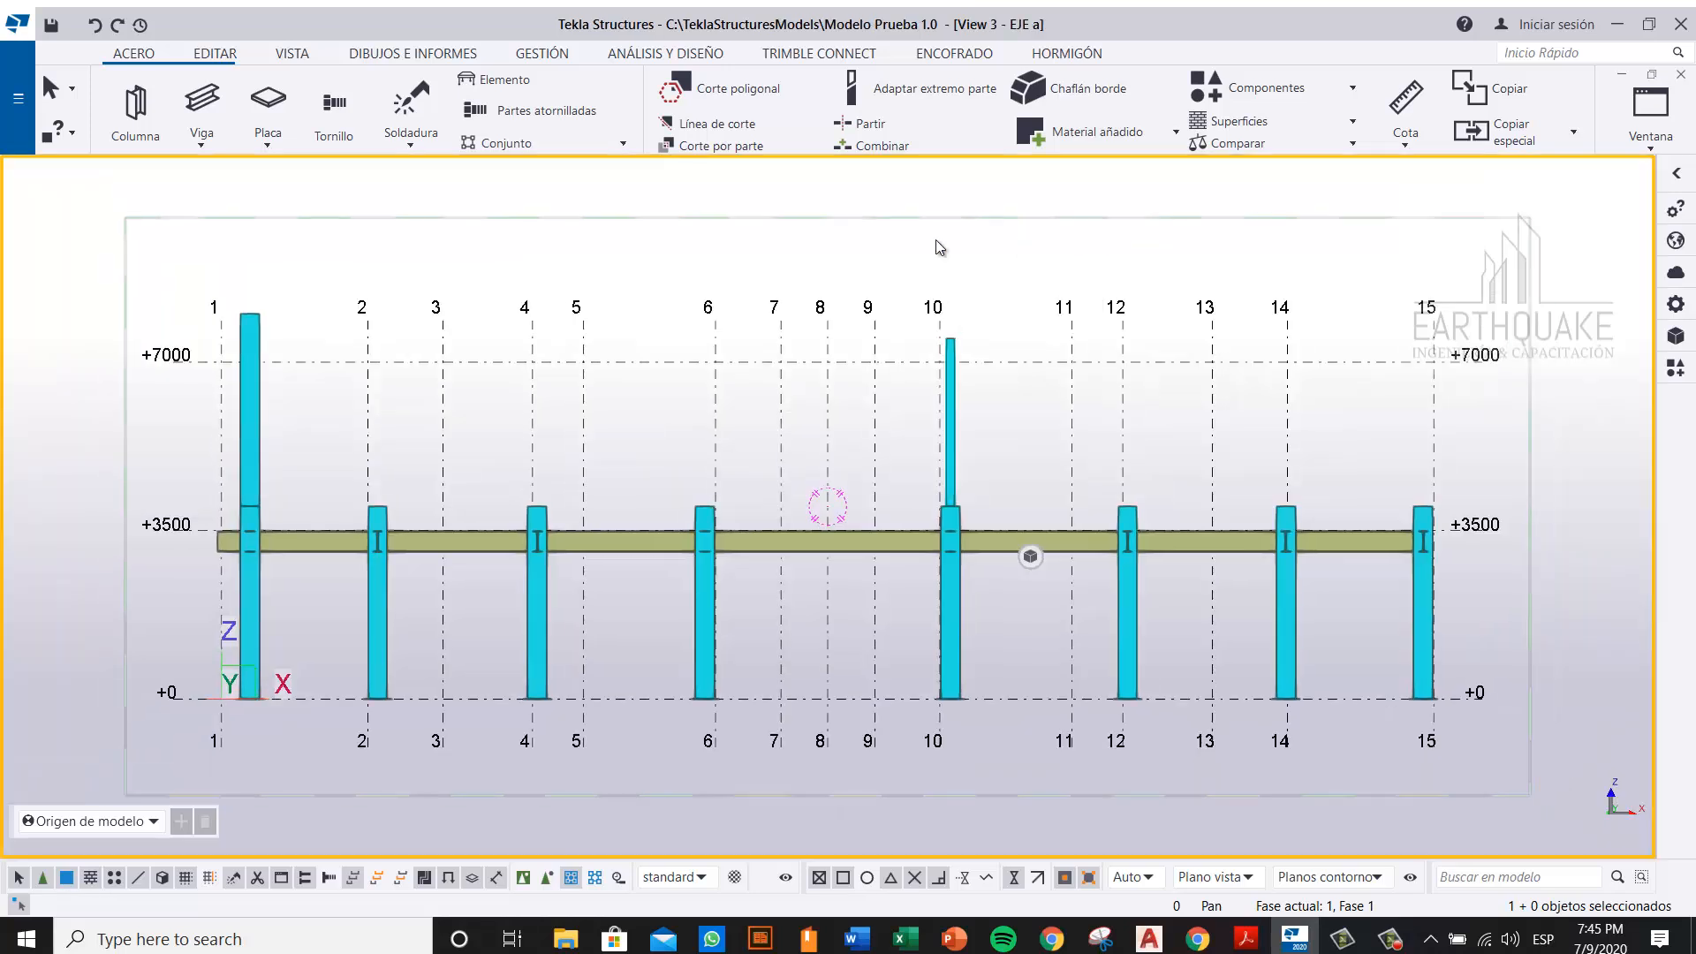
# Step: Move the square column up from its bottom corner so its base rests on the top face of the lower column's cap plate at grid 10
pyautogui.scroll(10, 963, 528)
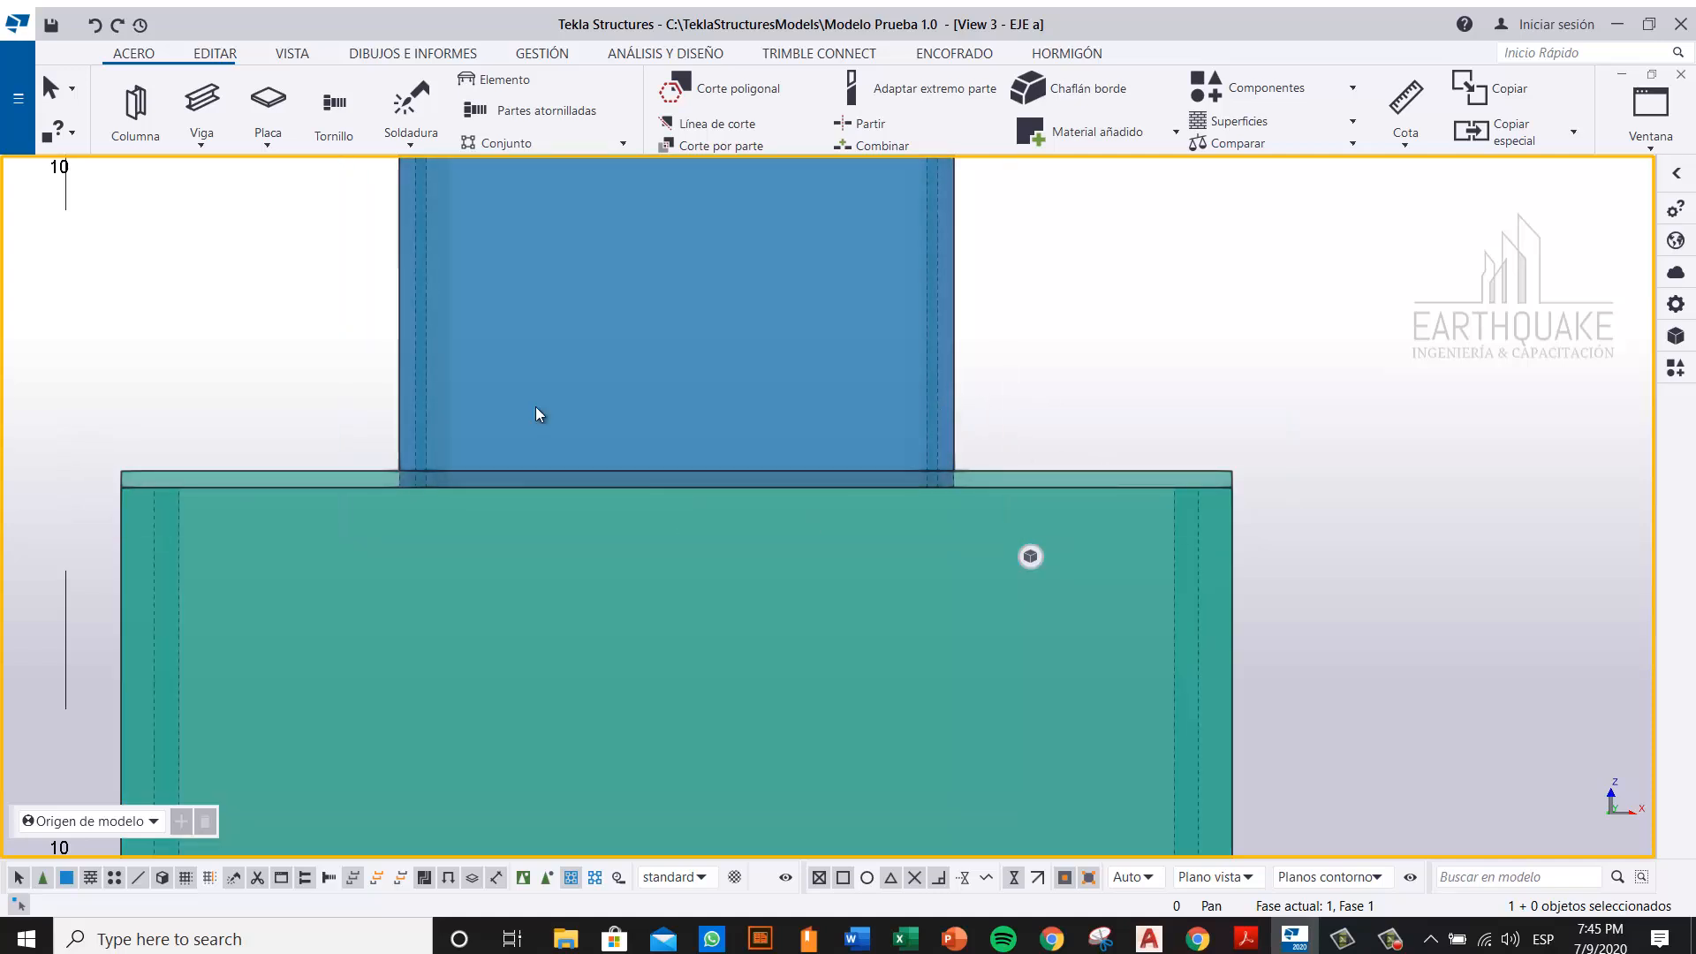
pyautogui.scroll(3, 392, 463)
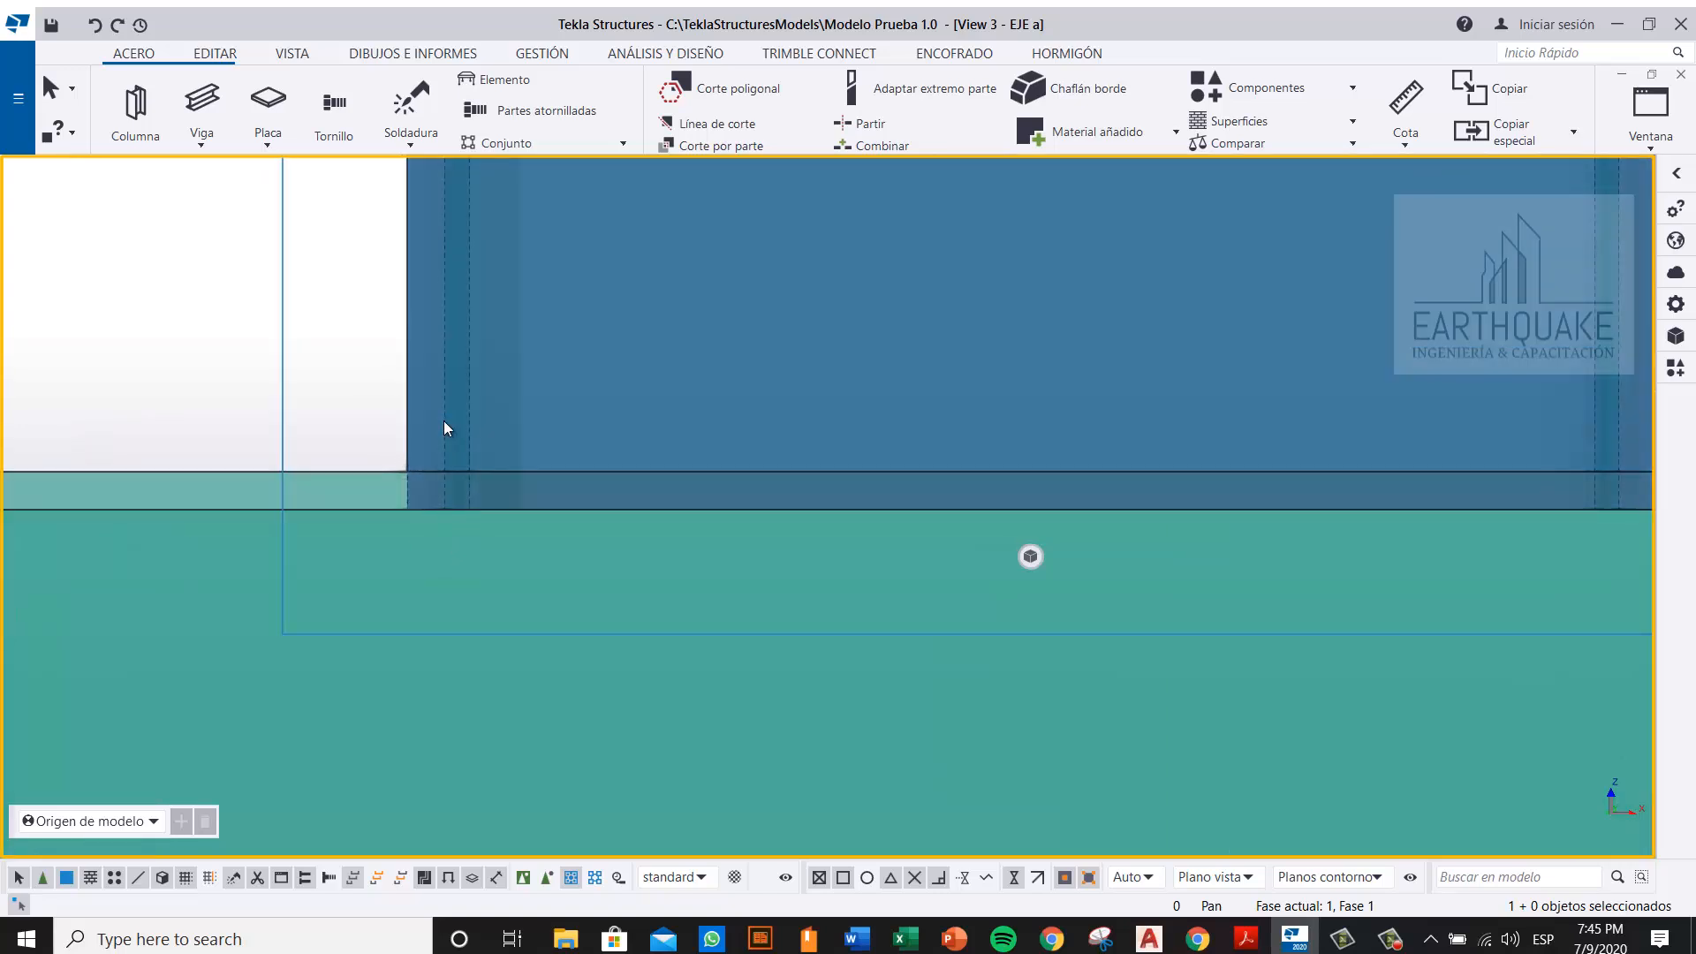
pyautogui.rightClick(445, 422)
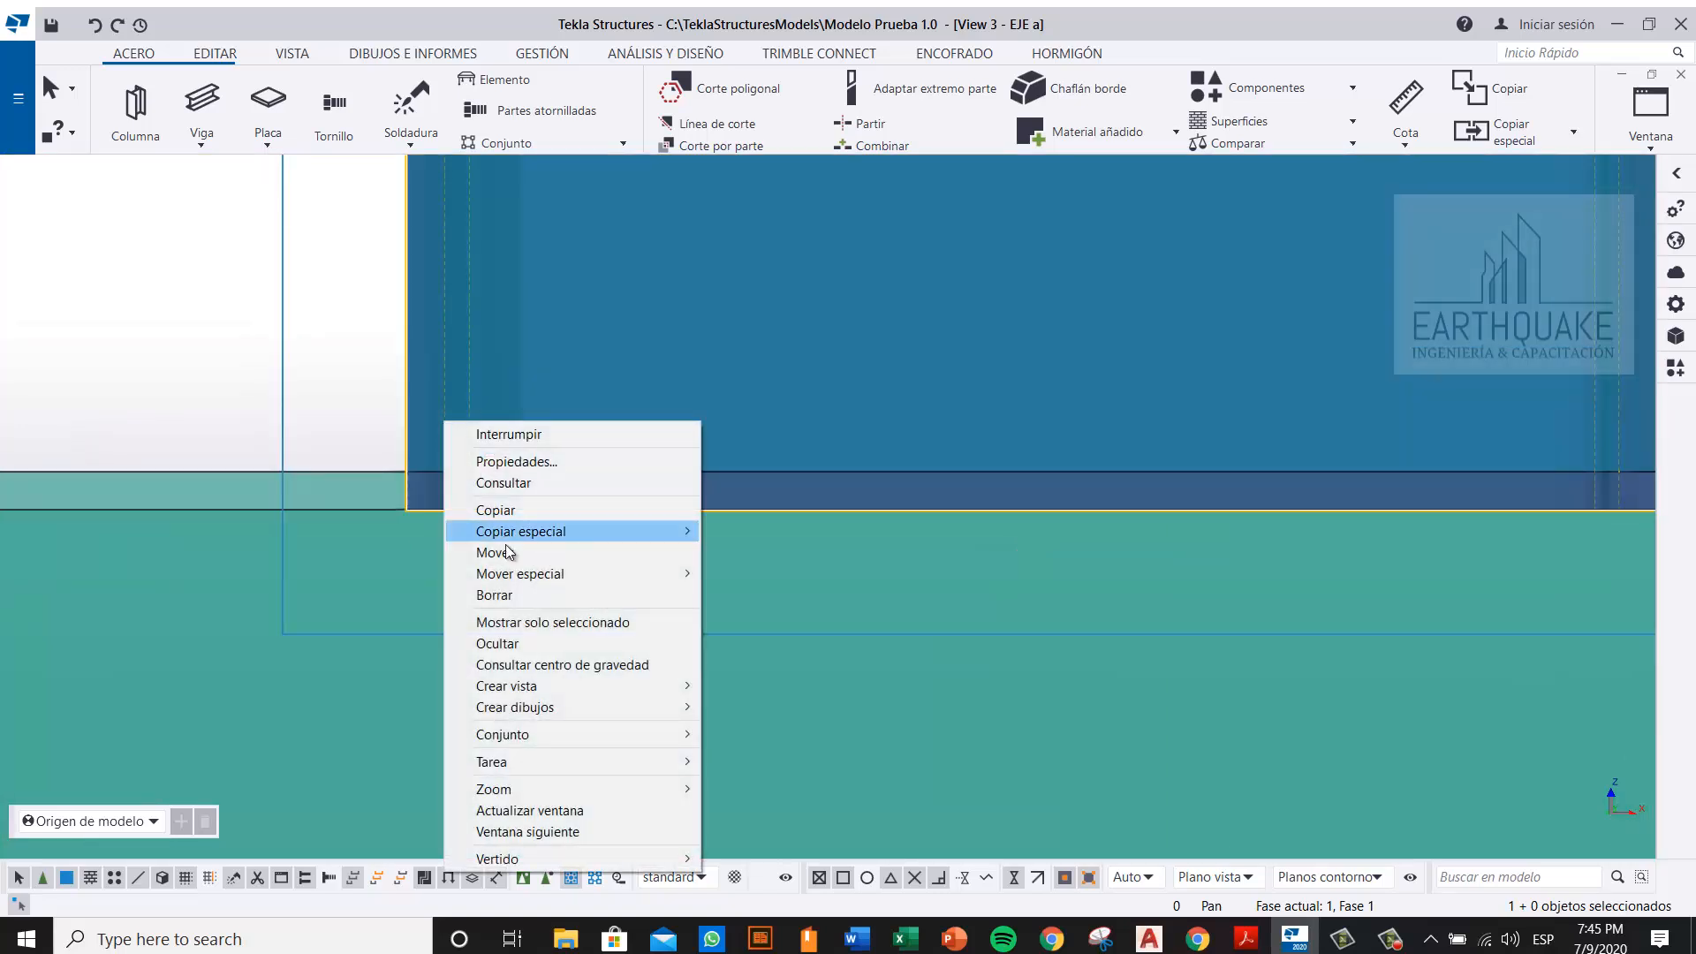
pyautogui.click(511, 554)
pyautogui.click(407, 509)
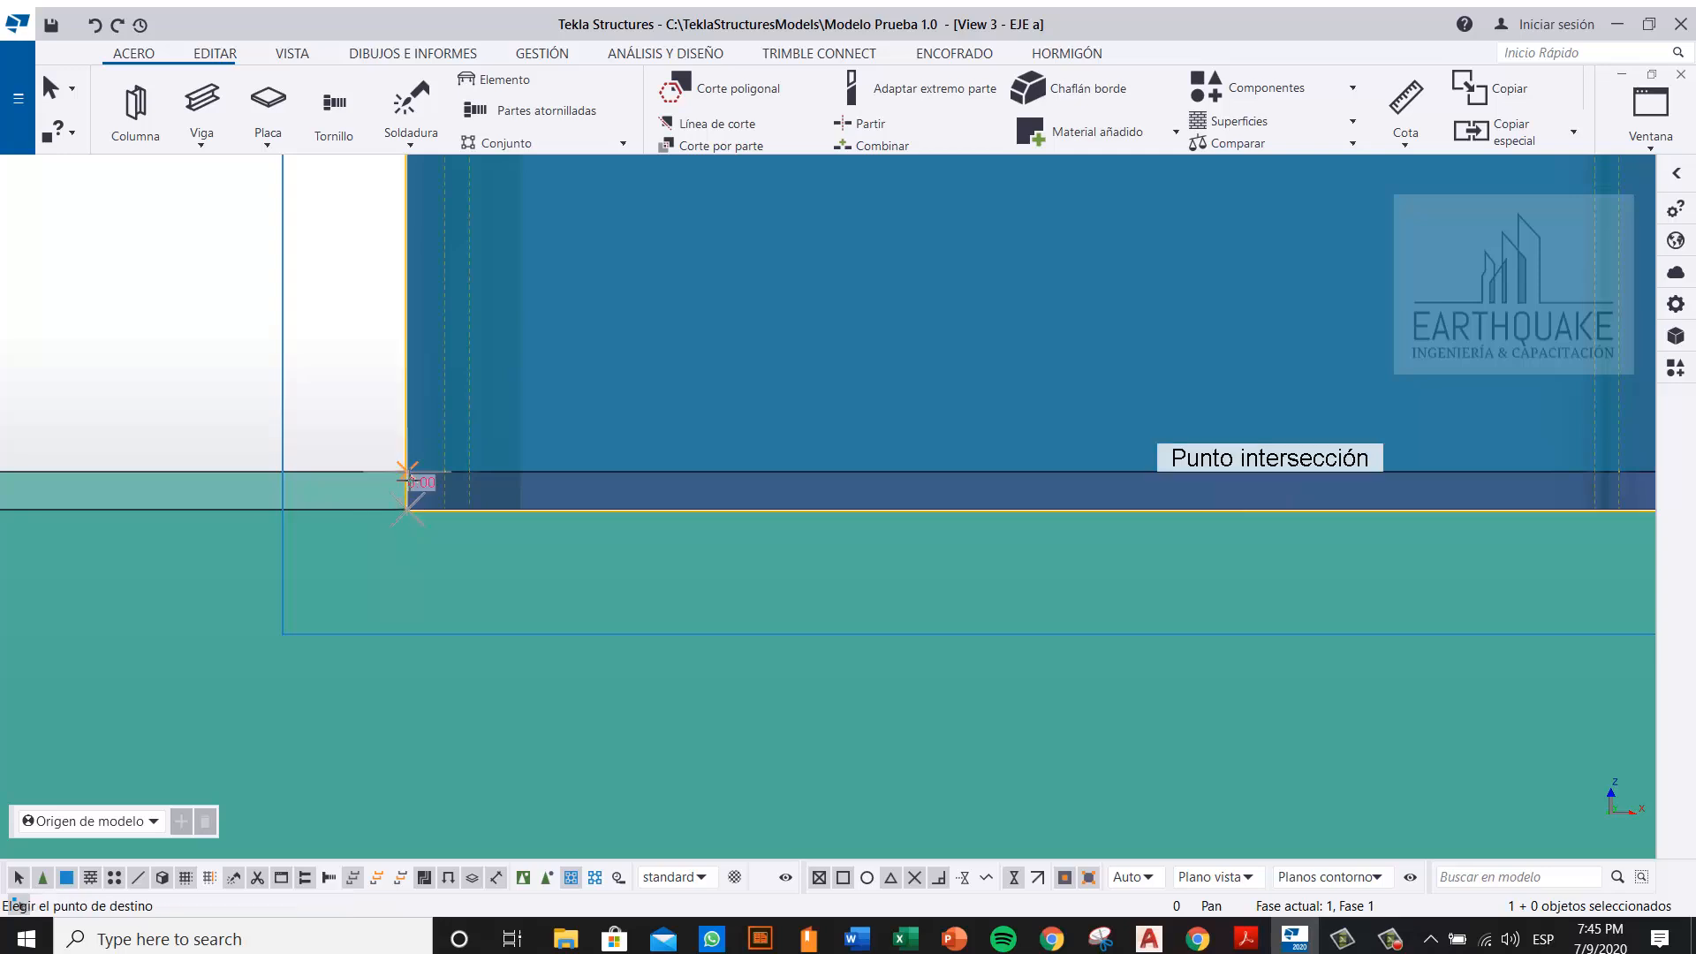
pyautogui.scroll(-5, 491, 613)
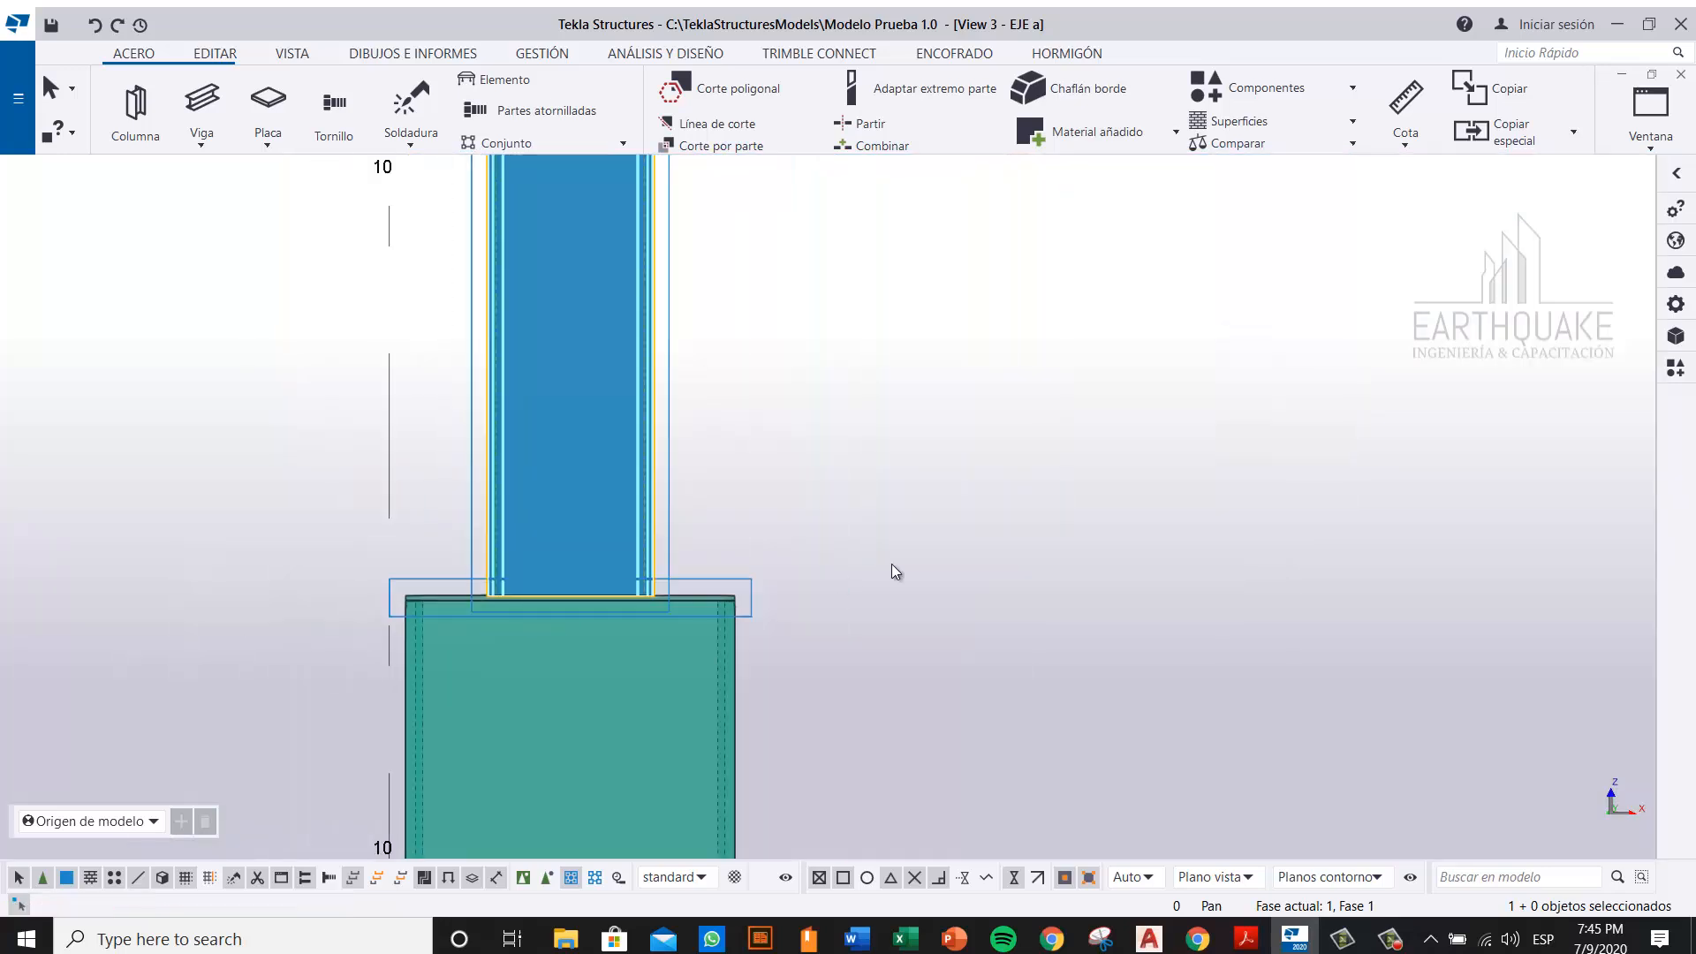
# Step: Examine how the square column's base sits on the lower column's cap plate in the EJE a elevation
pyautogui.click(901, 557)
pyautogui.scroll(-5, 860, 601)
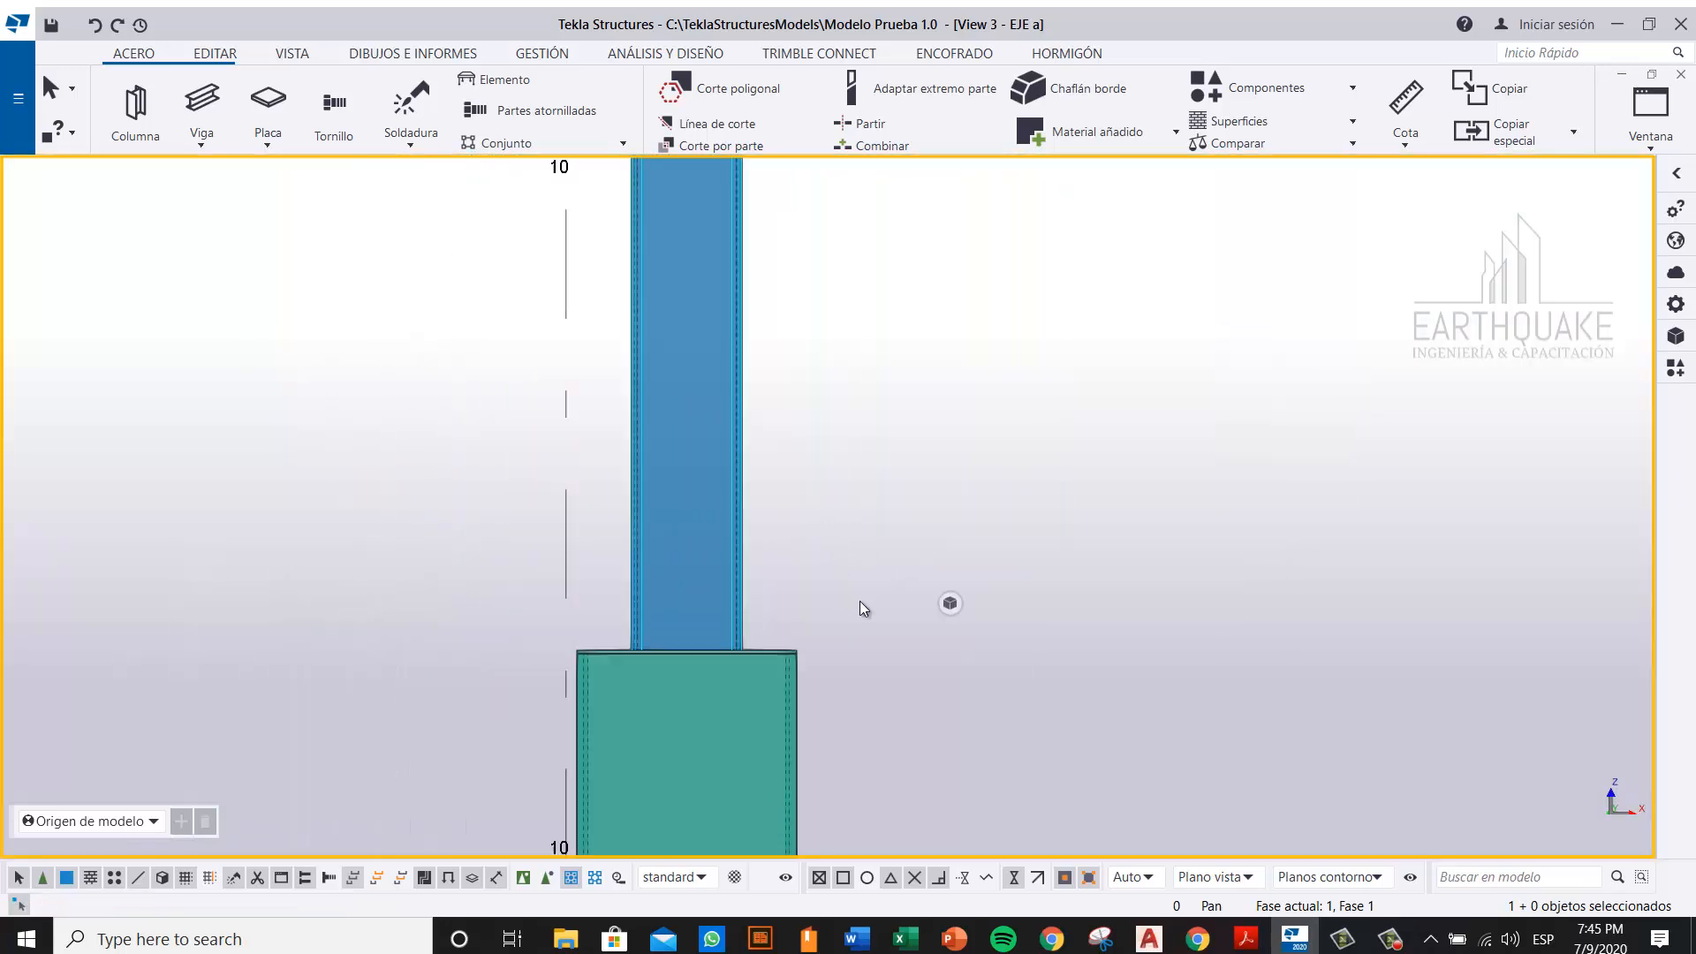
pyautogui.scroll(3, 834, 591)
pyautogui.scroll(4, 855, 583)
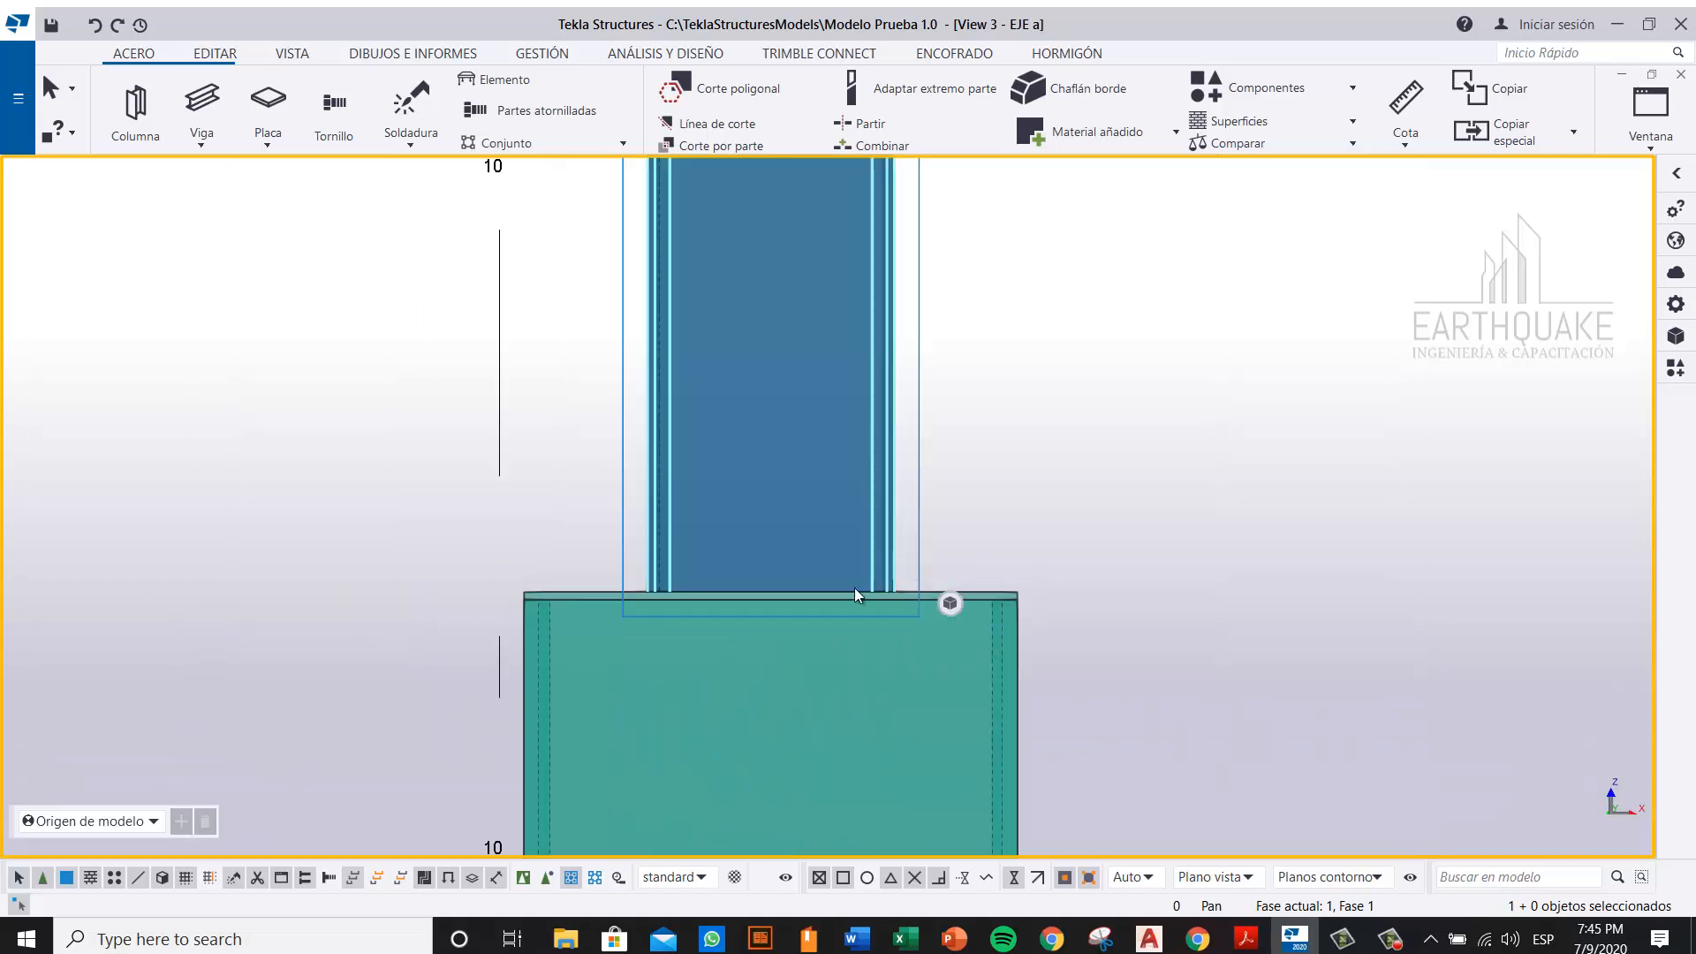
pyautogui.moveTo(950, 603)
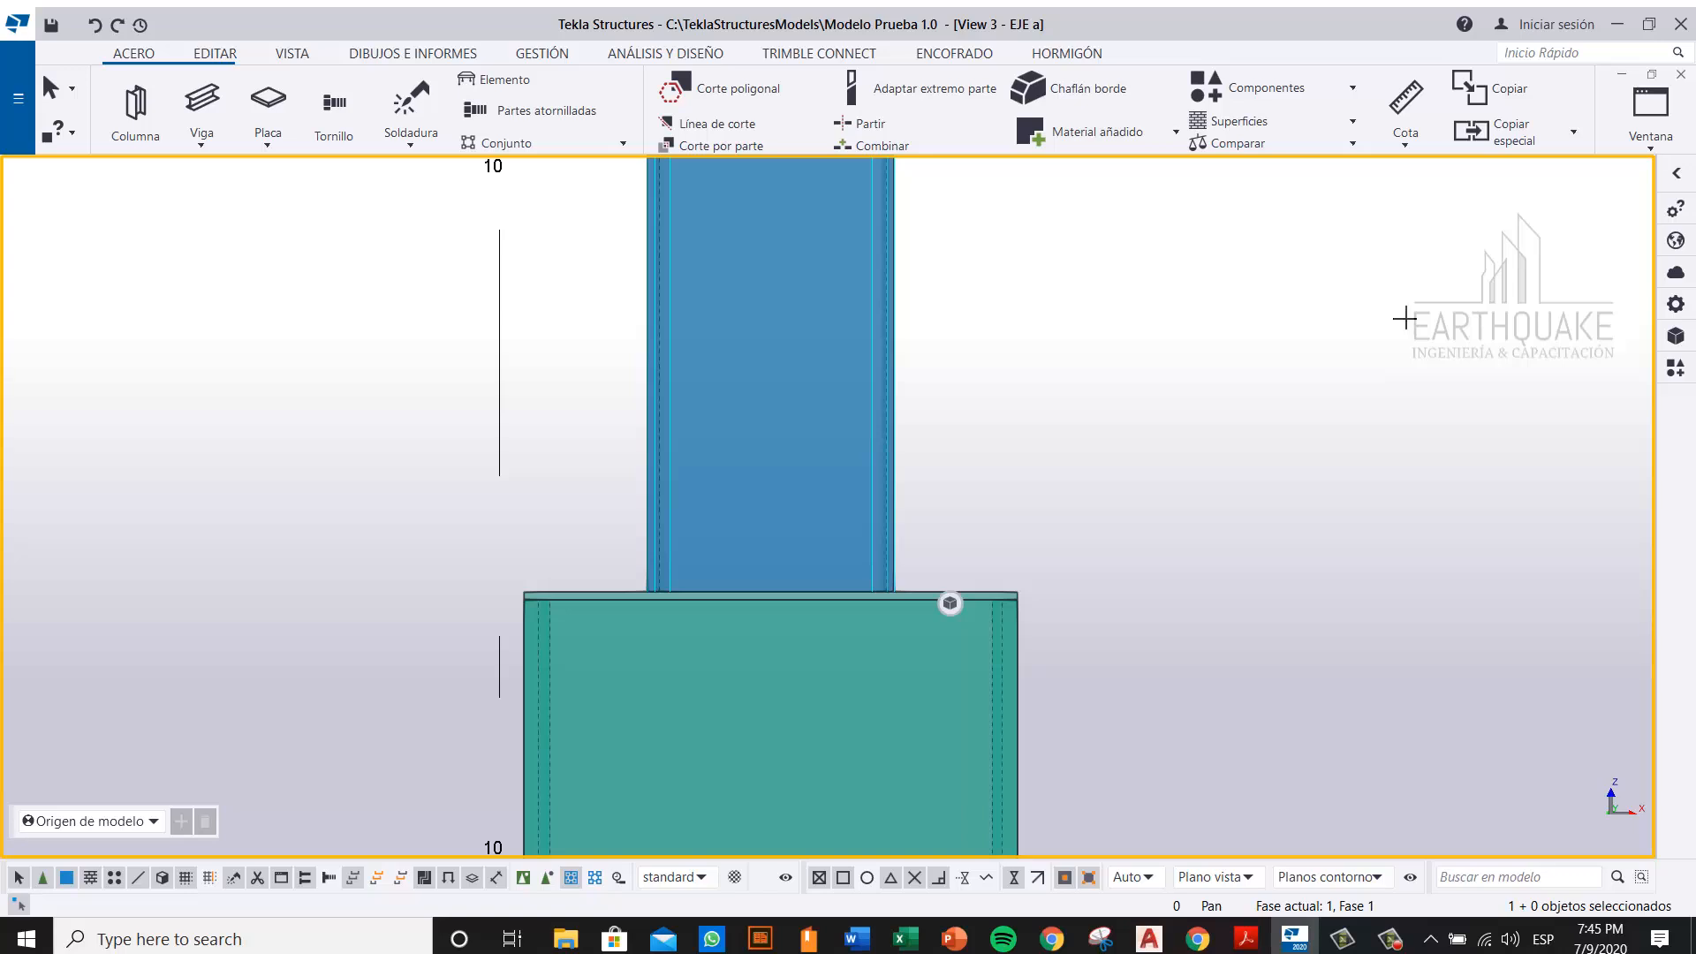
# Step: Switch to the +3500 view and inspect the columns around grid a-10 in plan and in 3D
pyautogui.hotkey('ctrl', 'i')
pyautogui.click(430, 530)
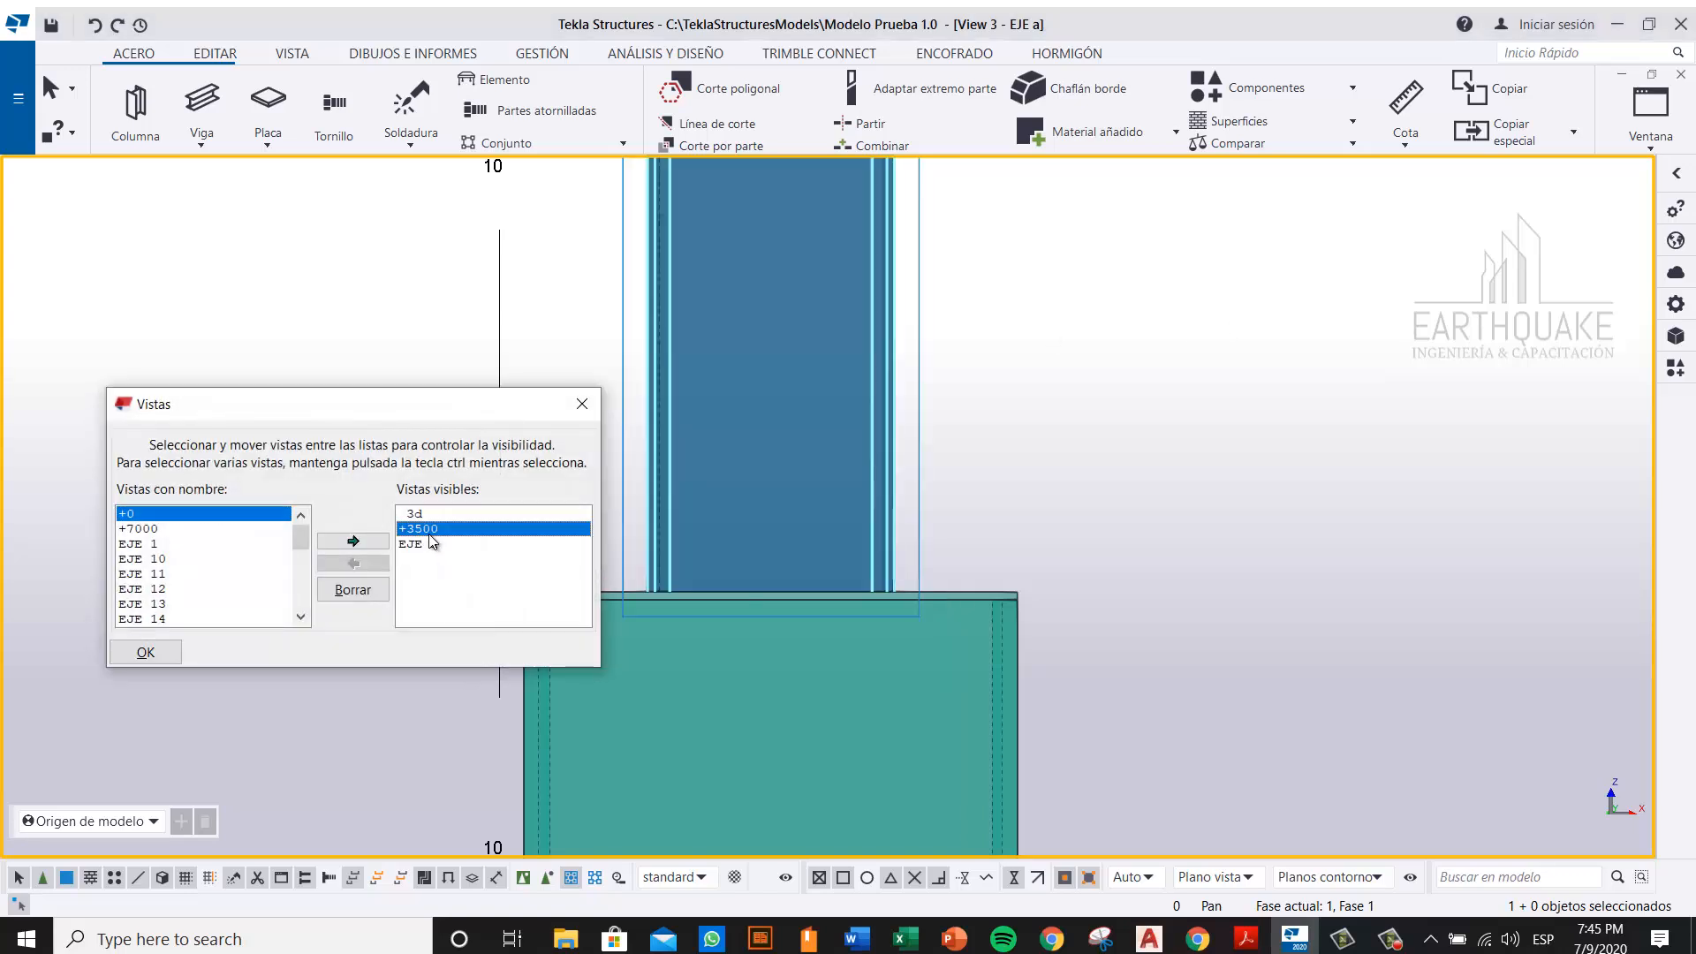
pyautogui.click(581, 404)
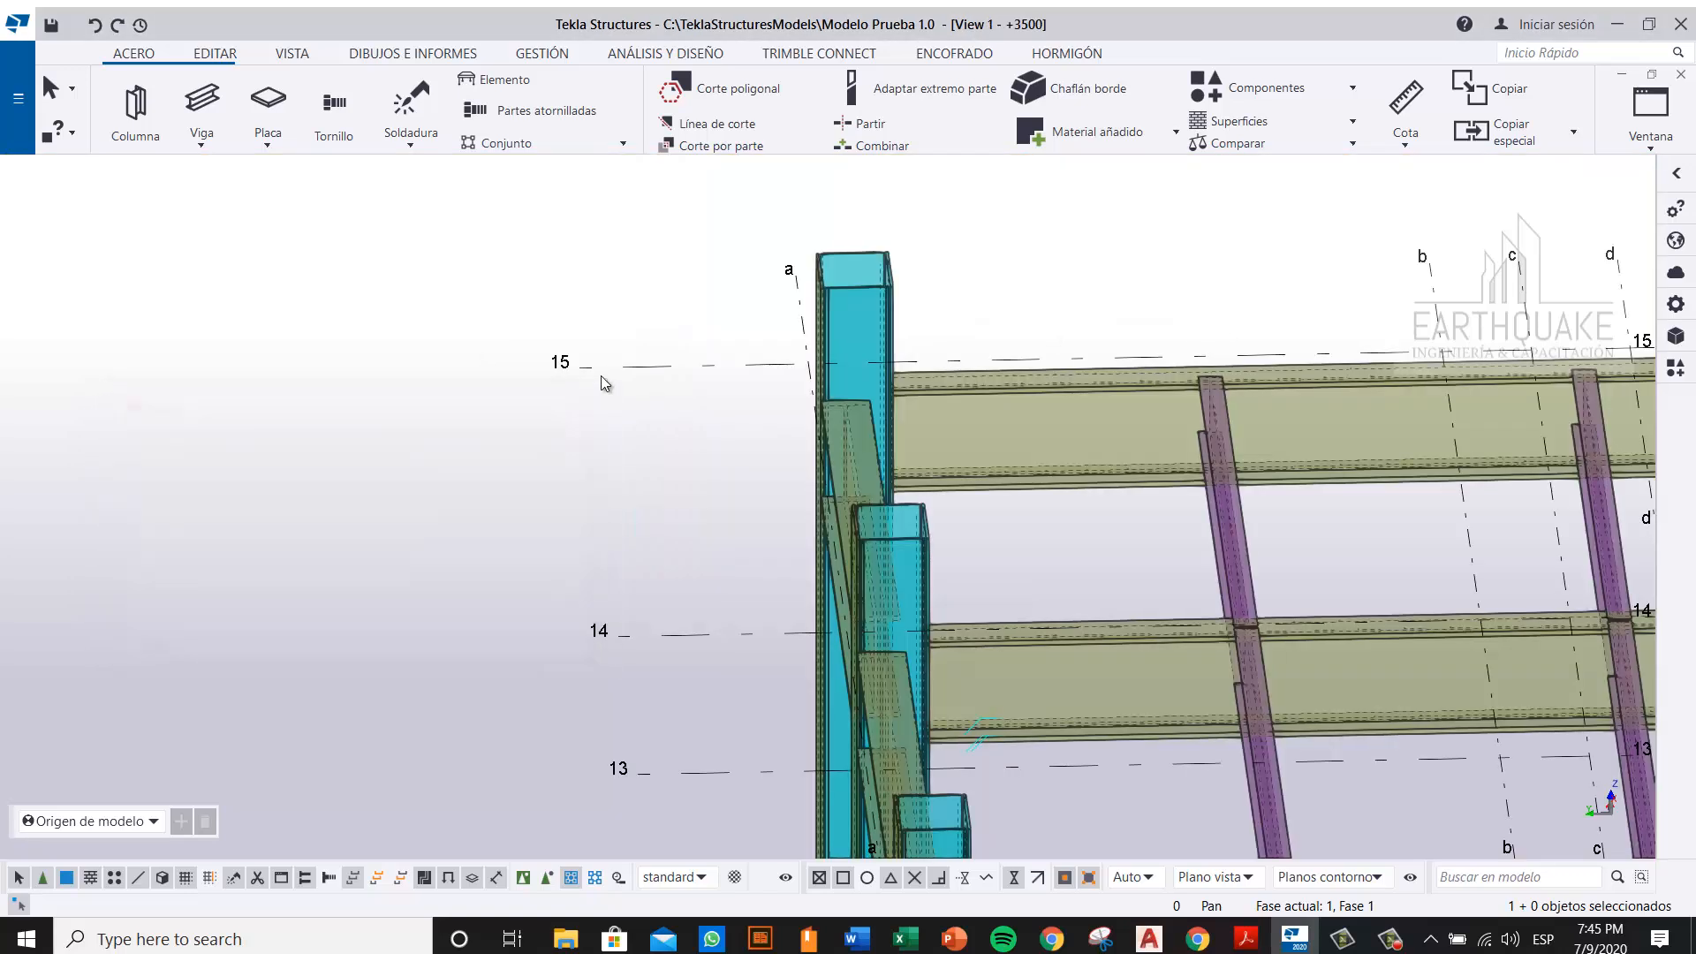
pyautogui.hotkey('ctrl', 'p')
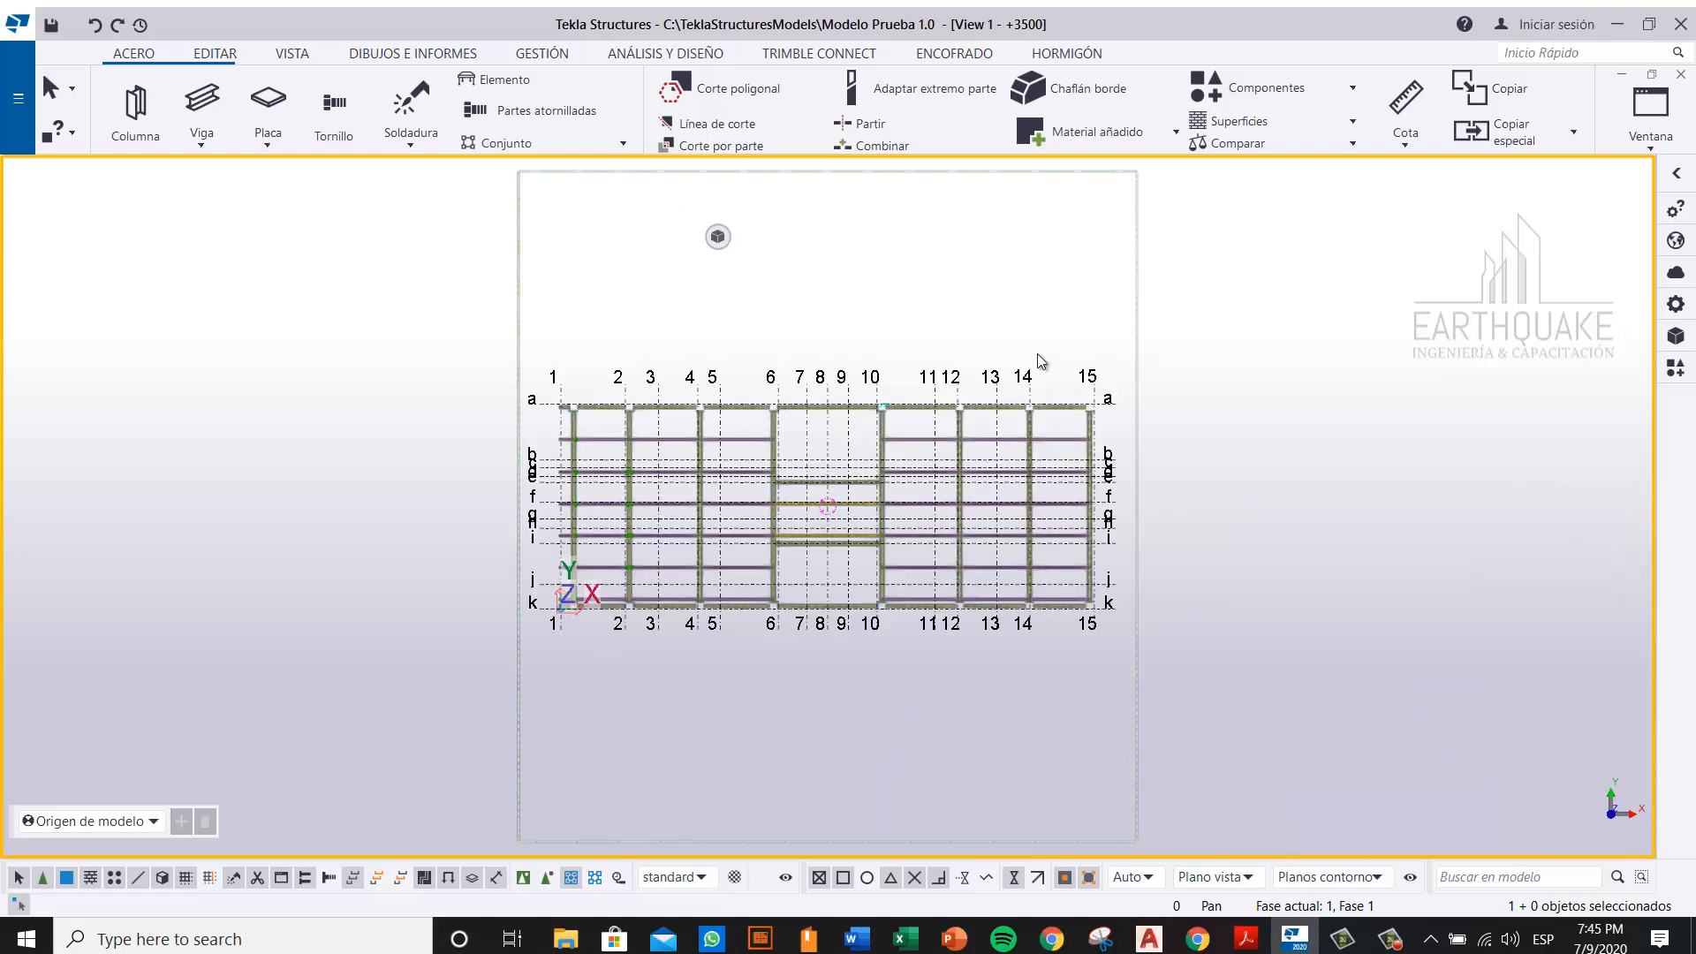
pyautogui.scroll(8, 967, 403)
pyautogui.scroll(-6, 777, 422)
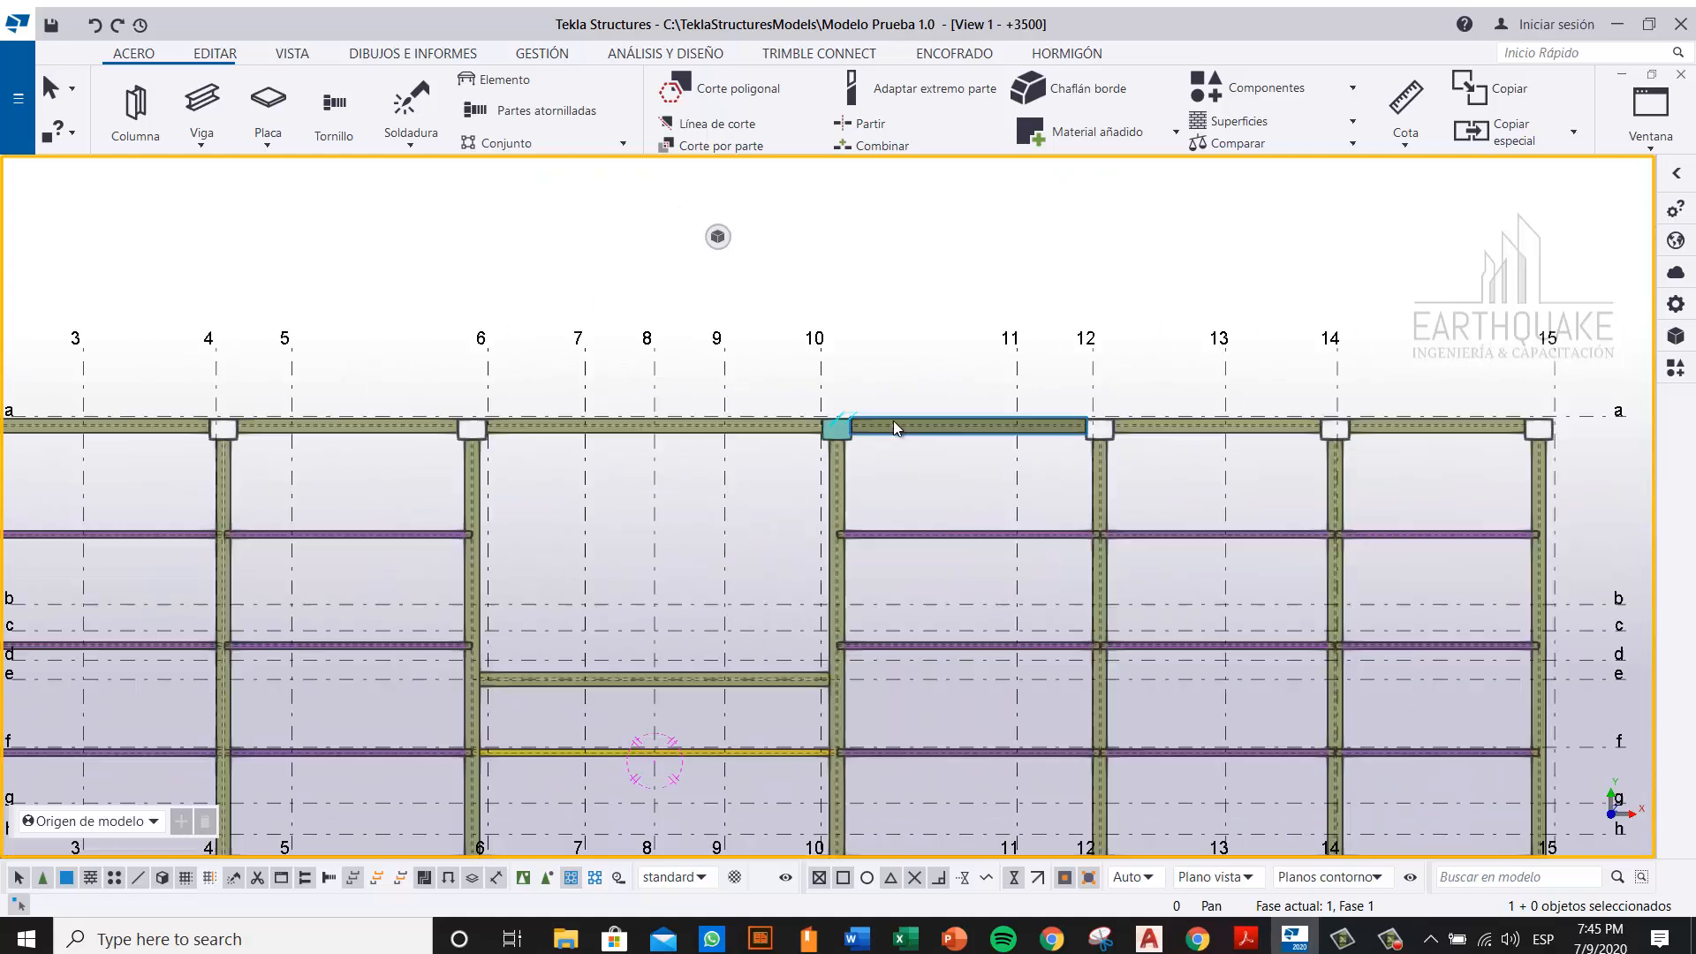
pyautogui.hotkey('ctrl', 'p')
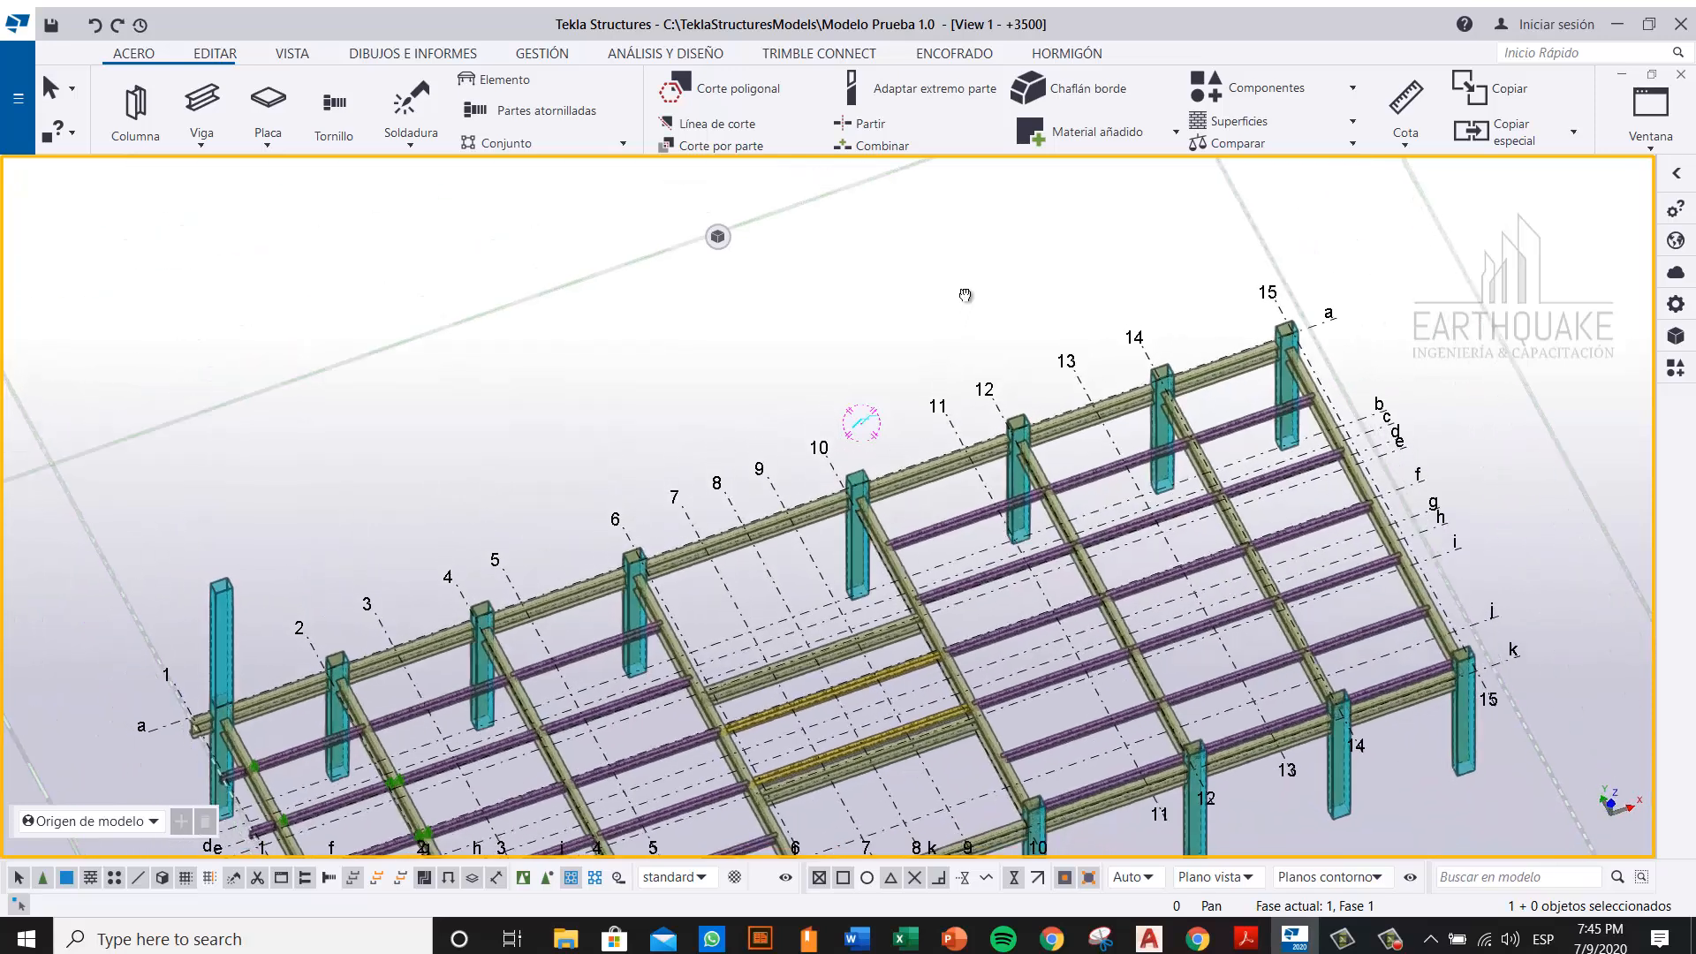
pyautogui.scroll(2, 828, 456)
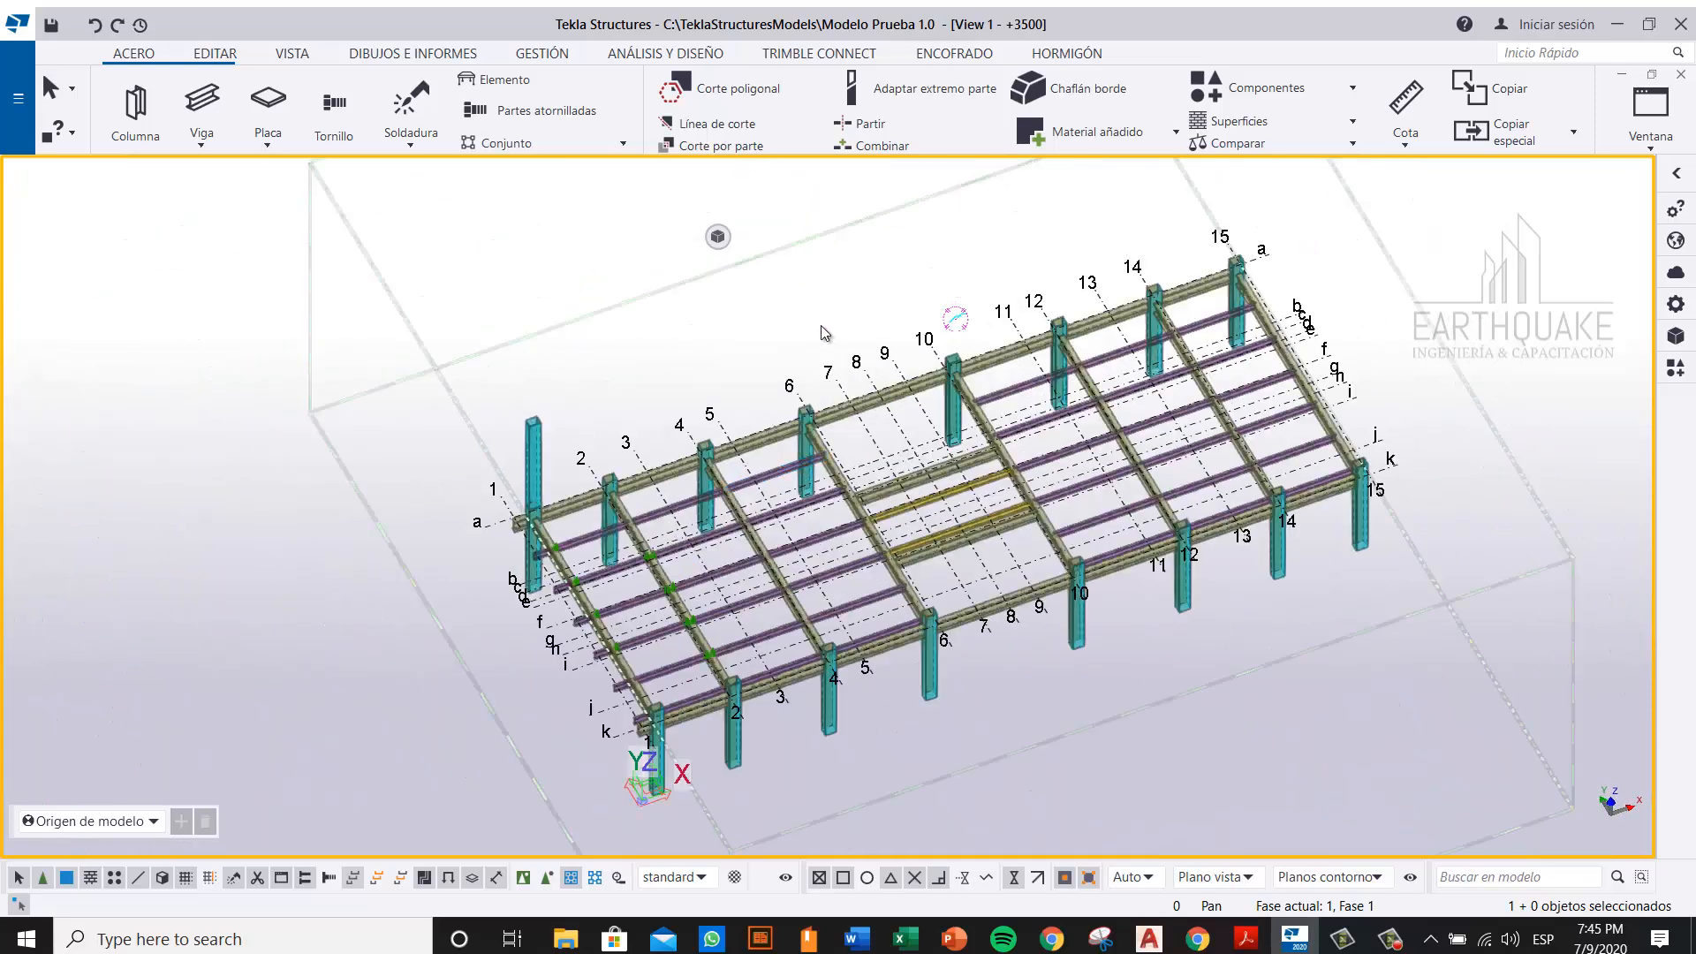
# Step: Switch to the 3d view, show the column at grid a-10 in plan and redraw the view
pyautogui.click(1635, 124)
pyautogui.click(1619, 303)
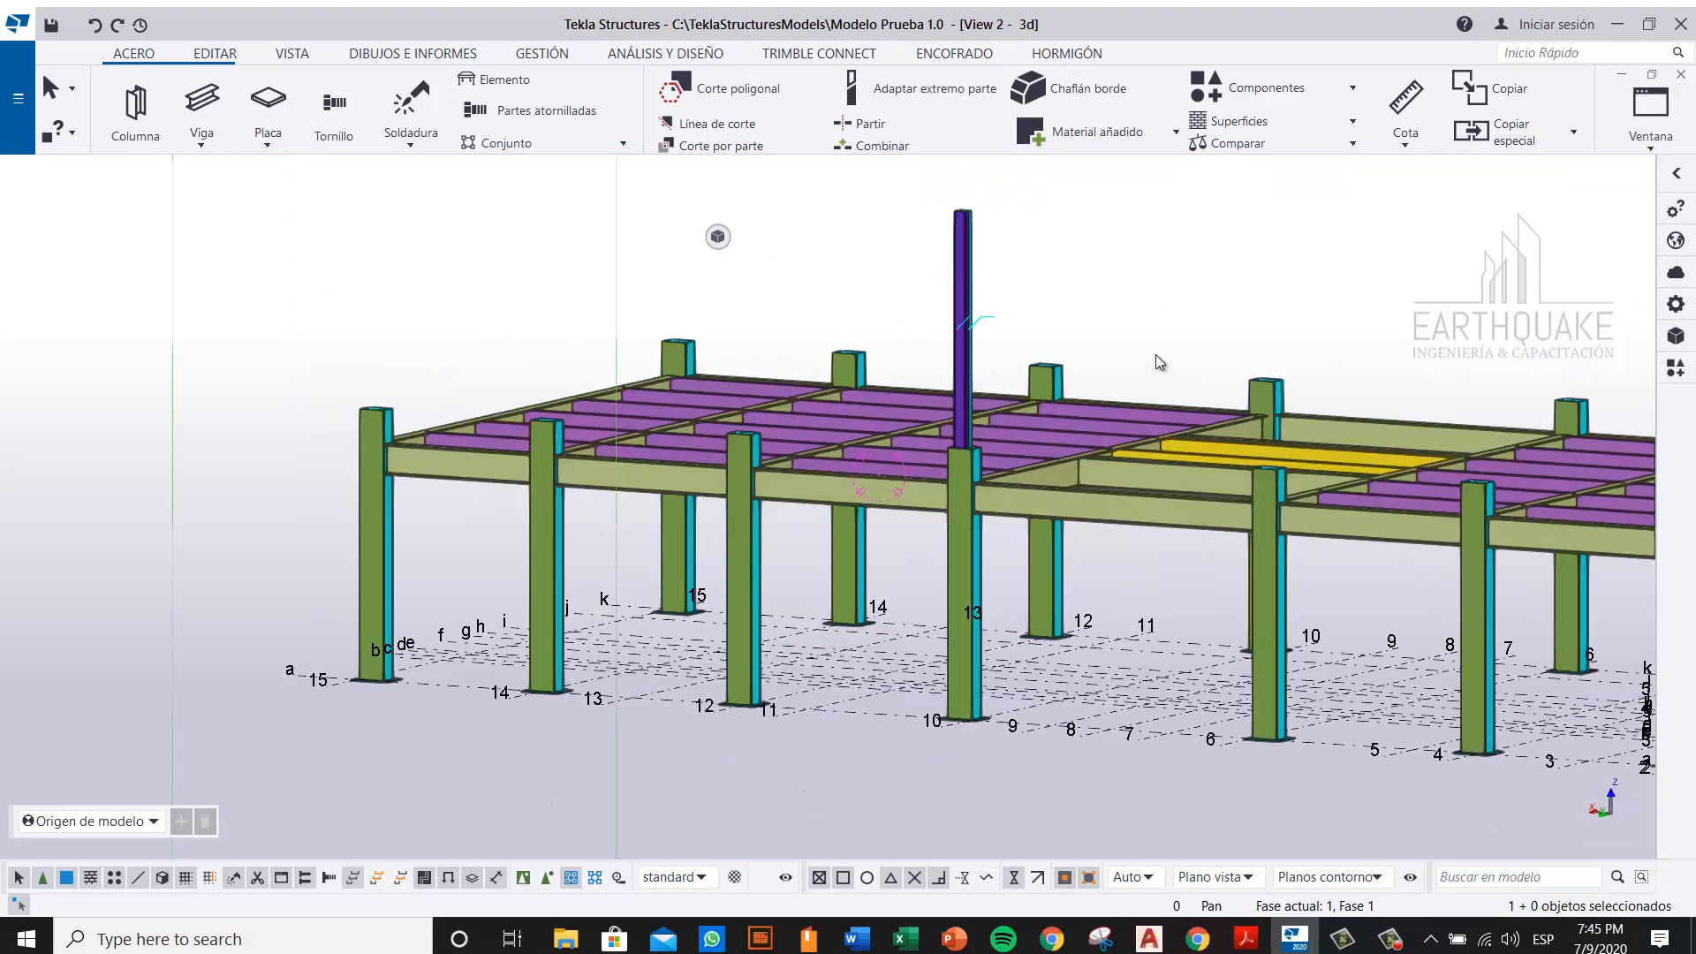
pyautogui.moveTo(987, 404); pyautogui.dragTo(772, 314, button='middle')
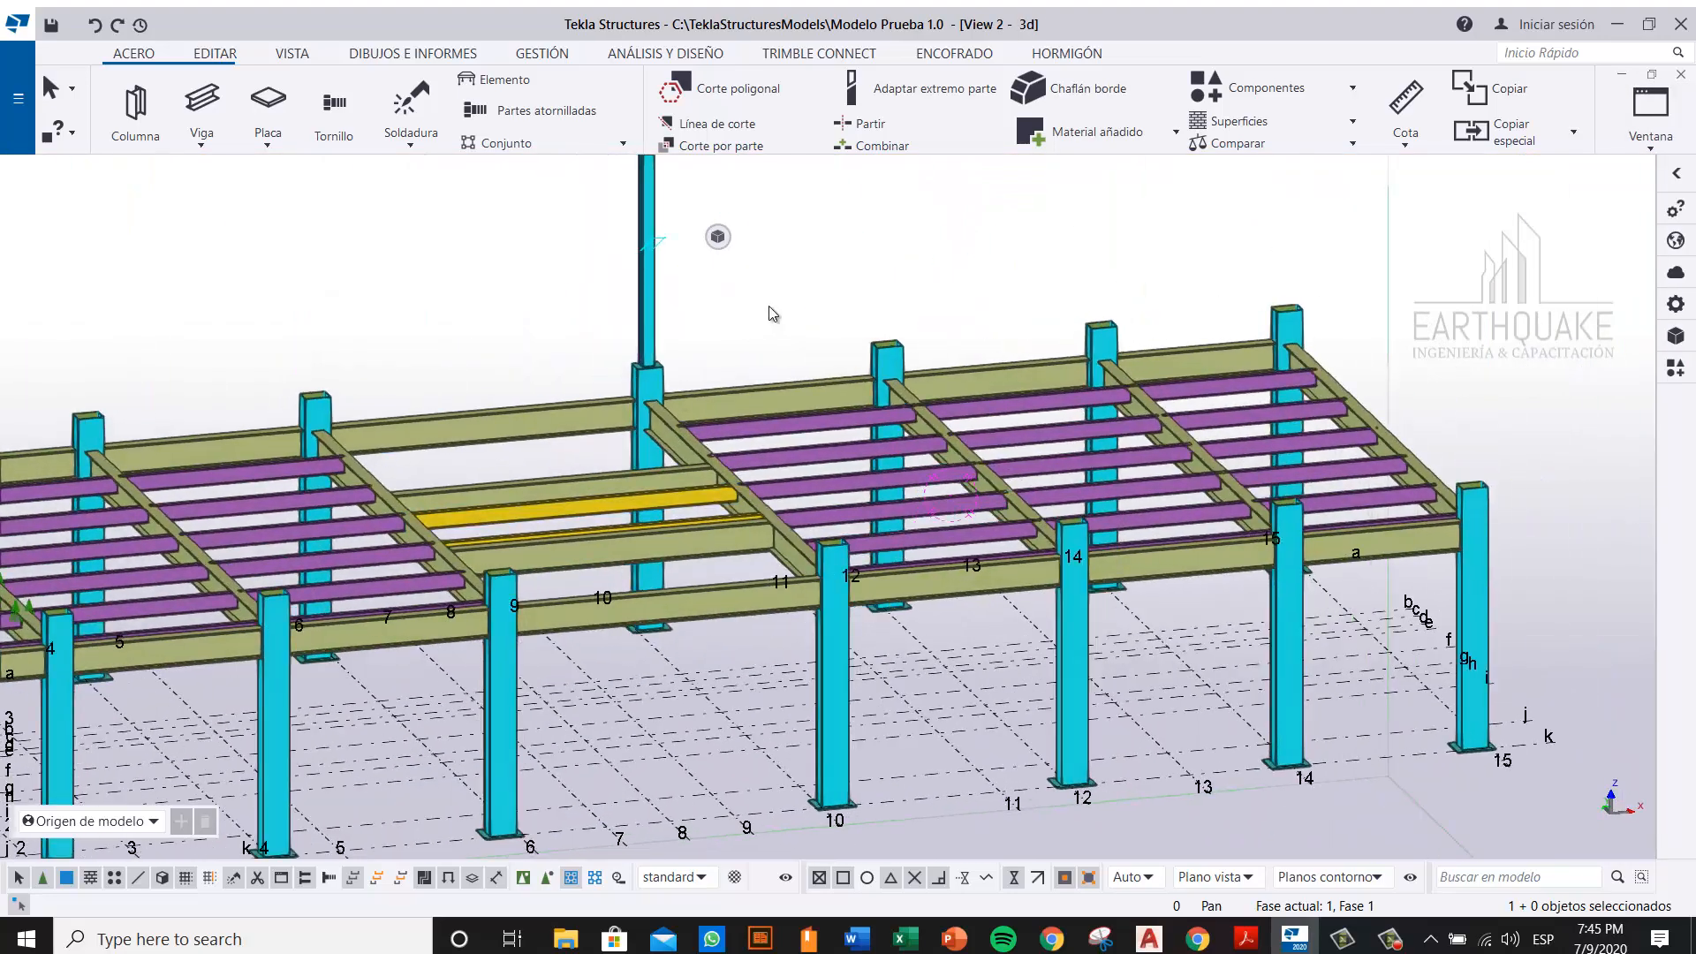
pyautogui.click(825, 267)
pyautogui.hotkey('ctrl', 'p')
pyautogui.scroll(10, 966, 285)
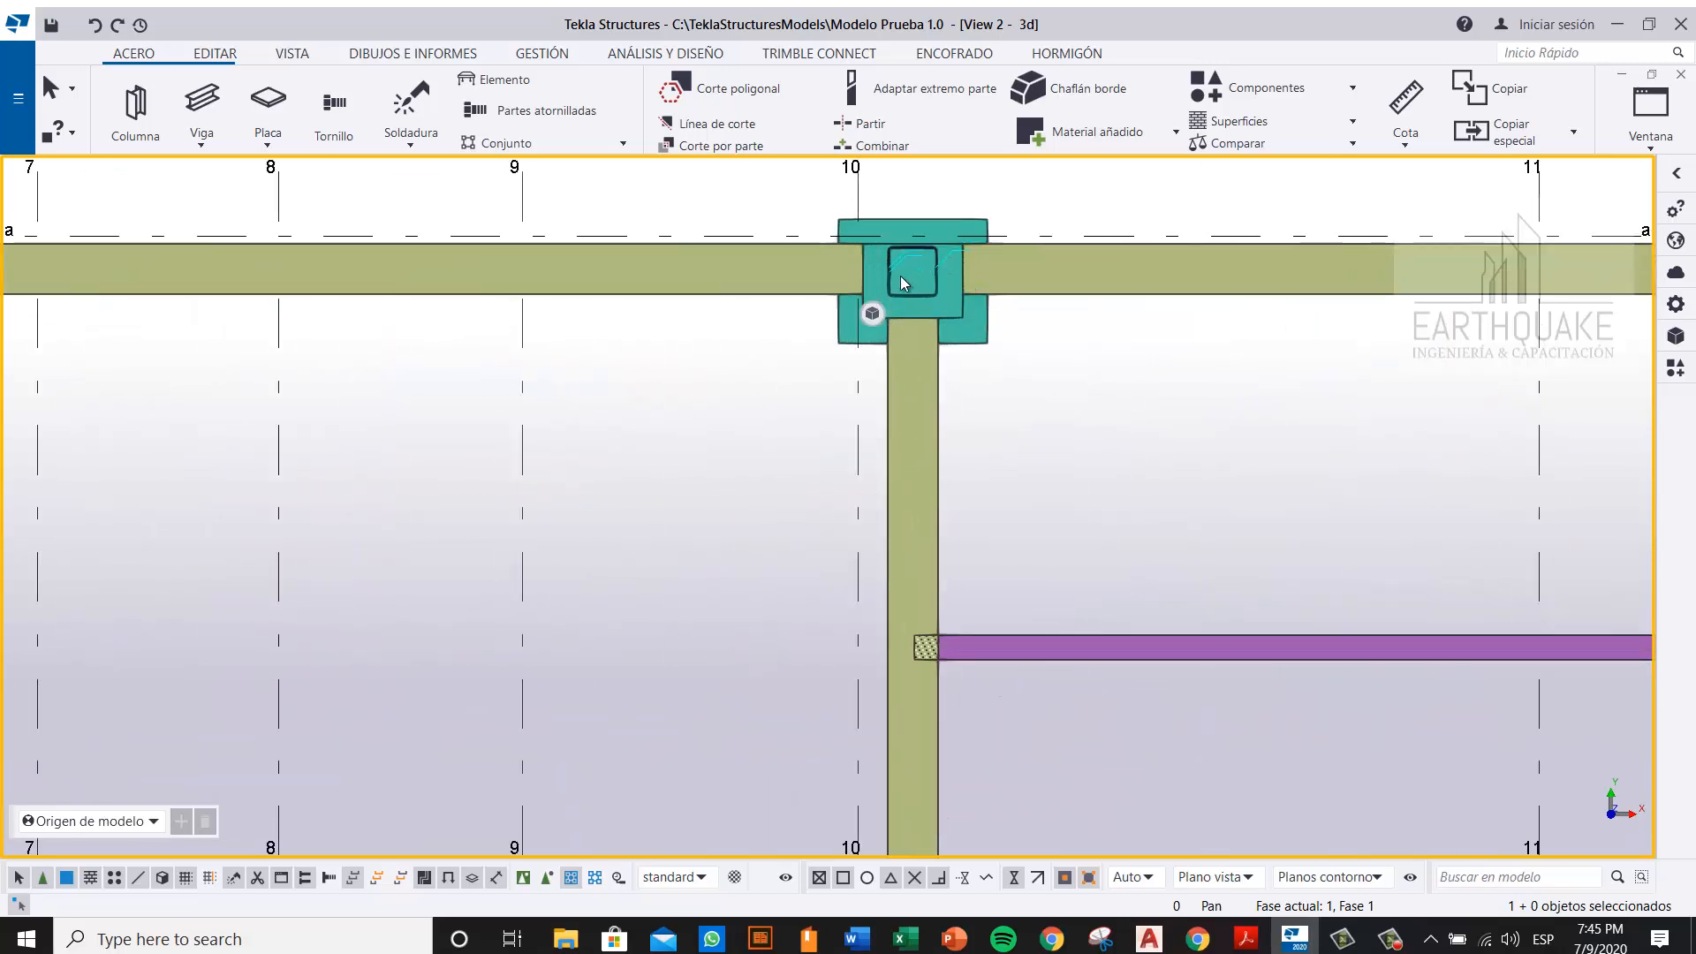
pyautogui.rightClick(1171, 251)
pyautogui.click(1270, 360)
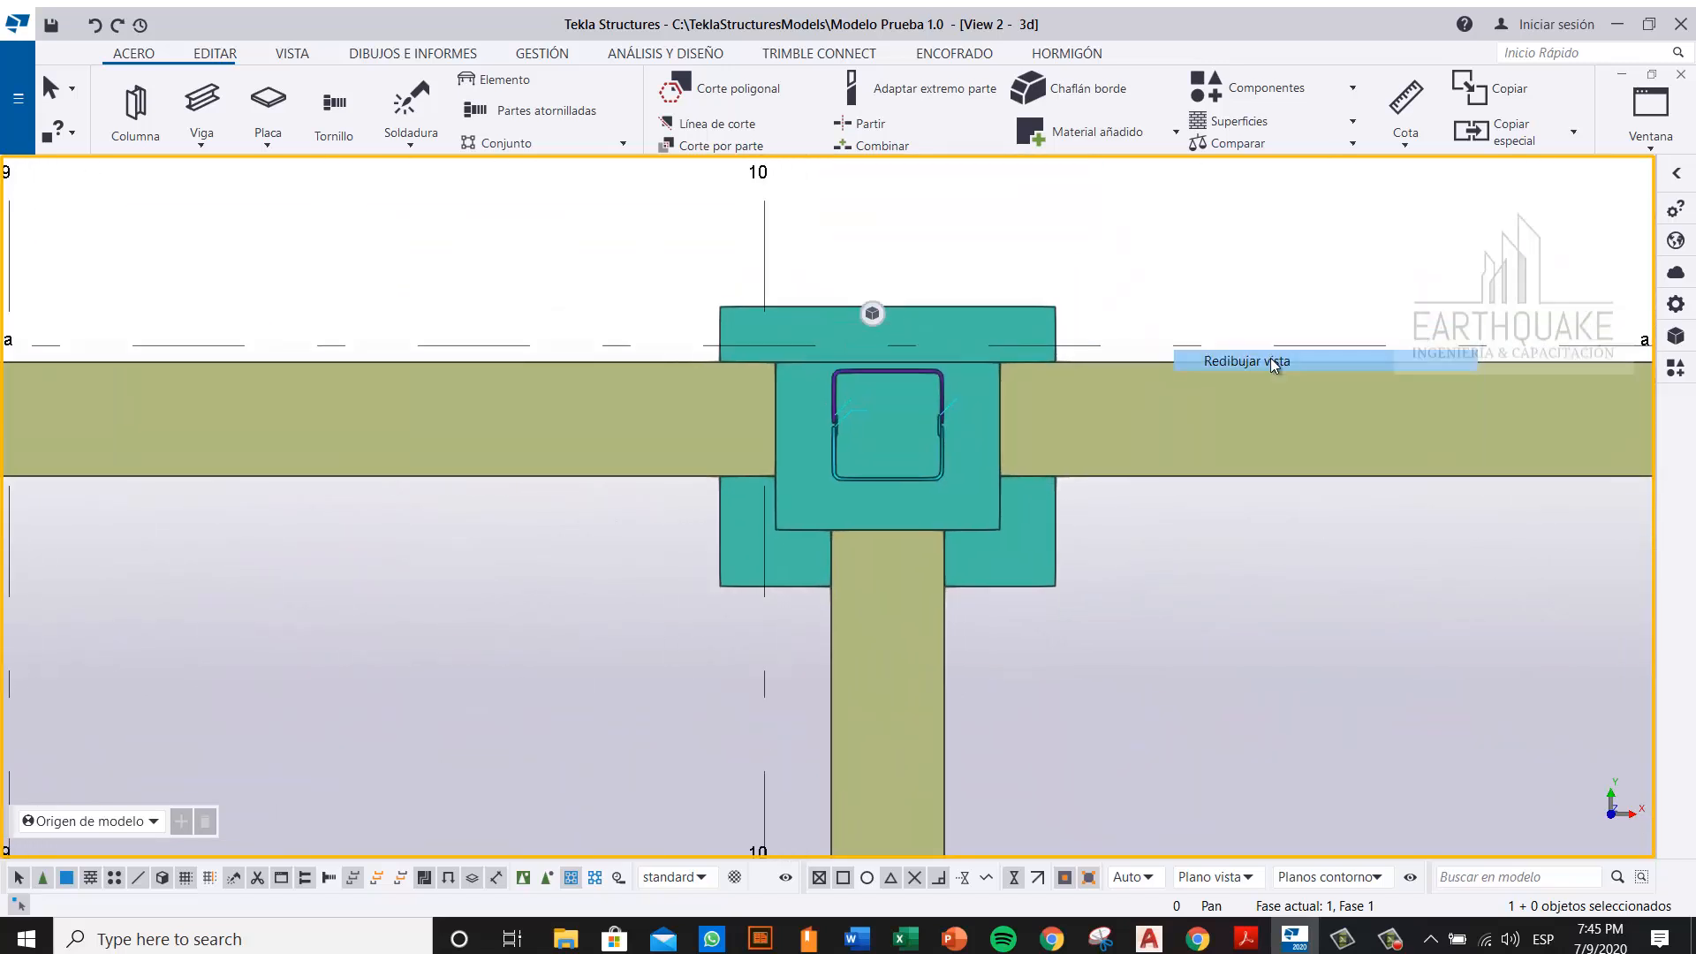
# Step: Move the whole square column assembly in plan so its outer face is flush with the cap plate's edge nearest grid a
pyautogui.scroll(4, 922, 399)
pyautogui.click(923, 396)
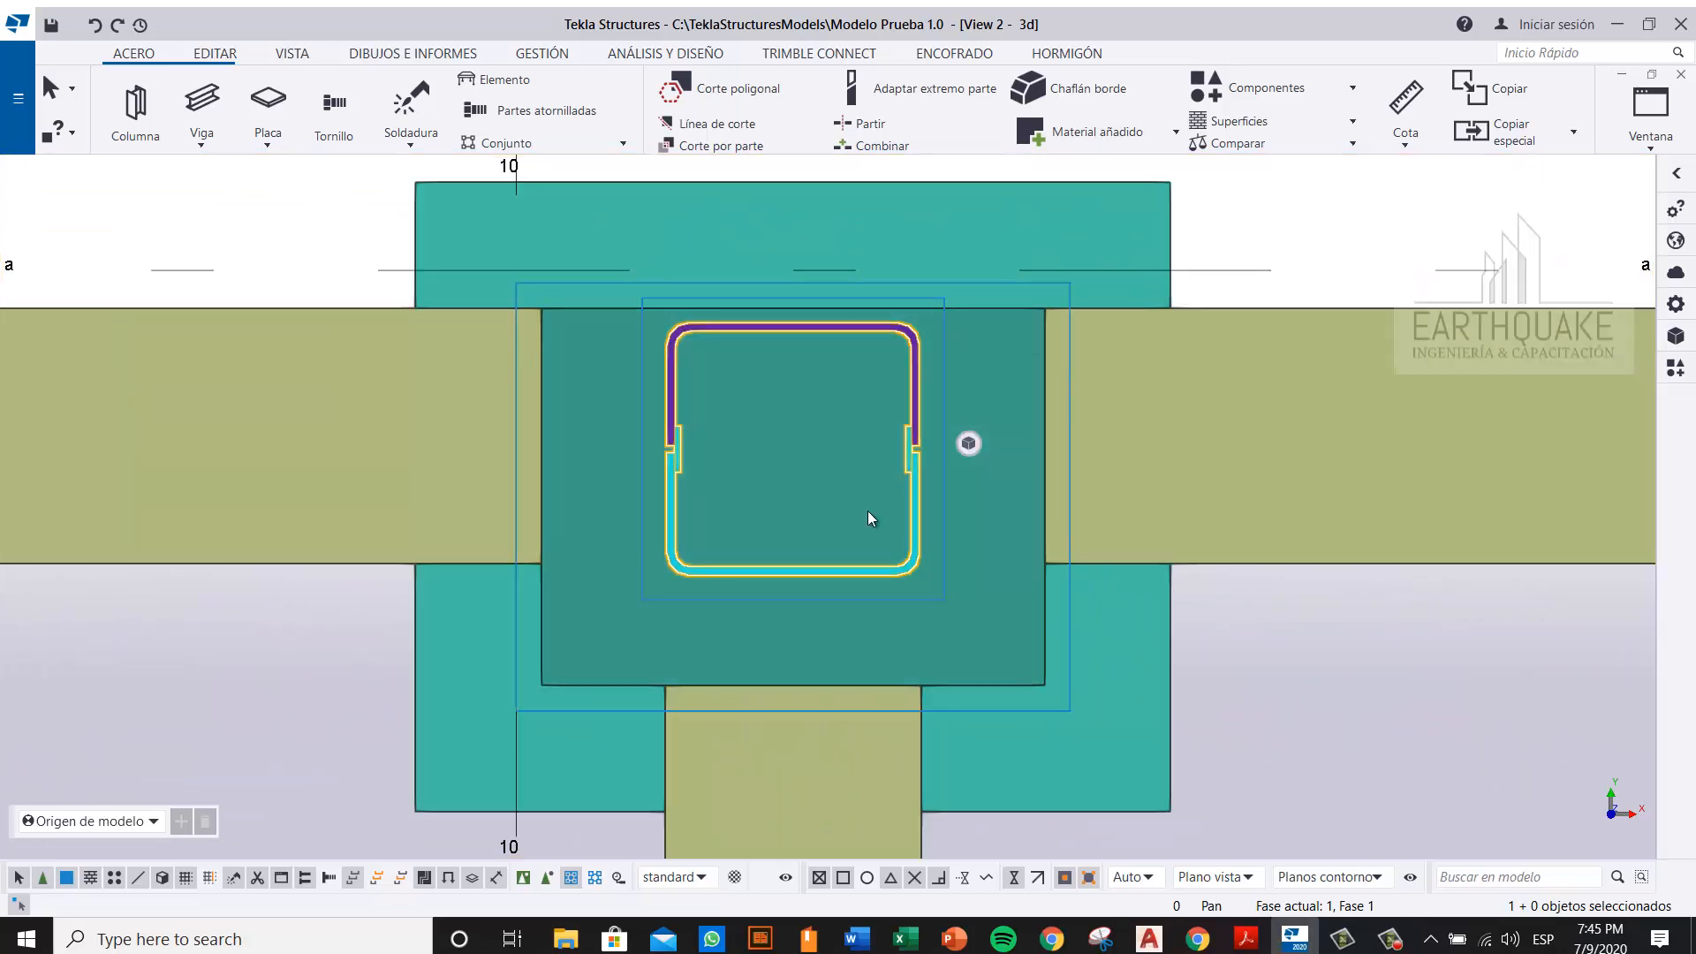
pyautogui.scroll(-8, 808, 455)
pyautogui.scroll(4, 798, 458)
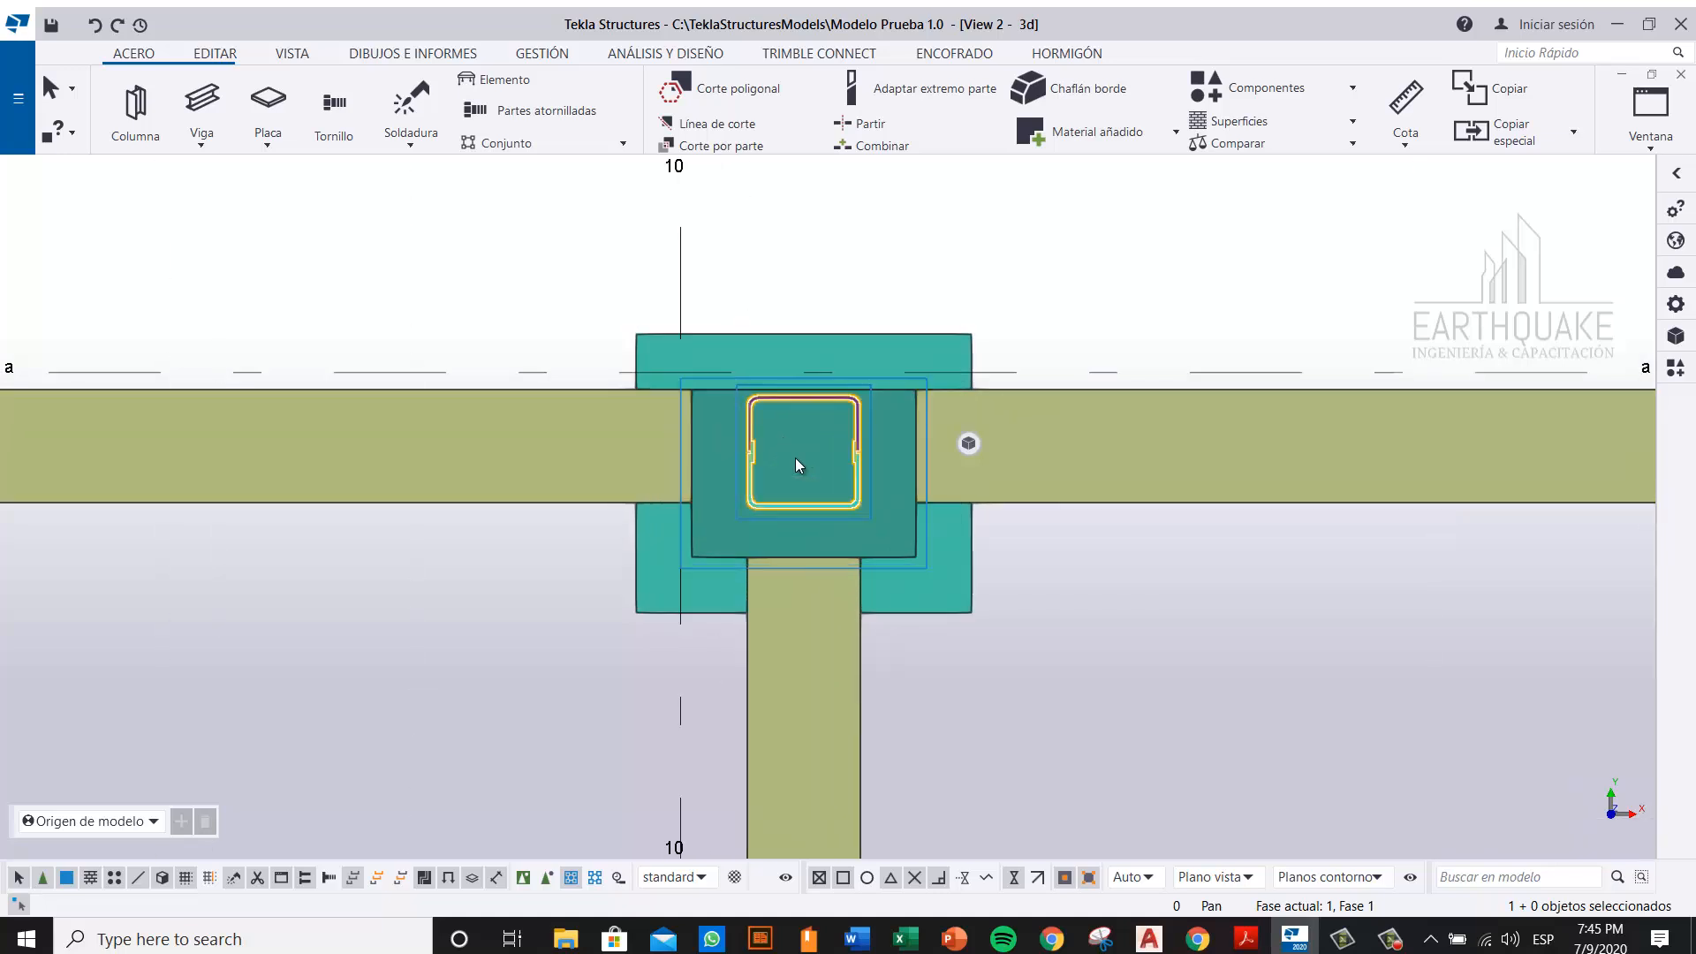
pyautogui.scroll(2, 801, 454)
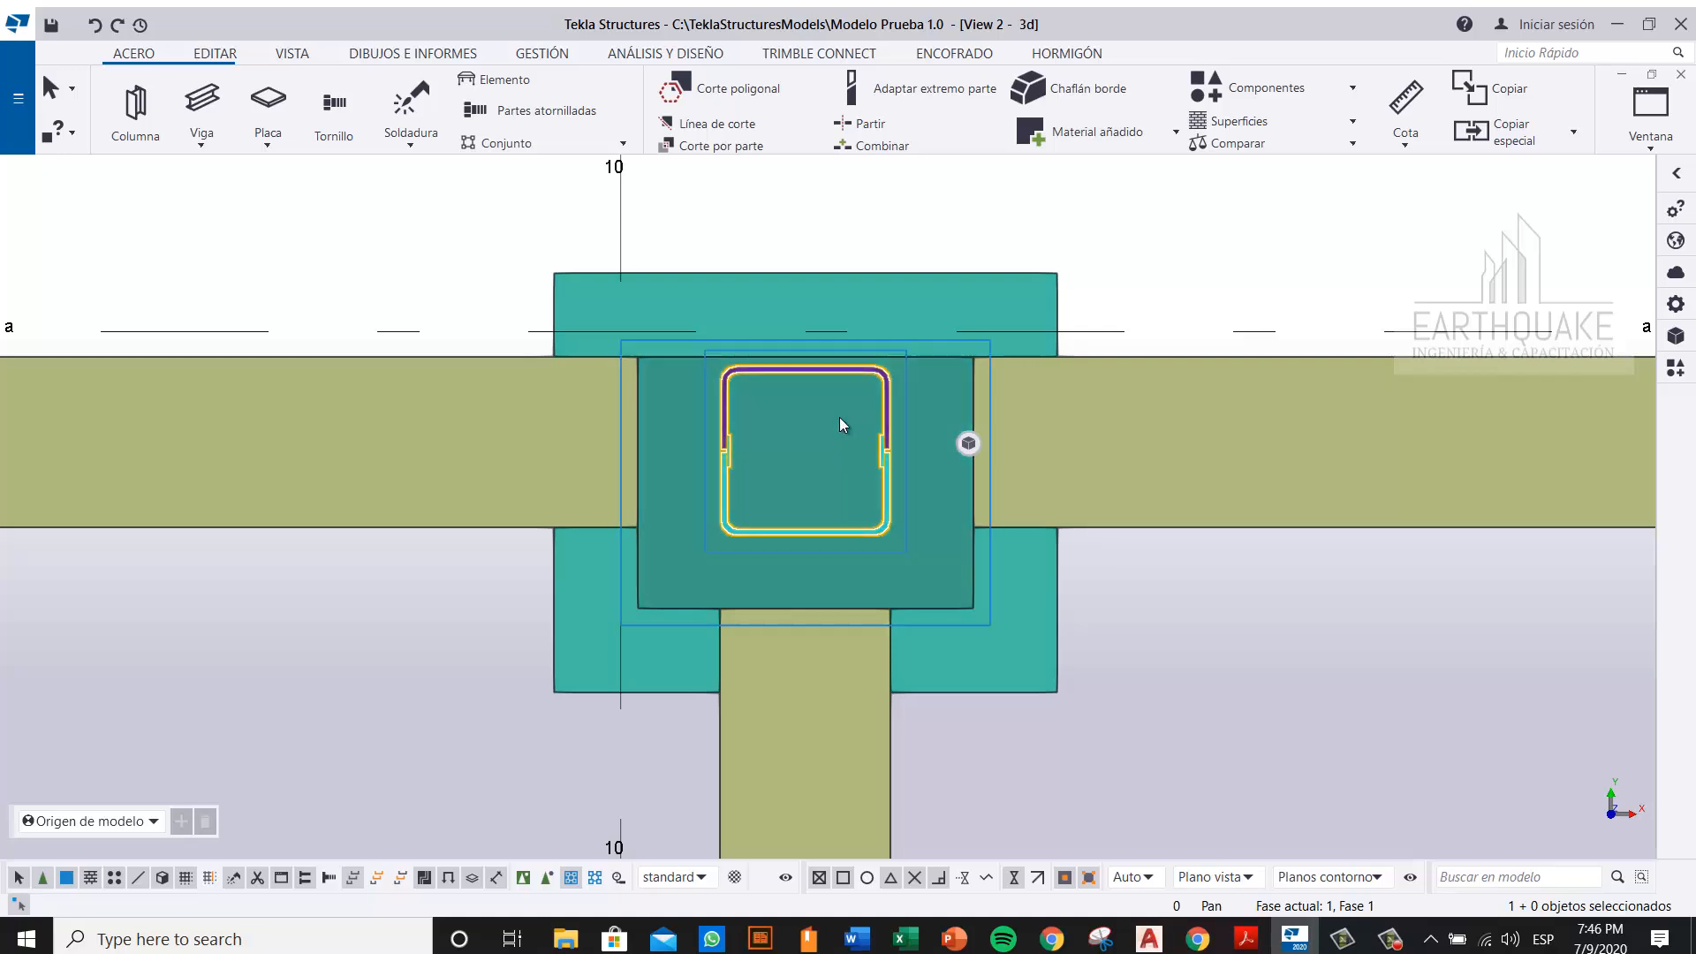
pyautogui.rightClick(1156, 250)
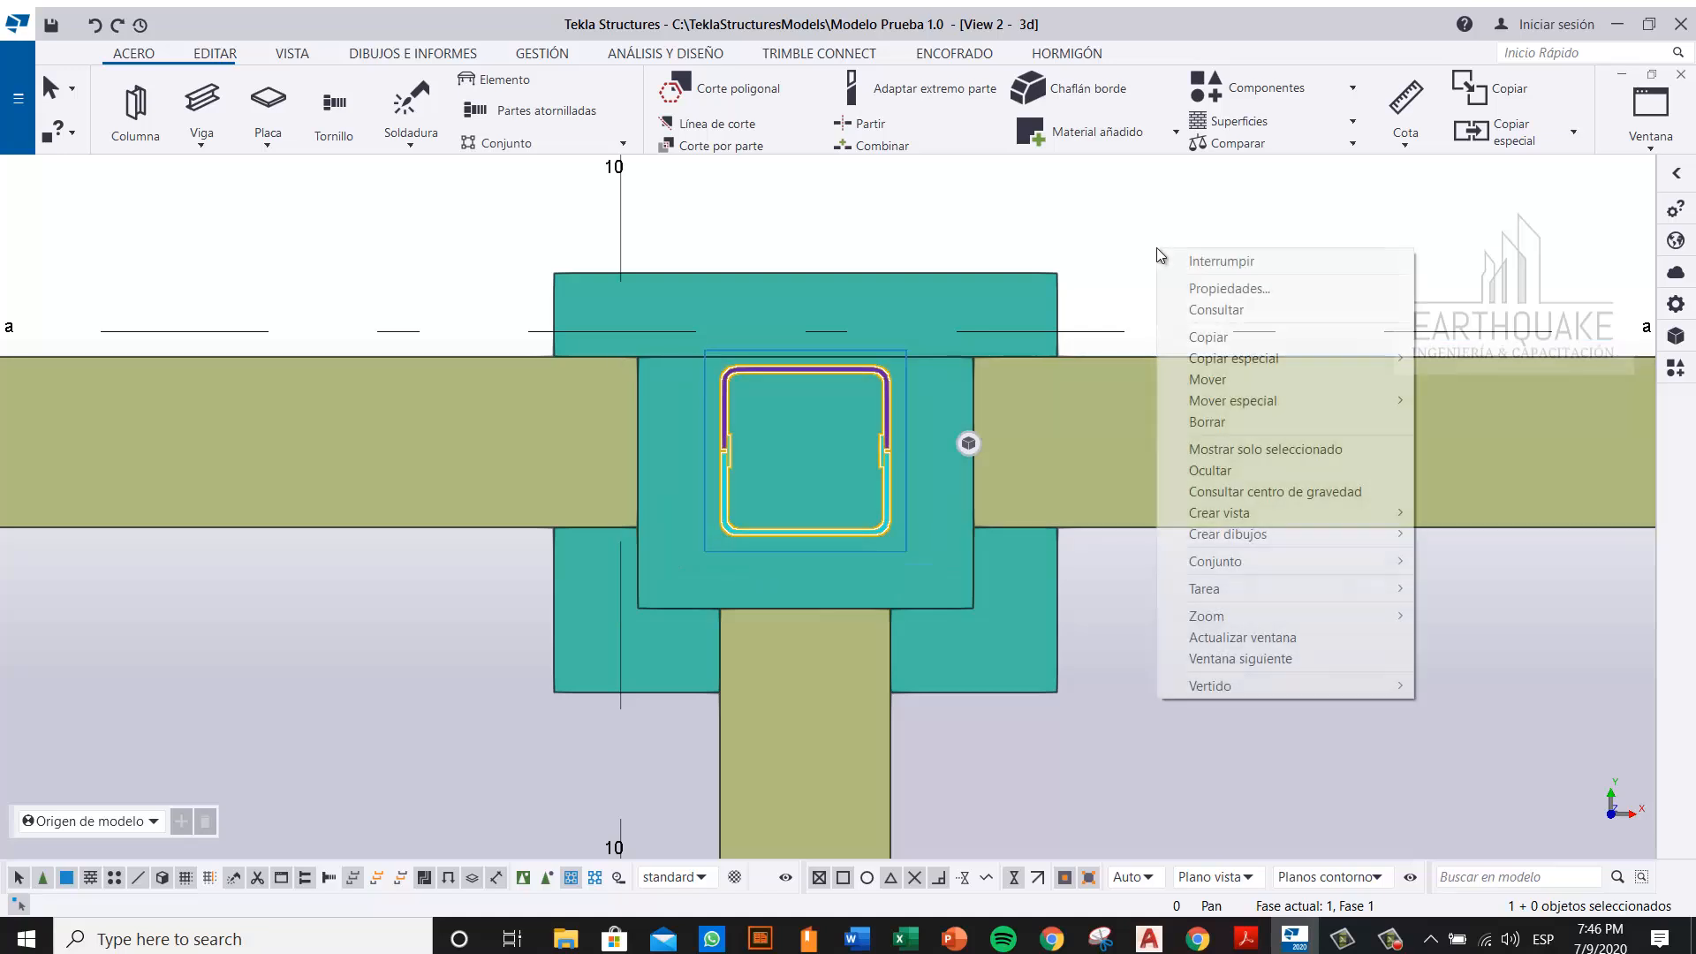
pyautogui.click(1245, 380)
pyautogui.scroll(5, 870, 371)
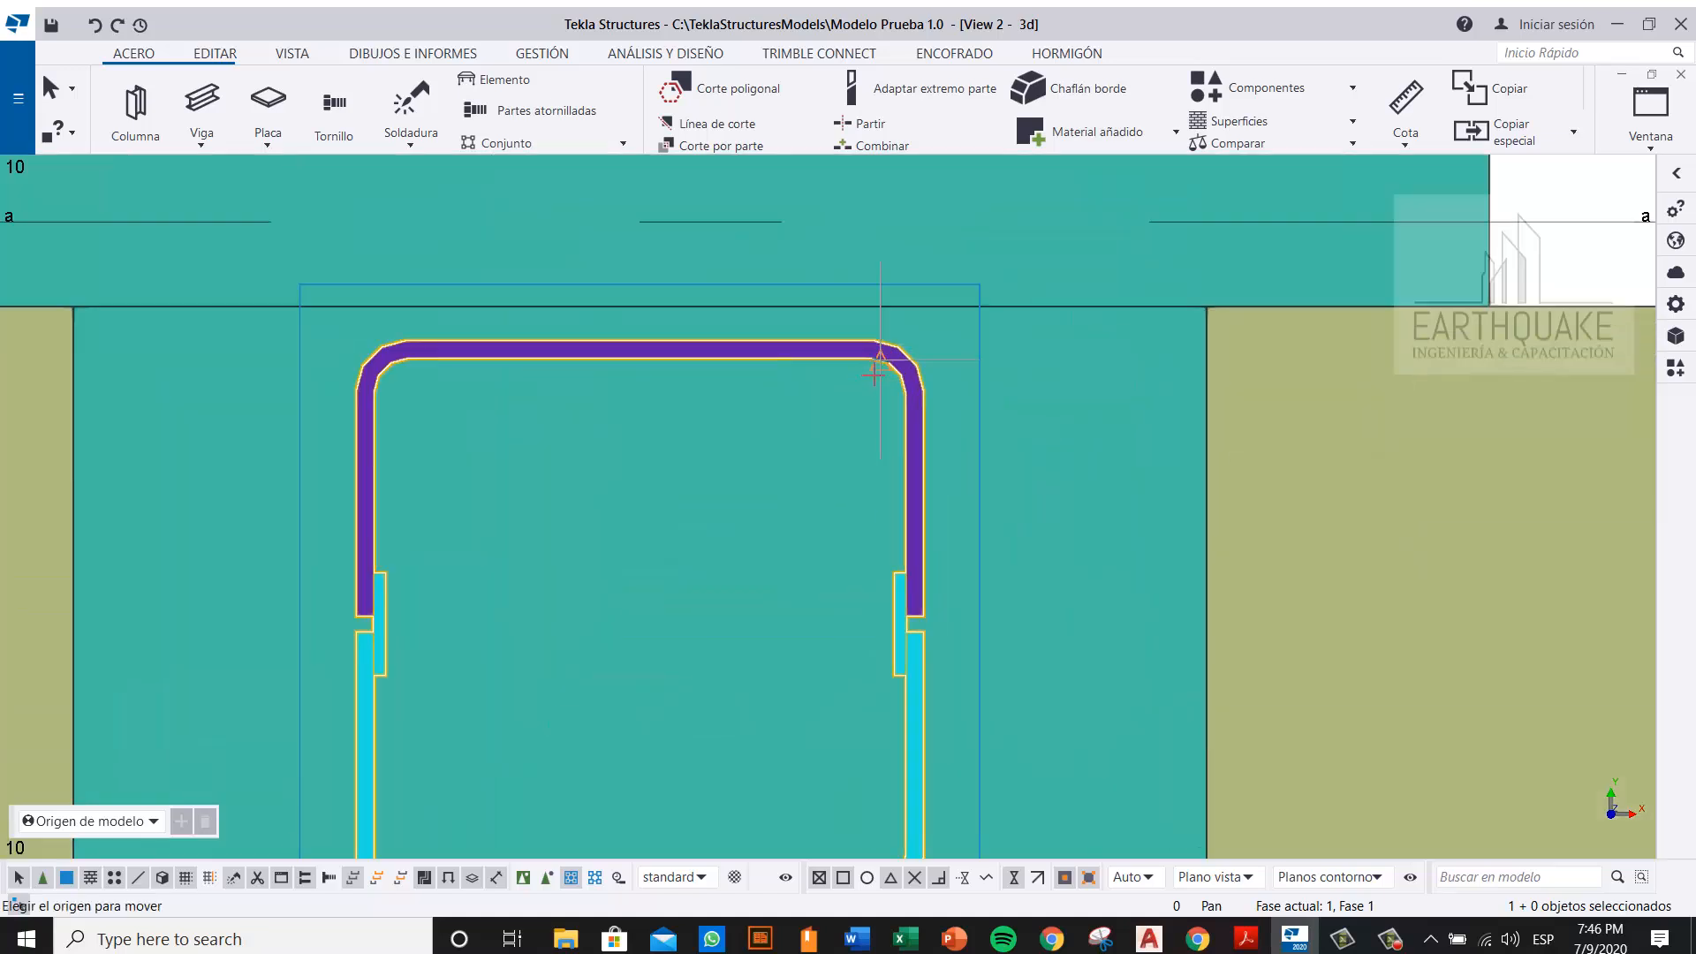
pyautogui.click(825, 344)
pyautogui.click(825, 309)
pyautogui.scroll(-2, 856, 410)
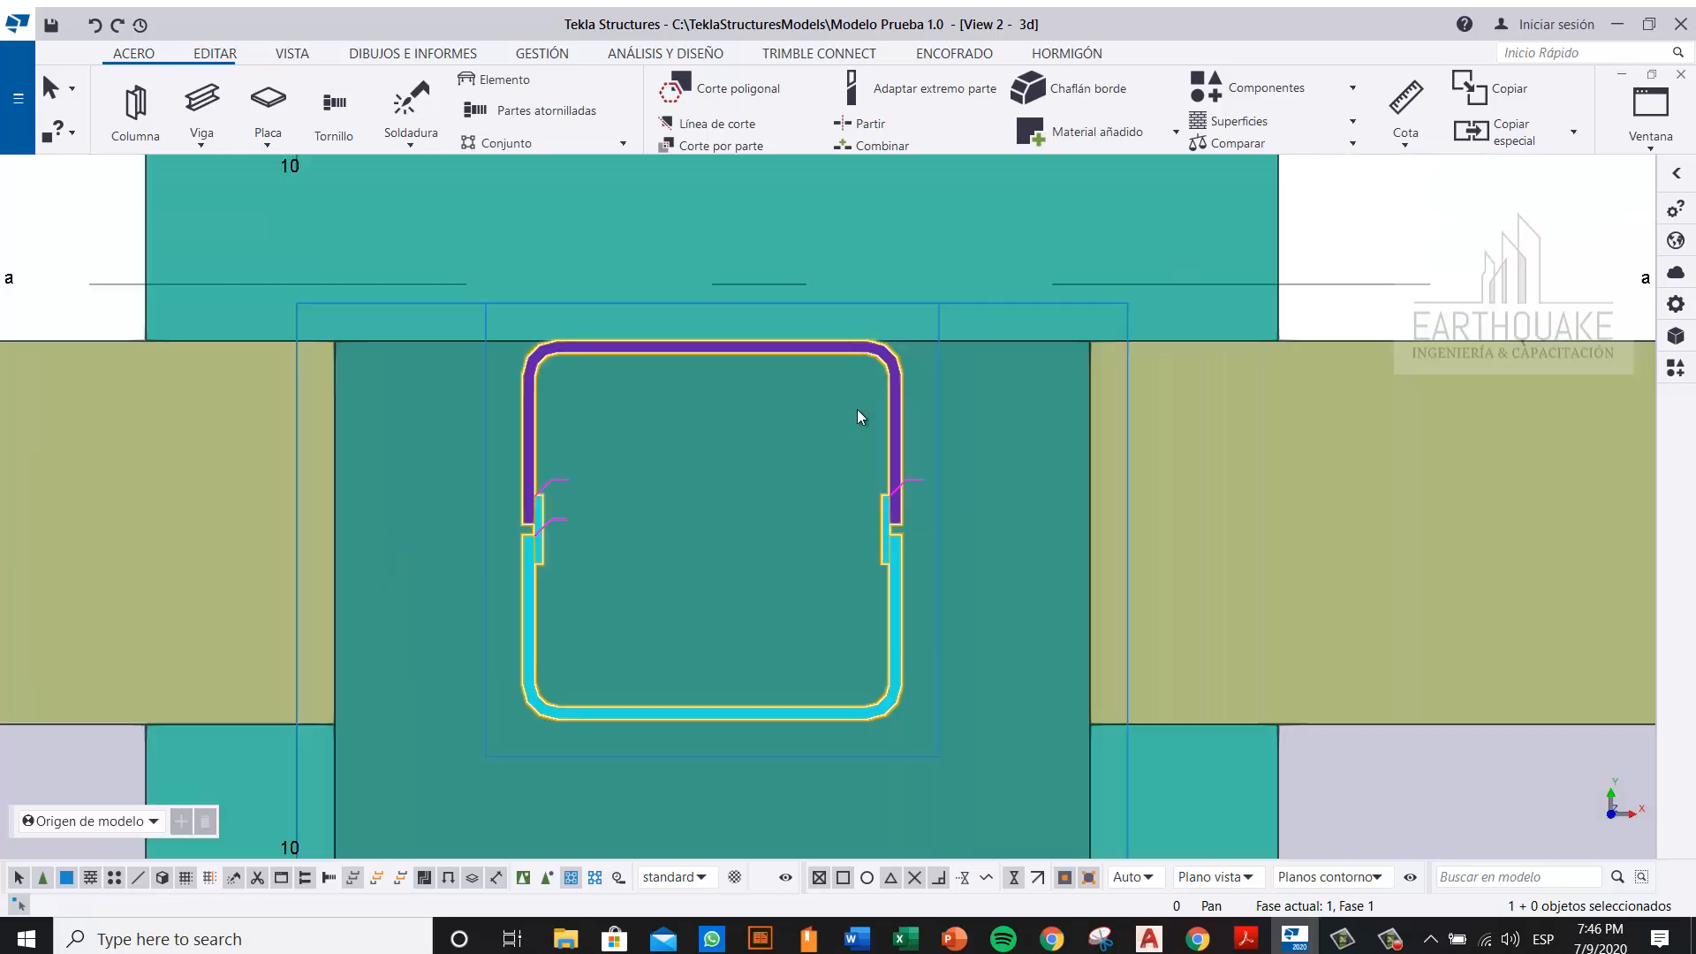
# Step: Examine the square column's base and its alignment with the cap plate's edge from several angles in 3D
pyautogui.scroll(-2, 856, 410)
pyautogui.keyDown('ctrl'); pyautogui.moveTo(767, 375); pyautogui.dragTo(1079, 288, button='middle'); pyautogui.keyUp('ctrl')
pyautogui.scroll(-5, 1078, 288)
pyautogui.click(1139, 580)
pyautogui.moveTo(1141, 581); pyautogui.dragTo(976, 419, button='middle')
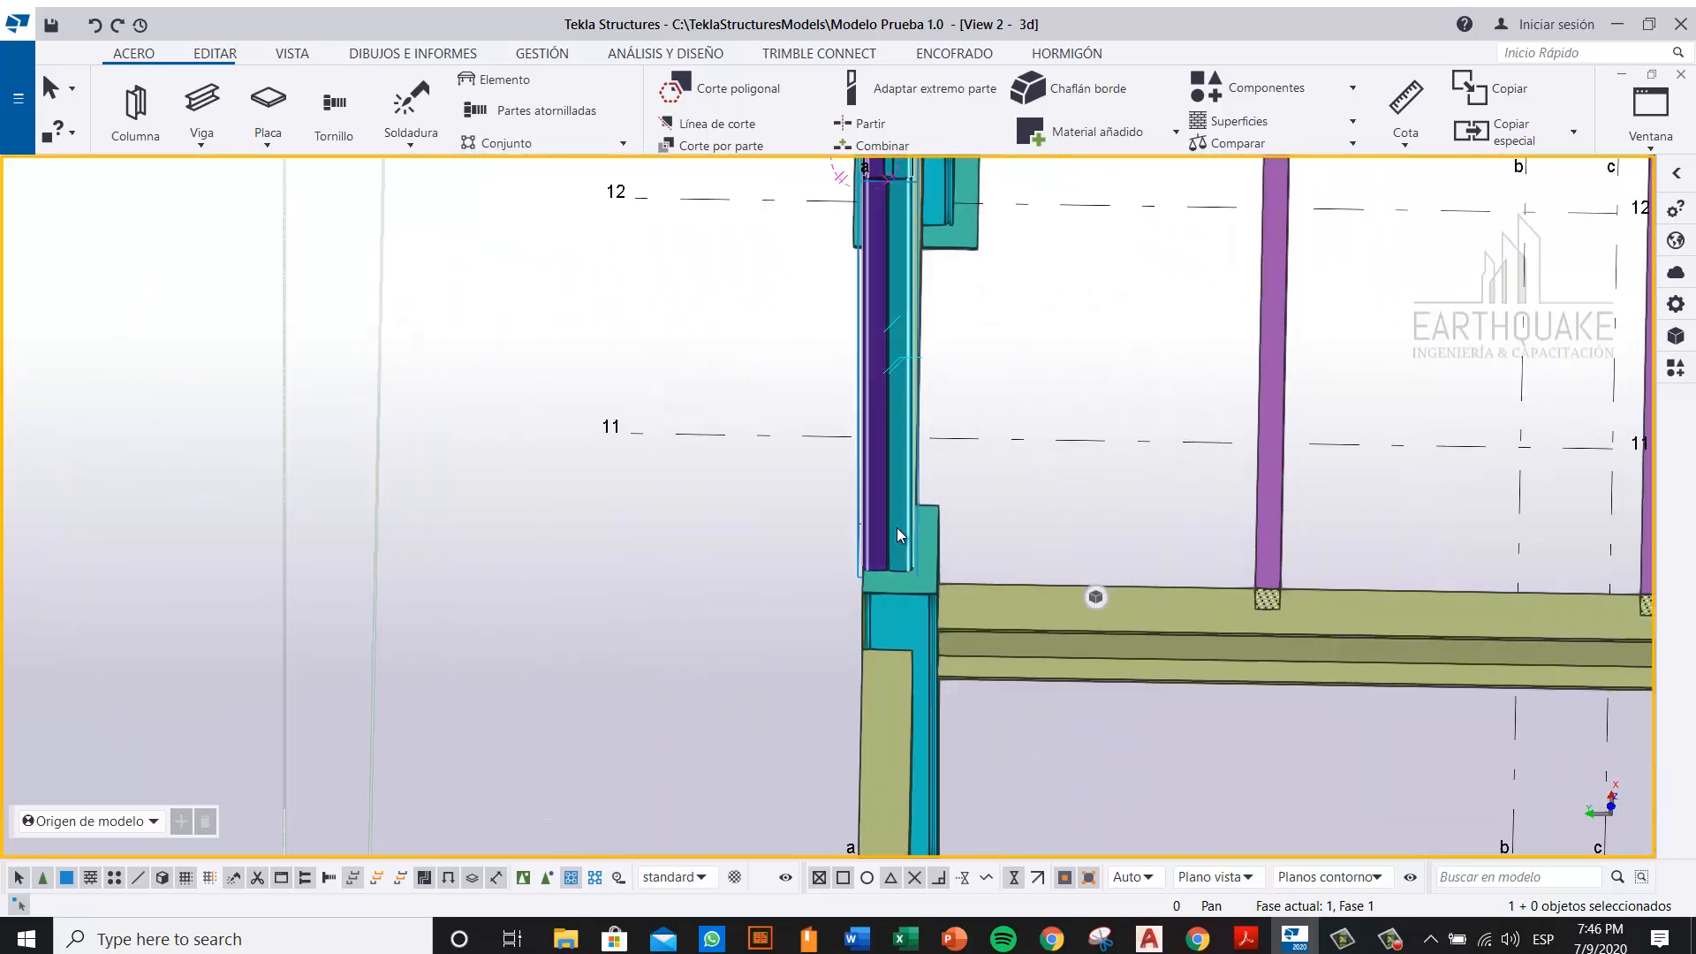
pyautogui.keyDown('ctrl'); pyautogui.moveTo(907, 553); pyautogui.dragTo(1017, 535, button='middle'); pyautogui.keyUp('ctrl')
pyautogui.scroll(6, 981, 578)
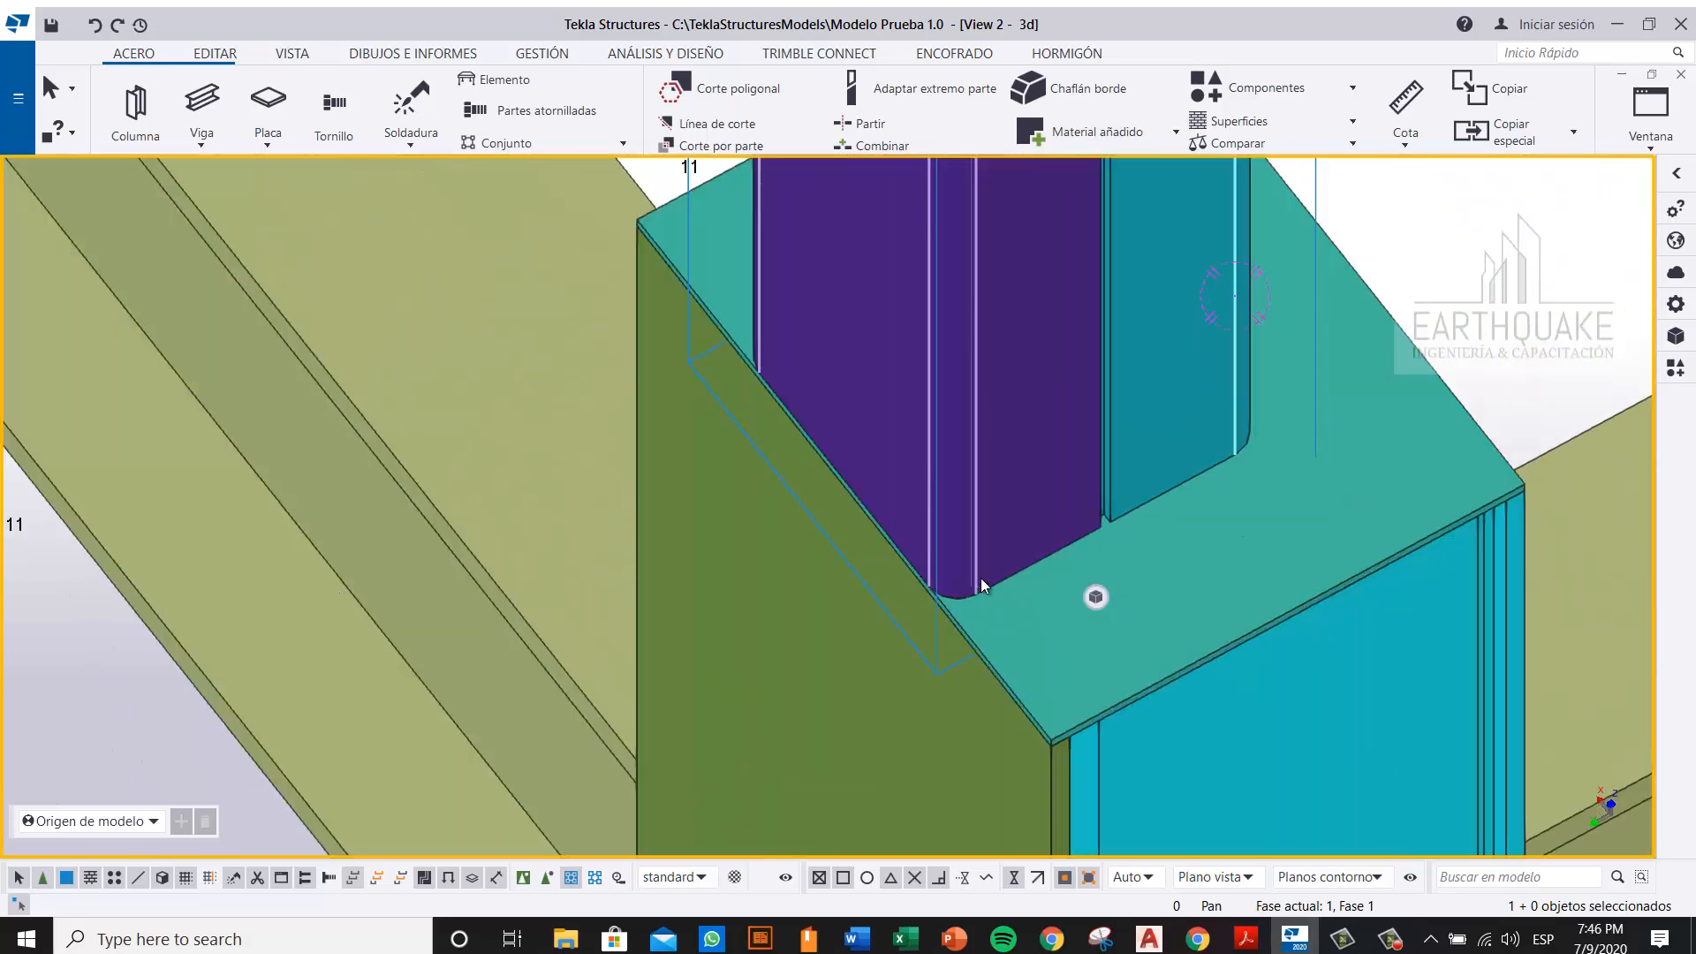
pyautogui.scroll(2, 981, 578)
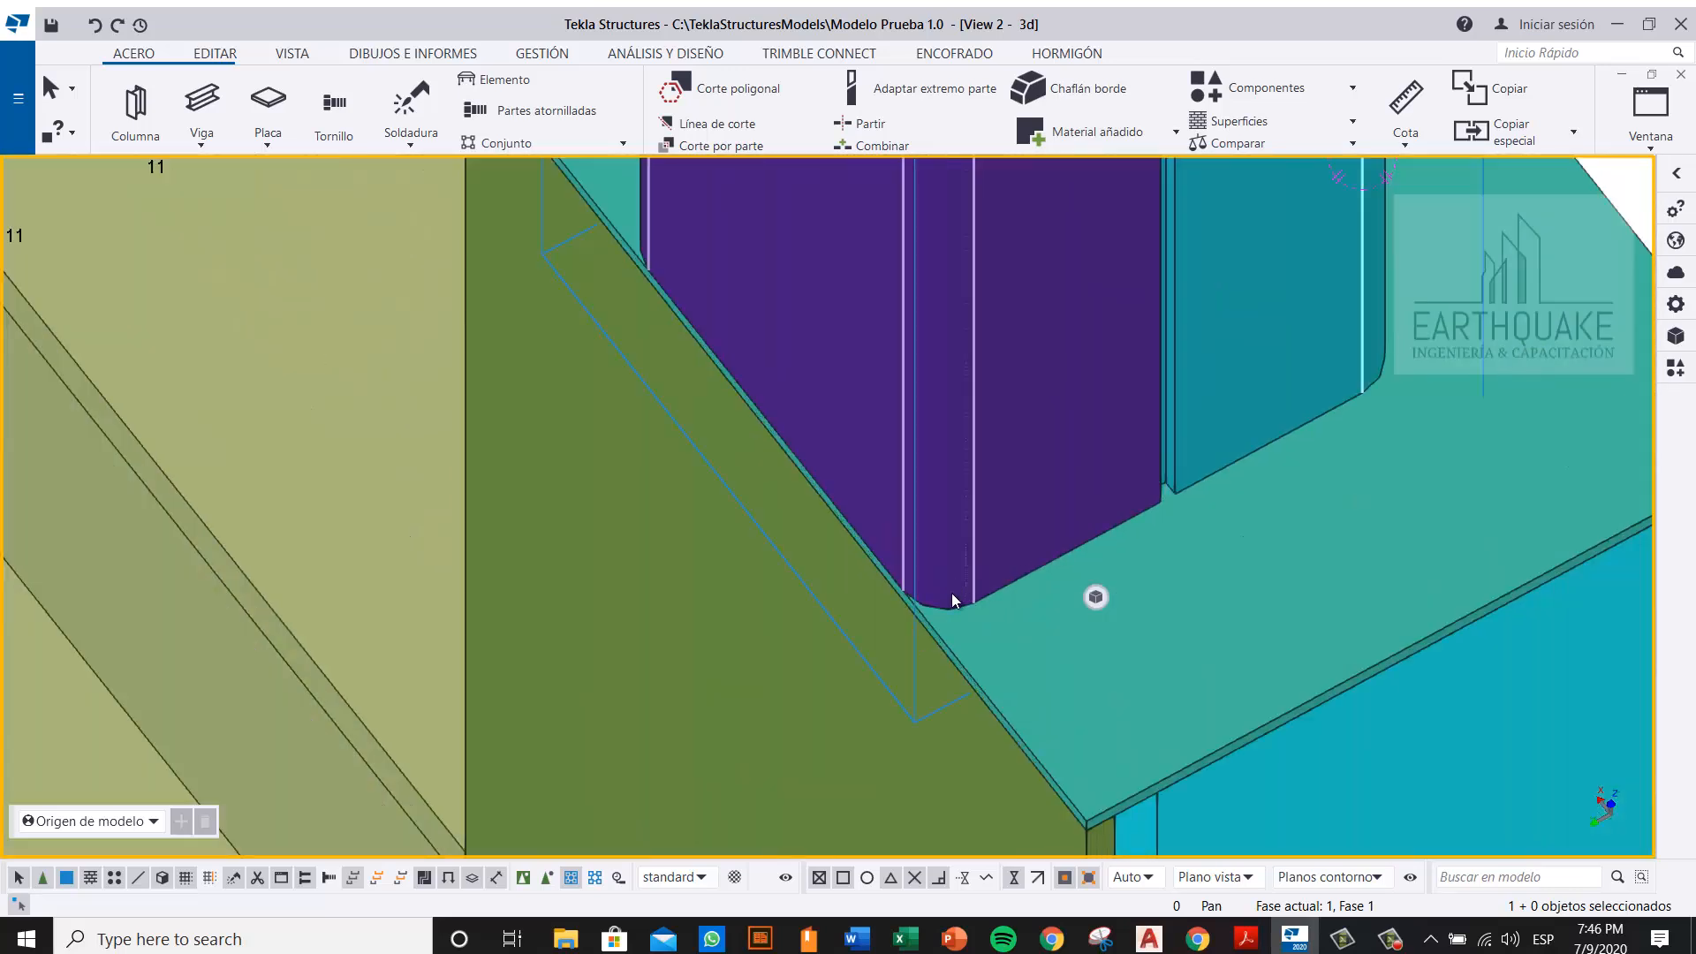
pyautogui.keyDown('ctrl'); pyautogui.moveTo(951, 592); pyautogui.dragTo(978, 575, button='middle'); pyautogui.keyUp('ctrl')
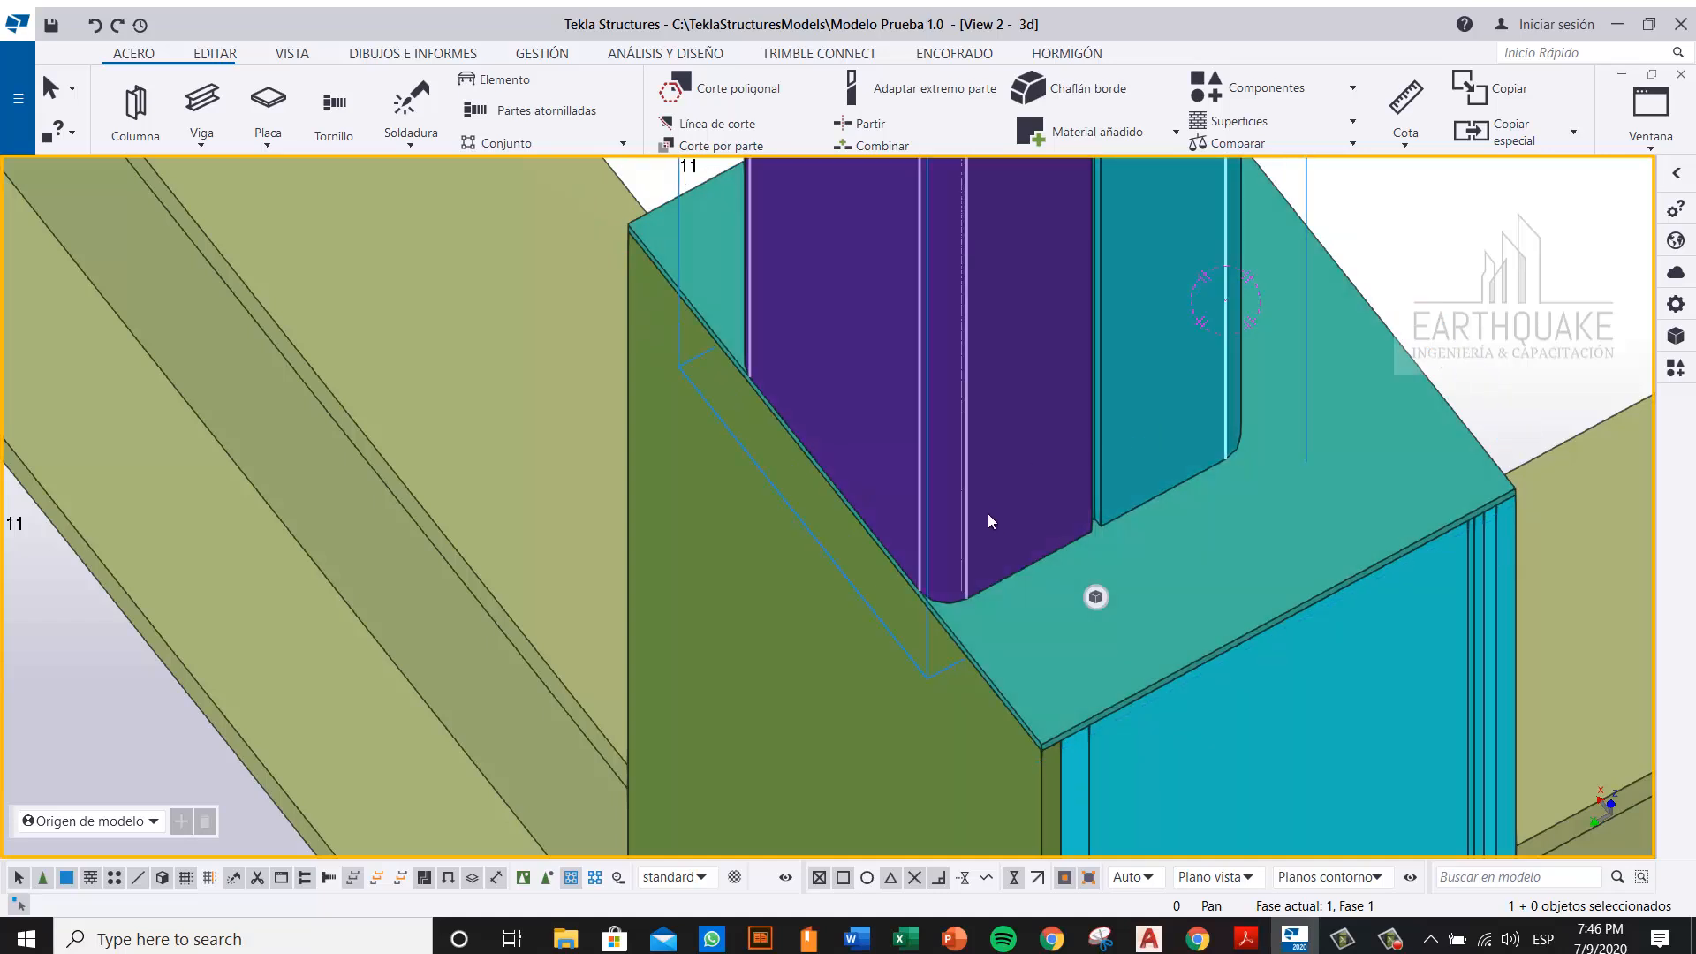
pyautogui.moveTo(1020, 502); pyautogui.dragTo(866, 608, button='middle')
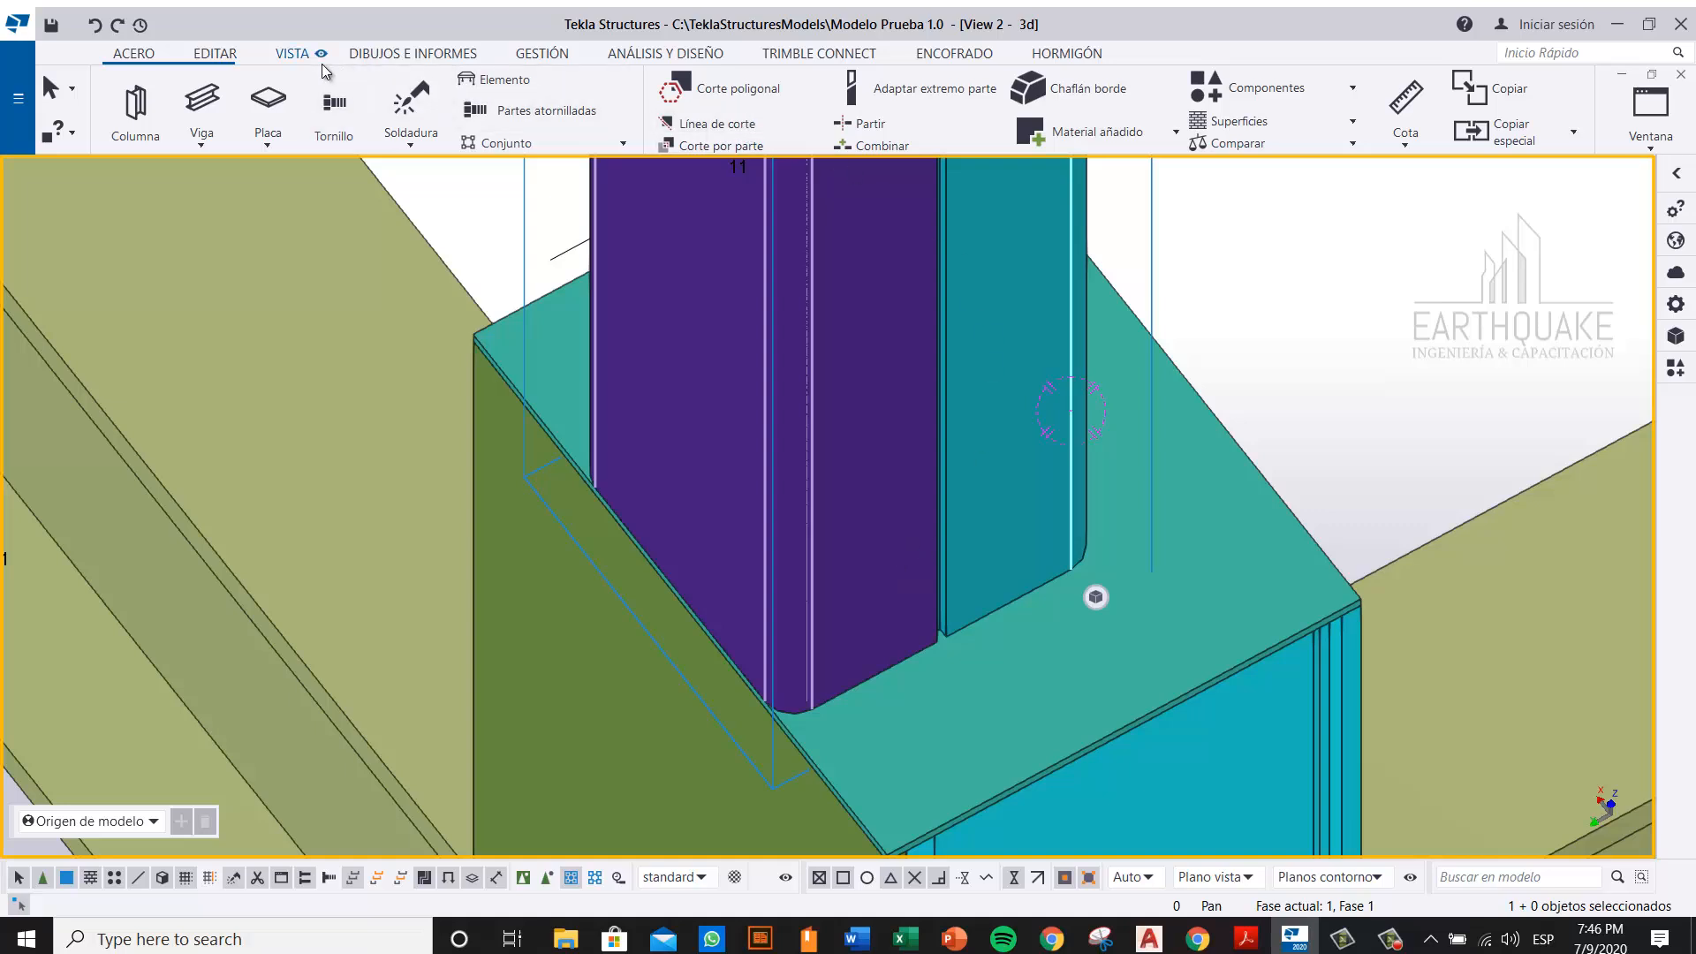
# Step: Weld the square column to the lower column's cap plate, picking the cap plate as the first part, and end the weld command
pyautogui.click(365, 55)
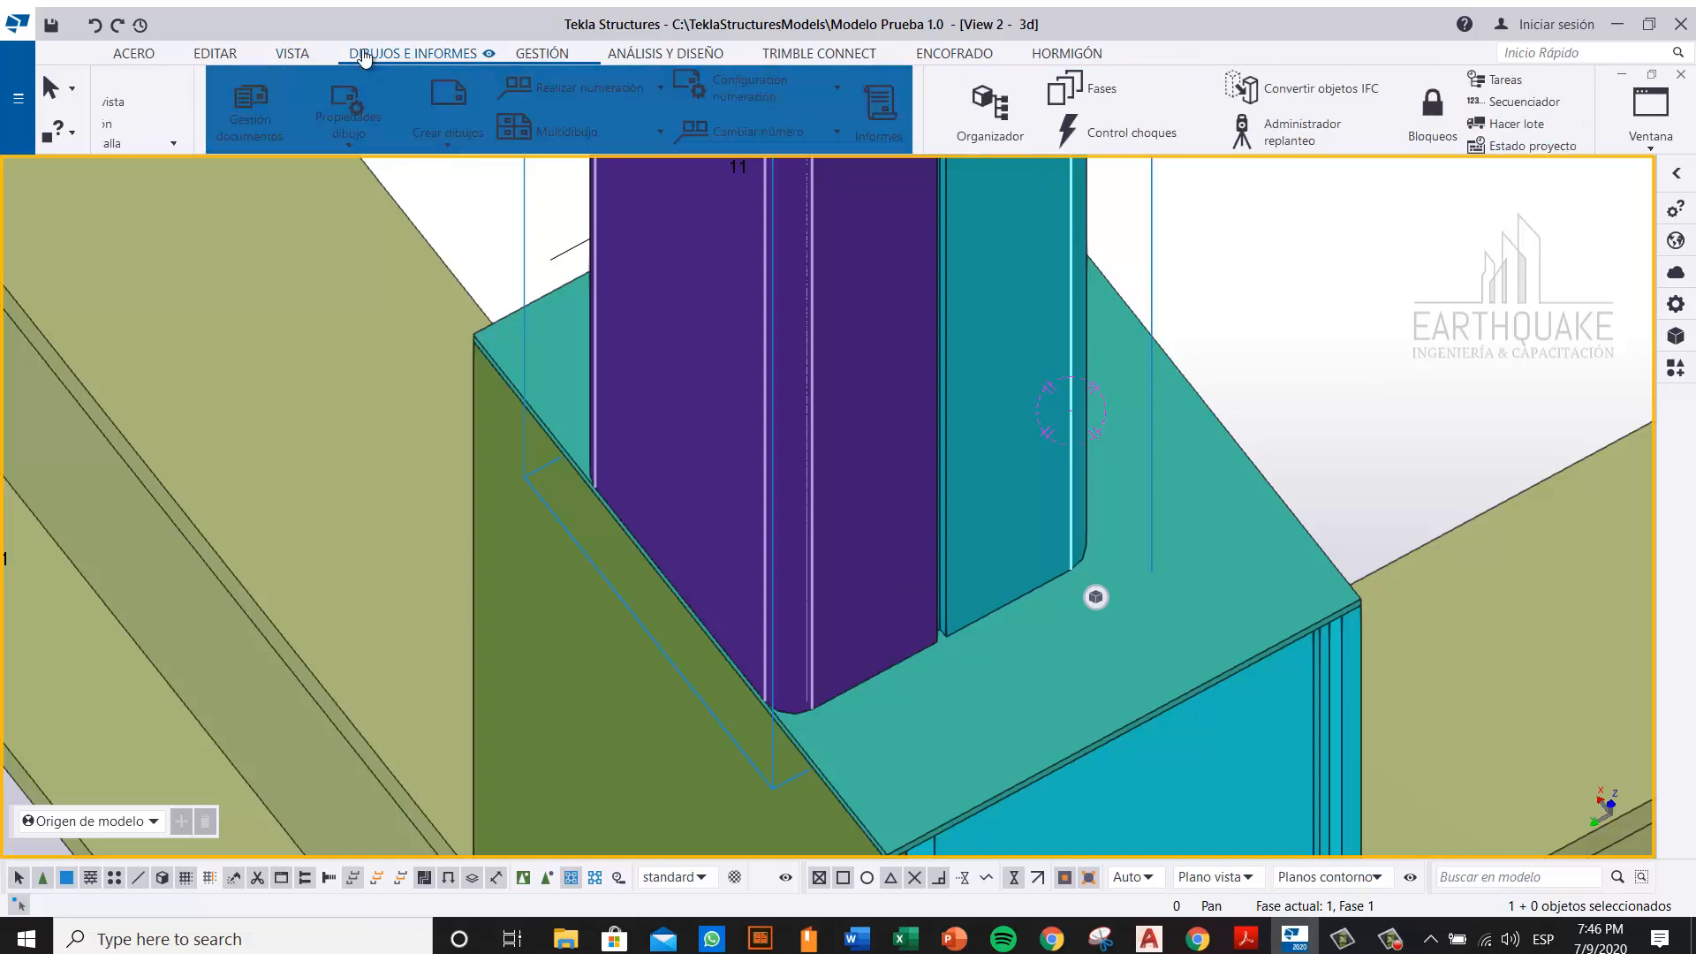
pyautogui.click(213, 55)
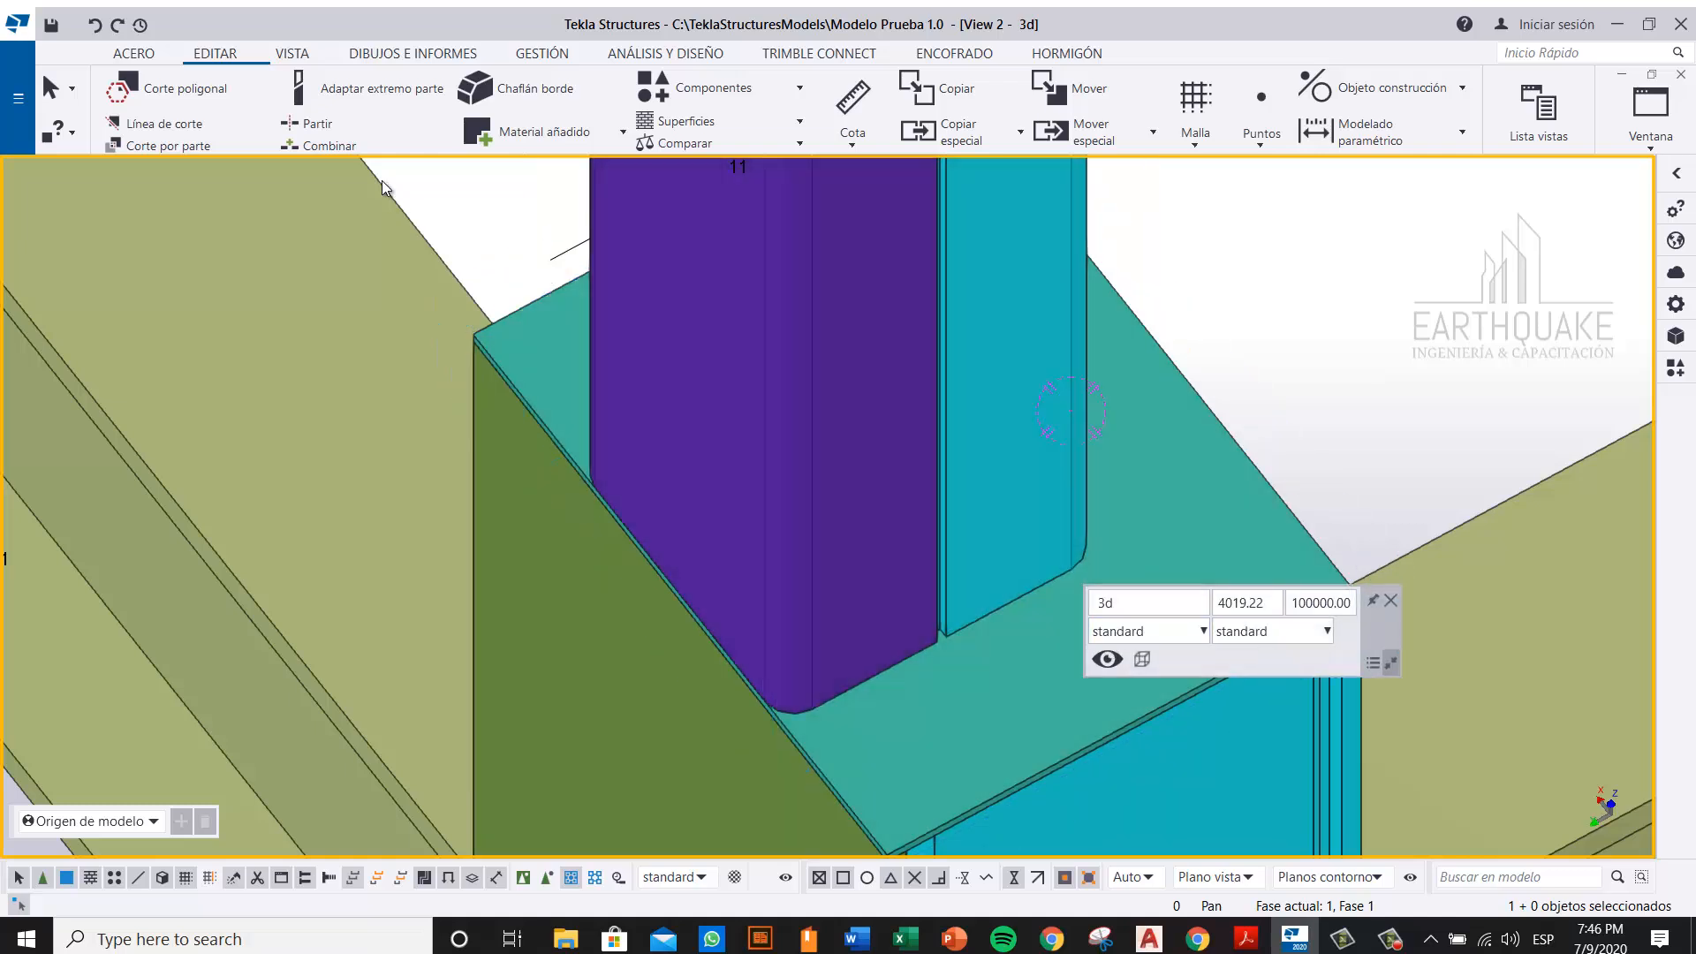
pyautogui.click(134, 54)
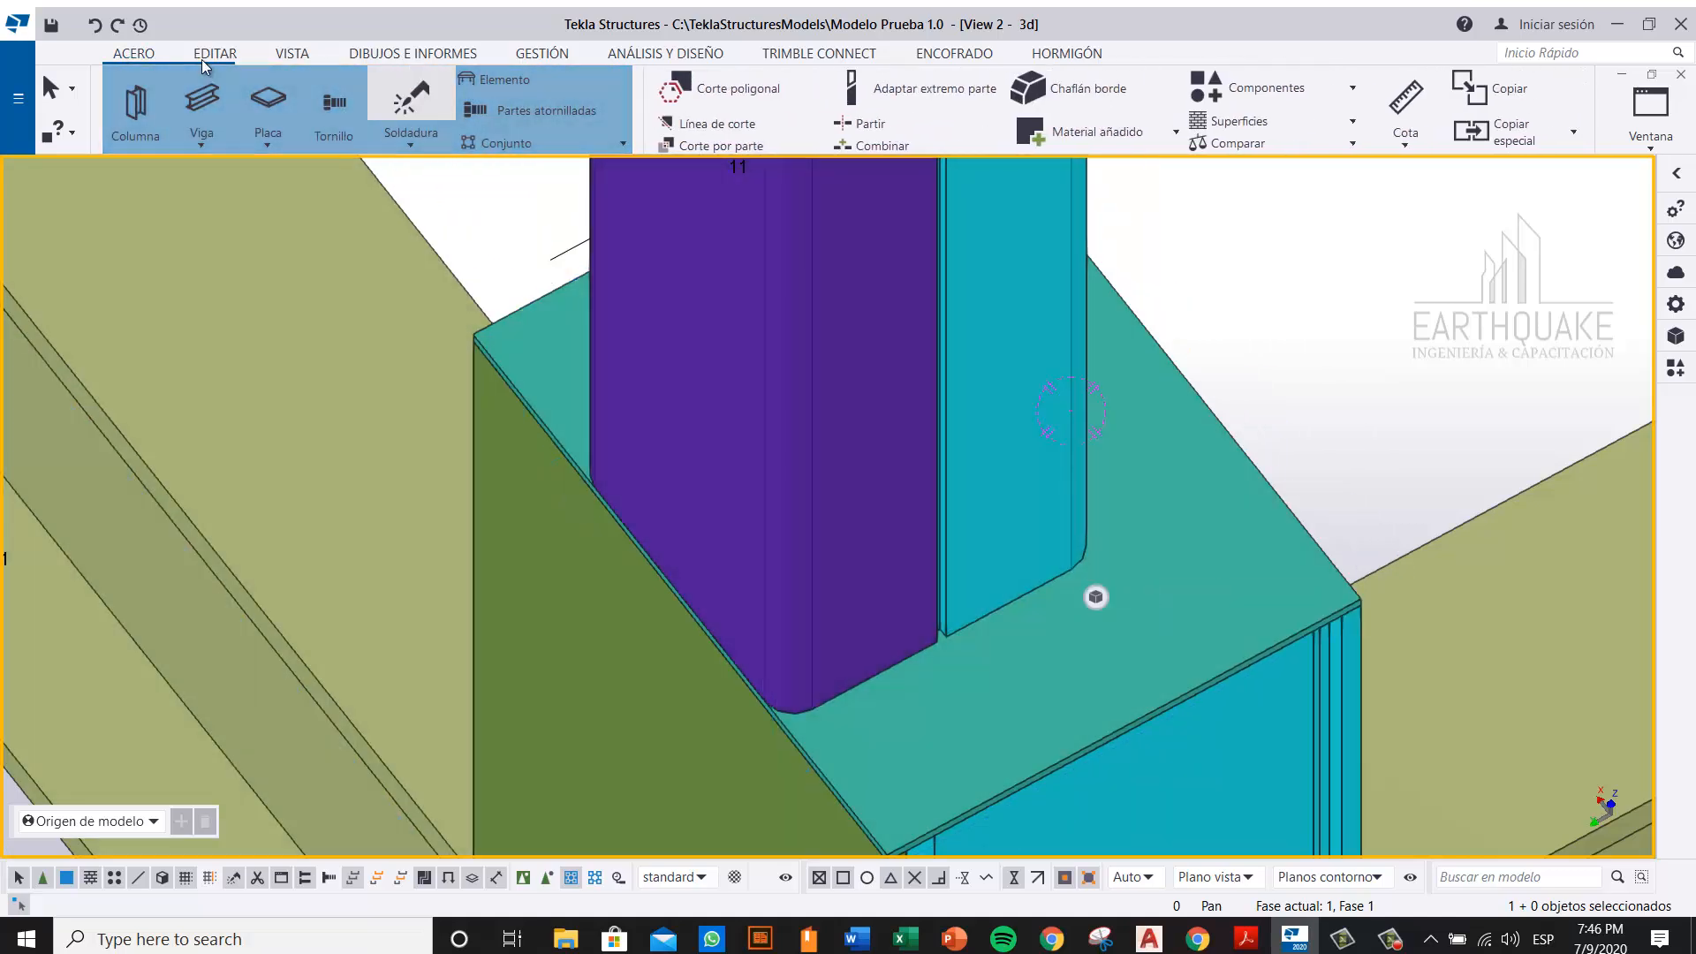
pyautogui.click(409, 99)
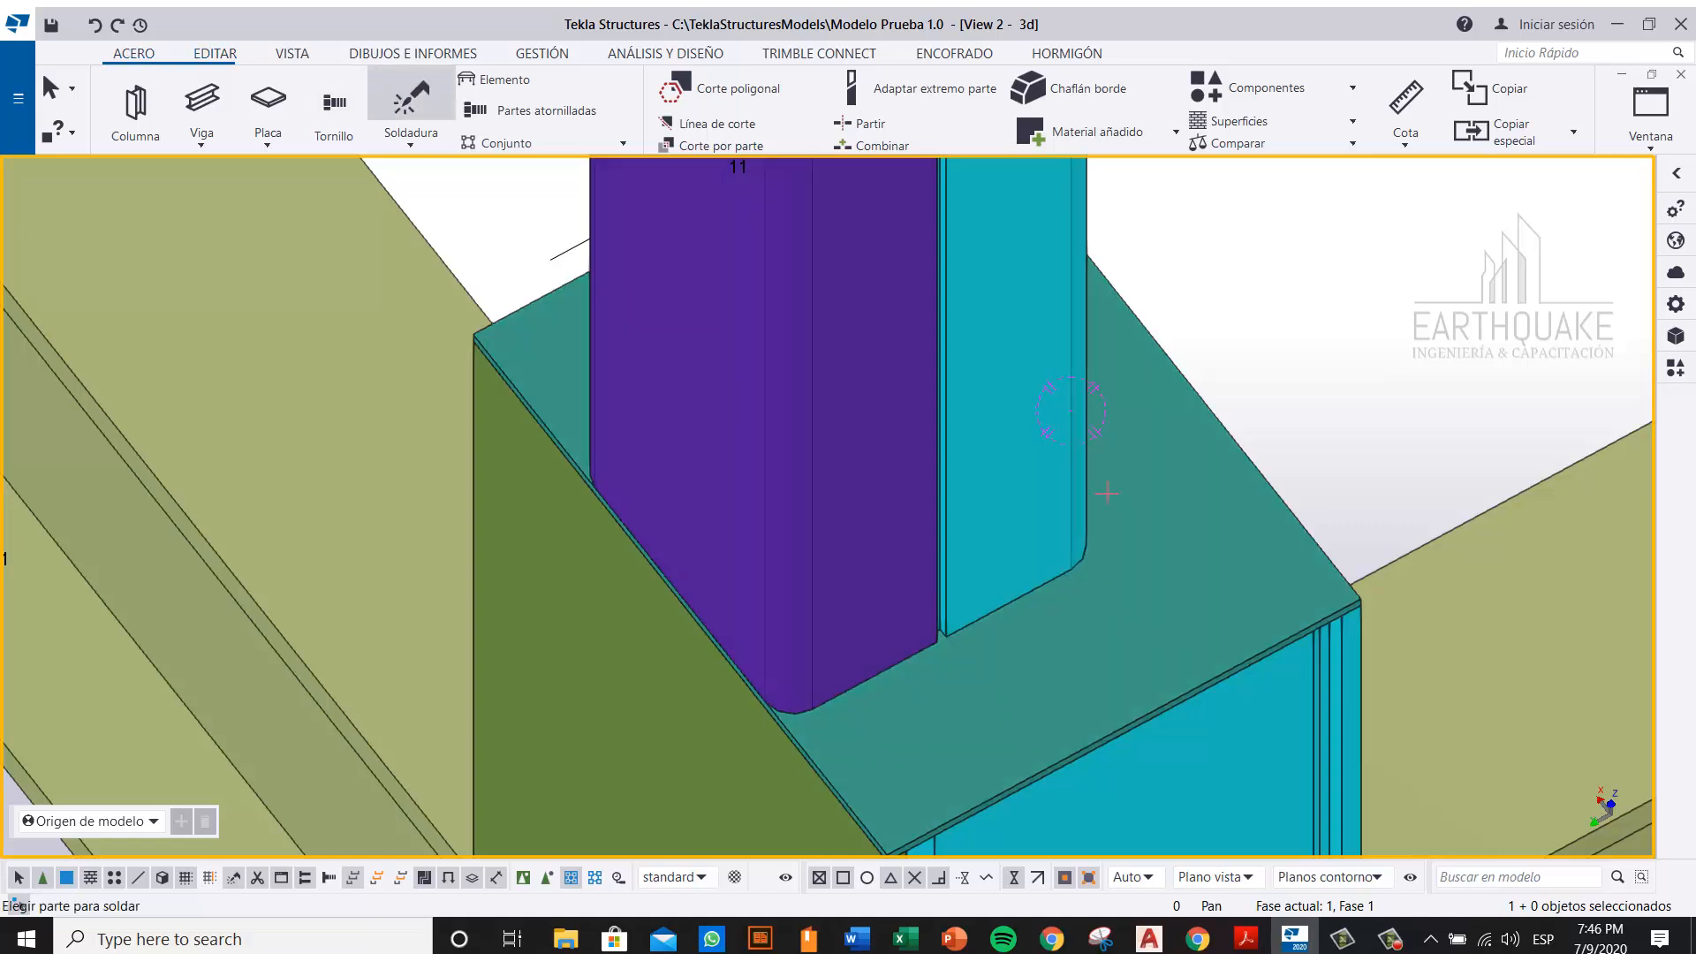
pyautogui.click(1199, 548)
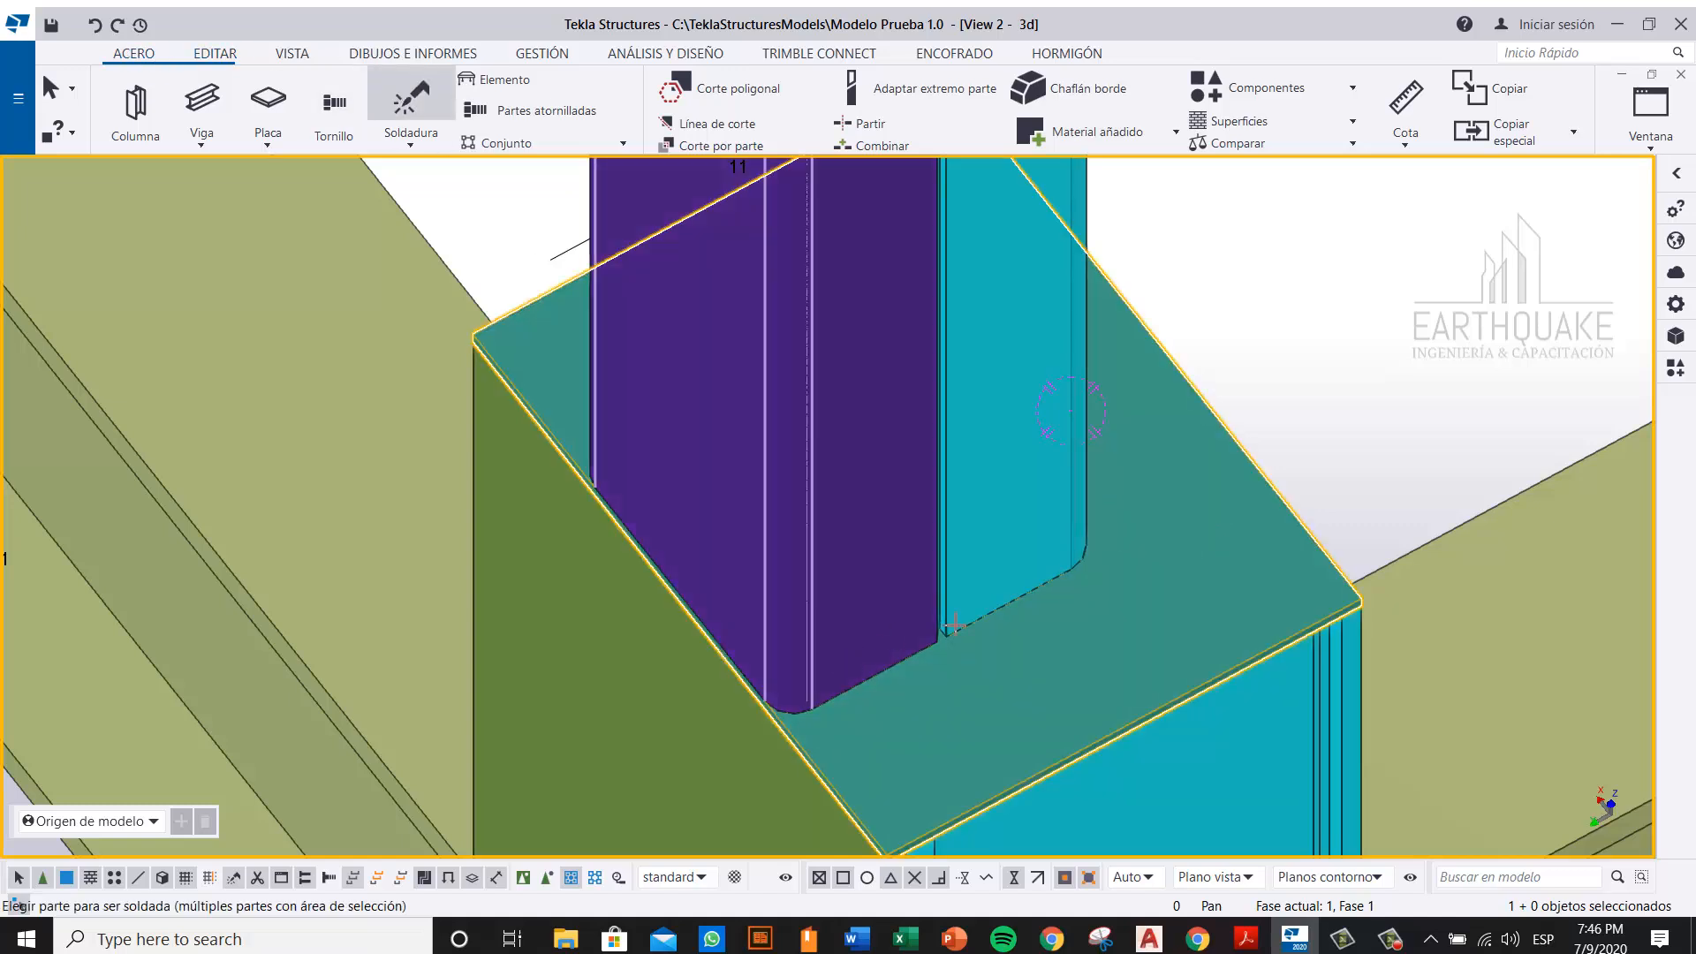
pyautogui.scroll(-2, 1020, 552)
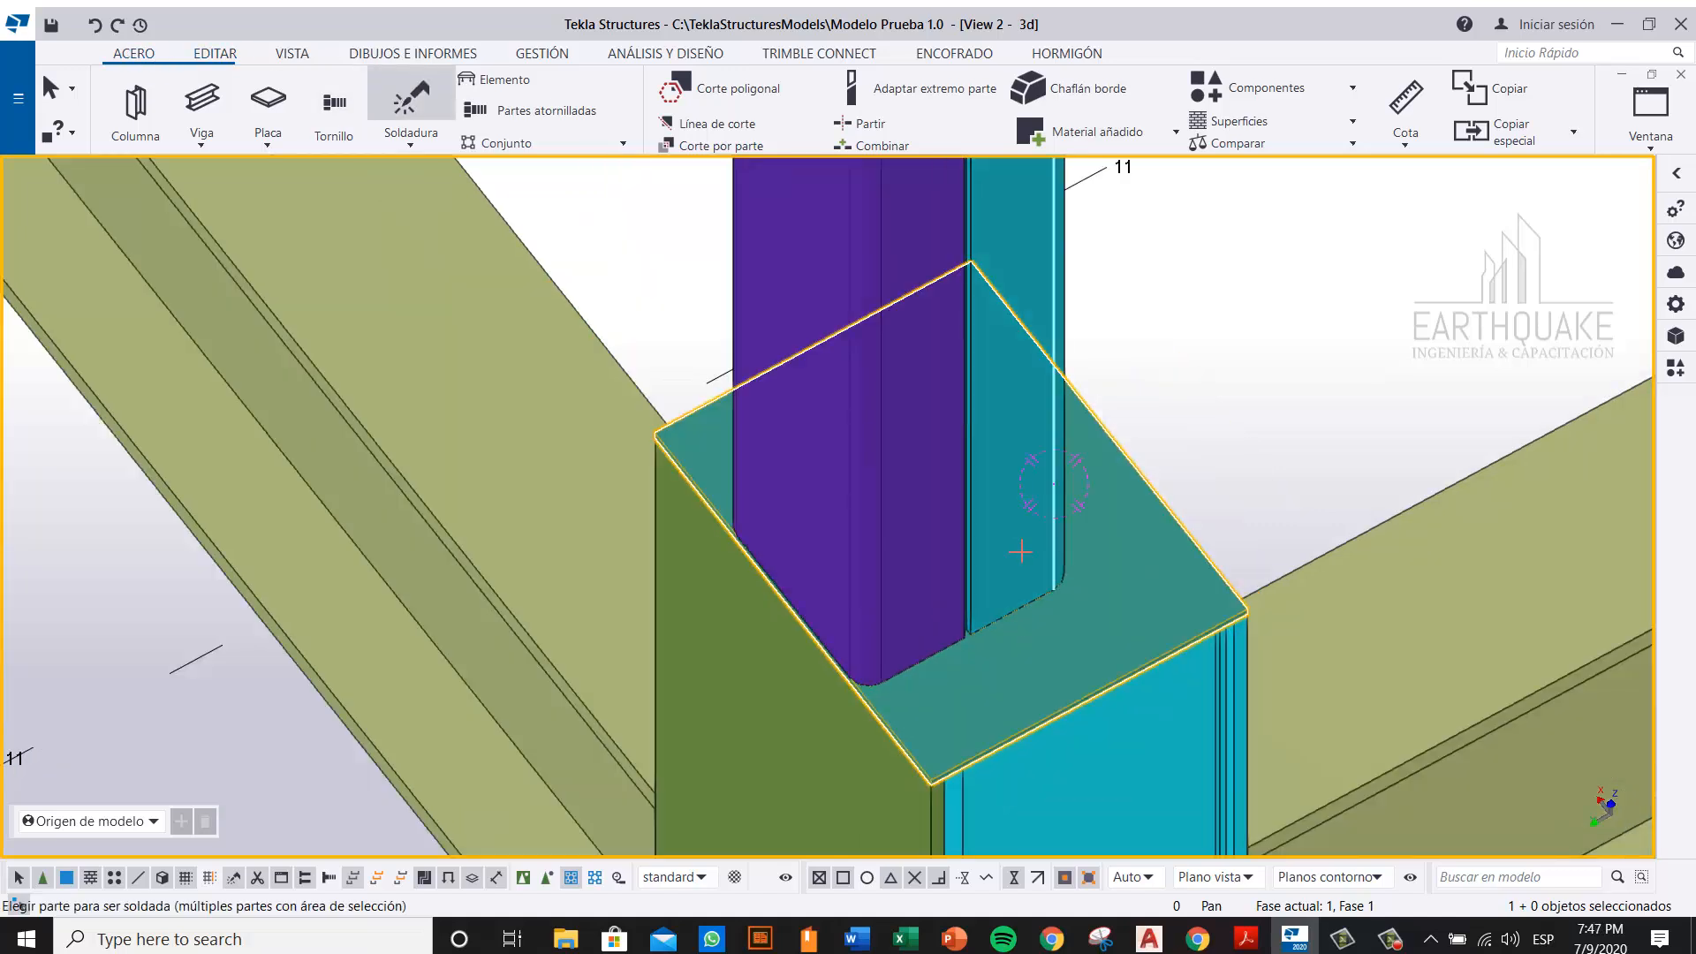
pyautogui.click(1053, 276)
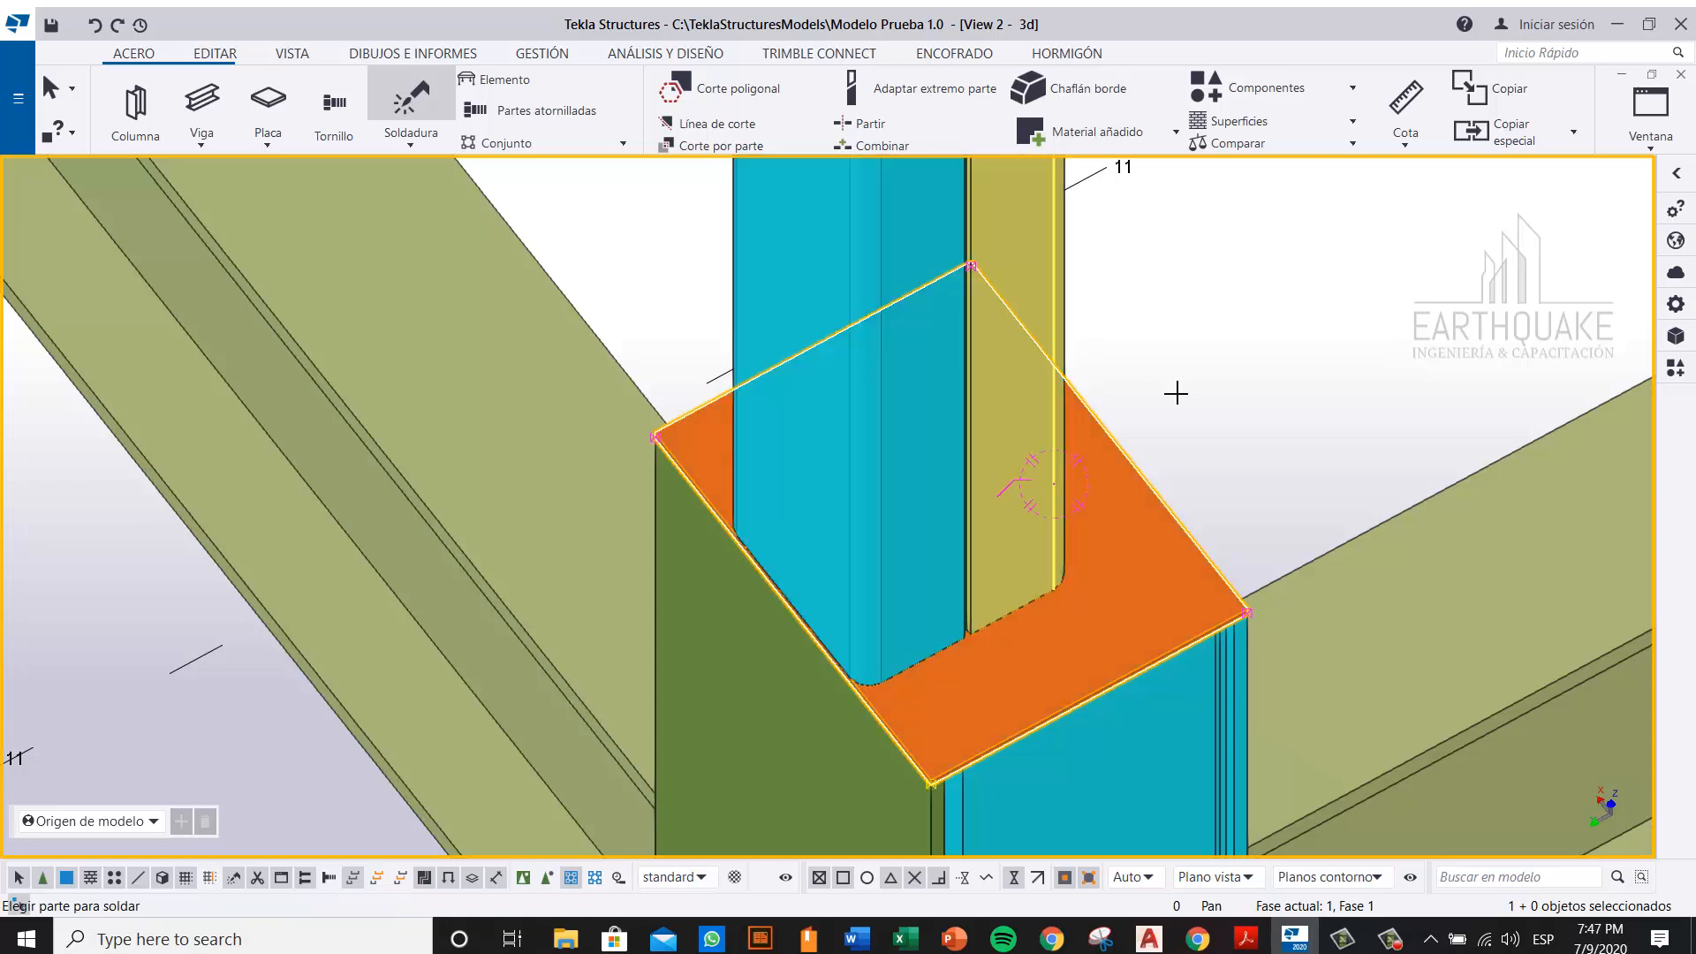
pyautogui.rightClick(1254, 267)
pyautogui.click(1276, 279)
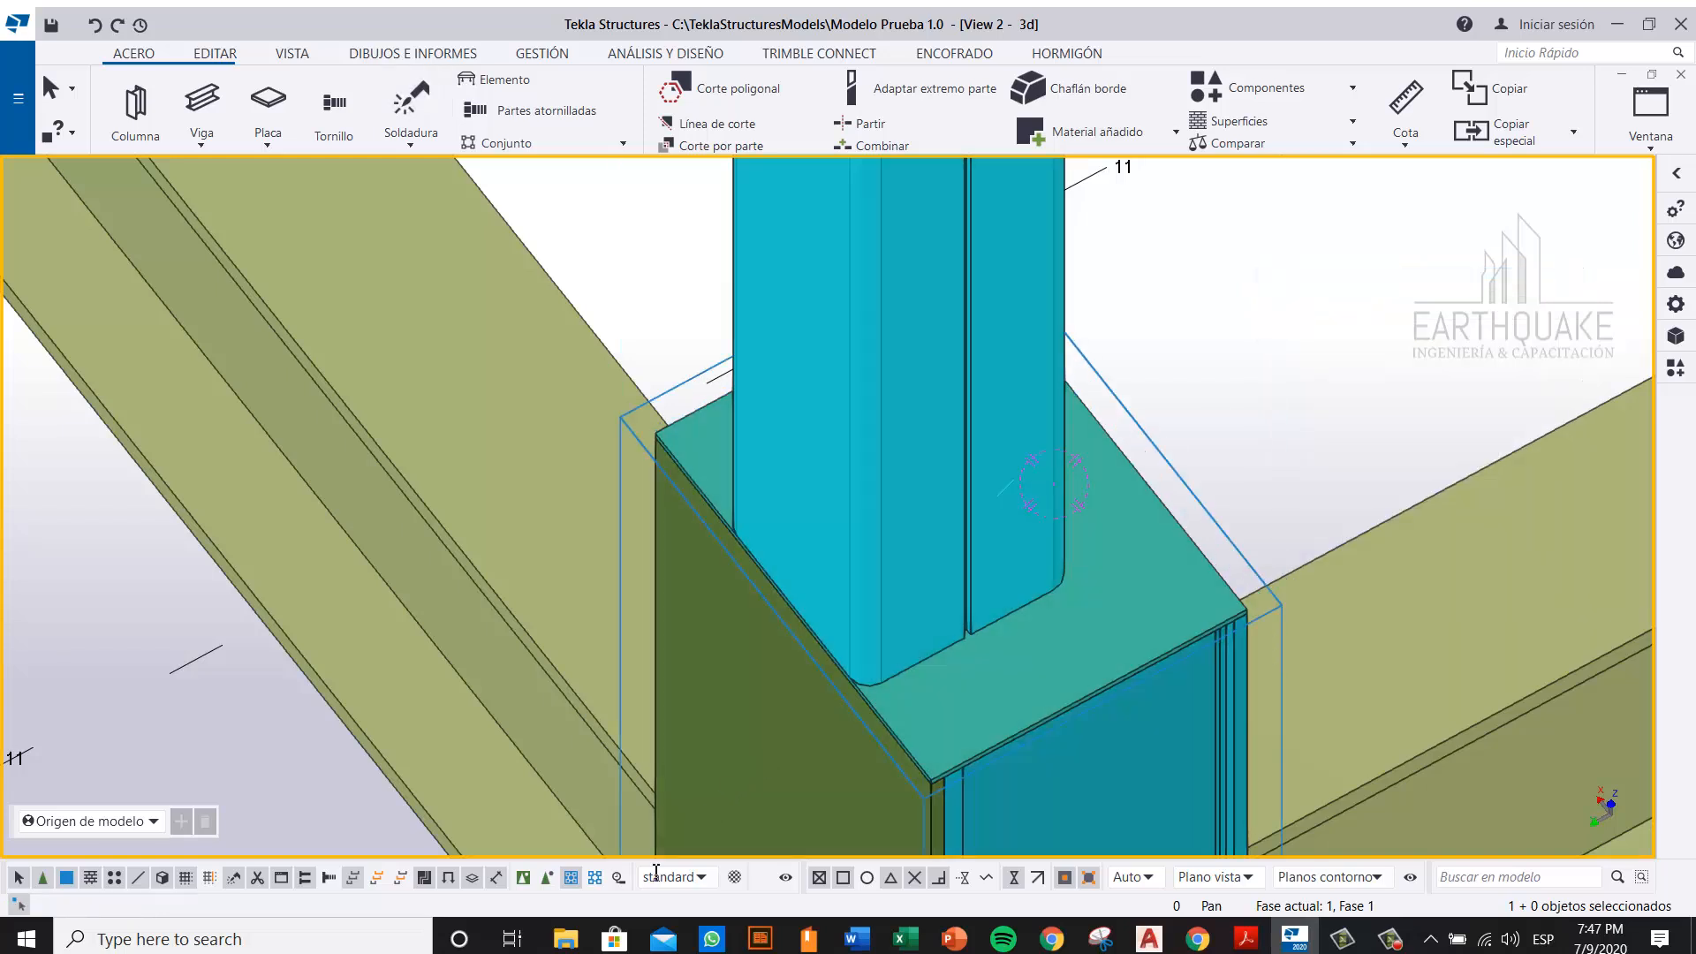
# Step: Select the welded column assembly at the cap plate, examine it over its full height and redraw the 3D view
pyautogui.click(1161, 637)
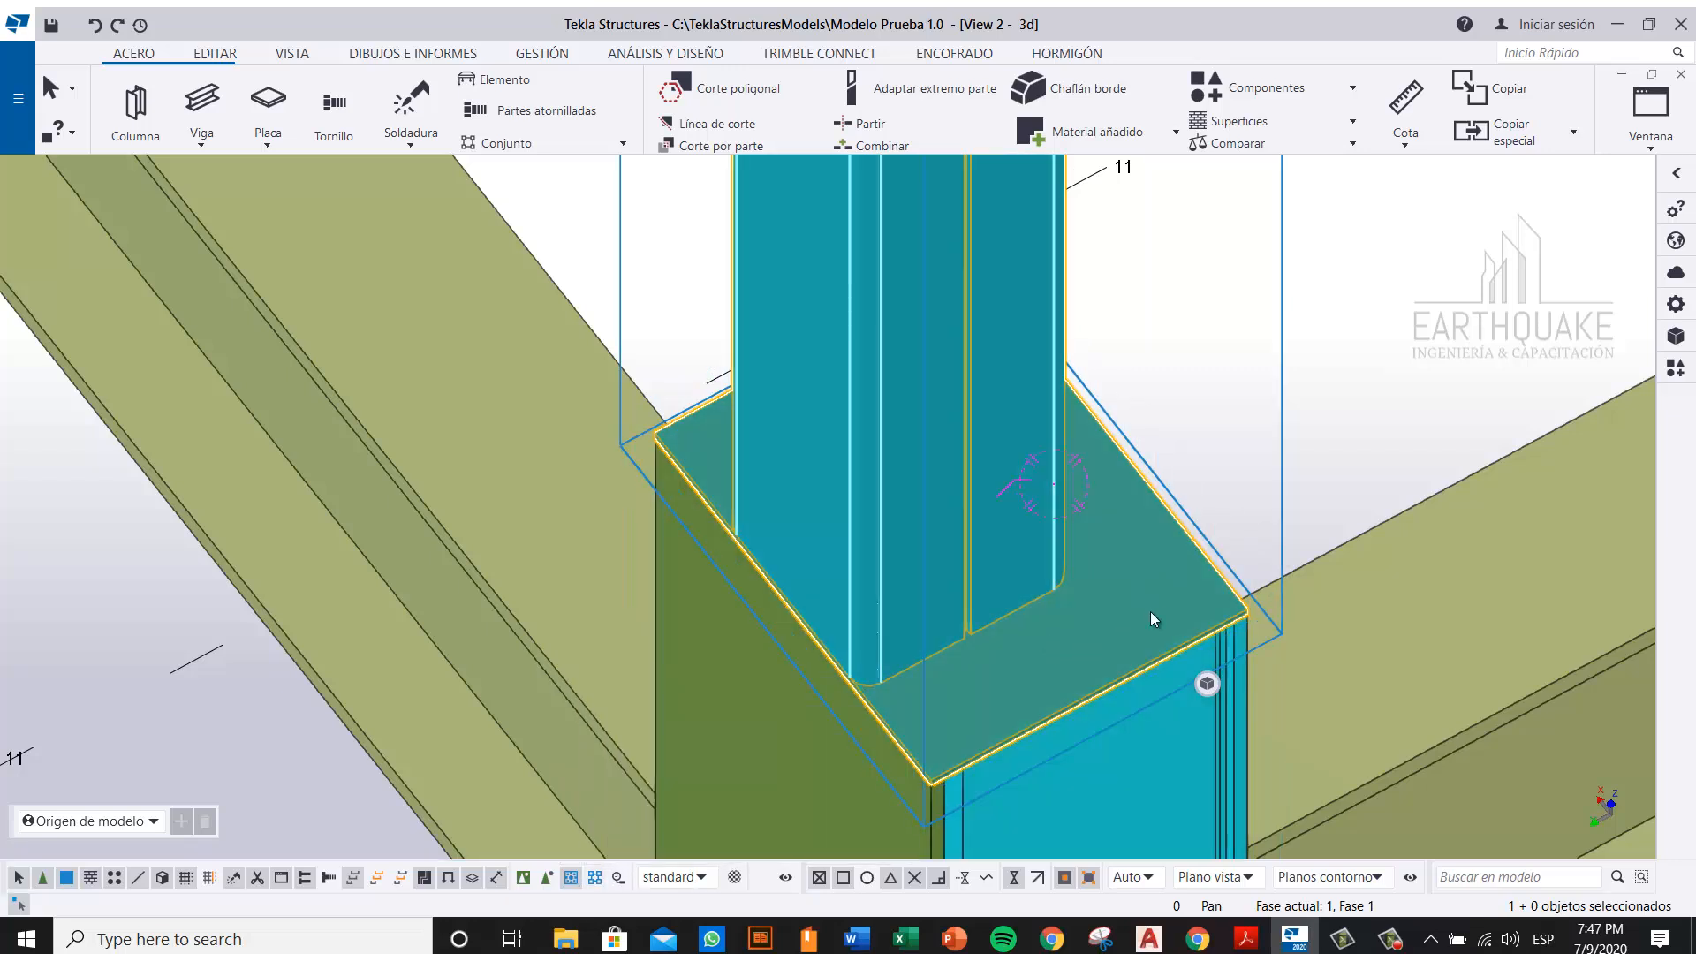
pyautogui.moveTo(1100, 565); pyautogui.dragTo(968, 582, button='middle')
pyautogui.keyDown('ctrl'); pyautogui.moveTo(883, 508); pyautogui.dragTo(493, 413, button='middle'); pyautogui.keyUp('ctrl')
pyautogui.scroll(-6, 866, 565)
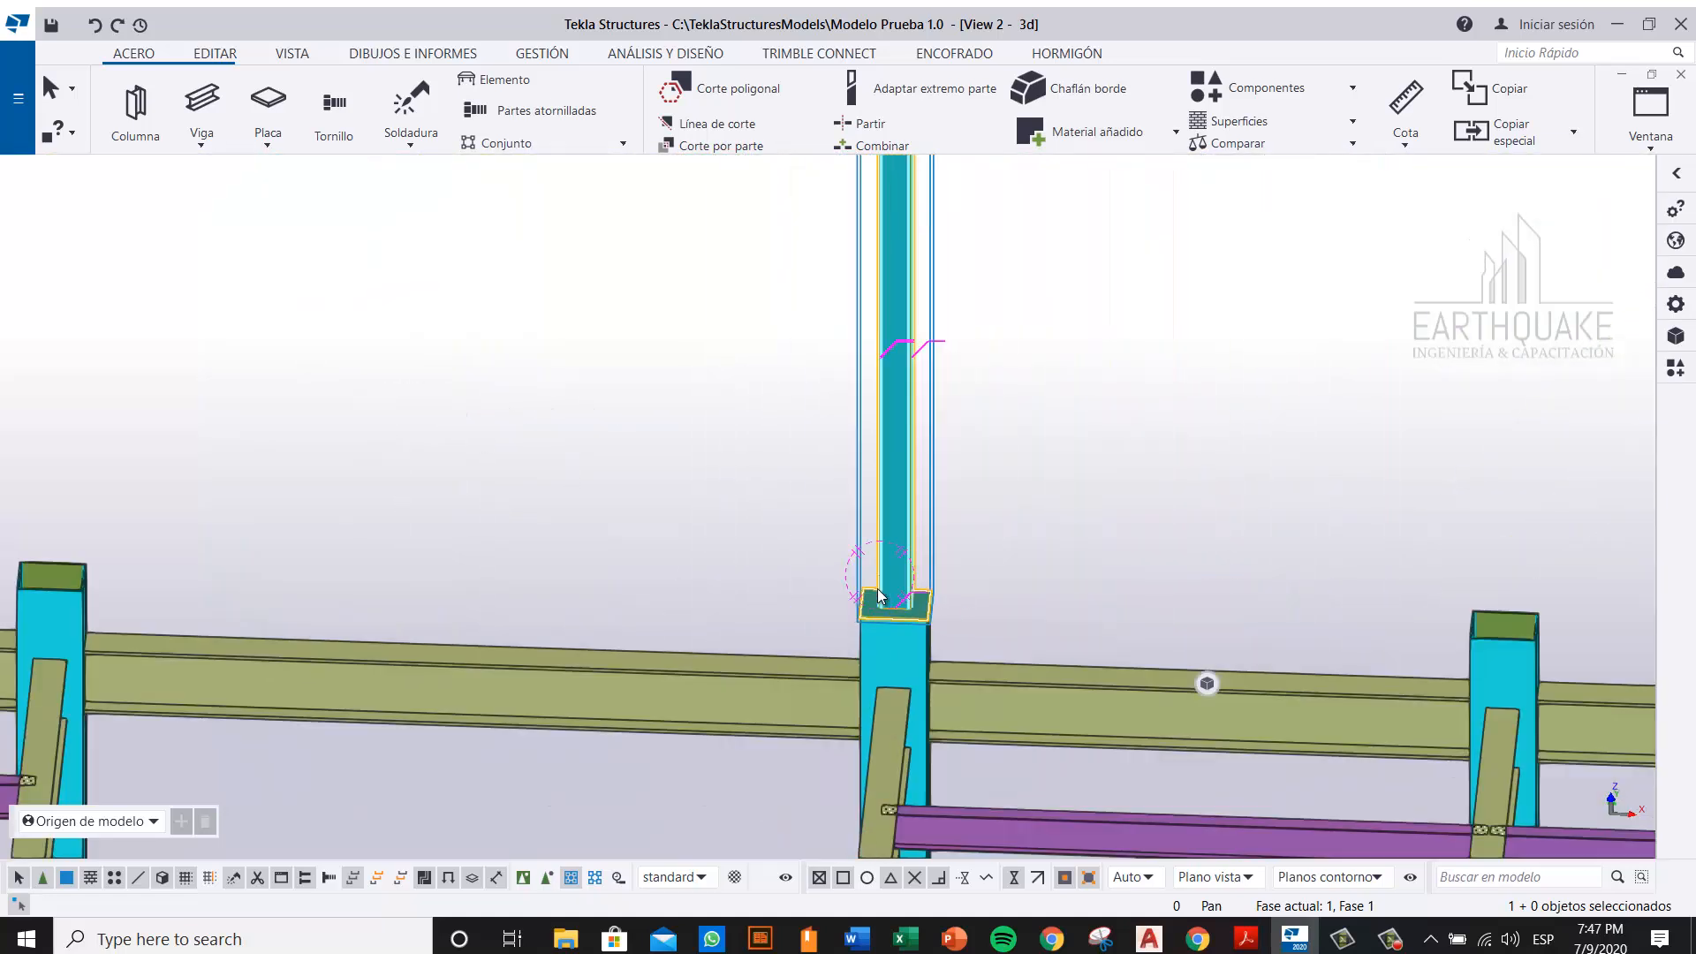
pyautogui.rightClick(993, 347)
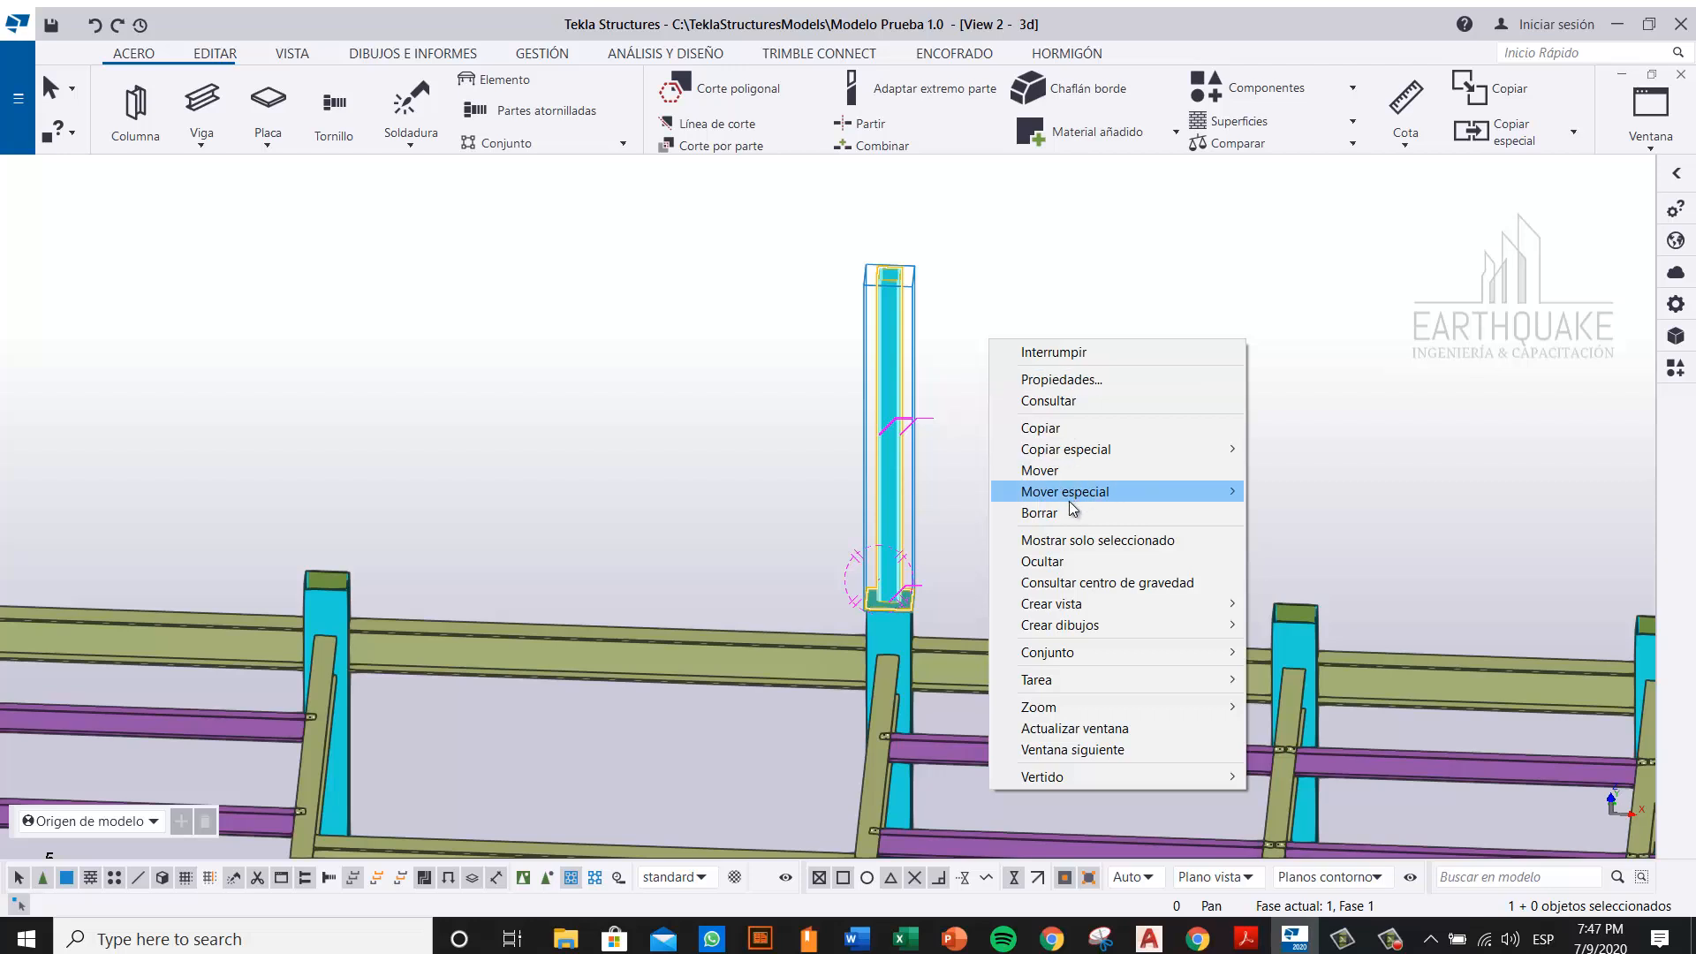
pyautogui.click(964, 421)
pyautogui.rightClick(961, 420)
pyautogui.click(1053, 526)
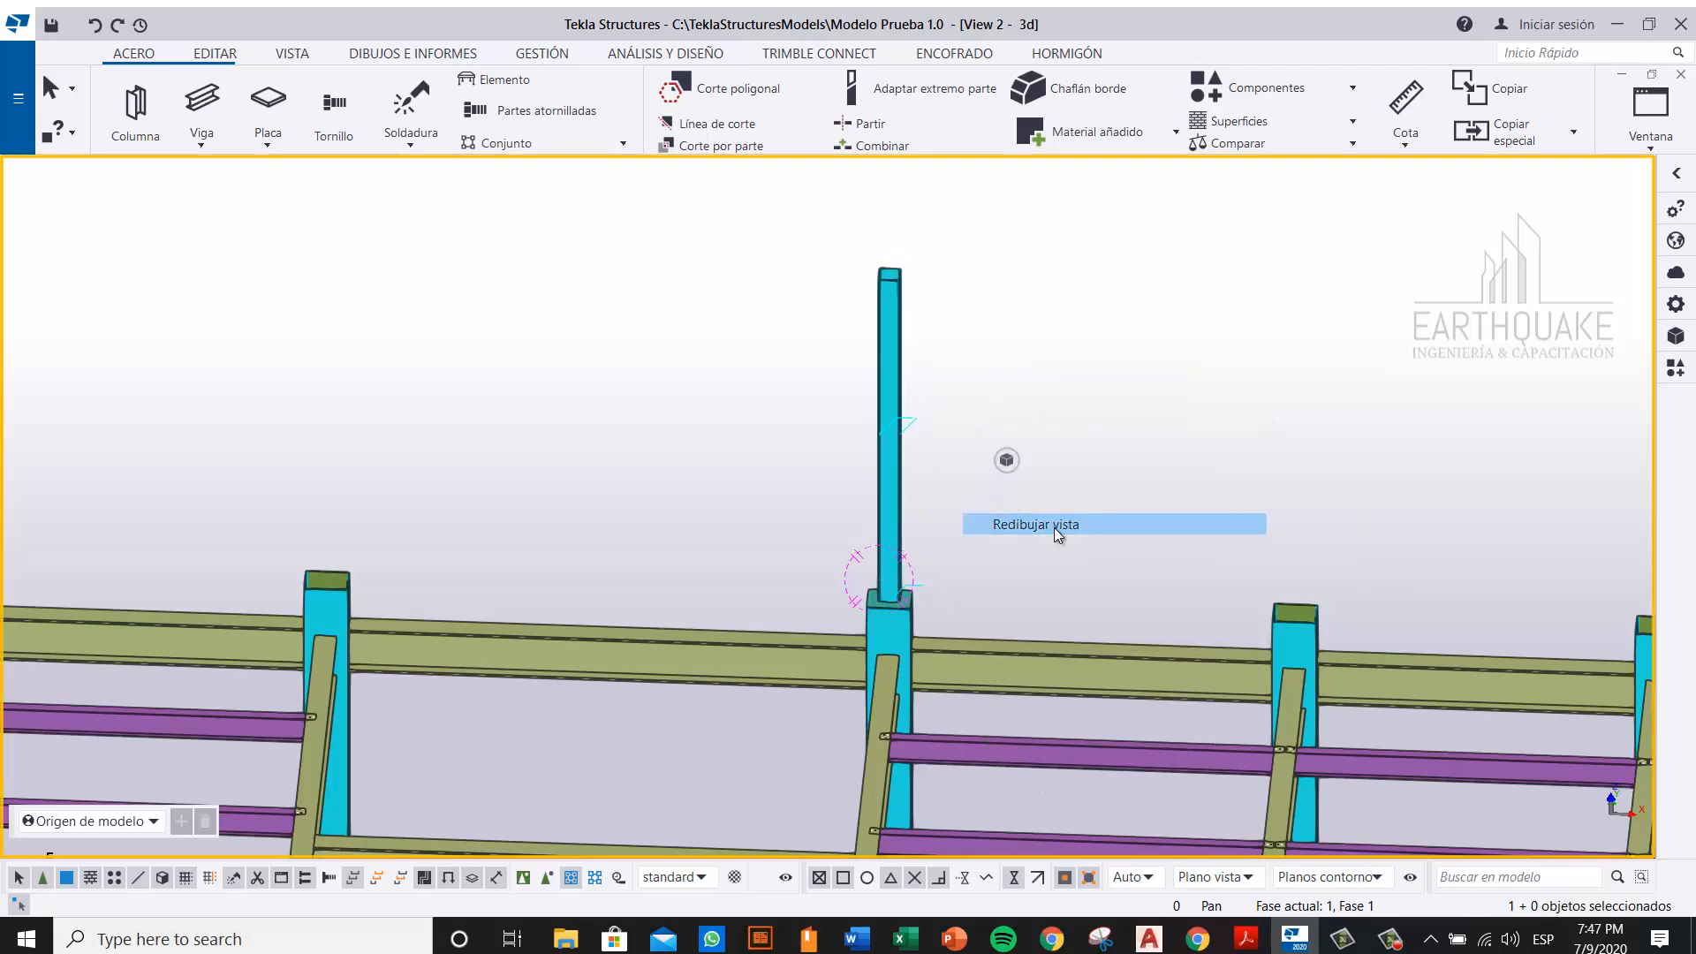
# Step: Select the column assembly again and examine the open upper end of the square column in 3D
pyautogui.moveTo(971, 544); pyautogui.dragTo(1018, 528, button='middle')
pyautogui.click(976, 535)
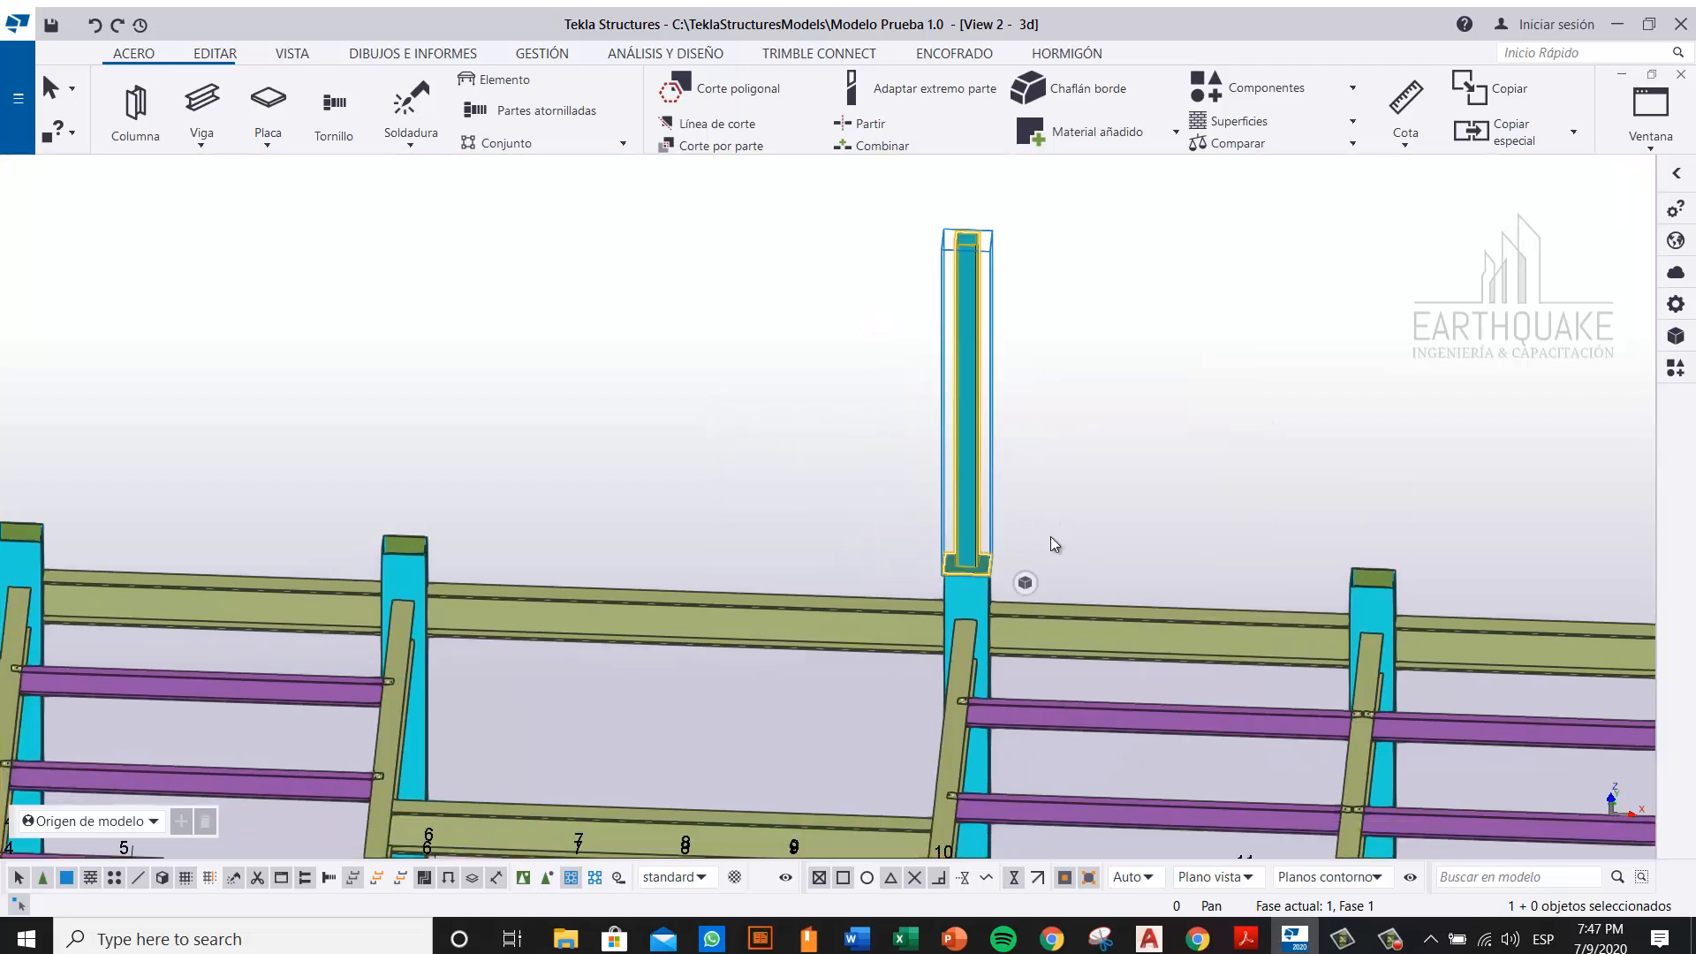
pyautogui.scroll(-4, 1075, 460)
pyautogui.scroll(10, 1061, 360)
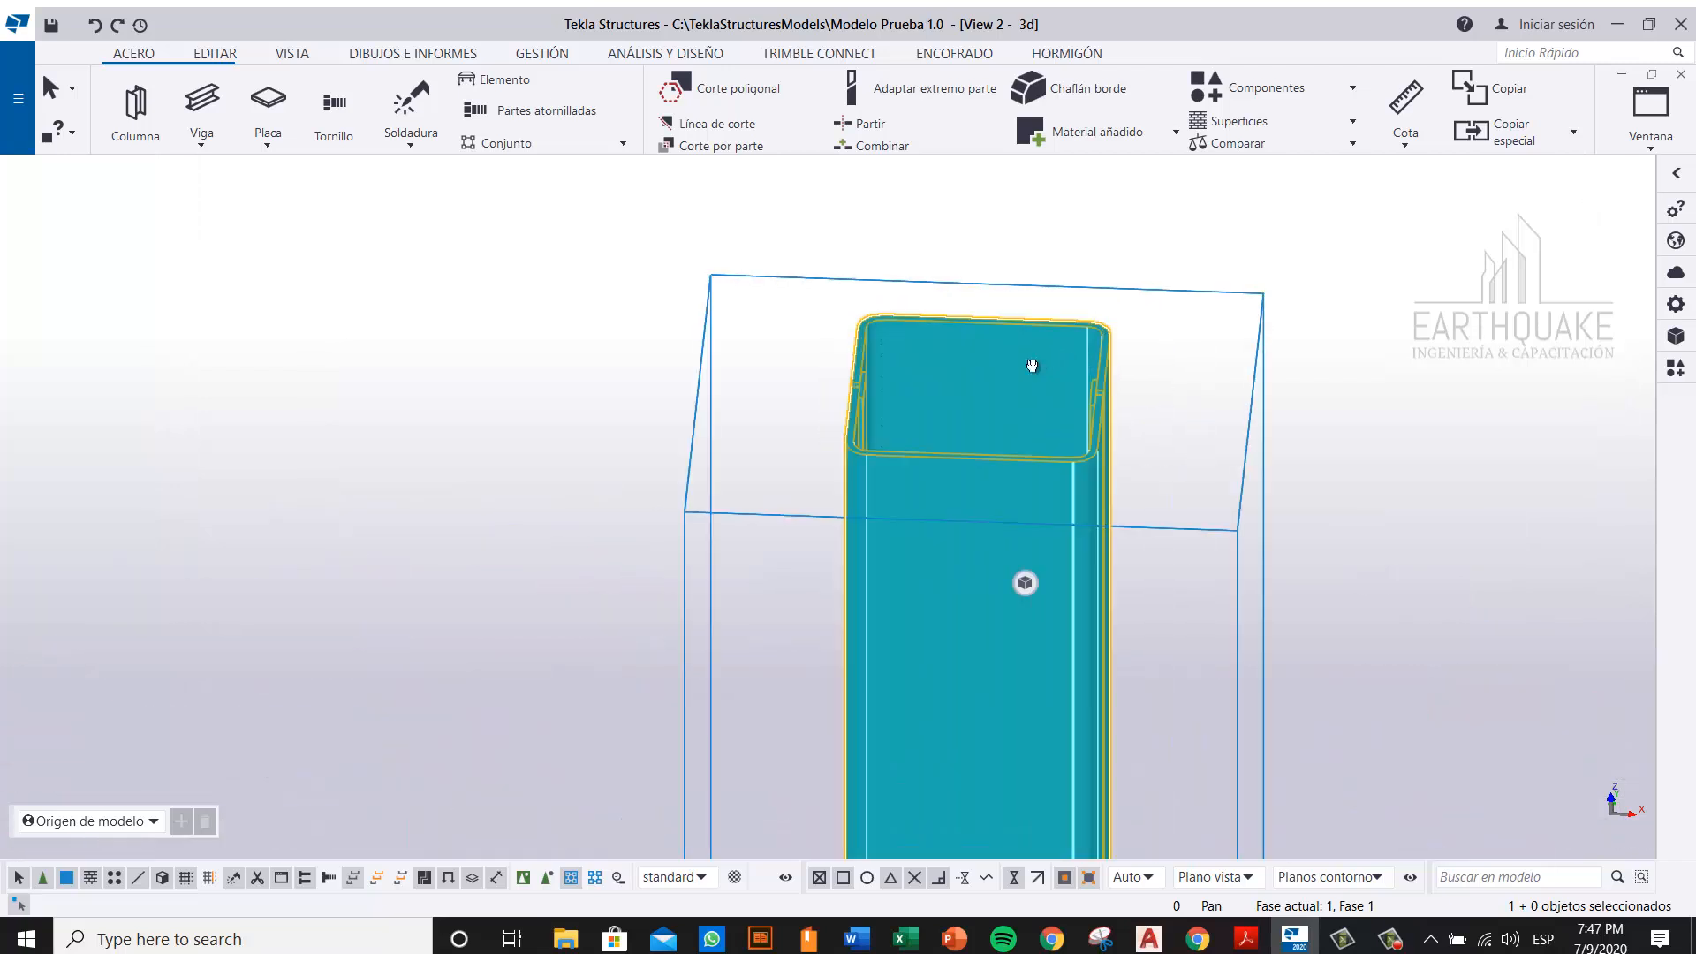
pyautogui.keyDown('ctrl'); pyautogui.moveTo(1032, 365); pyautogui.dragTo(841, 418, button='middle'); pyautogui.keyUp('ctrl')
pyautogui.click(1286, 337)
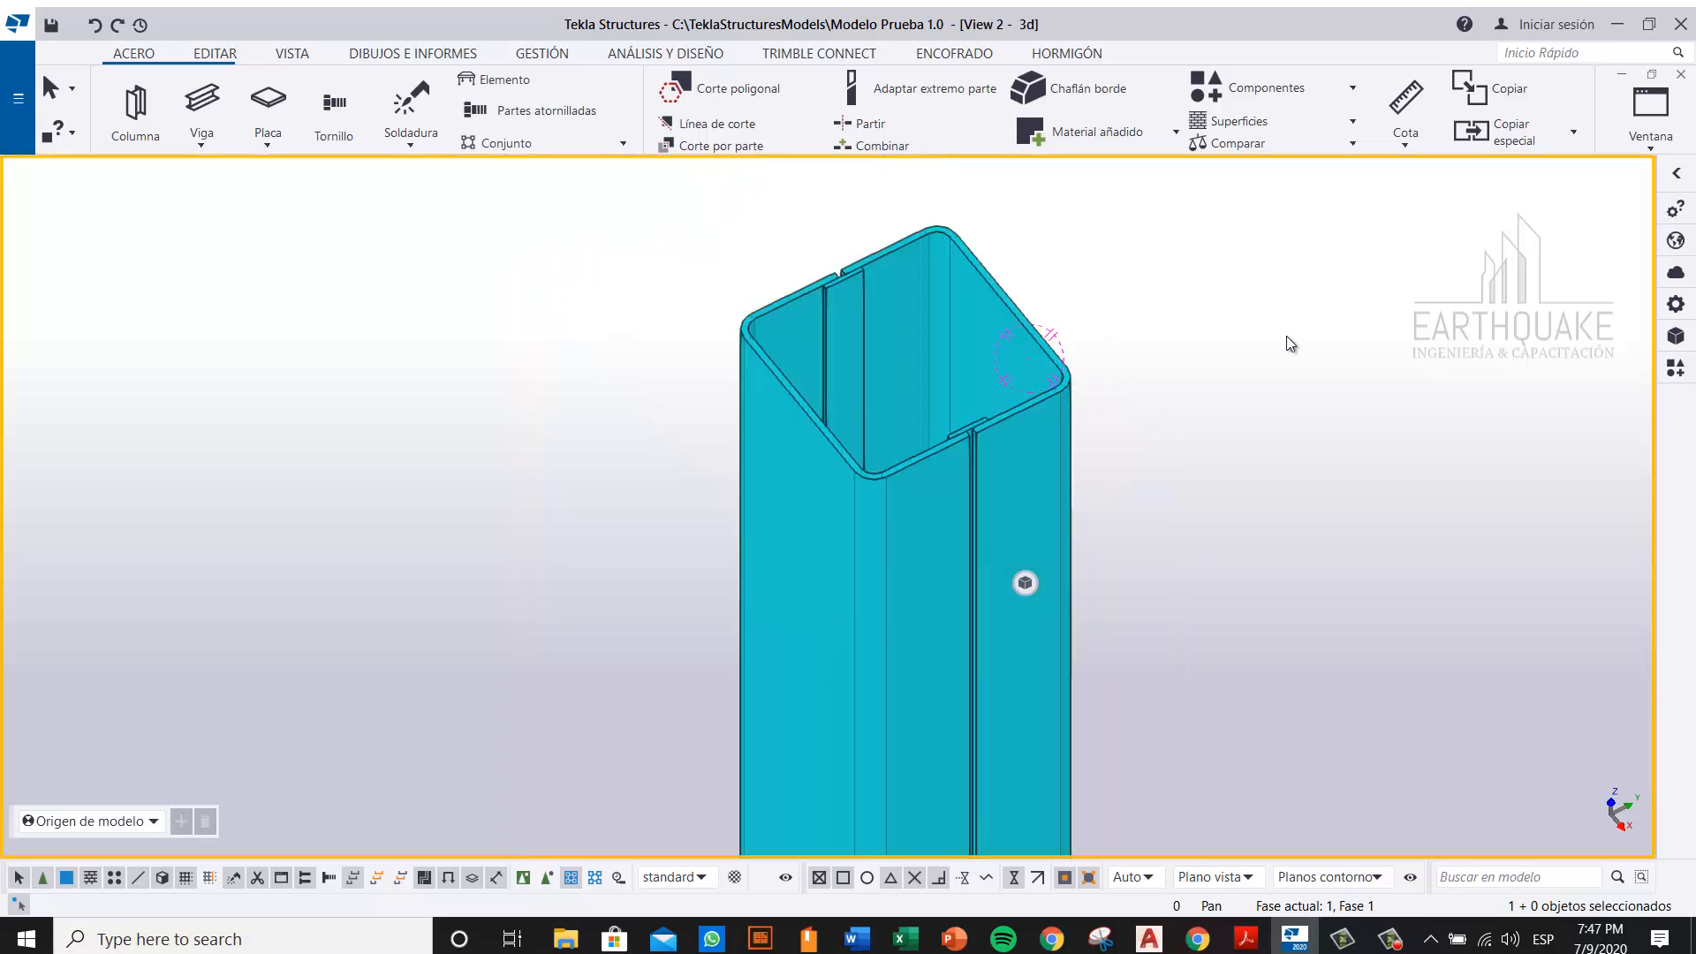
# Step: Start an irregular plate with profile PL6 and material A572-50, placing its first corner at an outer corner of the square column's top
pyautogui.moveTo(513, 184); pyautogui.dragTo(584, 325, button='middle')
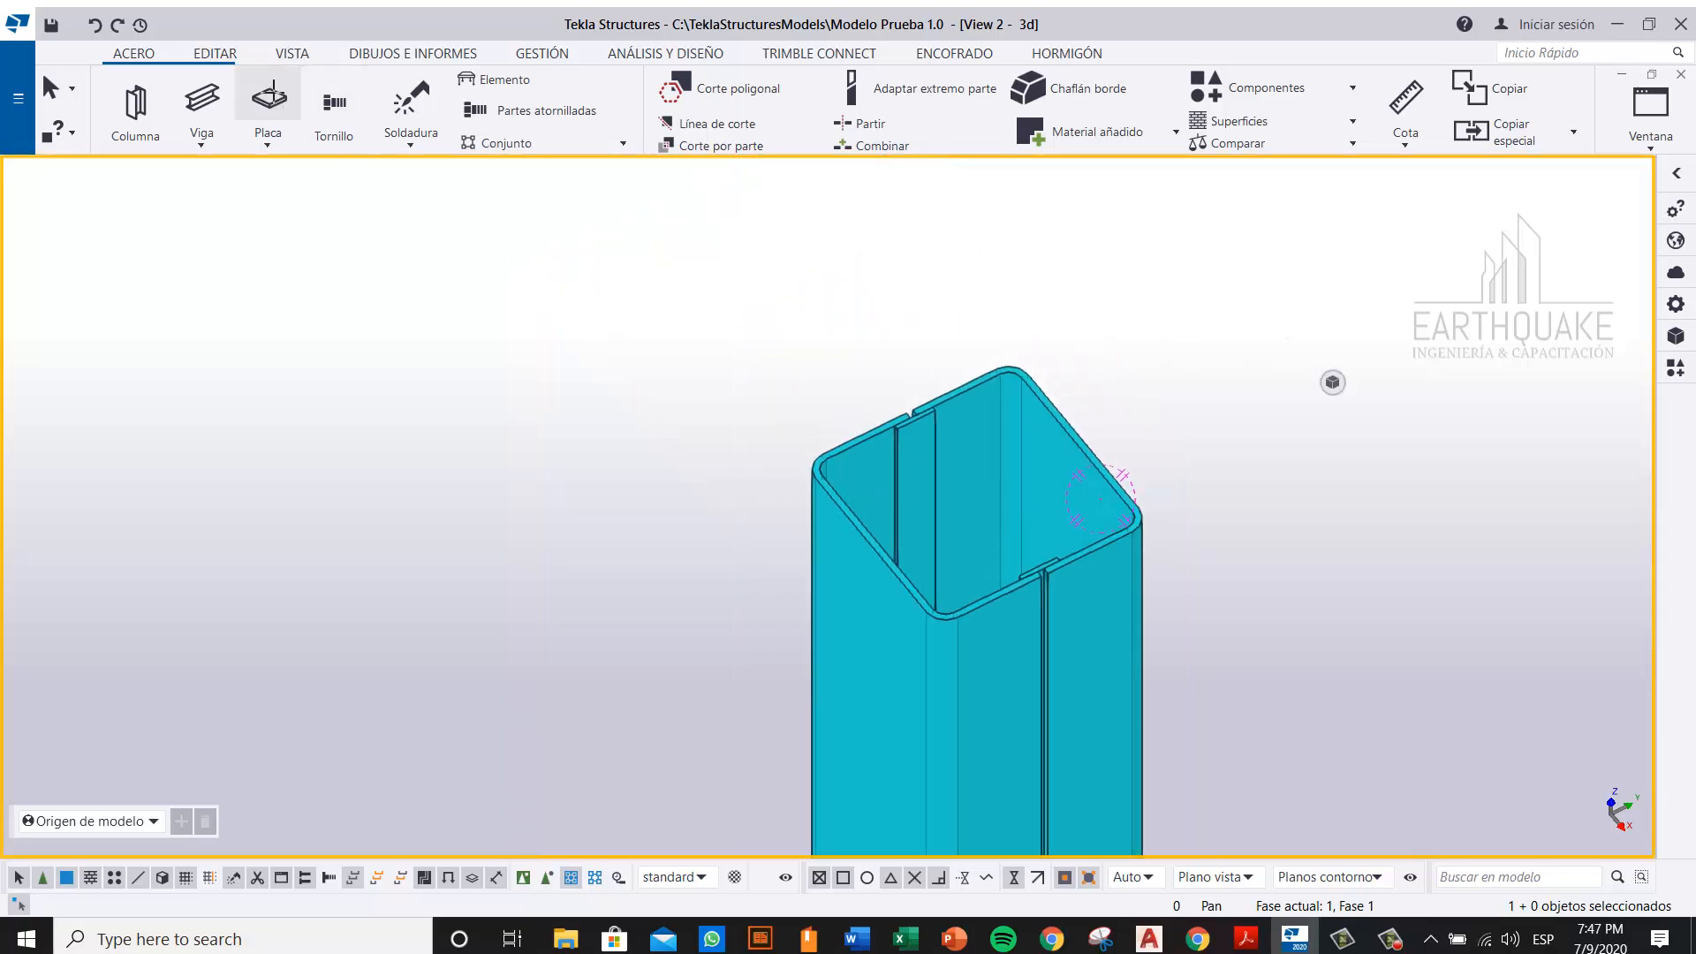
pyautogui.click(263, 104)
pyautogui.click(263, 372)
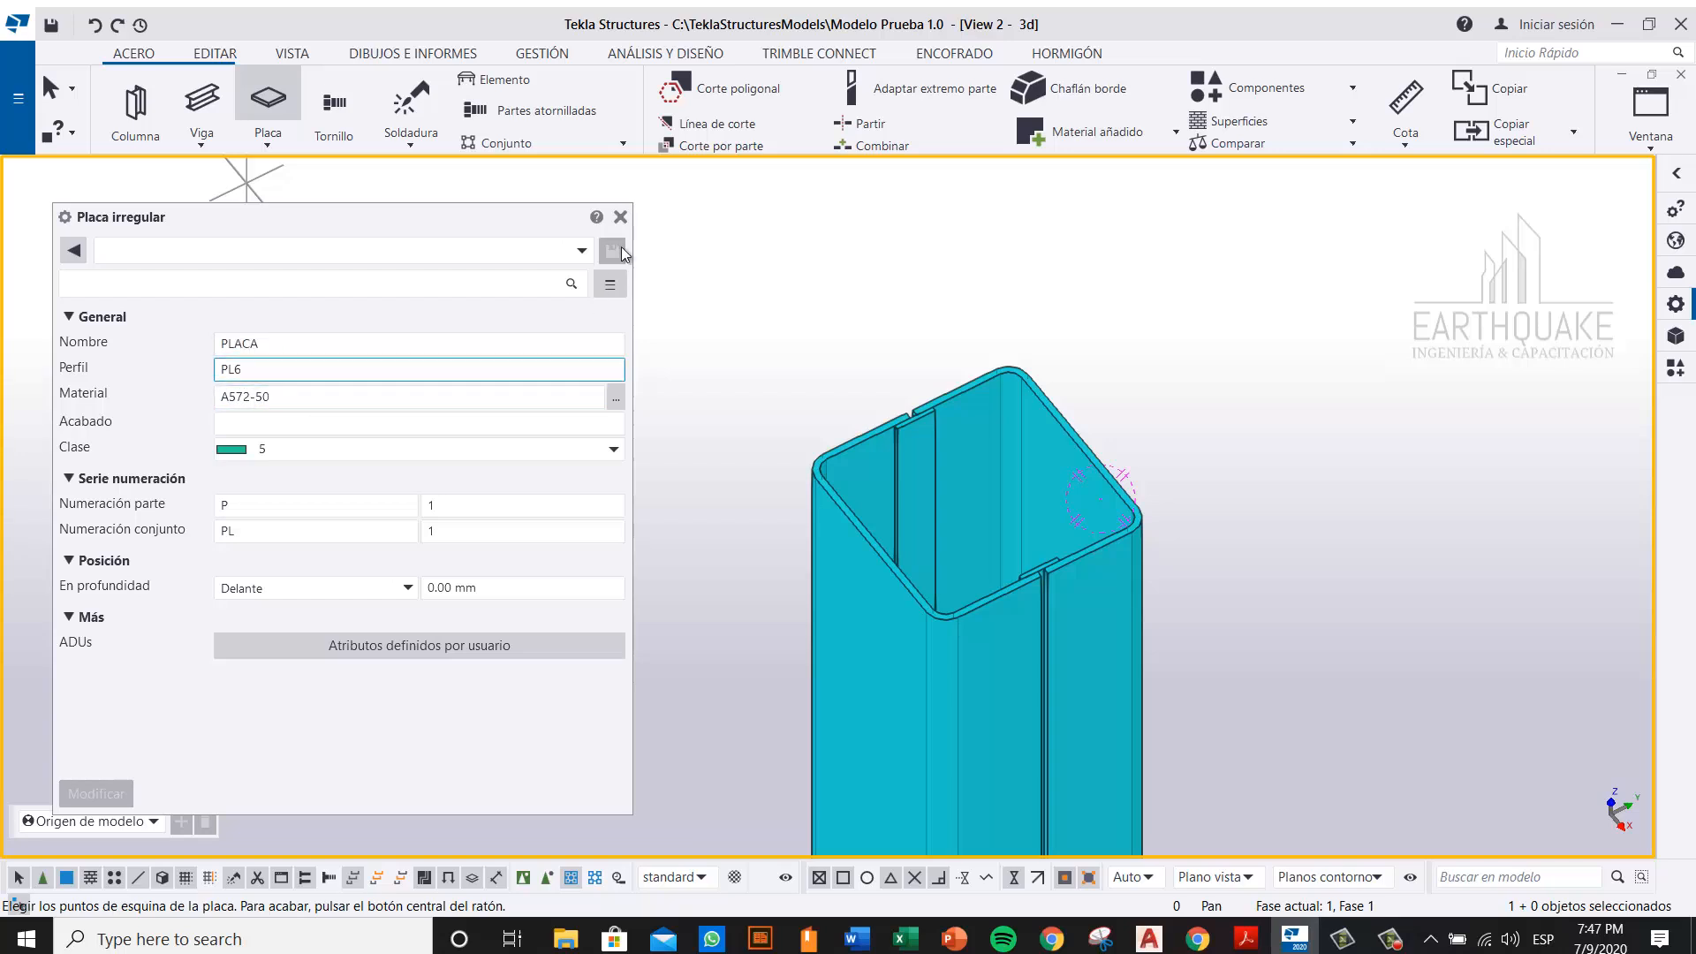
pyautogui.click(622, 218)
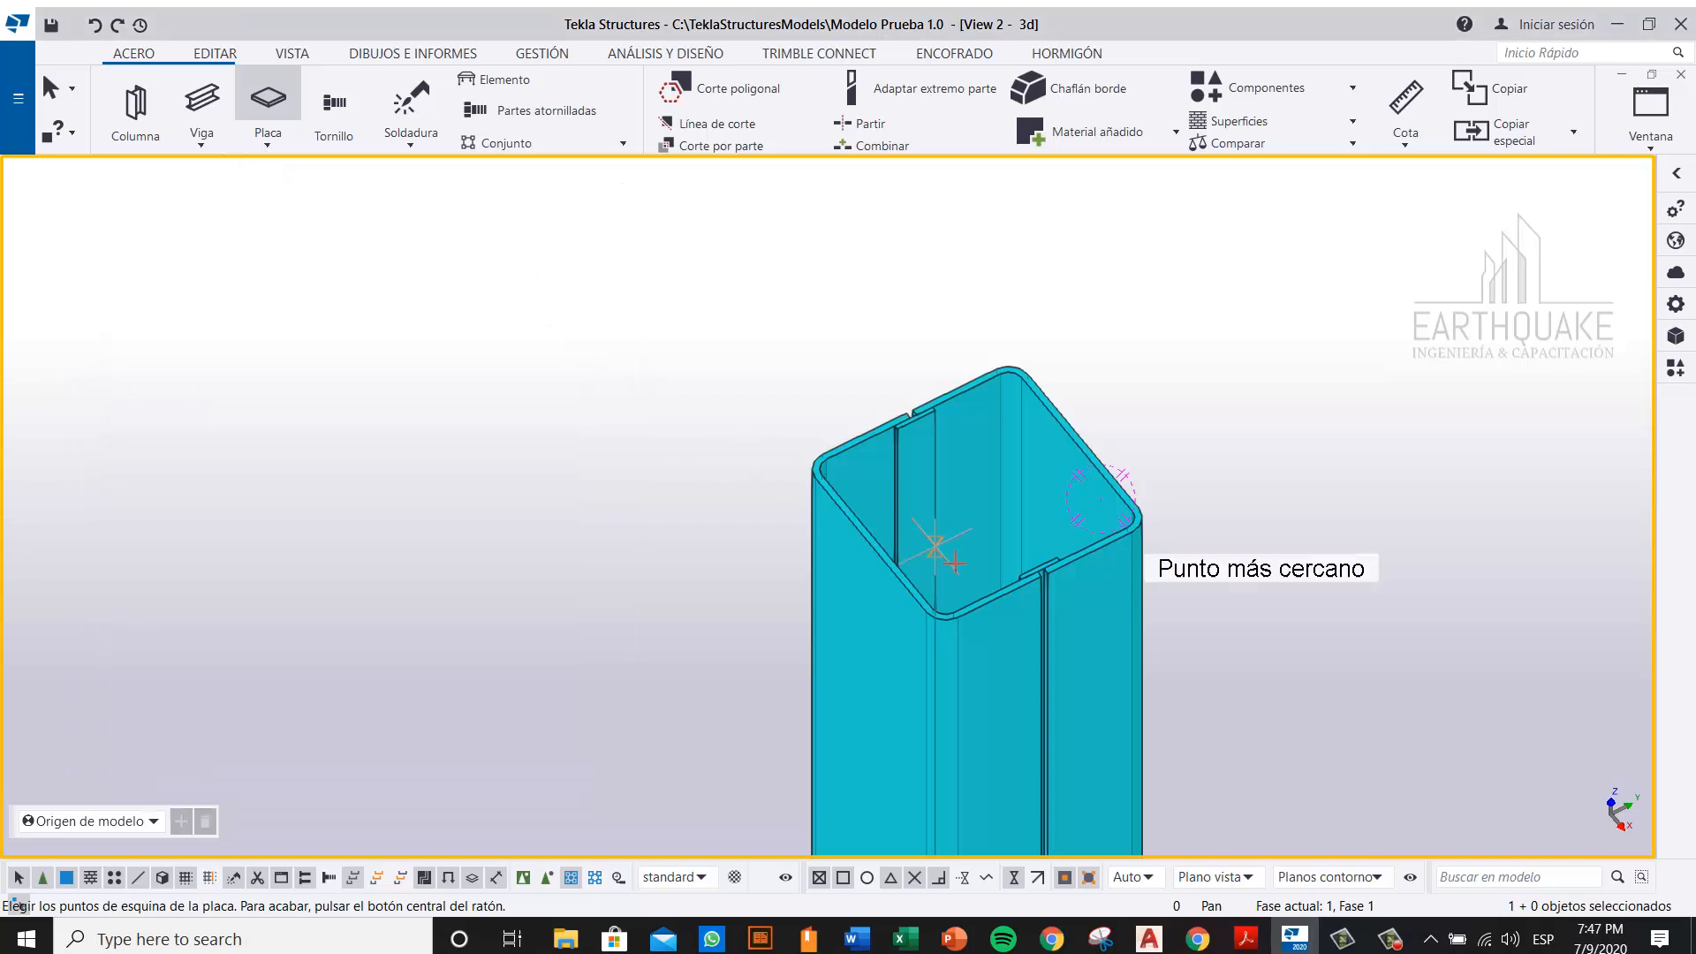
pyautogui.moveTo(728, 533); pyautogui.dragTo(594, 515, button='middle')
pyautogui.scroll(3, 715, 399)
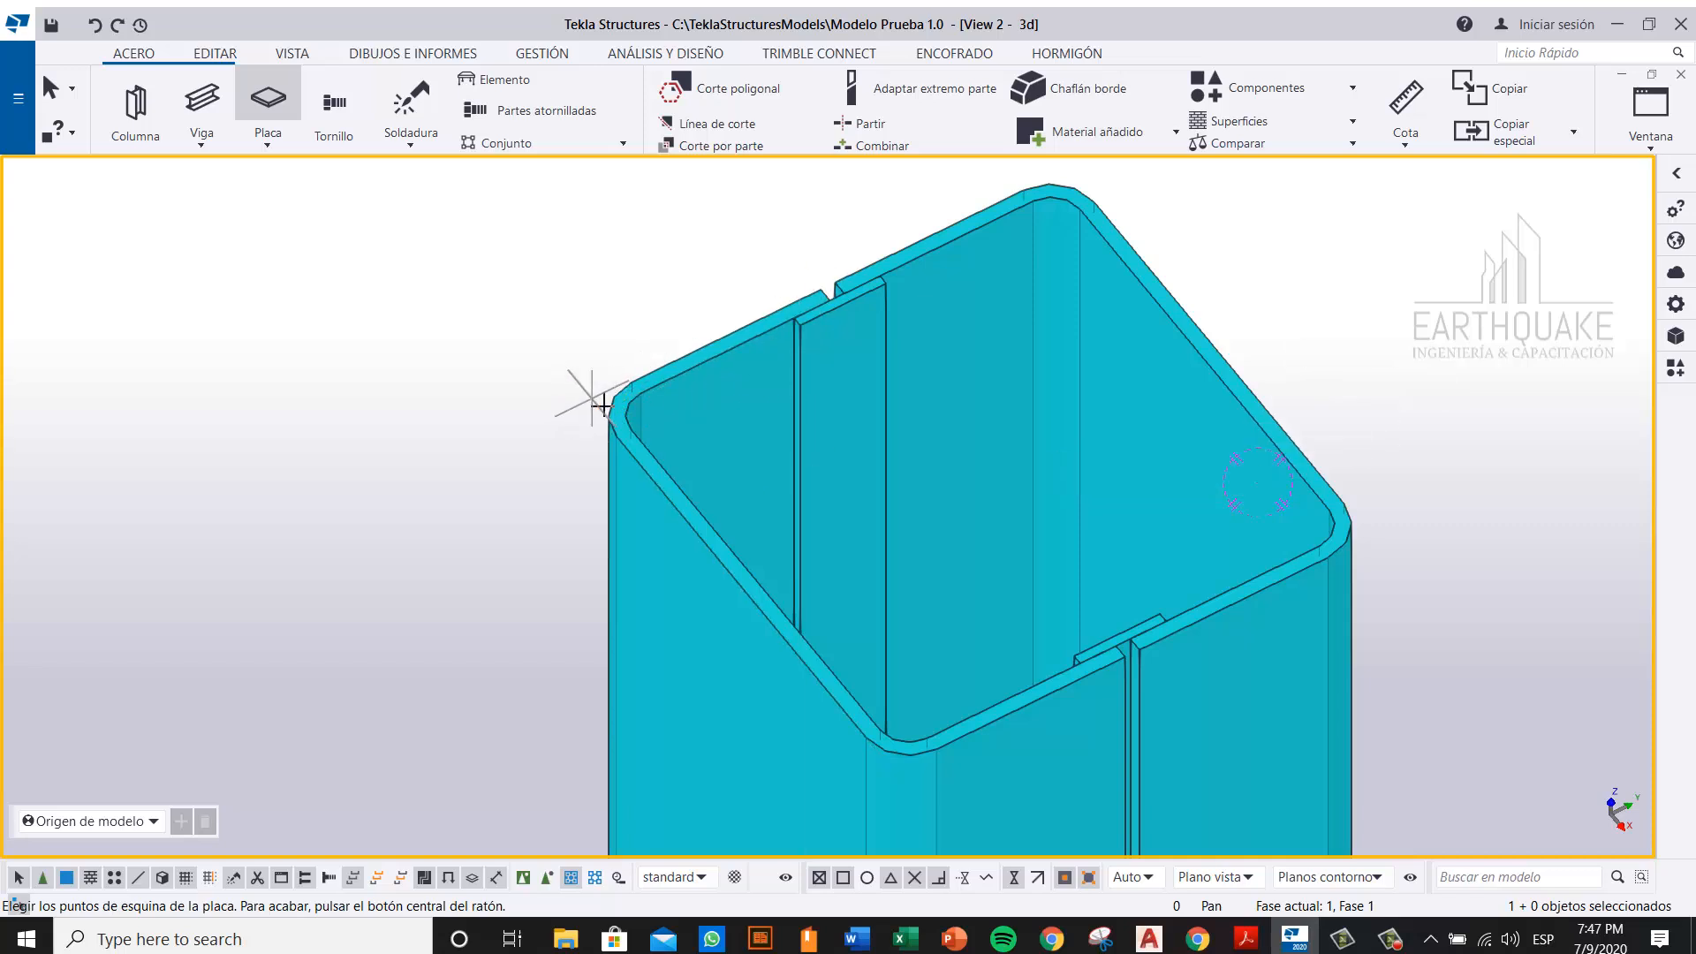
pyautogui.scroll(2, 608, 420)
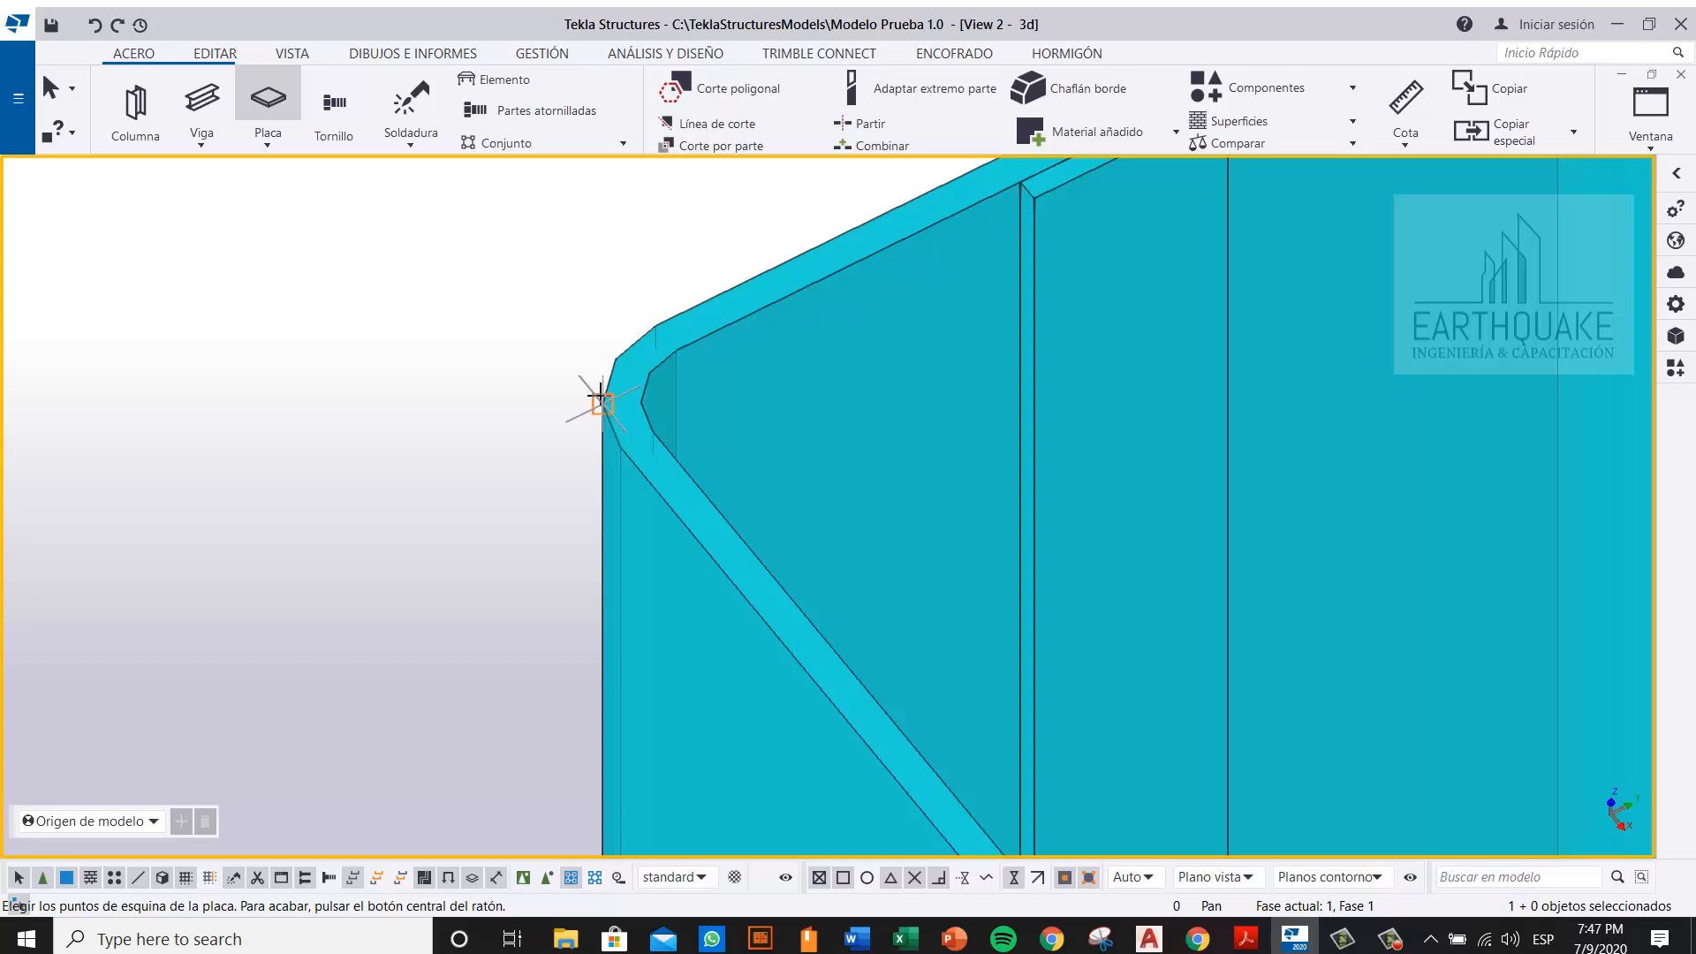
pyautogui.scroll(-1, 601, 397)
pyautogui.scroll(-1, 600, 400)
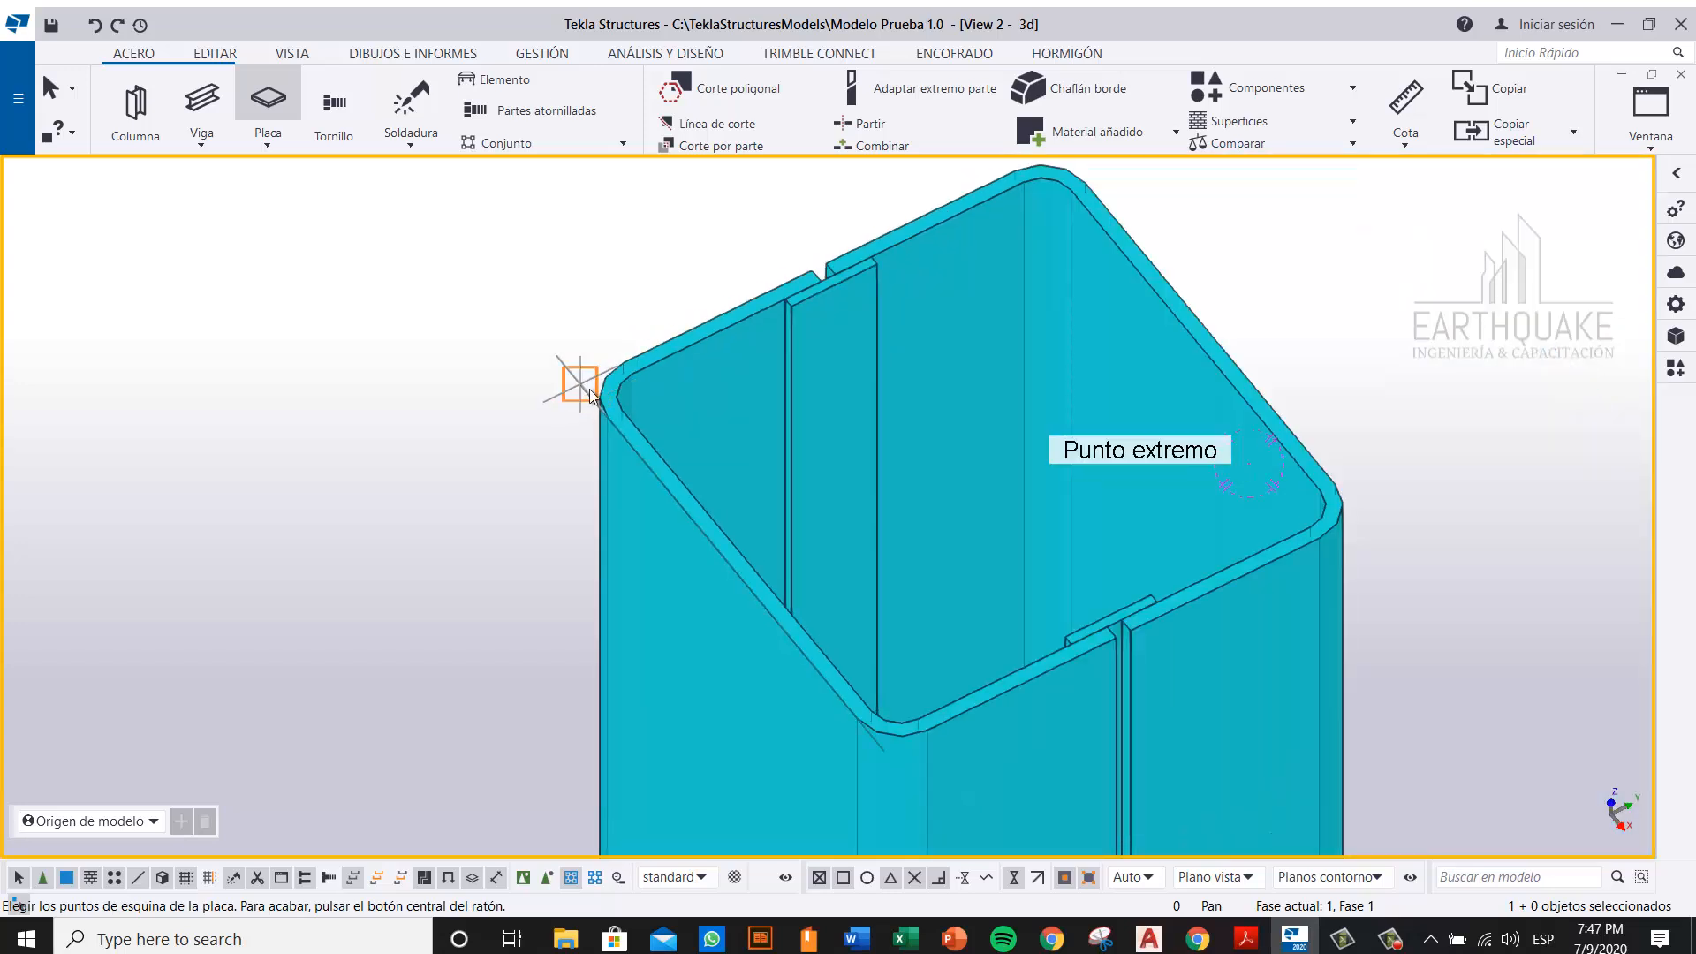
pyautogui.click(588, 389)
# Step: Place the plate's remaining three corners on the square column's top and close the 200 × 200 mm outline to create it
pyautogui.moveTo(1154, 220); pyautogui.dragTo(1174, 310, button='middle')
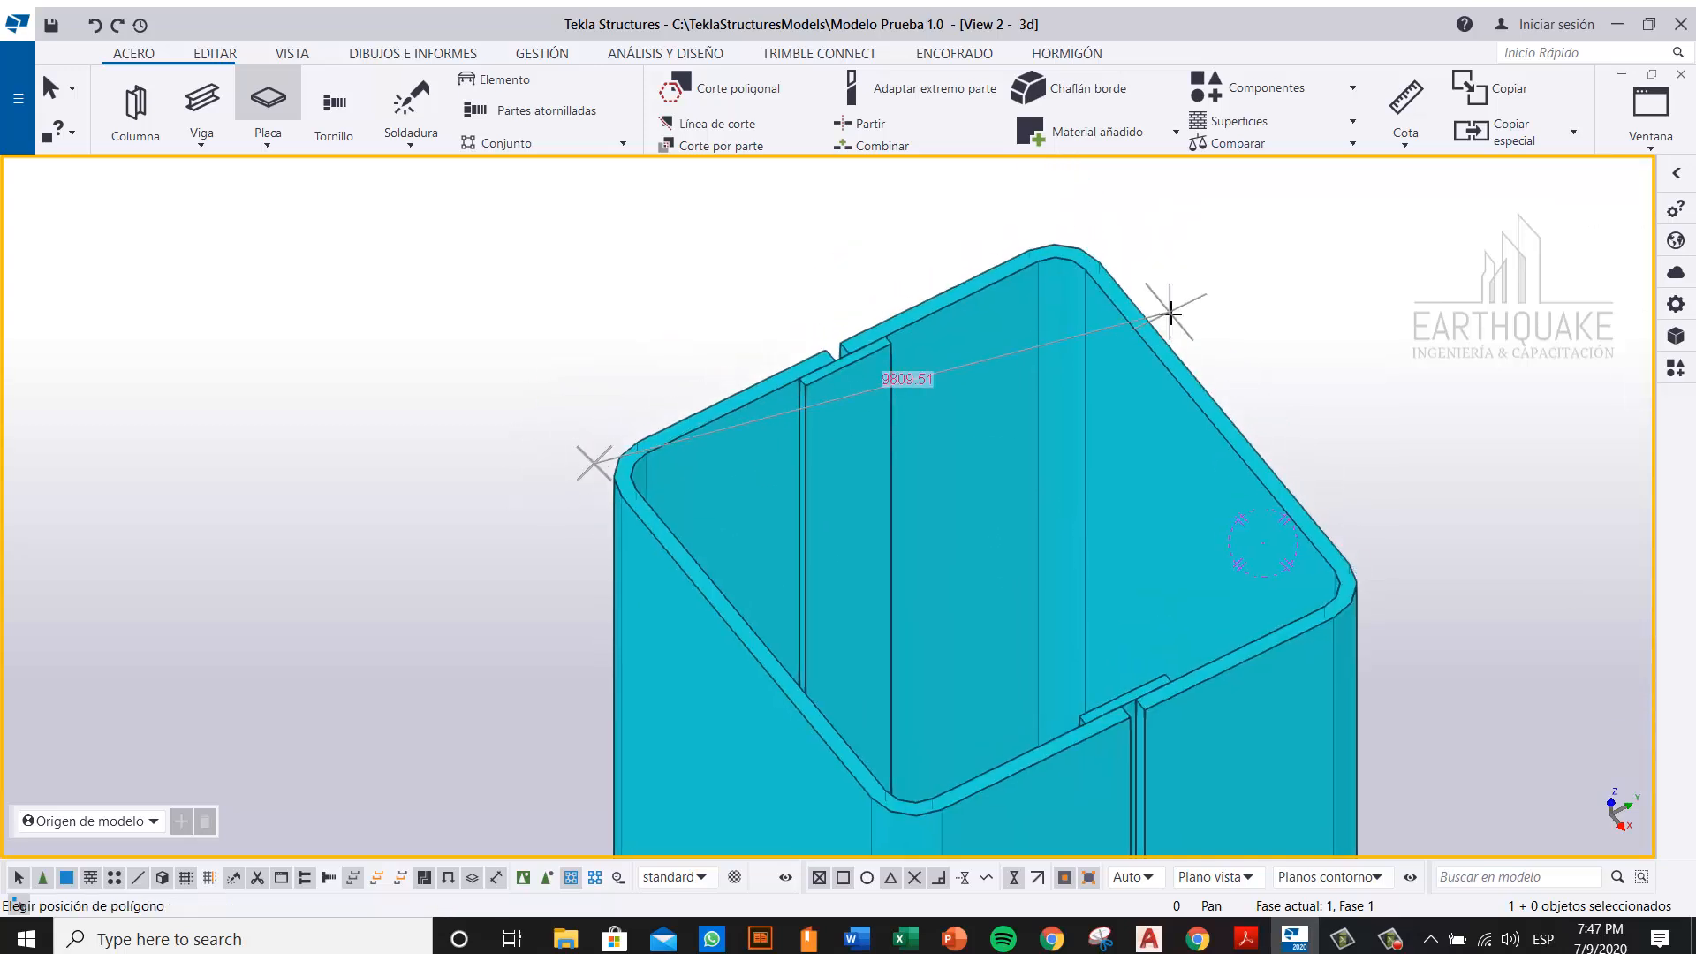
pyautogui.click(1071, 232)
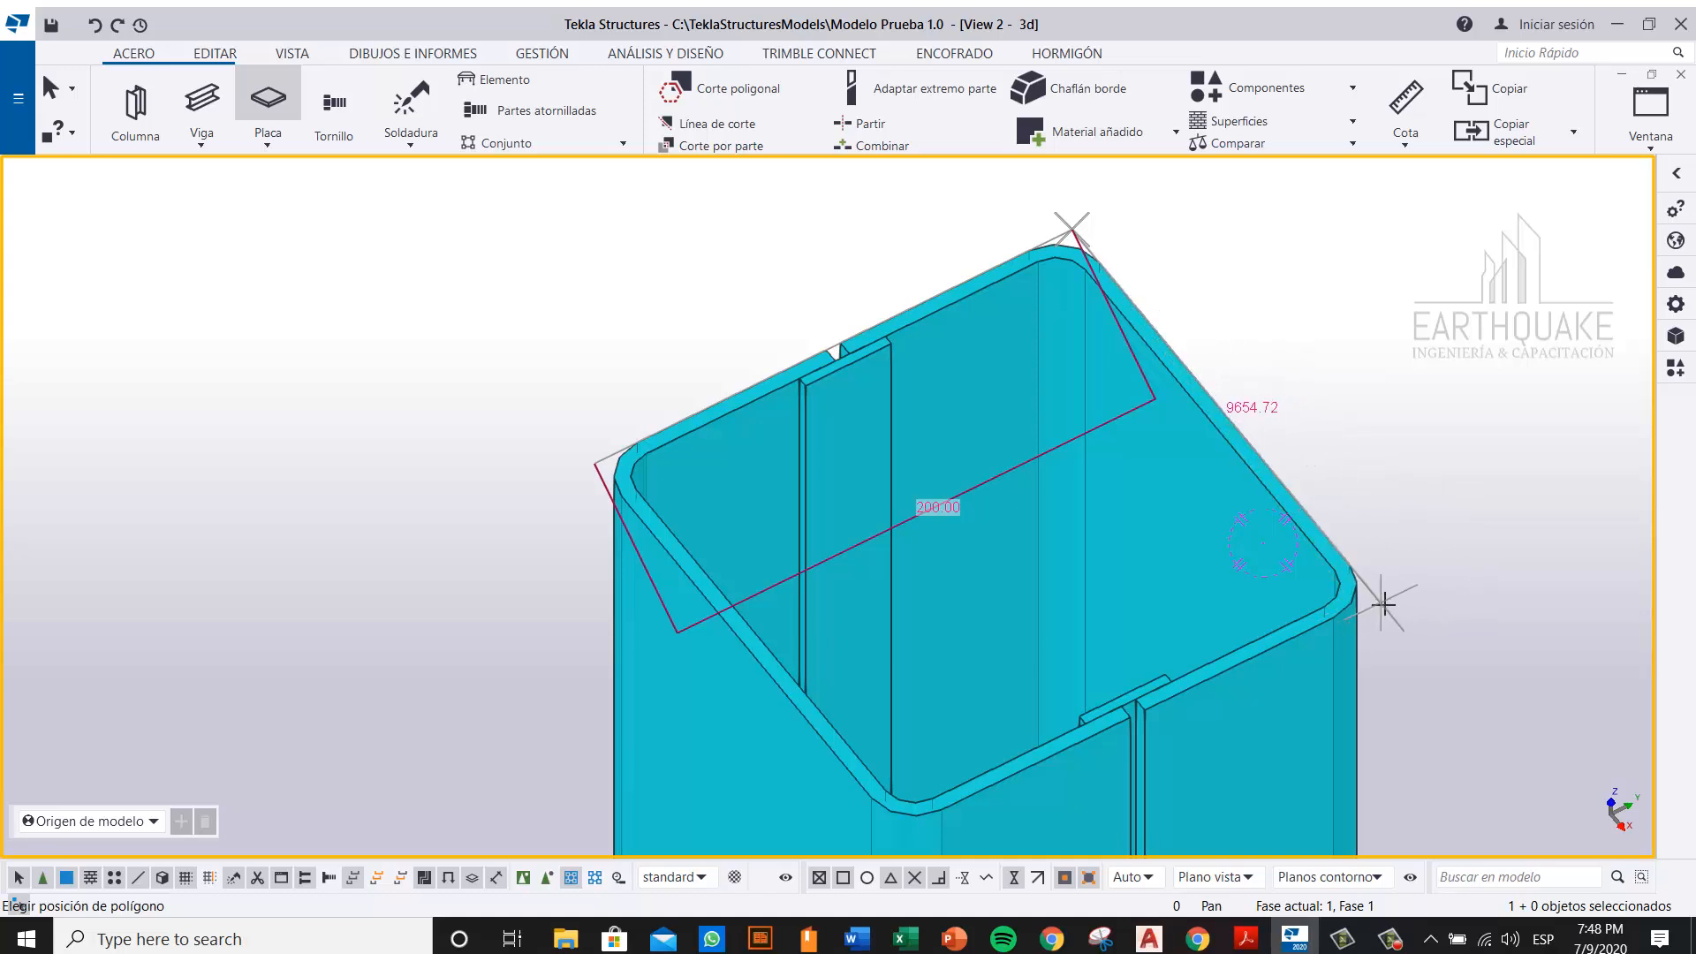
pyautogui.keyDown('ctrl'); pyautogui.moveTo(1384, 605); pyautogui.dragTo(1434, 586, button='middle'); pyautogui.keyUp('ctrl')
pyautogui.scroll(-8, 1015, 666)
pyautogui.keyDown('ctrl'); pyautogui.moveTo(1286, 528); pyautogui.dragTo(1545, 507, button='middle'); pyautogui.keyUp('ctrl')
pyautogui.scroll(8, 1295, 504)
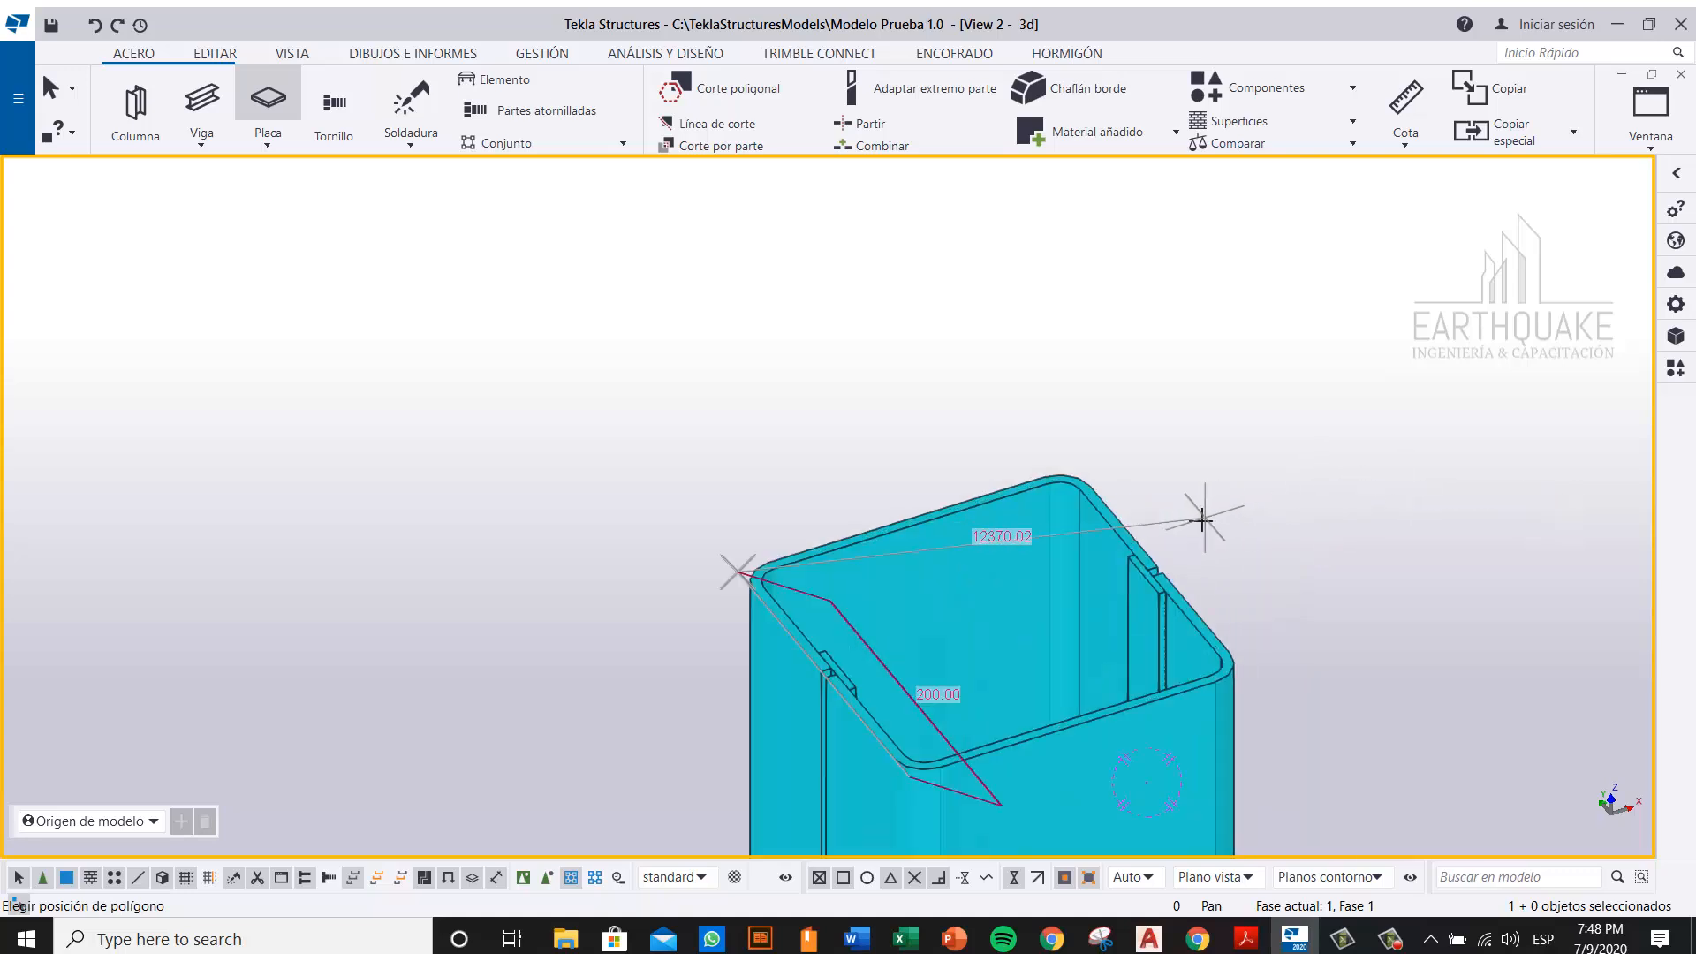
pyautogui.click(1073, 469)
pyautogui.scroll(-6, 1238, 579)
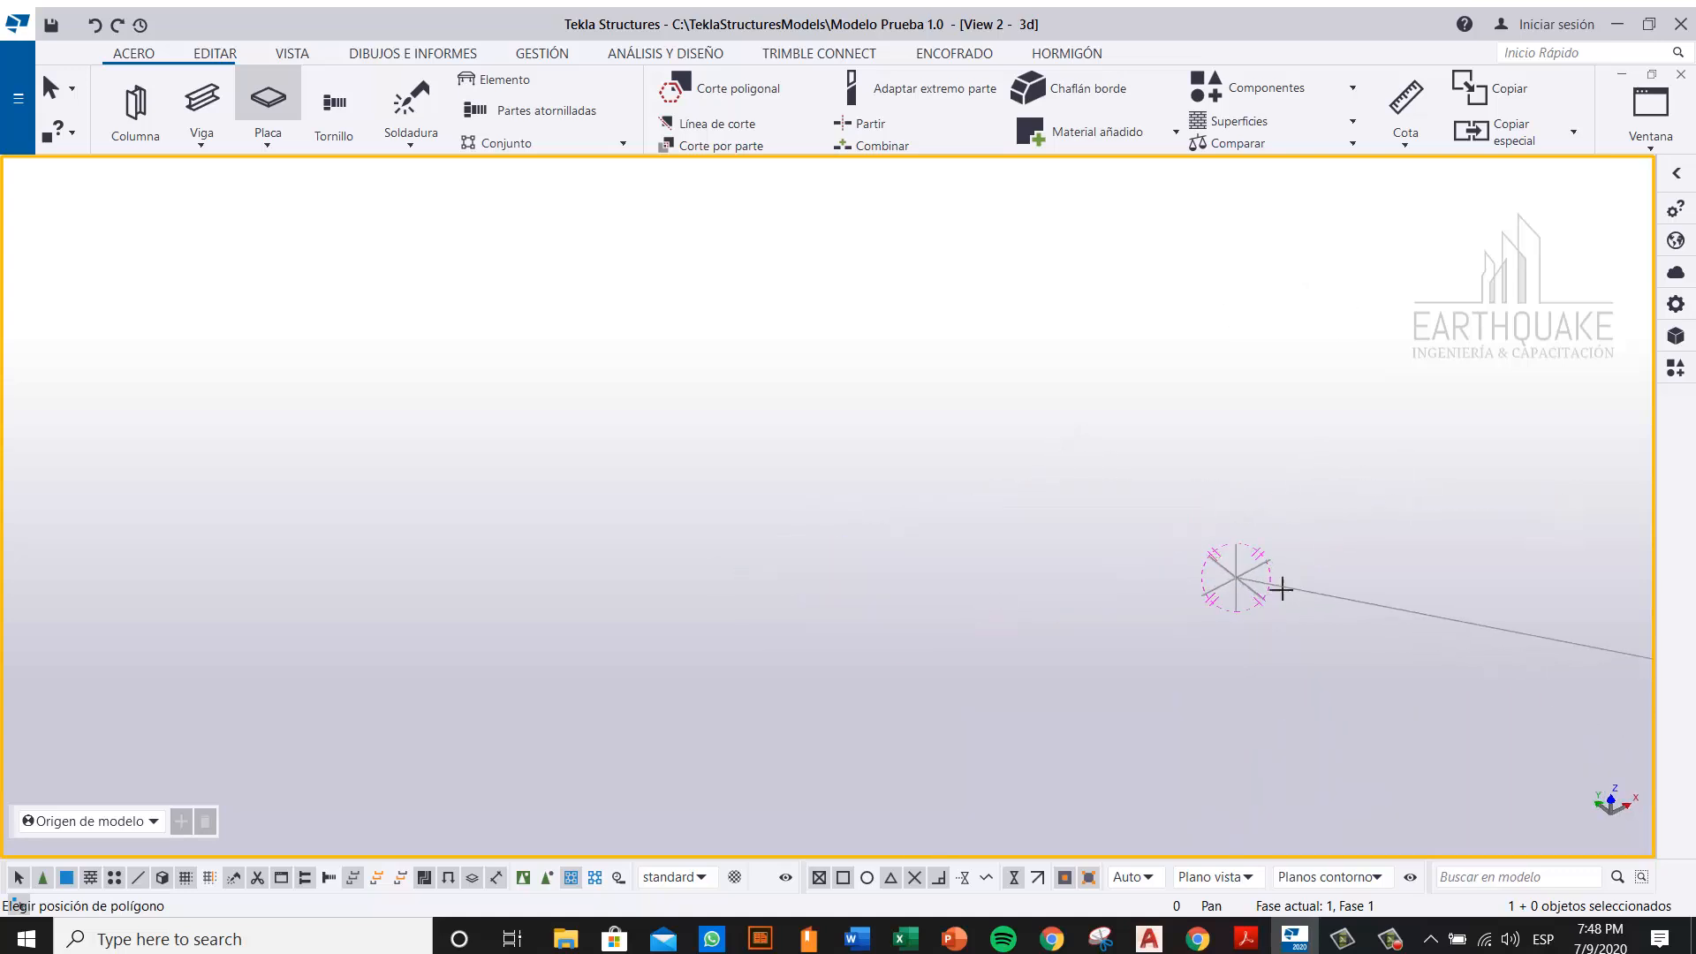
pyautogui.scroll(-2, 1044, 493)
pyautogui.keyDown('ctrl'); pyautogui.moveTo(1352, 570); pyautogui.dragTo(1423, 592, button='middle'); pyautogui.keyUp('ctrl')
pyautogui.scroll(5, 1287, 586)
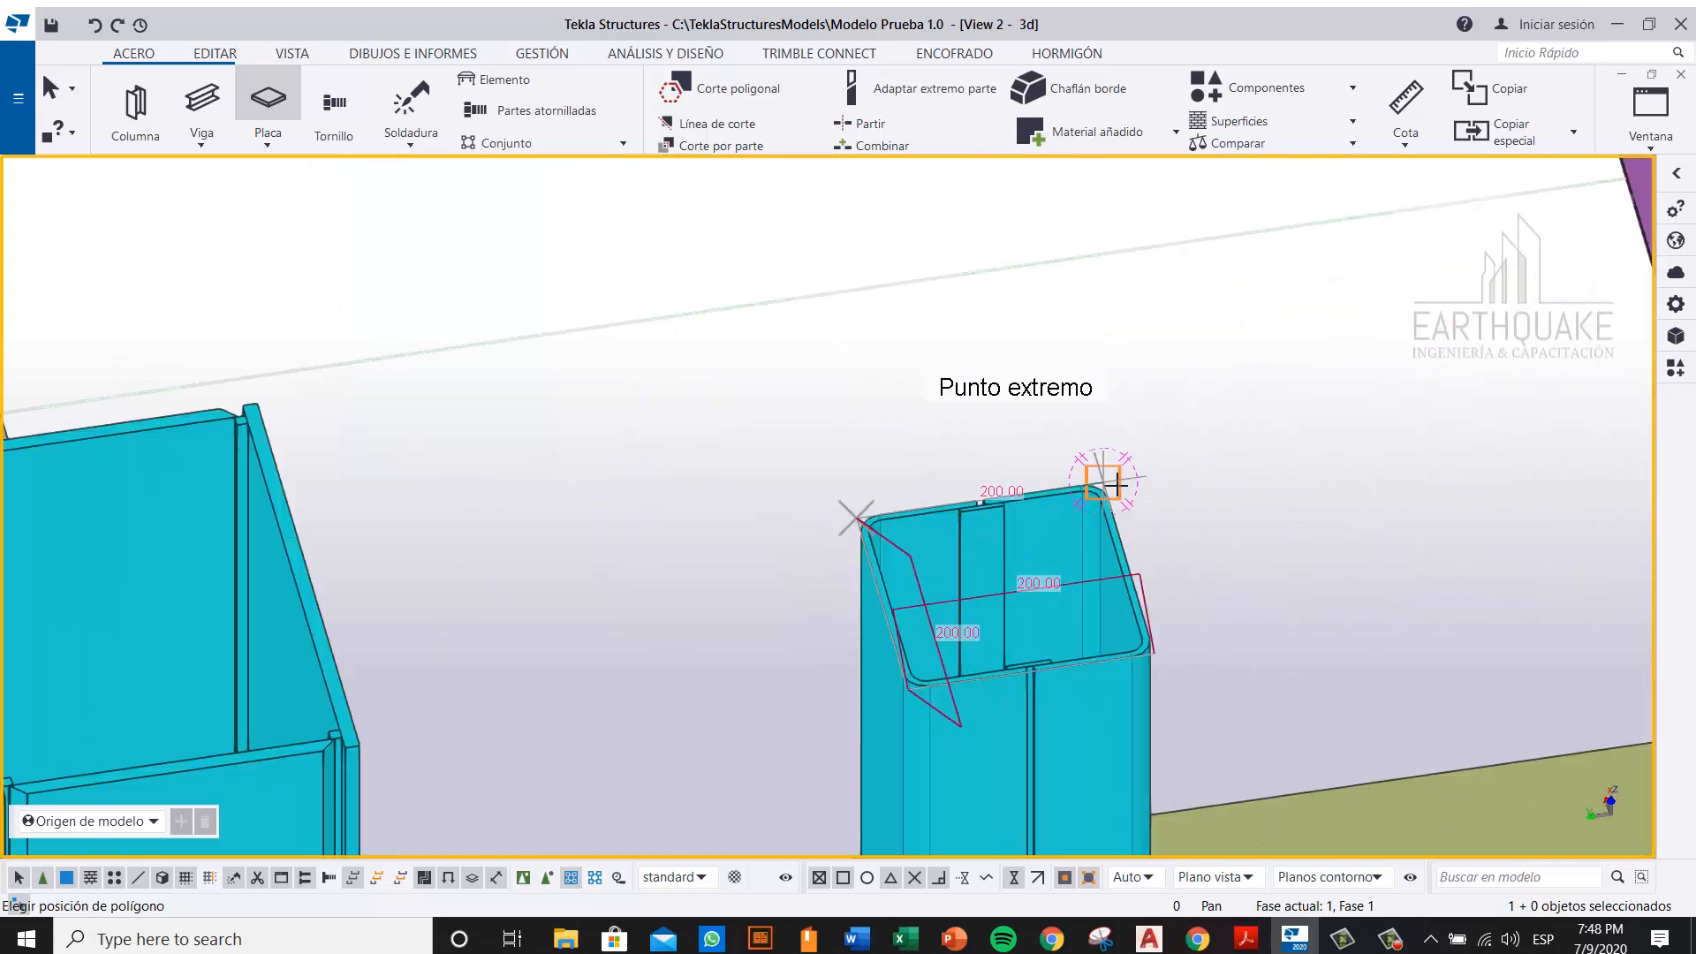
pyautogui.click(1105, 480)
pyautogui.click(1152, 653)
pyautogui.middleClick(1153, 654)
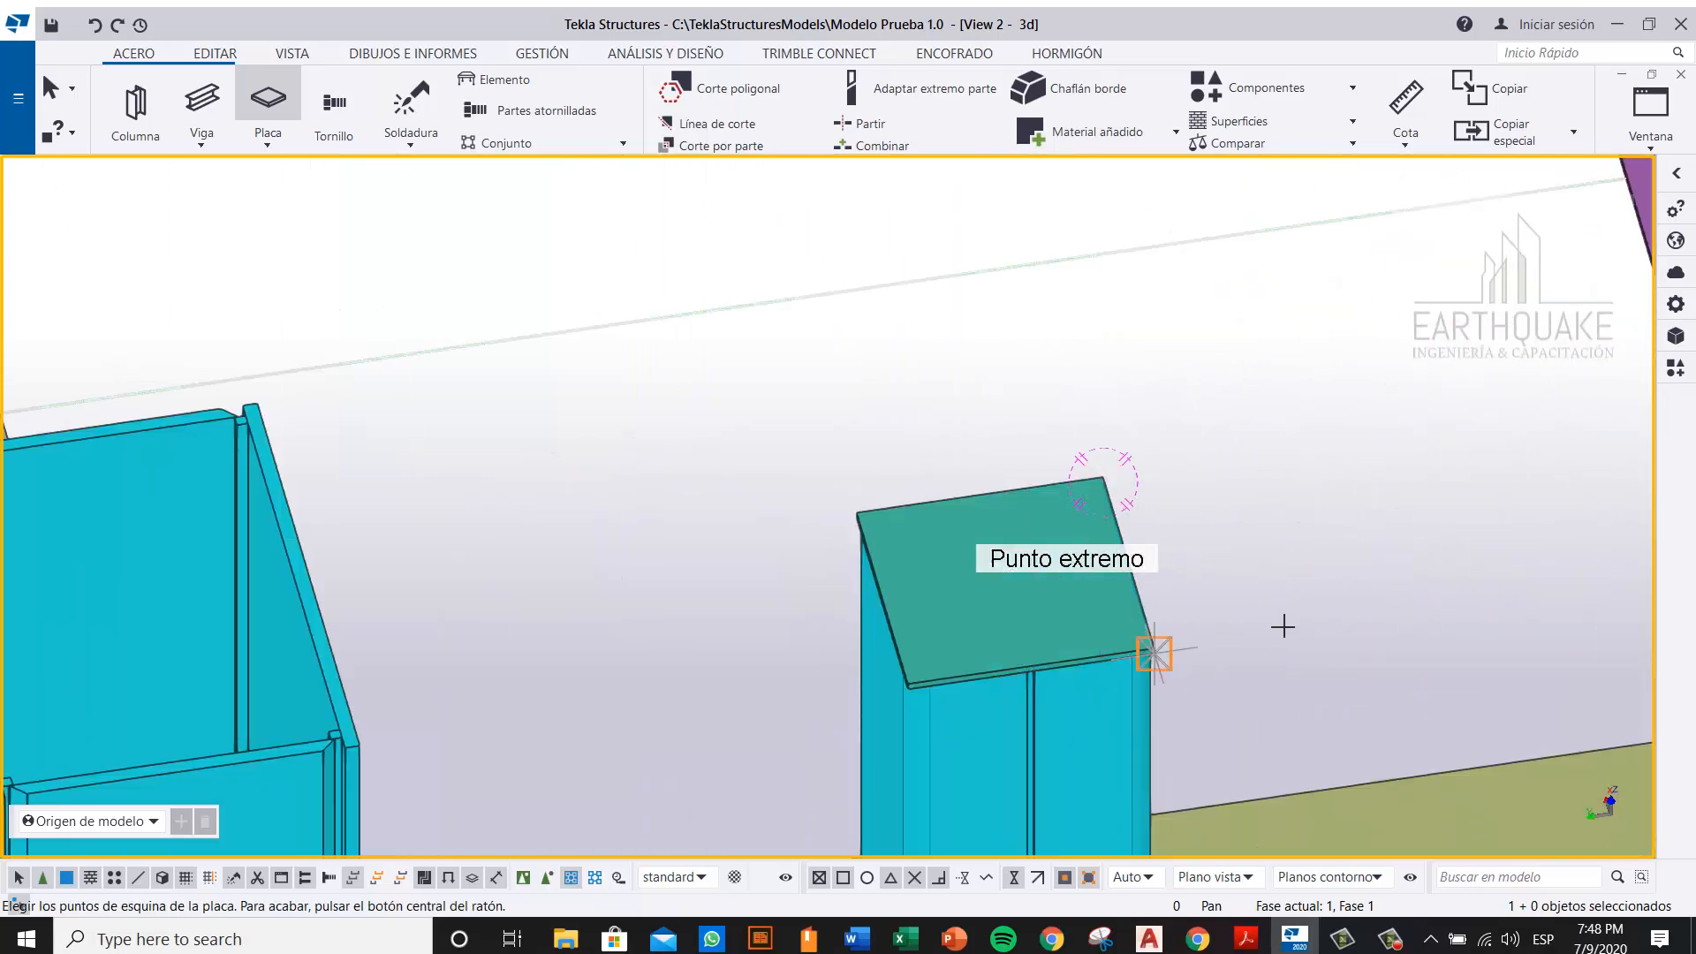
# Step: End the plate command and delete the cap plate on top of the freestanding box column
pyautogui.rightClick(1212, 484)
pyautogui.click(1272, 496)
pyautogui.scroll(-5, 1060, 596)
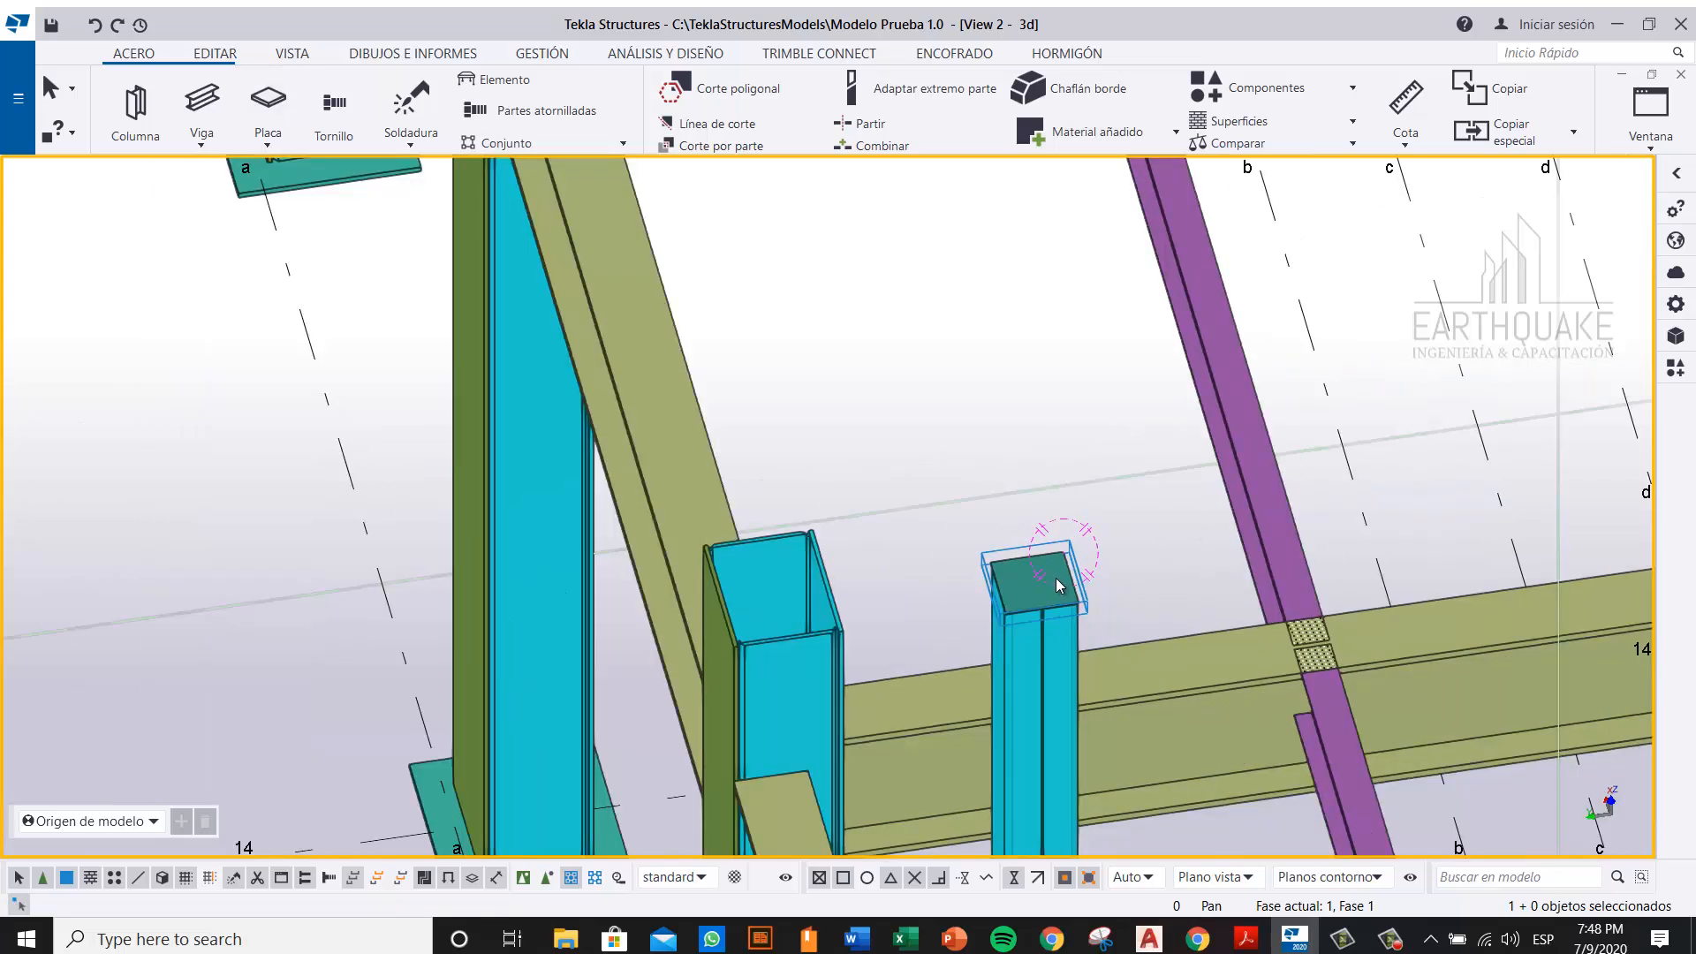
pyautogui.scroll(-1, 972, 495)
pyautogui.scroll(5, 1016, 521)
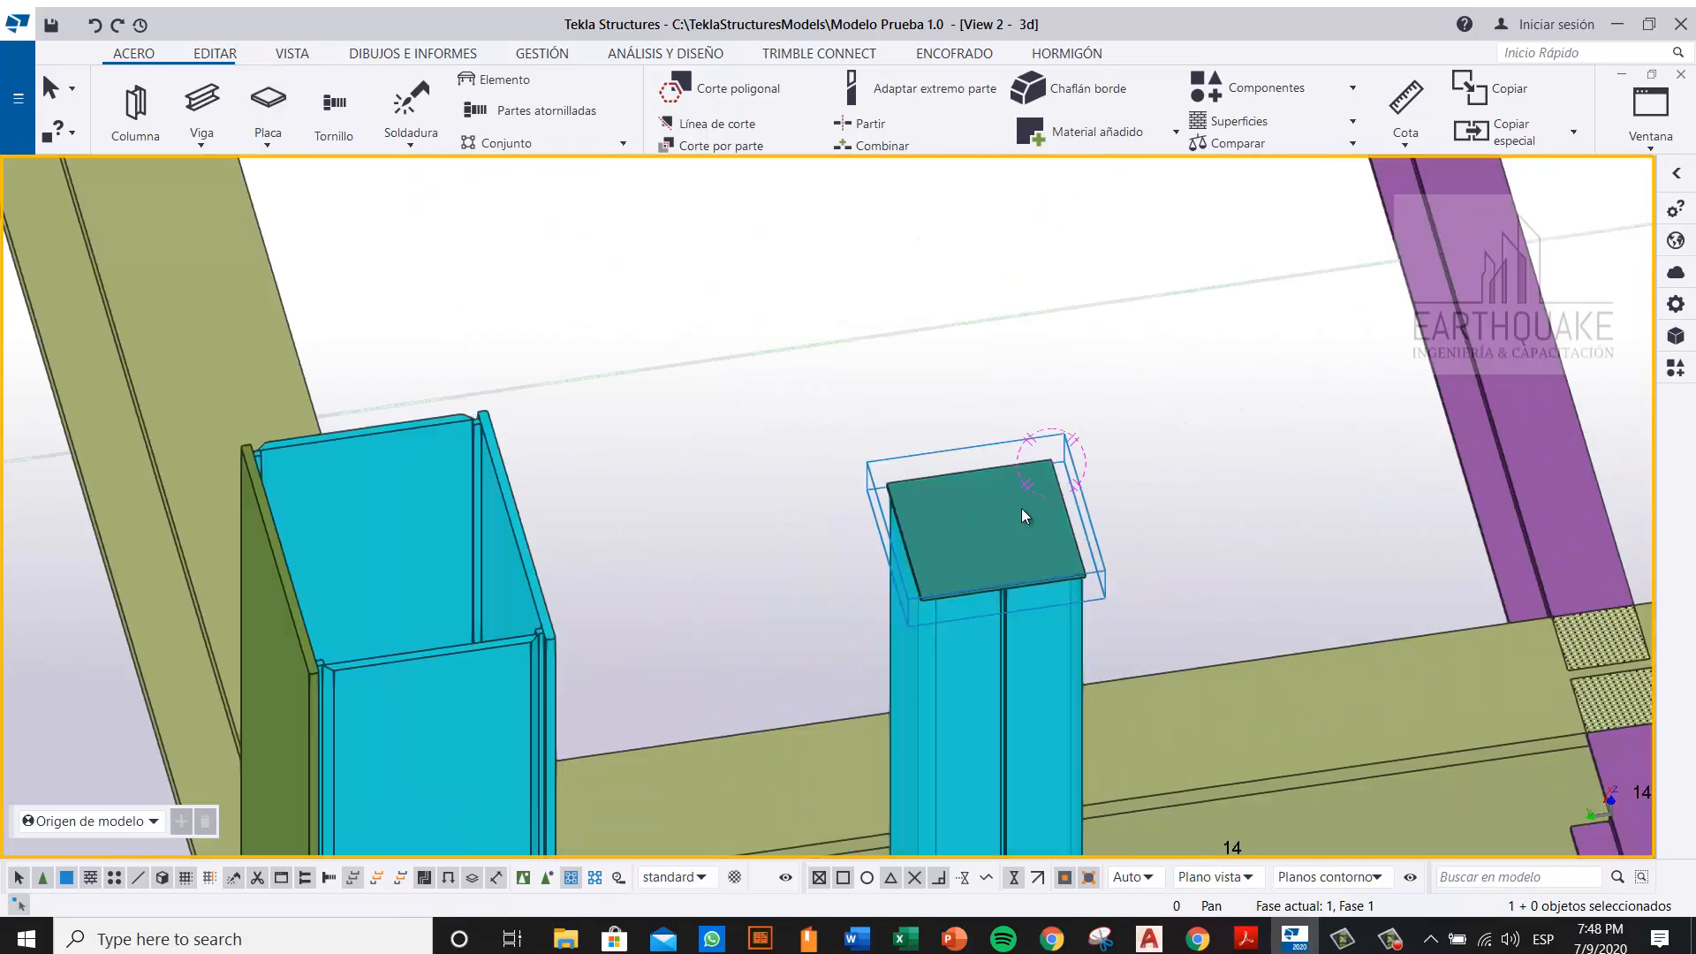
pyautogui.click(1035, 507)
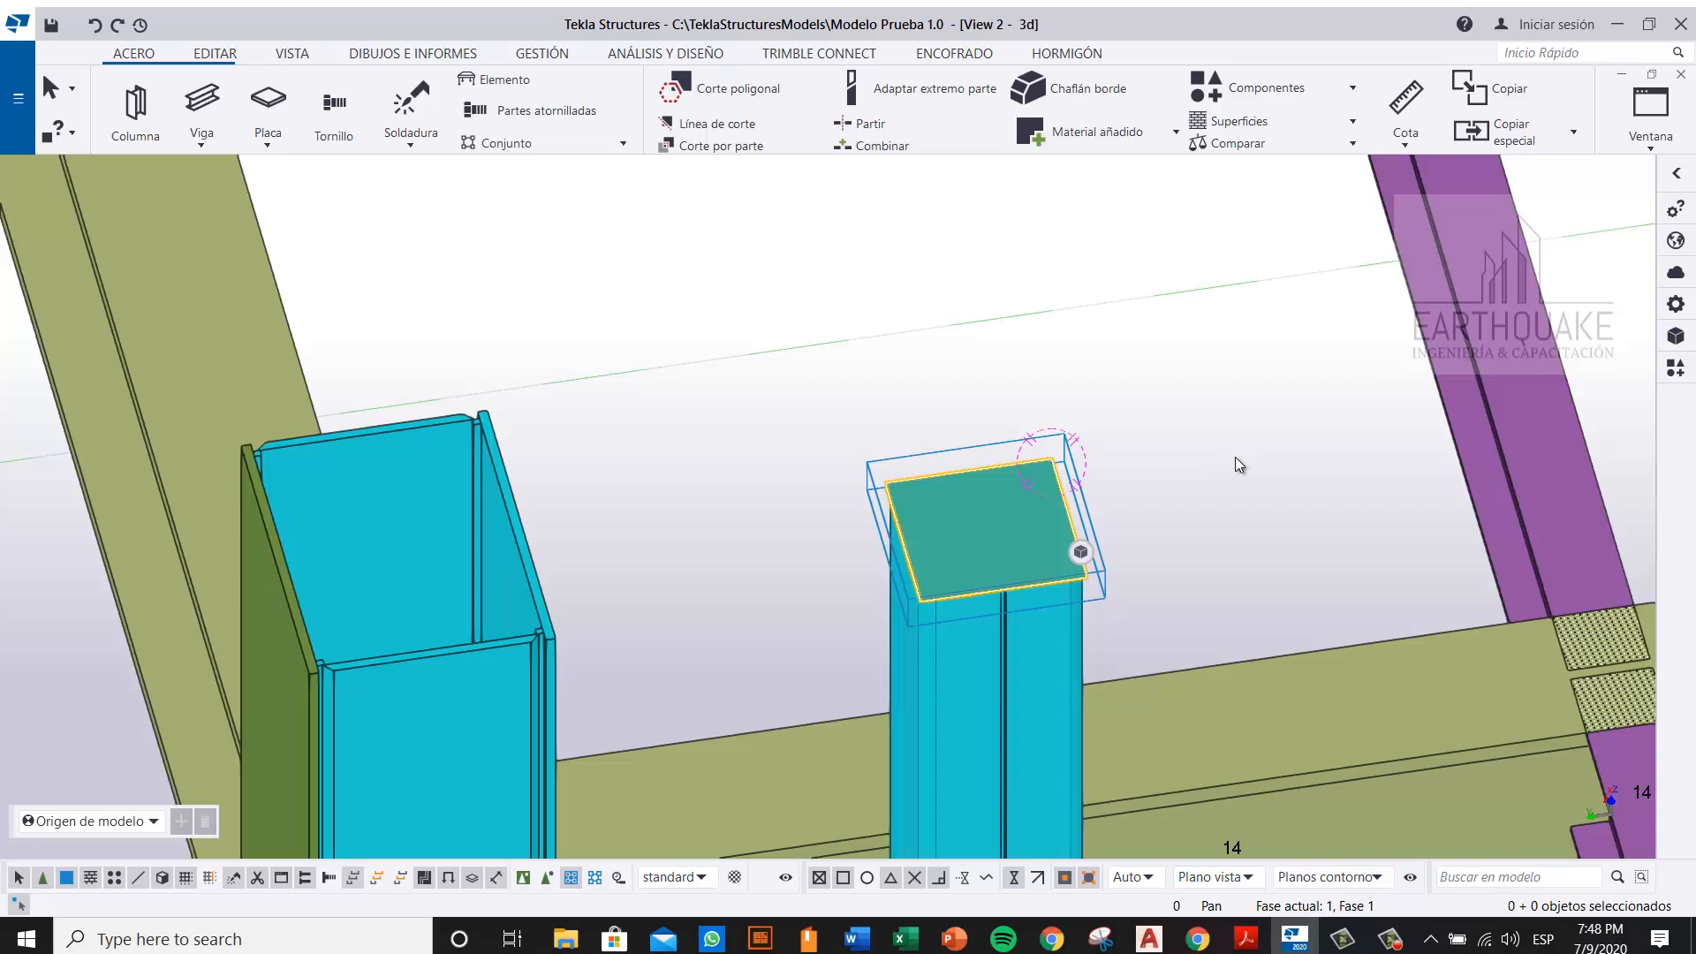
pyautogui.press('Delete')
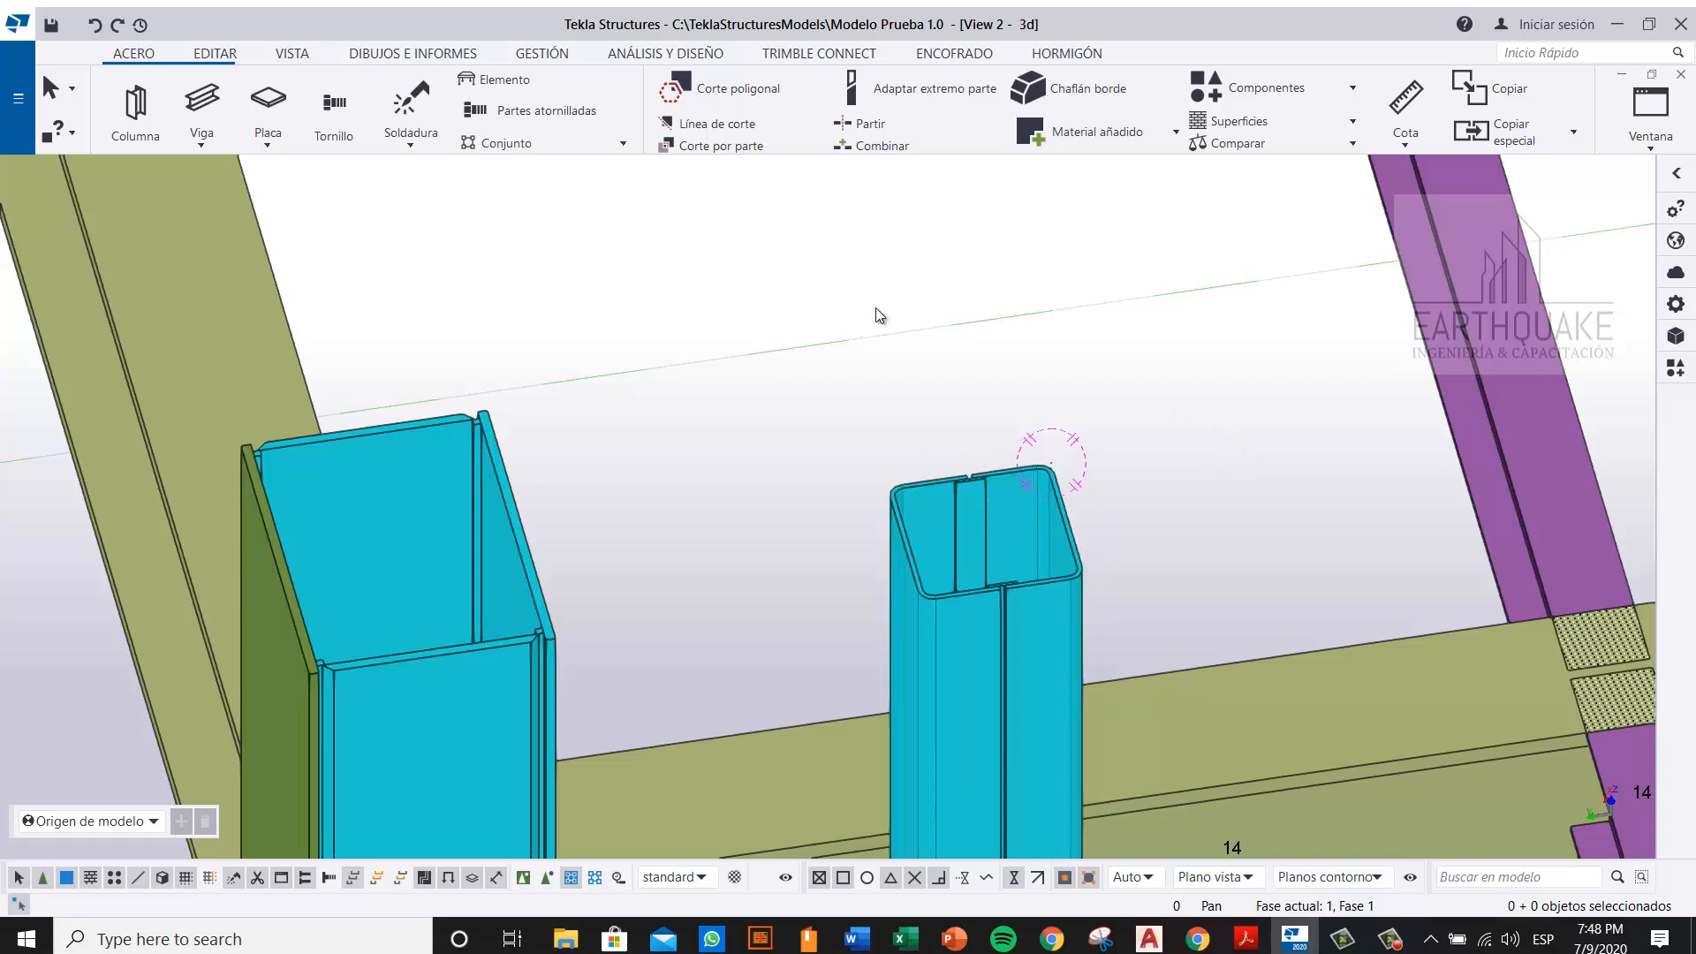
# Step: Check the profile and material of one of the box column's bent halves
pyautogui.click(201, 98)
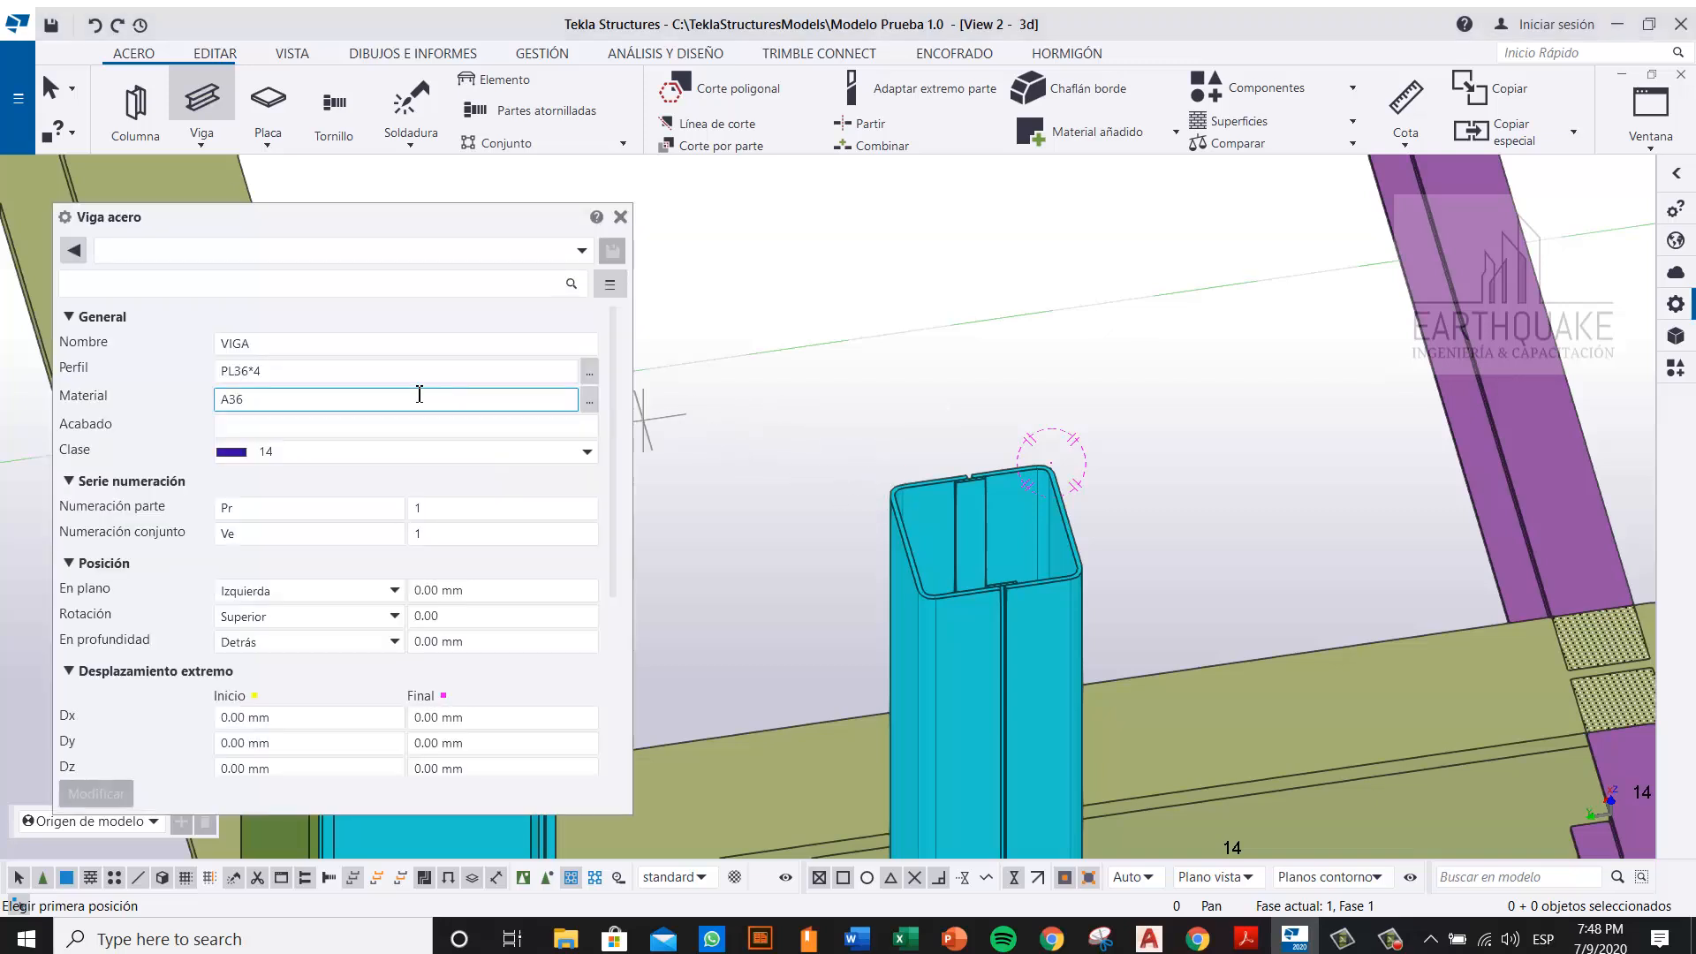
pyautogui.hotkey('shift', 'Tab')
pyautogui.hotkey('shift', 'Tab')
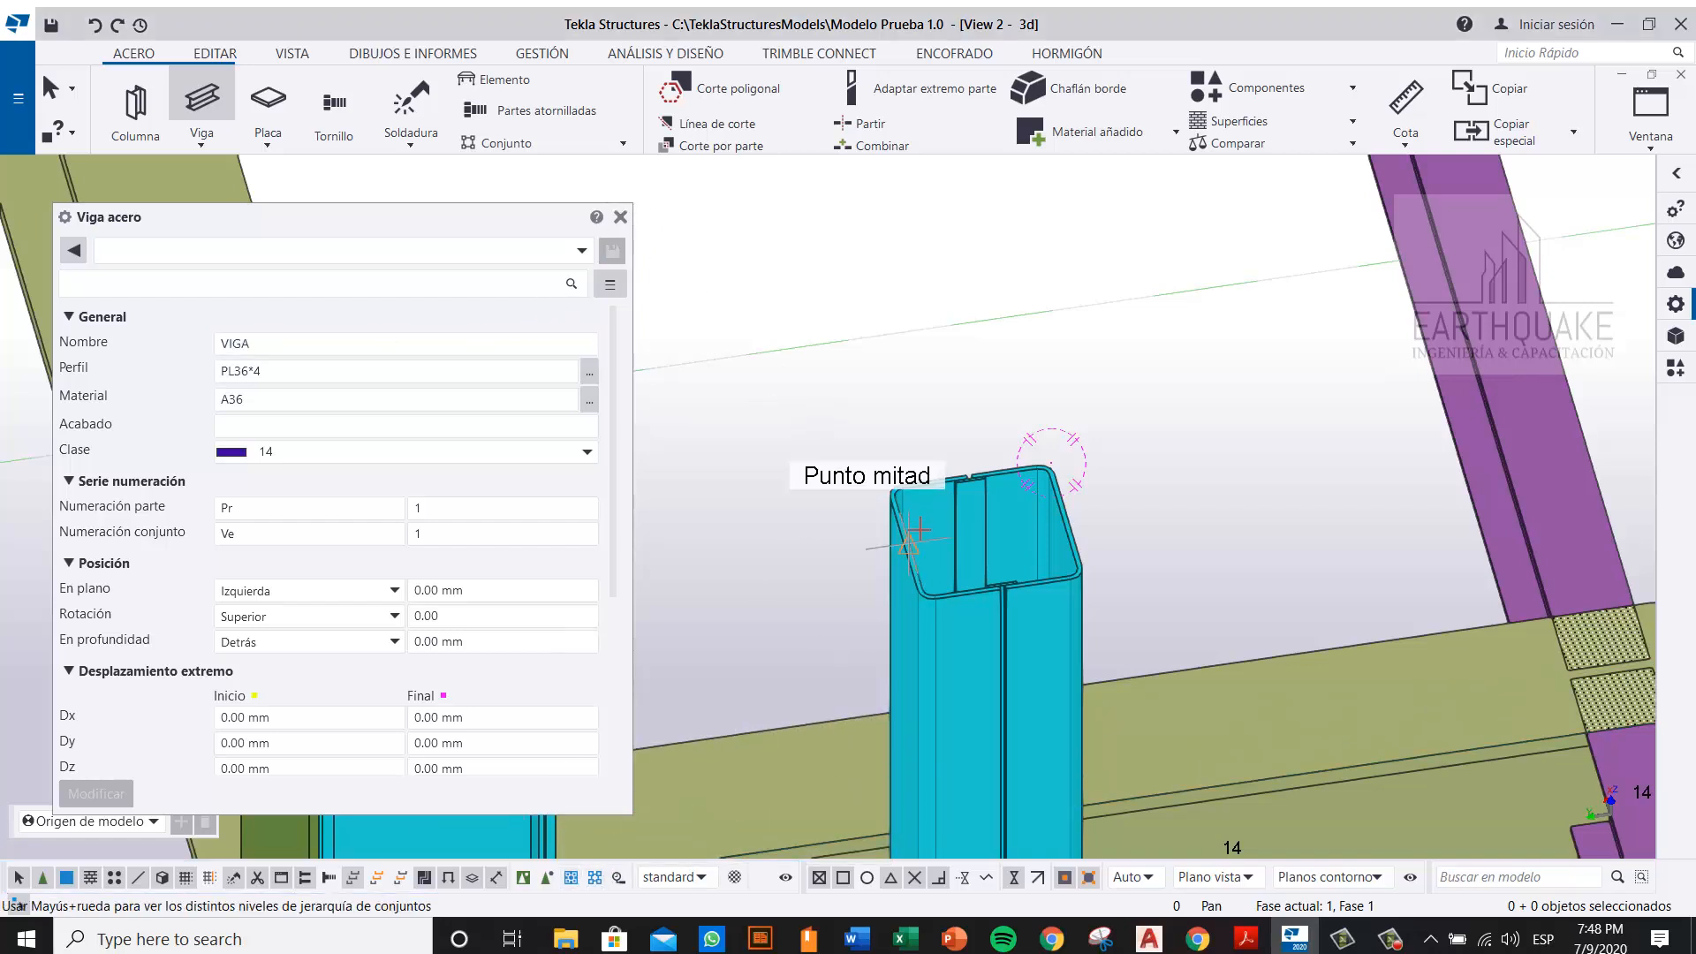
pyautogui.press('Escape')
pyautogui.click(910, 583)
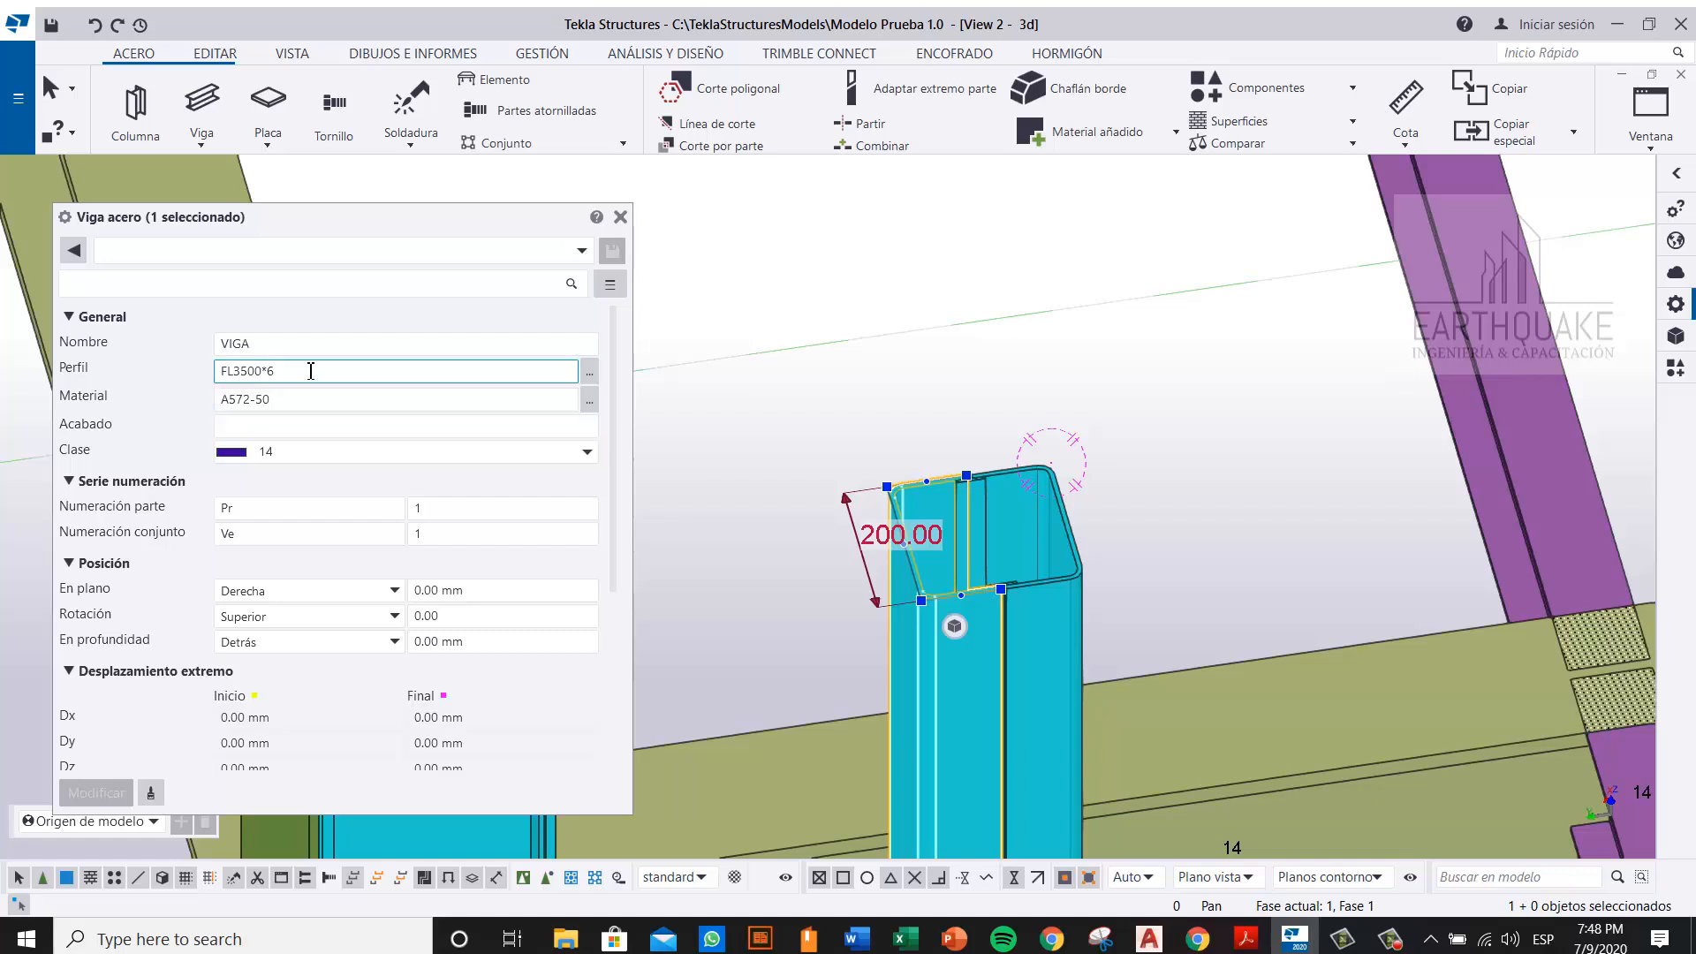
pyautogui.click(826, 424)
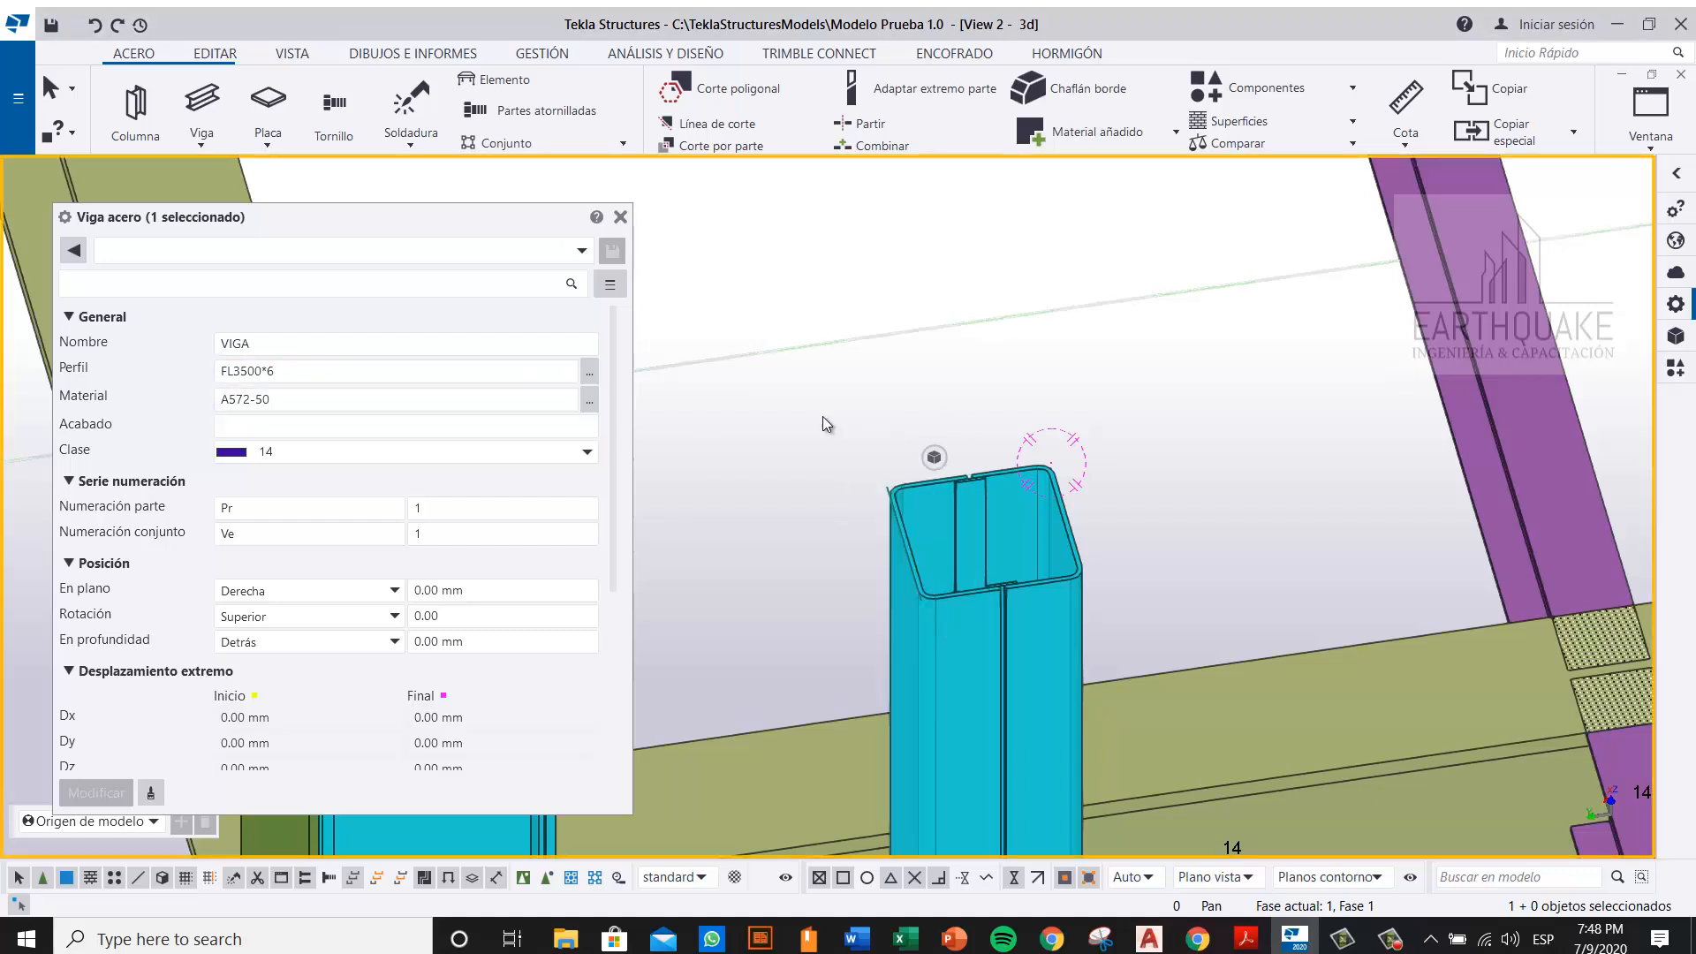
# Step: Start a new steel beam with profile PL200*6 and material A572-50
pyautogui.click(209, 93)
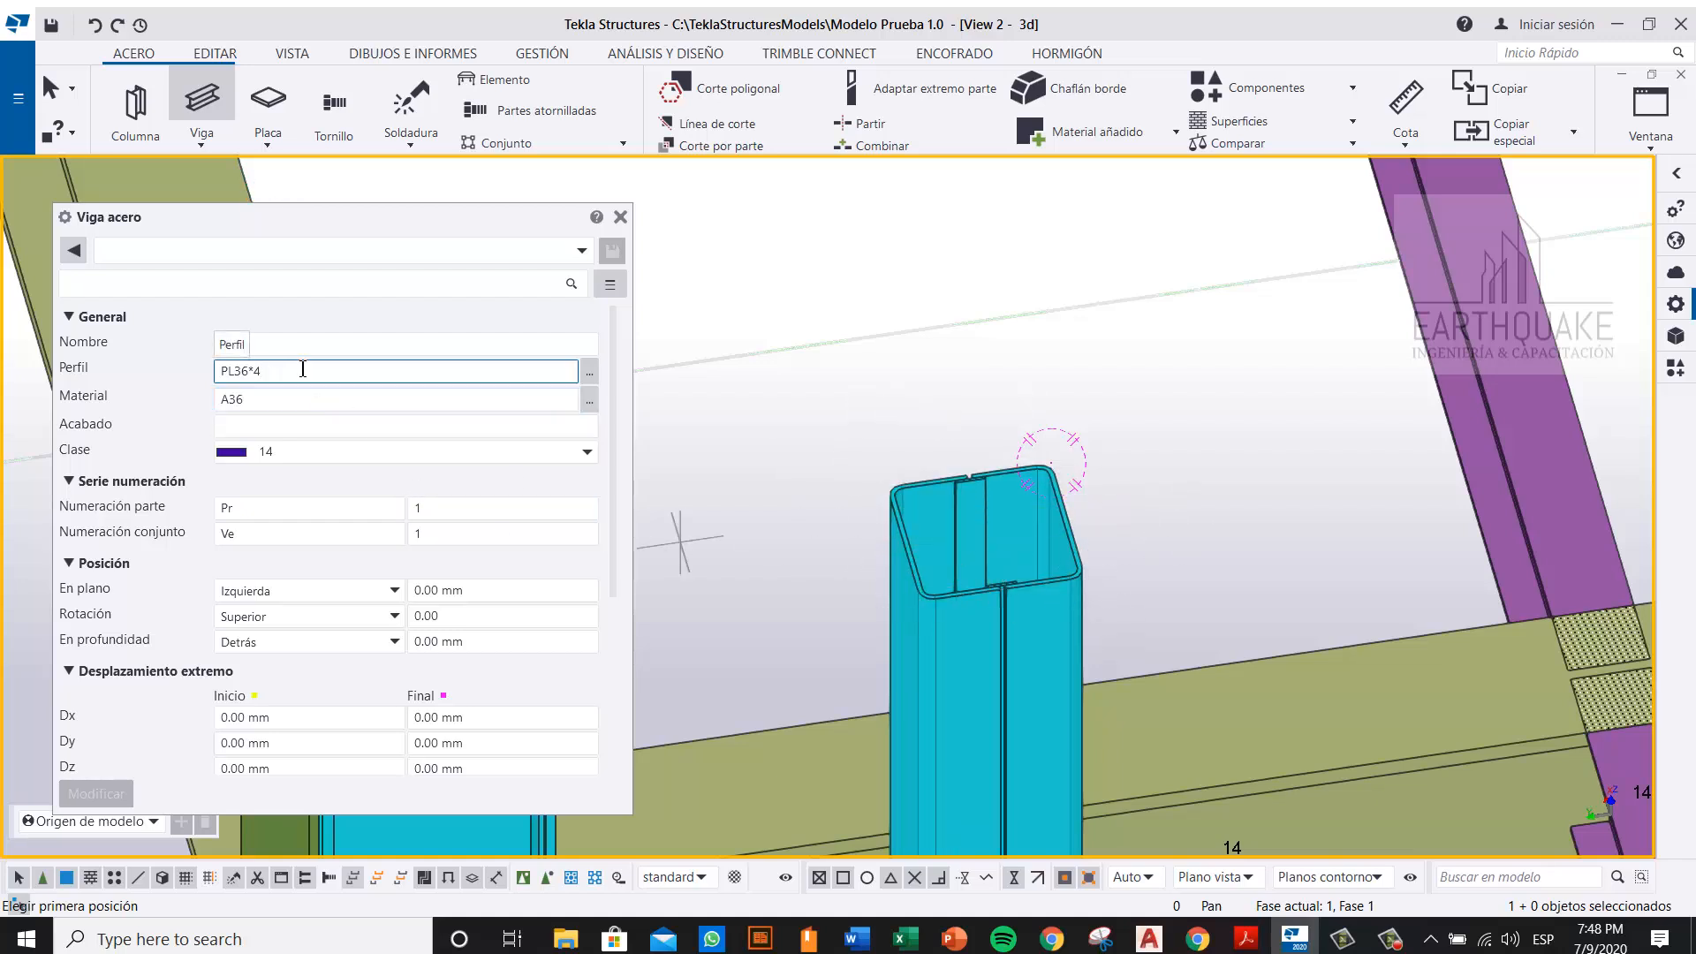
pyautogui.press('BackSpace')
pyautogui.press('BackSpace')
pyautogui.press('BackSpace')
pyautogui.press('BackSpace')
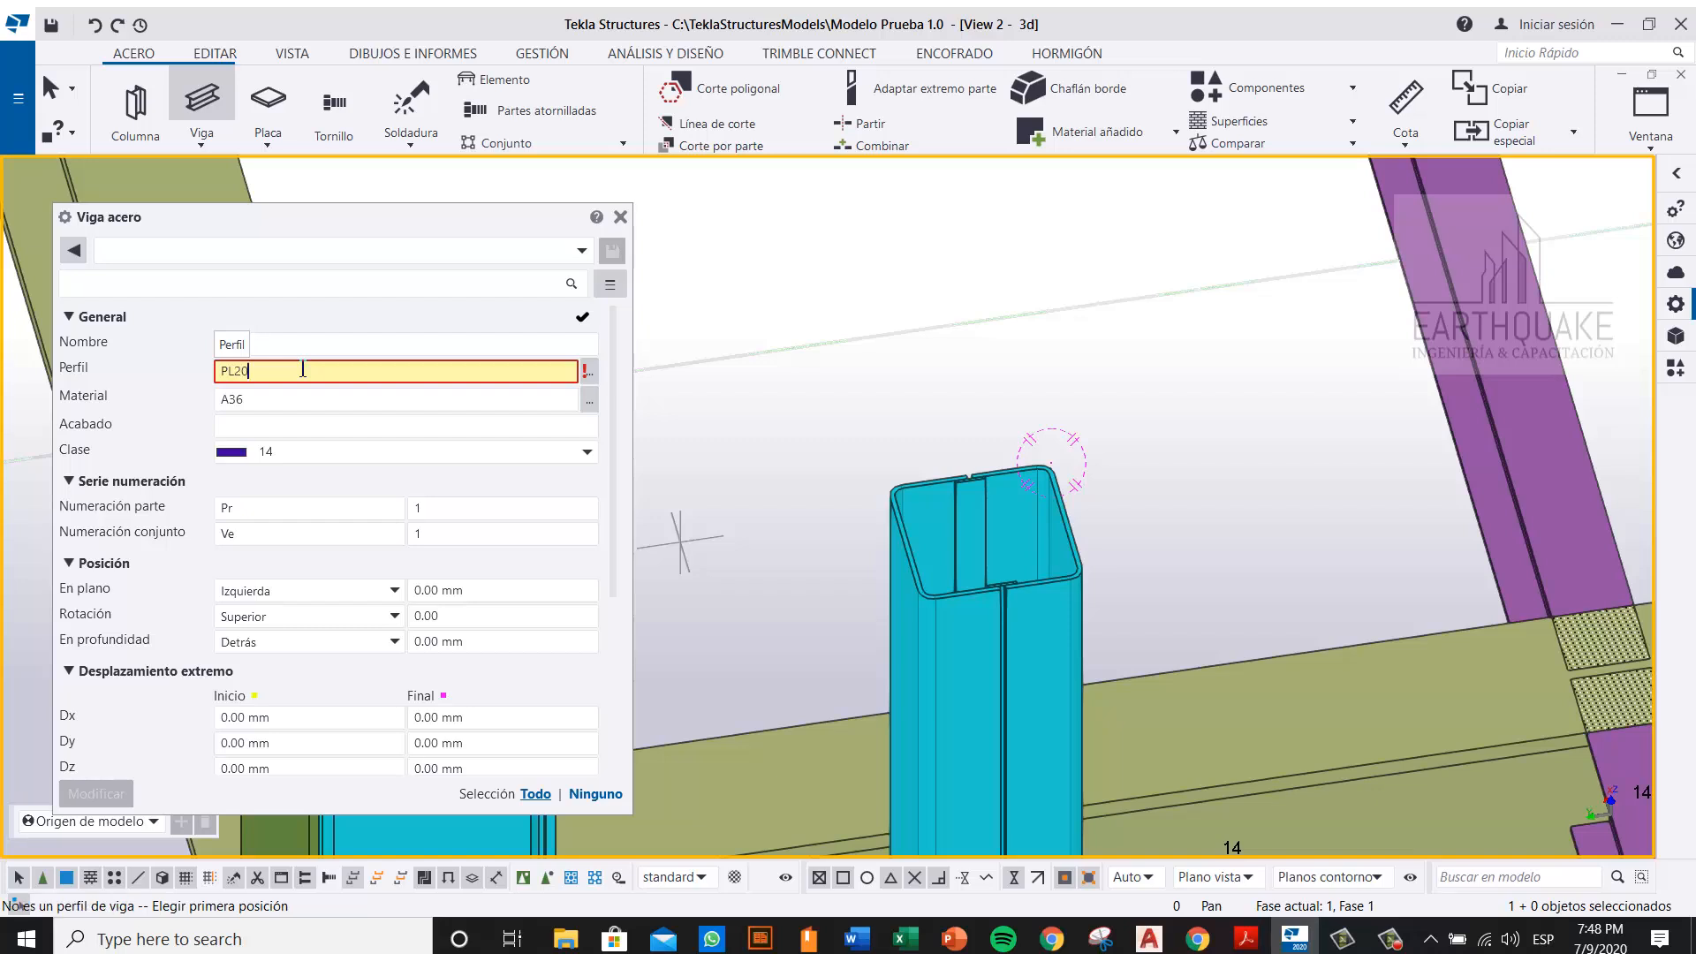
pyautogui.write('200*4')
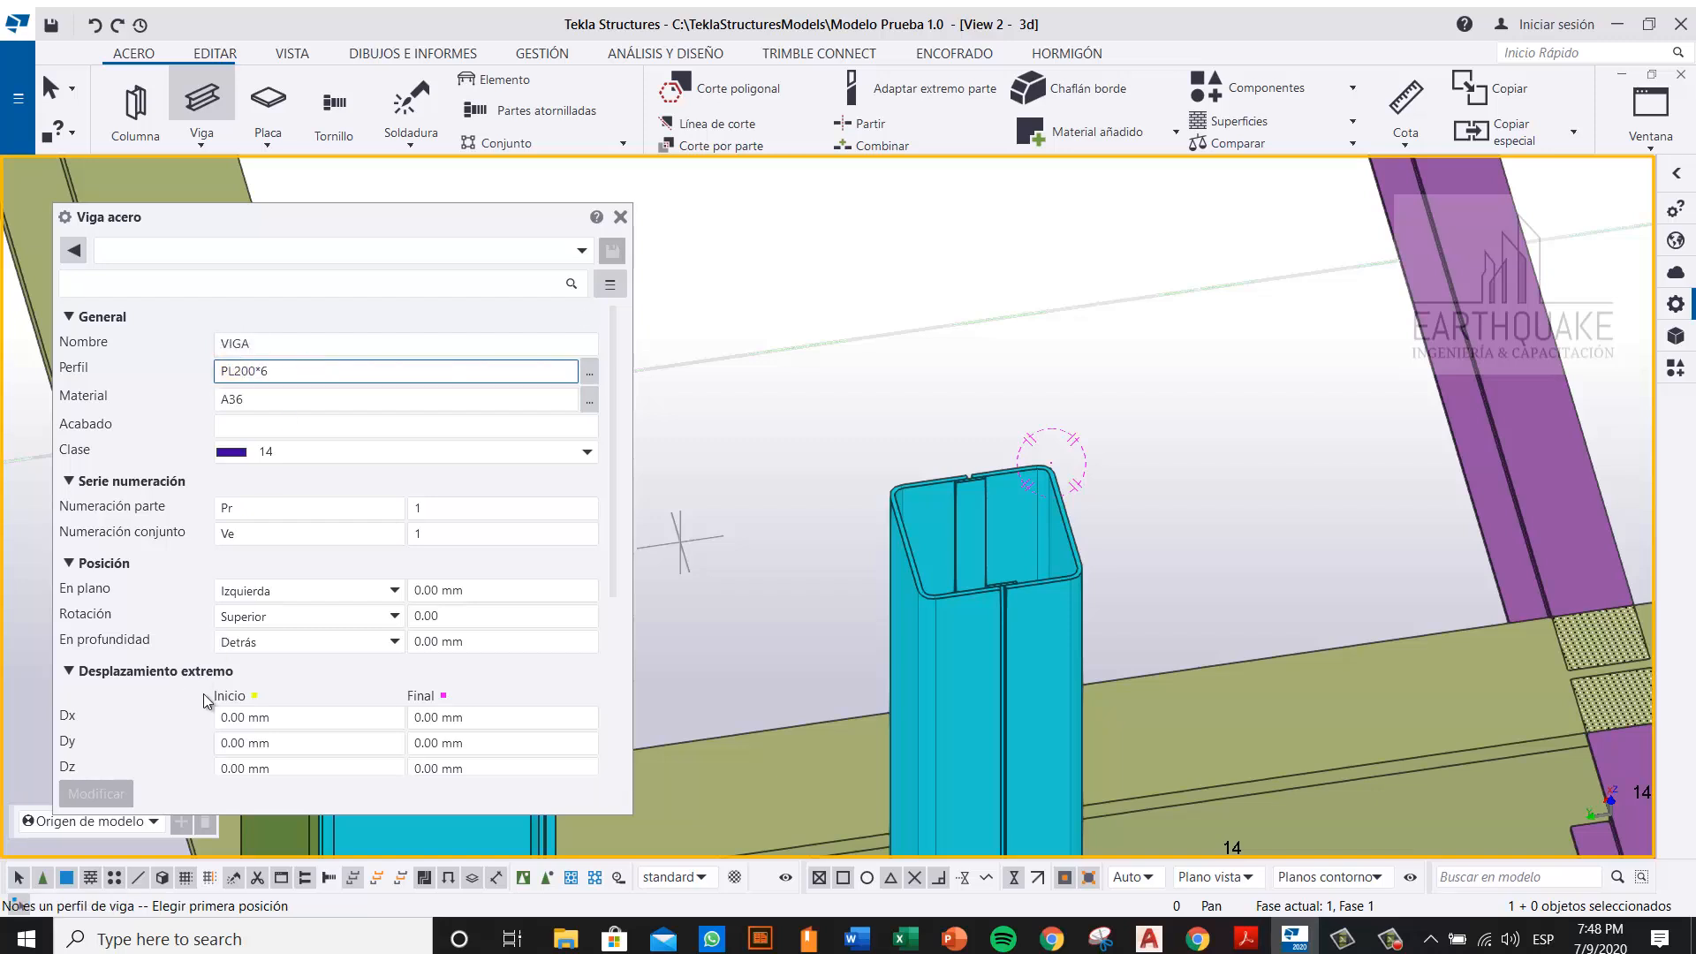
pyautogui.press('Tab')
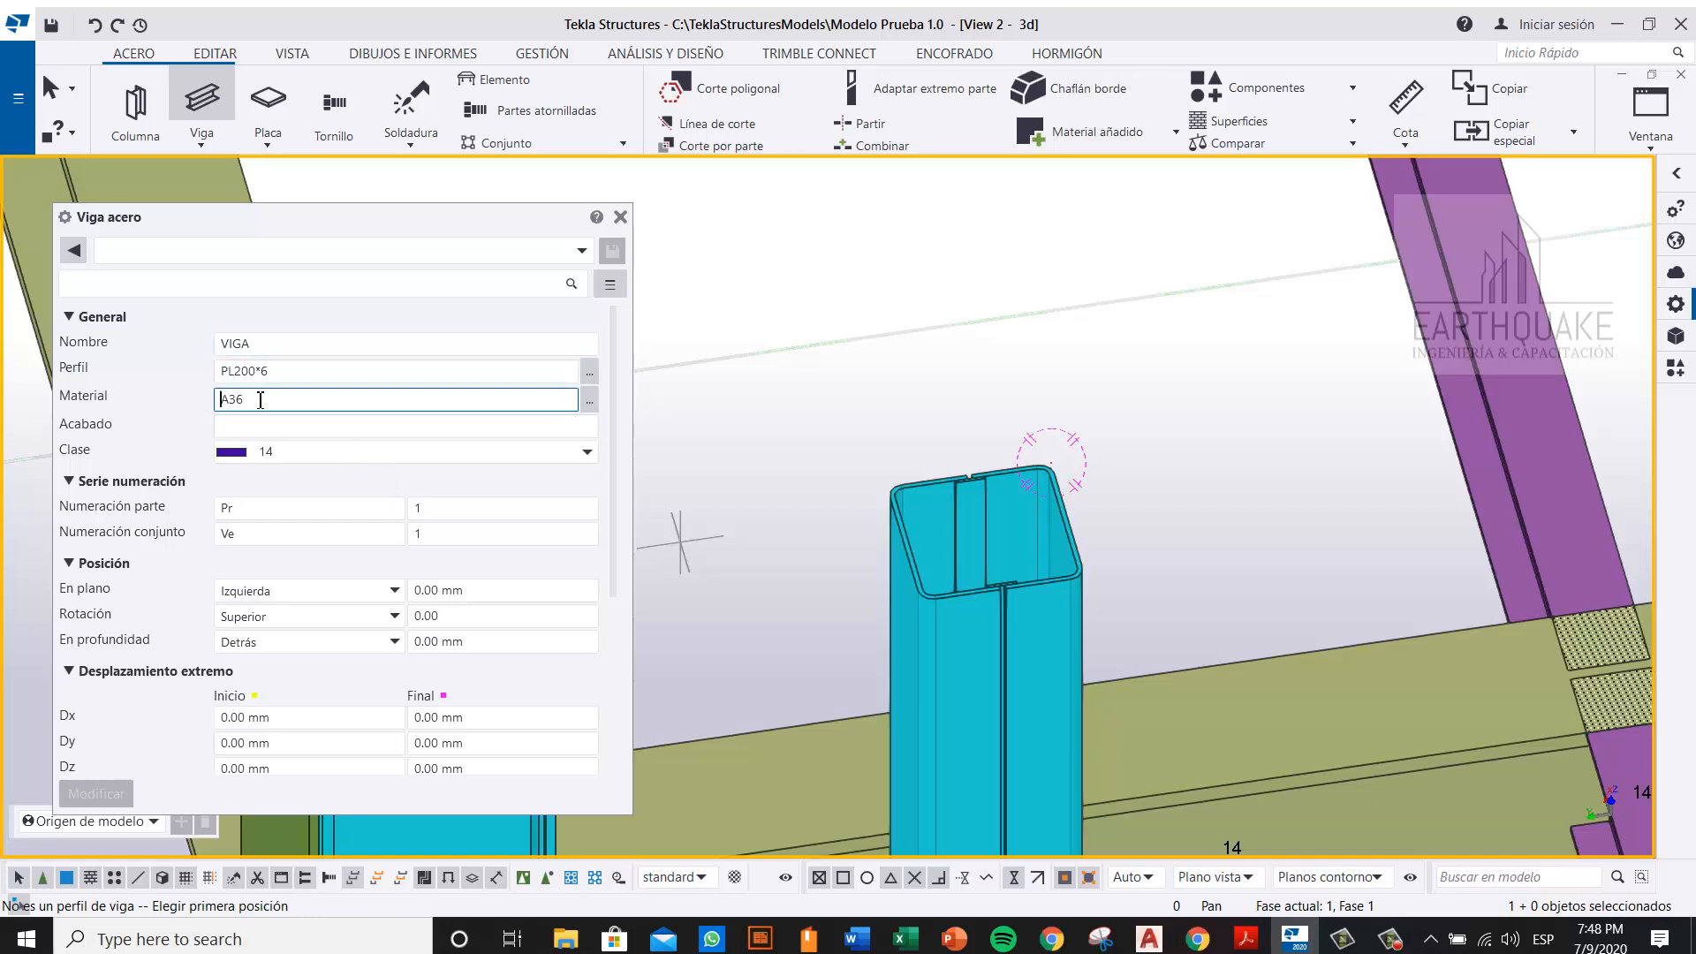
pyautogui.press('BackSpace')
pyautogui.press('BackSpace')
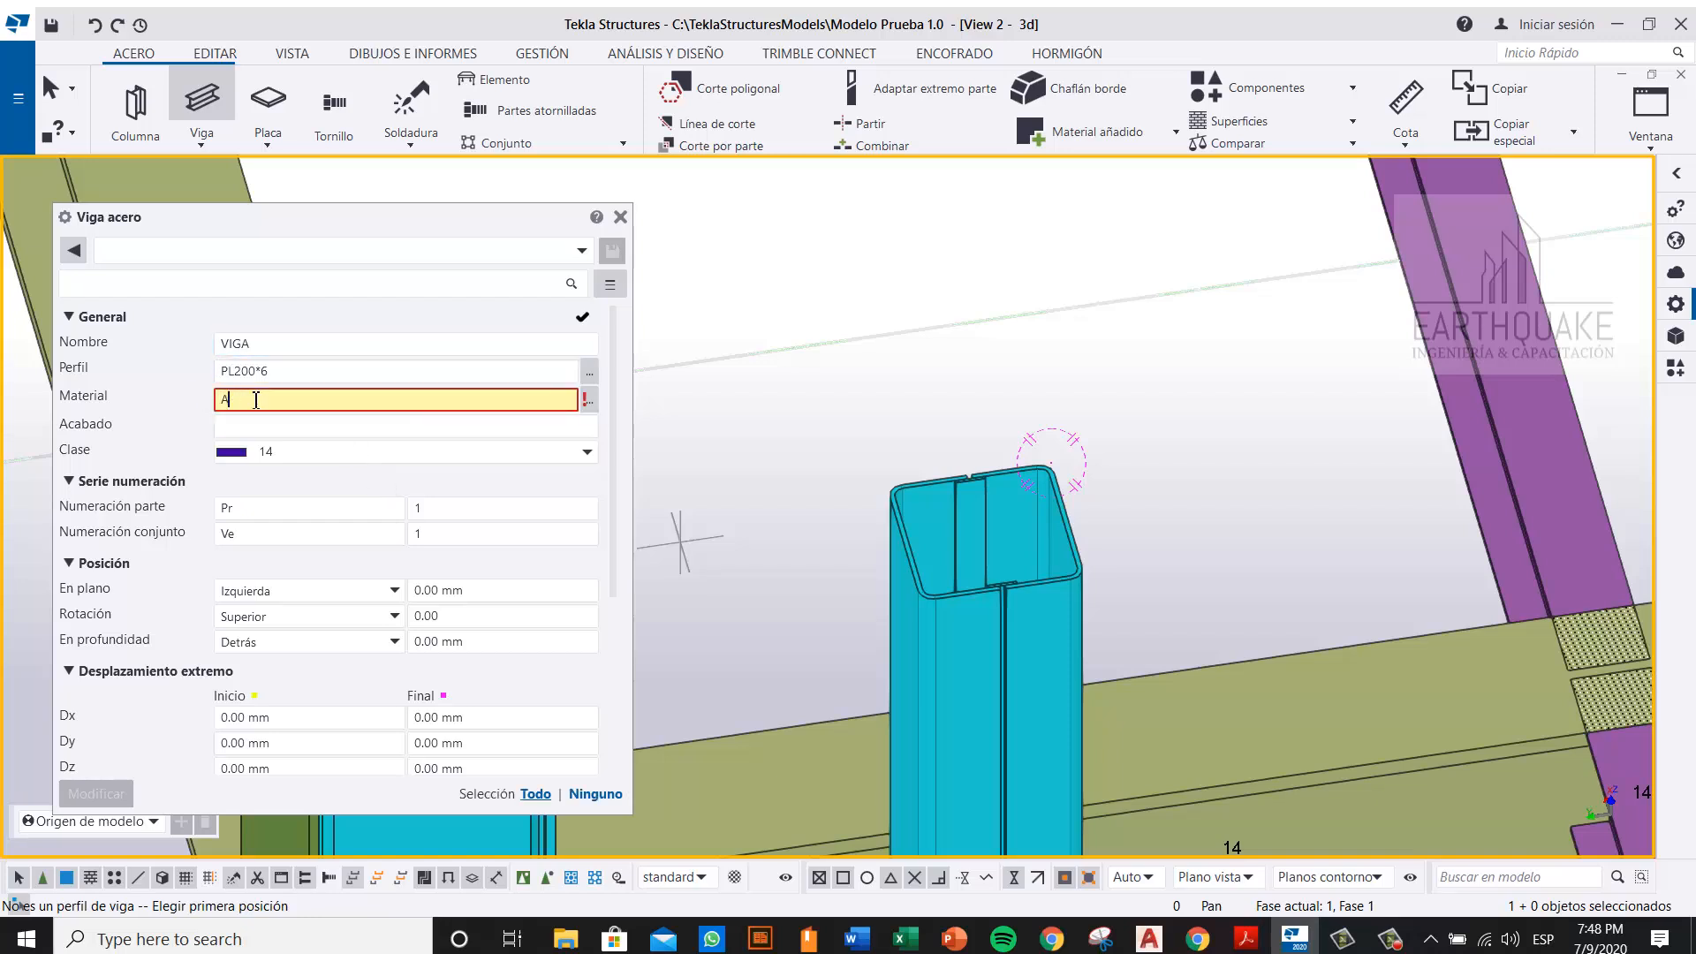
pyautogui.write('572-50')
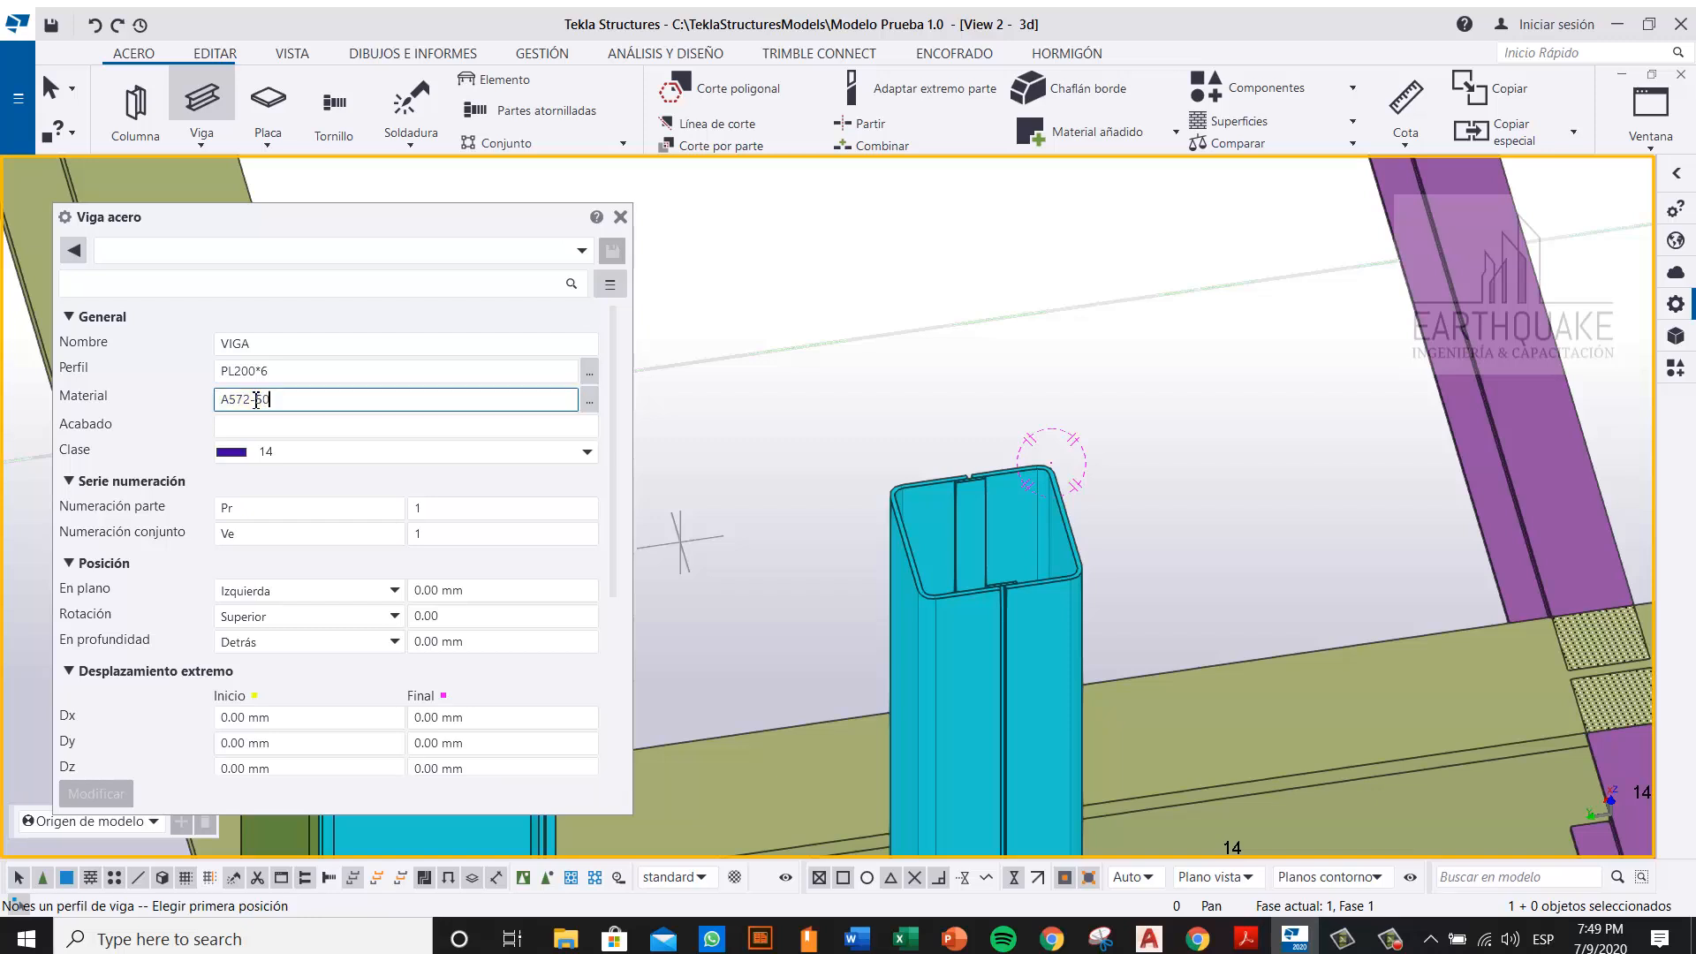
# Step: Place the beam across the box column's open top, between the midpoints of two opposite sides
pyautogui.moveTo(876, 427); pyautogui.dragTo(904, 414, button='middle')
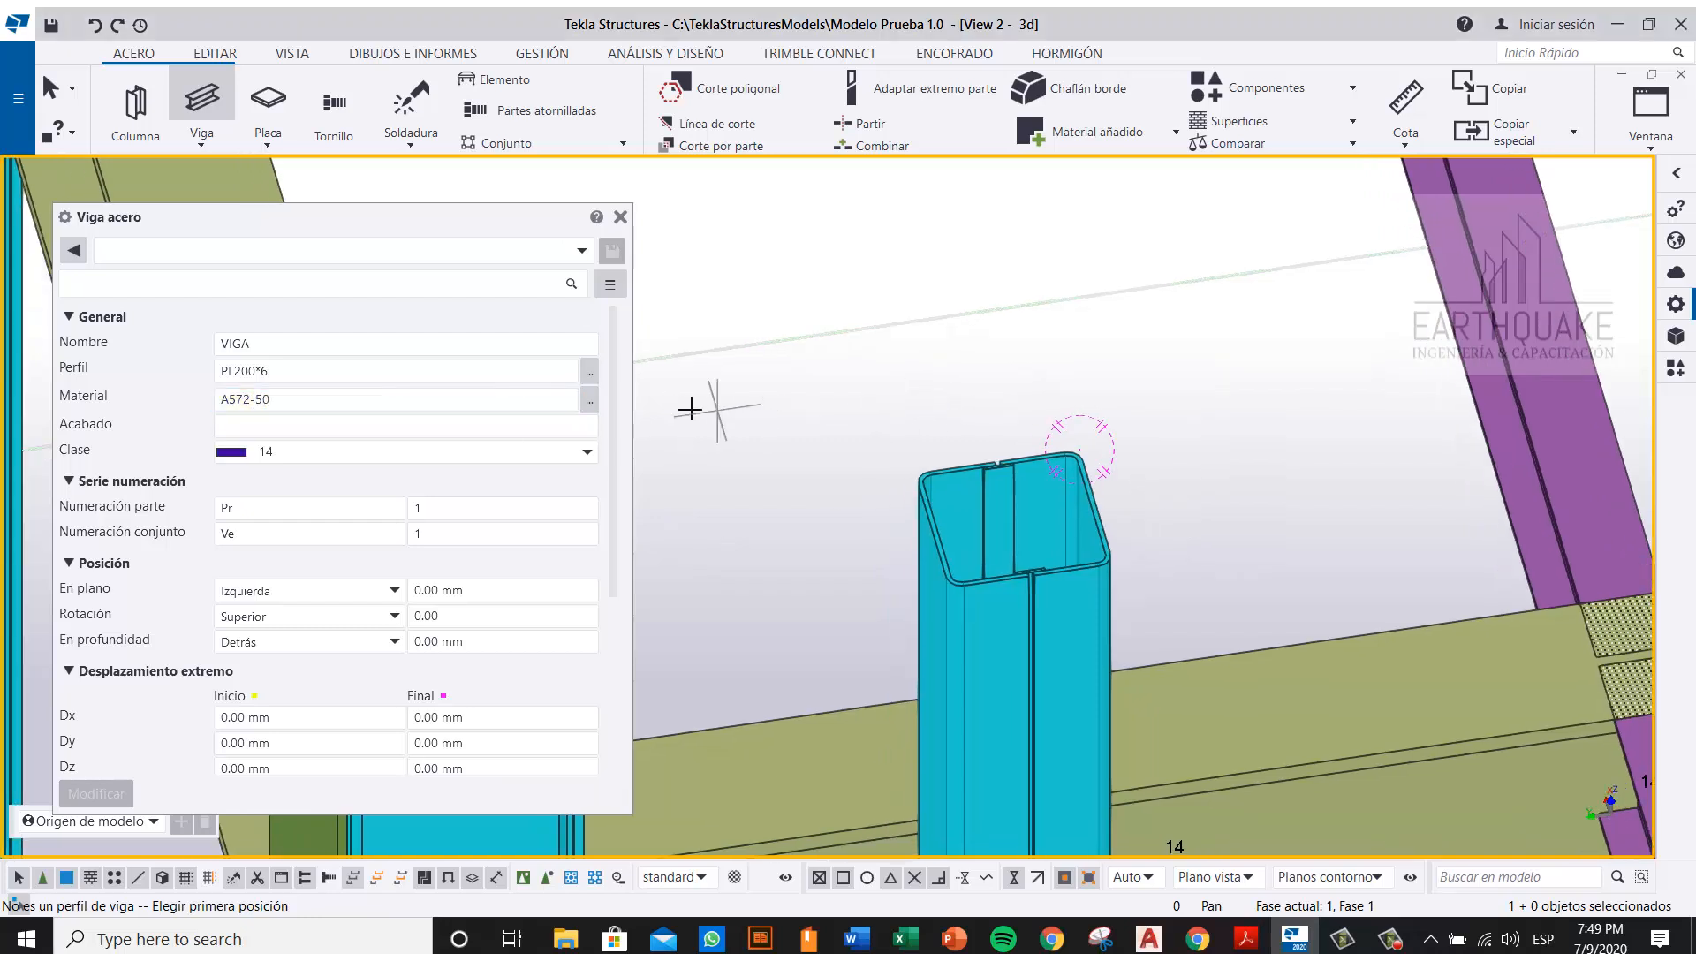
pyautogui.click(469, 409)
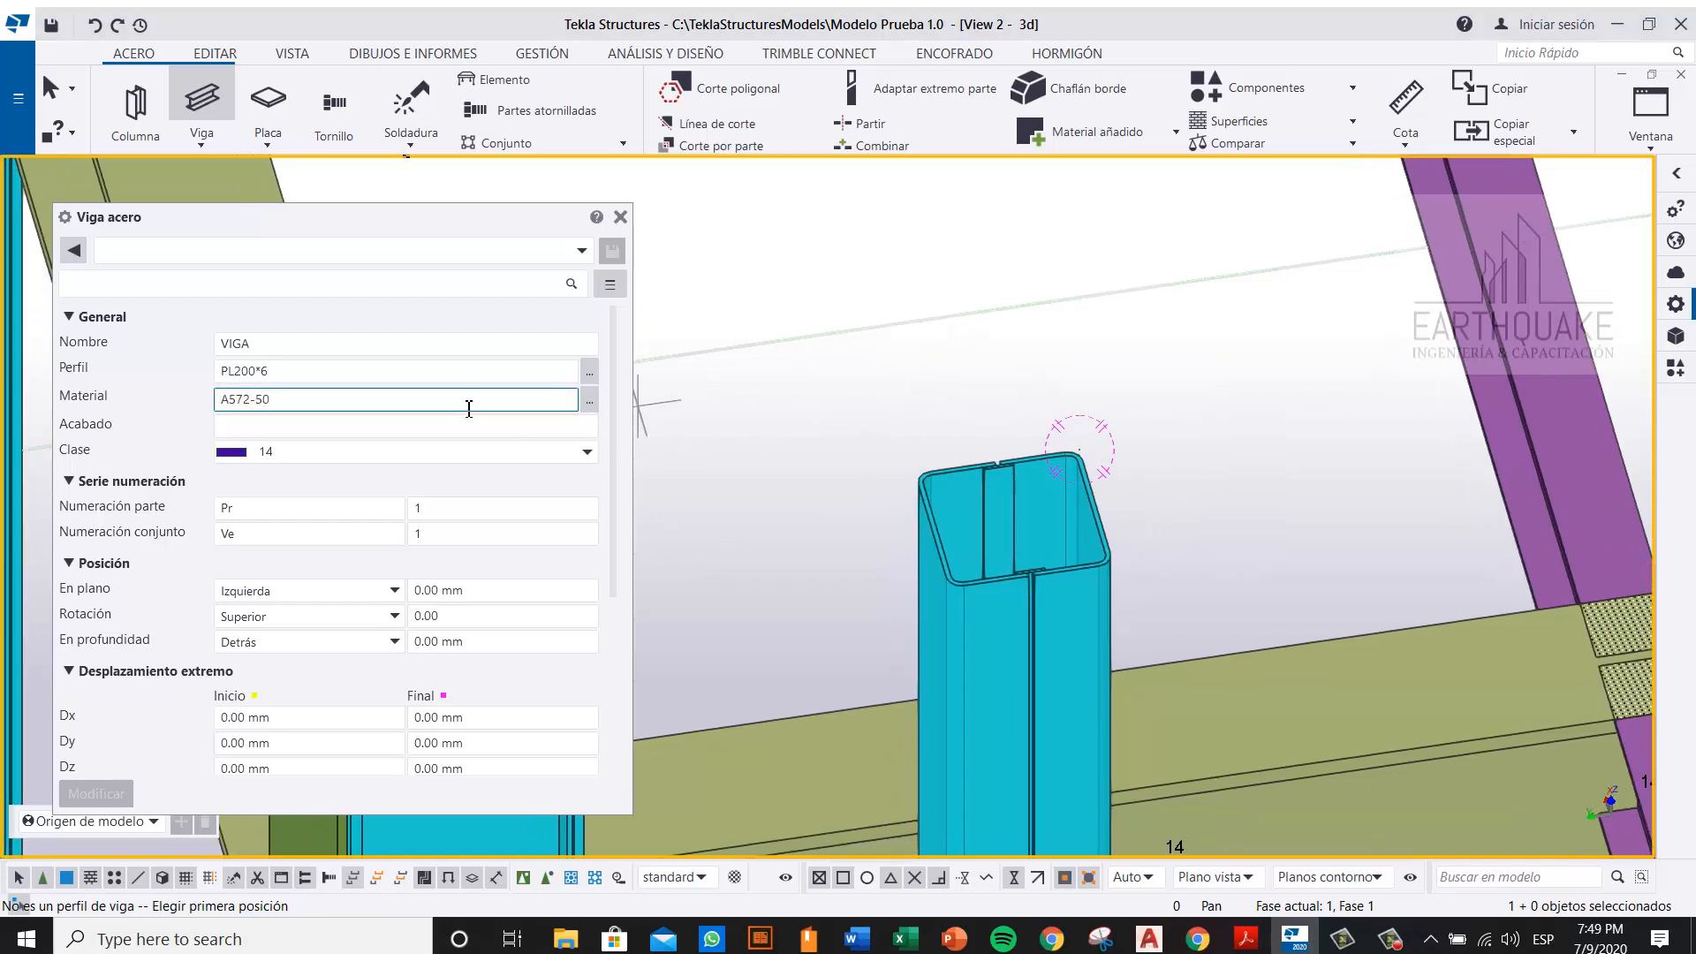
pyautogui.press('Tab')
pyautogui.scroll(4, 1275, 352)
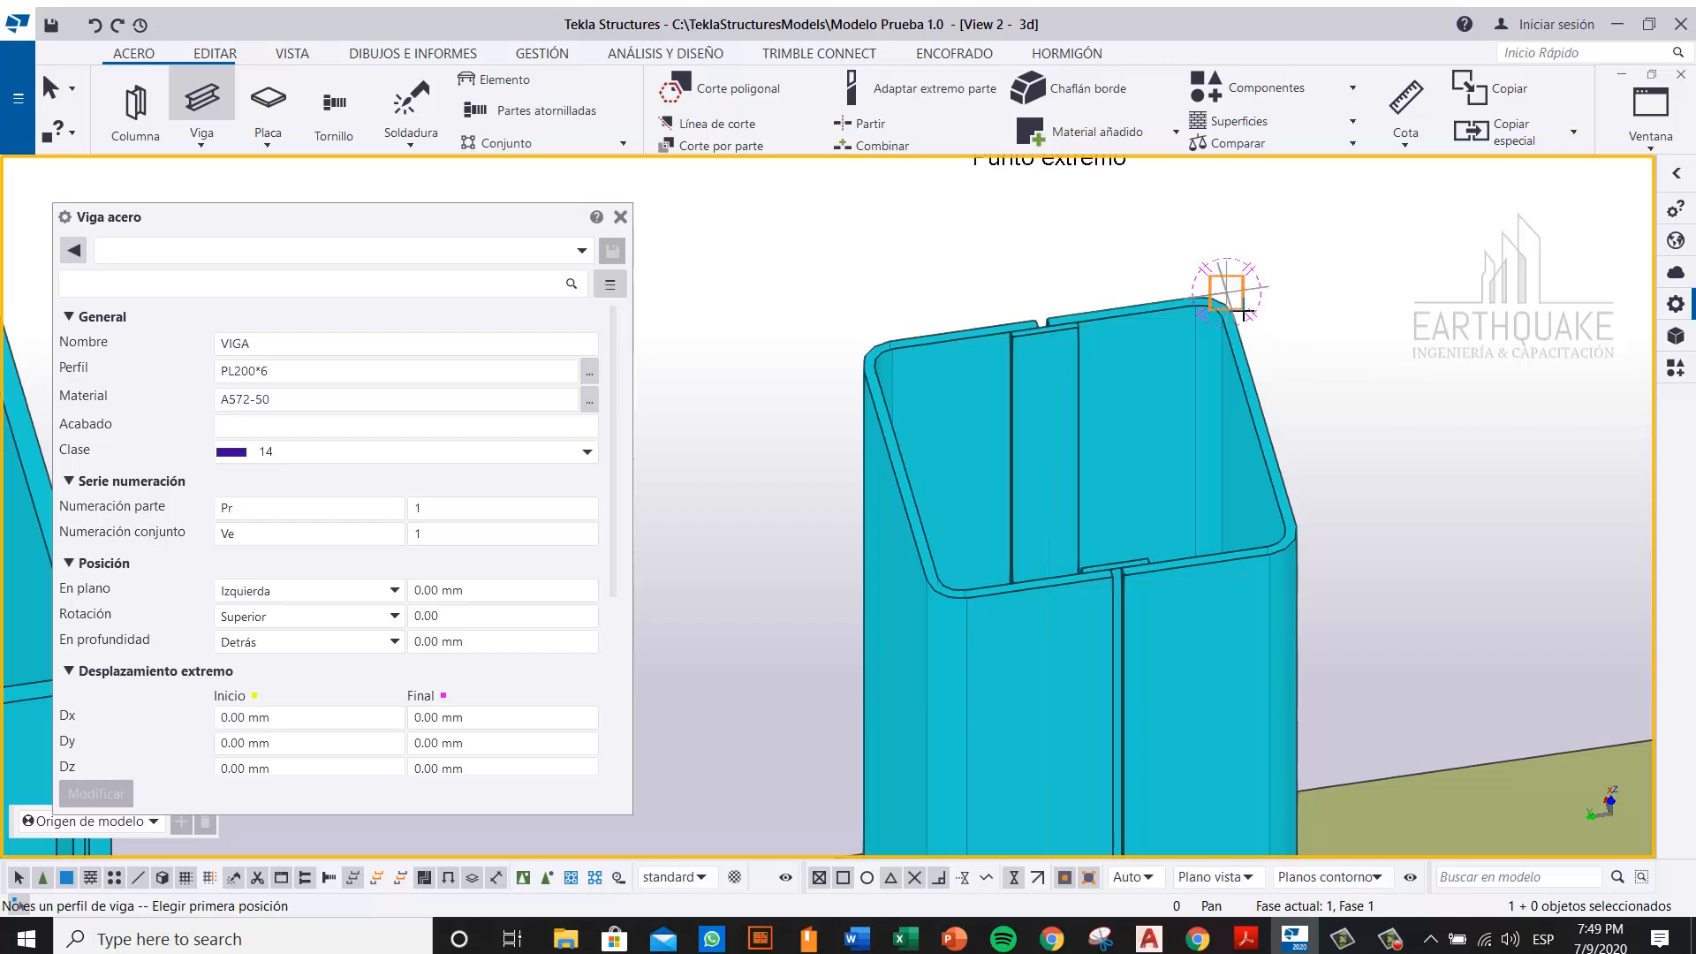
pyautogui.click(895, 477)
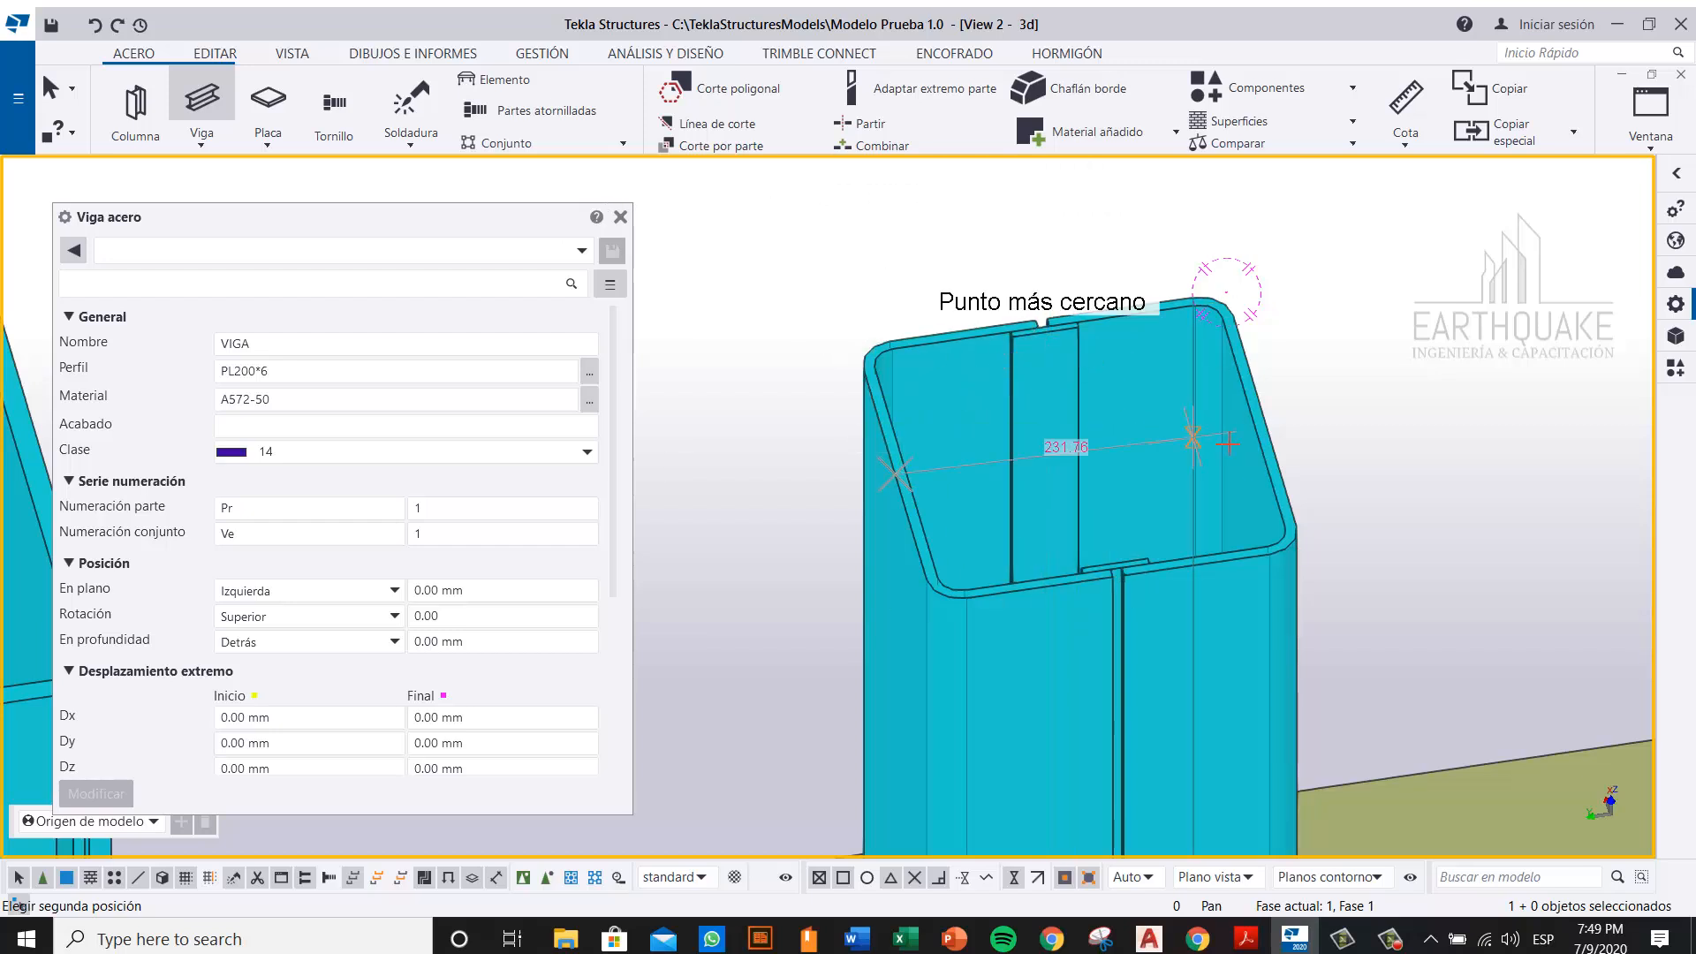
pyautogui.click(1270, 431)
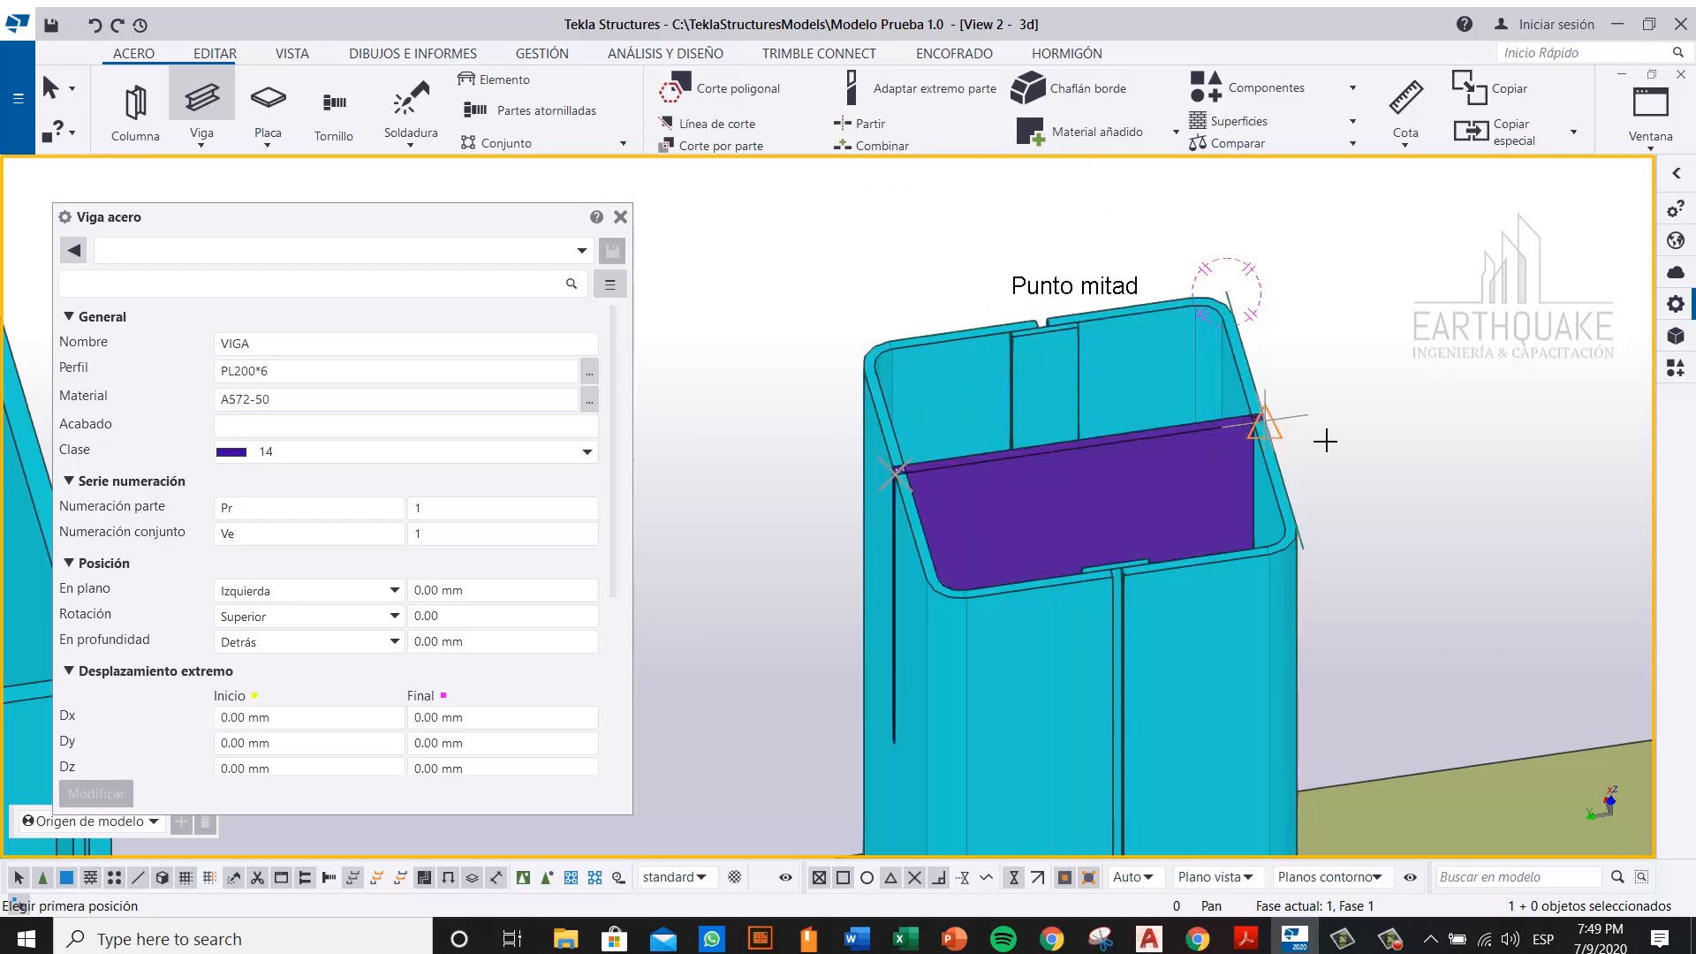
pyautogui.press('Escape')
# Step: Change the new plate beam's rotation to Delante so it lies flat
pyautogui.click(1210, 445)
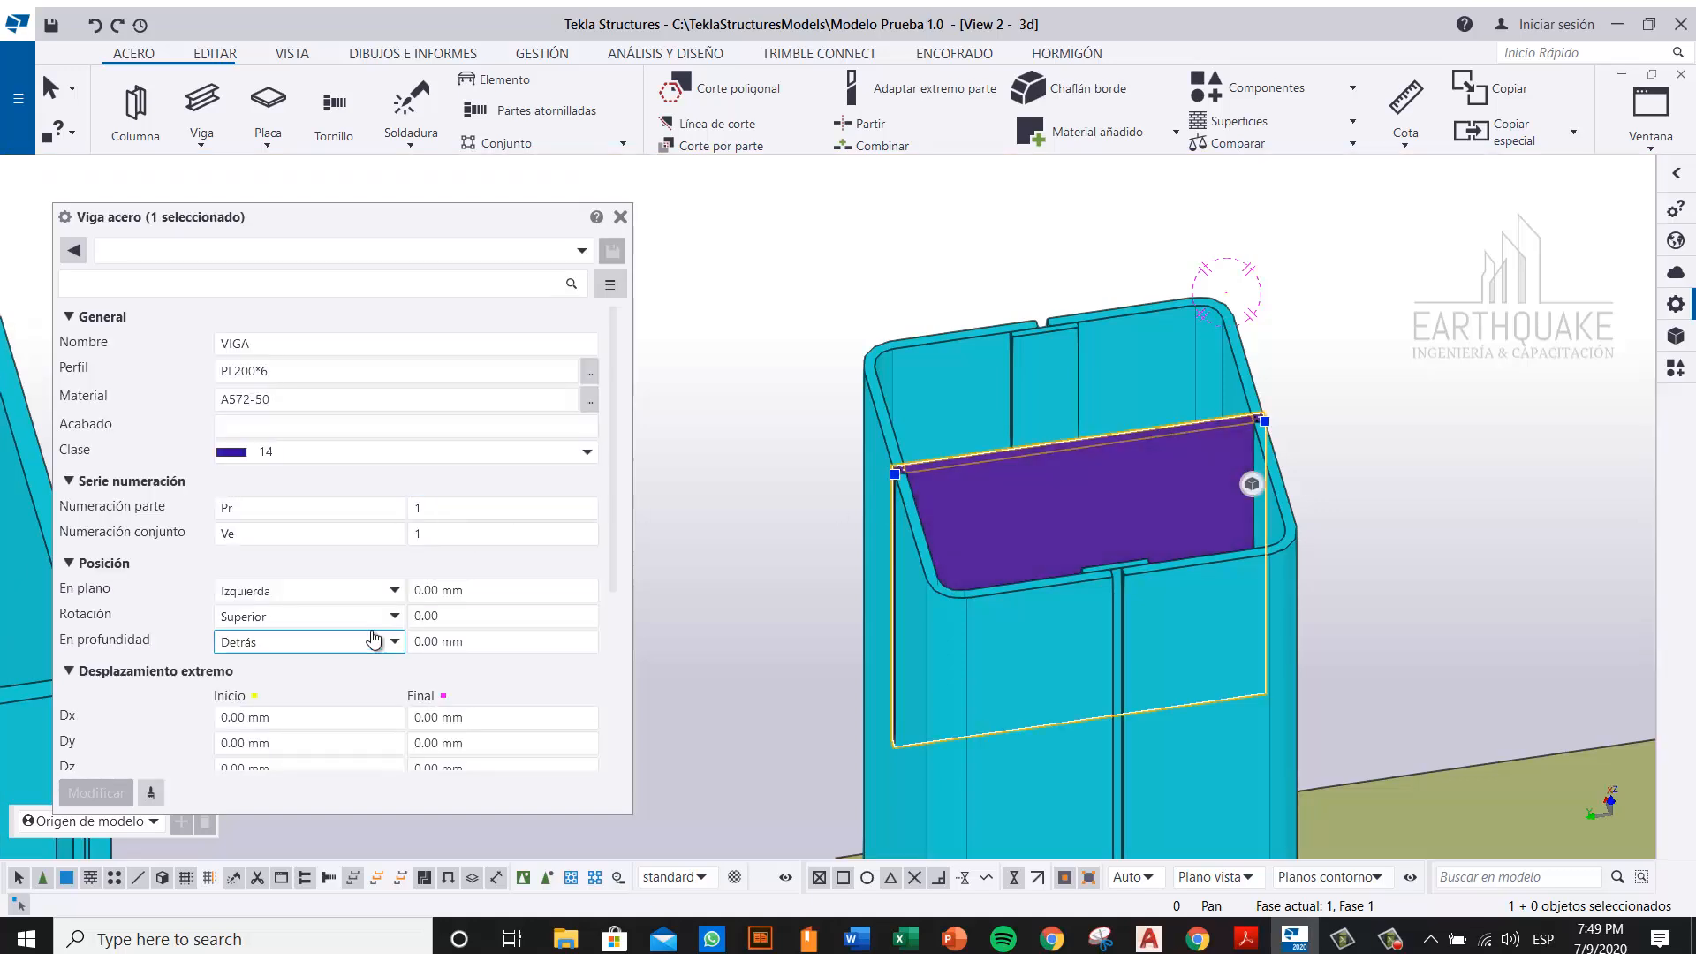
pyautogui.click(314, 618)
pyautogui.click(292, 644)
pyautogui.click(95, 792)
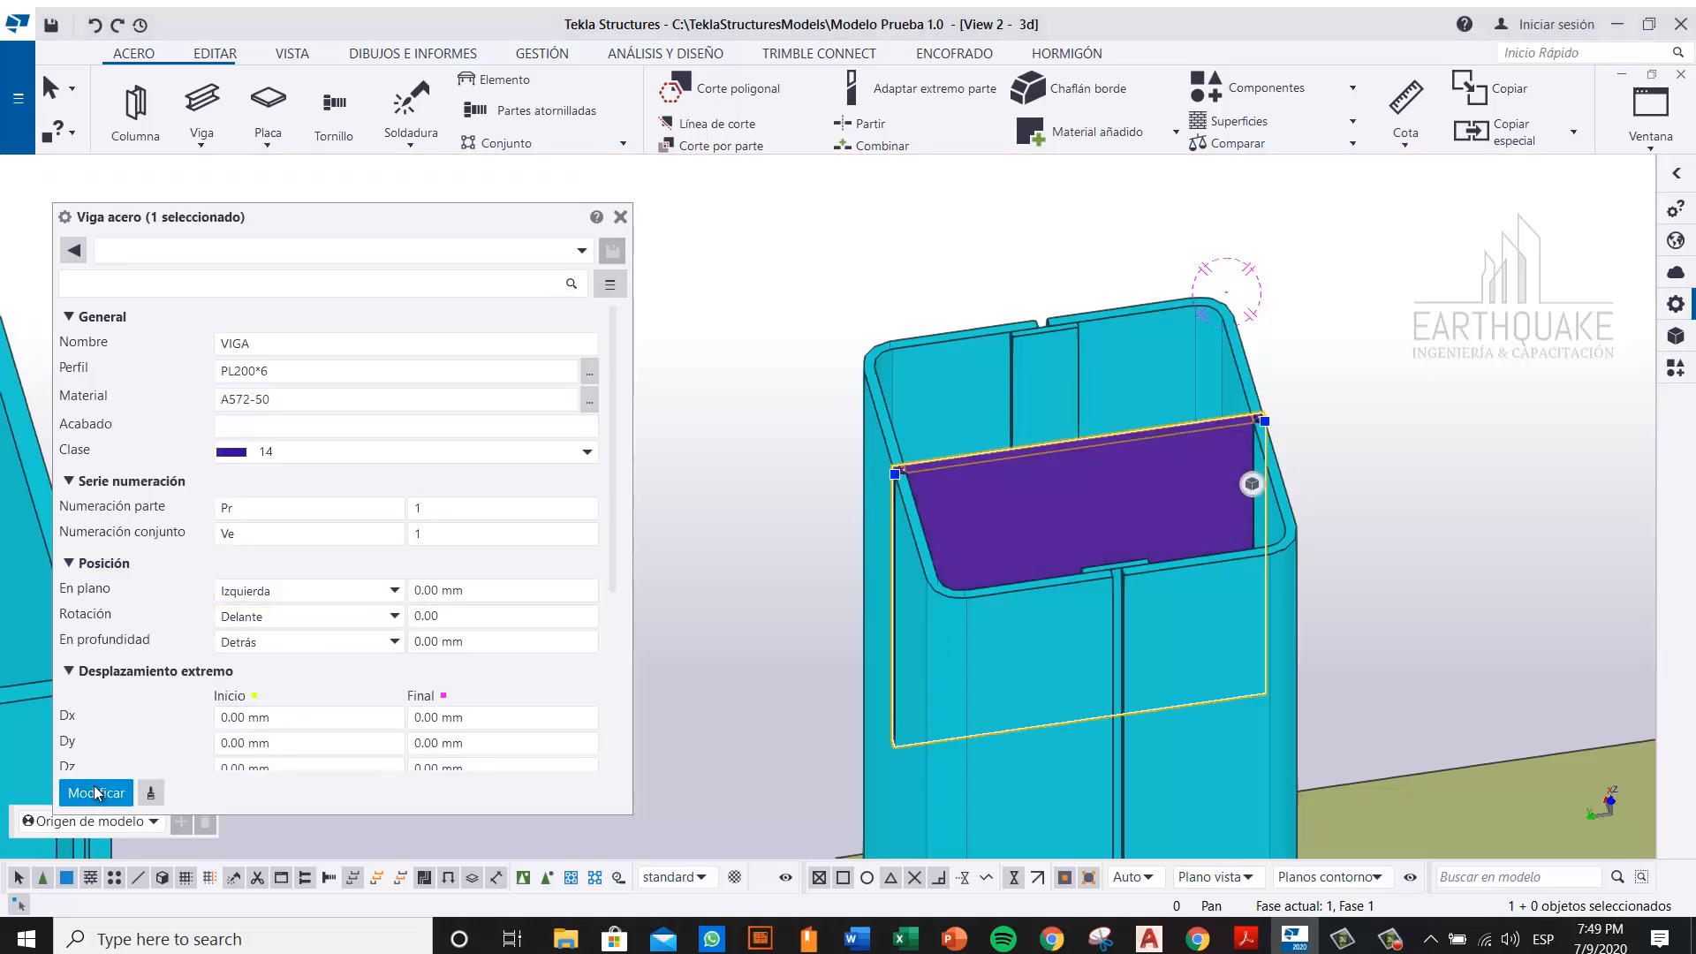
# Step: Set the plate beam's in-plane position to Mitad and its depth position to Delante
pyautogui.click(298, 600)
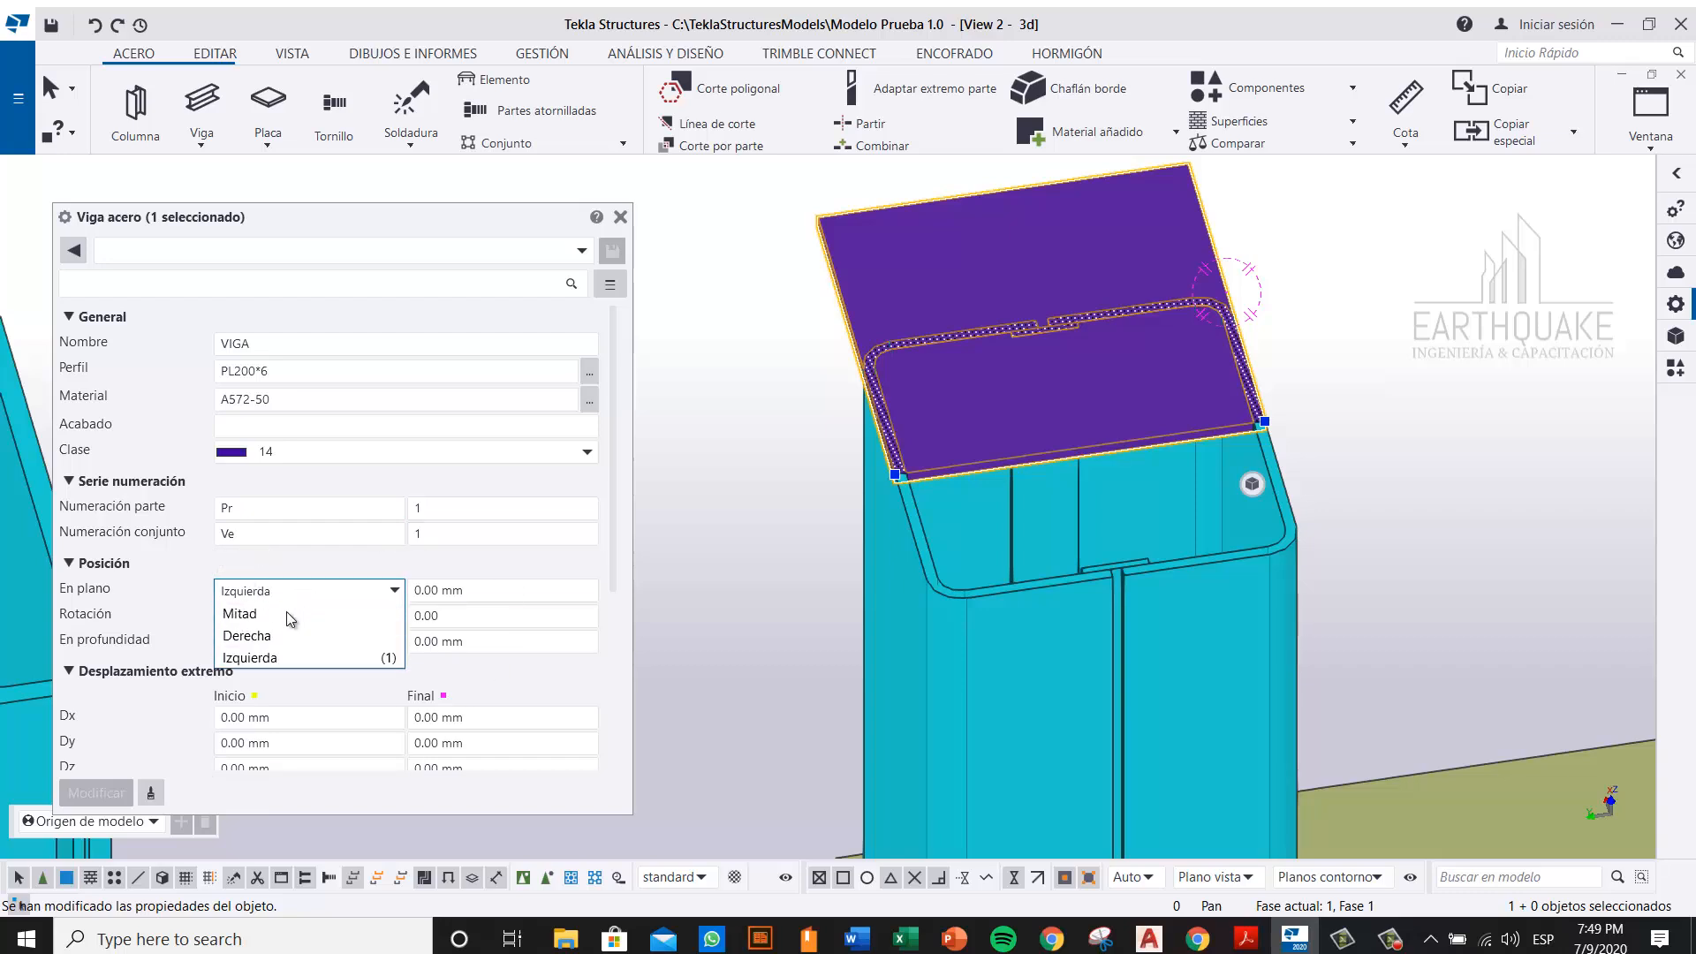
pyautogui.click(285, 619)
pyautogui.click(276, 647)
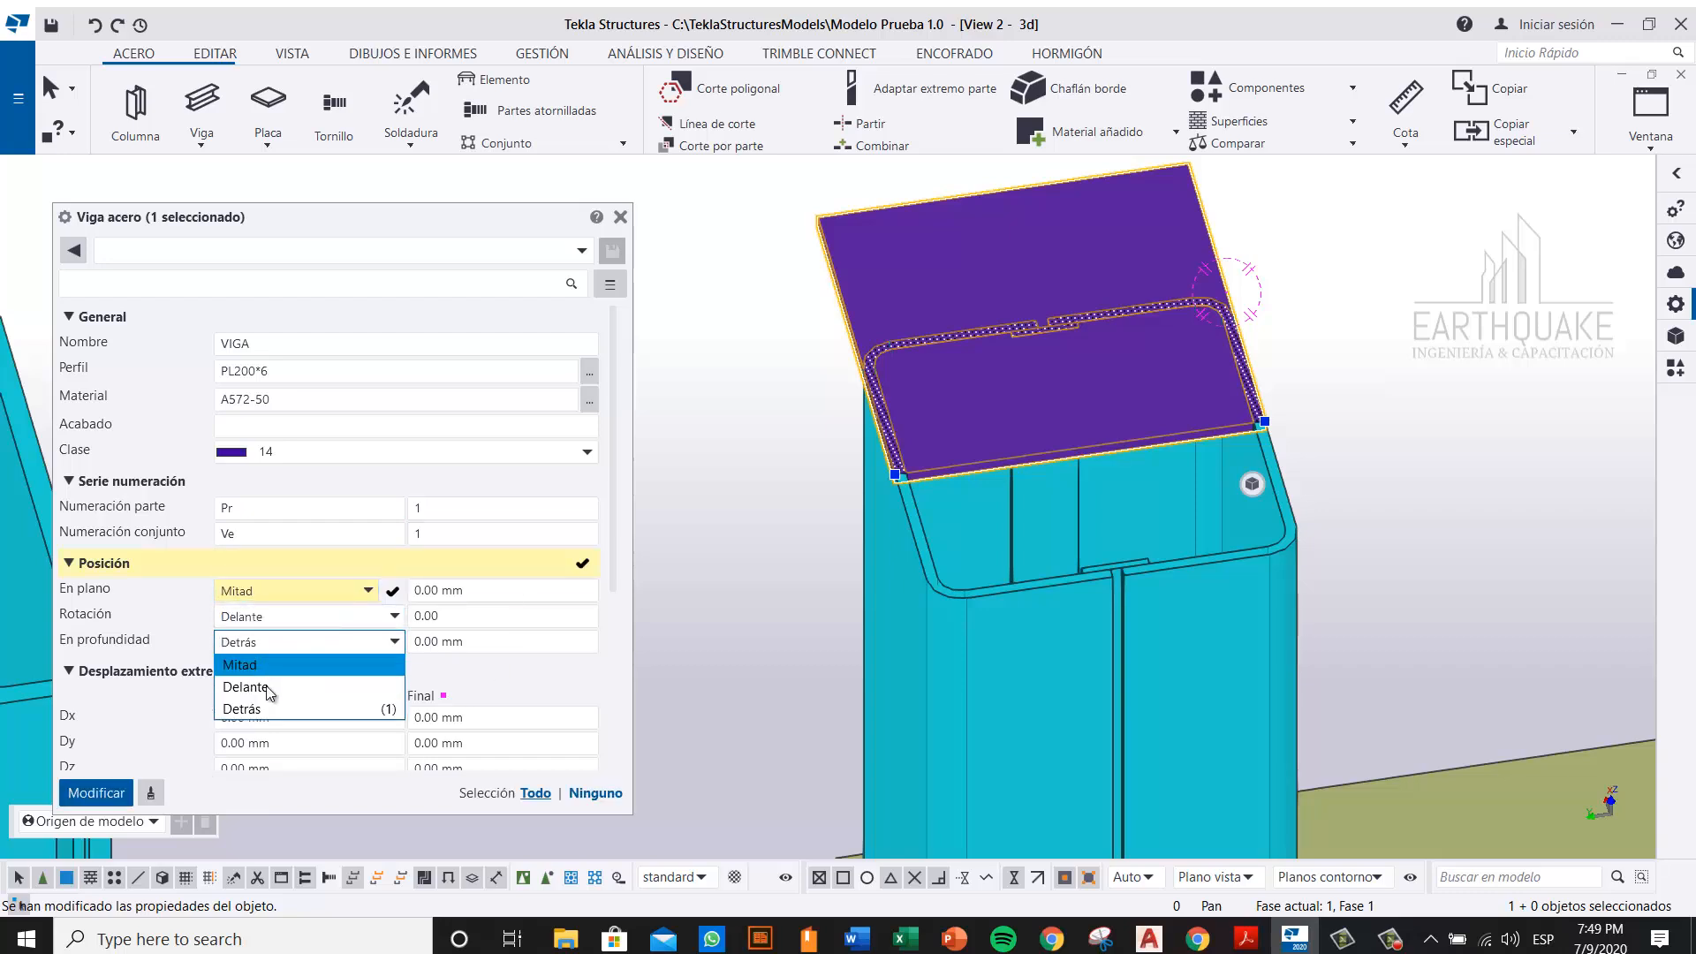
pyautogui.click(265, 687)
pyautogui.click(92, 793)
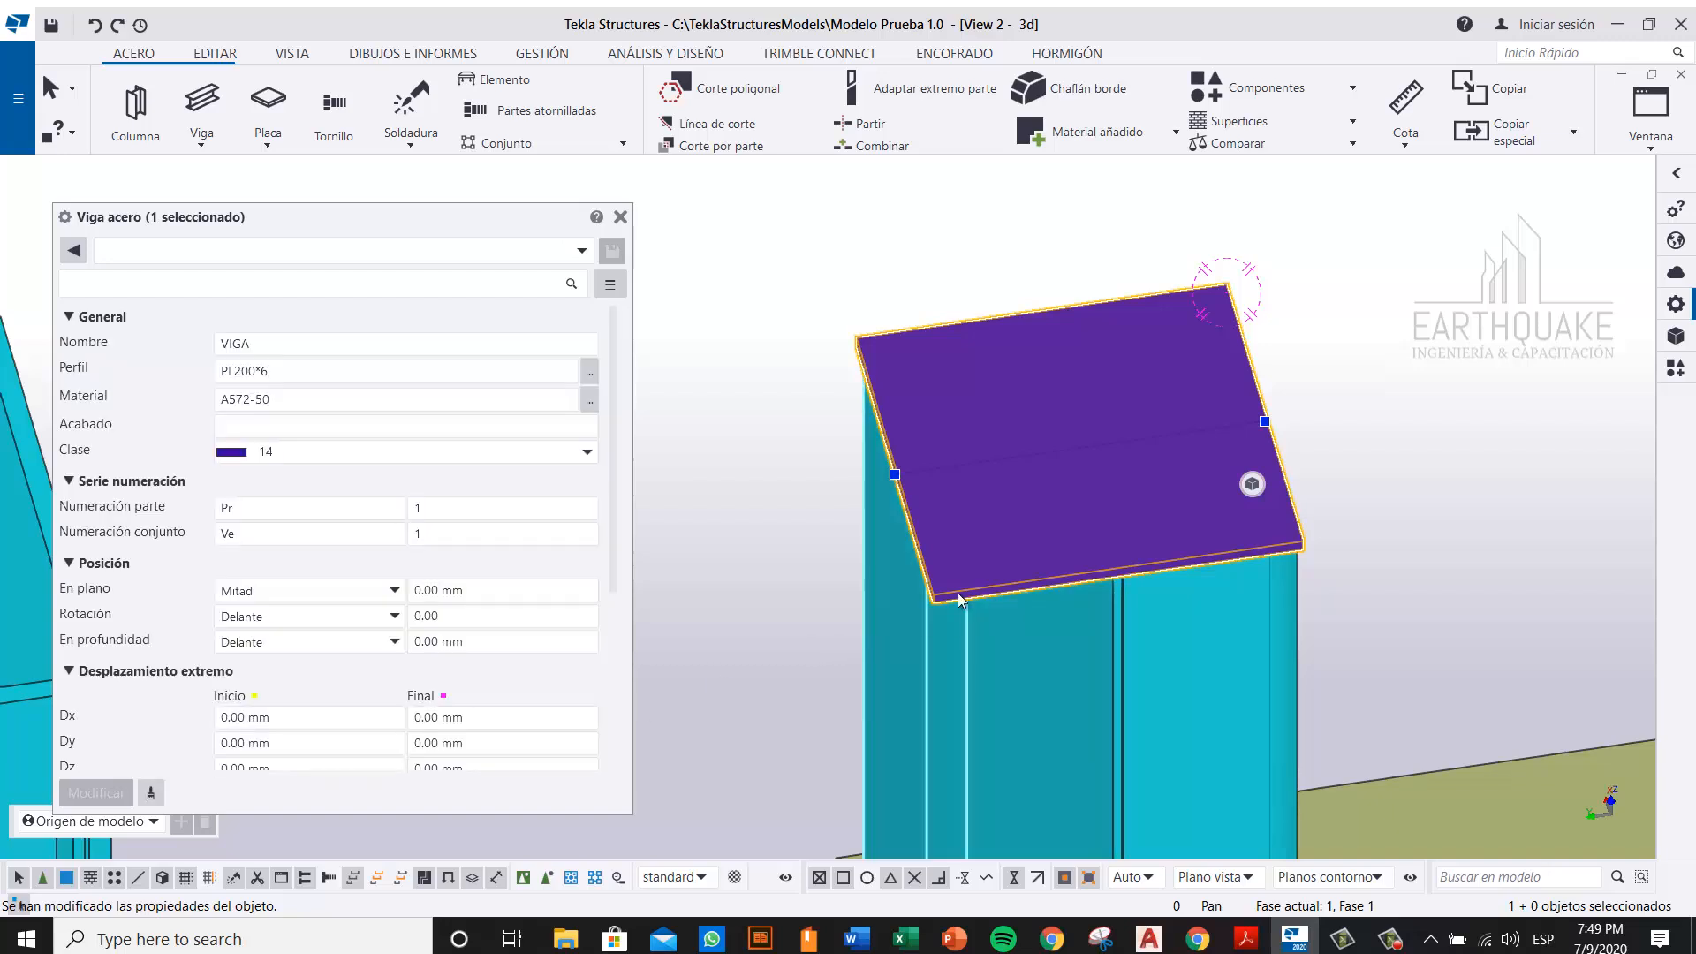
# Step: Display the parts as transparent and inspect the joint between the purple cap plate and the column
pyautogui.scroll(-2, 1016, 565)
pyautogui.click(1301, 456)
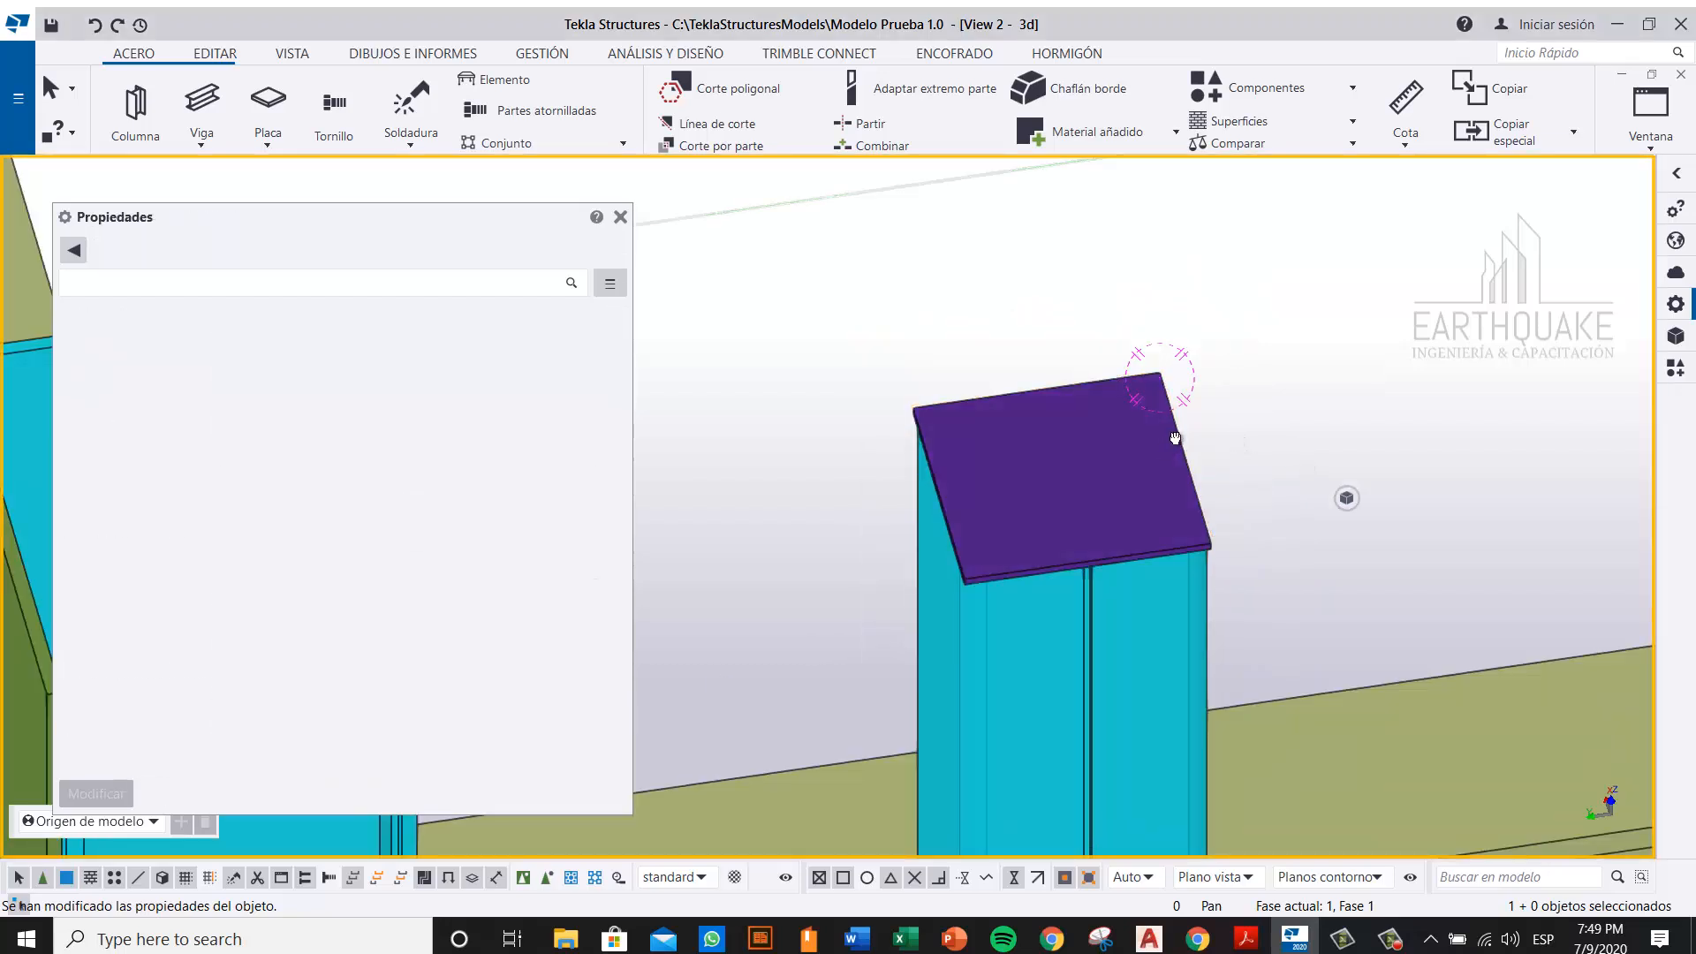
pyautogui.keyDown('ctrl'); pyautogui.moveTo(1175, 439); pyautogui.dragTo(1370, 333, button='middle'); pyautogui.keyUp('ctrl')
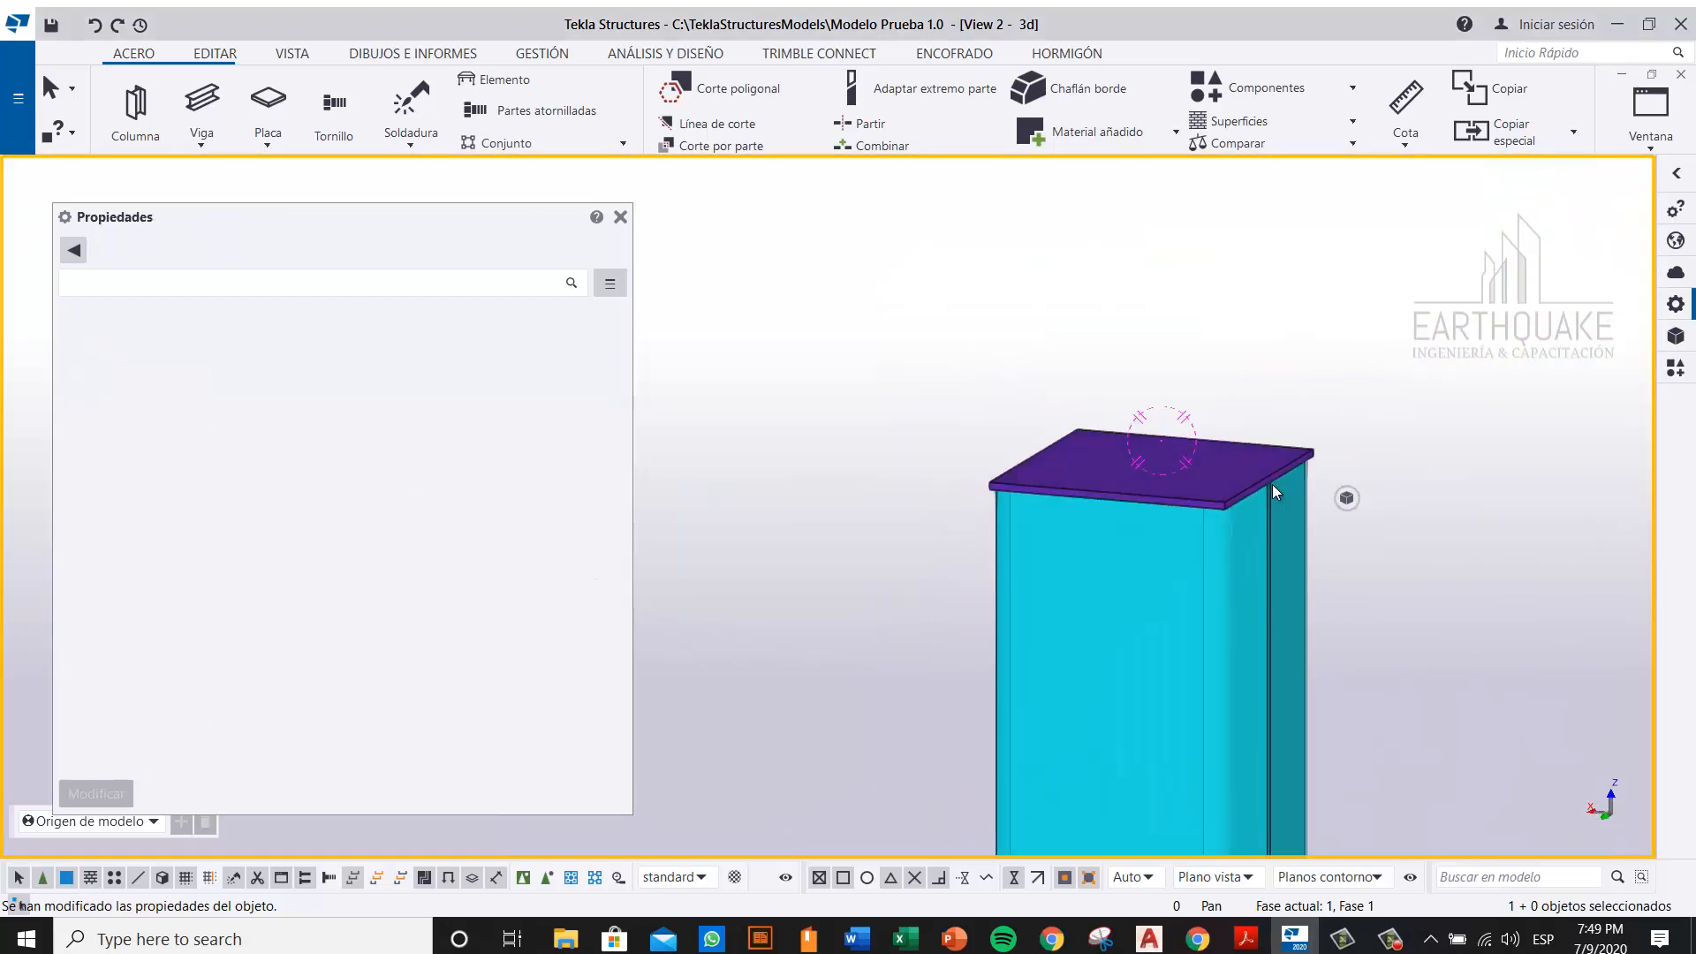
pyautogui.scroll(2, 1252, 494)
pyautogui.hotkey('ctrl', '2')
pyautogui.scroll(3, 894, 528)
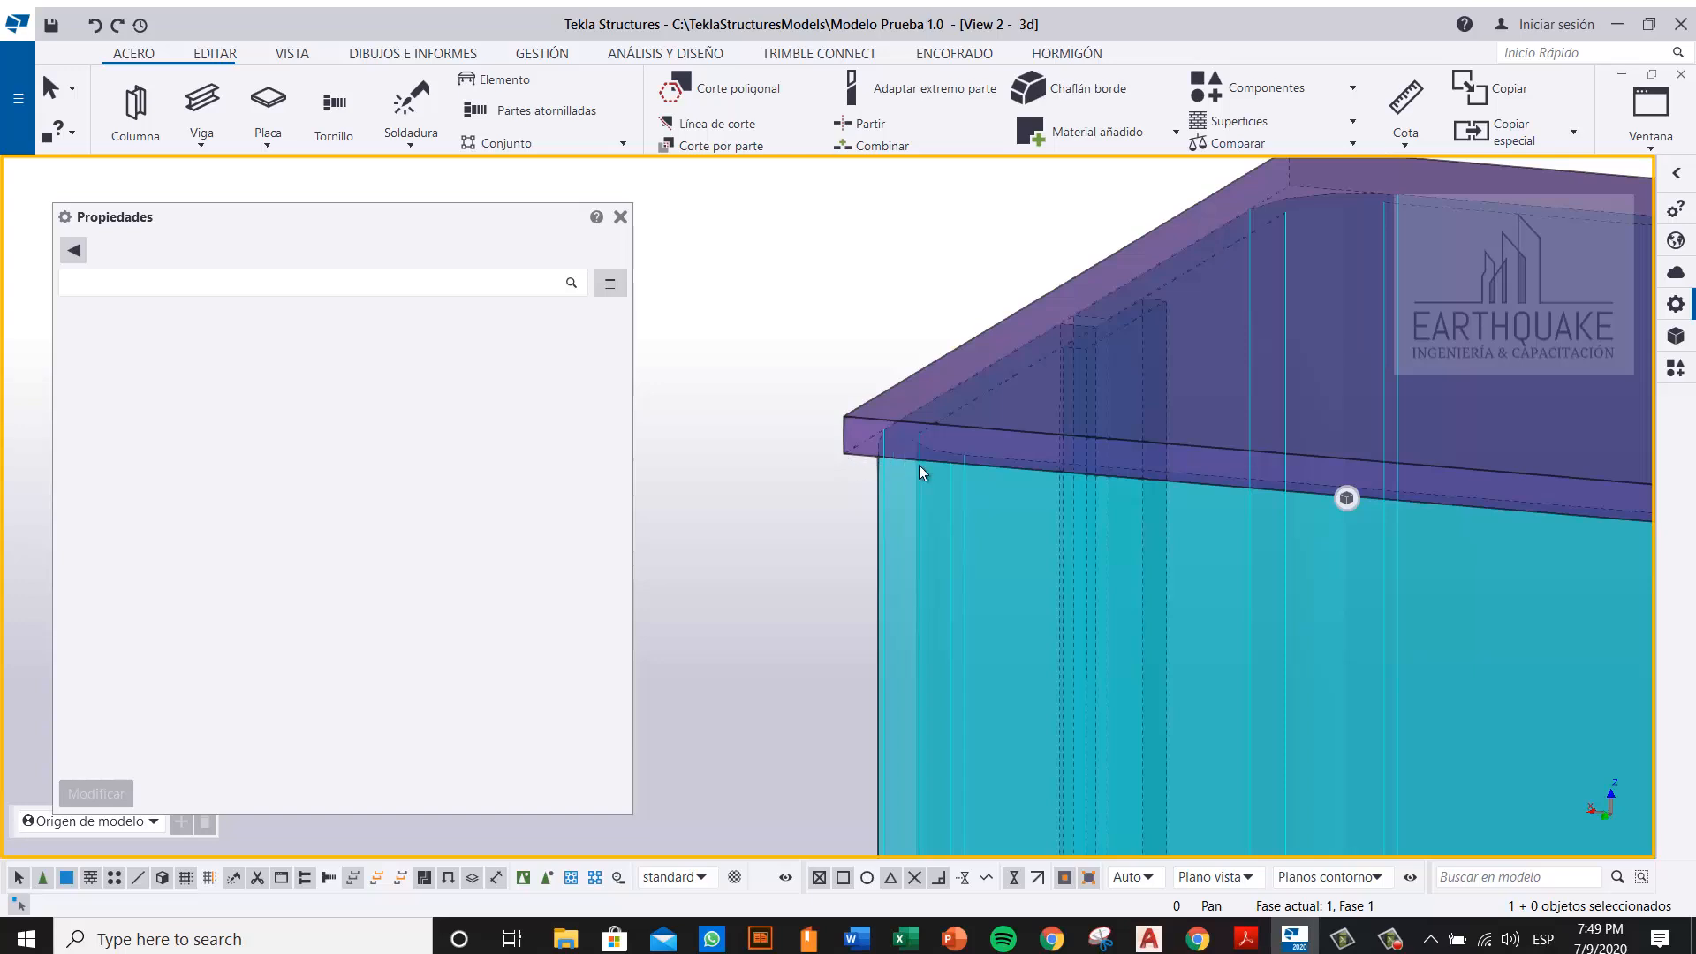
pyautogui.click(202, 100)
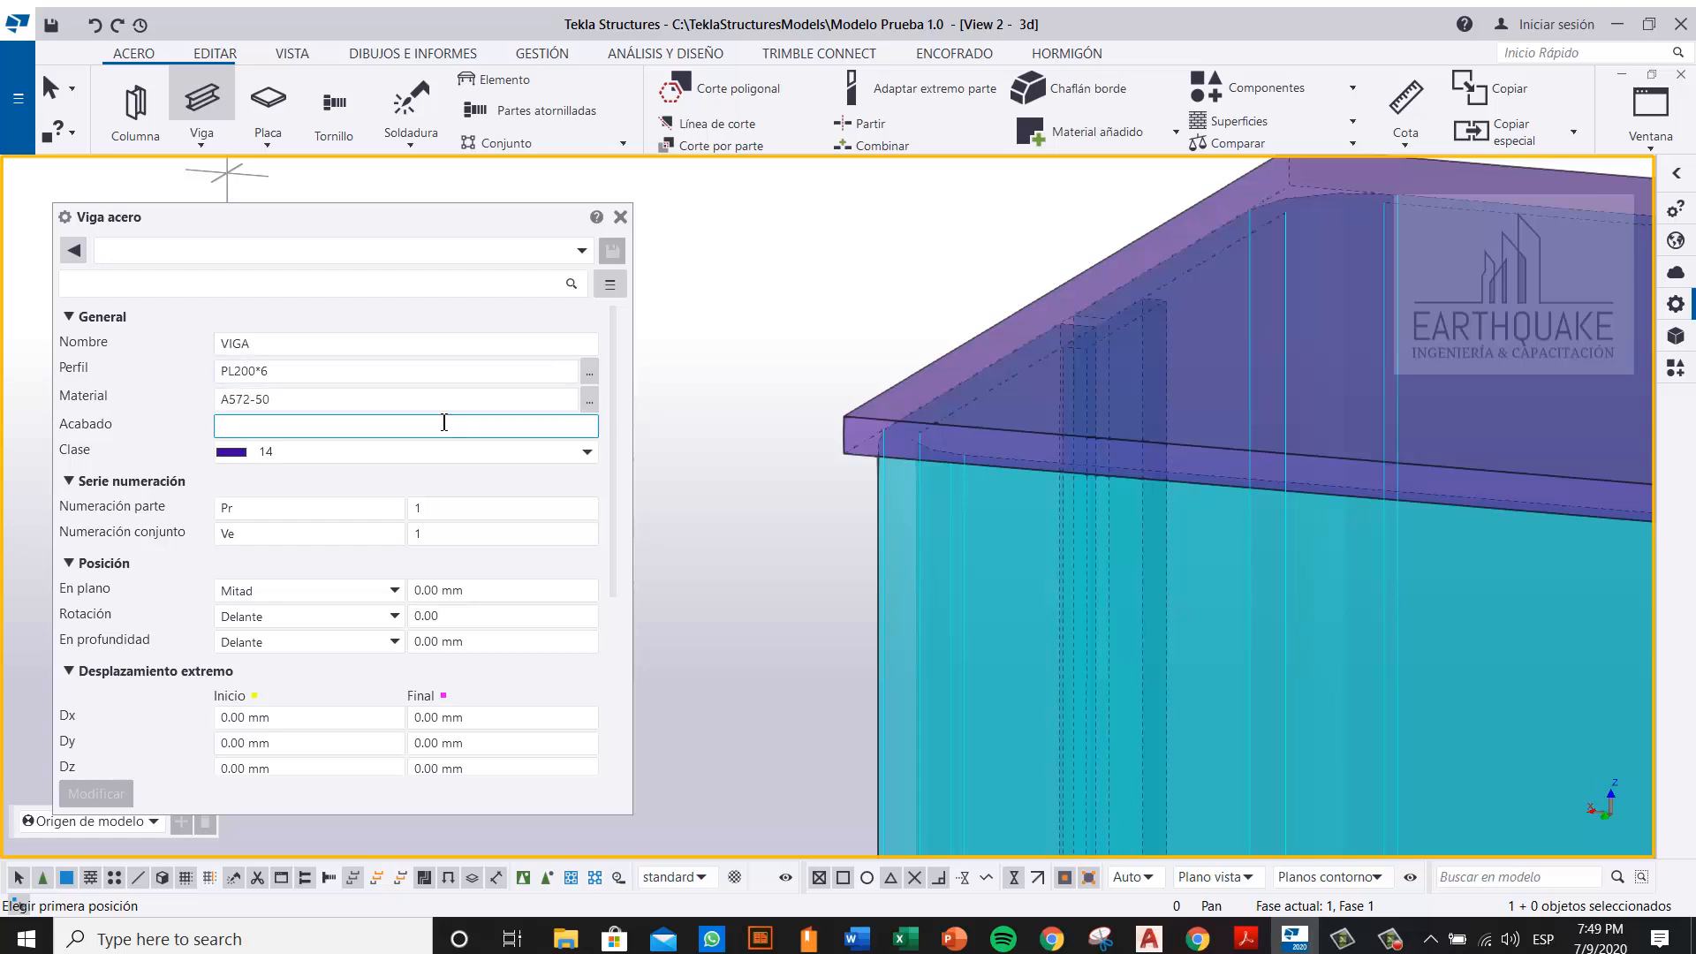
pyautogui.scroll(-3, 837, 480)
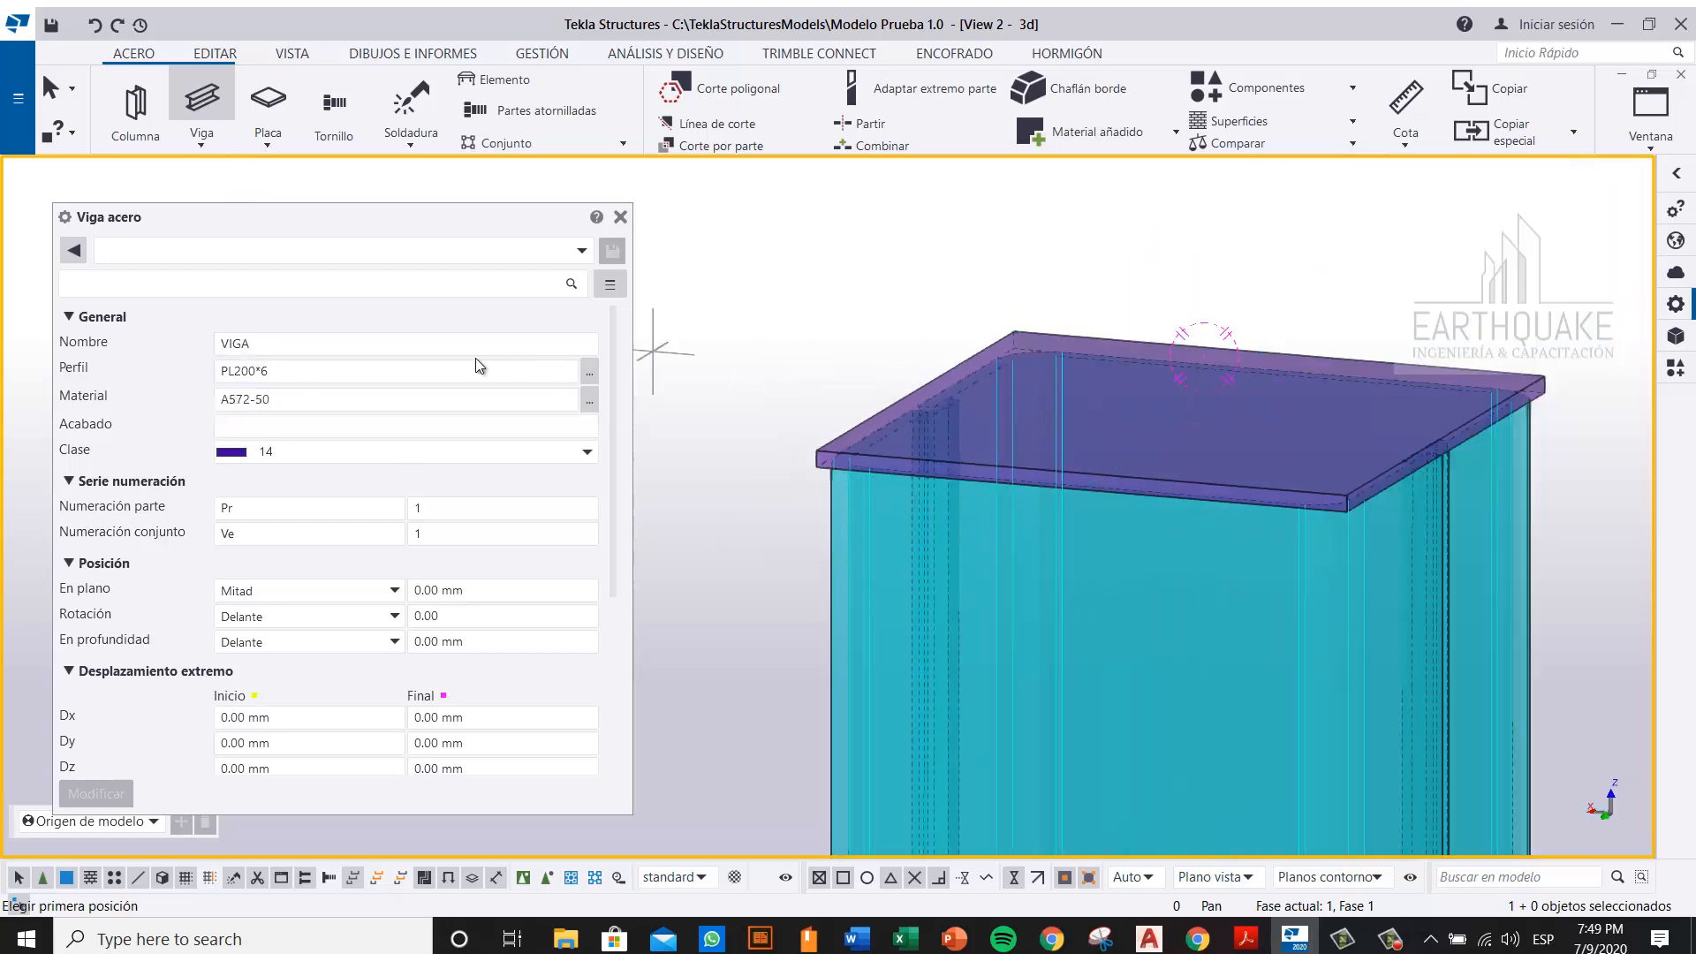
pyautogui.click(621, 217)
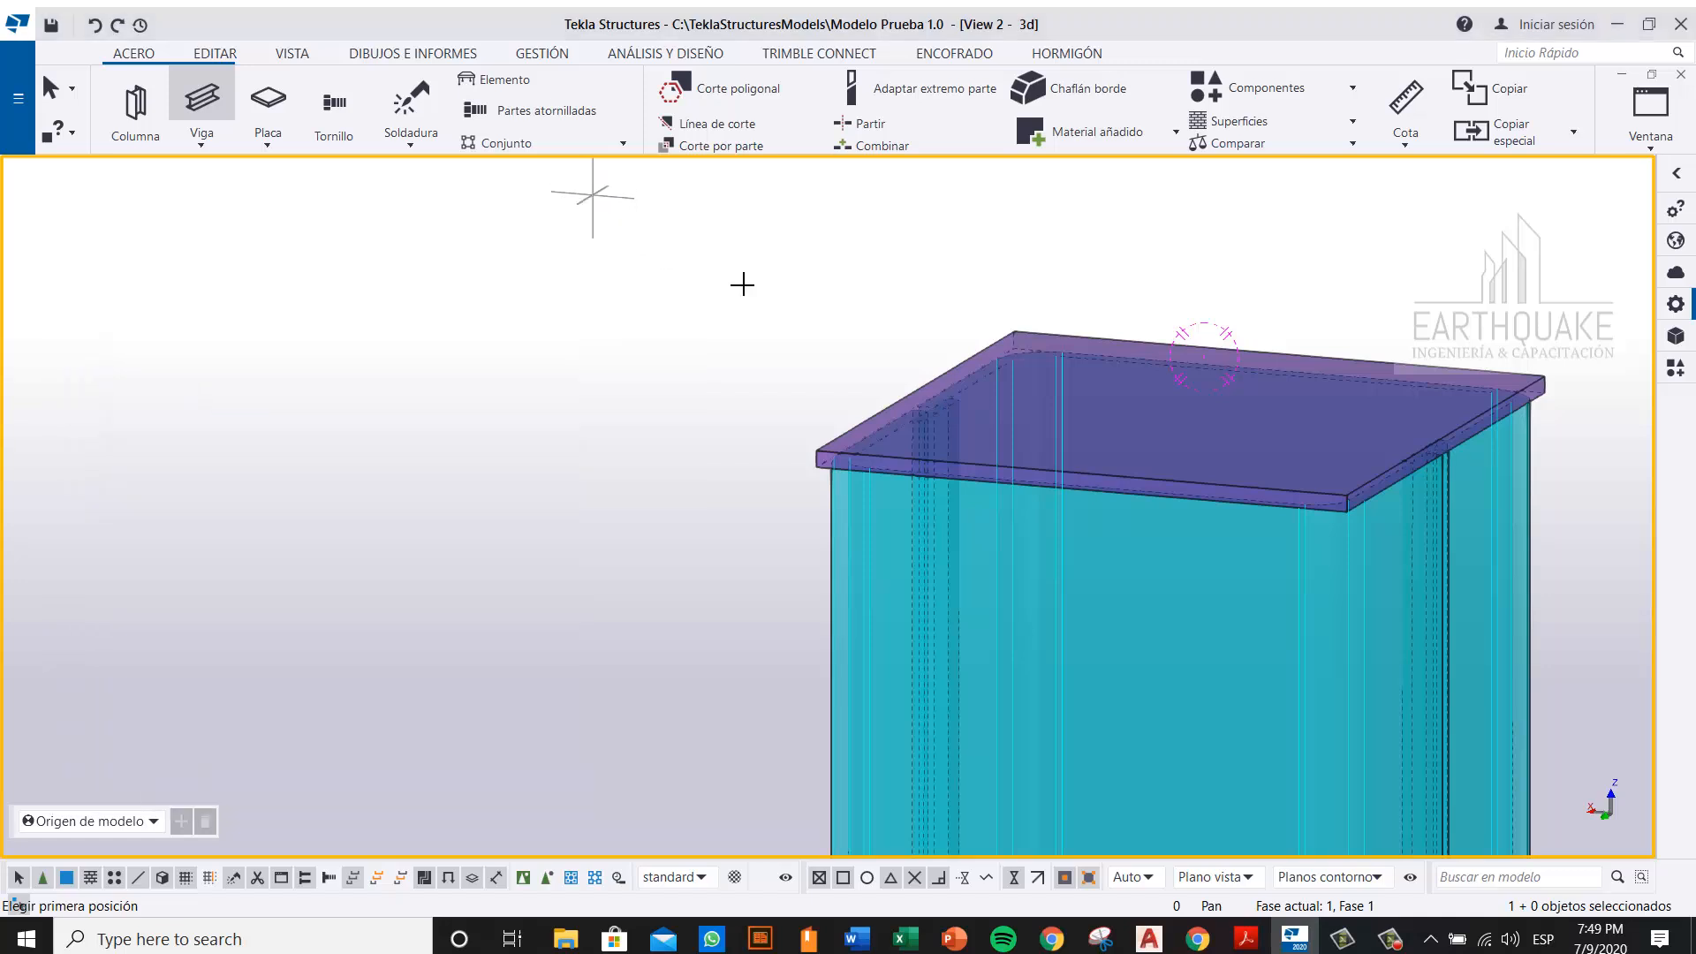
pyautogui.rightClick(712, 259)
pyautogui.click(737, 272)
# Step: Weld the purple cap plate to one half of the box column
pyautogui.scroll(-3, 997, 424)
pyautogui.scroll(2, 994, 422)
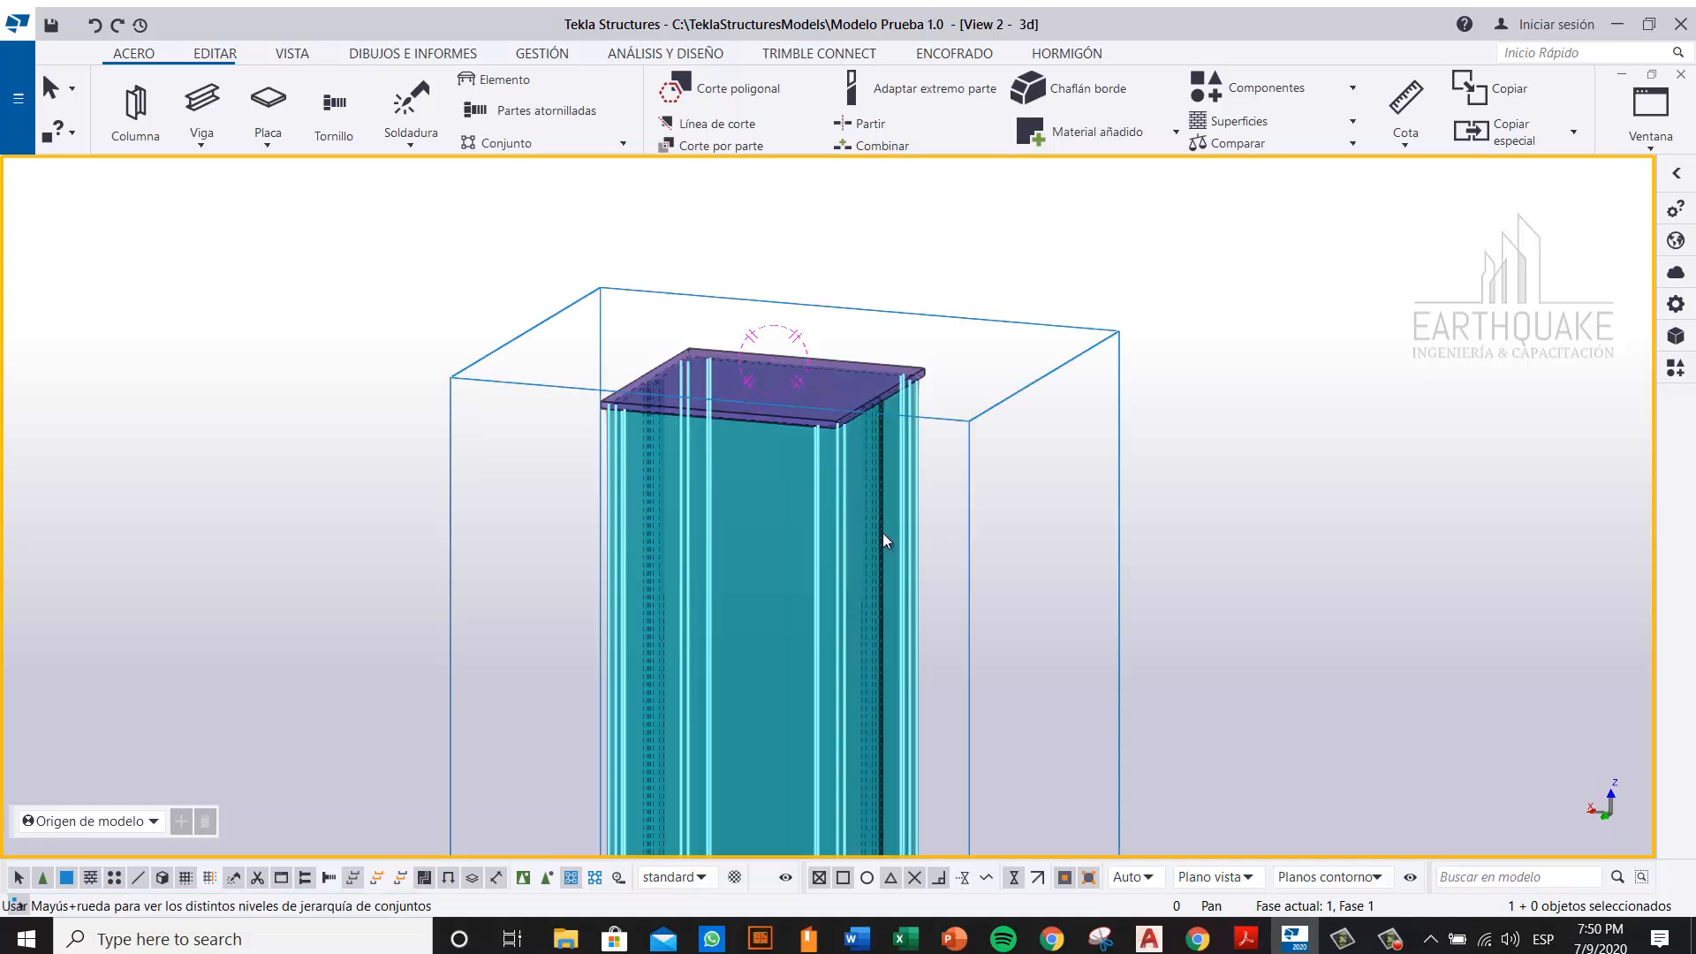
pyautogui.scroll(2, 673, 367)
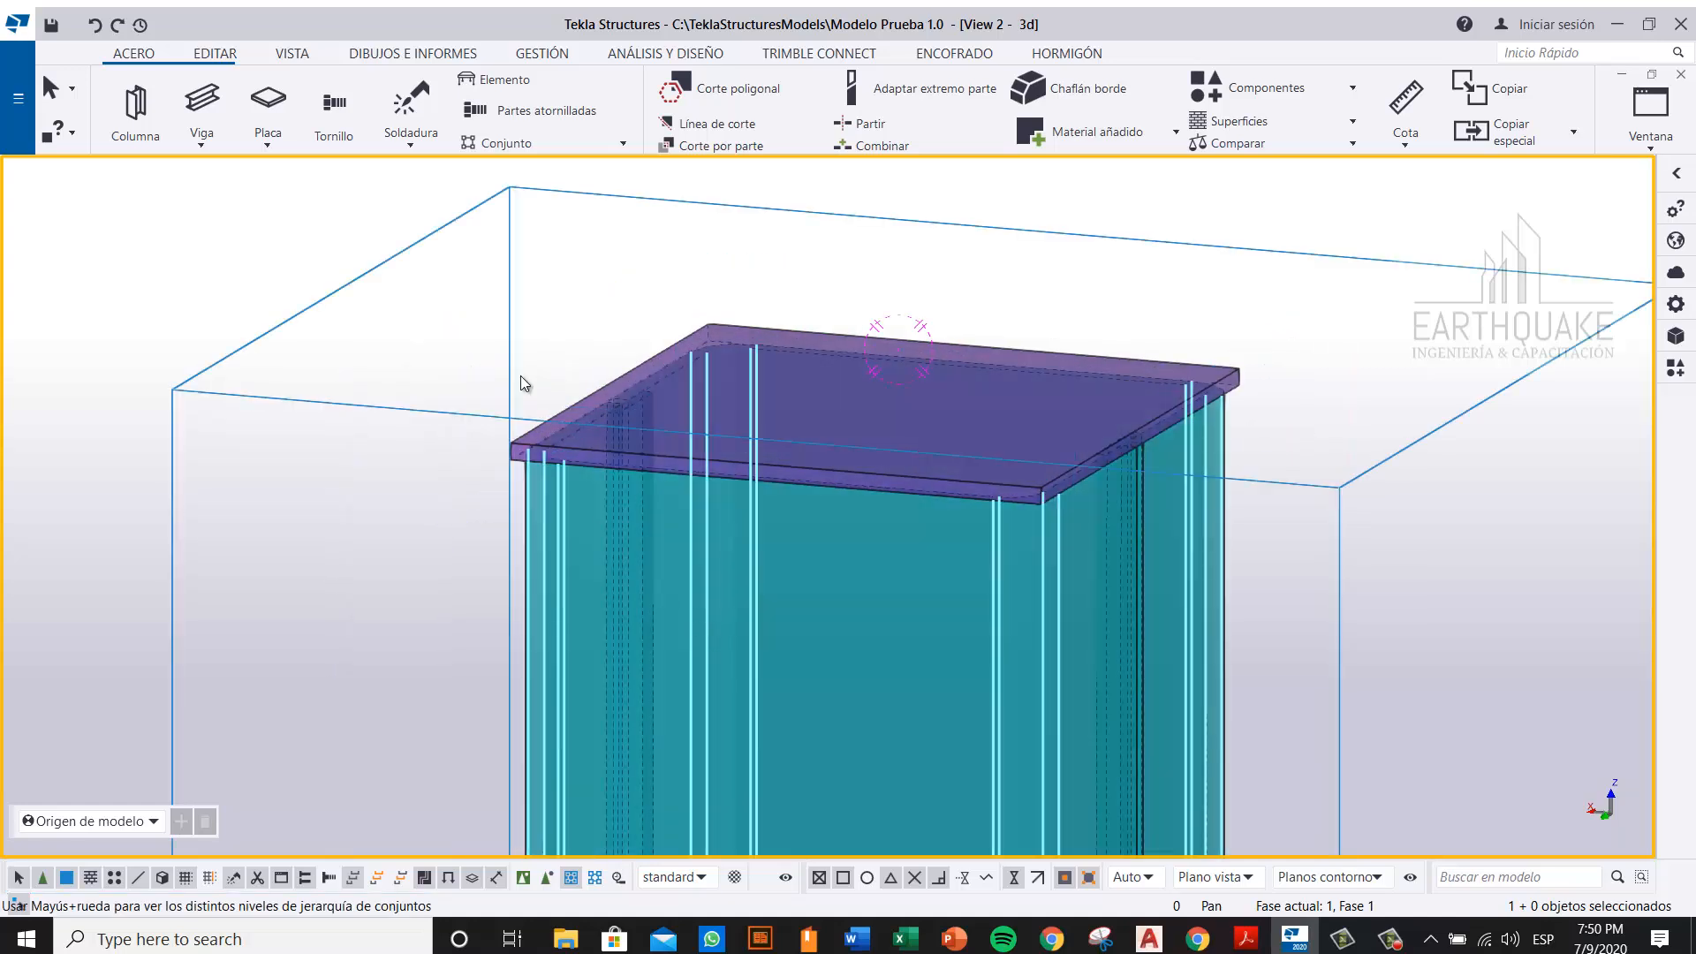
pyautogui.click(411, 101)
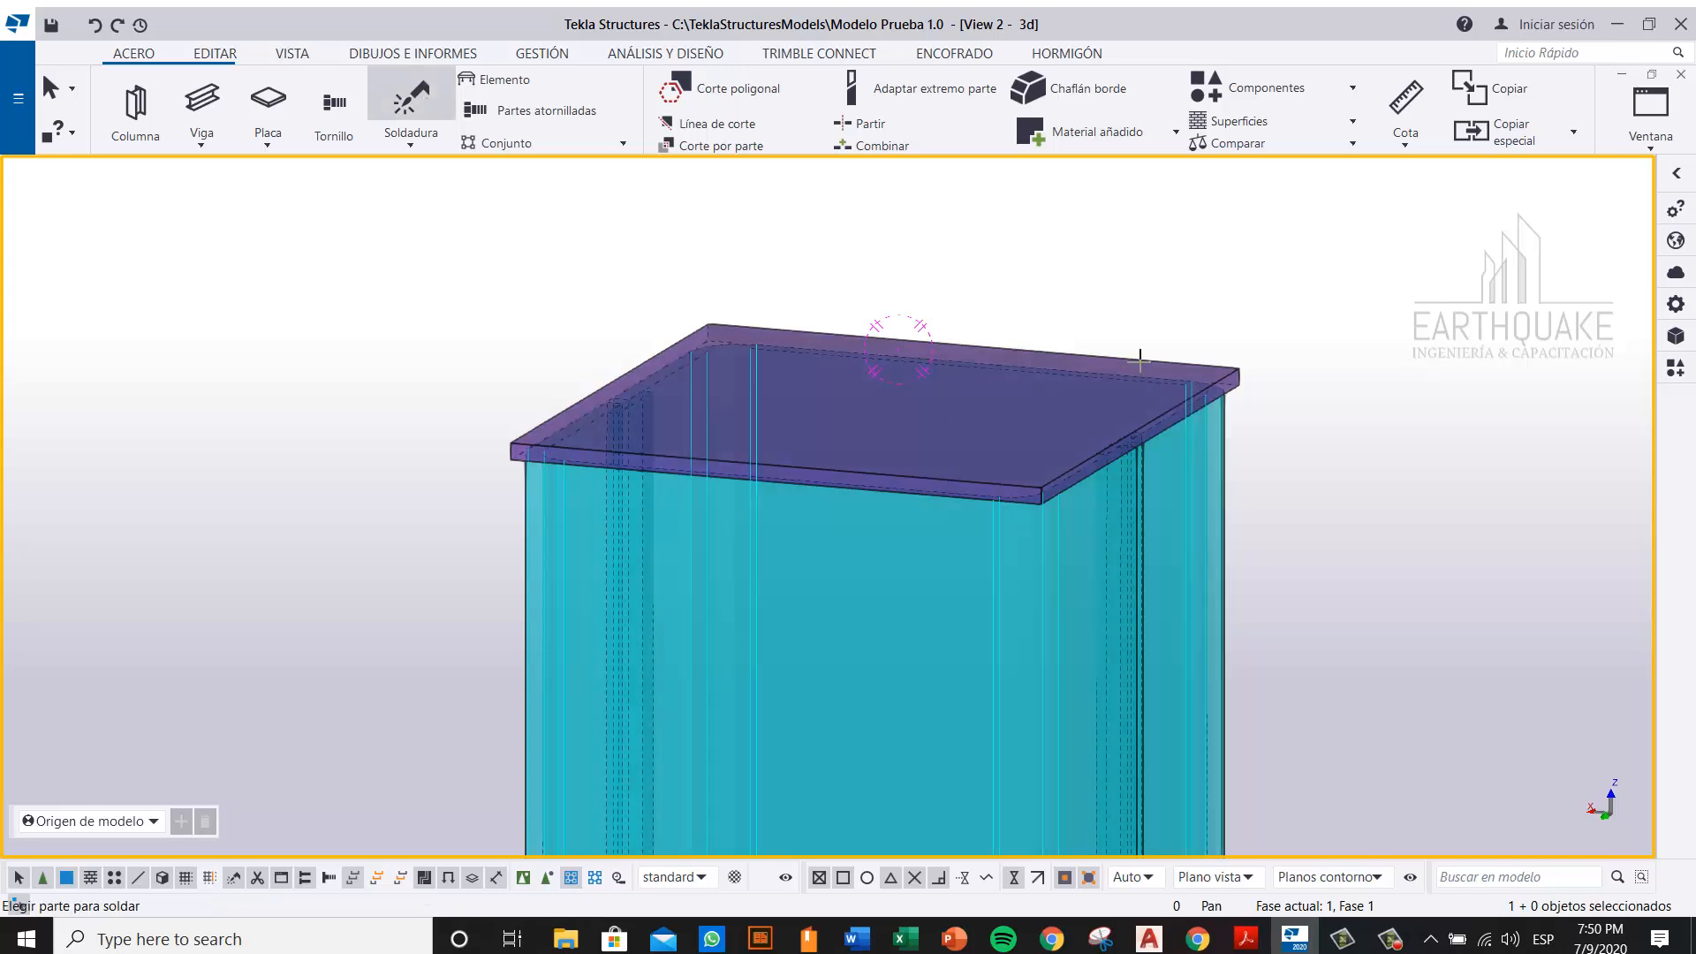
pyautogui.click(1140, 360)
pyautogui.click(1226, 447)
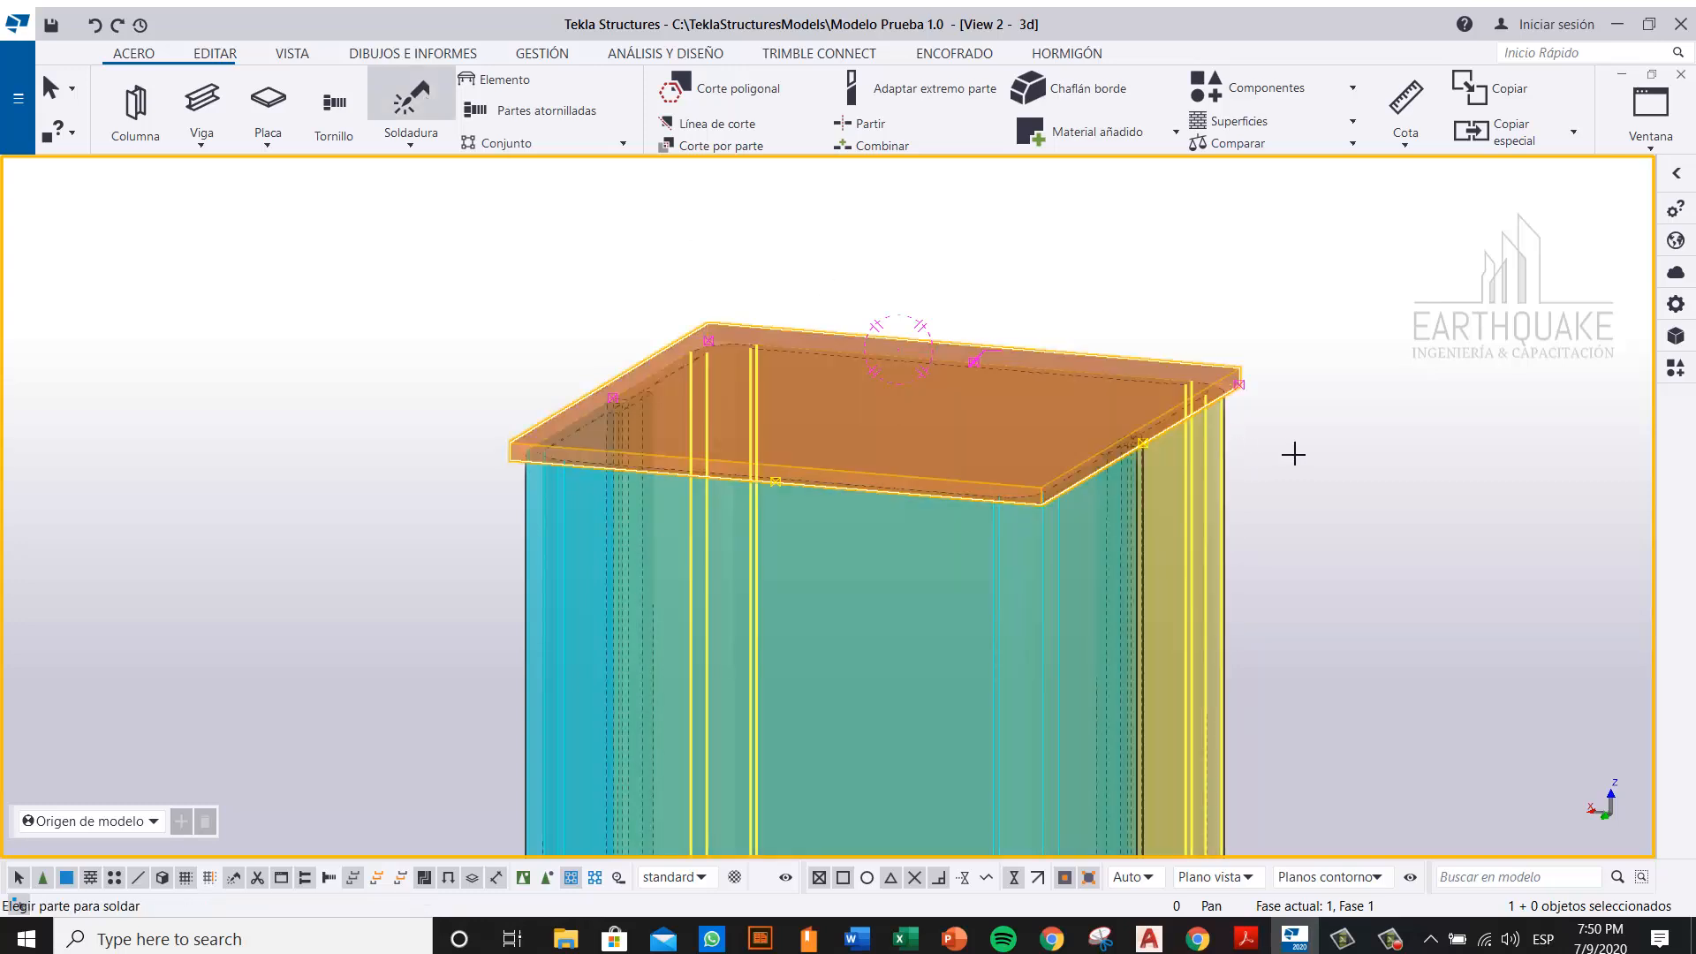
pyautogui.rightClick(1320, 292)
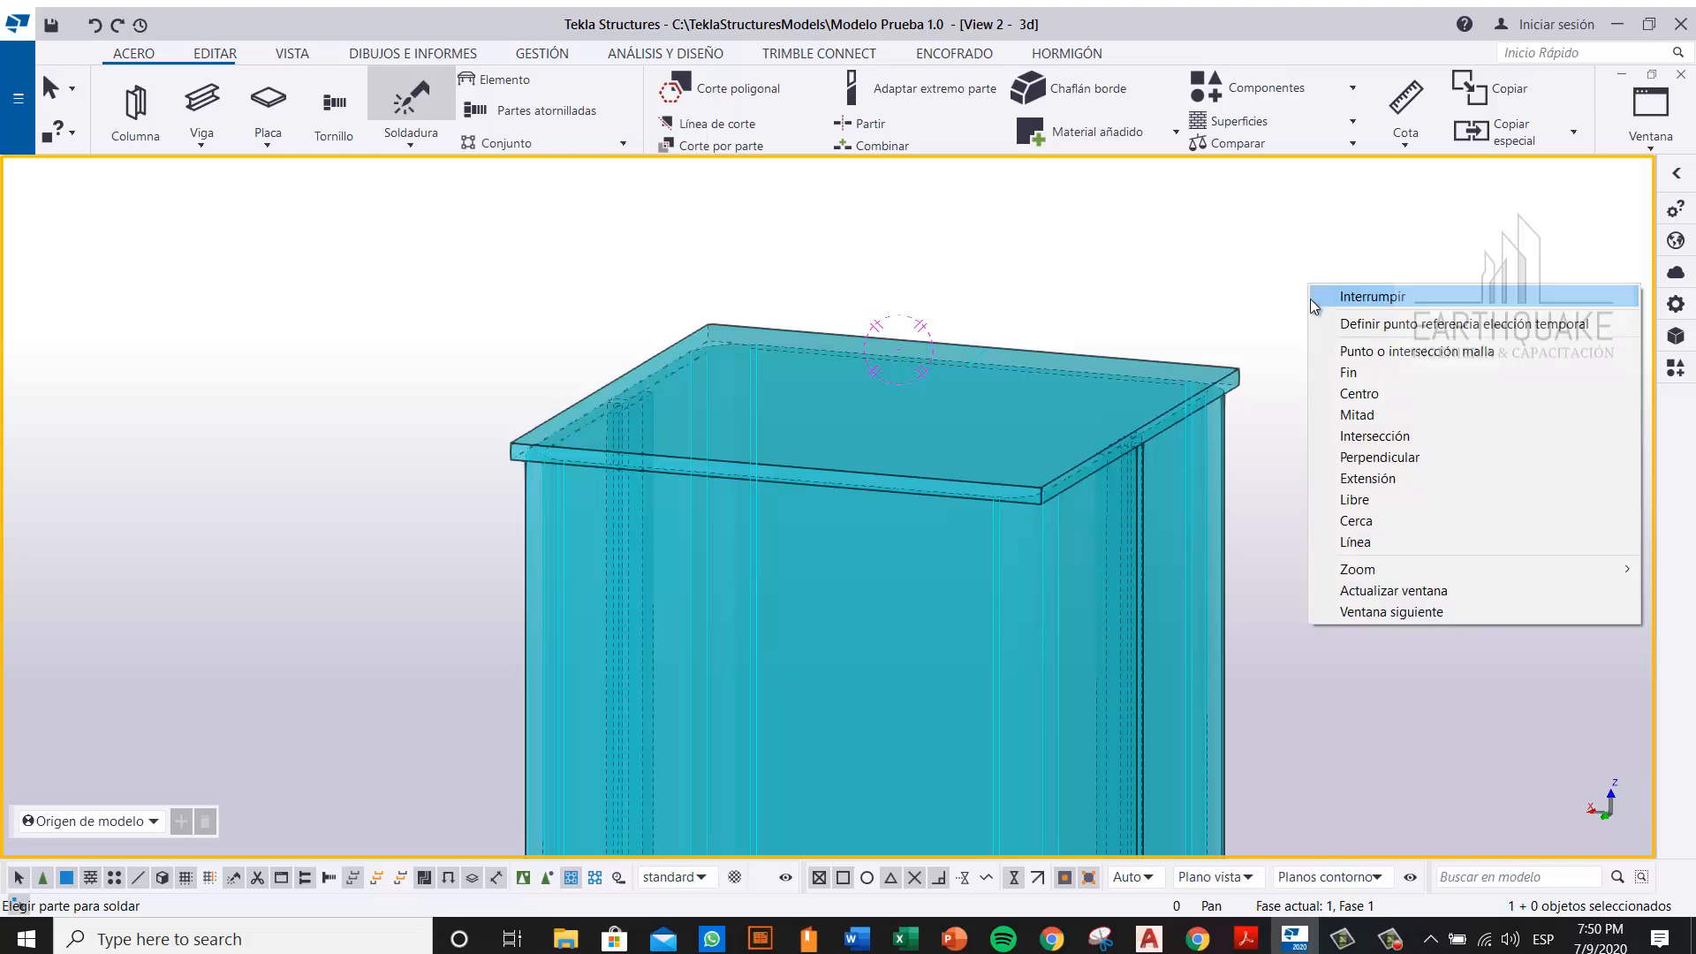
# Step: End the weld command and select the upper column assembly to inspect its joint with the lower column and its cap plate
pyautogui.click(1311, 299)
pyautogui.scroll(-5, 1027, 395)
pyautogui.scroll(2, 1036, 544)
pyautogui.keyDown('ctrl'); pyautogui.moveTo(1005, 574); pyautogui.dragTo(669, 583, button='middle'); pyautogui.keyUp('ctrl')
pyautogui.rightClick(1183, 397)
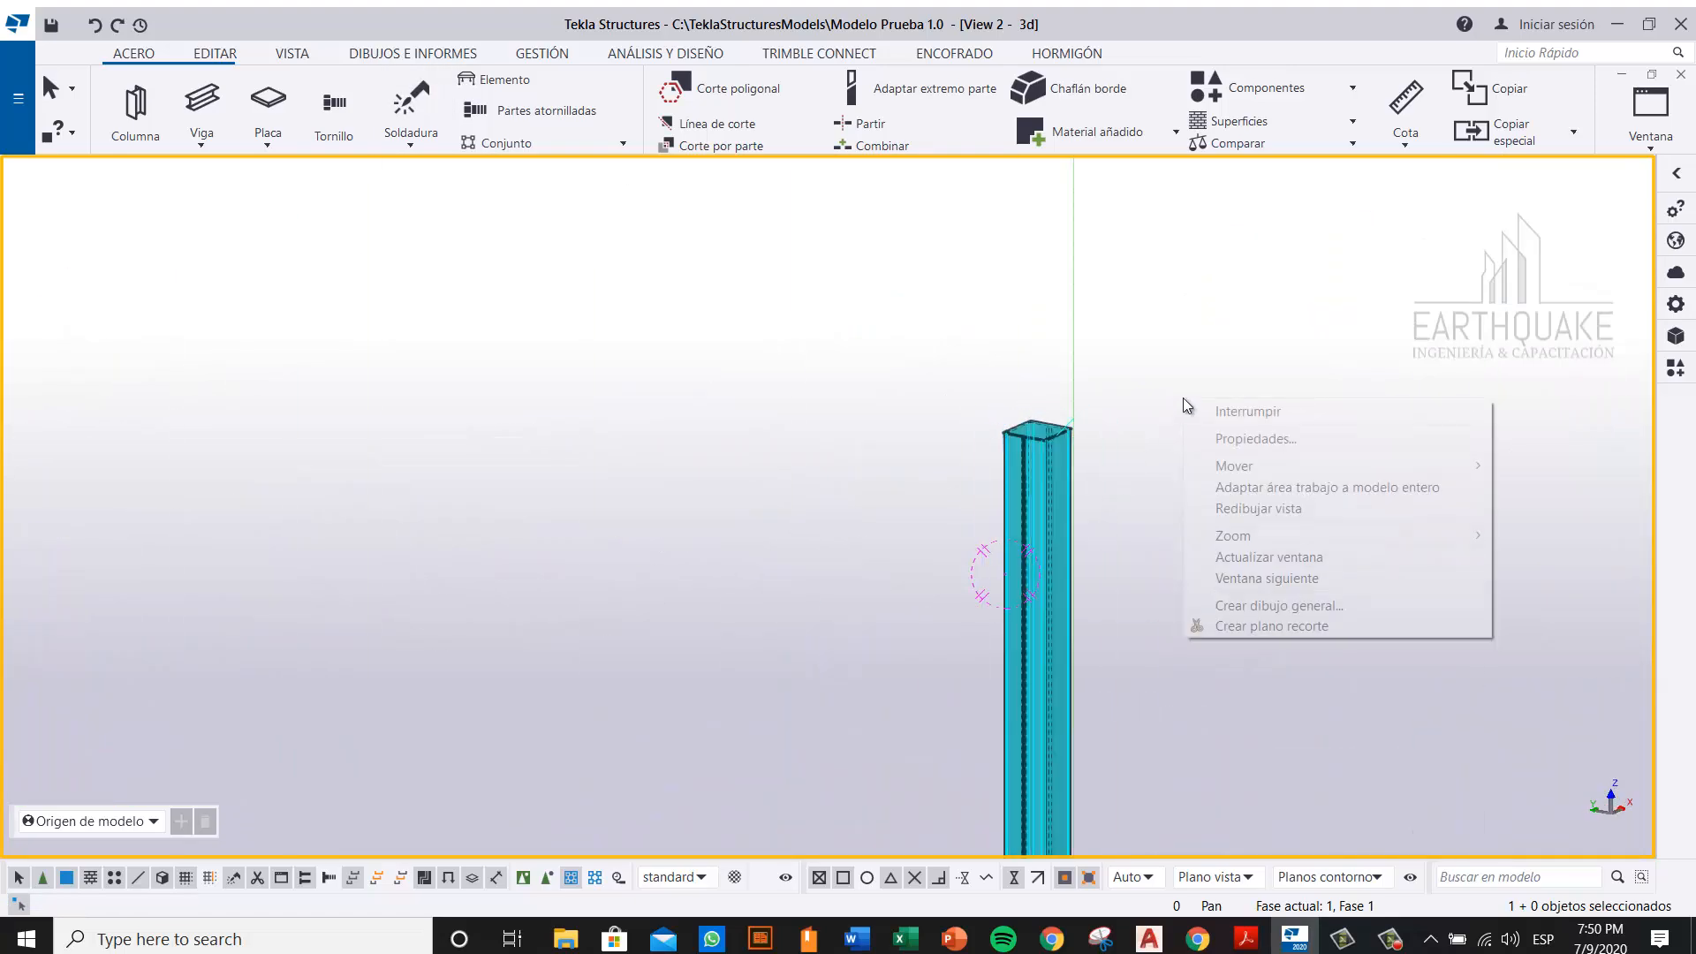
pyautogui.click(1228, 504)
pyautogui.moveTo(987, 628); pyautogui.dragTo(899, 503, button='middle')
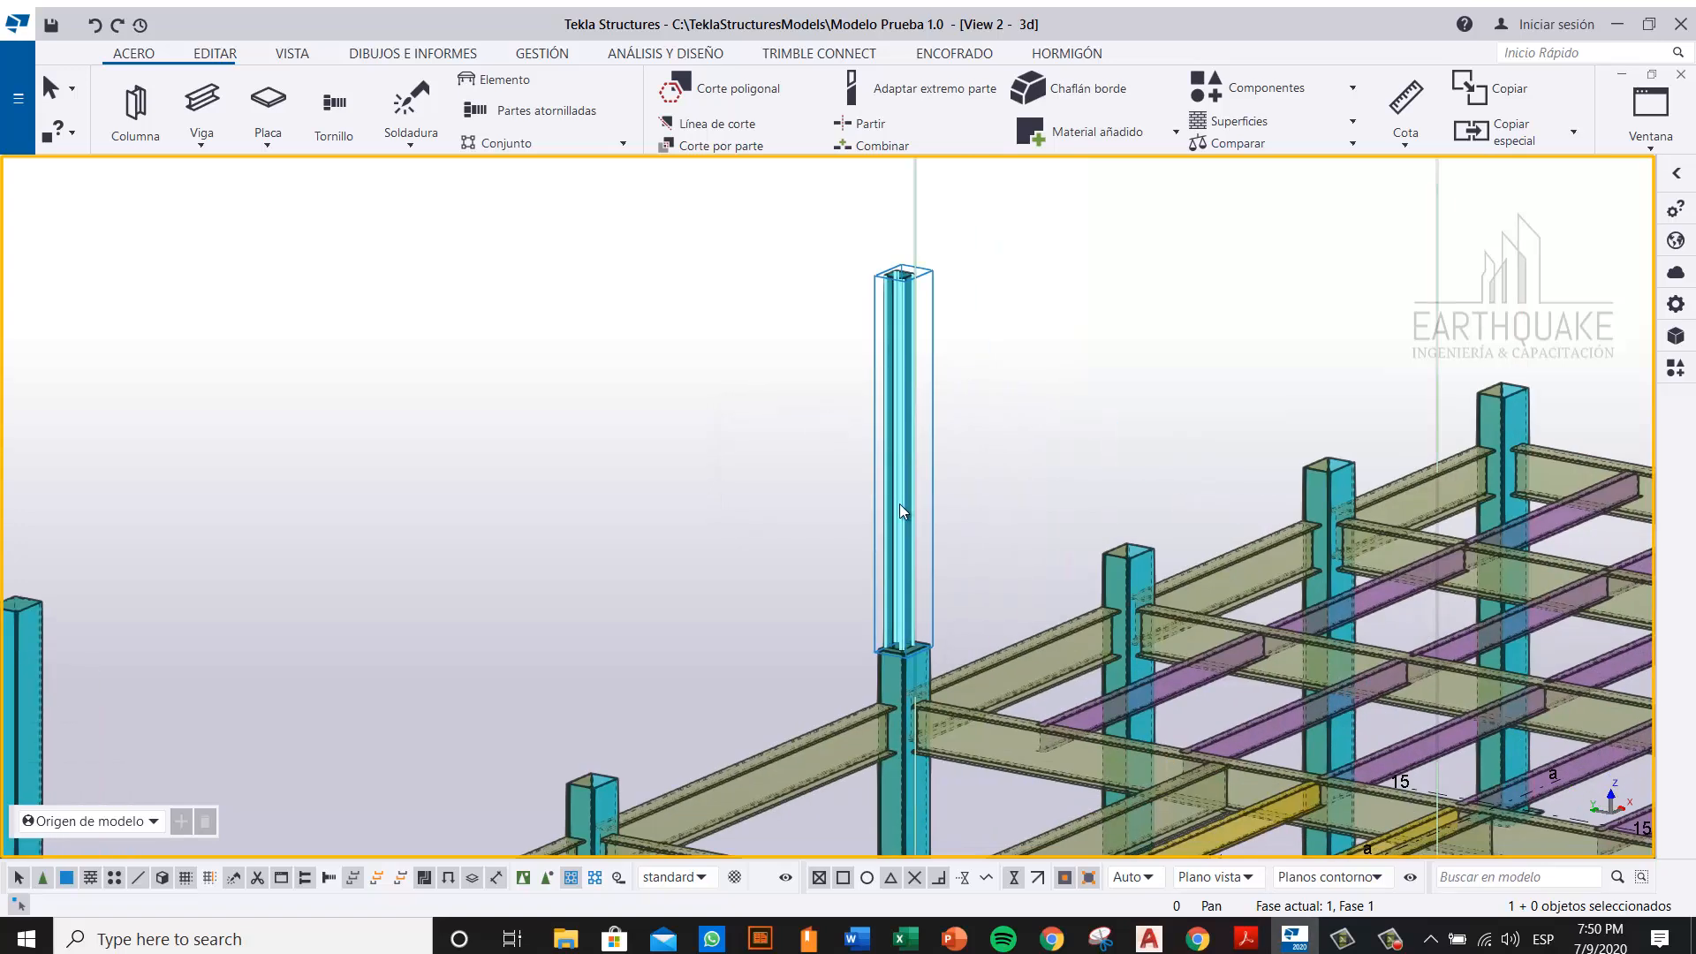
pyautogui.click(901, 629)
pyautogui.scroll(5, 901, 628)
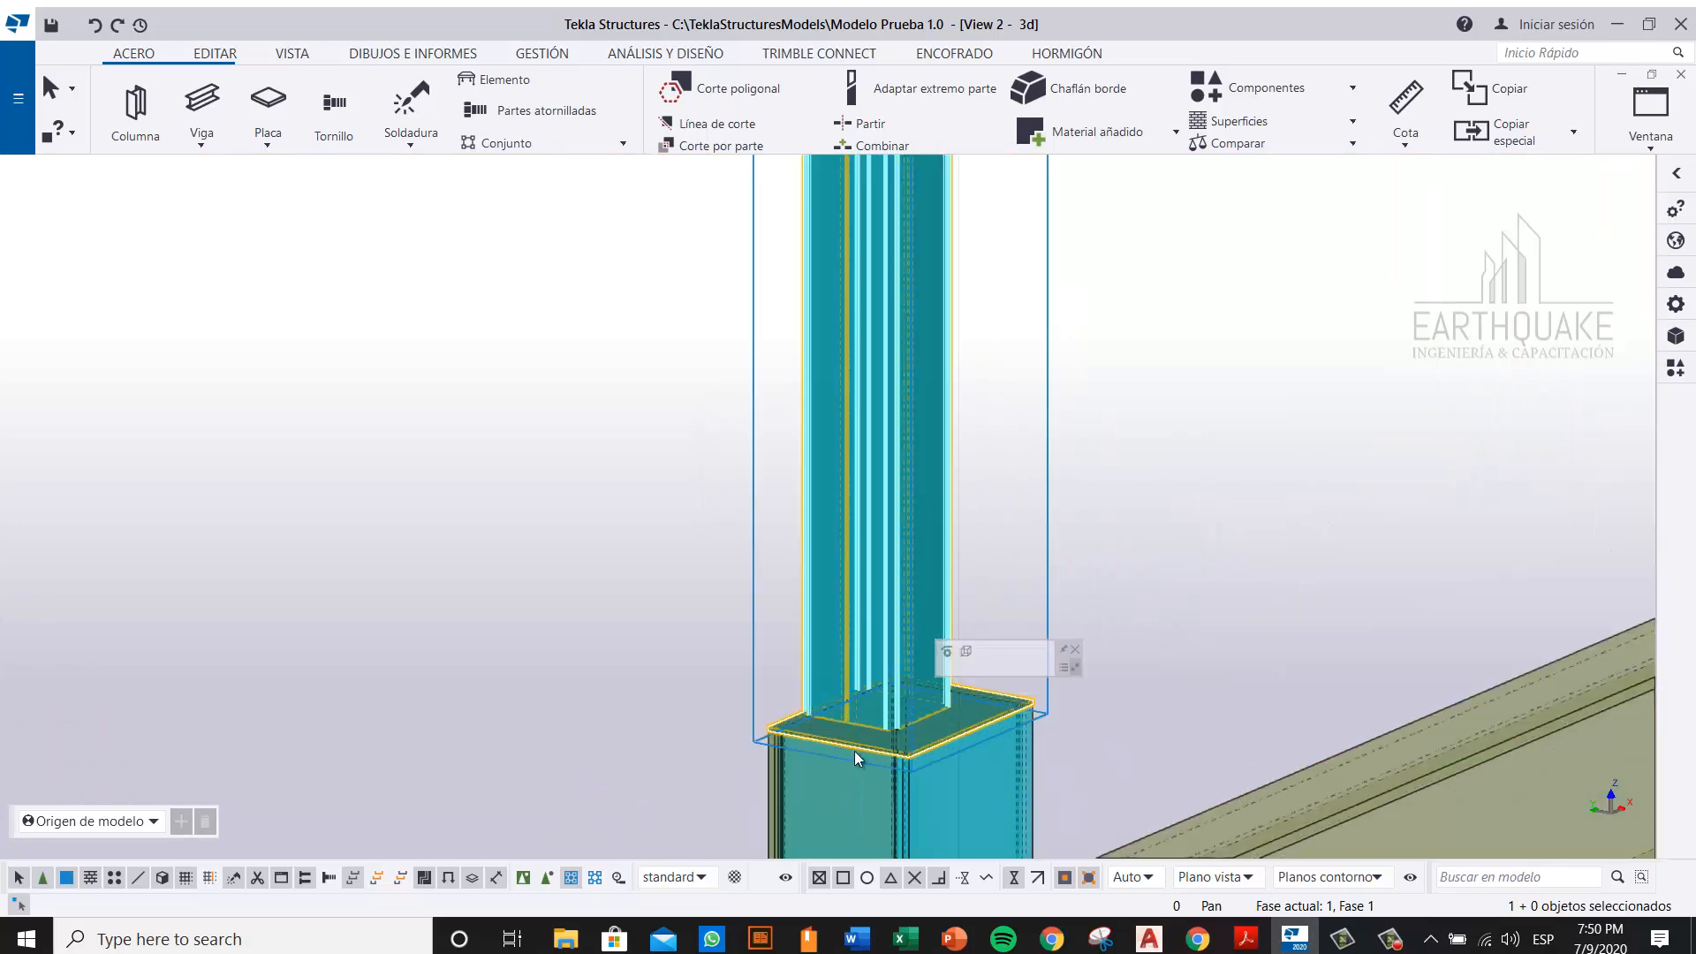
pyautogui.scroll(2, 1052, 742)
pyautogui.moveTo(1047, 739); pyautogui.dragTo(1108, 673, button='middle')
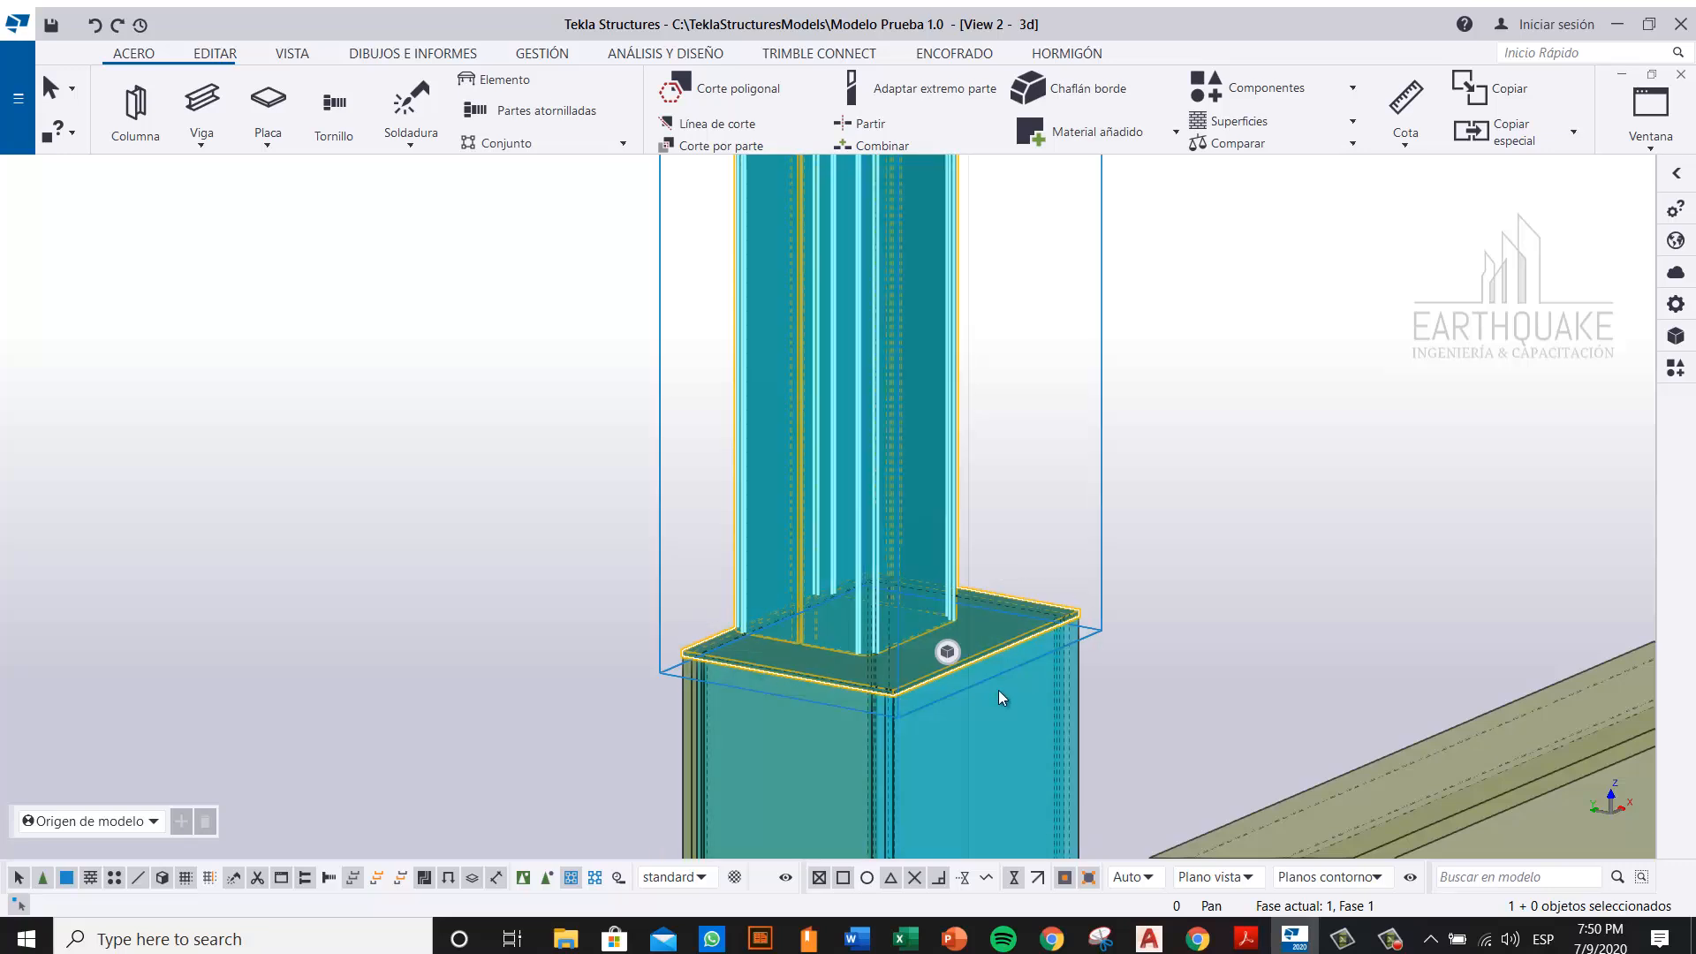
pyautogui.scroll(-5, 915, 786)
pyautogui.scroll(6, 928, 399)
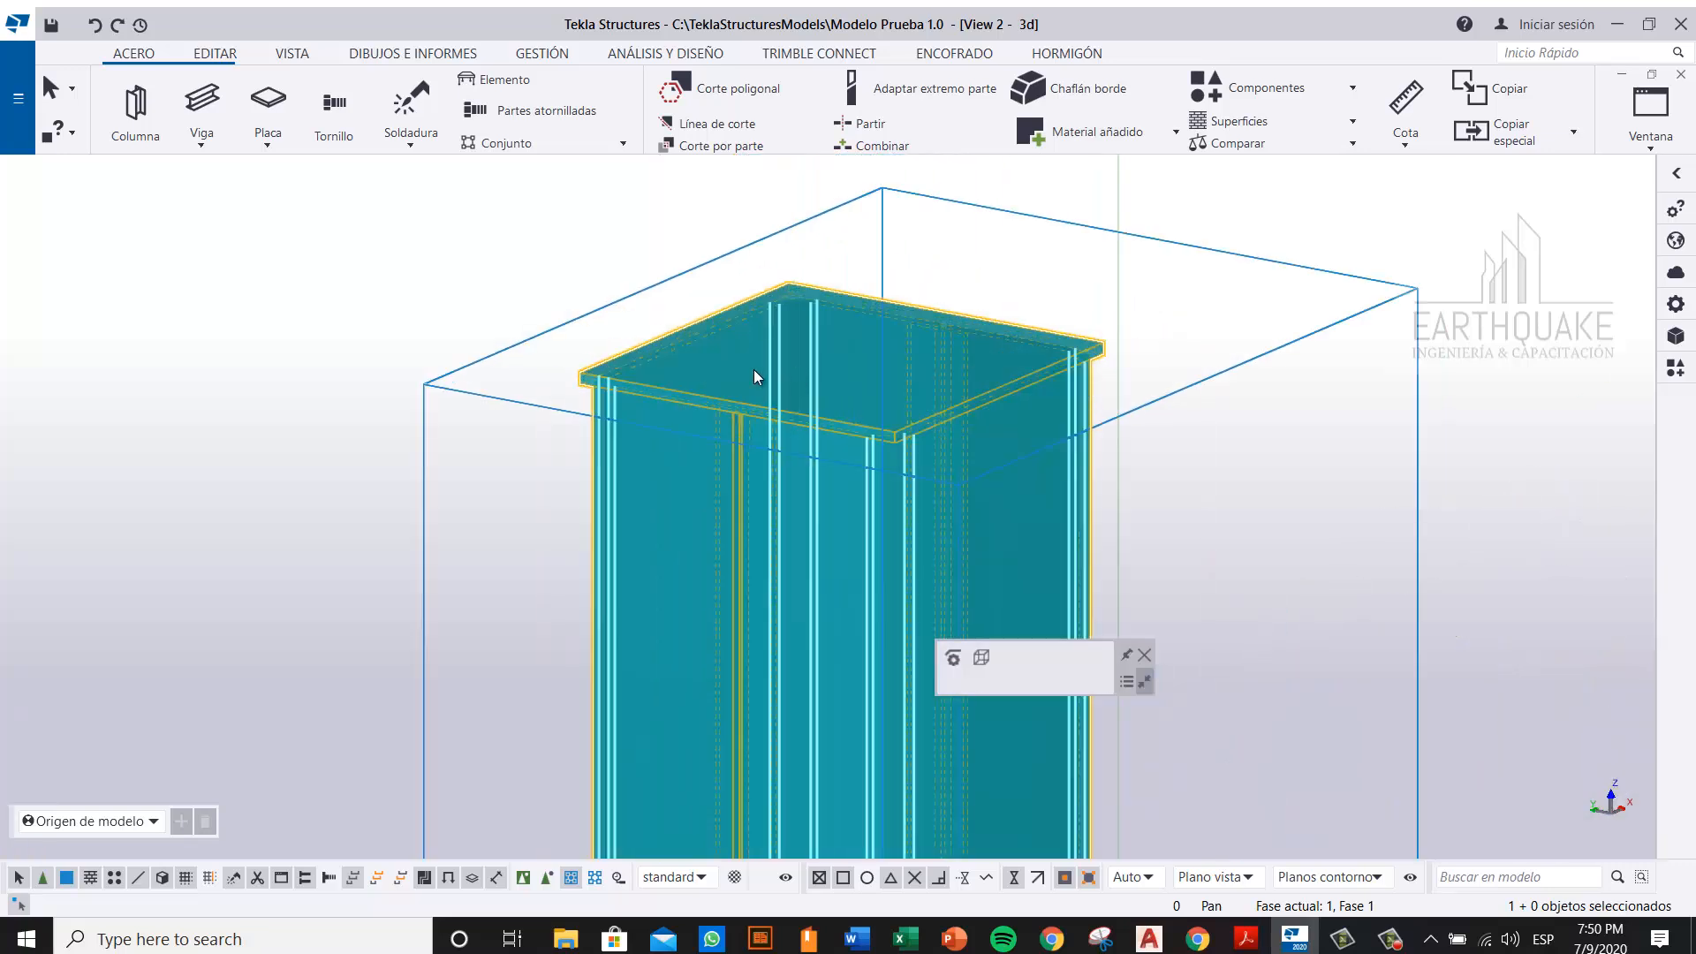
pyautogui.scroll(-4, 938, 410)
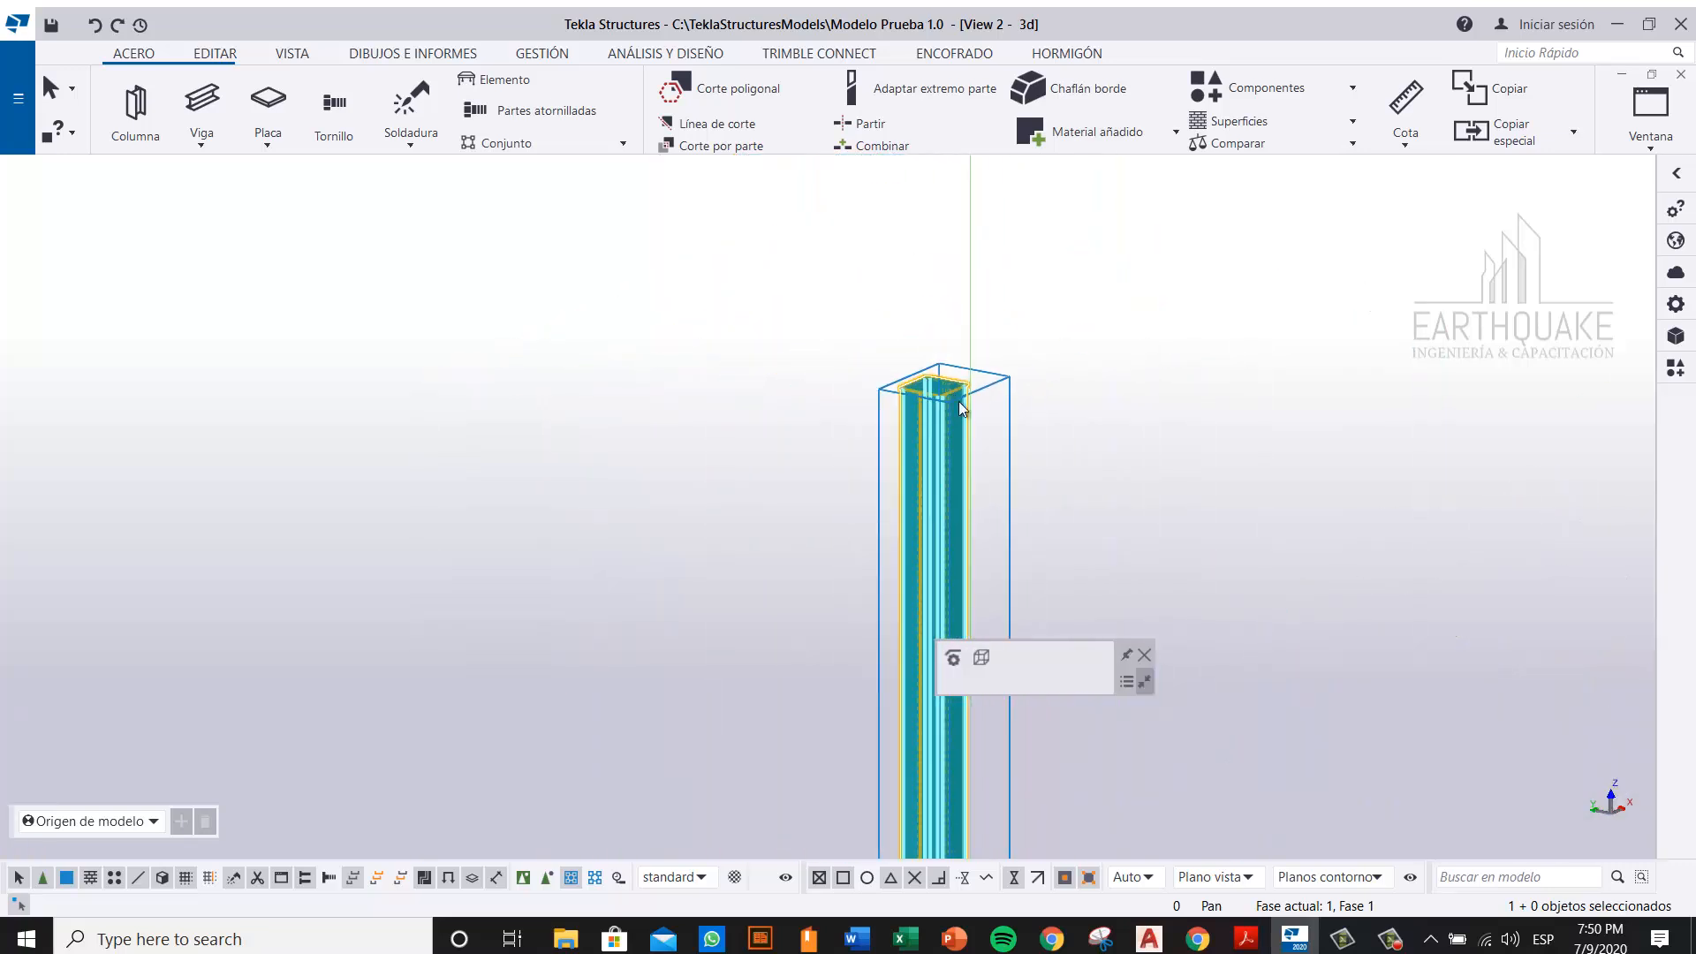
pyautogui.scroll(-1, 959, 402)
pyautogui.moveTo(1041, 436); pyautogui.dragTo(1025, 359, button='middle')
pyautogui.scroll(5, 946, 314)
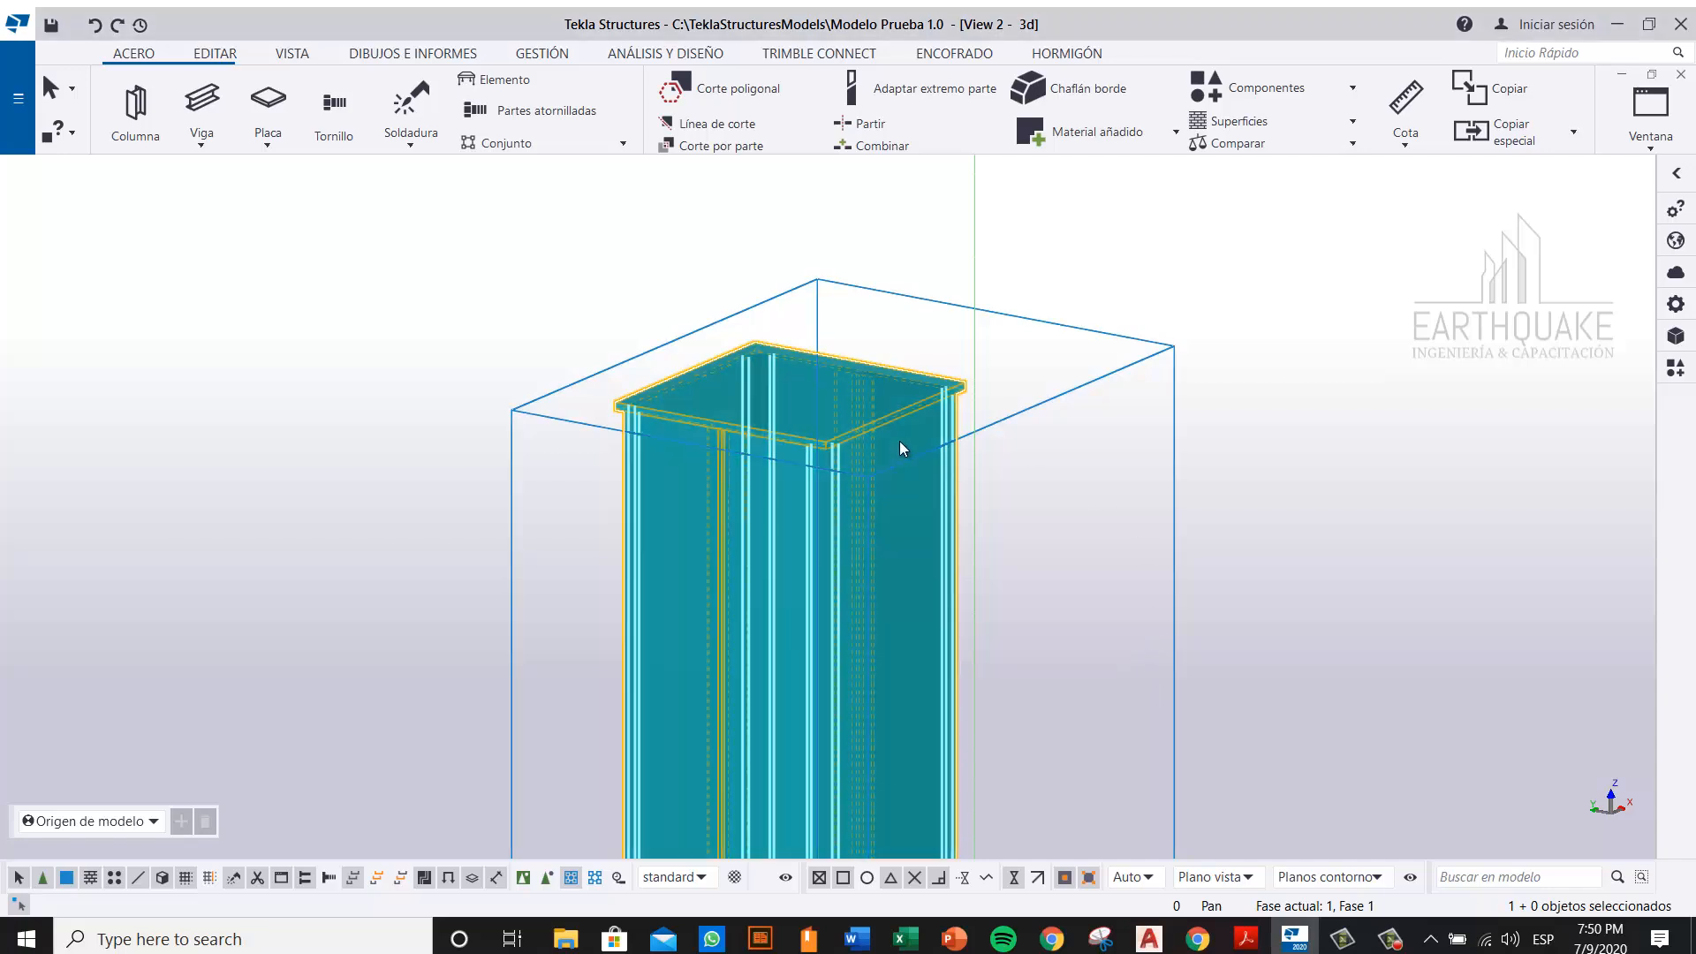
# Step: Clear the column selection and turn off assembly selection so that individual parts can be picked
pyautogui.rightClick(431, 341)
pyautogui.click(301, 369)
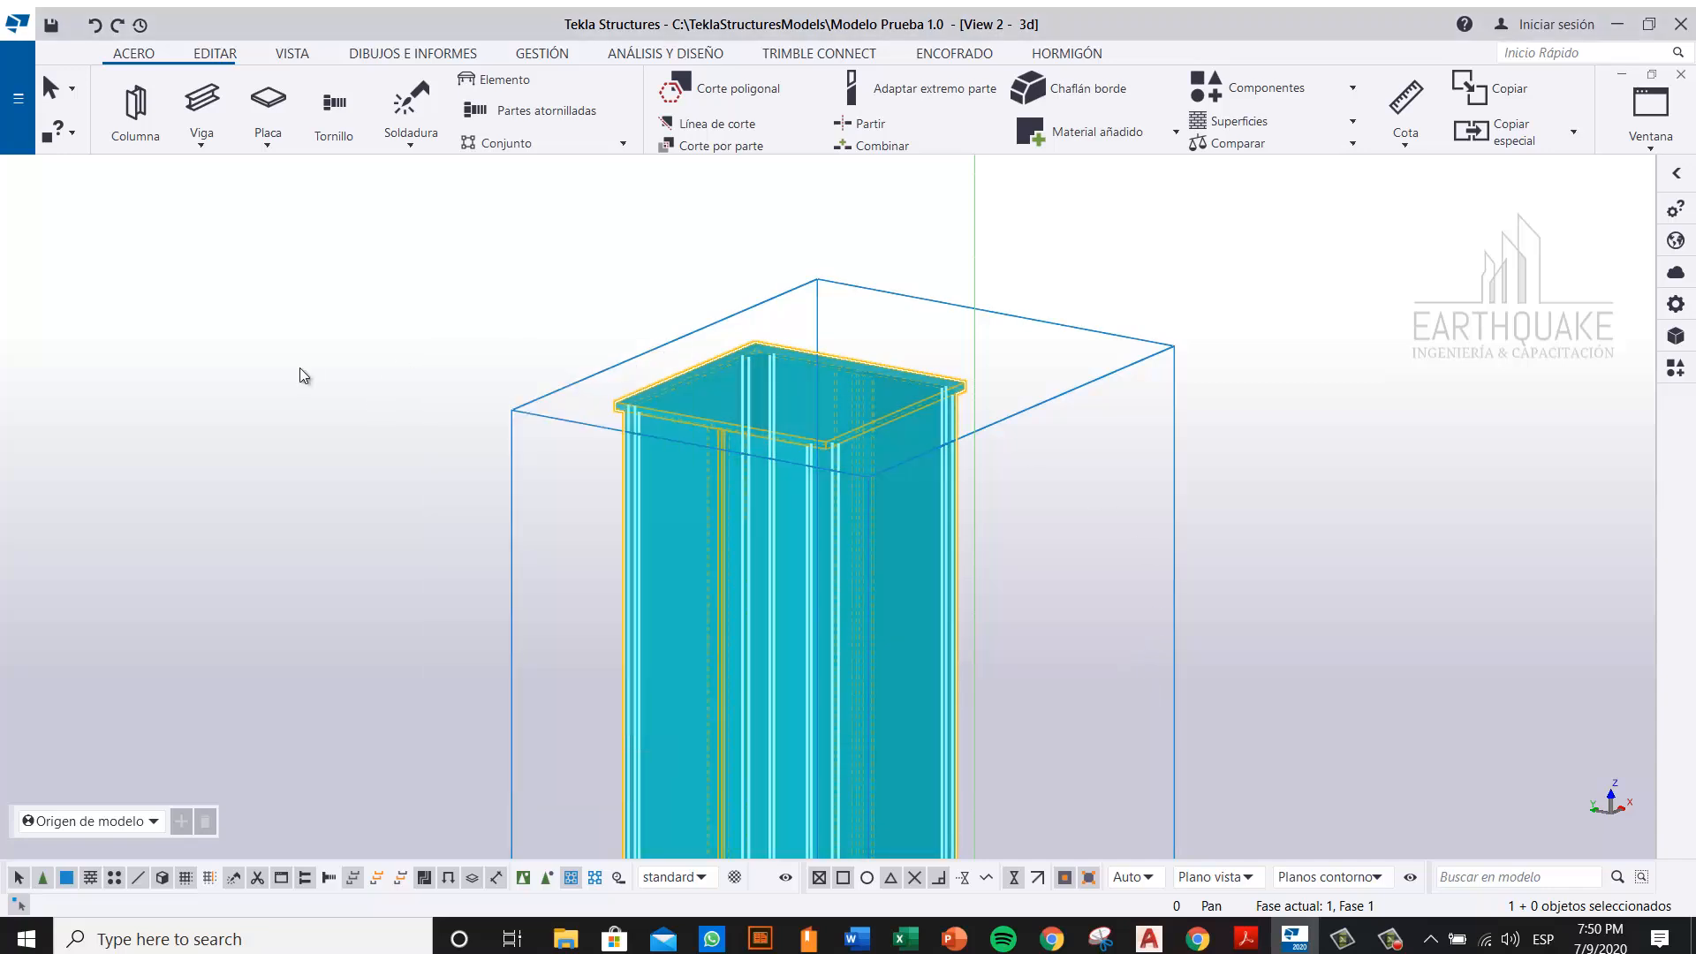
pyautogui.click(571, 879)
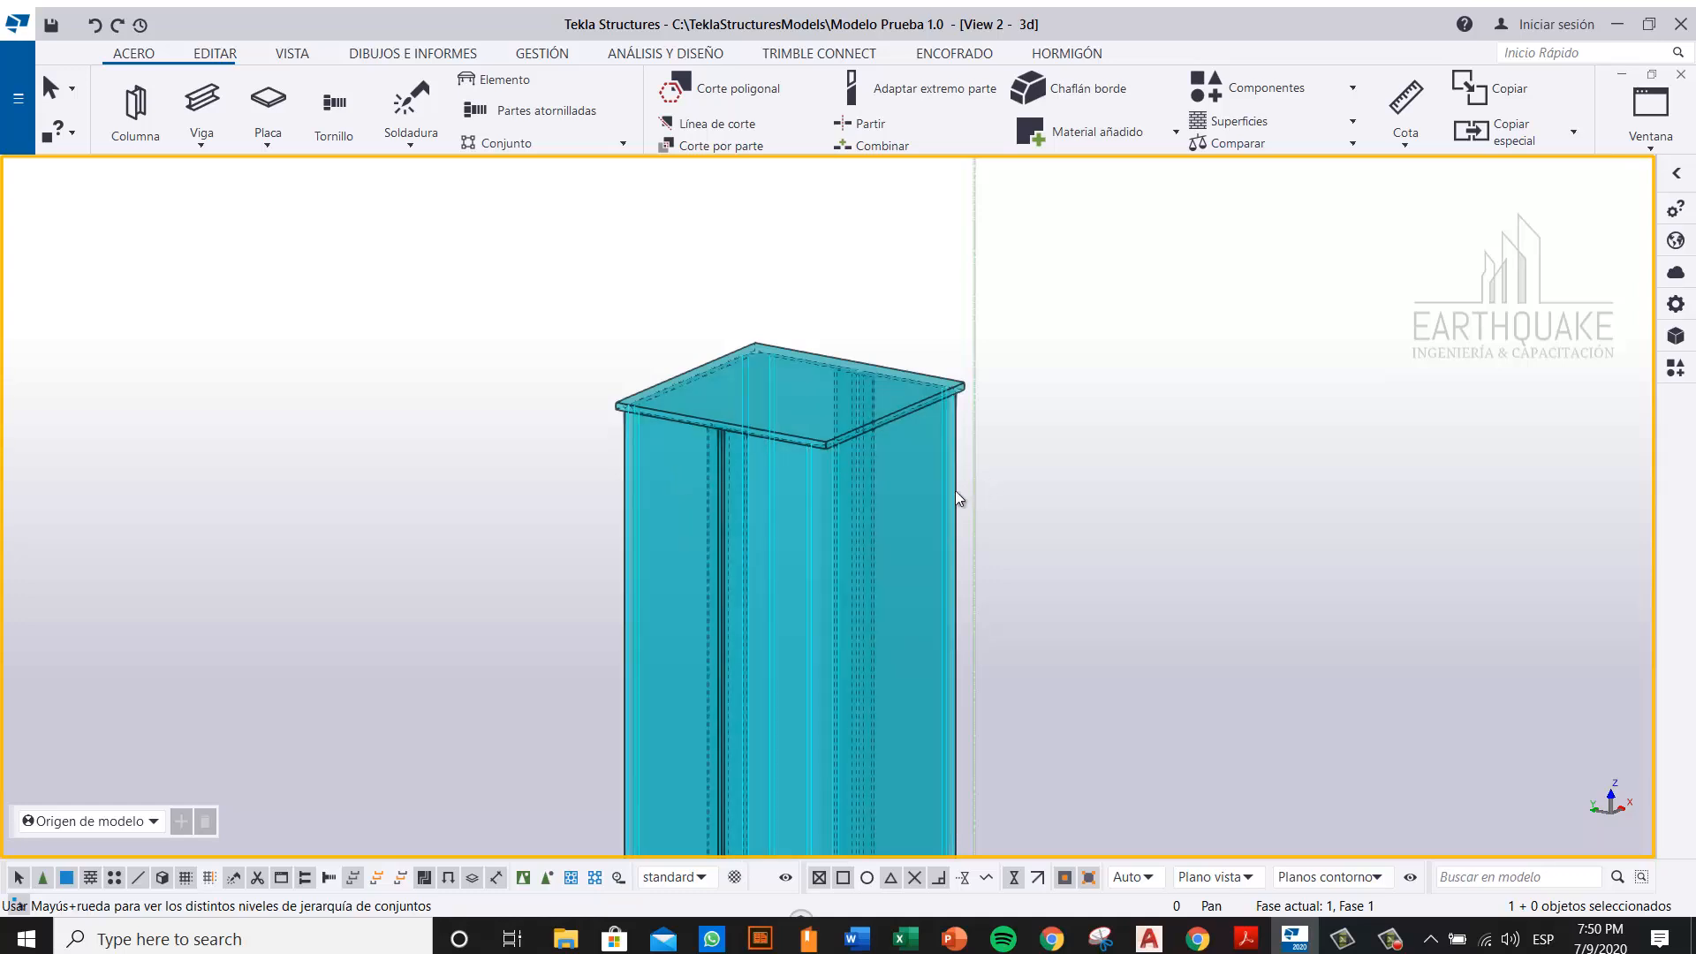
# Step: Query the part information of the box column half beneath the cap plate
pyautogui.keyDown('ctrl'); pyautogui.moveTo(818, 572); pyautogui.dragTo(836, 525, button='middle'); pyautogui.keyUp('ctrl')
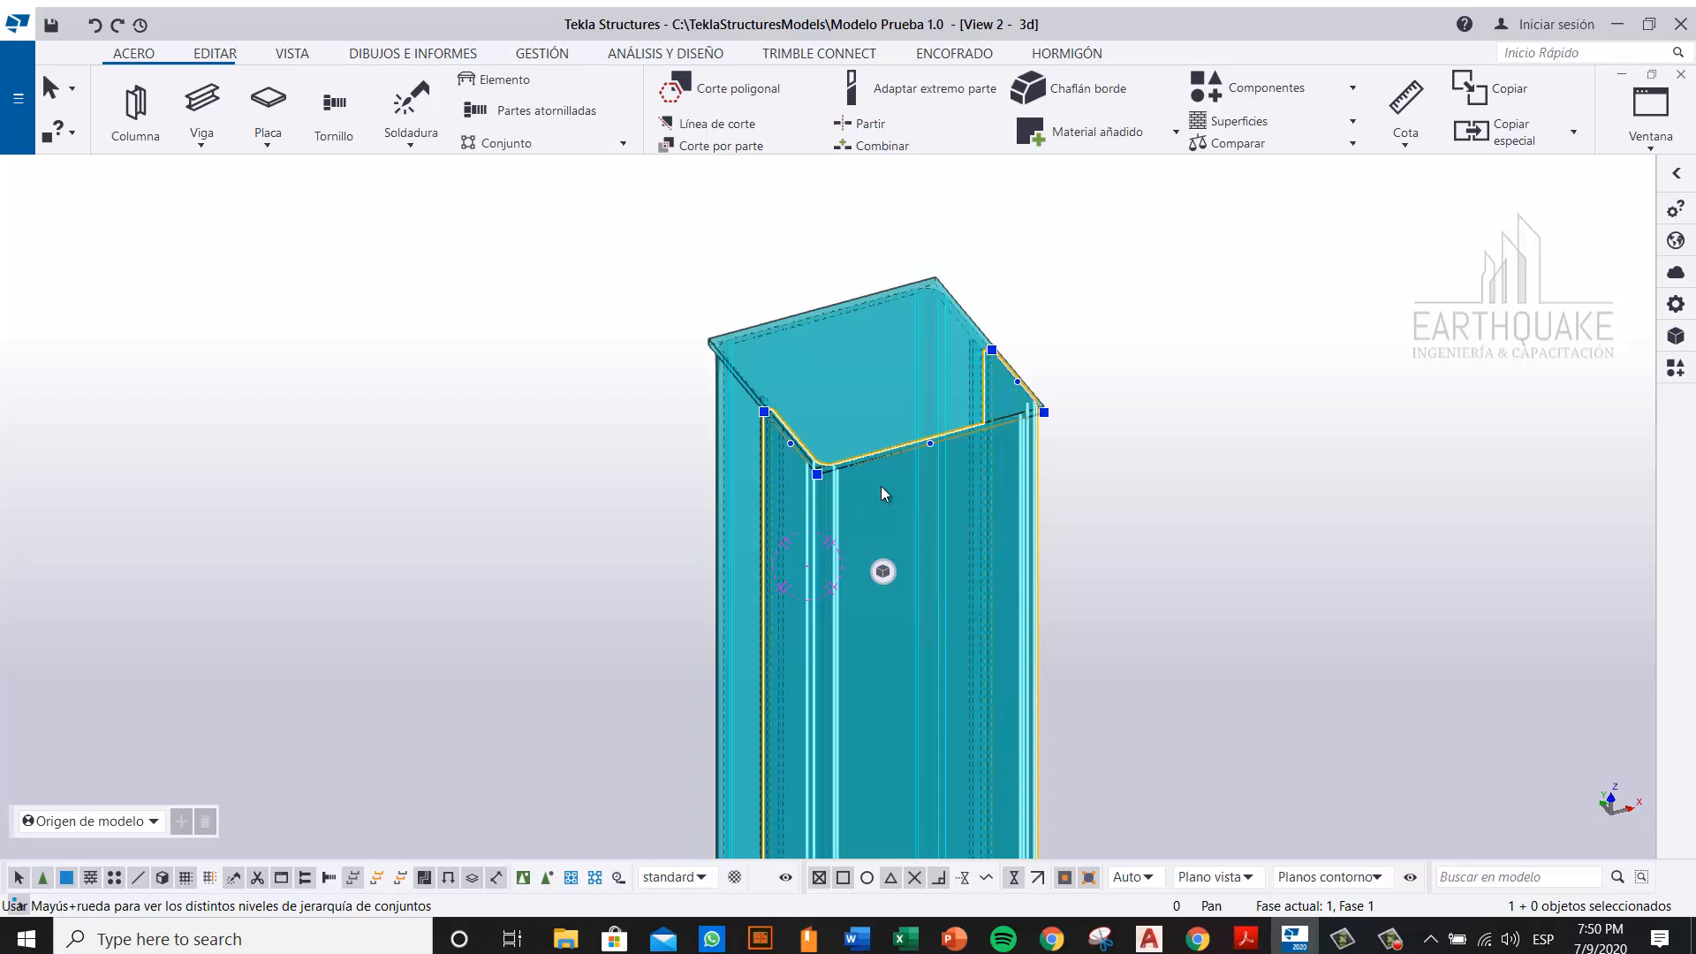
pyautogui.scroll(5, 769, 420)
pyautogui.rightClick(898, 665)
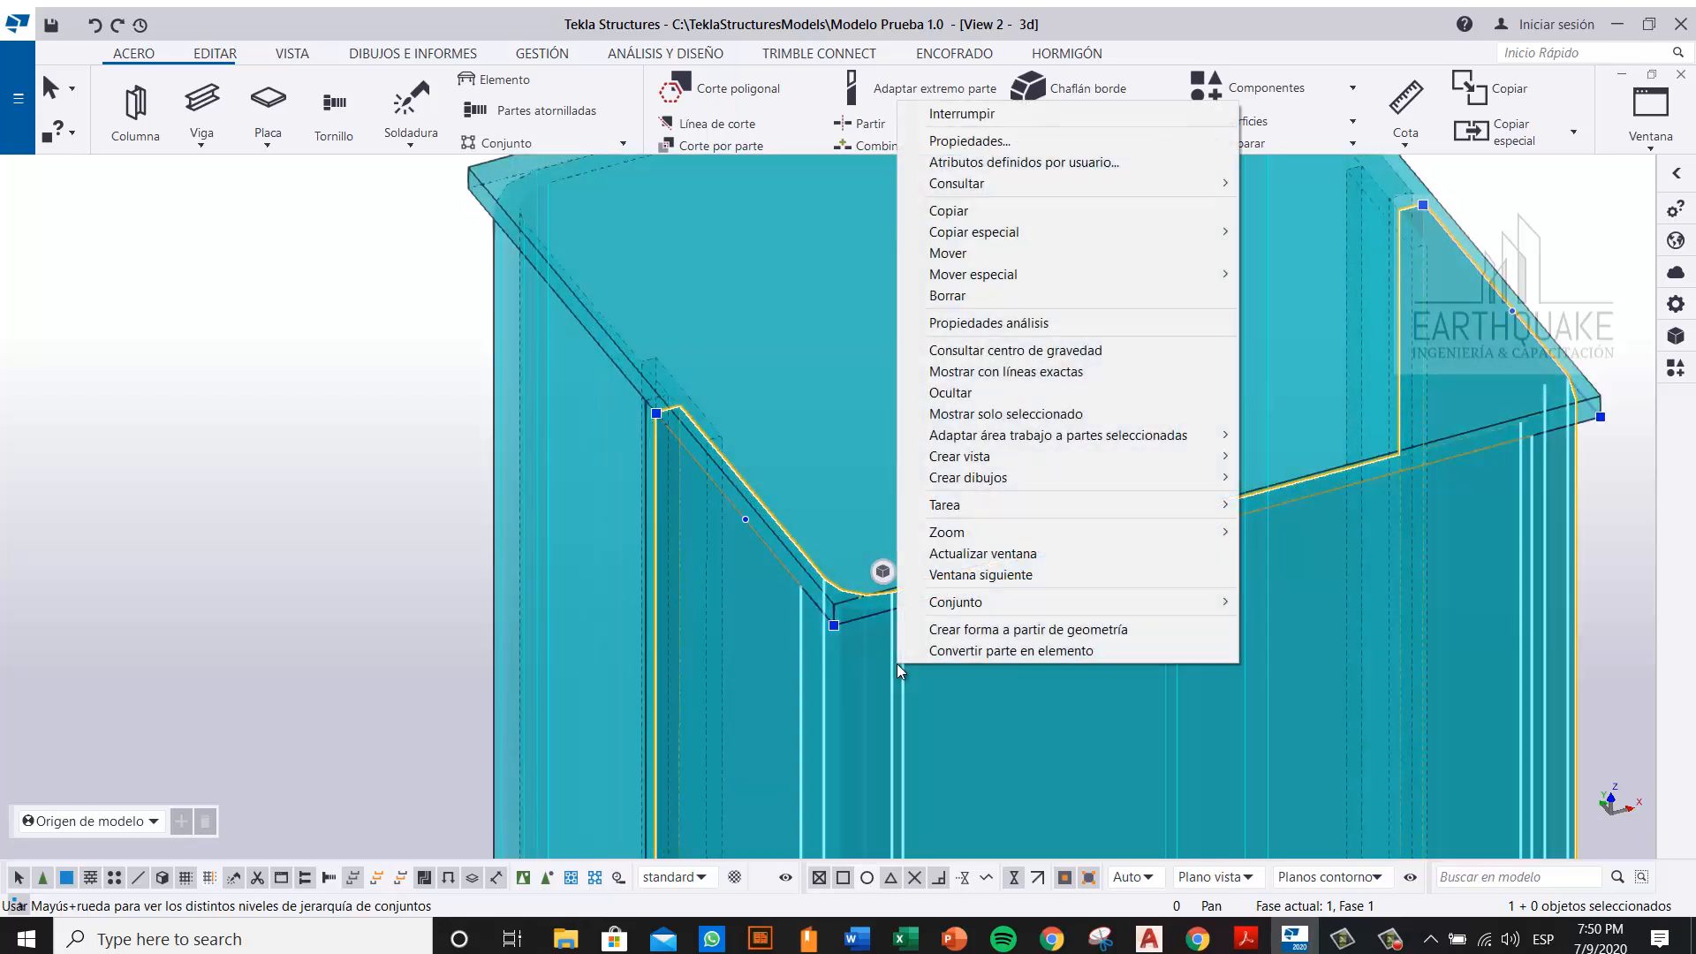
pyautogui.moveTo(1175, 189)
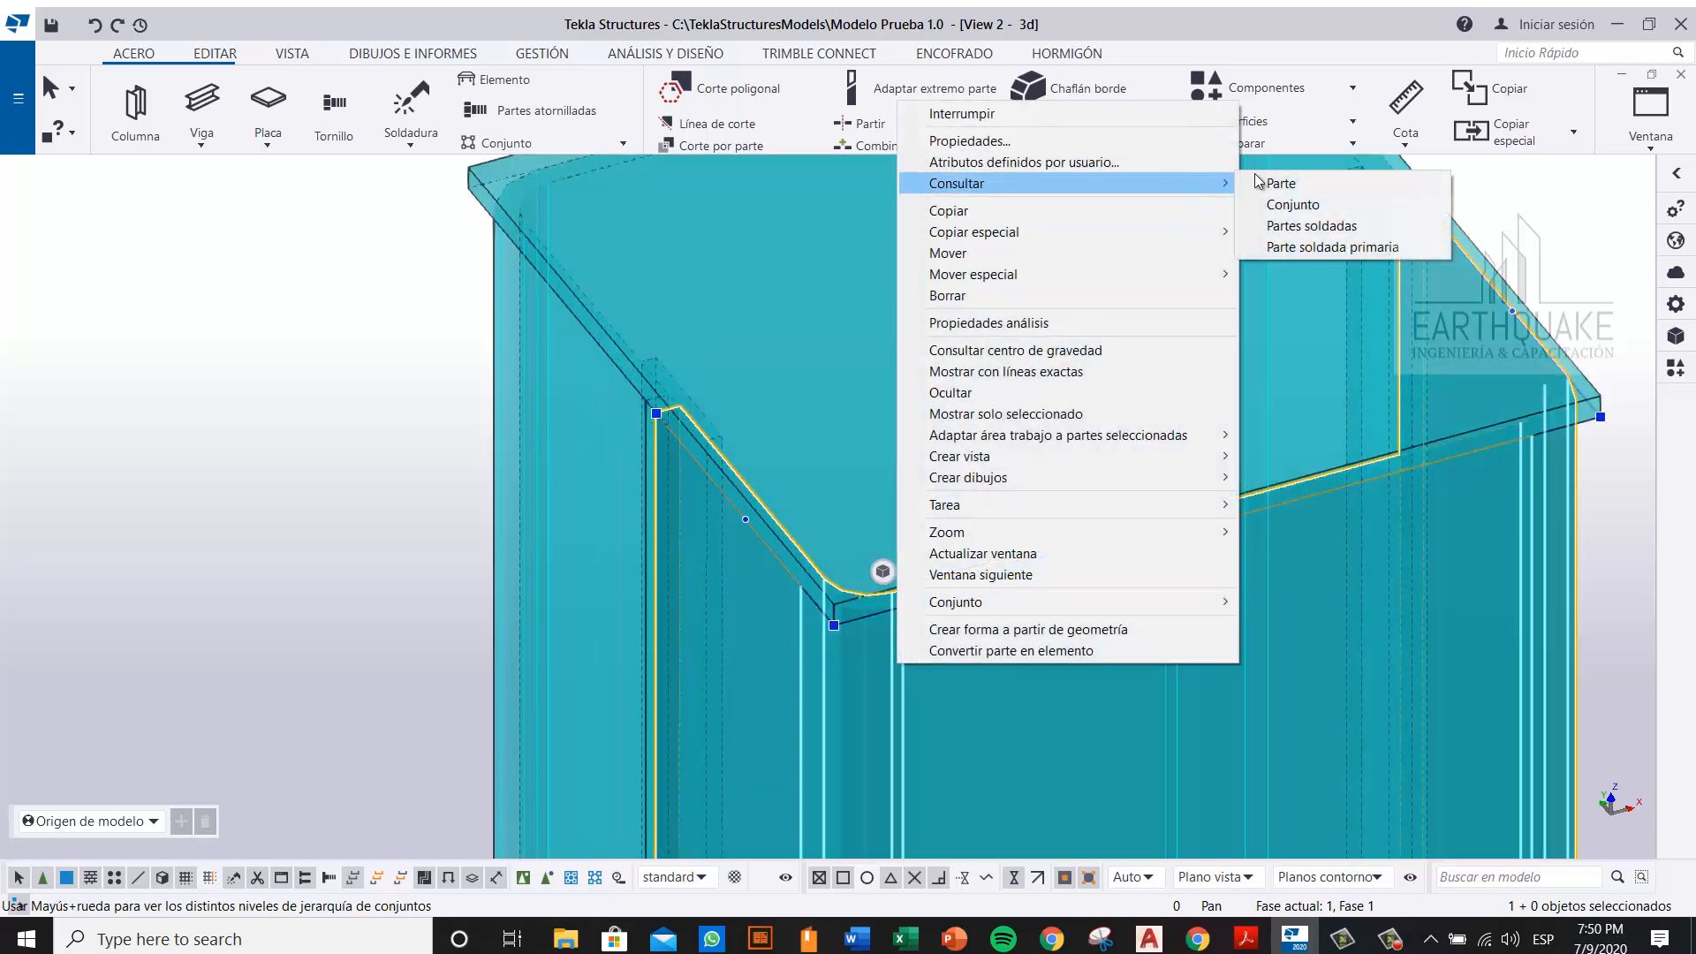
pyautogui.click(1366, 190)
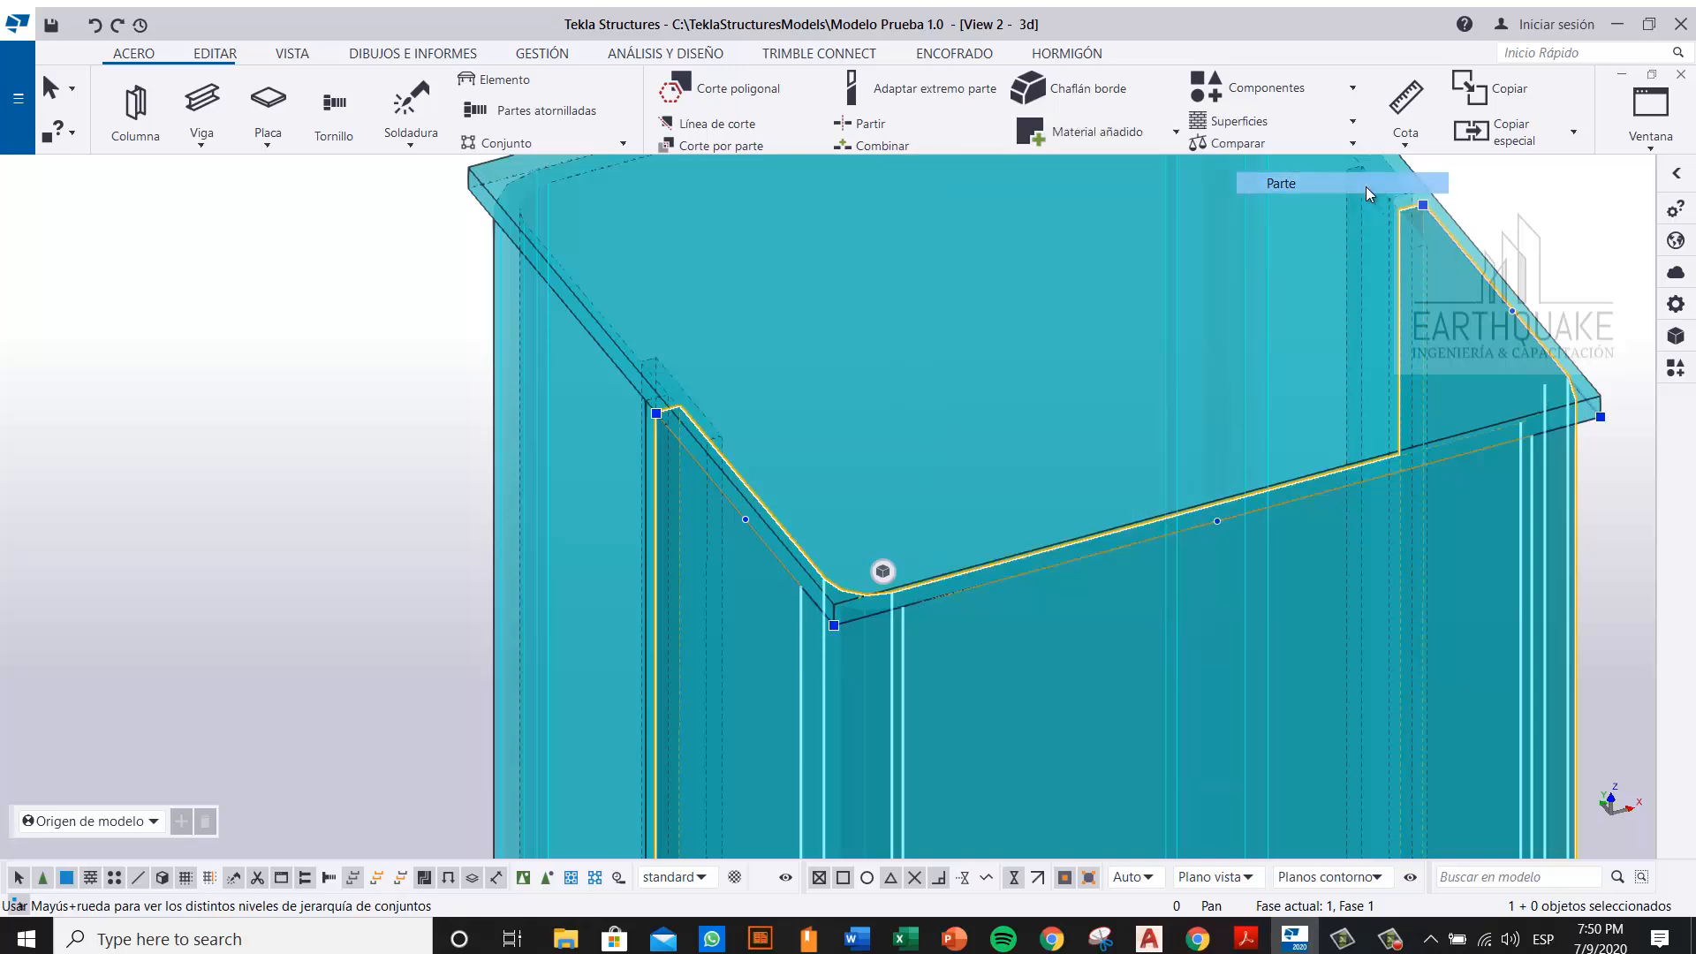
pyautogui.scroll(-2, 431, 478)
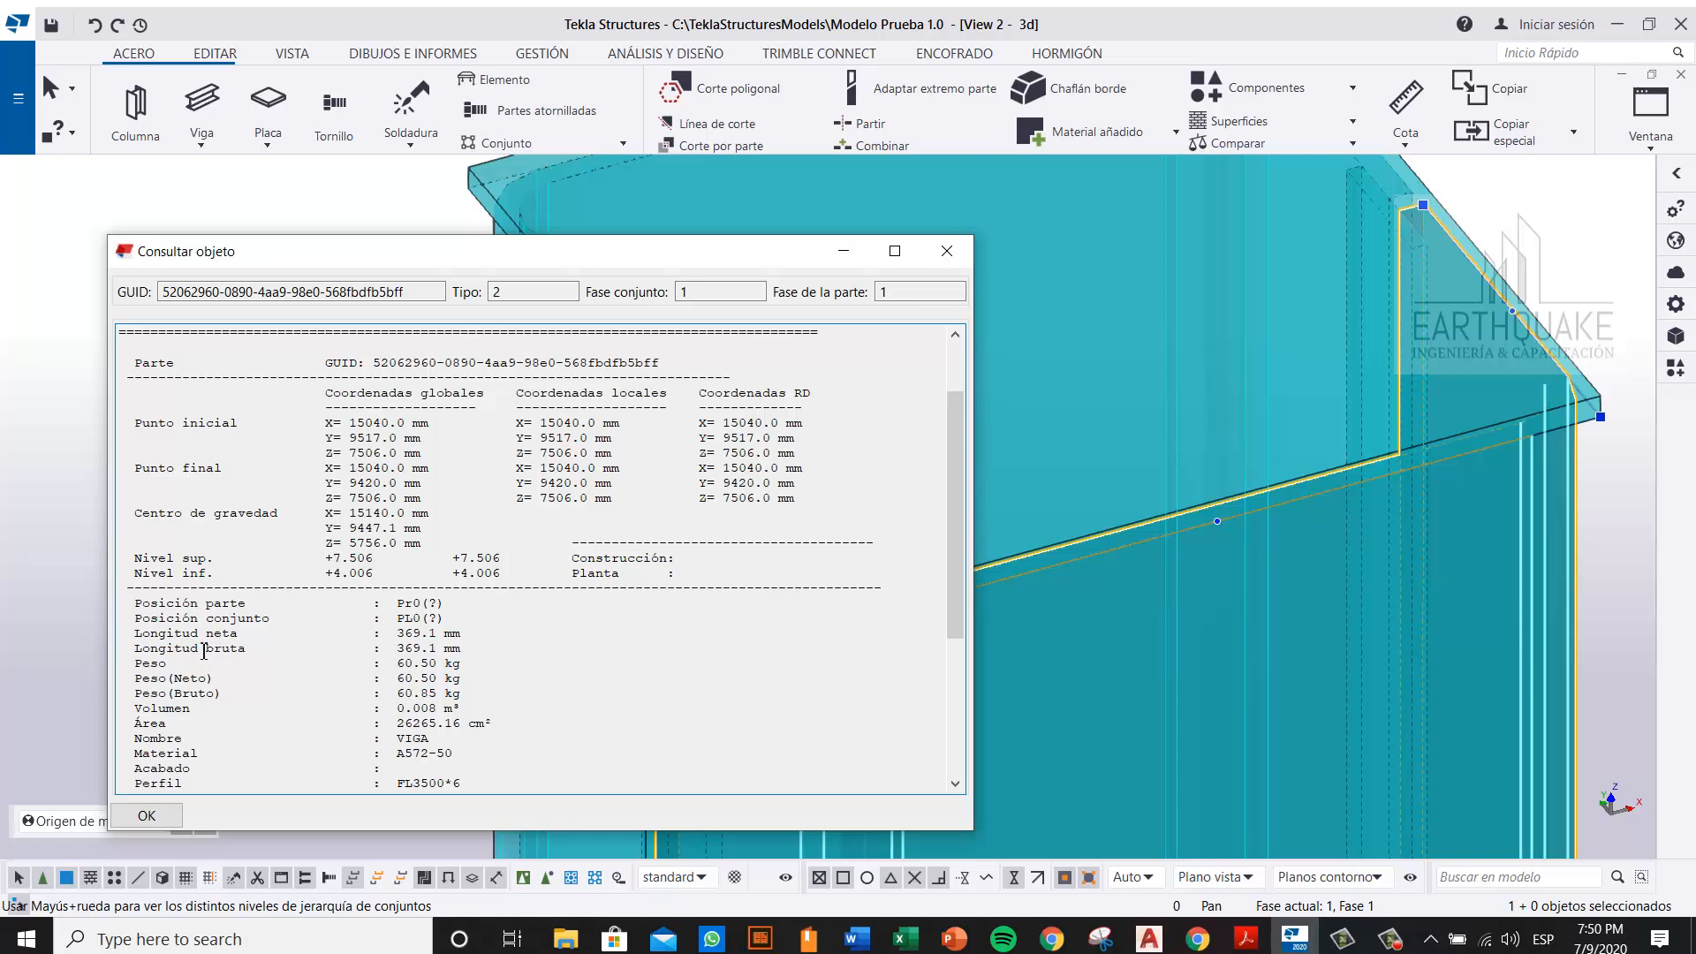
# Step: Review the net and gross length, weight and profile in the part report, close it and deselect the part
pyautogui.moveTo(152, 634); pyautogui.dragTo(460, 642)
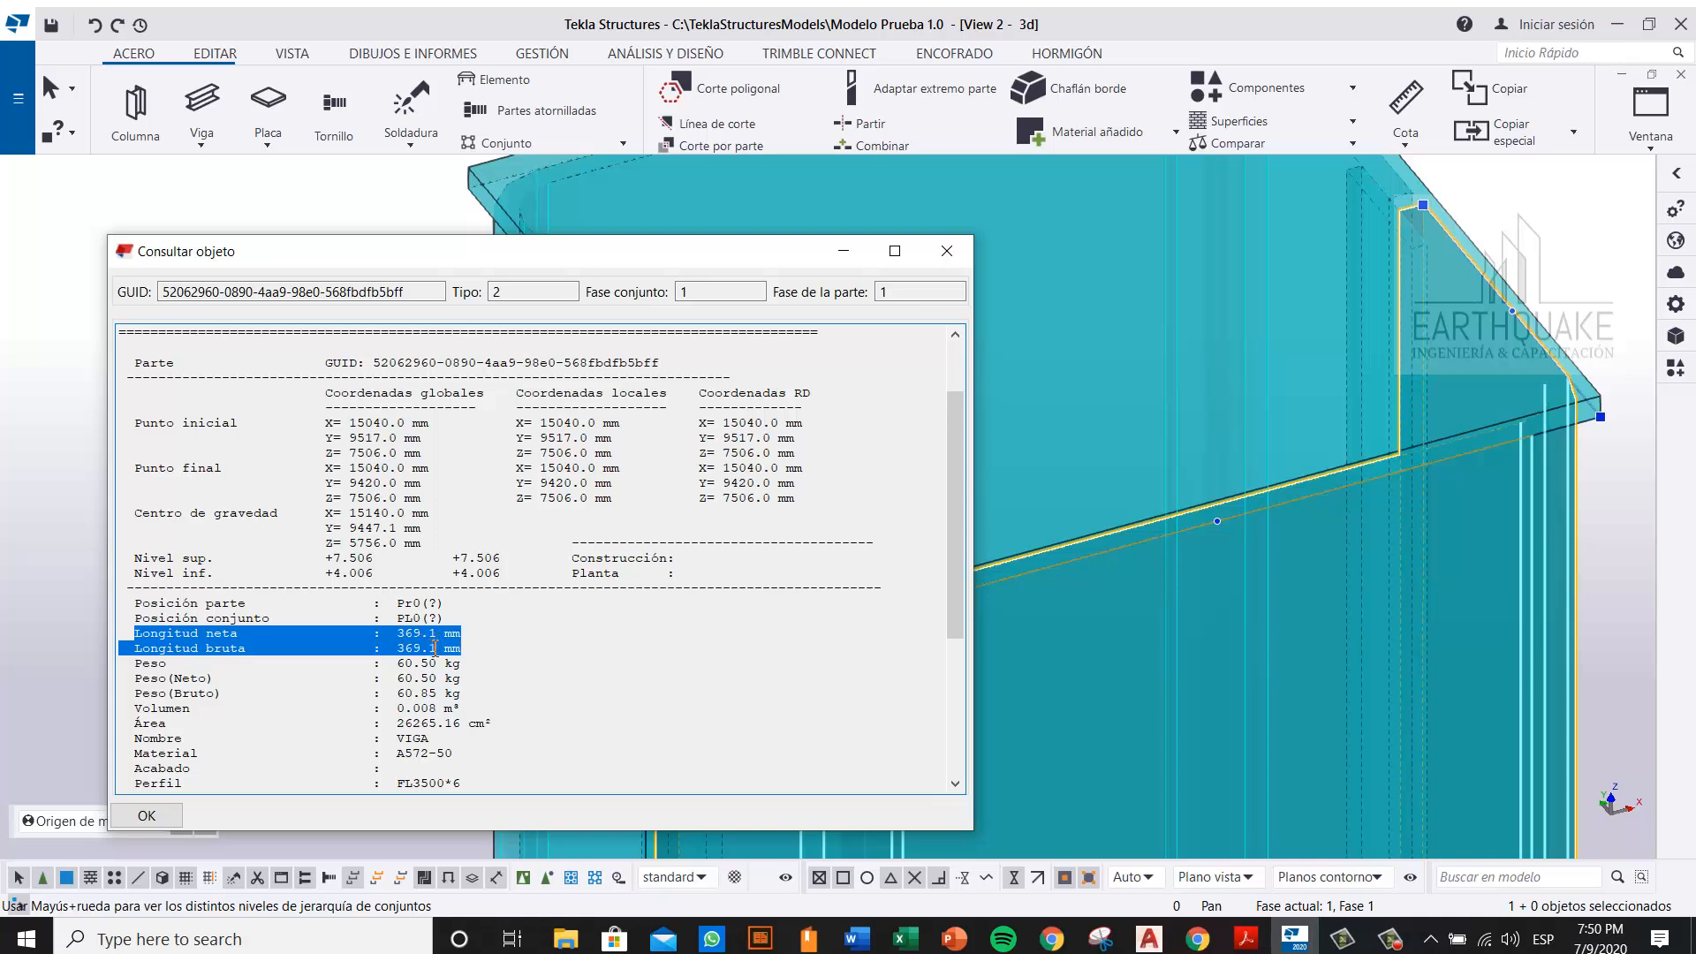
pyautogui.moveTo(1465, 258)
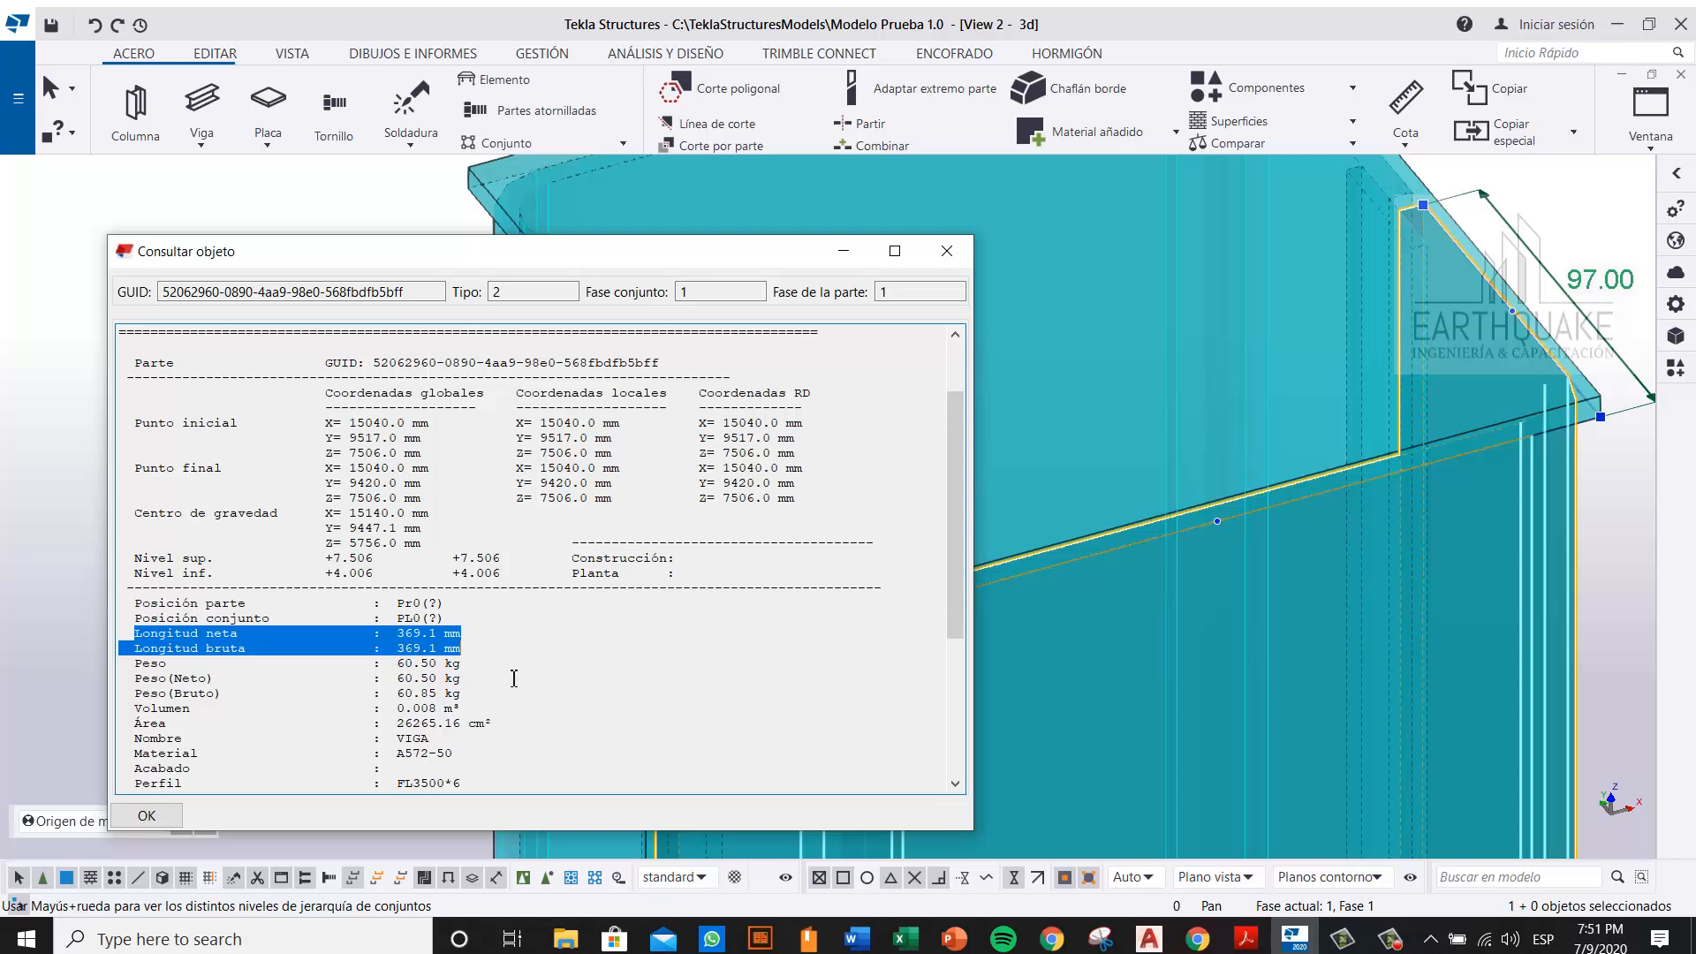
pyautogui.click(405, 649)
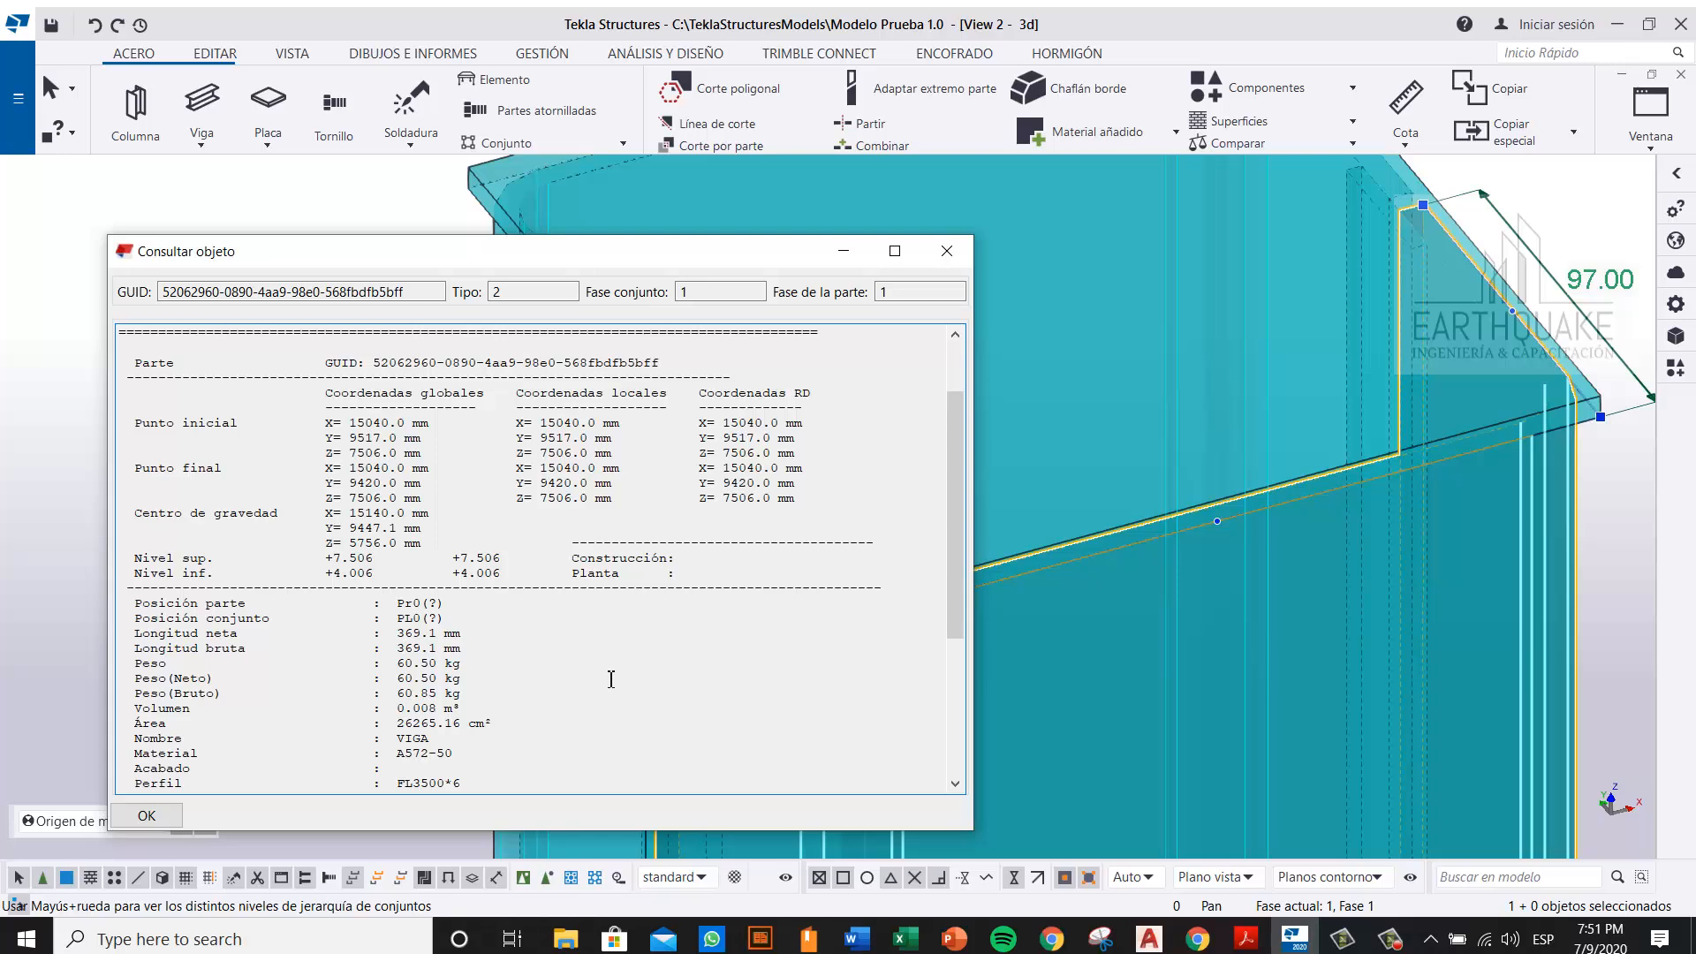
pyautogui.scroll(-3, 628, 620)
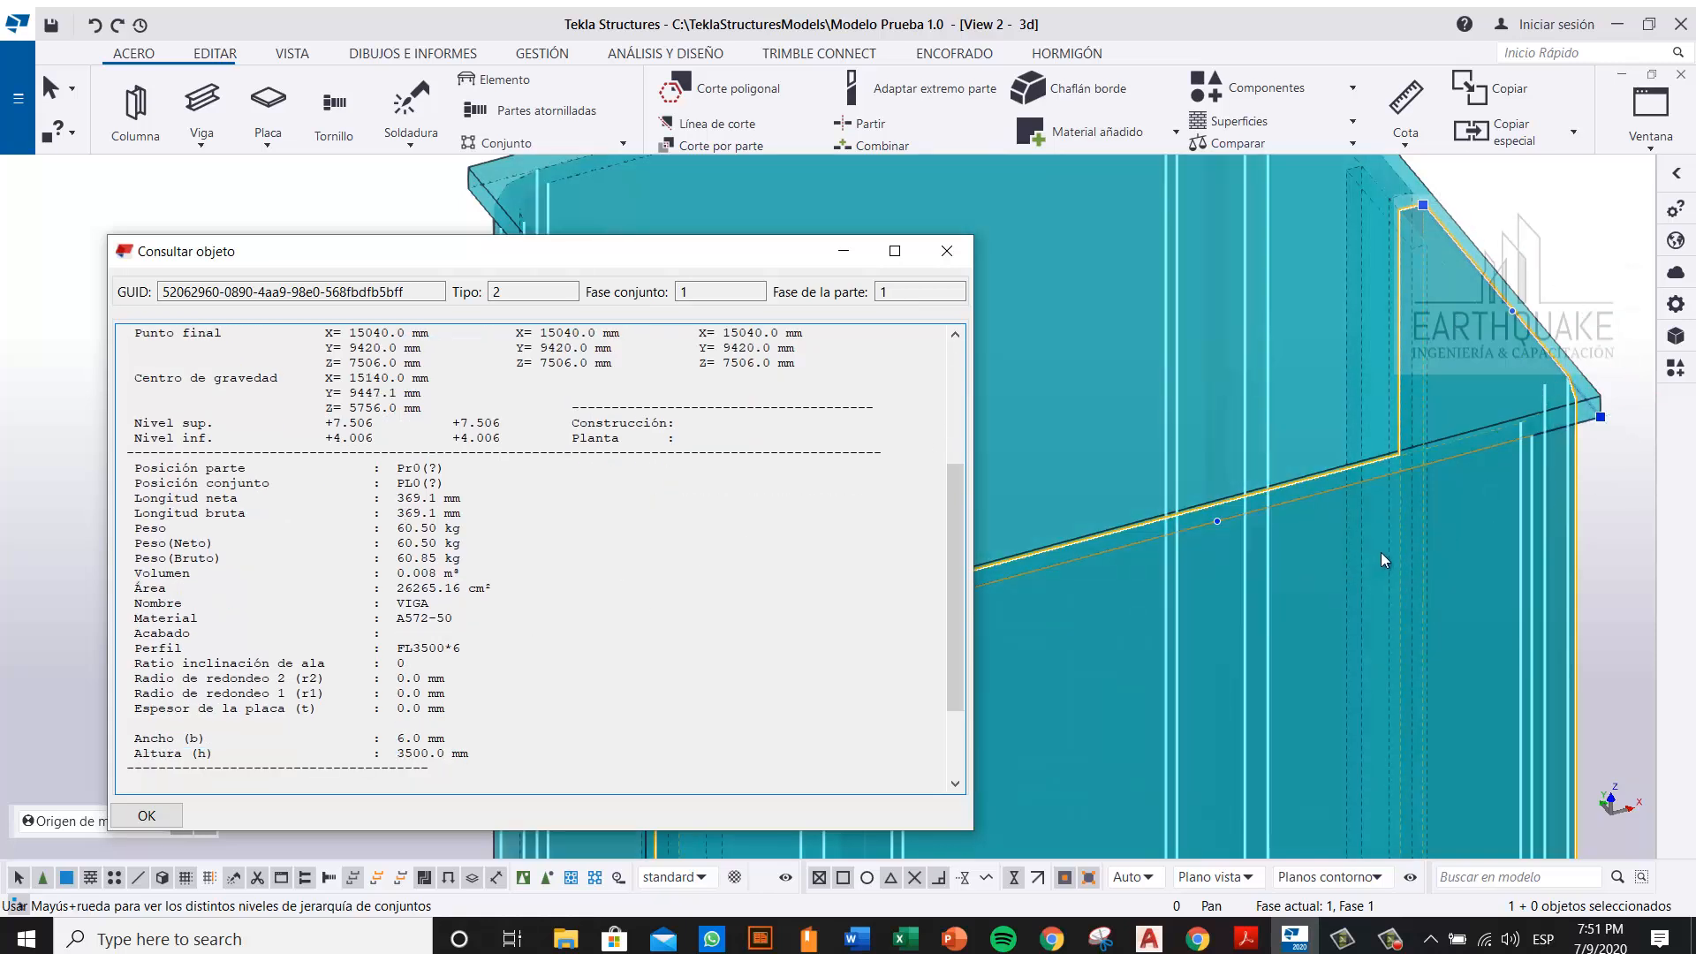
pyautogui.scroll(-3, 1374, 537)
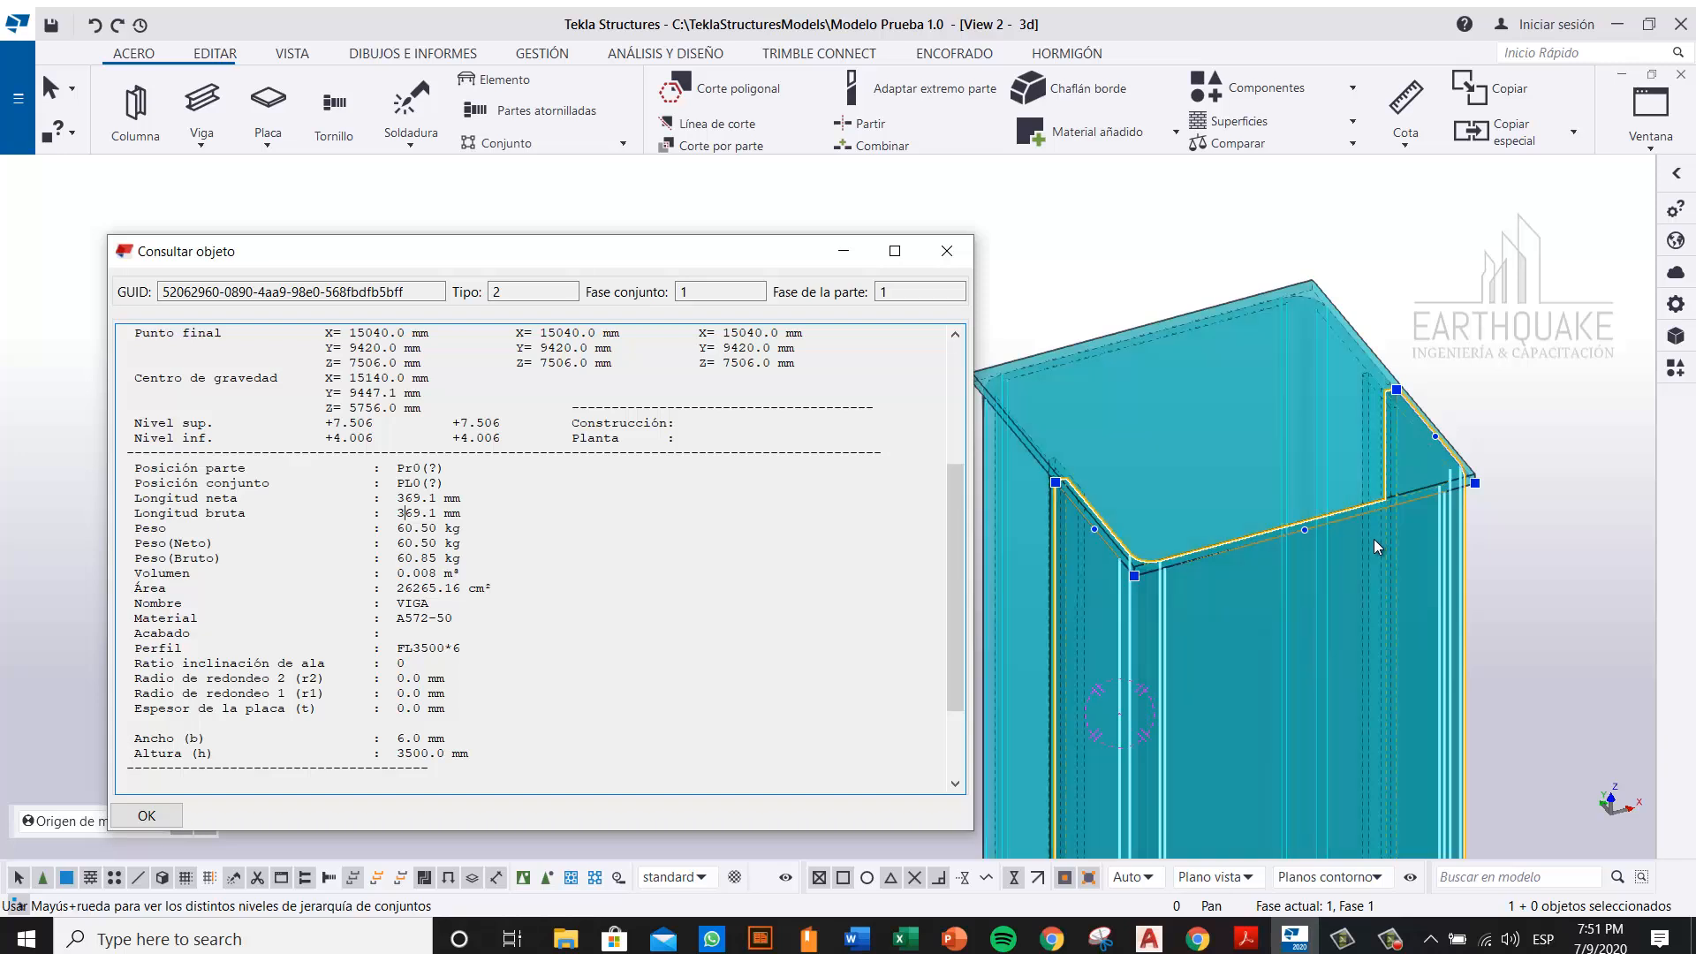
pyautogui.click(946, 251)
pyautogui.click(1022, 341)
# Step: Compare the two tall upper columns of the frame and check the column splice near grid line 1
pyautogui.scroll(-5, 1023, 341)
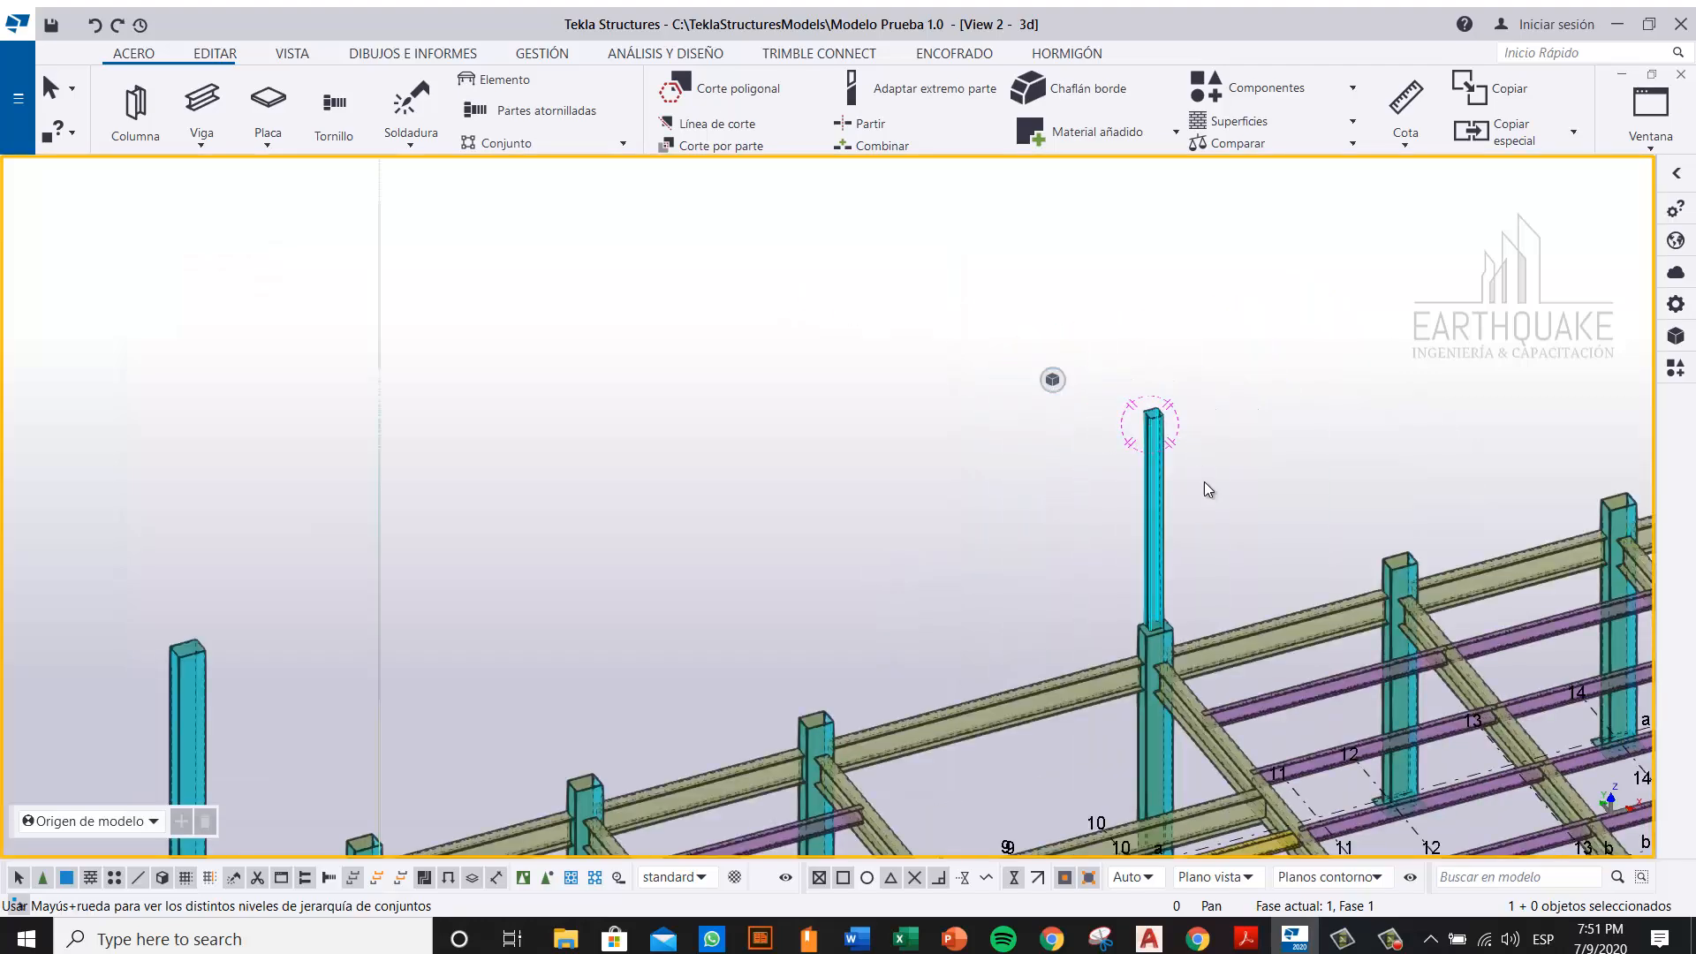
pyautogui.scroll(-3, 1317, 395)
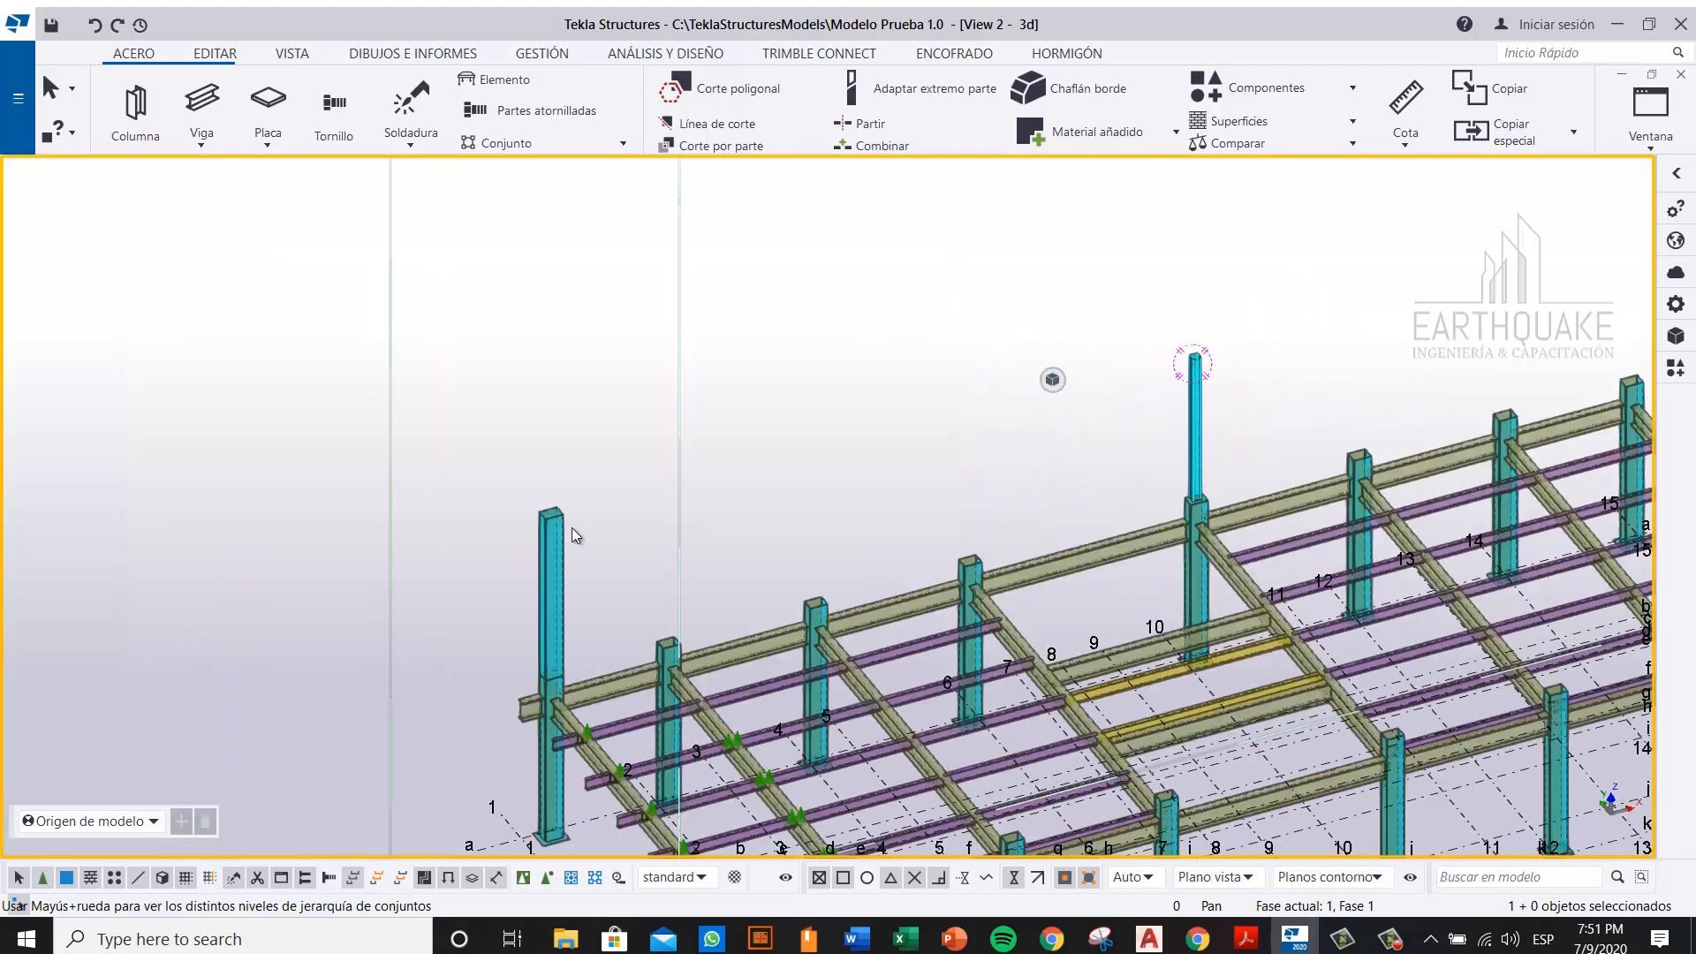
pyautogui.scroll(5, 541, 708)
pyautogui.scroll(3, 477, 517)
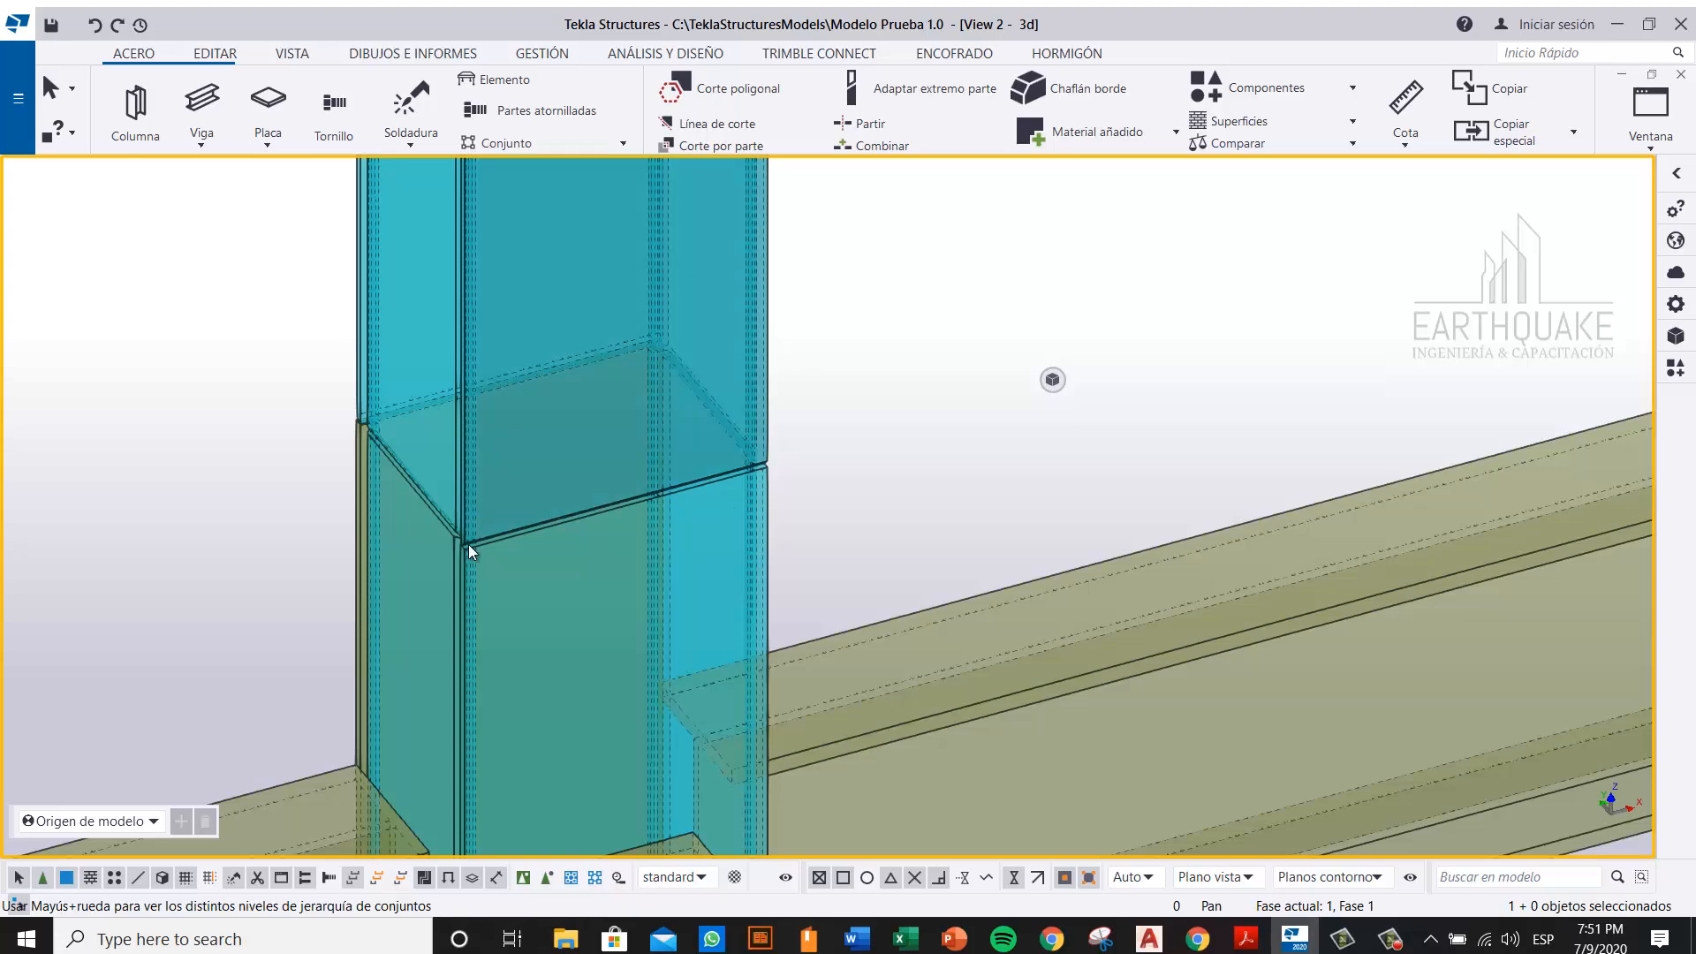
pyautogui.scroll(-4, 468, 544)
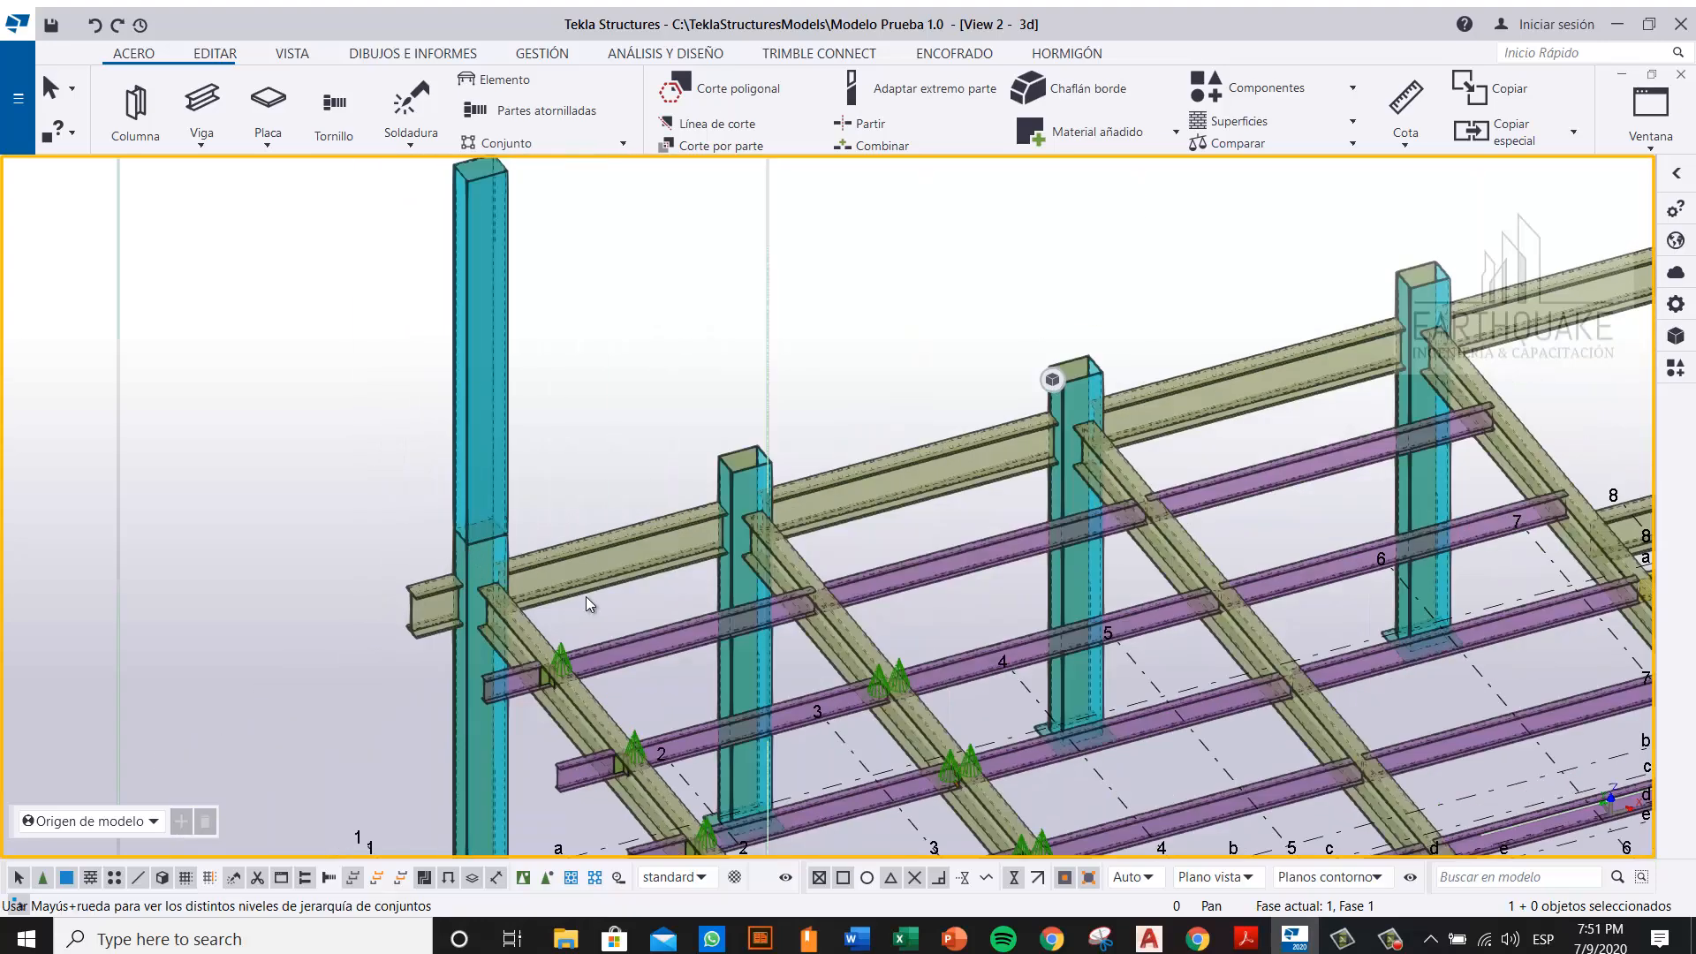
pyautogui.scroll(-2, 829, 434)
pyautogui.moveTo(1484, 228); pyautogui.dragTo(1149, 393, button='middle')
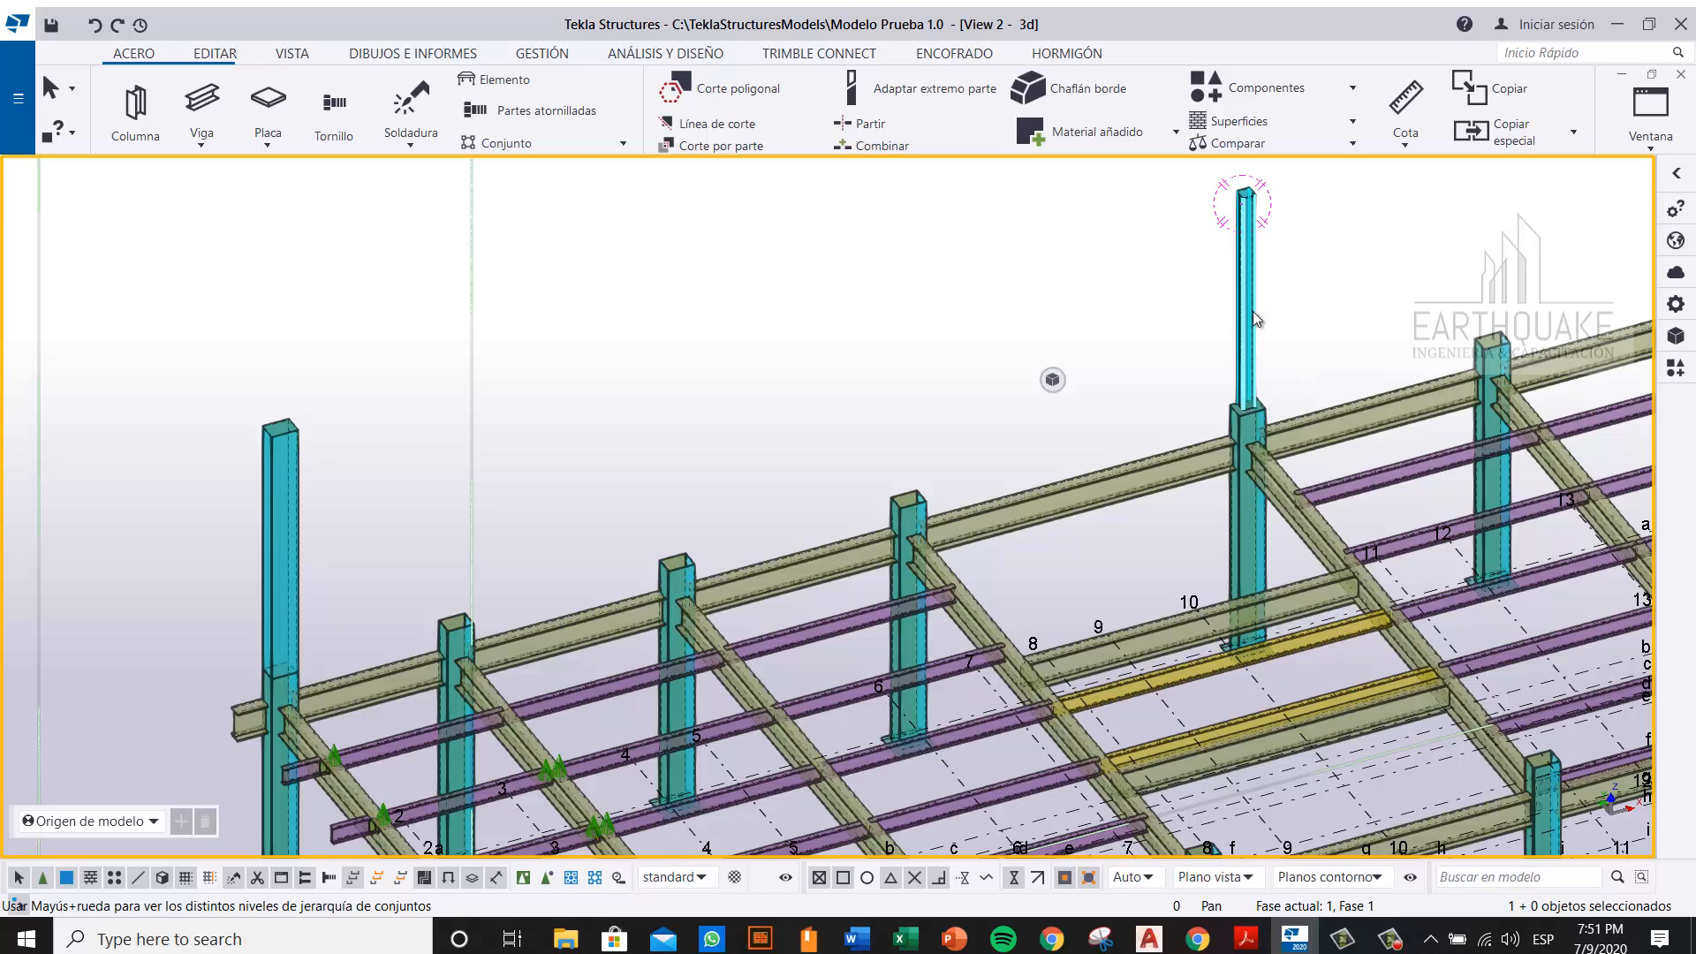
pyautogui.moveTo(824, 416); pyautogui.dragTo(915, 316, button='middle')
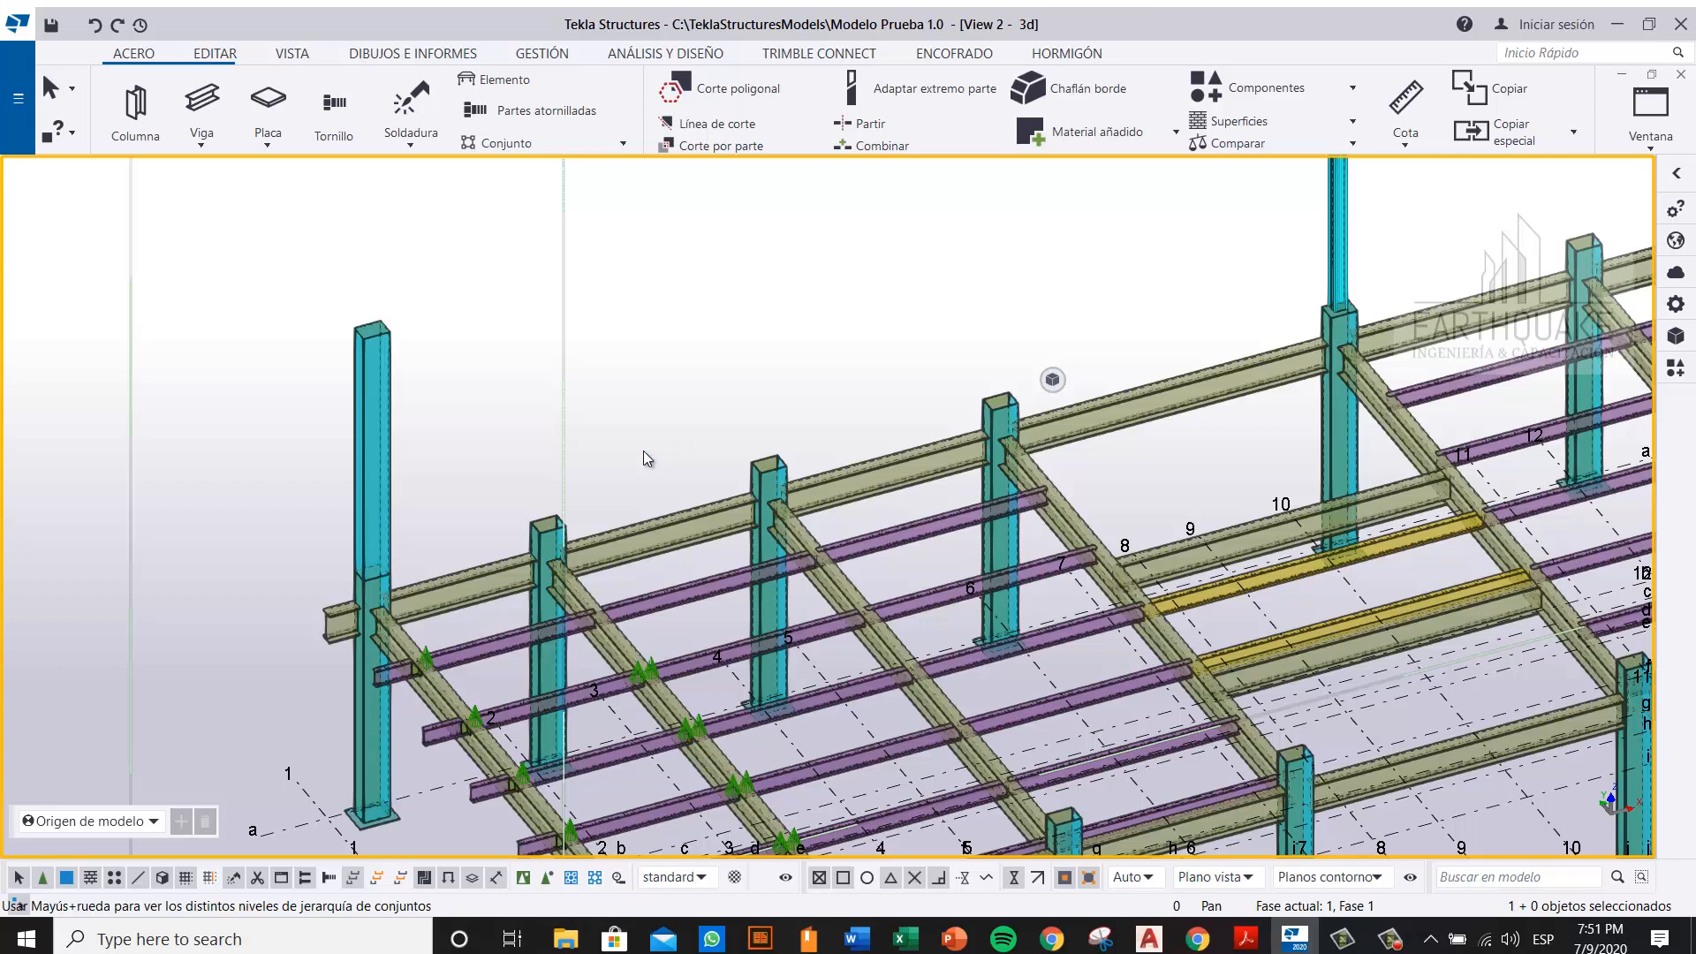
# Step: Inspect the bolted purple beams and the beam-to-column joint at the corner column near grid line 1
pyautogui.scroll(10, 495, 618)
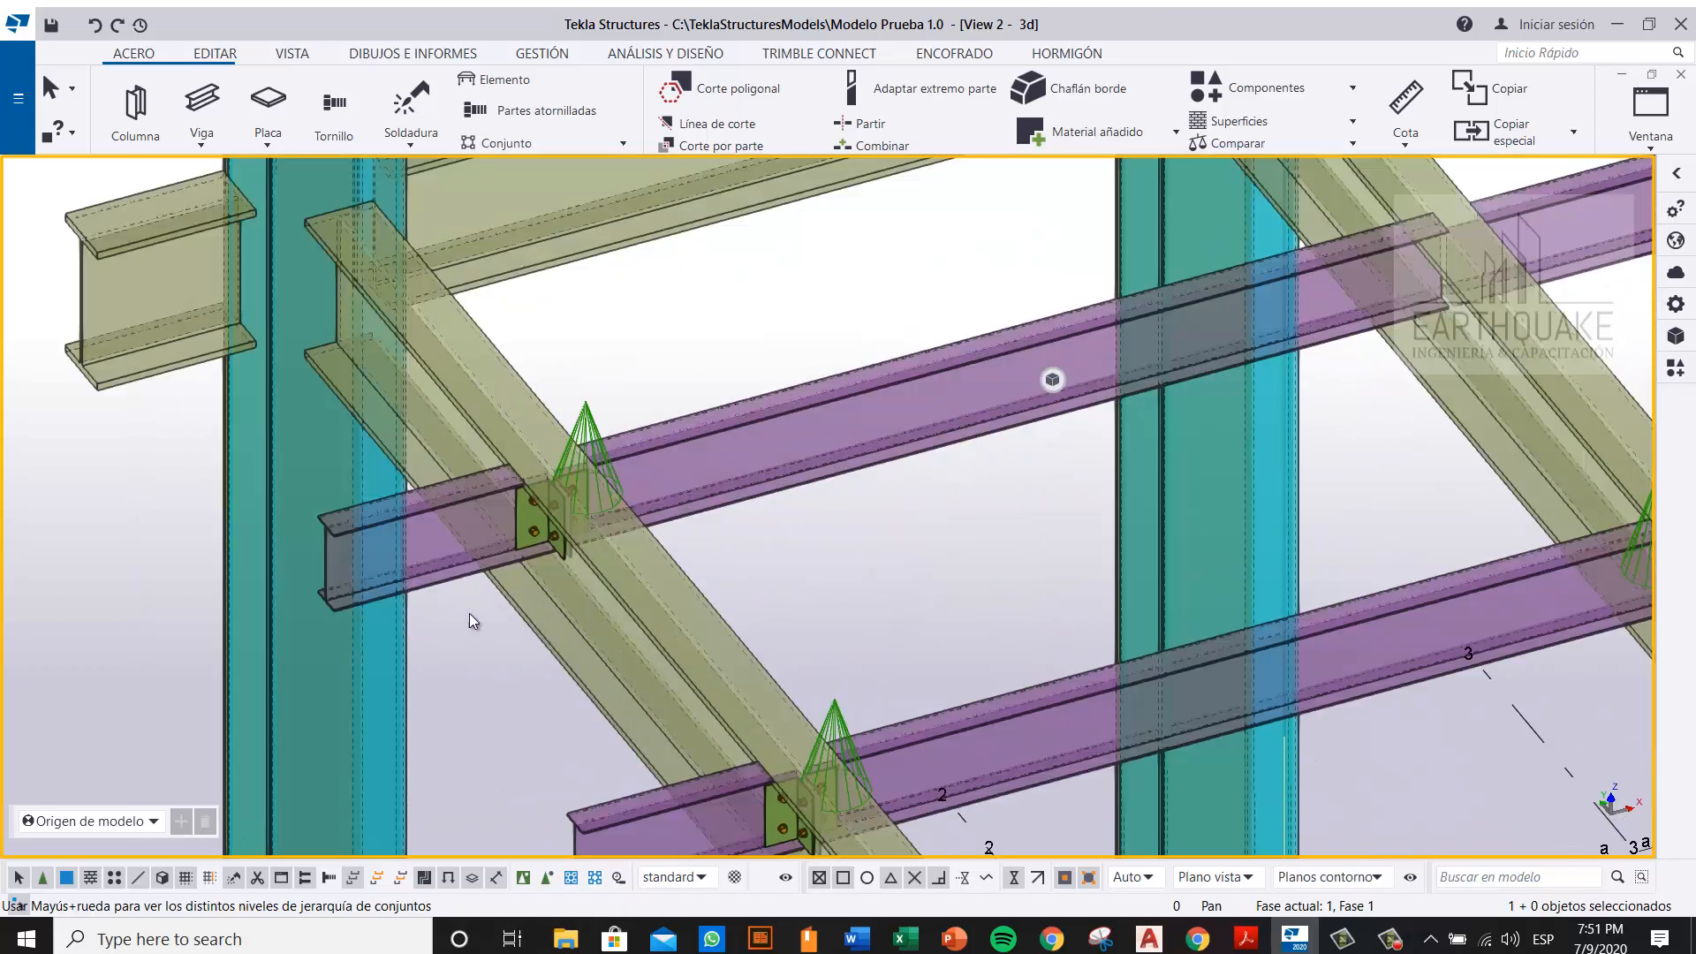
pyautogui.scroll(2, 542, 511)
pyautogui.scroll(-5, 684, 565)
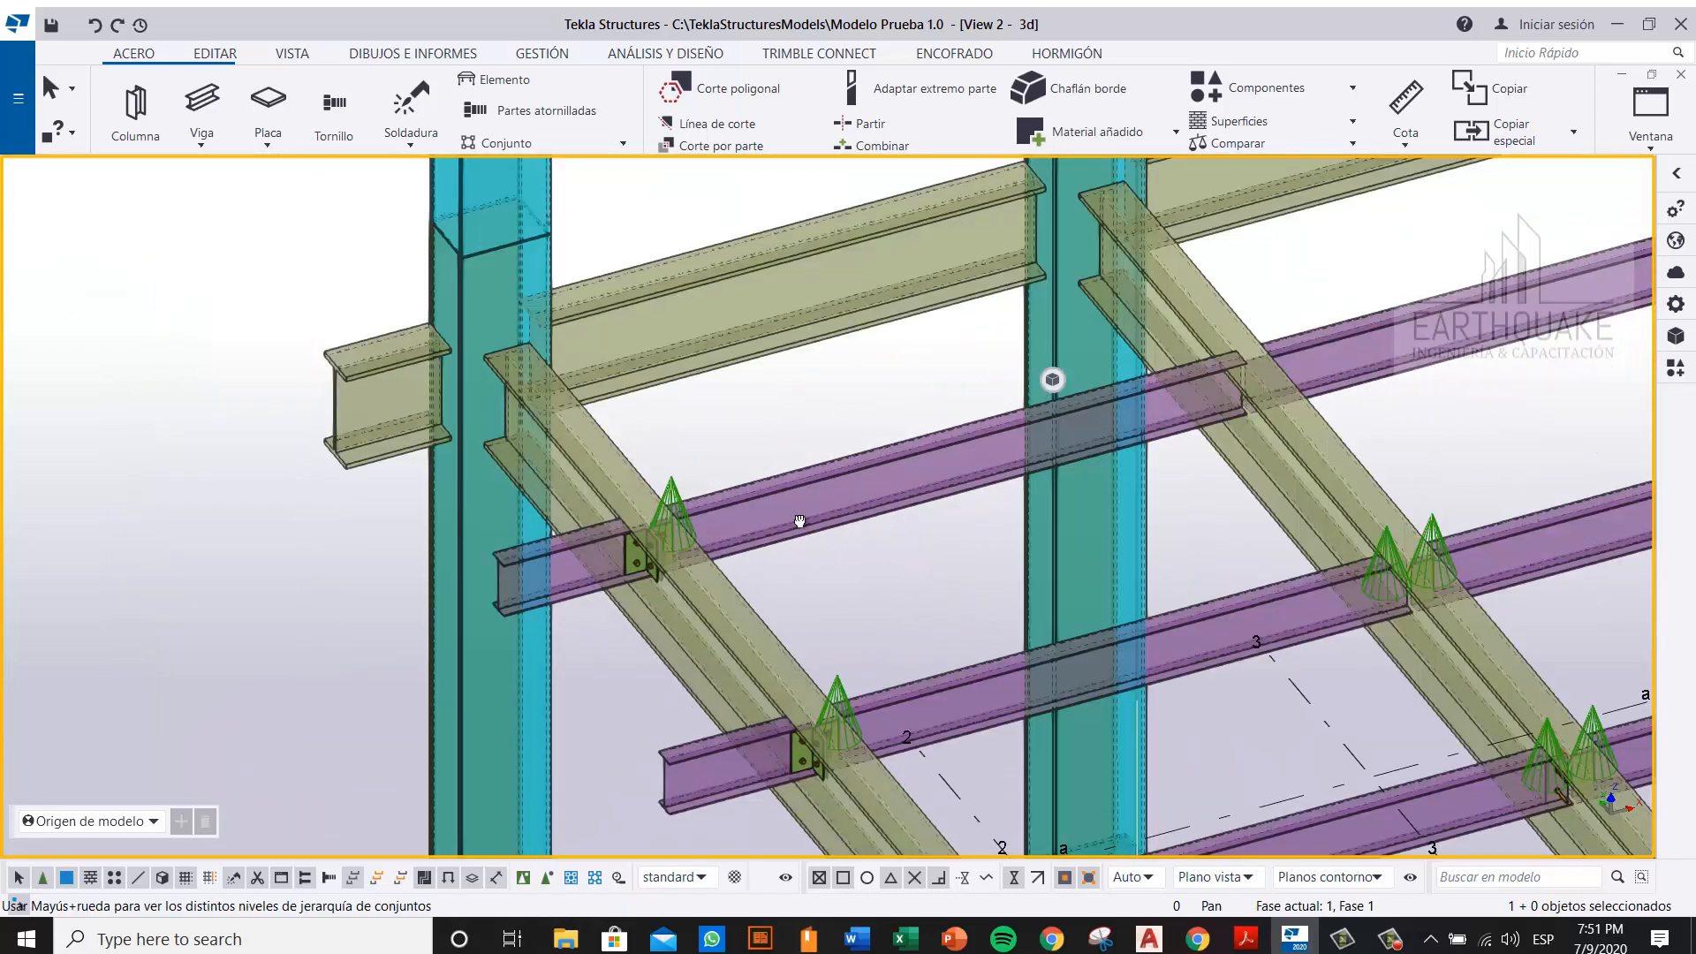
pyautogui.moveTo(799, 523); pyautogui.dragTo(828, 711, button='middle')
pyautogui.keyDown('ctrl'); pyautogui.moveTo(565, 548); pyautogui.dragTo(1125, 502, button='middle'); pyautogui.keyUp('ctrl')
pyautogui.scroll(3, 475, 677)
pyautogui.moveTo(595, 638); pyautogui.dragTo(761, 632, button='middle')
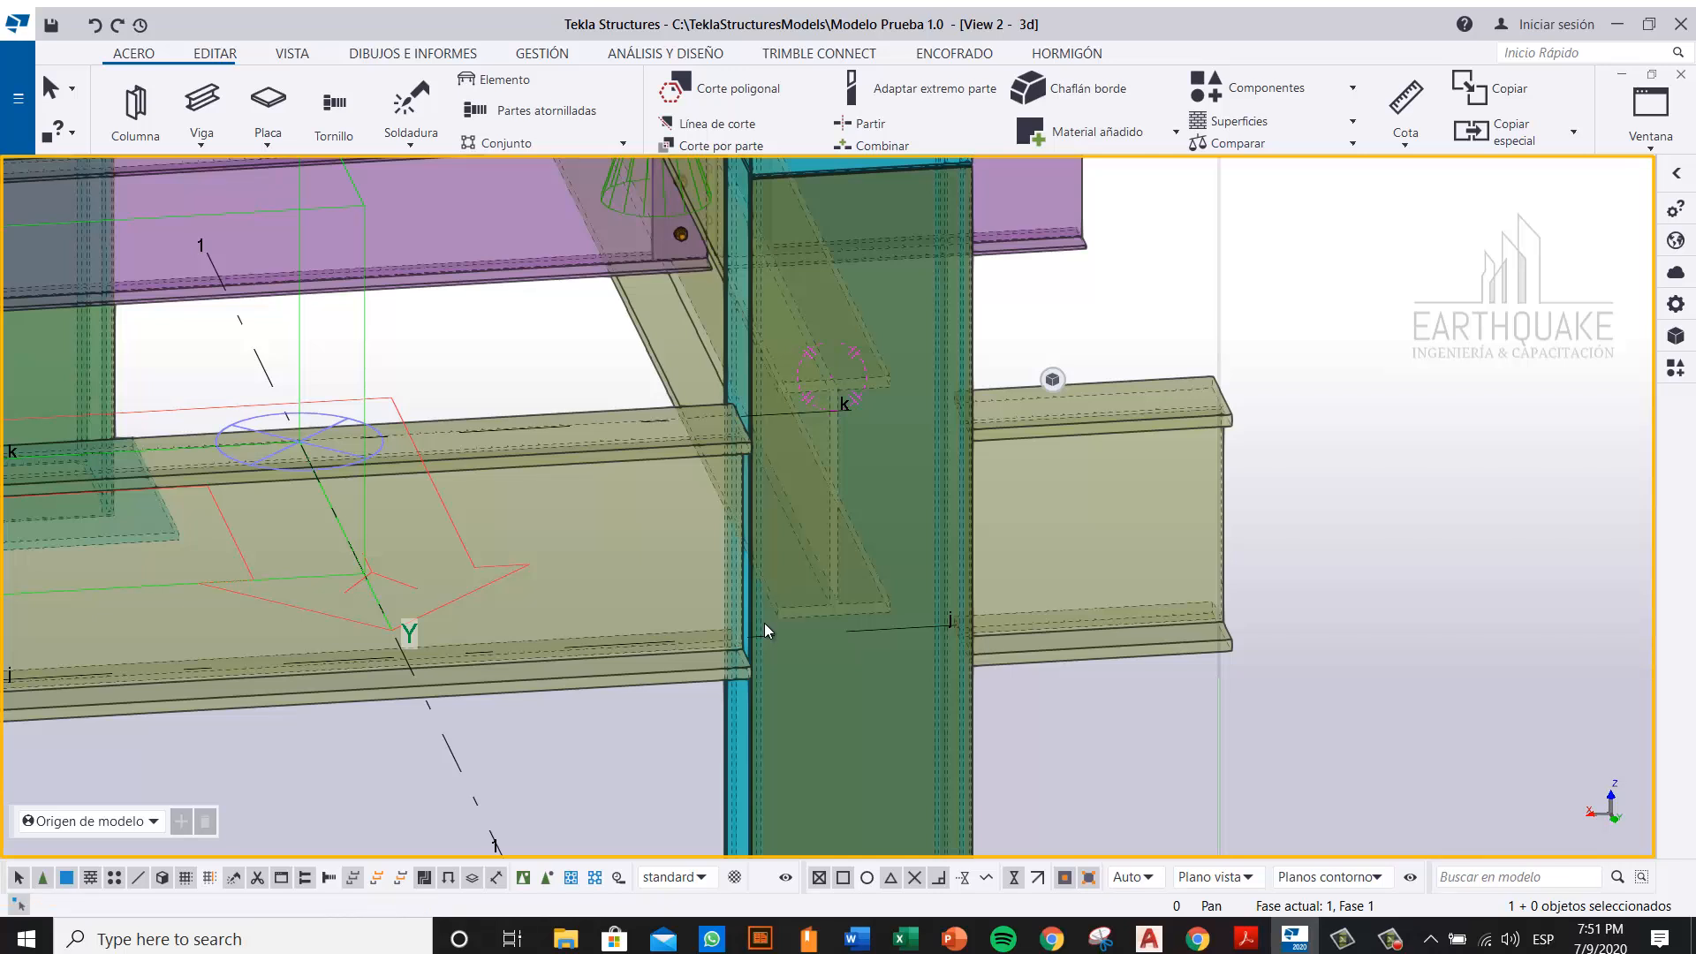
# Step: Display the parts as solid and check where the main beam meets the corner column, leaving nothing selected
pyautogui.hotkey('ctrl', '4')
pyautogui.click(644, 572)
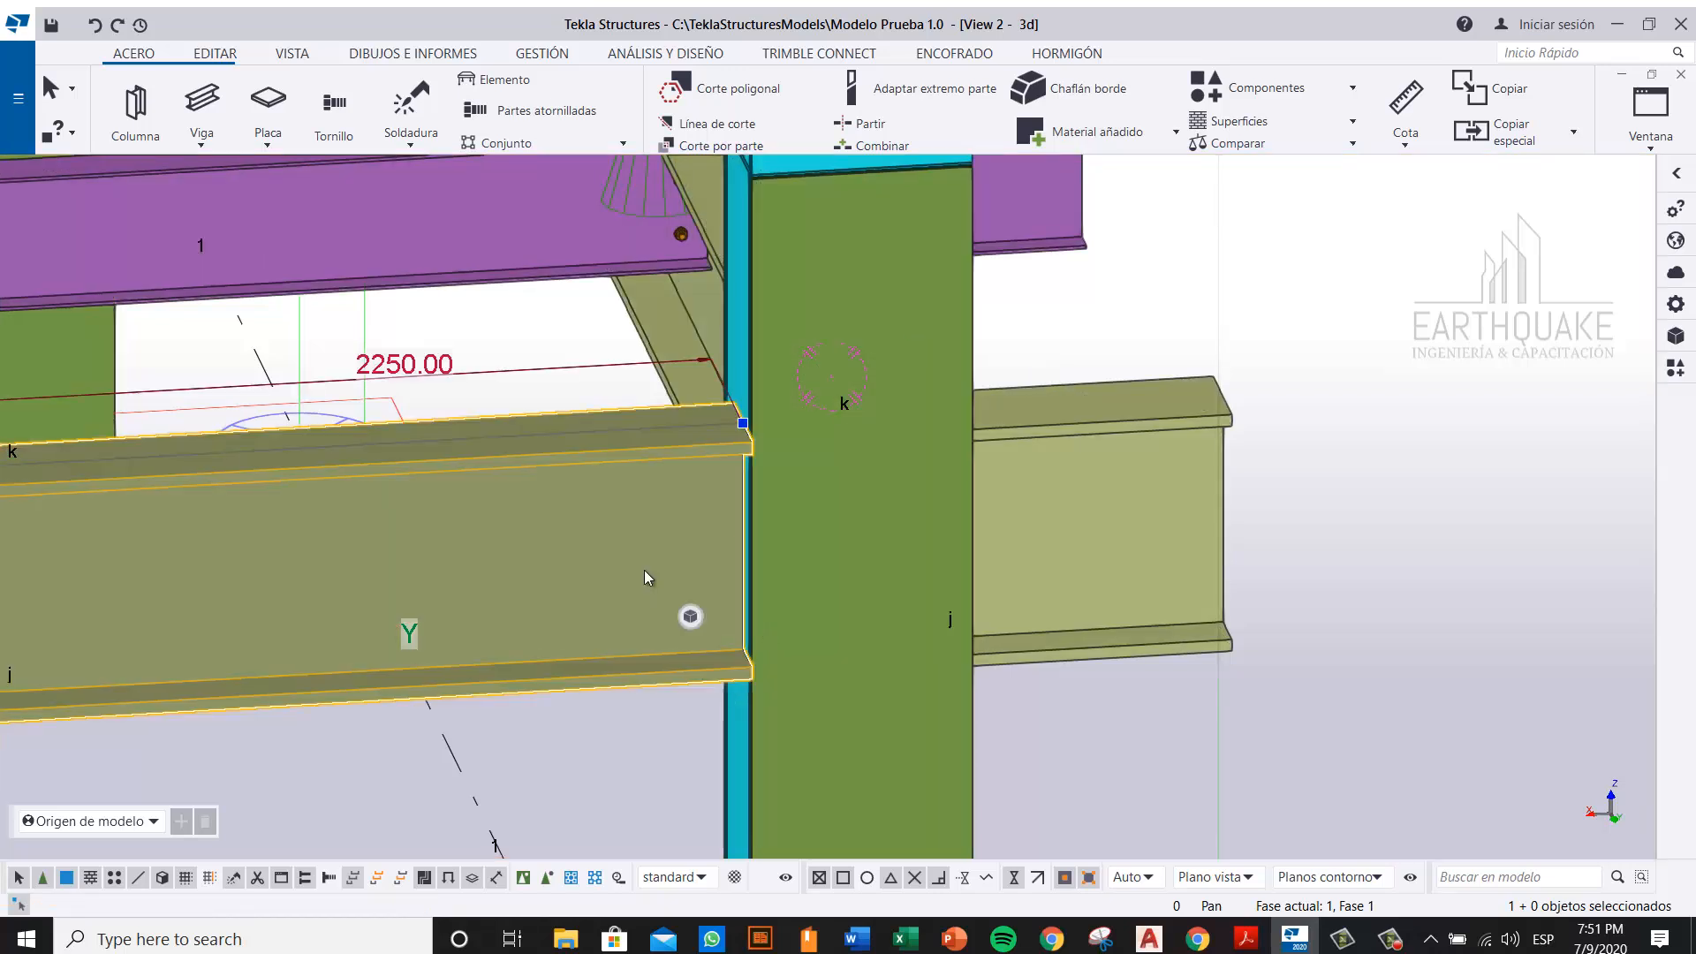
pyautogui.moveTo(707, 394); pyautogui.dragTo(820, 537, button='middle')
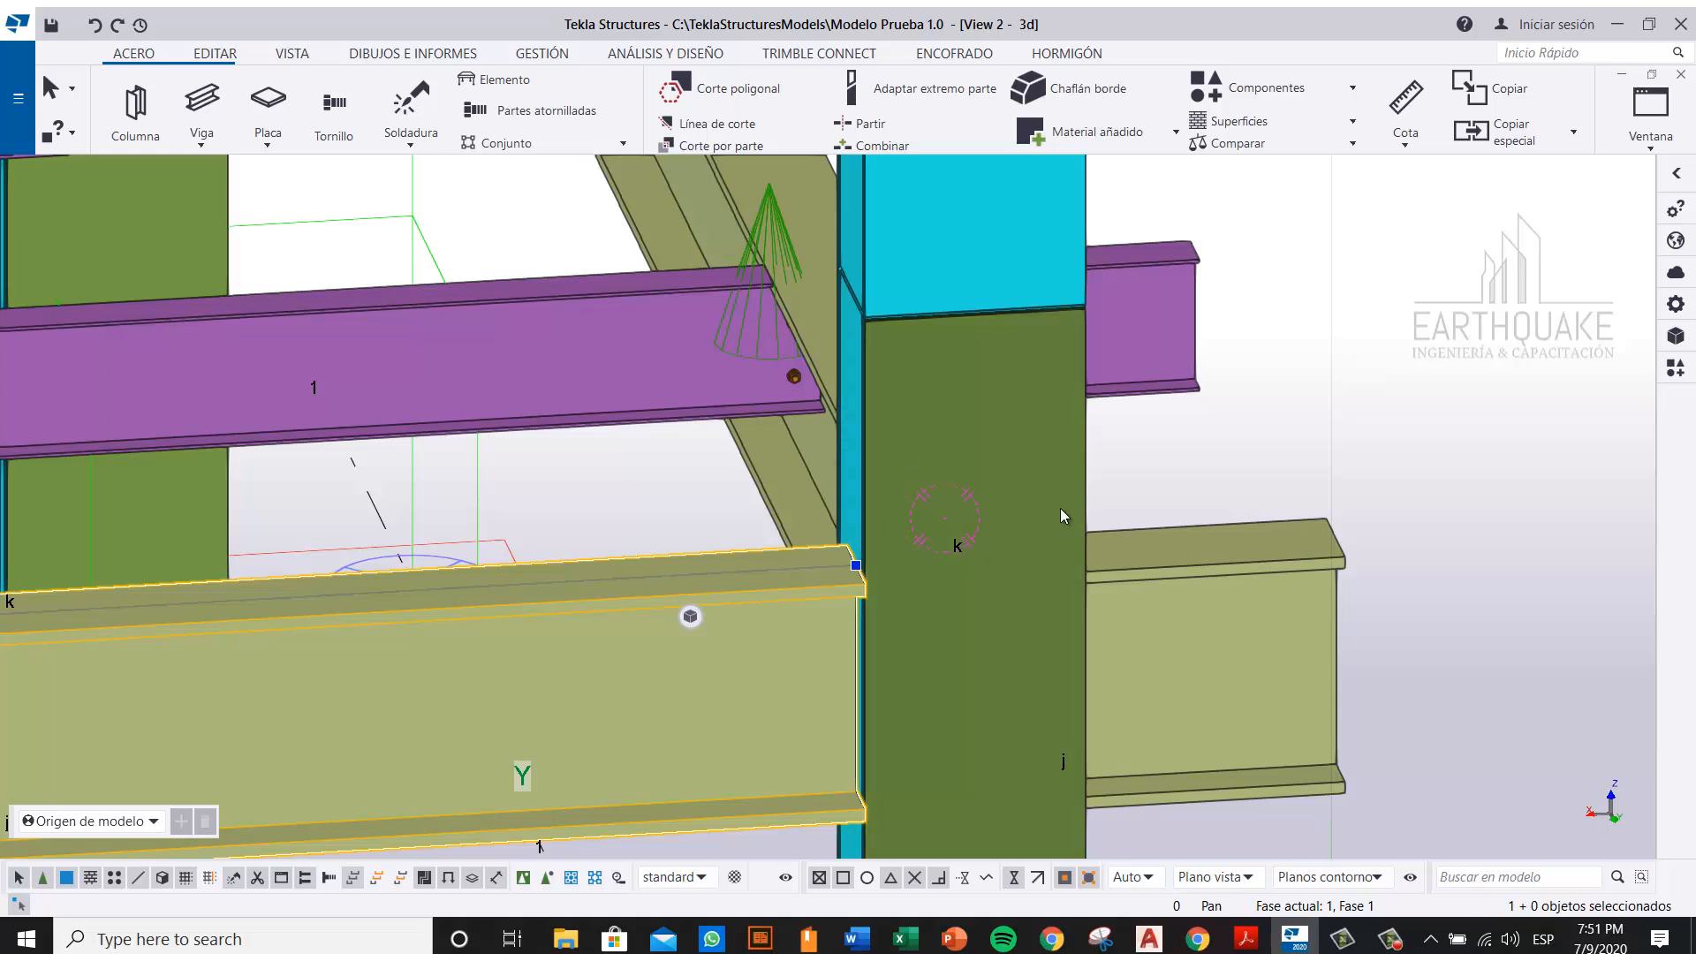
pyautogui.click(1386, 401)
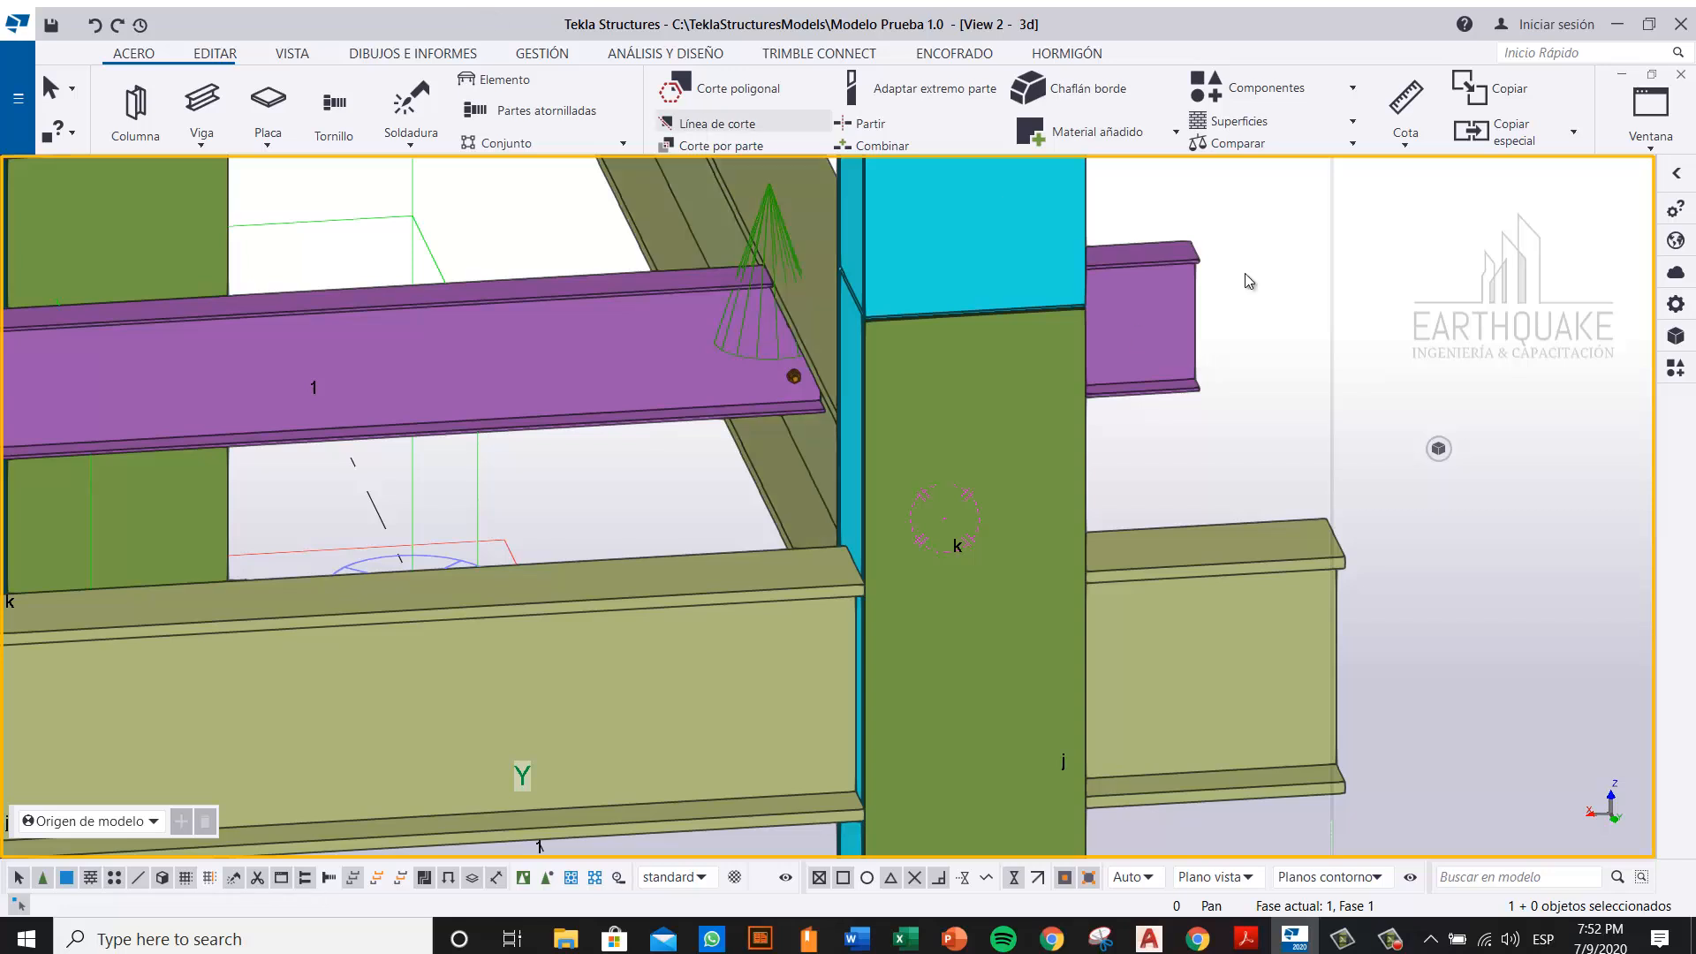
# Step: Open the applications and components catalog, clear the old search and search for ENTU
pyautogui.click(1675, 368)
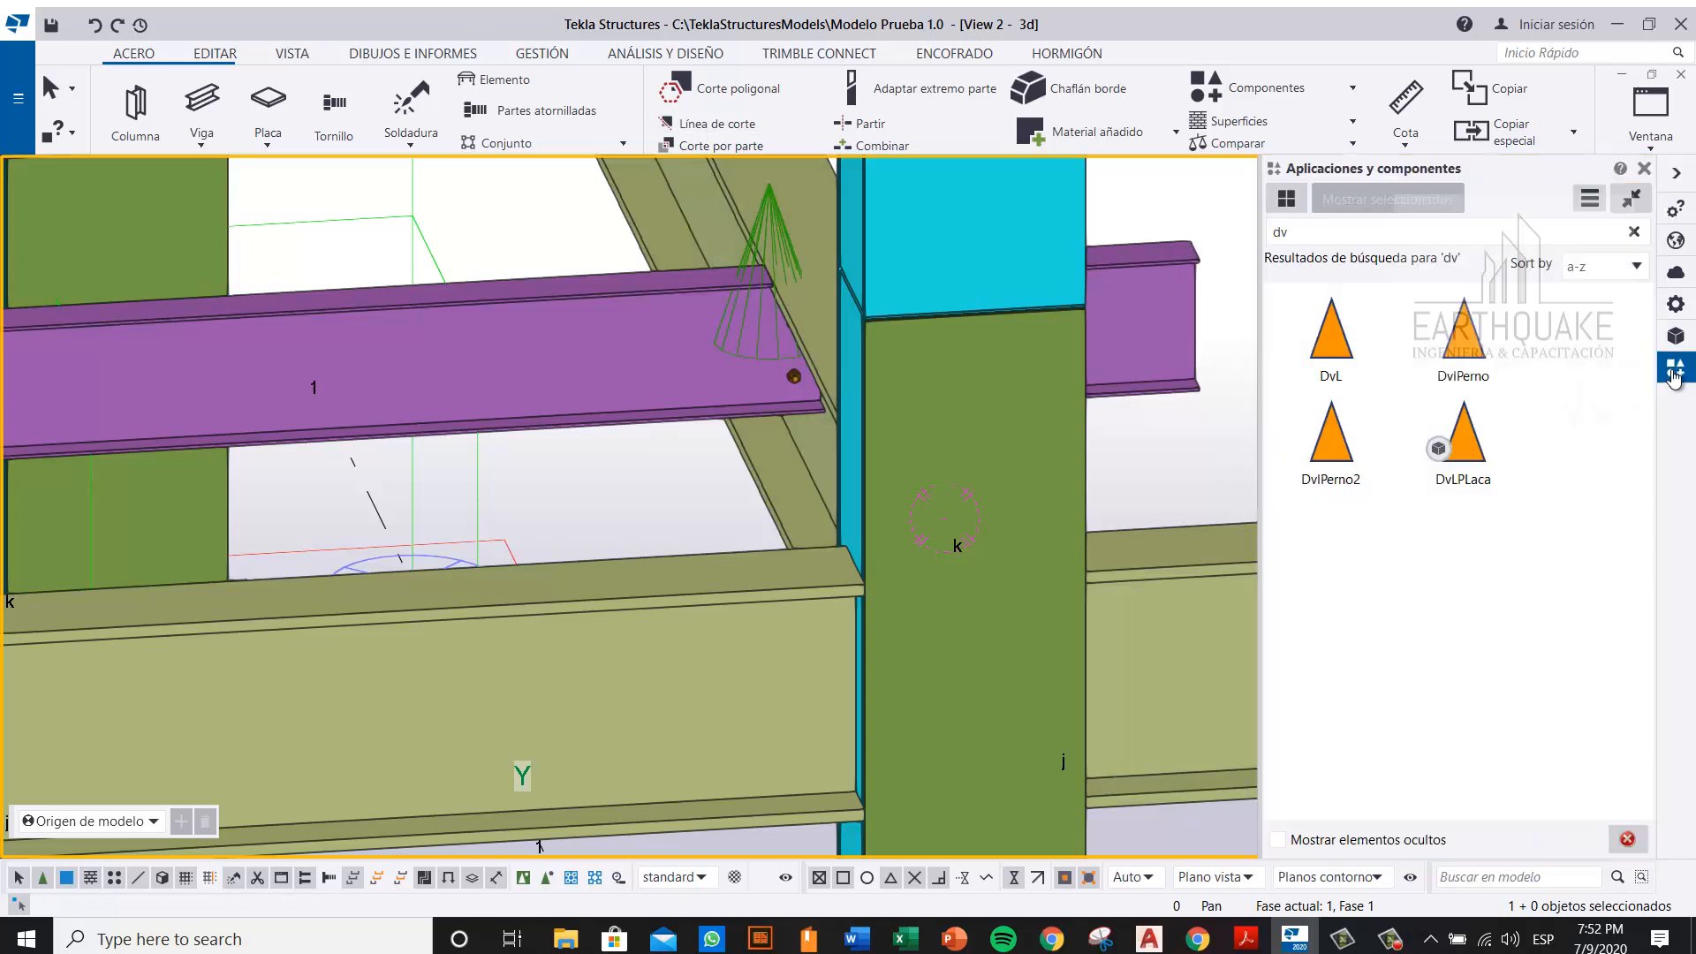
pyautogui.moveTo(500, 502); pyautogui.dragTo(513, 433, button='middle')
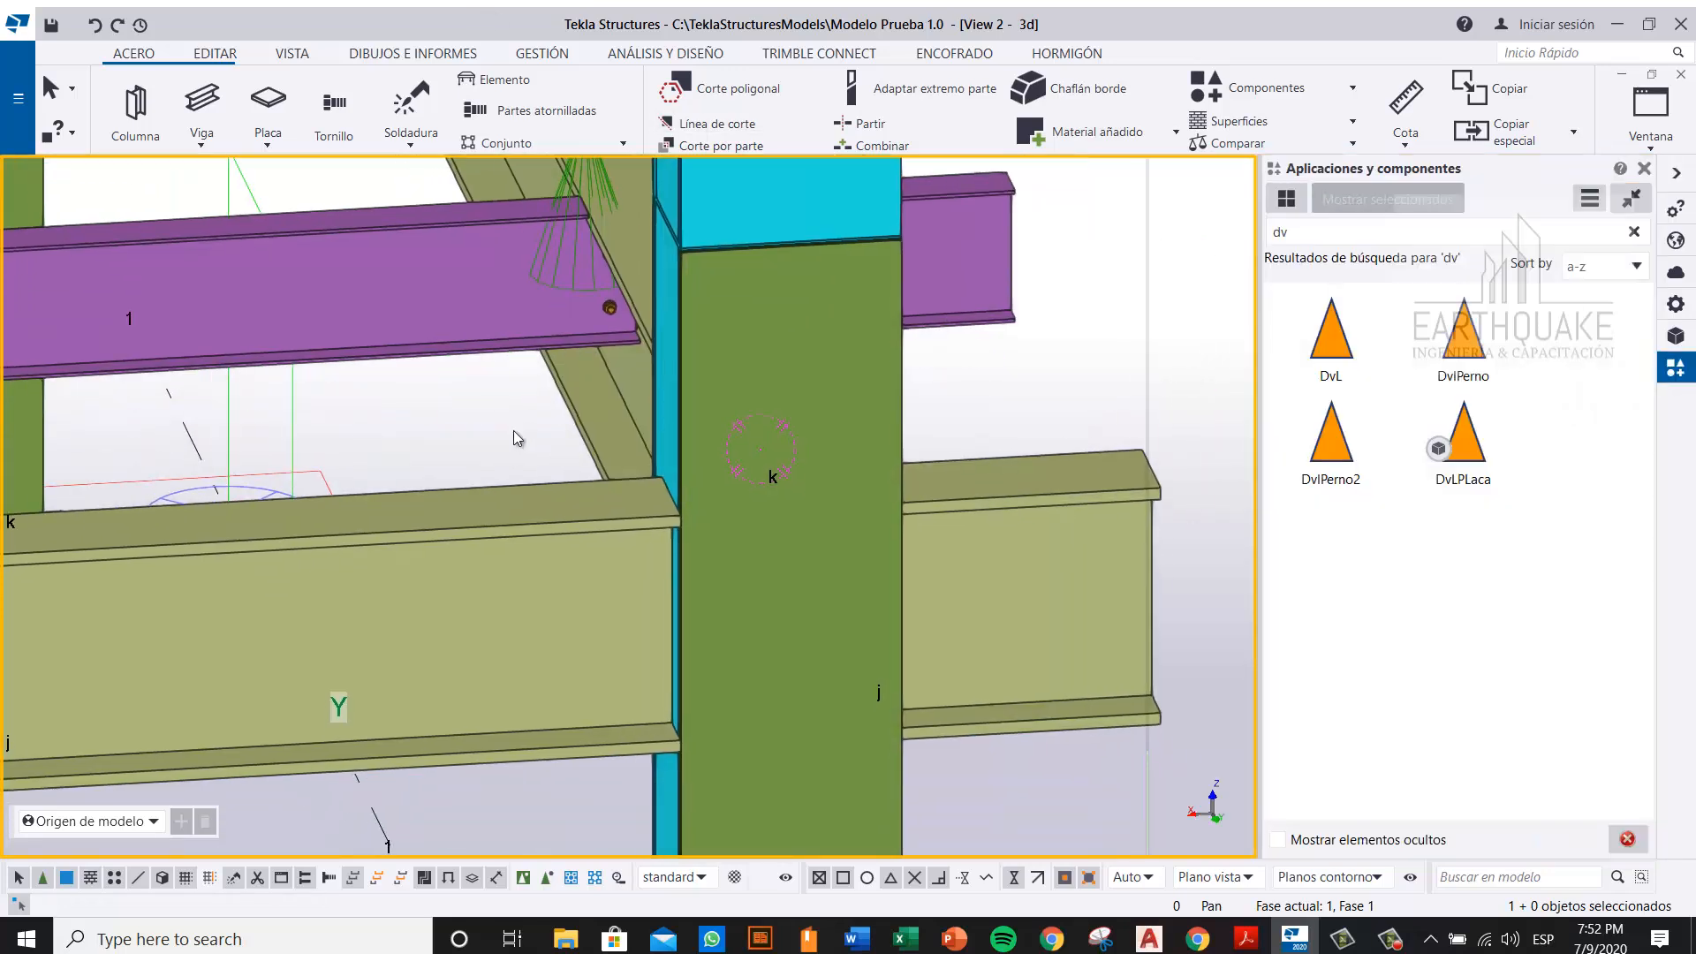
pyautogui.click(1634, 231)
pyautogui.click(1362, 233)
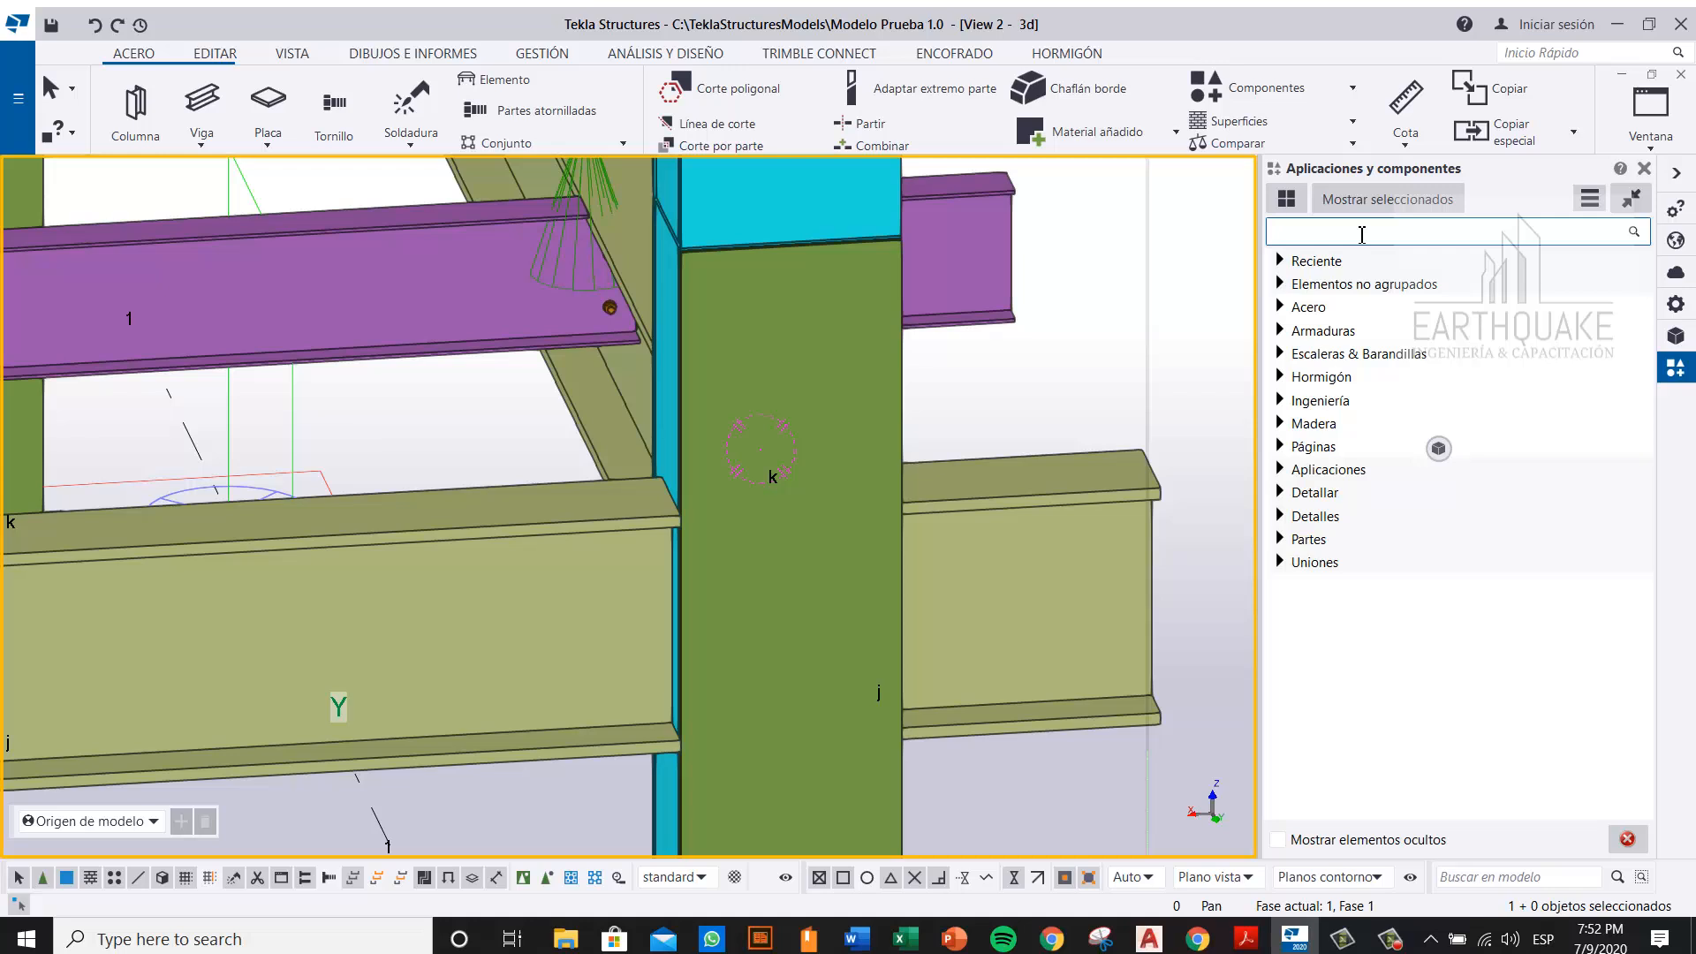
pyautogui.write('ENTU')
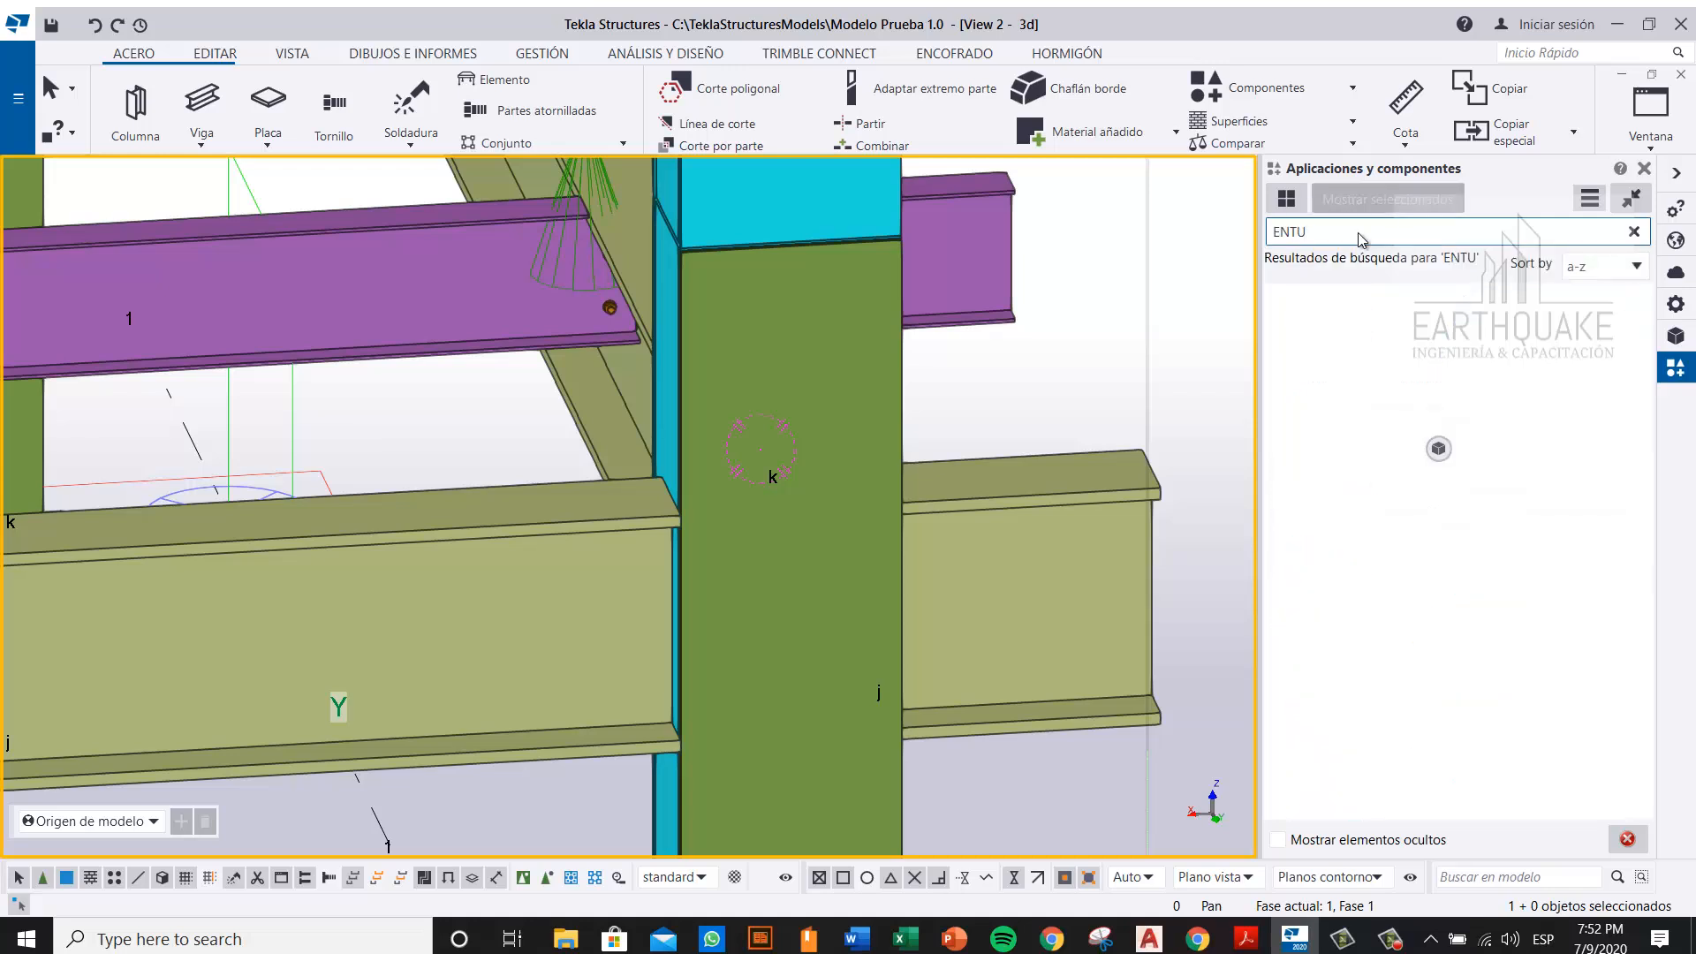
# Step: Search the component catalog for ENTAL and apply Entalladura (9) with the corner column's plate as main part and the adjoining beam as secondary part
pyautogui.press('BackSpace')
pyautogui.write('AL')
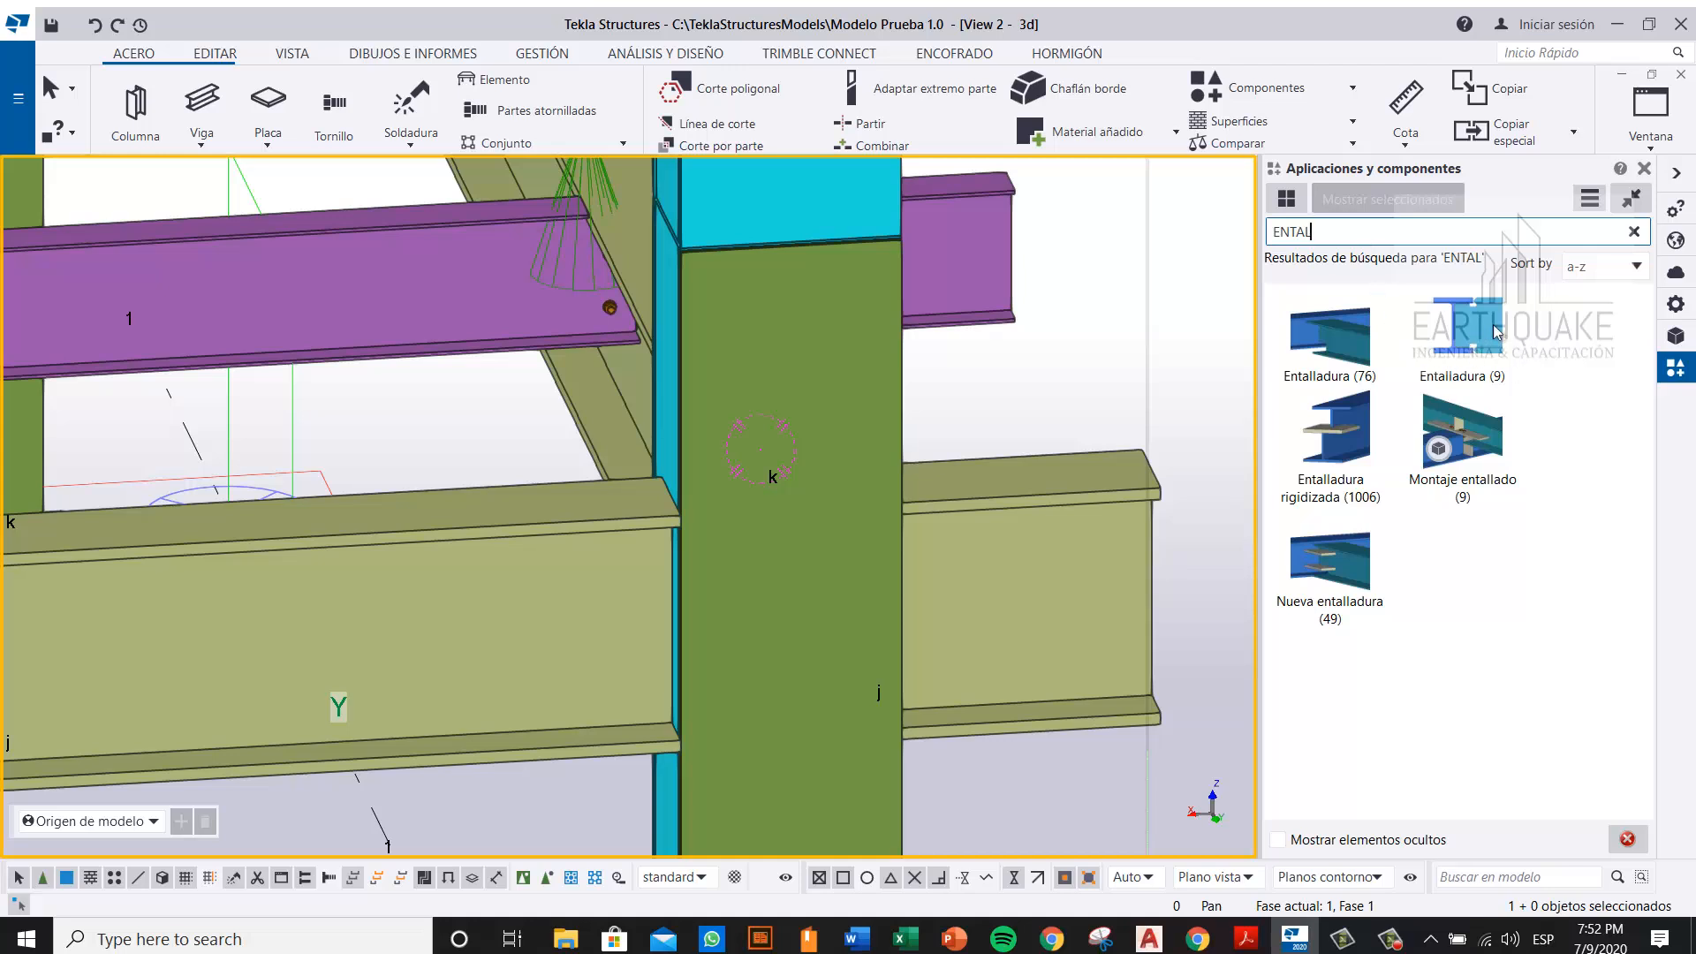
pyautogui.click(1463, 331)
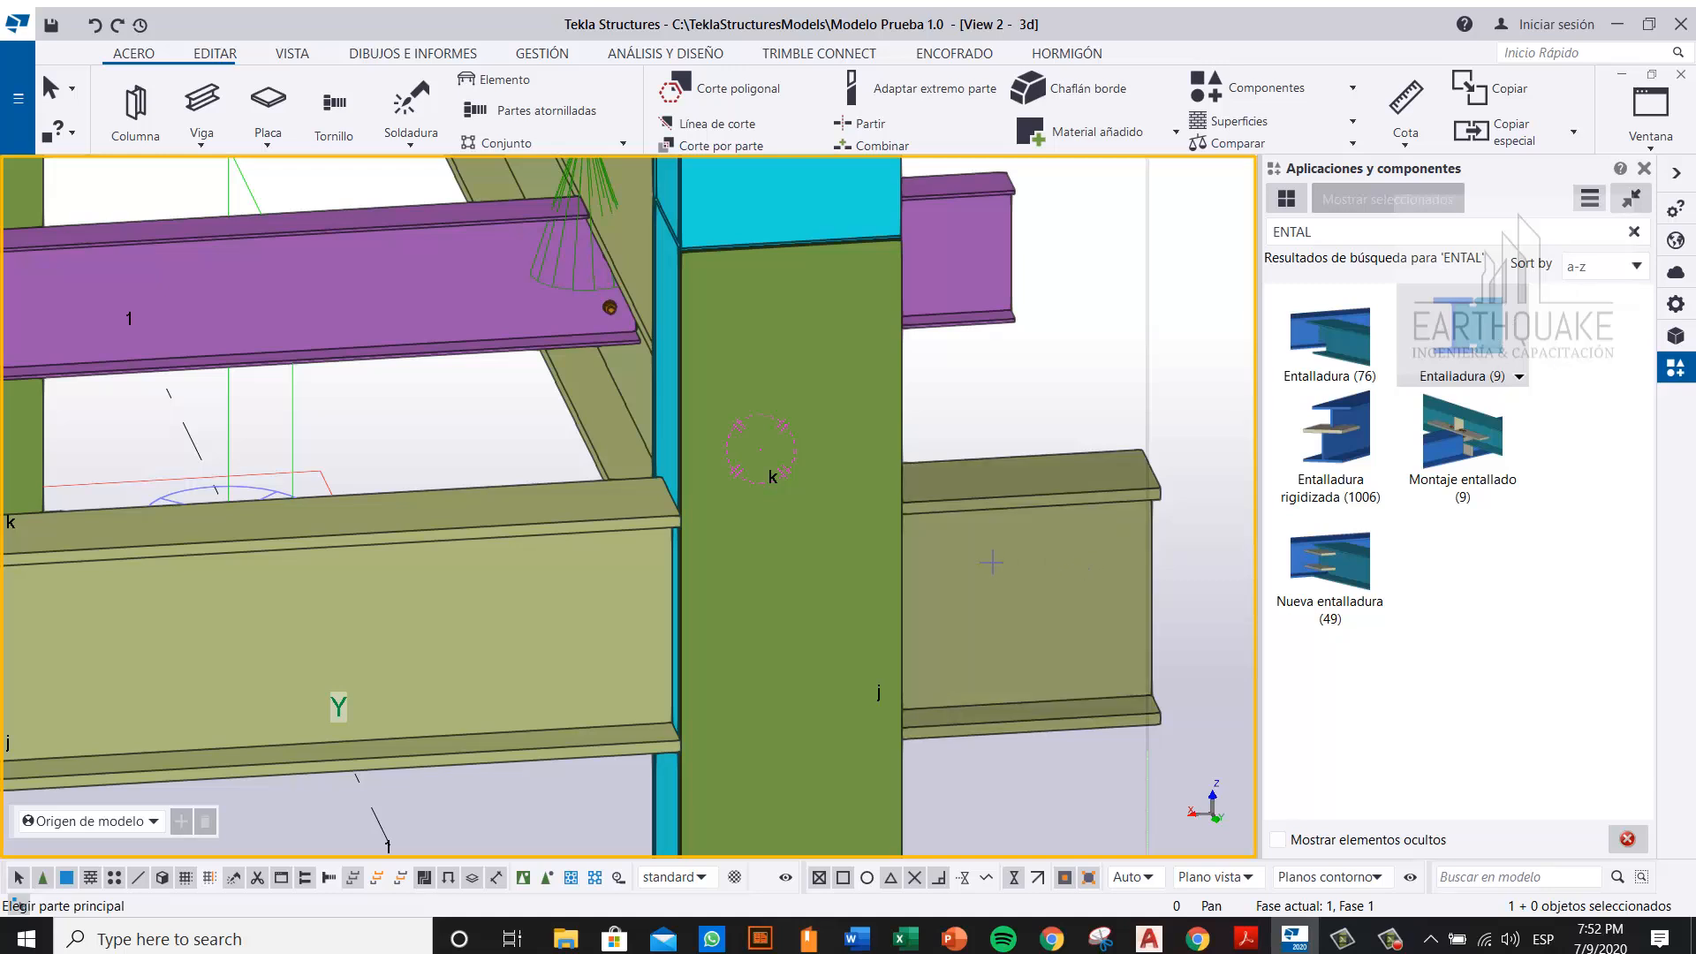
pyautogui.keyDown('ctrl'); pyautogui.moveTo(976, 589); pyautogui.dragTo(830, 579, button='middle'); pyautogui.keyUp('ctrl')
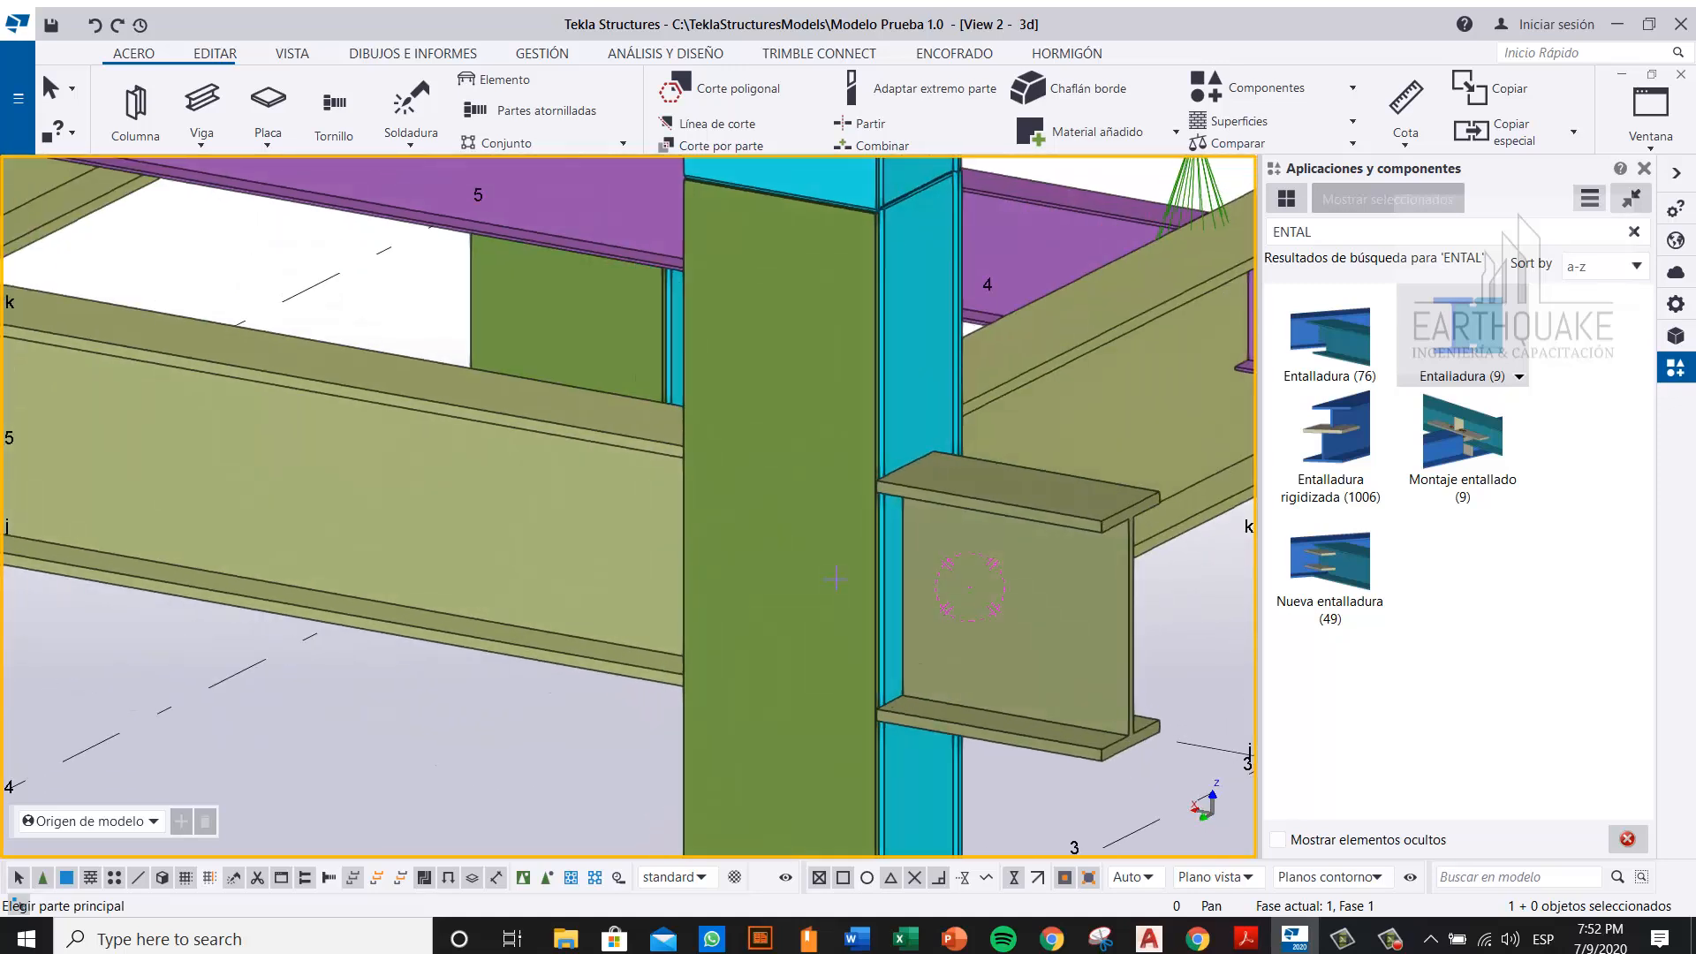
pyautogui.keyDown('ctrl'); pyautogui.moveTo(778, 504); pyautogui.dragTo(861, 541, button='middle'); pyautogui.keyUp('ctrl')
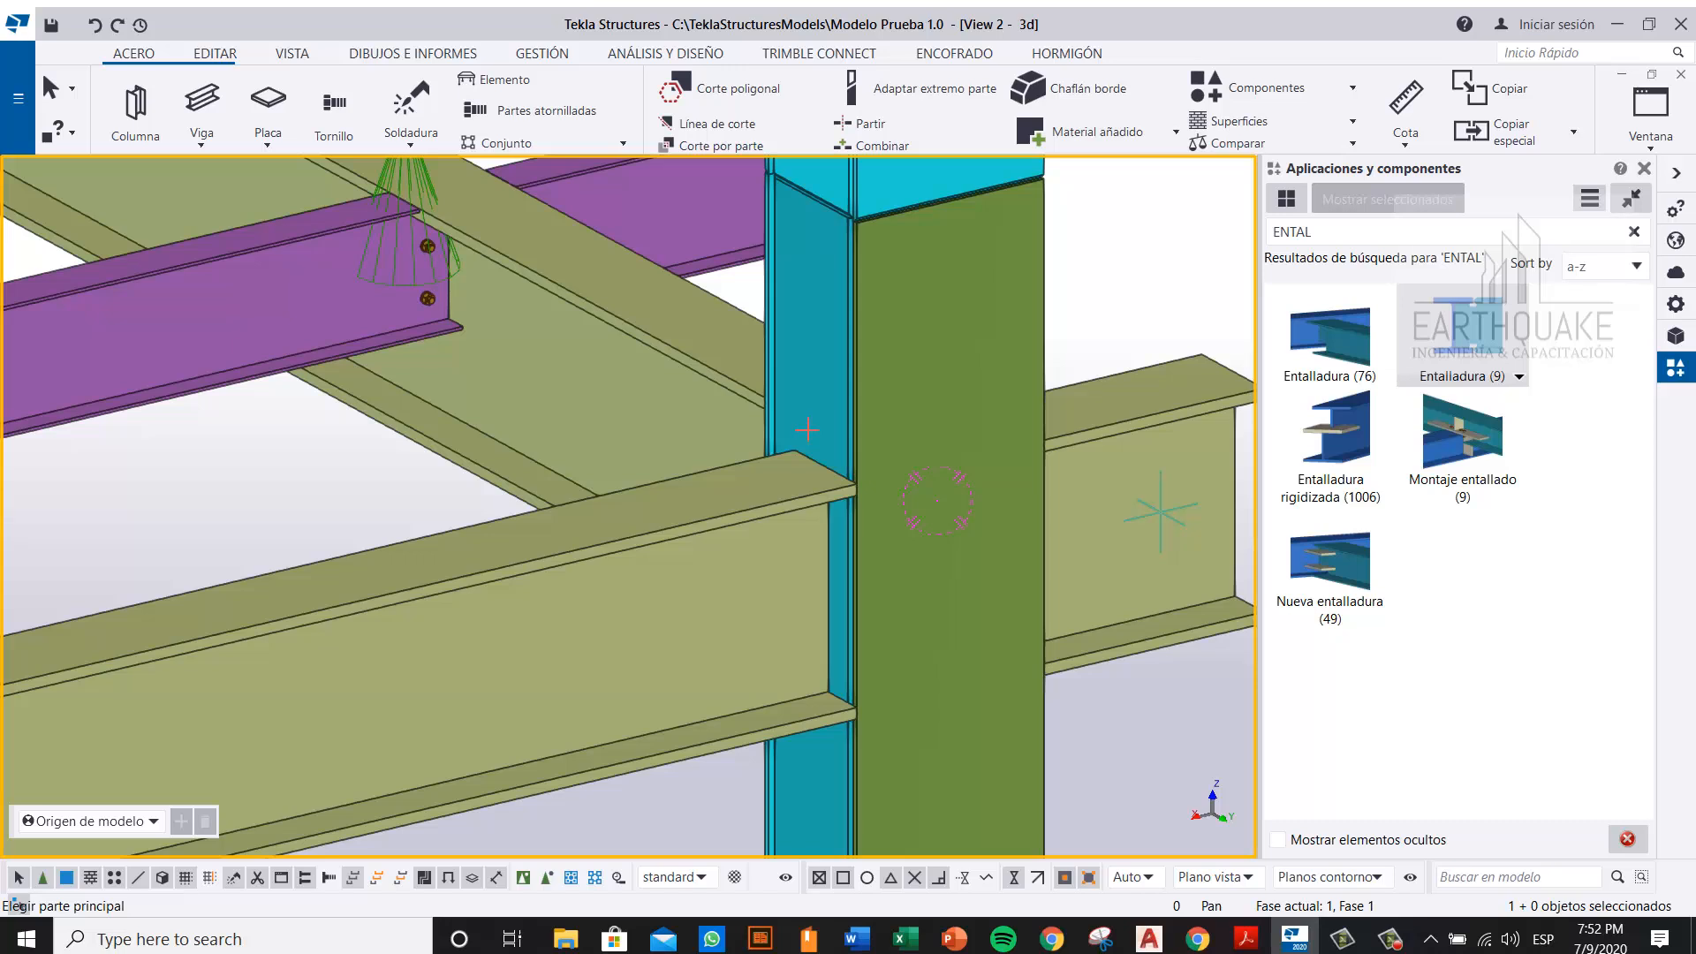
pyautogui.click(817, 418)
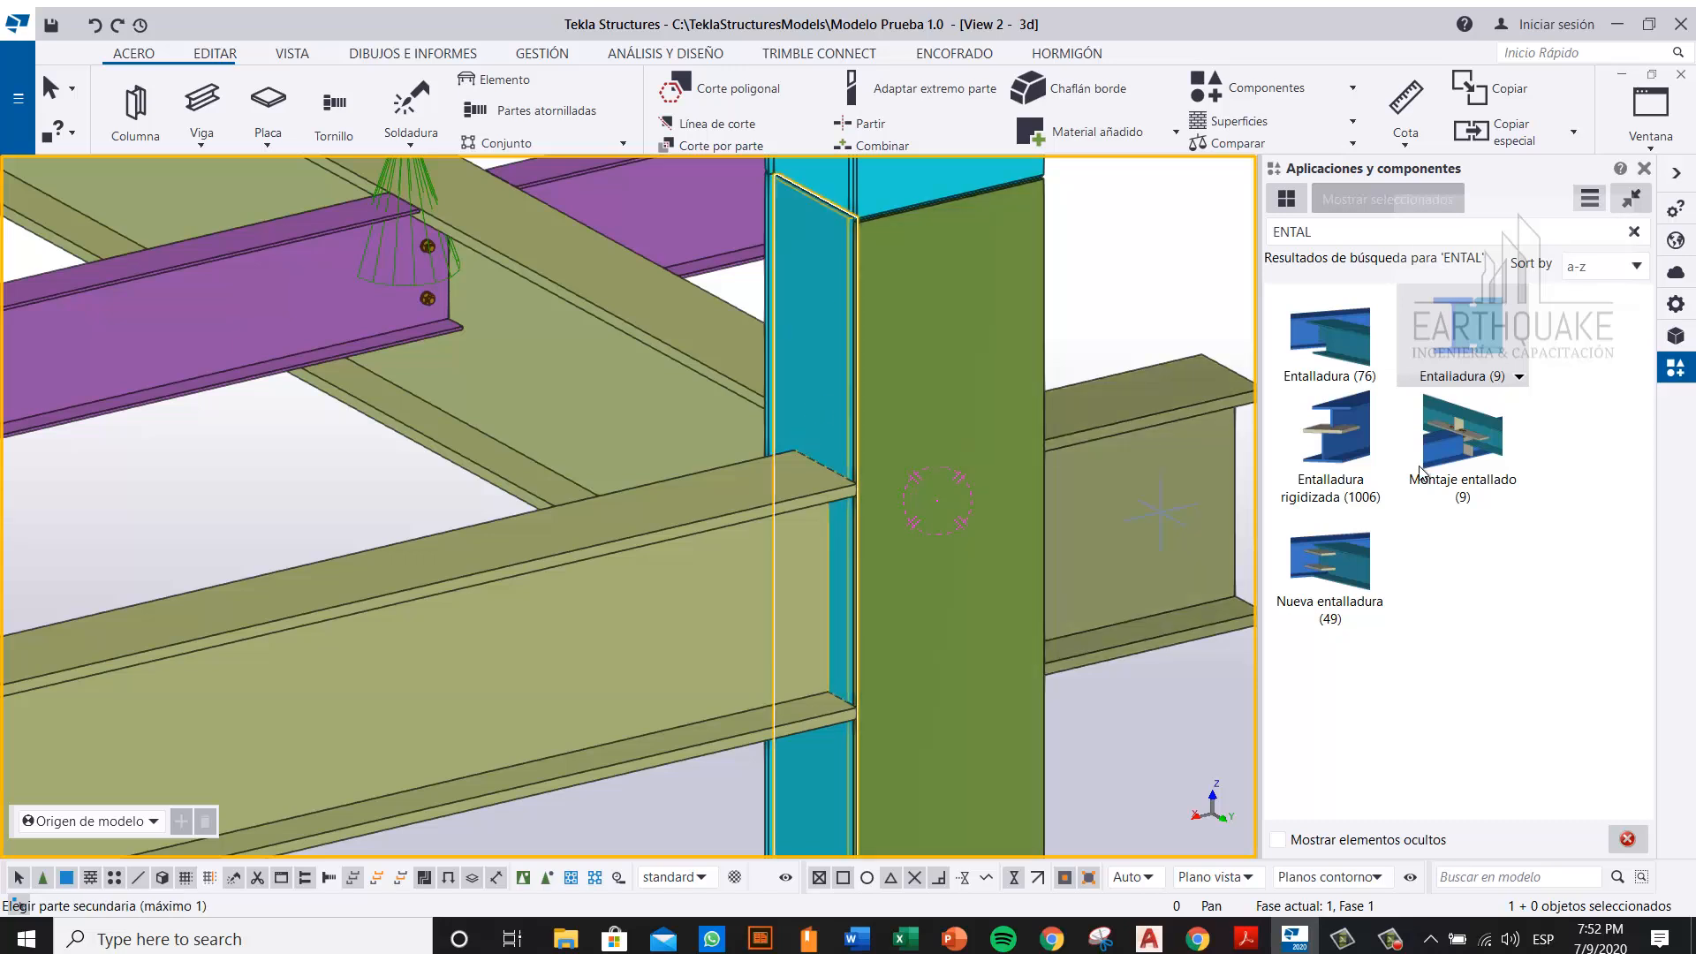
pyautogui.click(1458, 339)
pyautogui.click(824, 406)
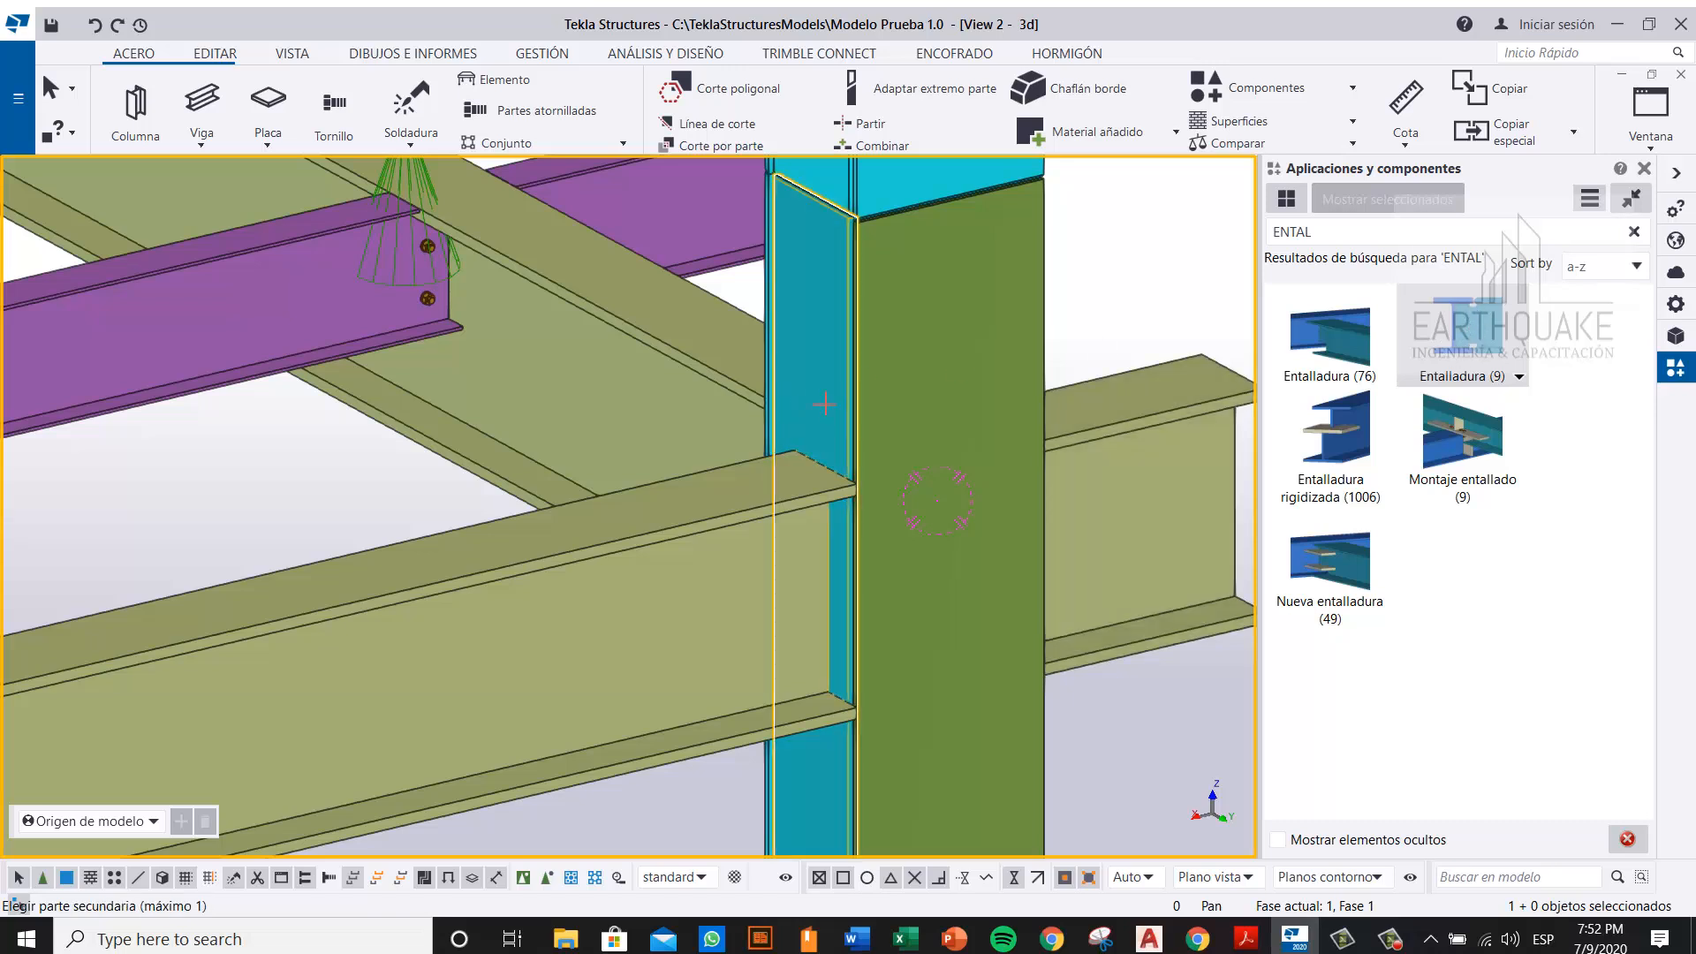
pyautogui.click(791, 523)
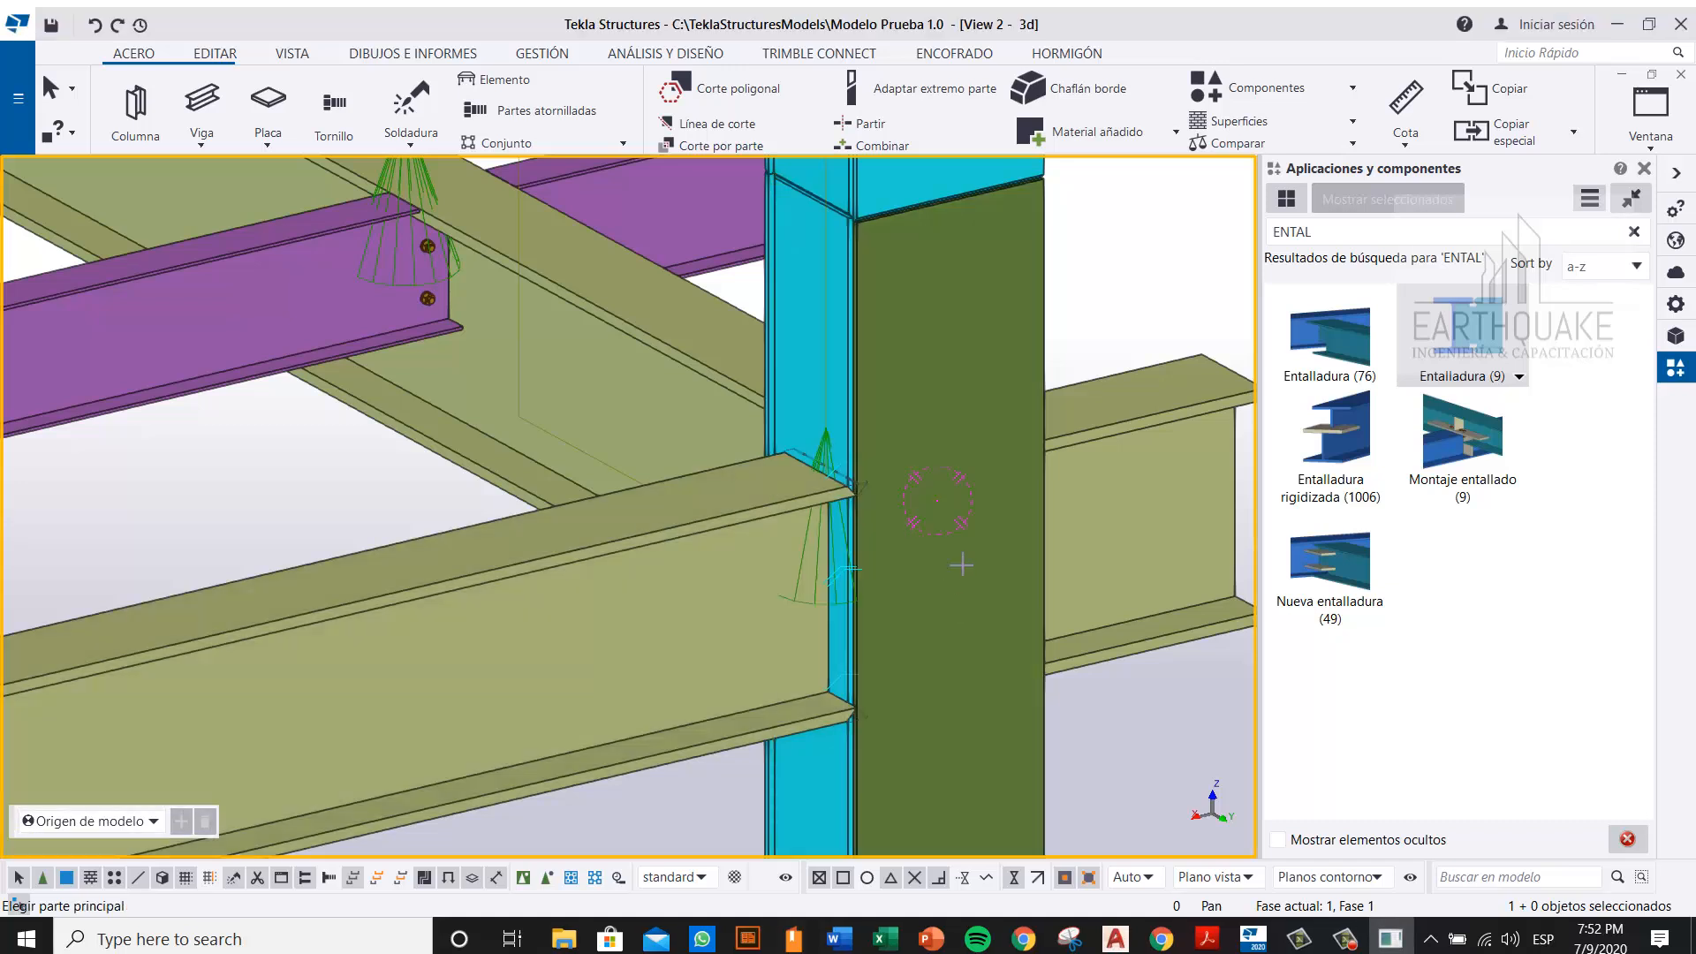
# Step: Close the component catalog and bring up the EJE a elevation view, dismissing the list of views
pyautogui.click(1676, 173)
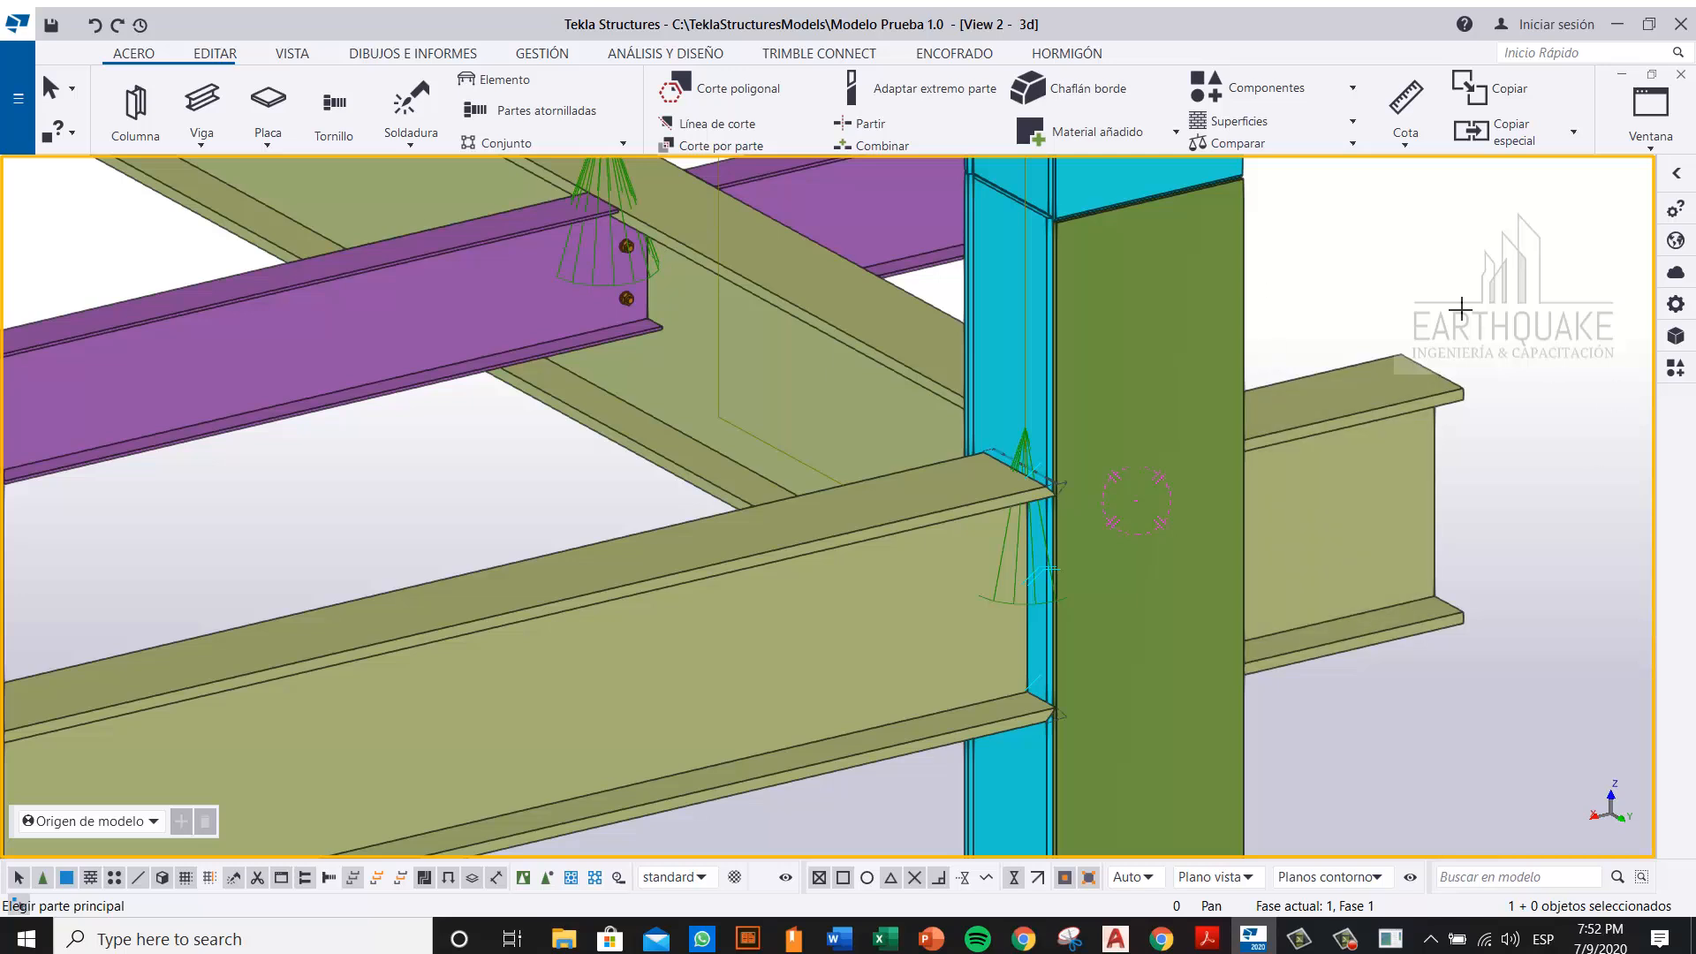
pyautogui.scroll(-6, 1329, 412)
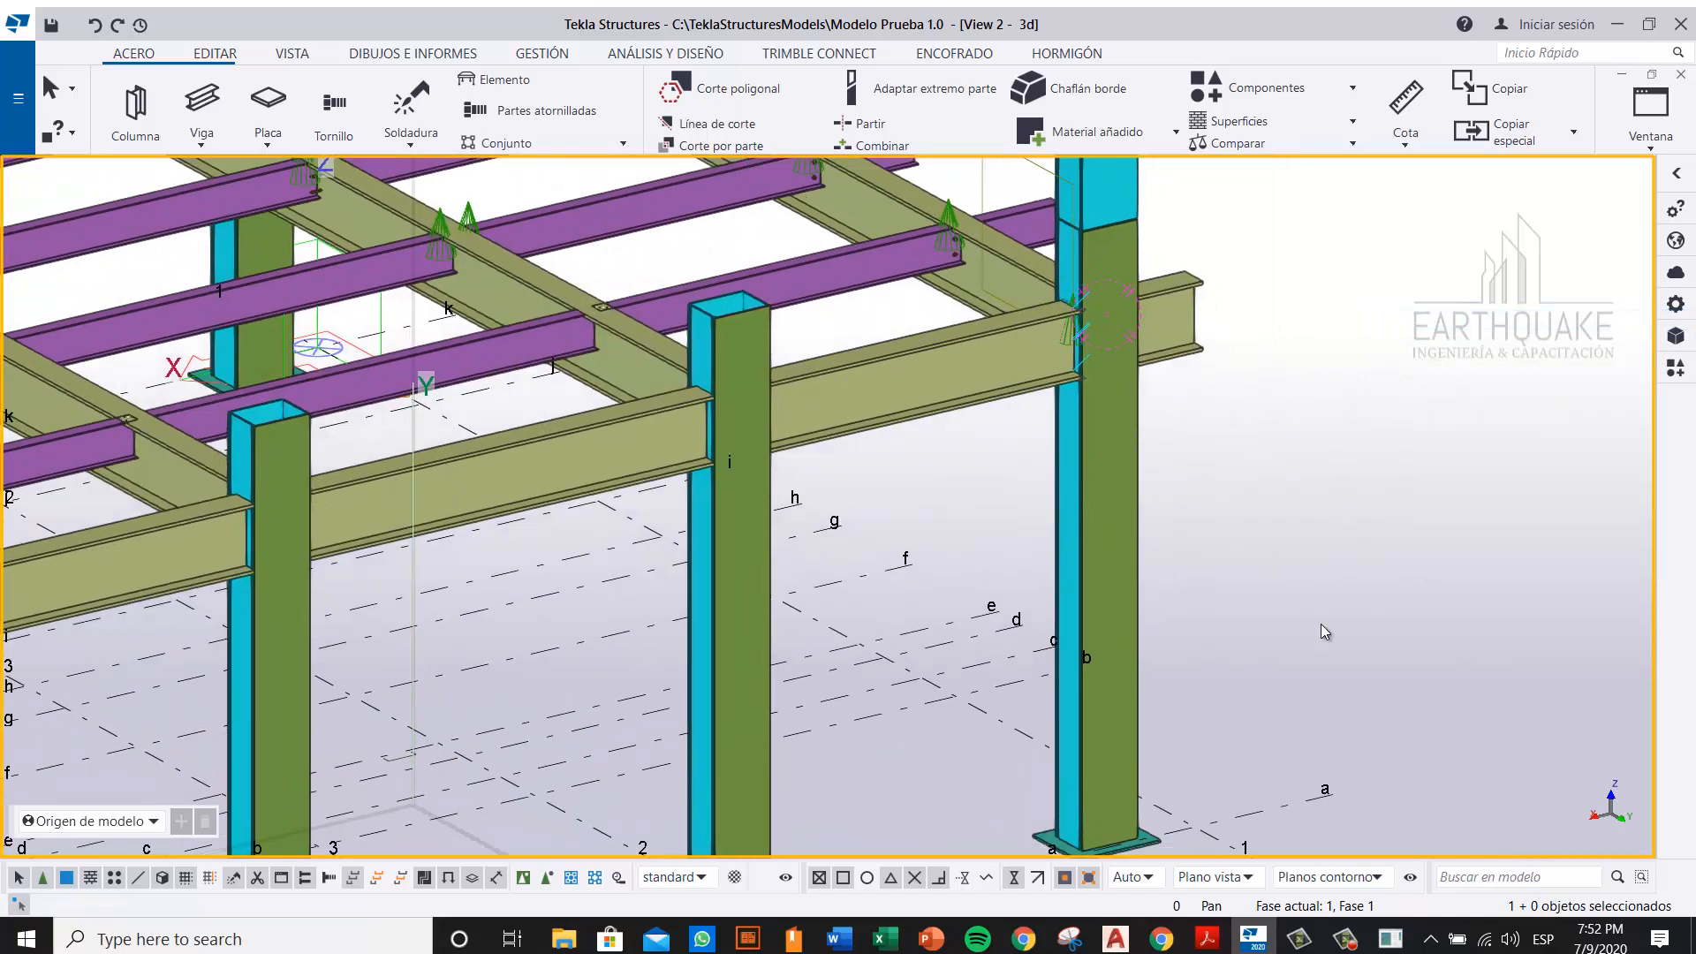
pyautogui.hotkey('ctrl', 'i')
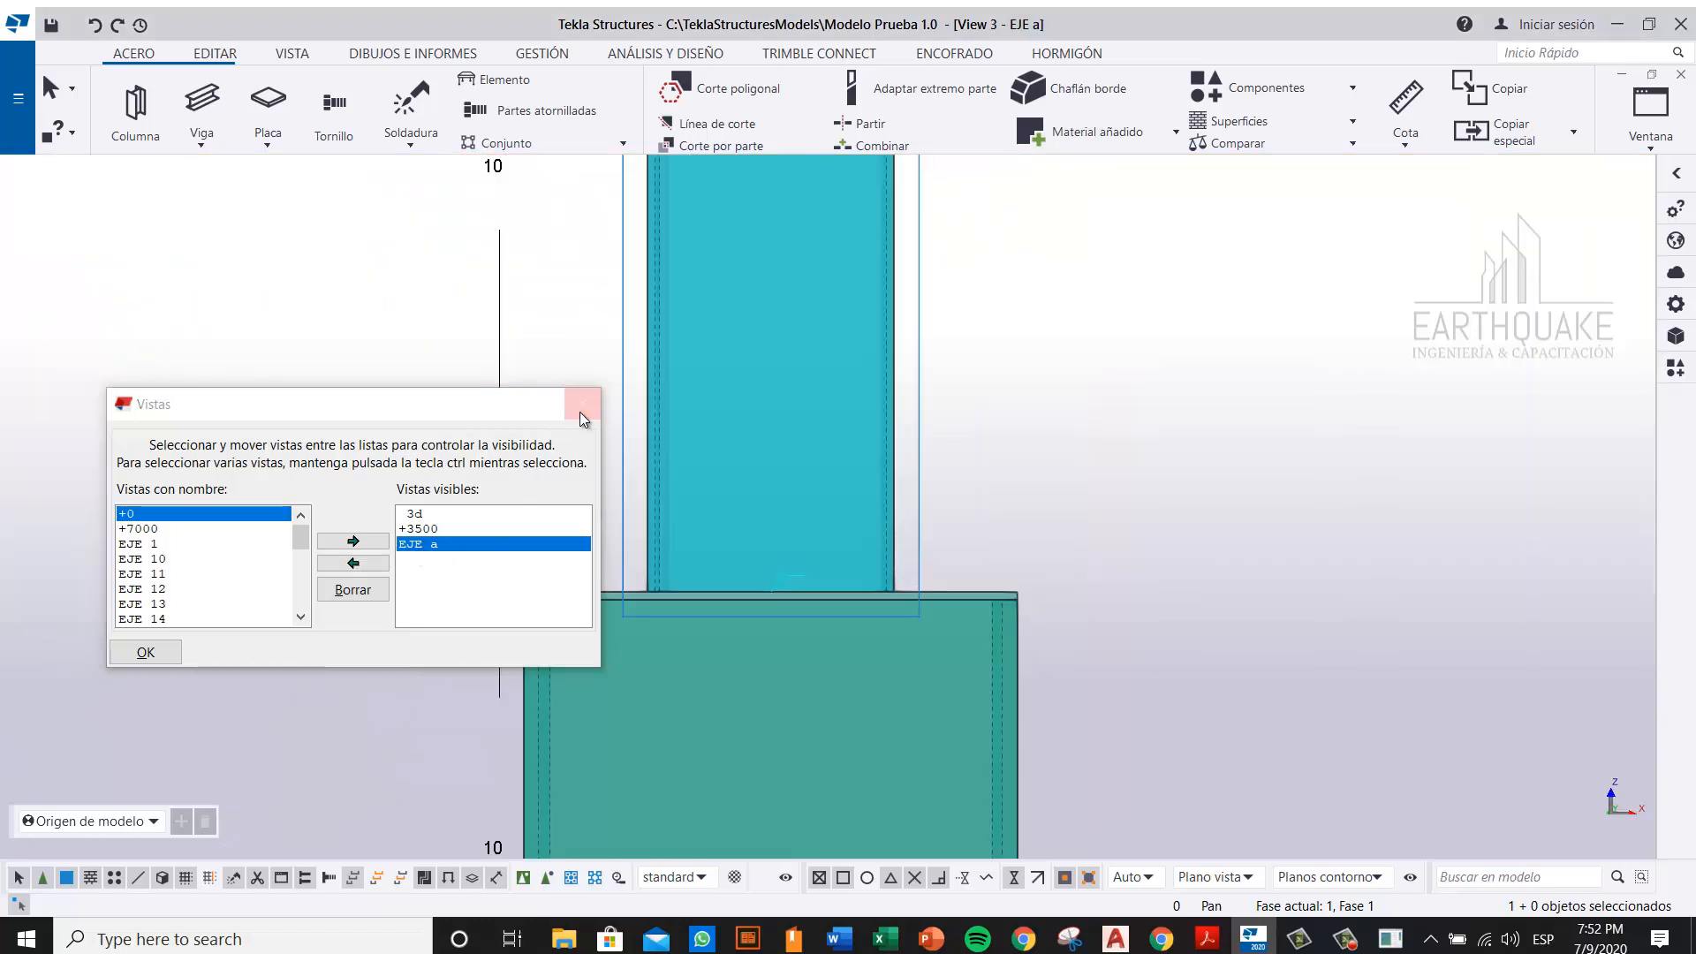
pyautogui.click(582, 403)
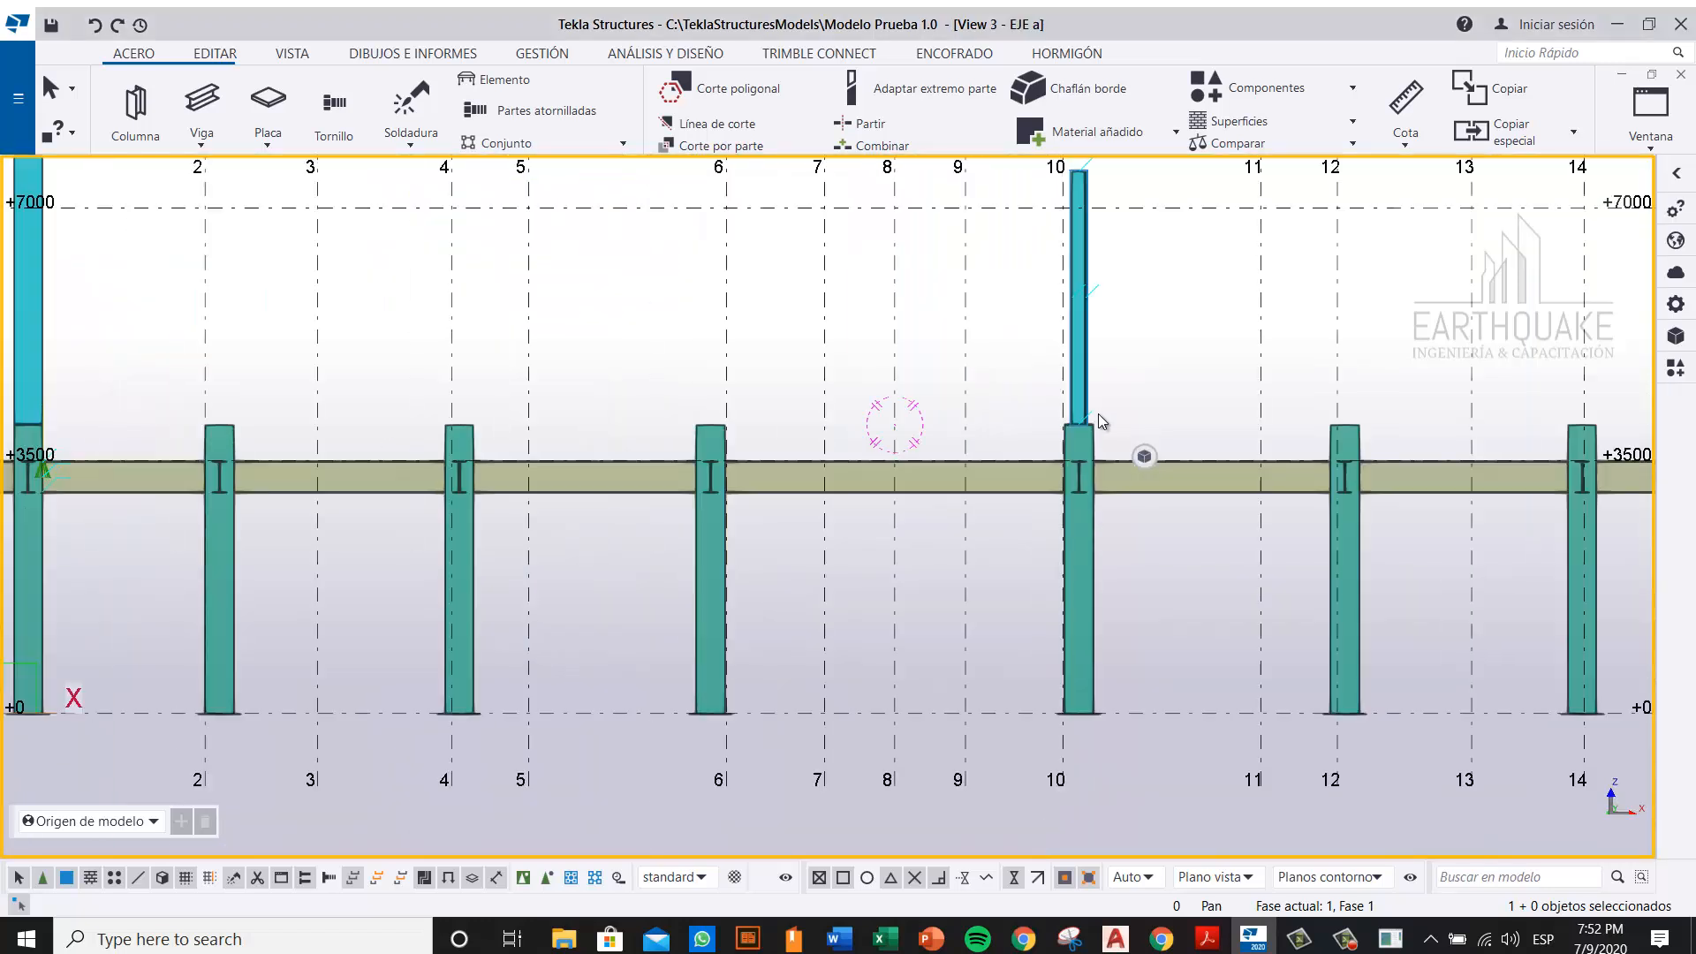
# Step: Redraw the EJE a view and examine the notched beam end against the column at grid line 1, level +3500
pyautogui.scroll(-3, 1099, 414)
pyautogui.scroll(10, 645, 448)
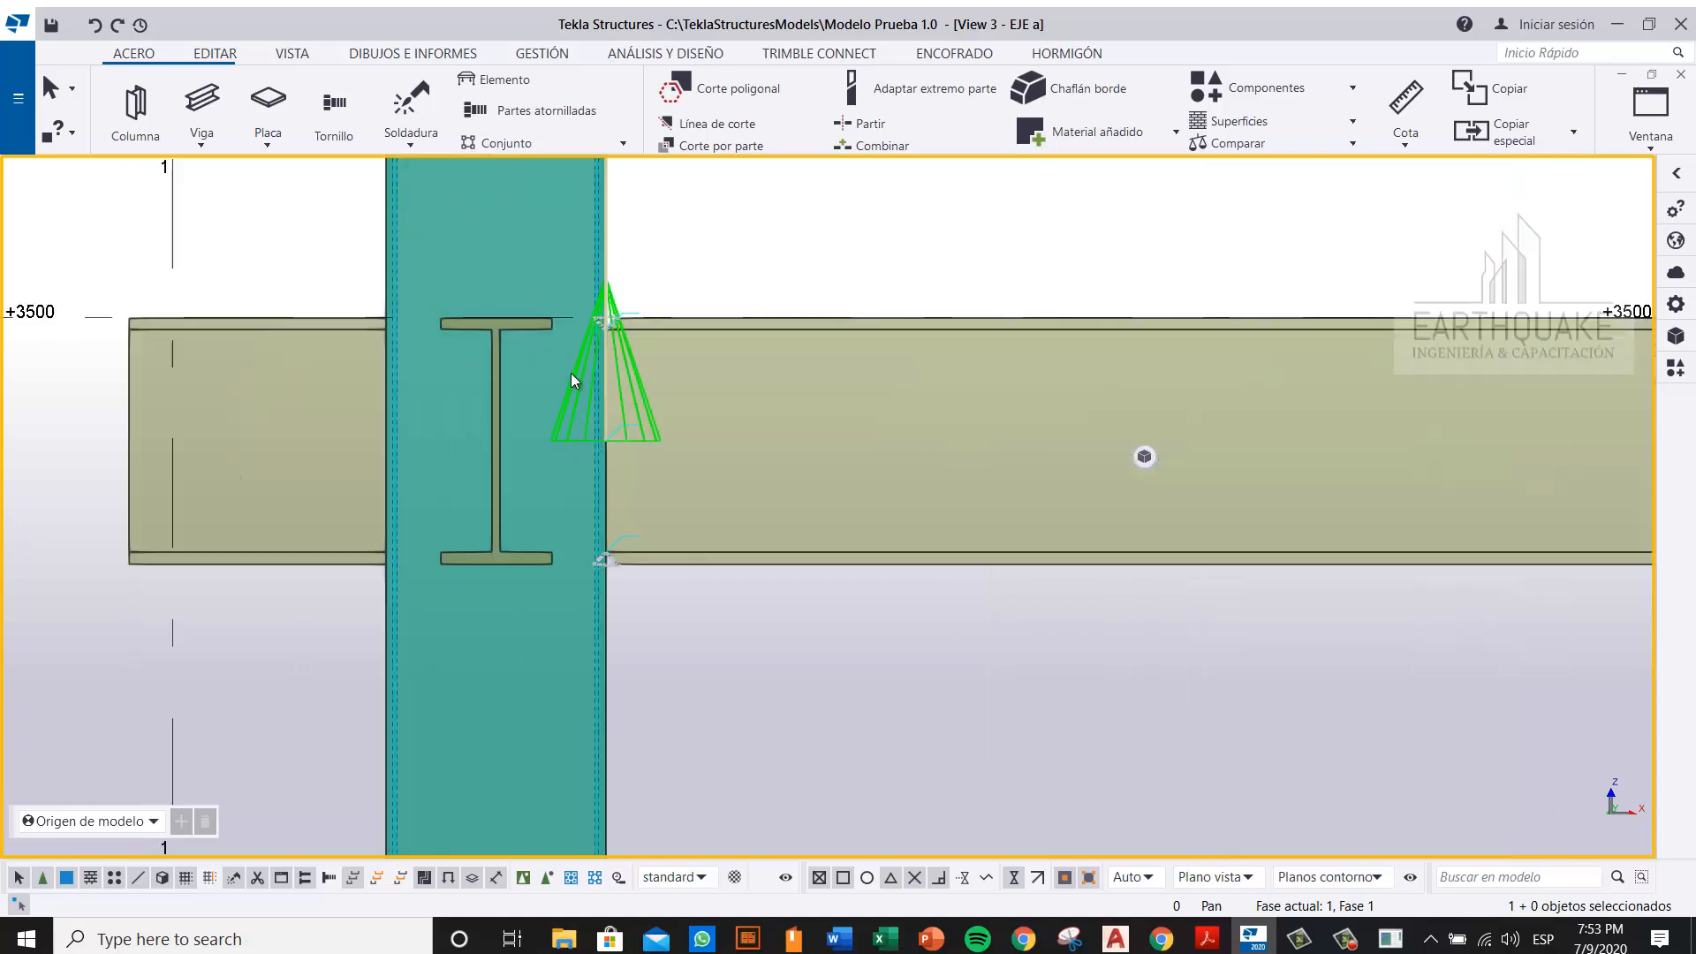
pyautogui.scroll(2, 571, 380)
pyautogui.rightClick(759, 223)
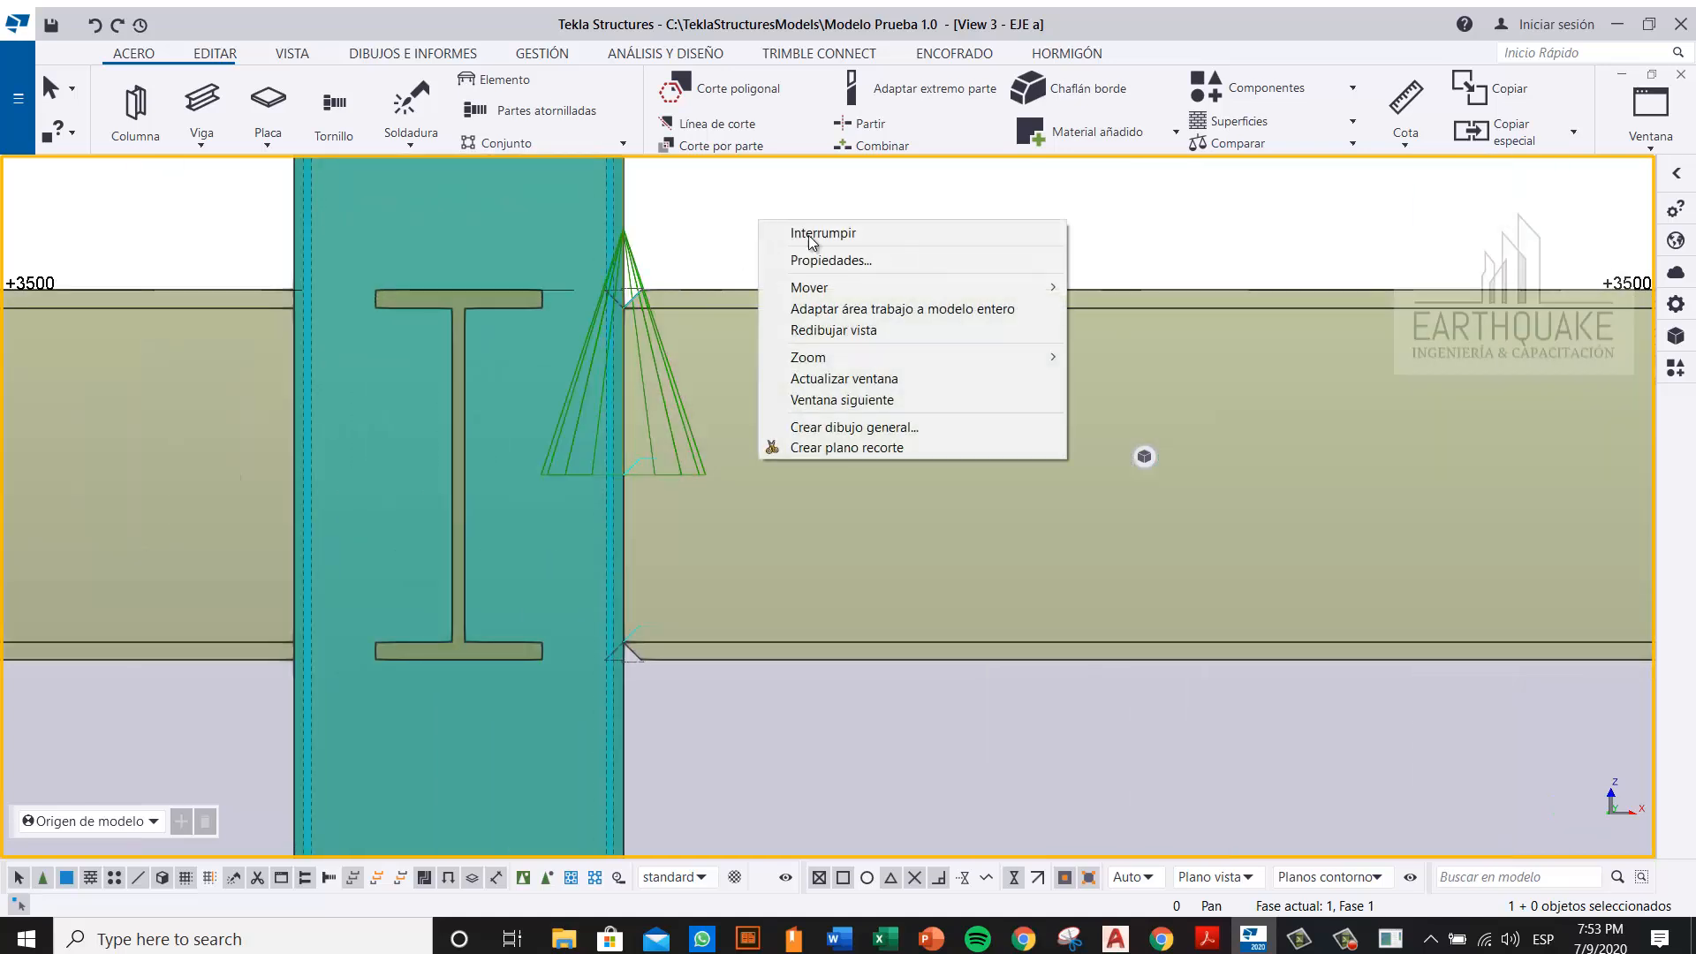
pyautogui.click(834, 330)
pyautogui.scroll(4, 617, 285)
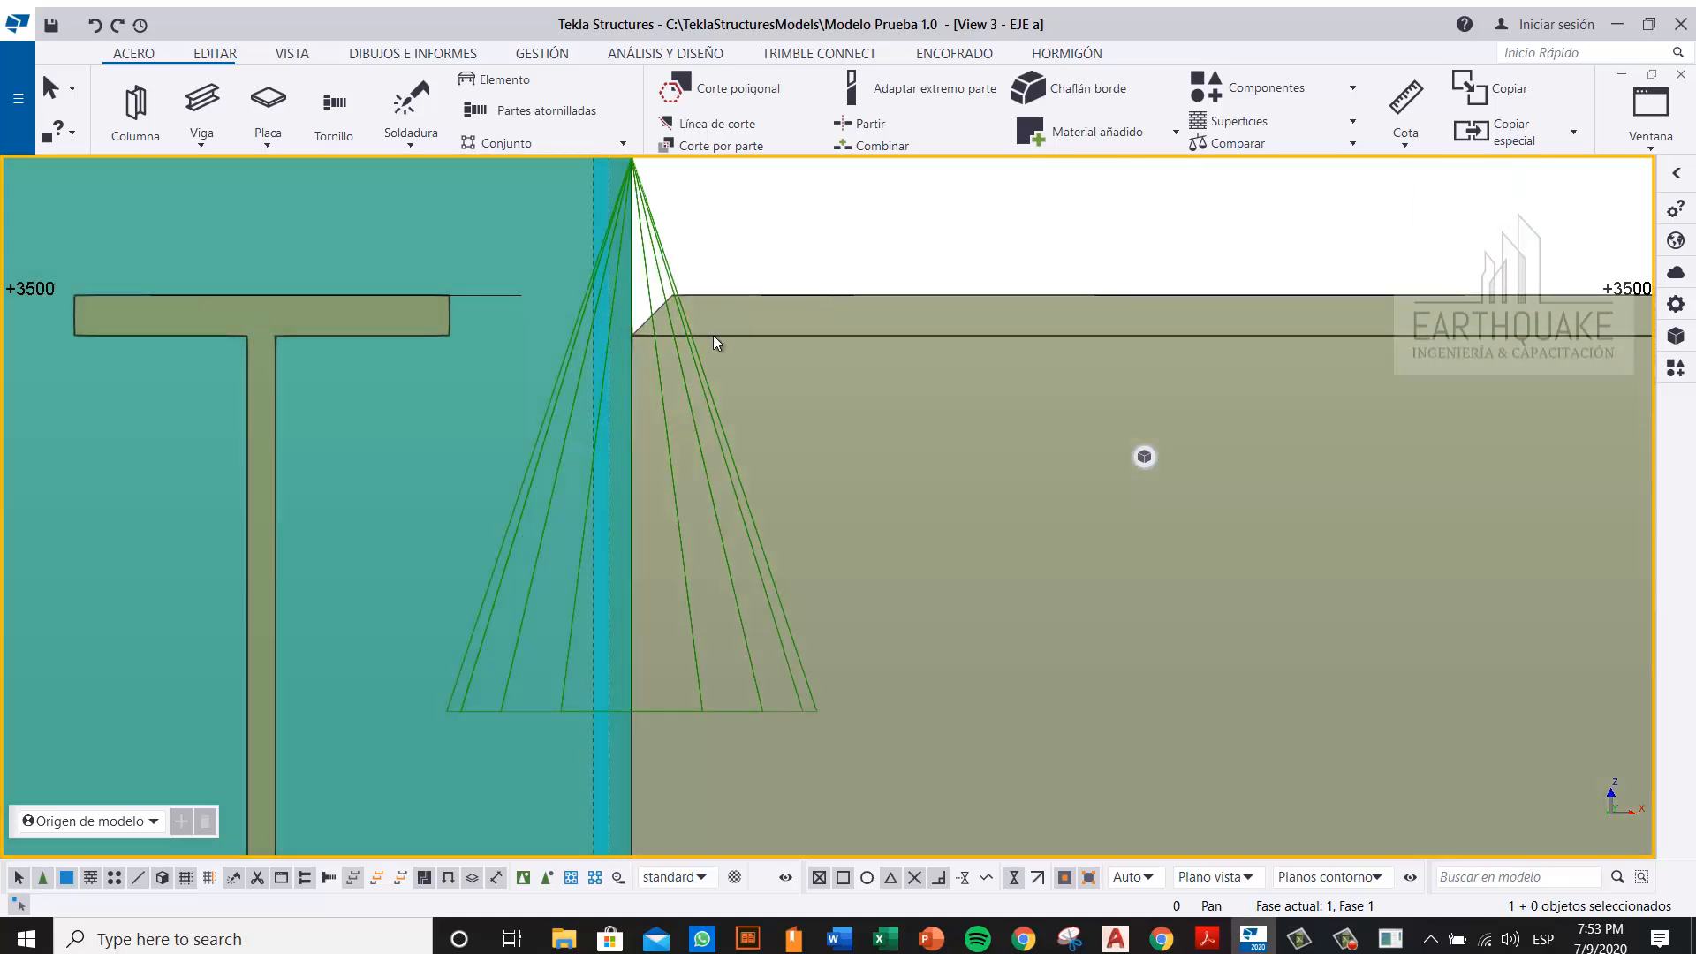
pyautogui.scroll(-2, 783, 343)
pyautogui.moveTo(746, 491)
pyautogui.keyDown('ctrl'); pyautogui.mouseDown(button='middle')
pyautogui.moveTo(674, 548)
pyautogui.moveTo(762, 415)
pyautogui.moveTo(740, 401)
pyautogui.moveTo(771, 332)
pyautogui.mouseUp(button='middle'); pyautogui.keyUp('ctrl')
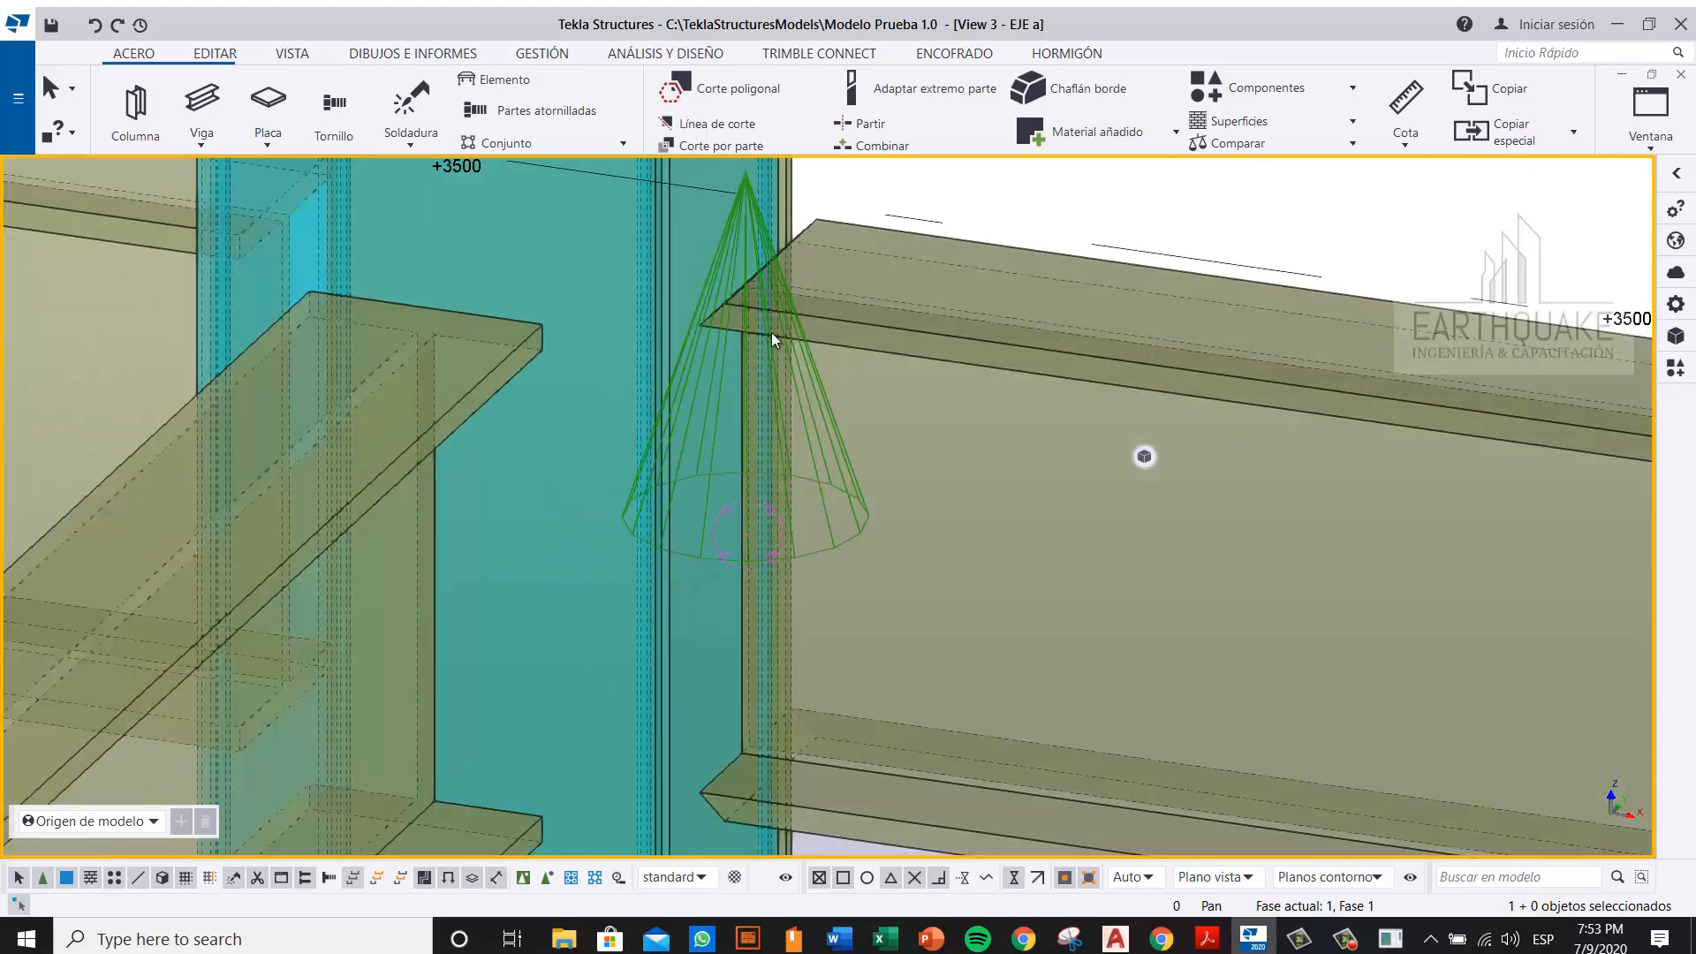
pyautogui.scroll(3, 836, 316)
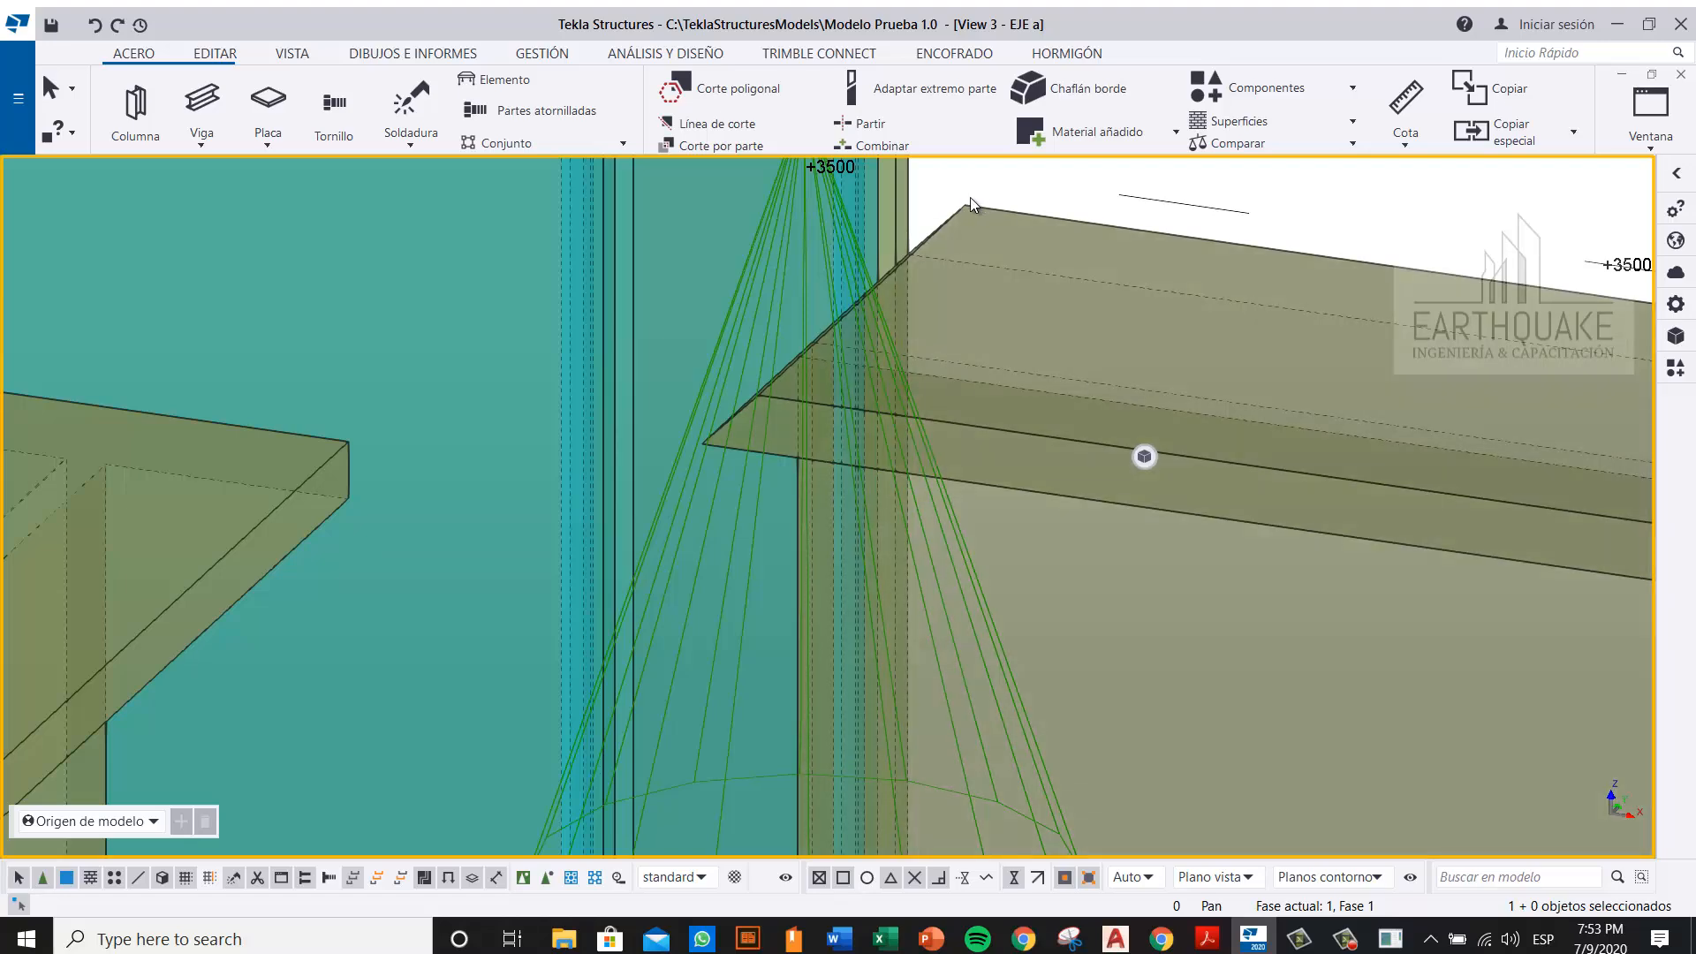
pyautogui.scroll(-3, 831, 517)
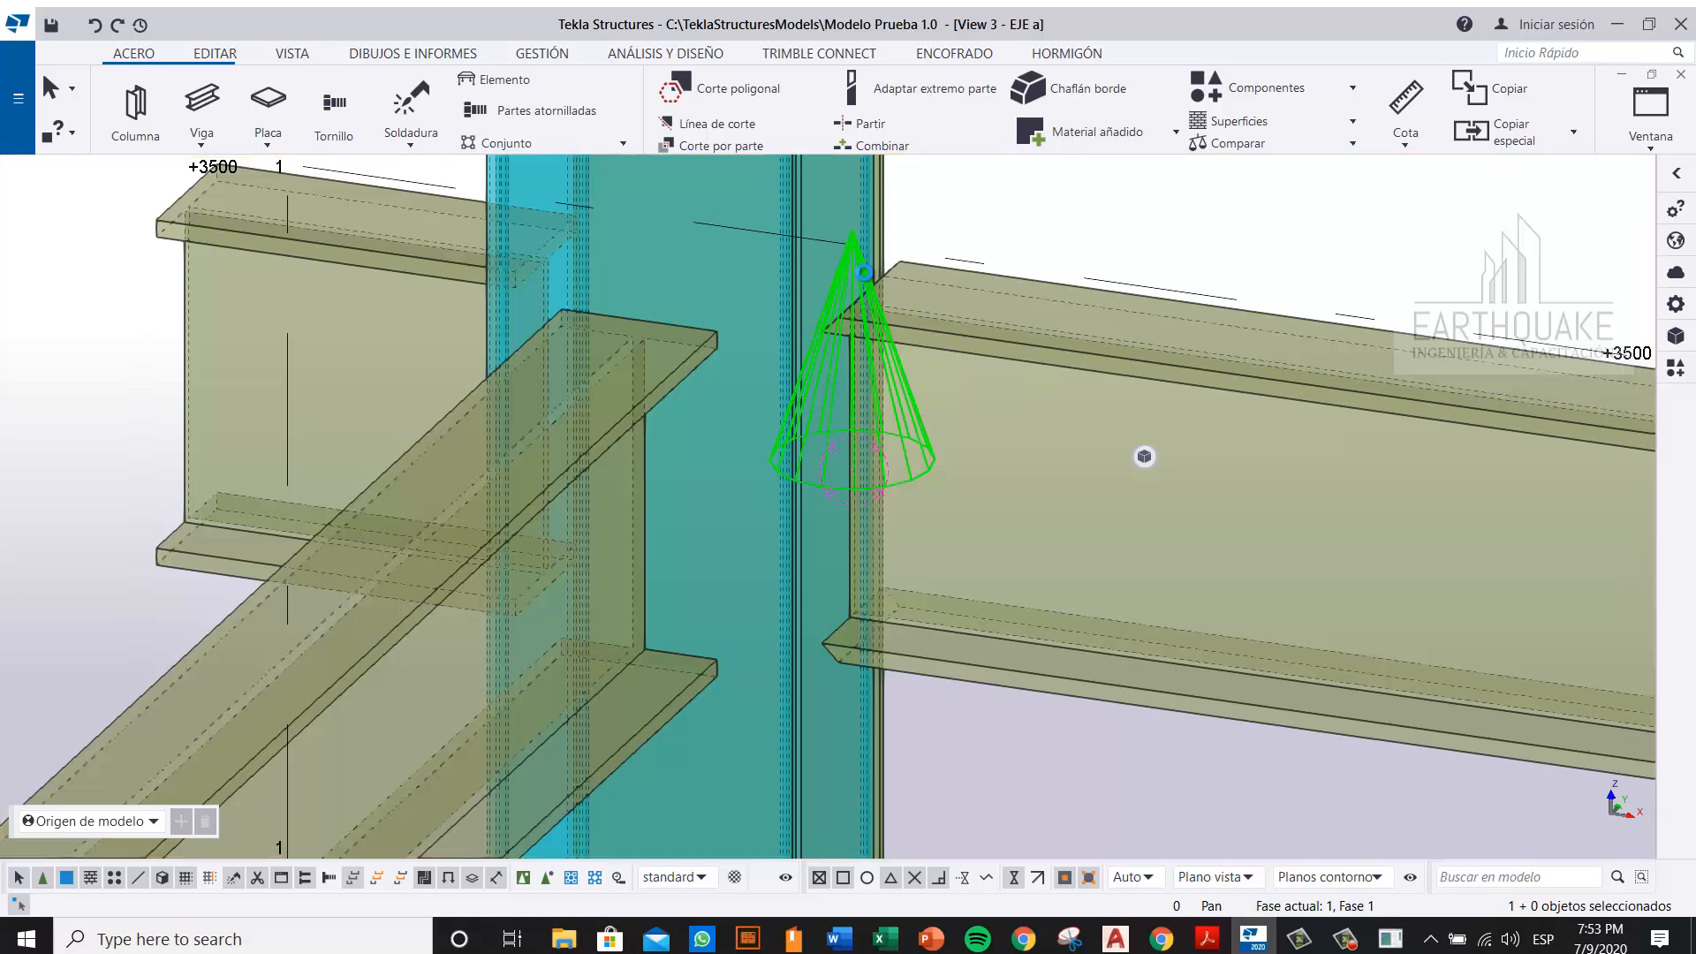
# Step: Open the beam-end notch component's properties and set its upper flange preparation to the same option as the lower flange
pyautogui.doubleClick(864, 273)
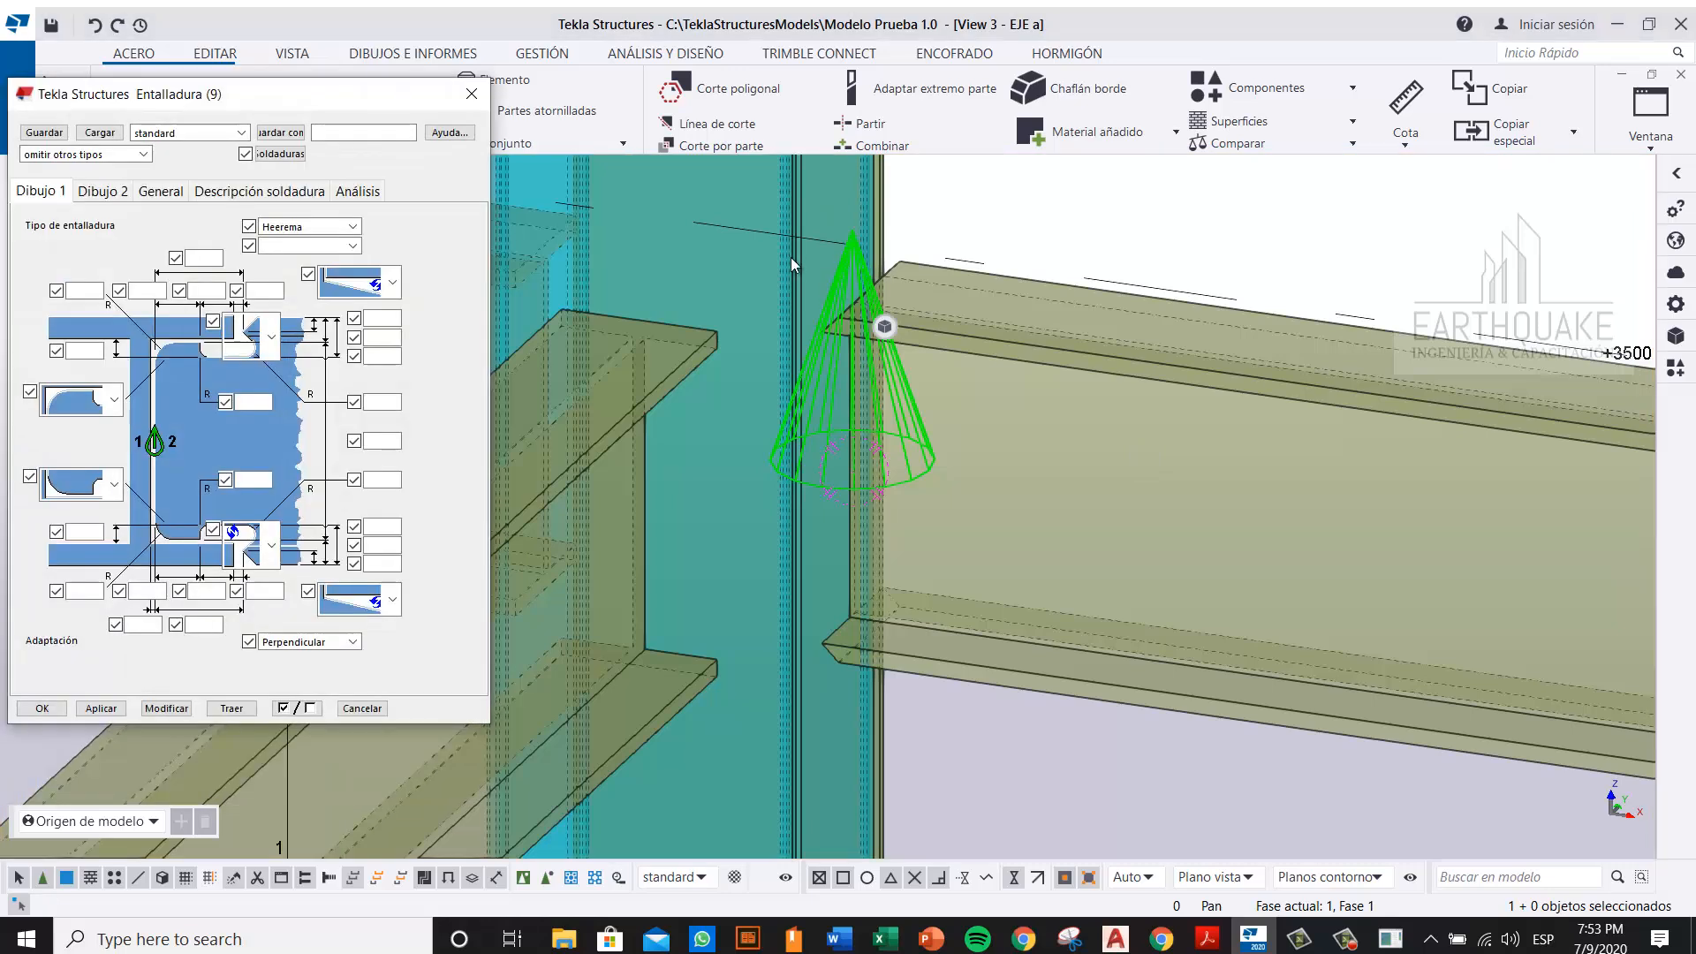
pyautogui.click(1676, 368)
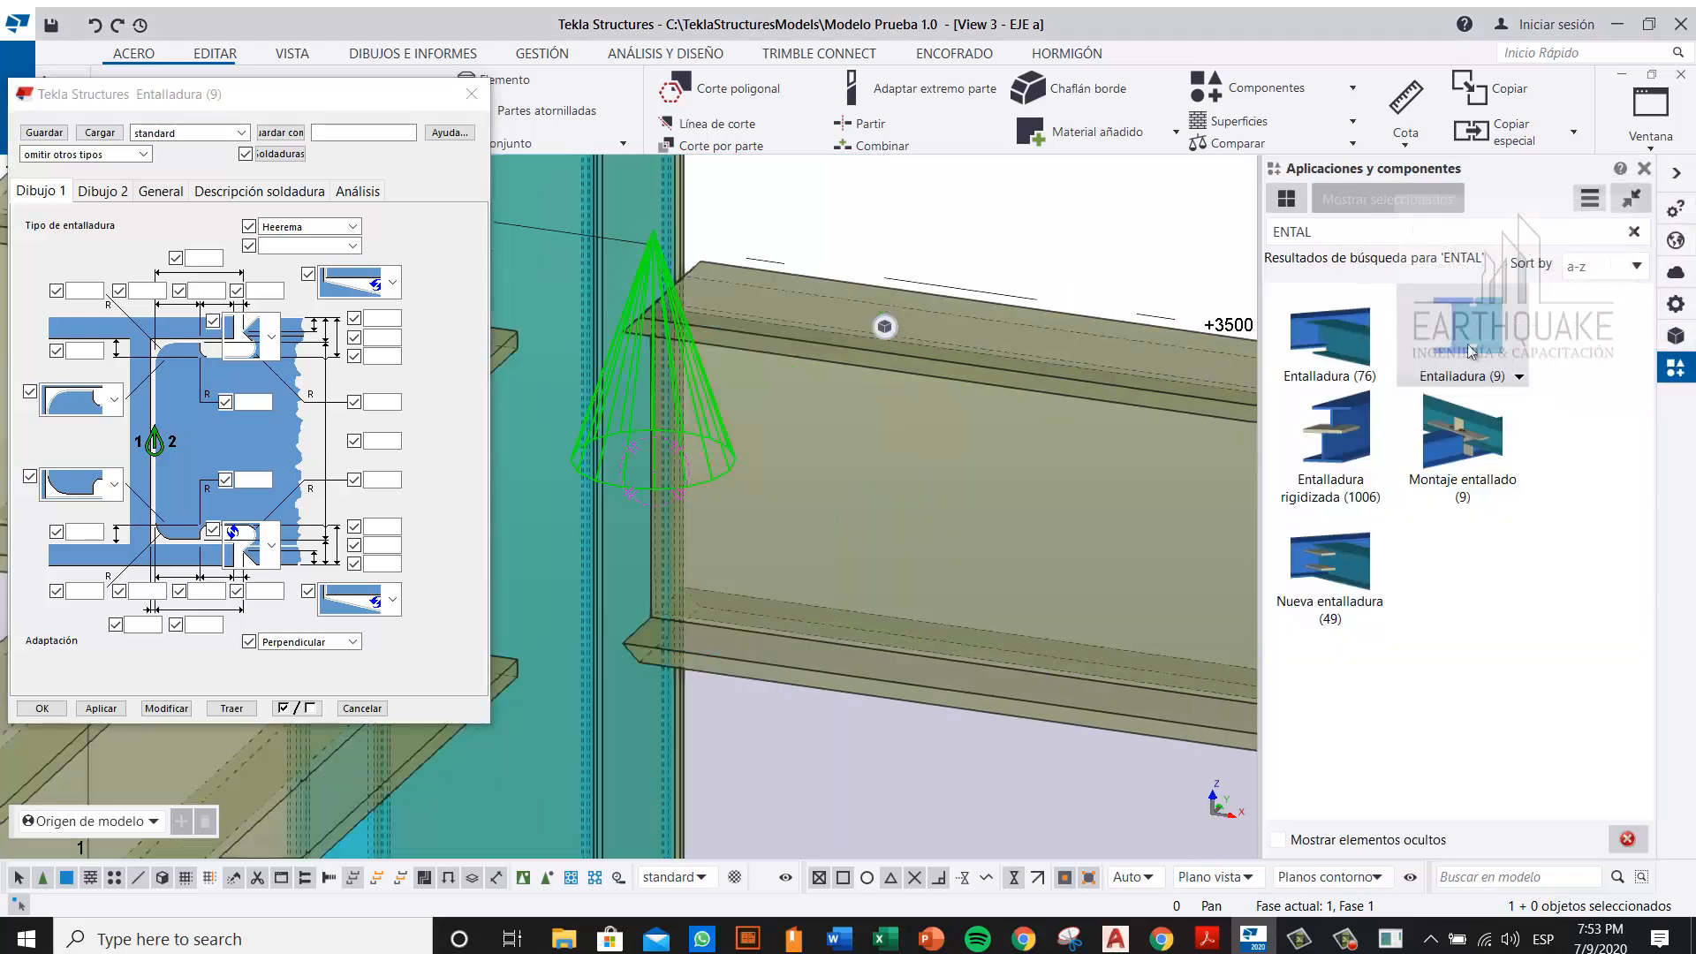
pyautogui.click(1472, 338)
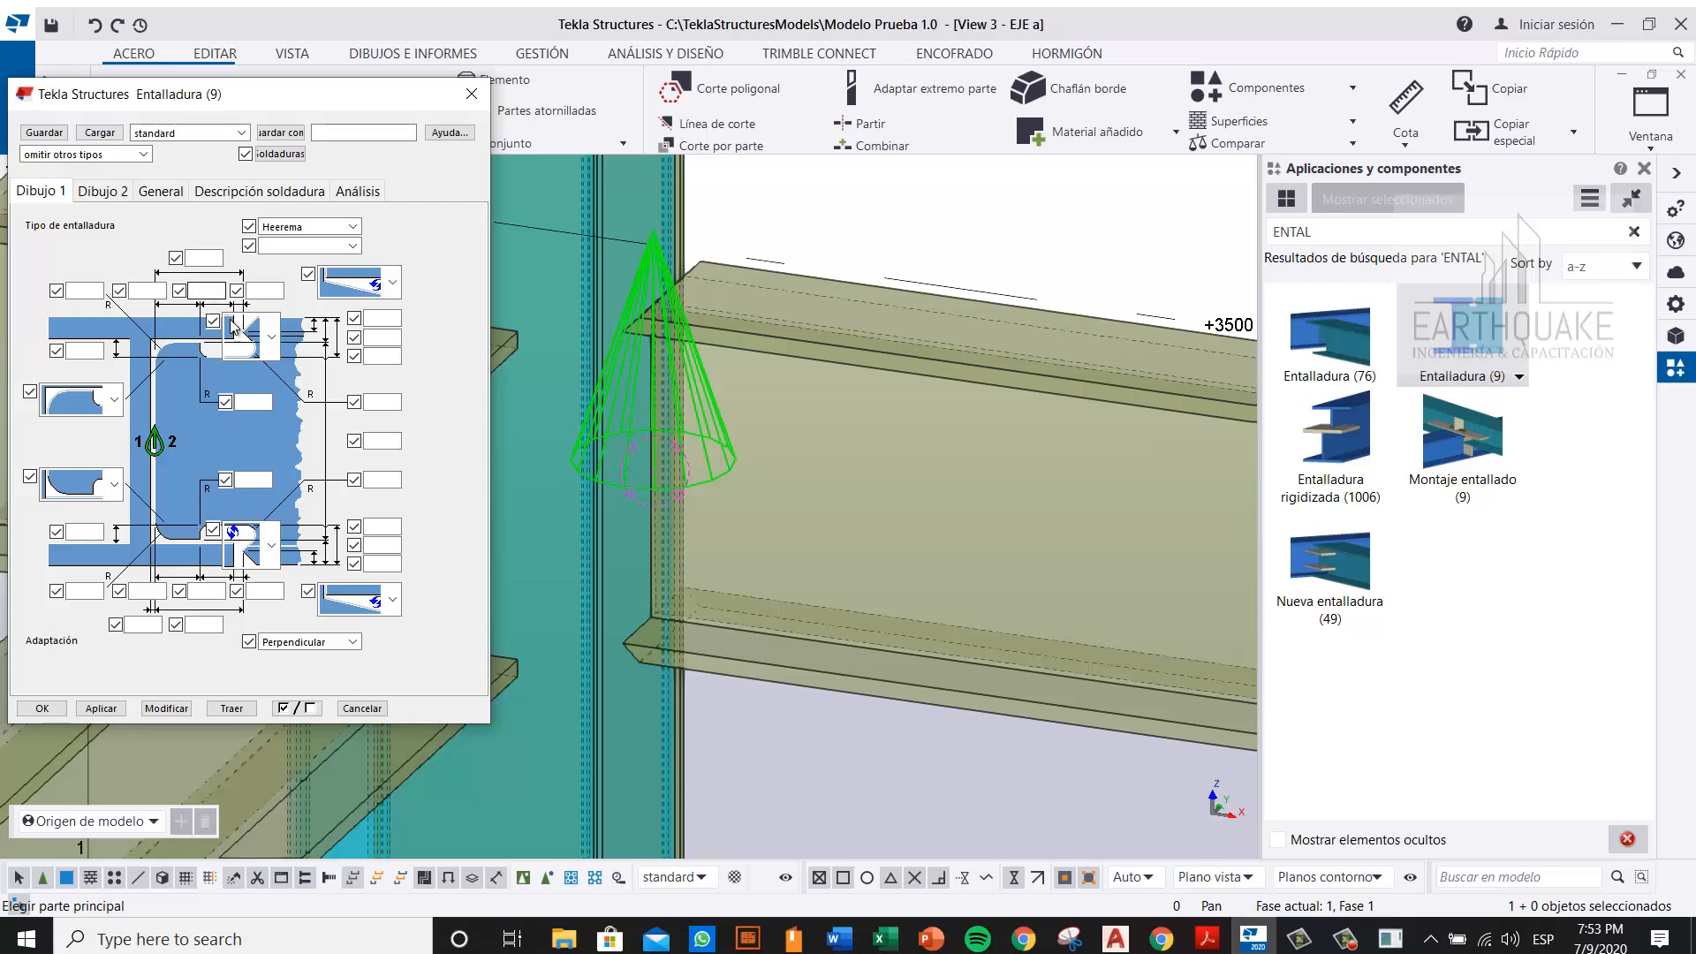
pyautogui.click(272, 338)
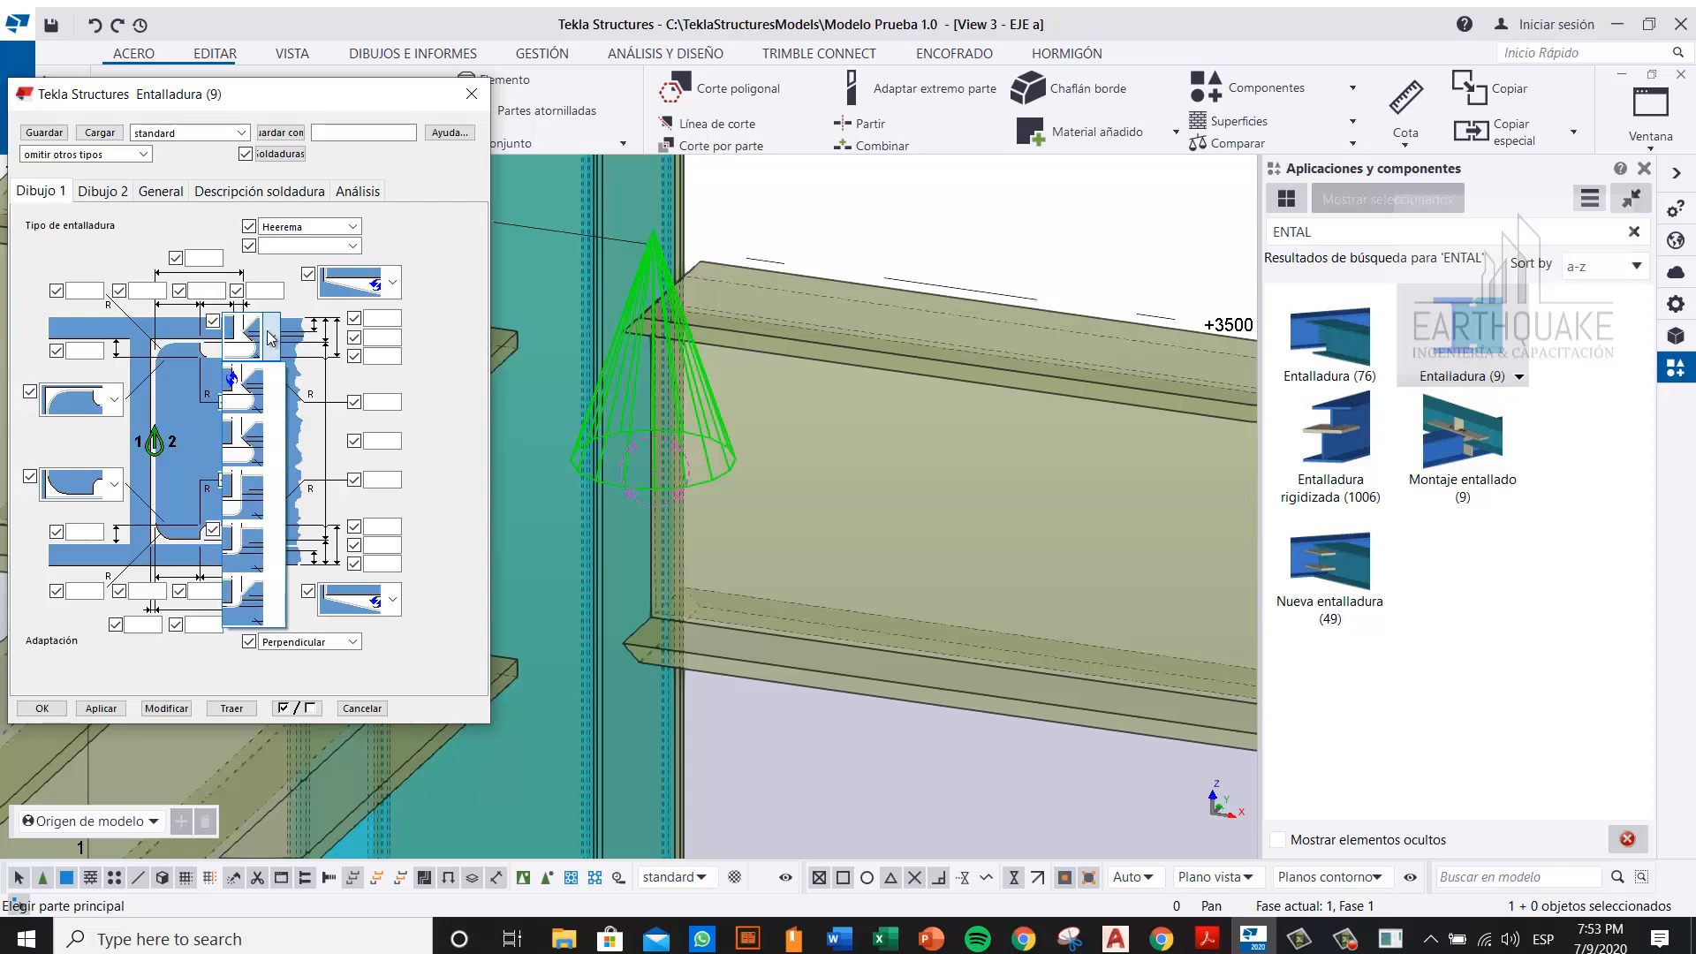
pyautogui.click(254, 386)
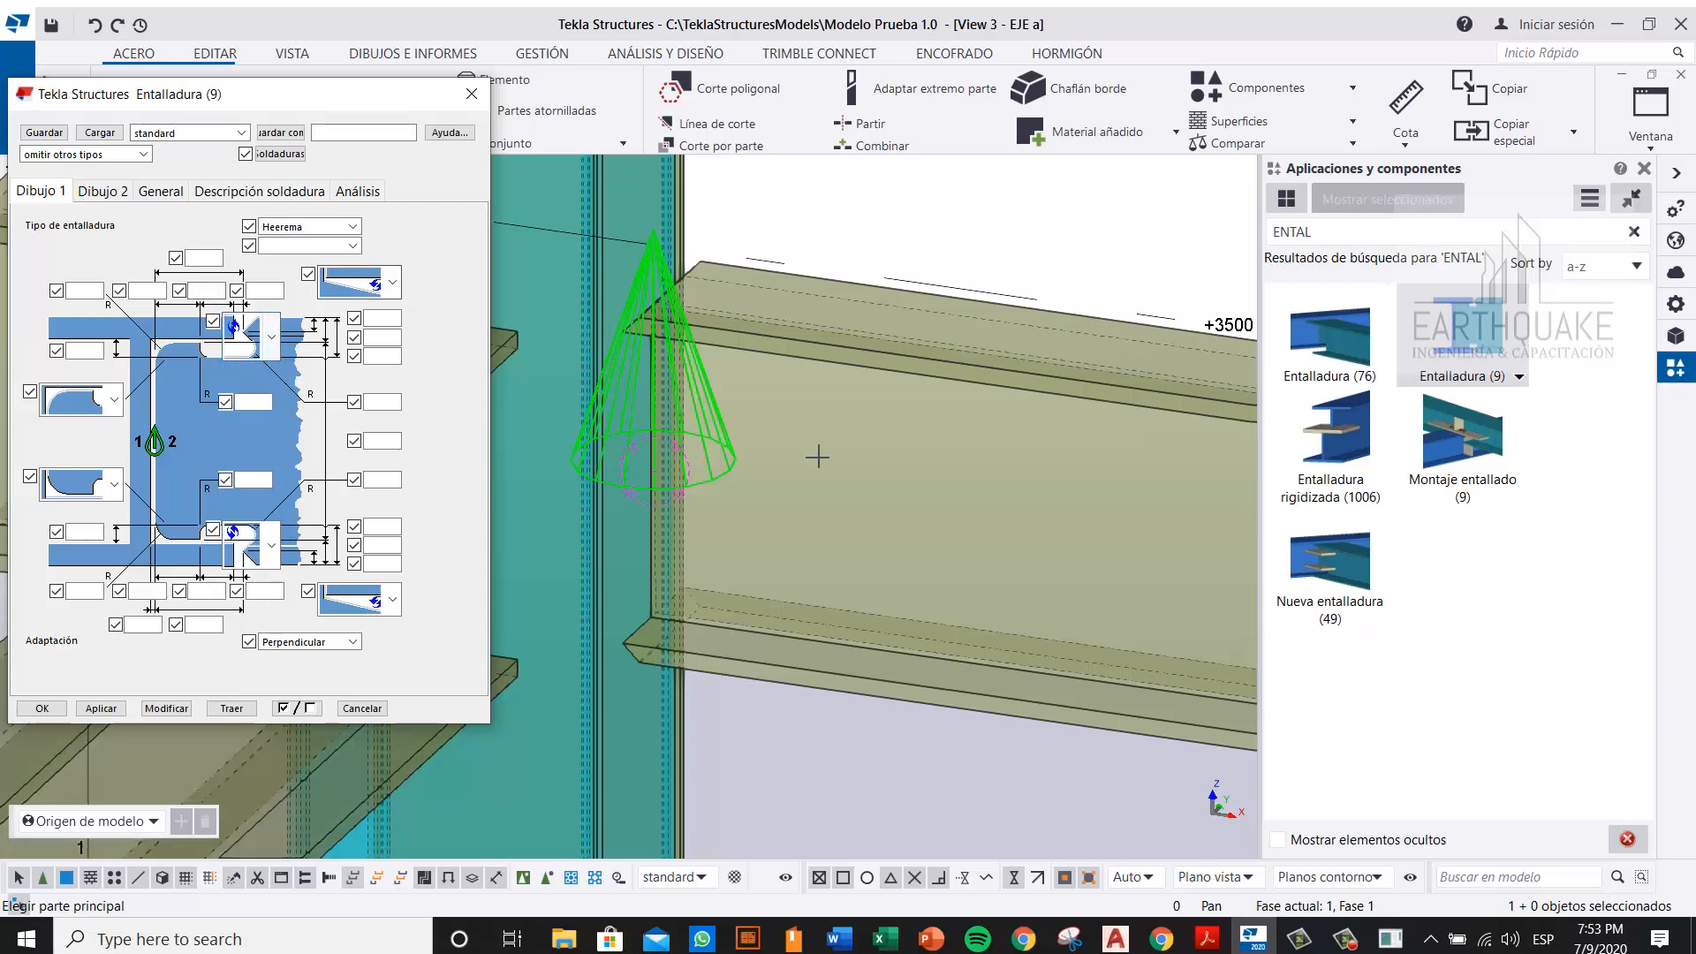
# Step: Set the notch type to HSM with variant H-000 and modify the beam-end component with it
pyautogui.click(102, 191)
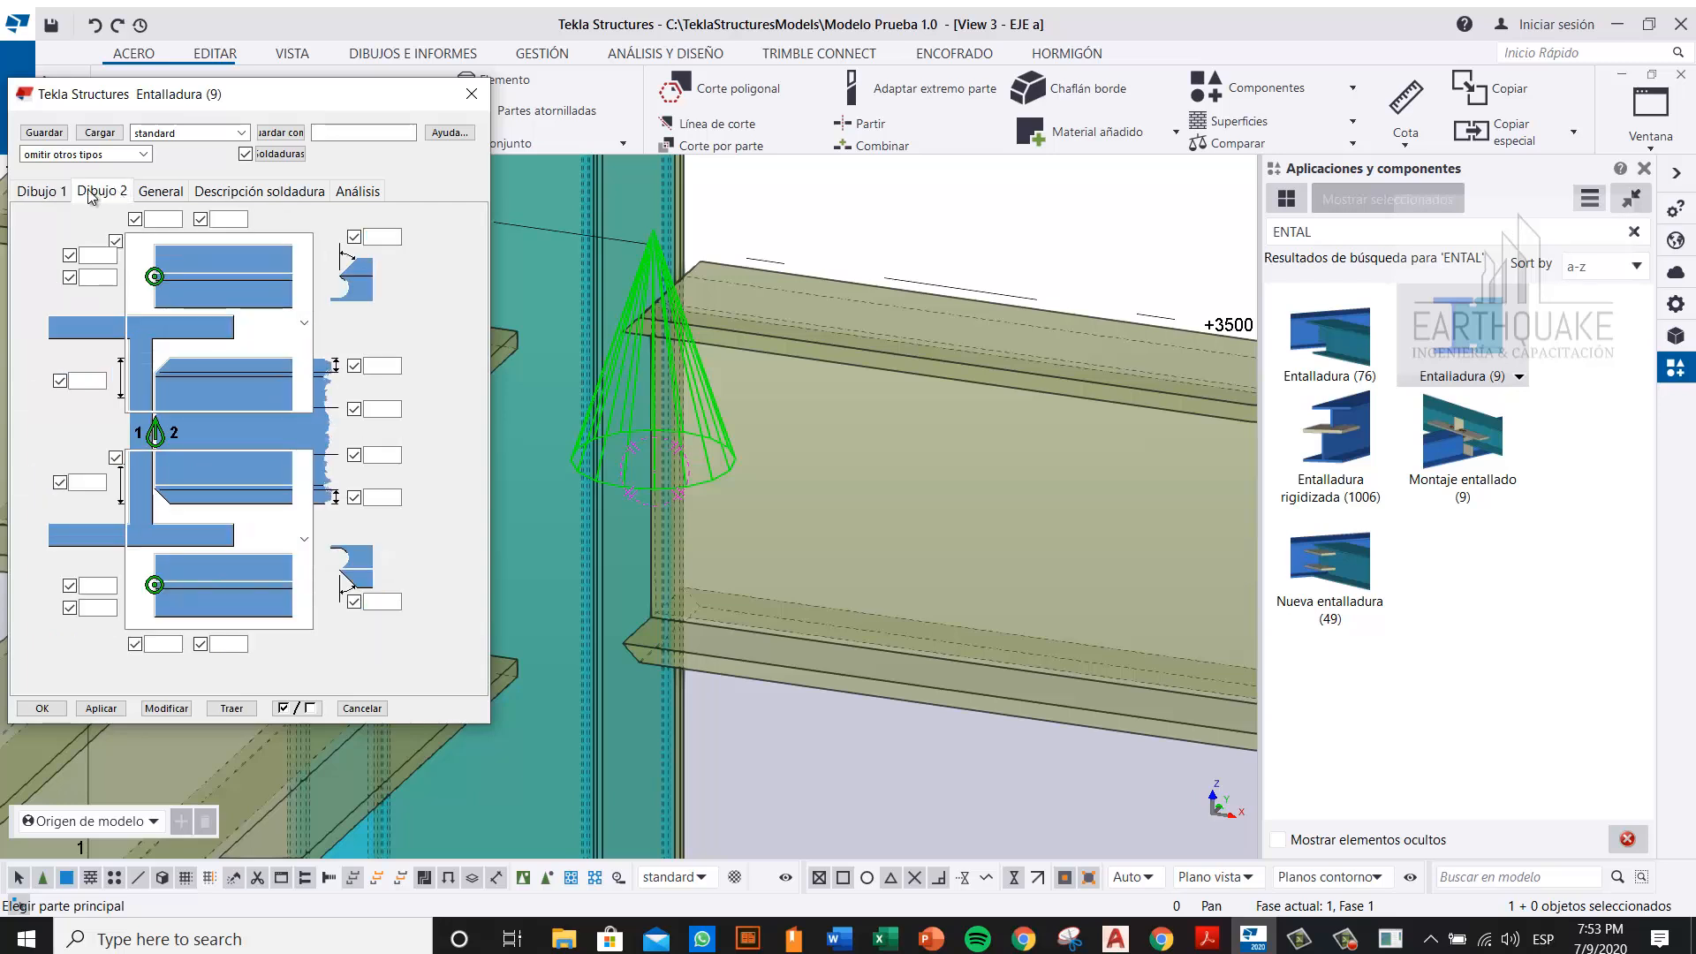
pyautogui.click(55, 192)
pyautogui.click(353, 227)
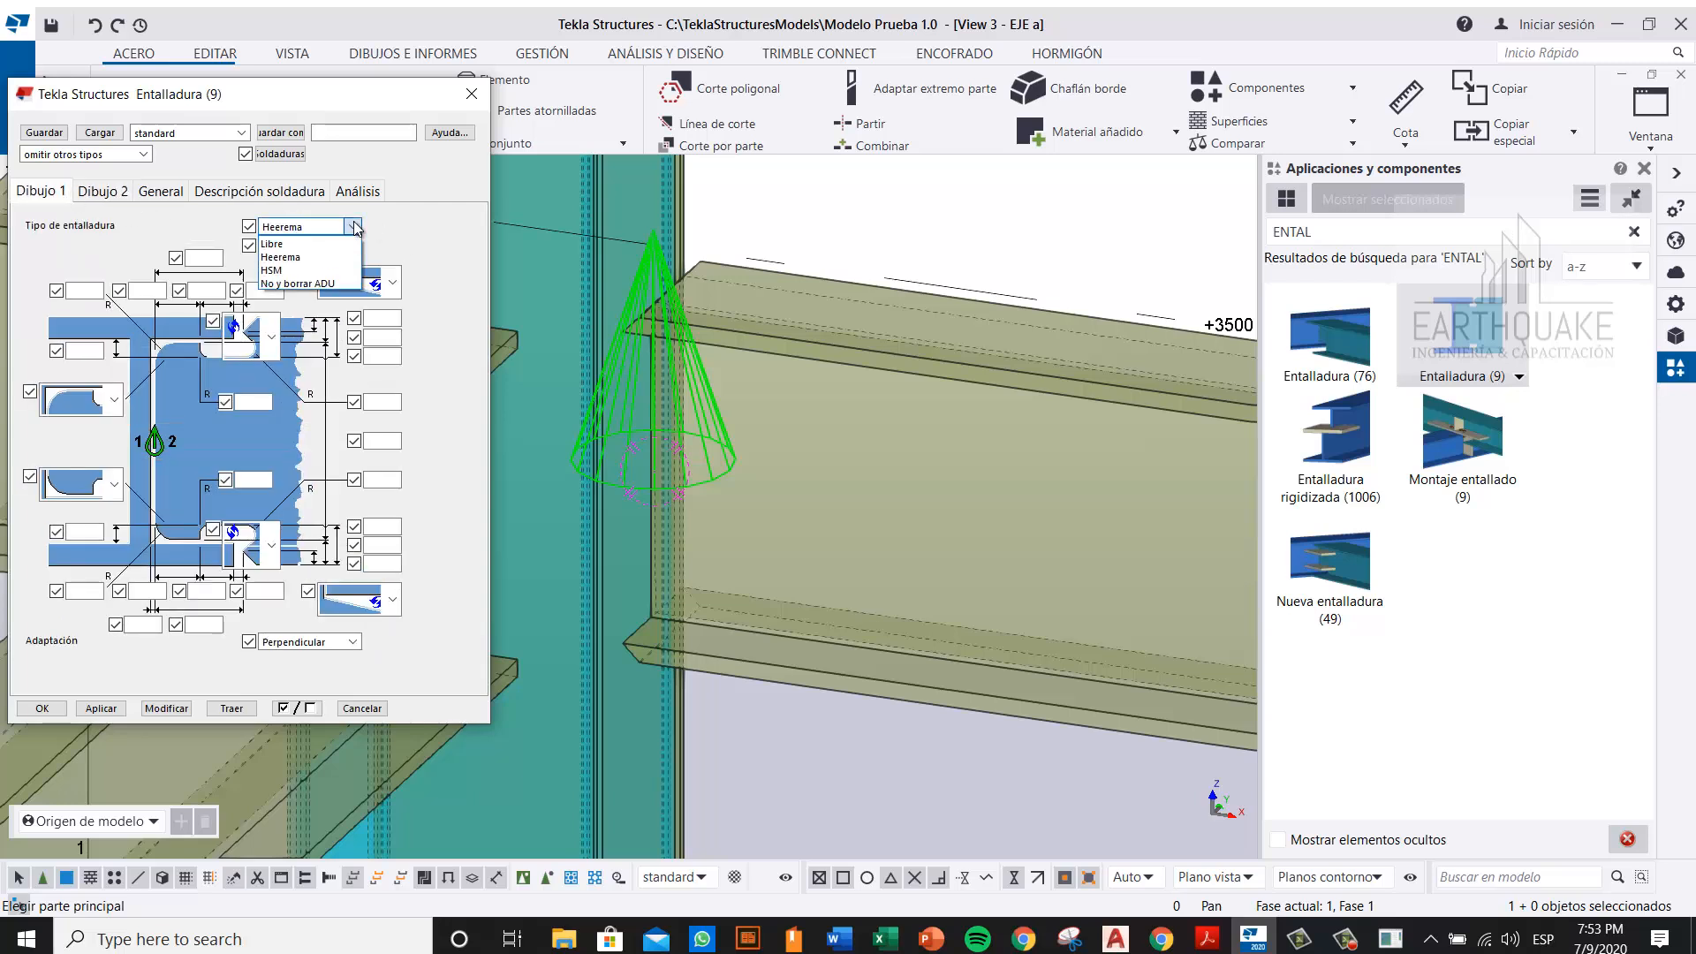
pyautogui.click(352, 270)
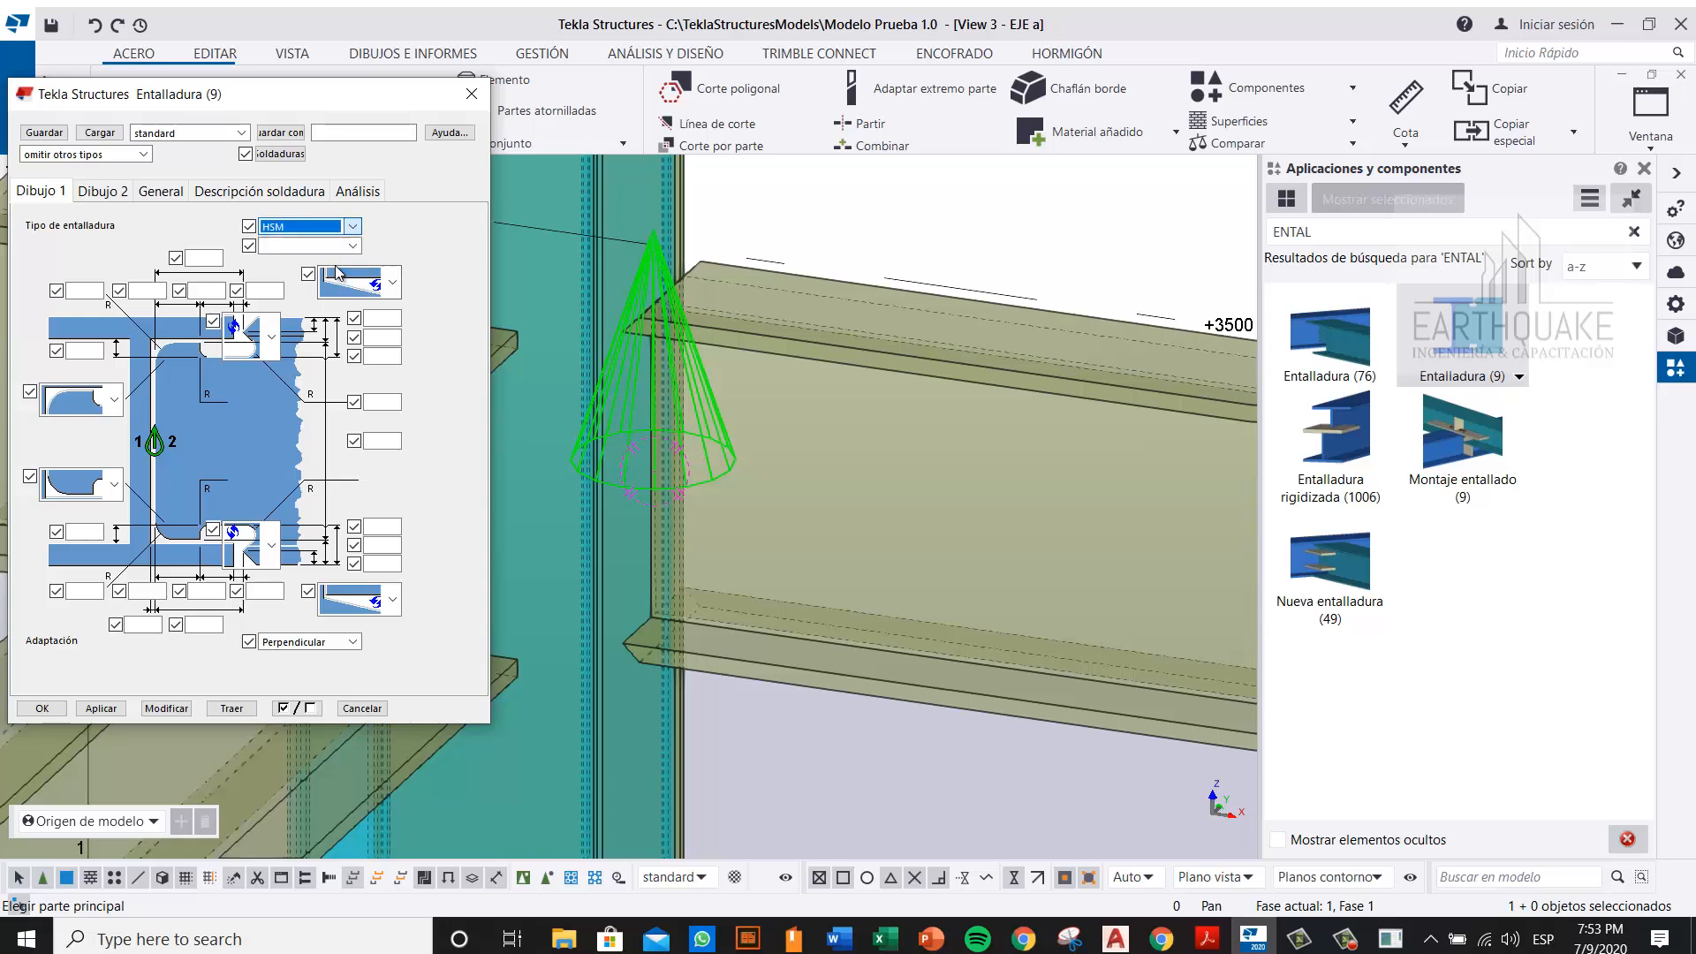
pyautogui.click(352, 247)
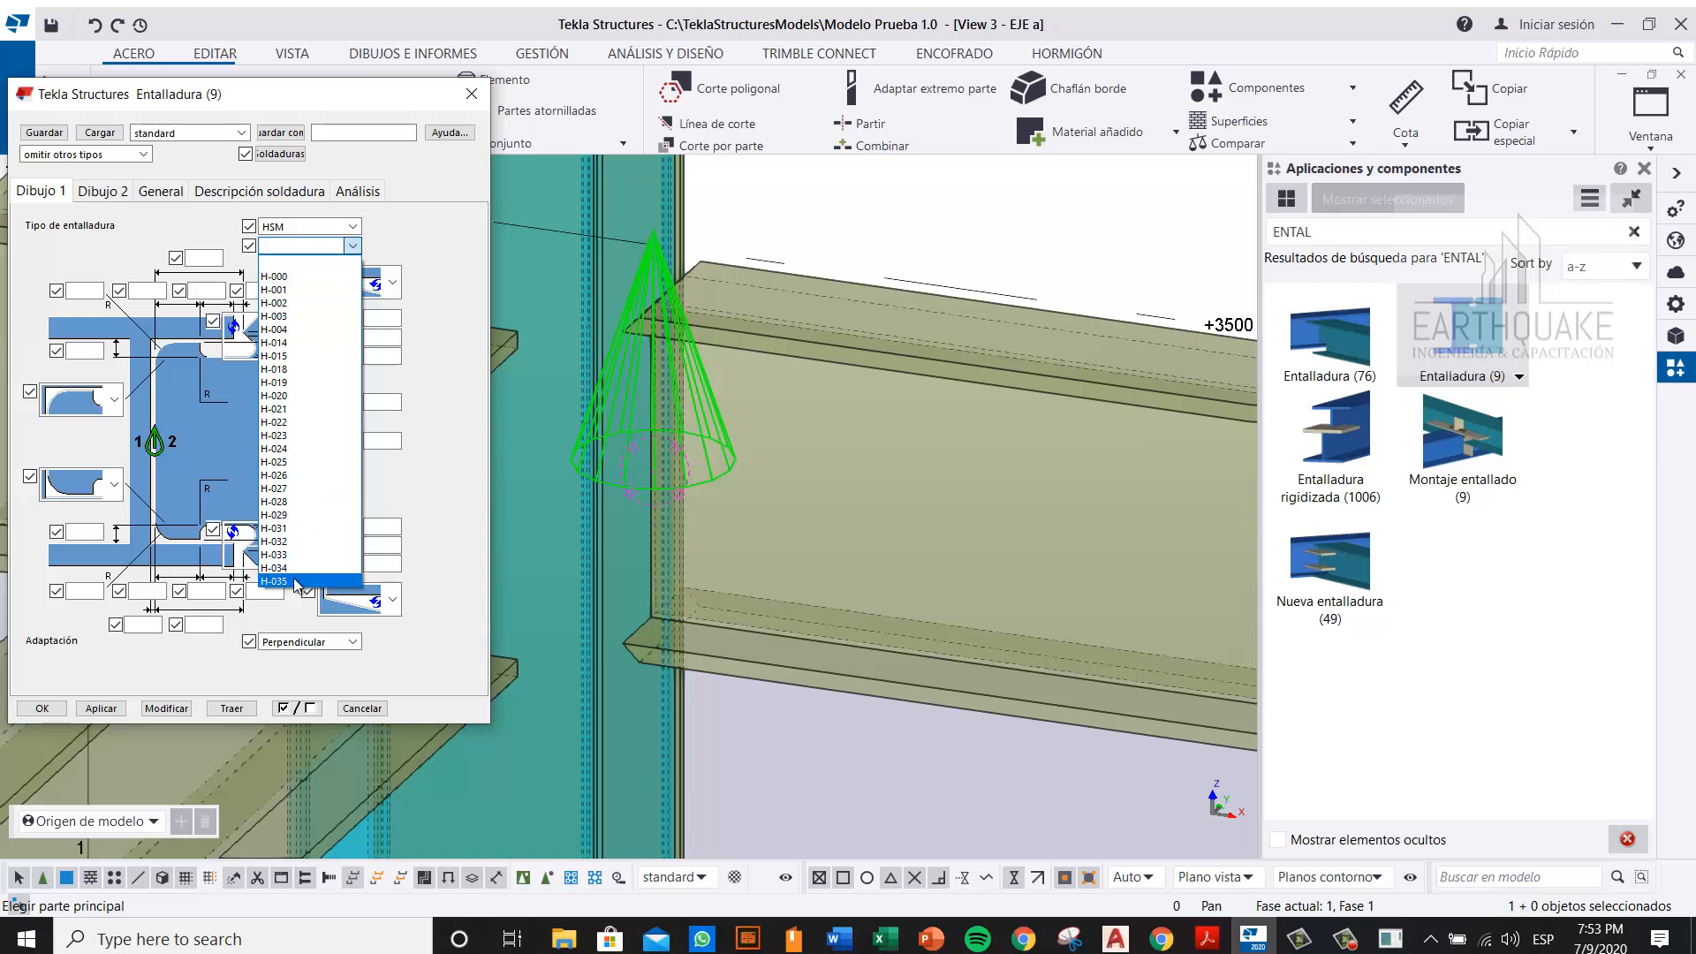
pyautogui.click(309, 276)
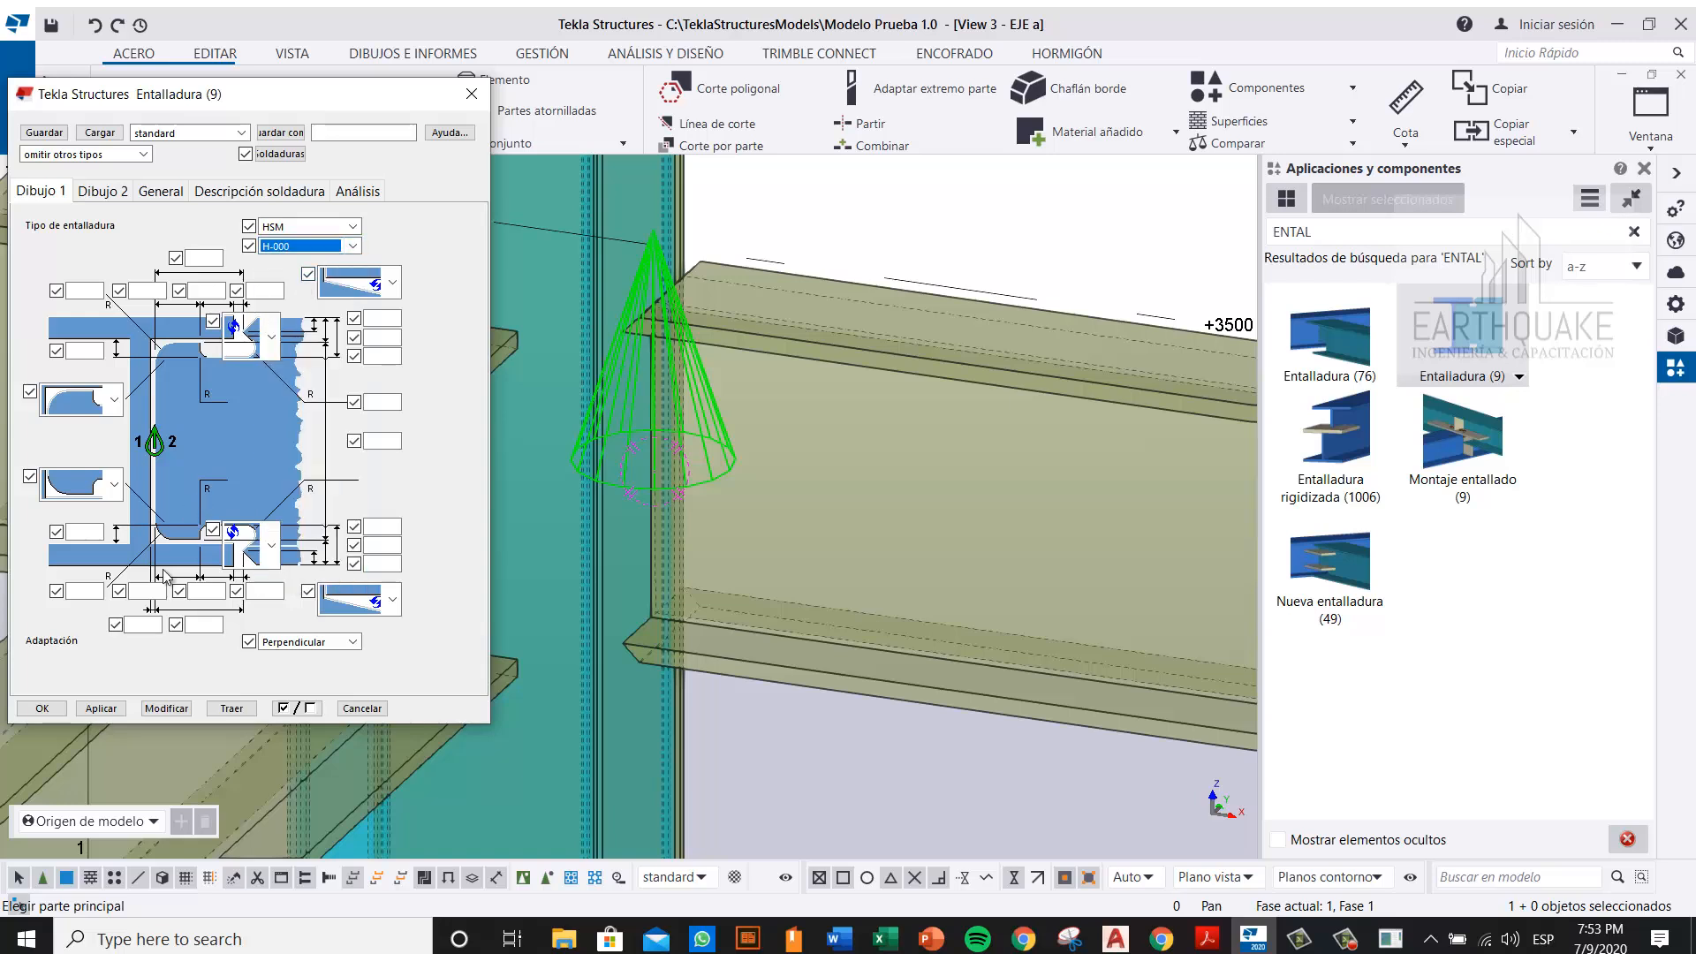
pyautogui.click(166, 708)
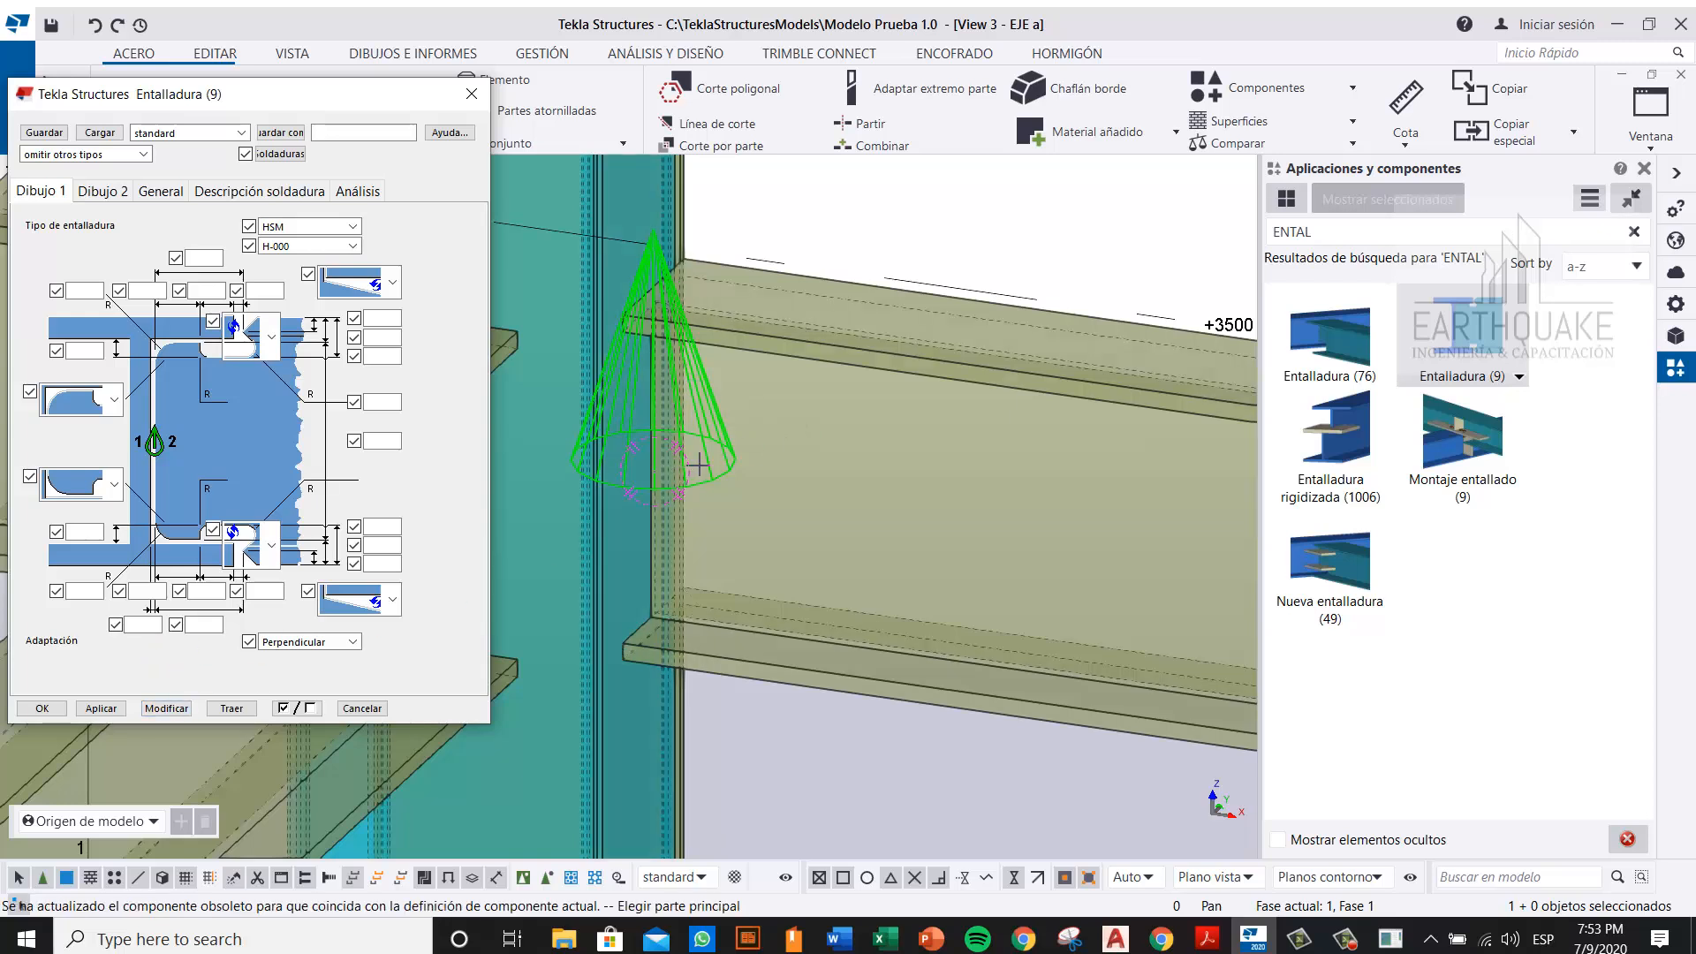
# Step: Modify the beam-end notch with the HSM variant H-001
pyautogui.keyDown('ctrl'); pyautogui.moveTo(687, 470); pyautogui.dragTo(724, 401, button='middle'); pyautogui.keyUp('ctrl')
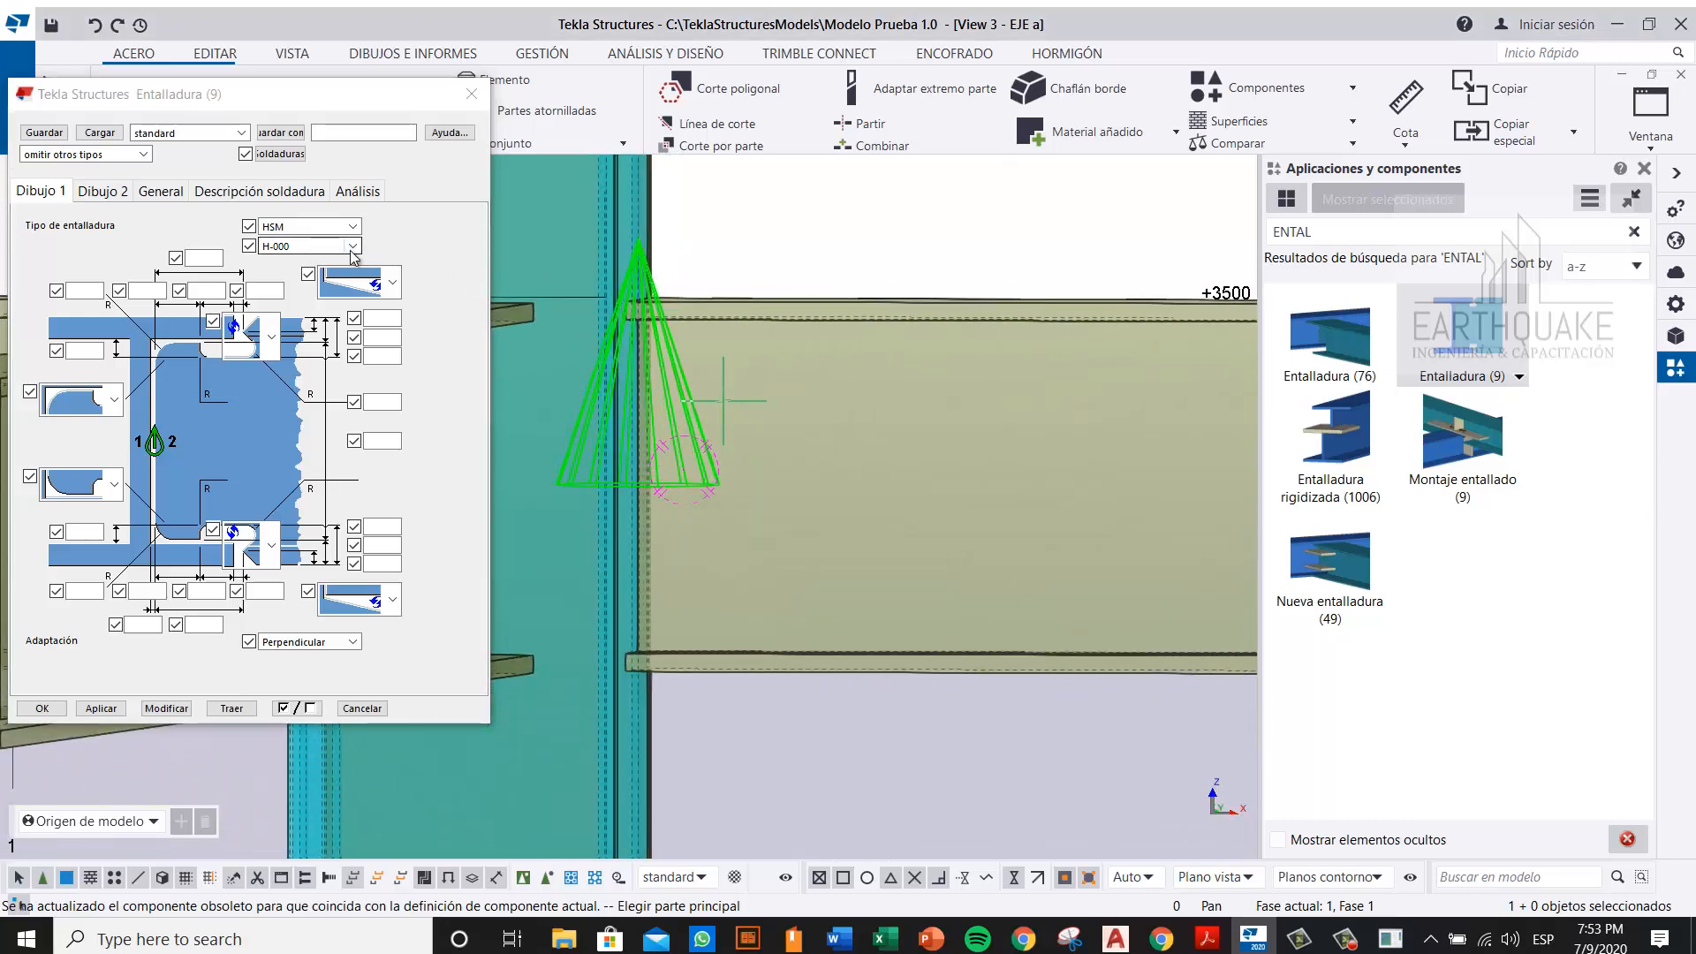
pyautogui.click(309, 247)
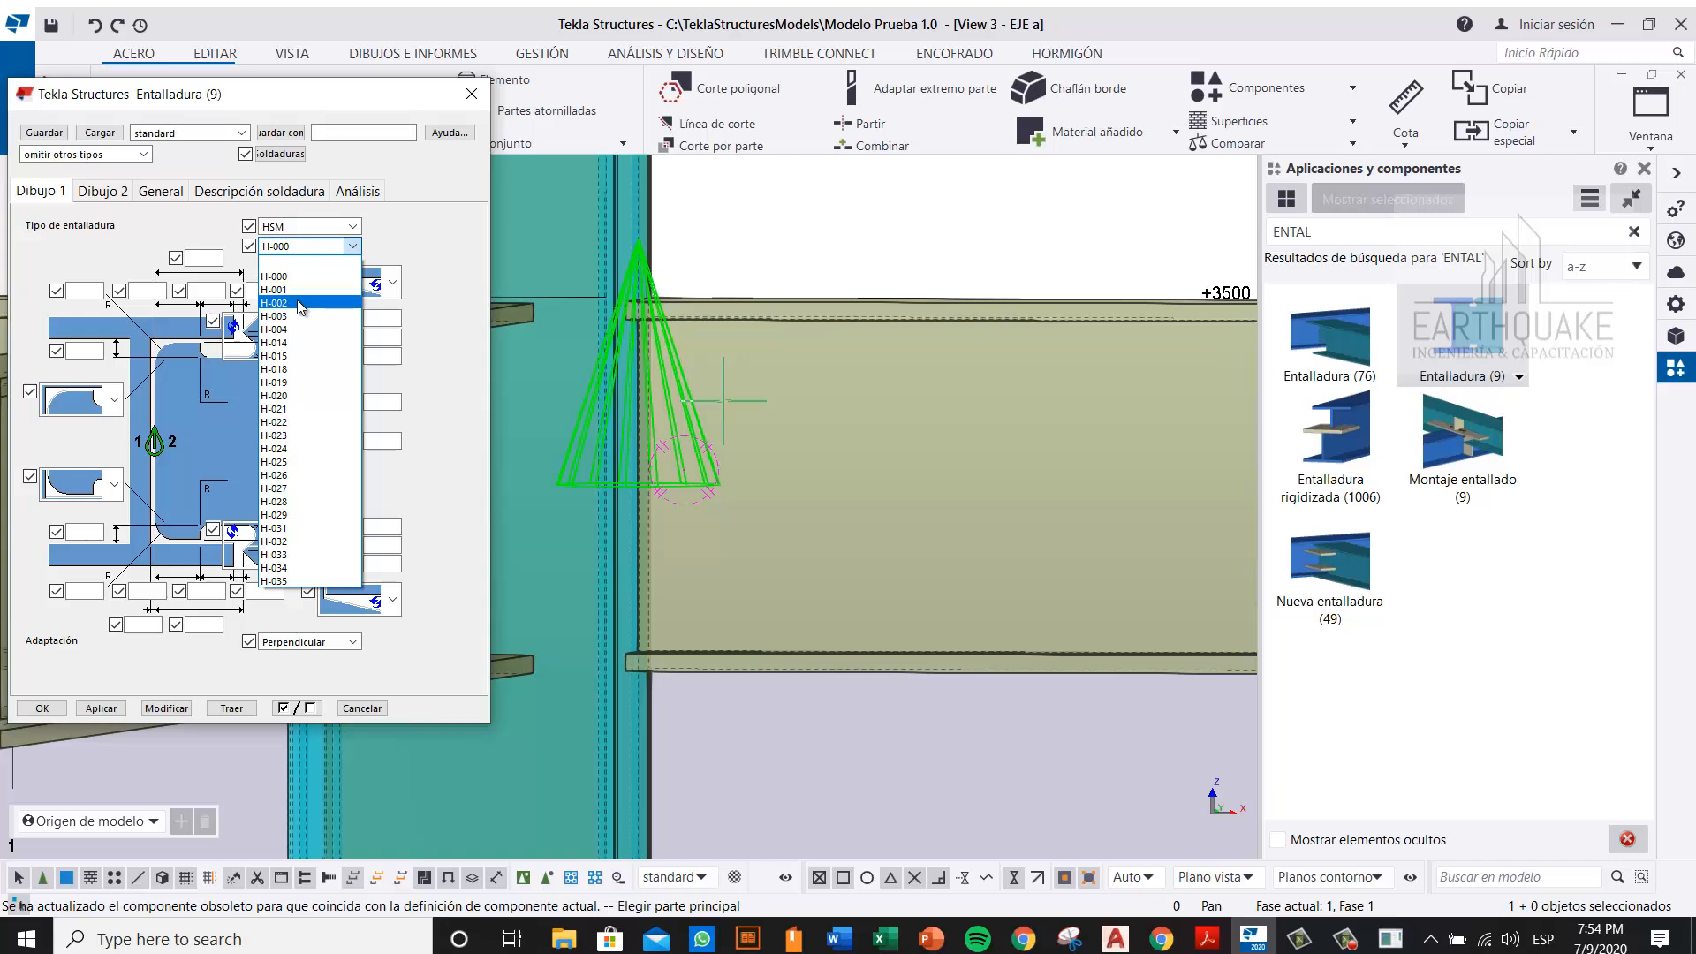
pyautogui.click(282, 289)
pyautogui.click(175, 714)
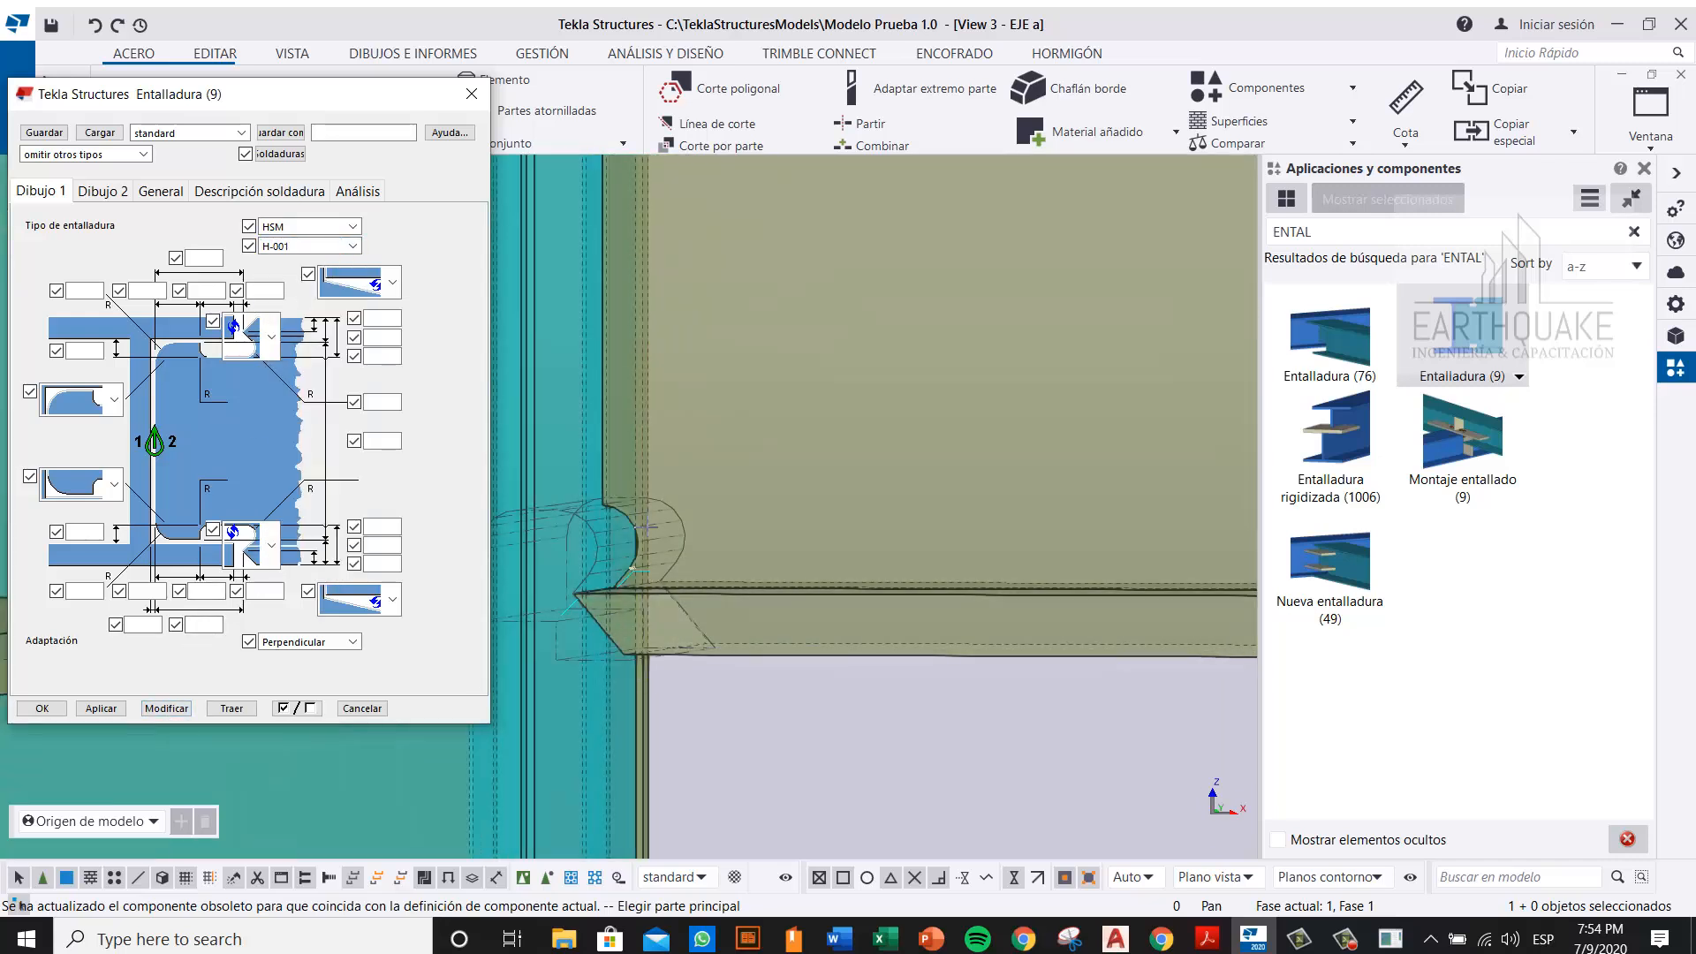
# Step: Modify the notch with the HSM variant H-002, check the cut at the lower flange and close the component's properties
pyautogui.keyDown('ctrl'); pyautogui.moveTo(638, 530); pyautogui.dragTo(674, 525, button='middle'); pyautogui.keyUp('ctrl')
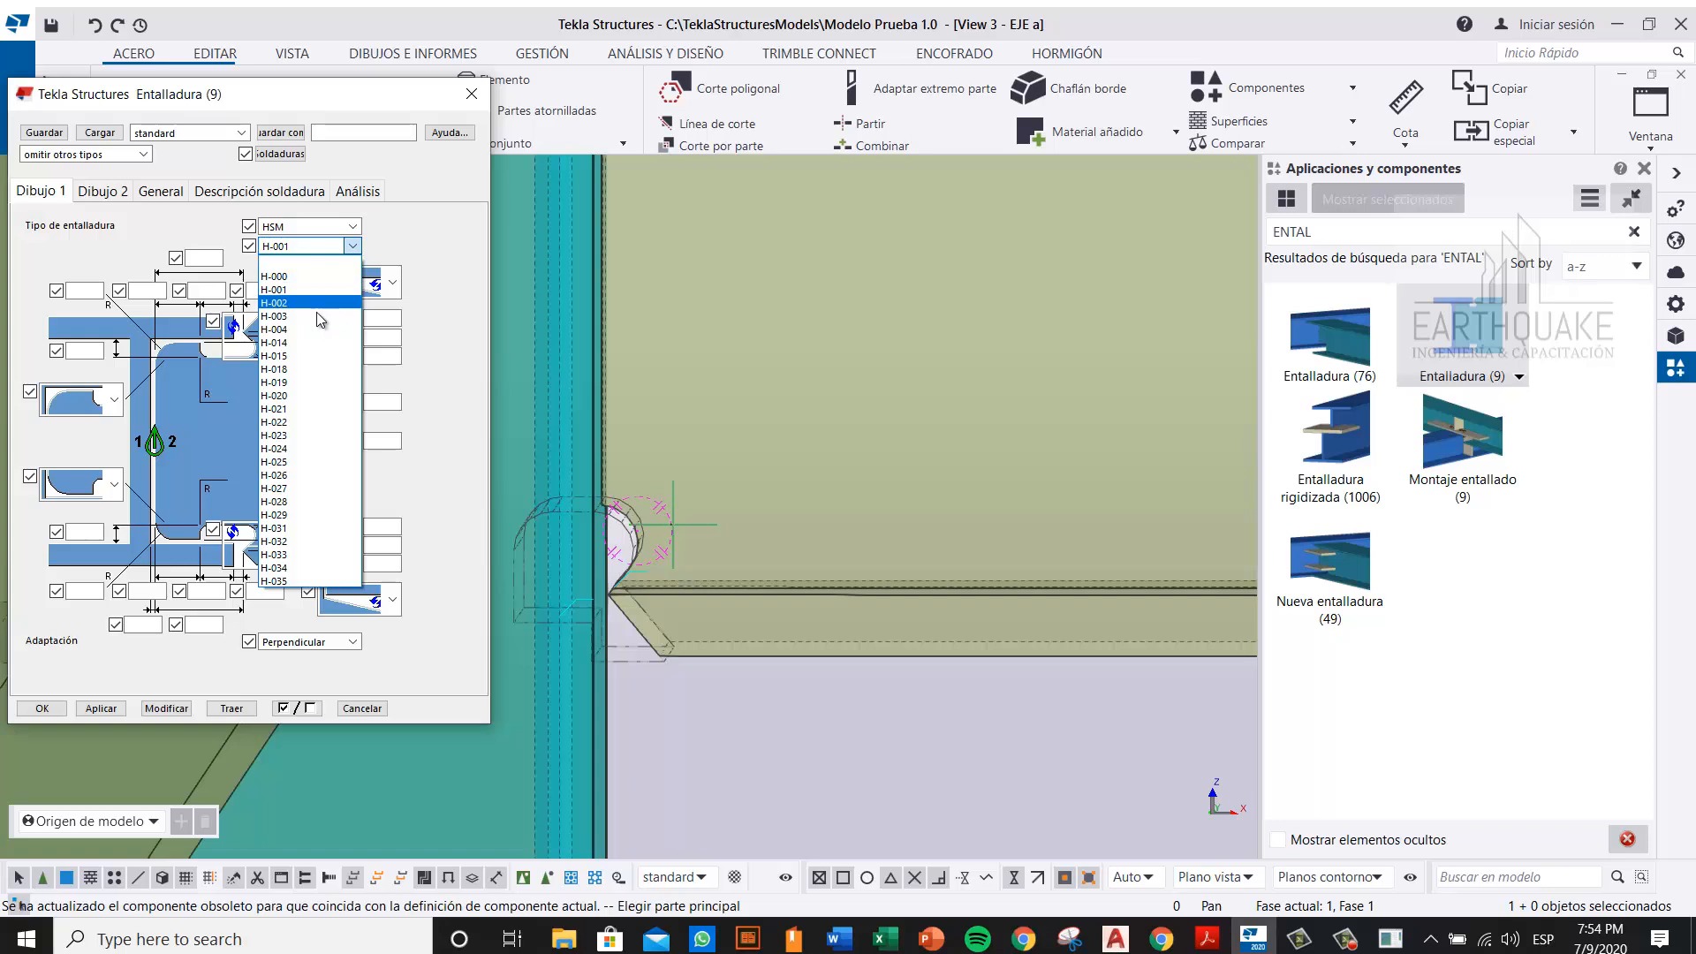
pyautogui.click(318, 302)
pyautogui.click(166, 707)
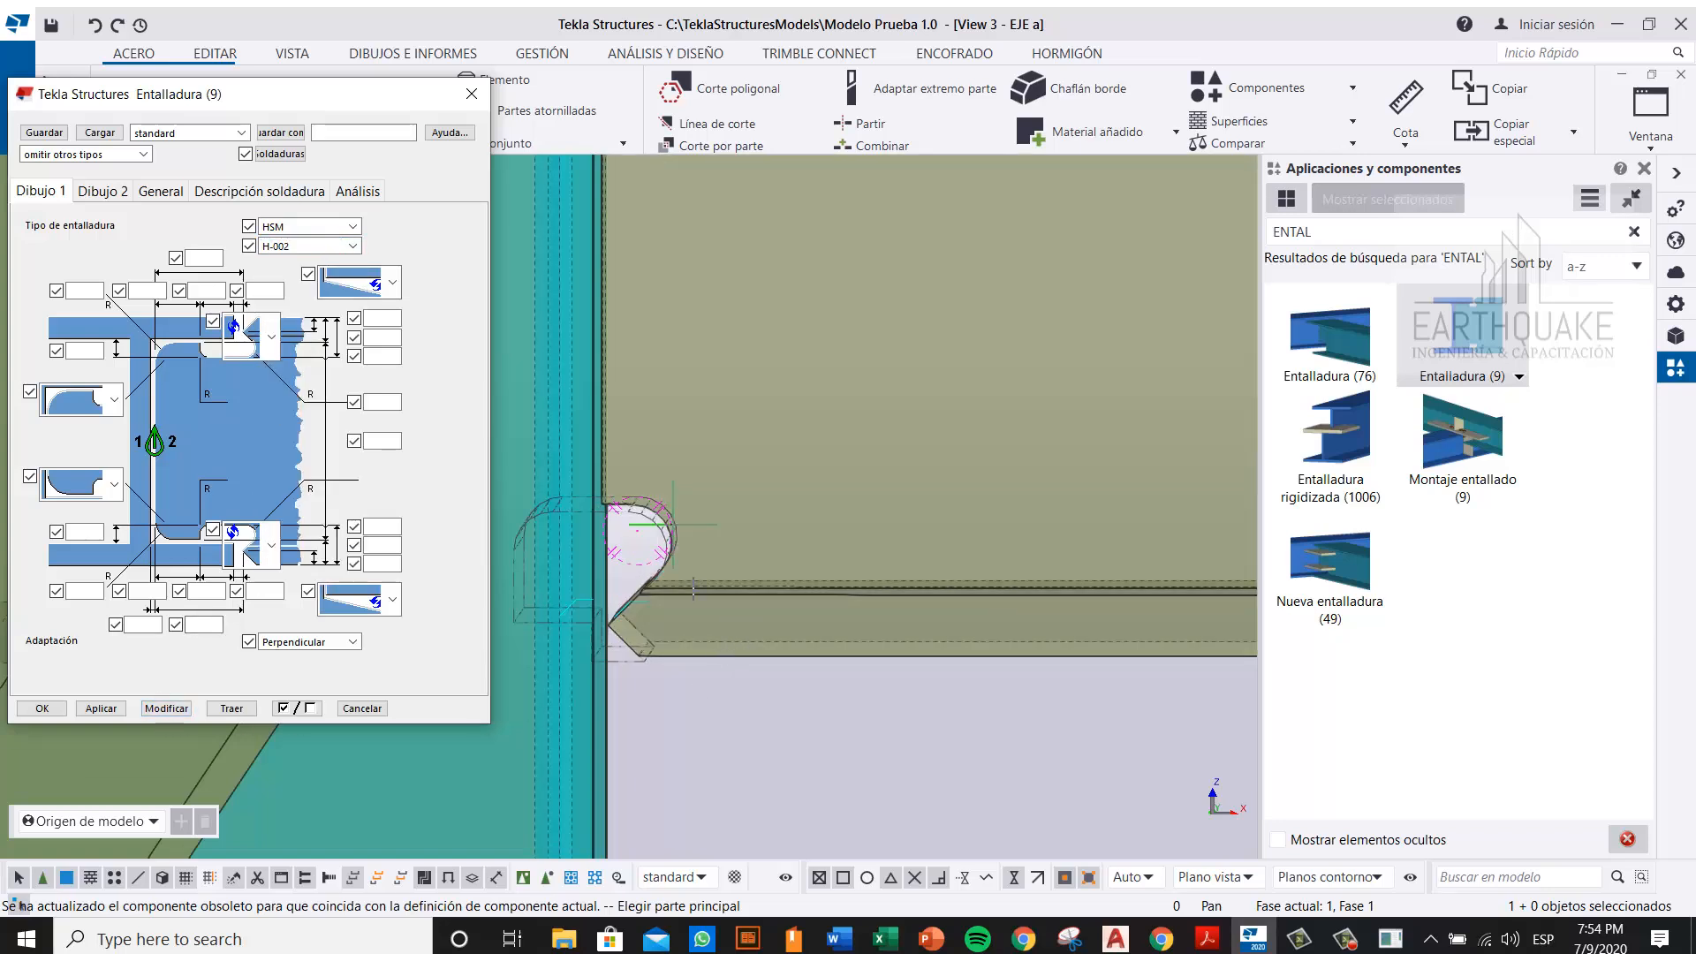
pyautogui.scroll(-4, 693, 589)
pyautogui.scroll(4, 668, 599)
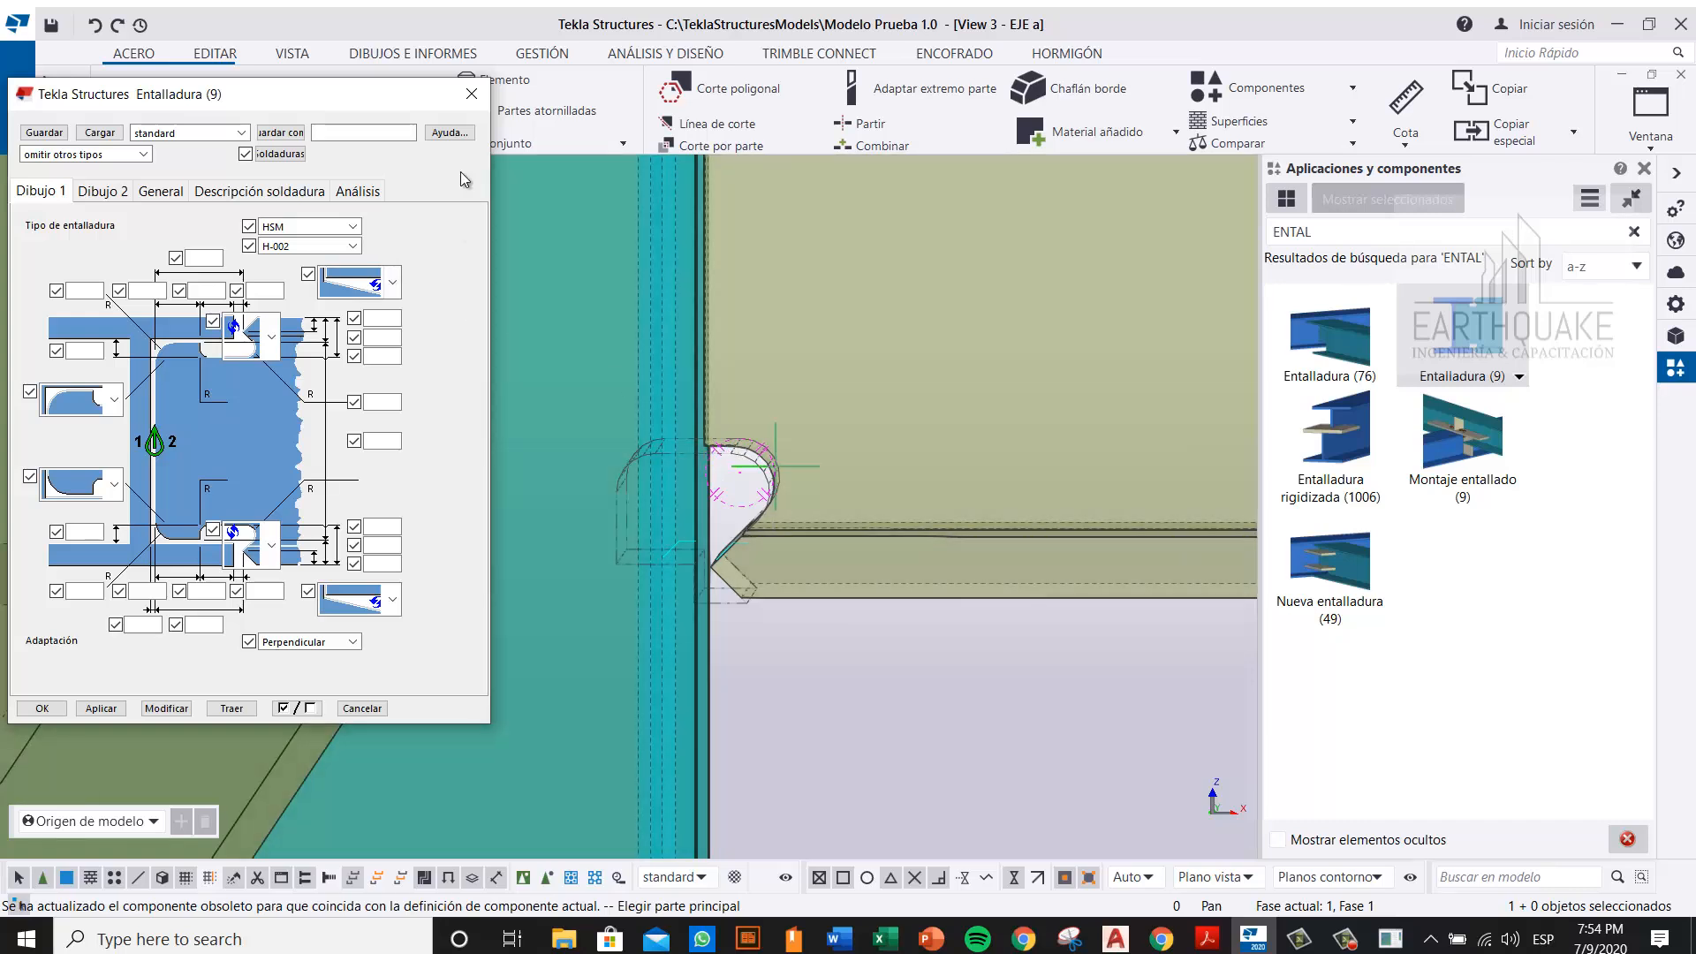
pyautogui.click(471, 93)
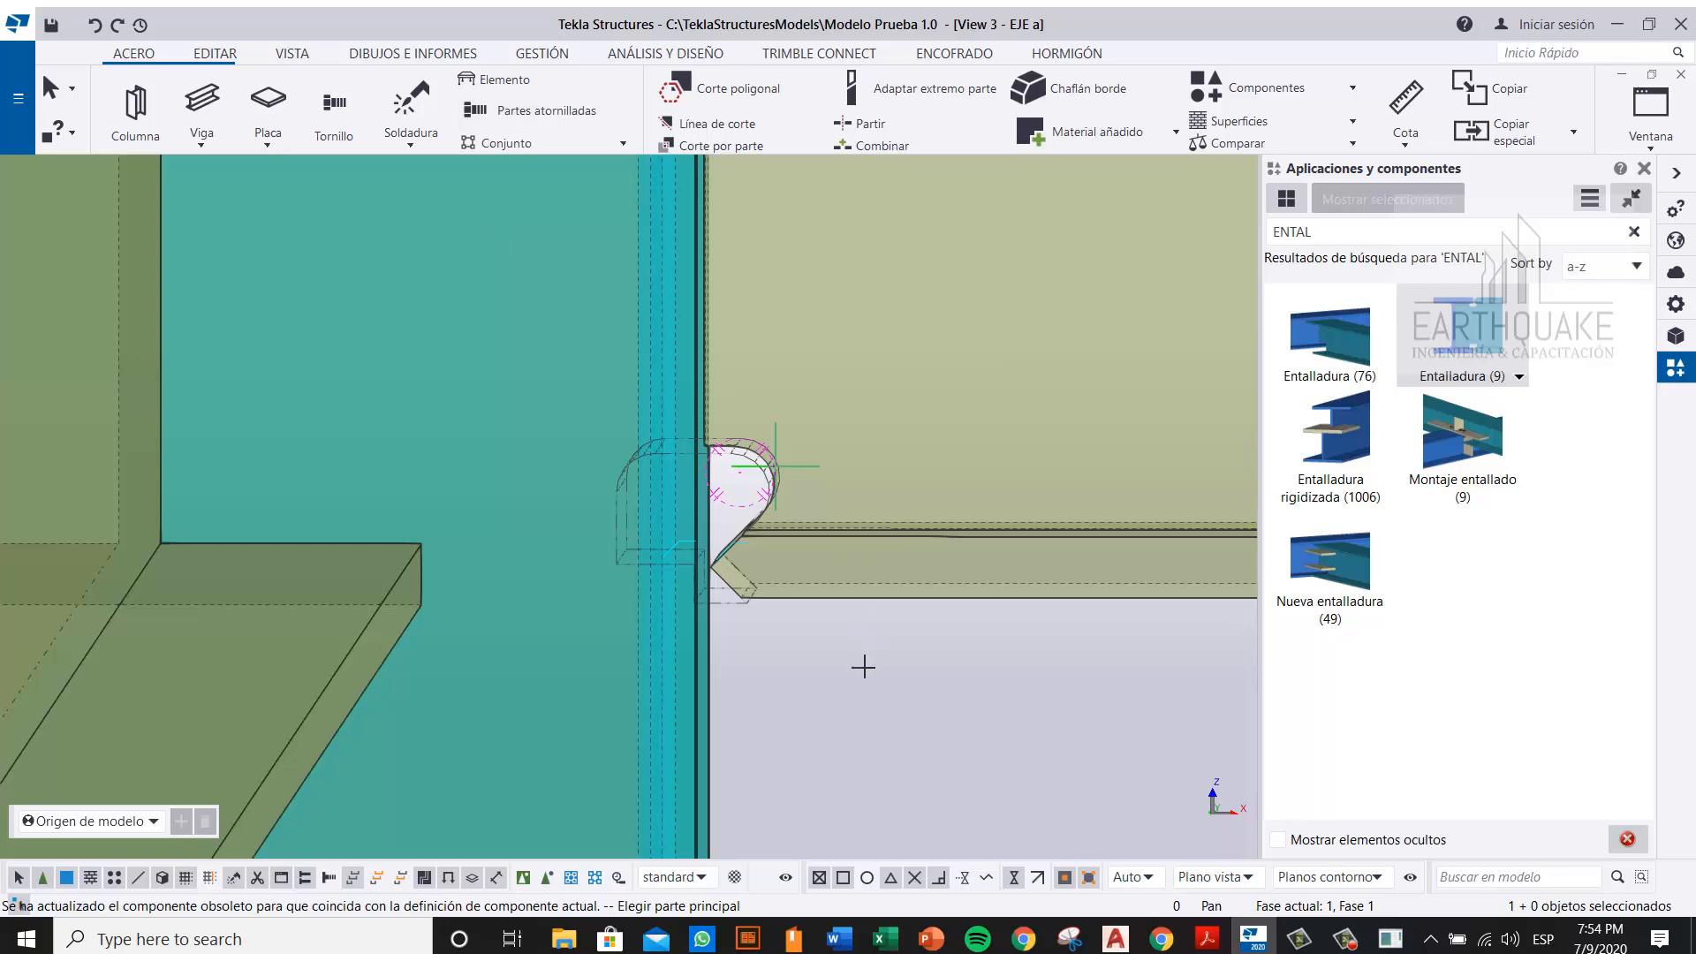
# Step: Open the Entalladura (9) settings from the component catalogue and set the notch type to HSM with variant H-002
pyautogui.rightClick(863, 667)
pyautogui.click(972, 340)
pyautogui.scroll(-2, 727, 703)
pyautogui.scroll(2, 765, 583)
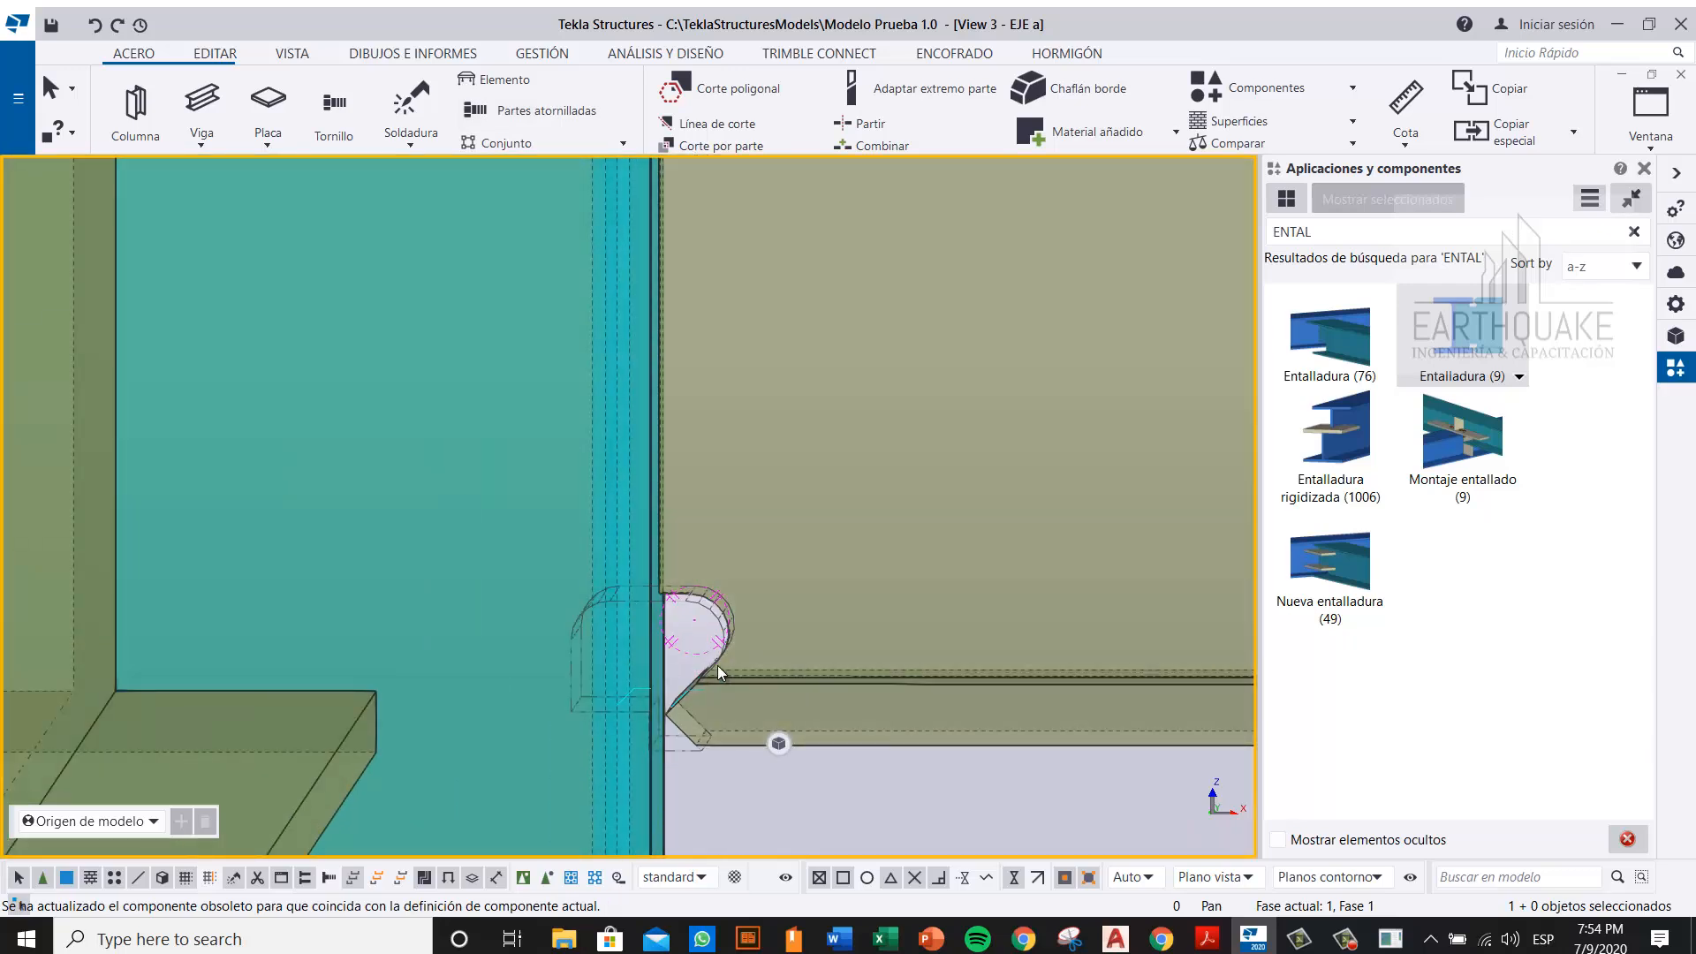
pyautogui.moveTo(717, 665); pyautogui.dragTo(640, 610, button='middle')
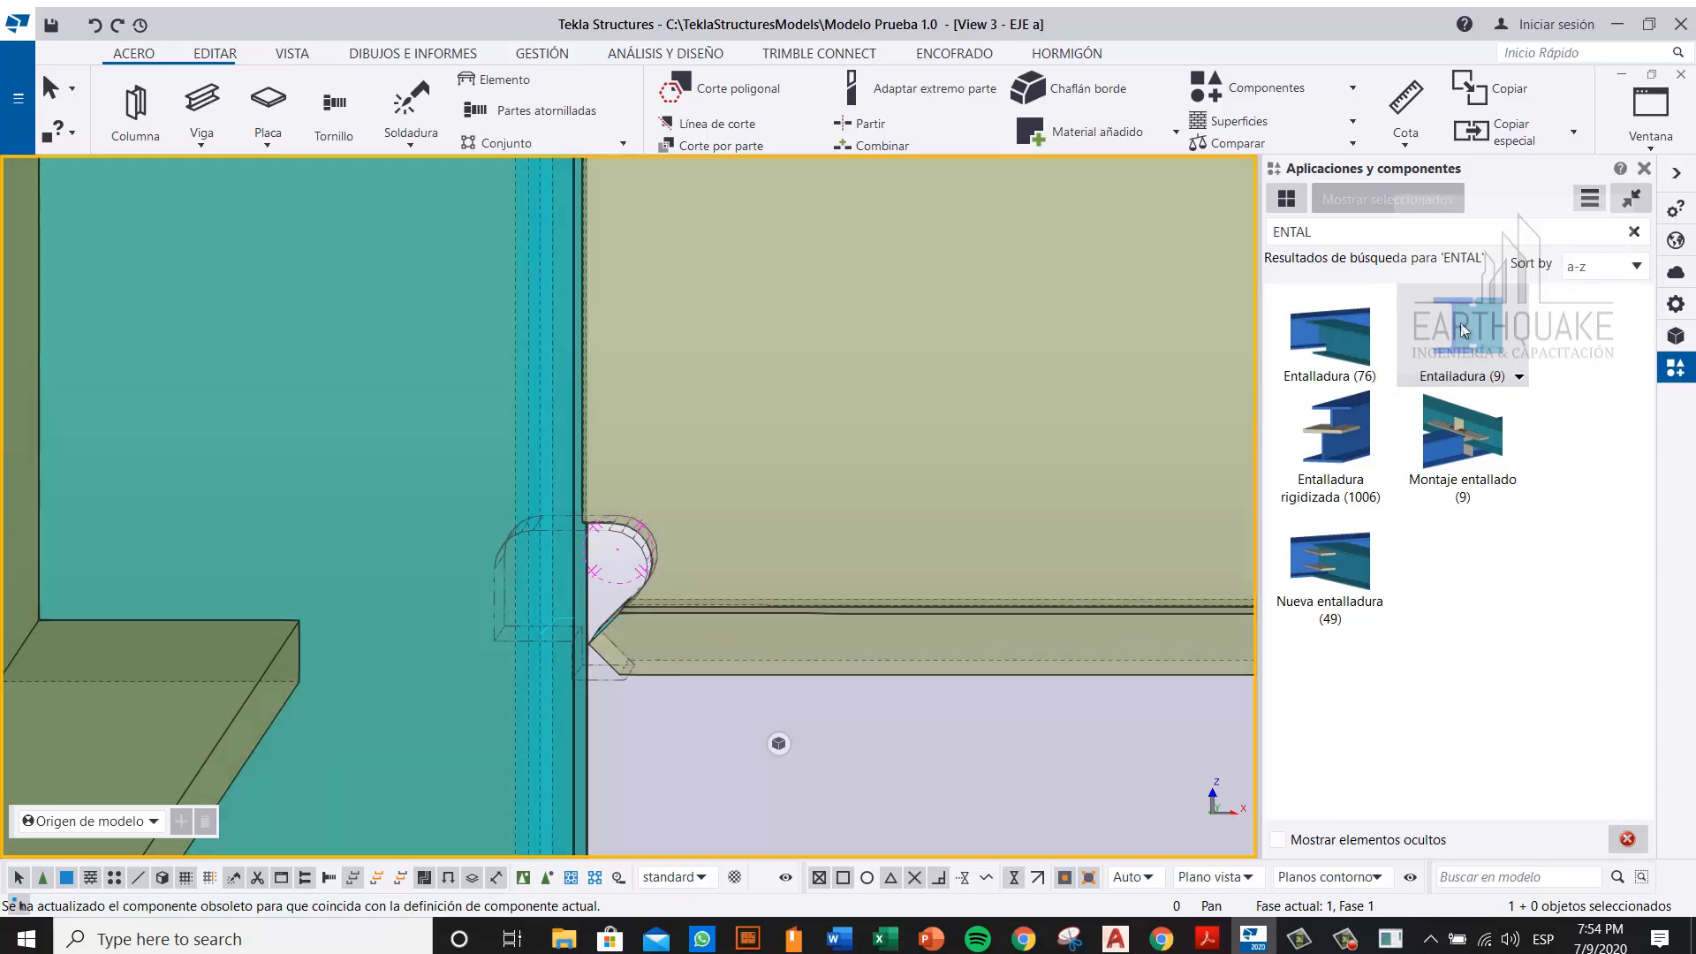
pyautogui.doubleClick(1459, 322)
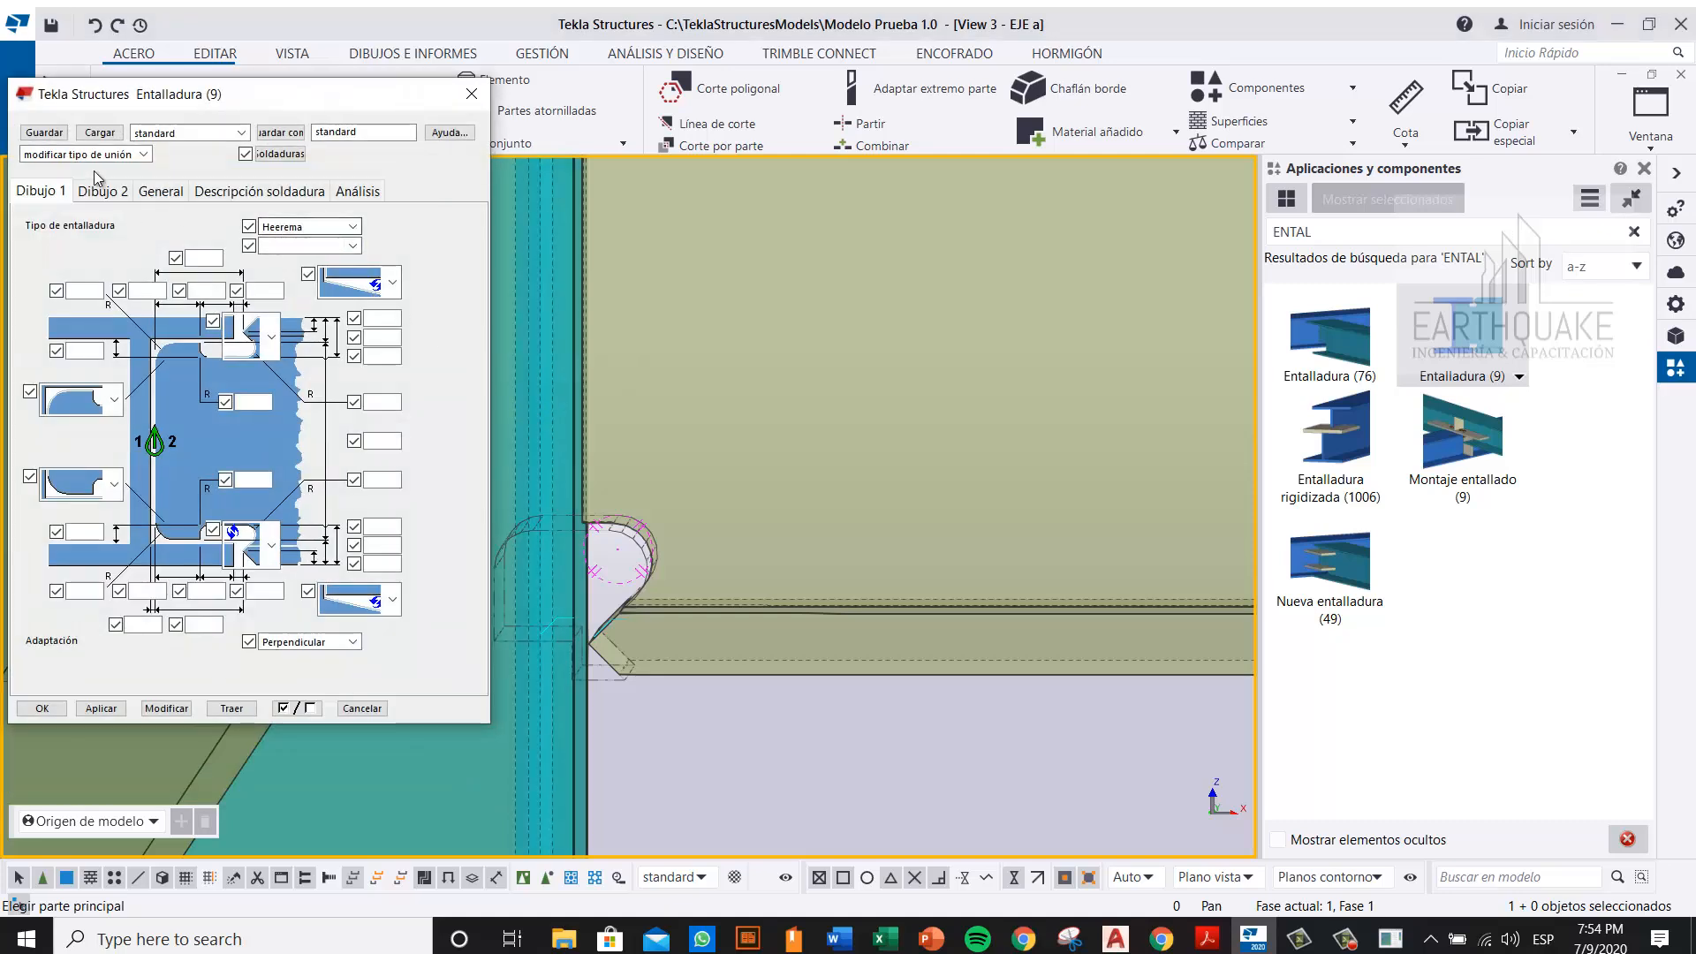
pyautogui.click(309, 227)
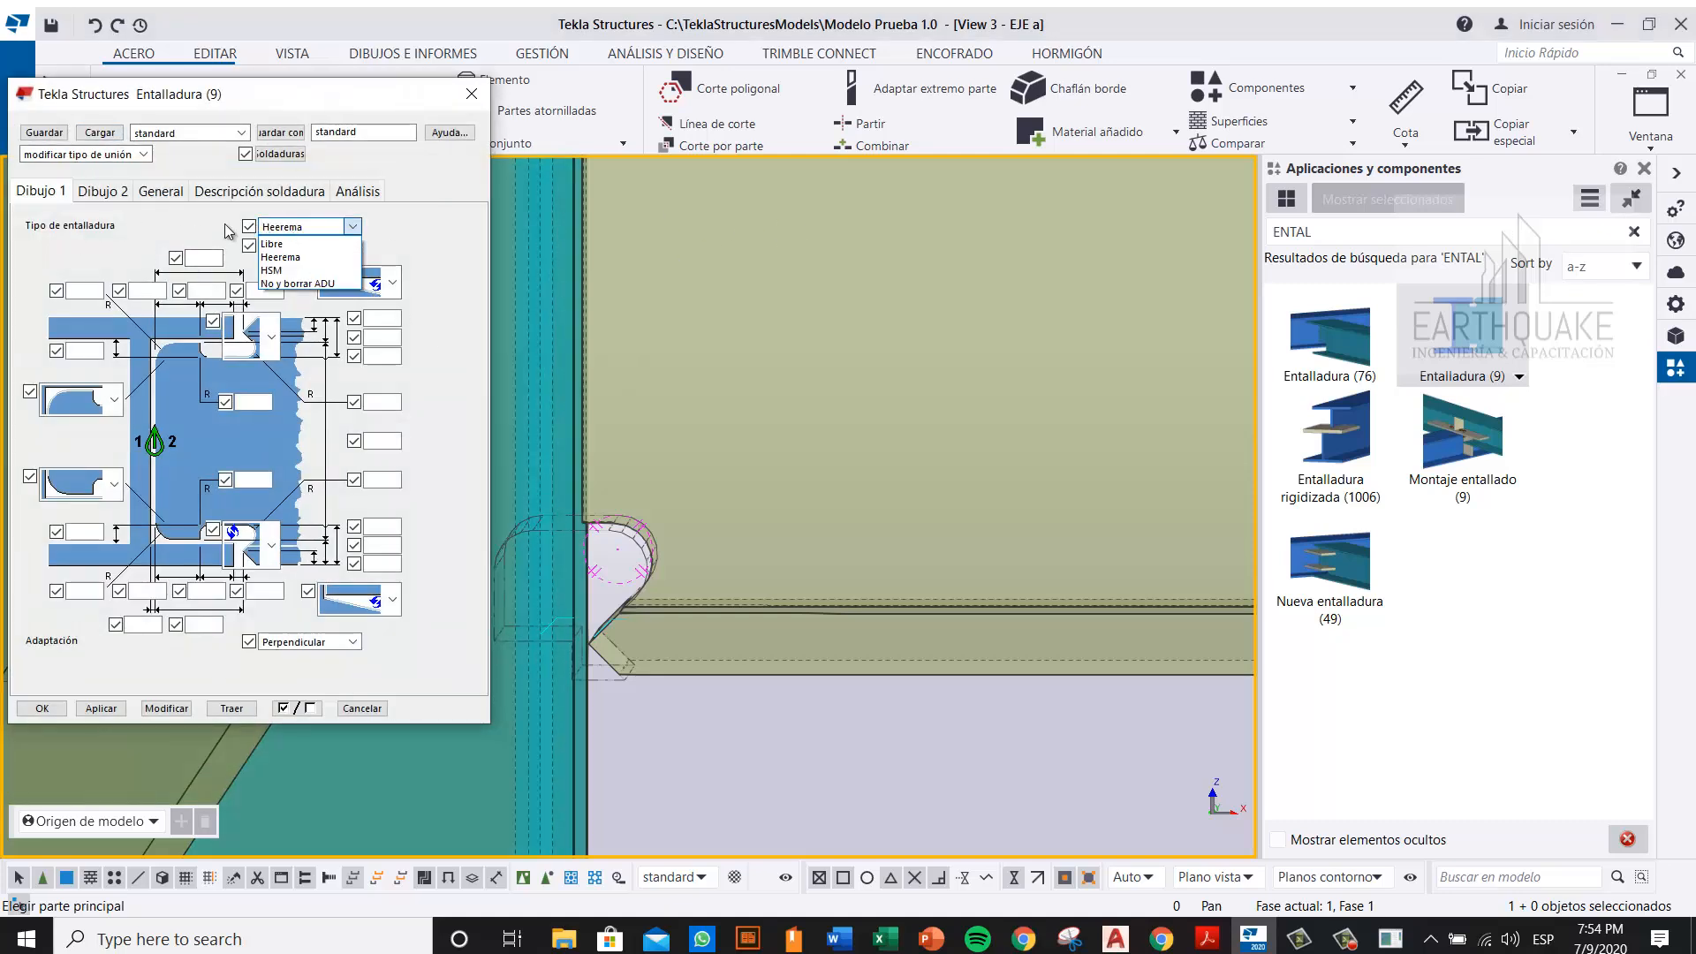
pyautogui.click(290, 270)
pyautogui.click(304, 246)
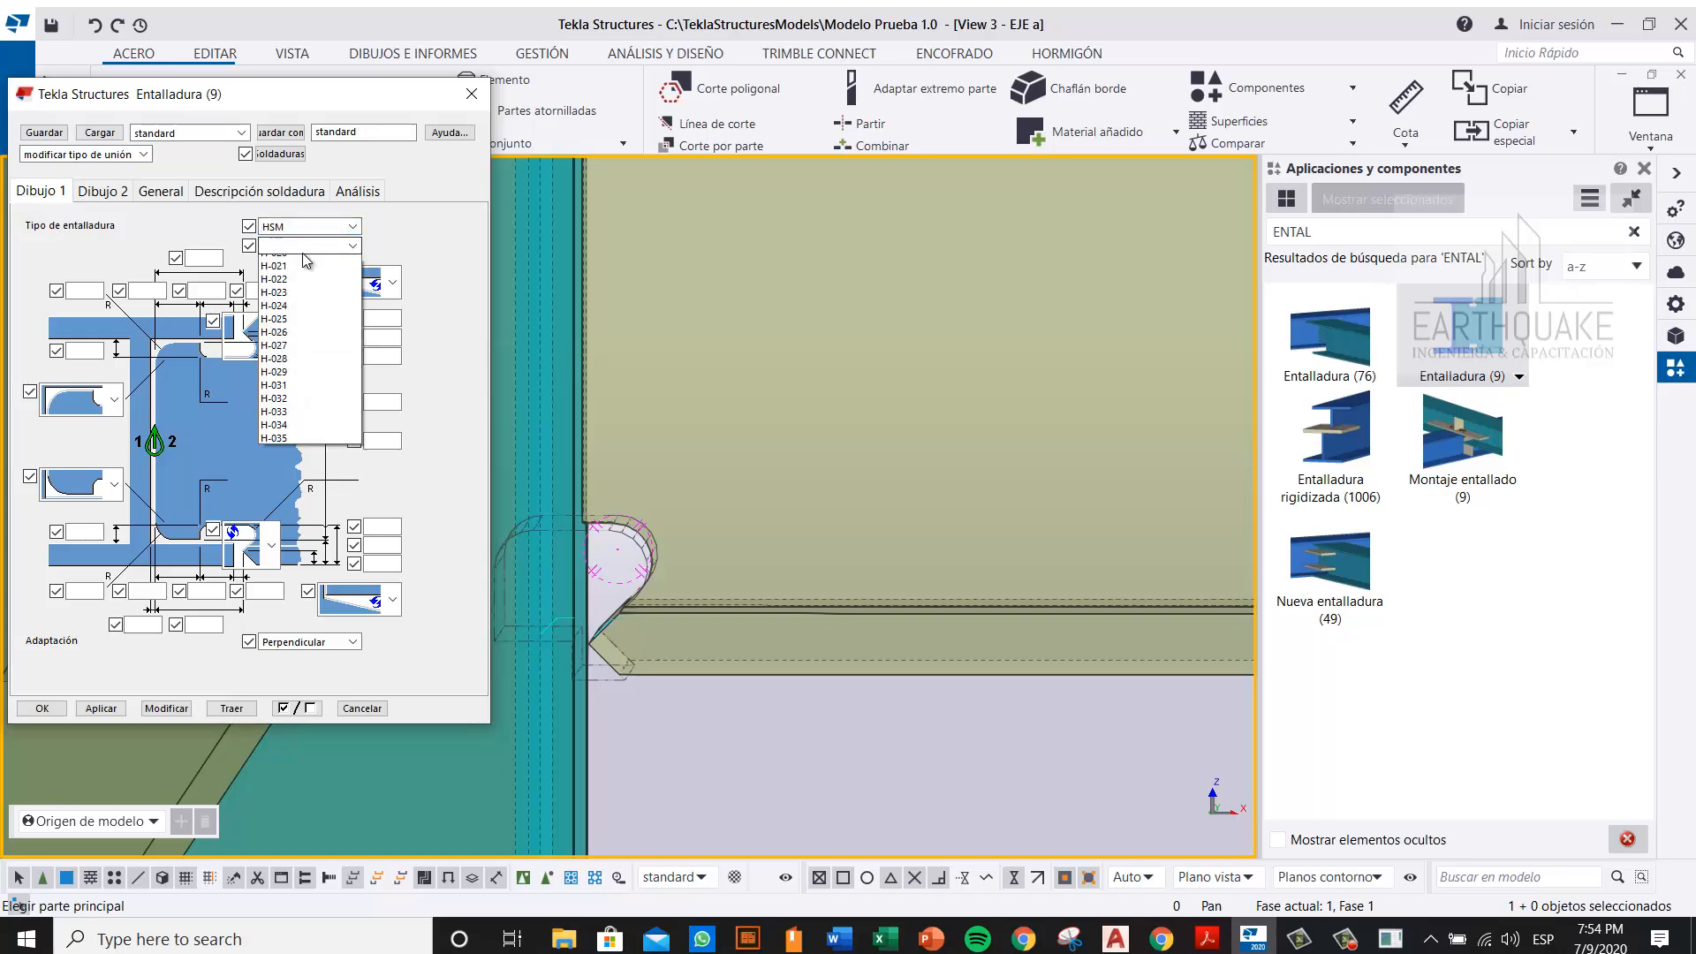
pyautogui.click(274, 305)
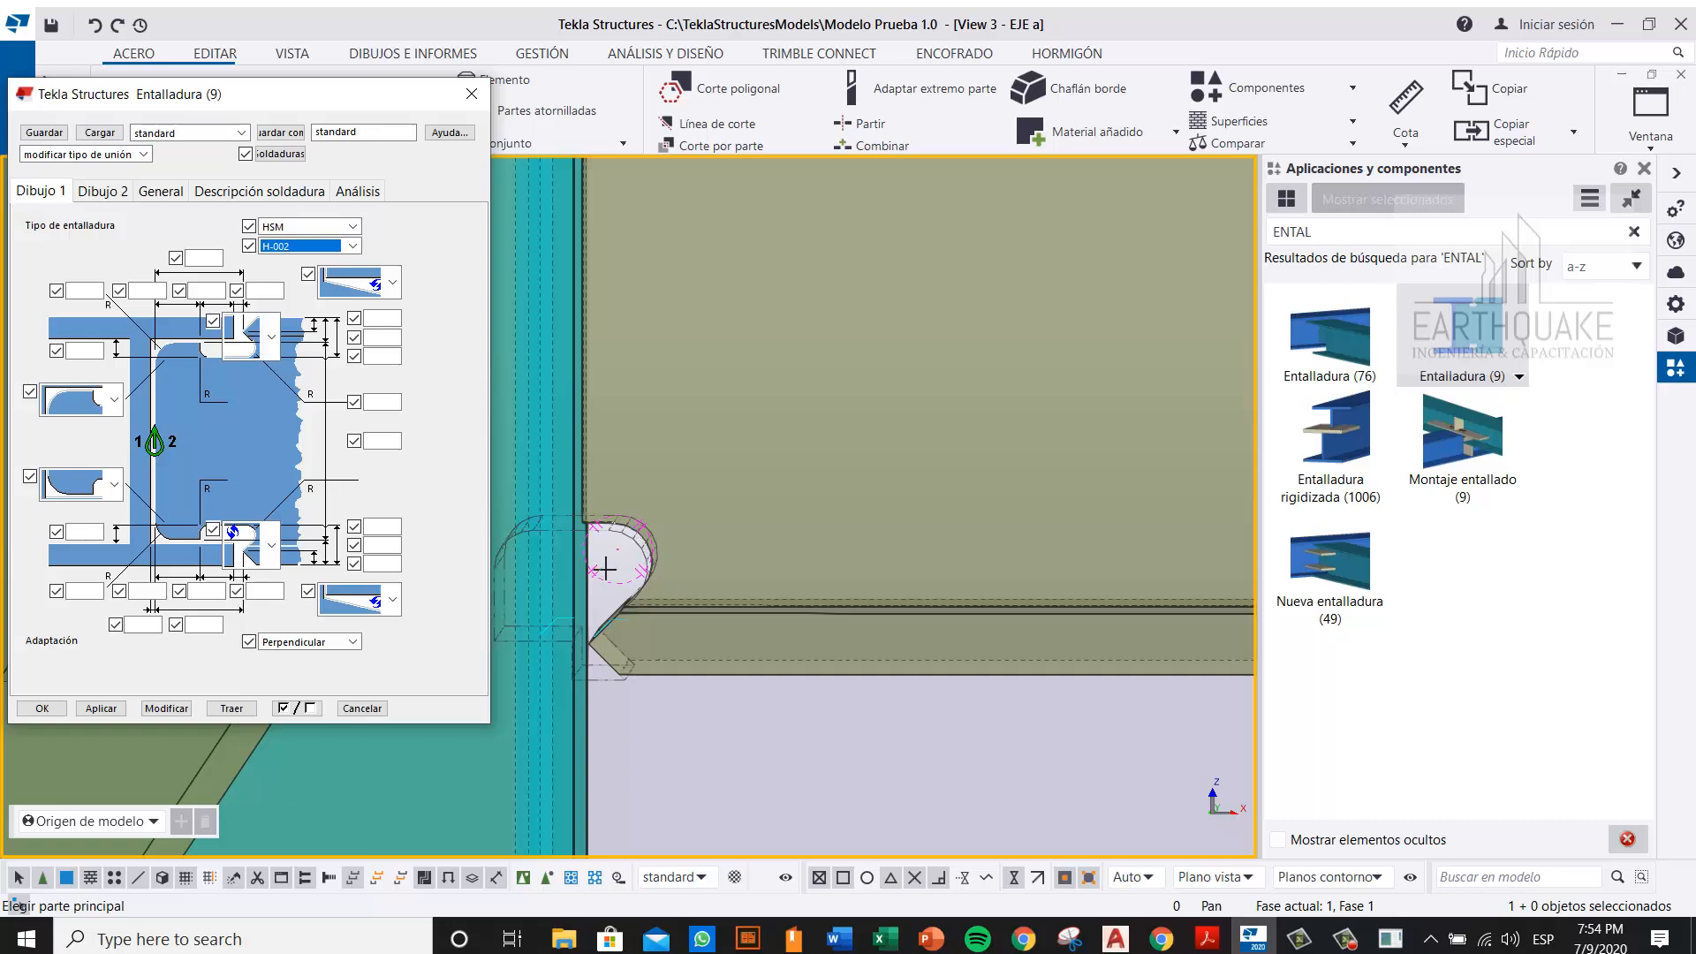
# Step: Inspect the cuts at both beam flanges and try to modify the beam-end notch with the HSM variant H-001
pyautogui.scroll(-3, 638, 627)
pyautogui.moveTo(793, 561); pyautogui.dragTo(869, 720, button='middle')
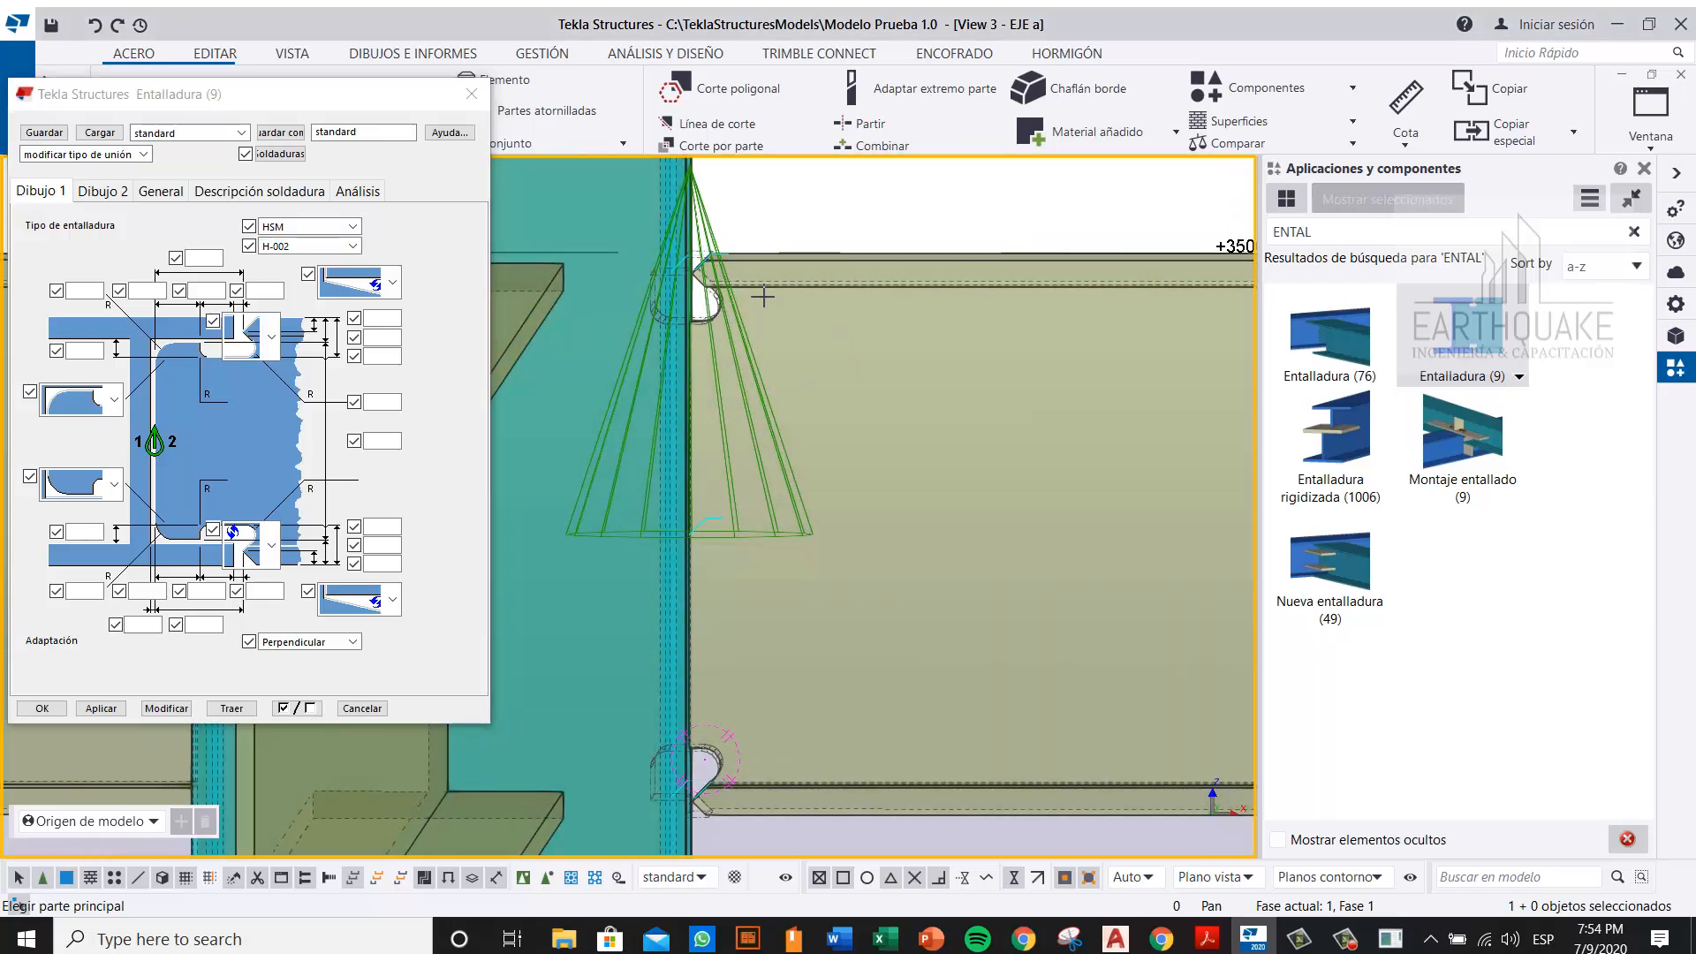
pyautogui.scroll(3, 749, 742)
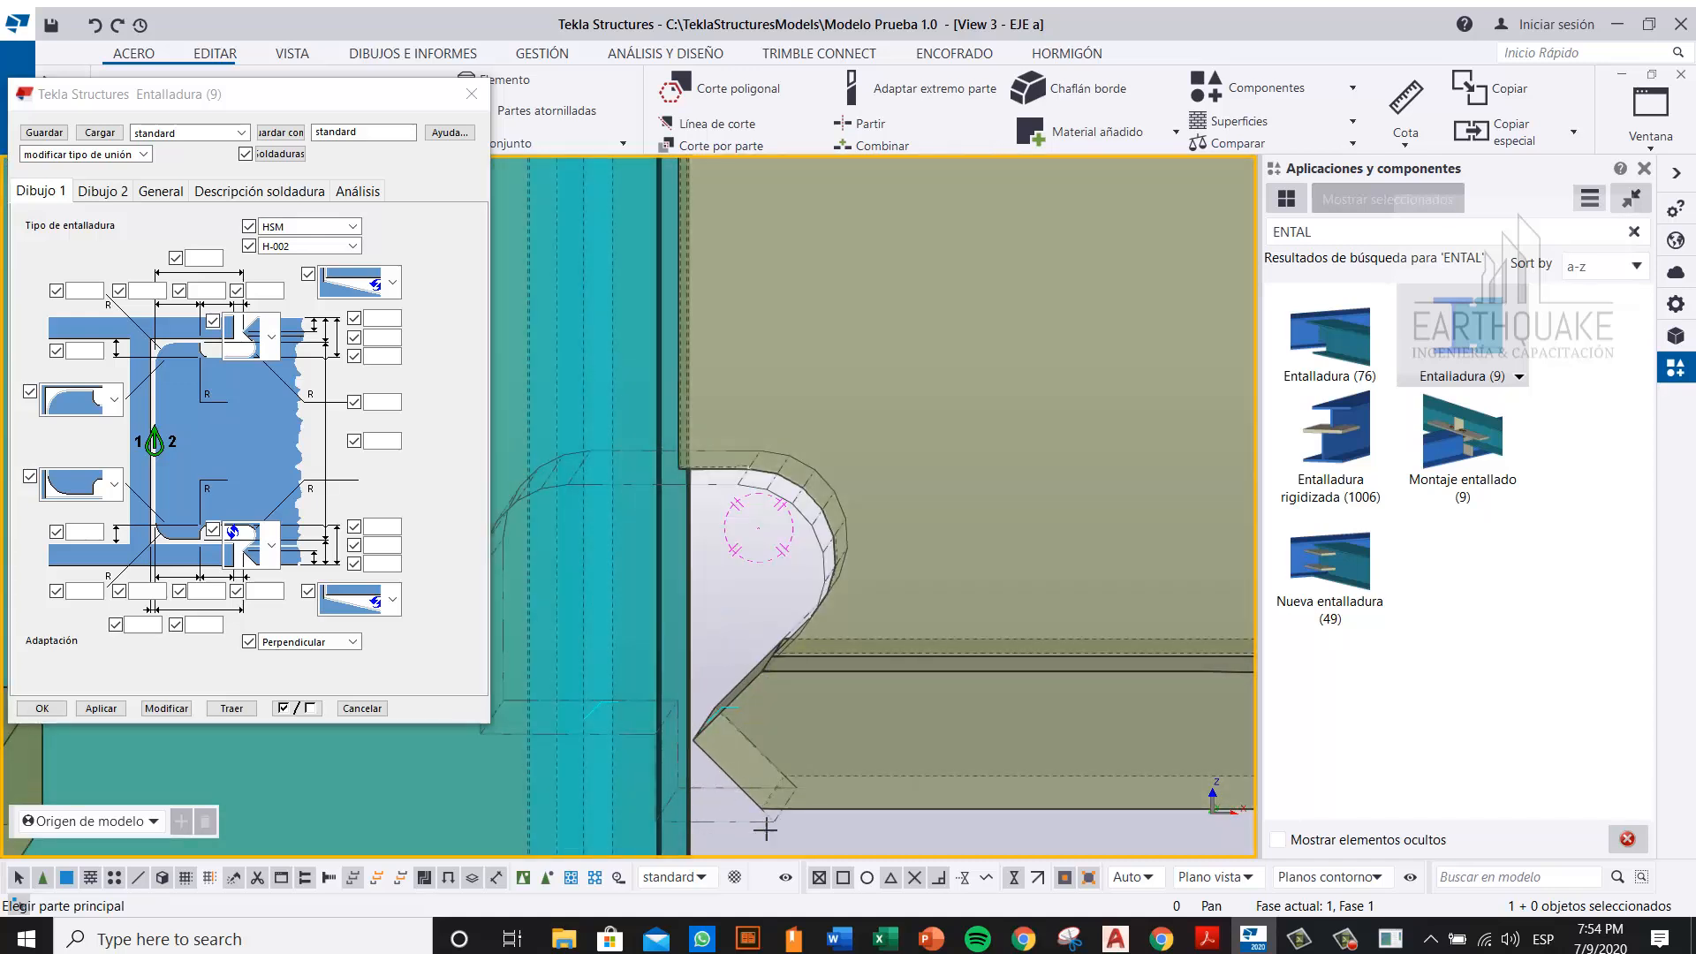
pyautogui.click(353, 246)
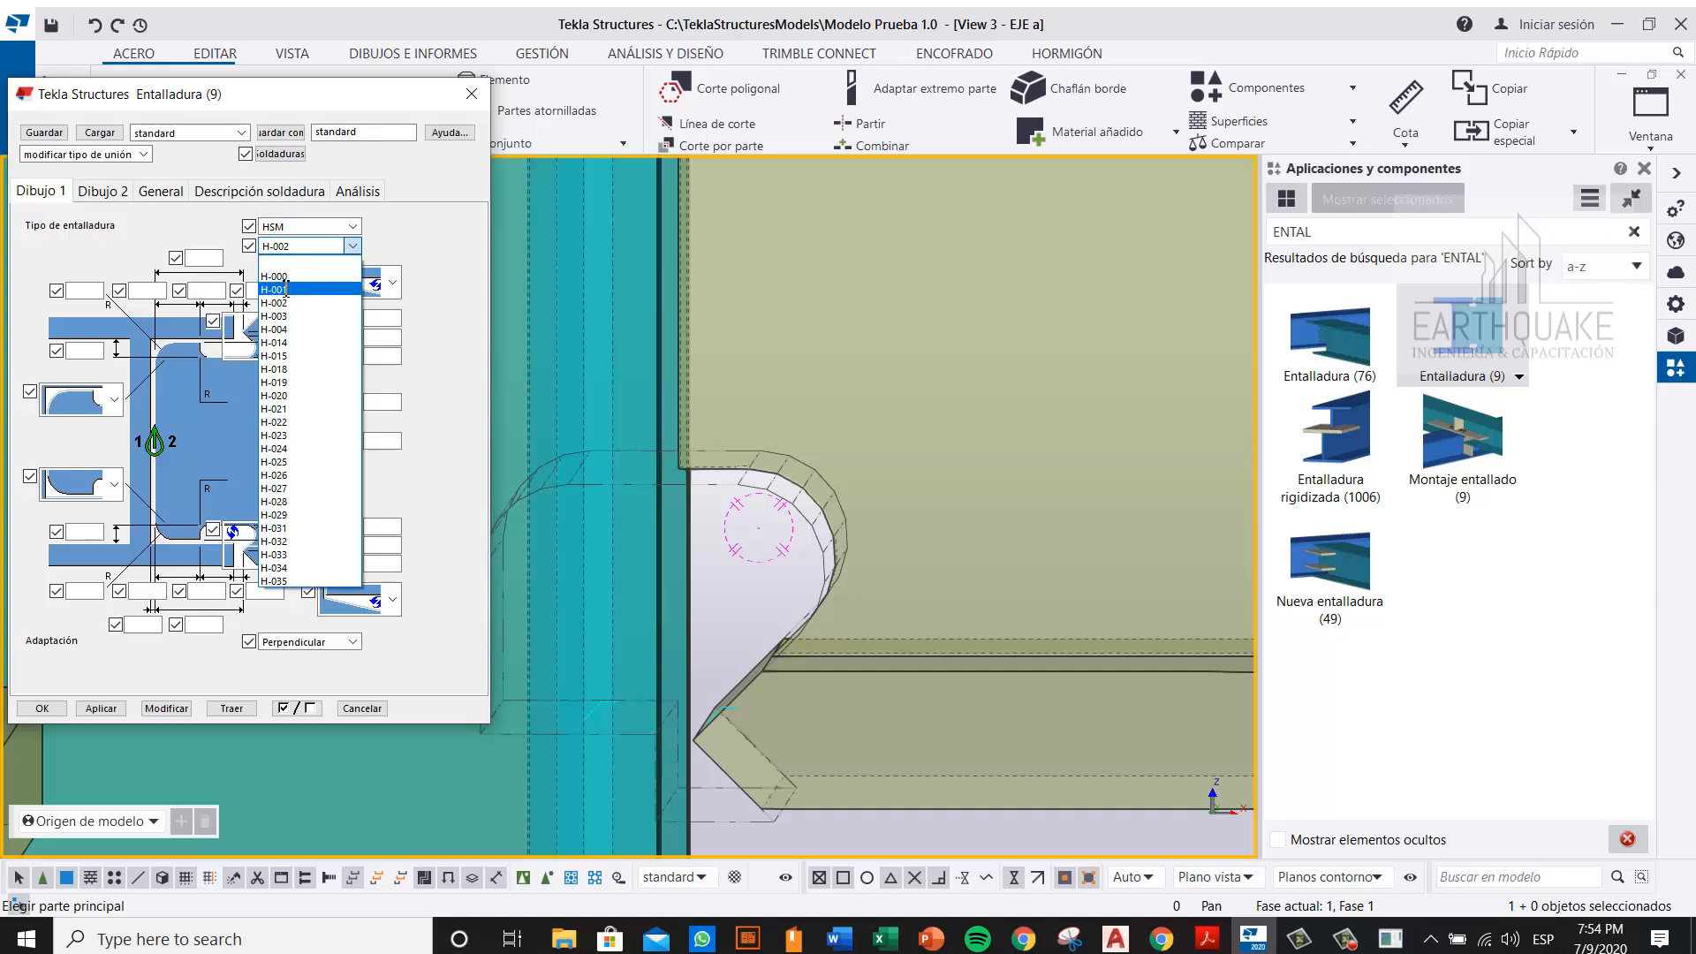
pyautogui.click(291, 268)
pyautogui.click(166, 709)
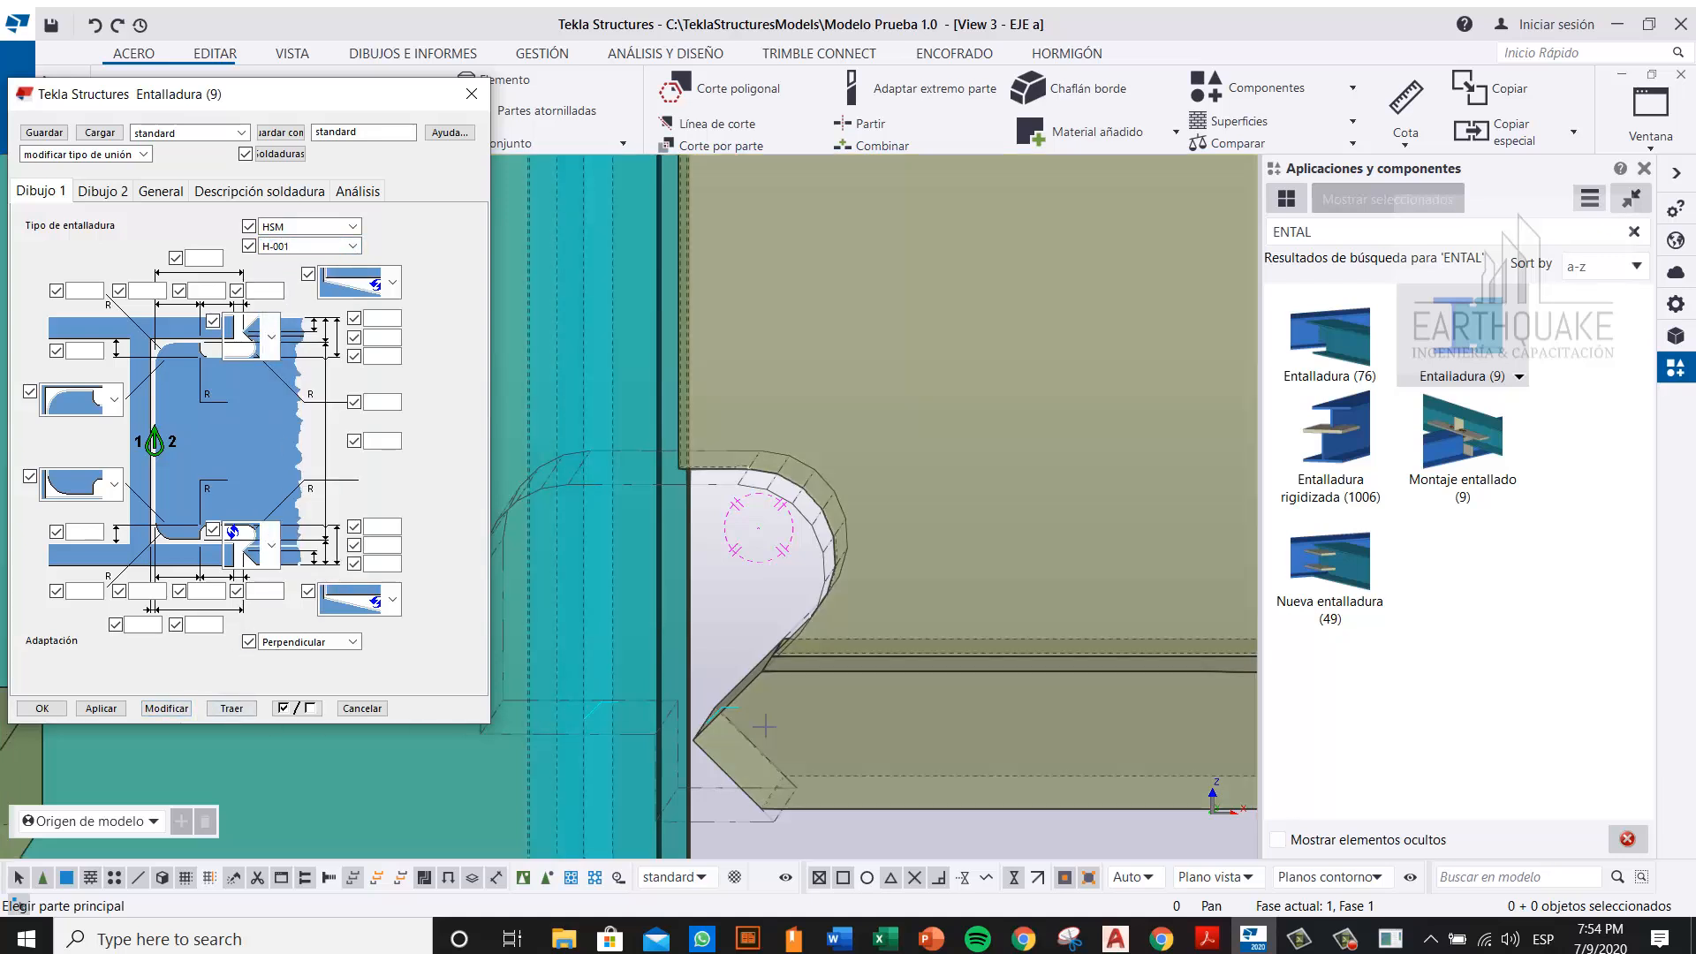
# Step: Open the placed beam-end notch's properties, modify it with the HSM variant H-001 and check the lower flange cut
pyautogui.scroll(-3, 736, 537)
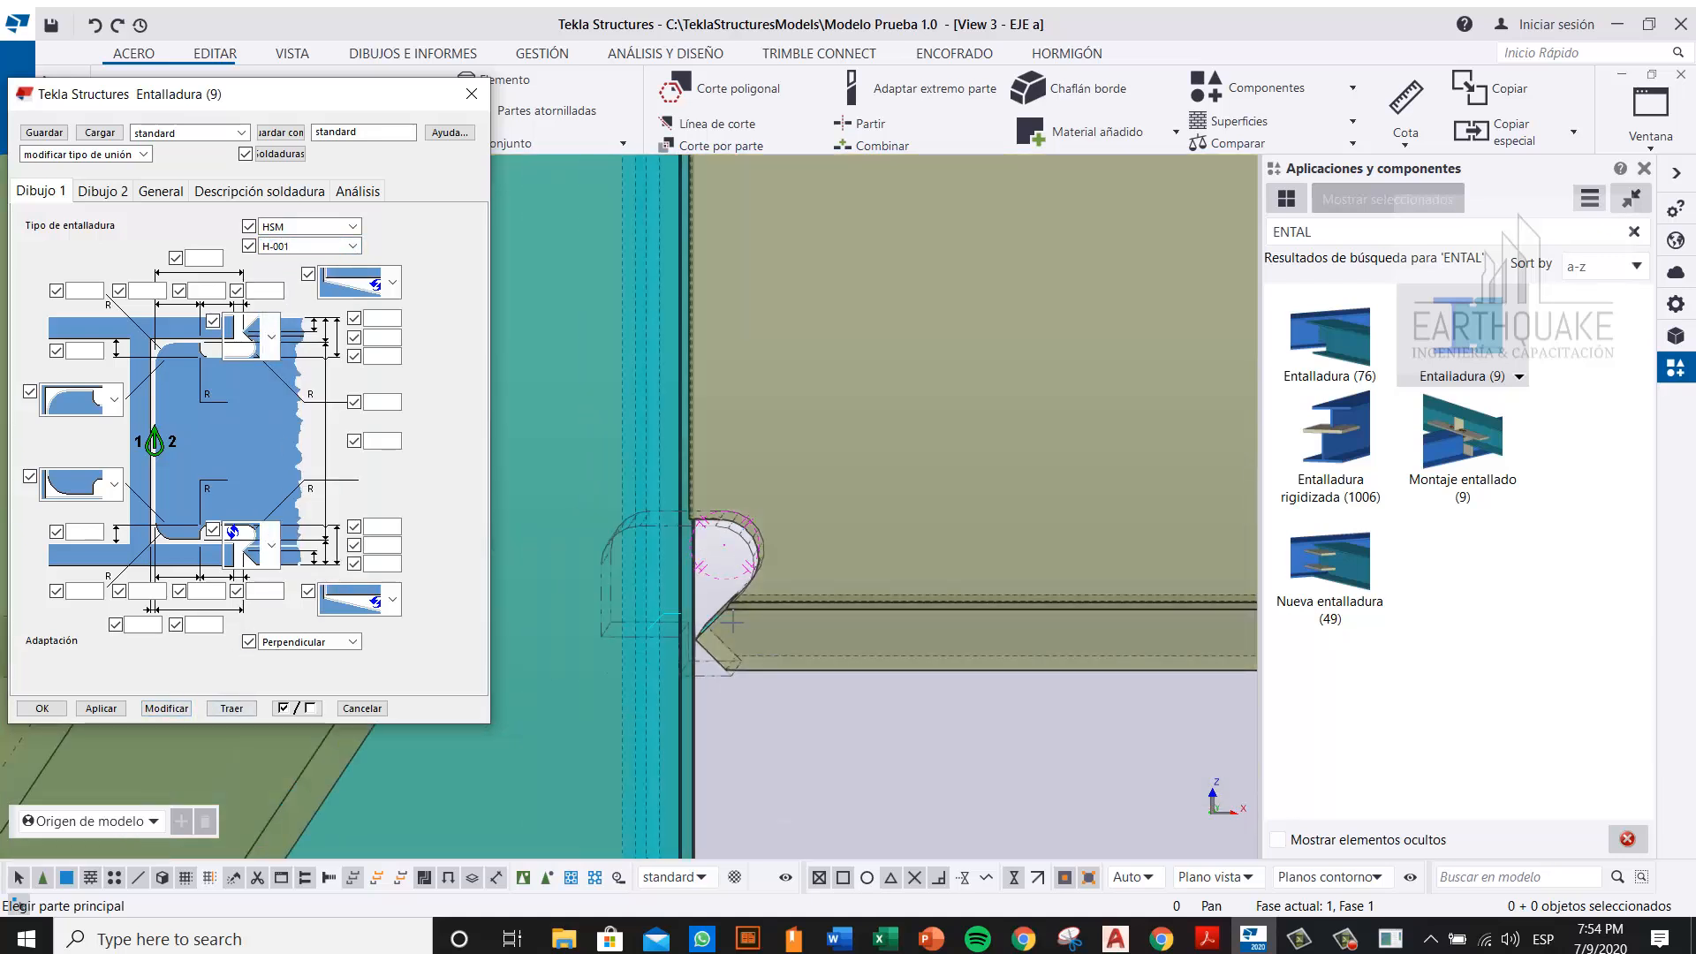
pyautogui.rightClick(932, 272)
pyautogui.click(932, 272)
pyautogui.doubleClick(770, 329)
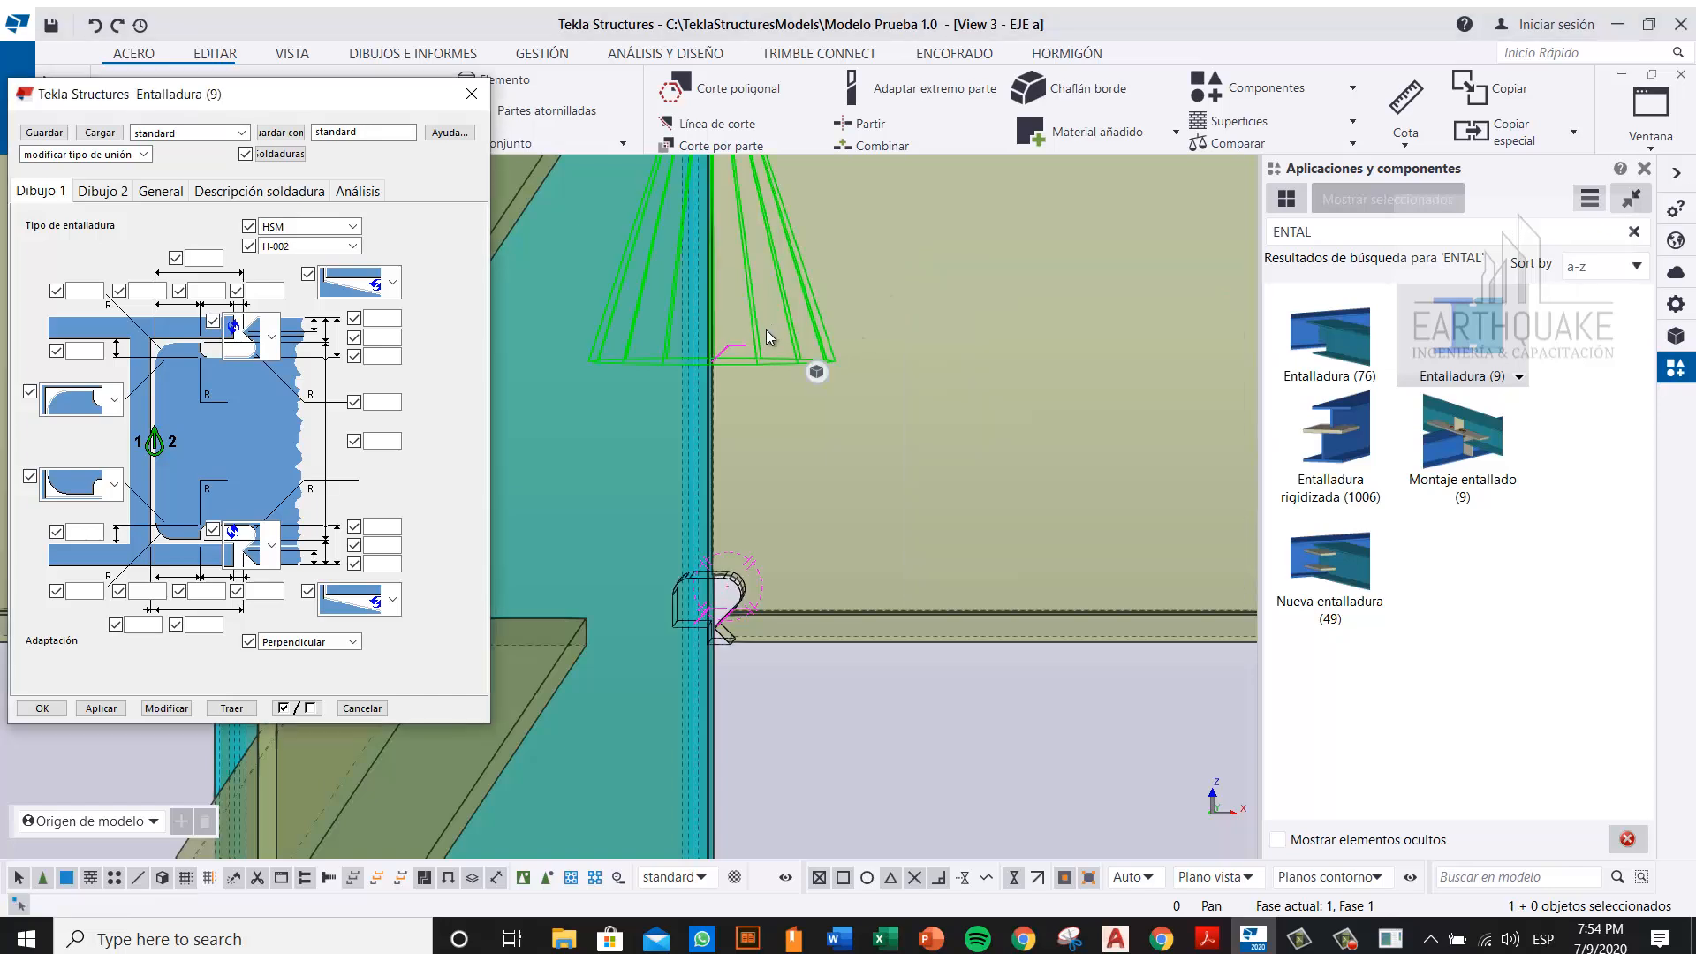
pyautogui.click(339, 247)
pyautogui.click(302, 269)
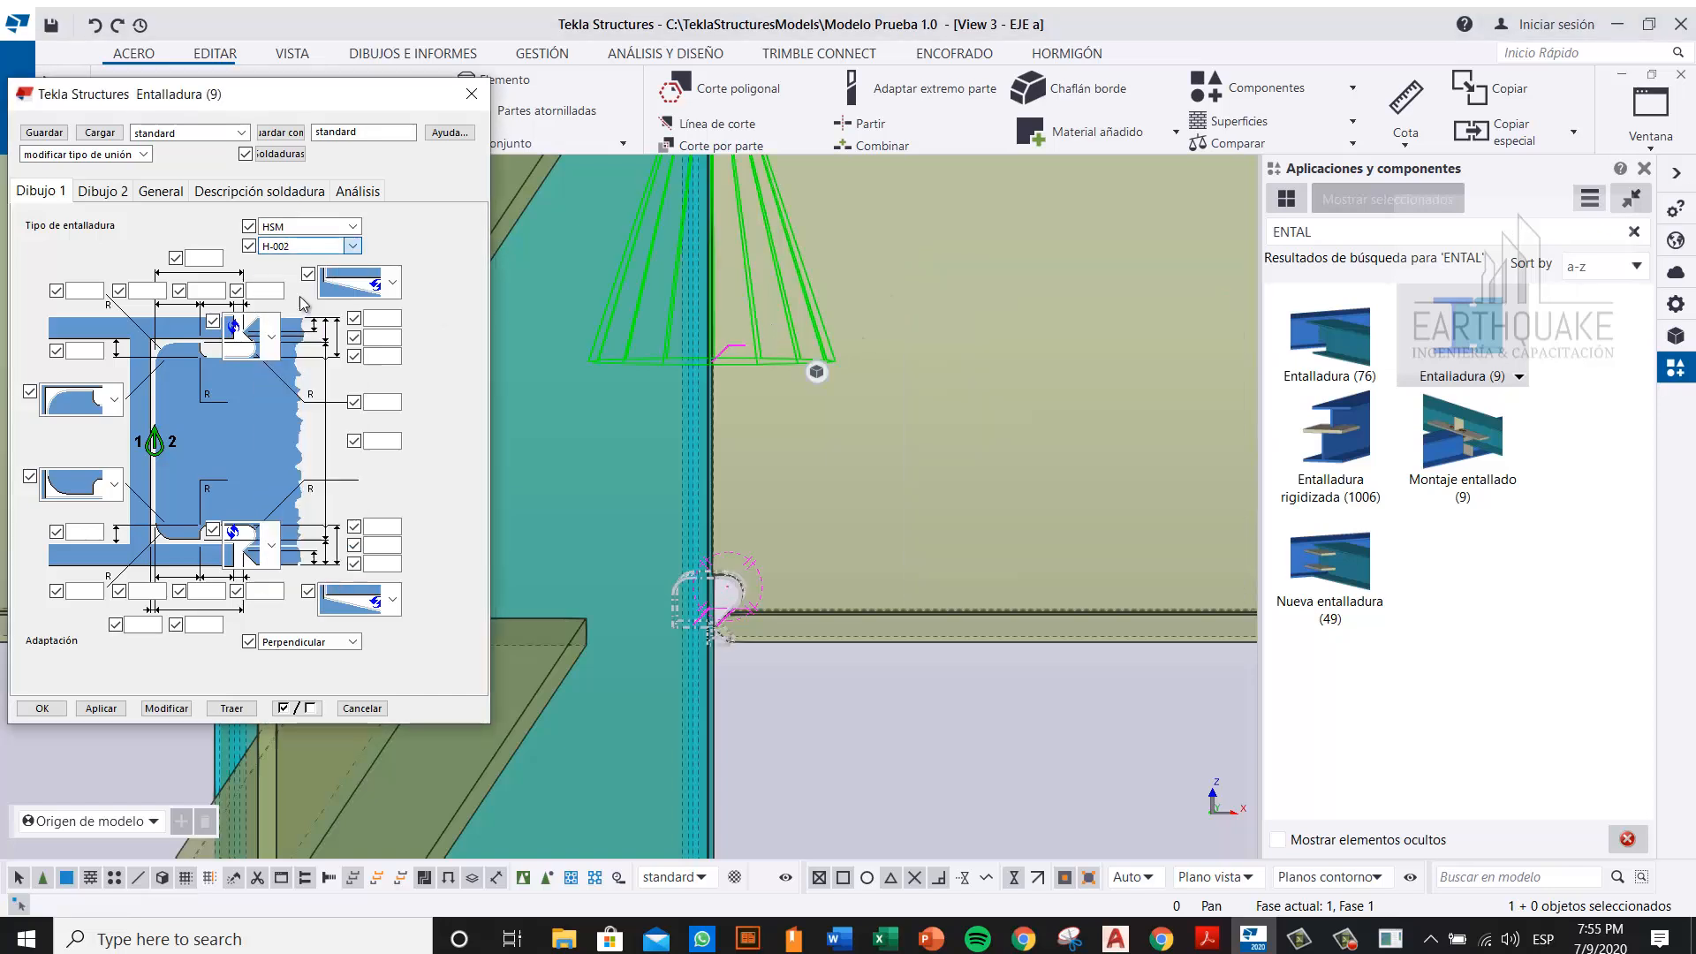
pyautogui.click(166, 709)
pyautogui.scroll(3, 848, 636)
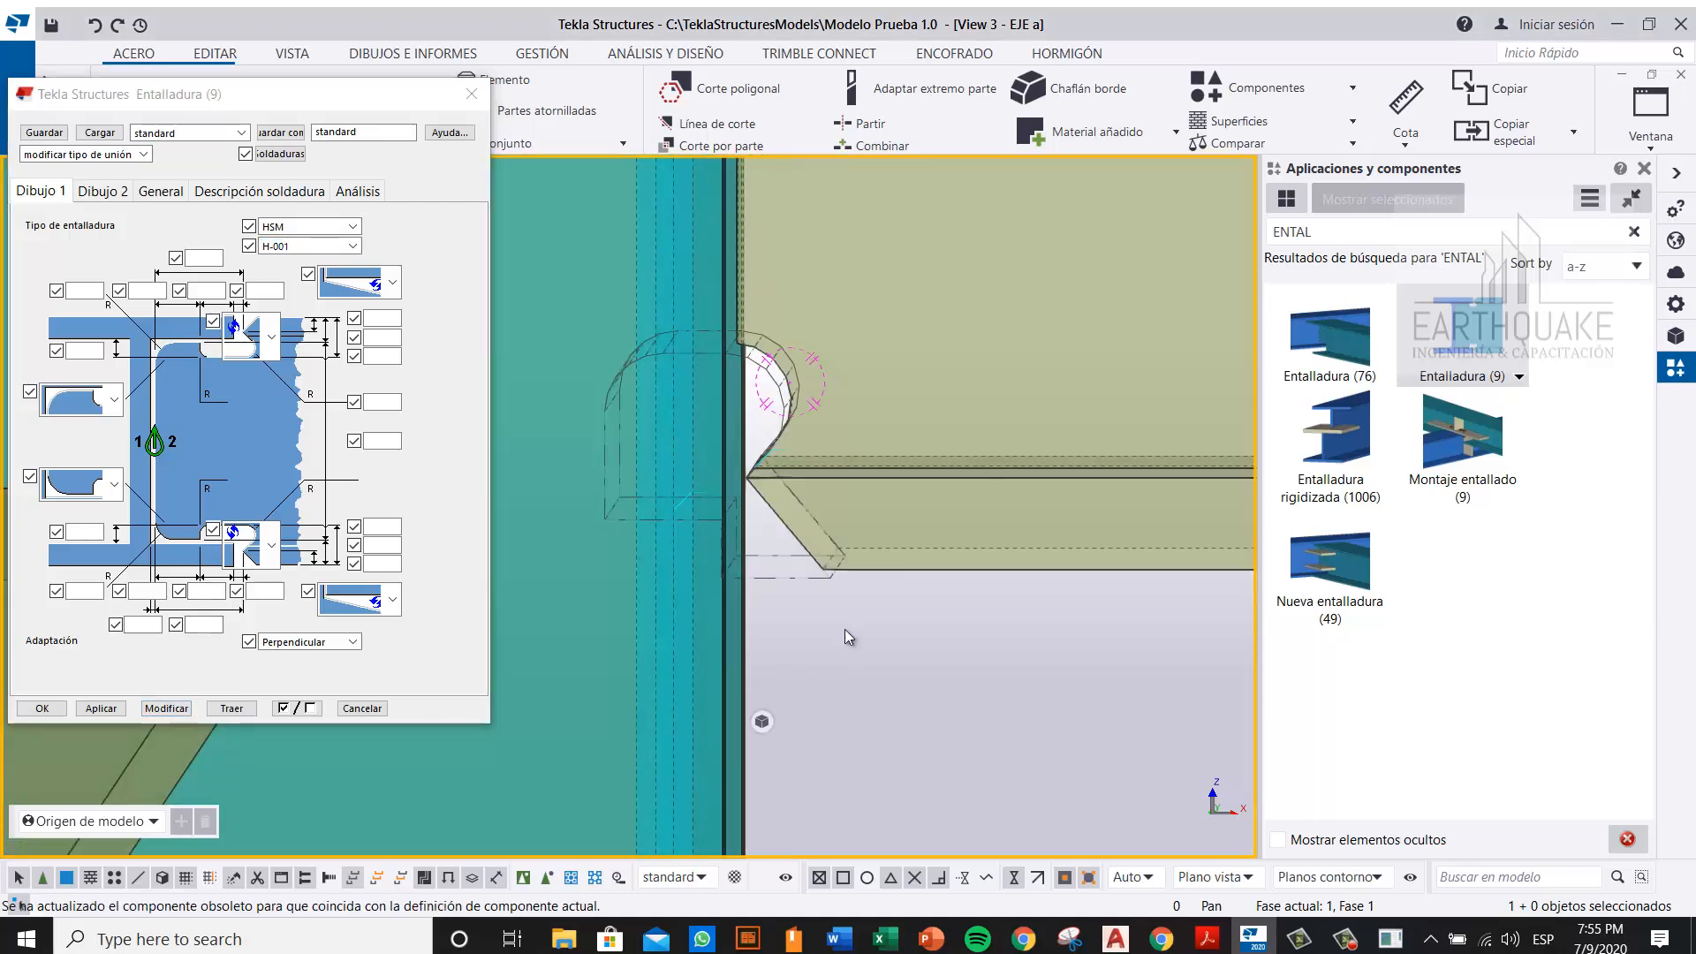
pyautogui.scroll(-1, 784, 465)
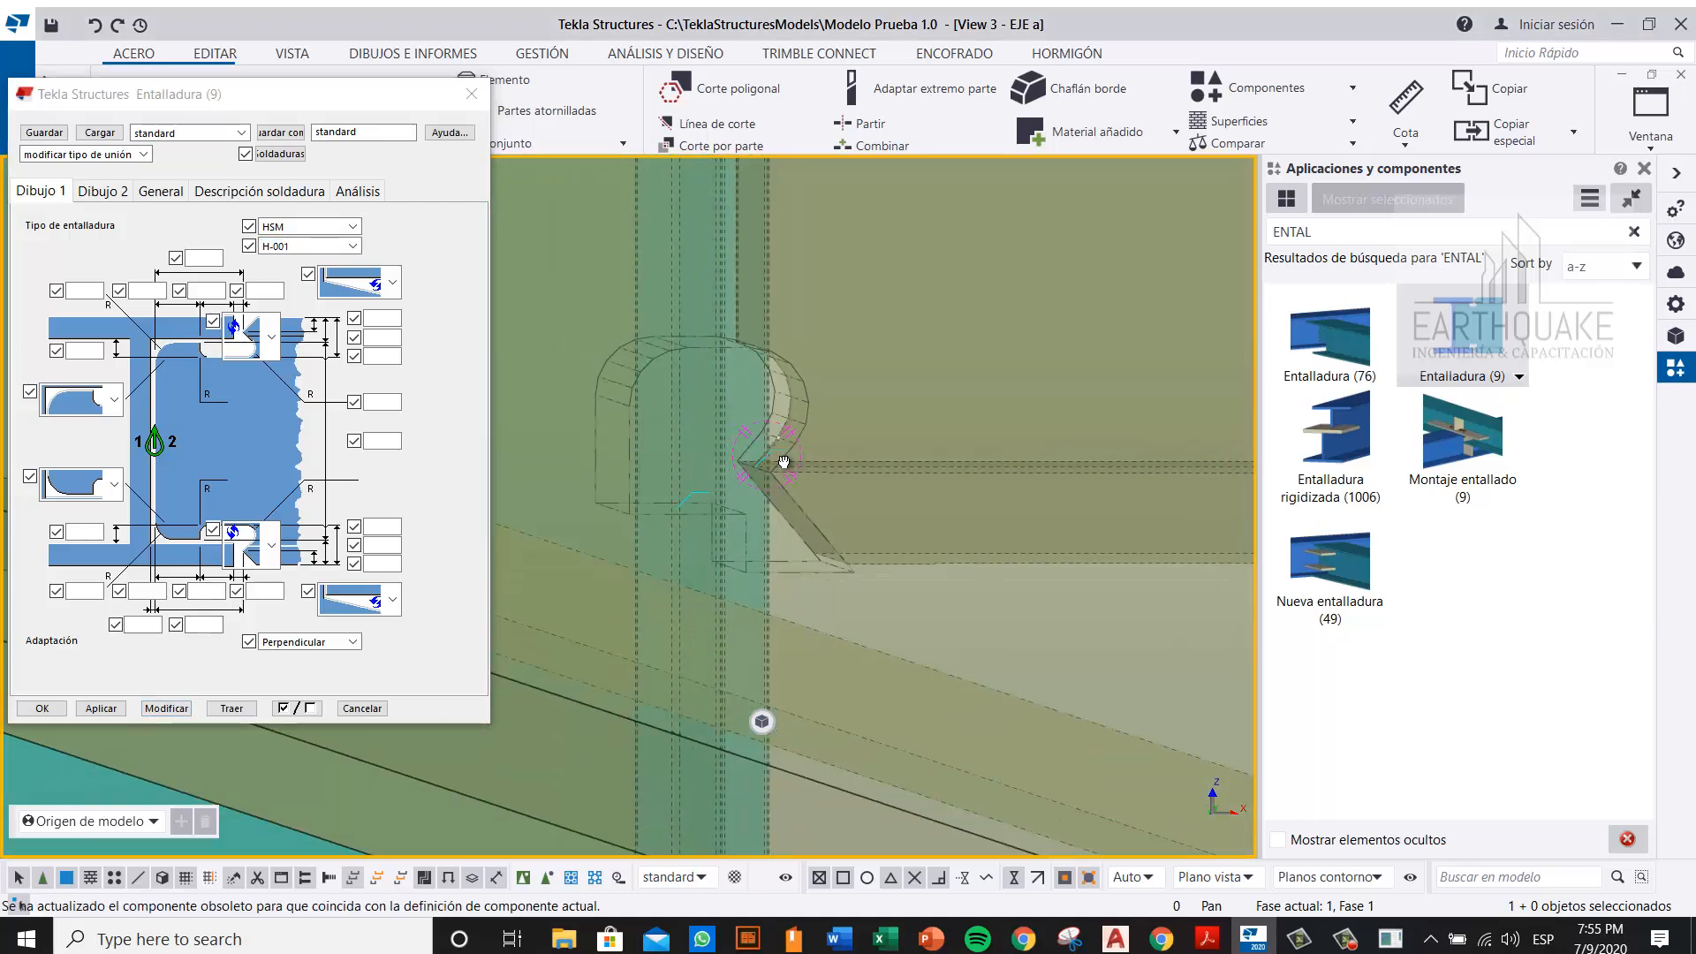
pyautogui.scroll(1, 782, 463)
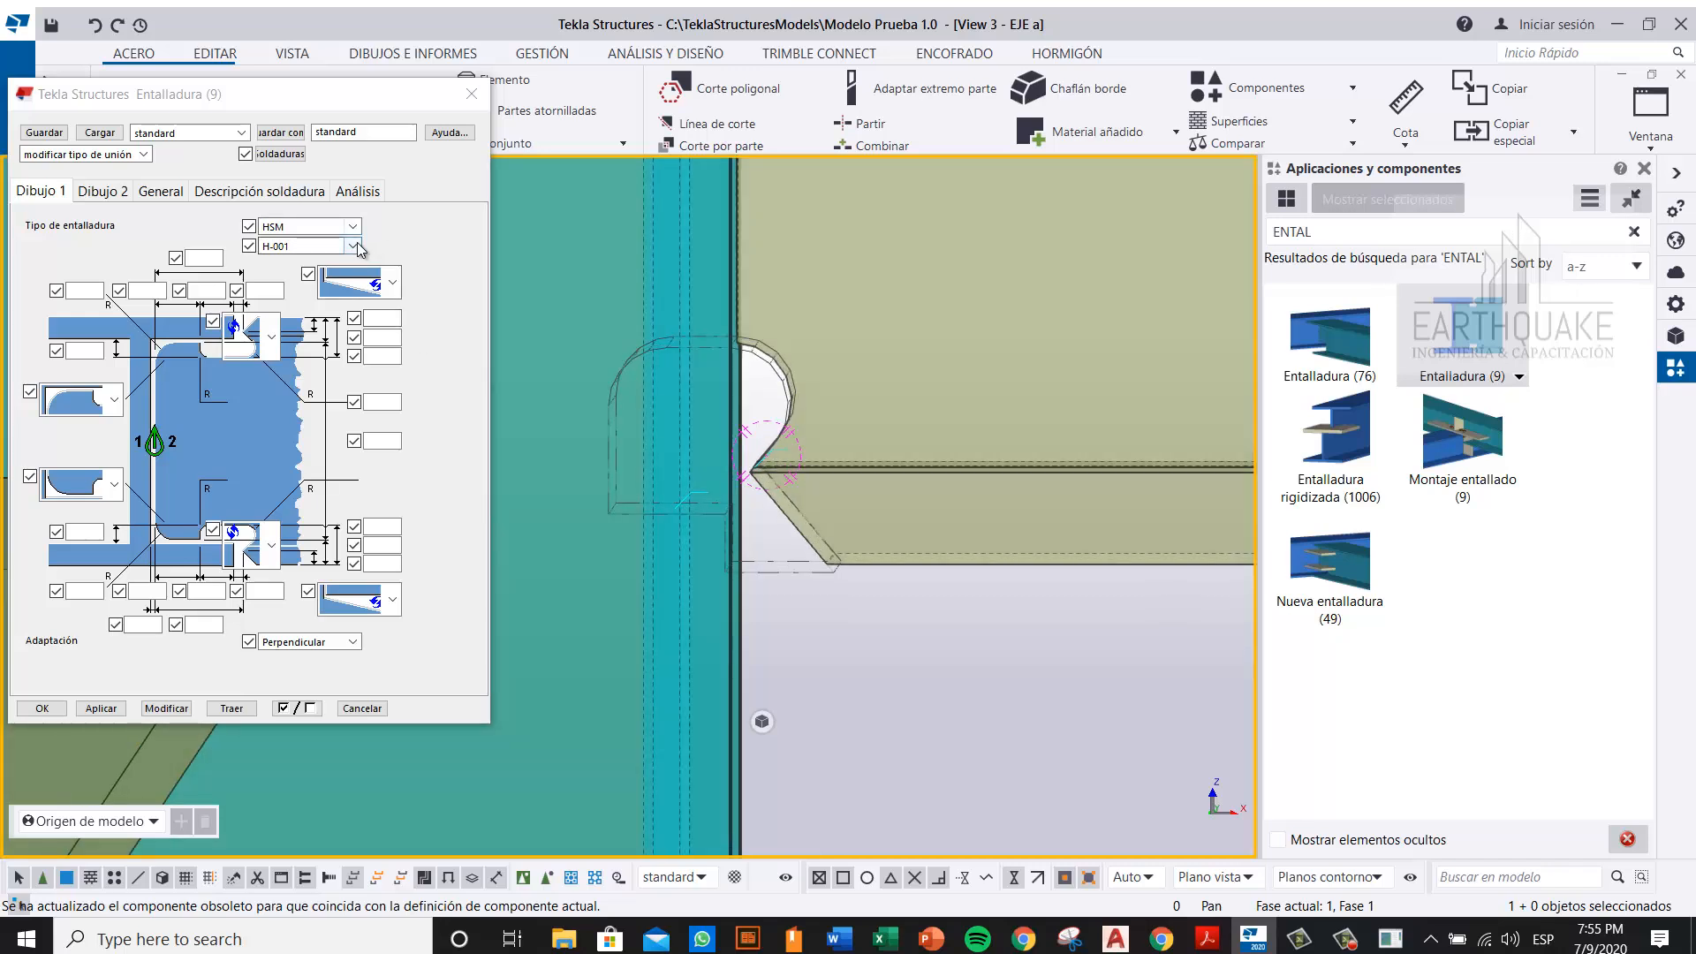
# Step: Set the HSM variant to H-004 and modify the beam-end notch component with it
pyautogui.click(352, 245)
pyautogui.click(273, 421)
pyautogui.click(166, 708)
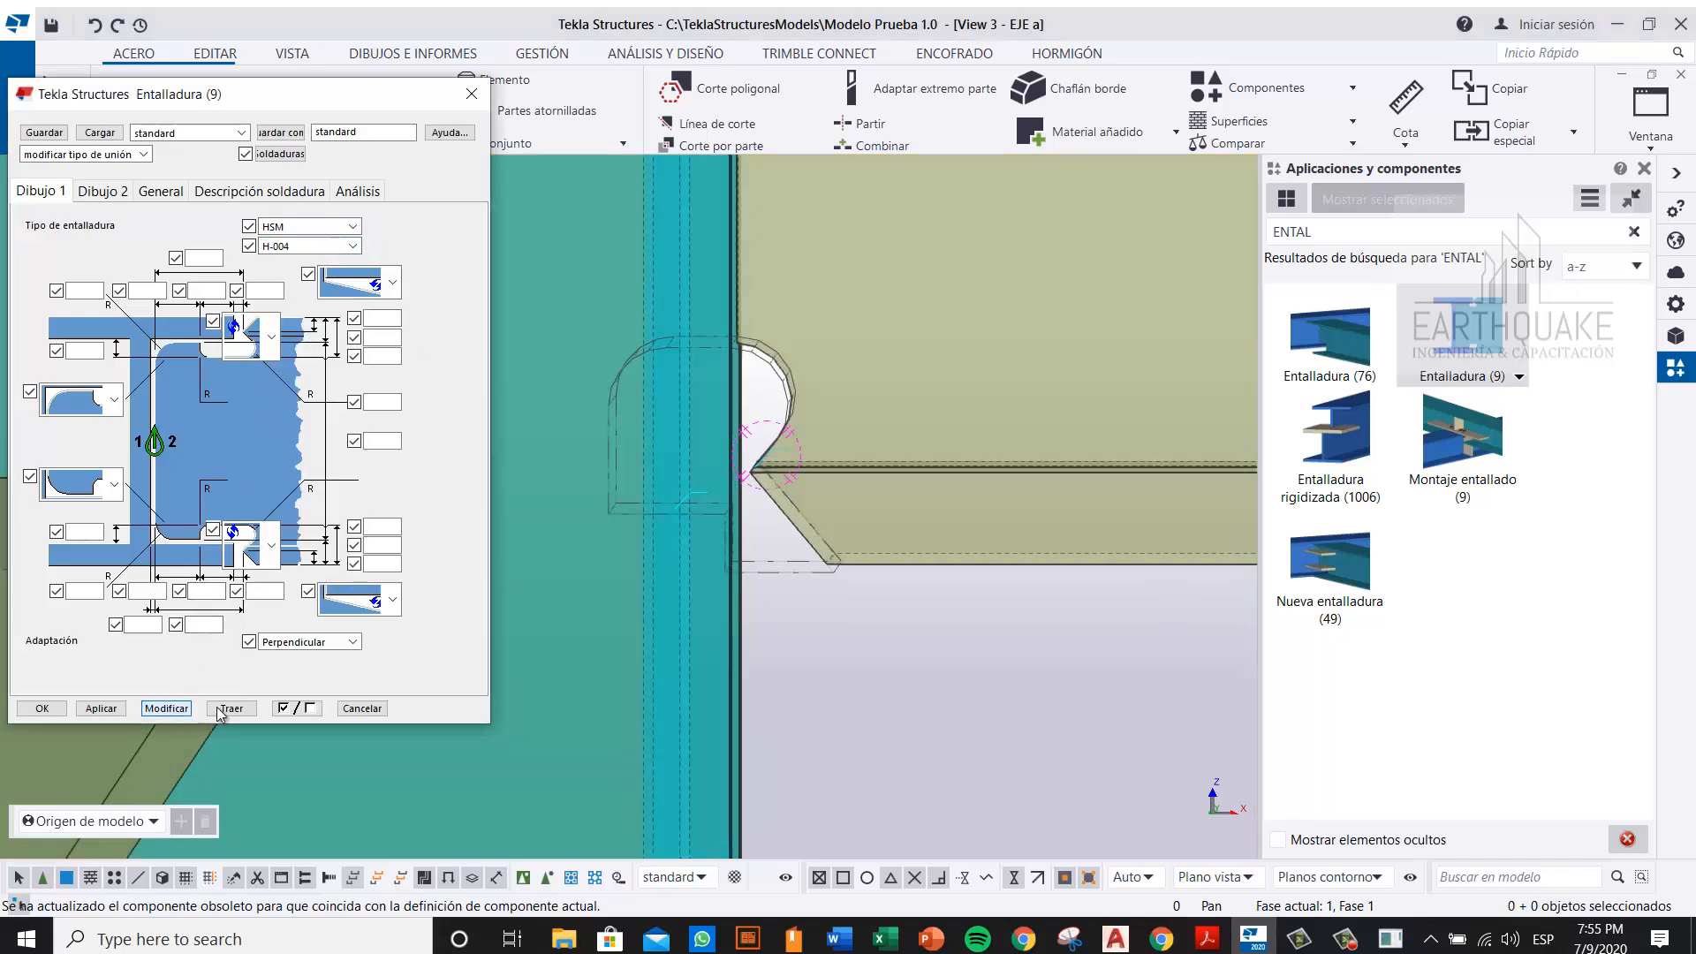
pyautogui.scroll(-5, 750, 565)
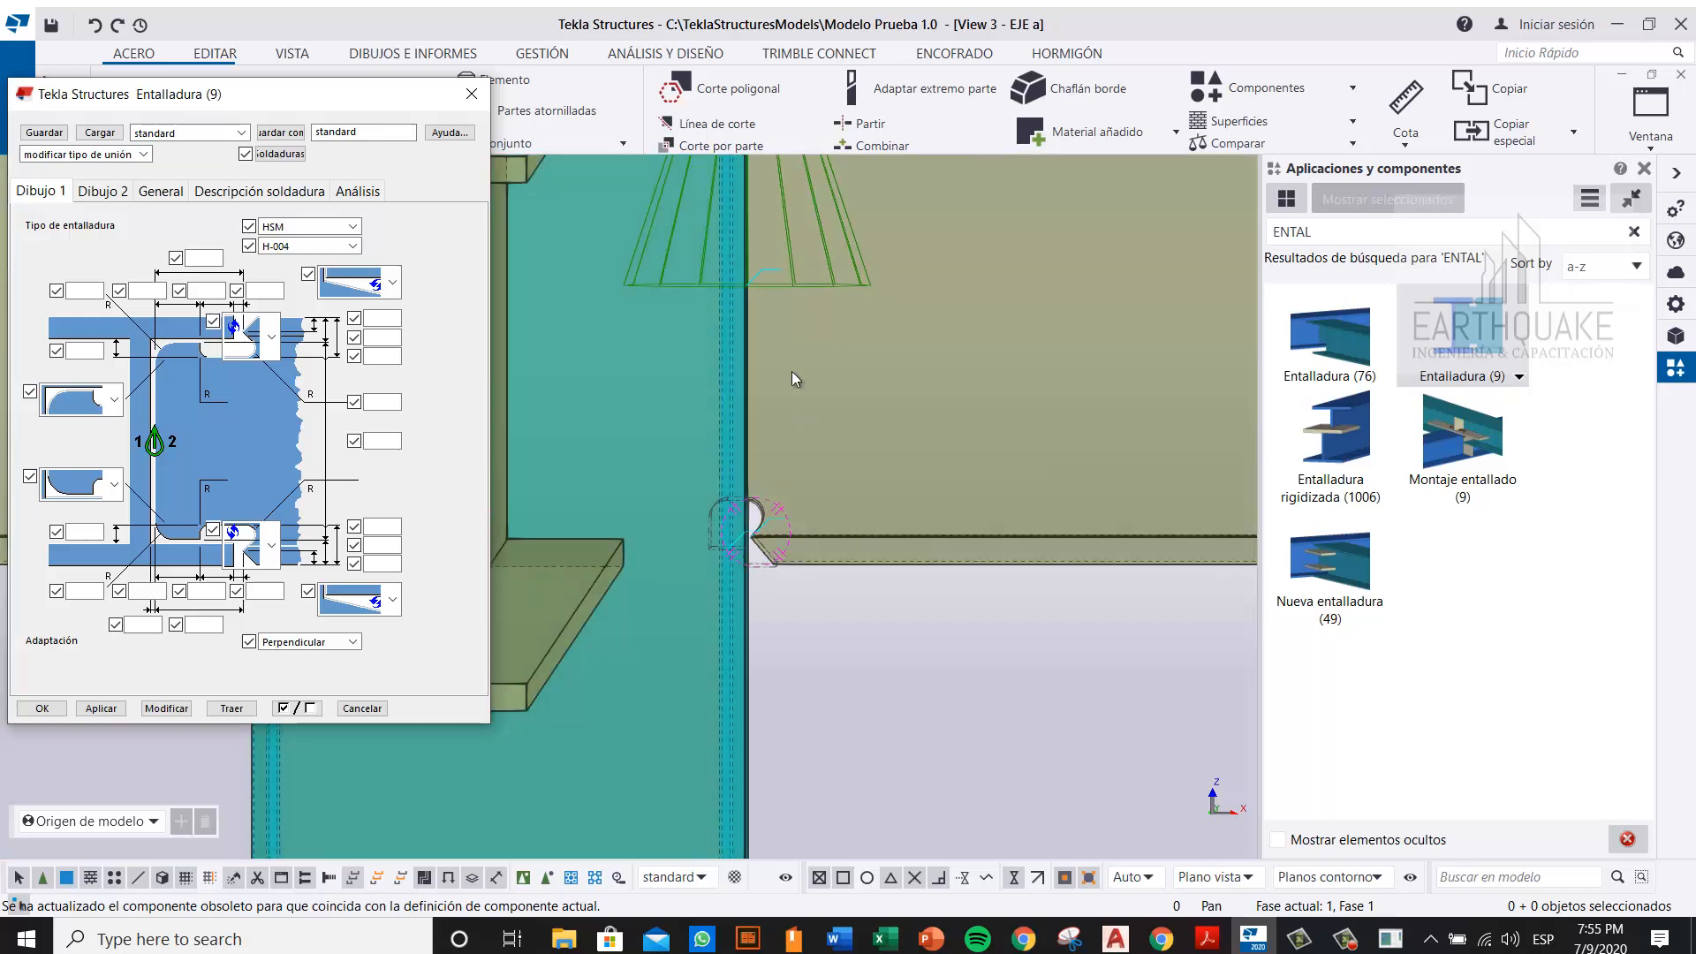
pyautogui.click(796, 286)
pyautogui.click(166, 708)
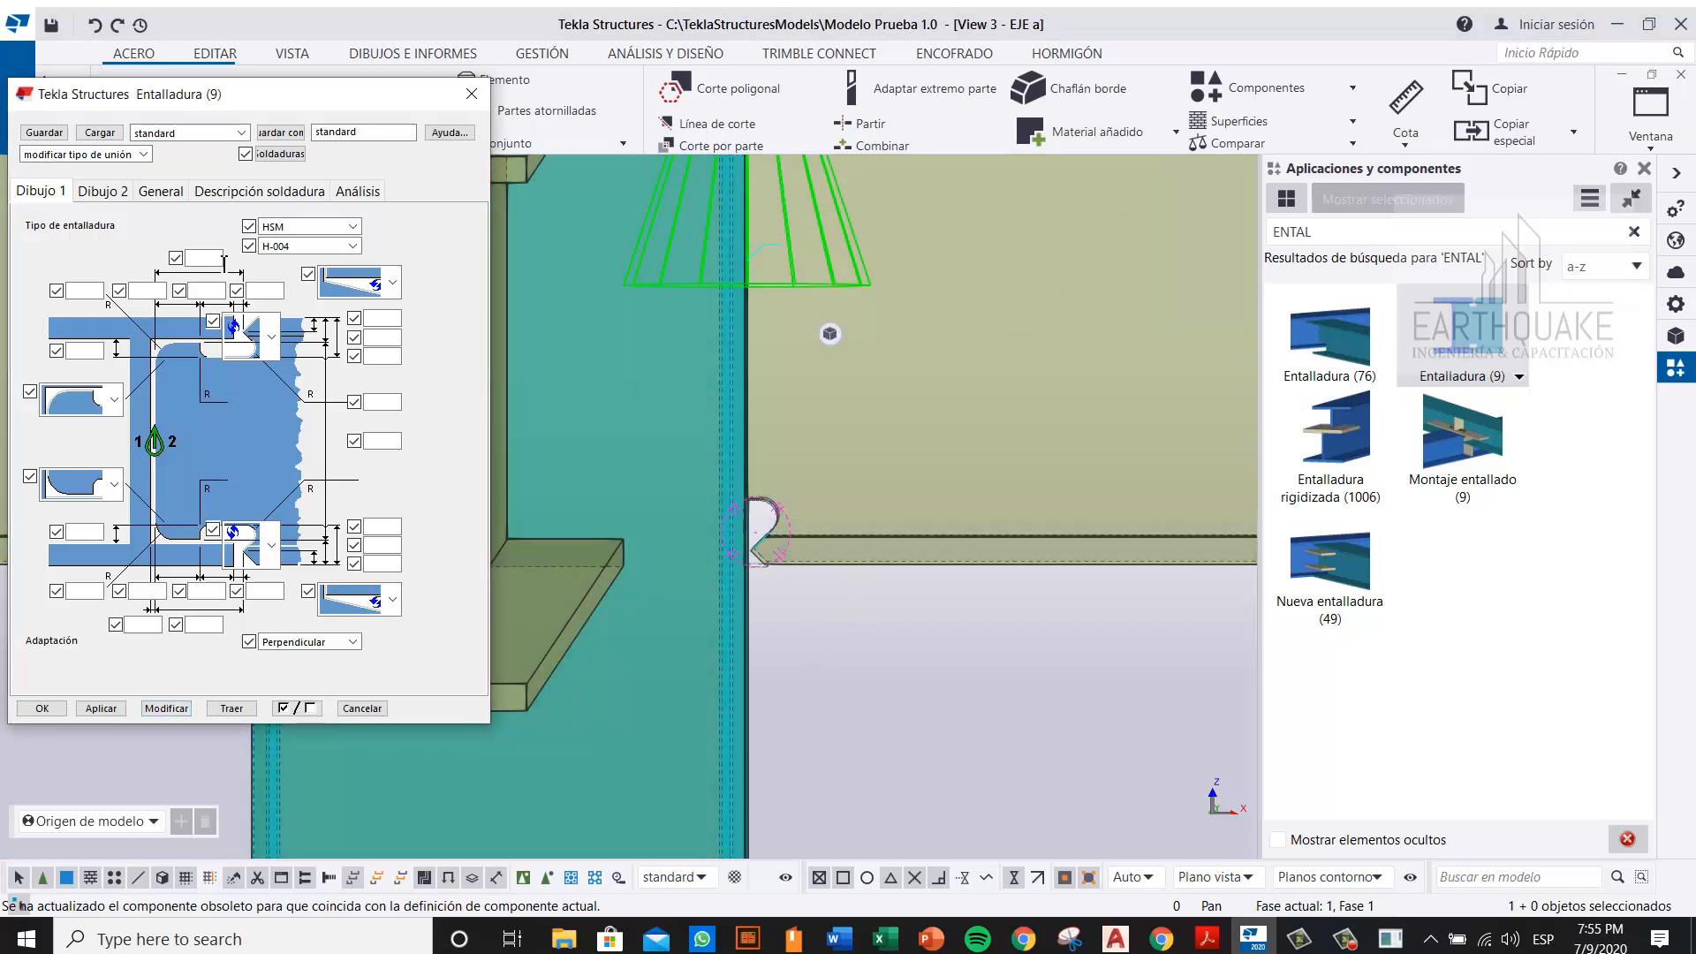
# Step: Modify the beam-end notch with the HSM variant H-003 and examine the cuts at the upper and lower flanges
pyautogui.click(351, 248)
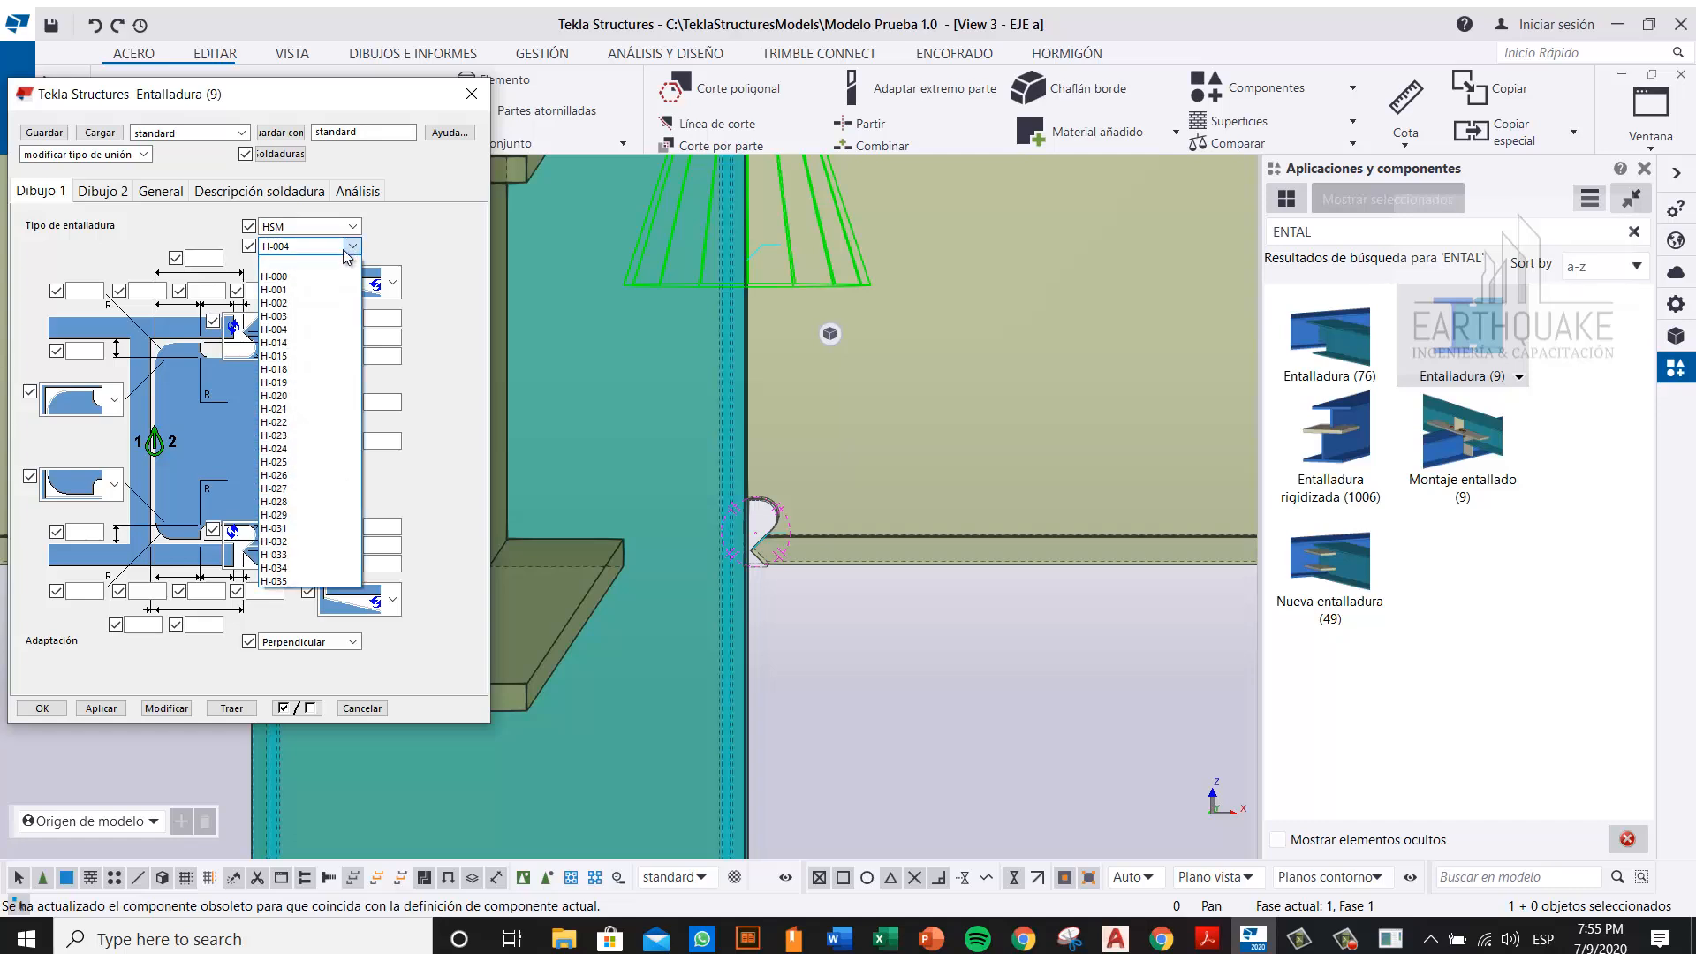
pyautogui.click(320, 316)
pyautogui.click(167, 709)
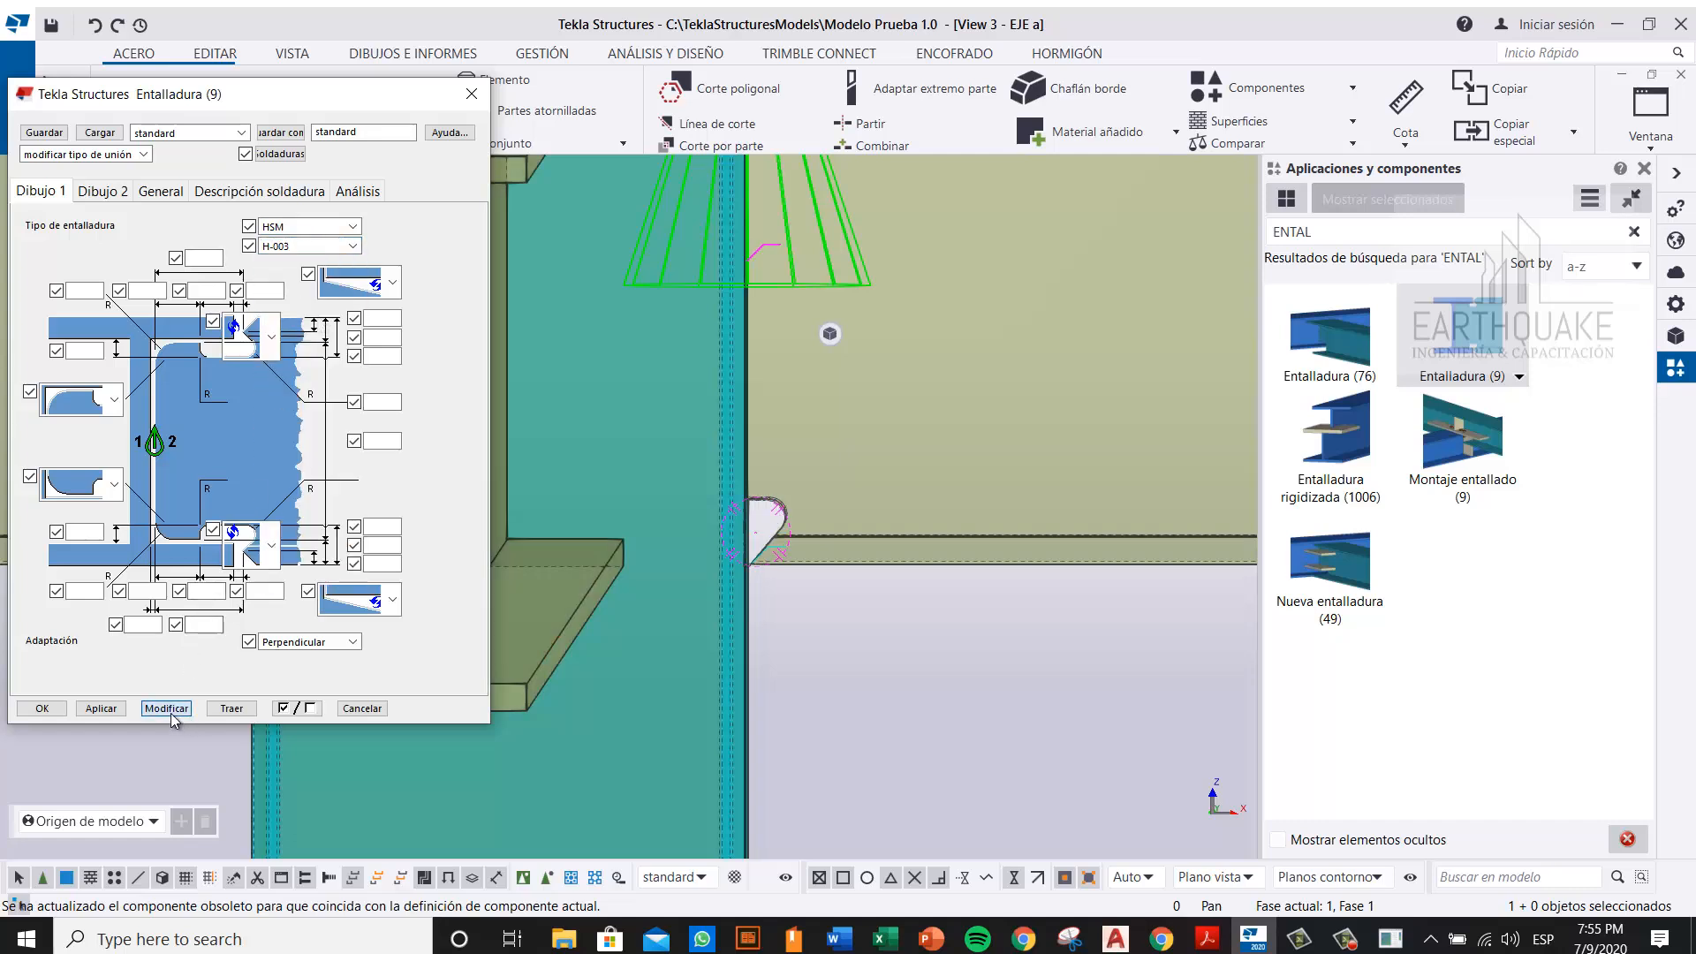
pyautogui.scroll(-4, 813, 658)
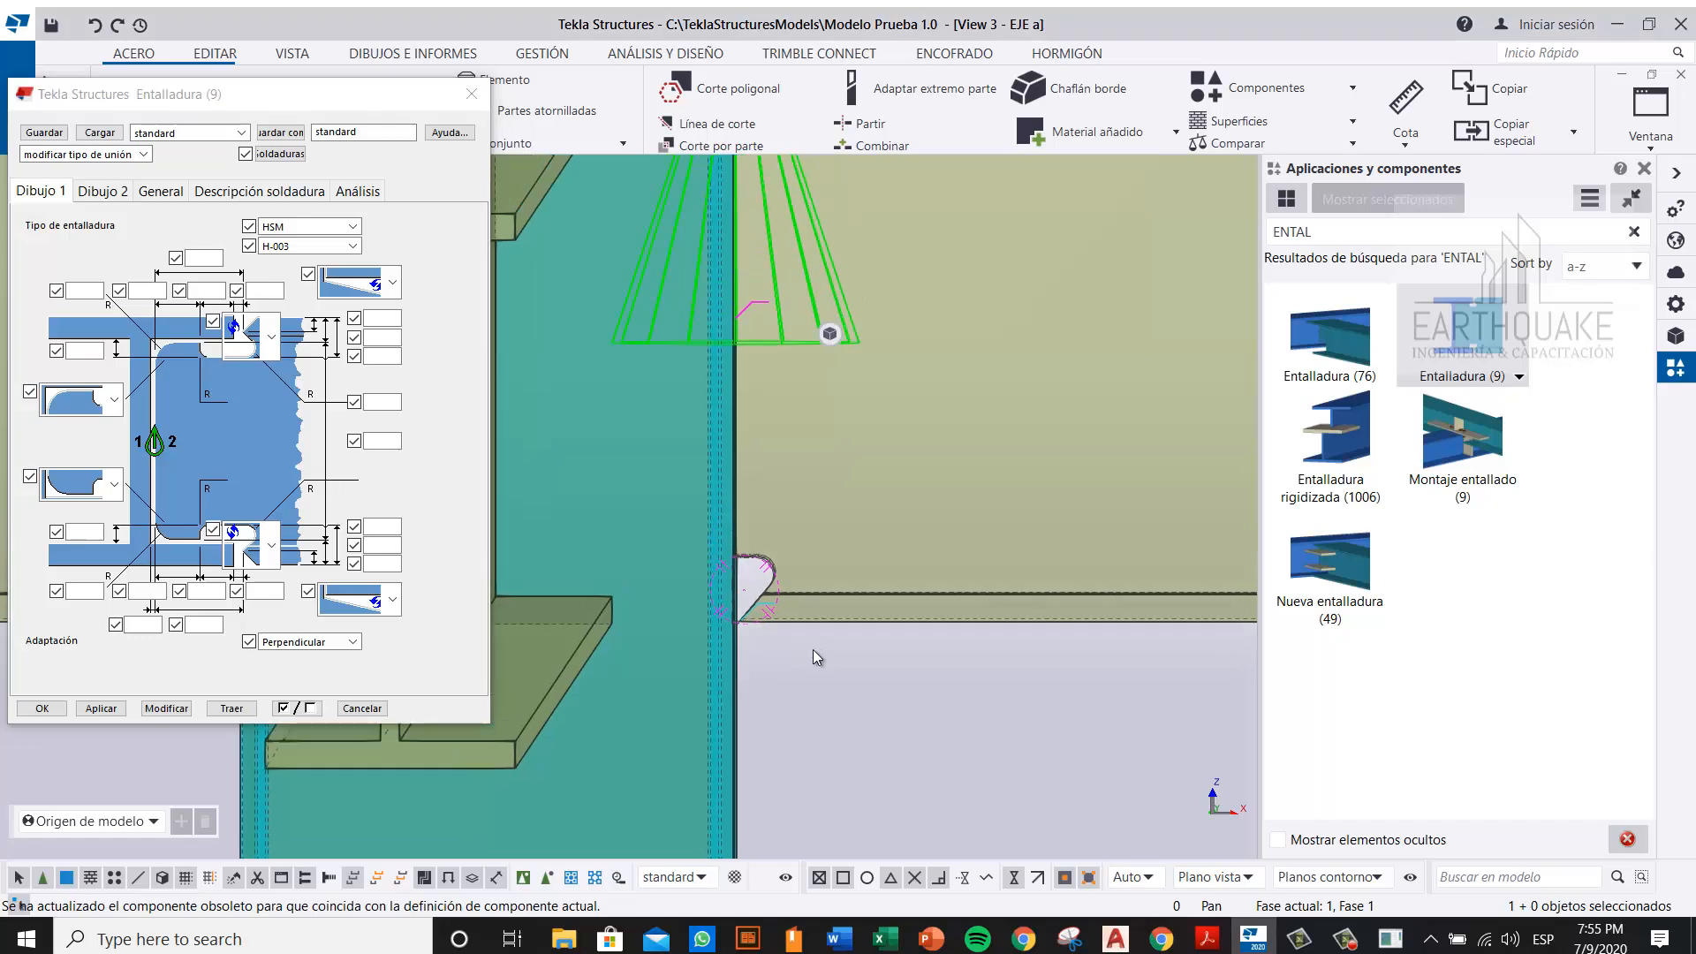
pyautogui.scroll(5, 813, 667)
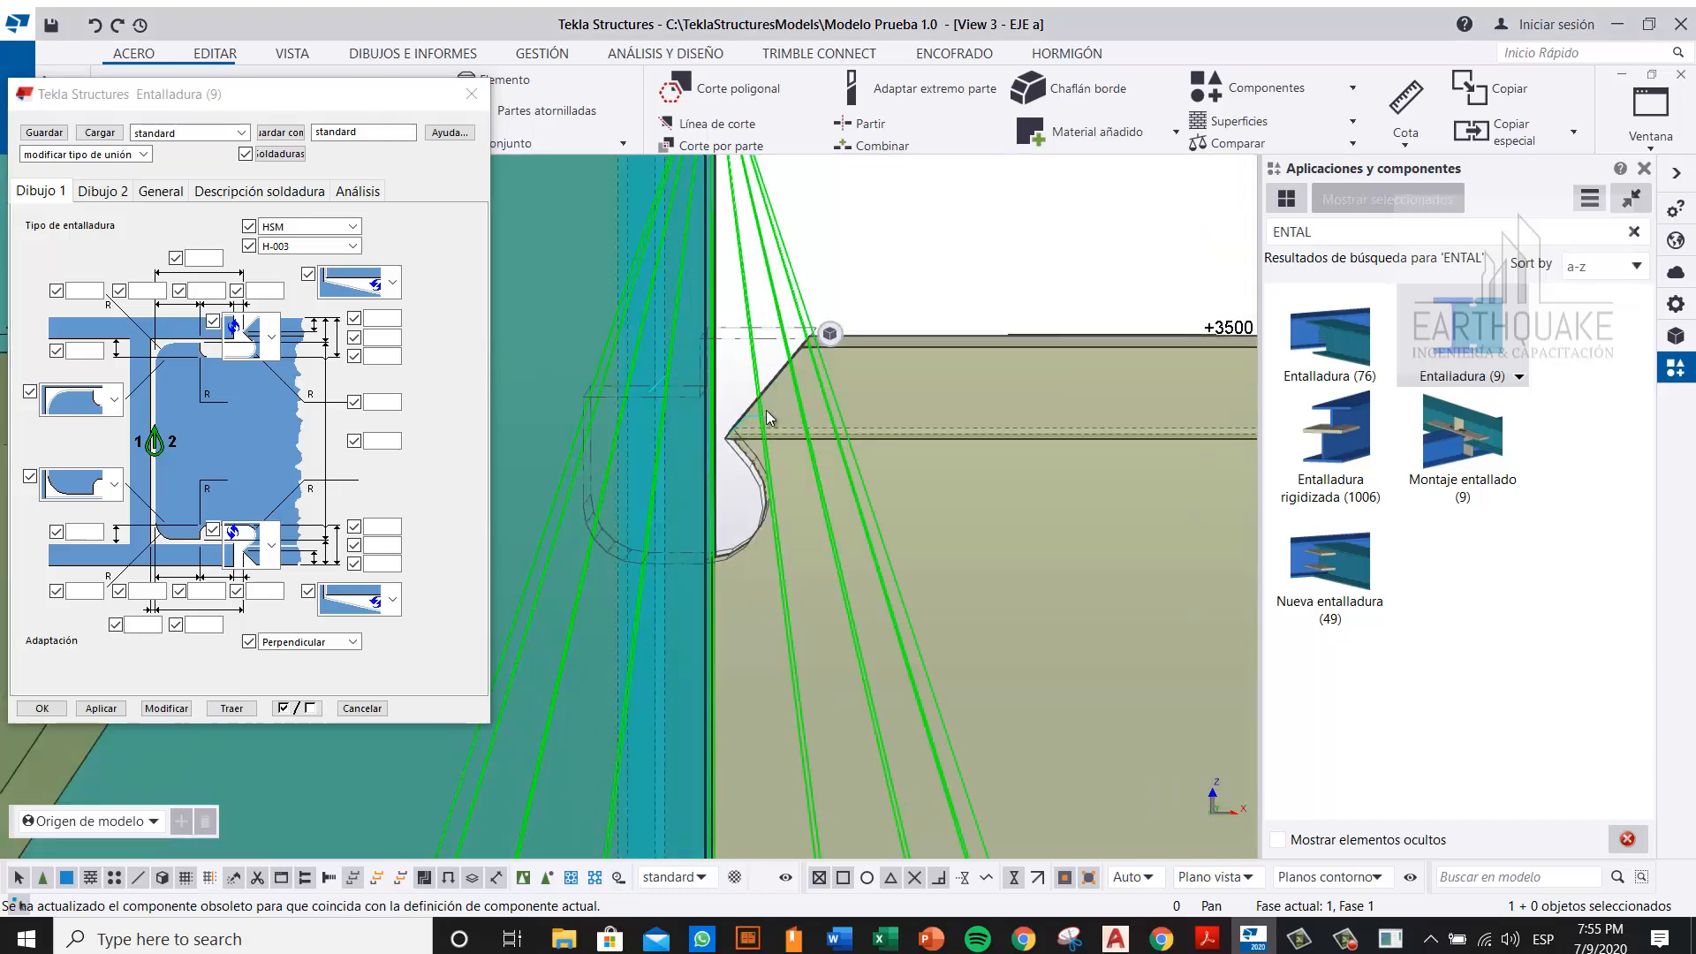
pyautogui.scroll(-5, 781, 629)
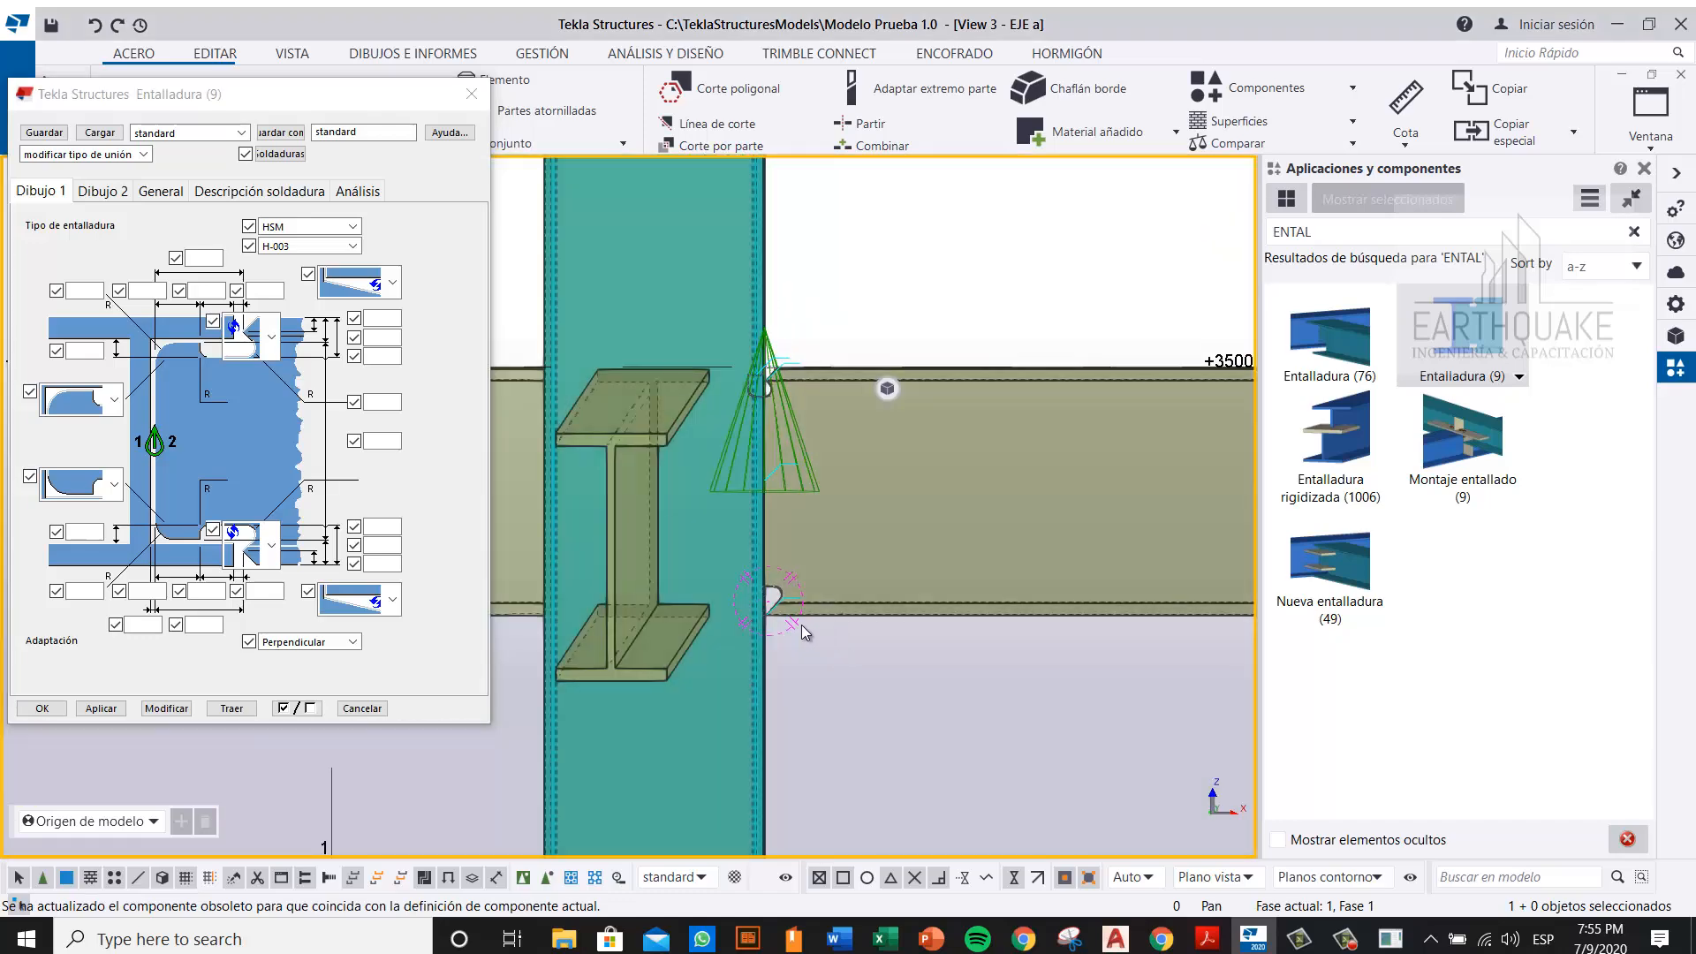
pyautogui.scroll(2, 781, 630)
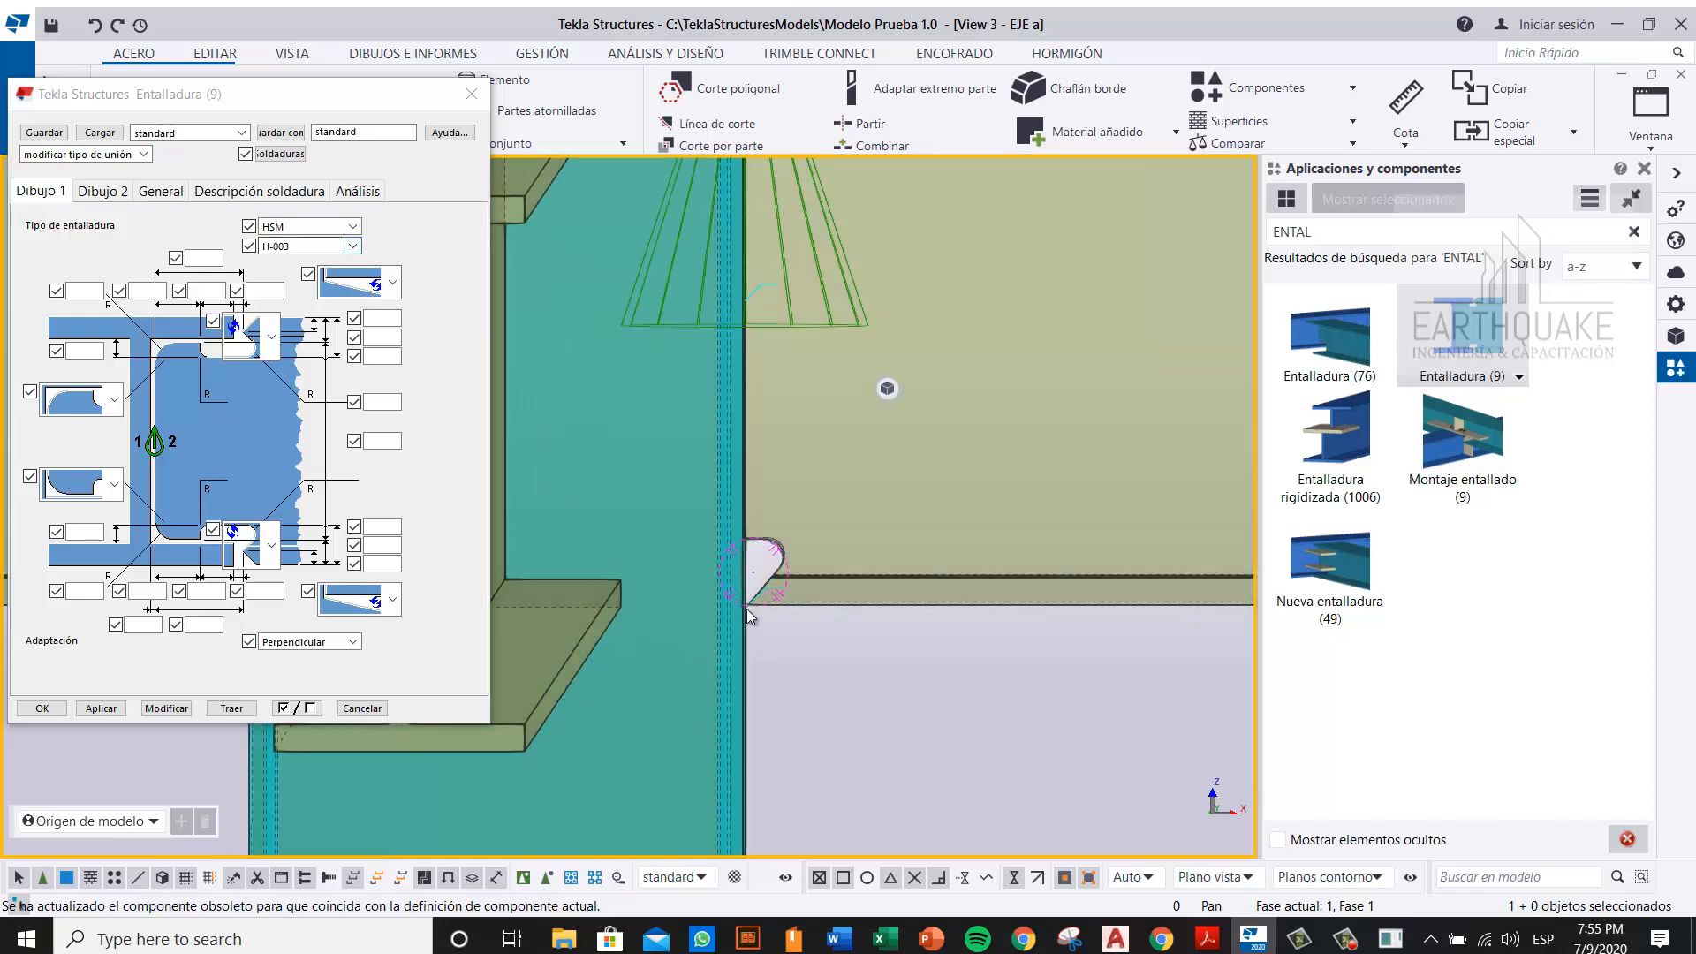
pyautogui.scroll(2, 760, 625)
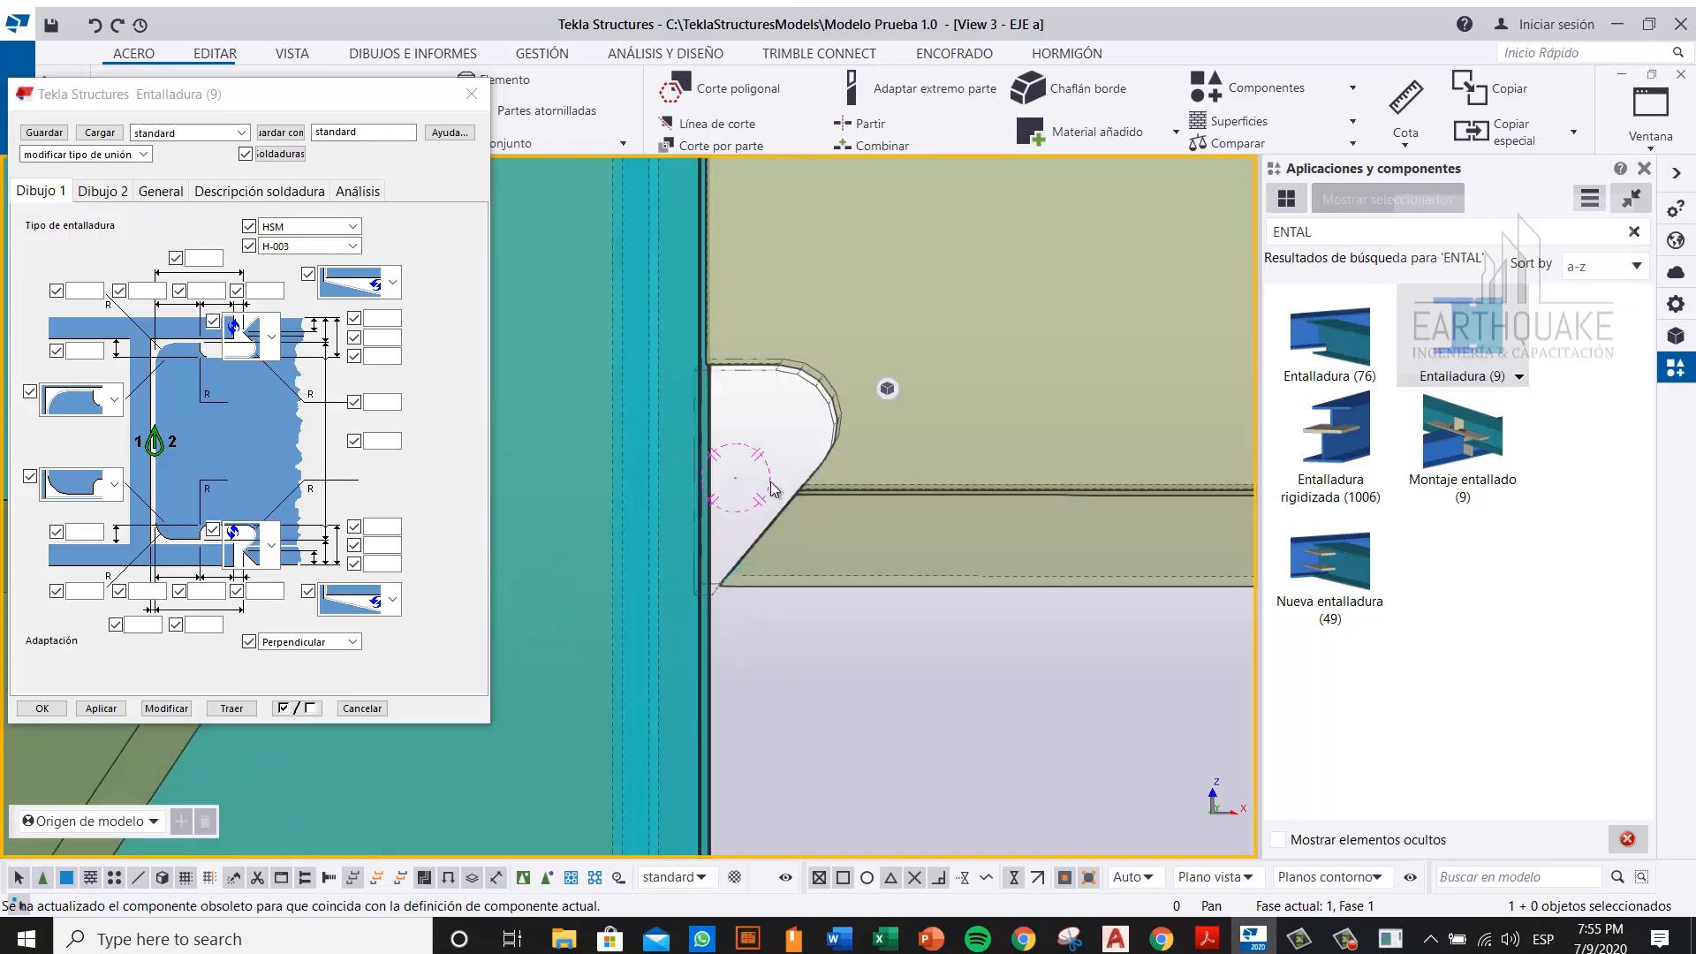
pyautogui.keyDown('ctrl'); pyautogui.moveTo(765, 512); pyautogui.dragTo(673, 673, button='middle'); pyautogui.keyUp('ctrl')
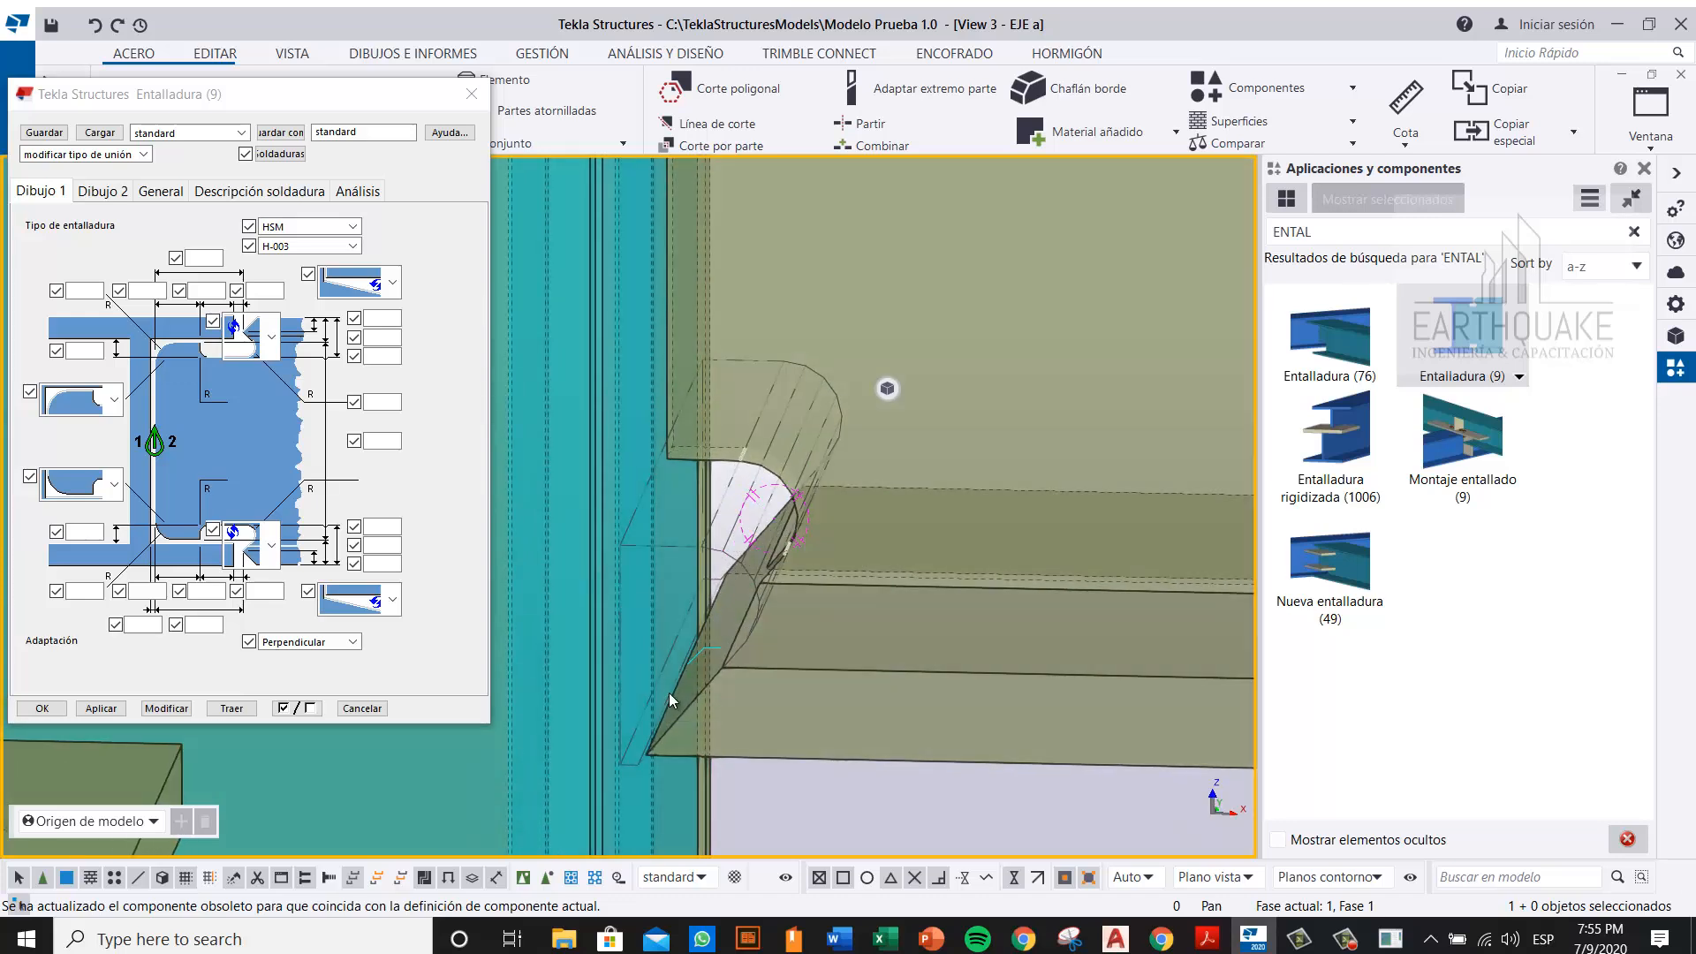
# Step: Set the HSM variant back to H-001, modify the beam-end notch component with it and close its properties
pyautogui.click(353, 247)
pyautogui.click(300, 263)
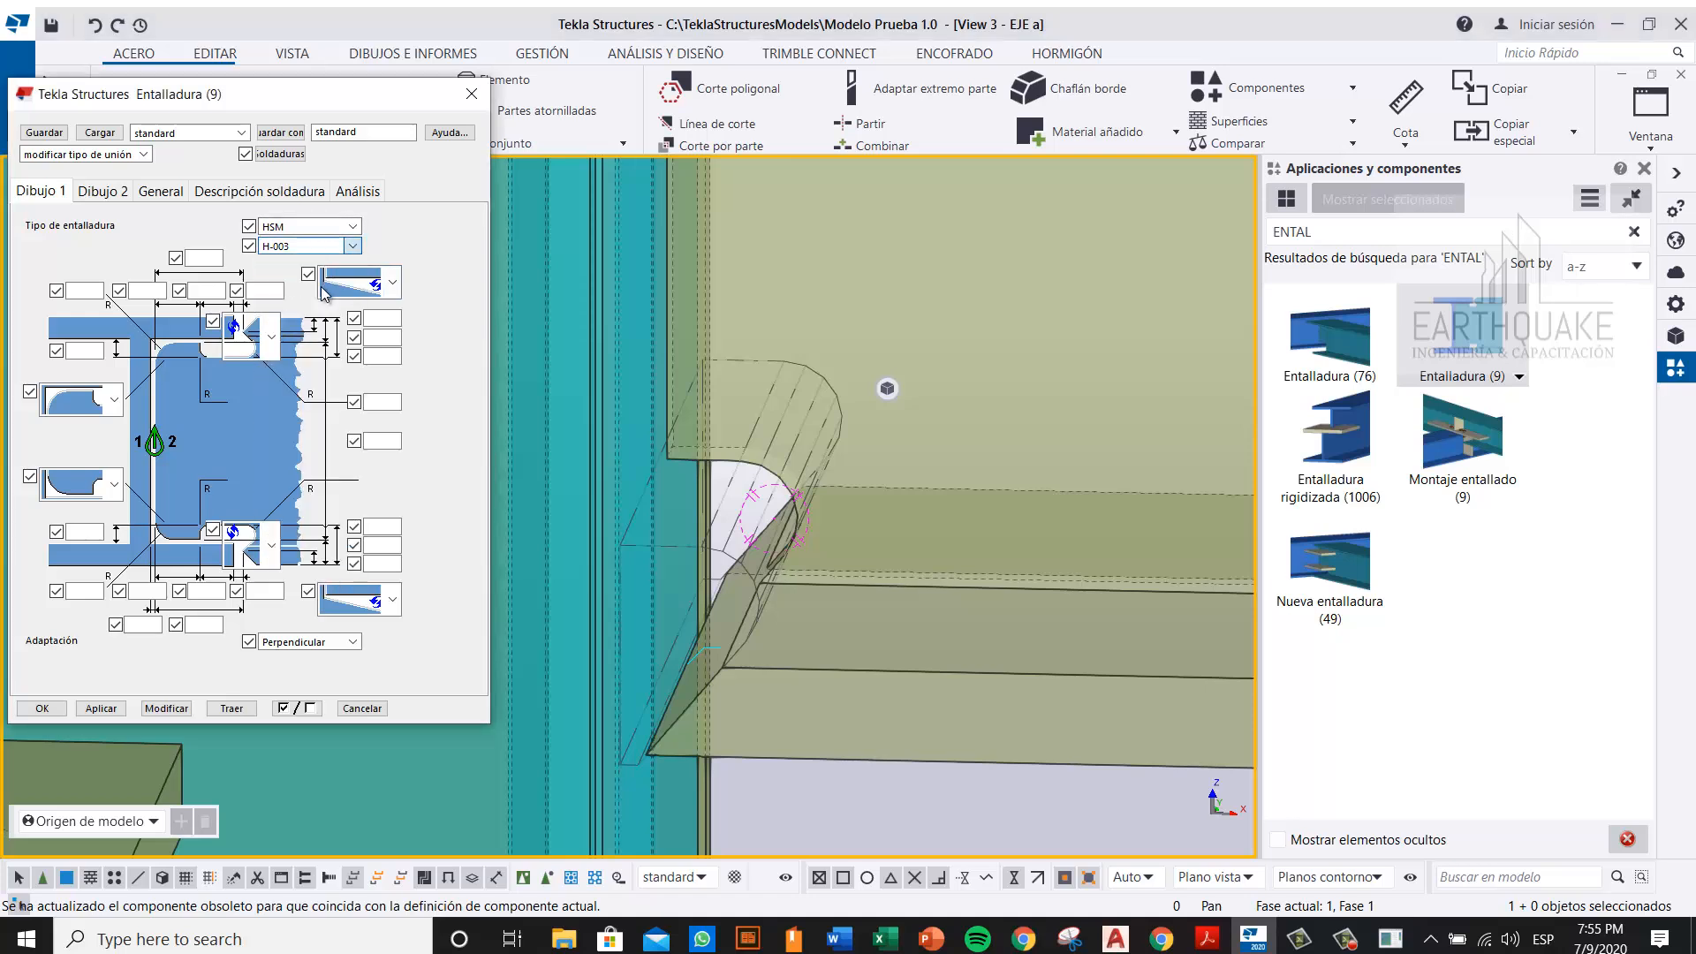
pyautogui.click(167, 709)
pyautogui.scroll(-2, 945, 576)
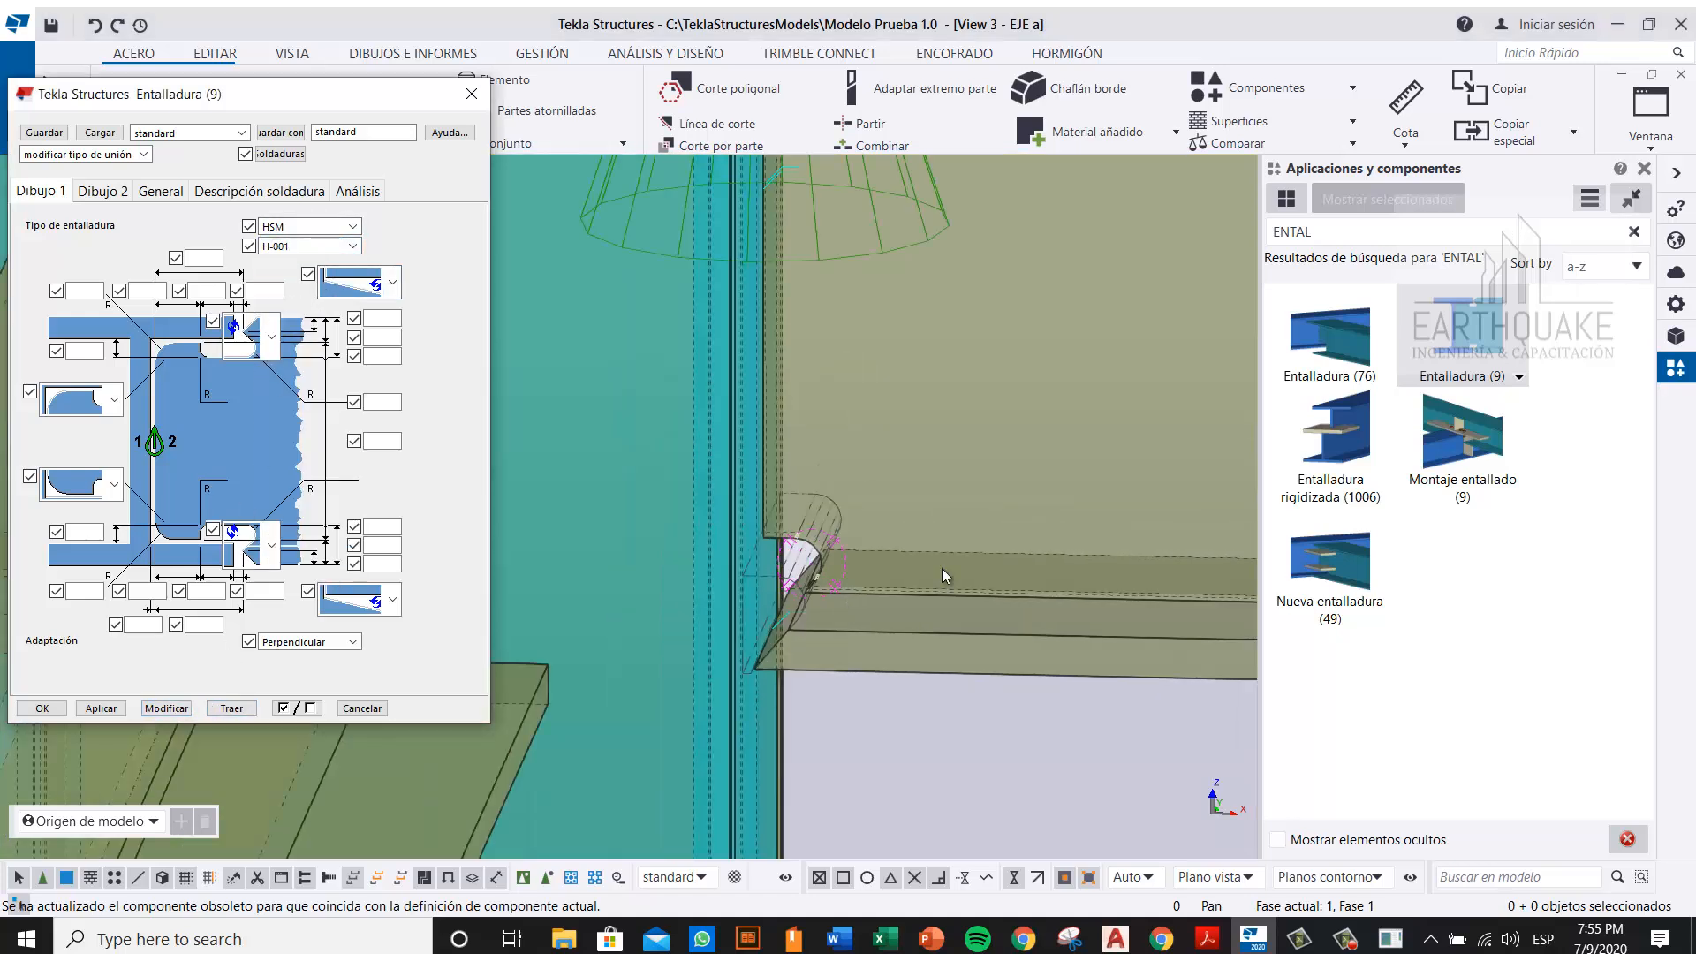
pyautogui.click(864, 248)
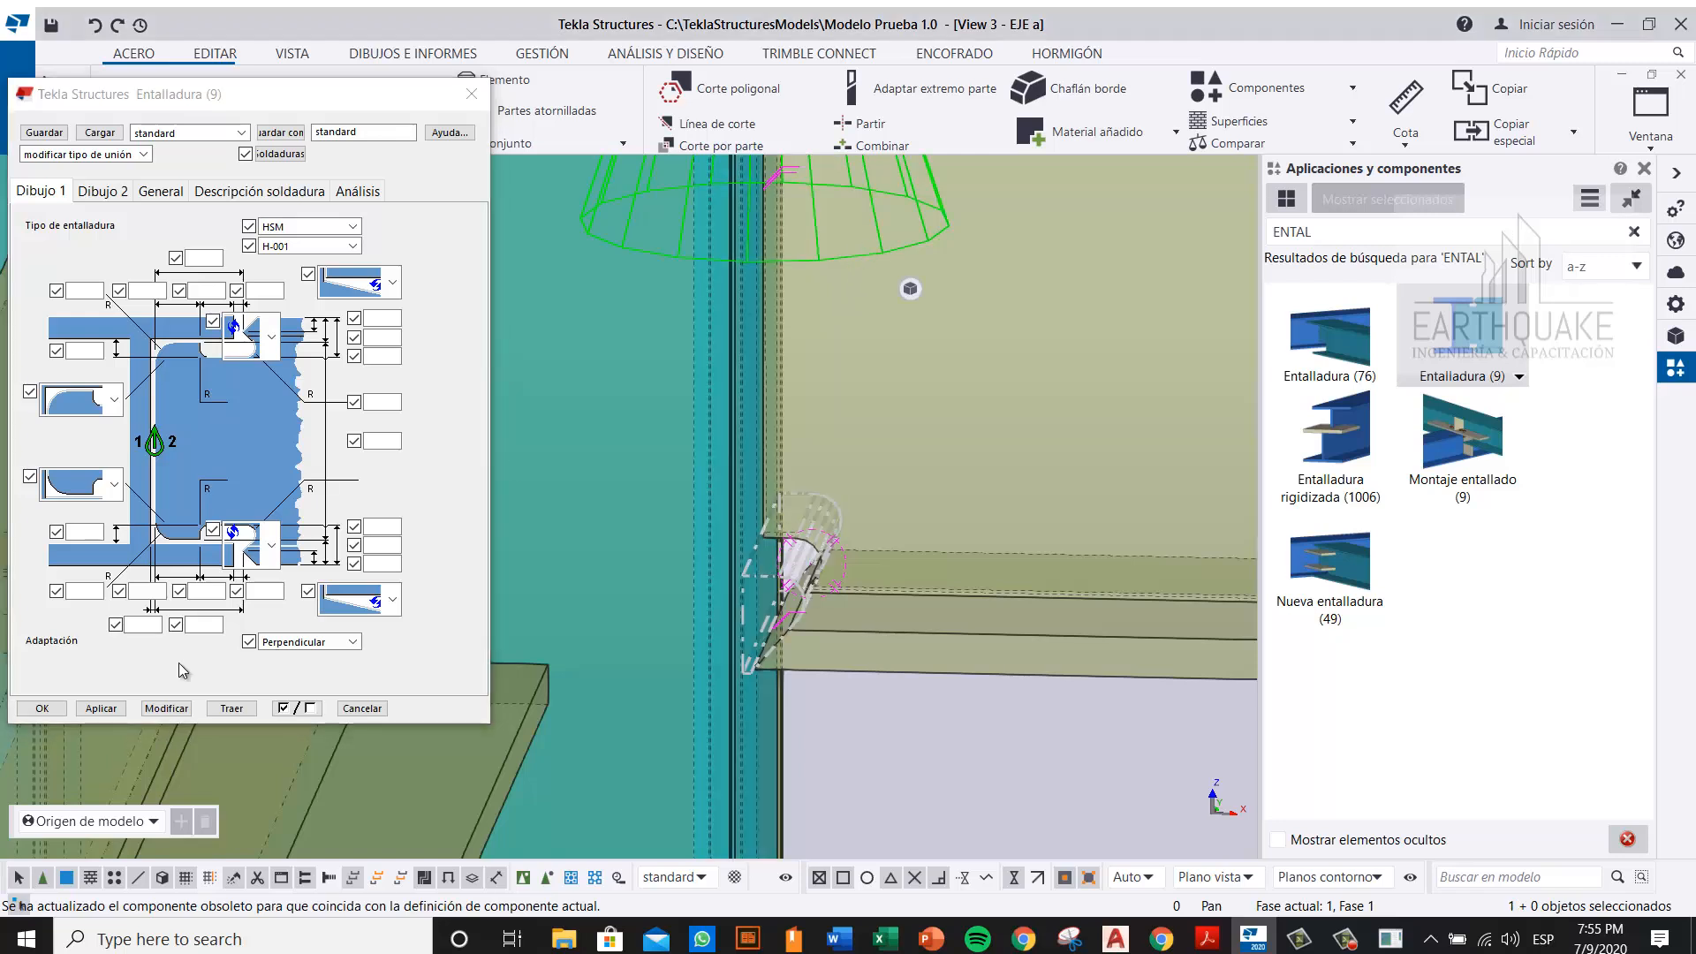
pyautogui.click(167, 709)
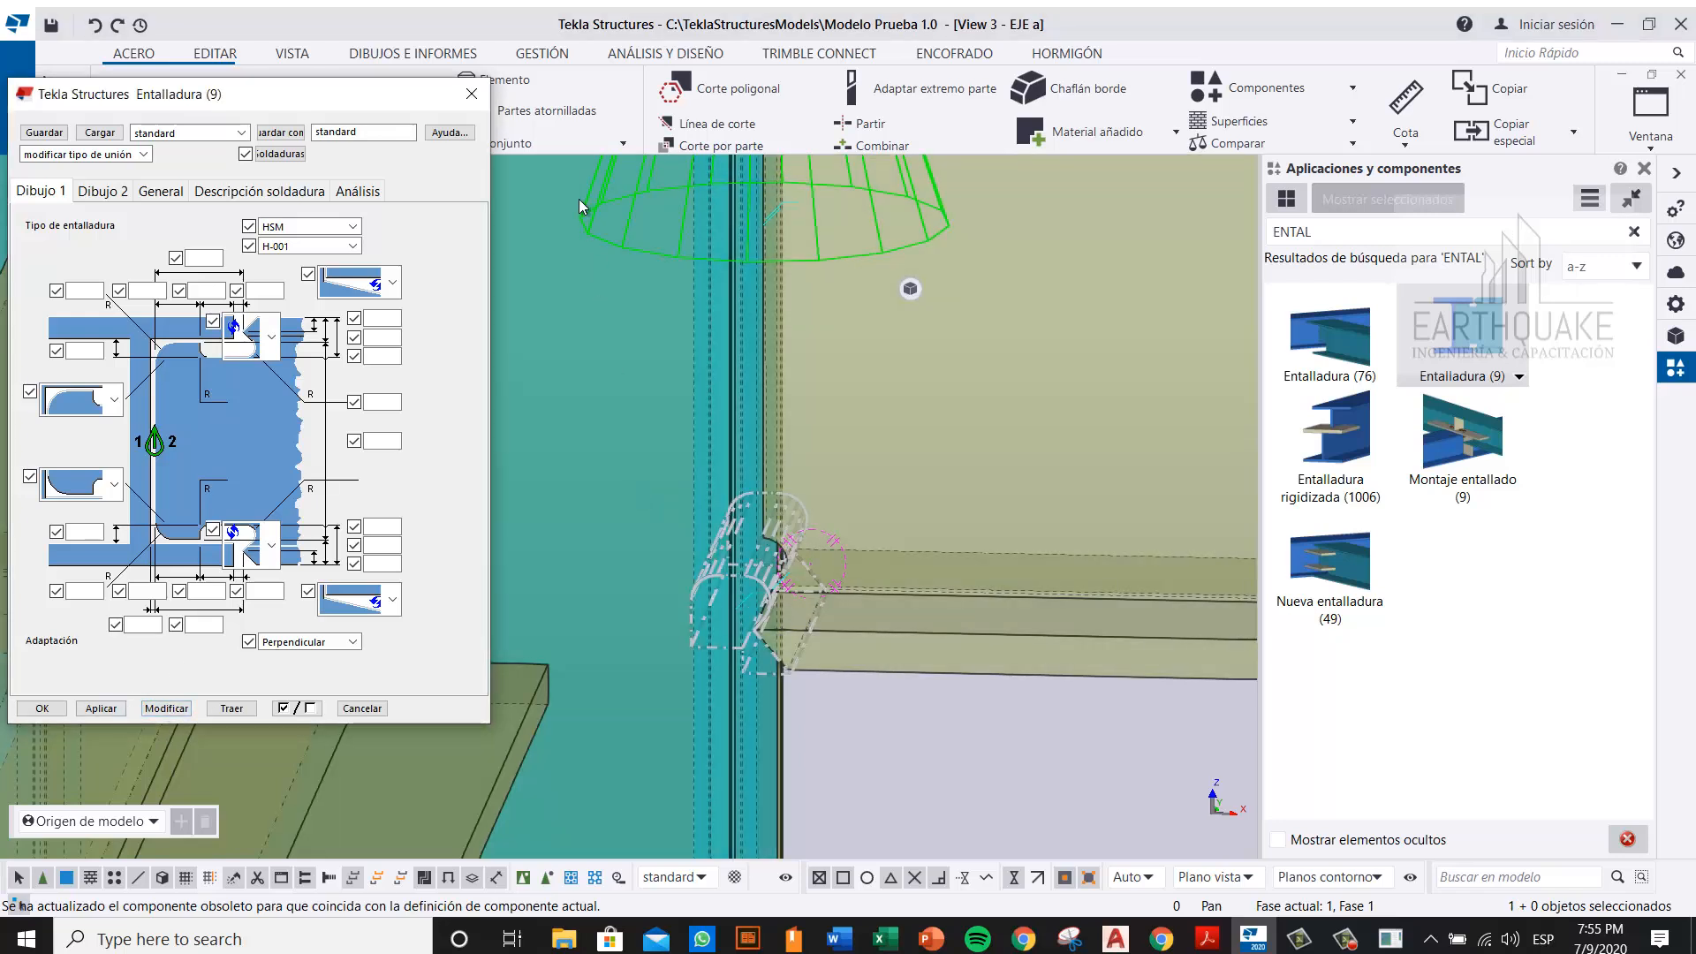
pyautogui.click(471, 94)
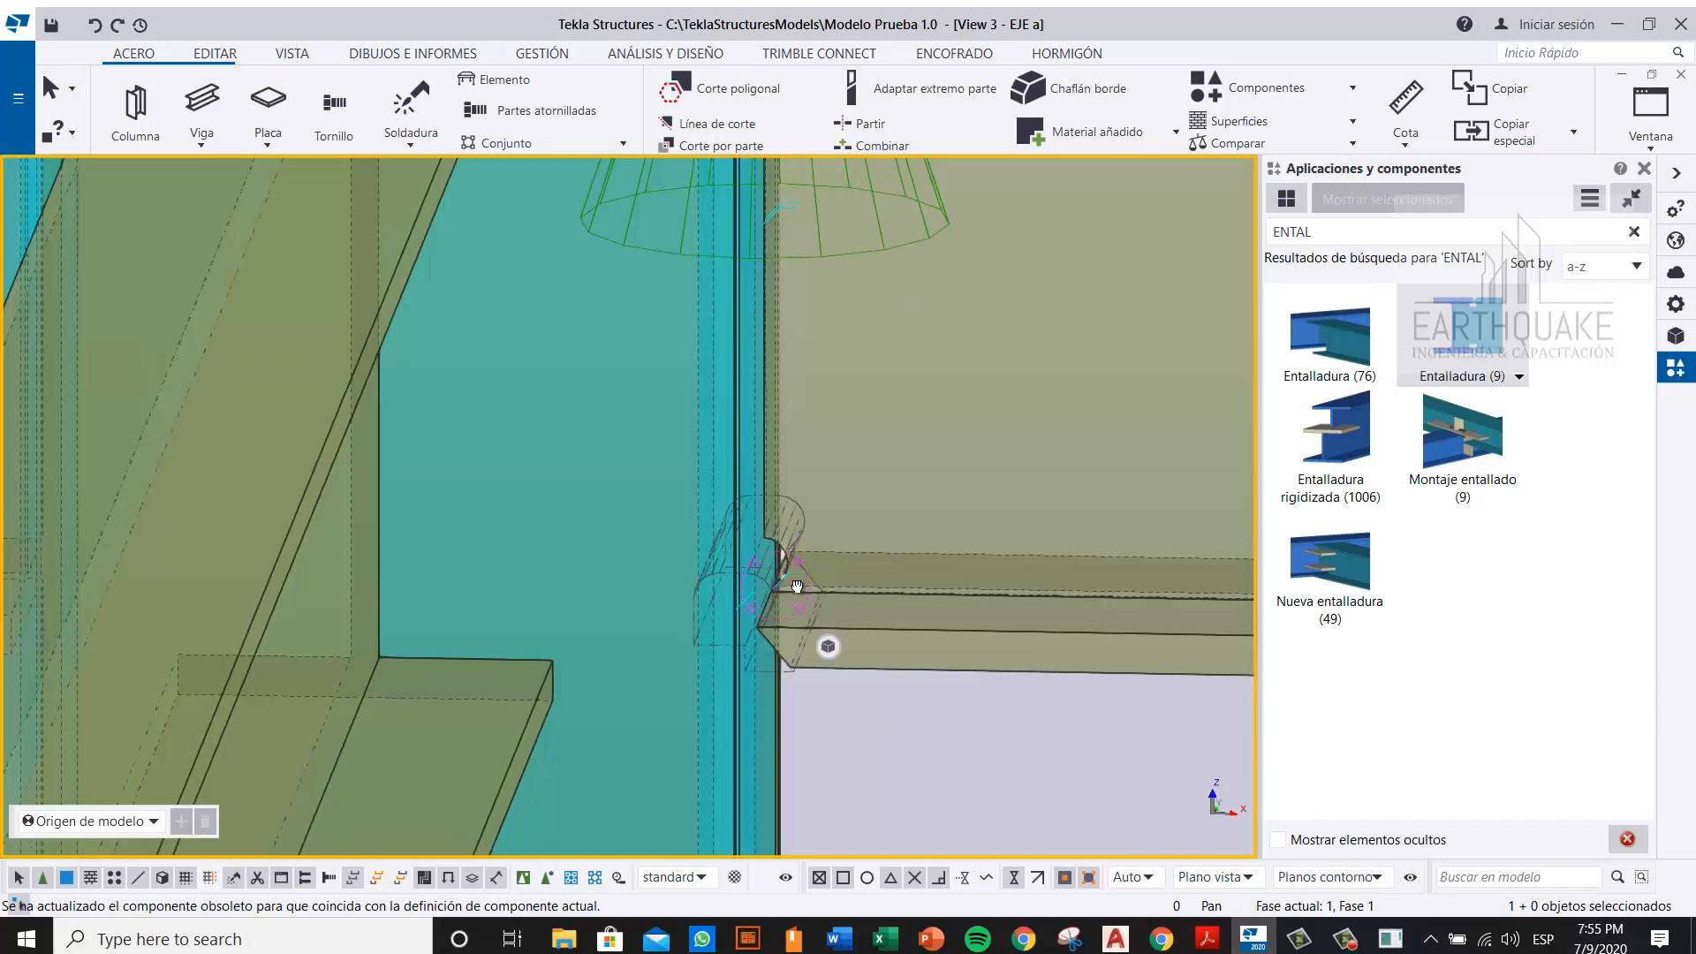
# Step: Open the beam-end notch's properties, set the notch type to Libre and review the upper flange's preparation options
pyautogui.moveTo(797, 586)
pyautogui.keyDown('ctrl'); pyautogui.mouseDown(button='middle')
pyautogui.moveTo(810, 563)
pyautogui.moveTo(788, 583)
pyautogui.mouseUp(button='middle'); pyautogui.keyUp('ctrl')
pyautogui.scroll(2, 769, 632)
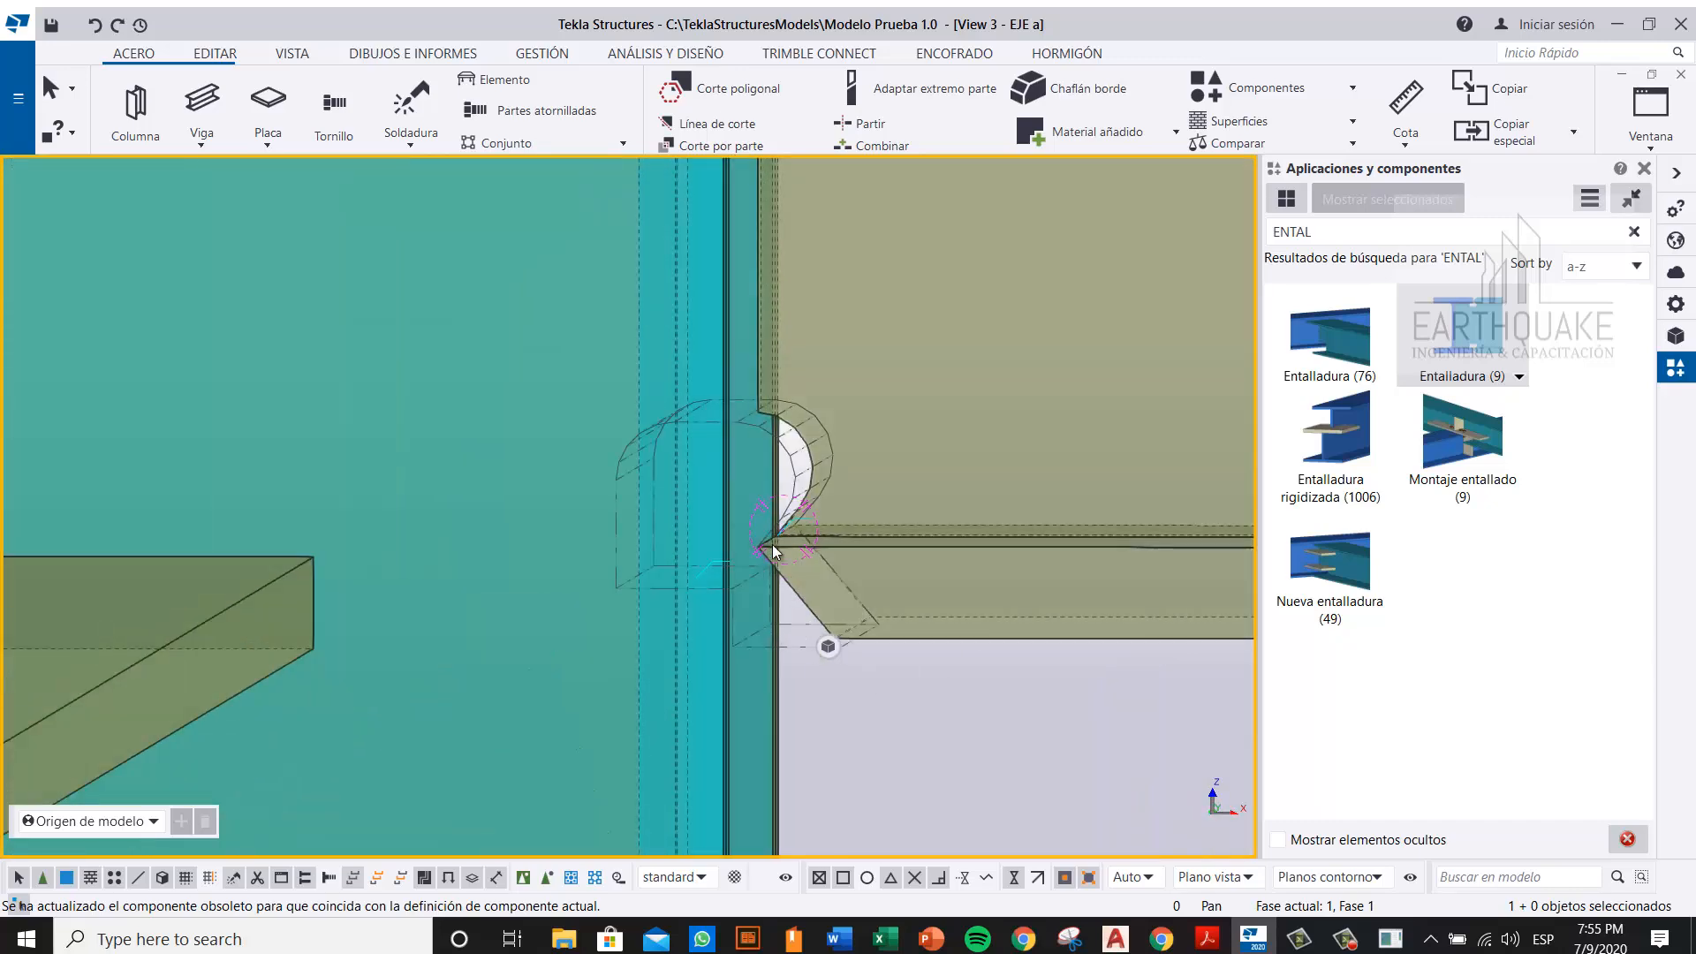
pyautogui.scroll(-3, 667, 562)
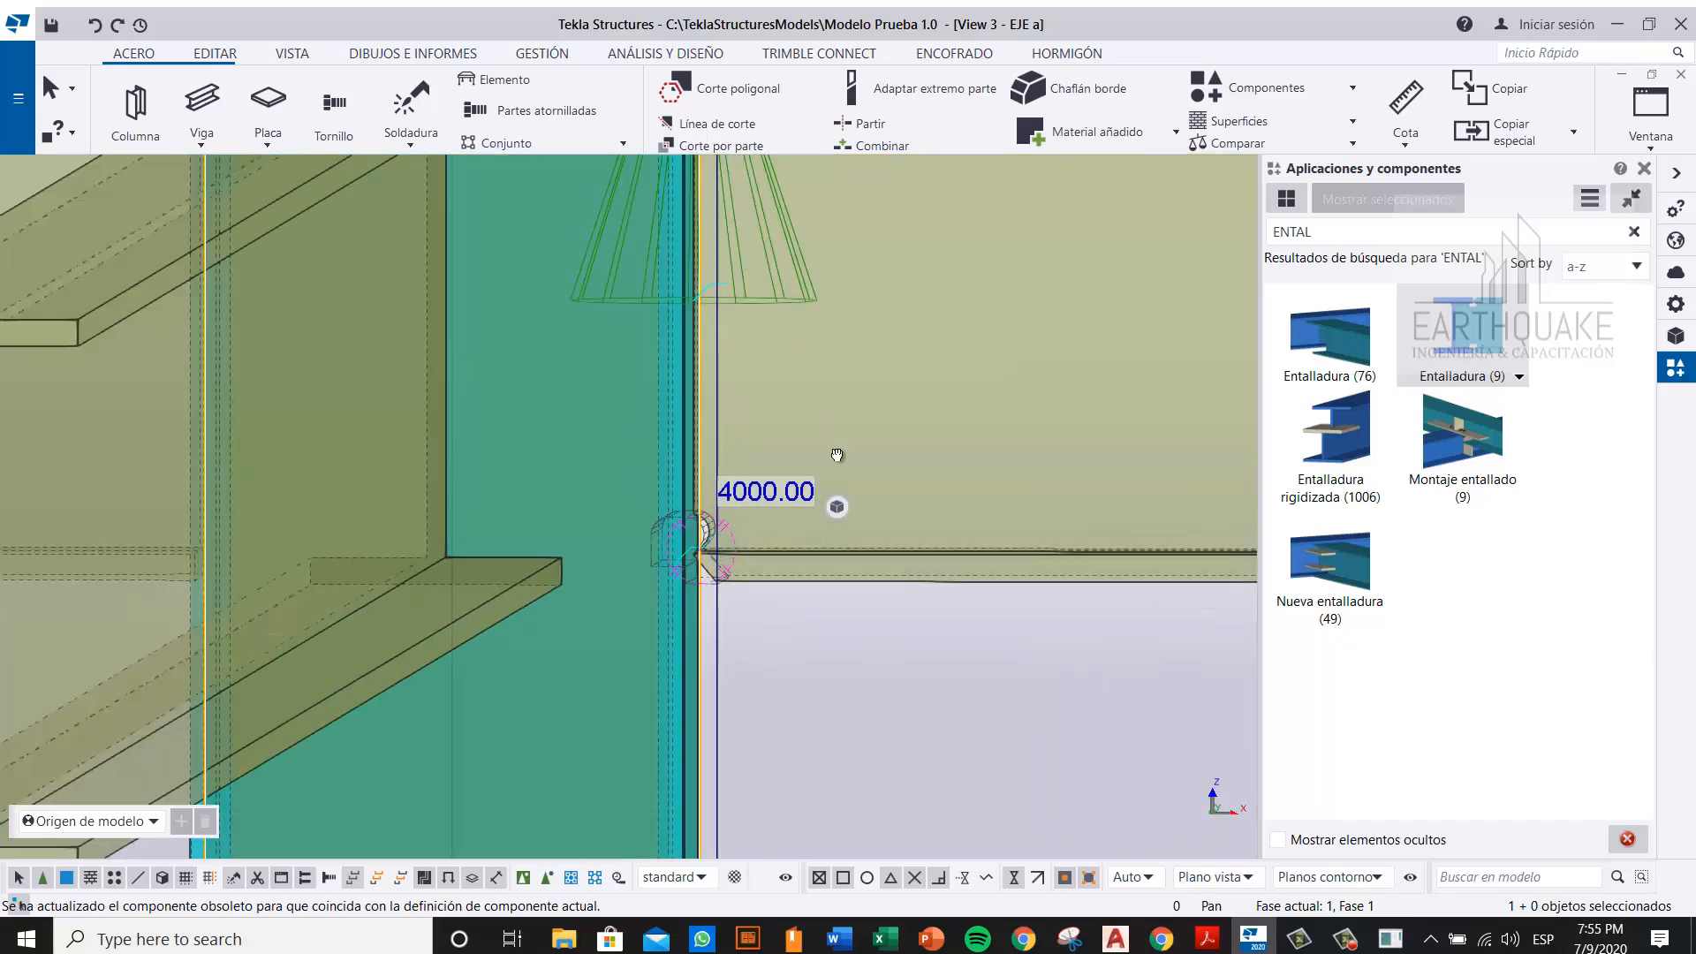
pyautogui.moveTo(836, 454); pyautogui.dragTo(875, 600, button='middle')
pyautogui.doubleClick(814, 415)
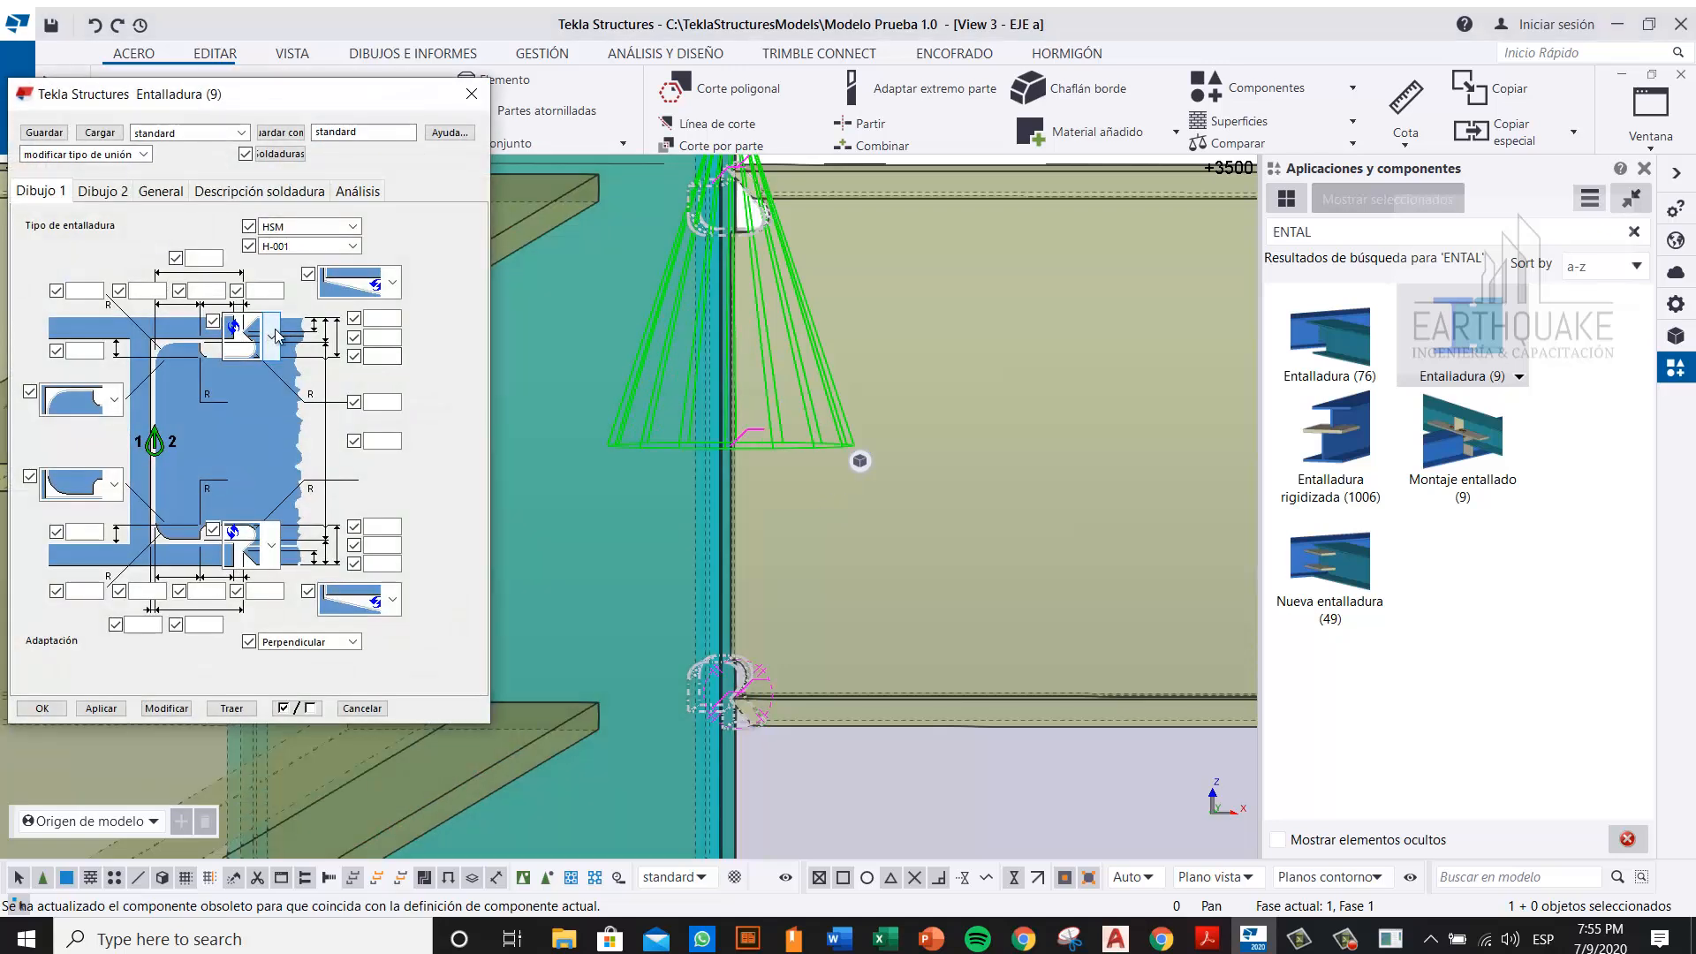
pyautogui.click(343, 230)
pyautogui.click(333, 257)
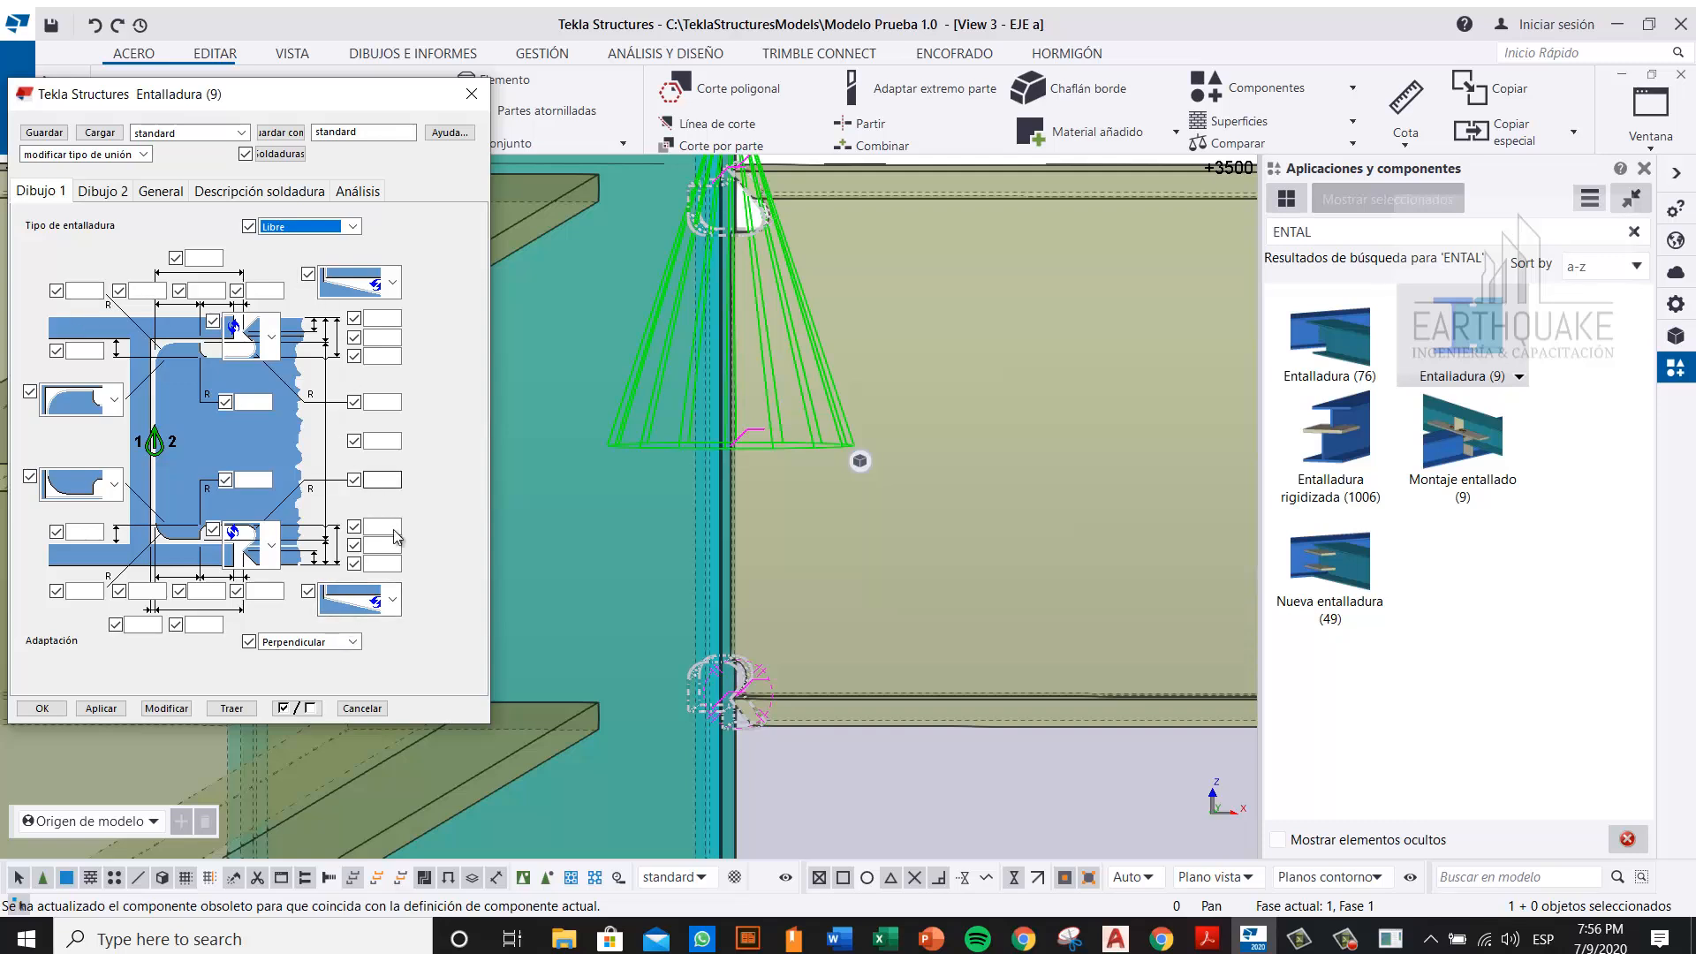
pyautogui.click(272, 338)
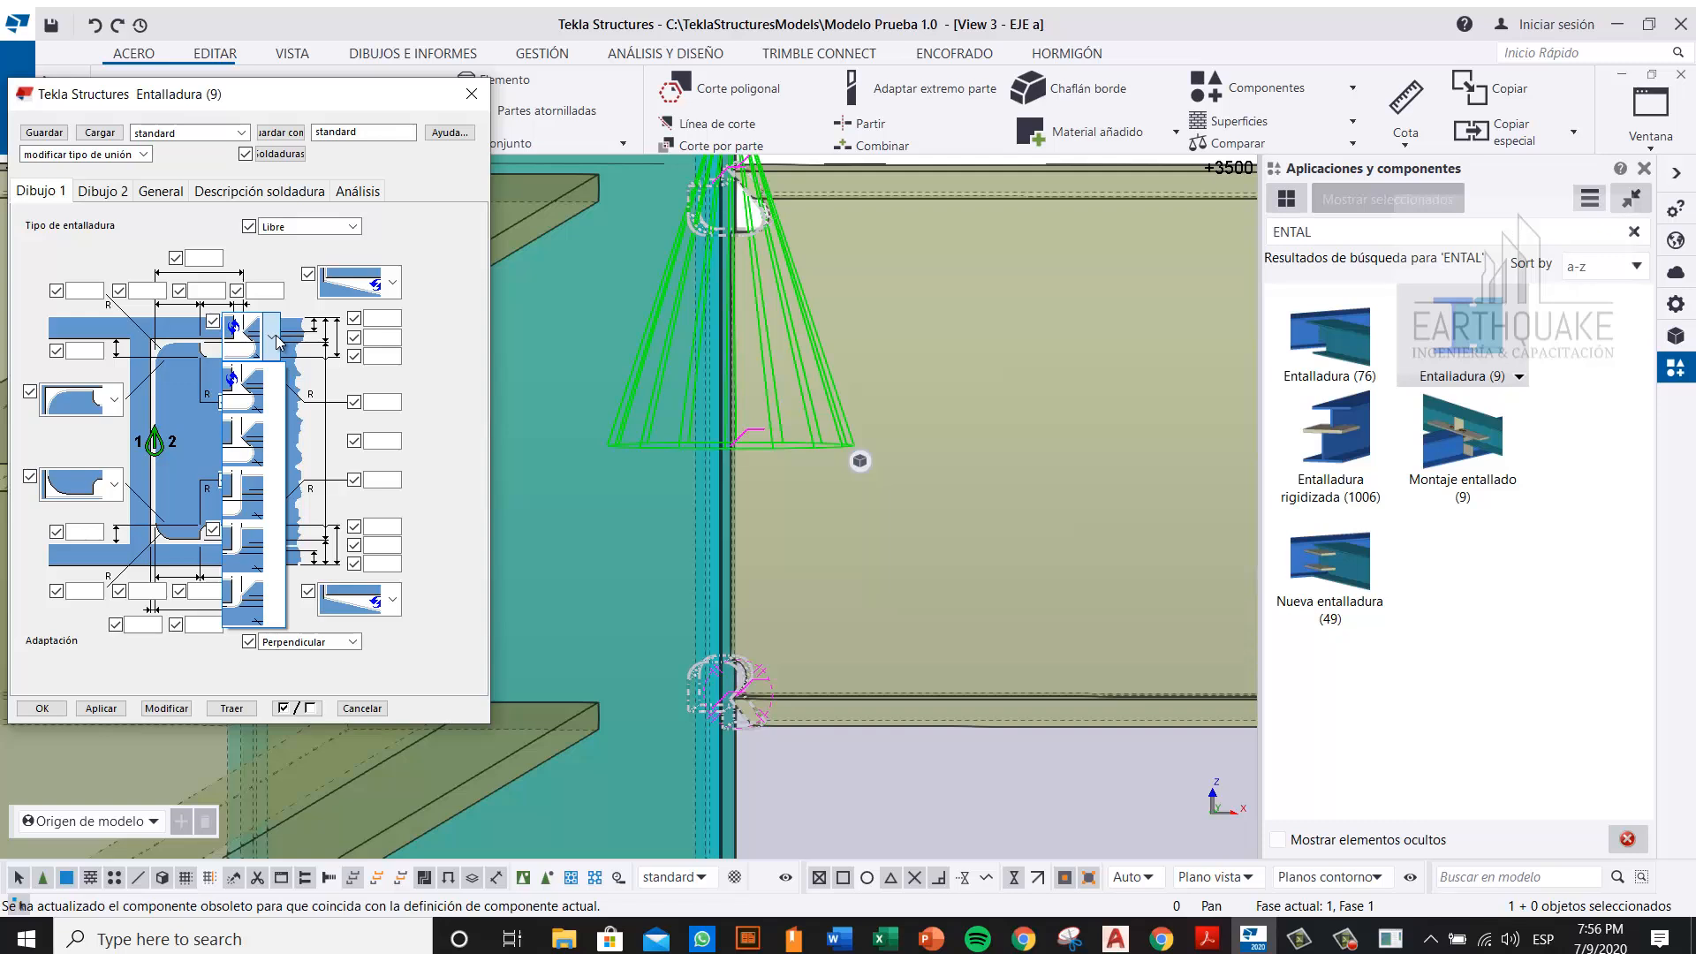
pyautogui.click(275, 341)
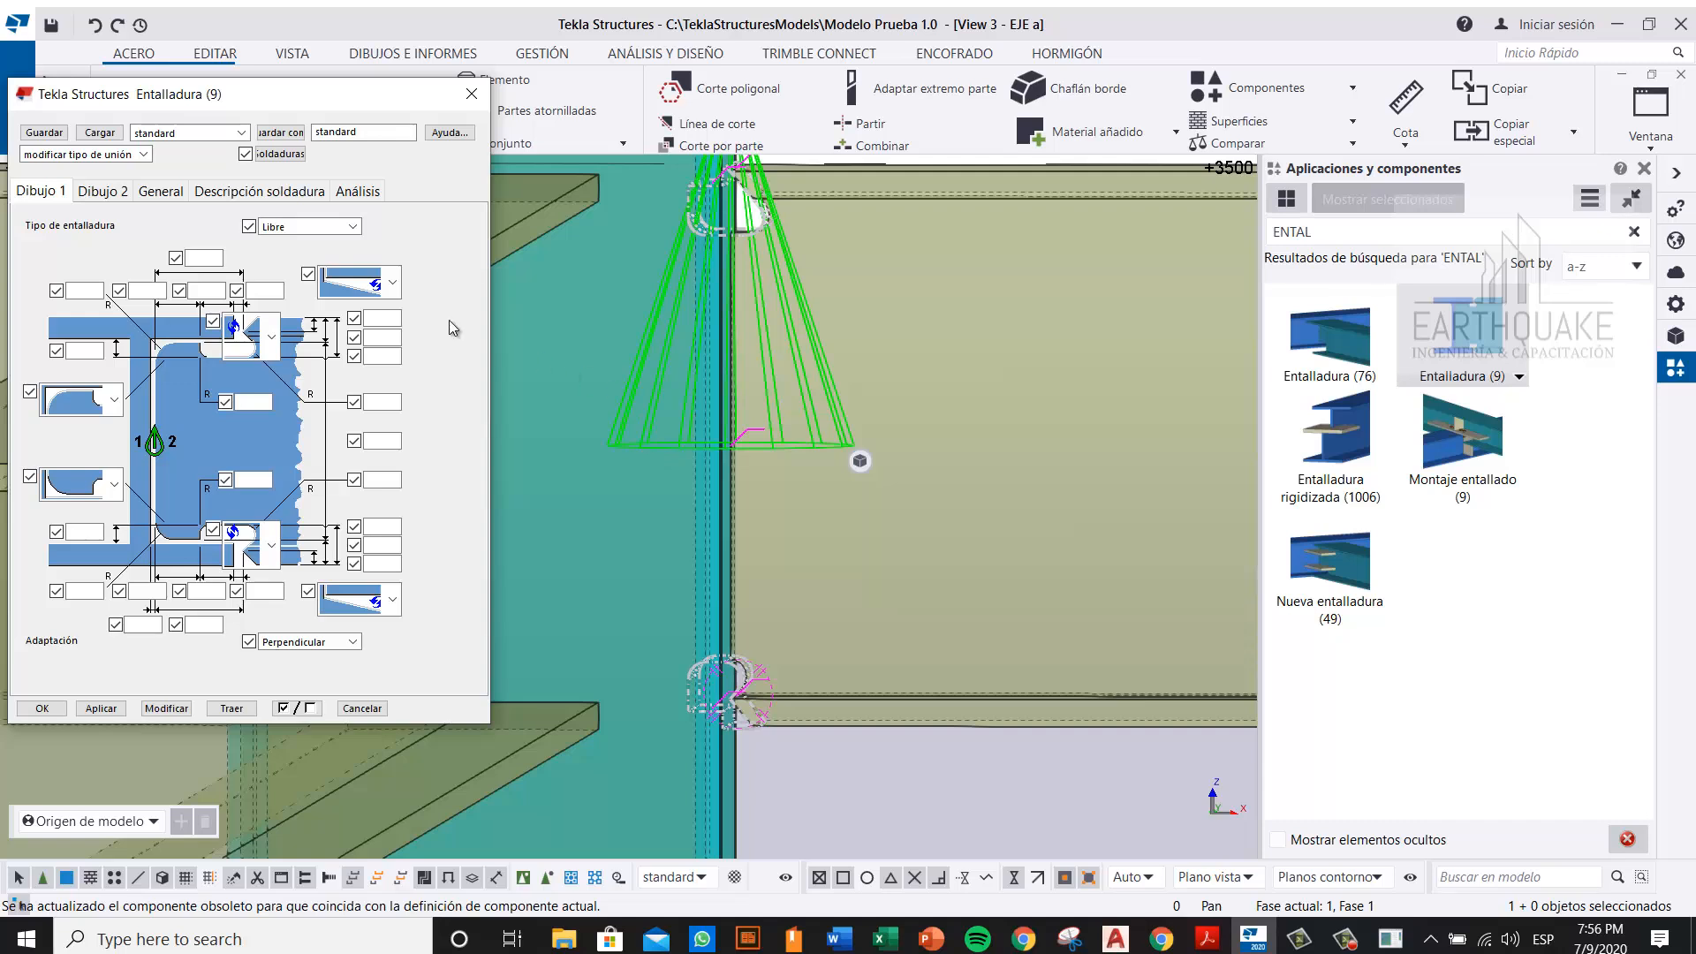
pyautogui.click(354, 227)
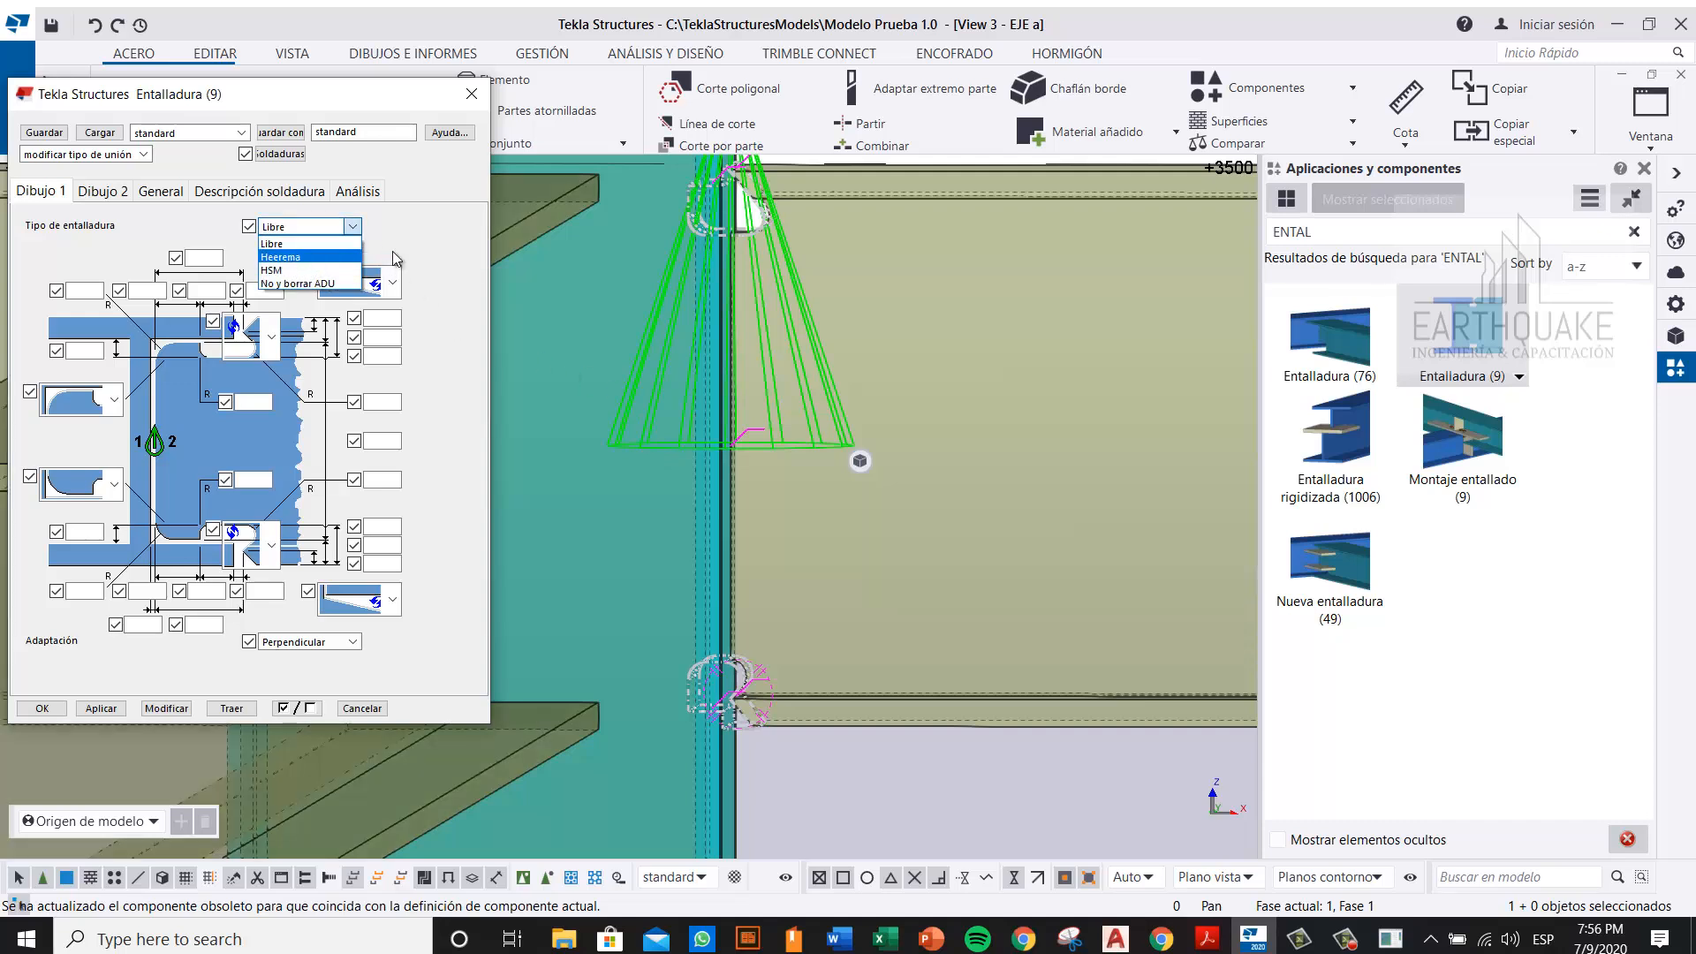
pyautogui.click(428, 249)
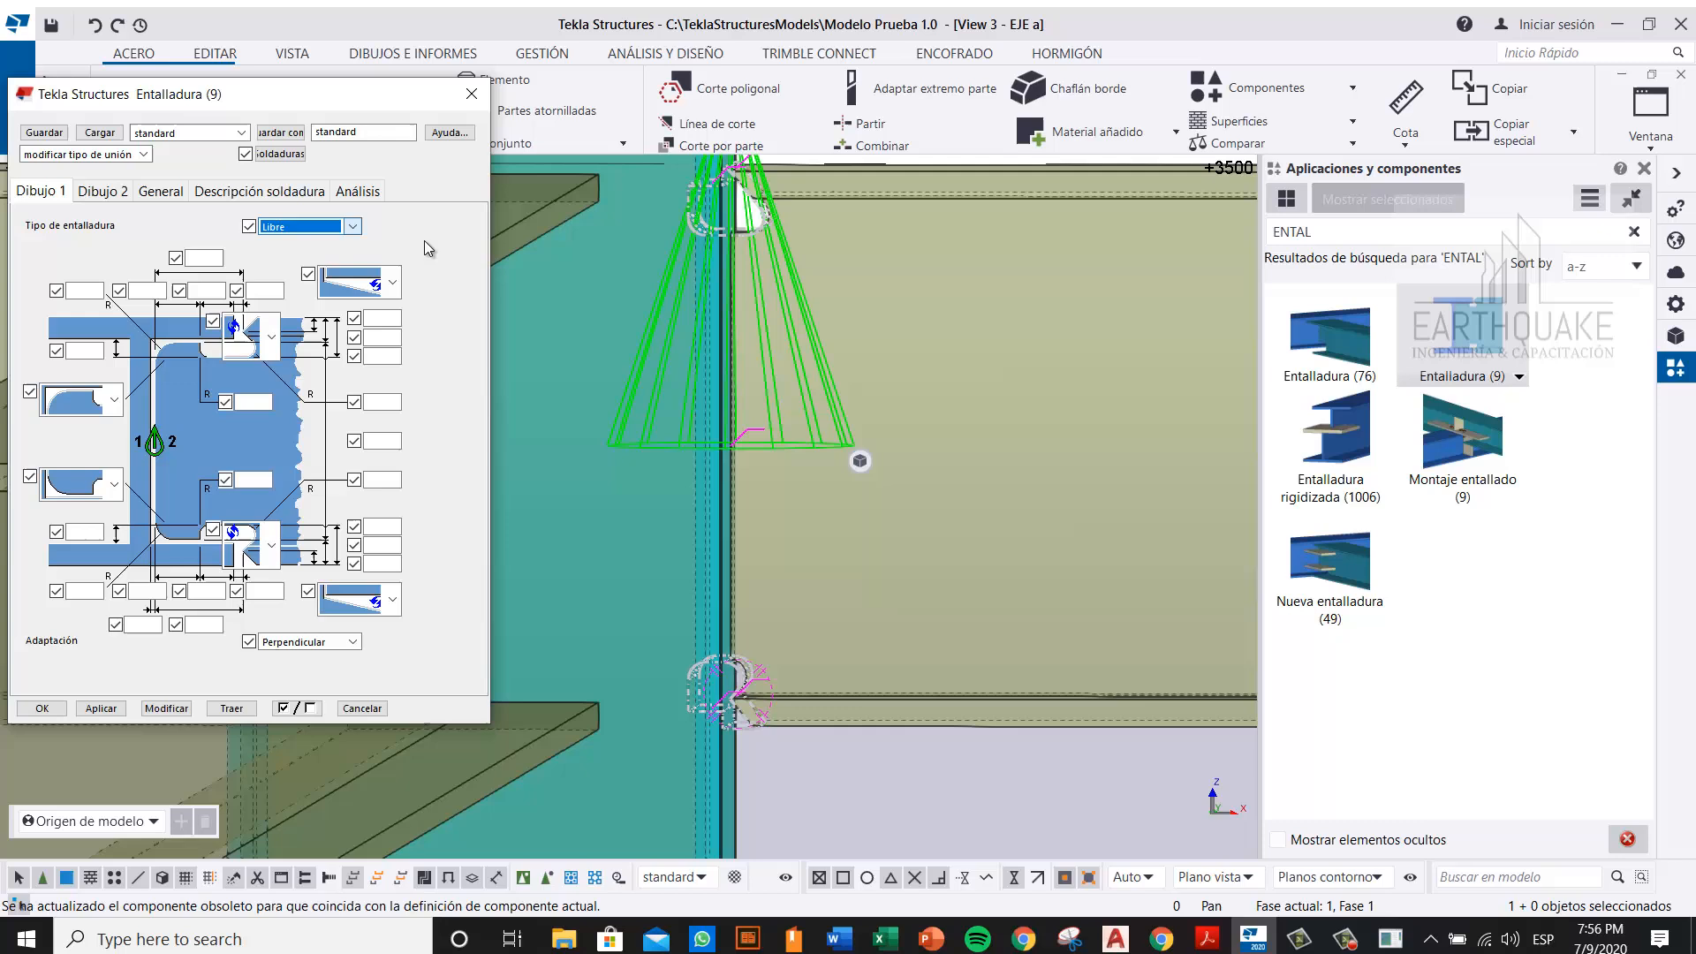
# Step: Try other preparation shapes for the flanges with the radius values excluded, and close the notch properties without applying them
pyautogui.click(54, 291)
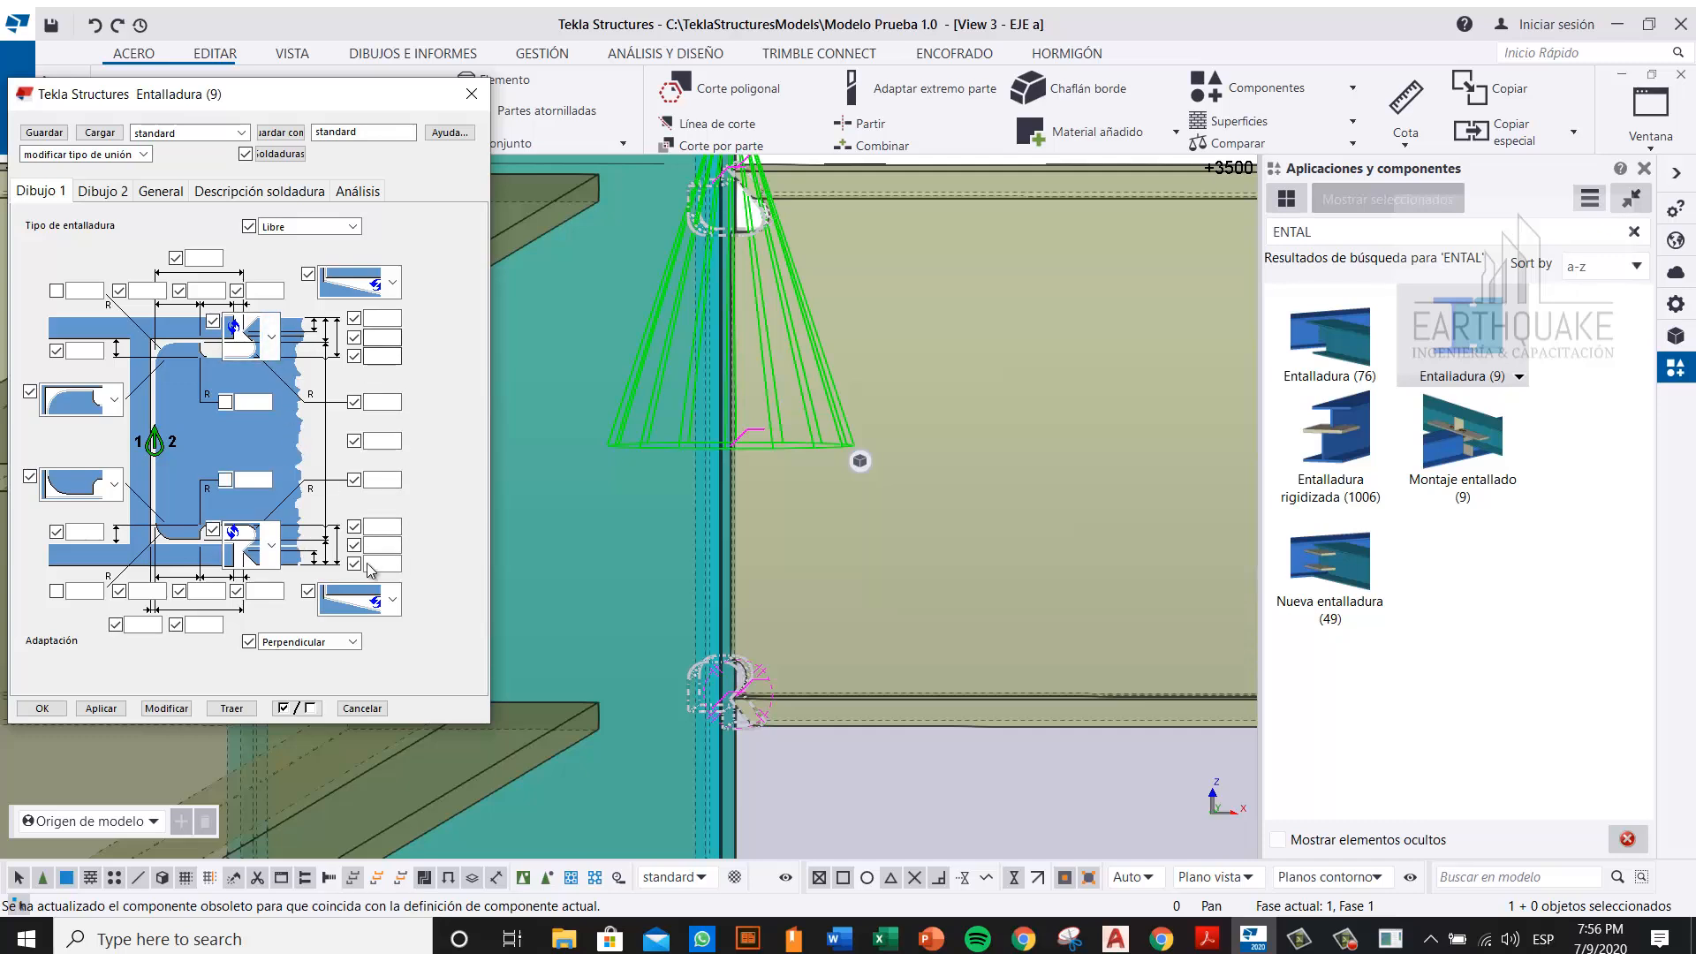
pyautogui.click(267, 353)
pyautogui.click(254, 441)
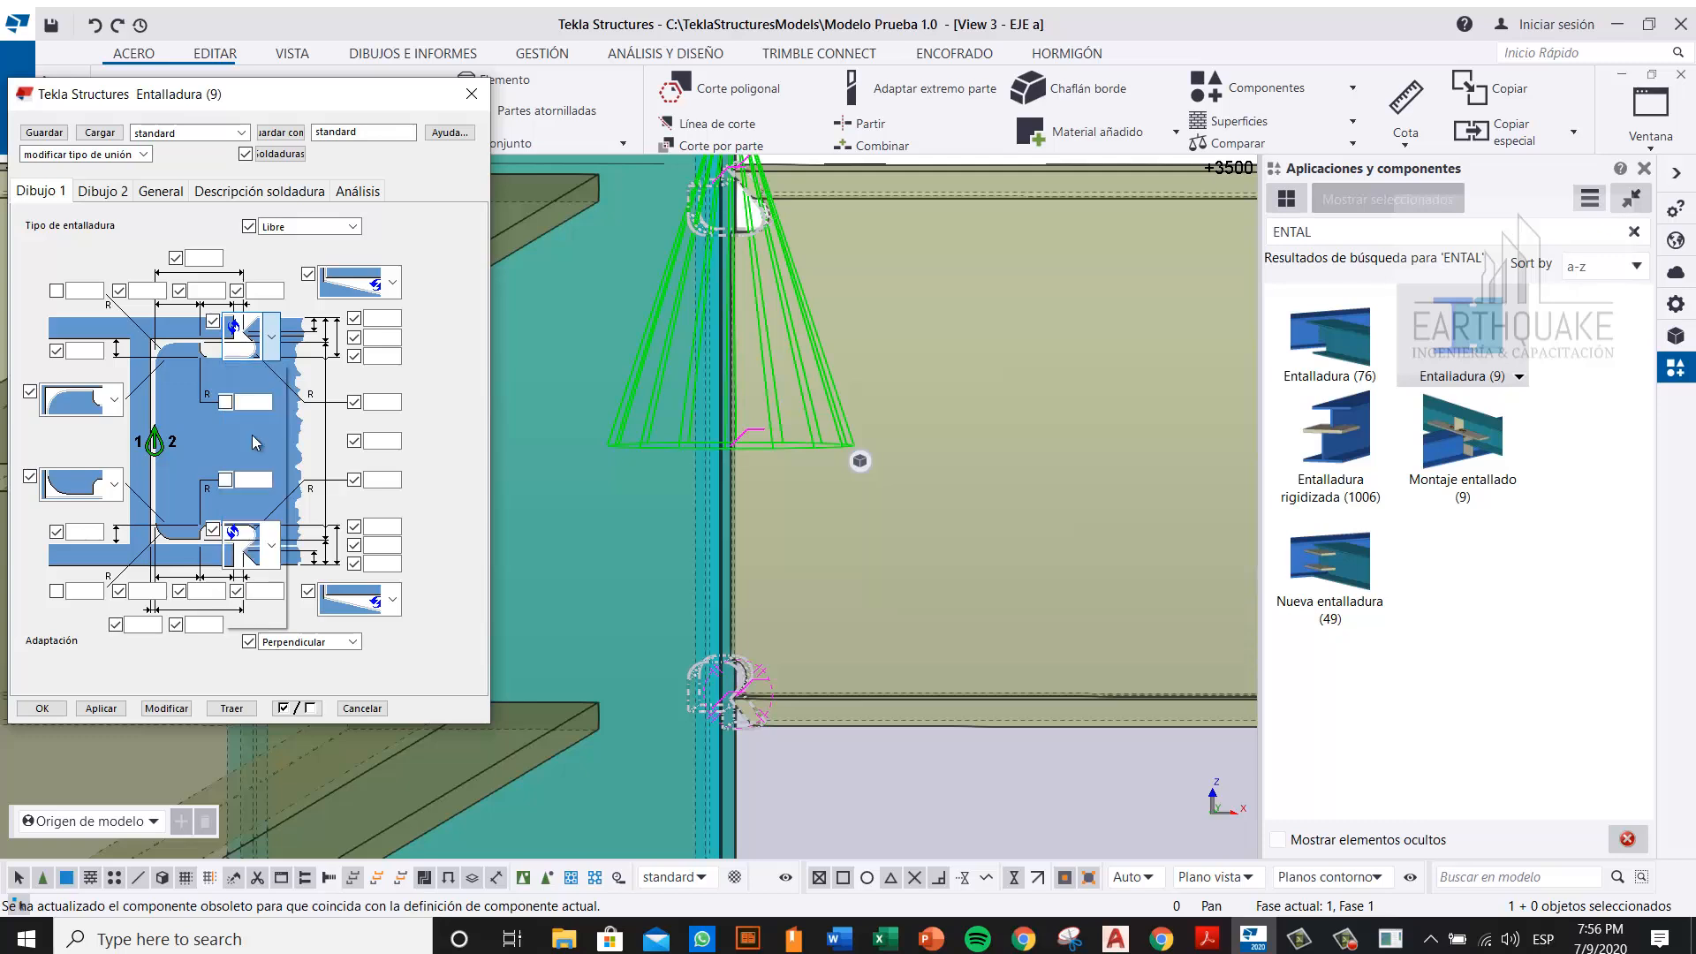
pyautogui.click(265, 545)
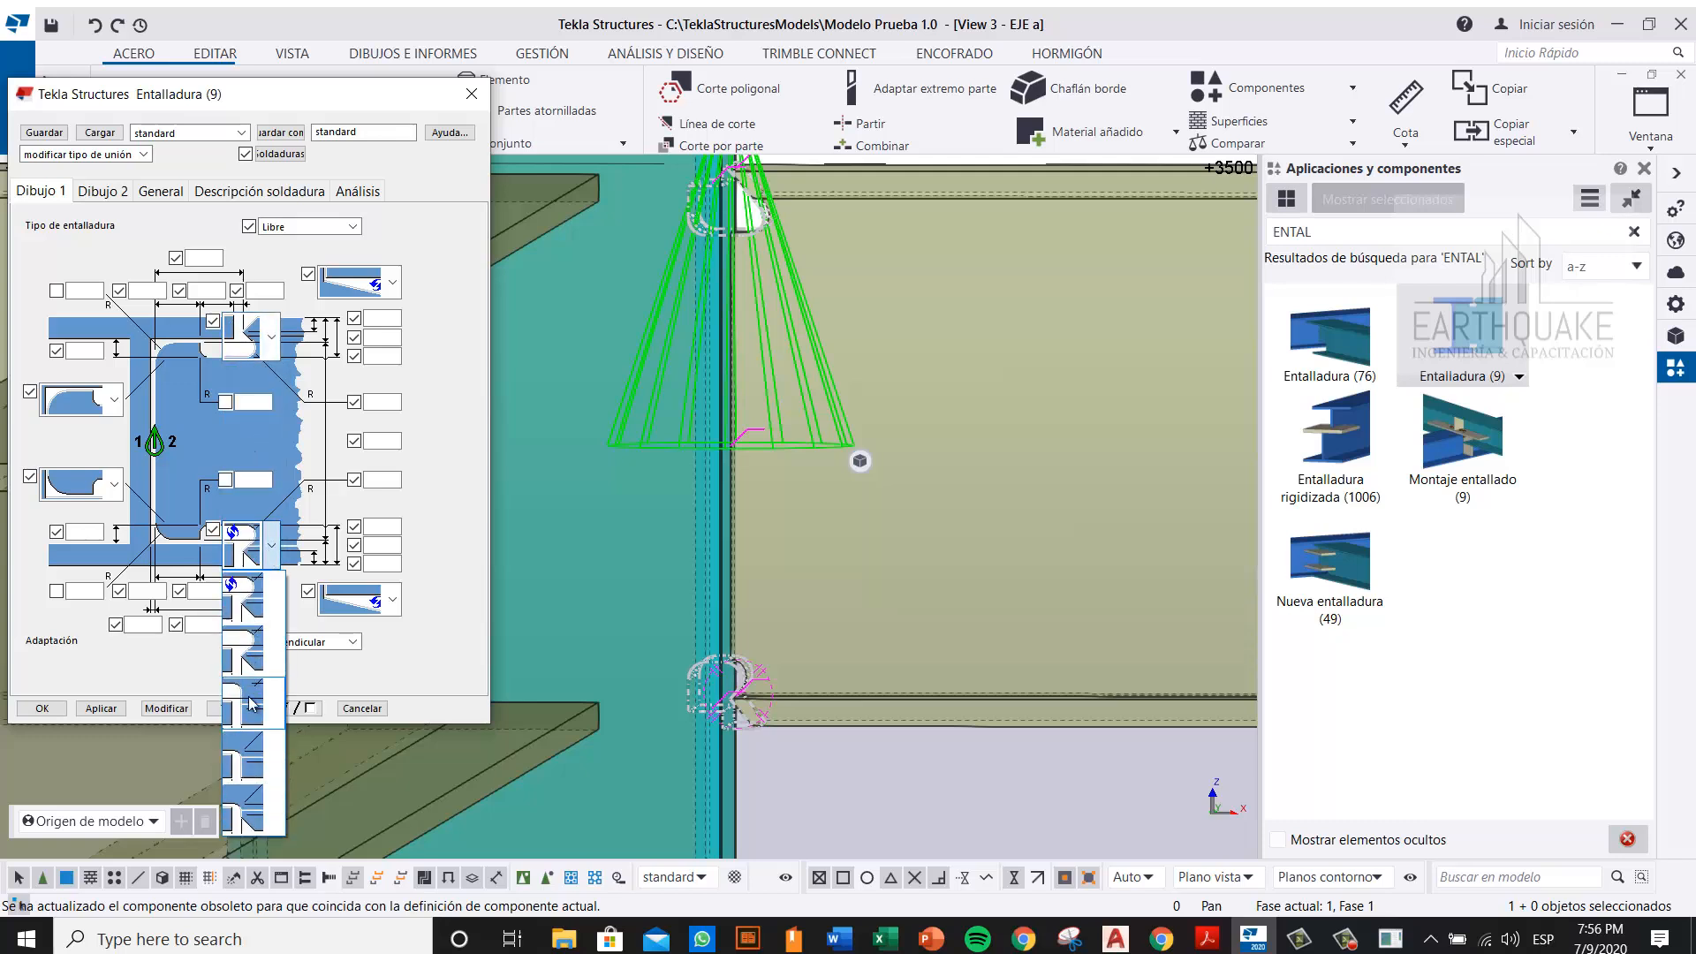
pyautogui.click(251, 704)
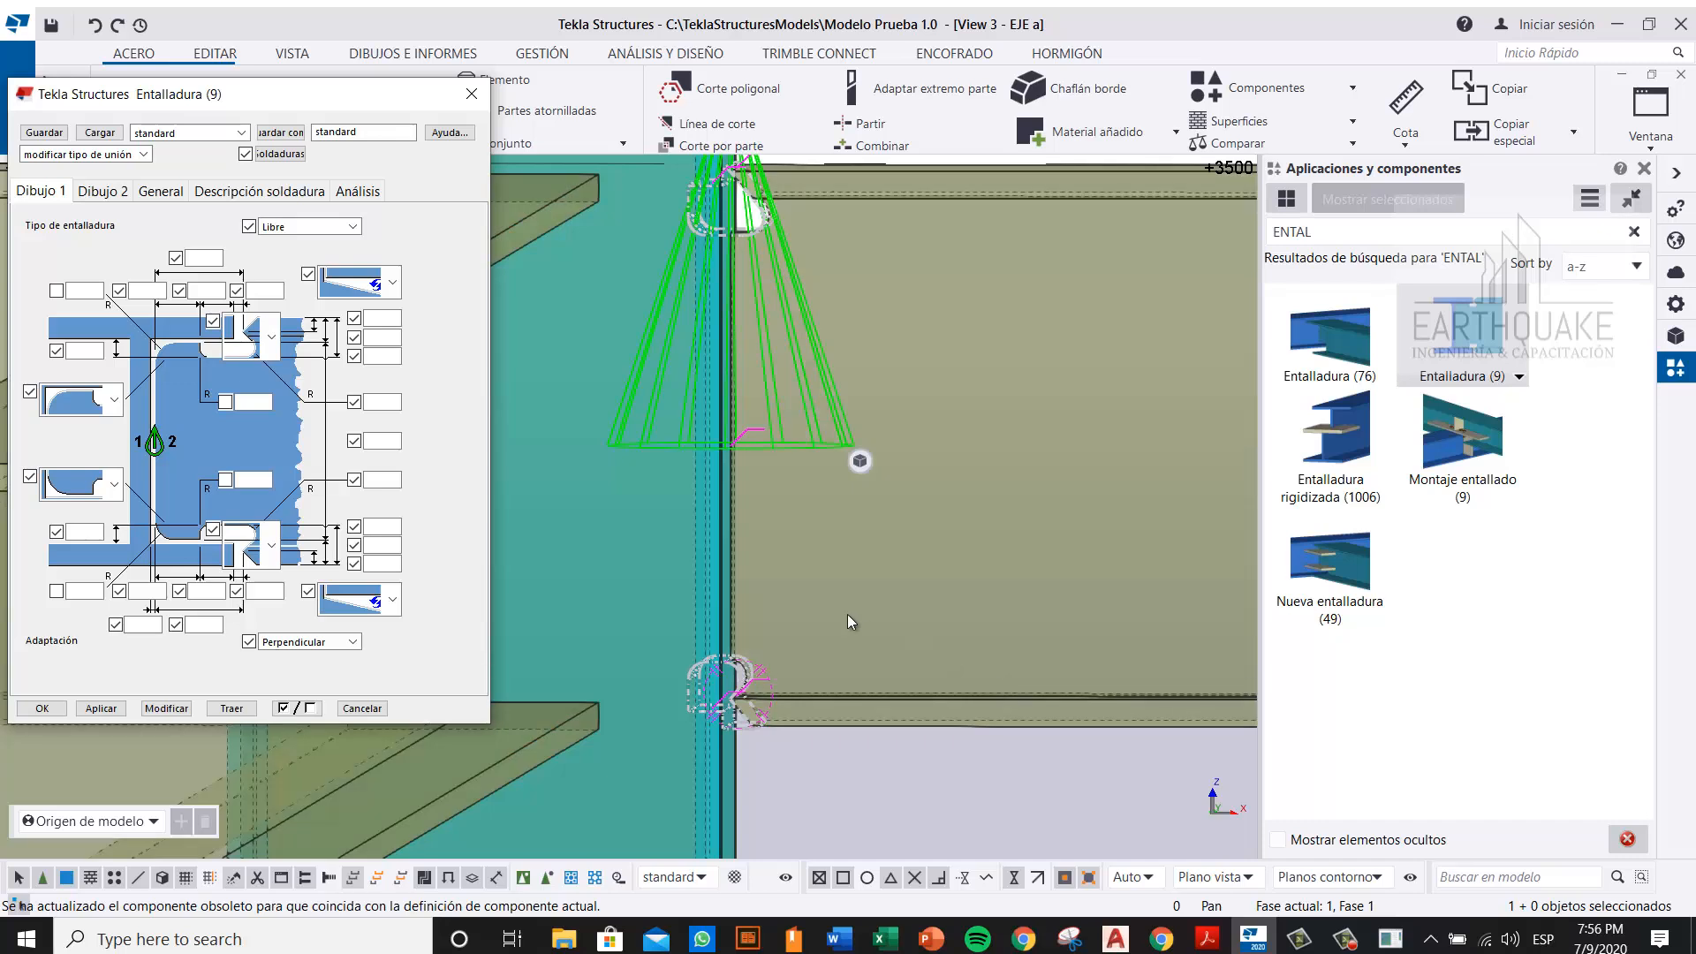
pyautogui.moveTo(70, 116); pyautogui.dragTo(100, 169)
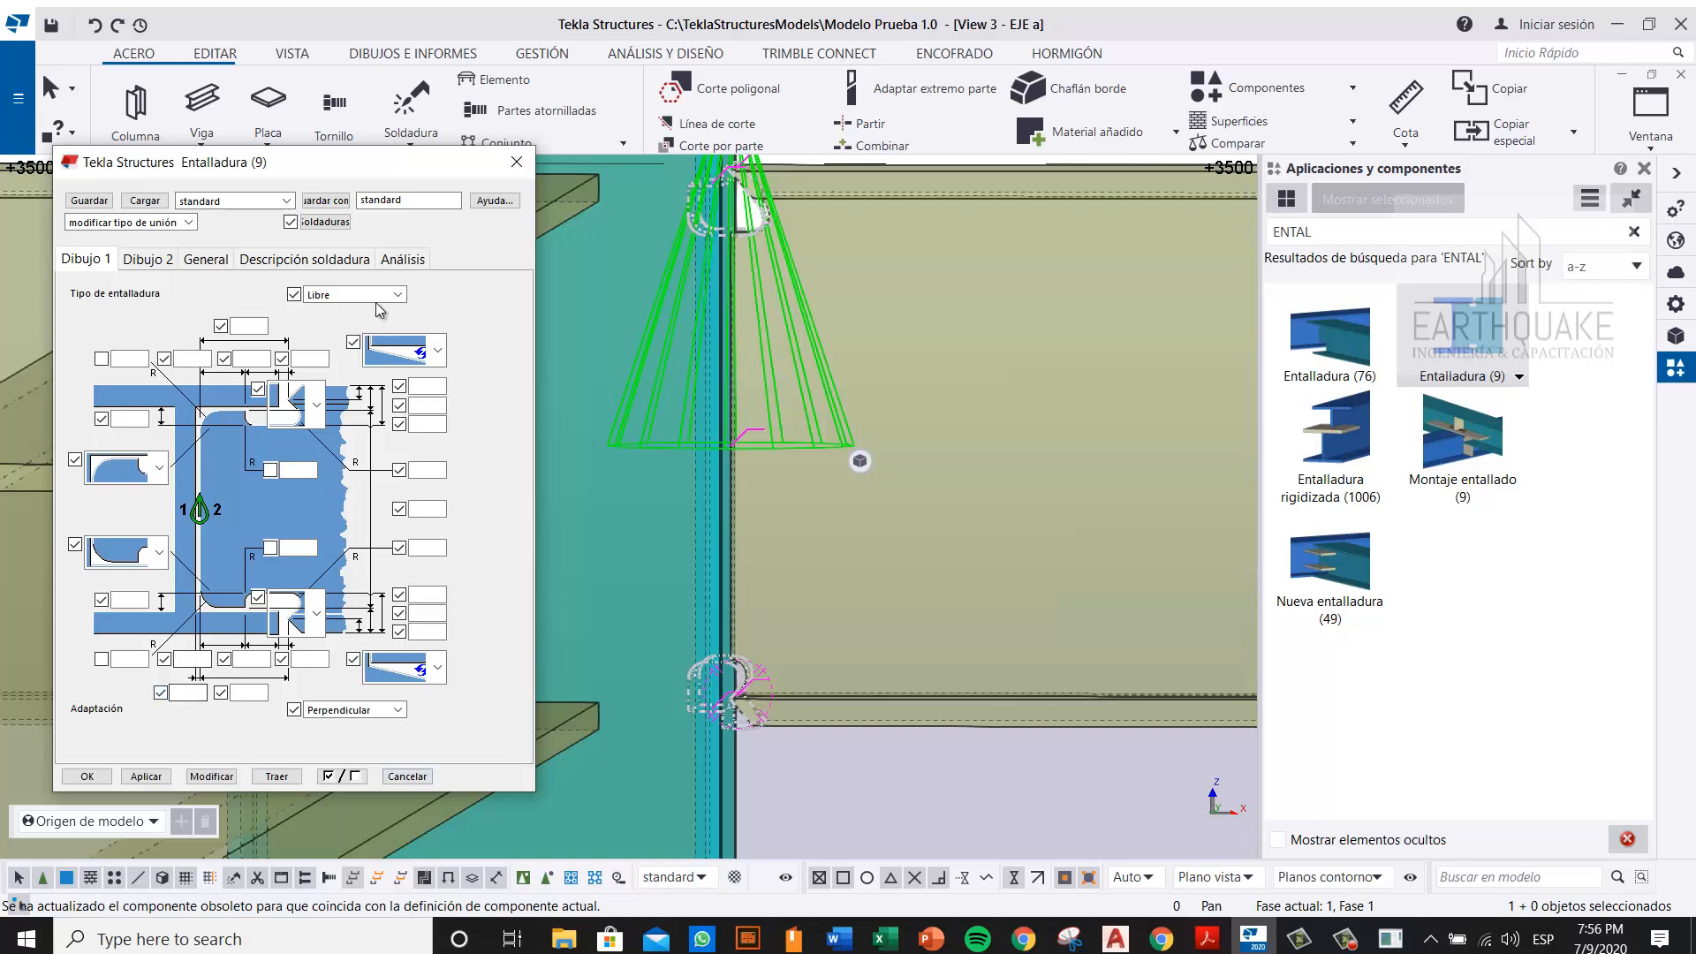
pyautogui.click(159, 258)
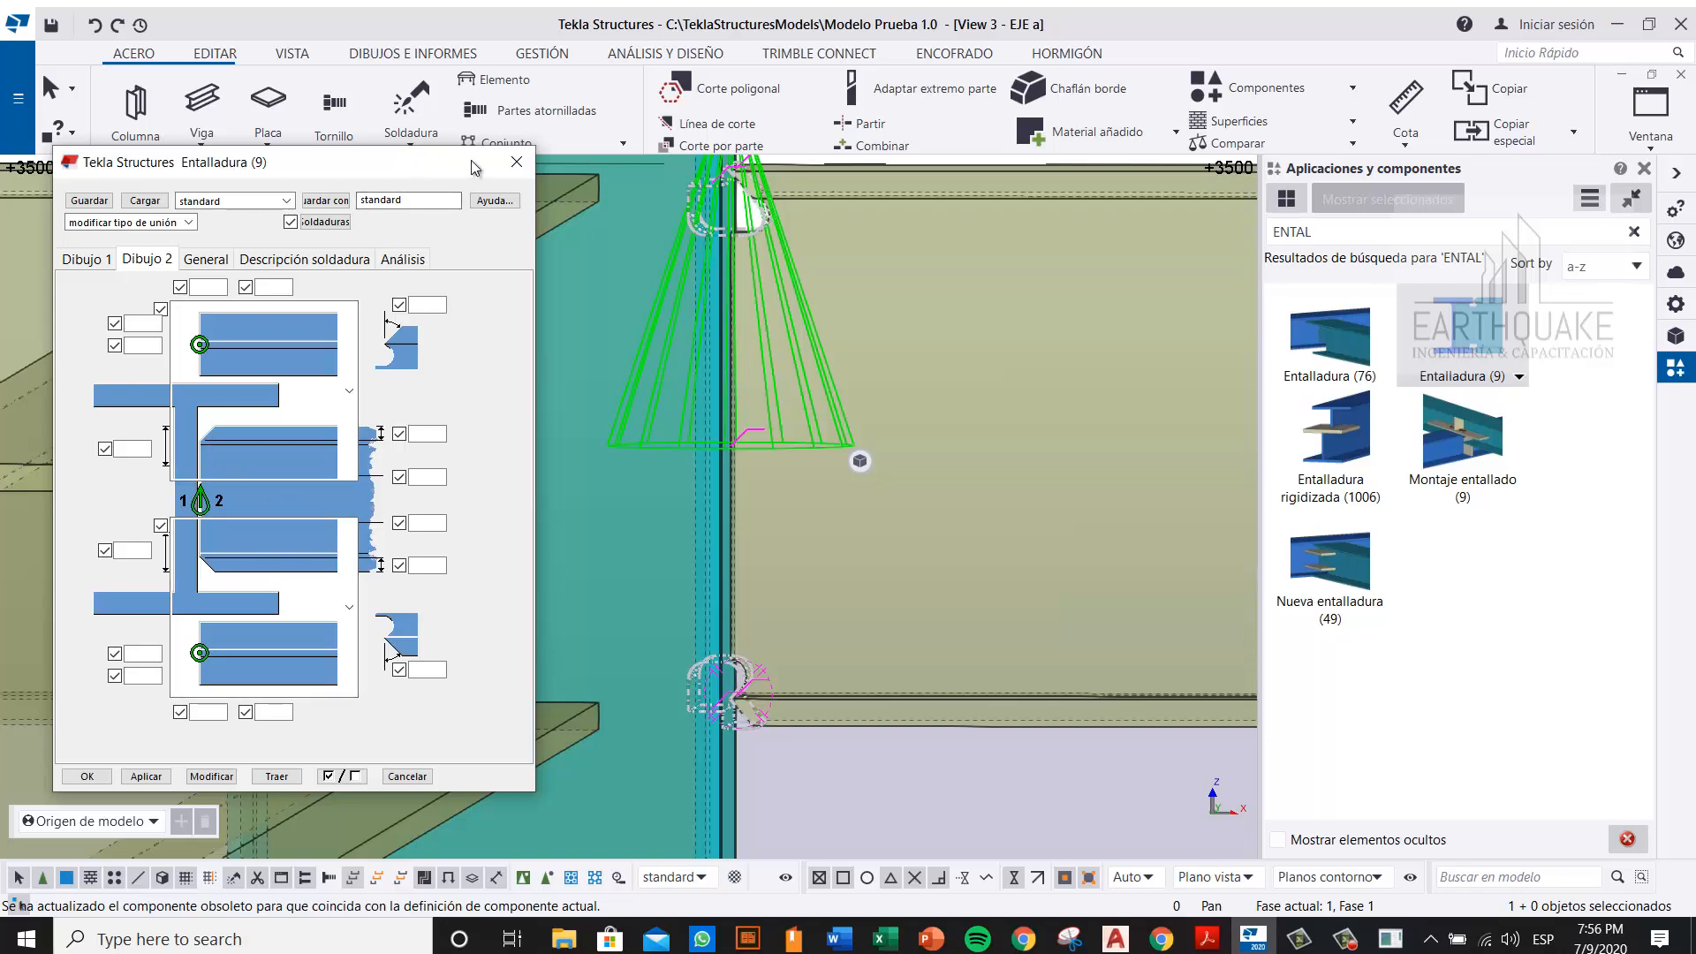
pyautogui.click(517, 161)
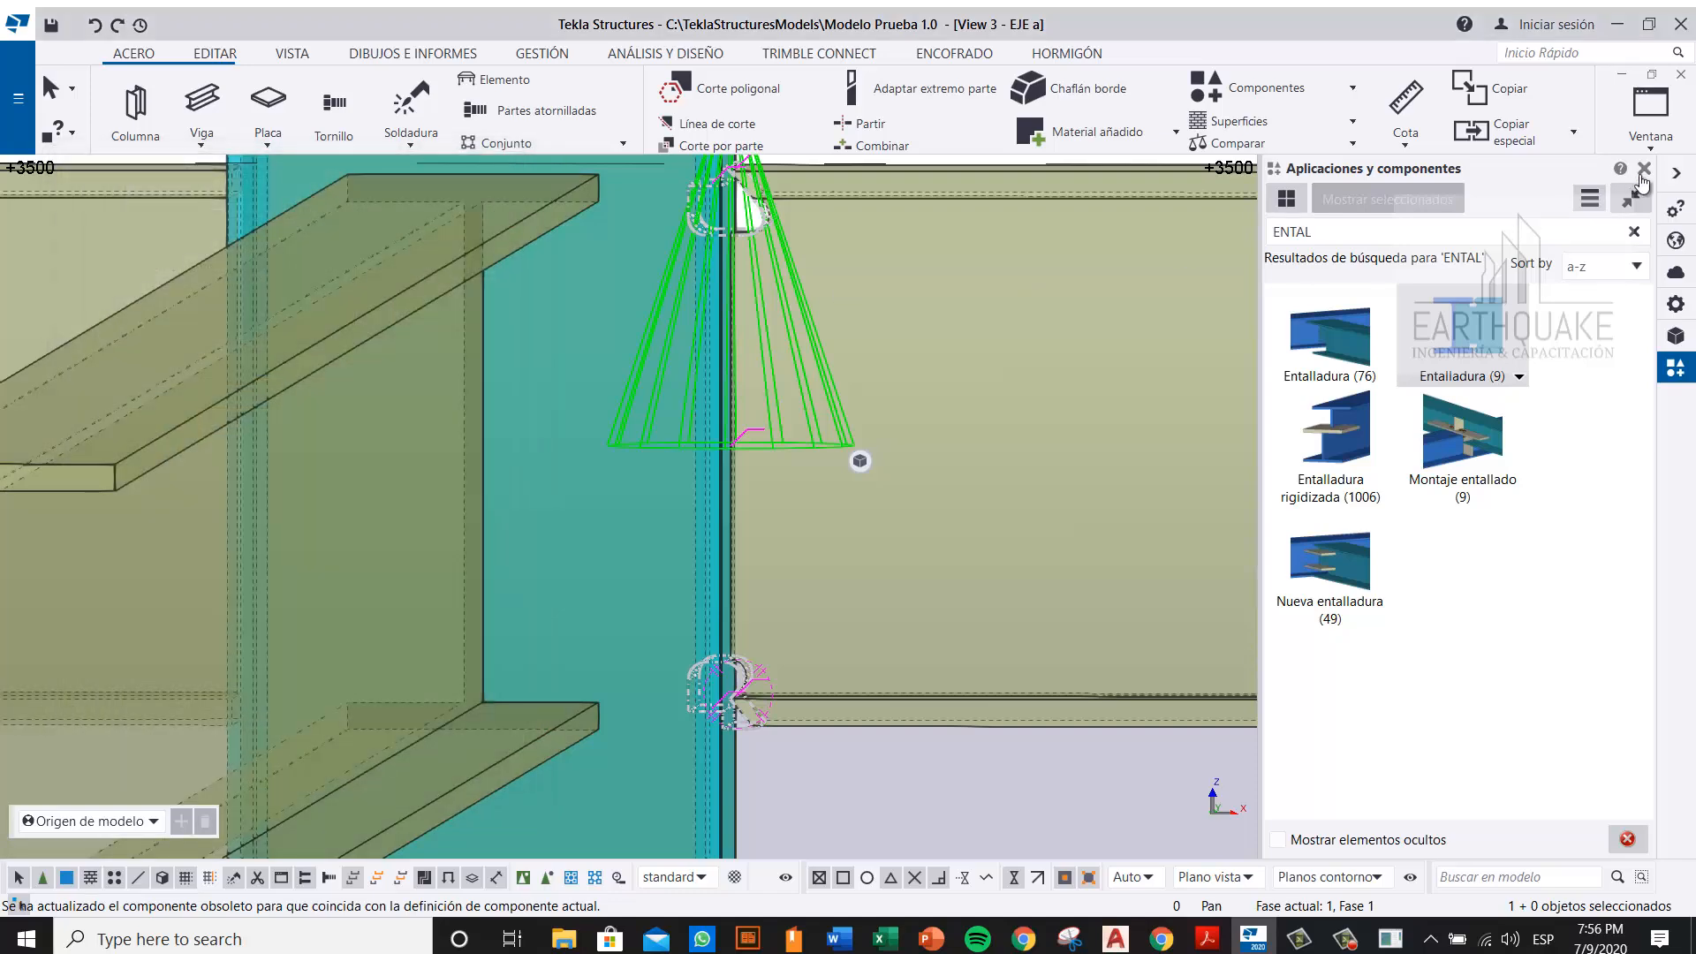
# Step: Explode the beam-end notch component into its individual cuts and undo the explosion
pyautogui.click(1675, 176)
pyautogui.scroll(-2, 936, 508)
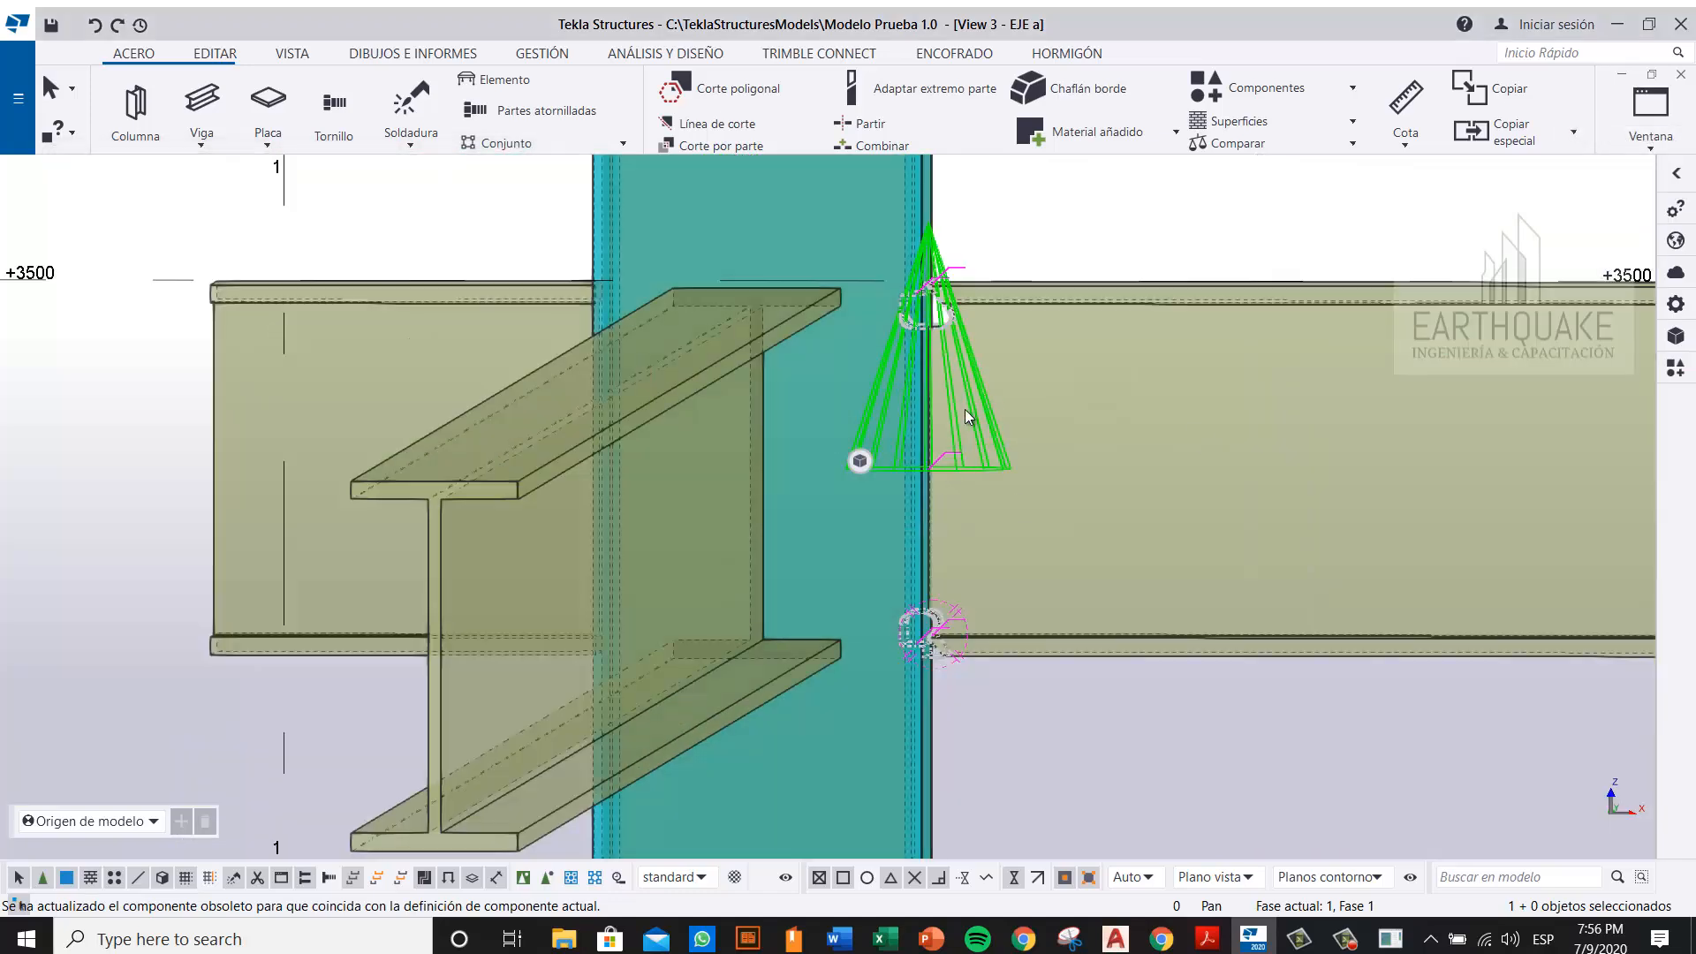
pyautogui.keyDown('ctrl'); pyautogui.moveTo(964, 412); pyautogui.dragTo(870, 495, button='middle'); pyautogui.keyUp('ctrl')
pyautogui.moveTo(1002, 258); pyautogui.dragTo(888, 343, button='middle')
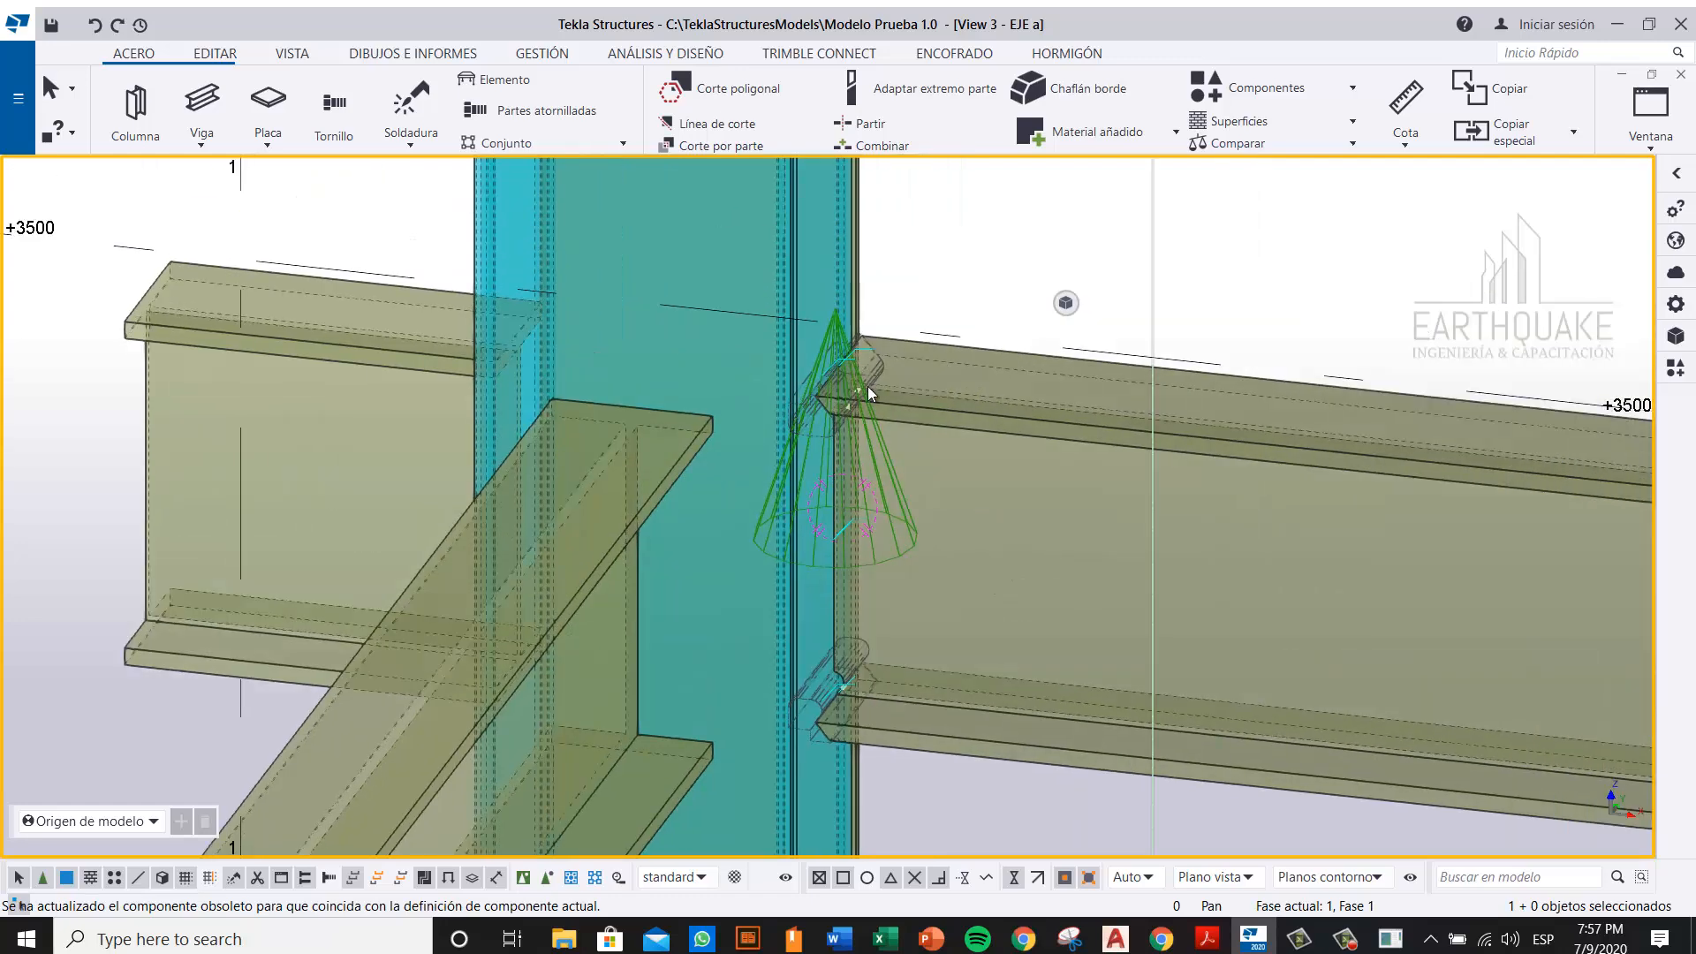
pyautogui.scroll(3, 894, 521)
pyautogui.scroll(-2, 836, 430)
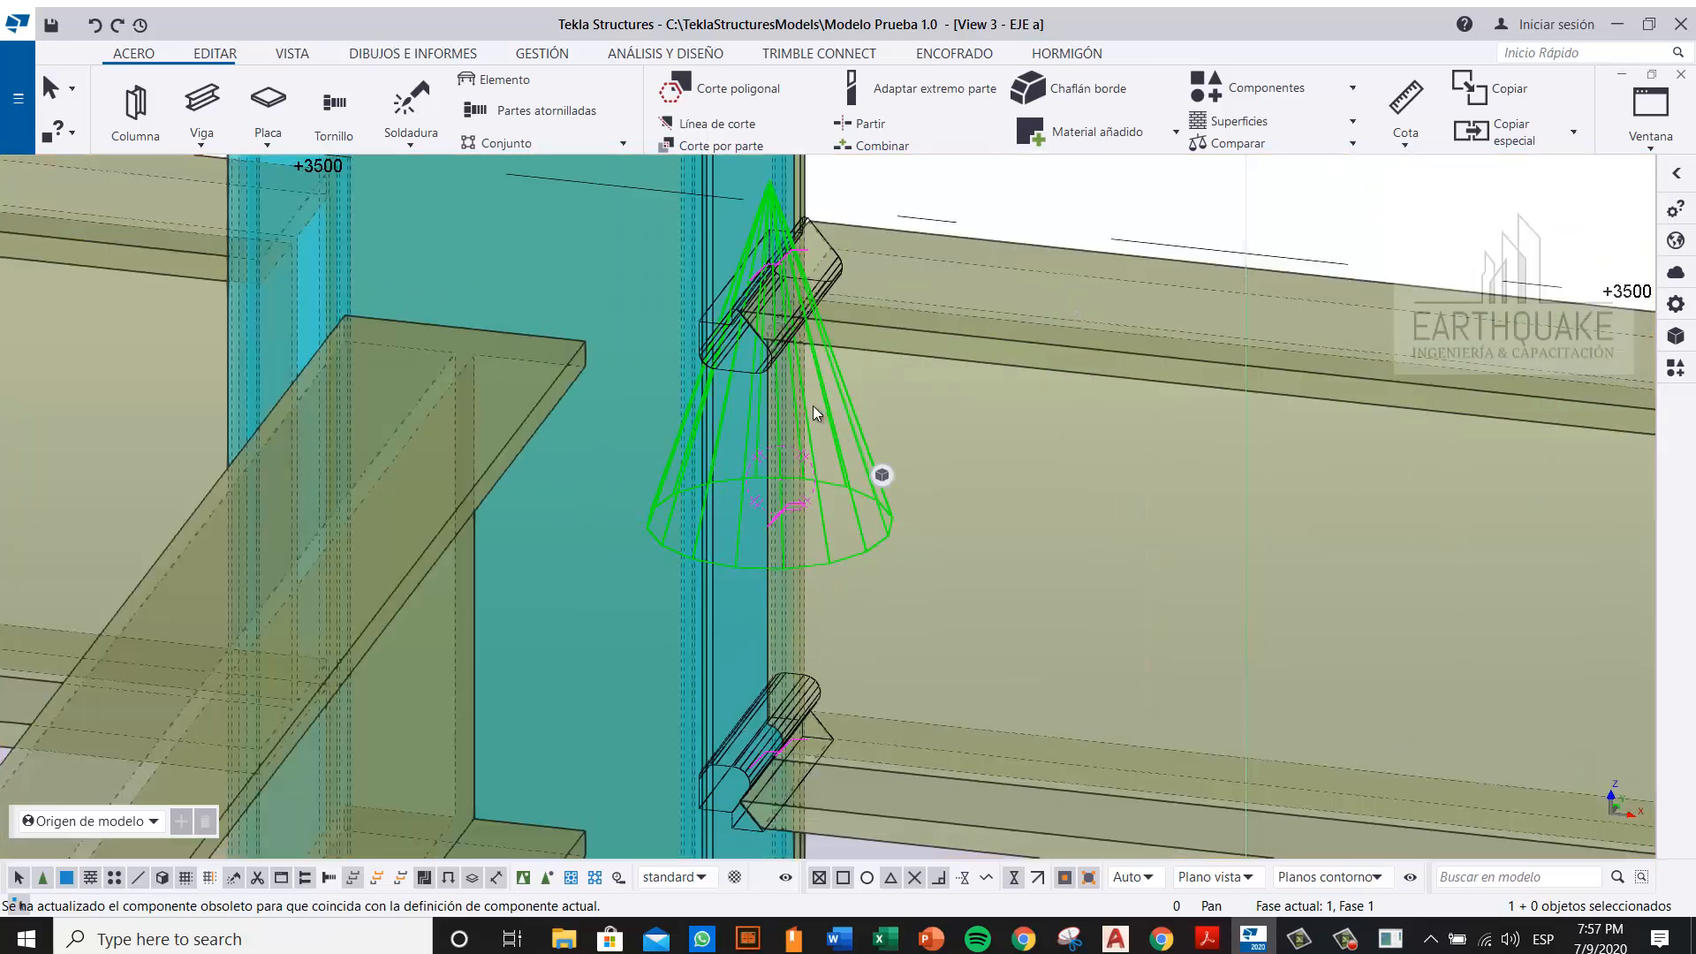
pyautogui.rightClick(814, 410)
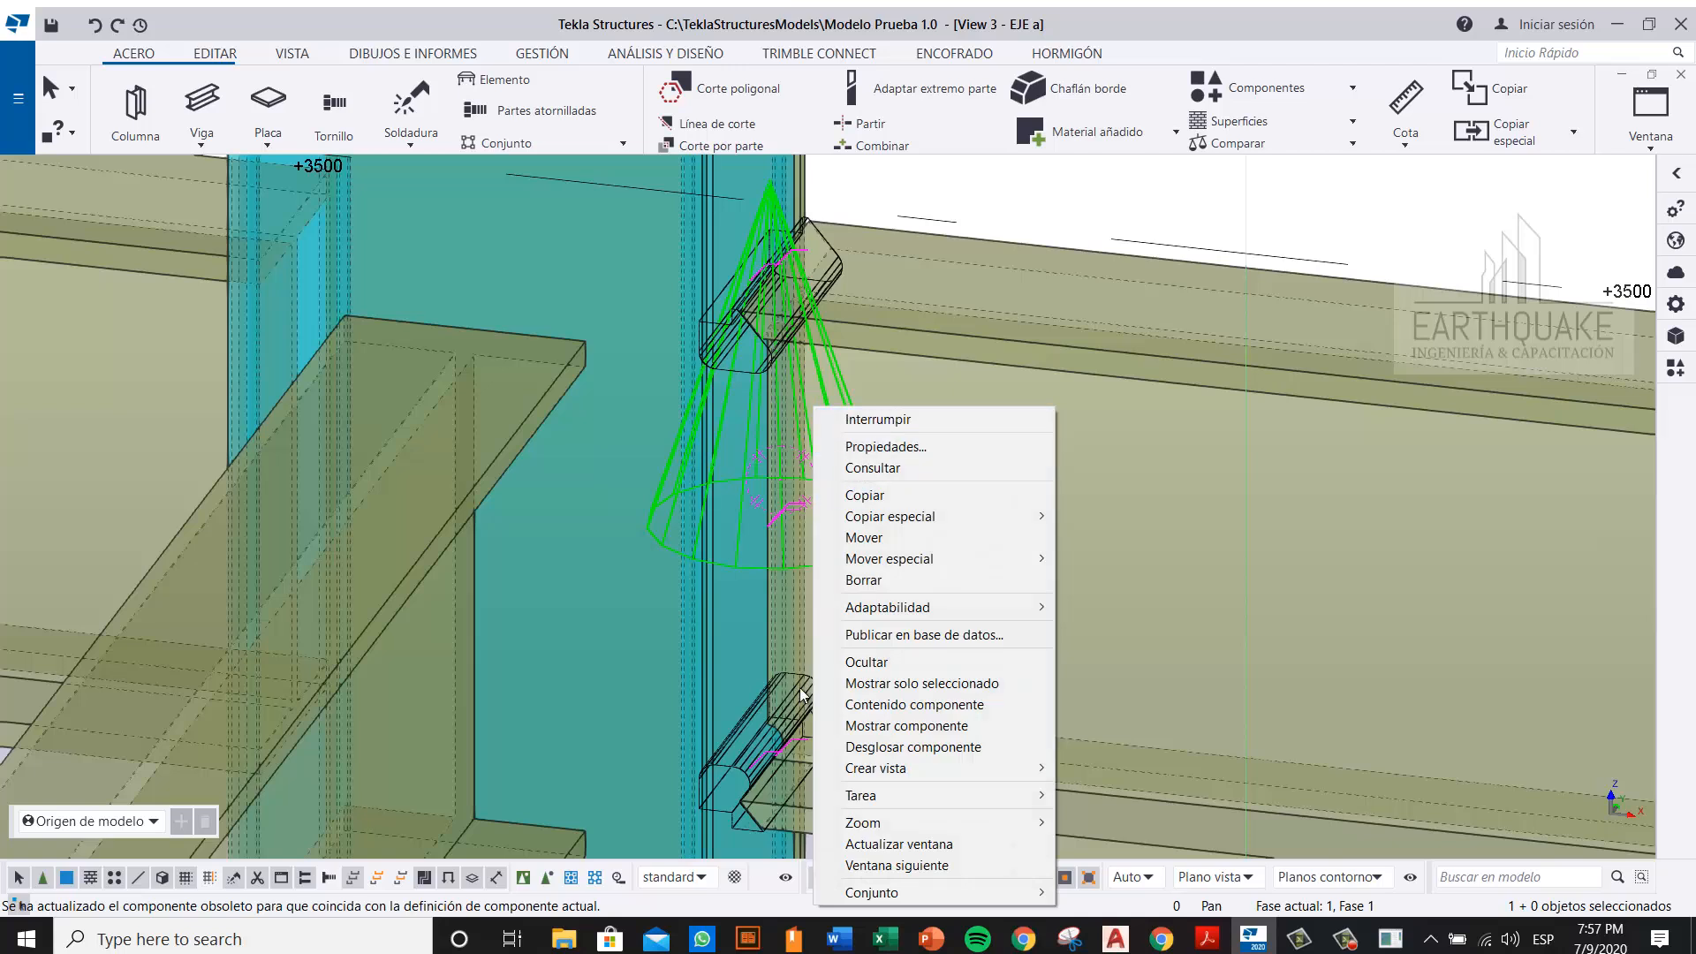
pyautogui.click(955, 746)
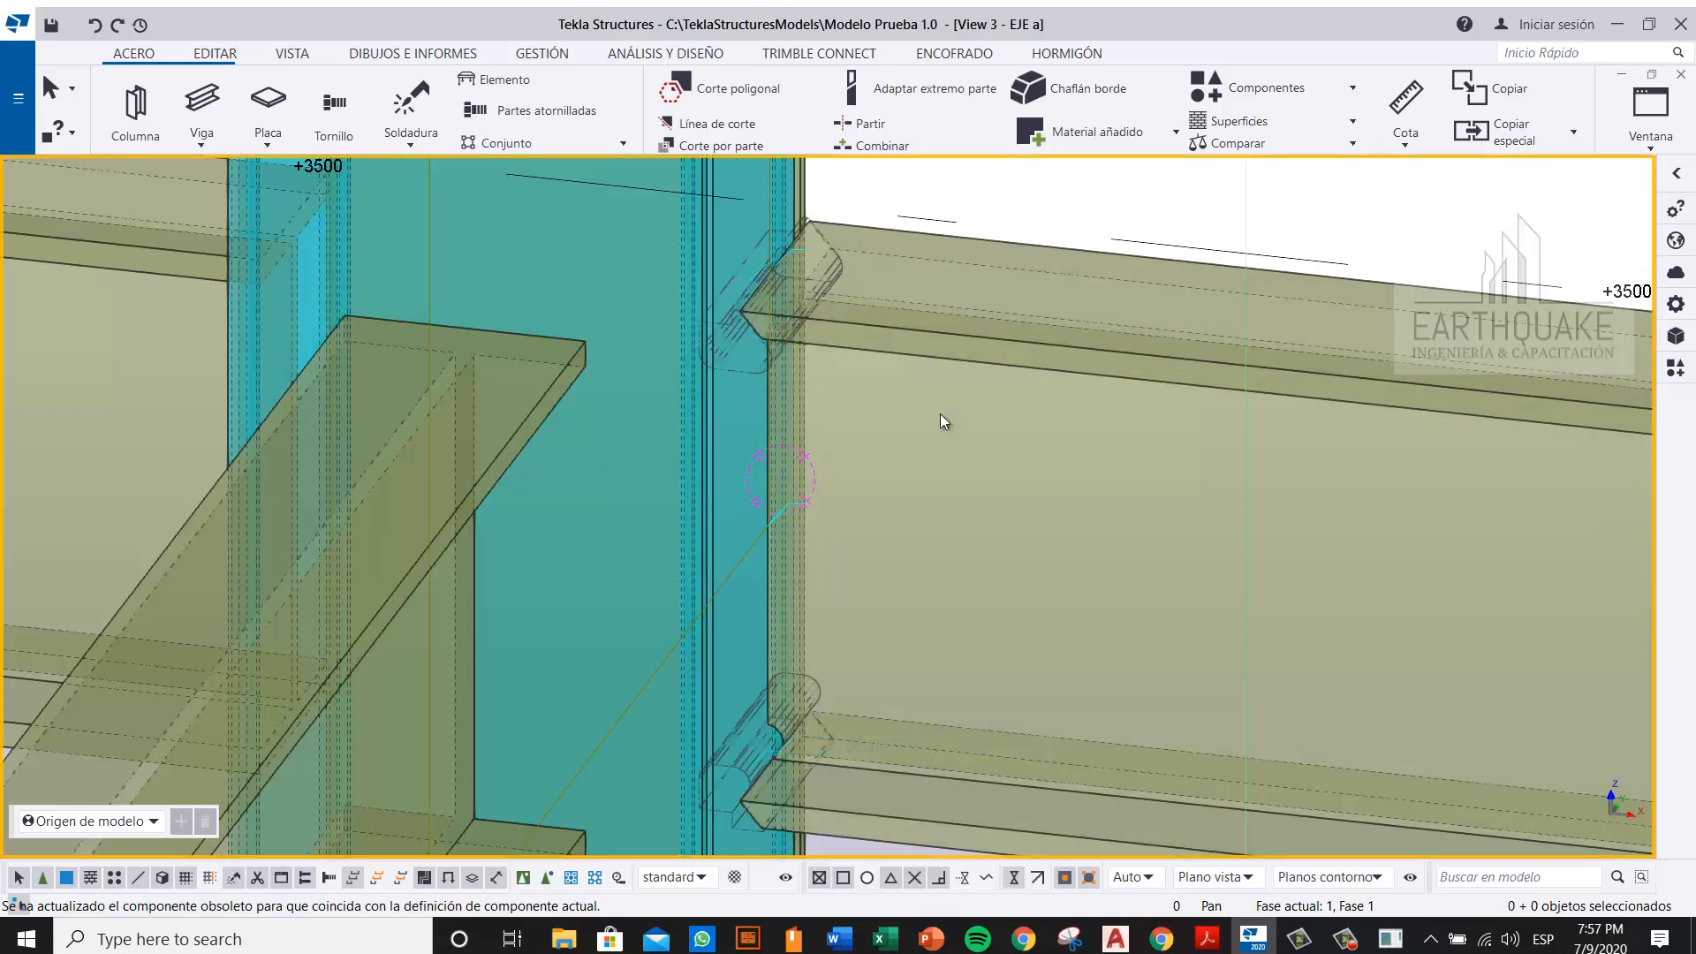
pyautogui.hotkey('ctrl', 'z')
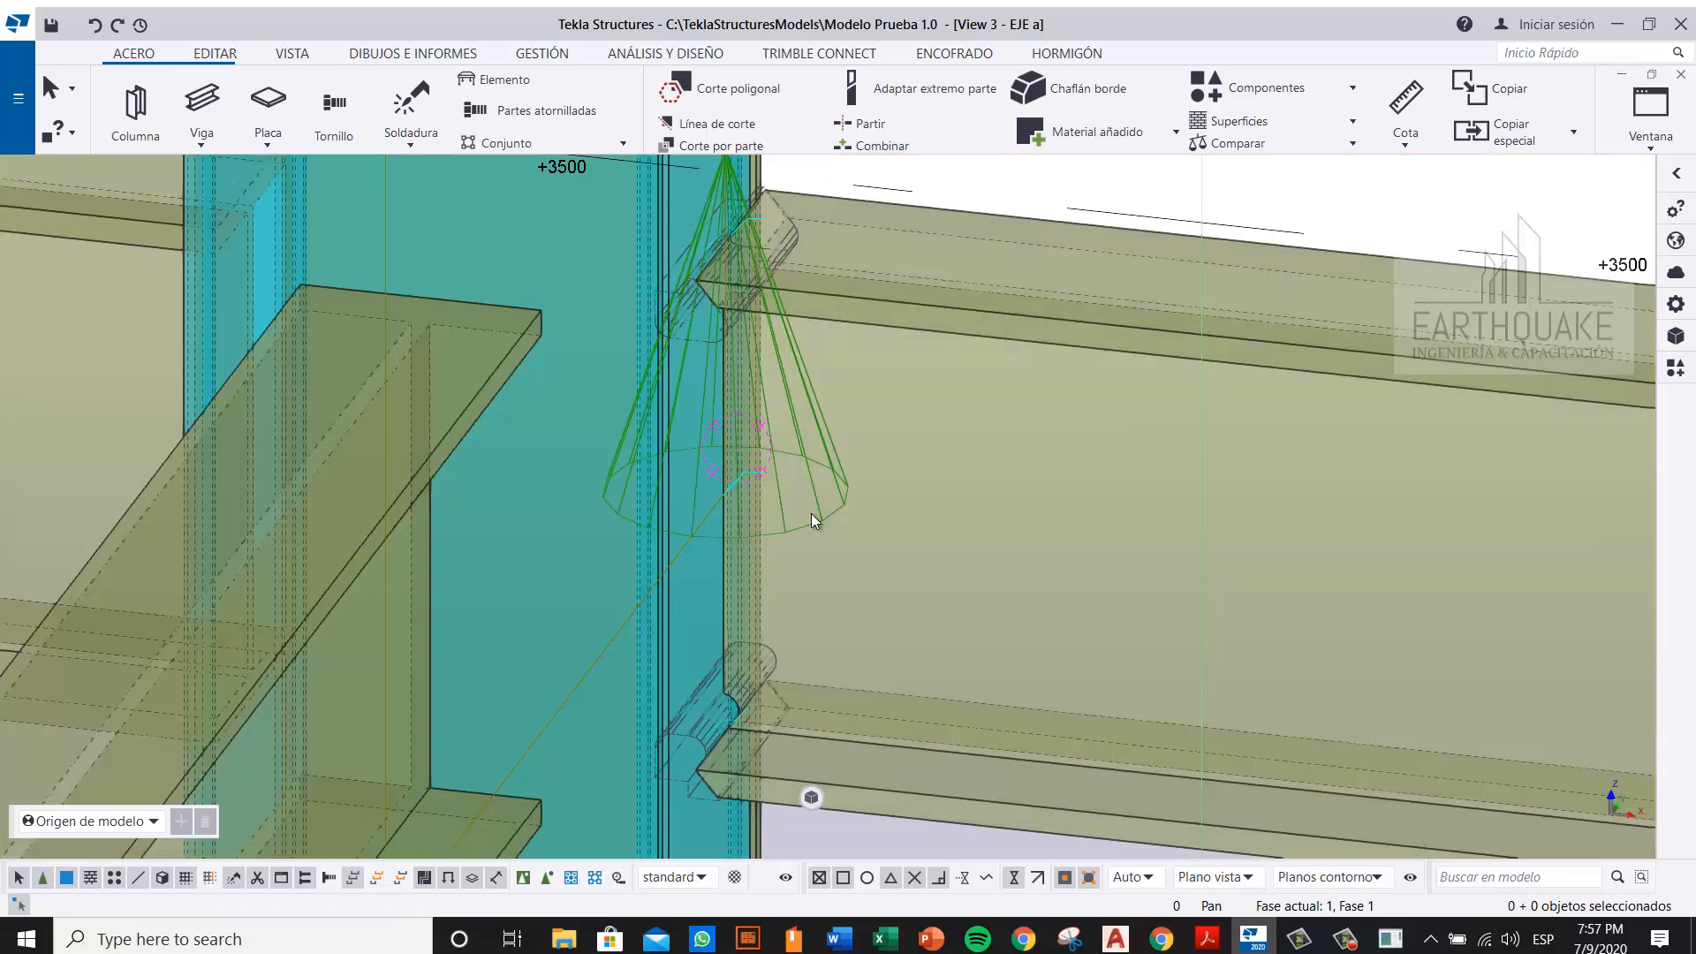
# Step: Explode the beam-end notch component at the corner column once more into separate cuts
pyautogui.rightClick(778, 388)
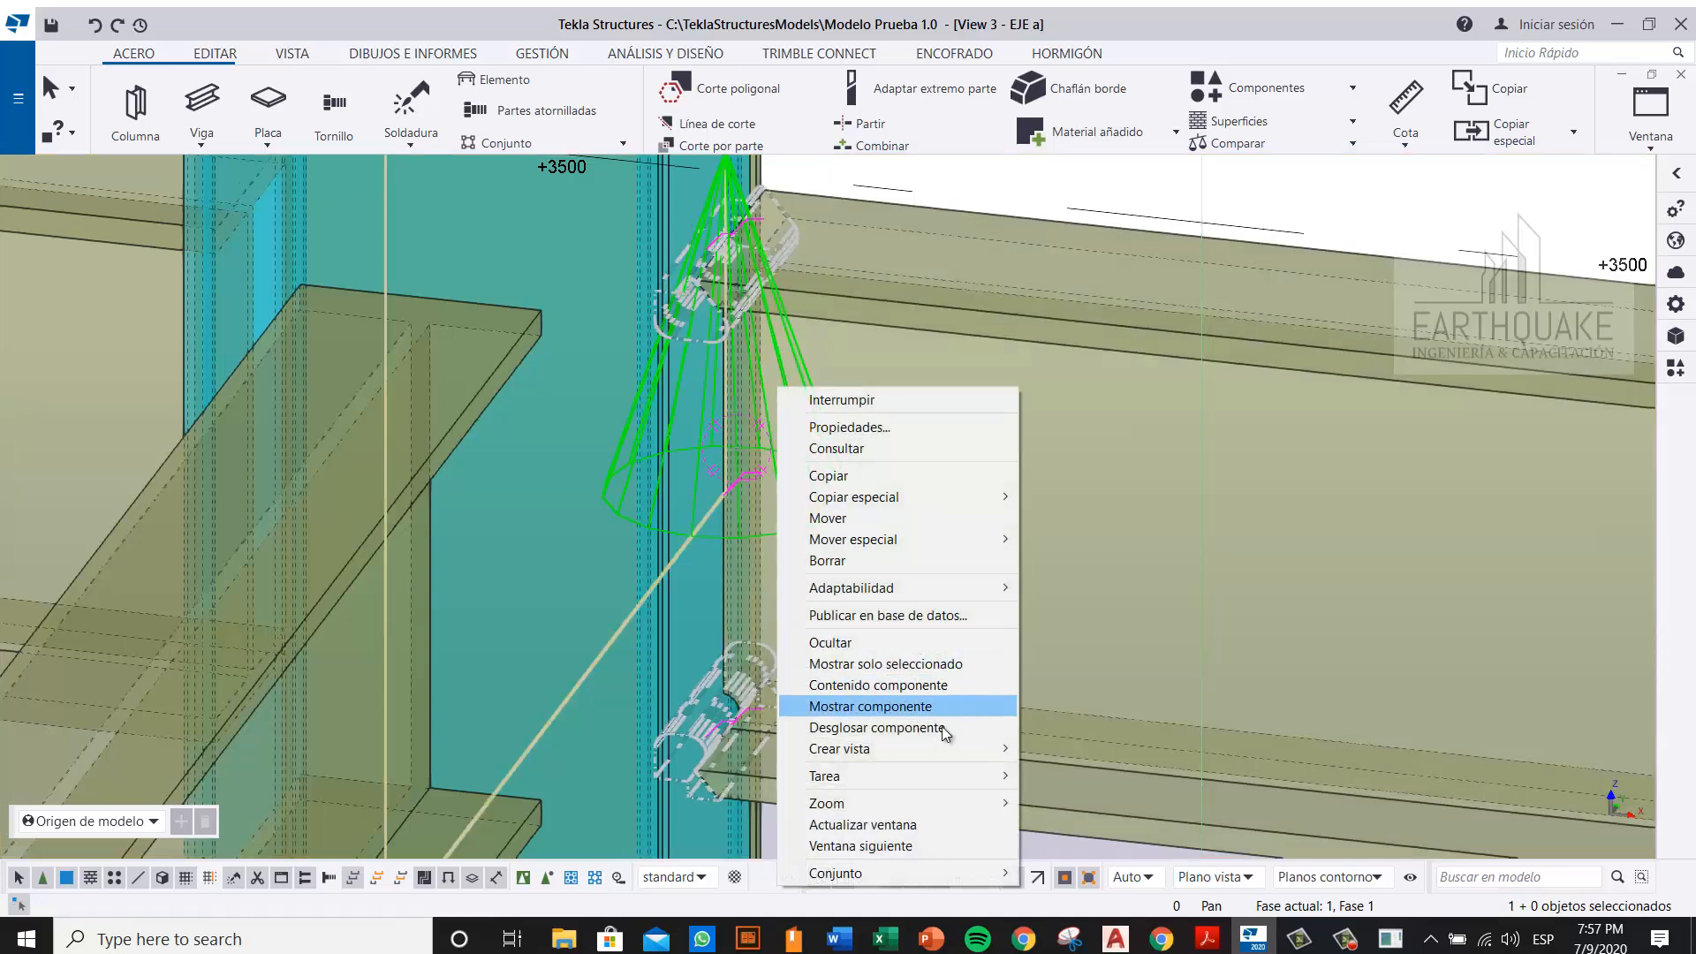
pyautogui.click(1677, 371)
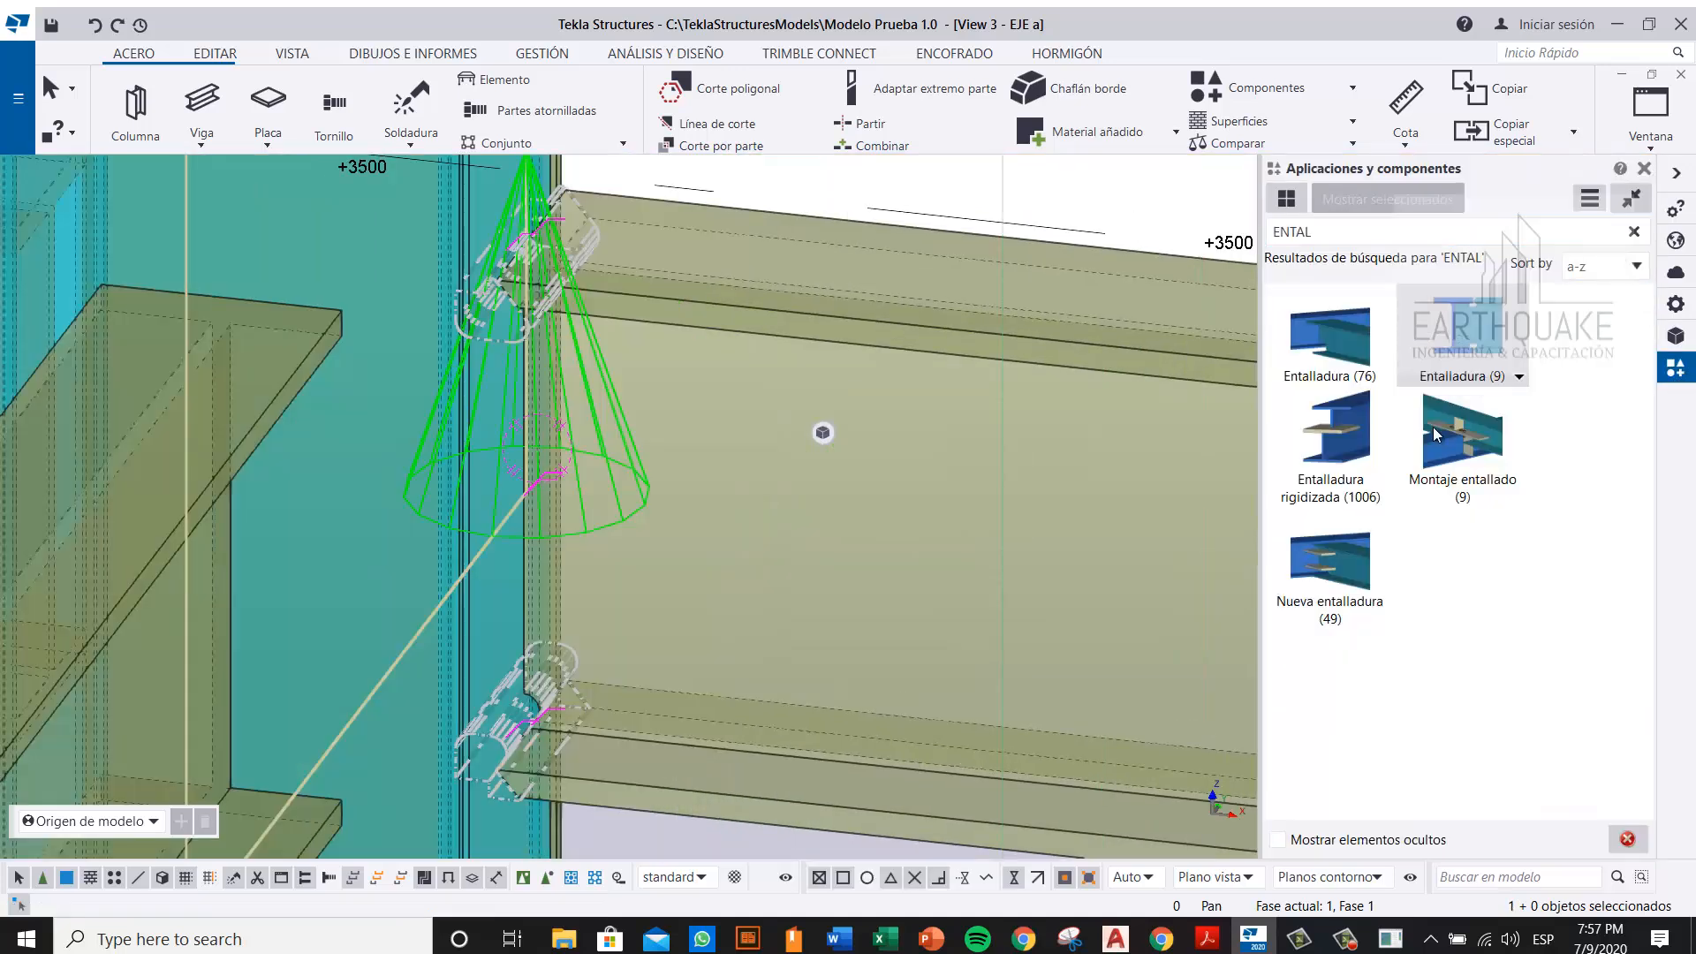
pyautogui.rightClick(544, 393)
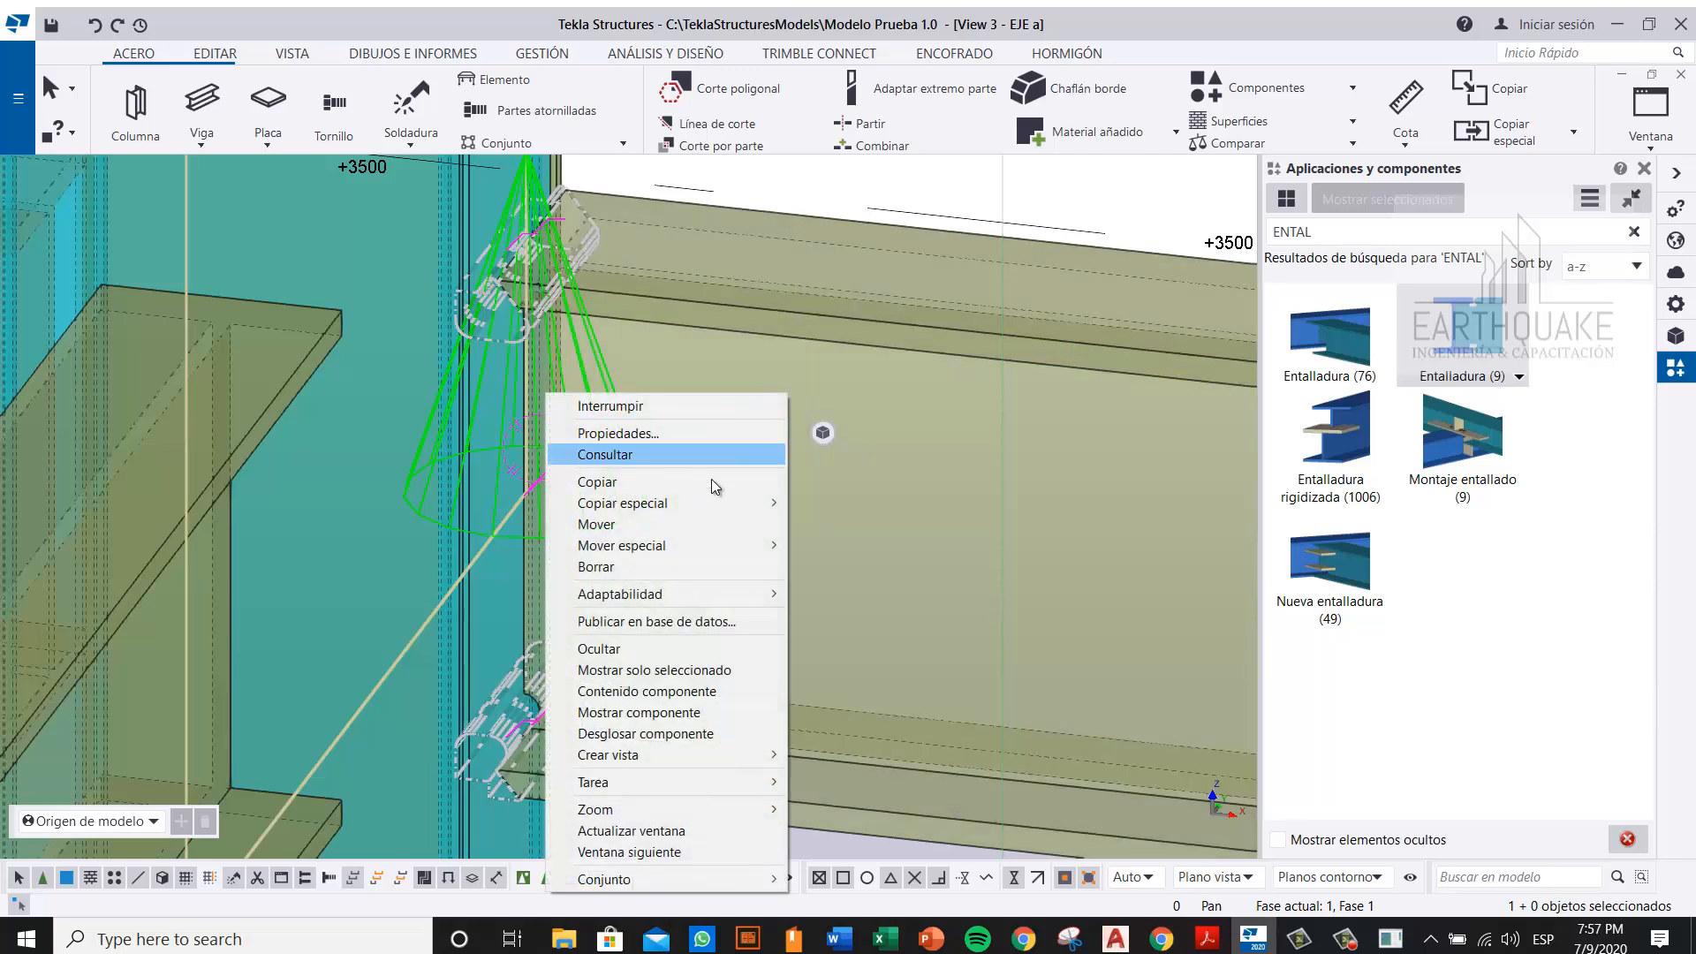
pyautogui.click(687, 734)
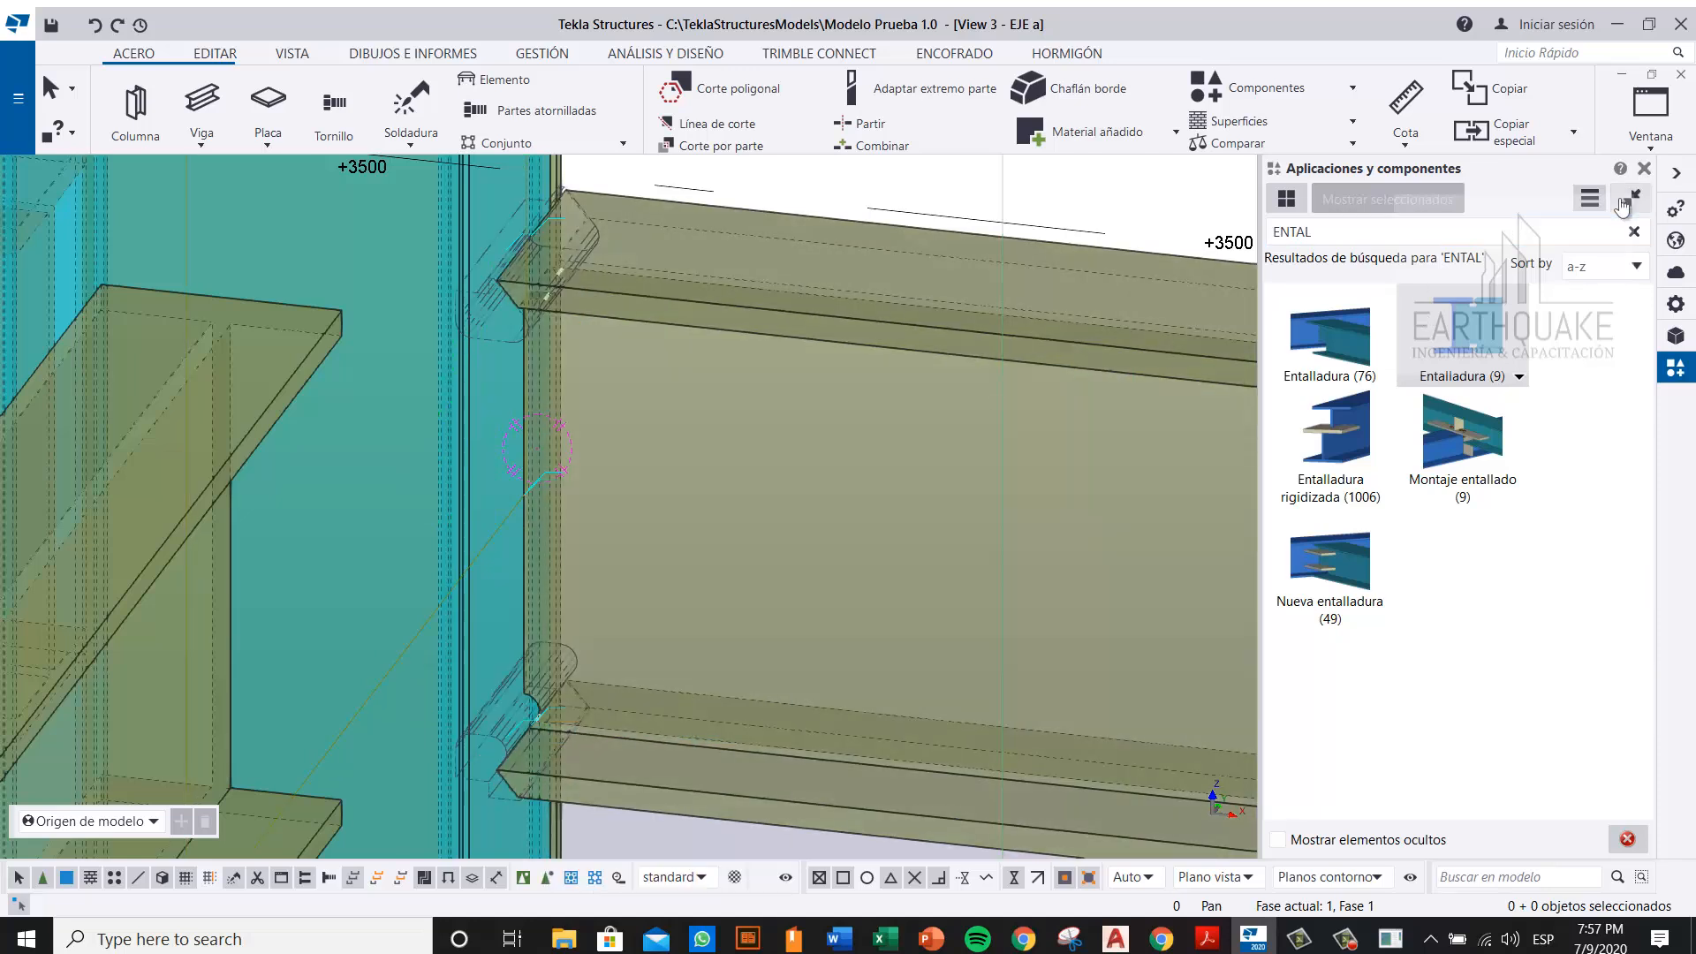
pyautogui.click(1676, 180)
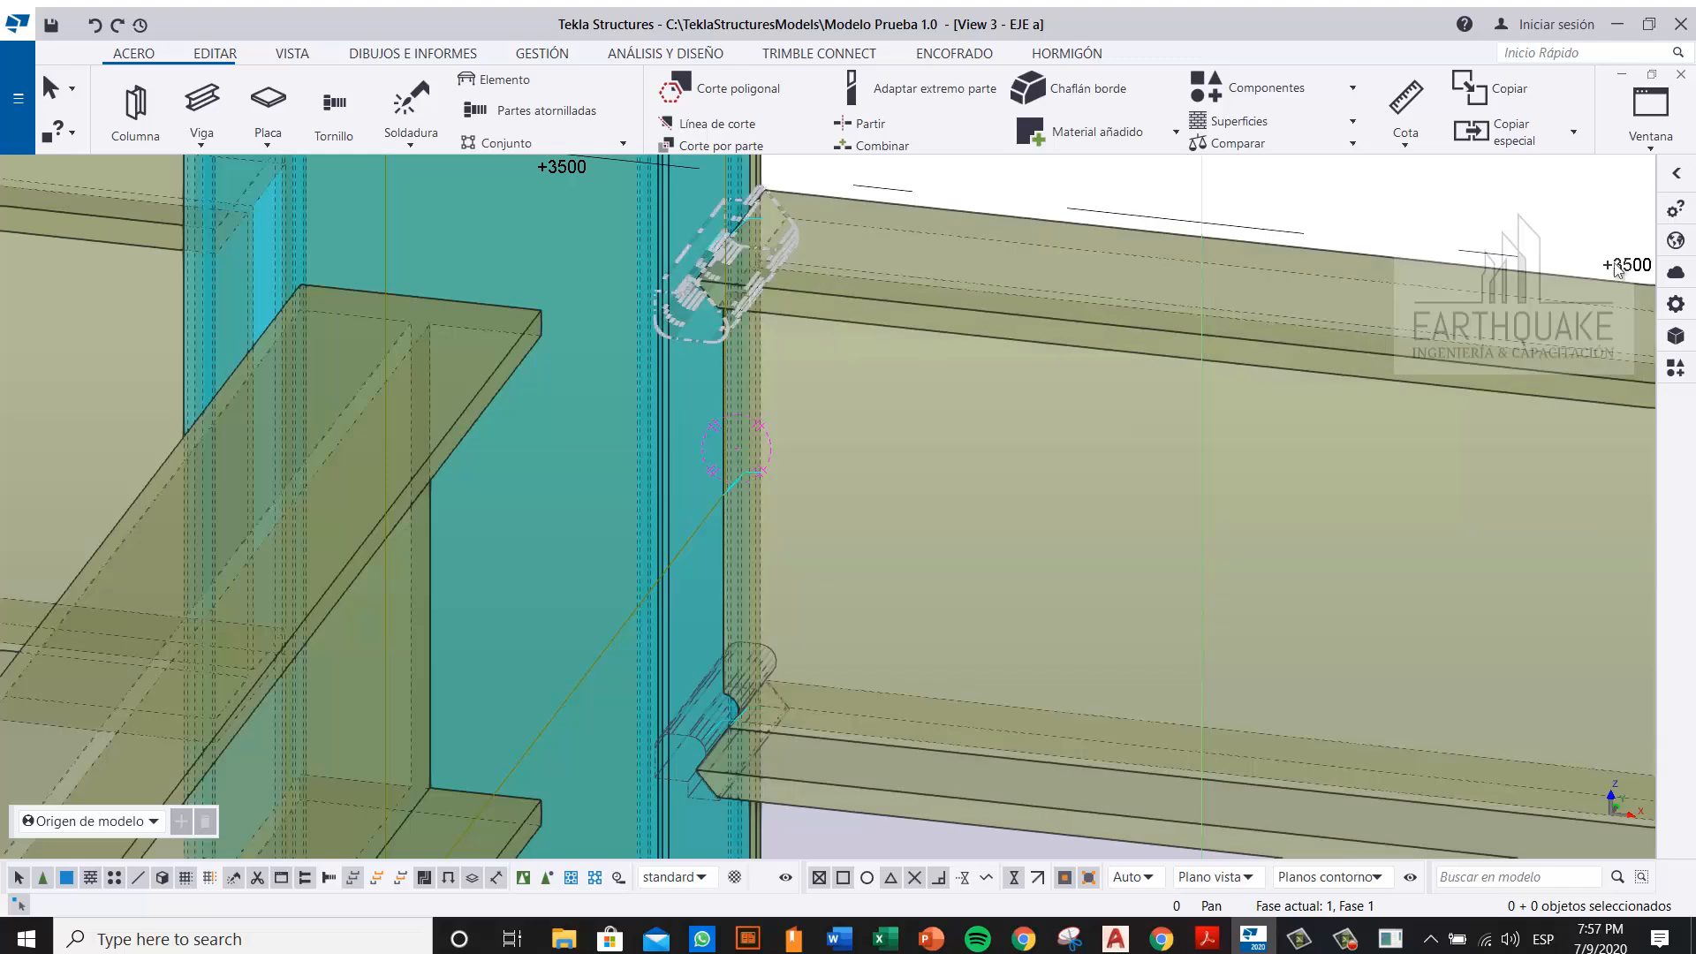
# Step: Examine the separate cut at the main beam's upper flange, where it meets the column face
pyautogui.click(1678, 372)
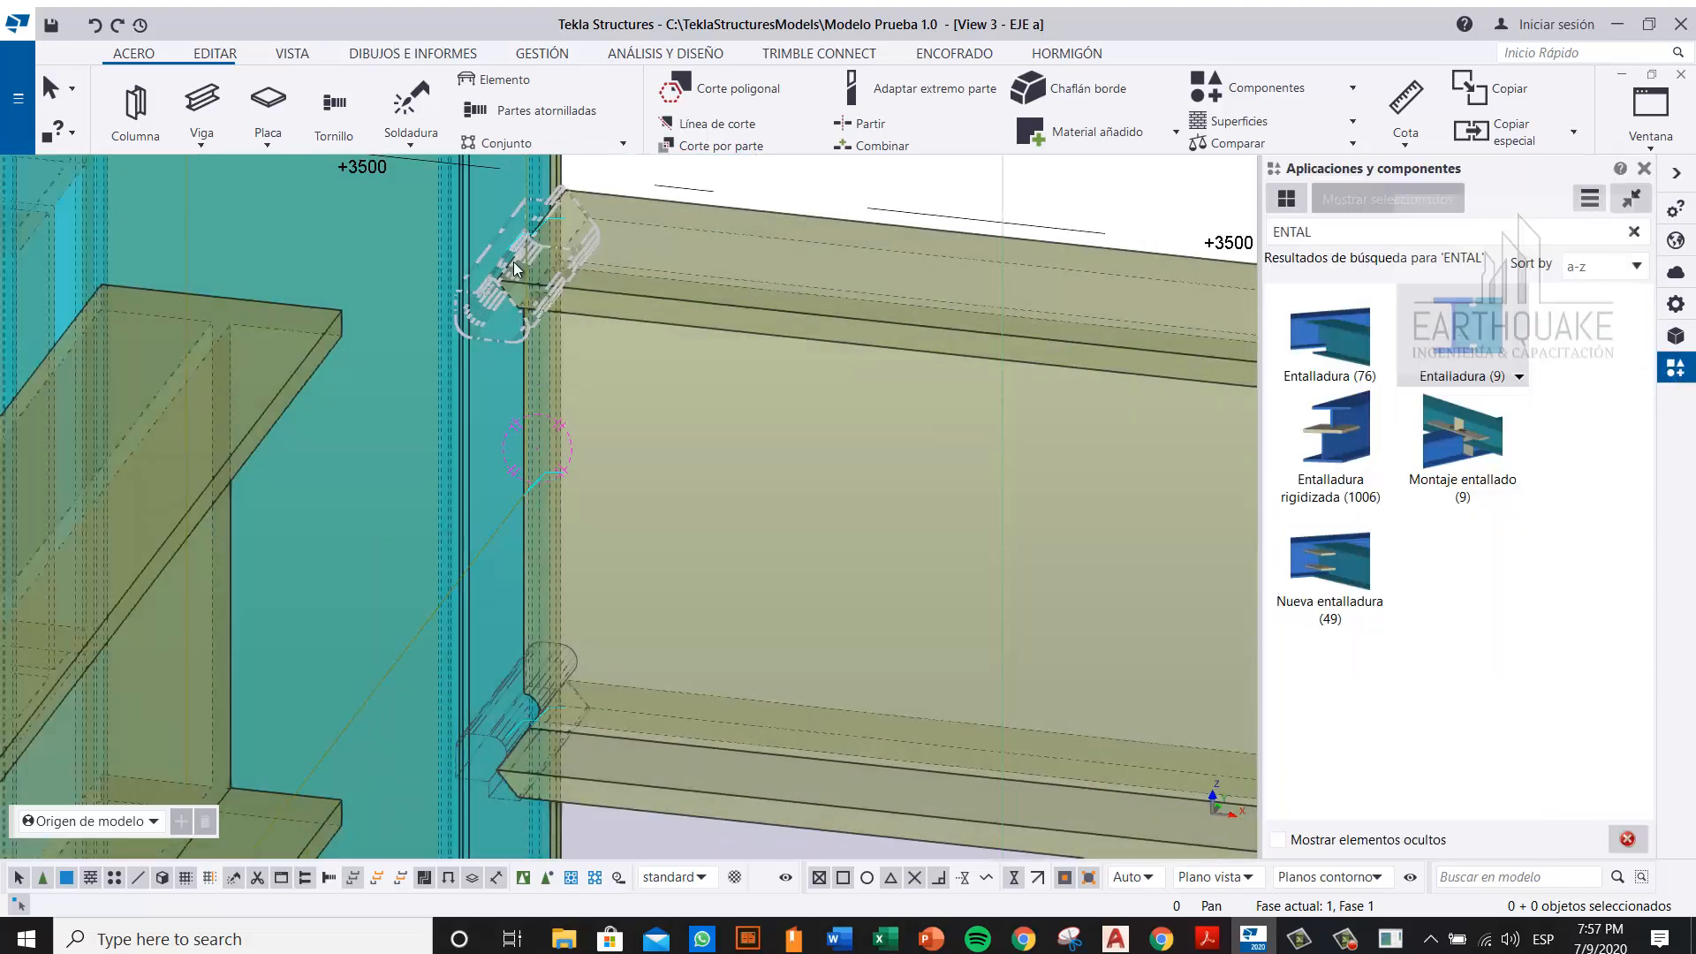
pyautogui.moveTo(512, 261); pyautogui.dragTo(630, 265, button='middle')
pyautogui.scroll(3, 590, 349)
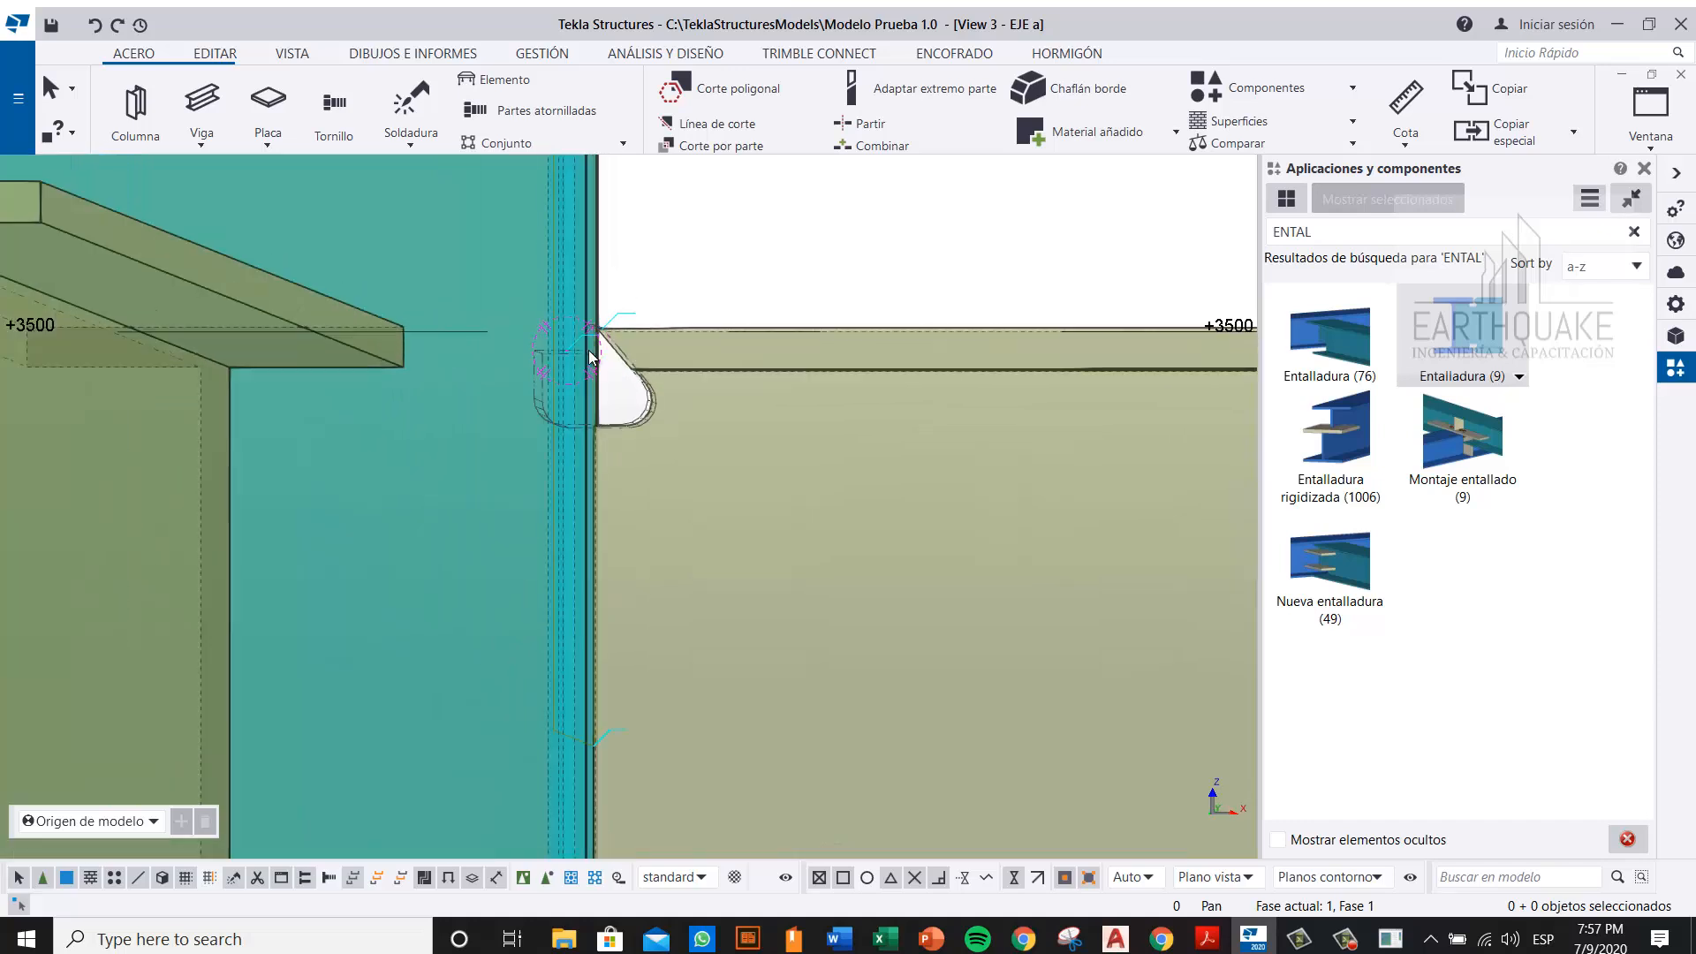
pyautogui.scroll(3, 668, 361)
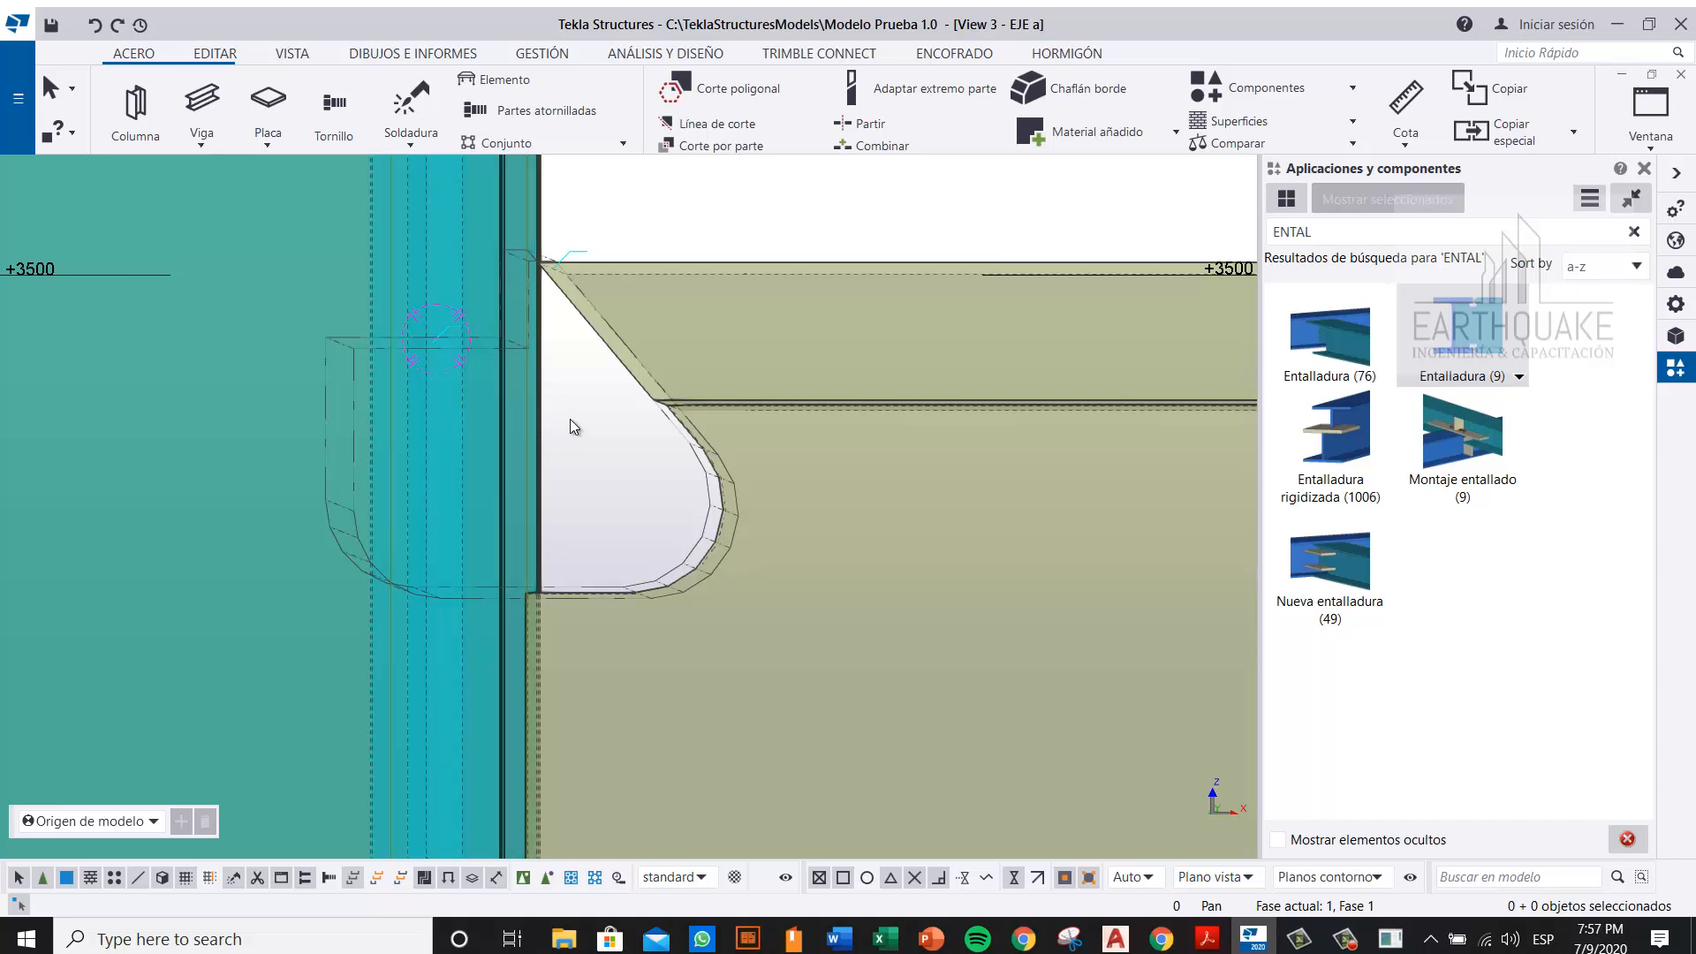
pyautogui.click(574, 448)
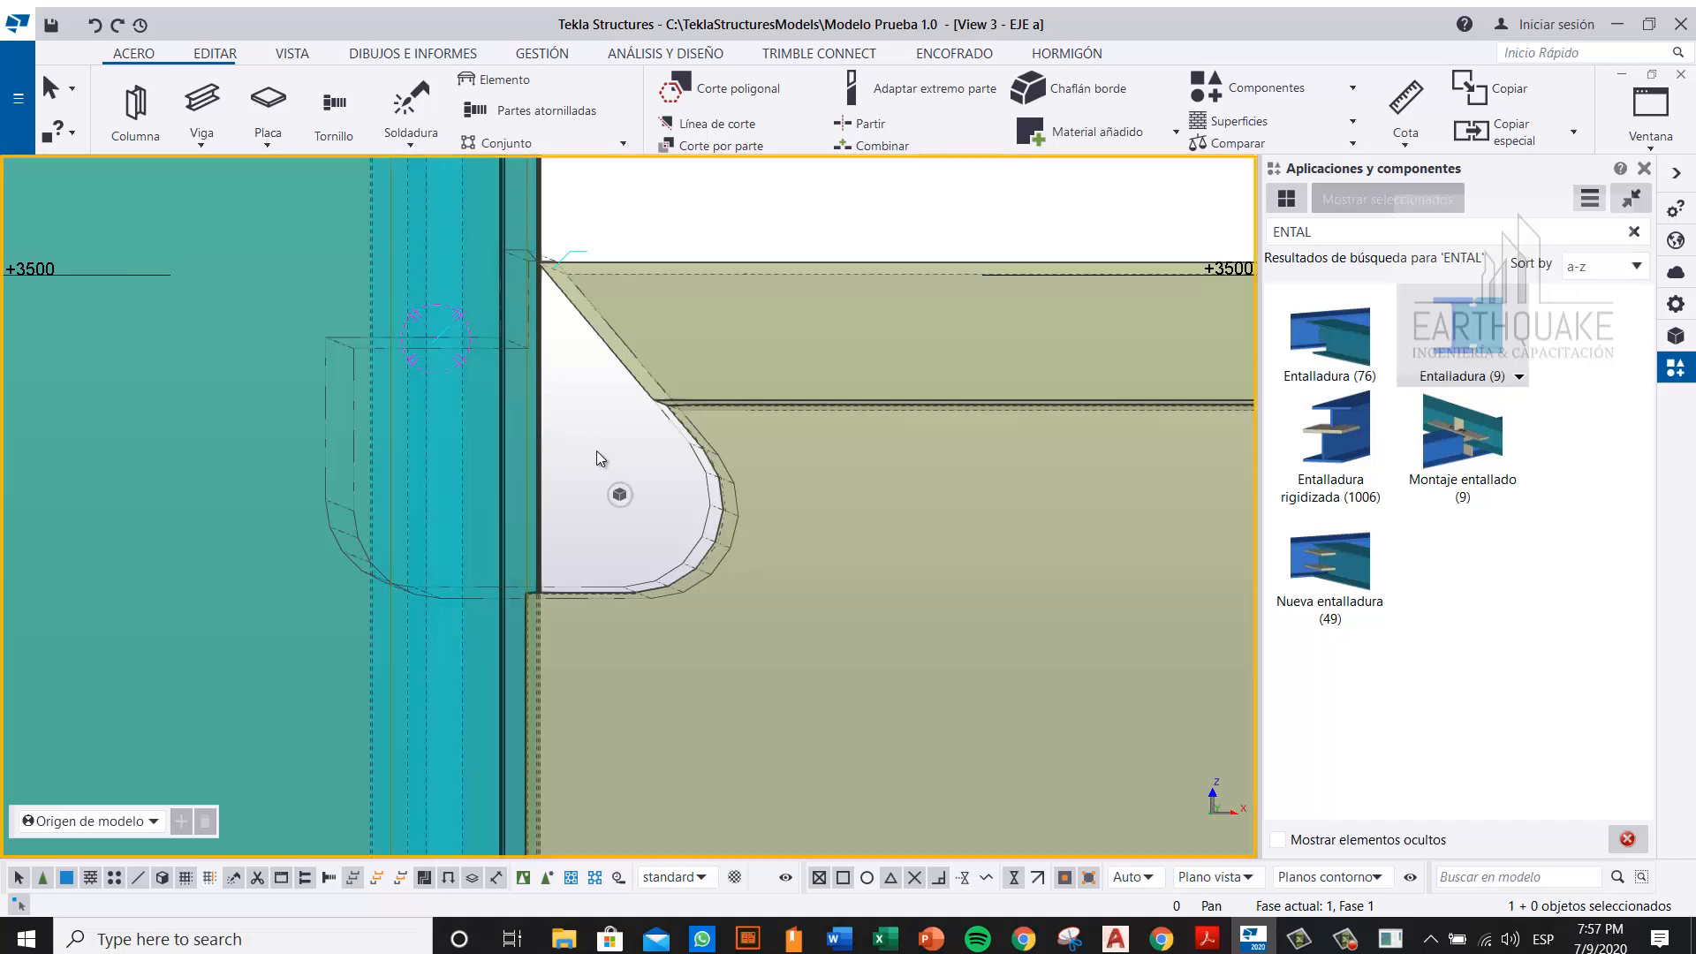
pyautogui.scroll(-2, 596, 450)
pyautogui.scroll(-2, 606, 447)
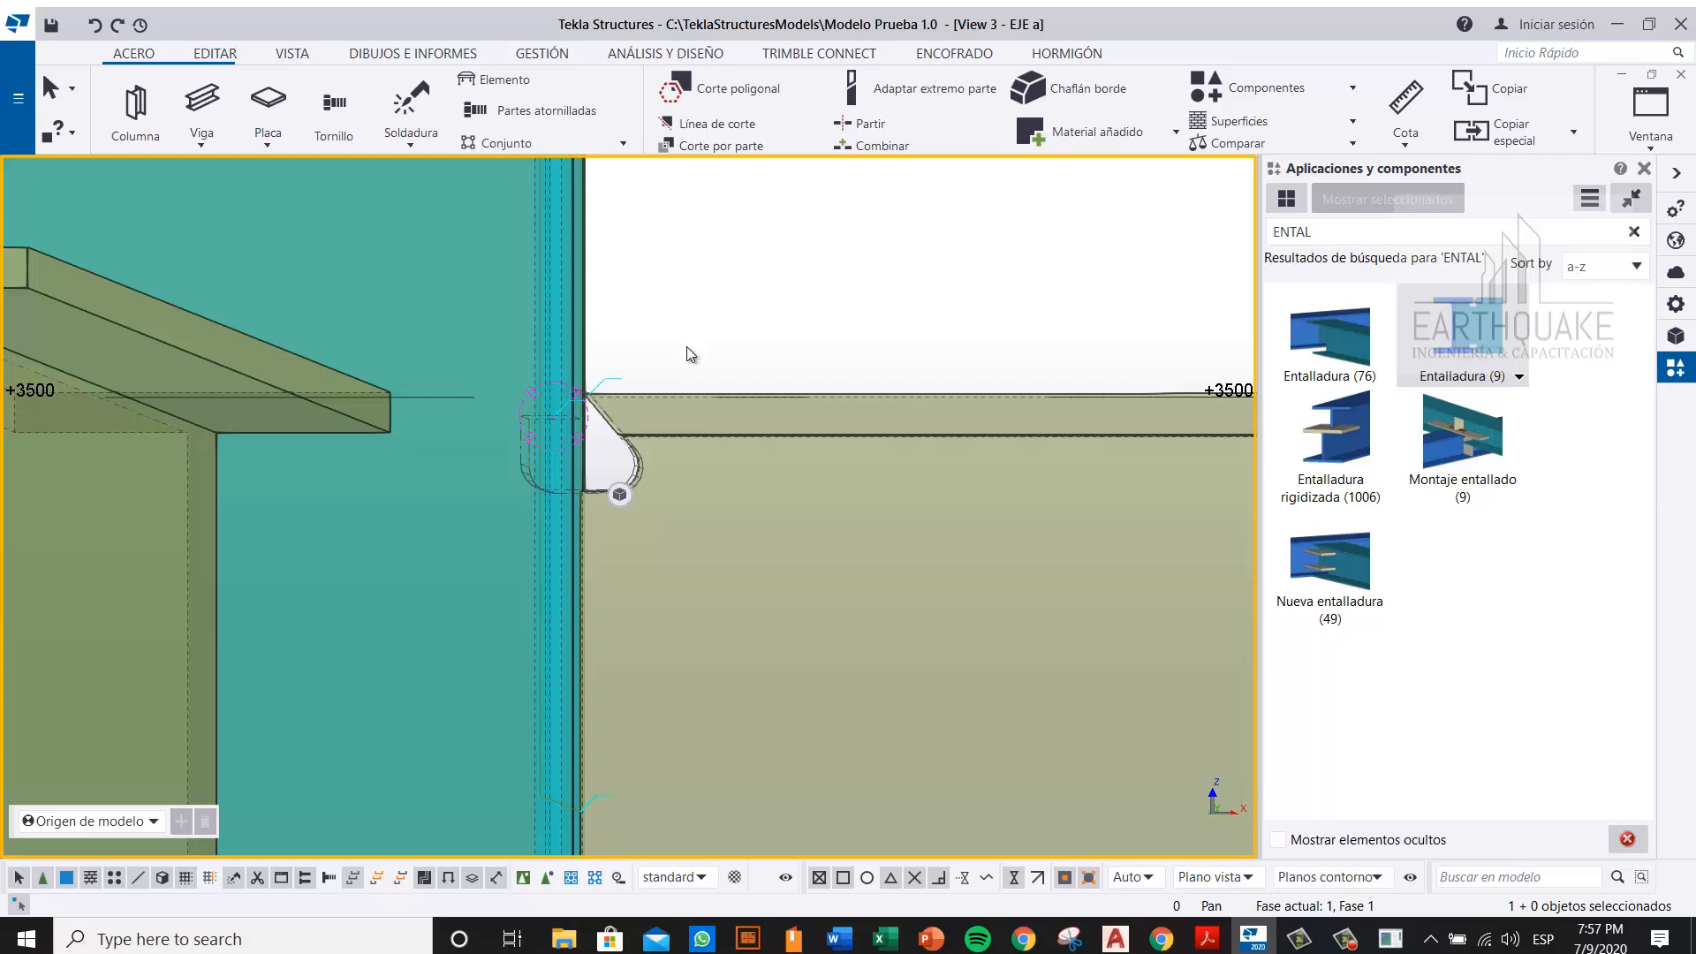
# Step: Undo the explosion, the HSM variant changes and the placement of the notch at the main beam's end
pyautogui.hotkey('ctrl', 'z')
pyautogui.hotkey('ctrl', 'z')
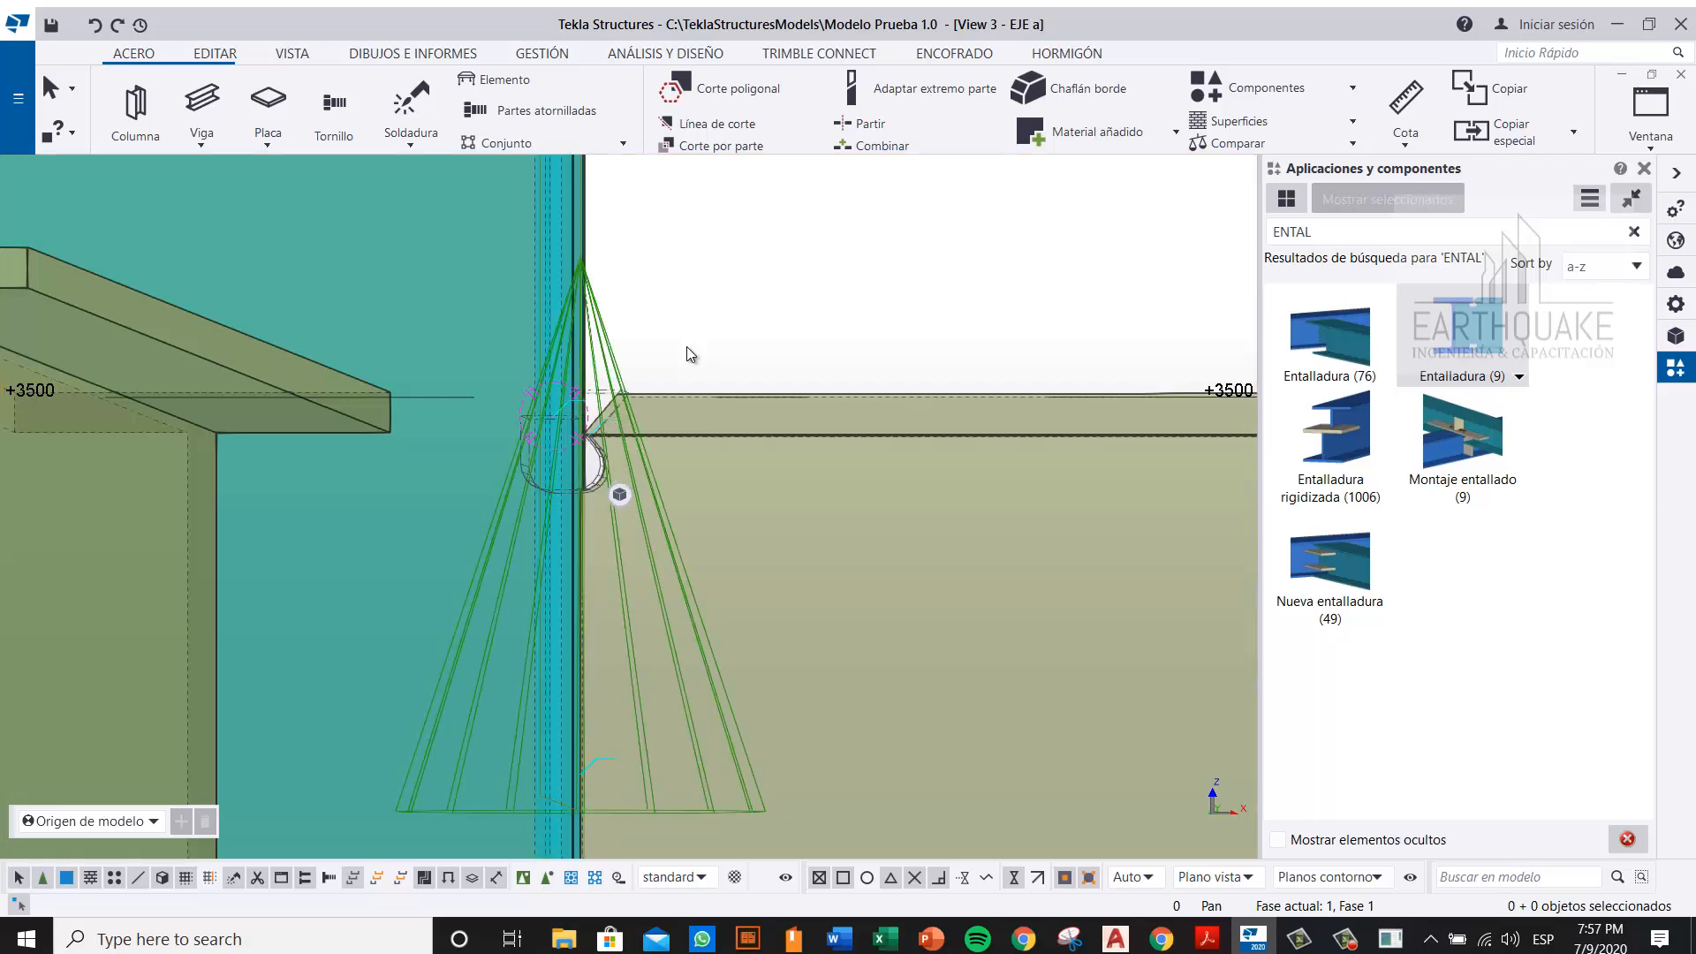
pyautogui.hotkey('ctrl', 'z')
pyautogui.hotkey('ctrl', 'z')
pyautogui.hotkey('ctrl', 'z')
pyautogui.hotkey('ctrl', 'z')
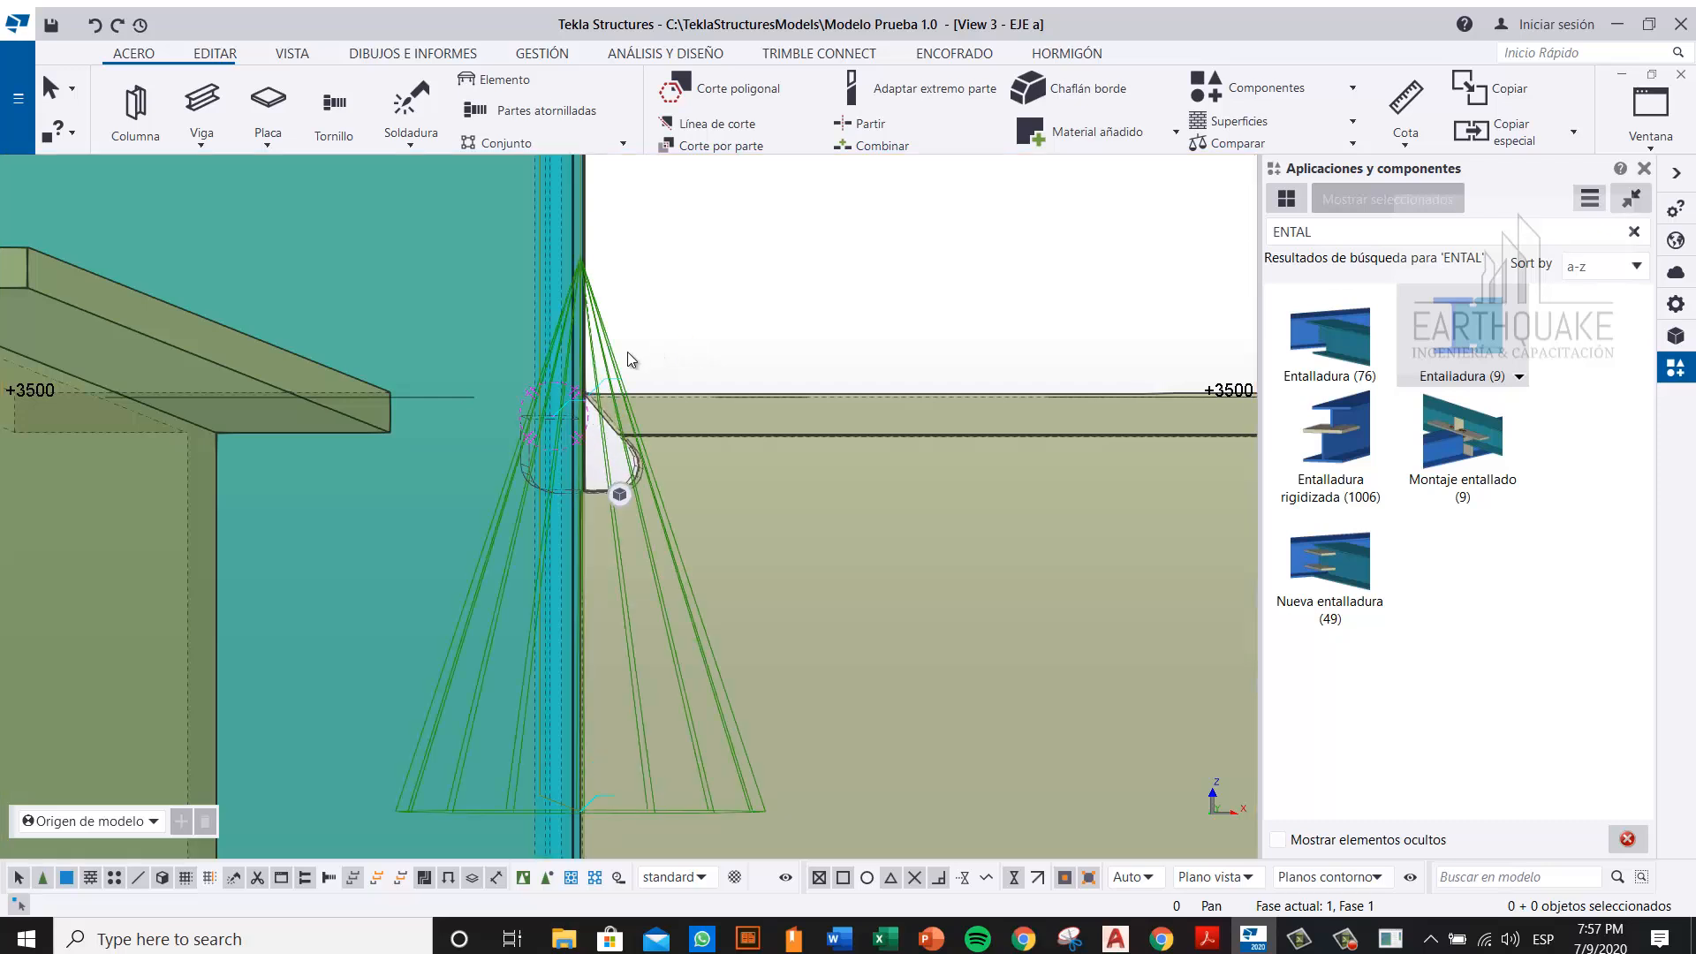
pyautogui.hotkey('ctrl', 'z')
pyautogui.hotkey('ctrl', 'z')
pyautogui.hotkey('ctrl', 'z')
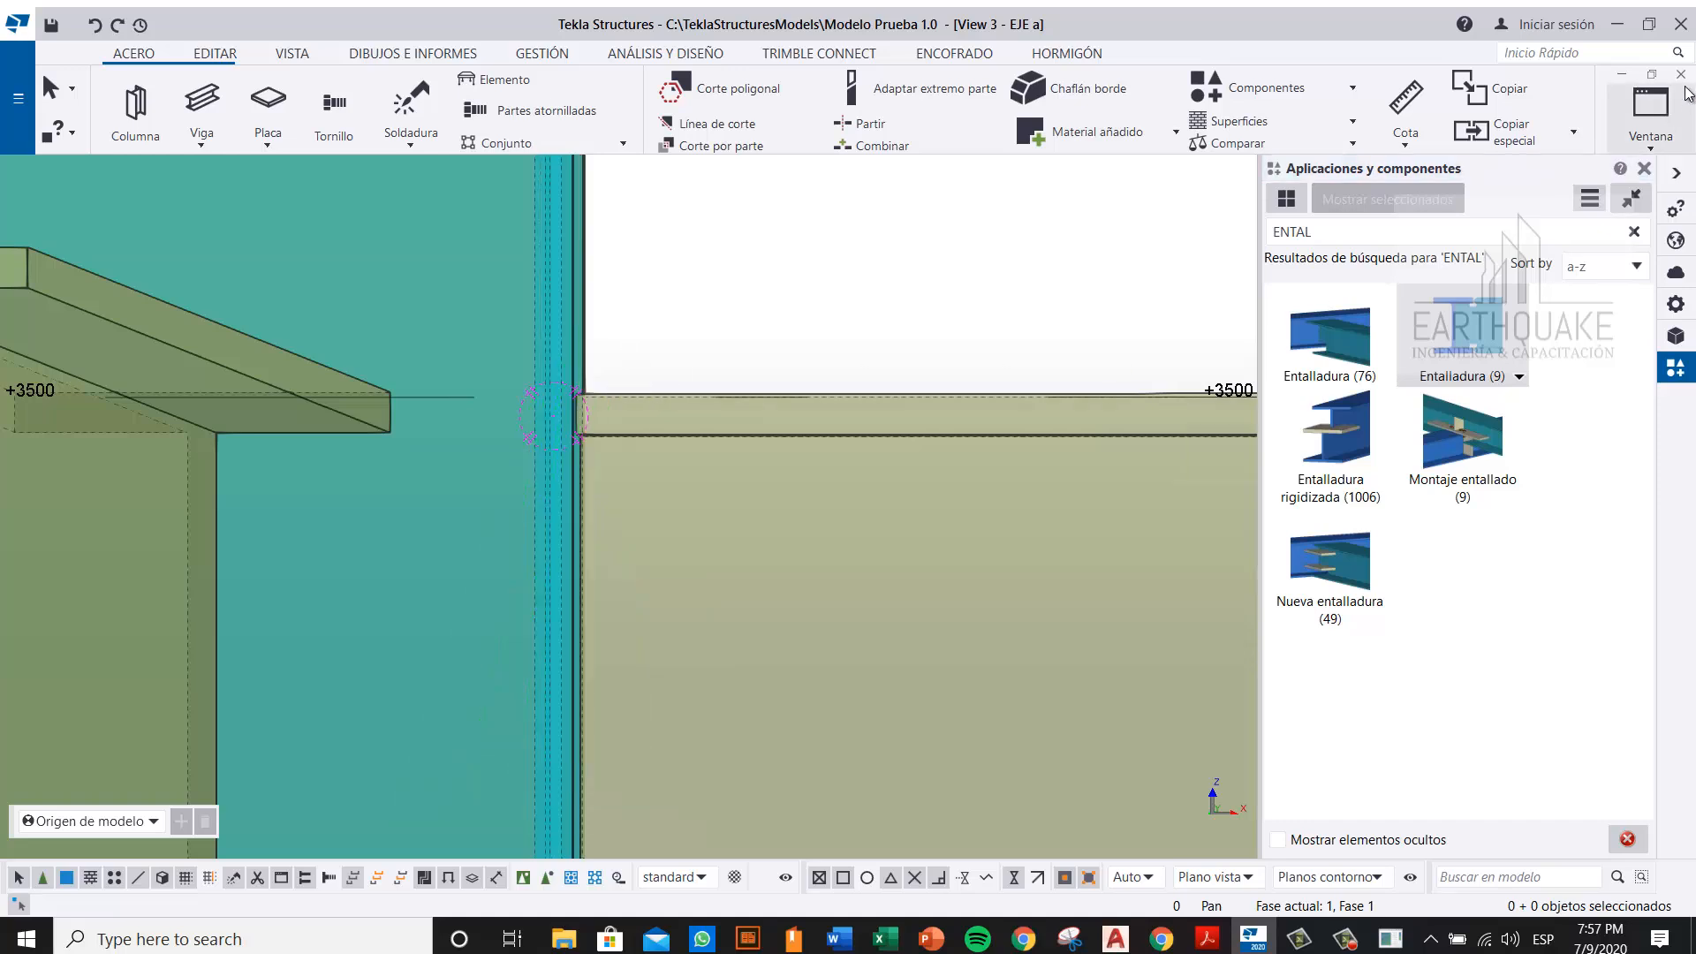
pyautogui.click(1676, 173)
pyautogui.click(1101, 273)
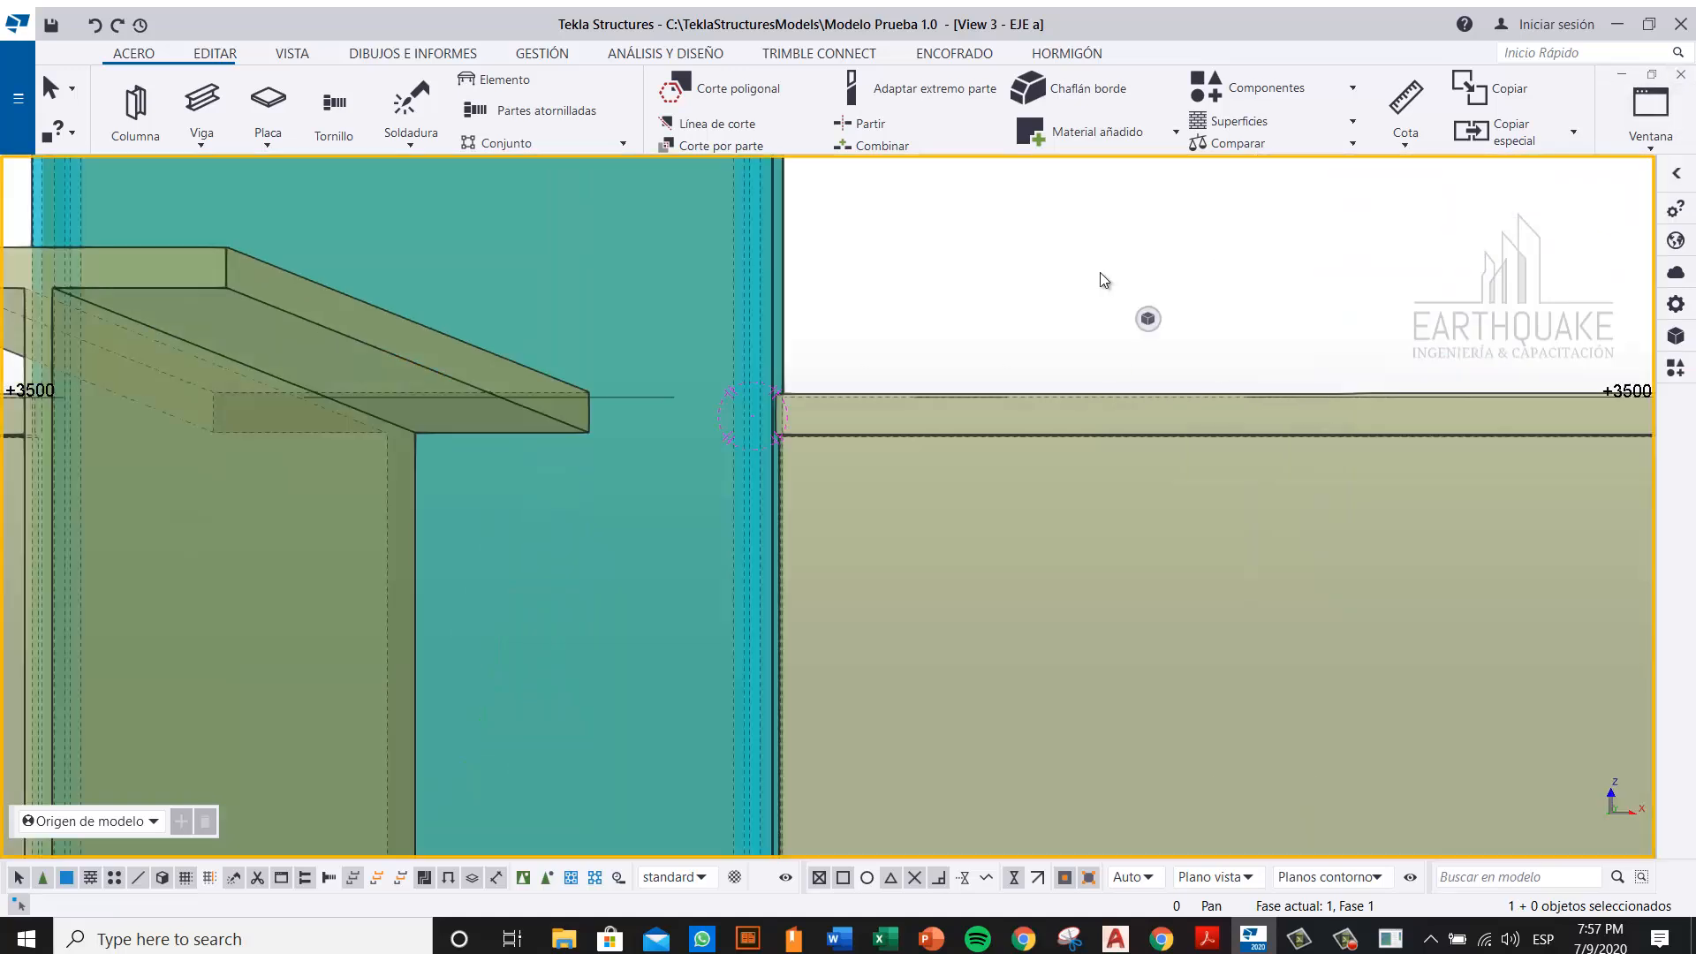
pyautogui.press('Home')
pyautogui.scroll(8, 144, 553)
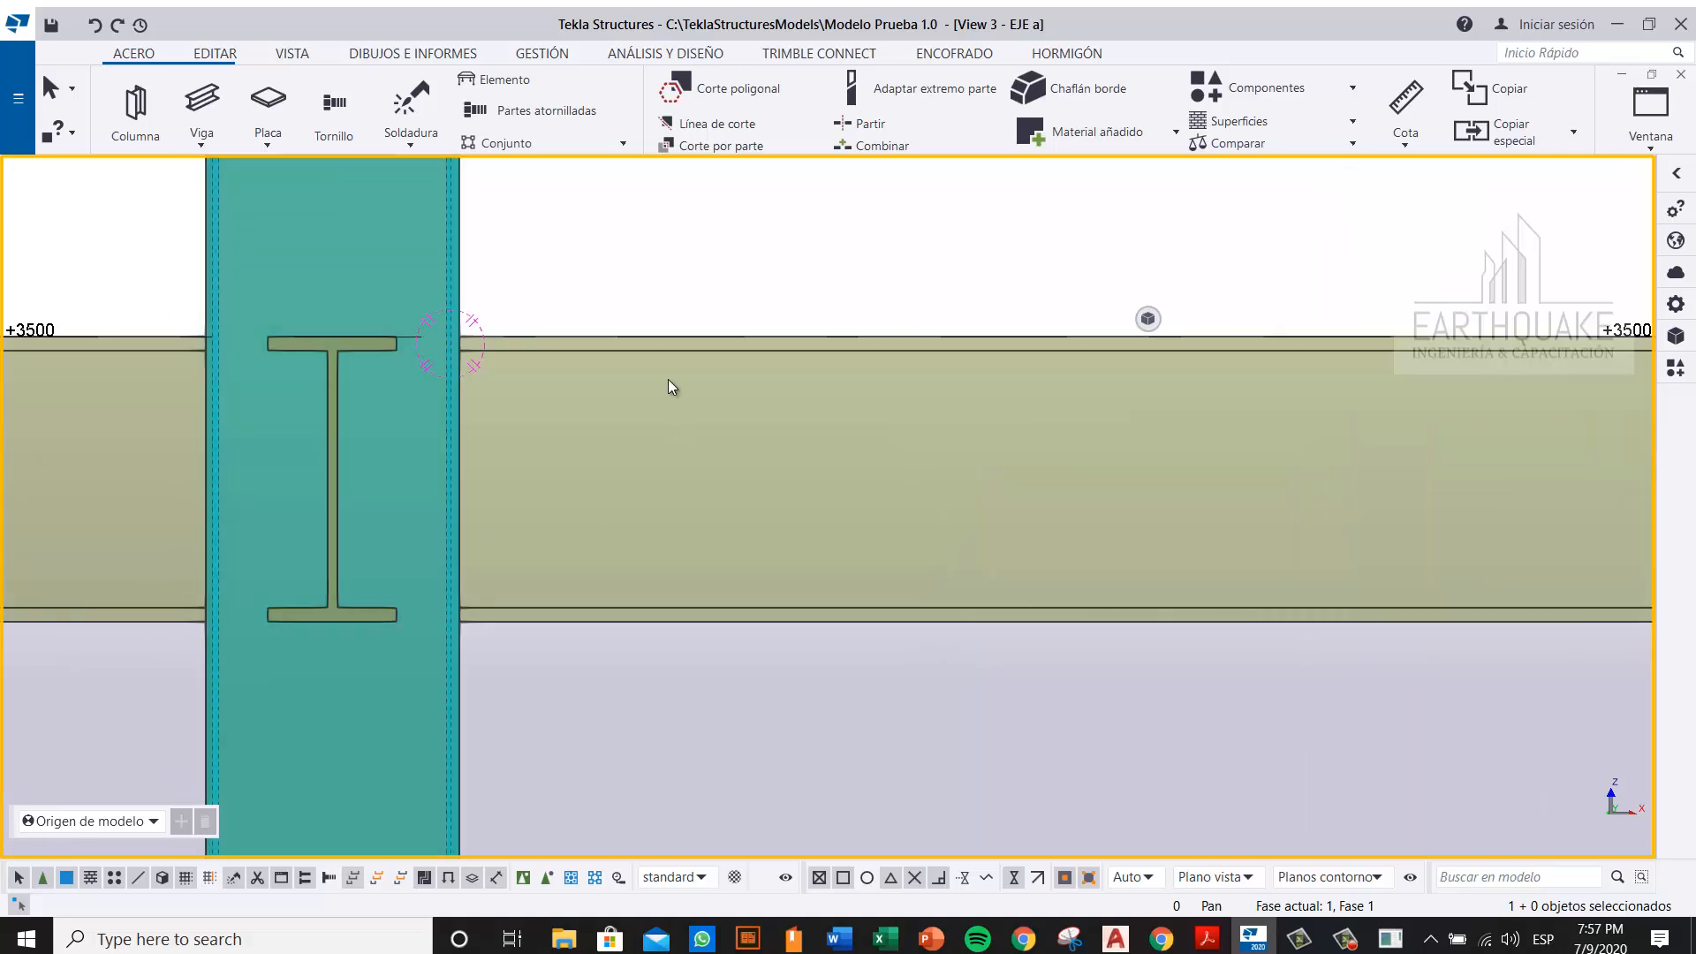
pyautogui.scroll(4, 674, 254)
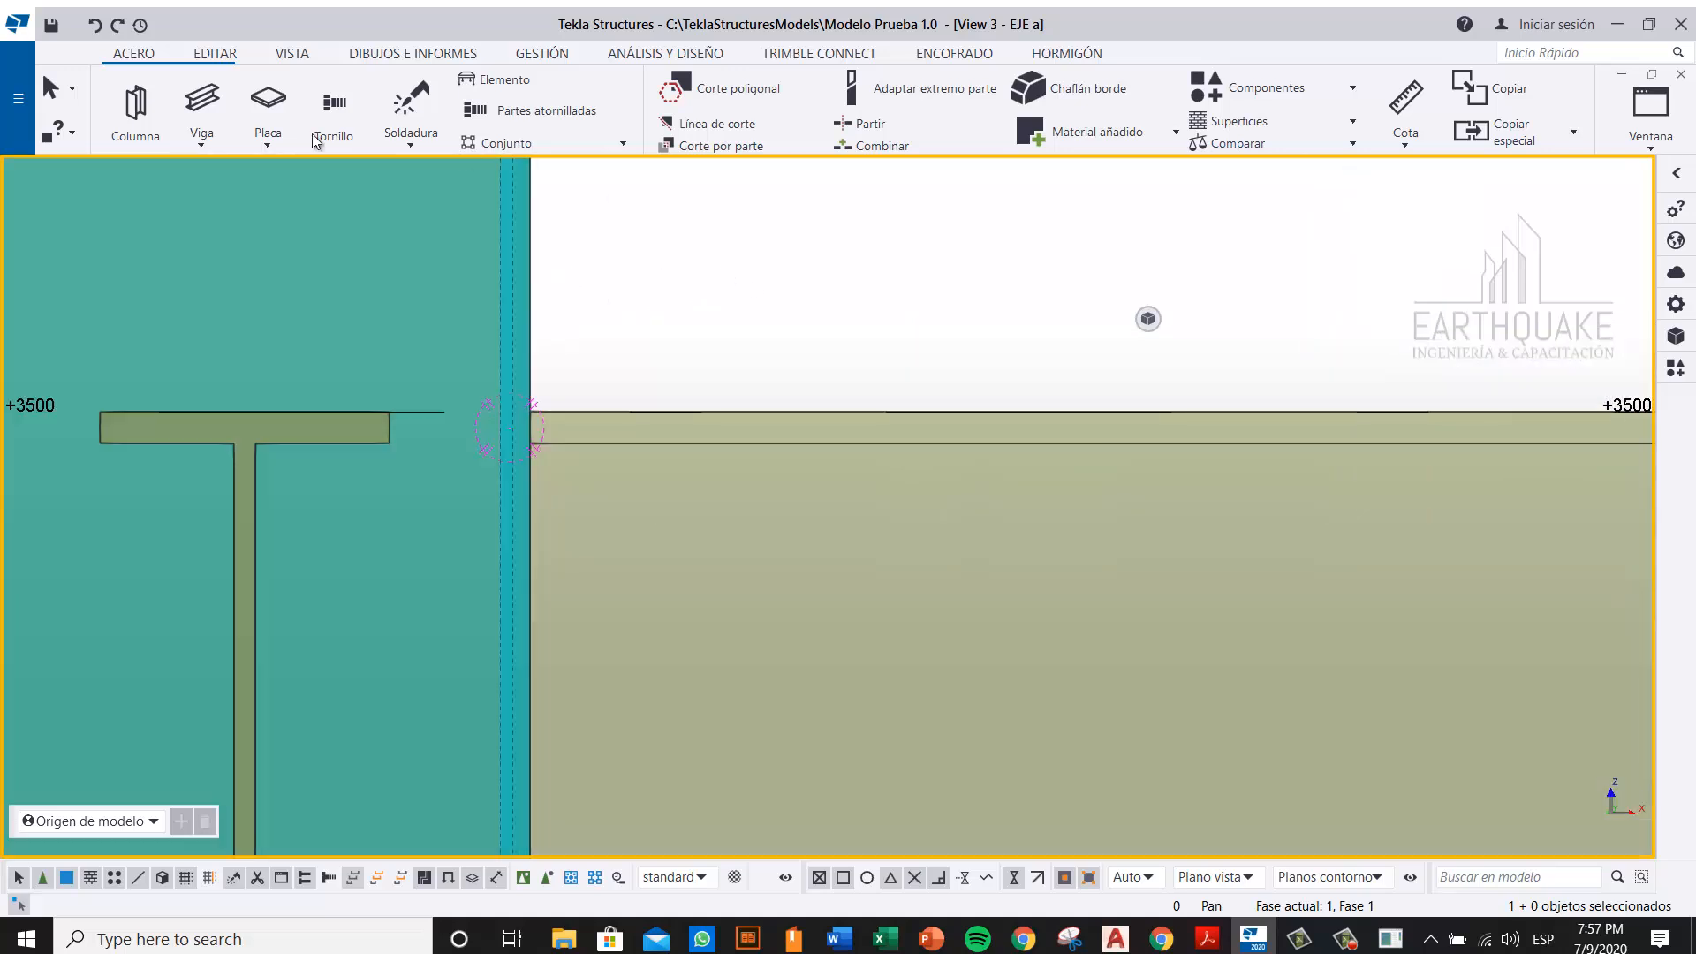
pyautogui.click(221, 60)
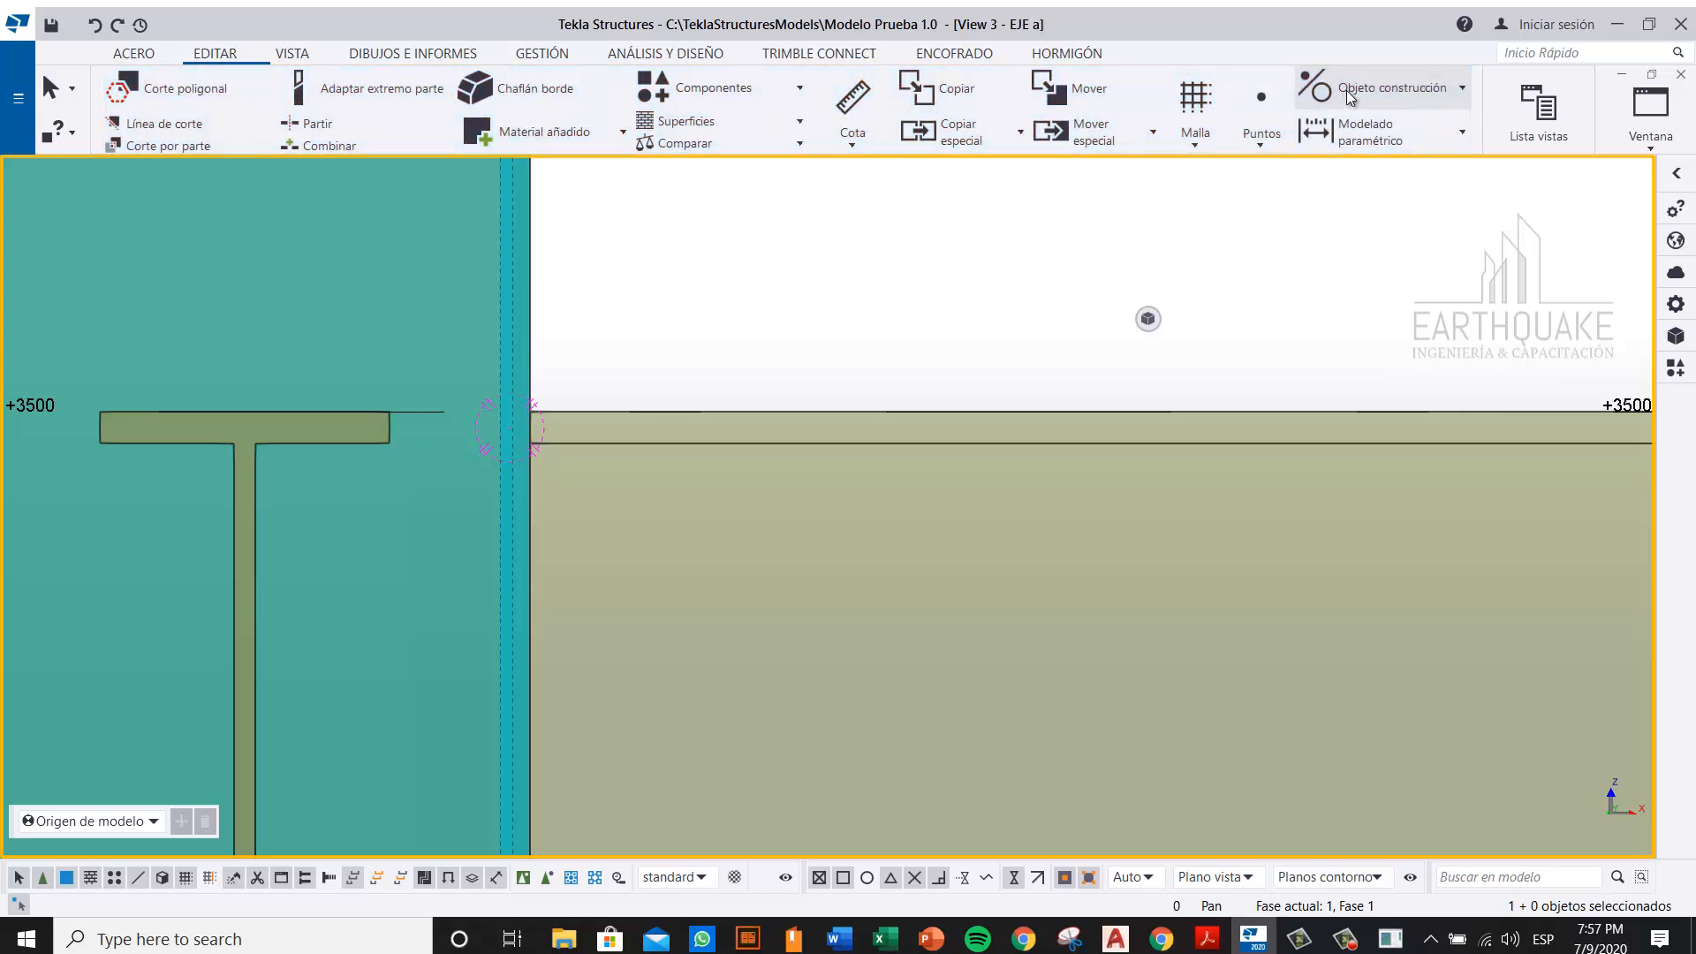
pyautogui.click(1422, 97)
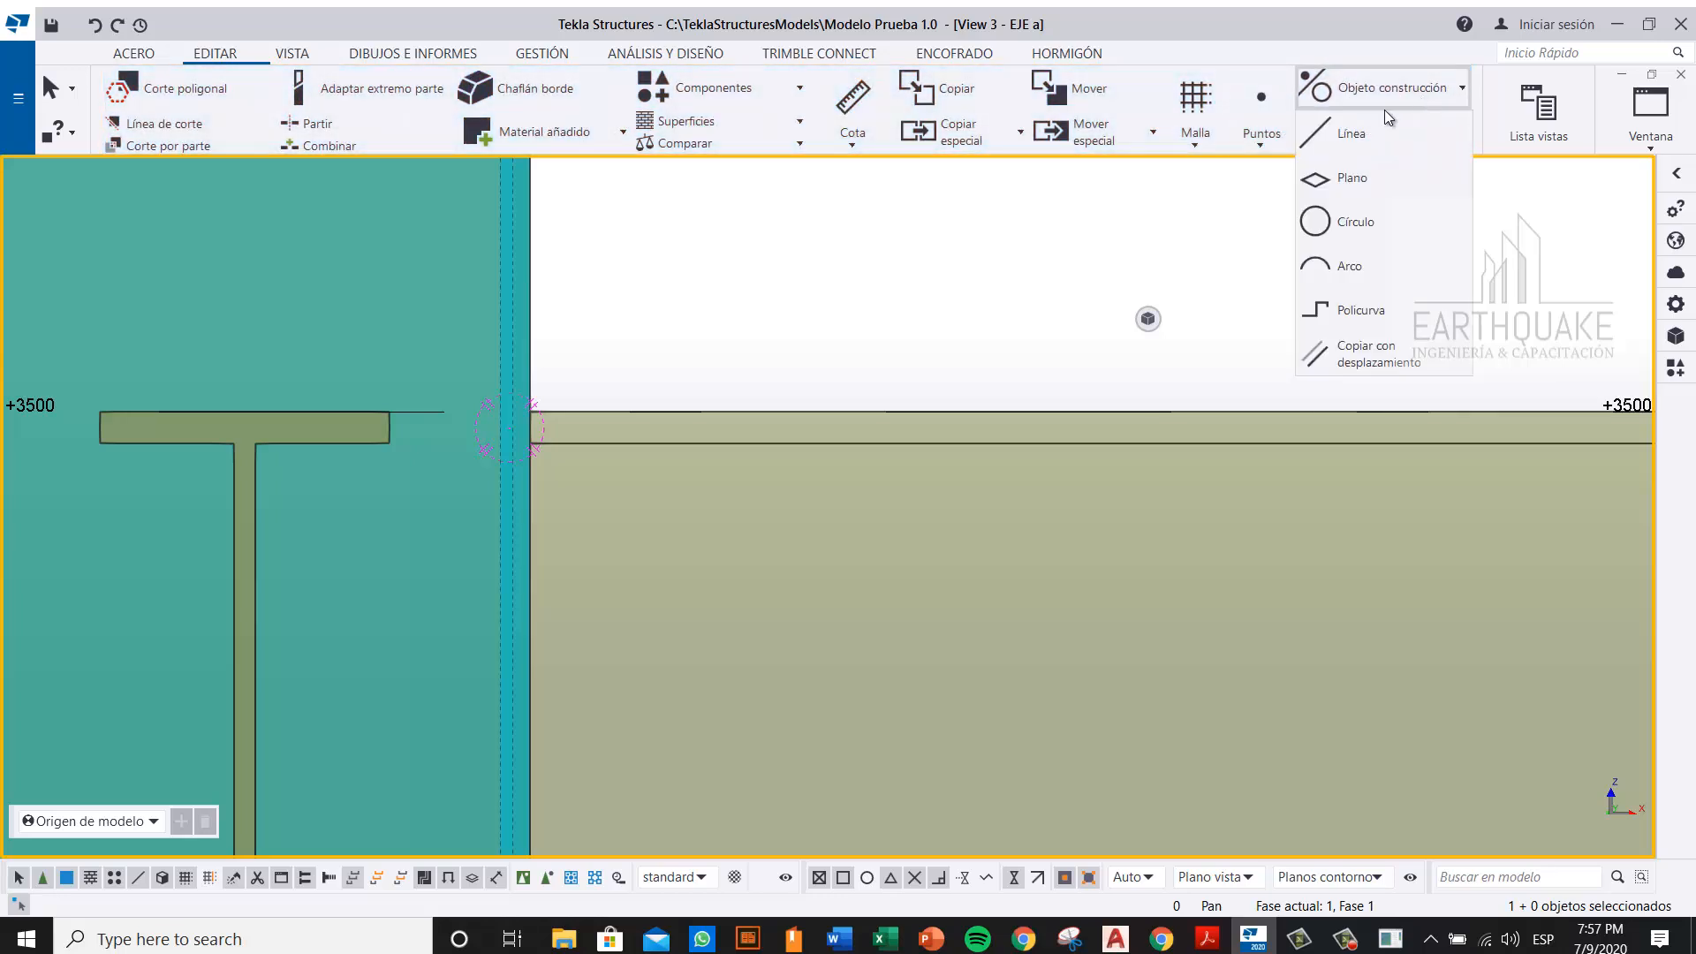
pyautogui.click(1392, 134)
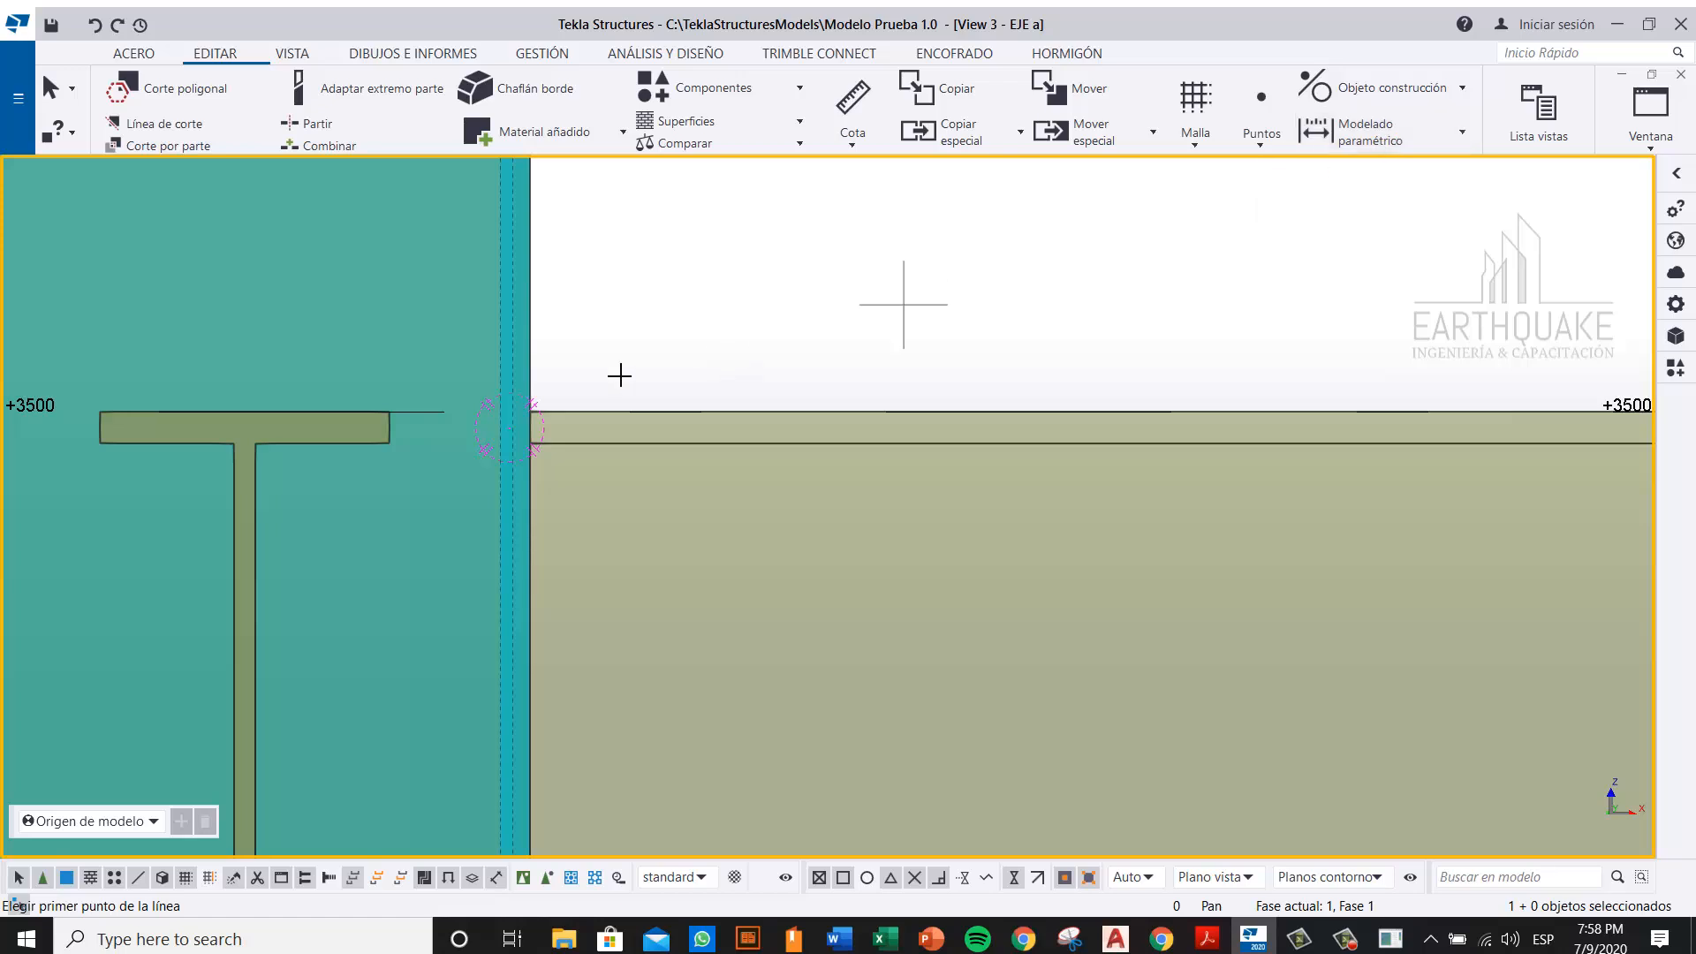
pyautogui.scroll(5, 530, 405)
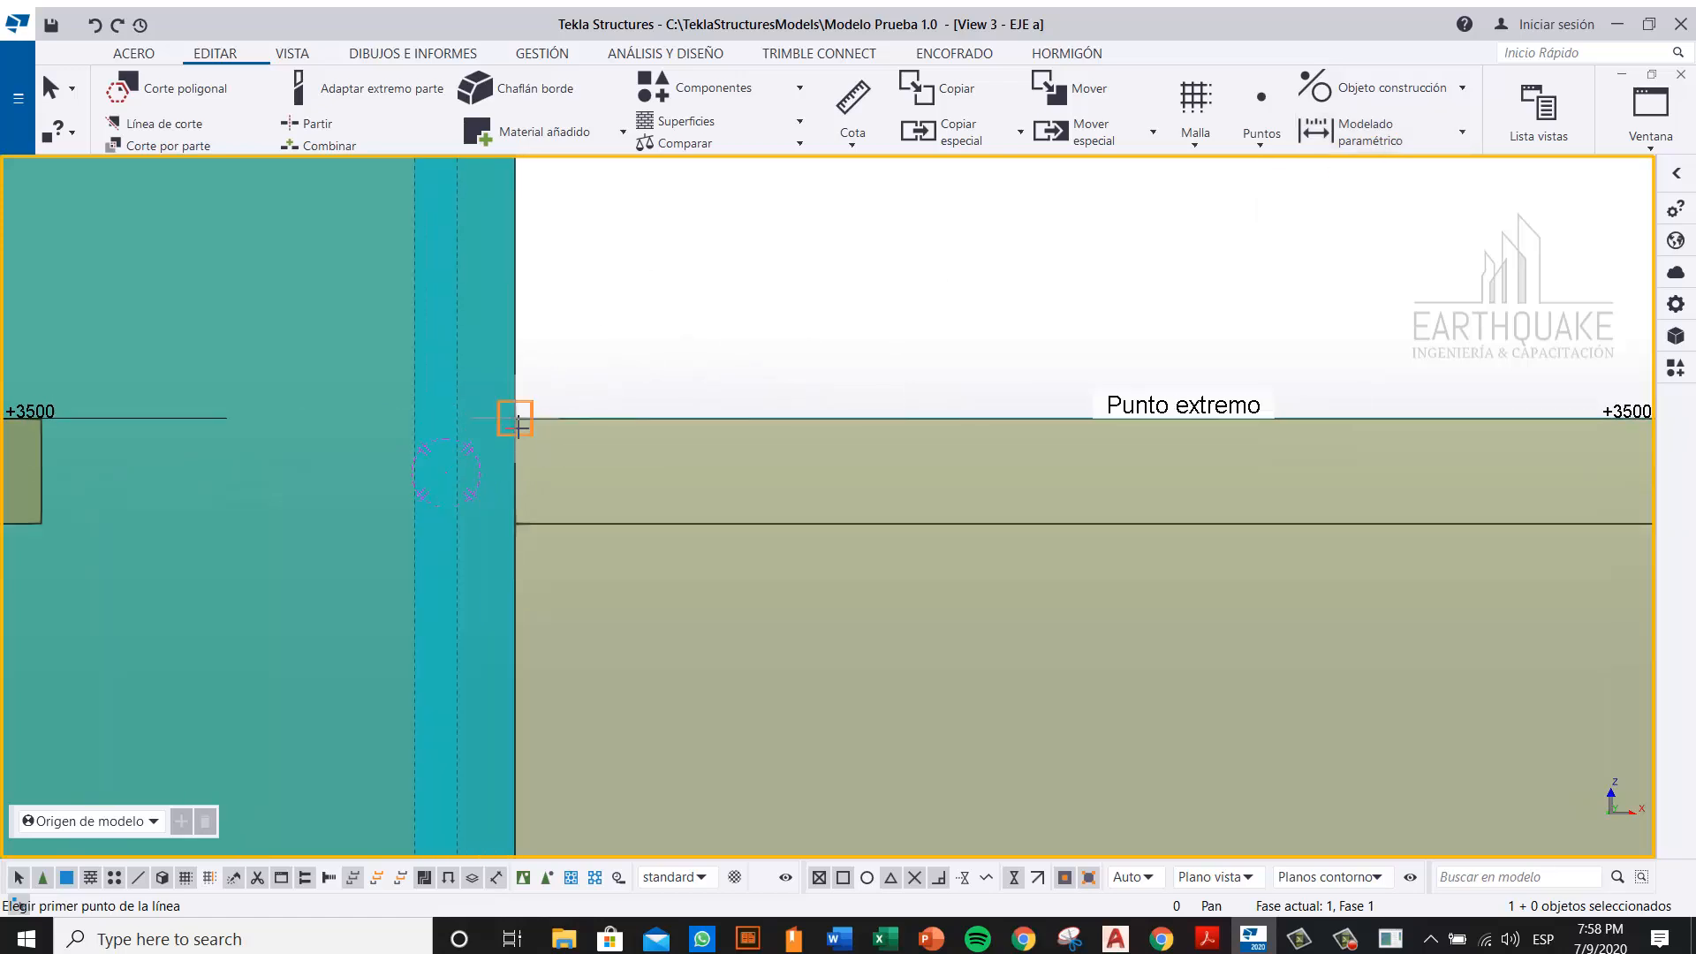
pyautogui.click(518, 422)
pyautogui.rightClick(757, 322)
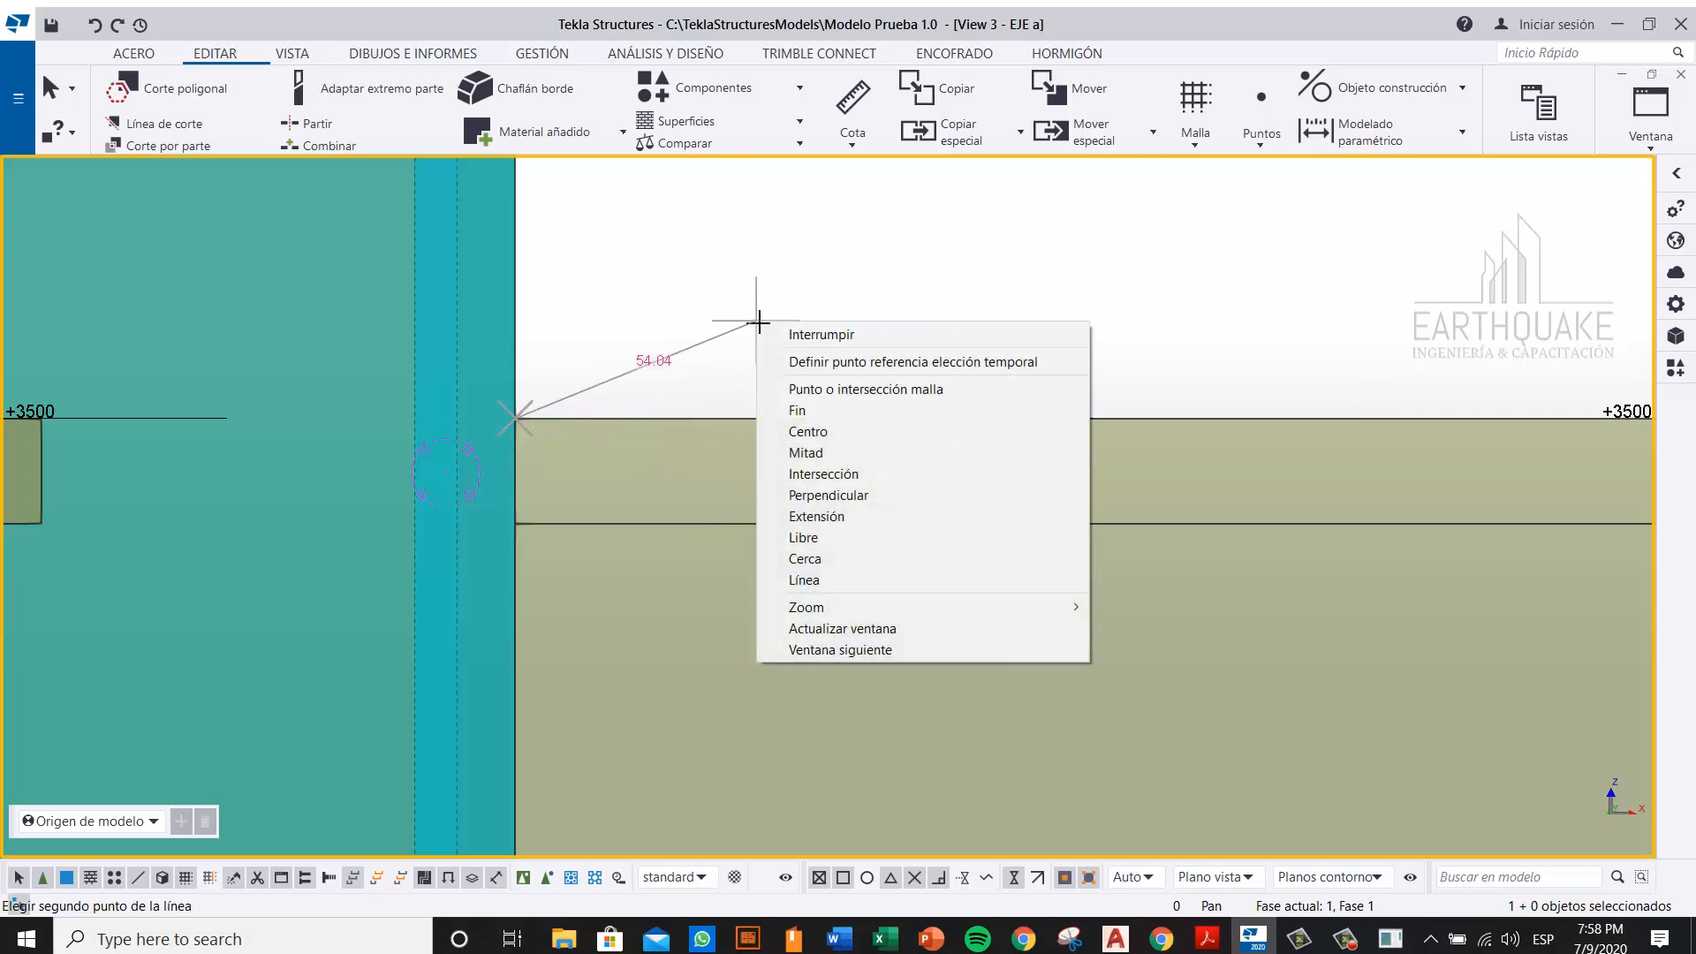
pyautogui.rightClick(743, 211)
pyautogui.click(786, 225)
# Step: Check the main beam's profile designation in its properties
pyautogui.doubleClick(901, 430)
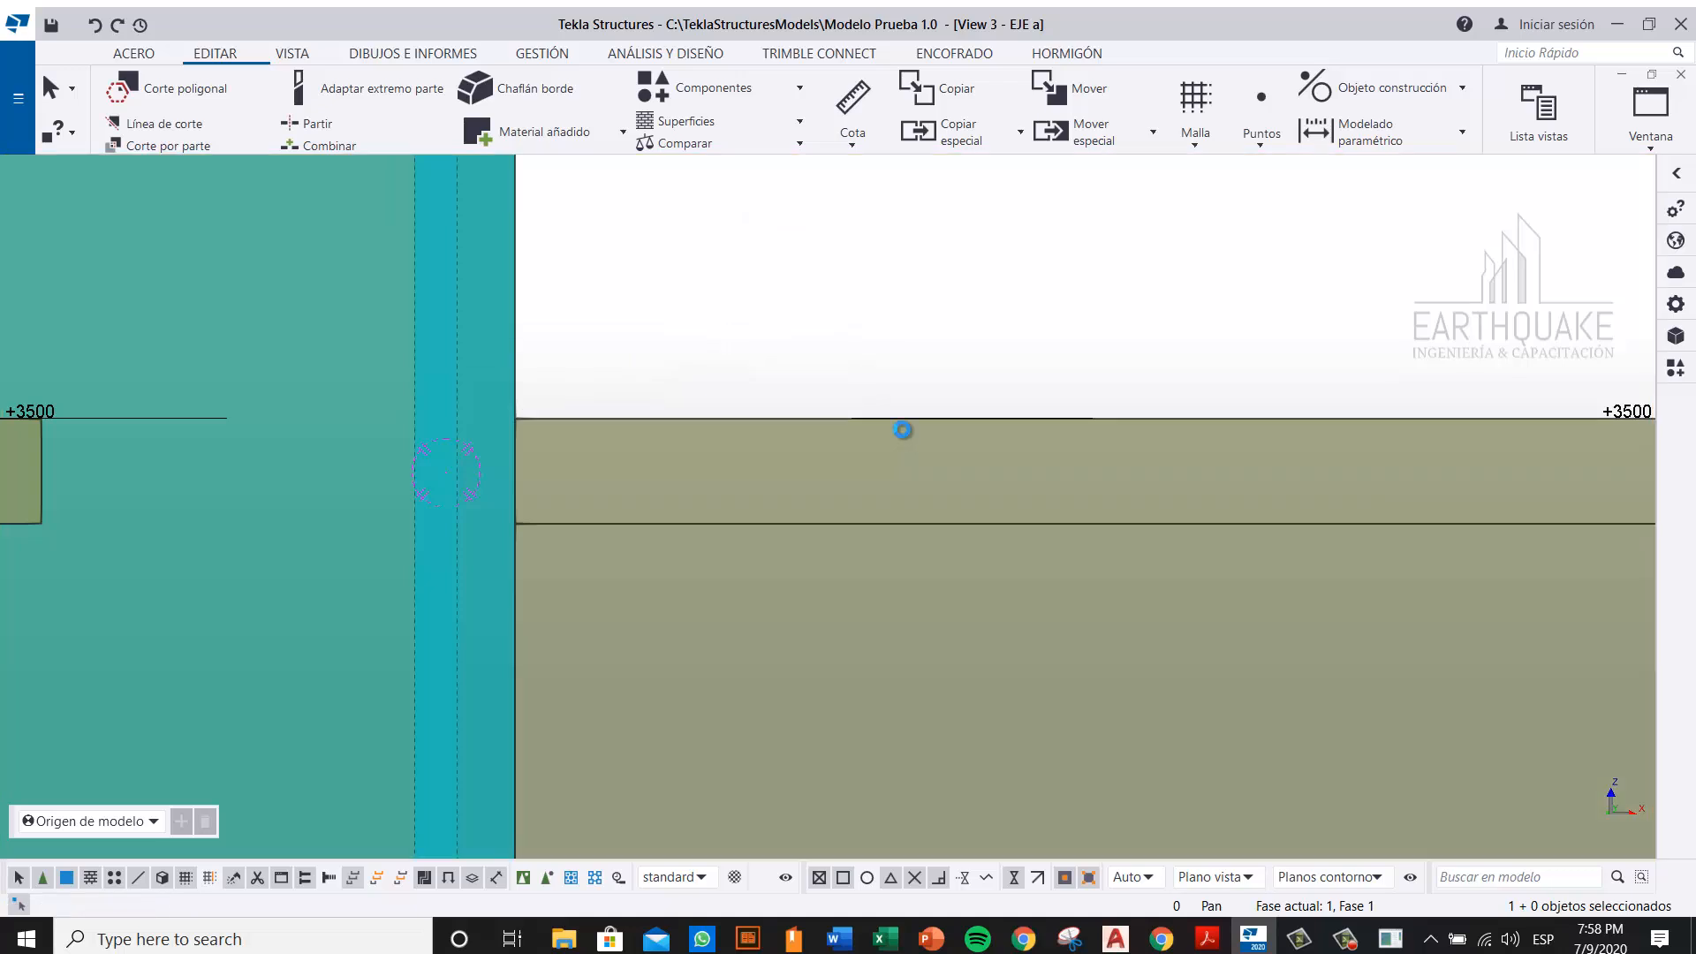
pyautogui.click(297, 371)
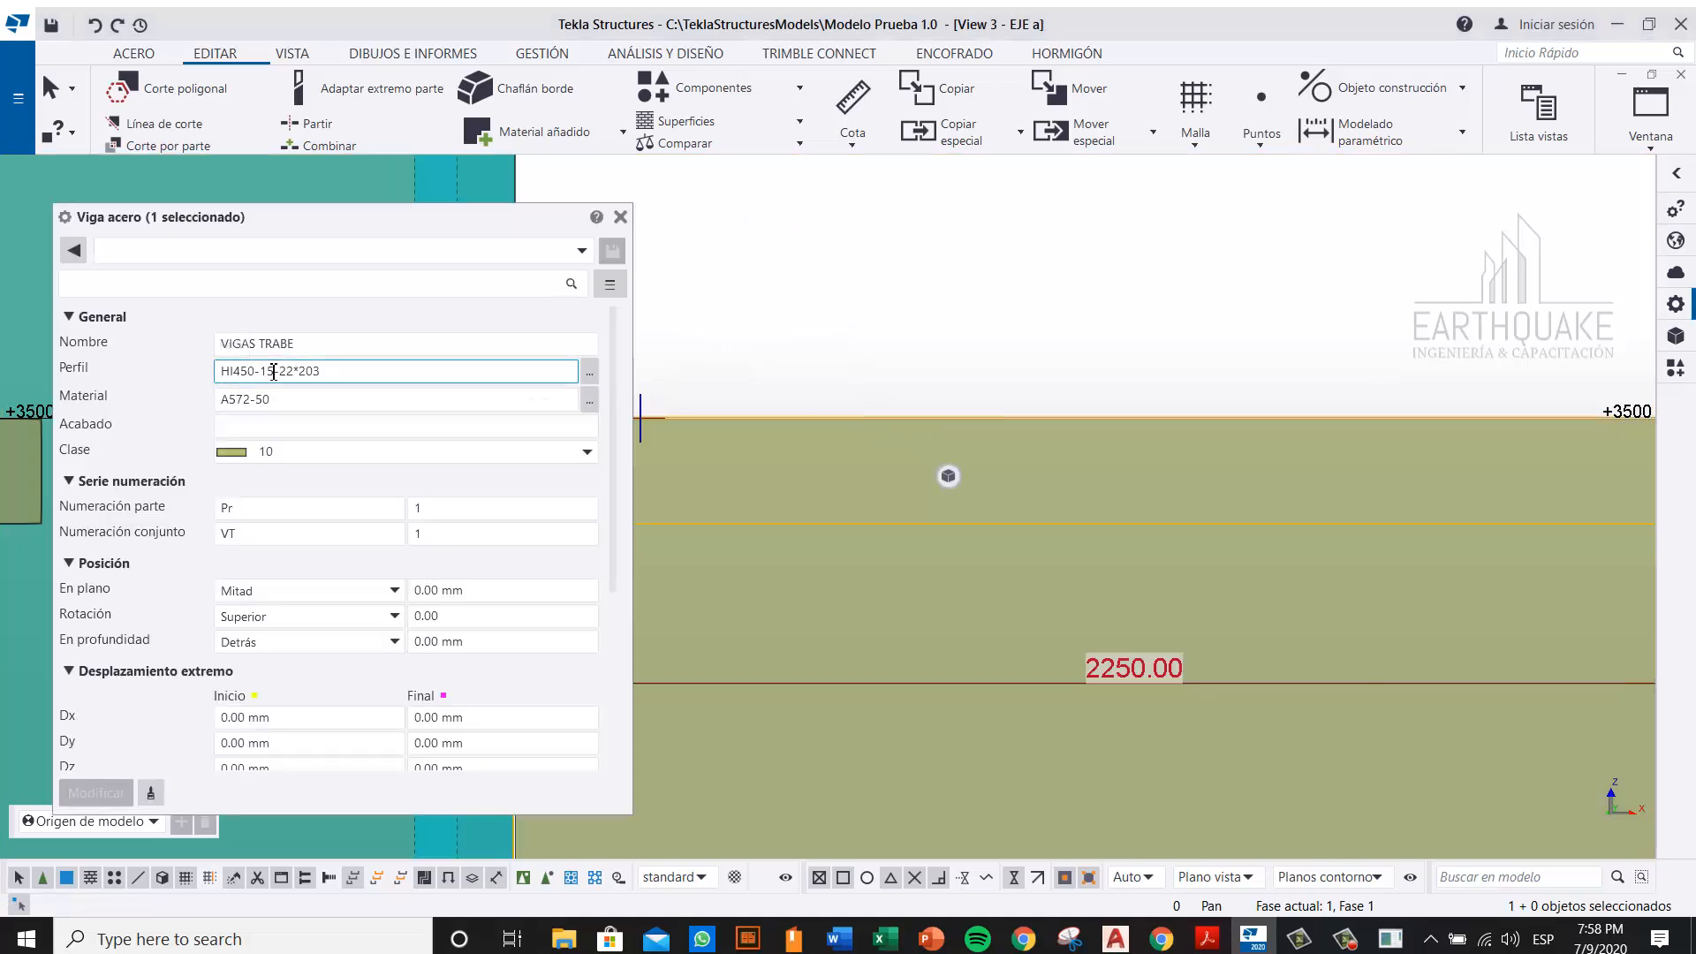
pyautogui.click(621, 216)
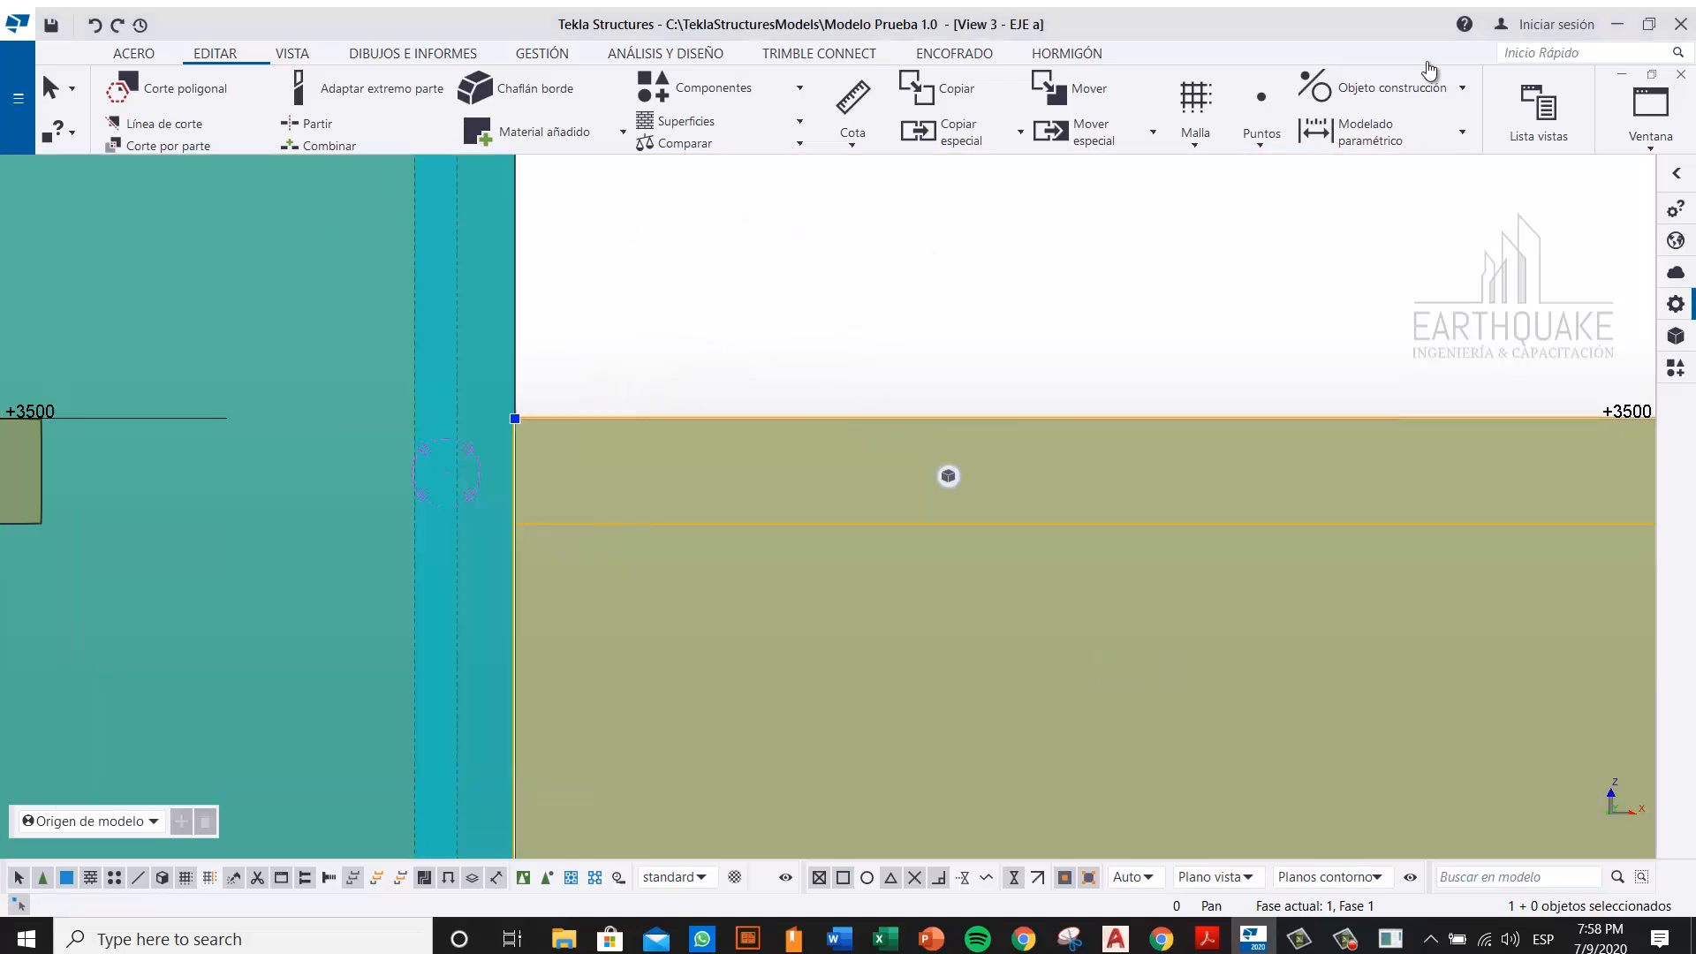
# Step: Draw a 22 mm construction line along the main beam's top edge, starting at the column face
pyautogui.click(1376, 95)
pyautogui.click(1356, 133)
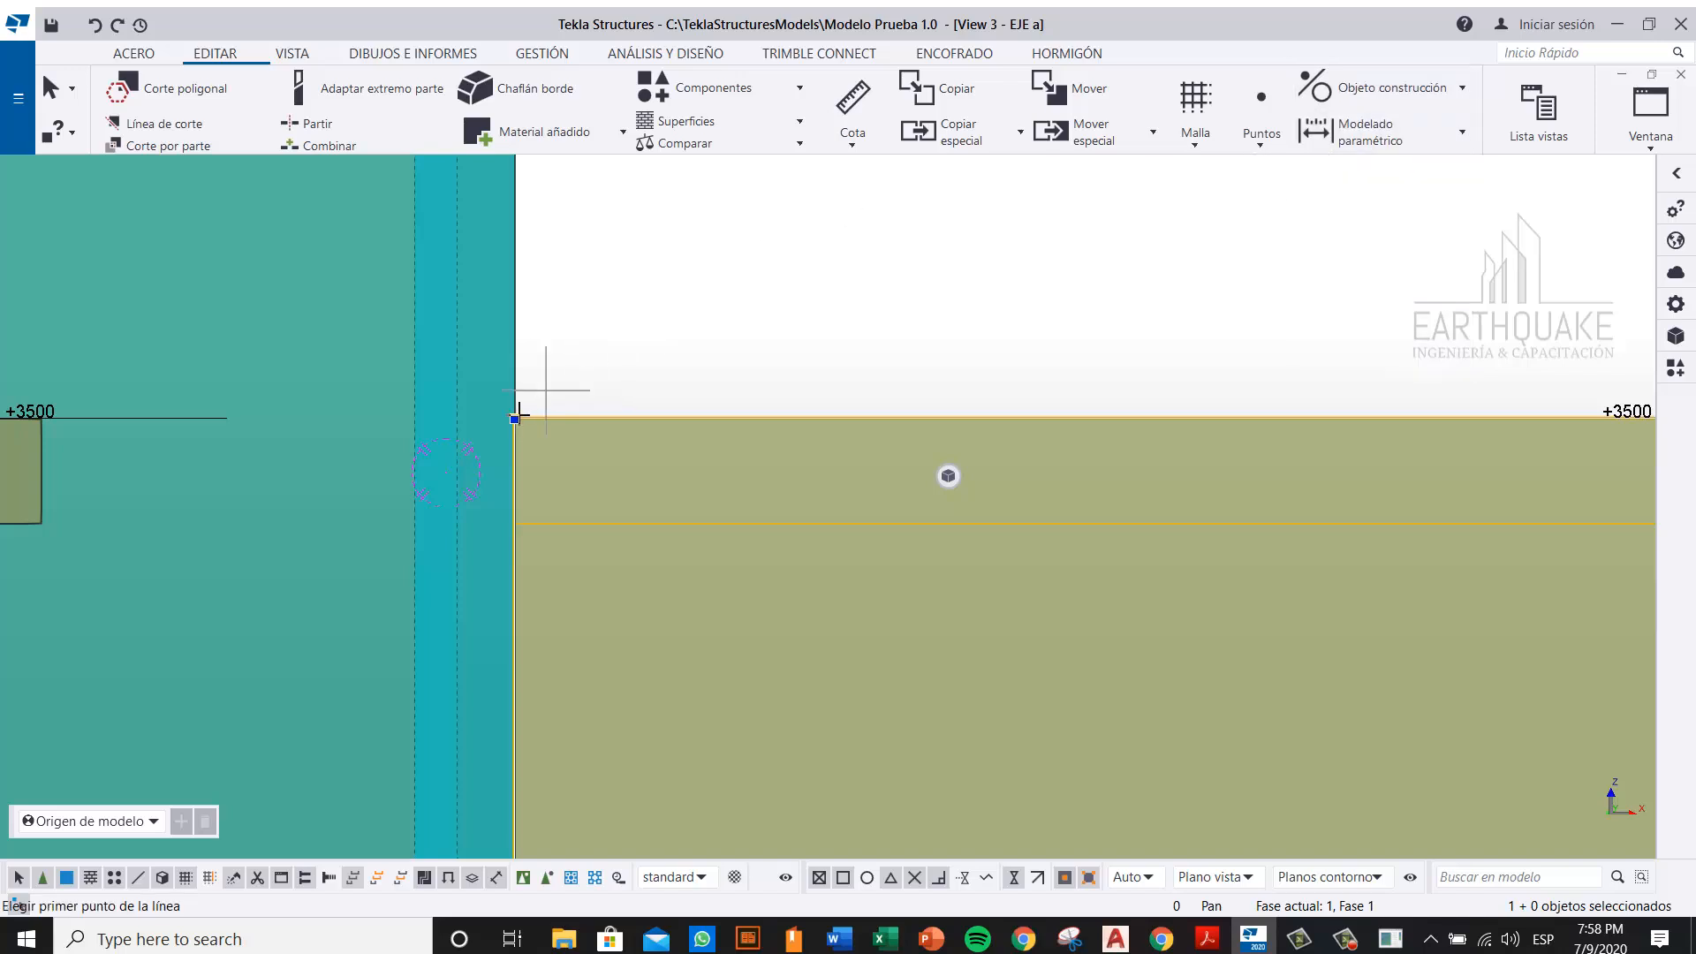
pyautogui.click(671, 325)
pyautogui.rightClick(692, 314)
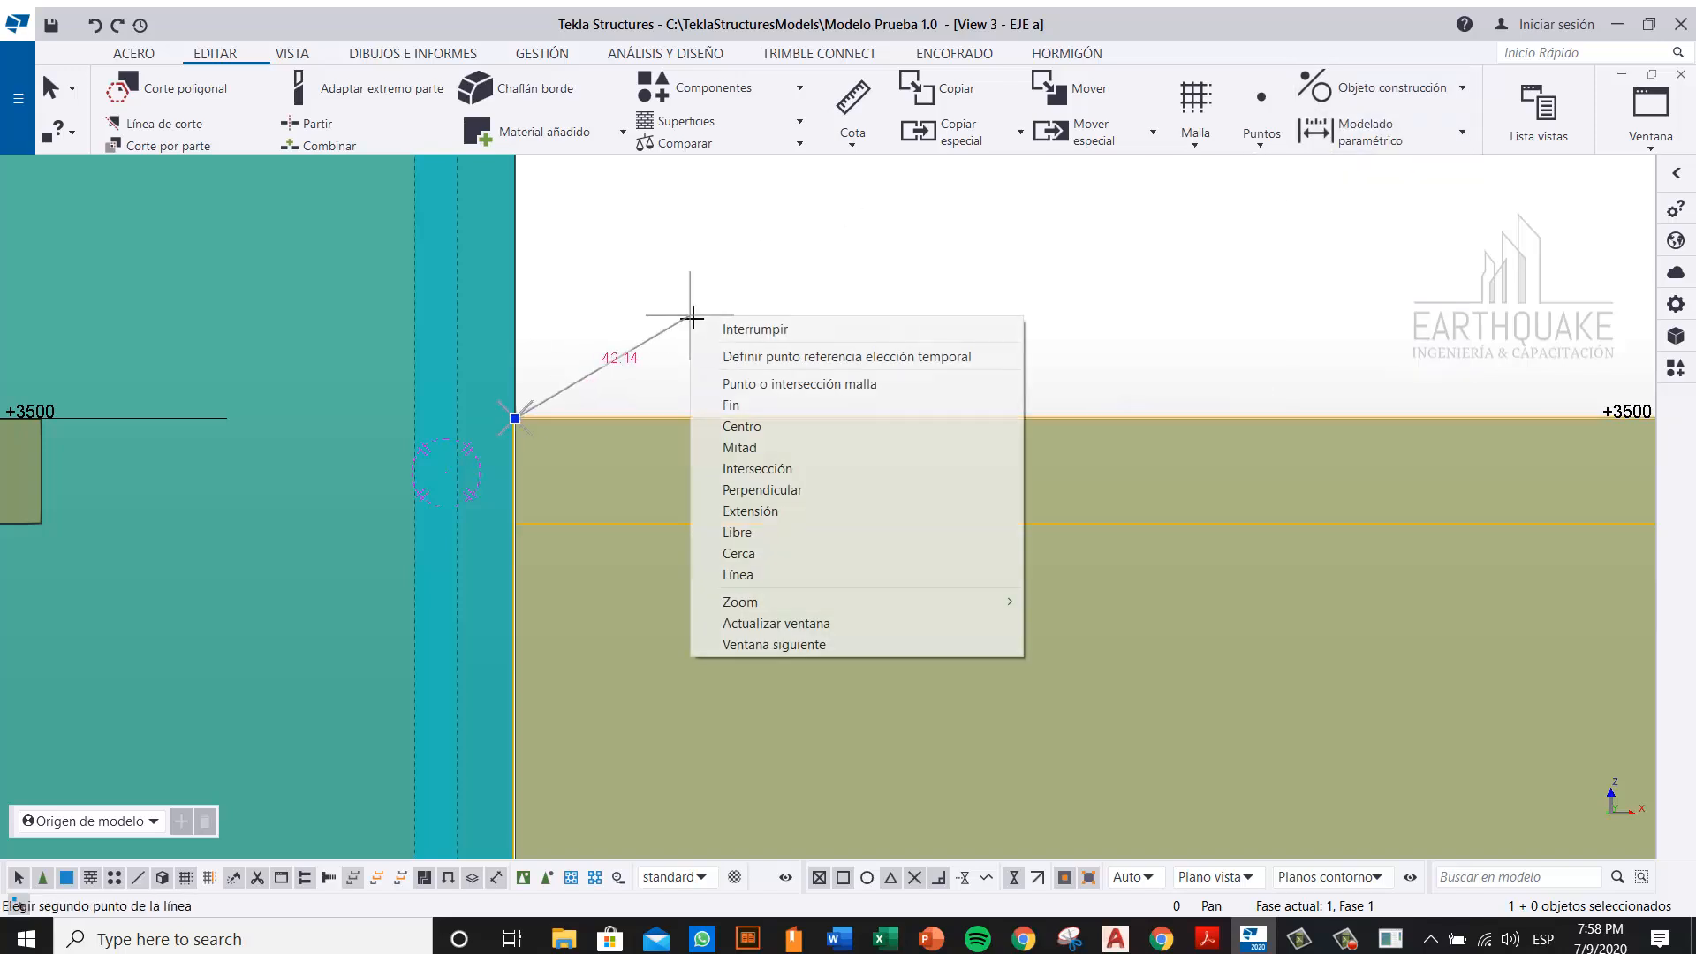
pyautogui.click(807, 555)
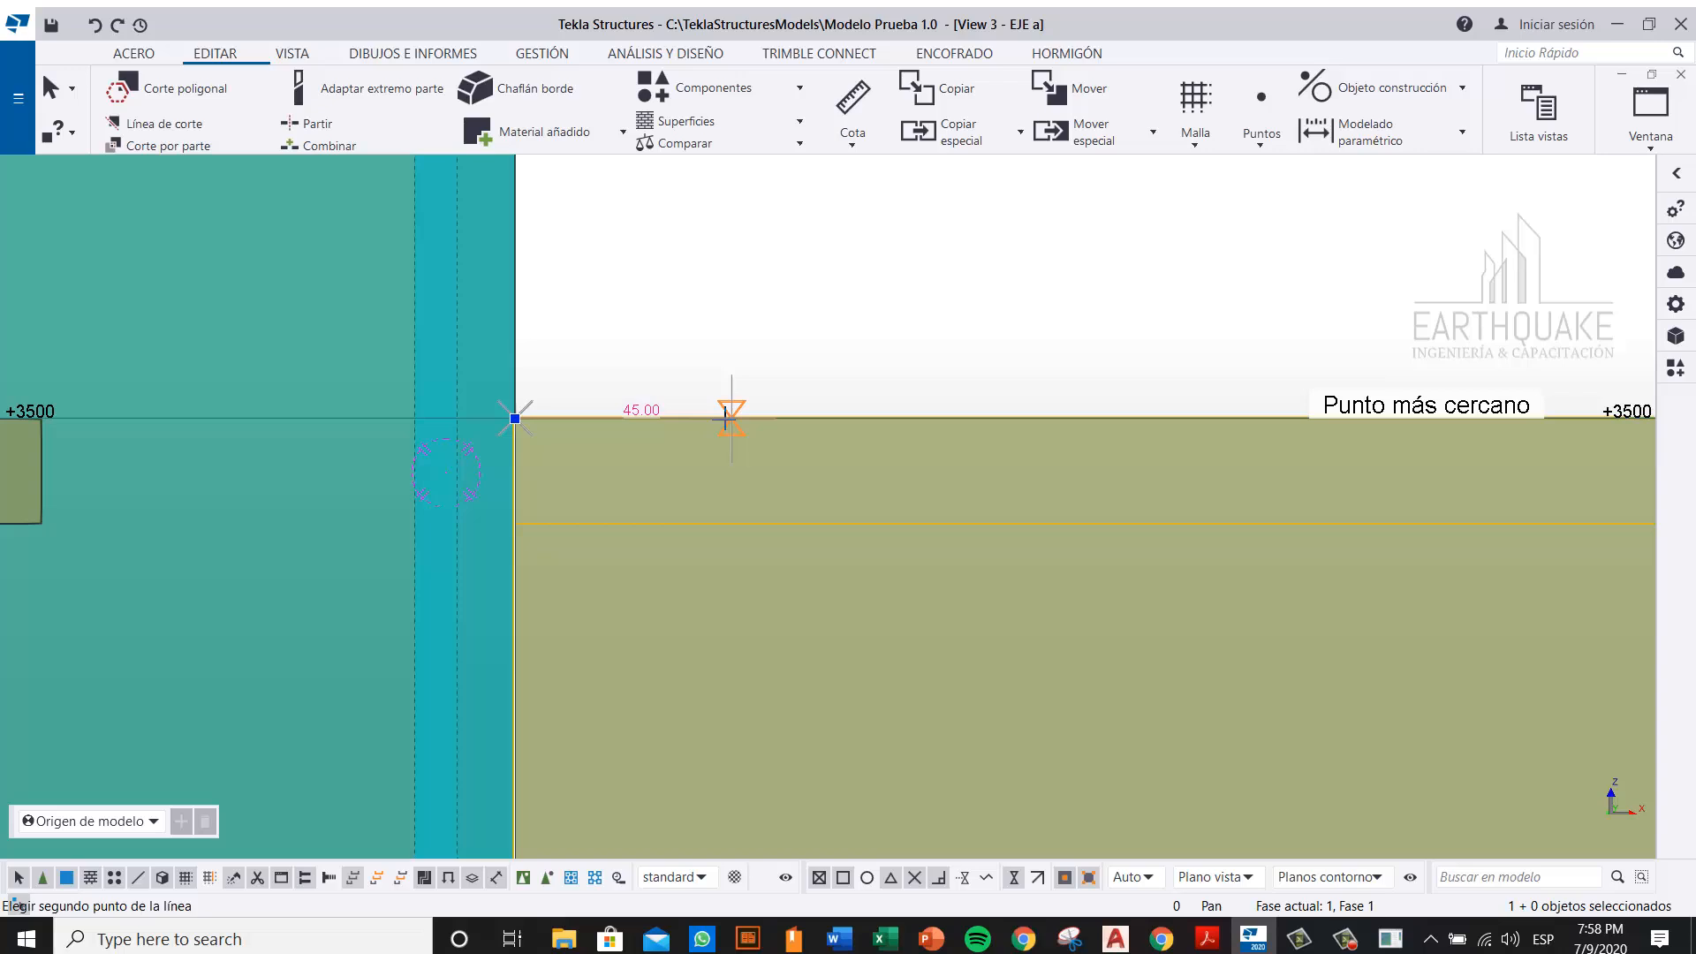
pyautogui.write('22')
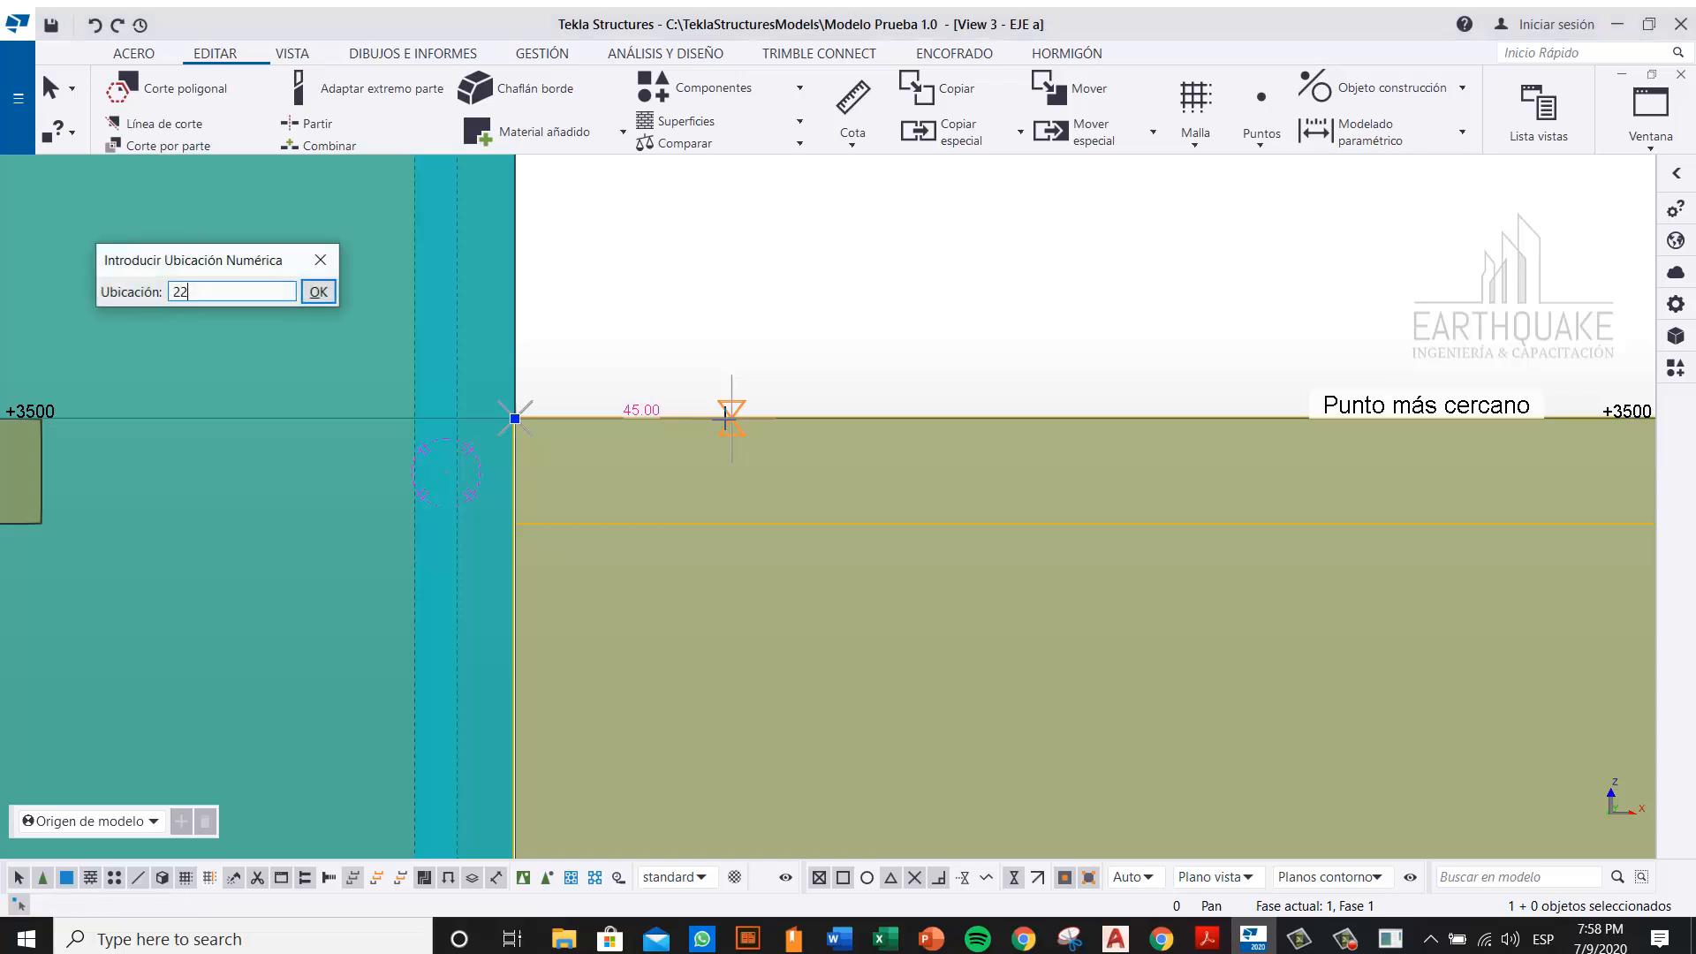
pyautogui.press('Return')
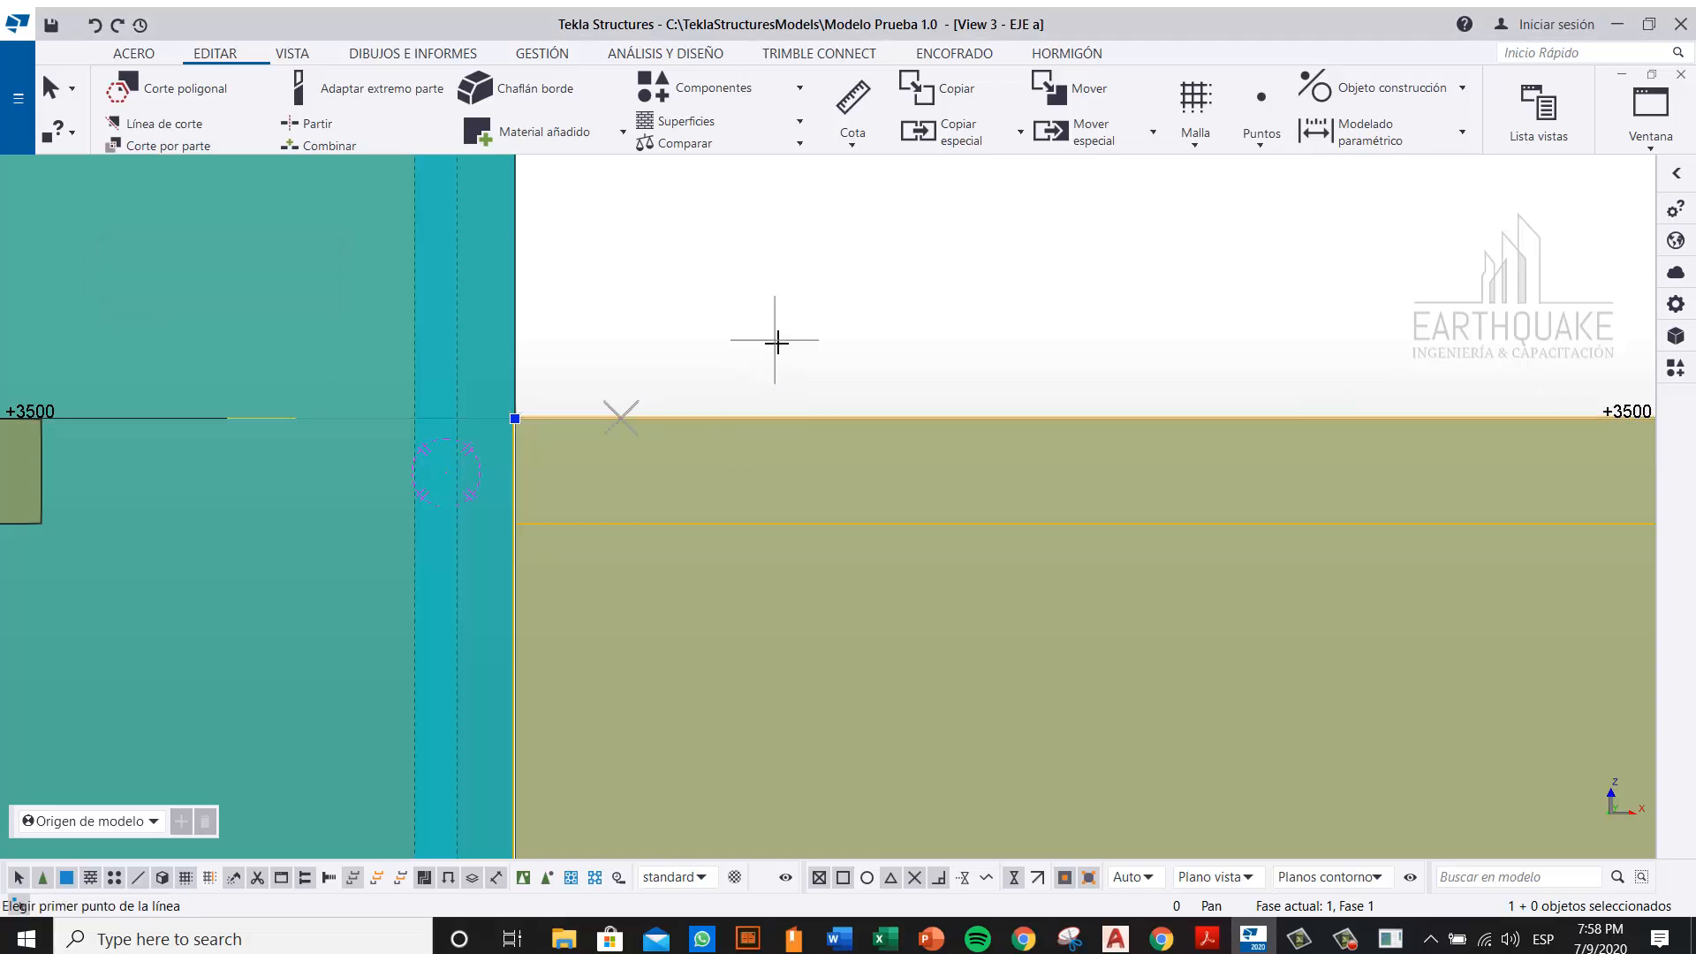
pyautogui.scroll(-3, 769, 327)
pyautogui.rightClick(758, 294)
pyautogui.click(795, 307)
pyautogui.scroll(3, 745, 346)
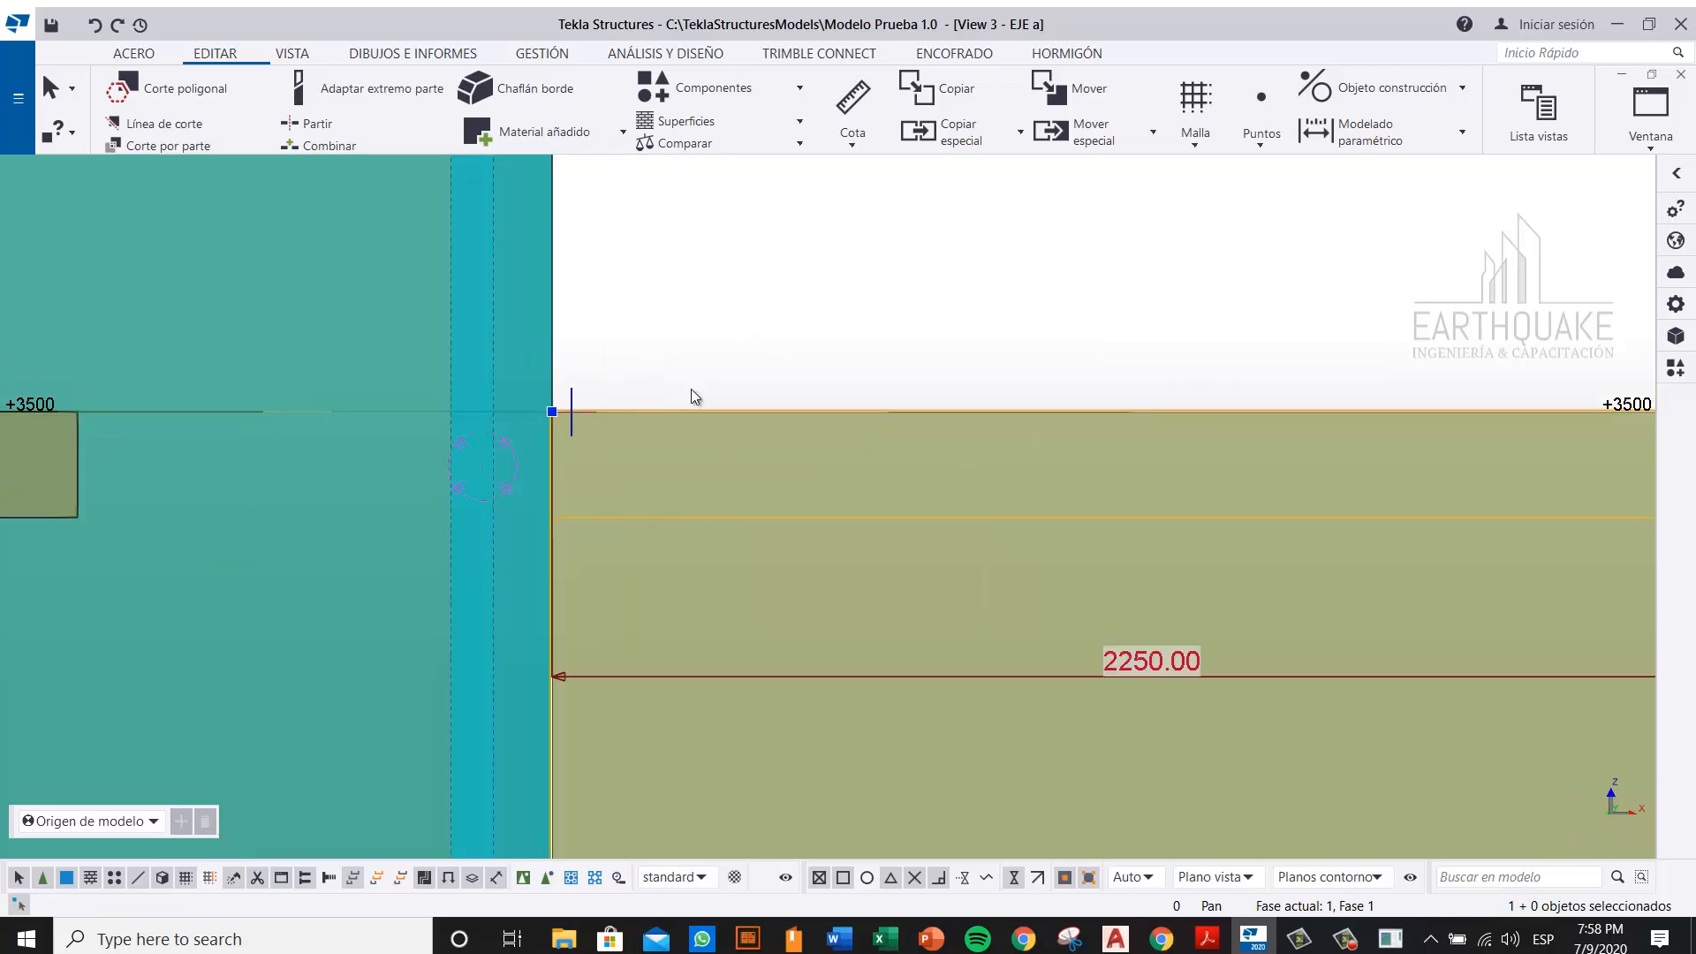
pyautogui.scroll(2, 617, 423)
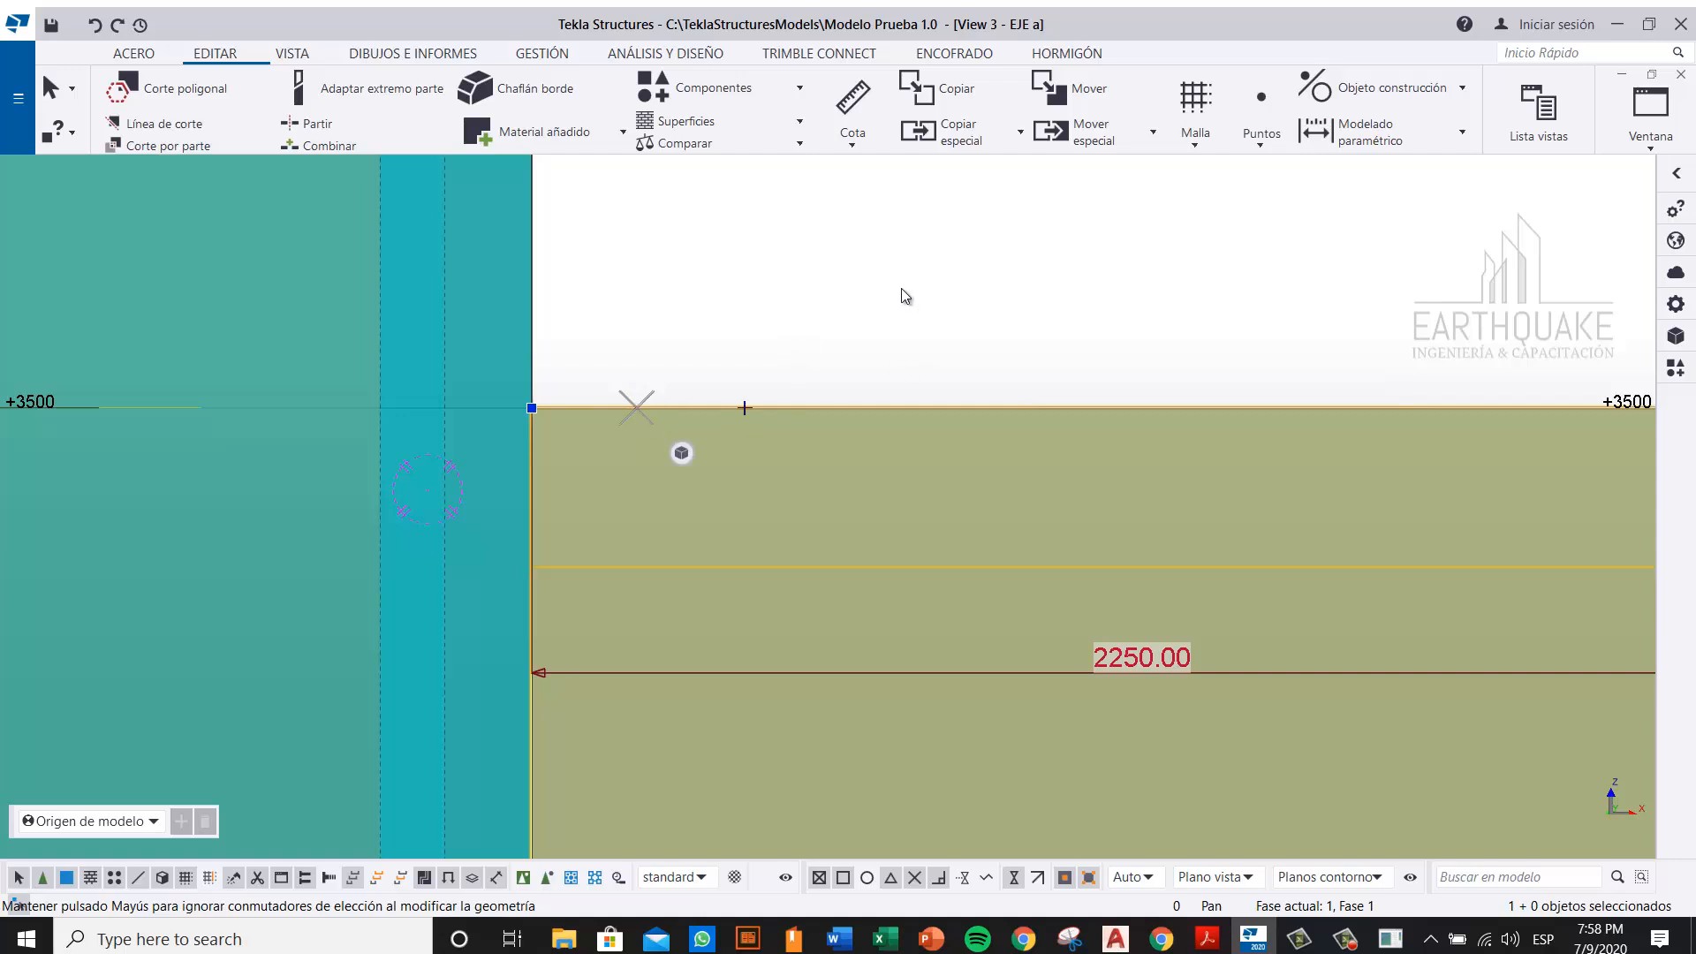
pyautogui.rightClick(861, 294)
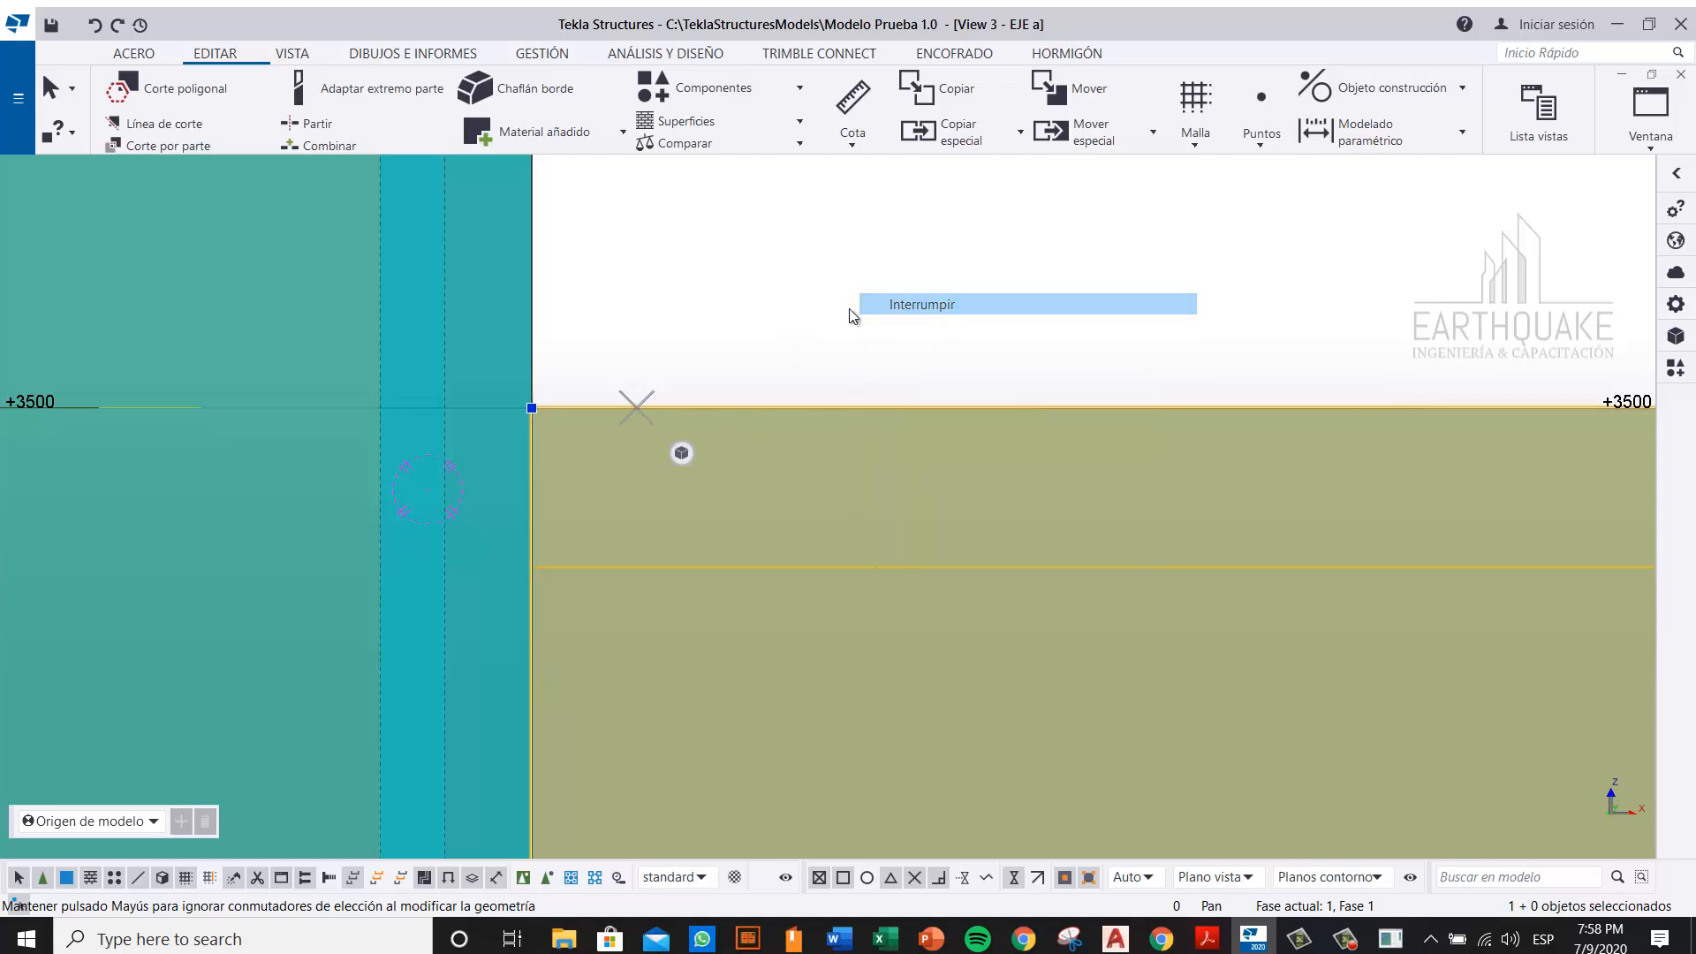
# Step: Draw a vertical construction line from the free end of the 22 mm line, perpendicular to the upper flange's lower edge
pyautogui.click(189, 403)
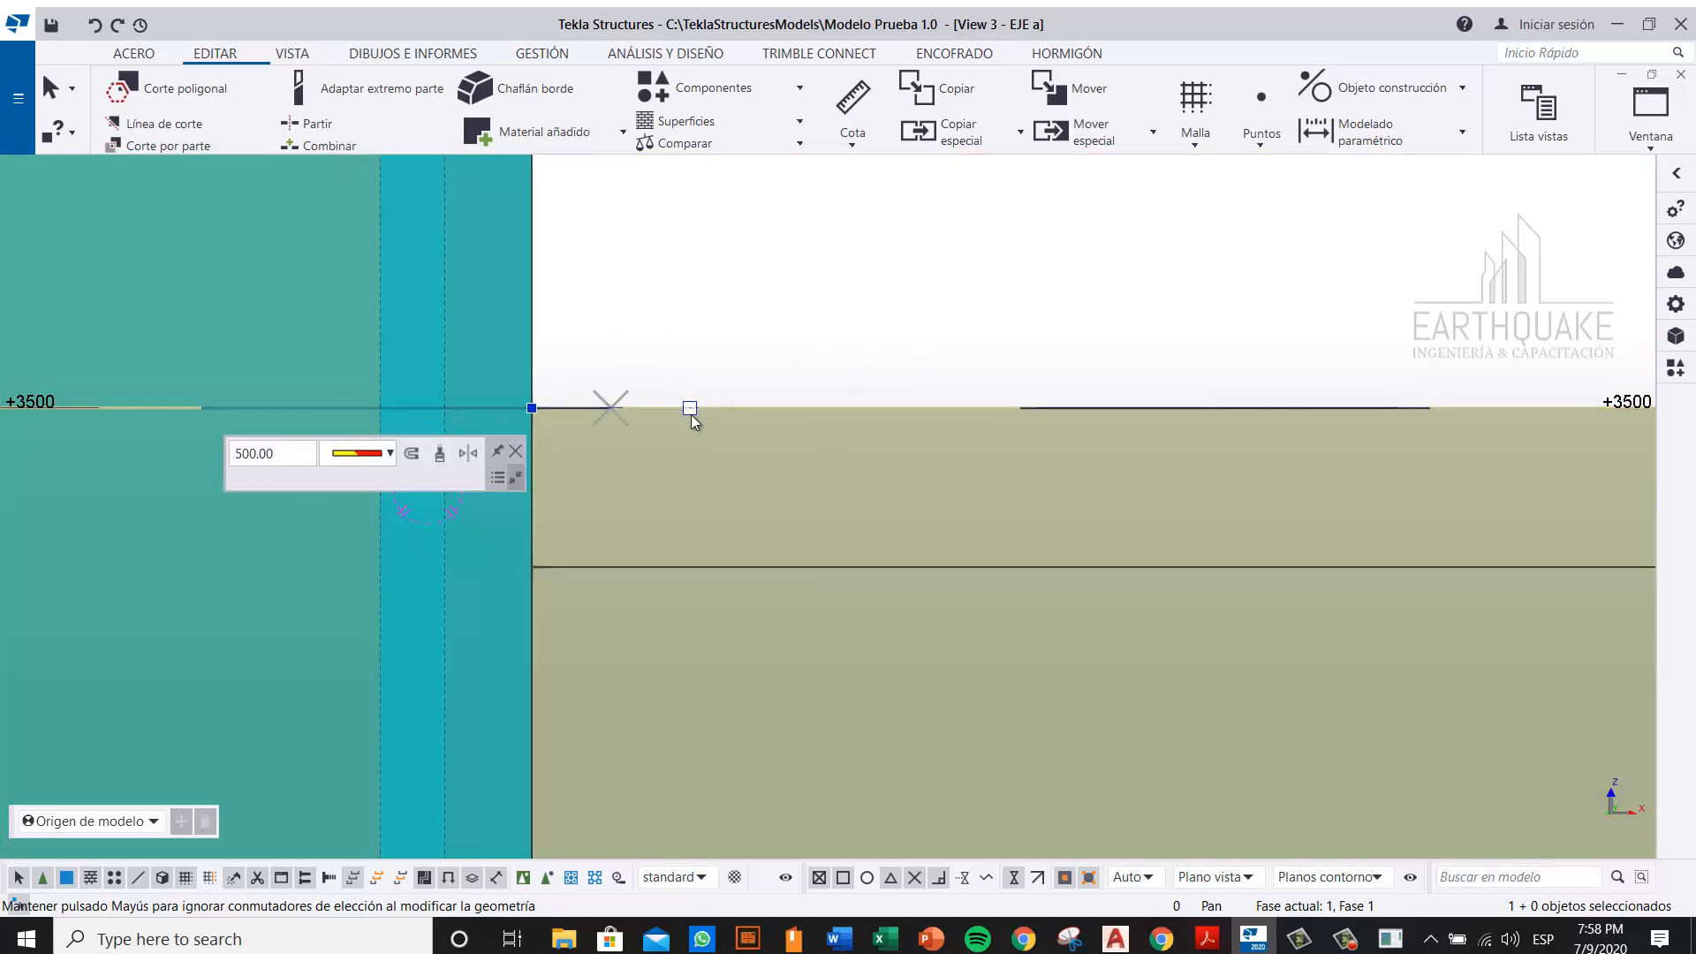
pyautogui.click(1384, 96)
pyautogui.click(1373, 125)
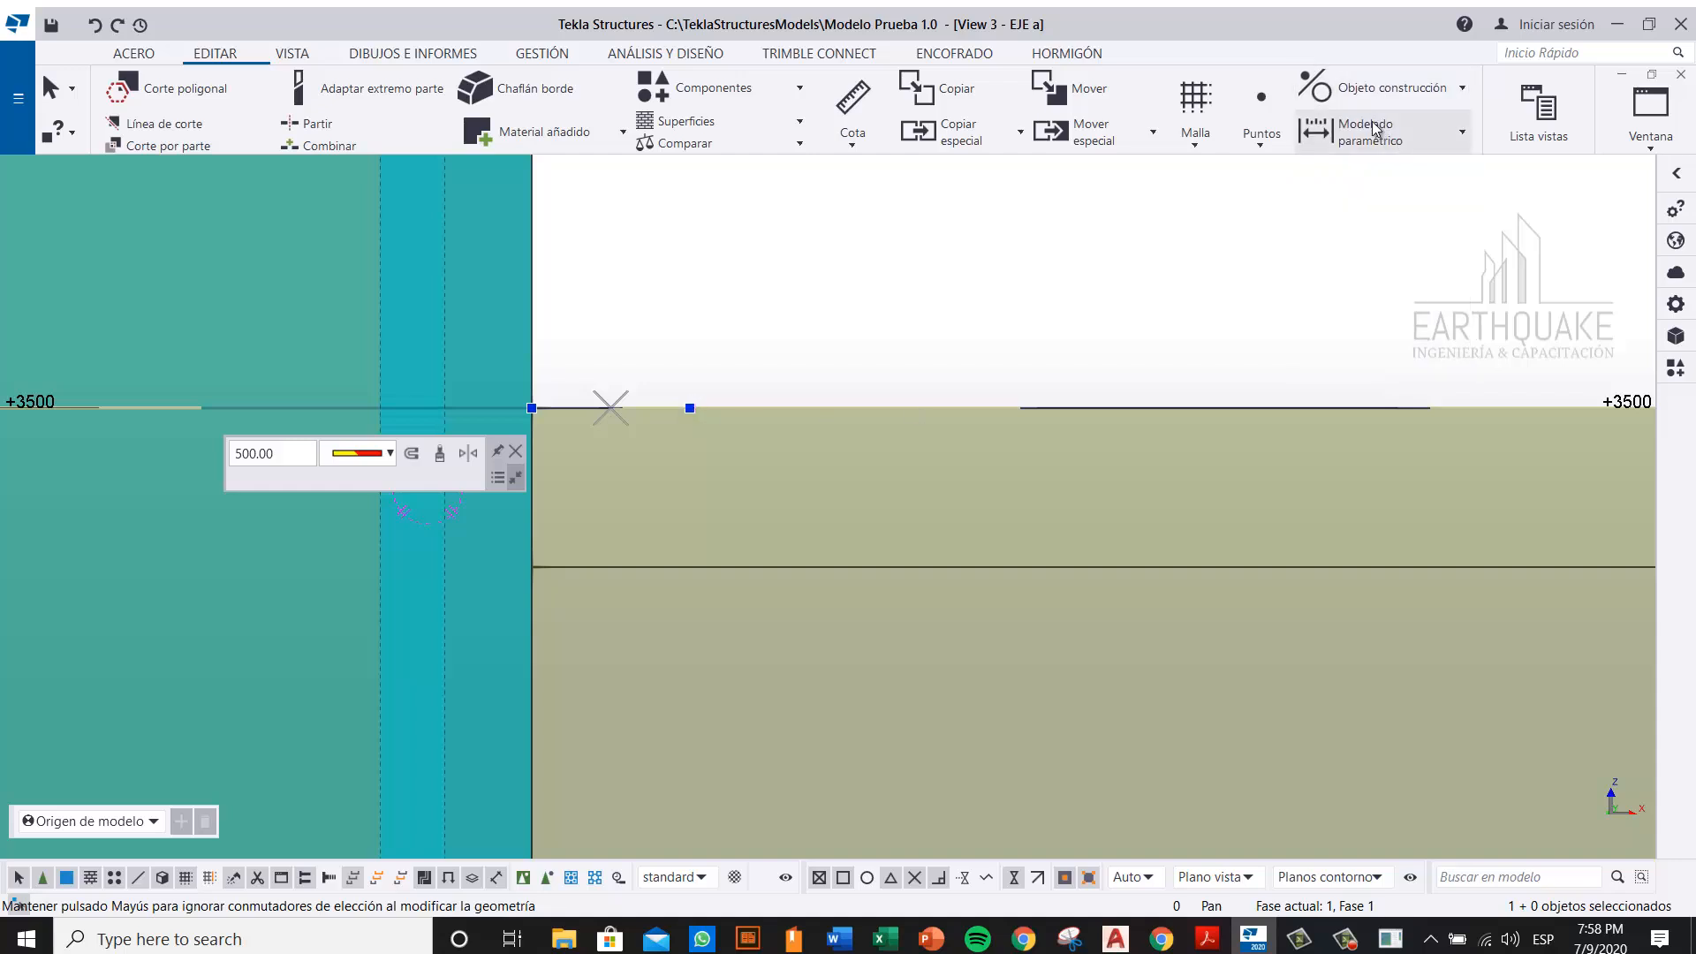
pyautogui.click(690, 409)
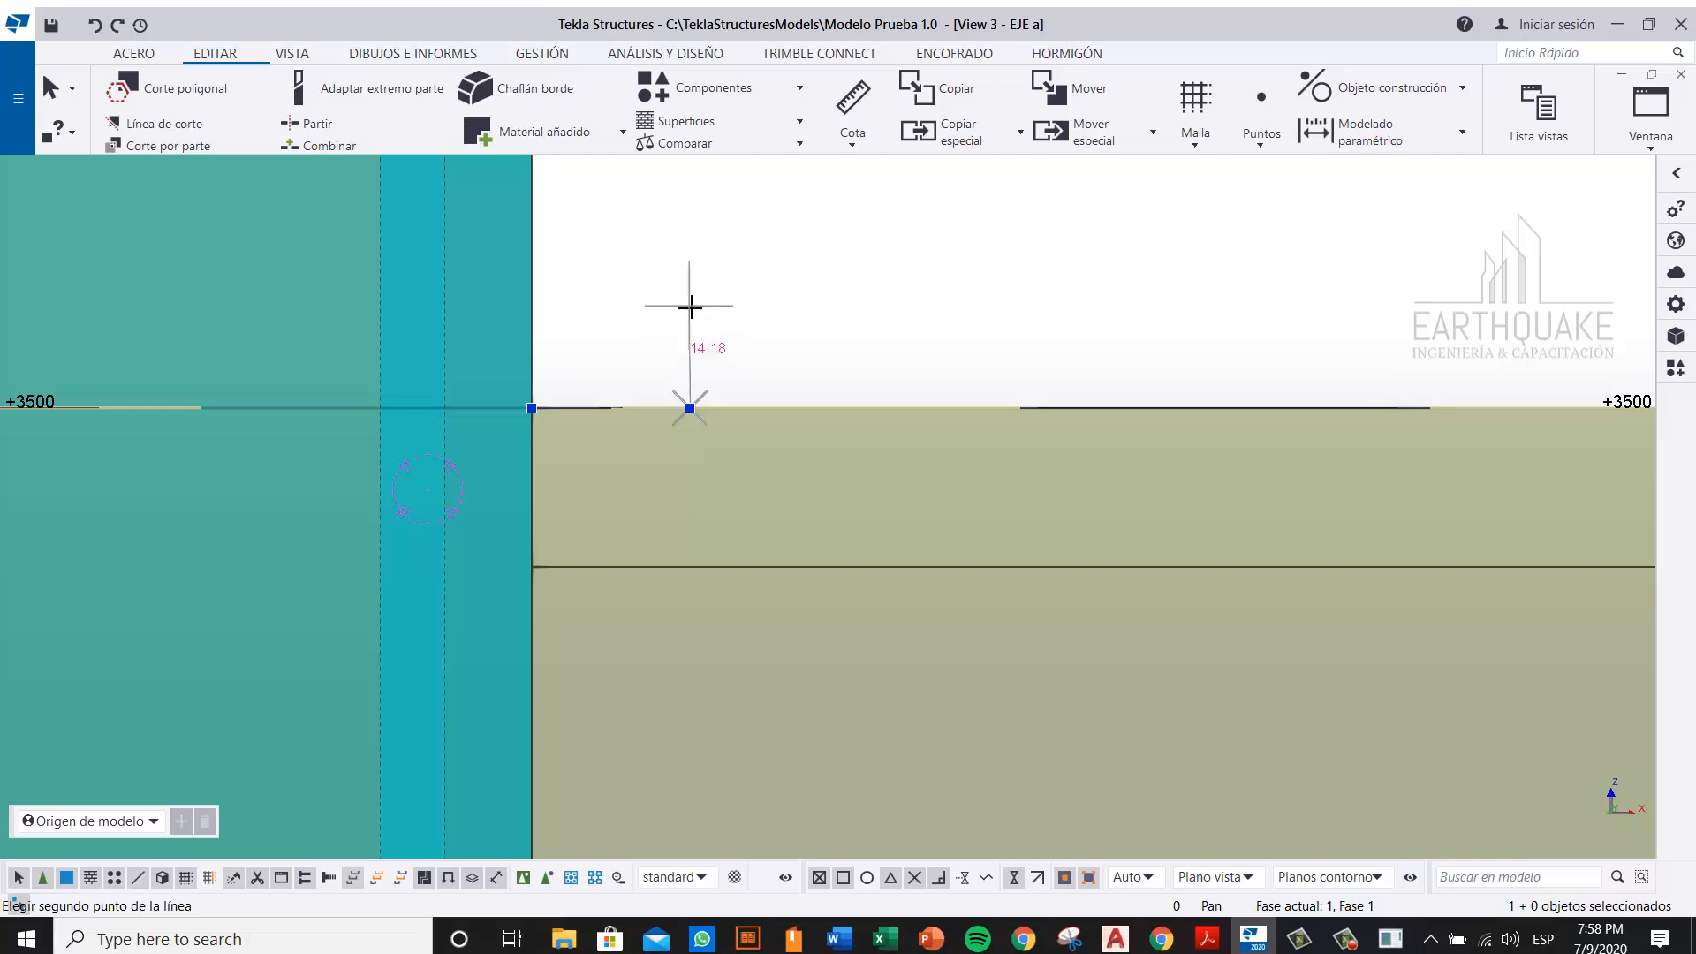
pyautogui.rightClick(687, 304)
pyautogui.click(733, 477)
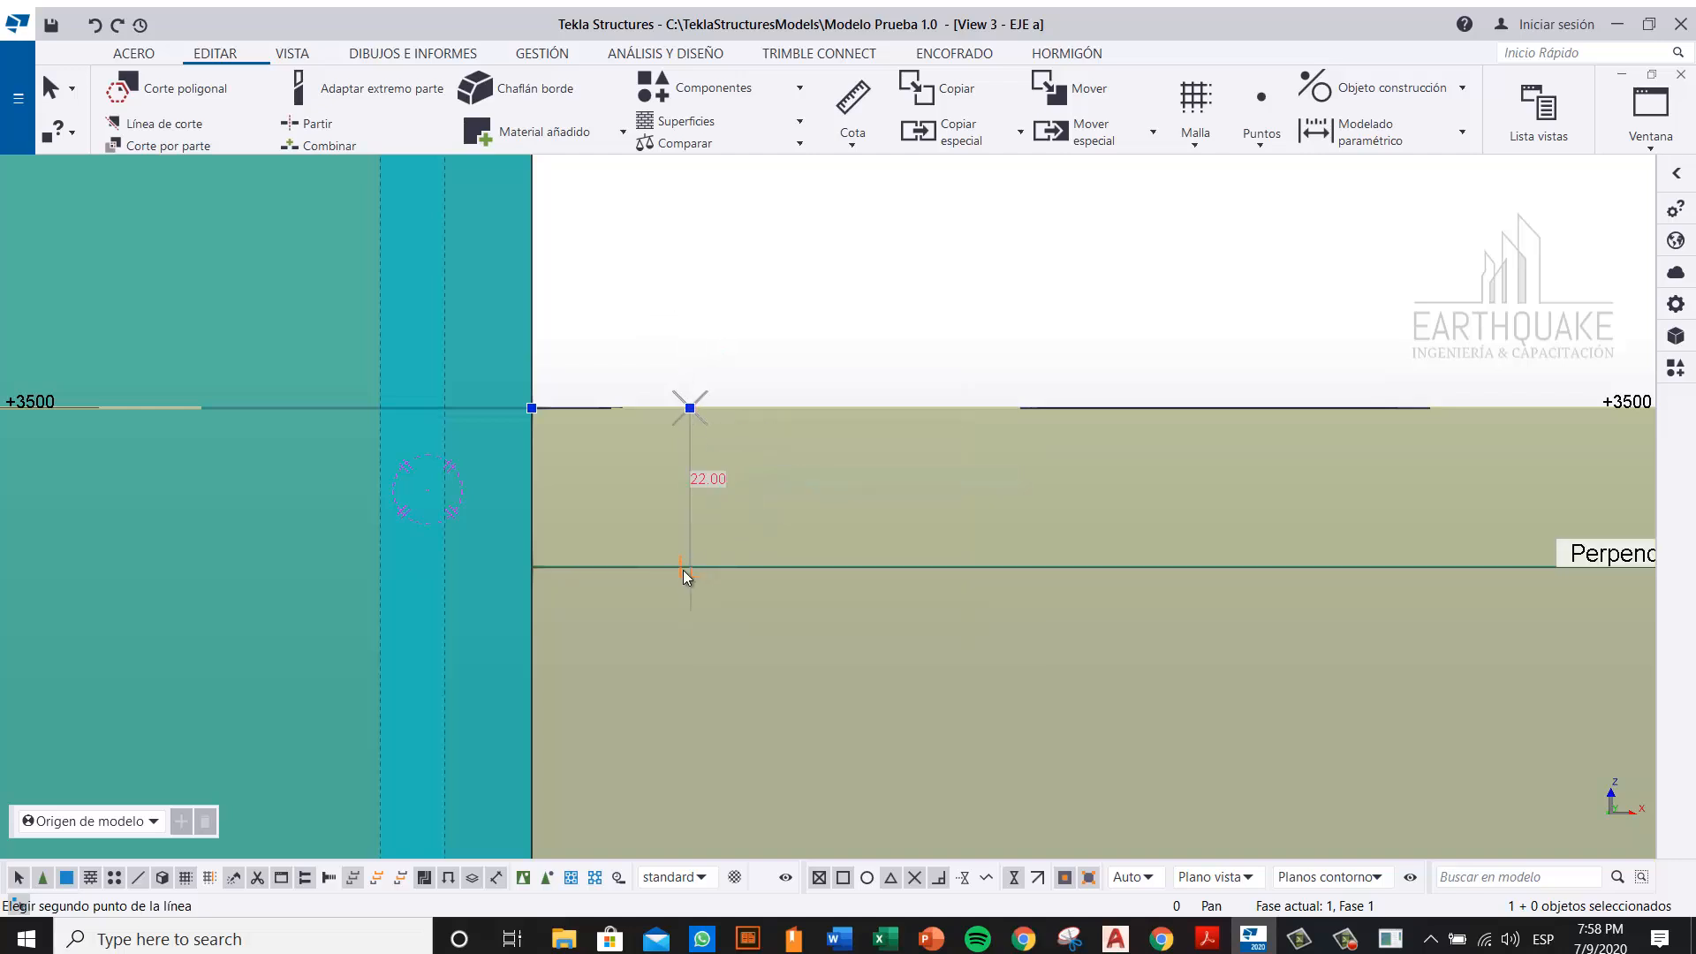
pyautogui.click(688, 568)
pyautogui.rightClick(803, 244)
pyautogui.click(826, 258)
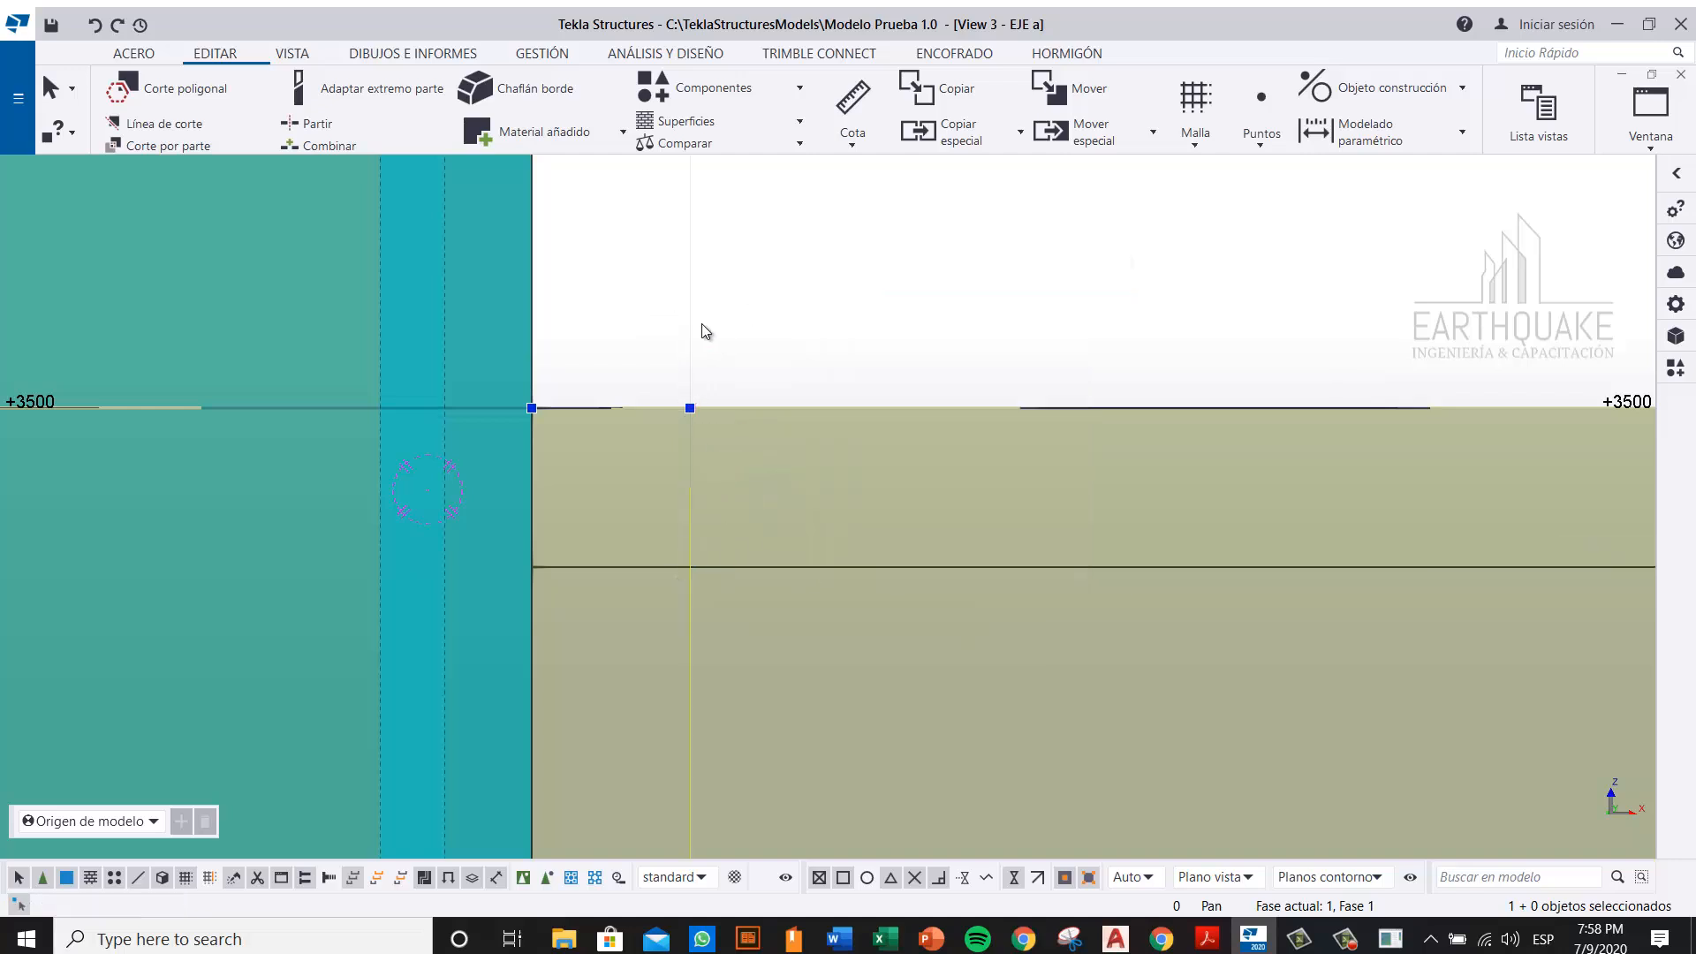
# Step: Change the vertical construction line's colour to black
pyautogui.doubleClick(690, 495)
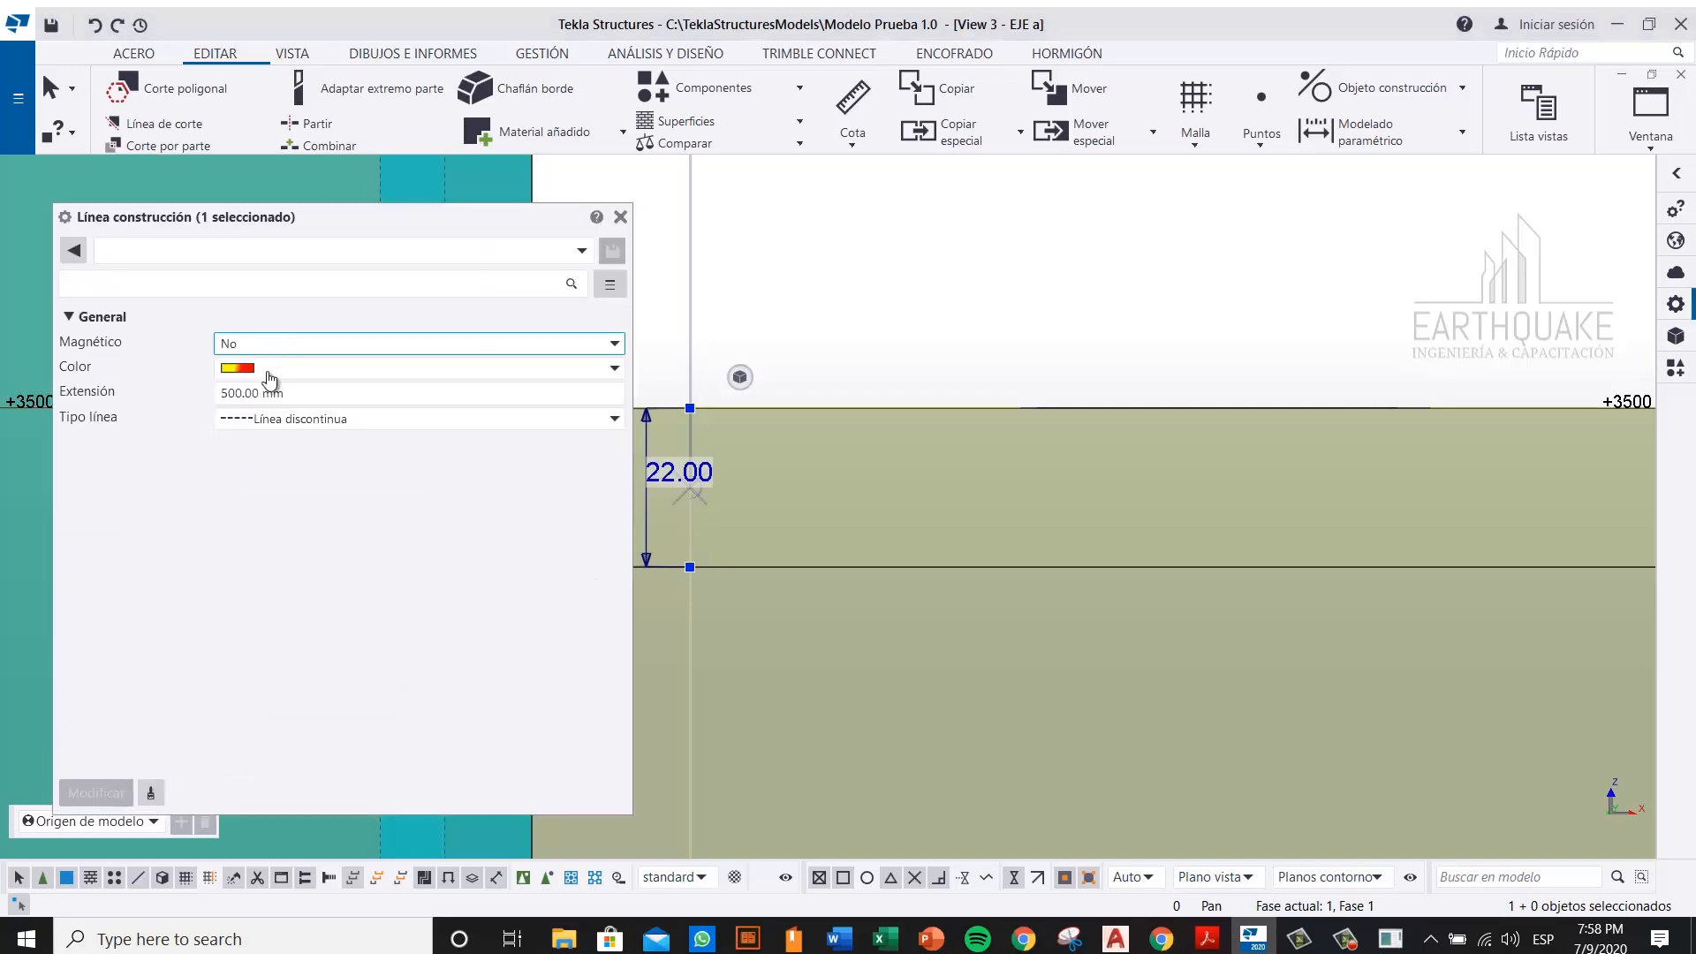
pyautogui.click(281, 372)
pyautogui.click(273, 395)
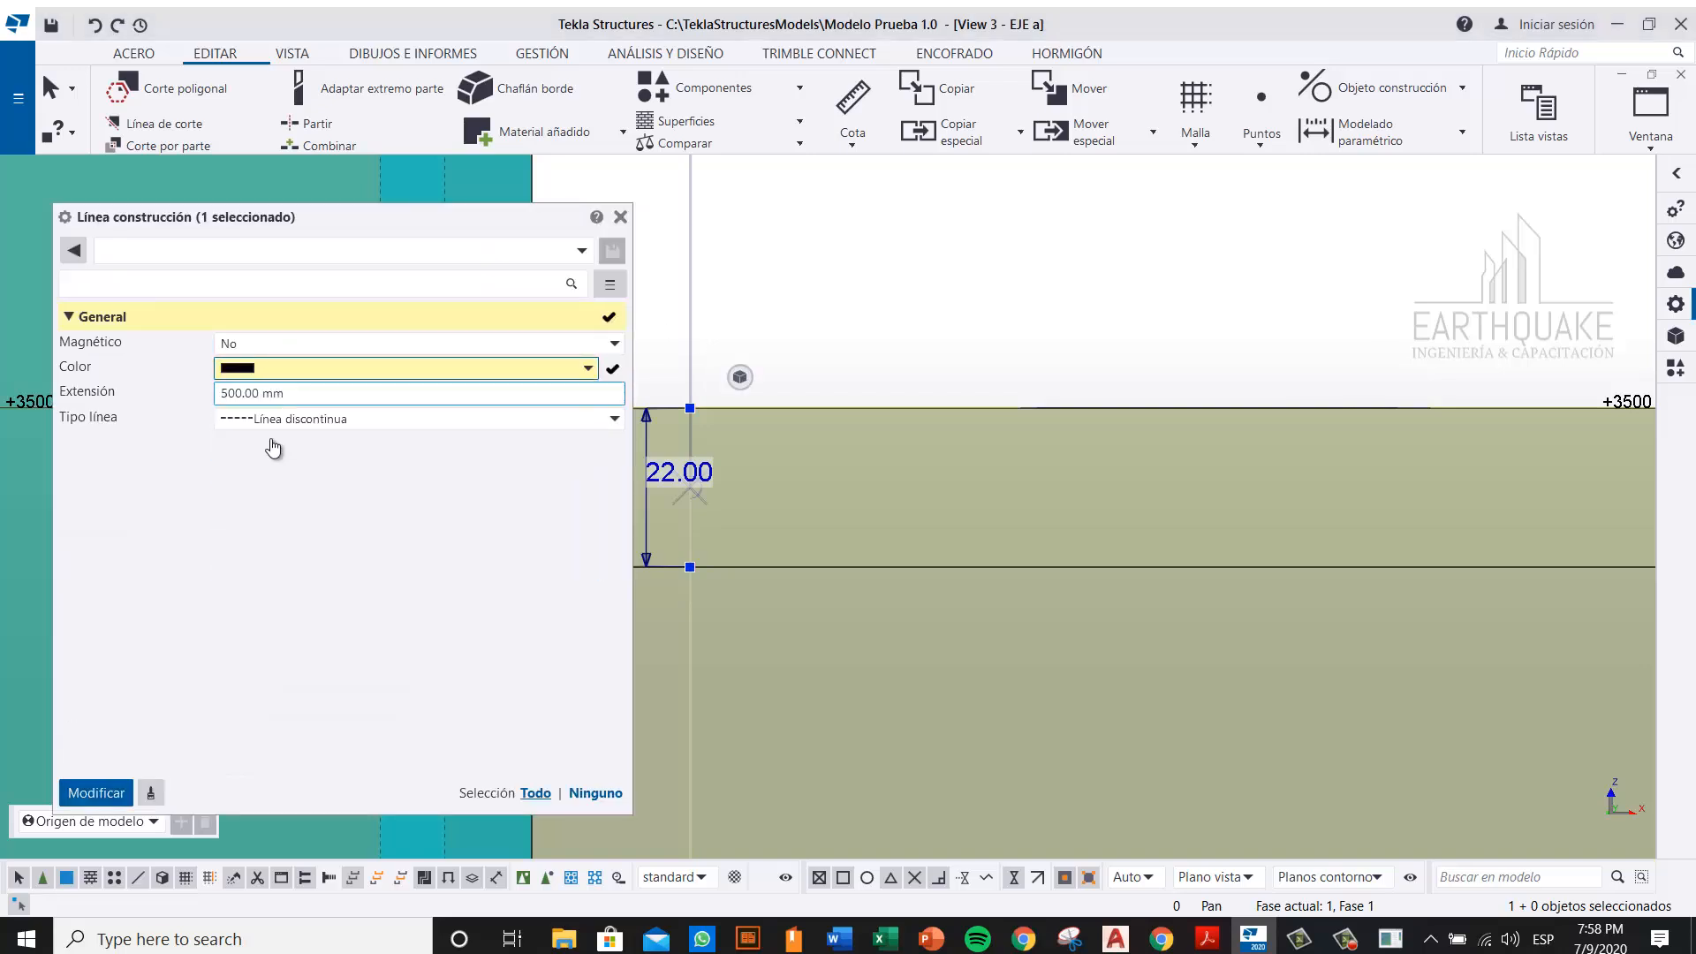
pyautogui.click(97, 792)
# Step: Change the horizontal construction line's colour to black as well
pyautogui.moveTo(803, 272); pyautogui.dragTo(1057, 288, button='middle')
pyautogui.moveTo(1048, 374); pyautogui.dragTo(1199, 374, button='middle')
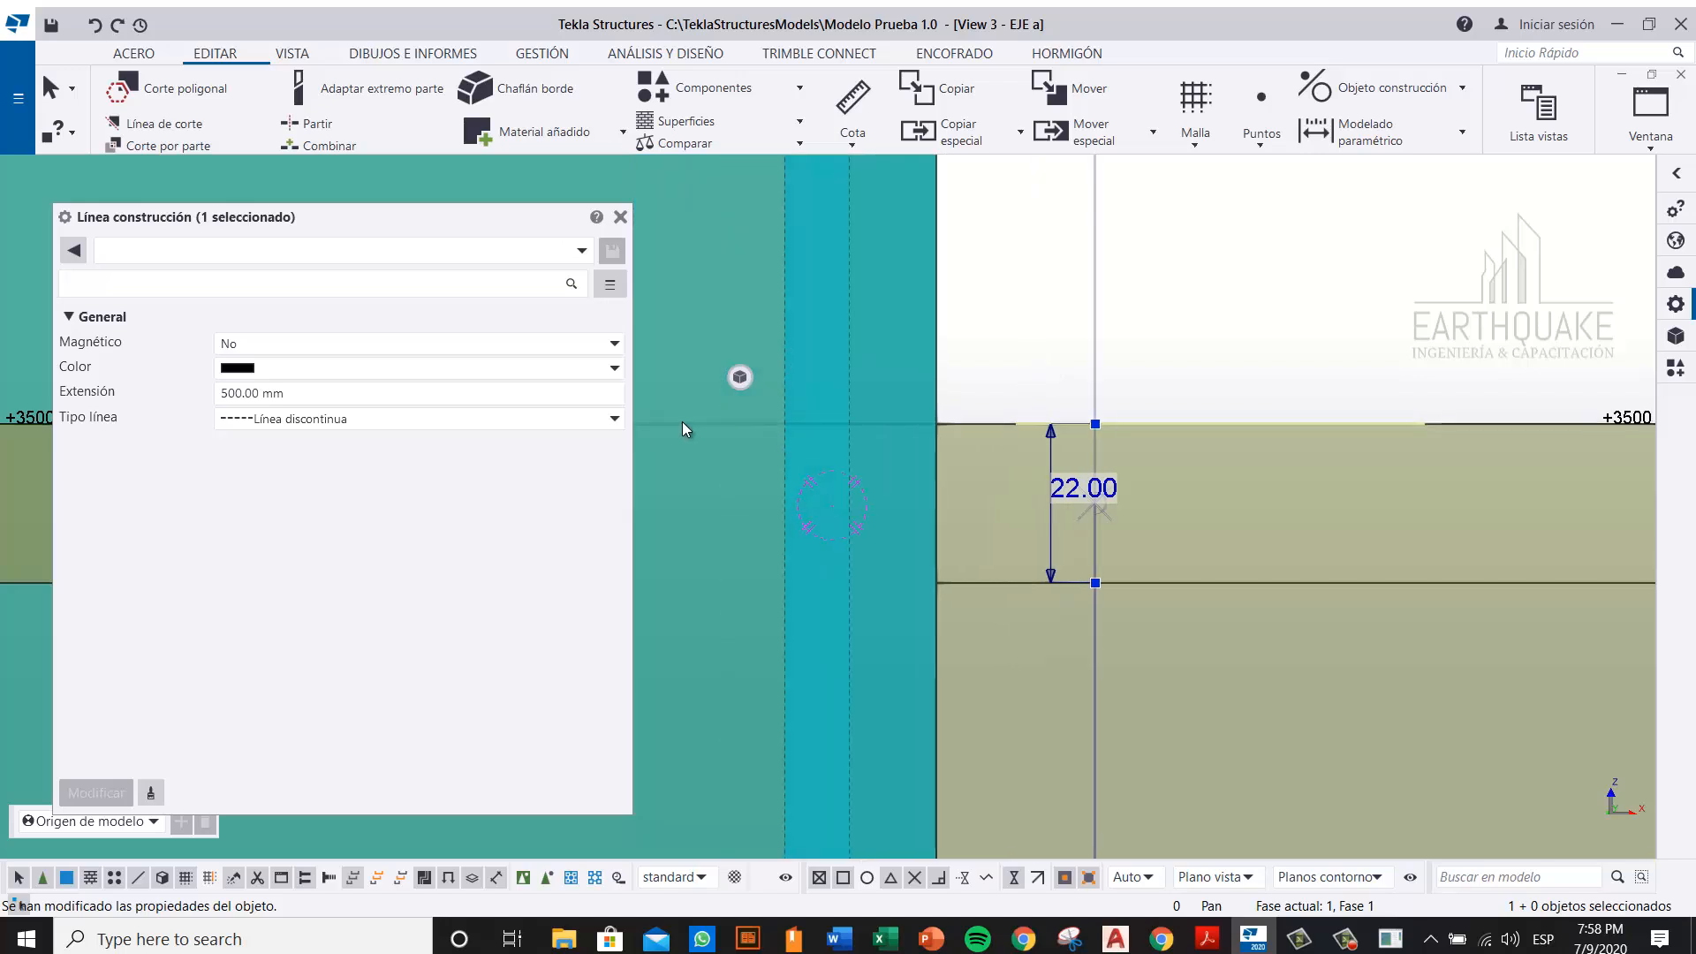
pyautogui.click(687, 424)
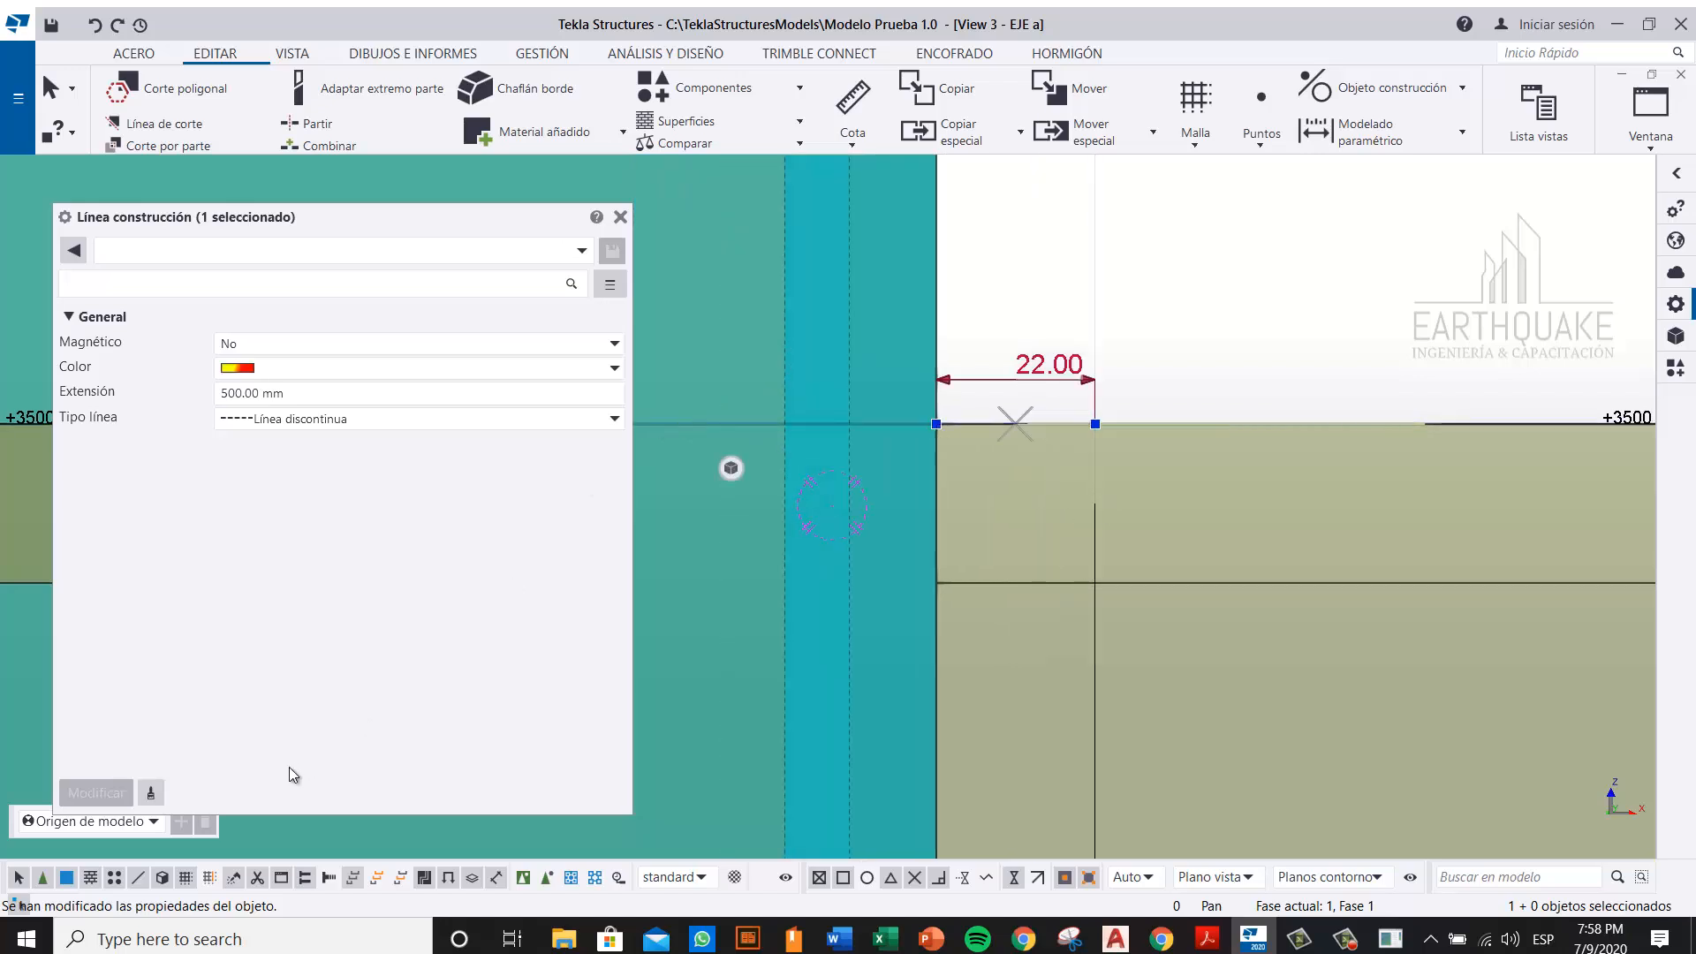
pyautogui.click(489, 369)
pyautogui.click(281, 390)
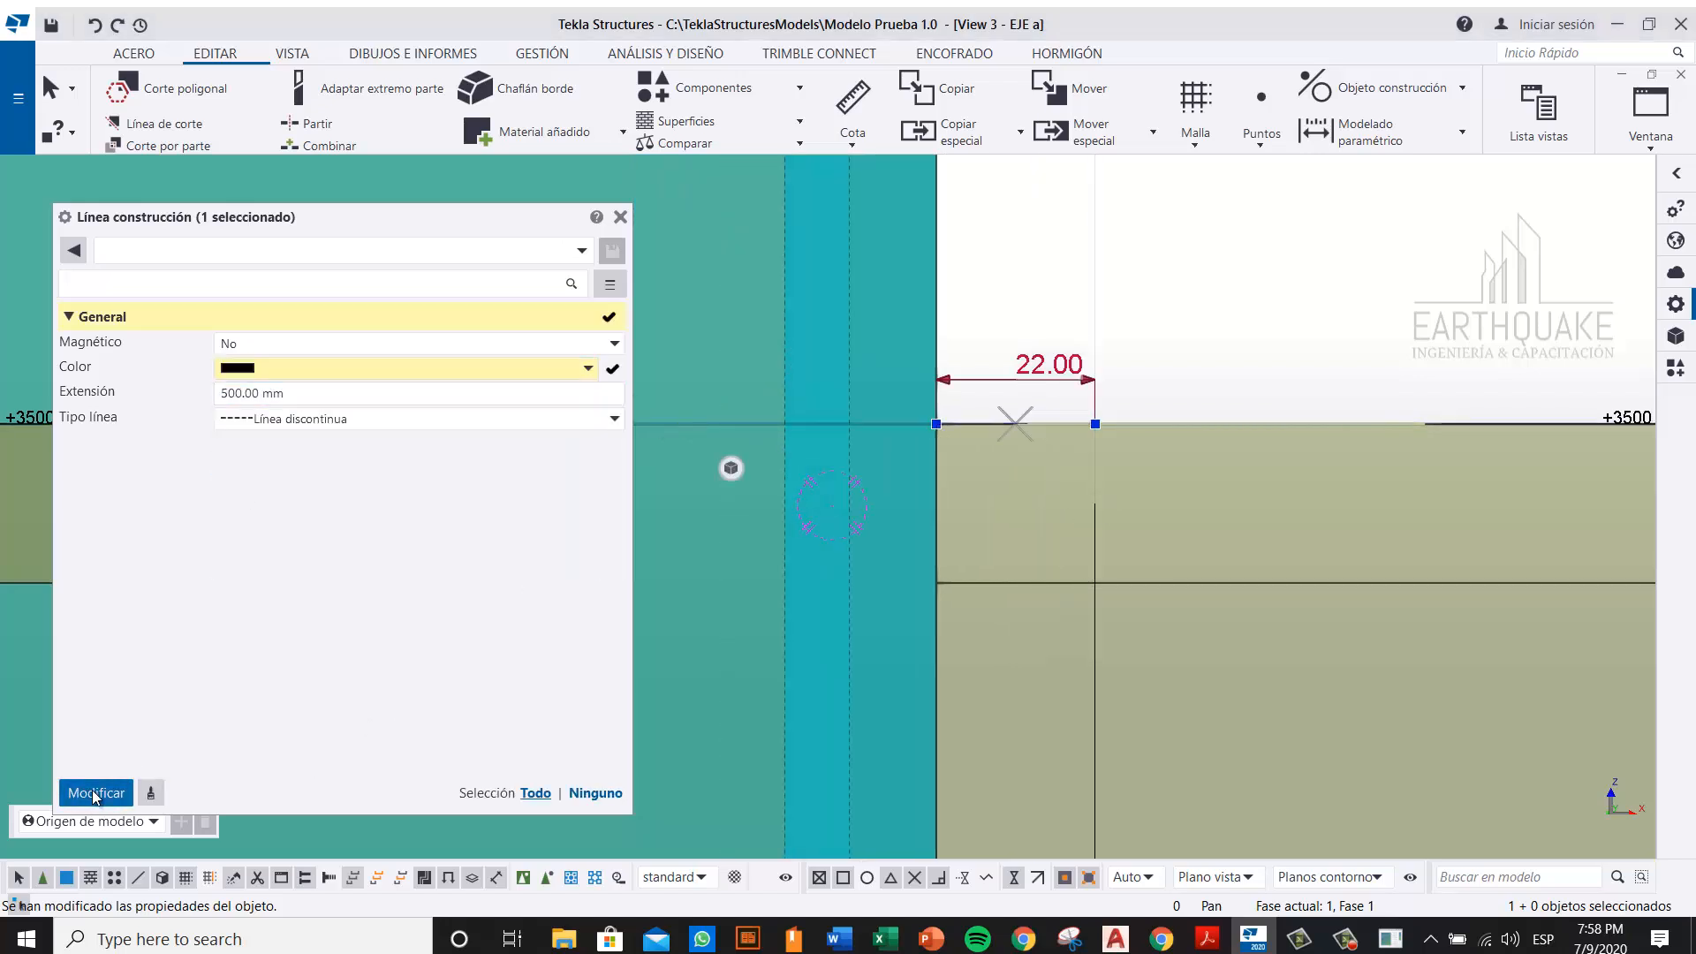
pyautogui.click(620, 217)
# Step: Try a diagonal line cut on the main beam from the 22 mm point to the flange's lower corner, then undo it
pyautogui.moveTo(1285, 327); pyautogui.dragTo(1074, 324, button='middle')
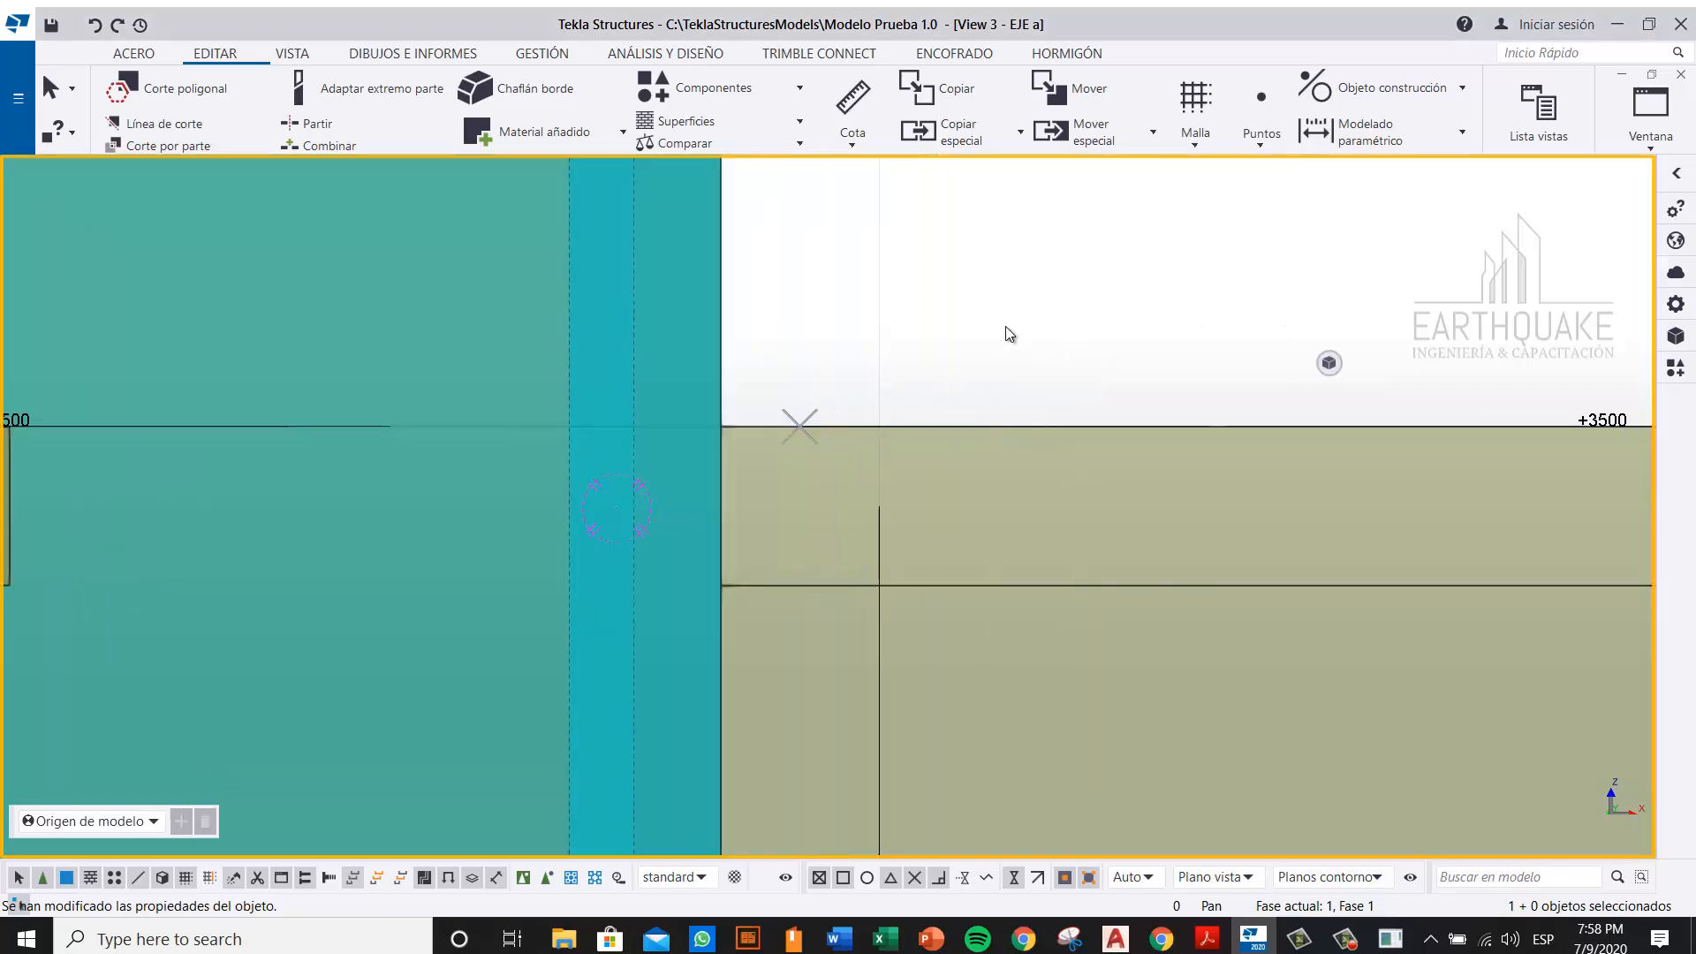
pyautogui.click(162, 125)
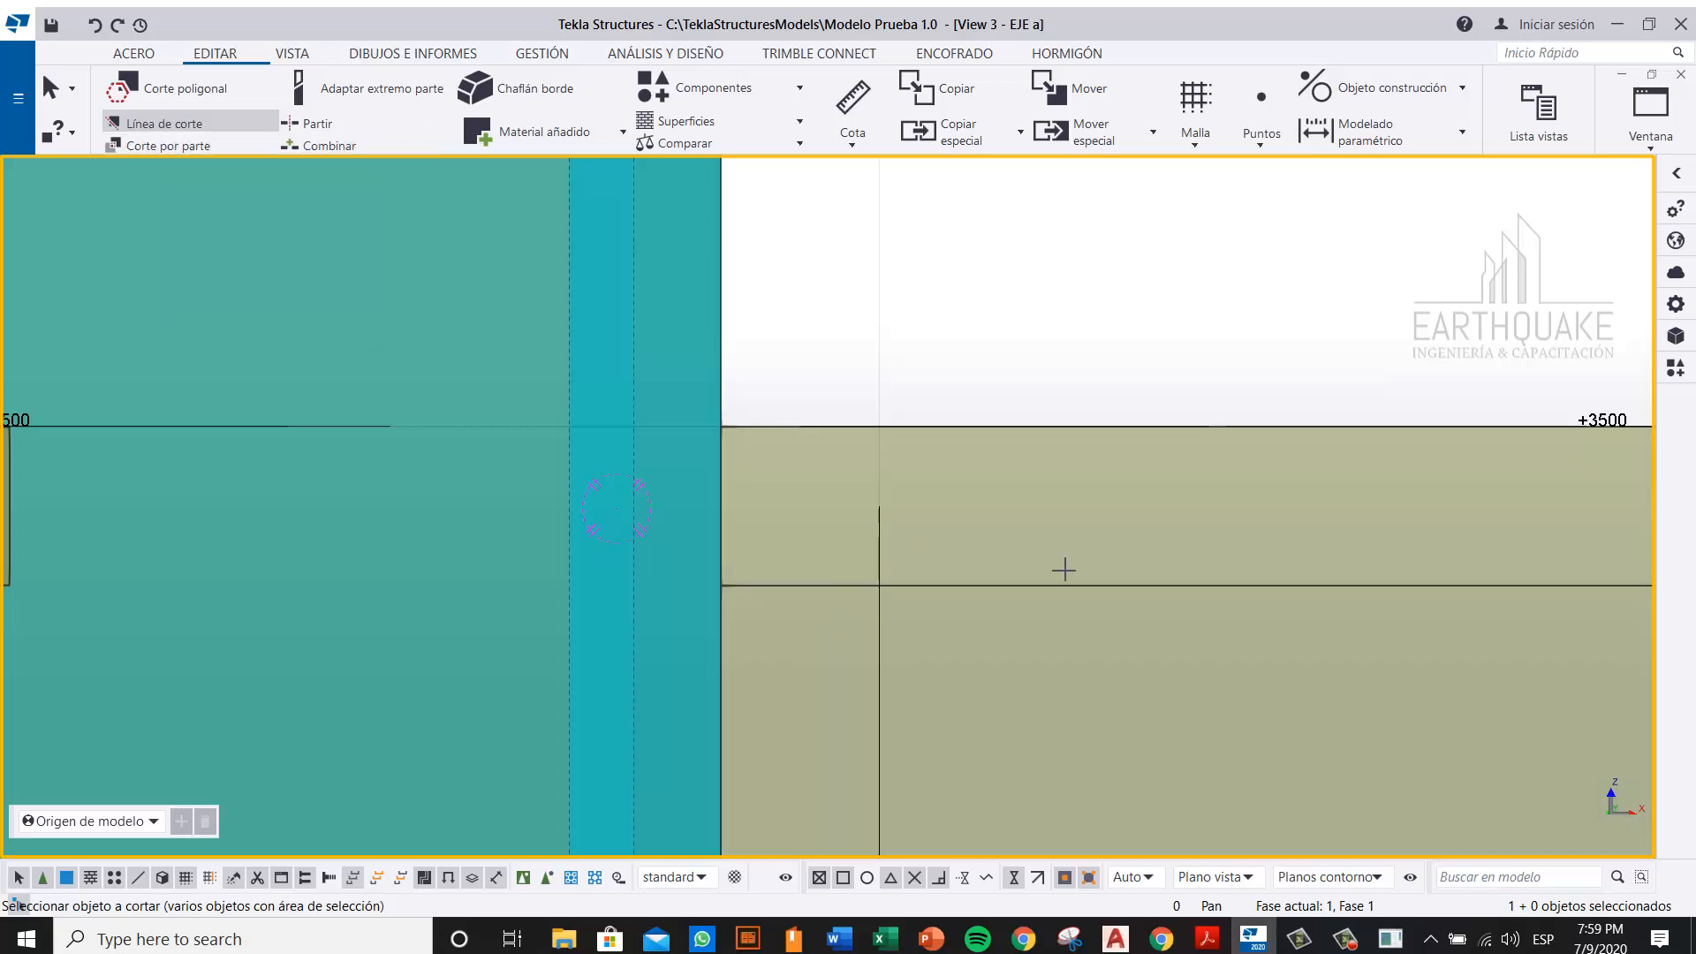
pyautogui.click(1064, 585)
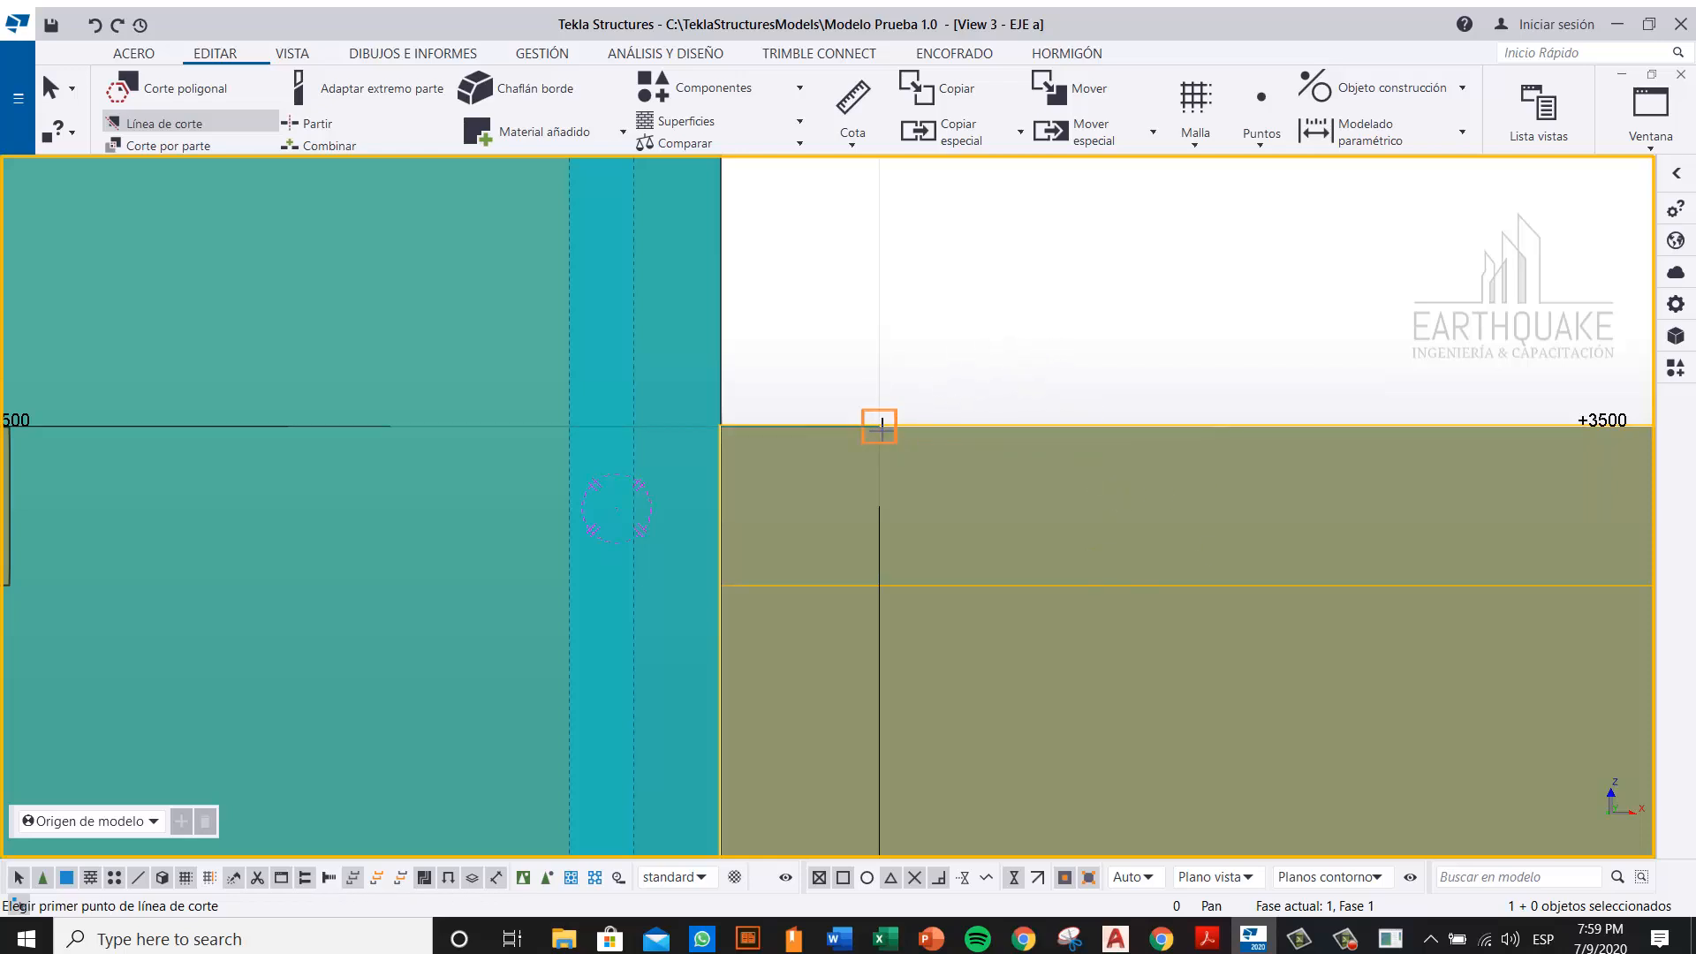
pyautogui.click(880, 426)
pyautogui.click(720, 585)
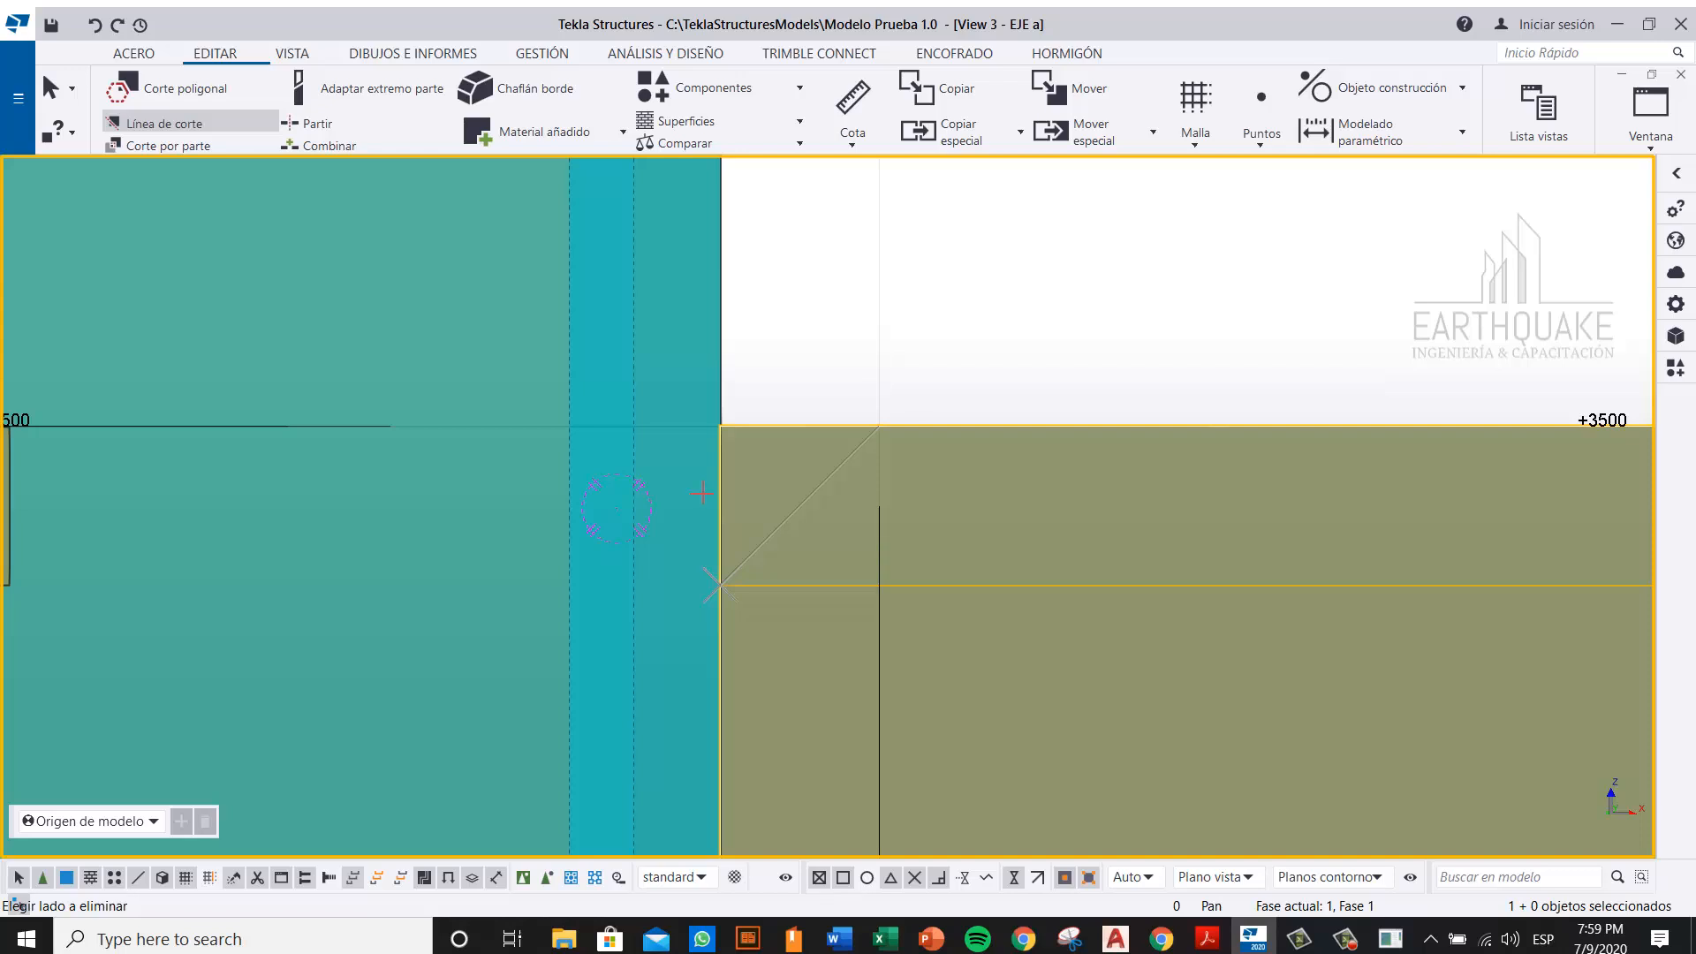
pyautogui.click(954, 679)
pyautogui.scroll(-5, 841, 429)
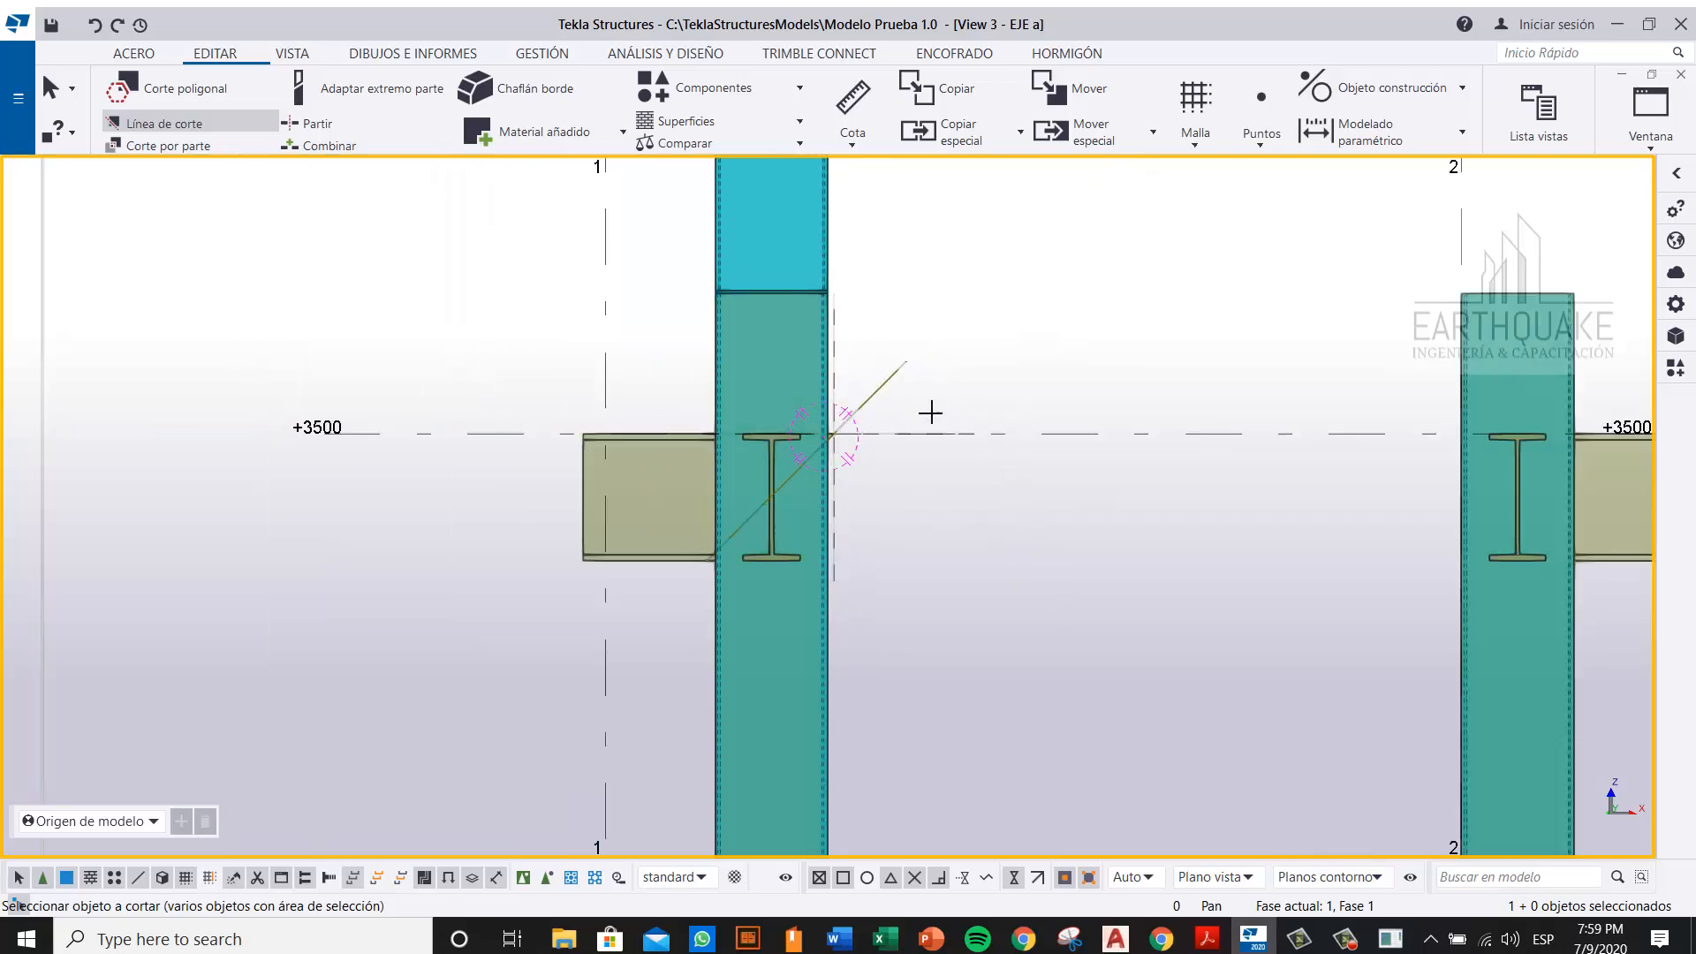
pyautogui.hotkey('ctrl', 'z')
# Step: Cut the main beam with a diagonal cut line from the 22 mm point to the upper flange's lower corner, removing the column side
pyautogui.scroll(7, 851, 440)
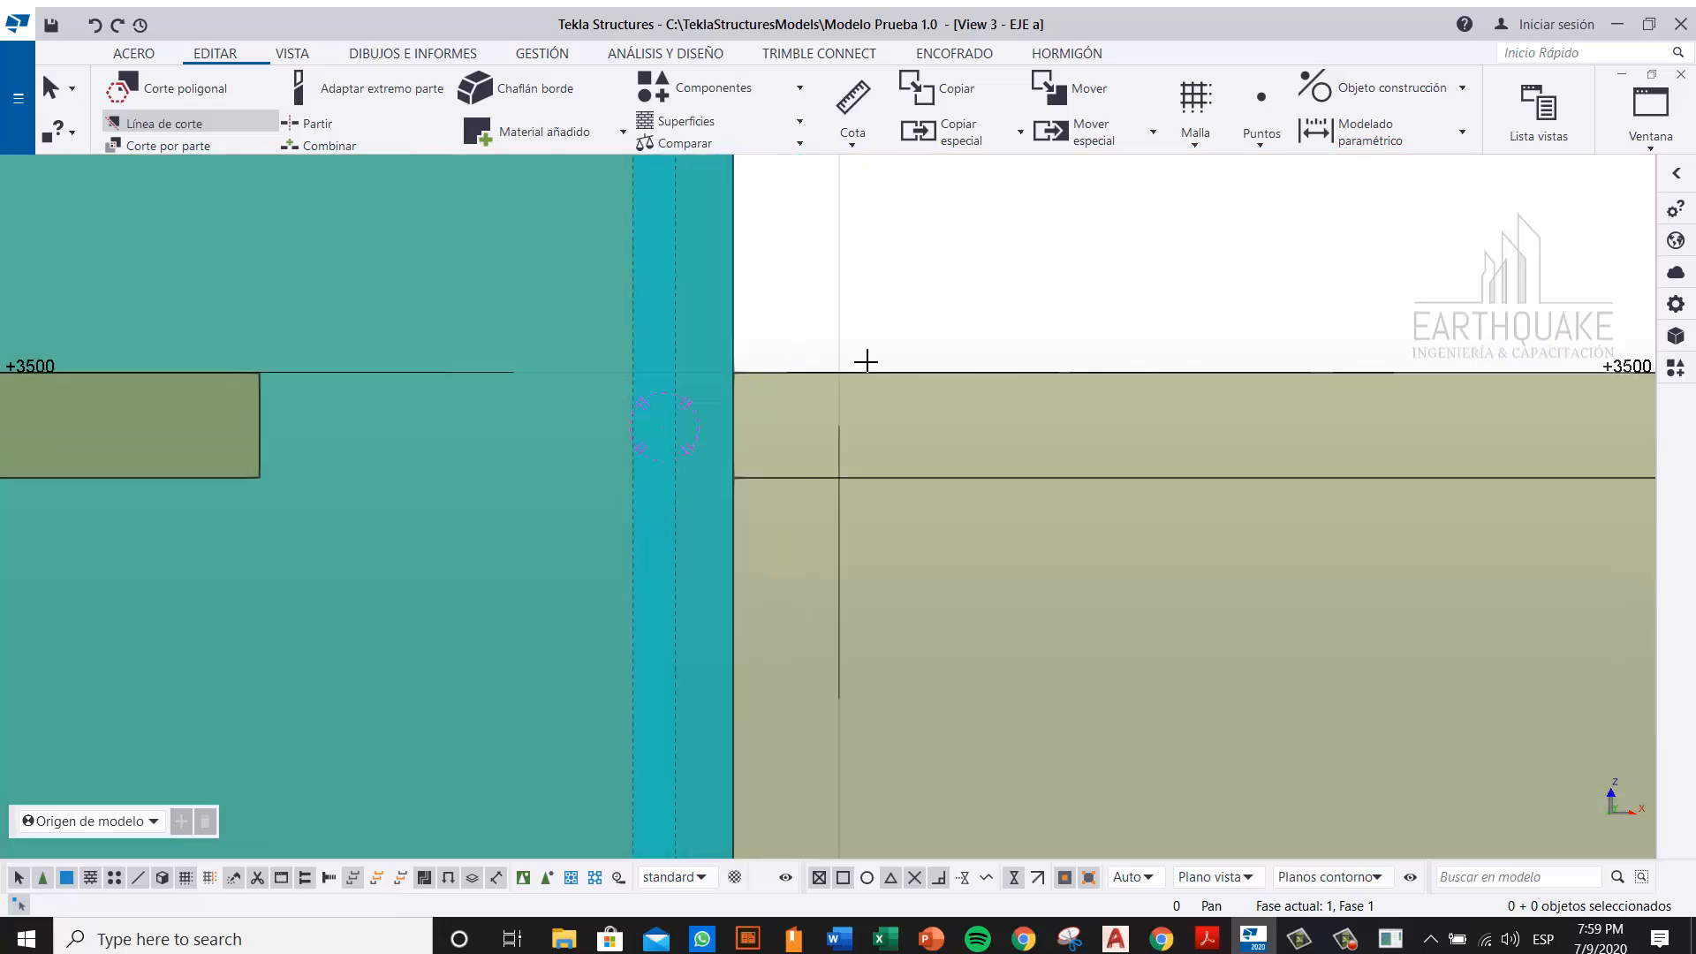
pyautogui.click(933, 405)
pyautogui.click(886, 538)
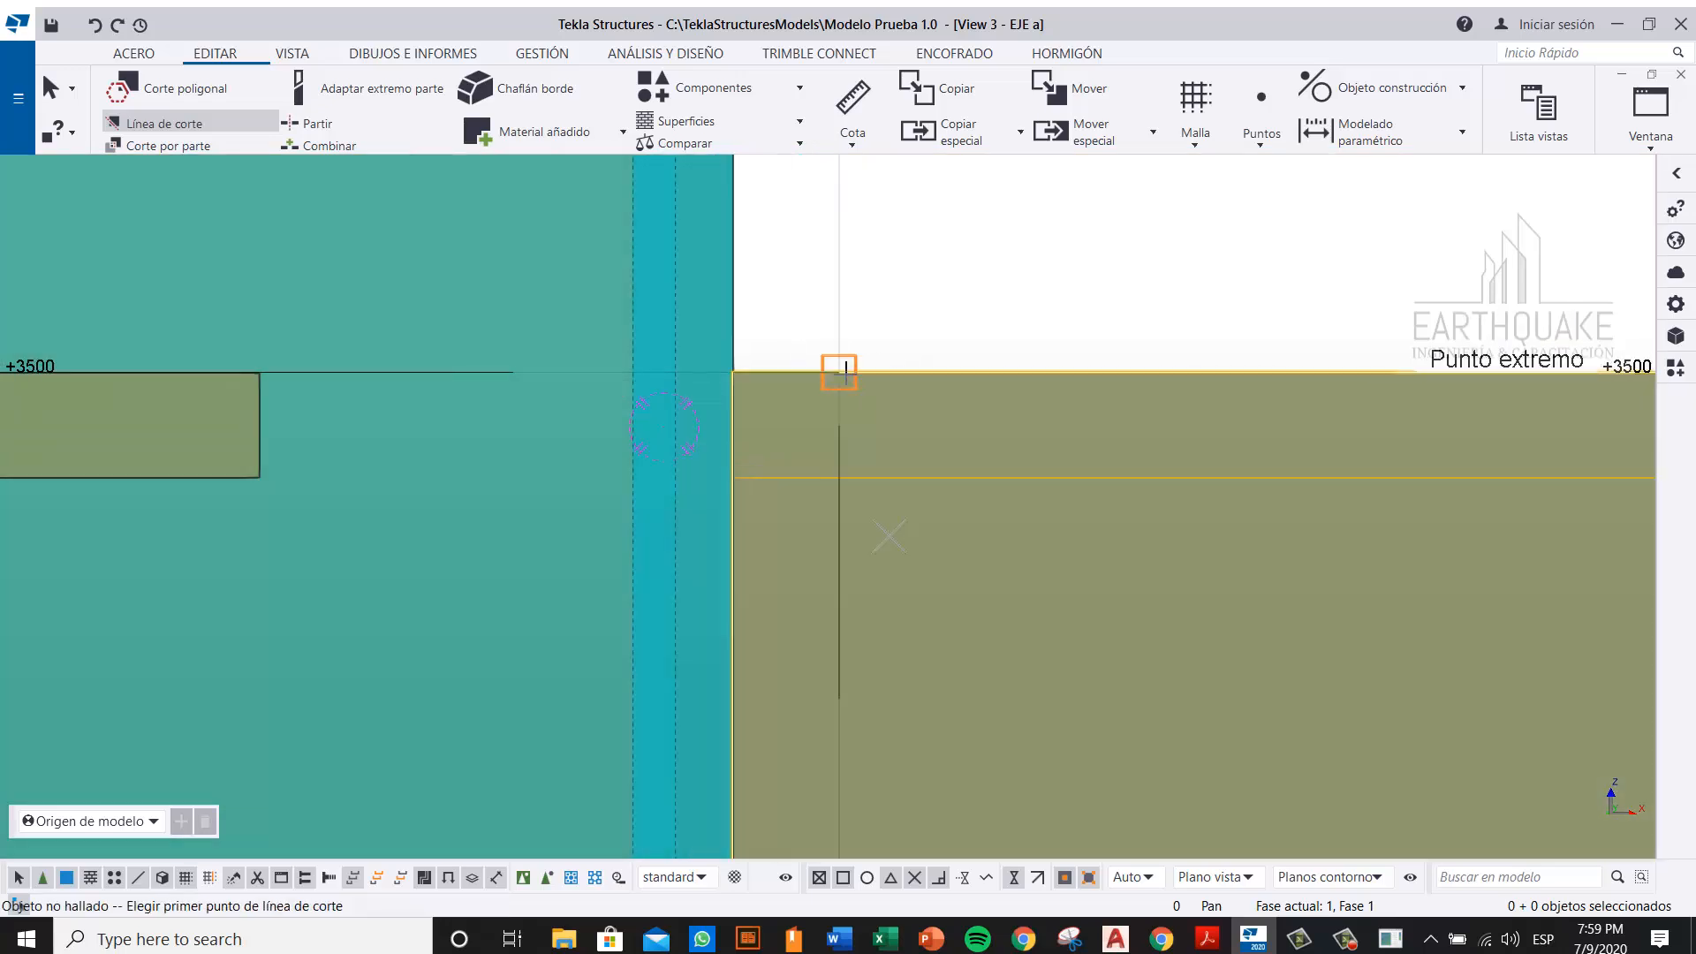
pyautogui.click(839, 371)
pyautogui.click(733, 479)
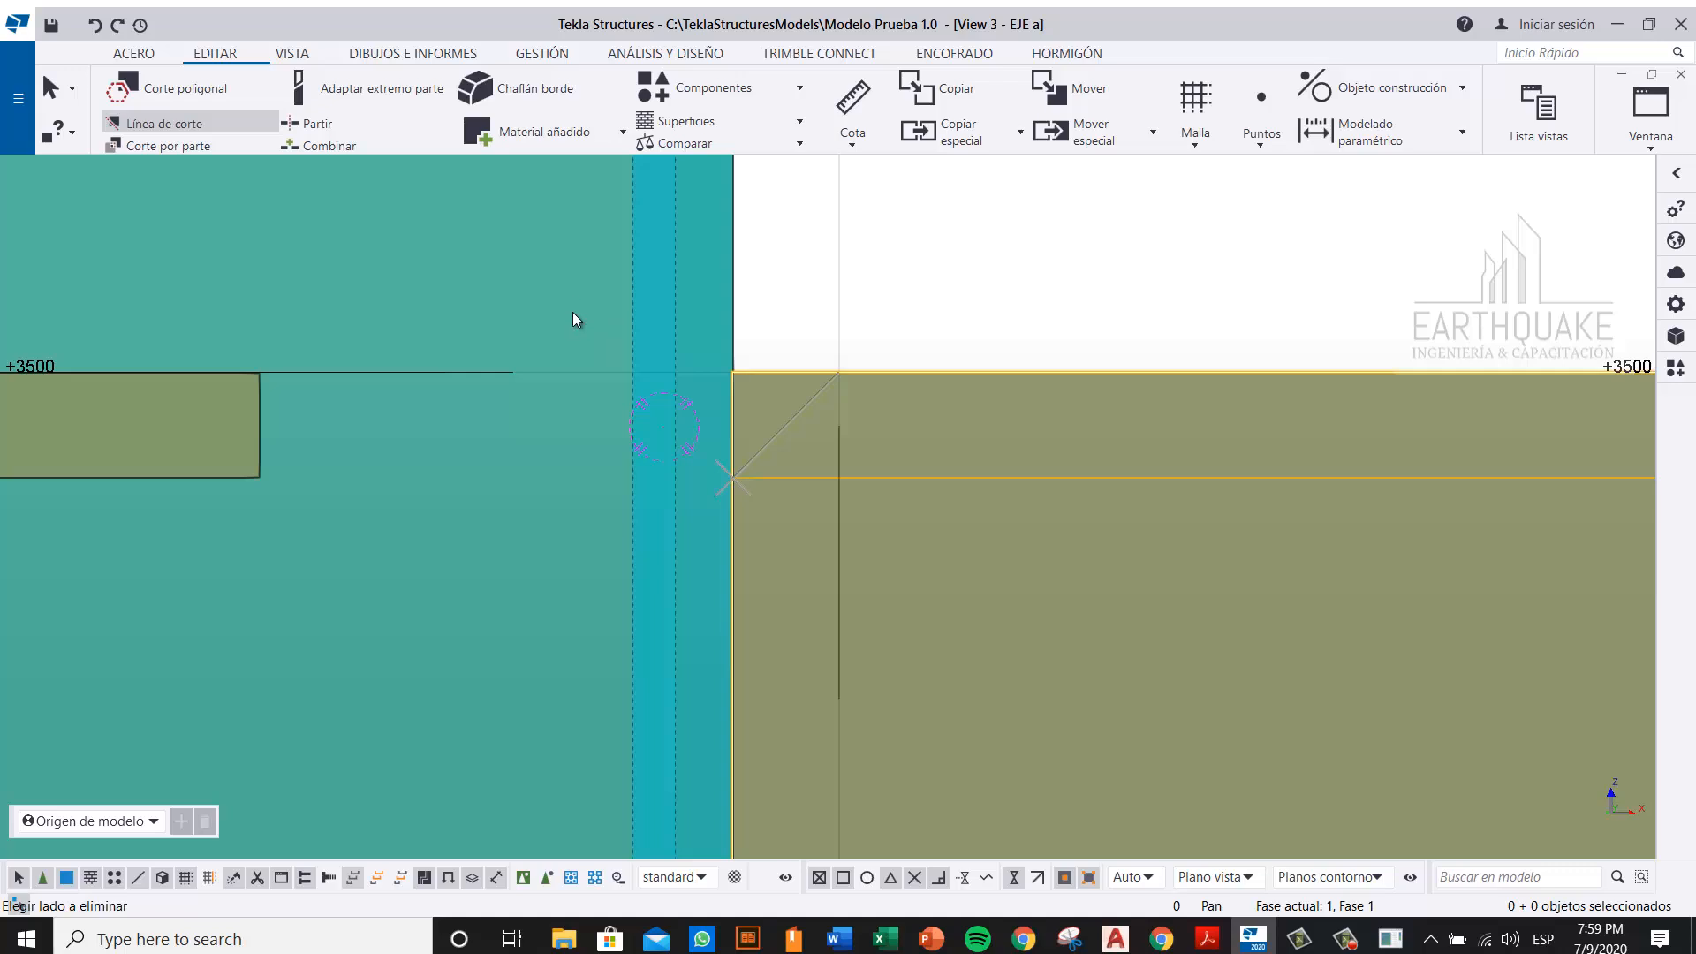
pyautogui.click(575, 319)
pyautogui.rightClick(916, 197)
pyautogui.click(972, 212)
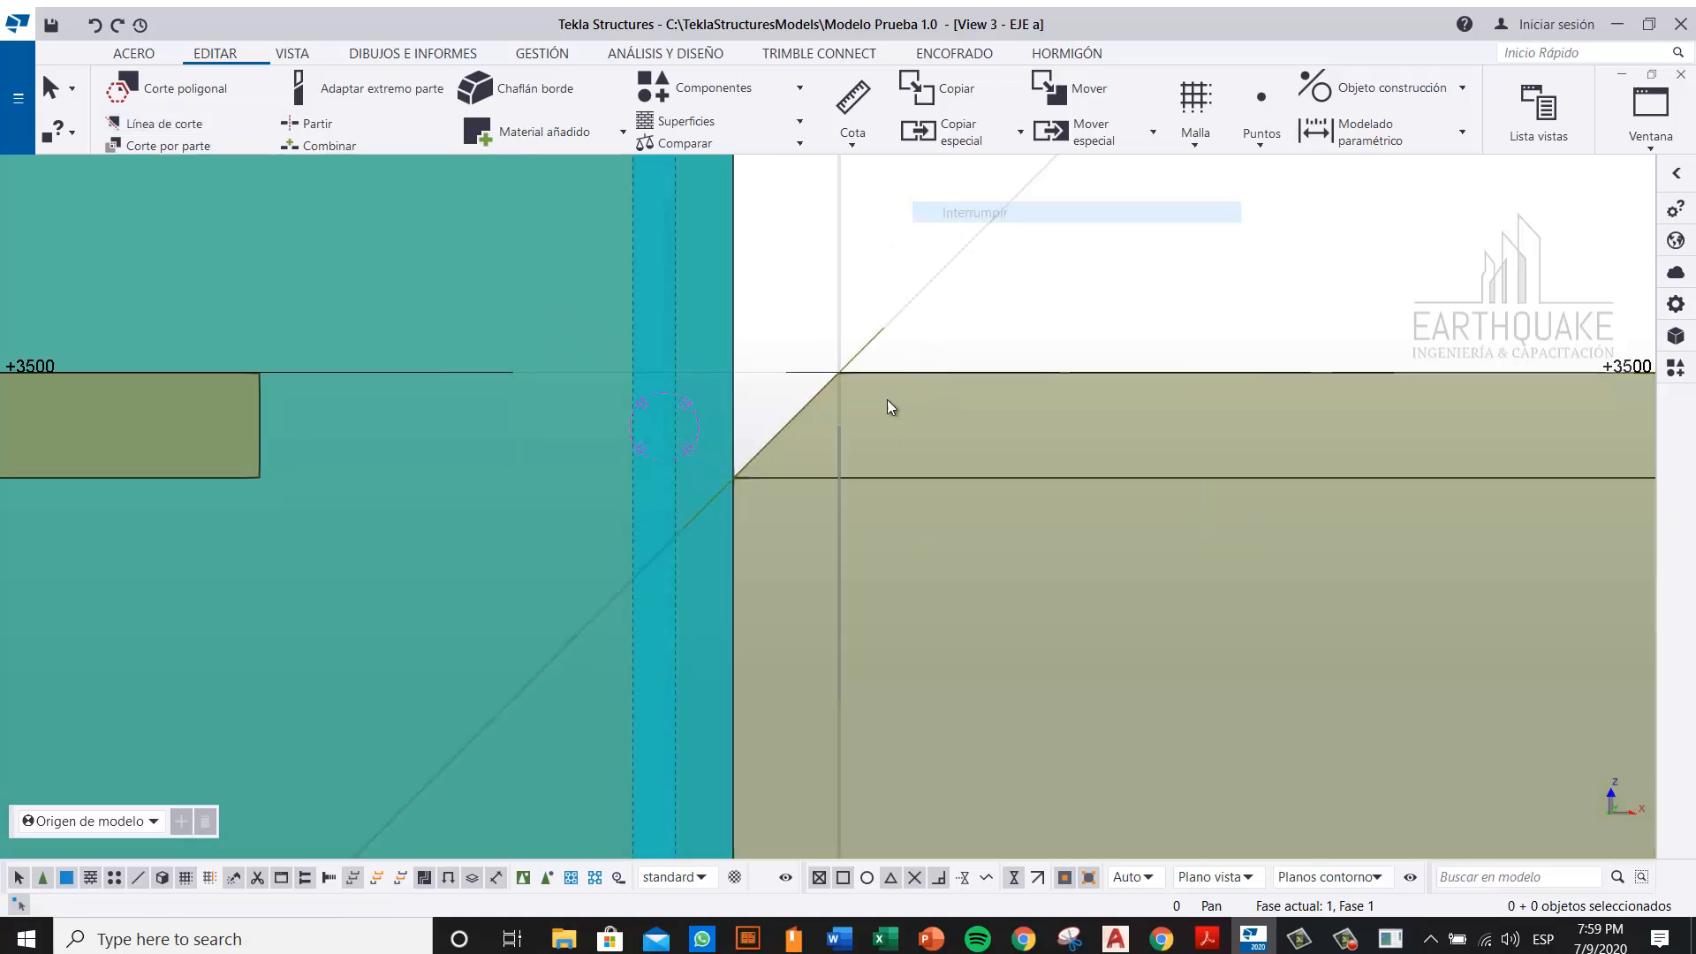
# Step: Delete the diagonal line cut from the main beam
pyautogui.moveTo(994, 281); pyautogui.dragTo(929, 378, button='middle')
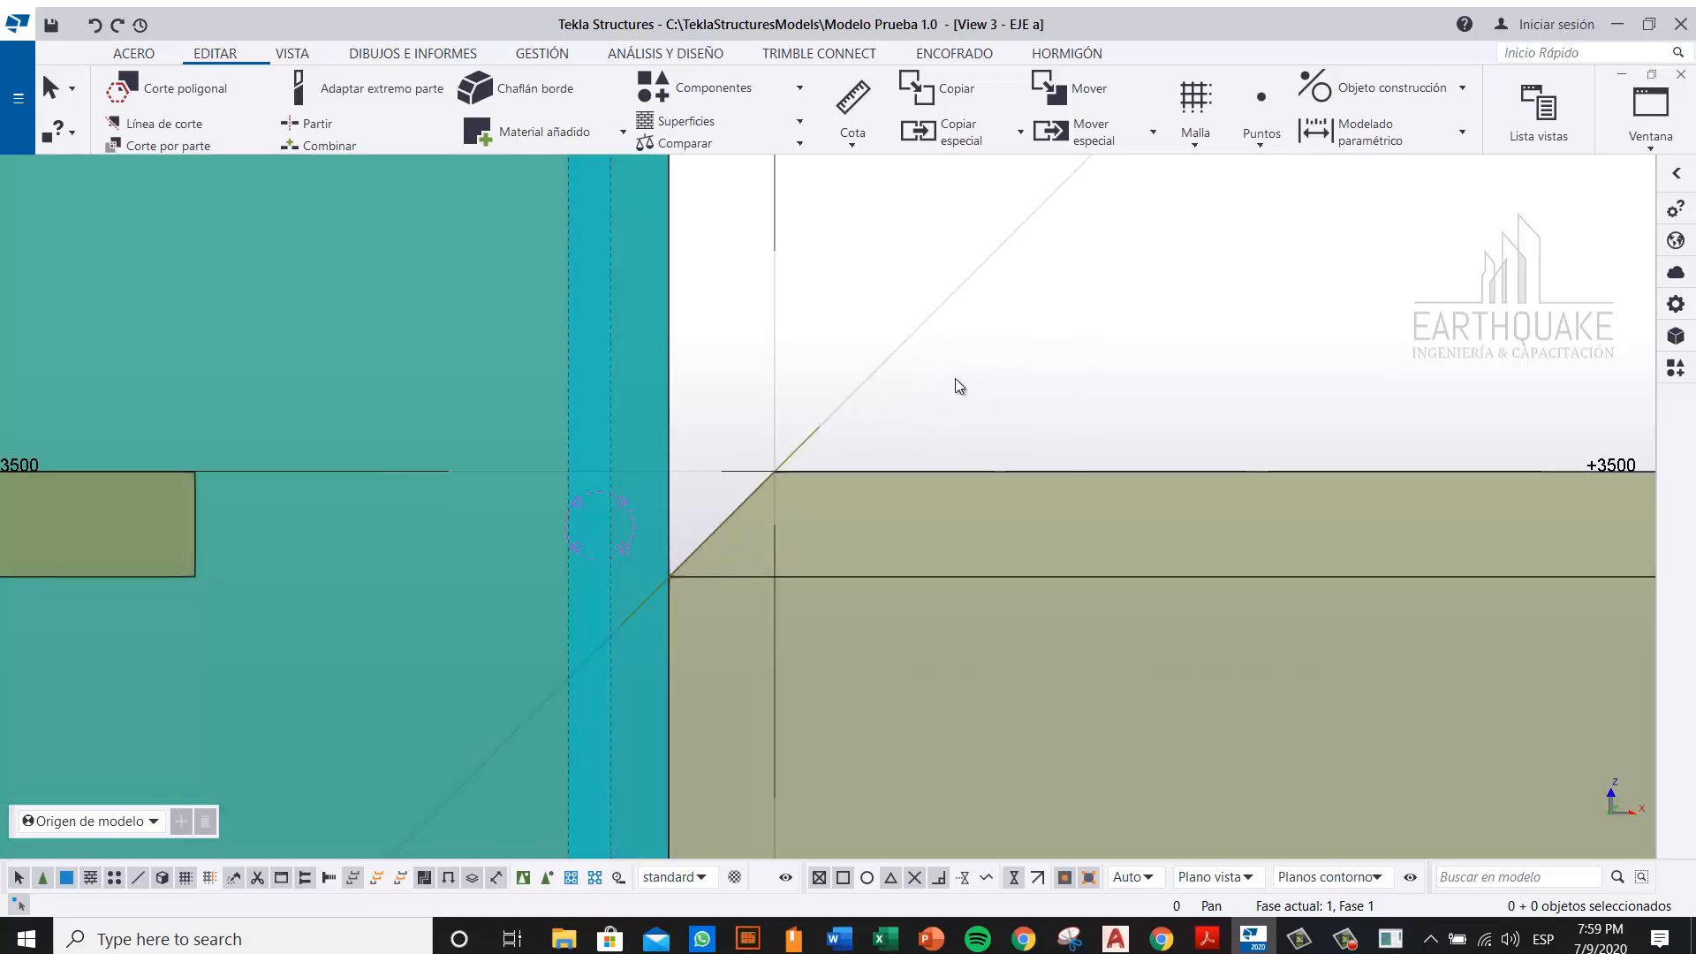
pyautogui.moveTo(956, 380); pyautogui.dragTo(885, 294)
pyautogui.scroll(-3, 876, 415)
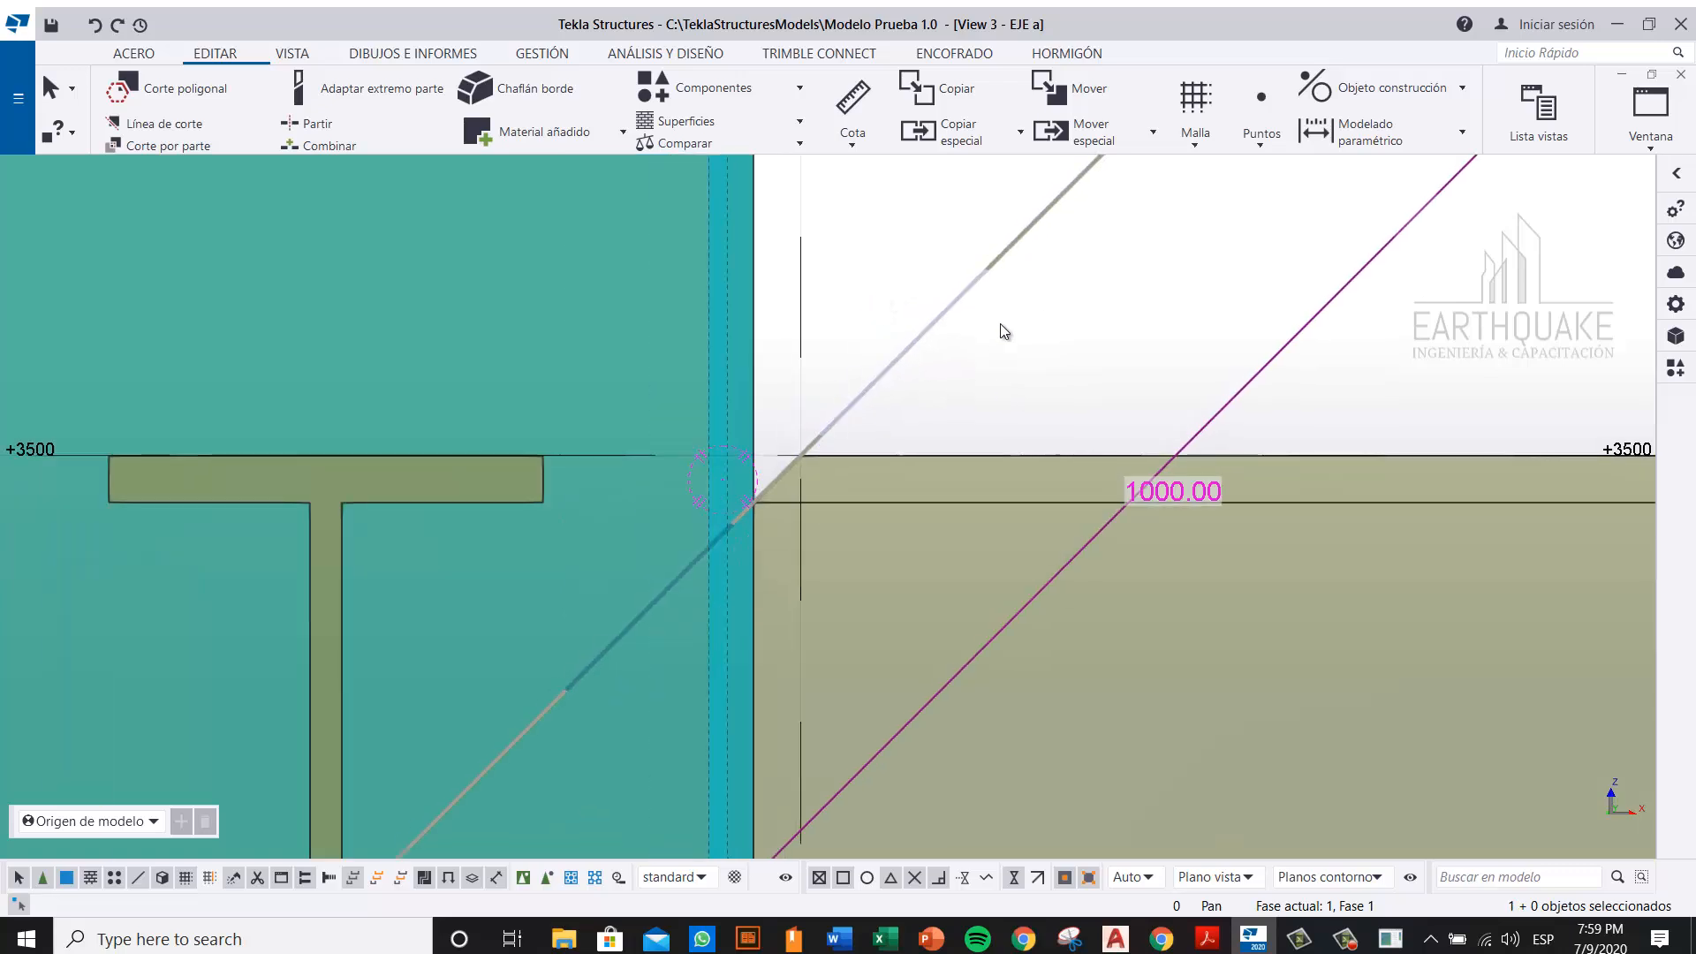
pyautogui.press('Delete')
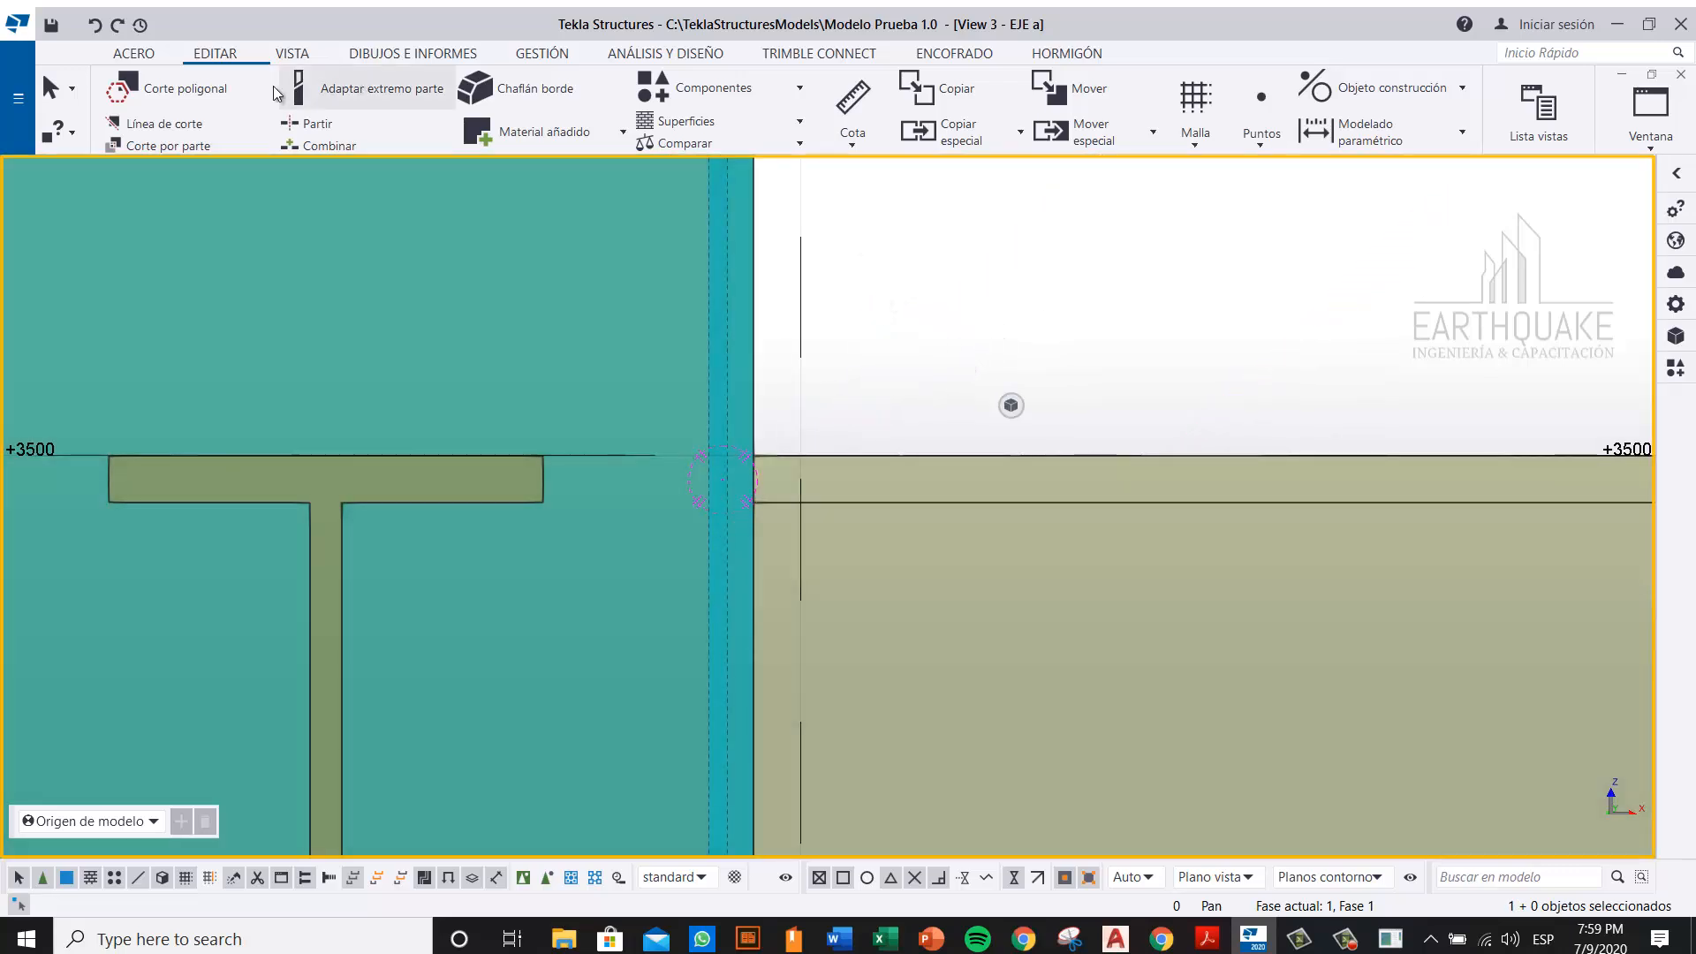
# Step: Cut a 22 x 22 mm triangular bevel into the main beam's upper flange at the column face with a polygon cut
pyautogui.click(164, 94)
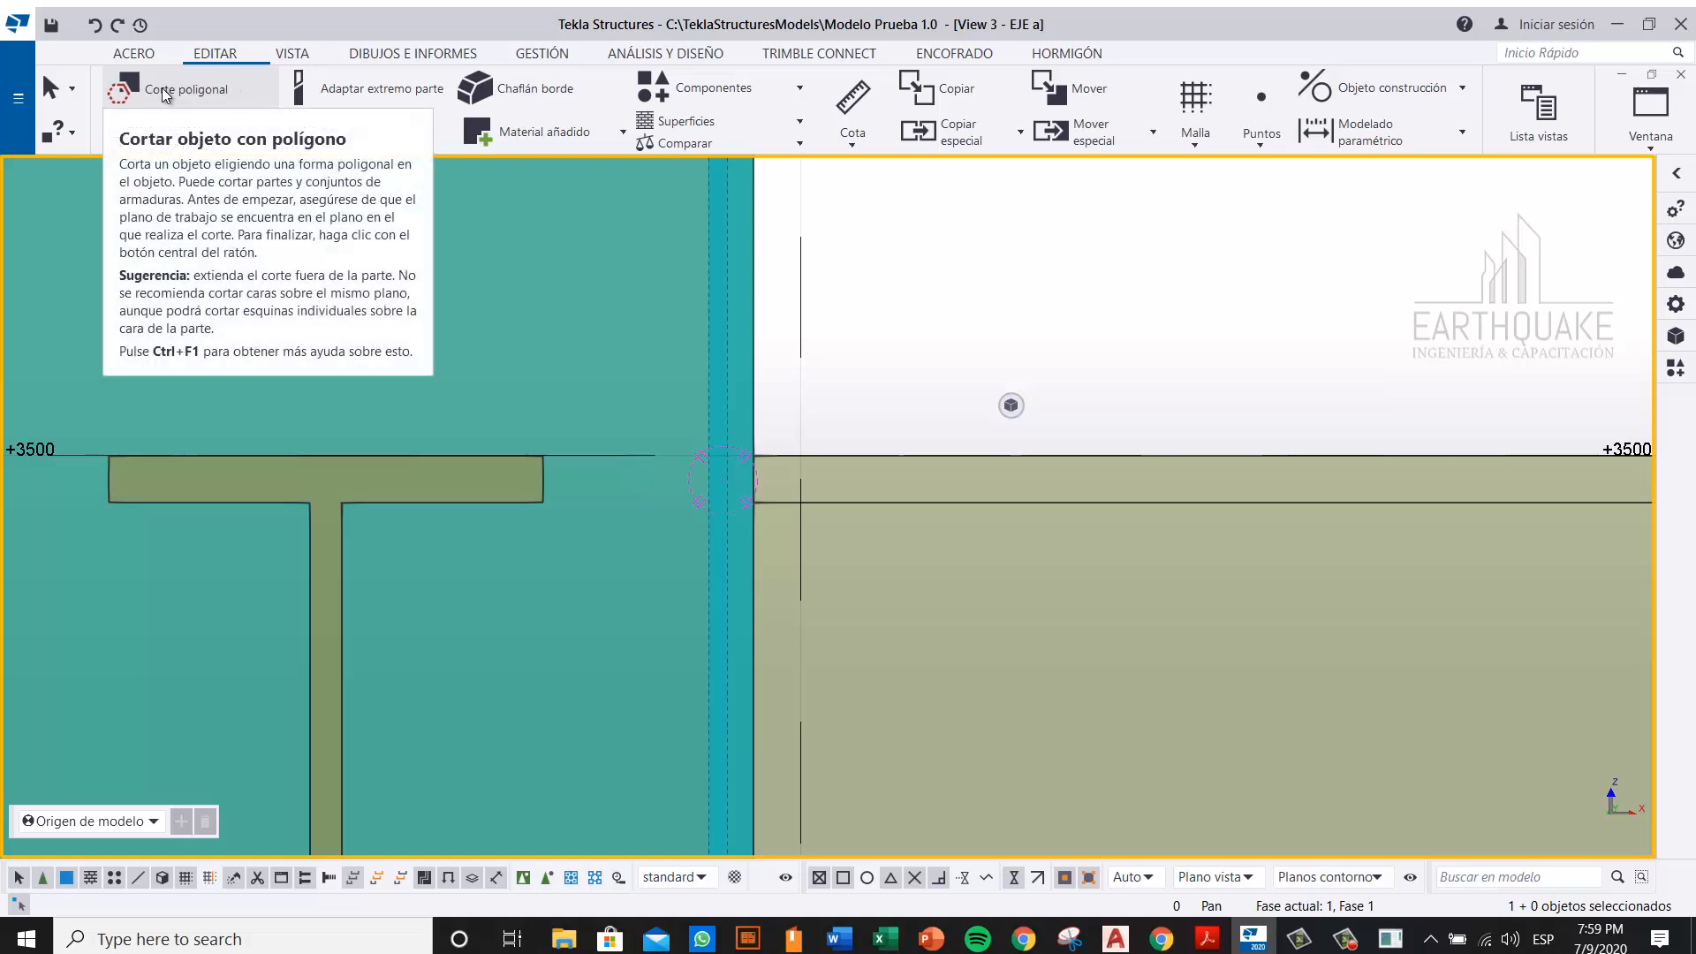
pyautogui.moveTo(851, 393); pyautogui.dragTo(934, 347, button='middle')
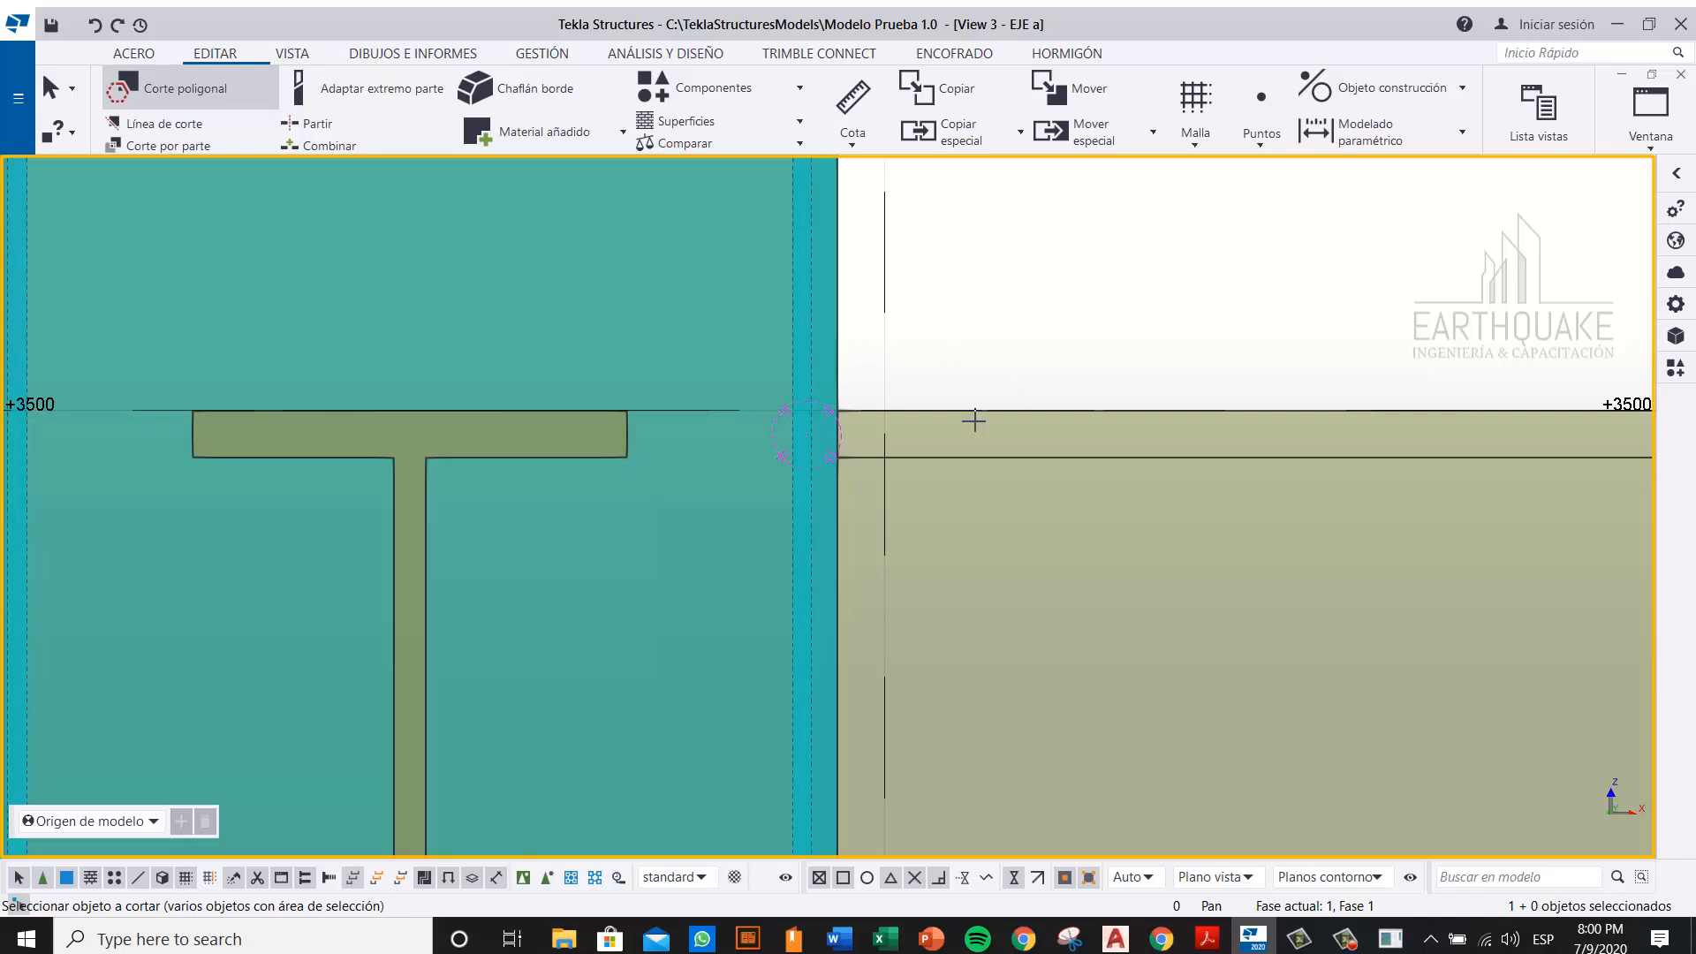
pyautogui.scroll(3, 962, 417)
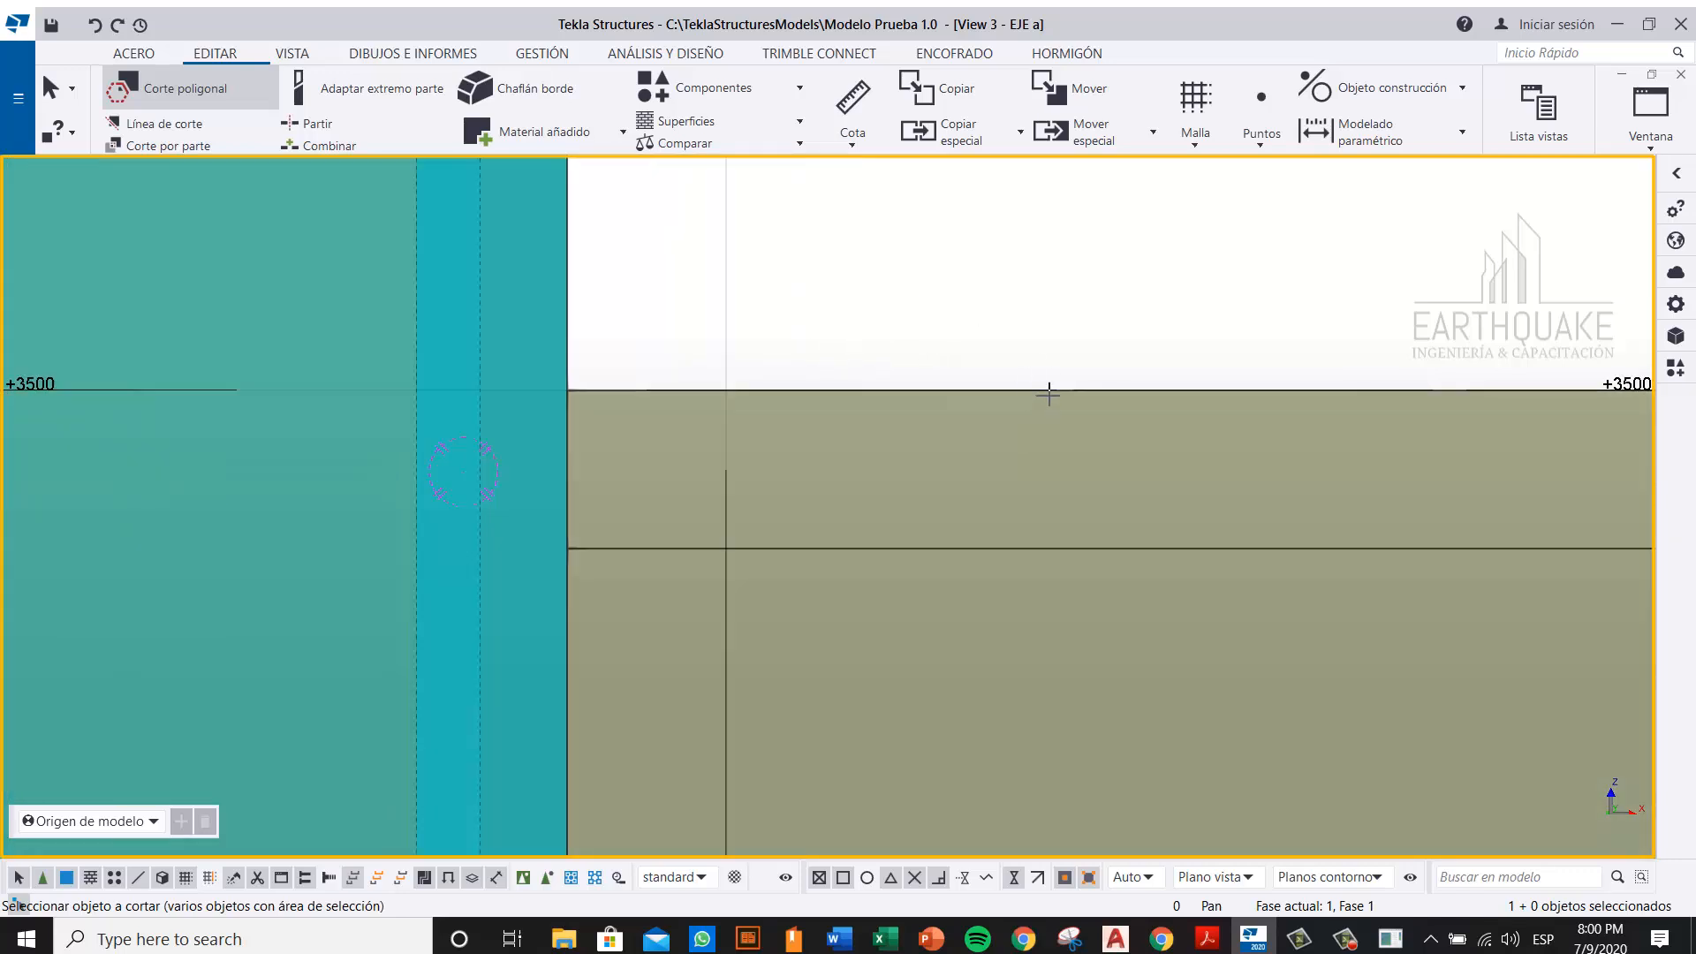
pyautogui.click(1049, 394)
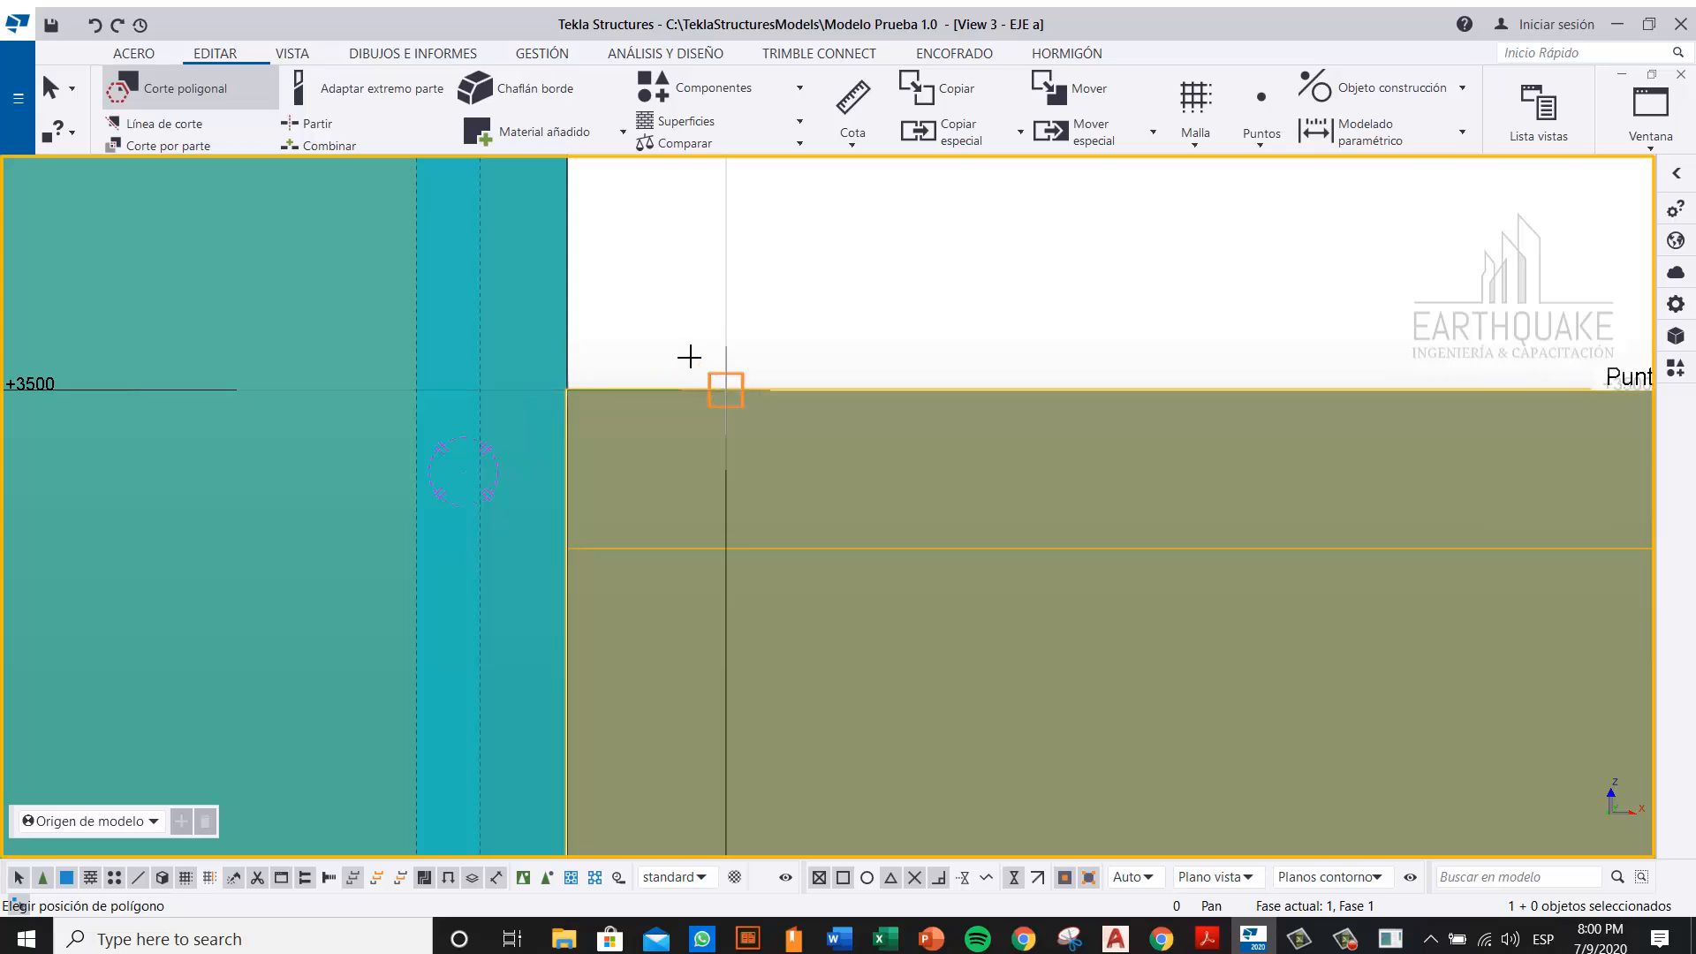
pyautogui.click(567, 389)
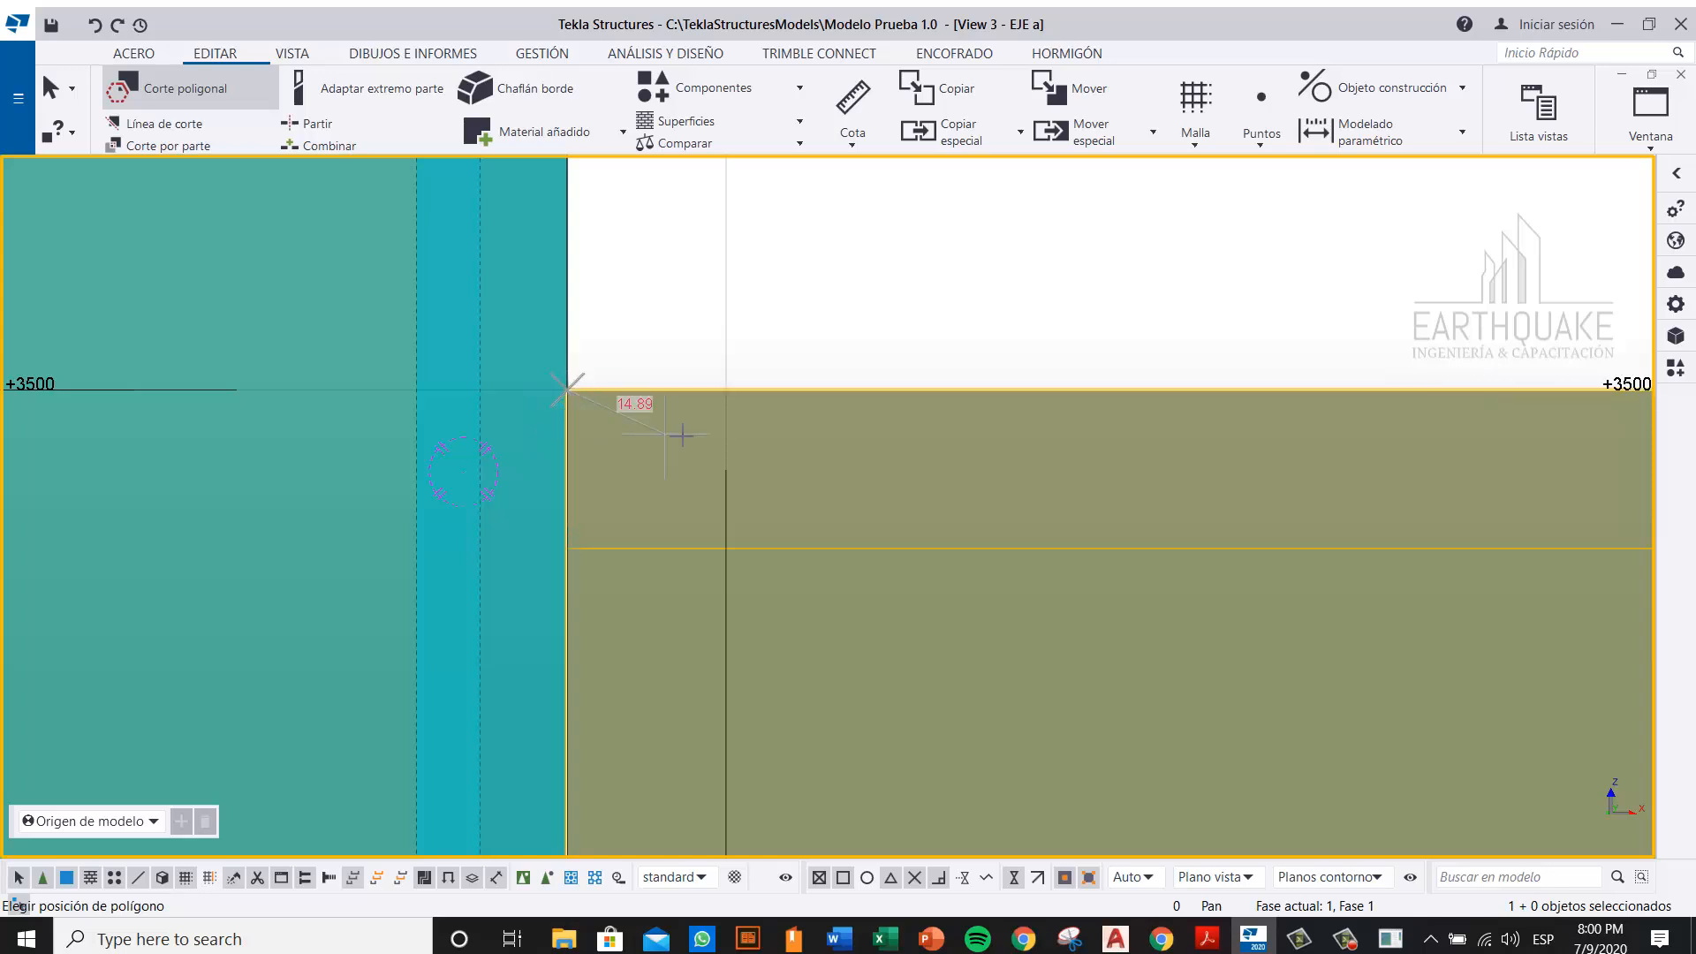
pyautogui.click(727, 389)
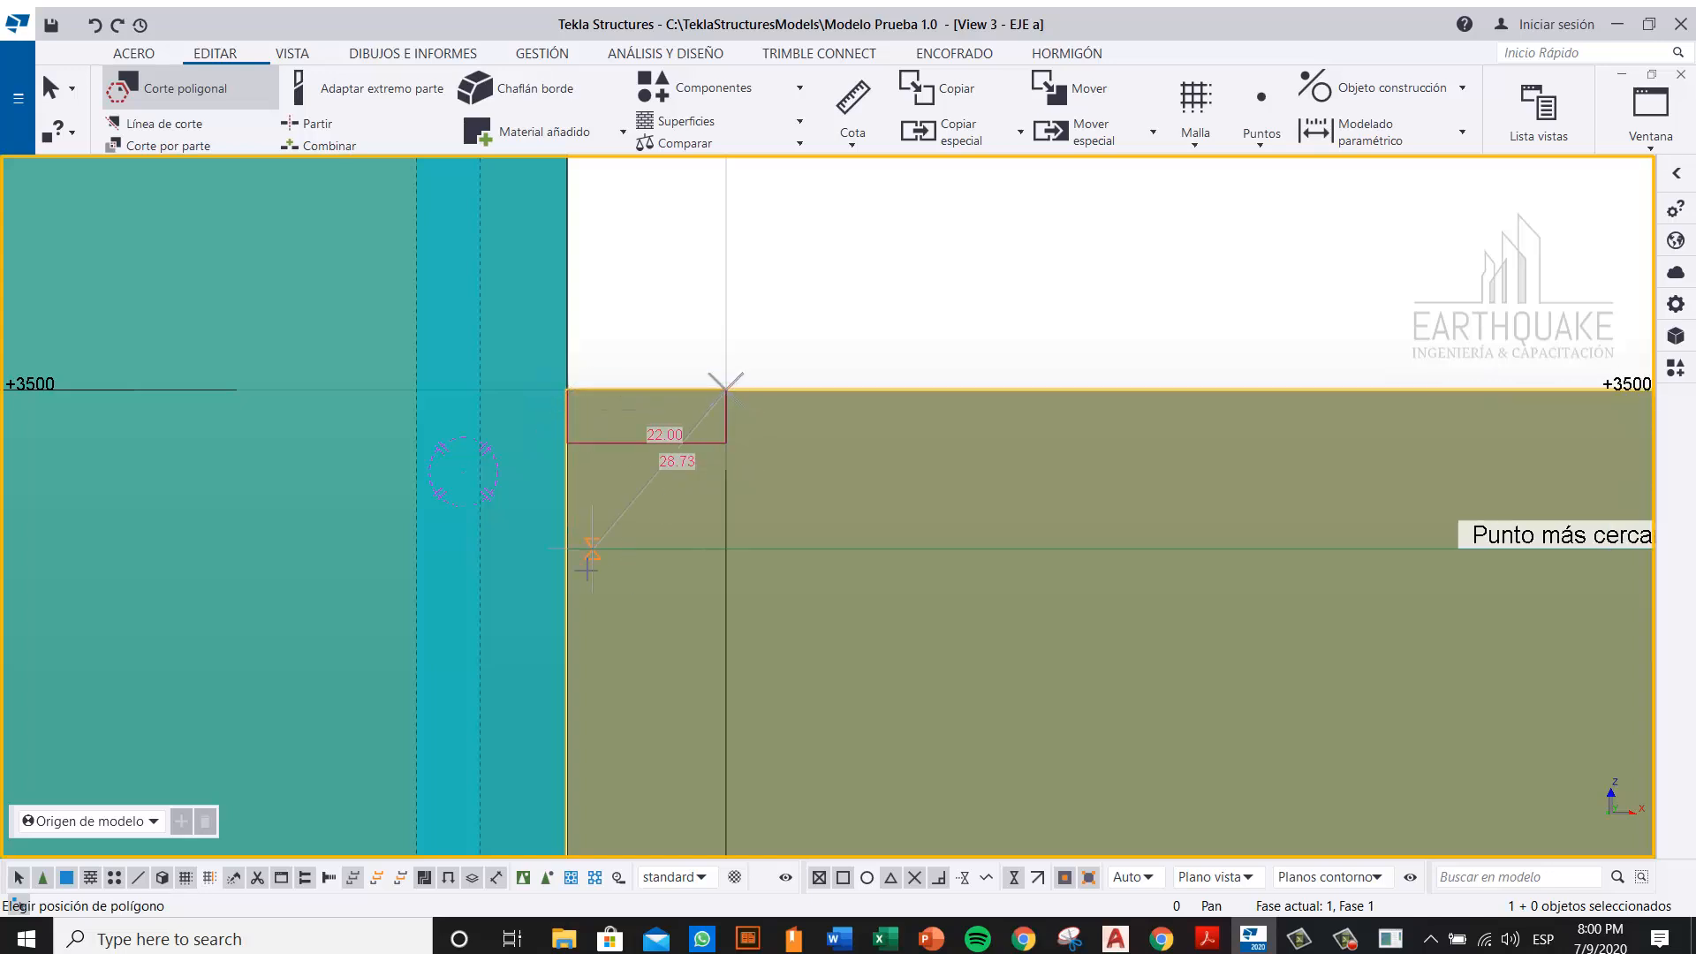
pyautogui.click(567, 548)
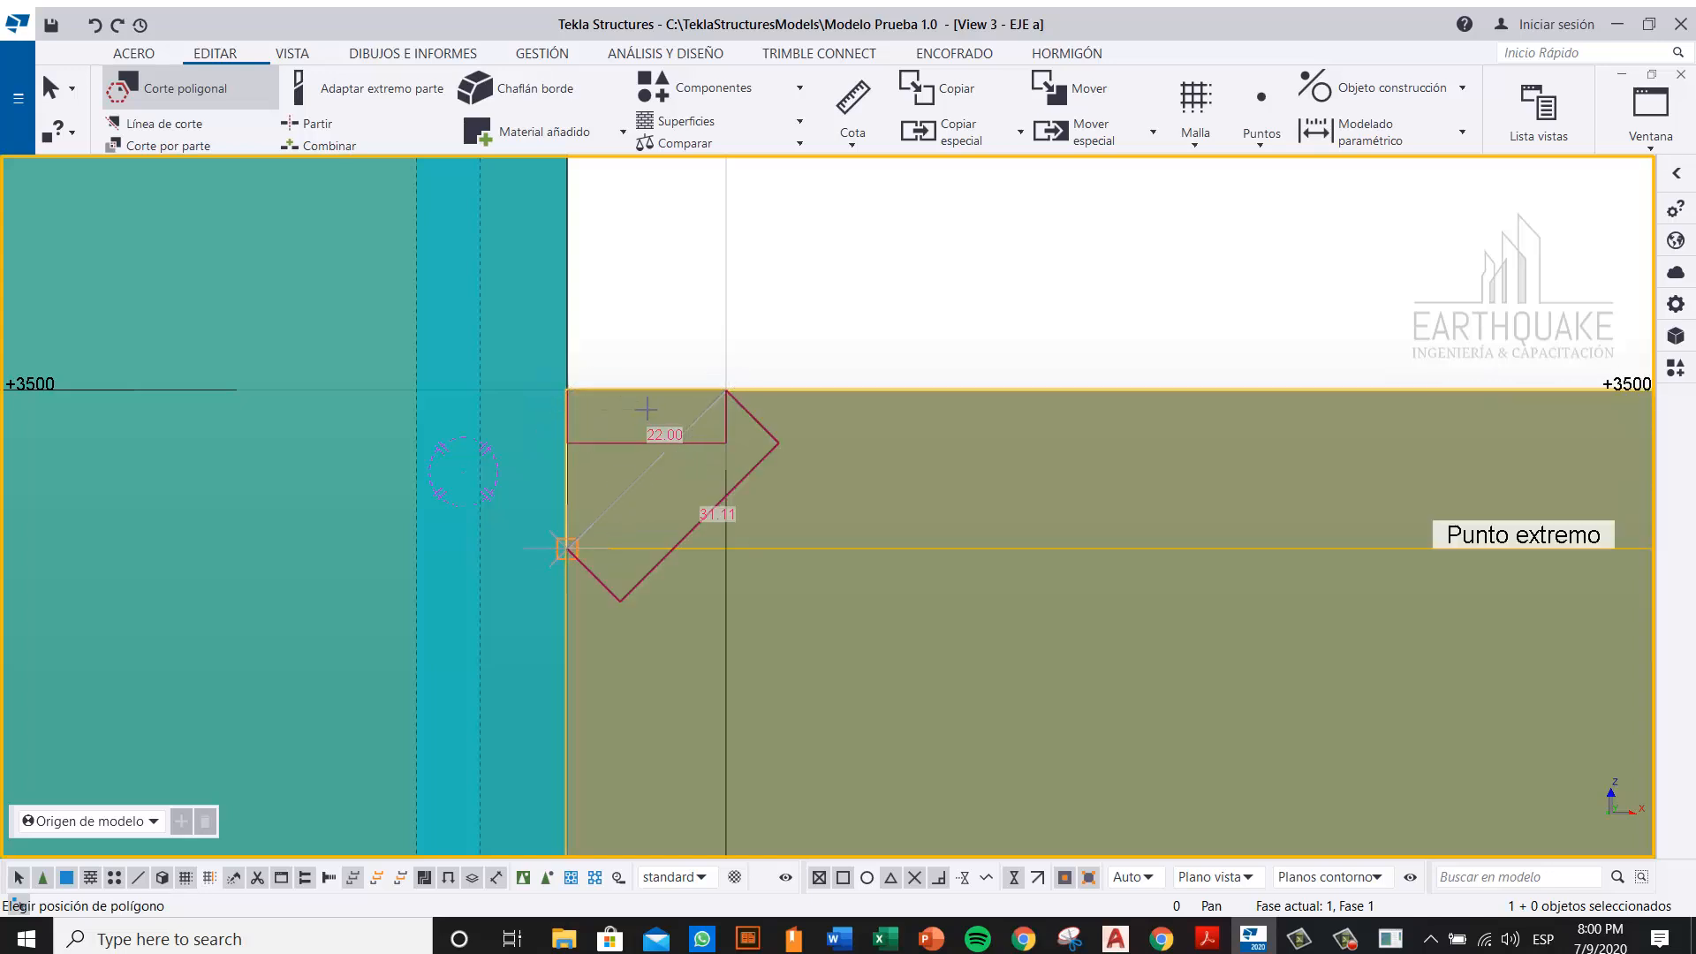
pyautogui.click(567, 389)
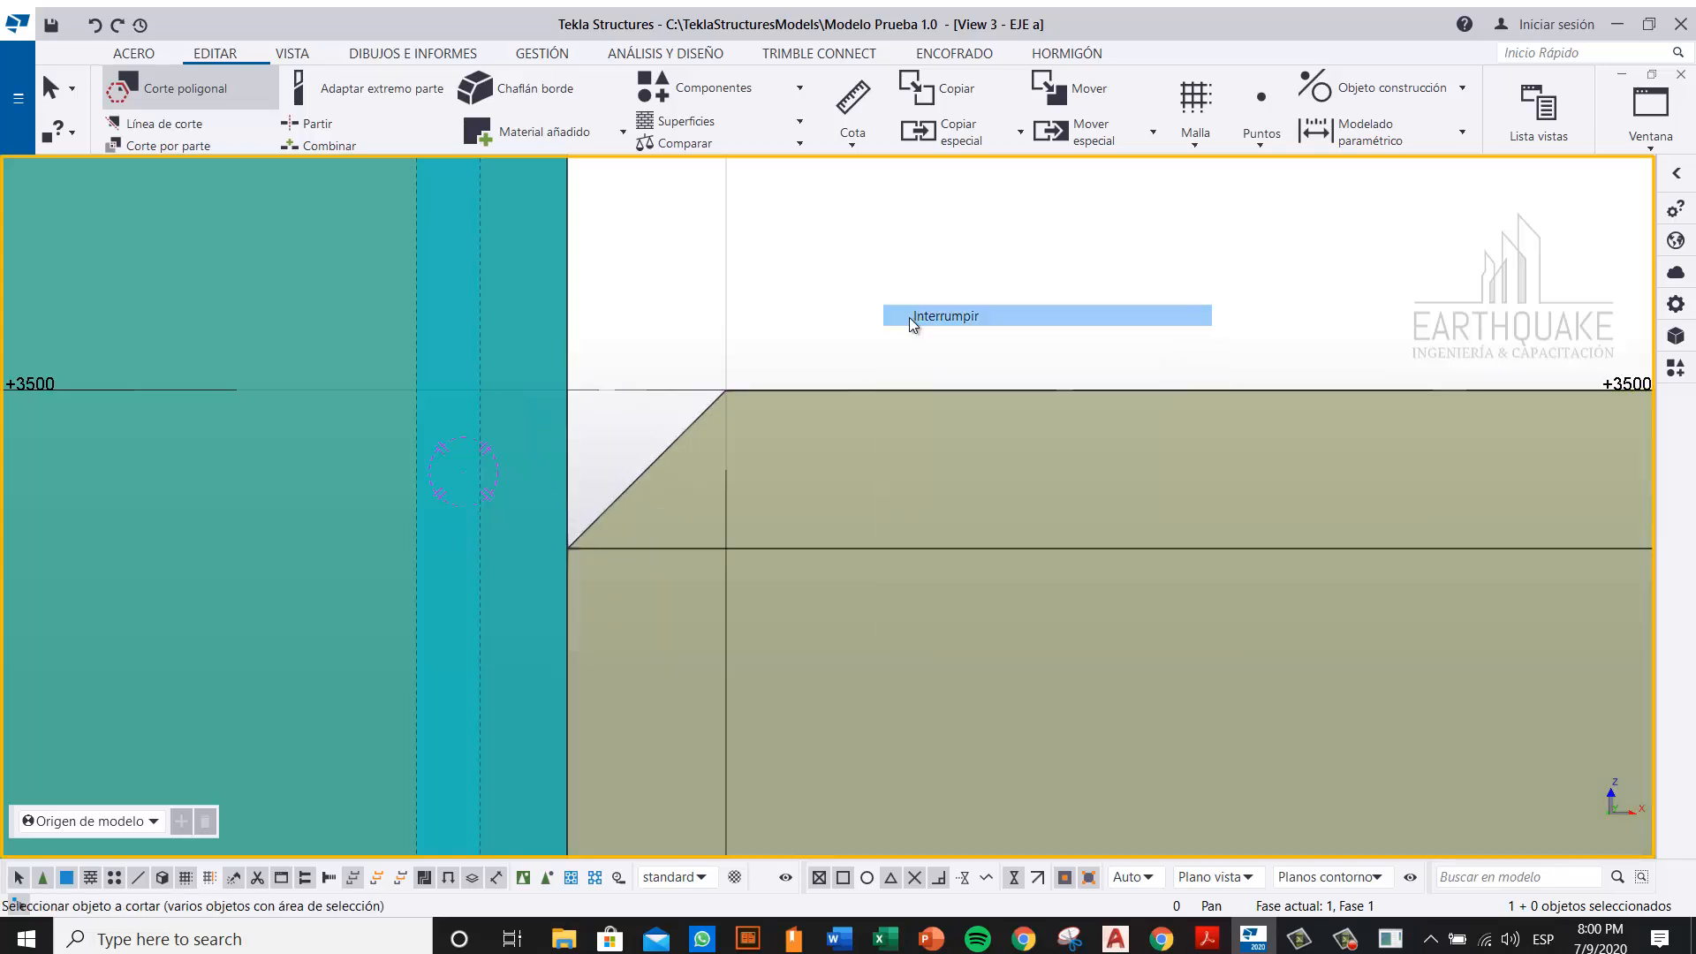
pyautogui.press('Escape')
# Step: Examine the upper flange's bevel in 3D, return to the flat elevation view, and look over the flange's corner up close
pyautogui.scroll(-4, 861, 397)
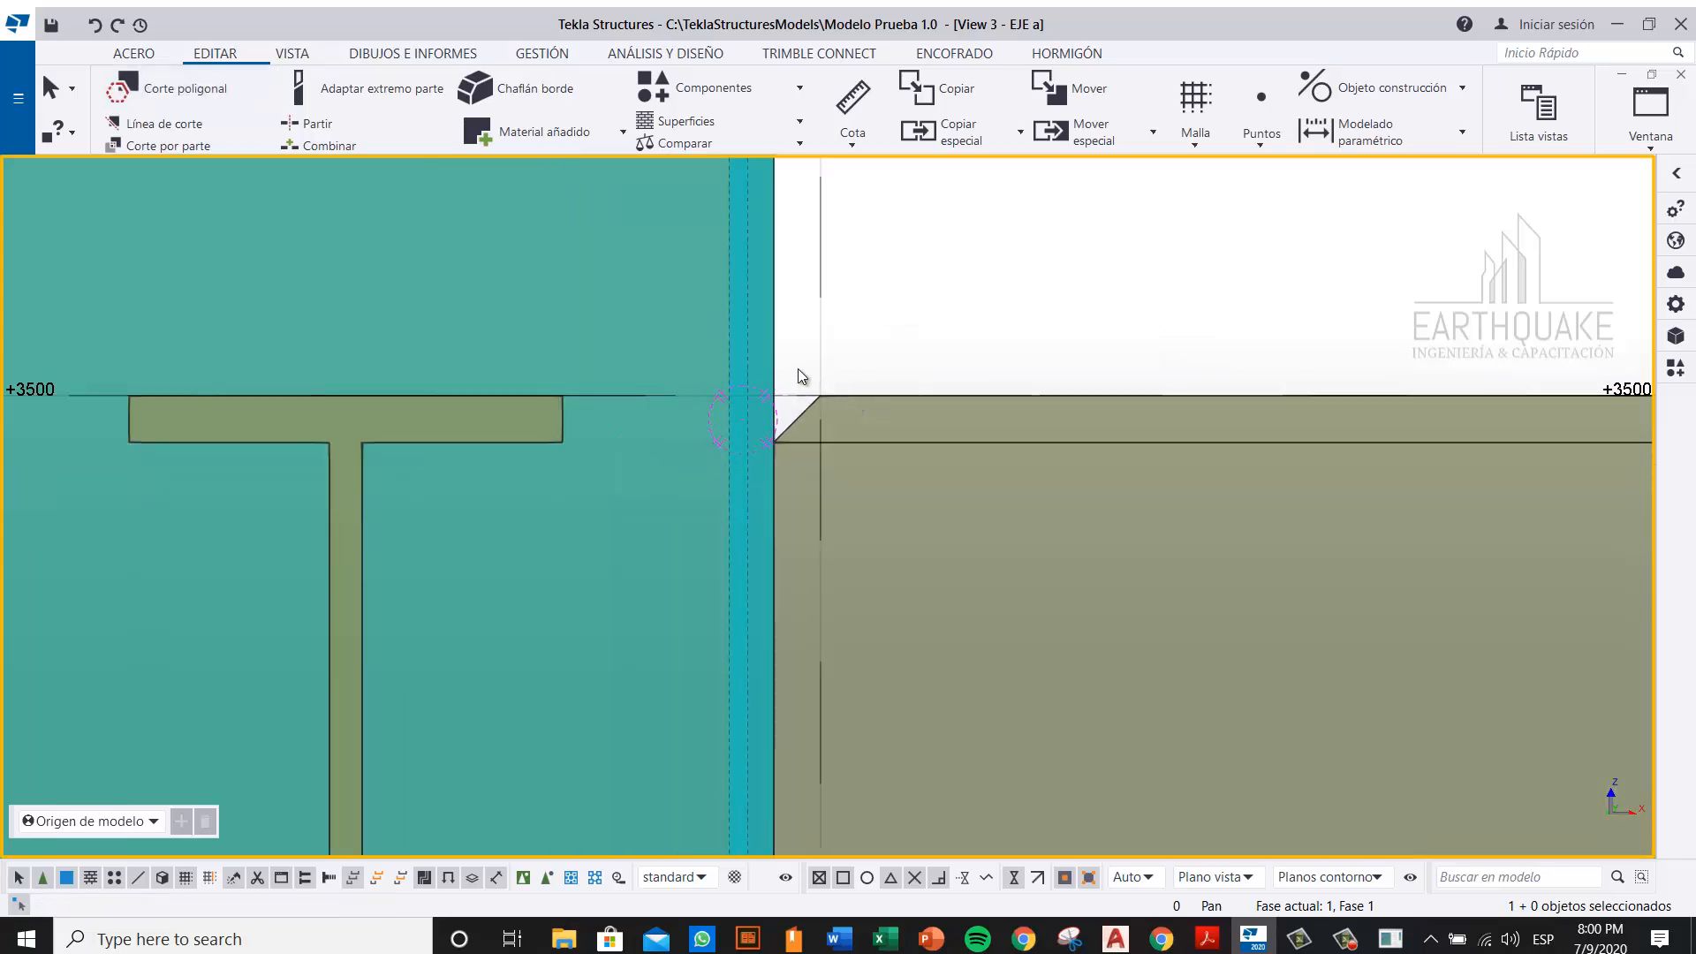
pyautogui.keyDown('ctrl'); pyautogui.moveTo(775, 424); pyautogui.dragTo(979, 357, button='middle'); pyautogui.keyUp('ctrl')
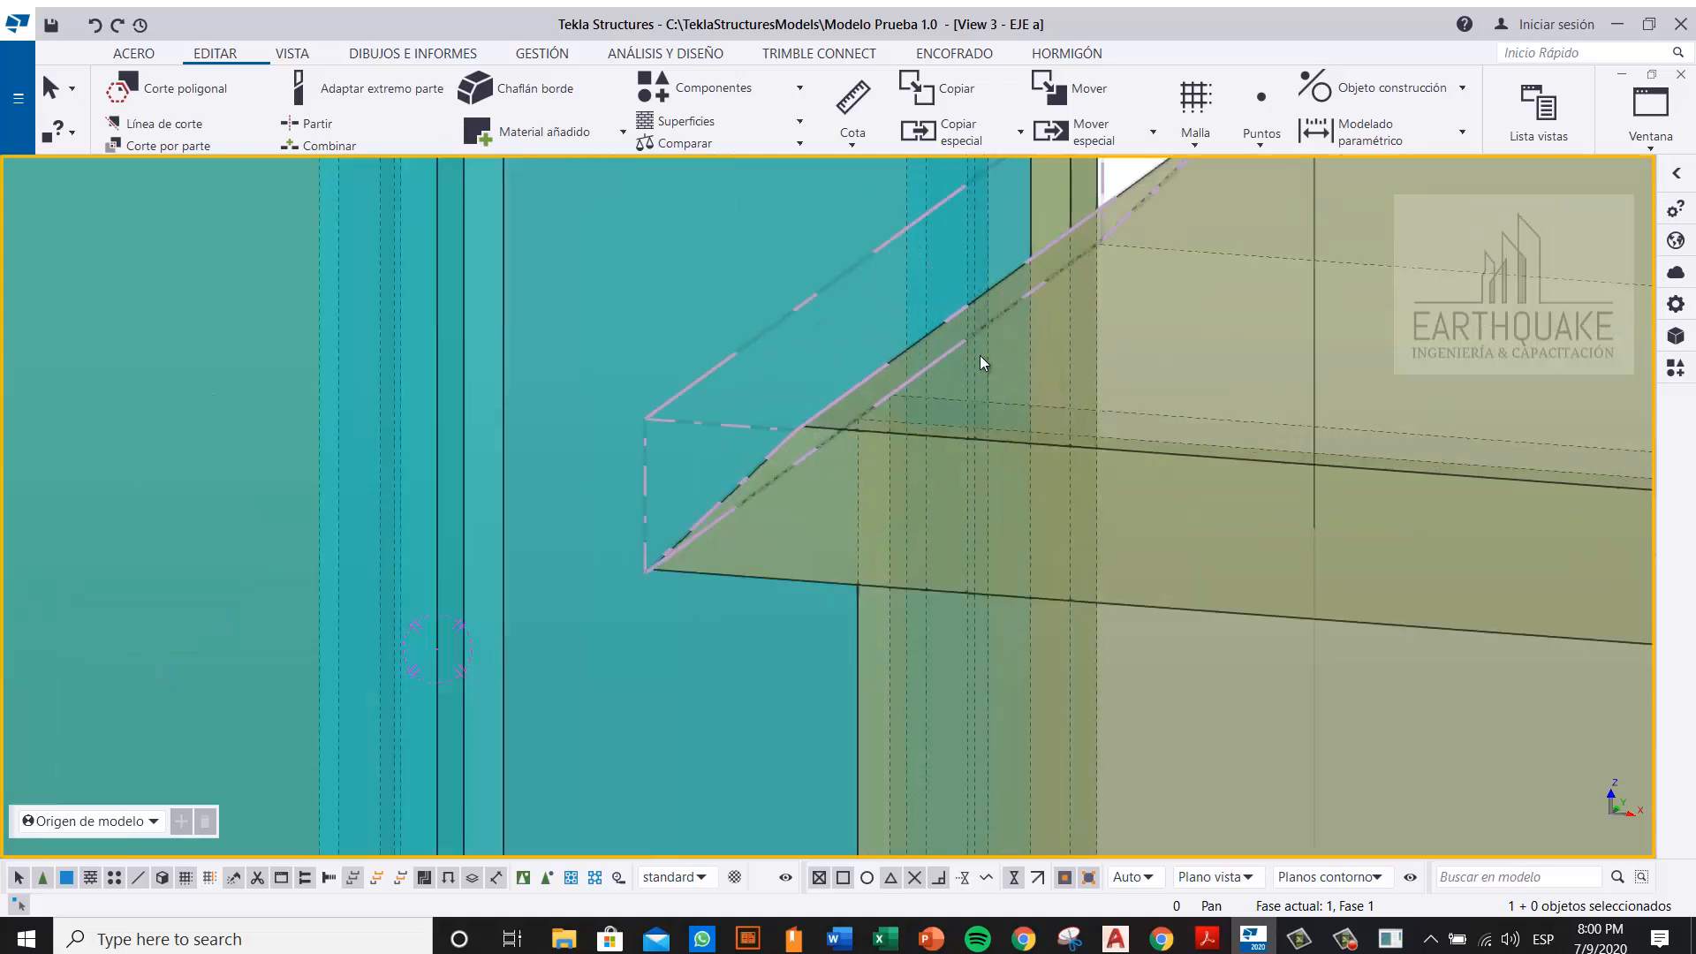
pyautogui.scroll(-3, 818, 447)
pyautogui.keyDown('ctrl'); pyautogui.moveTo(834, 432); pyautogui.dragTo(936, 379, button='middle'); pyautogui.keyUp('ctrl')
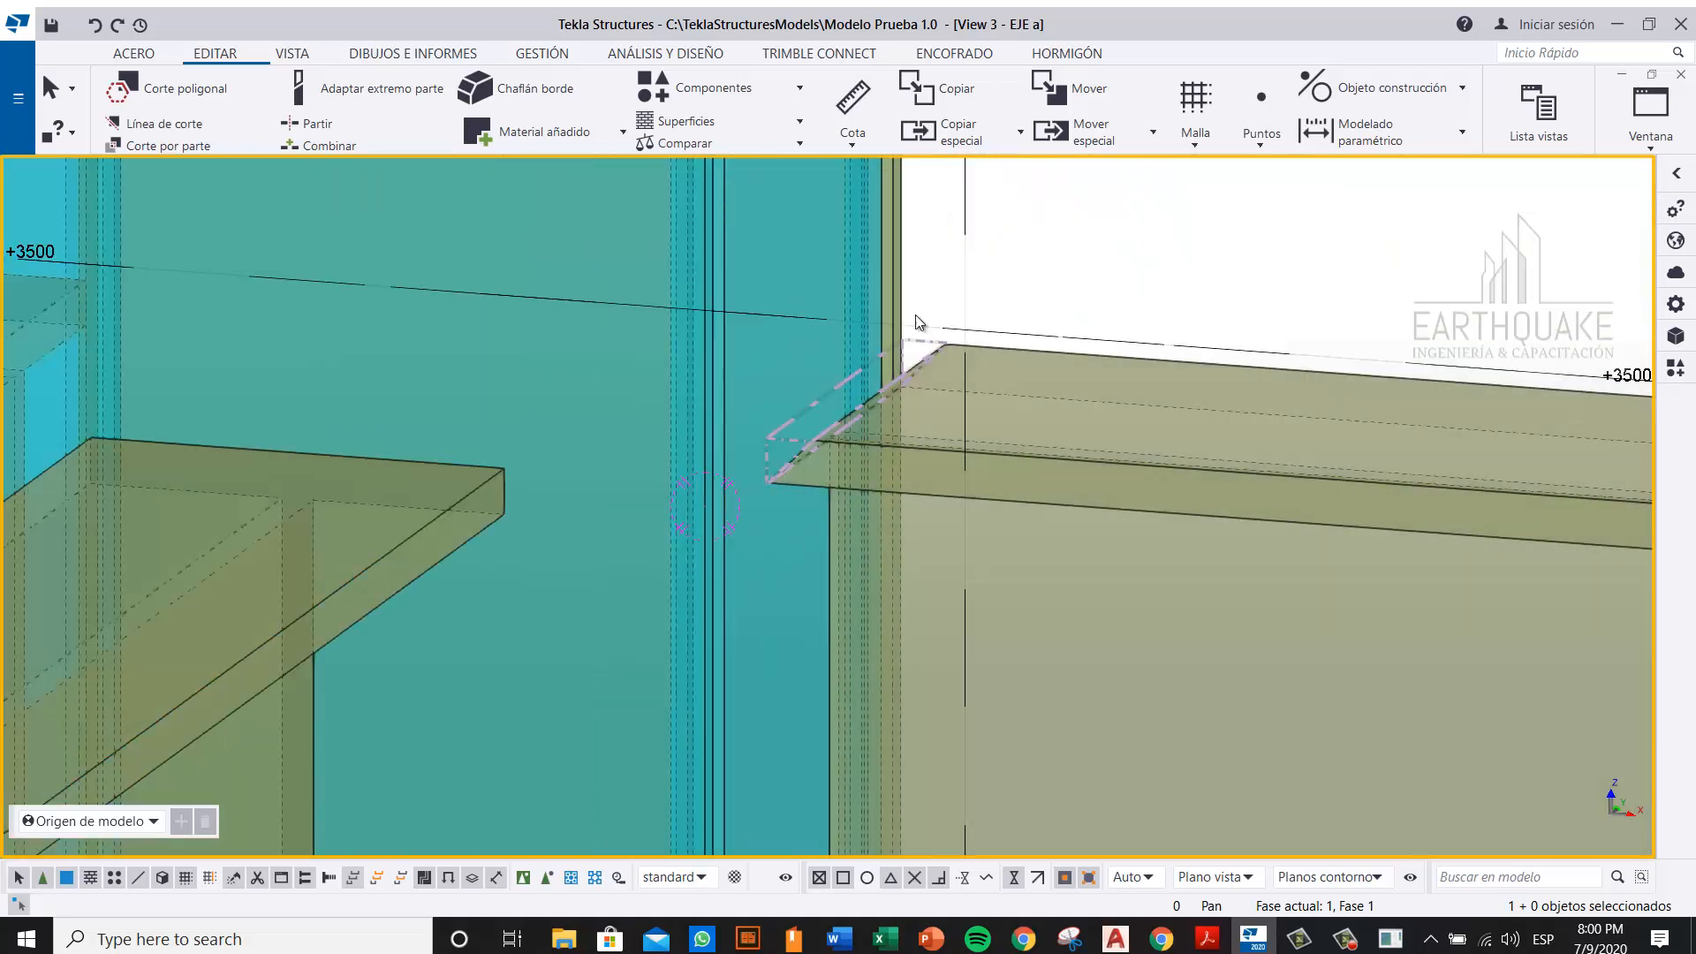
pyautogui.hotkey('ctrl', 'p')
pyautogui.scroll(8, 672, 468)
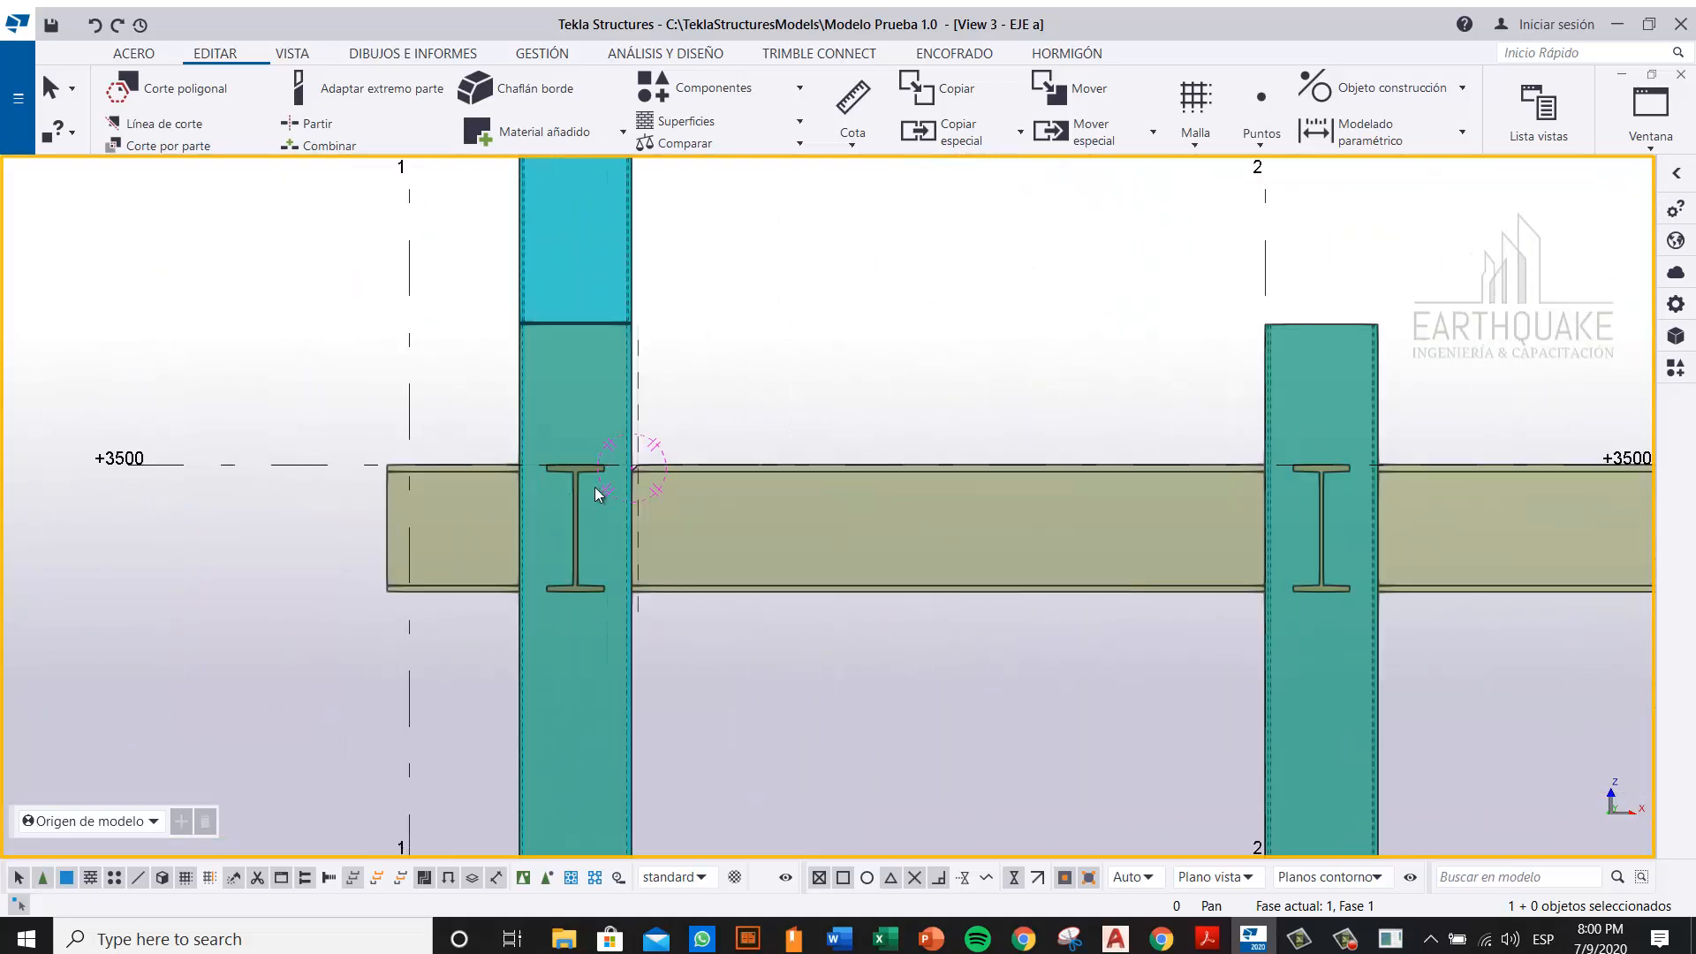
pyautogui.scroll(3, 671, 468)
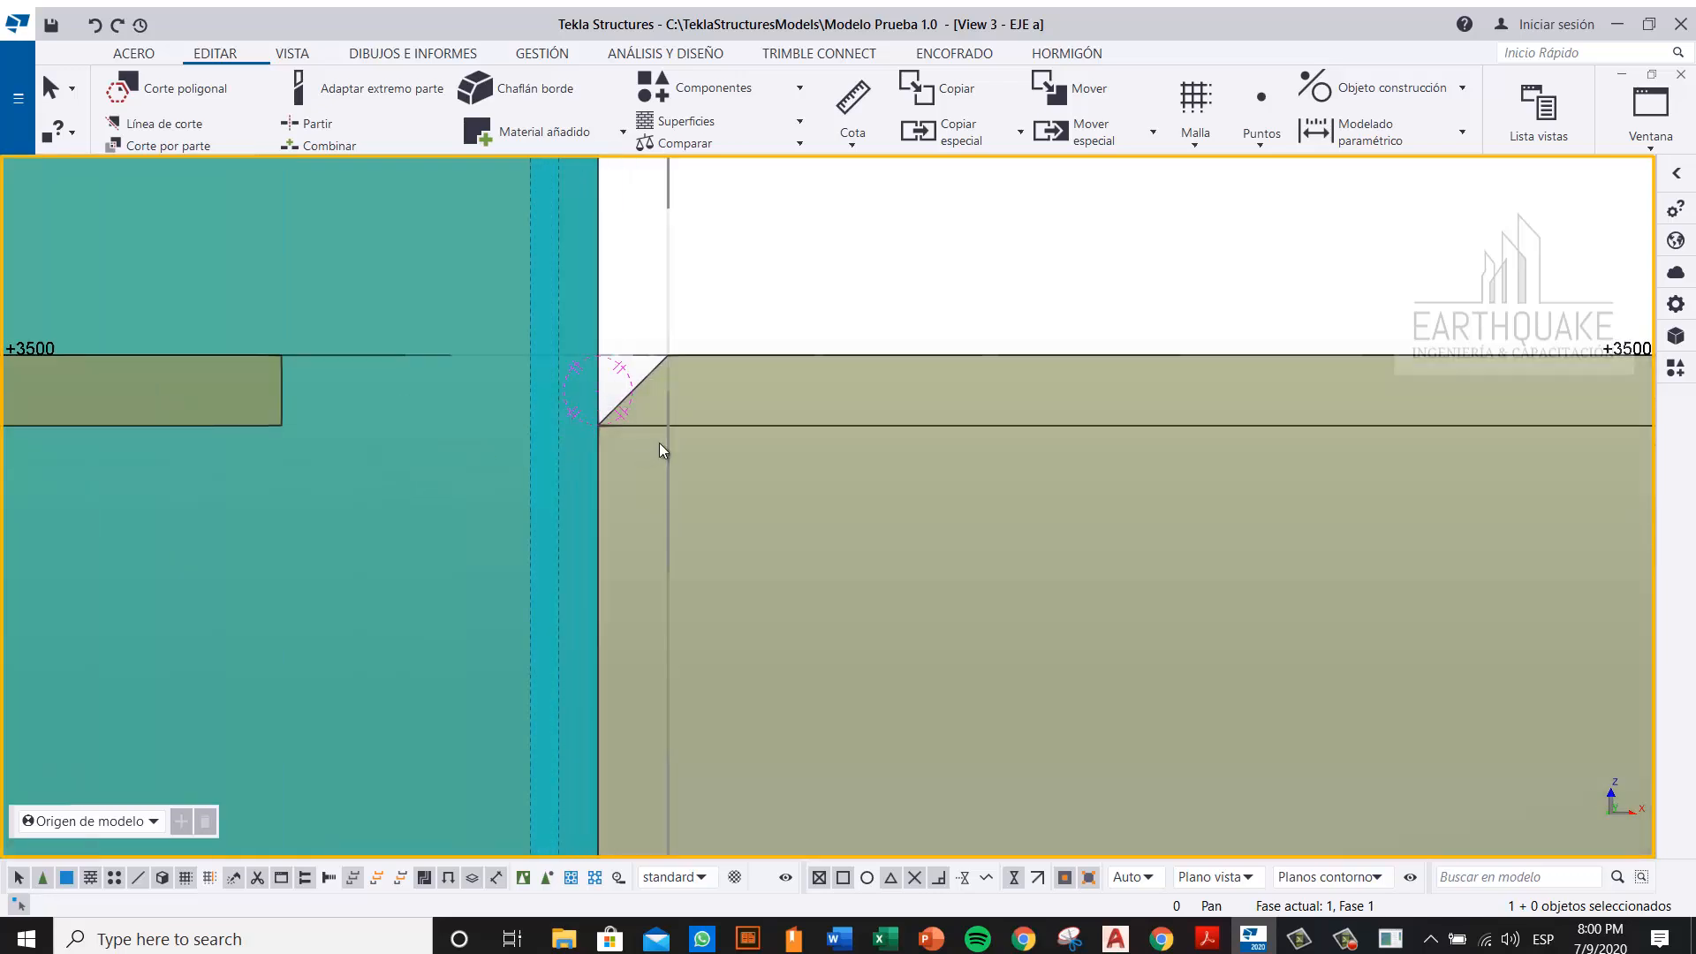
pyautogui.scroll(3, 659, 443)
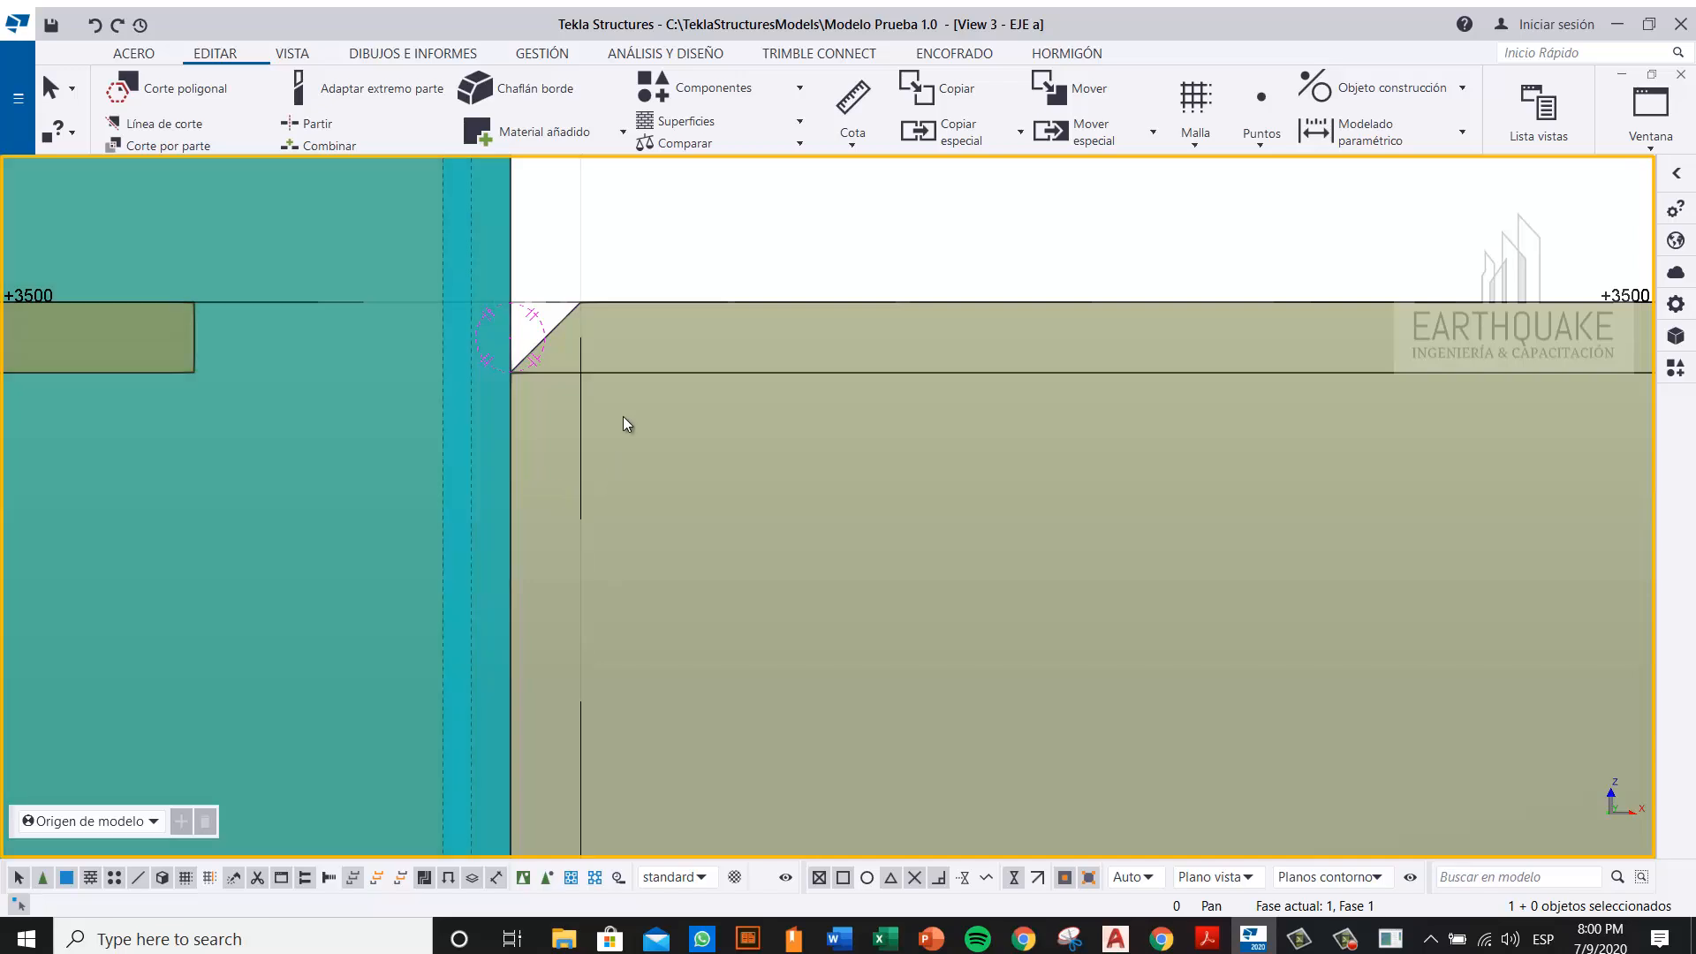
pyautogui.scroll(-3, 553, 364)
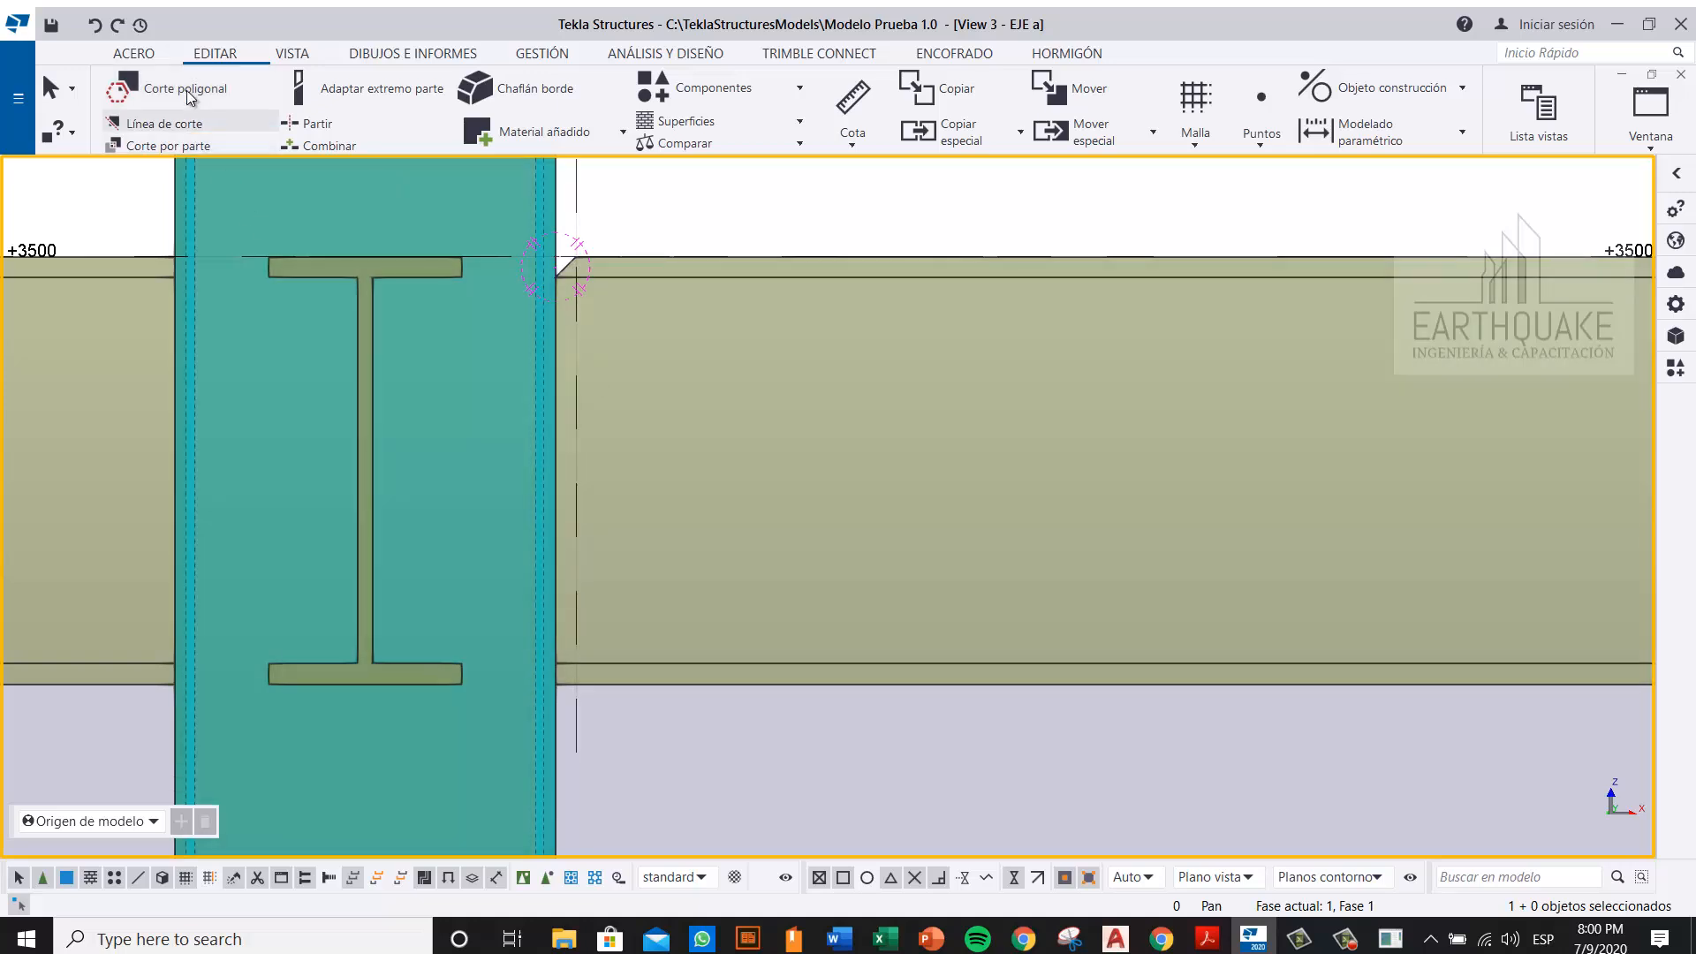
pyautogui.click(123, 86)
pyautogui.scroll(5, 629, 571)
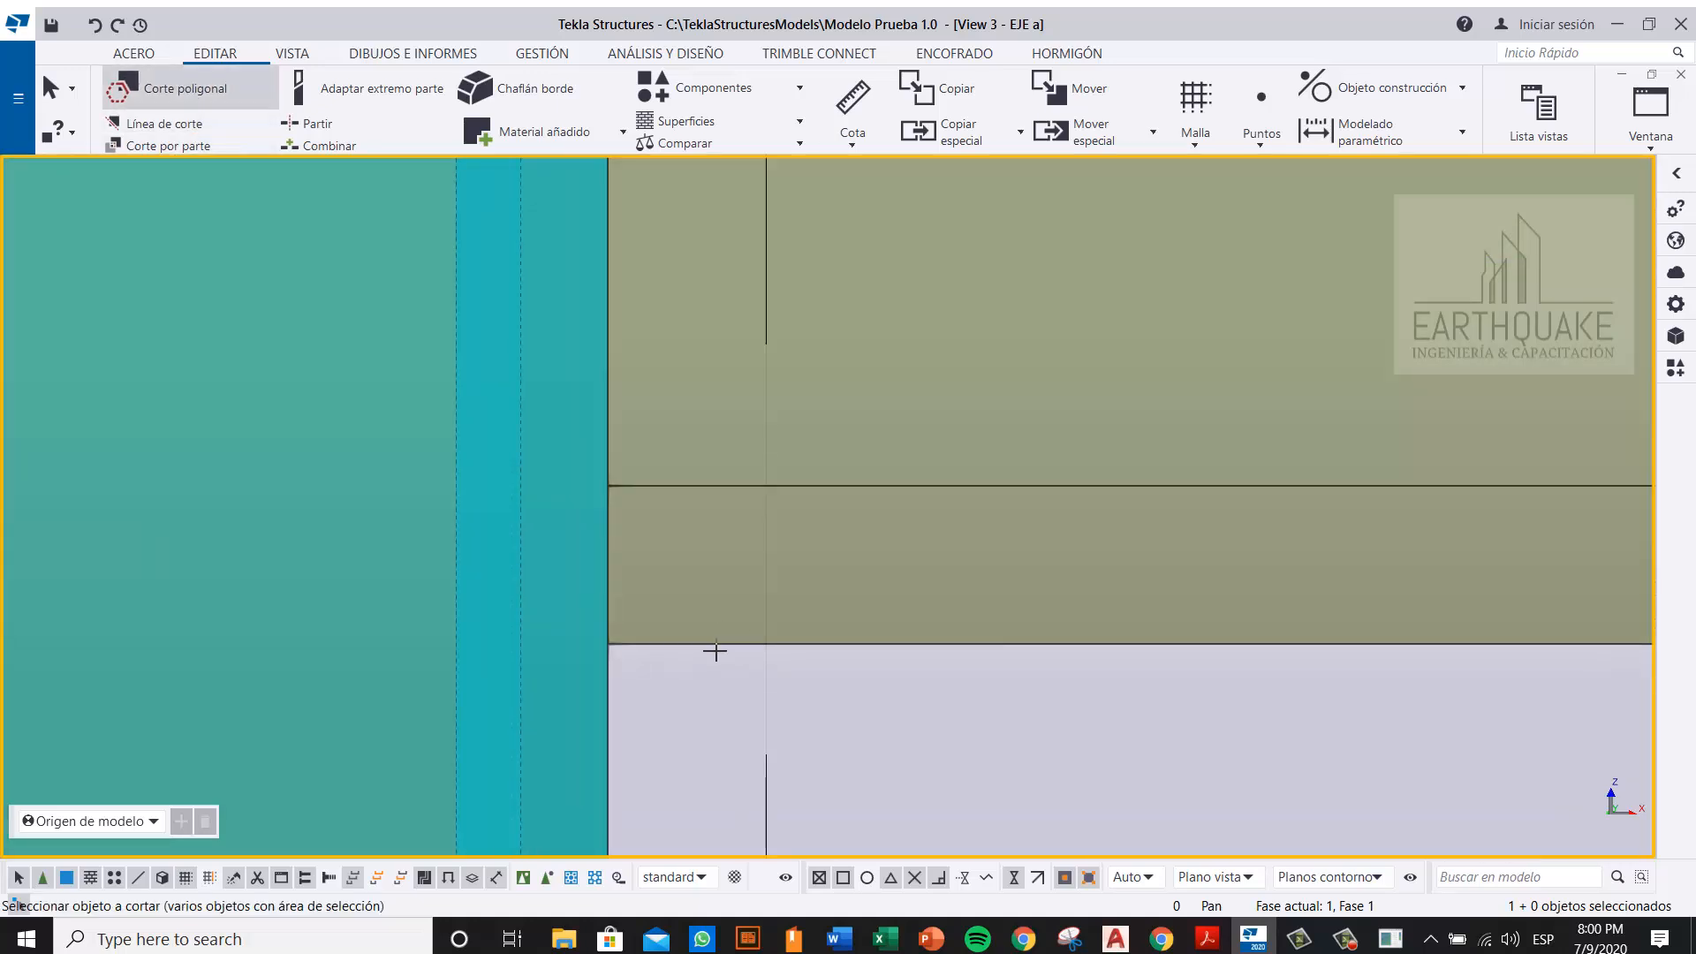
pyautogui.click(716, 651)
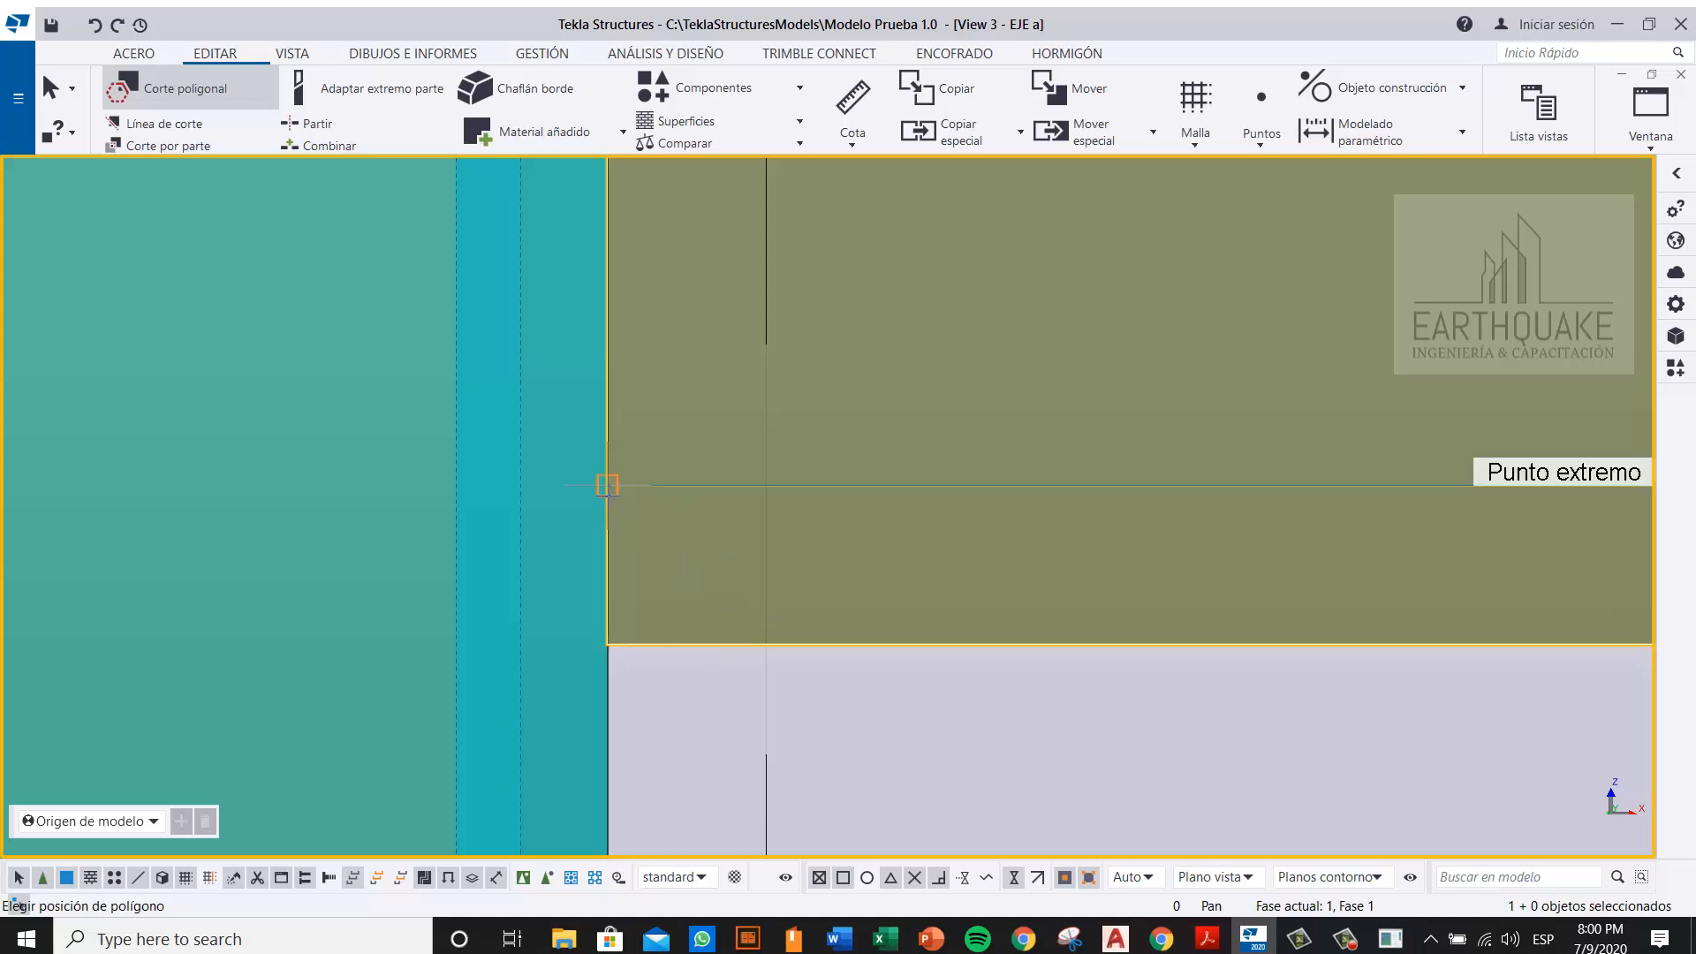
pyautogui.click(607, 485)
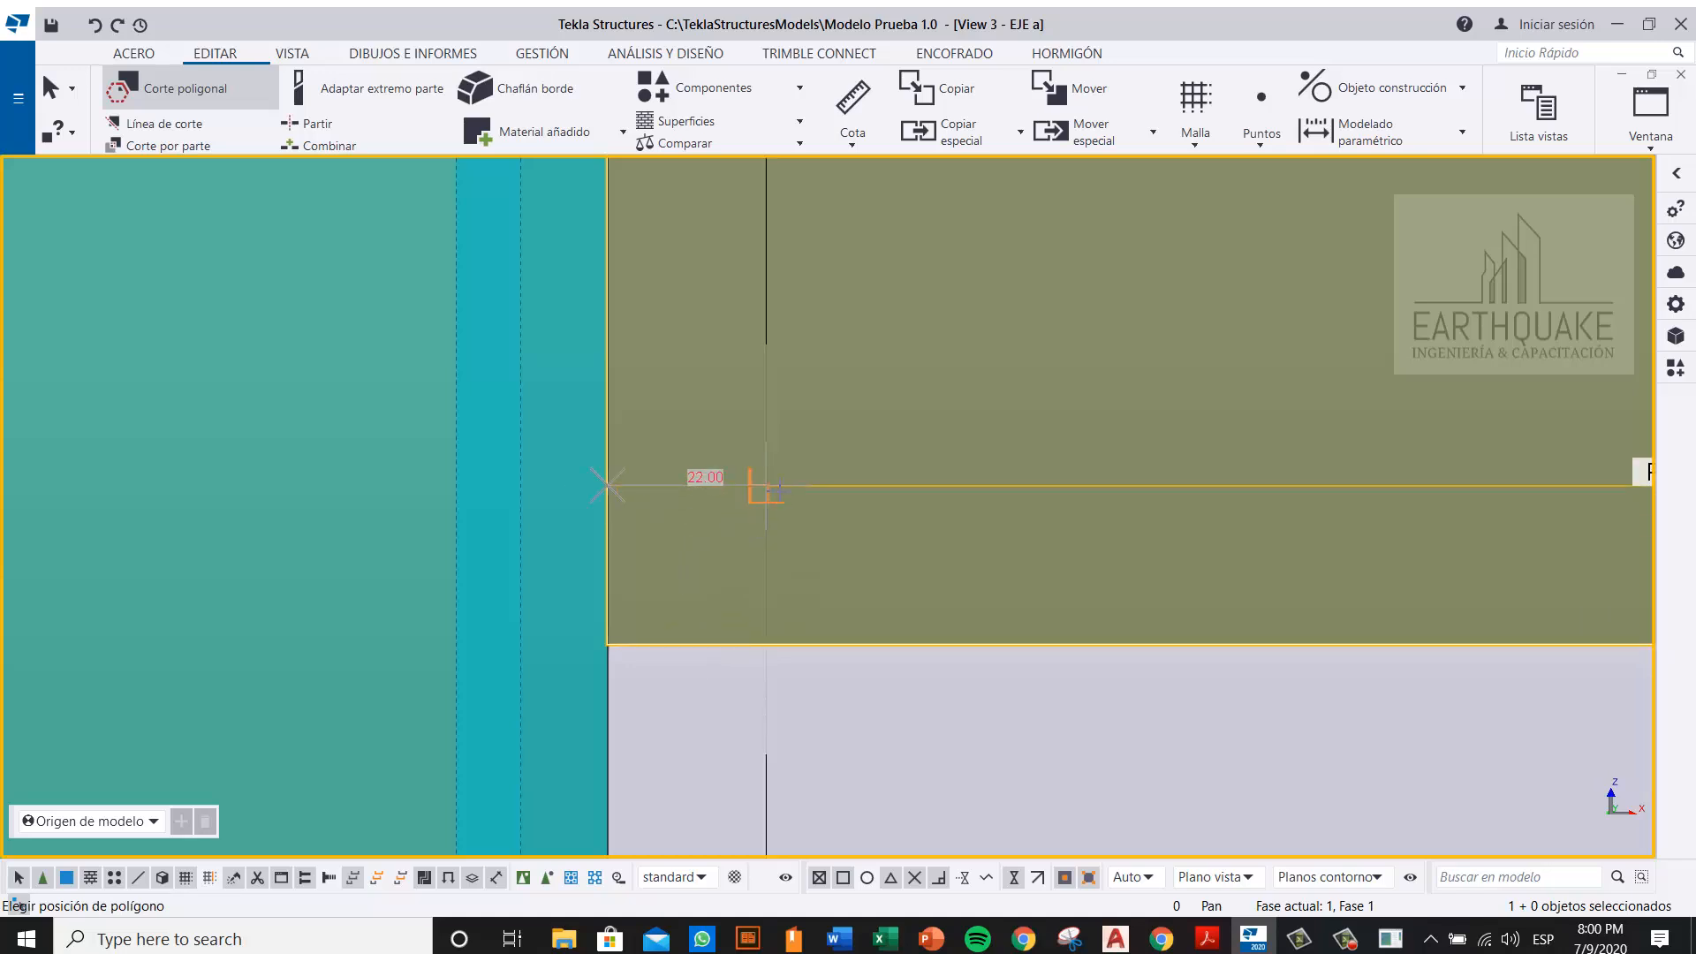
pyautogui.click(766, 645)
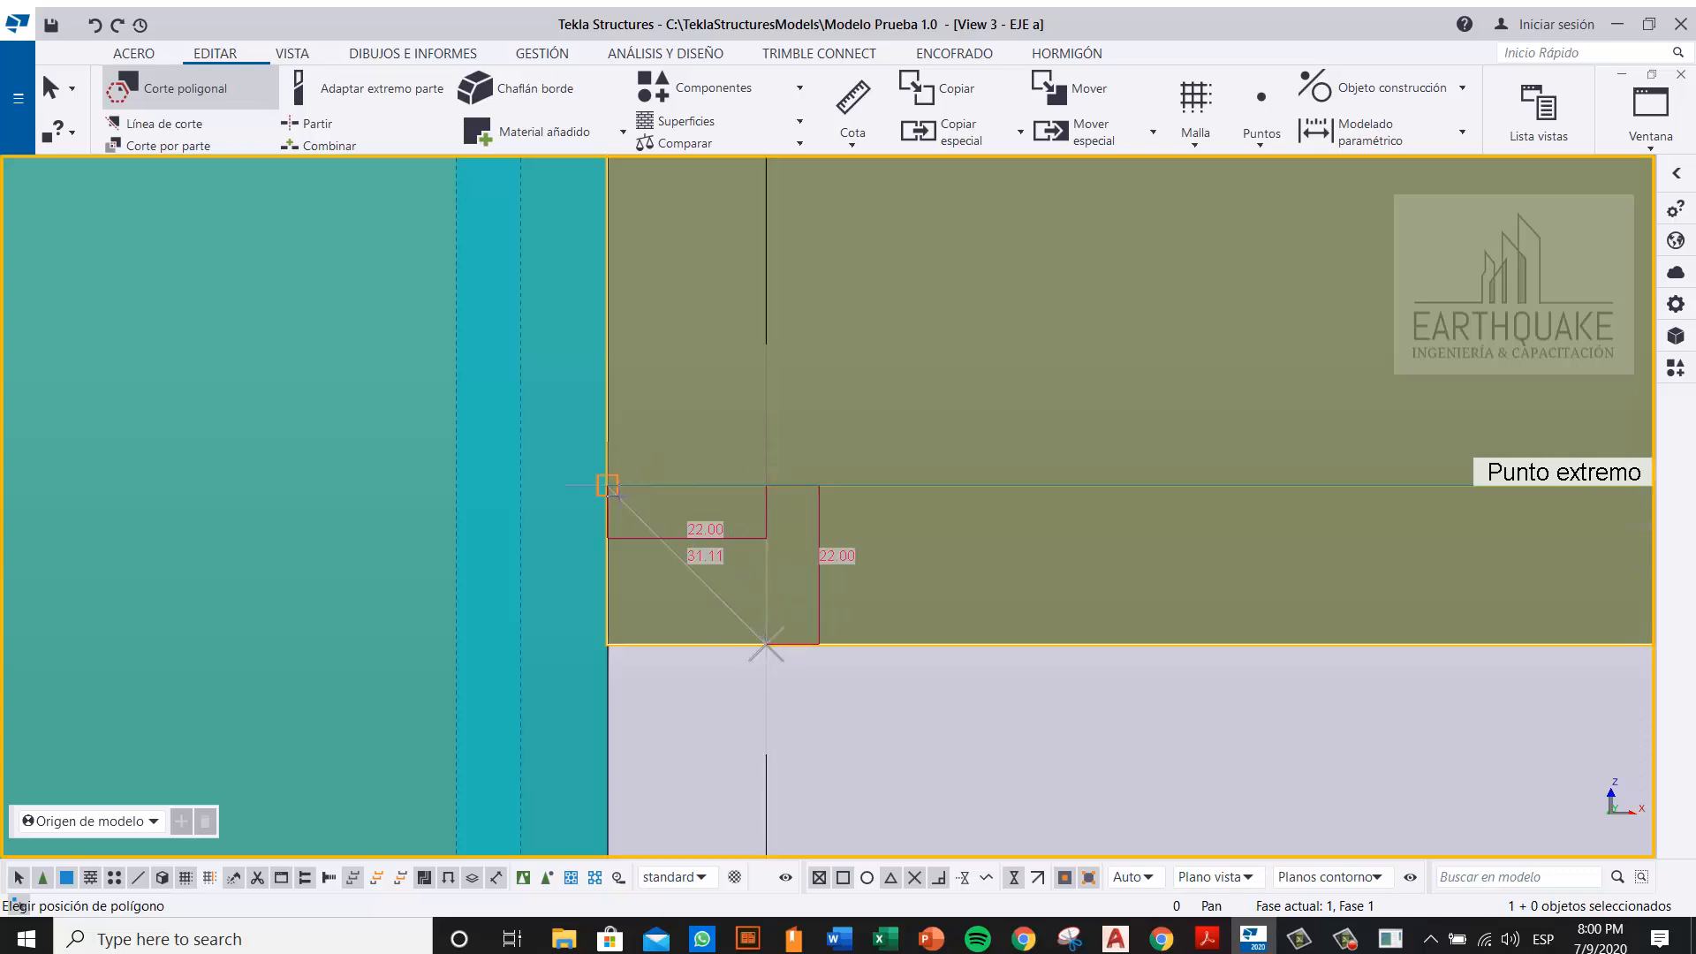
pyautogui.press('Escape')
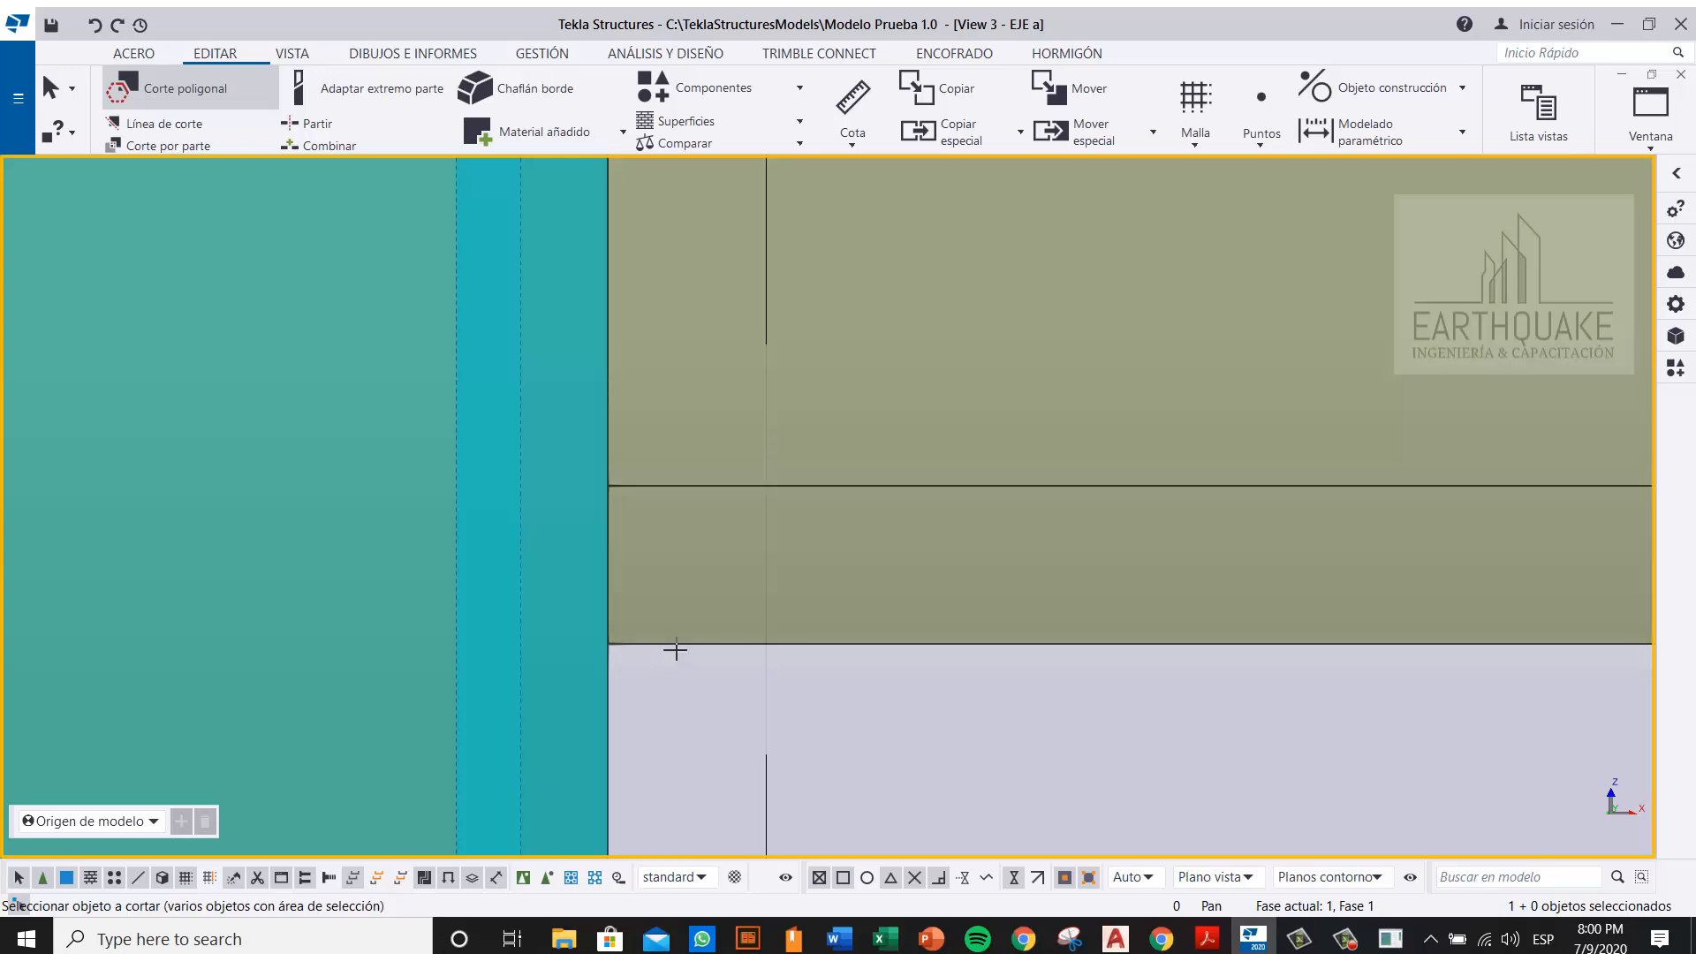
# Step: Cut a matching 22 x 22 mm triangular bevel into the main beam's lower flange at the column face with a polygon cut
pyautogui.click(674, 649)
pyautogui.click(608, 485)
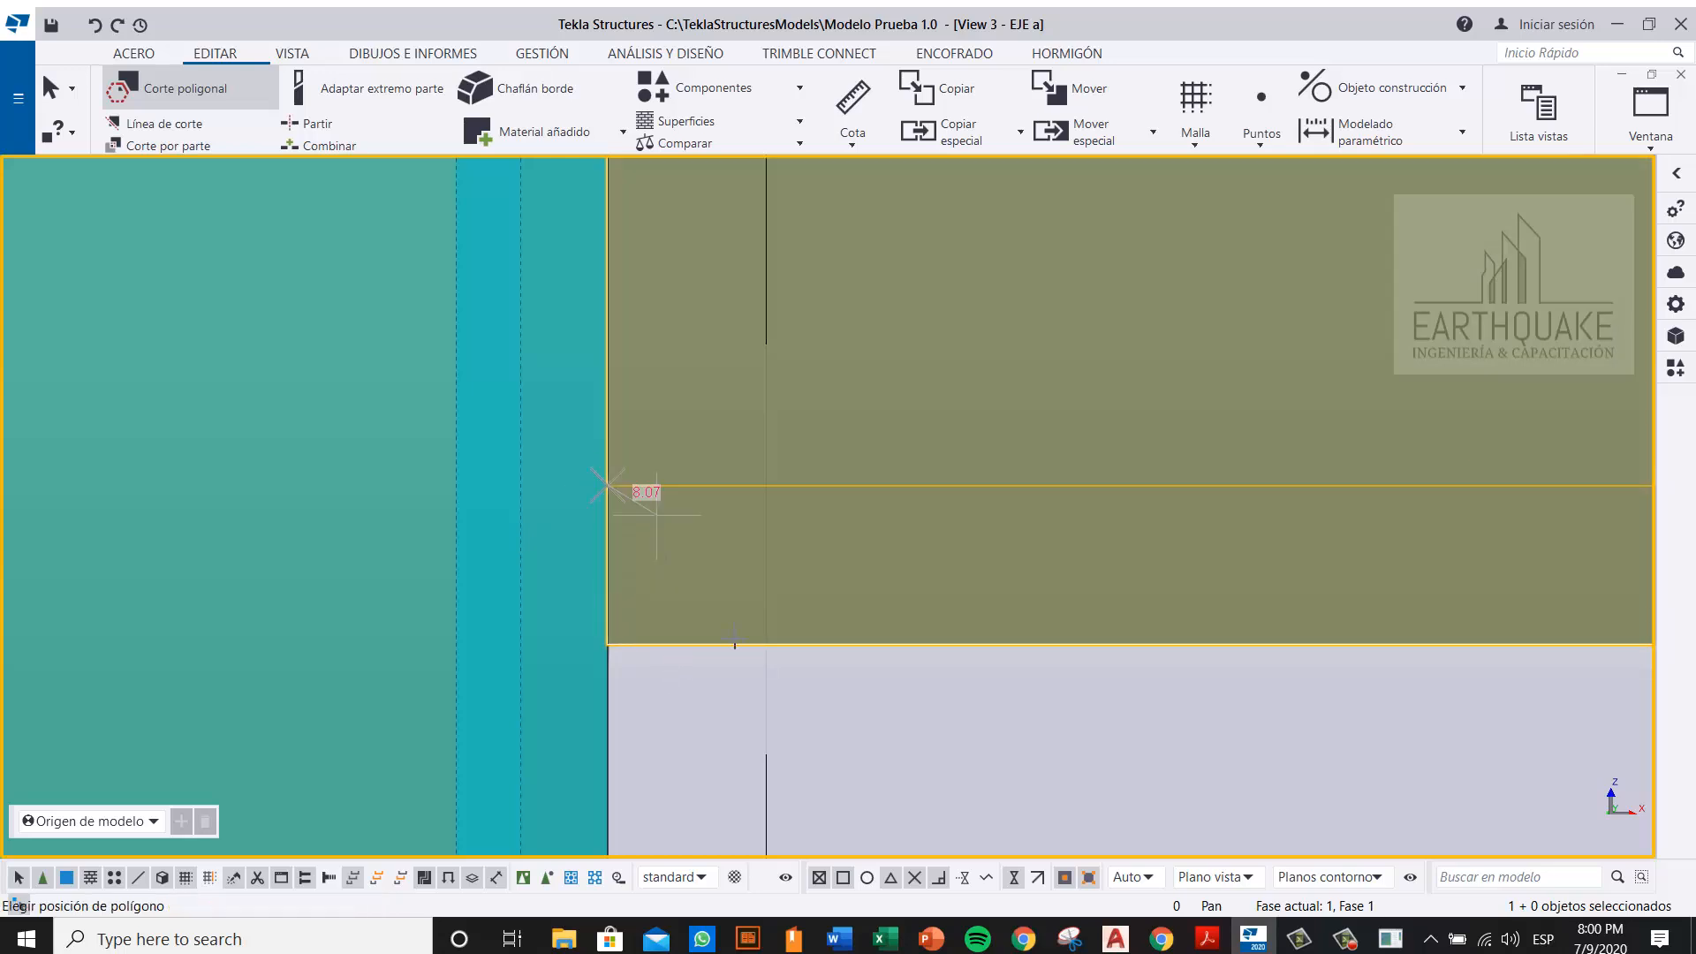
pyautogui.click(766, 644)
pyautogui.click(608, 644)
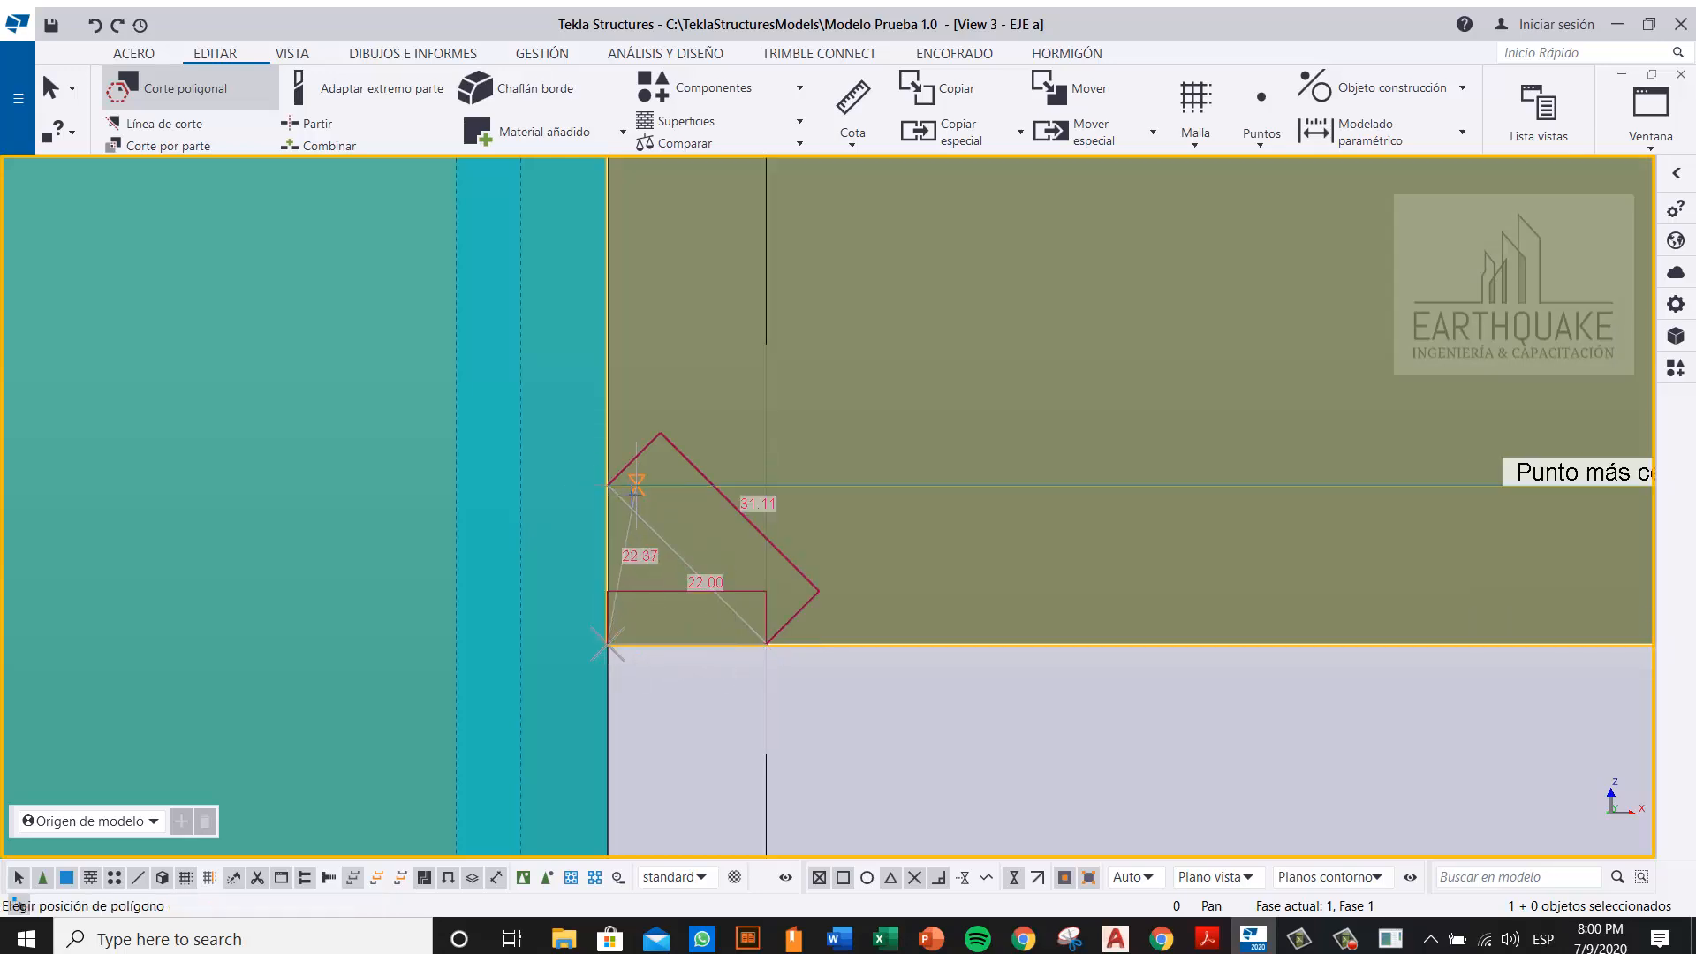
pyautogui.click(608, 485)
pyautogui.rightClick(850, 700)
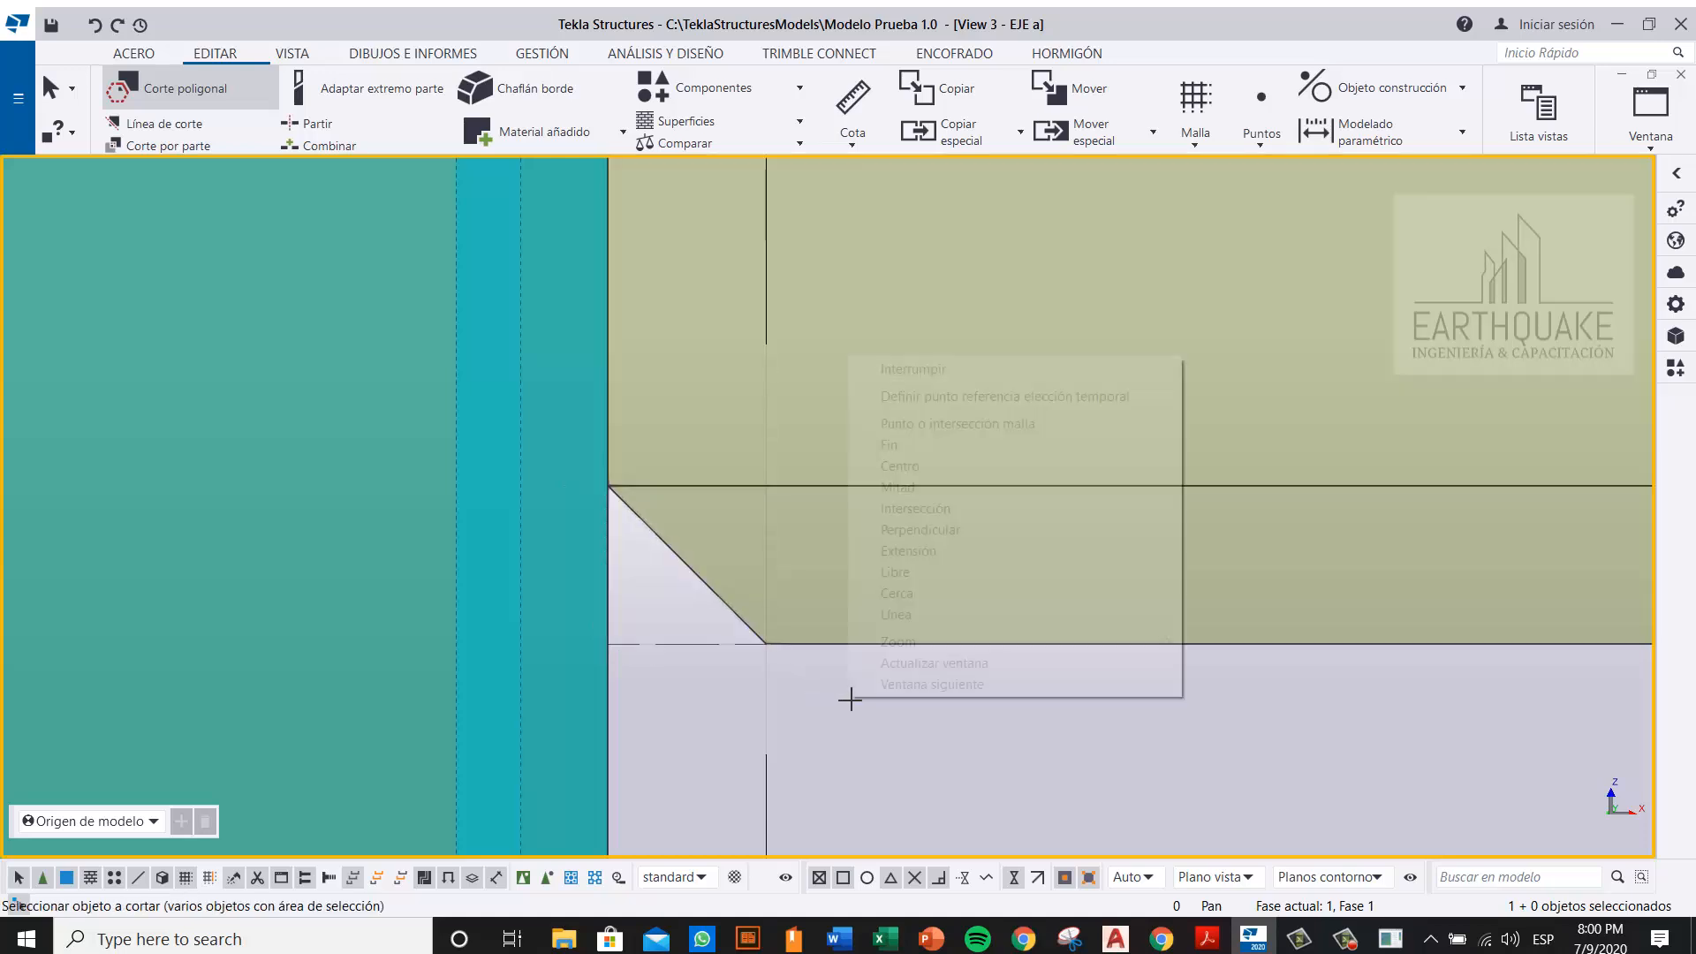
pyautogui.click(938, 371)
pyautogui.scroll(-3, 686, 606)
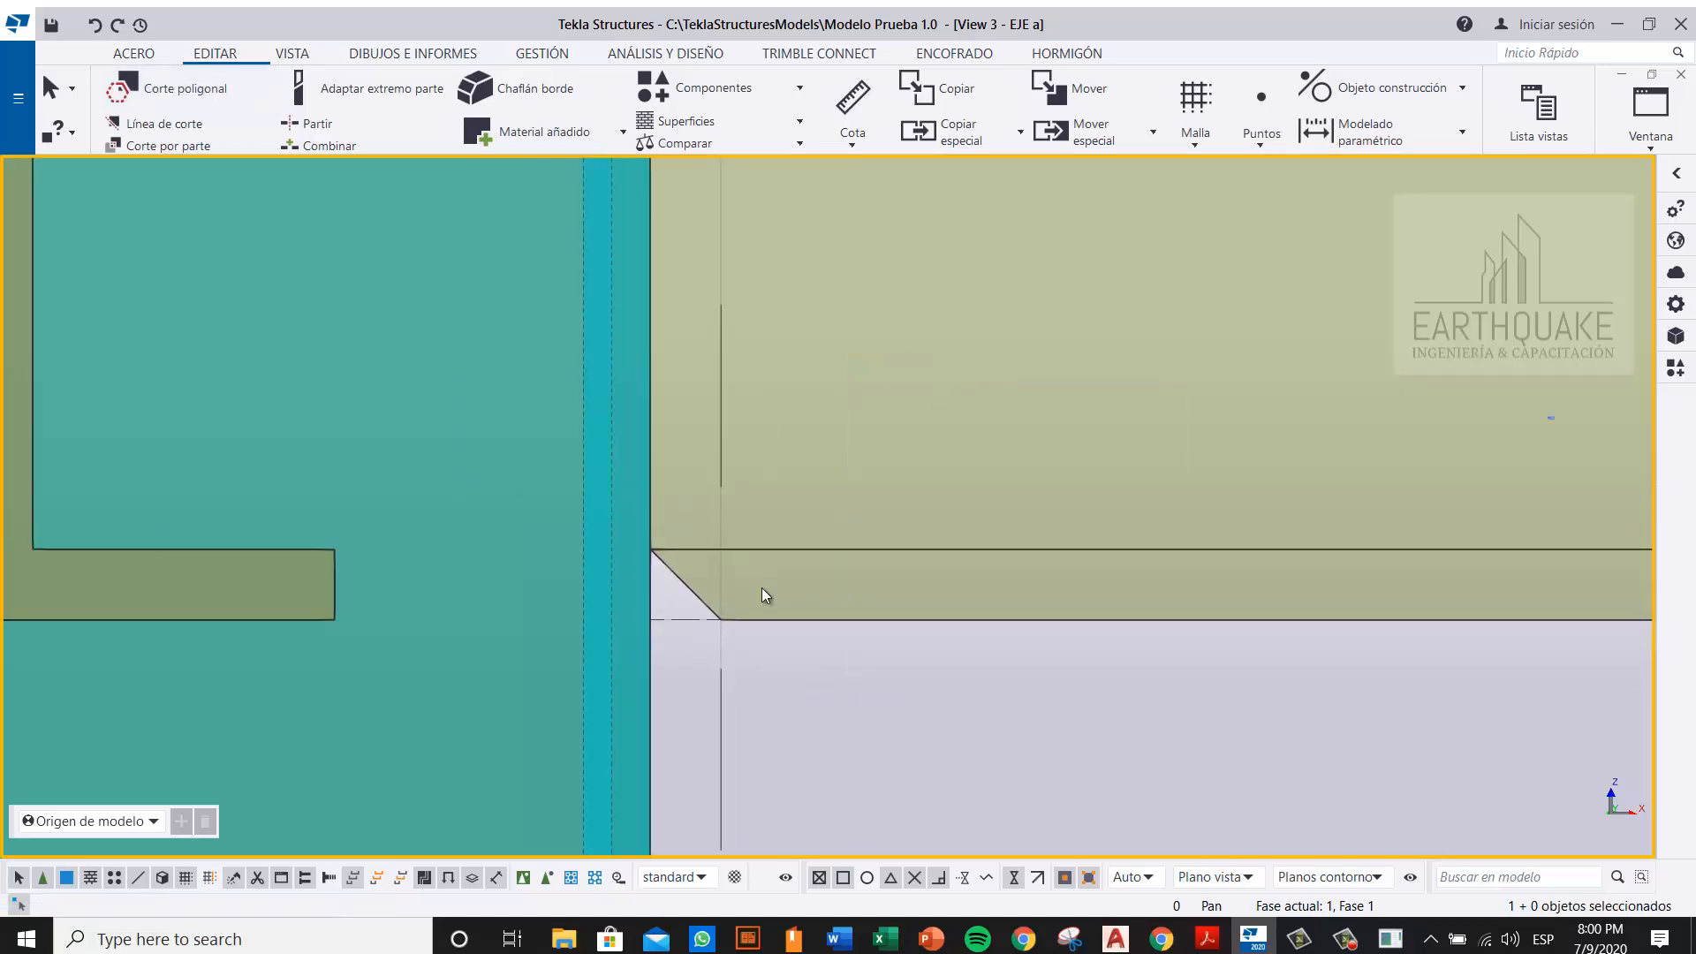
pyautogui.scroll(-2, 727, 618)
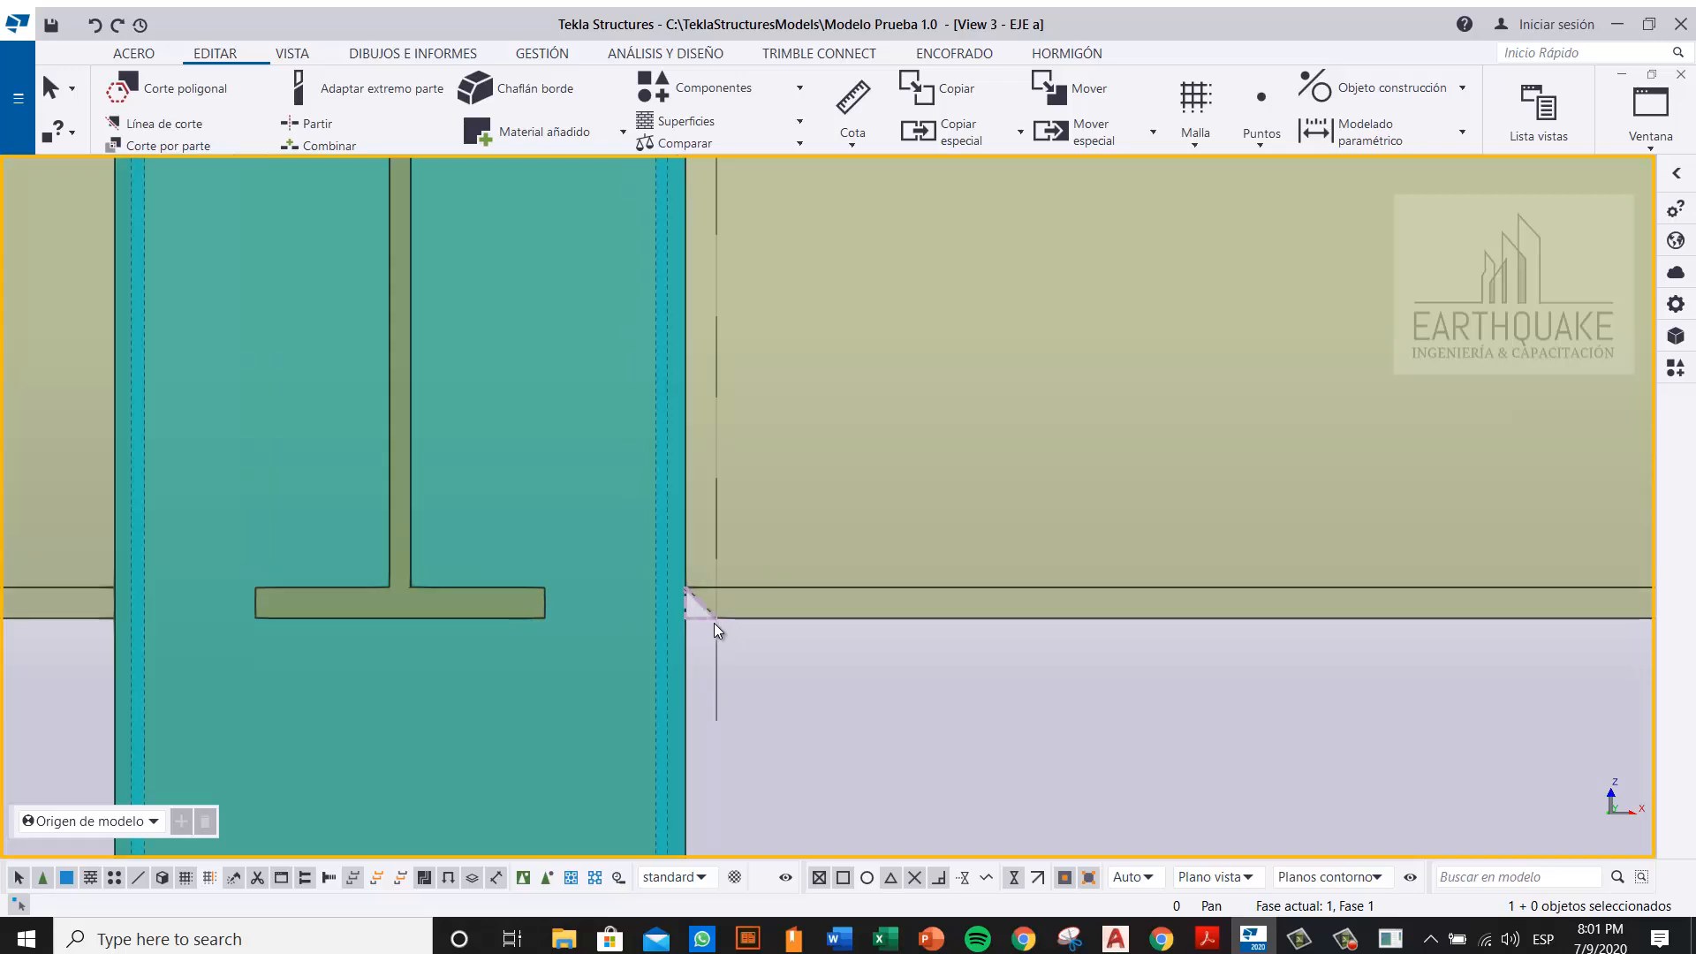
pyautogui.scroll(3, 714, 623)
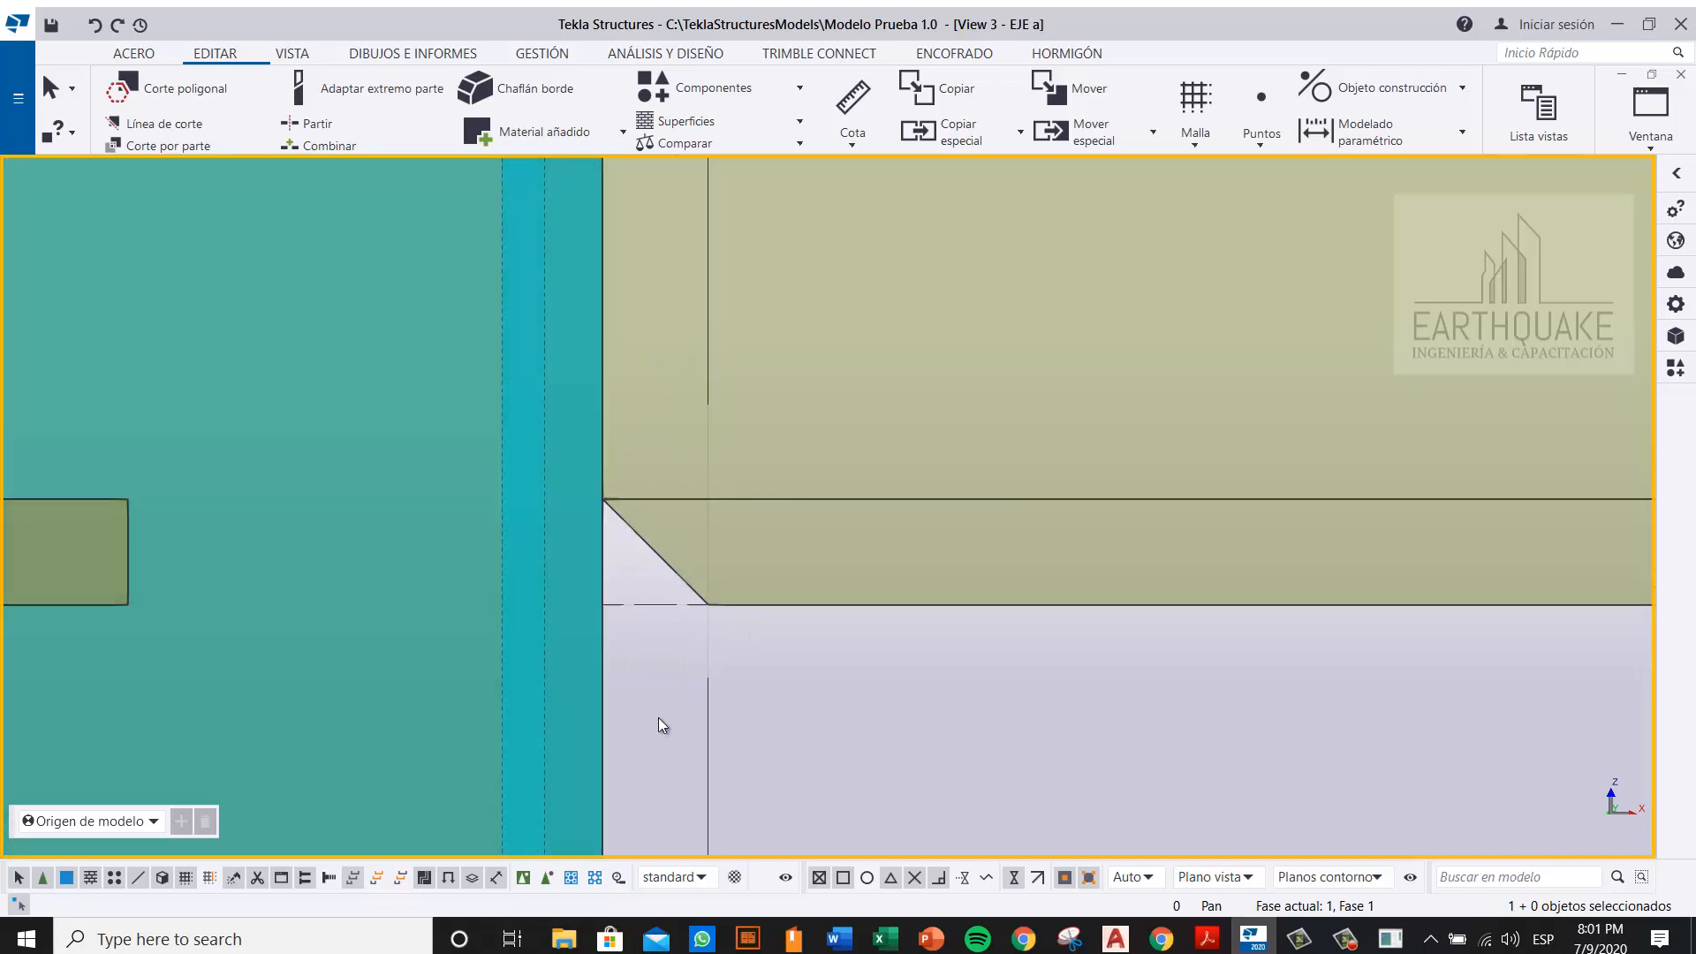
pyautogui.scroll(-4, 659, 718)
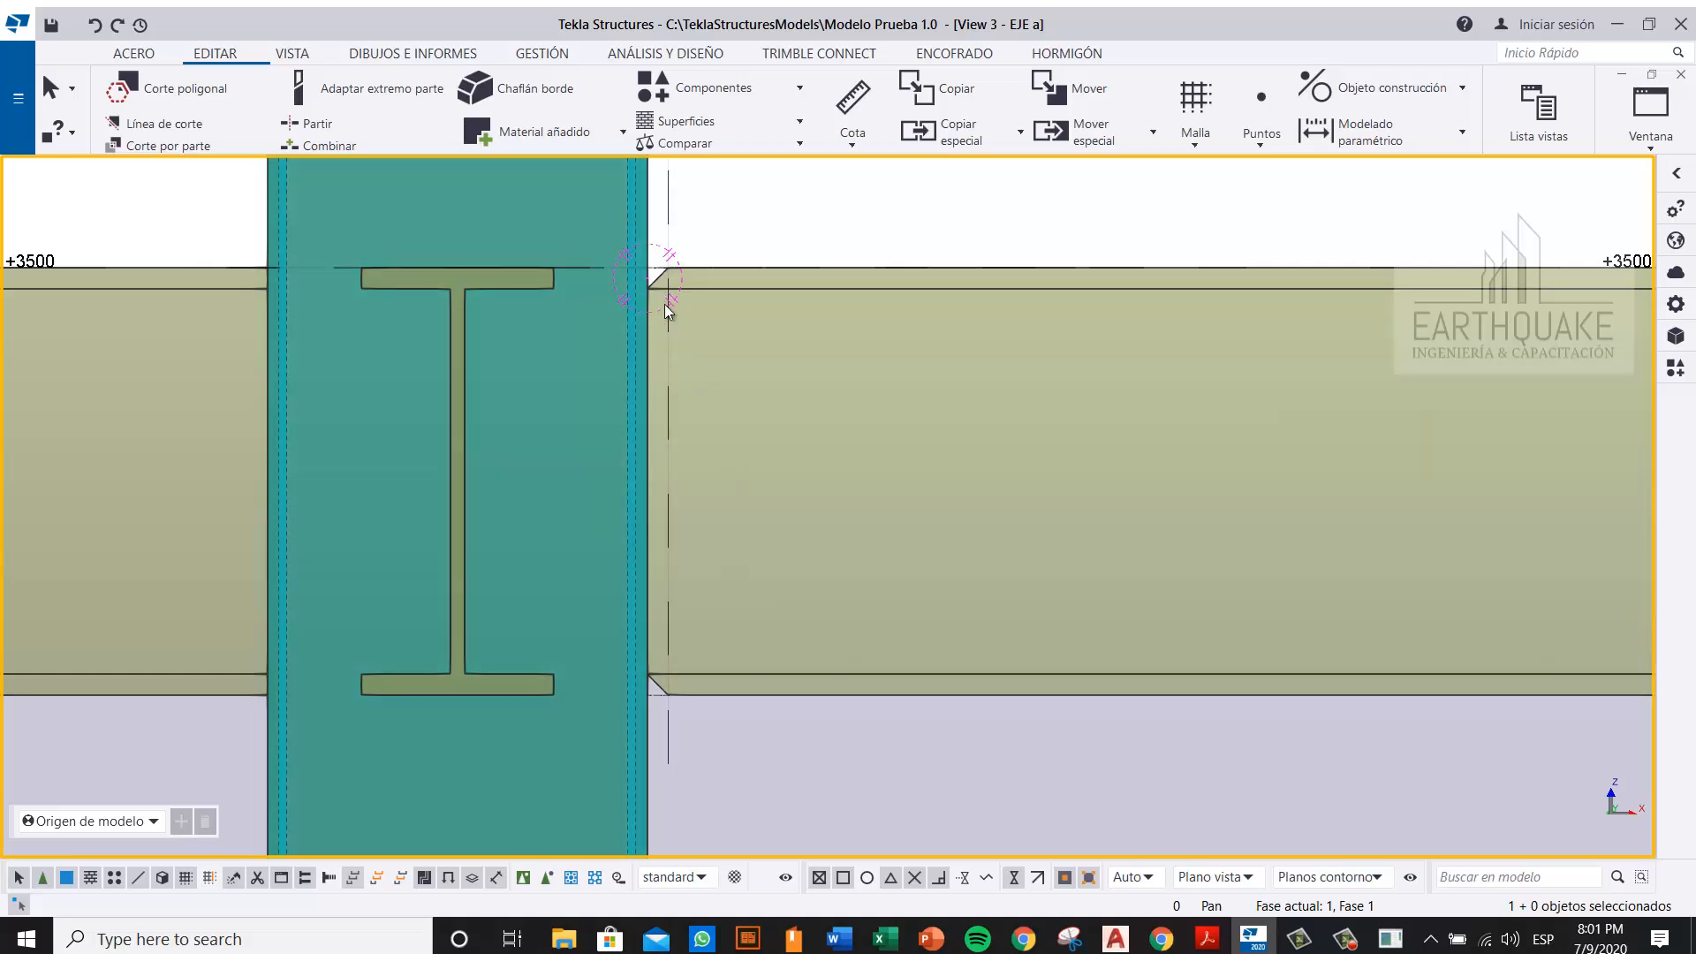
pyautogui.scroll(5, 667, 705)
pyautogui.scroll(2, 637, 612)
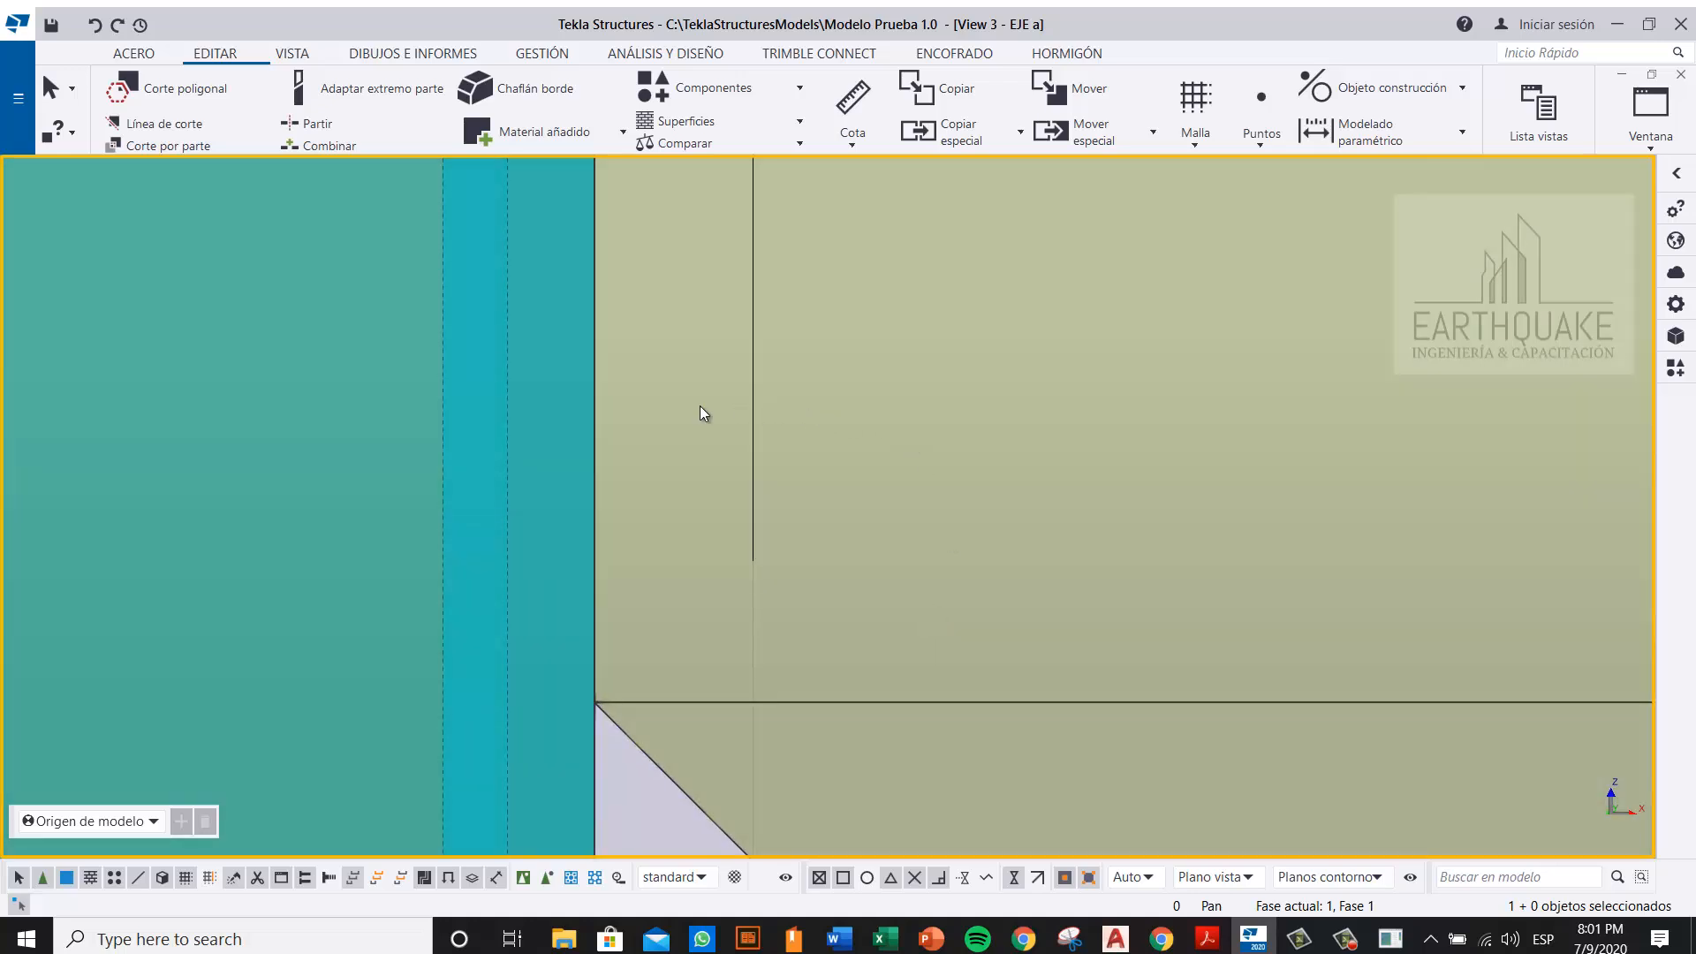
# Step: Examine the bevels on the main beam's upper and lower flanges at the column in the elevation view
pyautogui.scroll(-5, 691, 541)
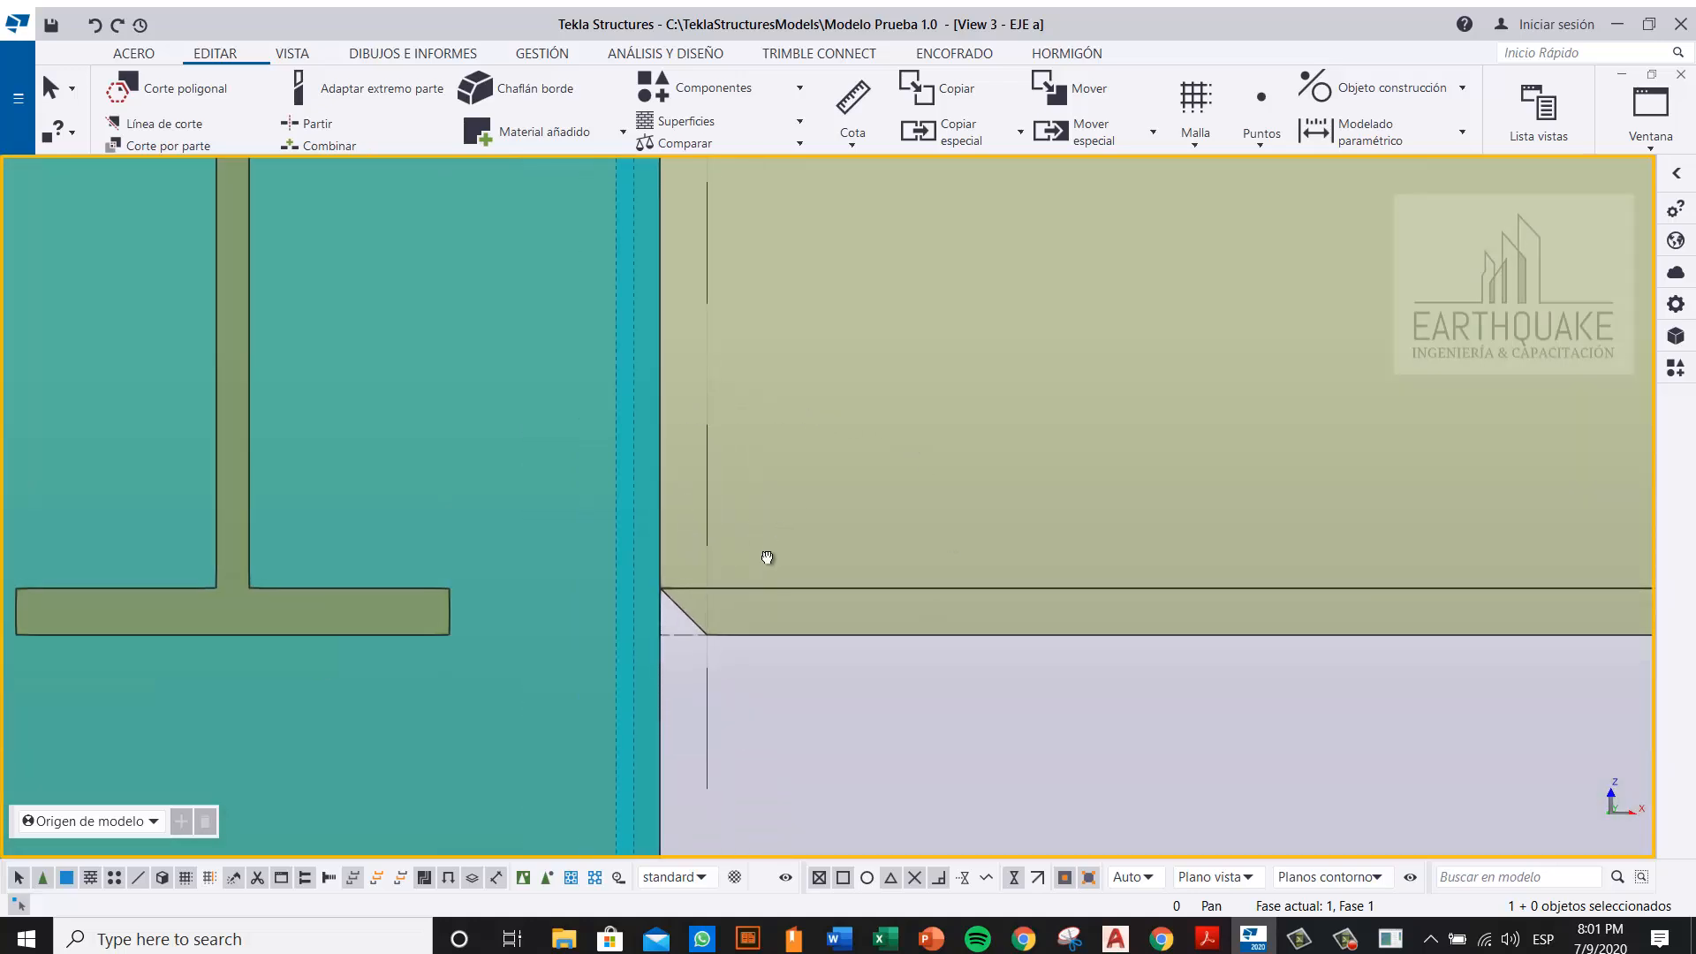
pyautogui.moveTo(767, 557); pyautogui.dragTo(756, 570, button='middle')
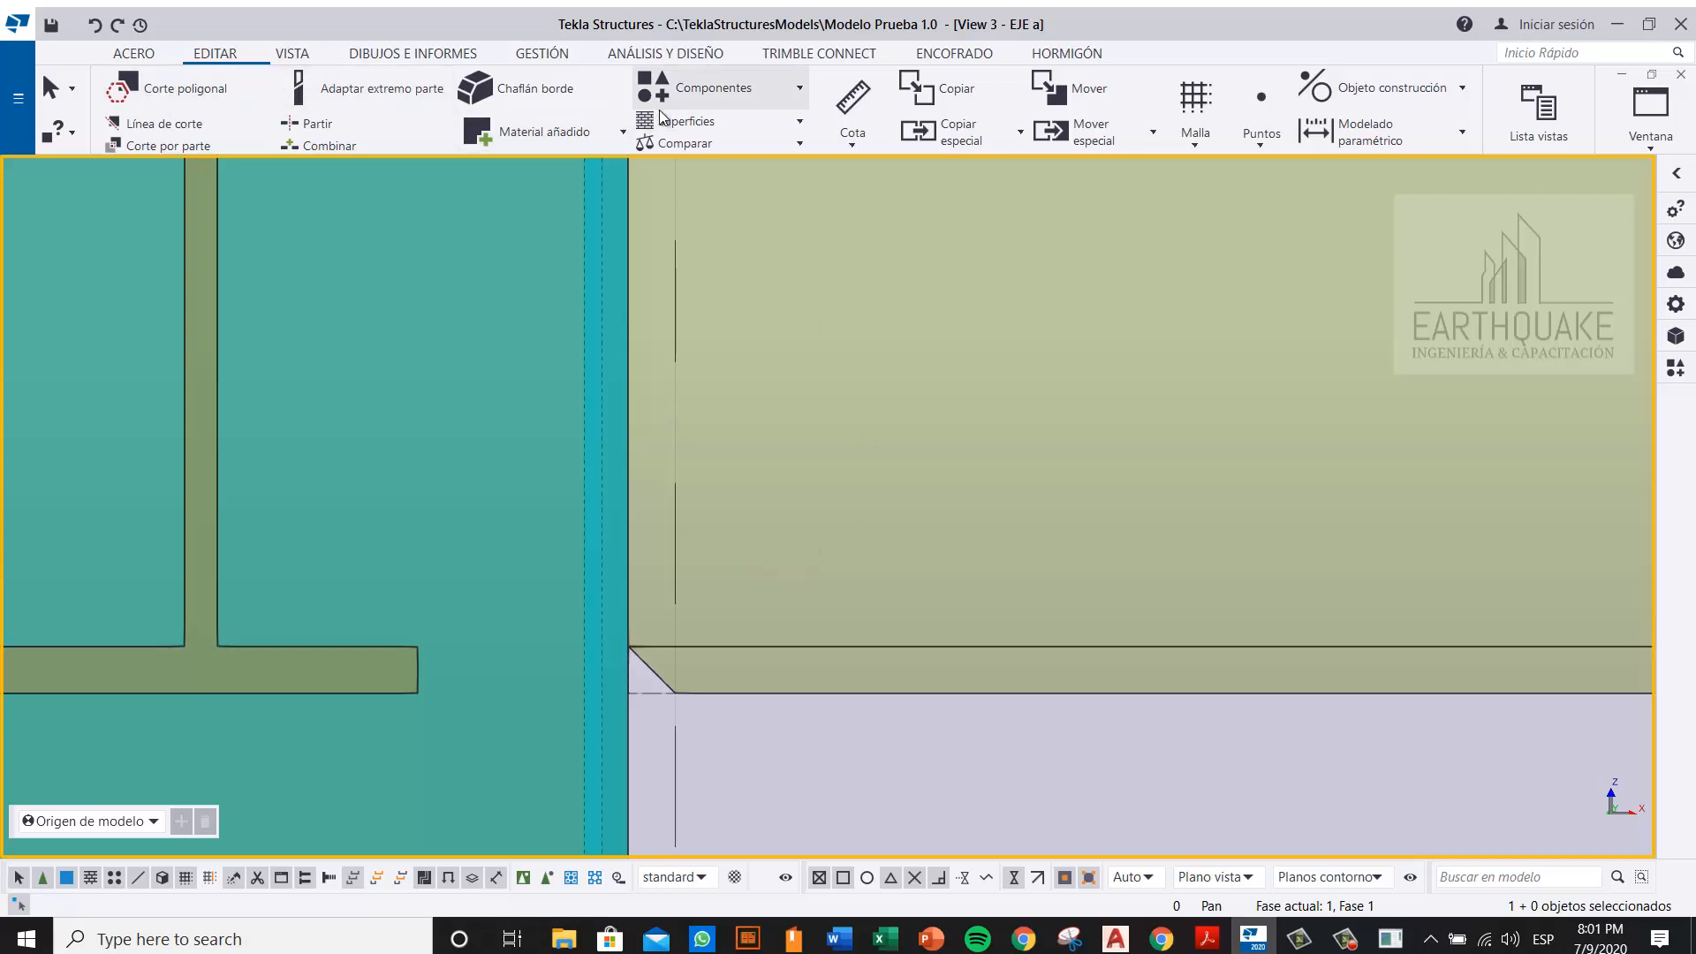
pyautogui.click(133, 54)
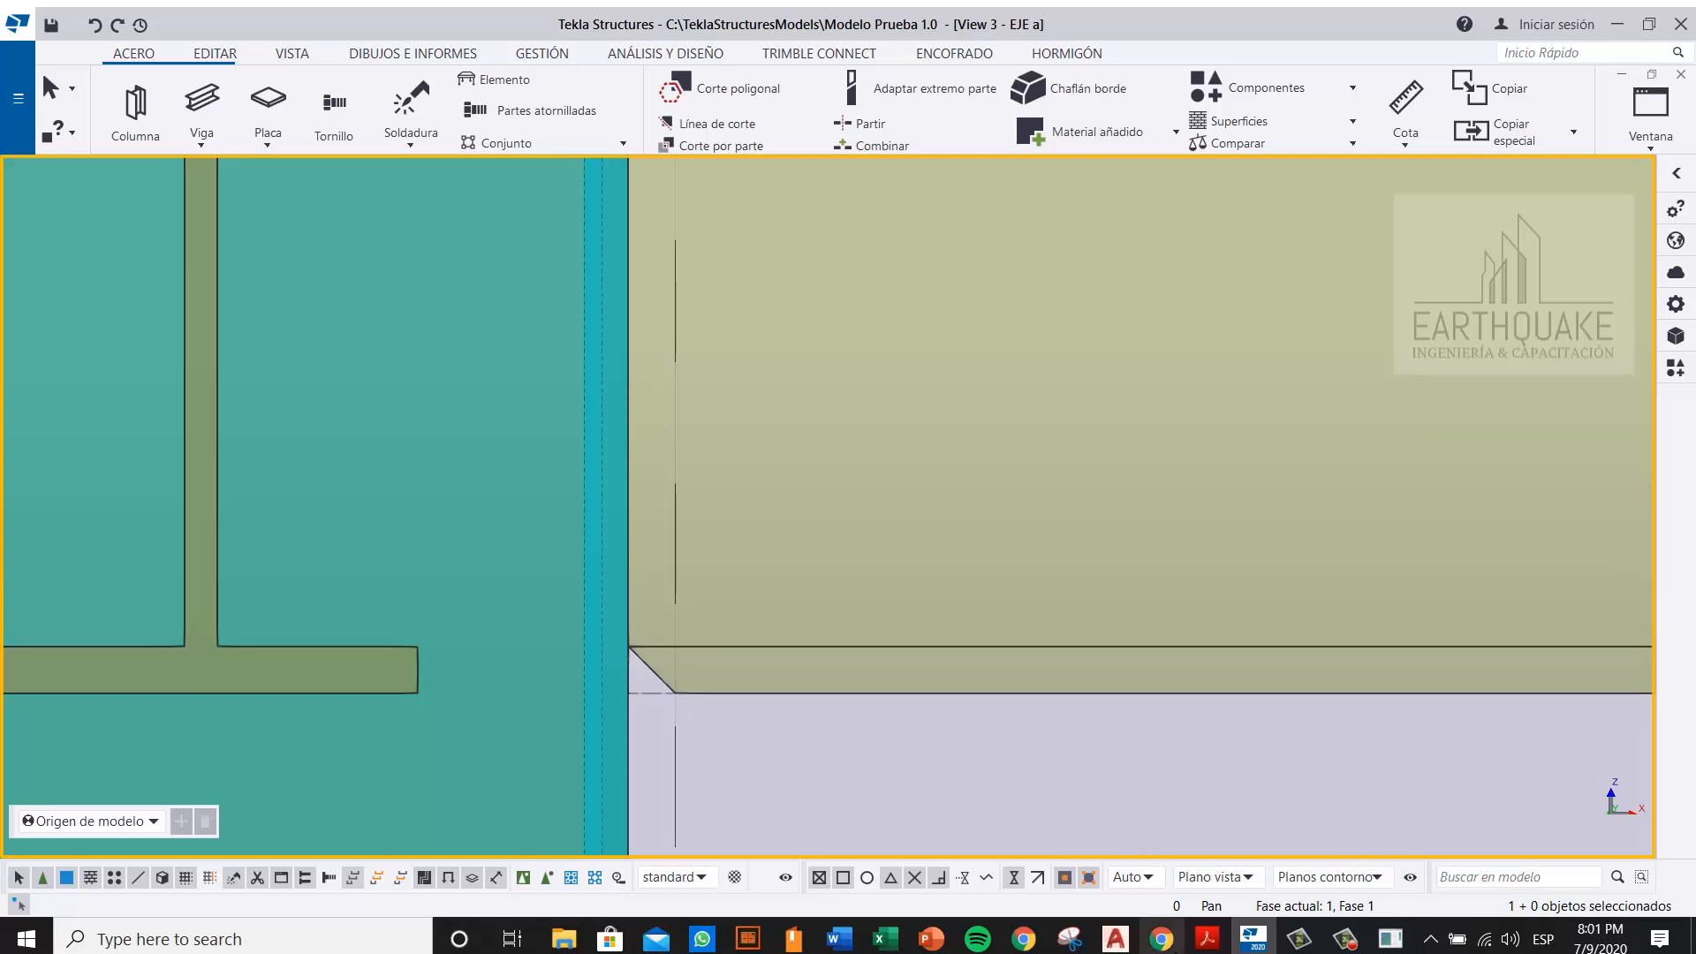
pyautogui.moveTo(1161, 938)
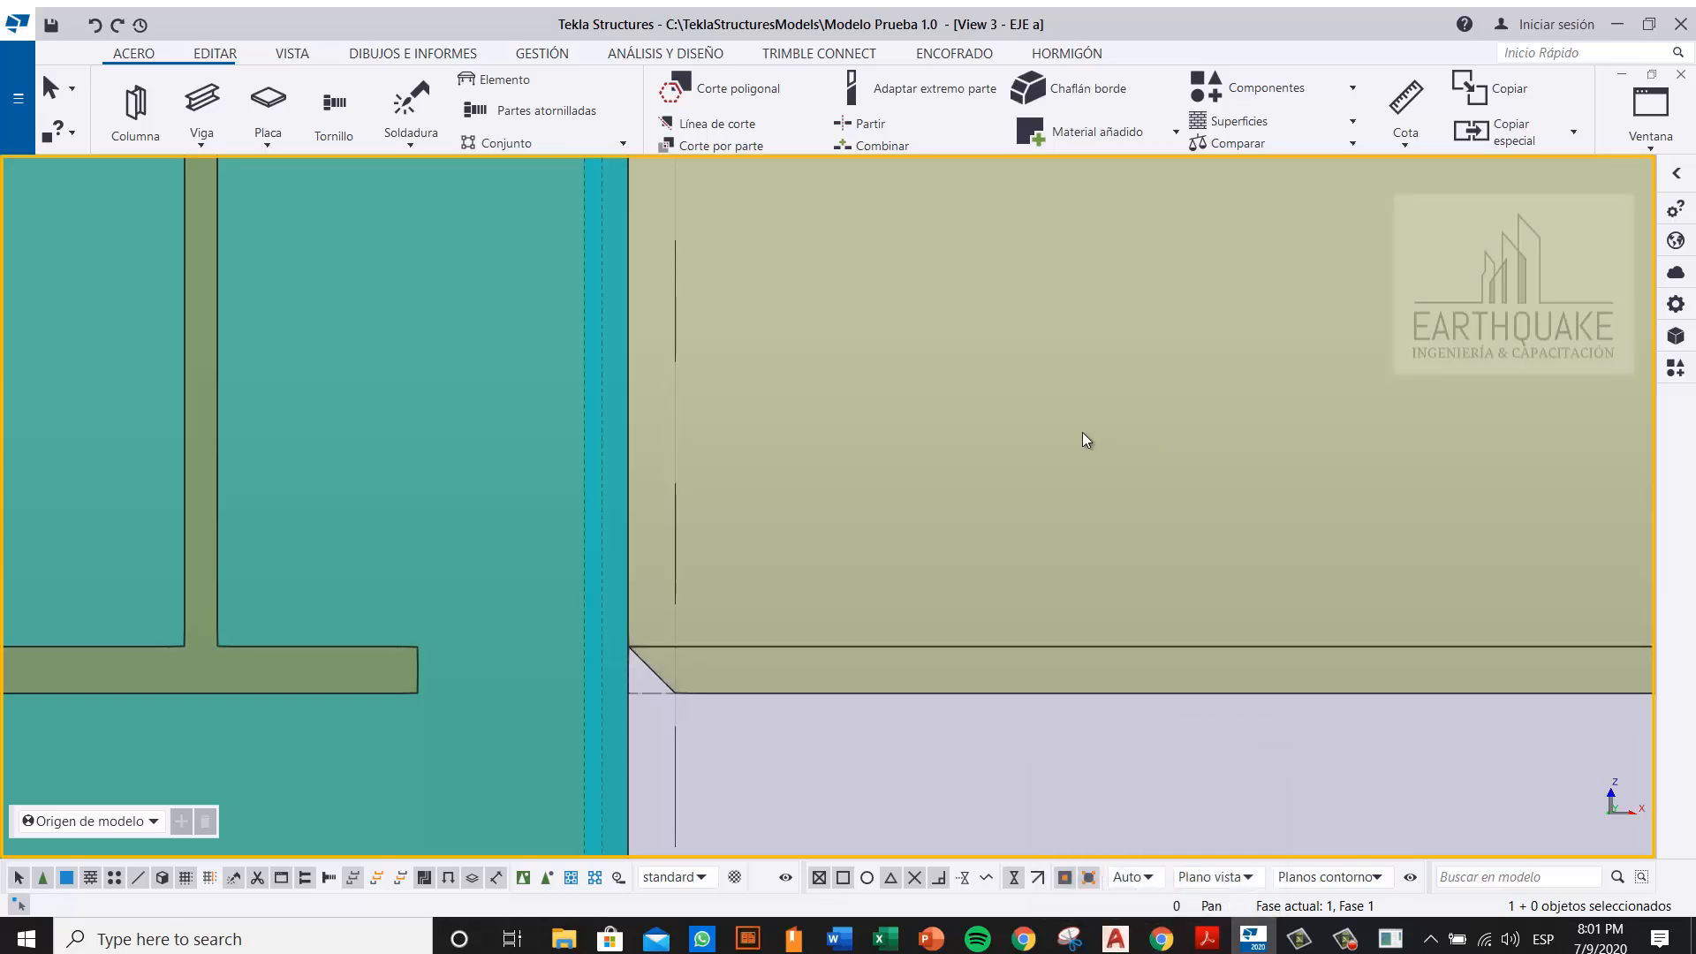
pyautogui.moveTo(1083, 432); pyautogui.dragTo(991, 473, button='middle')
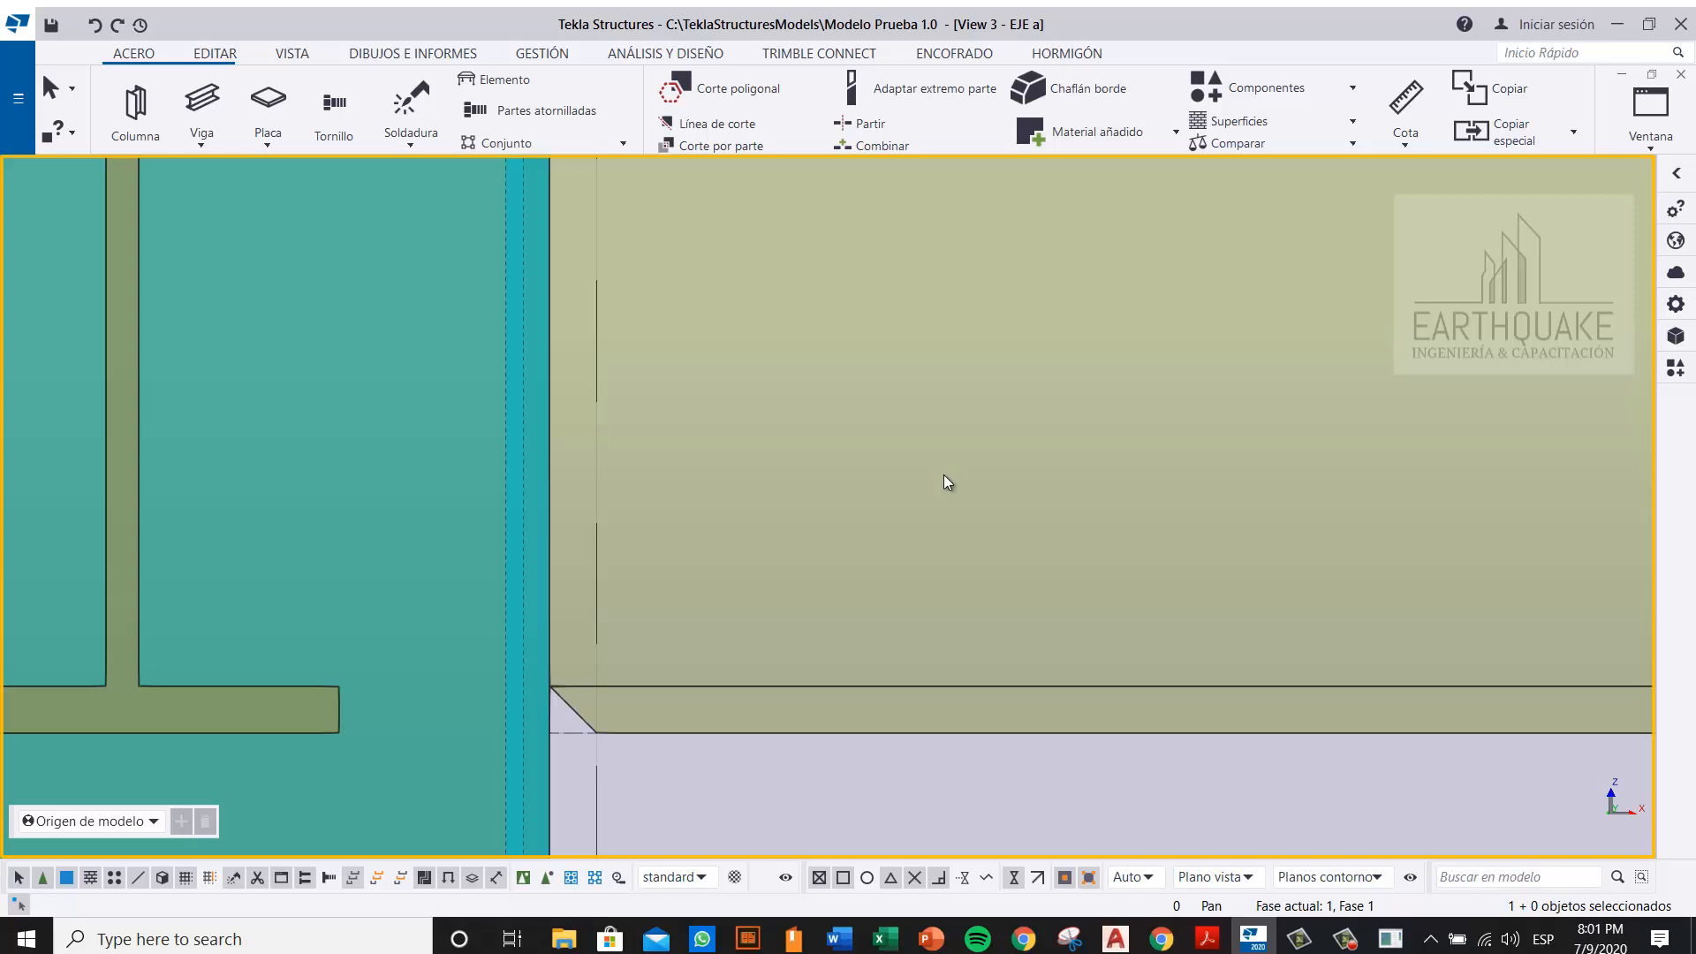
pyautogui.scroll(-2, 951, 476)
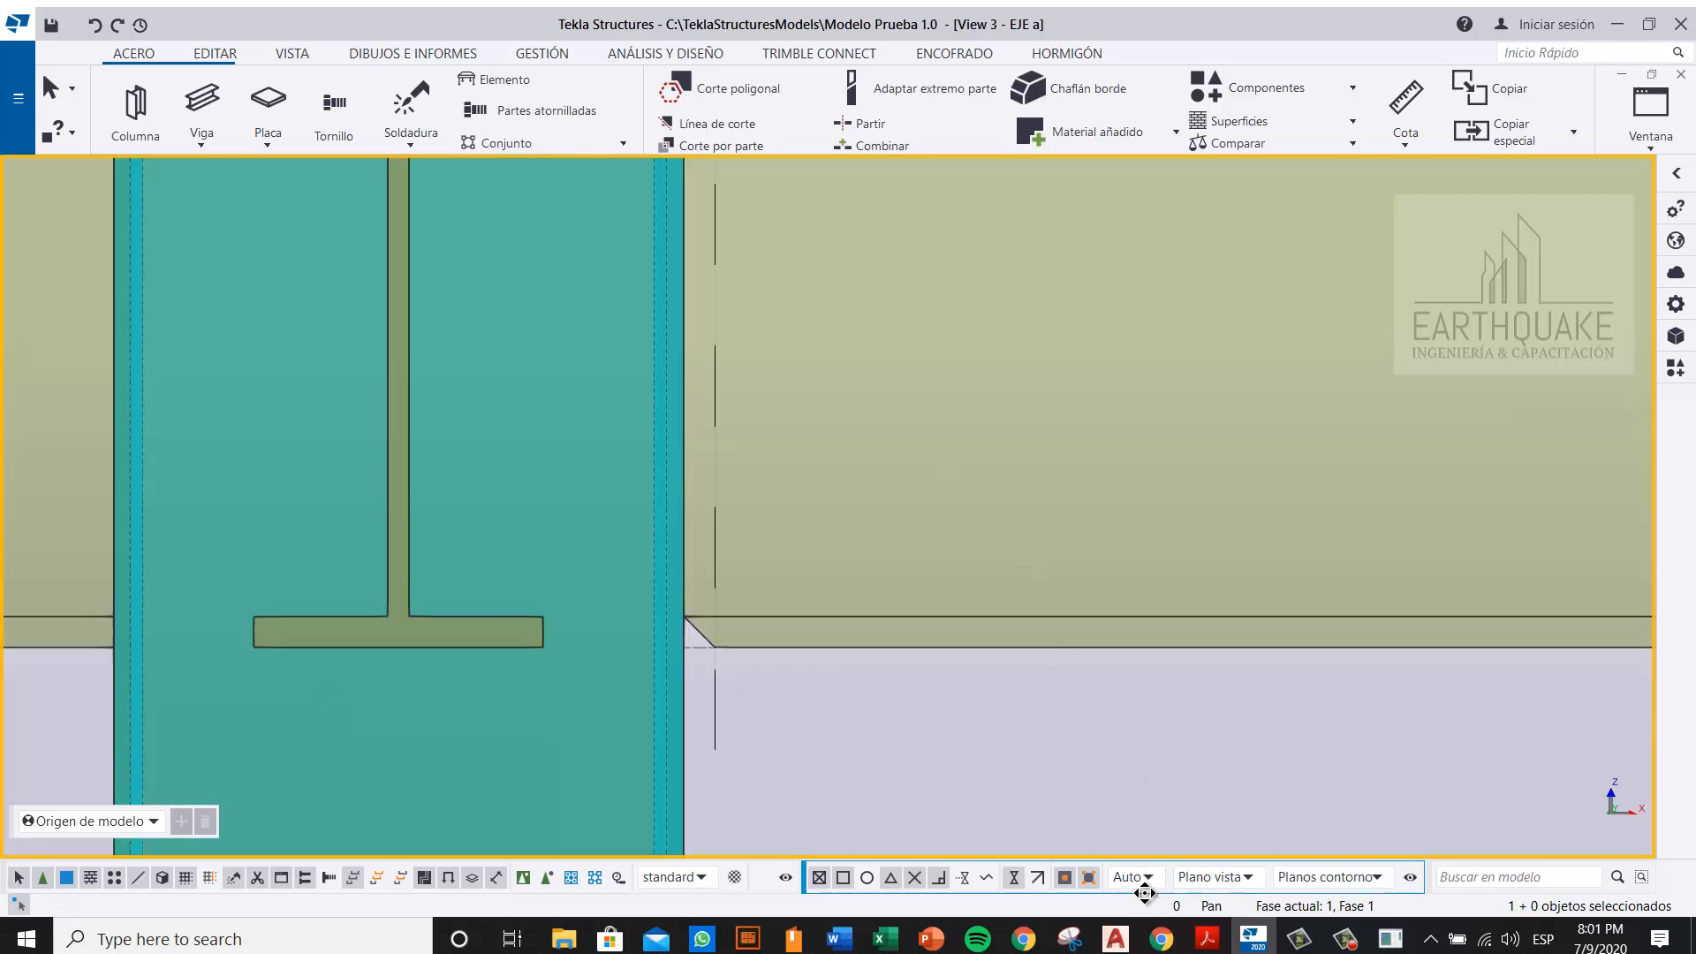
pyautogui.moveTo(1167, 943)
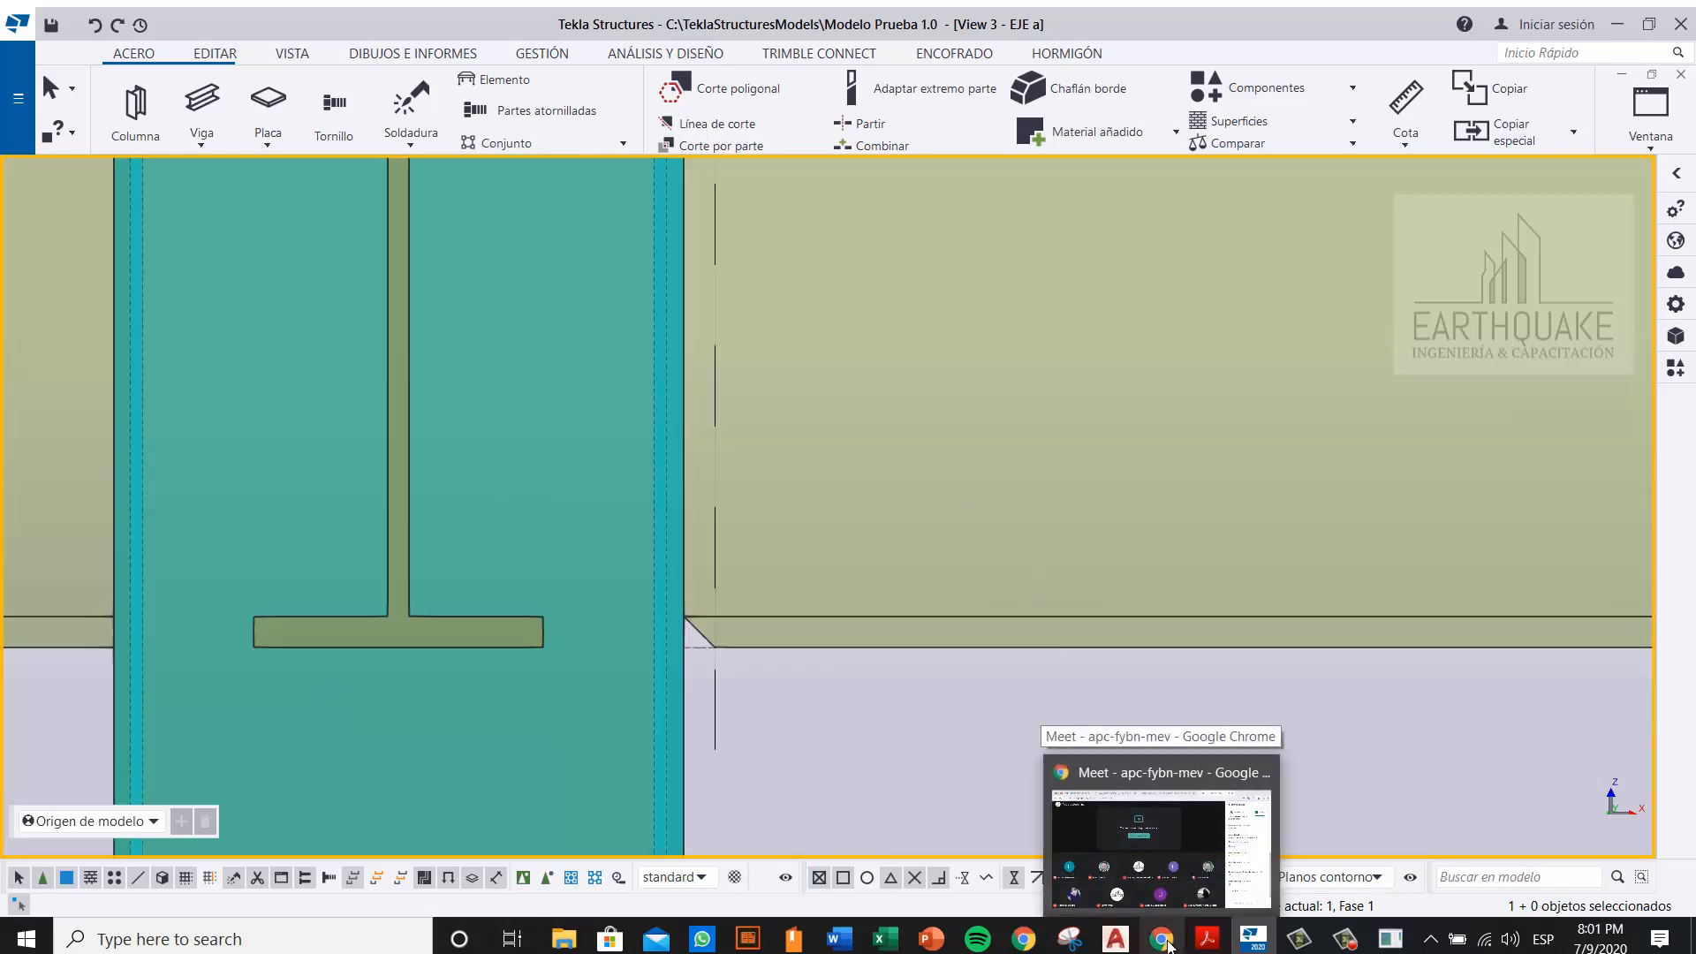
pyautogui.moveTo(869, 740); pyautogui.dragTo(856, 760, button='middle')
pyautogui.scroll(-2, 823, 782)
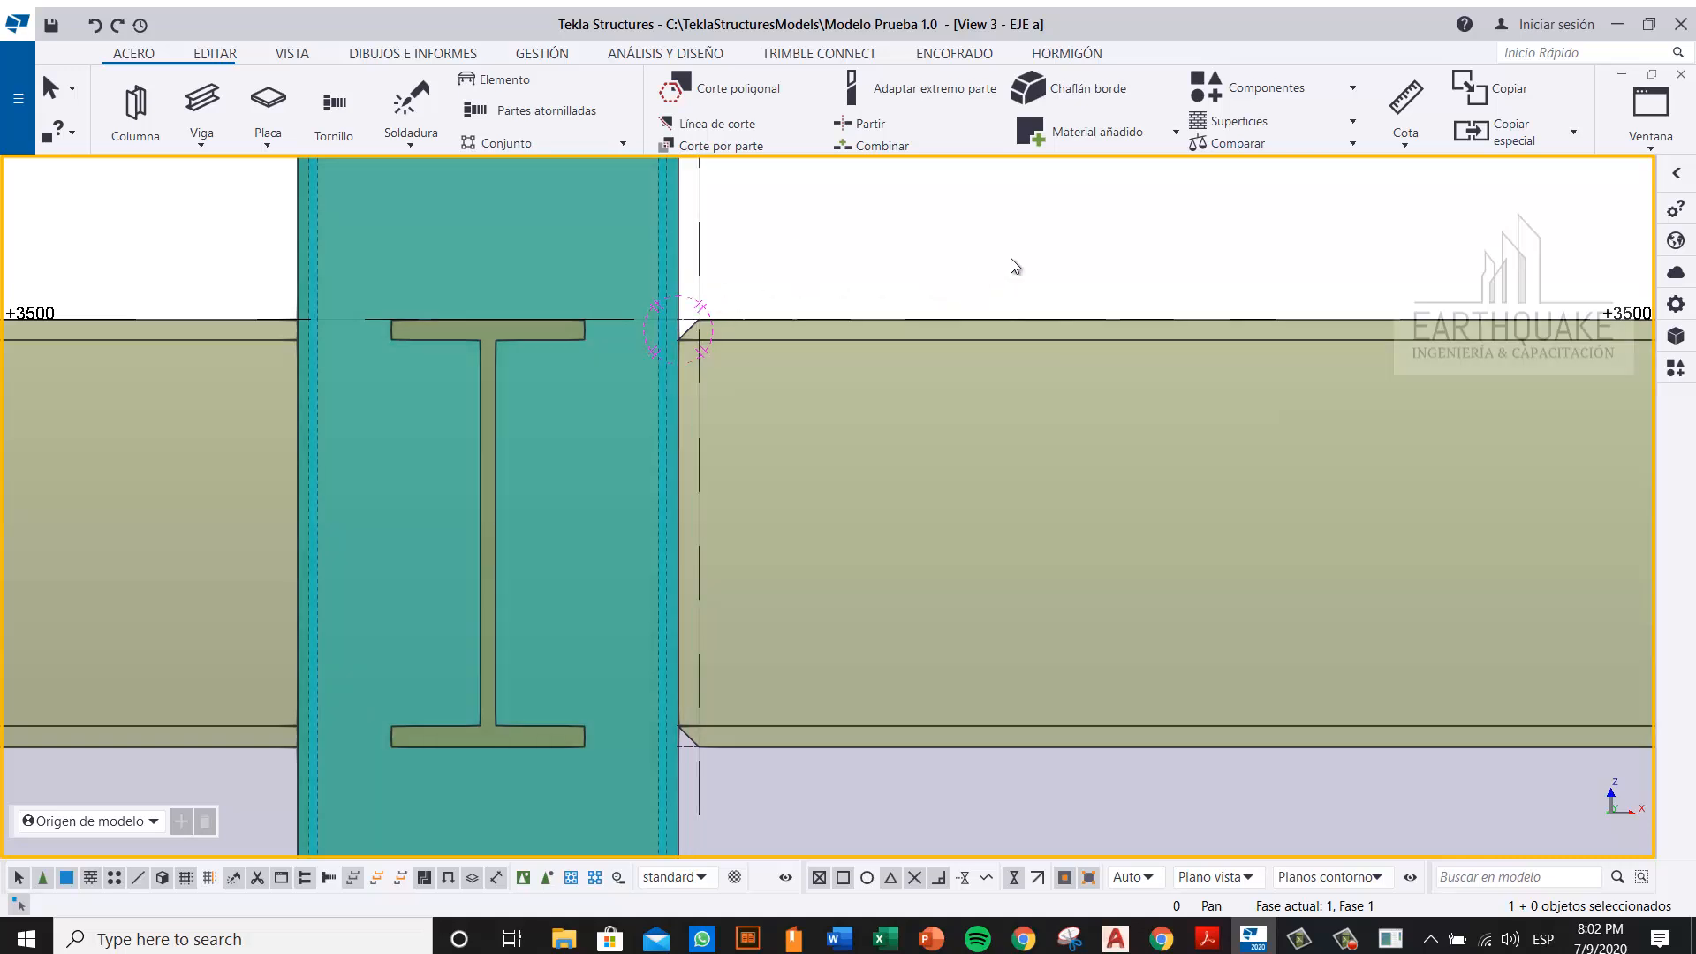
# Step: Search the component catalogue for DVL and view the UEL publishing dialog for DvlPerno2, cancelling it without saving
pyautogui.click(1675, 367)
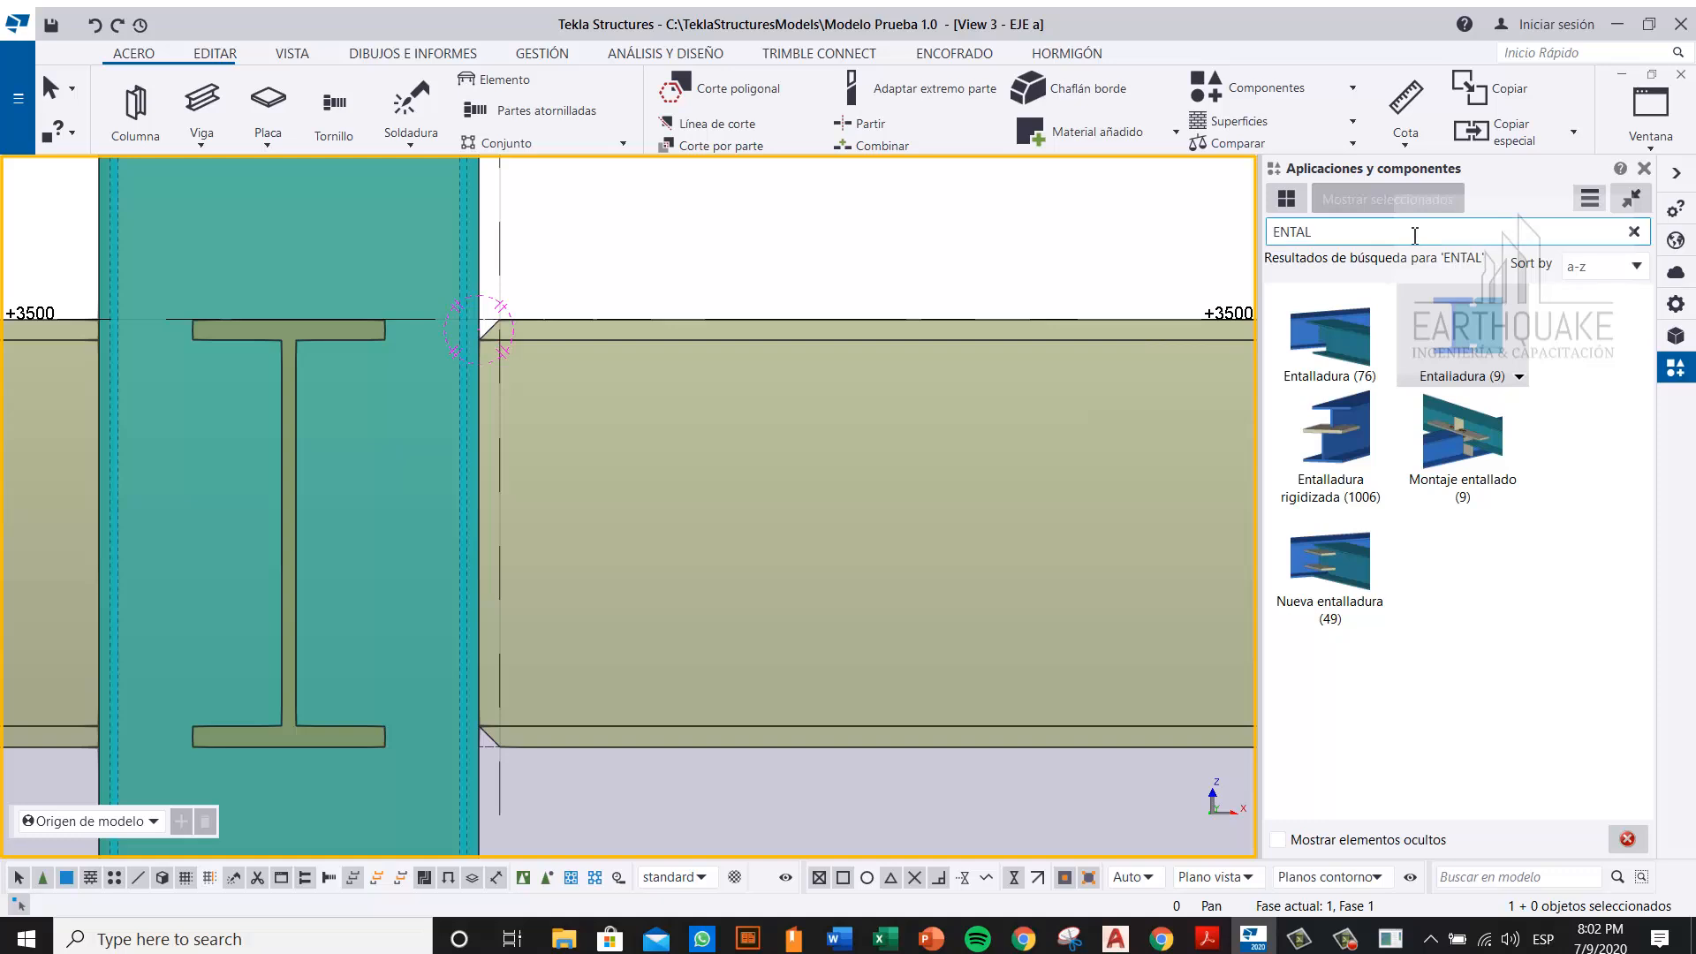
pyautogui.doubleClick(1280, 237)
pyautogui.write('DVL')
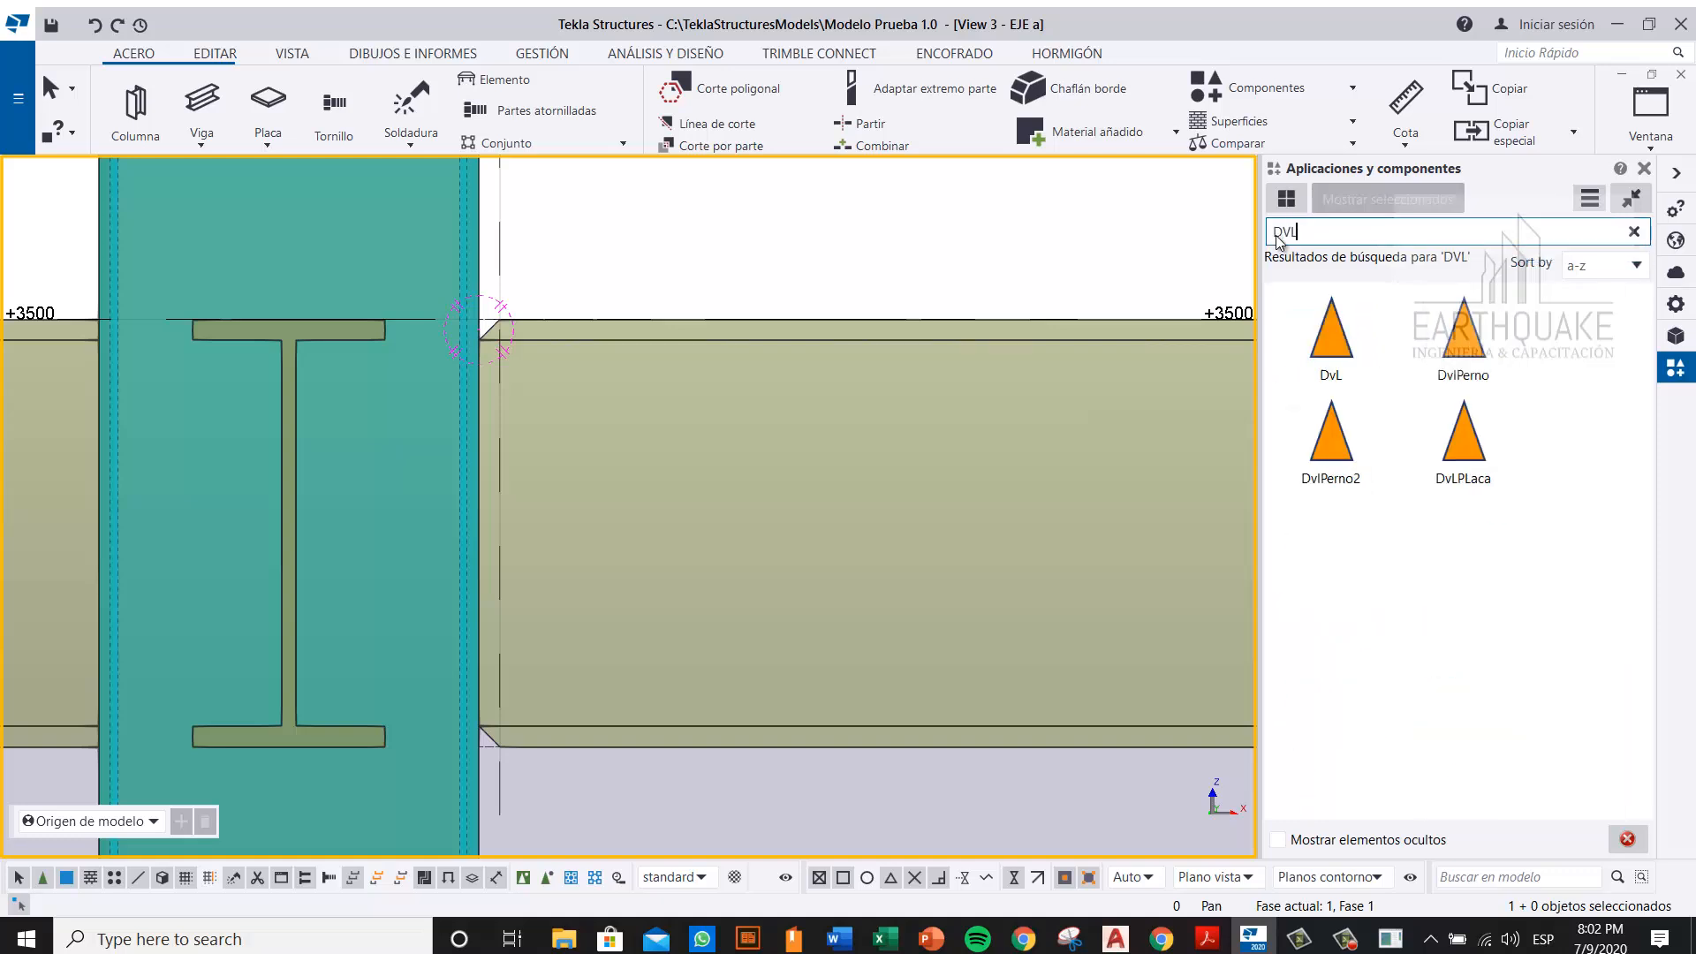
pyautogui.rightClick(1337, 445)
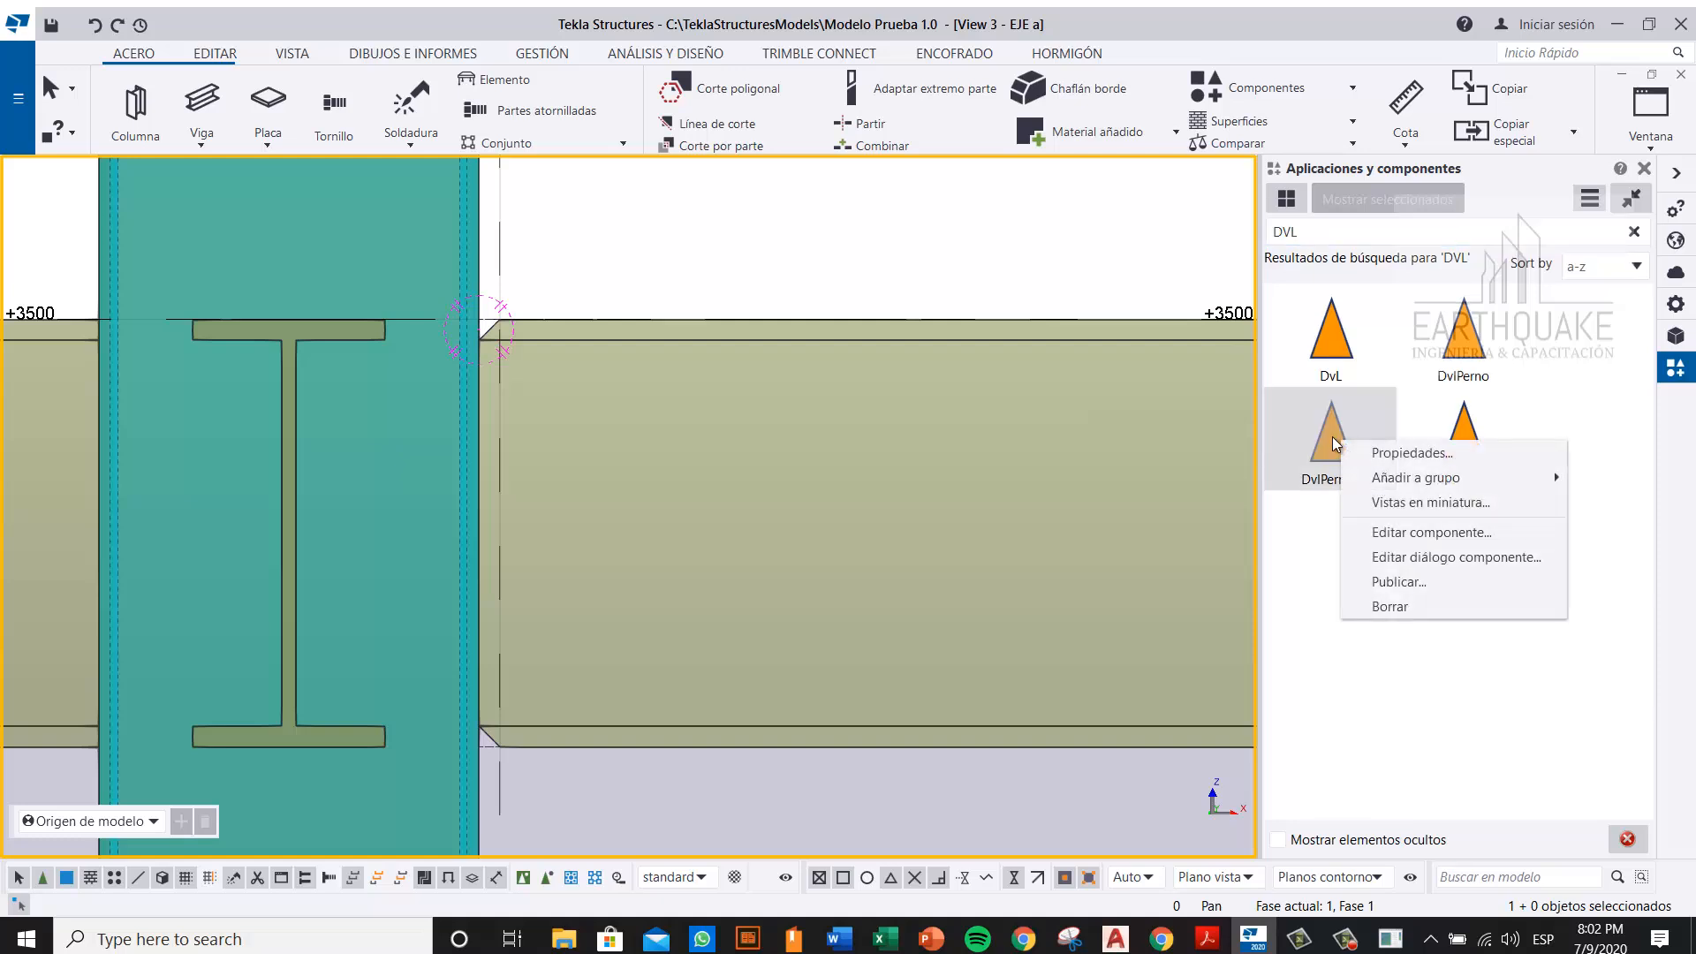
pyautogui.click(1426, 585)
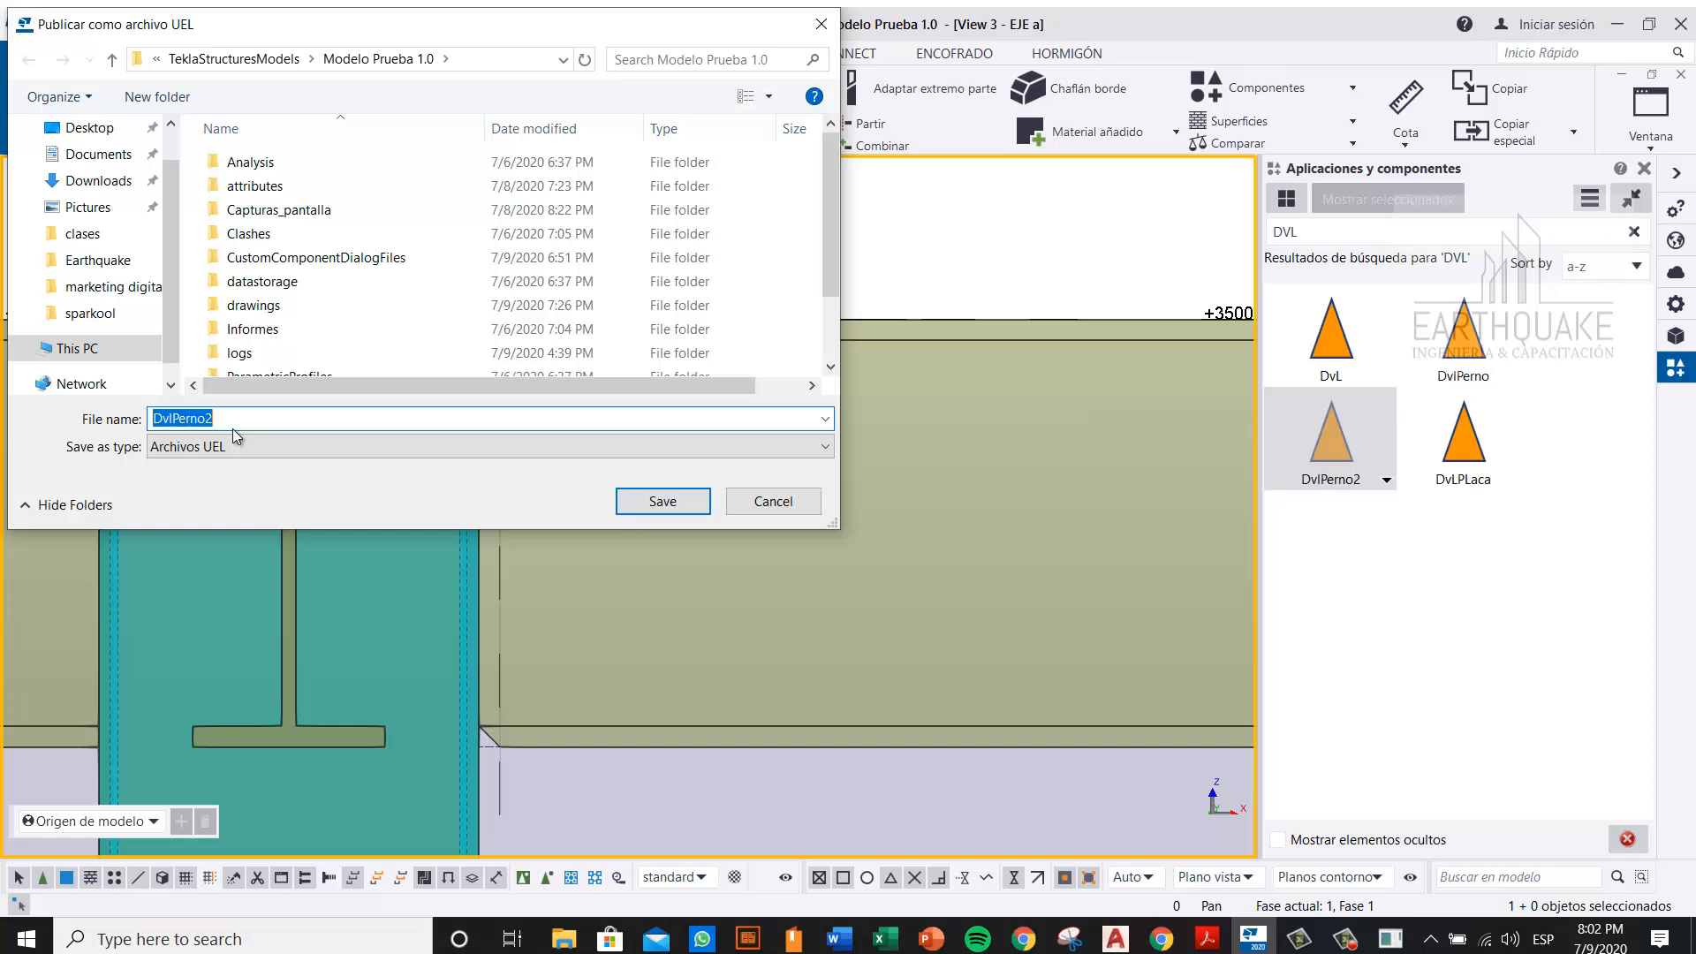
pyautogui.click(773, 501)
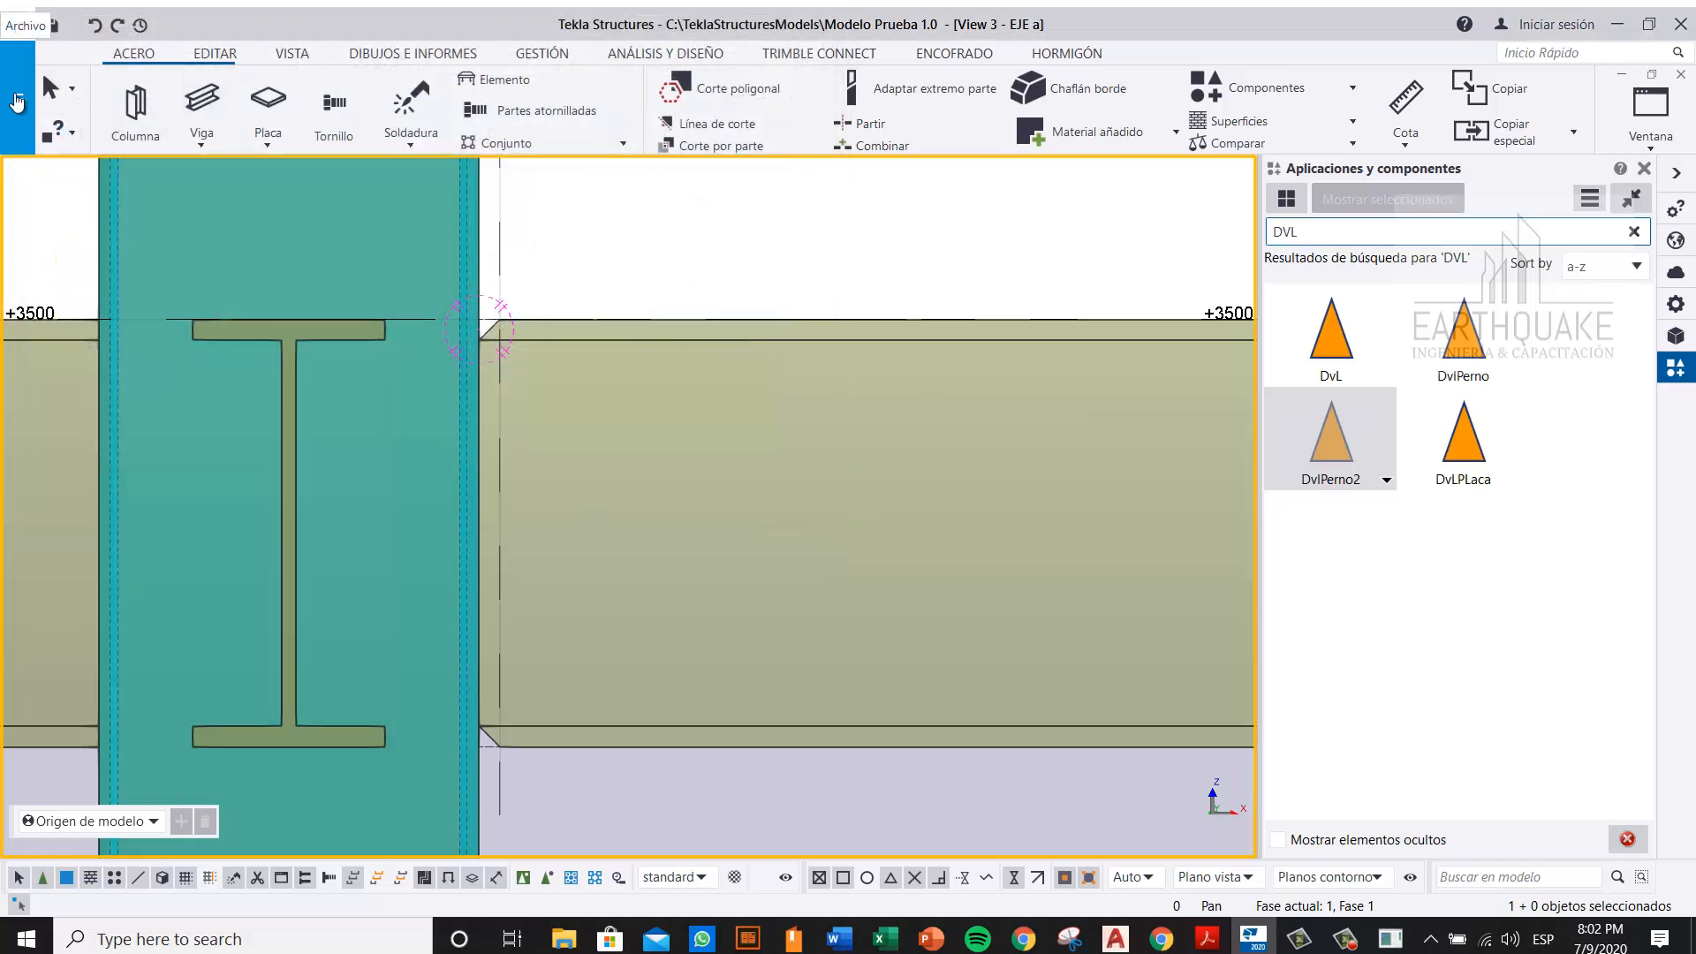
# Step: Review the options for defining profile cross sections, including the DWG file option, and close the component catalogue
pyautogui.click(18, 97)
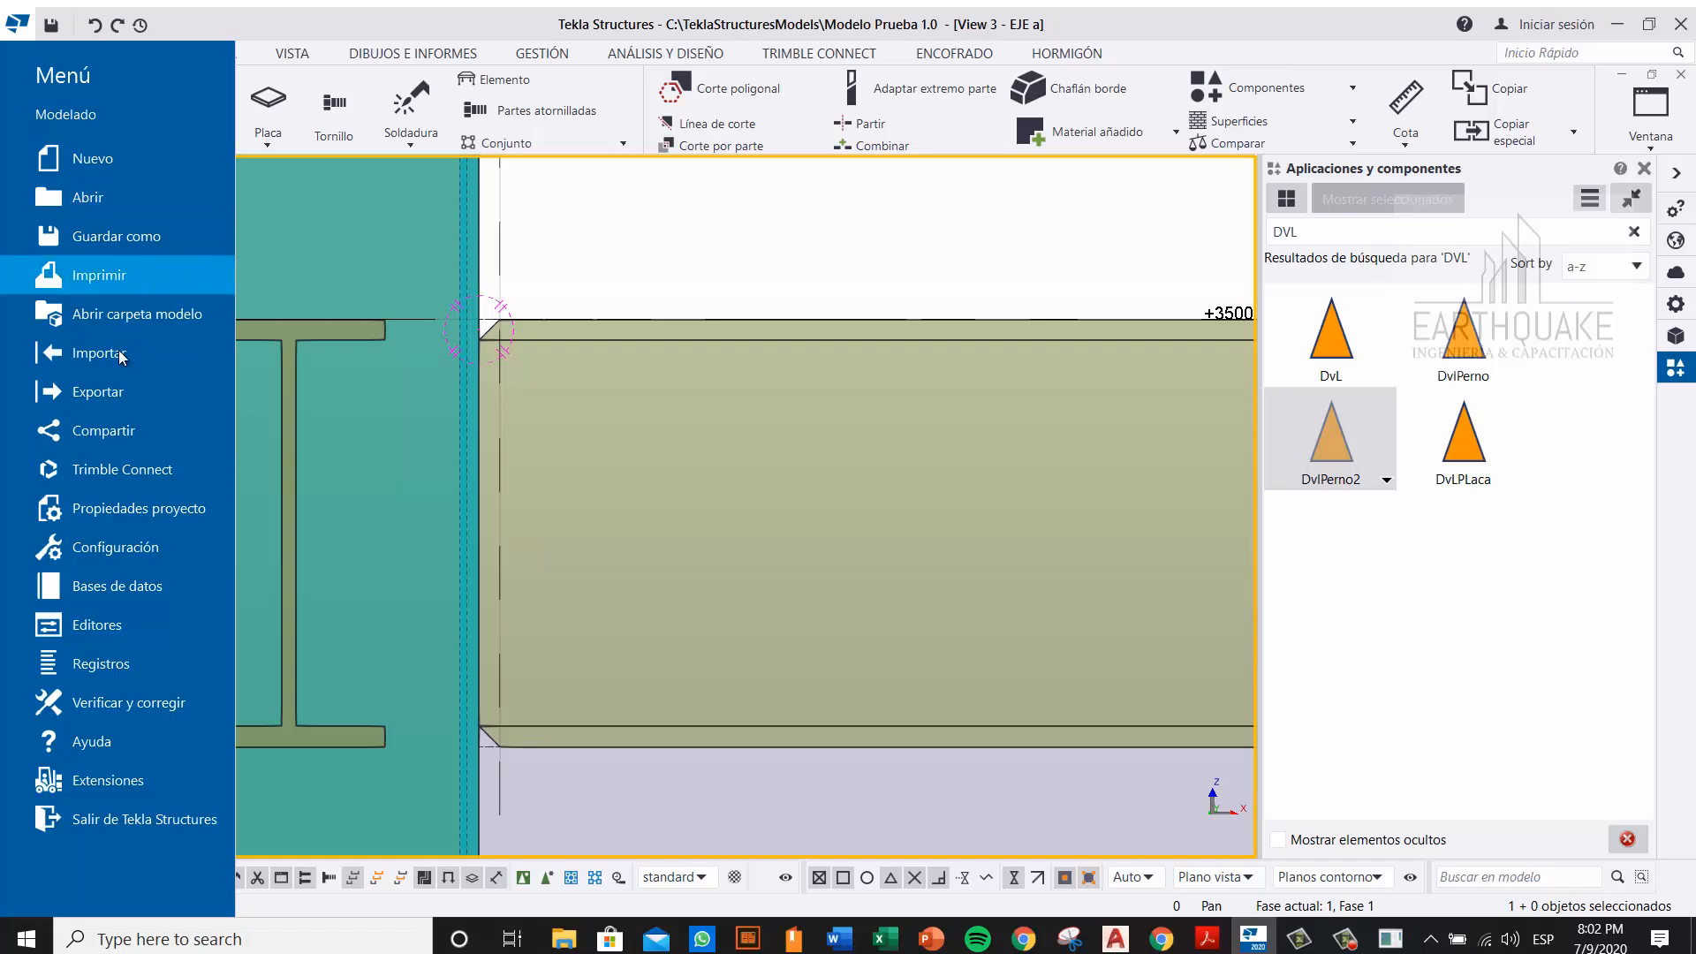
pyautogui.click(152, 597)
pyautogui.click(346, 150)
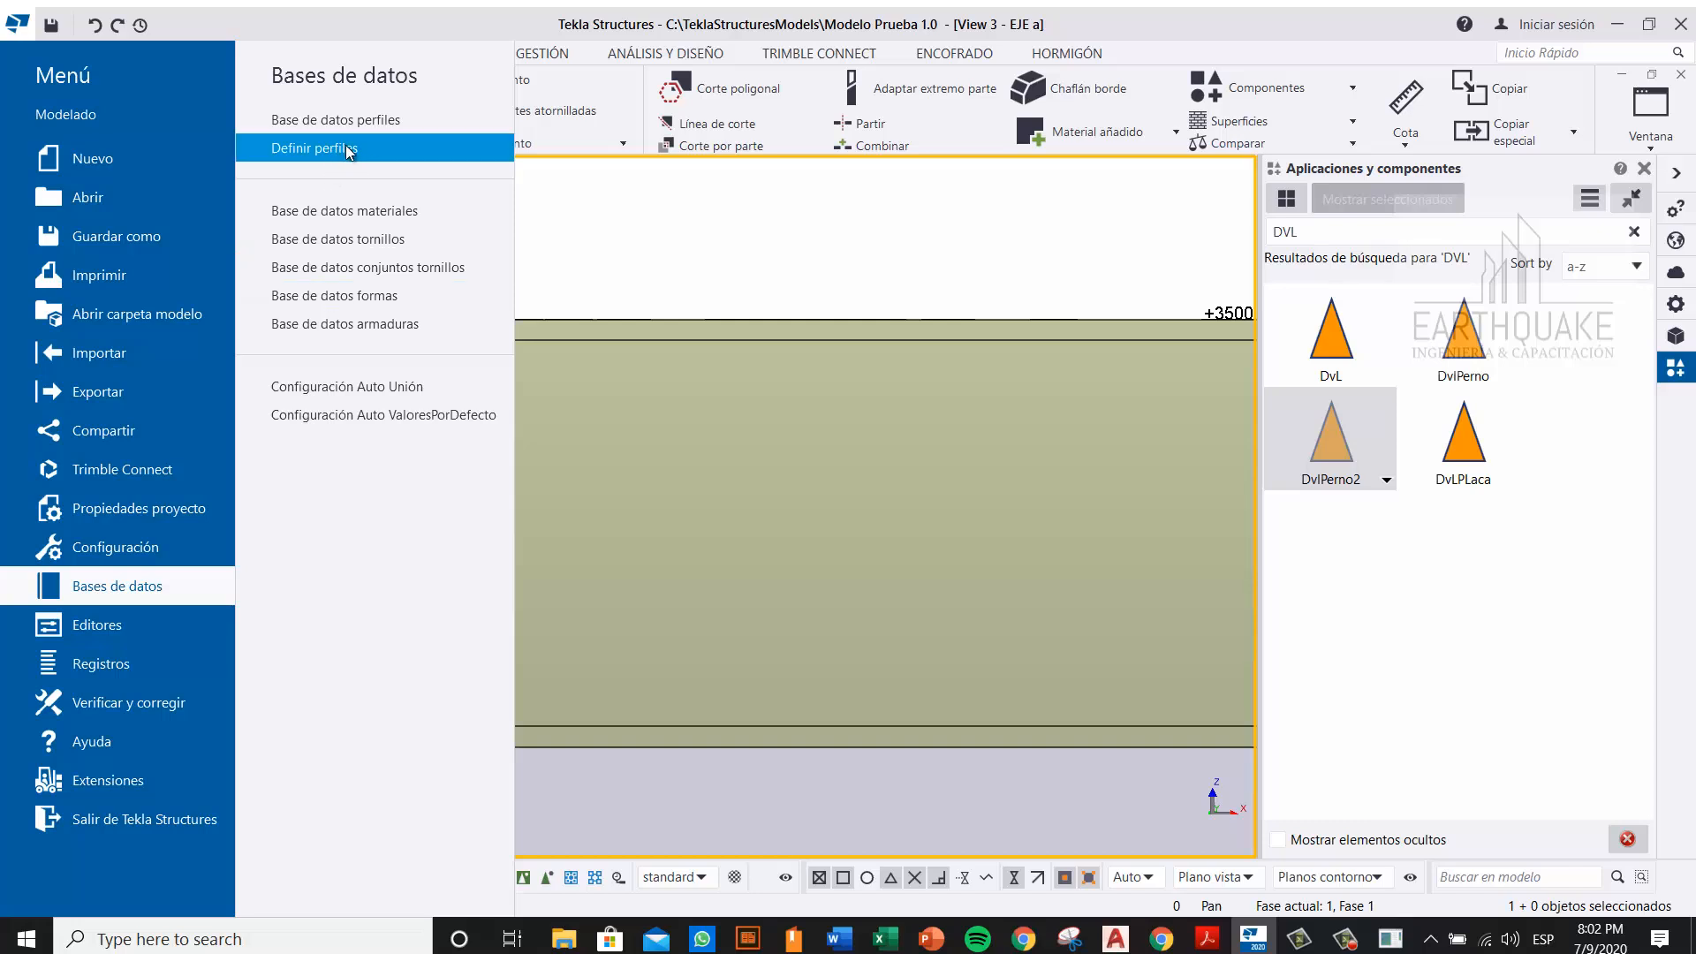
pyautogui.click(152, 549)
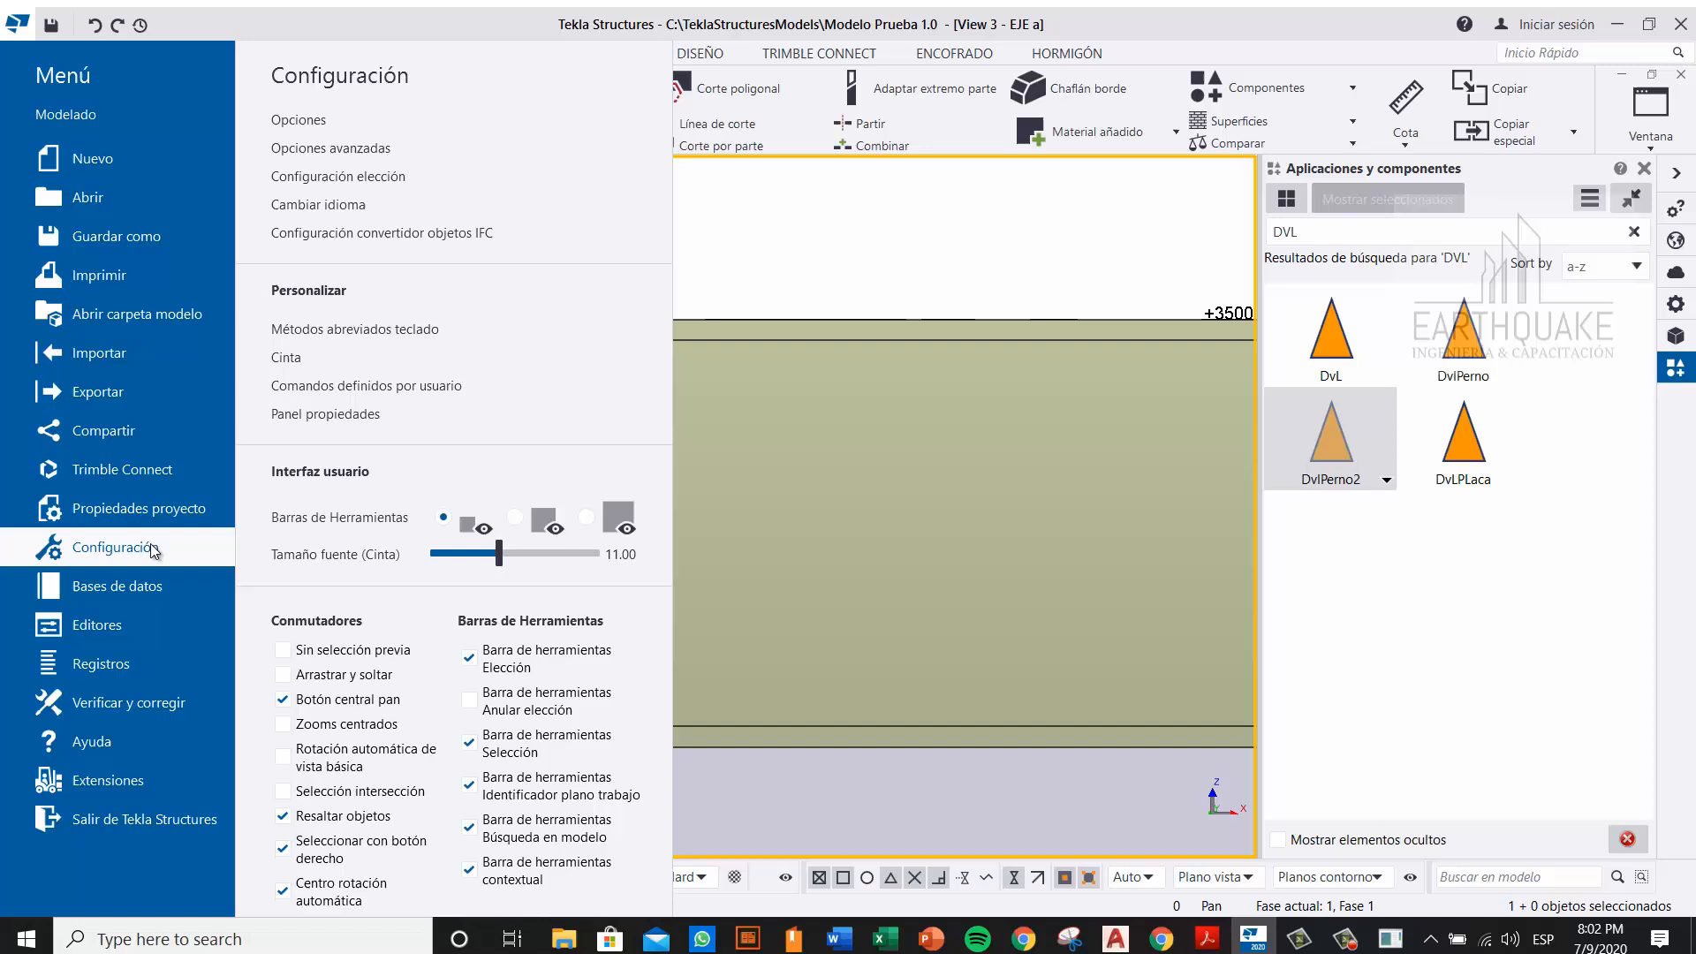
pyautogui.click(133, 594)
pyautogui.click(404, 152)
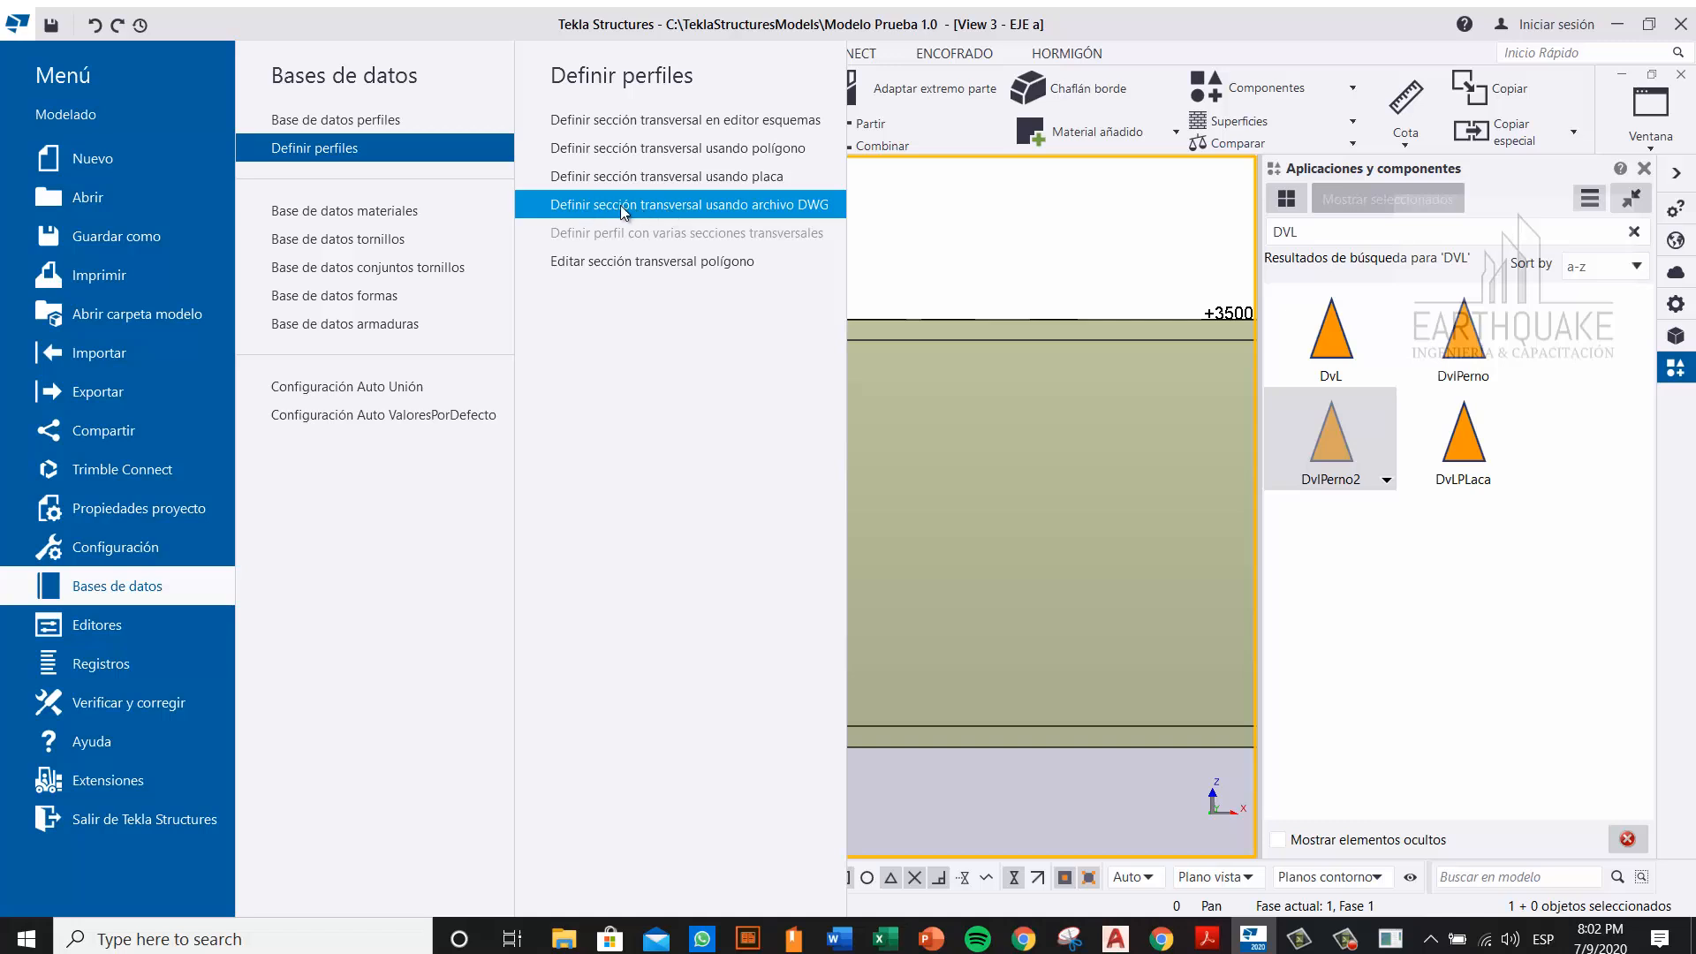
pyautogui.click(812, 207)
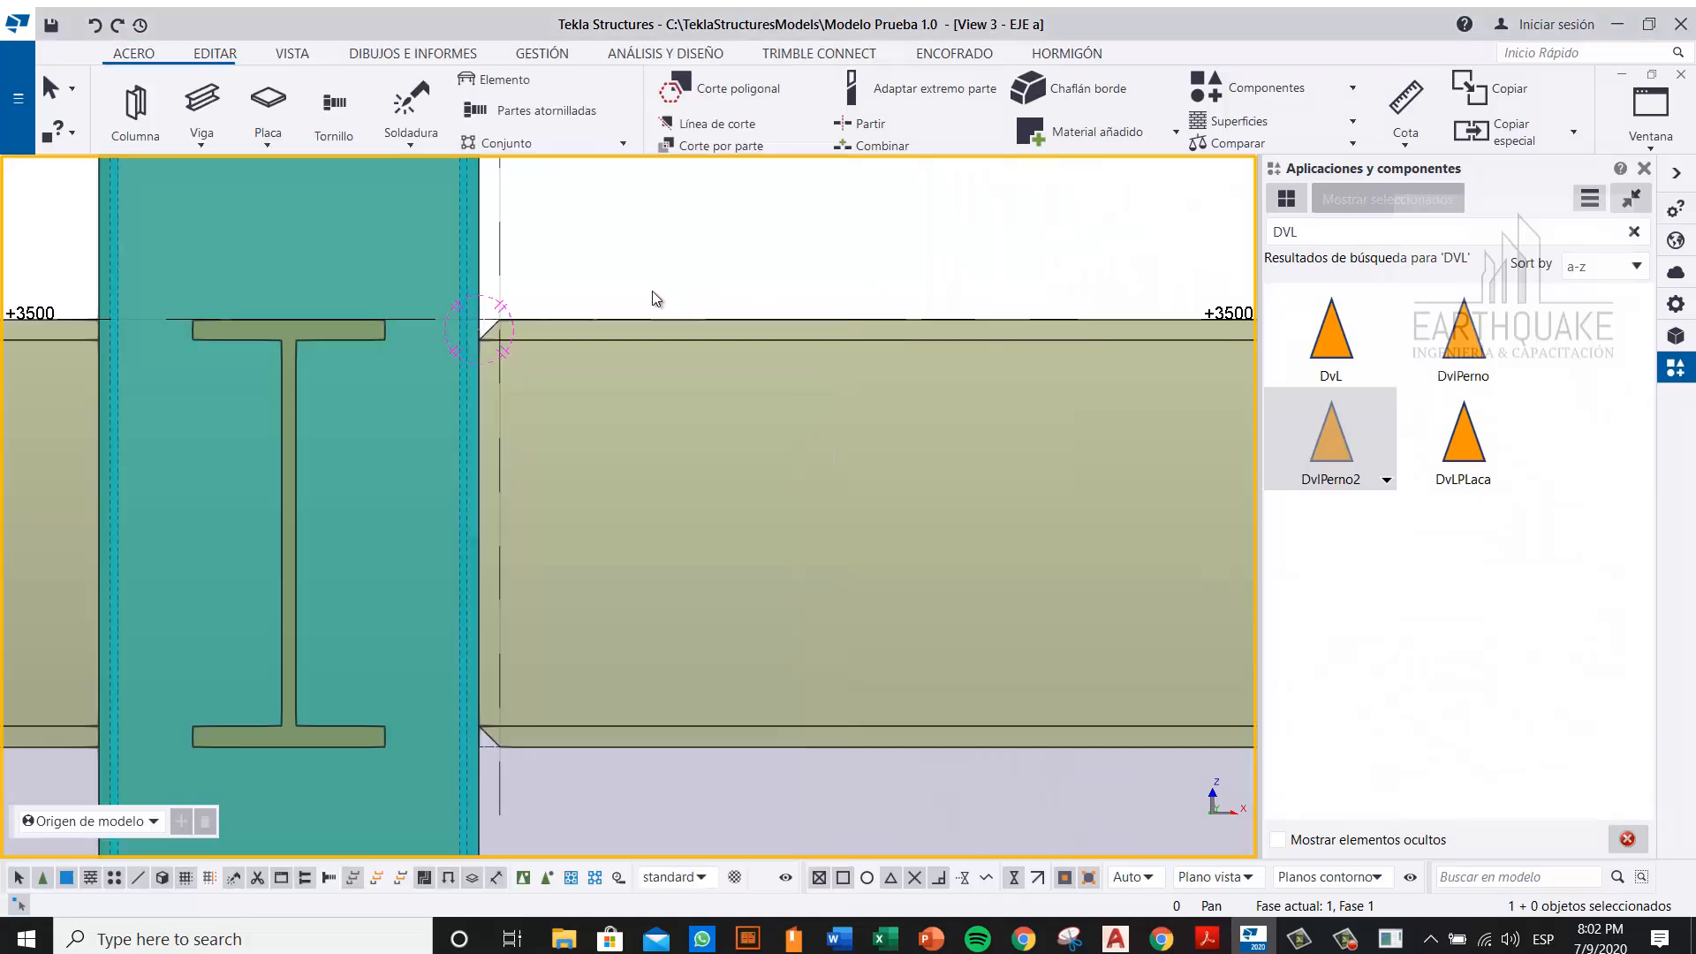
pyautogui.moveTo(689, 410); pyautogui.dragTo(772, 376, button='middle')
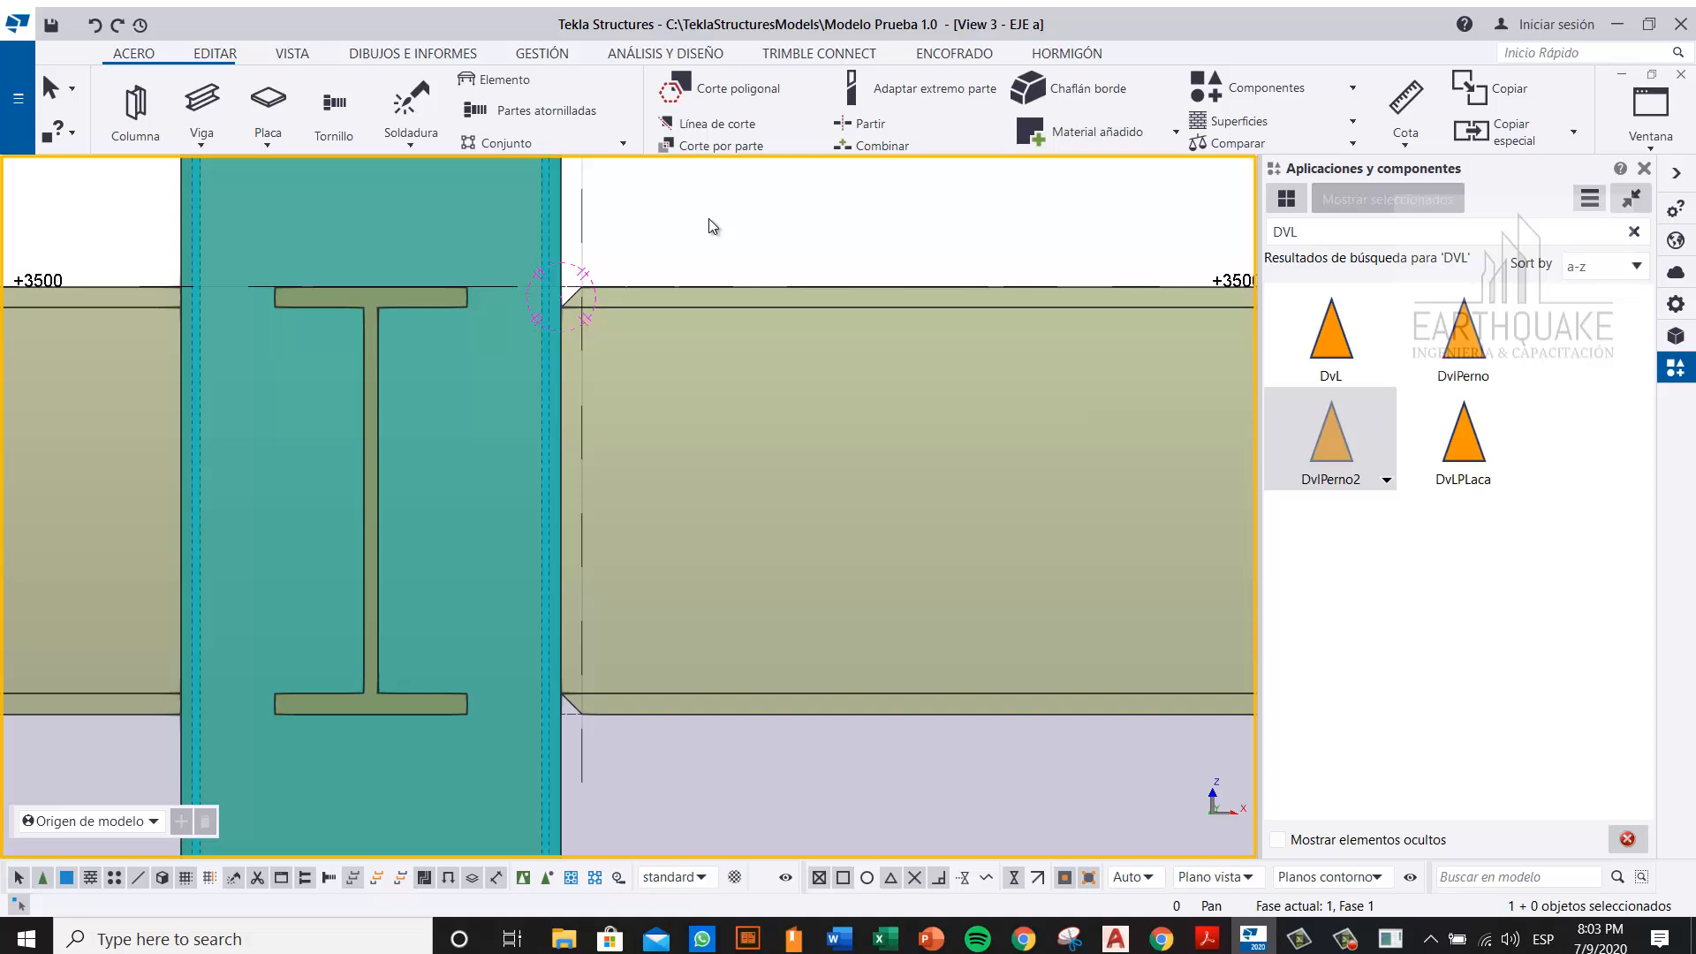
pyautogui.click(1676, 173)
pyautogui.moveTo(1192, 264); pyautogui.dragTo(1106, 276, button='middle')
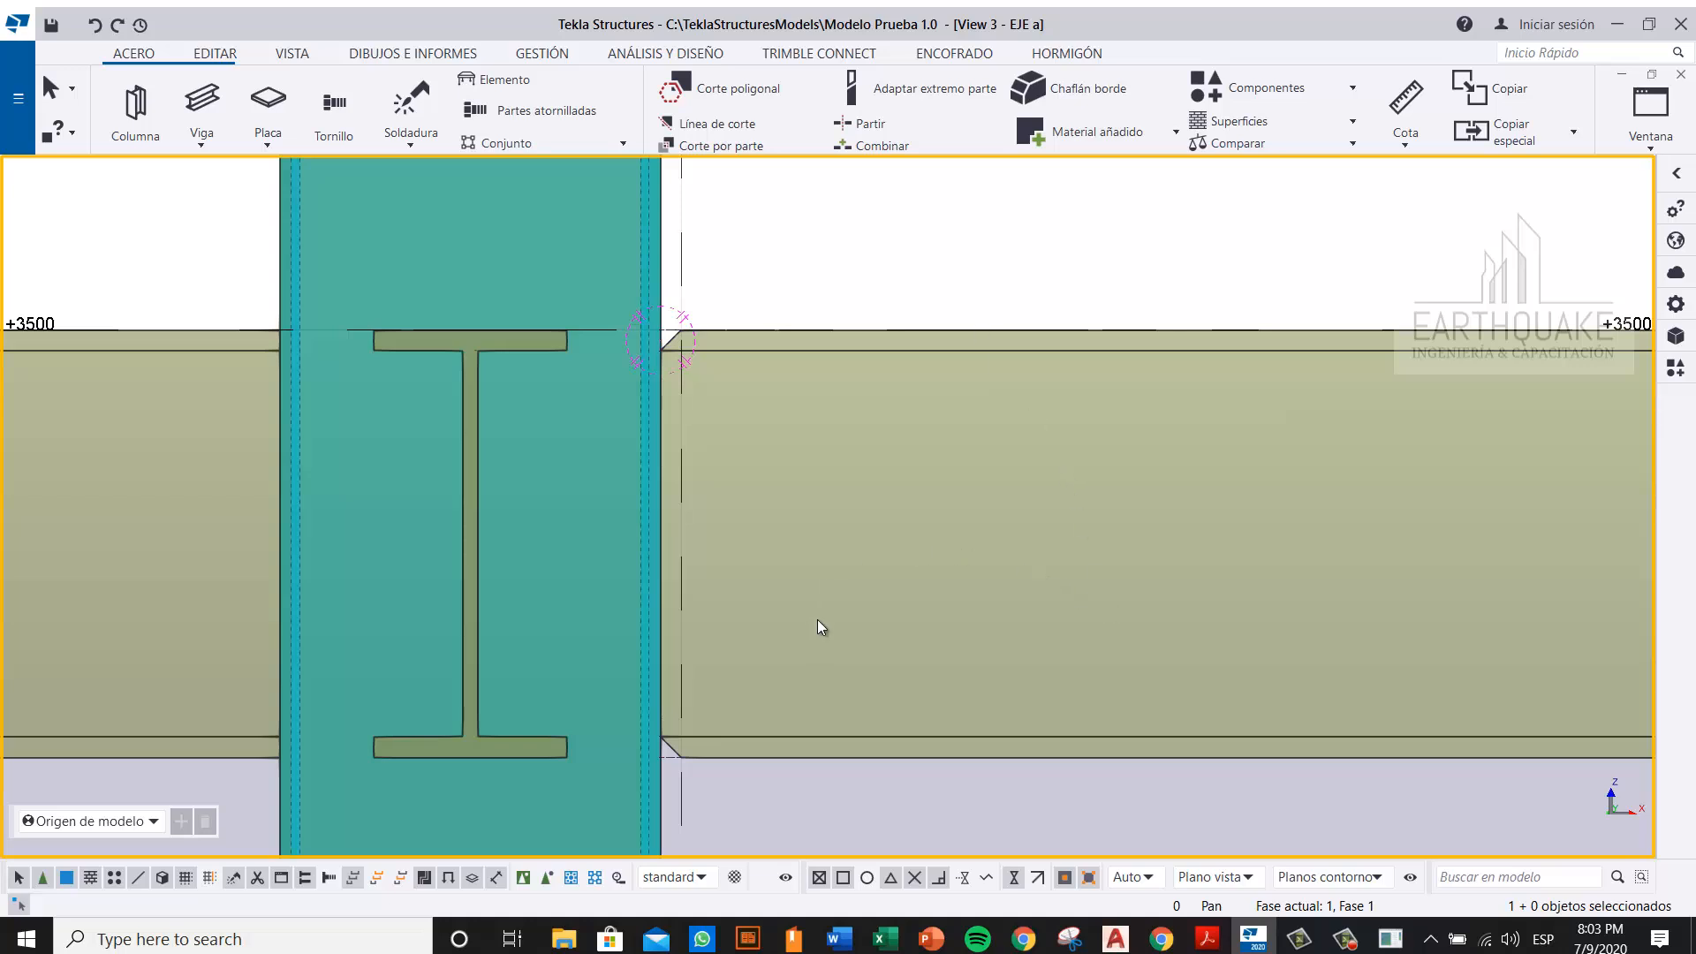
# Step: Switch to the Google Meet call in Chrome to read its chat messages, and return to Tekla Structures
pyautogui.moveTo(1161, 938)
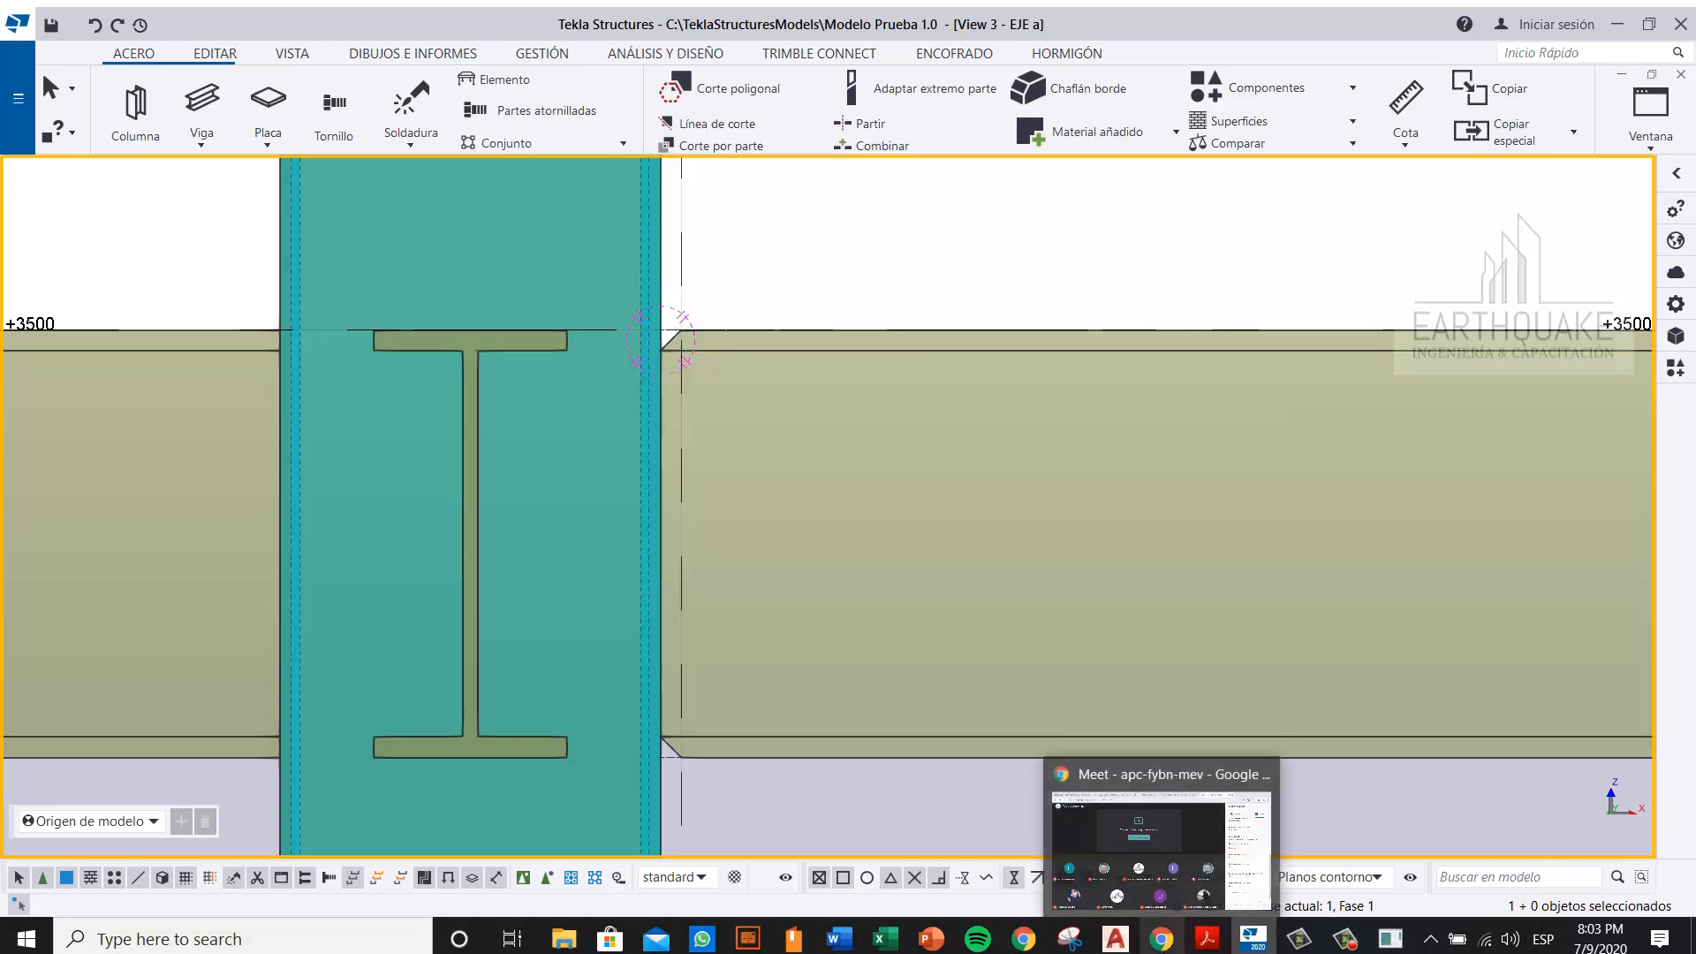
pyautogui.click(1162, 848)
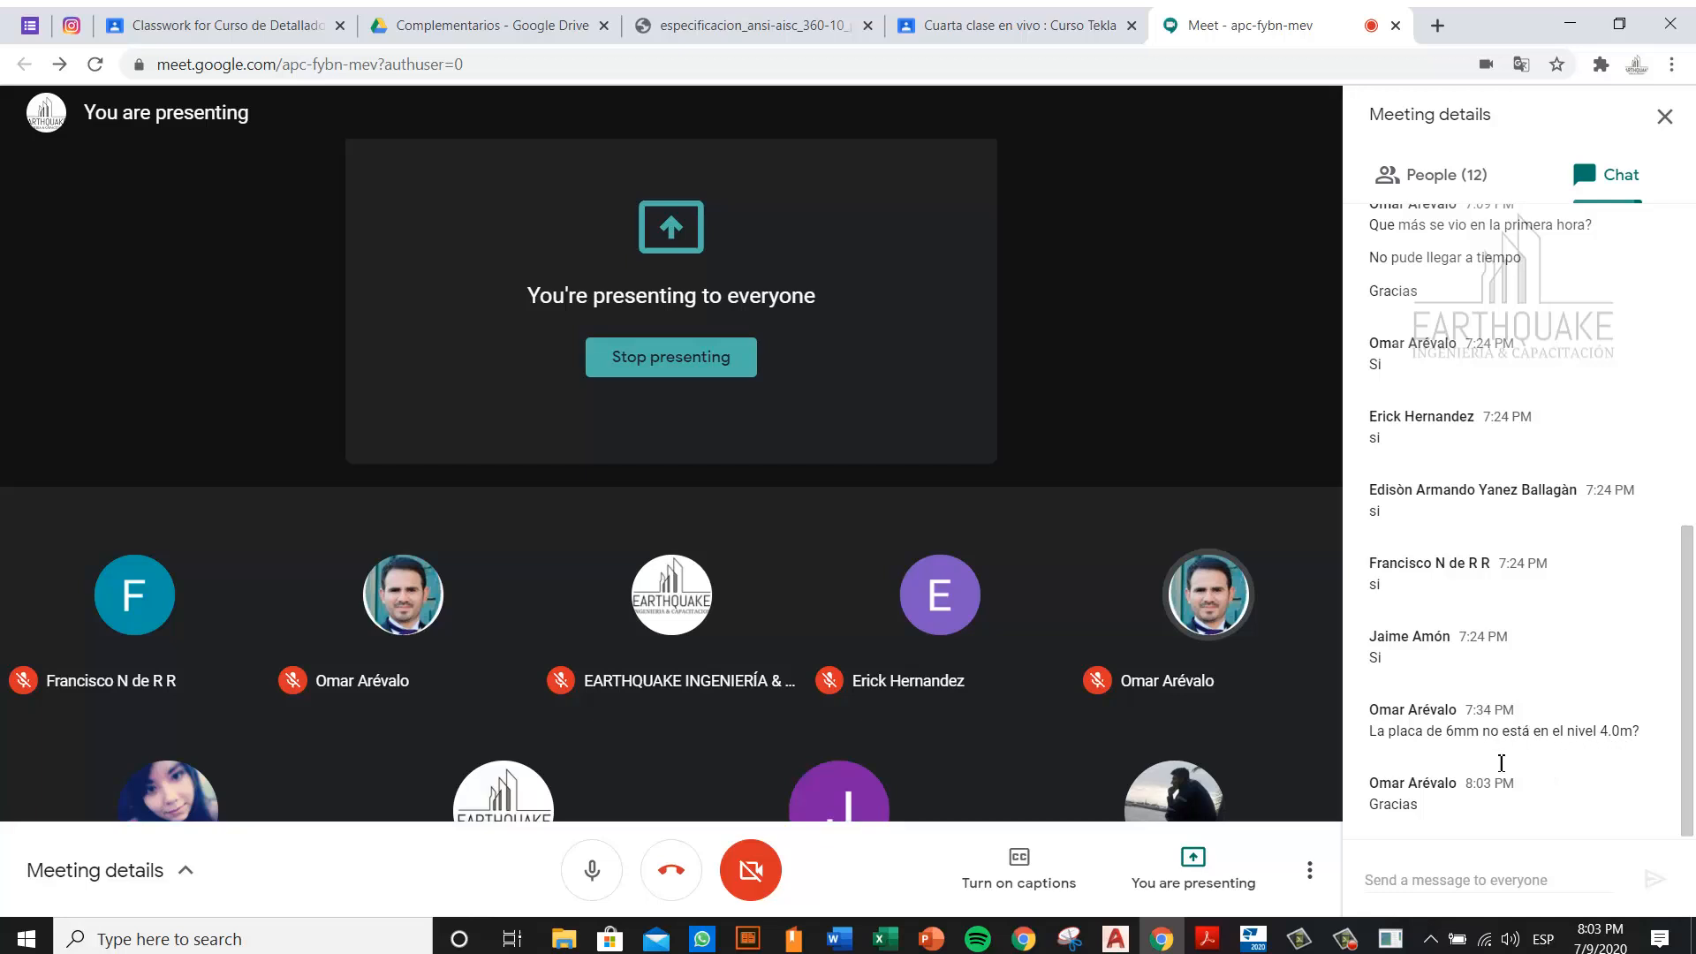
pyautogui.click(1255, 940)
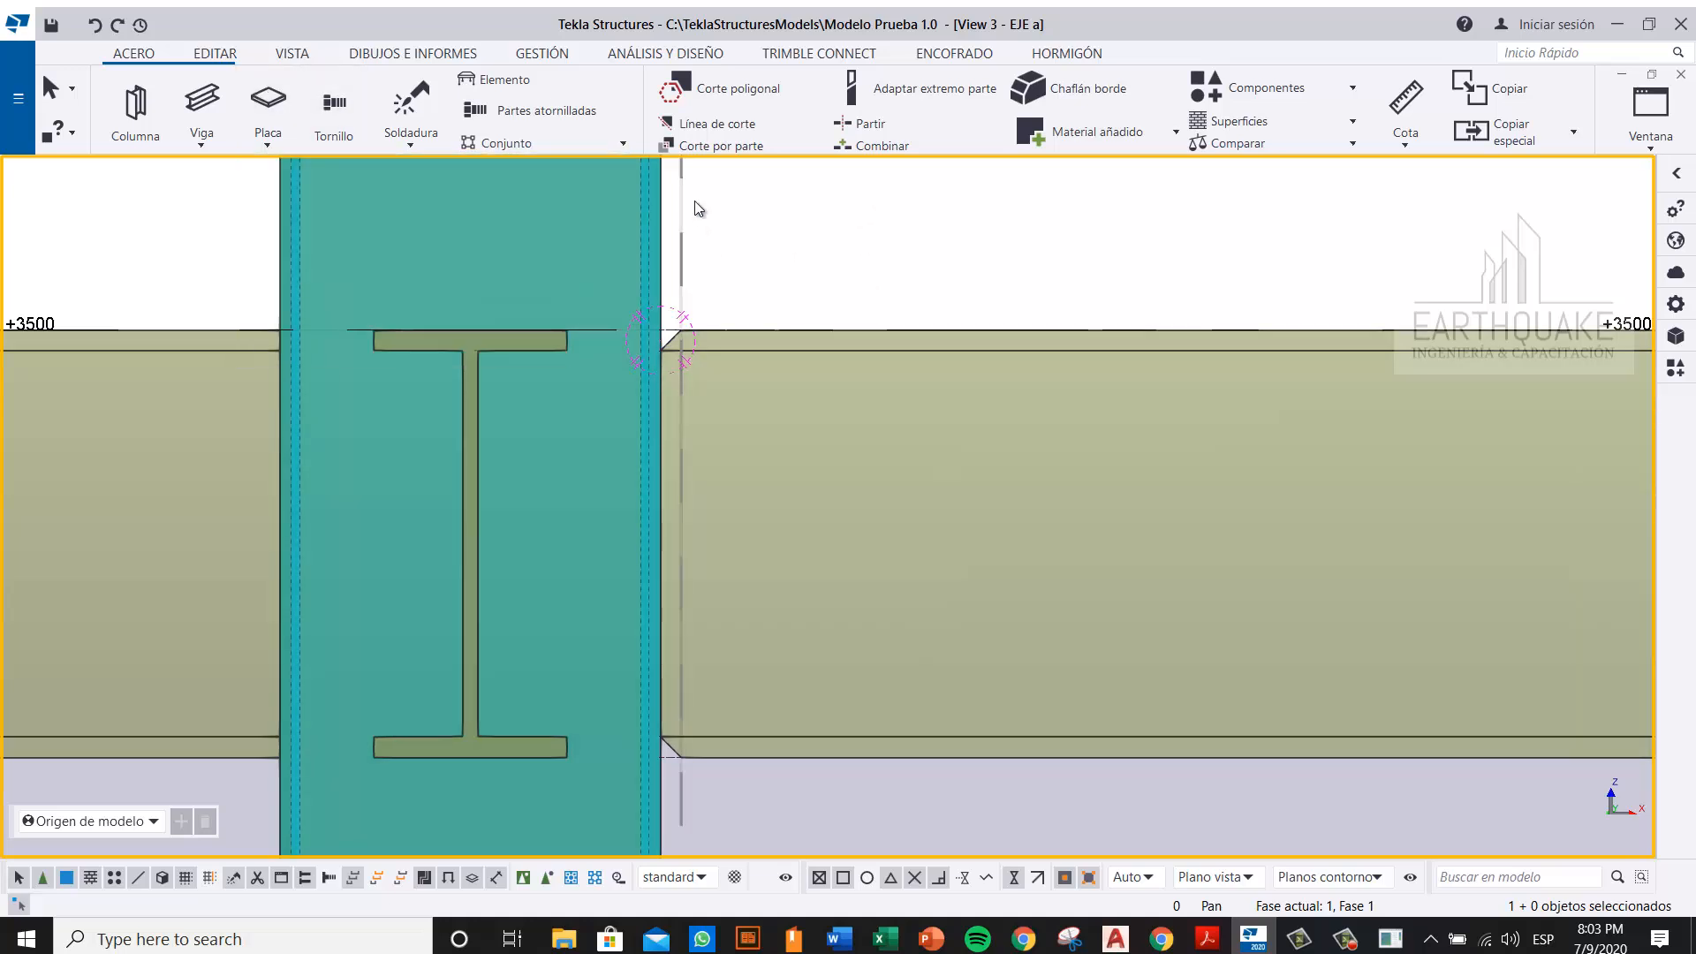
pyautogui.click(202, 105)
pyautogui.moveTo(782, 243); pyautogui.dragTo(924, 263, button='middle')
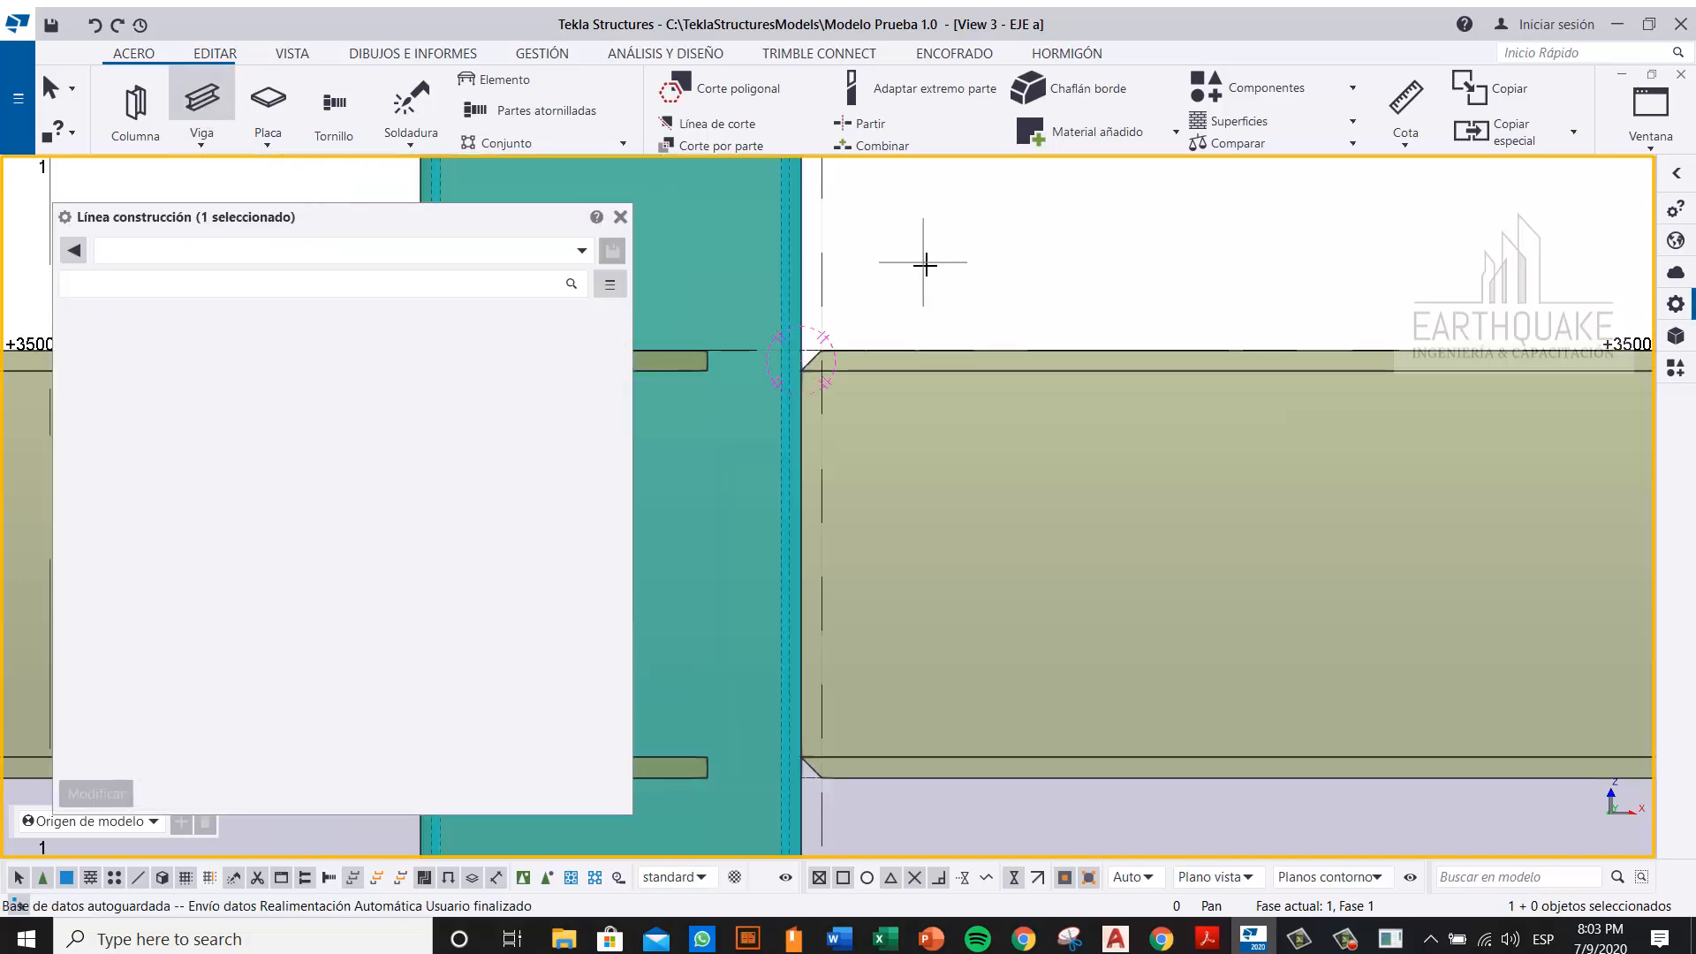
pyautogui.scroll(1, 802, 385)
pyautogui.scroll(1, 799, 385)
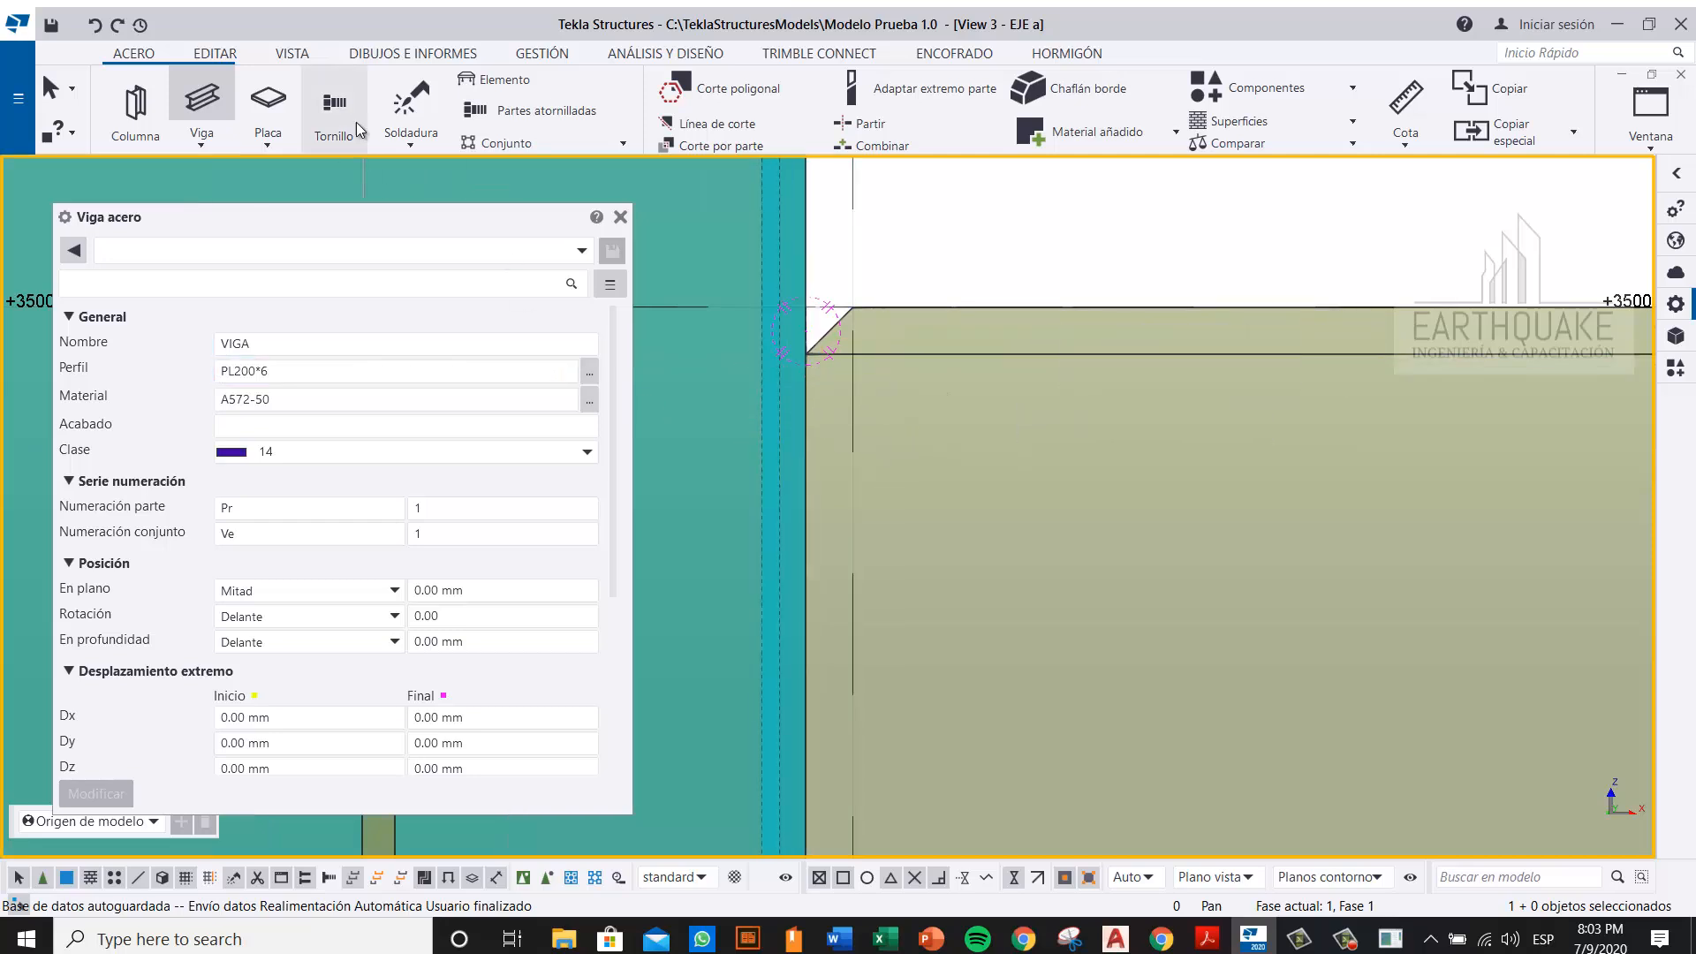
# Step: Set the bolt properties to exclude the bolt, washers and nuts, and enable a slotted special hole for the second part
pyautogui.click(334, 101)
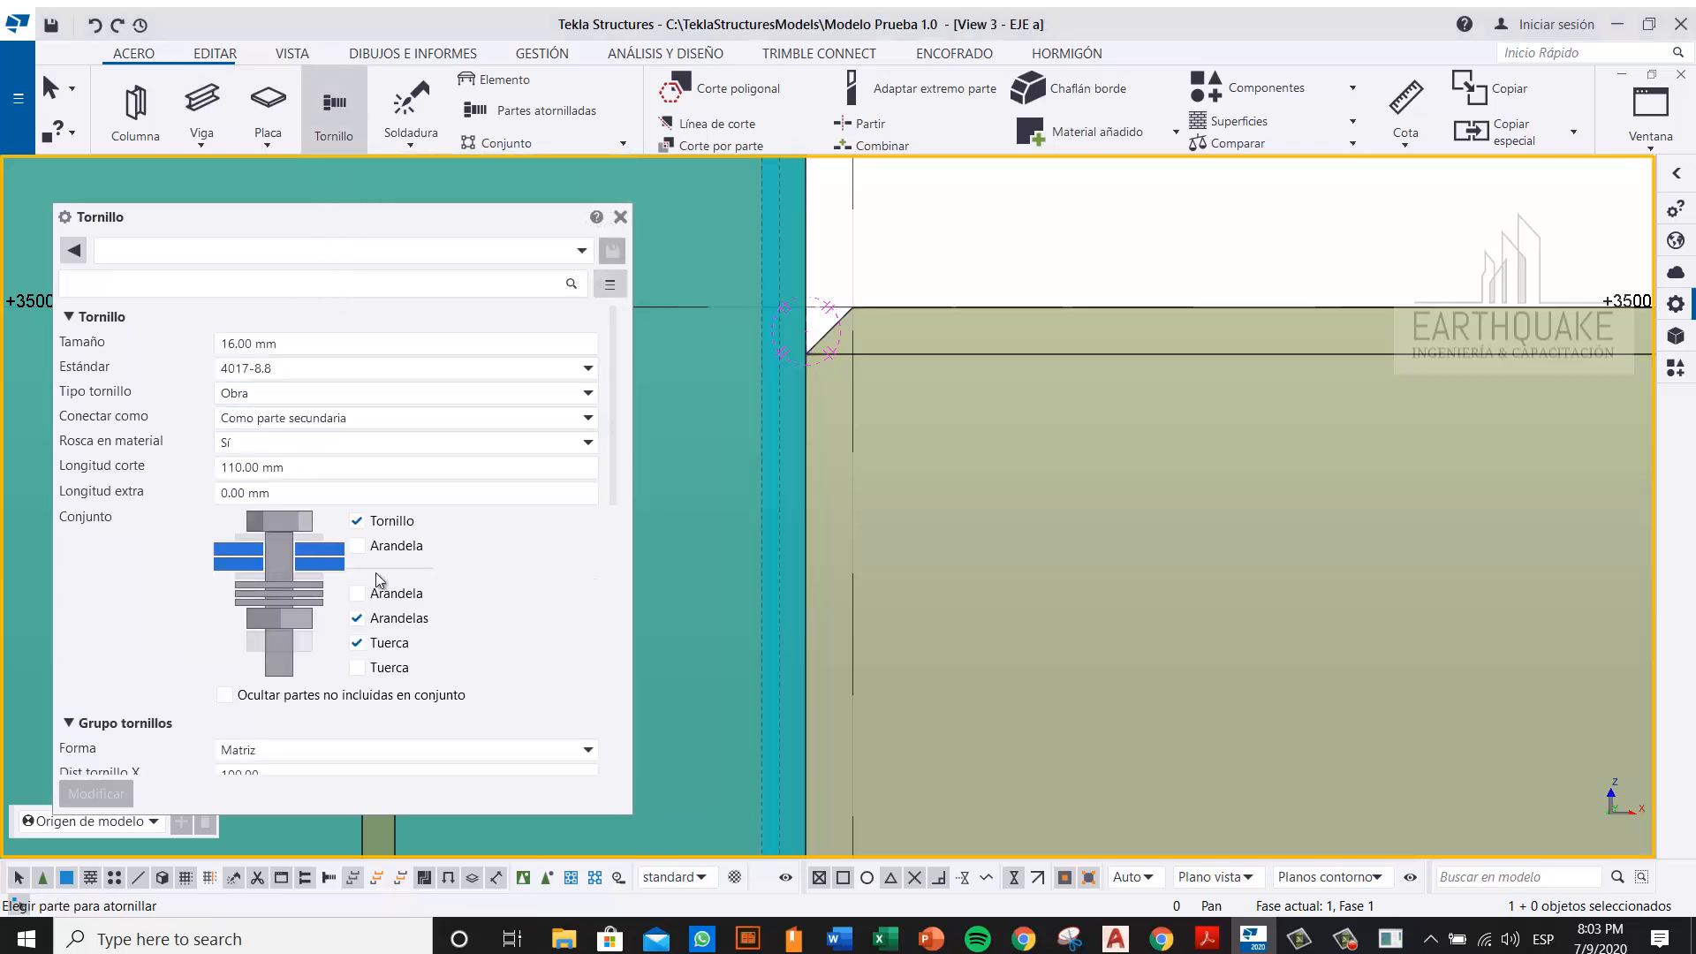
pyautogui.click(356, 521)
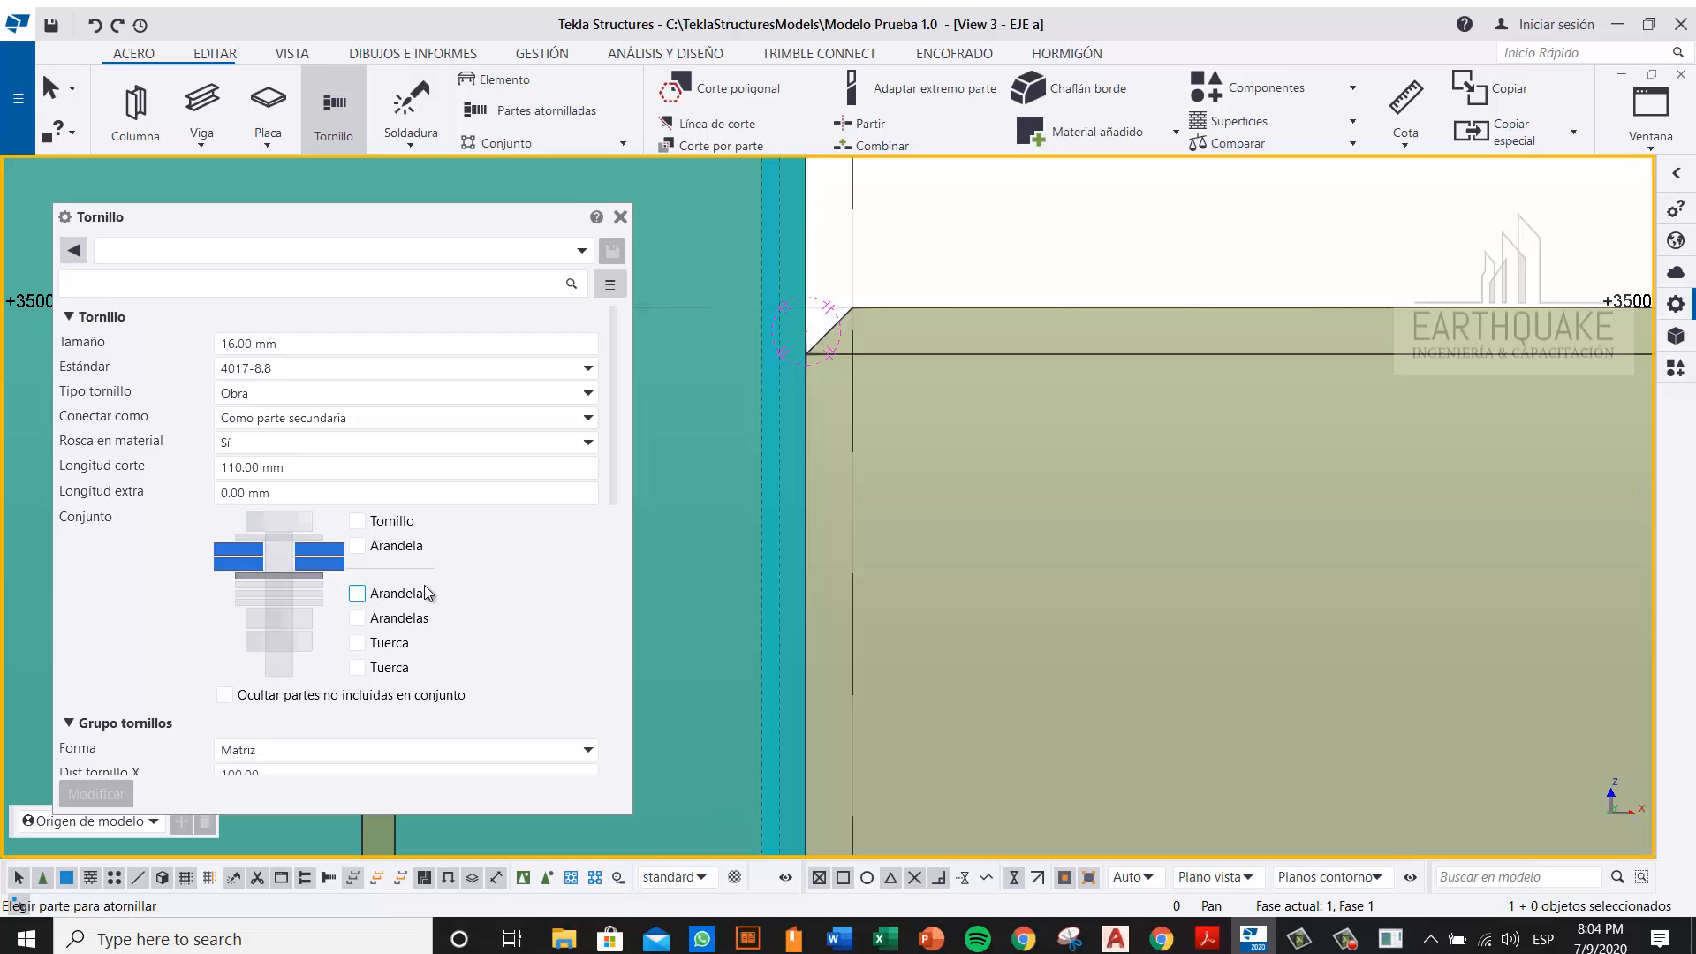
pyautogui.scroll(-8, 427, 587)
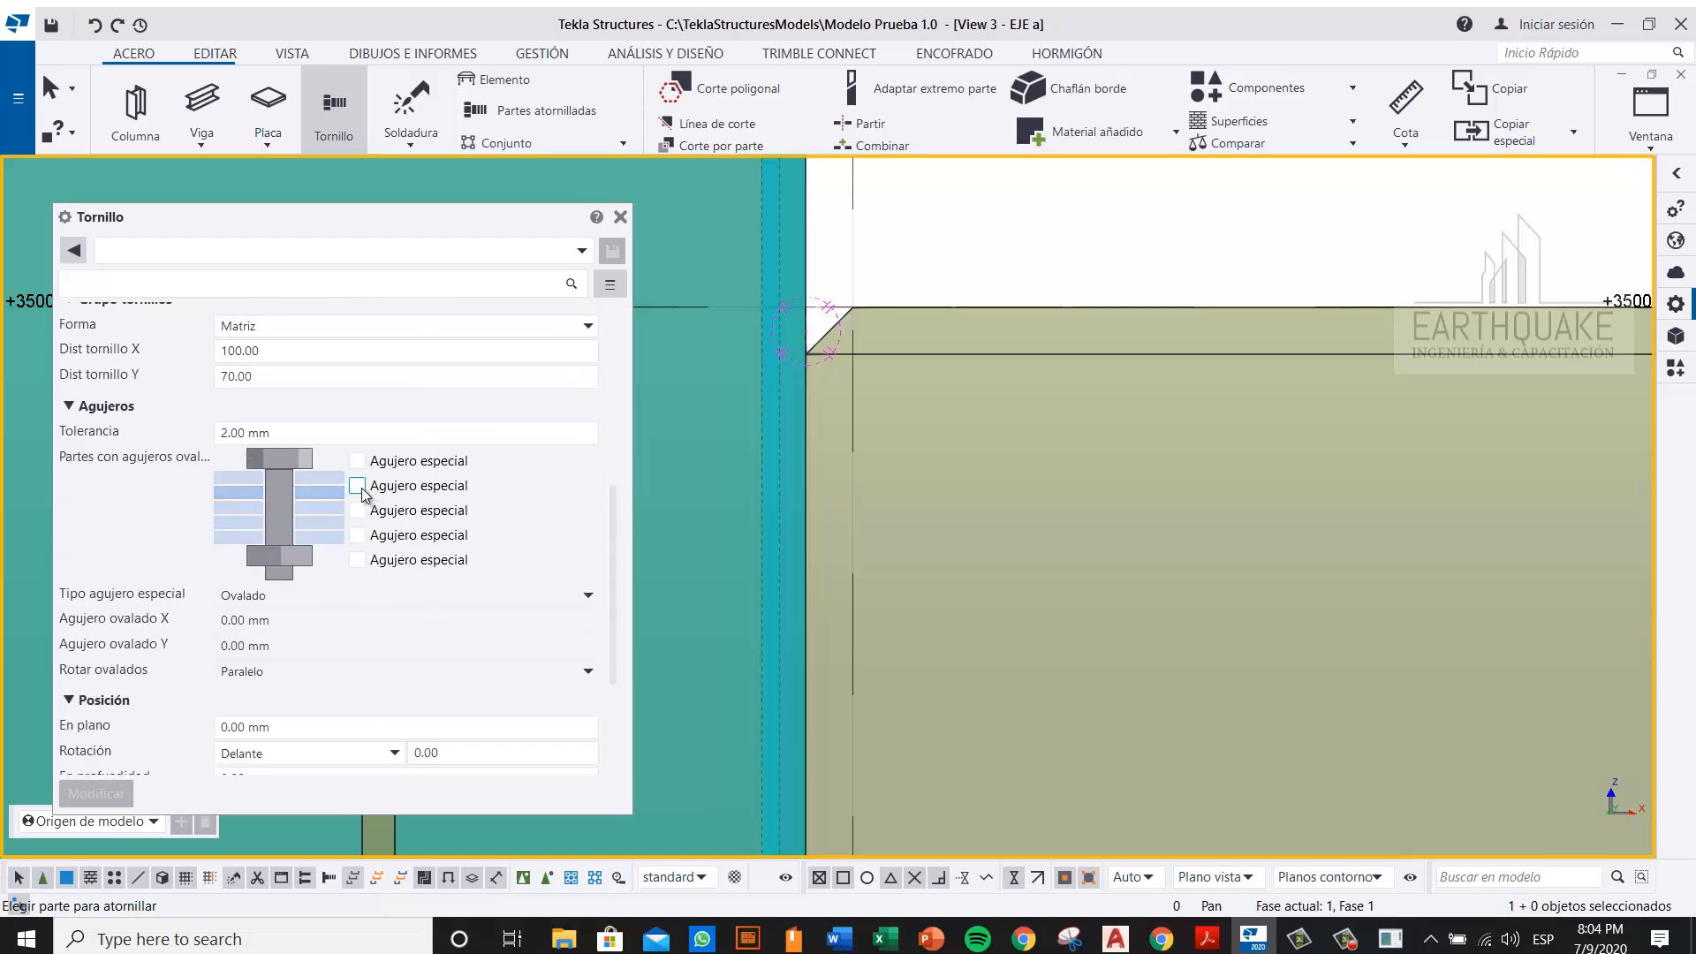
pyautogui.click(356, 485)
pyautogui.scroll(-1, 225, 592)
pyautogui.scroll(-1, 225, 592)
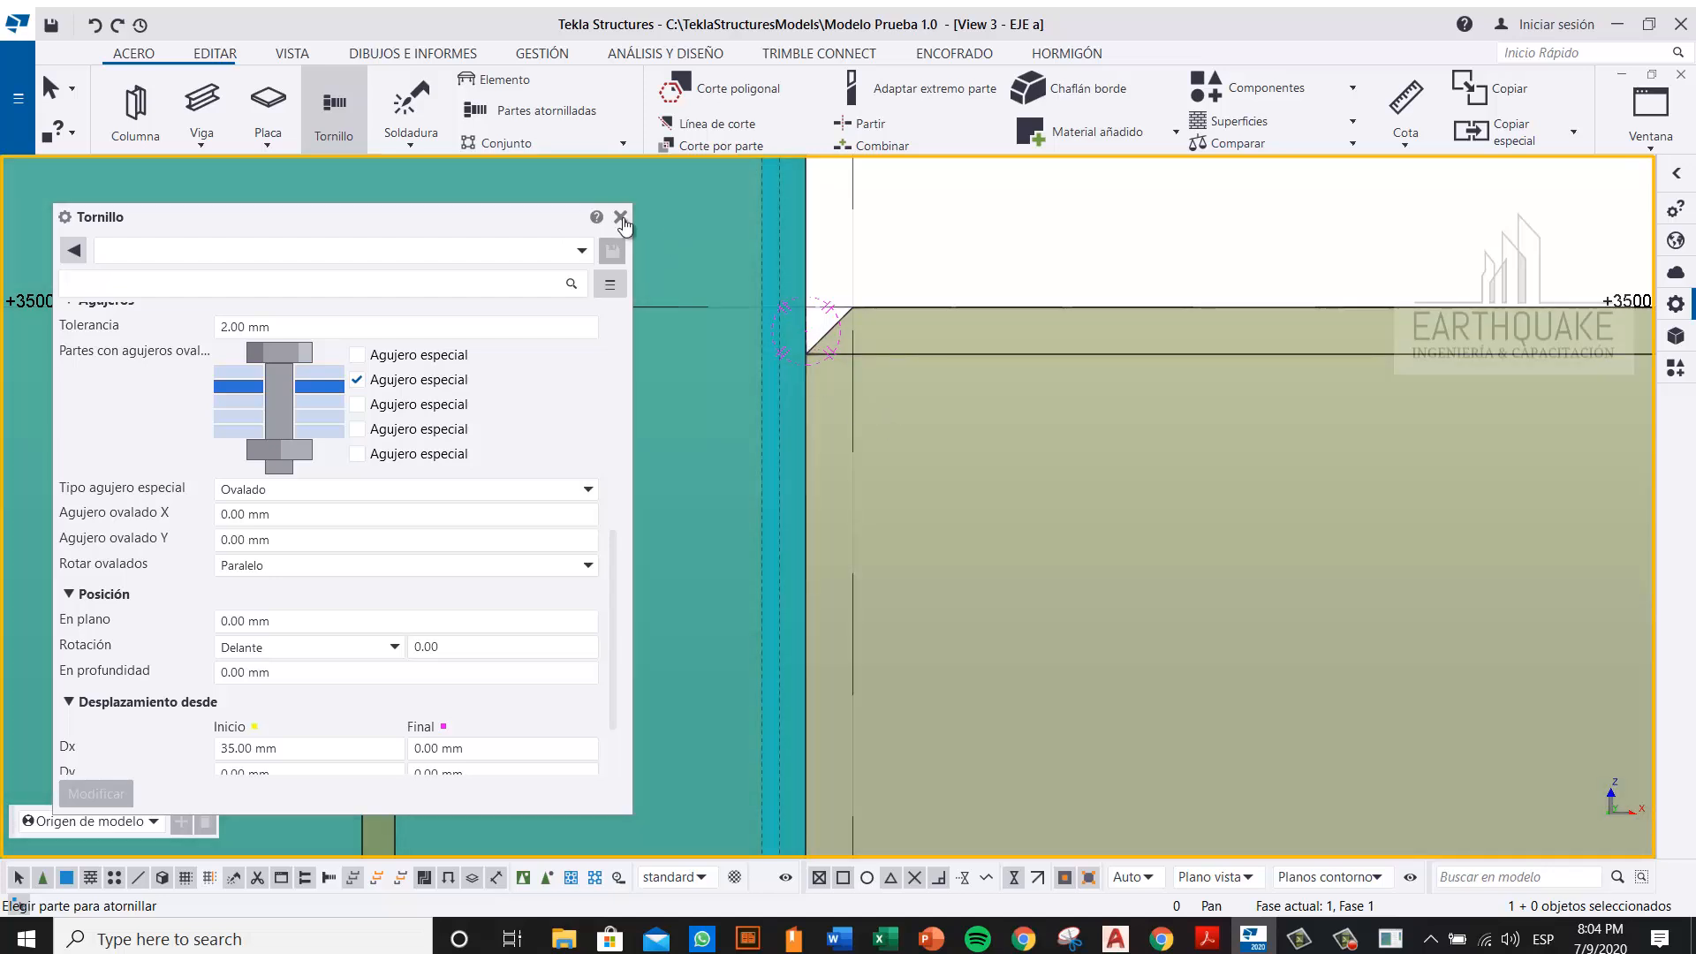
pyautogui.click(621, 217)
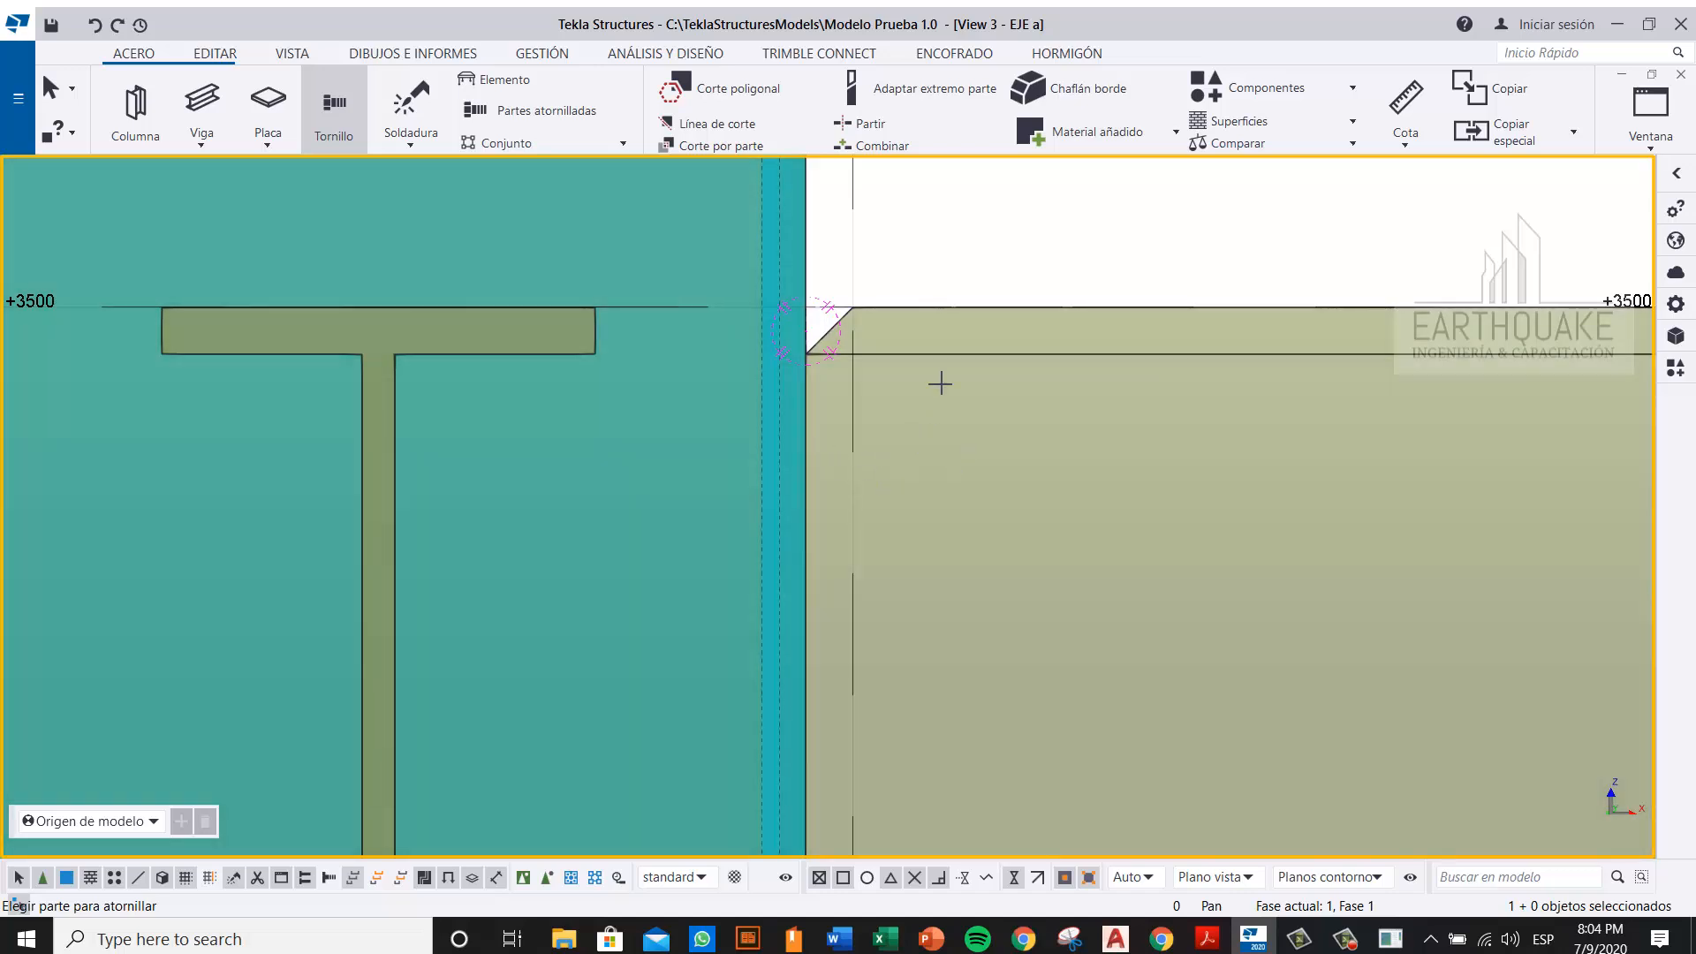
# Step: In the steel beam (Viga acero) properties, select the circular section D from the profile catalogue
pyautogui.keyDown('shift'); pyautogui.click(205, 101); pyautogui.keyUp('shift')
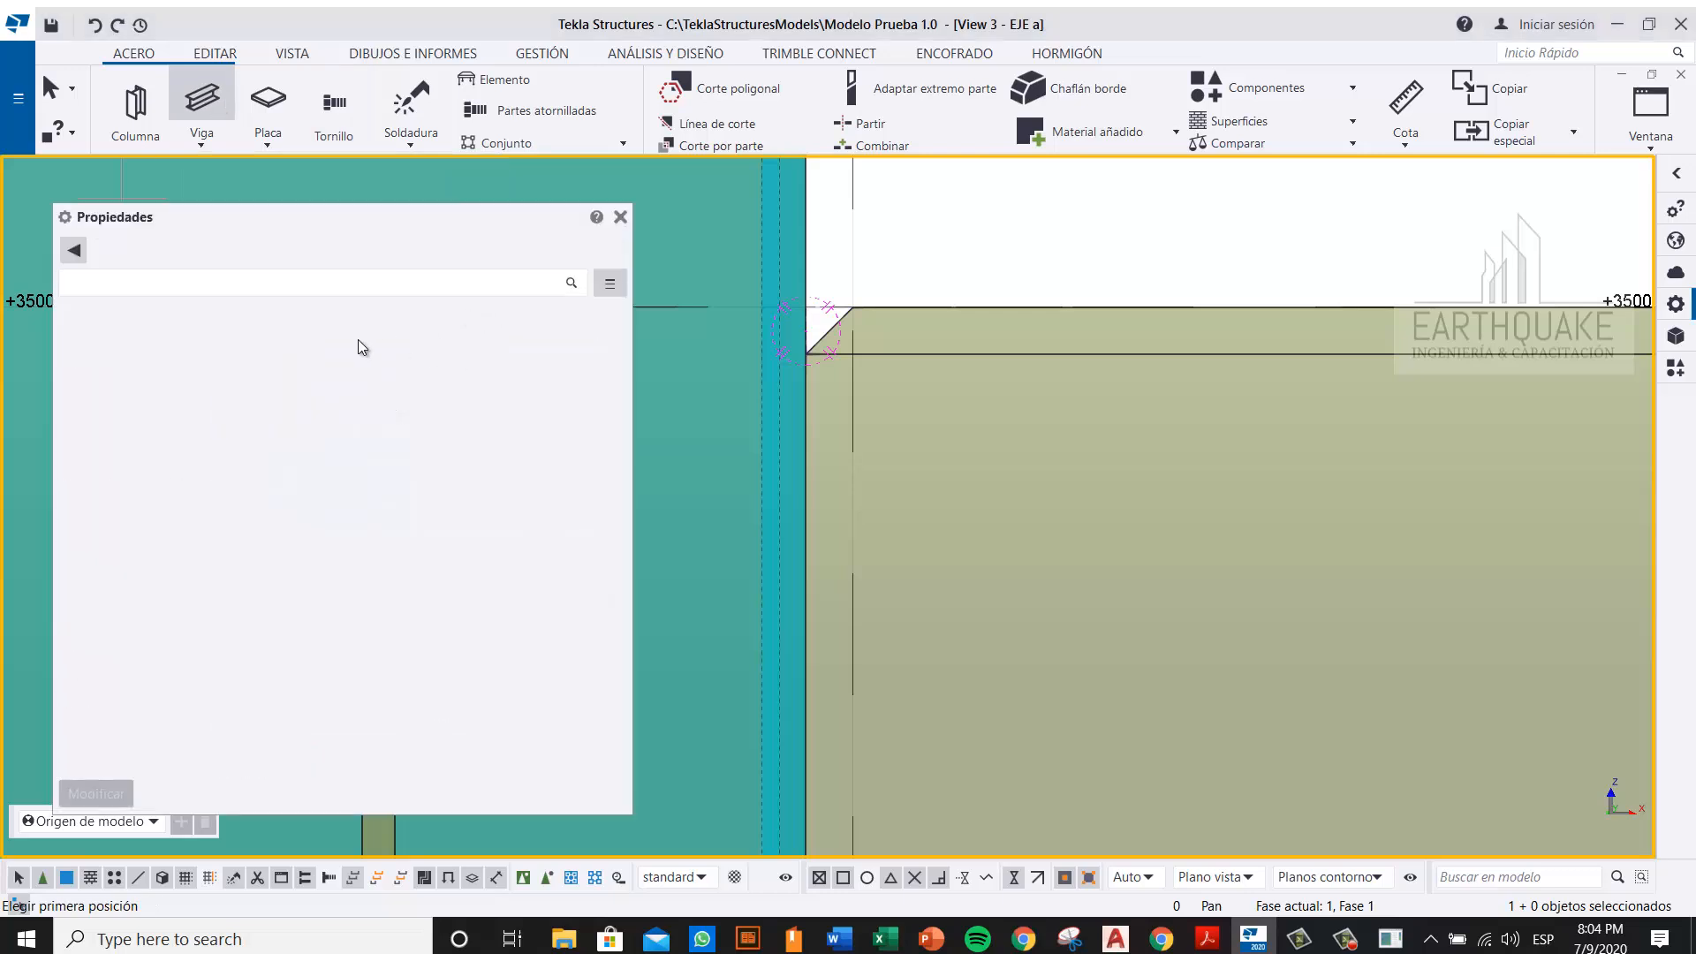
pyautogui.click(74, 253)
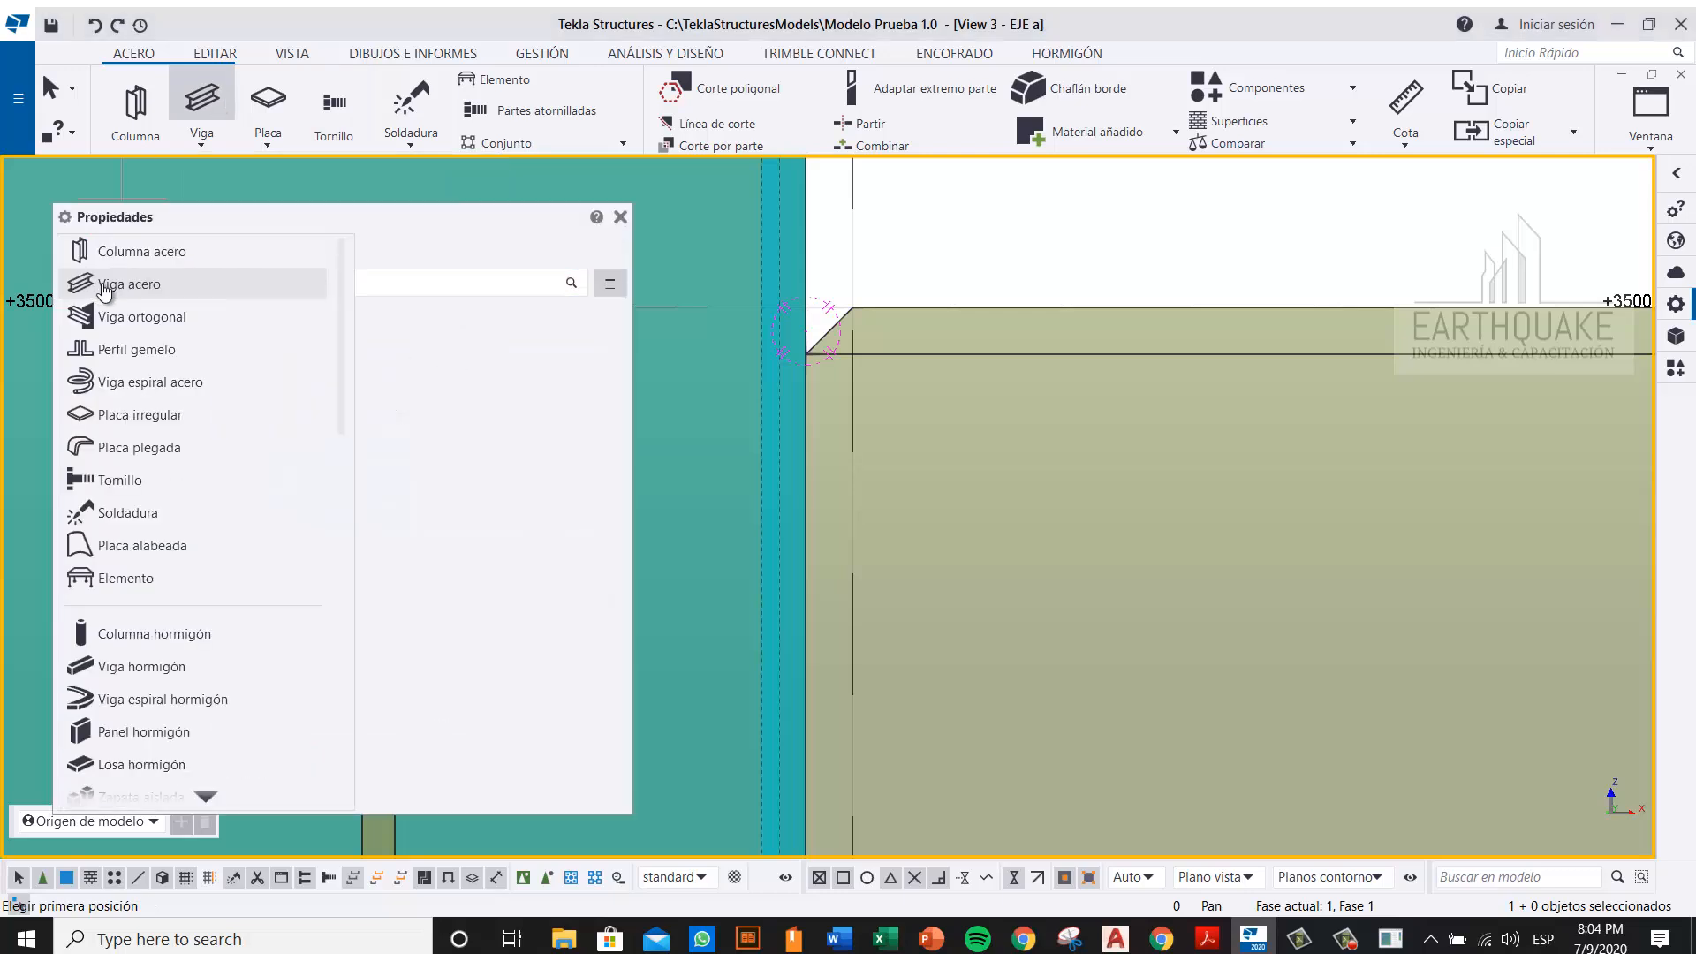
pyautogui.click(179, 285)
pyautogui.scroll(4, 391, 461)
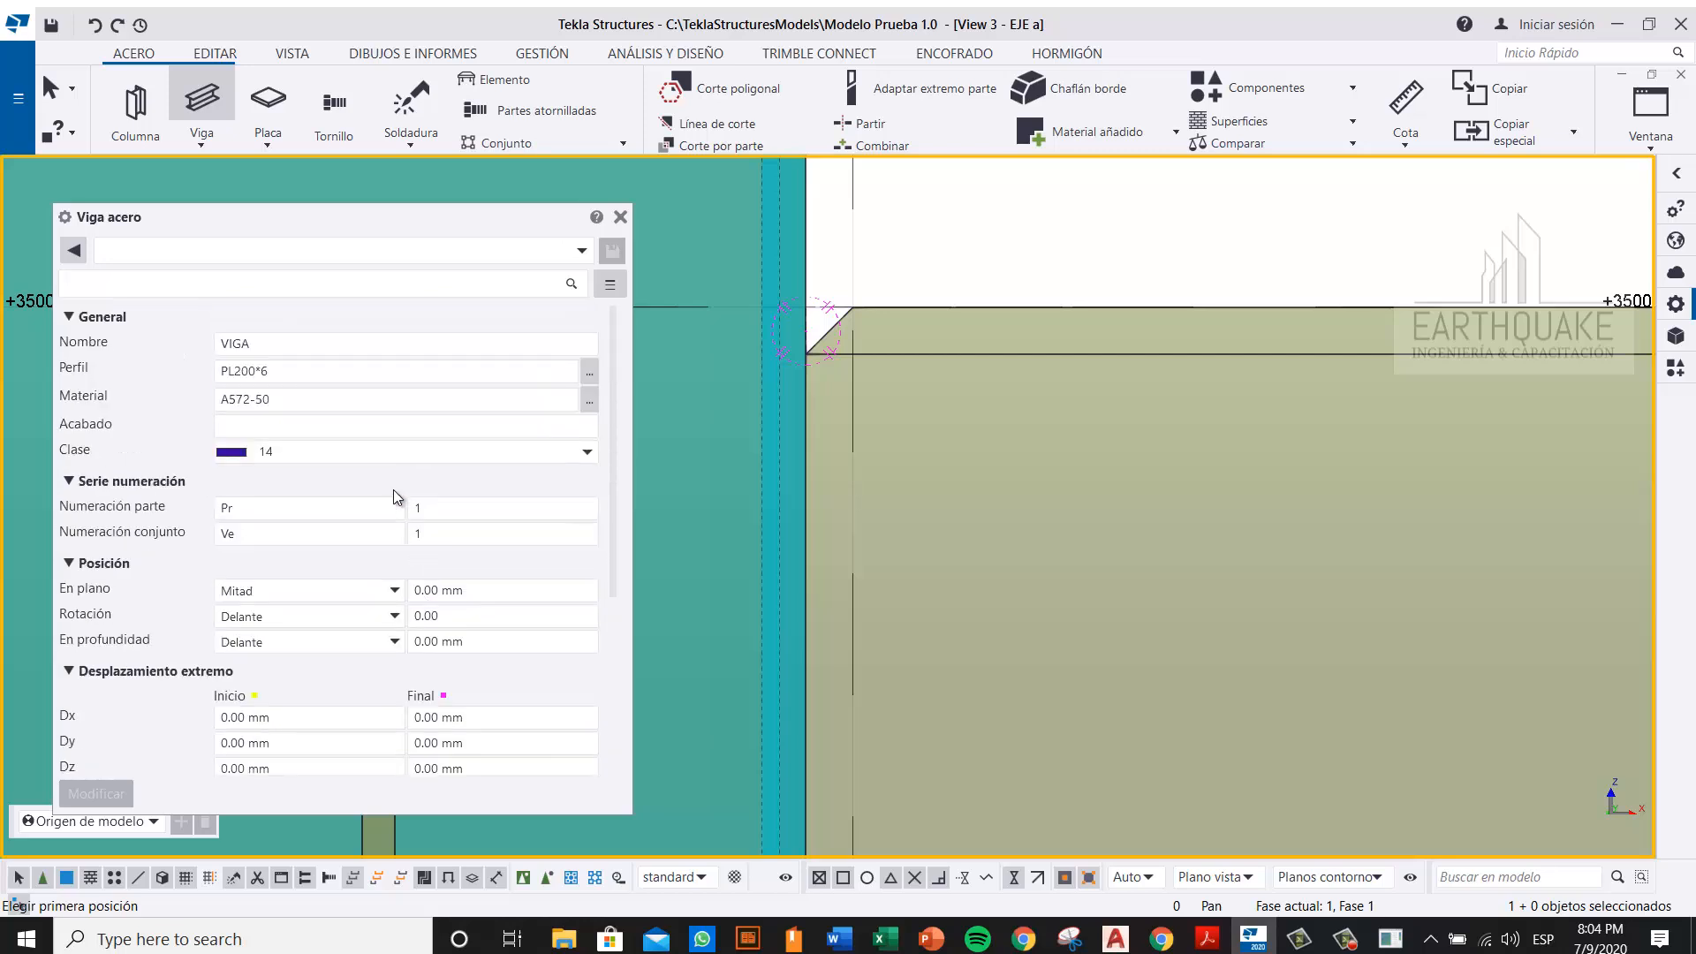
pyautogui.click(588, 383)
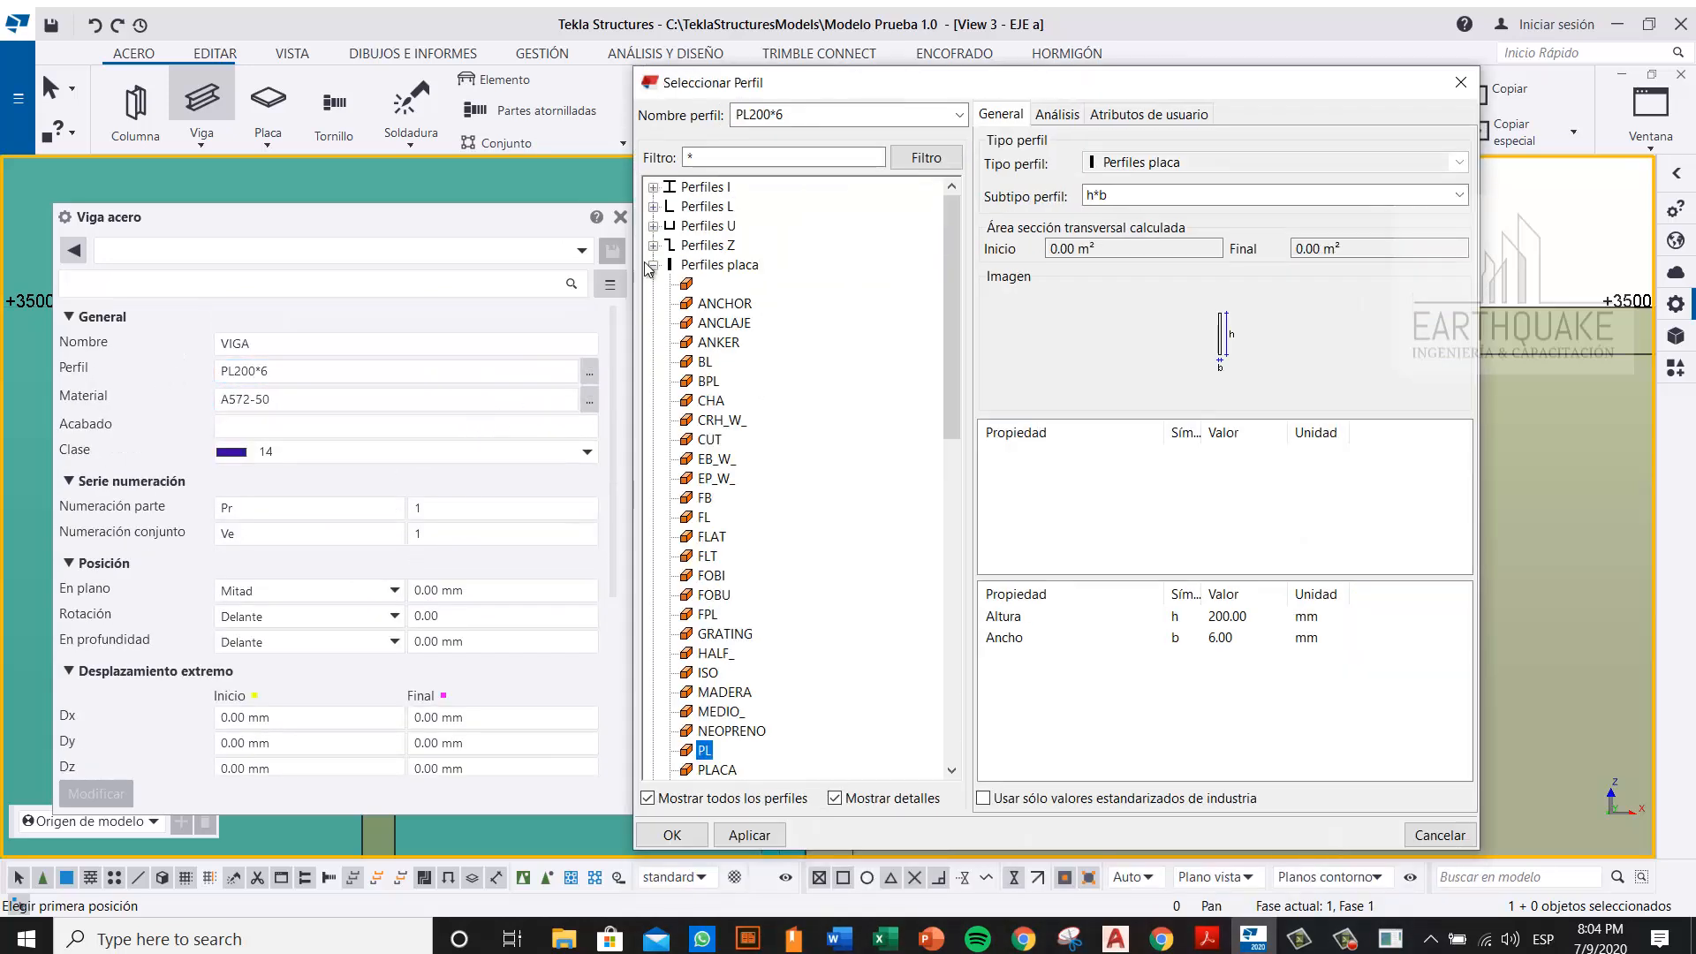
pyautogui.click(654, 265)
pyautogui.click(728, 285)
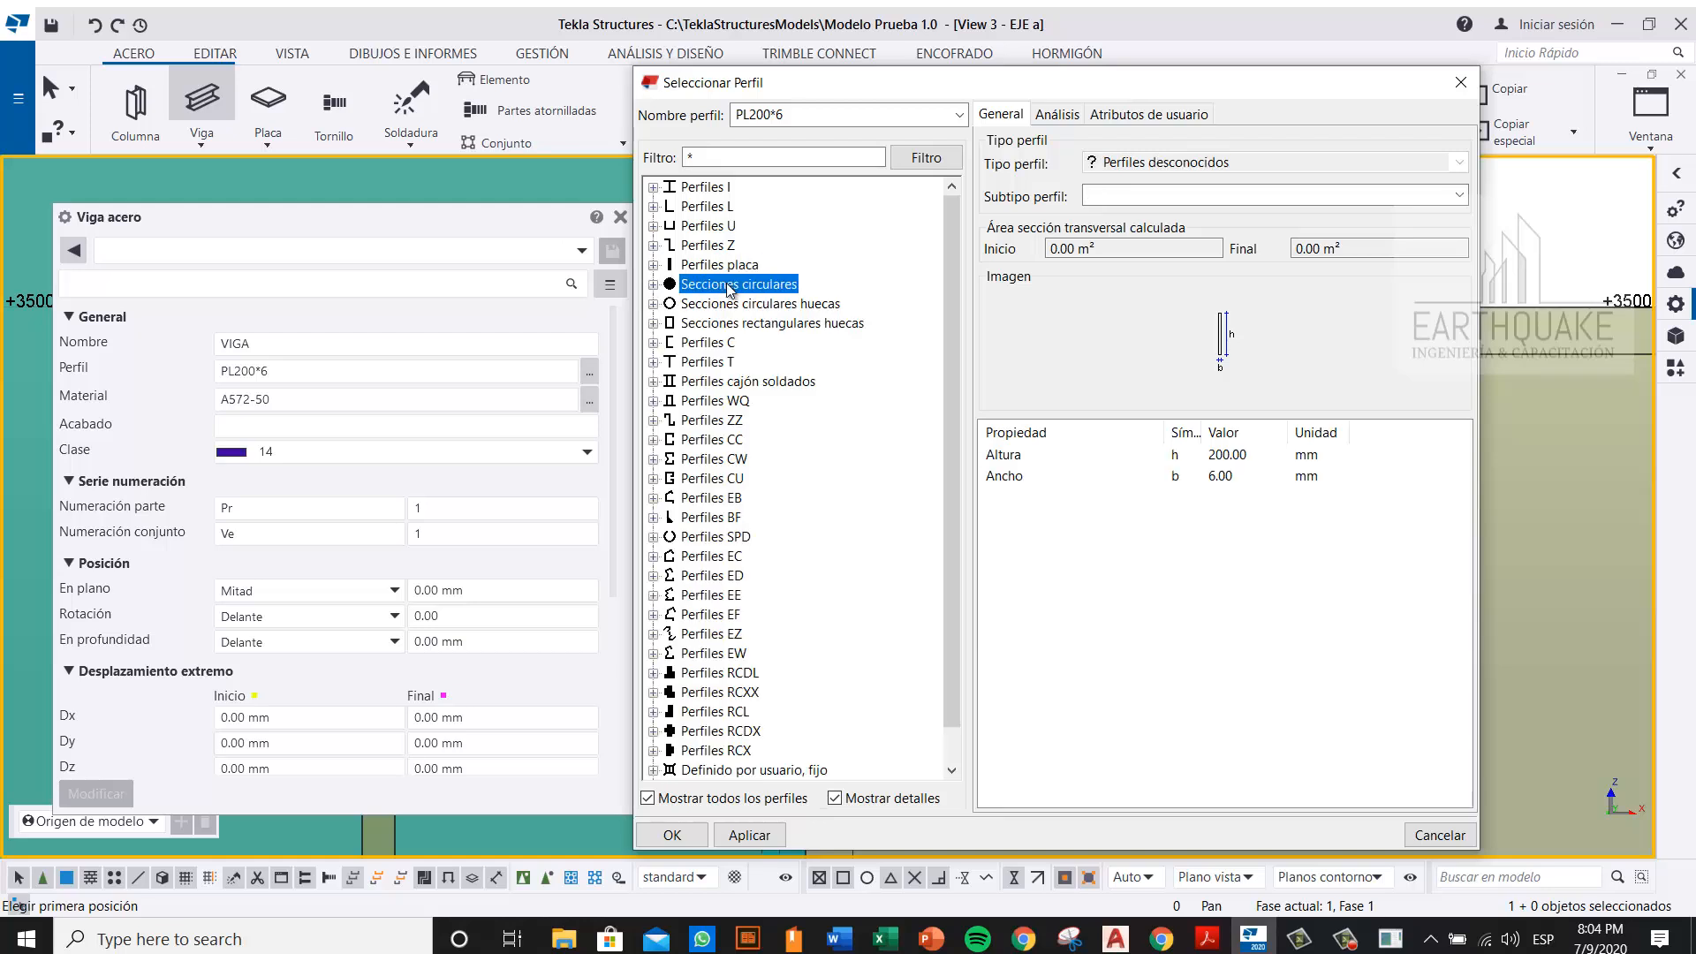
pyautogui.click(654, 284)
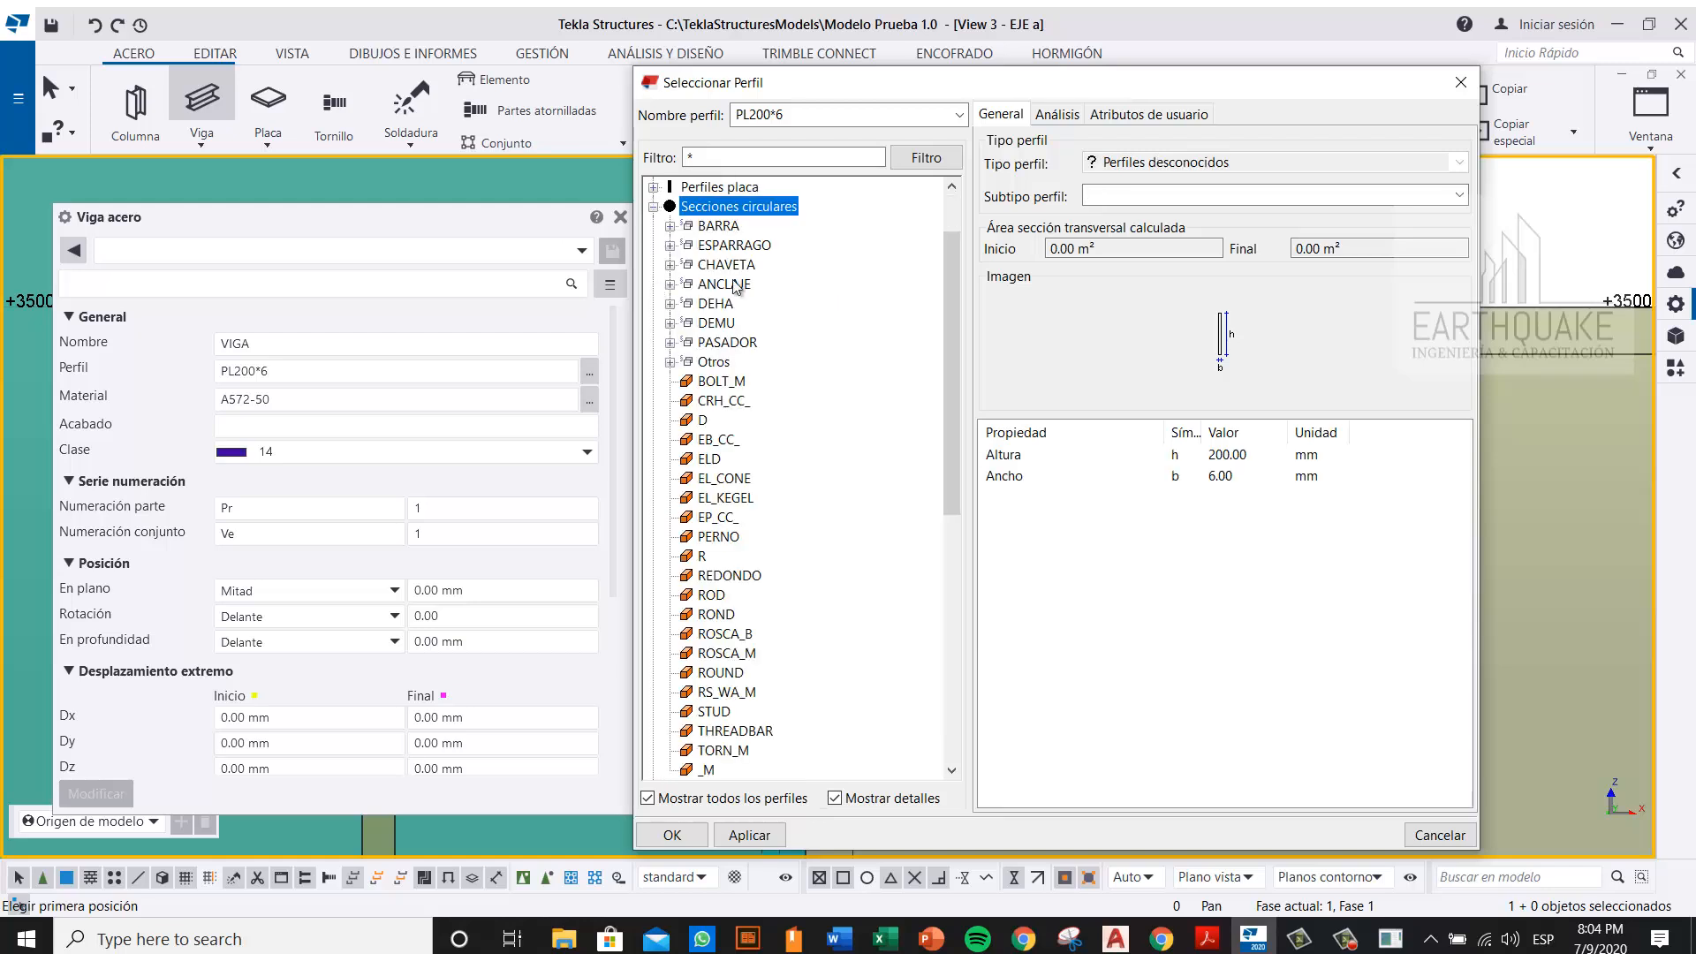
pyautogui.click(703, 421)
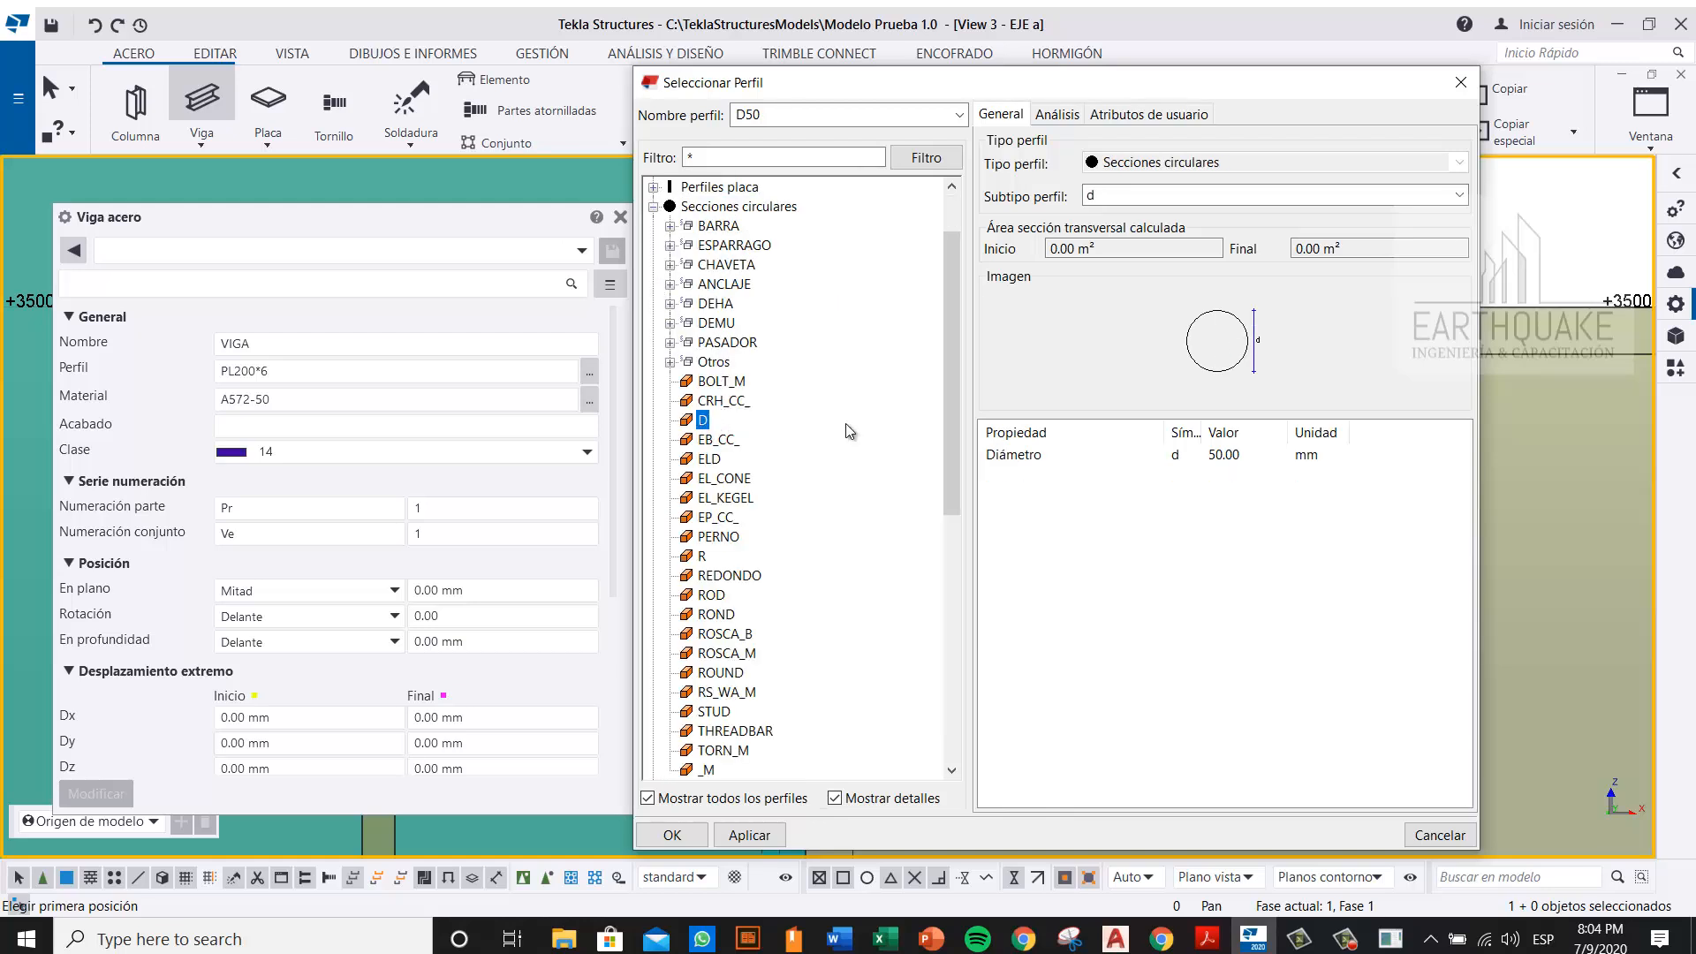
# Step: Review the tapered d1*r1*d2*r2 subtype, return to subtype d with a 50 mm diameter, and apply the D50 profile
pyautogui.click(1292, 196)
pyautogui.click(1243, 236)
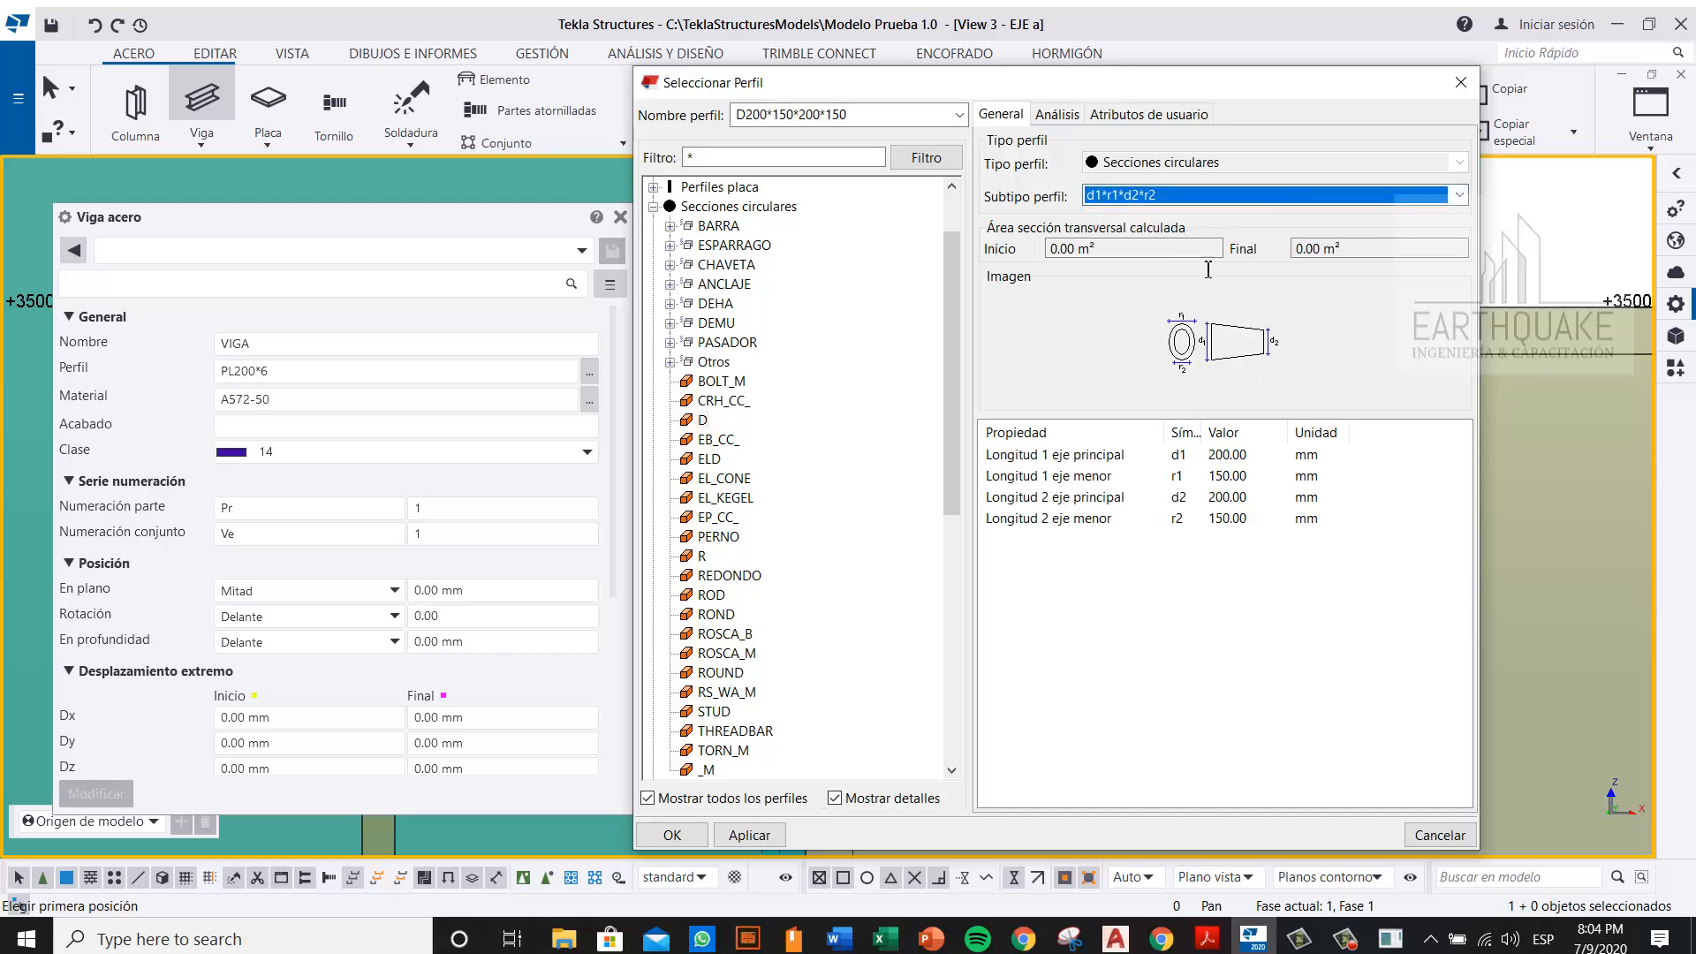
pyautogui.click(1408, 196)
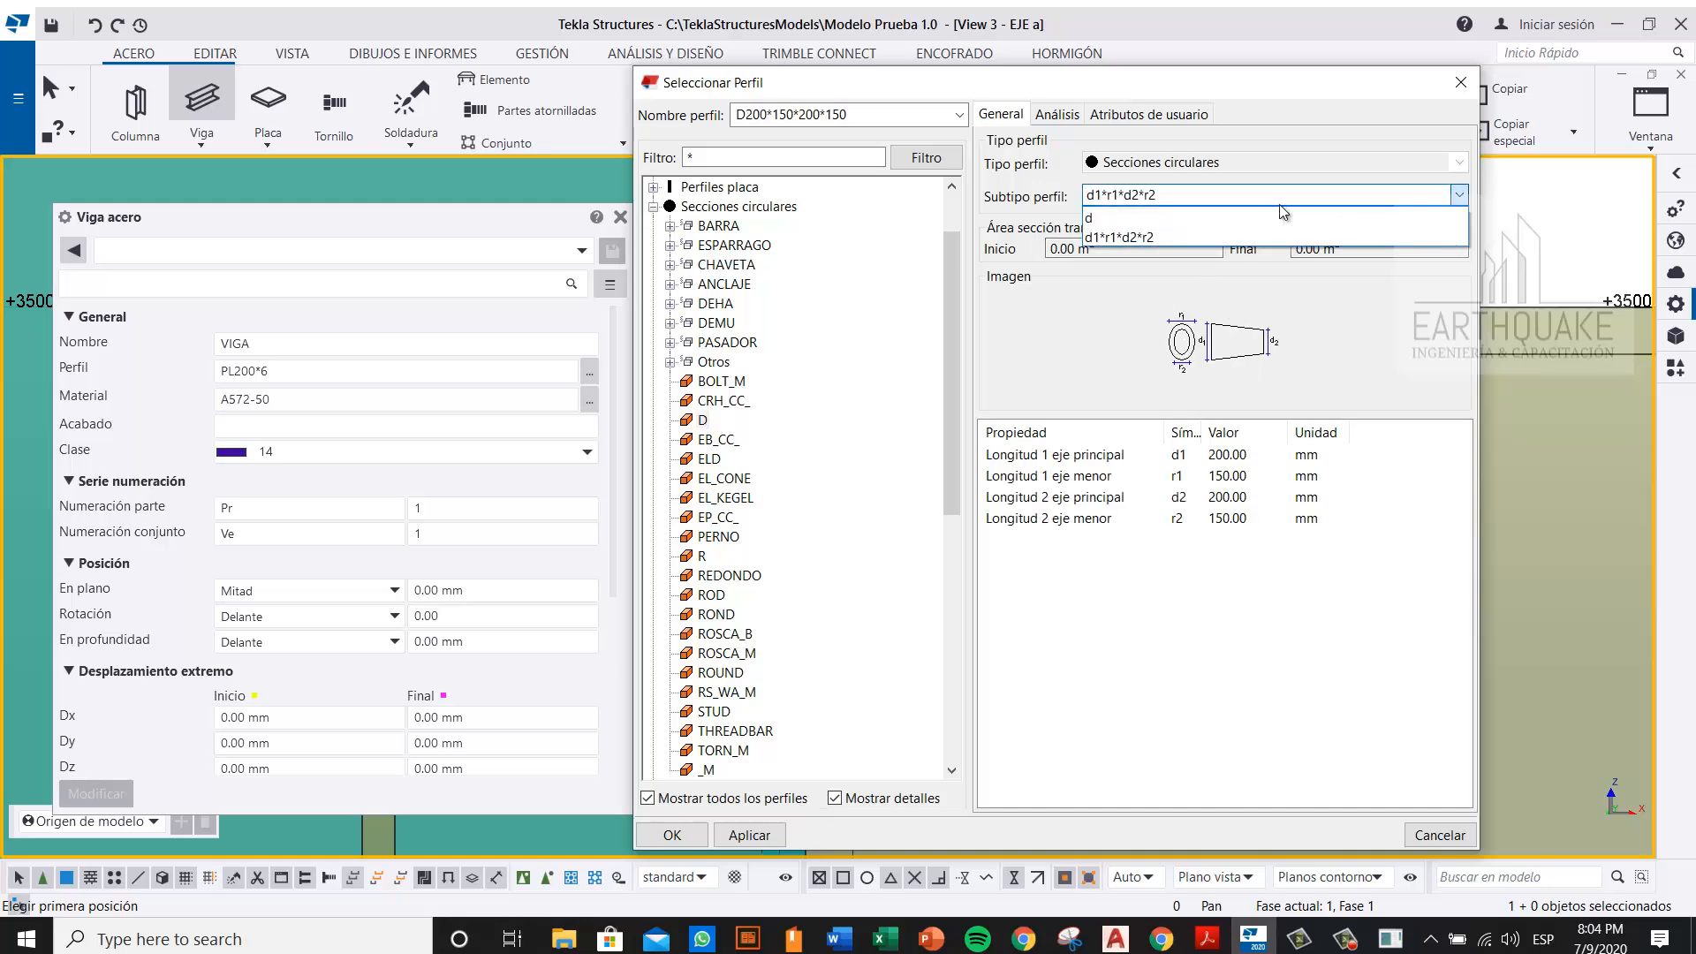
pyautogui.click(1244, 216)
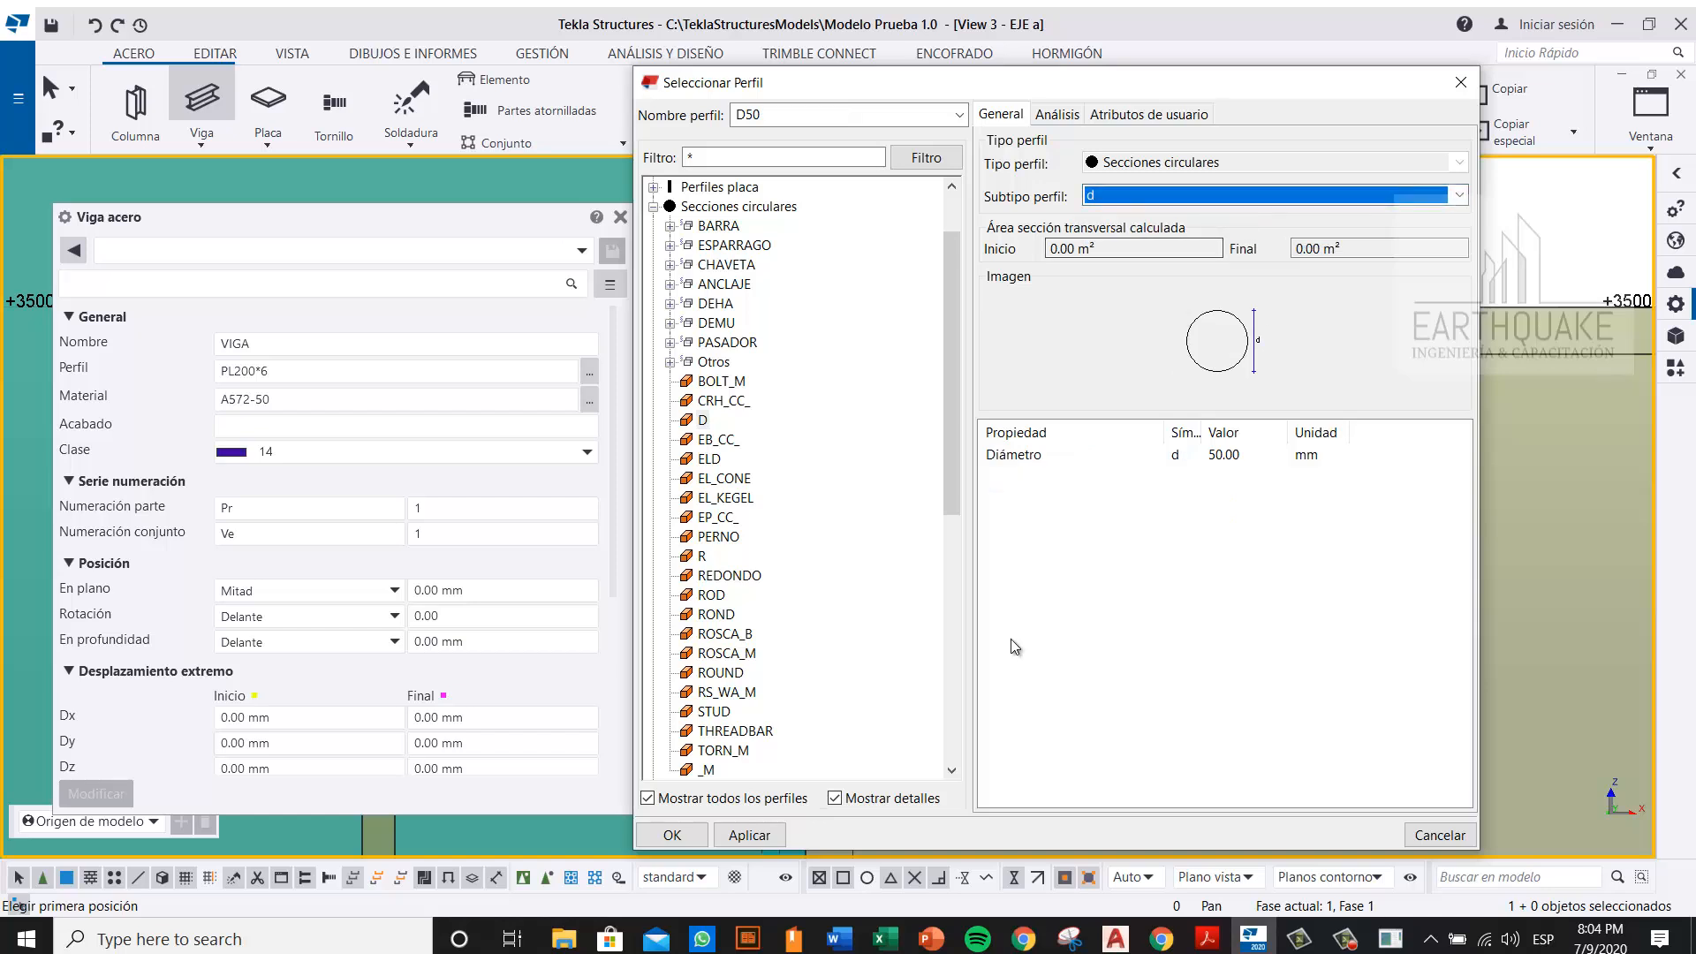
pyautogui.click(757, 843)
pyautogui.click(687, 840)
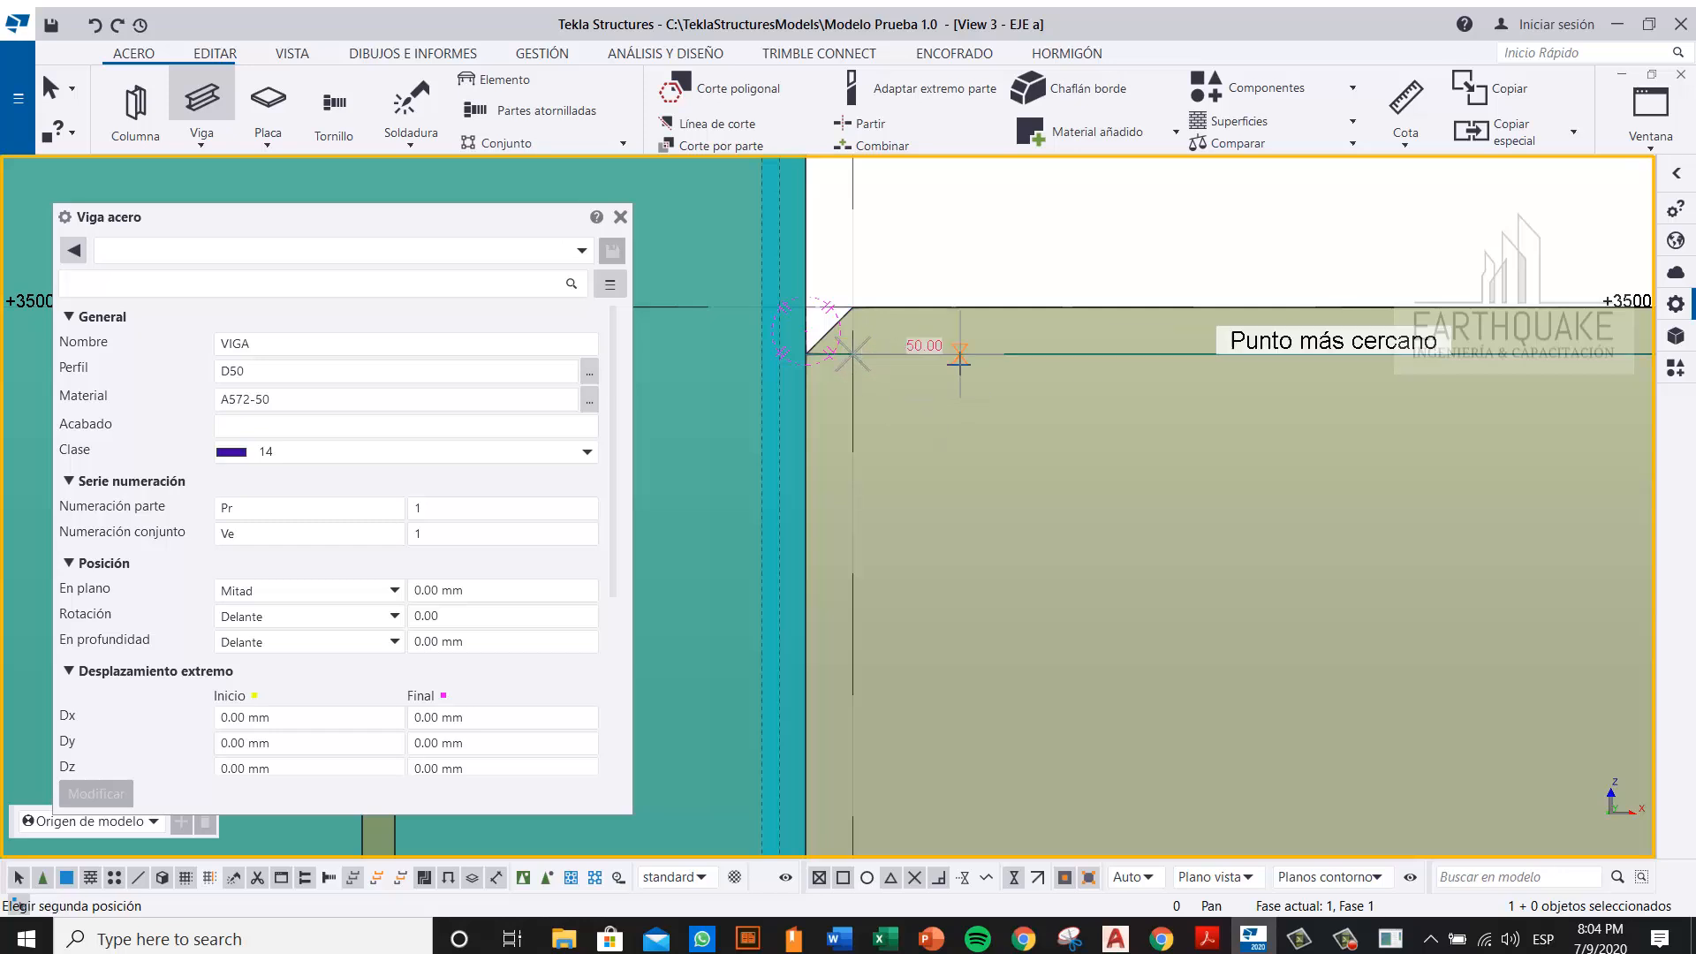
# Step: Model a 60 mm long D50 steel beam along the main beam's upper flange, starting near the bevelled end
pyautogui.rightClick(1003, 317)
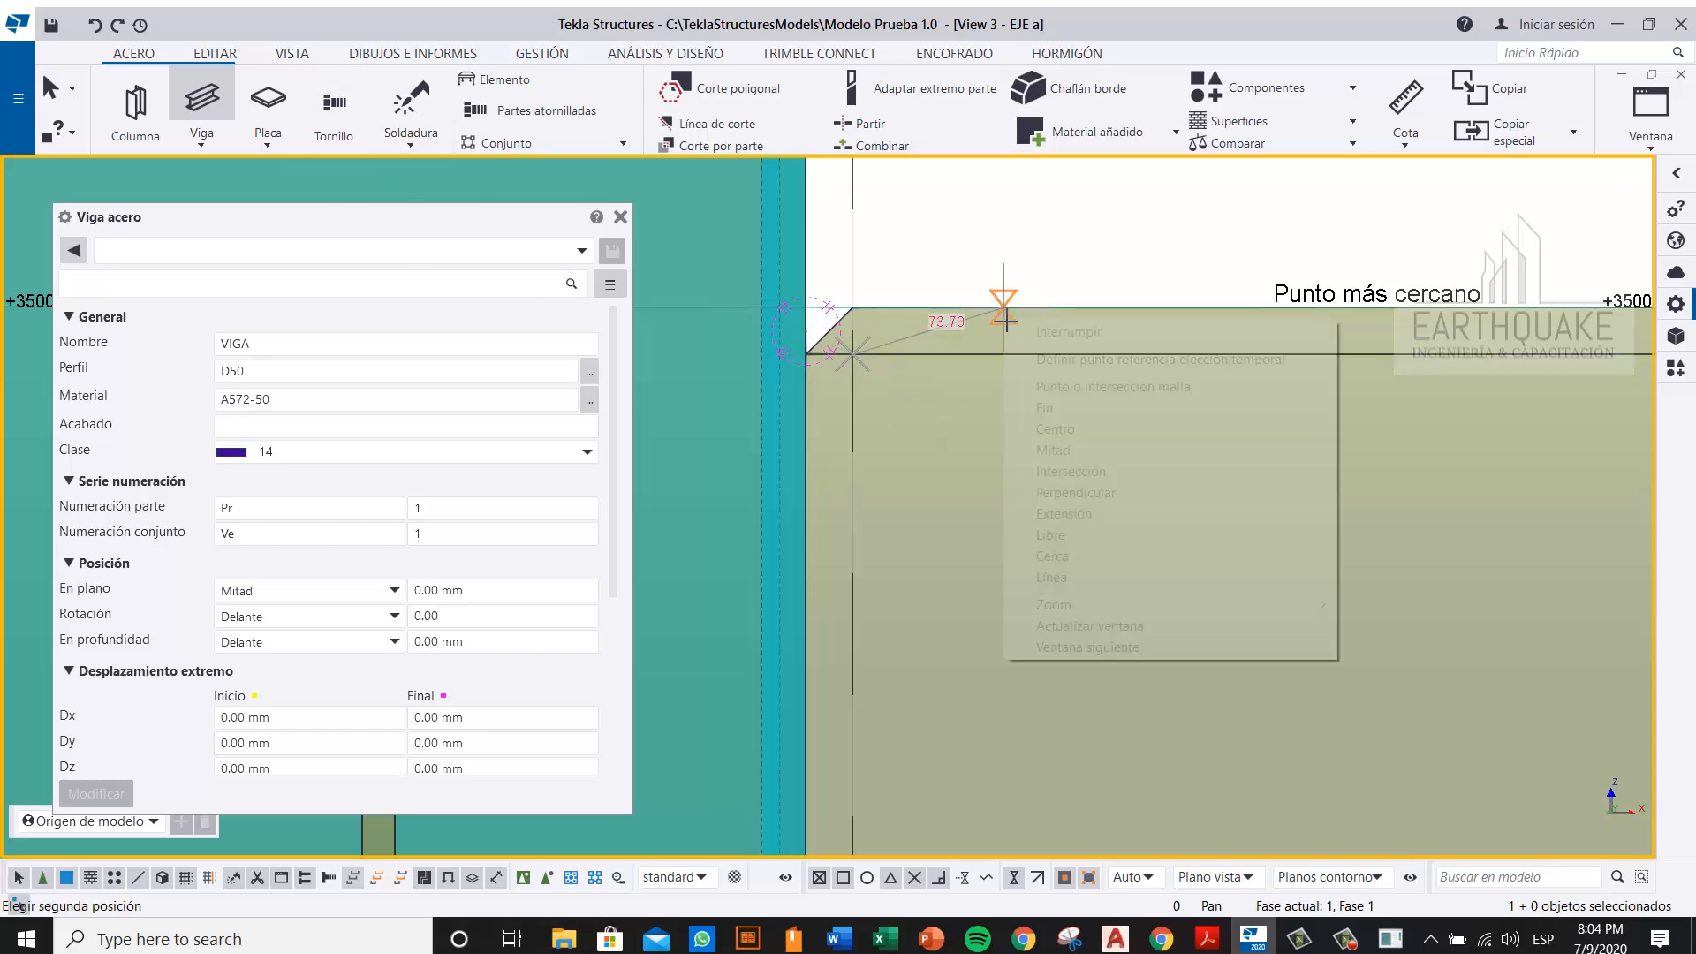
pyautogui.click(1085, 554)
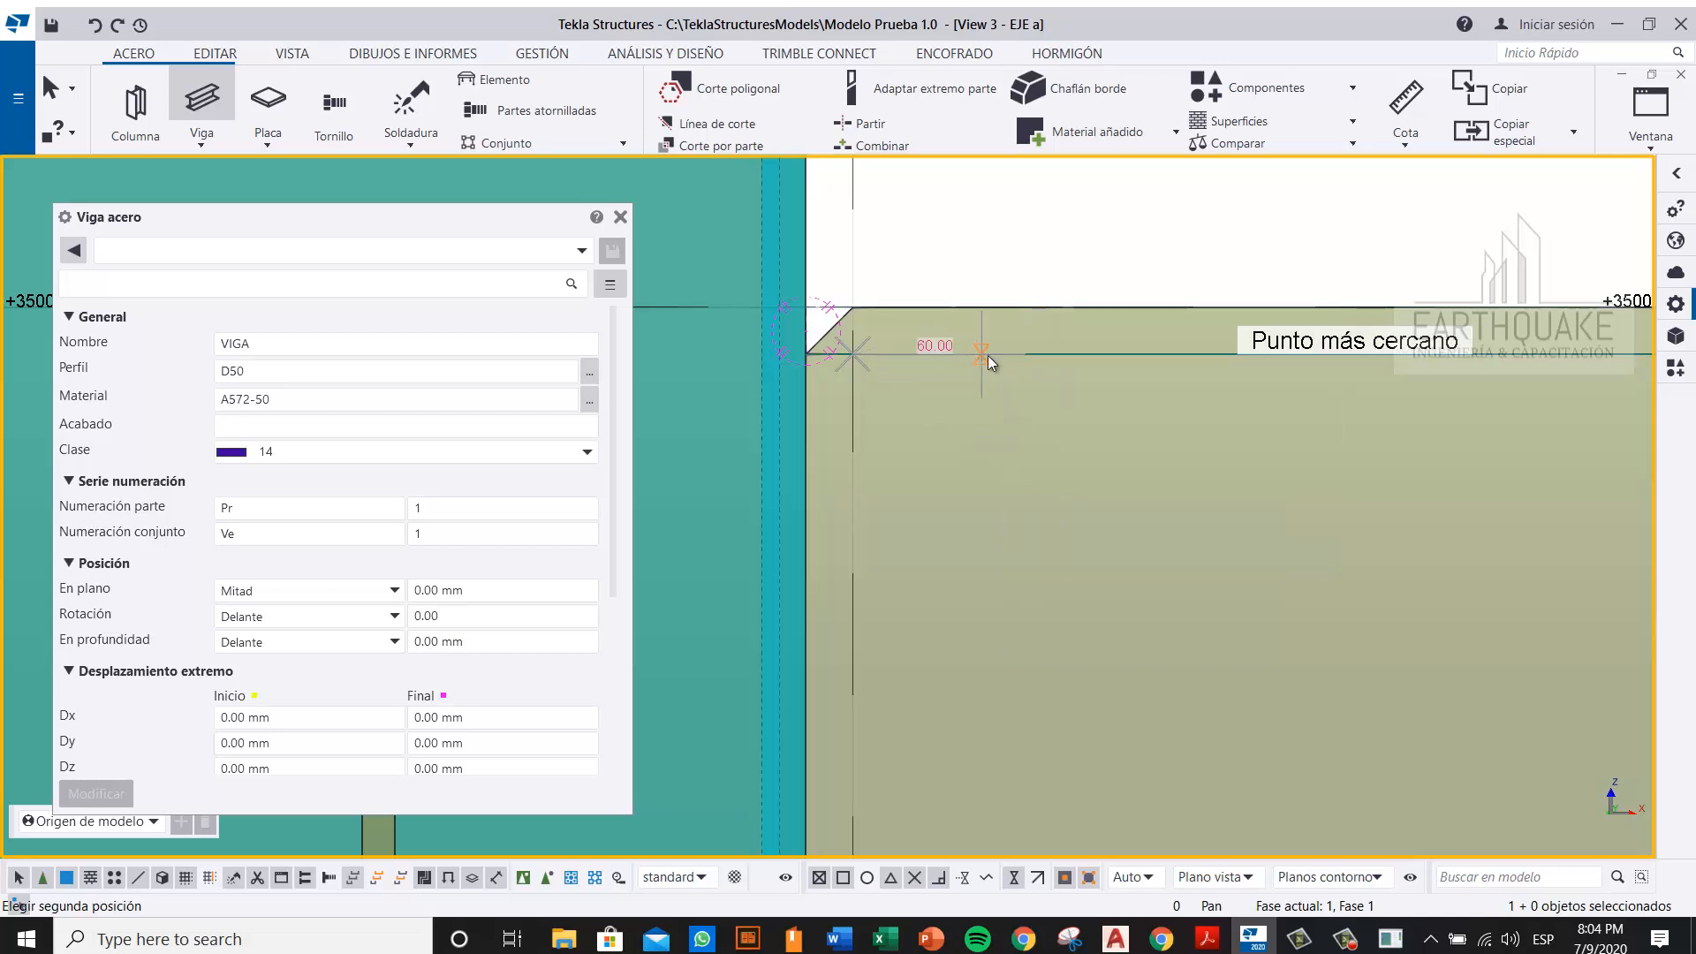
pyautogui.click(985, 356)
pyautogui.rightClick(1051, 230)
pyautogui.click(1082, 240)
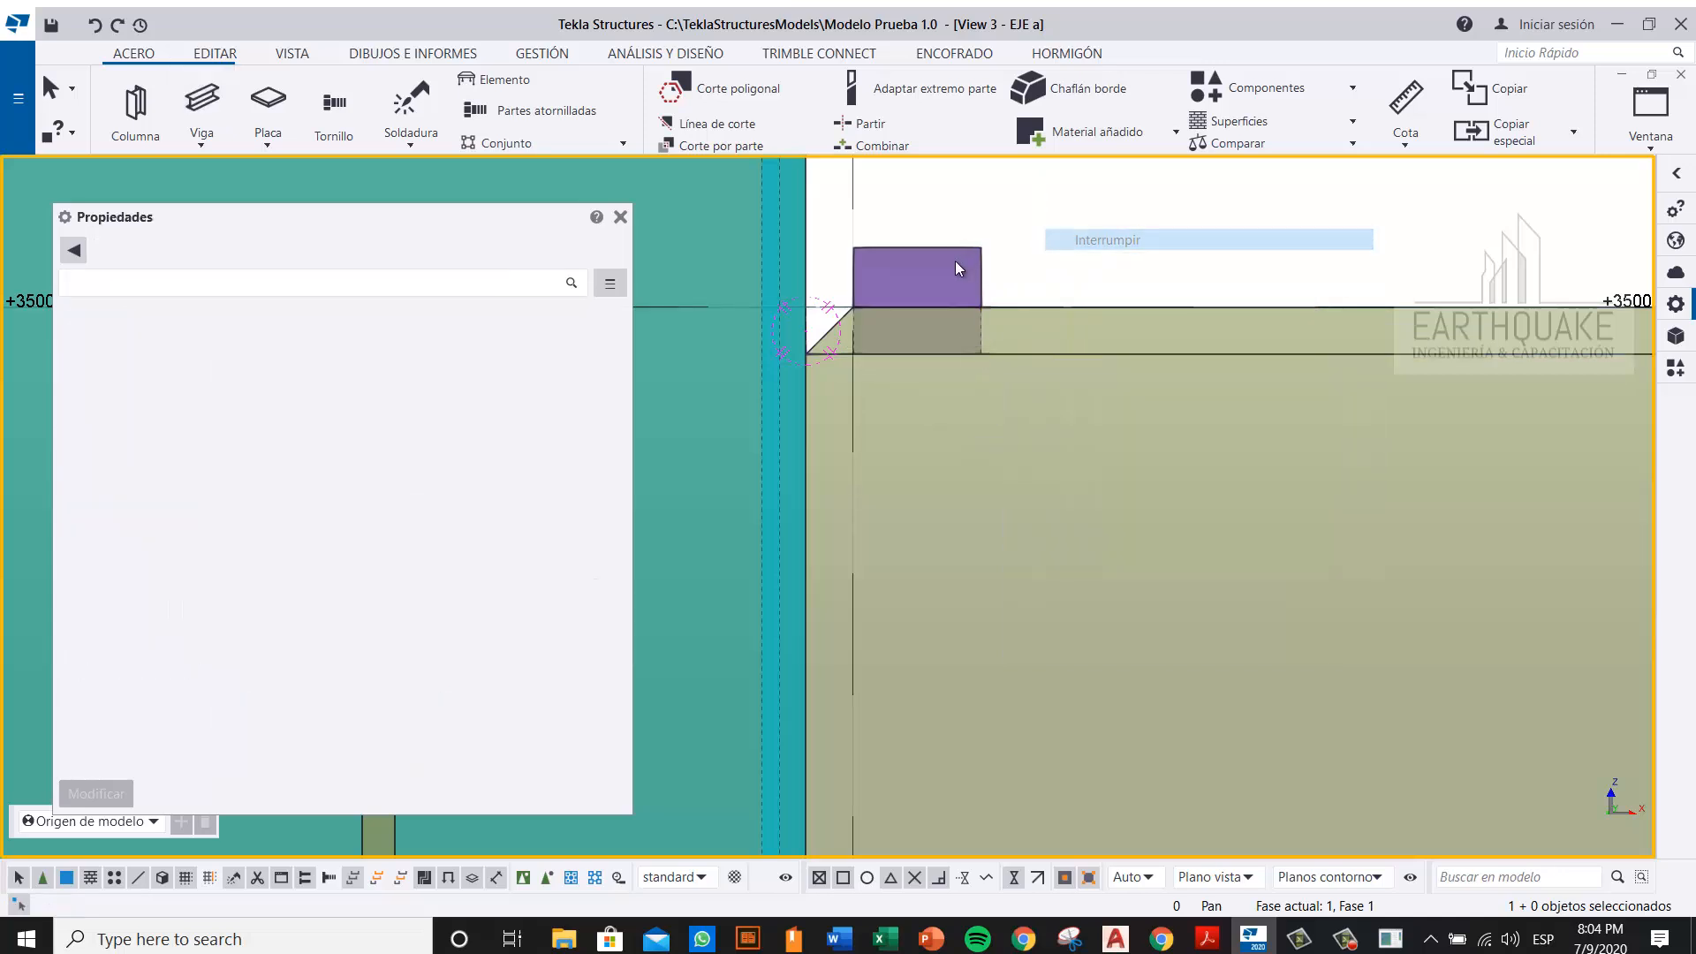
# Step: Set the D50 part's rotation to Superior and inspect its orientation in 3D
pyautogui.click(942, 256)
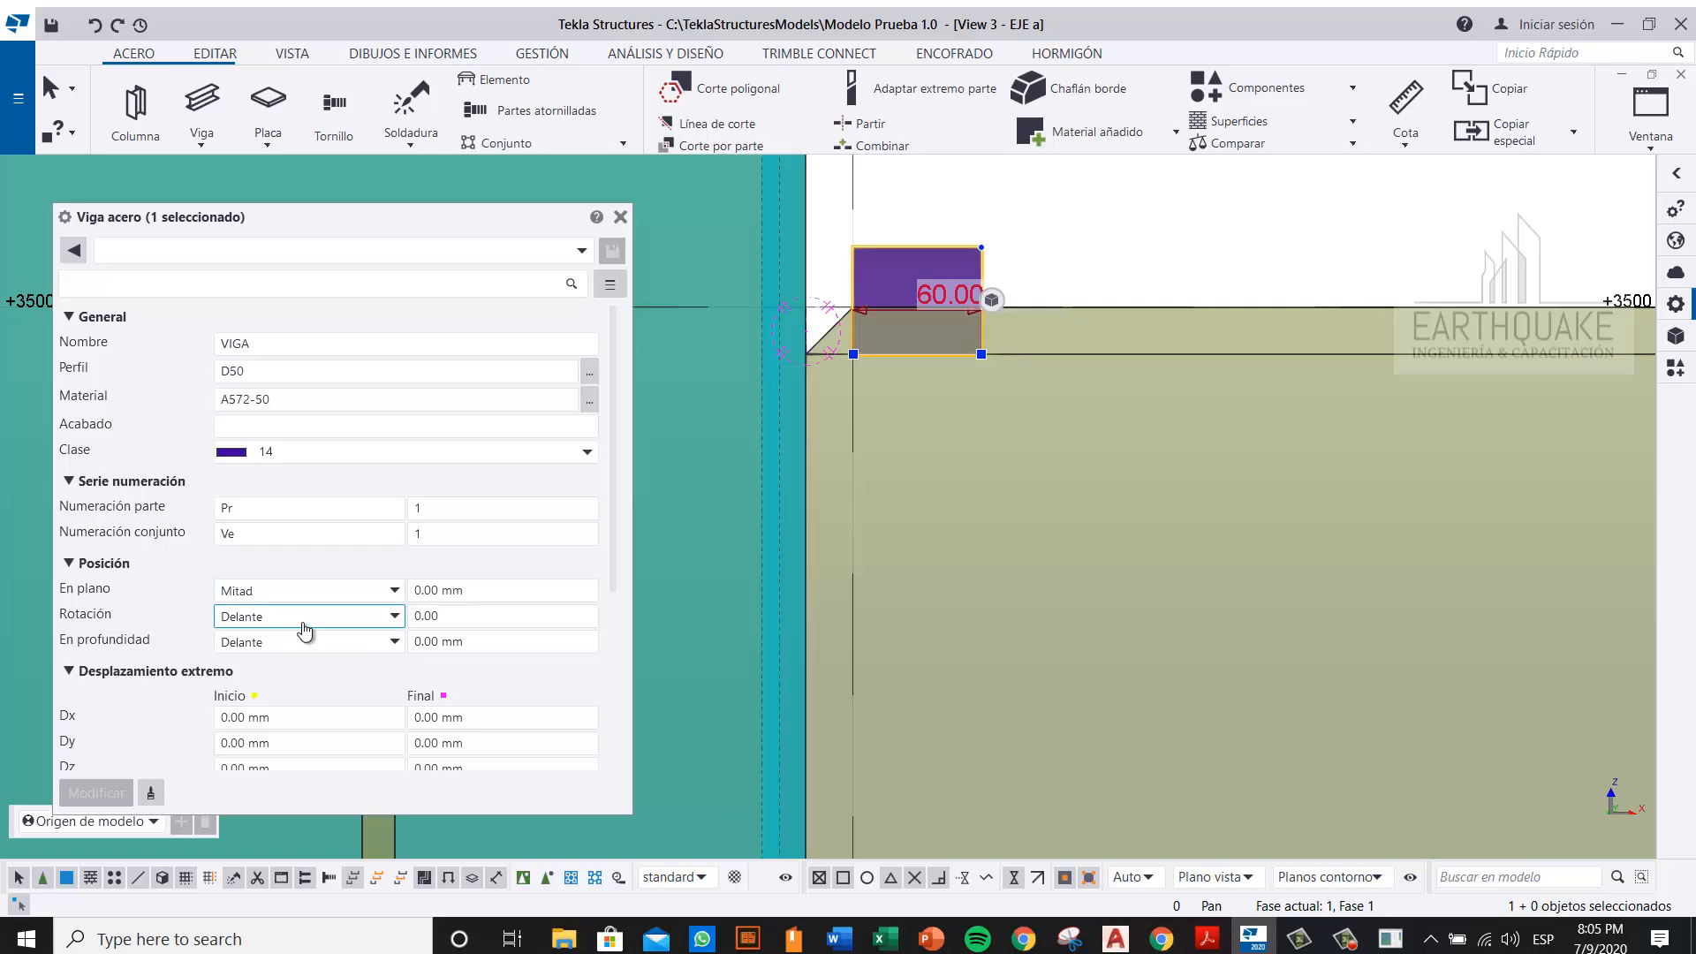
pyautogui.click(305, 630)
pyautogui.click(305, 655)
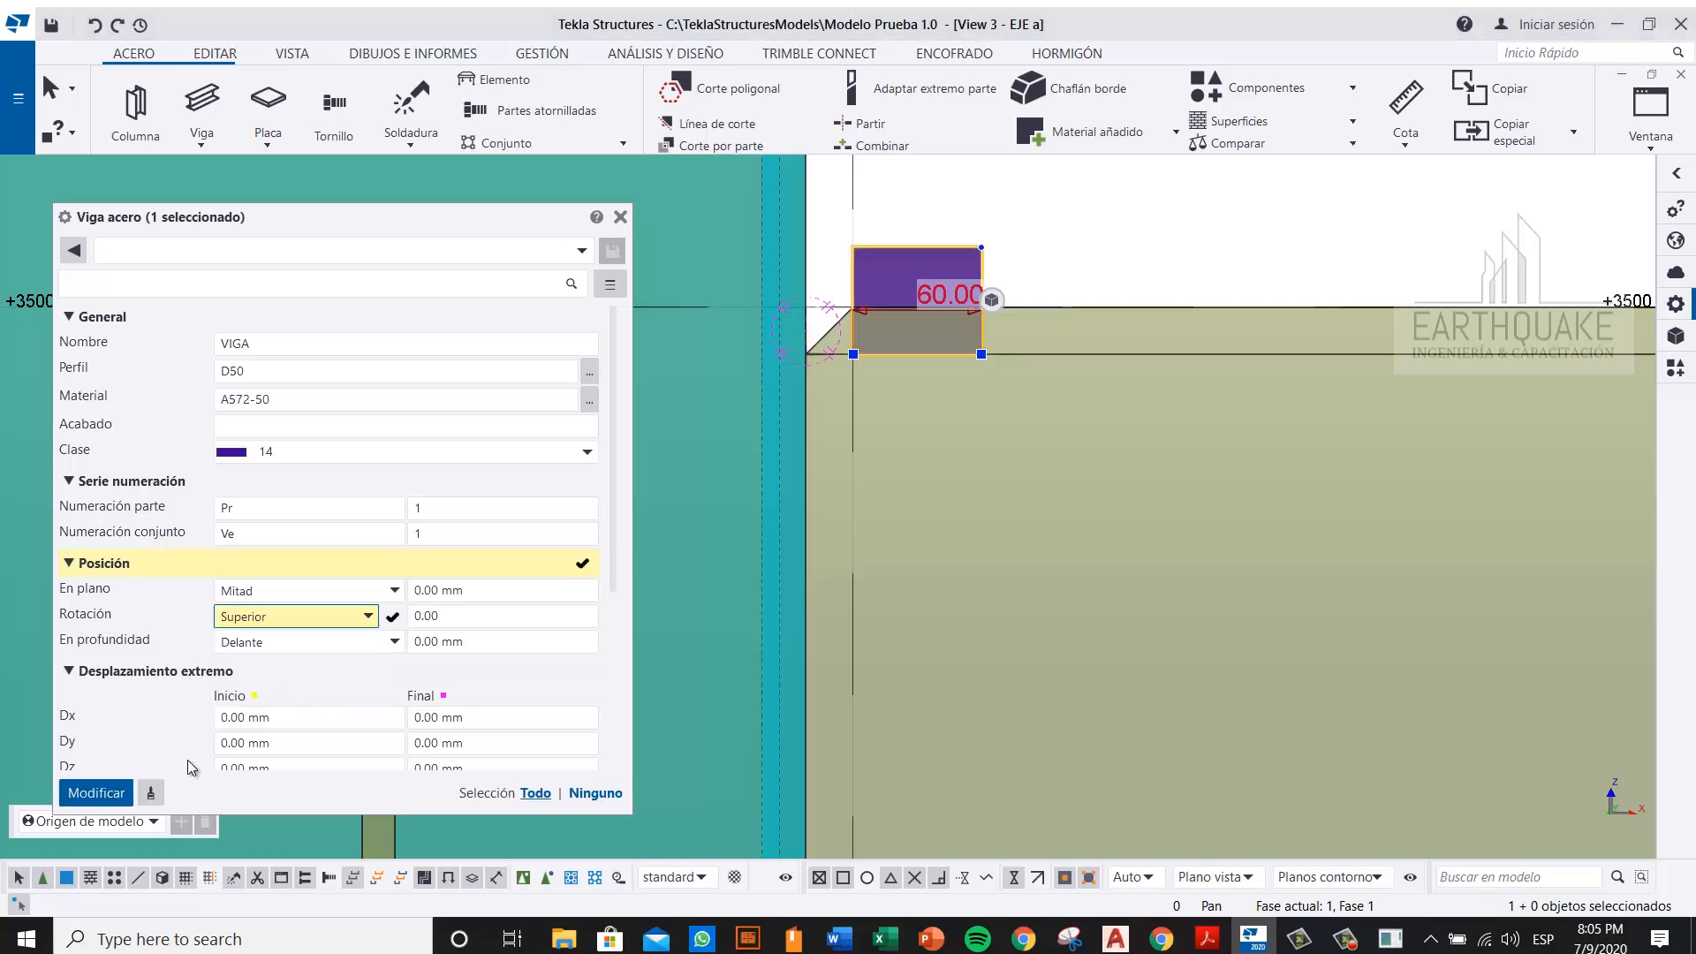
pyautogui.click(112, 794)
pyautogui.moveTo(1006, 439); pyautogui.dragTo(891, 510, button='middle')
pyautogui.scroll(-3, 1118, 402)
pyautogui.moveTo(1064, 394)
pyautogui.keyDown('ctrl'); pyautogui.mouseDown(button='middle')
pyautogui.moveTo(1045, 451)
pyautogui.moveTo(1048, 399)
pyautogui.mouseUp(button='middle'); pyautogui.keyUp('ctrl')
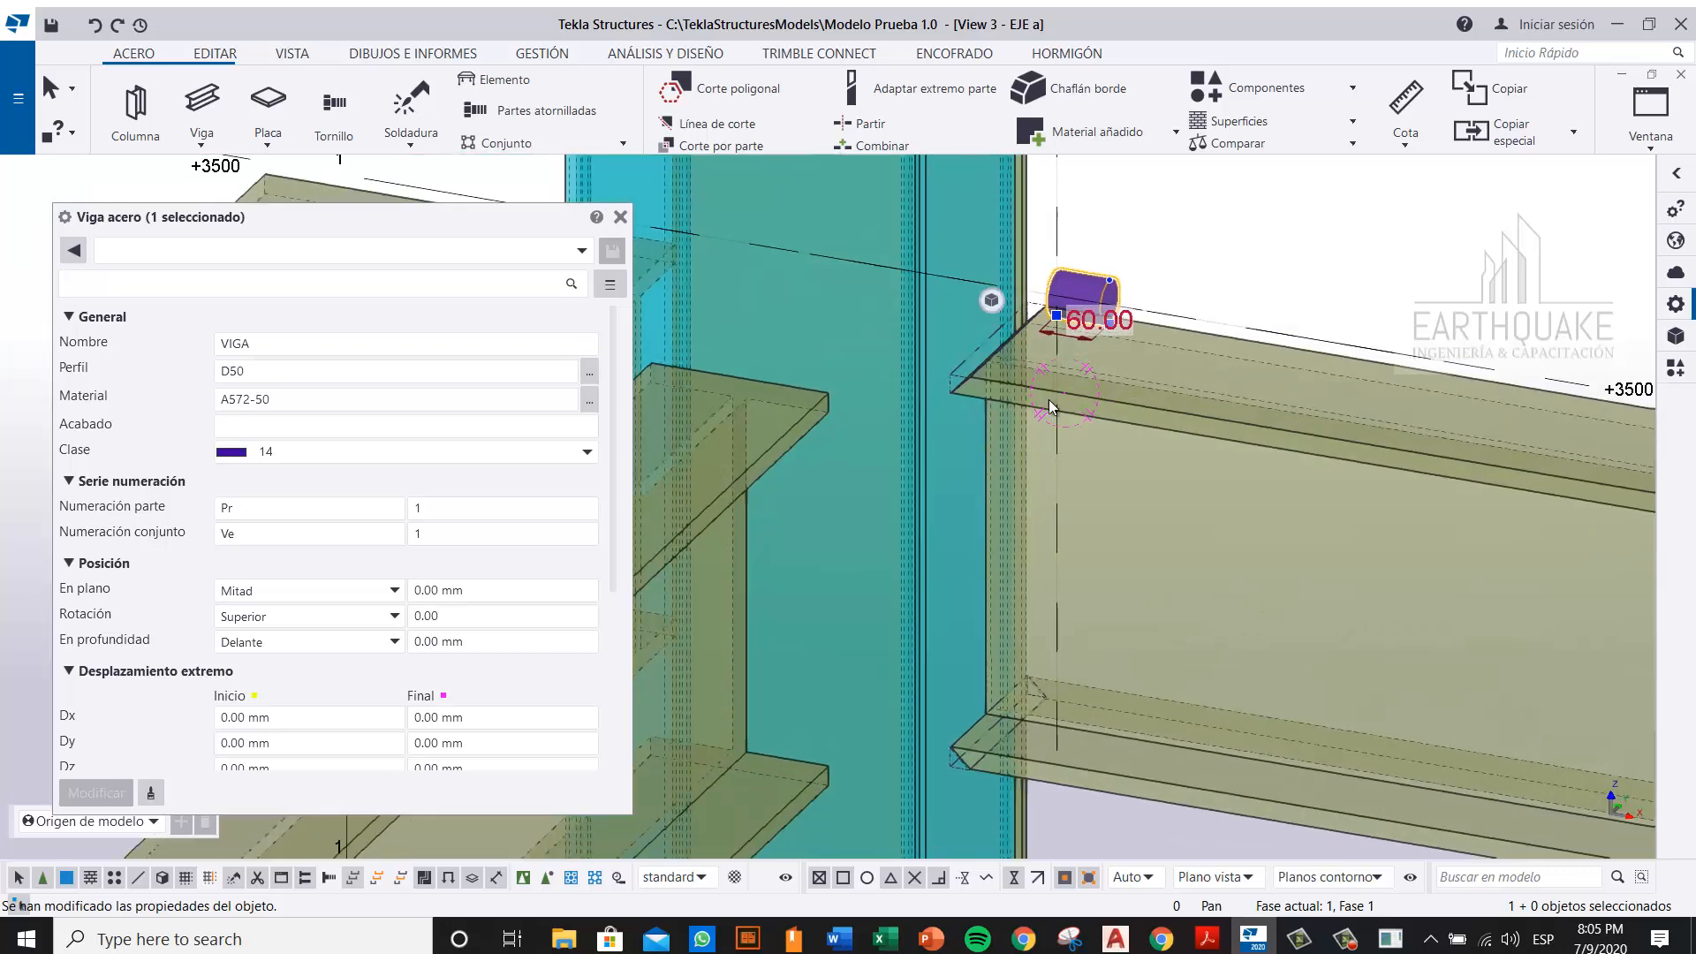
pyautogui.scroll(3, 1126, 297)
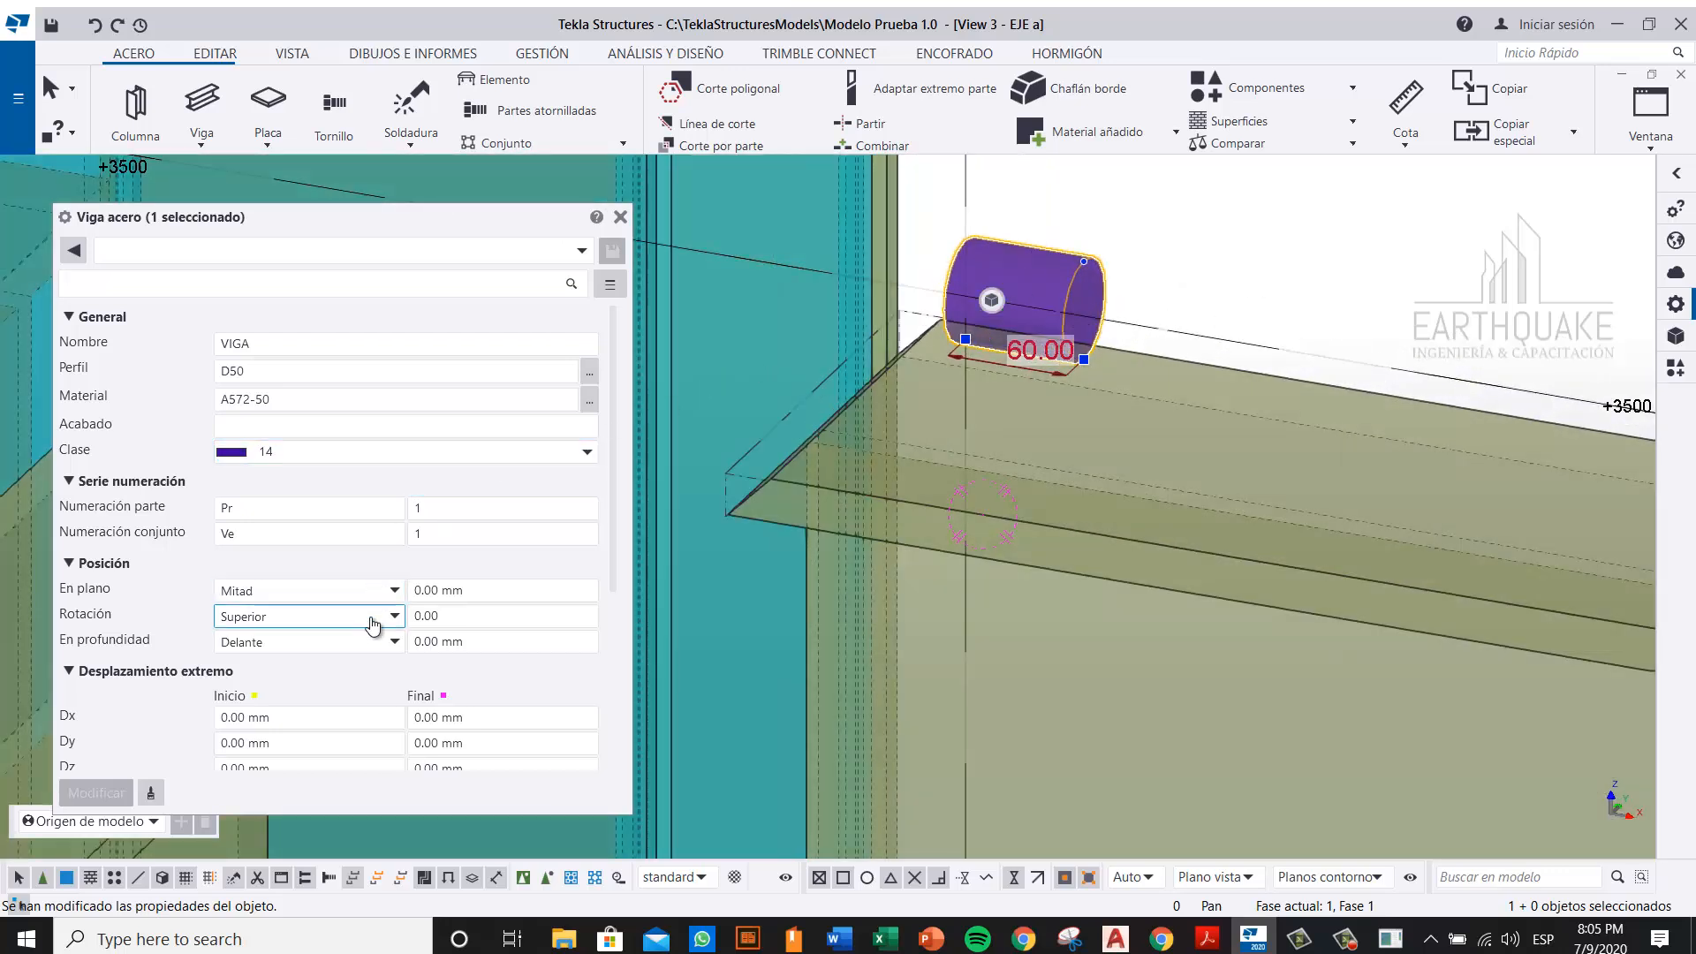
# Step: Set the D50 part's rotation to Atrás and close its properties
pyautogui.click(321, 615)
pyautogui.click(303, 663)
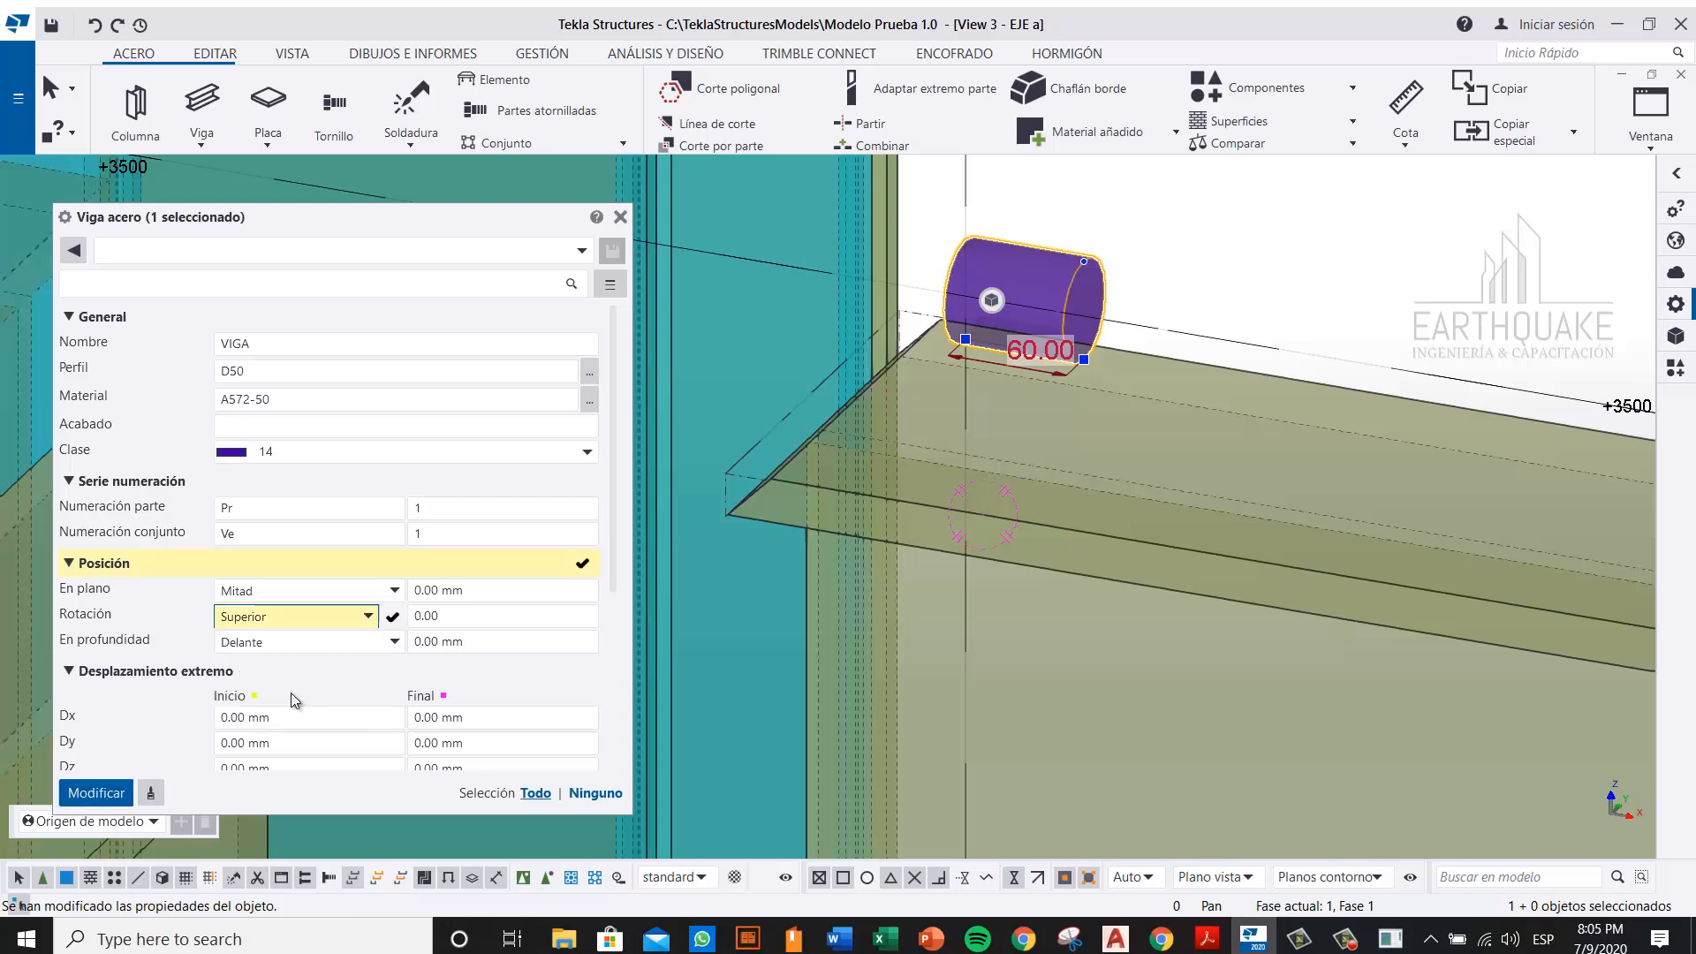
pyautogui.click(95, 793)
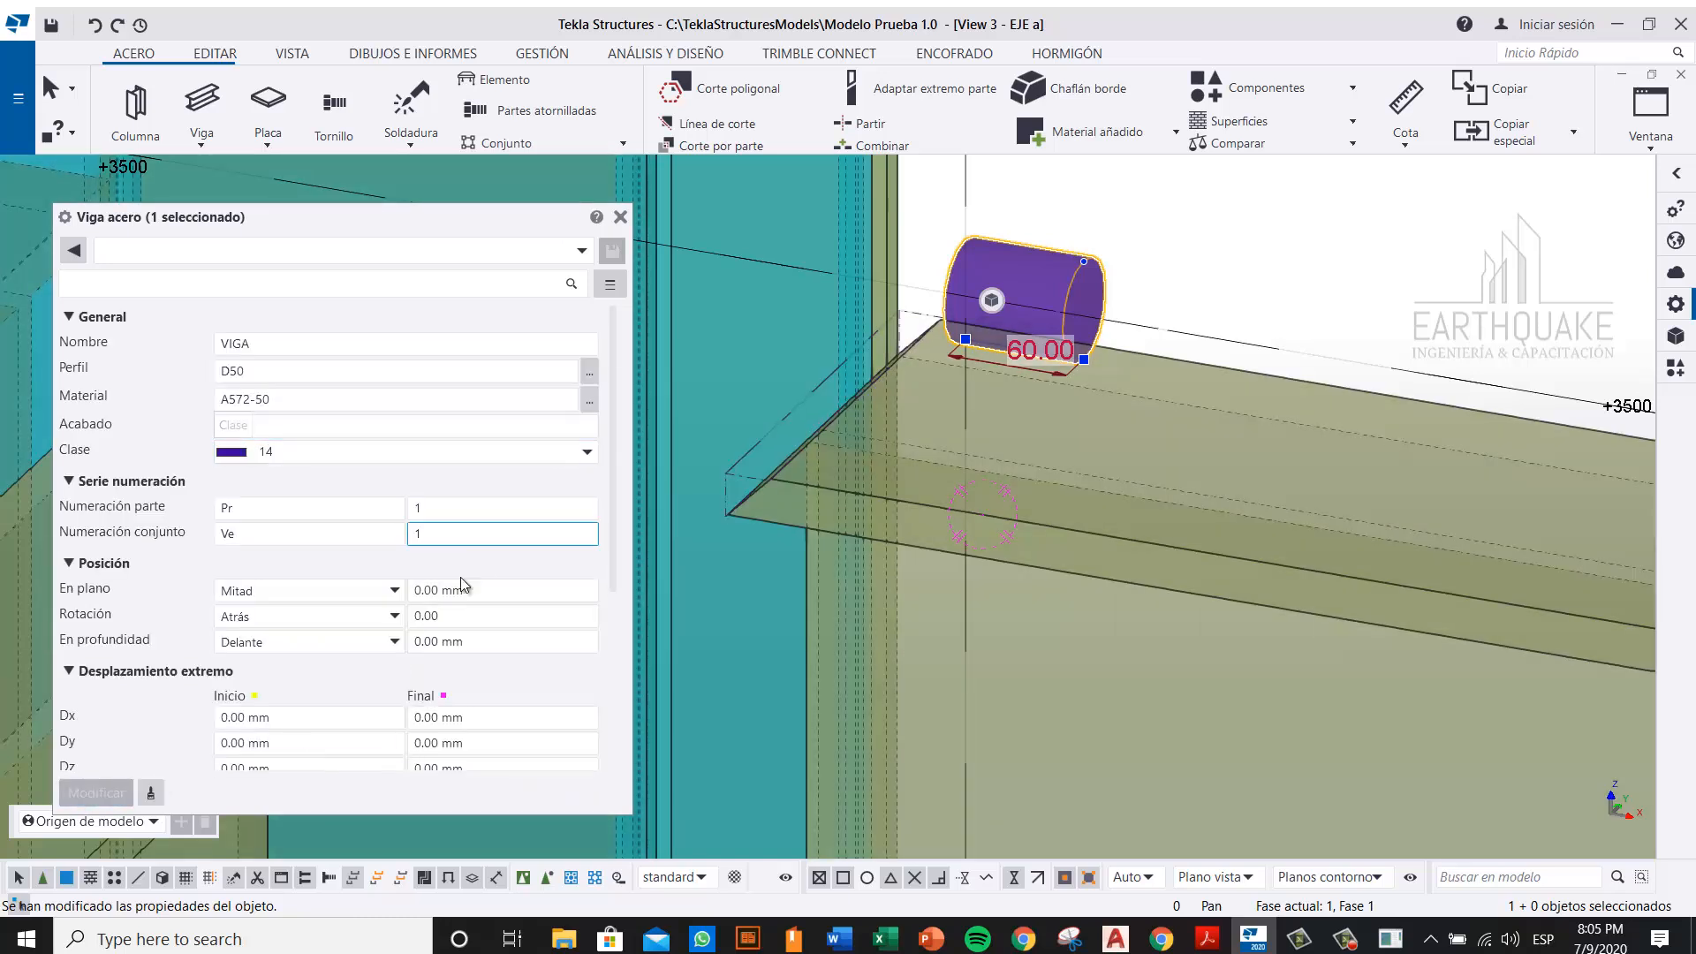
pyautogui.click(621, 217)
# Step: Try to reorient the D50 part by moving its end point towards the column, and delete the part
pyautogui.rightClick(1245, 315)
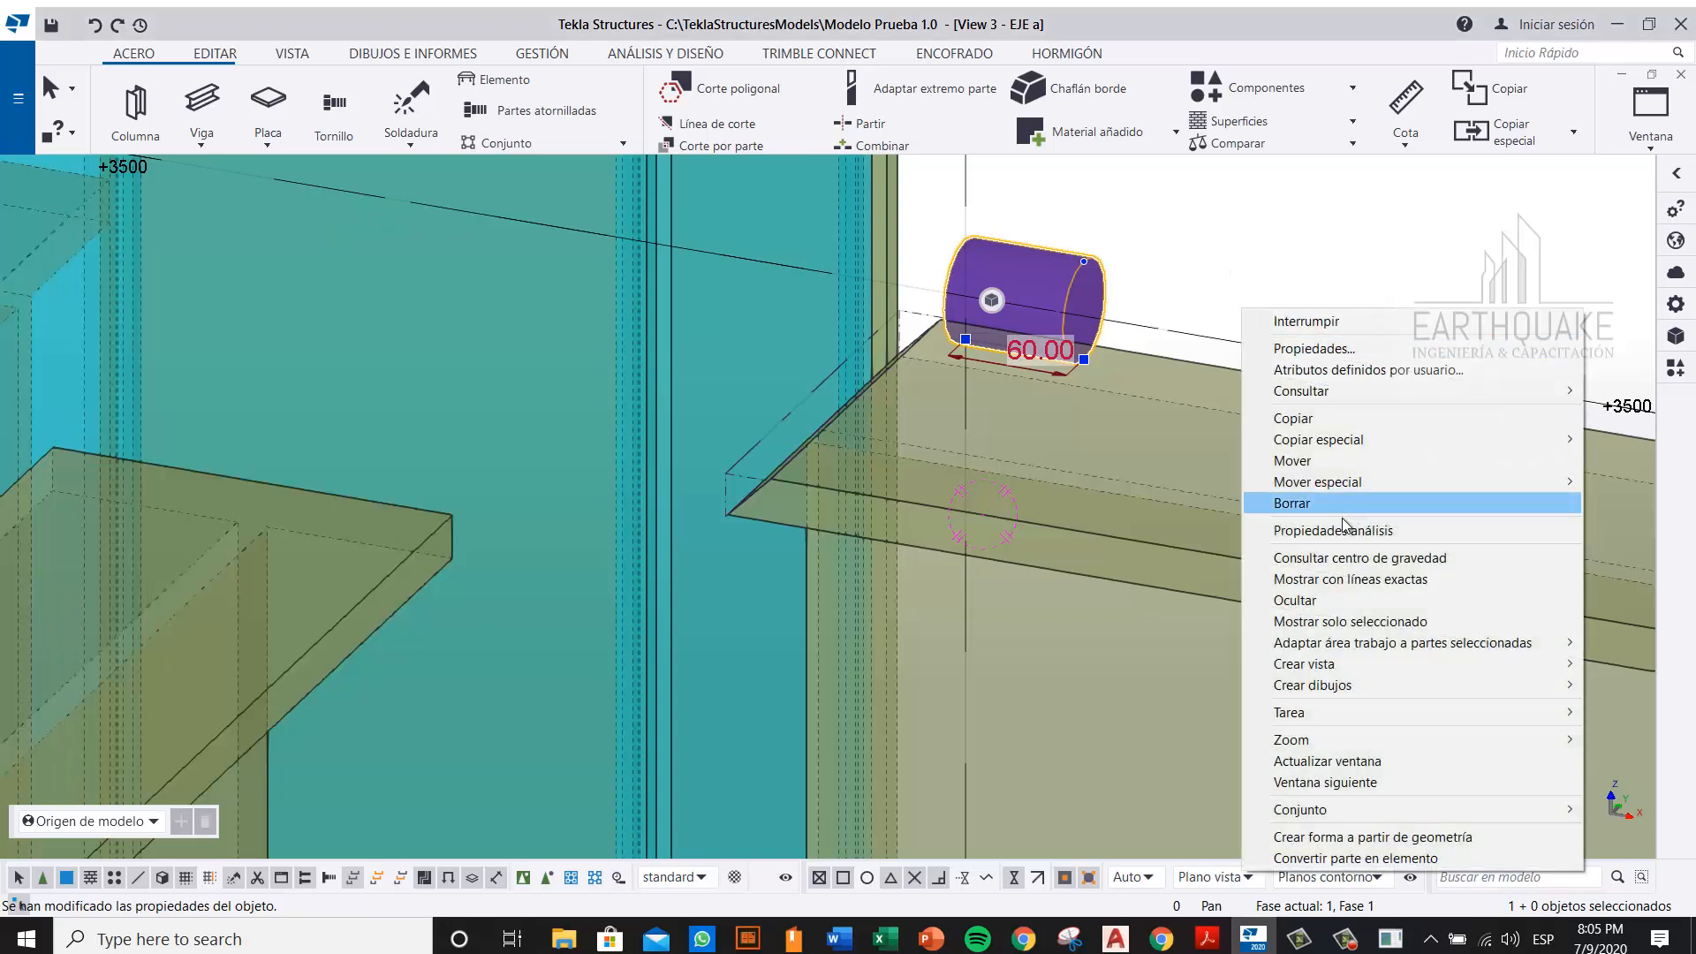
pyautogui.moveTo(1386, 483)
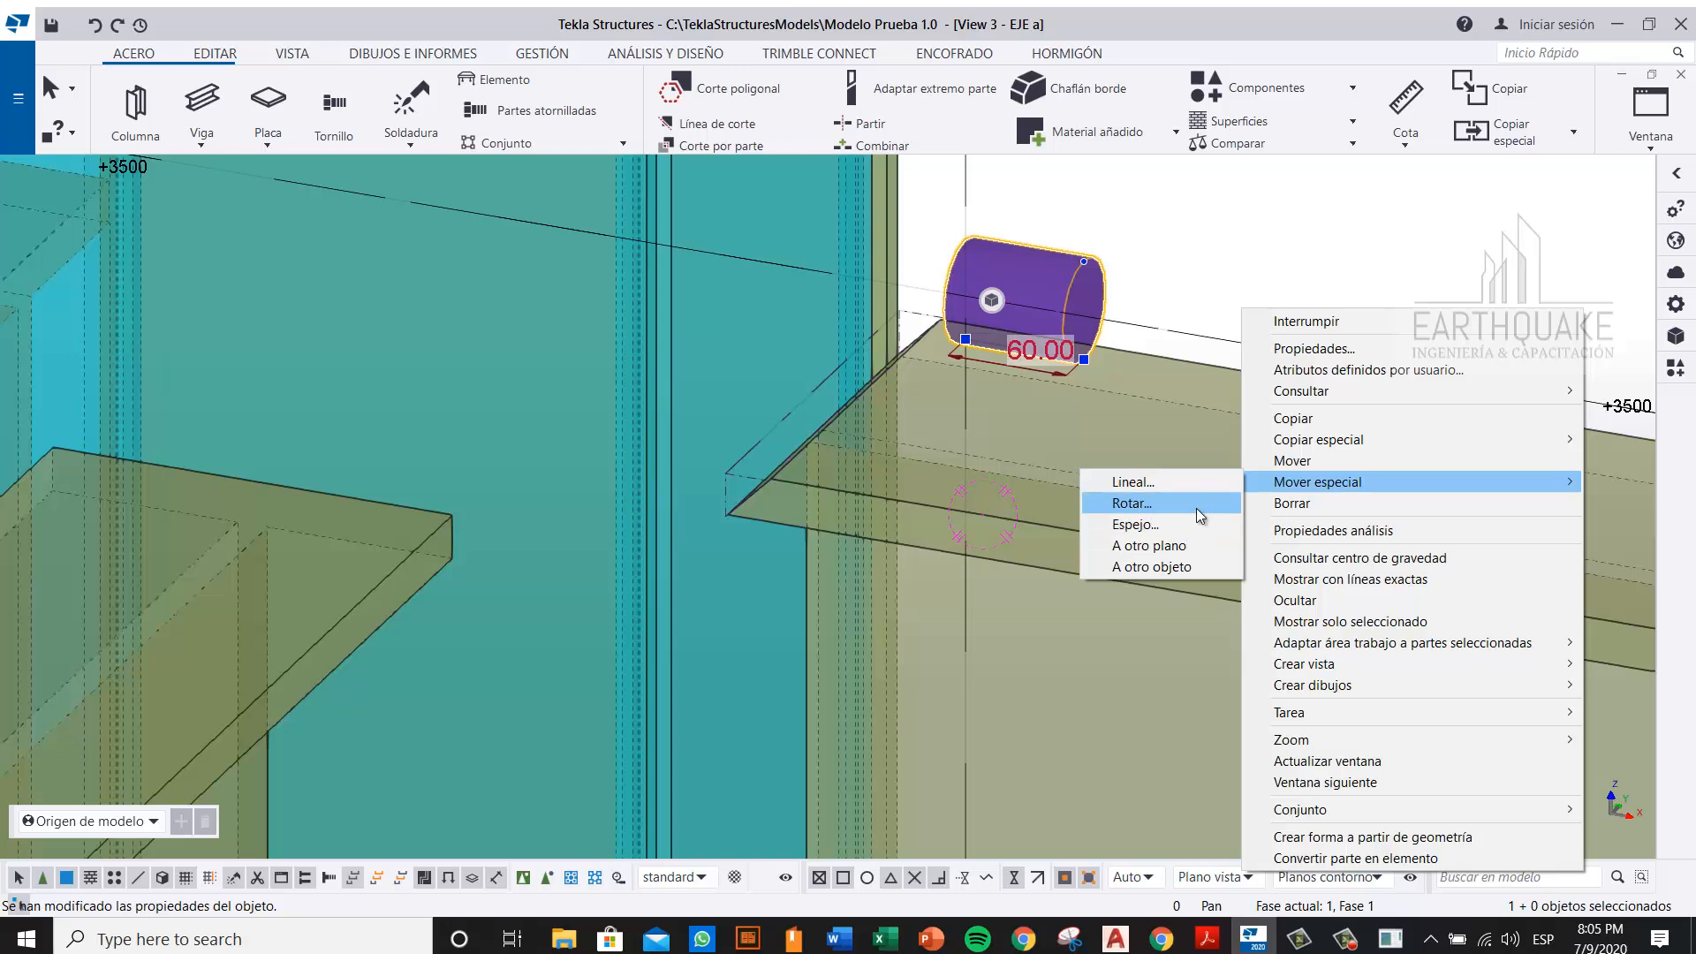
pyautogui.click(1104, 340)
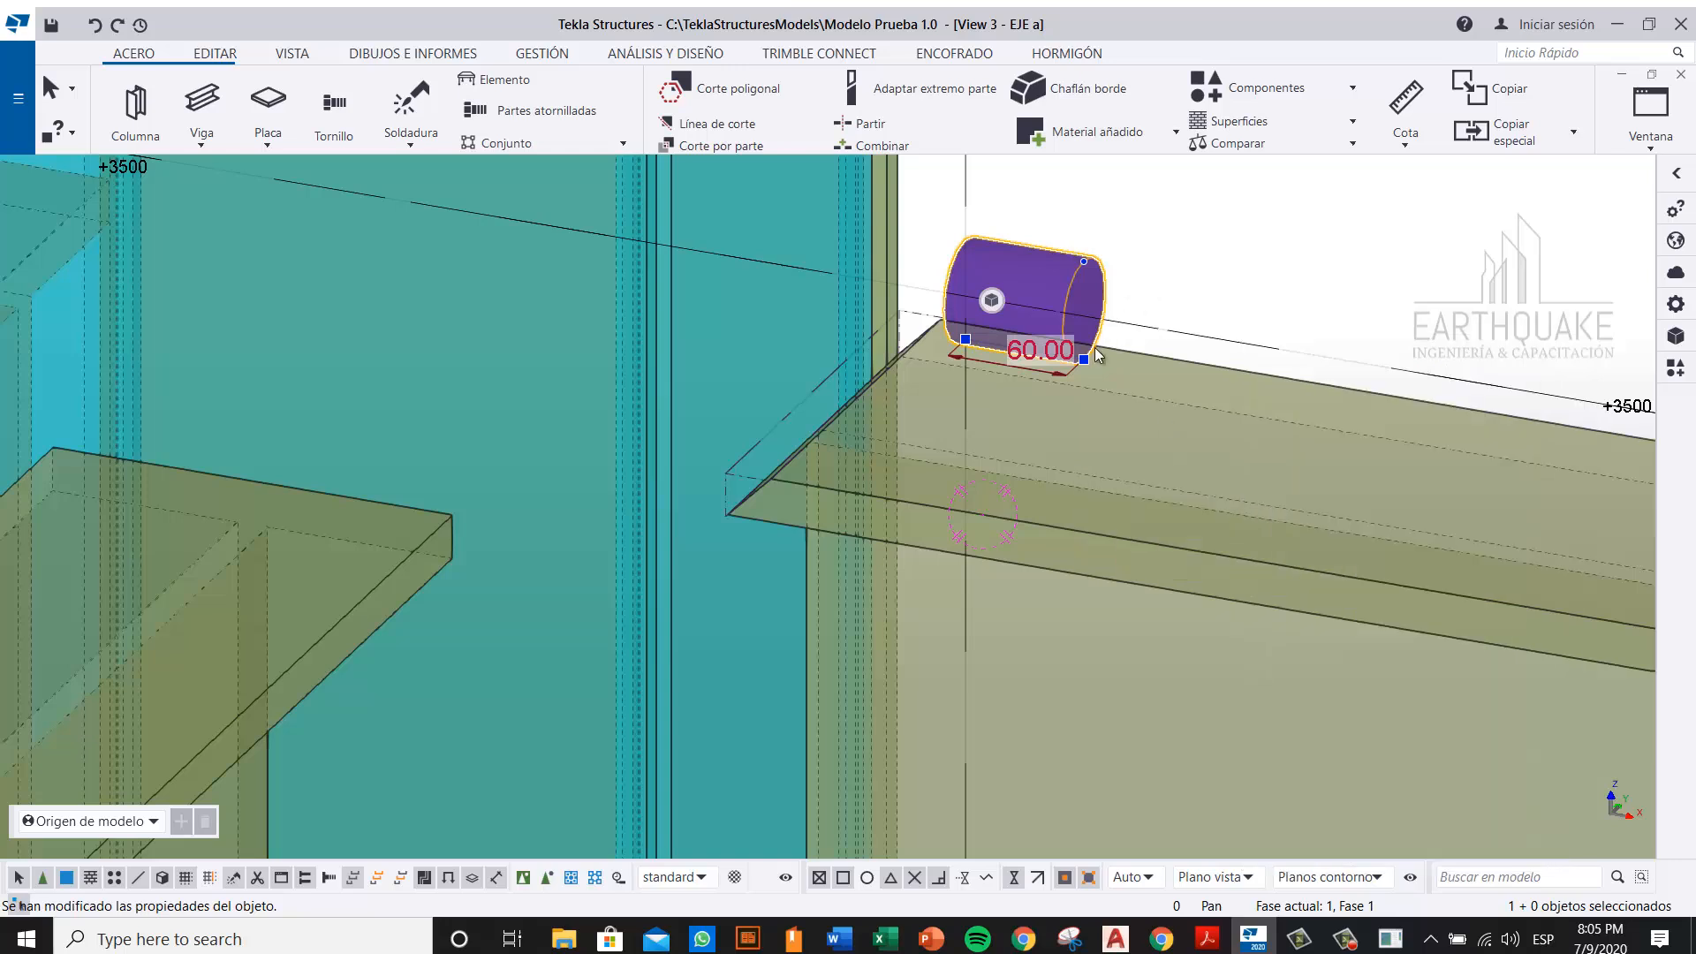
pyautogui.click(1083, 355)
pyautogui.click(1093, 330)
pyautogui.moveTo(999, 396); pyautogui.dragTo(887, 425)
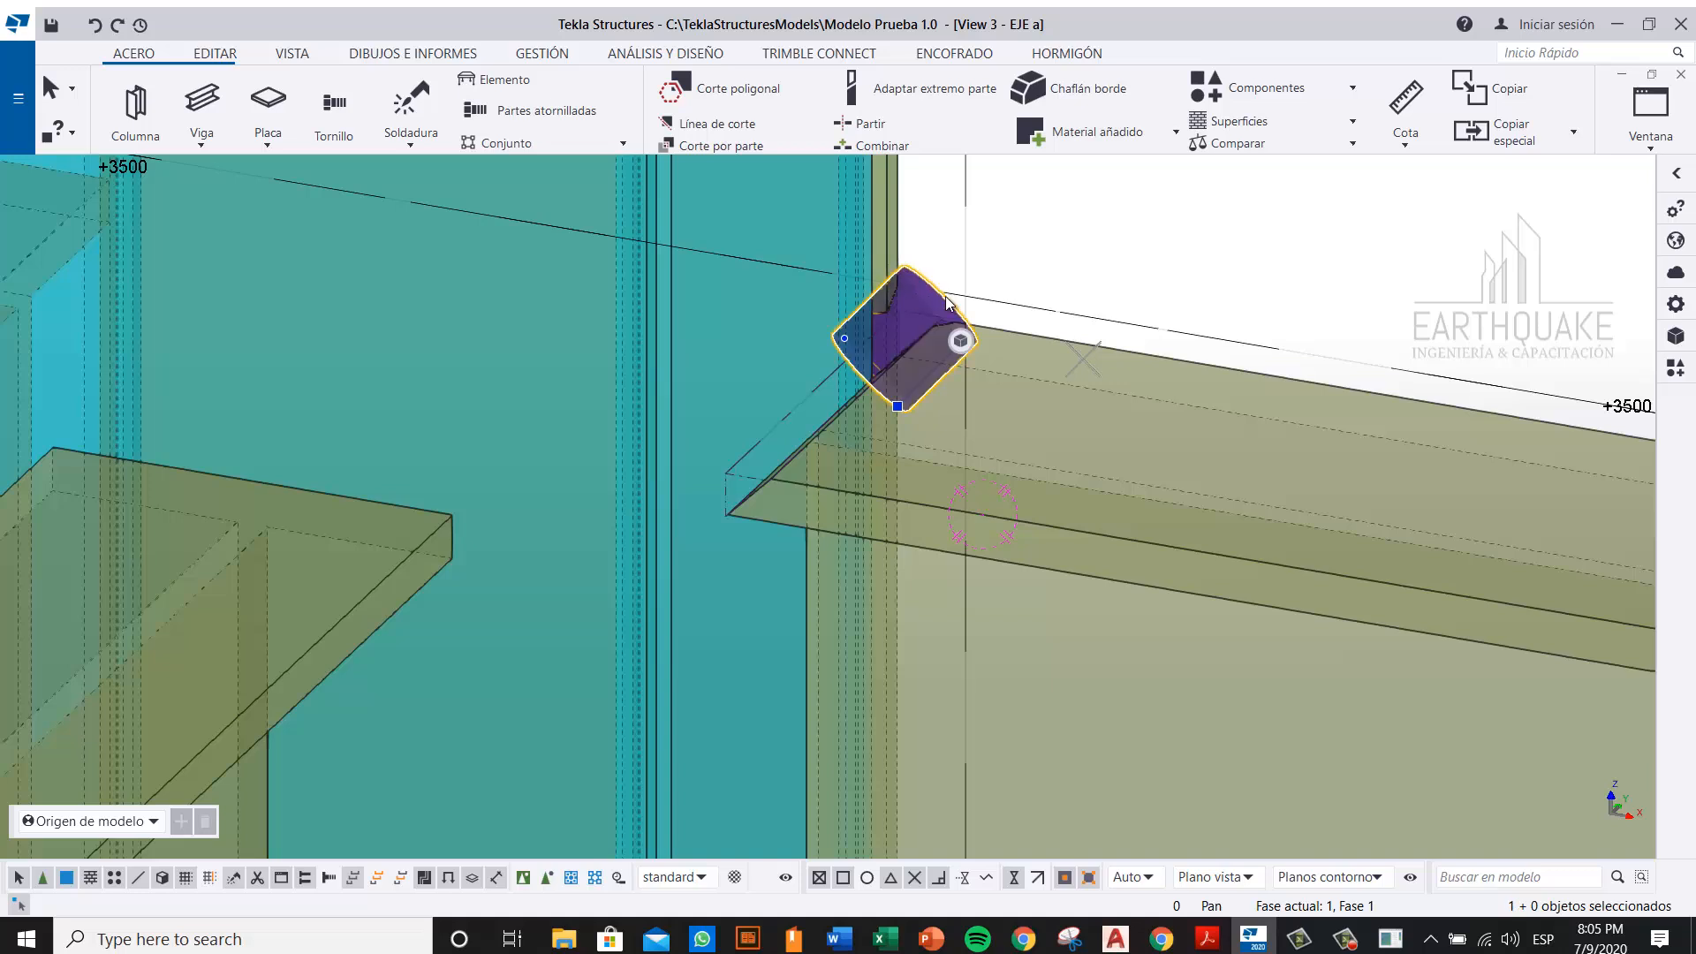
pyautogui.press('Delete')
# Step: Model a D50 beam about 100 mm long across the upper flange's bevelled end, and delete it
pyautogui.click(203, 102)
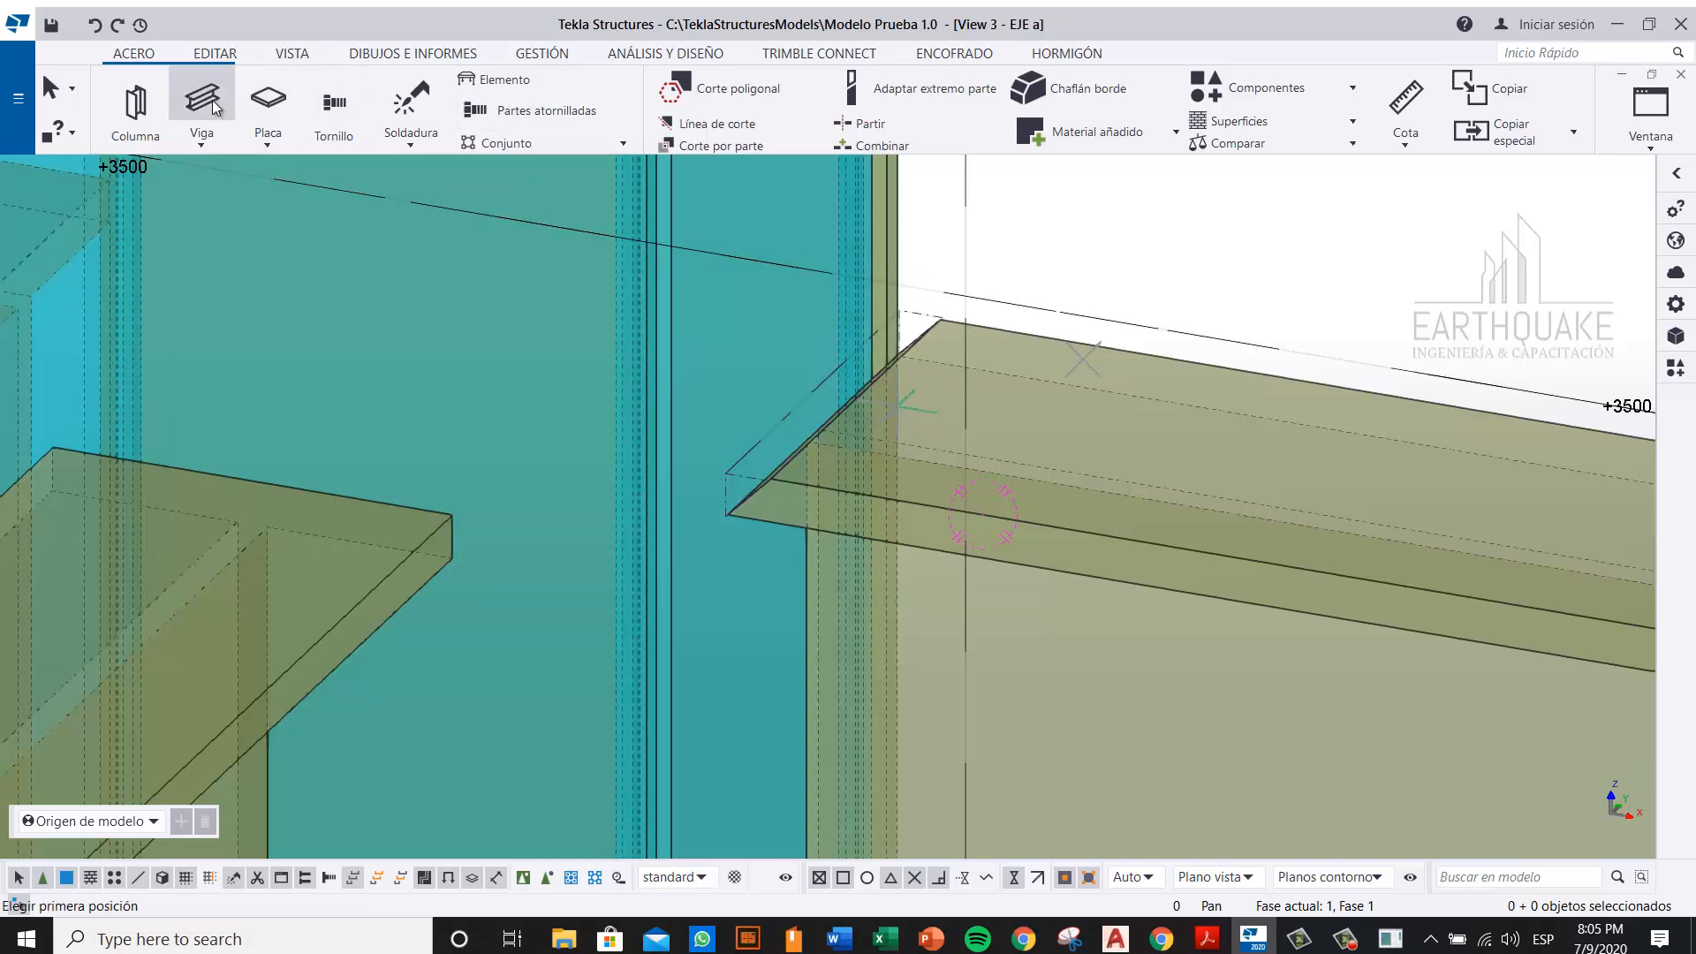
pyautogui.click(770, 477)
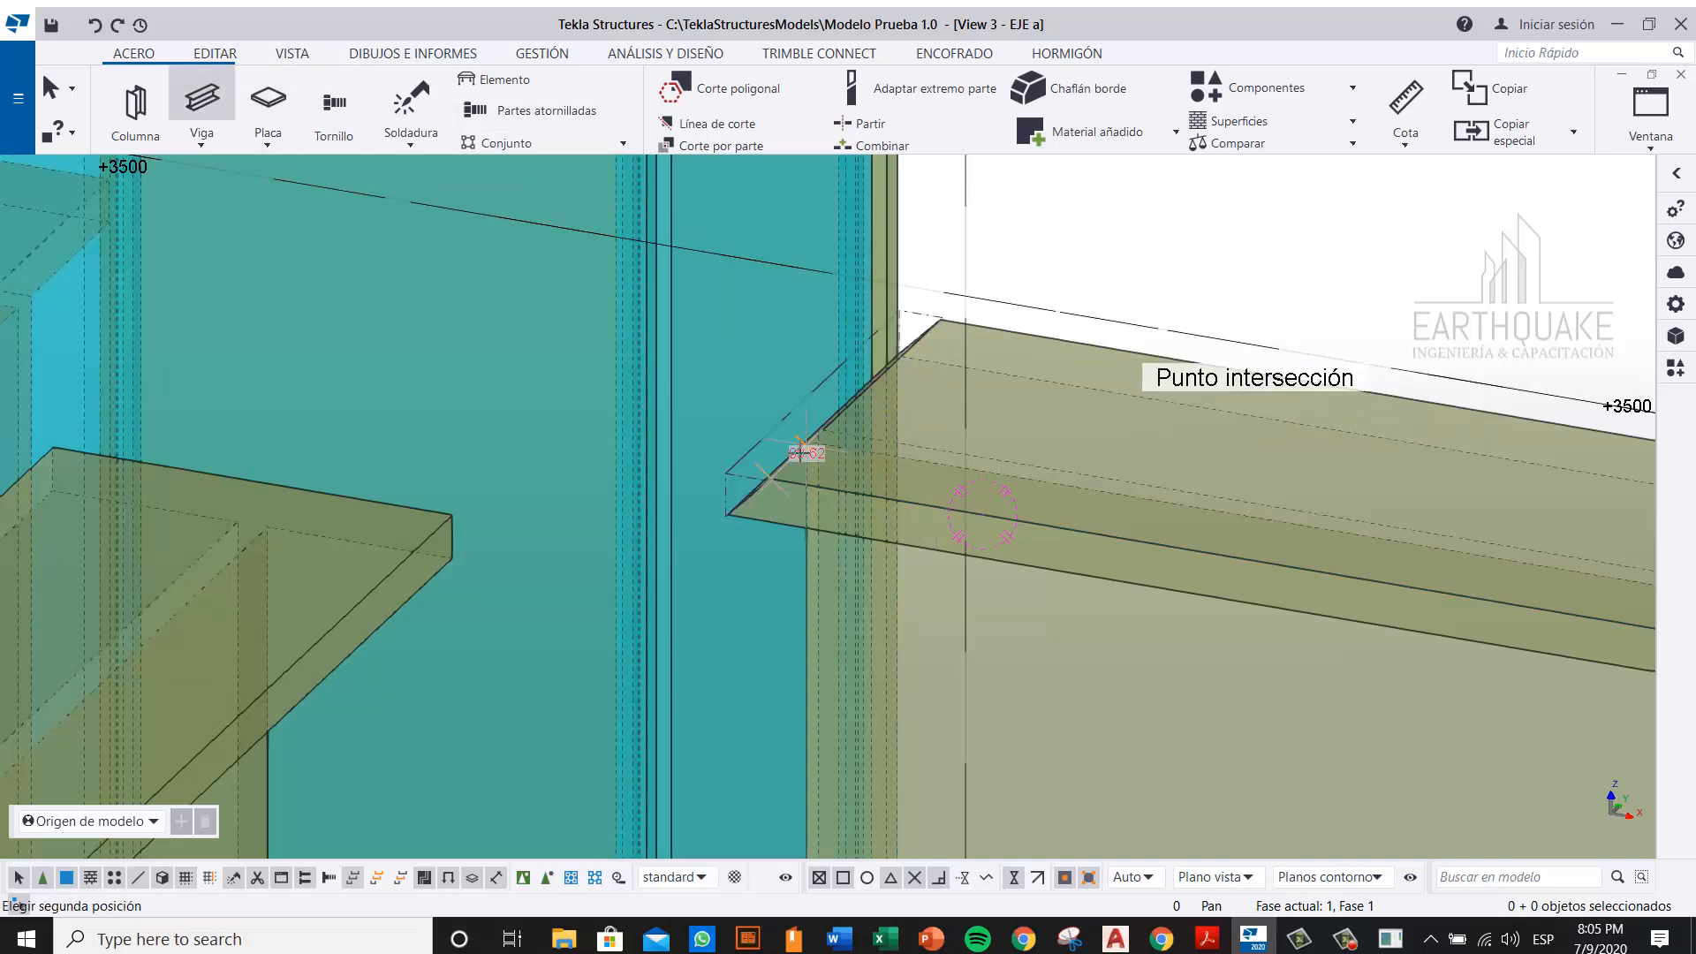
pyautogui.click(802, 454)
pyautogui.rightClick(1192, 257)
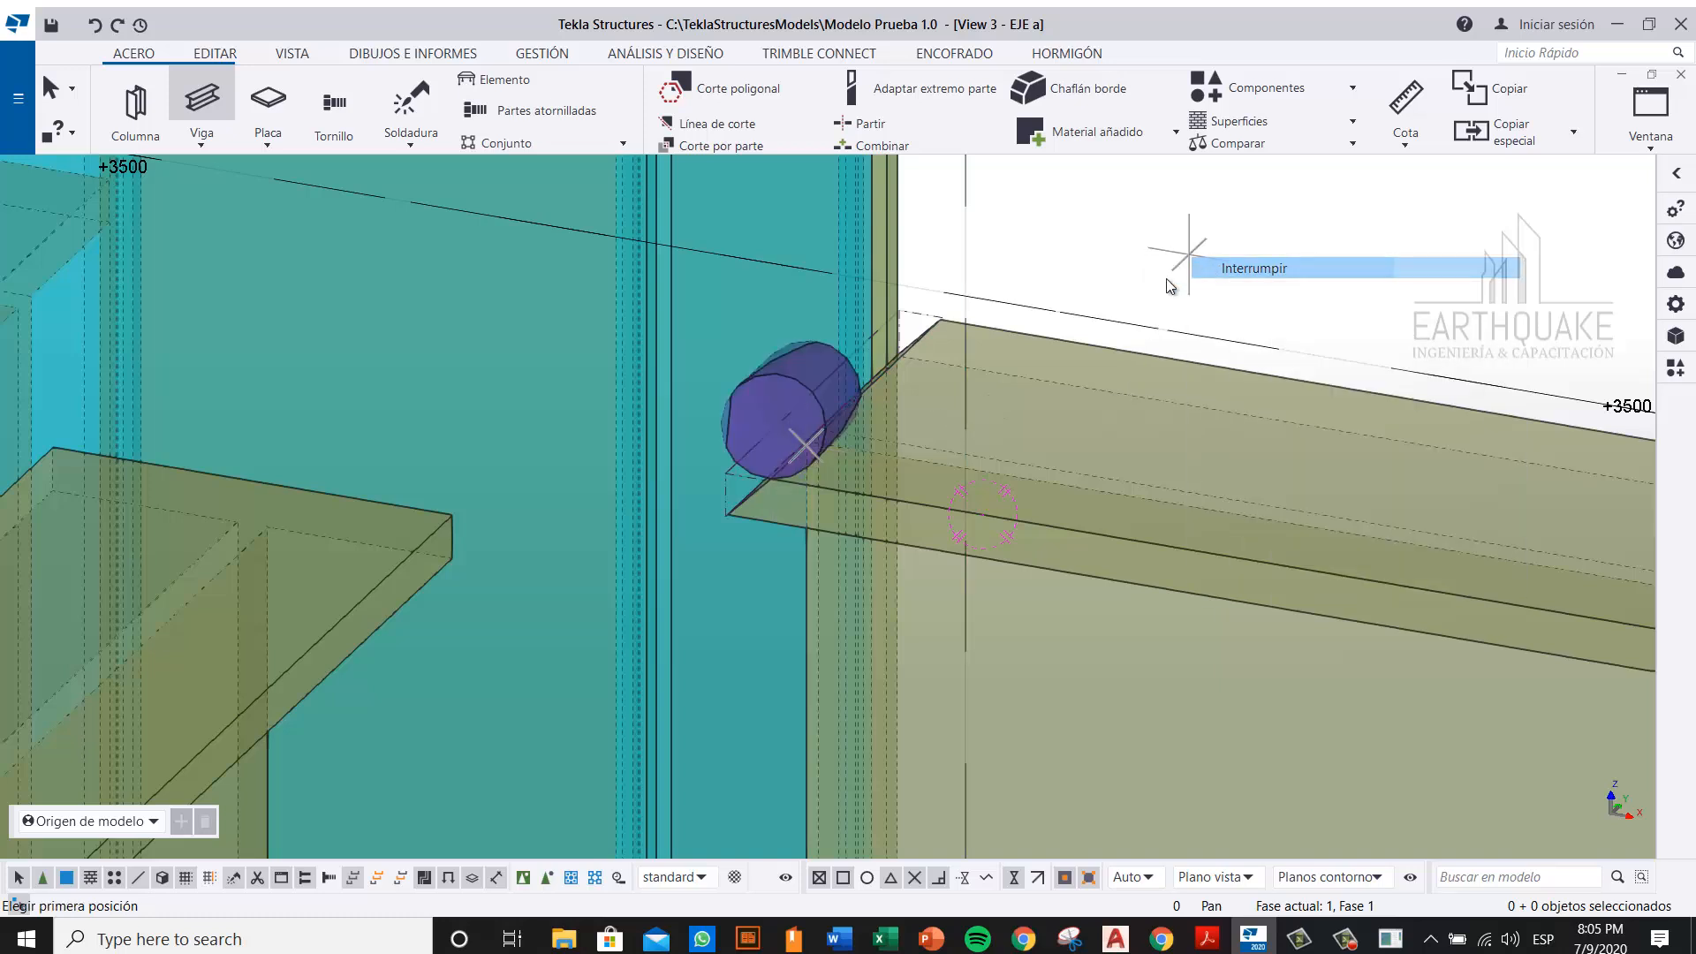
pyautogui.click(1219, 265)
pyautogui.click(785, 376)
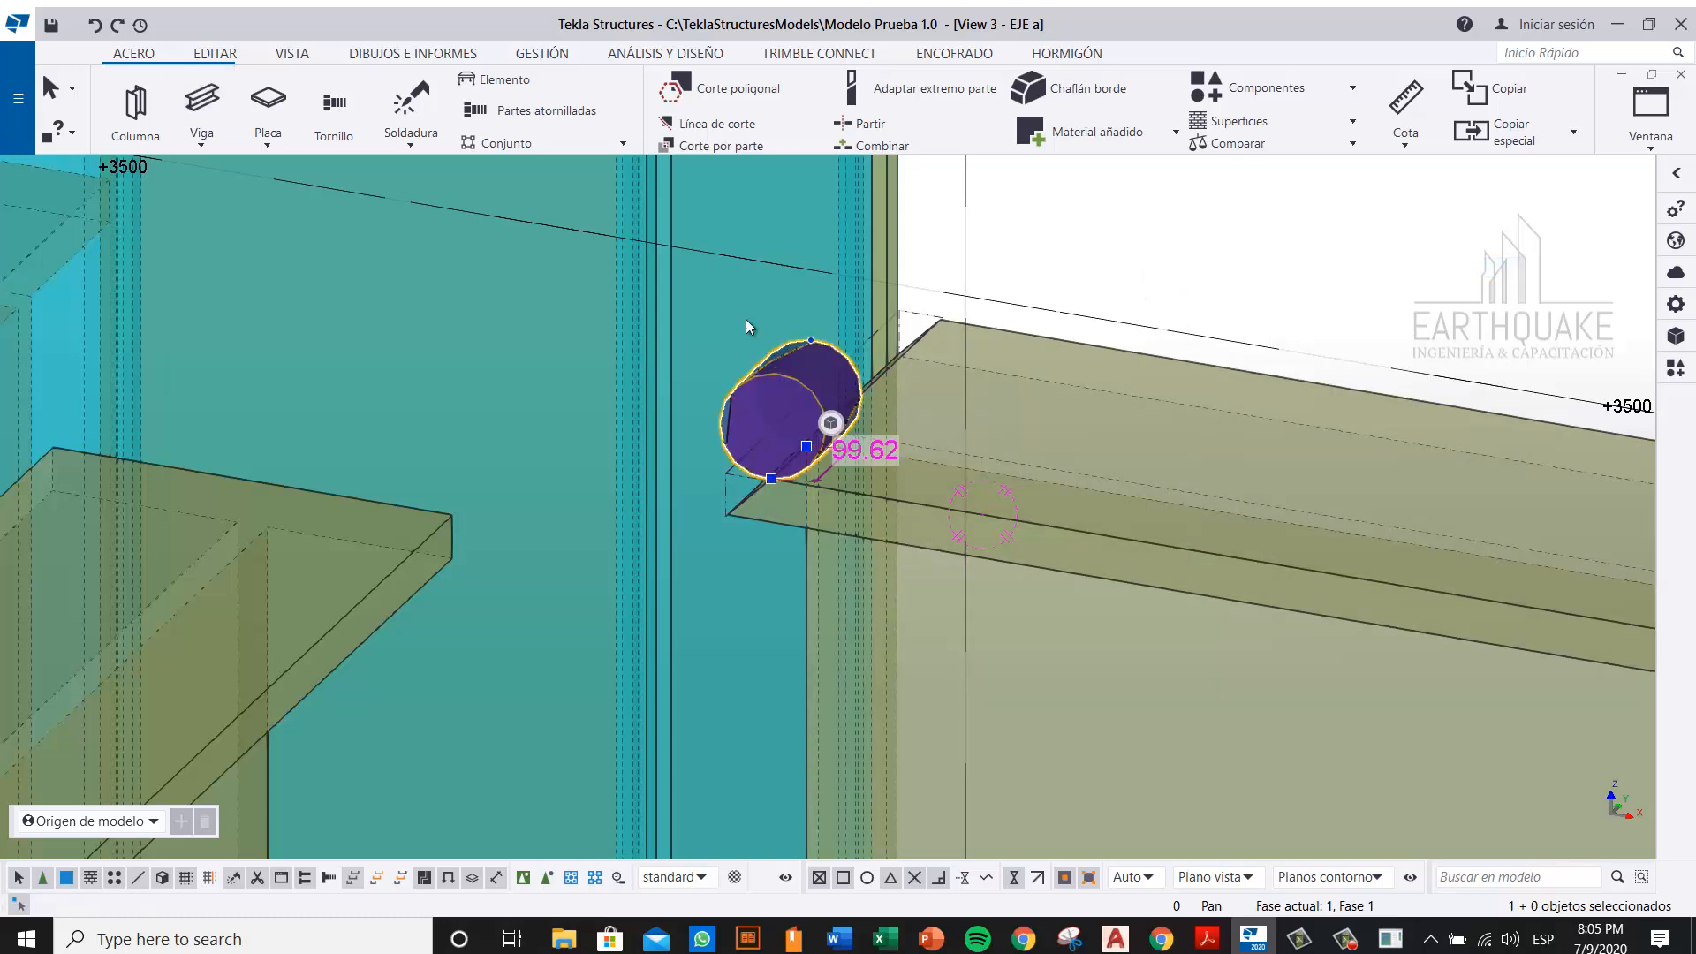
pyautogui.press('Delete')
# Step: Model a 203 mm long D50 beam across the main beam's upper flange, perpendicular from one flange edge to the other
pyautogui.click(202, 104)
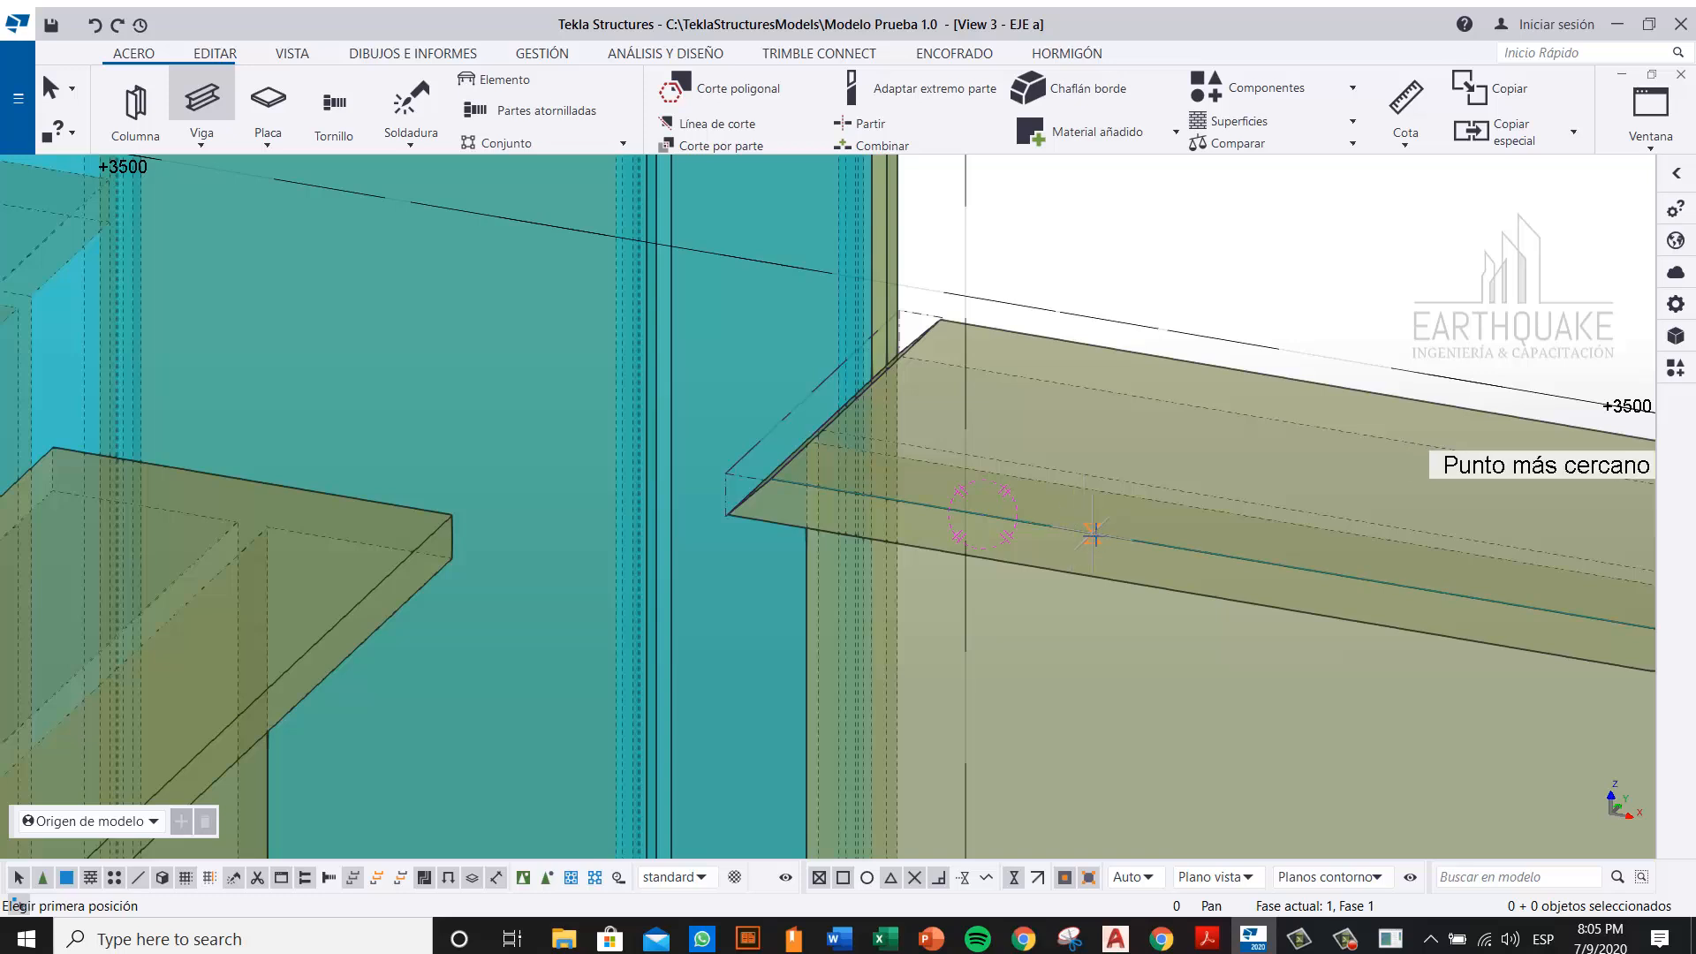
pyautogui.rightClick(1238, 365)
pyautogui.click(1311, 541)
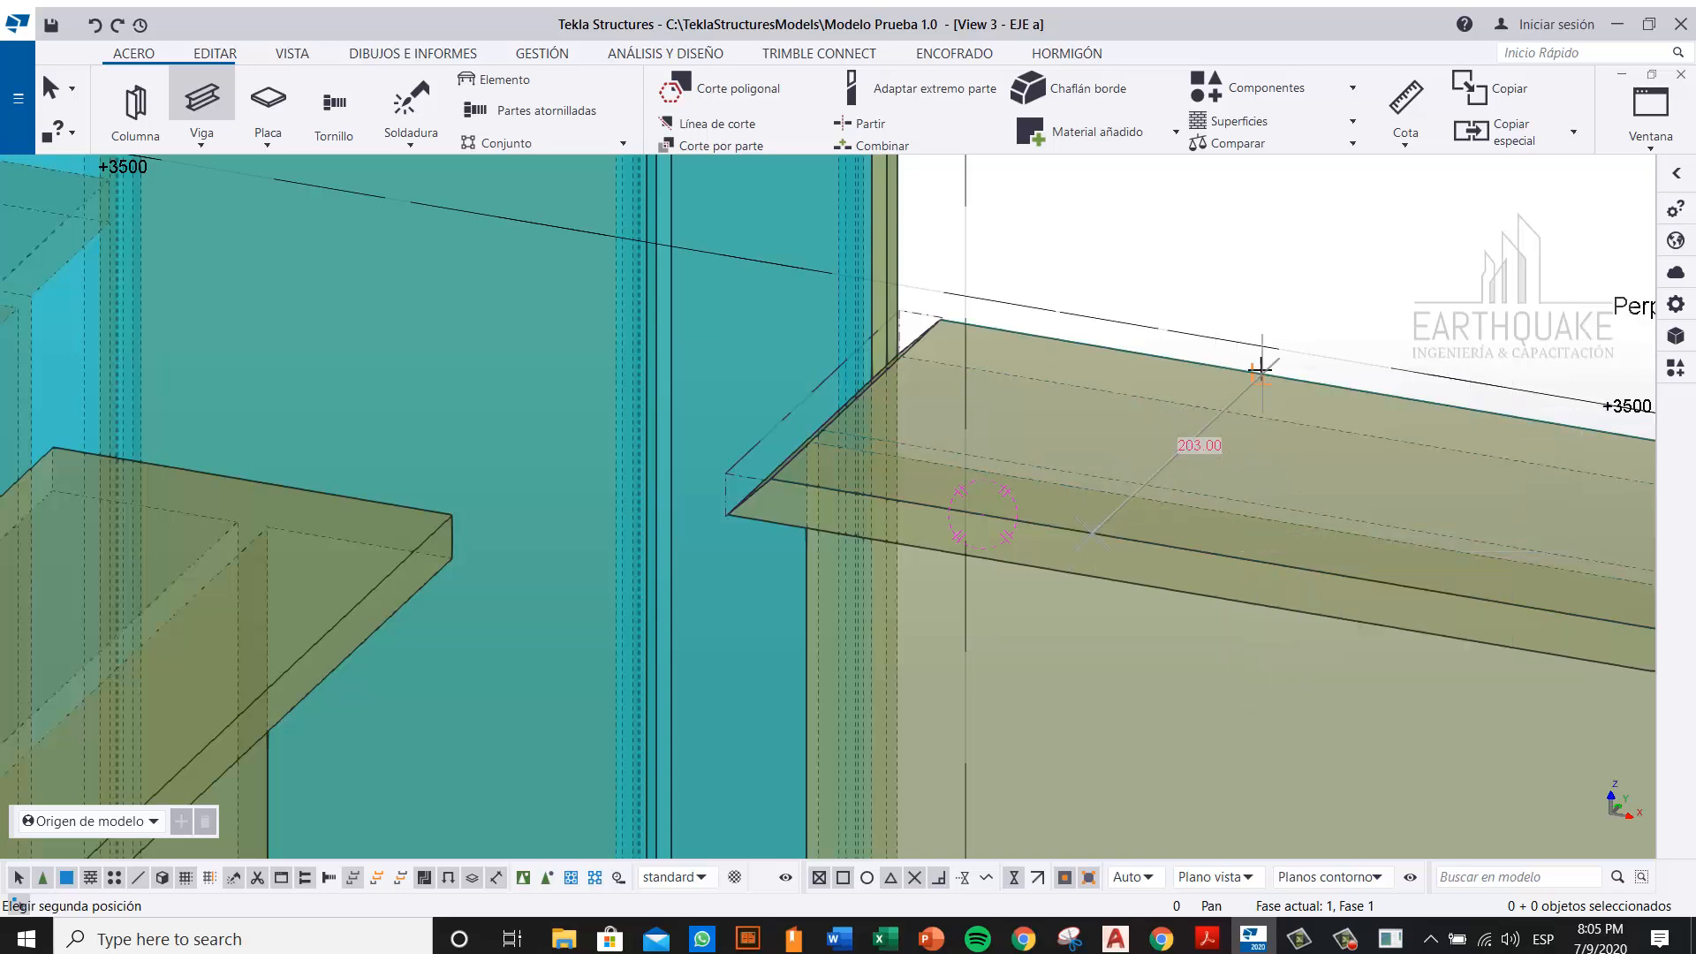
pyautogui.click(1285, 347)
pyautogui.rightClick(1330, 255)
pyautogui.click(1378, 258)
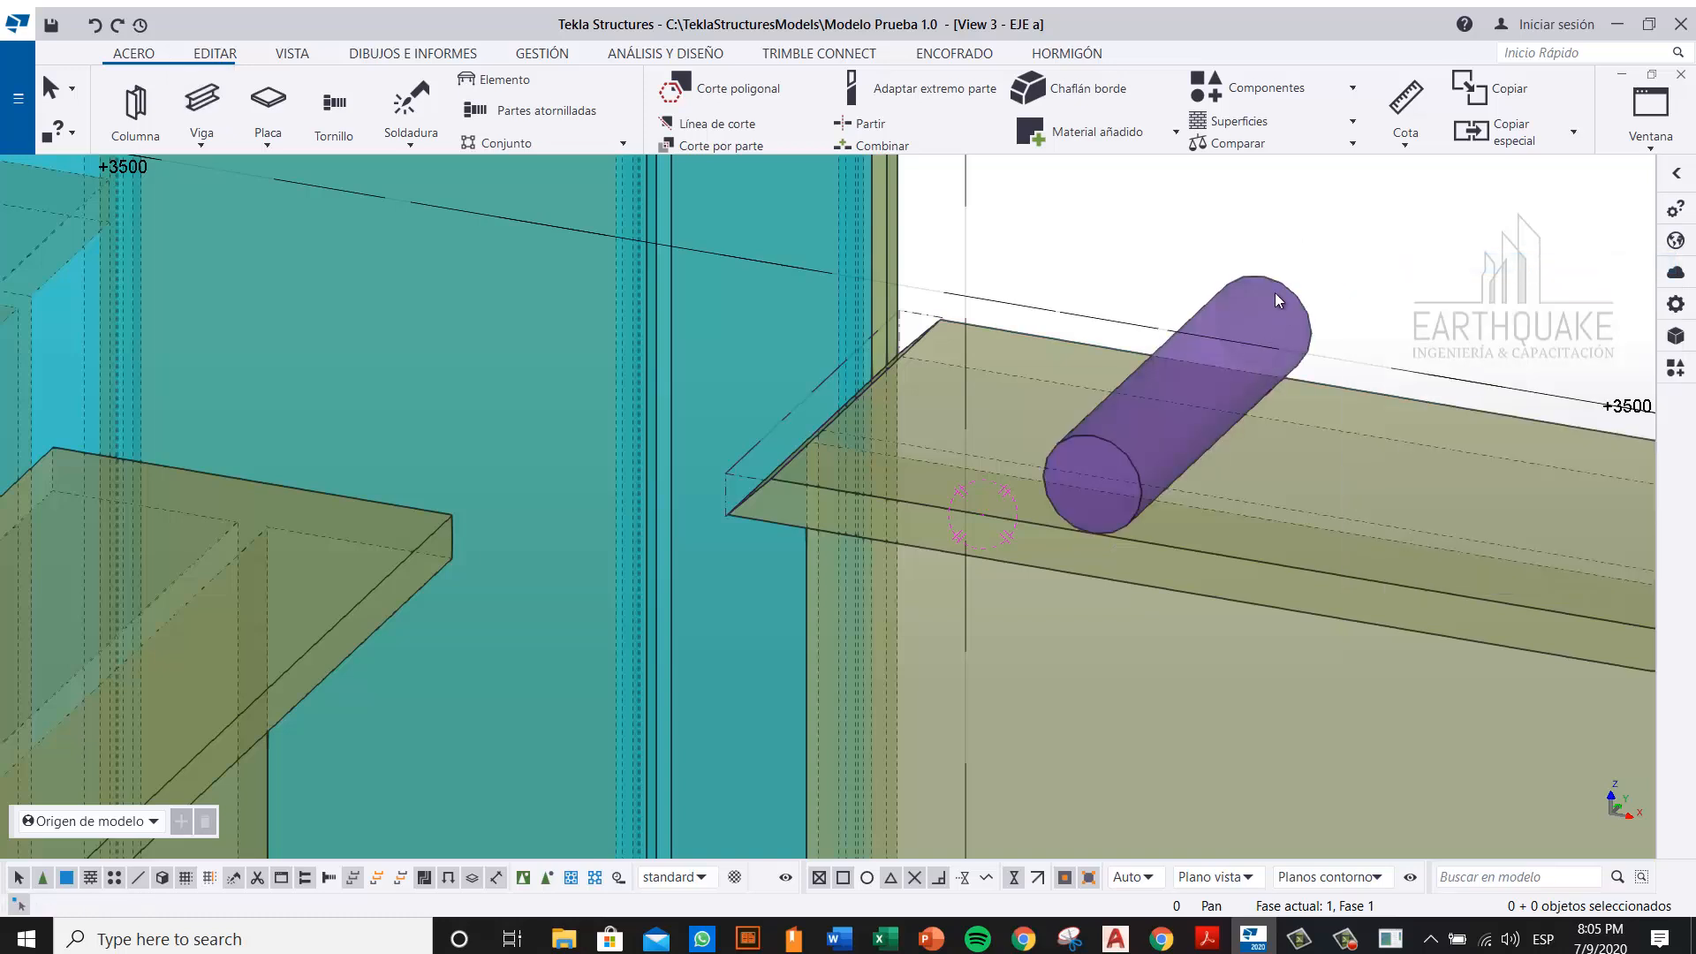
# Step: Try to move the D50 part's end point perpendicular to the opposite side of the upper flange
pyautogui.click(1248, 346)
pyautogui.moveTo(999, 544); pyautogui.dragTo(861, 491, button='middle')
pyautogui.click(1244, 521)
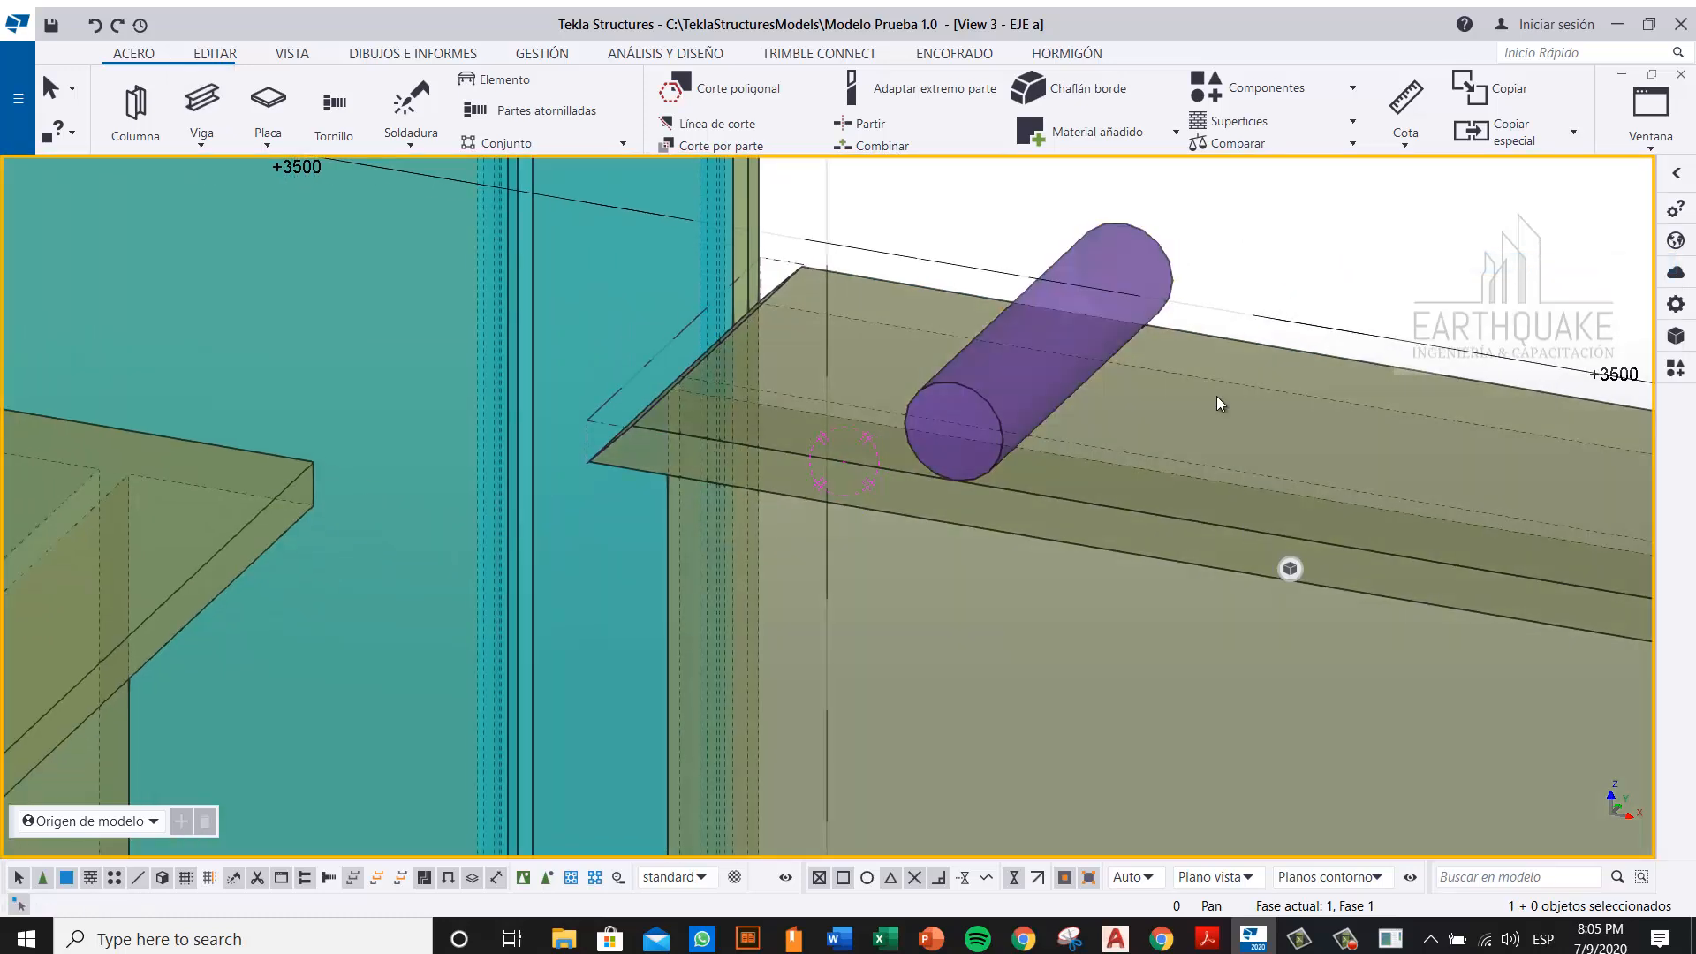
pyautogui.click(1154, 283)
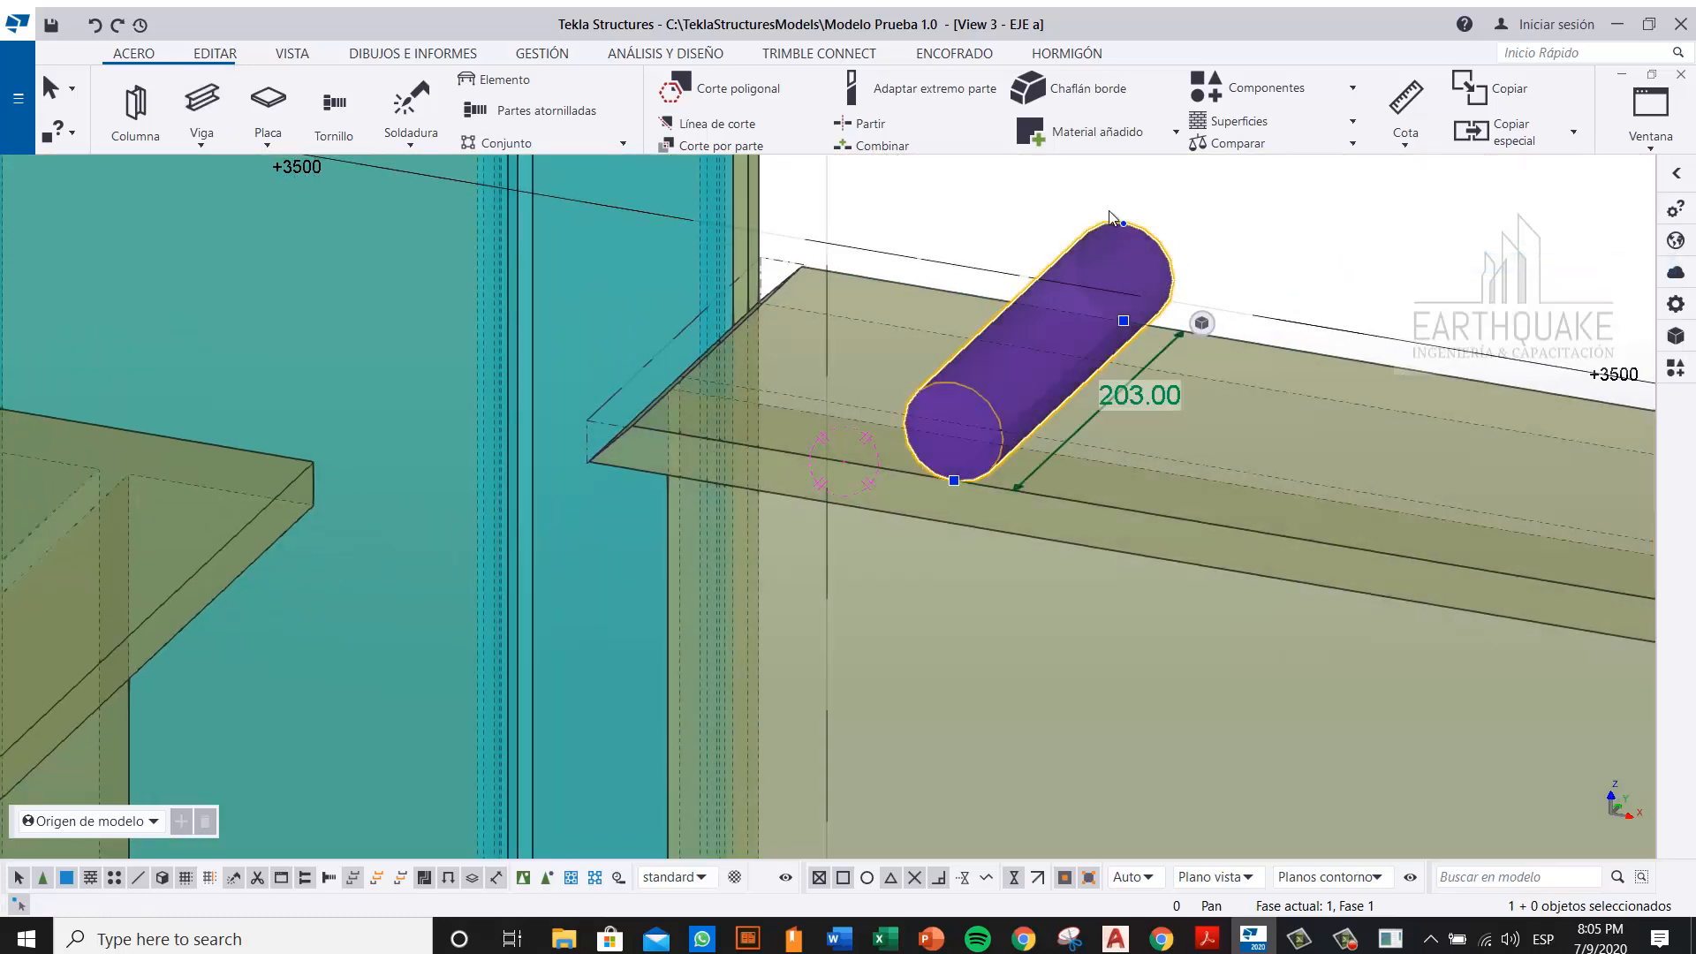
pyautogui.click(952, 482)
pyautogui.moveTo(958, 487)
pyautogui.mouseDown()
pyautogui.moveTo(1029, 421)
pyautogui.moveTo(954, 483)
pyautogui.mouseUp()
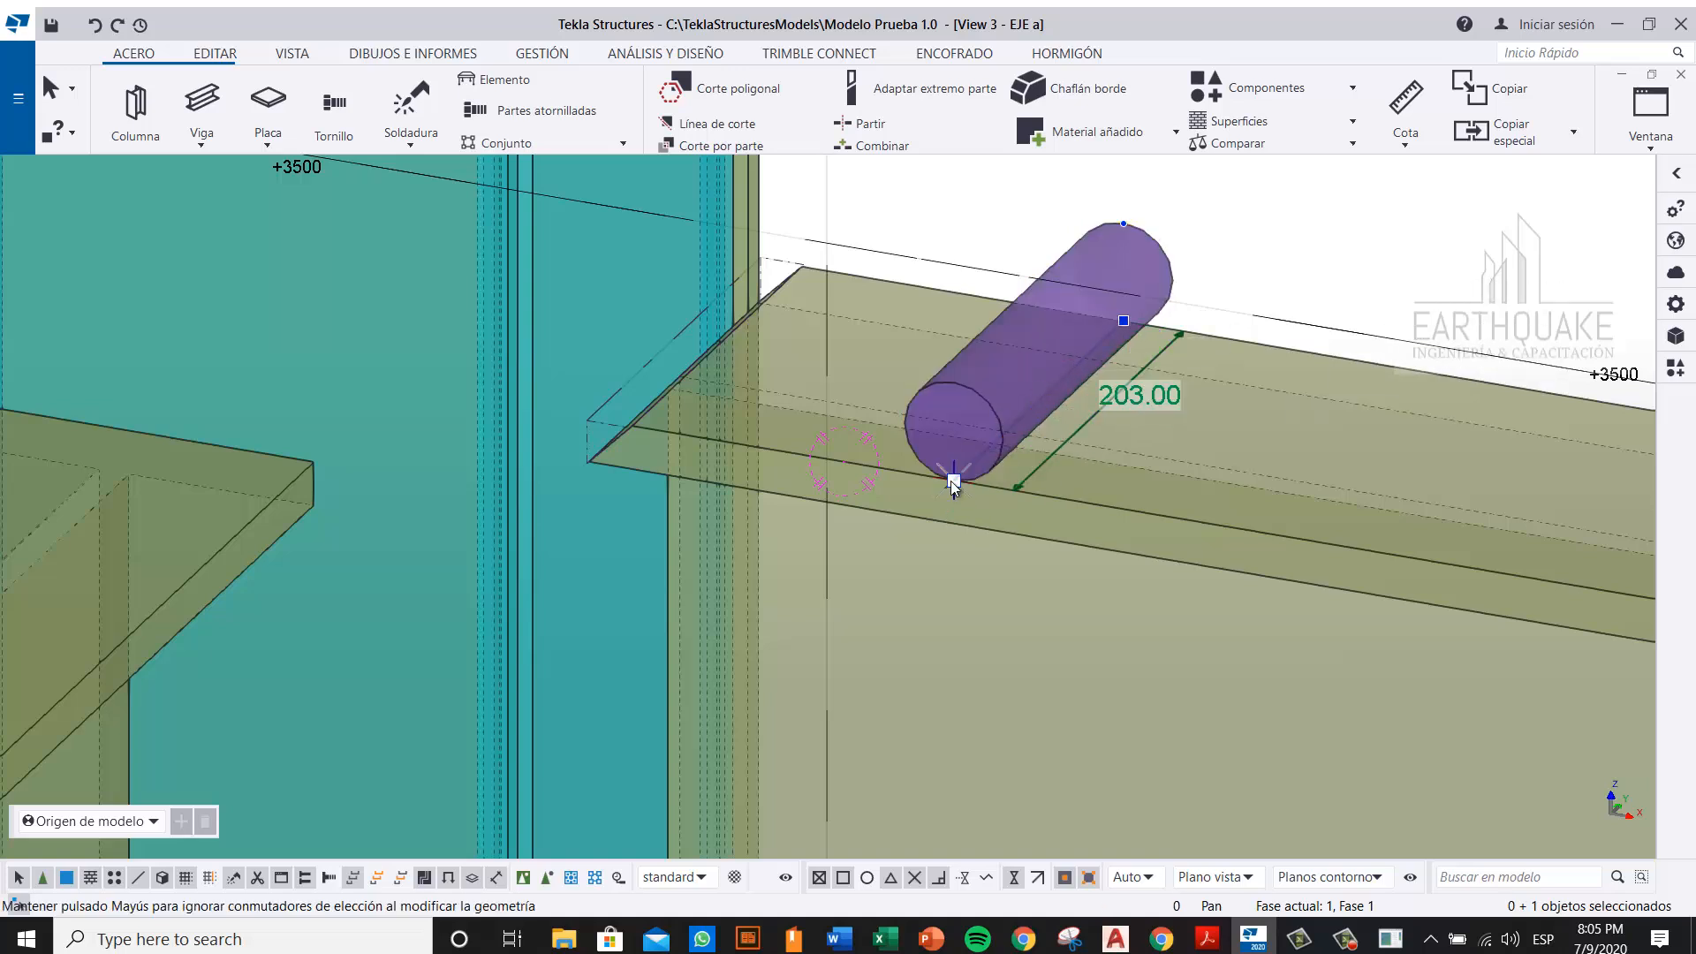
pyautogui.rightClick(952, 484)
pyautogui.click(1051, 610)
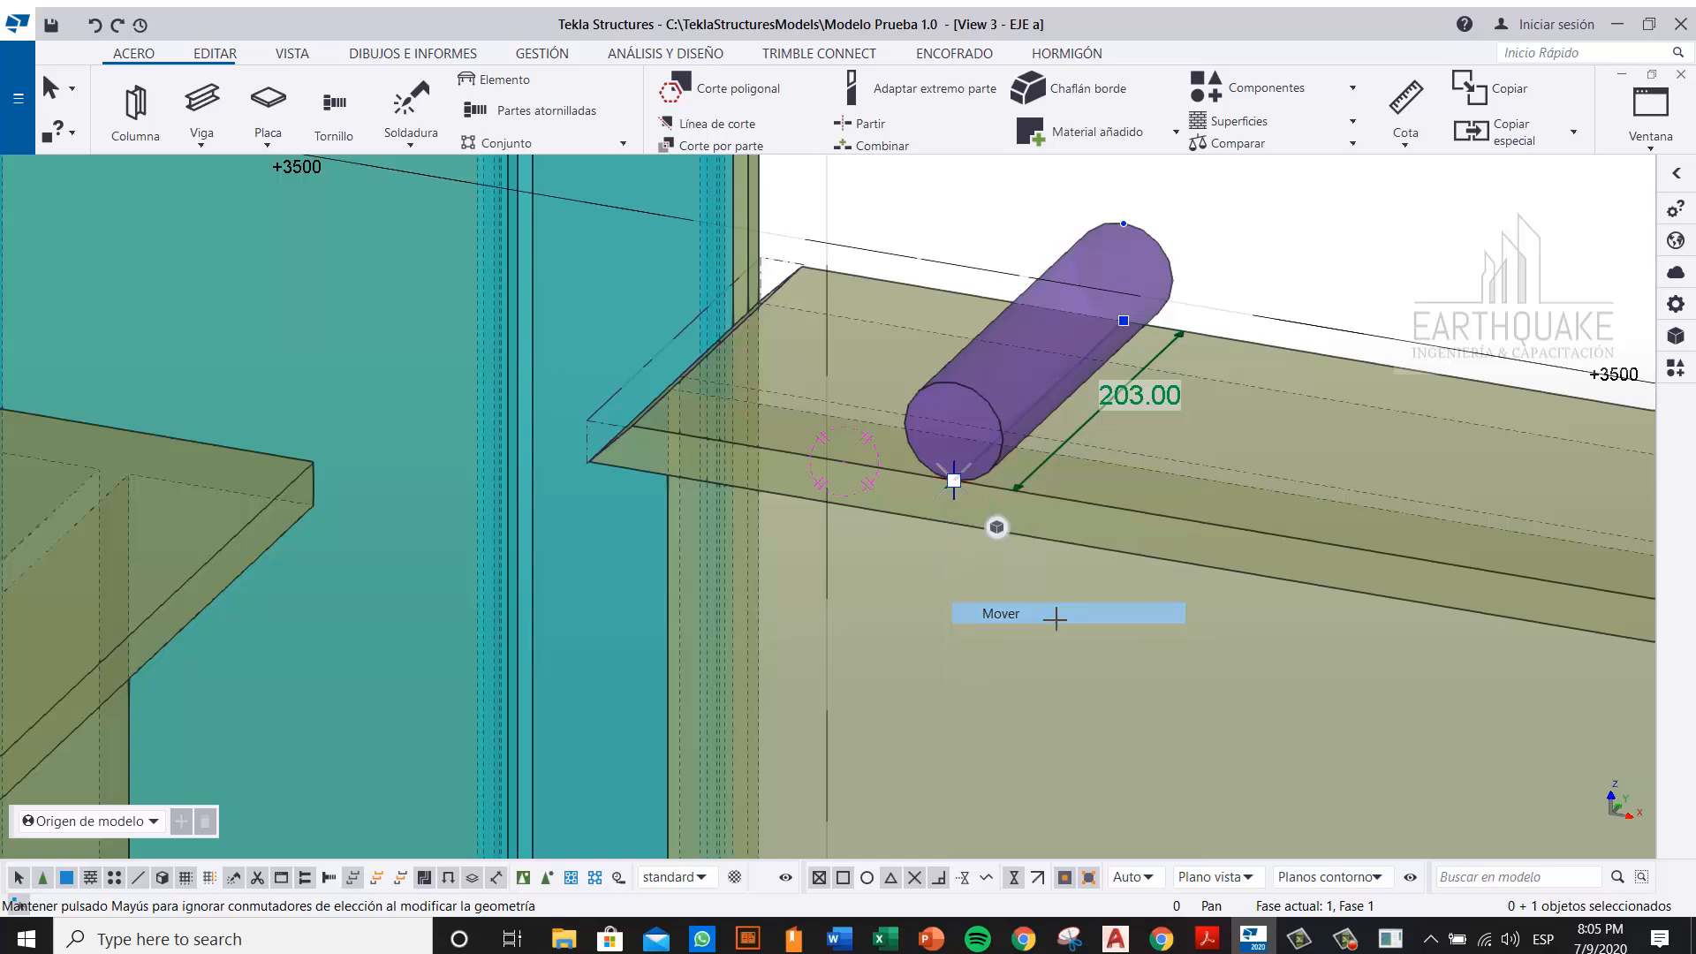
pyautogui.click(1016, 420)
pyautogui.rightClick(1094, 357)
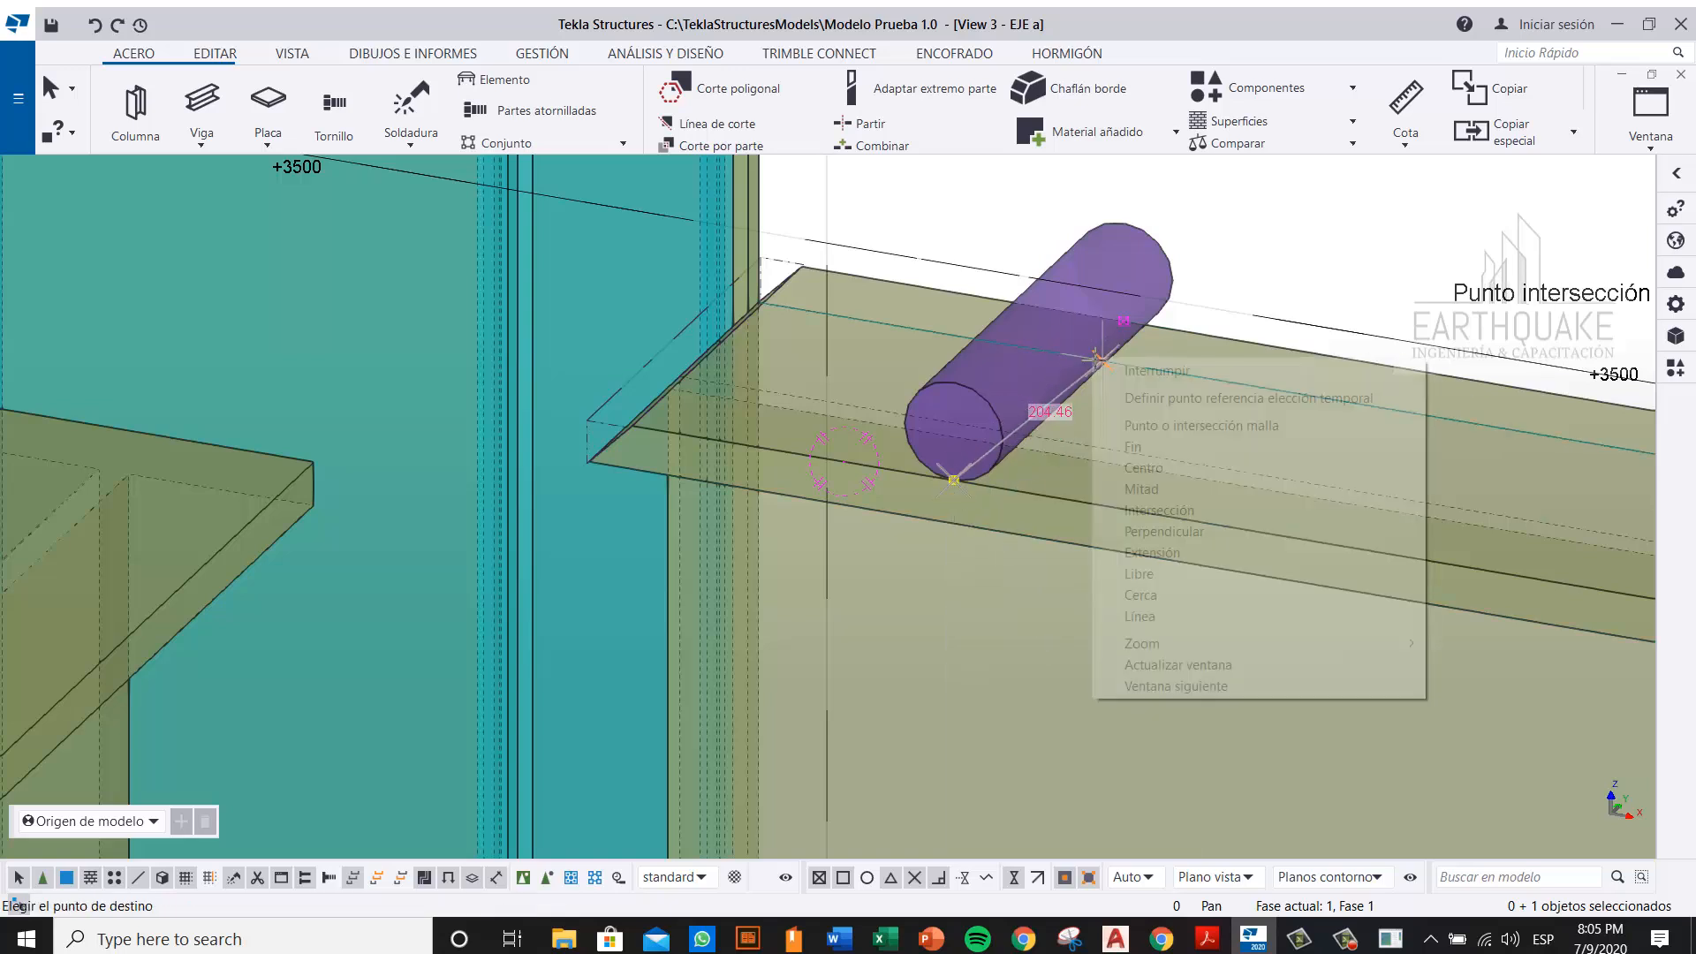
pyautogui.click(1164, 531)
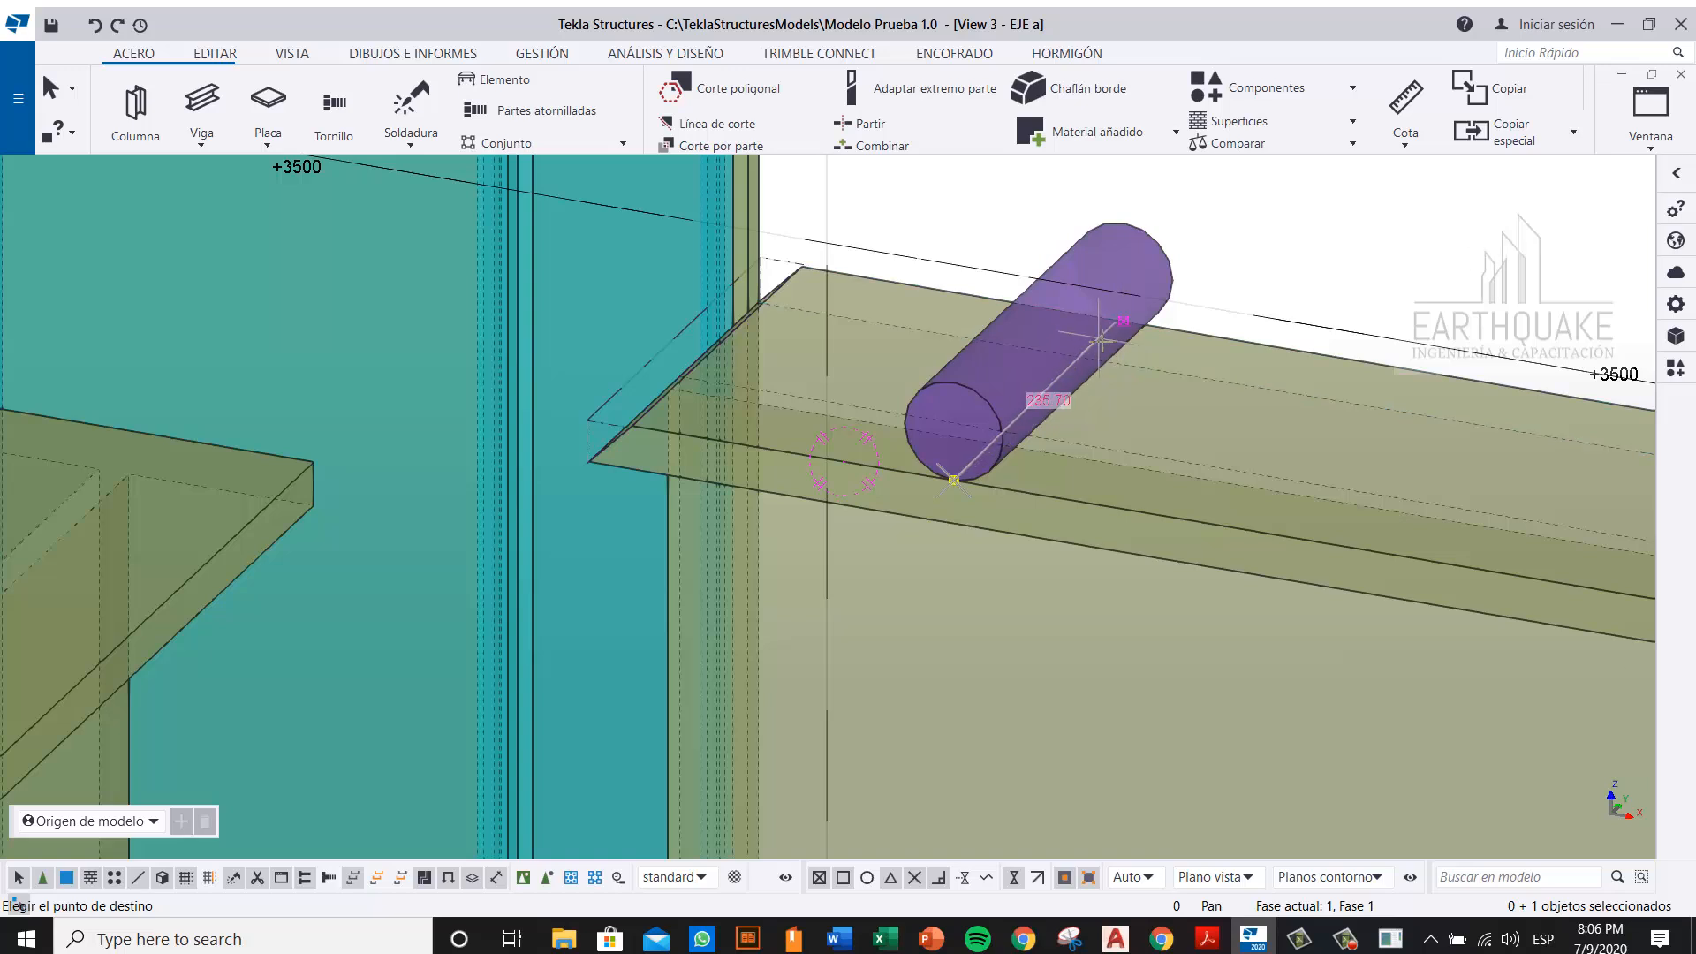
pyautogui.click(1109, 336)
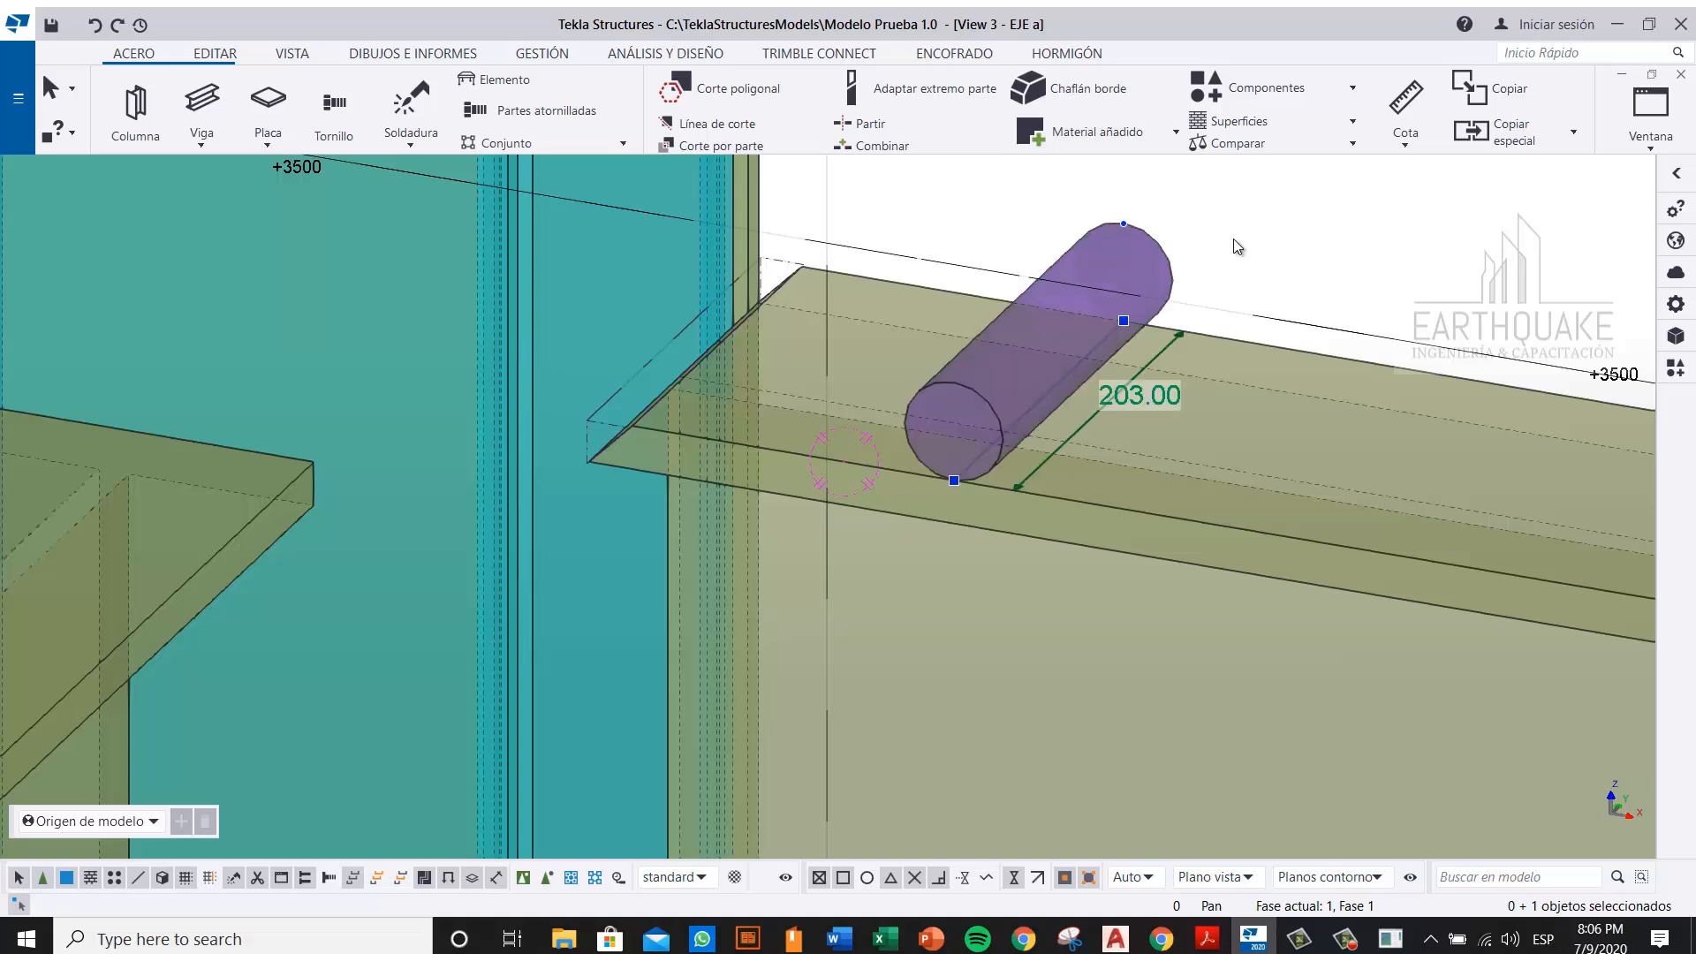
# Step: Move the D50 part in the front plane so its uppermost point sits on the flange bevel's lower corner at the column
pyautogui.hotkey('ctrl', 'p')
pyautogui.scroll(6, 734, 470)
pyautogui.moveTo(560, 459); pyautogui.dragTo(1125, 278, button='middle')
pyautogui.click(855, 436)
pyautogui.scroll(3, 898, 419)
pyautogui.click(967, 318)
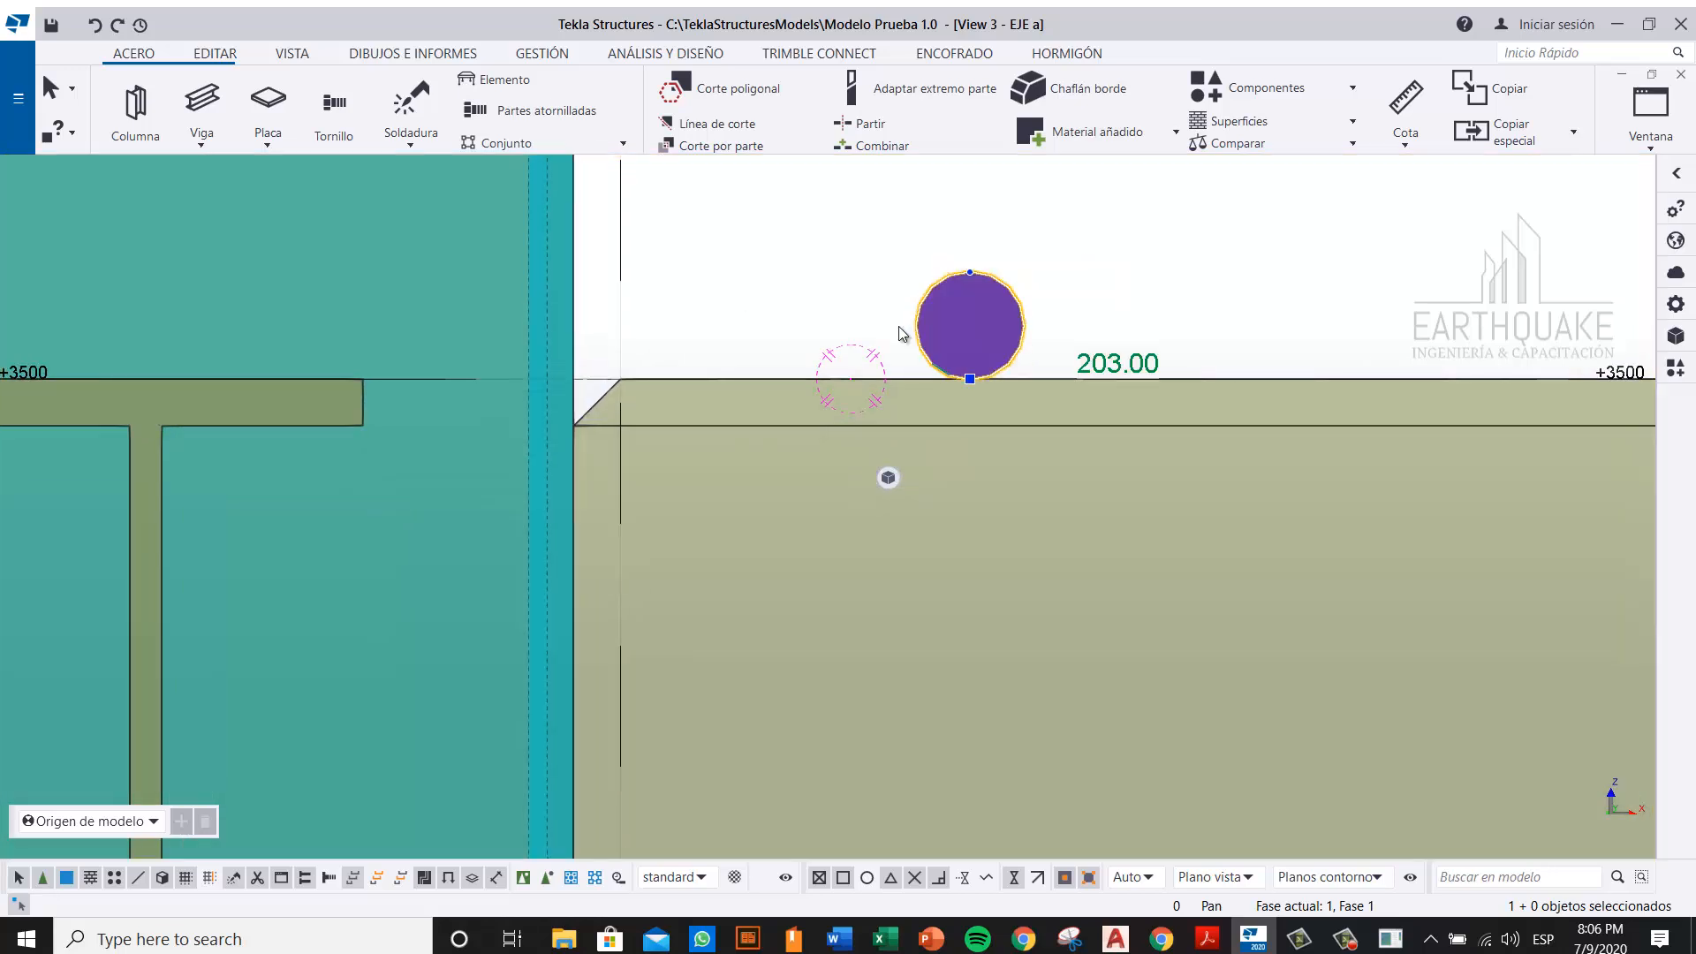
pyautogui.rightClick(1102, 211)
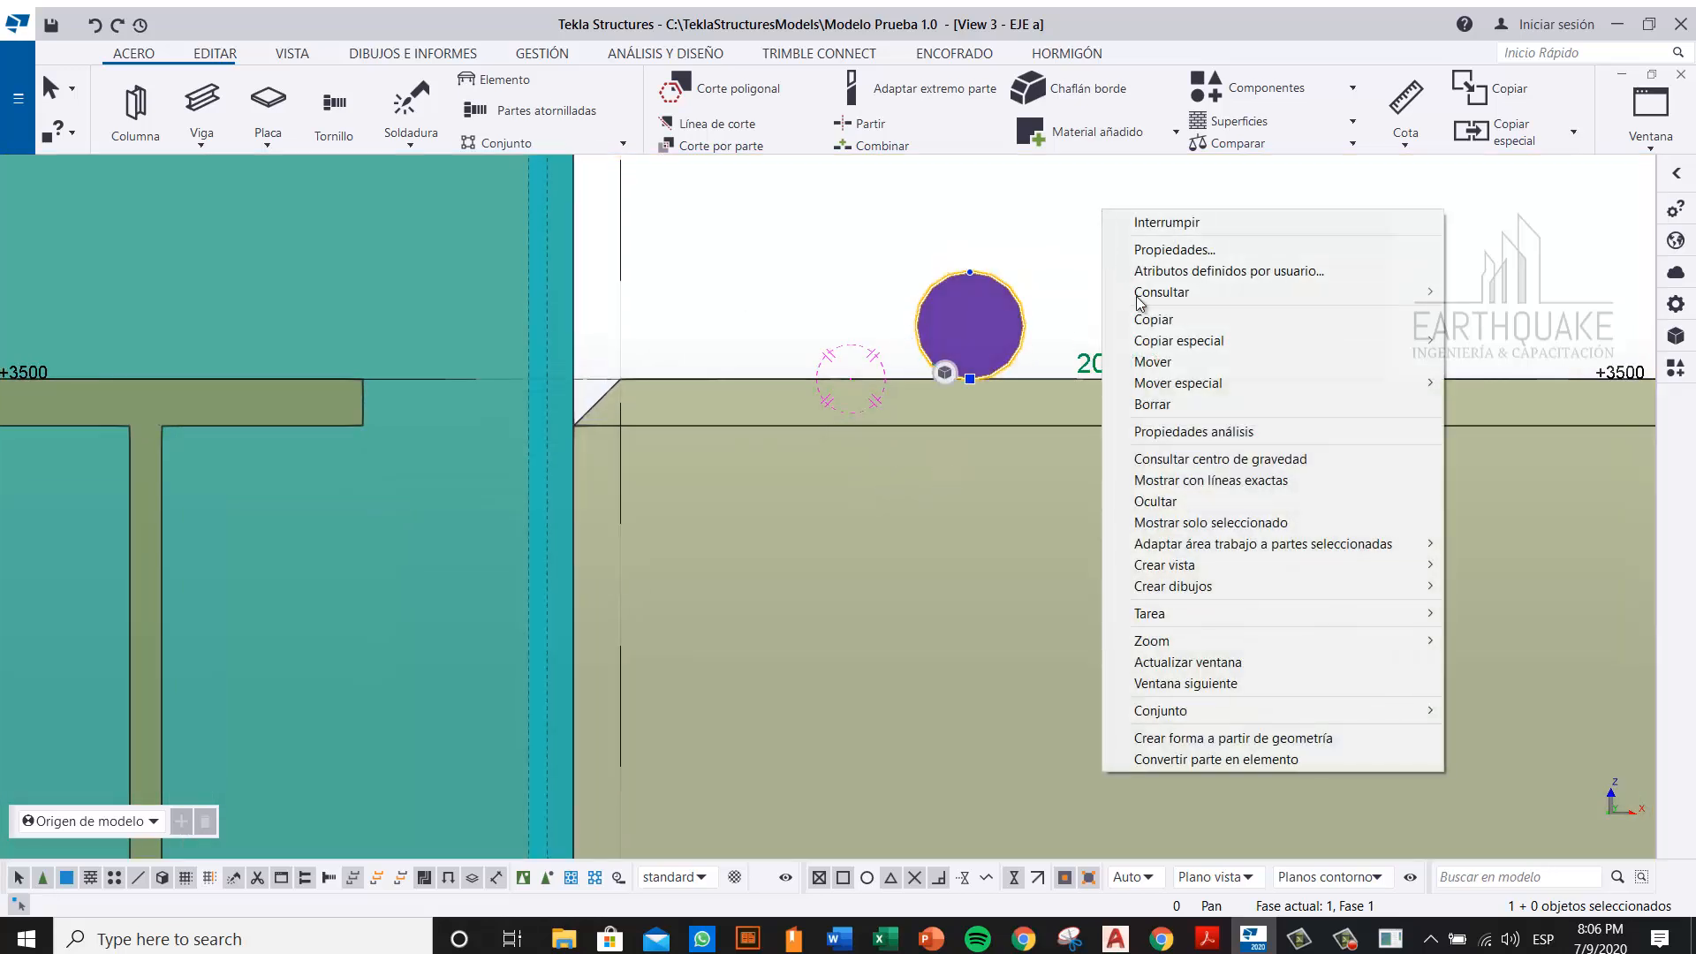
pyautogui.click(1168, 362)
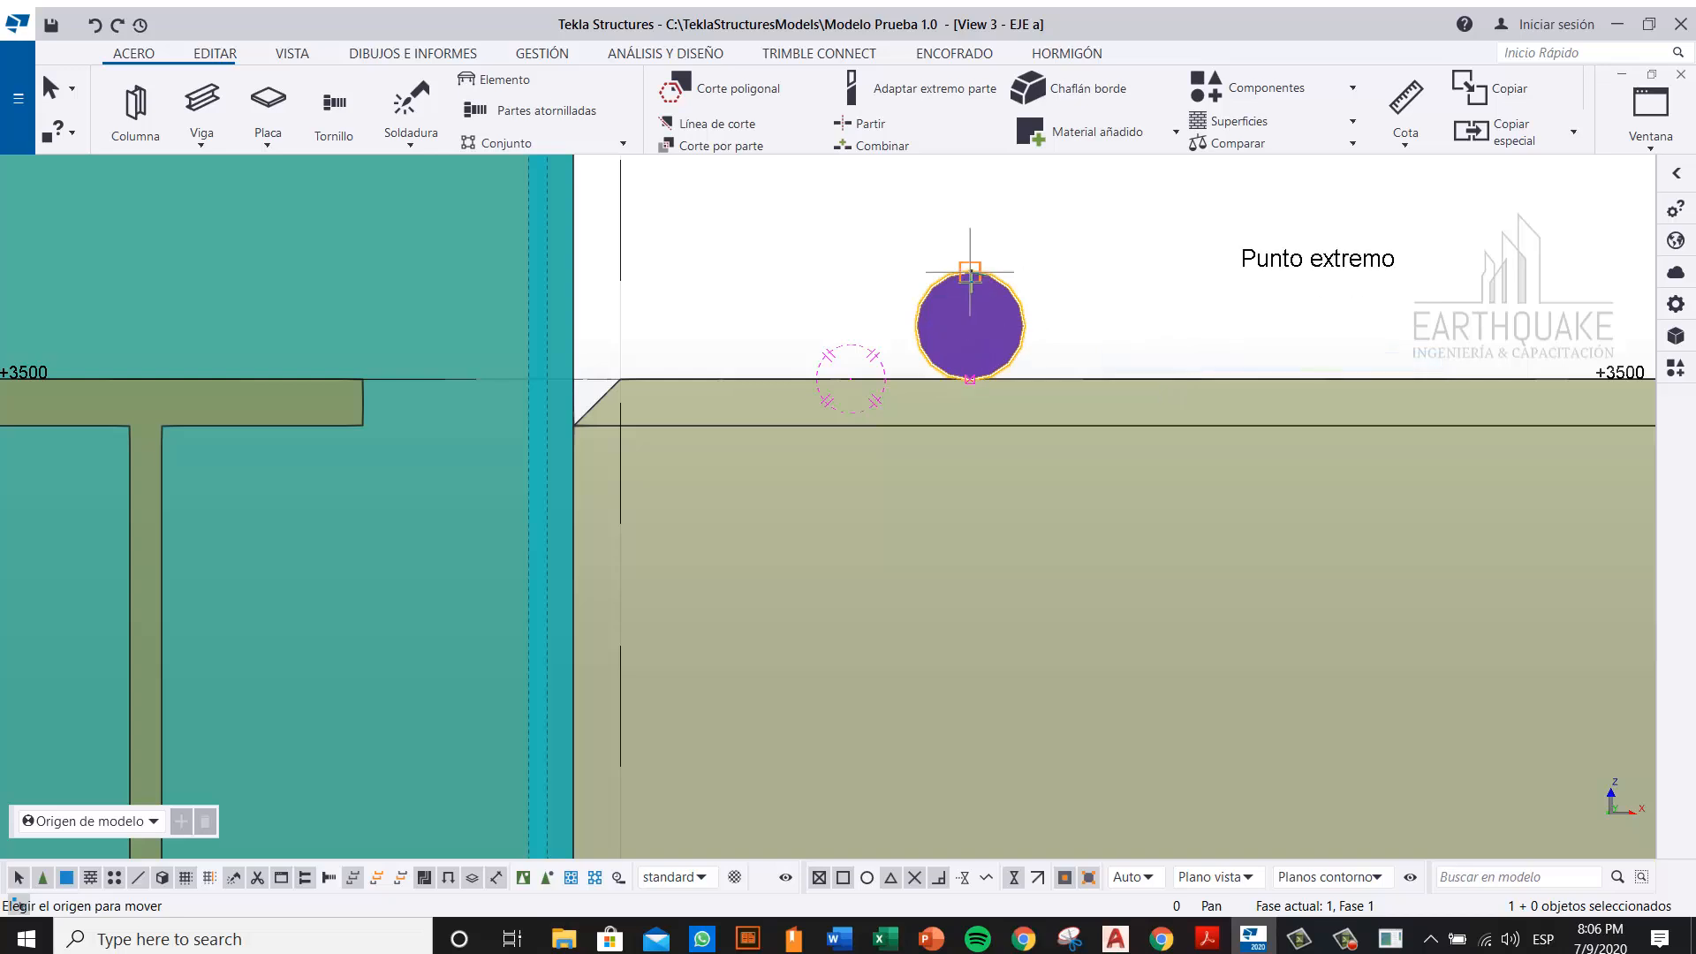
pyautogui.click(970, 268)
pyautogui.click(707, 304)
# Step: Move the D50 part about 19 mm horizontally from the column towards the main beam
pyautogui.rightClick(747, 300)
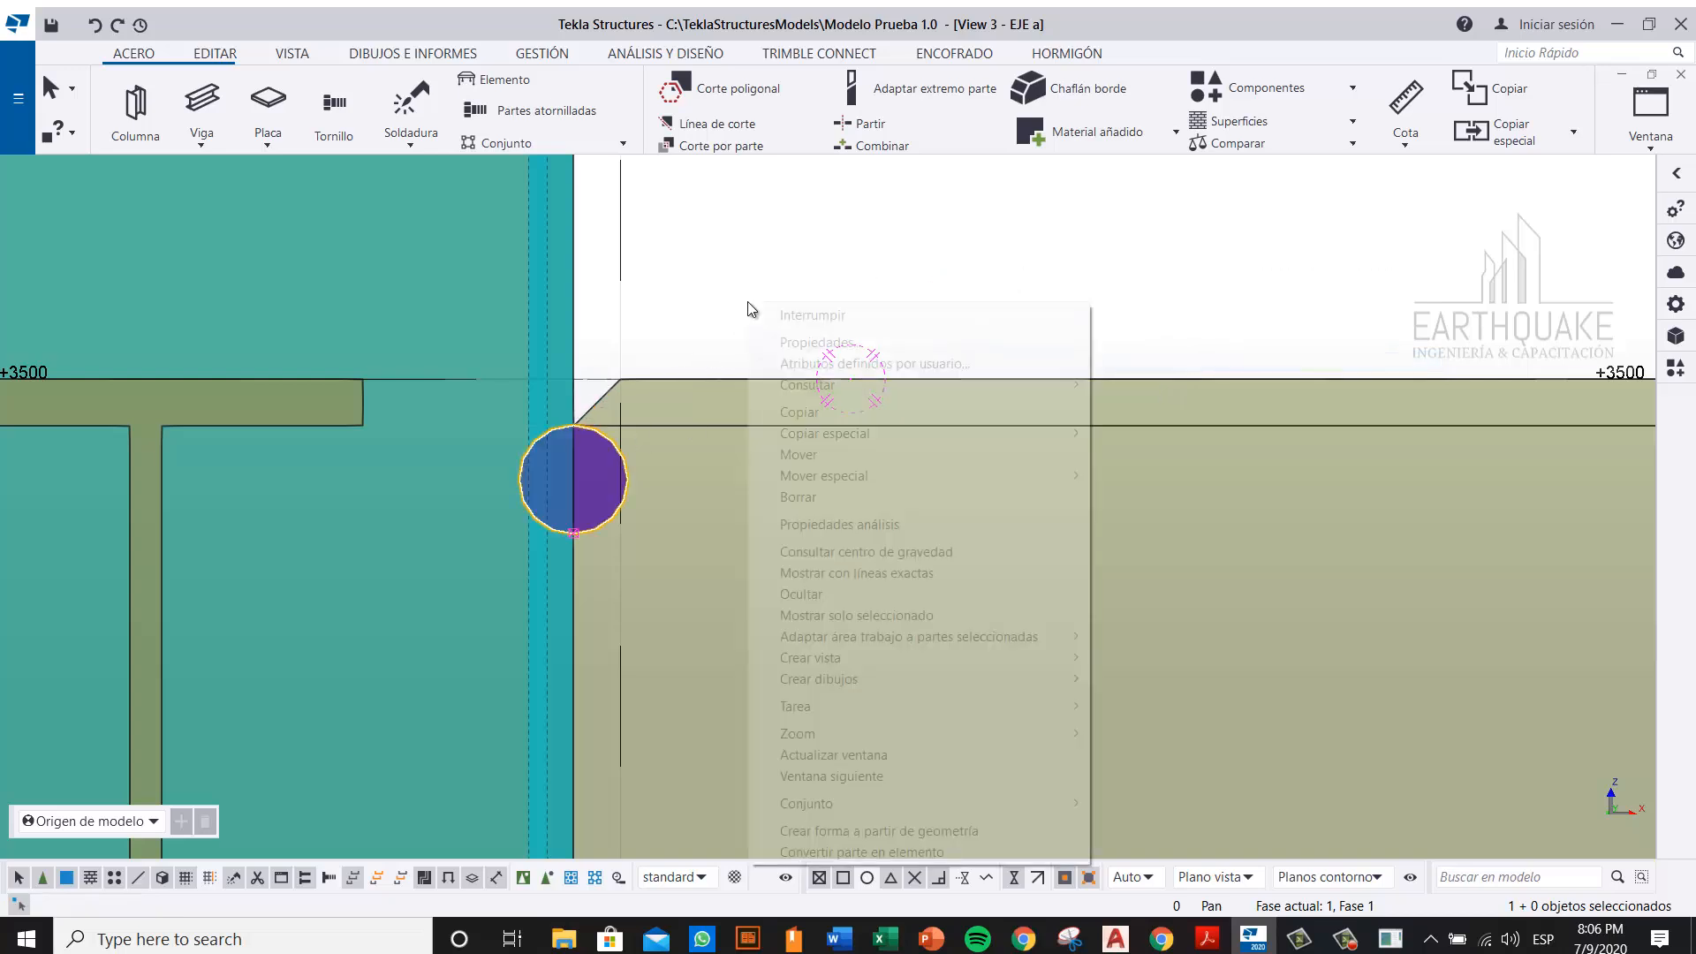
pyautogui.click(777, 459)
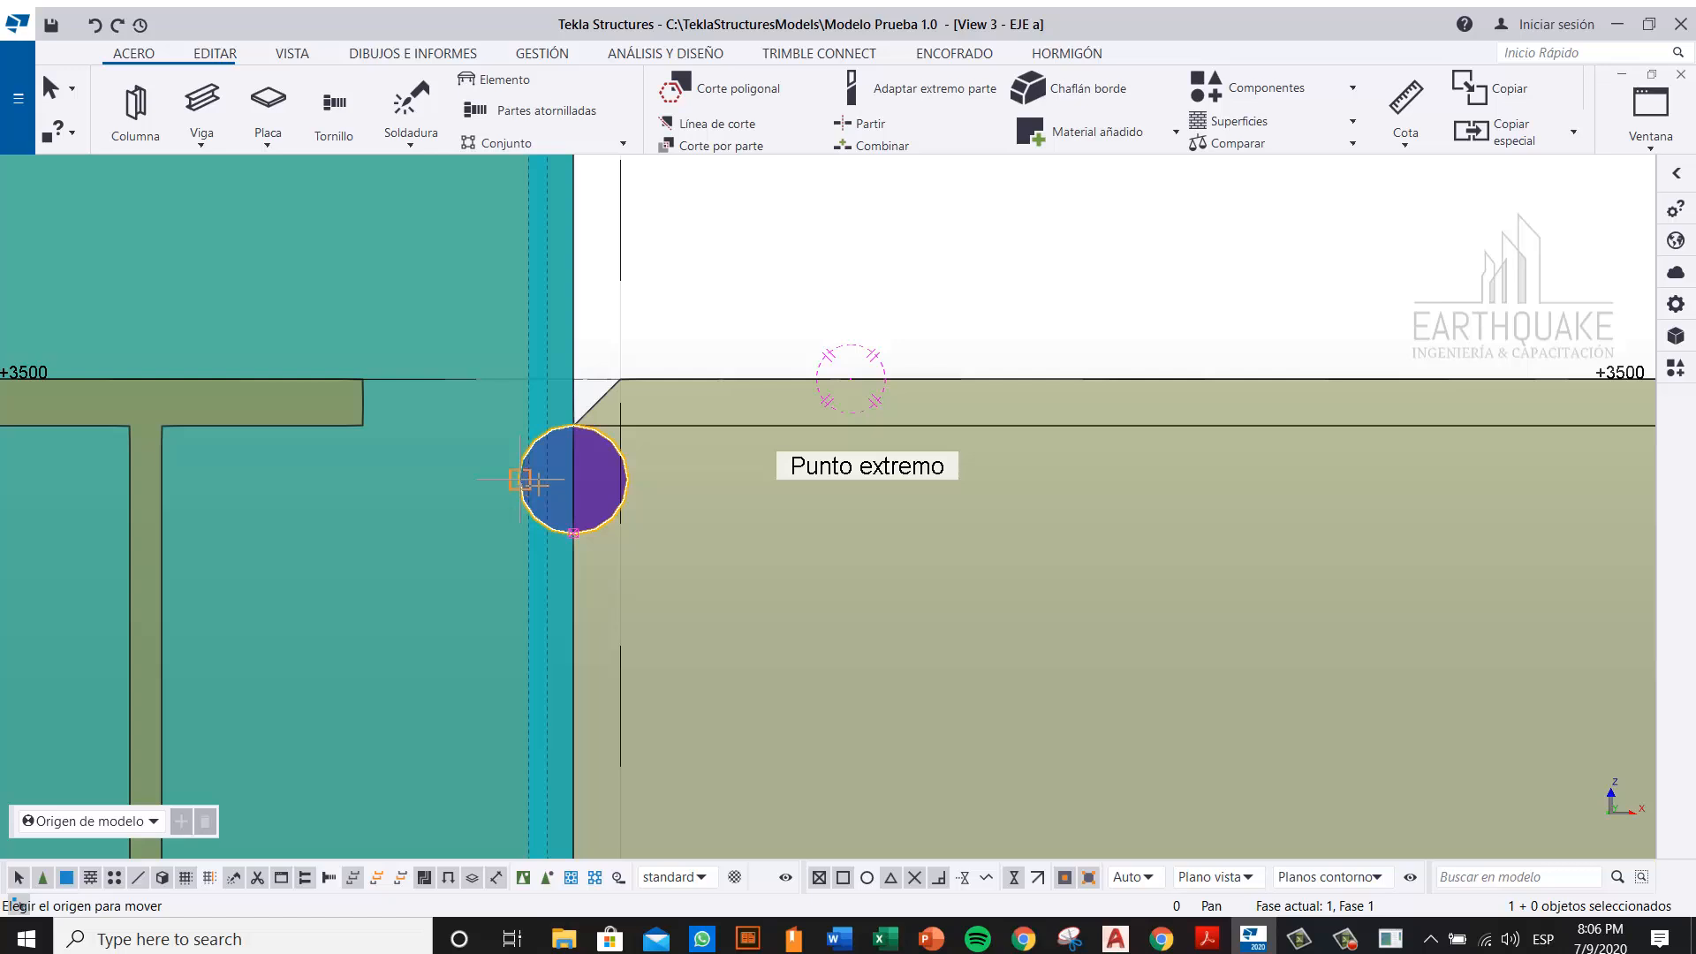
pyautogui.click(521, 480)
pyautogui.scroll(2, 574, 484)
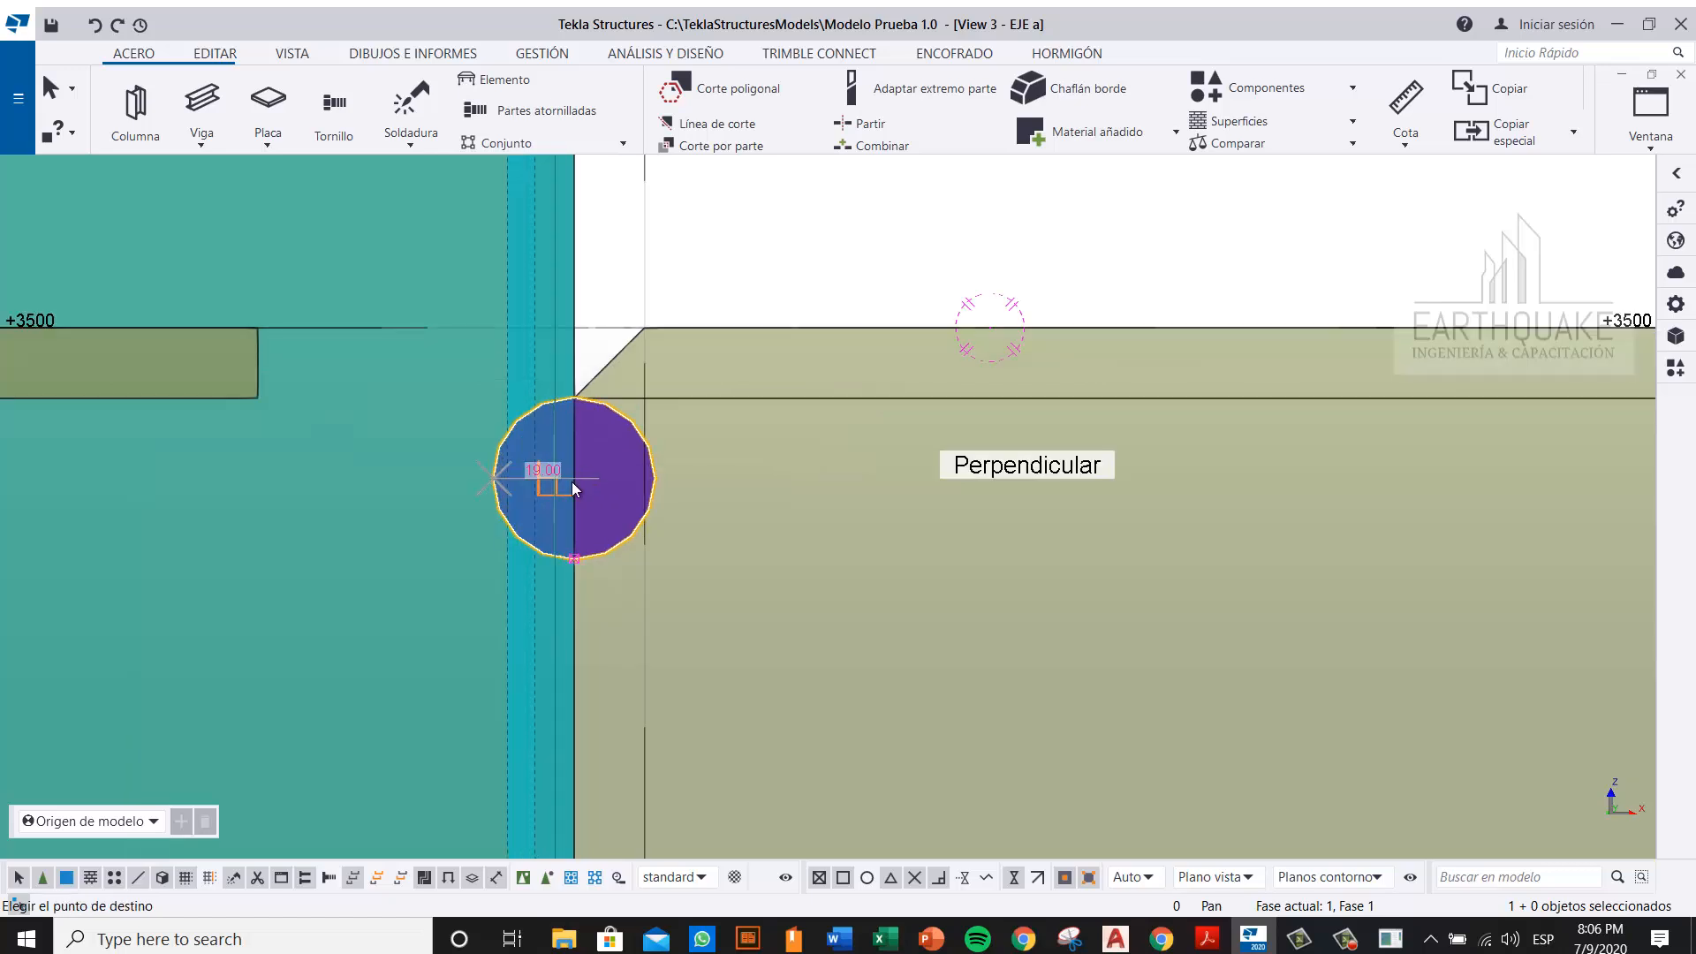
pyautogui.click(680, 491)
# Step: Move the D50 part up so its edge meets the bevel's lower corner at the column face
pyautogui.rightClick(715, 439)
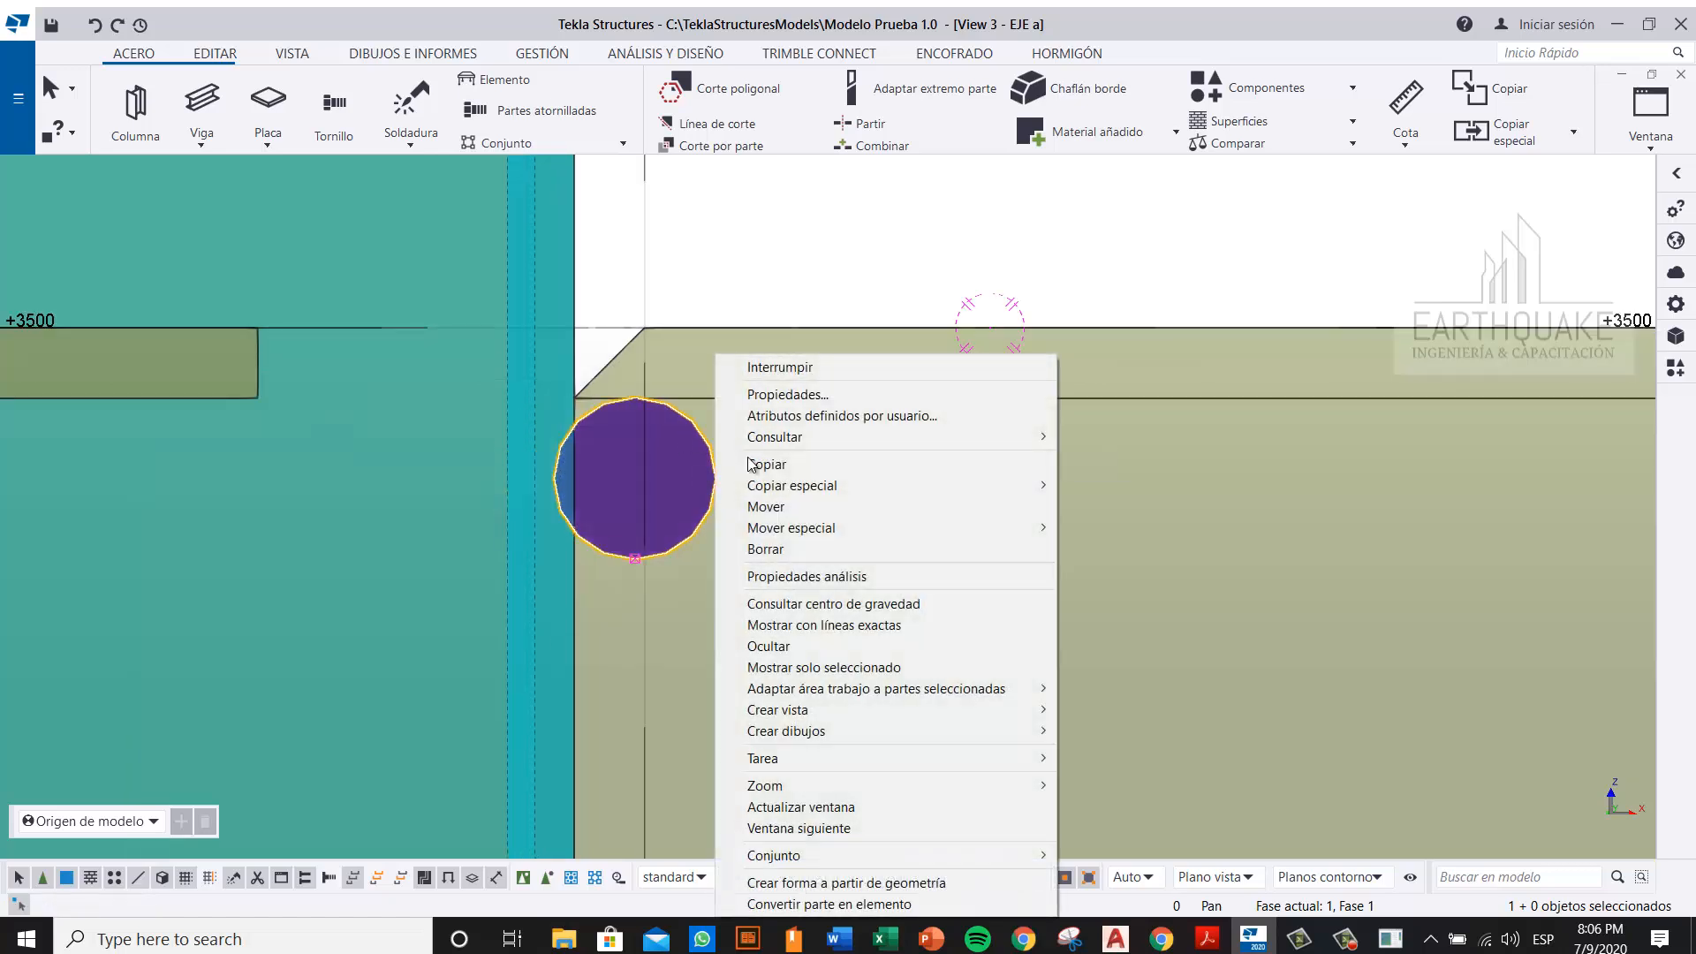
pyautogui.click(777, 505)
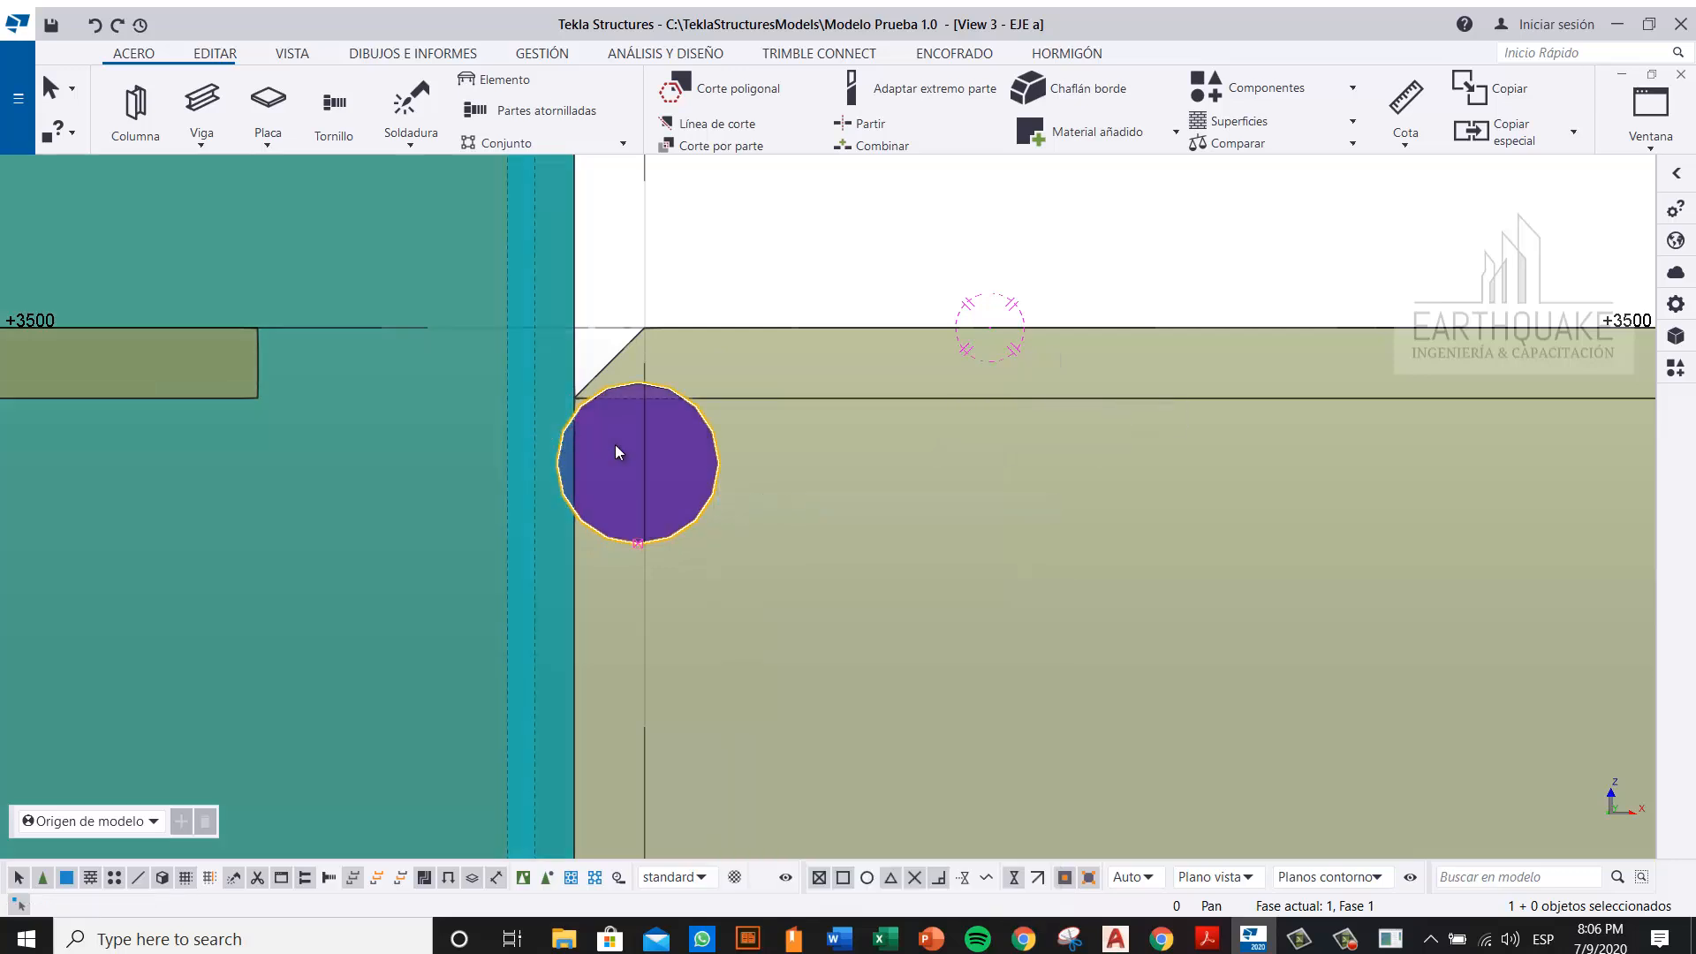
pyautogui.rightClick(616, 445)
pyautogui.click(692, 509)
pyautogui.scroll(2, 584, 408)
pyautogui.click(572, 409)
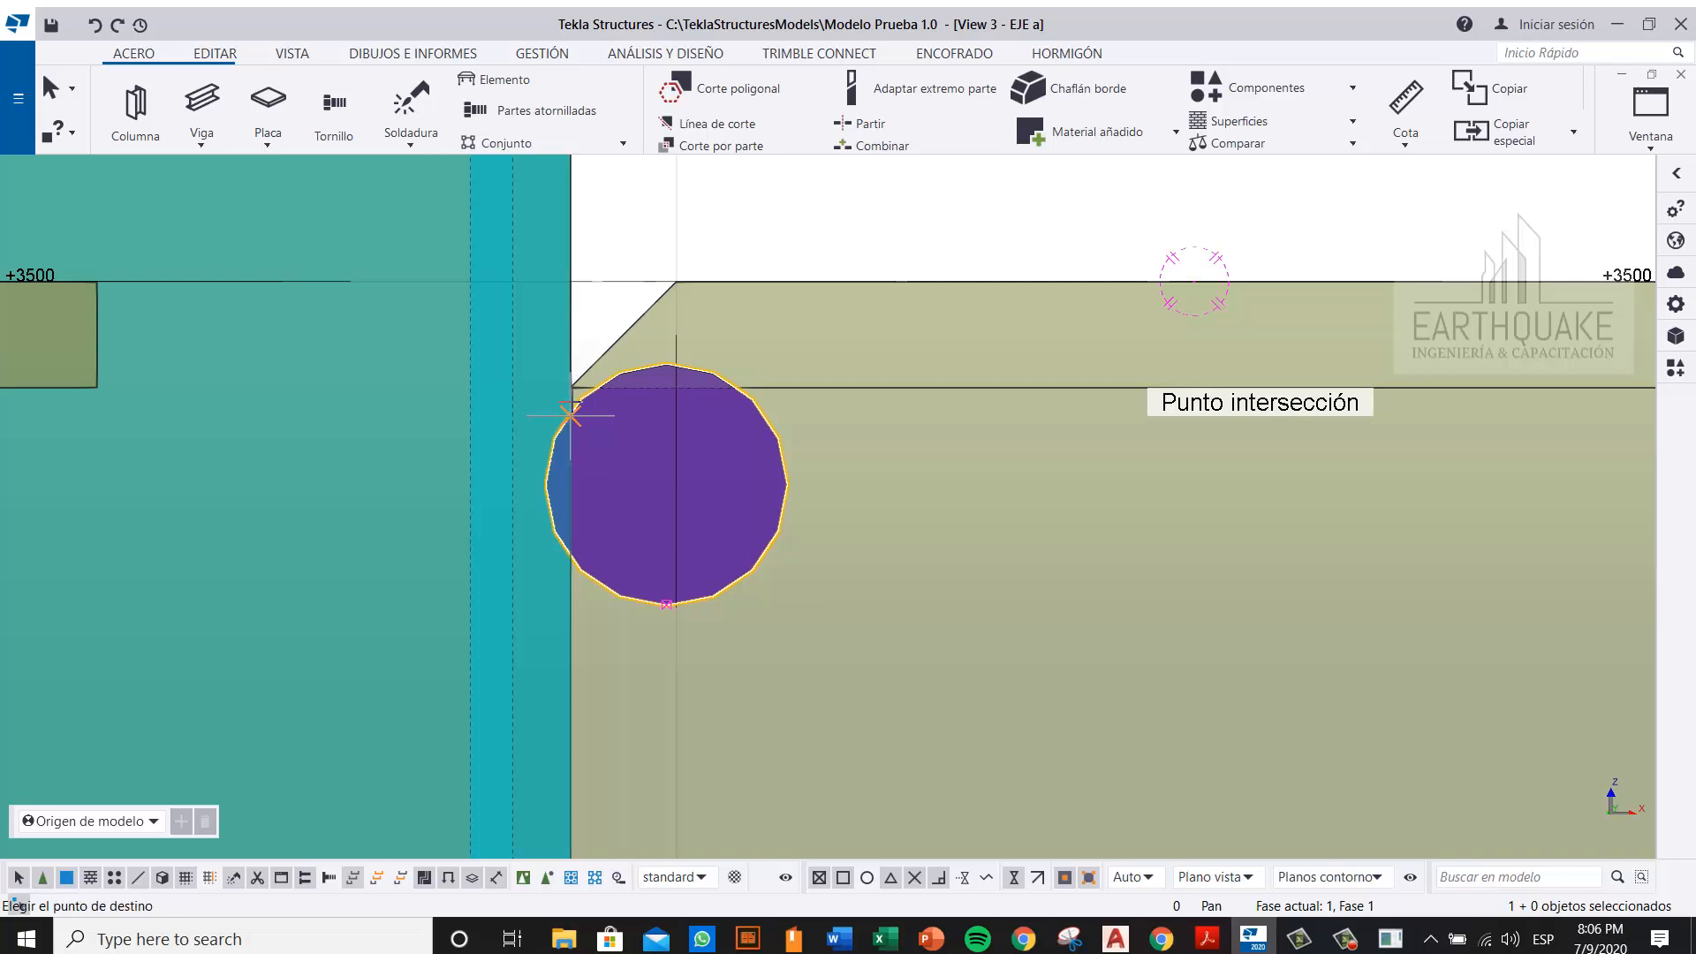
pyautogui.click(573, 397)
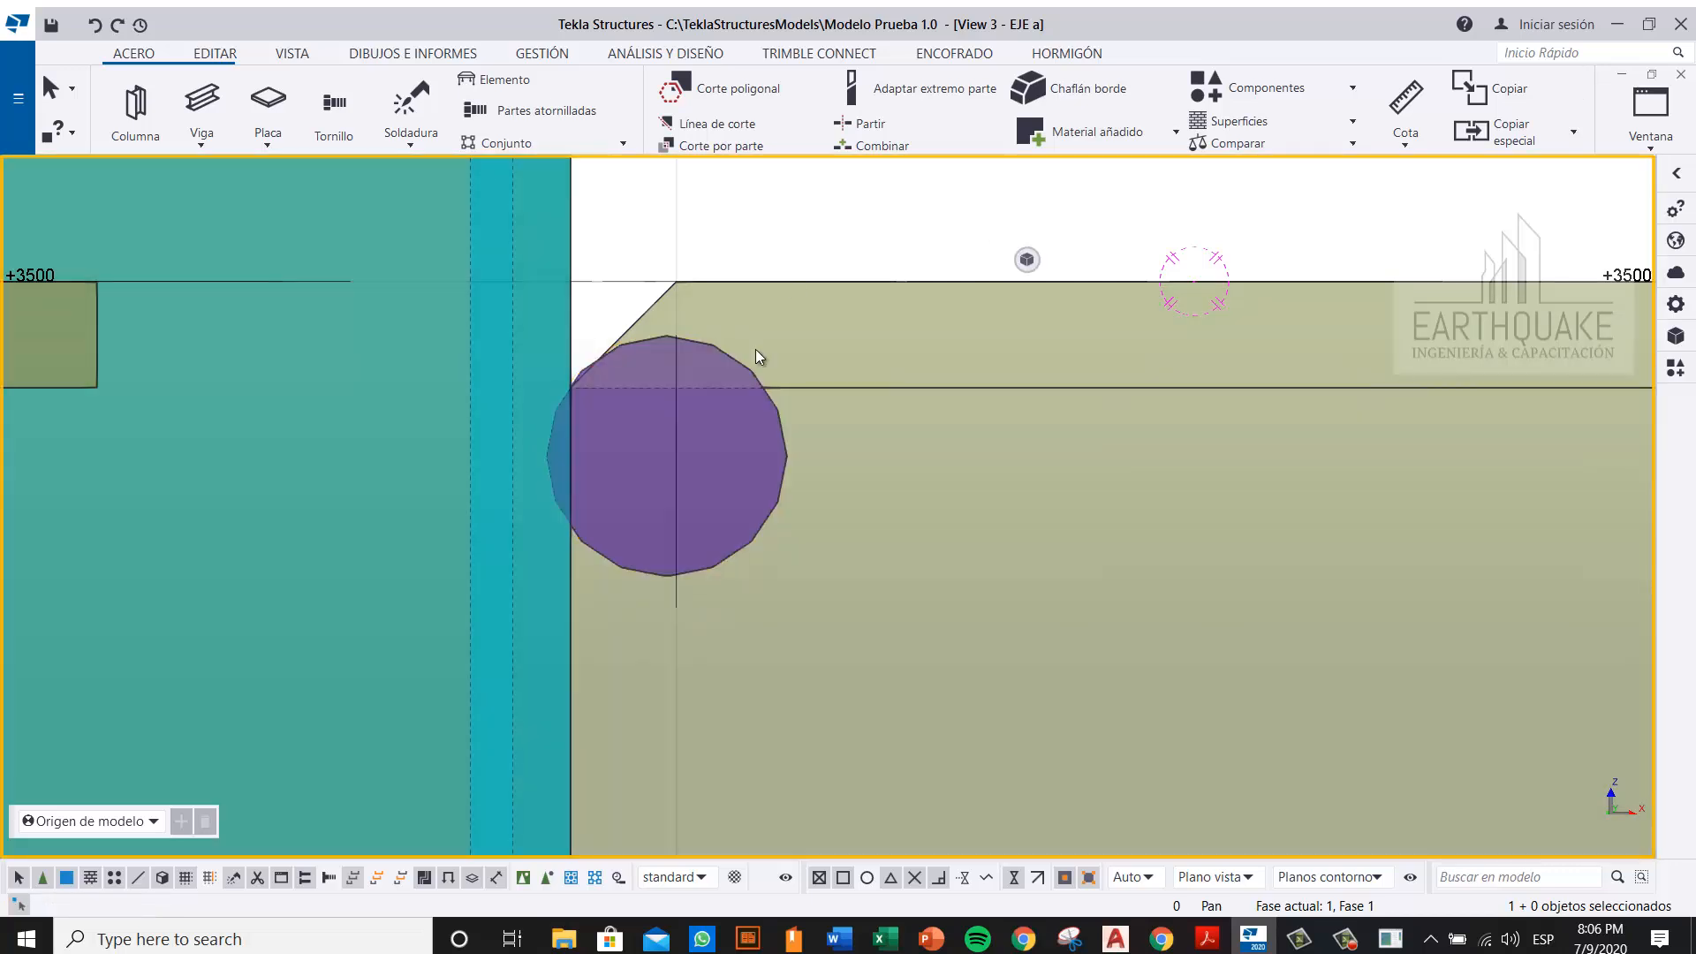
# Step: Move the D50 part down until its uppermost point reaches the underside of the main beam's upper flange
pyautogui.click(780, 452)
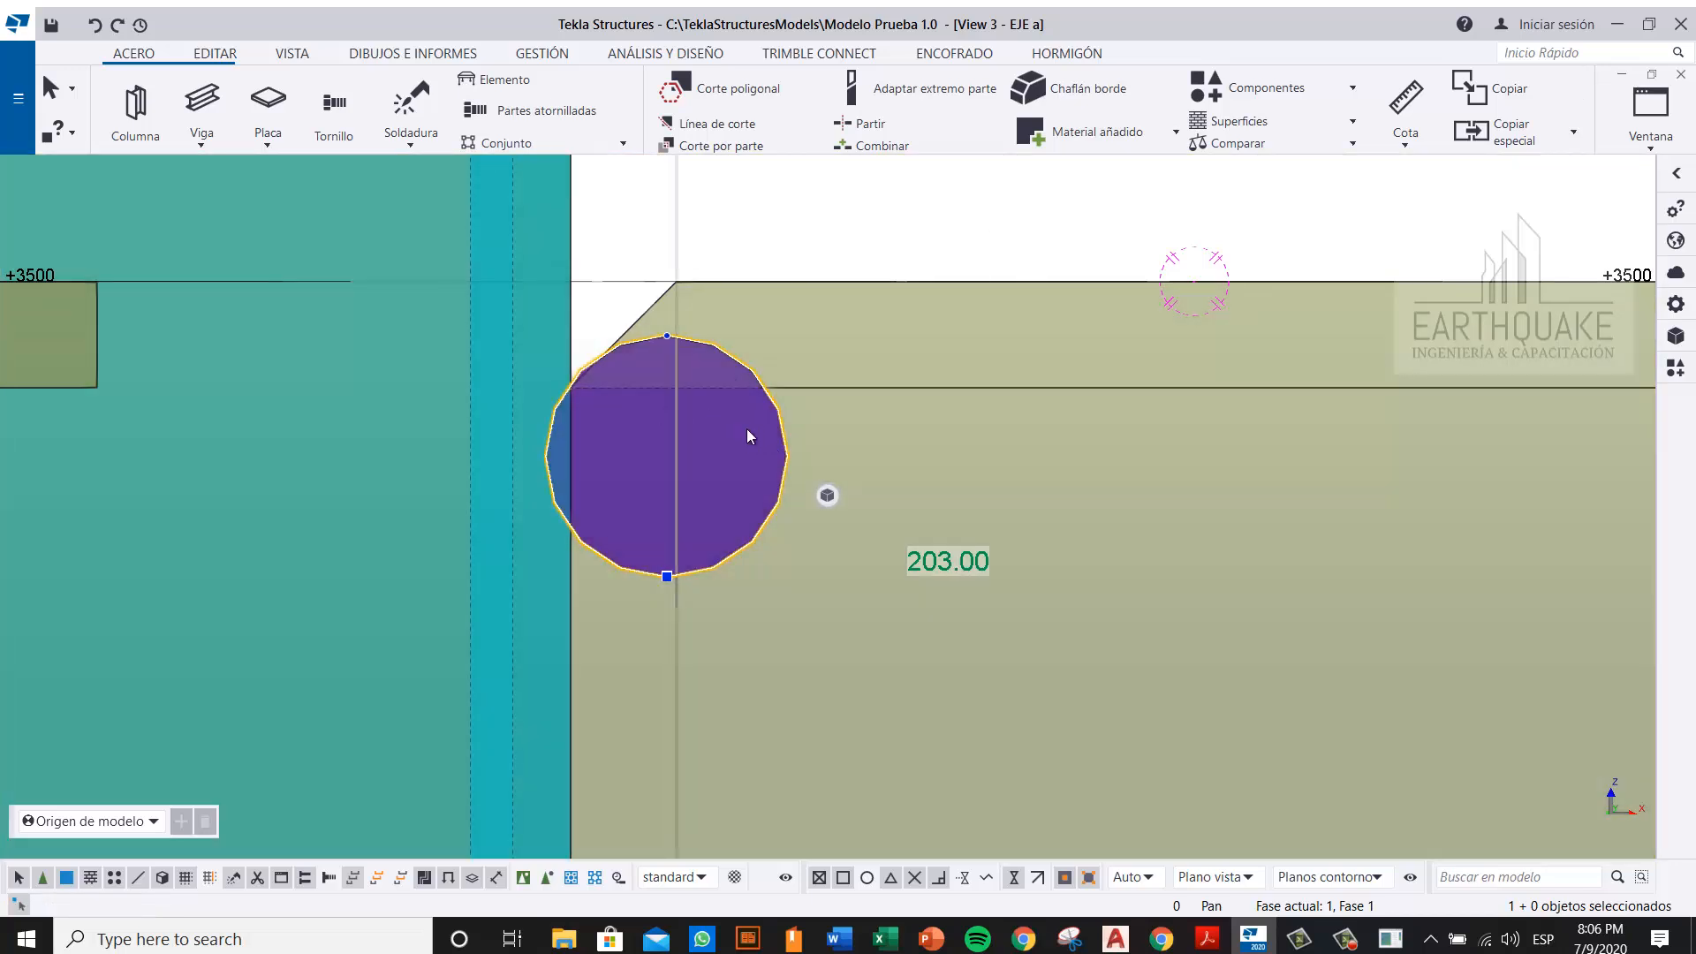
pyautogui.rightClick(793, 324)
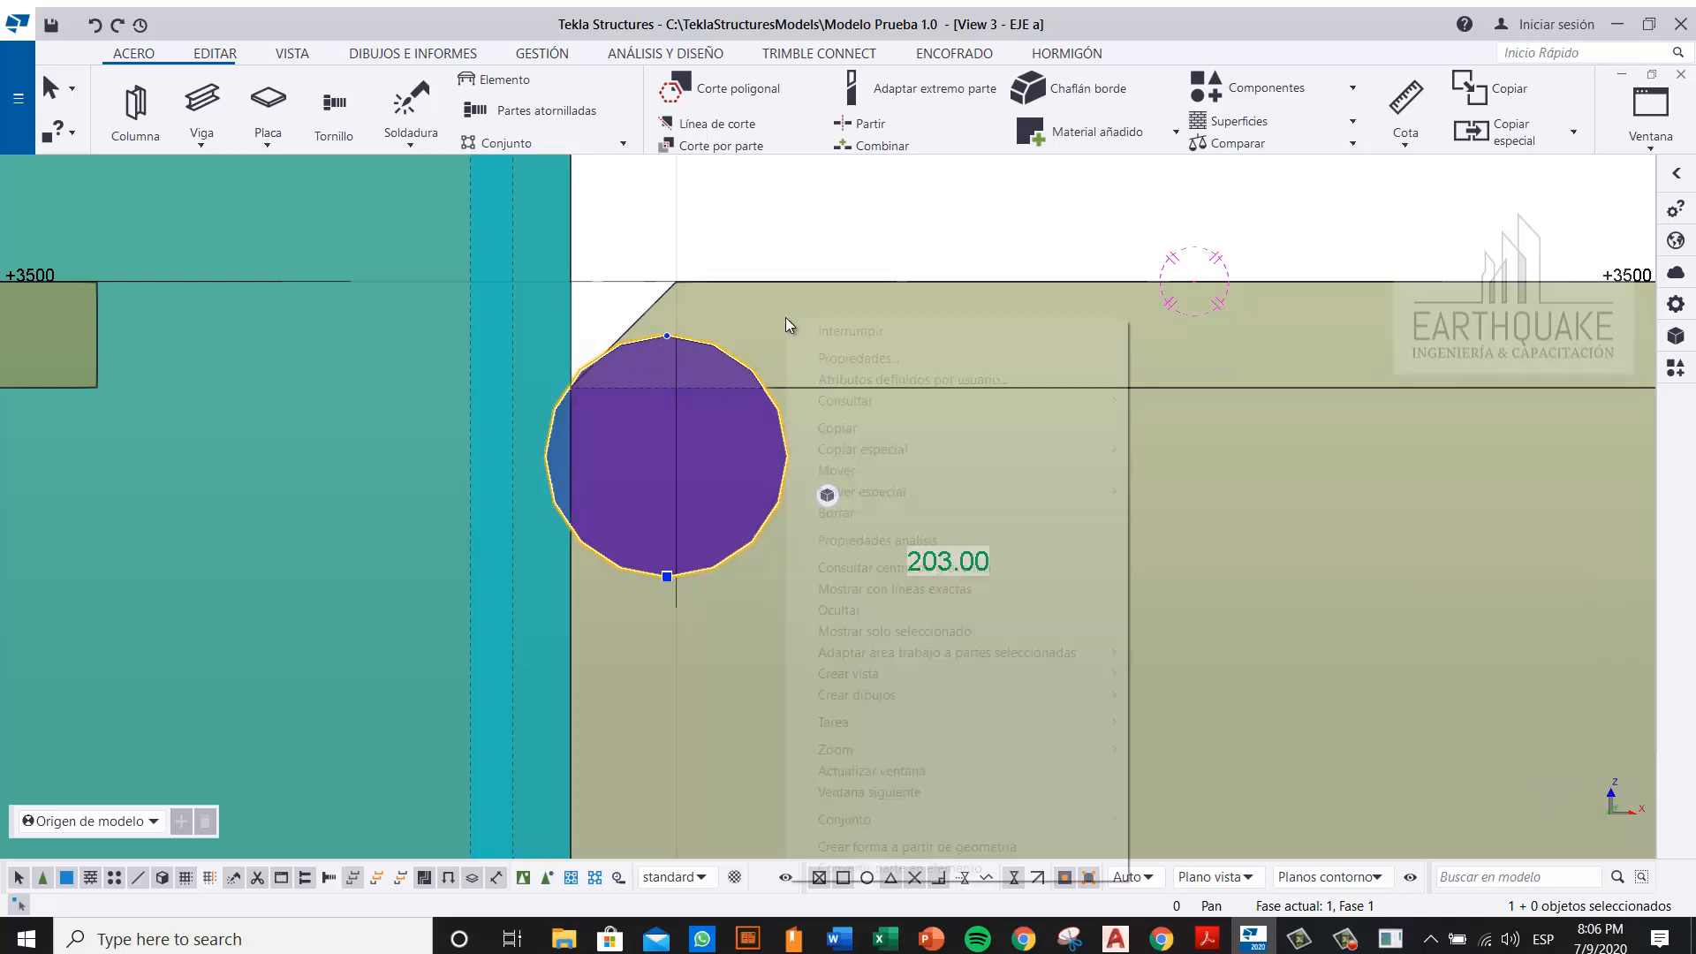
pyautogui.click(835, 470)
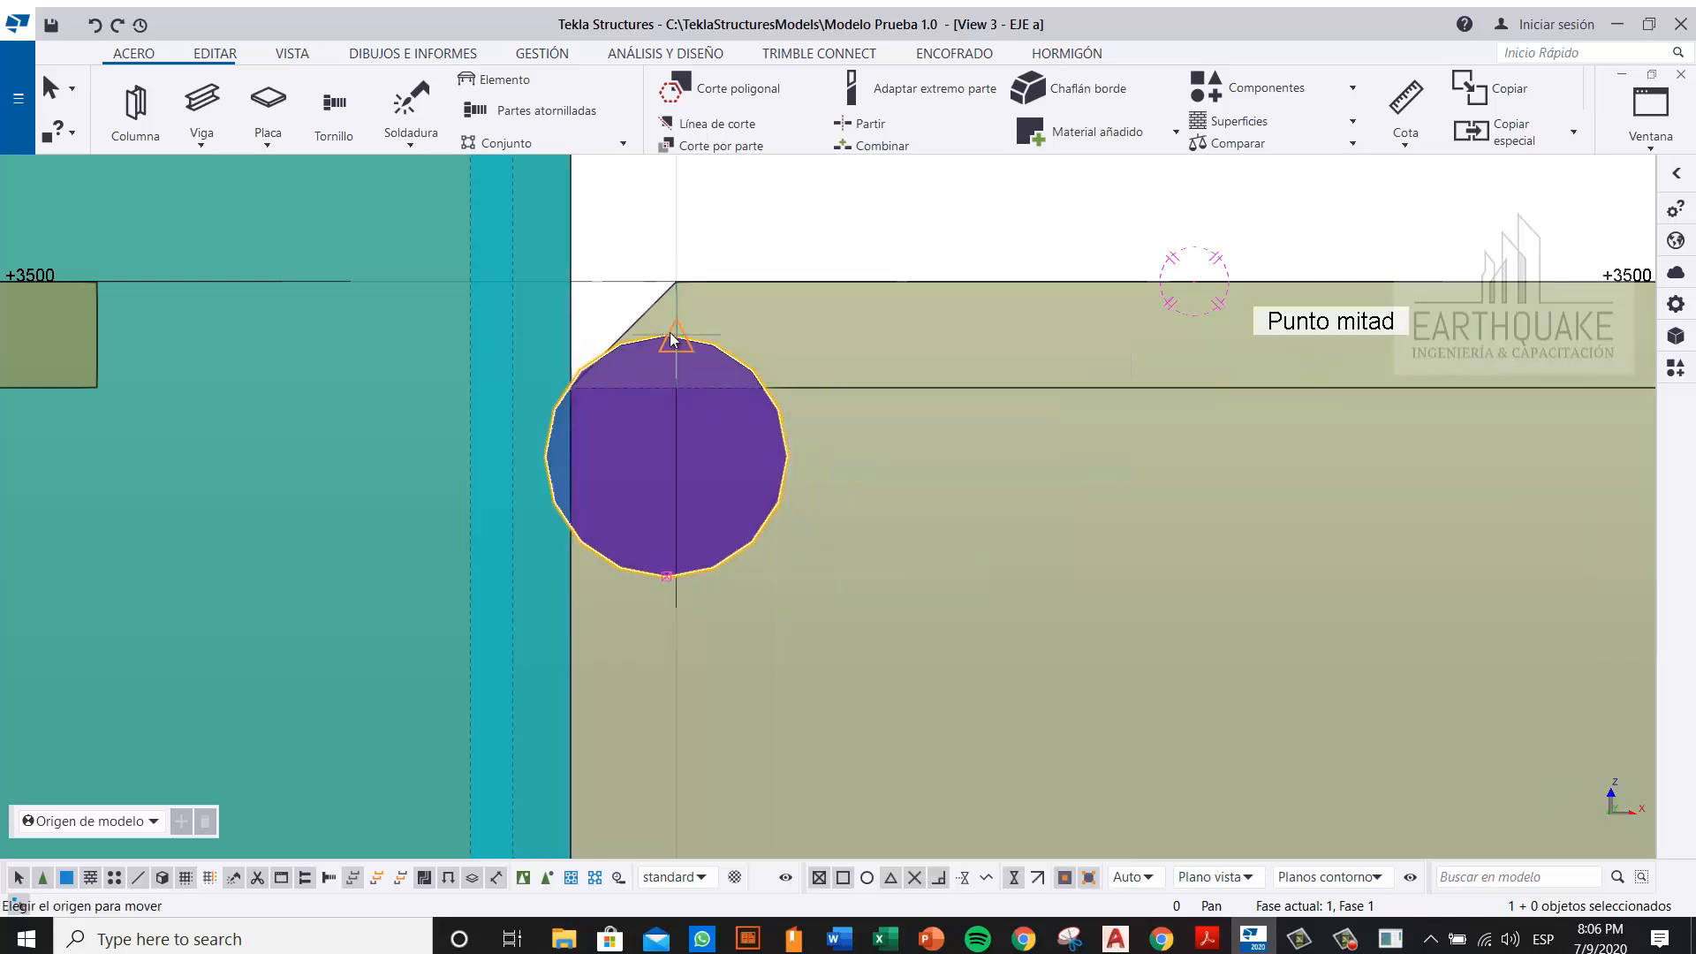
pyautogui.click(675, 385)
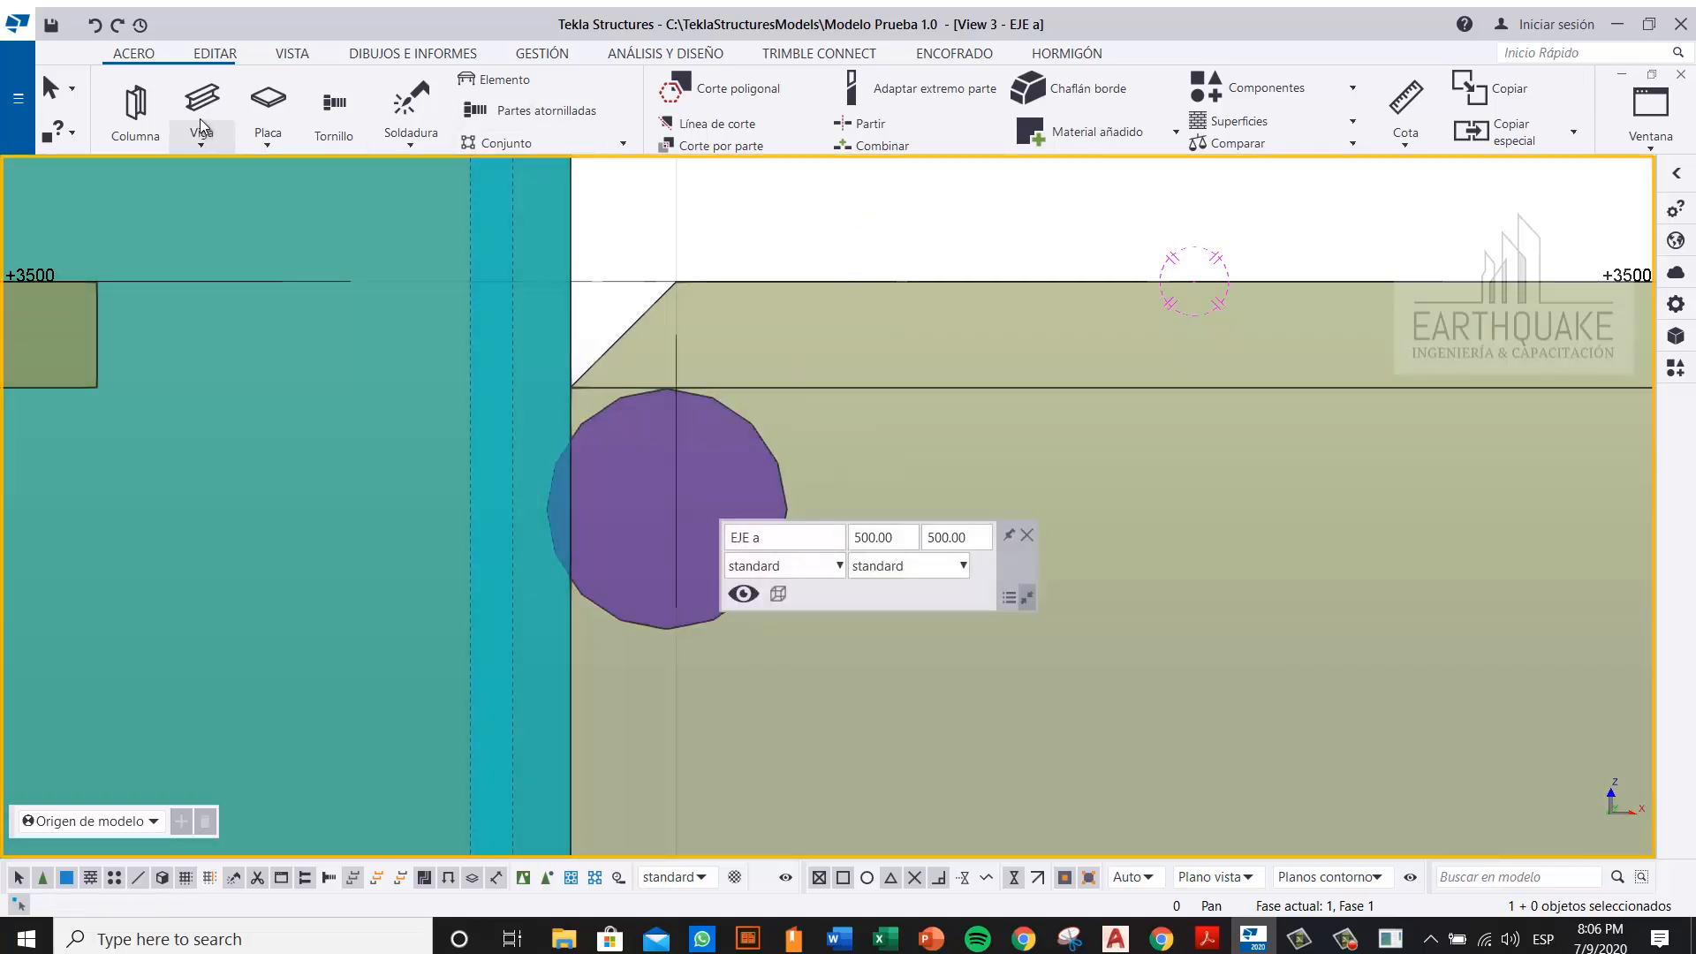
# Step: Cut the main beam with the D50 part using a part cut, and end the command
pyautogui.click(215, 53)
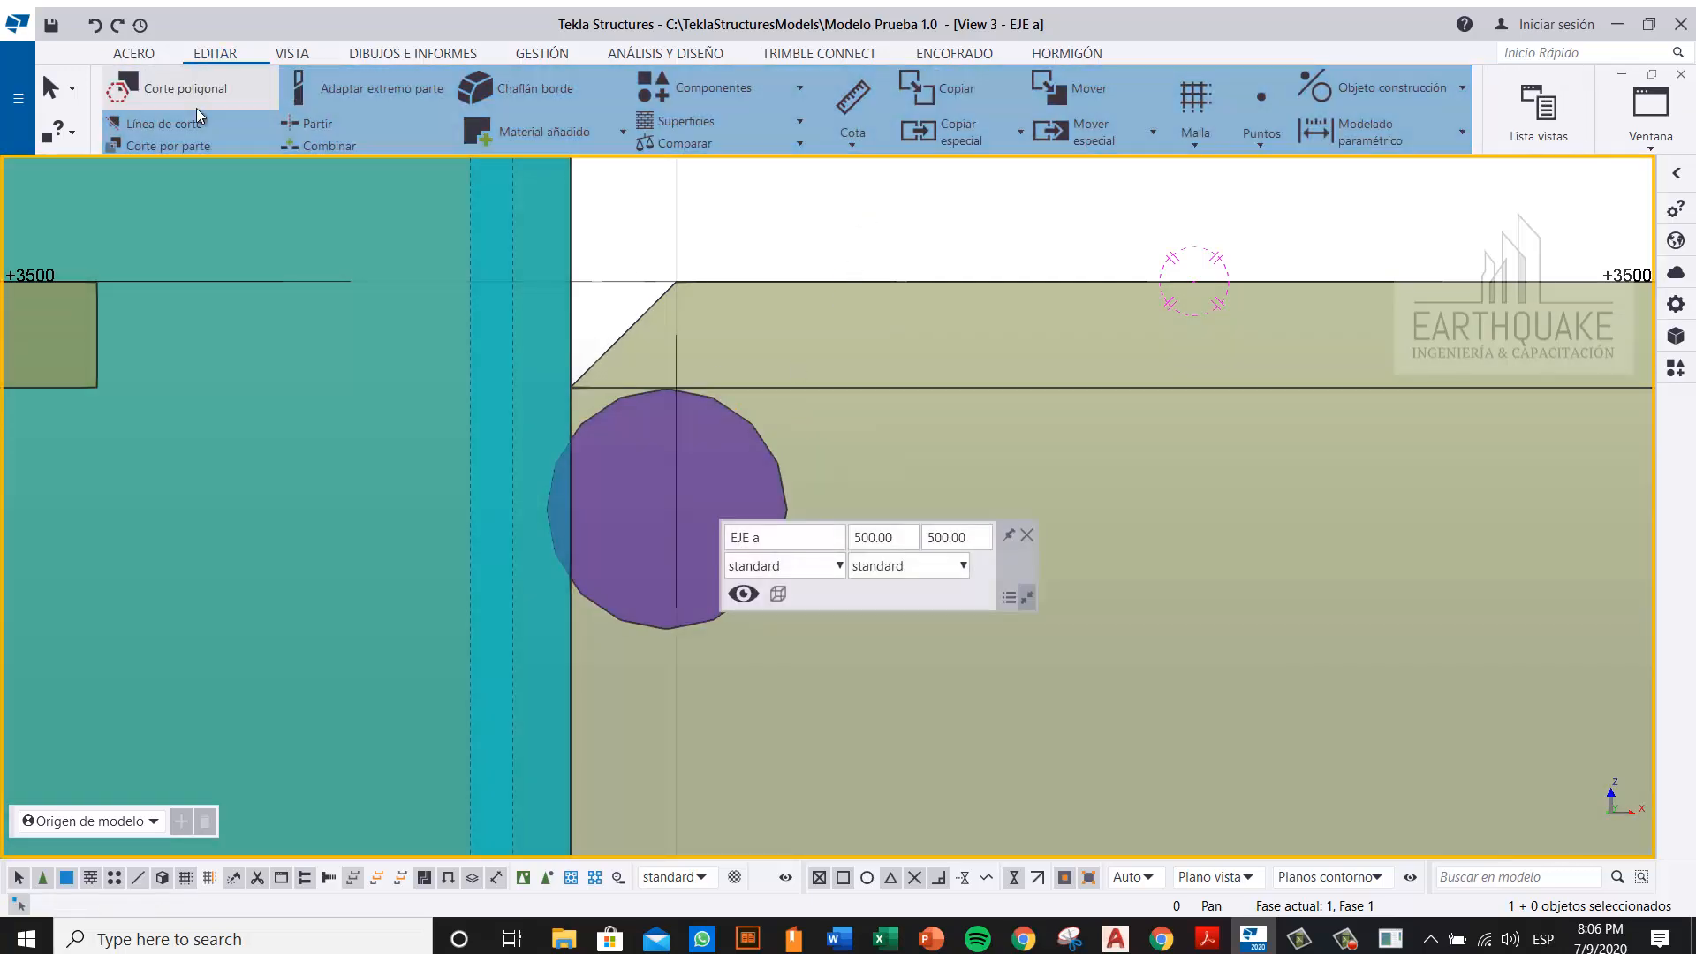
pyautogui.click(173, 145)
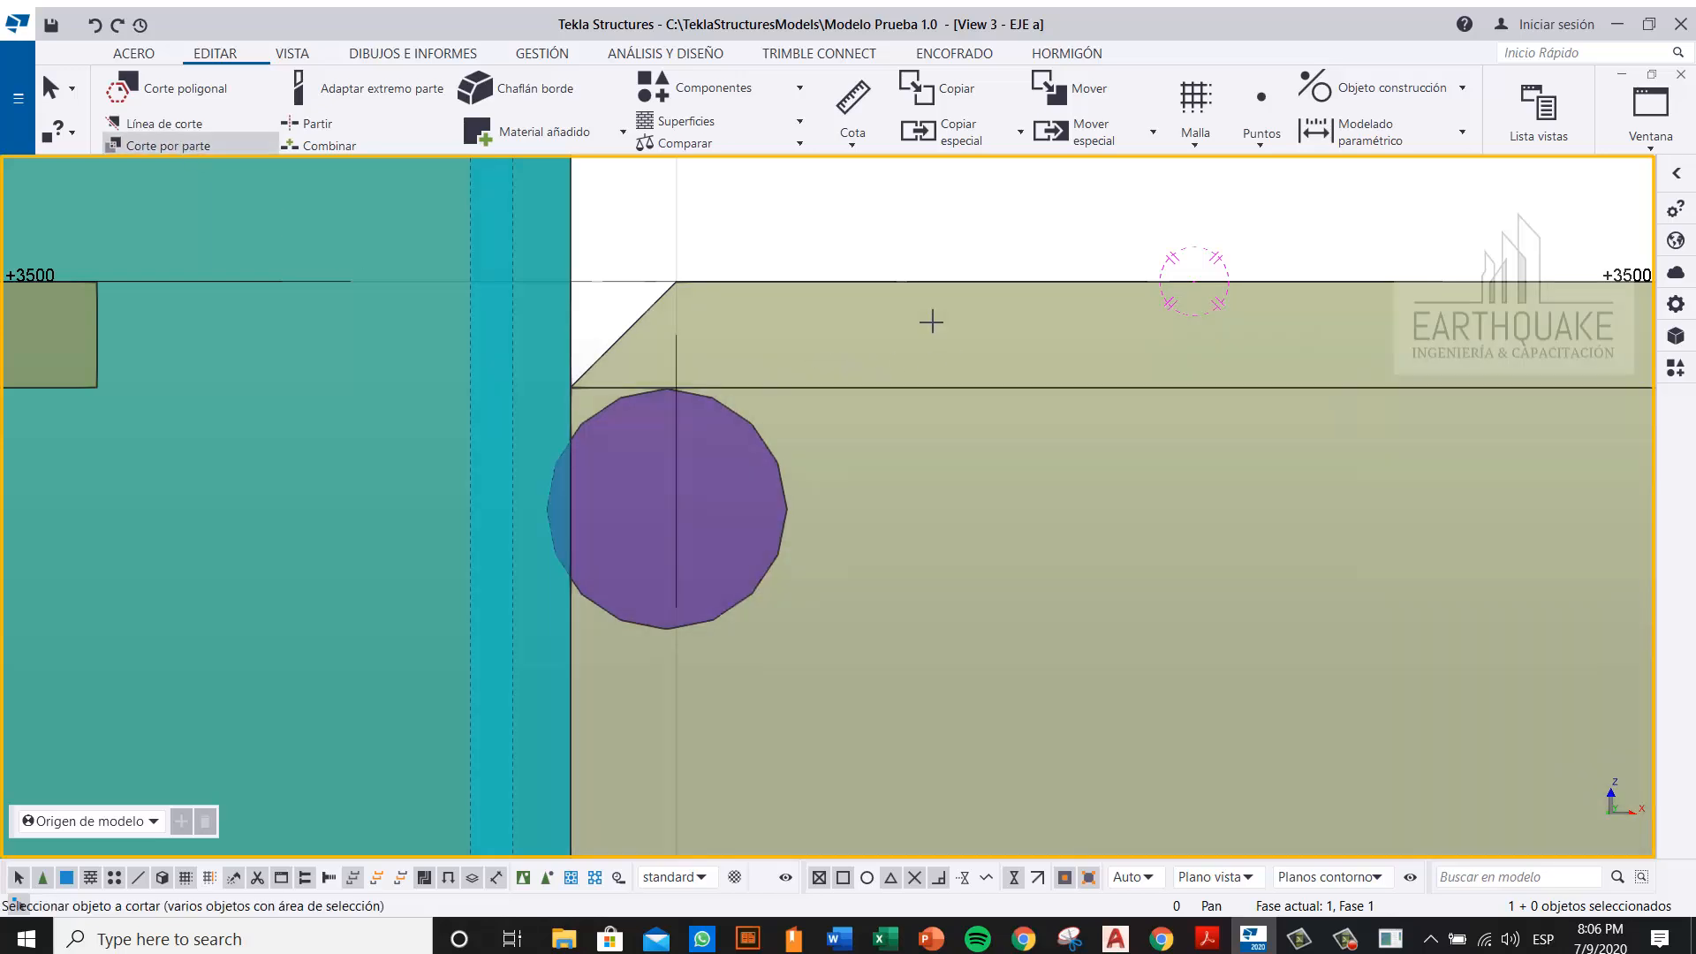
pyautogui.click(790, 362)
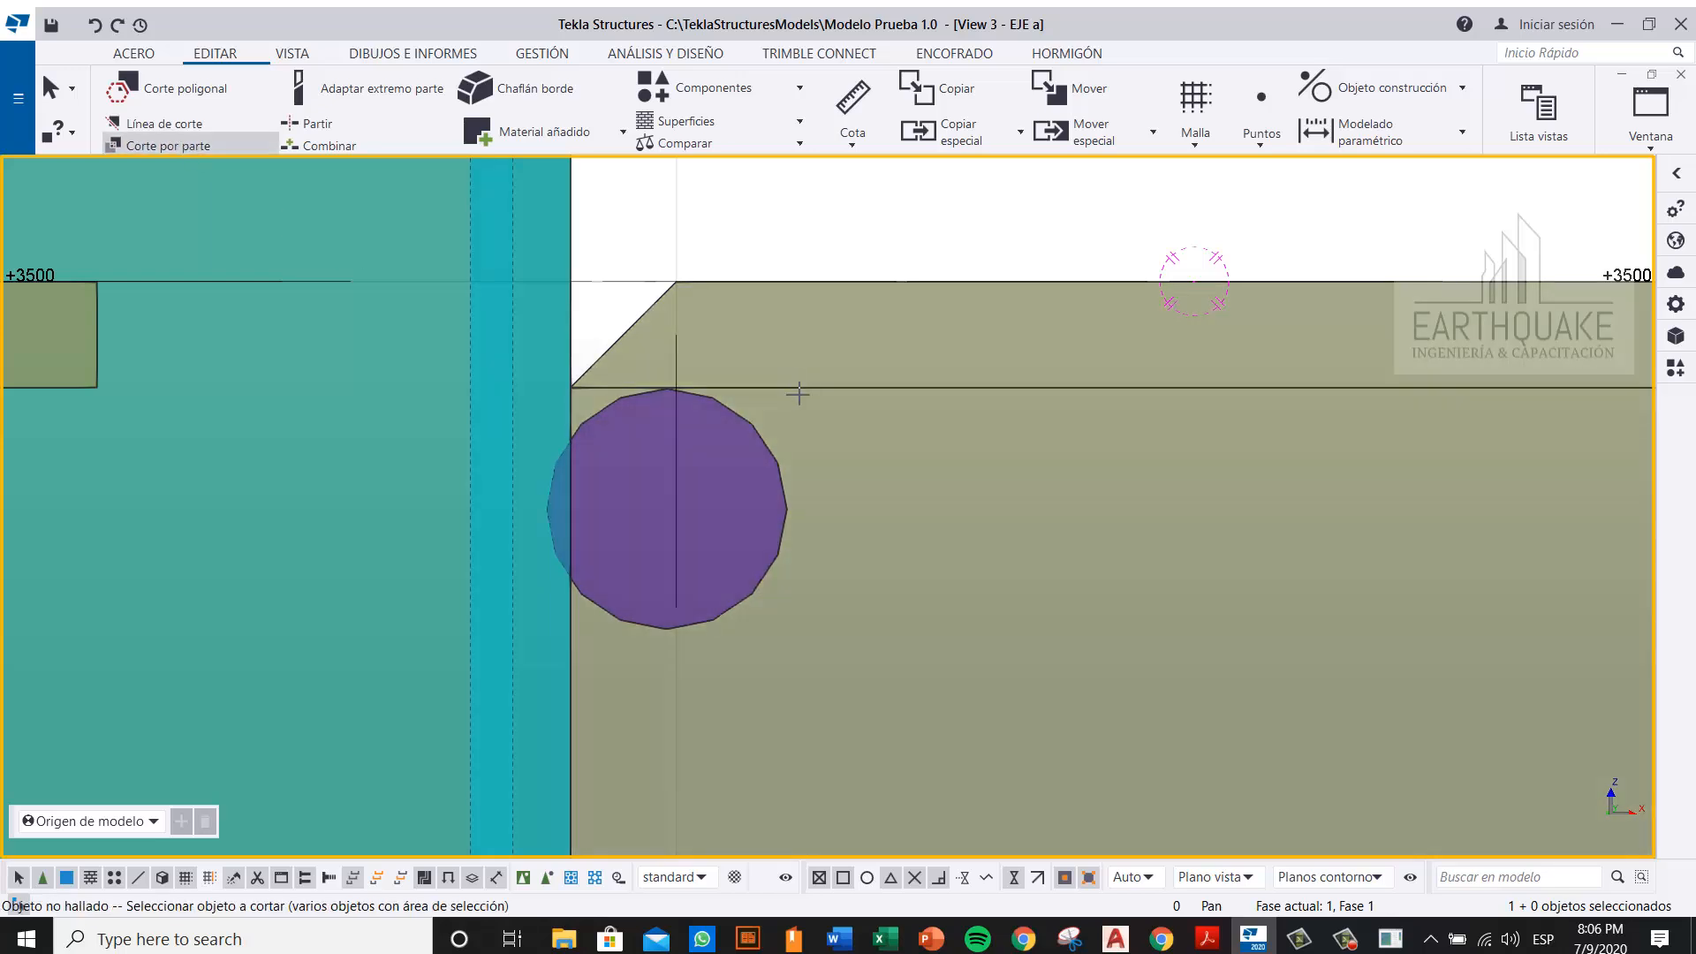
pyautogui.click(791, 396)
pyautogui.click(756, 457)
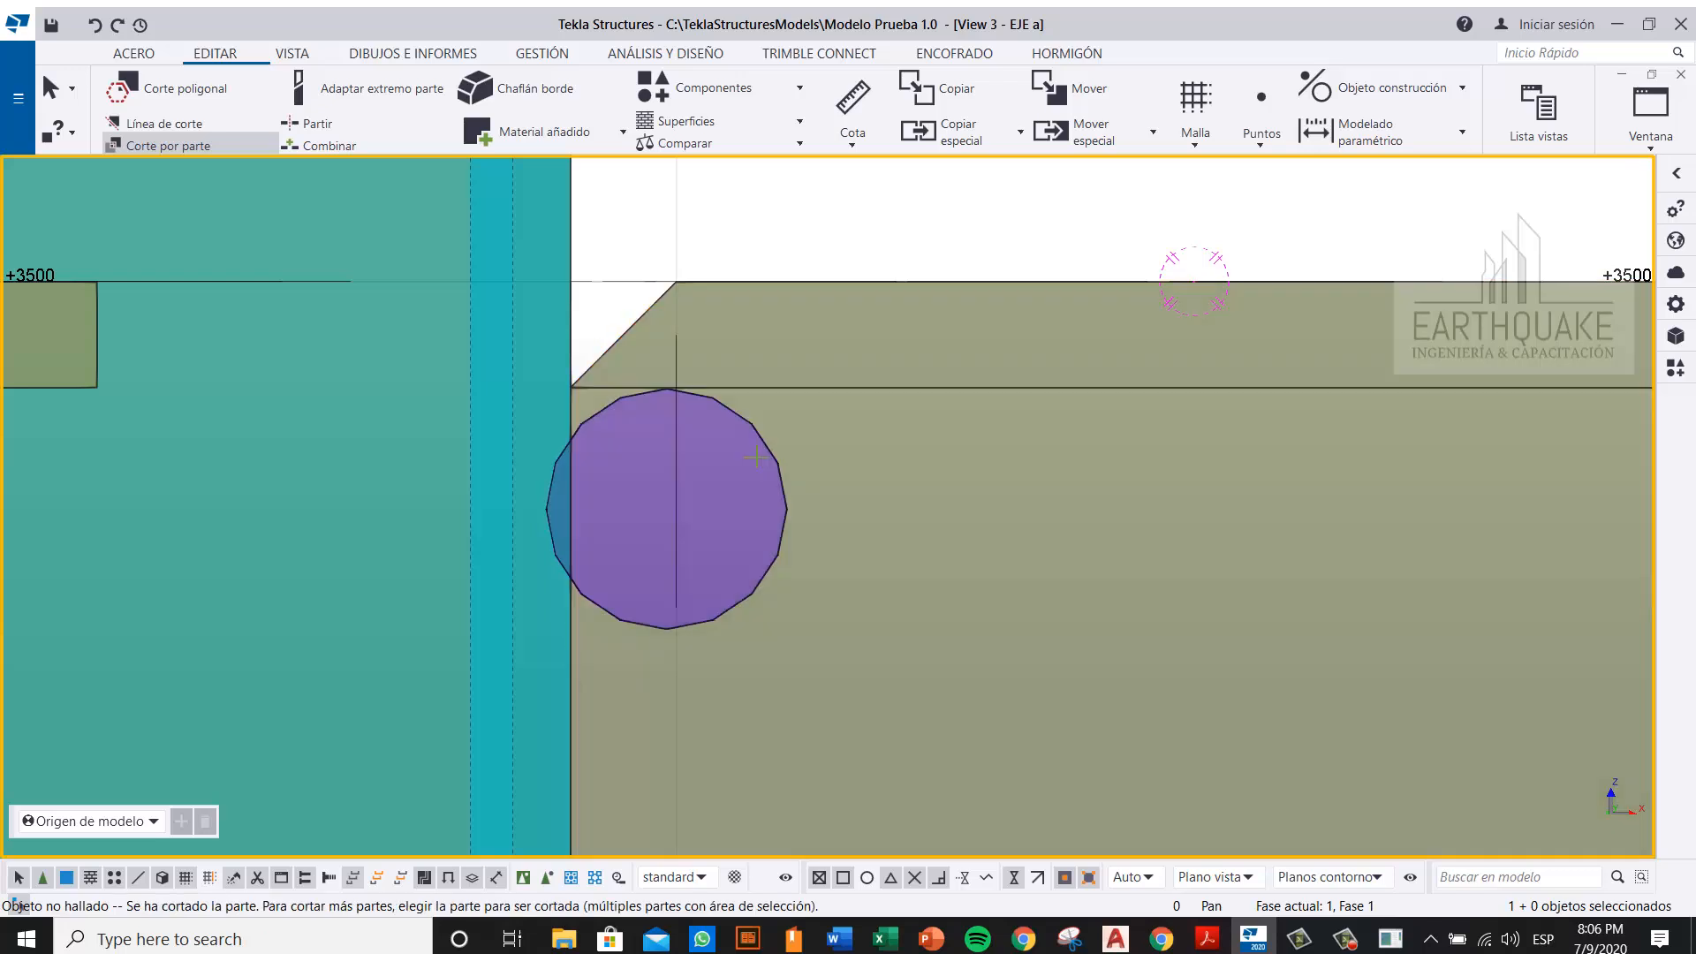
pyautogui.scroll(-2, 735, 500)
pyautogui.rightClick(765, 360)
pyautogui.click(779, 369)
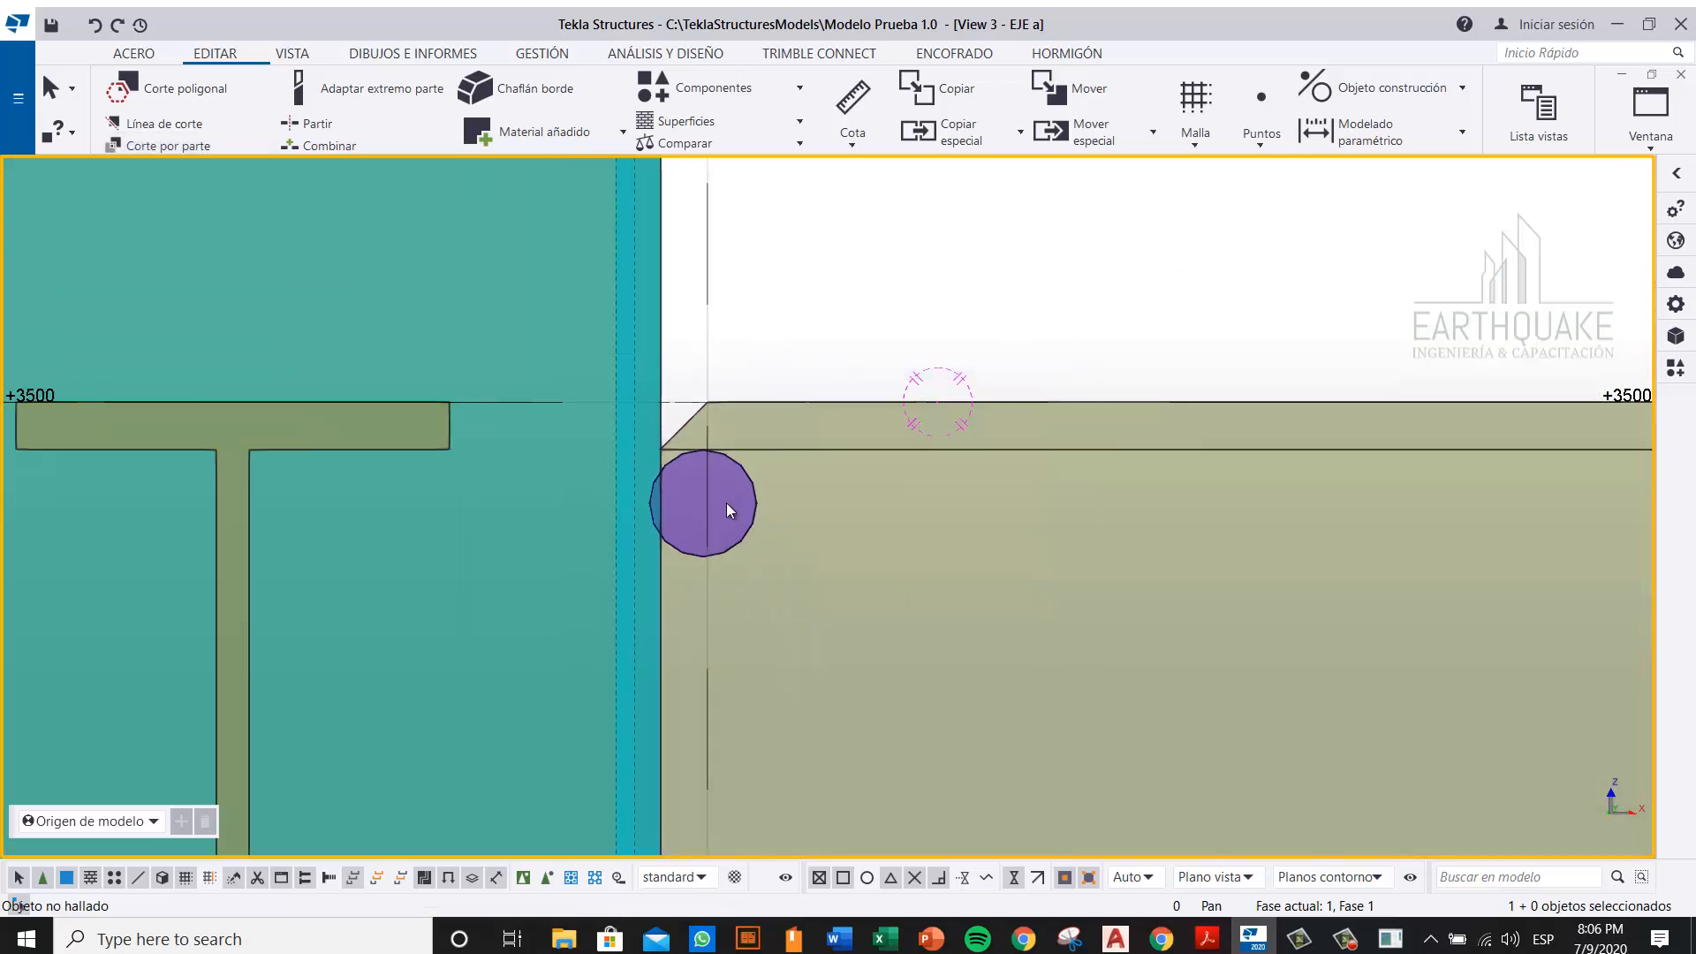
# Step: Delete the D50 cutting part and redraw the view, leaving only the circular cut in the beam web
pyautogui.click(739, 501)
pyautogui.press('Delete')
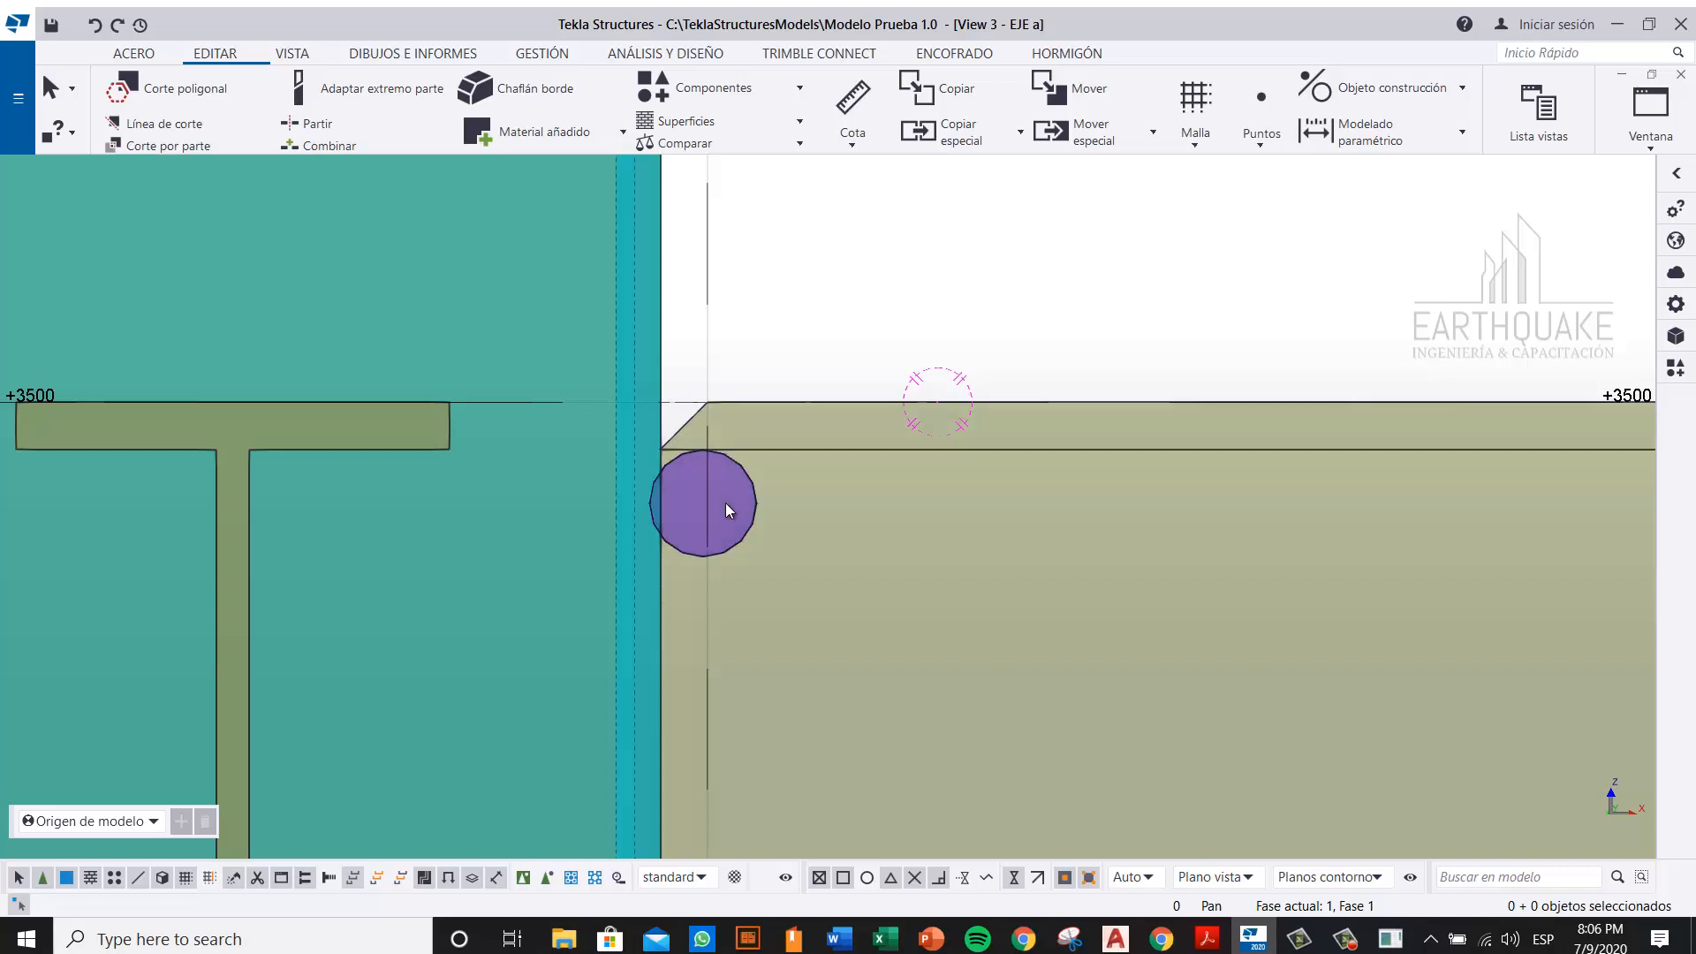
pyautogui.keyDown('ctrl'); pyautogui.moveTo(724, 501); pyautogui.dragTo(634, 590, button='middle'); pyautogui.keyUp('ctrl')
pyautogui.scroll(2, 635, 590)
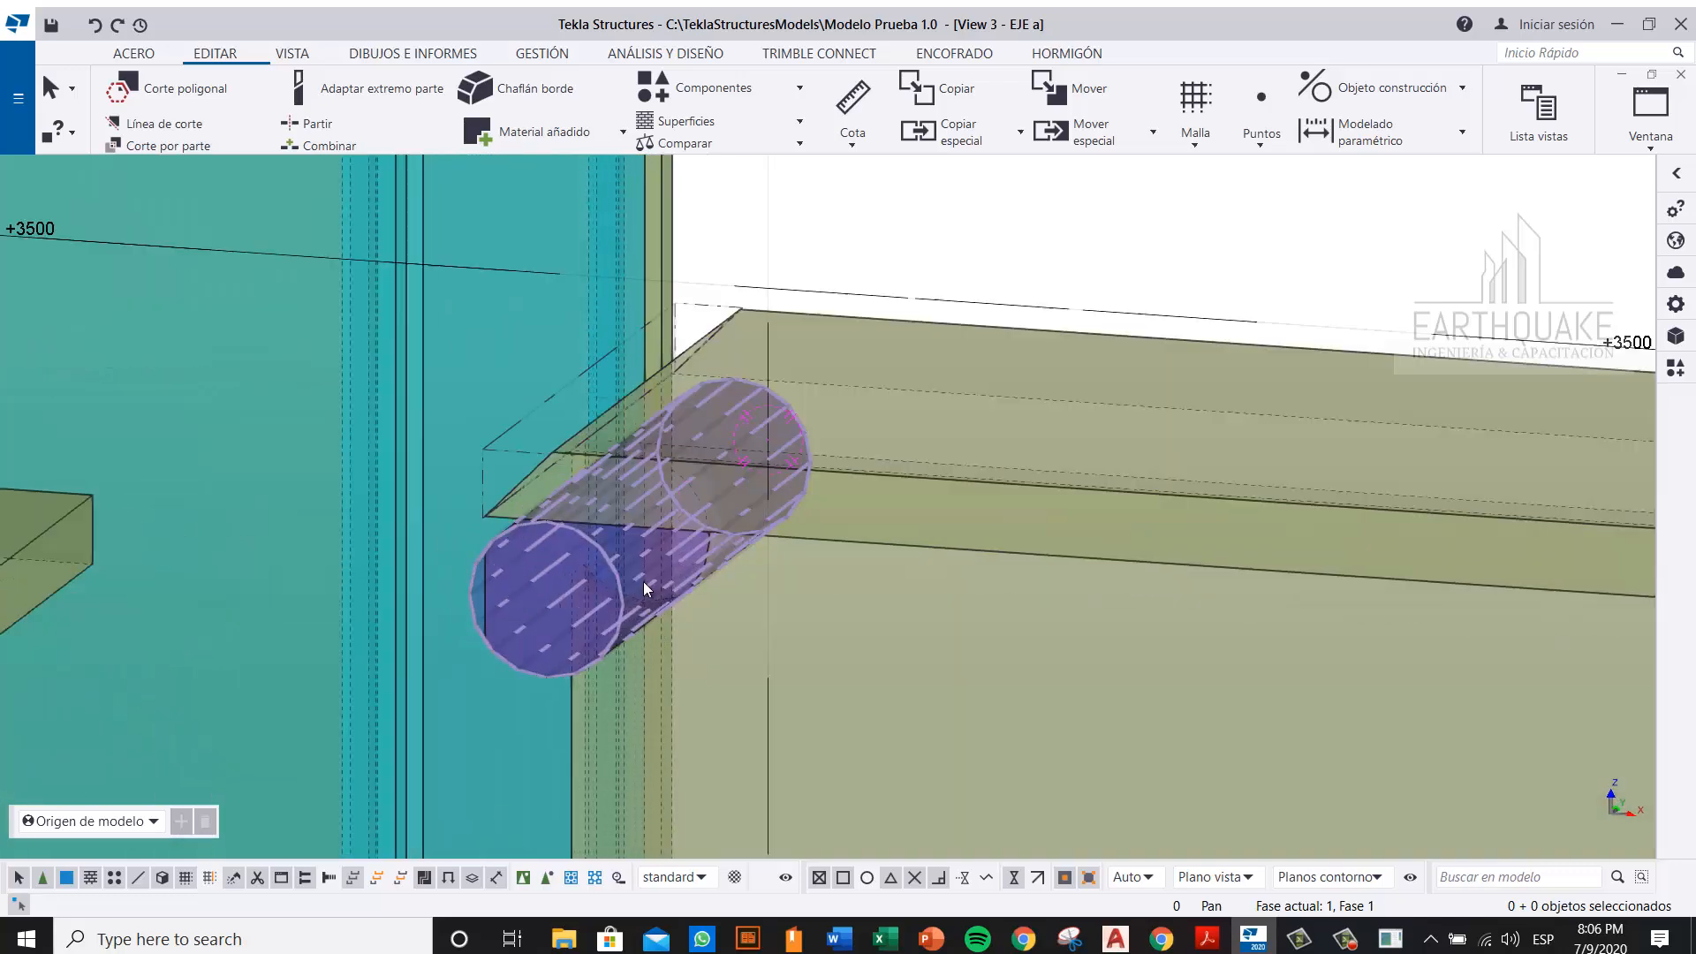
pyautogui.rightClick(992, 223)
pyautogui.click(1039, 287)
pyautogui.rightClick(852, 217)
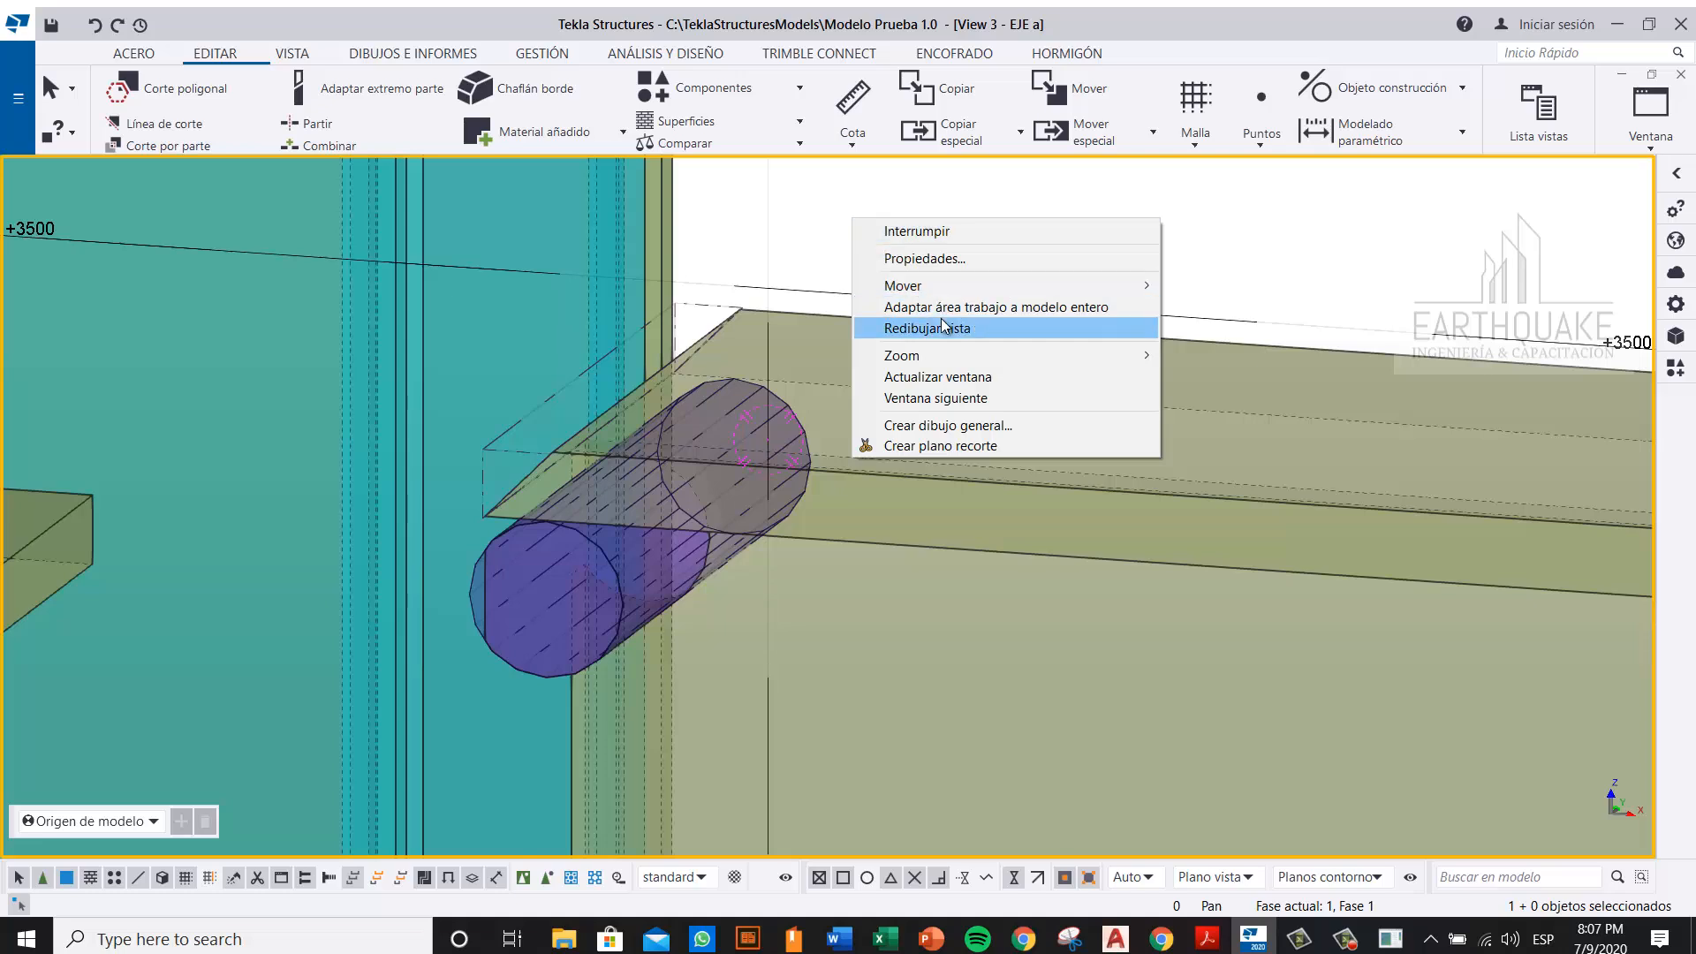
pyautogui.click(918, 326)
pyautogui.click(544, 590)
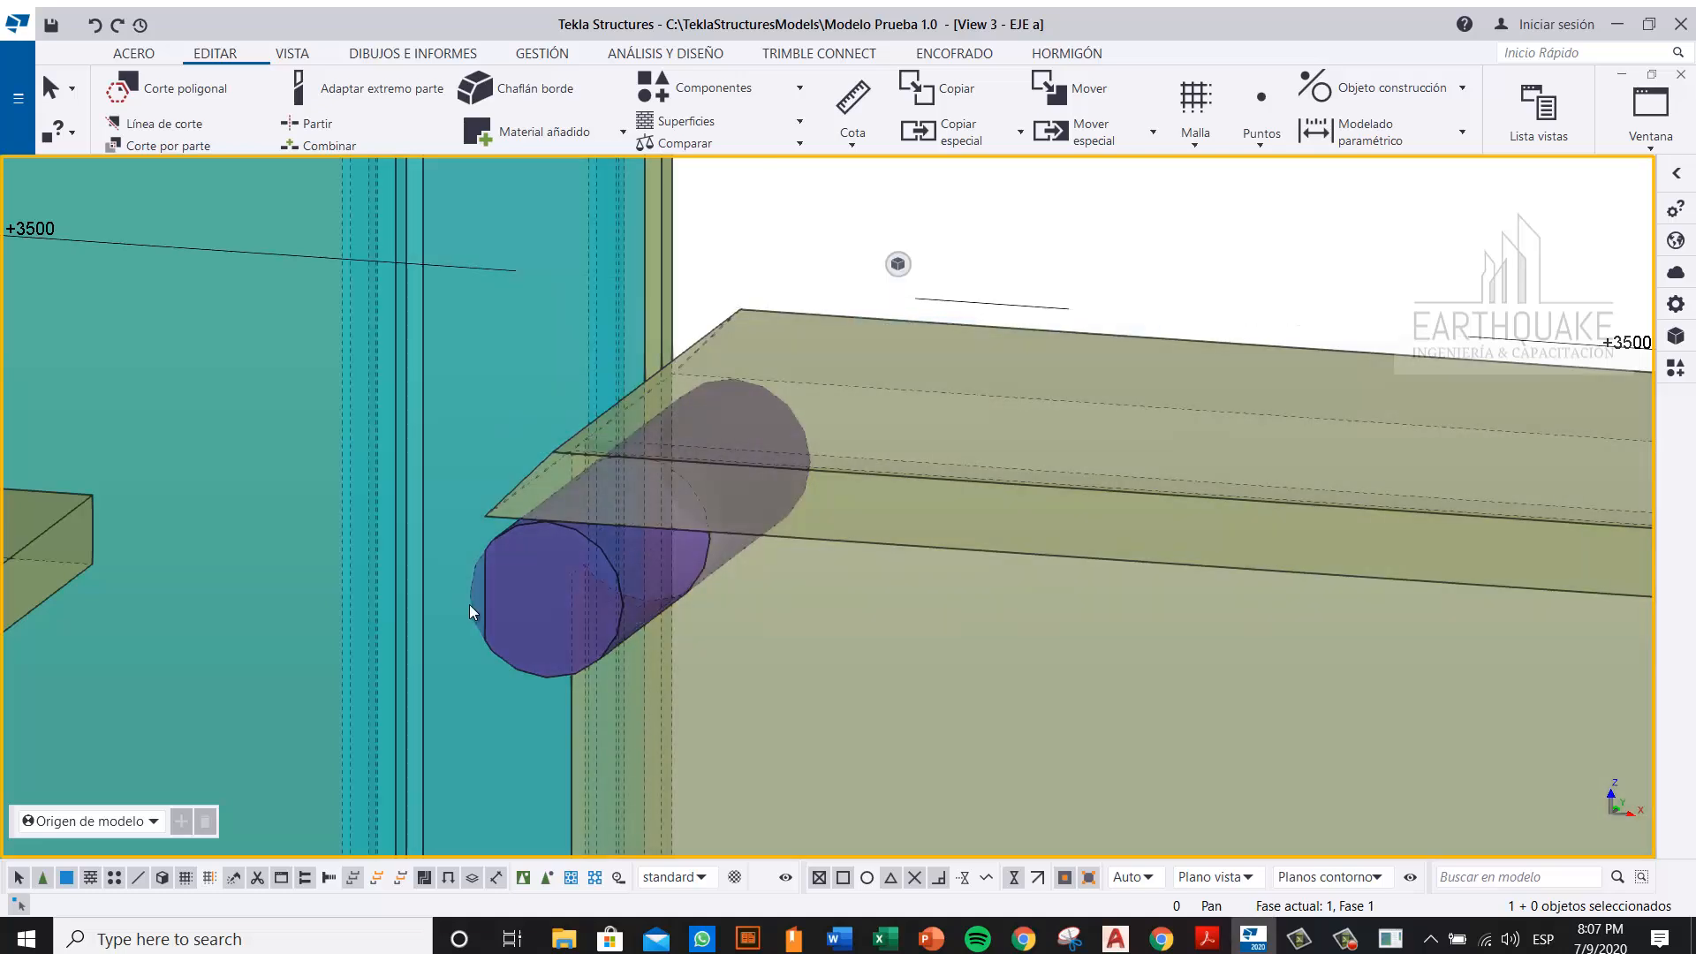
pyautogui.click(475, 606)
pyautogui.press('Delete')
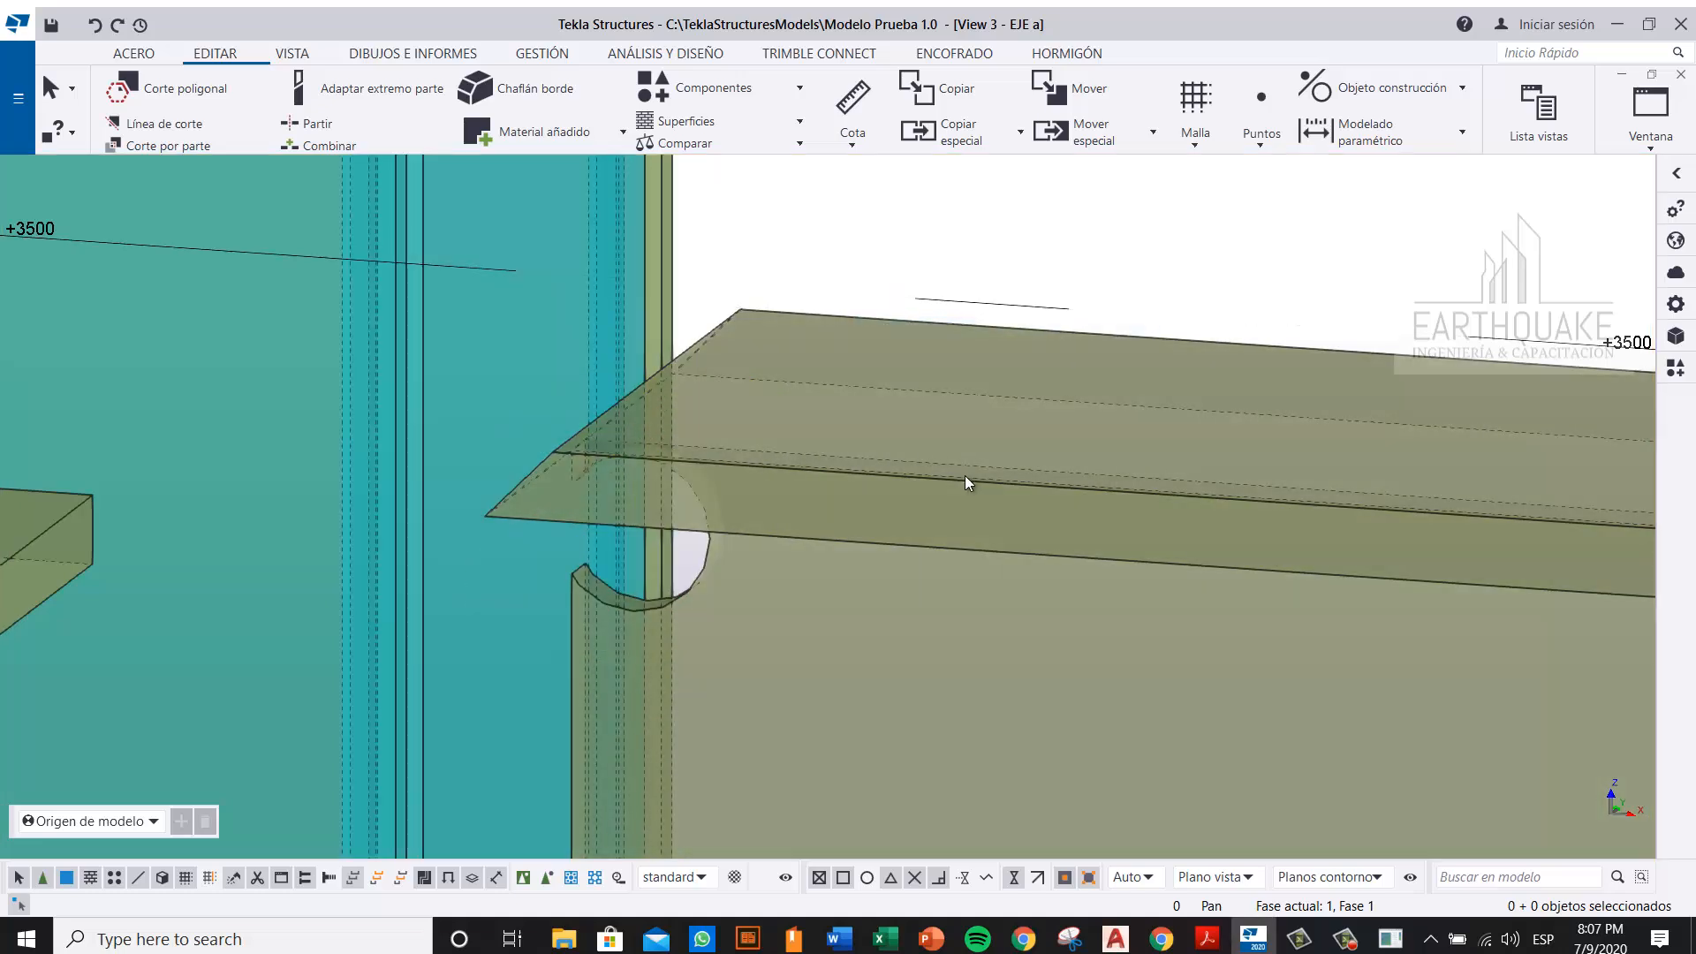
# Step: Try a polygon cut on the main beam web, outlining the piece between the bevel's lower corner, the column face and the circular hole
pyautogui.hotkey('ctrl', 'p')
pyautogui.scroll(6, 158, 554)
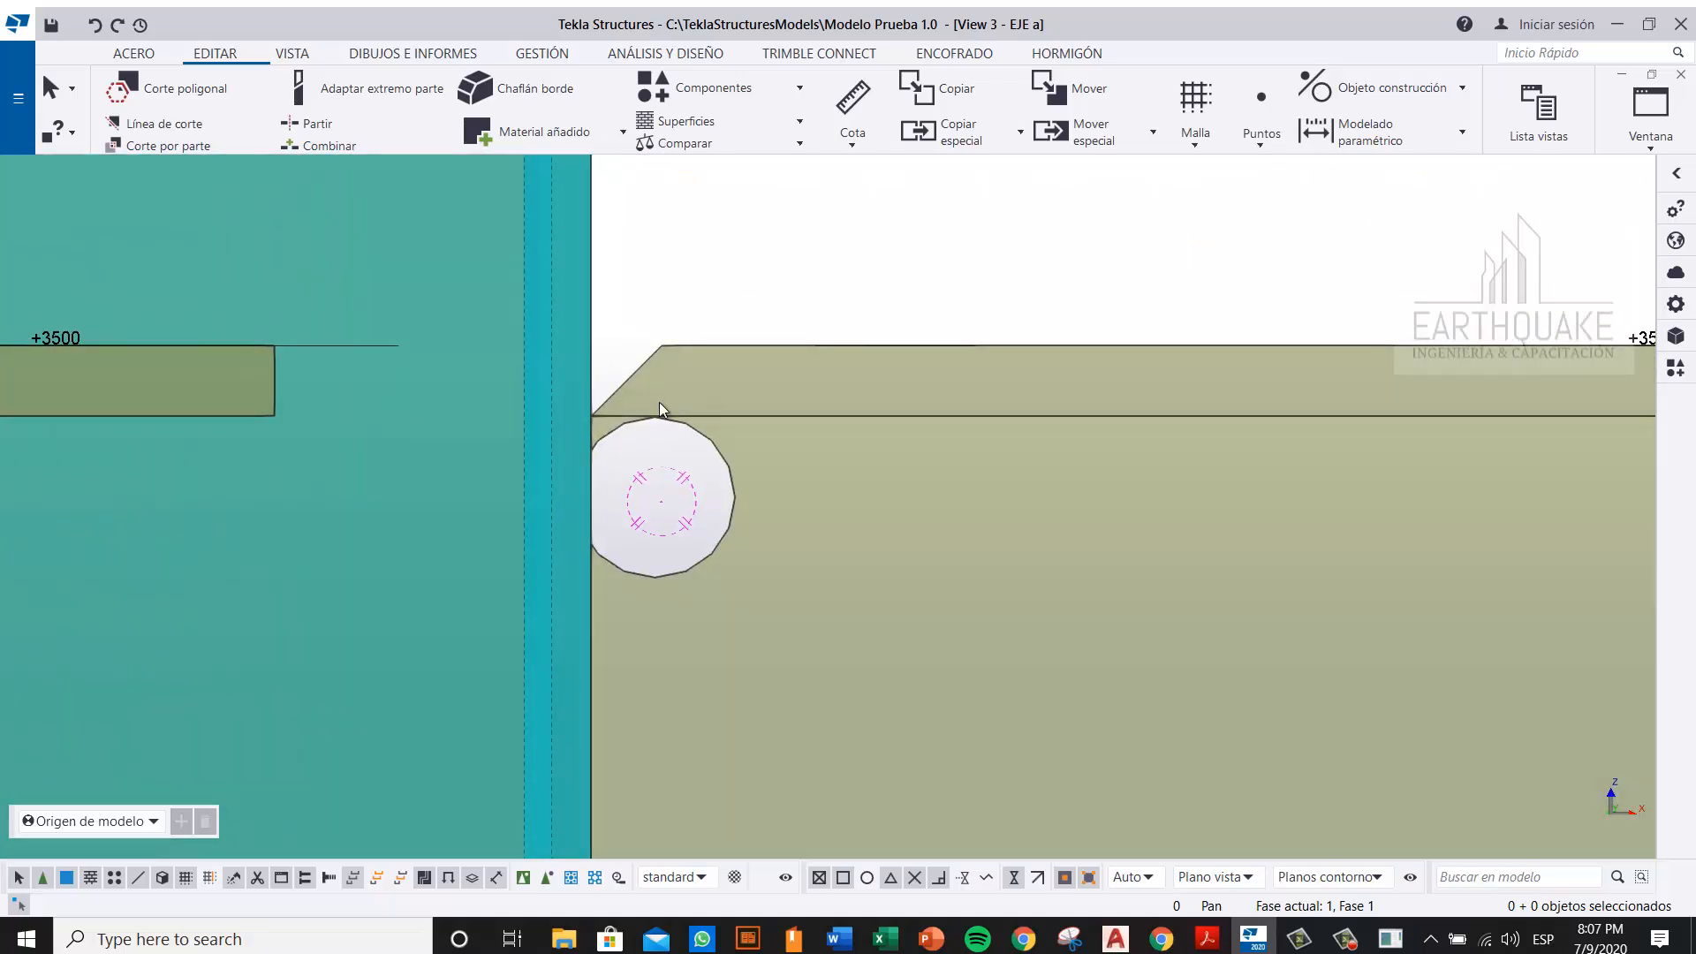
pyautogui.scroll(3, 659, 401)
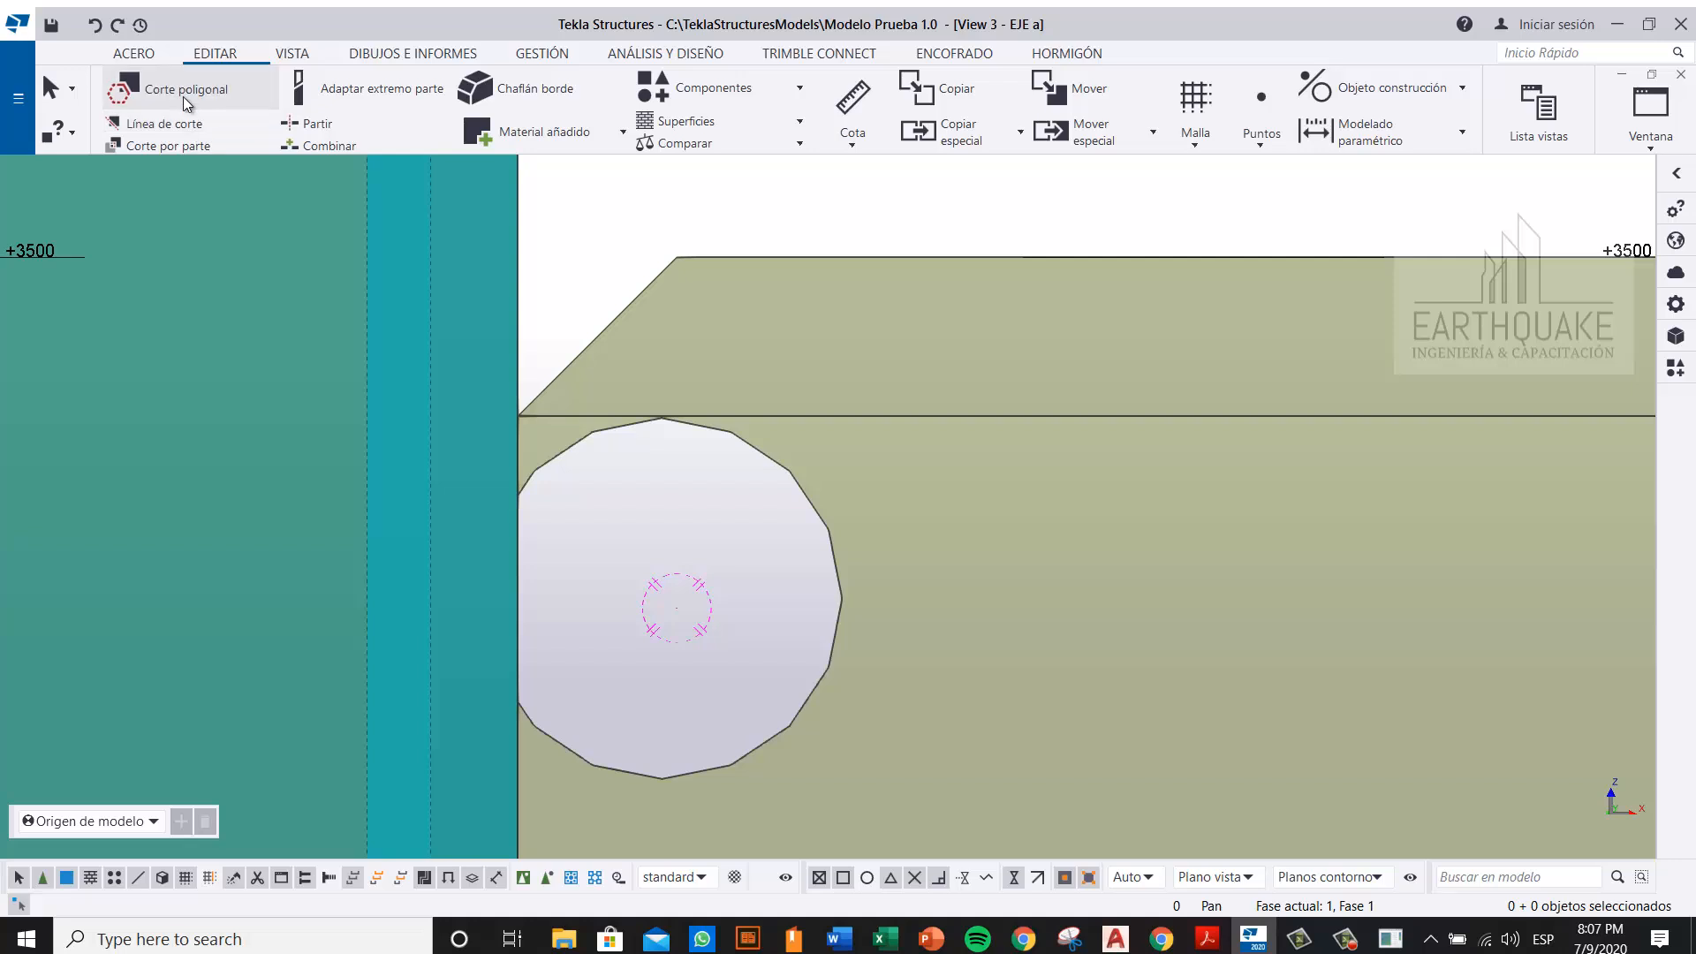
pyautogui.click(123, 89)
pyautogui.click(787, 257)
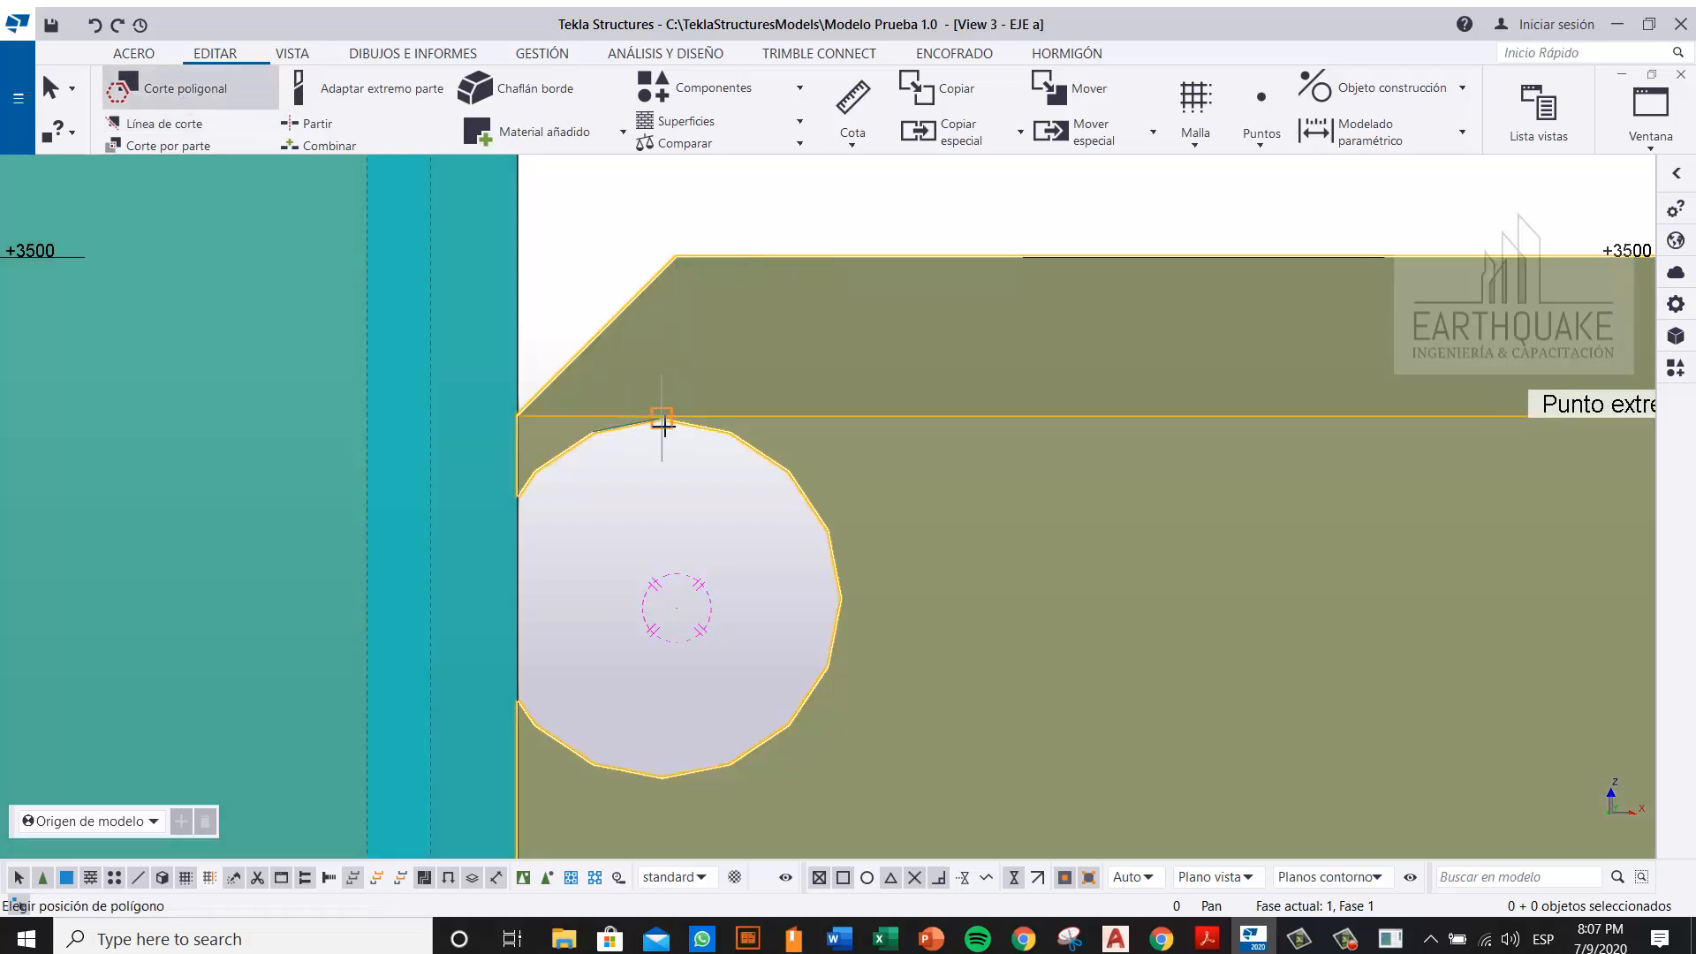
pyautogui.click(662, 418)
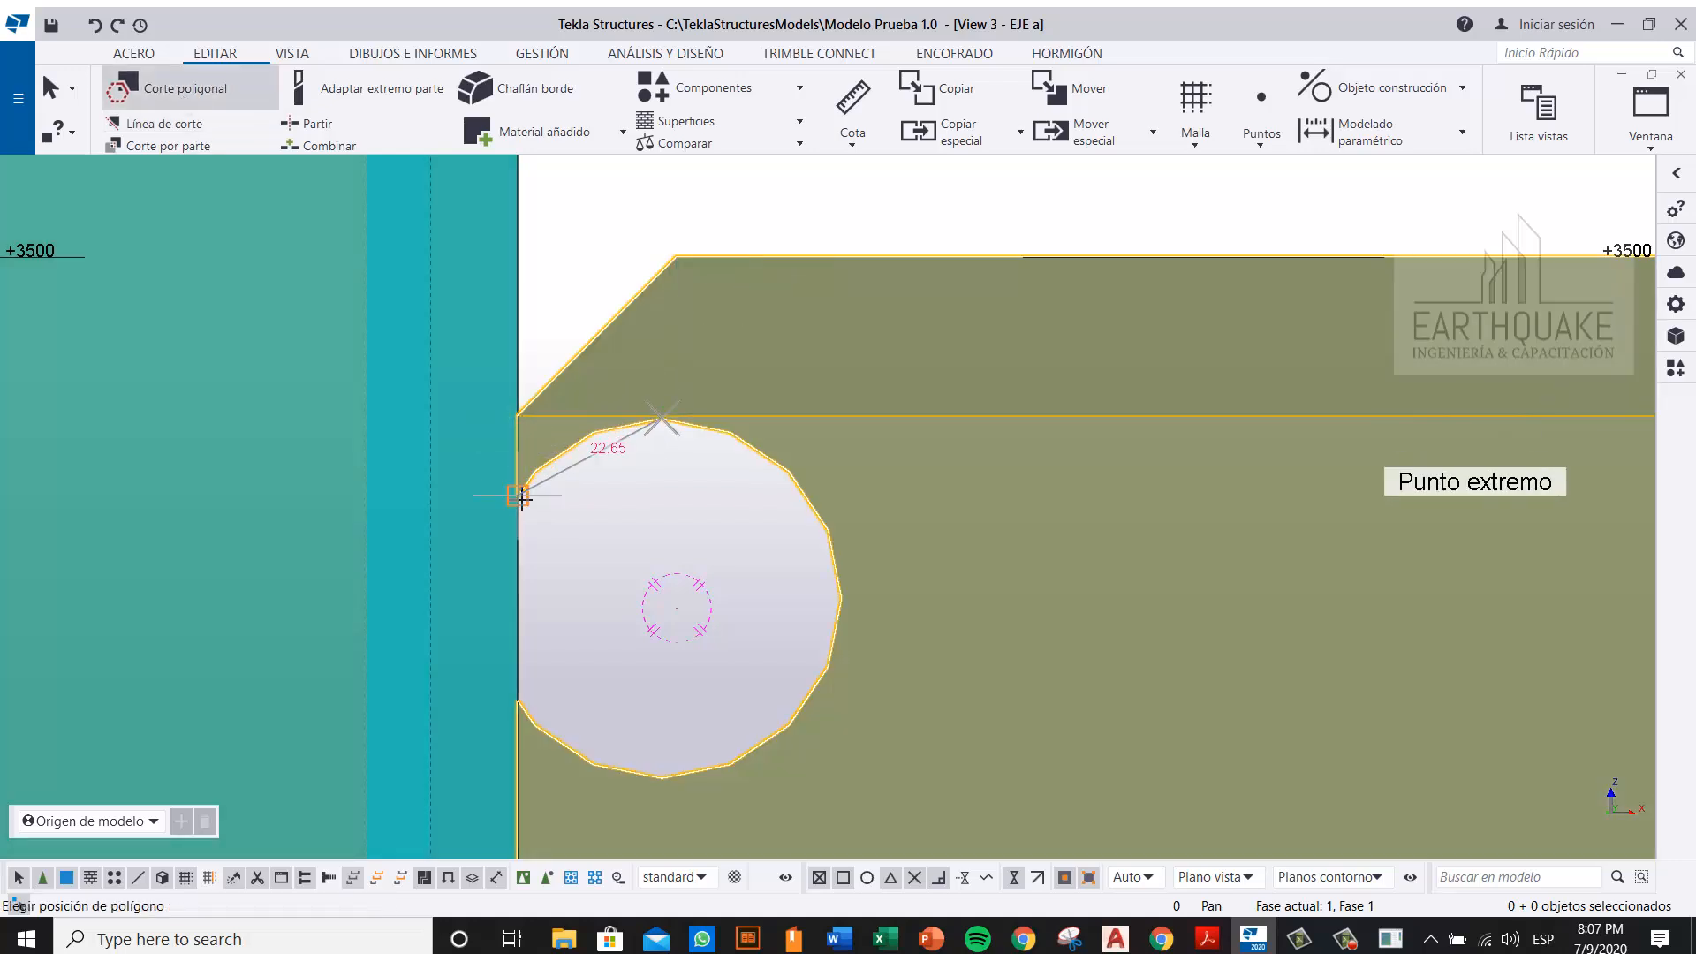
pyautogui.click(518, 414)
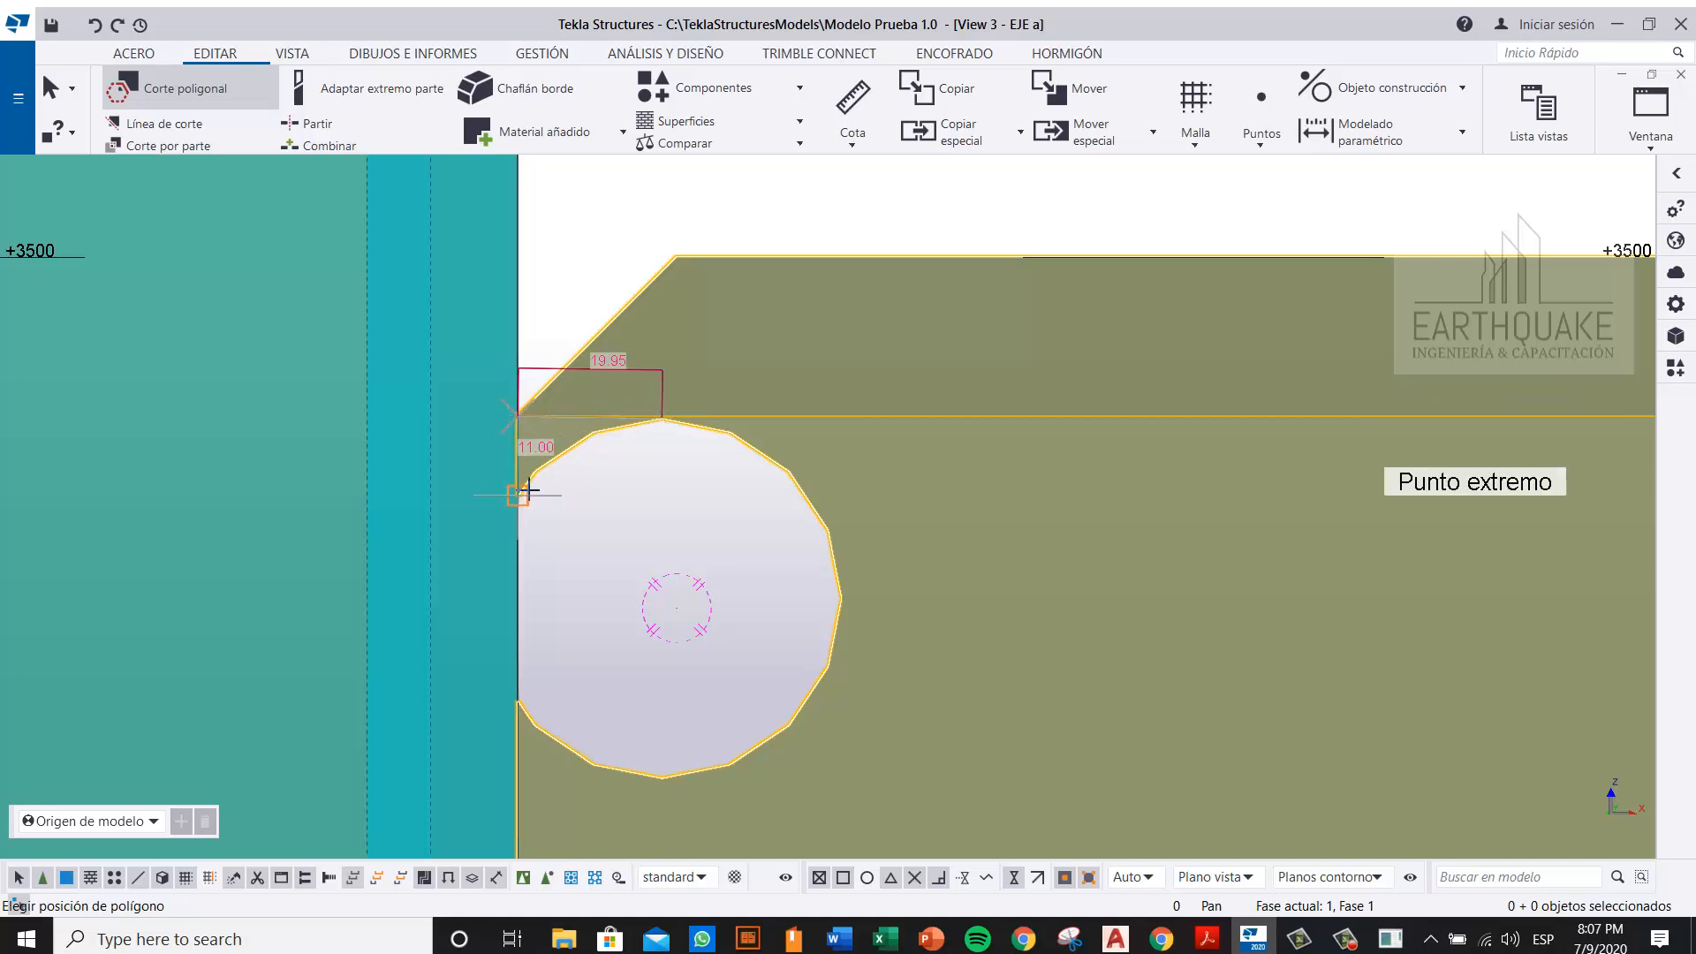
pyautogui.scroll(3, 541, 467)
pyautogui.click(528, 477)
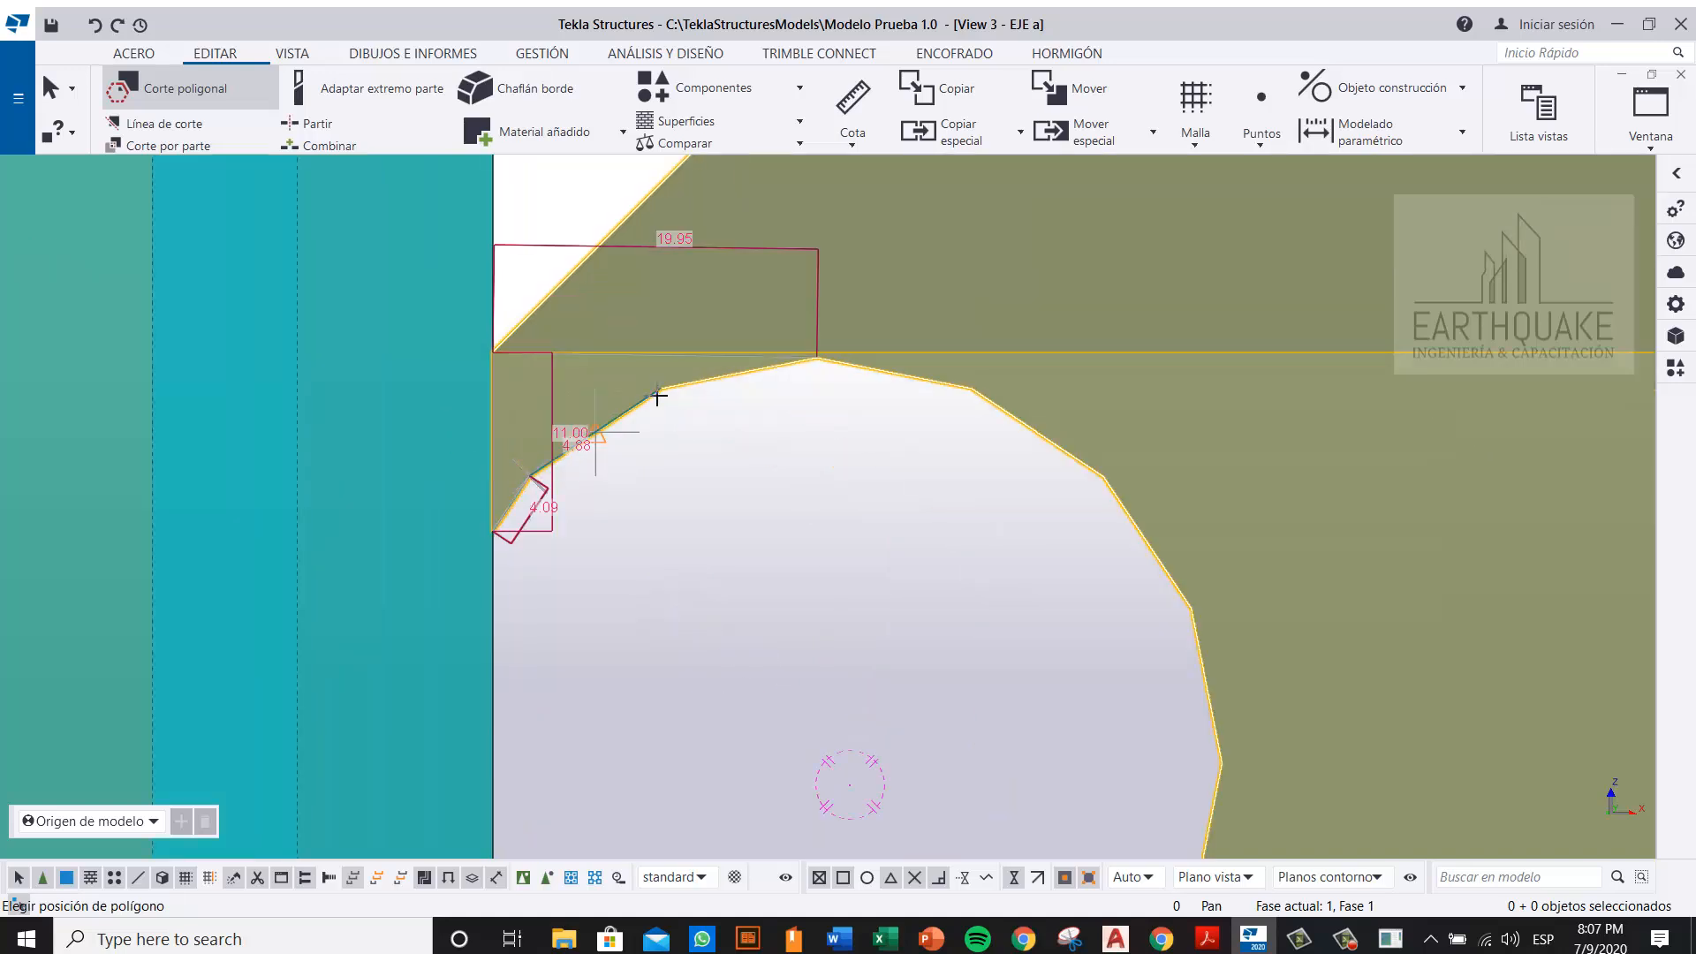
pyautogui.click(817, 362)
pyautogui.middleClick(807, 485)
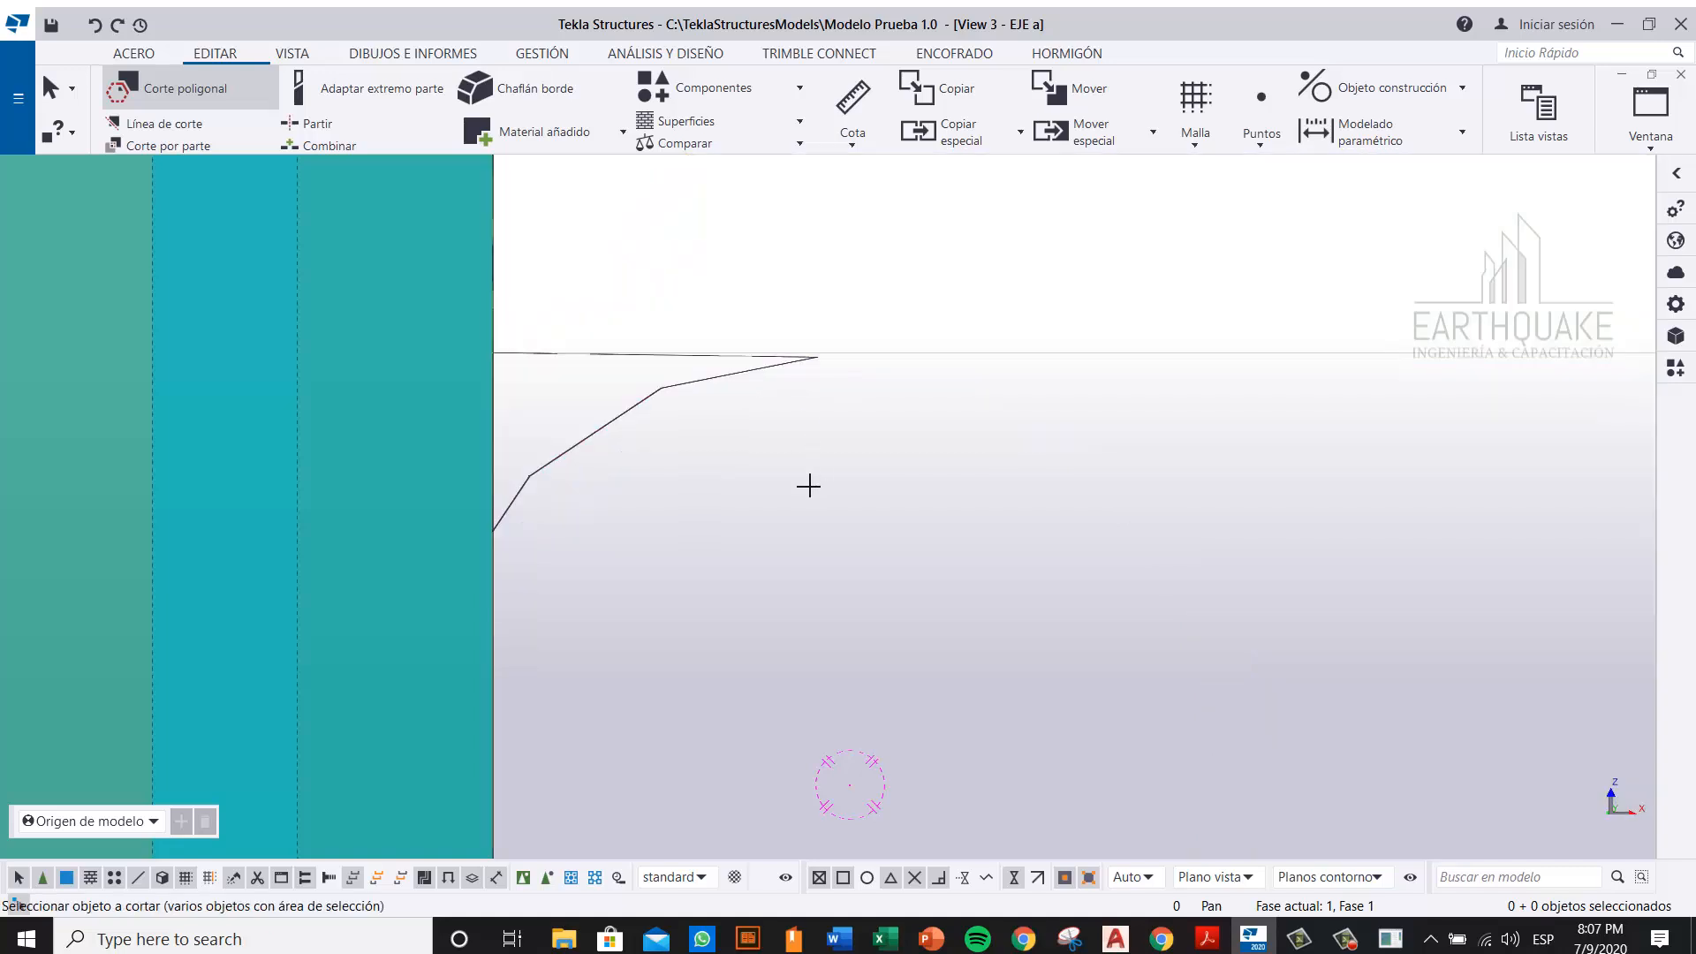
pyautogui.scroll(-3, 757, 499)
pyautogui.scroll(3, 757, 498)
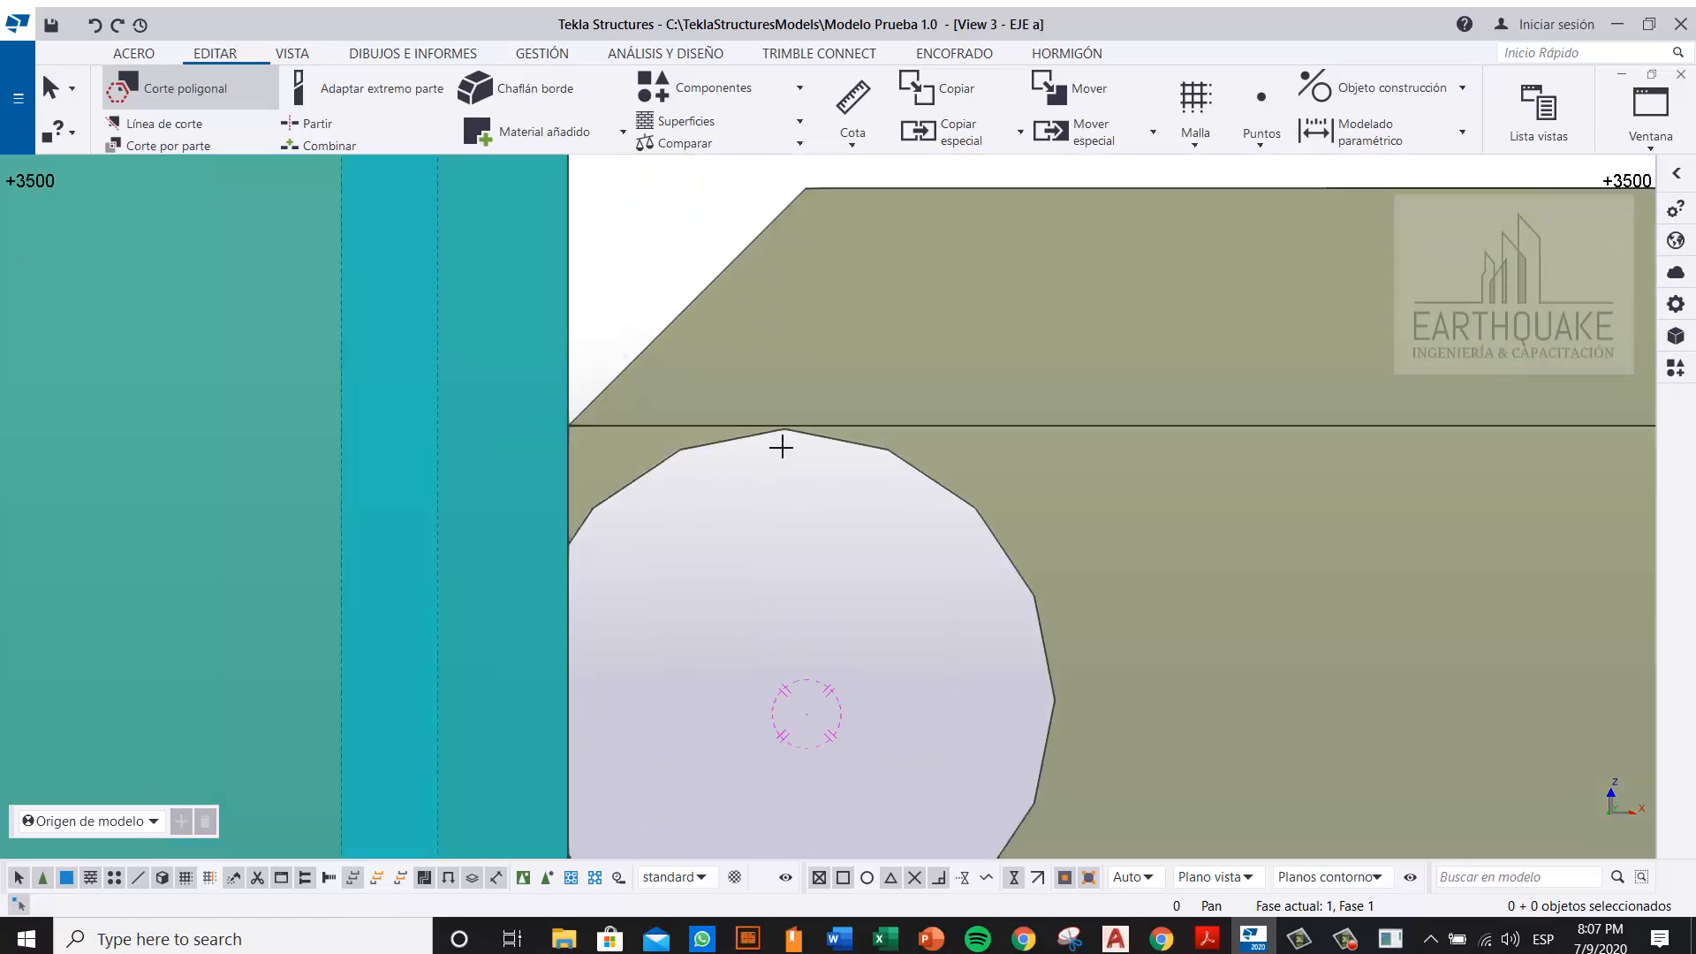
pyautogui.click(920, 399)
# Step: Cut off the beam web piece between the upper flange, column face and hole with a polygon reaching the flange underside, and end the command
pyautogui.click(891, 412)
pyautogui.scroll(3, 838, 415)
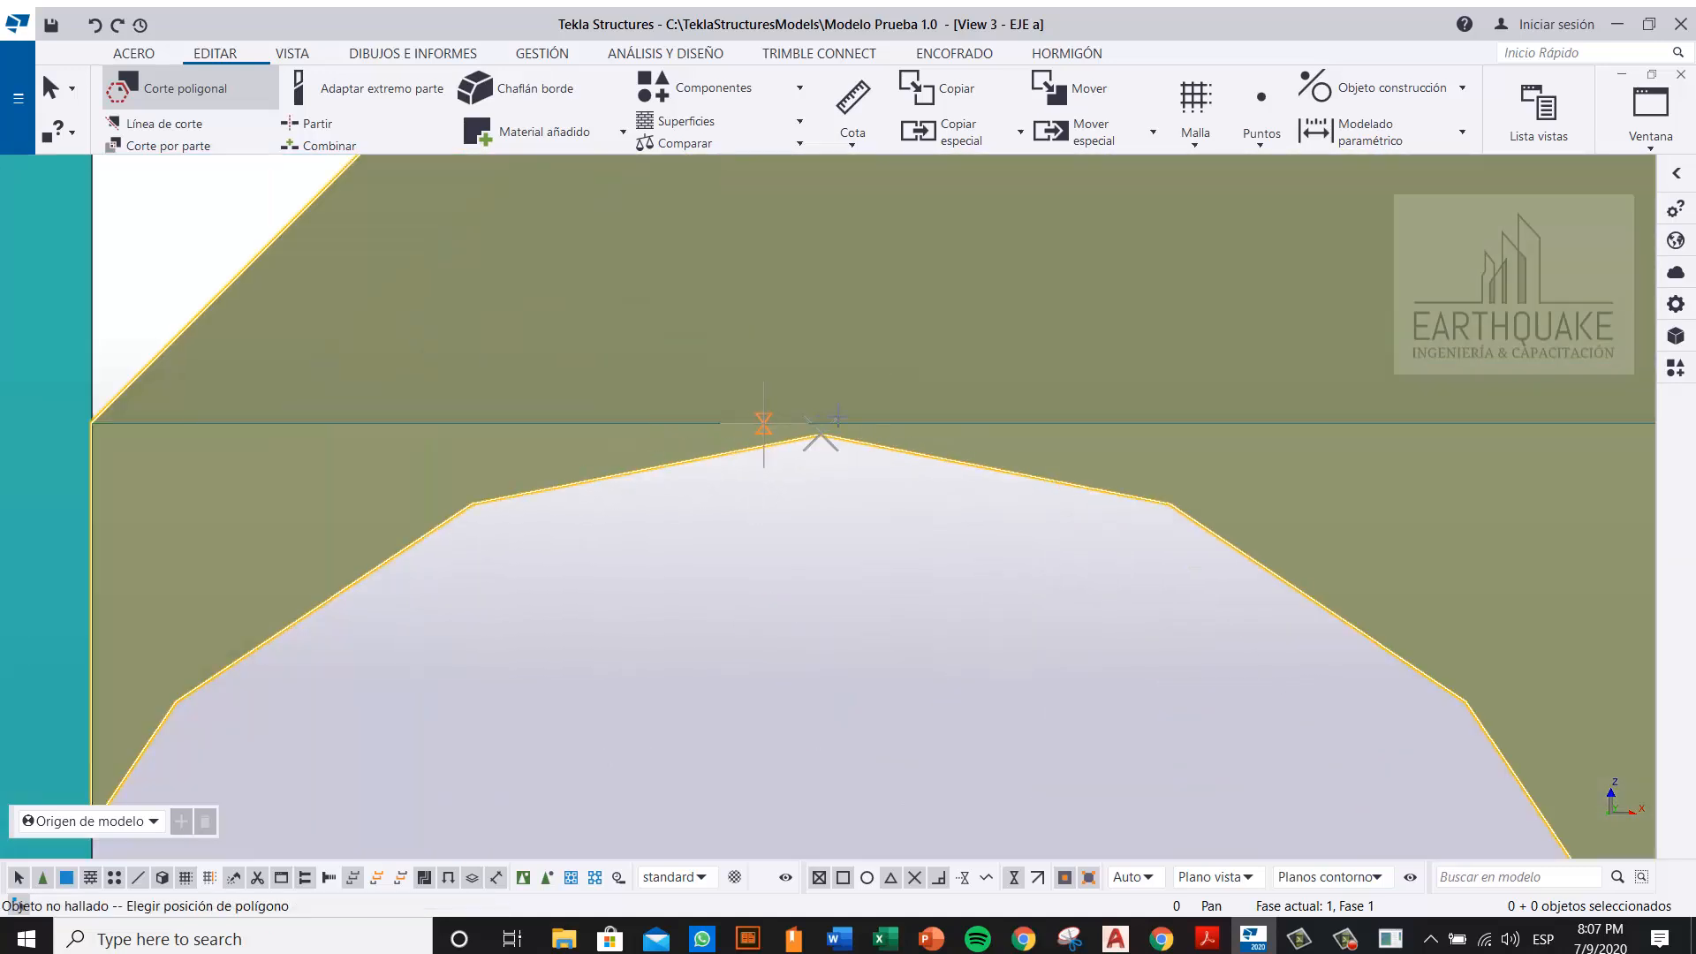
pyautogui.click(827, 423)
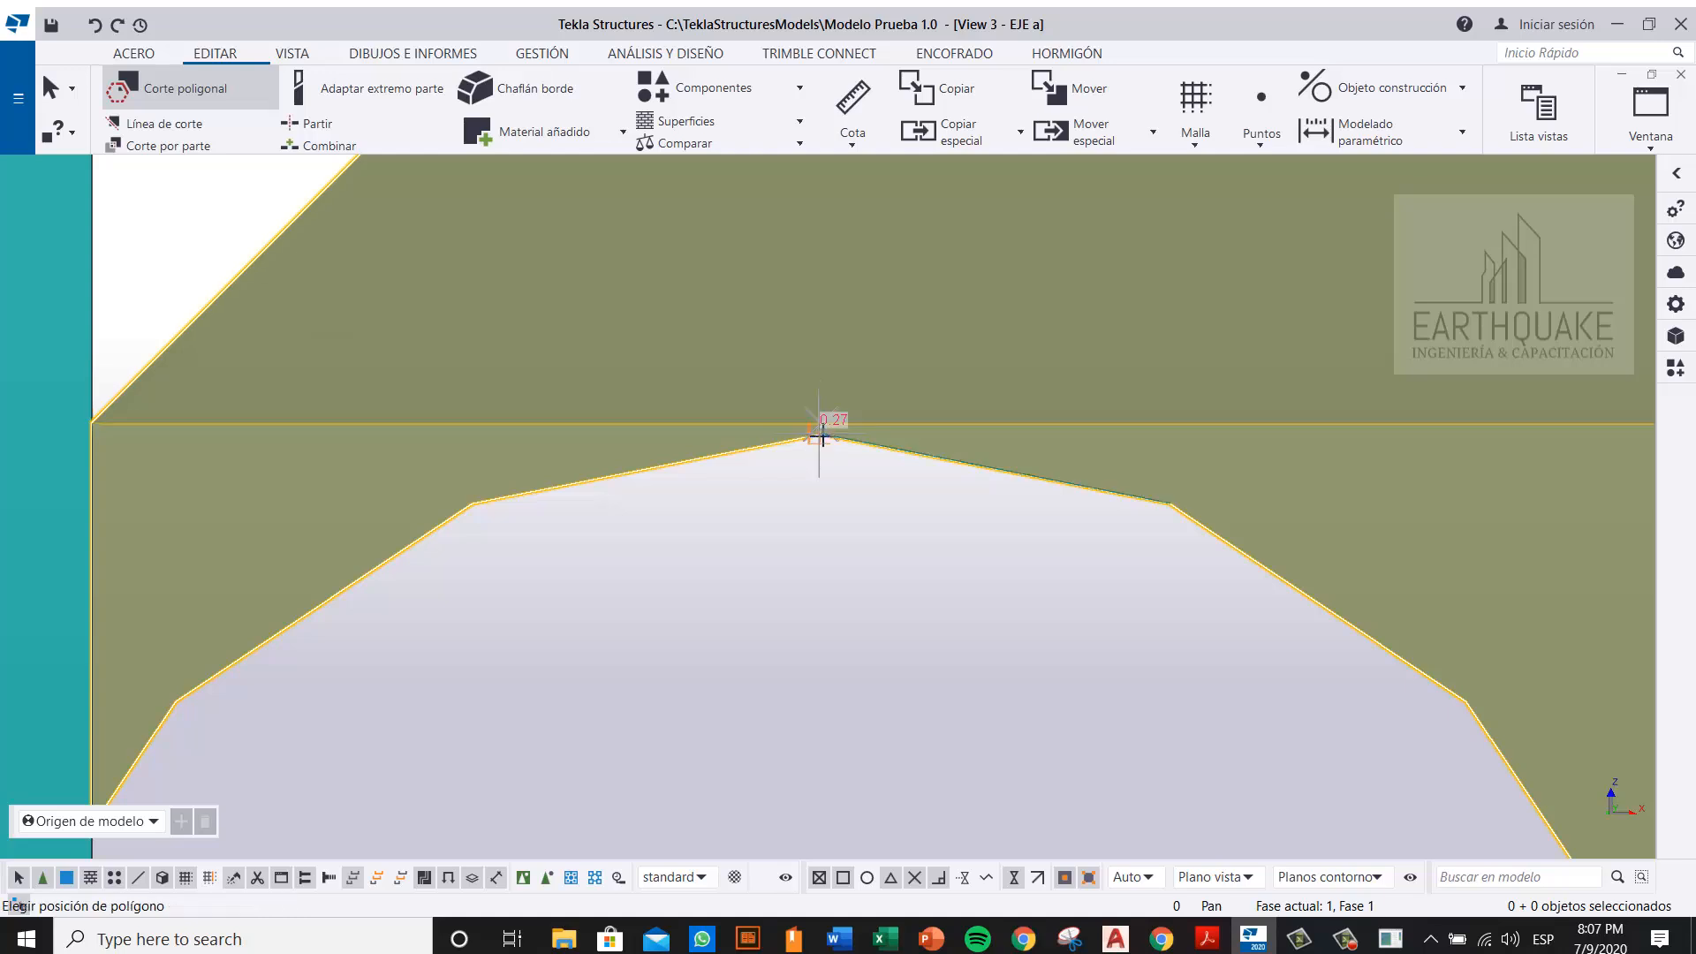
pyautogui.click(472, 505)
pyautogui.click(159, 720)
pyautogui.scroll(-2, 318, 634)
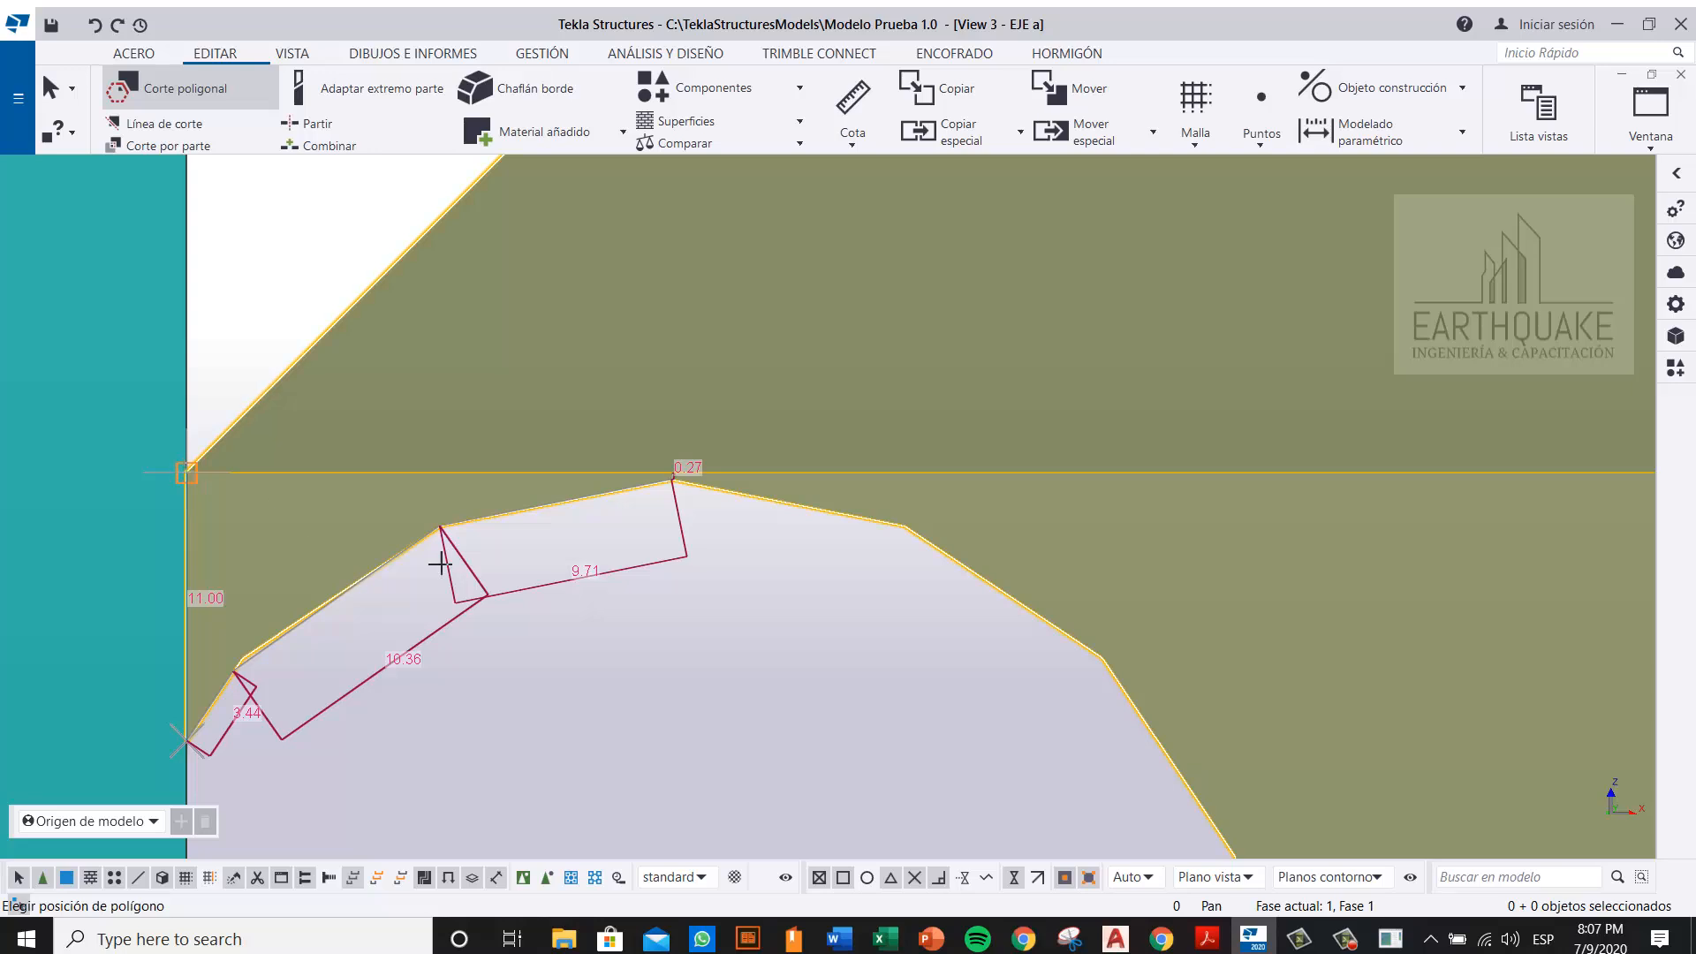
pyautogui.scroll(6, 663, 475)
pyautogui.moveTo(765, 490); pyautogui.dragTo(830, 510, button='middle')
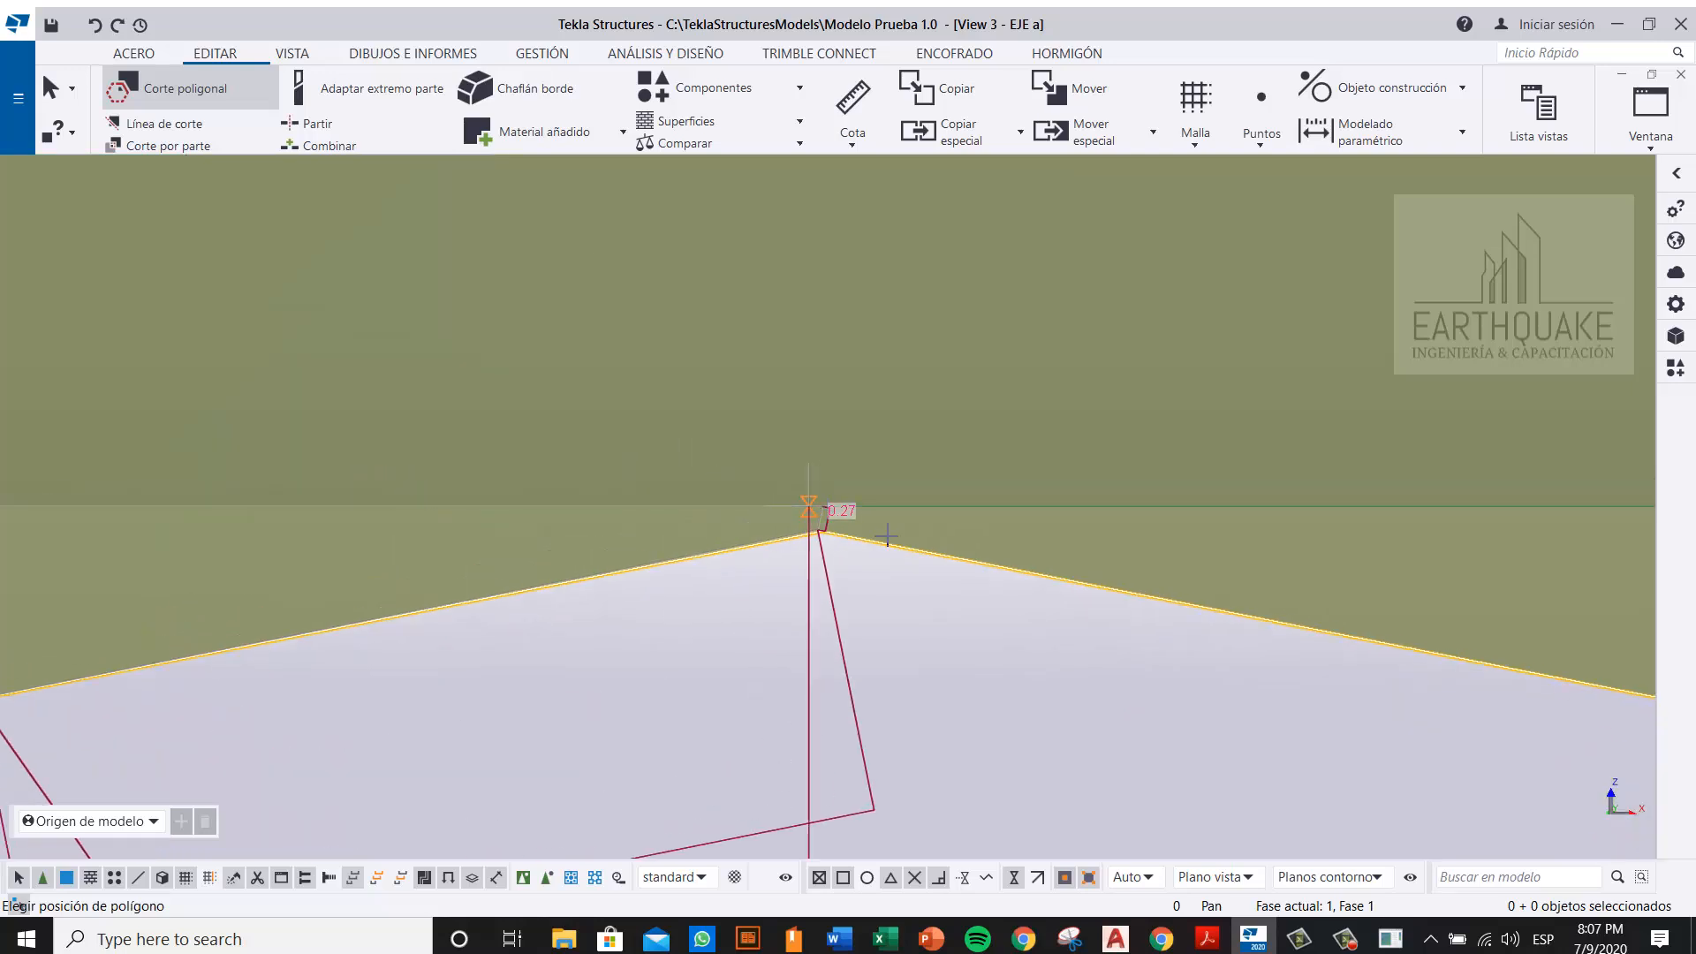
pyautogui.scroll(-10, 807, 533)
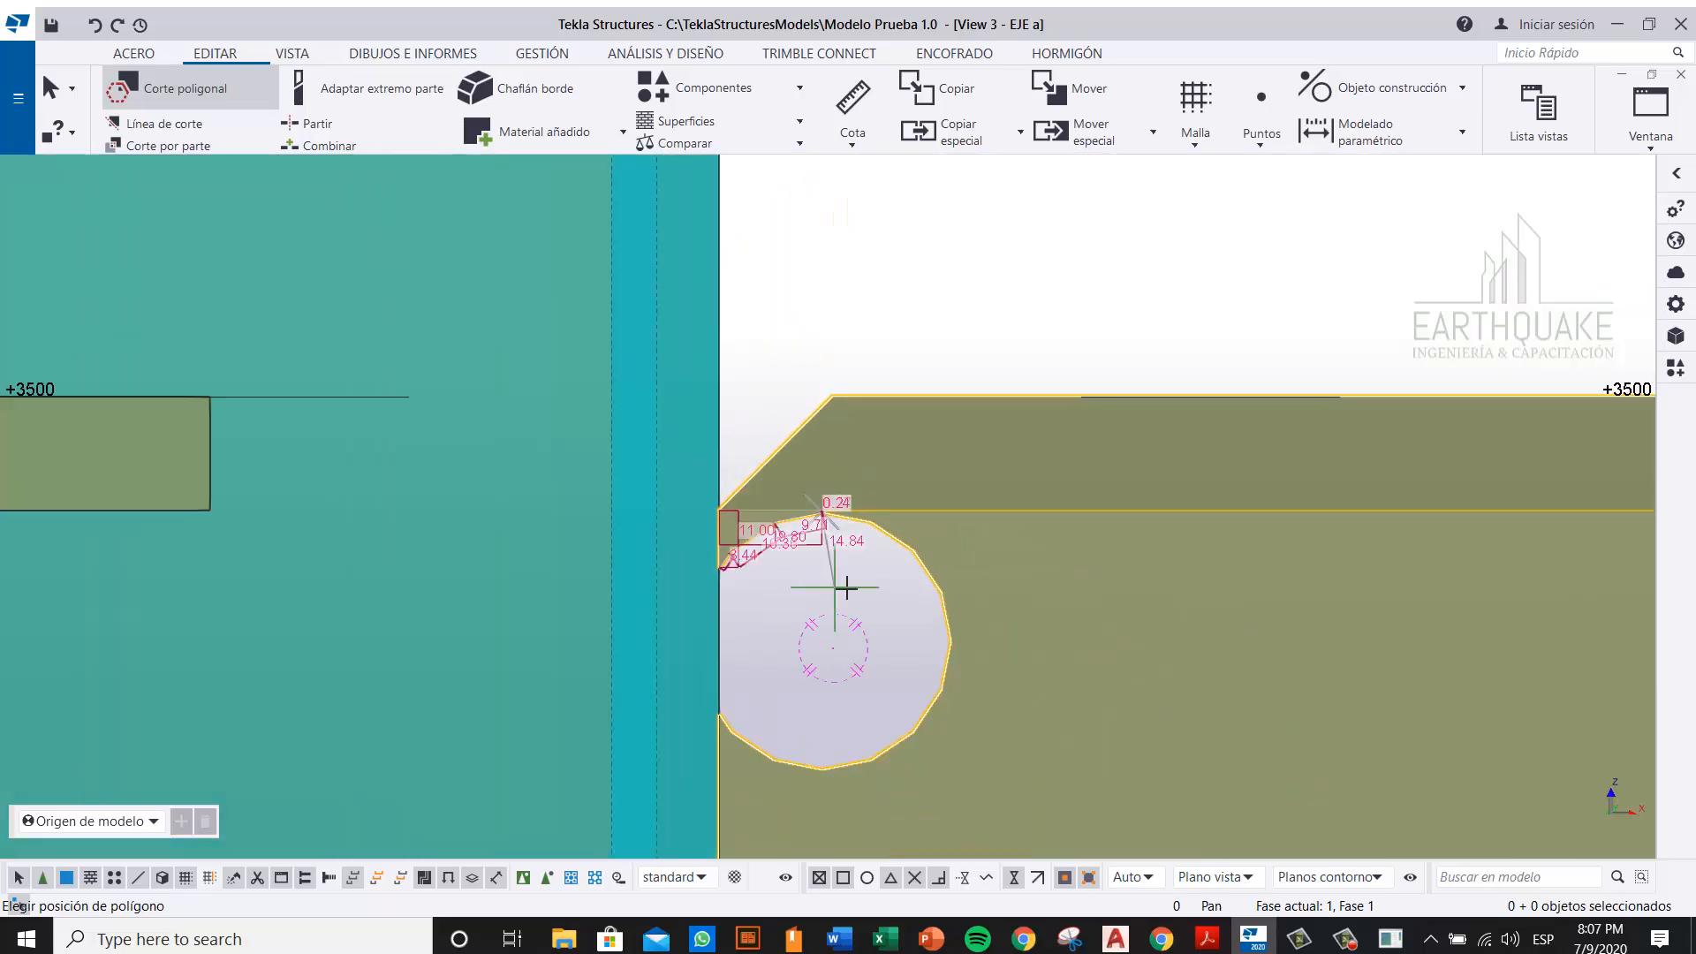
pyautogui.middleClick(846, 588)
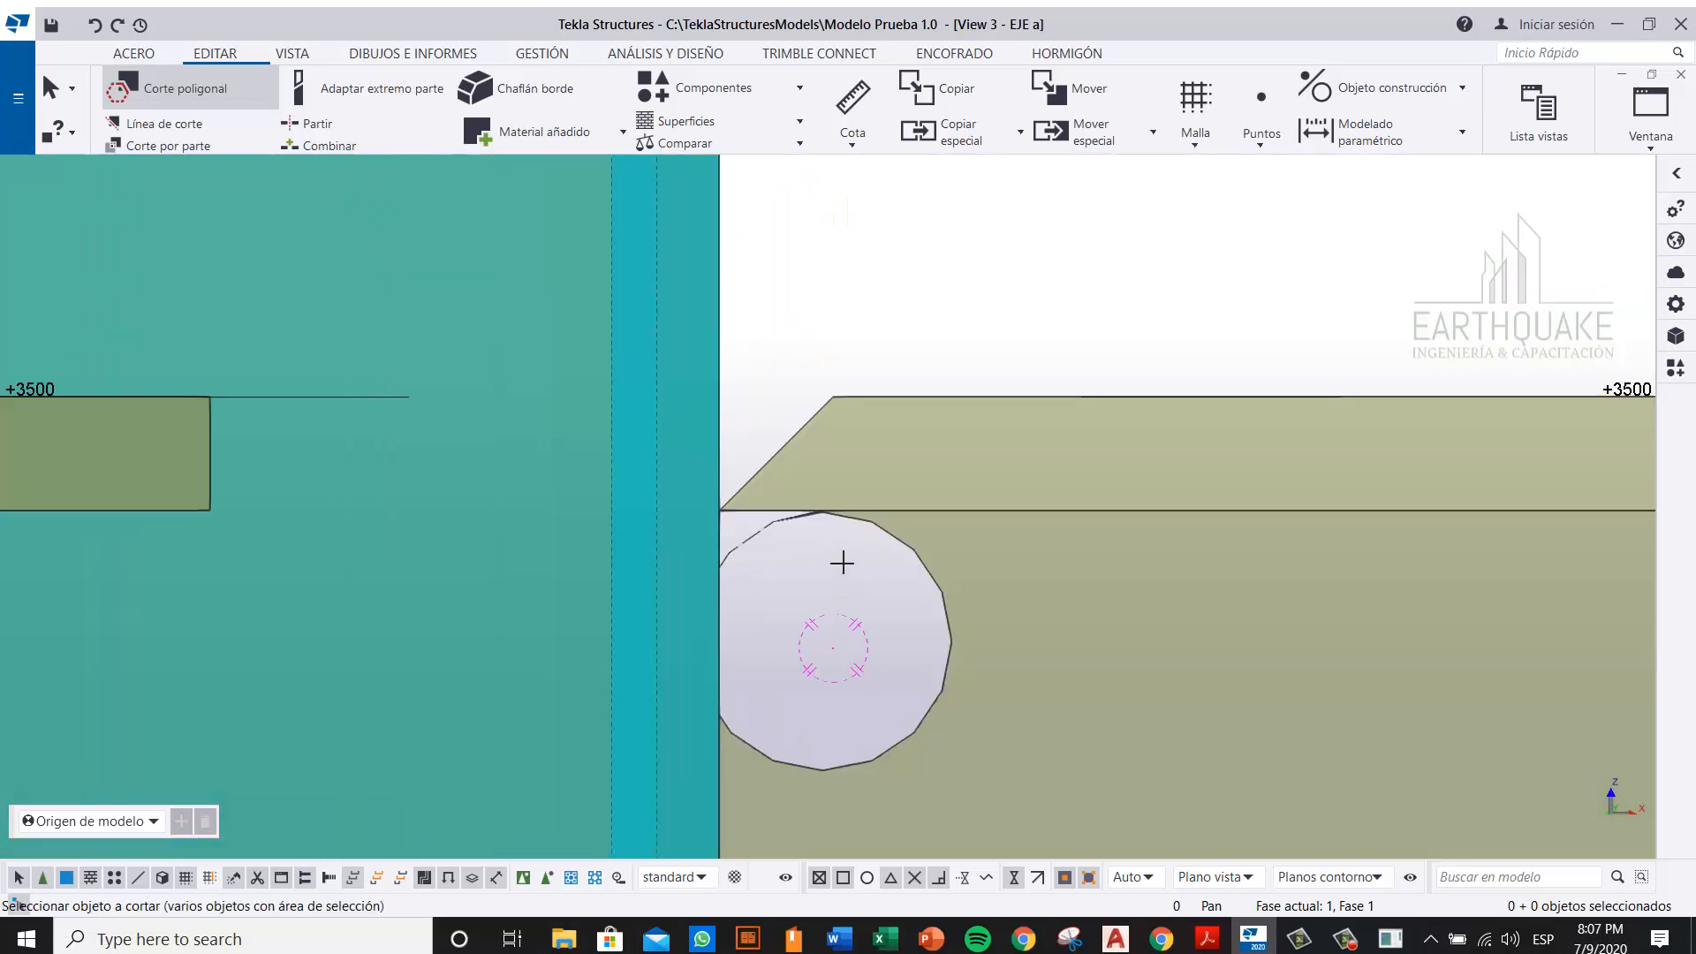
pyautogui.rightClick(841, 561)
pyautogui.click(890, 573)
# Step: Redraw the view and check the finished access hole under the main beam's bevelled upper flange
pyautogui.scroll(-6, 800, 593)
pyautogui.rightClick(925, 412)
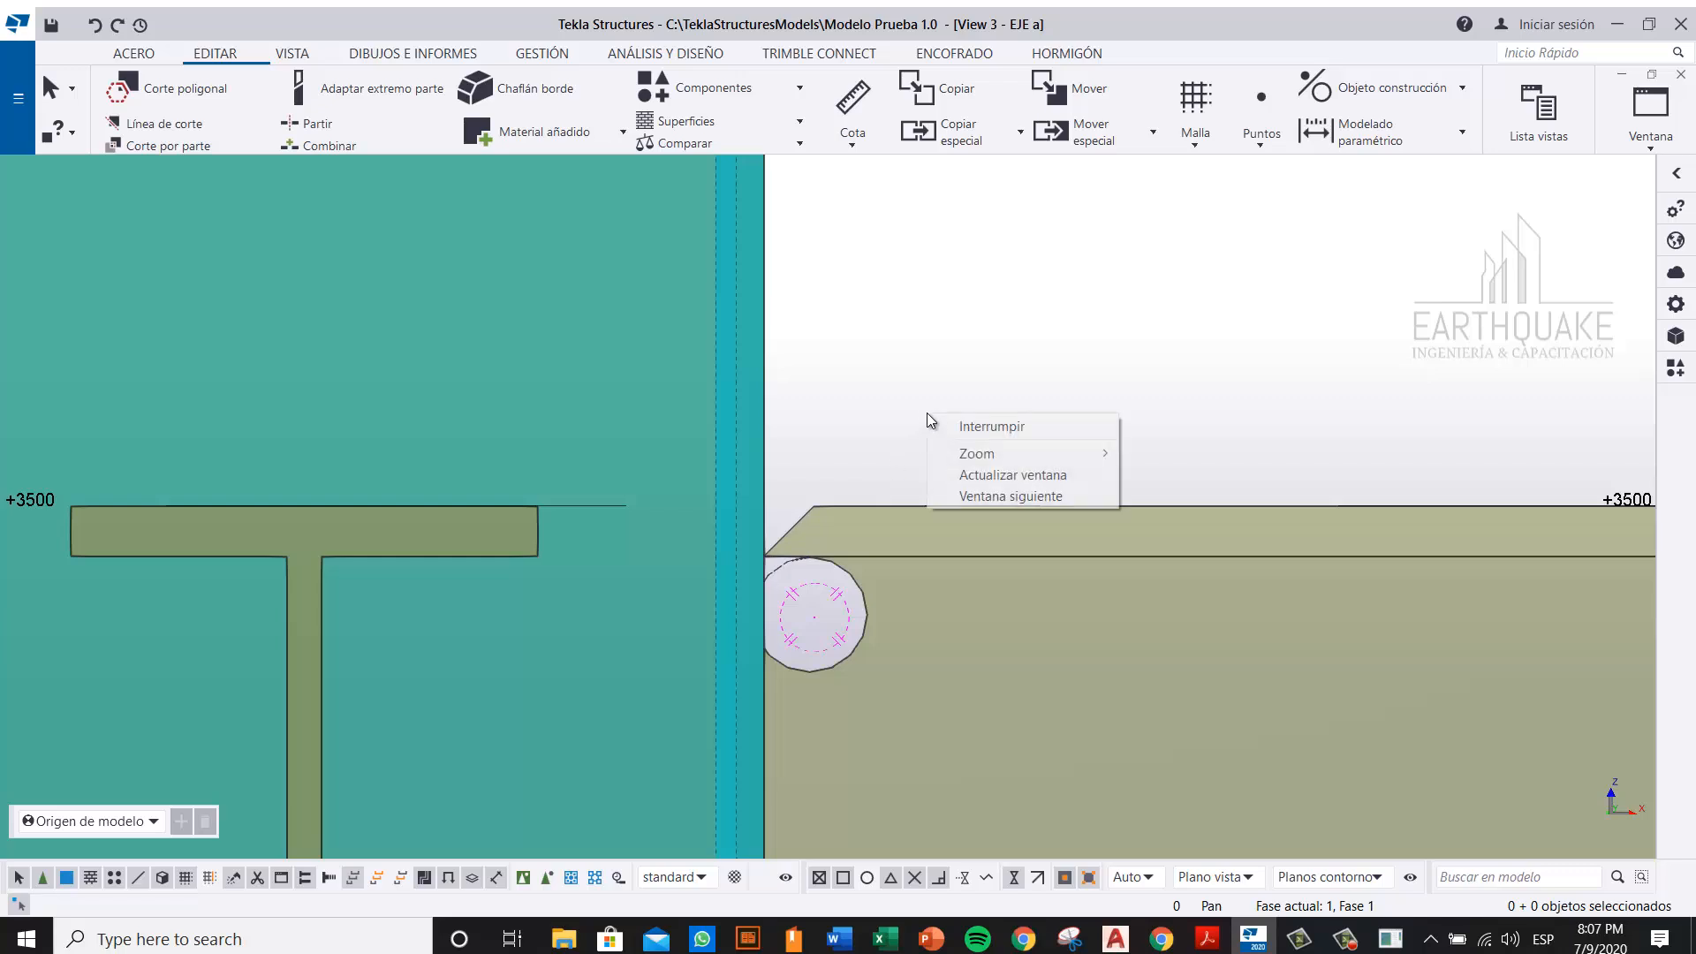
pyautogui.click(1043, 327)
pyautogui.rightClick(1047, 327)
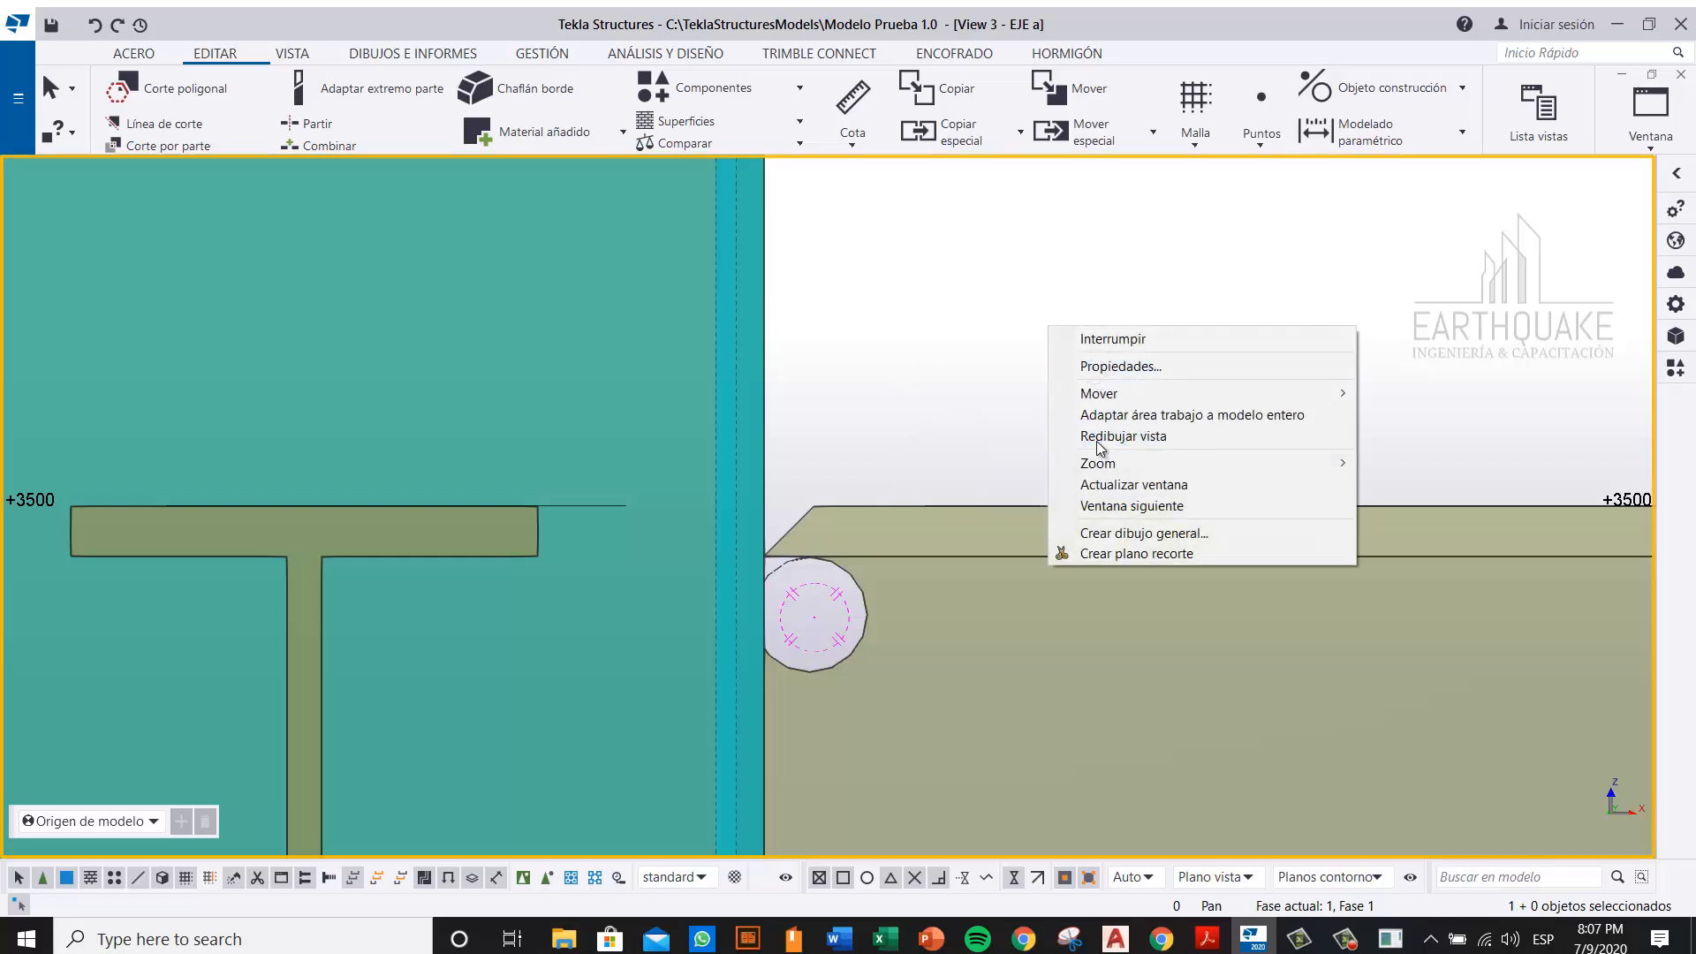
pyautogui.click(1097, 439)
pyautogui.scroll(-3, 907, 512)
pyautogui.moveTo(1080, 468); pyautogui.dragTo(837, 420, button='middle')
pyautogui.scroll(-2, 846, 416)
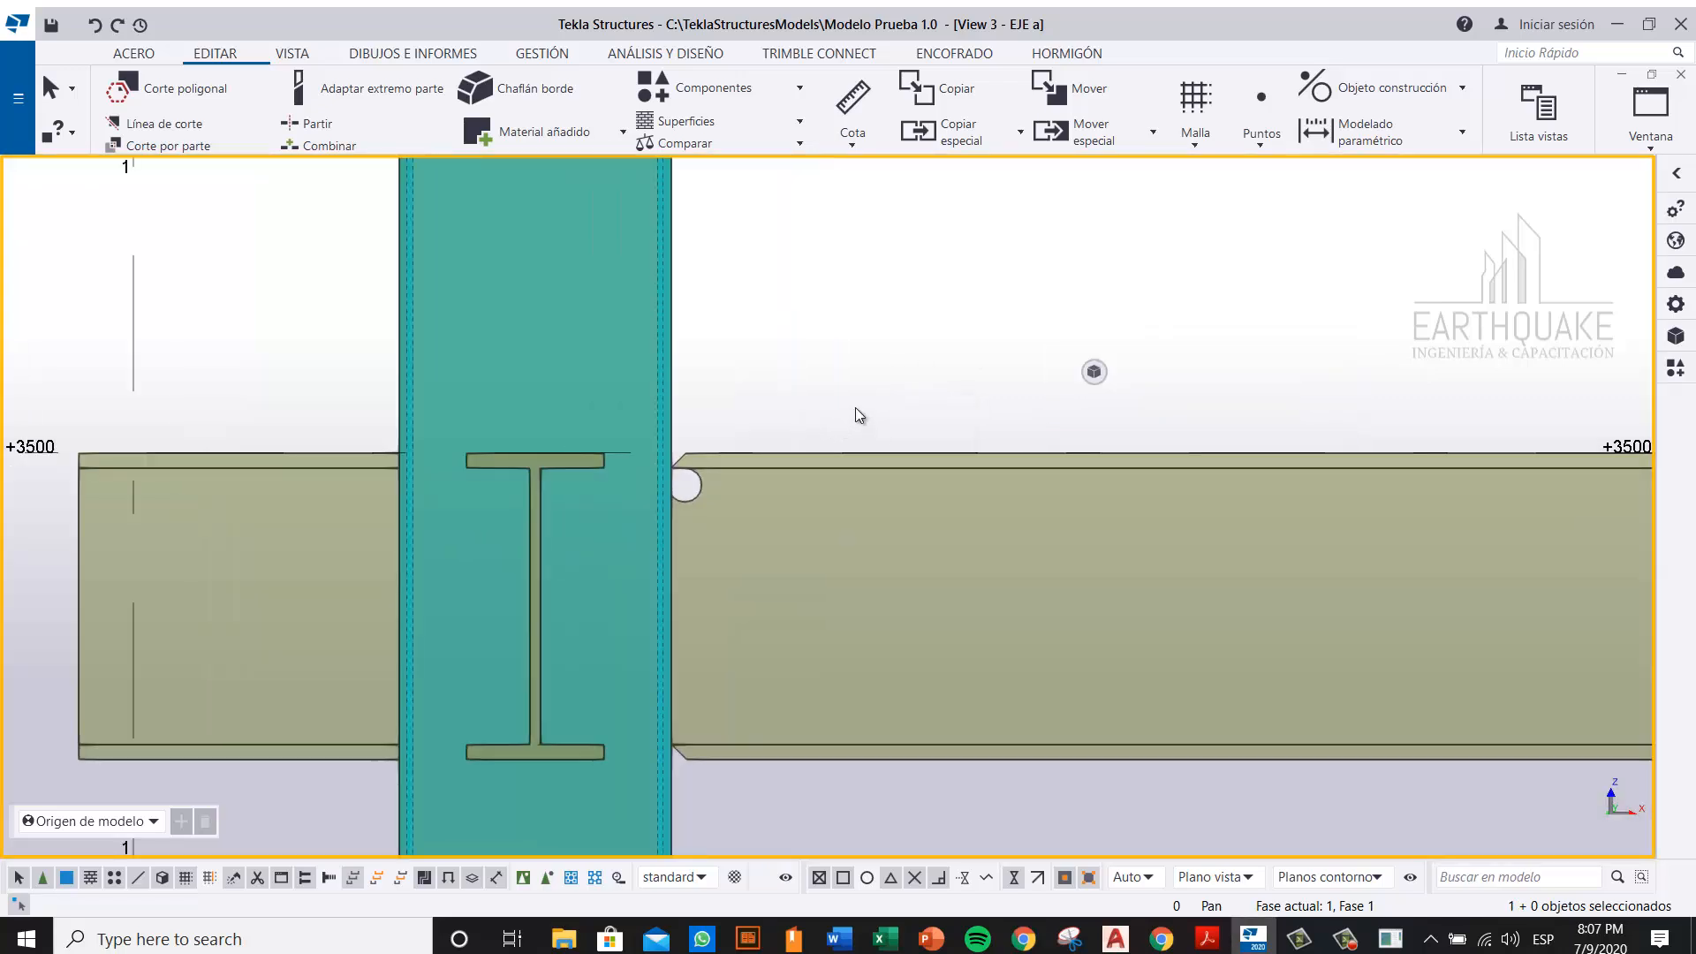
pyautogui.scroll(2, 707, 486)
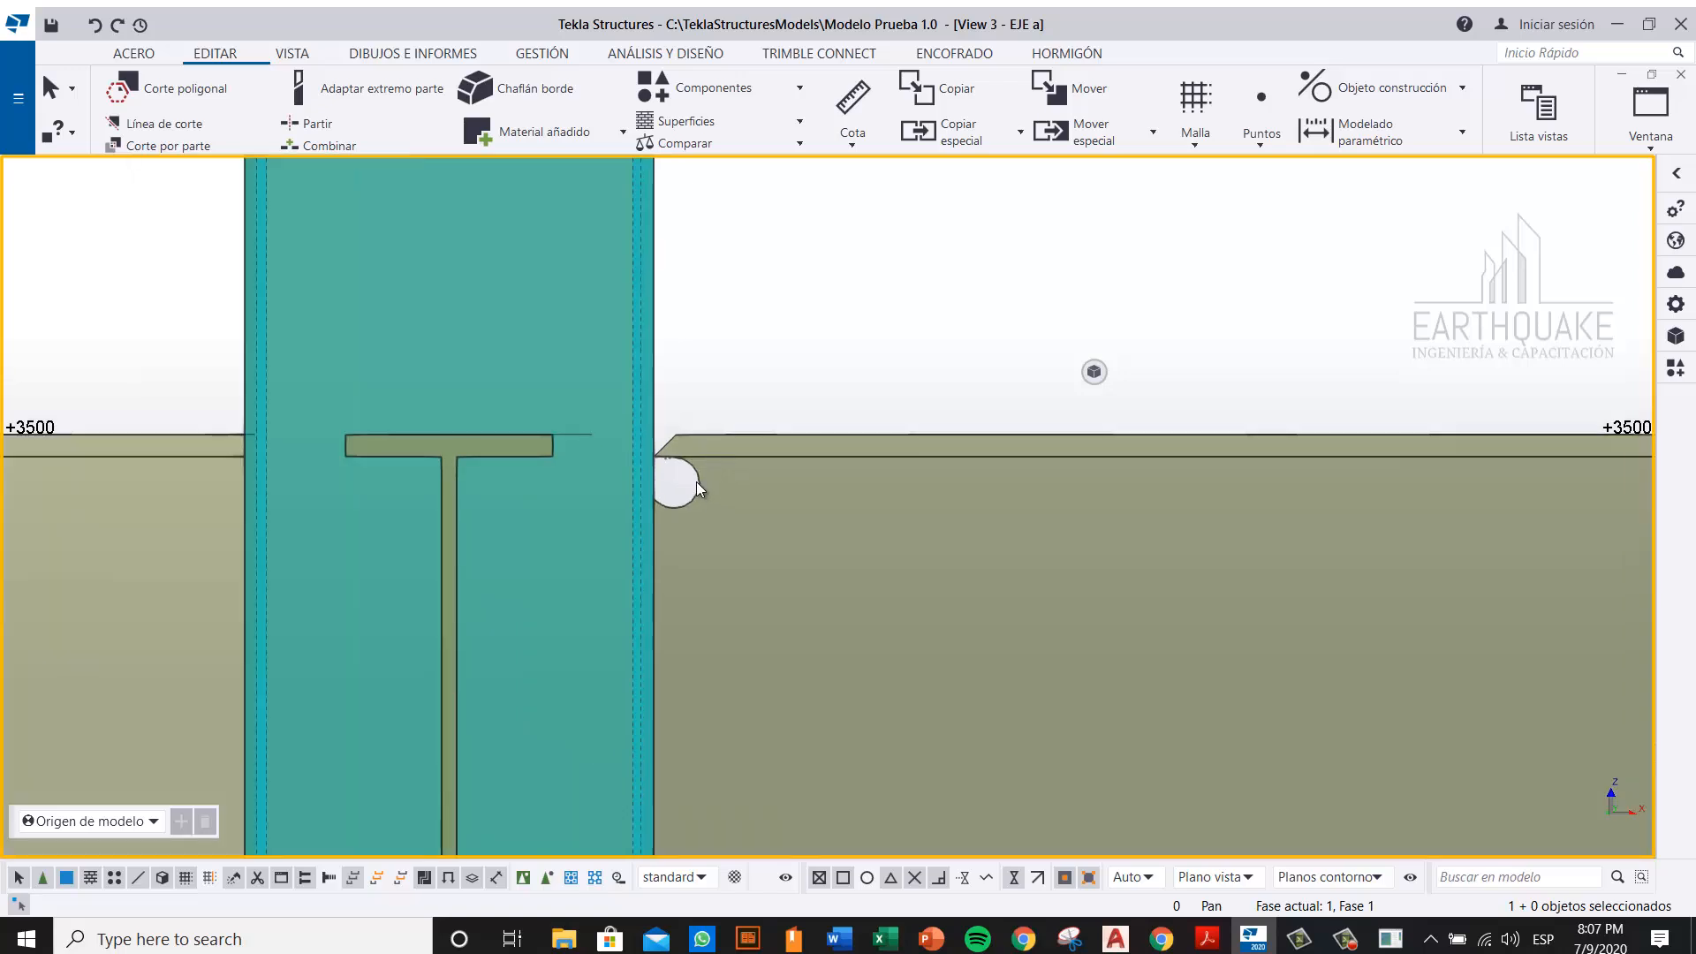
pyautogui.scroll(-2, 698, 477)
pyautogui.scroll(1, 990, 407)
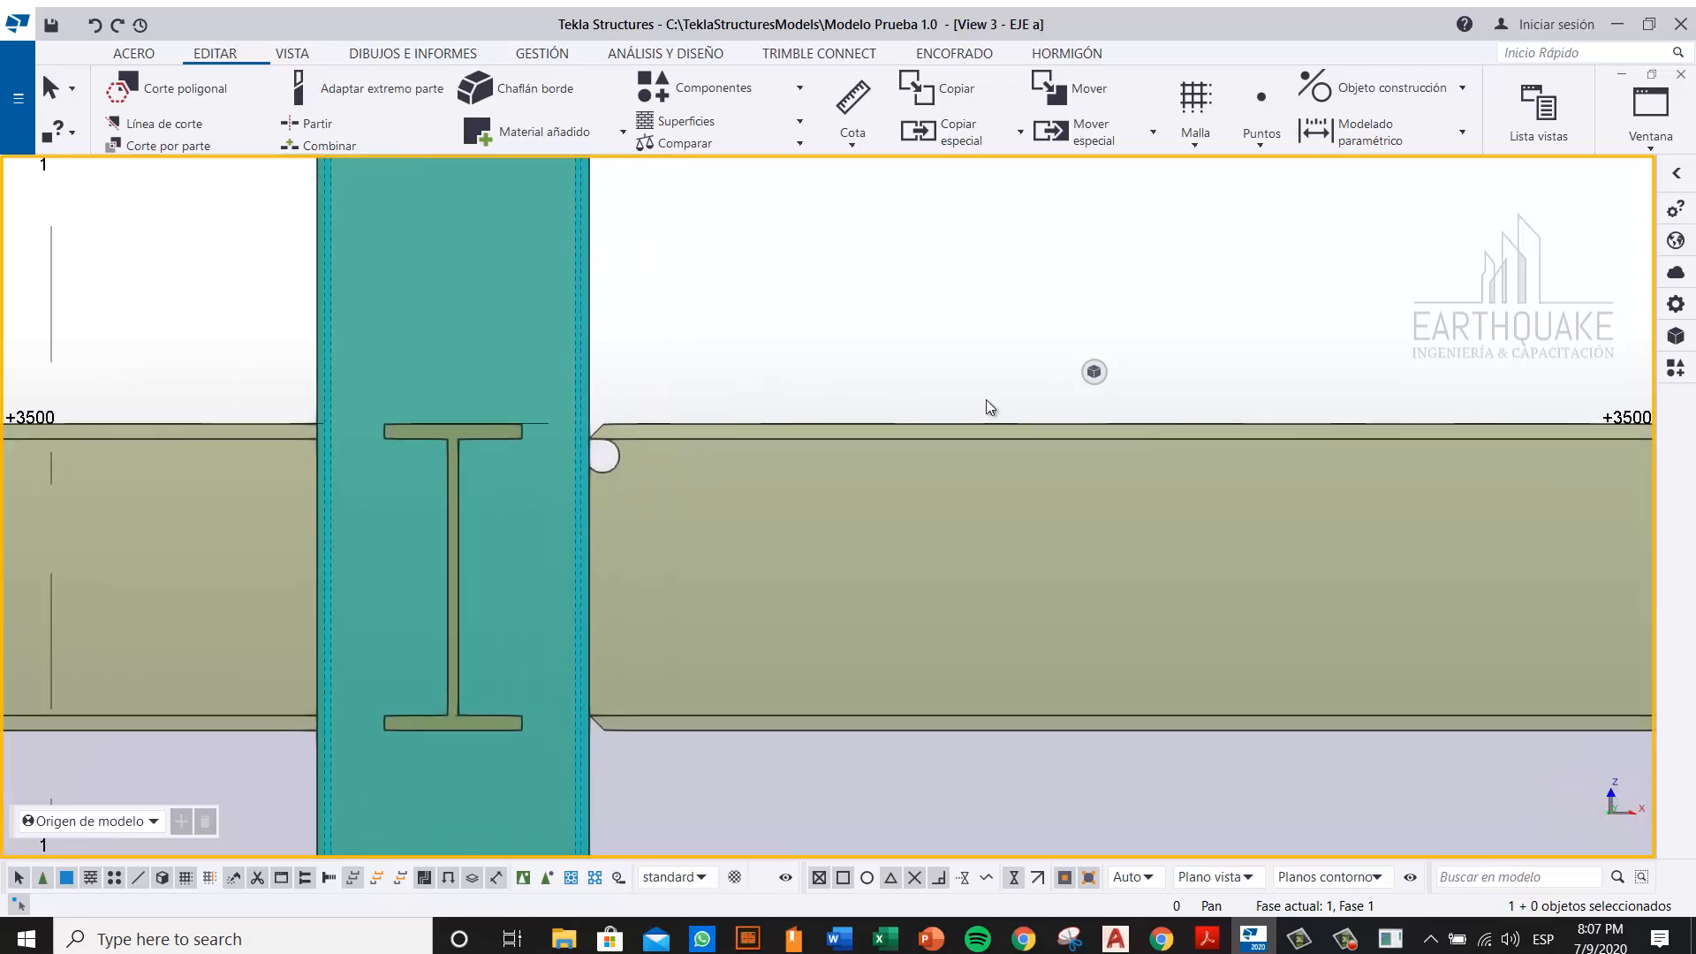
# Step: Search the applications and components catalogue for "ENTALL"
pyautogui.click(1672, 371)
pyautogui.click(1494, 228)
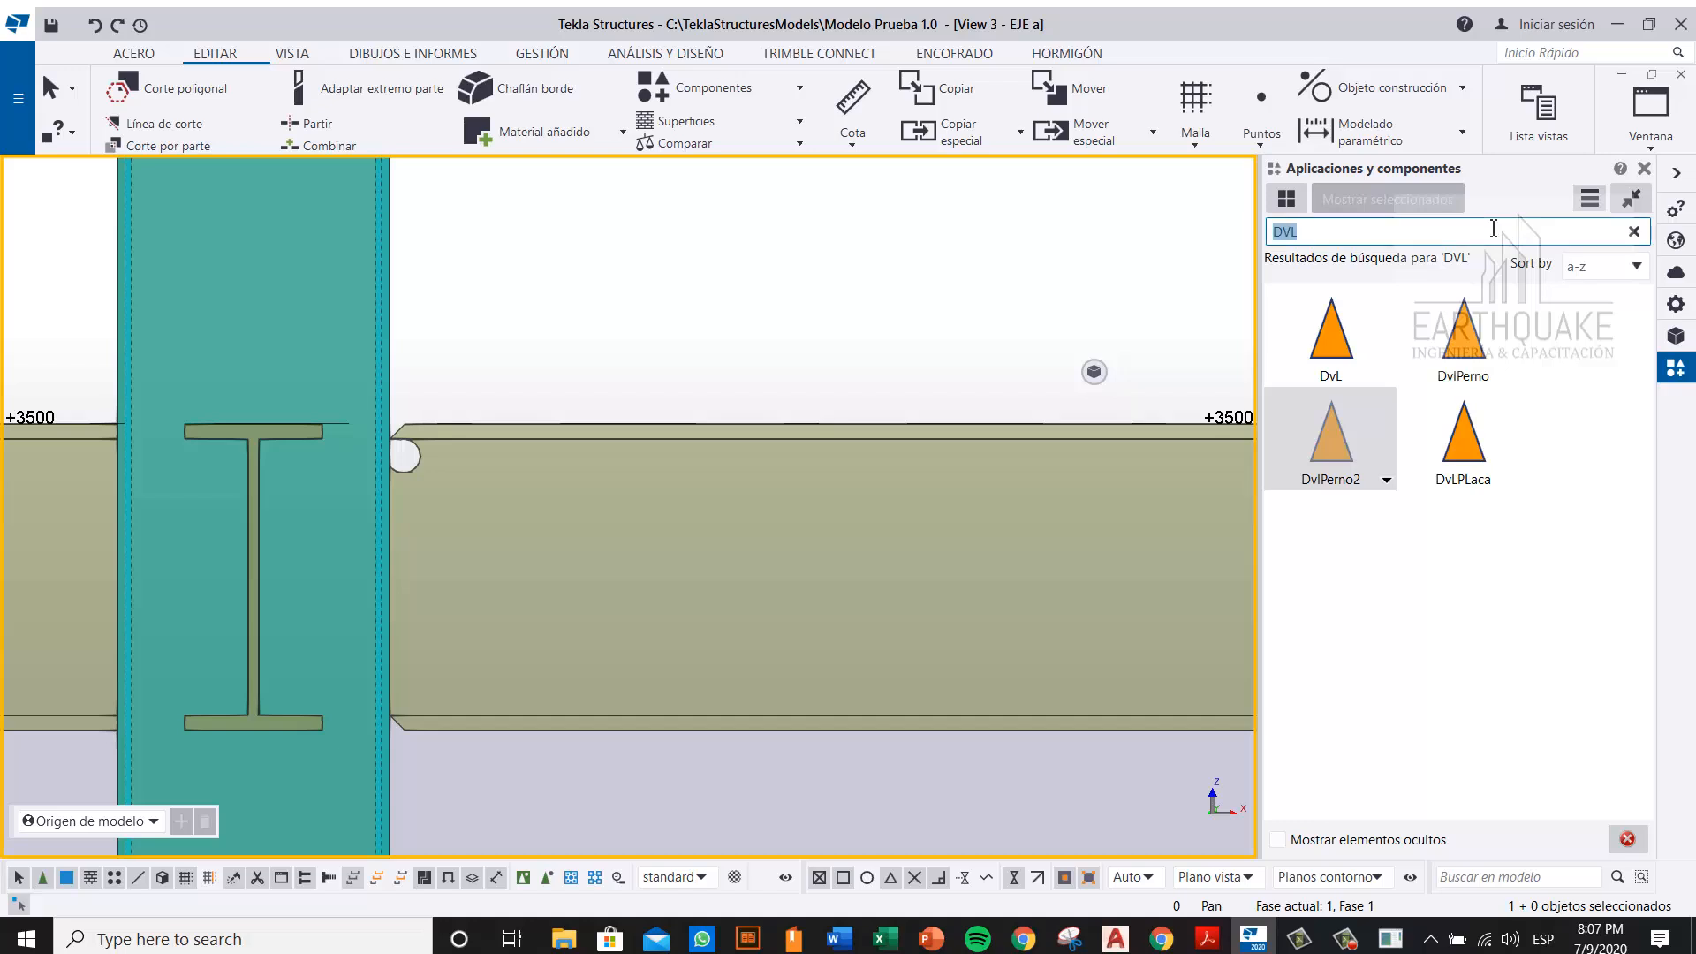
pyautogui.write('ENTA')
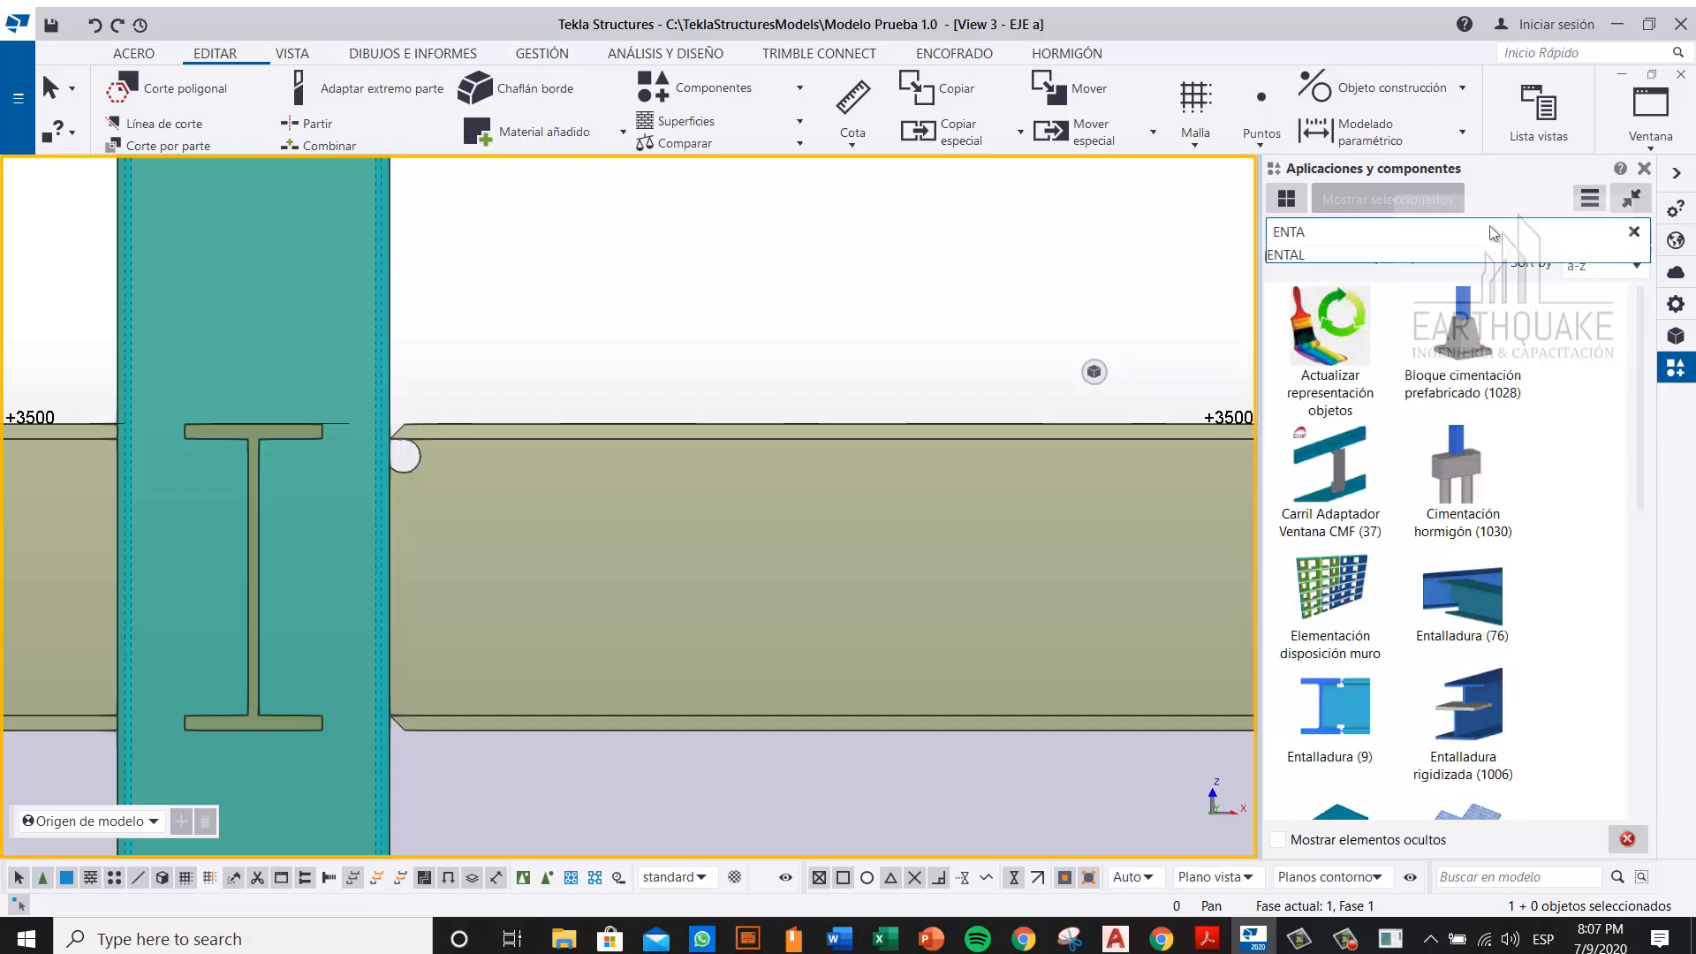
pyautogui.write('LL')
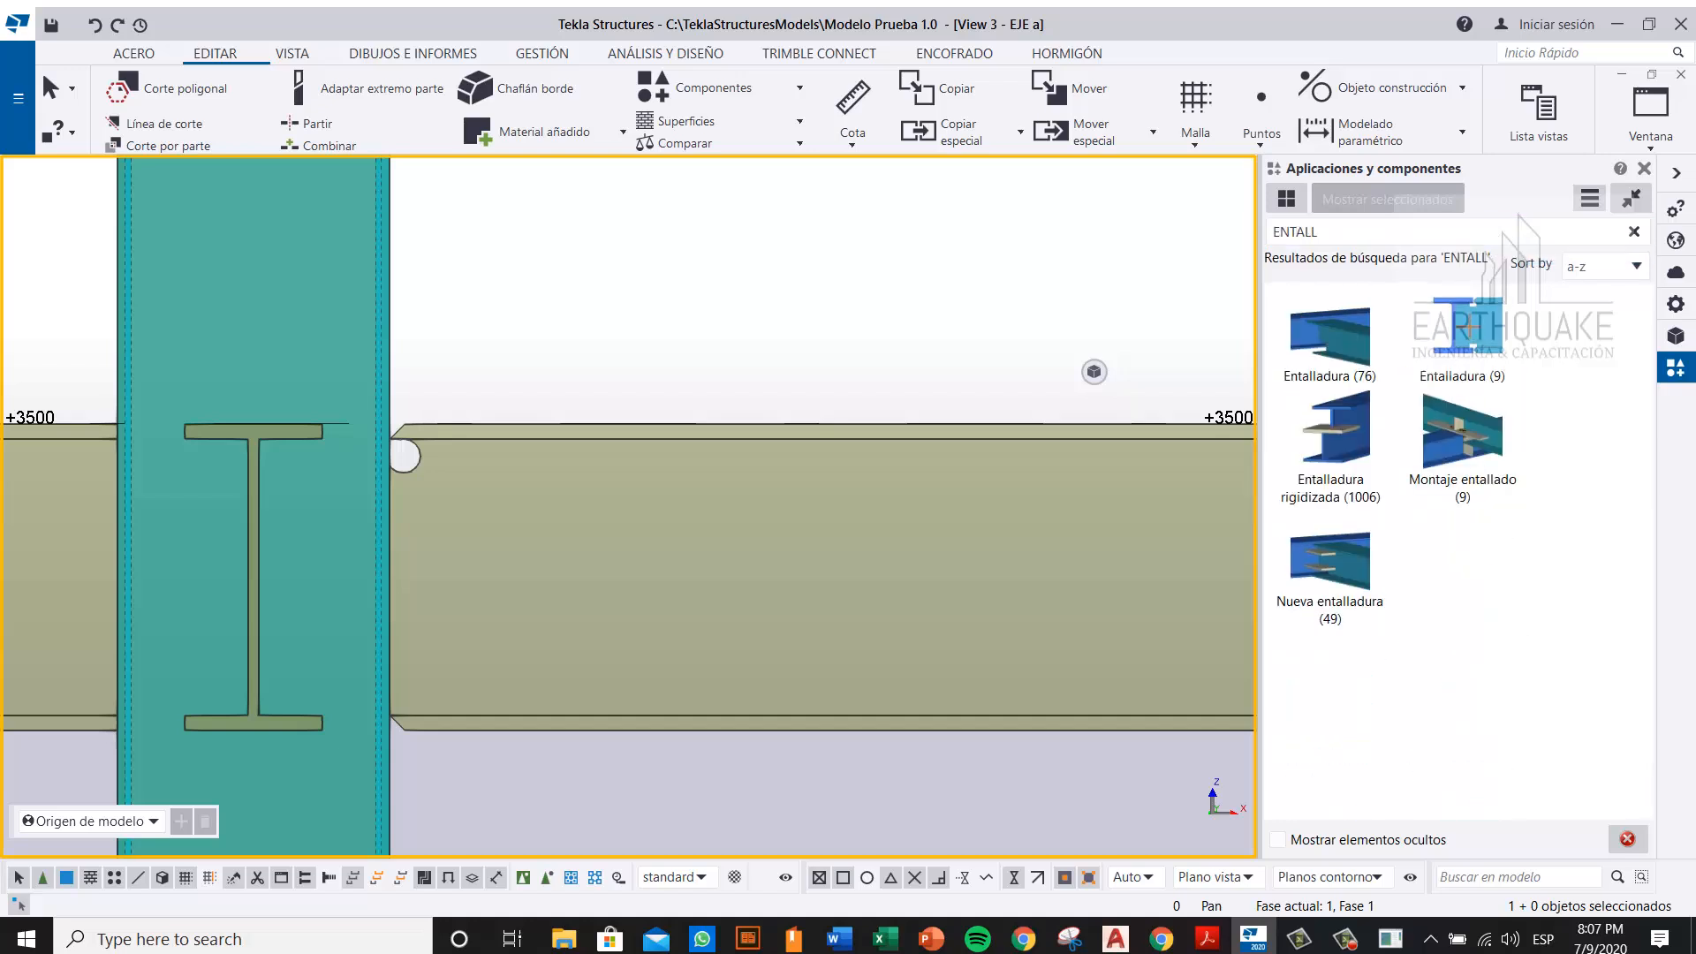
pyautogui.moveTo(568, 371); pyautogui.dragTo(799, 379, button='middle')
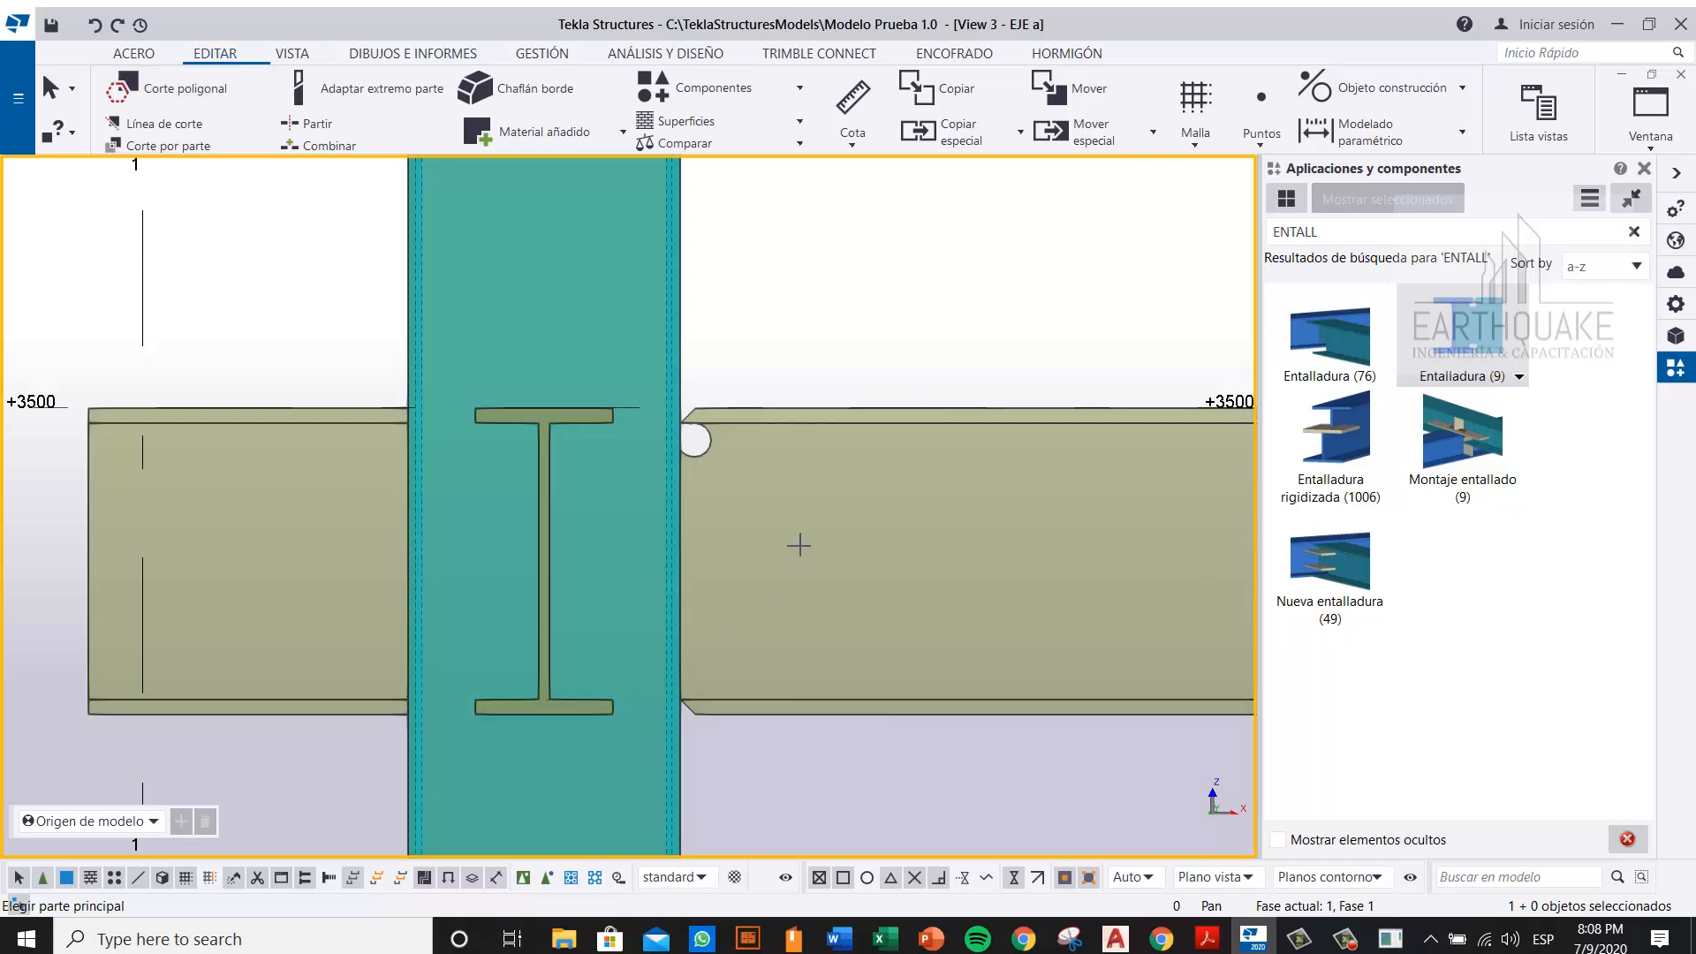
pyautogui.click(961, 487)
pyautogui.rightClick(806, 274)
pyautogui.click(823, 287)
# Step: Switch to the Google Meet call in Chrome, stop presenting the screen, and close the steel4.exe window
pyautogui.click(1164, 939)
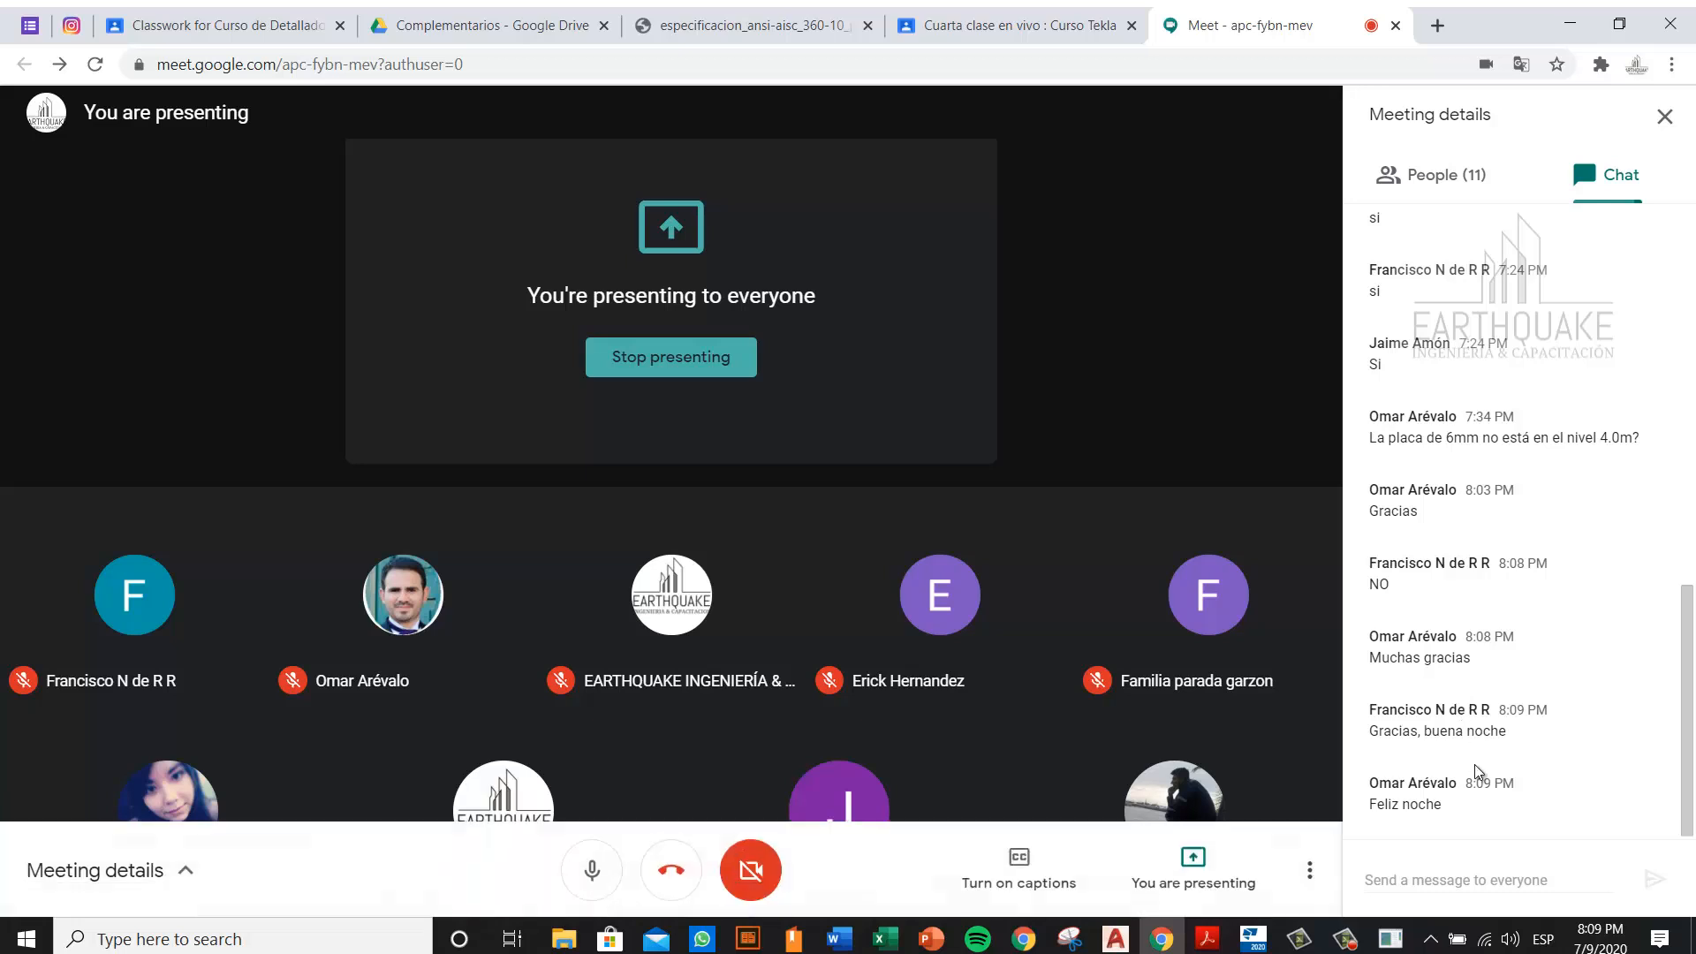
pyautogui.click(1215, 874)
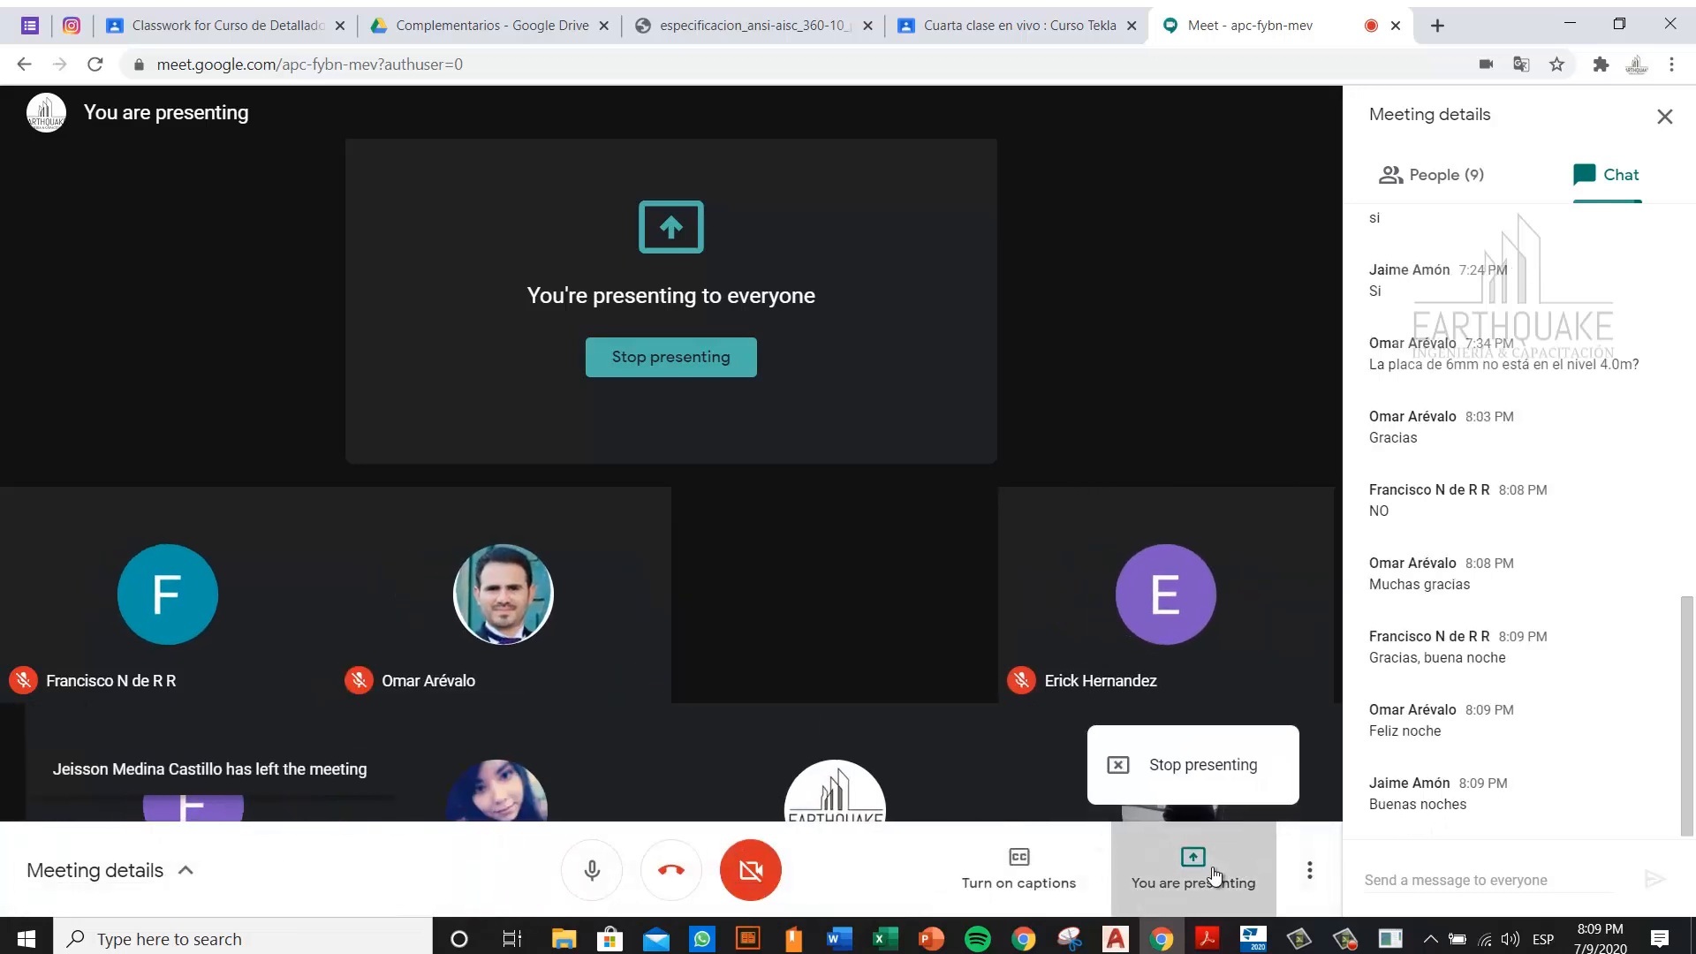
pyautogui.click(1215, 778)
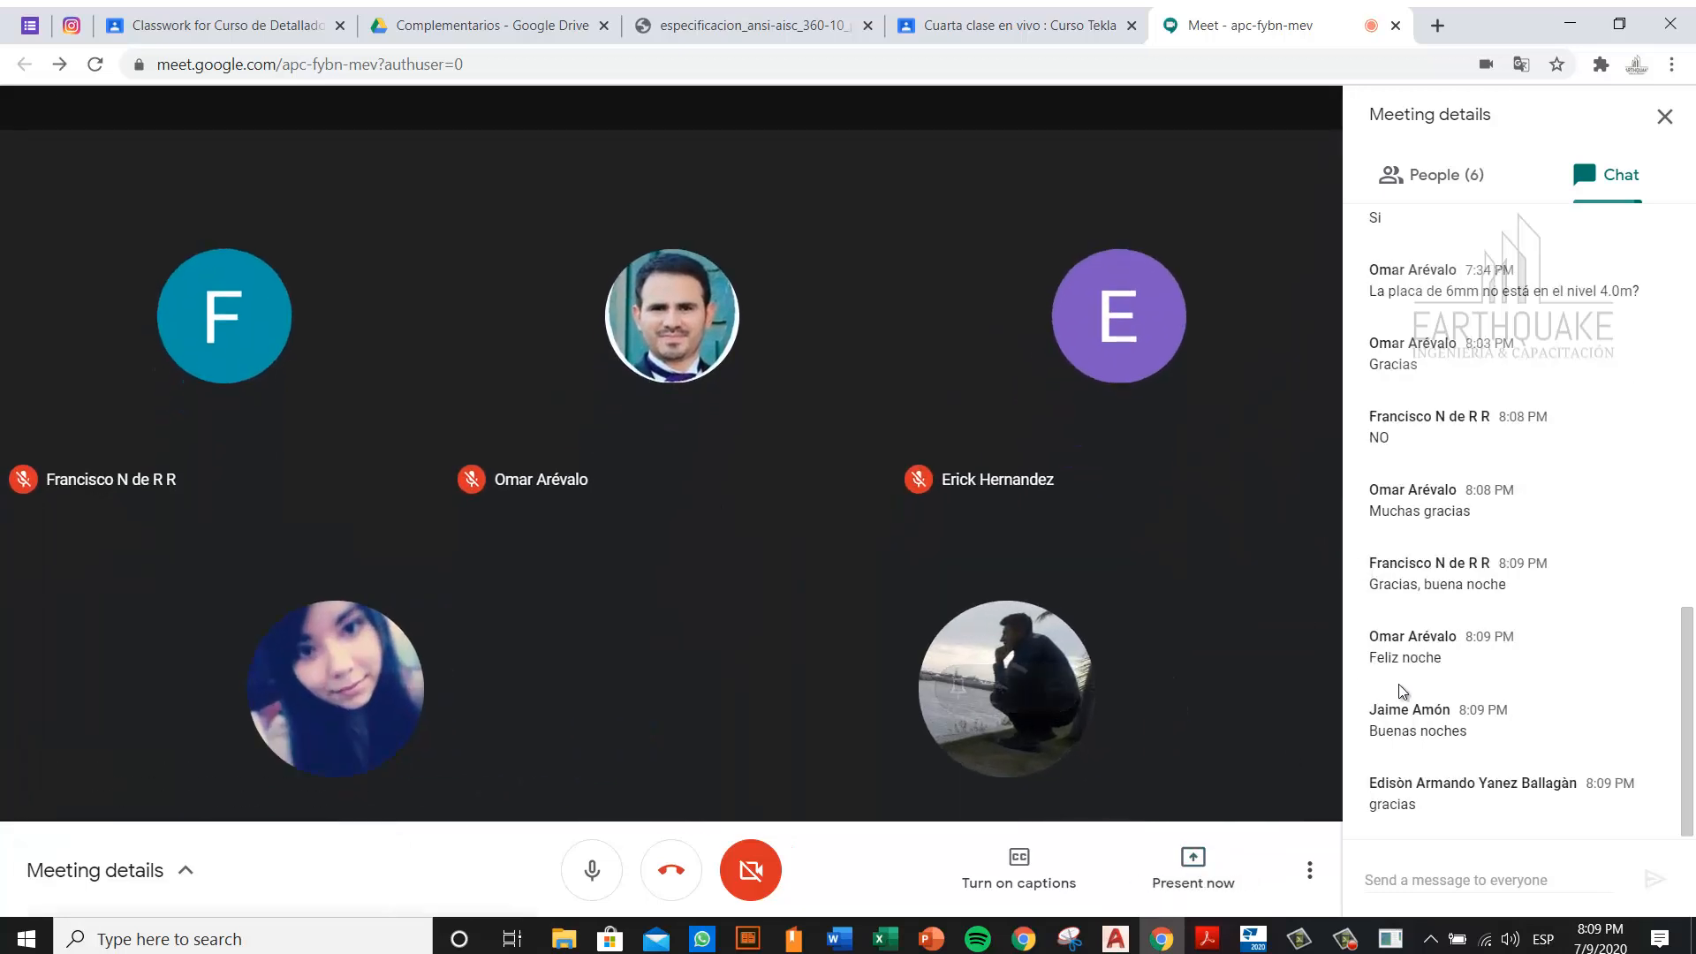
pyautogui.moveTo(1390, 938)
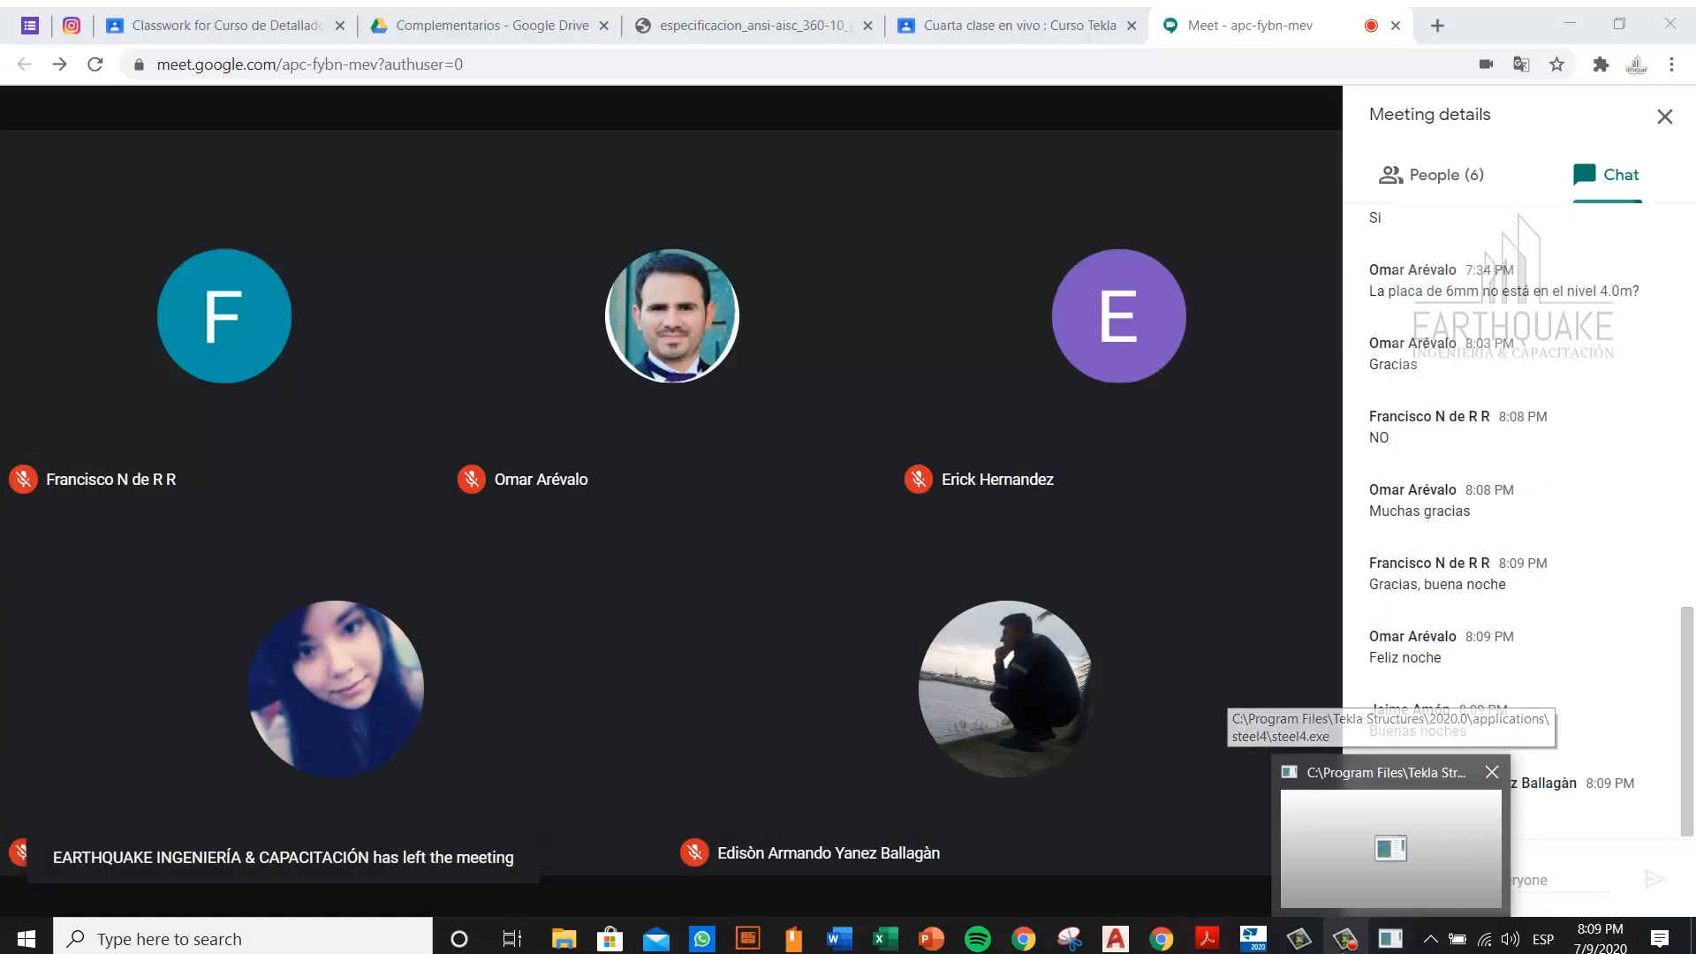
pyautogui.click(1491, 773)
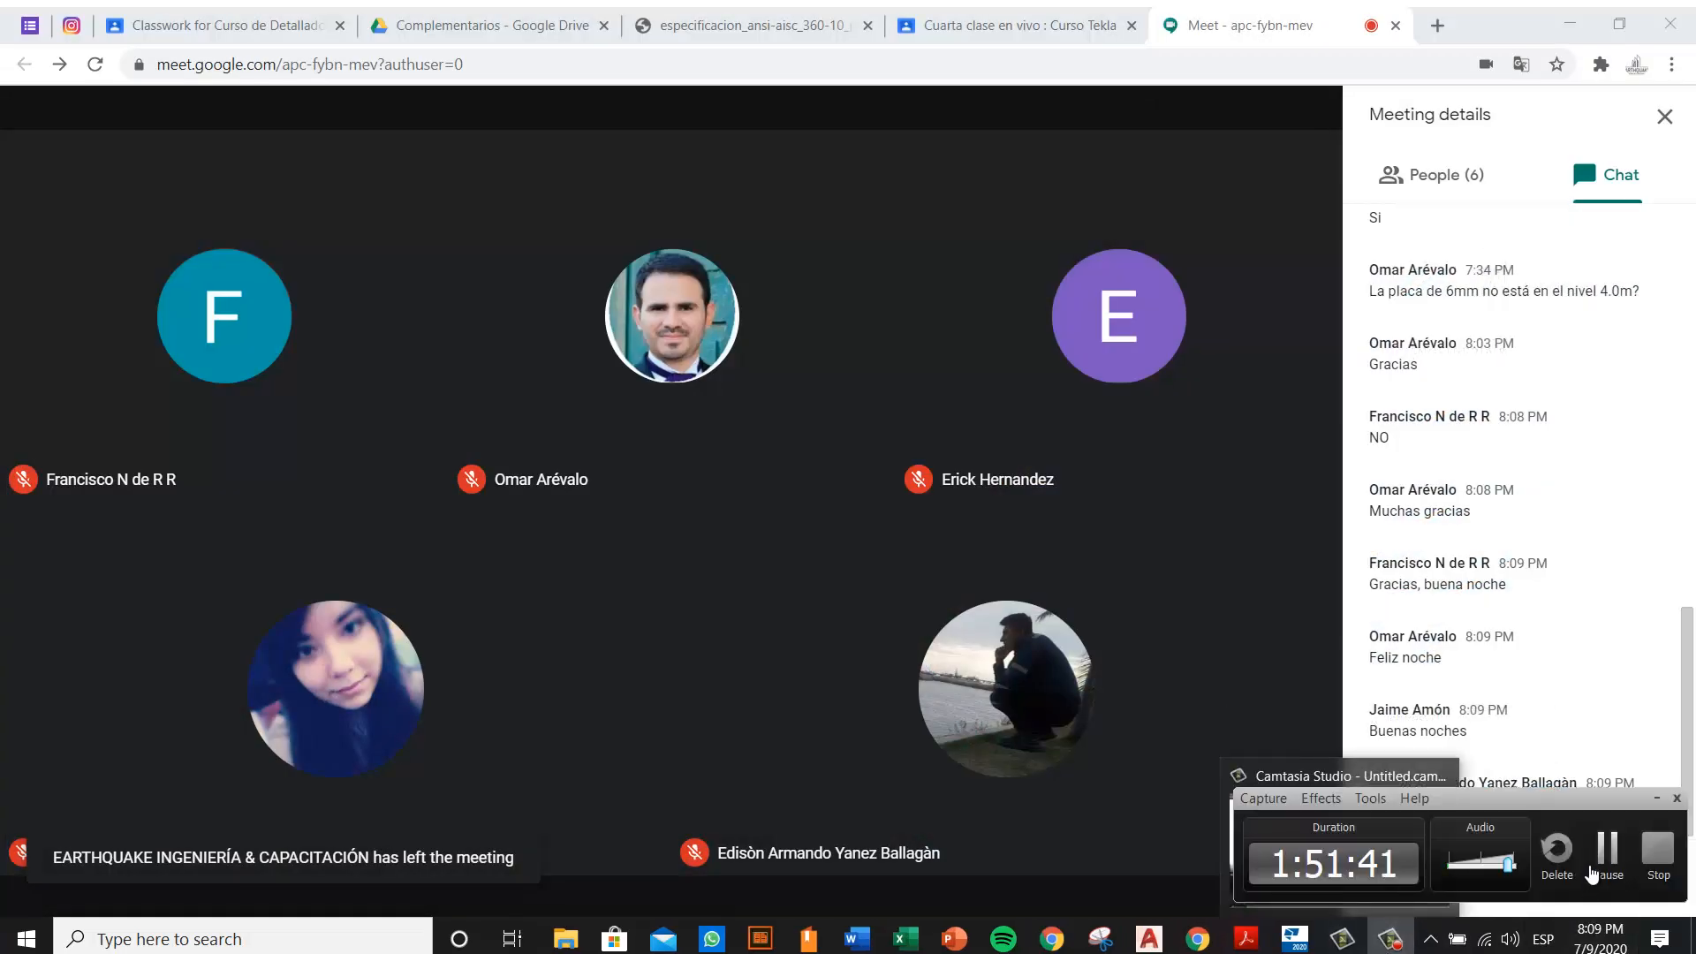